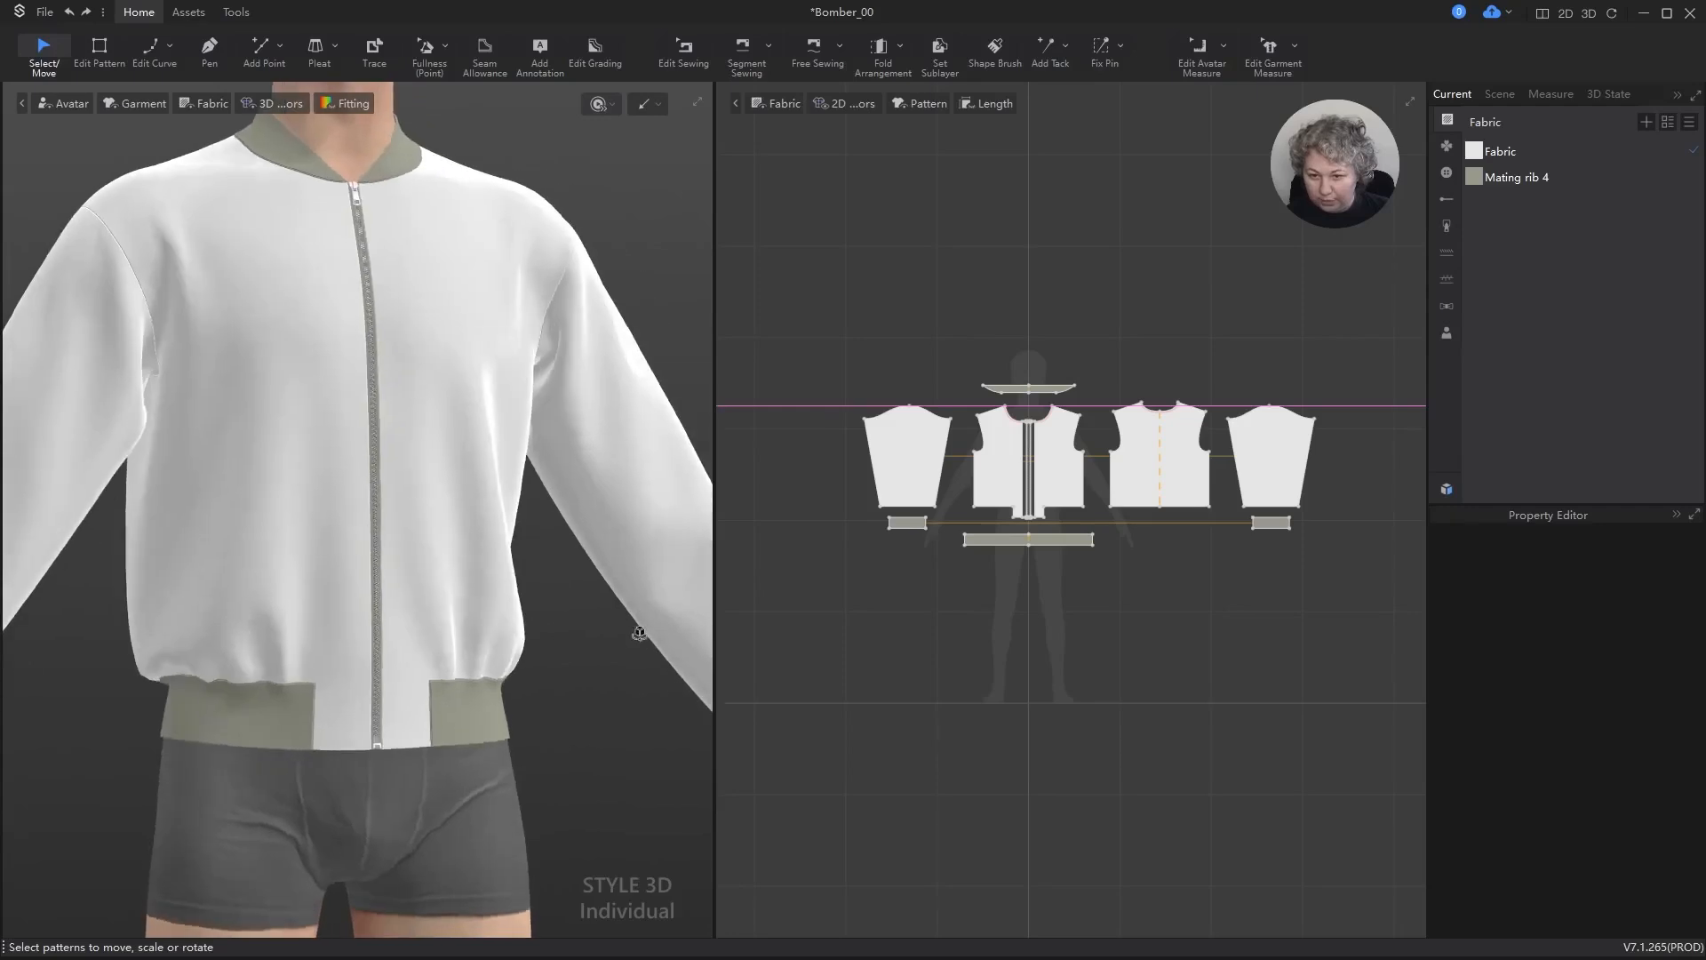
Step: Draw an internal line about 51 cm long on the 3D sleeve, from the back armhole seam down to the cuff seam
right_drag(564, 651, 228, 655)
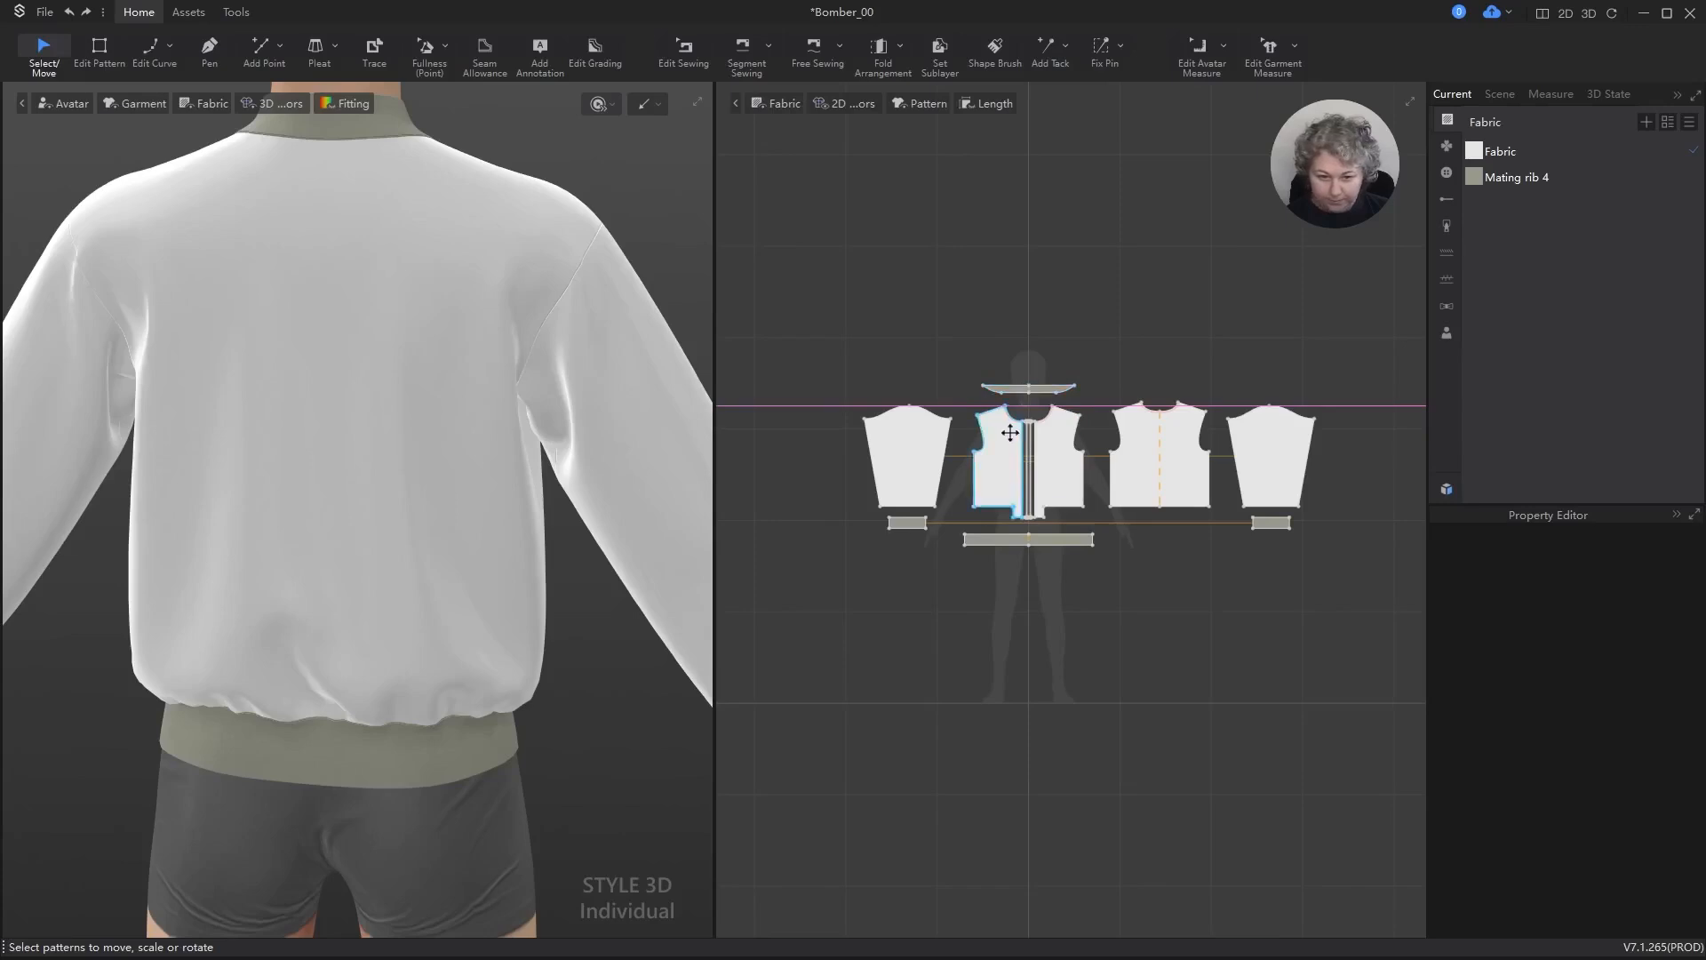
scroll(1010, 432, up, 4)
scroll(983, 400, down, 2)
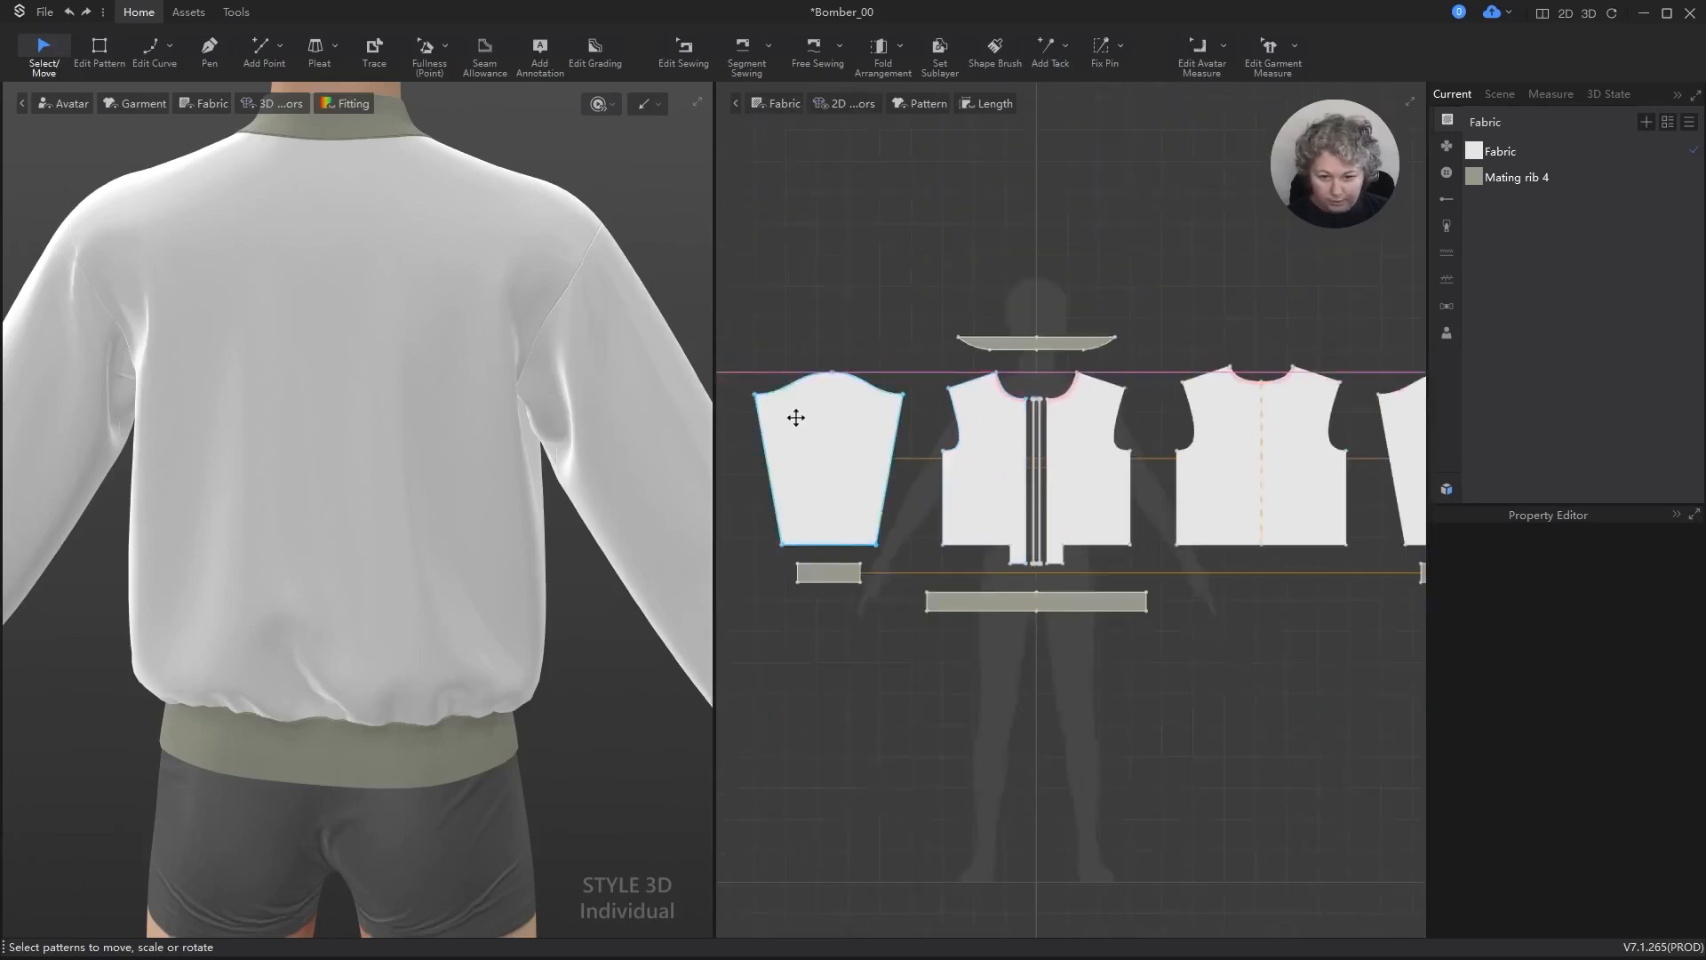
scroll(343, 284, down, 1)
mouse_move(222, 347)
right_down()
mouse_move(257, 357)
mouse_move(275, 320)
mouse_move(210, 335)
right_up()
scroll(391, 288, down, 3)
right_drag(418, 407, 506, 347)
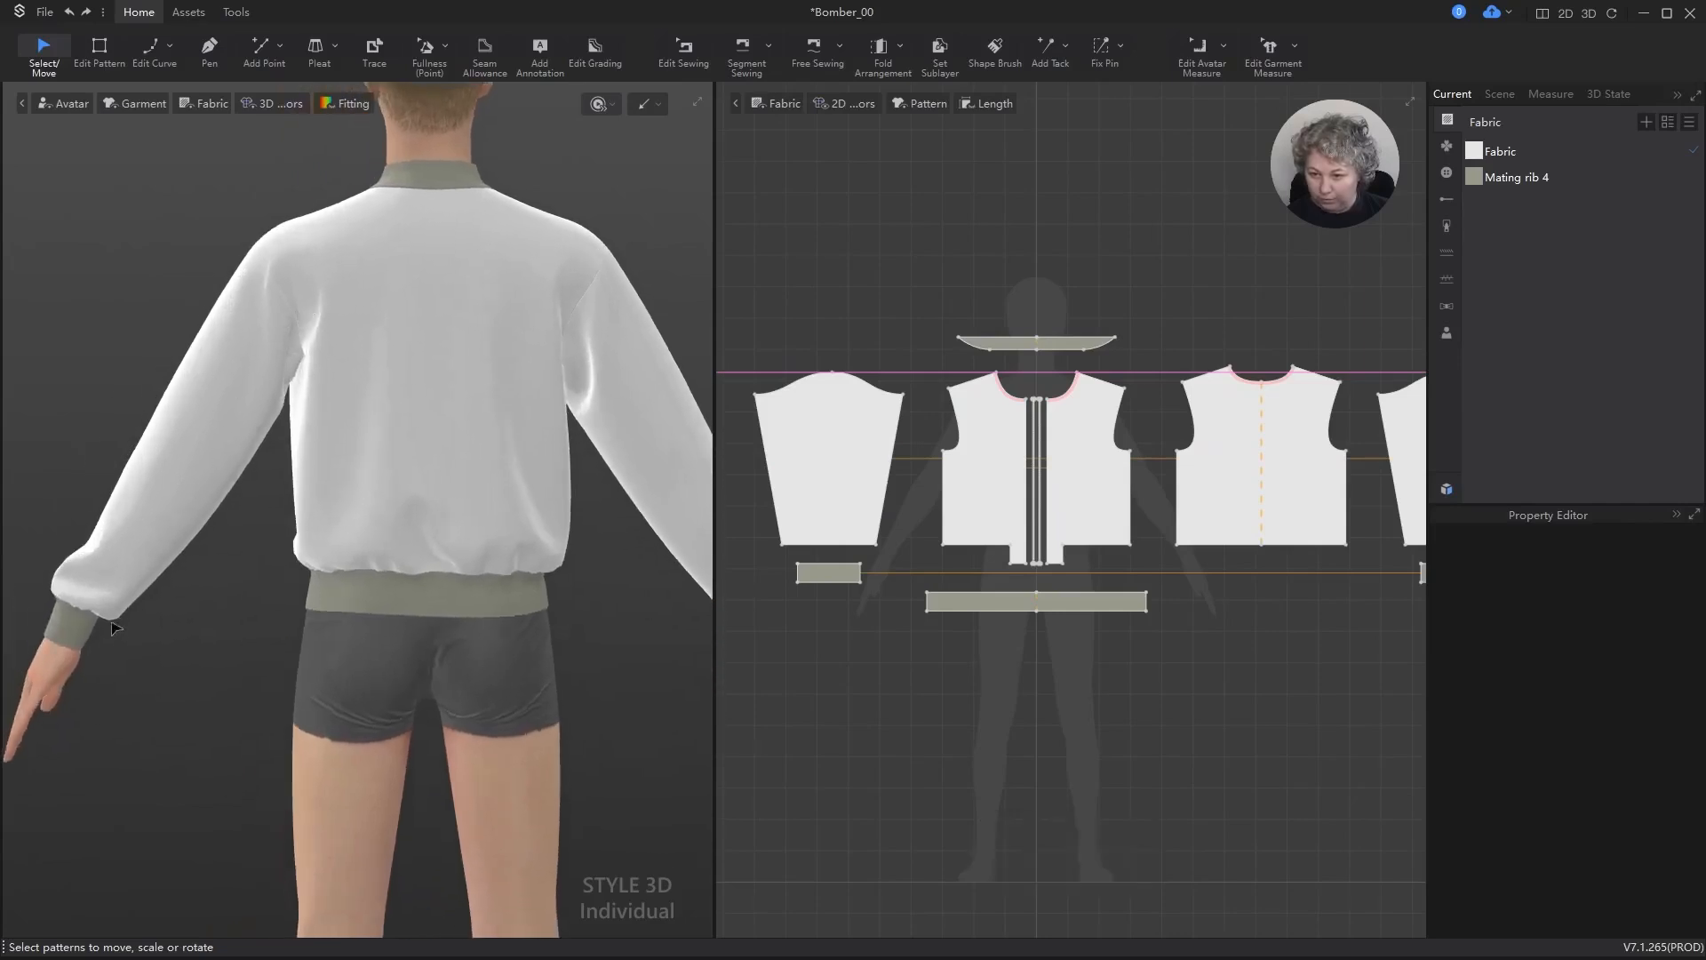
key(g)
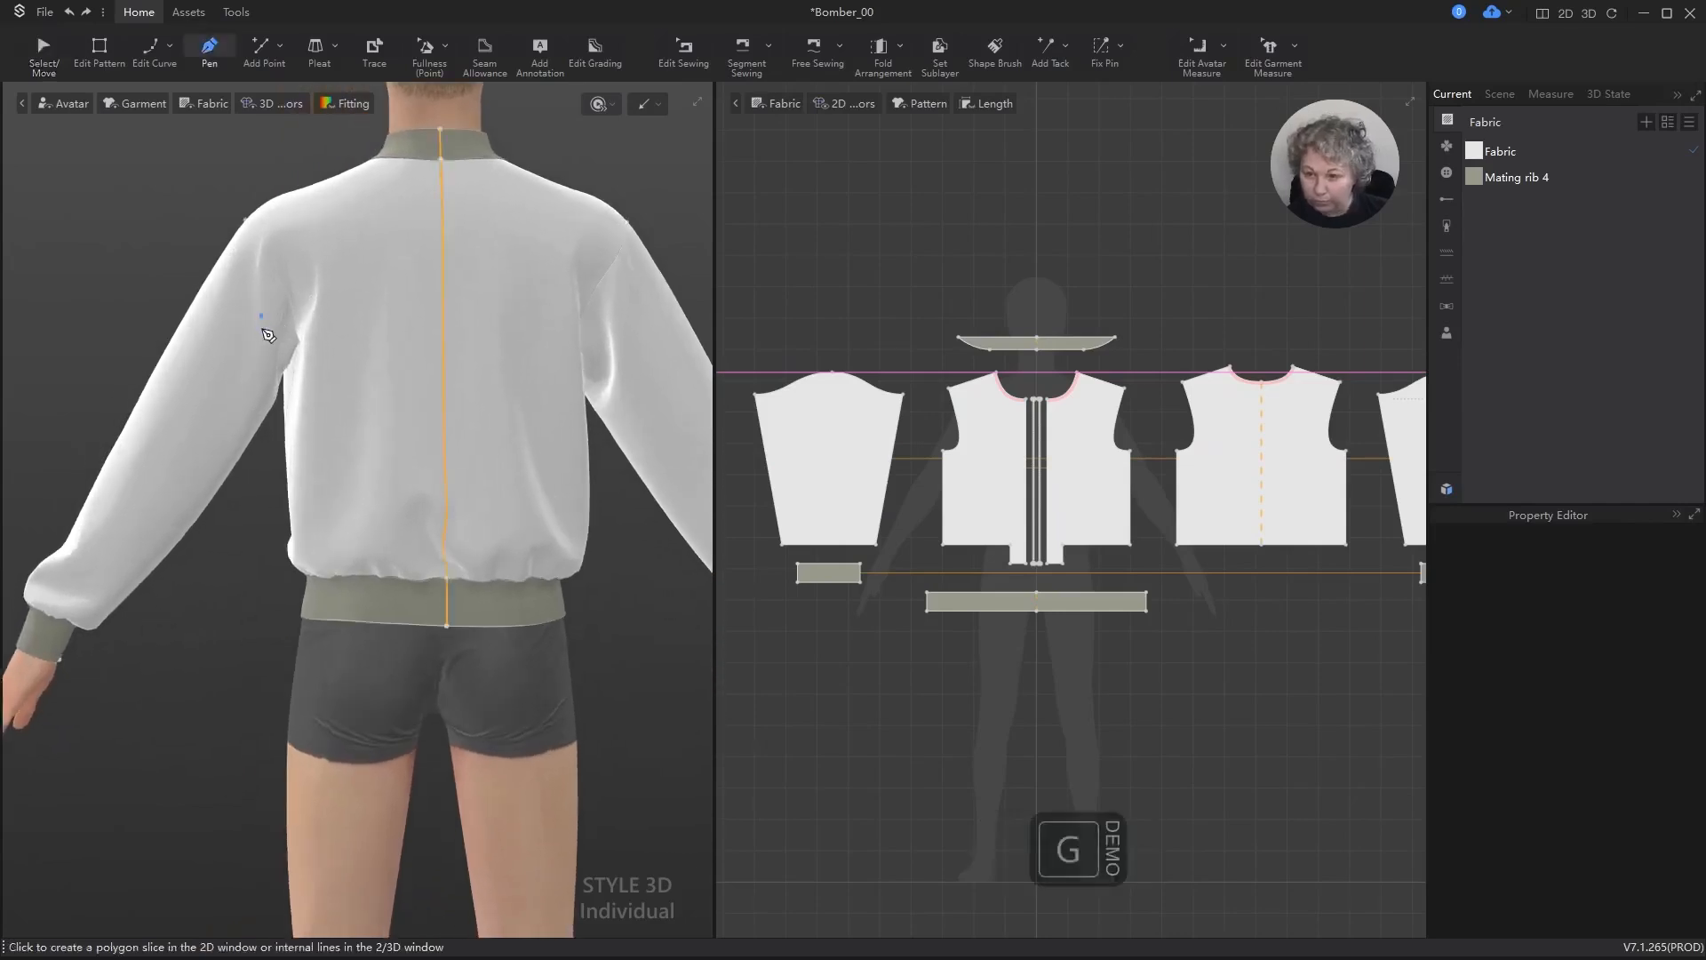
click(286, 294)
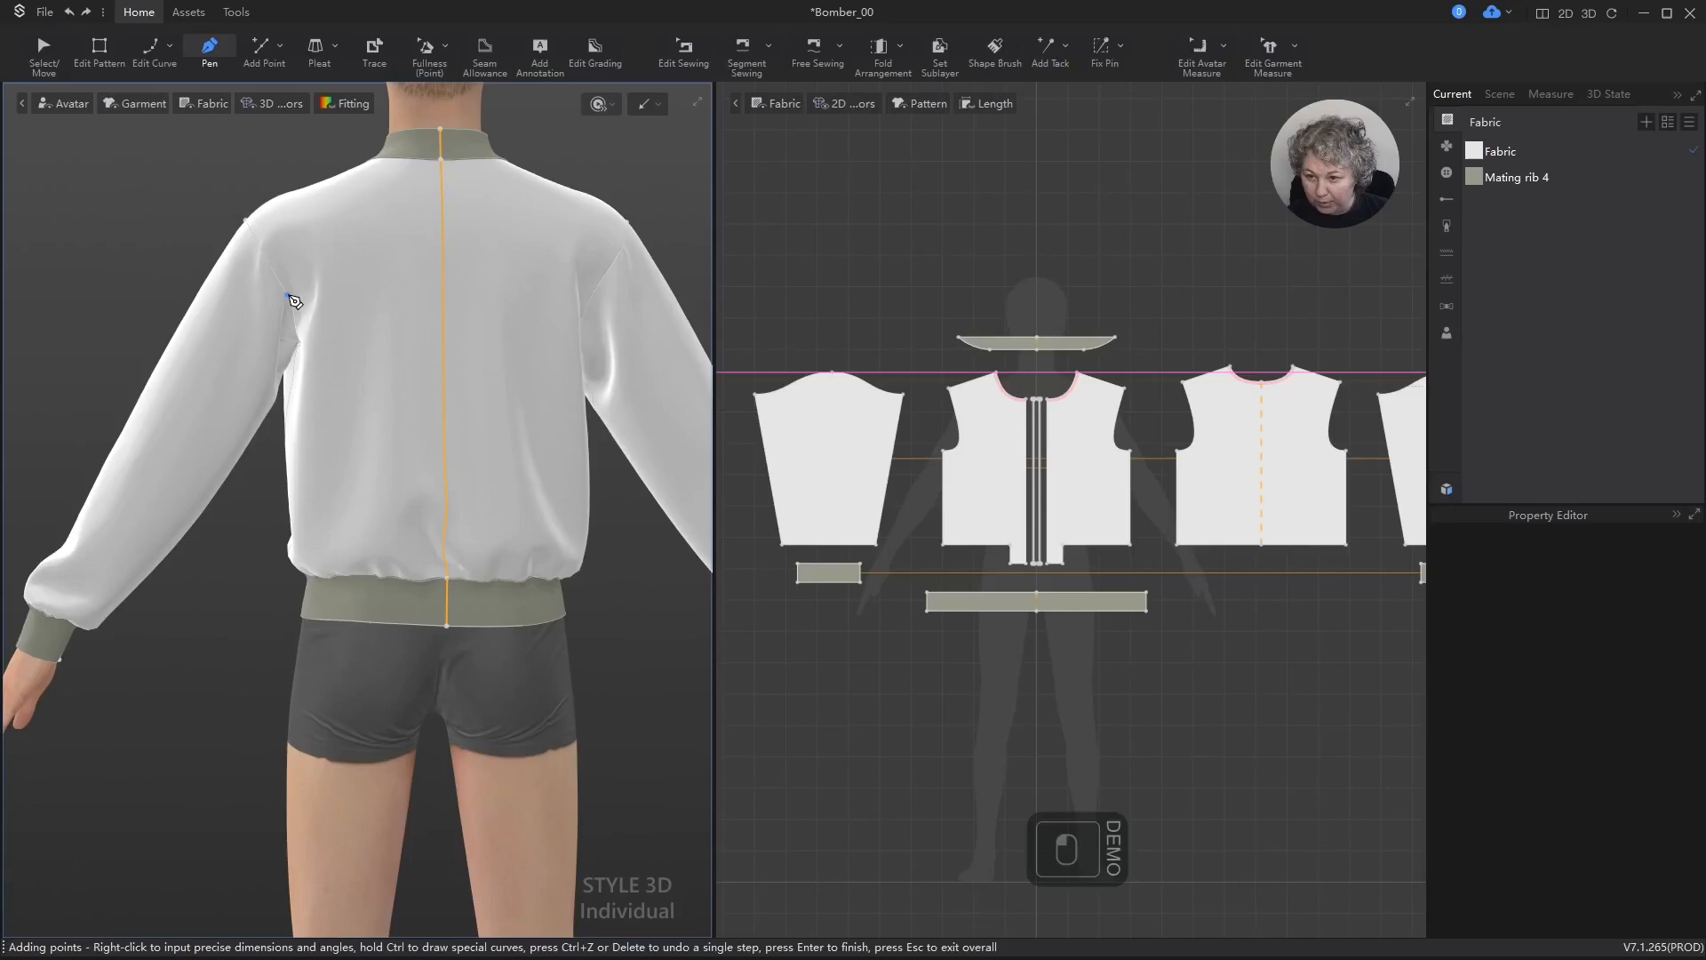
click(64, 624)
key(Return)
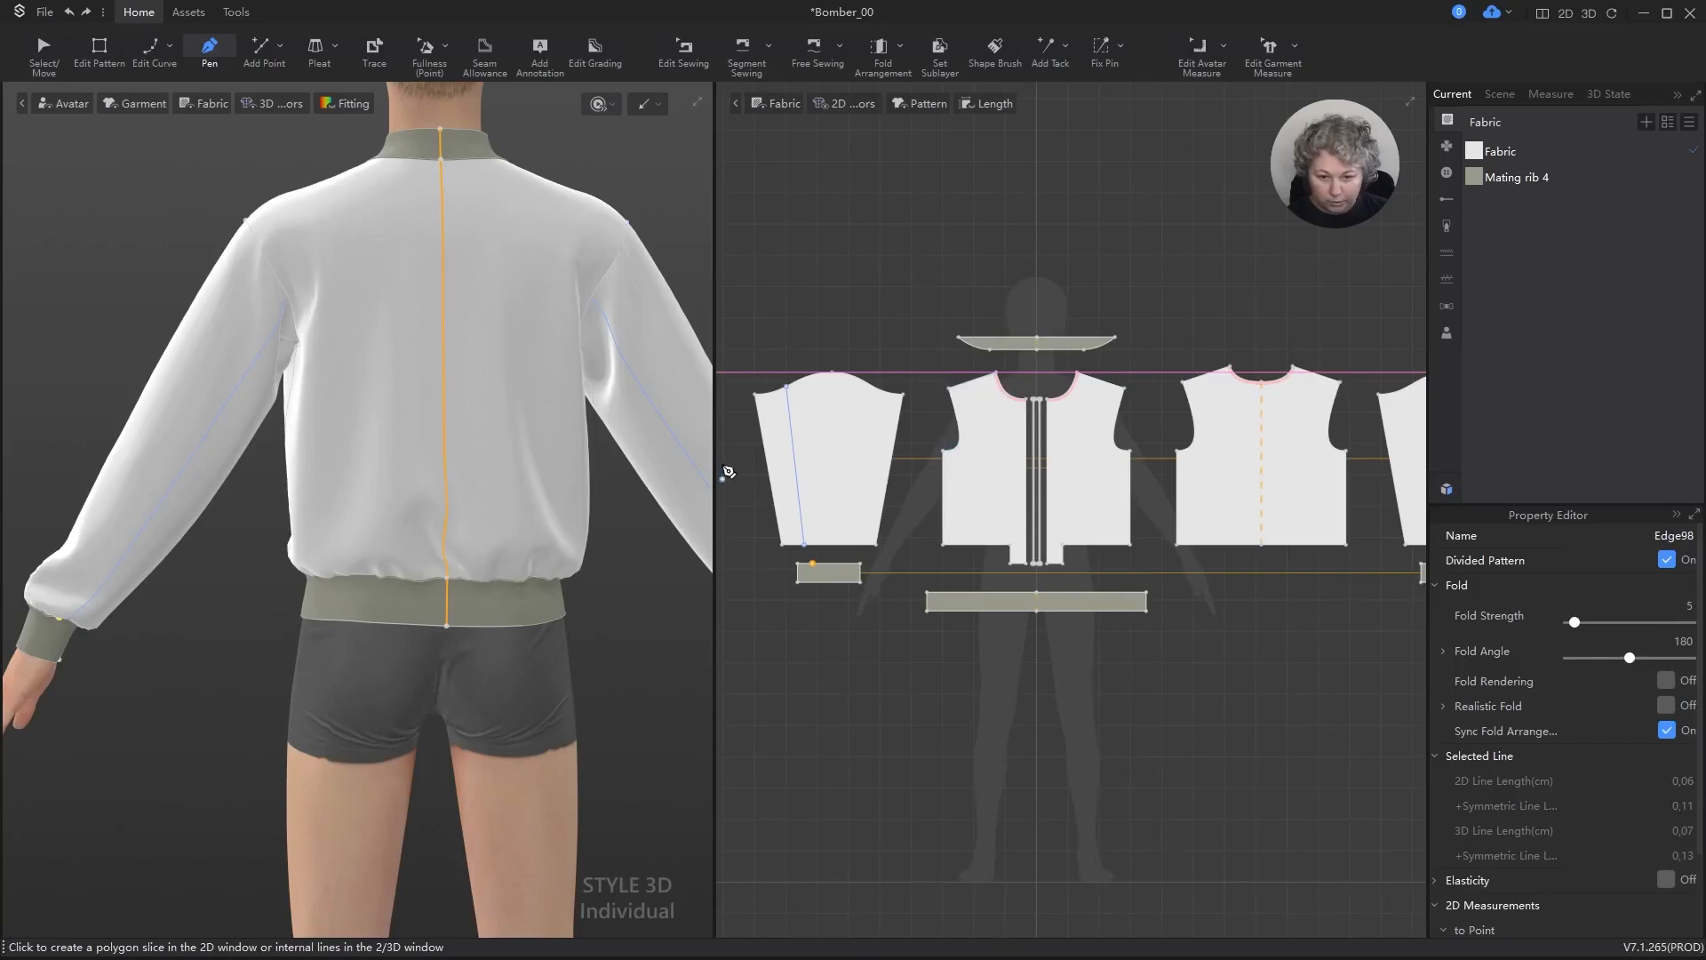
Step: Draw an internal line about 21.3 cm long across the back, from the sleeve line's armhole end to the centre back line
scroll(751, 449, up, 5)
scroll(791, 372, up, 1)
key(z)
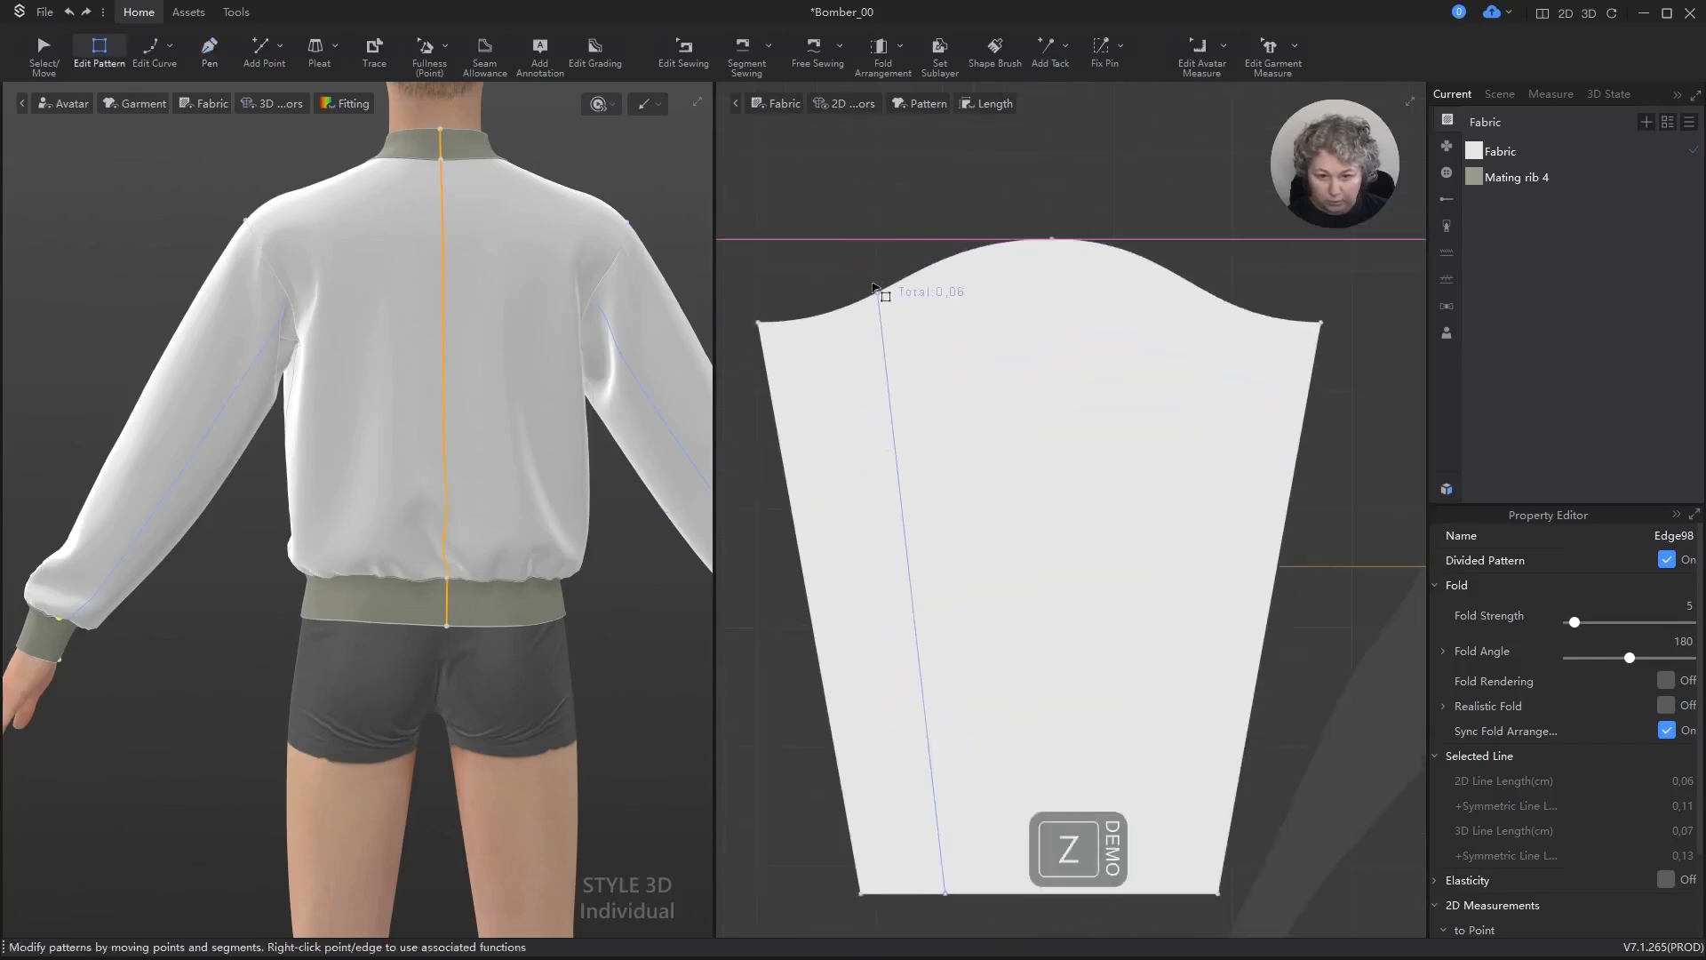
scroll(344, 251, up, 4)
alt+drag(347, 280, 363, 539)
scroll(358, 503, up, 2)
key(g)
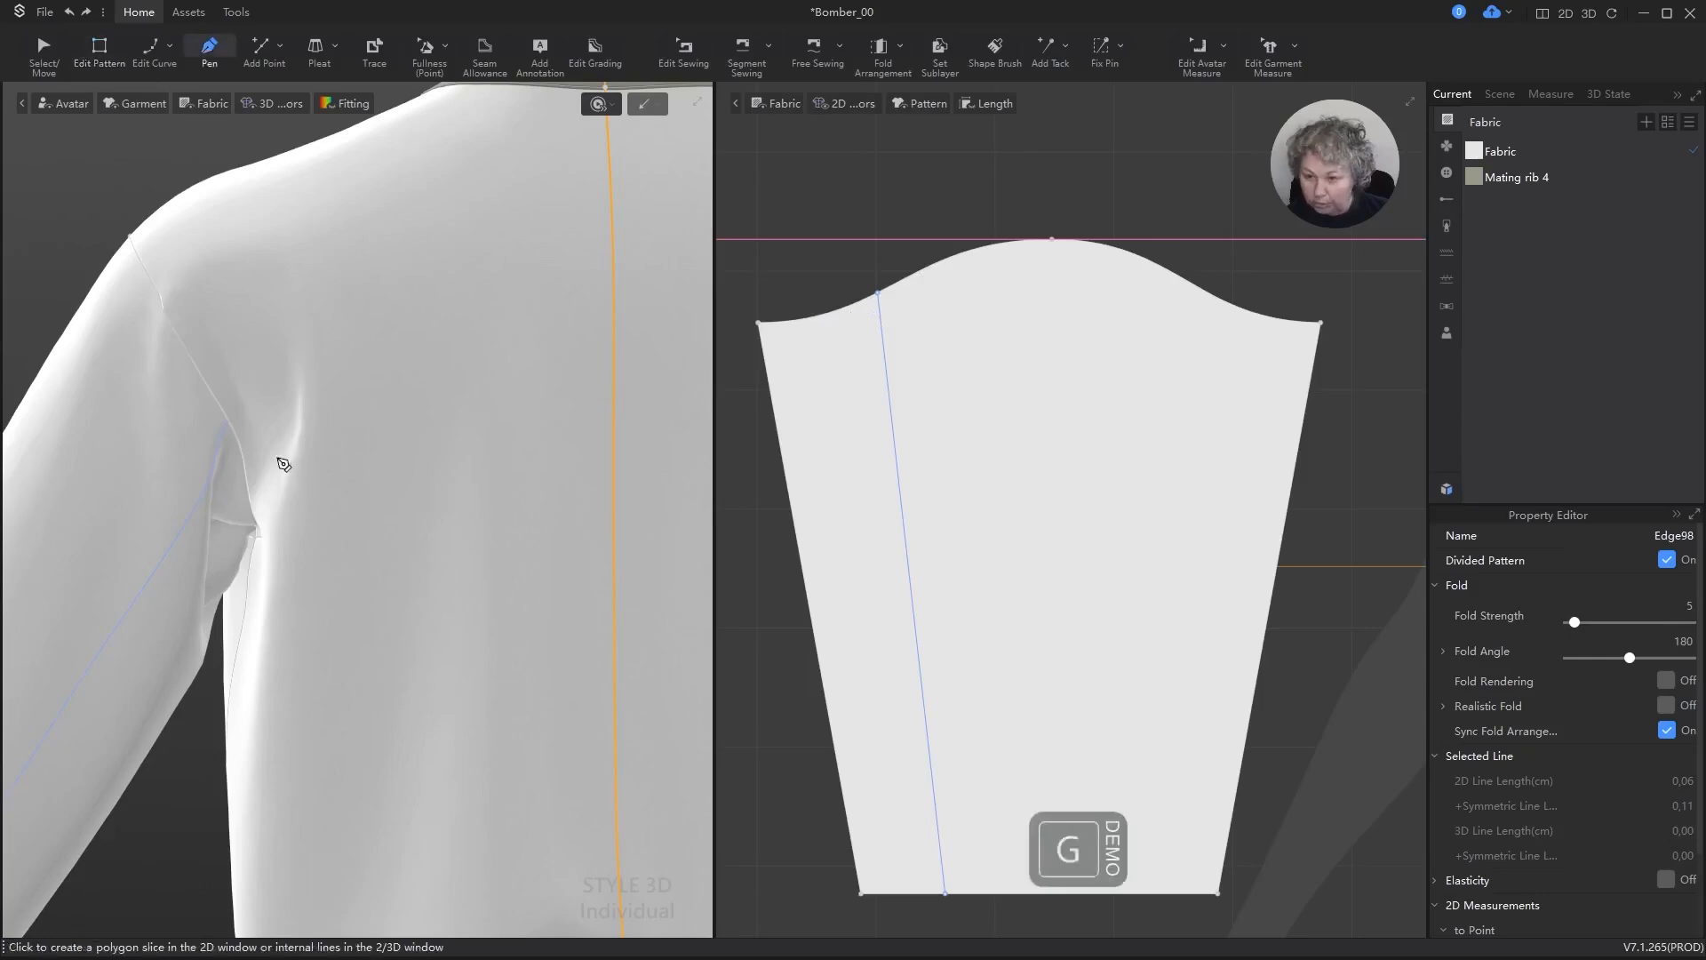
click(231, 424)
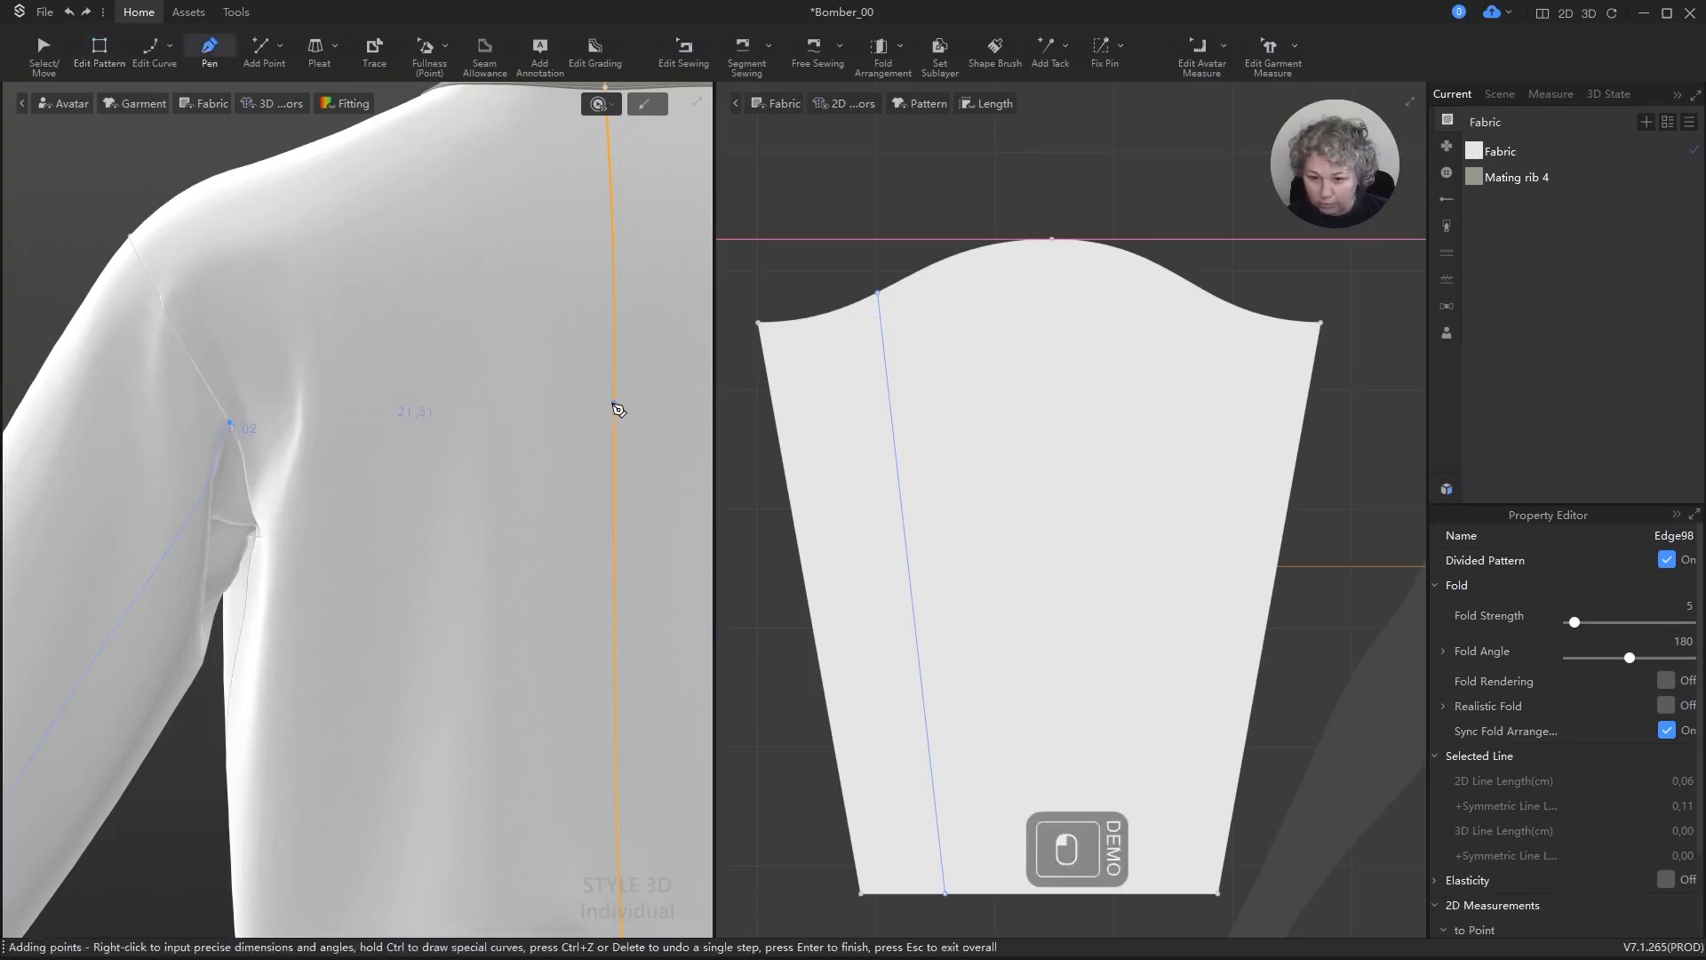
shift+click(616, 405)
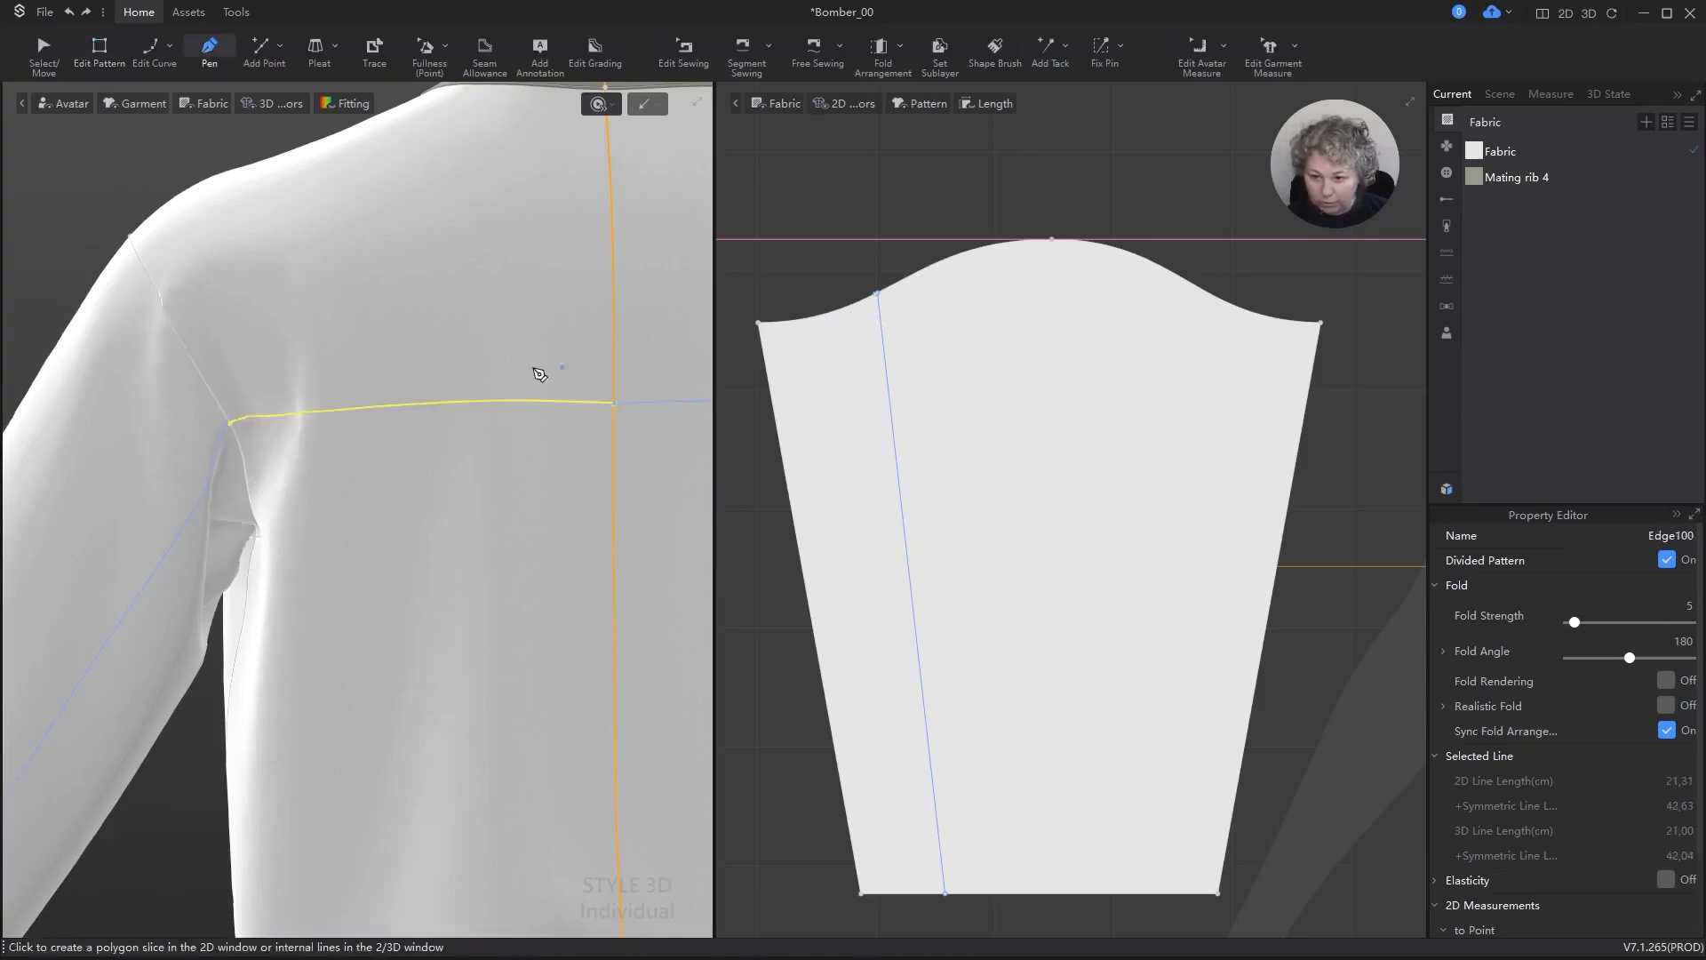
Step: Align the centre point of the back line with its armhole endpoint so the line runs horizontally
scroll(551, 374, down, 6)
scroll(1182, 404, down, 8)
scroll(1040, 405, up, 10)
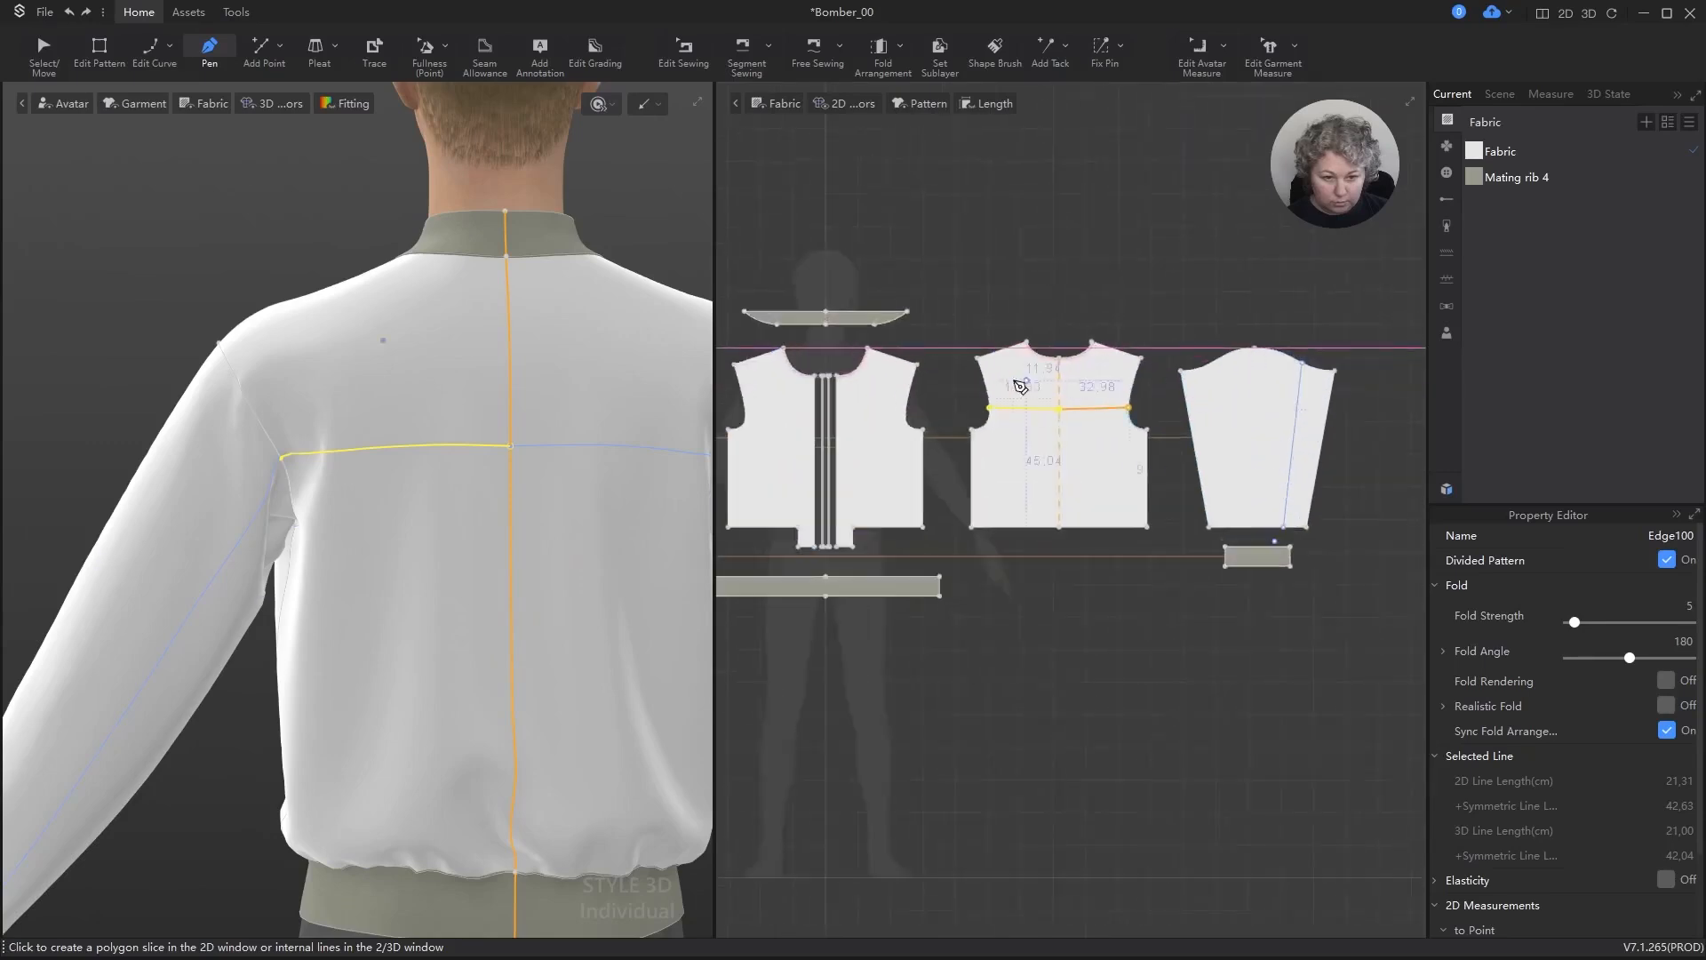
key(z)
click(1253, 573)
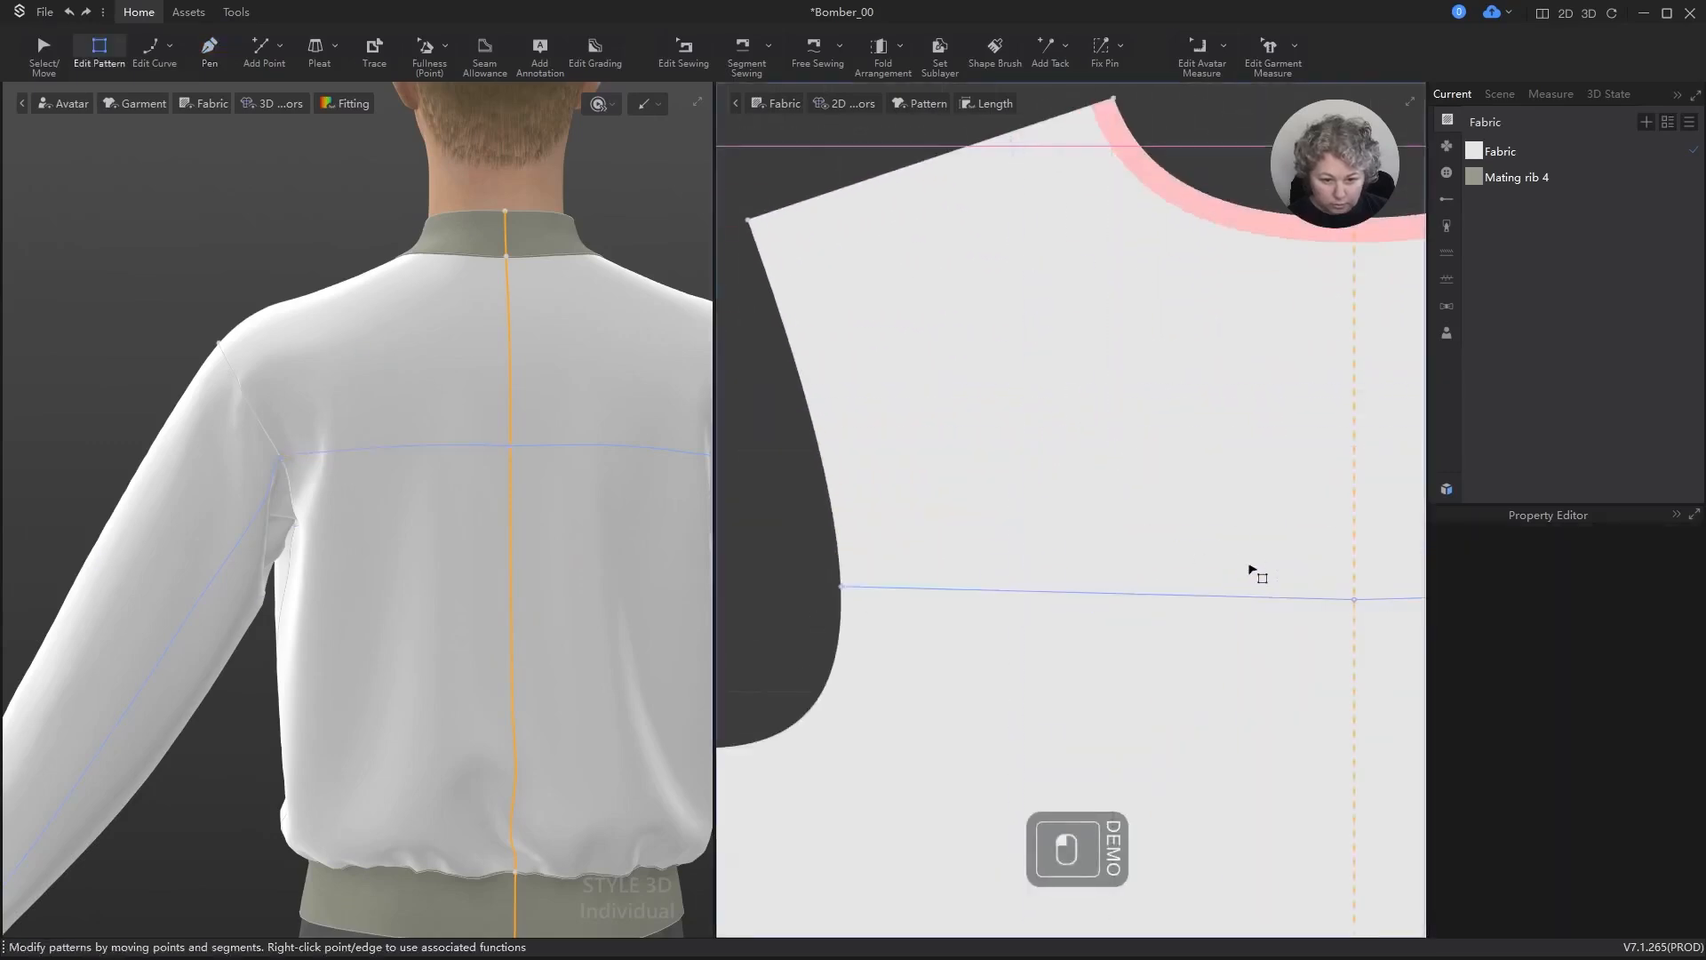
click(1354, 600)
shift+click(841, 587)
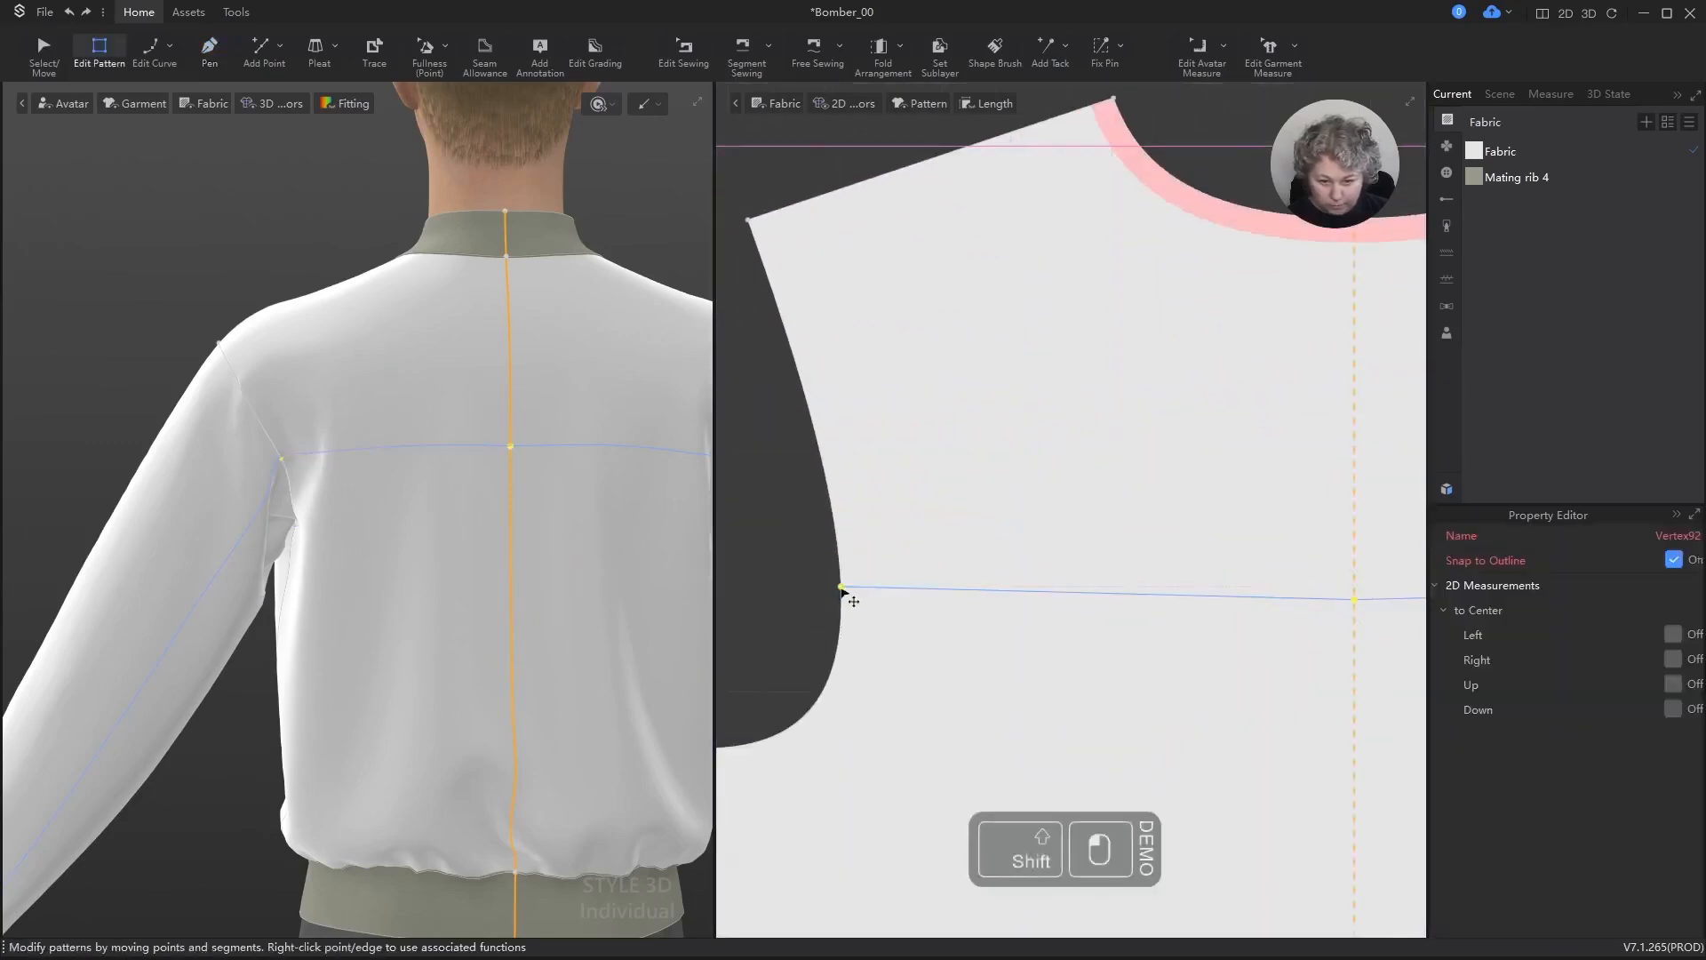
key(alt+t)
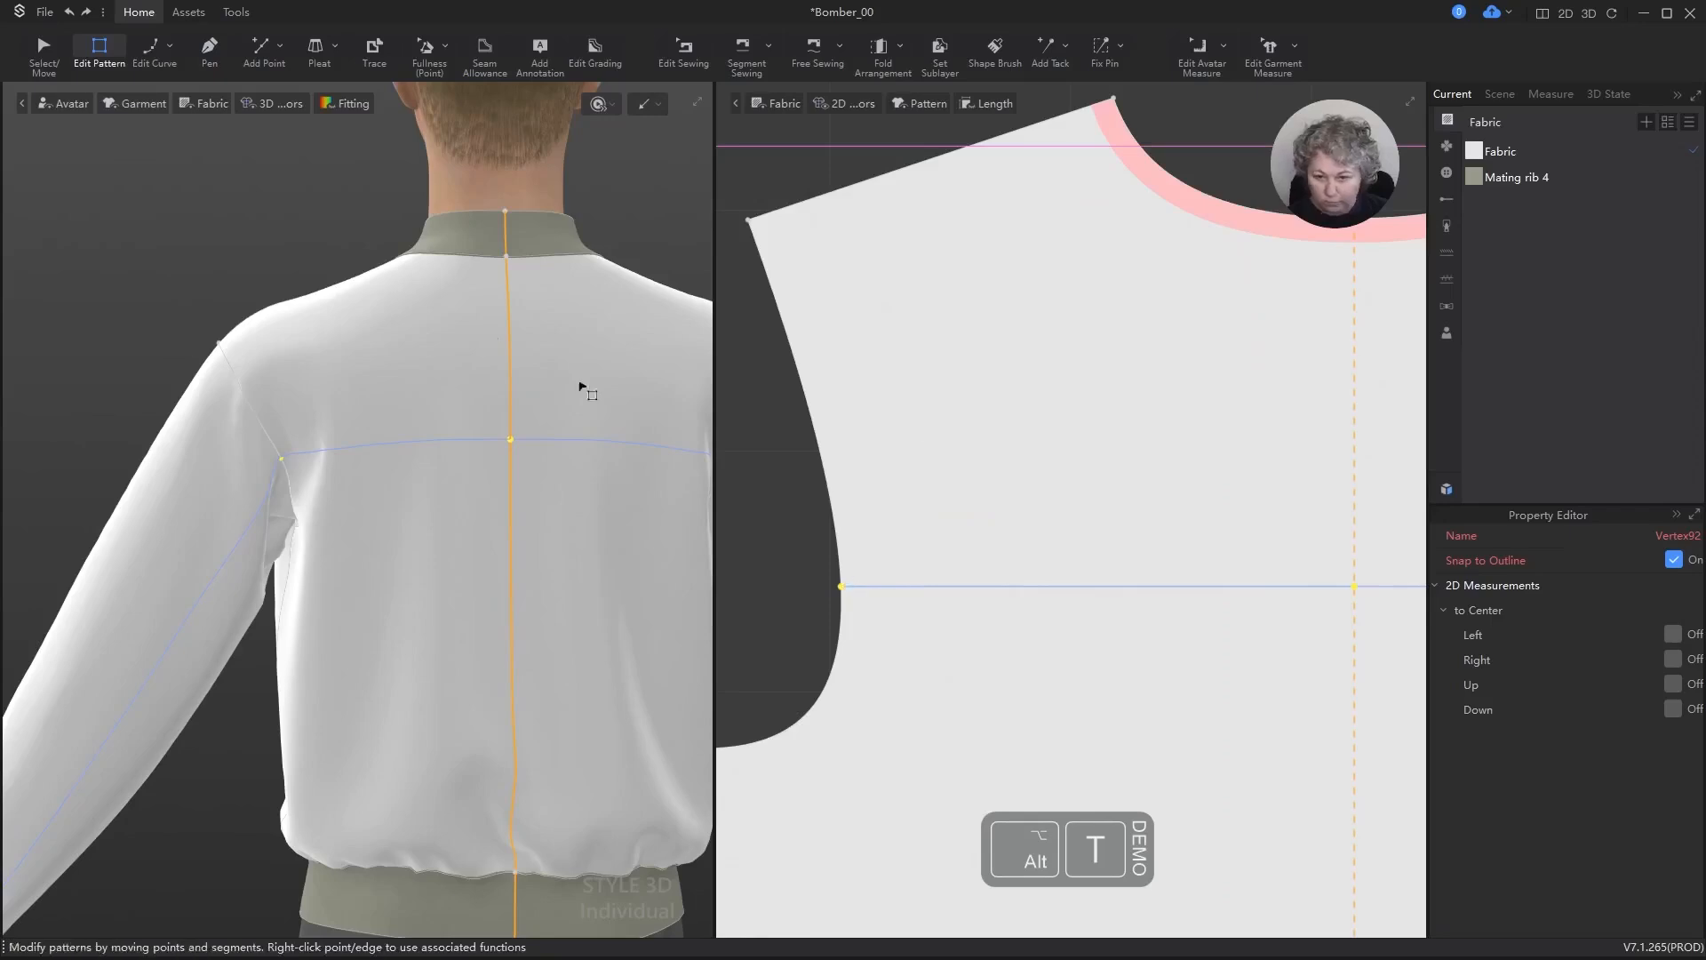
Step: Examine the placement of the back yoke line and sleeve lines on the 3D jacket and the 2D patterns
scroll(323, 308, down, 5)
alt+middle_drag(612, 307, 575, 251)
mouse_move(575, 252)
right_down()
mouse_move(515, 255)
mouse_move(666, 255)
mouse_move(606, 256)
right_up()
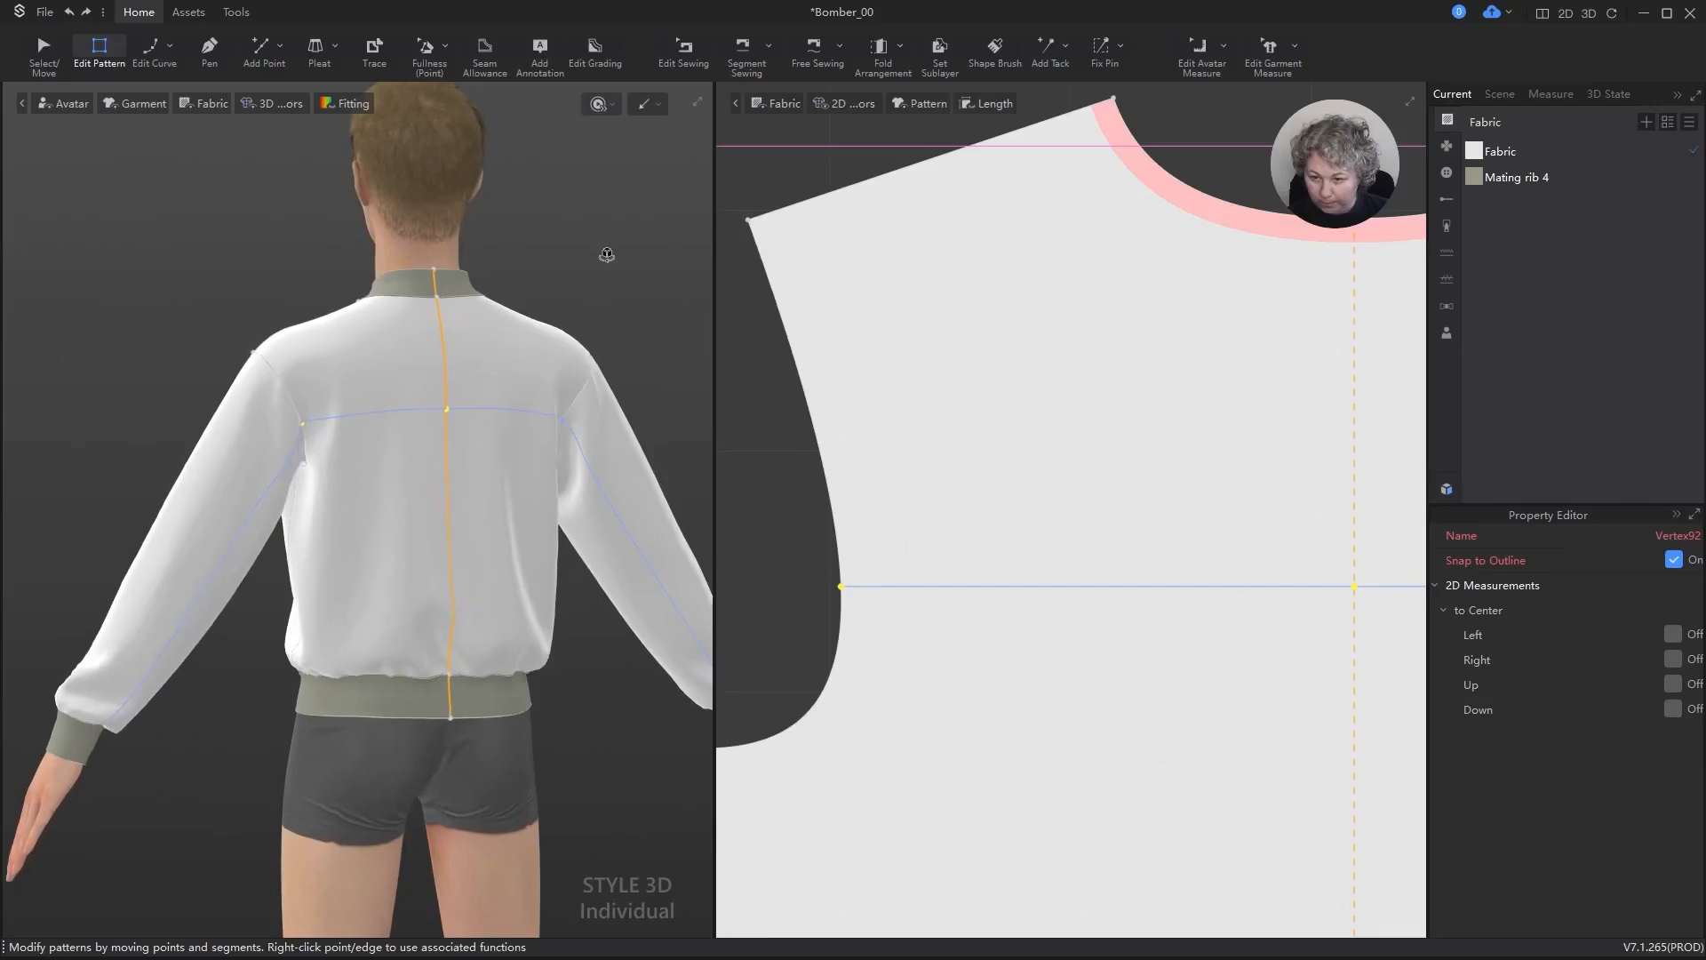
scroll(1007, 411, down, 5)
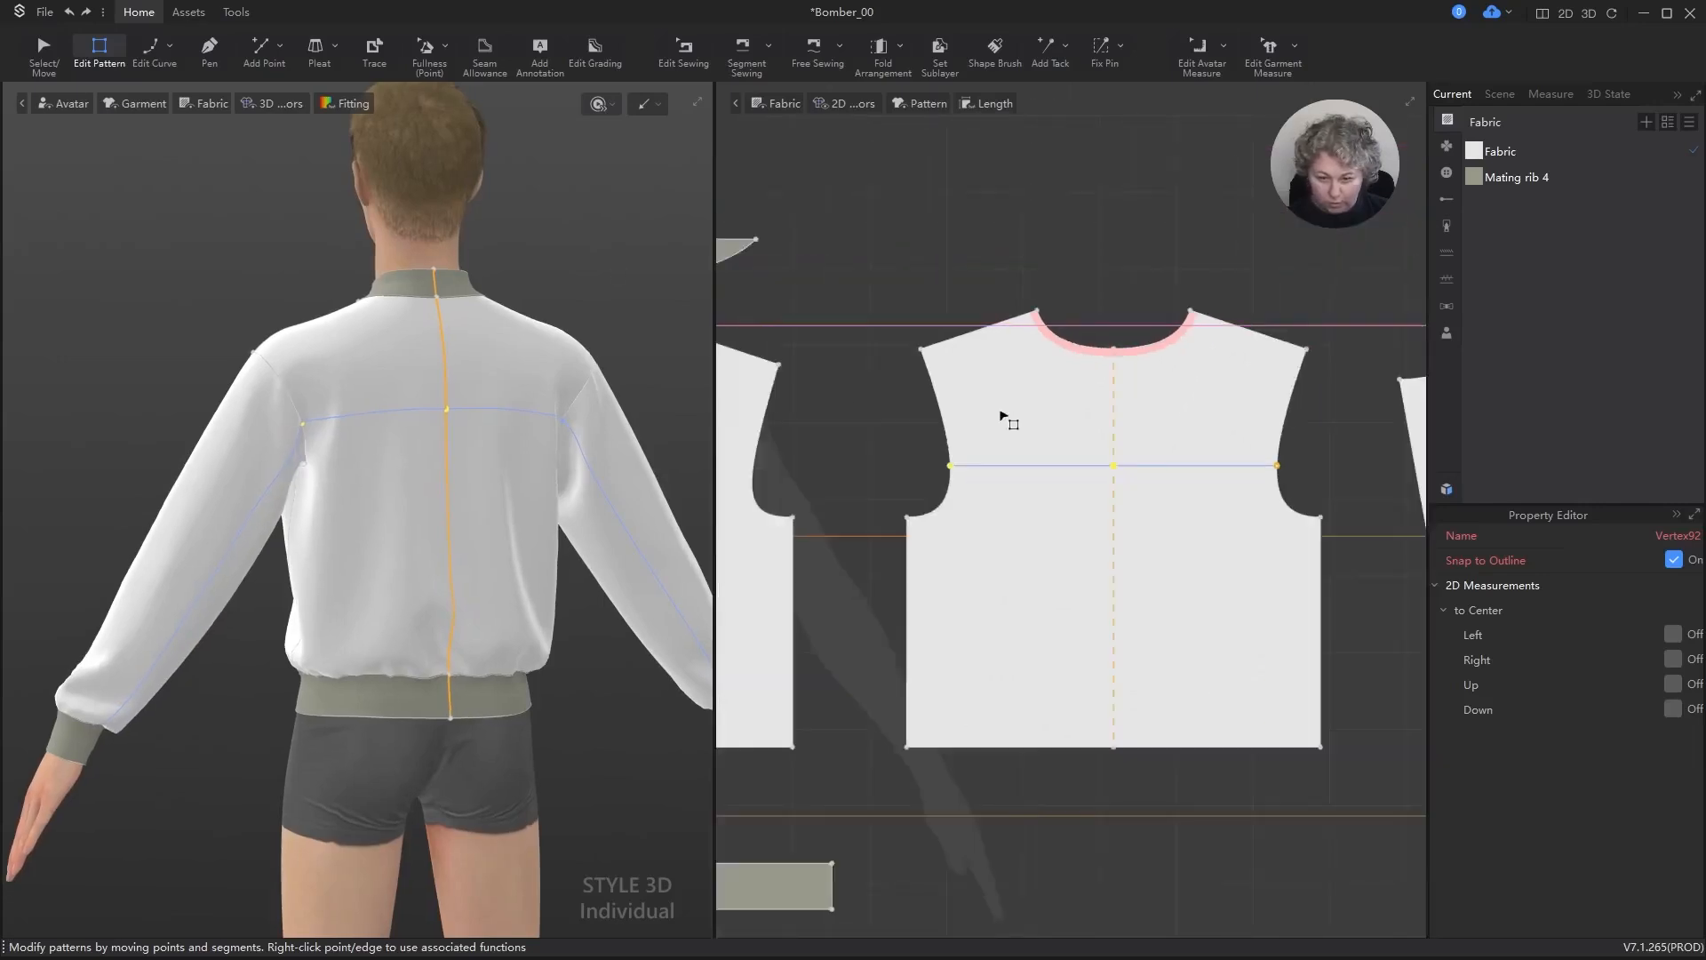
scroll(1007, 418, down, 5)
key(space)
right_drag(356, 603, 470, 611)
scroll(1012, 630, down, 1)
scroll(1058, 445, up, 5)
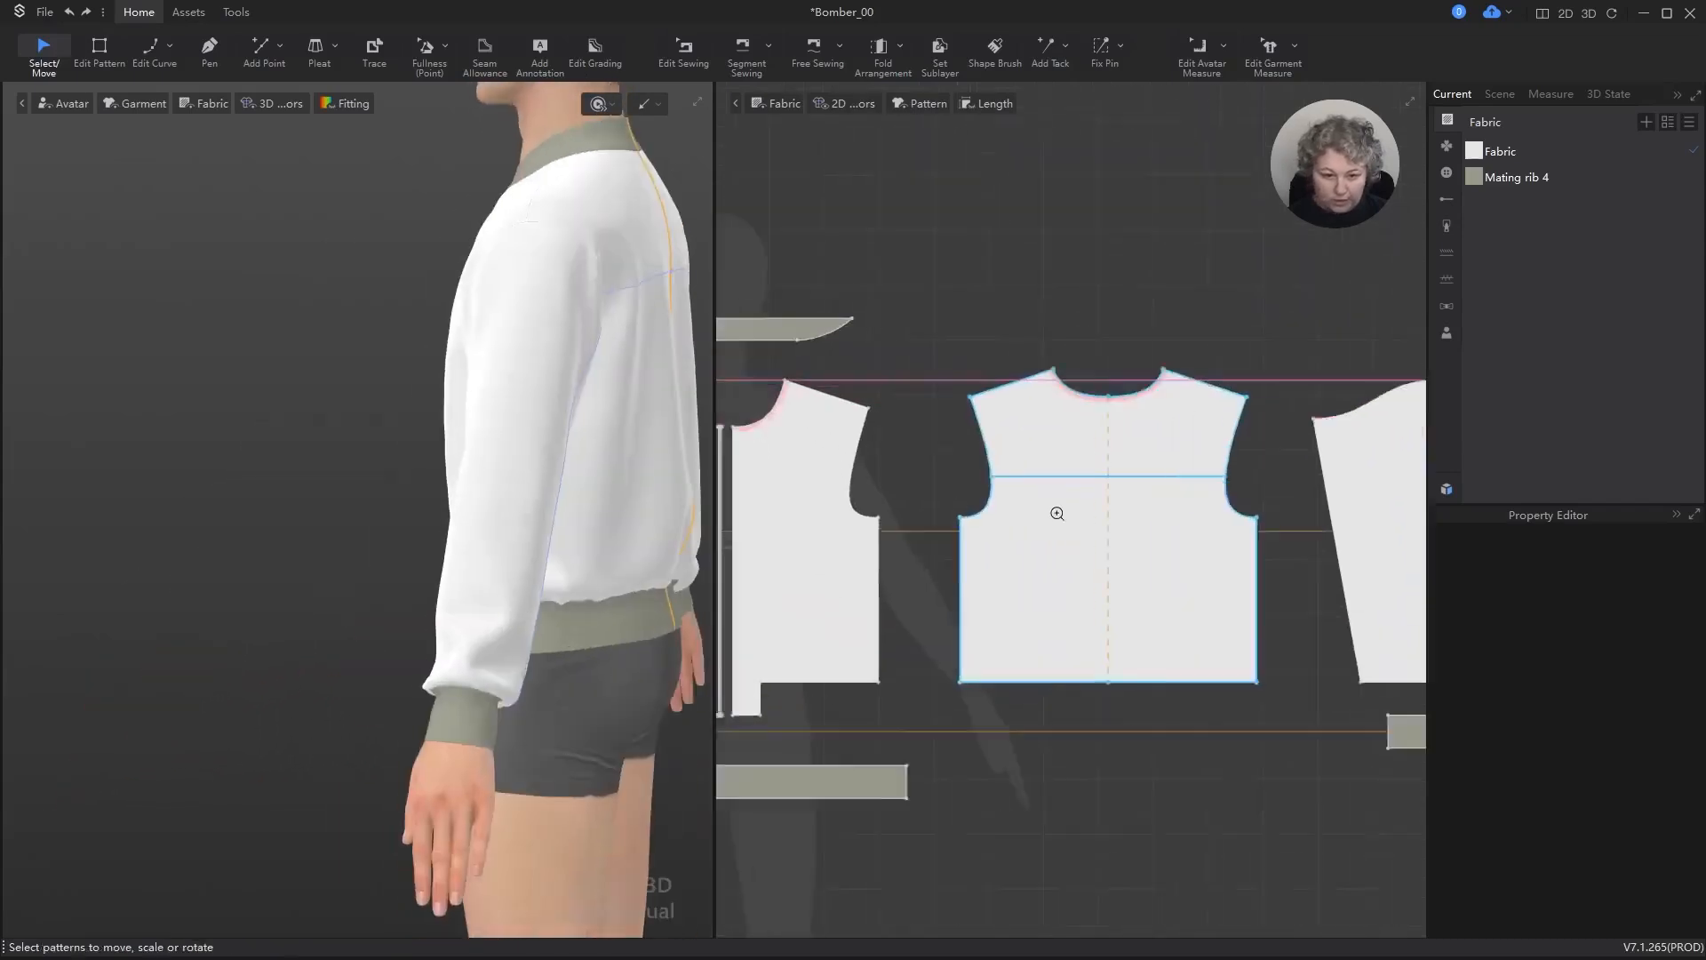
Step: Add one internal isoline to the back yoke line with 1 cm spacing in the Backward direction
key(z)
scroll(1040, 498, up, 6)
click(1018, 463)
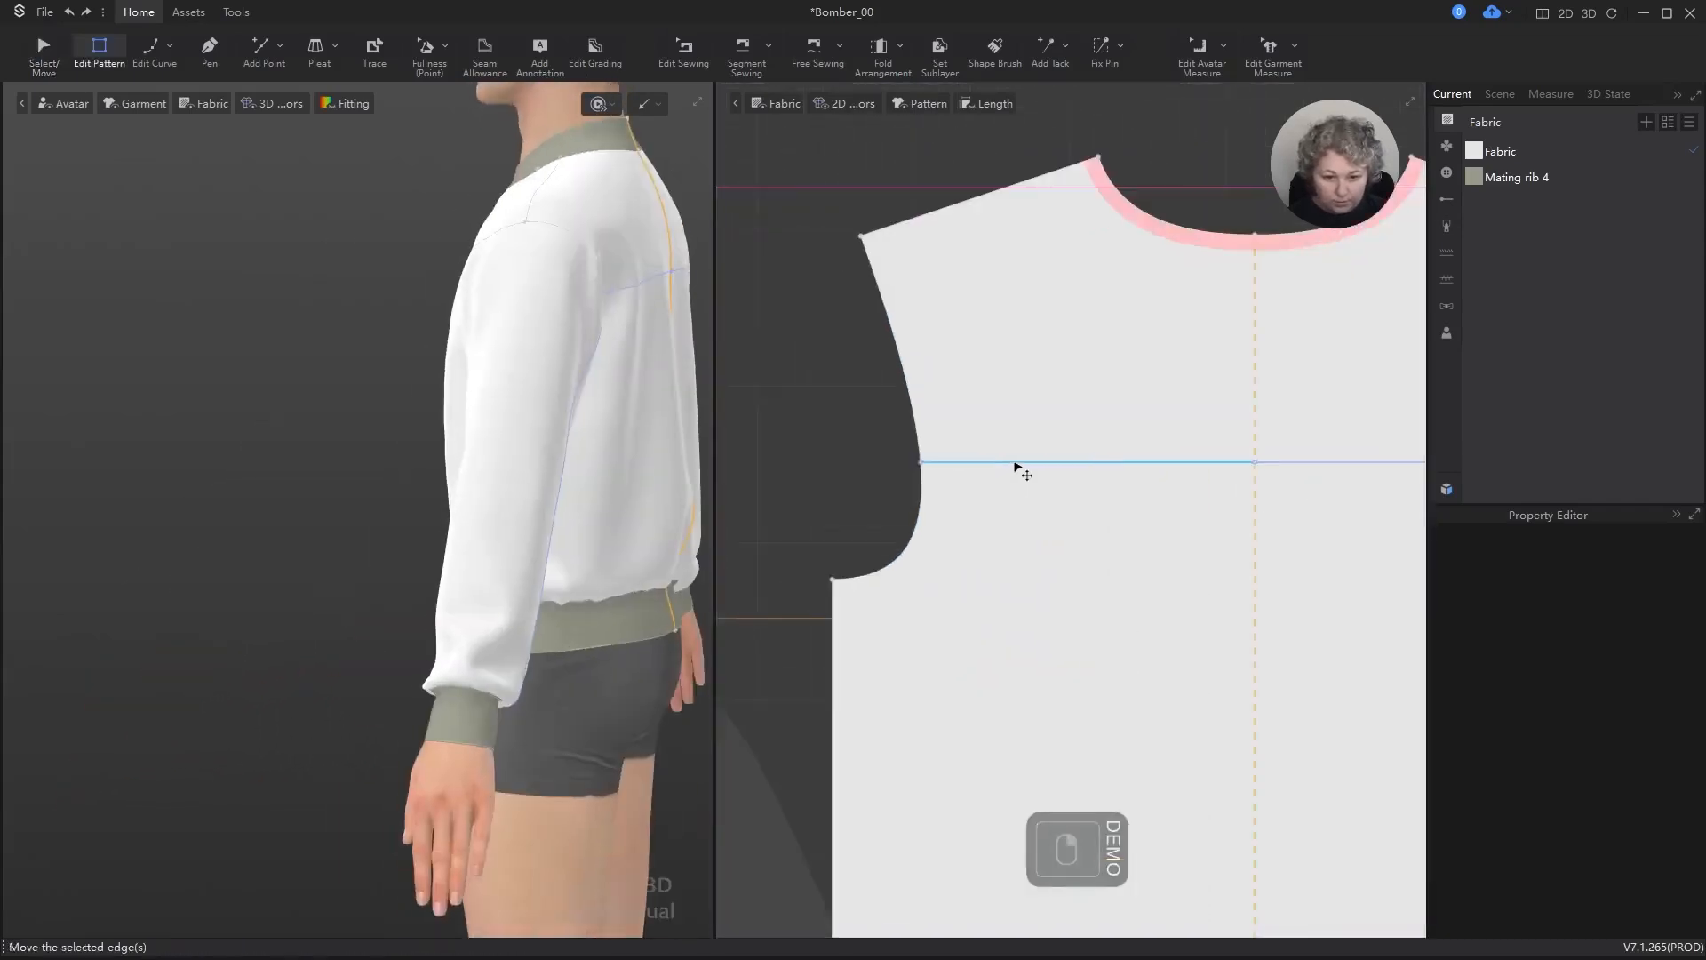
right_click(1018, 465)
click(1086, 622)
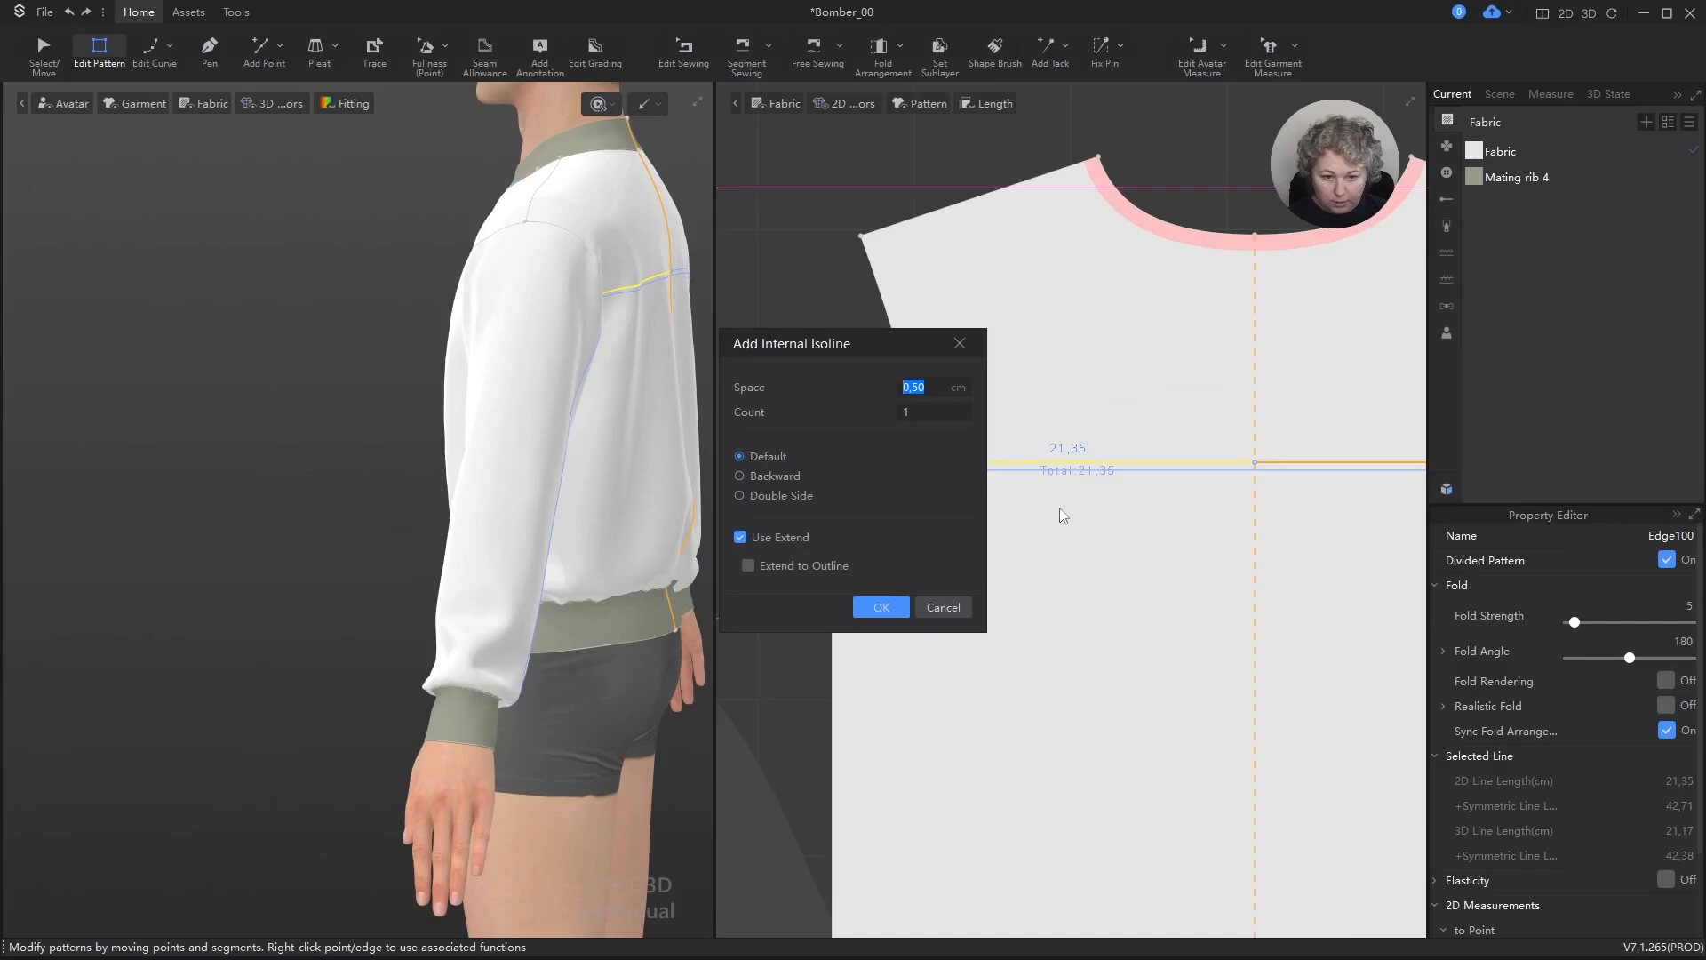
text(0)
key(ctrl+a)
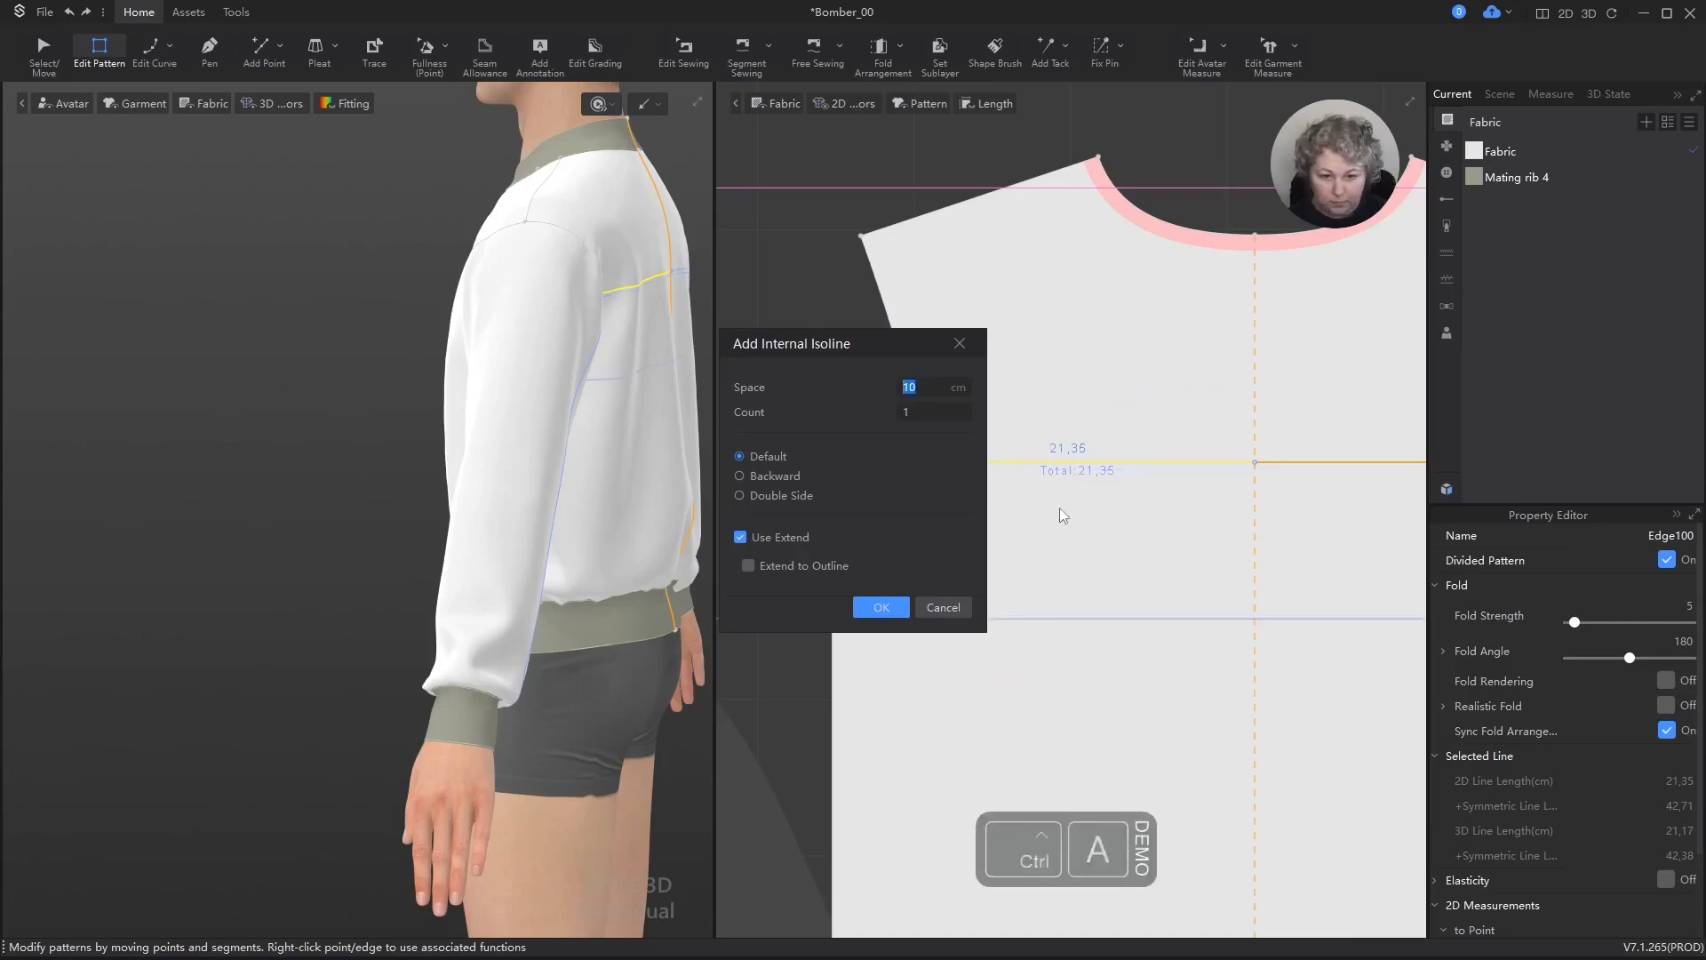
text(1)
click(766, 478)
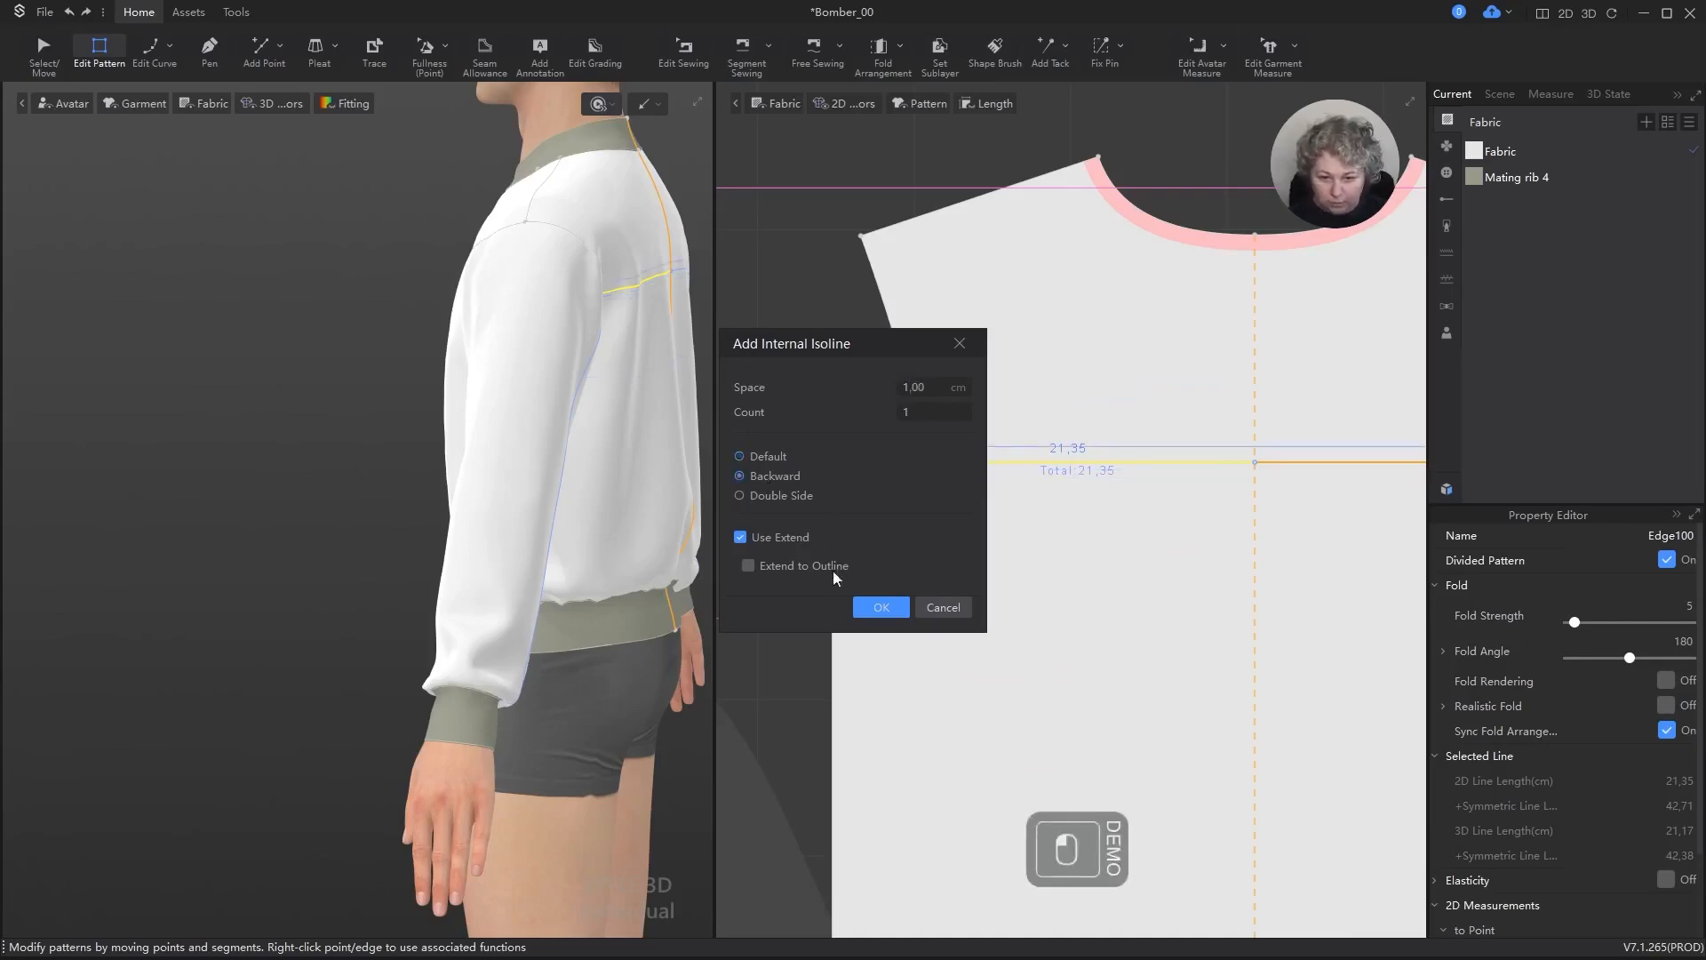
click(881, 608)
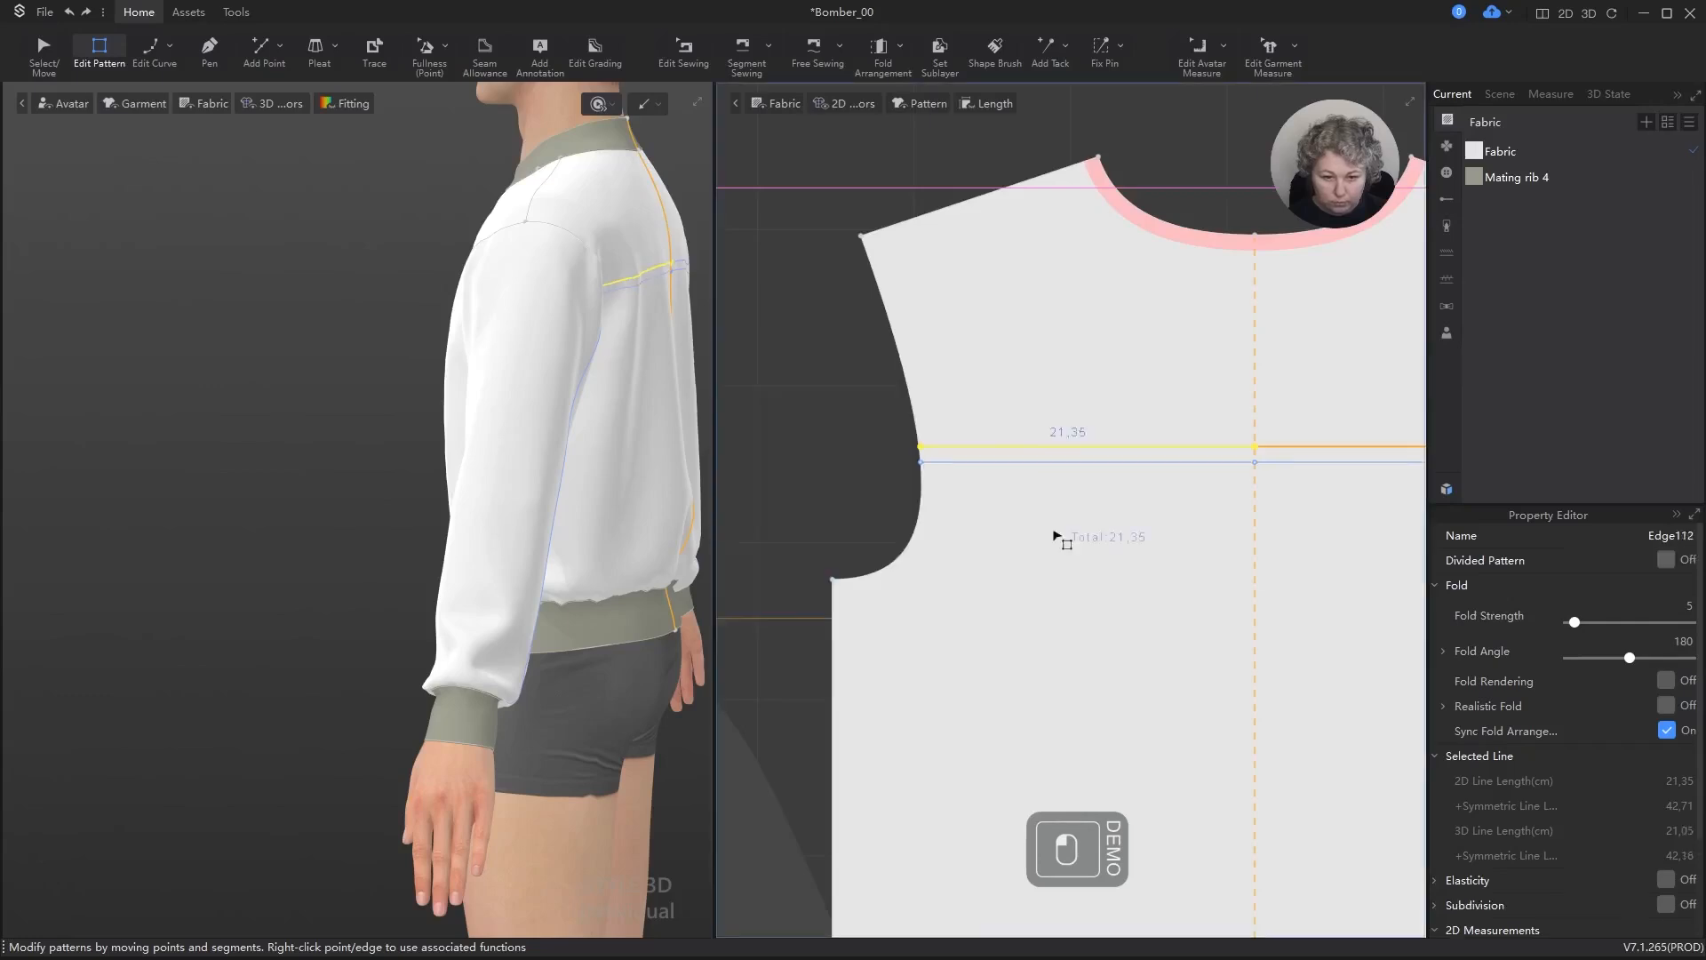
Step: Undo the accidental move of the back isoline and clear the selection
scroll(1067, 542, down, 5)
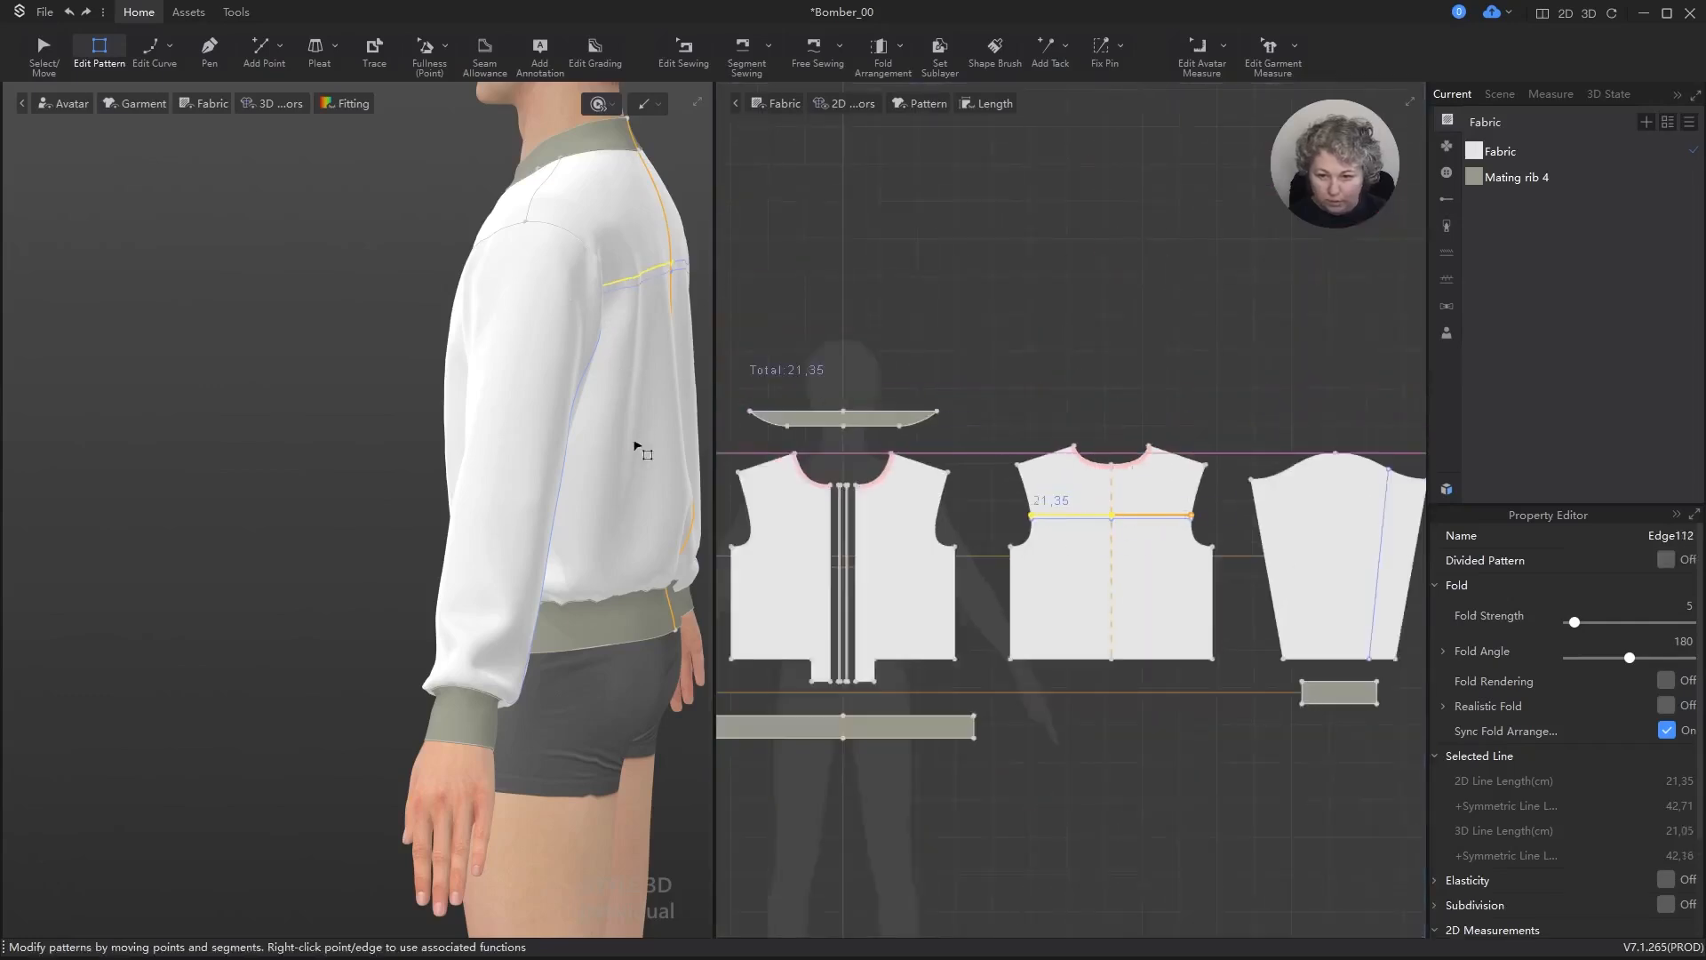
right_drag(637, 447, 385, 461)
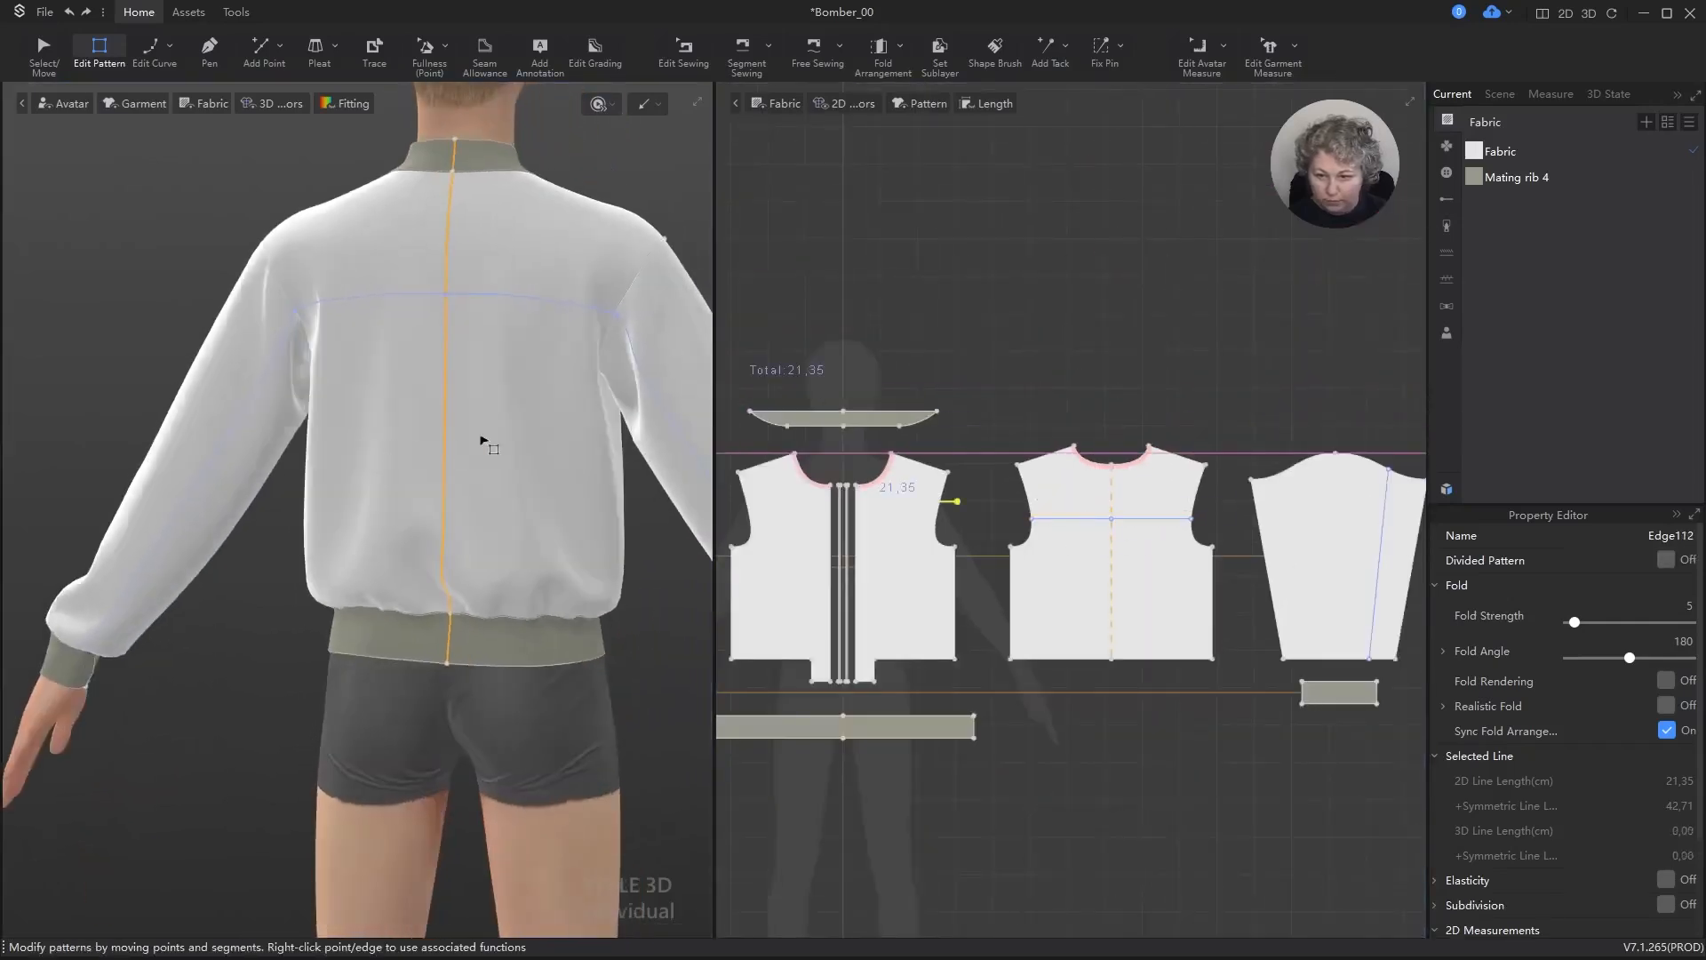
scroll(521, 409, up, 3)
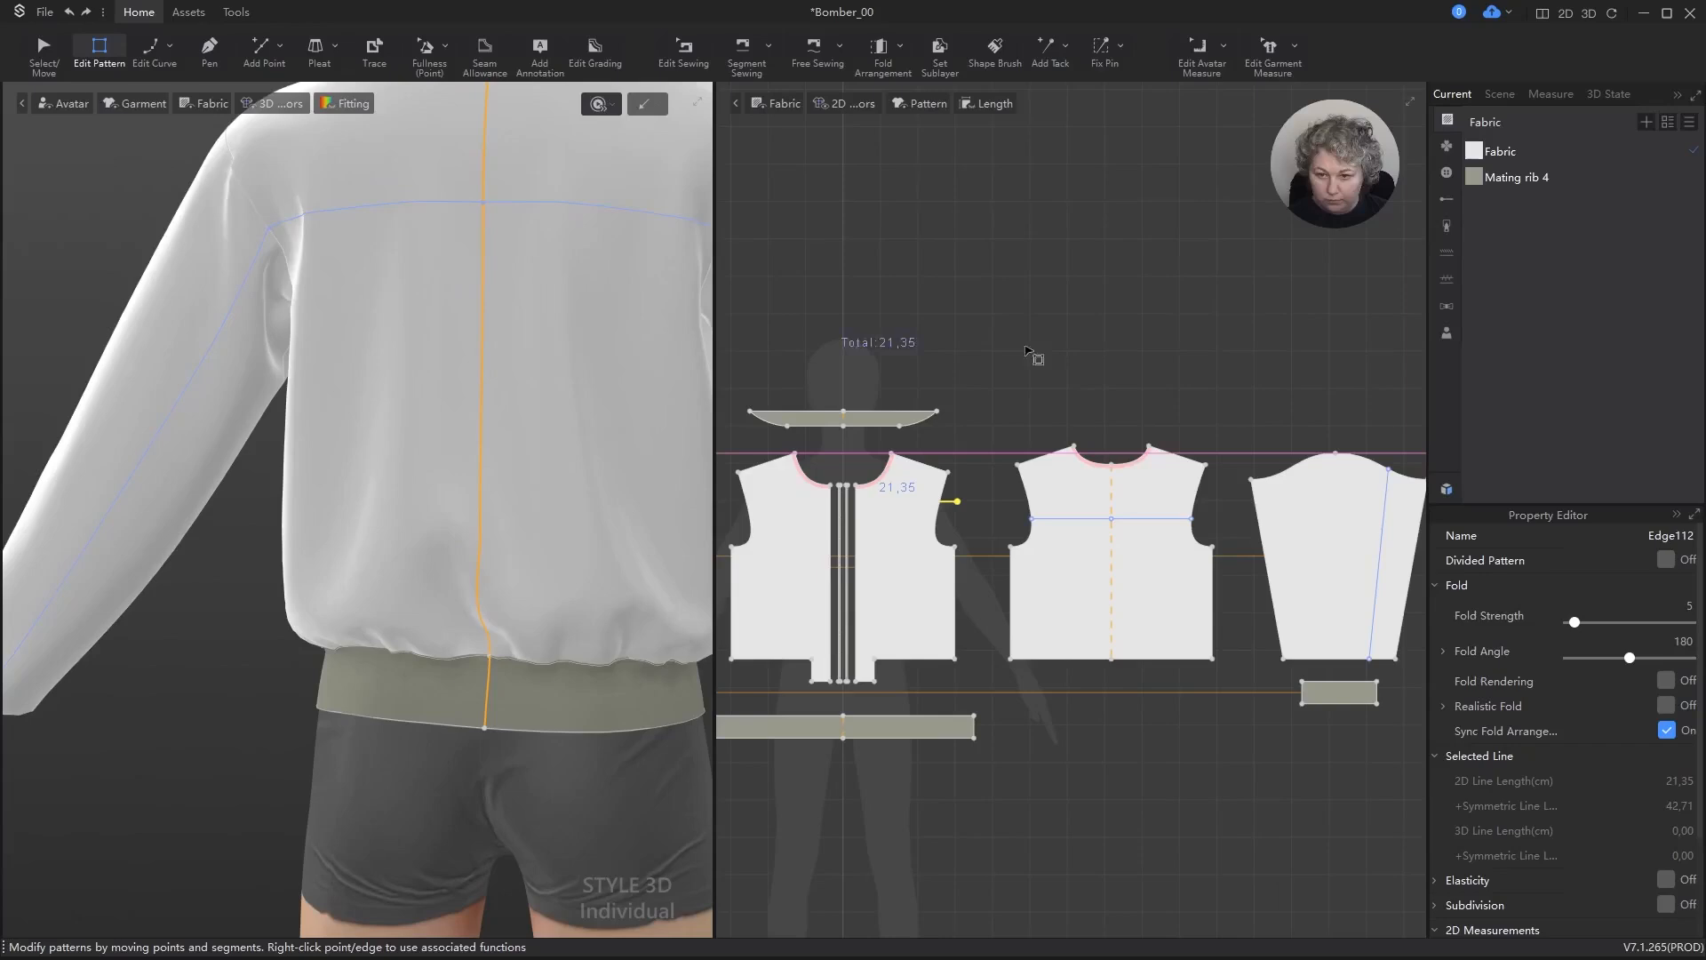
click(1127, 337)
key(ctrl+z)
click(1086, 327)
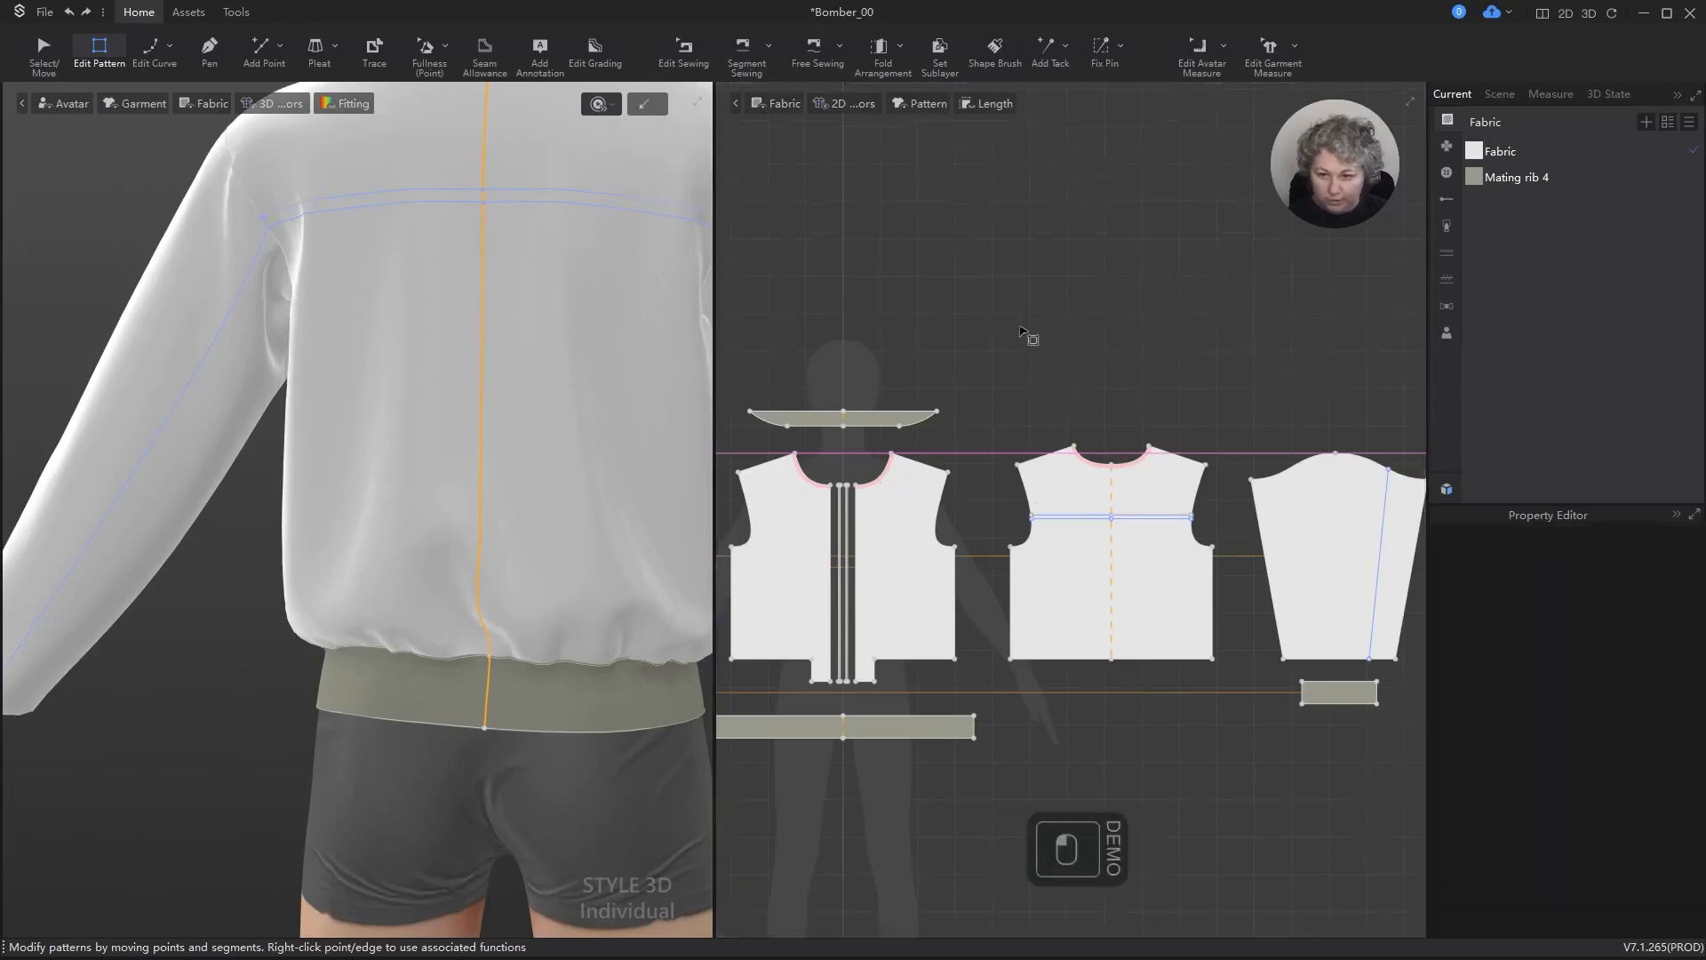
Step: Try adding one backward internal isoline 1 cm from the sleeve line without extending it to the outline
scroll(1031, 336, down, 3)
alt+right_drag(295, 346, 386, 338)
scroll(1102, 352, down, 2)
scroll(771, 448, up, 8)
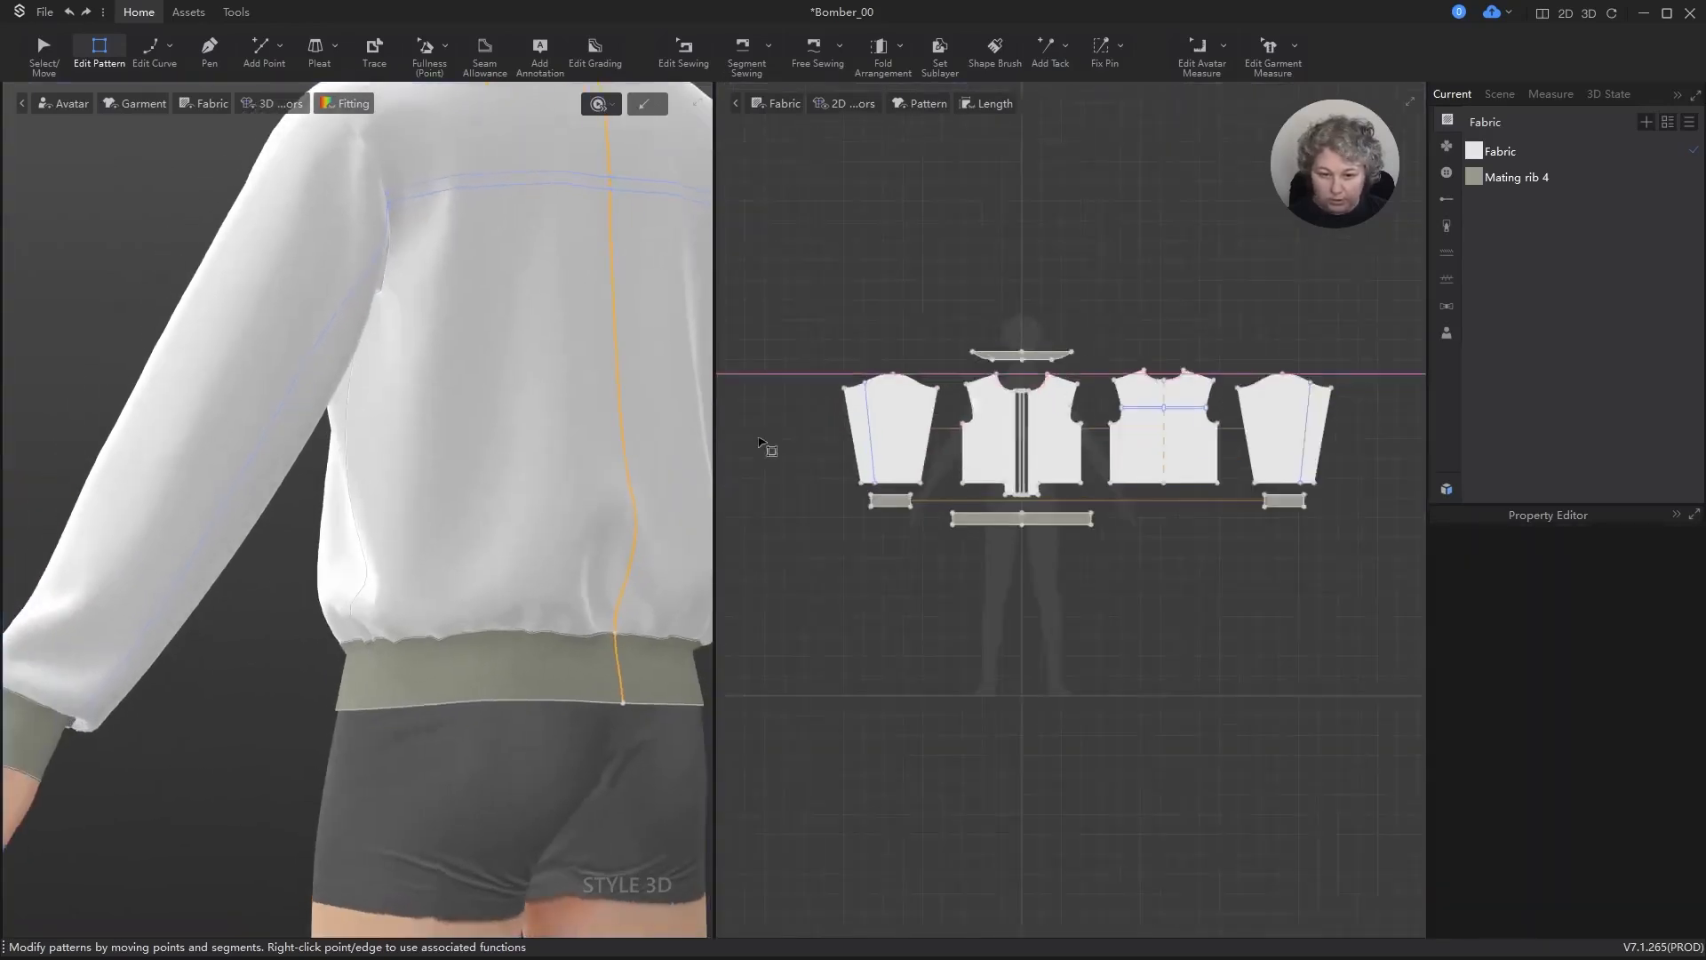
right_click(1007, 304)
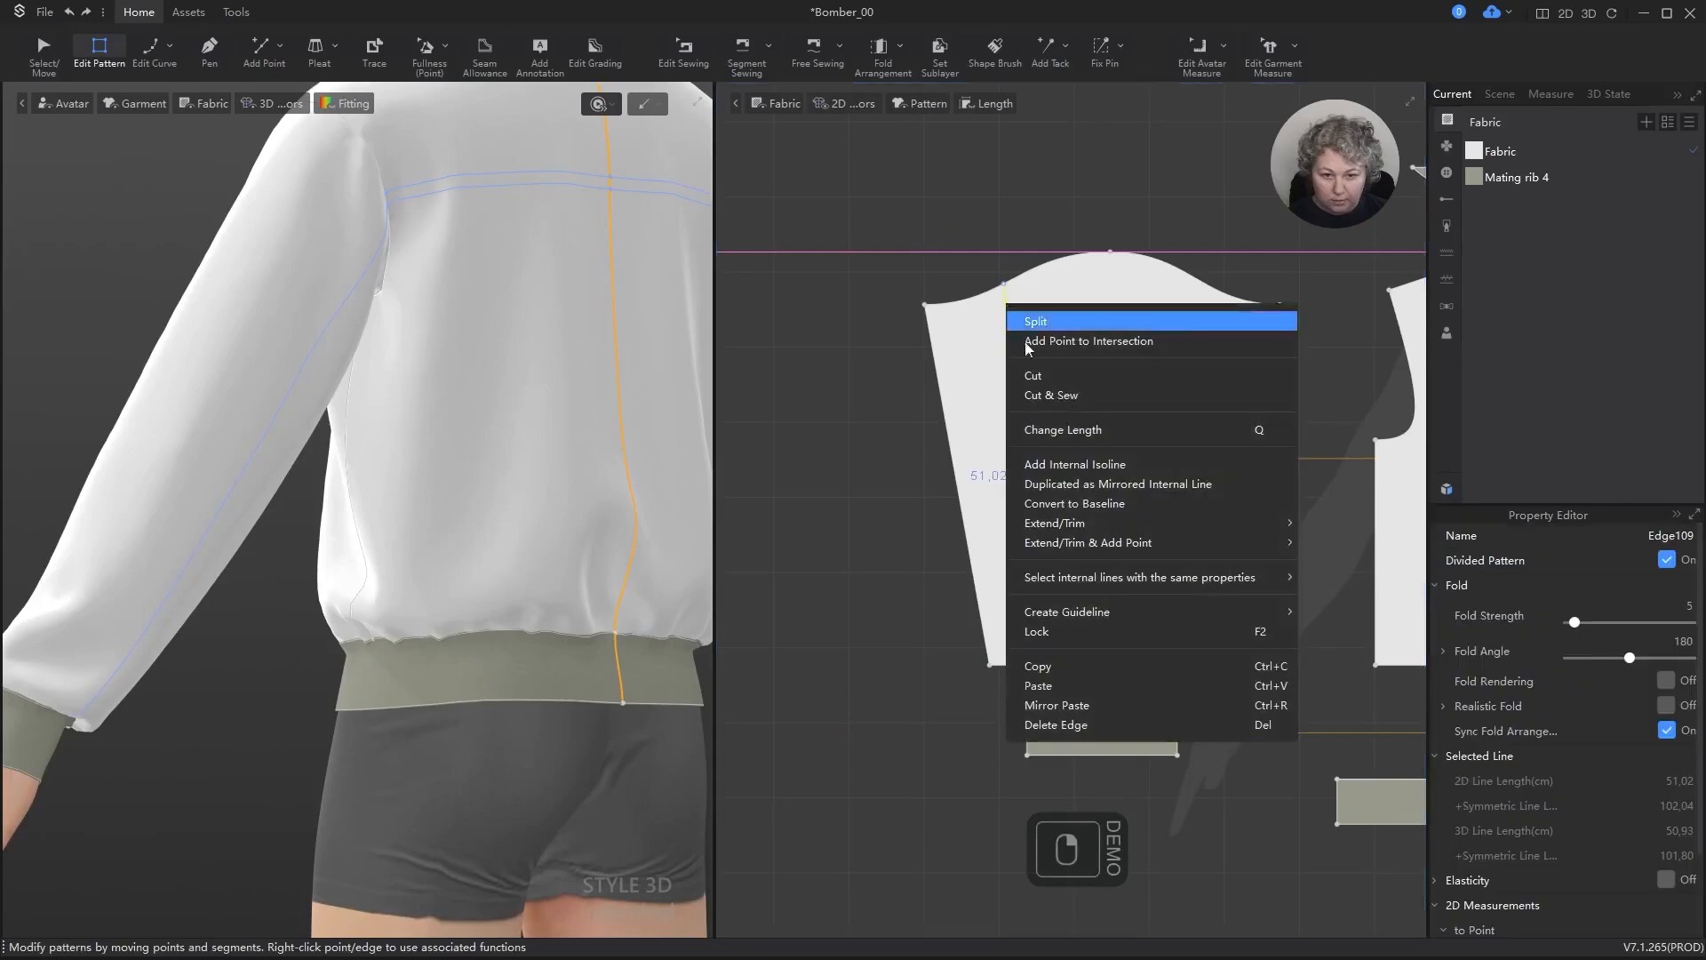
click(1064, 460)
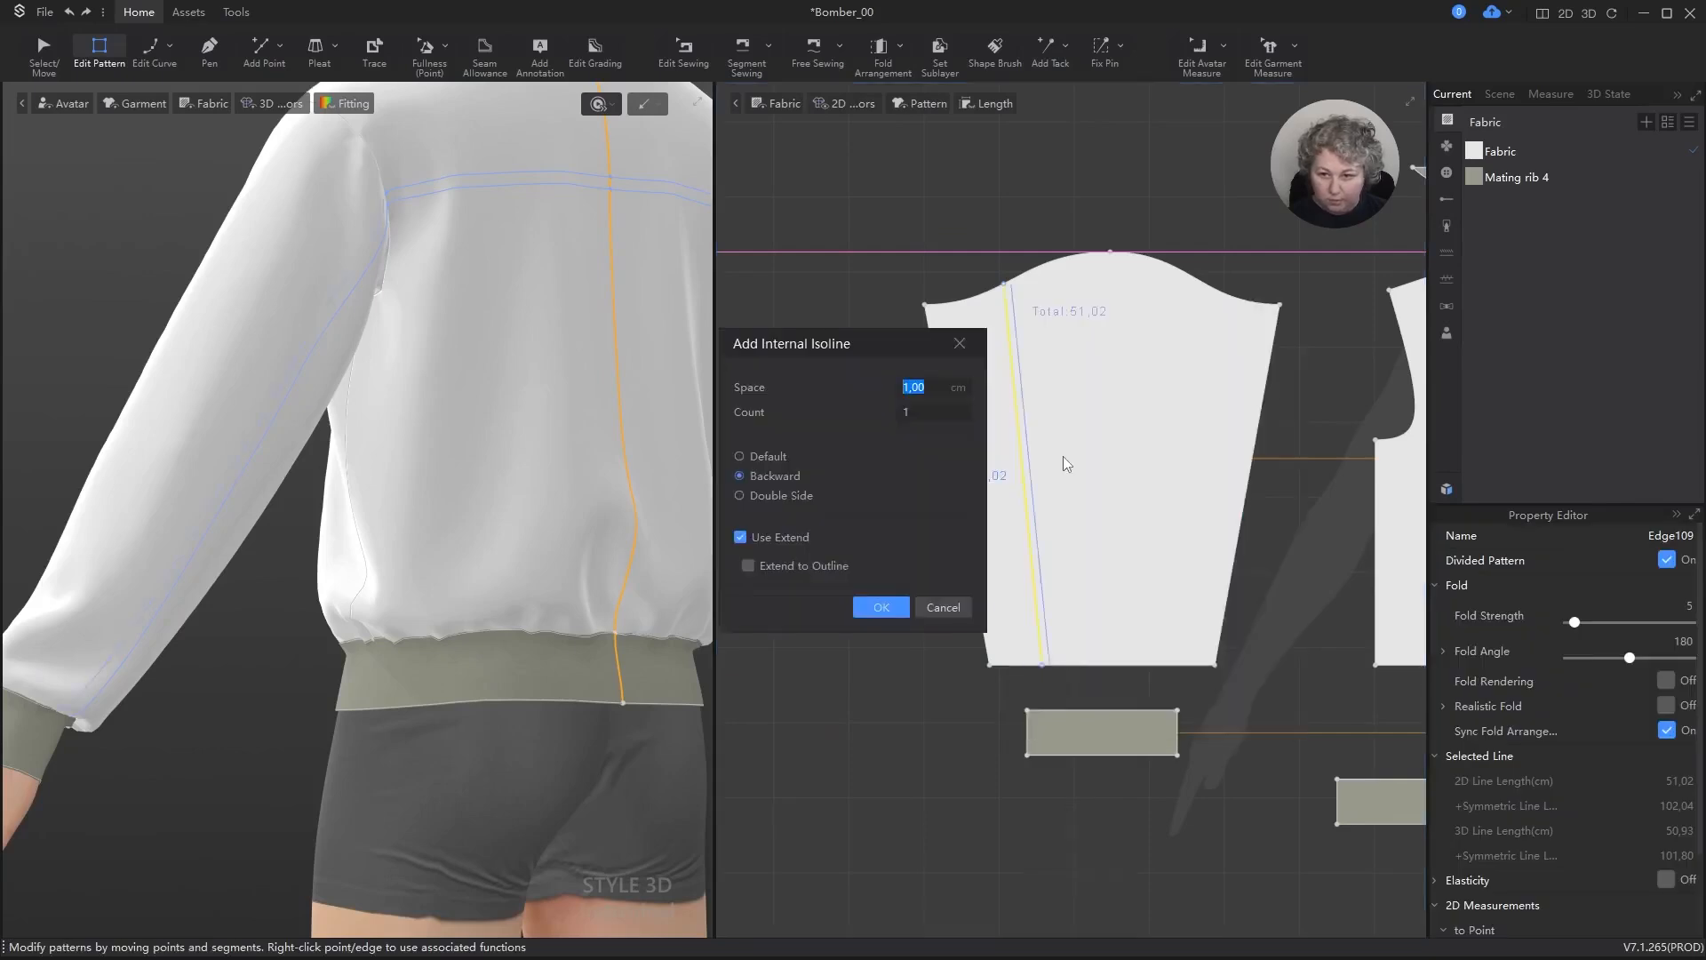
click(871, 610)
click(952, 226)
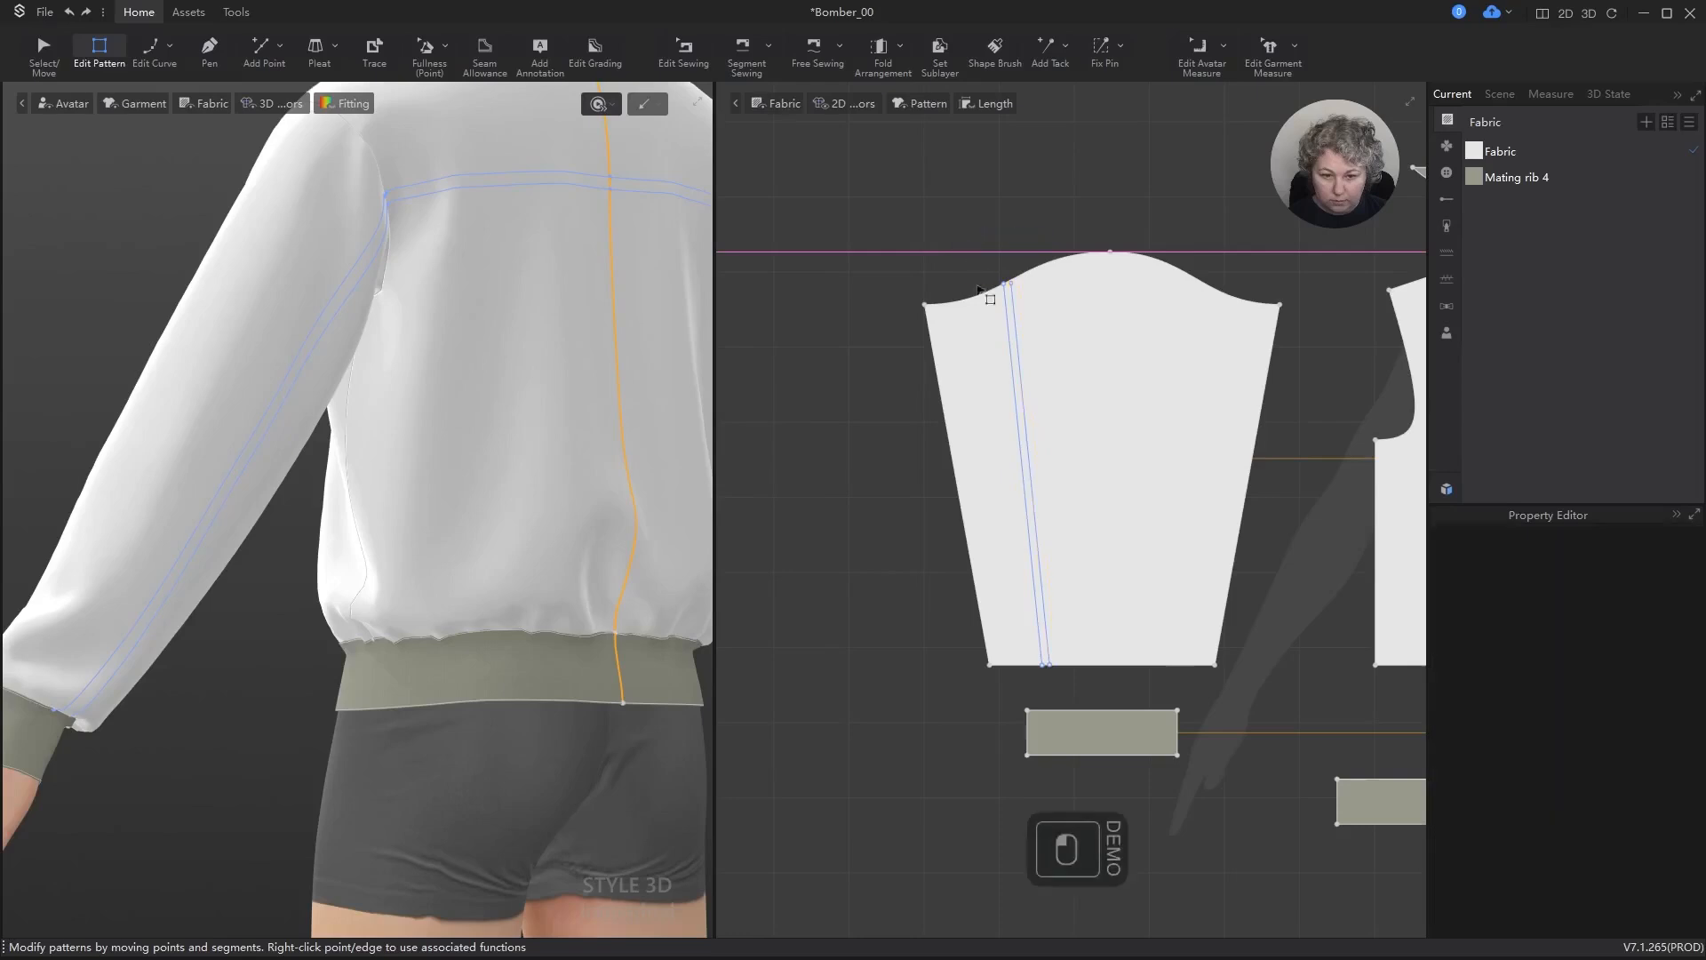
Step: Undo the isoline just added to the sleeve pattern
scroll(992, 294, up, 4)
scroll(1066, 231, up, 4)
key(ctrl+z)
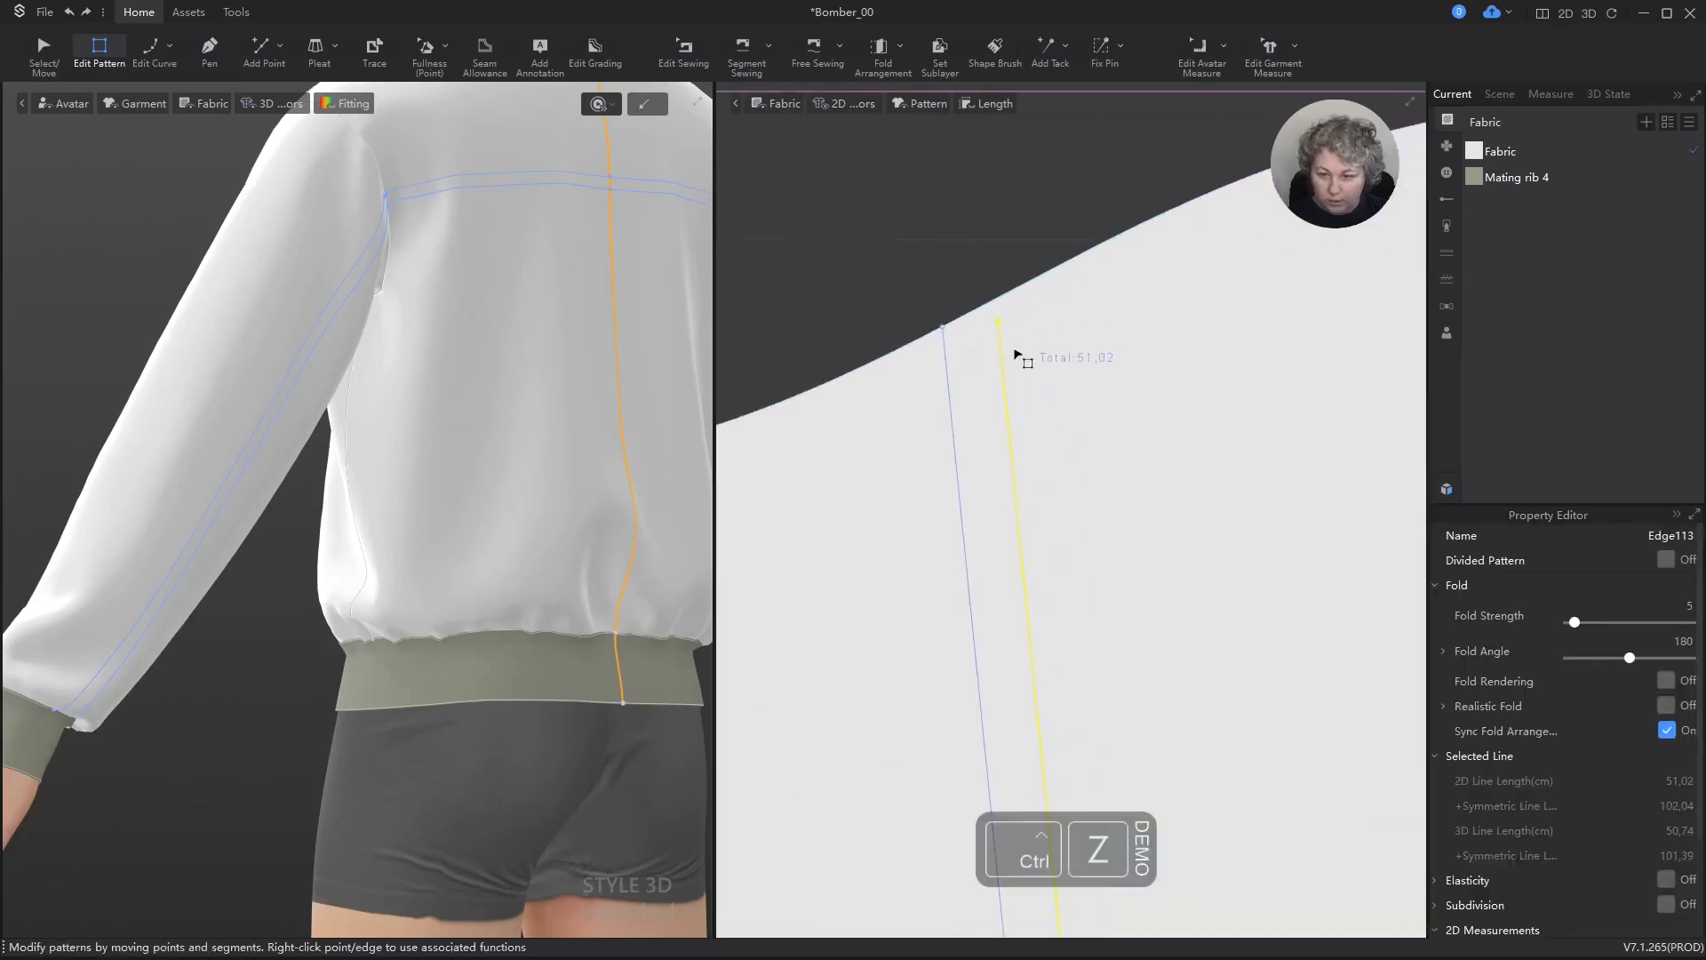
key(ctrl+z)
Step: Add one backward internal isoline 1 cm from the sleeve line, with Extend to Outline enabled
right_click(947, 346)
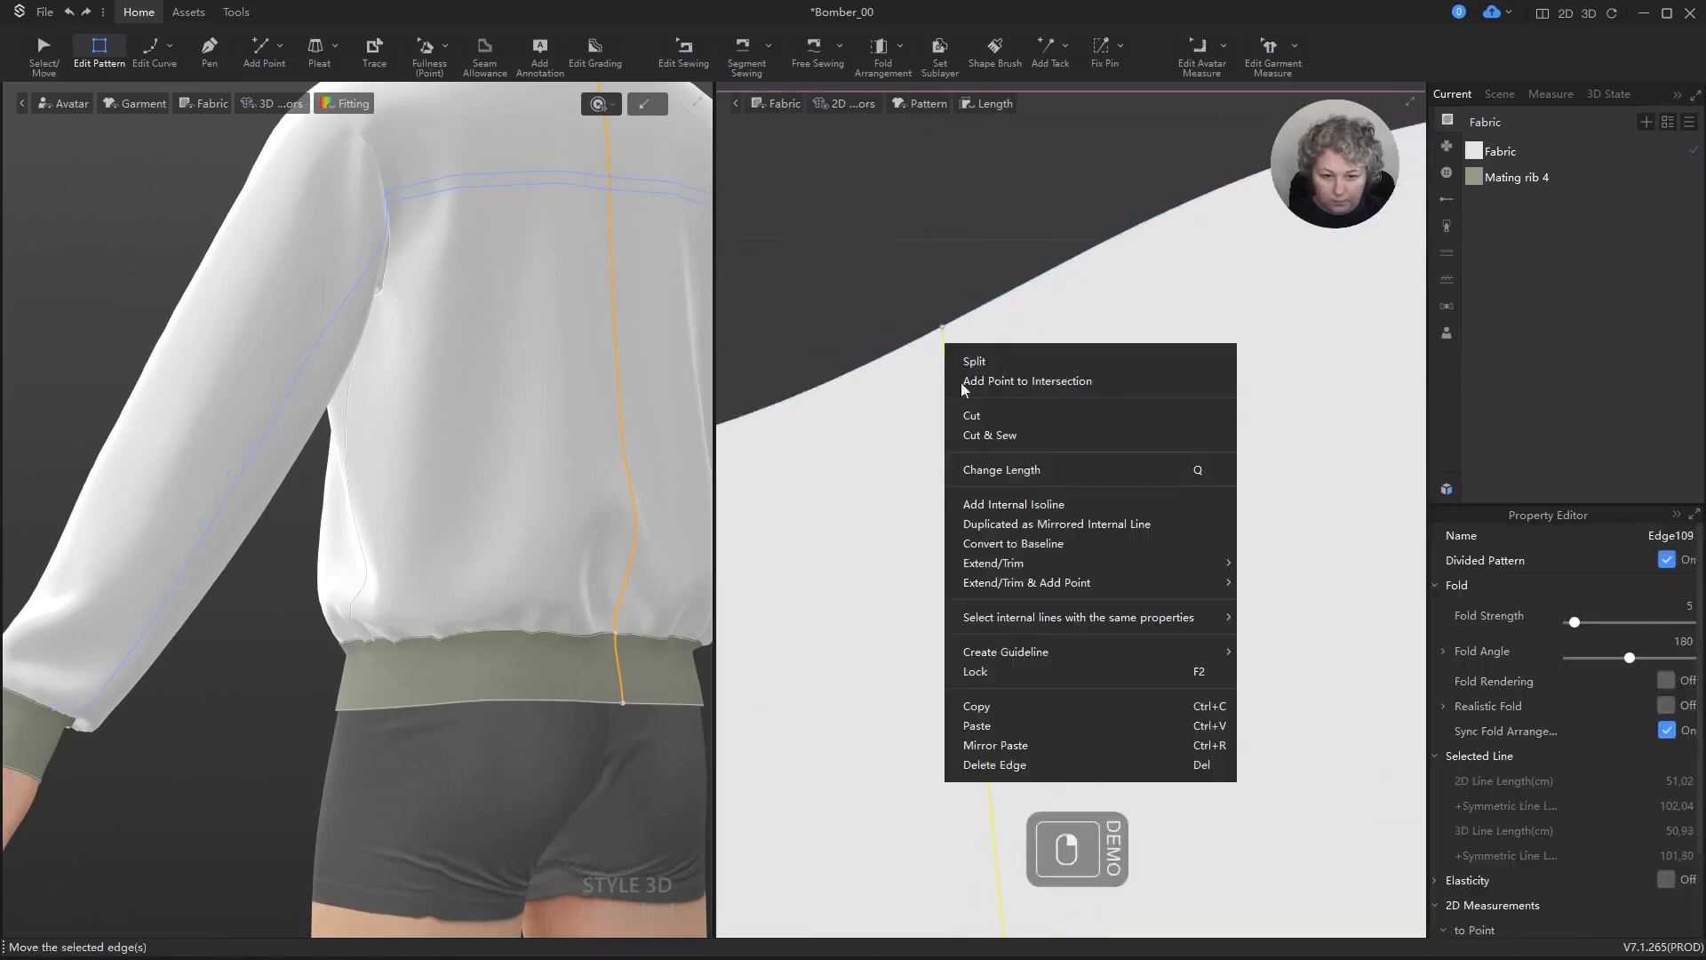
click(1011, 501)
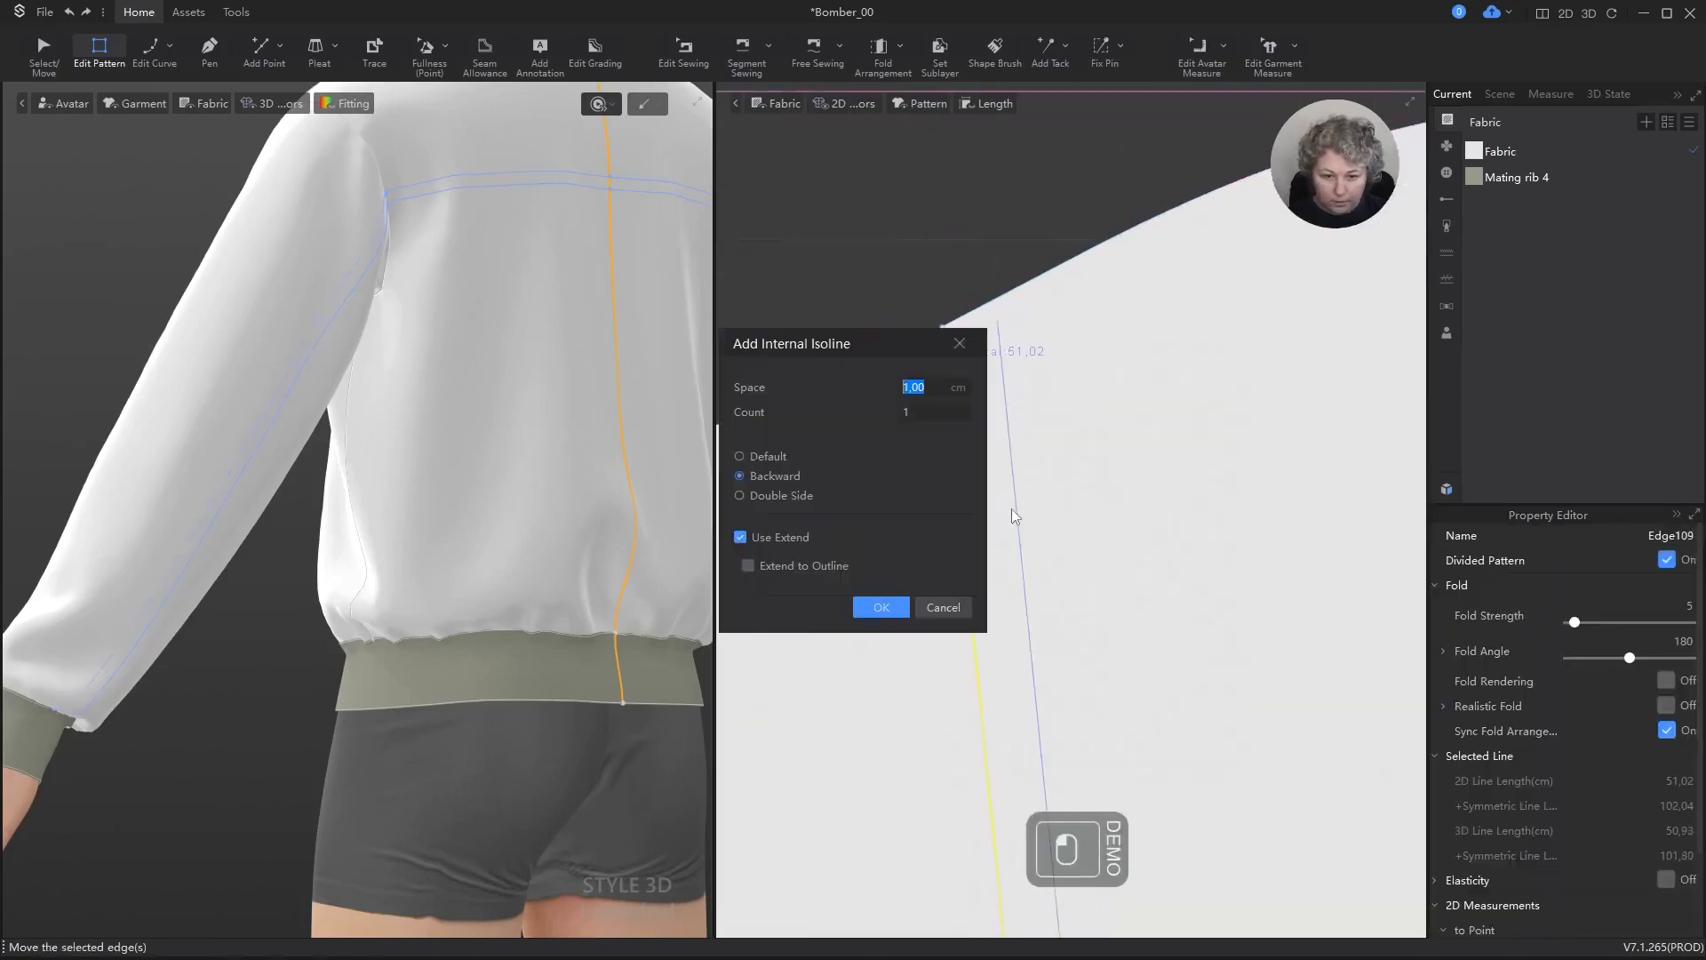
click(749, 565)
click(879, 604)
click(921, 217)
key(v)
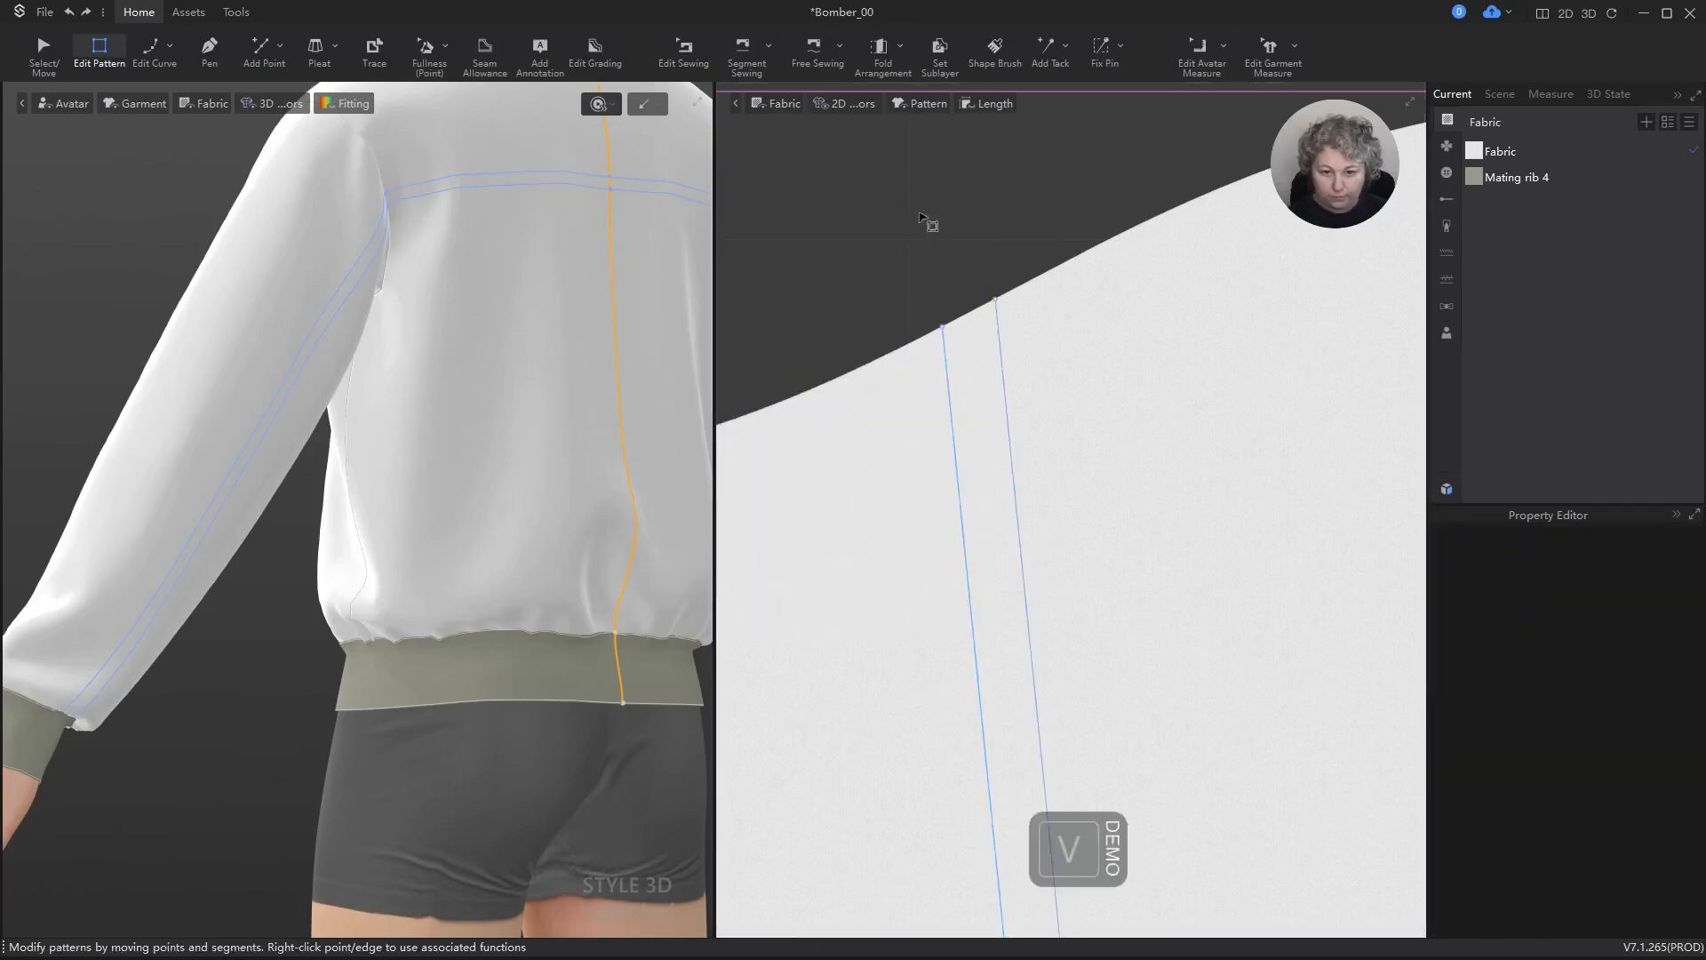
scroll(483, 267, down, 3)
right_drag(526, 317, 454, 332)
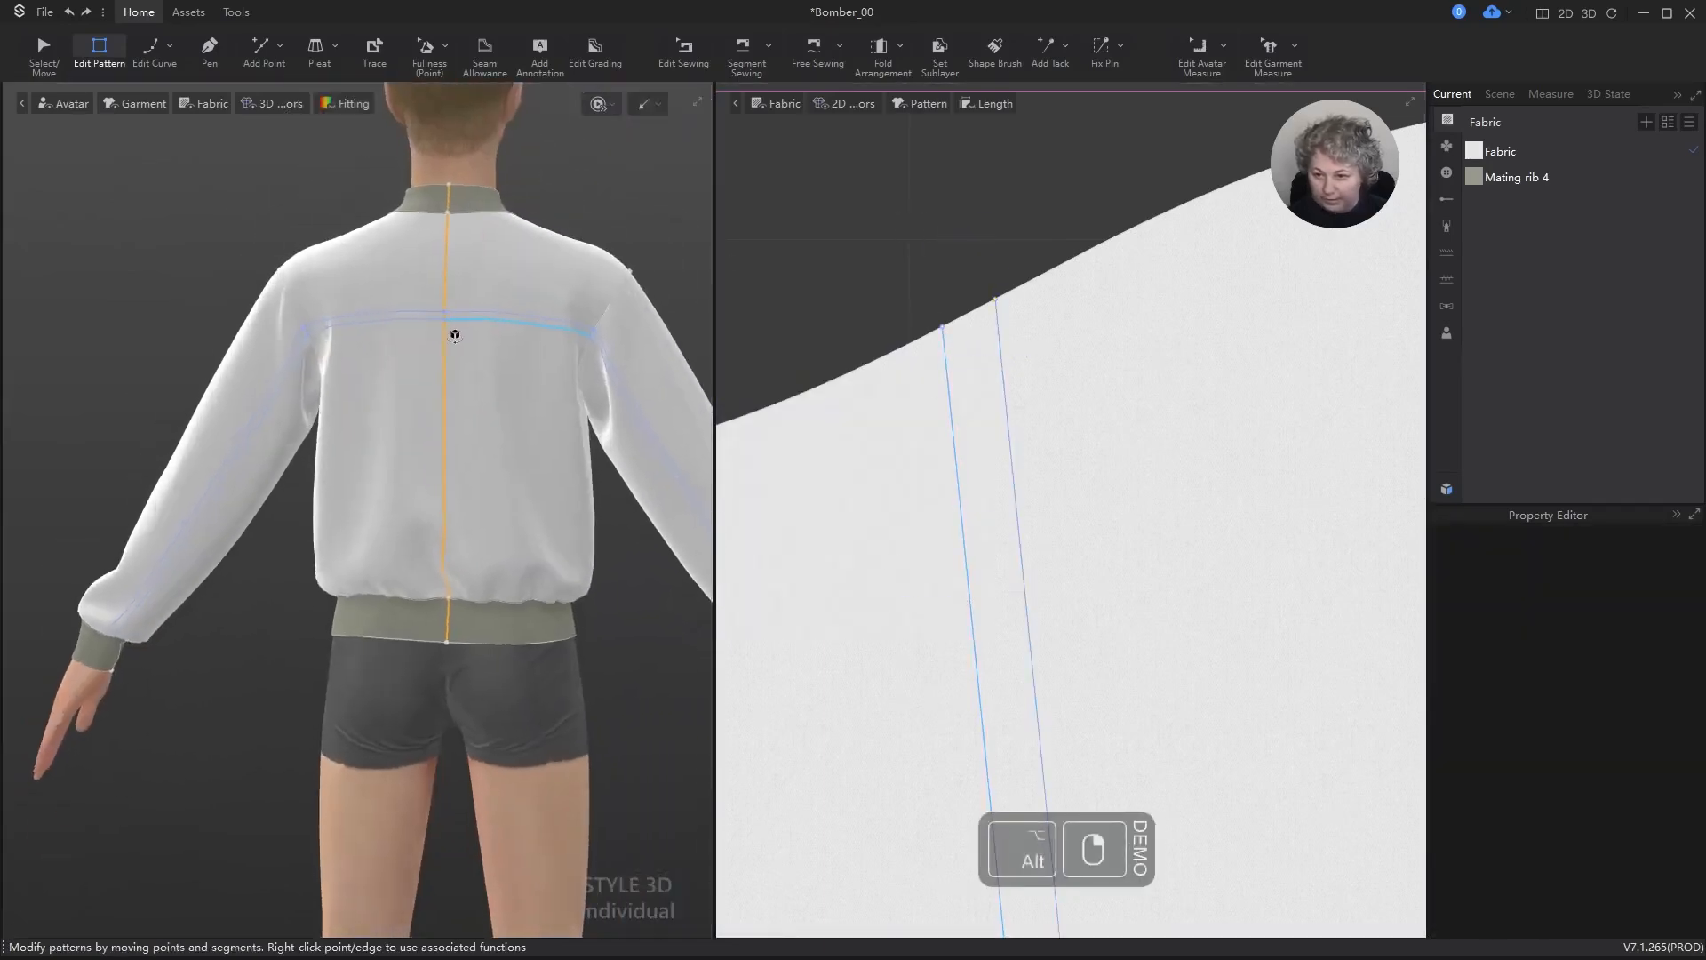
Step: Inspect the jacket's front in 3D and the sleeve isolines in the 2D pattern
scroll(380, 287, up, 2)
scroll(381, 287, up, 2)
right_drag(297, 286, 685, 392)
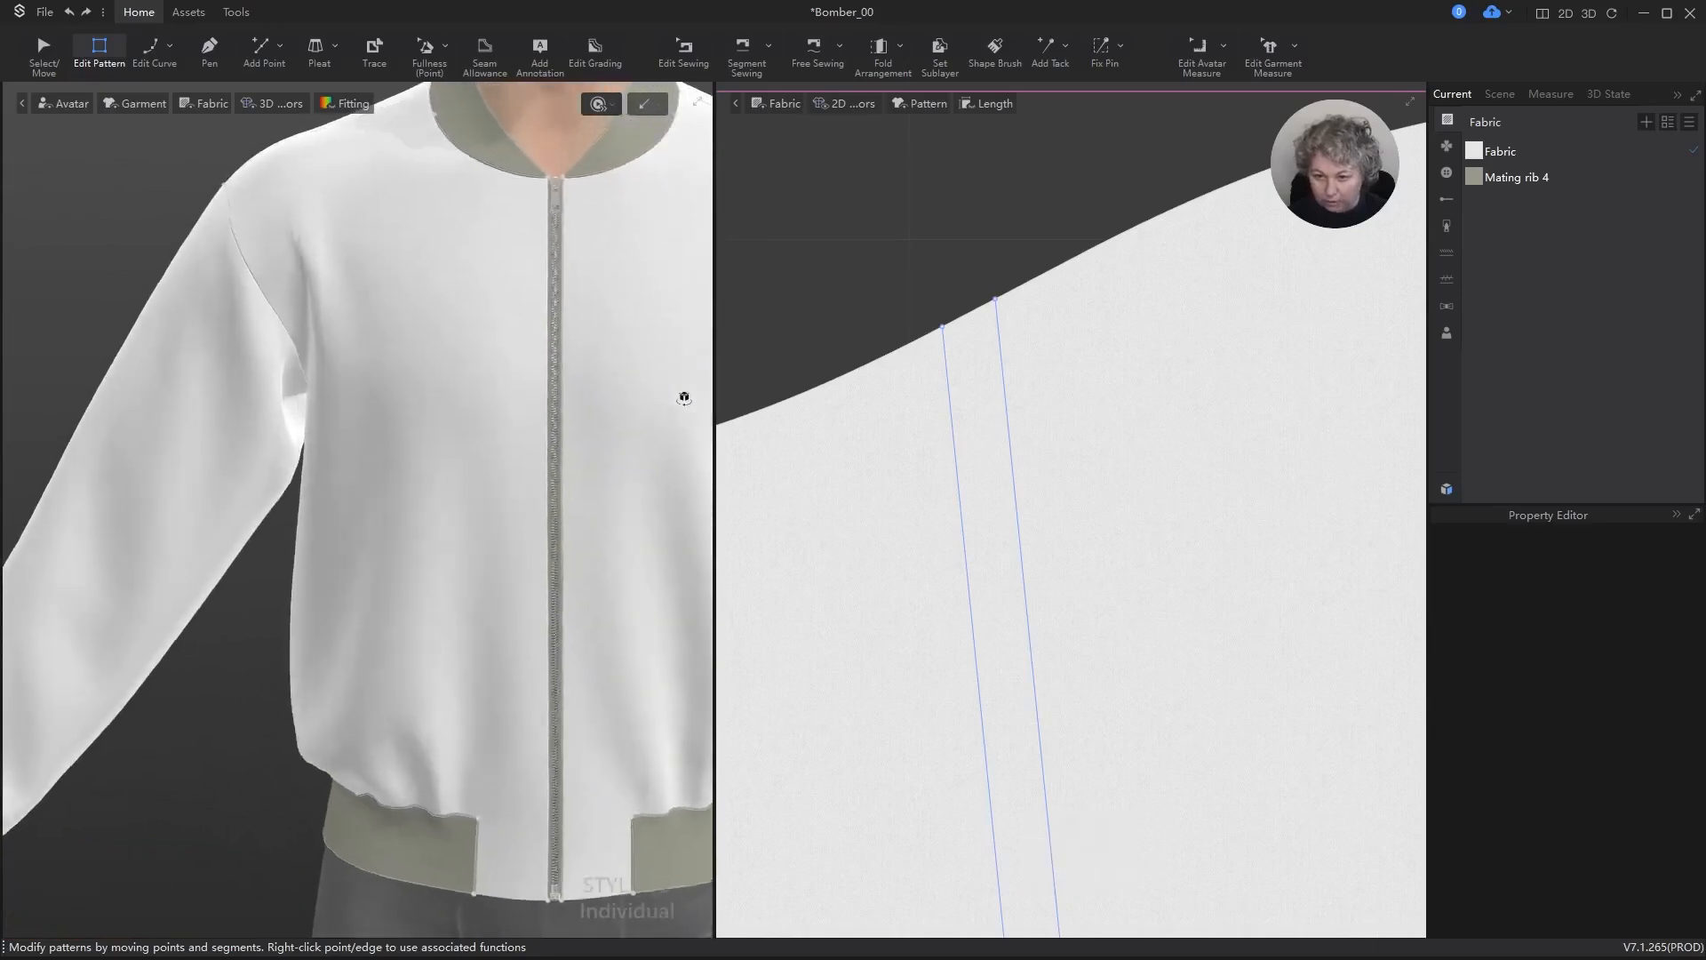
scroll(1162, 314, down, 3)
scroll(1128, 228, up, 1)
scroll(1156, 702, up, 4)
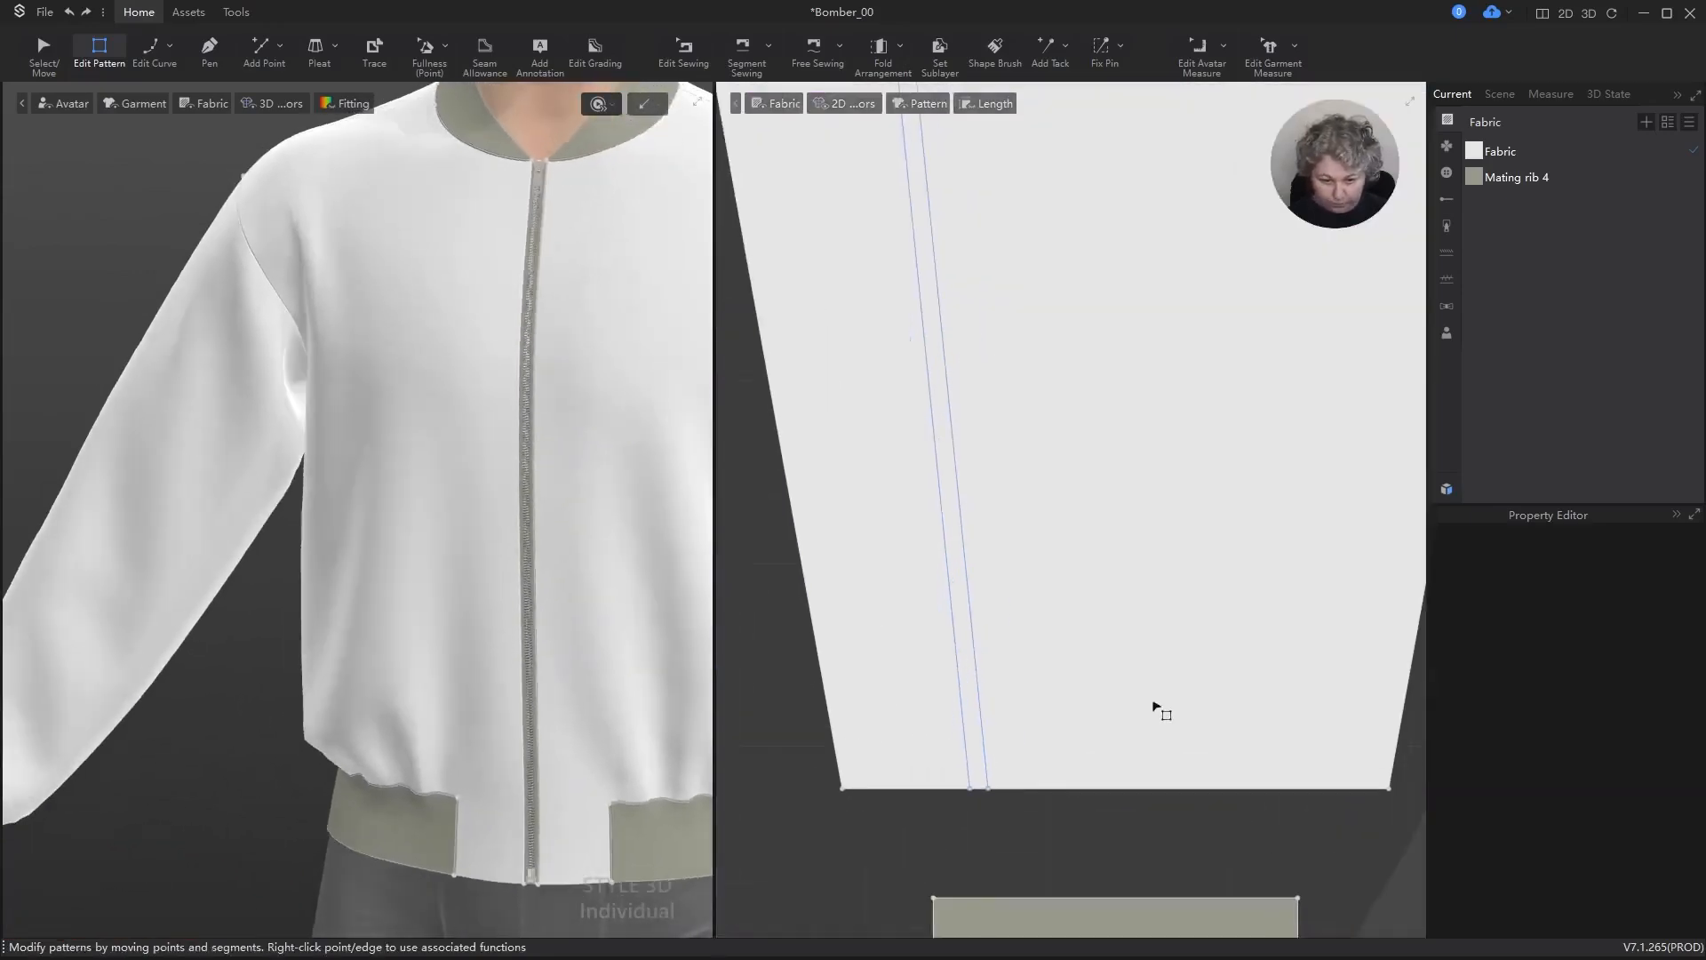
scroll(464, 583, down, 3)
ctrl+right_drag(573, 662, 513, 574)
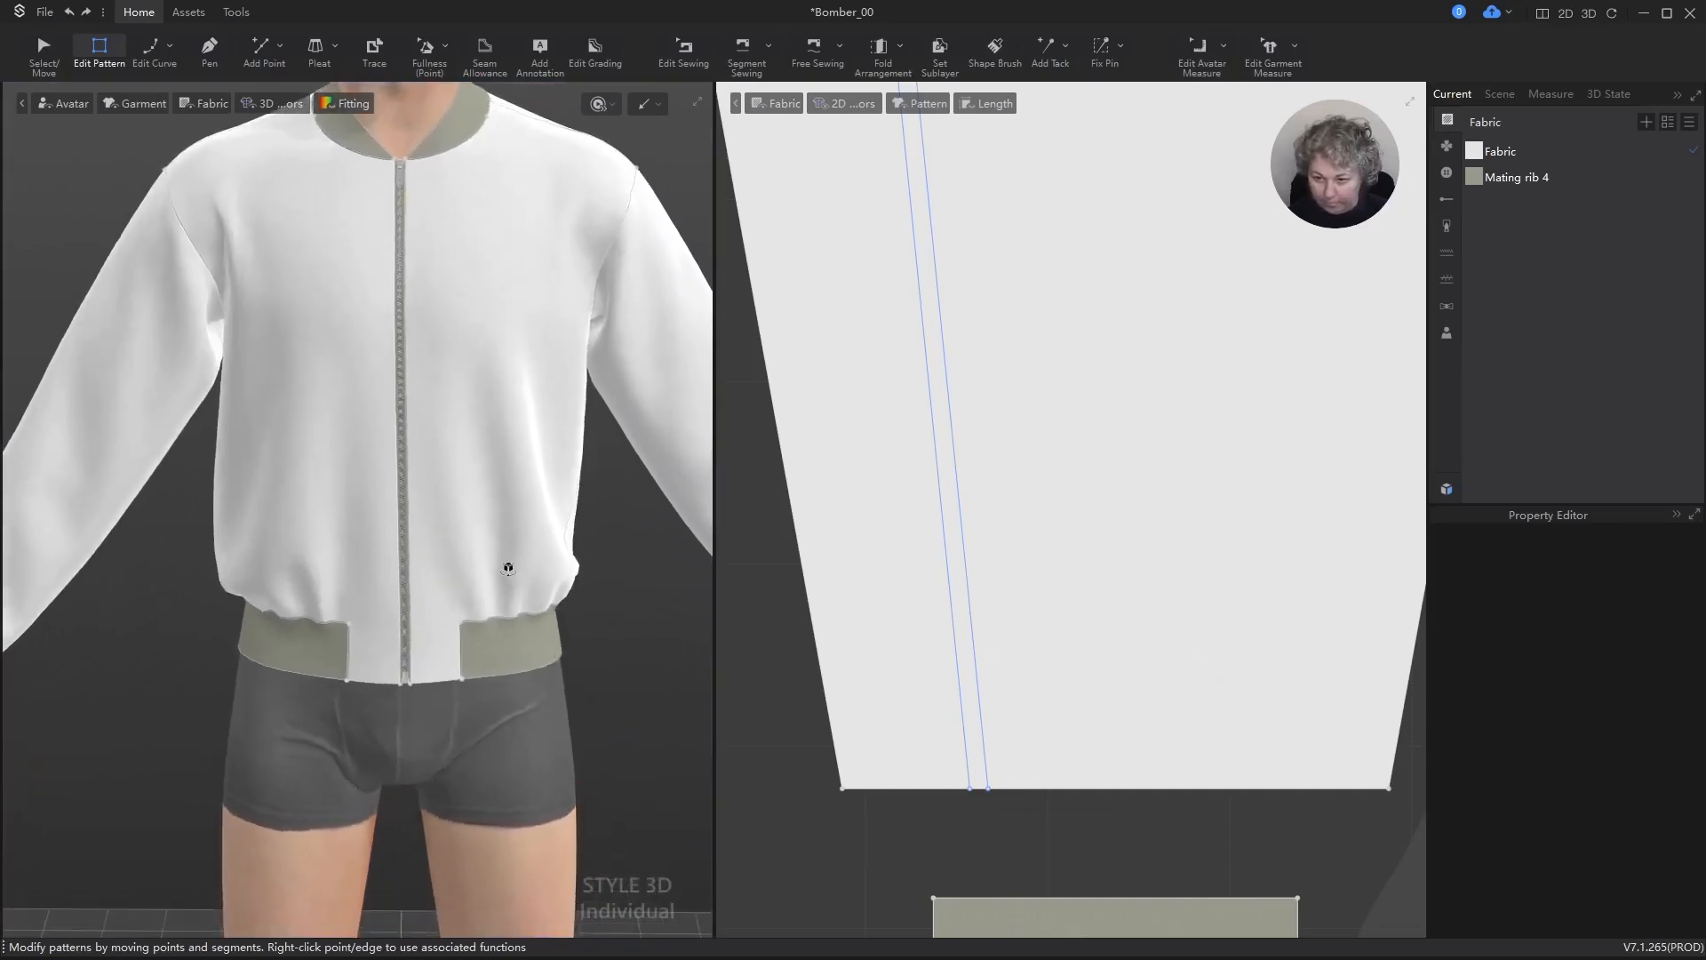
scroll(933, 469, down, 5)
scroll(1145, 404, up, 5)
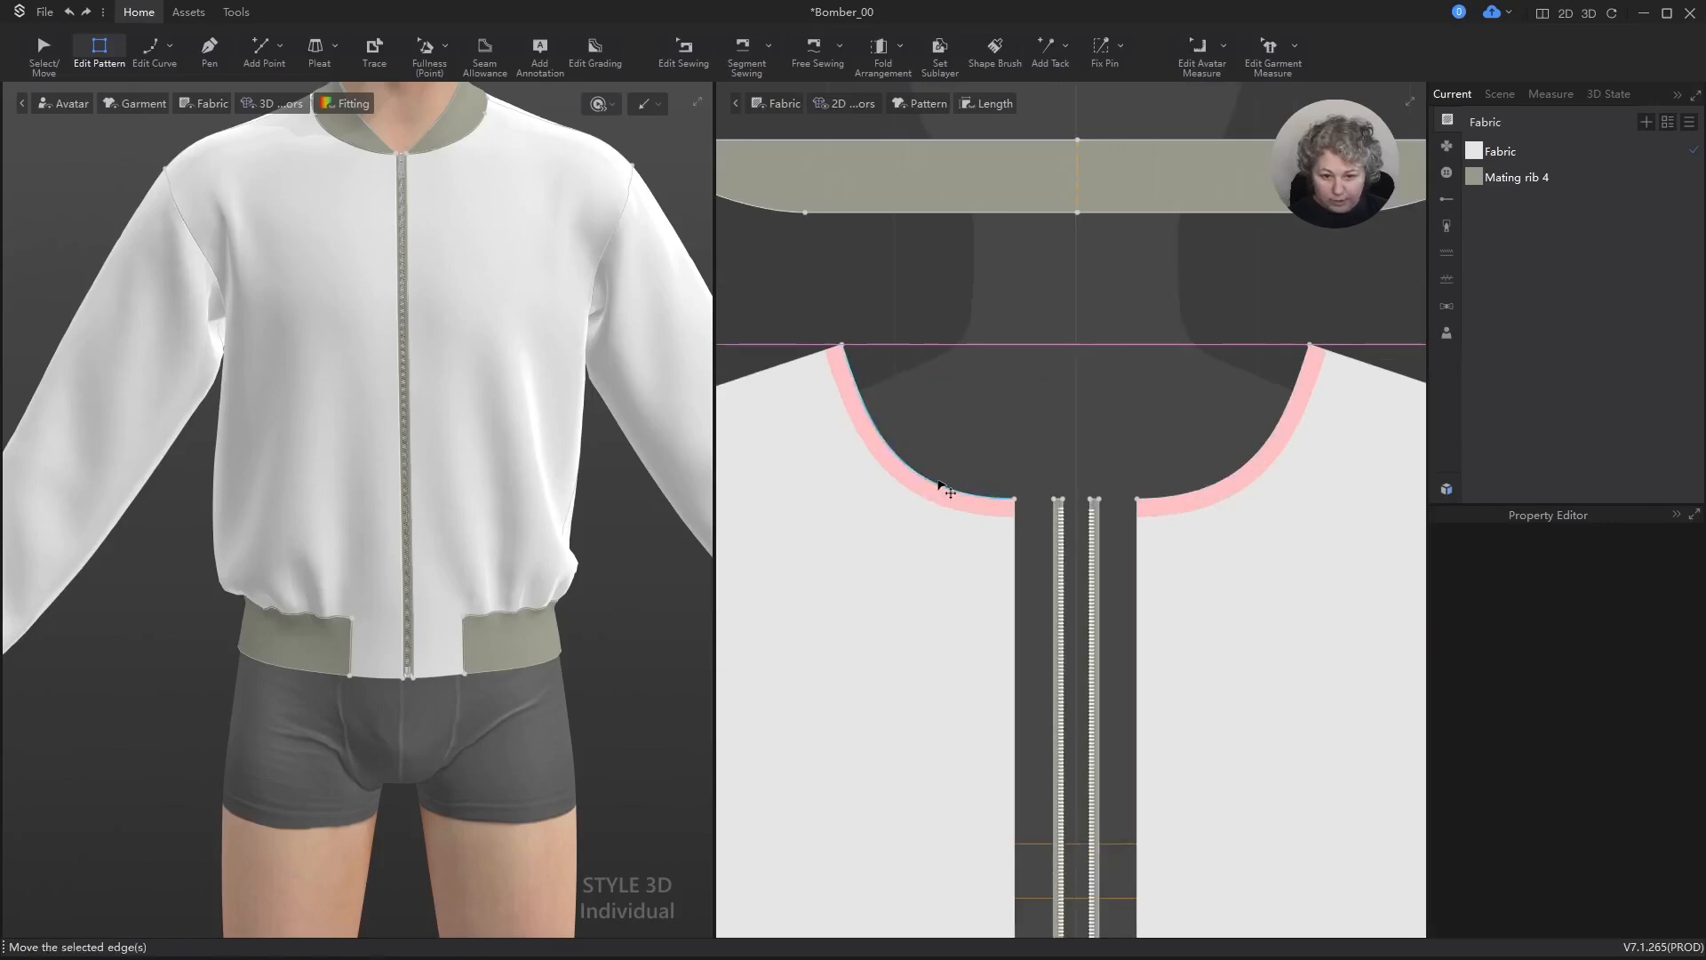
Step: Add one internal isoline 1 cm from the front and back necklines and armholes, using the Default direction with Extend to Outline enabled
click(944, 487)
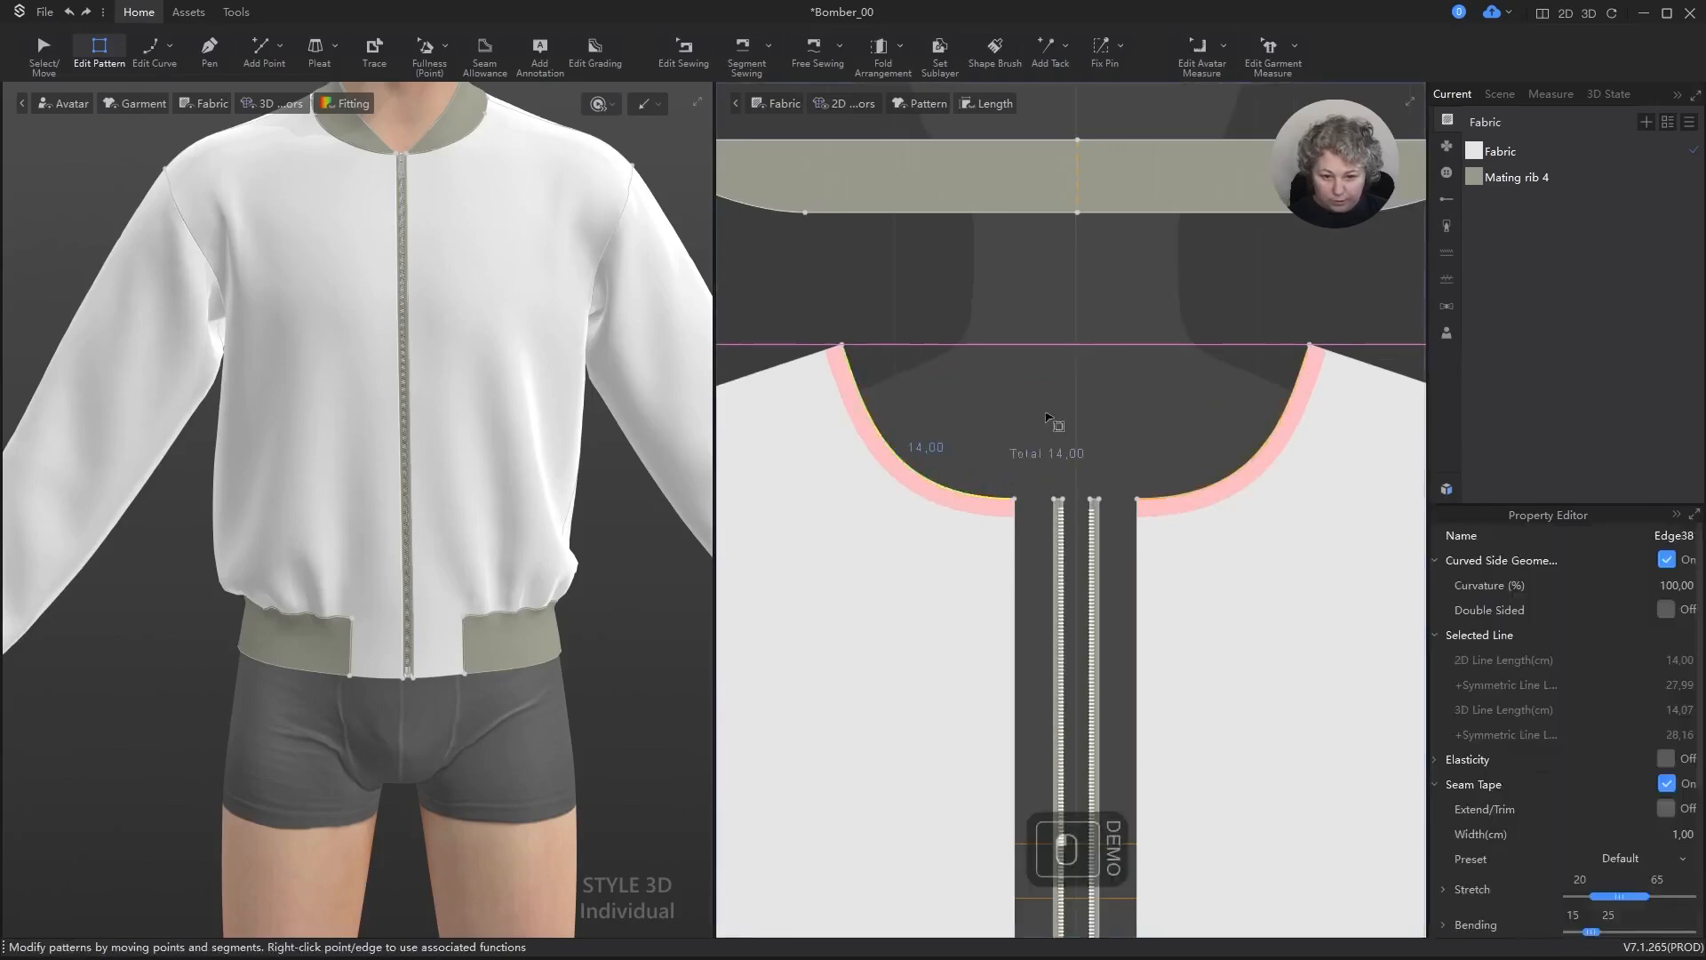
scroll(876, 482, down, 2)
shift+click(871, 483)
scroll(876, 480, down, 2)
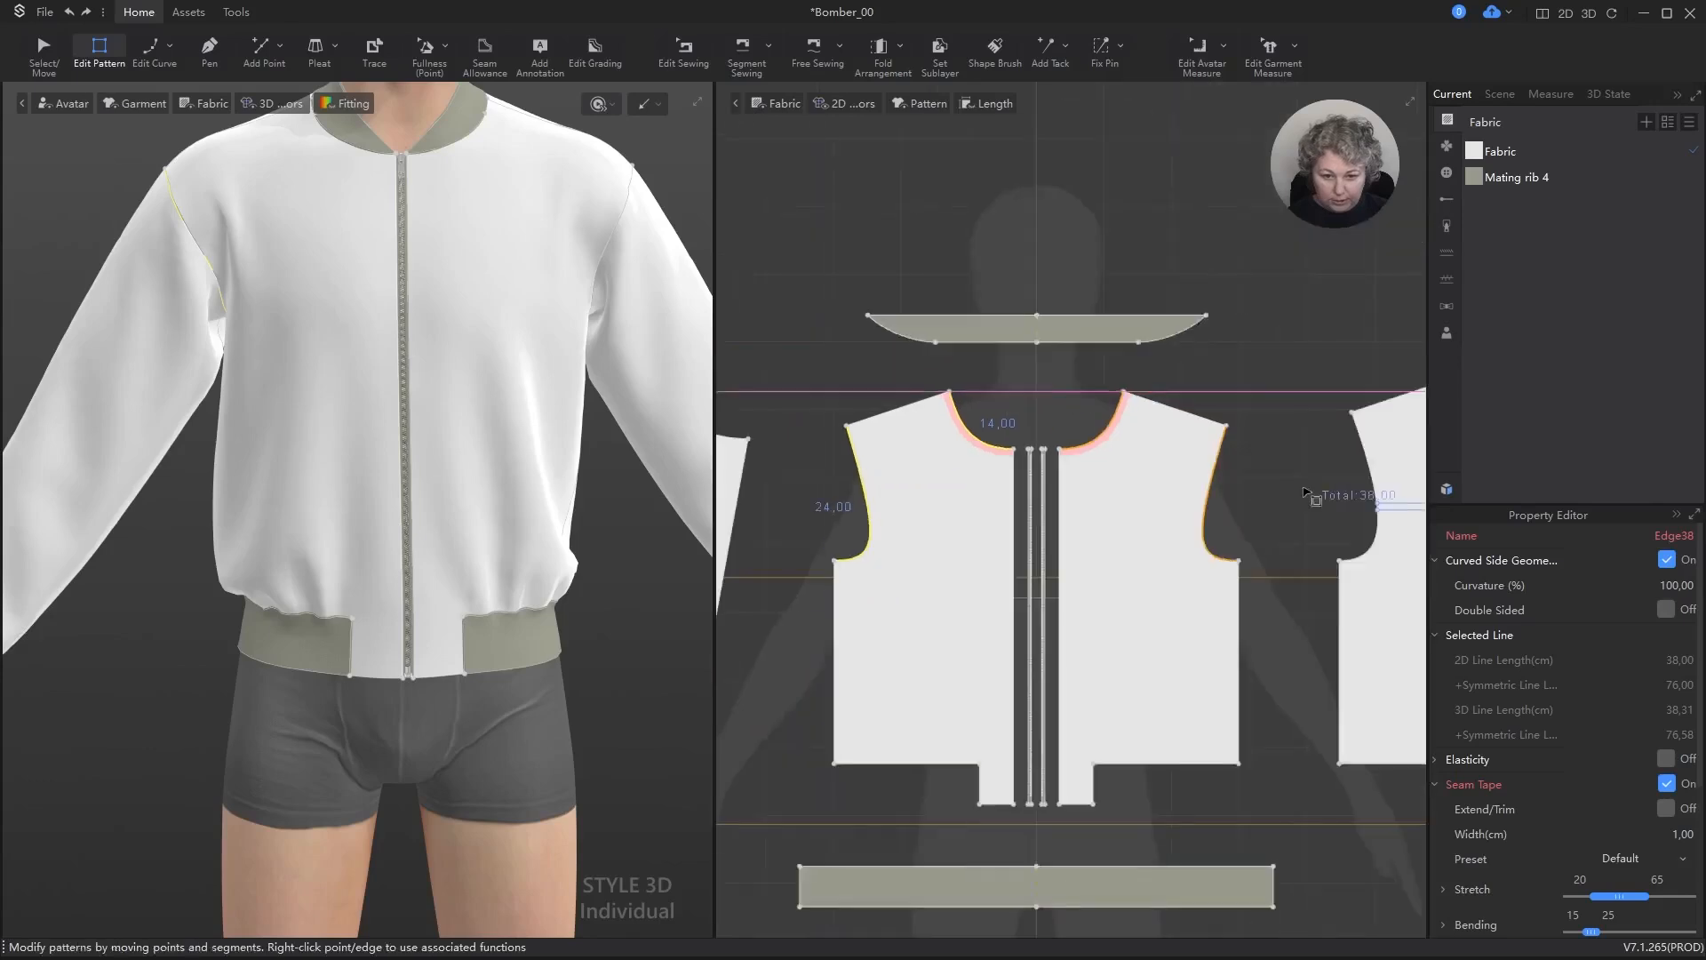
shift+click(1361, 452)
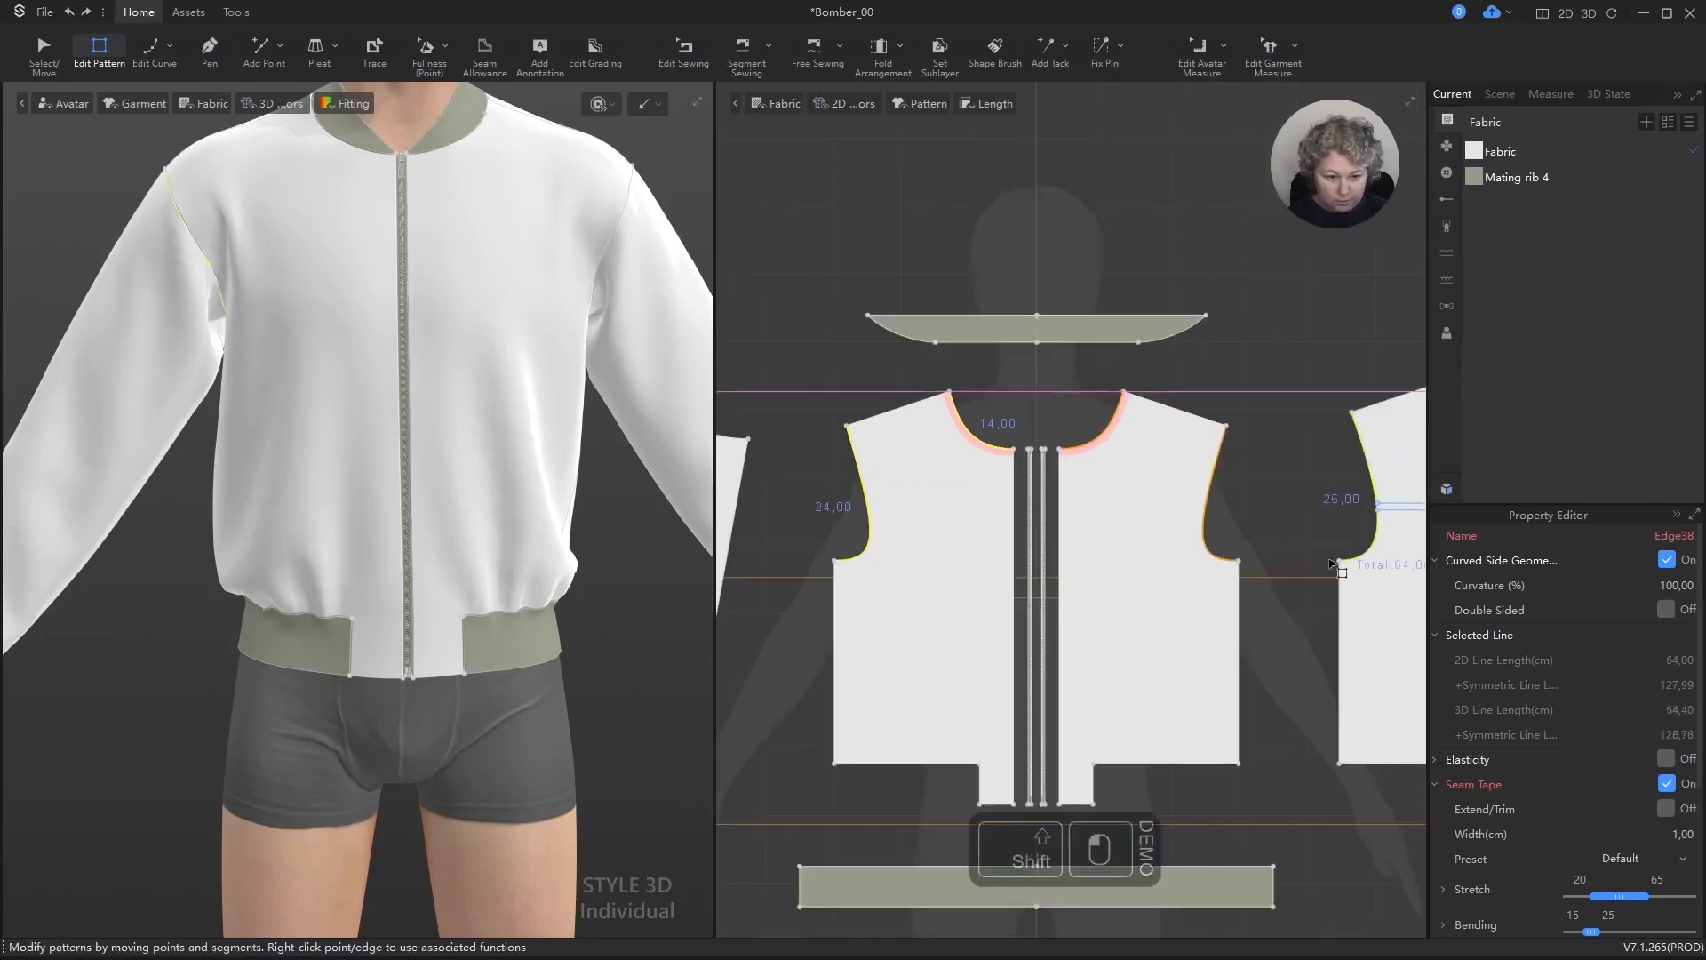
scroll(1100, 523, down, 6)
scroll(1333, 447, up, 7)
shift+click(1293, 473)
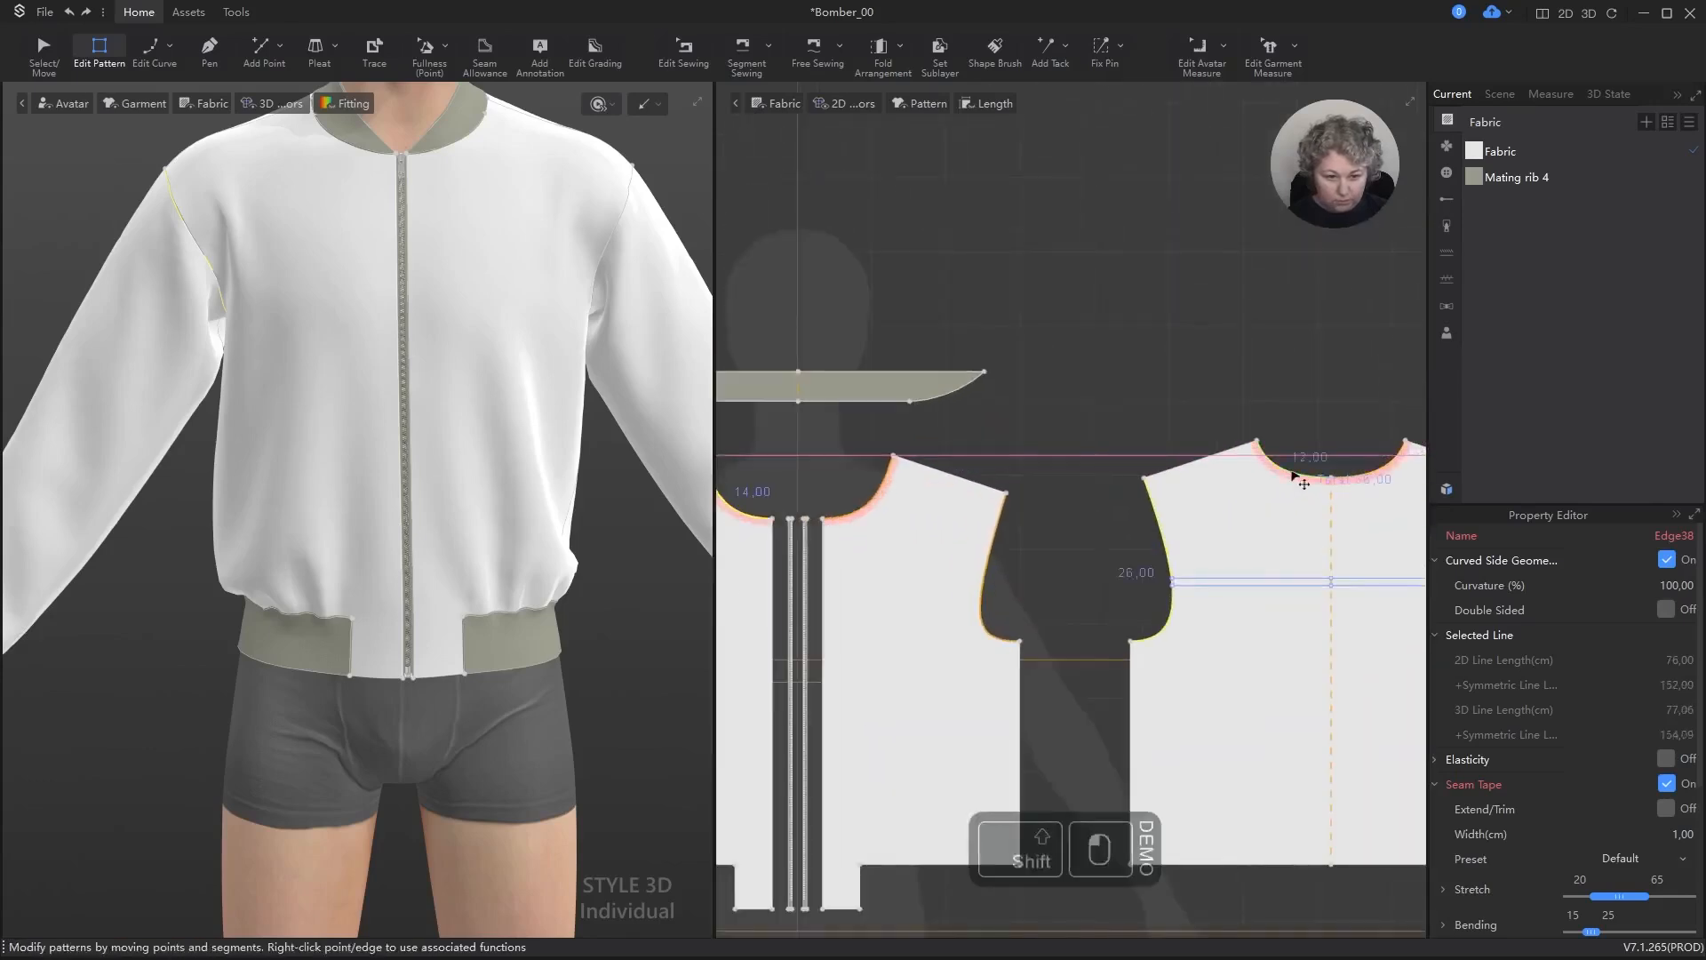
right_click(1296, 477)
click(1355, 556)
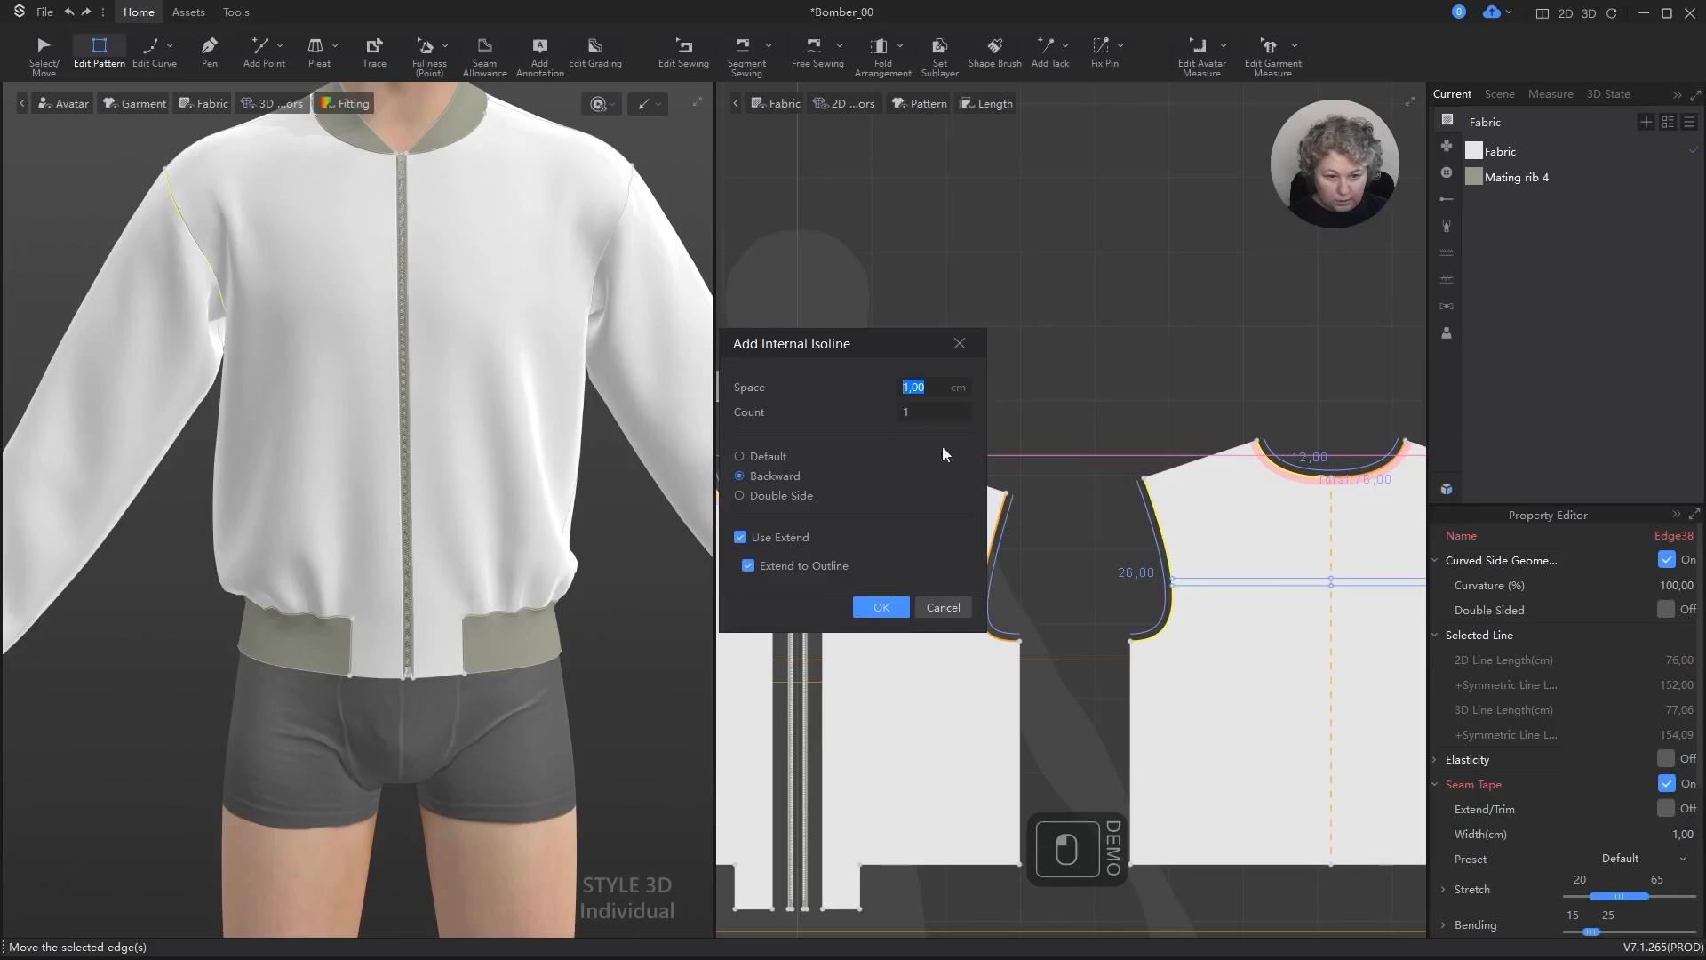
click(764, 460)
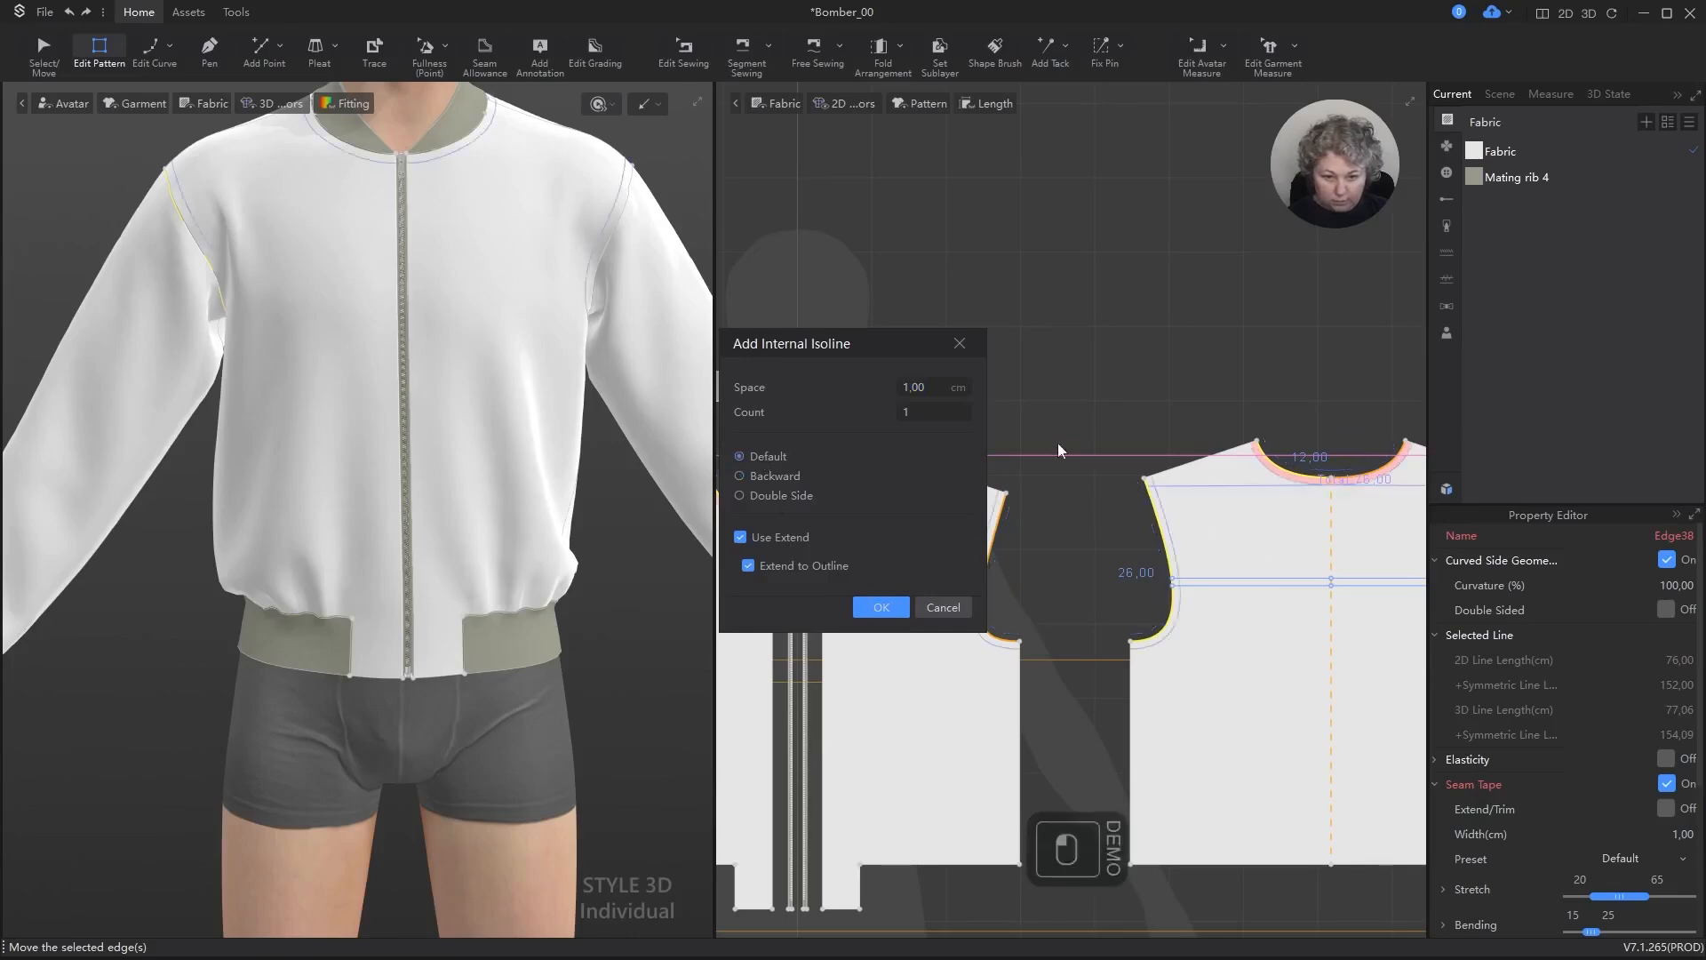
key(Return)
Step: Add one internal isoline 1 cm from the back pattern's shoulder and side seams, extended to the outline, and clear the selection
scroll(1073, 442, down, 2)
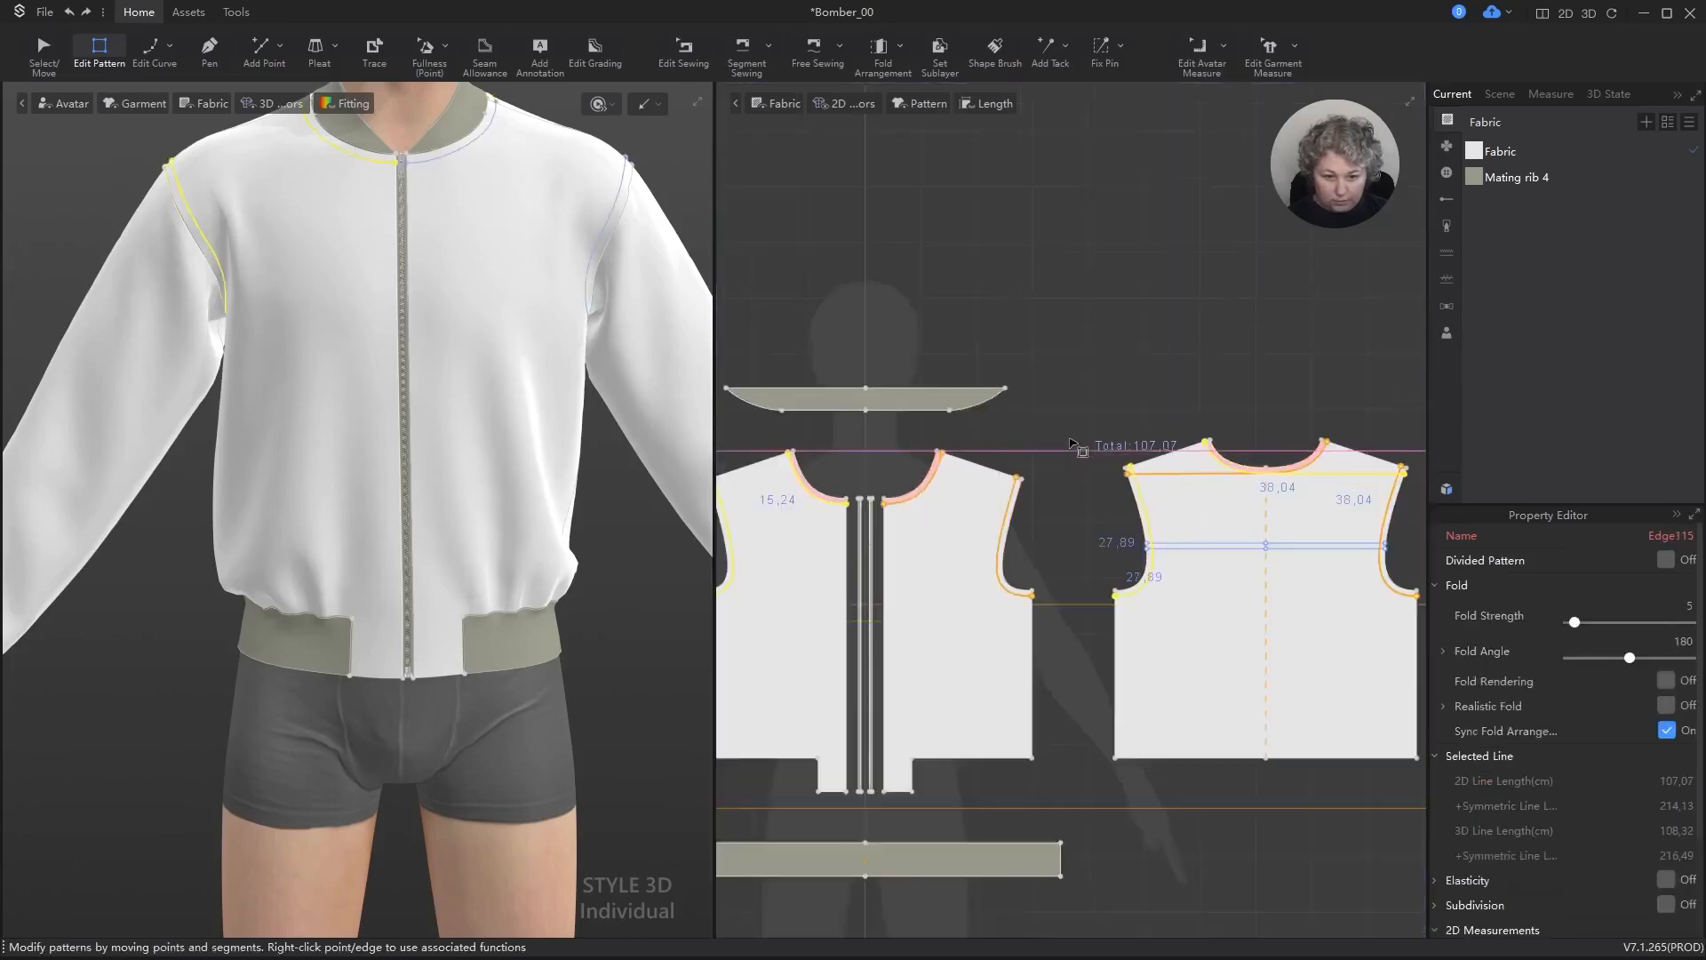
scroll(1175, 428, up, 3)
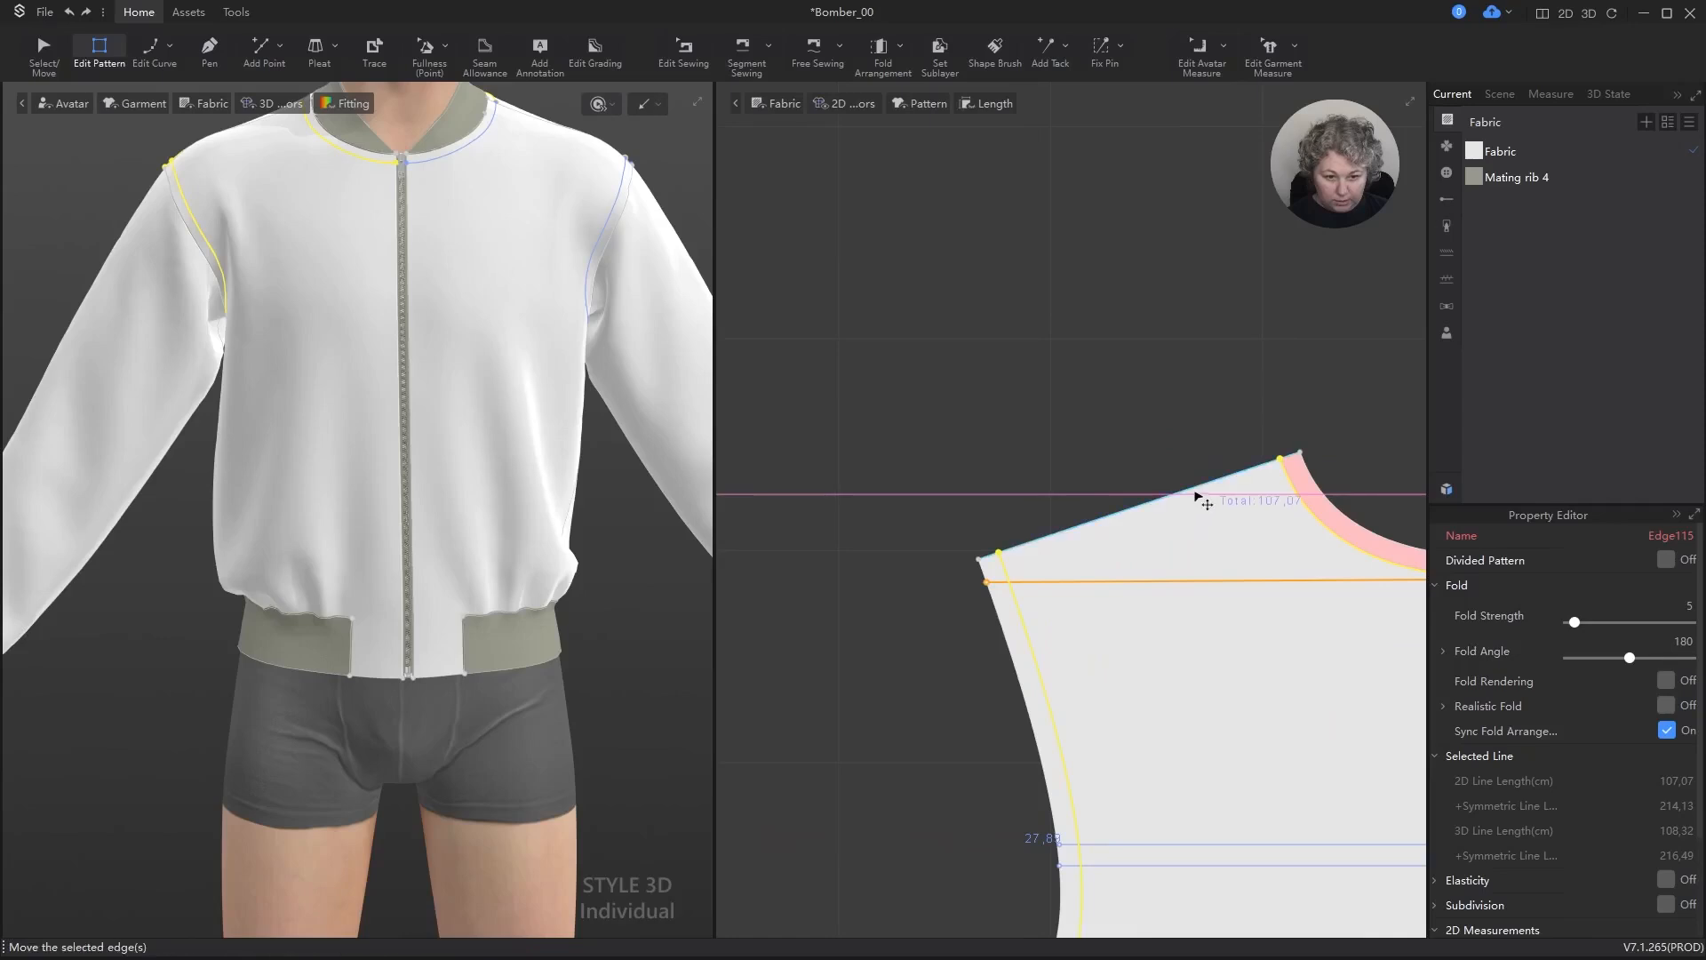
right_click(1200, 498)
click(1232, 614)
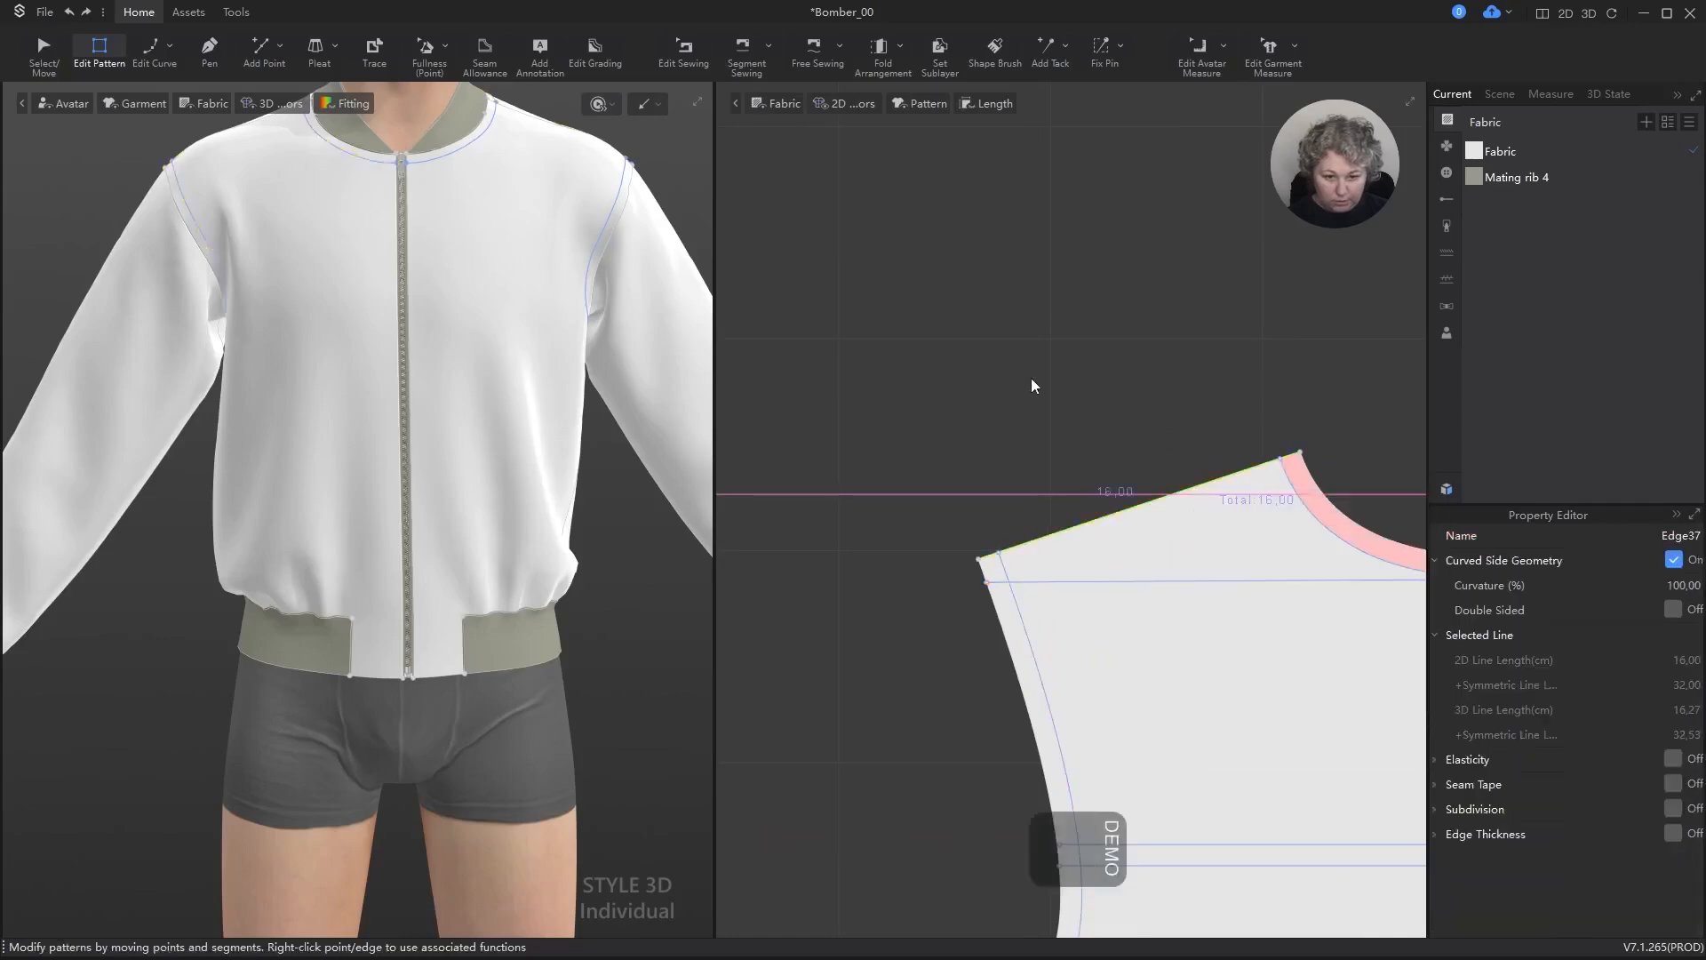
scroll(1031, 385, down, 3)
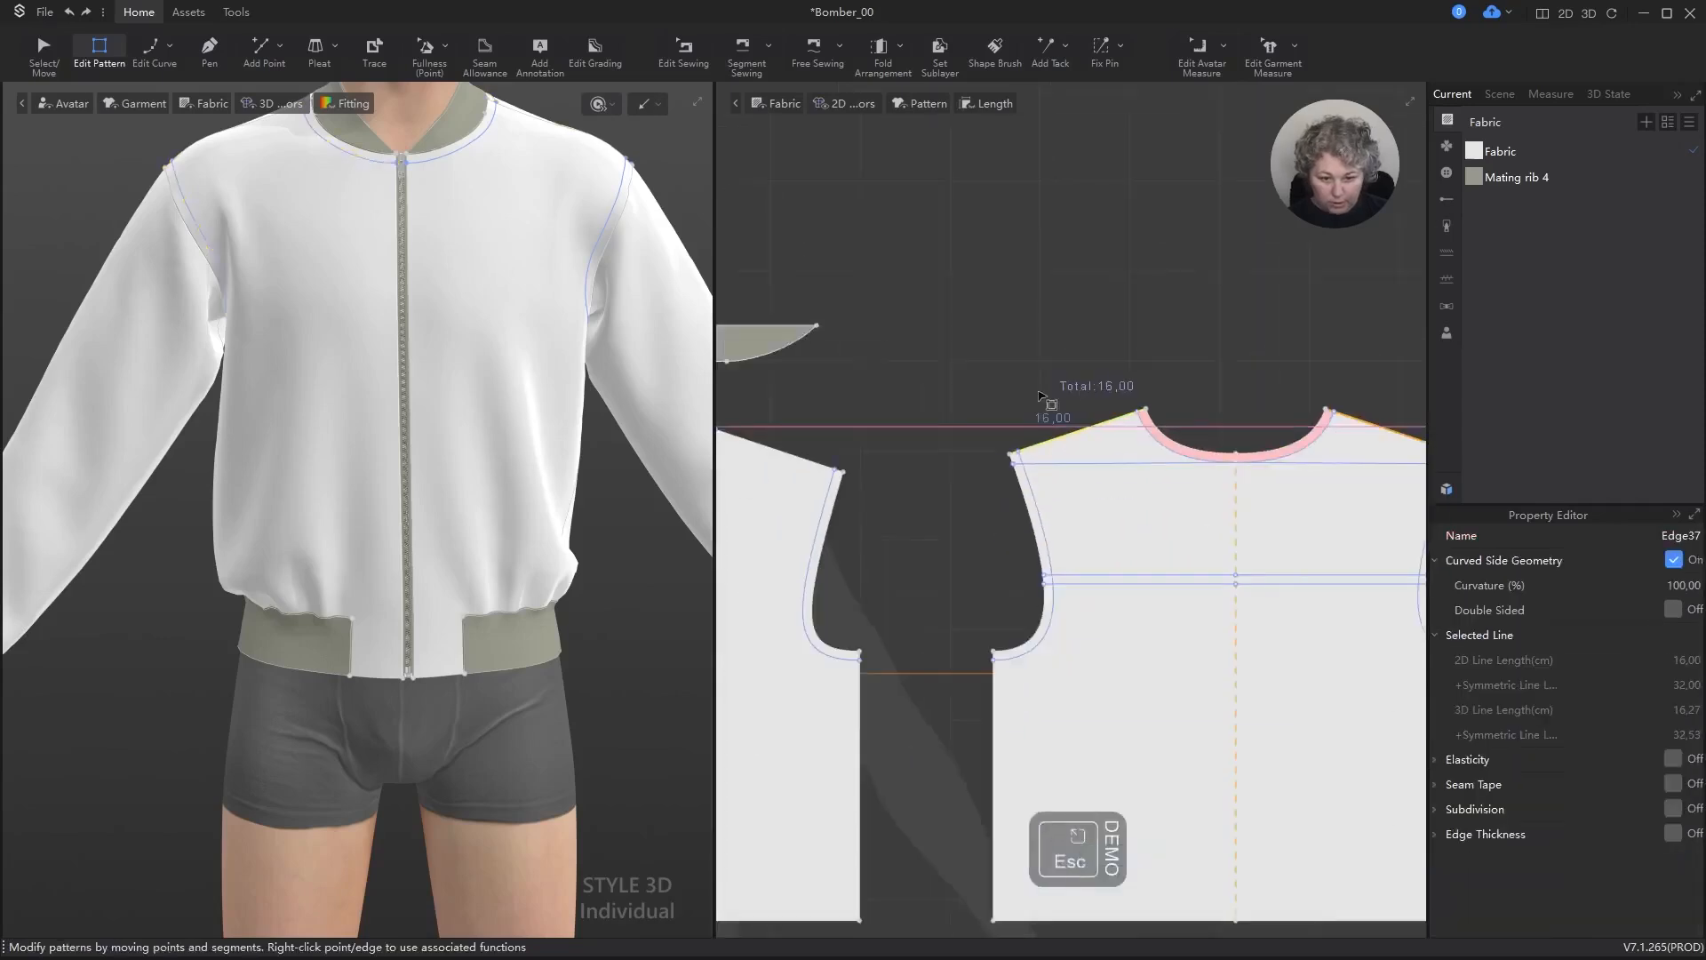
shift+click(995, 726)
right_click(996, 727)
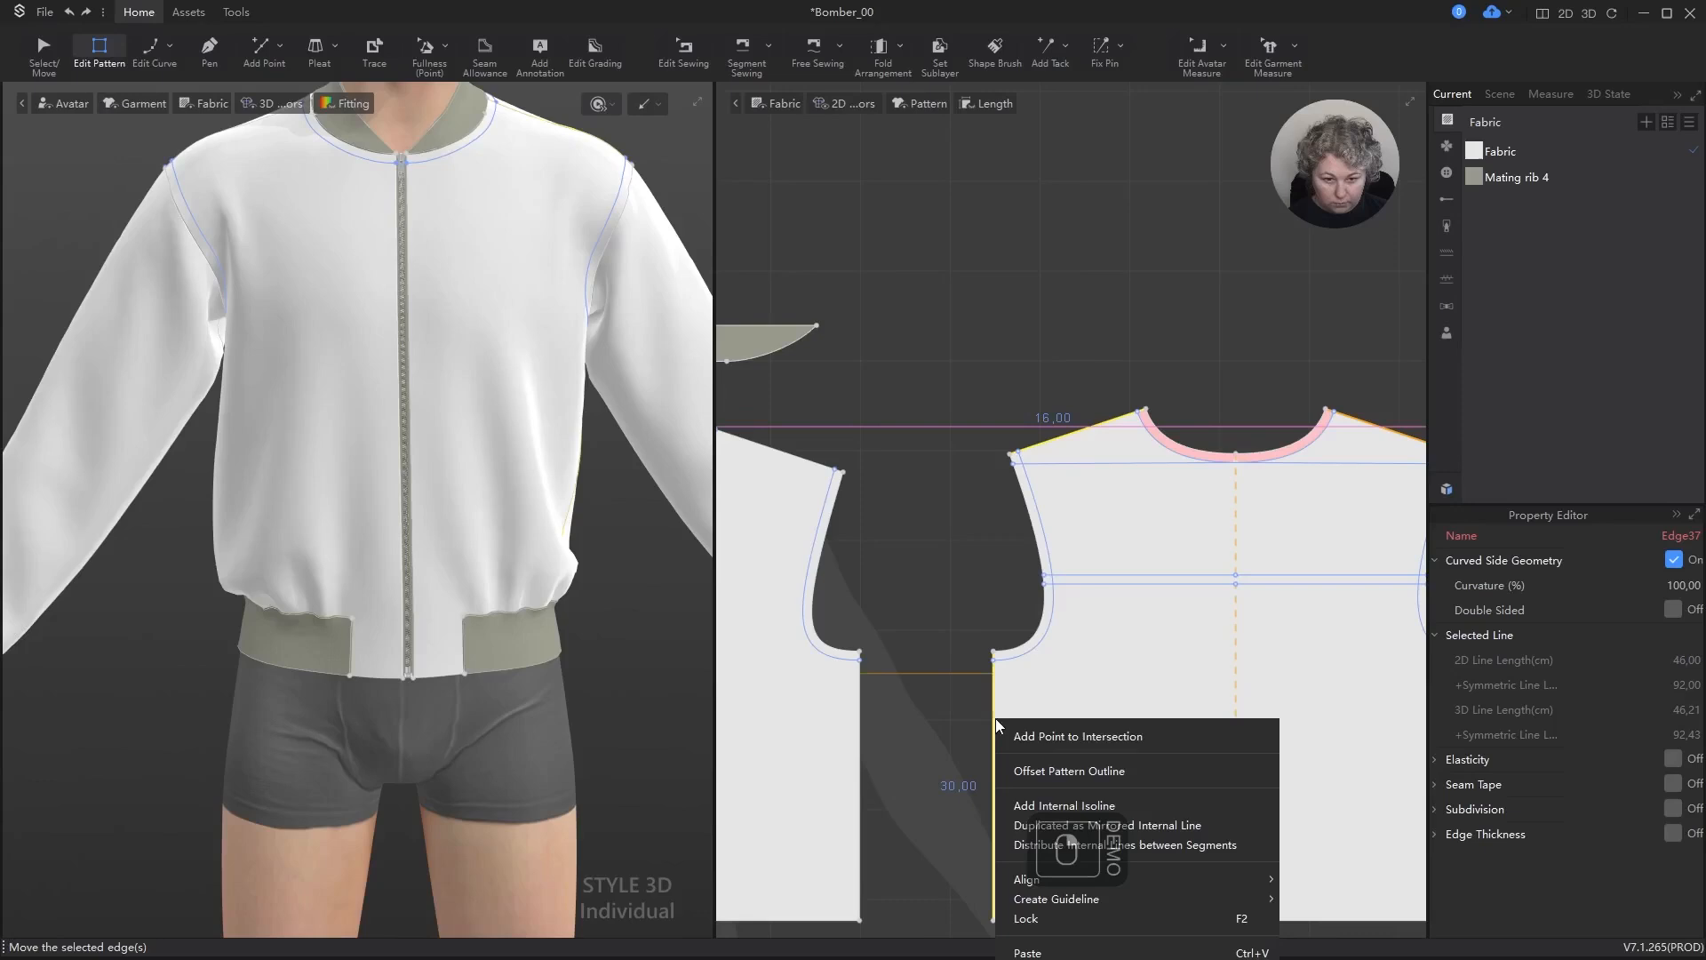
click(1076, 805)
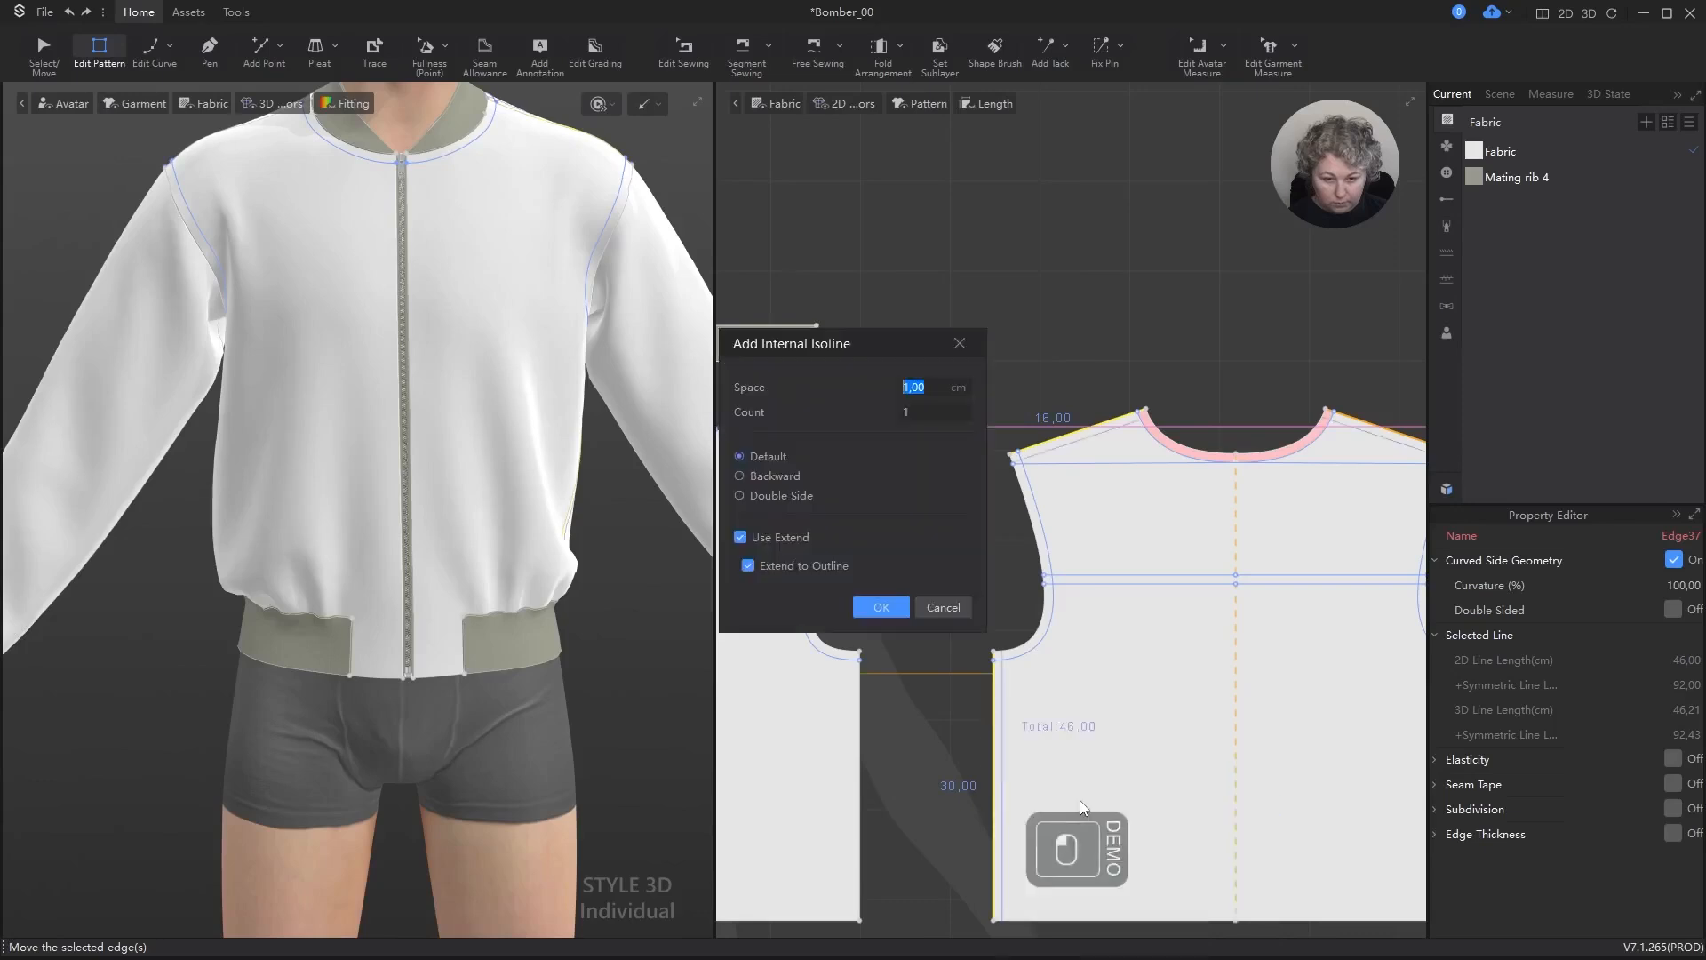
click(889, 612)
key(a)
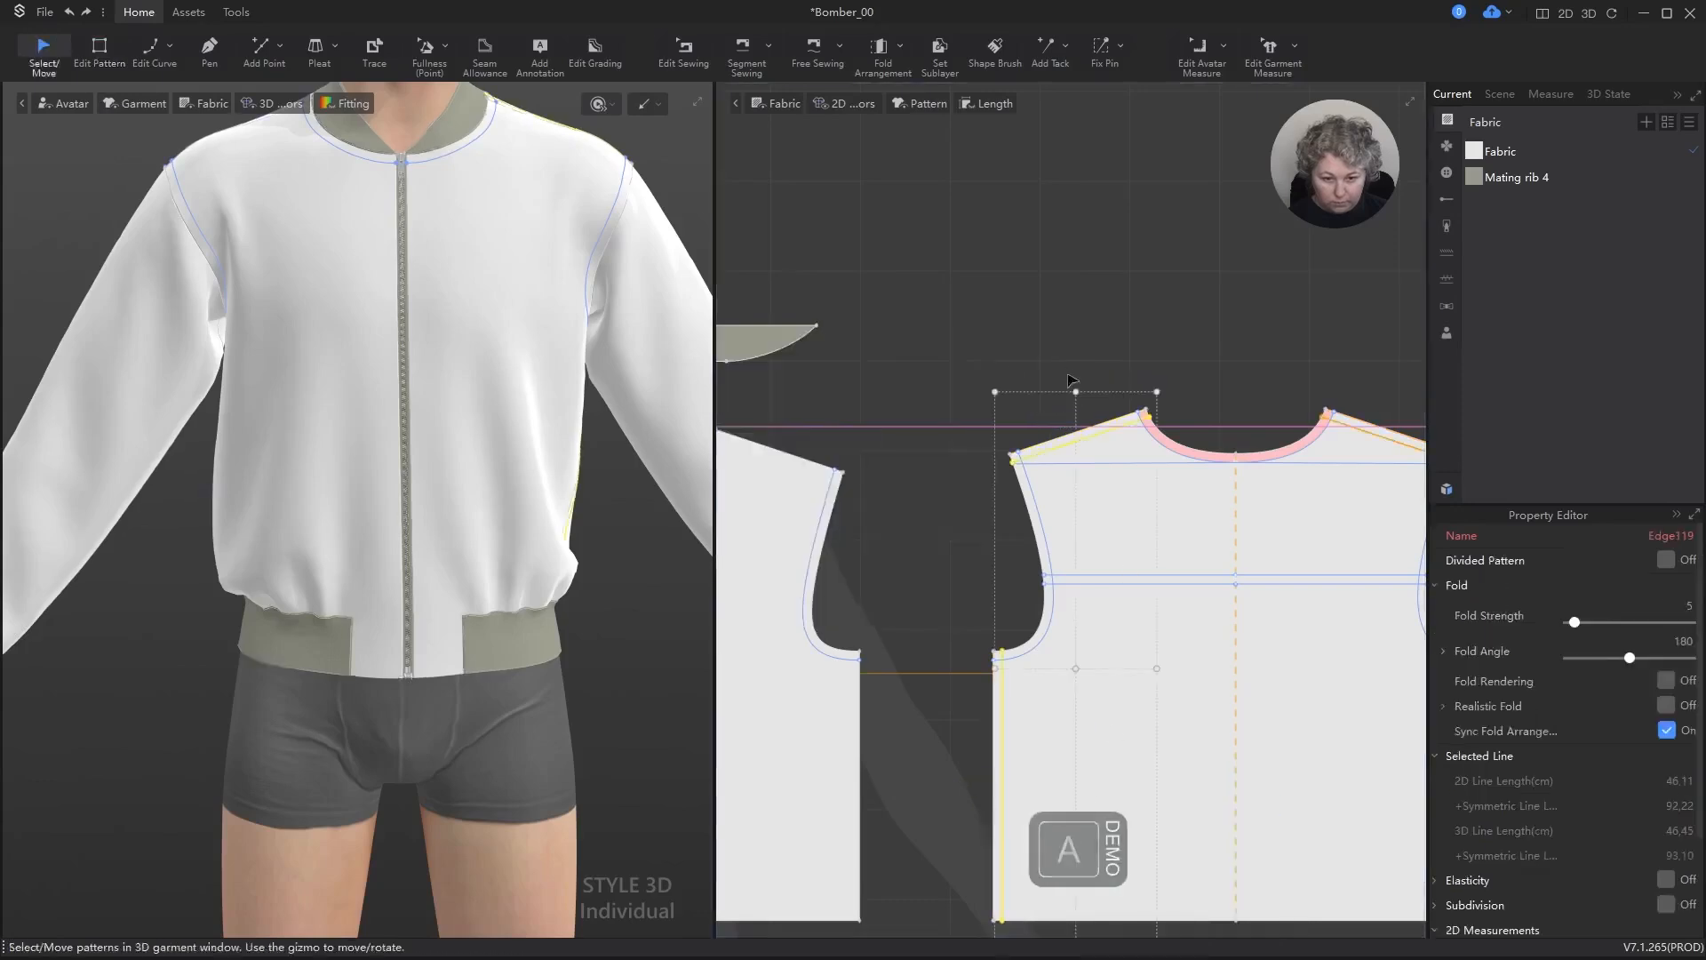
click(1047, 347)
Step: Delete the neckline isoline that runs straight across the upper back pattern
right_drag(375, 242, 257, 271)
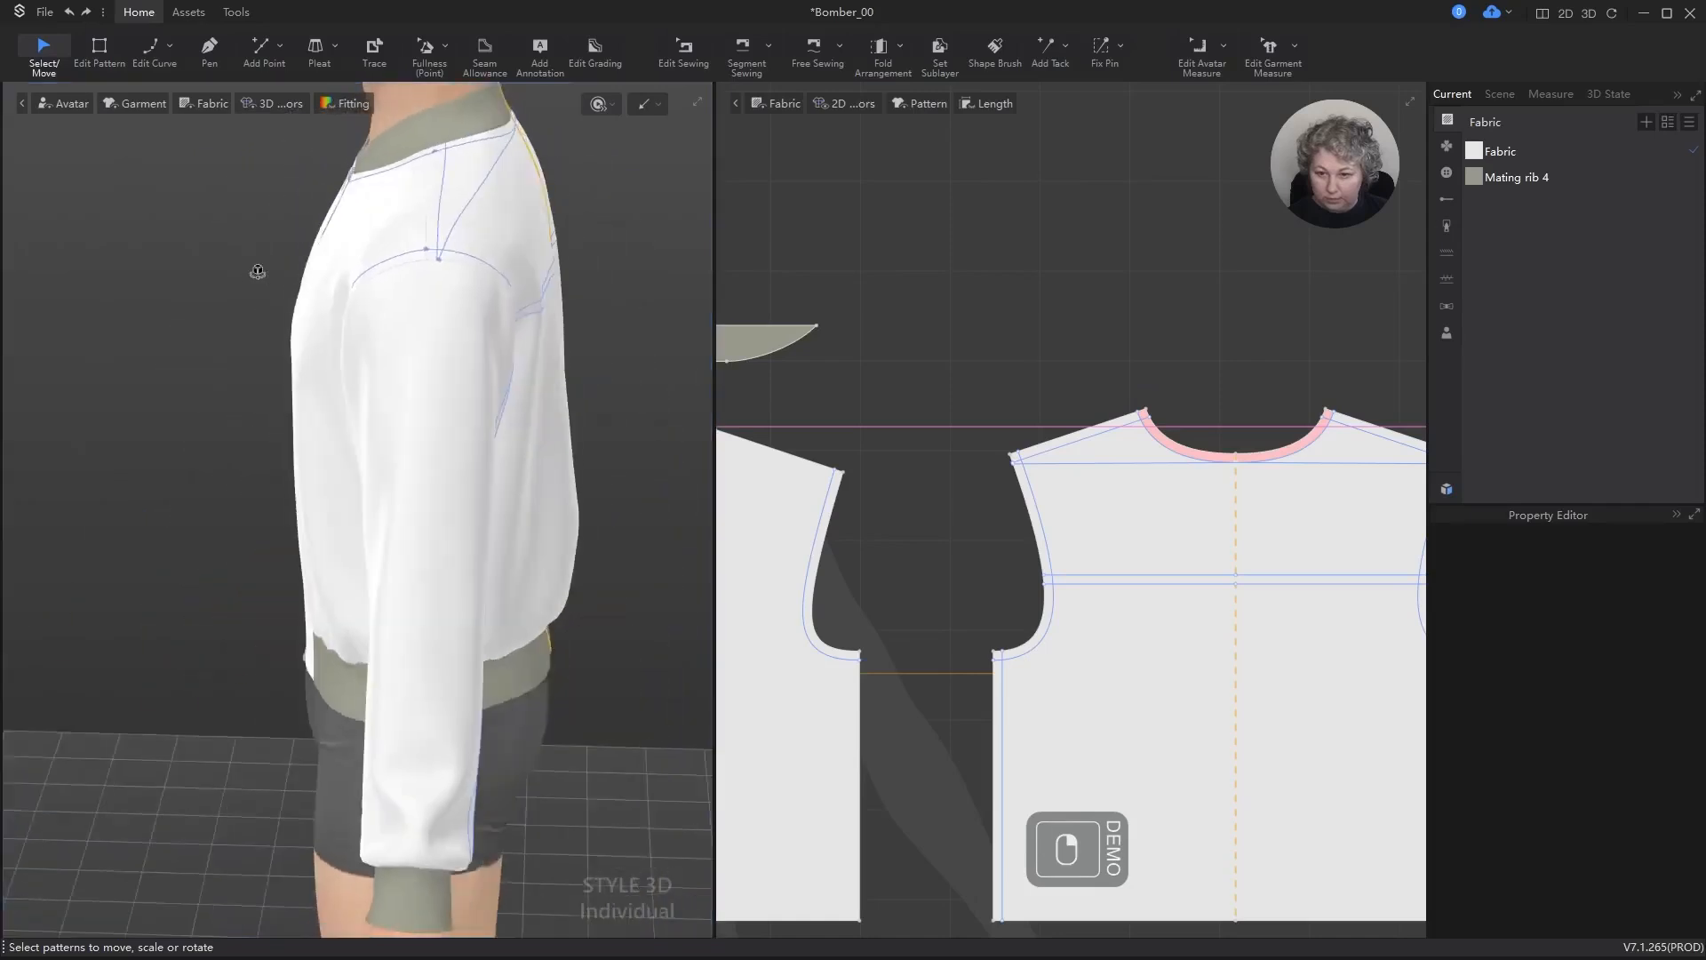
scroll(462, 156, up, 2)
key(Delete)
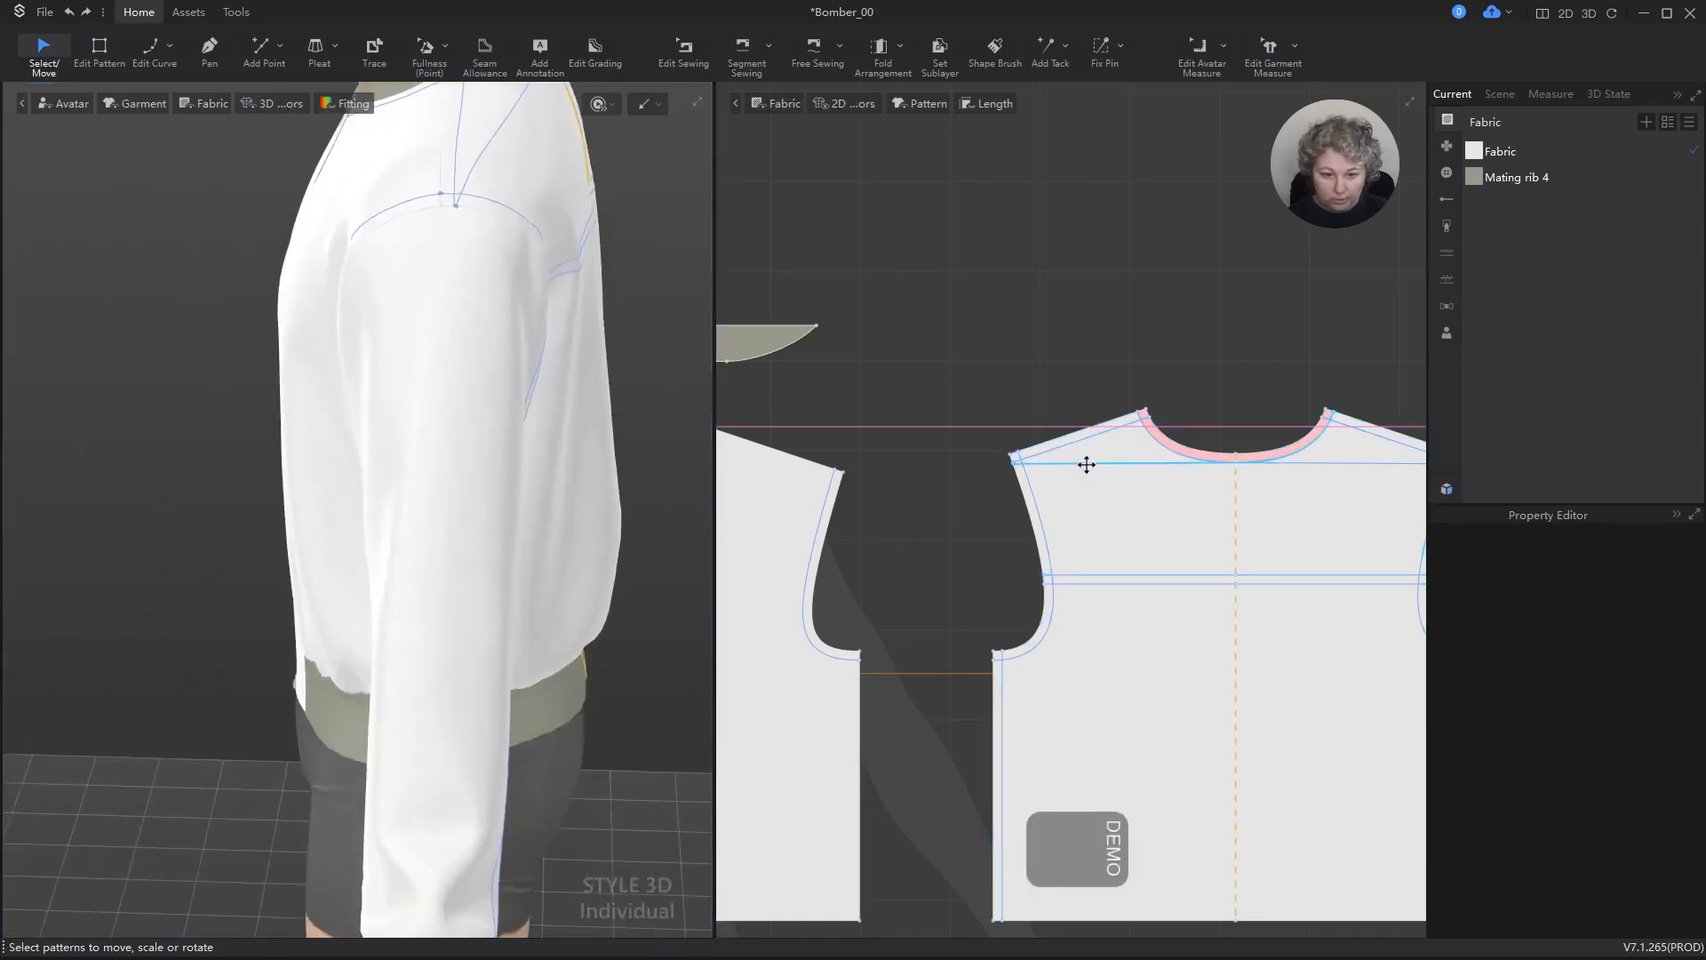
click(1323, 453)
key(Delete)
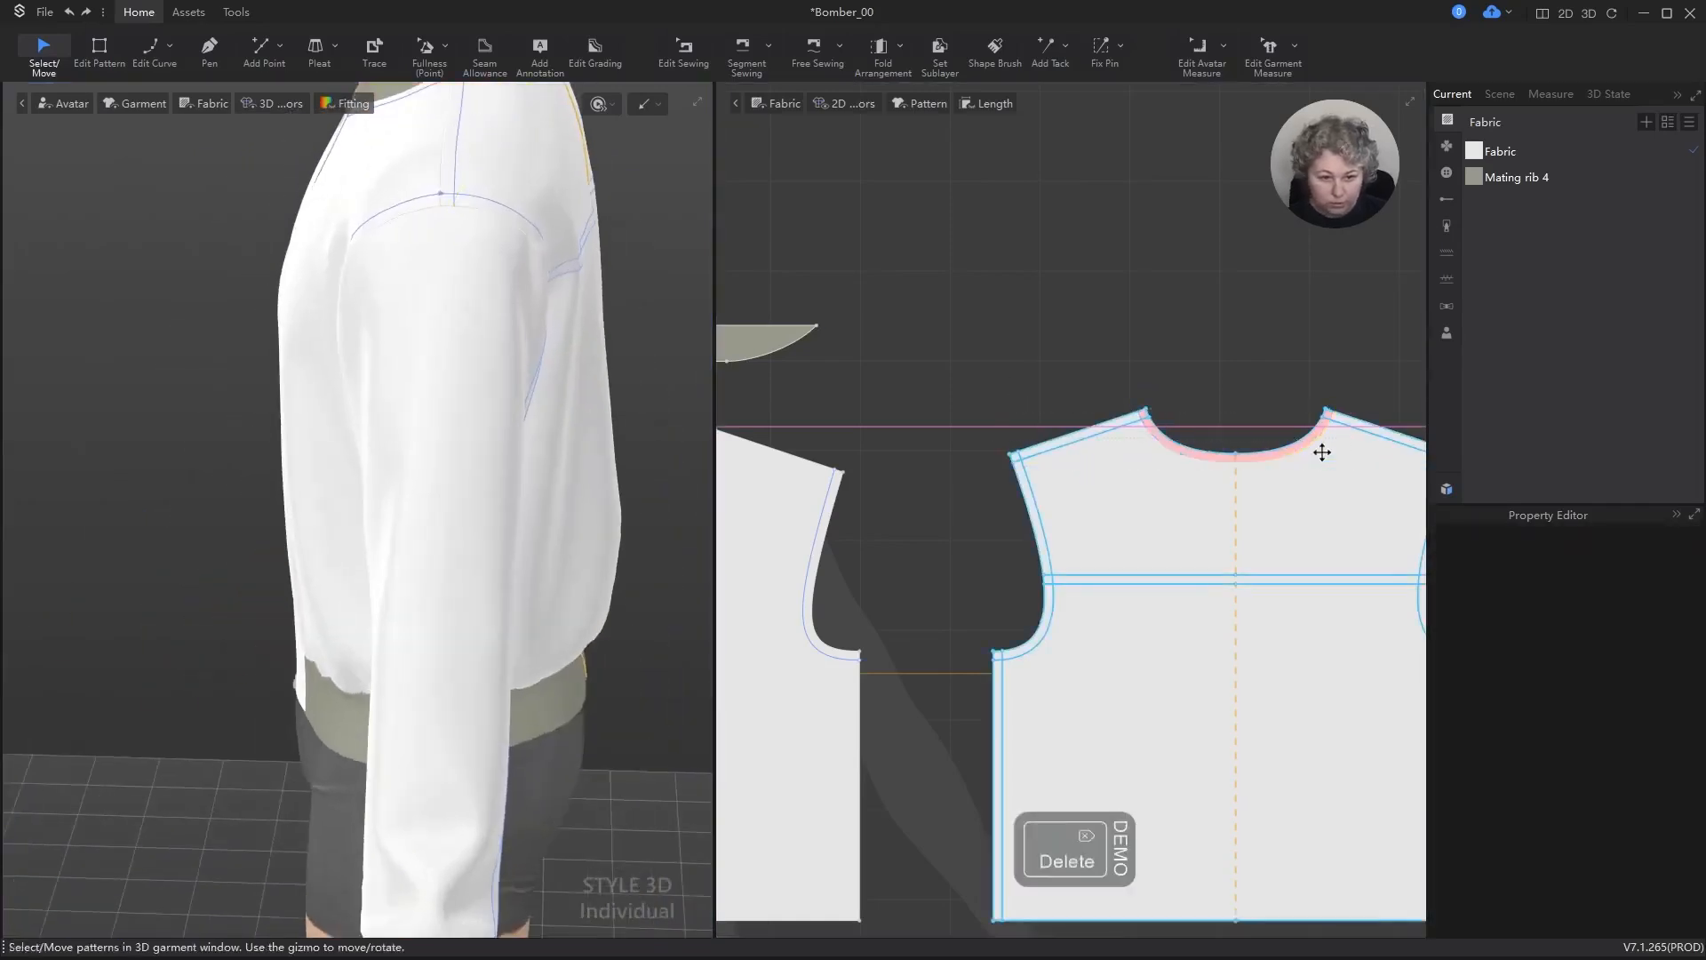
key(ctrl+z)
key(Delete)
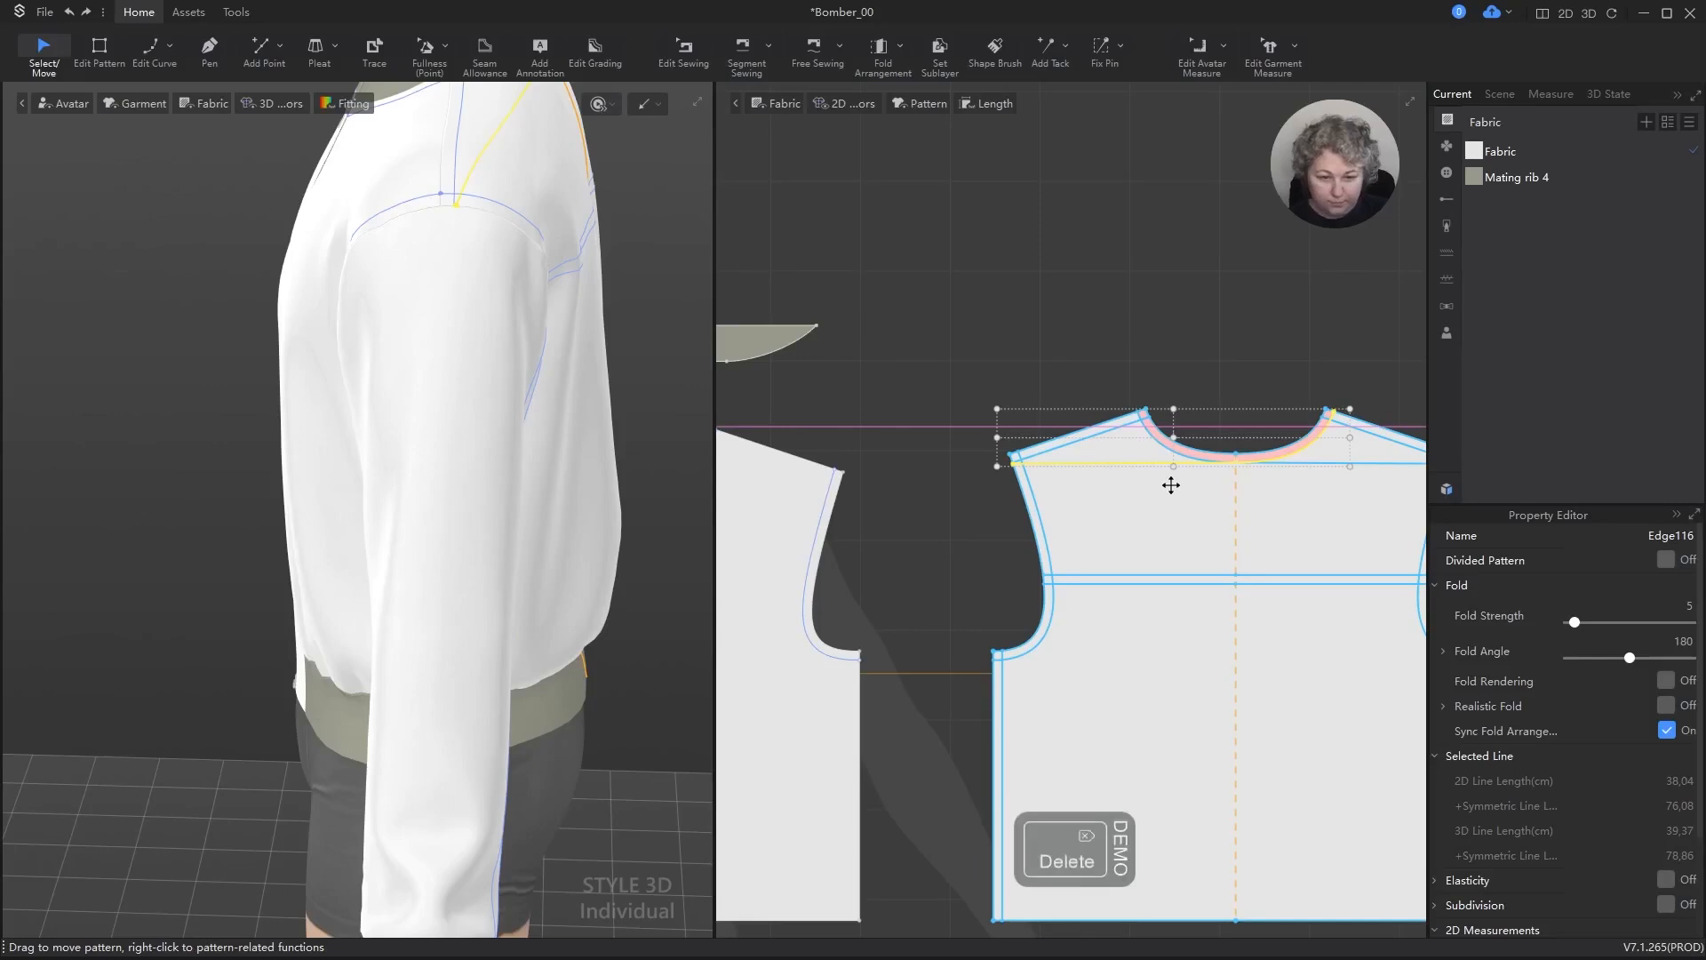
Step: Add one internal isoline 1 cm from the back neckline with Use Extend disabled, and clear the selection
scroll(1170, 484, up, 3)
key(z)
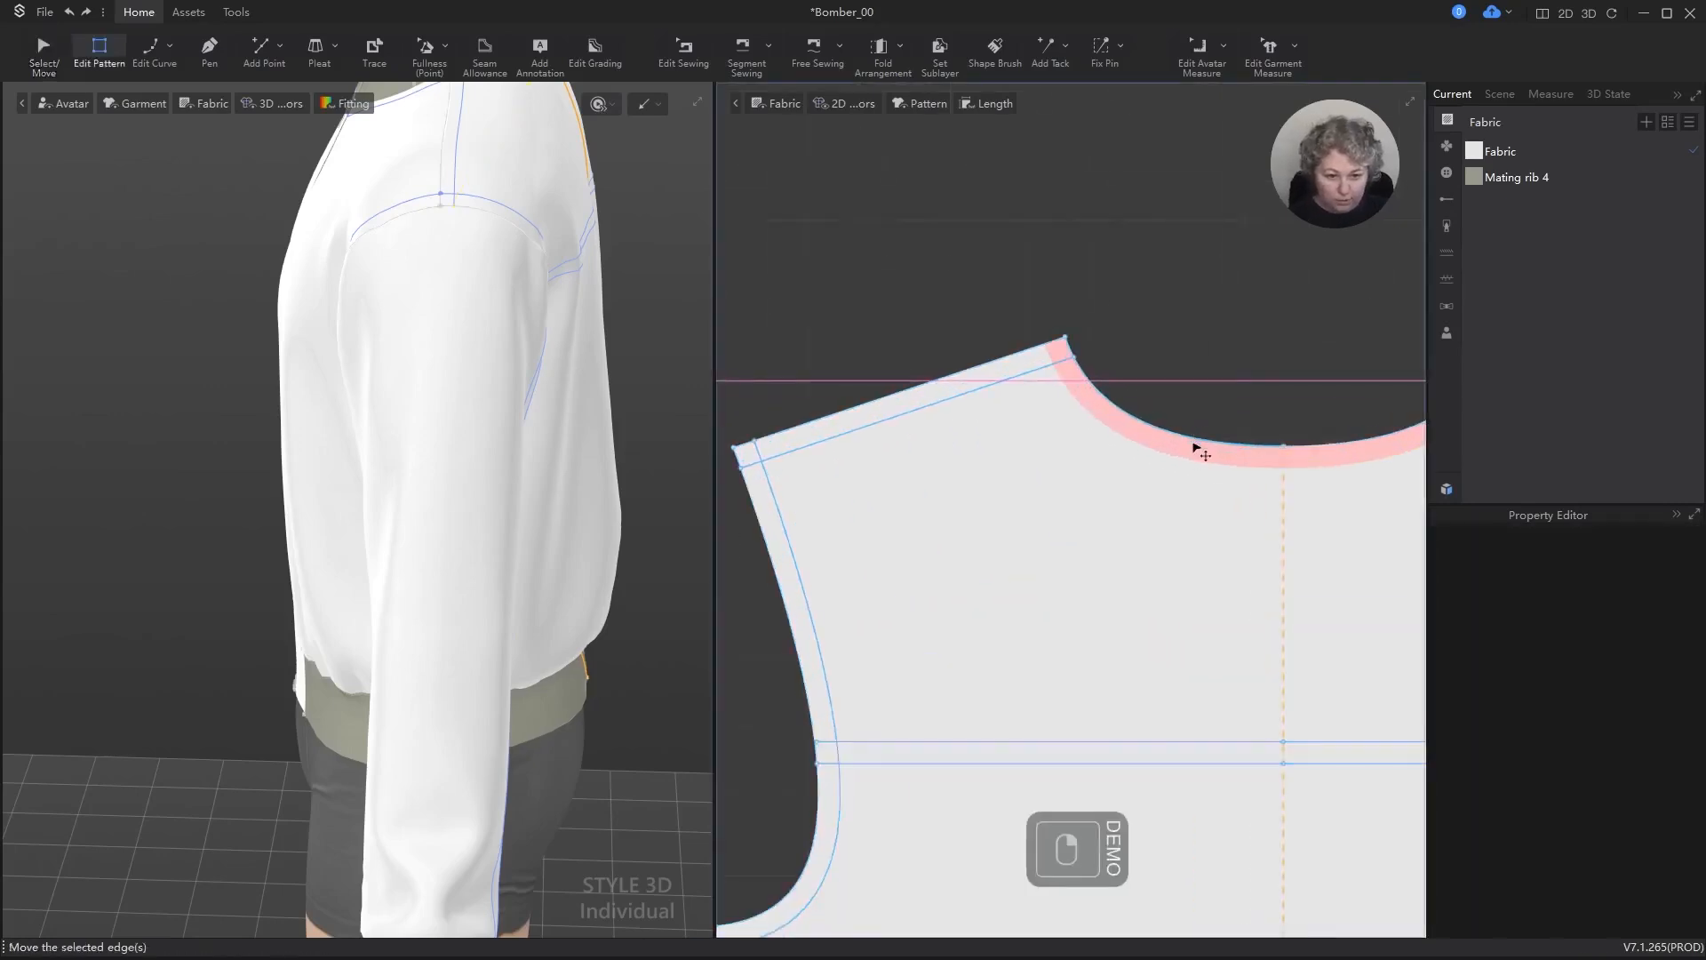
right_click(1198, 439)
click(1172, 566)
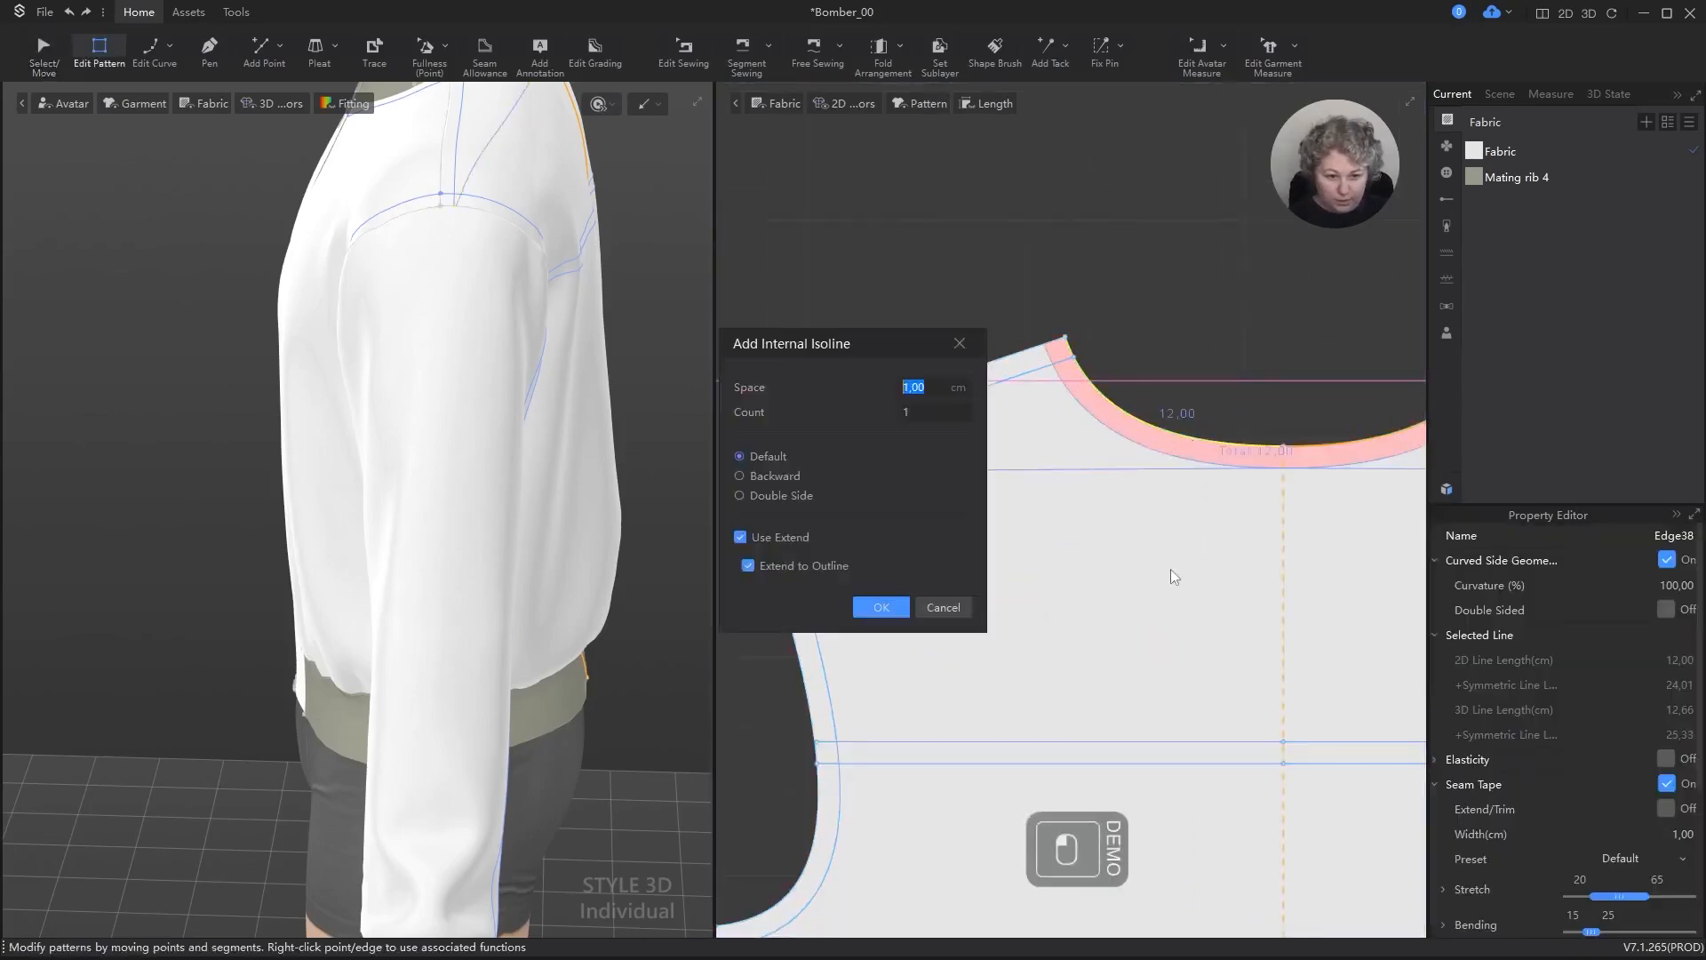
click(771, 541)
click(903, 600)
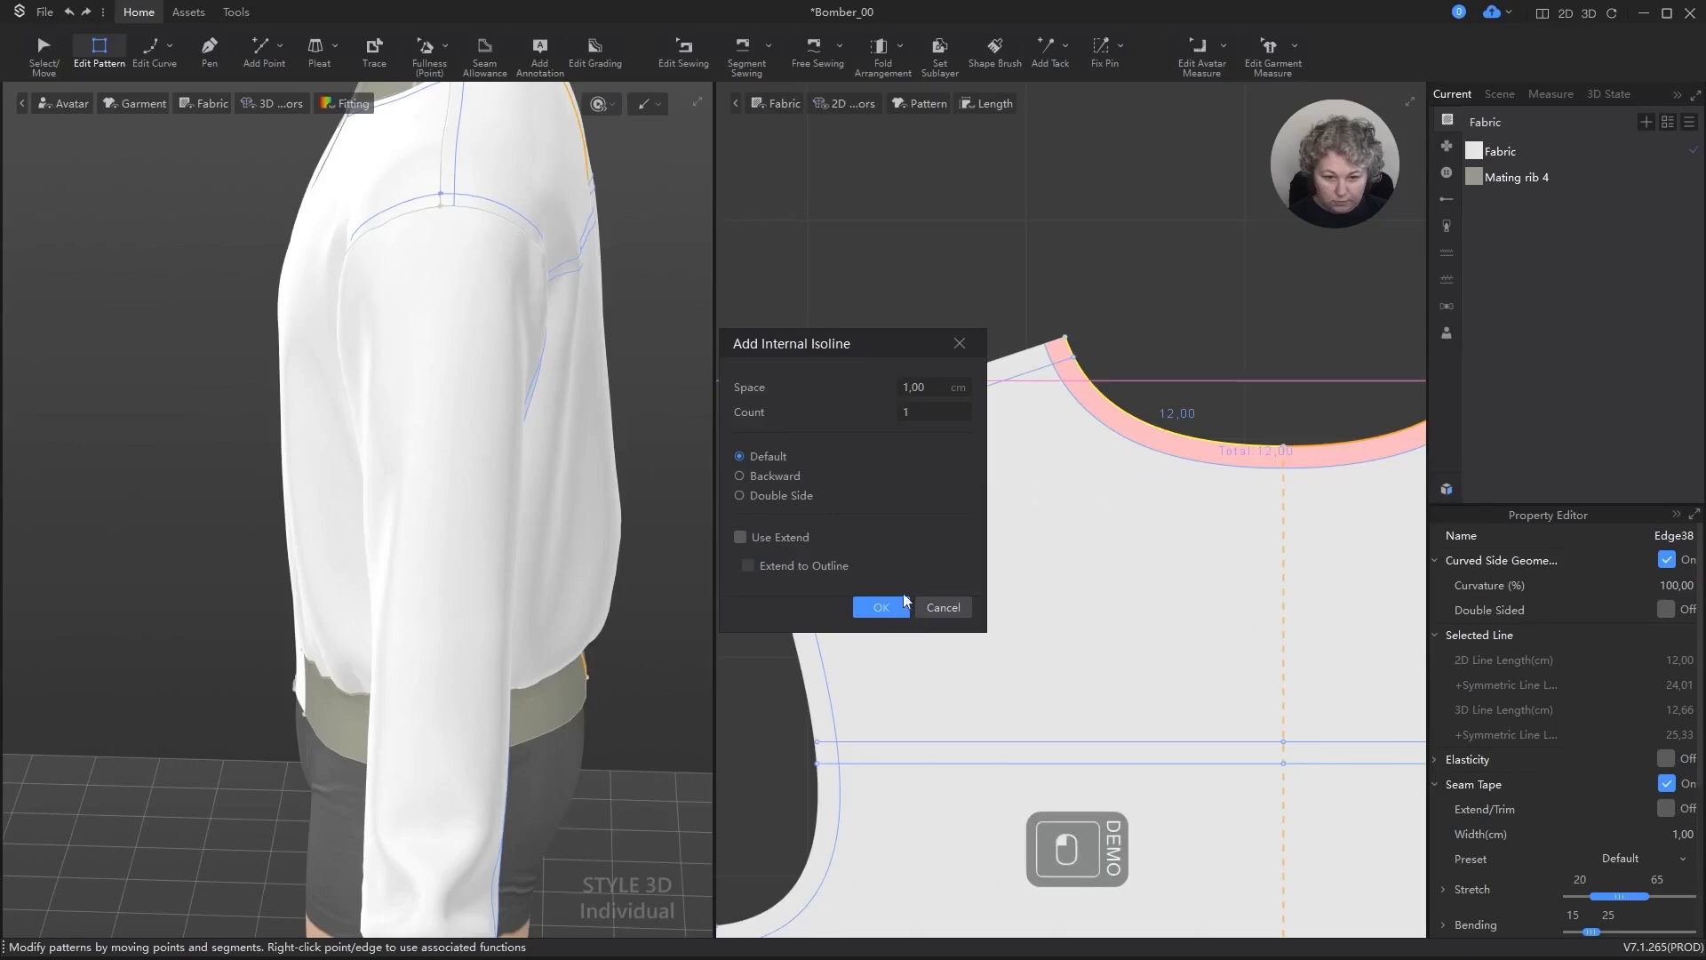
key(a)
click(1080, 211)
Step: Inspect the pattern layout and the jacket's front hem beside the zipper
scroll(1176, 284, down, 3)
scroll(1181, 289, down, 5)
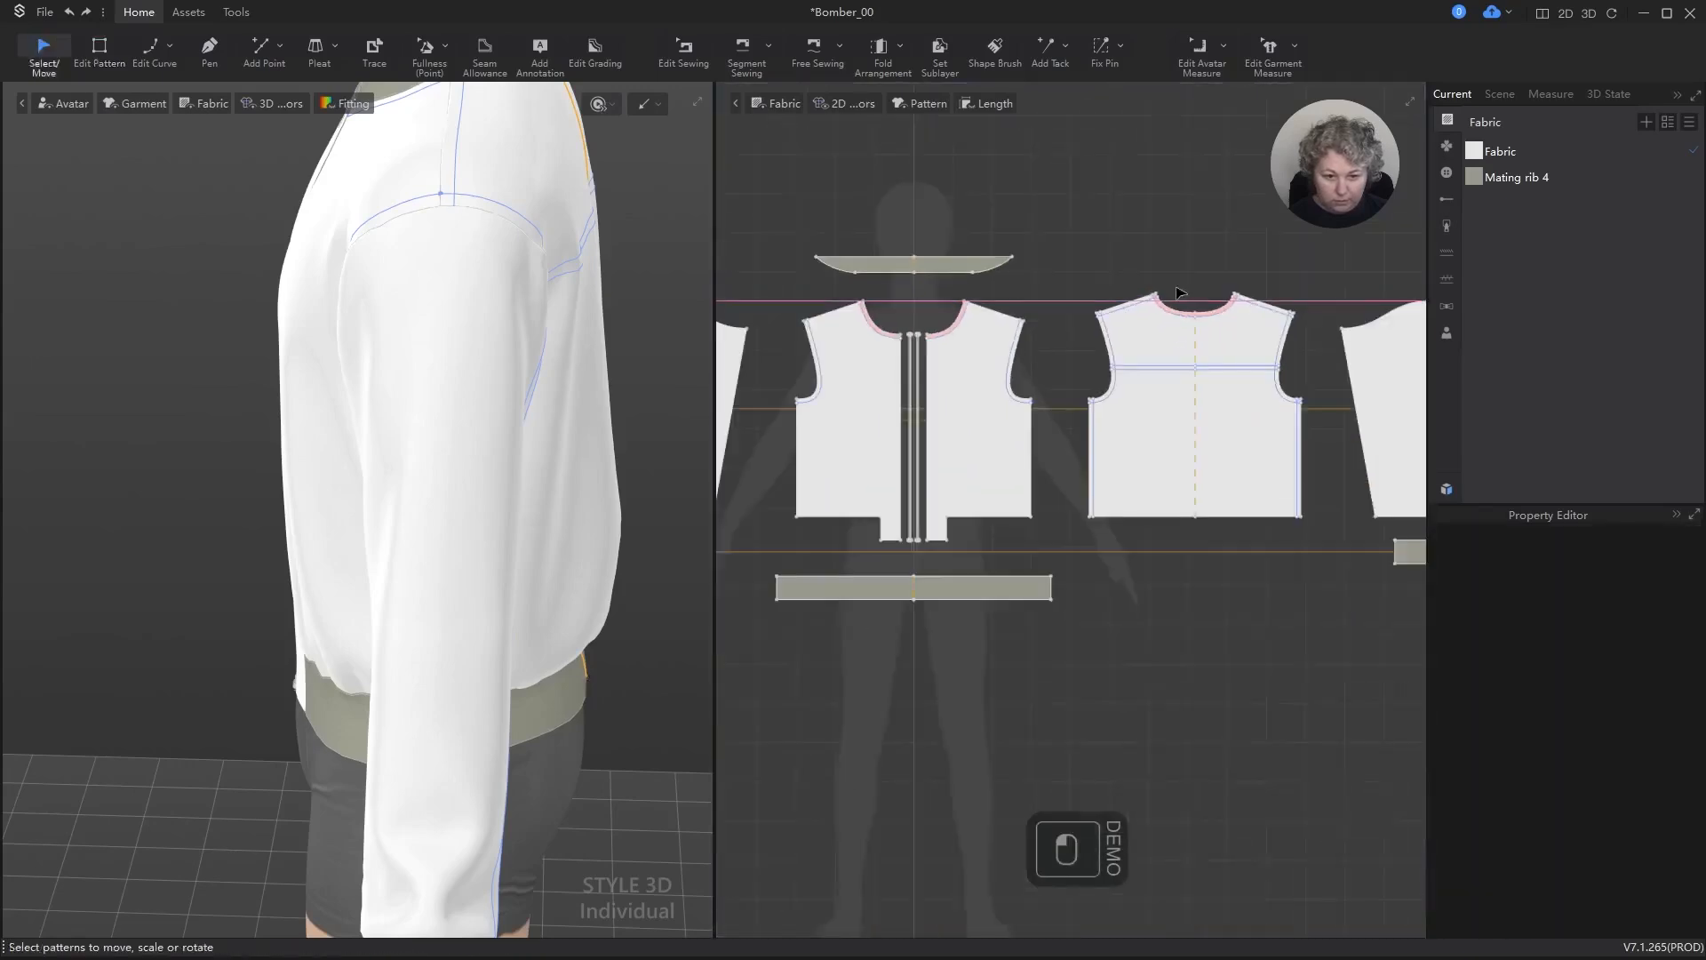
scroll(952, 320, up, 5)
scroll(990, 325, down, 5)
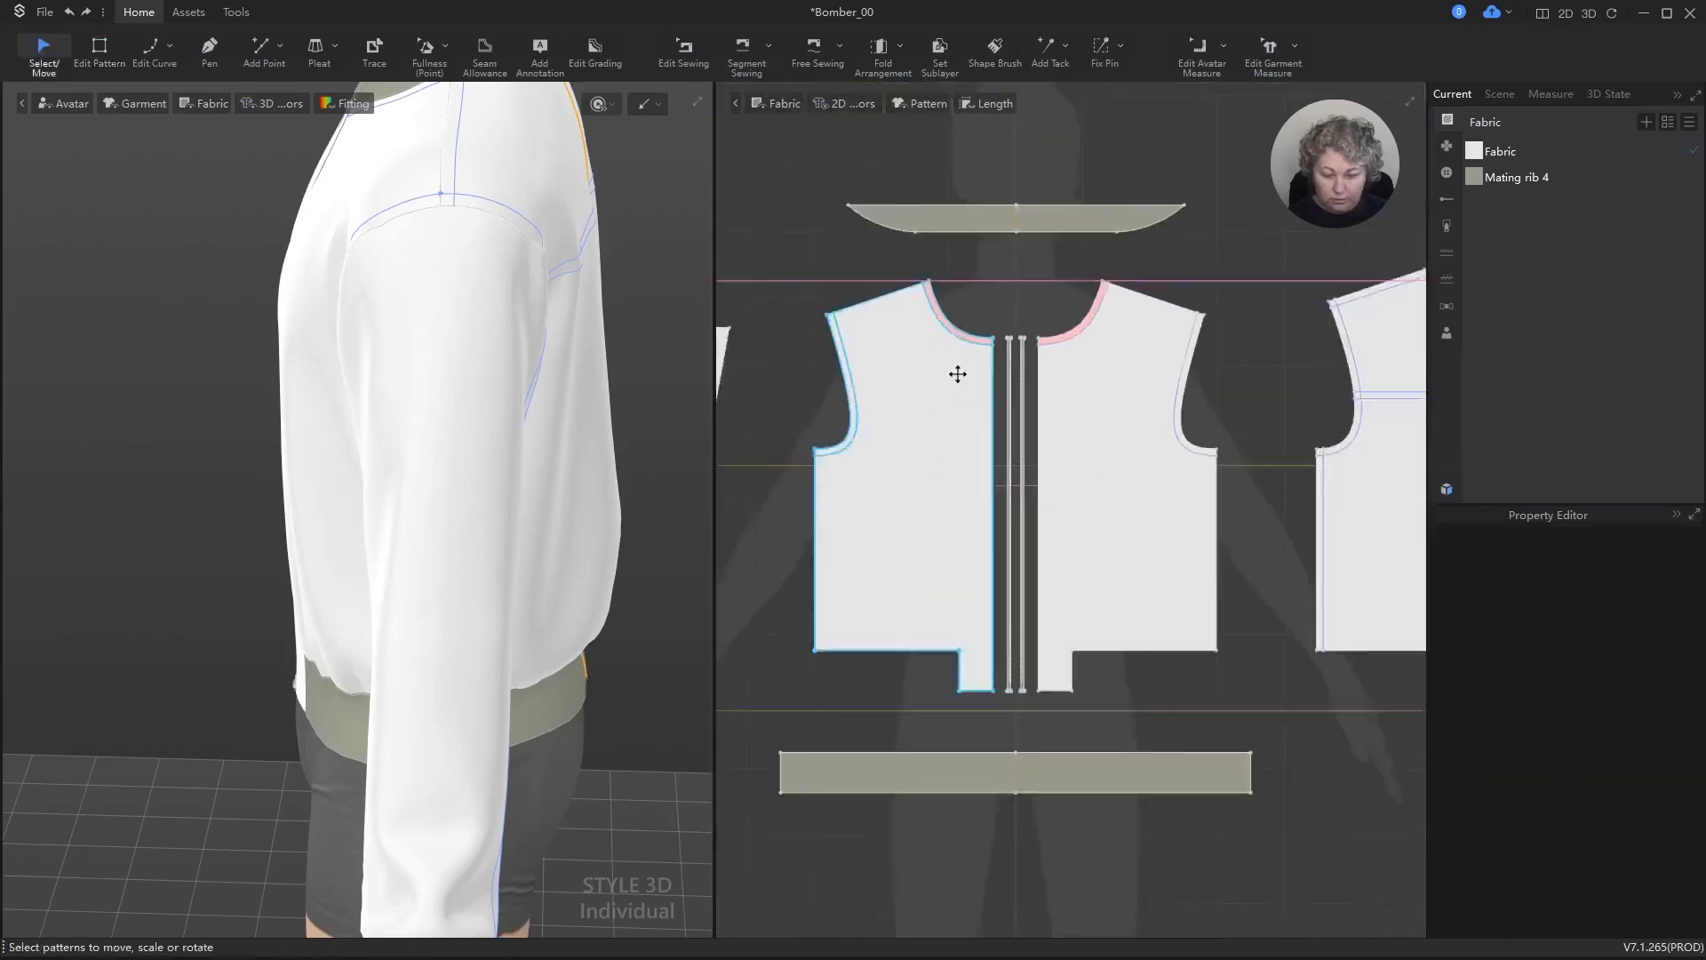
scroll(544, 360, down, 4)
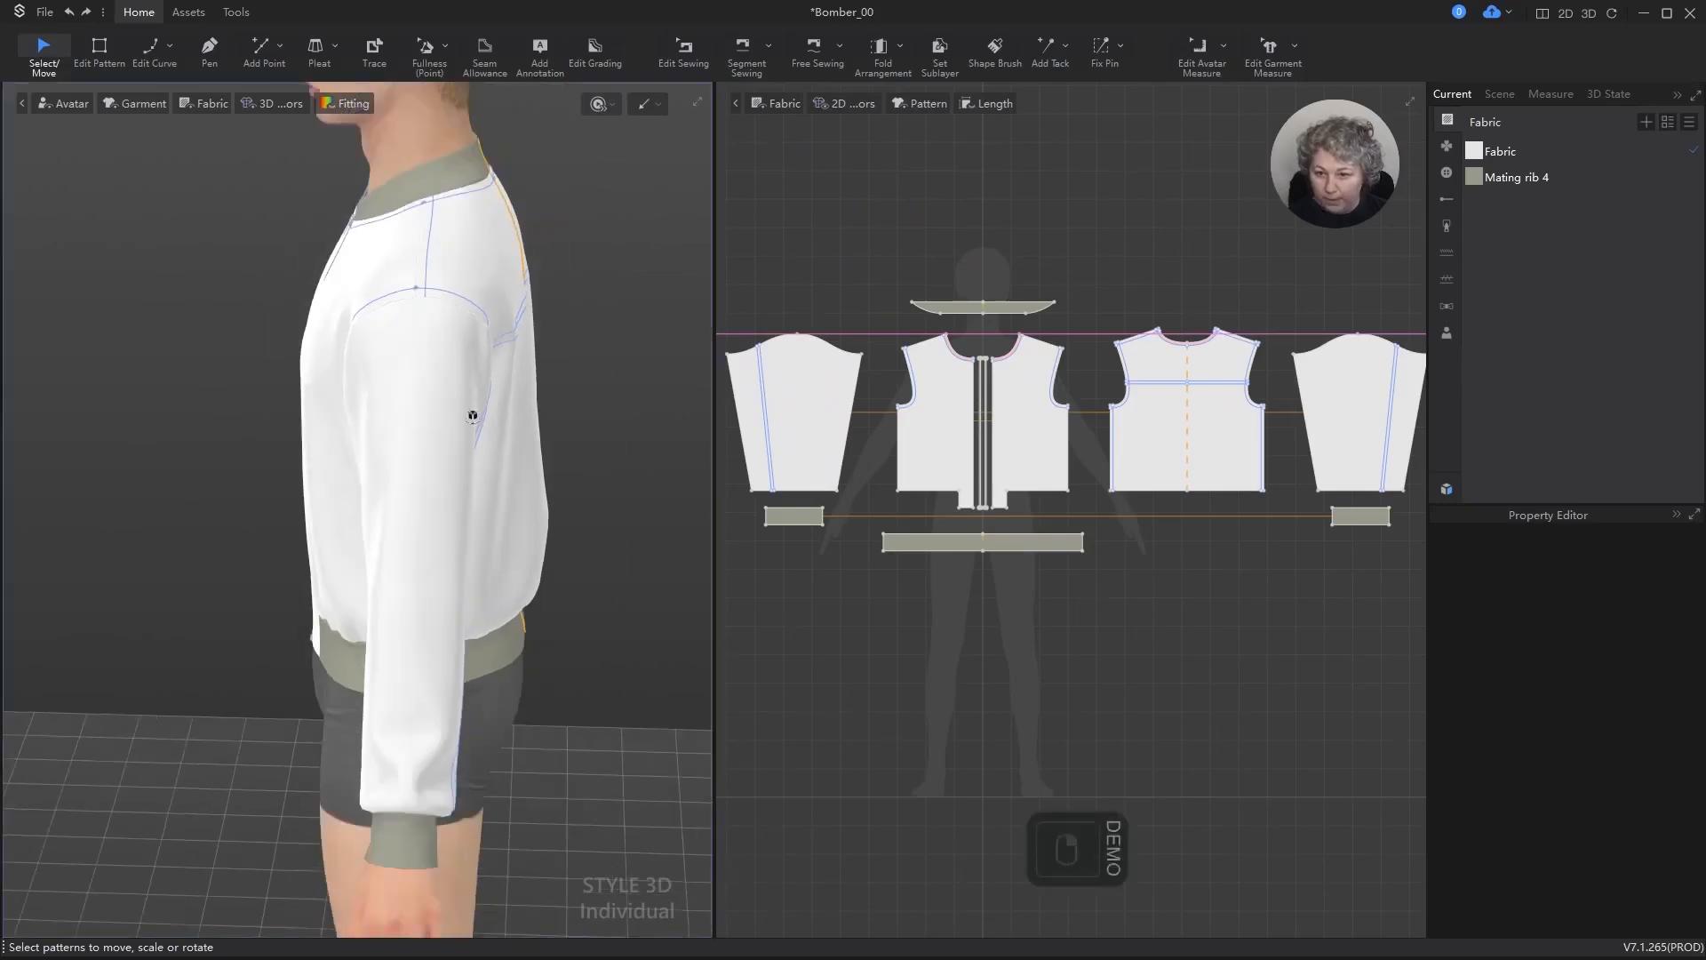
right_drag(472, 414, 638, 367)
scroll(522, 617, up, 5)
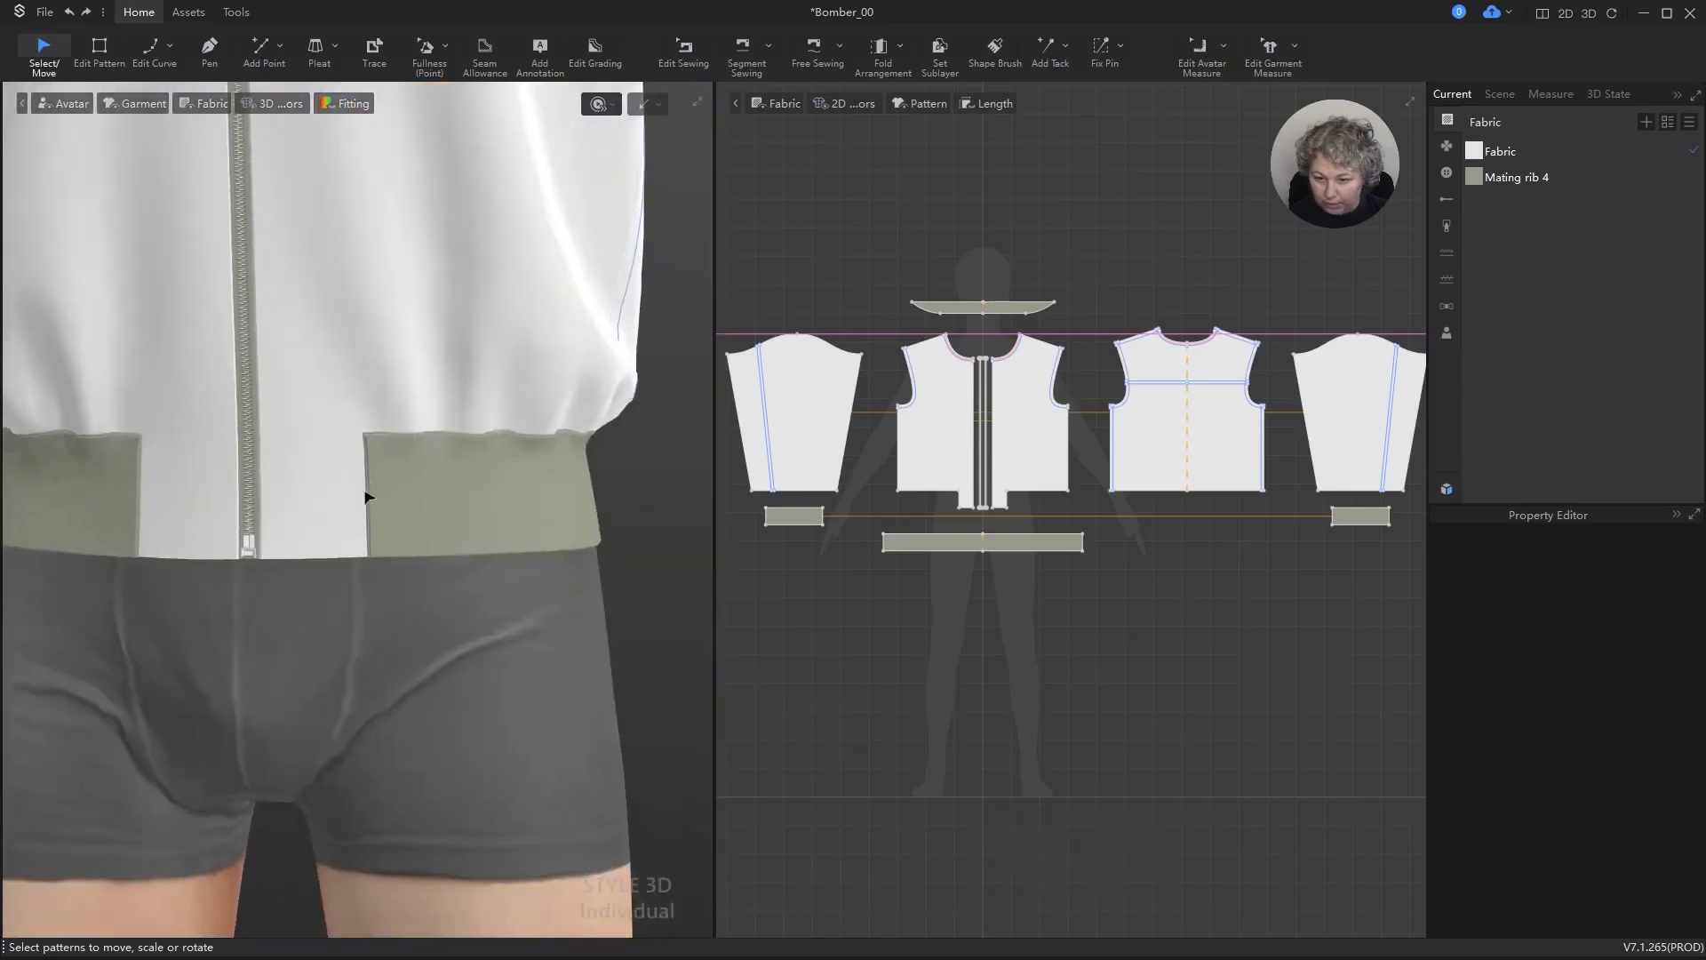
scroll(450, 488, up, 1)
scroll(971, 453, up, 5)
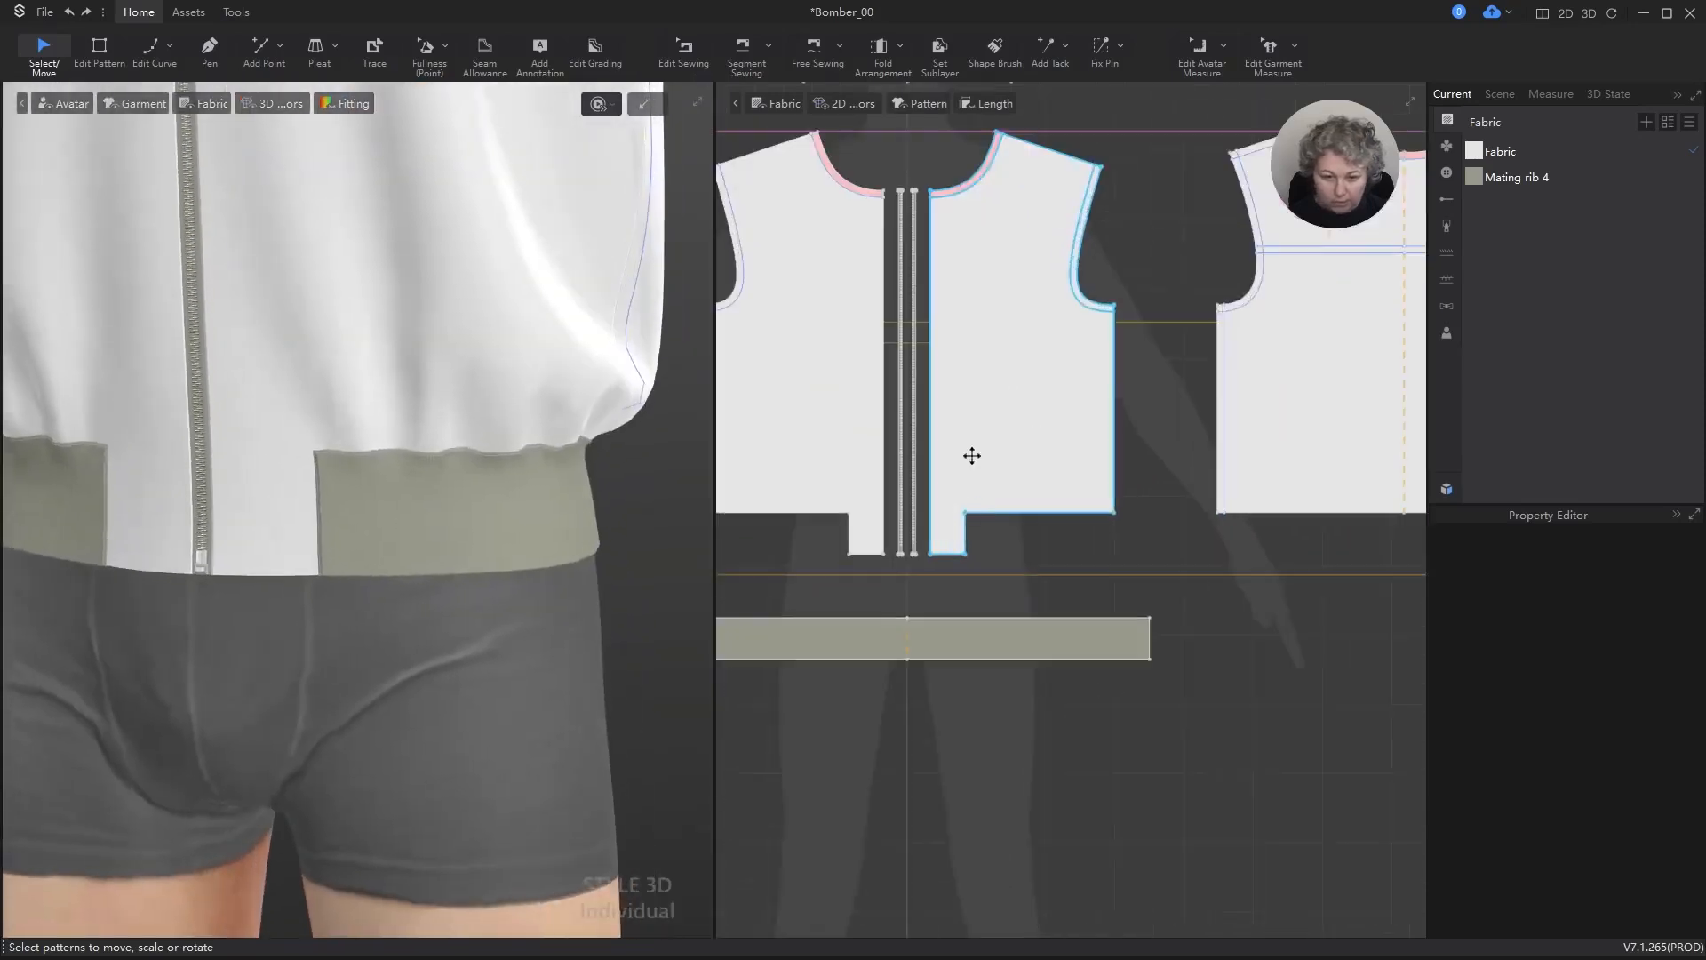
Step: Add one internal isoline parallel to the front pattern's zipper edge
key(z)
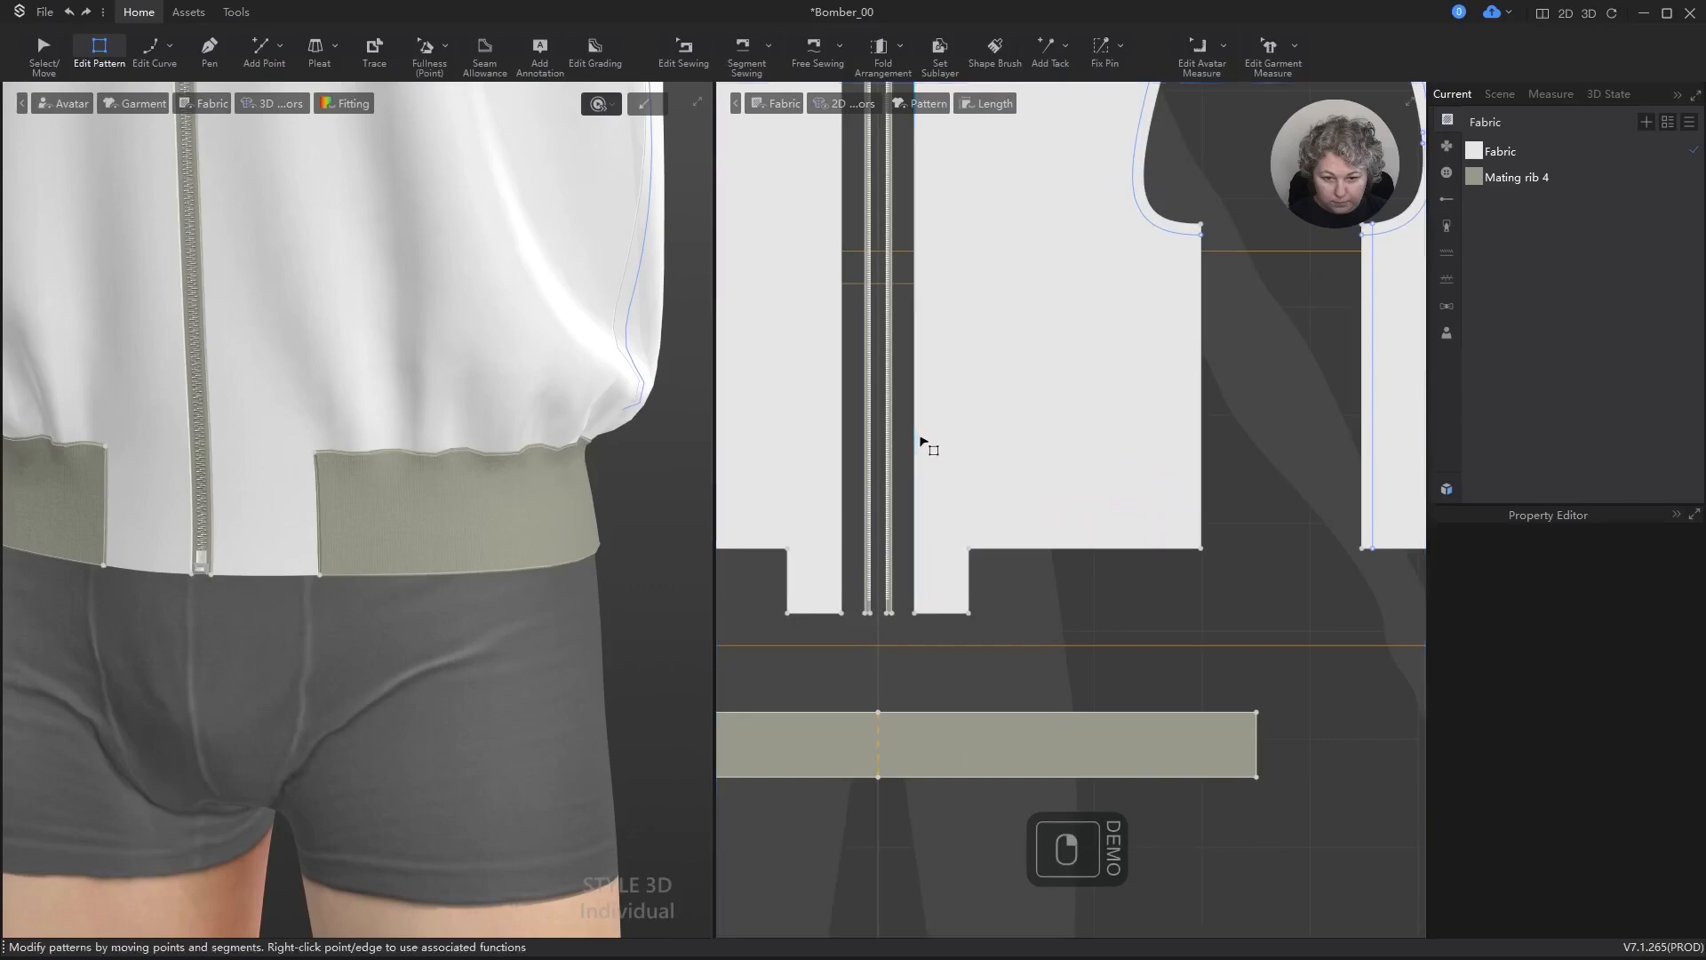
right_click(915, 436)
click(975, 593)
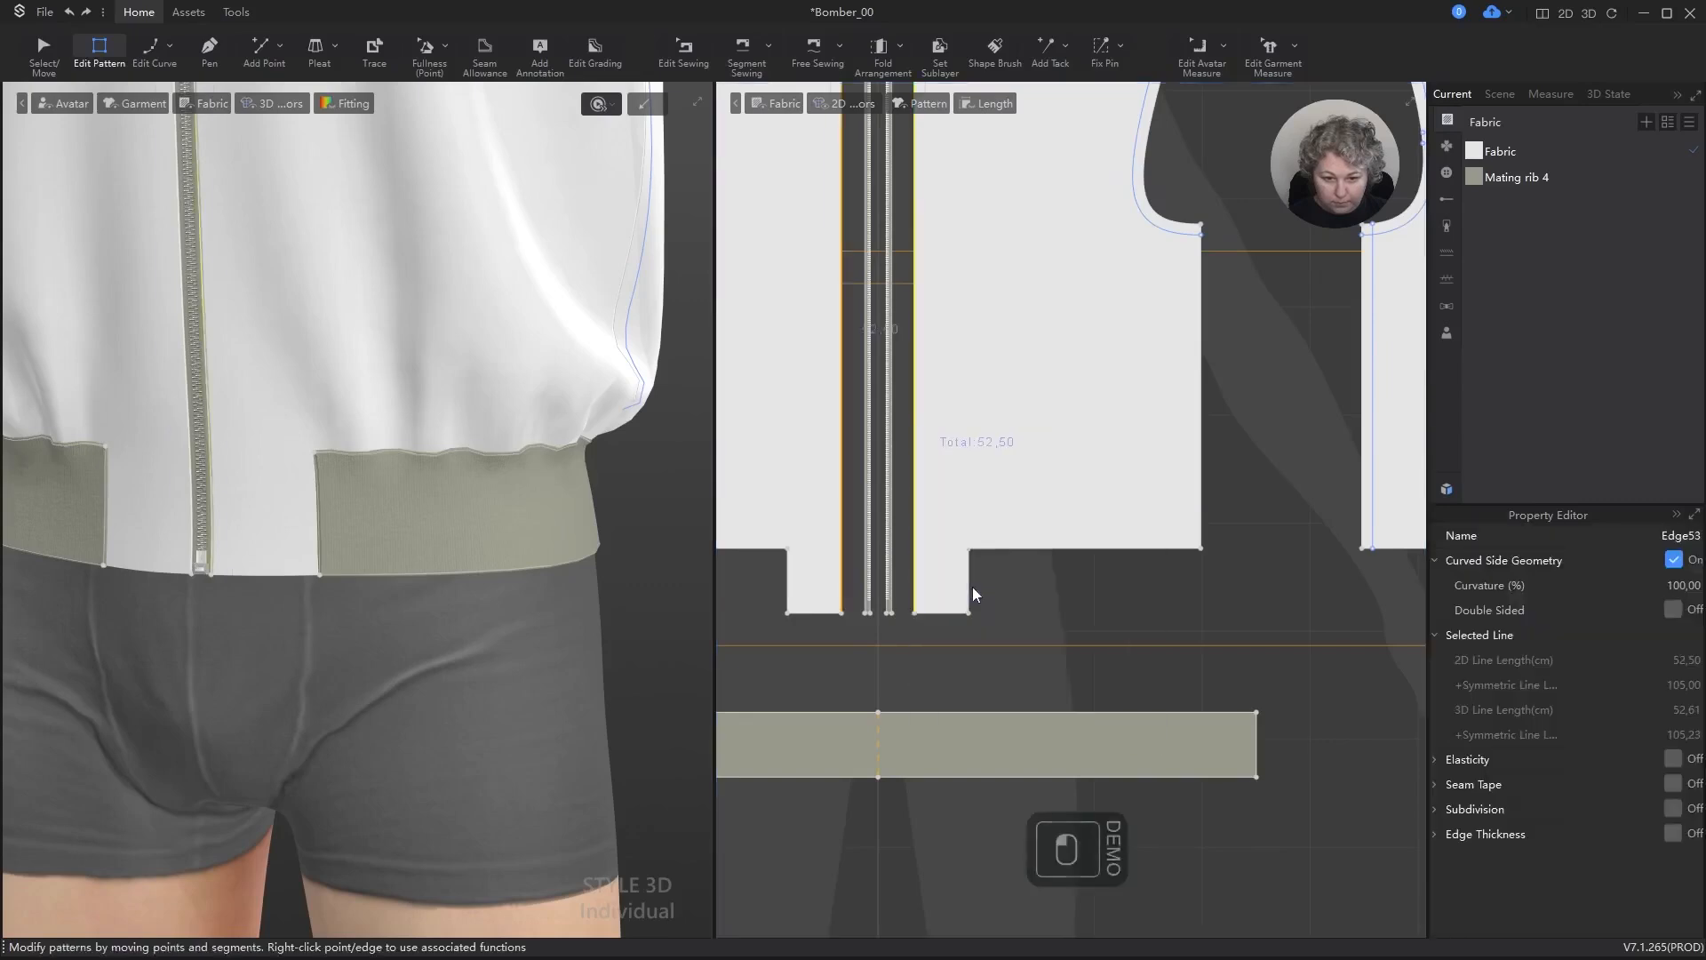
click(898, 612)
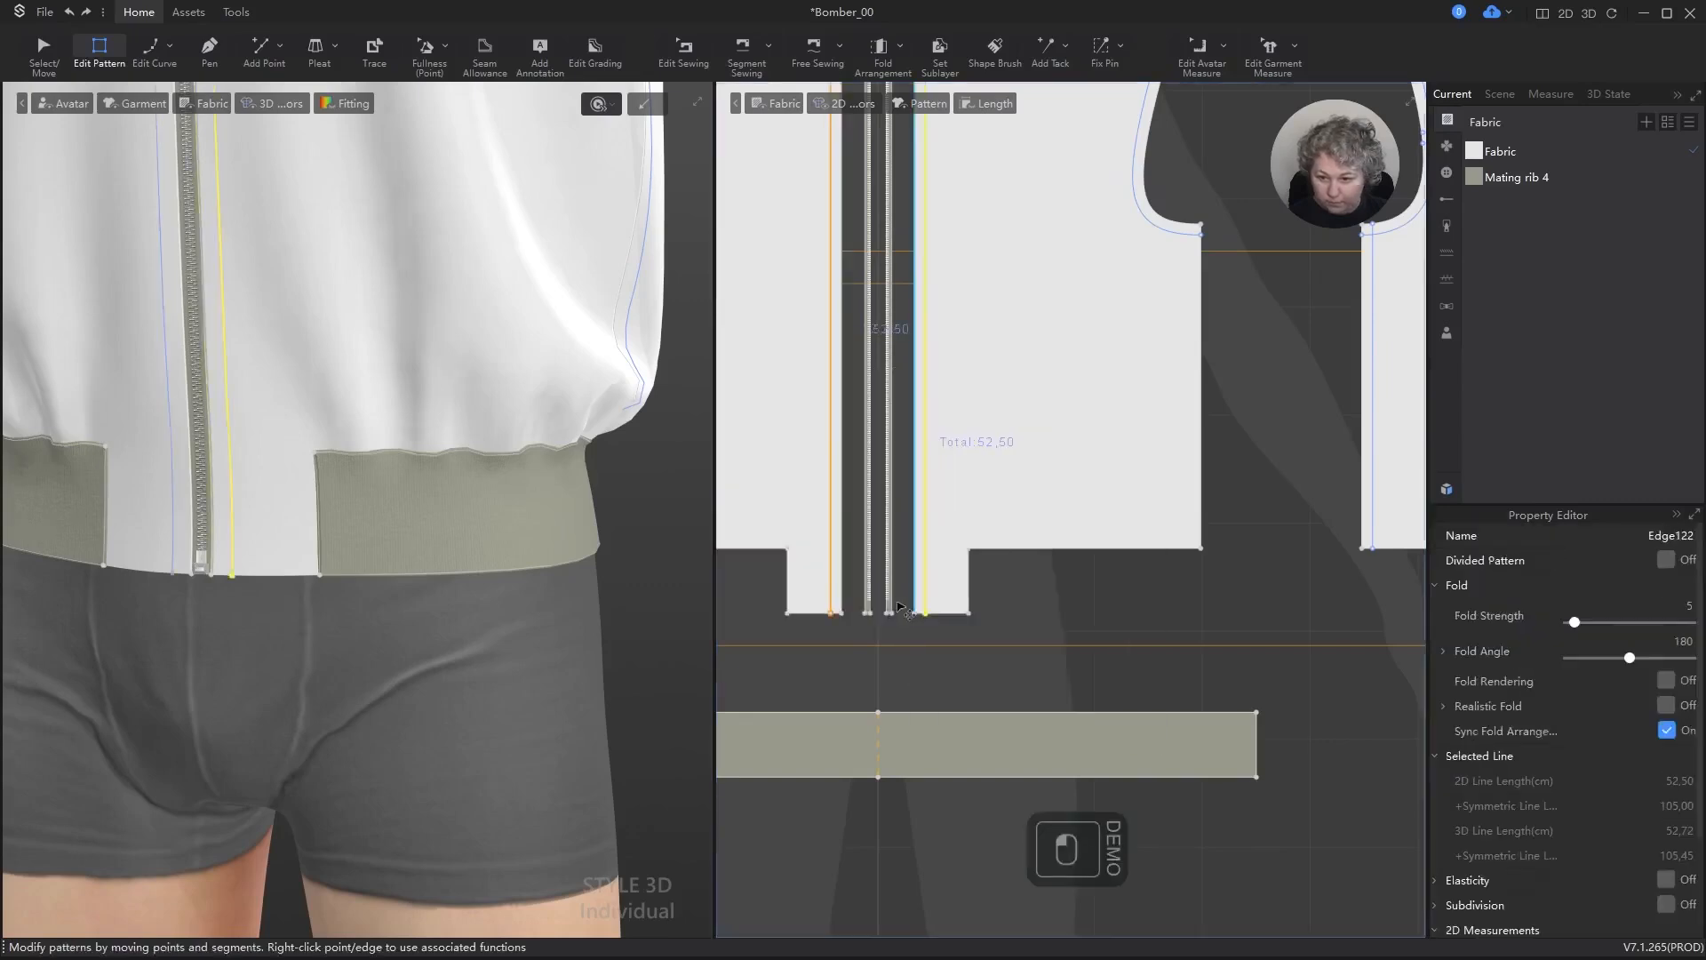
scroll(302, 378, down, 2)
alt+right_drag(303, 378, 366, 263)
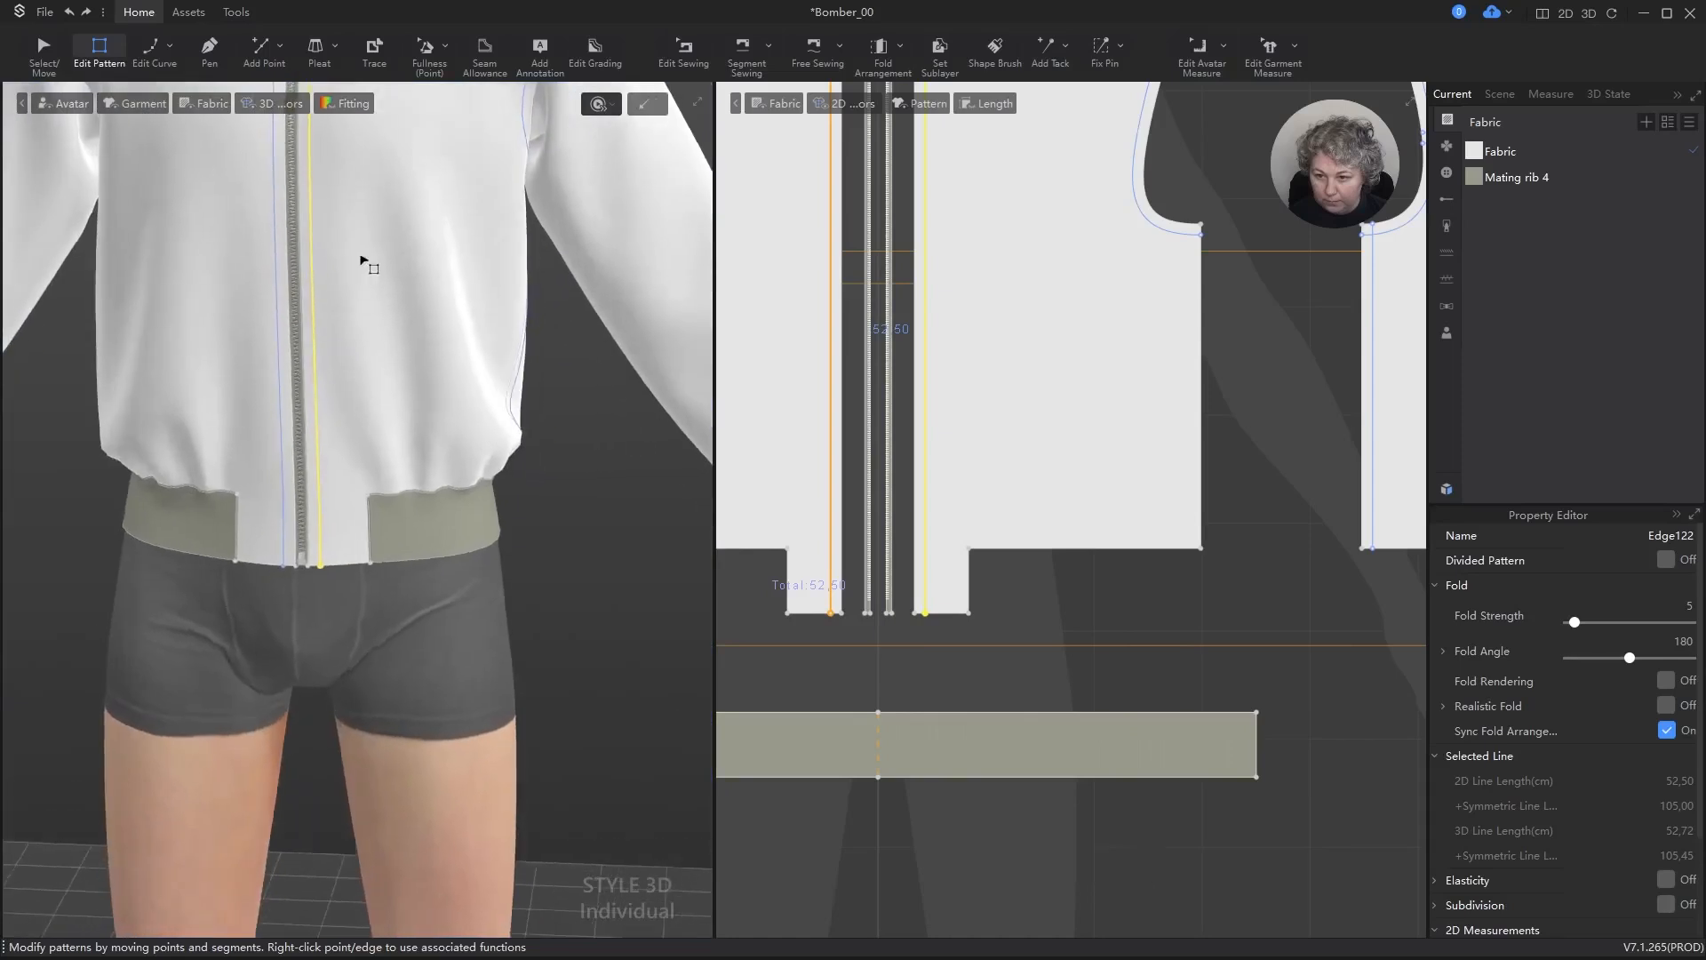
alt+middle_drag(365, 263, 365, 381)
mouse_move(366, 381)
right_down()
mouse_move(401, 343)
mouse_move(373, 350)
right_up()
key(ctrl+z)
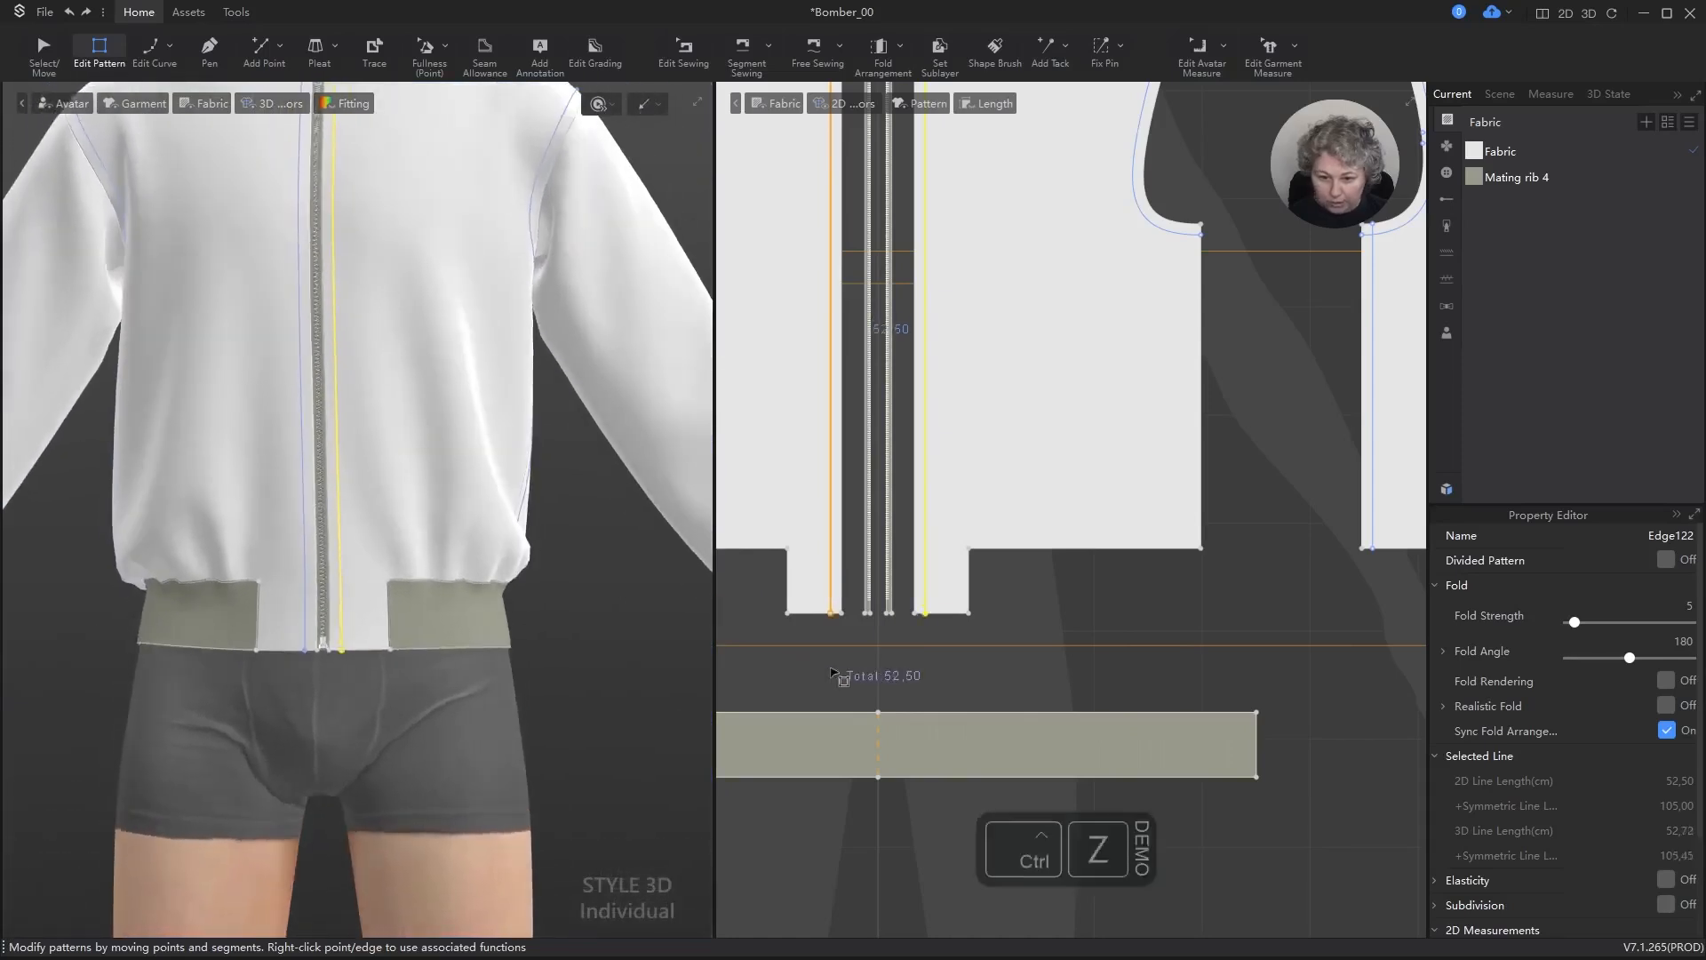
scroll(948, 609, up, 4)
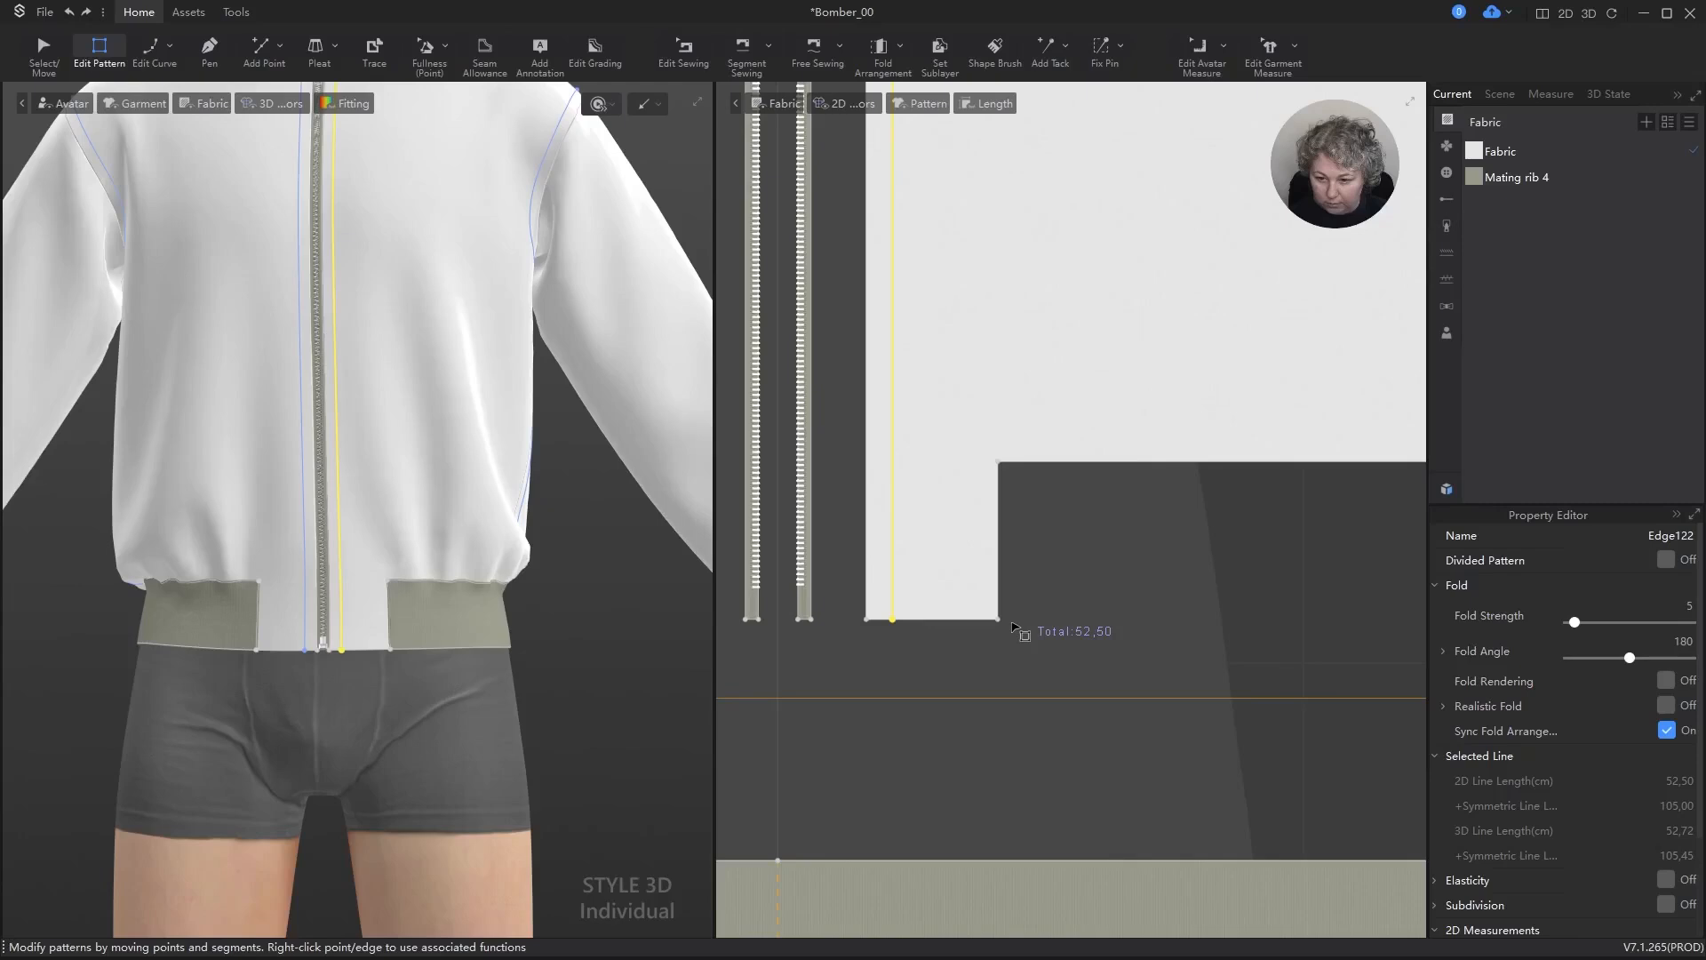
Step: Clear the isoline selection and inspect the jacket's new style lines from the hem, front and side
click(947, 690)
scroll(343, 591, down, 5)
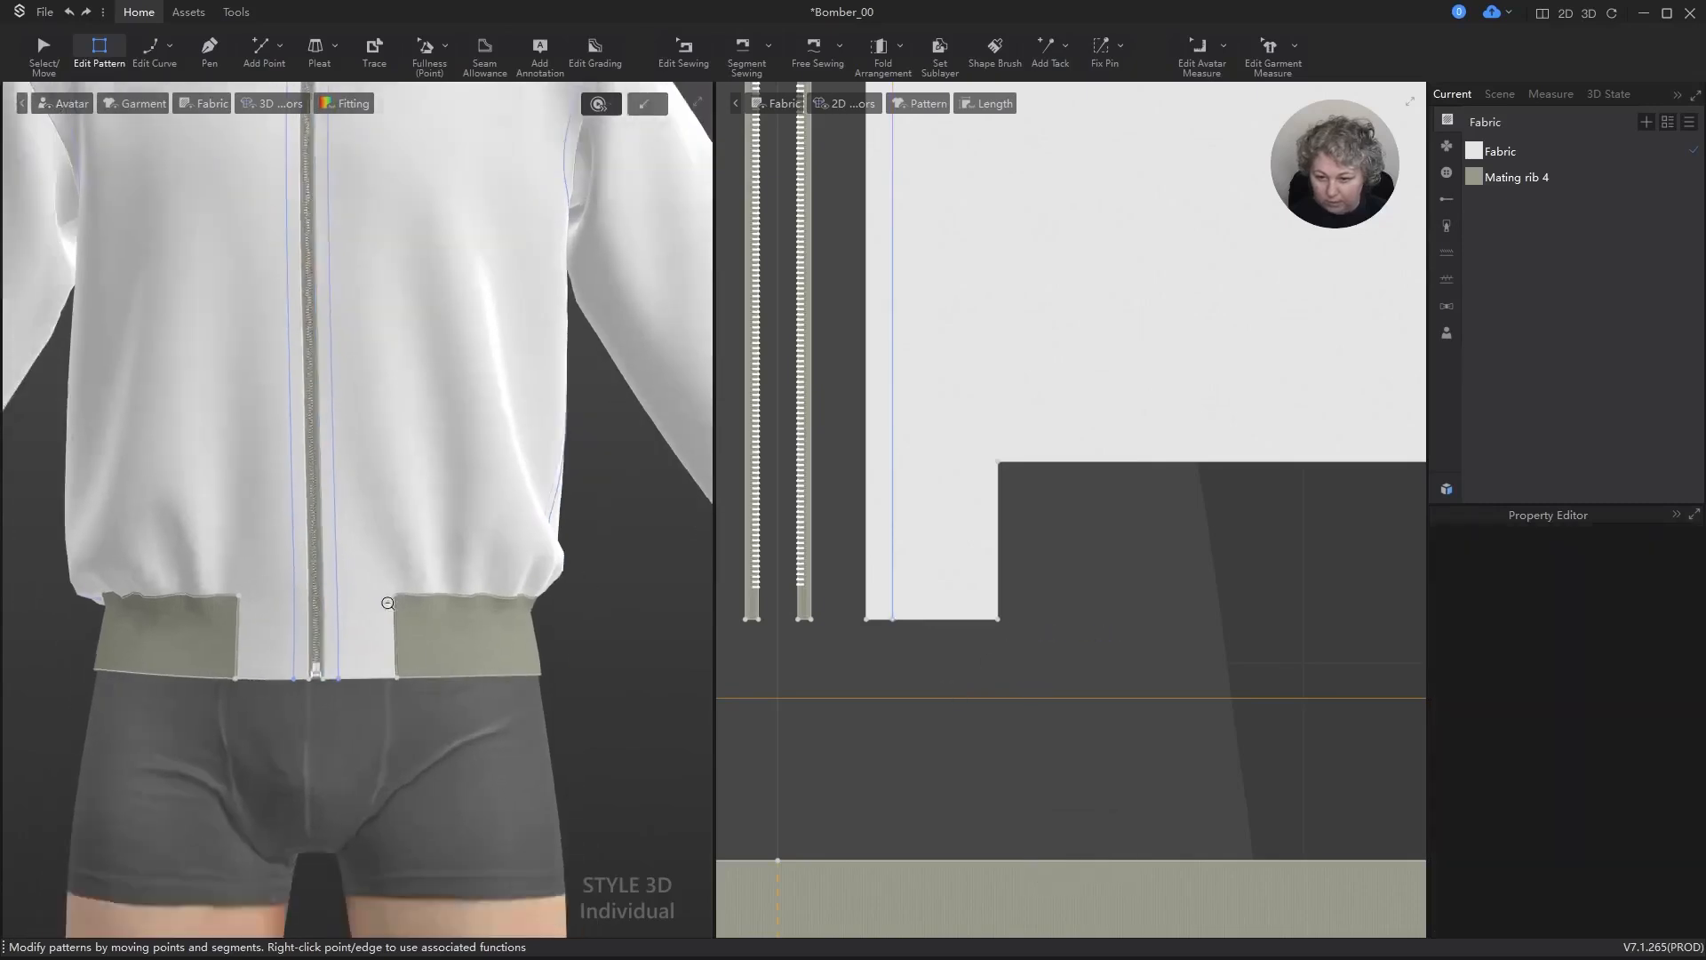
right_drag(452, 462, 455, 591)
scroll(471, 521, down, 4)
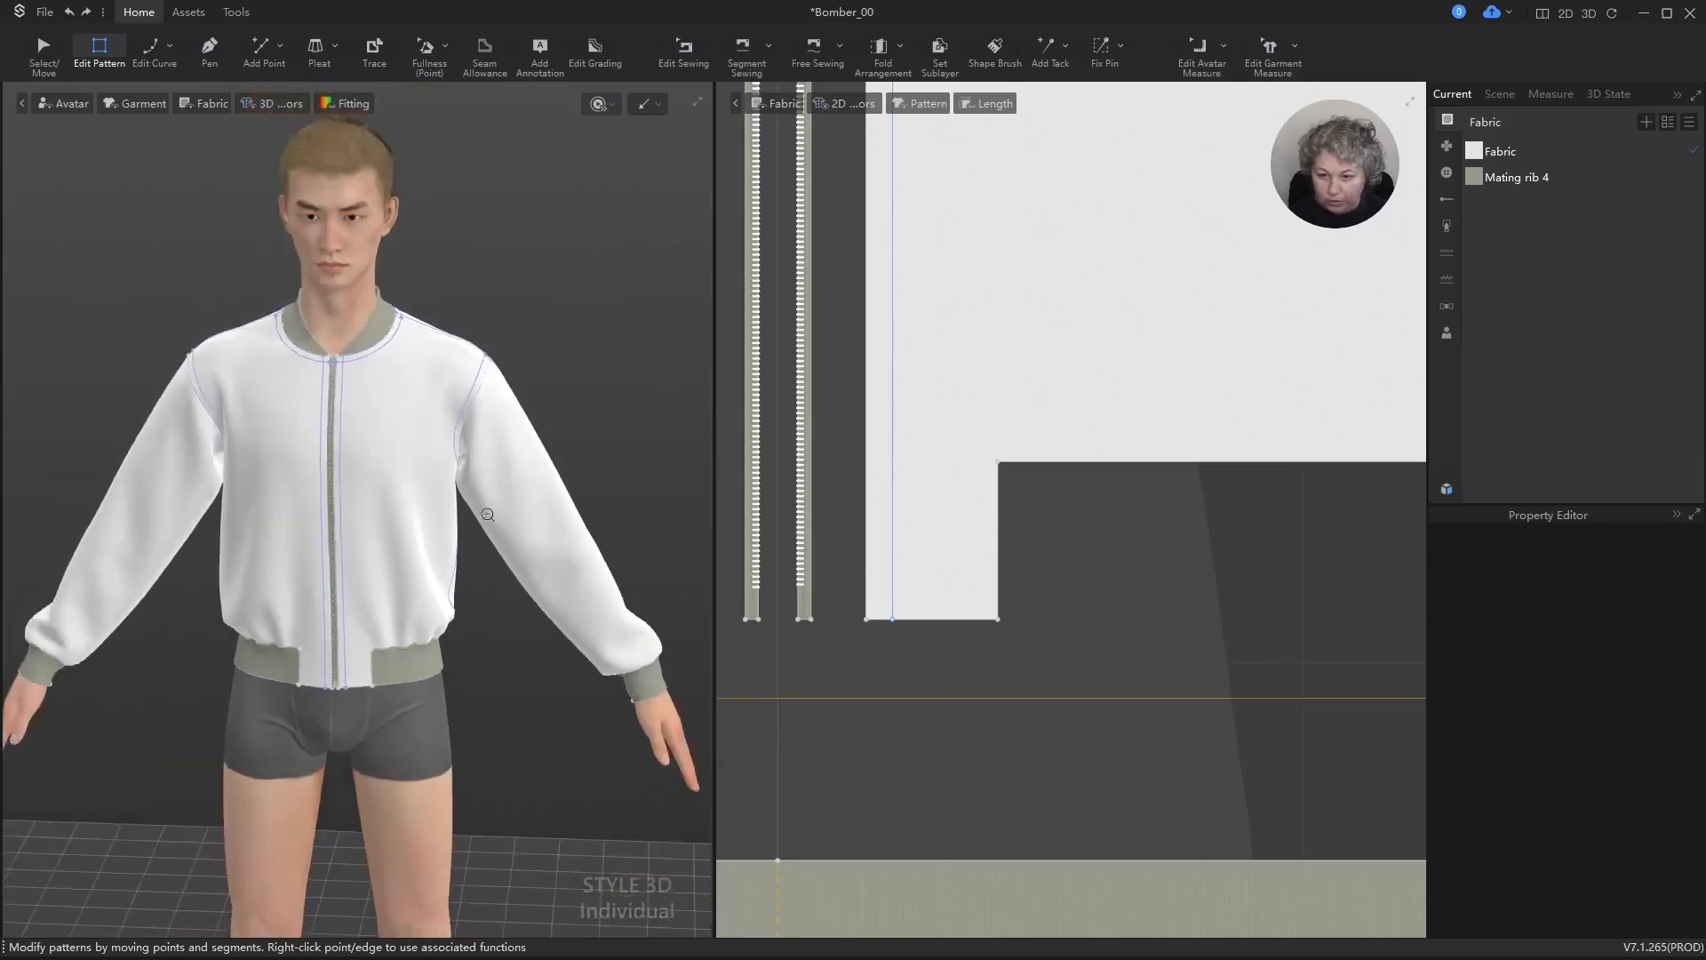
right_drag(600, 427, 339, 267)
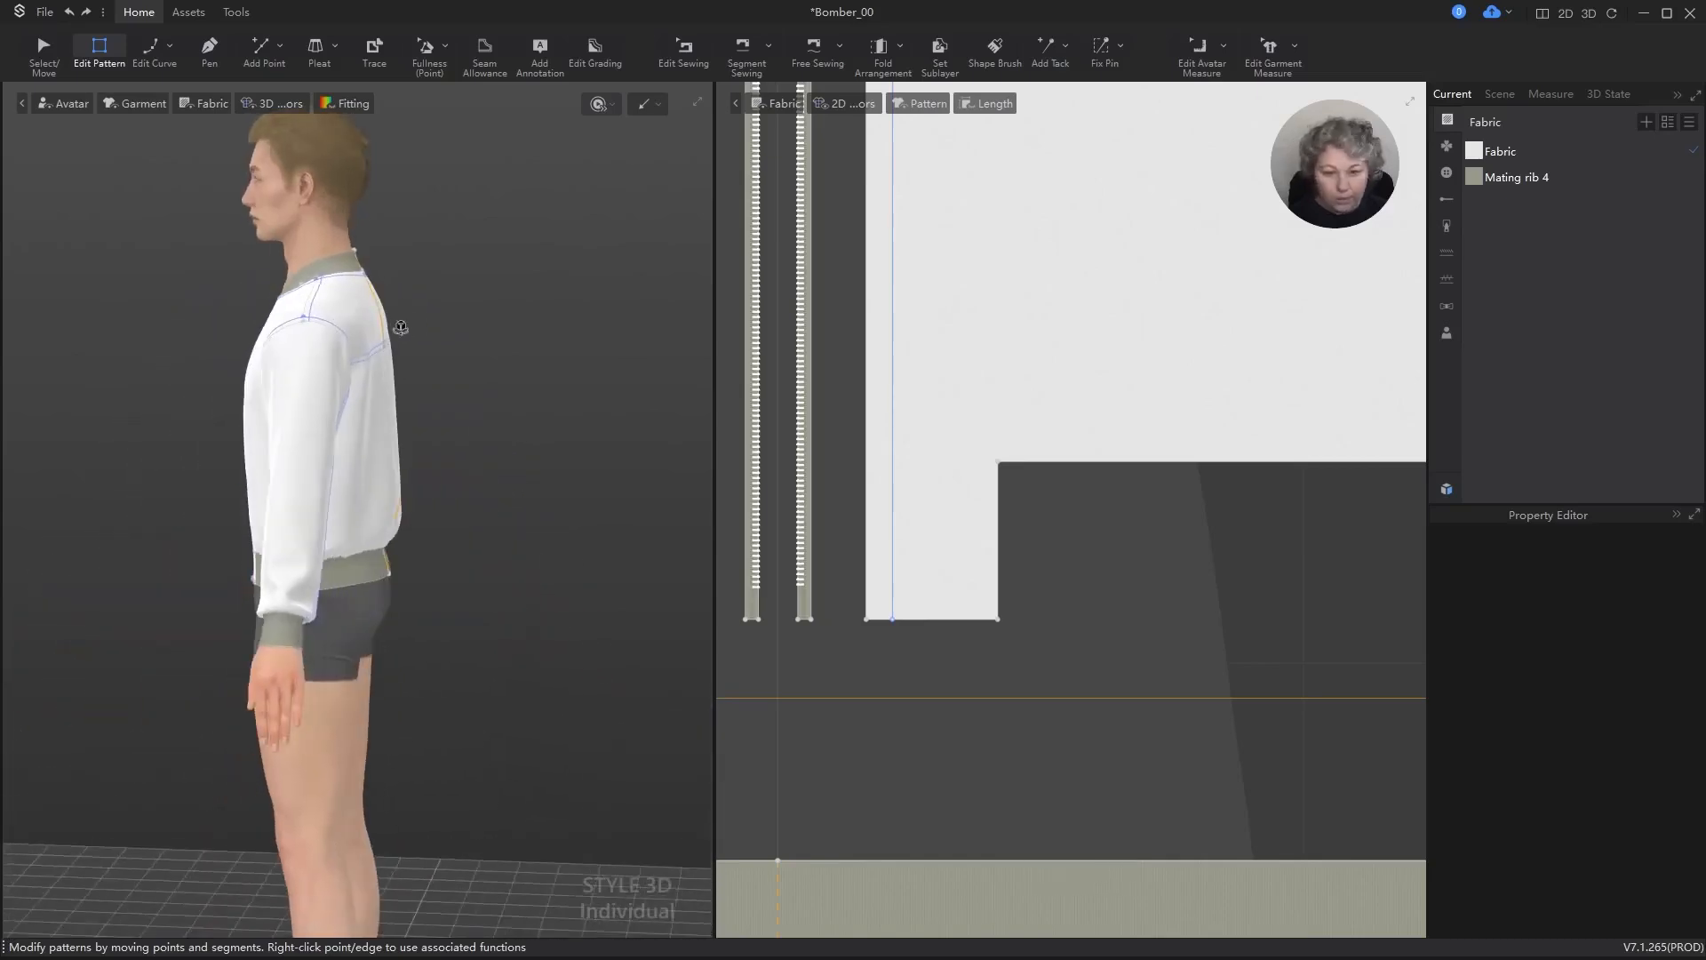
scroll(999, 454, down, 3)
scroll(999, 454, down, 5)
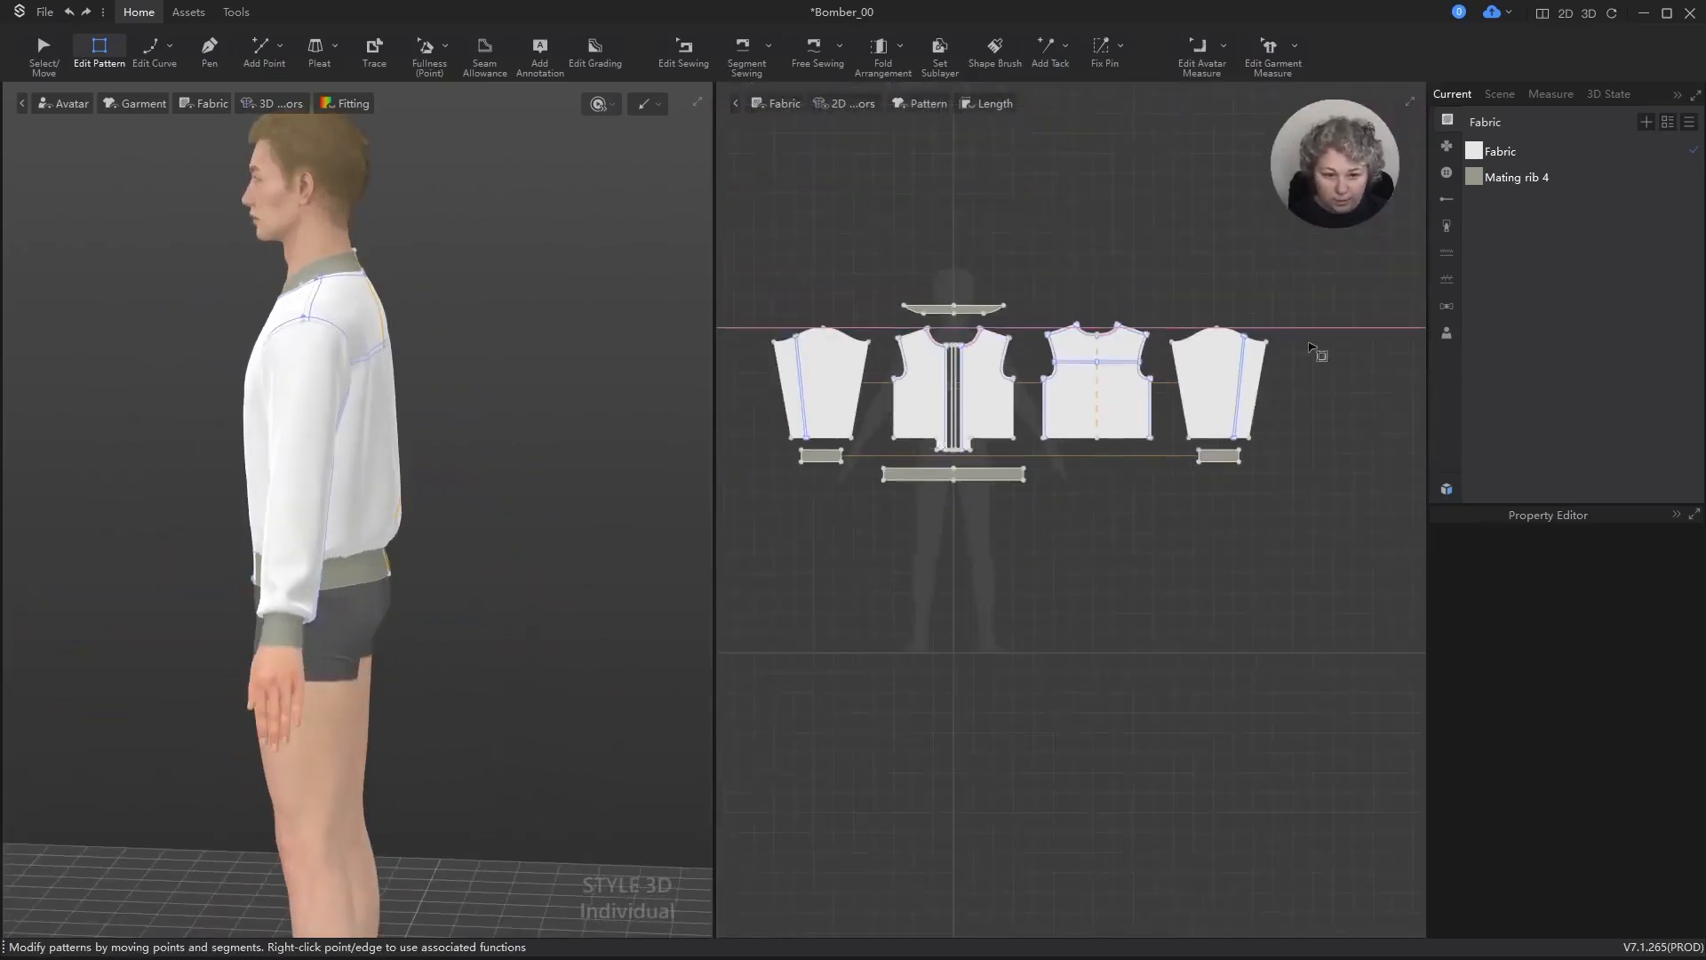
Step: Select the sleeve pattern beside the back pattern and identify the matching sleeve on the 3D jacket
scroll(1313, 349, up, 6)
scroll(1230, 350, down, 3)
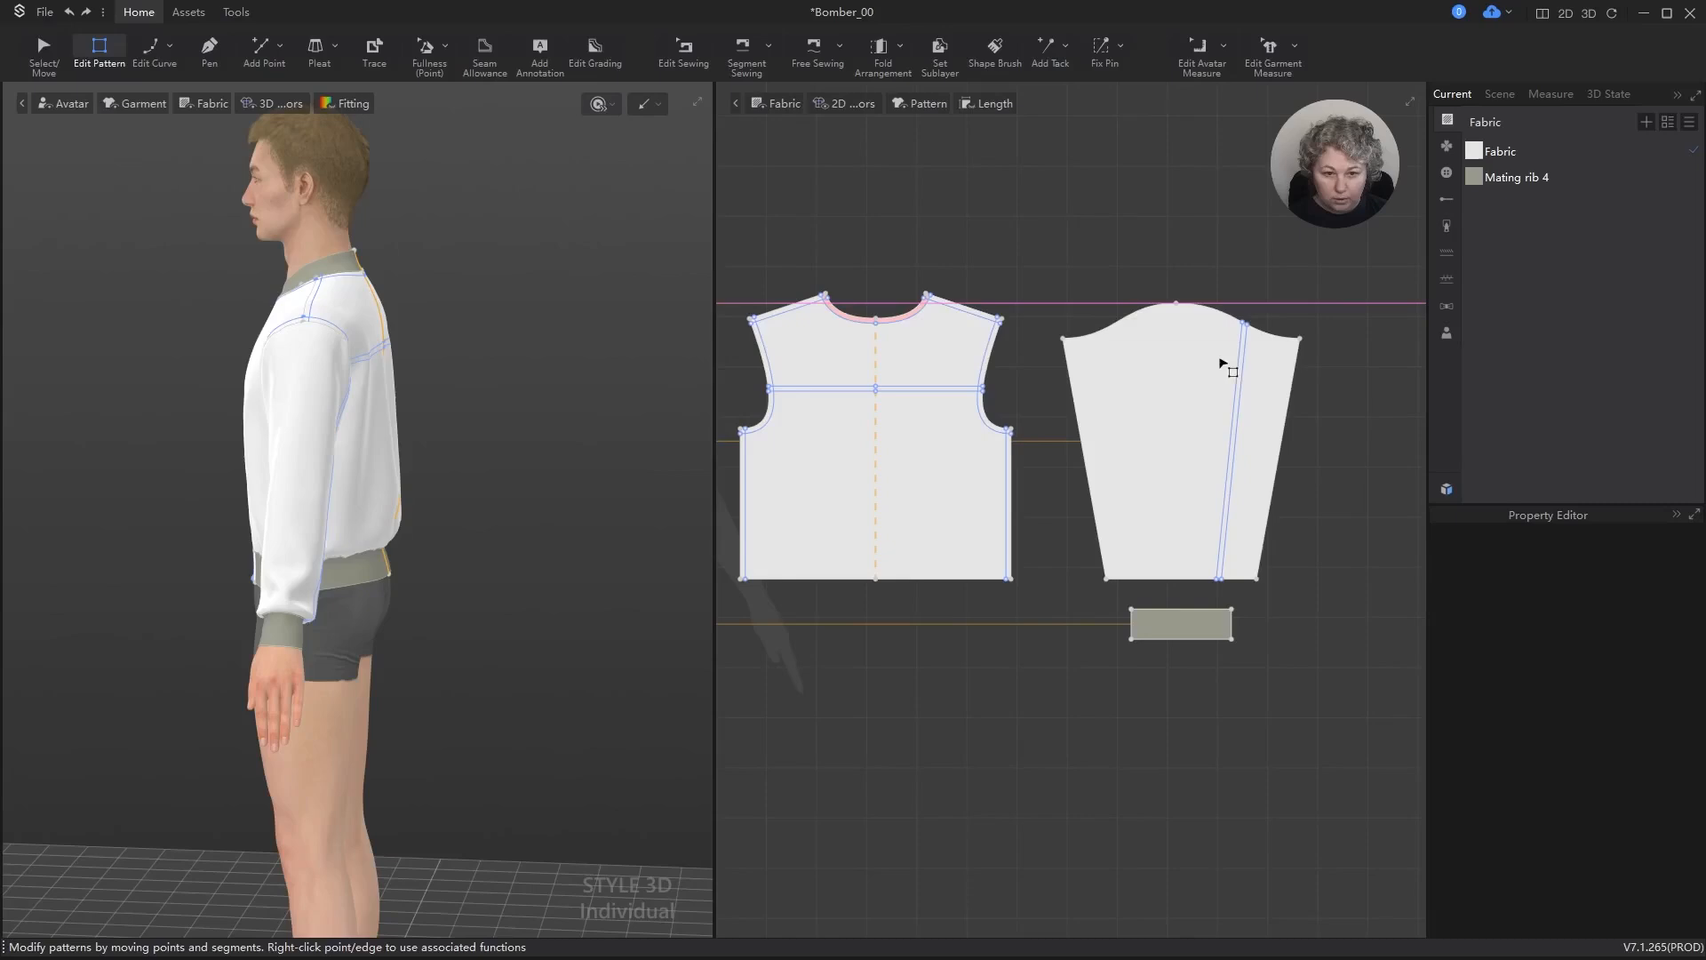
key(q)
click(1159, 371)
right_drag(526, 388, 605, 380)
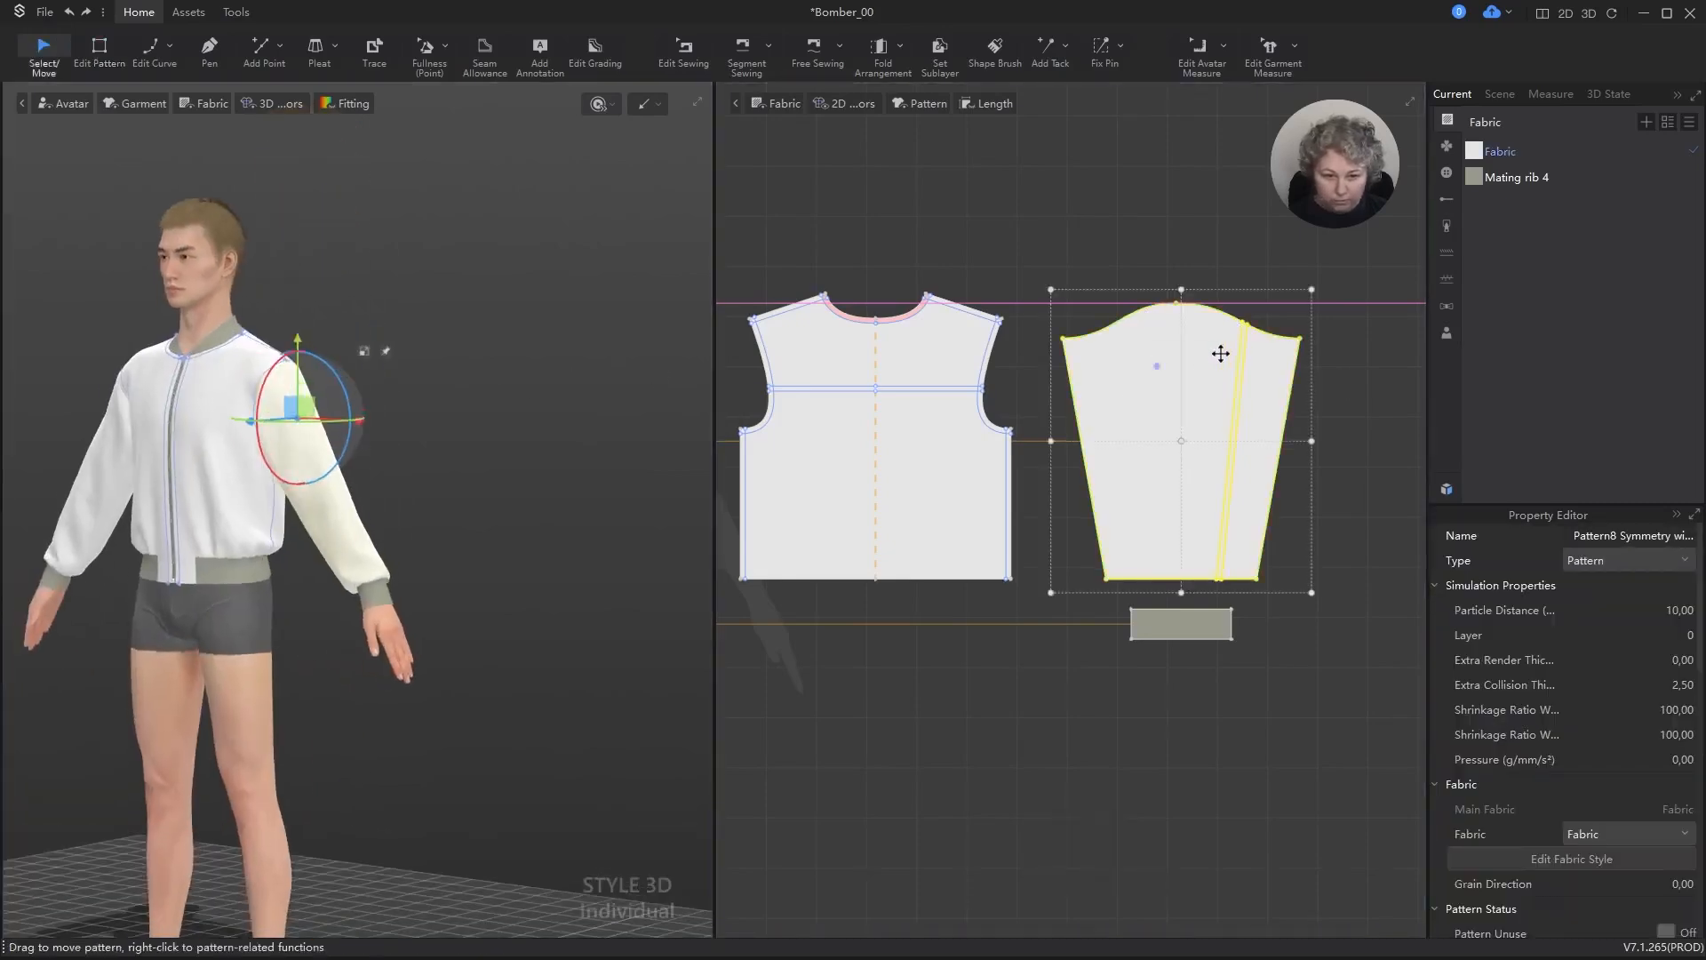
scroll(652, 388, down, 2)
alt+middle_drag(321, 465, 423, 458)
right_drag(423, 458, 575, 457)
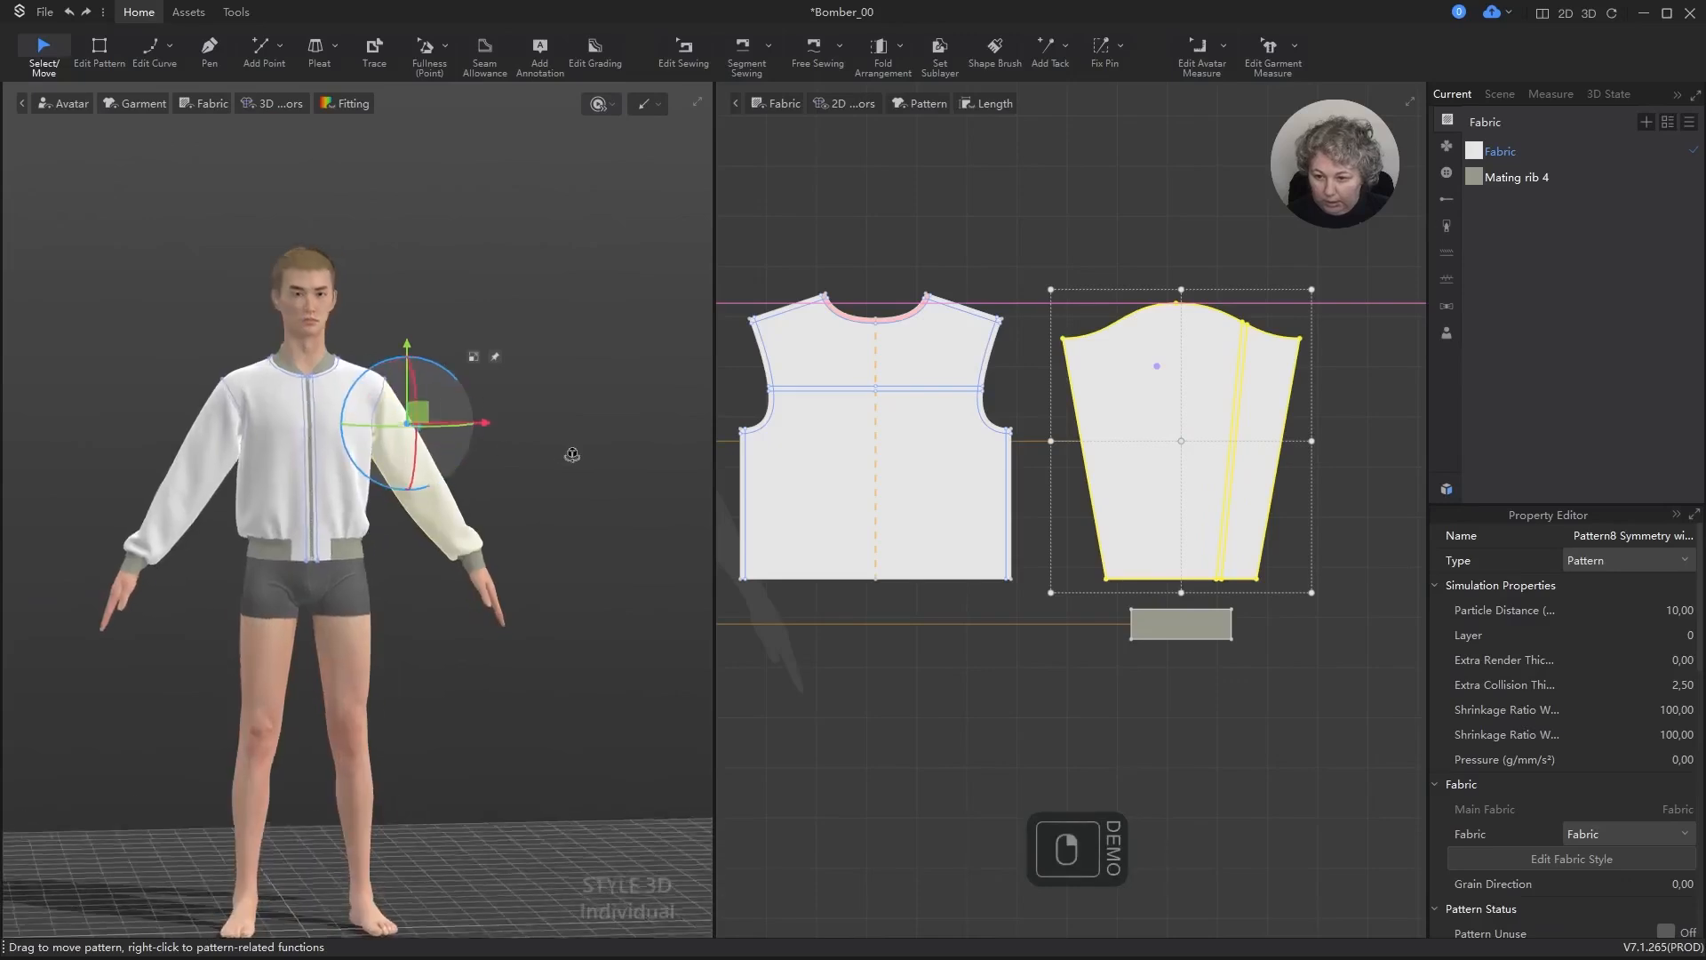
scroll(1154, 442, up, 5)
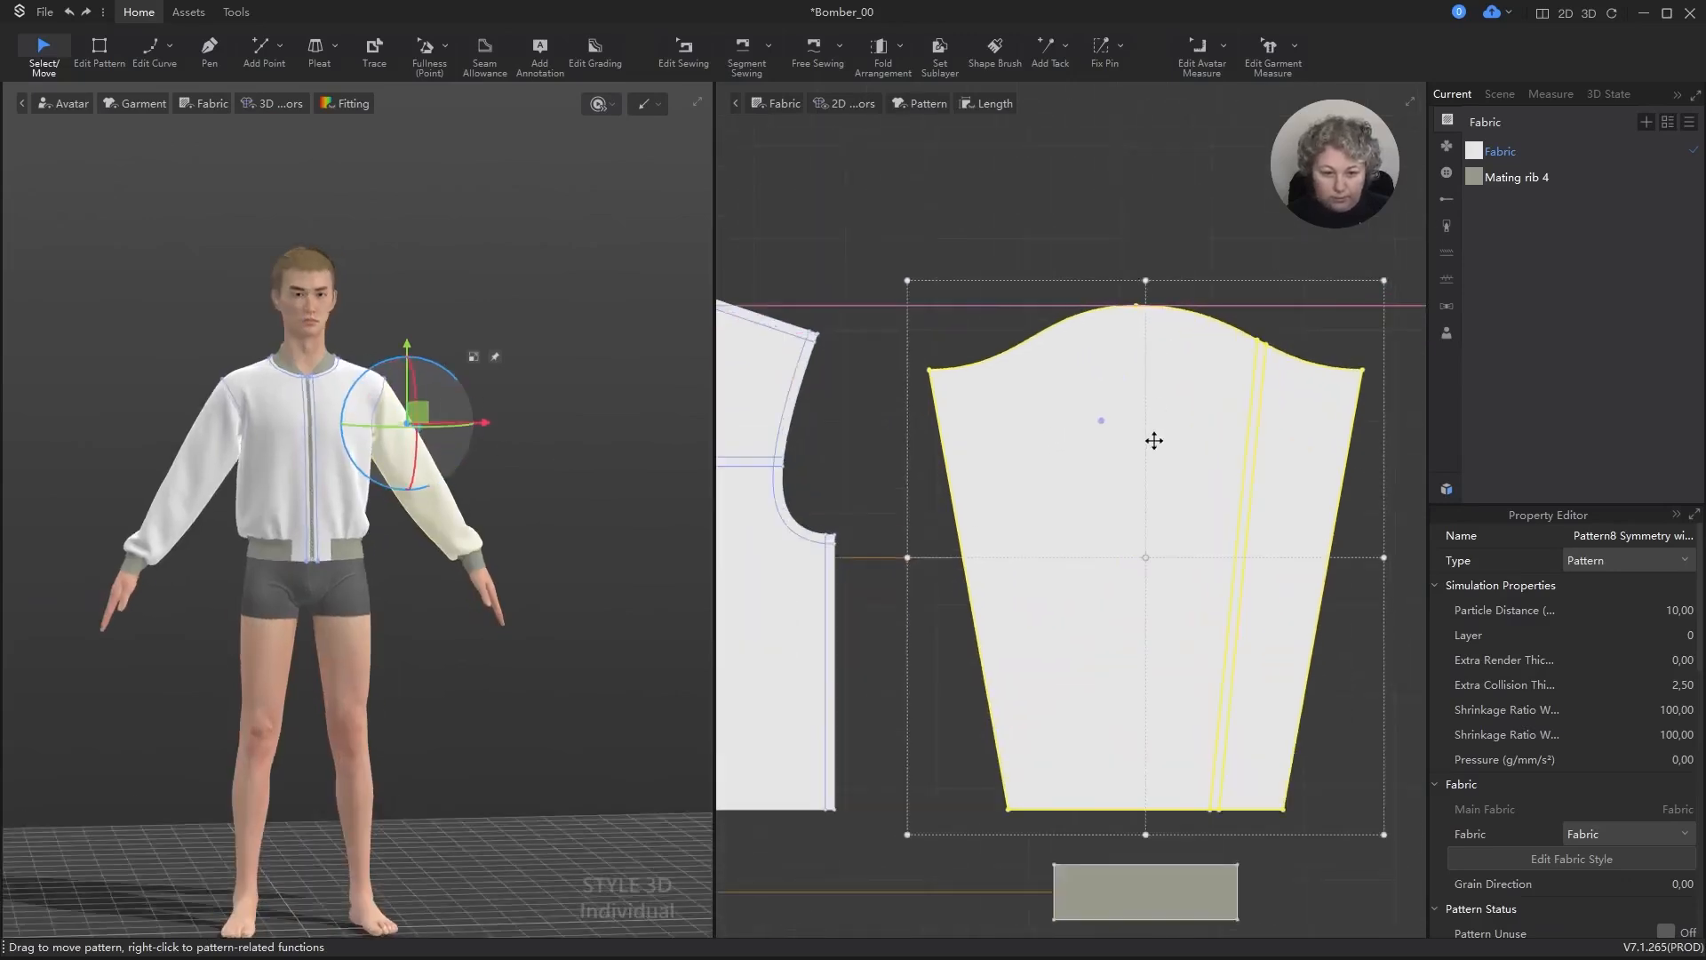
Step: Draw an internal rectangle 15 cm wide and 15 cm high on the upper part of the sleeve pattern
key(s)
scroll(1062, 460, up, 1)
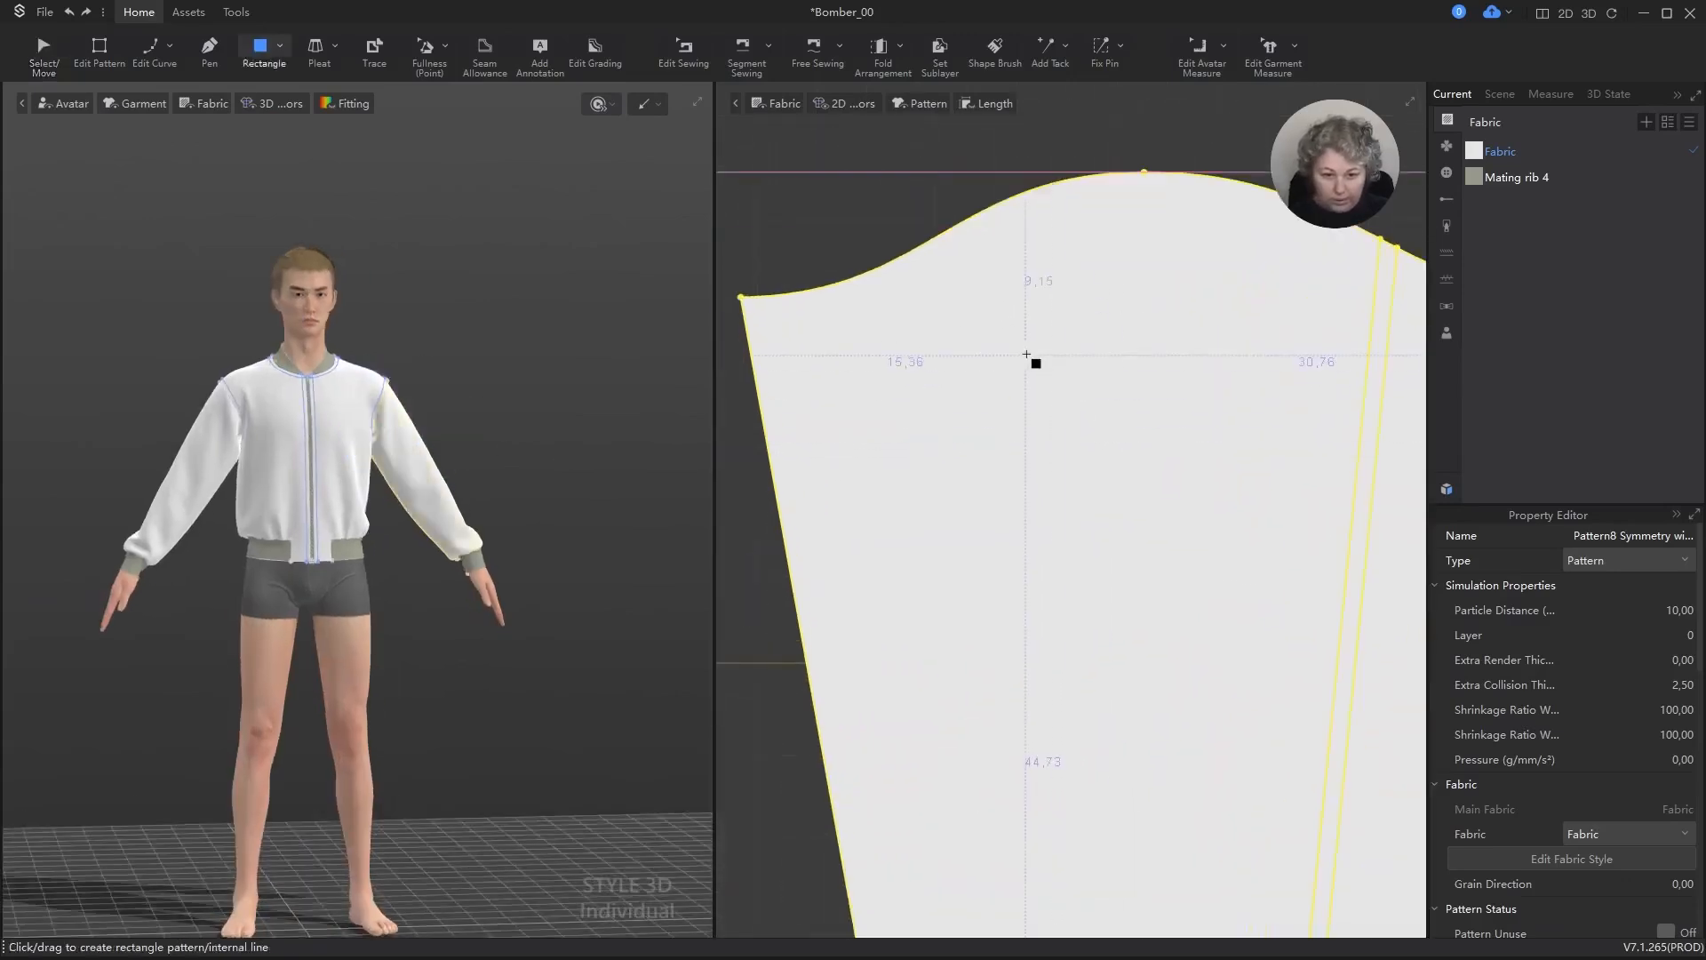
drag(1021, 345, 1292, 638)
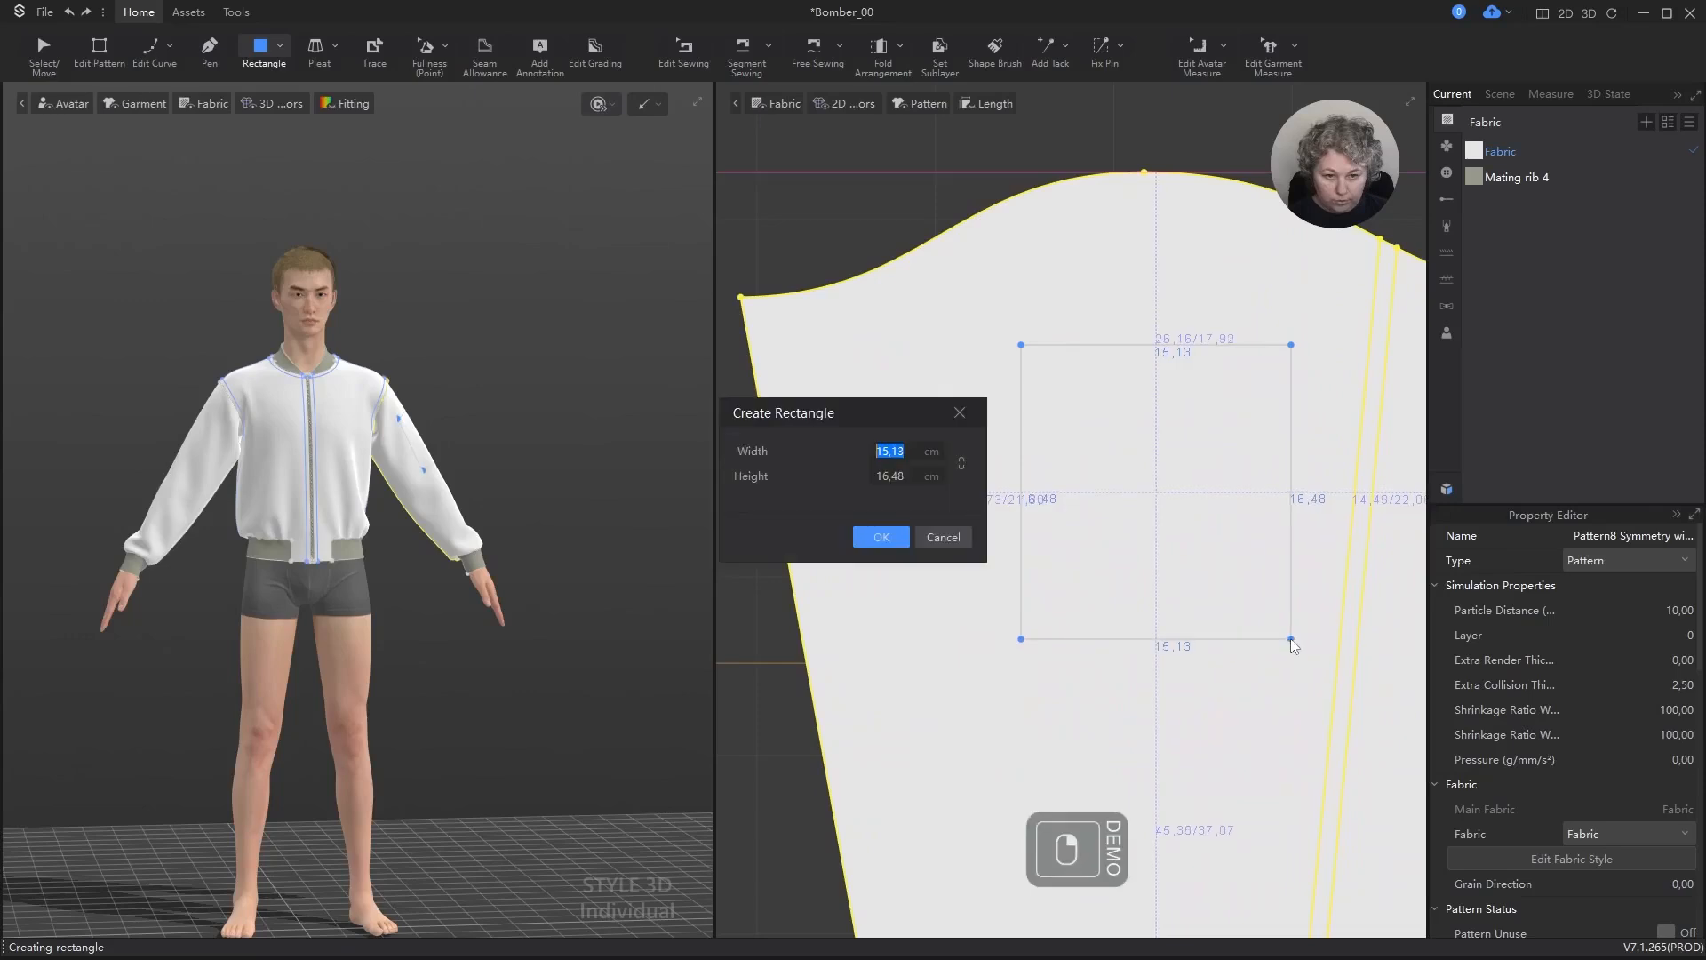
key(ctrl+a)
text(15)
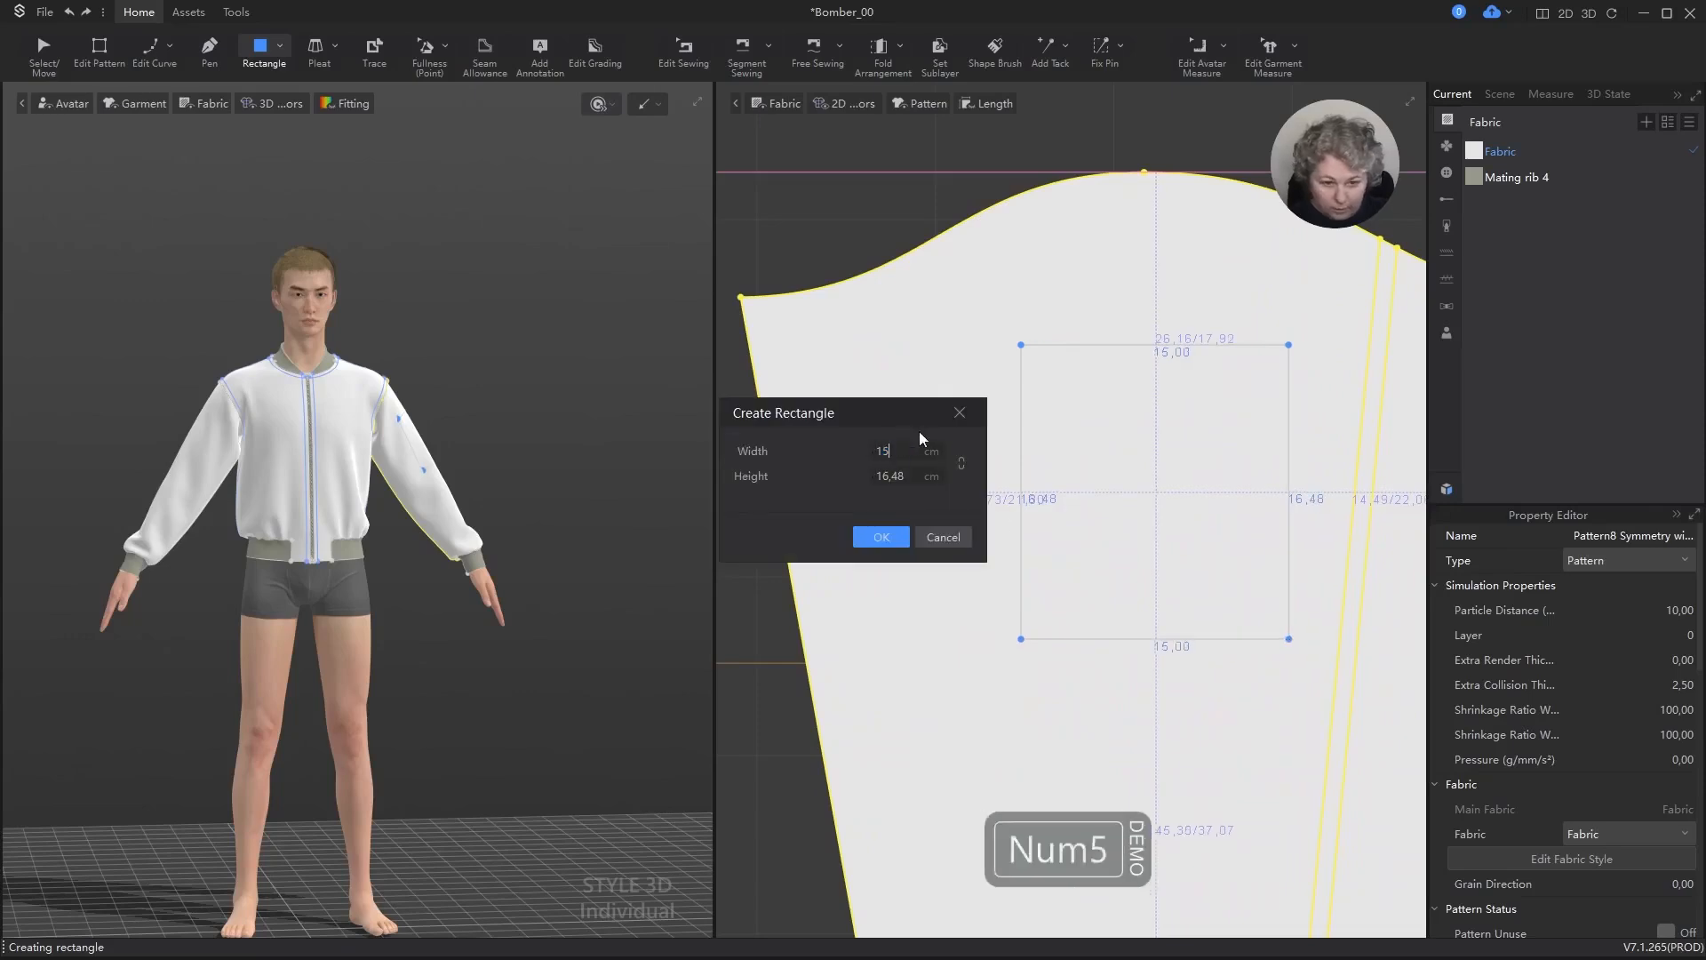
key(Tab)
text(15)
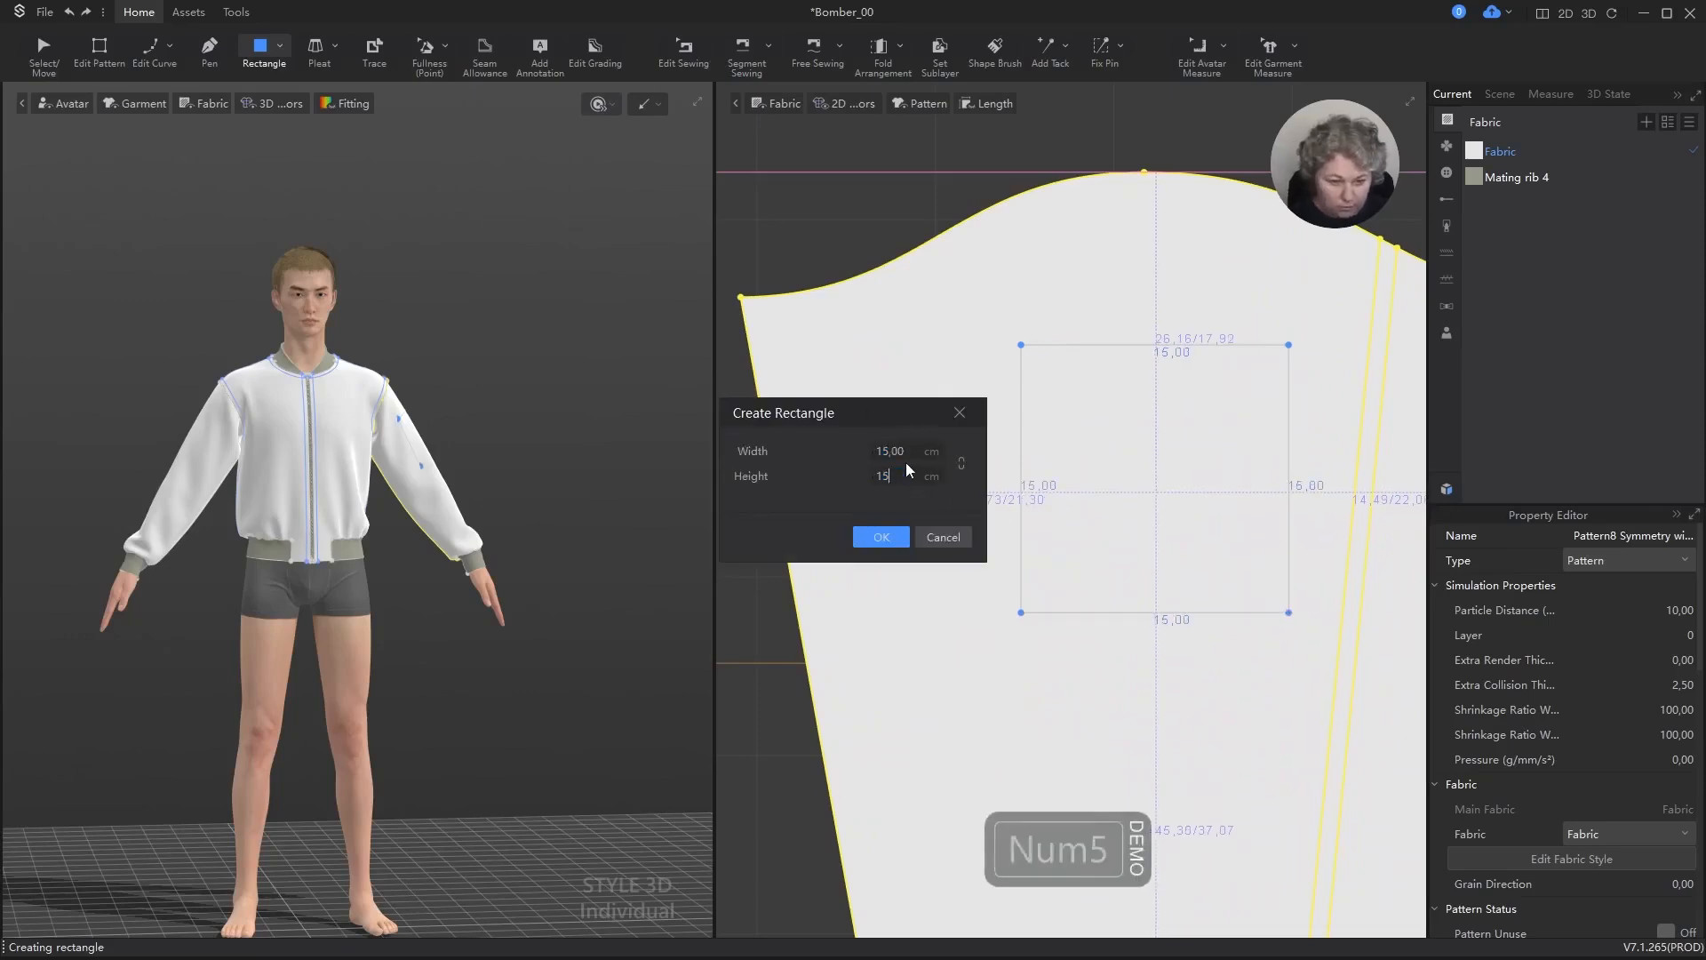
key(Return)
Step: Move the internal square up to the sleeve cap, centring its upper edge on the cap's highest point
key(a)
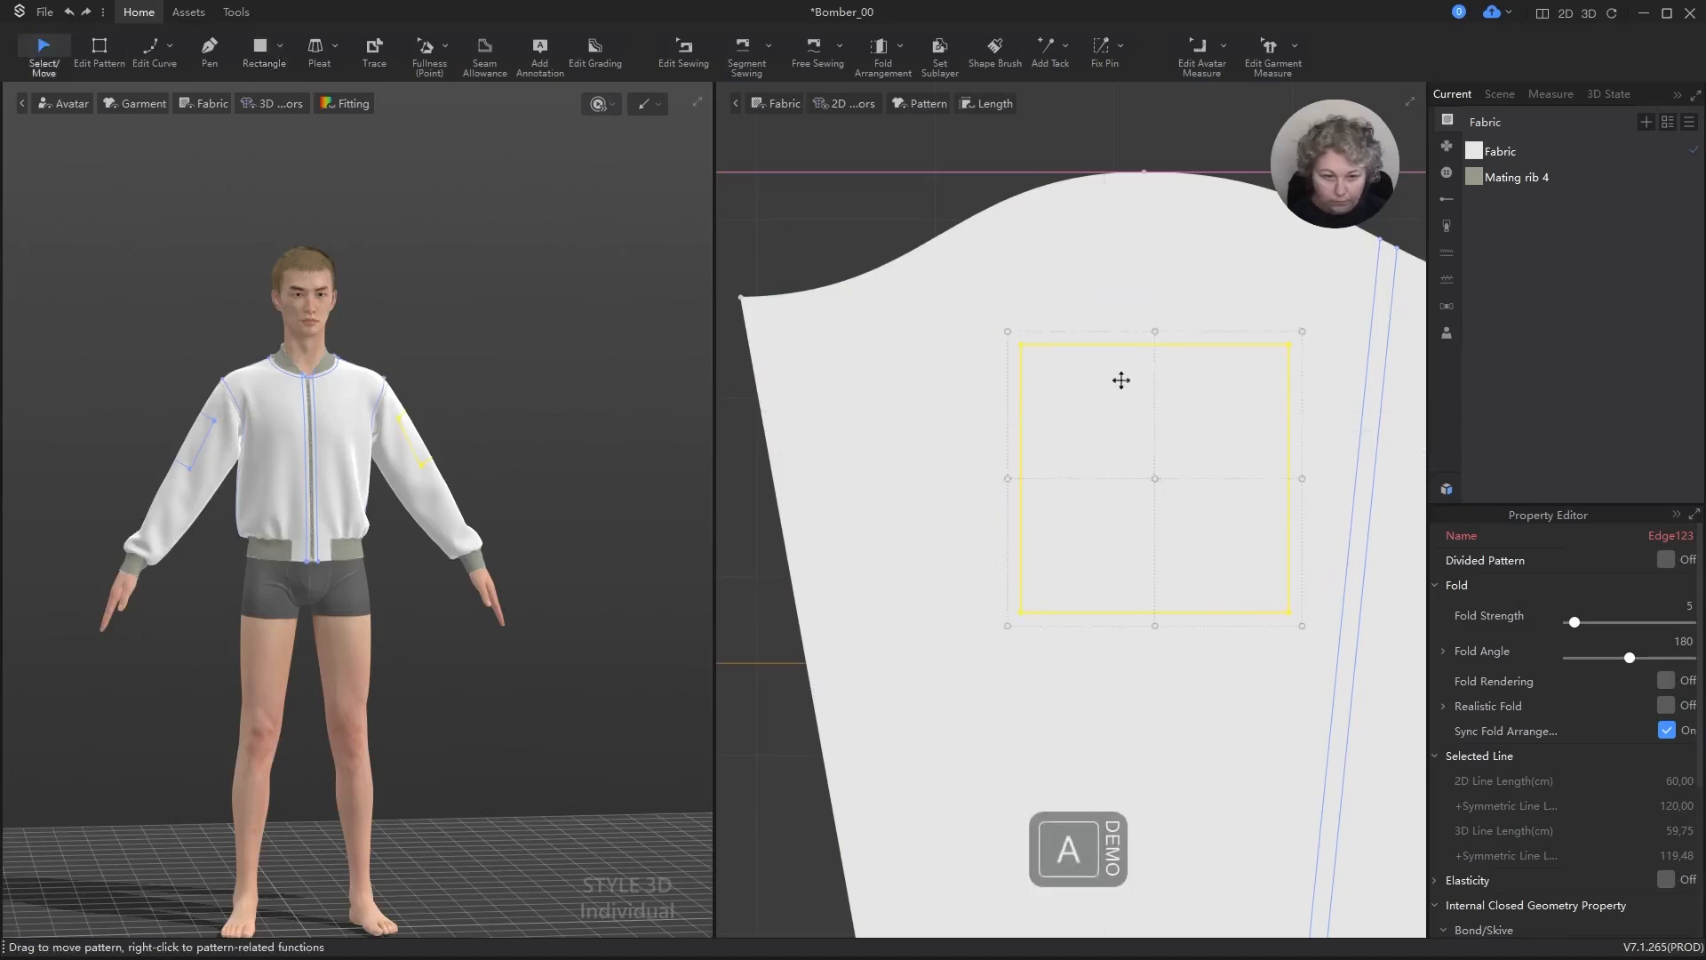
scroll(1154, 305, up, 2)
scroll(1154, 392, down, 2)
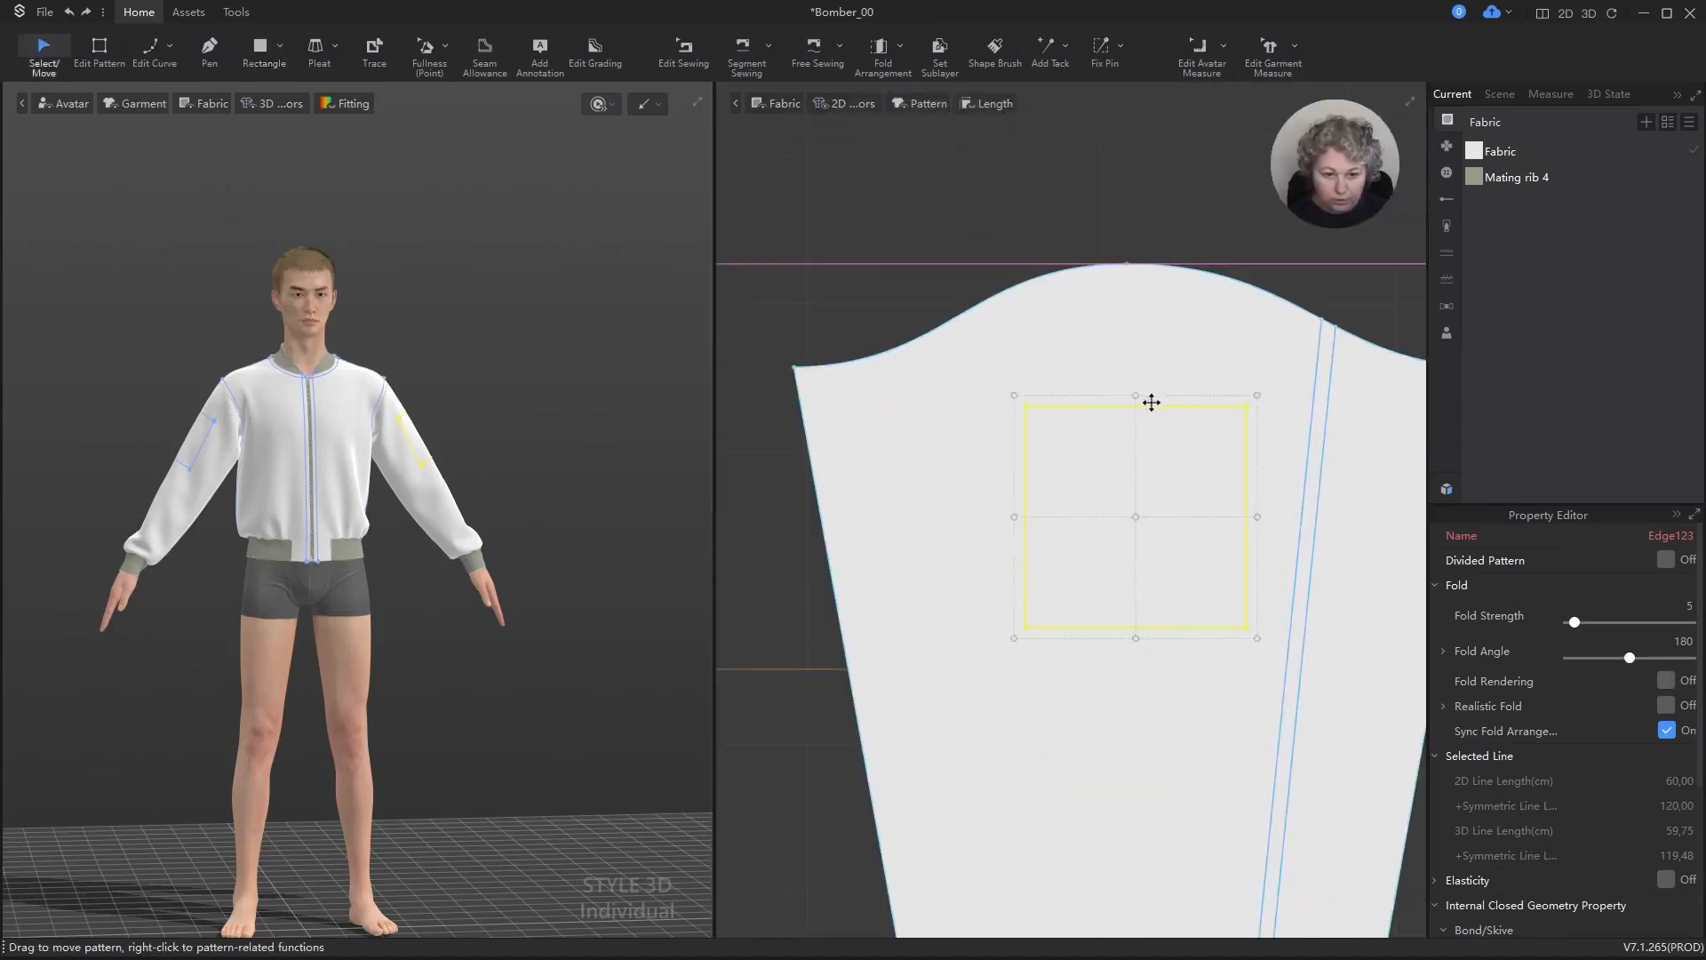
drag(1152, 403, 1160, 283)
scroll(1078, 382, up, 3)
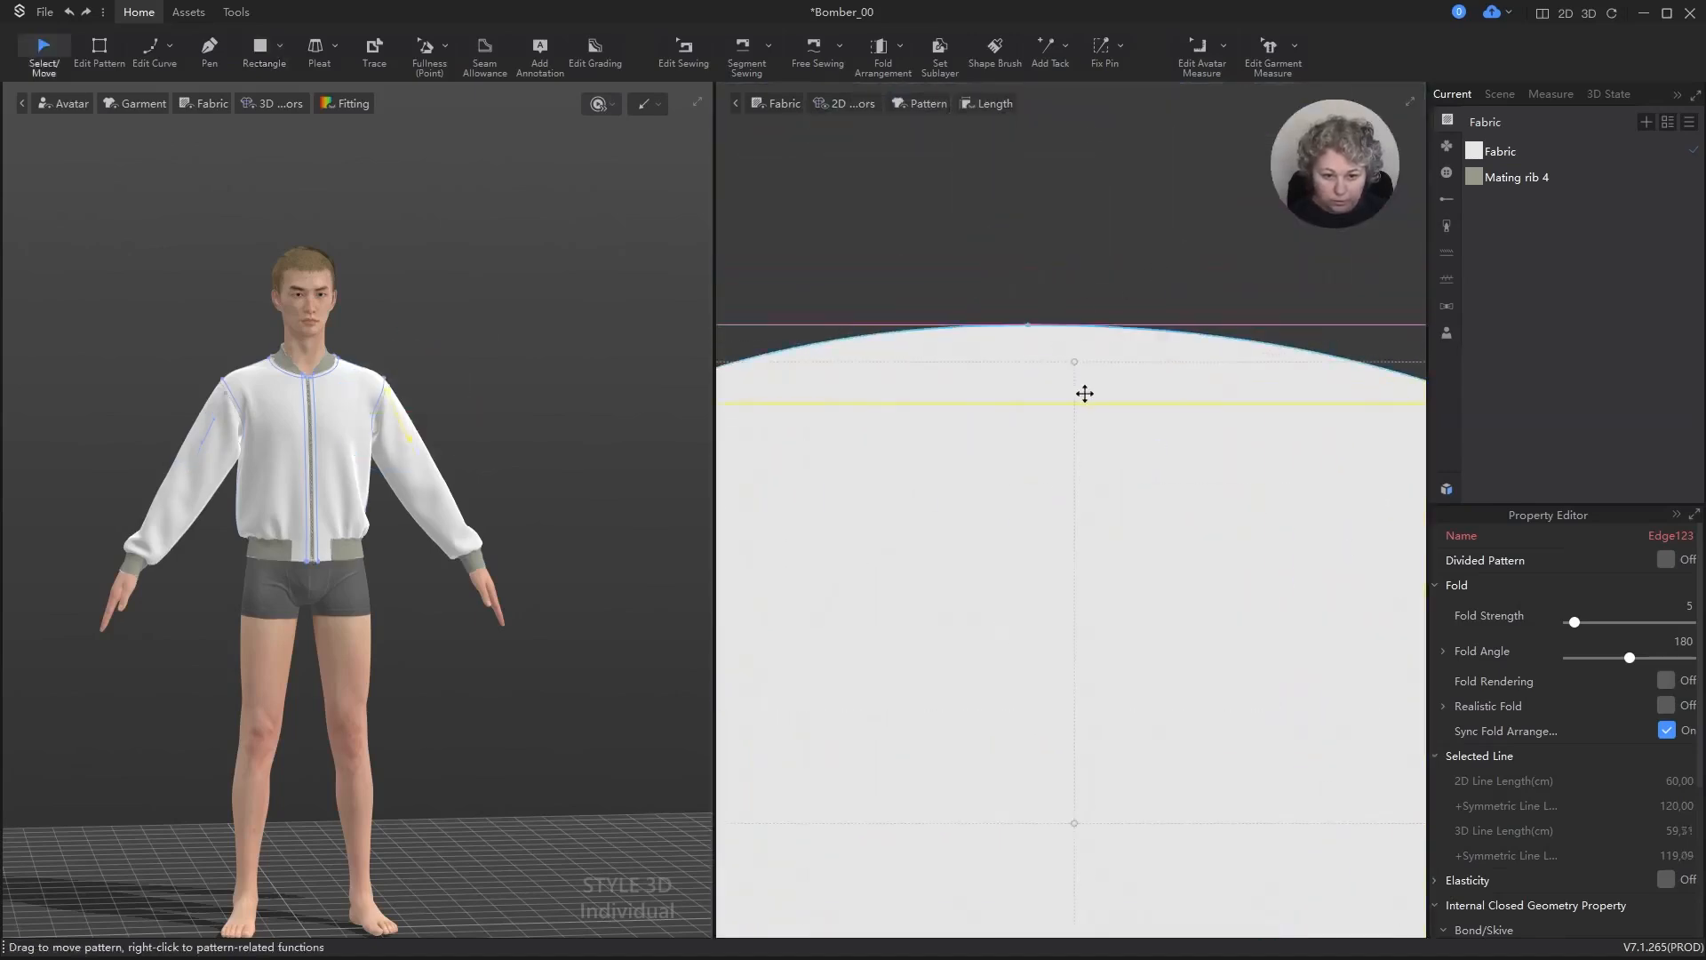
drag(1075, 402, 1031, 322)
scroll(1058, 307, up, 5)
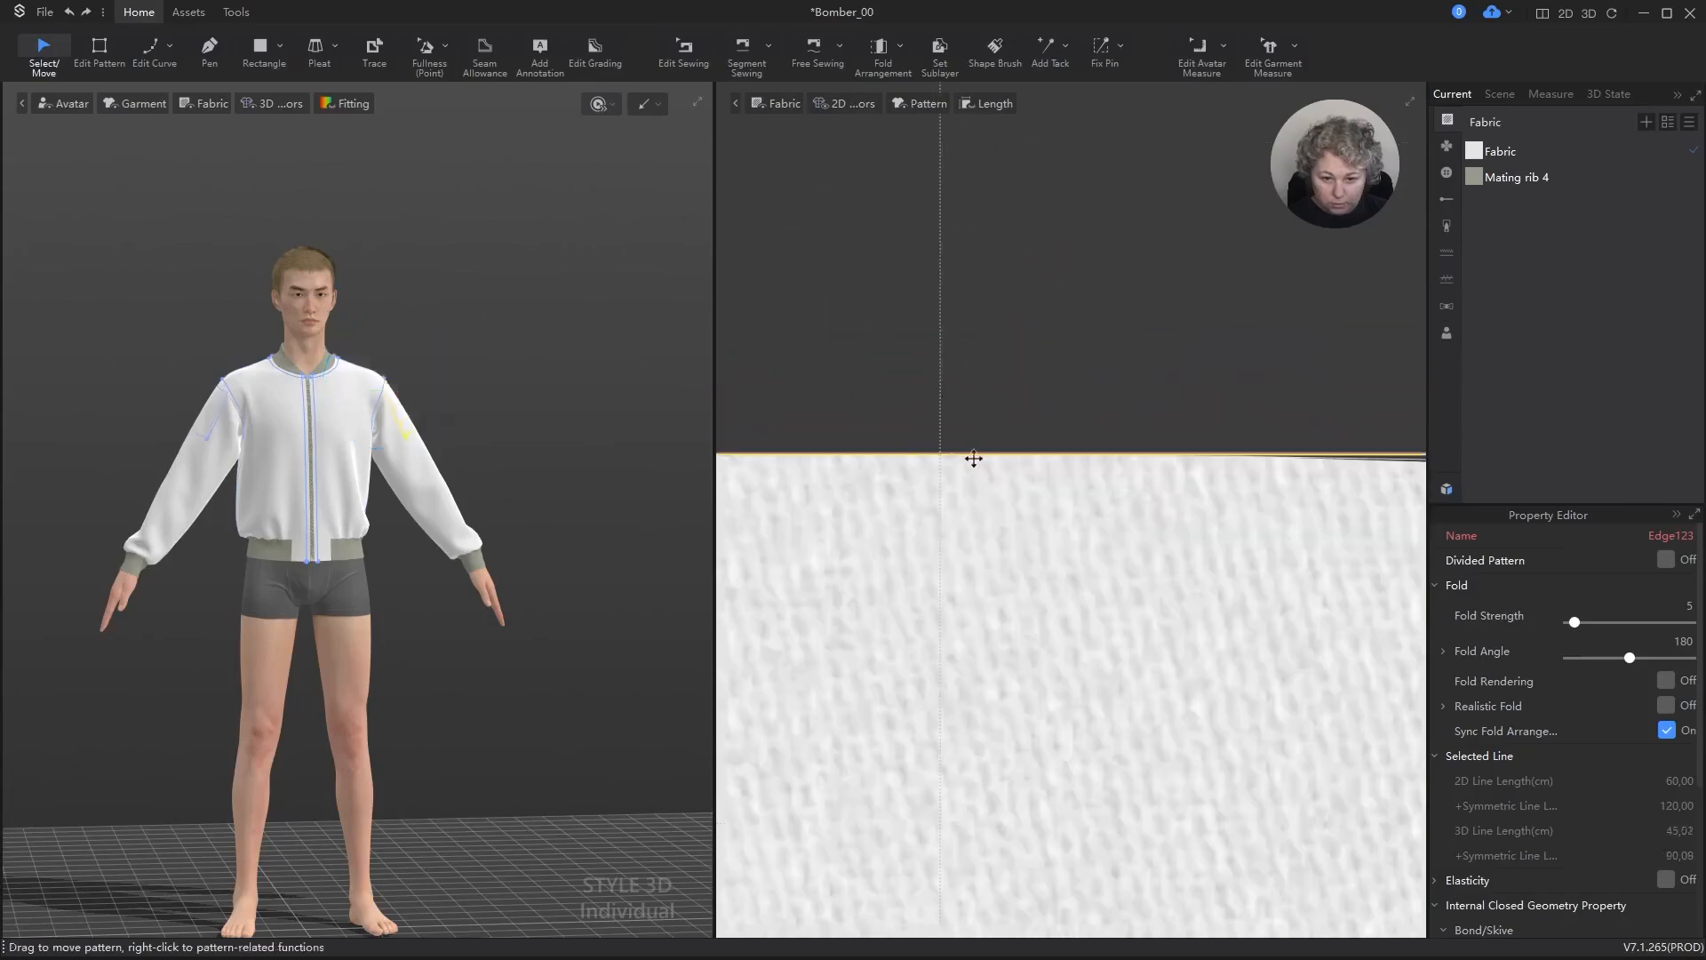
drag(903, 456, 949, 457)
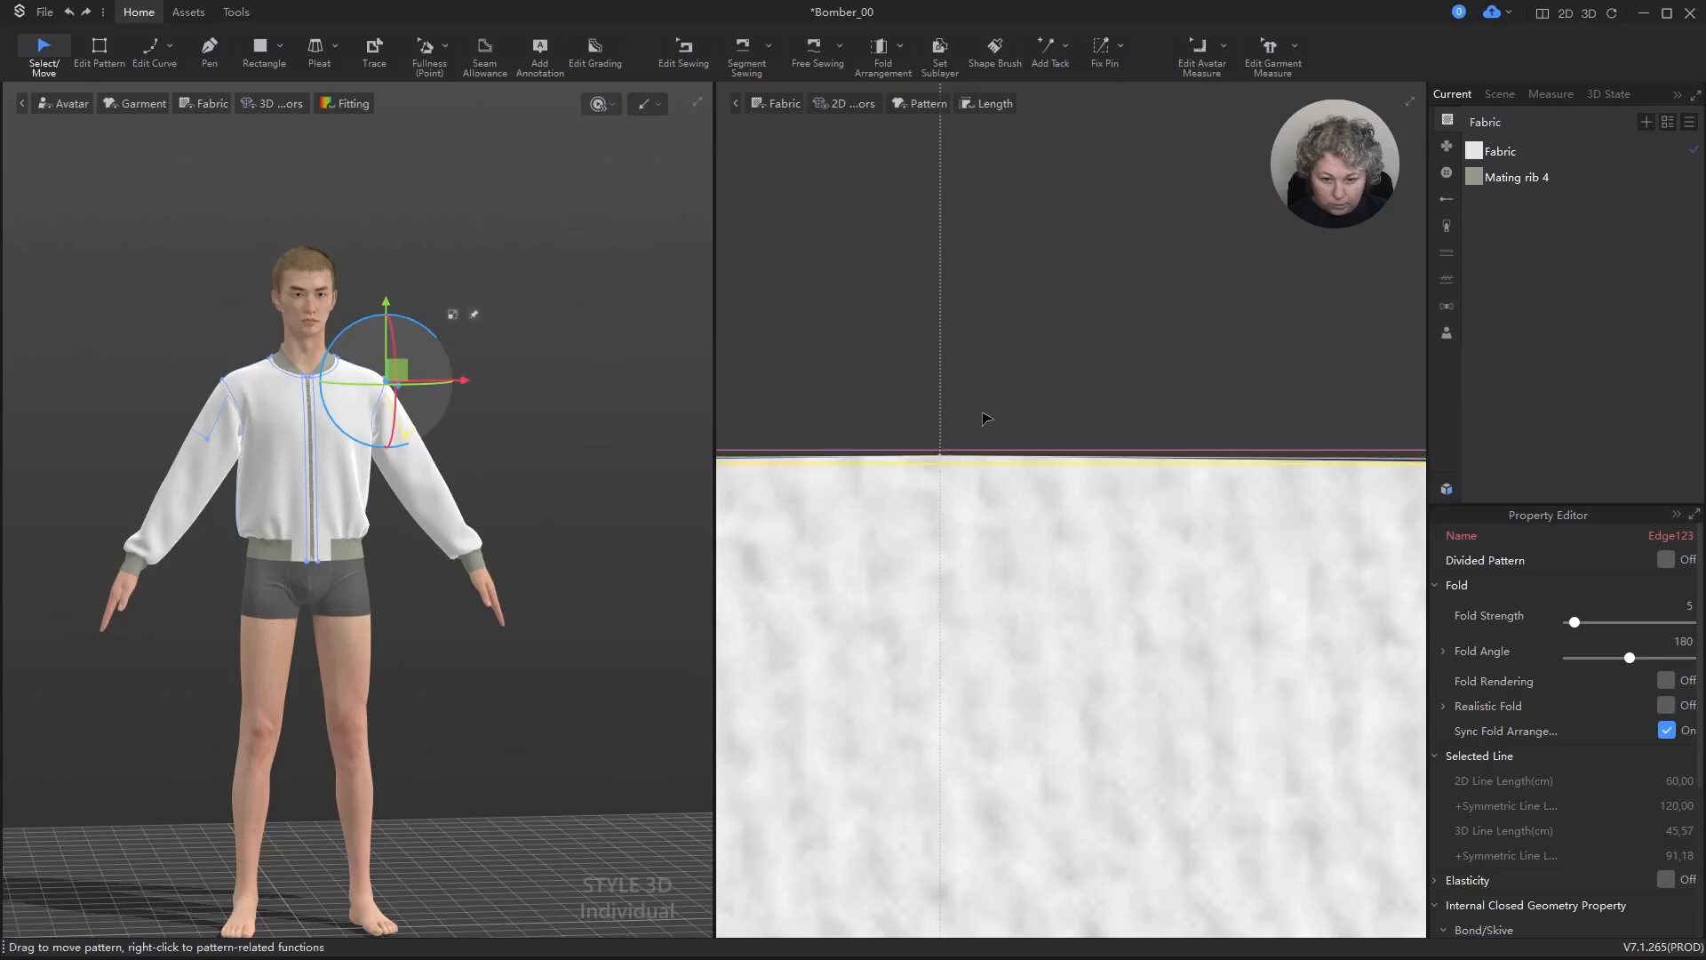
scroll(984, 426, down, 5)
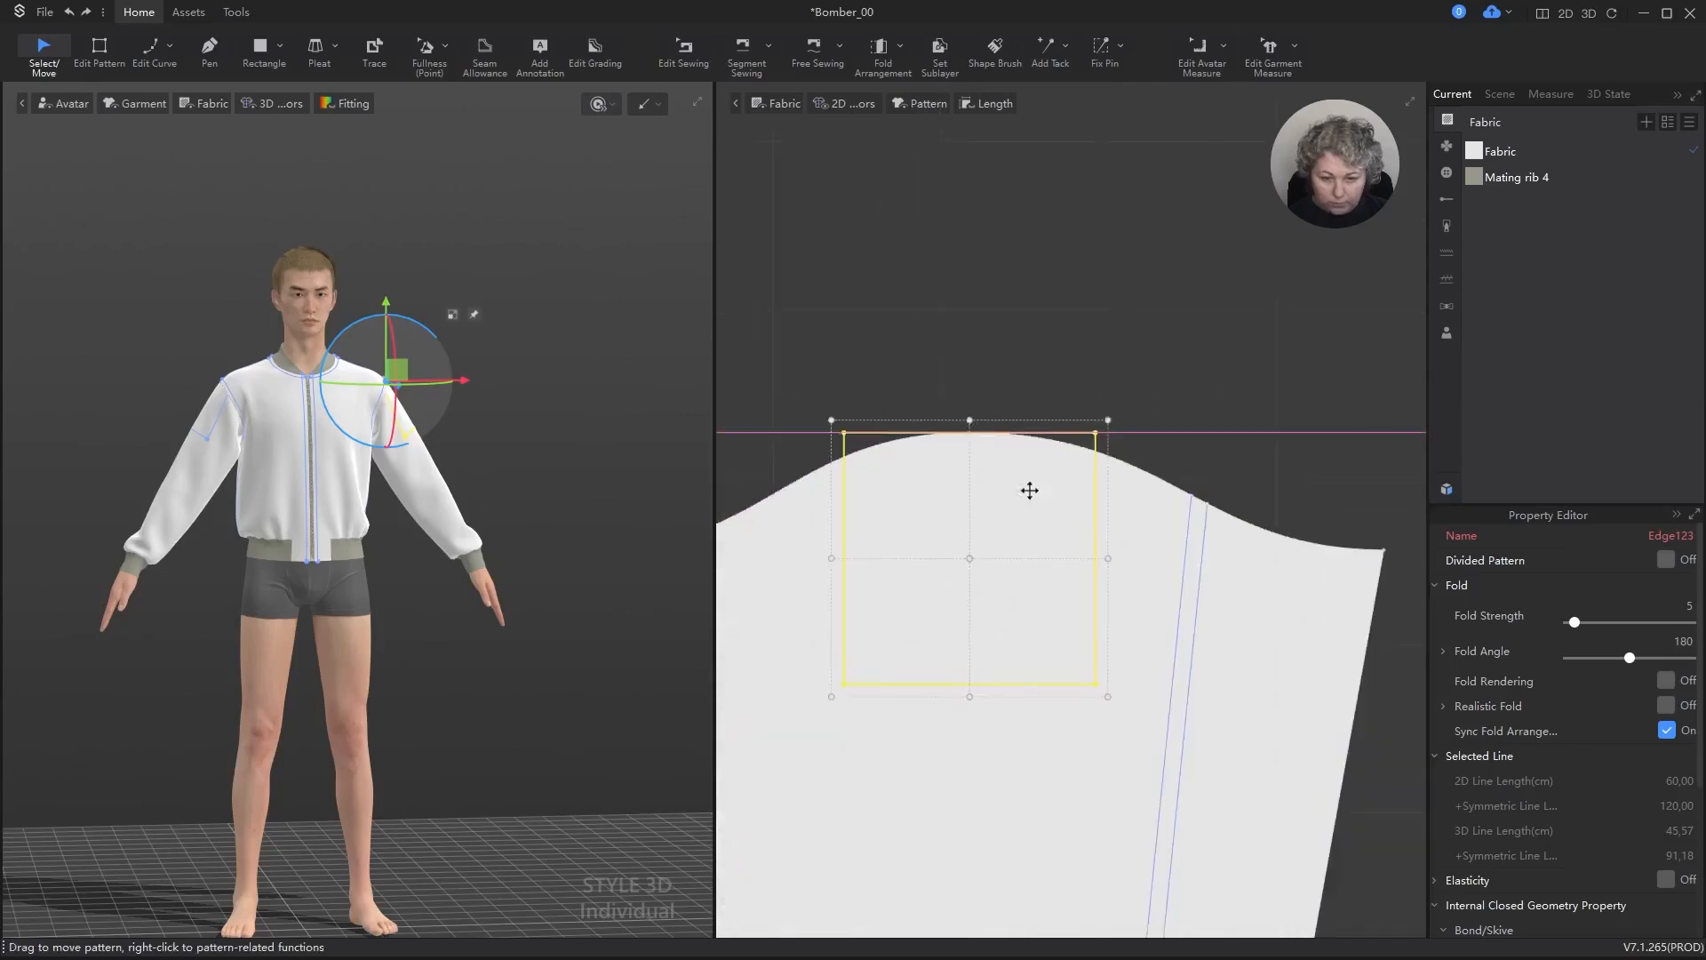
Step: Select the sleeve pattern together with the internal square, try to align them at the top, and clear the selection
shift+click(1130, 497)
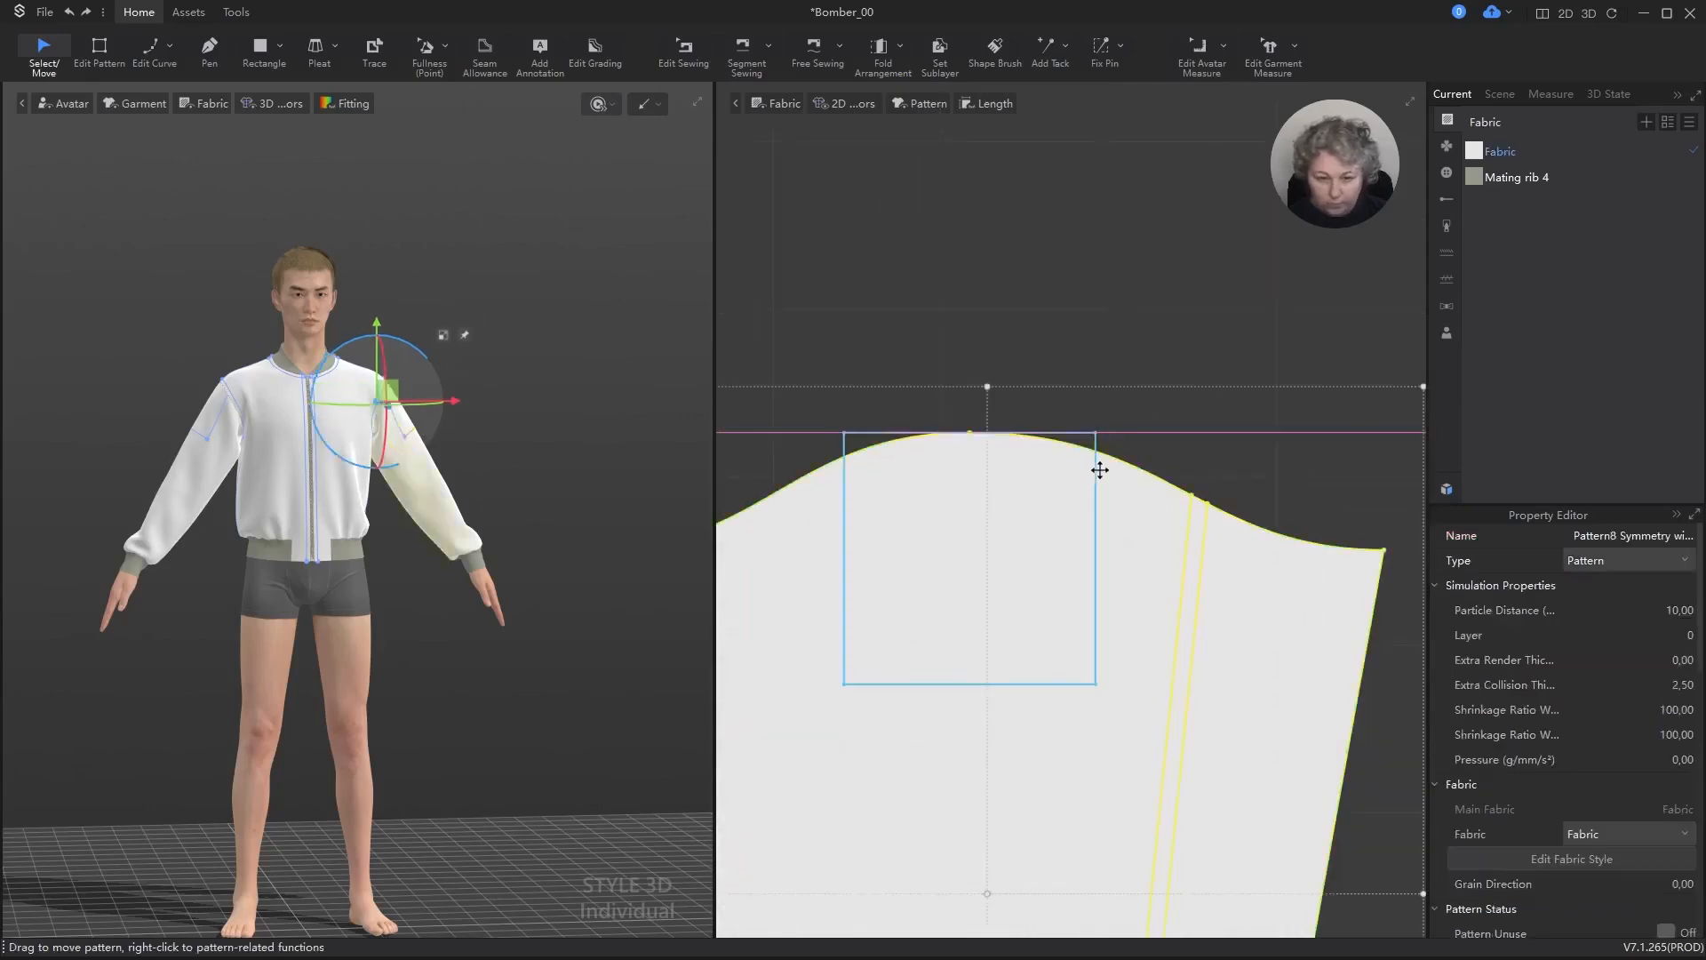
click(1097, 410)
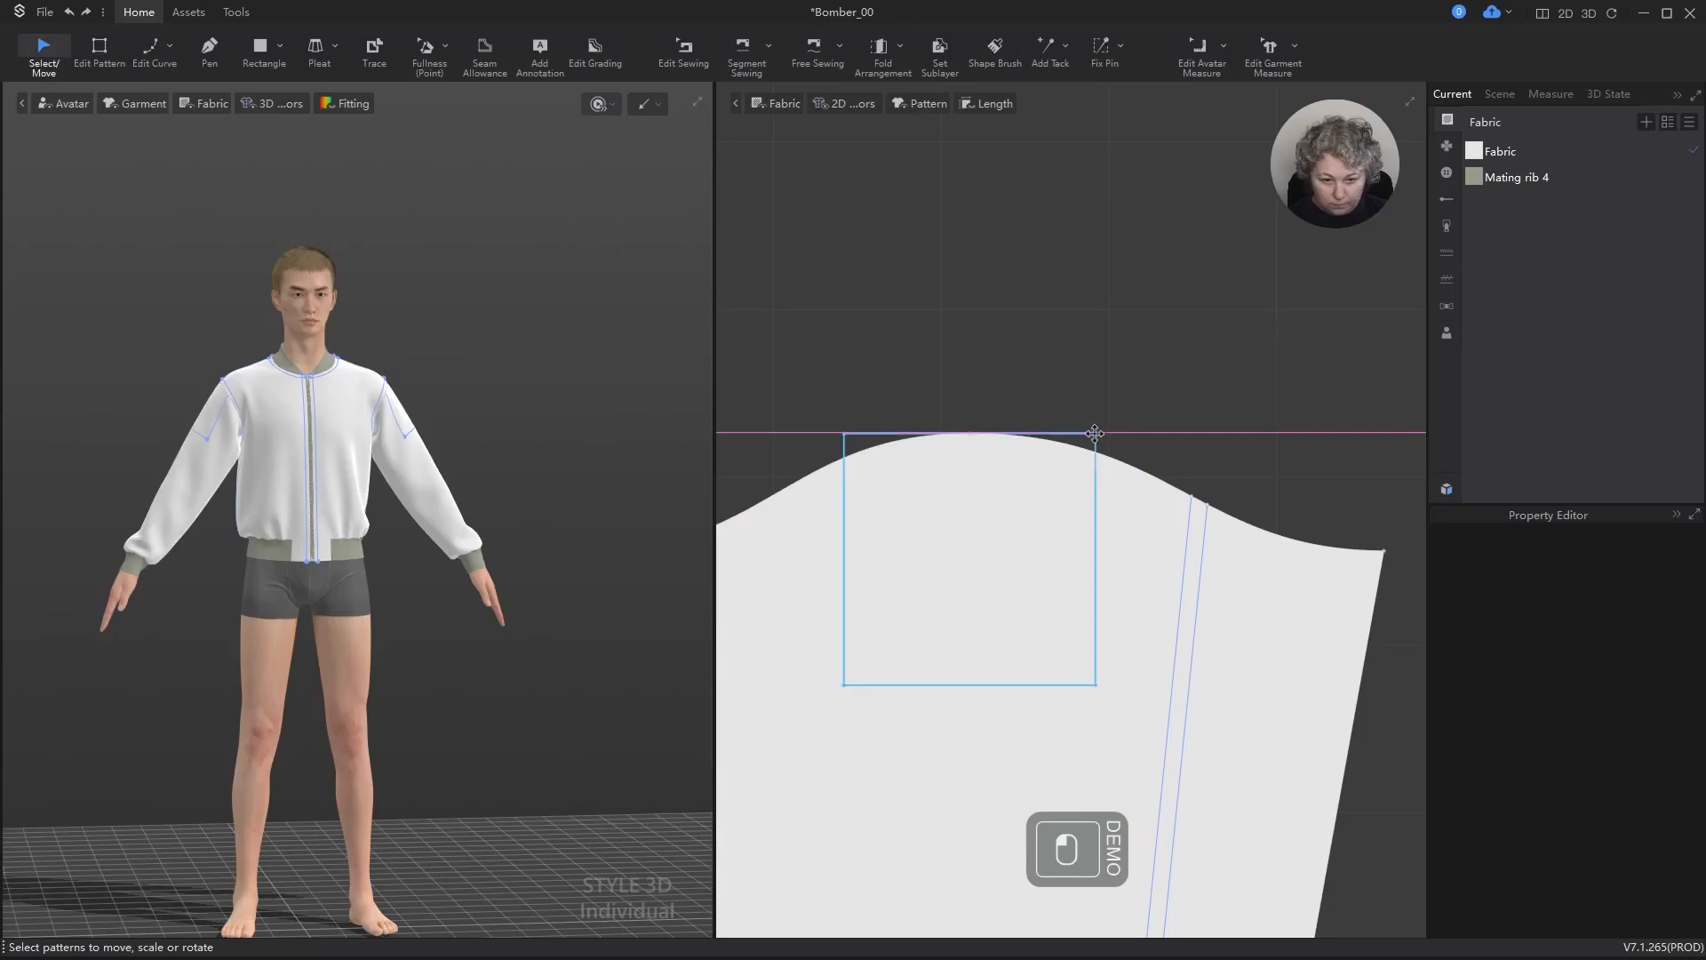
click(1095, 434)
click(1111, 456)
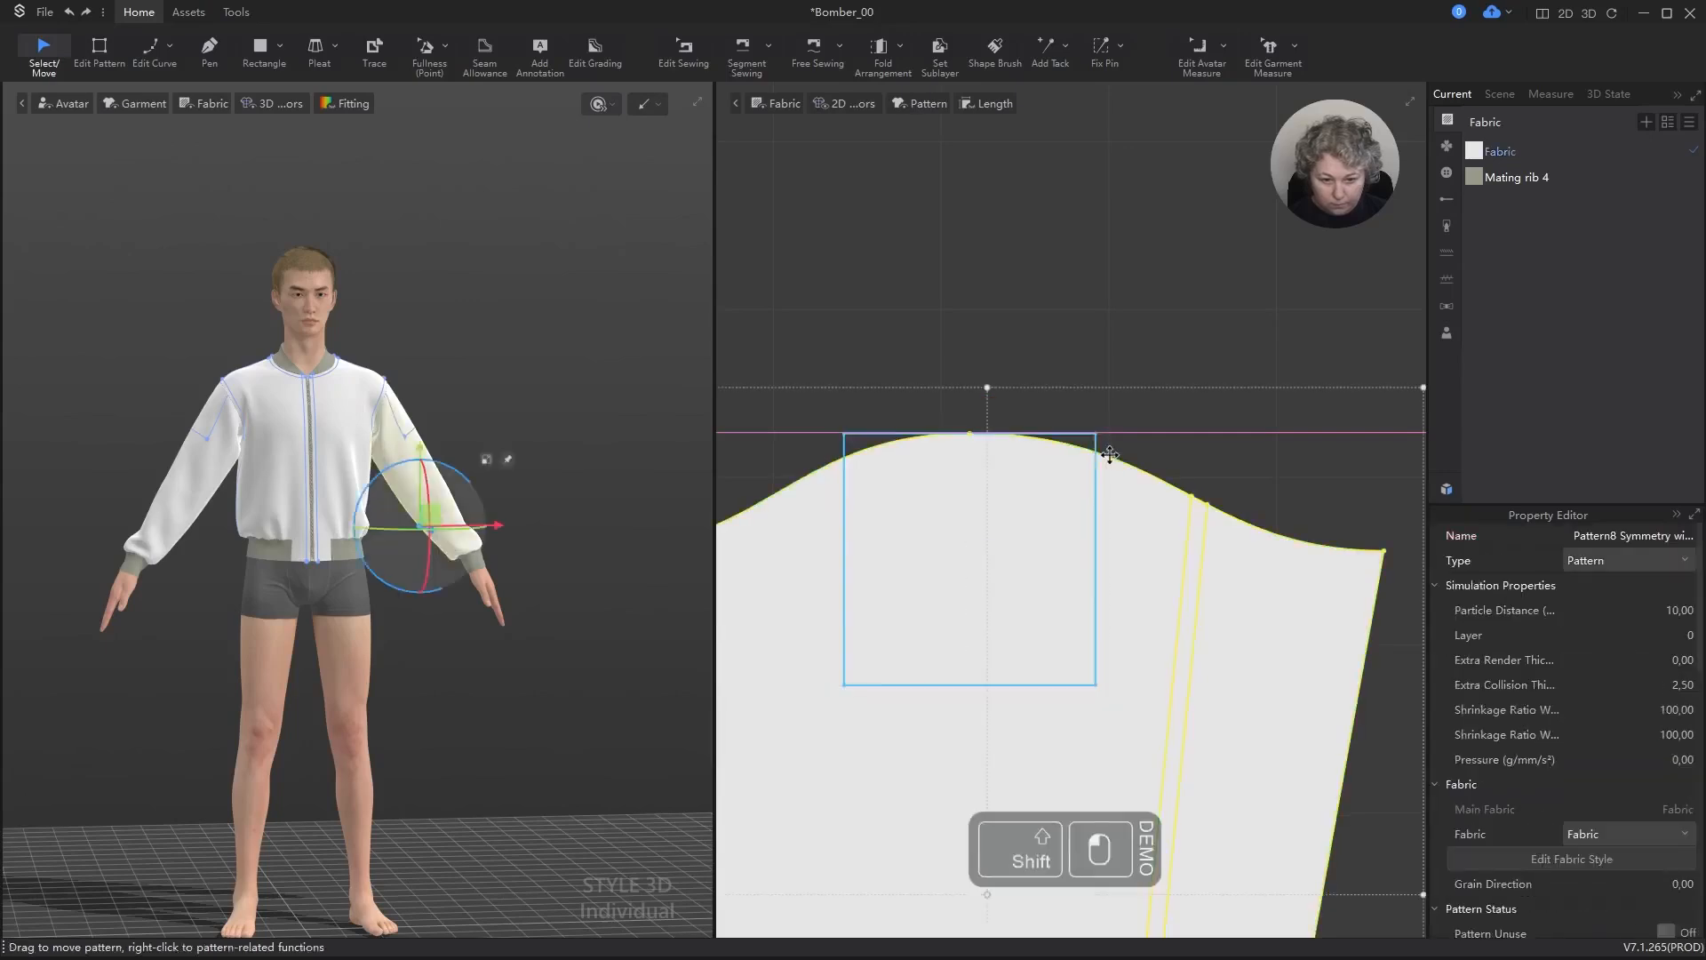
shift+click(1095, 445)
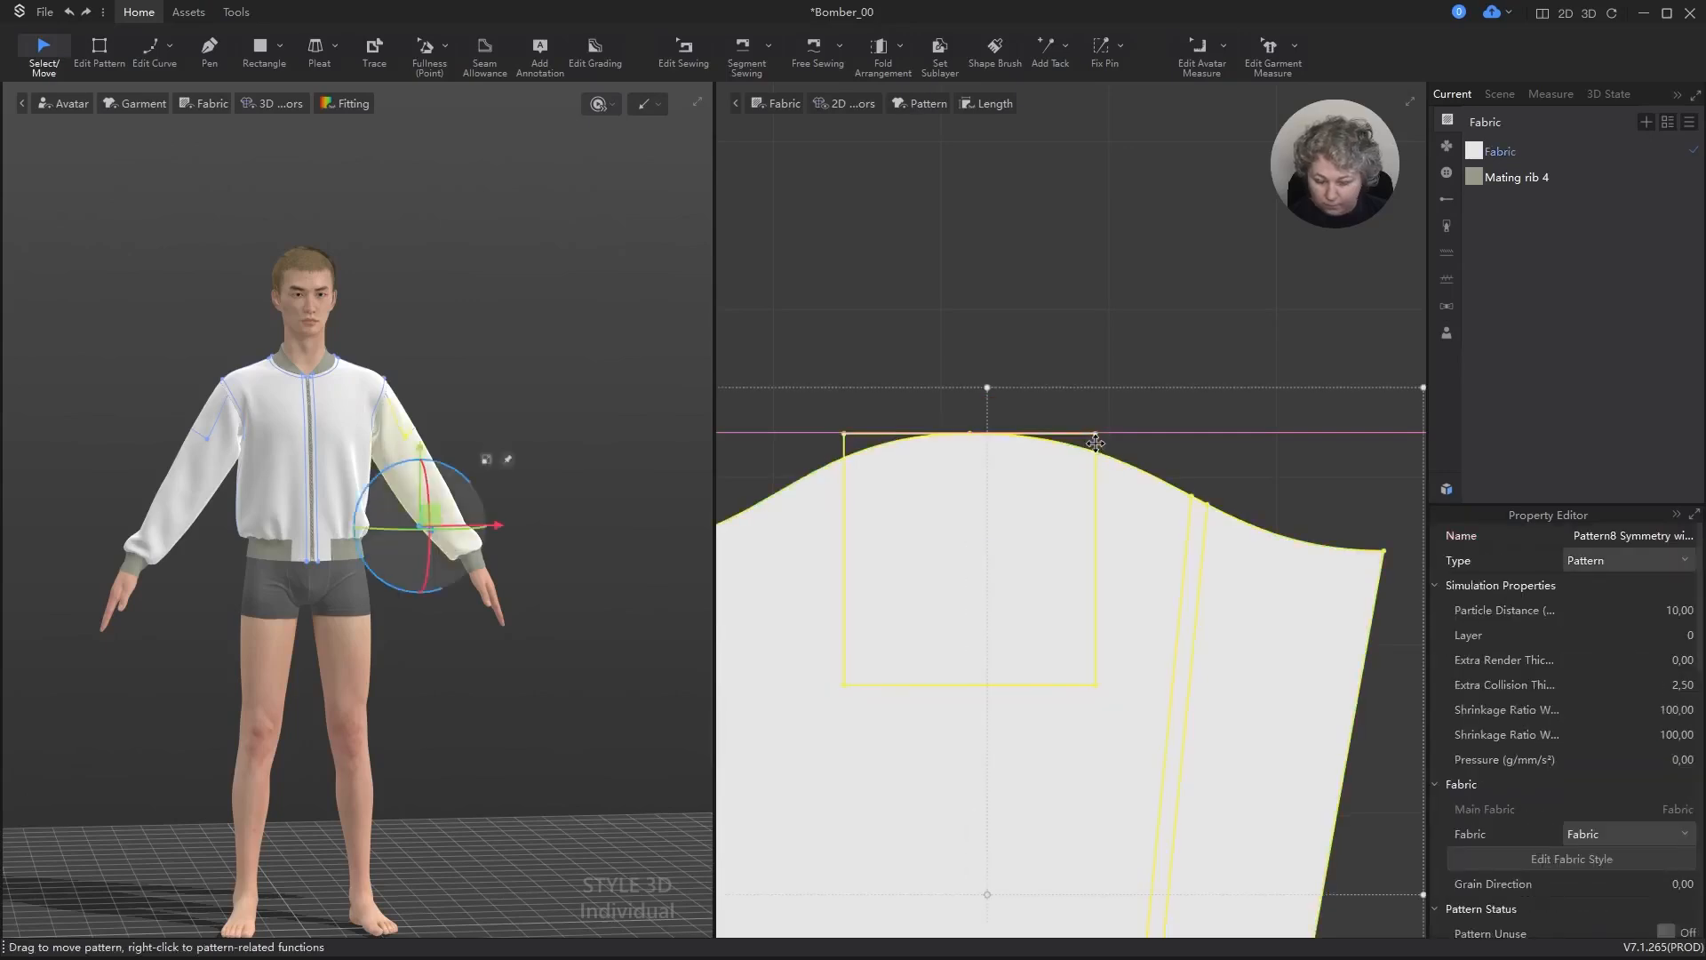
key(alt+t)
click(1032, 290)
Step: Snap the square's upper edge midpoint to the sleeve cap's highest point and move the square straight down 7 cm
scroll(969, 436, up, 6)
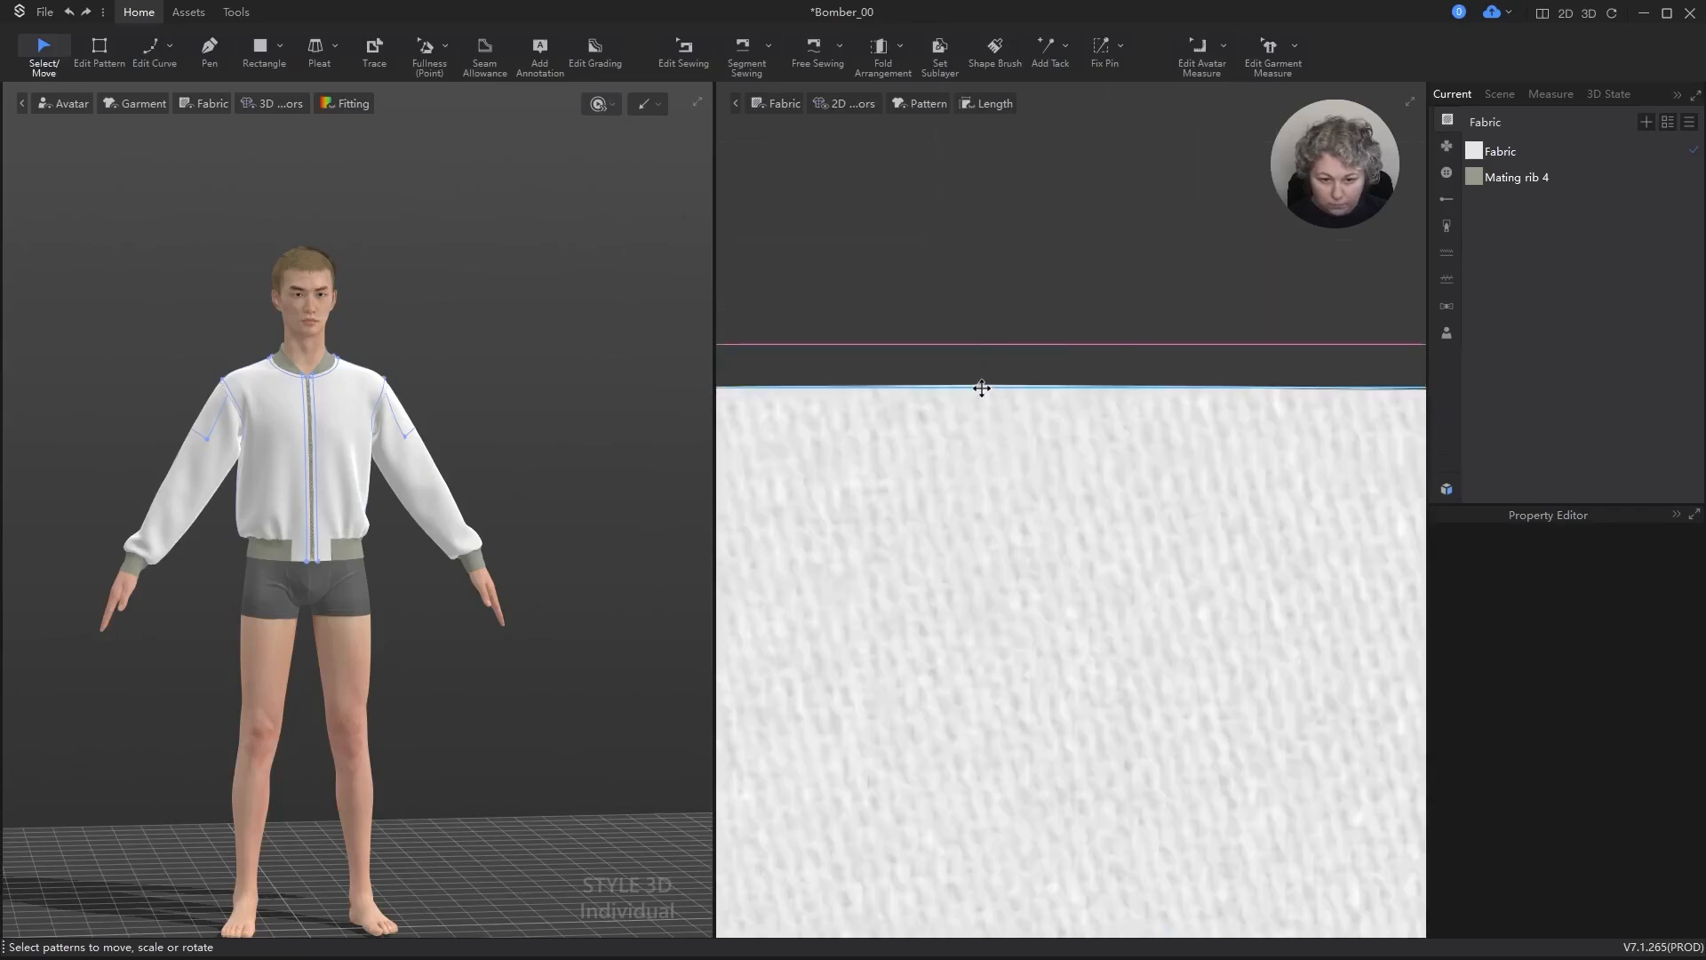
drag(981, 388, 979, 385)
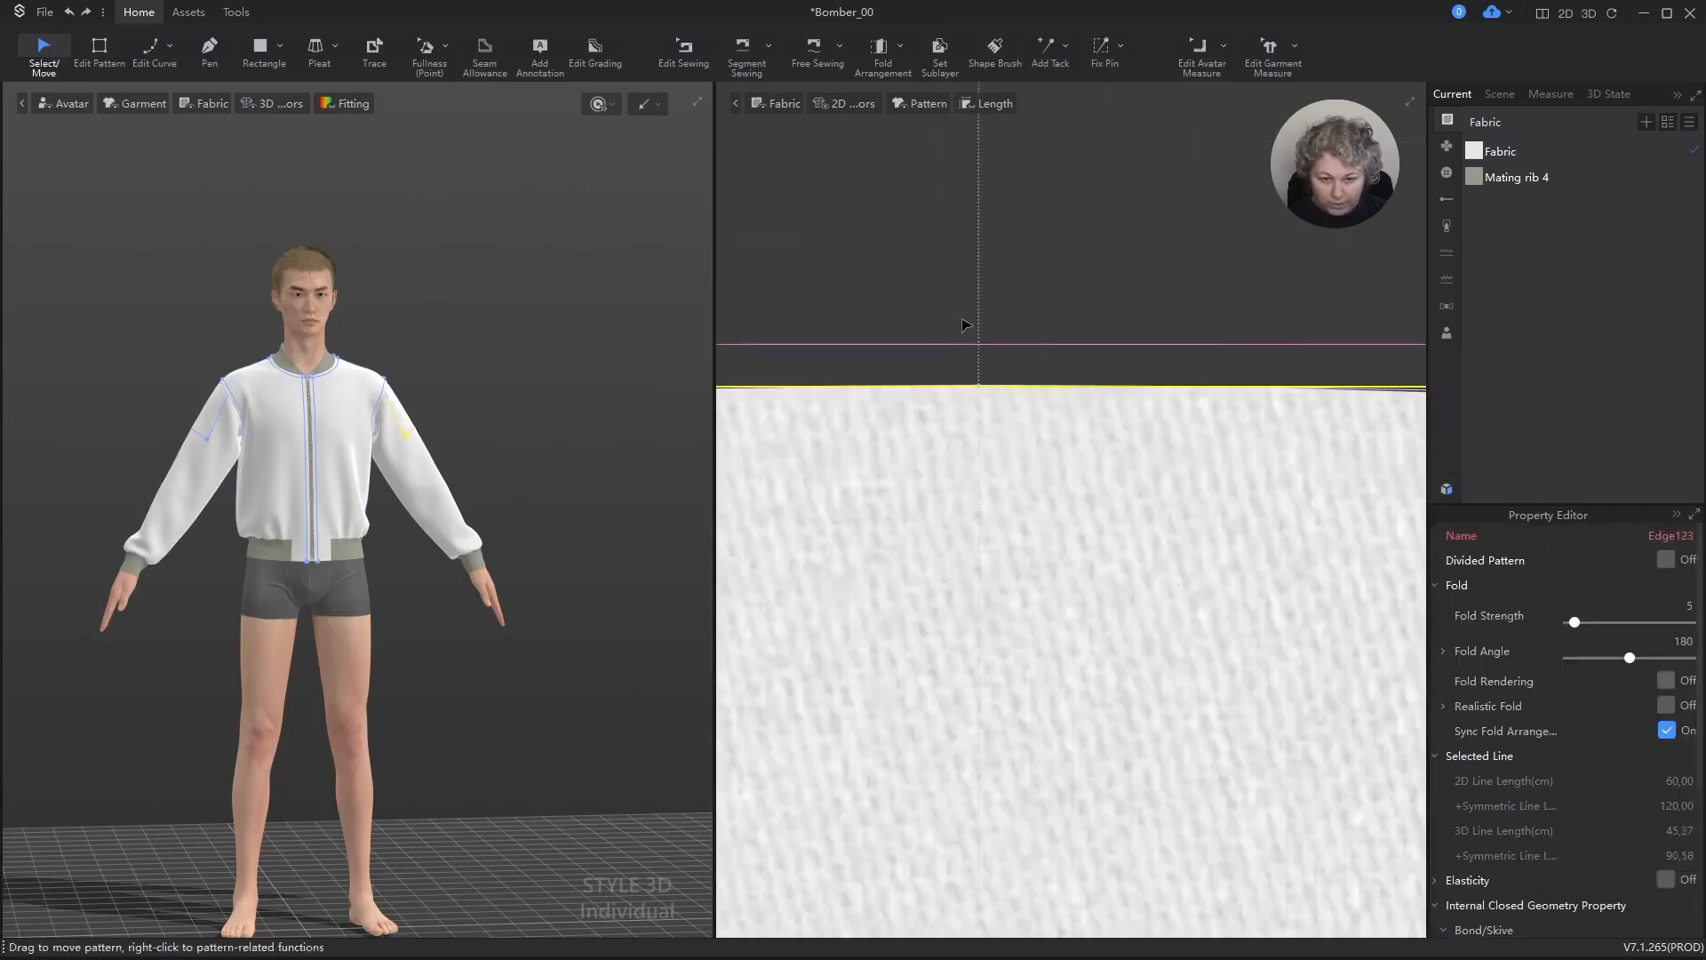
scroll(986, 355, down, 6)
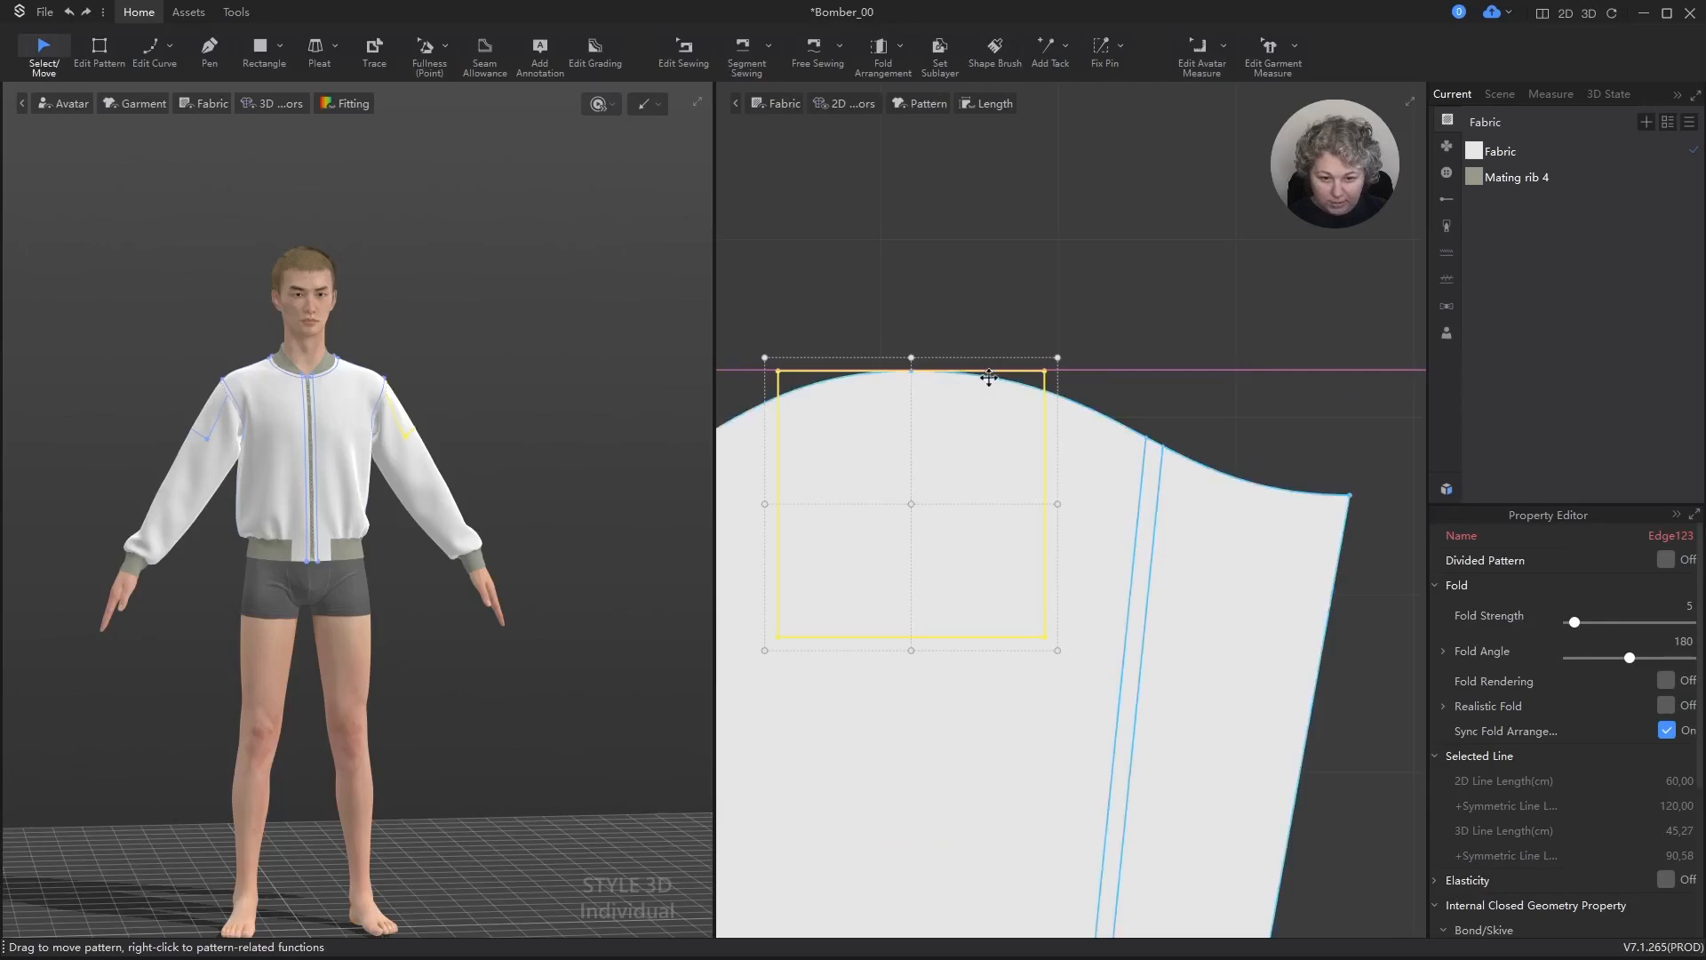
drag(990, 374, 985, 502)
shift+right_click(985, 502)
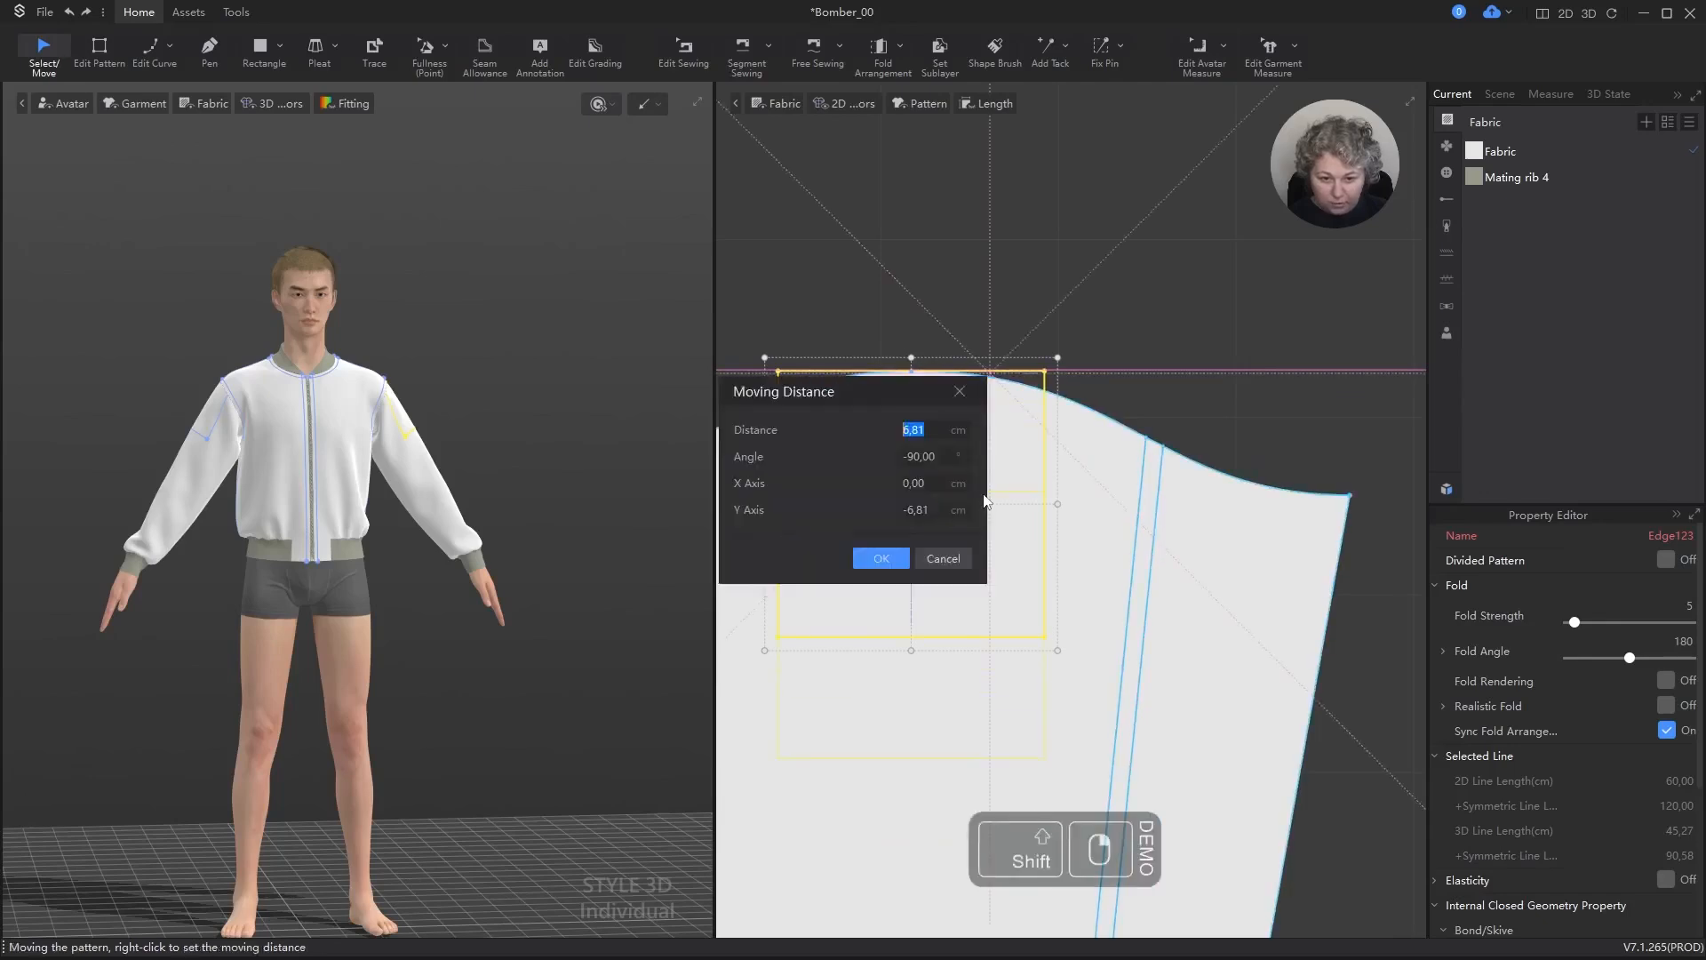
text(7)
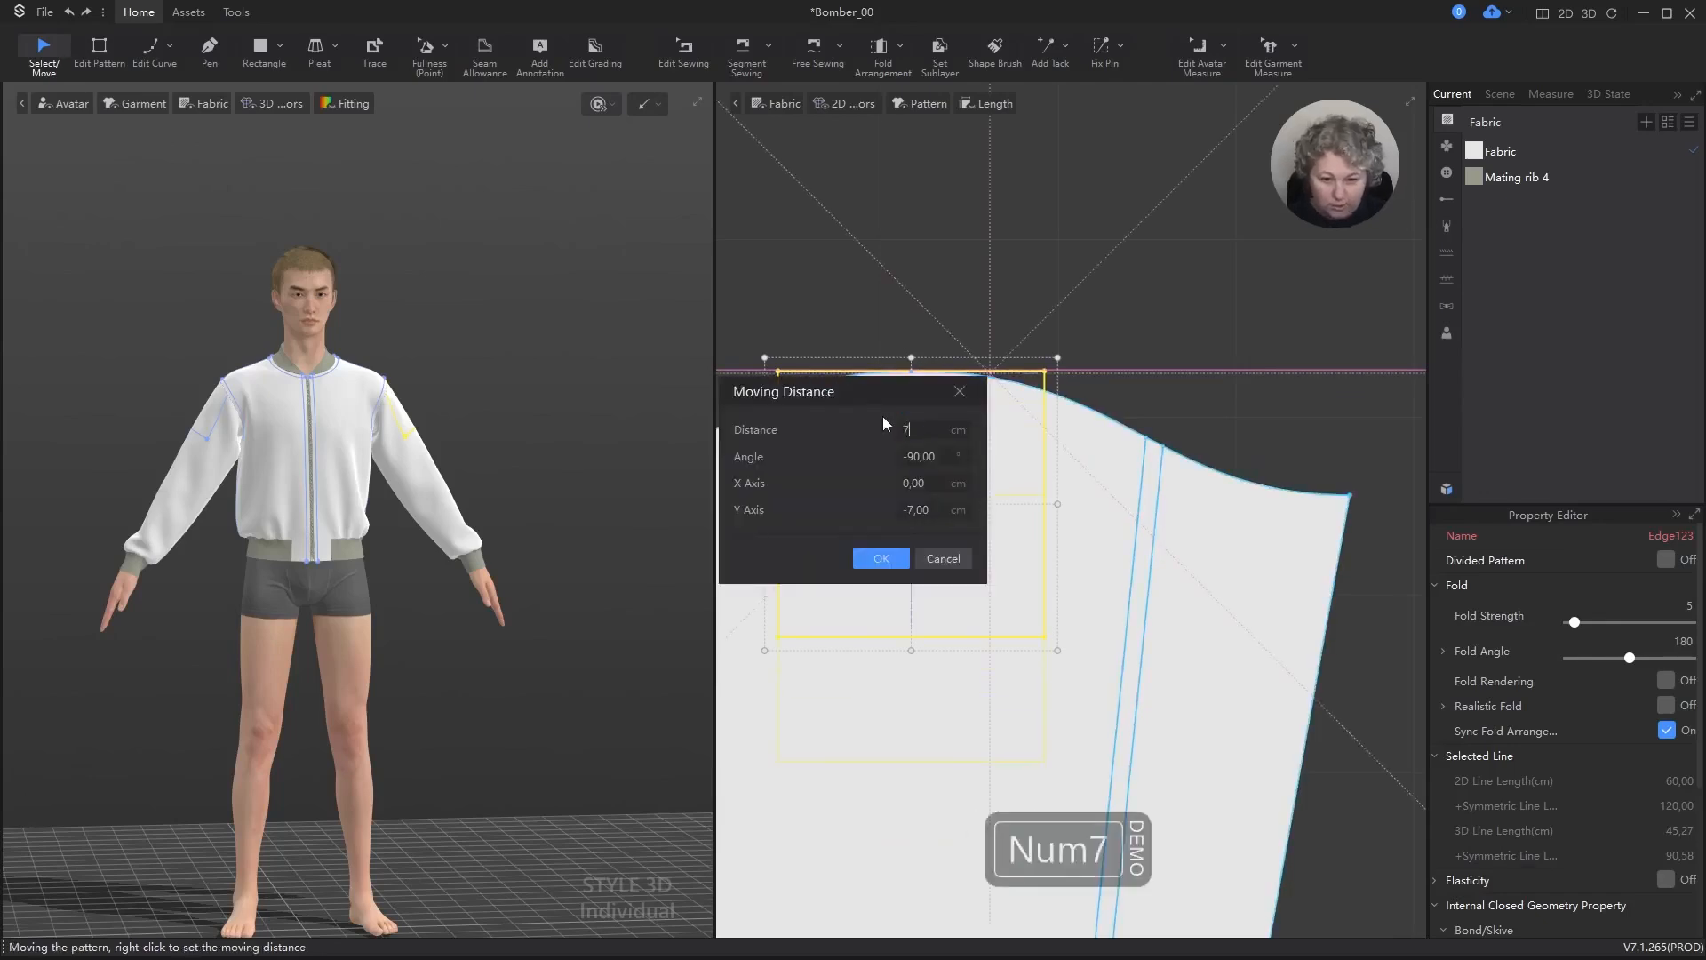
click(895, 558)
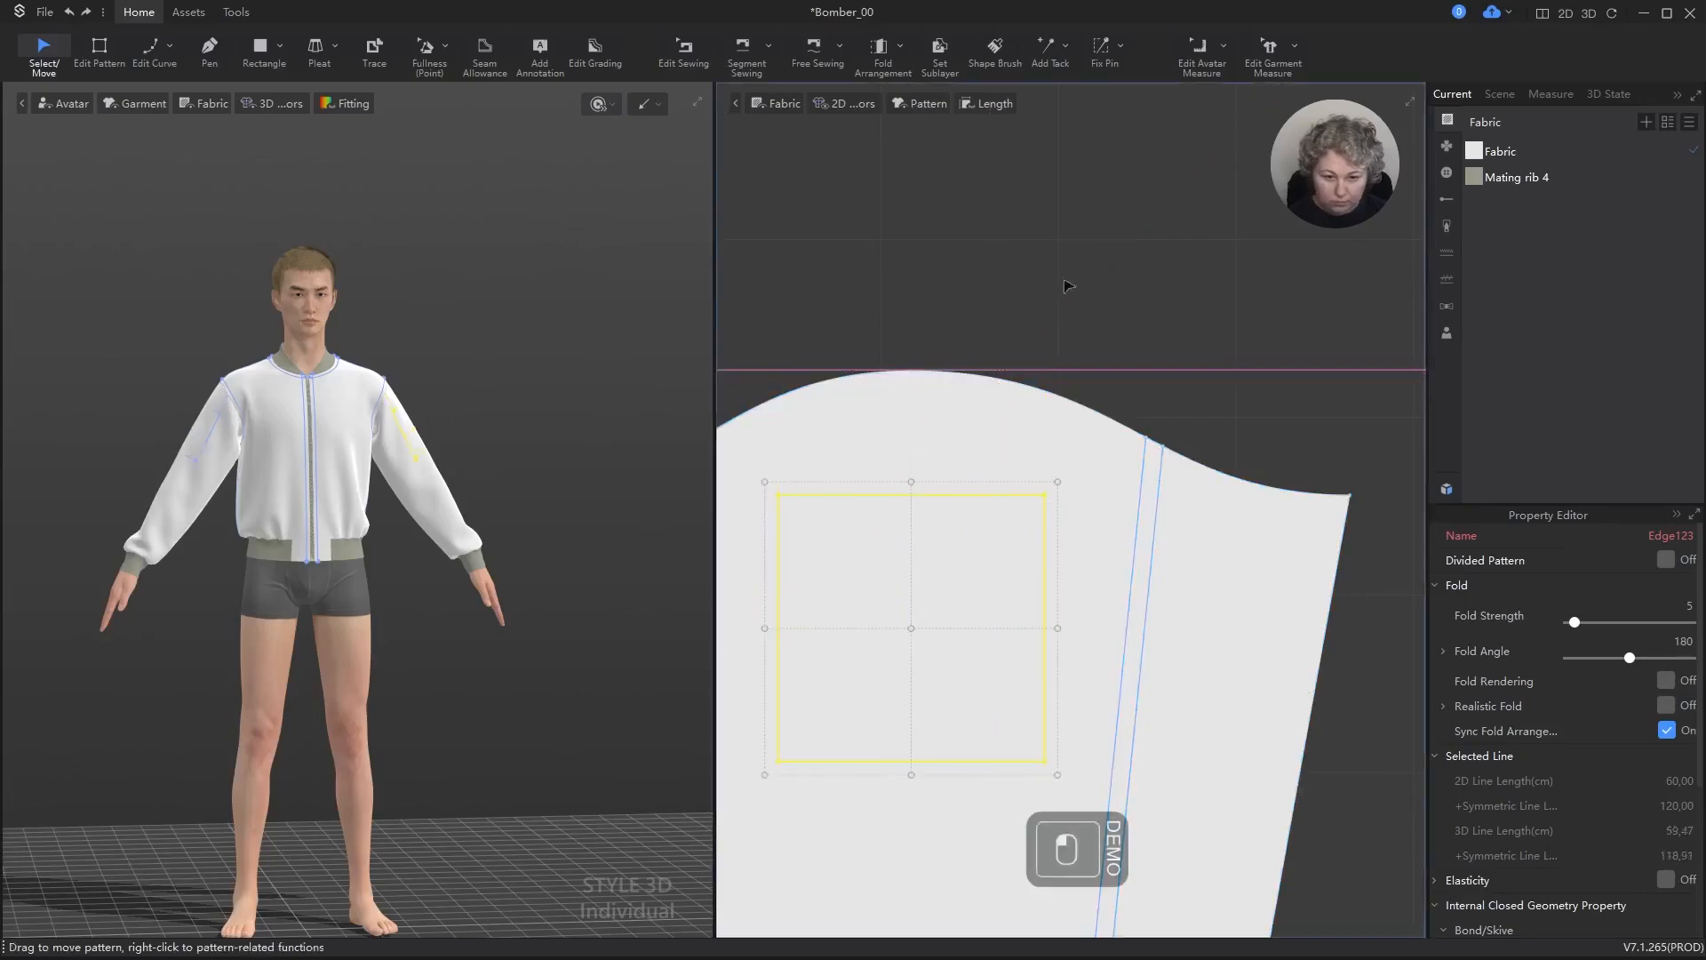
Step: Inspect the square's placement on the 3D sleeve from the side and front, and clear the selection
right_drag(397, 320, 411, 405)
scroll(411, 406, up, 5)
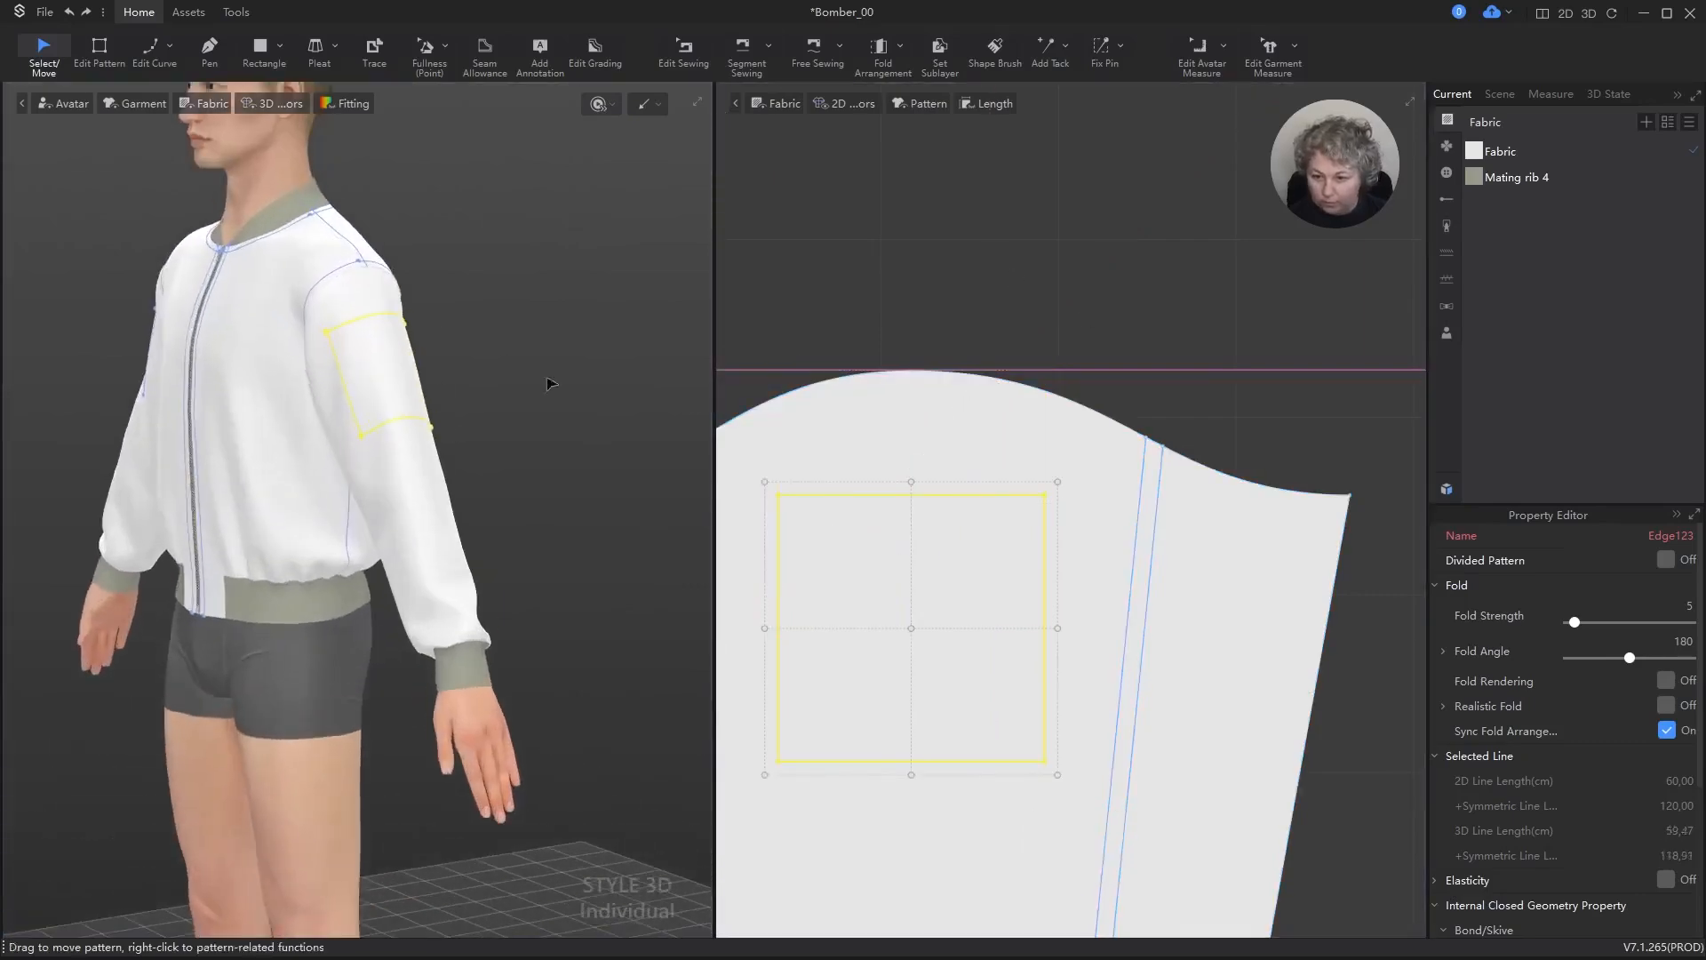
middle_drag(549, 381, 427, 461)
right_drag(426, 461, 560, 450)
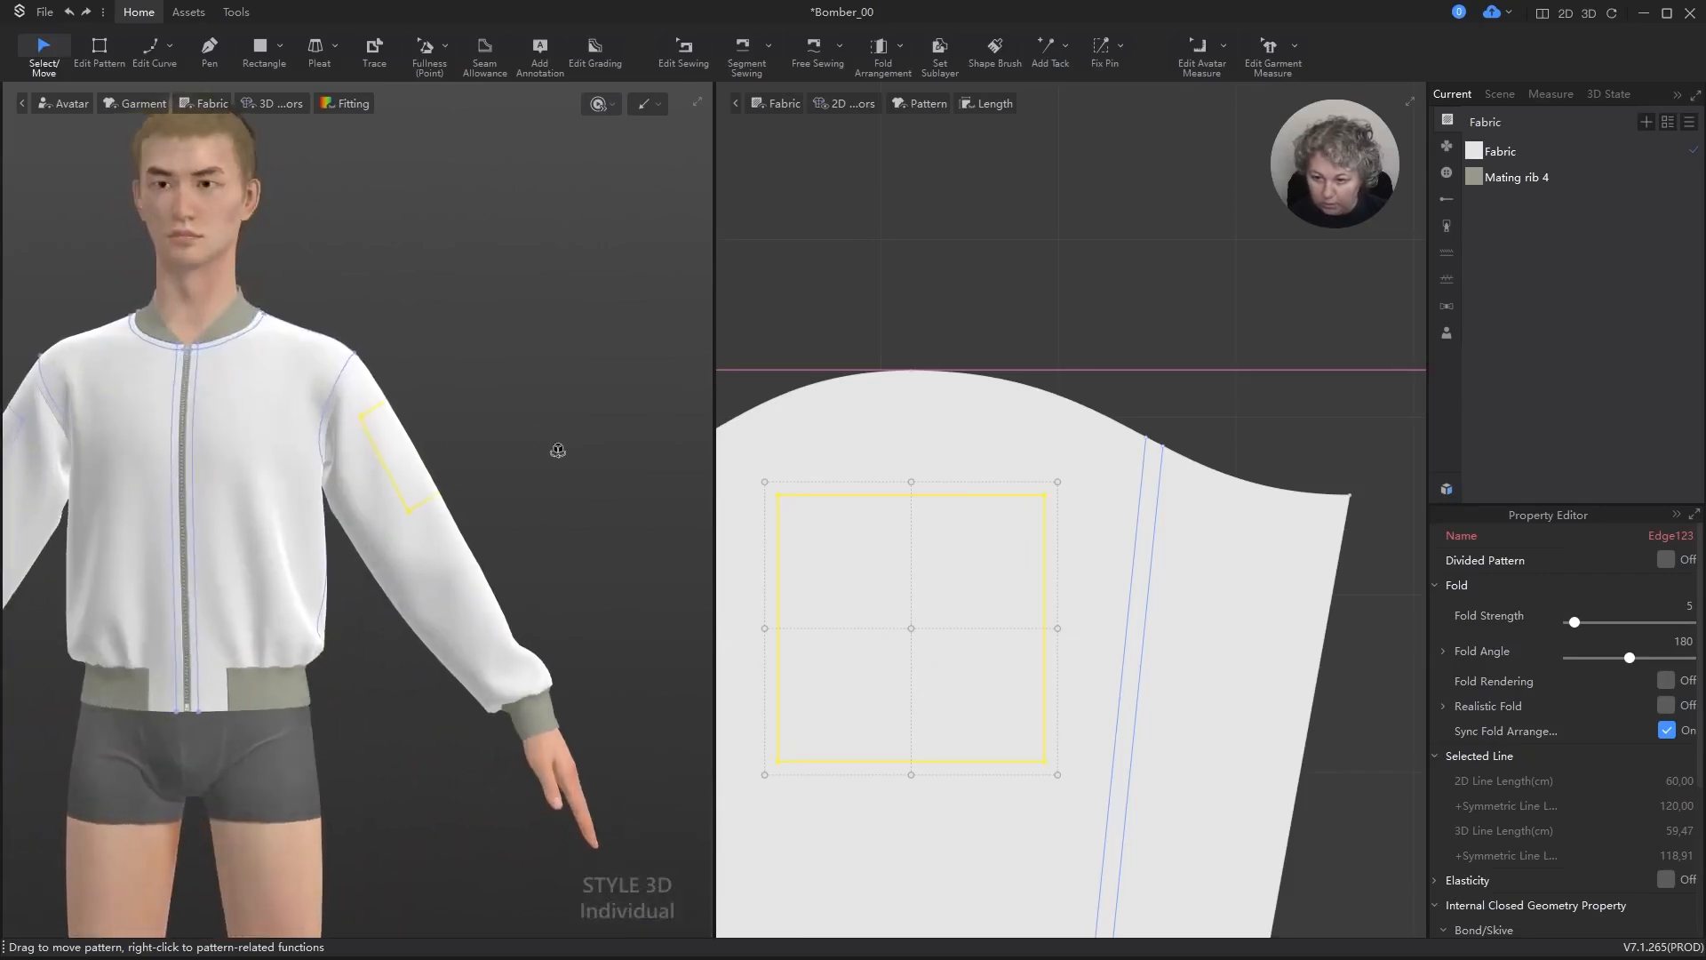
click(528, 318)
Step: Draw a 1 × 15 cm internal rectangle inside the sleeve's square, starting on the square's upper edge
scroll(1102, 497, down, 3)
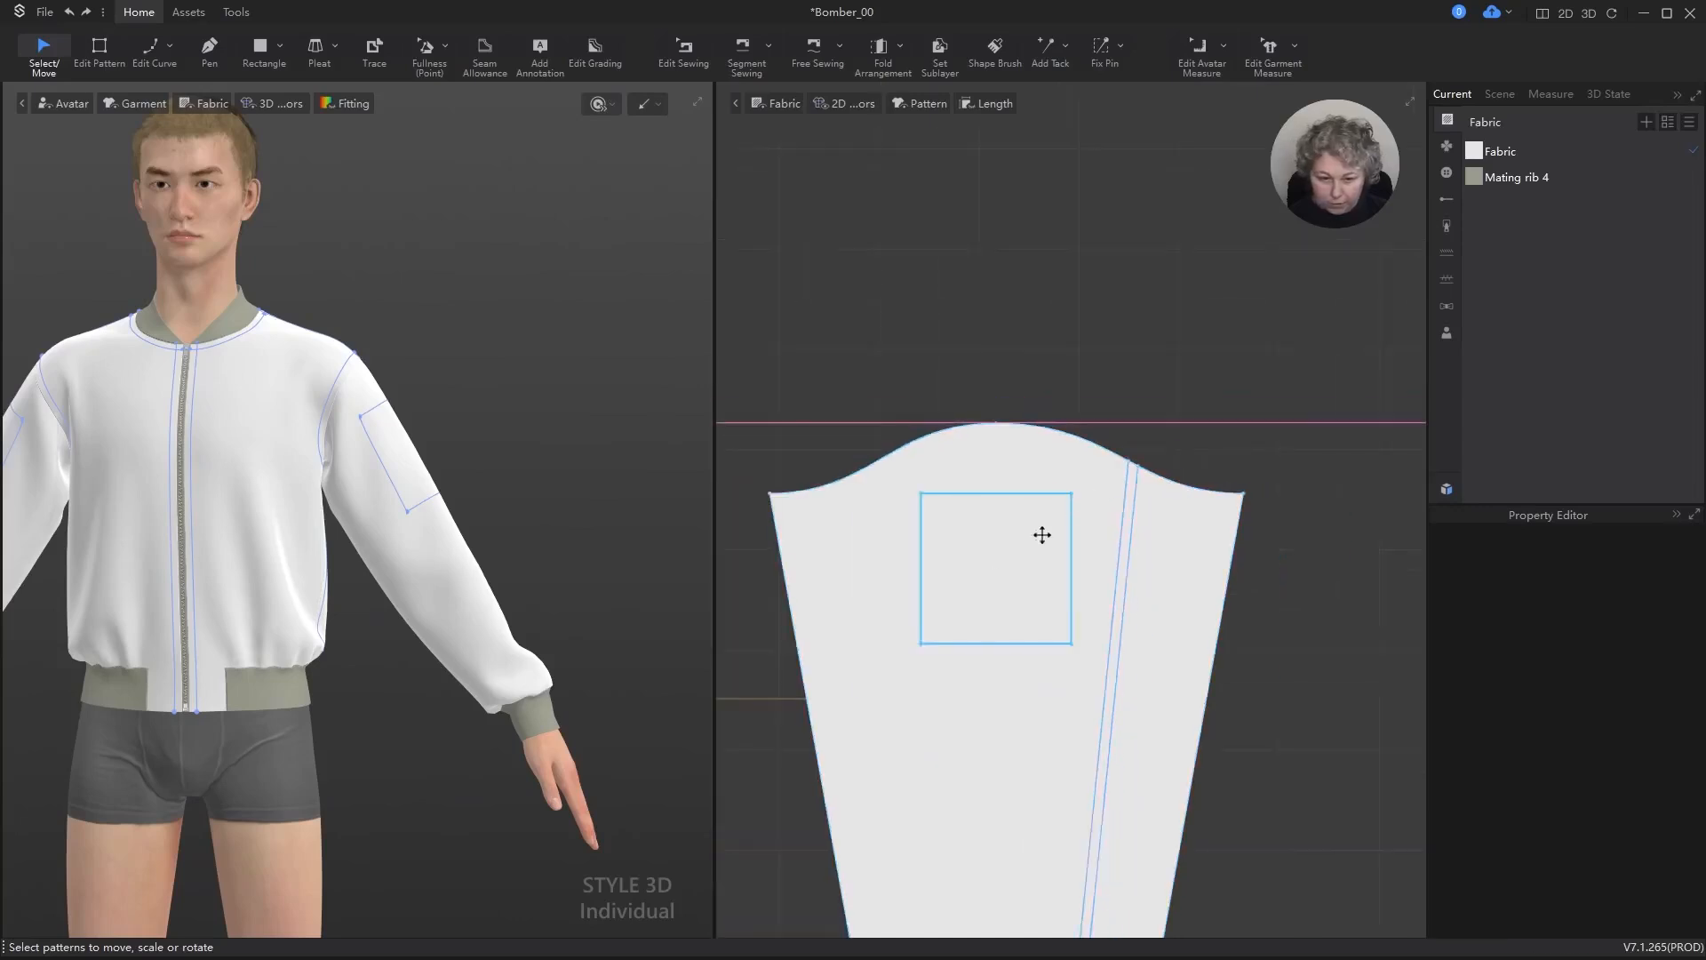
scroll(960, 560, up, 4)
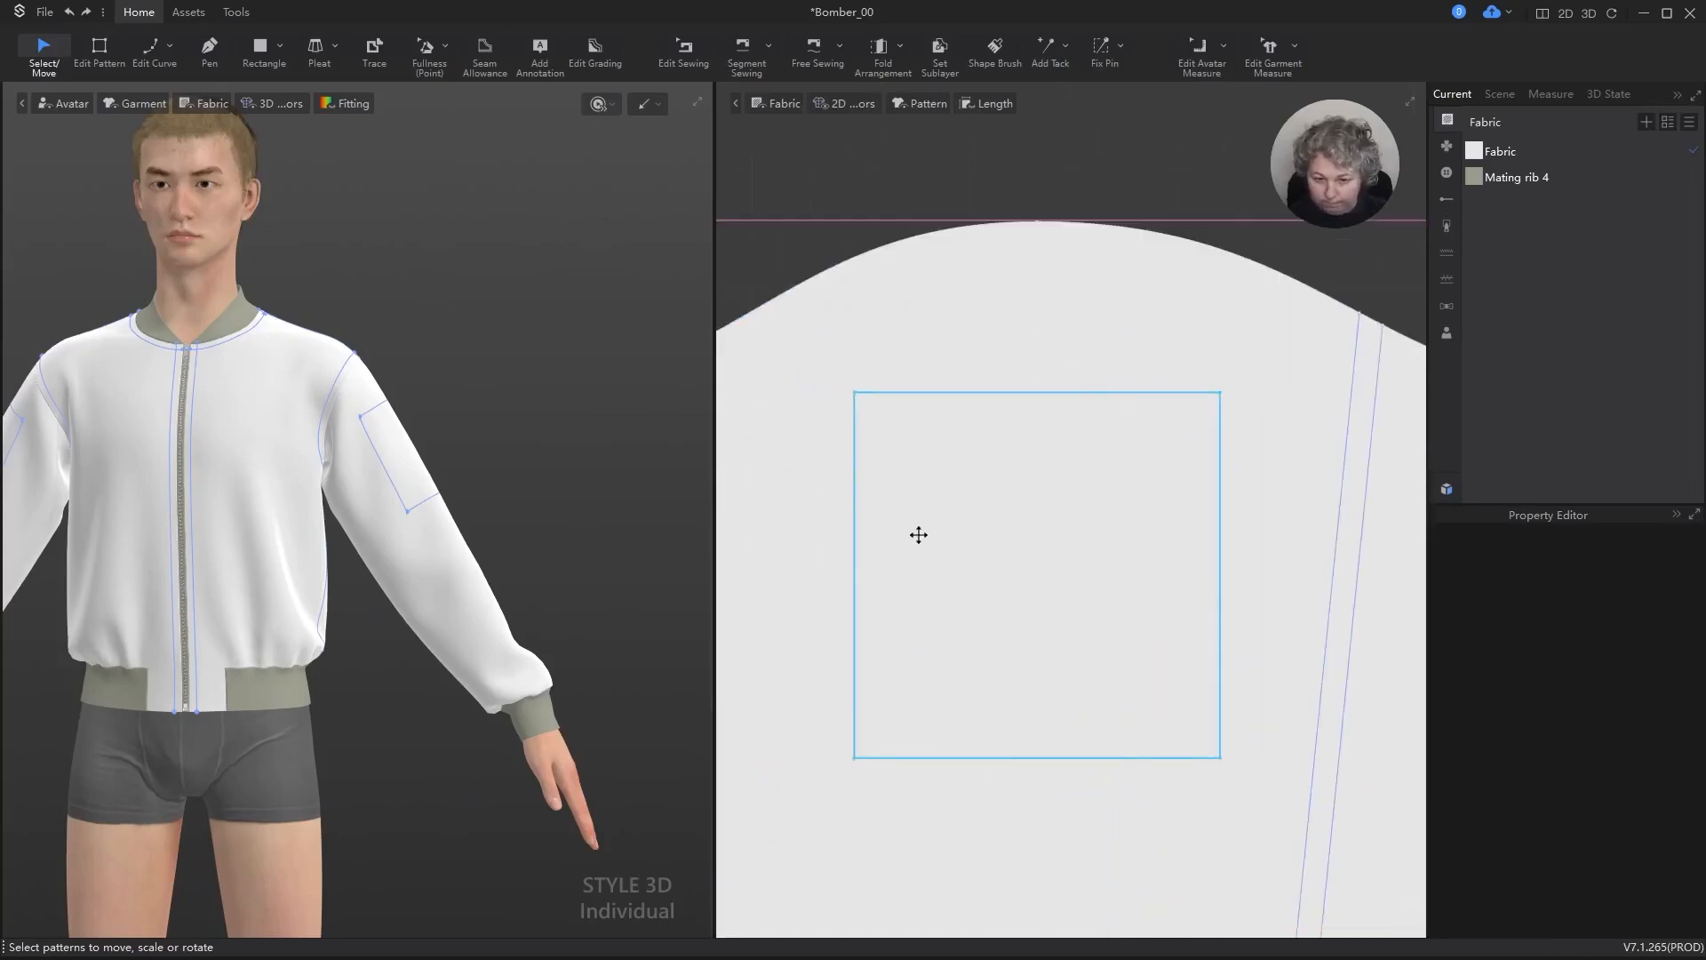
click(889, 395)
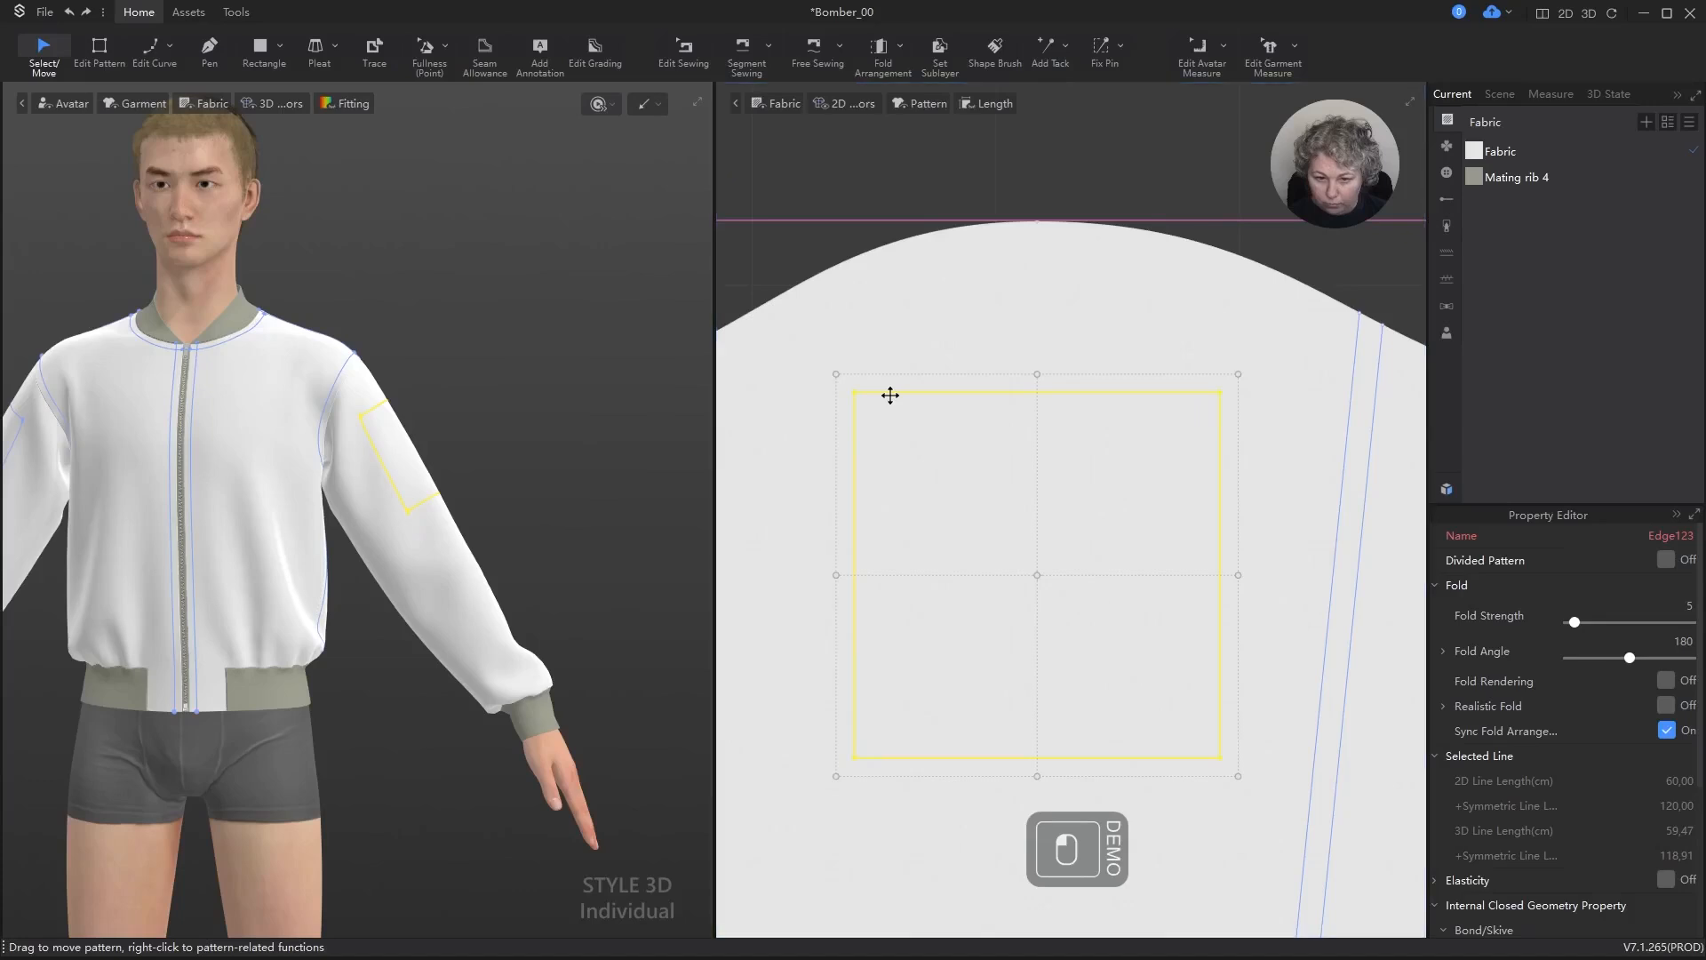
click(949, 189)
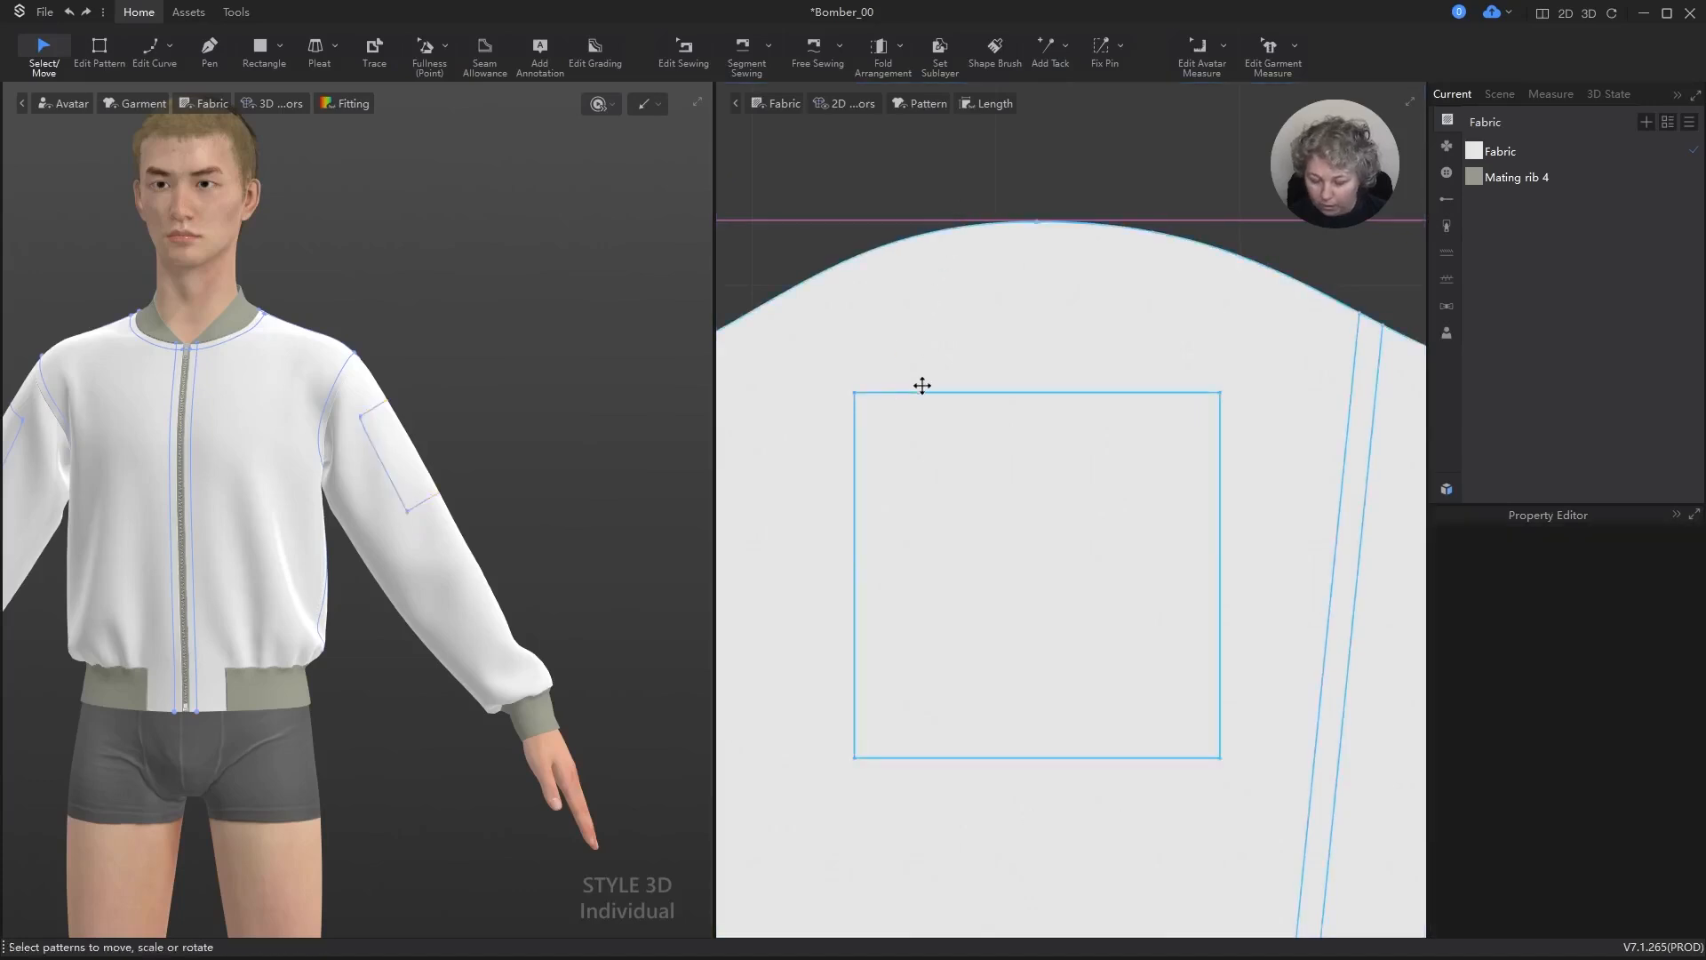
key(s)
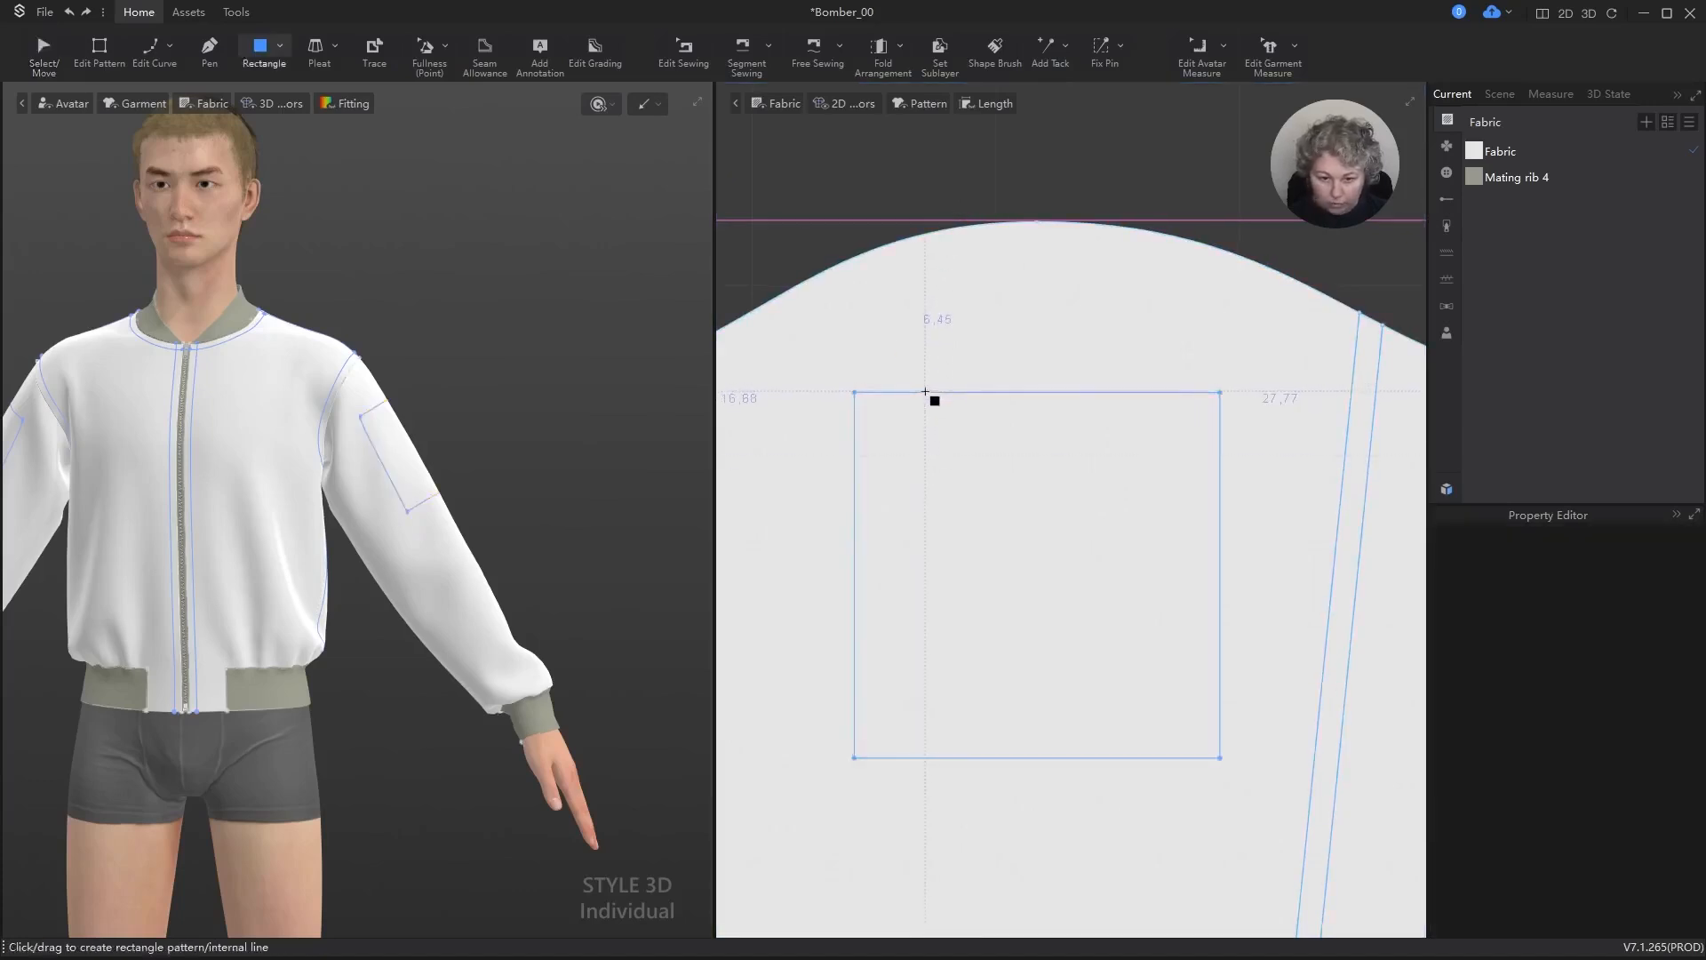
drag(925, 392, 969, 757)
click(892, 449)
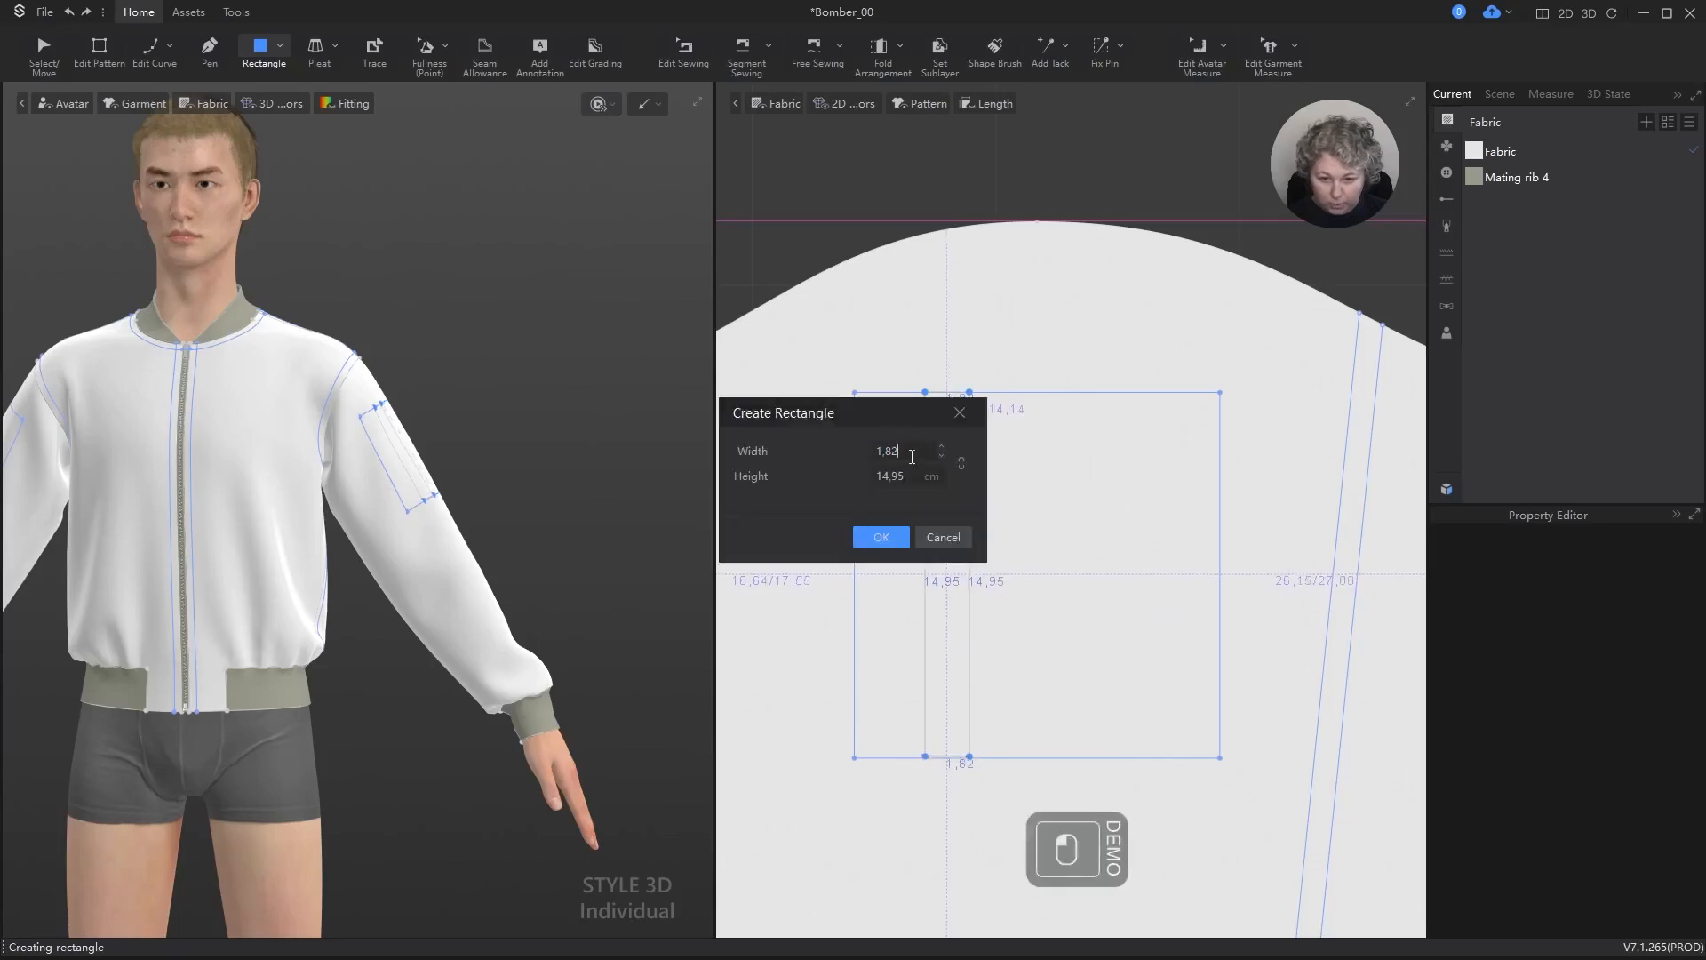
key(ctrl+a)
text(1)
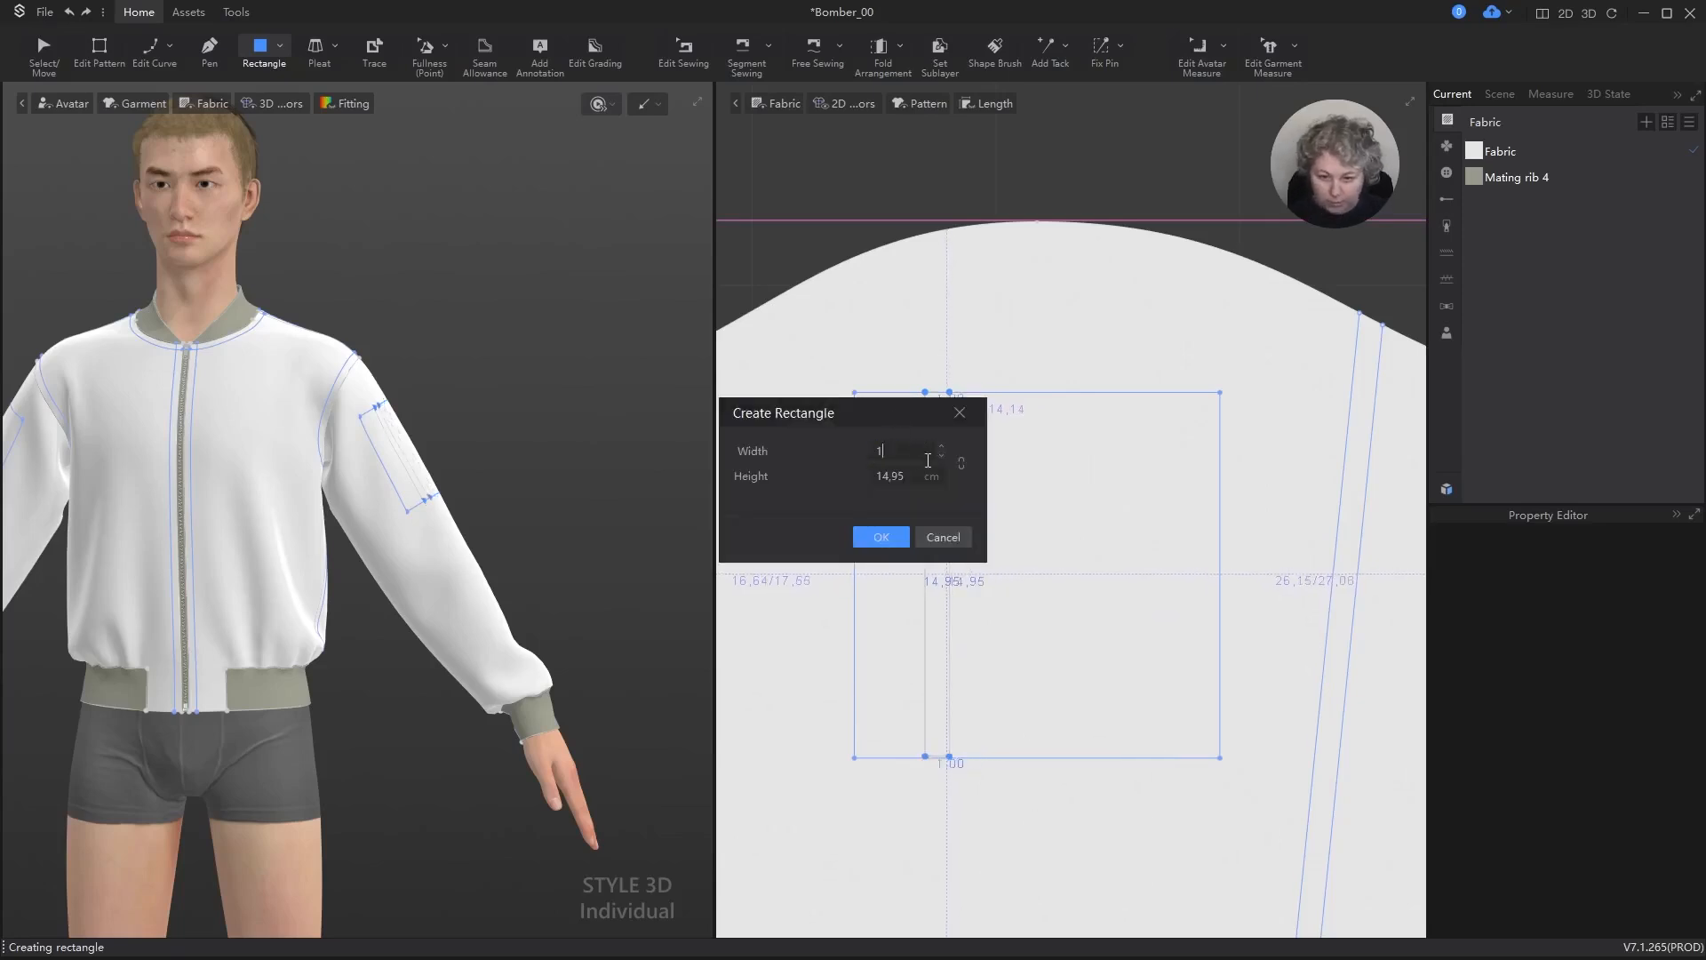
click(916, 471)
text(15)
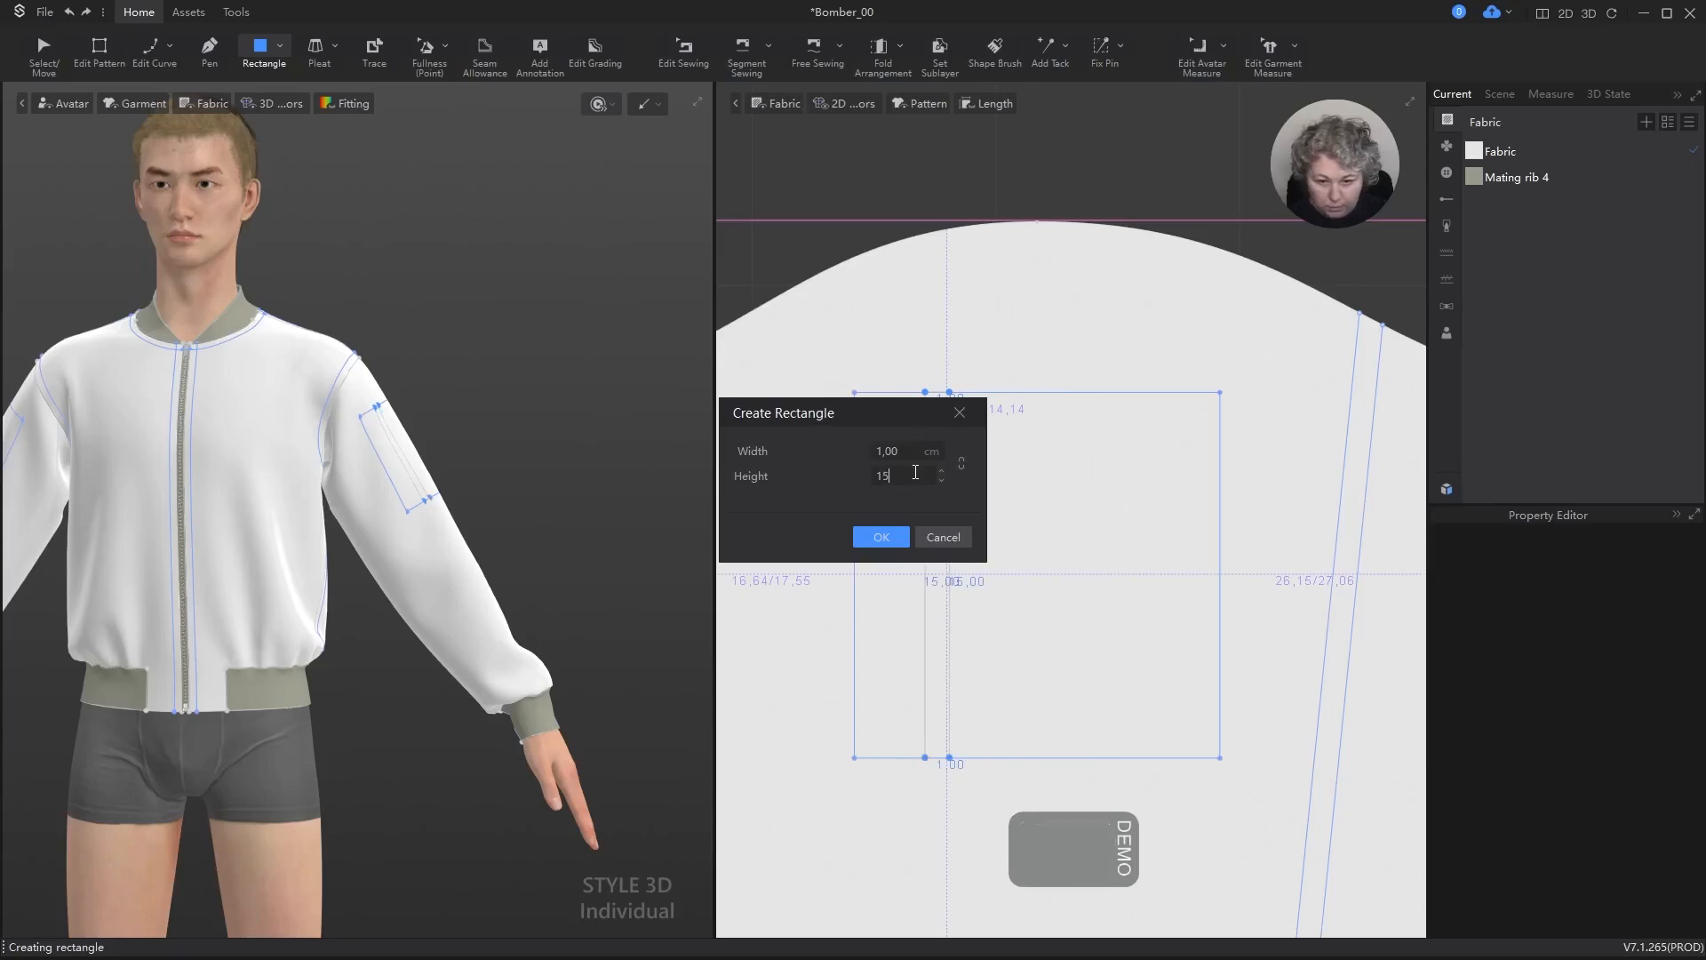
key(Return)
Step: Align the narrow internal rectangle with the sleeve square's upper and left edges
key(a)
scroll(896, 409, up, 5)
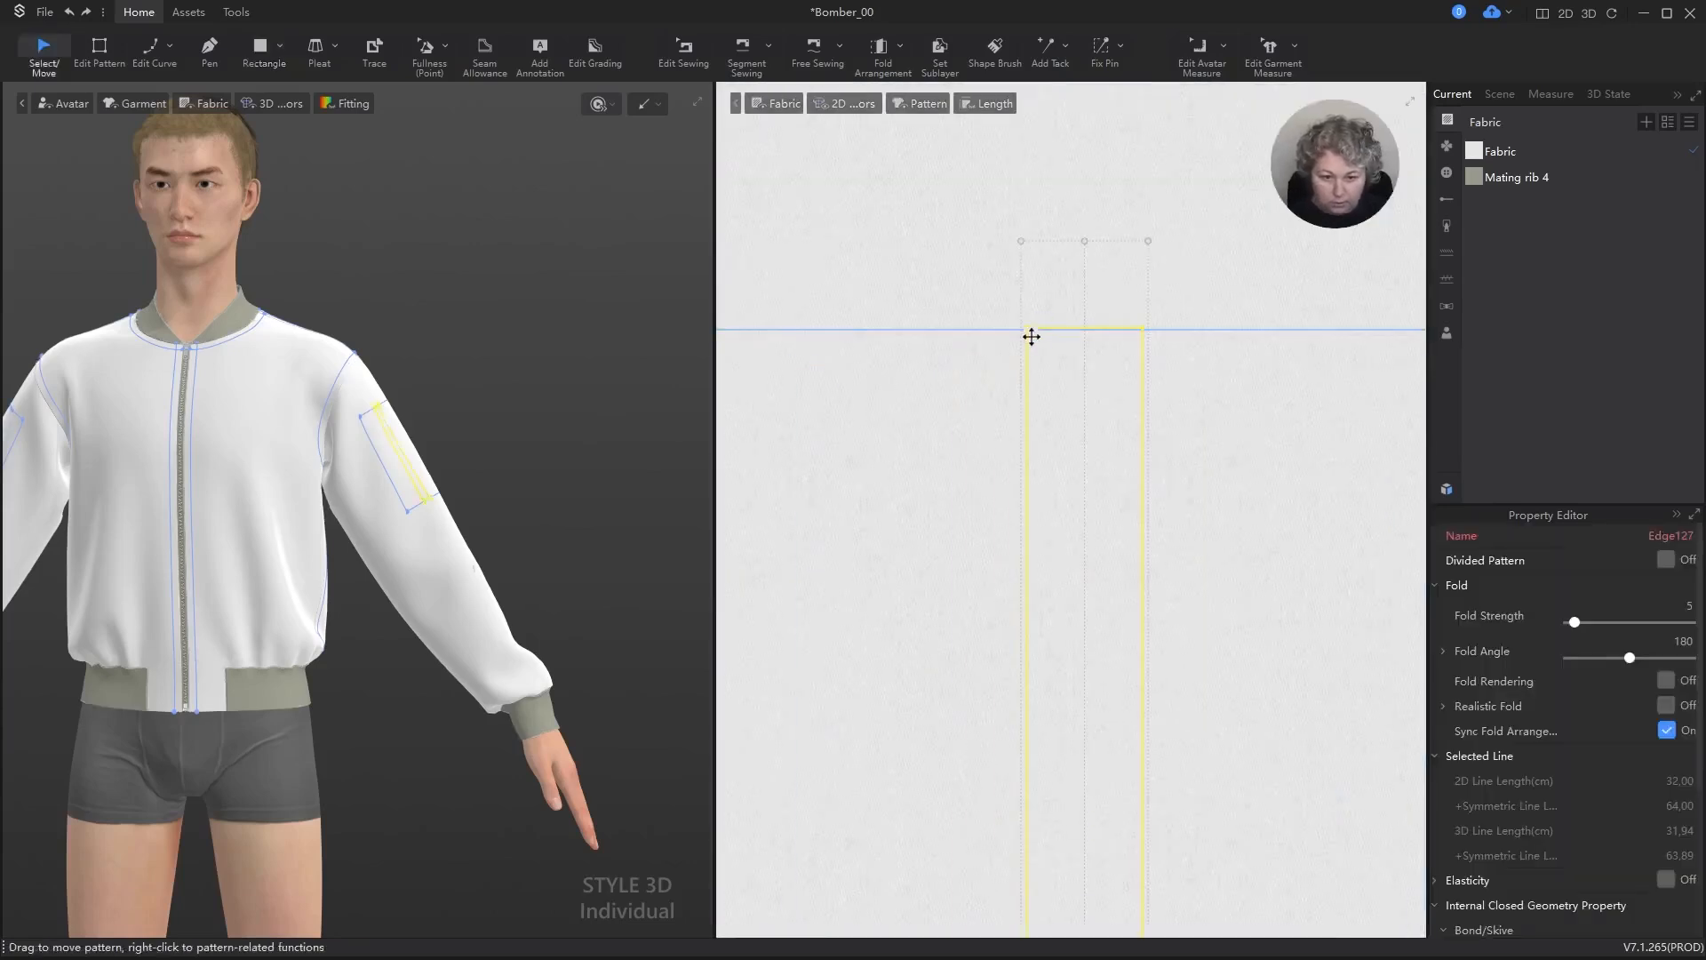
shift+click(1026, 330)
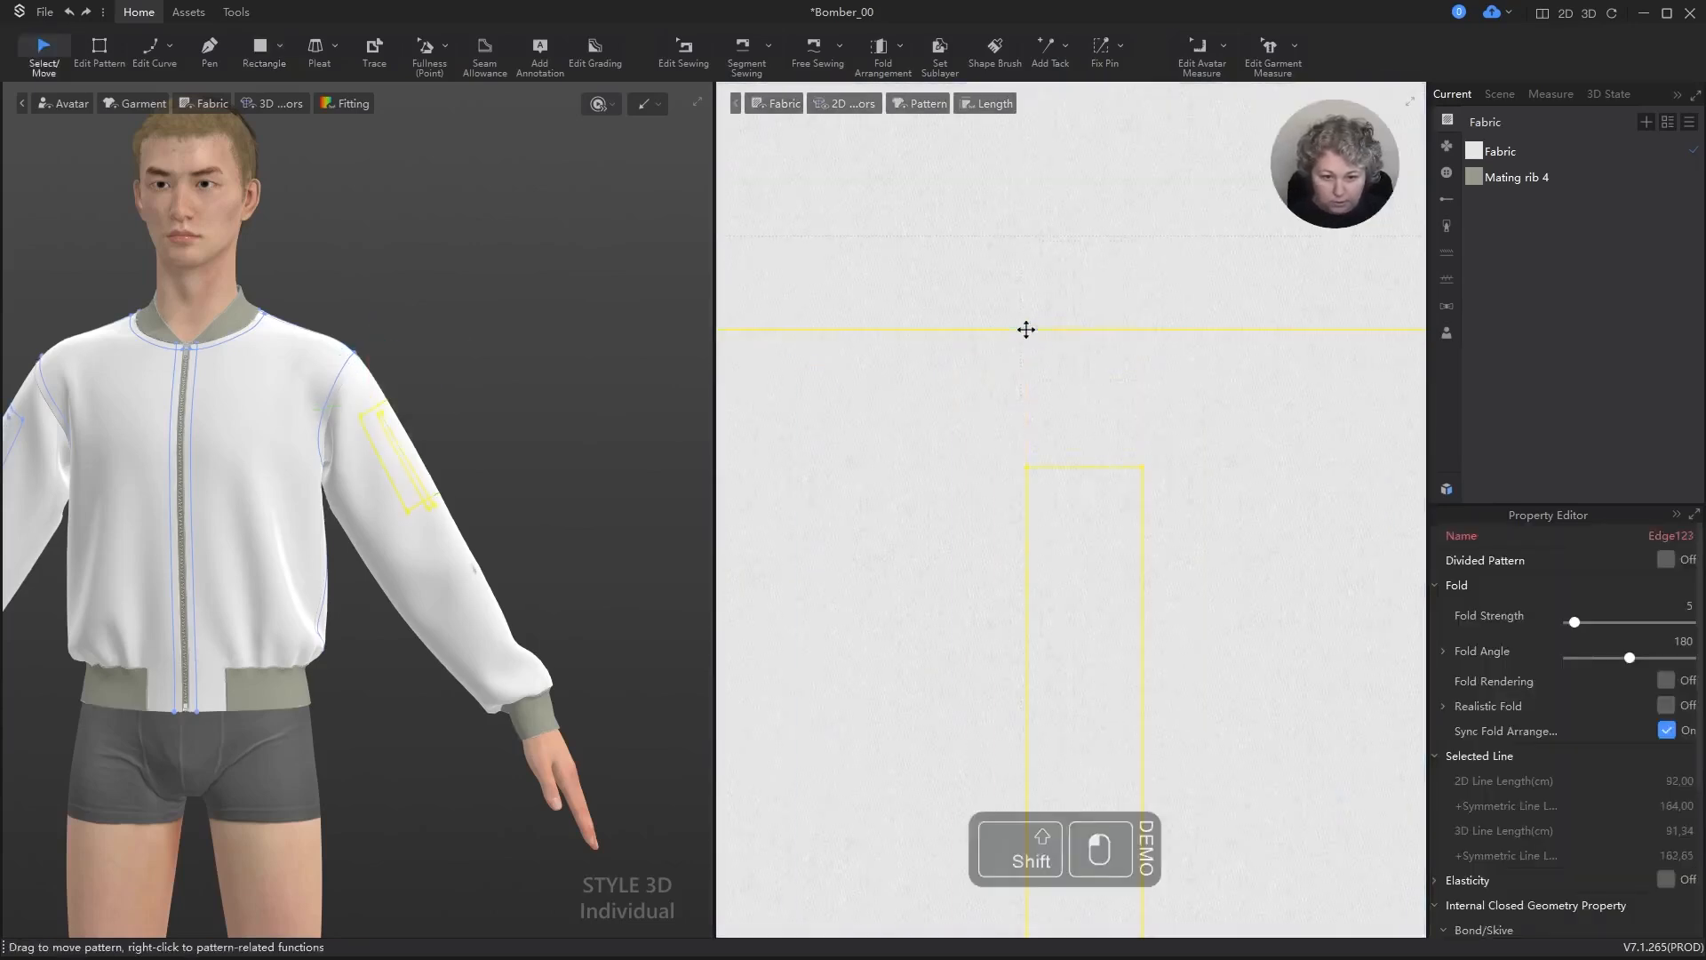
scroll(1092, 285, down, 2)
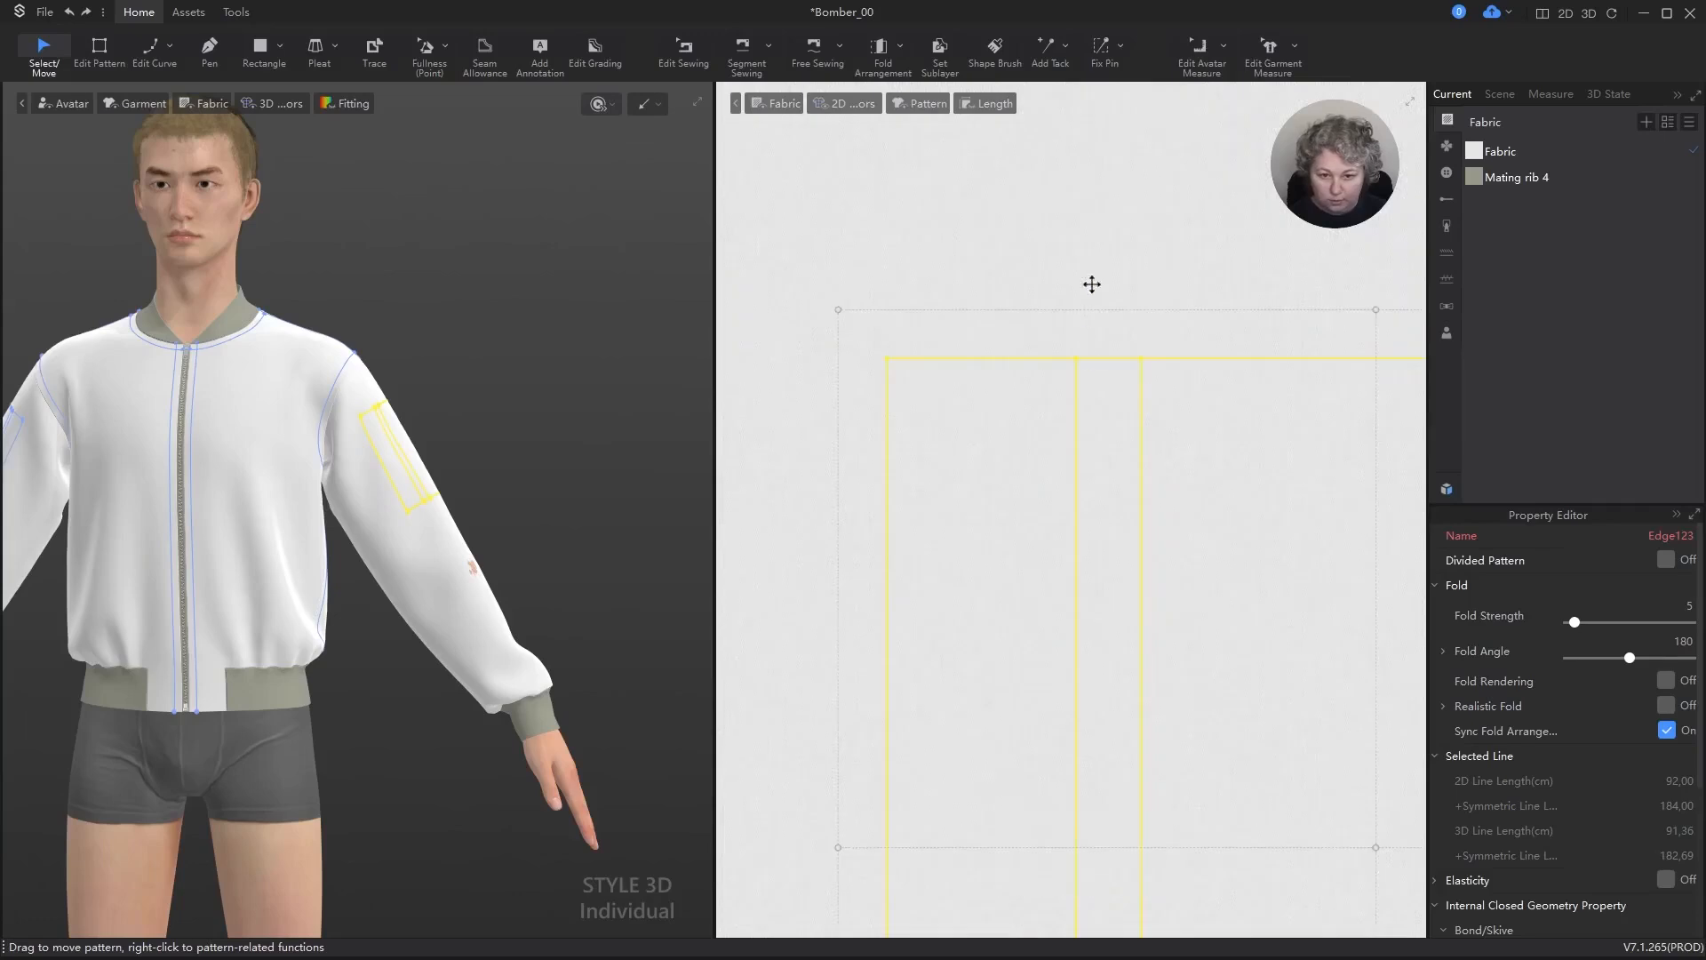
key(alt+l)
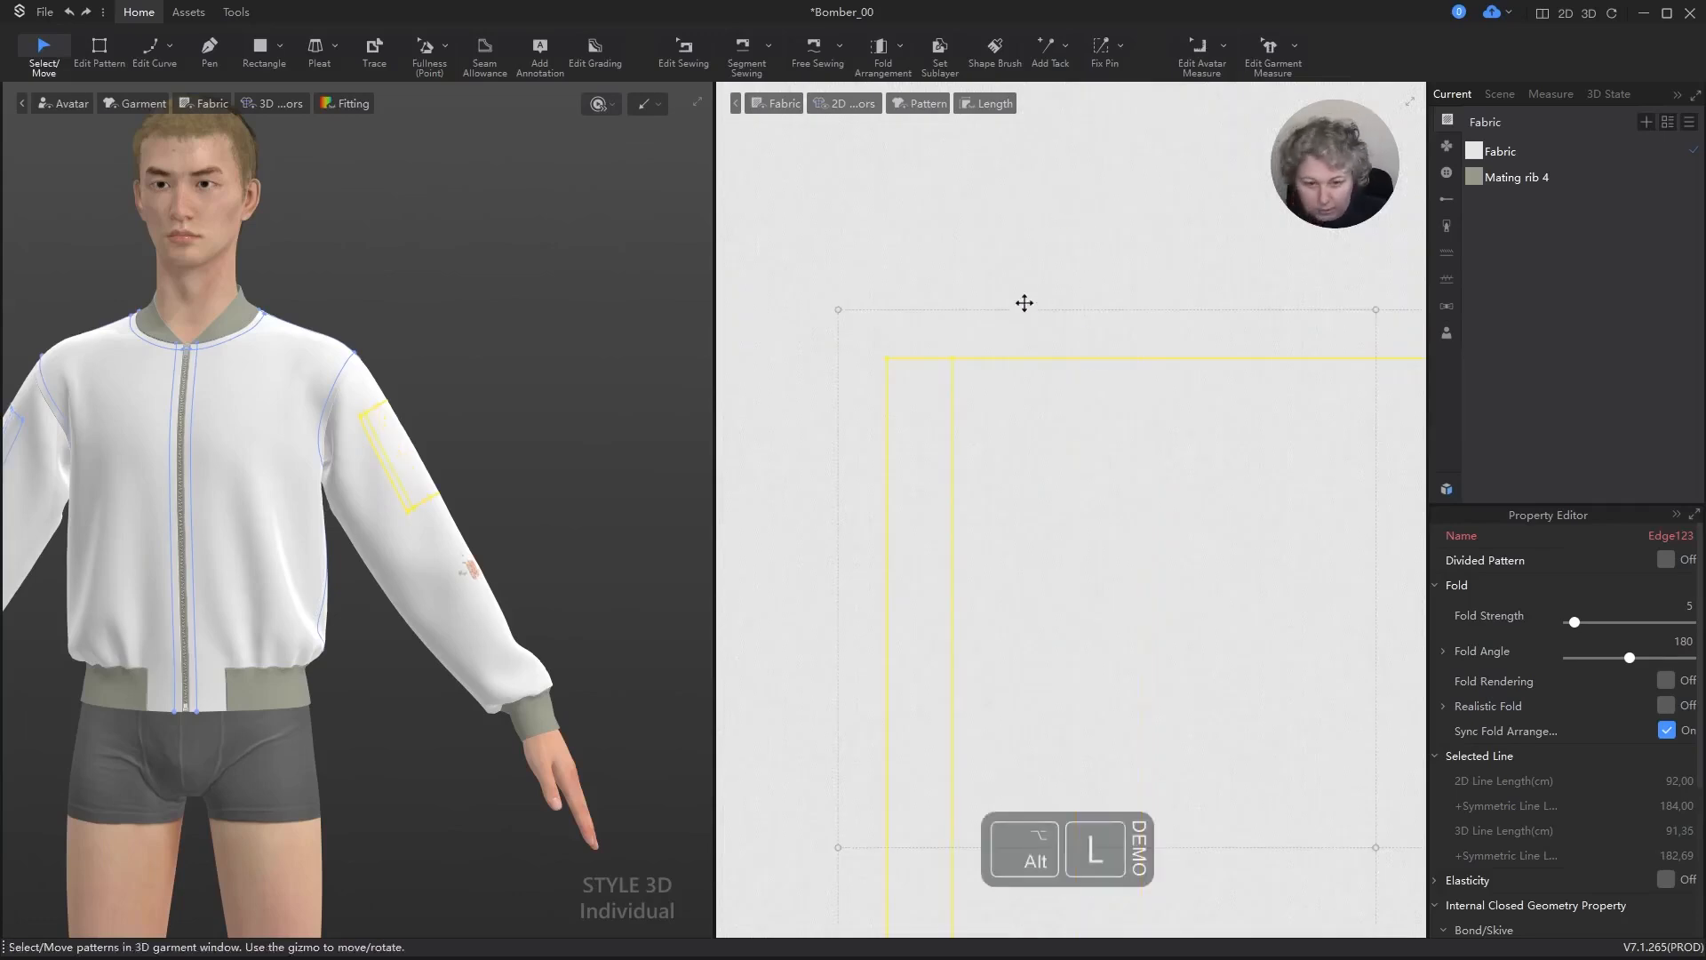
click(1026, 289)
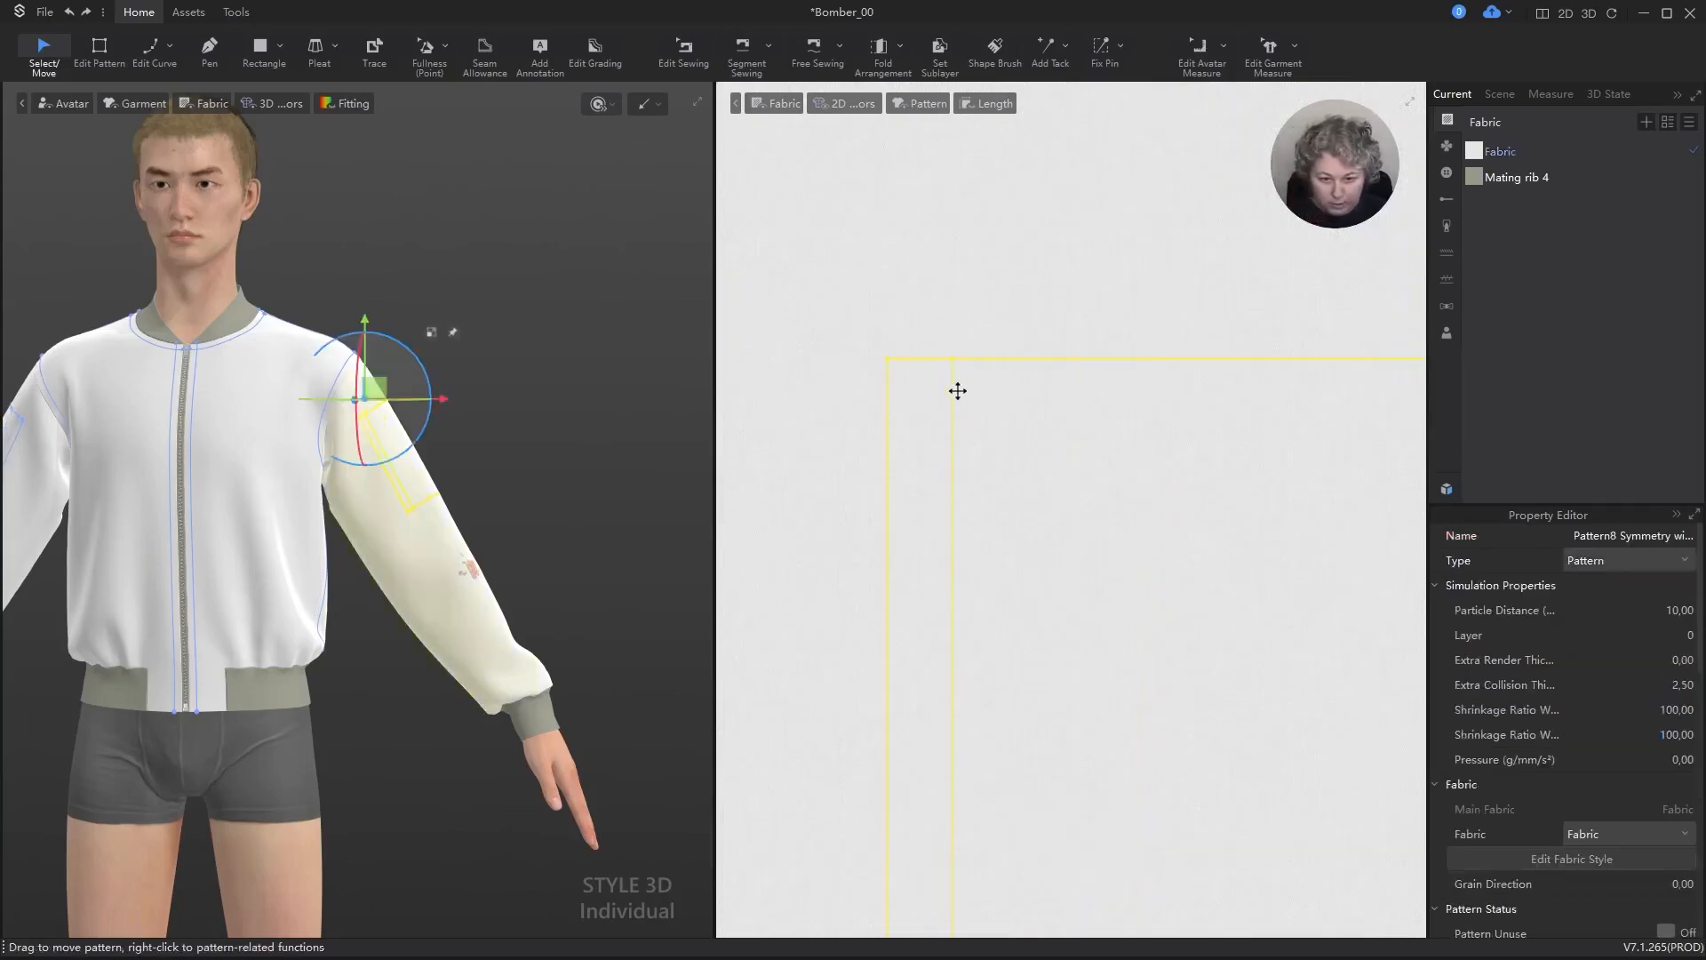
click(955, 391)
key(a)
click(952, 270)
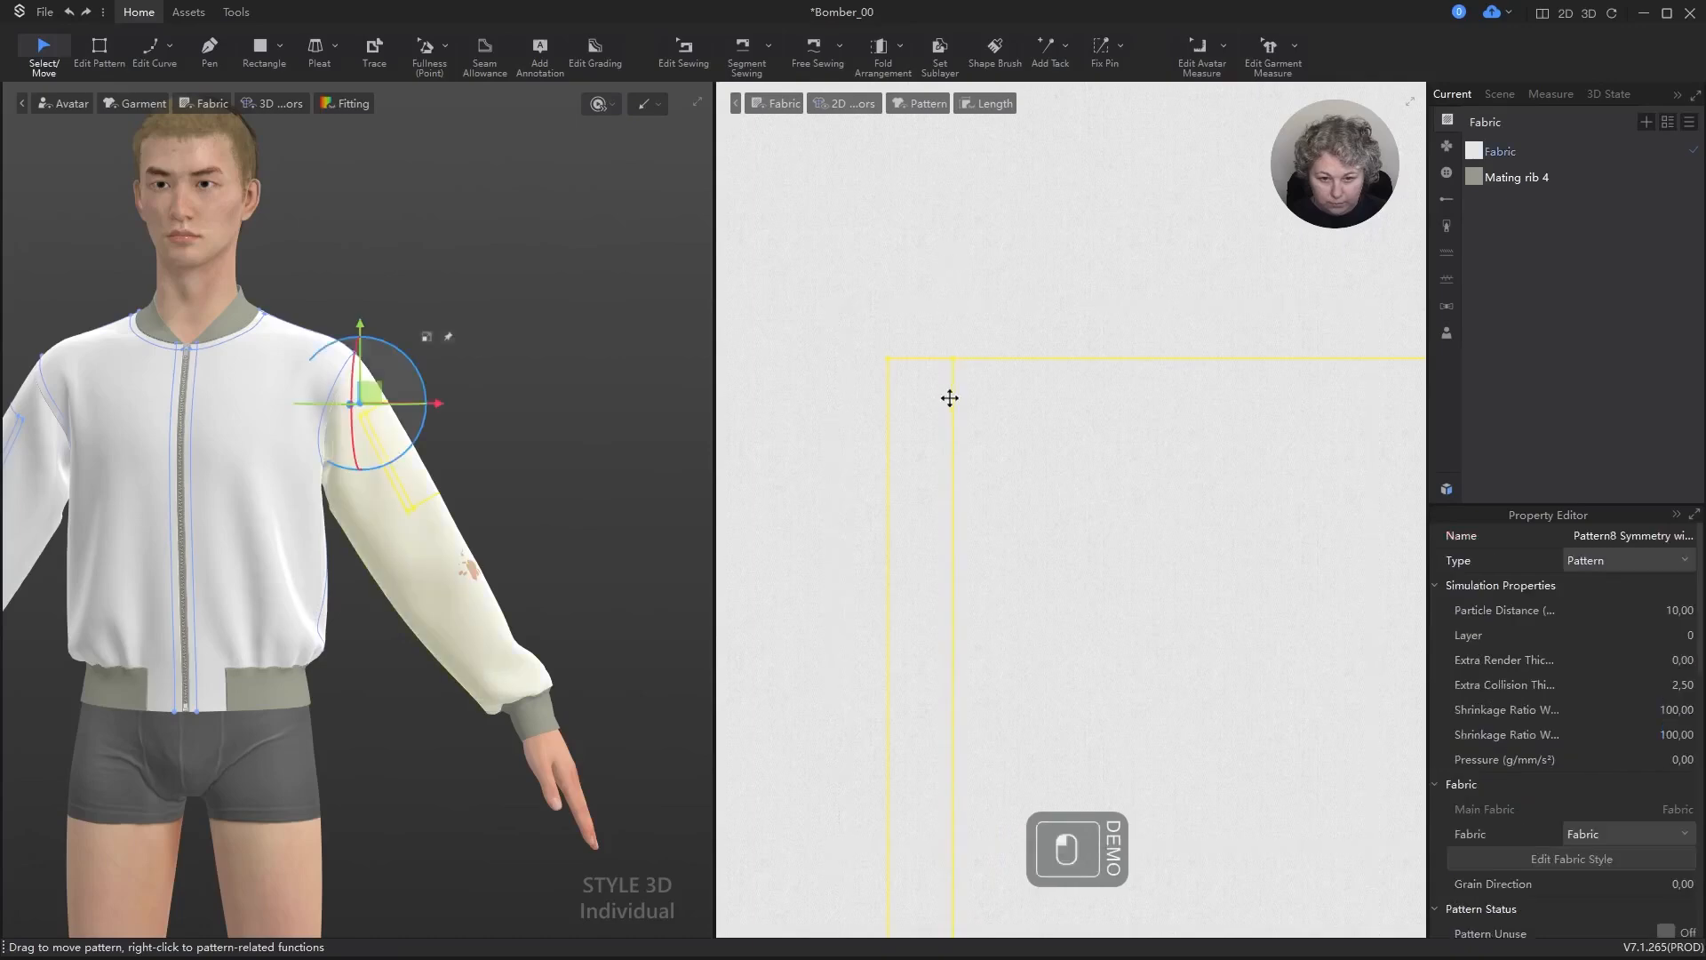
Step: Move the narrow rectangle 3 cm horizontally inward from the square's left edge and clear the selection
click(954, 402)
drag(953, 402, 1091, 398)
right_click(1091, 398)
text(3)
key(Return)
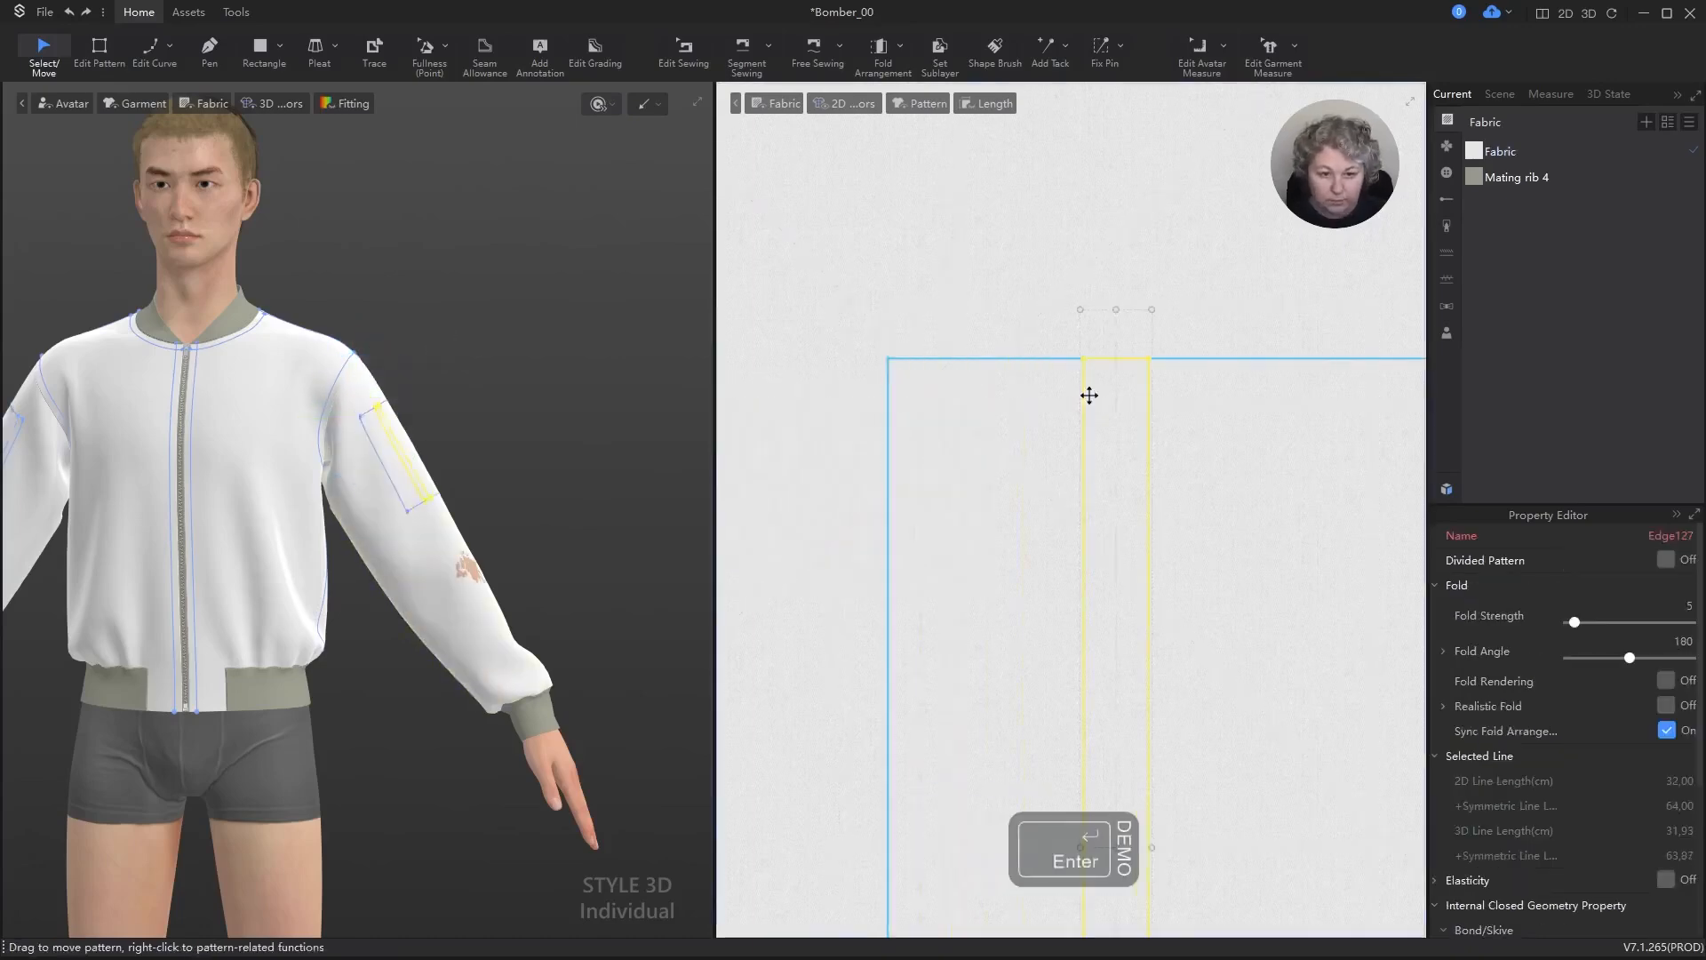
scroll(1040, 383, down, 5)
scroll(1039, 384, down, 1)
click(1066, 271)
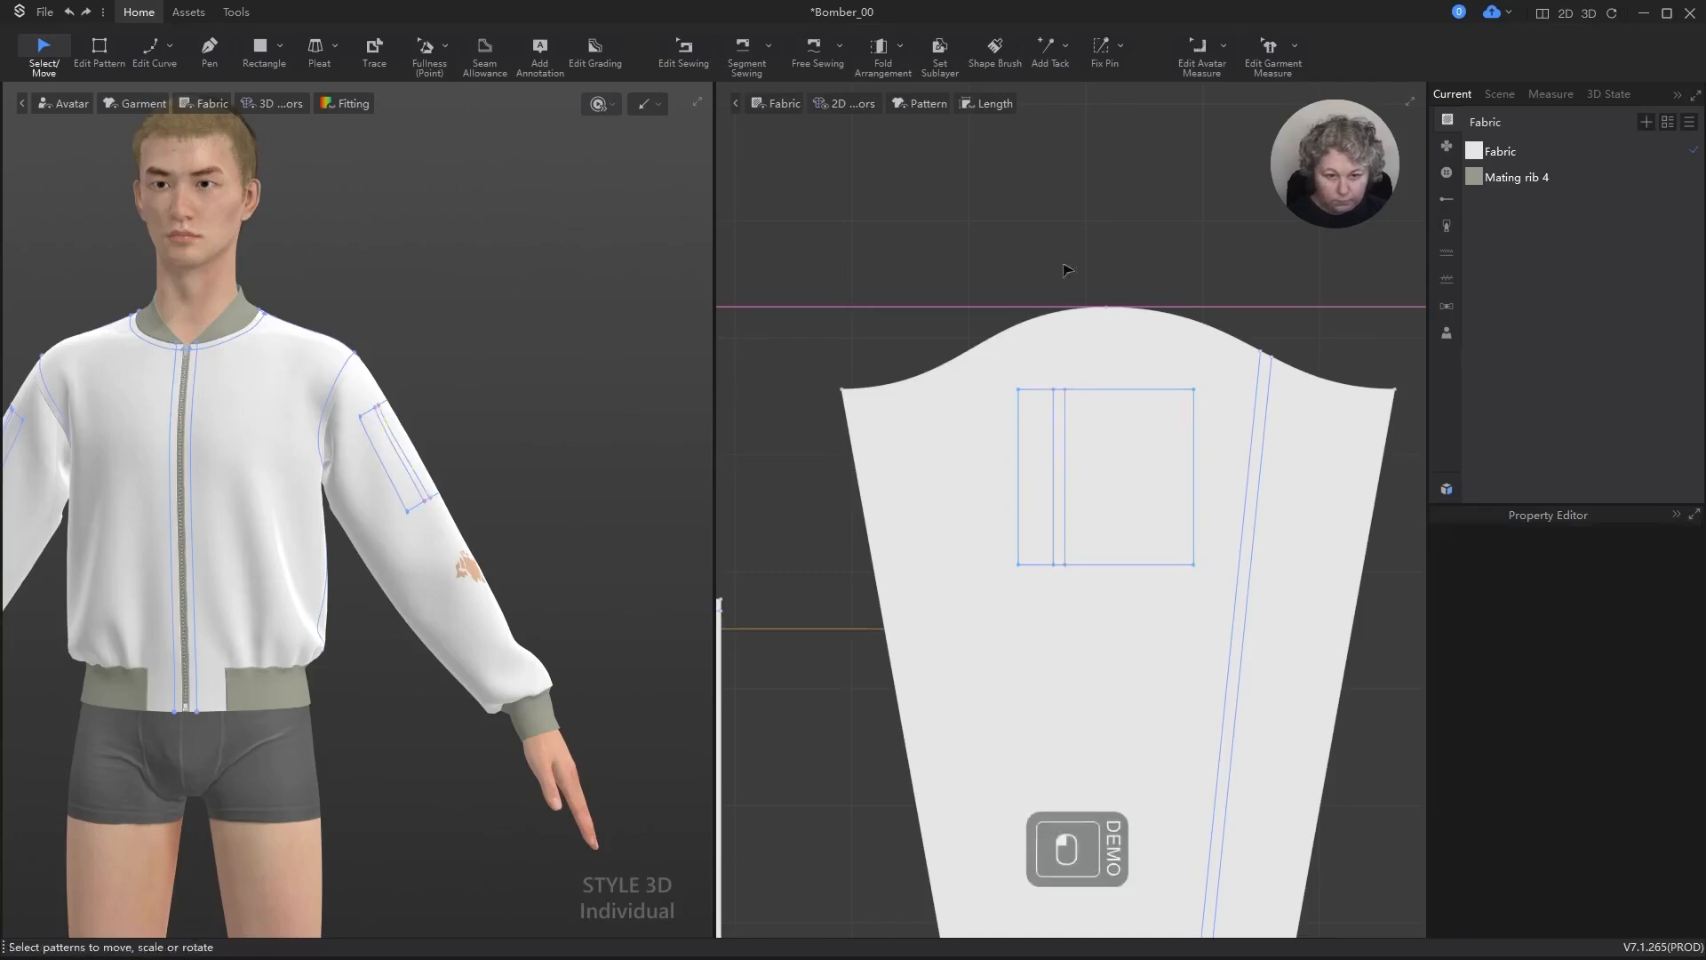
Step: Simulate the garment to refresh its drape with the new sleeve pocket lines
scroll(1066, 473, up, 3)
mouse_move(514, 392)
right_down()
mouse_move(476, 434)
mouse_move(565, 343)
mouse_move(547, 398)
mouse_move(515, 370)
mouse_move(190, 380)
mouse_move(179, 397)
mouse_move(217, 370)
mouse_move(542, 381)
right_up()
key(space)
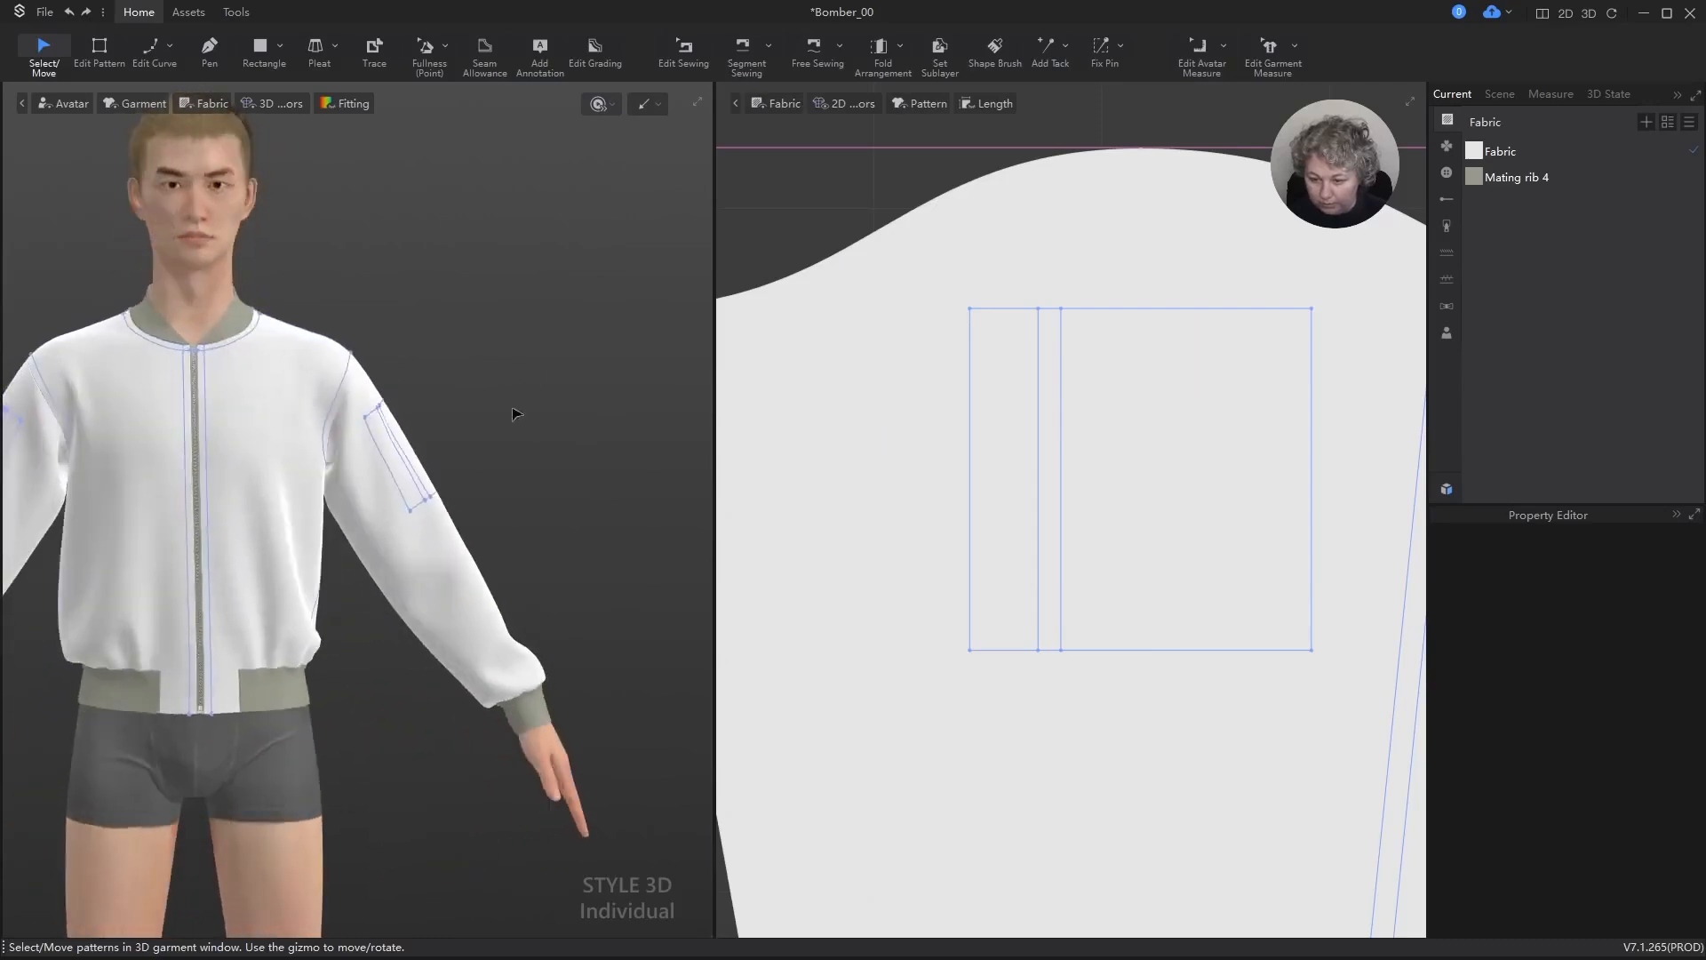
Step: Examine the seams of the sleeve cuff and hem rib up close on the 3D jacket
middle_drag(525, 487, 525, 320)
right_drag(525, 320, 465, 274)
scroll(518, 430, up, 3)
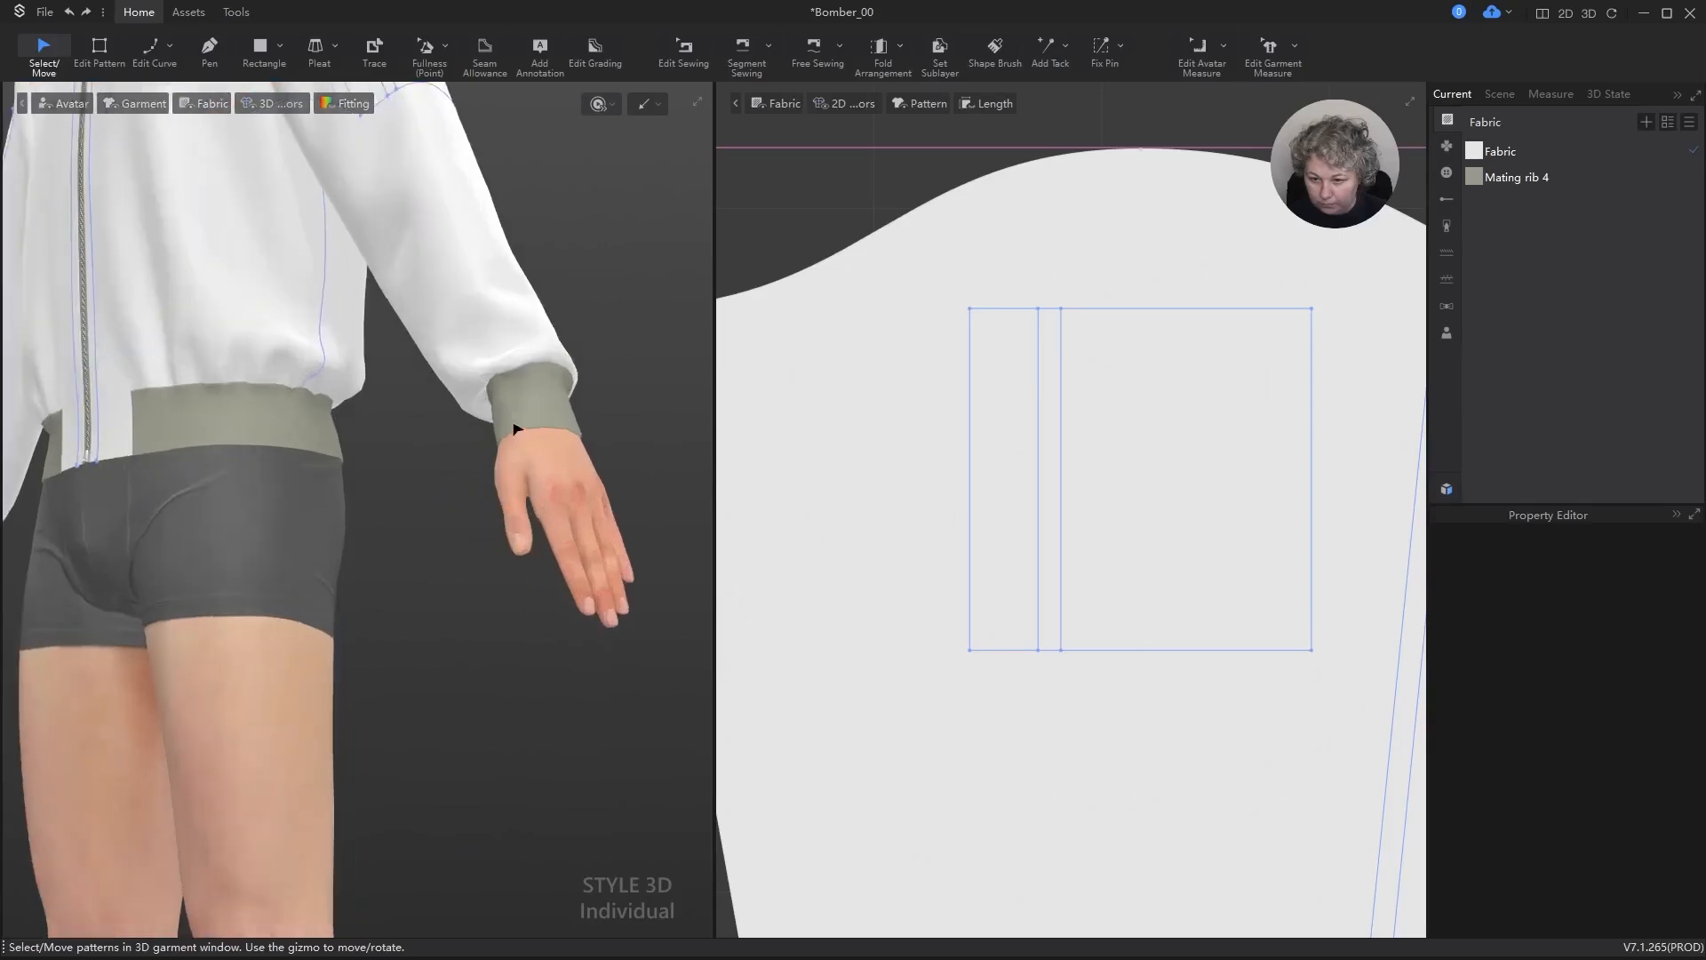
scroll(517, 429, up, 3)
alt+click(544, 297)
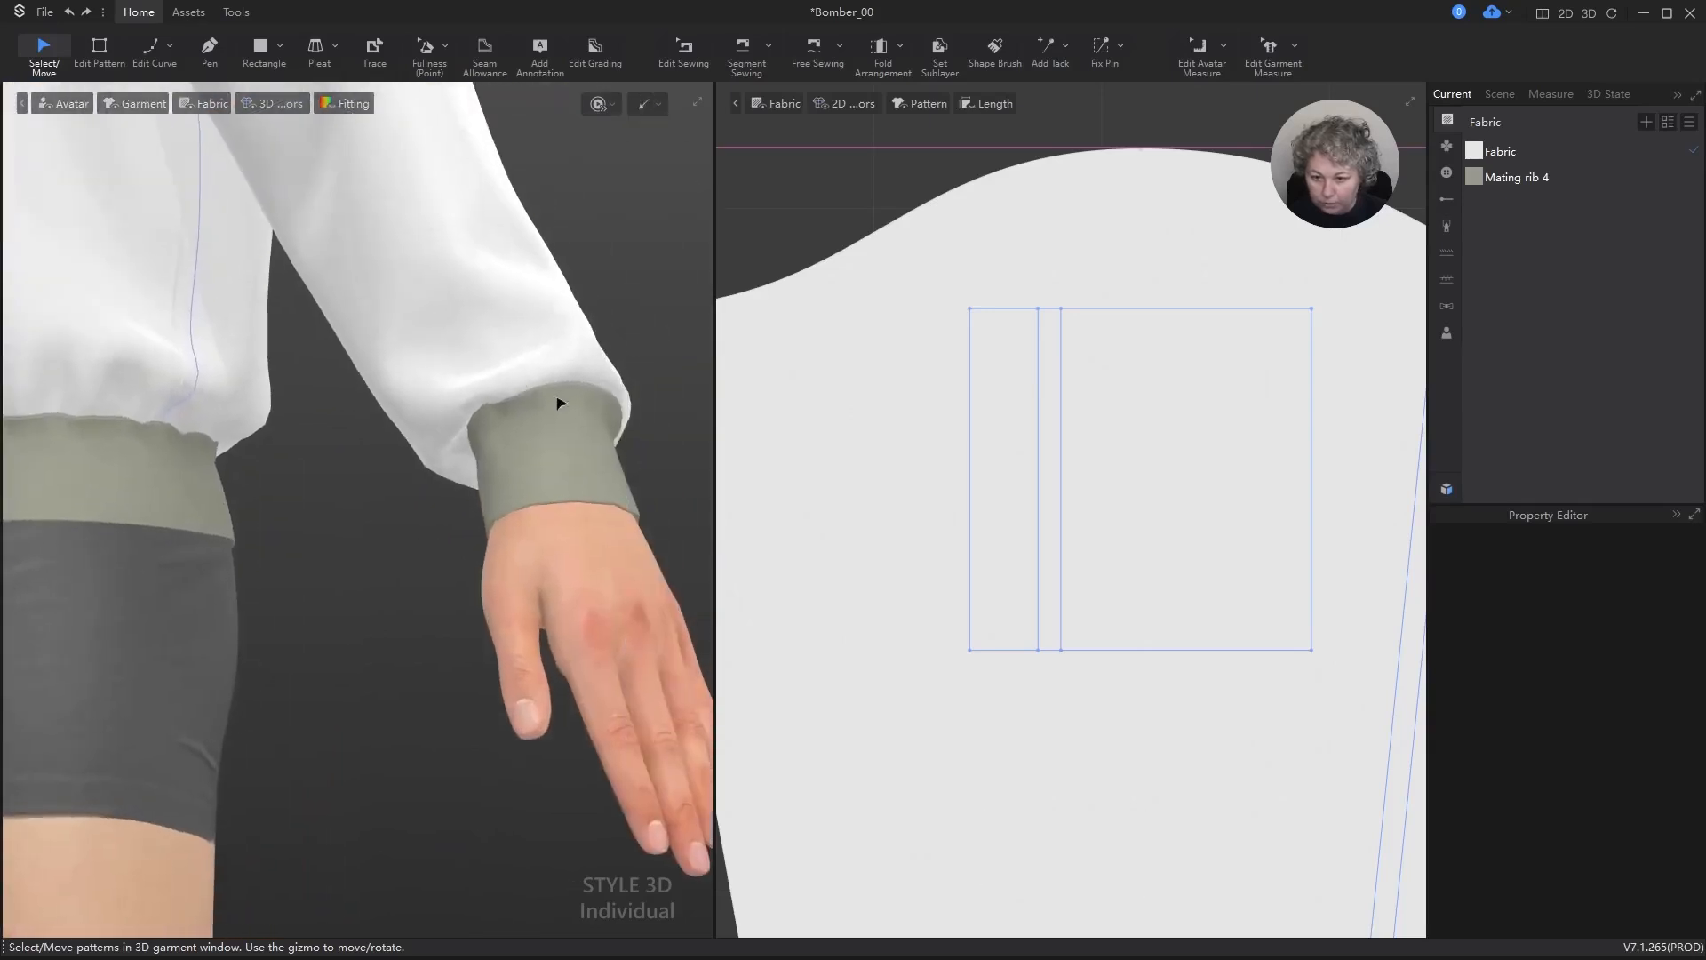
scroll(556, 402, down, 4)
alt+drag(395, 491, 552, 442)
right_drag(494, 451, 582, 507)
scroll(465, 370, up, 5)
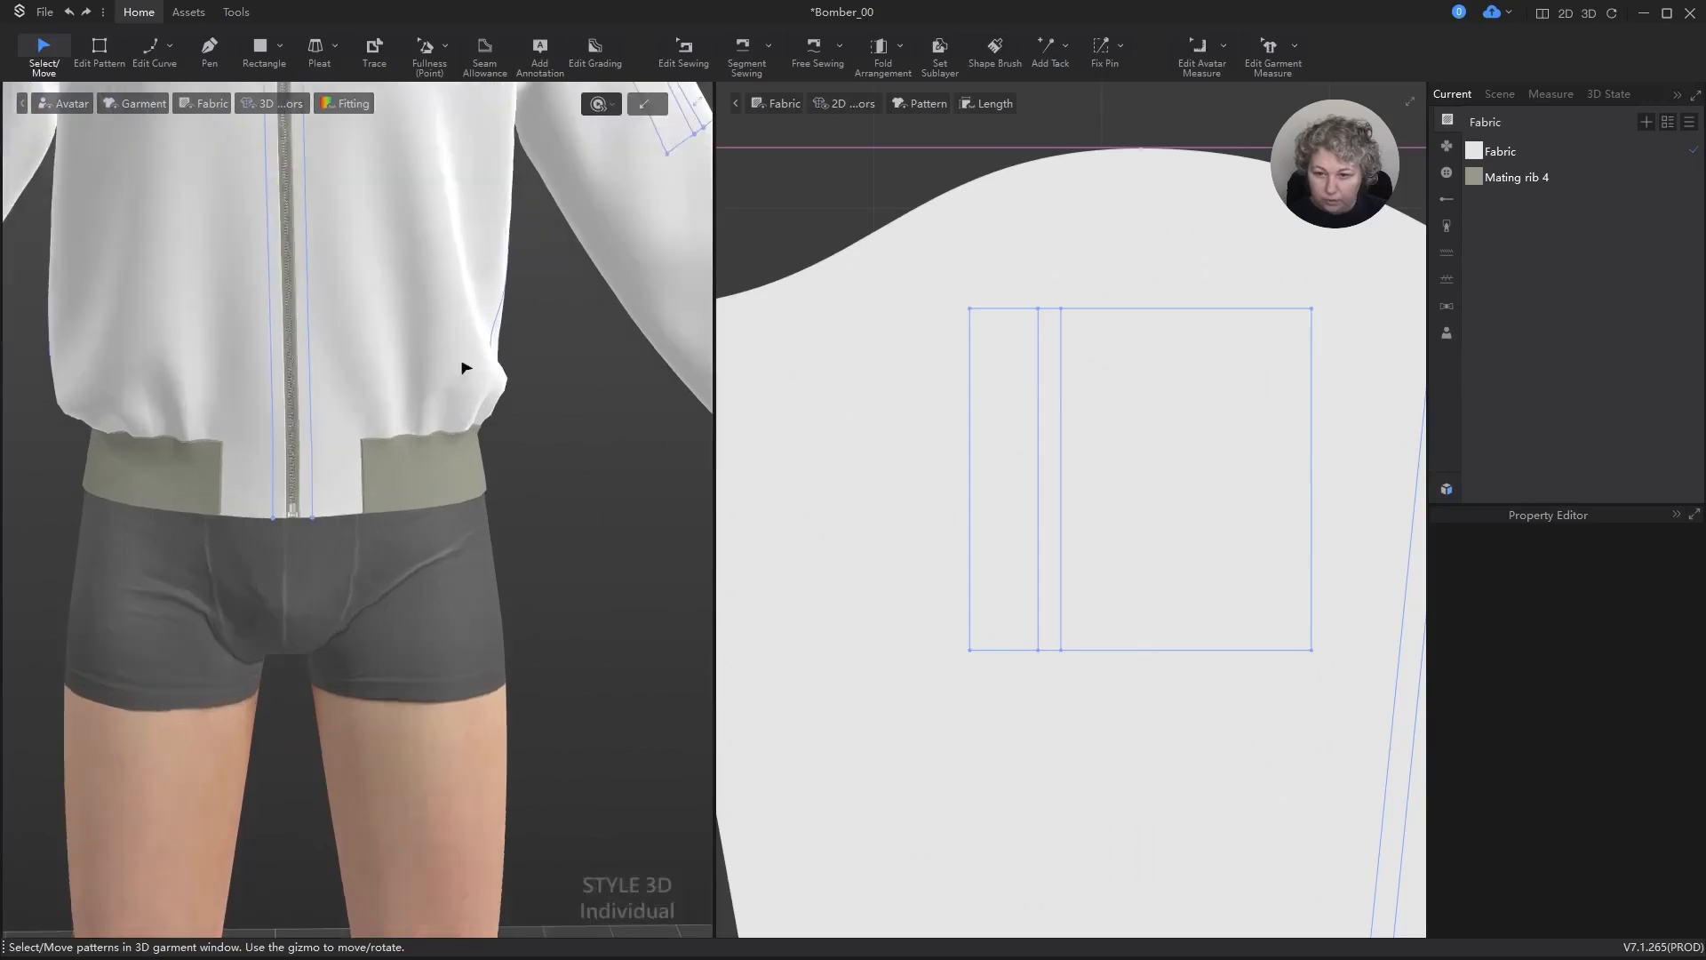
Step: For the cuff rib, hem rib and hem rib end seams, set 3D Seamline to None and turn off Sync Fold Arrangement and Elastic
scroll(804, 396, down, 6)
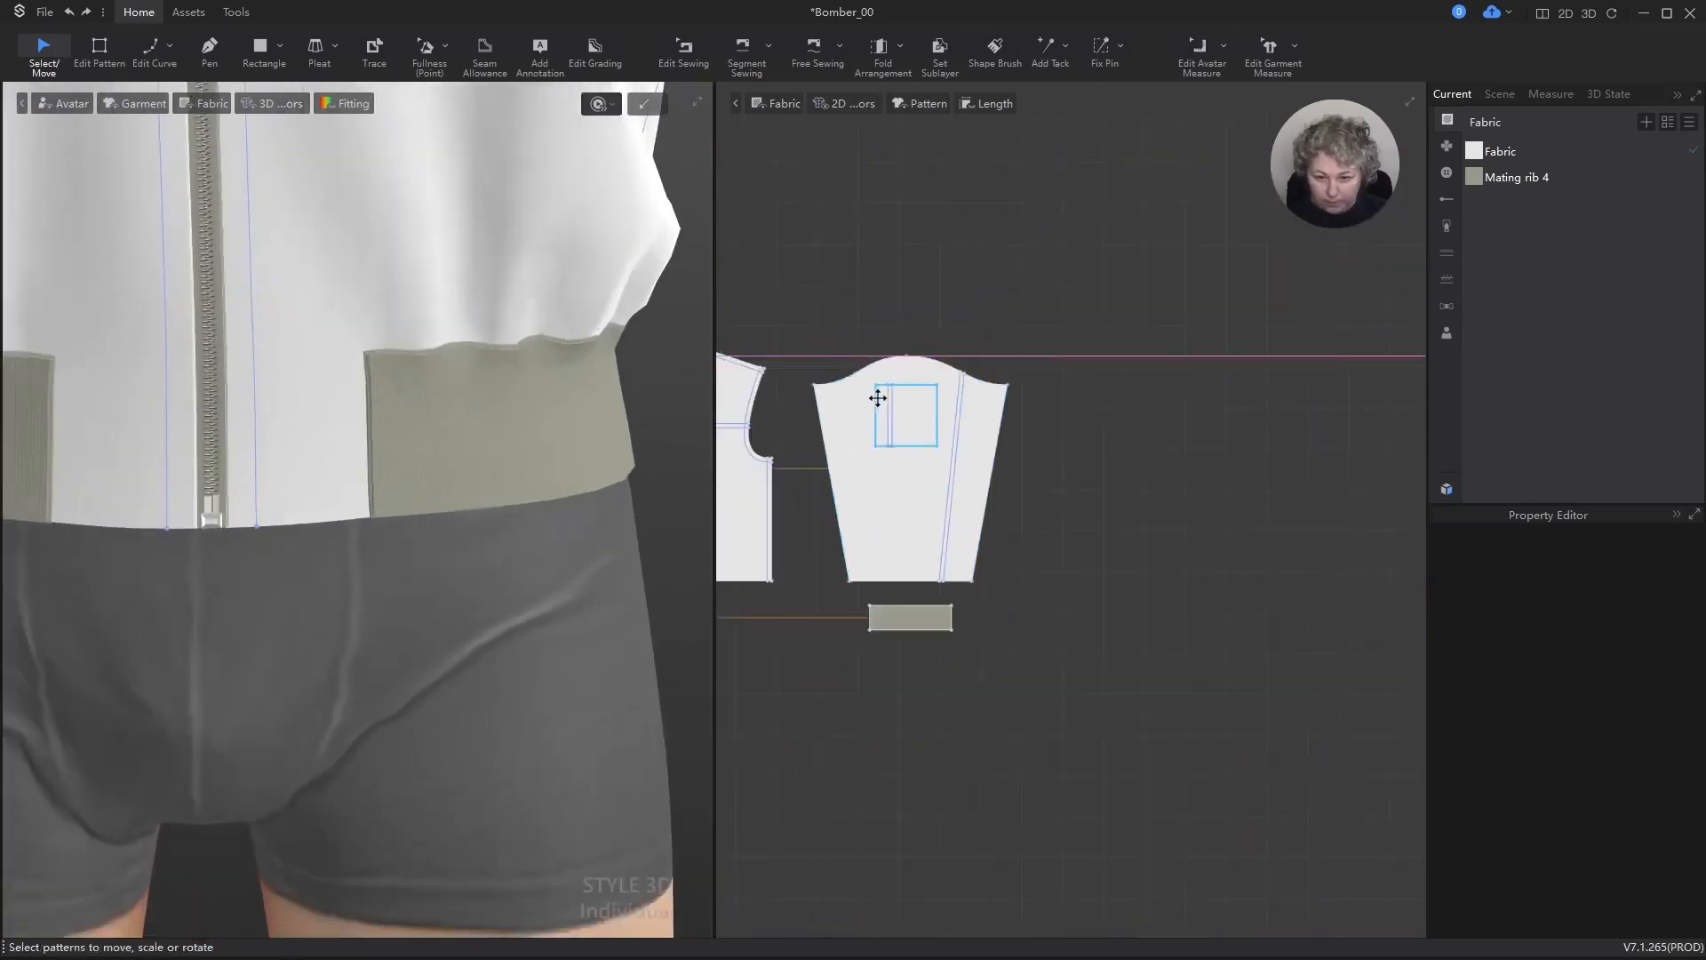
scroll(865, 566, up, 2)
key(b)
scroll(1143, 586, down, 3)
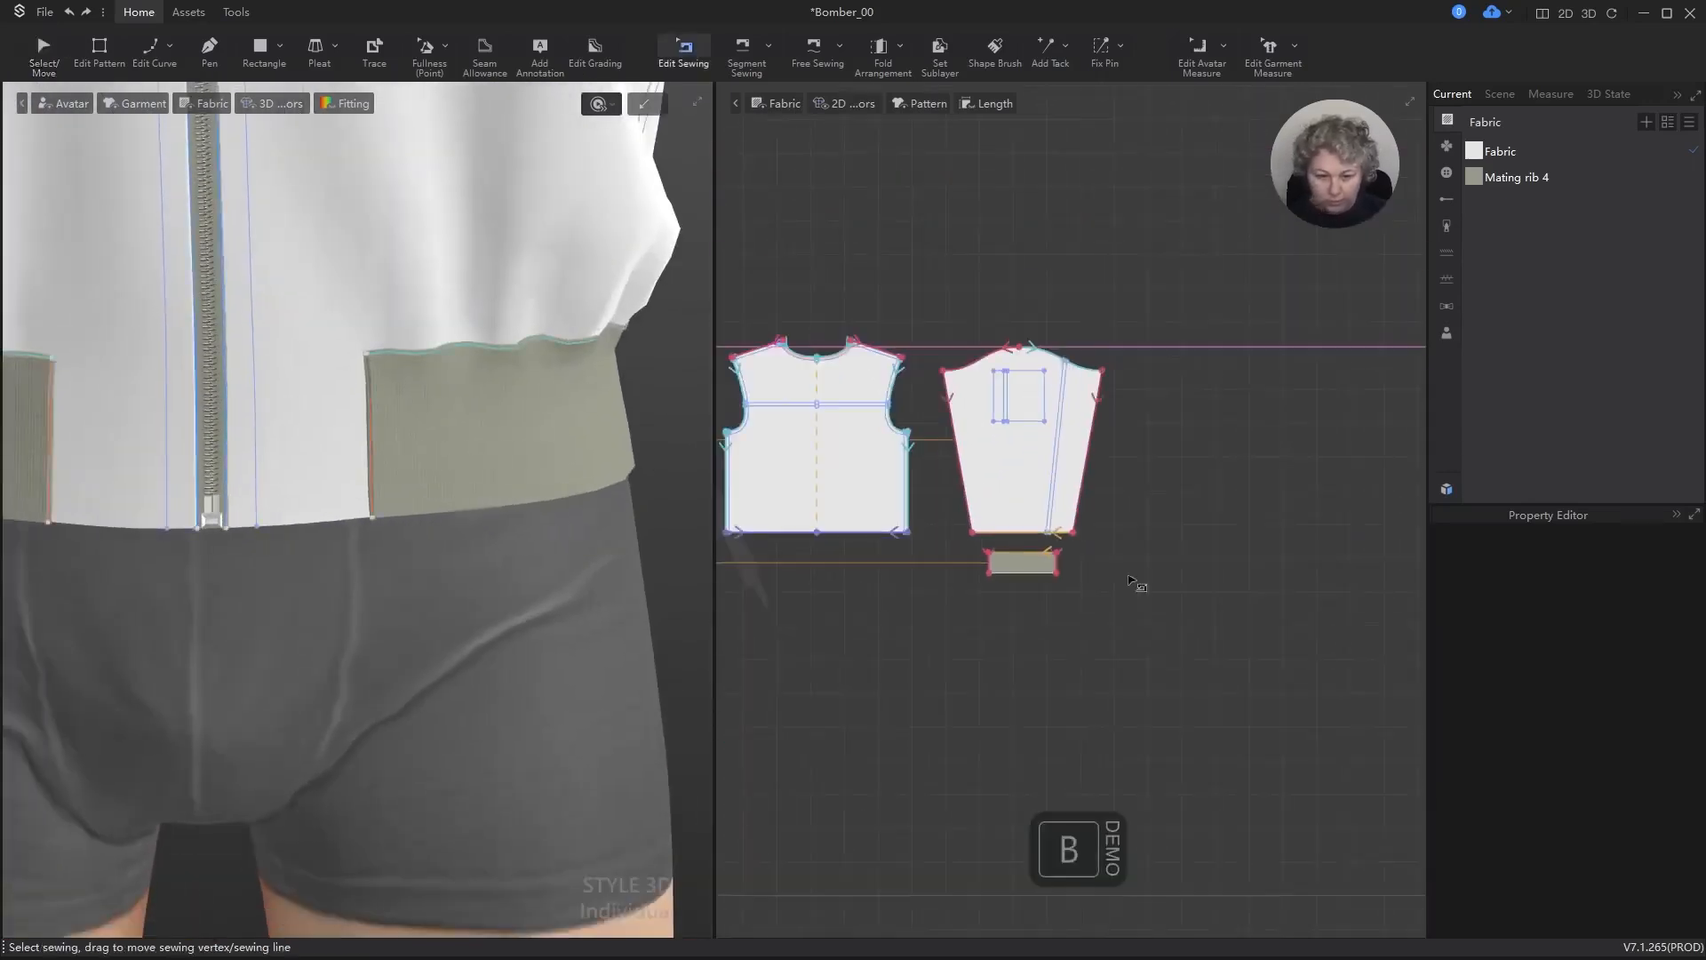
scroll(980, 552, up, 5)
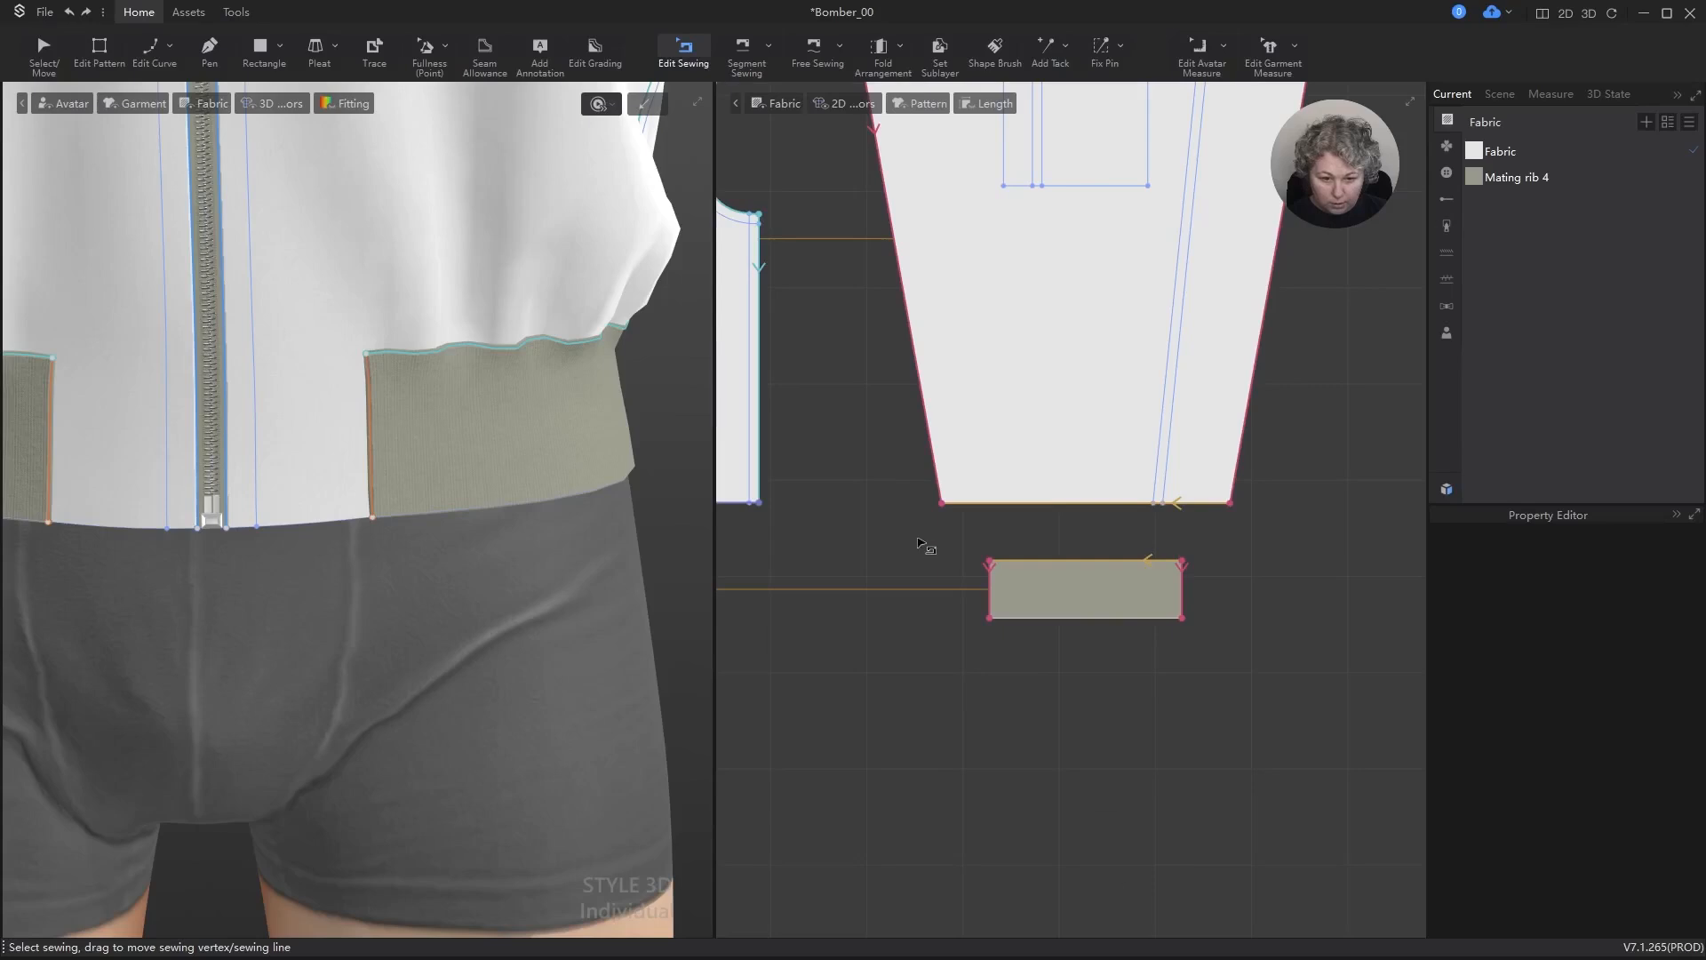
click(1174, 563)
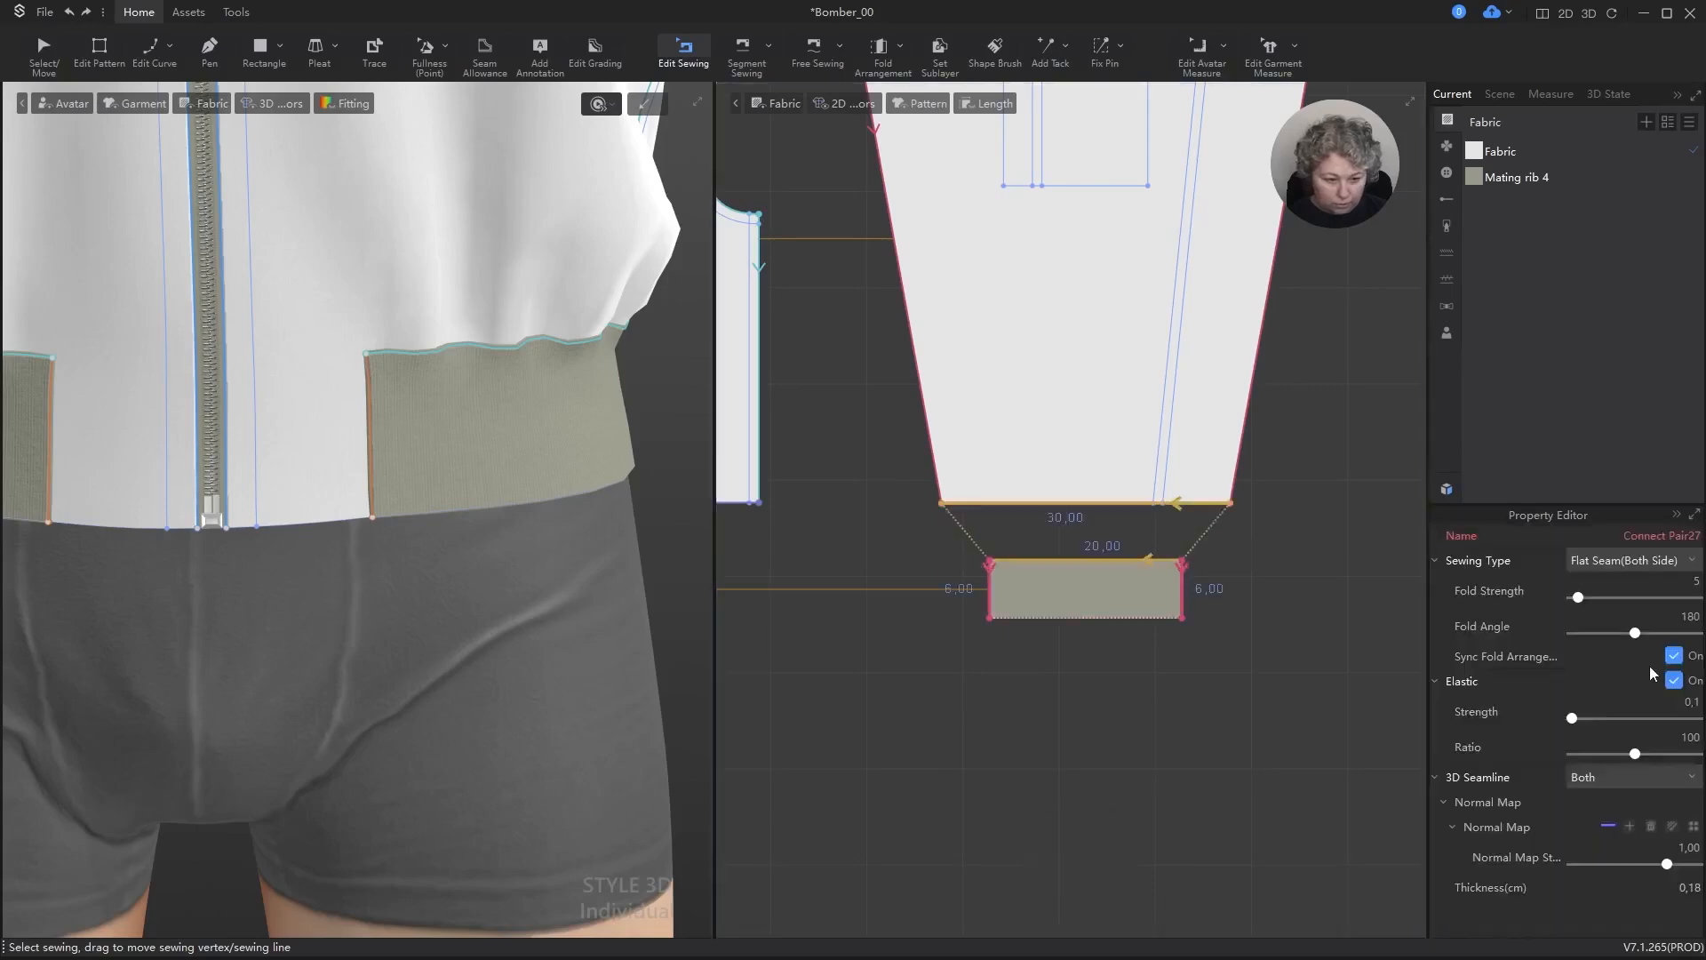
scroll(934, 580, down, 5)
scroll(969, 553, up, 2)
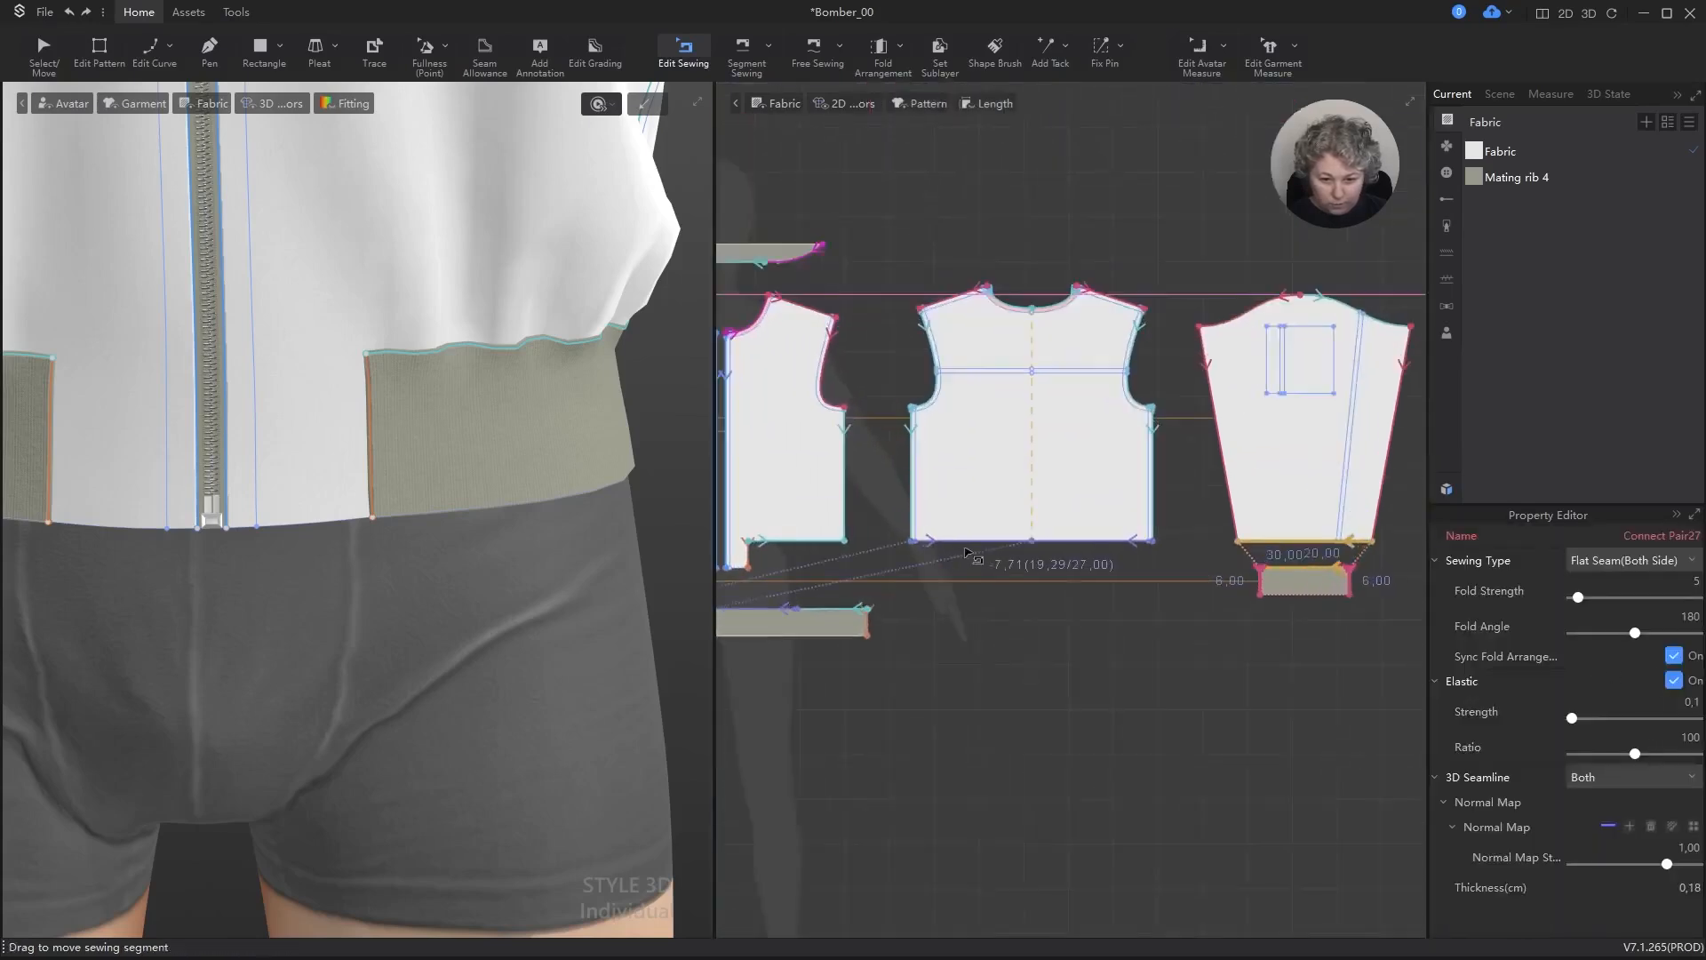
shift+click(976, 543)
scroll(978, 544, down, 2)
scroll(849, 544, up, 4)
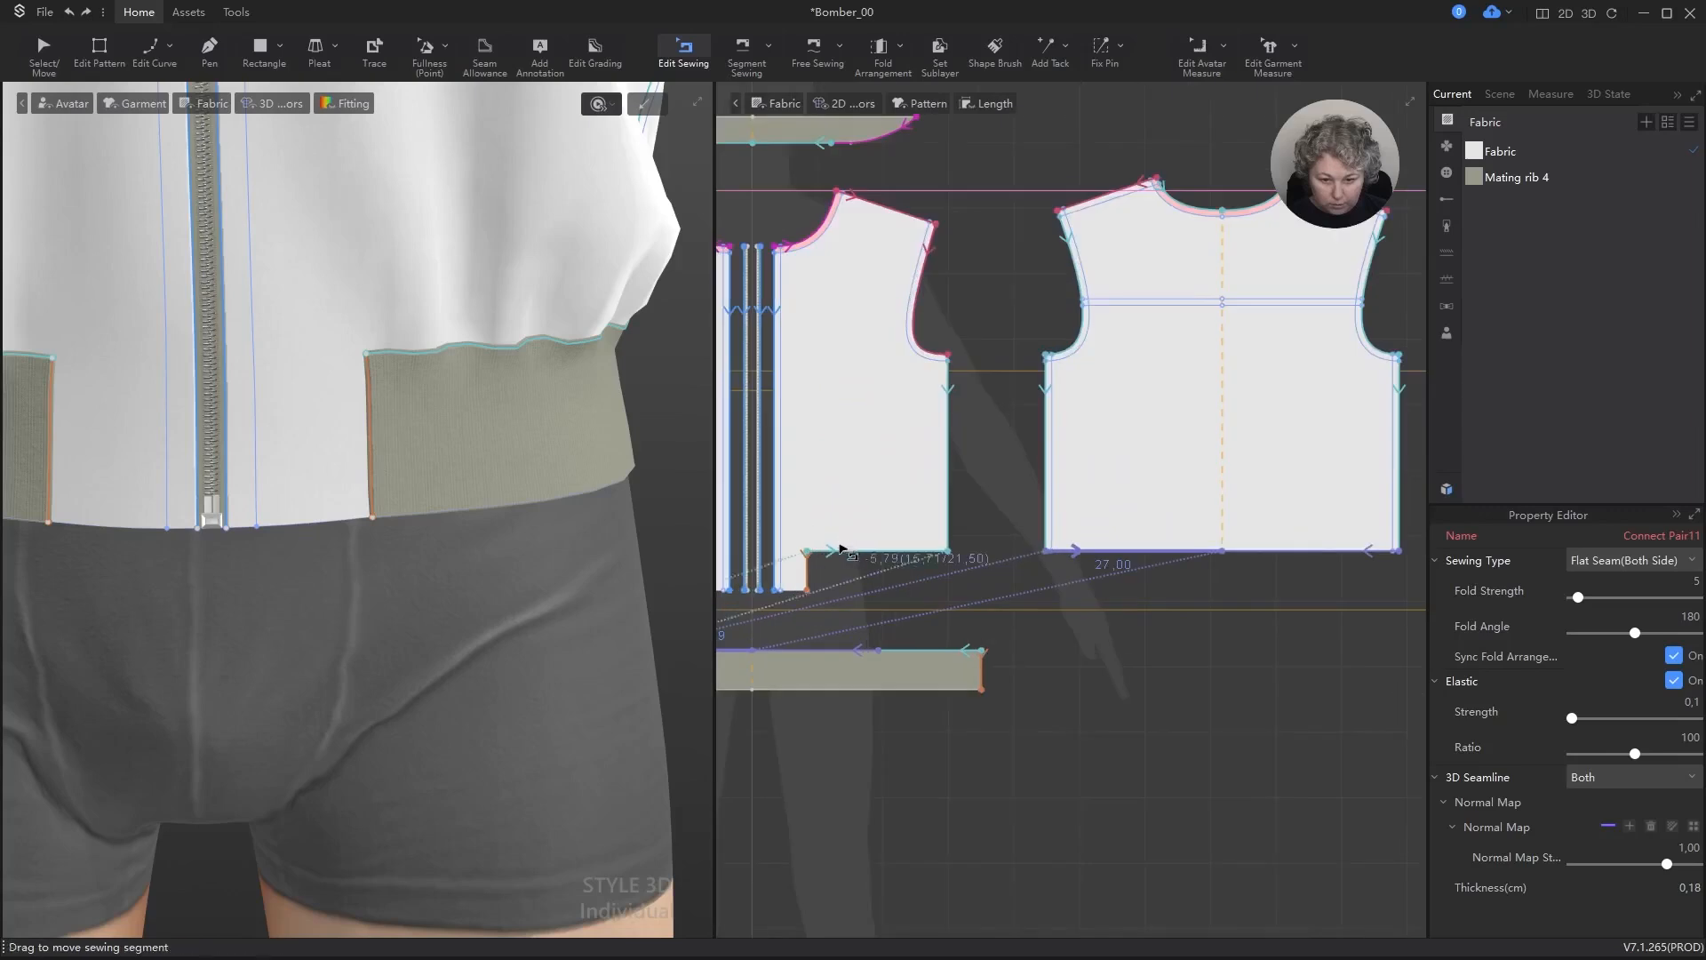
shift+click(839, 550)
shift+click(811, 570)
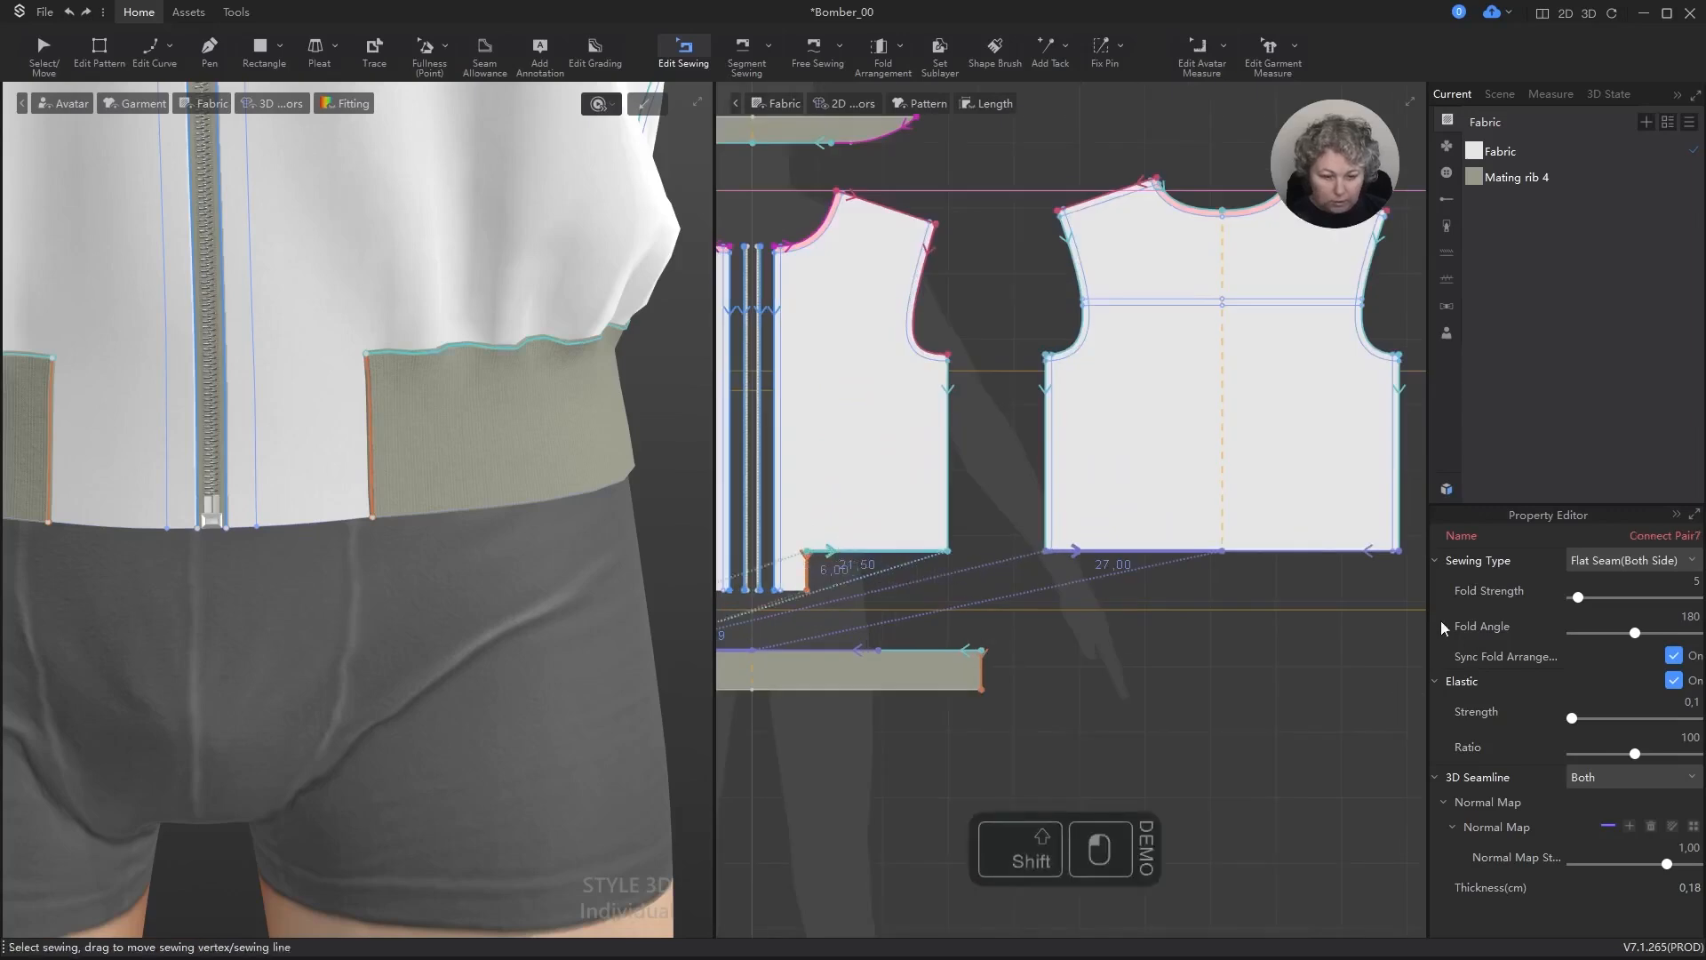
click(1694, 778)
click(1659, 815)
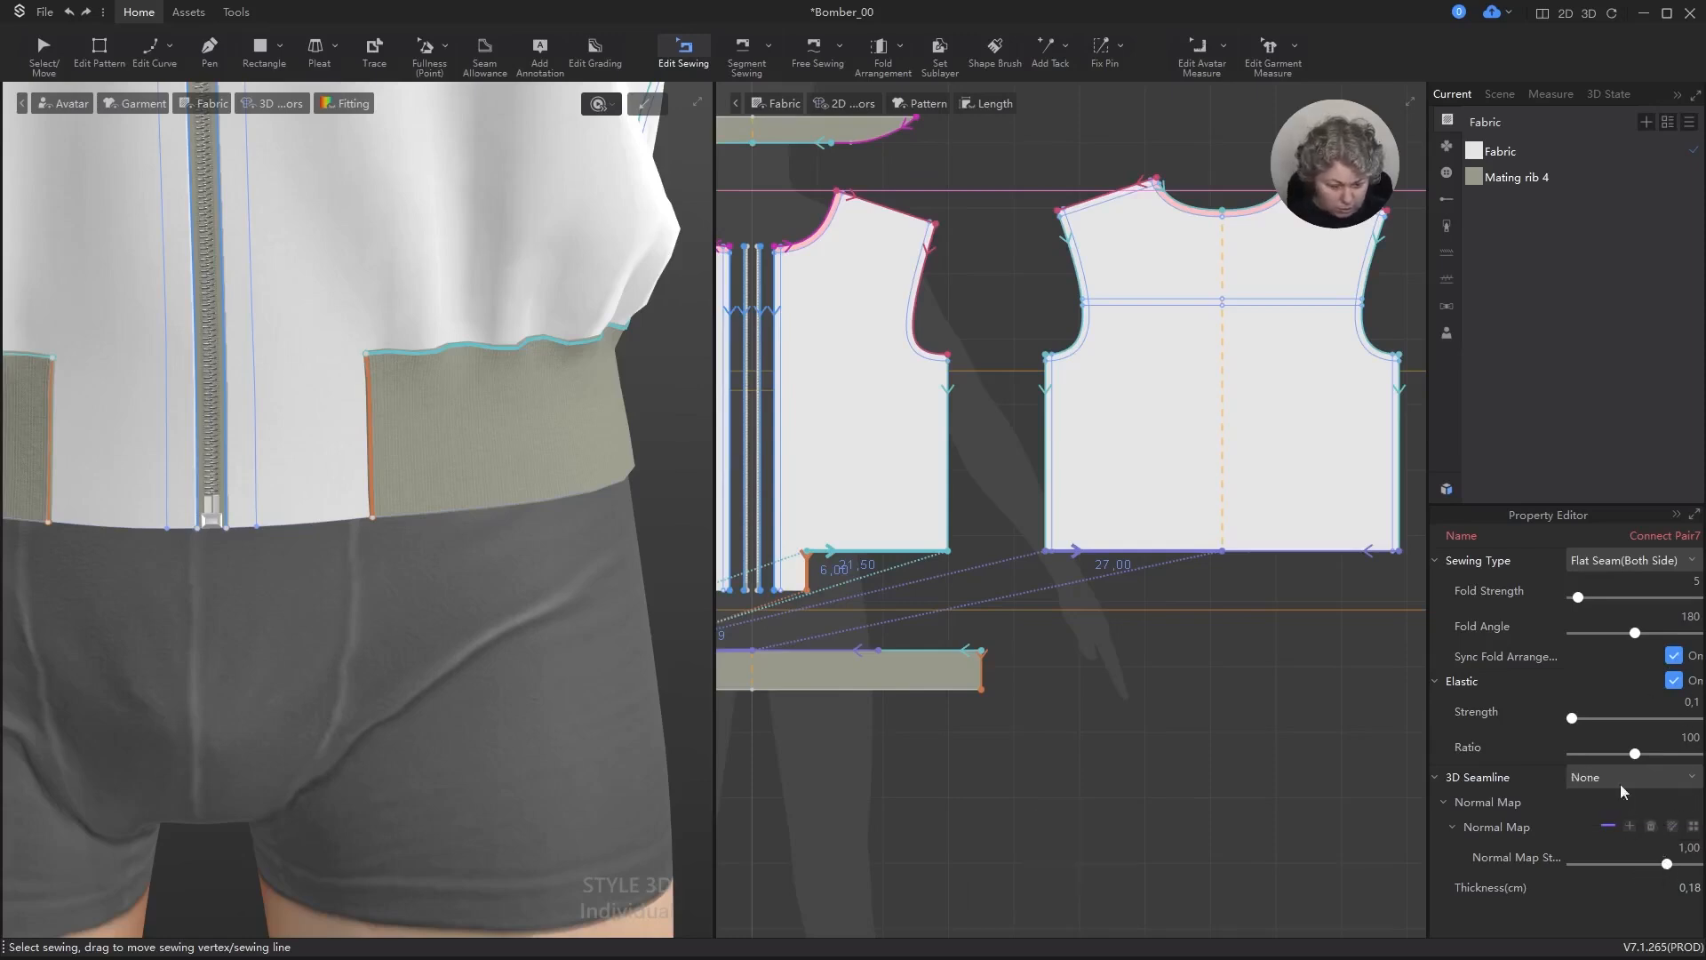
click(1699, 667)
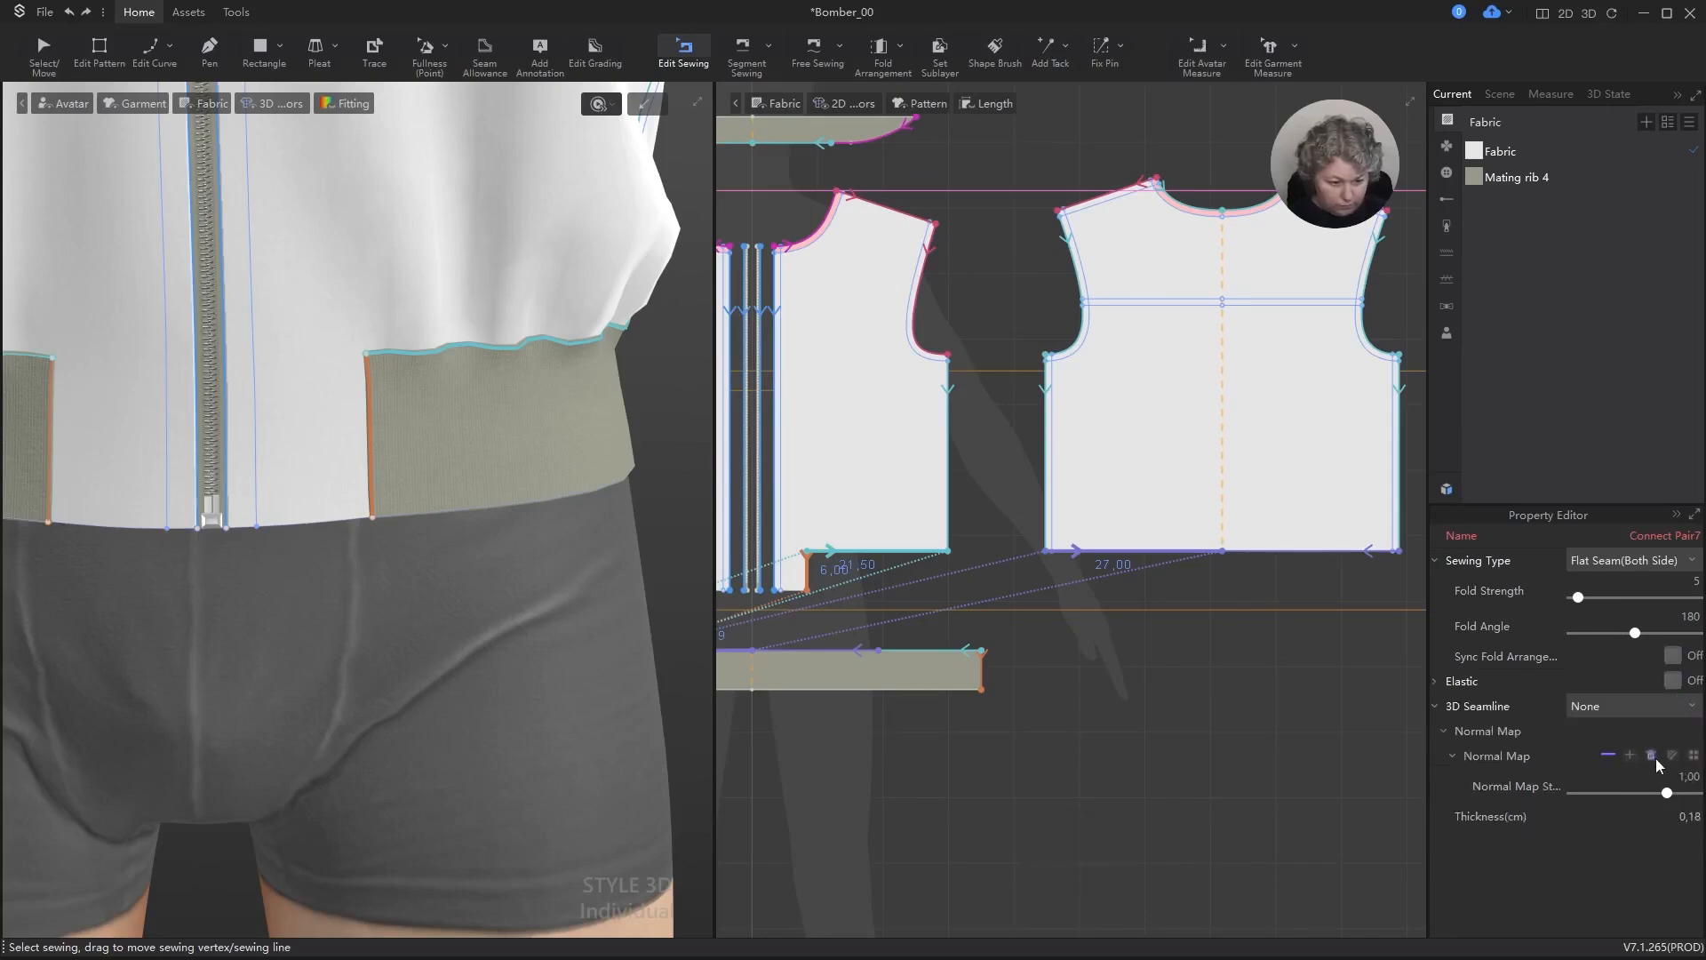
Step: Delete the normal map of the selected cuff and hem rib seams, set their thickness to 0 cm, and clear the selection
click(1652, 756)
text(0)
key(Return)
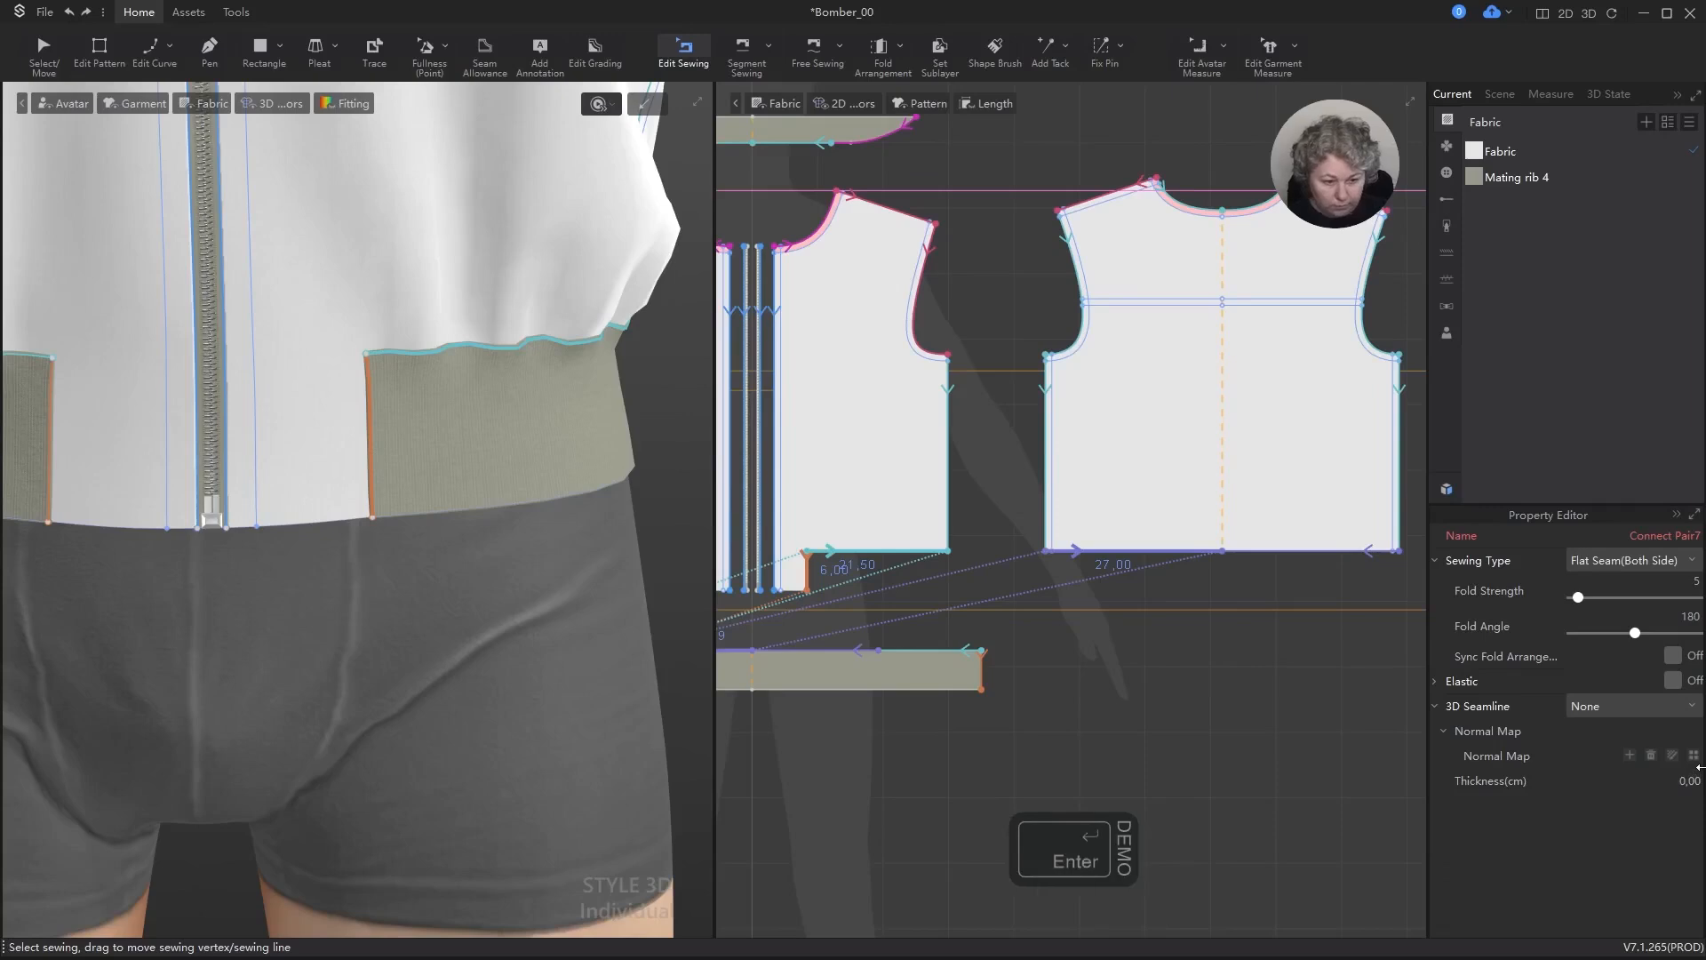
click(1200, 768)
Step: For the collar rib's front and back neckline seams, set 3D Seamline to None and turn off Sync Fold Arrangement and Elastic
scroll(1191, 695, down, 6)
scroll(933, 356, up, 7)
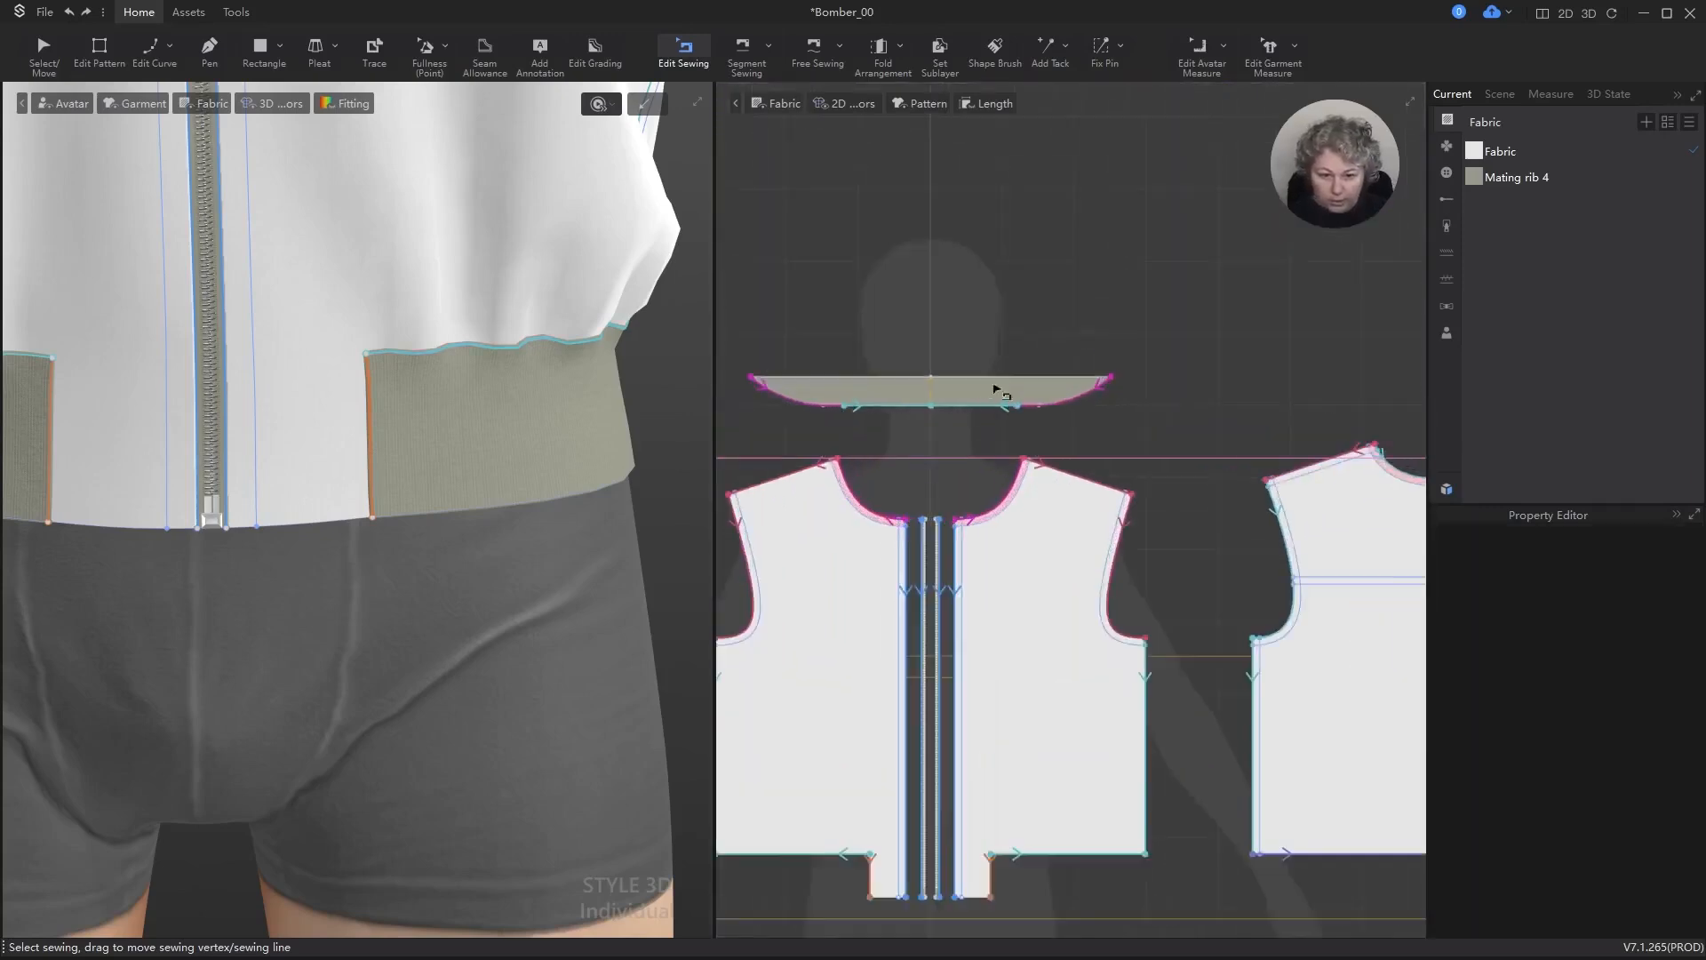
click(973, 409)
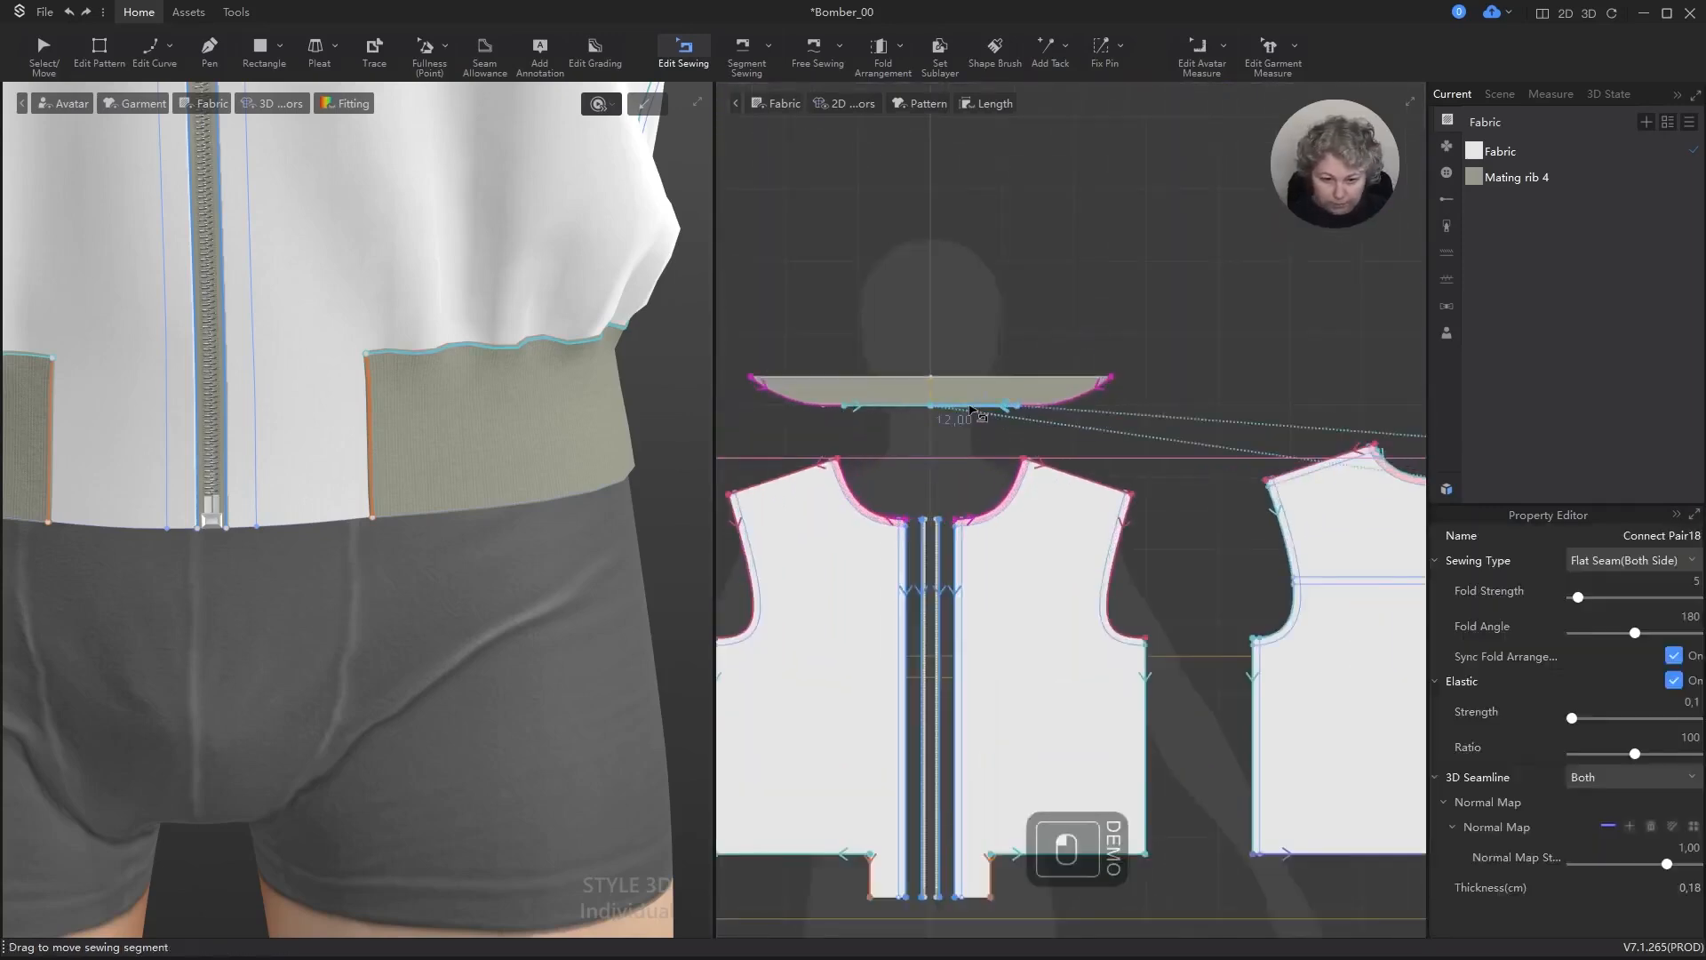
shift+click(1075, 409)
click(1634, 776)
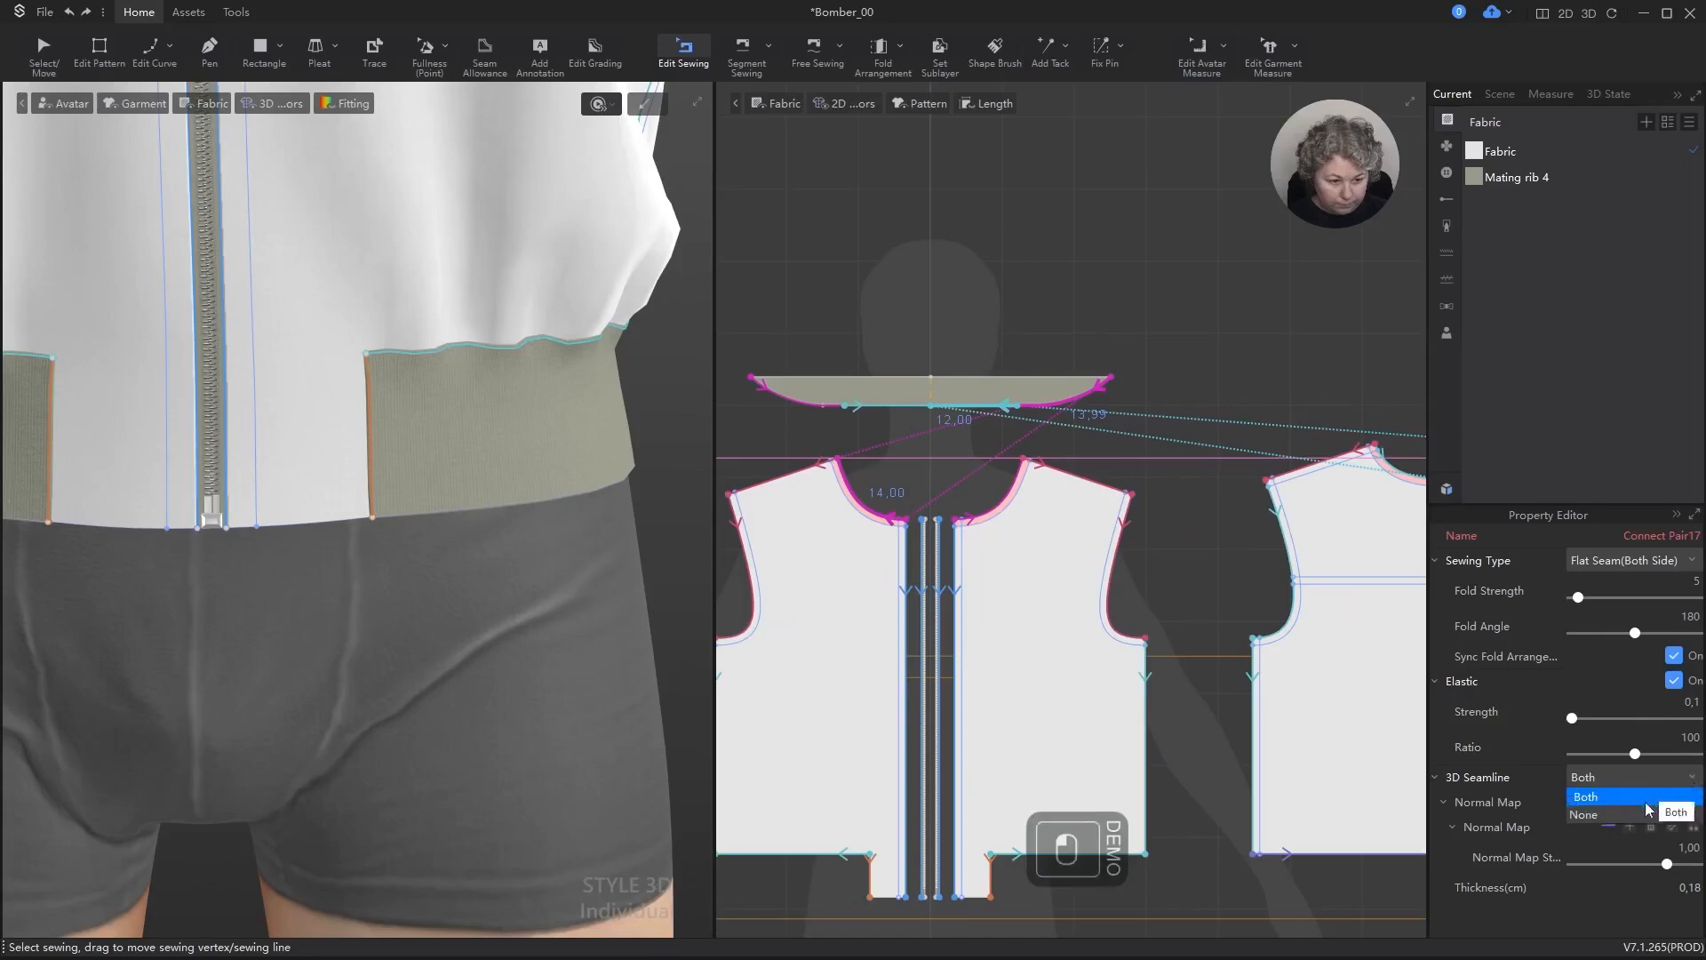
click(1599, 797)
click(1675, 656)
click(1674, 680)
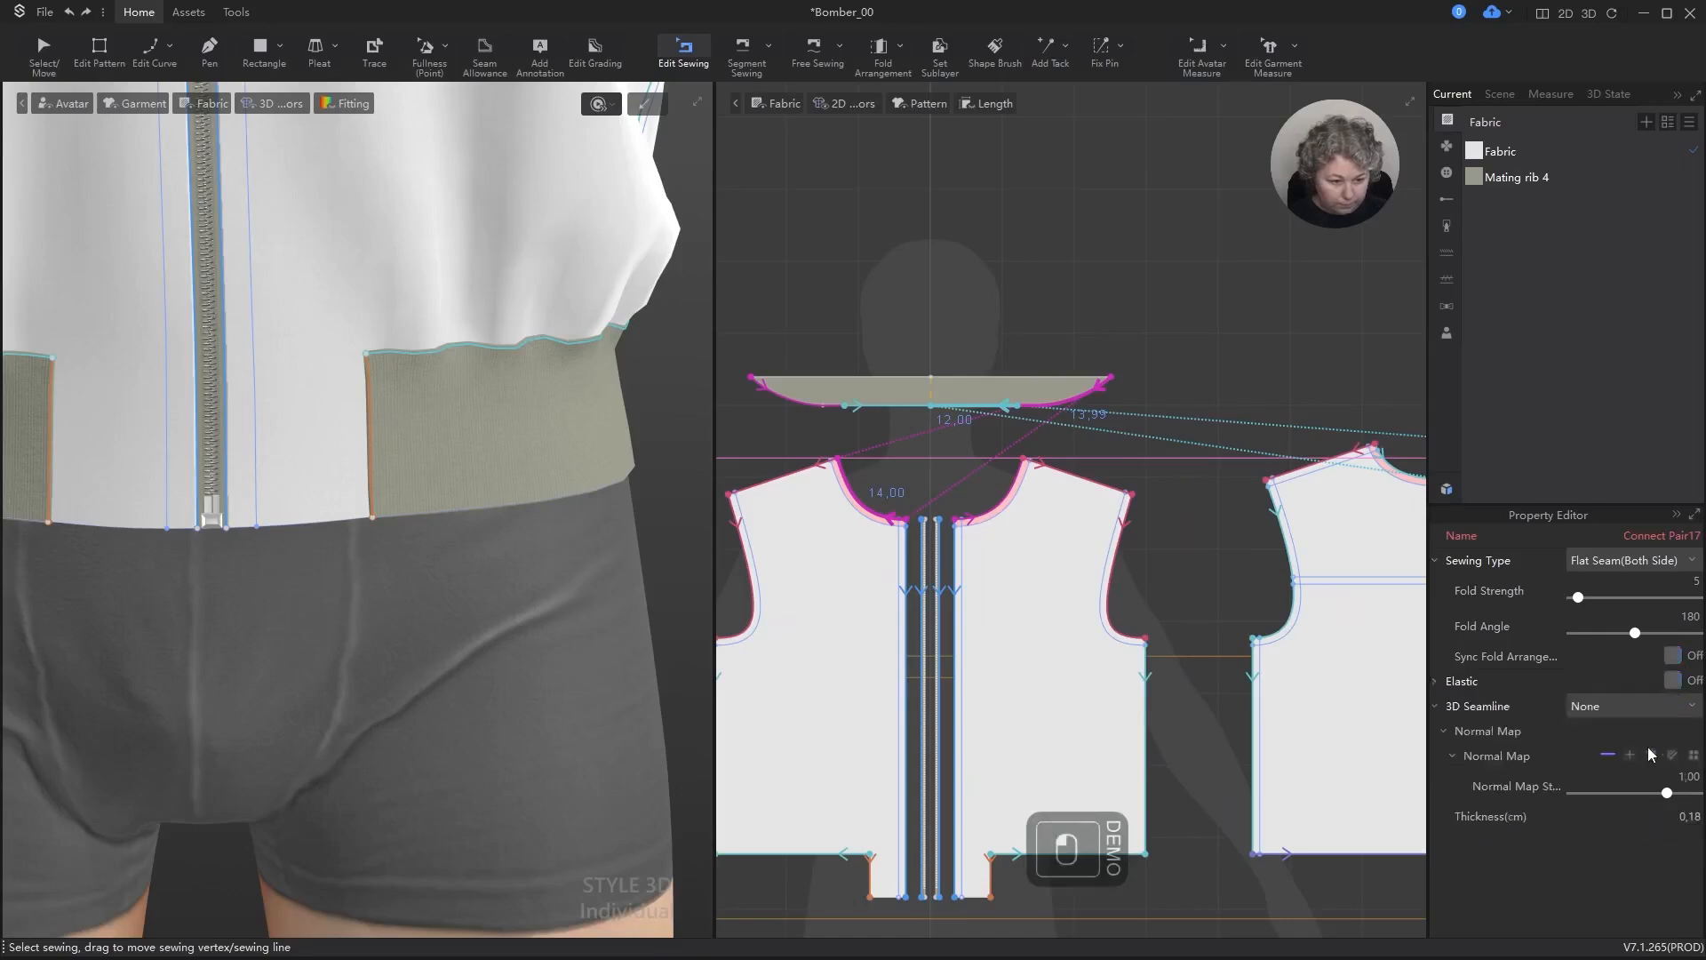
Step: Delete the normal map of the collar rib's neckline seams and set their thickness to 0 cm
click(1651, 755)
text(0)
key(Return)
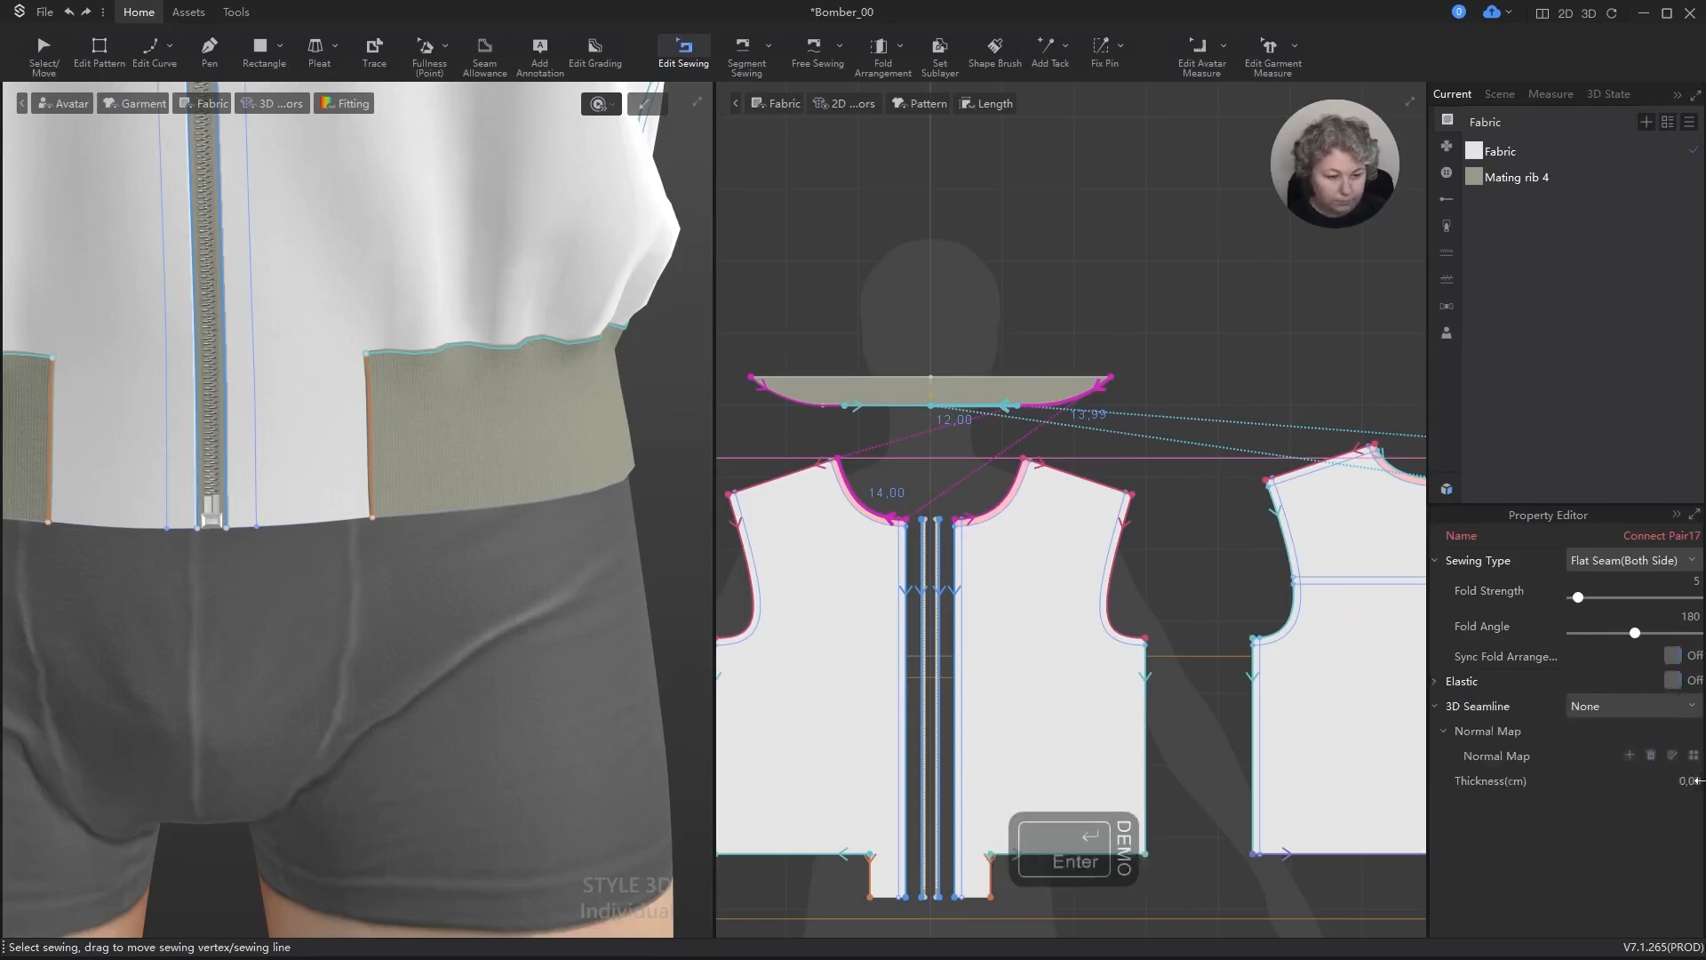
Step: Clear the seam selection and examine the hem rib and collar rib seams closely on the 3D jacket
key(q)
click(1047, 142)
scroll(511, 285, up, 5)
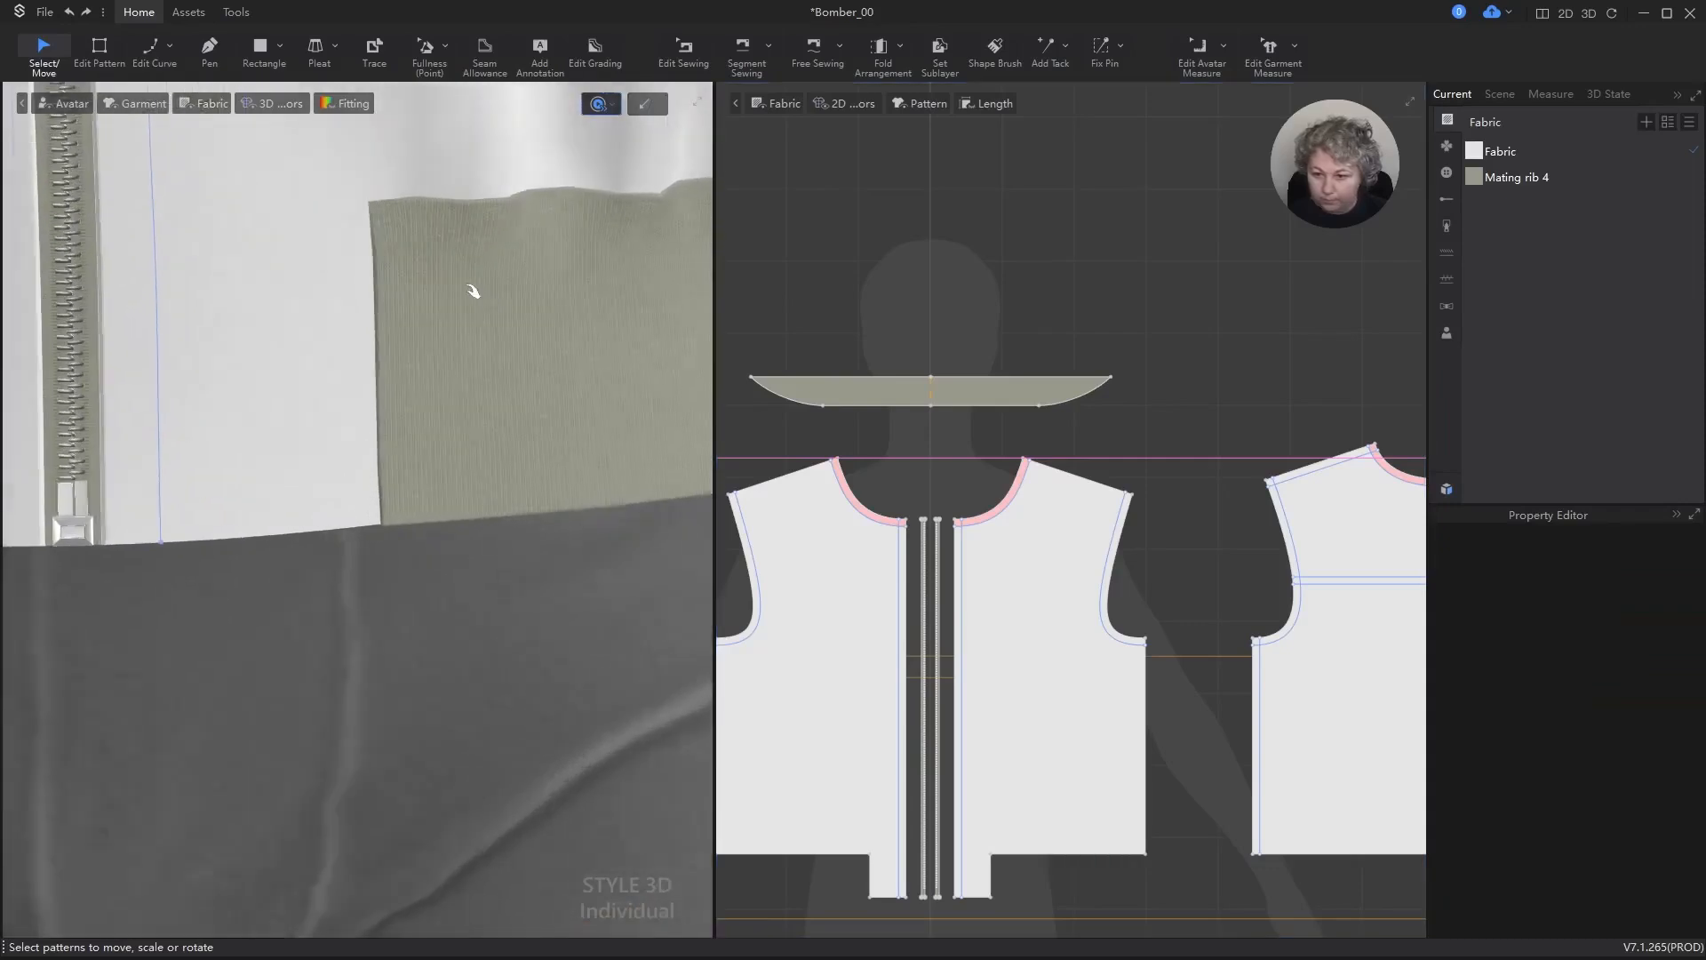
alt+drag(472, 291, 492, 456)
scroll(495, 460, down, 4)
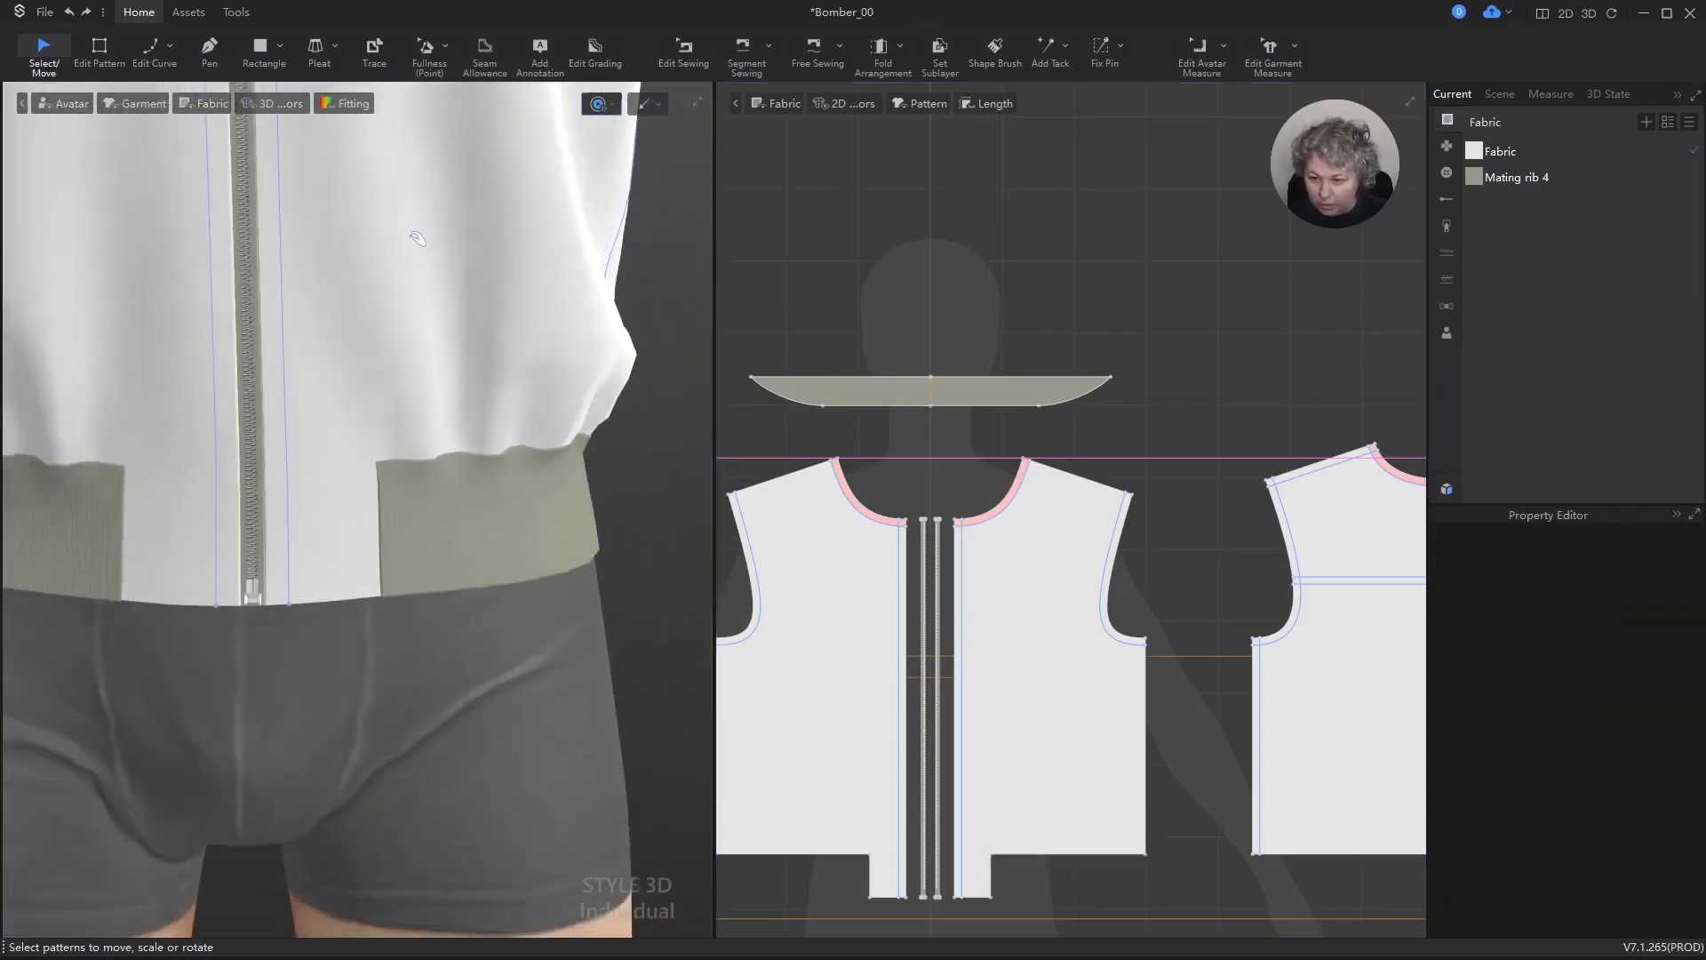
alt+drag(413, 232, 439, 682)
scroll(445, 404, down, 6)
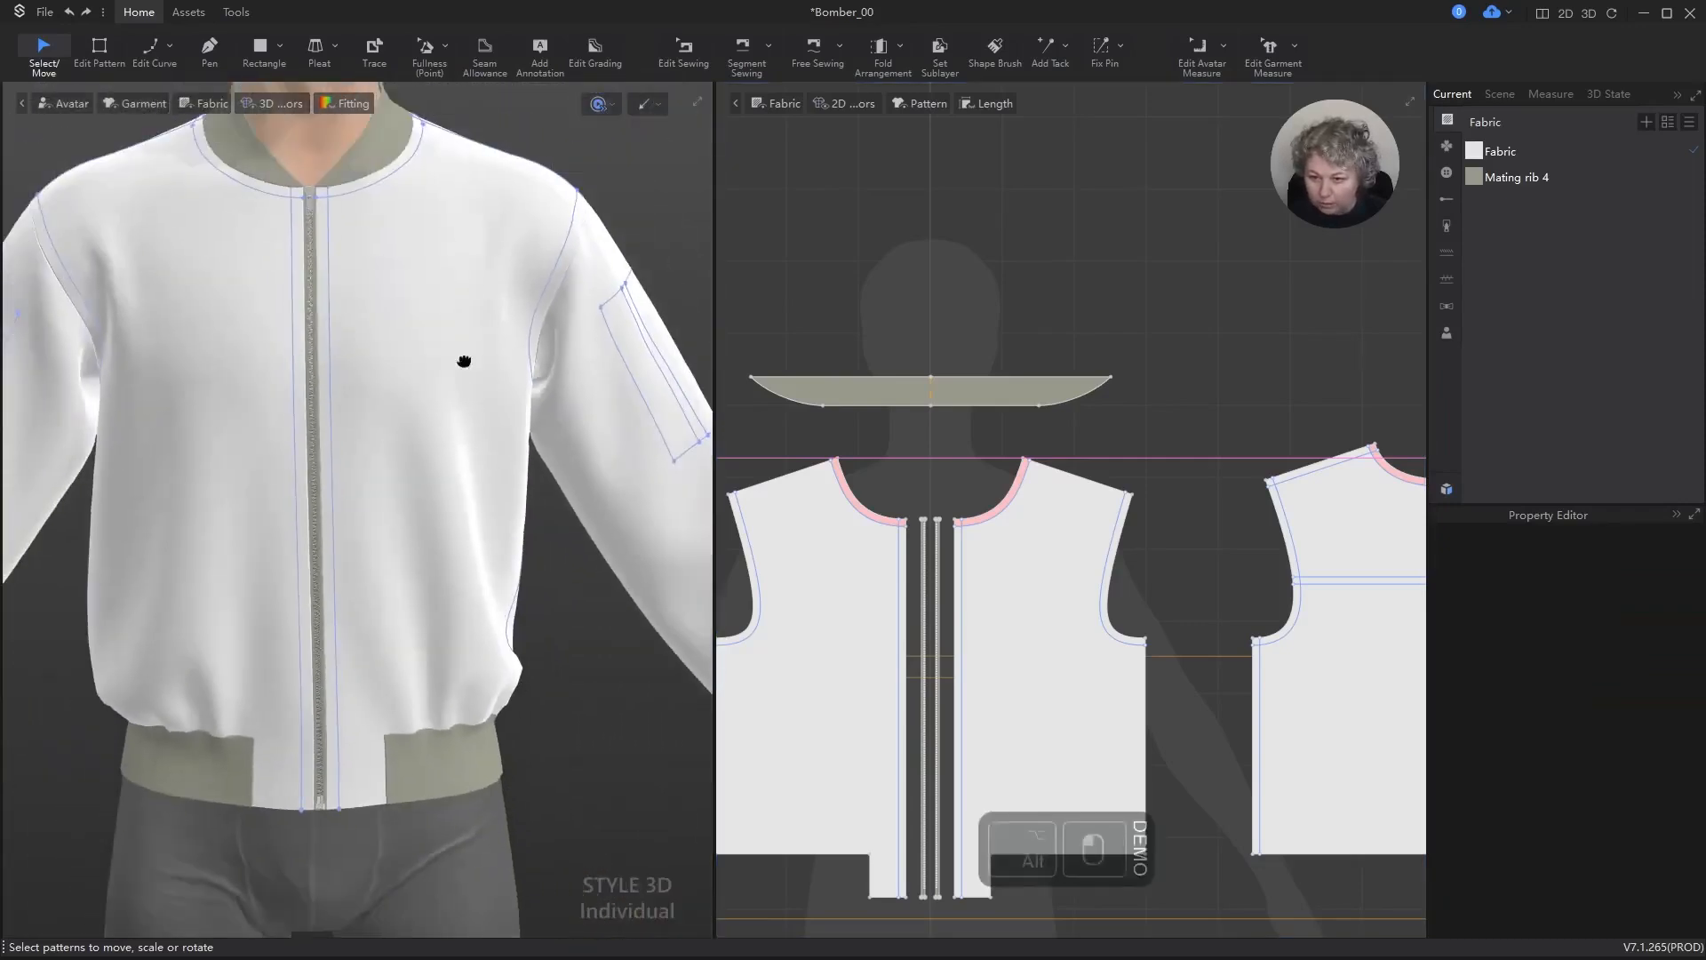
scroll(433, 454, up, 7)
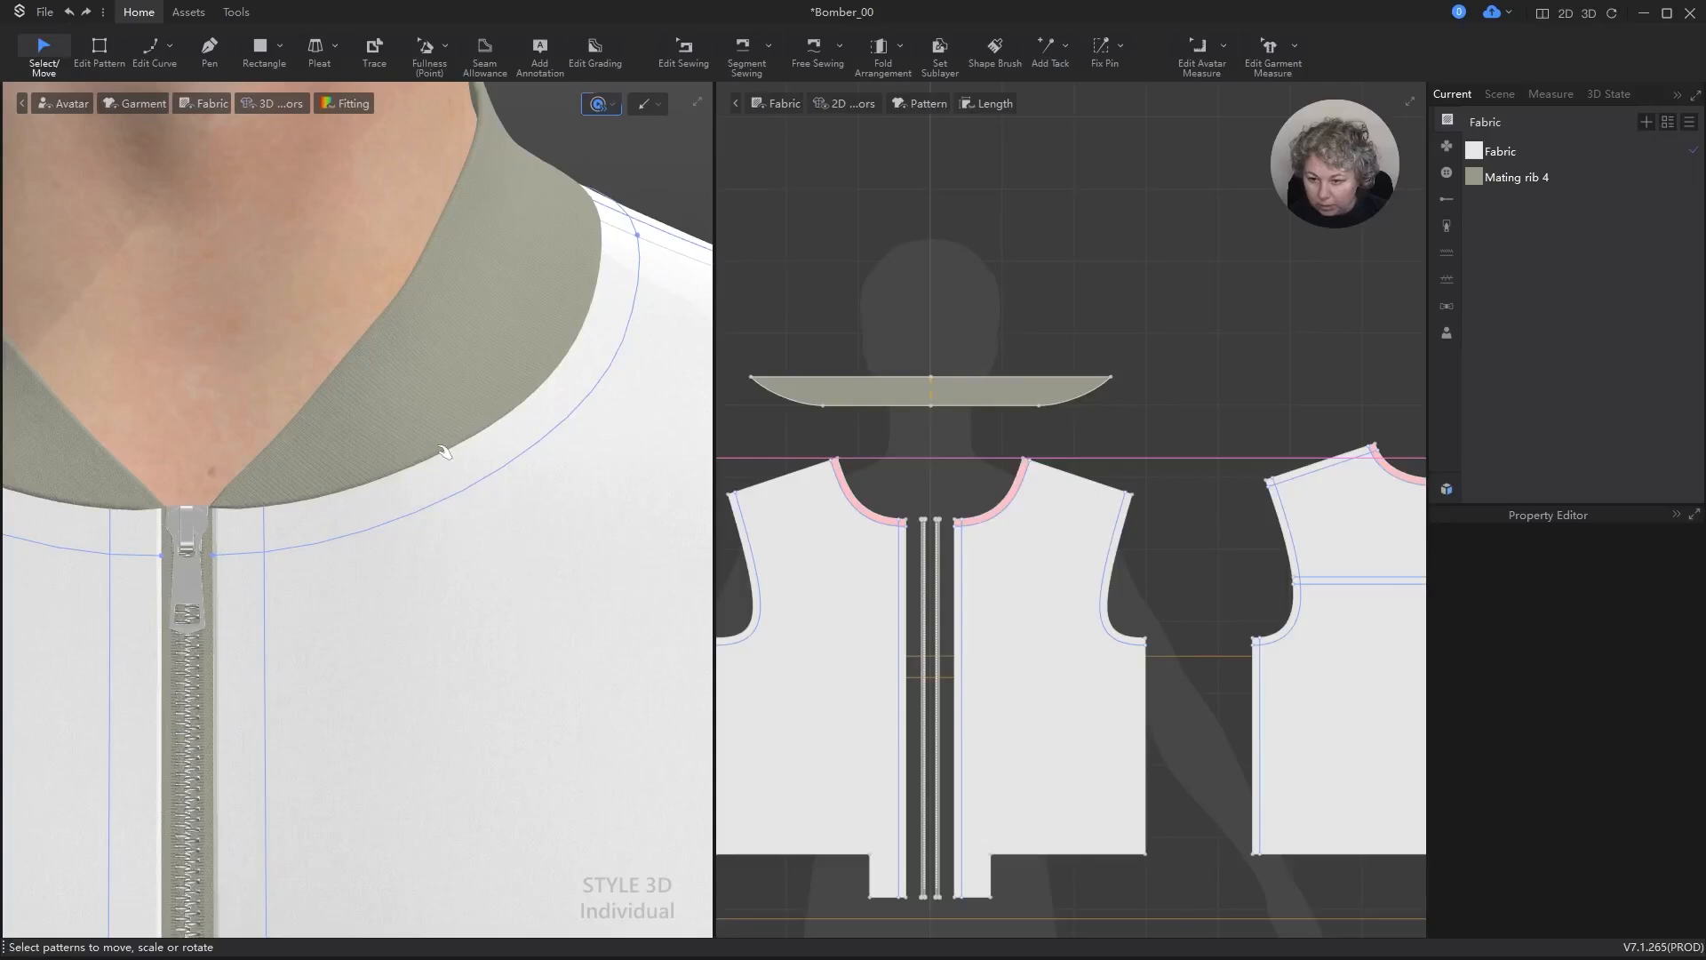
Step: Set the sewing type of the collar rib's neckline seams, the hem rib seam and the hem rib end seam to Flat Seam(One Side)
key(b)
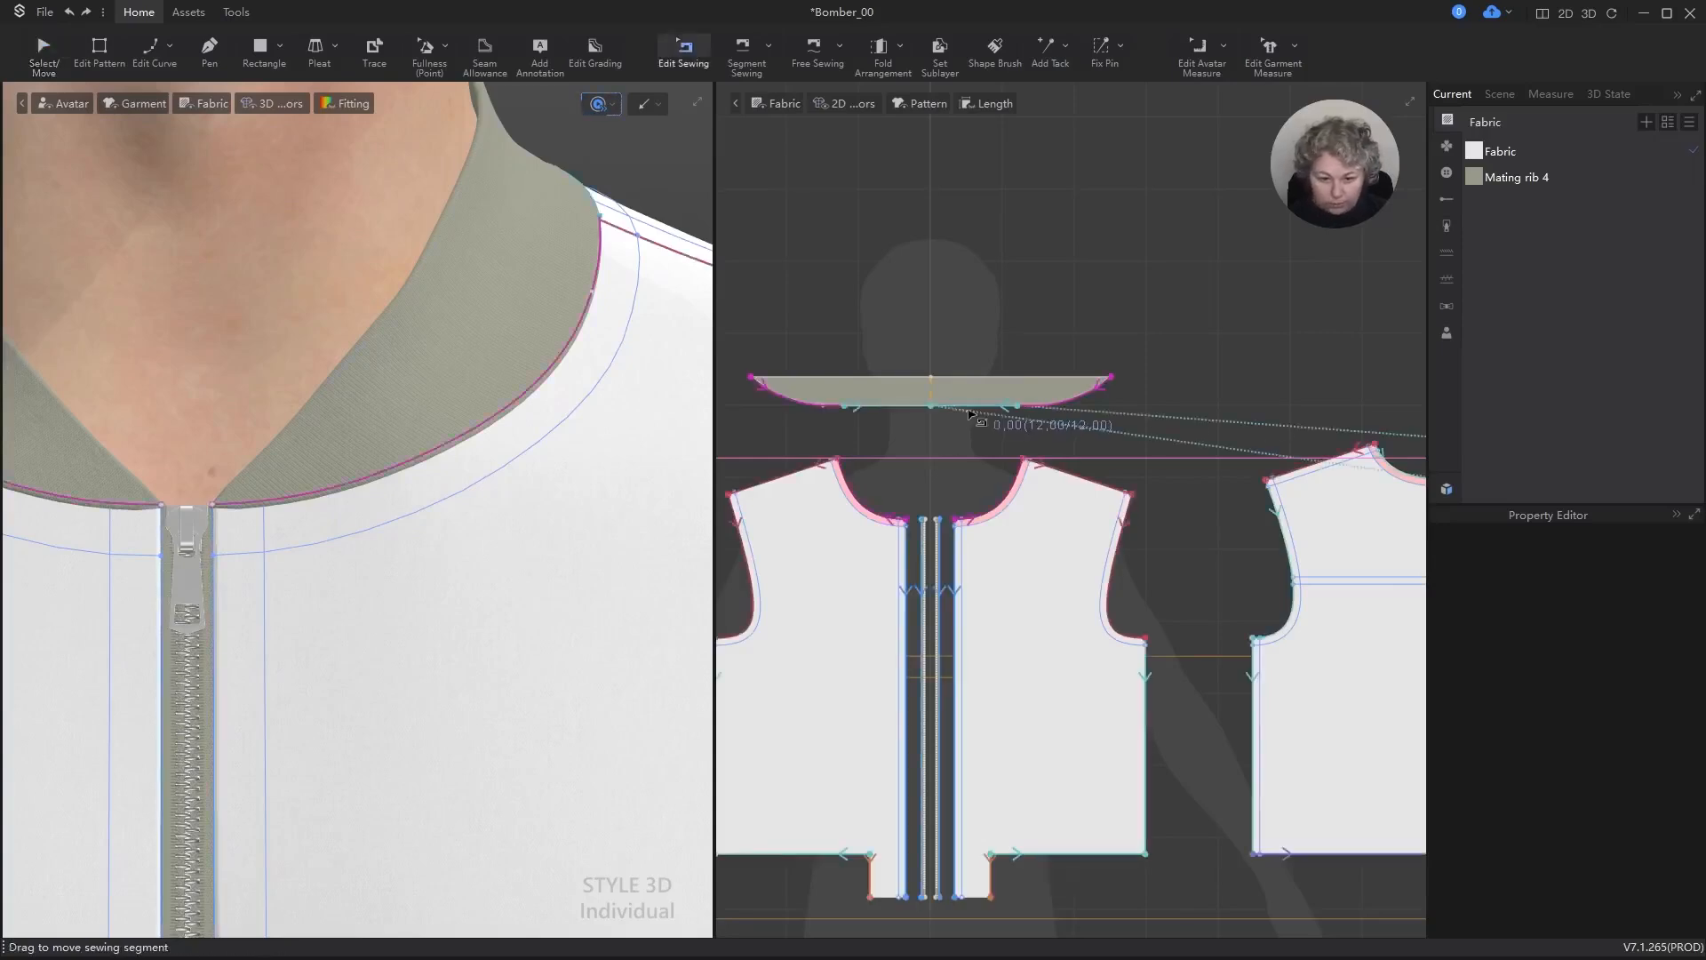
click(1067, 411)
shift+drag(1071, 411, 1169, 401)
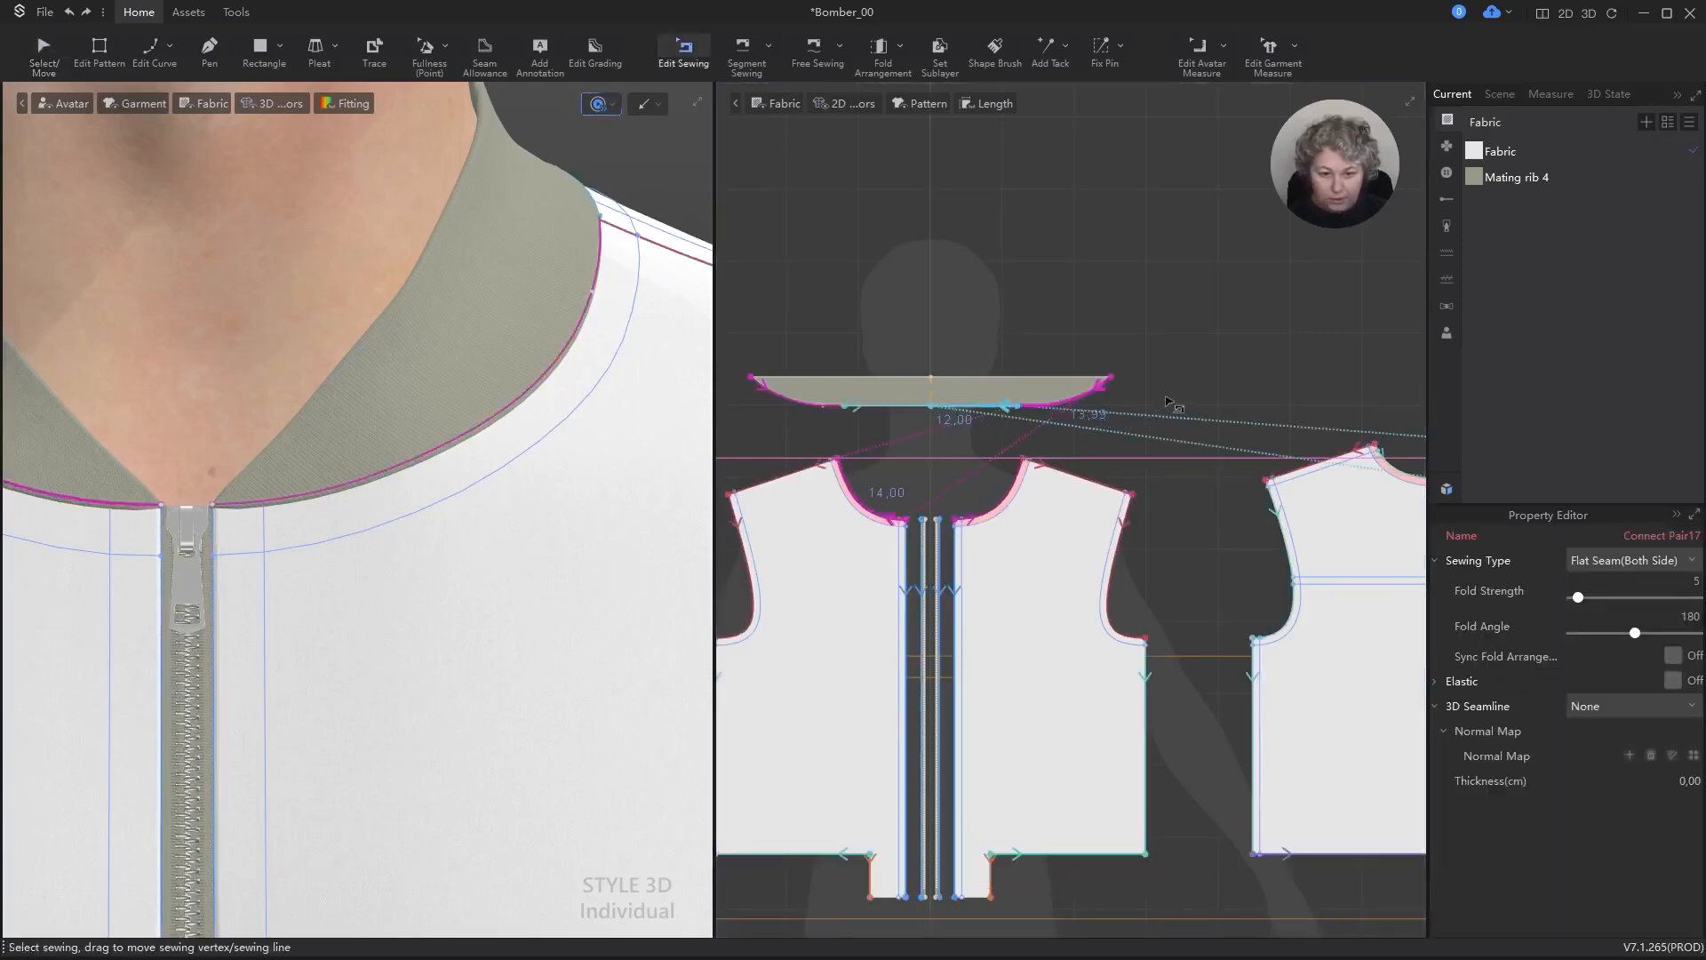
scroll(1080, 675, down, 10)
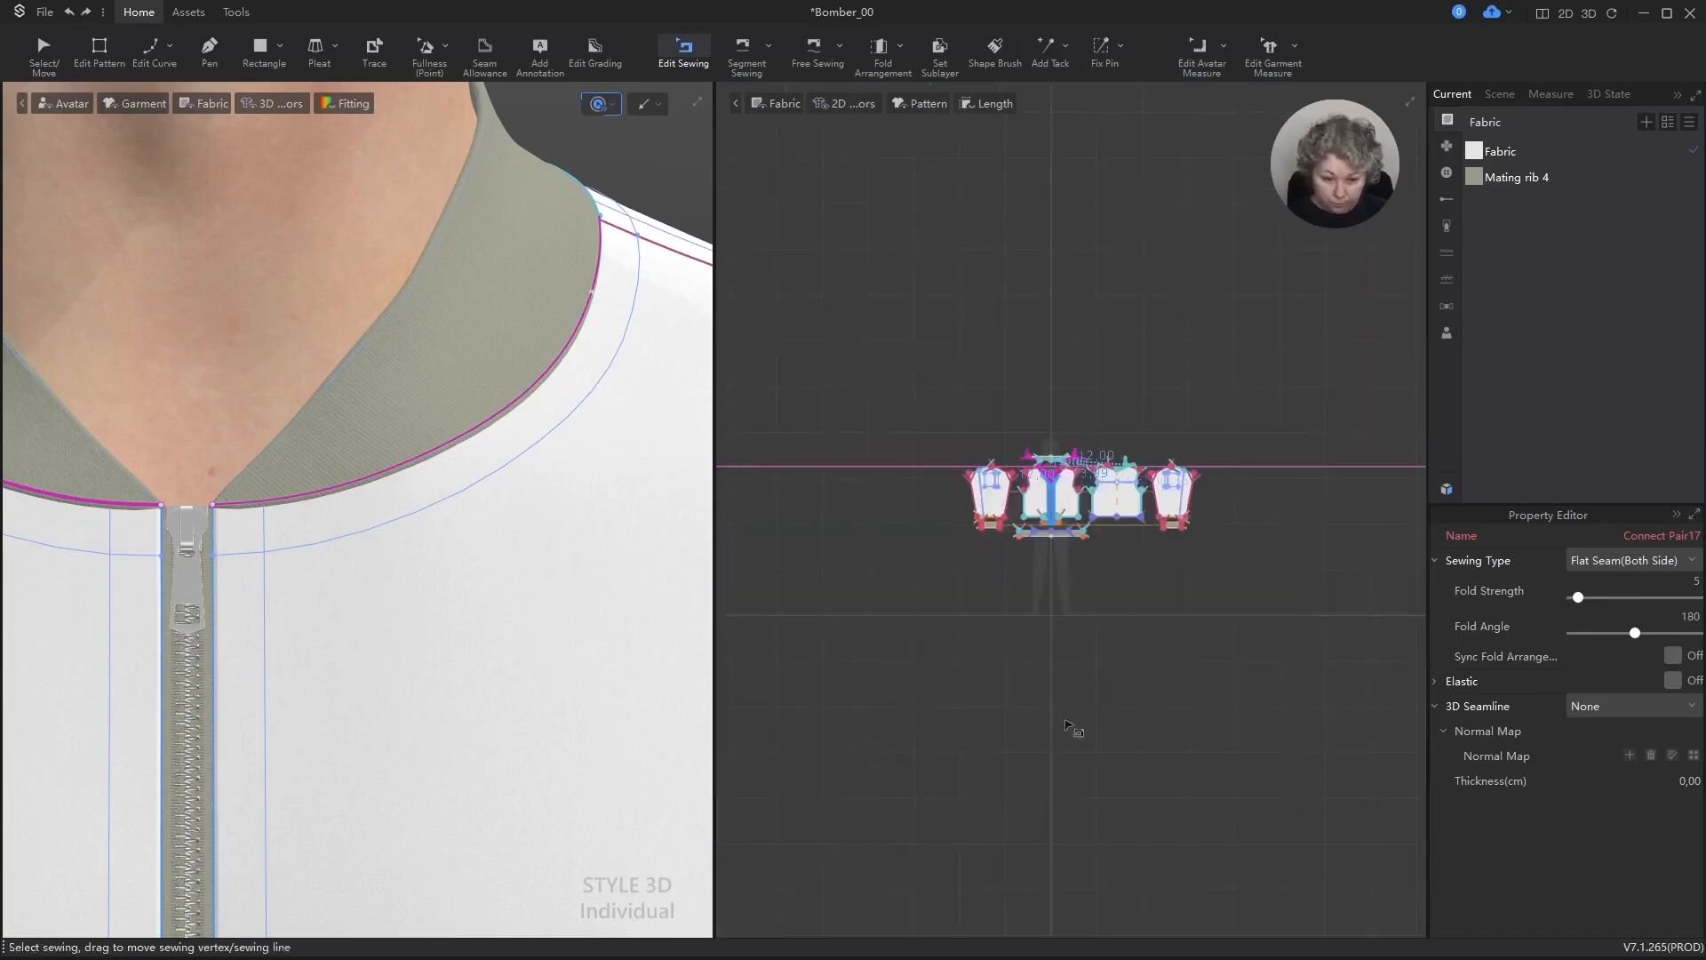
scroll(1074, 729, up, 15)
shift+click(1086, 416)
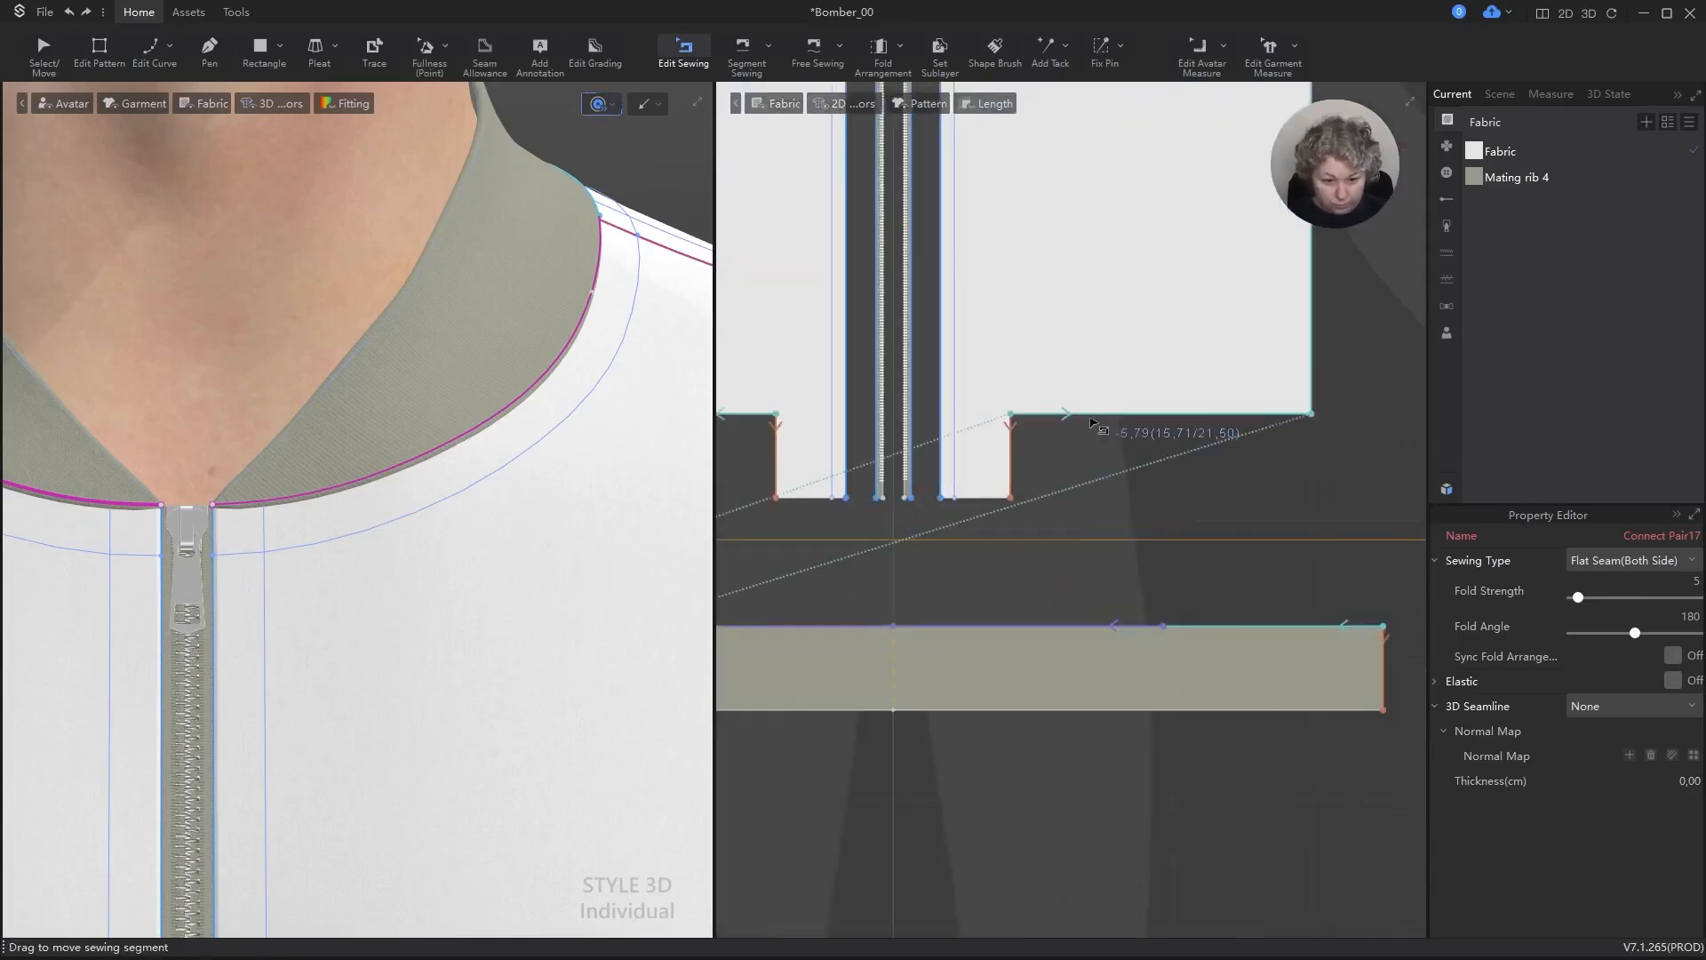
shift+drag(1019, 451, 1019, 452)
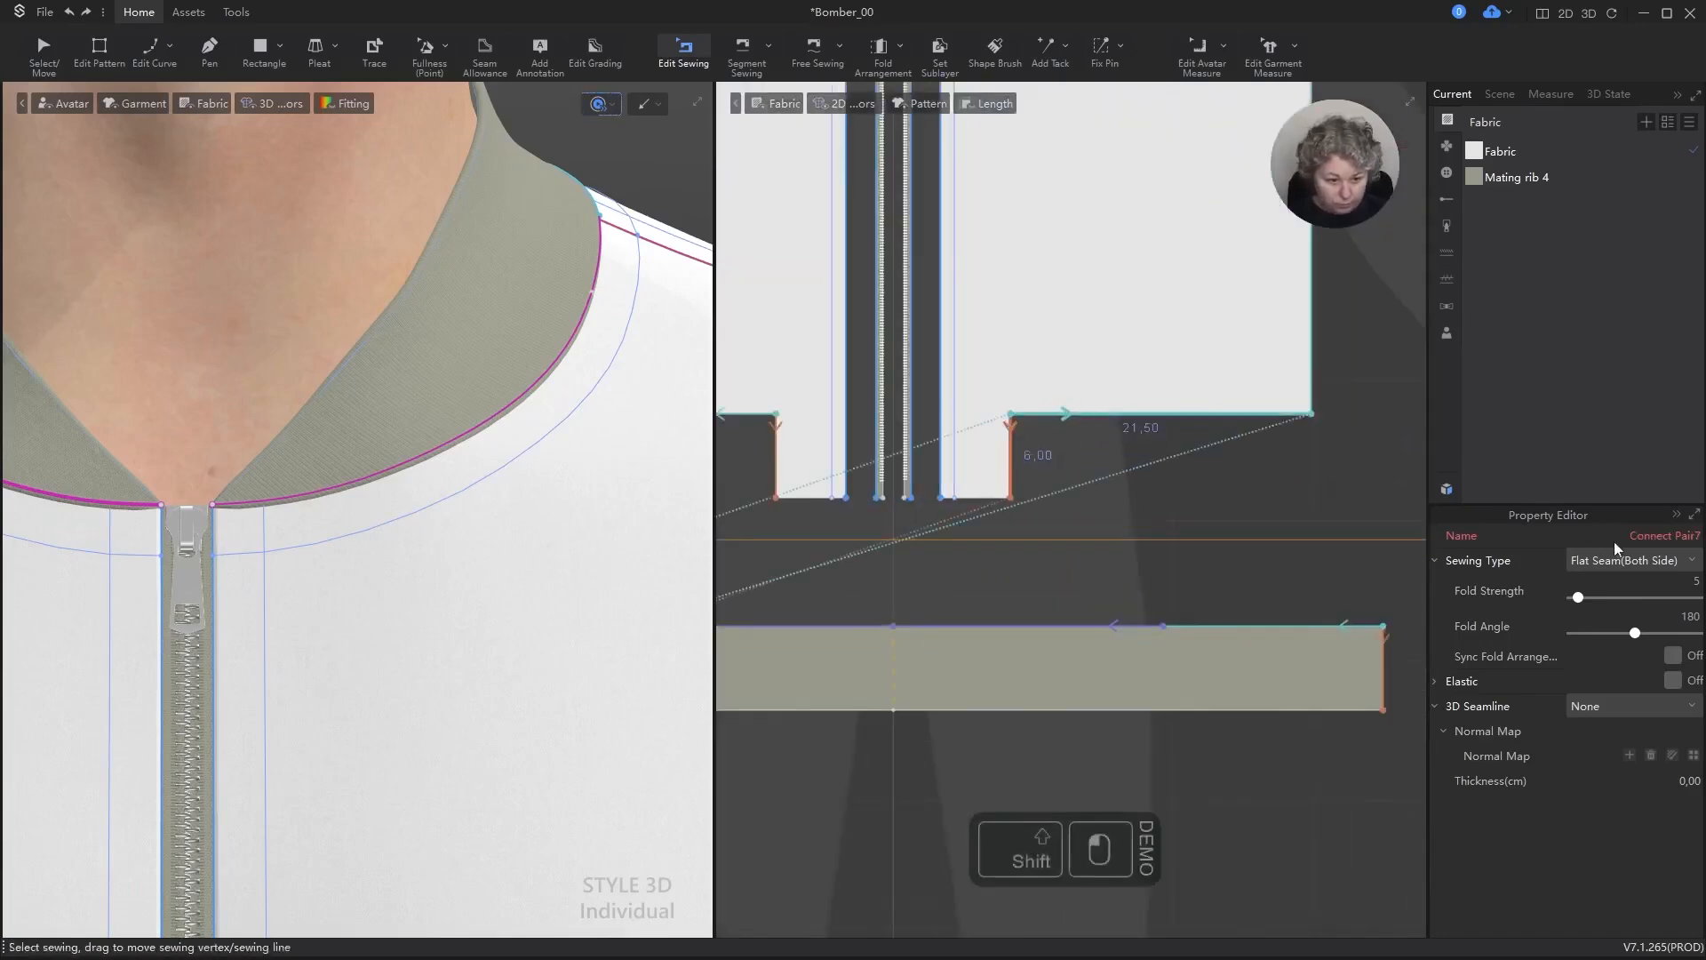
click(1631, 560)
click(1640, 598)
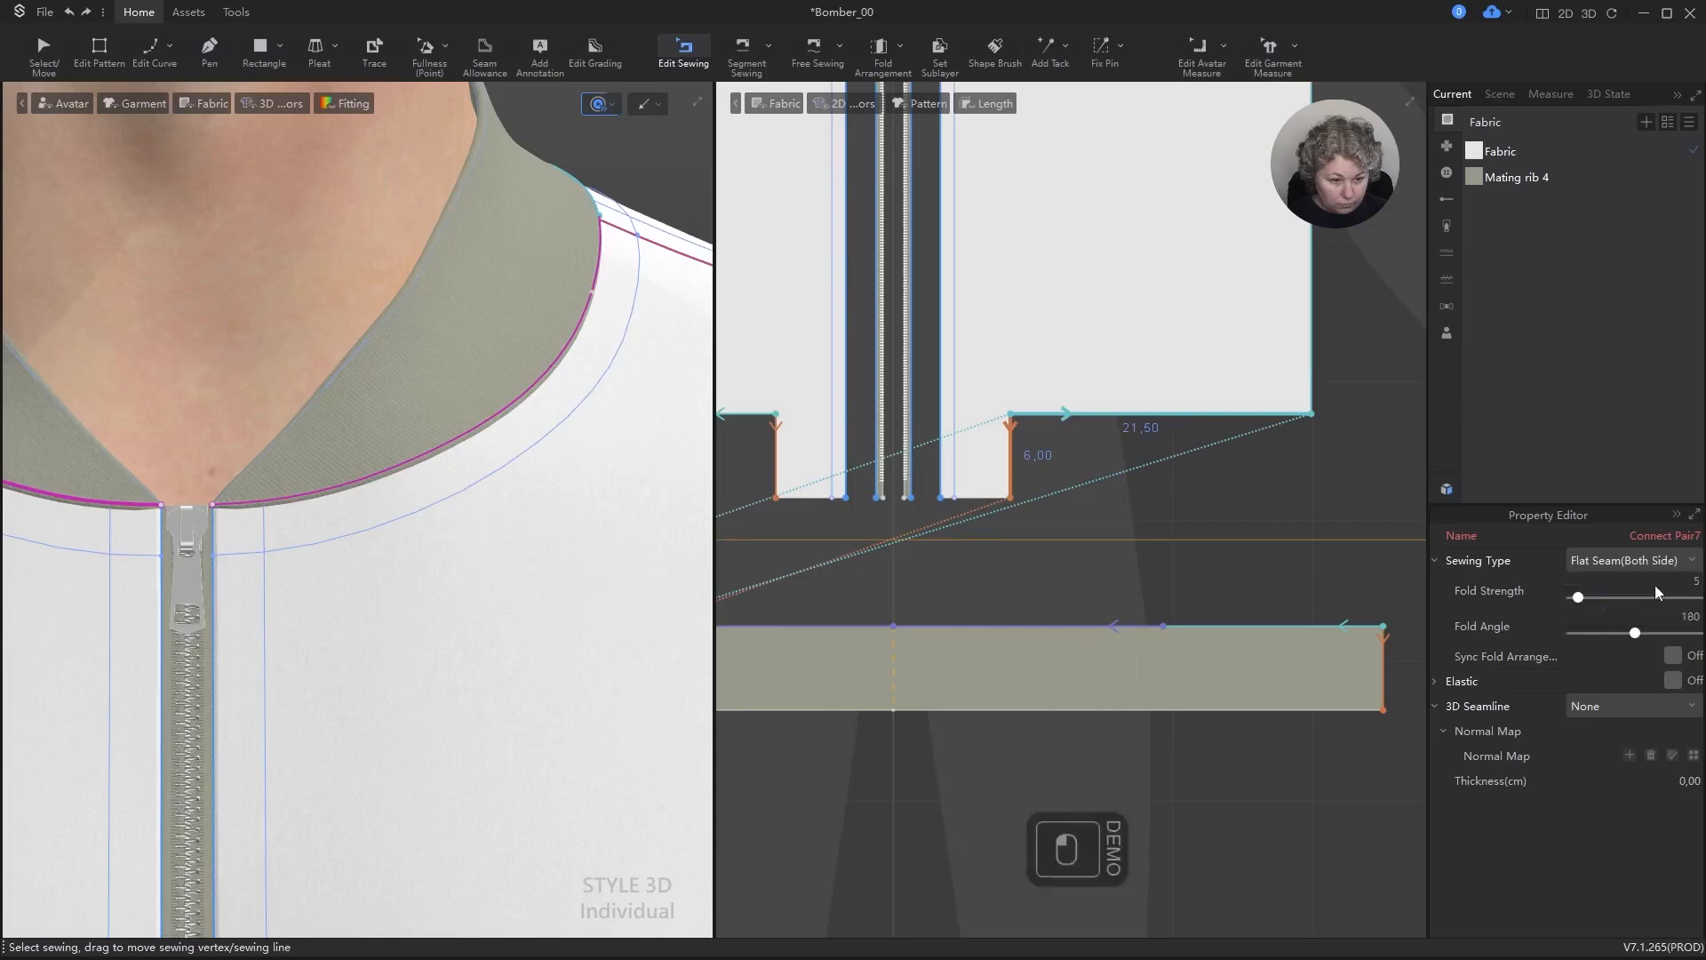
Step: Set the Flat Seam Side of the selected neckline, hem rib and hem rib end seams to Side B
scroll(495, 398, down, 5)
scroll(496, 397, down, 5)
alt+middle_drag(587, 567, 522, 205)
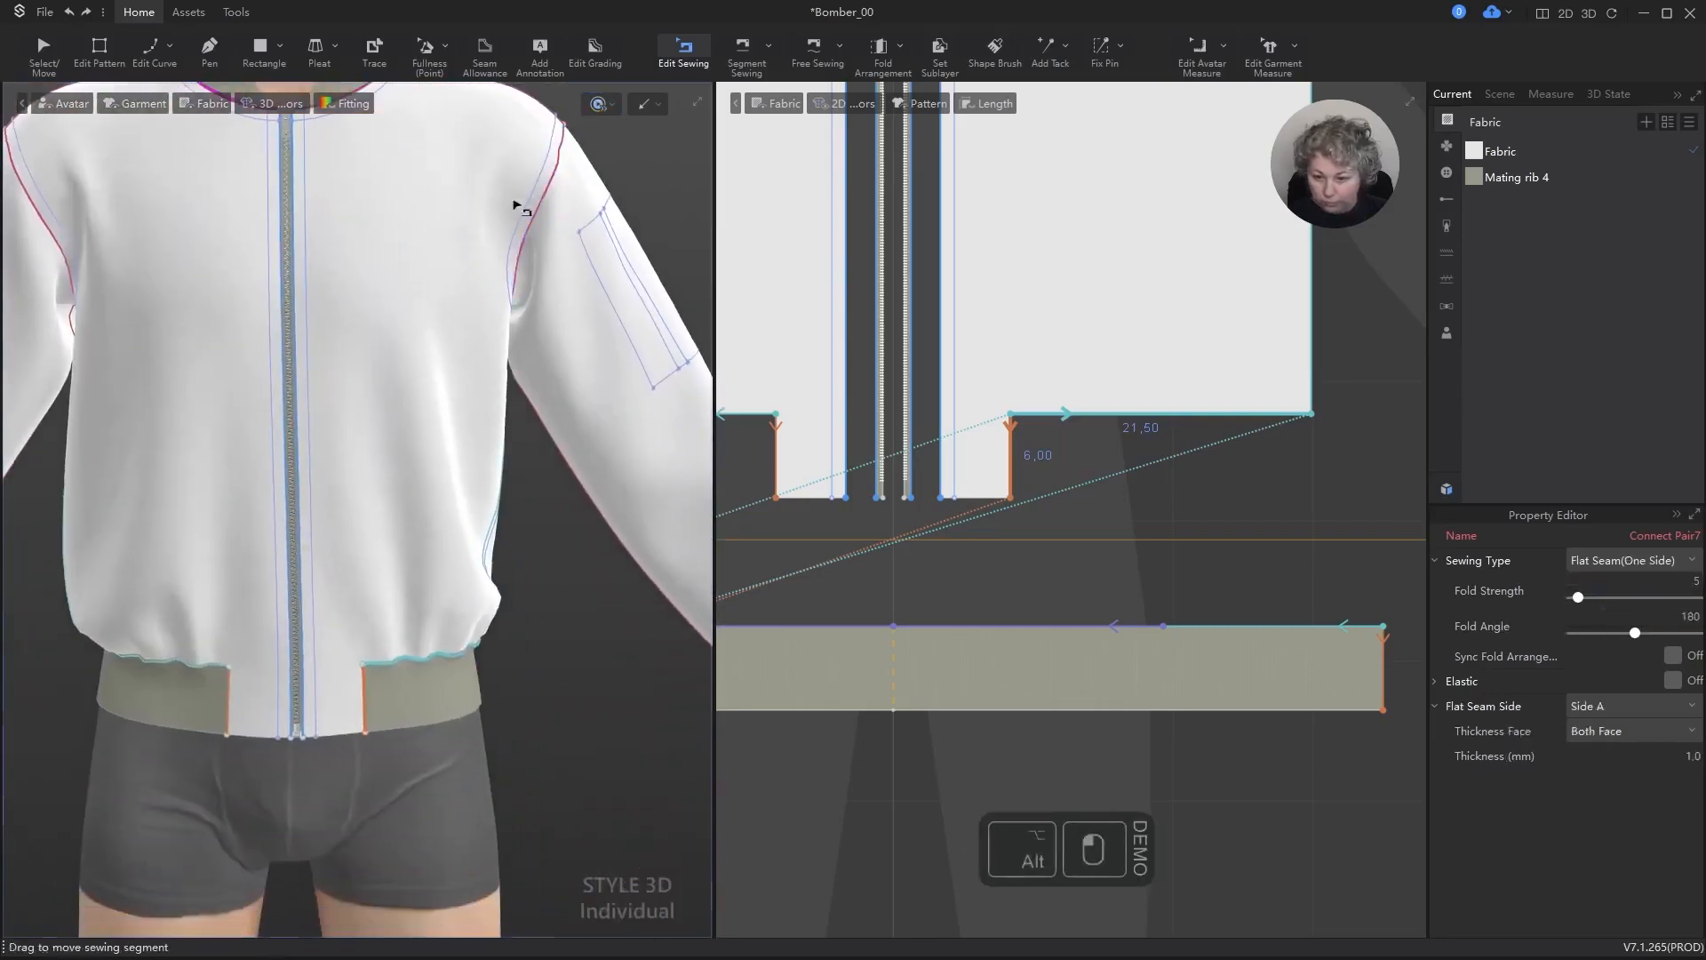
click(1620, 706)
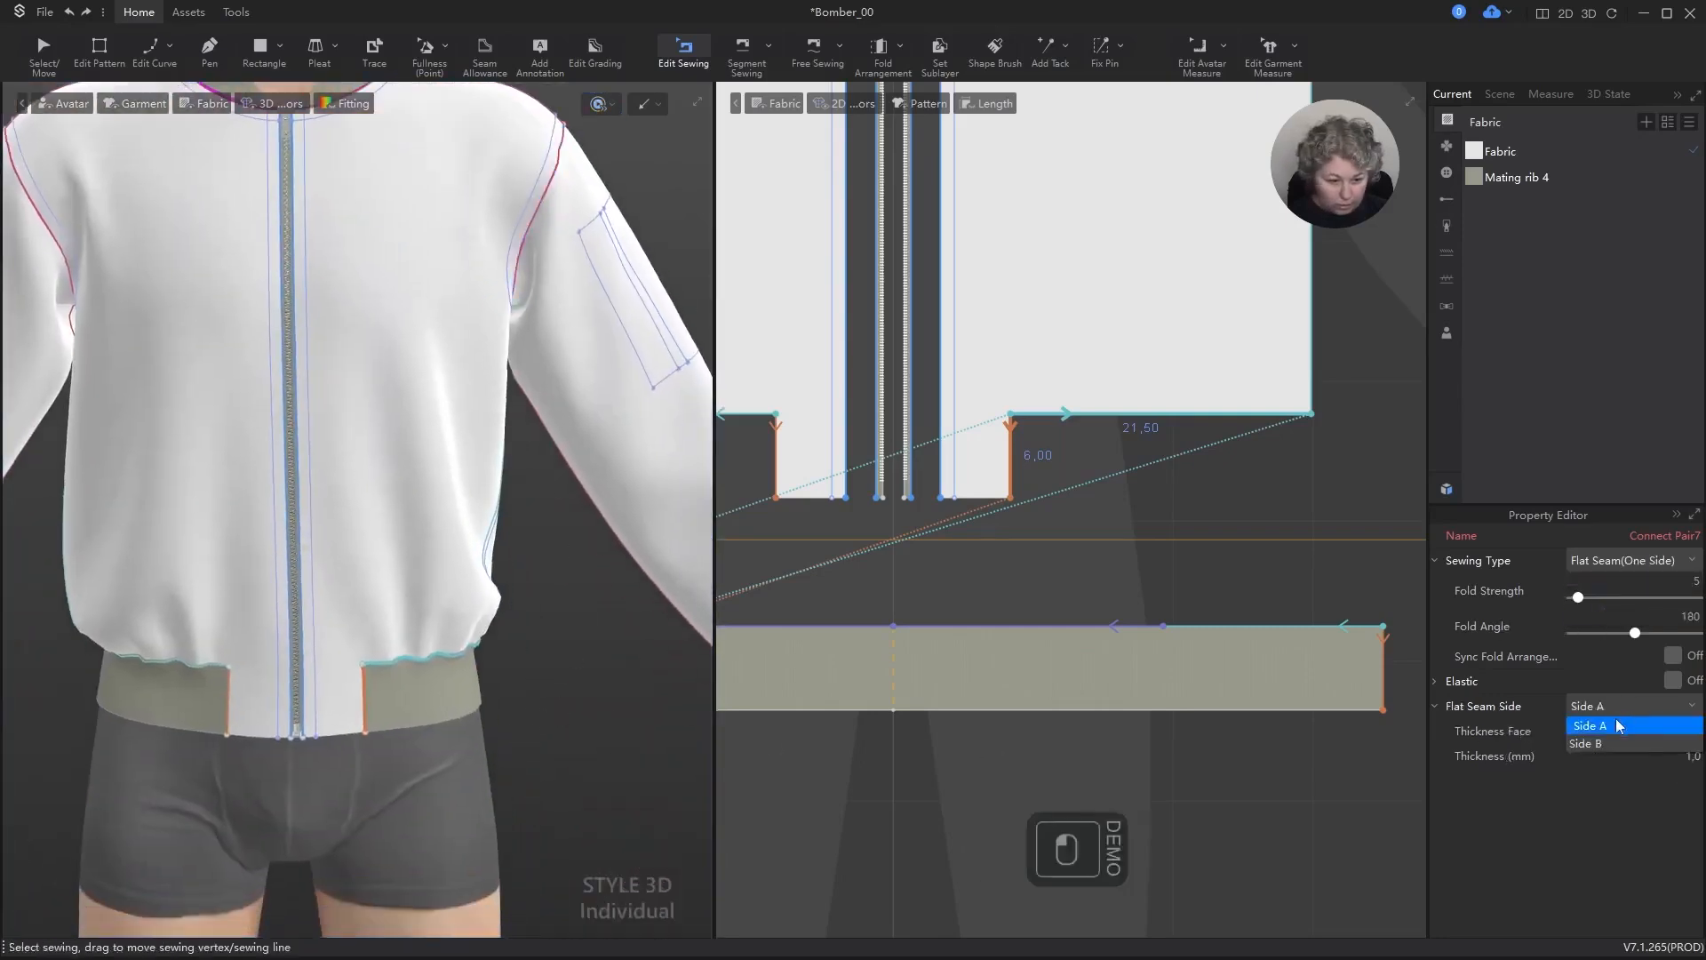
click(1609, 741)
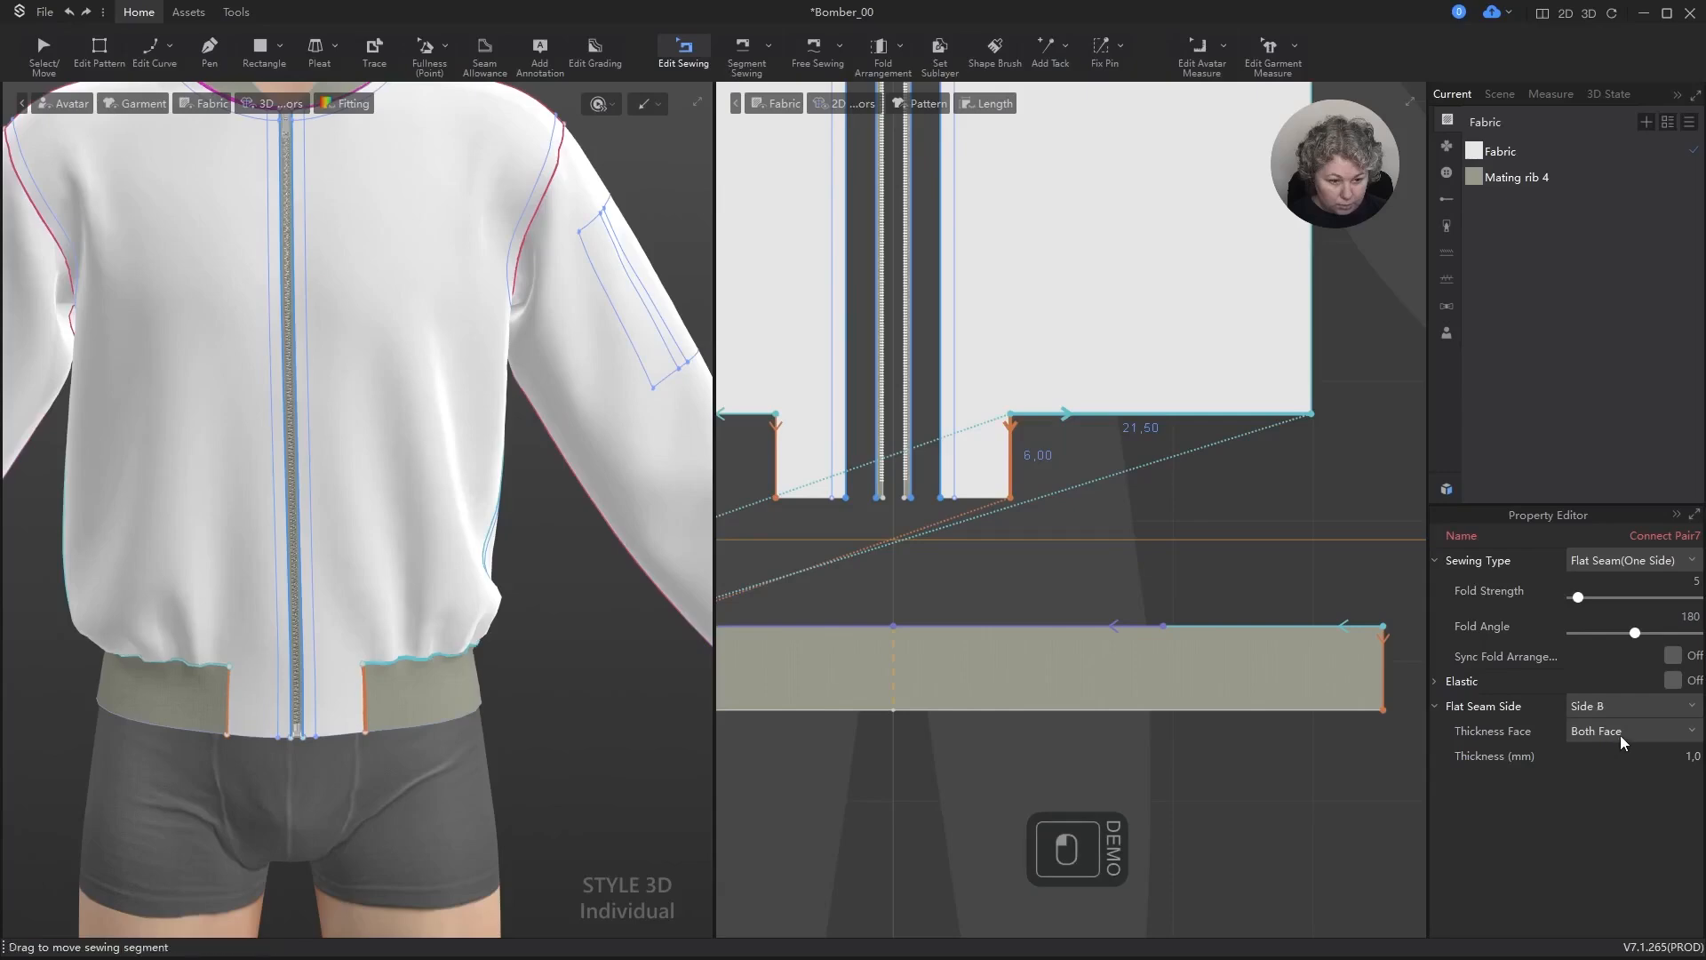
Step: Examine the hem rib seam near the jacket's side seam up close and clear the seam selection
scroll(544, 718, up, 6)
alt+middle_drag(548, 720, 442, 417)
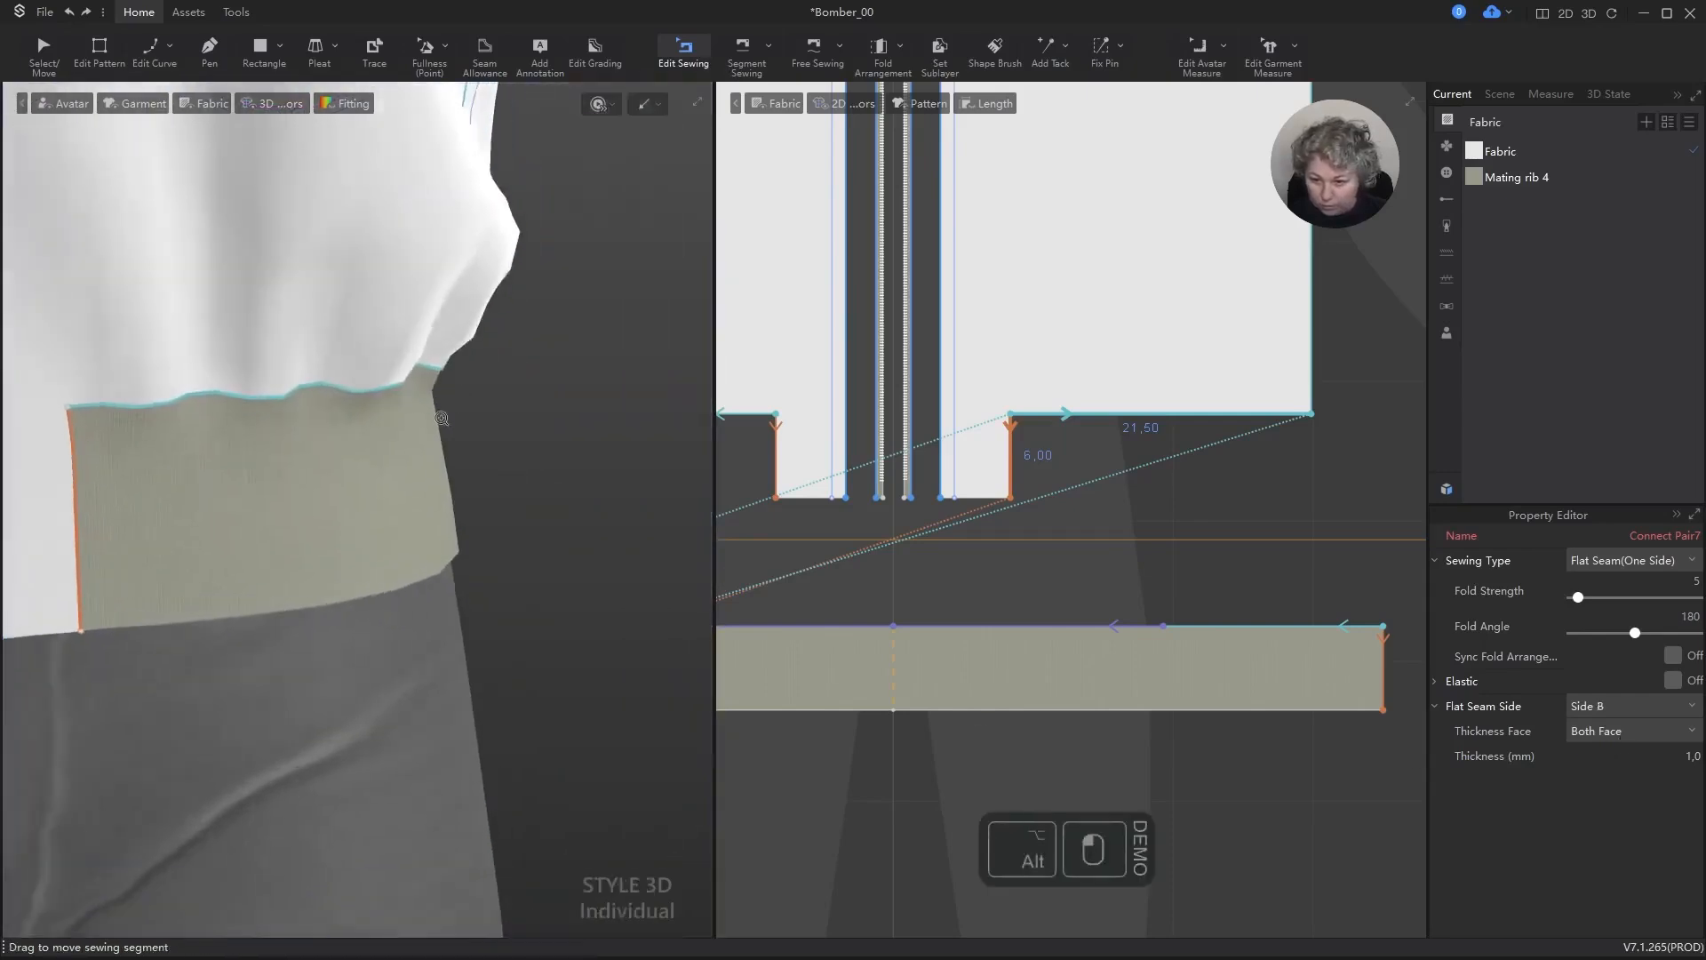
scroll(442, 418, up, 3)
alt+middle_drag(522, 240, 575, 413)
scroll(583, 408, up, 4)
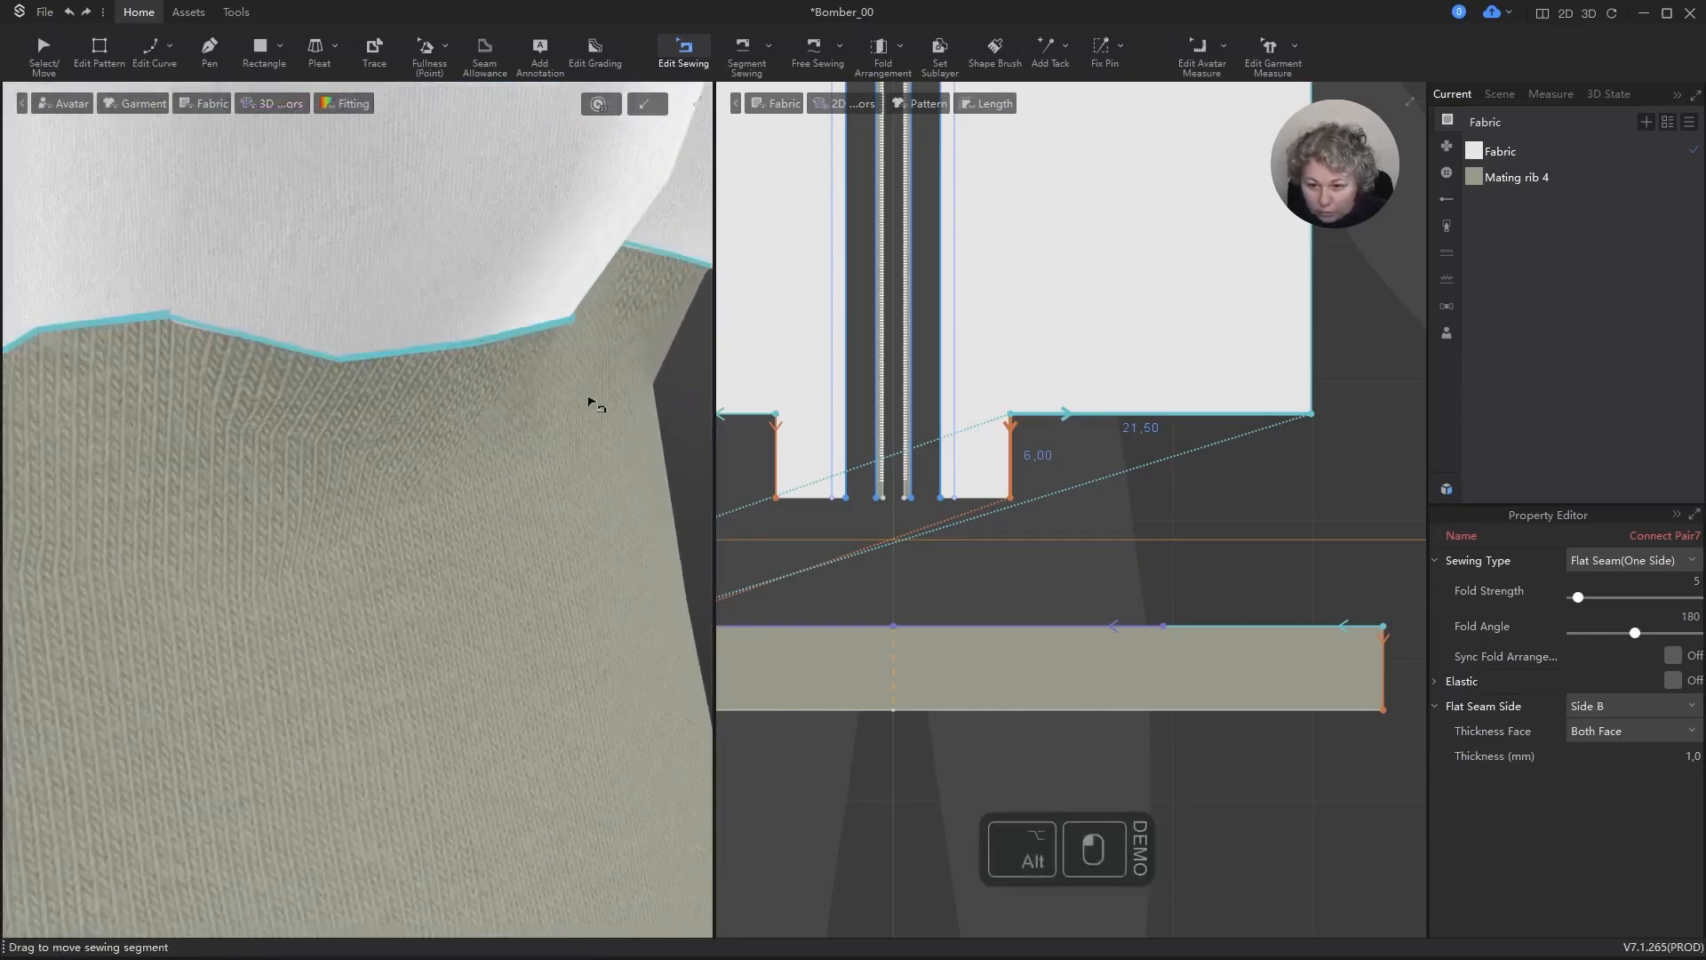
alt+drag(590, 400, 494, 354)
scroll(498, 347, up, 5)
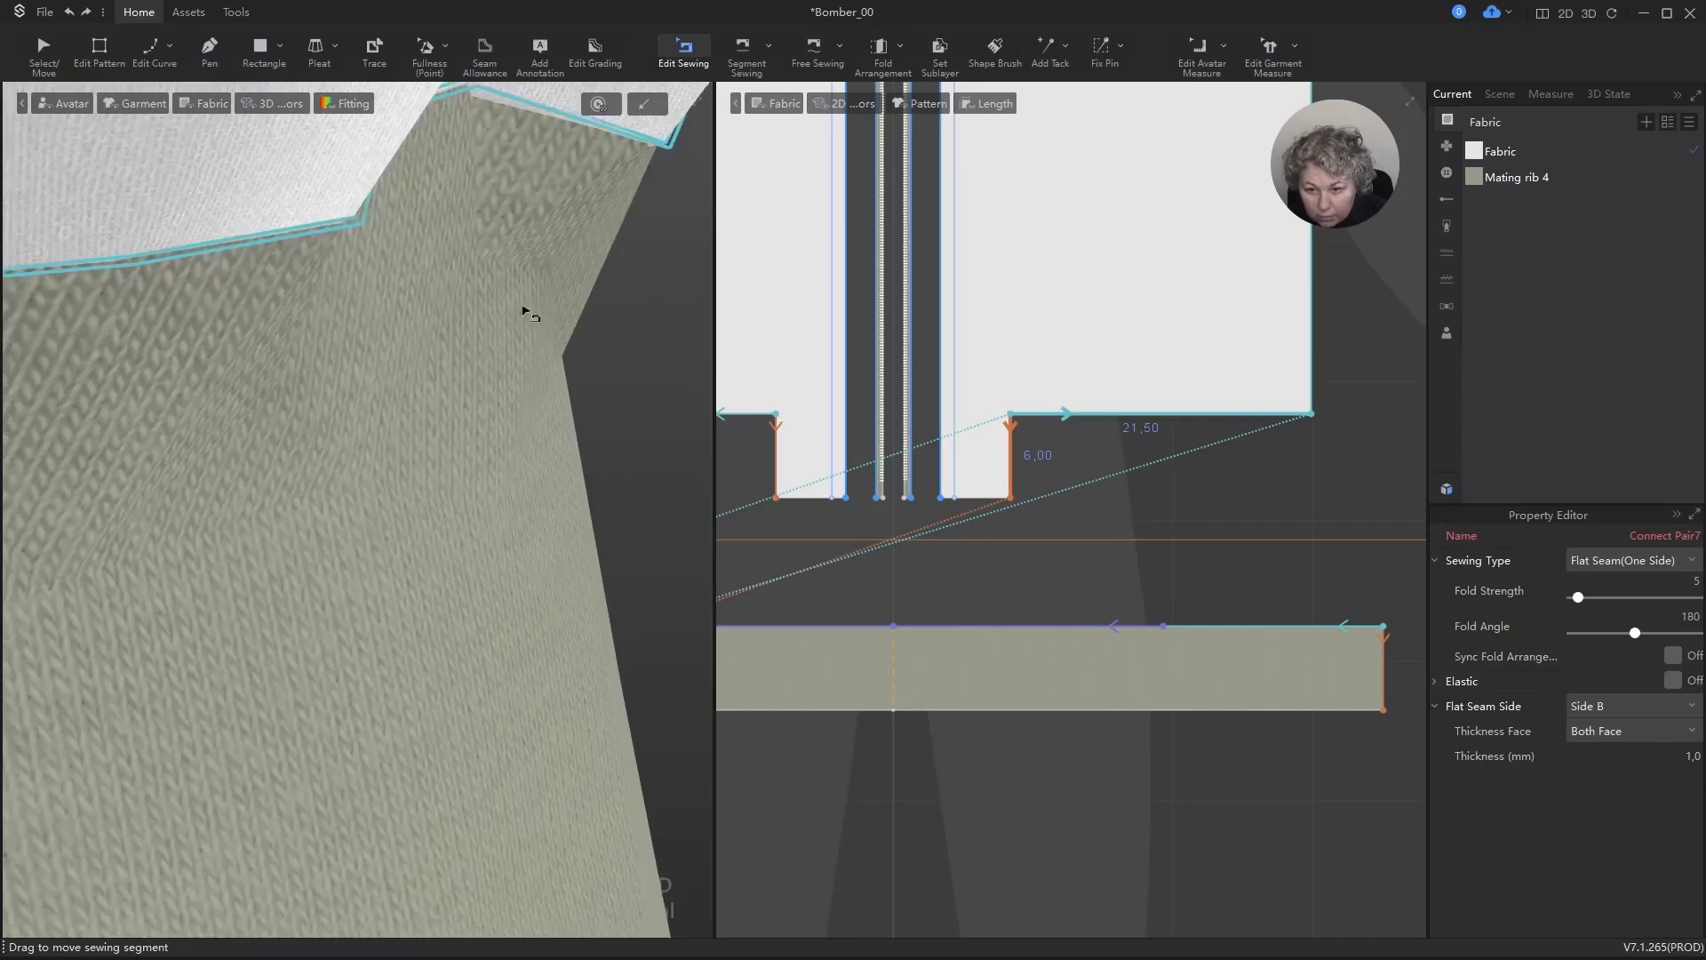
scroll(529, 316, down, 2)
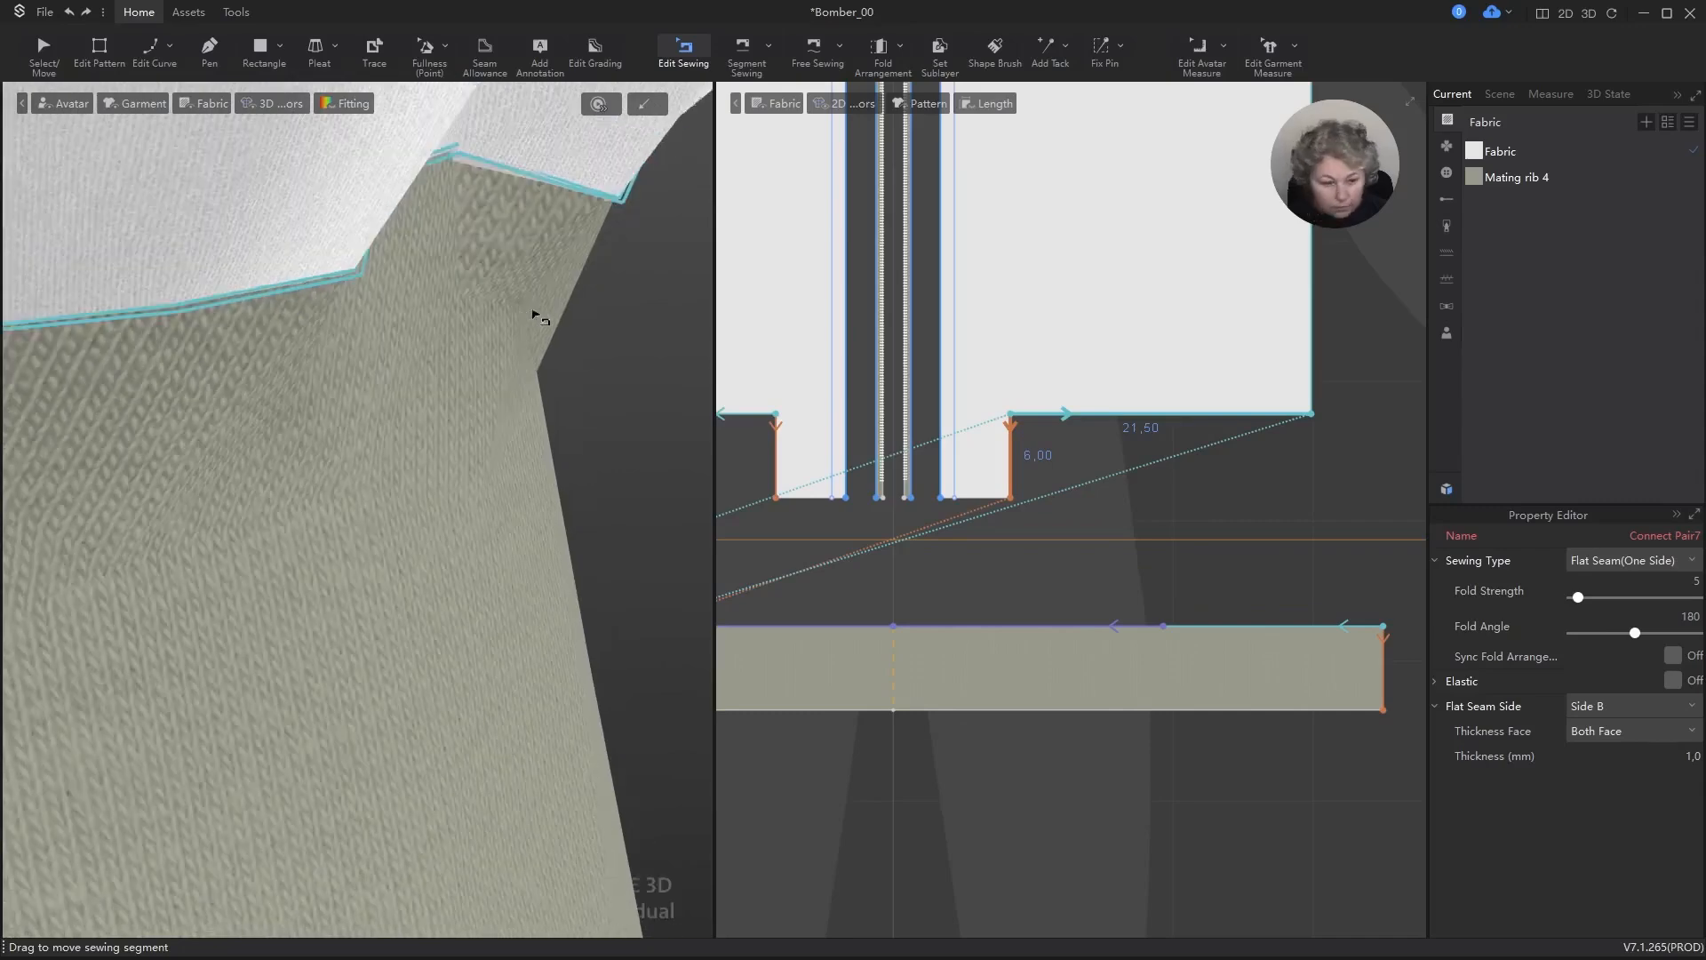
click(608, 353)
scroll(552, 377, down, 12)
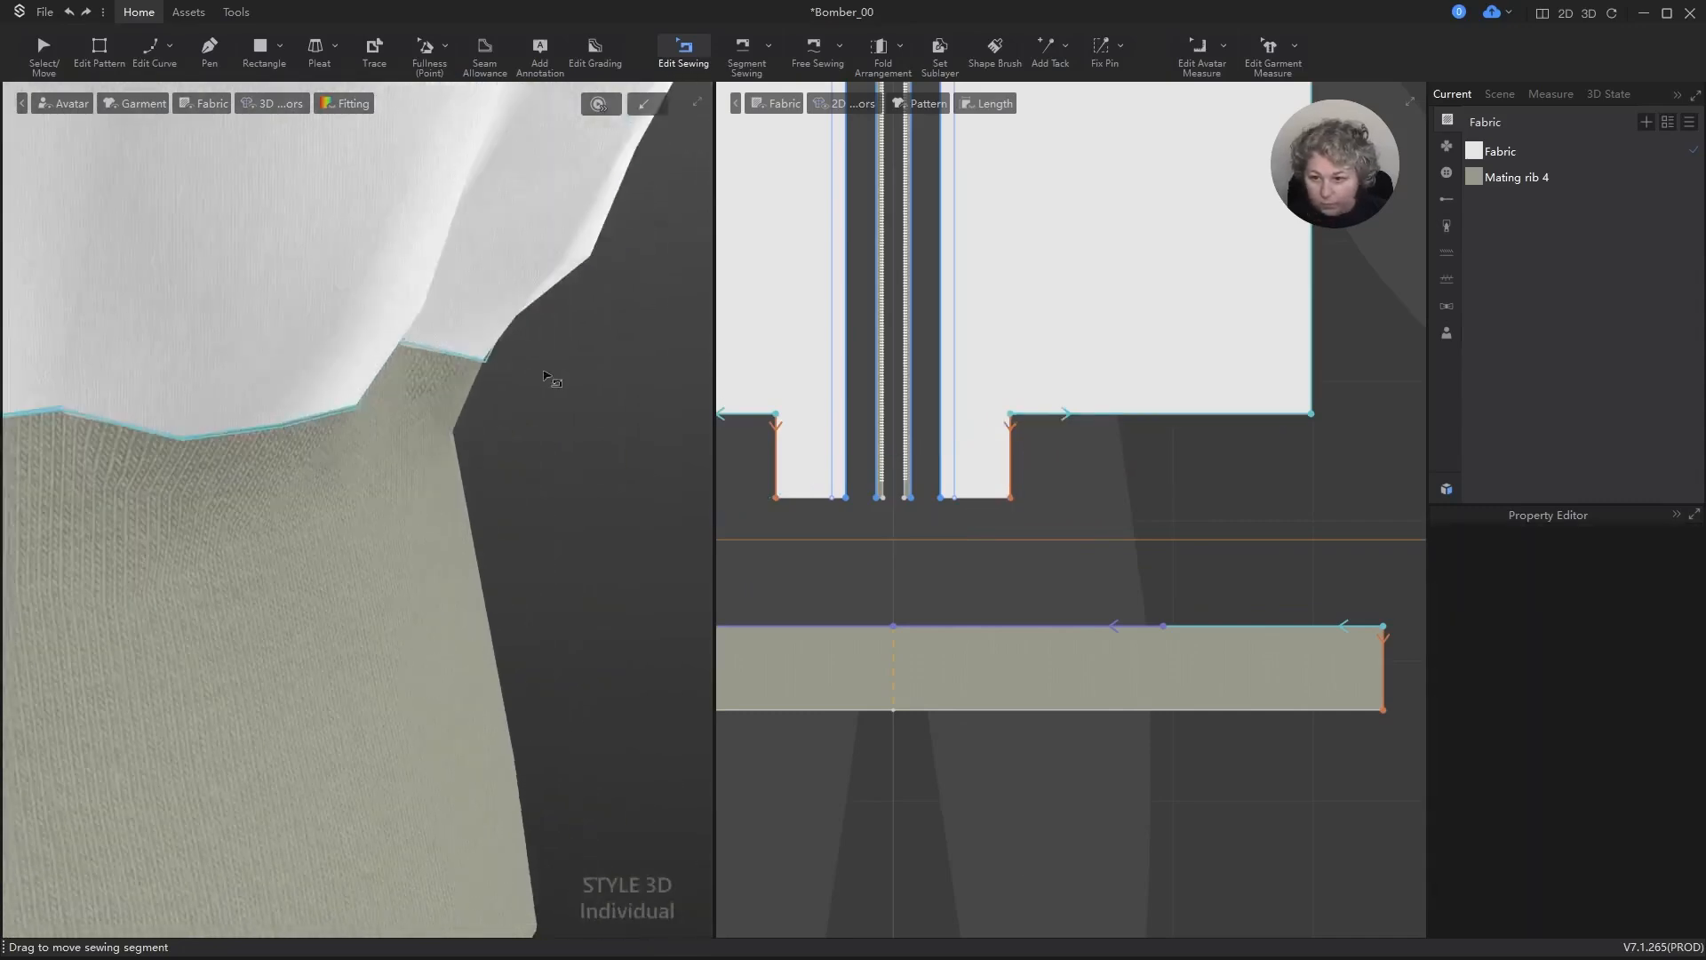
Step: Examine the collar rib's neckline seam up close in 3D, with and without sewing lines displayed
alt+drag(540, 412, 648, 867)
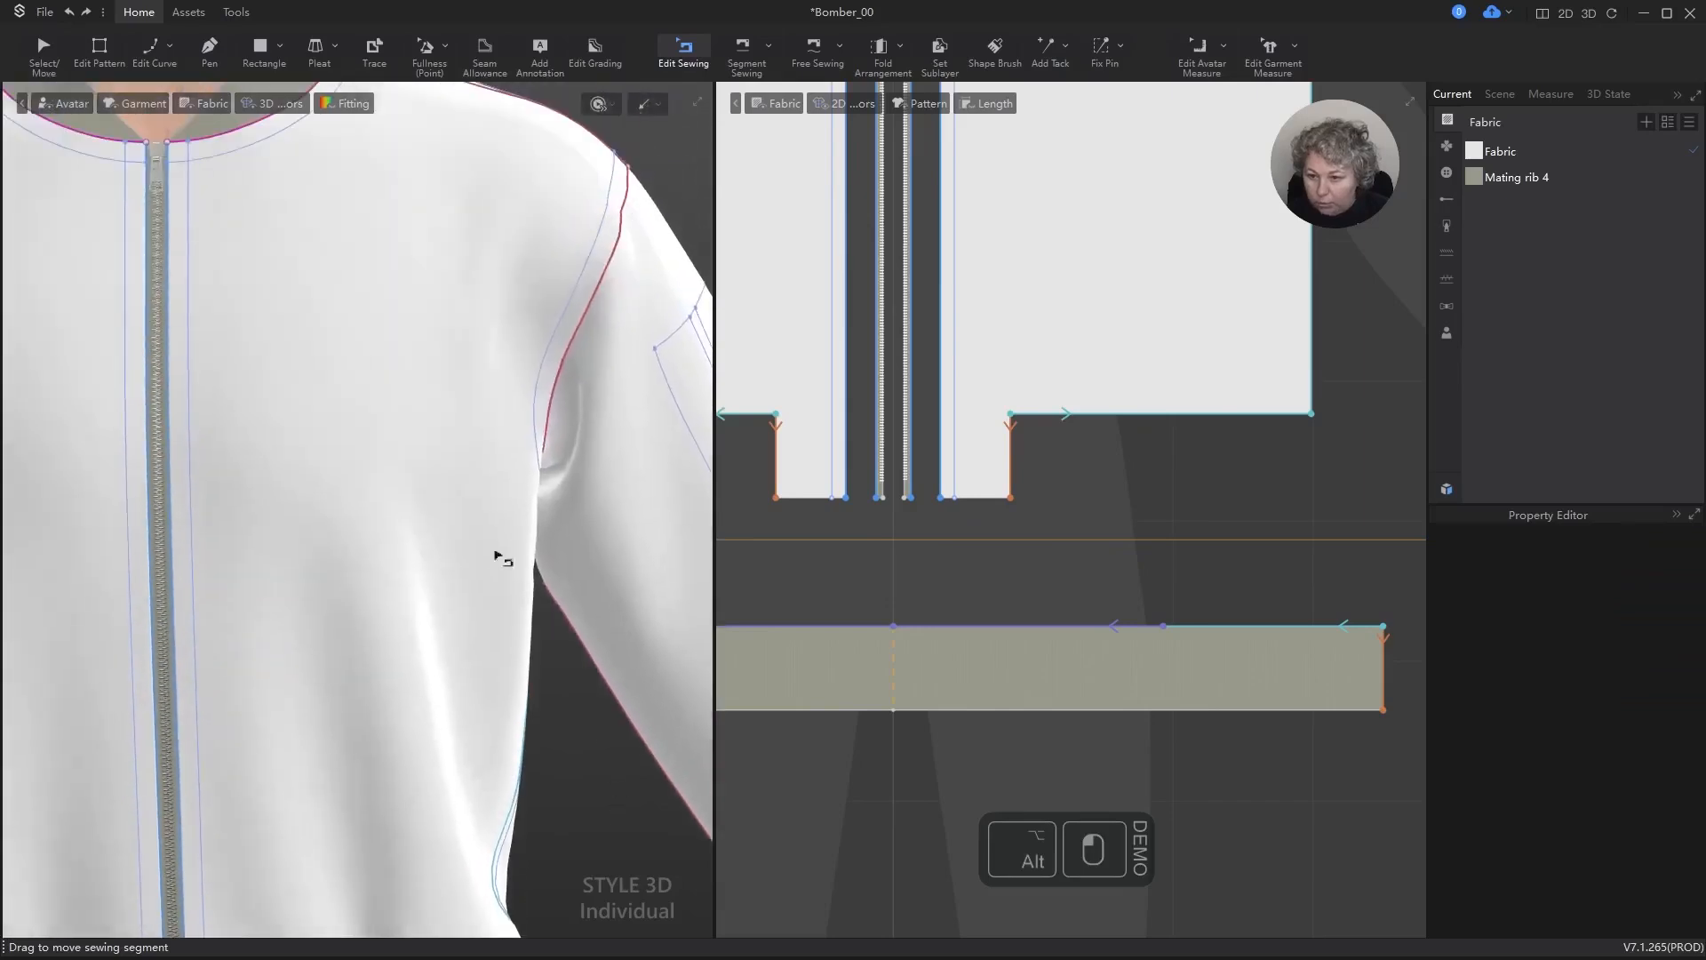
scroll(460, 470, down, 3)
alt+drag(355, 284, 409, 332)
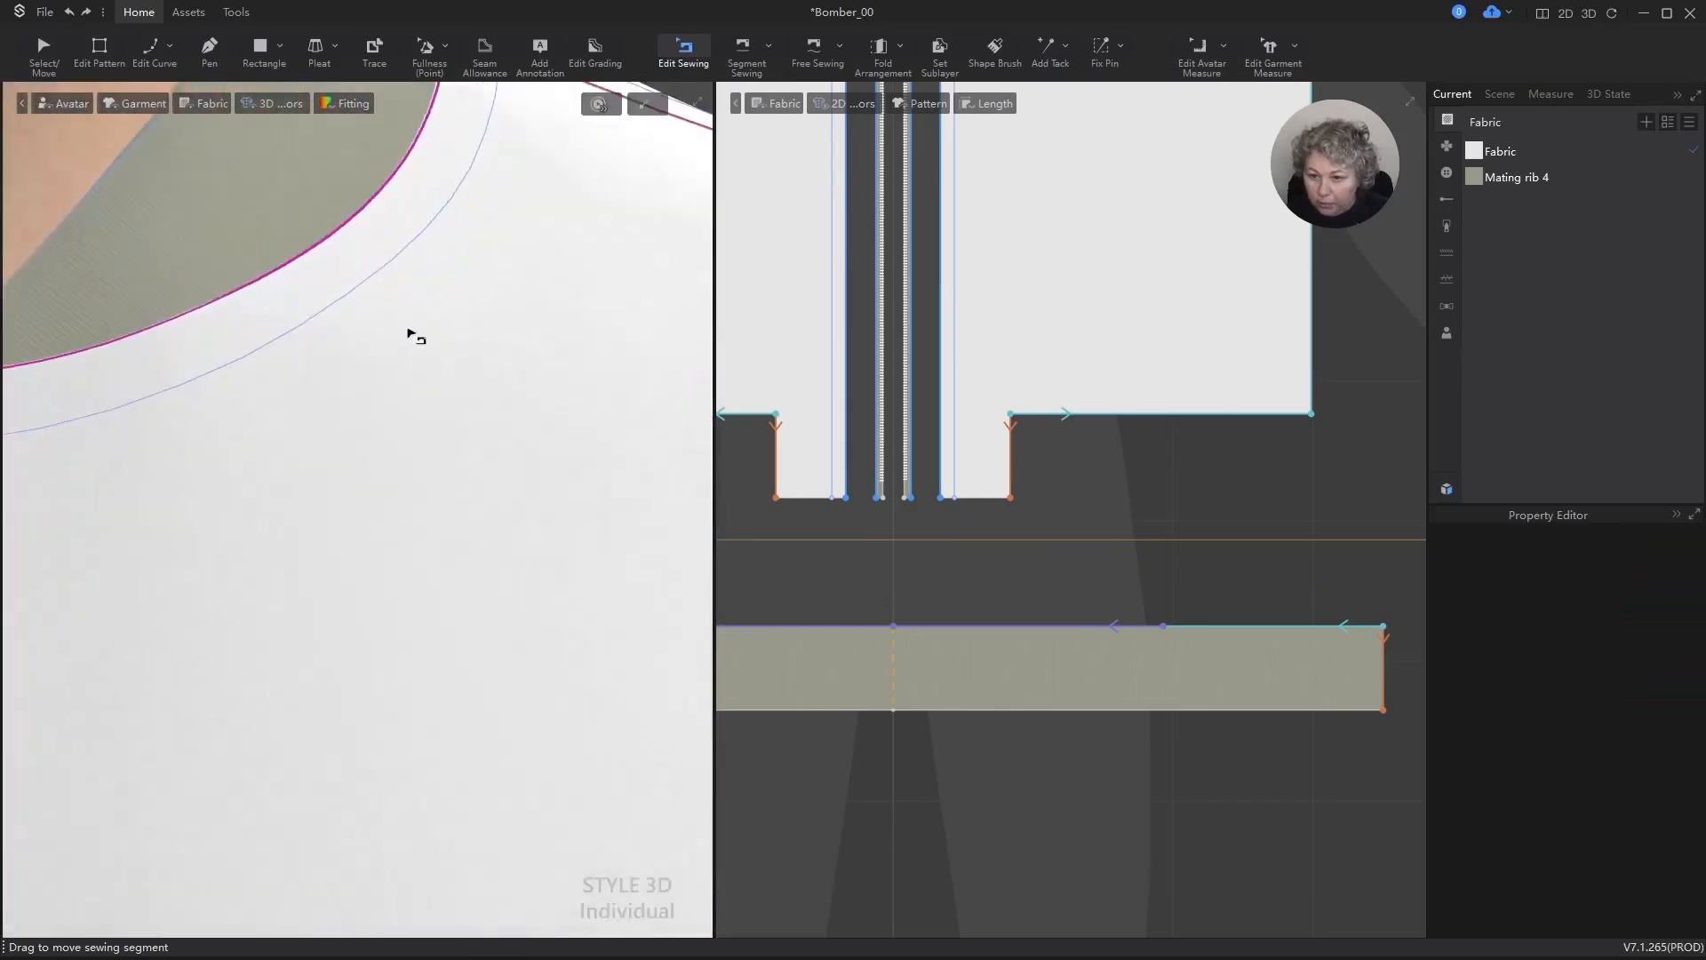
alt+drag(391, 205, 442, 187)
scroll(442, 188, down, 2)
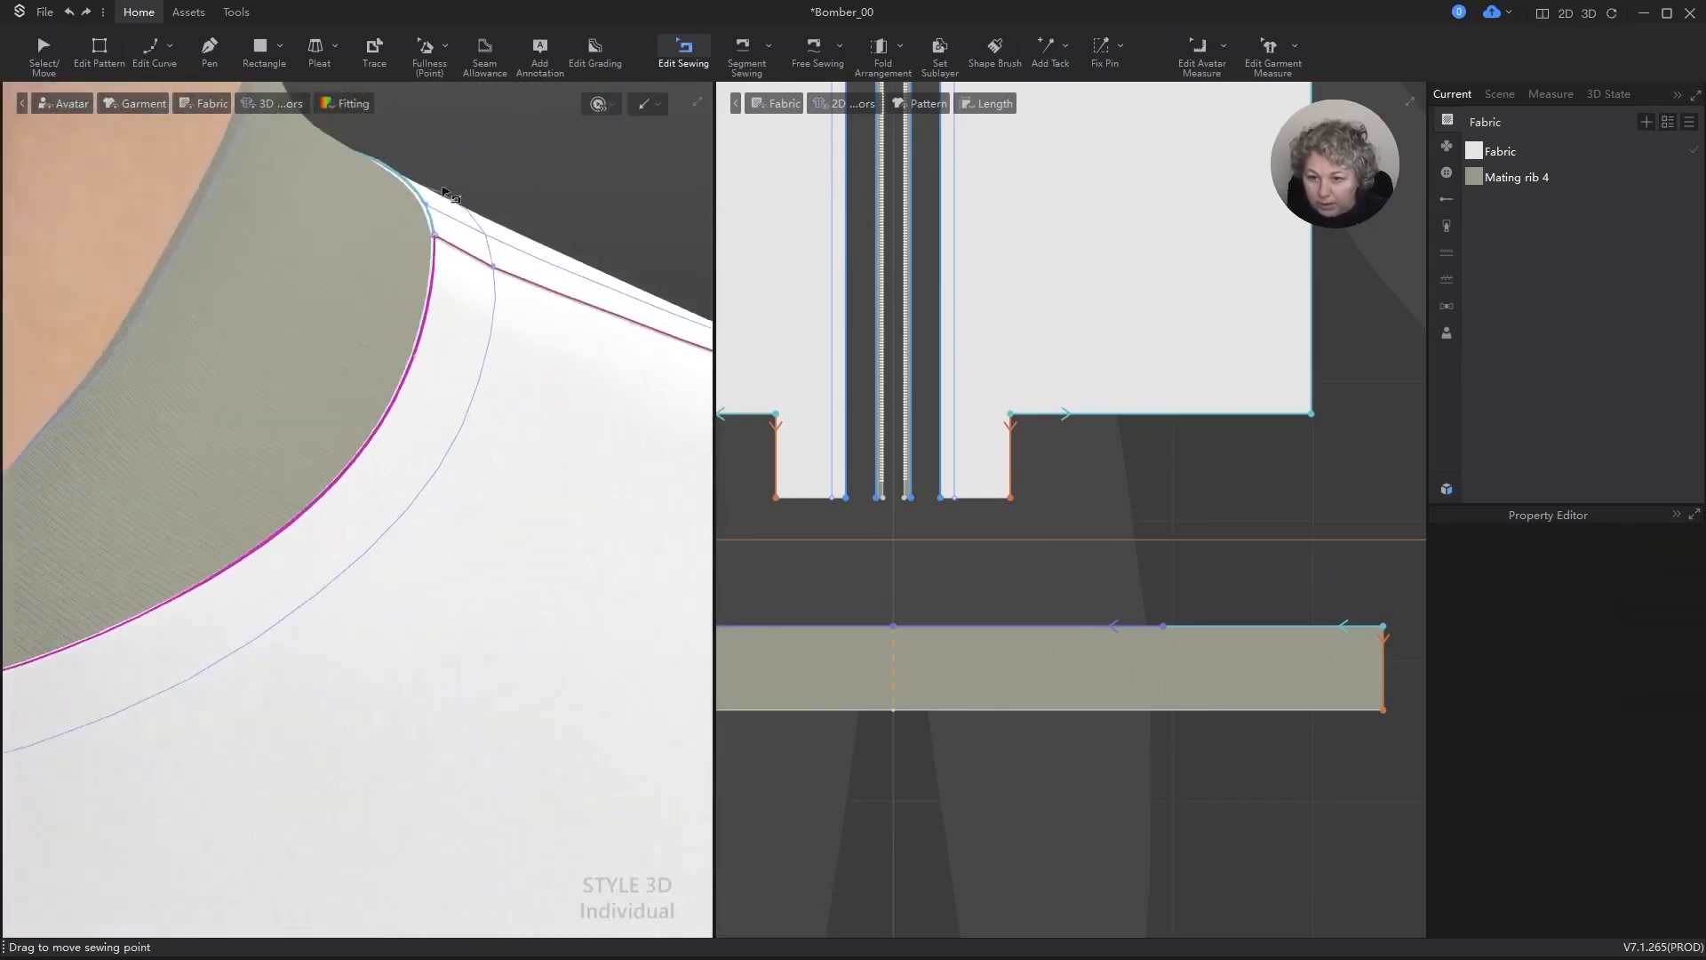
scroll(450, 160, up, 4)
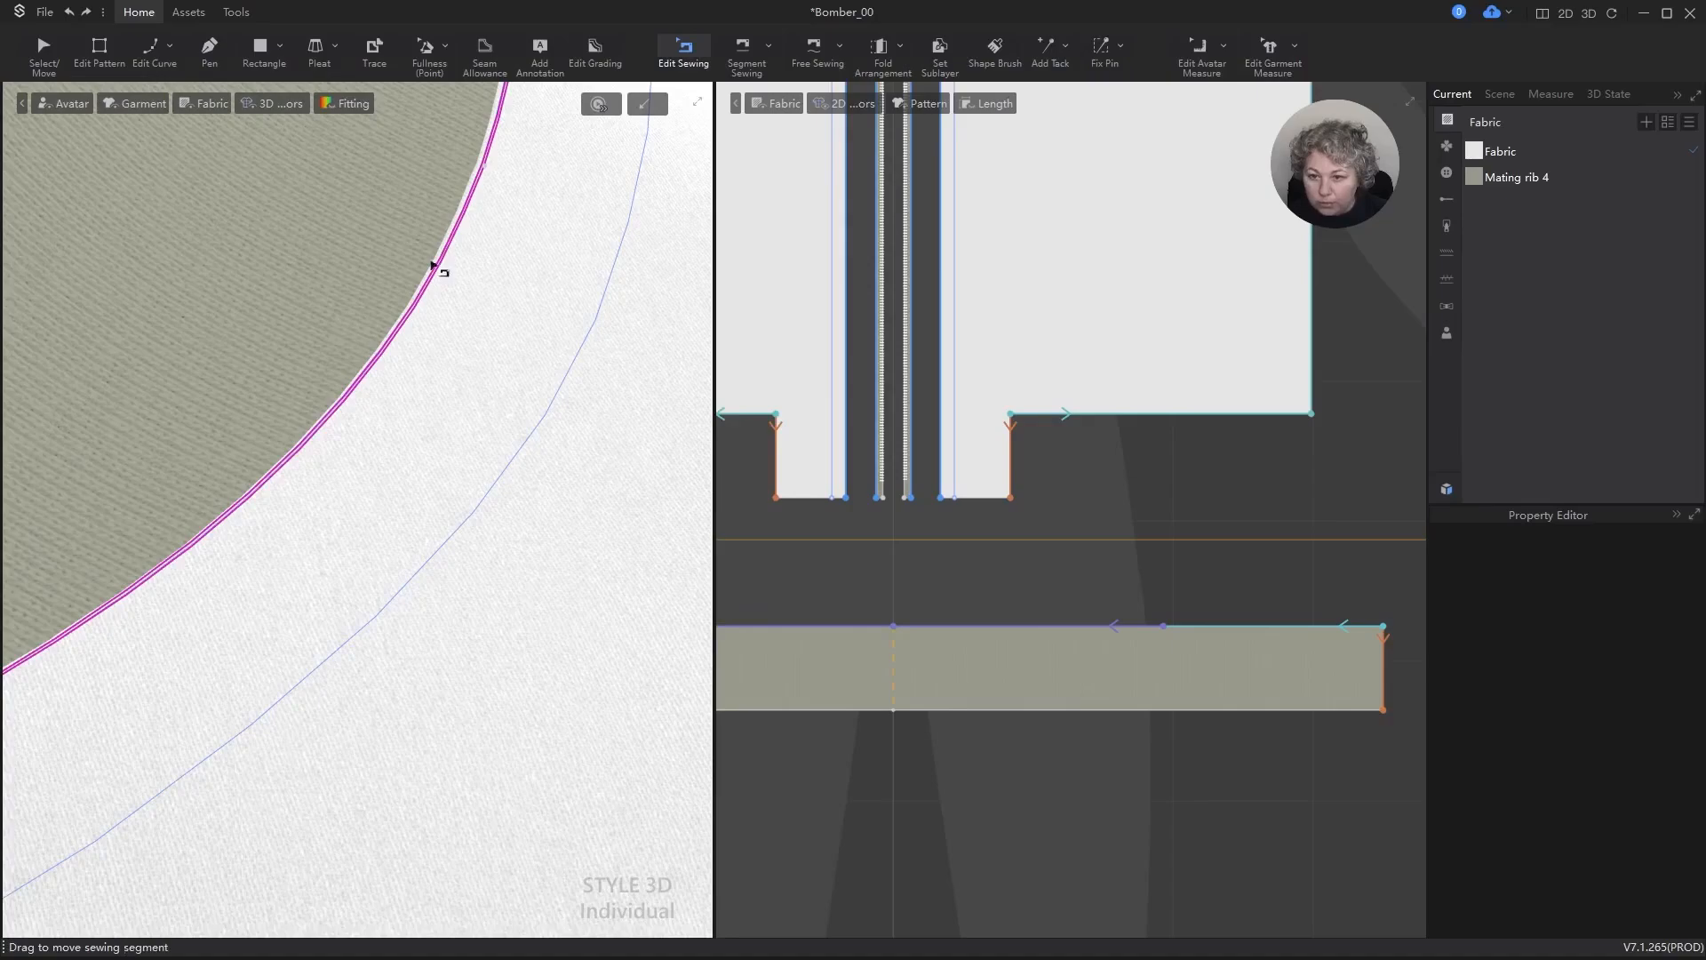
scroll(444, 281, down, 2)
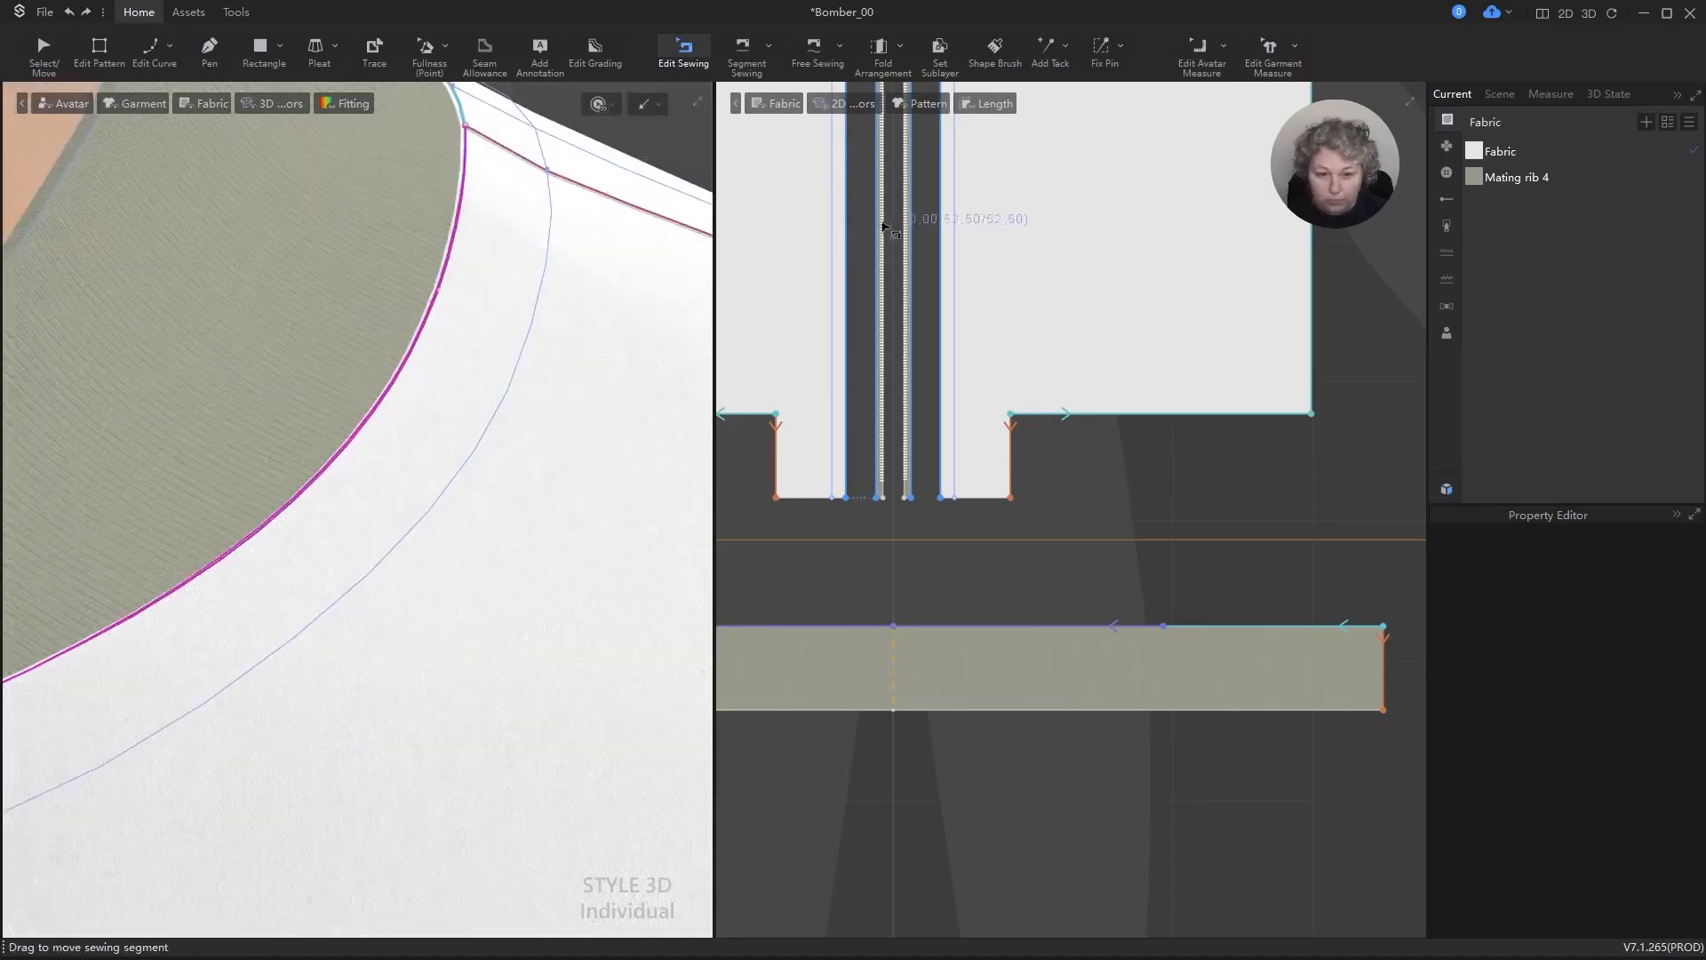
key(a)
click(1073, 541)
scroll(557, 374, down, 3)
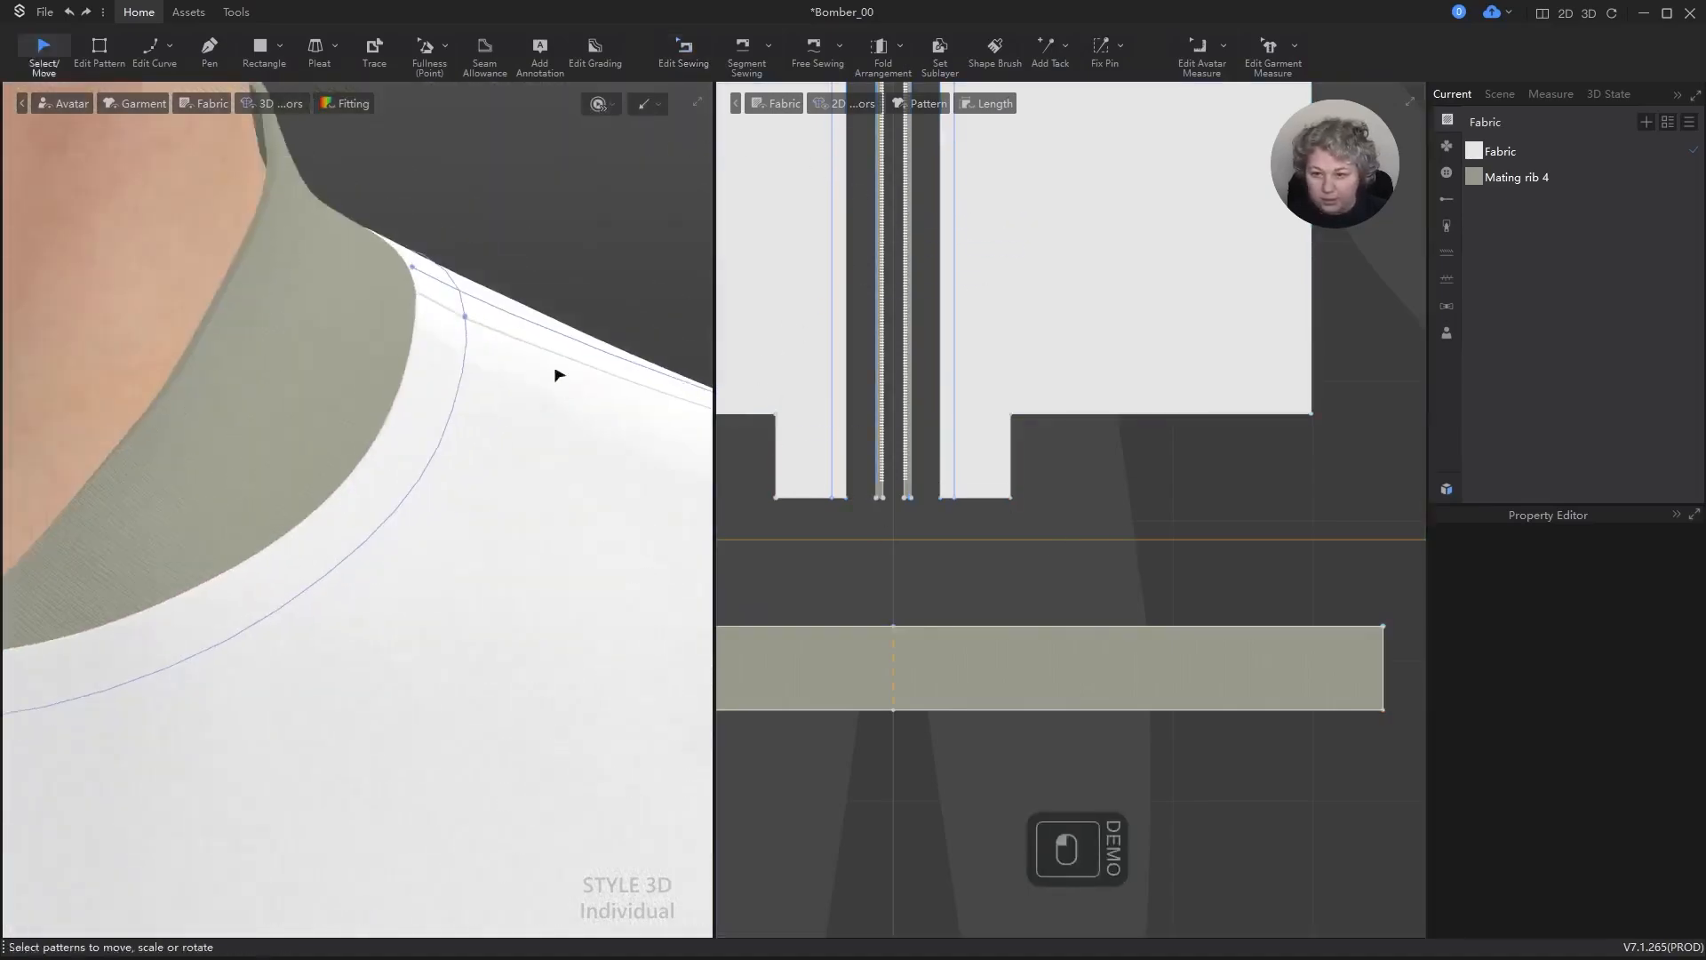
alt+drag(556, 374, 544, 392)
scroll(415, 369, up, 3)
scroll(430, 362, down, 5)
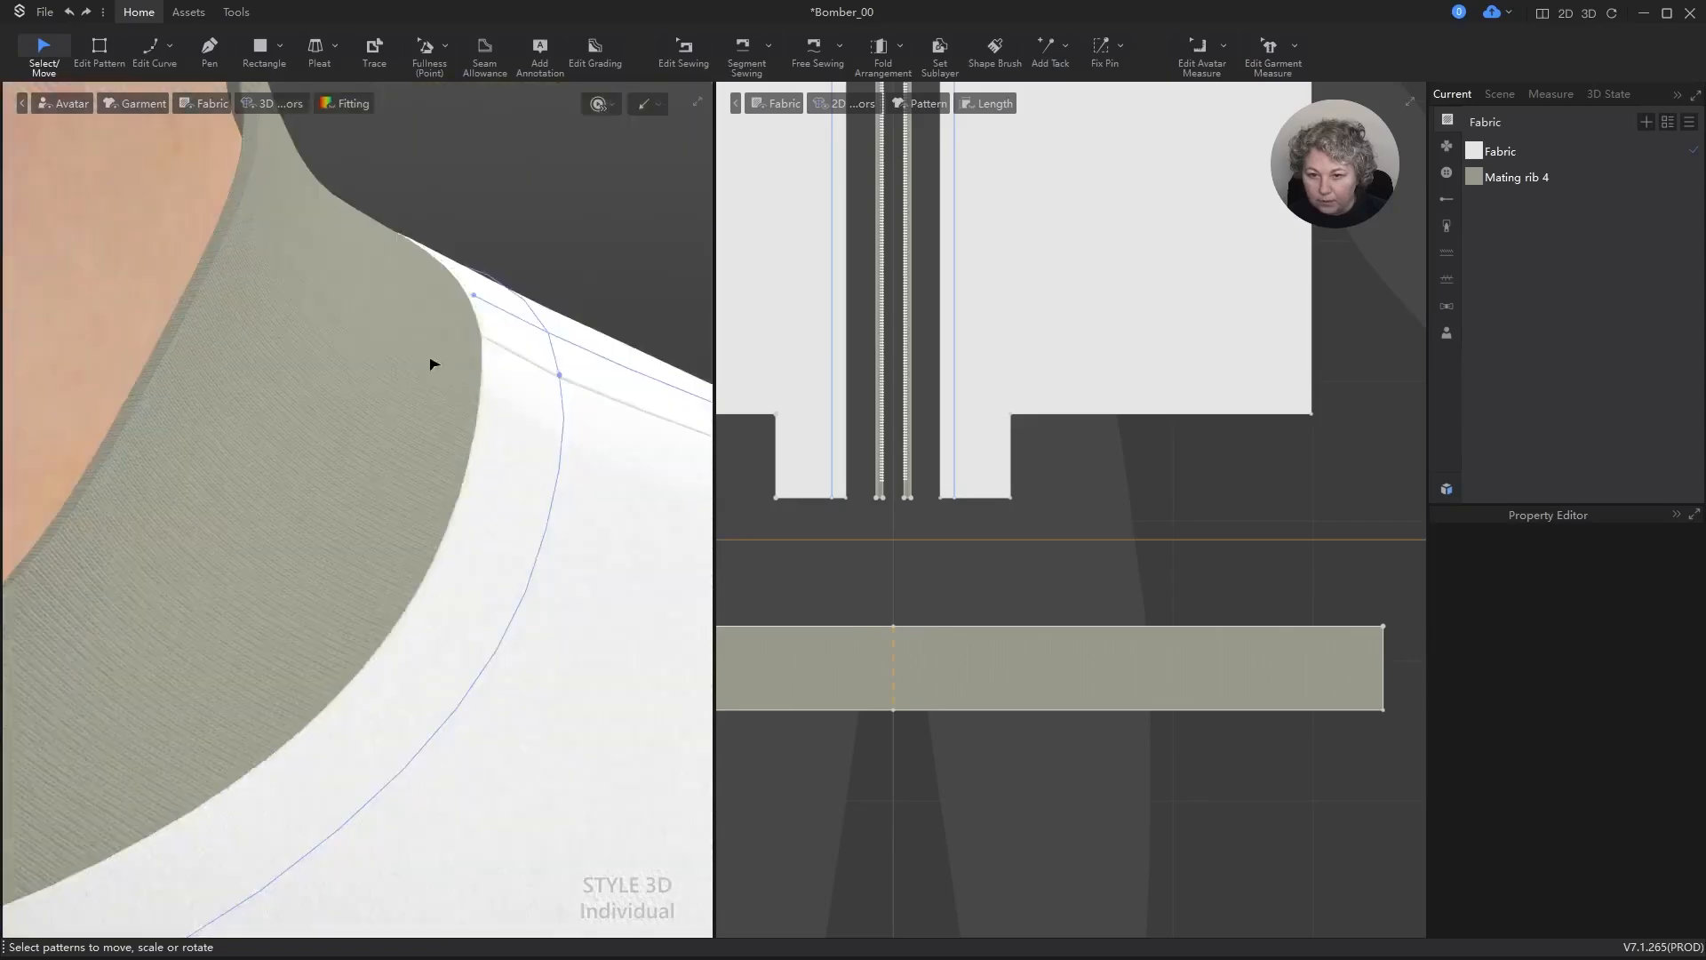
alt+scroll(455, 366, down, 8)
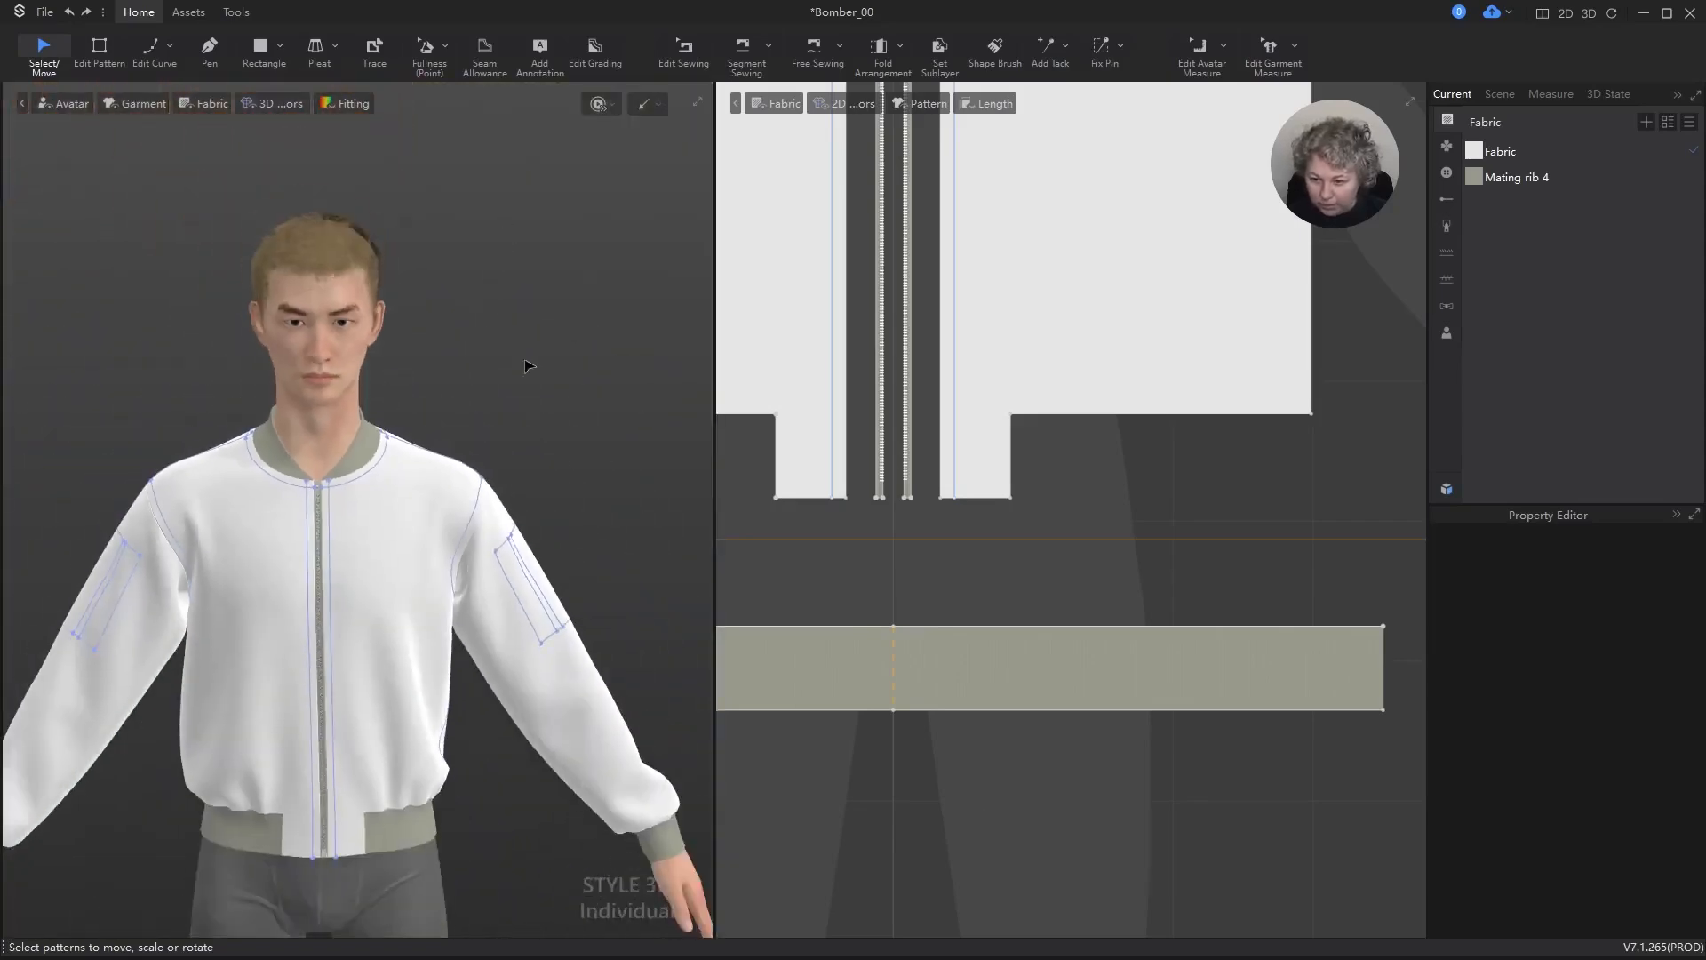
Step: Set the seam between the sleeve hem and cuff rib to Flat Seam(One Side) with Flat Seam Side set to Side B
alt+scroll(435, 222, up, 3)
scroll(1101, 461, down, 5)
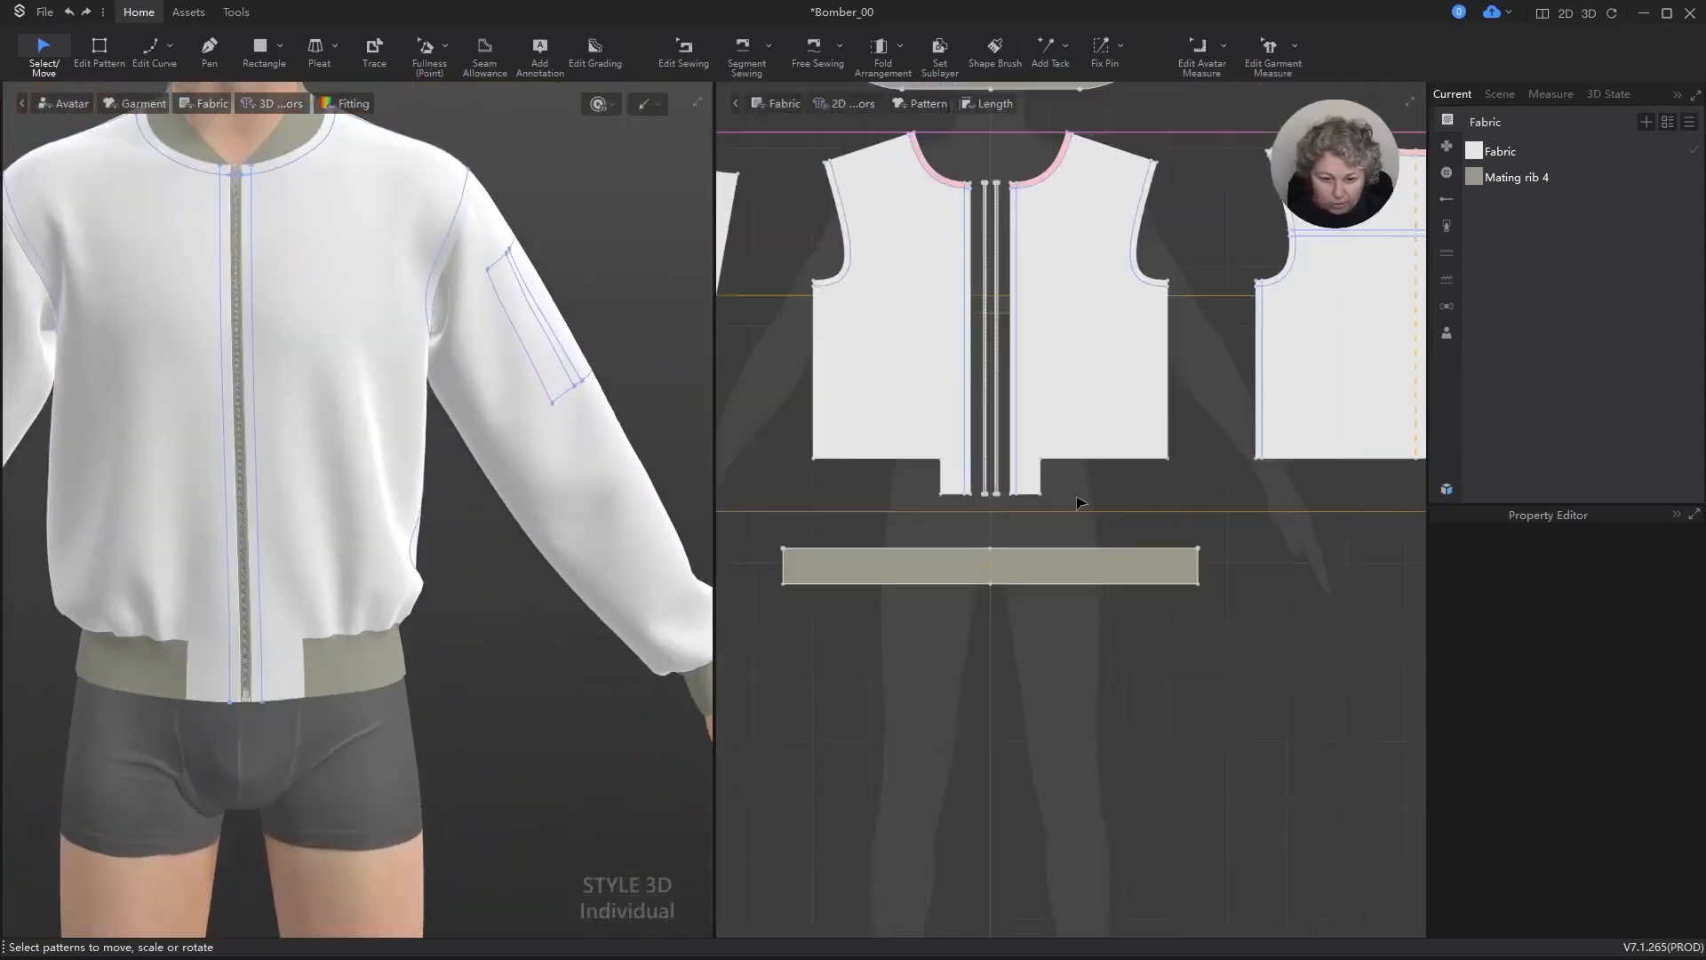
key(b)
scroll(1022, 500, down, 1)
scroll(953, 501, up, 6)
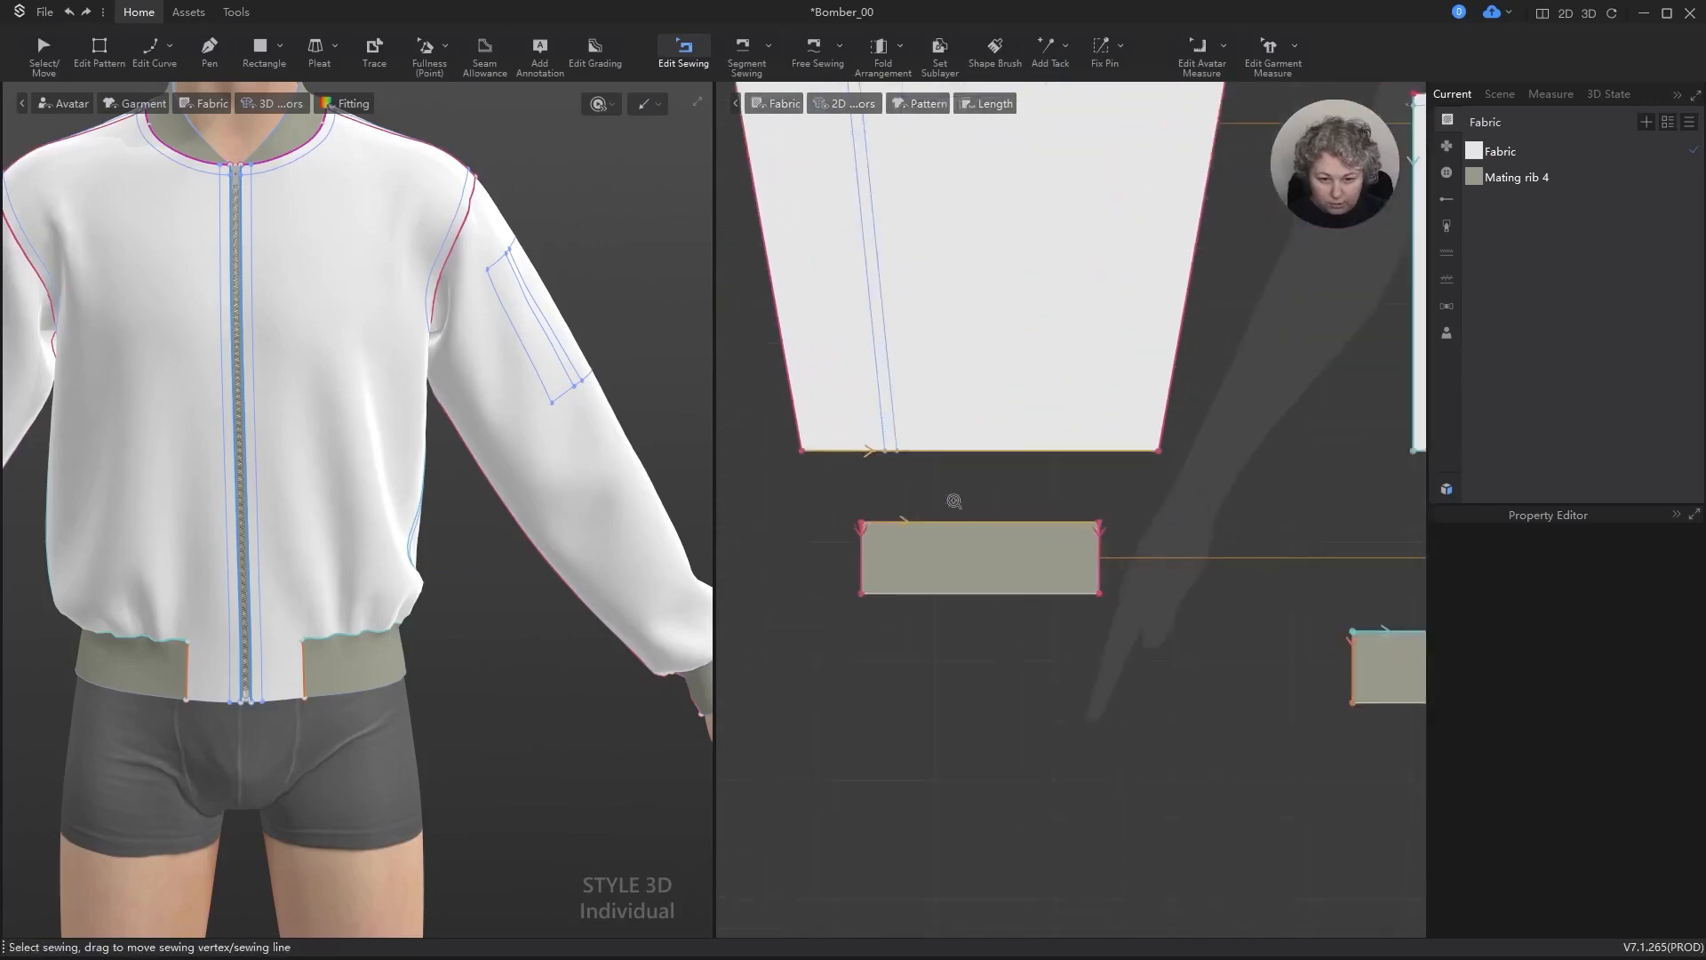
click(950, 528)
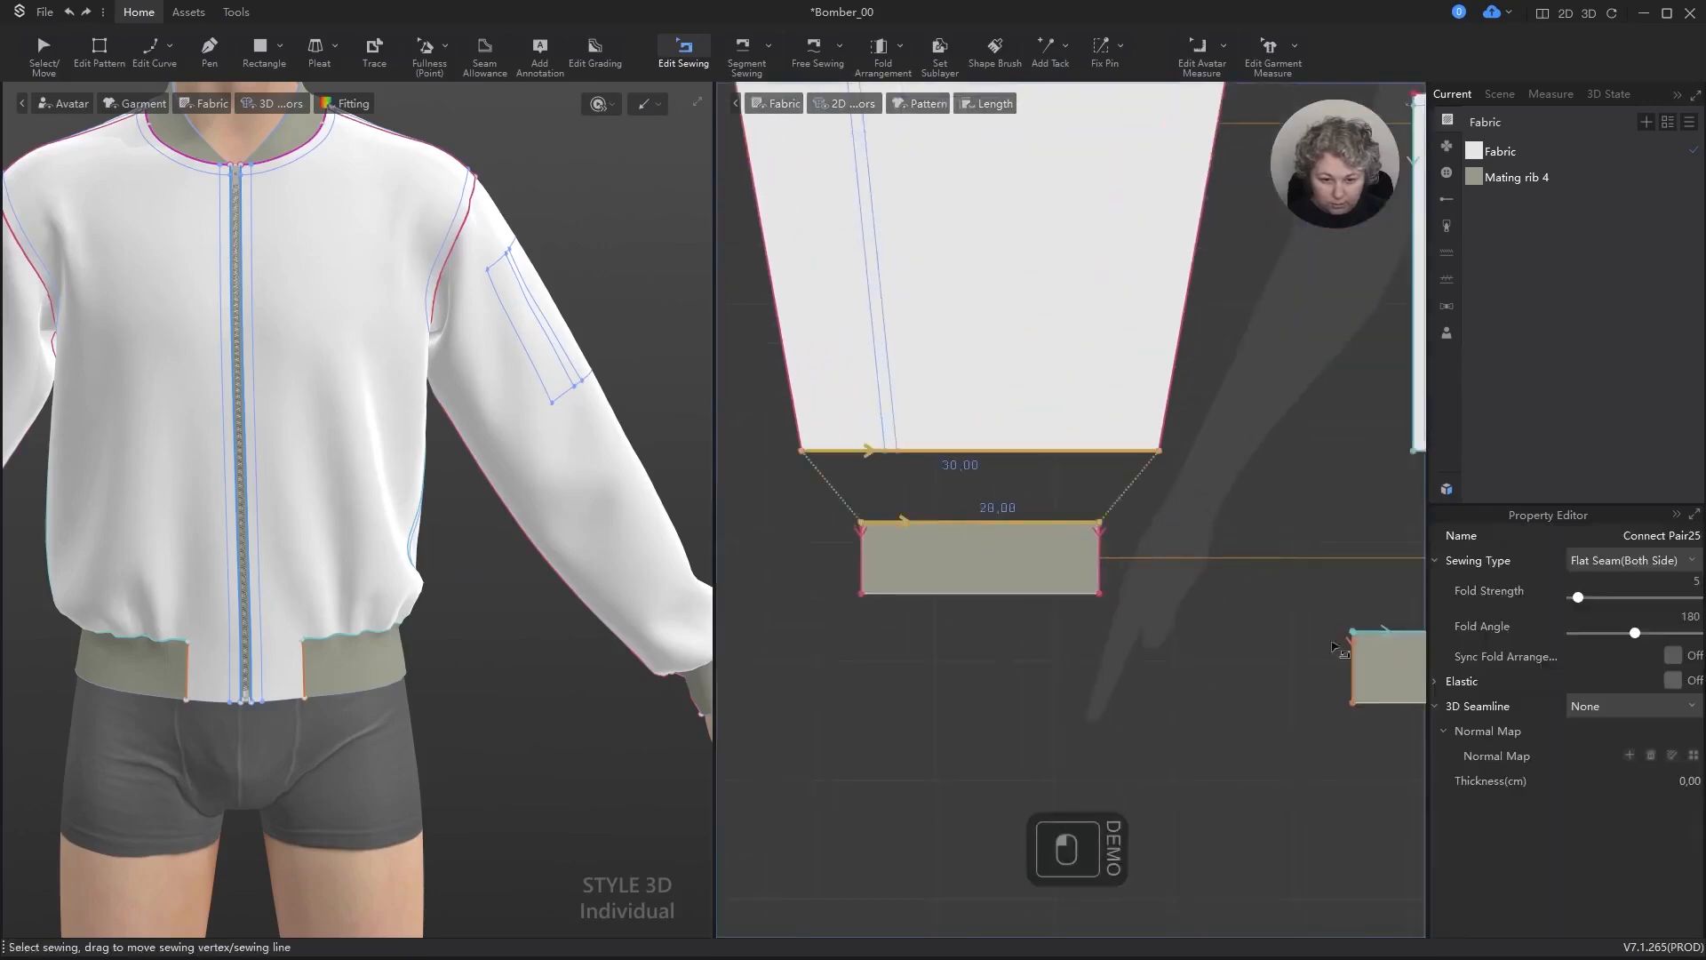
click(1690, 561)
click(1591, 598)
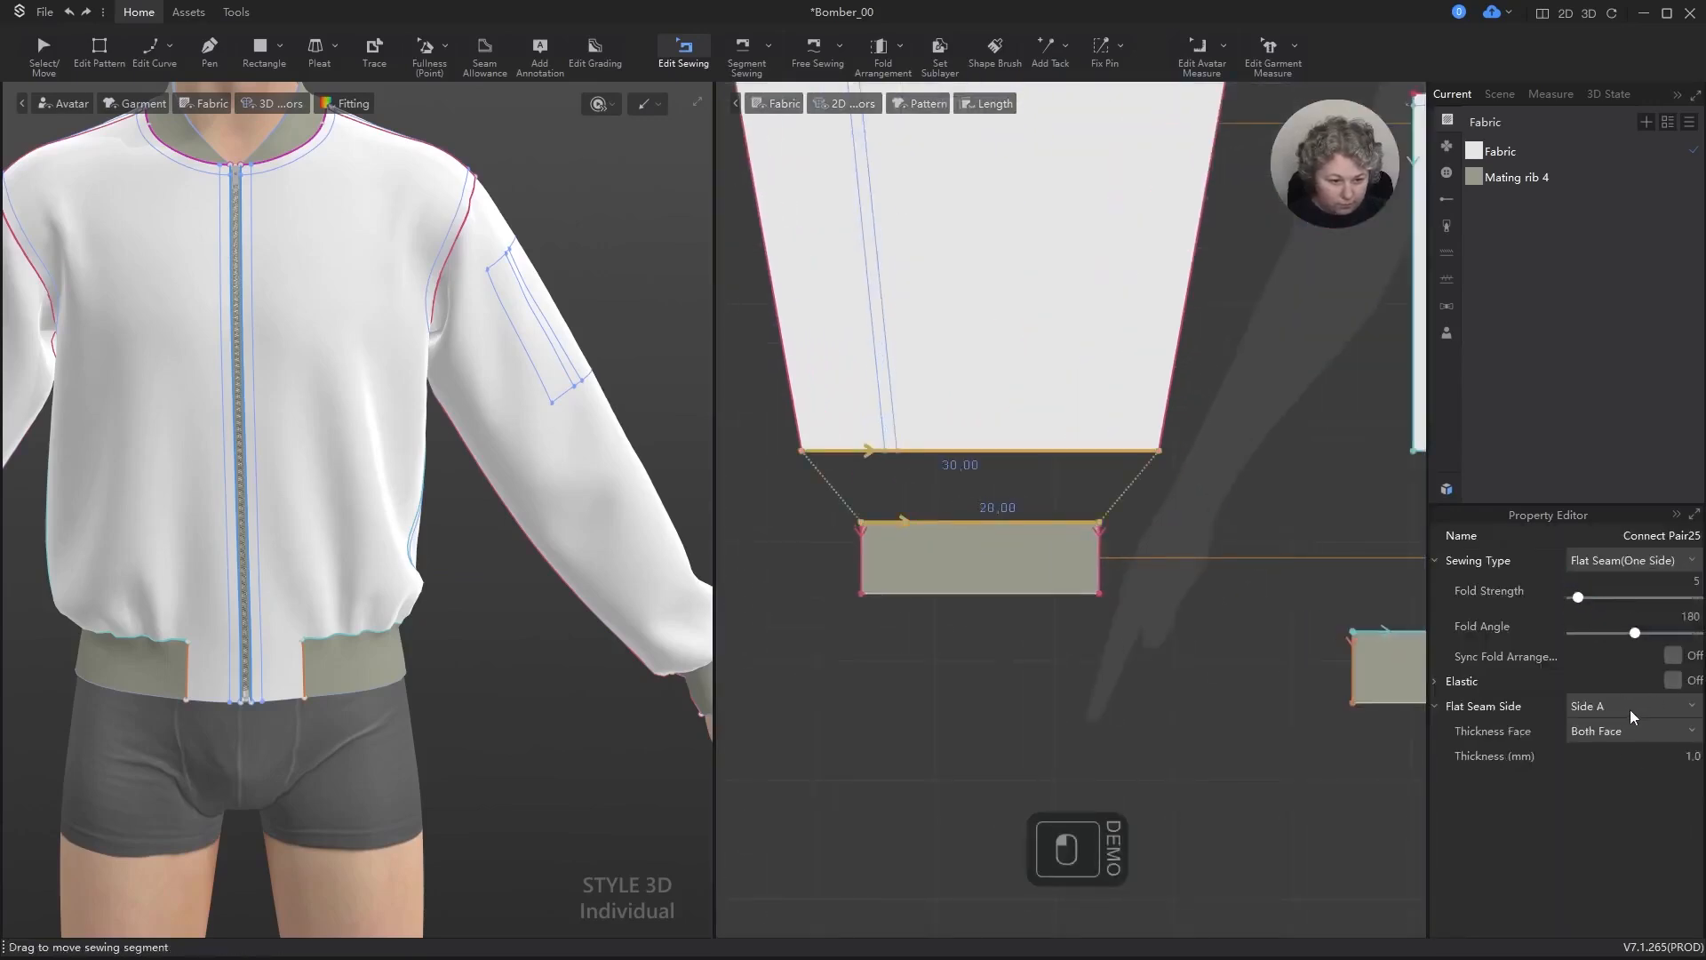
click(1633, 716)
click(1600, 746)
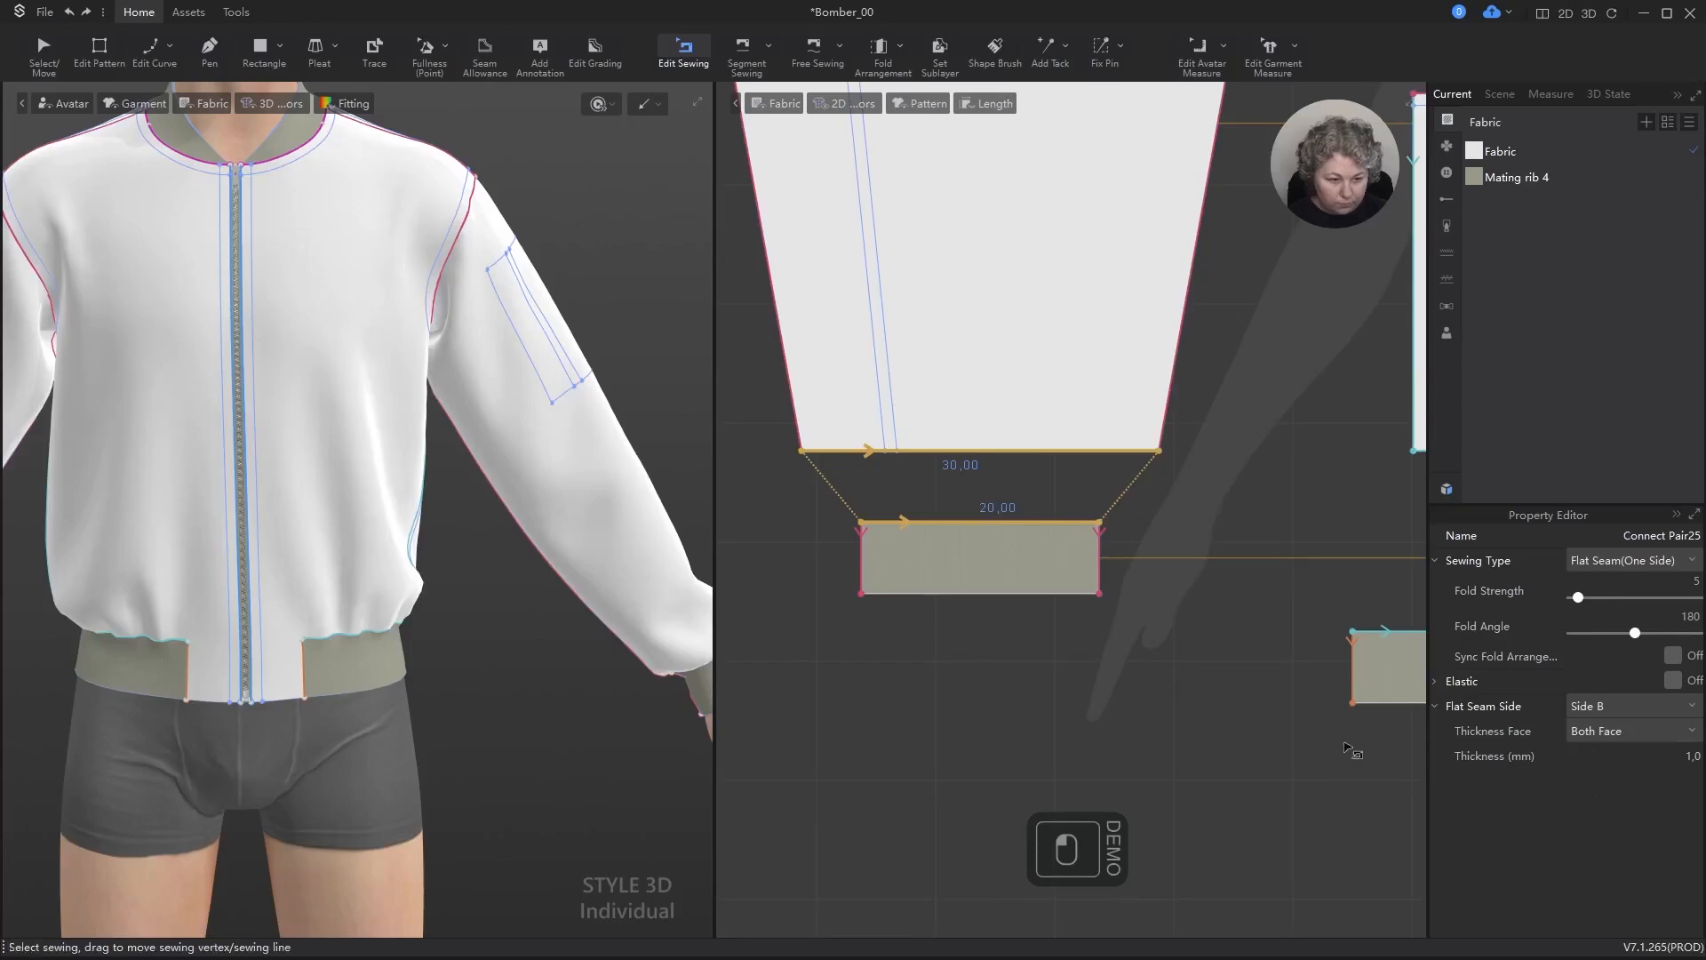
Step: Examine the cuff rib seam from several angles on the 3D sleeve and clear its selection
alt+right_drag(514, 598, 605, 747)
alt+middle_drag(606, 747, 252, 488)
alt+right_drag(252, 488, 644, 377)
alt+middle_drag(514, 432, 223, 560)
alt+right_drag(476, 444, 640, 381)
key(Escape)
Step: Simulate the garment while viewing the joint between the sleeve hem and cuff rib up close
key(space)
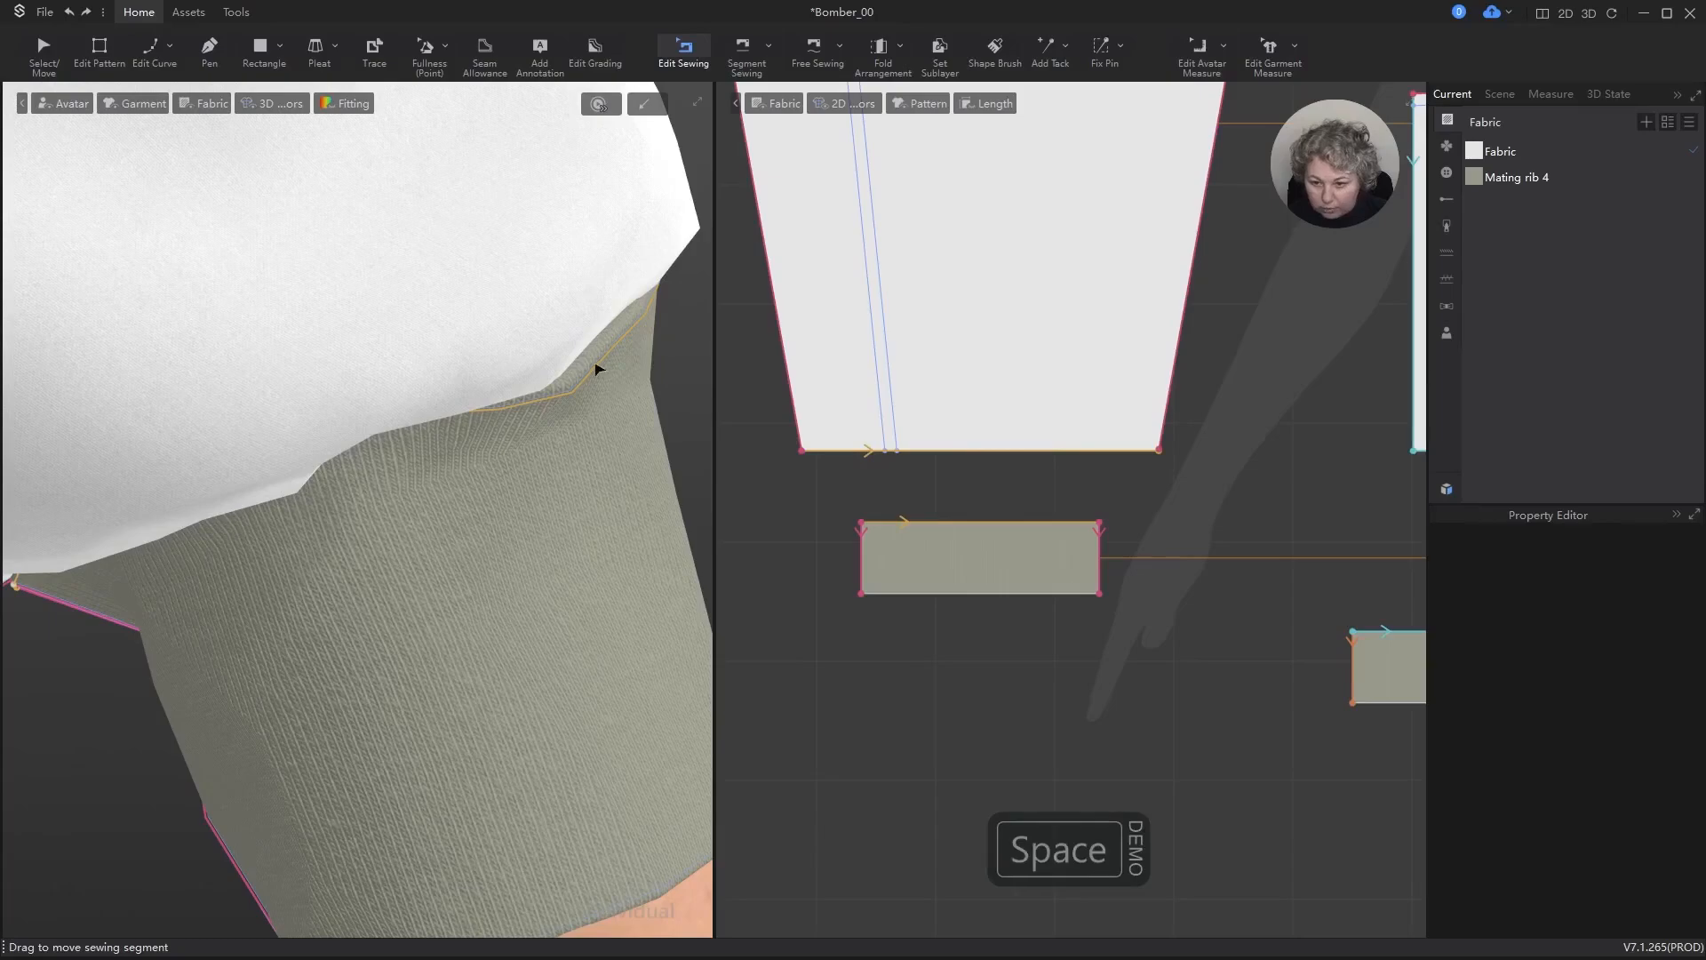
scroll(625, 445, up, 4)
right_drag(625, 446, 587, 407)
key(space)
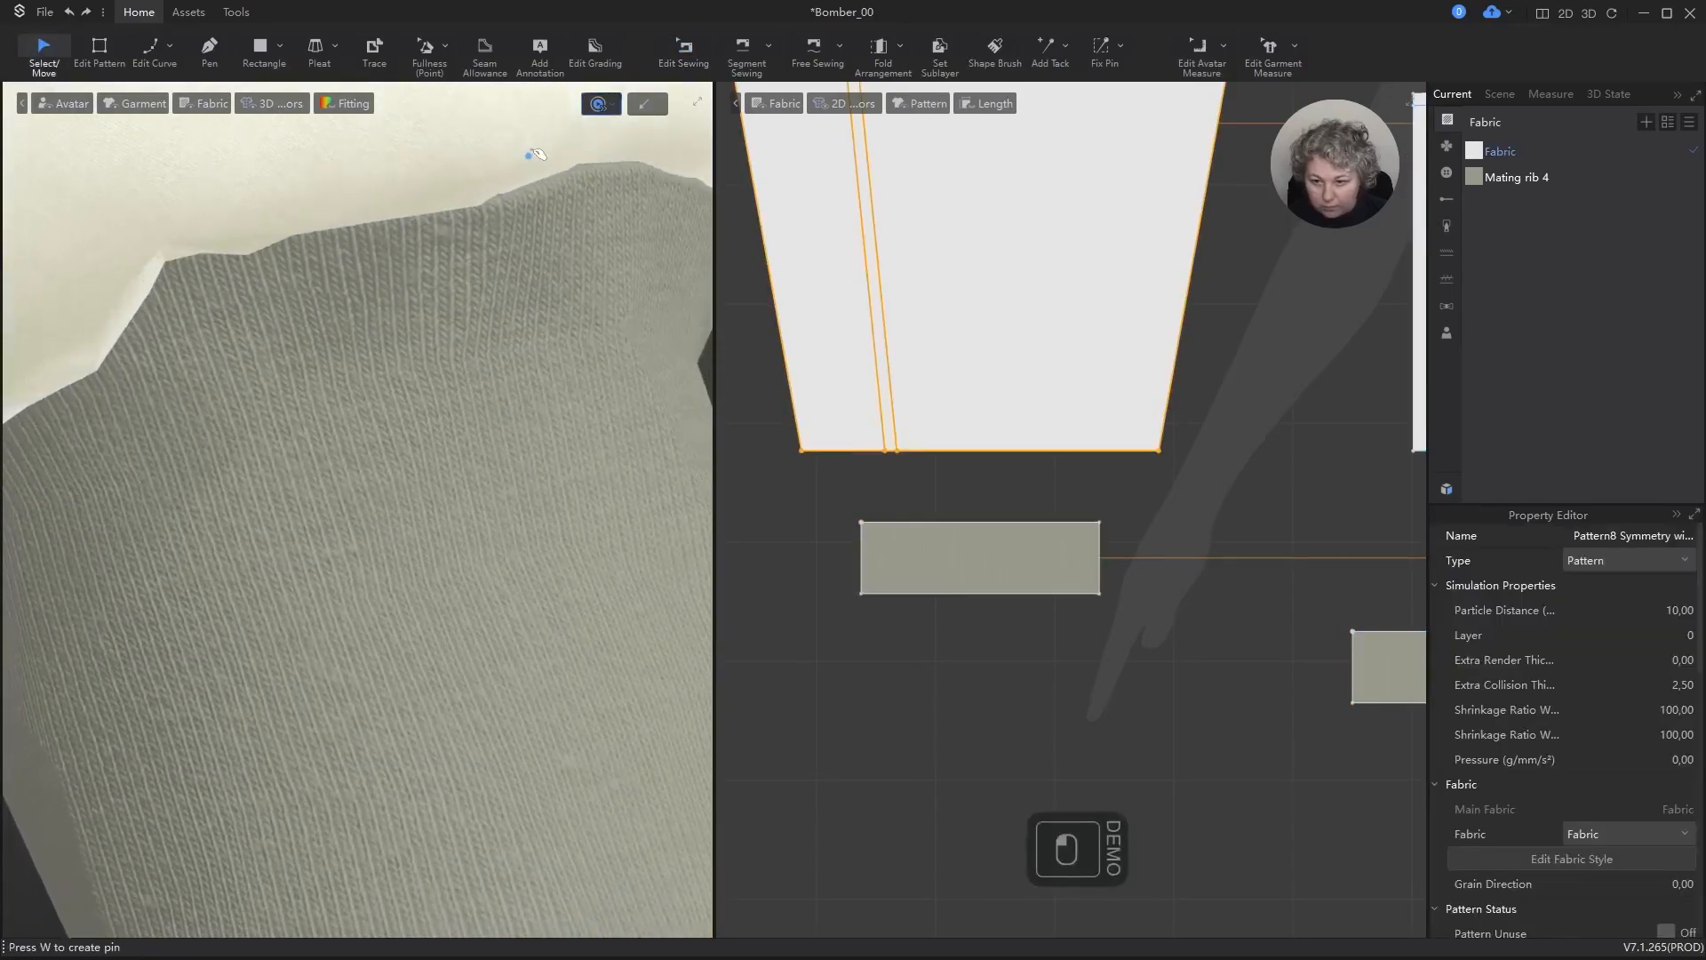
Step: Set Flat Seam Side to Side A on the sleeve hem and cuff rib seam, and simulate the garment
key(b)
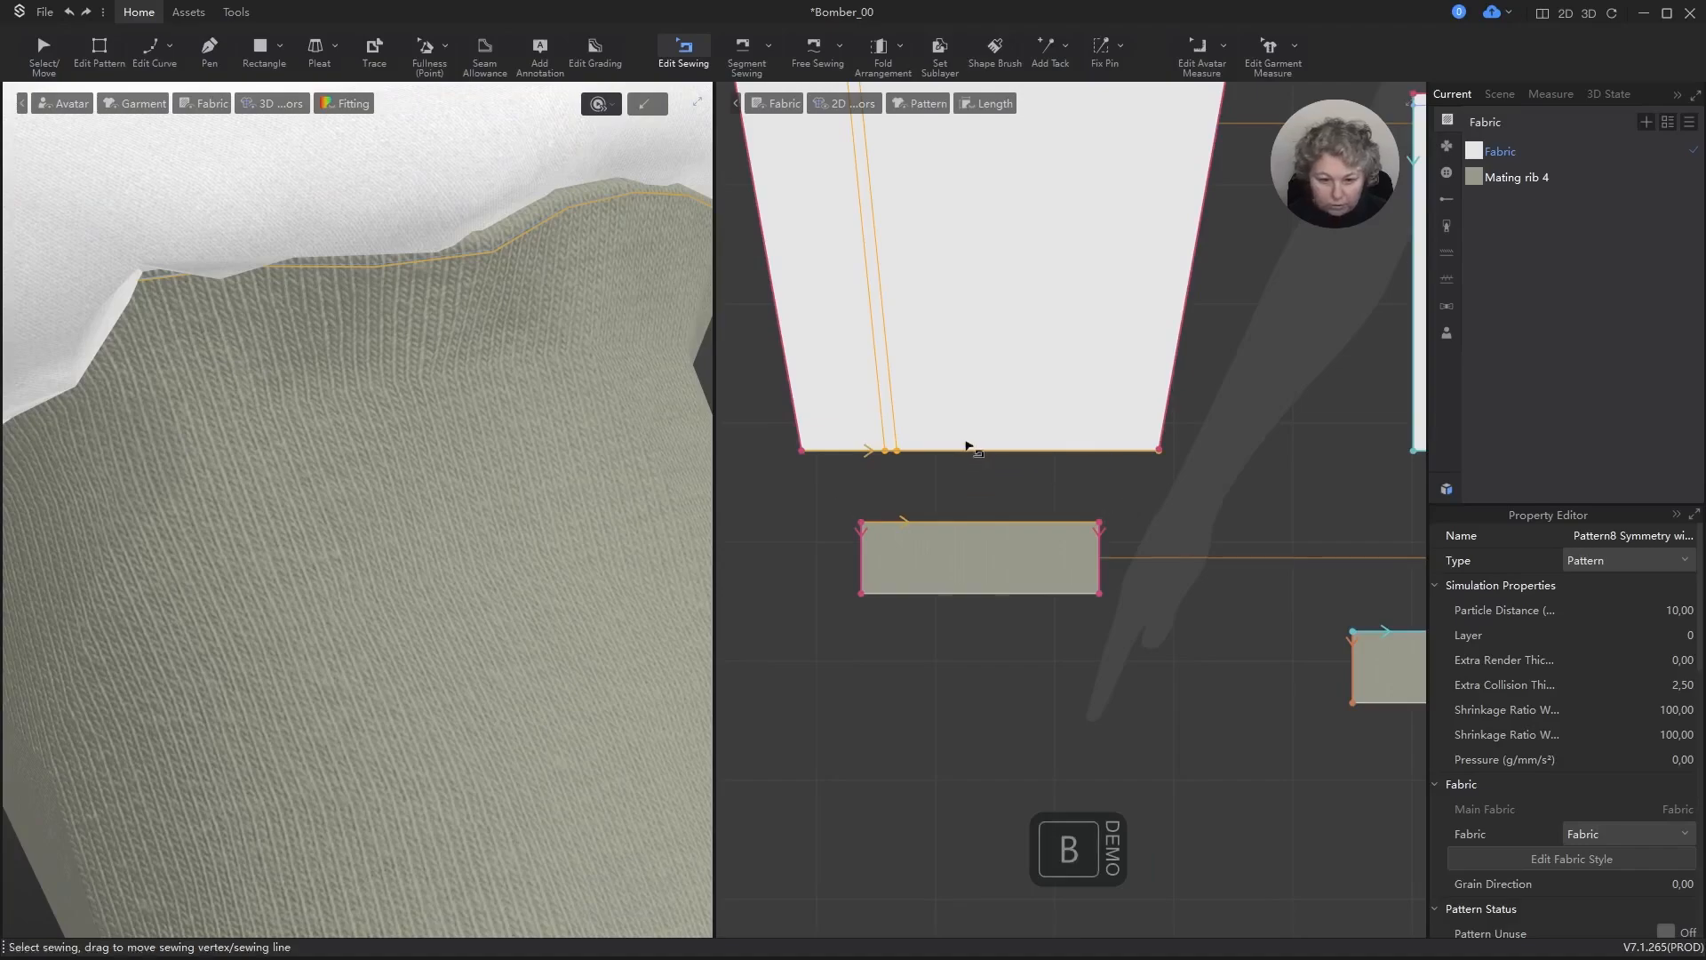
click(968, 449)
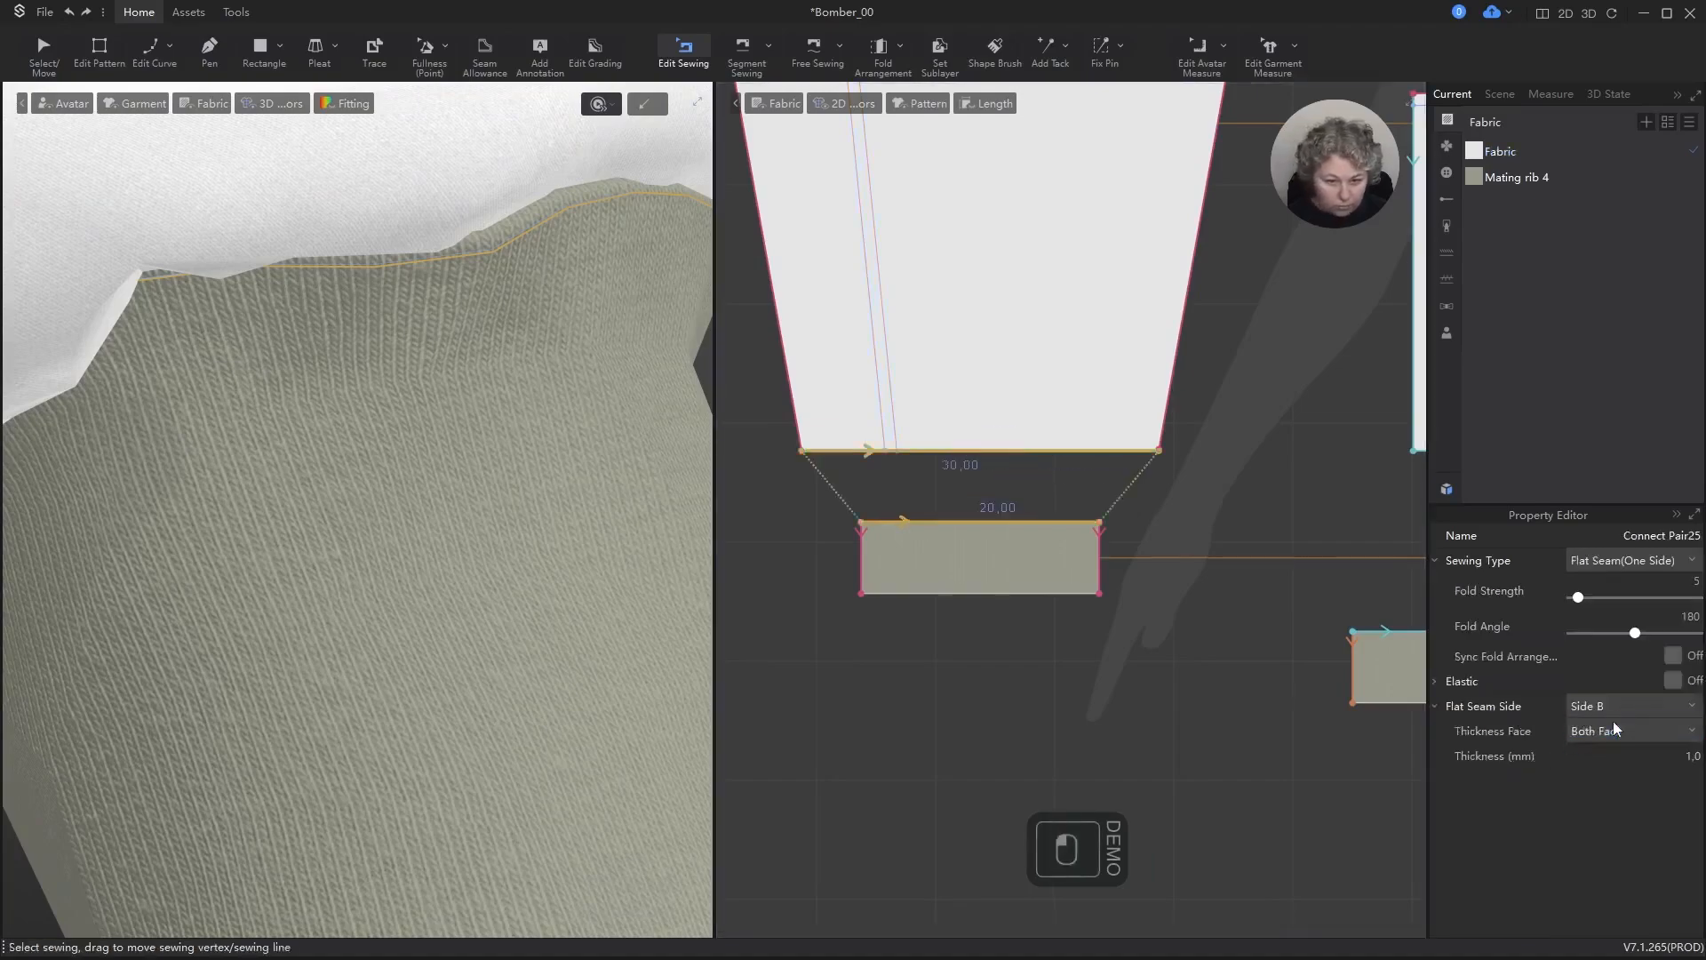
key(space)
scroll(613, 425, down, 5)
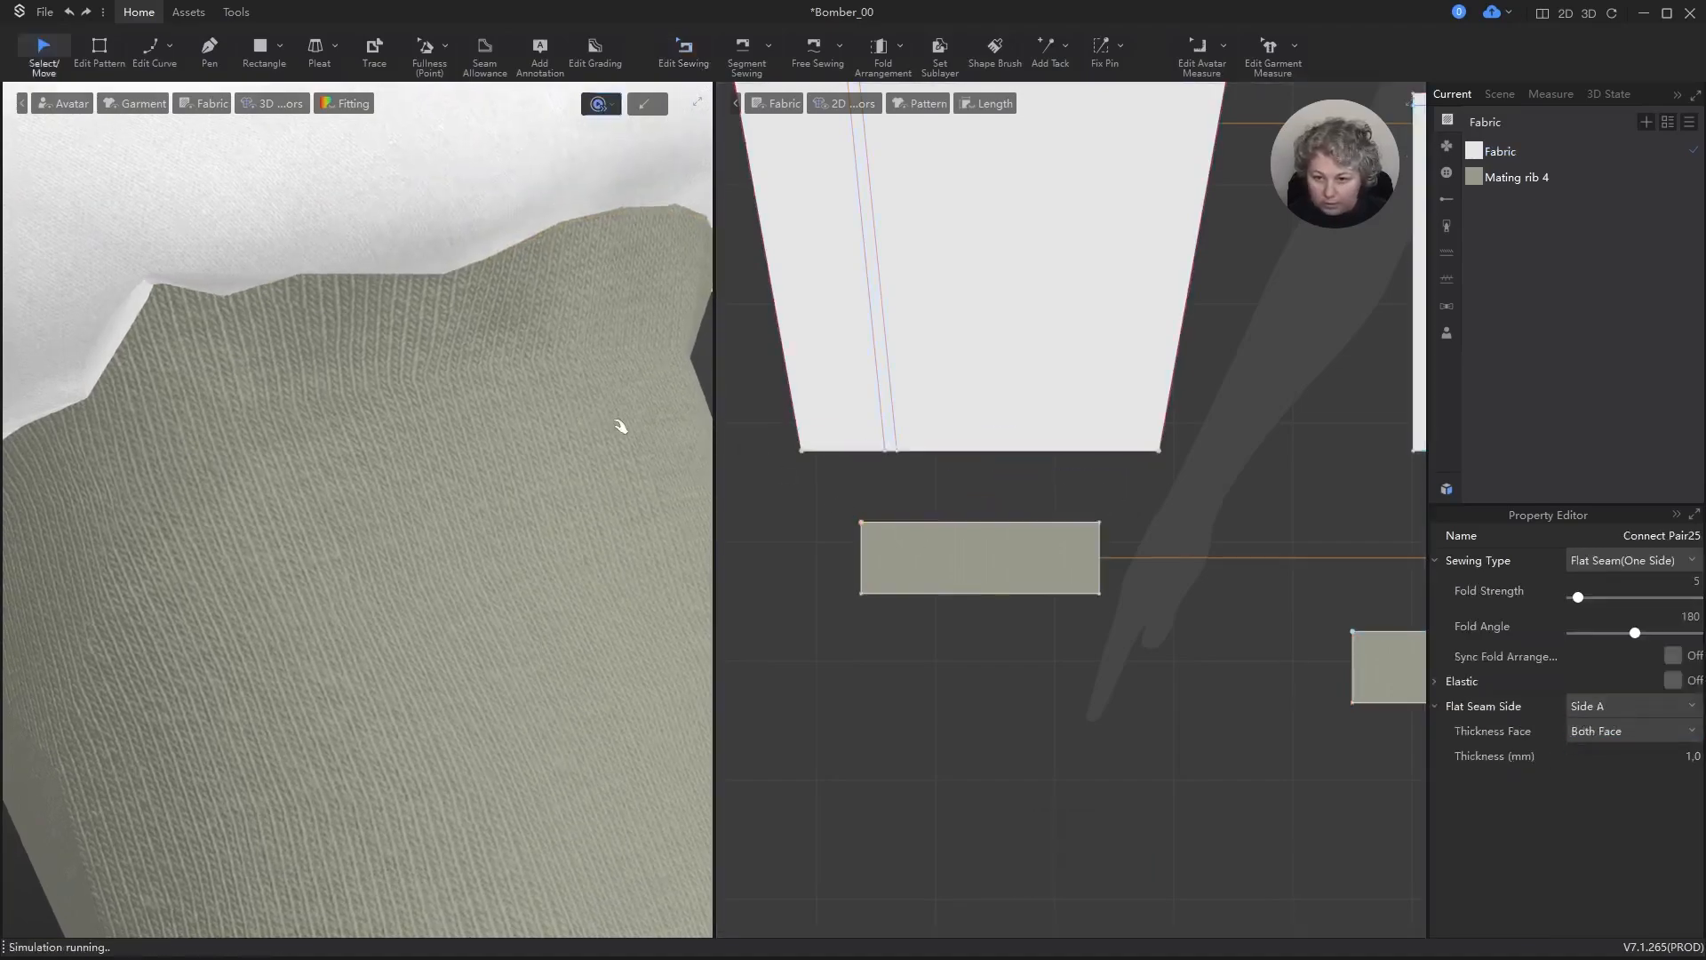
key(space)
scroll(612, 435, down, 10)
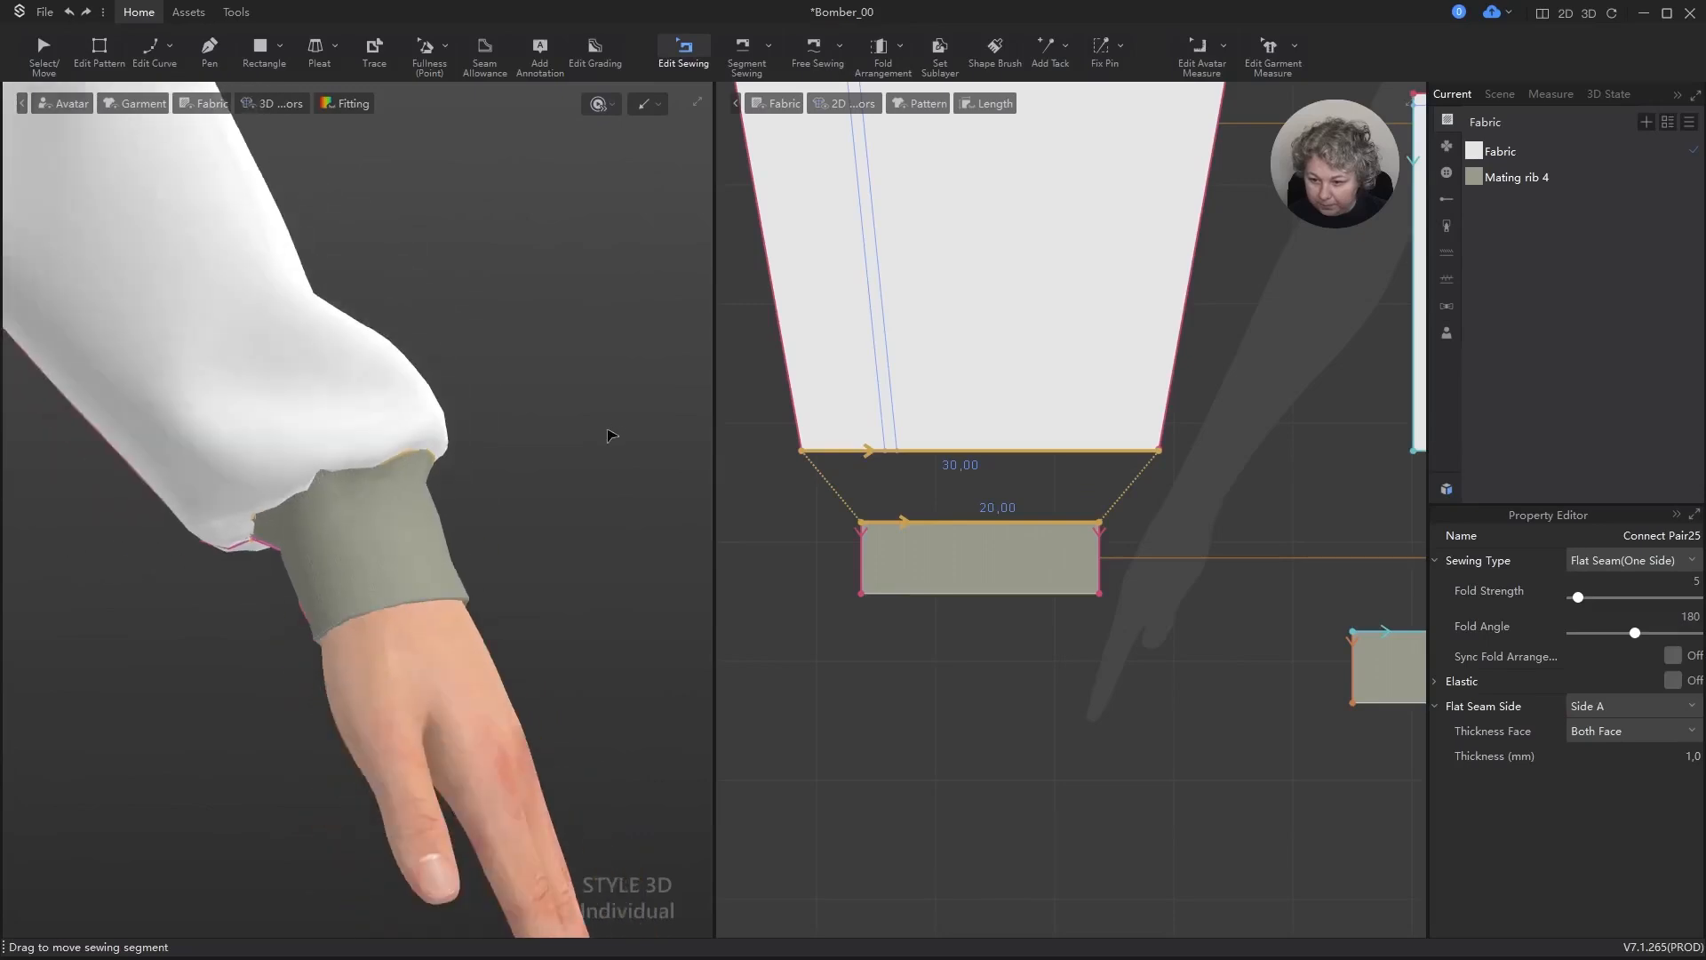
Step: Examine the fit of the full jacket on the avatar in 3D from several angles and distances
alt+drag(610, 472, 571, 473)
scroll(572, 474, down, 2)
scroll(571, 474, down, 6)
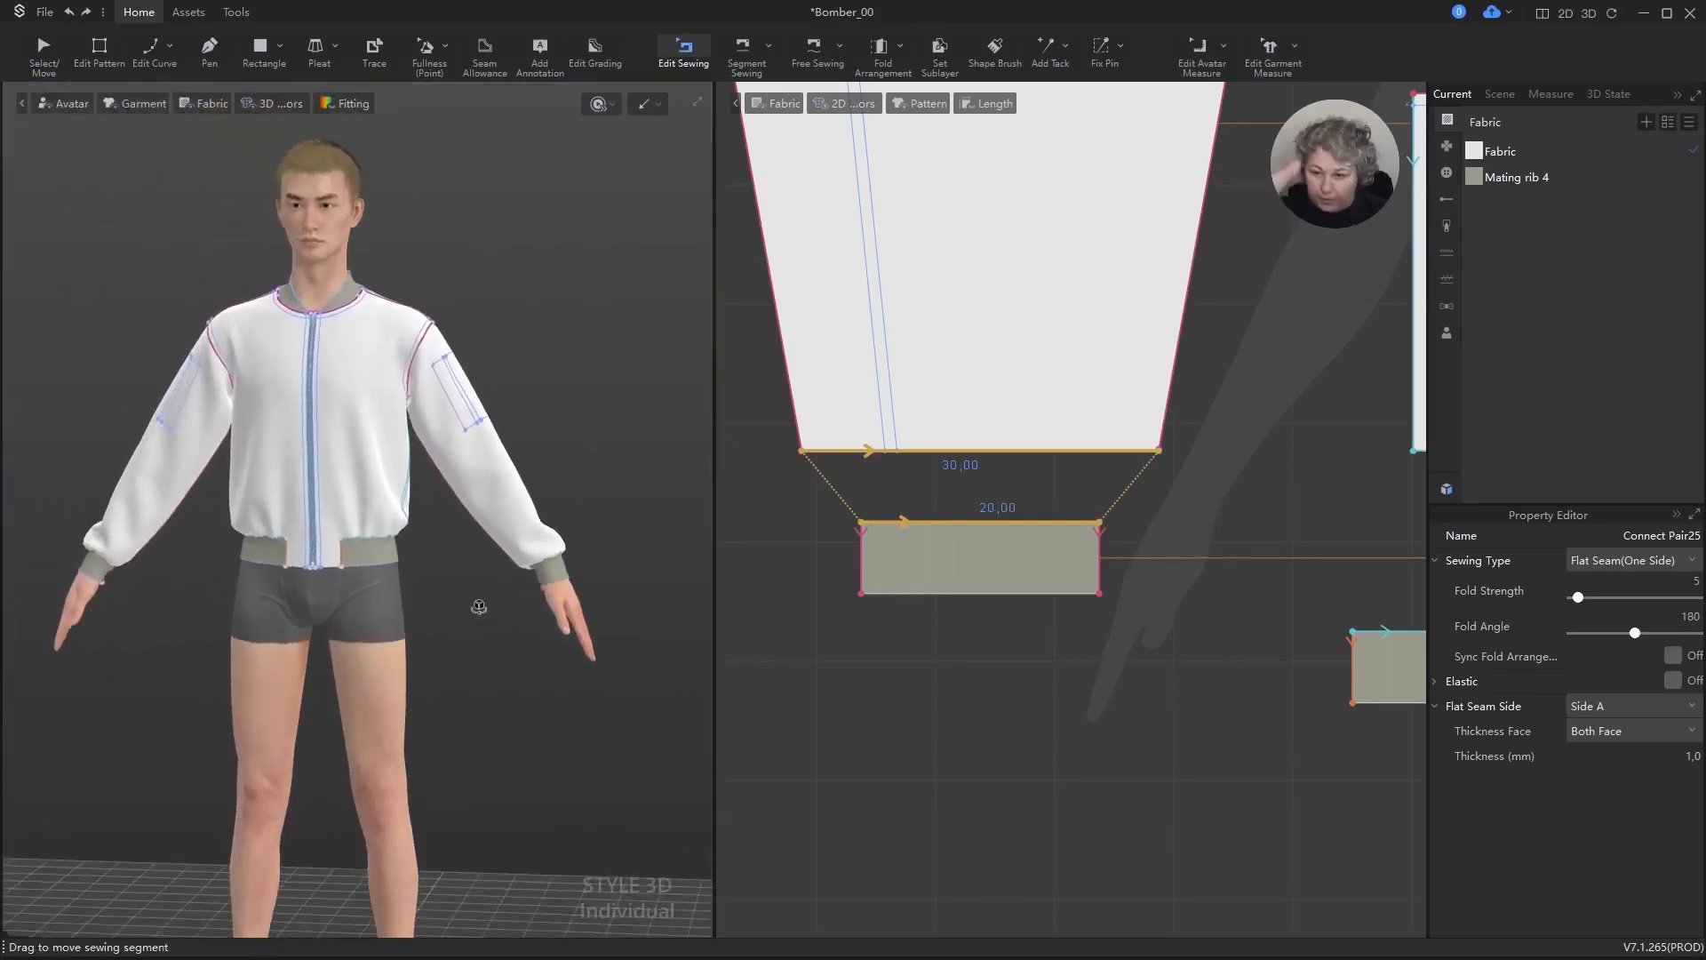
mouse_move(479, 607)
right_down()
mouse_move(145, 583)
mouse_move(490, 591)
mouse_move(483, 632)
right_up()
alt+scroll(458, 500, up, 5)
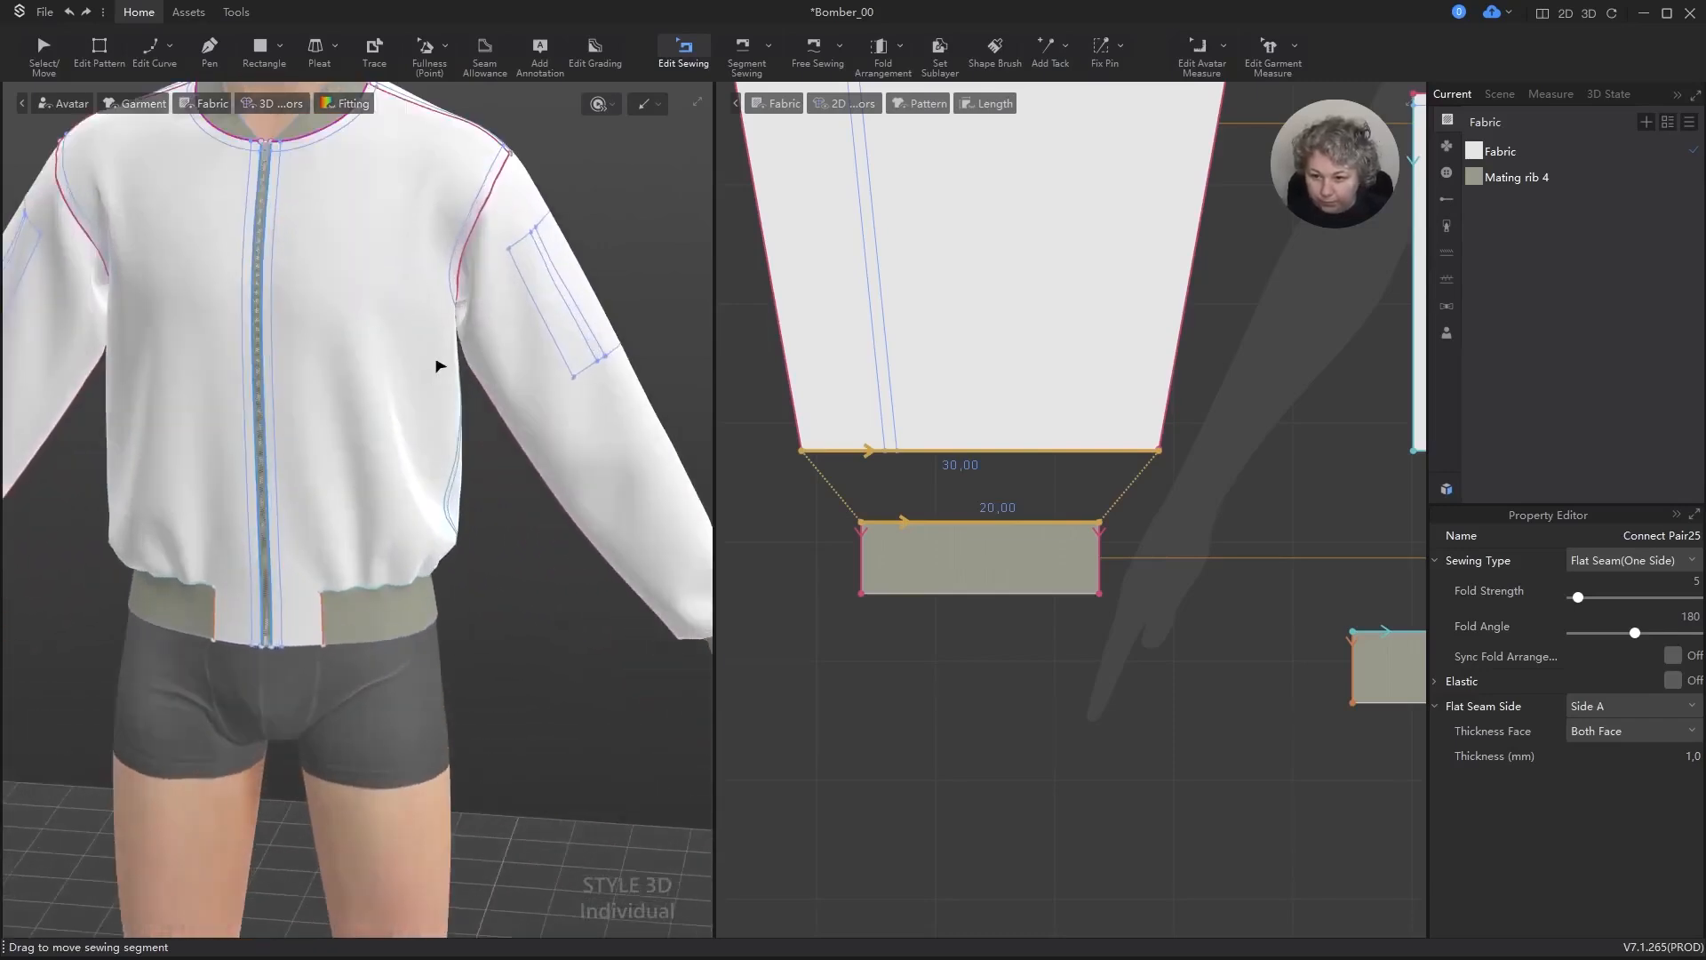
alt+drag(675, 347, 563, 389)
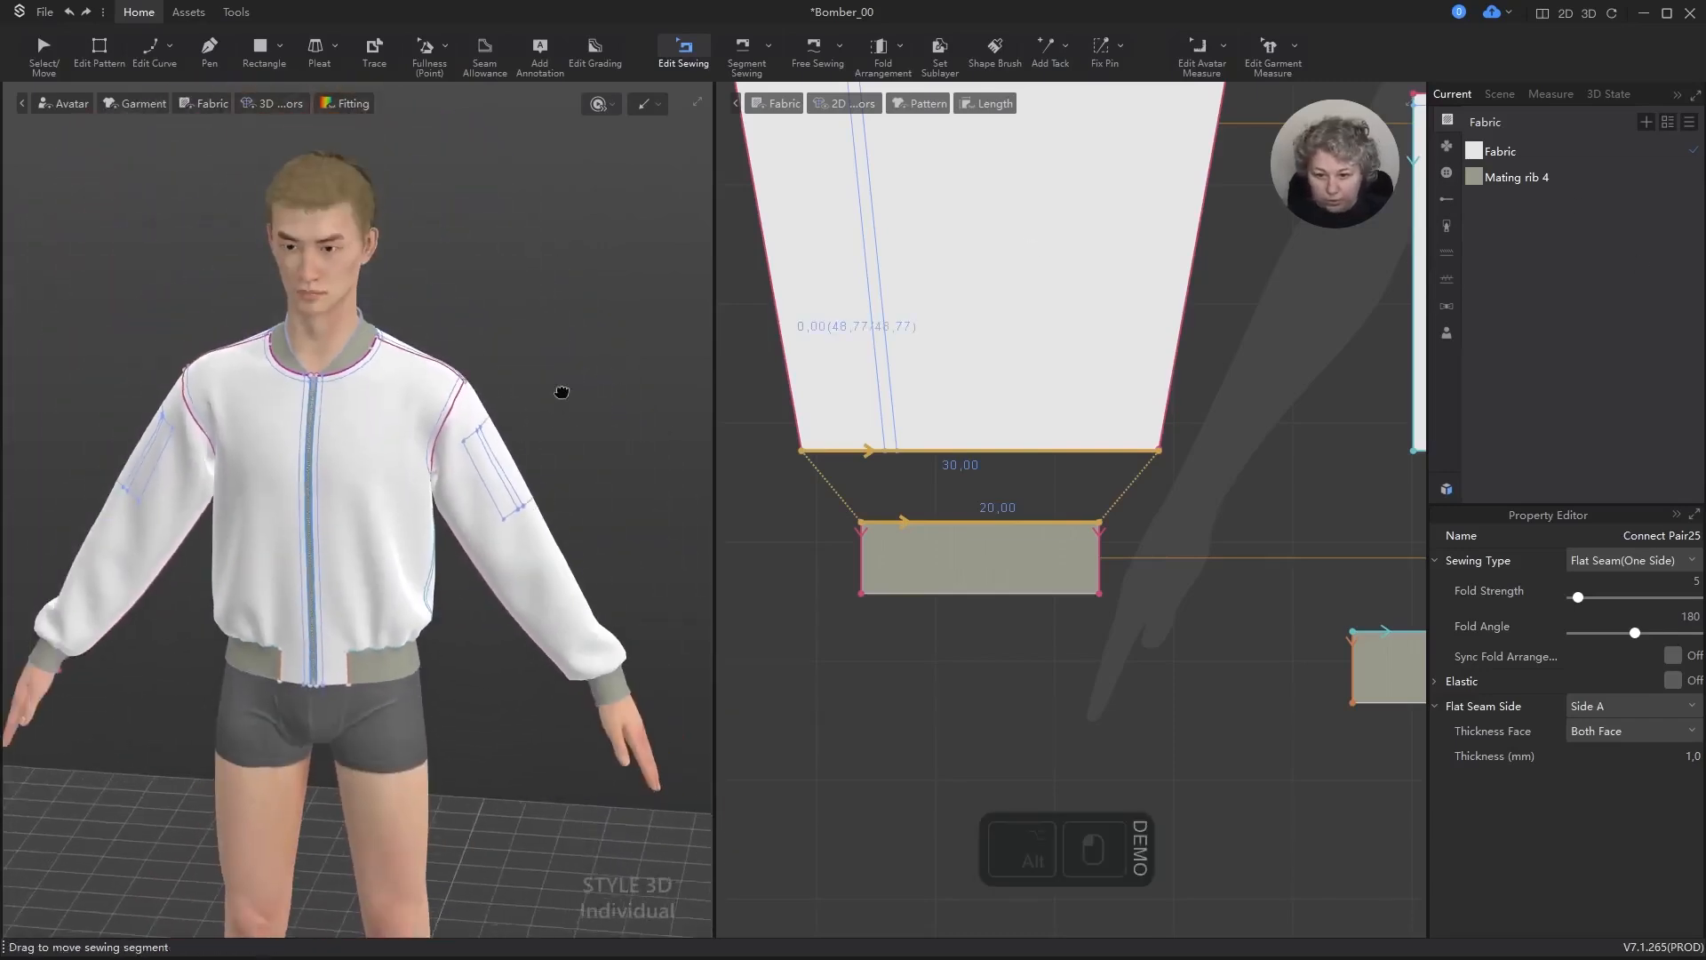
right_drag(563, 388, 598, 344)
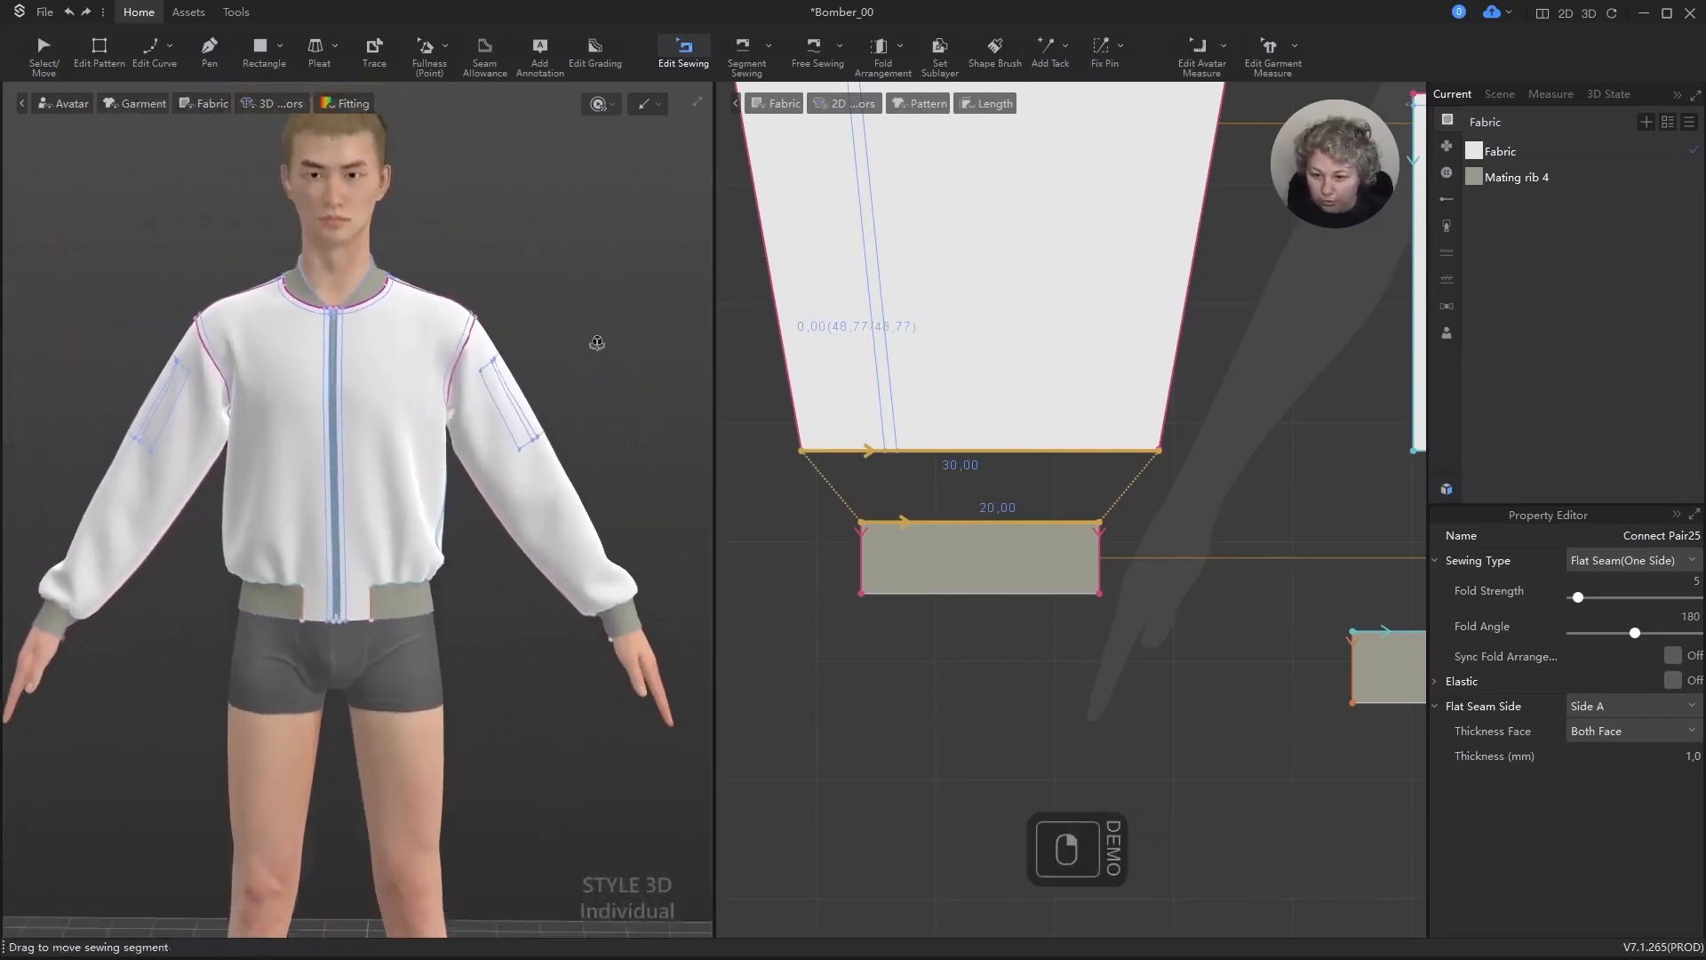
Step: Add a new fabric to the garment's fabric list and open the resource library beside it
click(1532, 148)
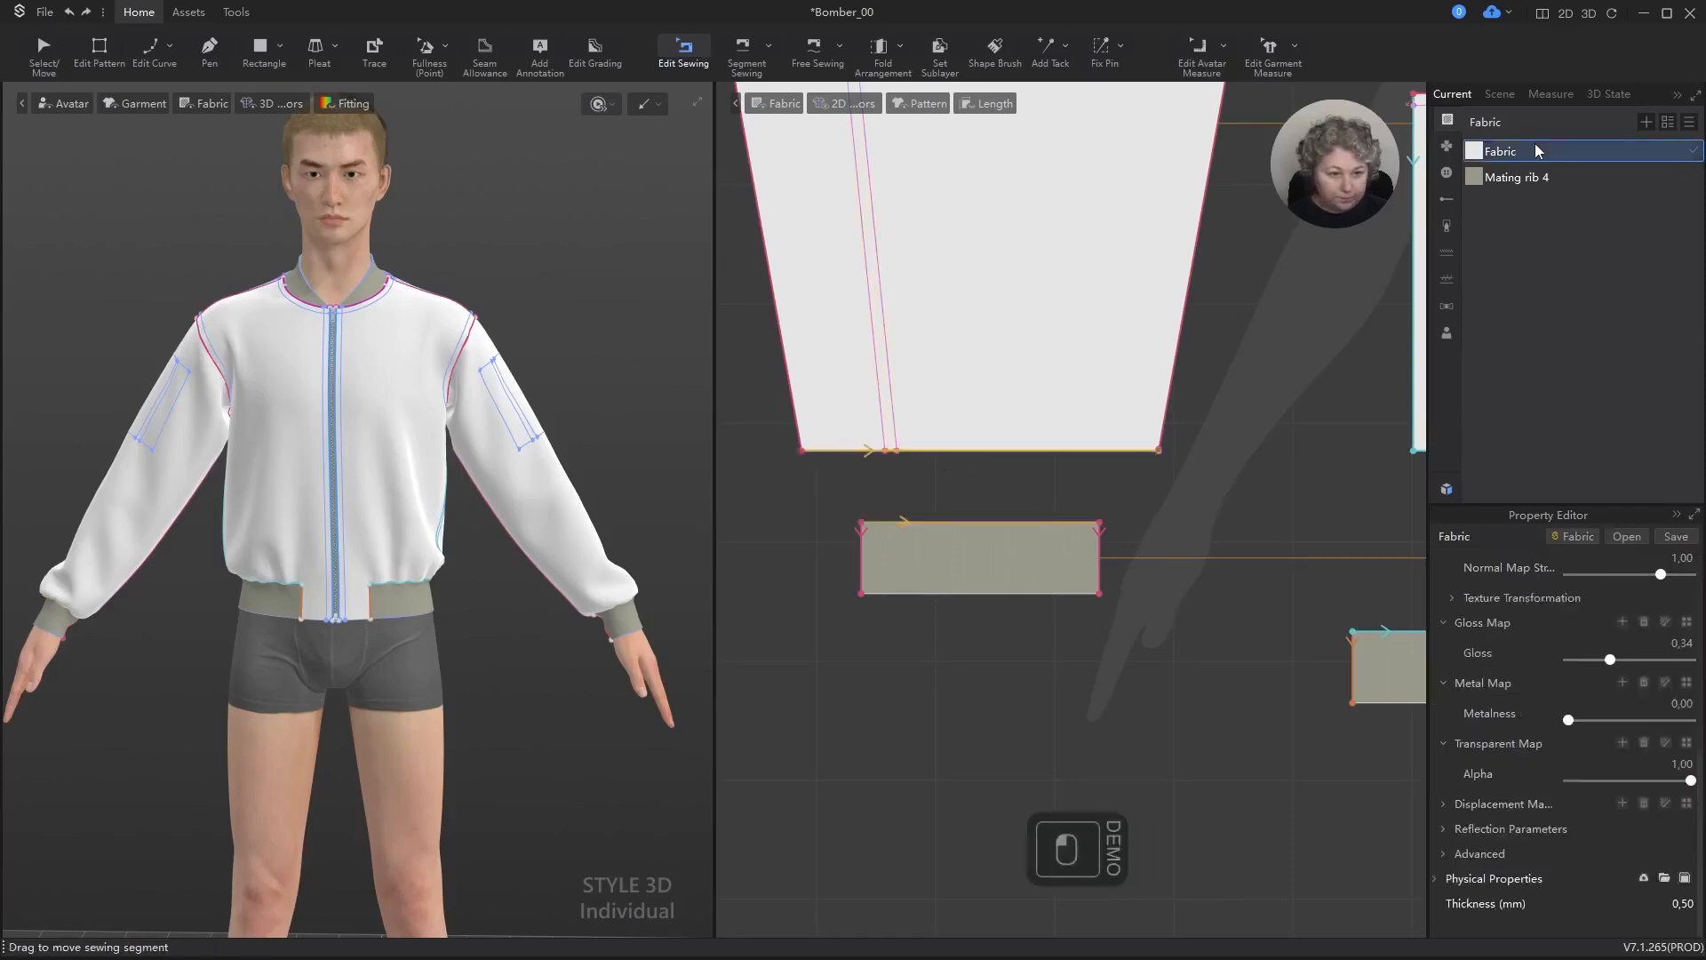
click(1647, 122)
click(1511, 202)
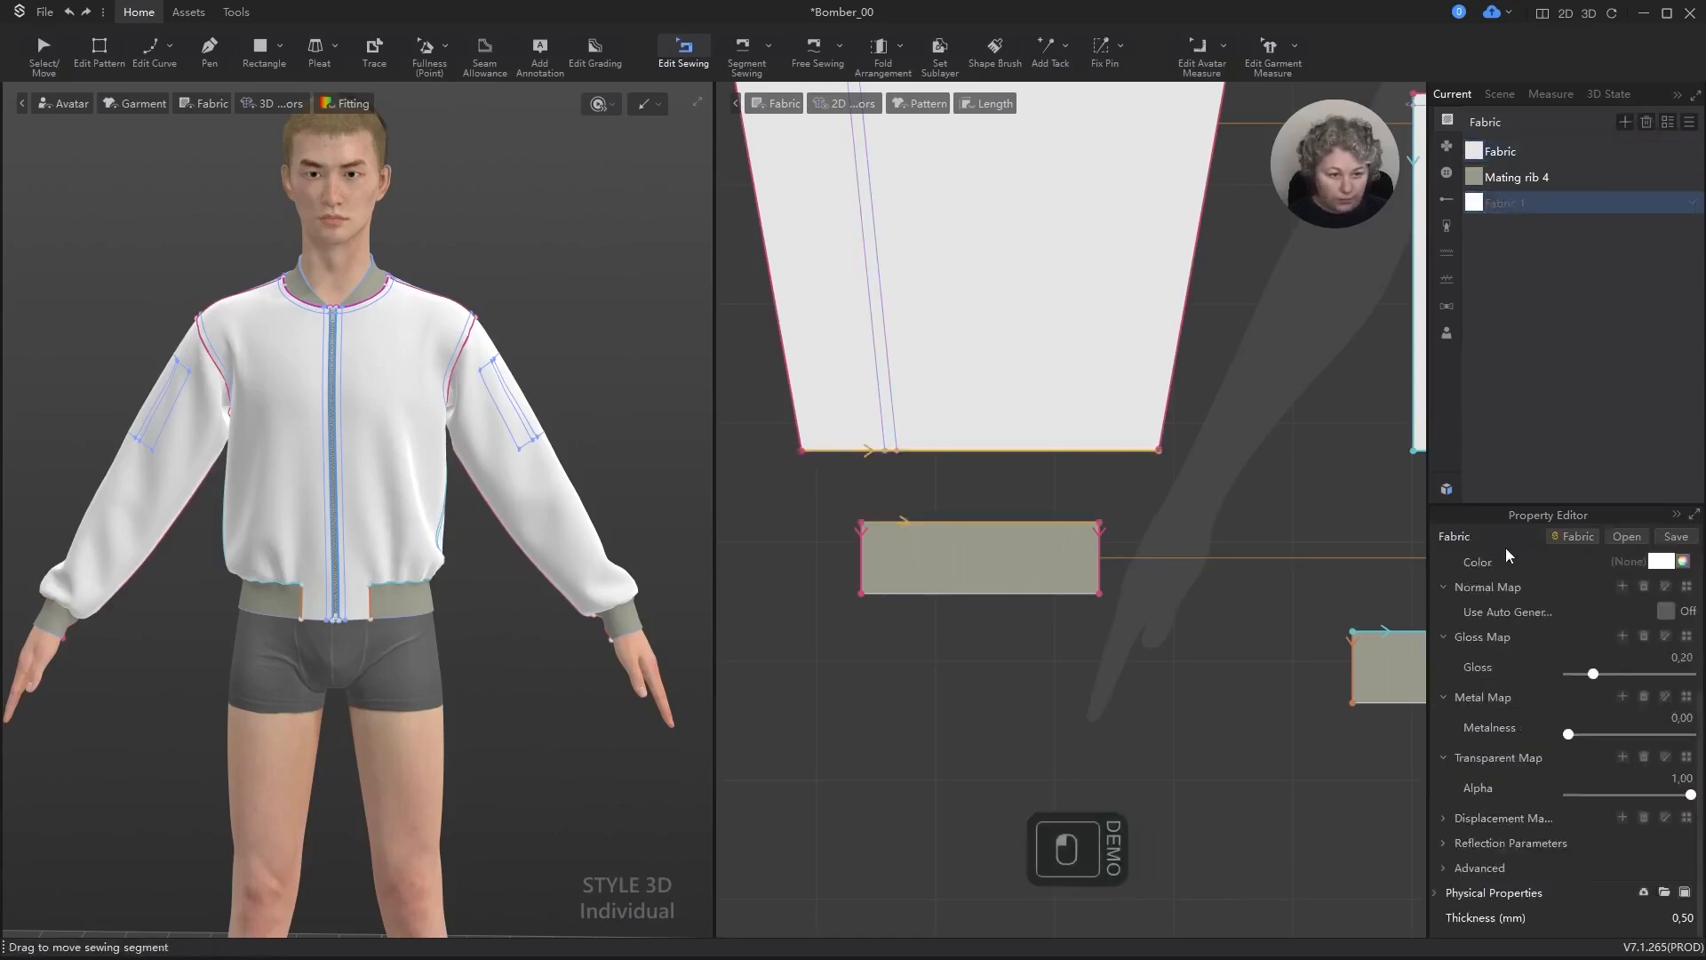
click(1447, 333)
click(1447, 489)
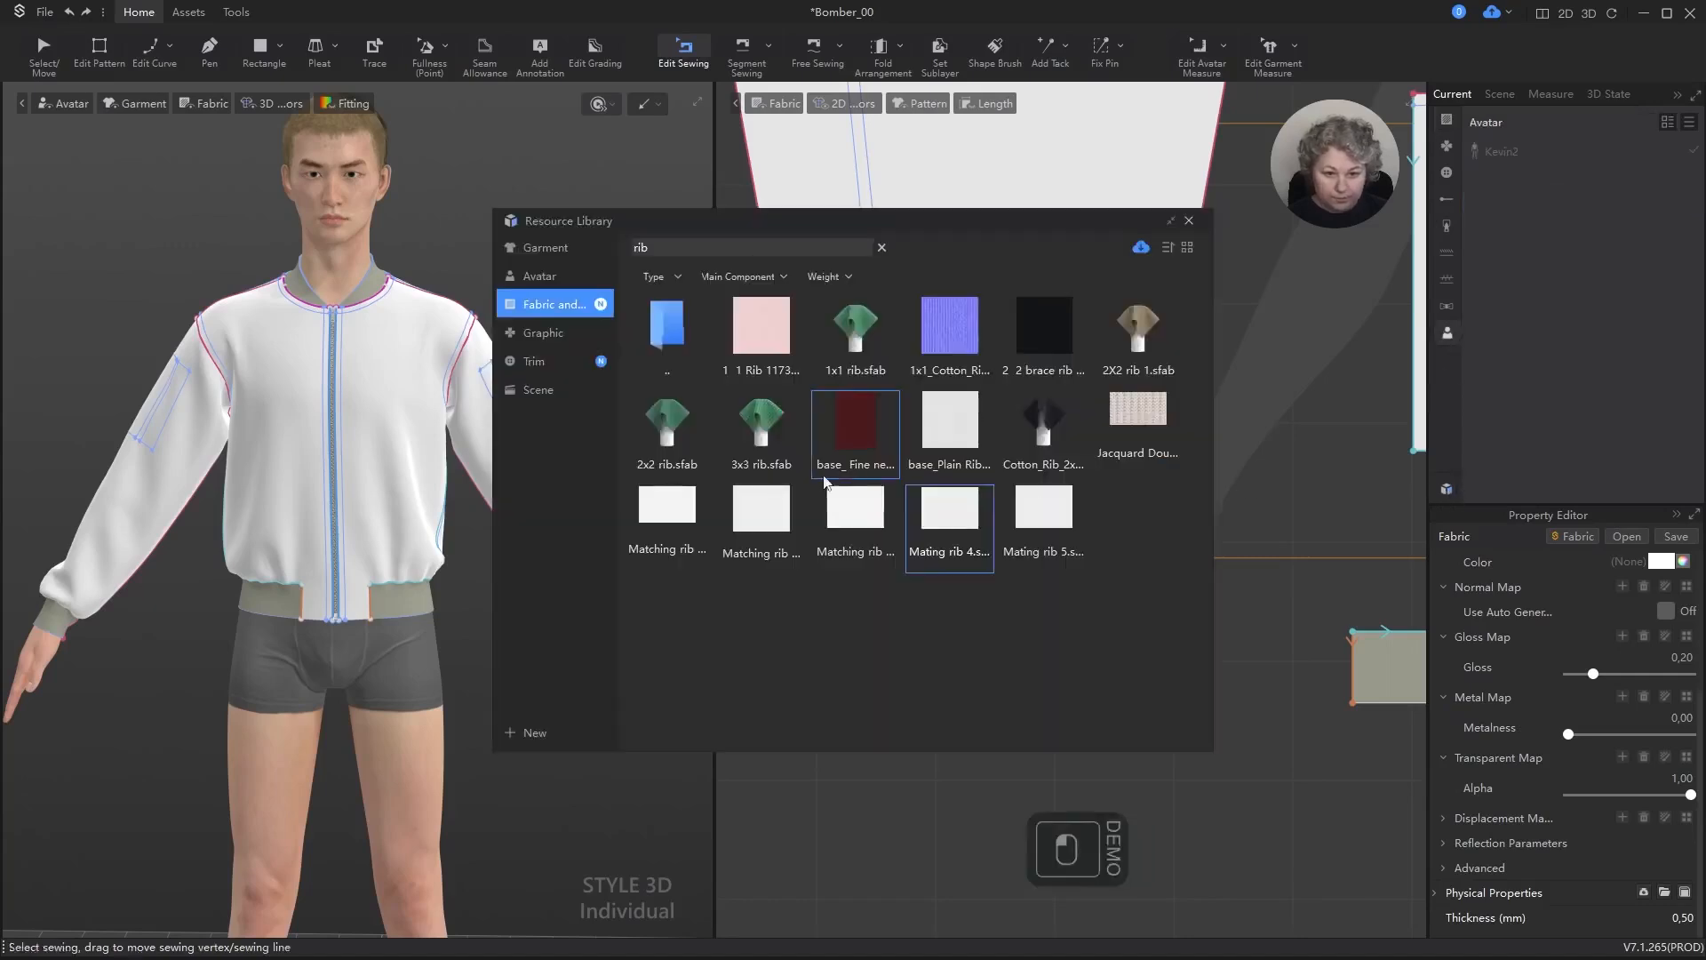
click(1447, 120)
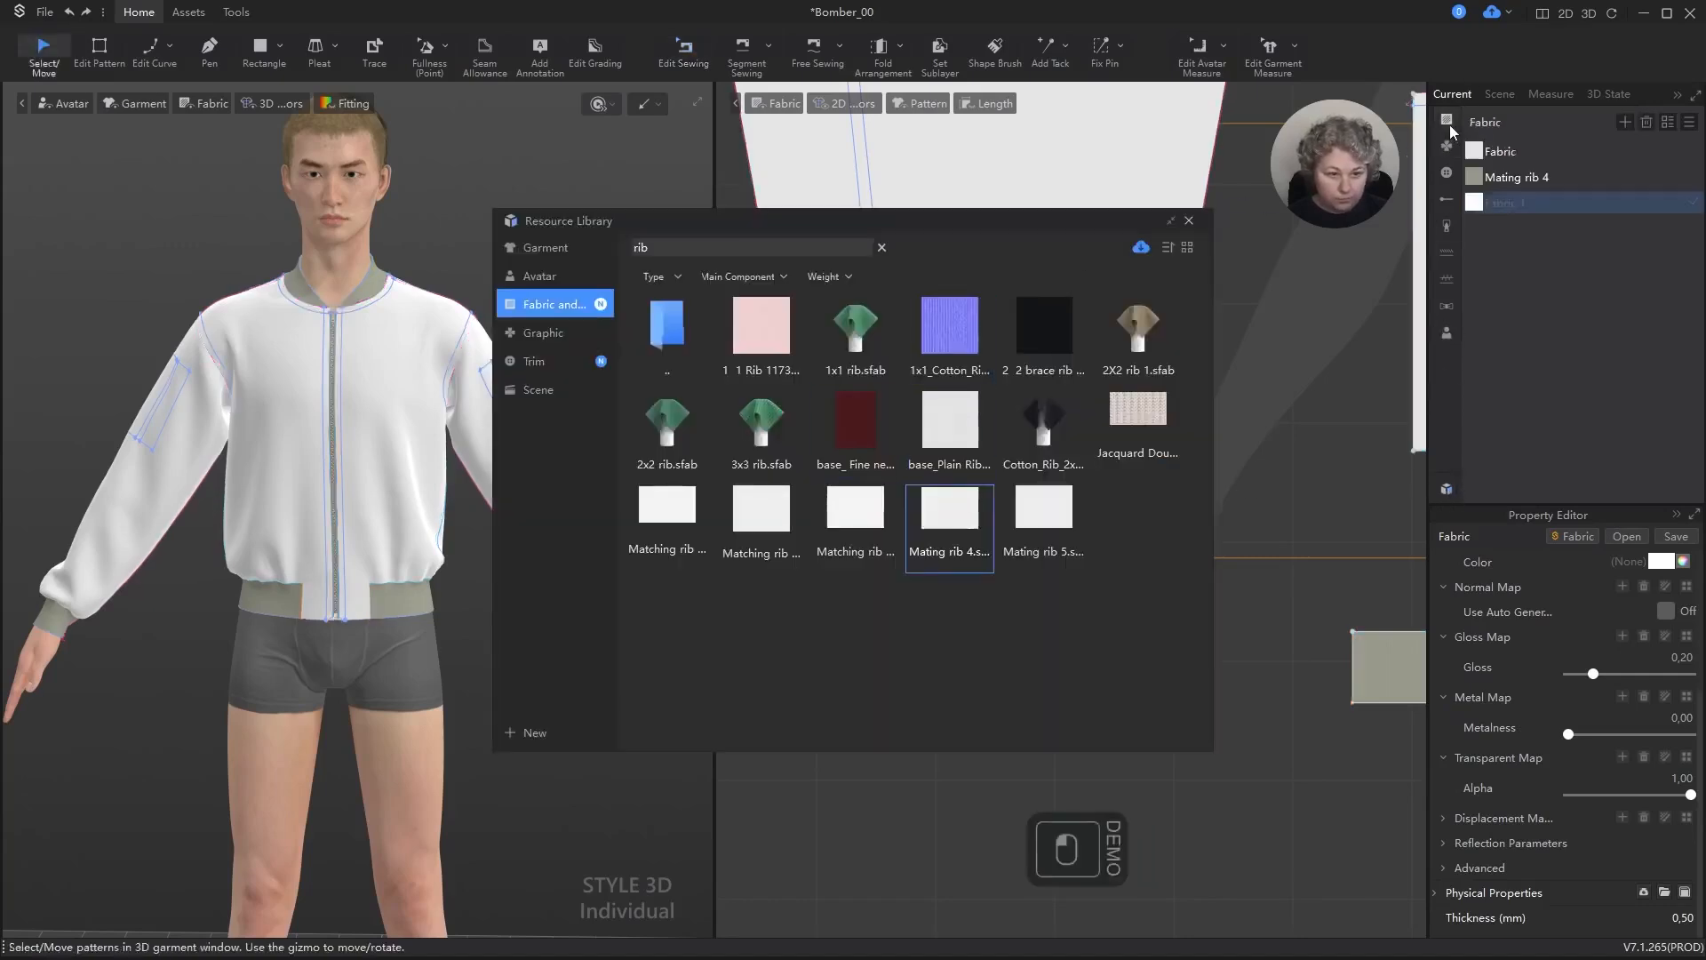
click(1447, 146)
click(1448, 121)
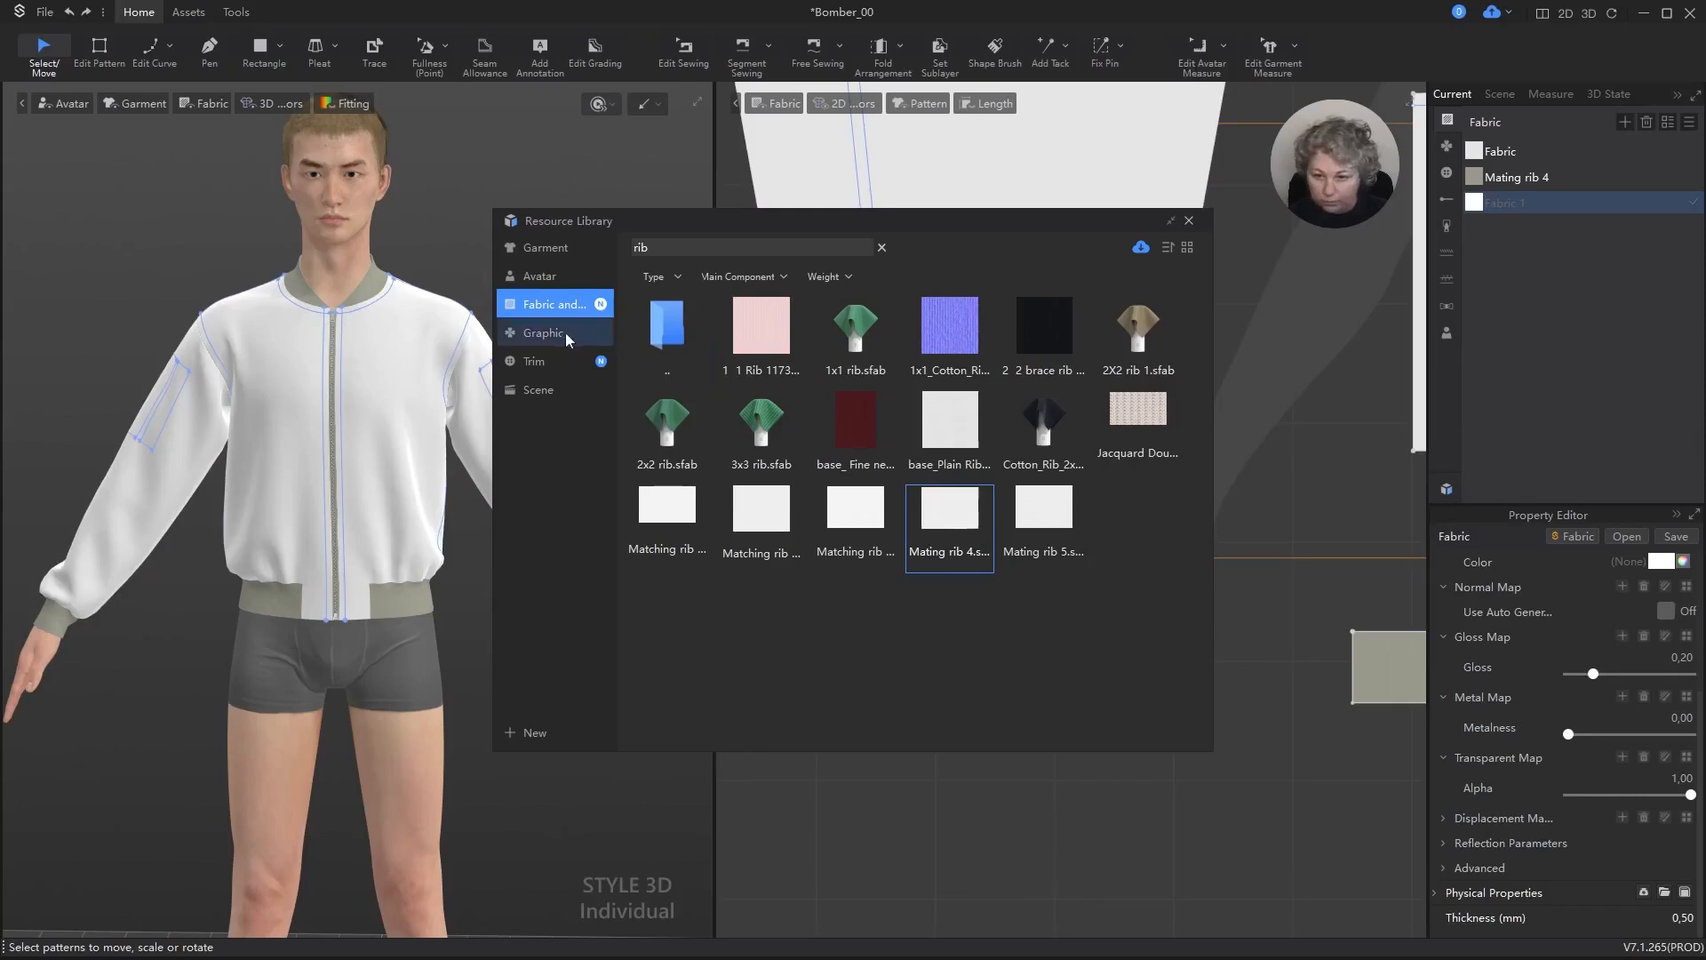
Step: Search the fabric library for "laz" and clear the search term
click(693, 248)
key(ctrl+a)
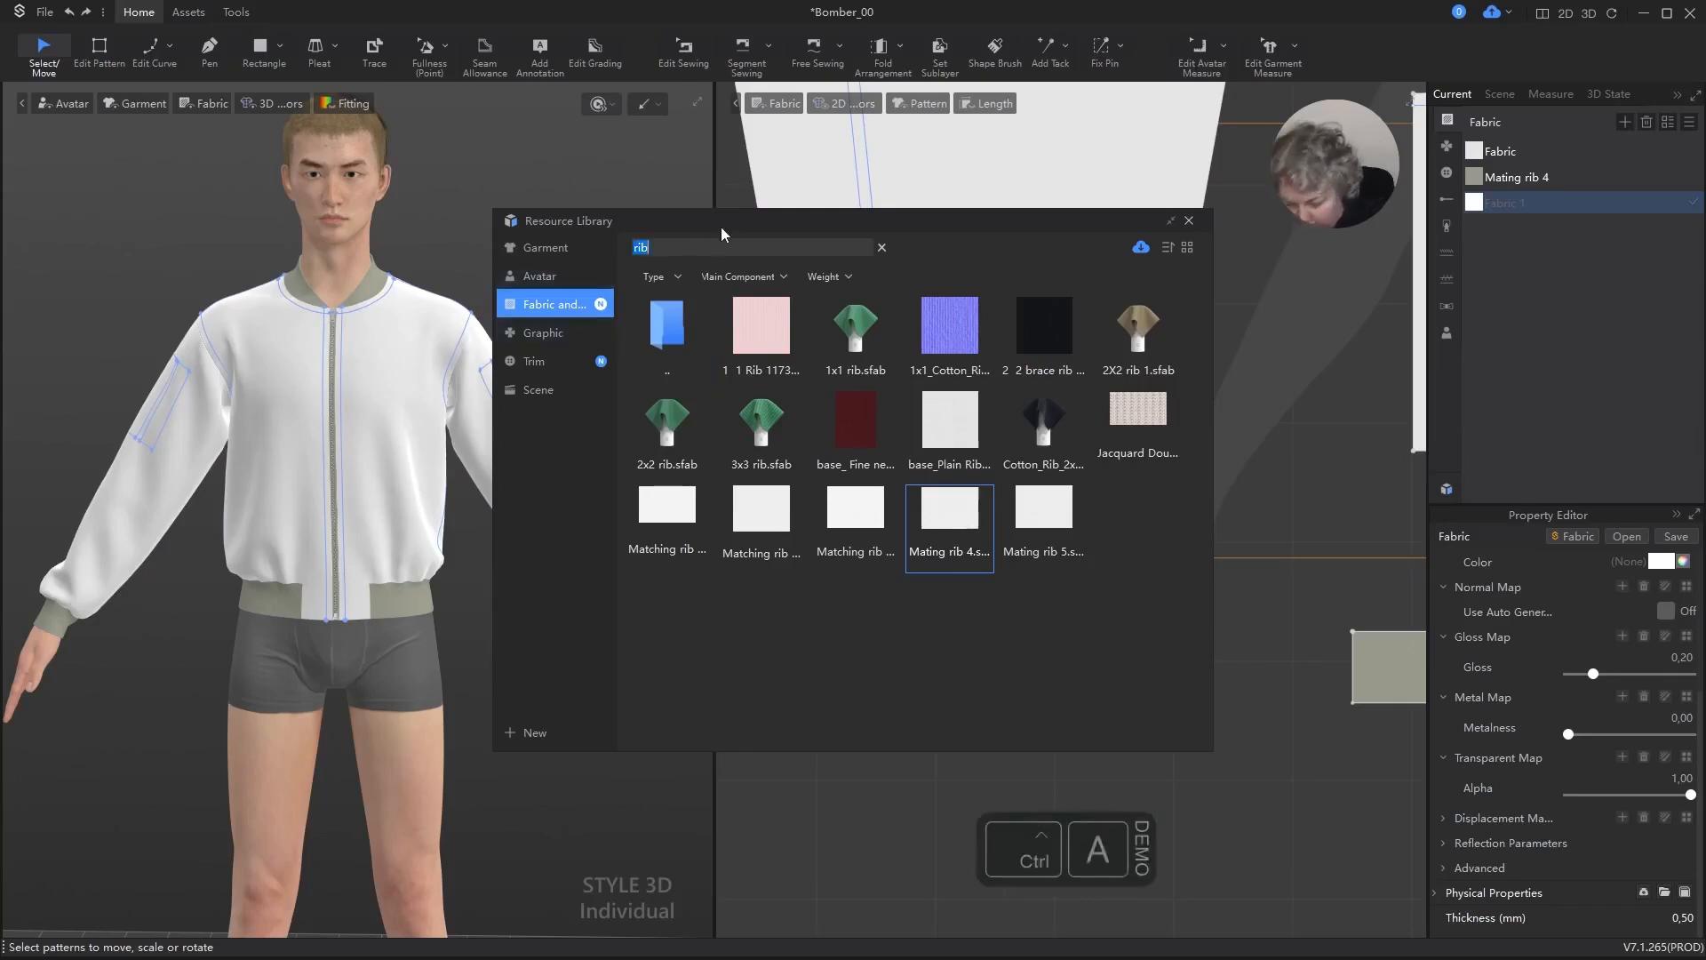
text(laz)
key(Return)
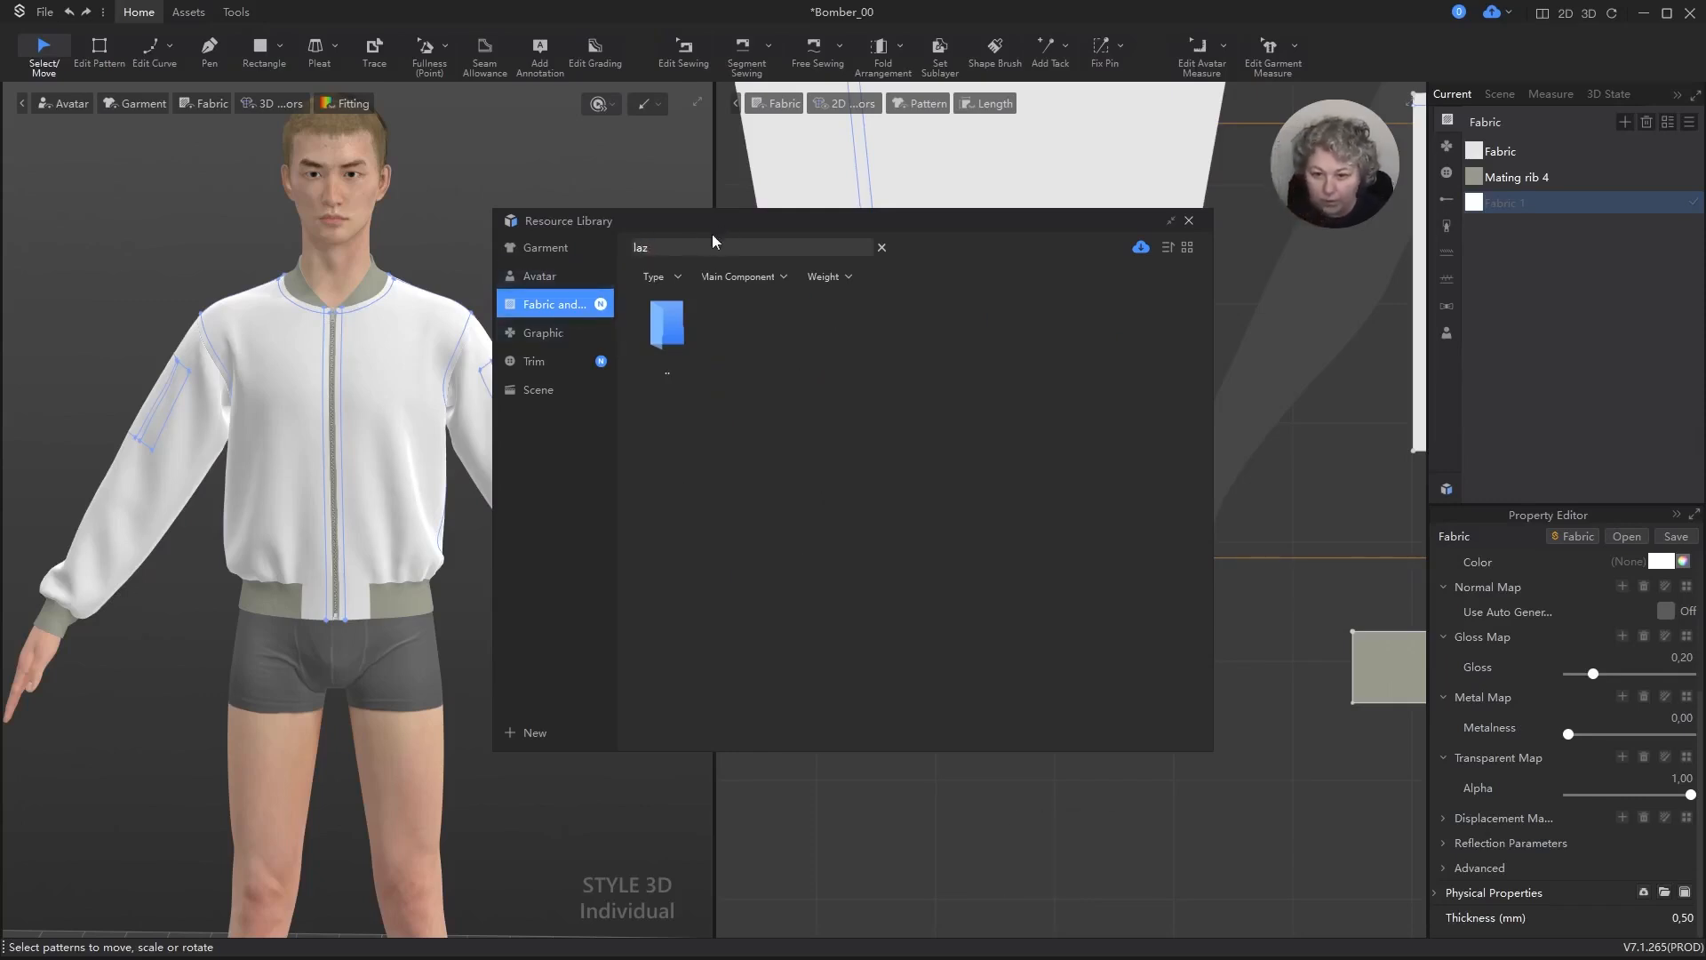
click(698, 248)
key(Delete)
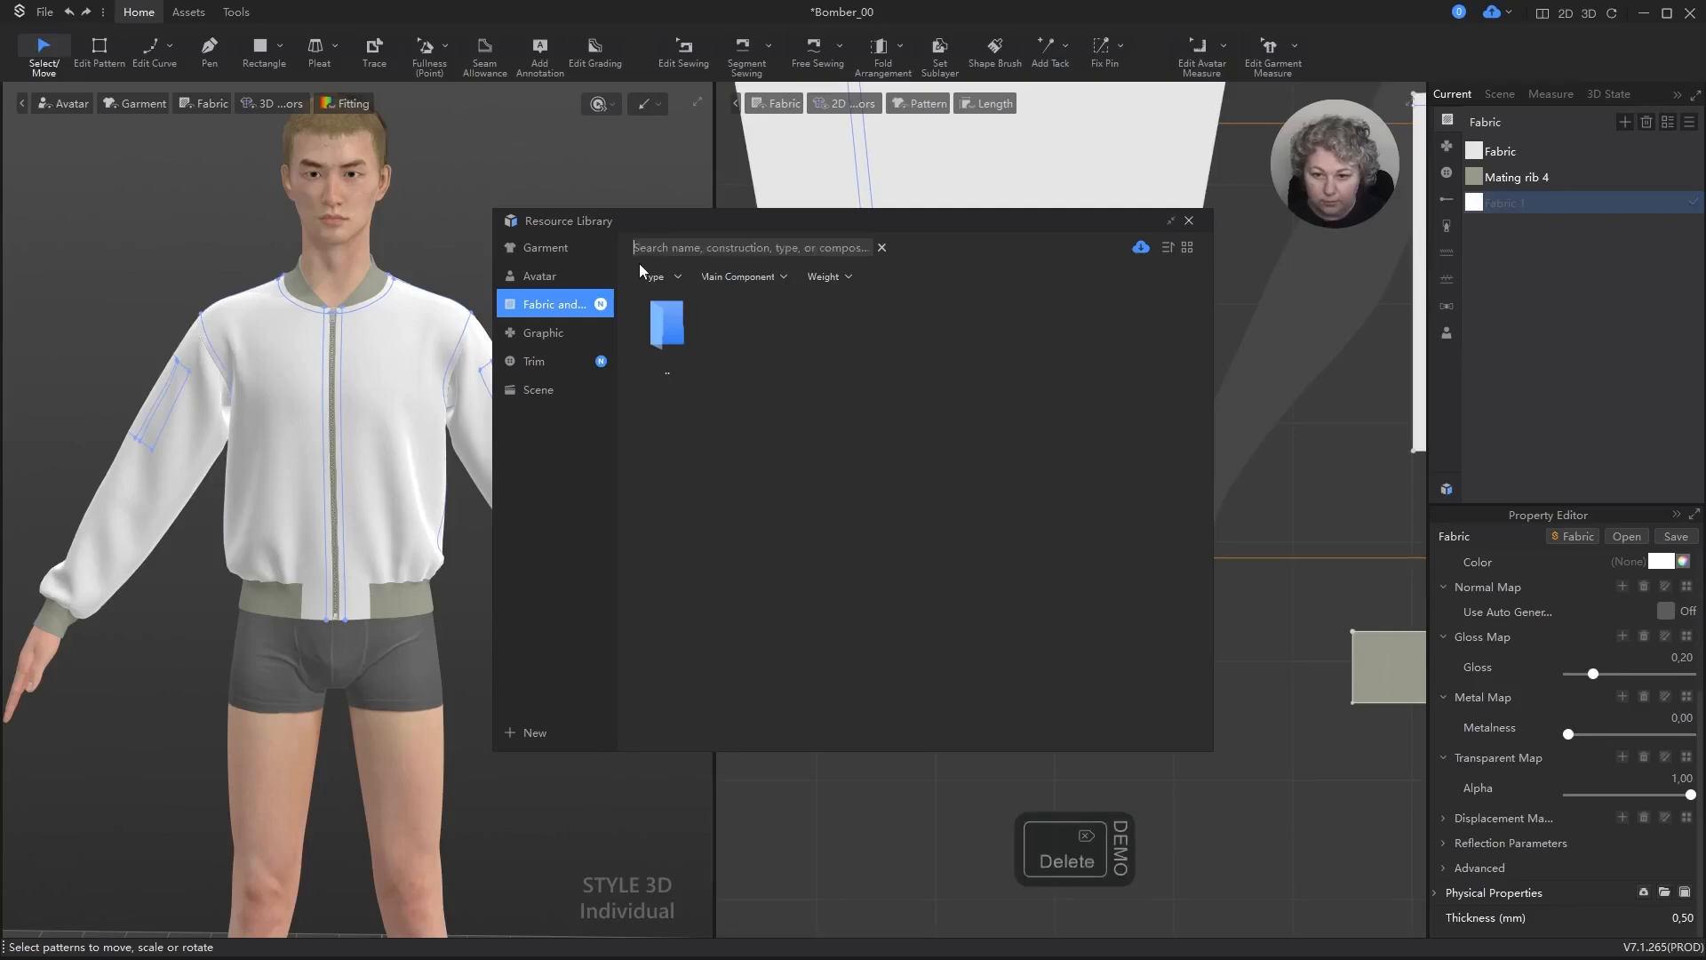
Step: Filter the library fabrics to weight 100-150, load 24124.sfab into the new fabric entry, and close the library
click(825, 277)
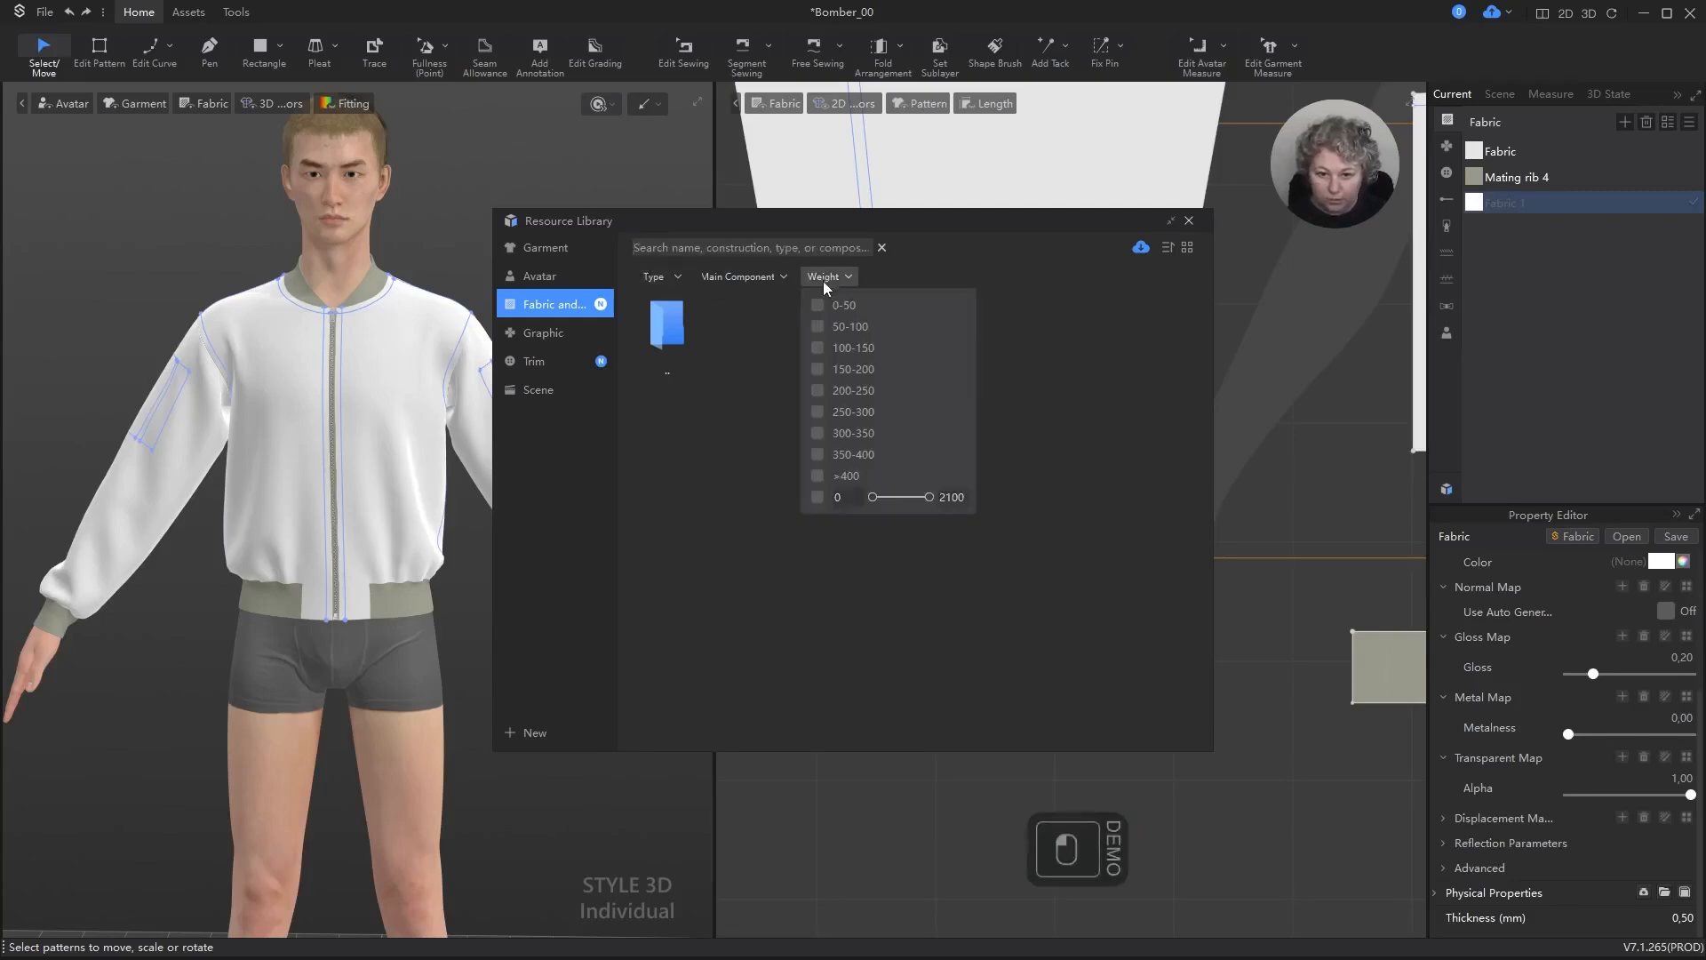
click(818, 346)
drag(767, 318, 1027, 348)
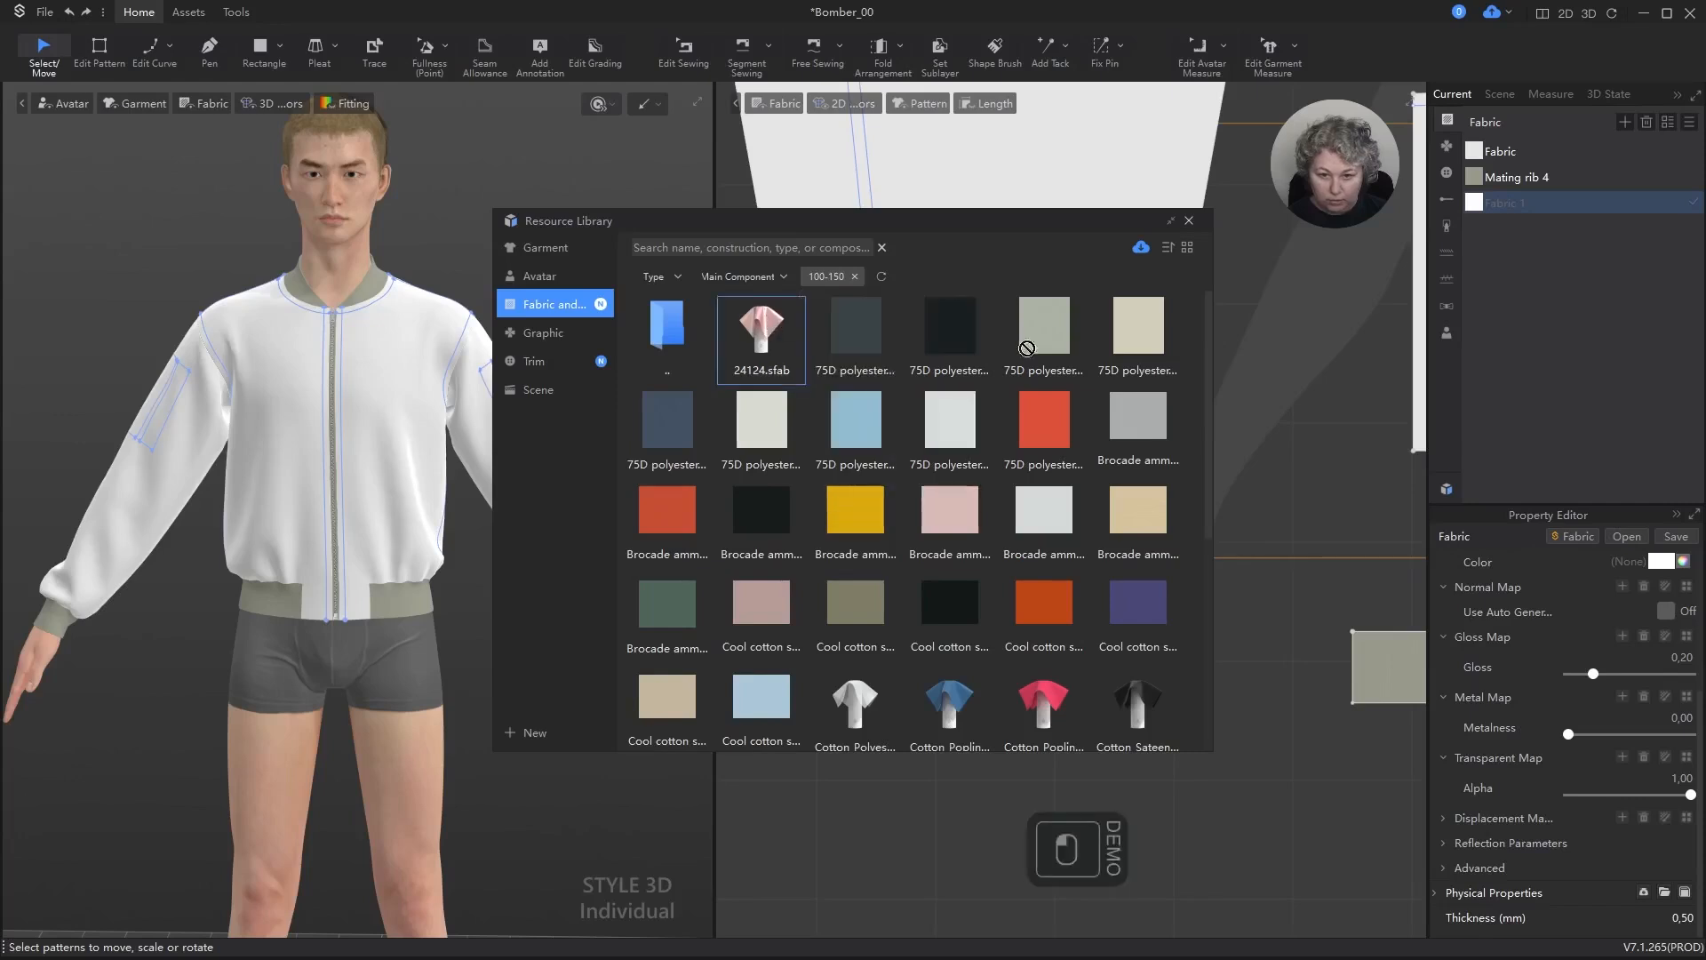
drag(1497, 210, 1480, 213)
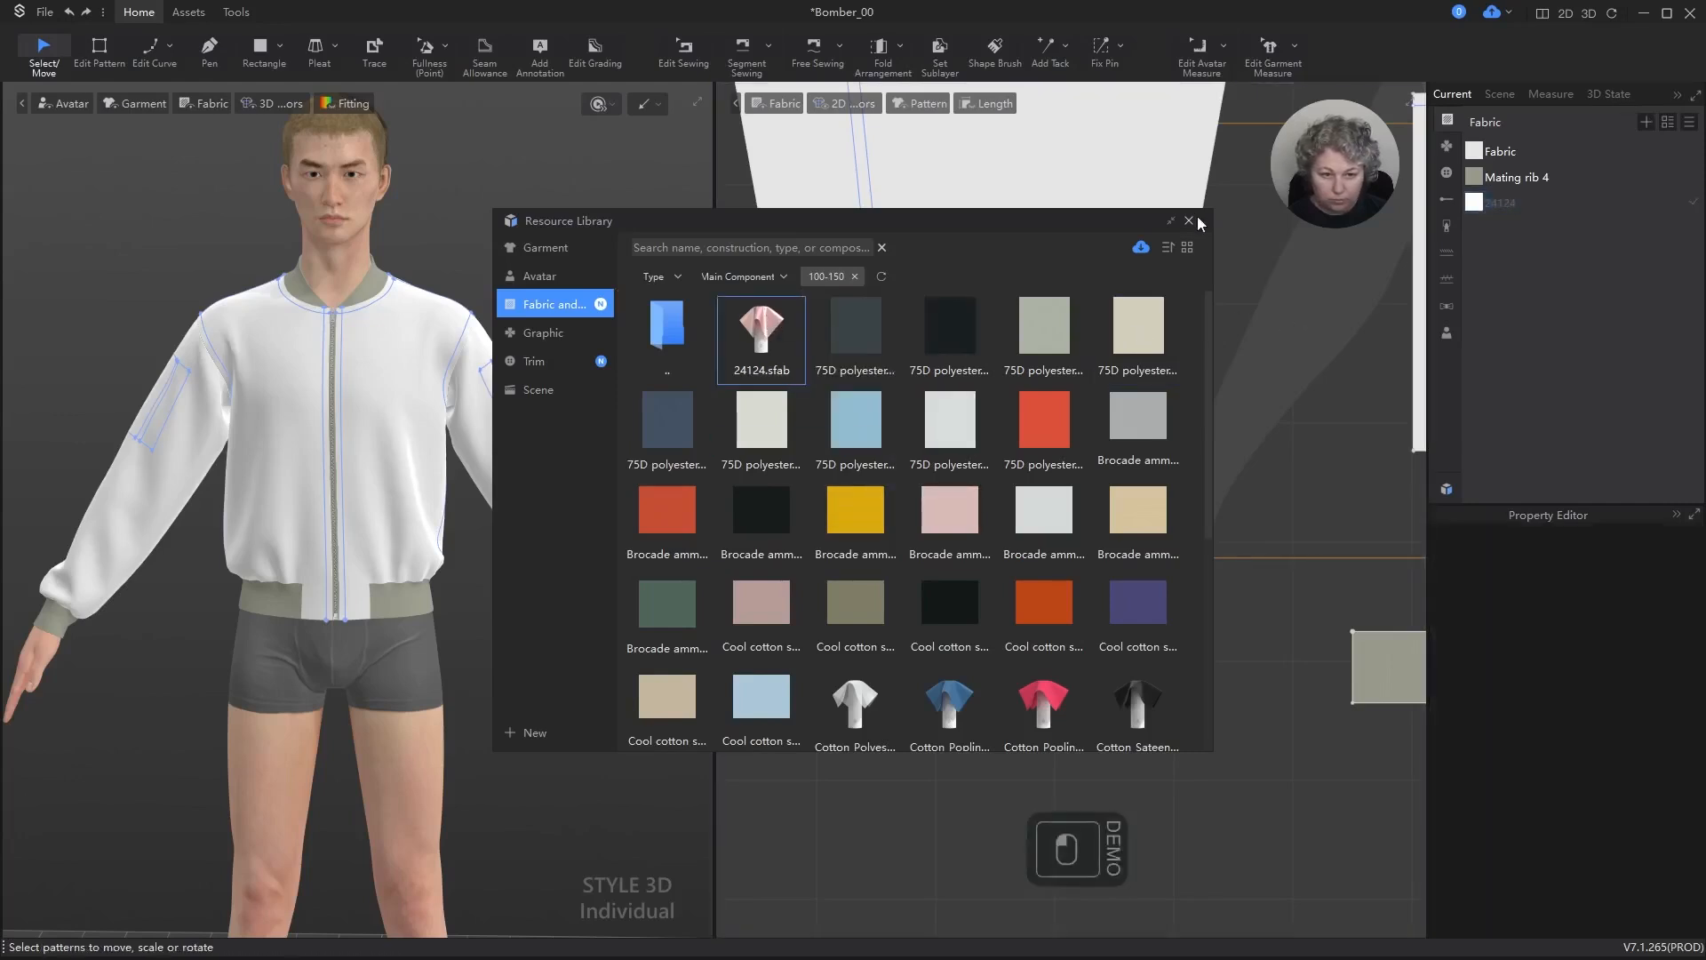
click(1189, 220)
Step: Rename the newly loaded fabric 24124 as Laser and clear its selection
click(1511, 202)
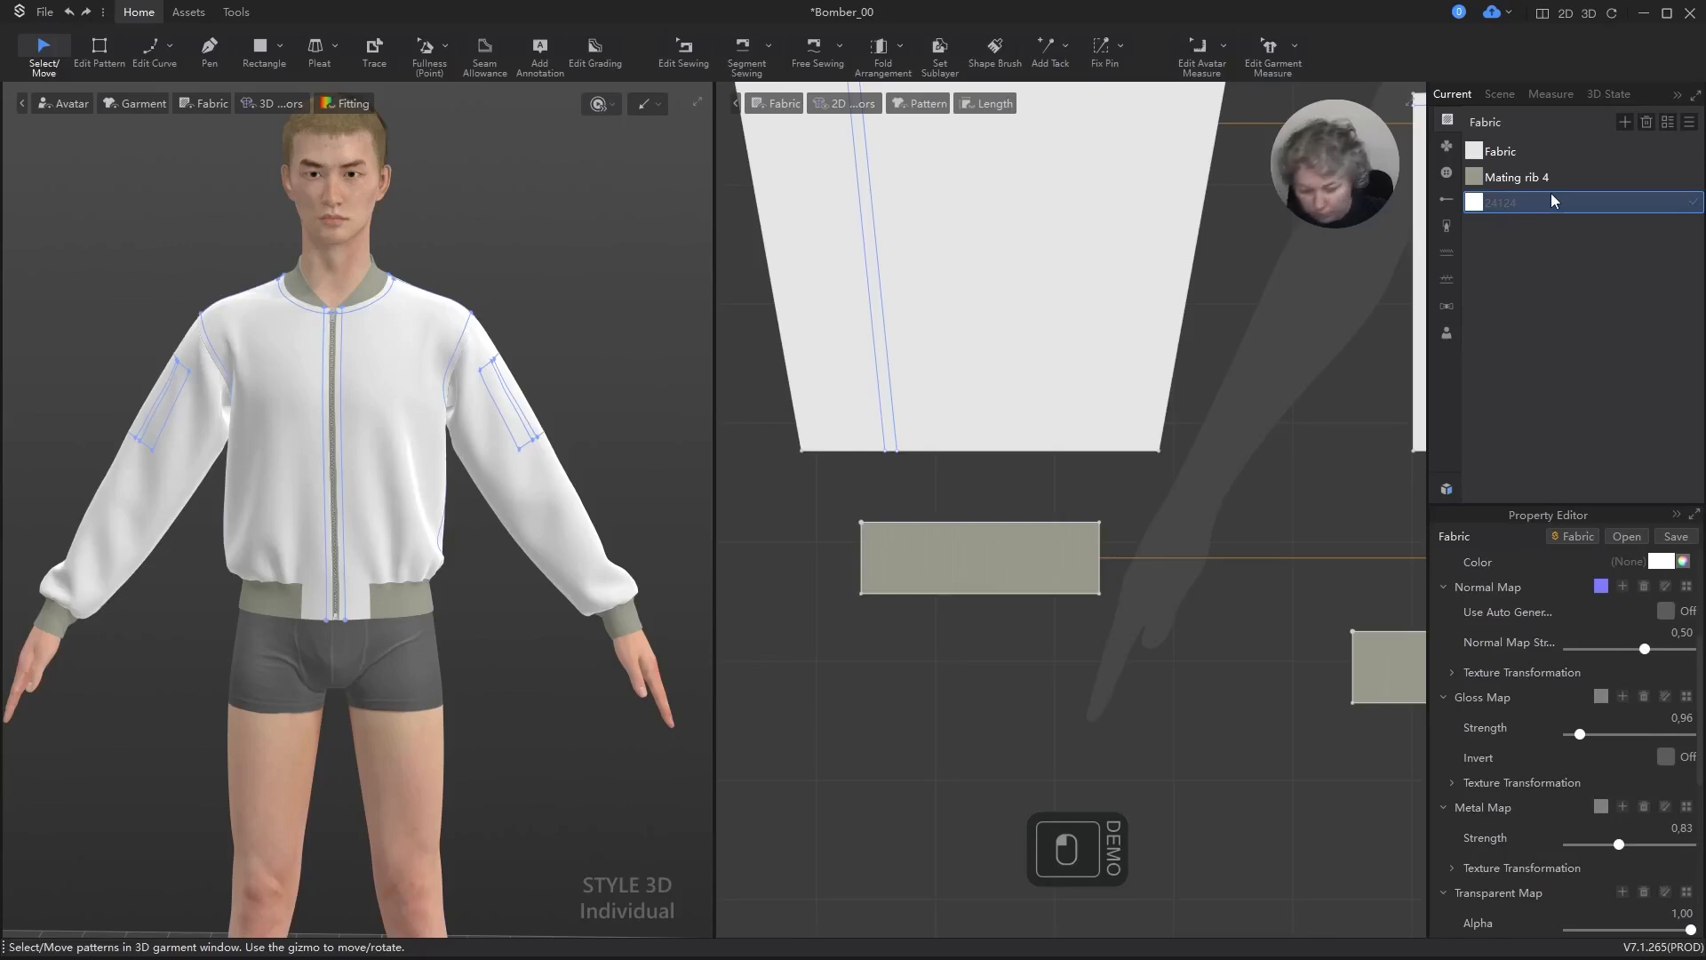
double_click(1499, 205)
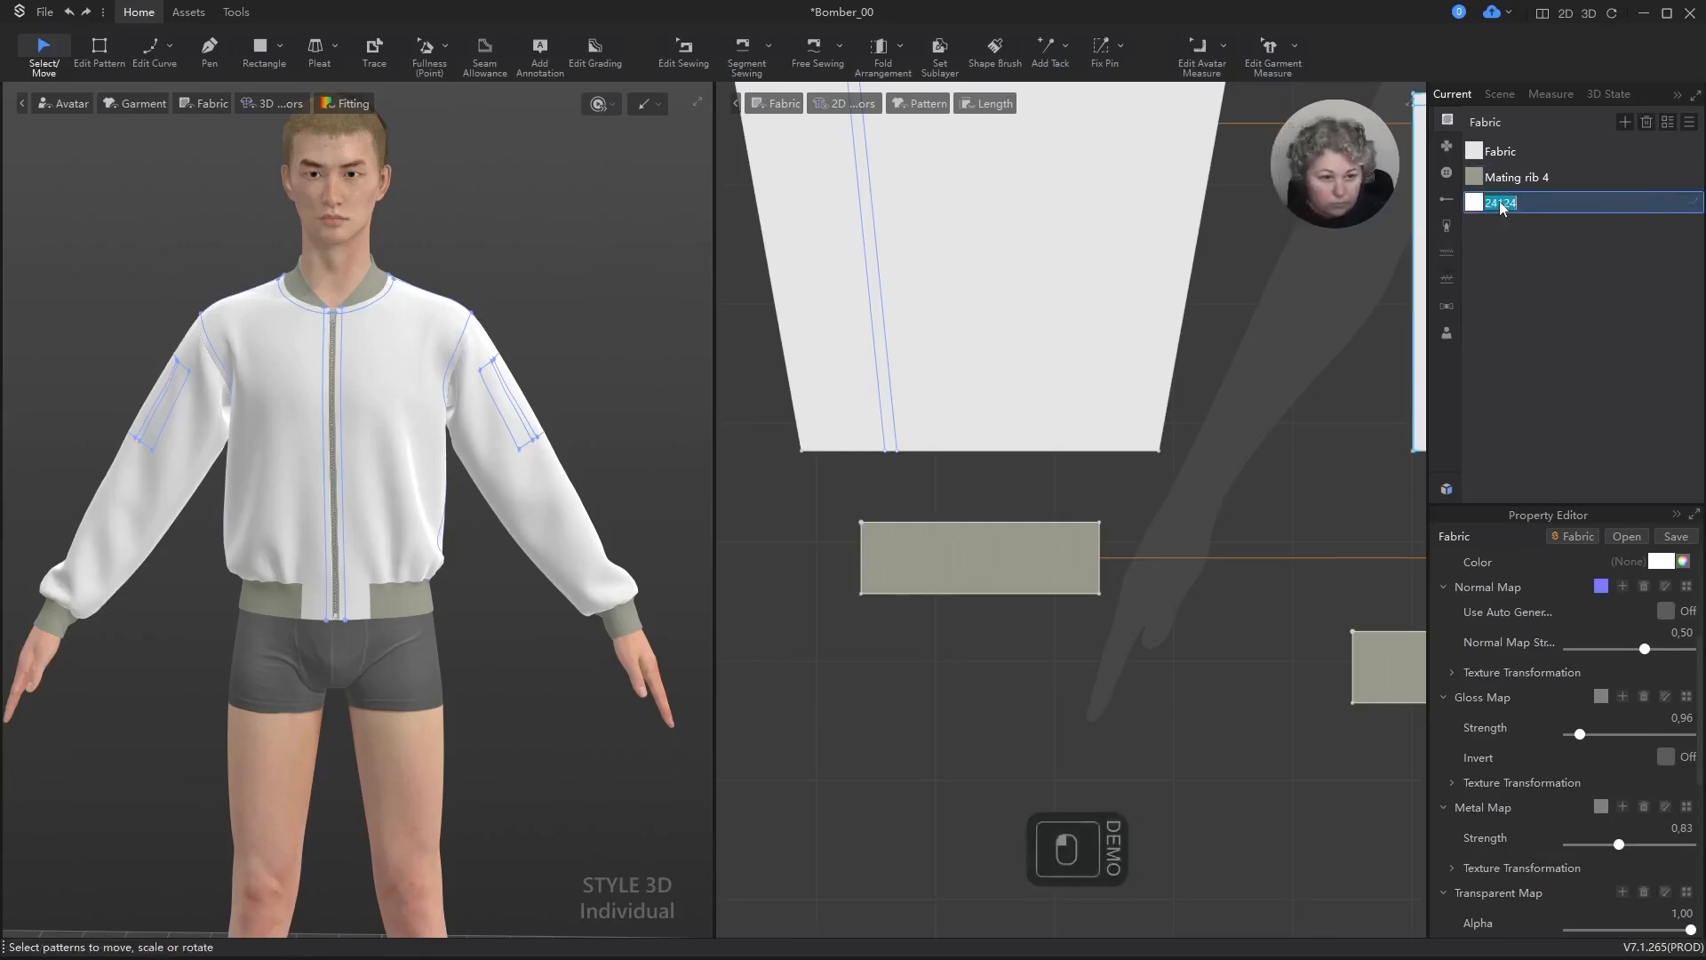
text(Fabr)
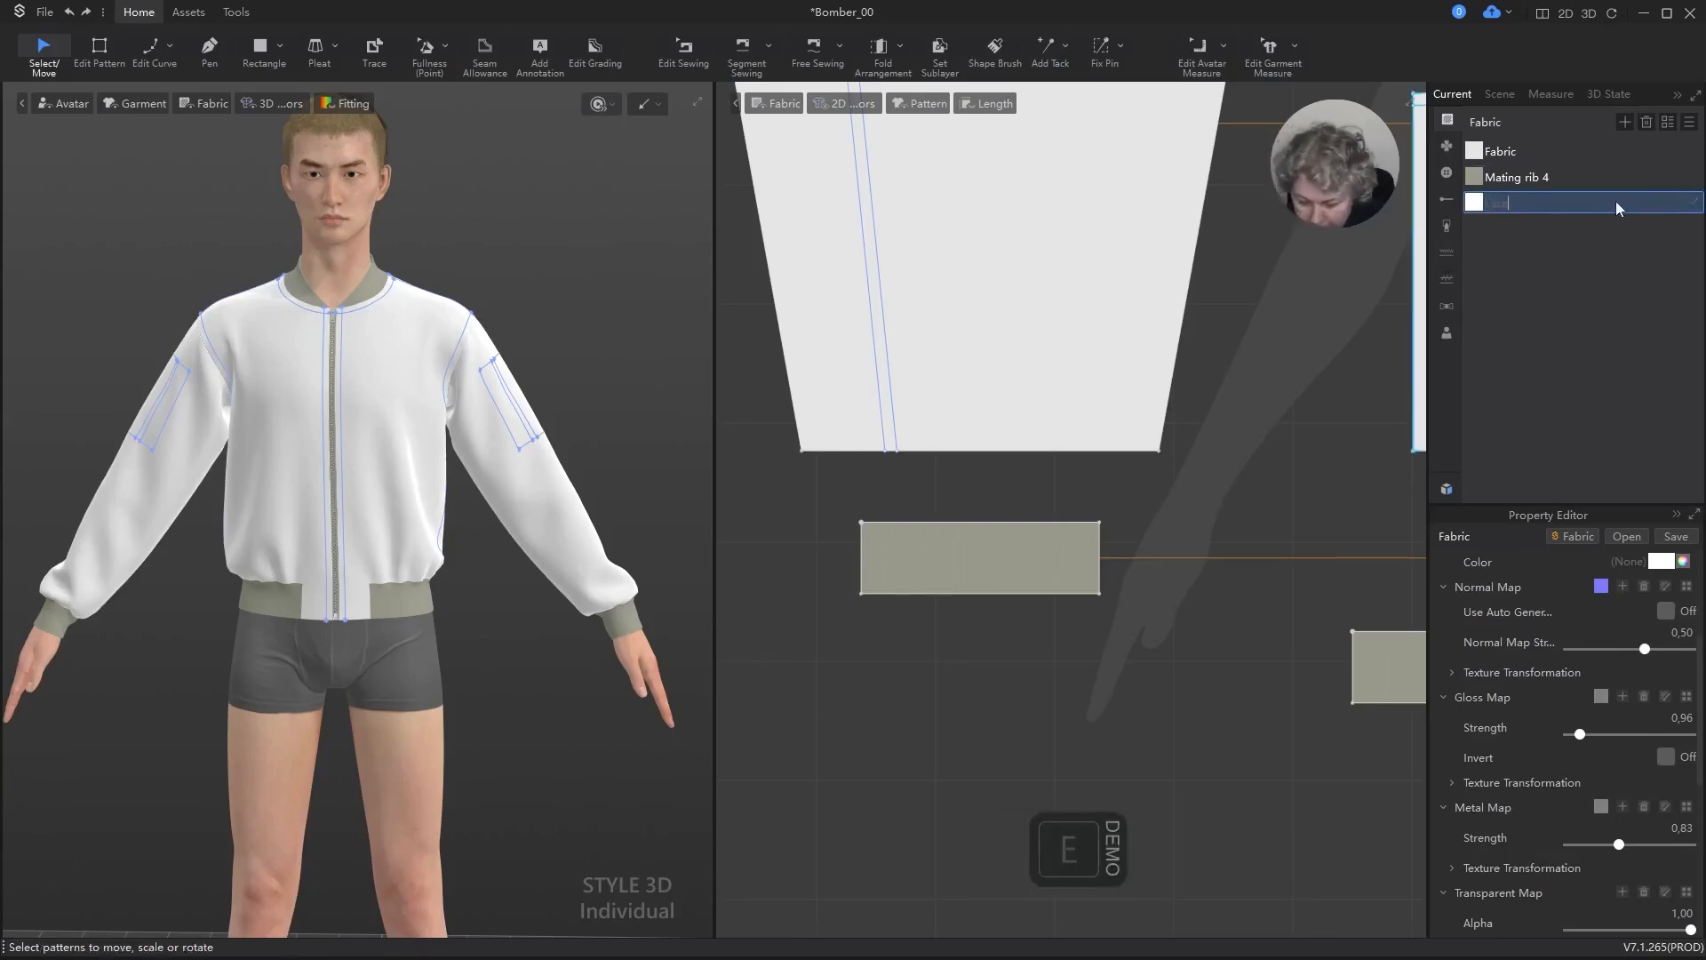
key(Return)
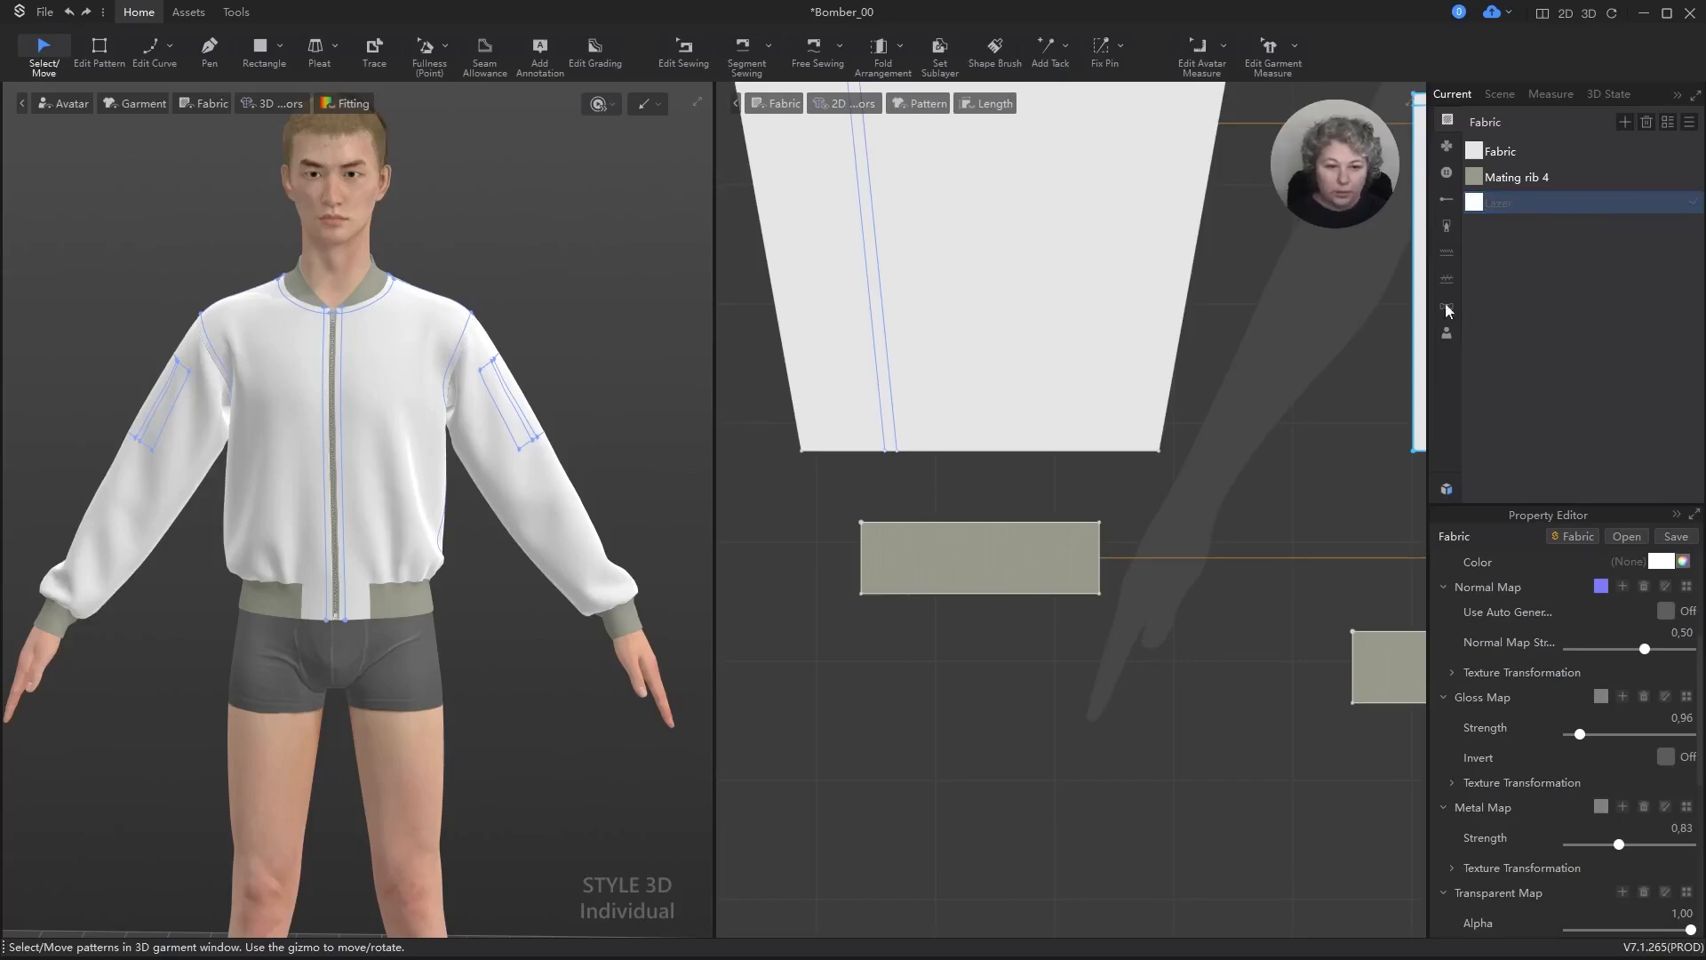
click(1357, 324)
Step: Examine the jacket's front and sleeves in 3D alongside the 2D pattern layout
scroll(563, 418, down, 5)
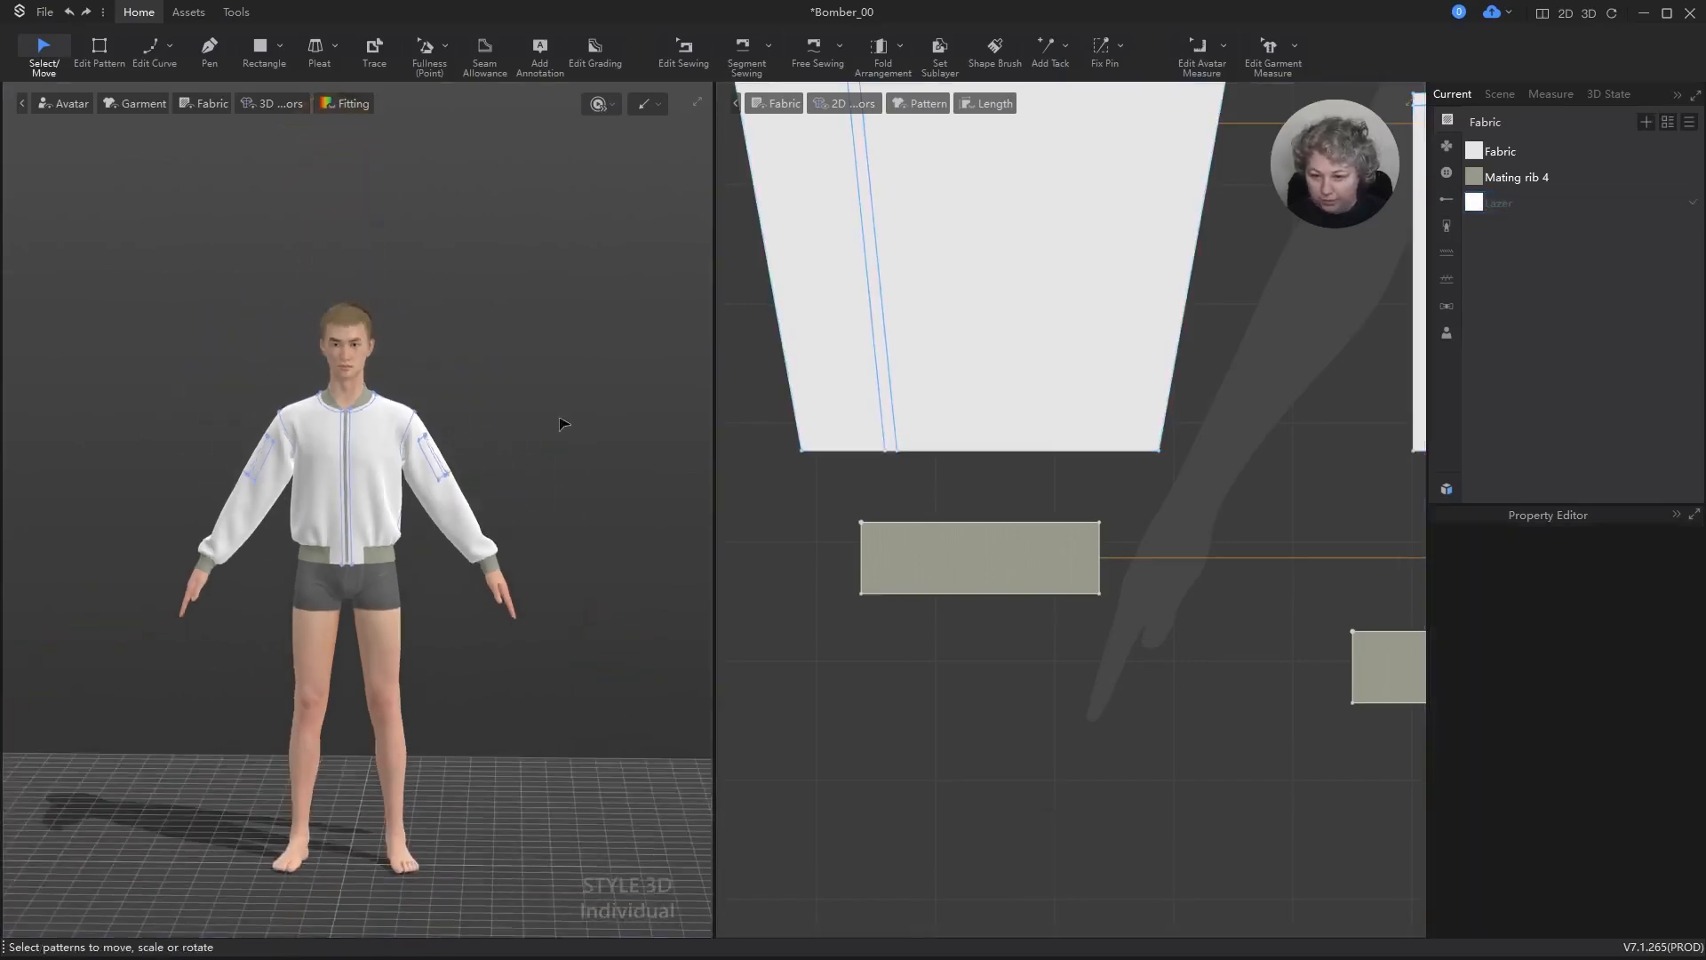
scroll(425, 418, up, 5)
mouse_move(426, 418)
right_down()
mouse_move(92, 424)
mouse_move(129, 369)
mouse_move(430, 430)
right_up()
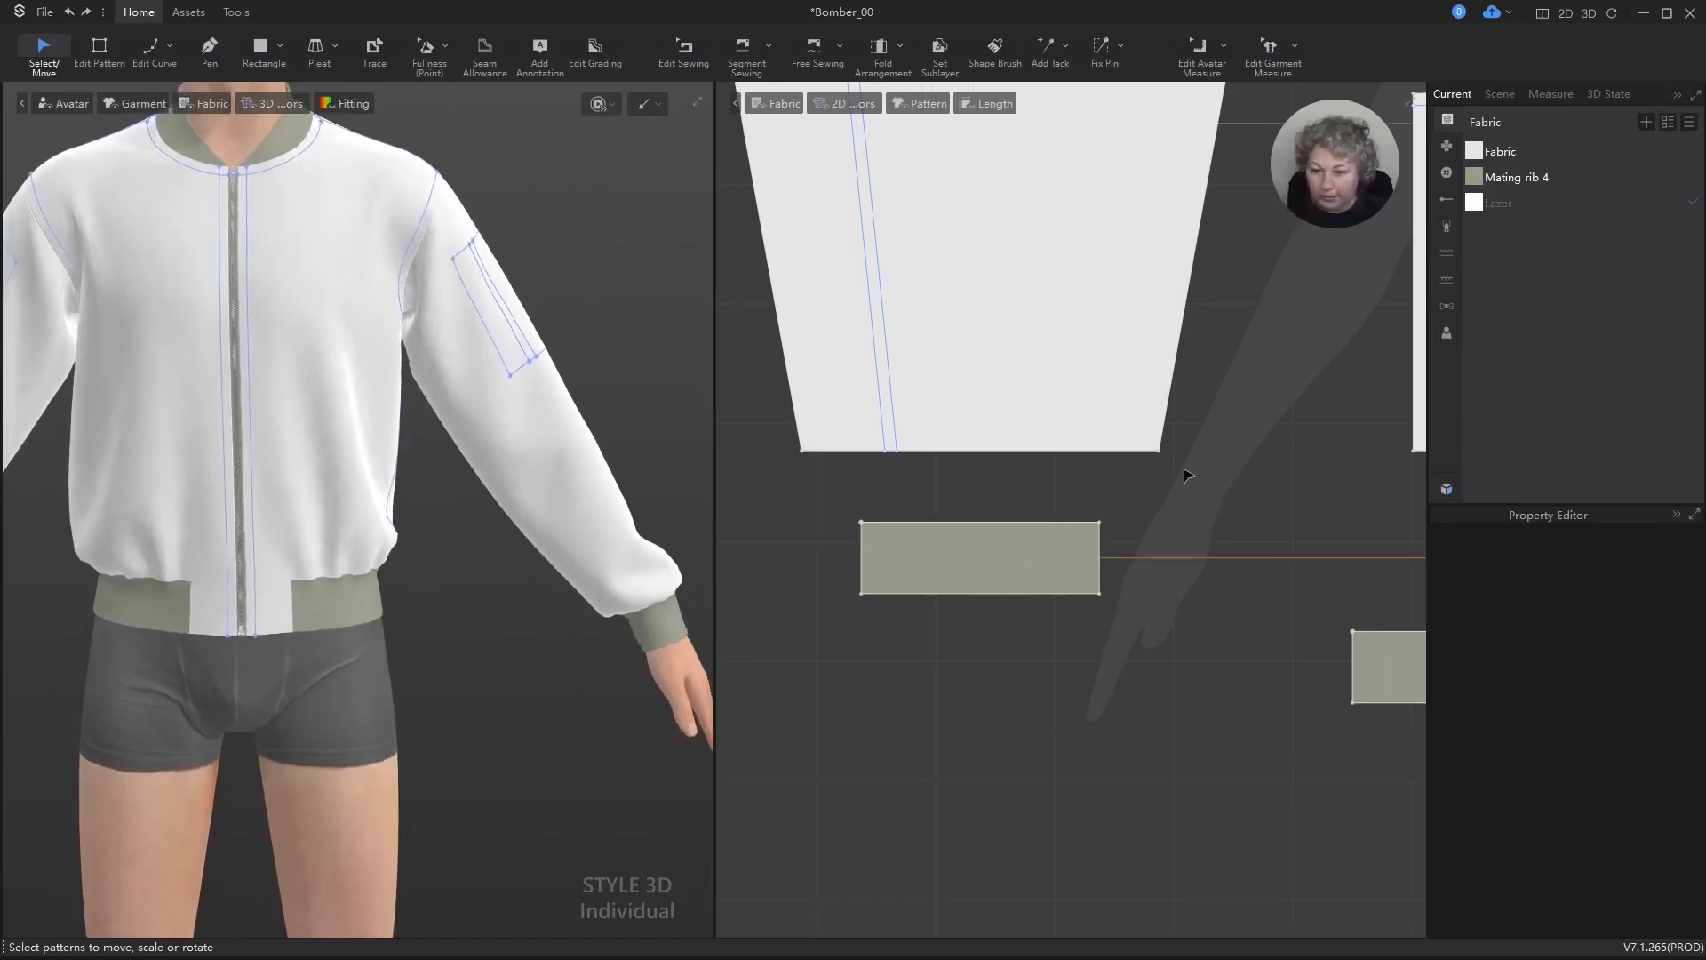
scroll(1188, 475, down, 5)
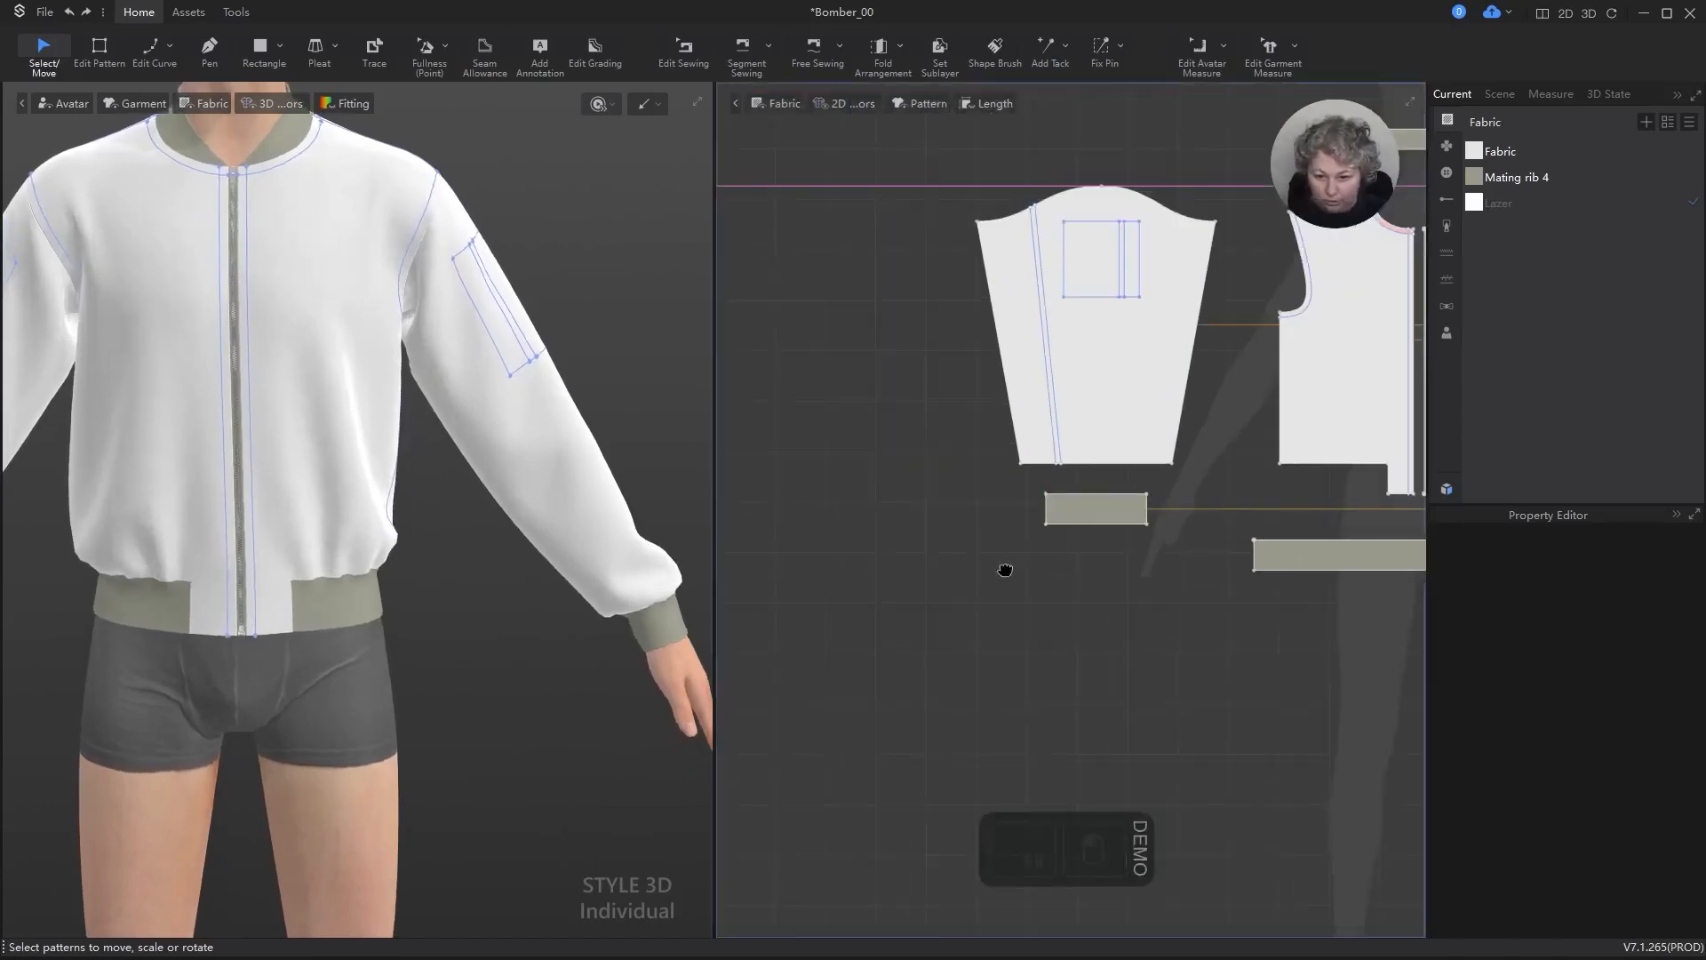
right_drag(1005, 570, 797, 637)
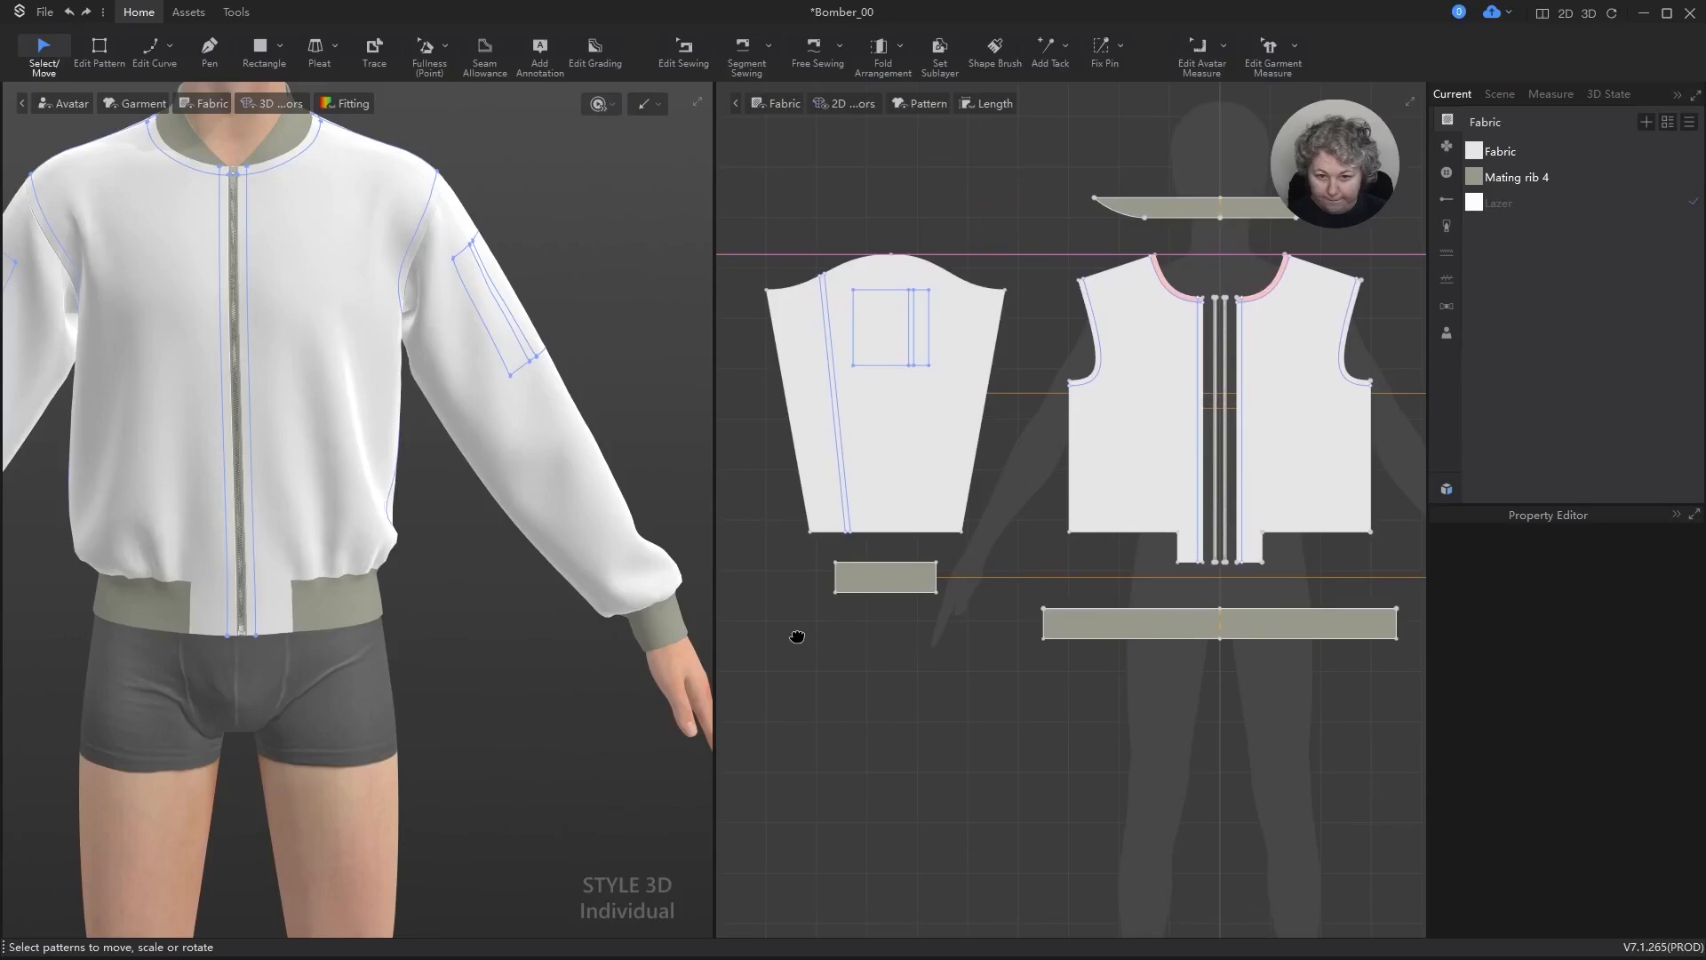
scroll(566, 342, down, 4)
alt+drag(563, 346, 598, 278)
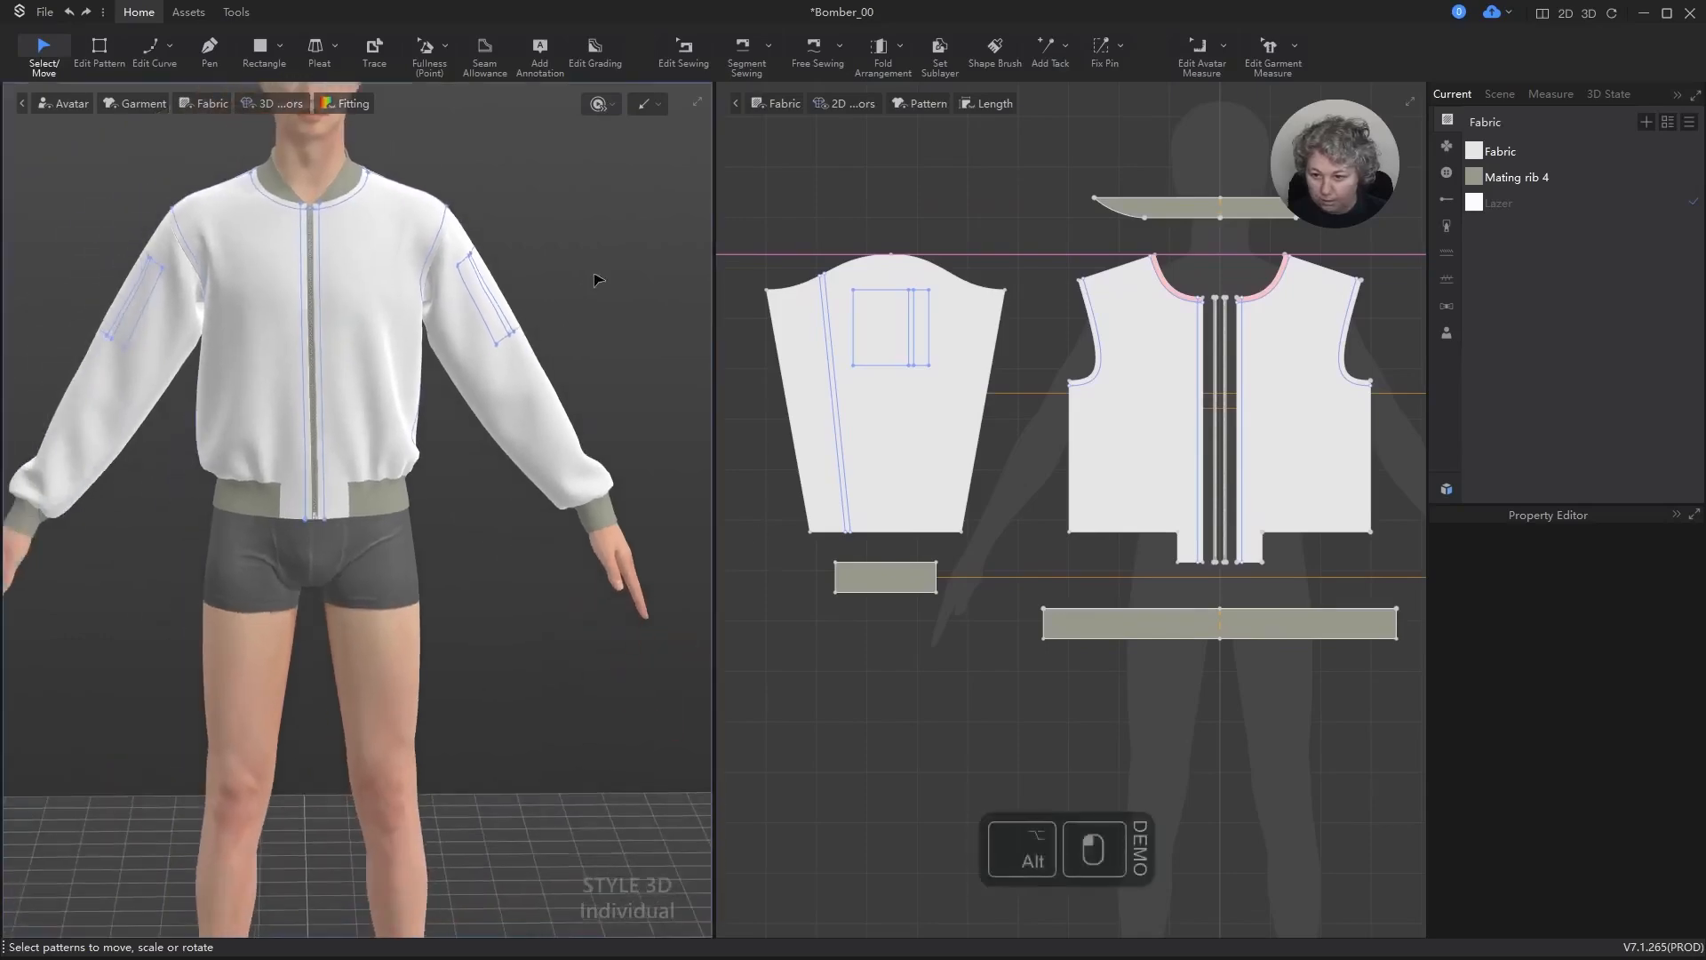
right_drag(598, 278, 595, 316)
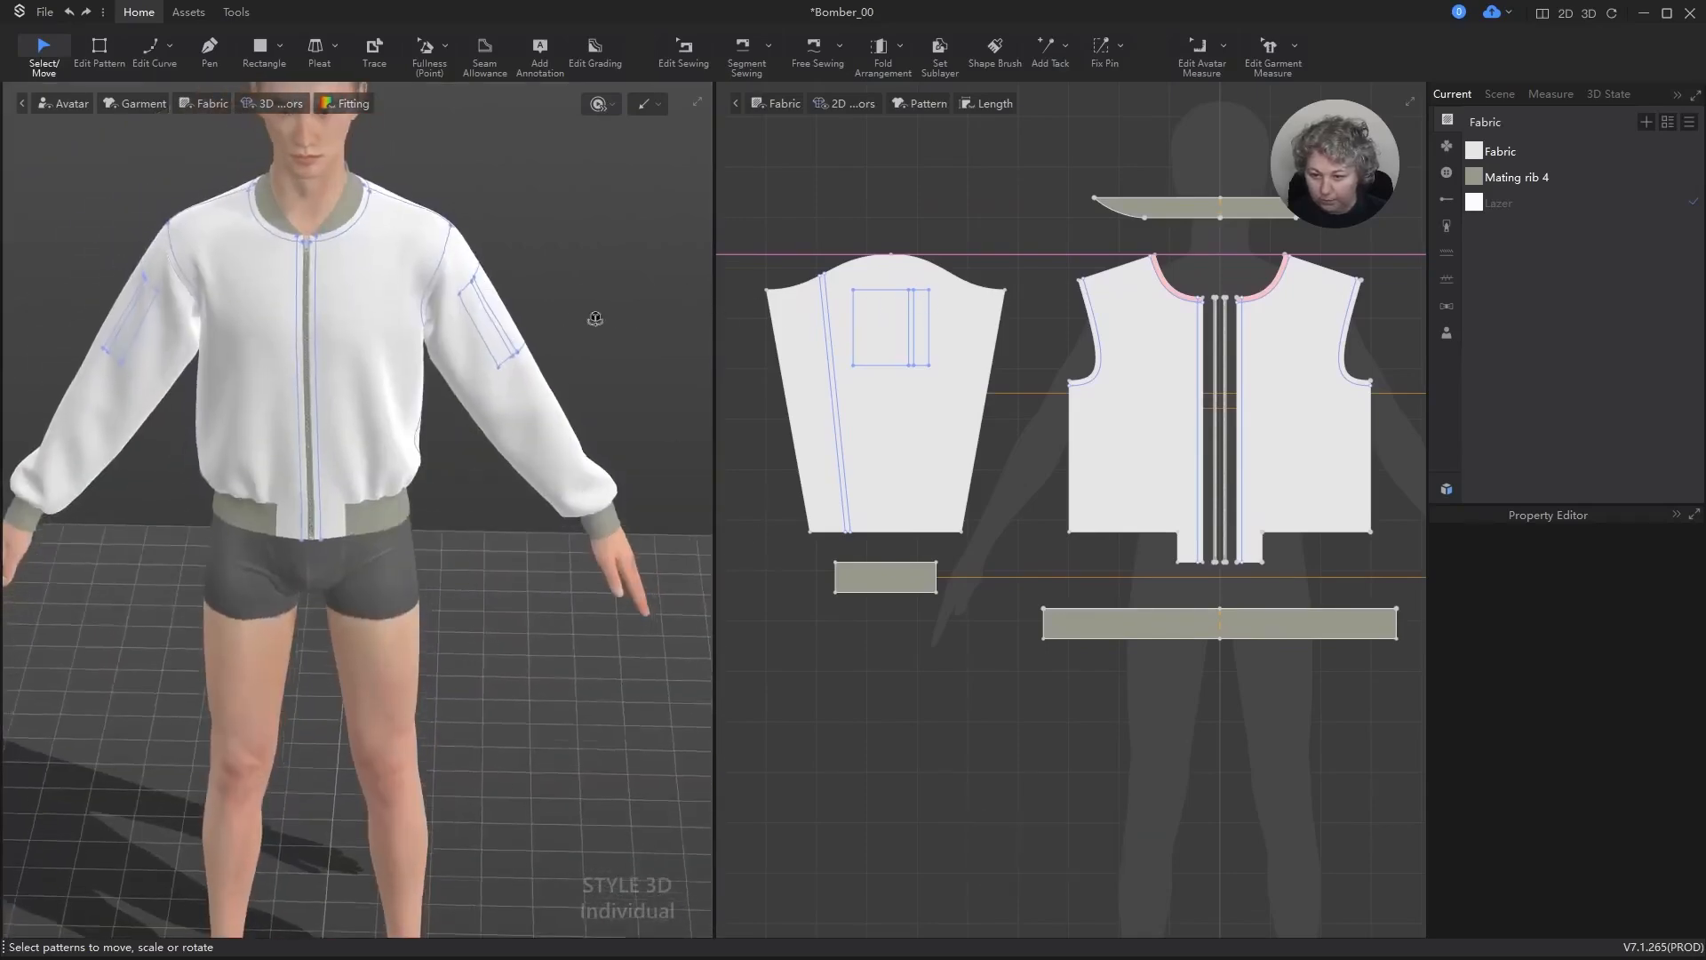
Step: Select both sleeves, both front panels and the back panel together in the 2D layout
scroll(960, 370, down, 3)
scroll(941, 357, down, 3)
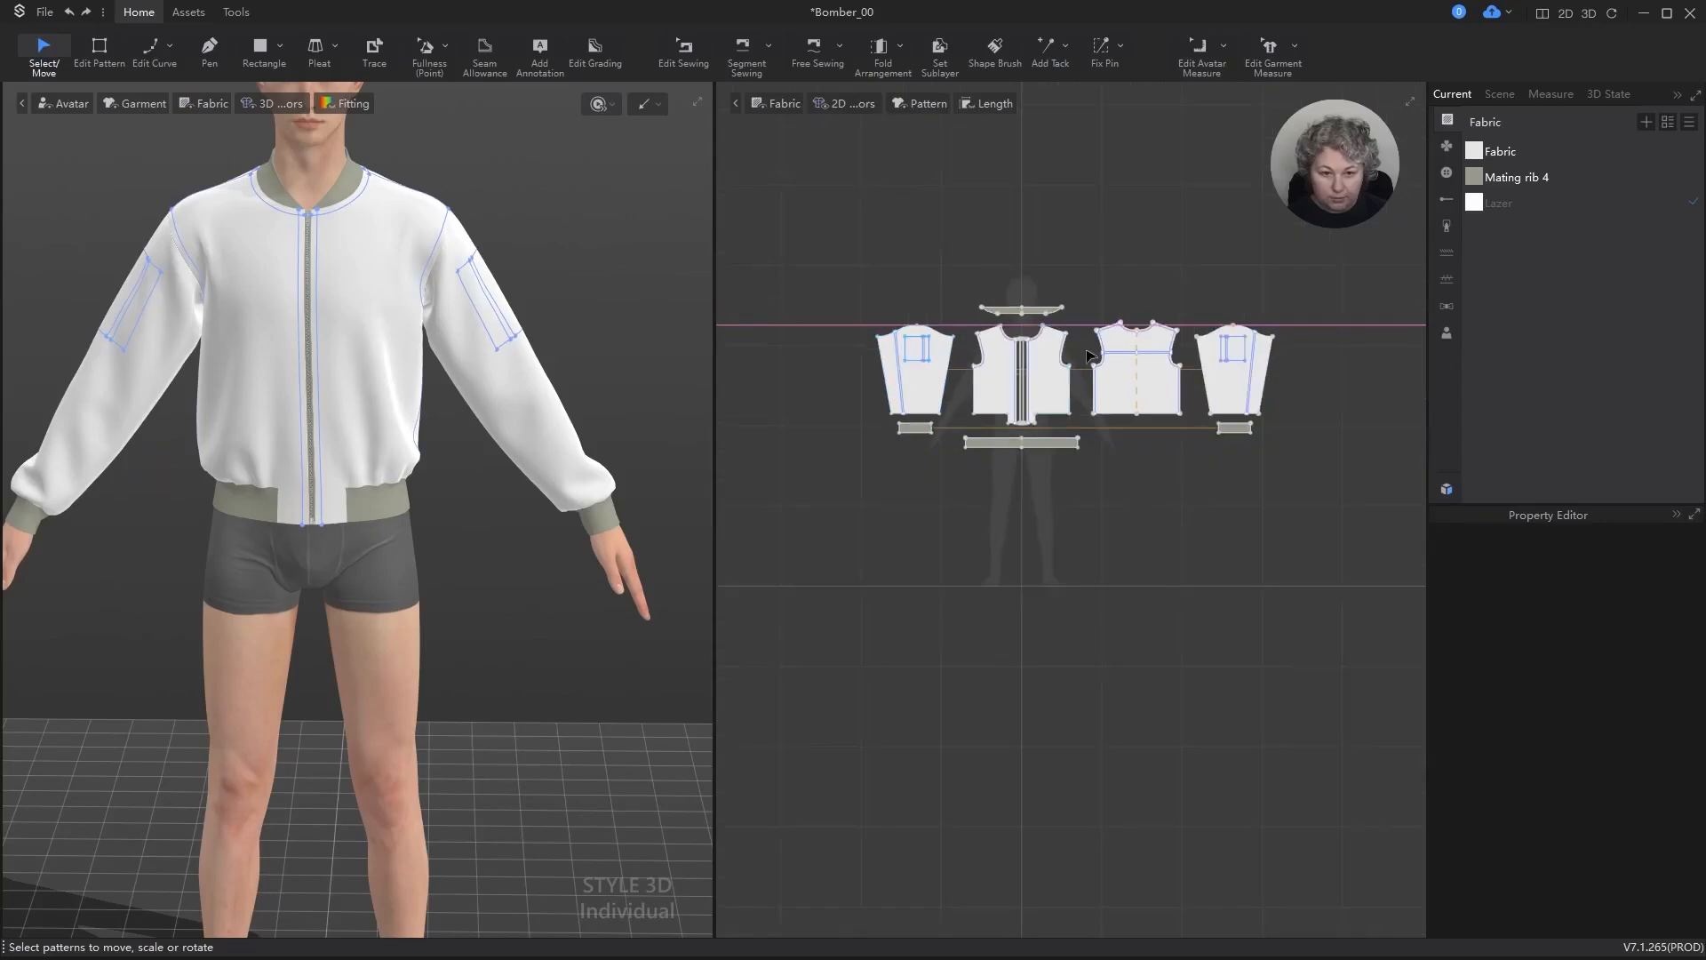
scroll(851, 380, up, 3)
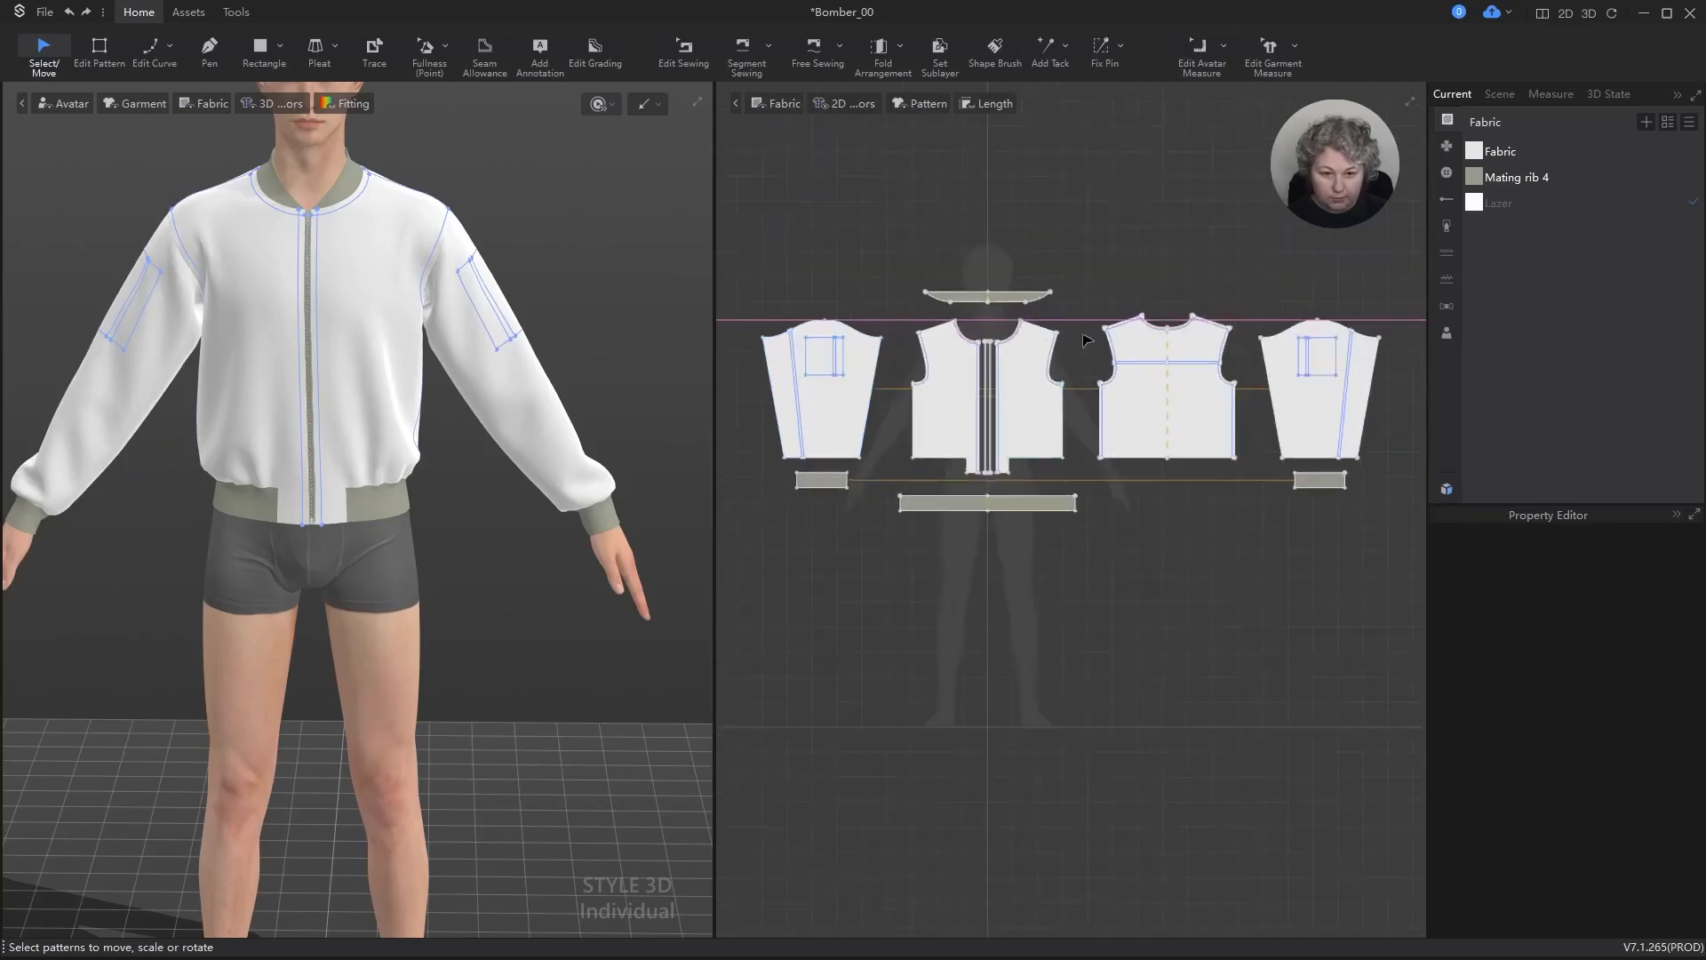
click(839, 411)
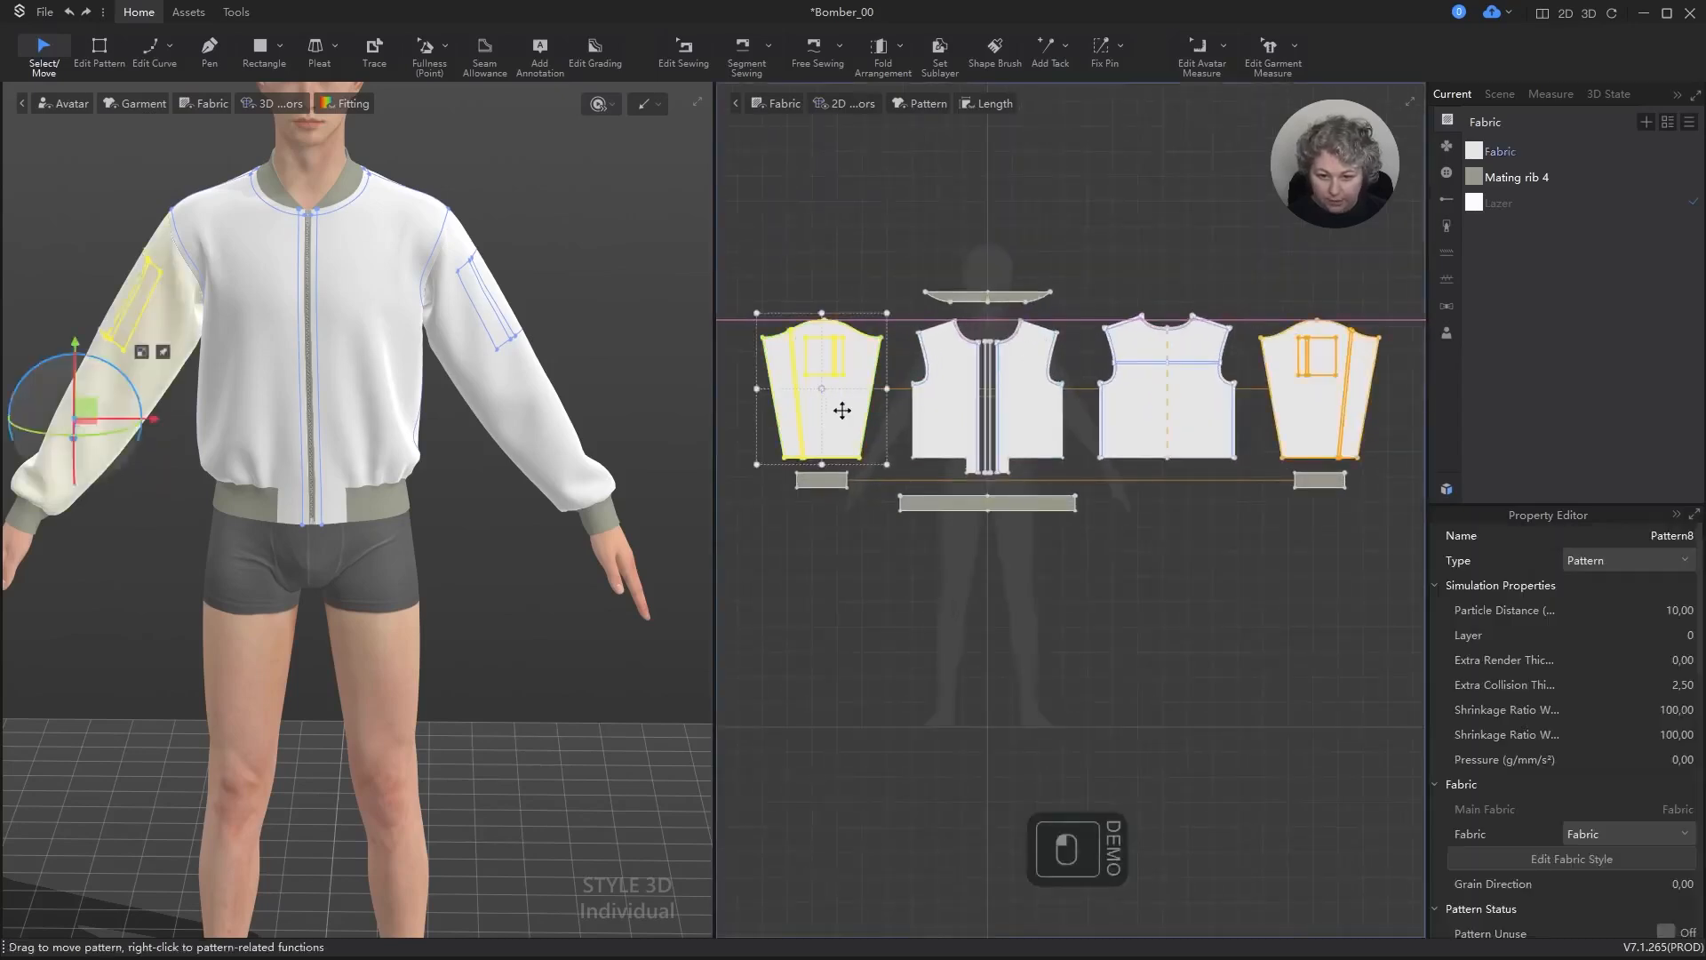
shift+click(947, 391)
shift+click(1146, 387)
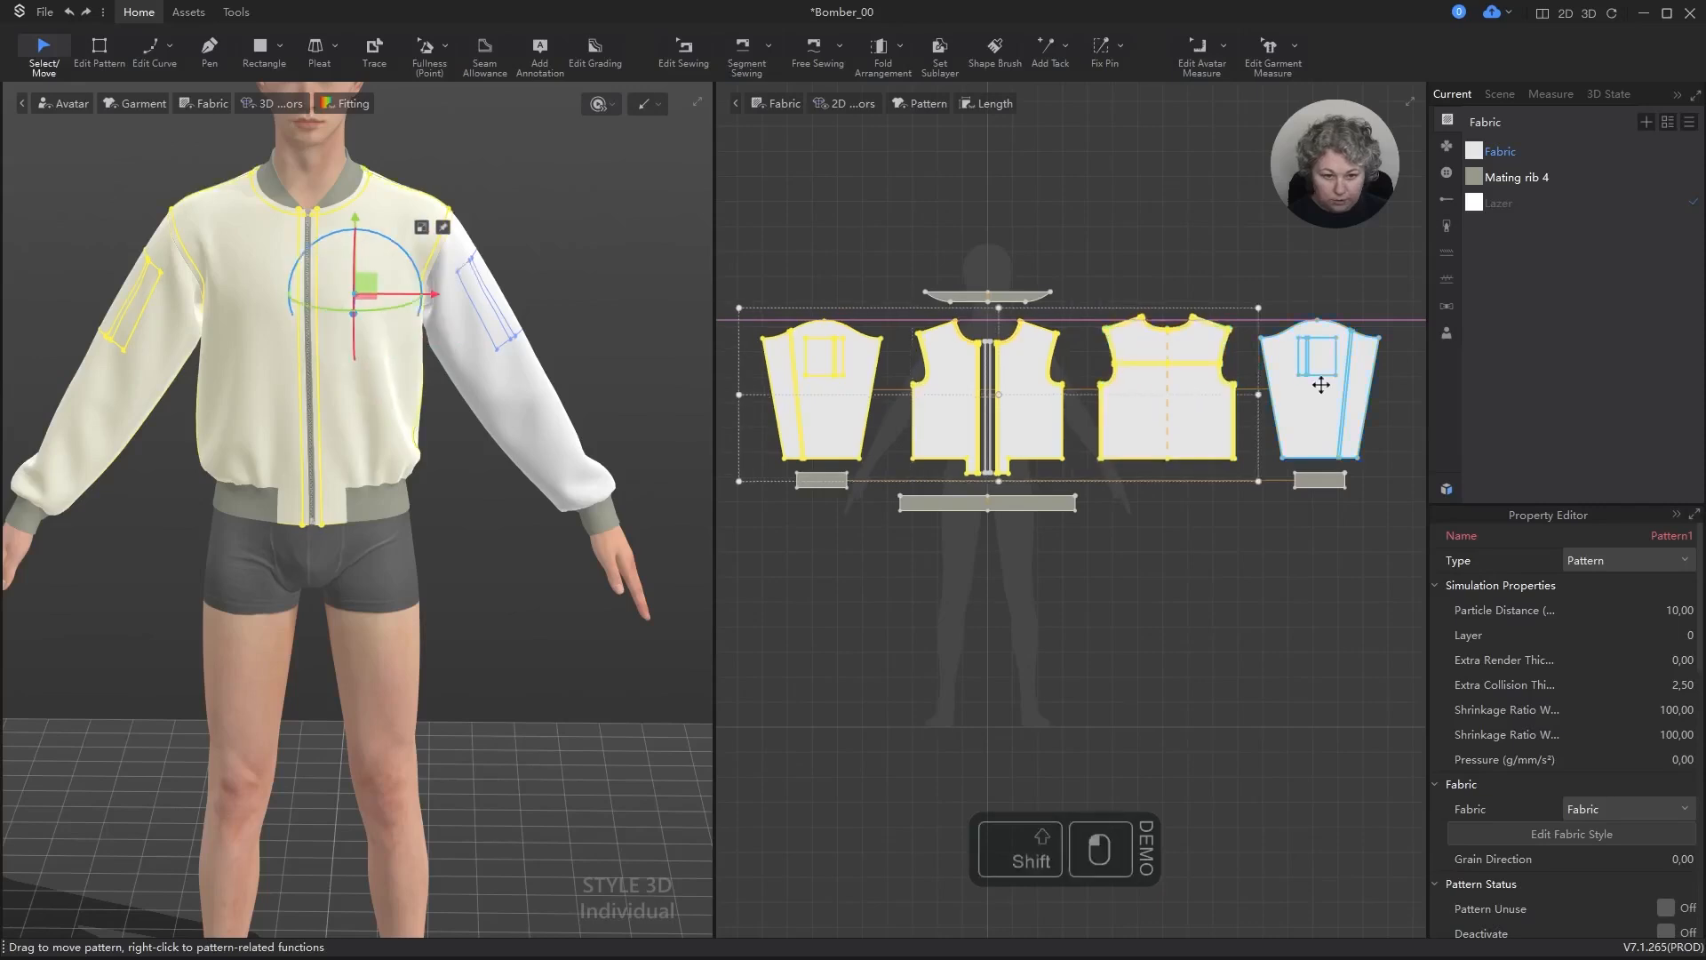
shift+click(1296, 402)
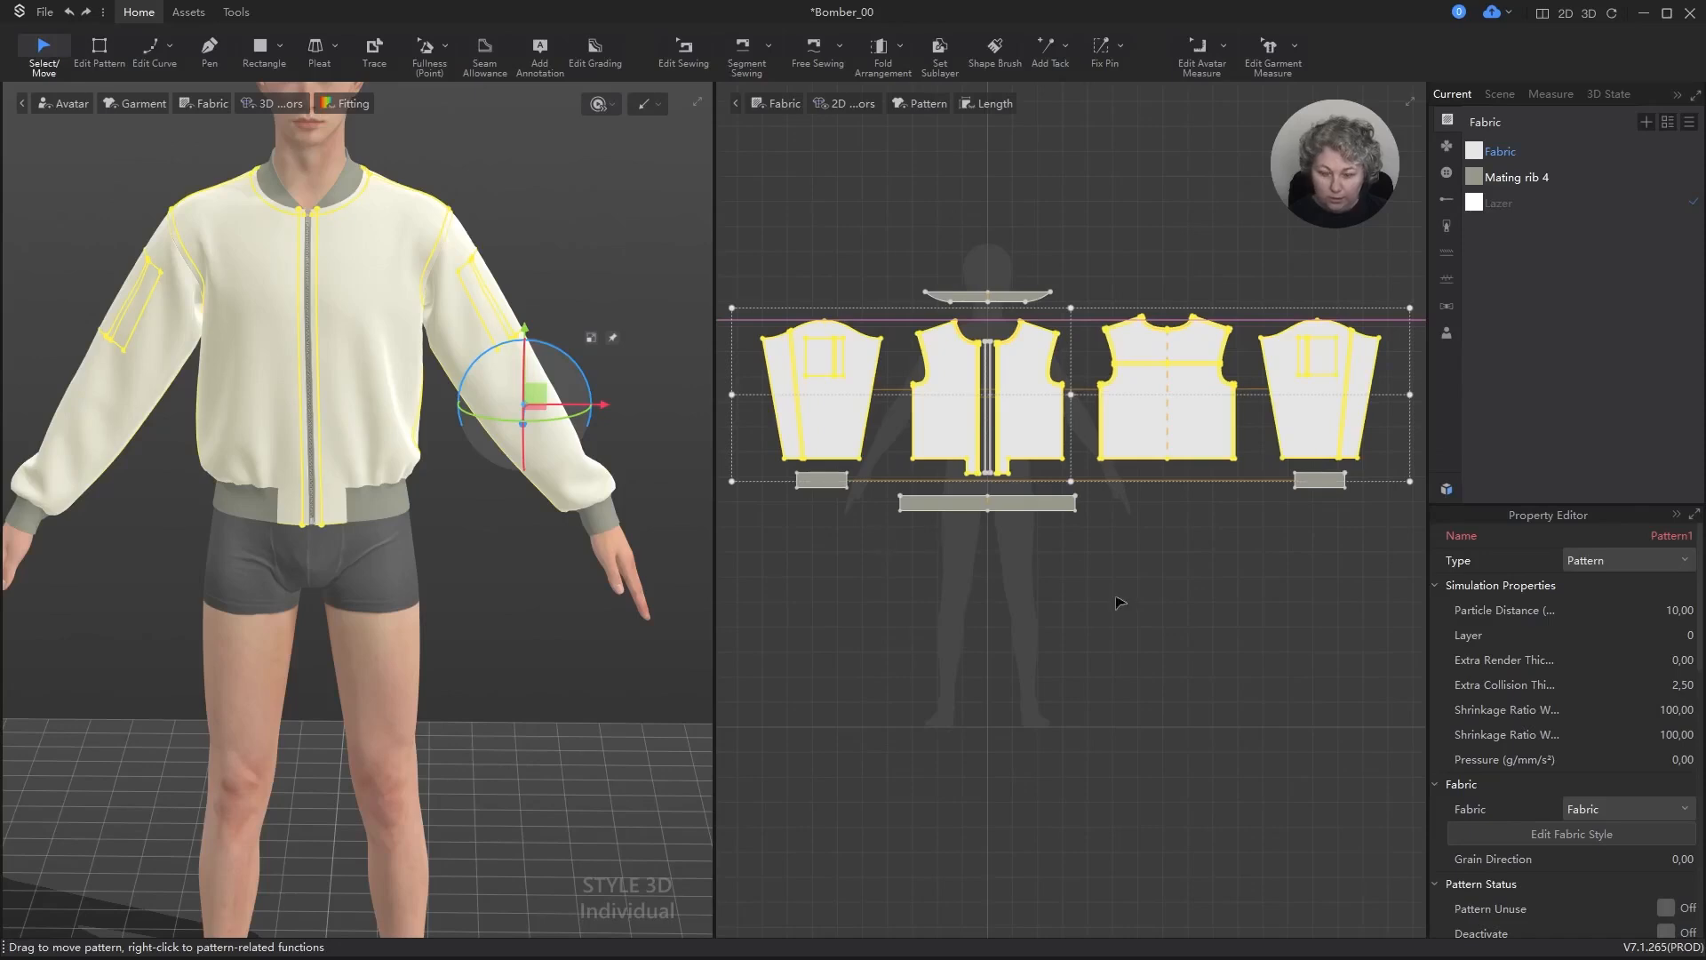
scroll(1120, 603, down, 3)
scroll(1120, 603, up, 4)
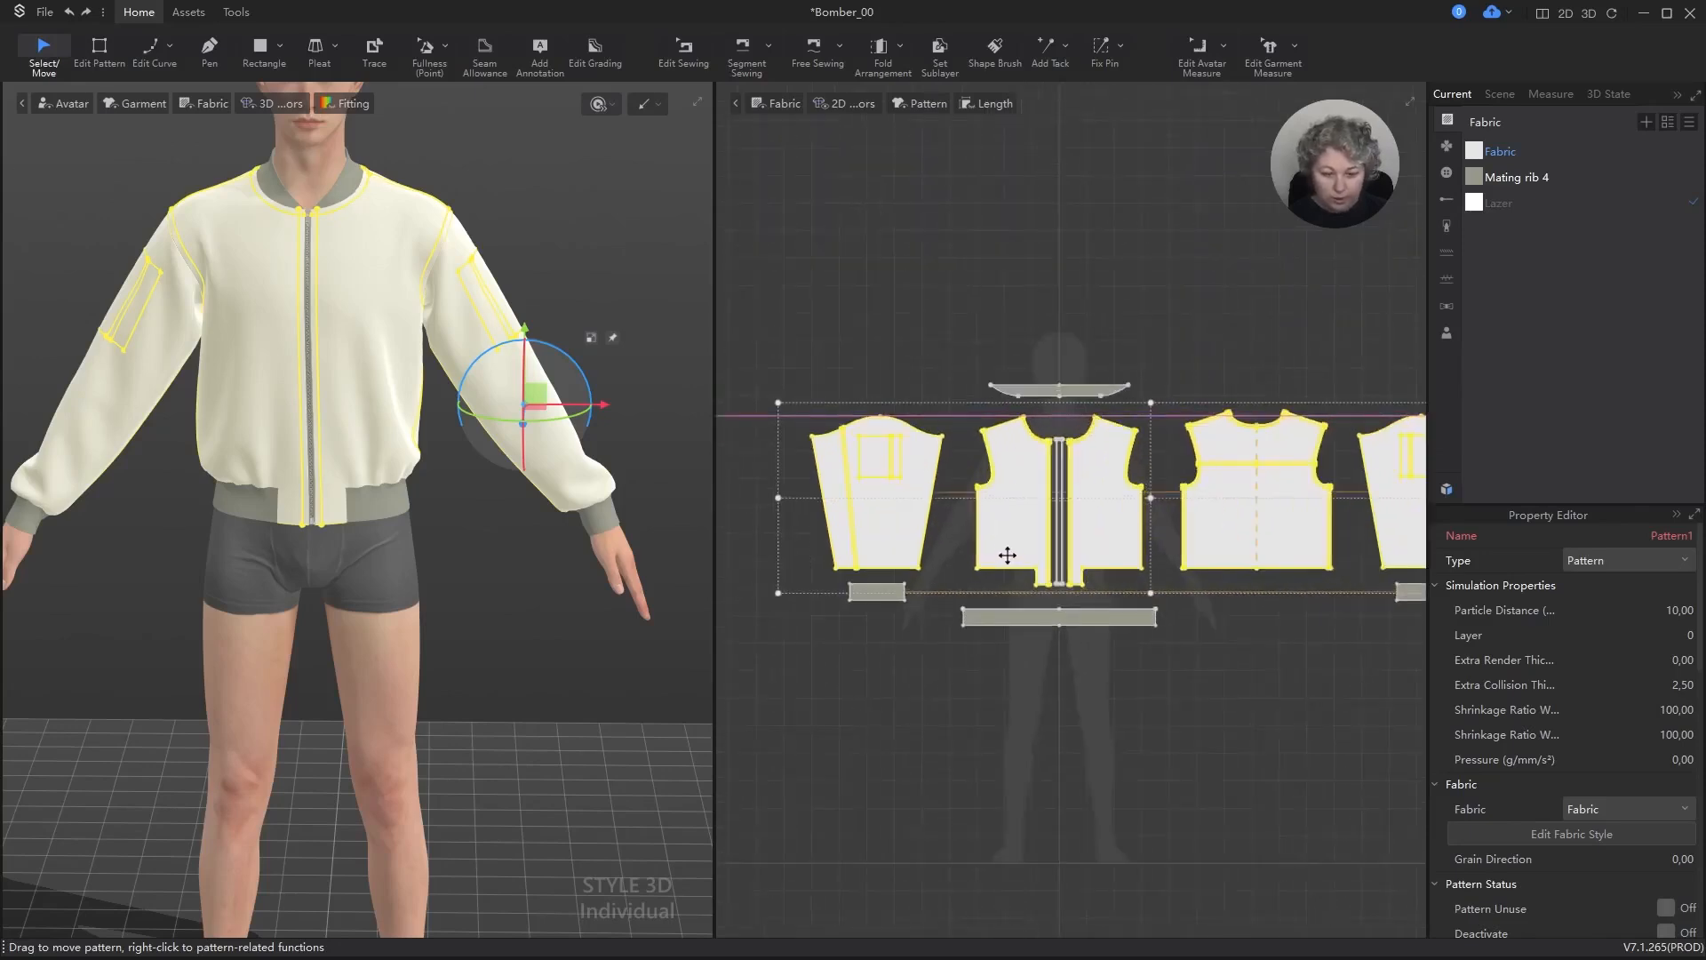
scroll(993, 629, down, 2)
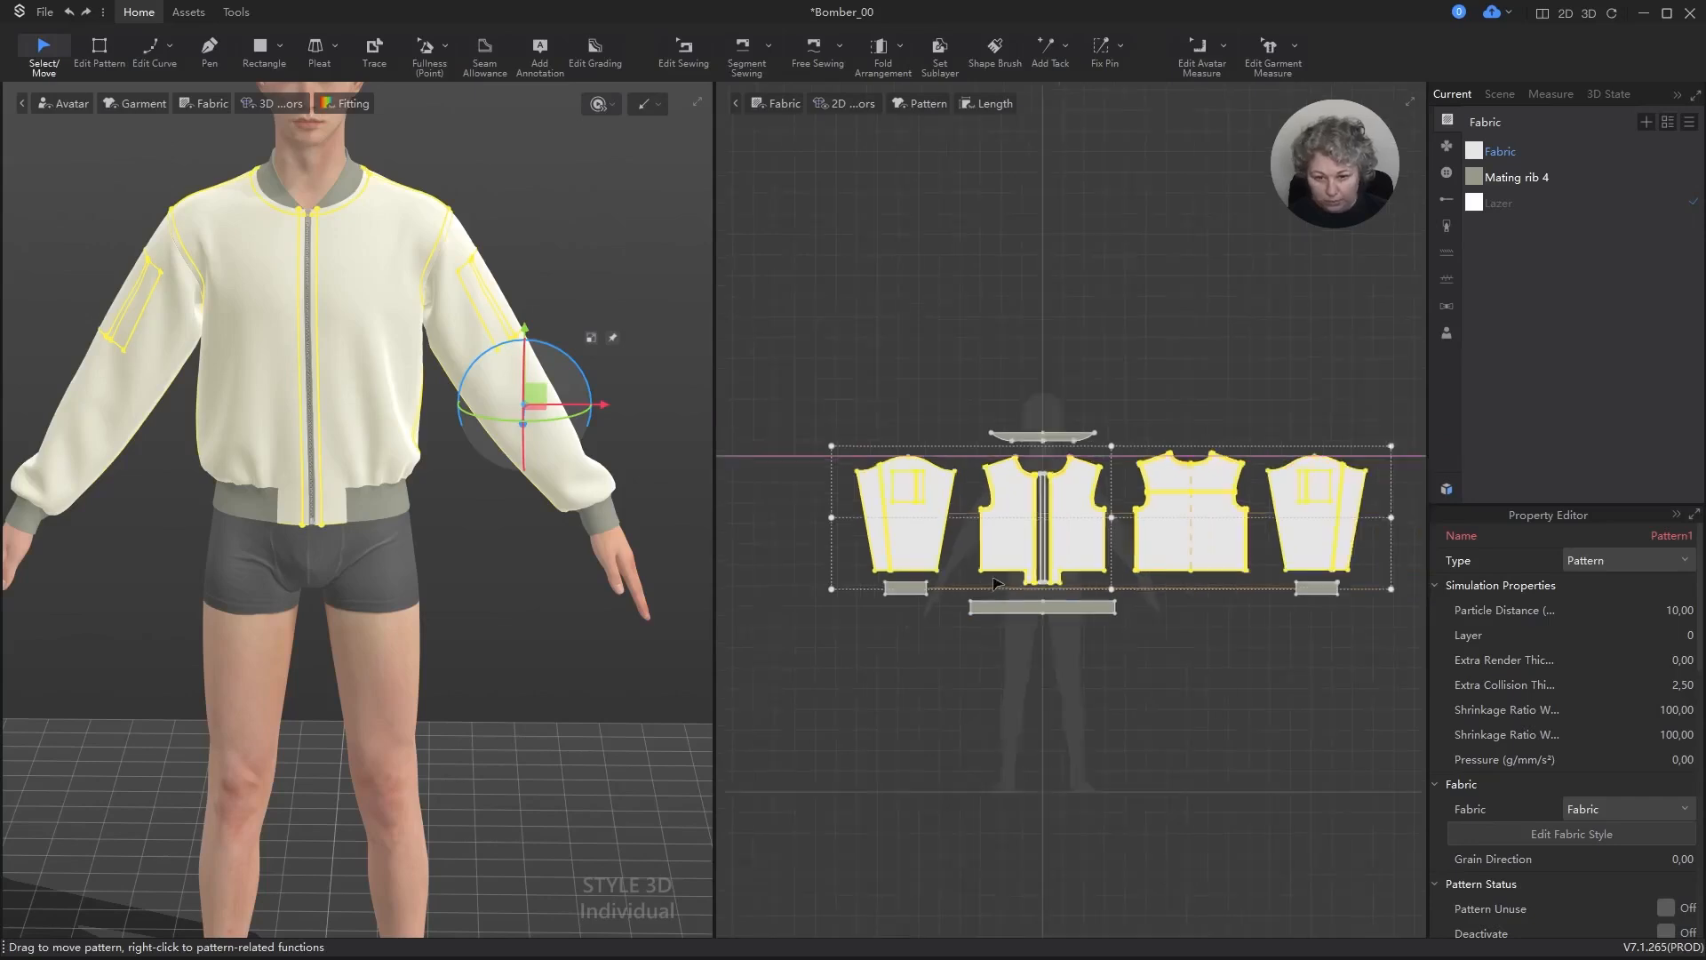
right_click(1097, 550)
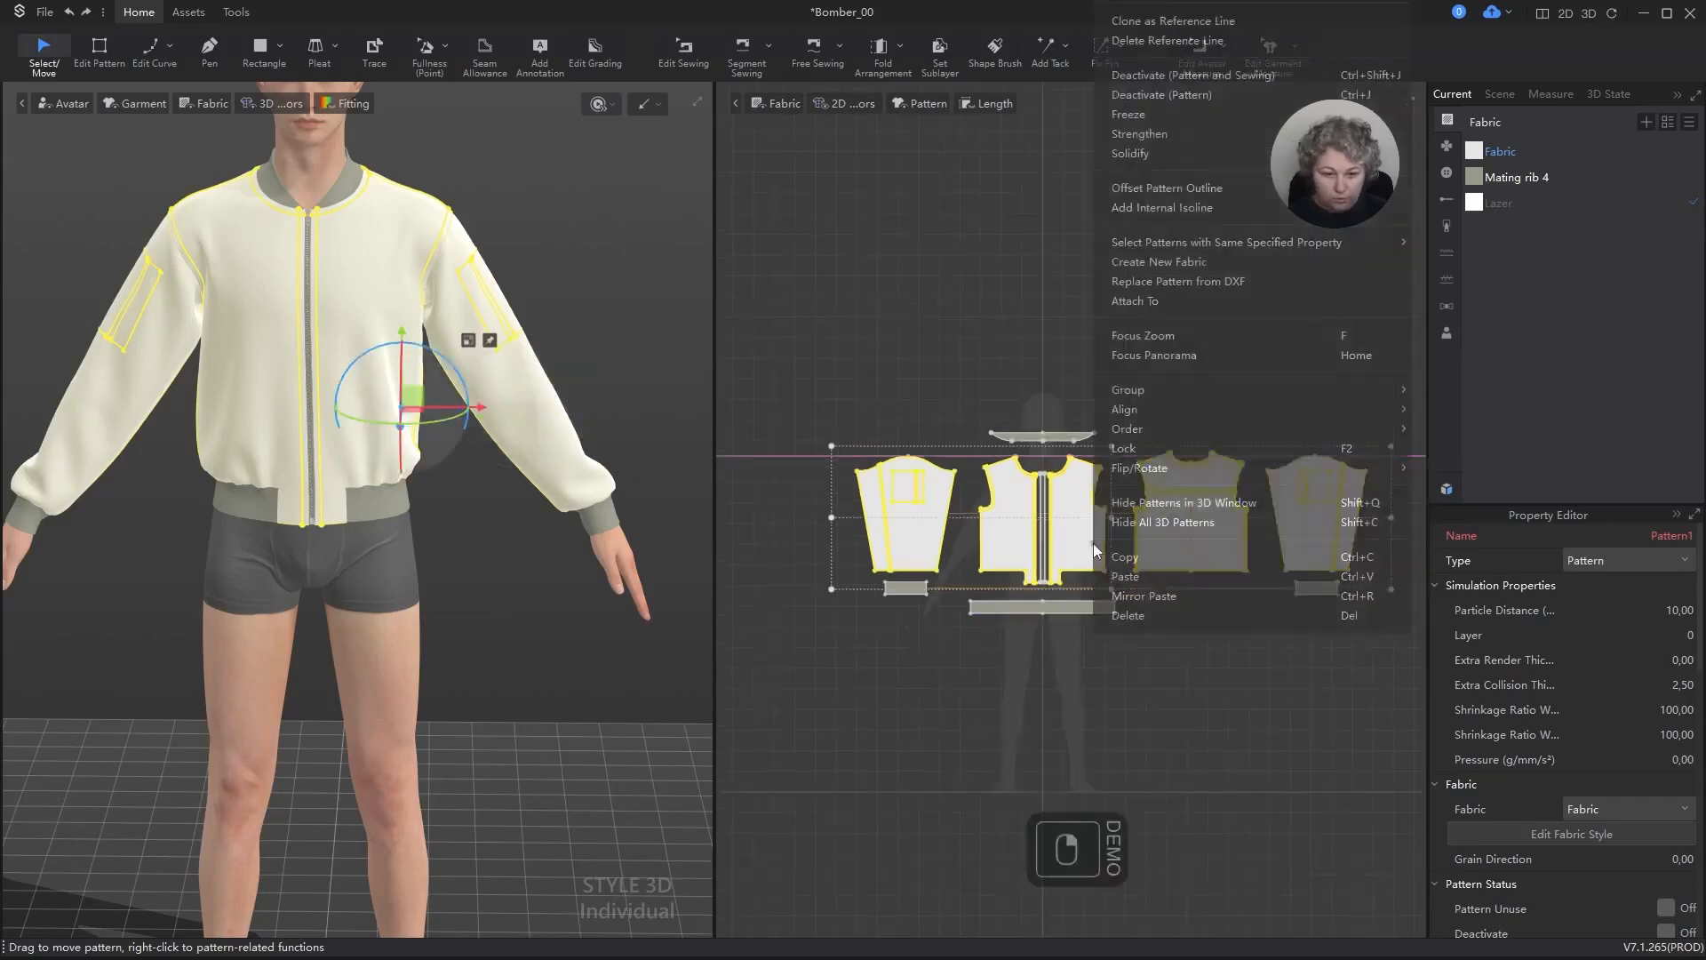
click(1093, 856)
scroll(1092, 849, down, 3)
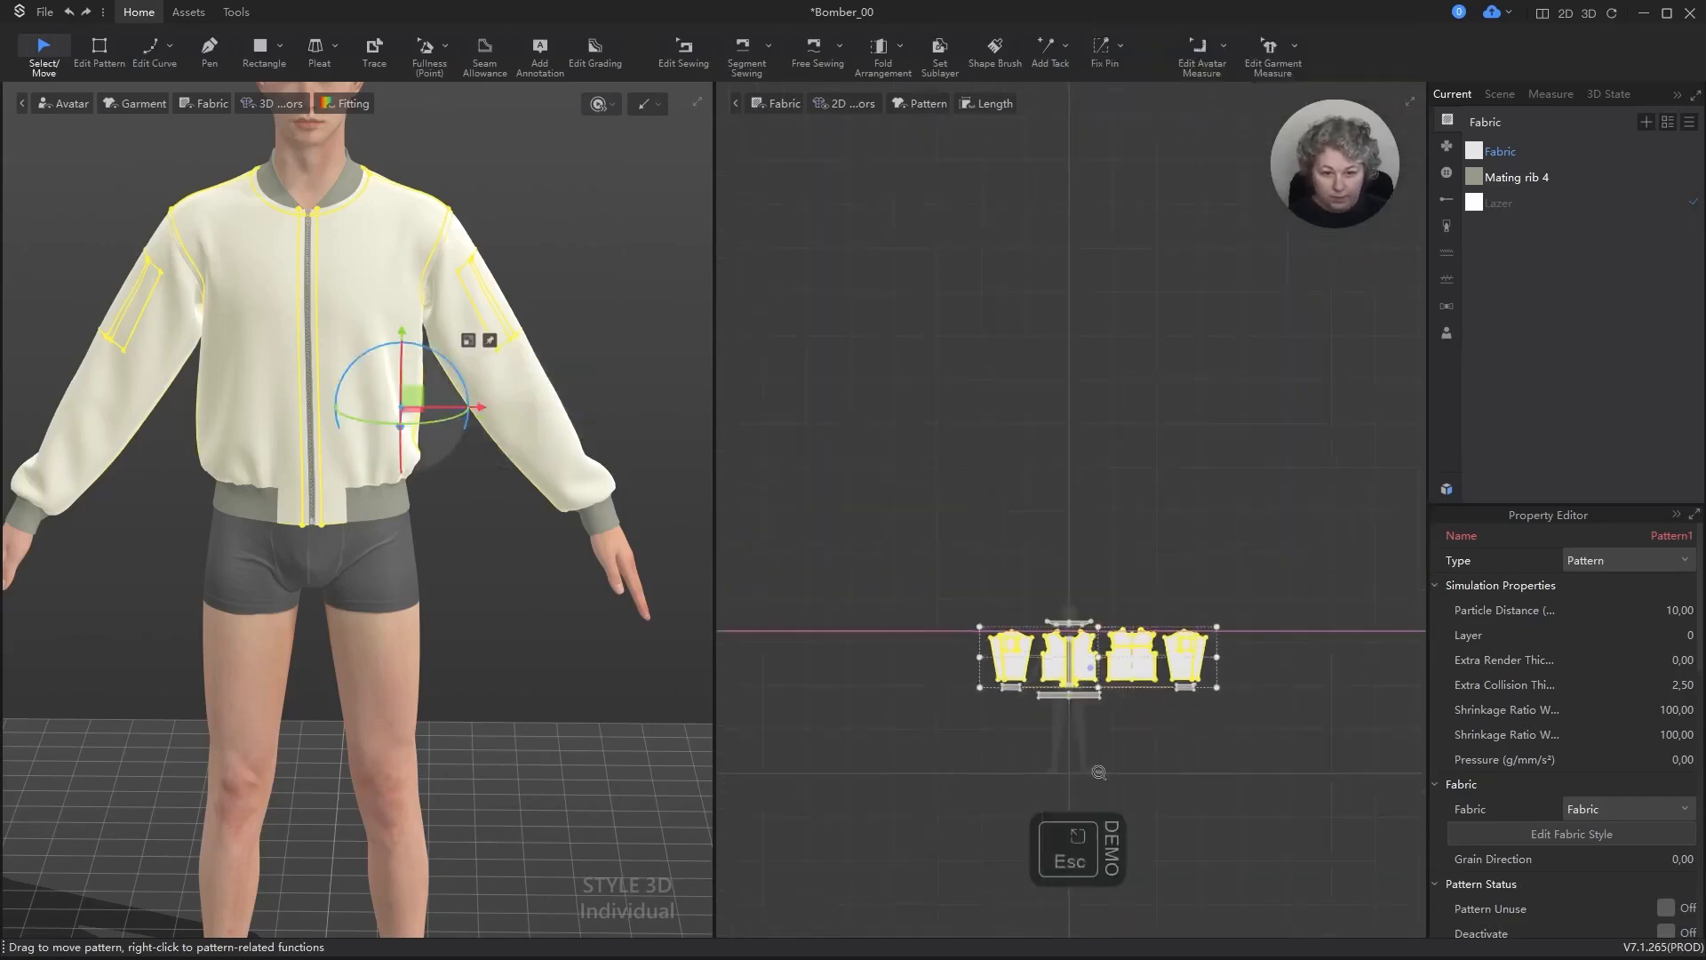
scroll(1151, 742, up, 6)
Step: Create inside linings for the selected sleeve, front and back panels, placing them straight below the originals in the 2D layout
right_click(1126, 704)
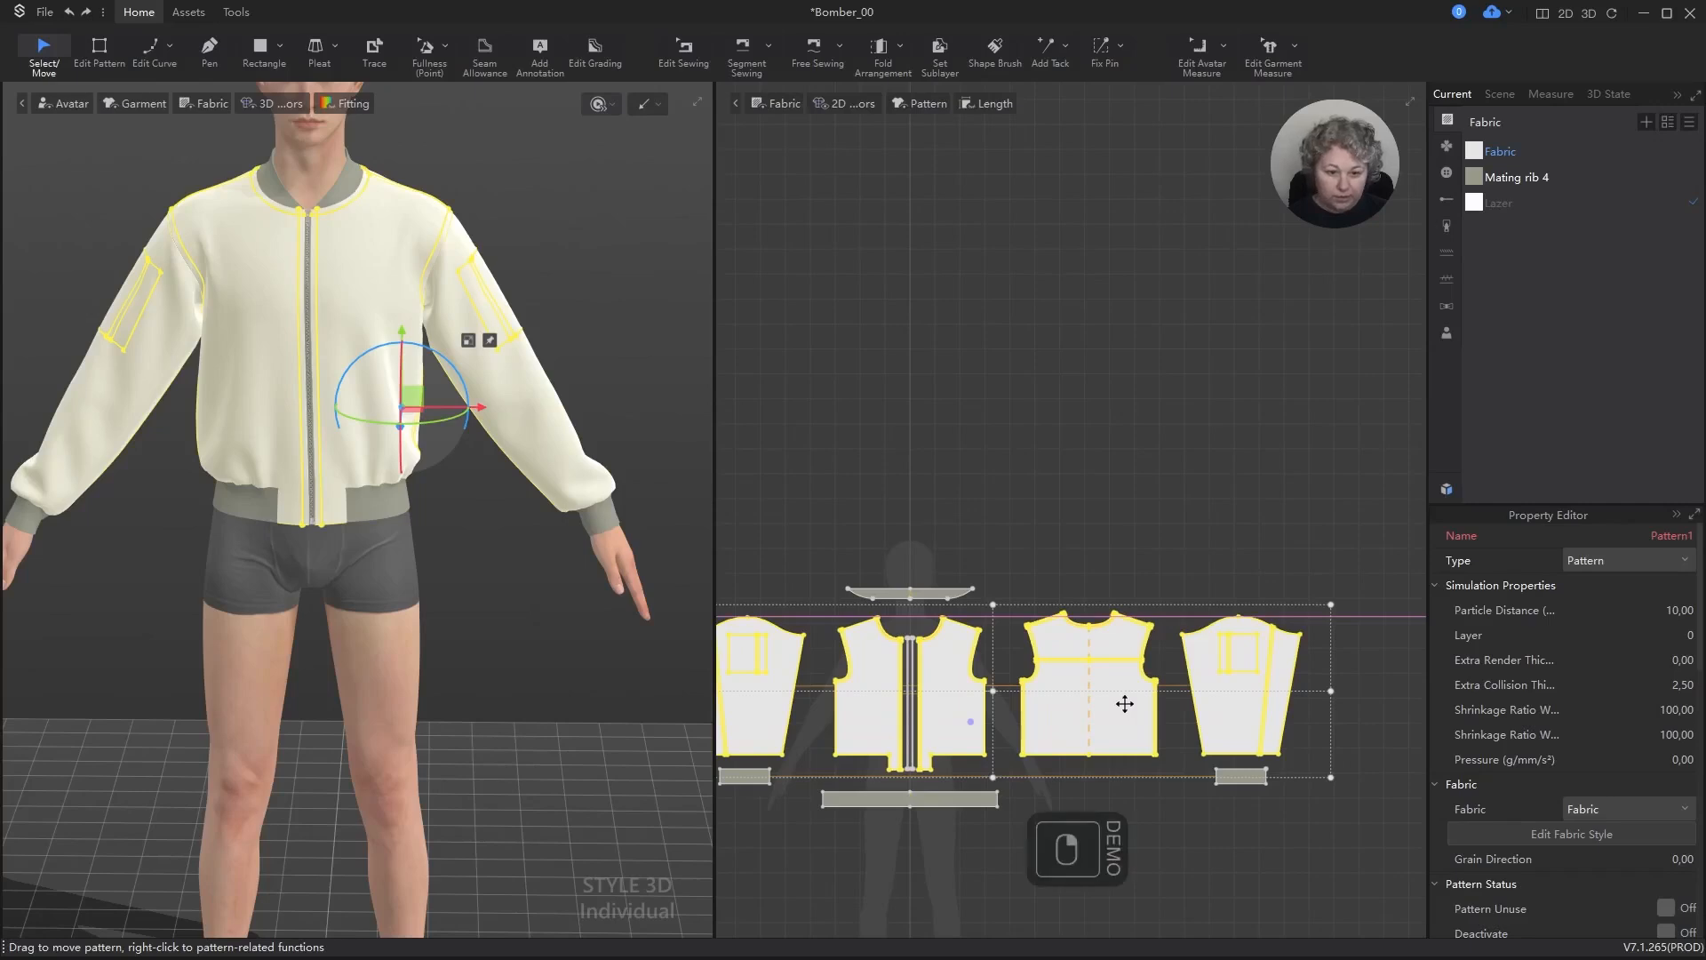
right_click(1108, 731)
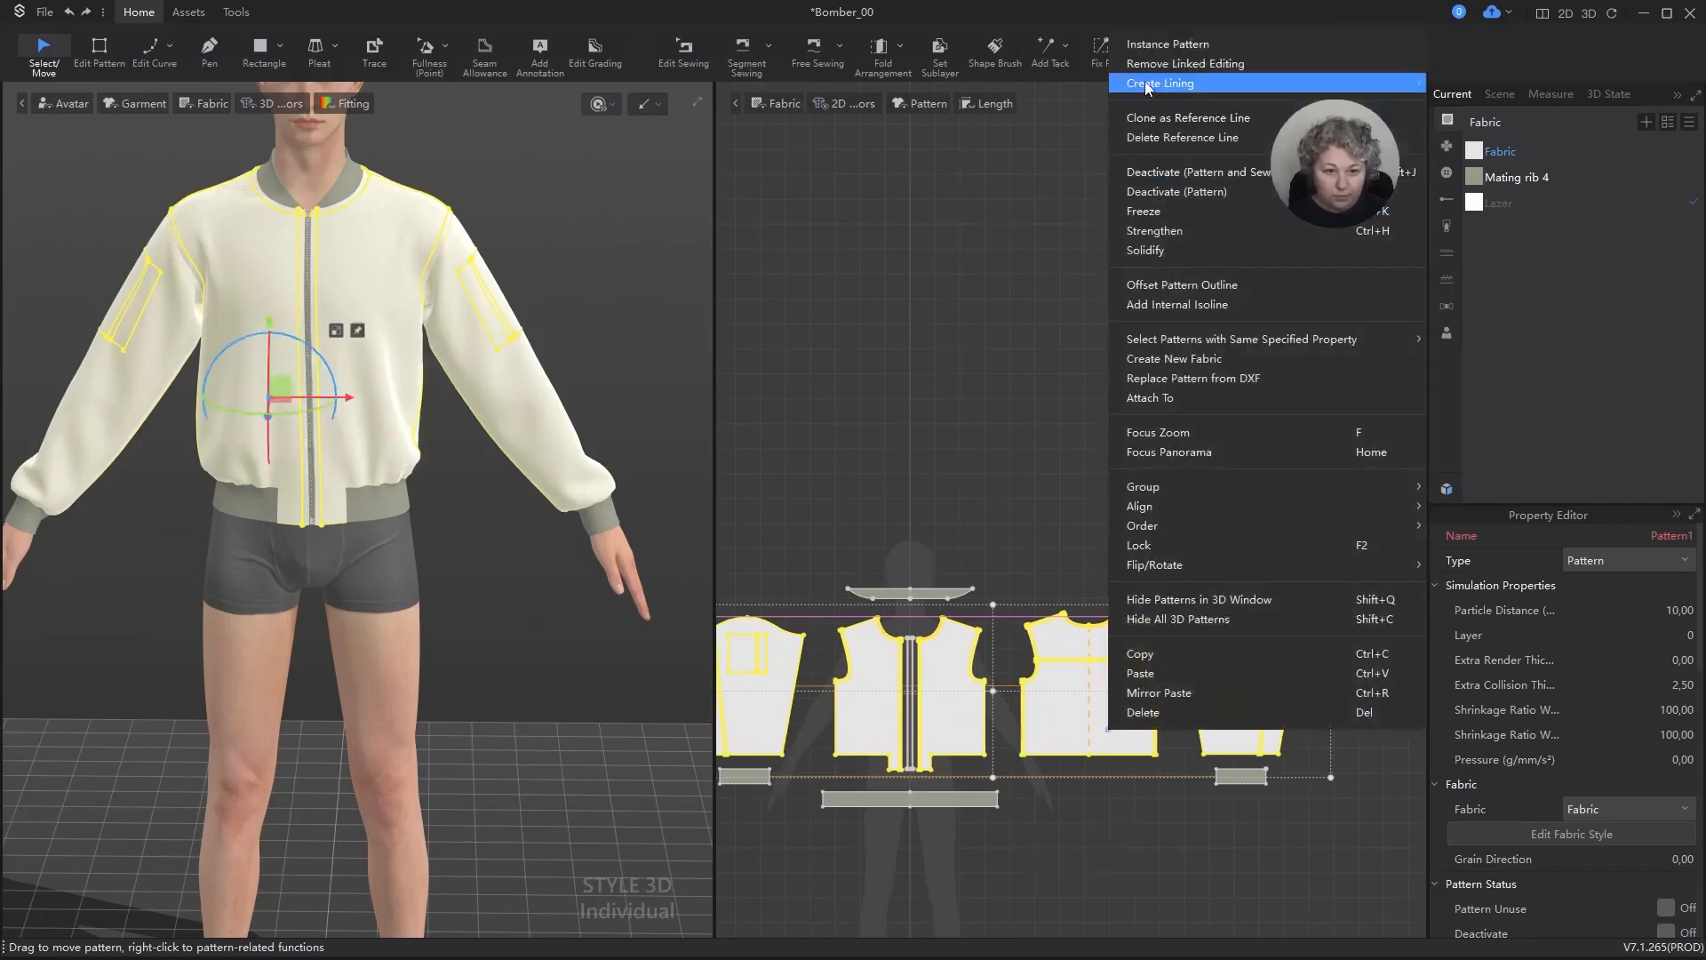
mouse_move(1147, 88)
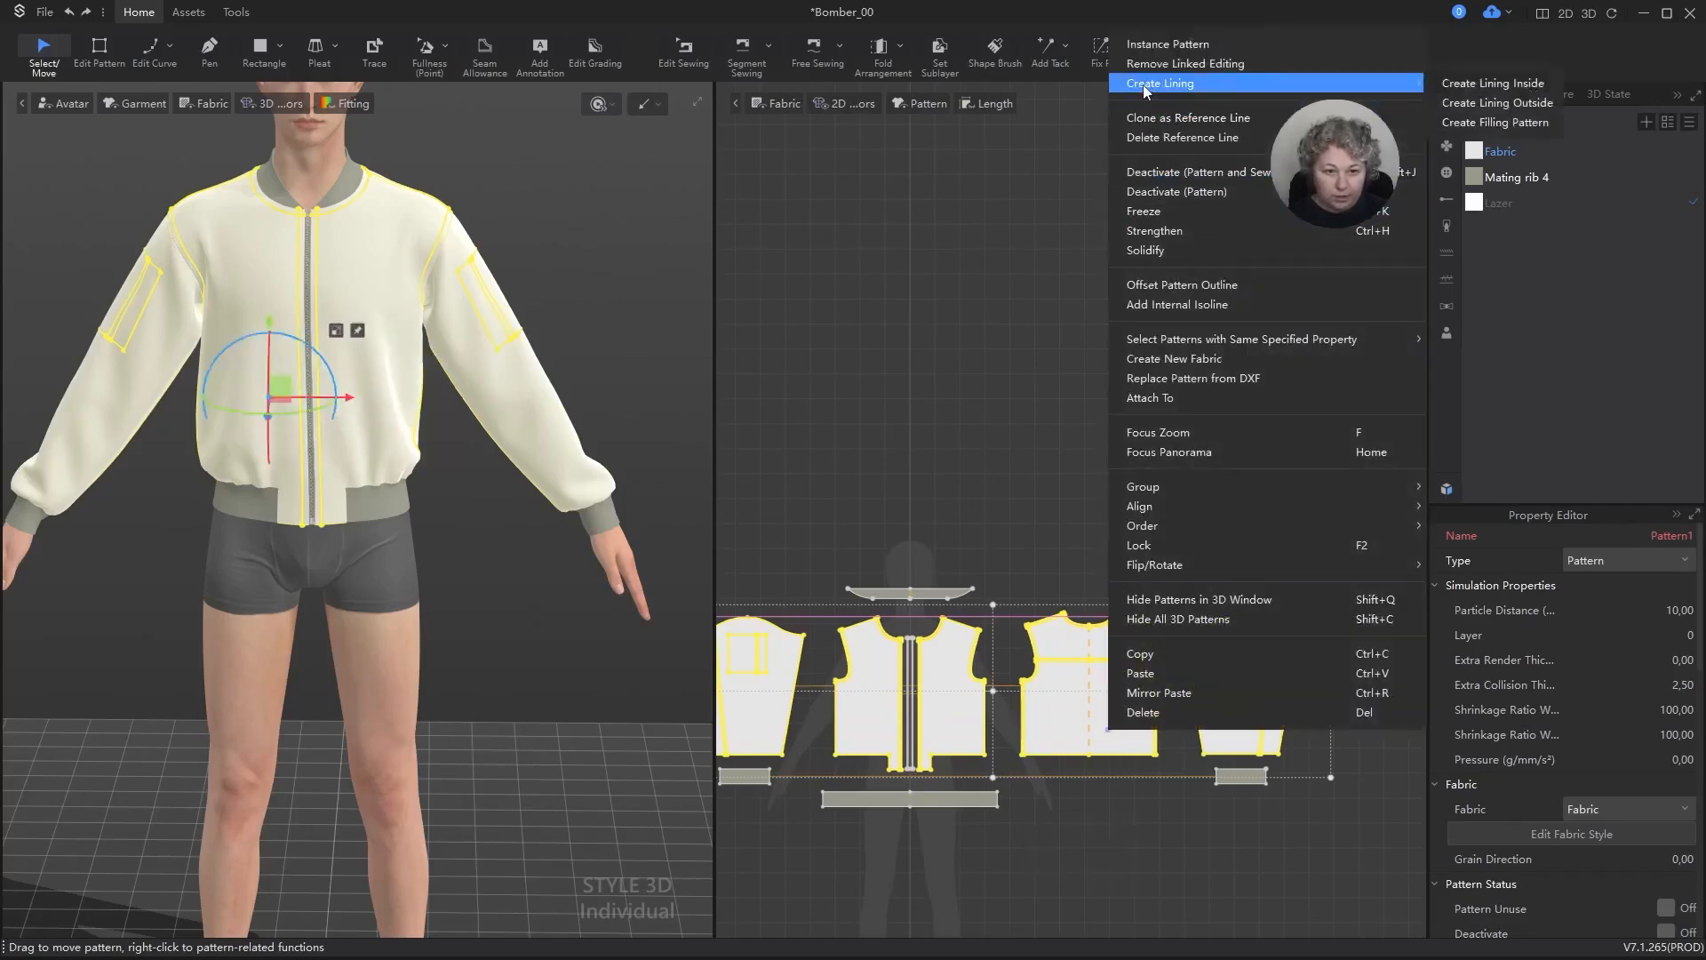
click(1545, 86)
scroll(1111, 384, down, 4)
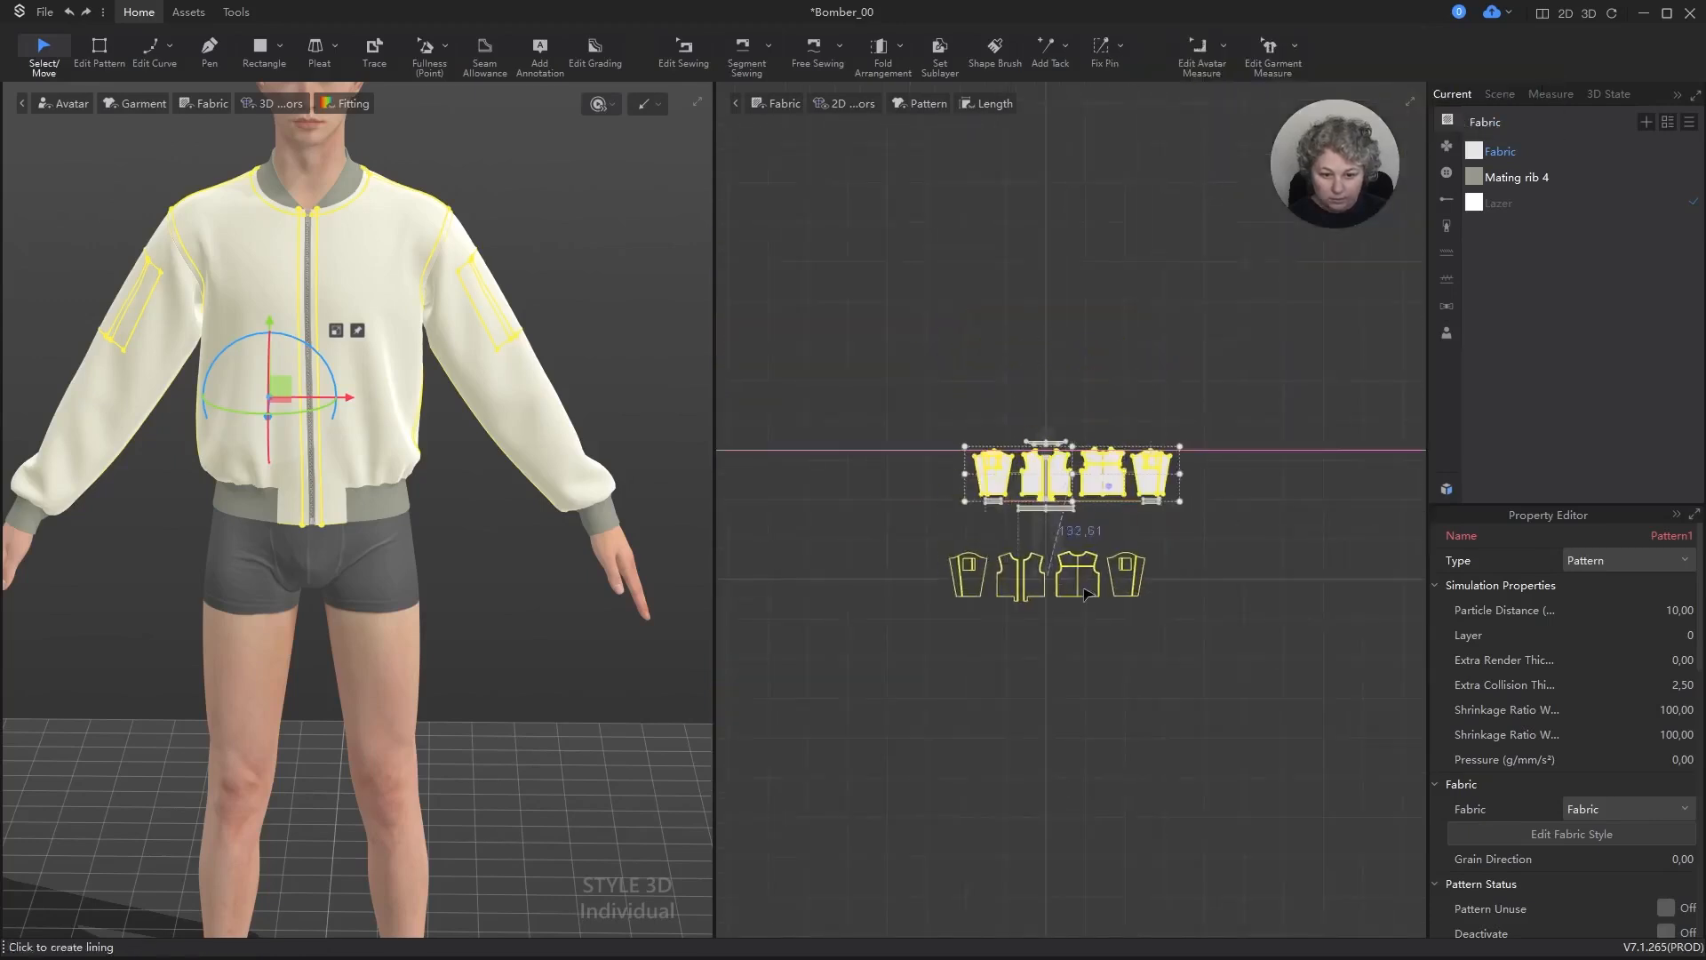
shift+click(1110, 578)
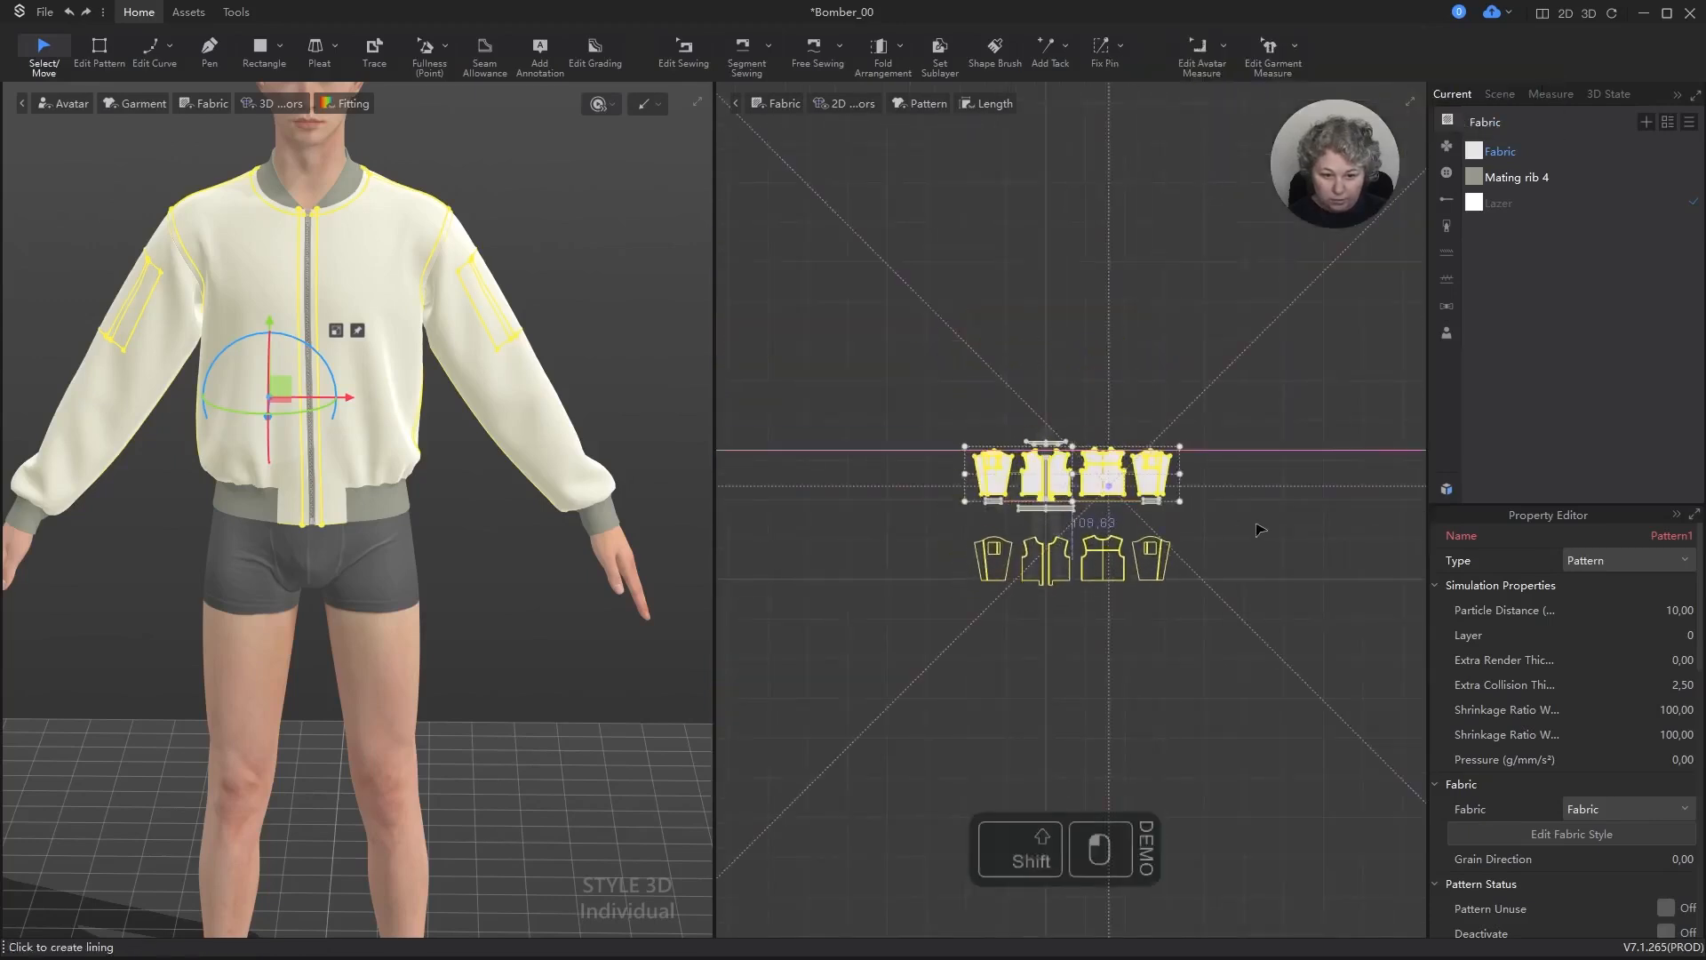
scroll(1066, 547, up, 5)
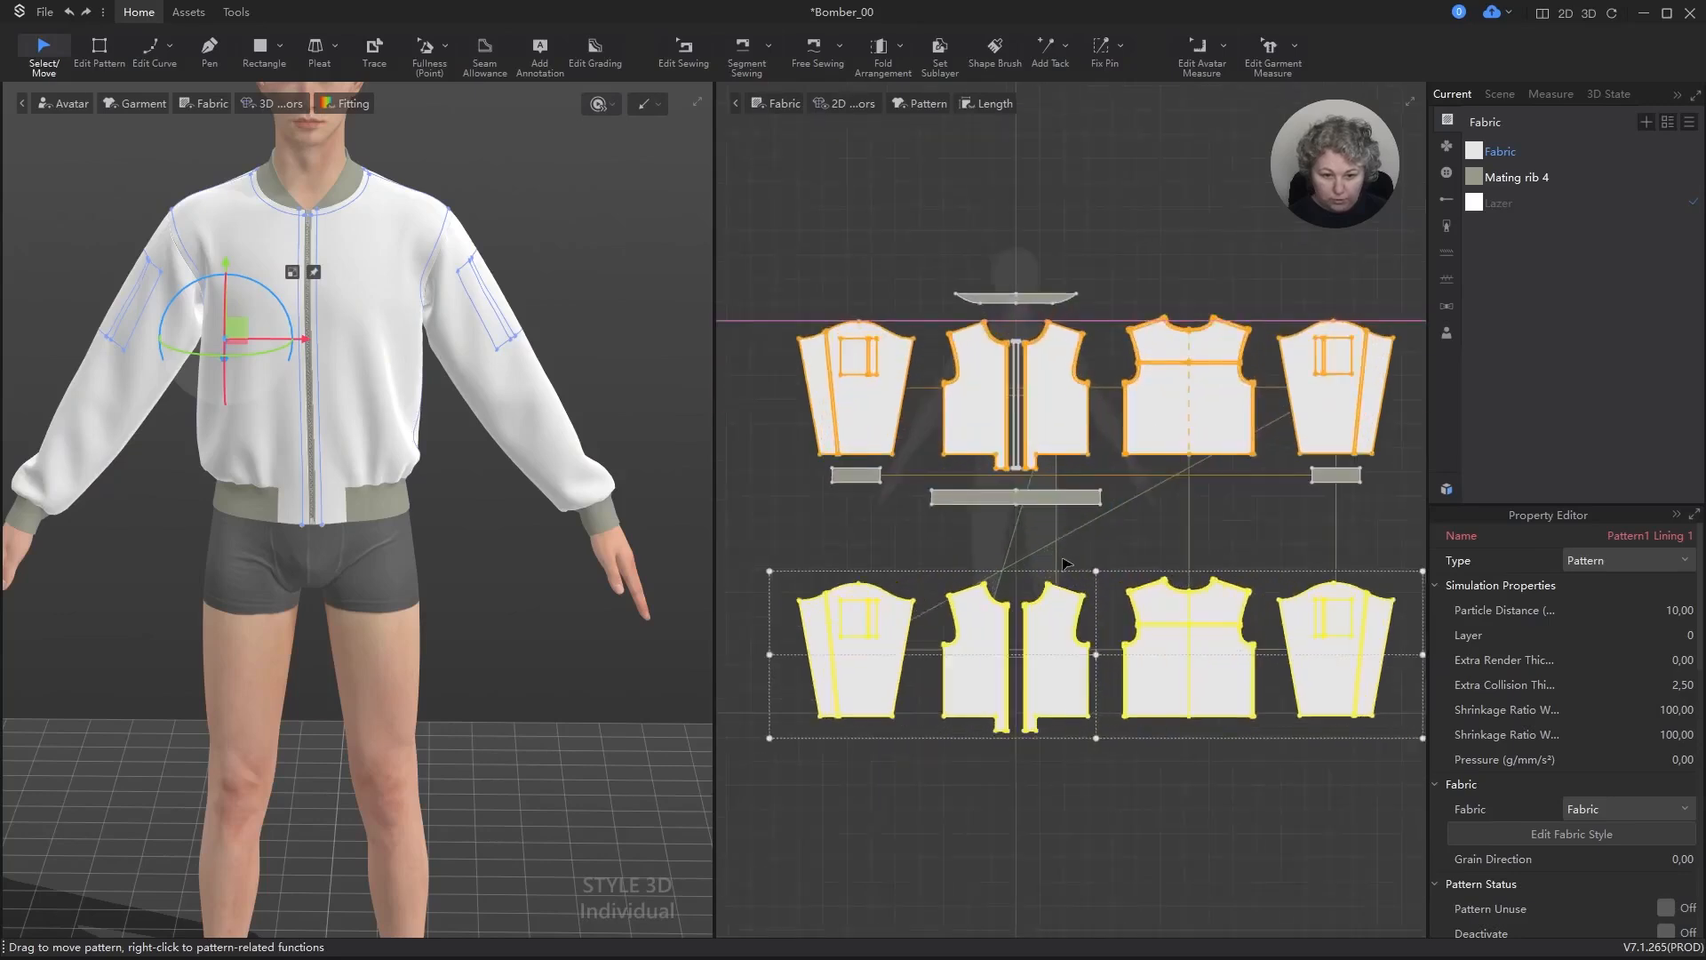
Step: Examine how the sleeve and front lining pieces relate to their original panels by selecting them in the 2D layout
click(855, 538)
click(871, 668)
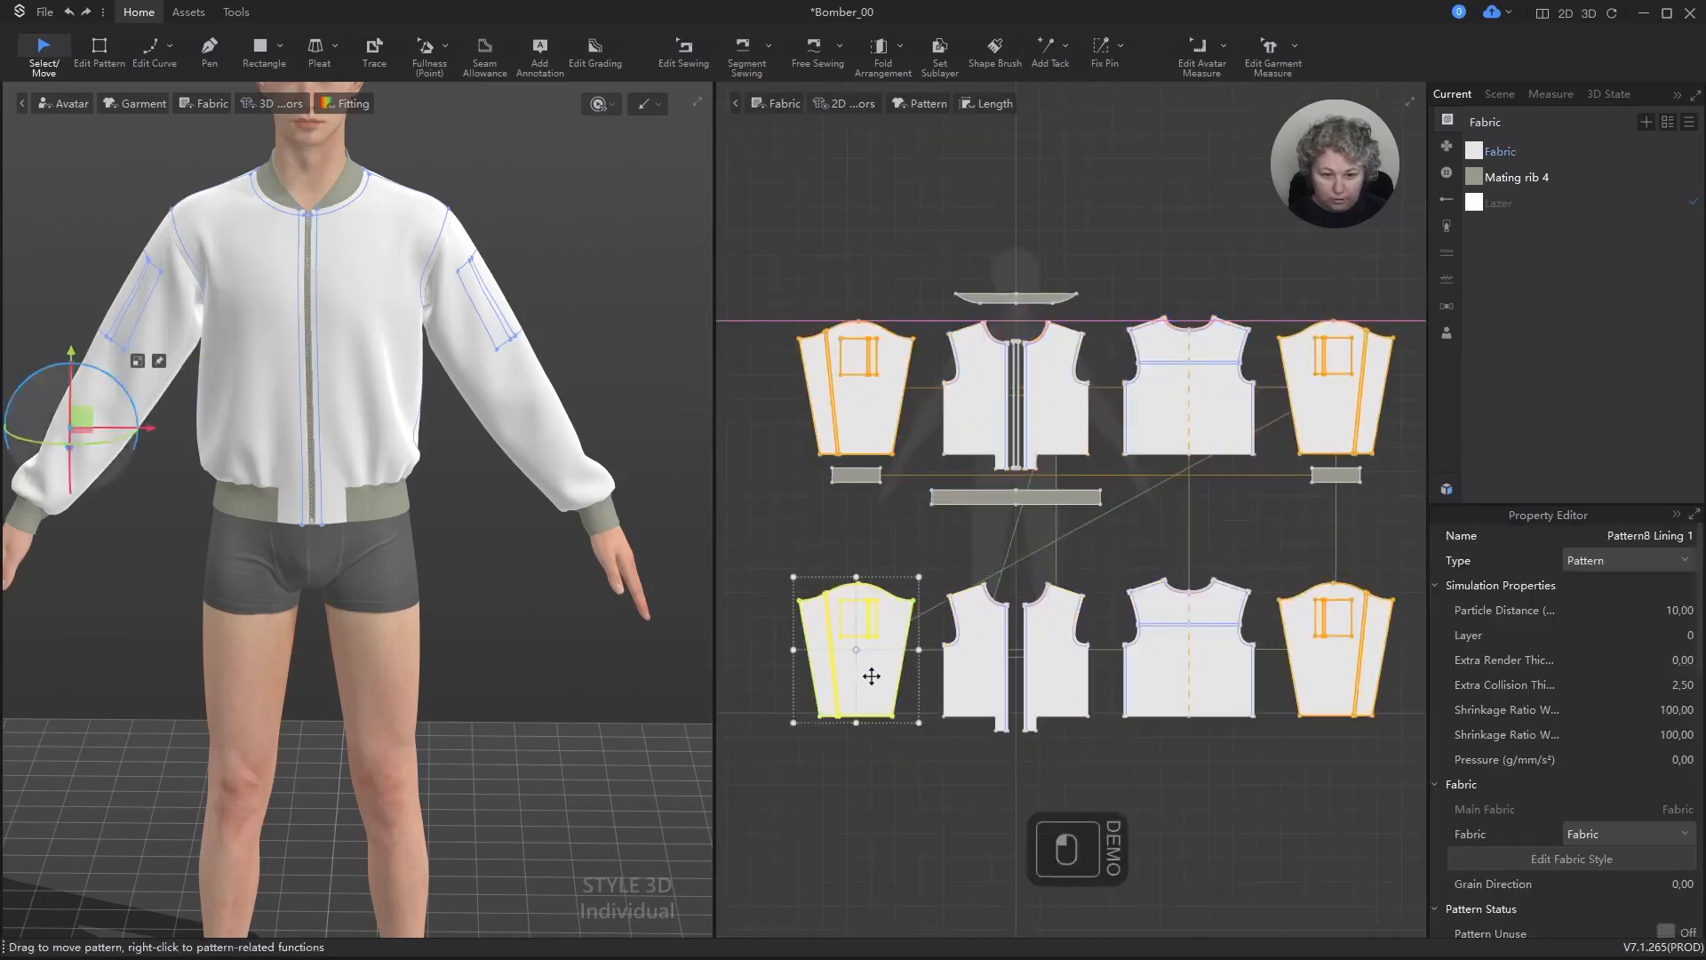
scroll(1049, 558, up, 5)
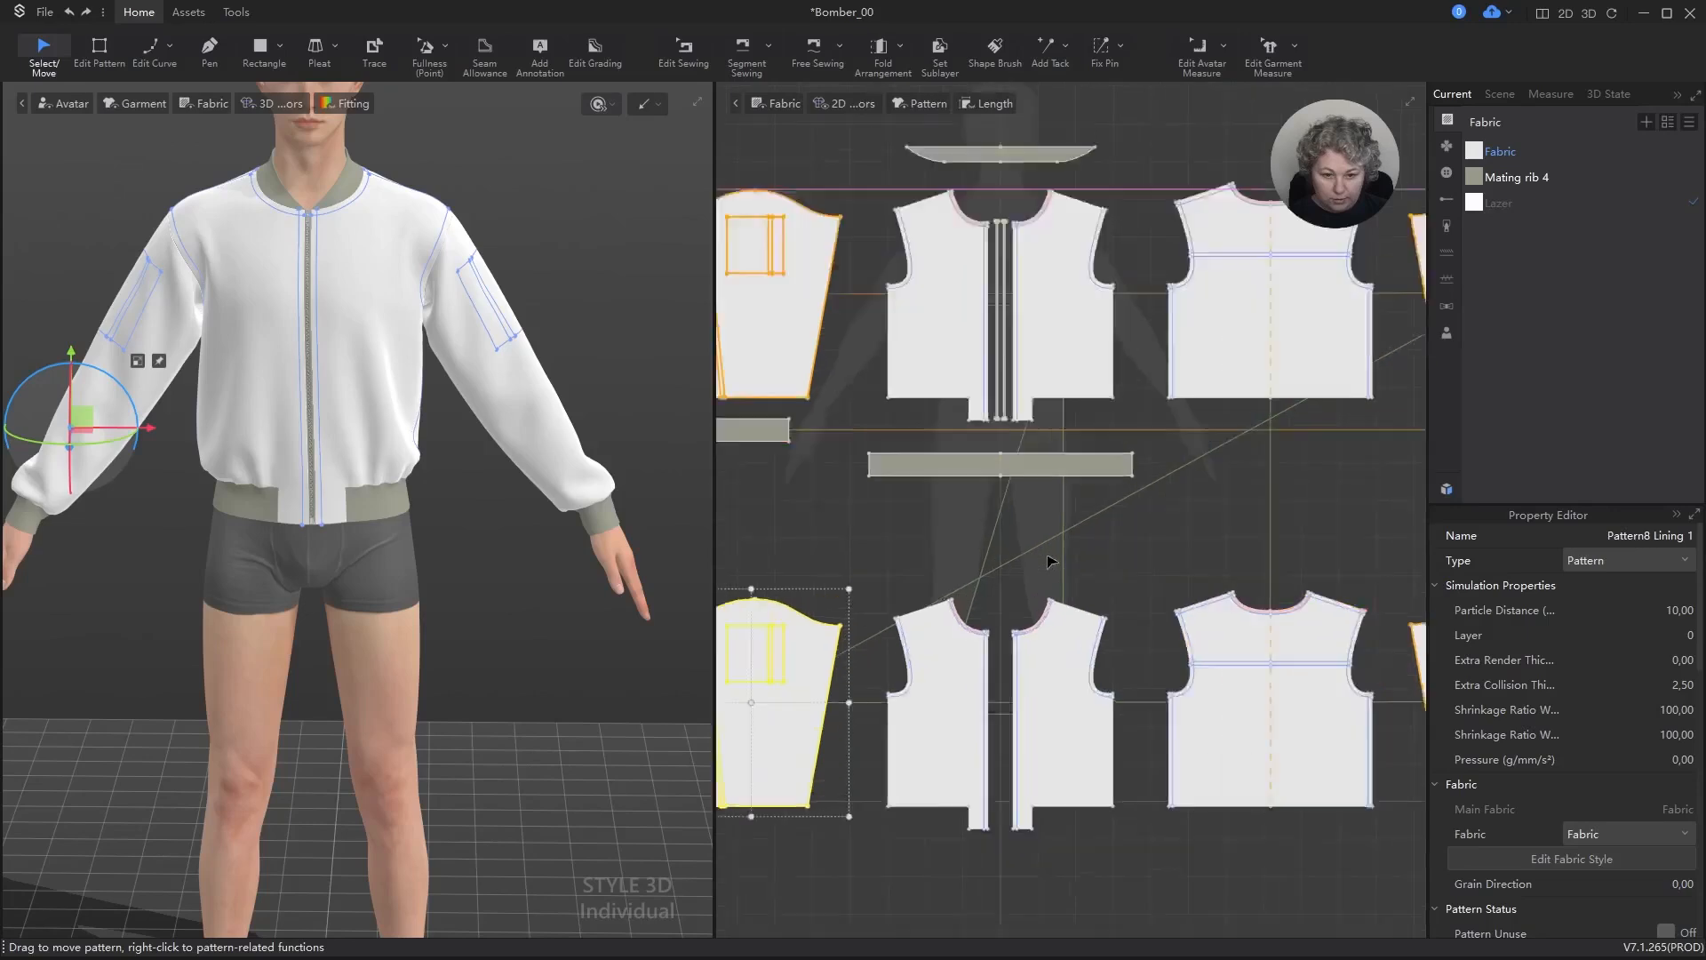
scroll(1051, 560, down, 4)
click(1130, 563)
click(1055, 380)
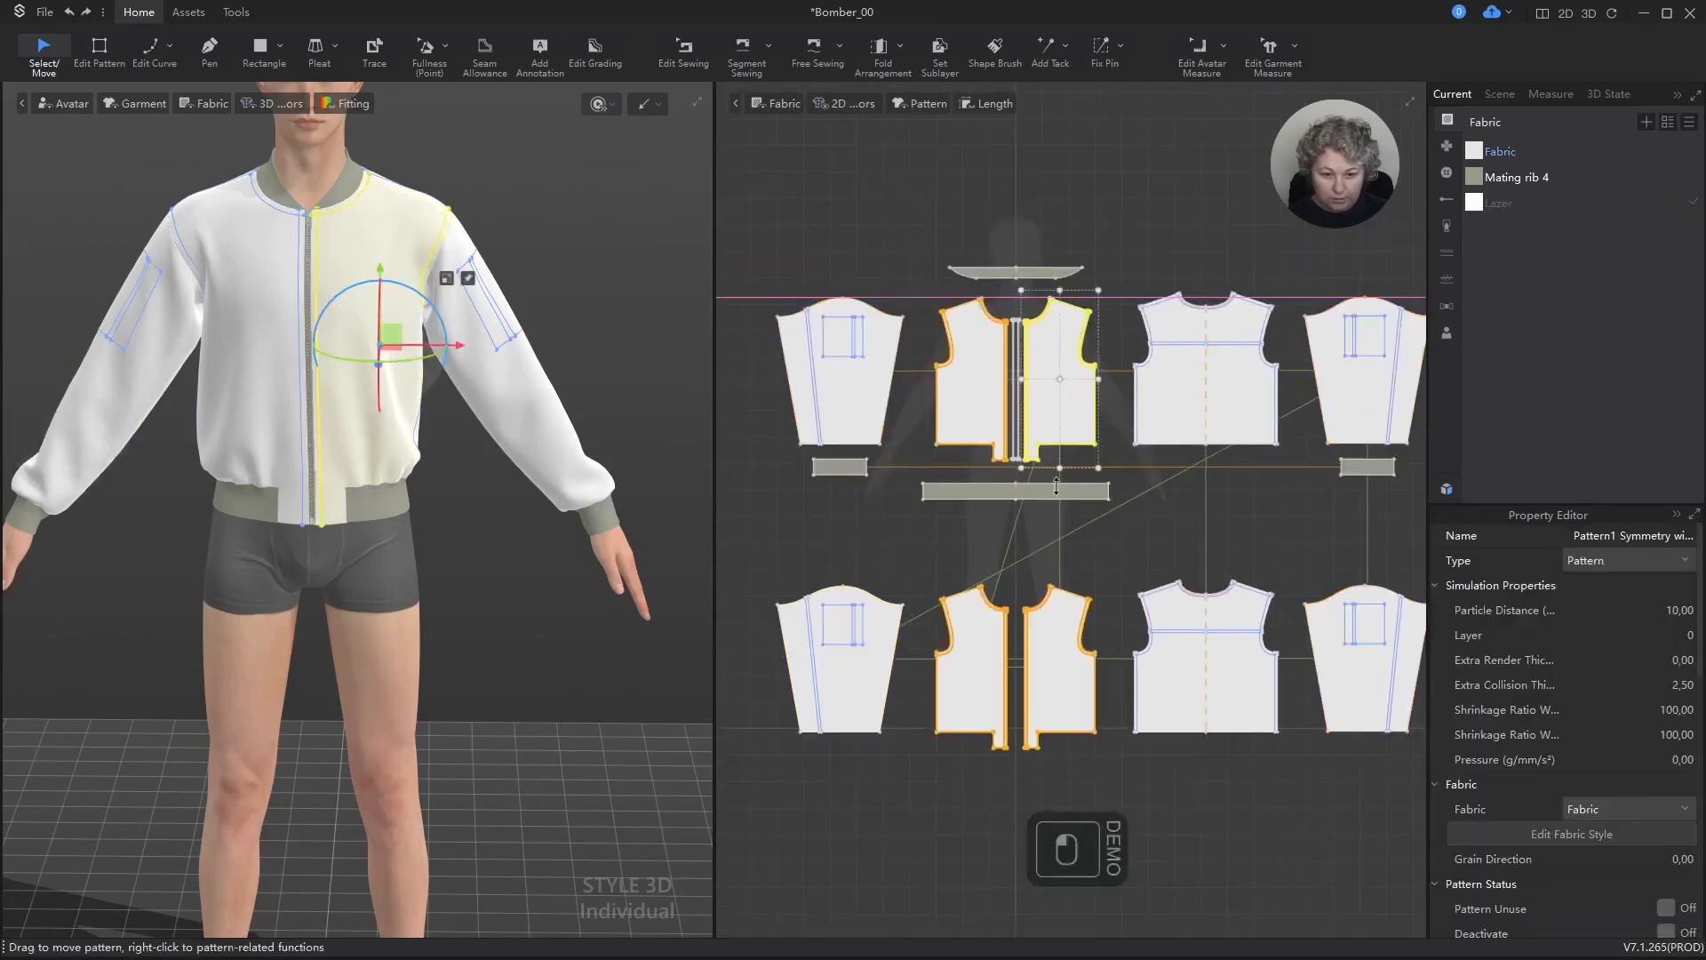
click(975, 652)
drag(975, 652, 1074, 442)
key(ctrl+z)
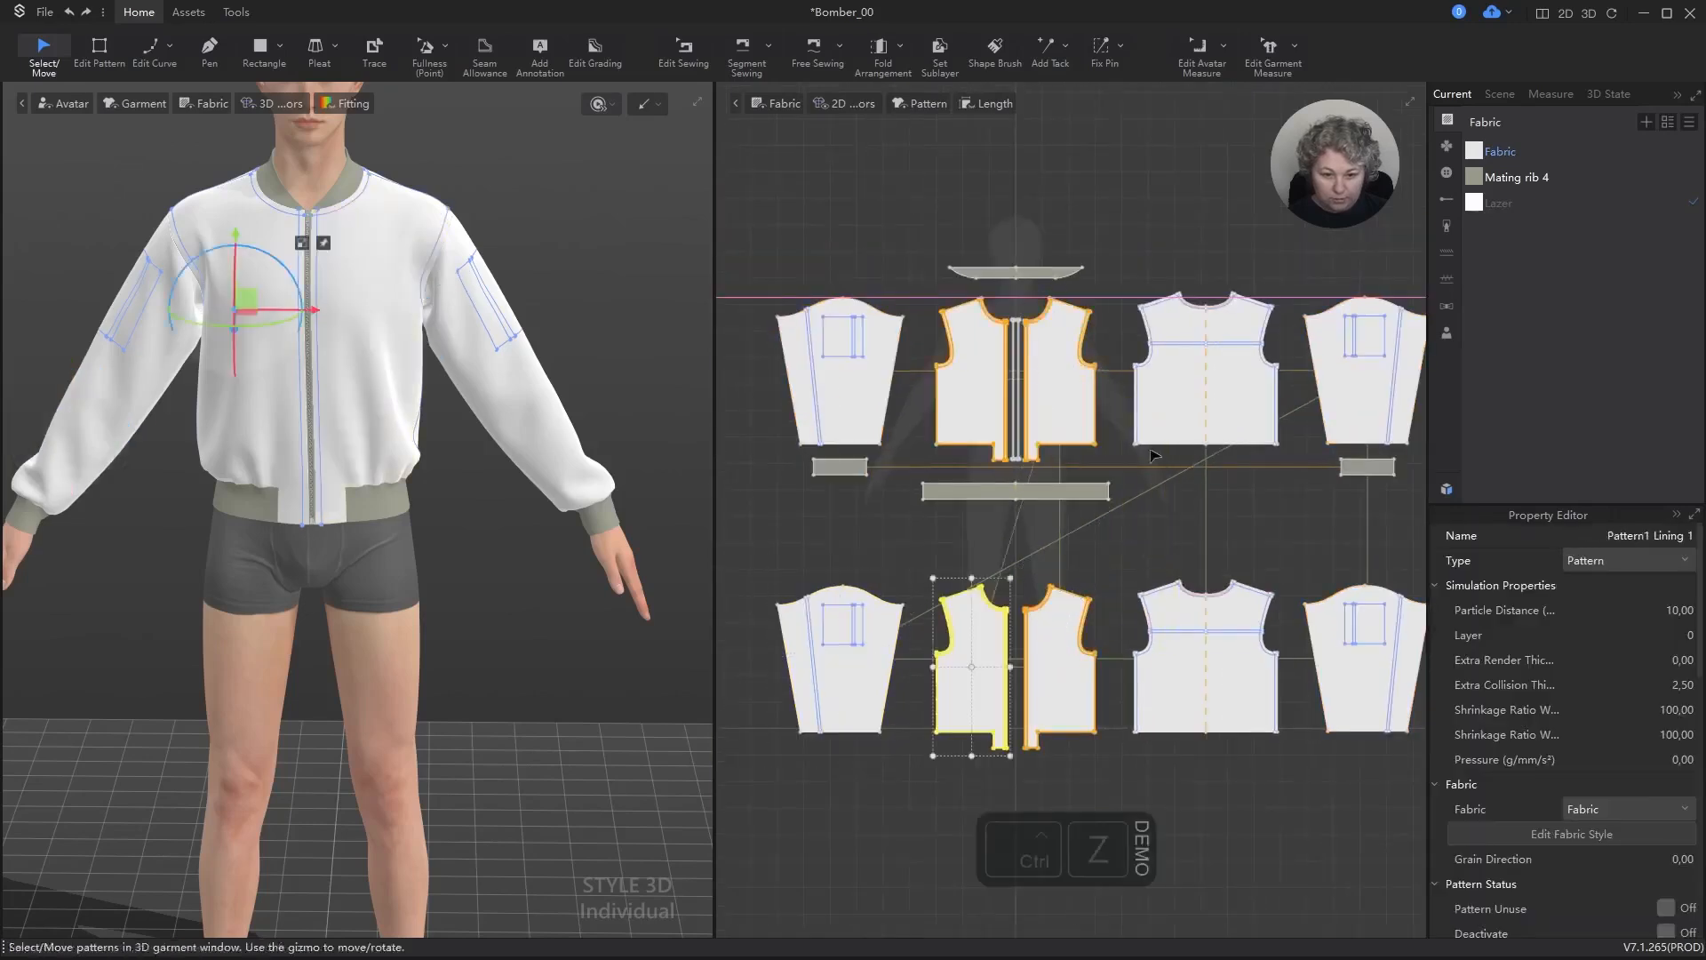
click(1143, 563)
click(1051, 625)
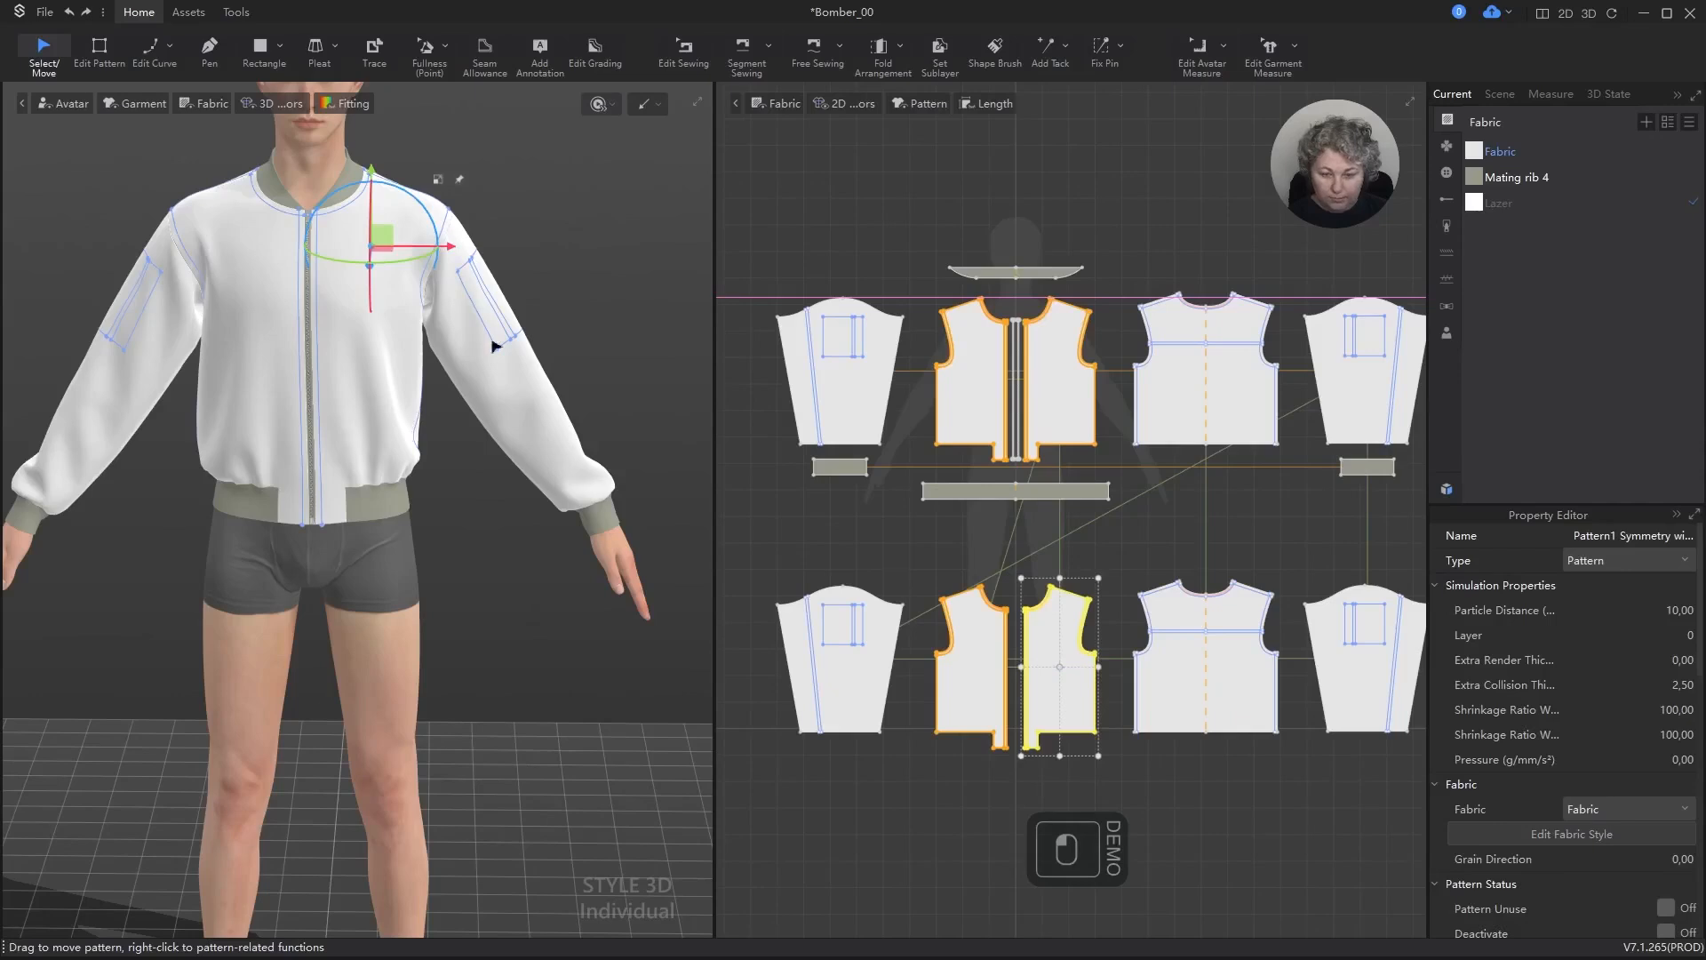
Step: Examine the jacket front in 3D with the avatar hidden and shown
scroll(471, 417, down, 2)
alt+middle_drag(435, 518, 495, 678)
scroll(419, 485, up, 6)
key(a)
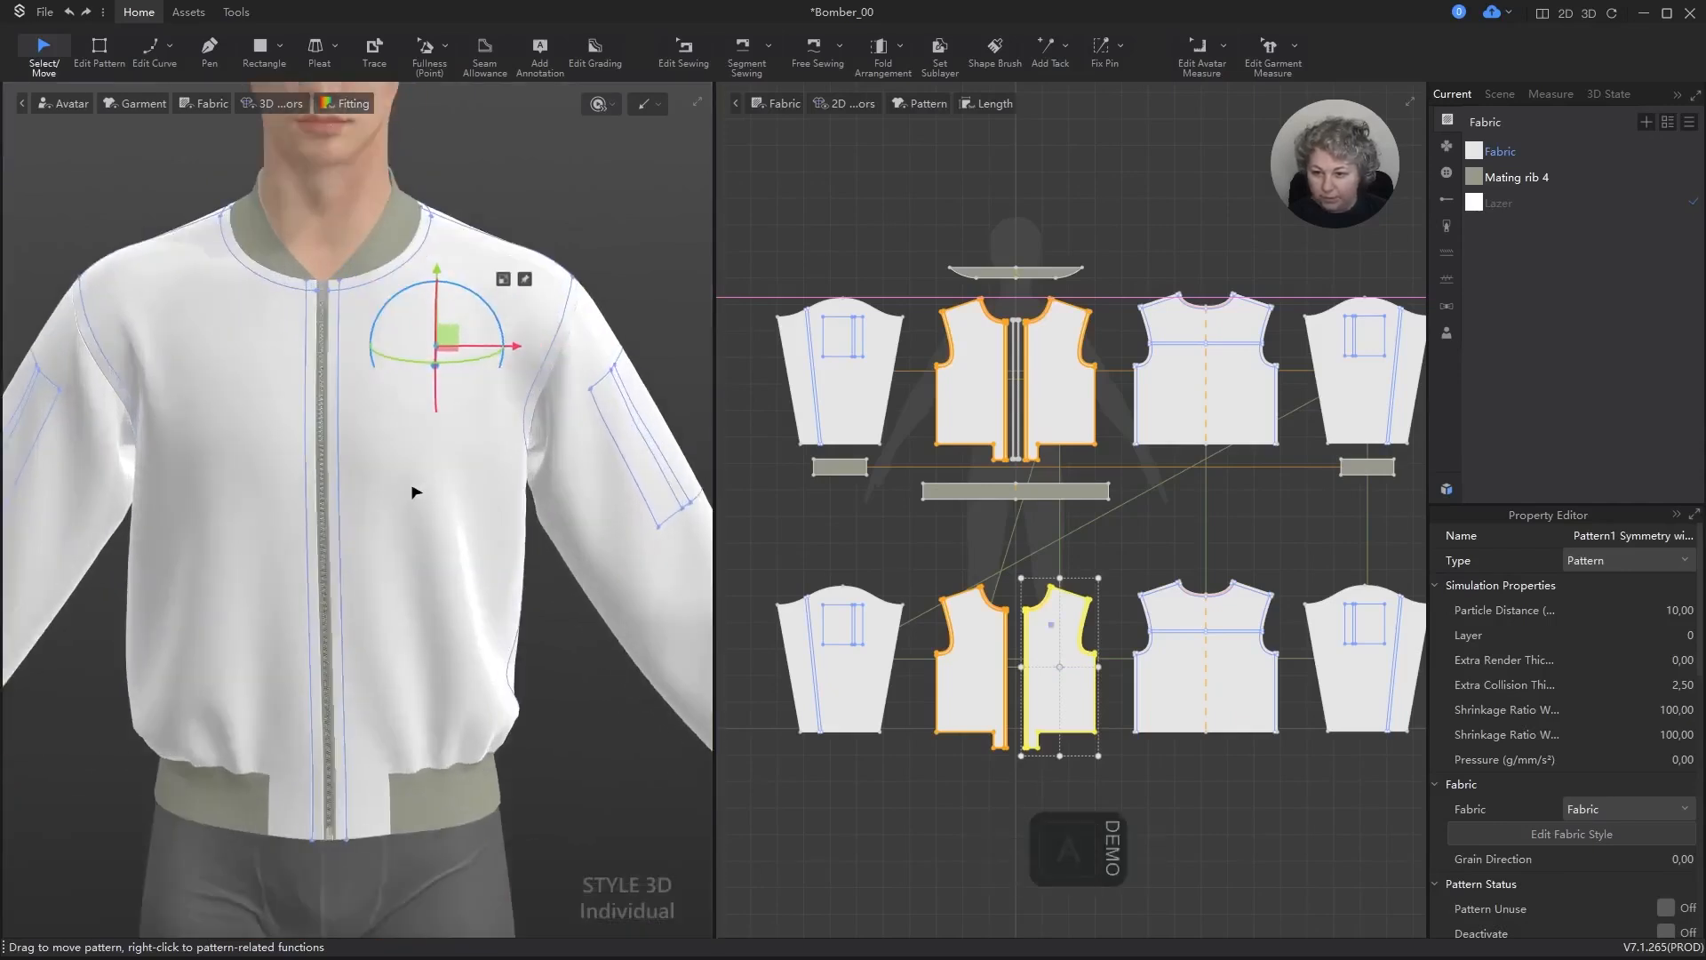
click(565, 138)
click(456, 451)
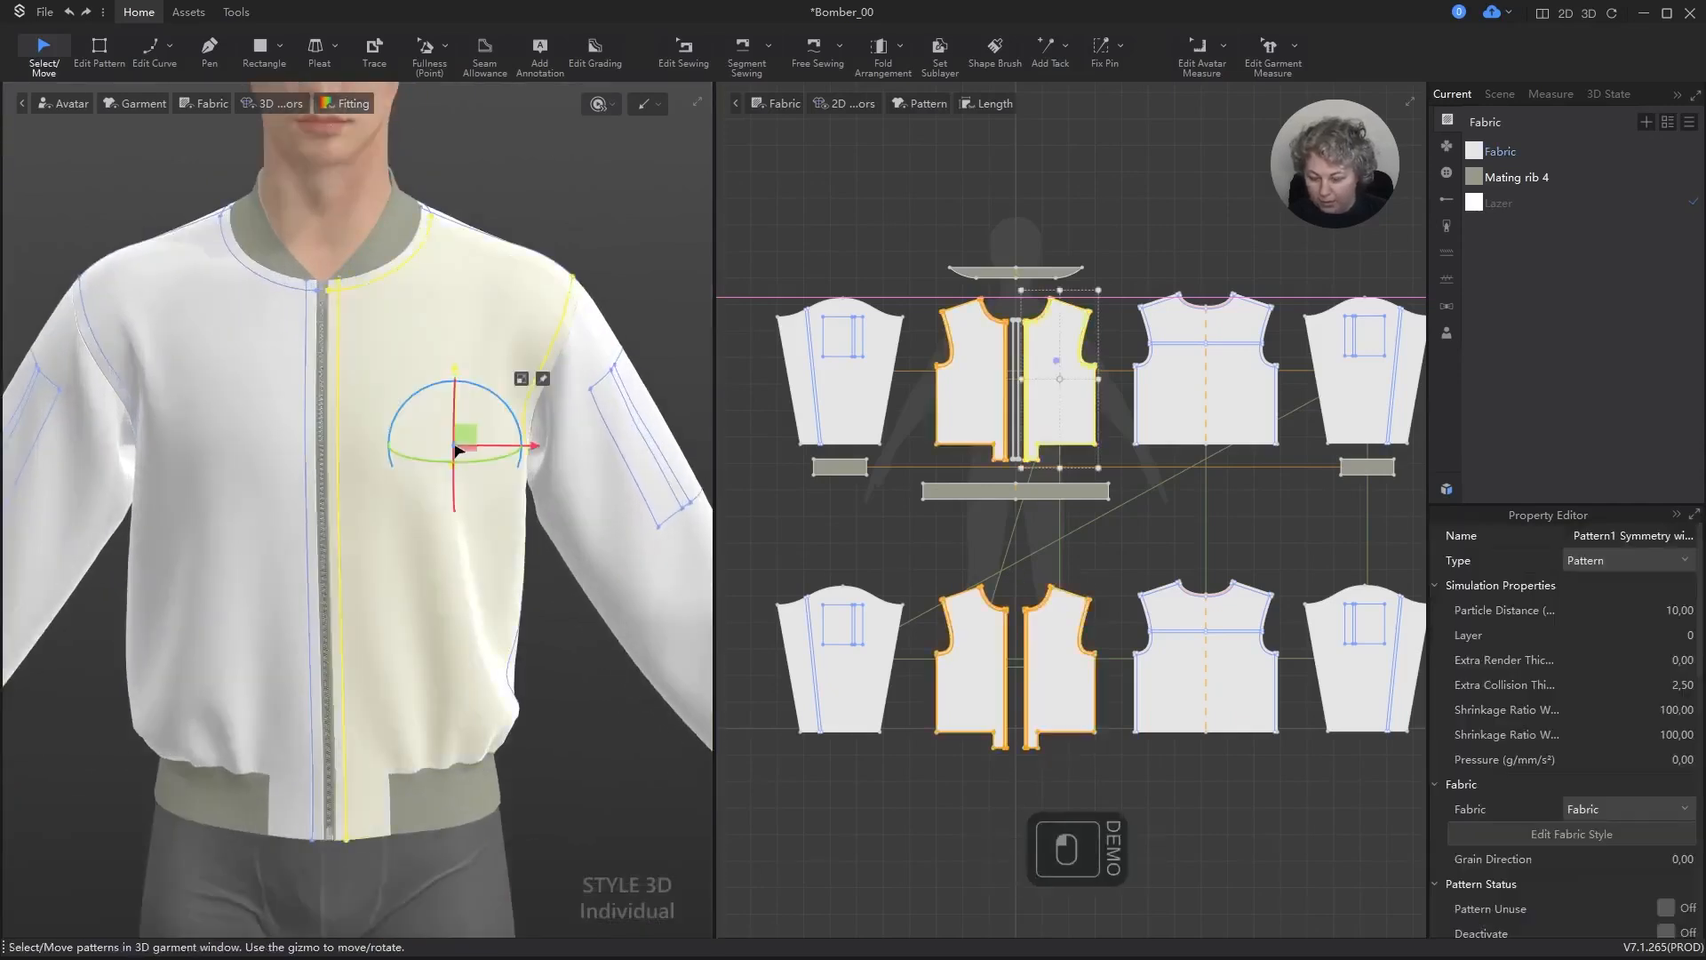
key(shift+a)
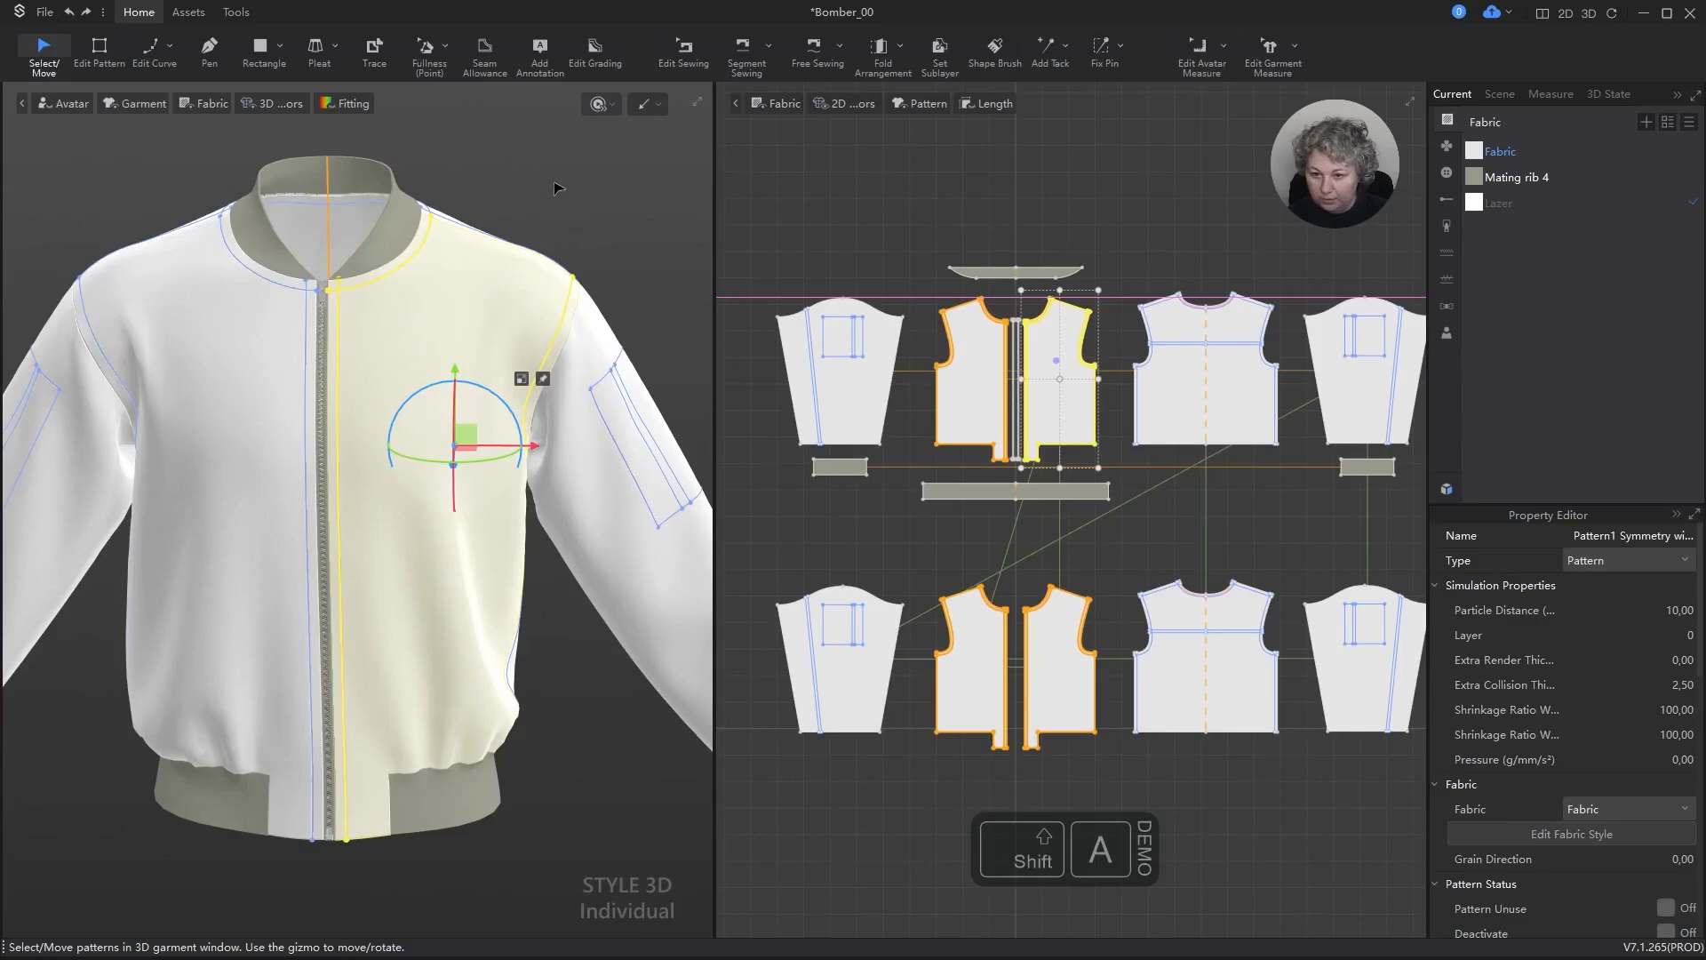
key(shift+a)
Step: Hide the outer front panel on the wearer's left in 3D and toggle the visibility of the opposite front panel
click(559, 189)
click(415, 418)
key(shift+q)
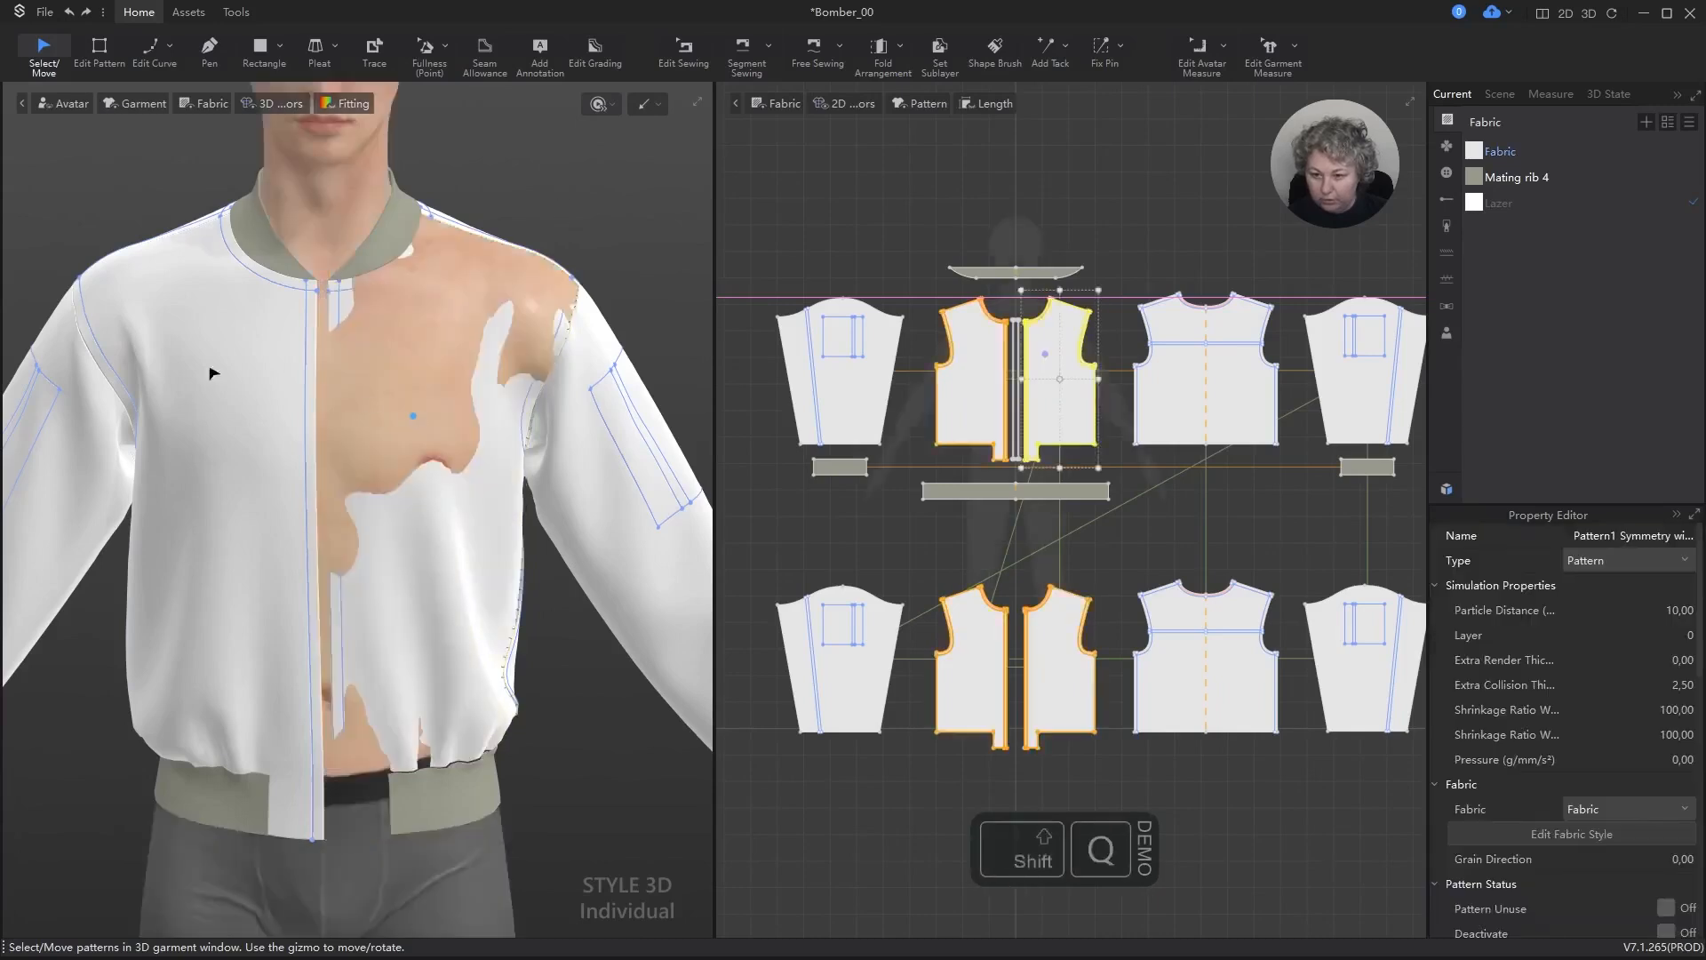
click(180, 381)
key(shift+q)
key(shift+q)
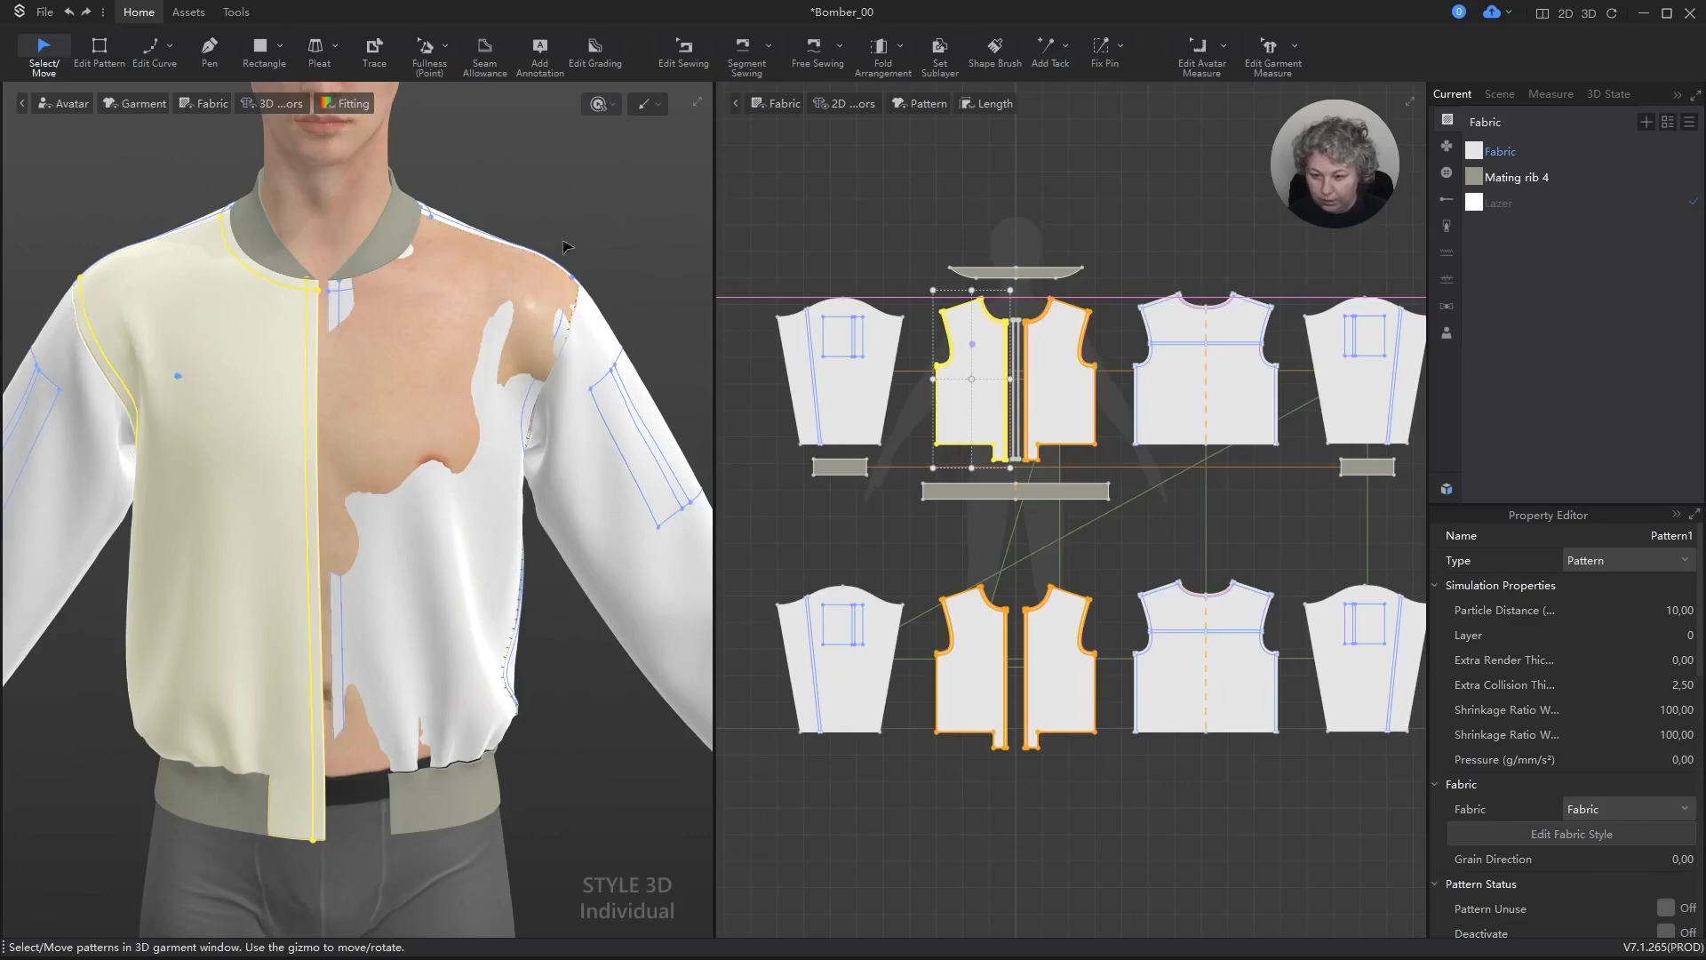
Step: Run a short simulation to settle the lined jacket and inspect the shoulder and sleeve pocket in 3D
click(548, 197)
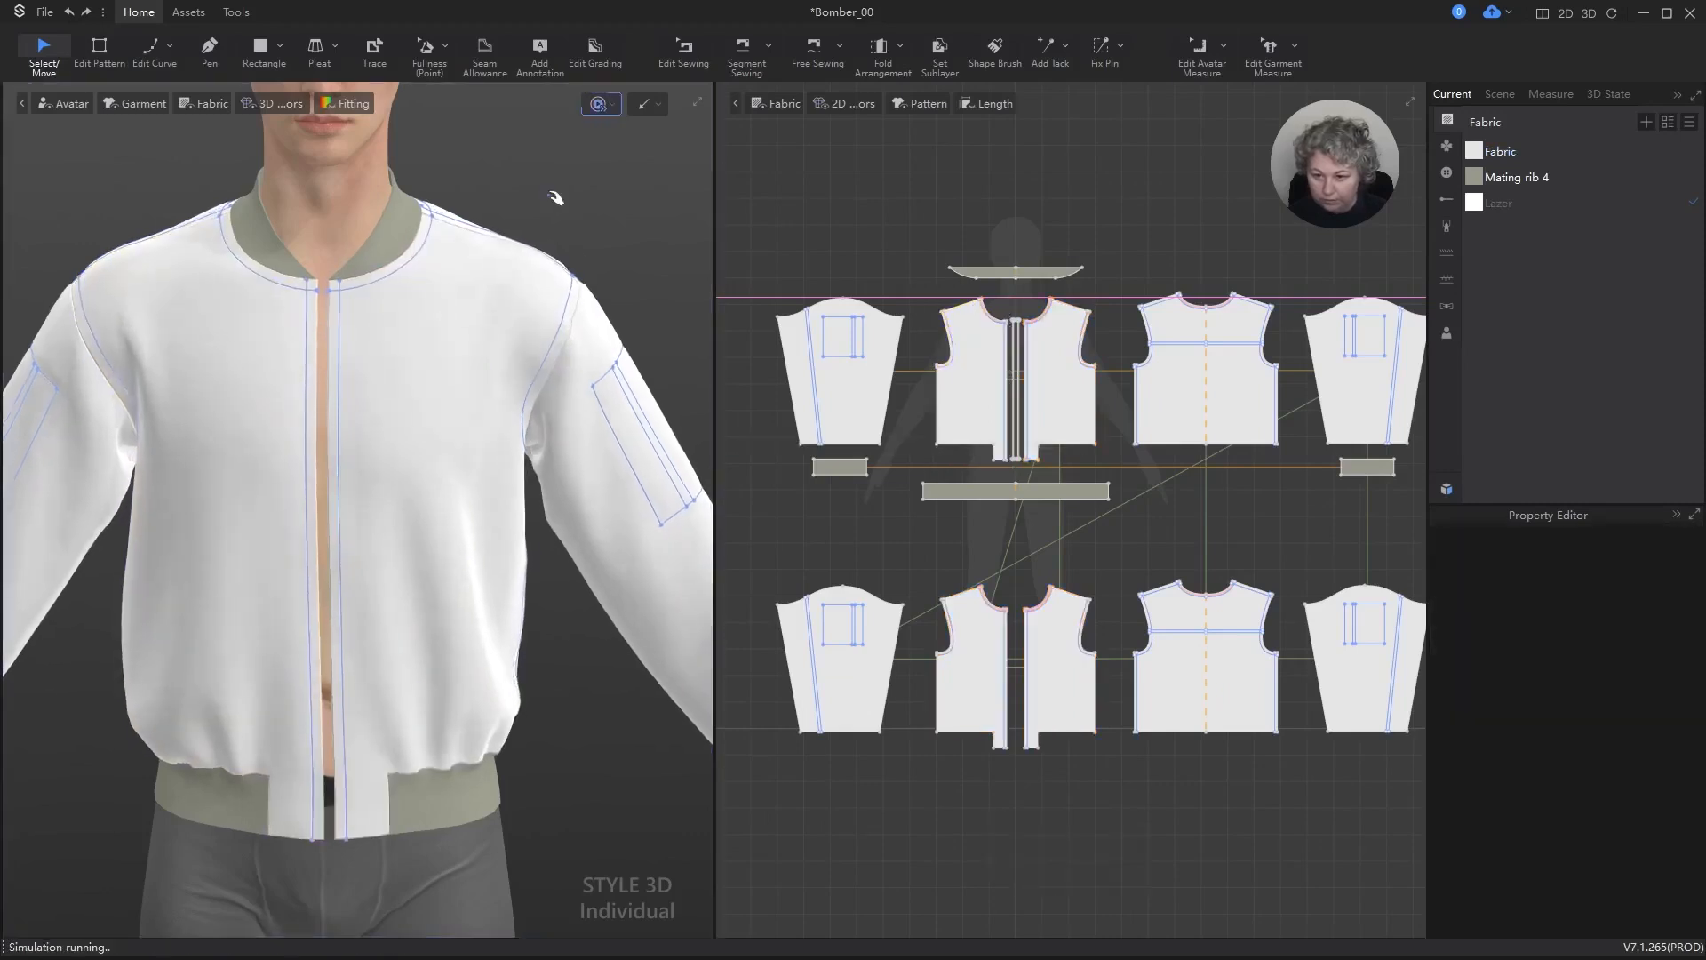
key(space)
scroll(455, 388, down, 6)
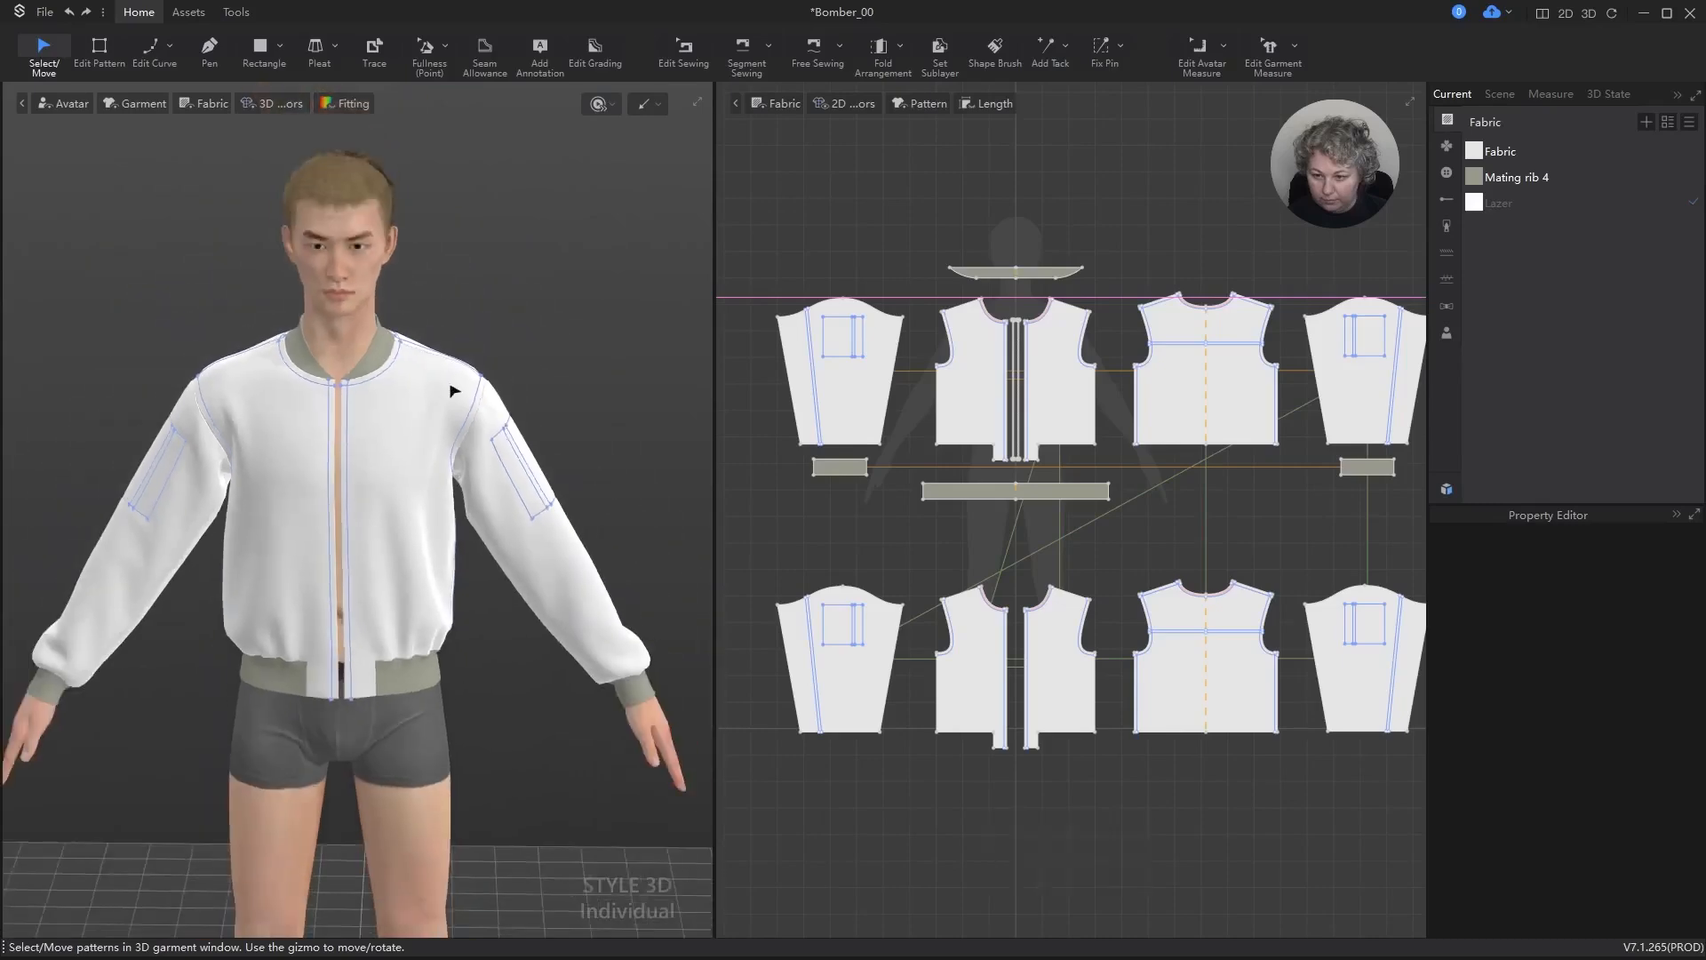
right_drag(513, 449, 385, 449)
scroll(429, 391, up, 4)
scroll(427, 391, up, 8)
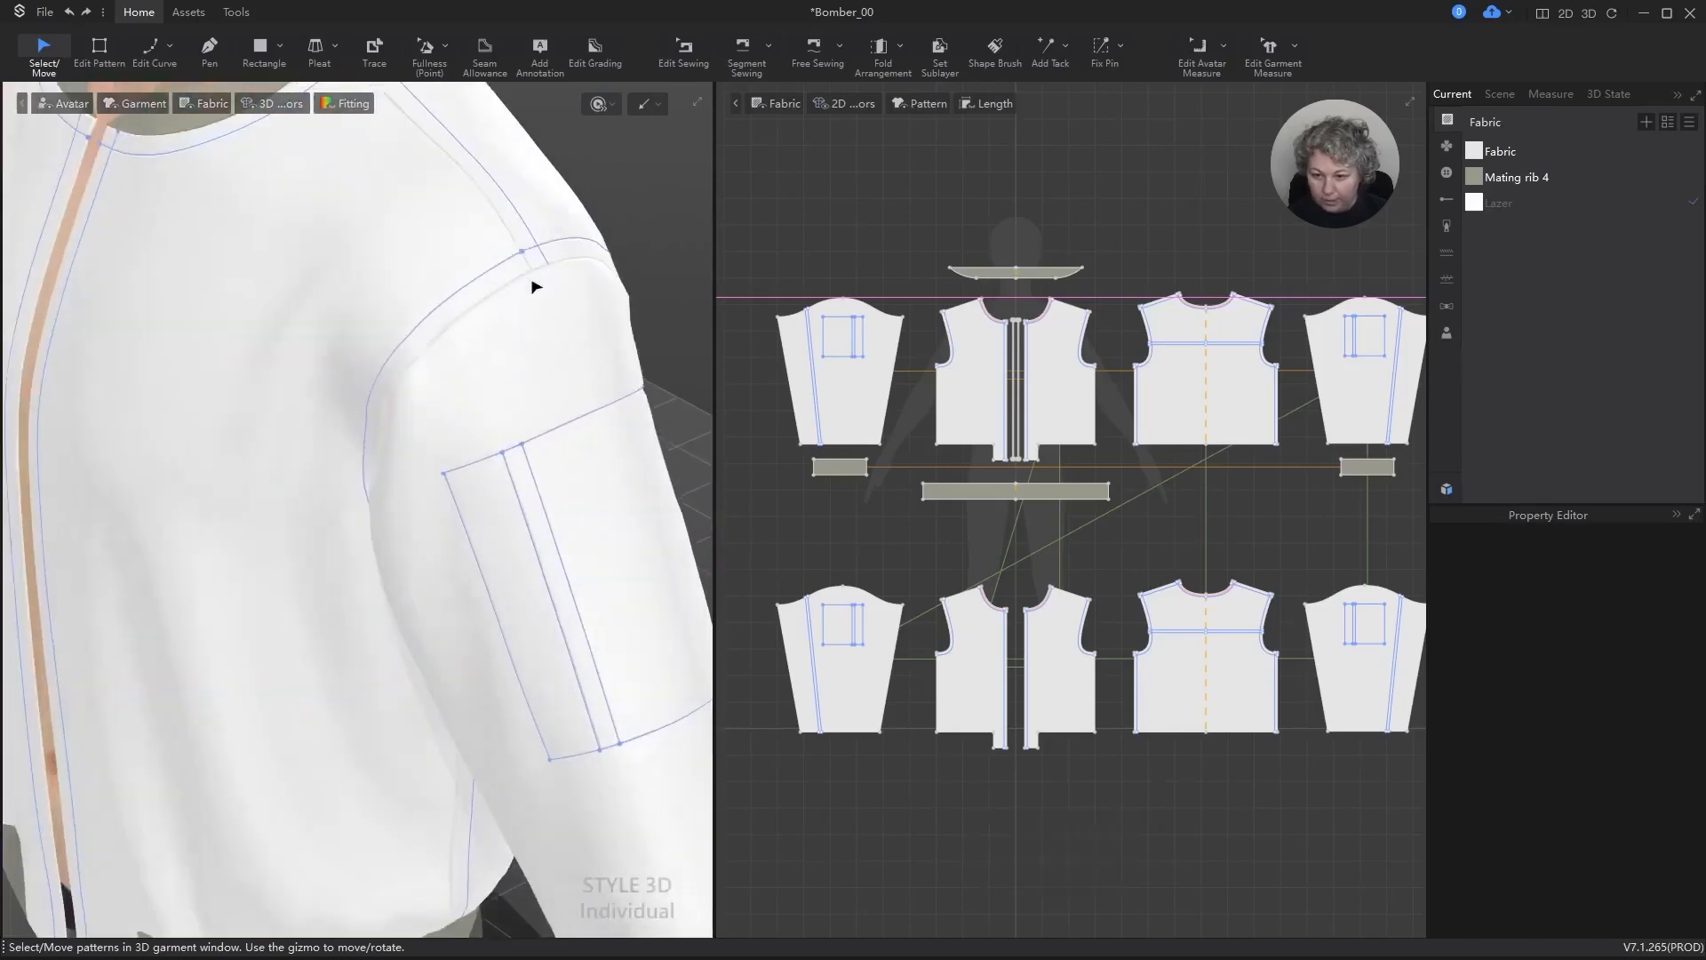
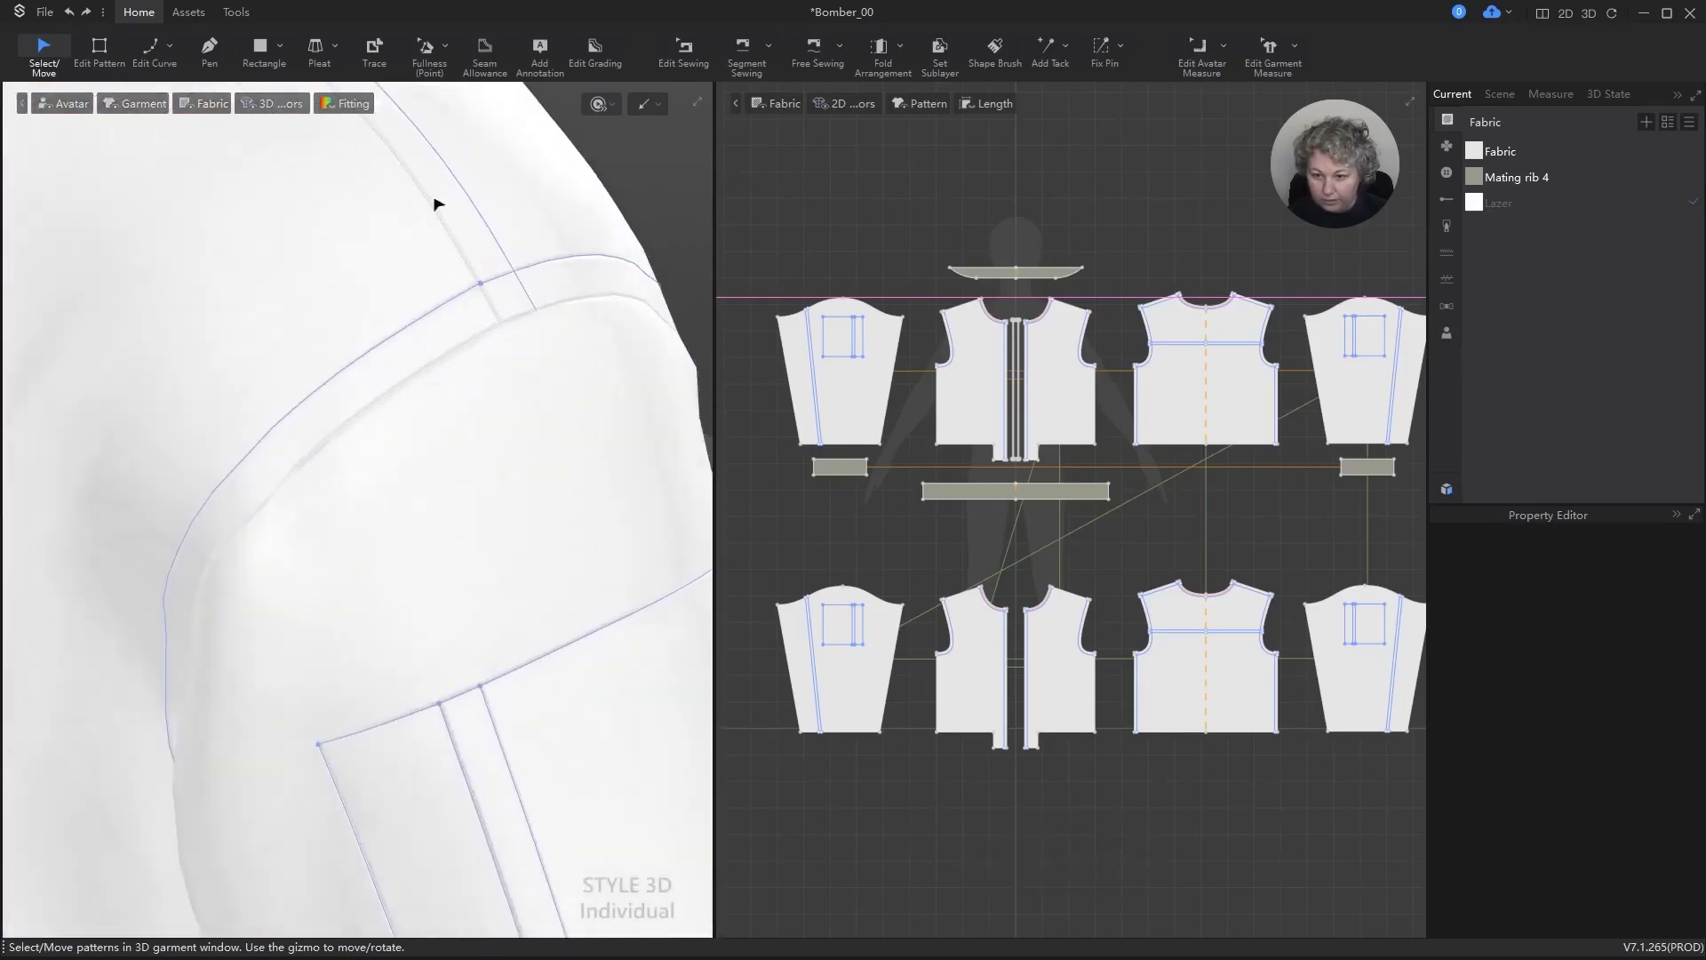
Step: Undo the recent simulation and panel-hiding changes to restore both outer front panels in 3D
scroll(511, 356, down, 8)
alt+right_drag(498, 423, 617, 295)
ctrl+right_drag(412, 391, 498, 504)
scroll(497, 504, down, 3)
key(ctrl+z)
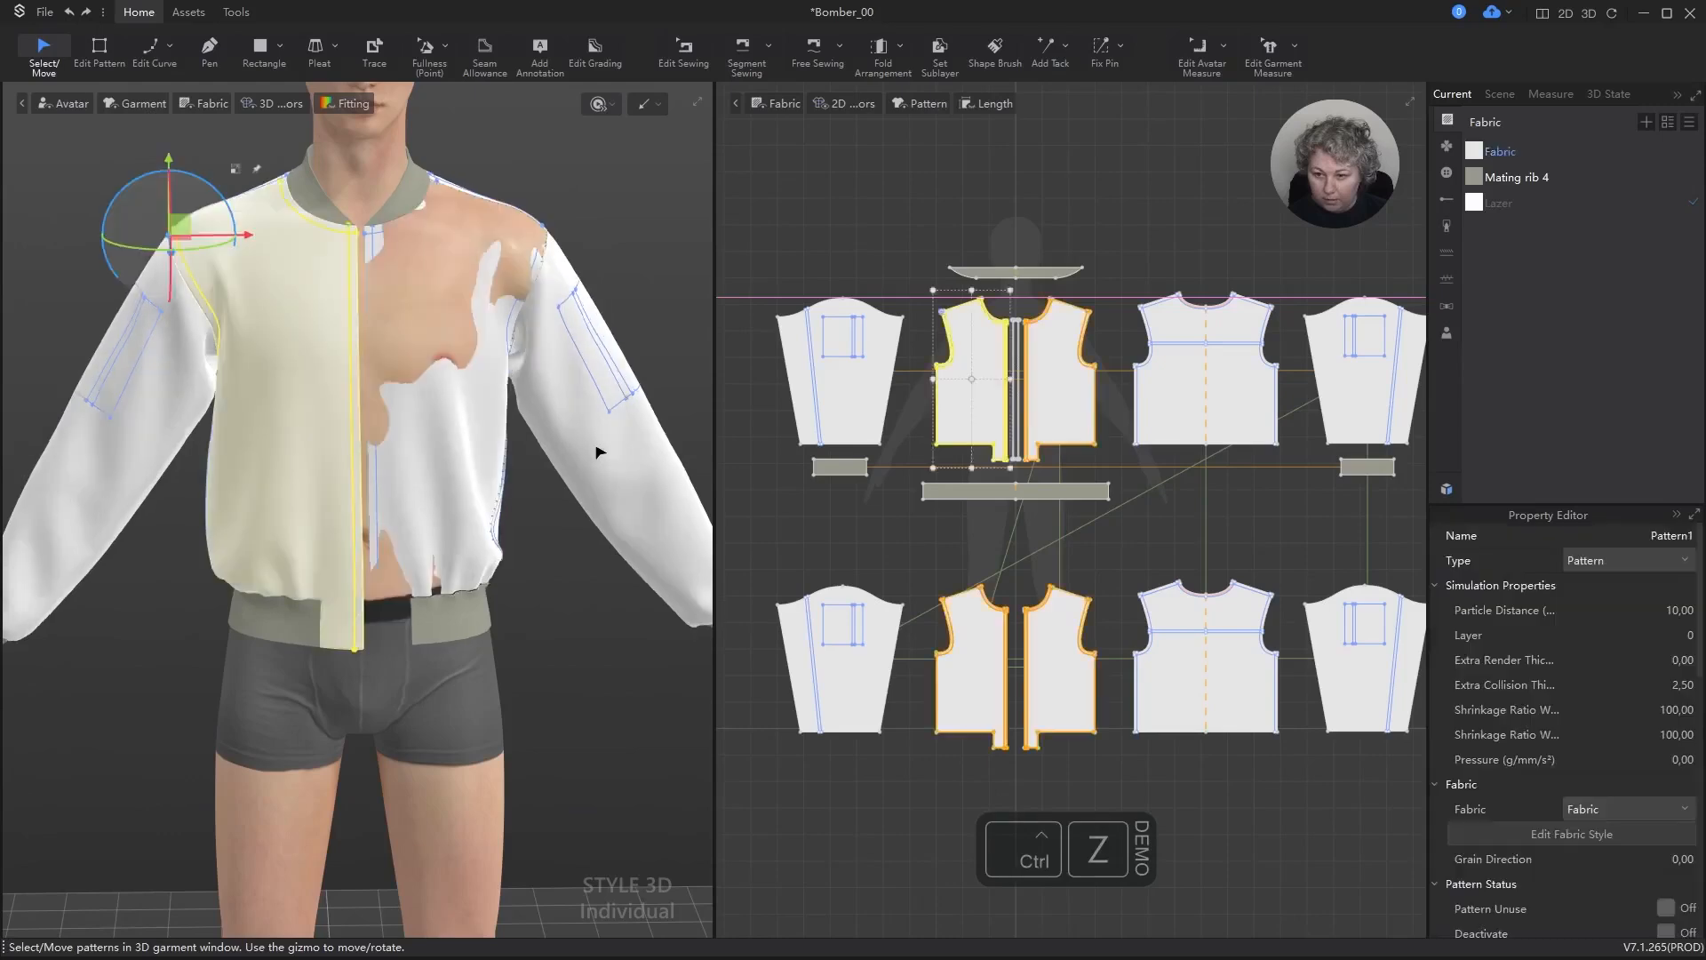
key(ctrl+z)
key(ctrl+z)
key(ctrl+z)
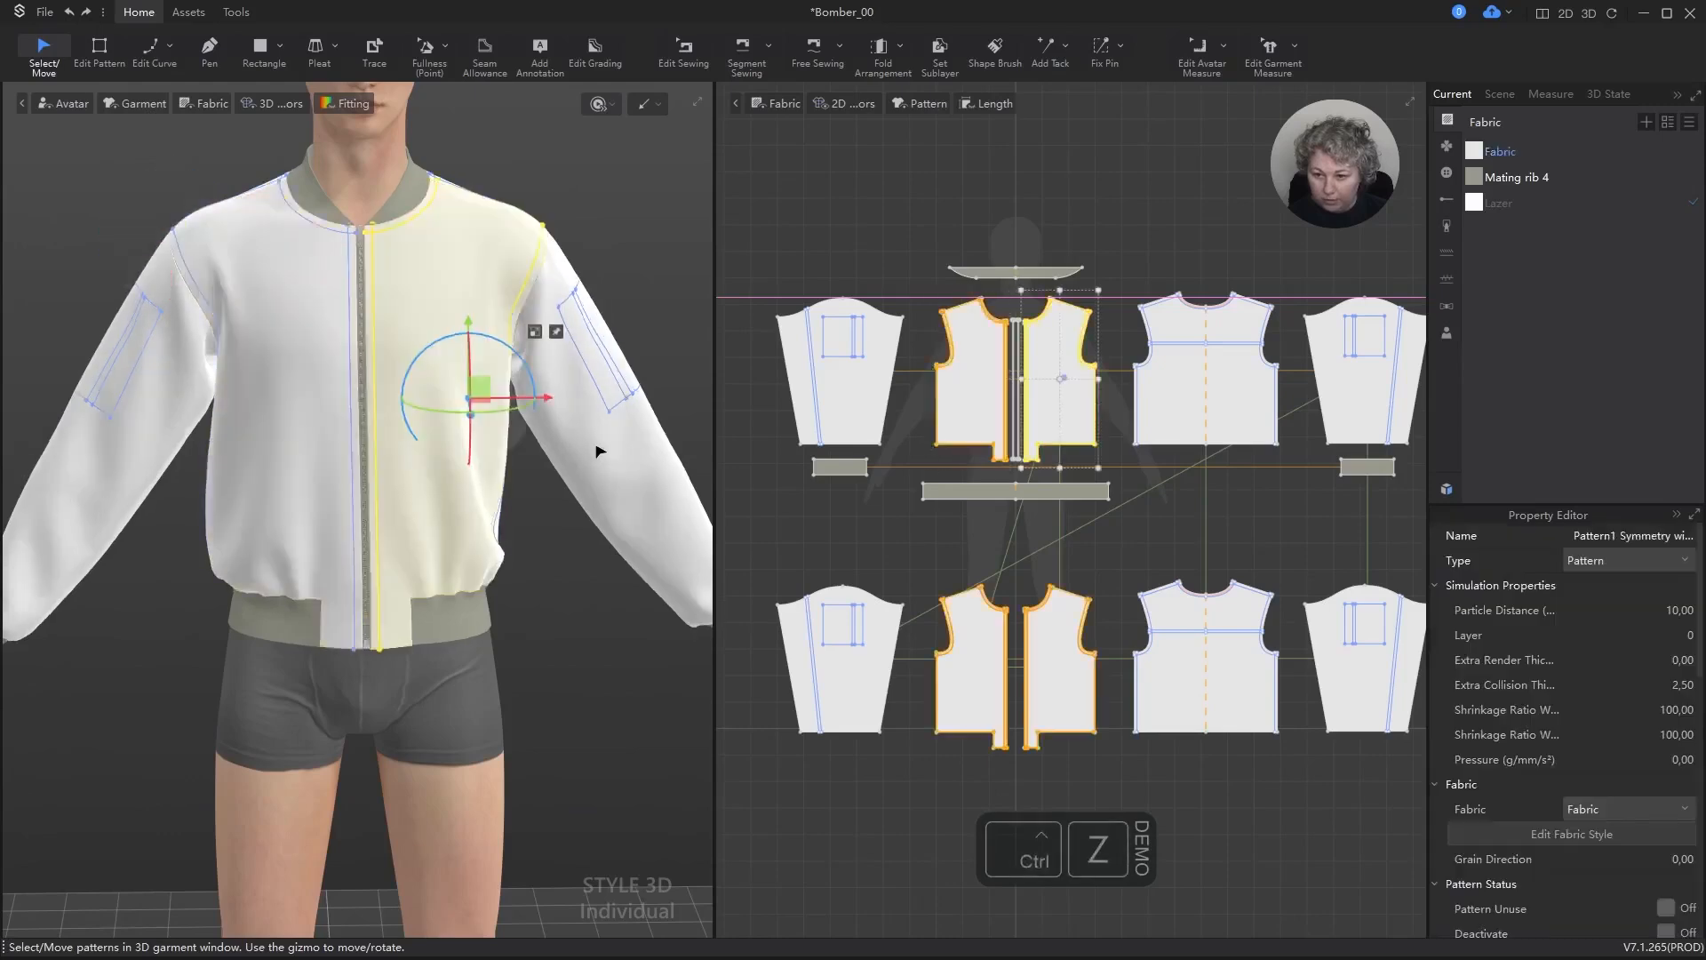
Step: Run a short simulation of the jacket with both outer front panels shown and inspect it in 3D
click(610, 210)
key(space)
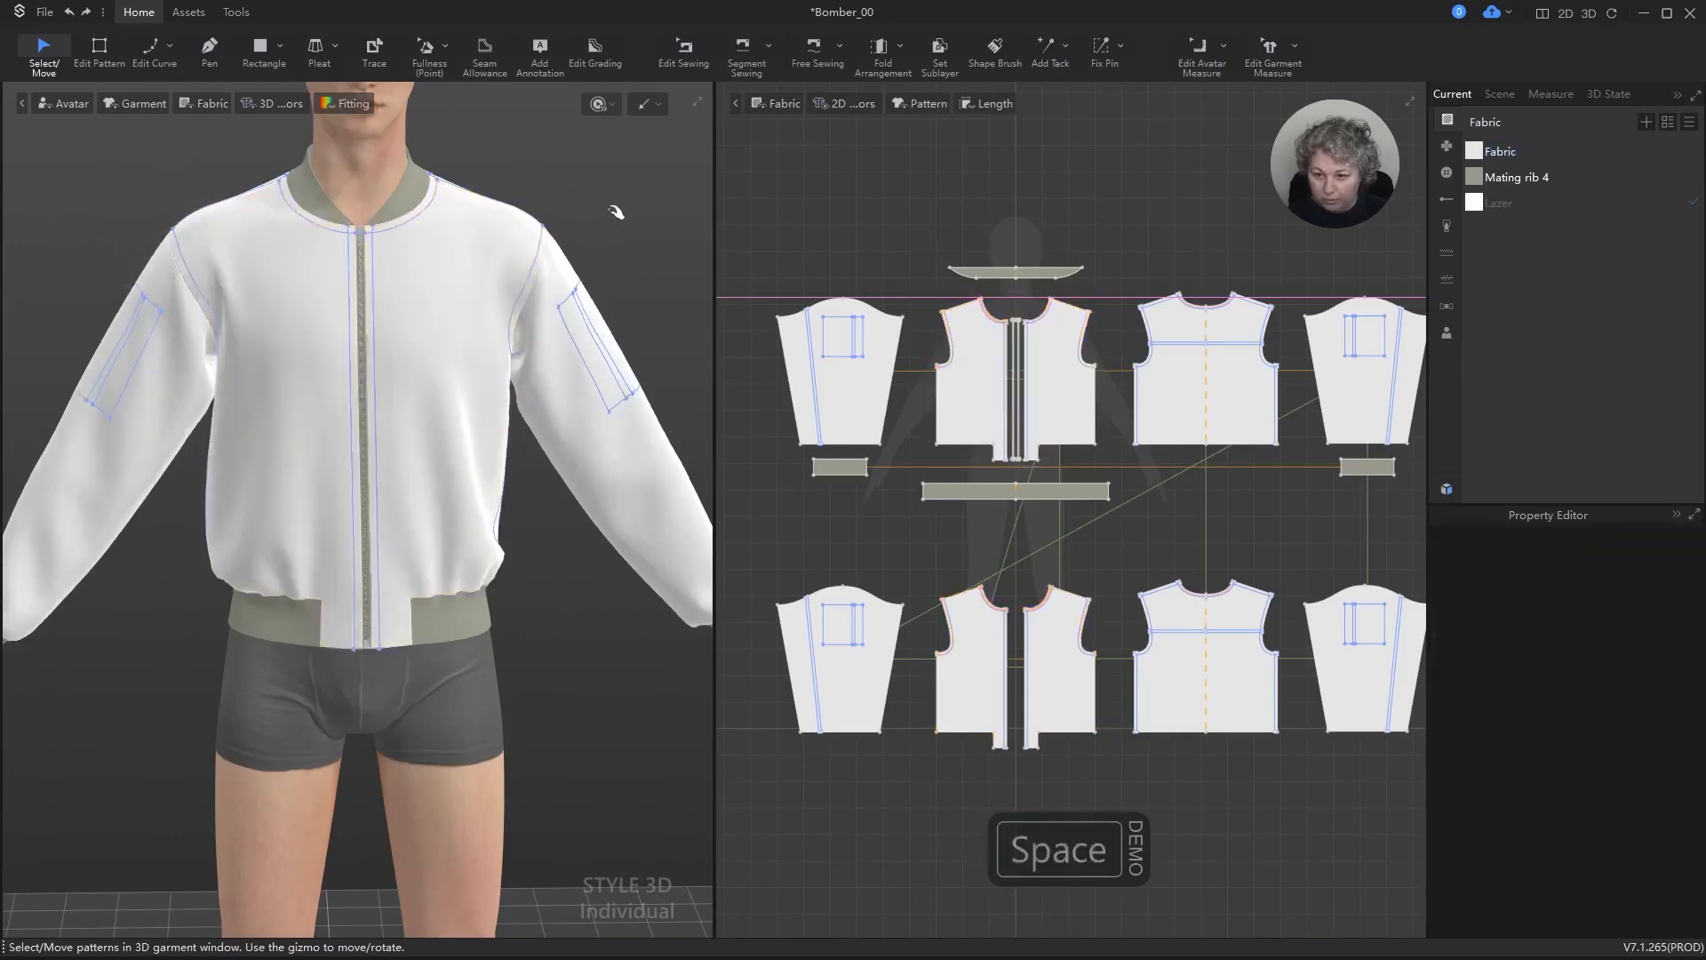
key(space)
scroll(507, 585, down, 5)
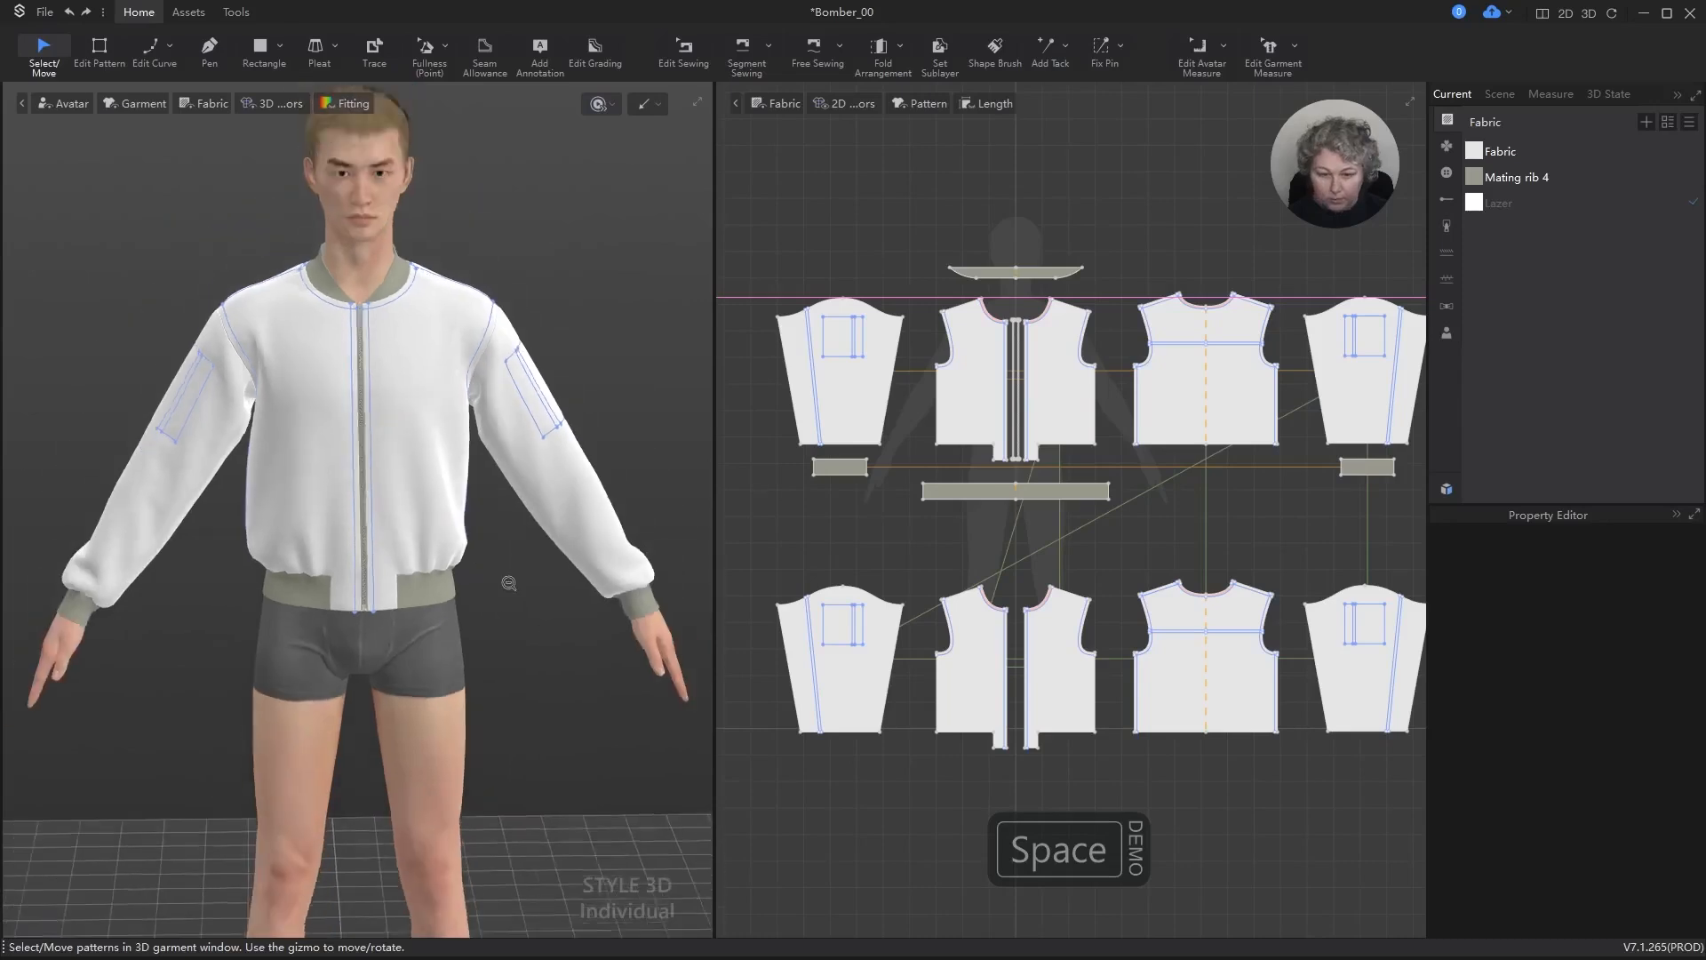
scroll(480, 640, up, 3)
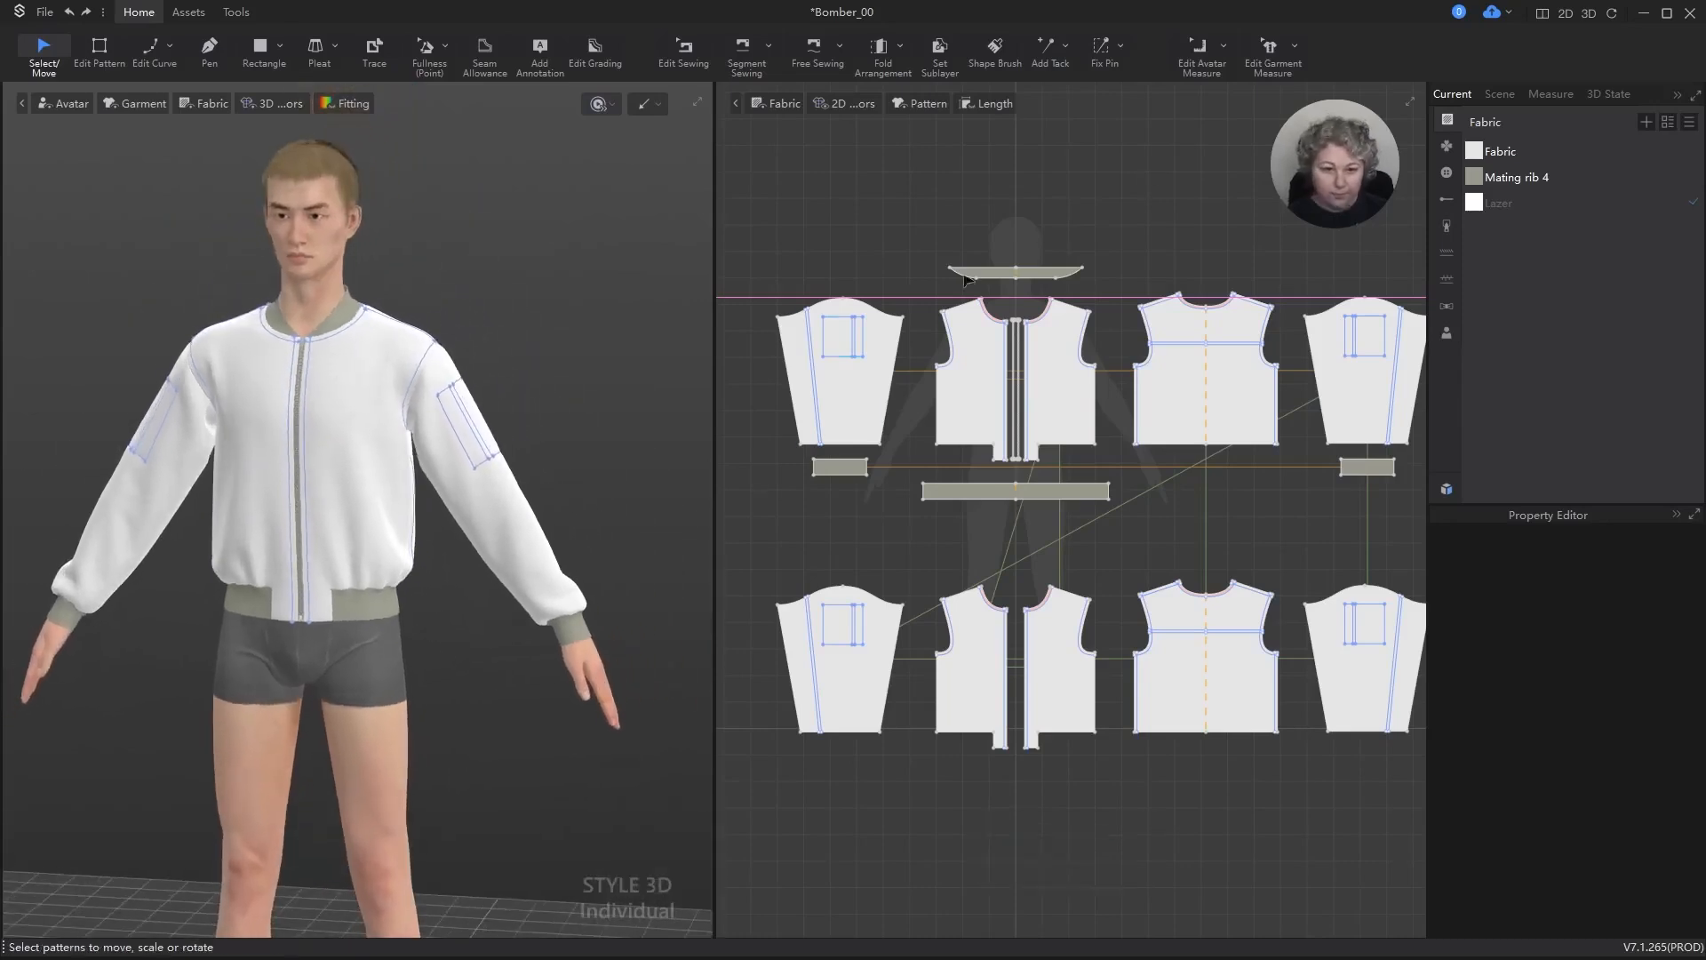
Step: Assign the Lazer fabric to the outer sleeve, front and back patterns
click(877, 373)
shift+click(978, 378)
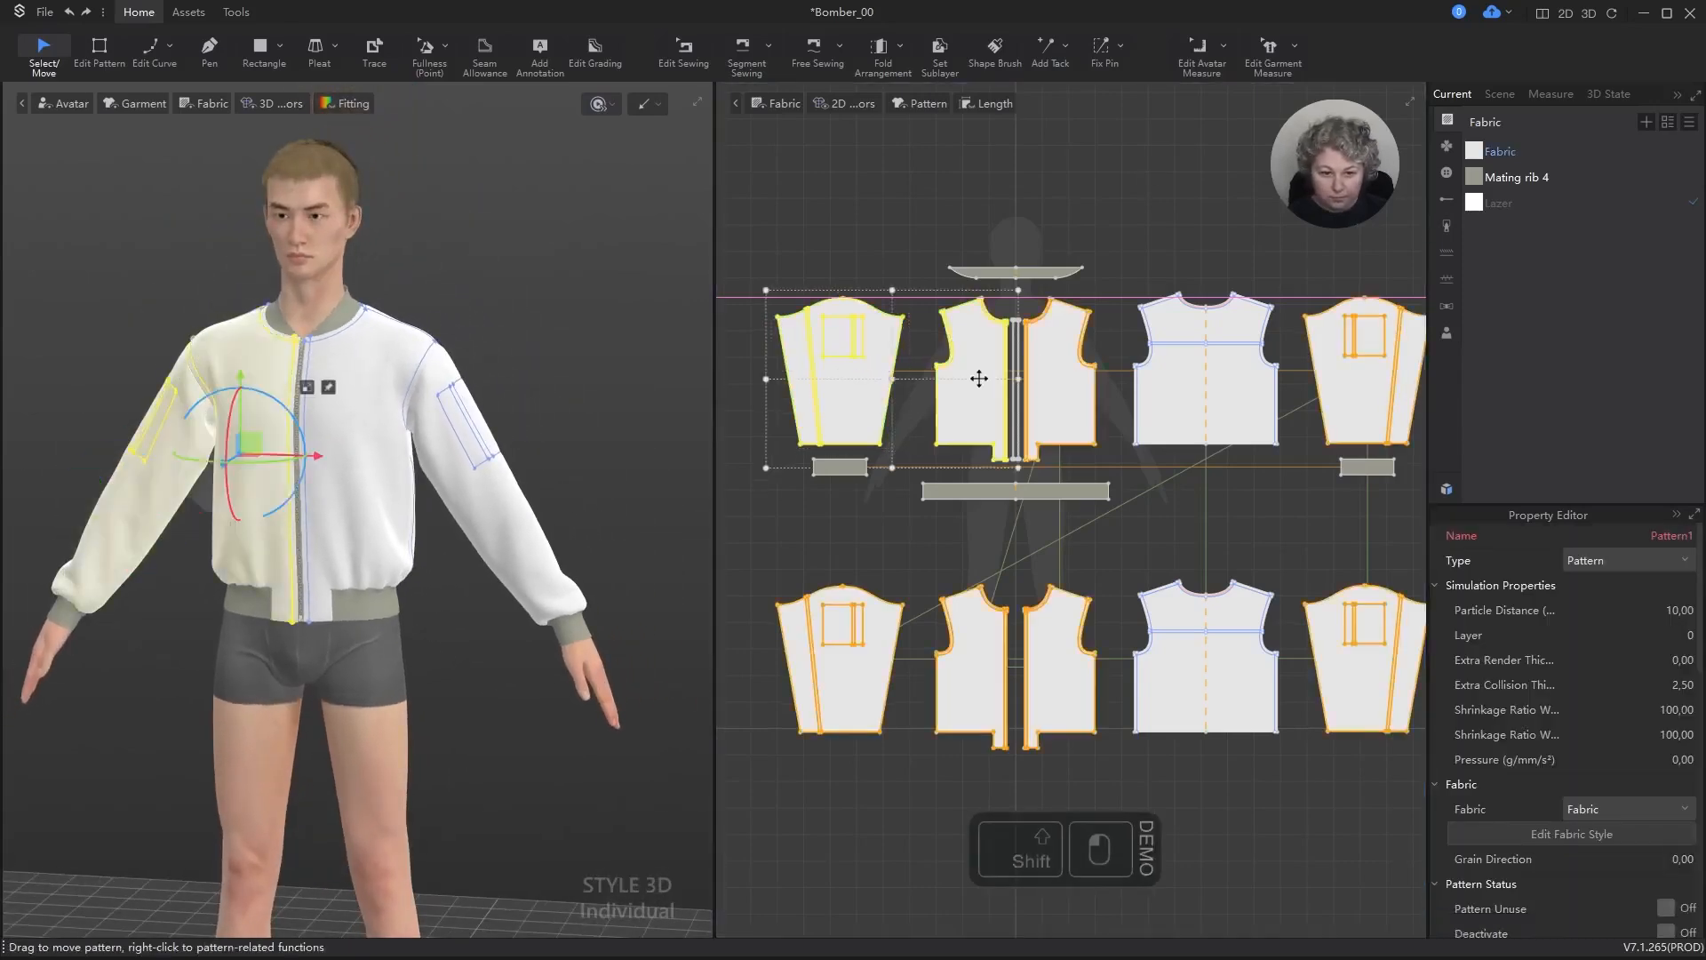
shift+click(1060, 380)
shift+click(1278, 389)
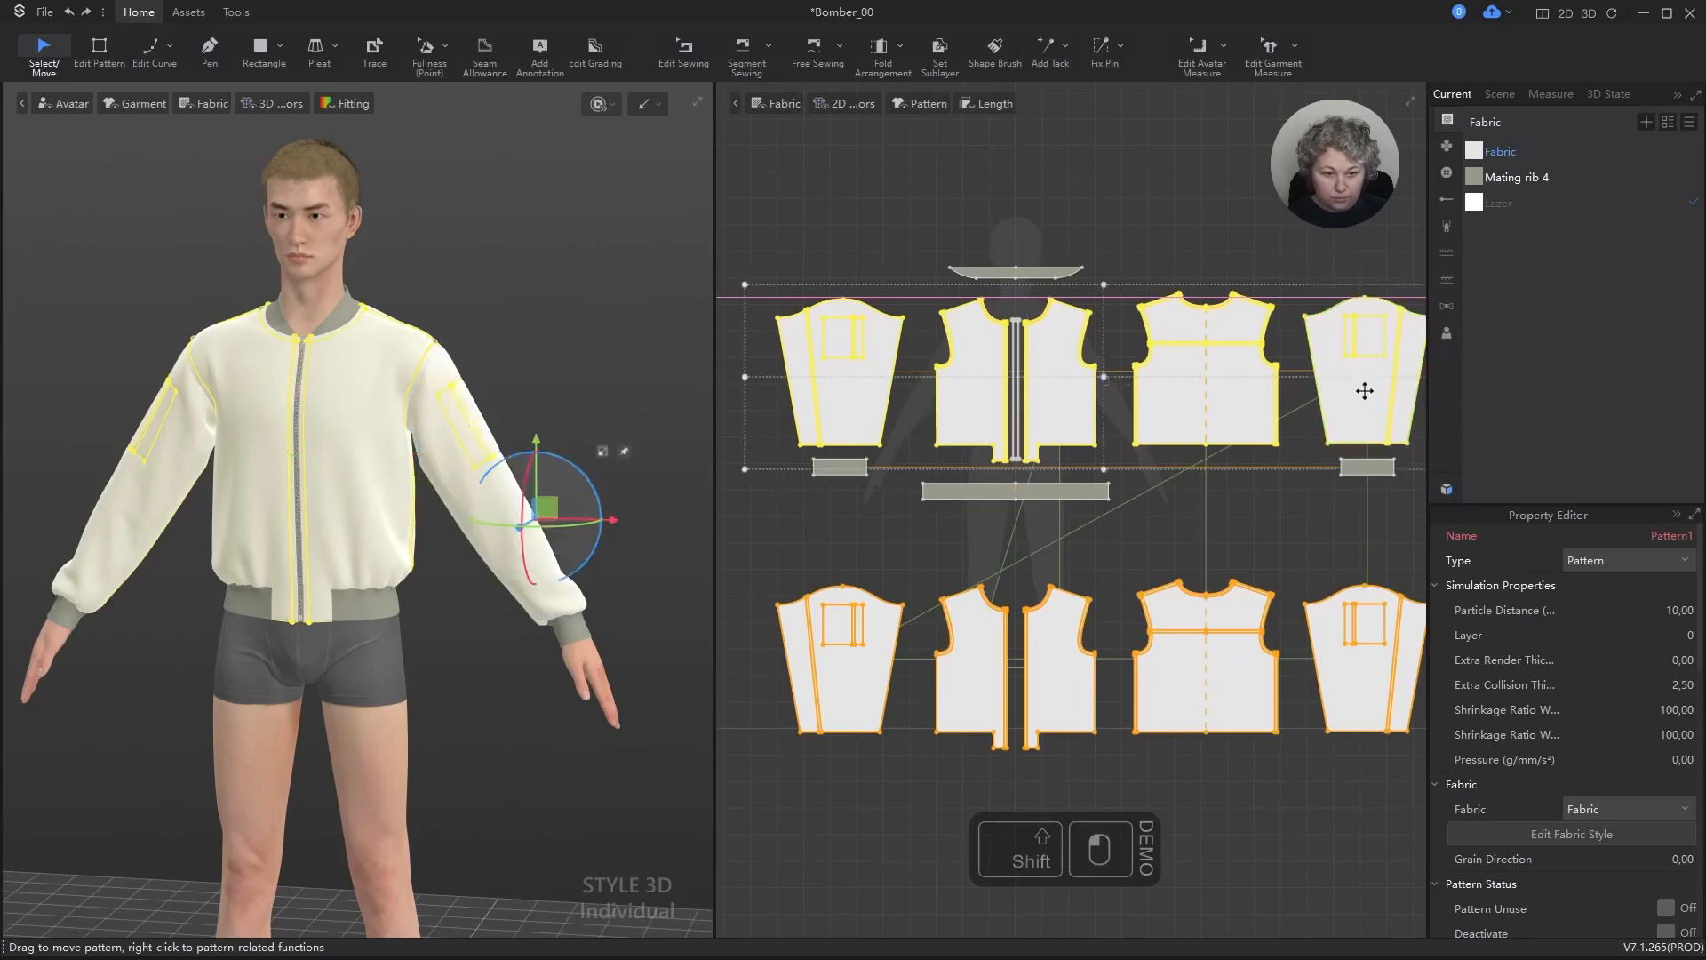
right_click(1511, 203)
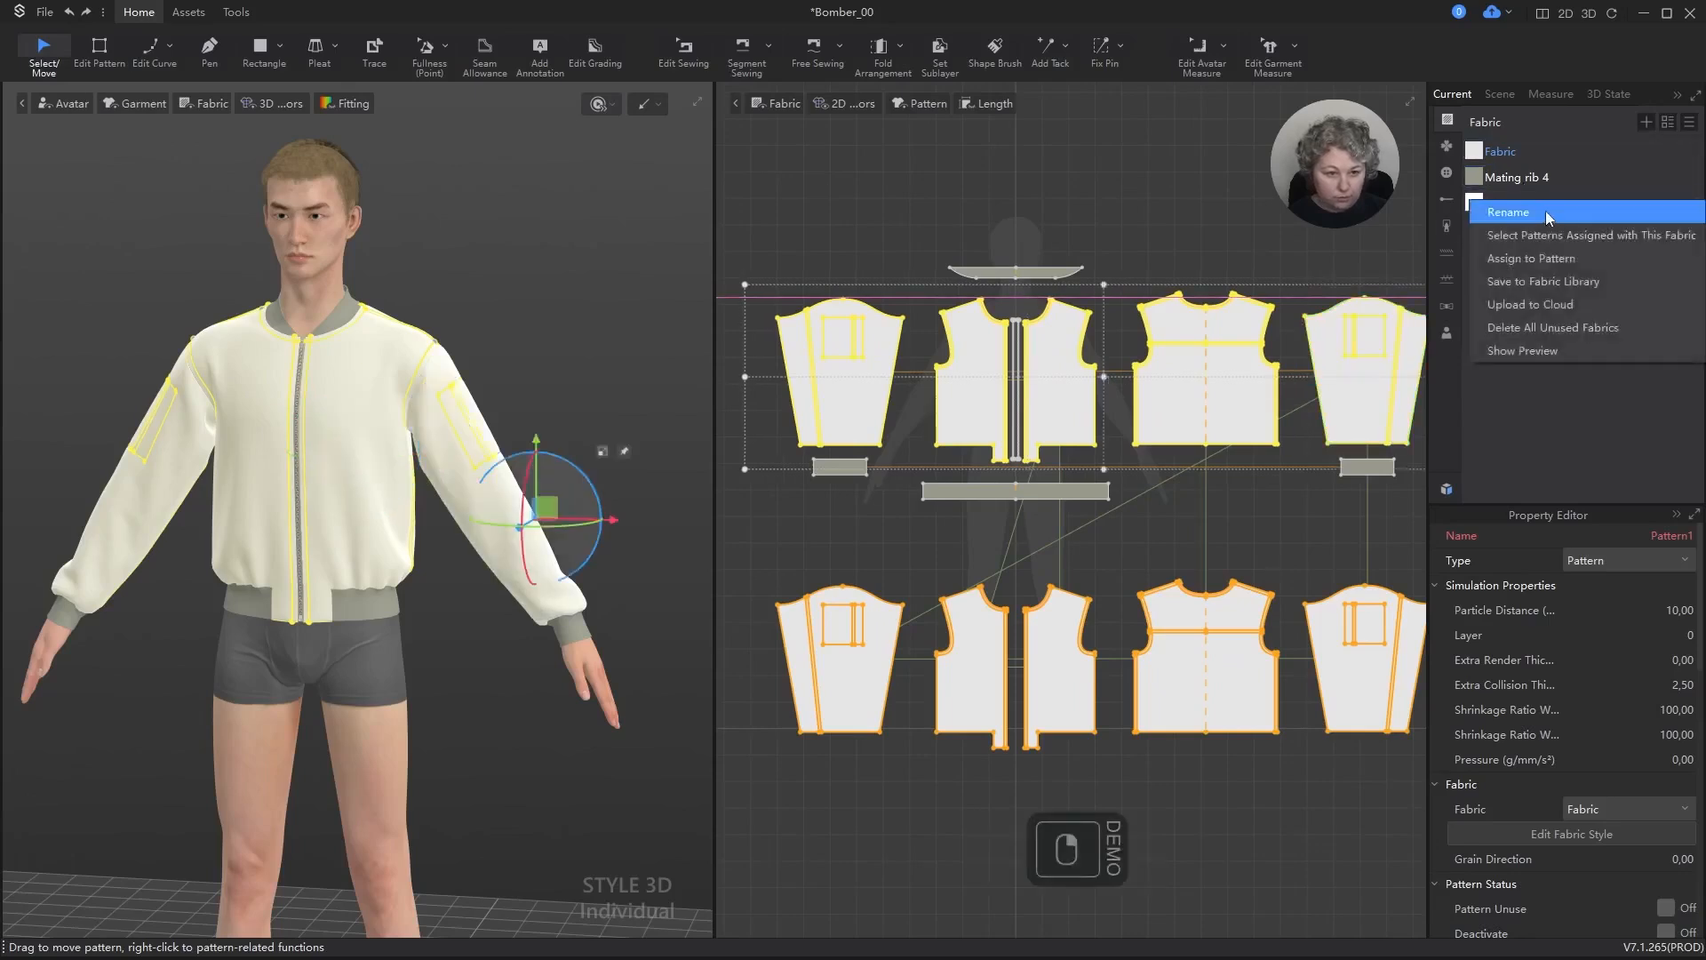
click(1533, 258)
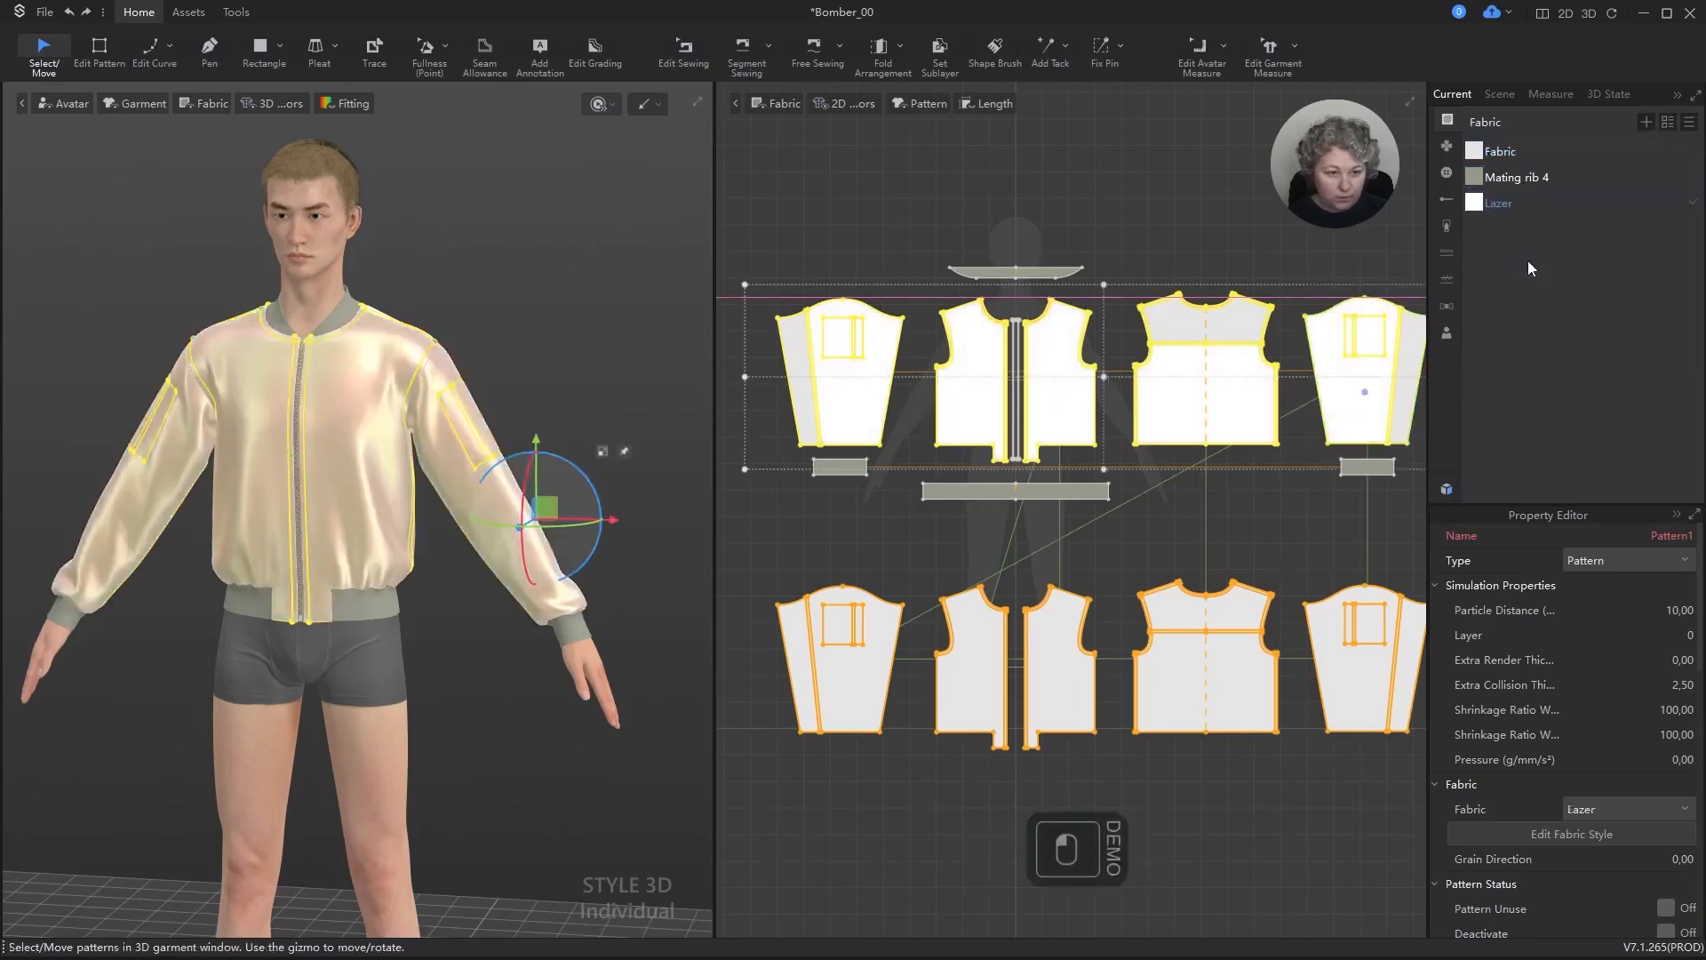
Step: Simulate the jacket briefly to see how the Lazer fabric drapes on the front and sleeve
click(494, 378)
scroll(493, 382, up, 5)
alt+drag(593, 212, 578, 266)
key(space)
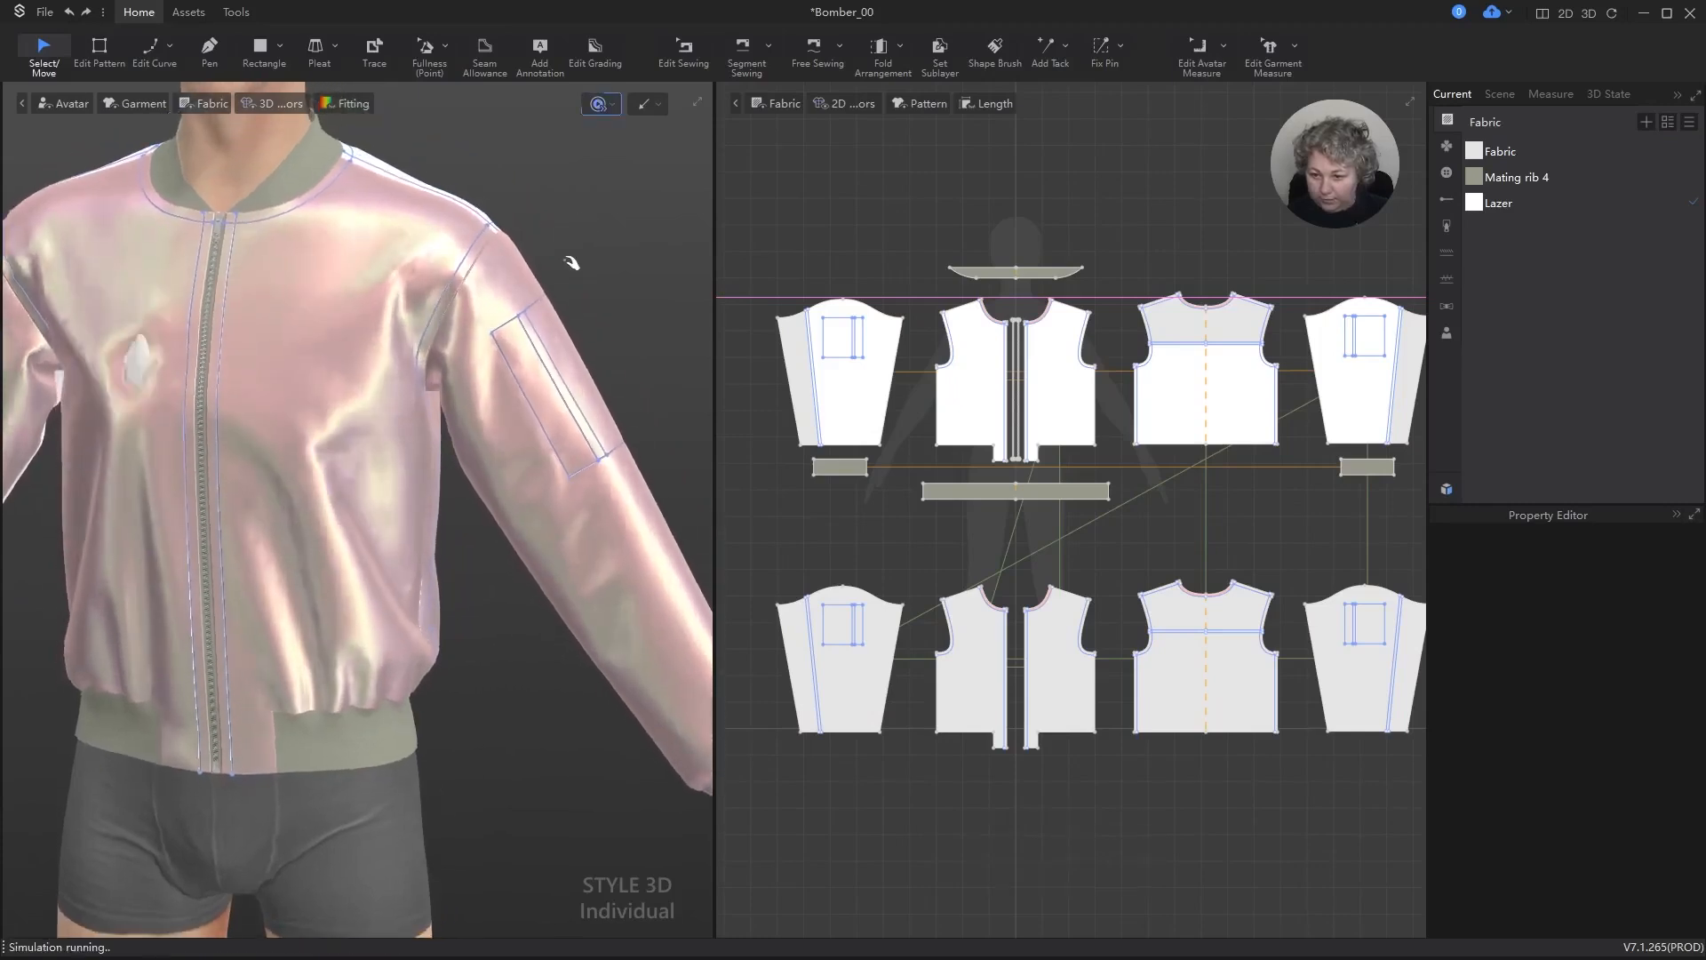
key(space)
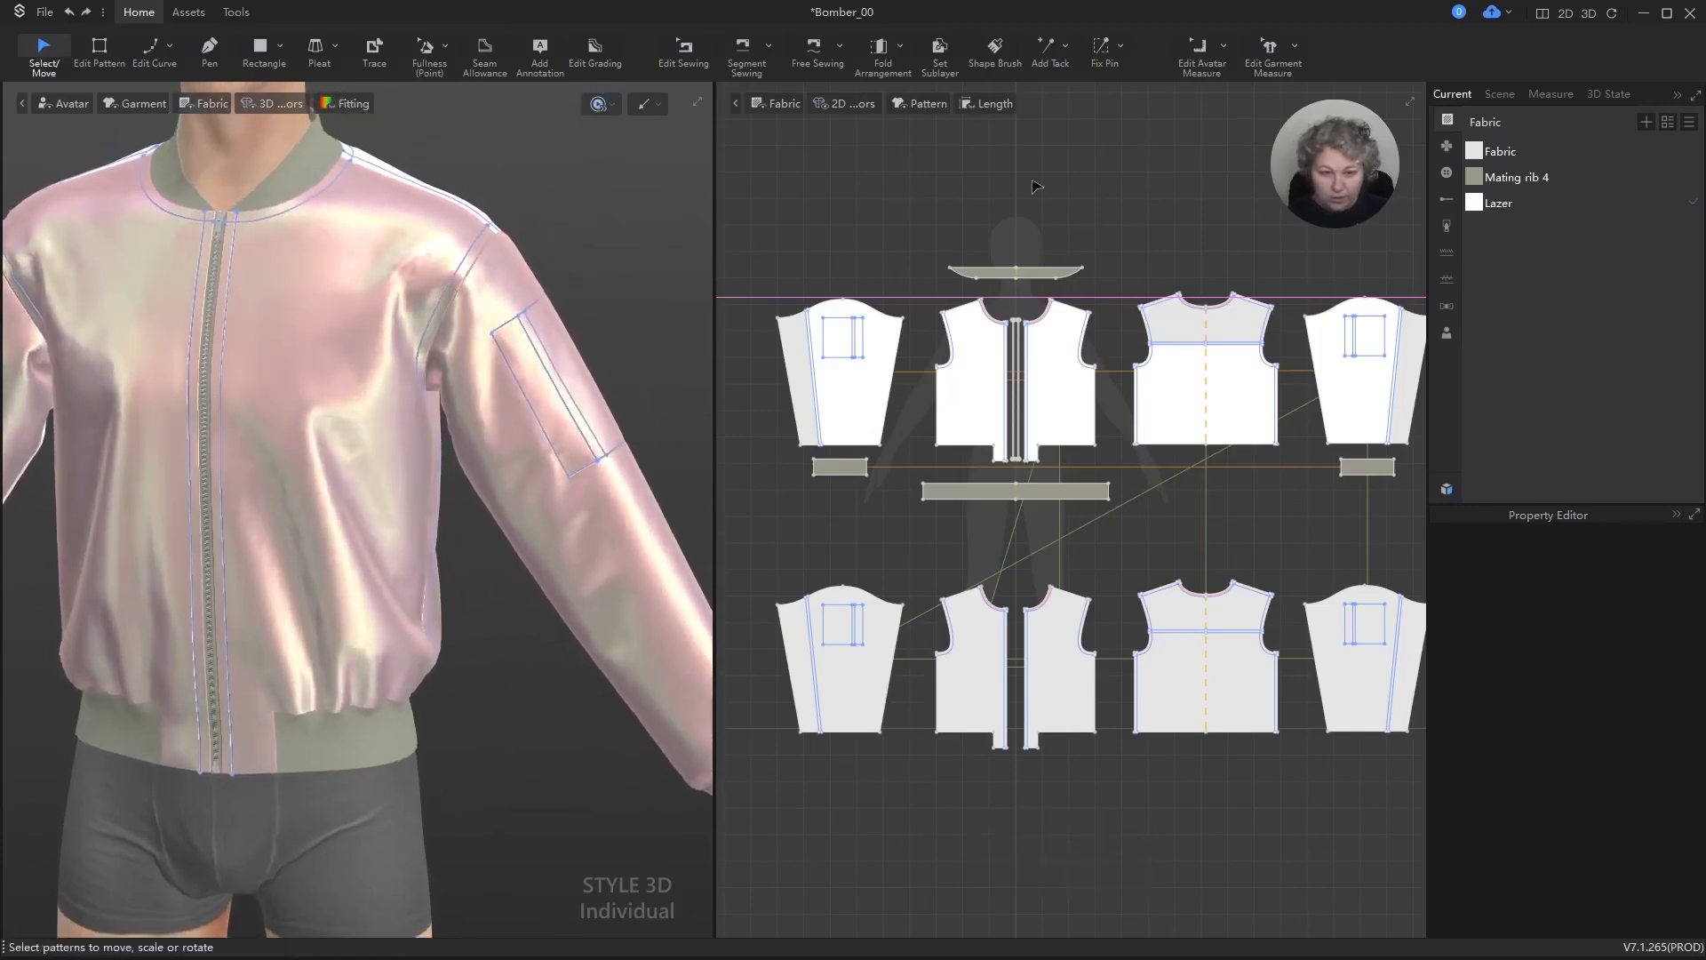
Step: Select all the lining pieces in the lower row of the 2D layout and flip them
click(941, 48)
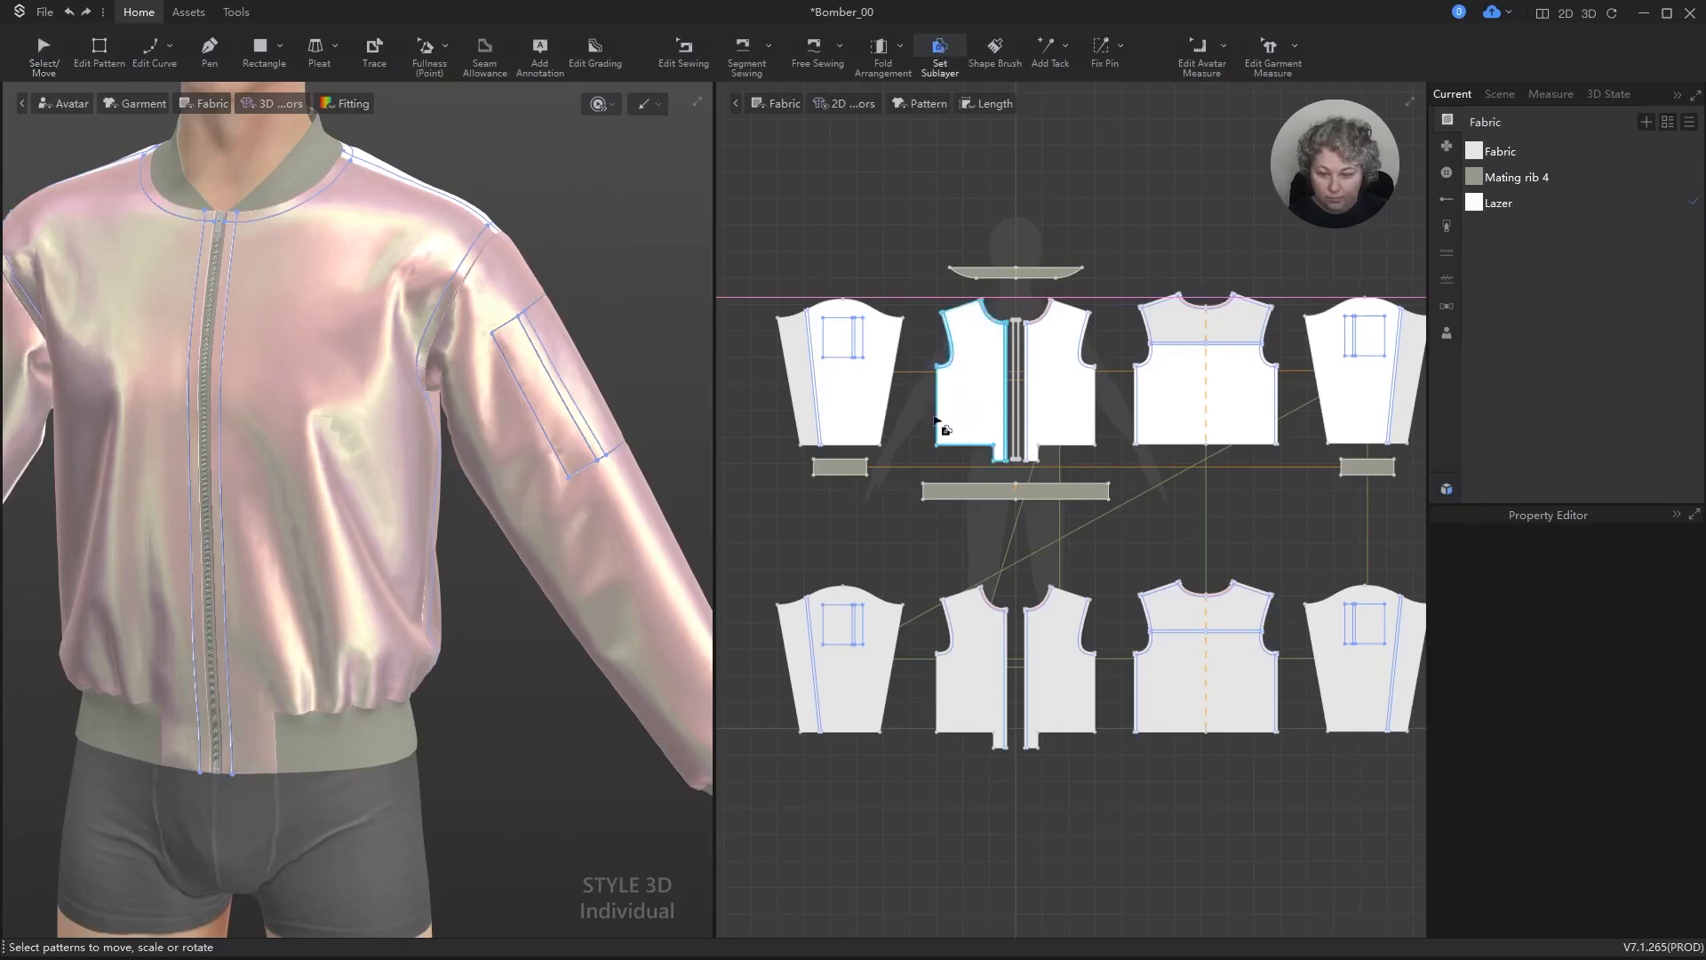
key(Escape)
scroll(751, 541, down, 2)
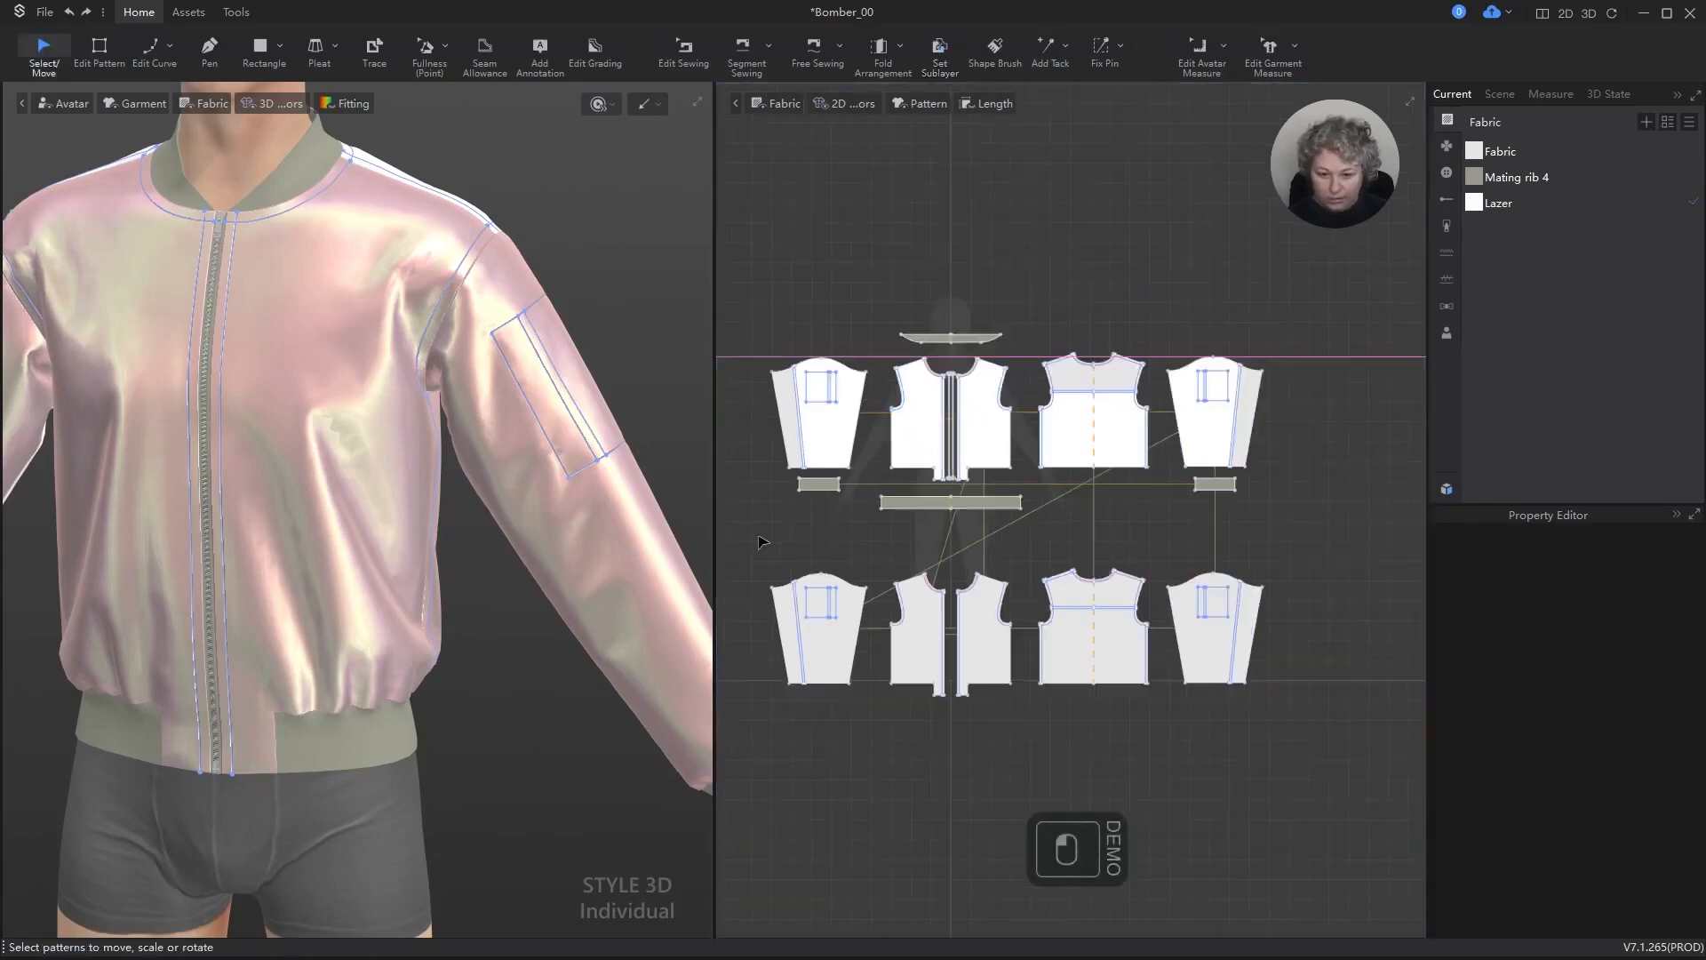
drag(764, 551, 1331, 729)
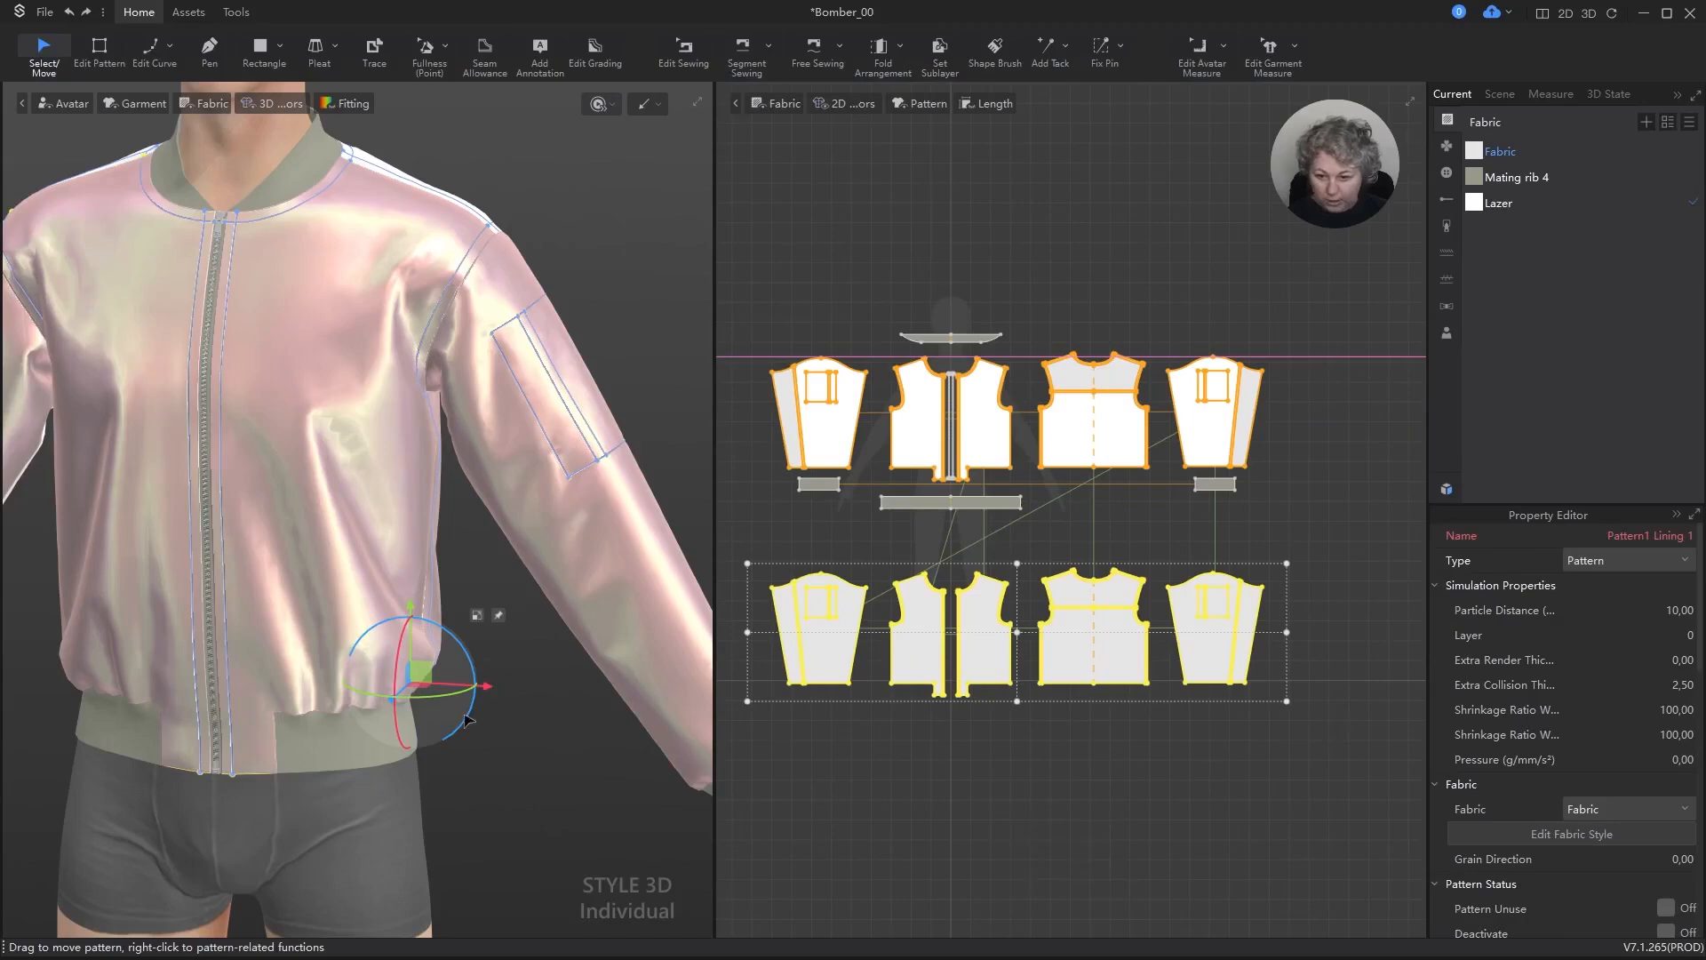
right_click(419, 677)
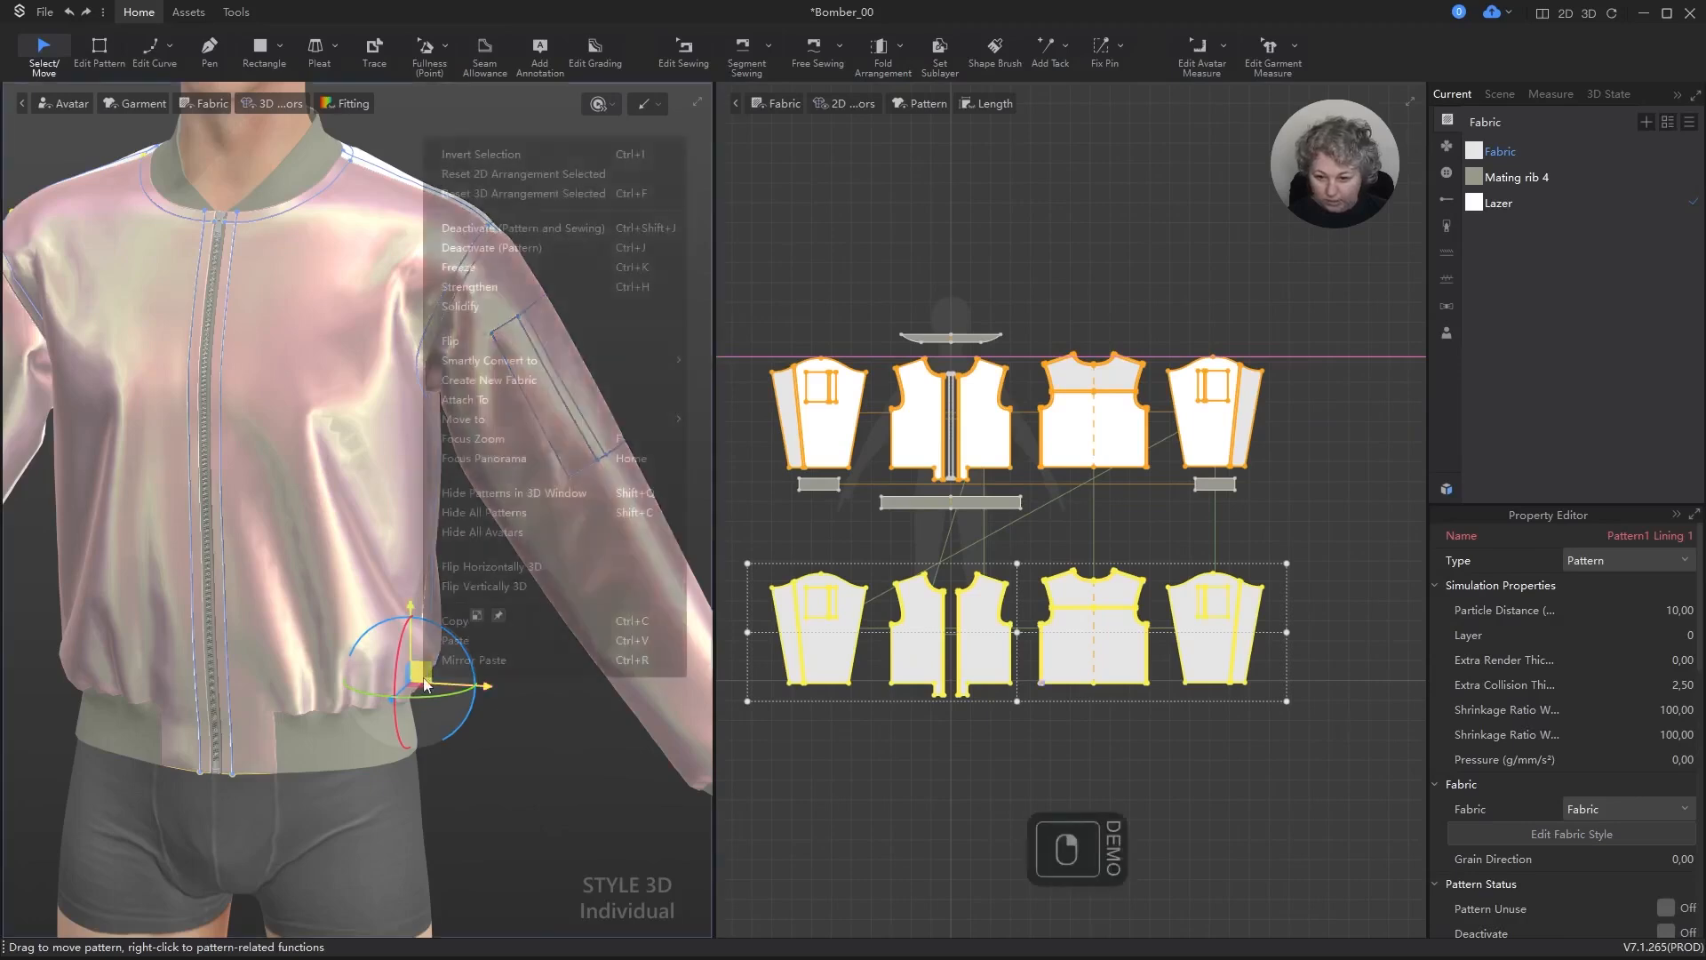
click(472, 342)
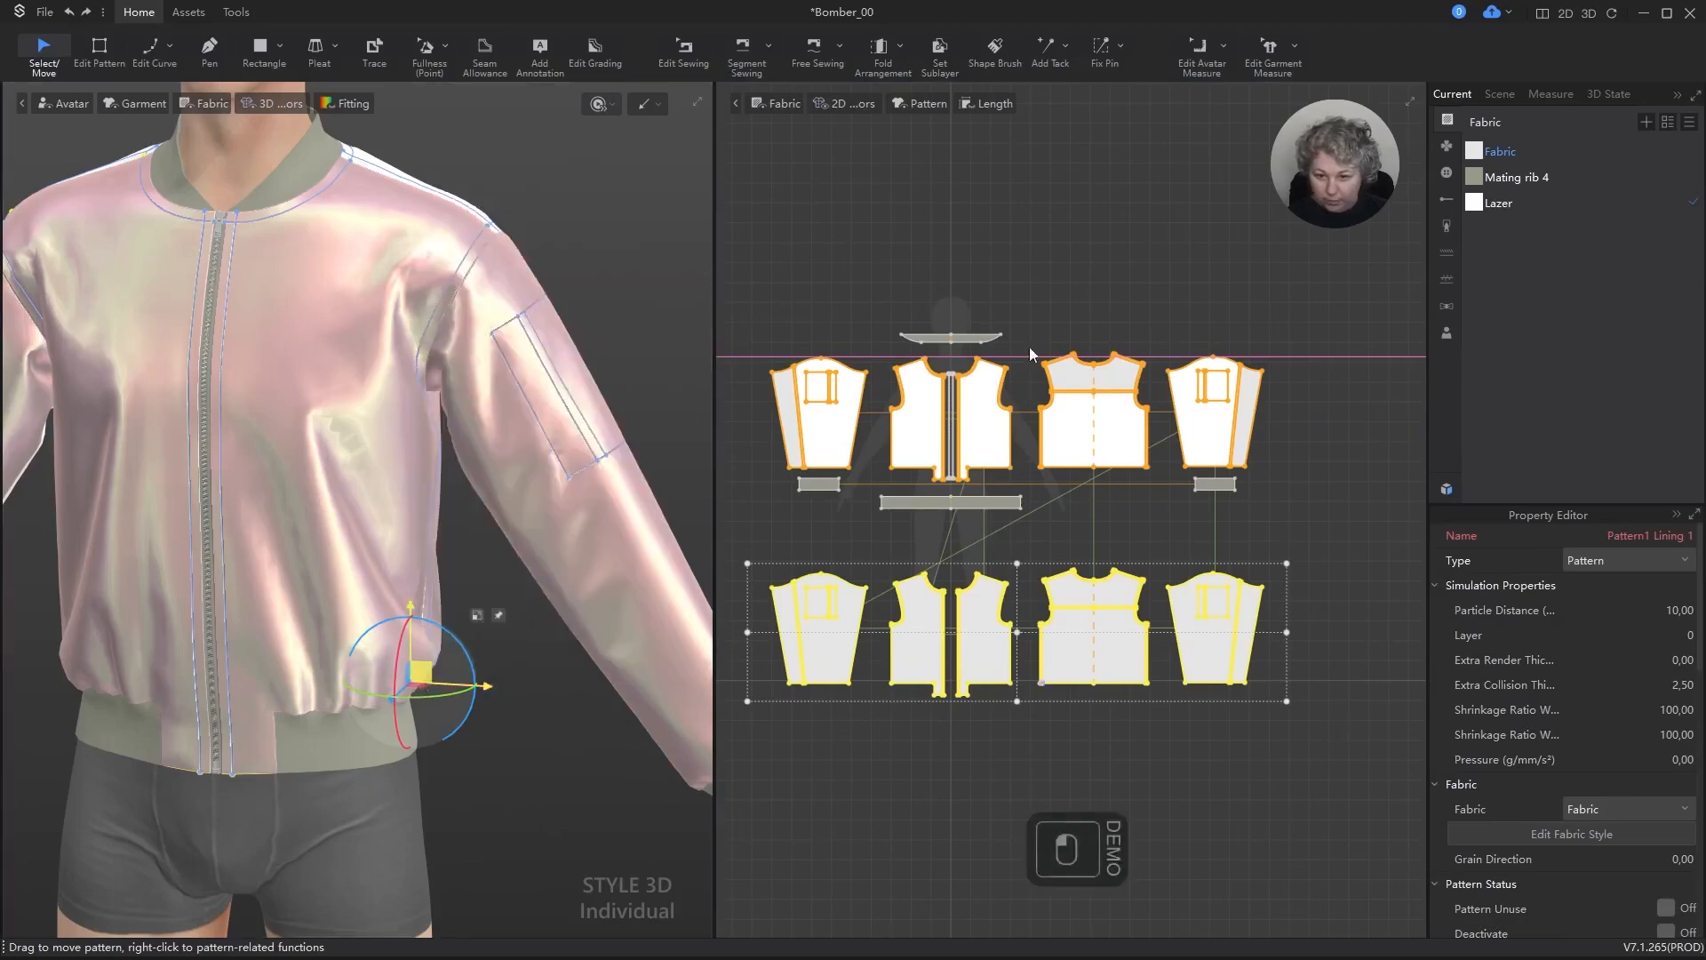
Step: Set sublayer relations from the two outer fronts and the outer back to their matching lining pieces
click(998, 176)
click(939, 53)
scroll(915, 578, down, 2)
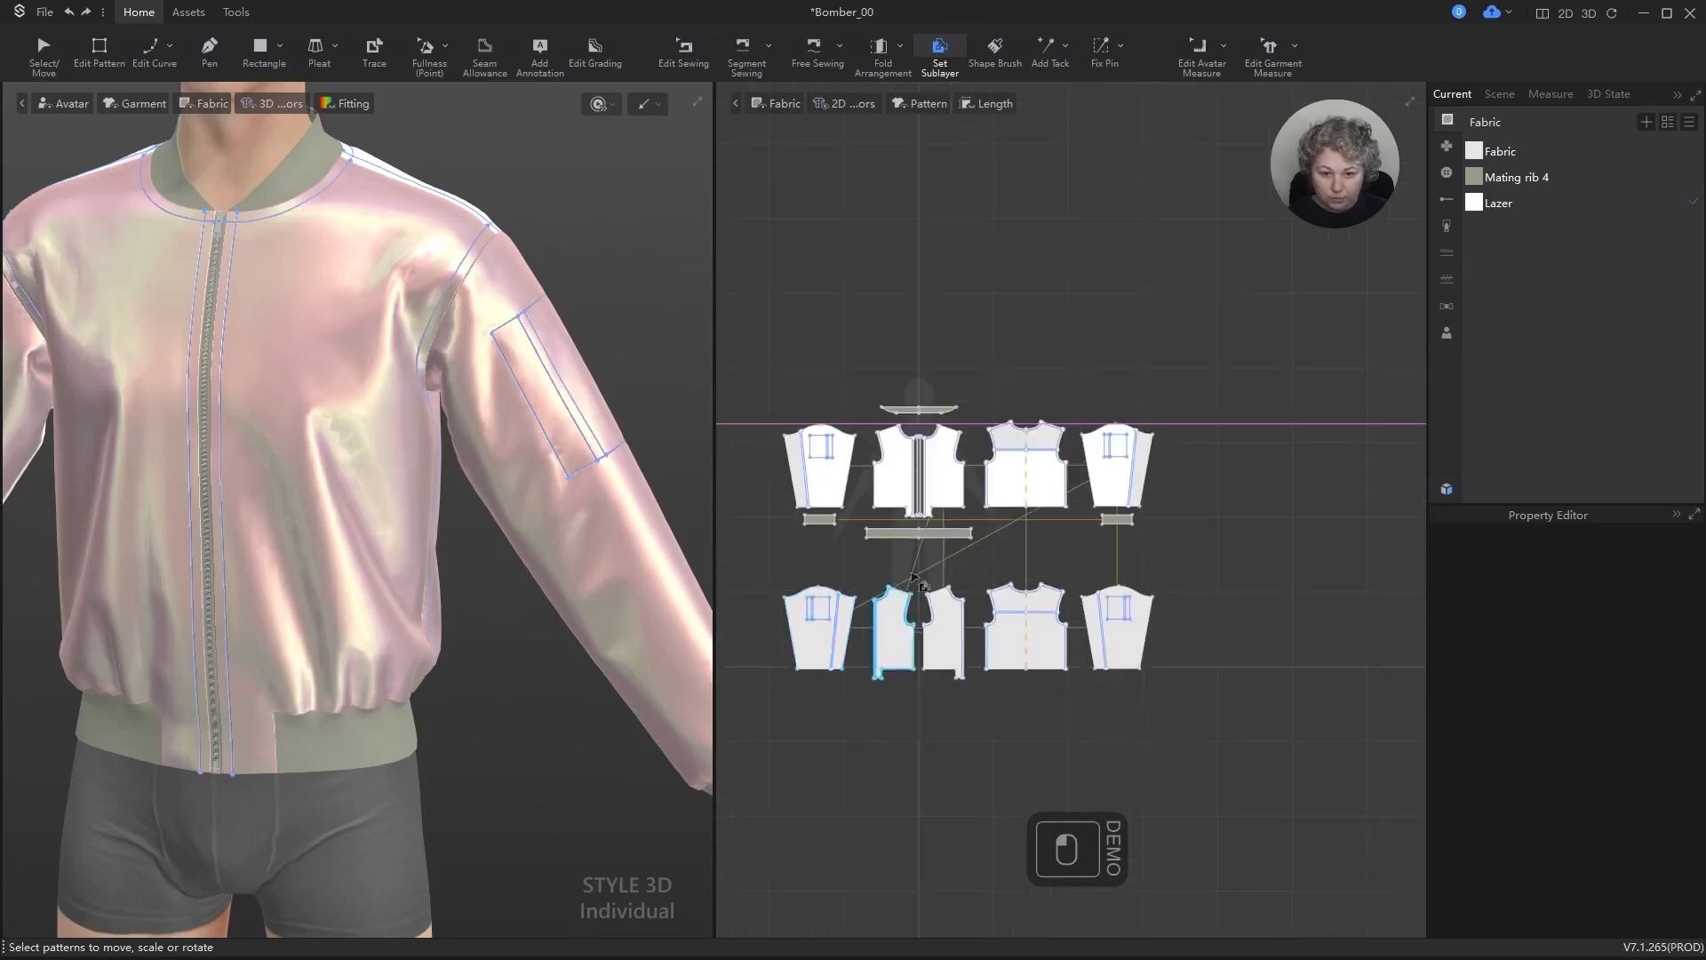
scroll(915, 578, up, 2)
click(887, 442)
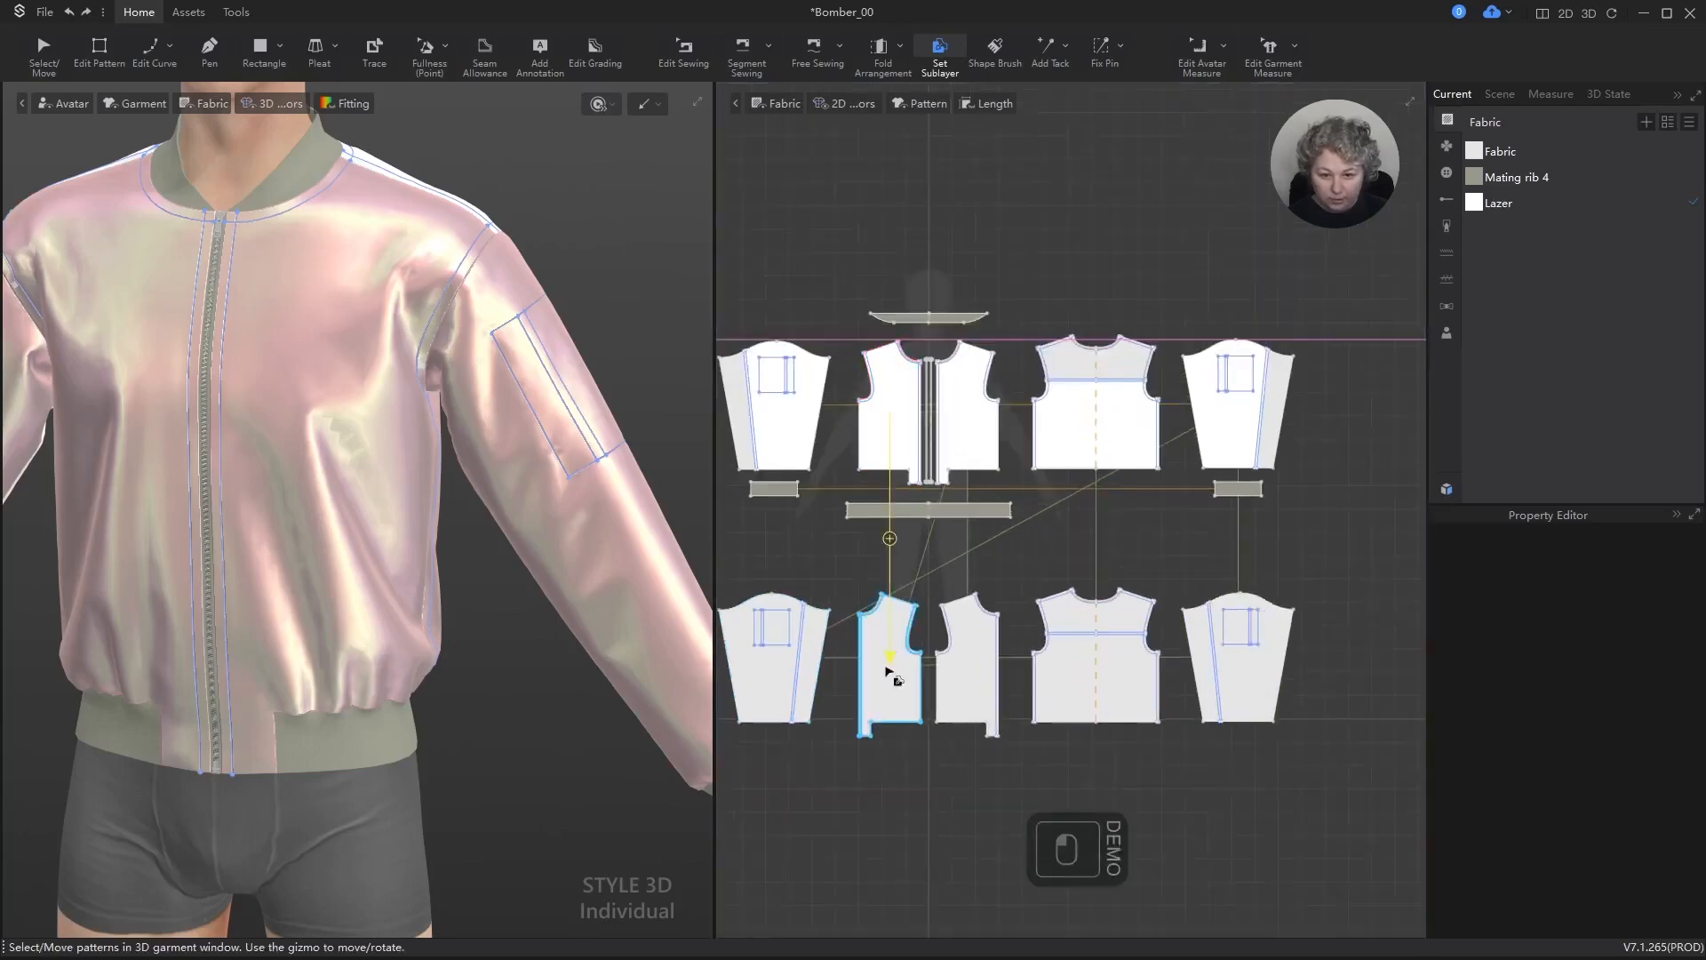
click(968, 653)
click(1082, 429)
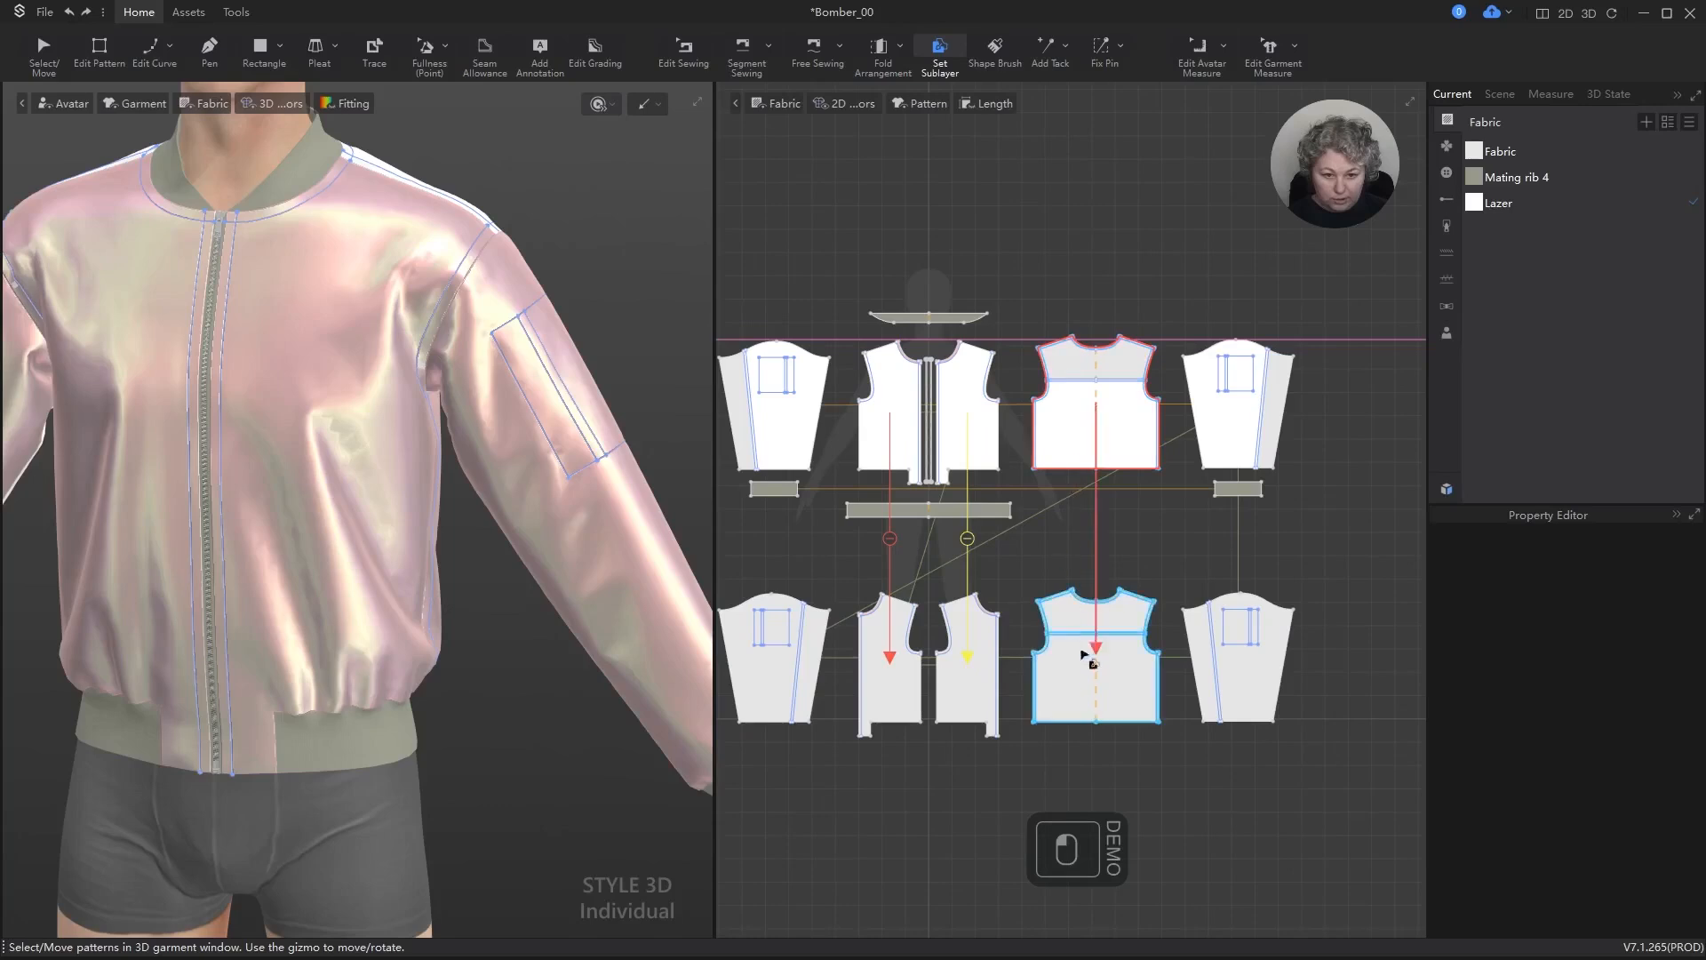
click(1086, 681)
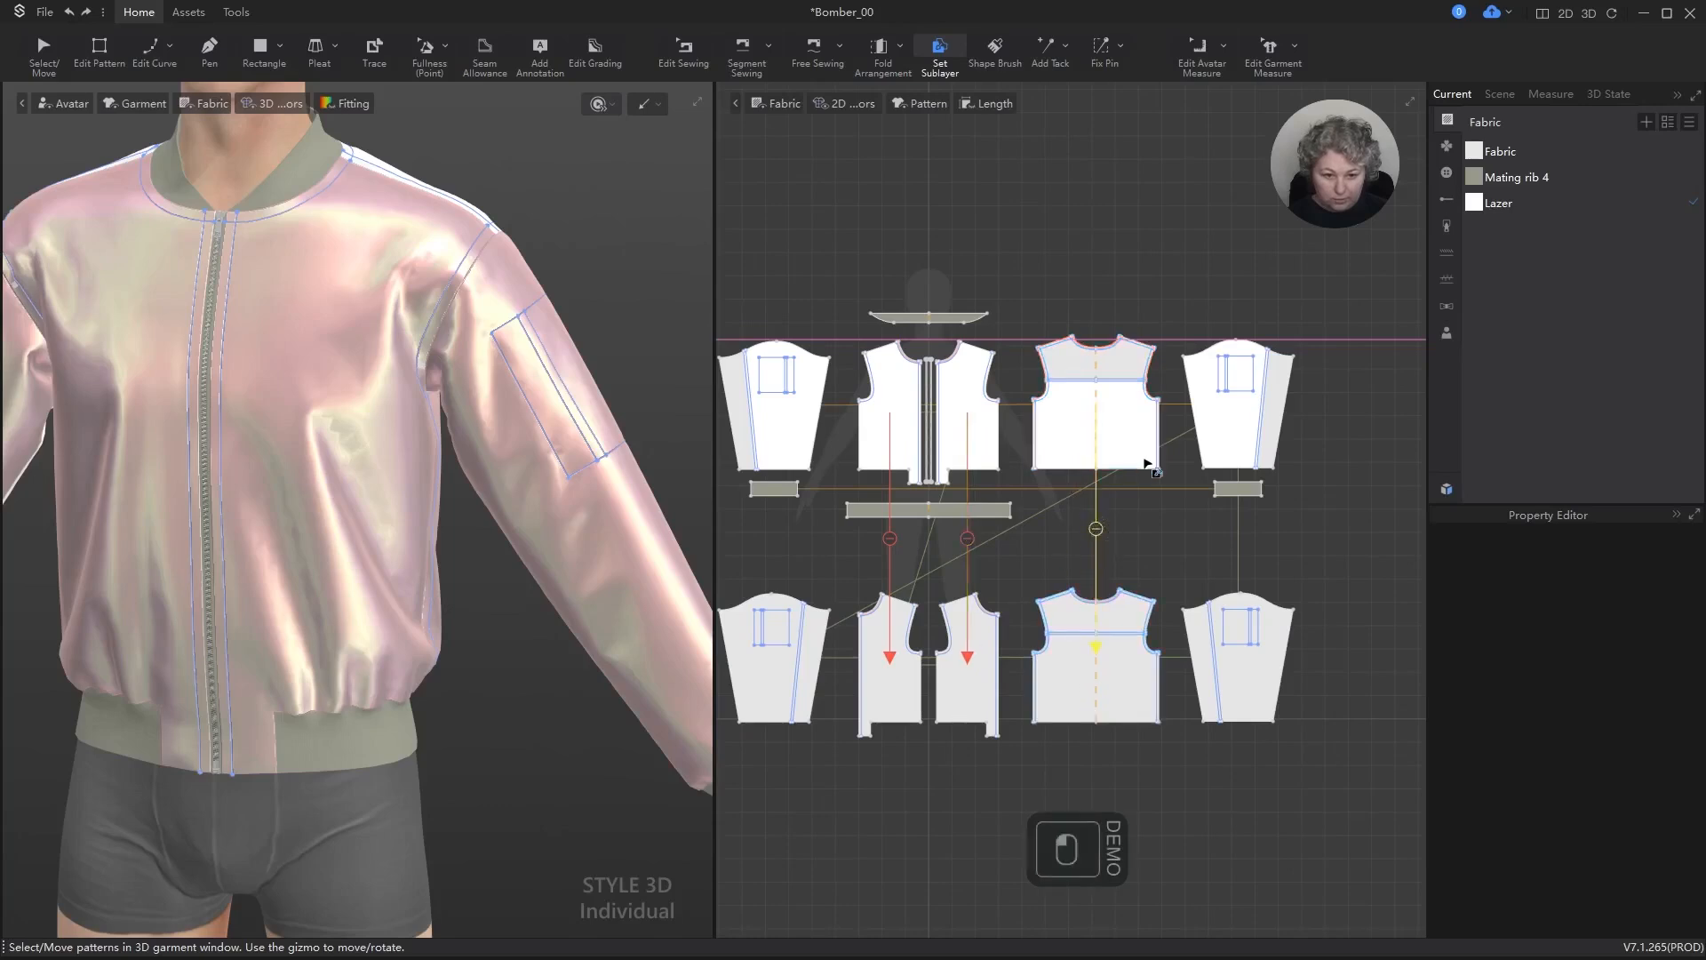
Step: Set sublayer relations from both outer sleeves to their matching lining pieces and leave the sublayer tool
click(1229, 418)
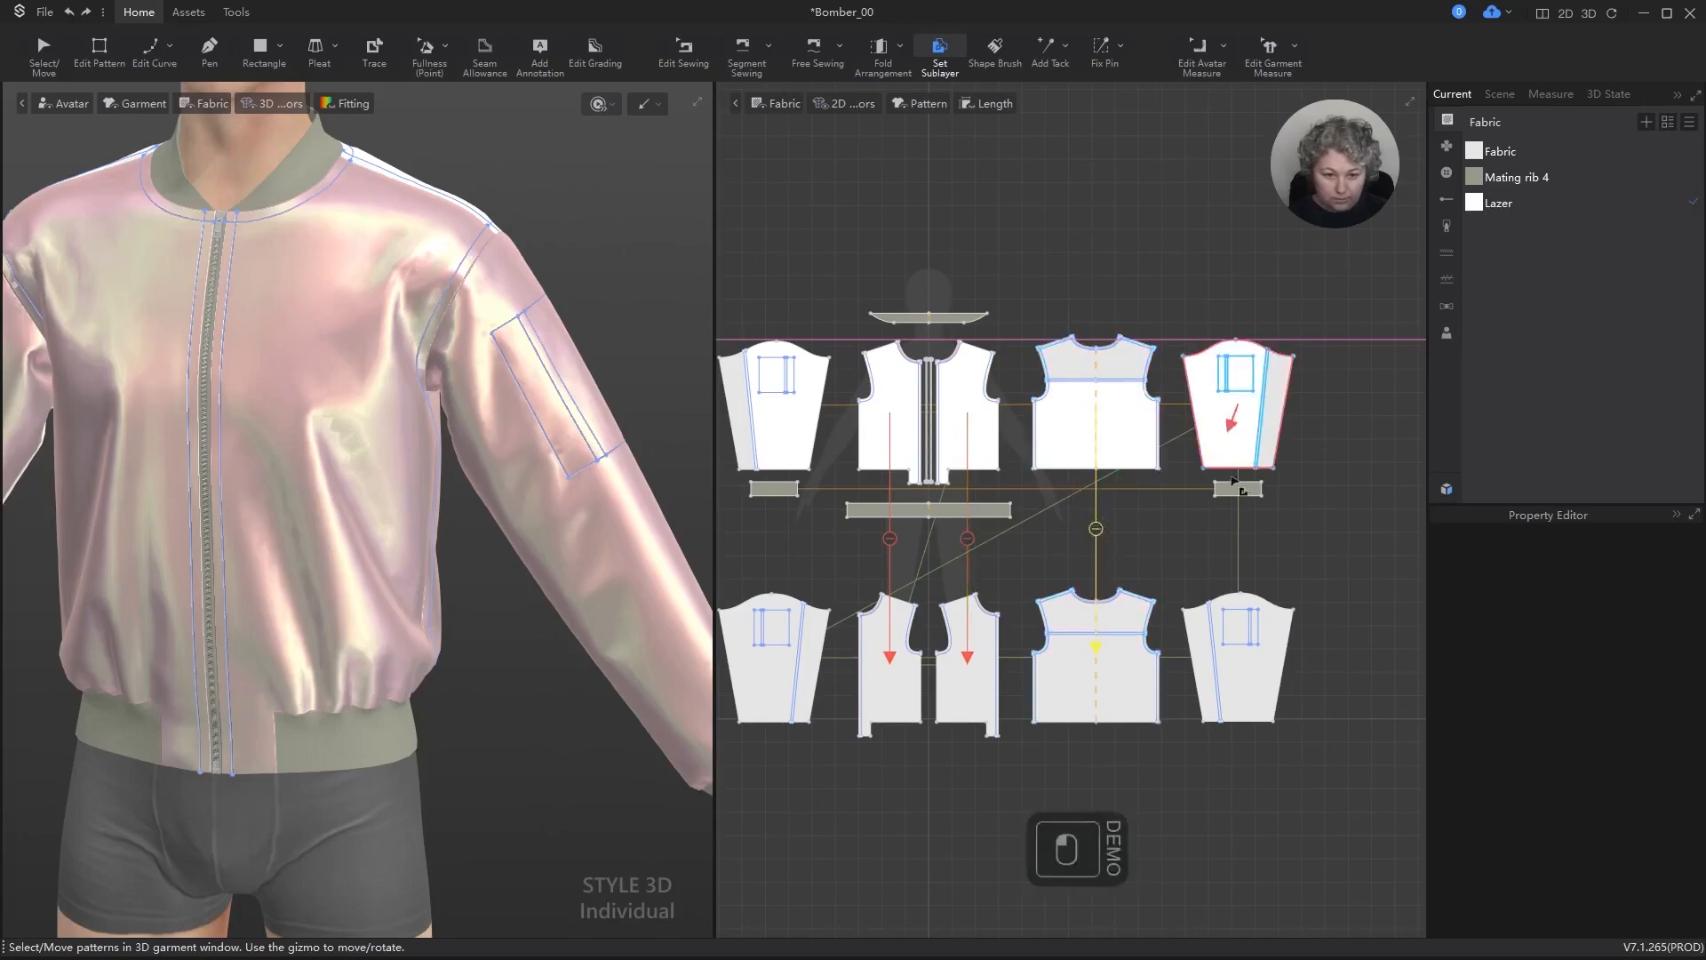
click(1246, 642)
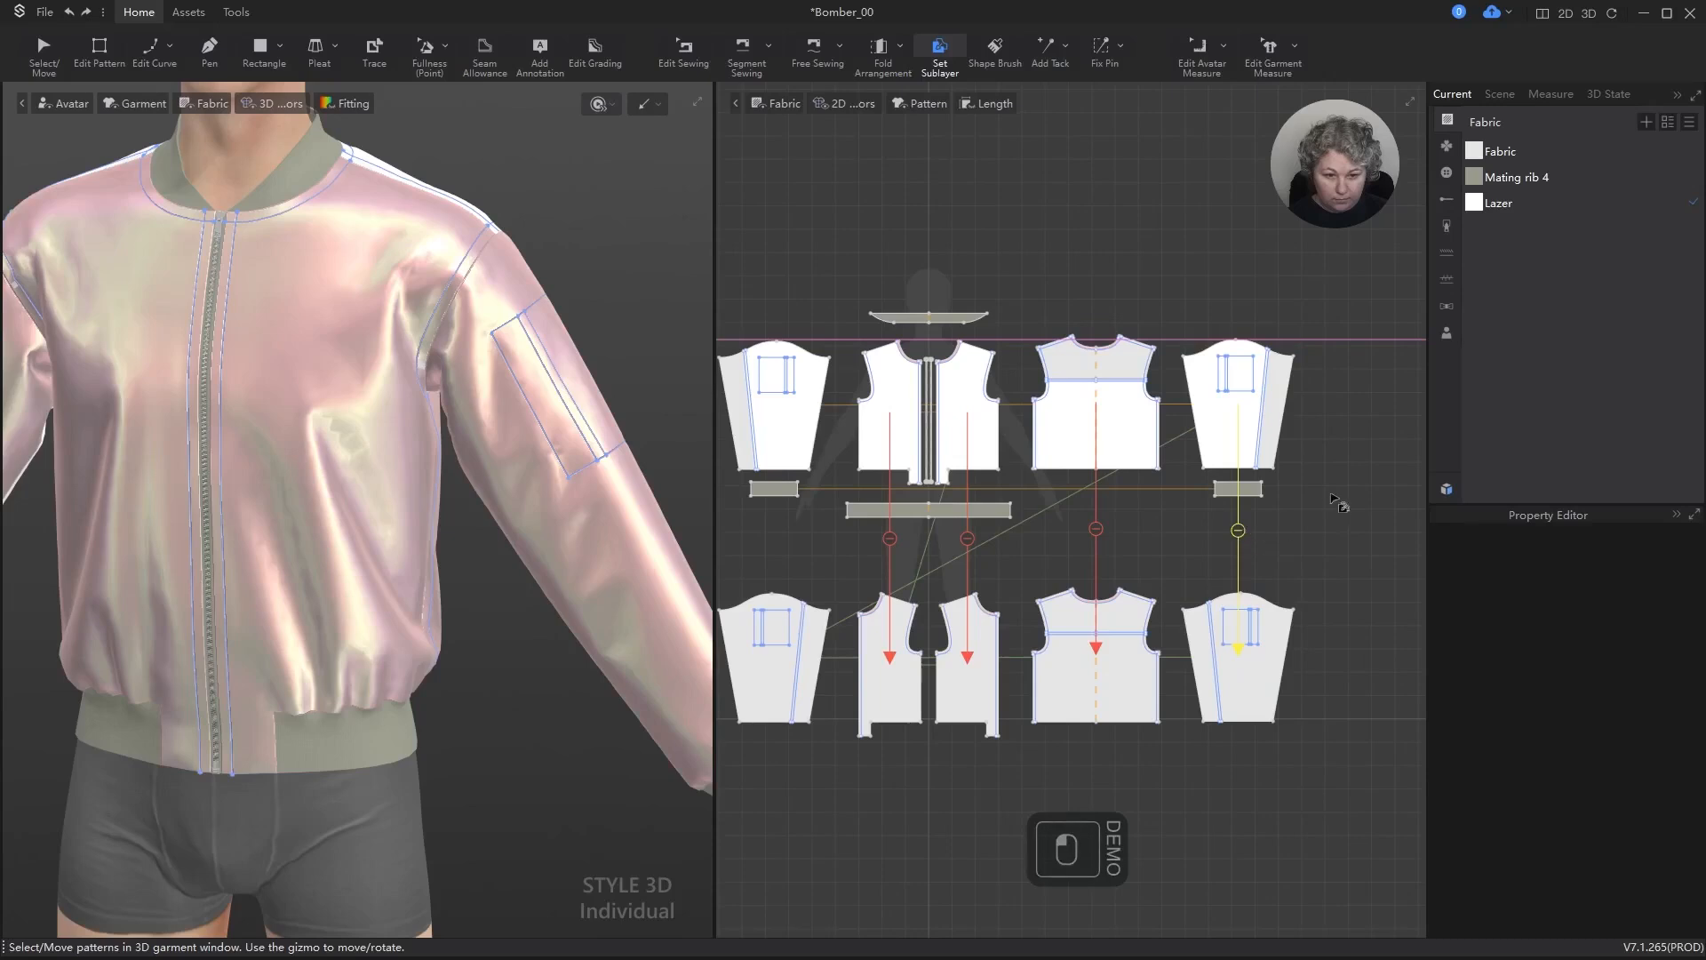
click(782, 436)
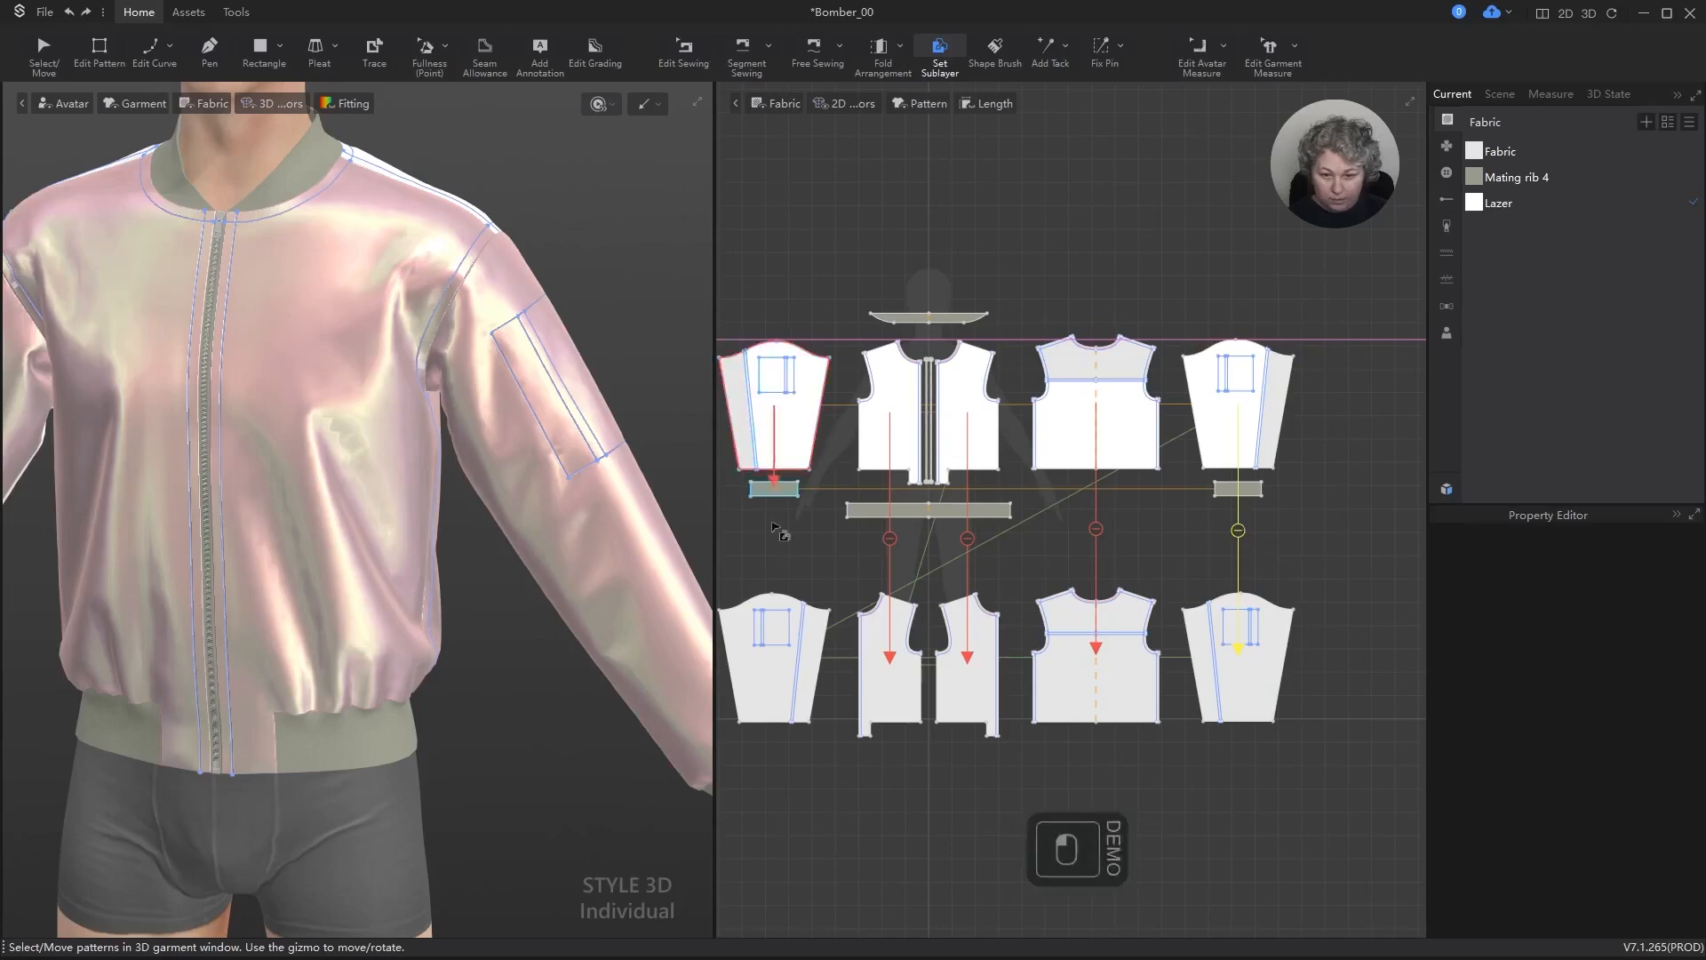
click(772, 707)
scroll(771, 391, down, 5)
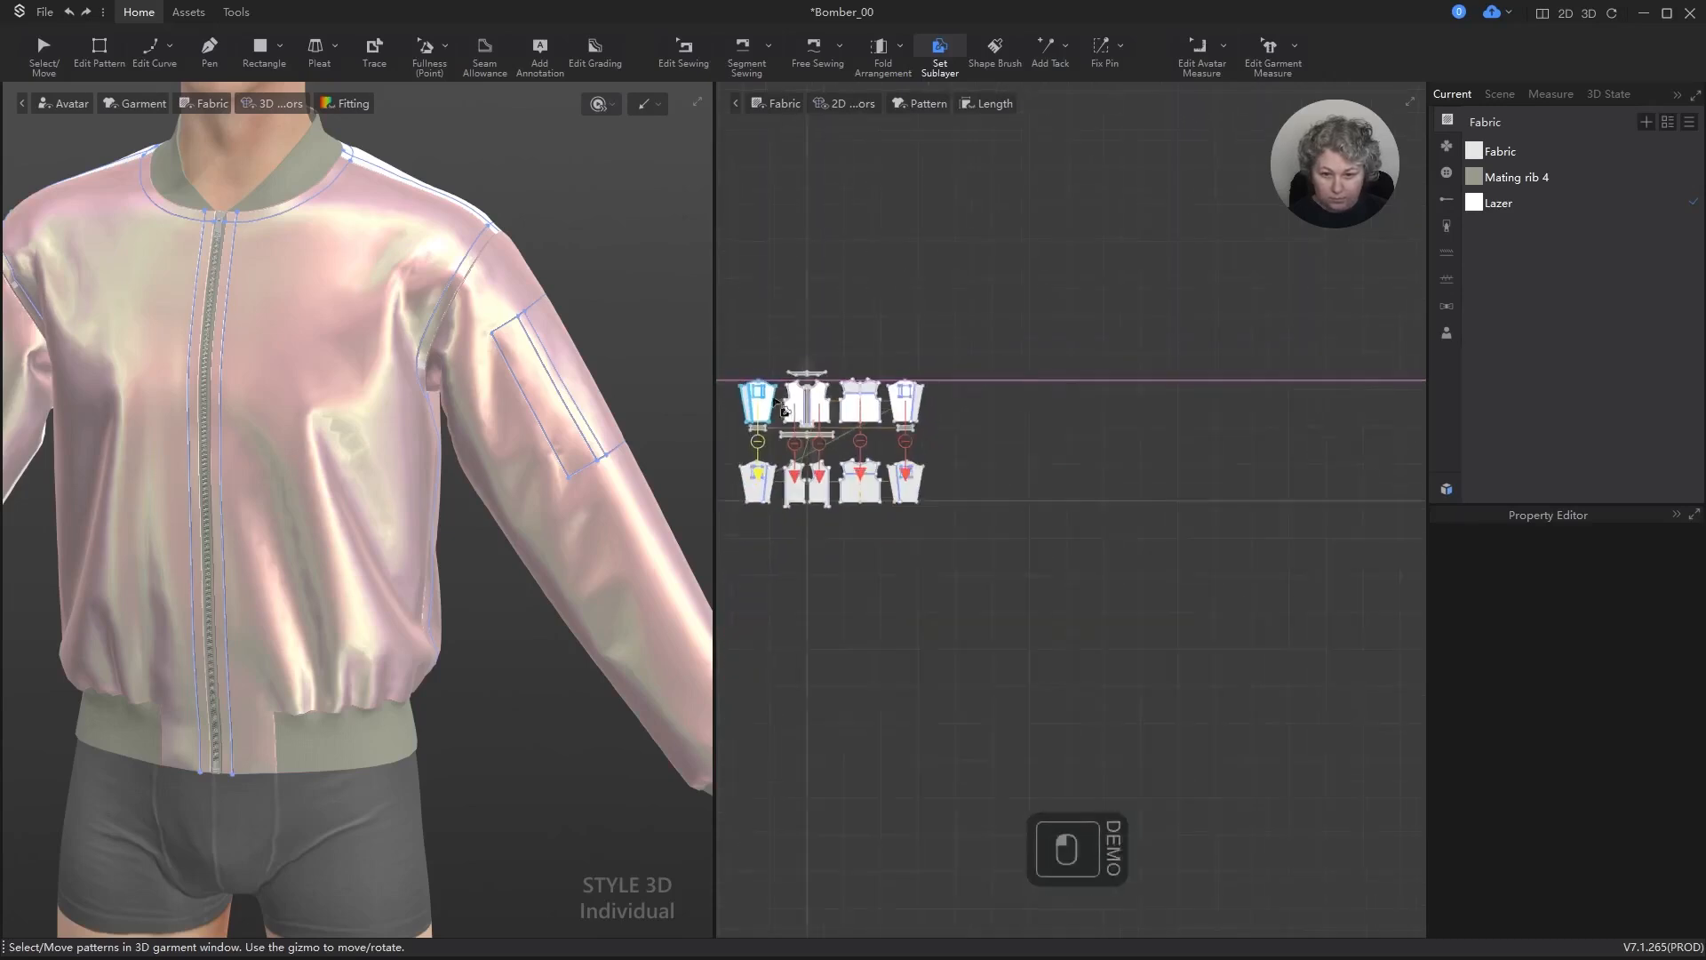
scroll(904, 441, up, 6)
alt+right_drag(1145, 425, 1127, 461)
key(a)
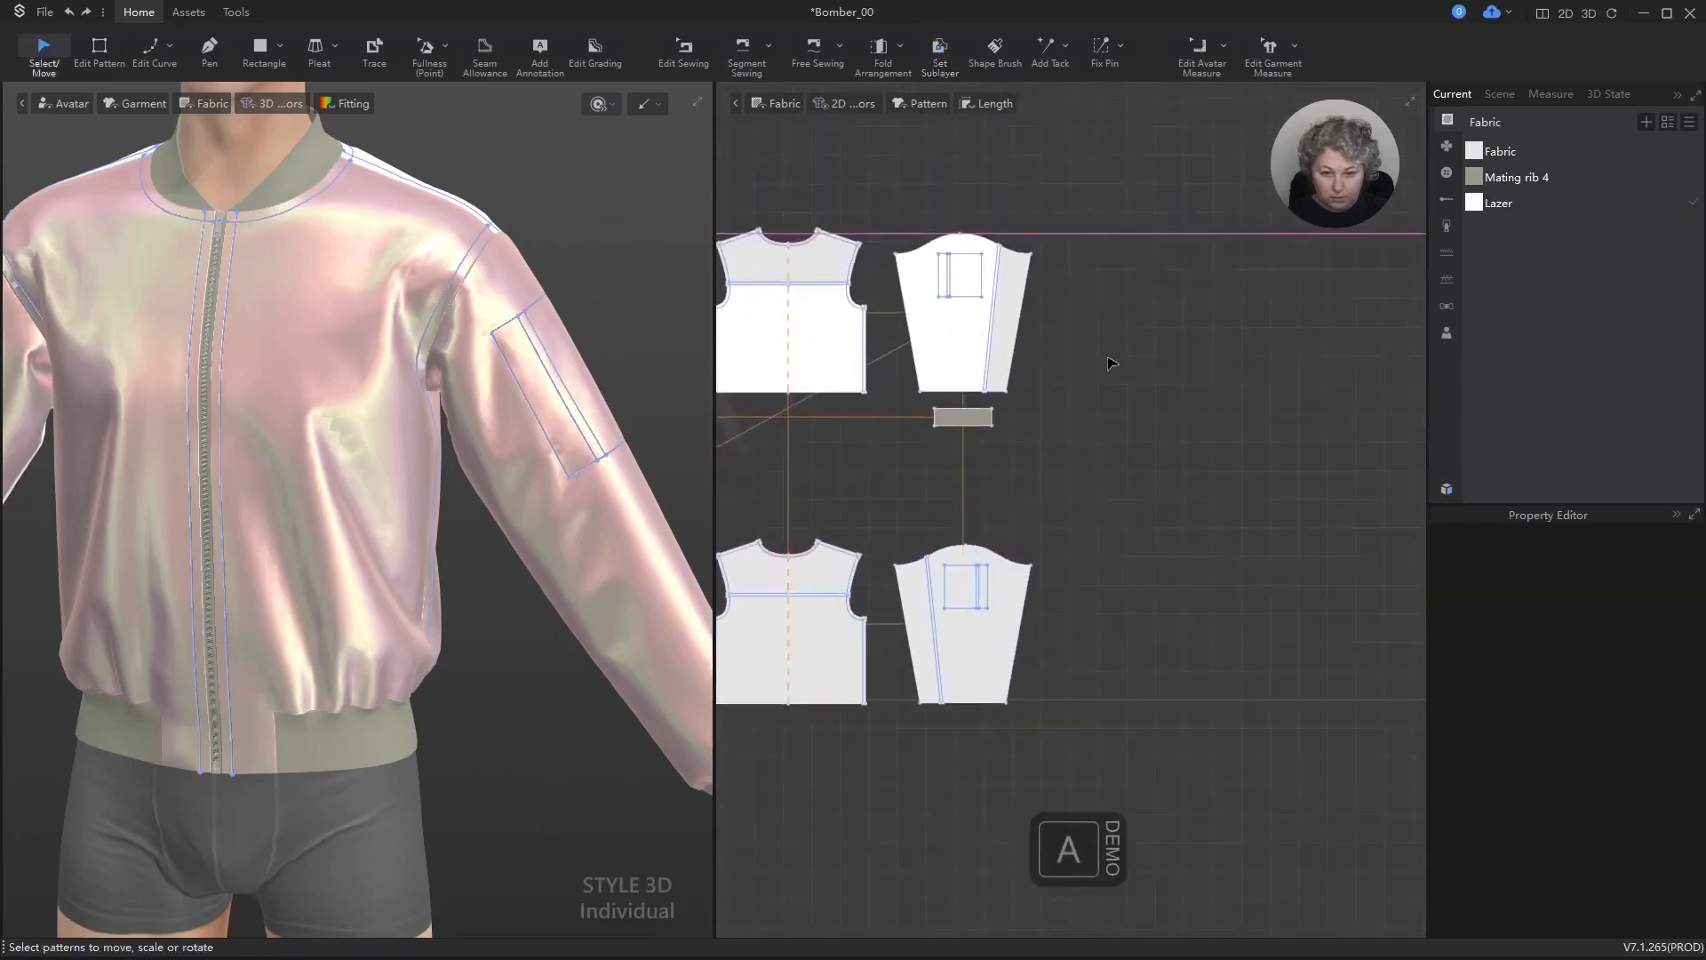
Step: Examine the fabric on the outer back's yoke in the 2D layout and on the avatar's back in 3D
scroll(1269, 418, down, 5)
scroll(996, 321, up, 4)
scroll(995, 321, up, 5)
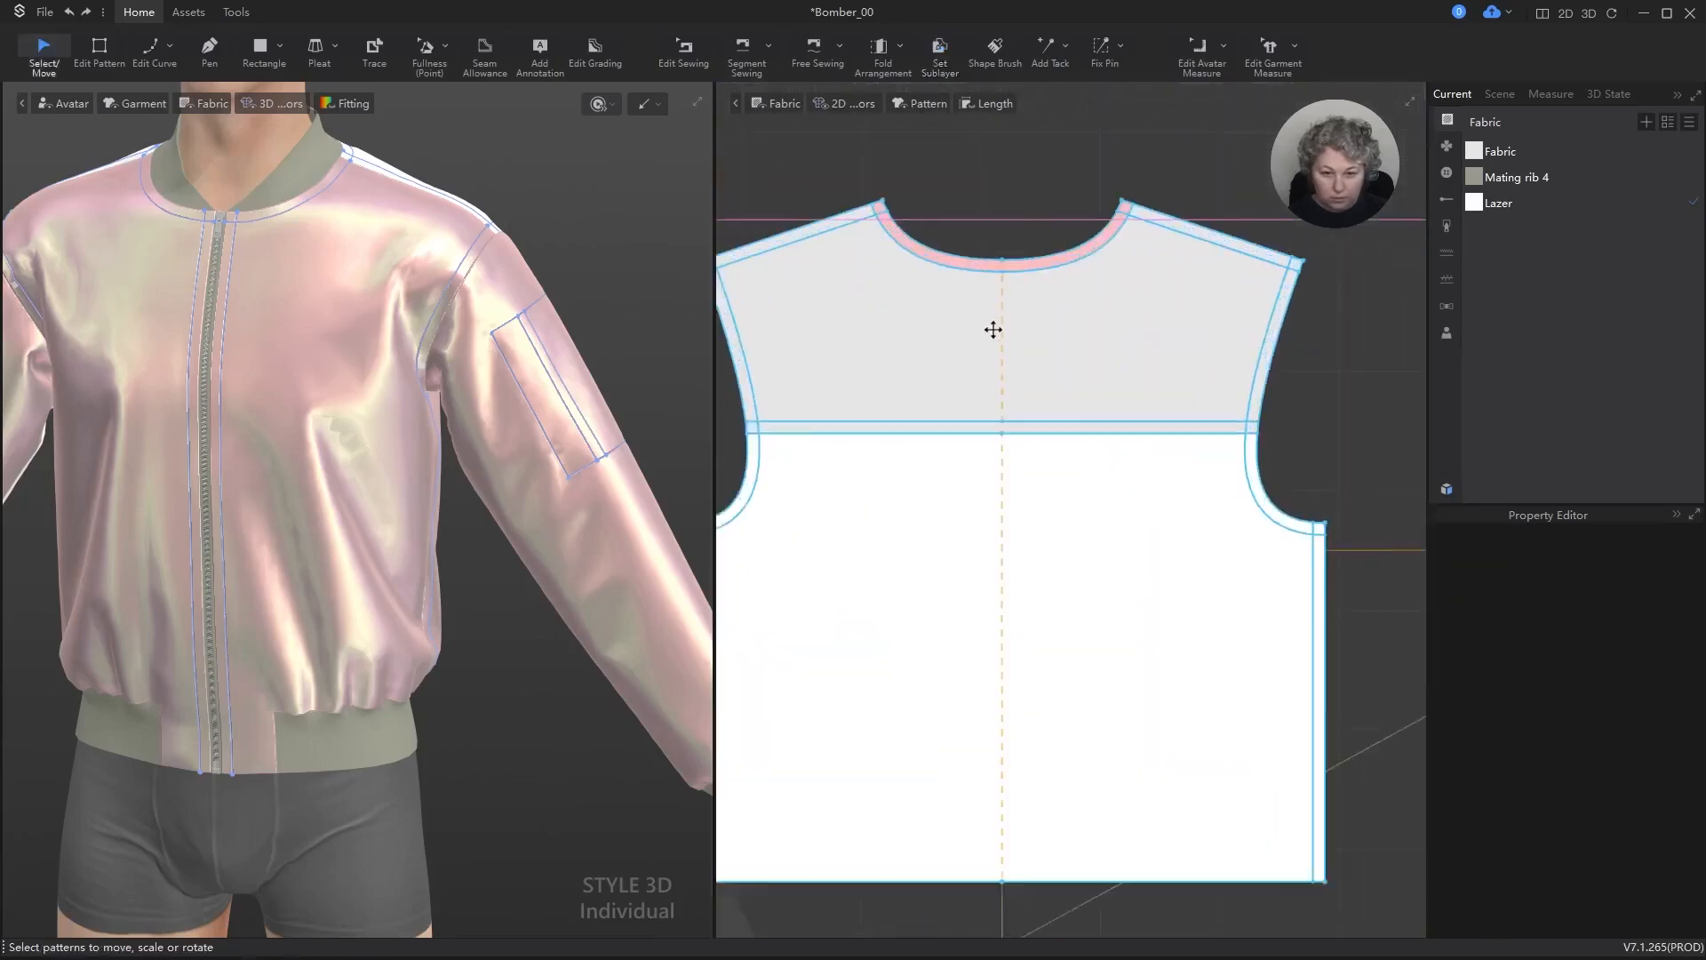
key(z)
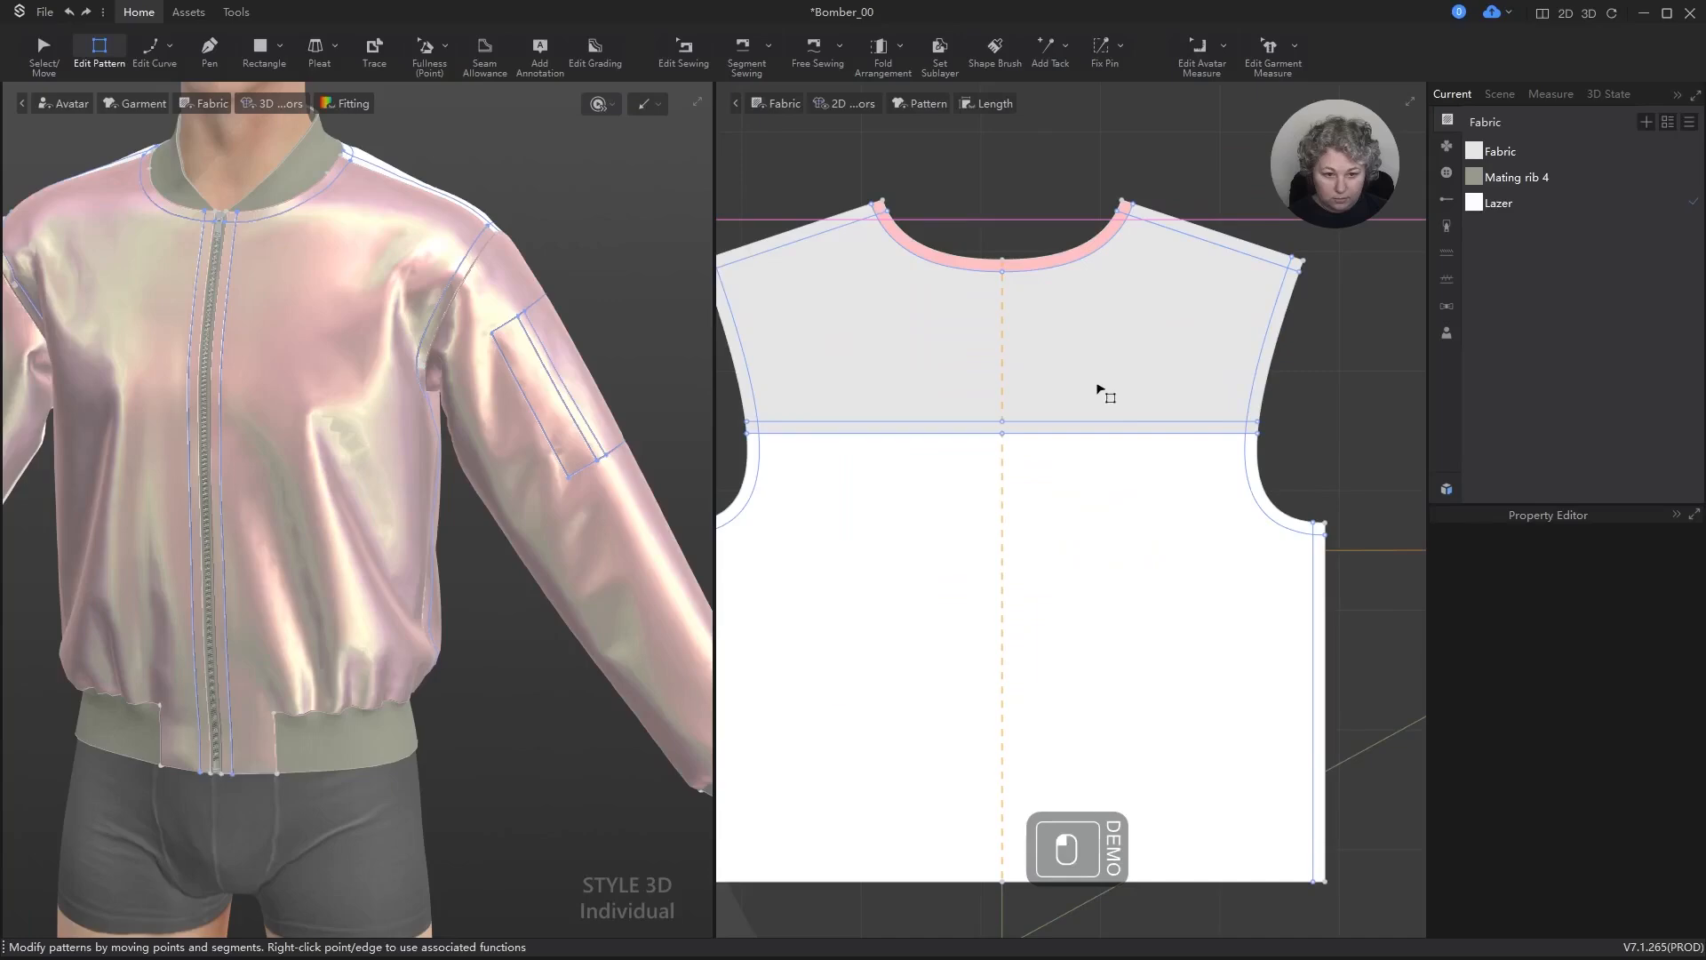
scroll(372, 378, down, 5)
right_drag(552, 450, 204, 424)
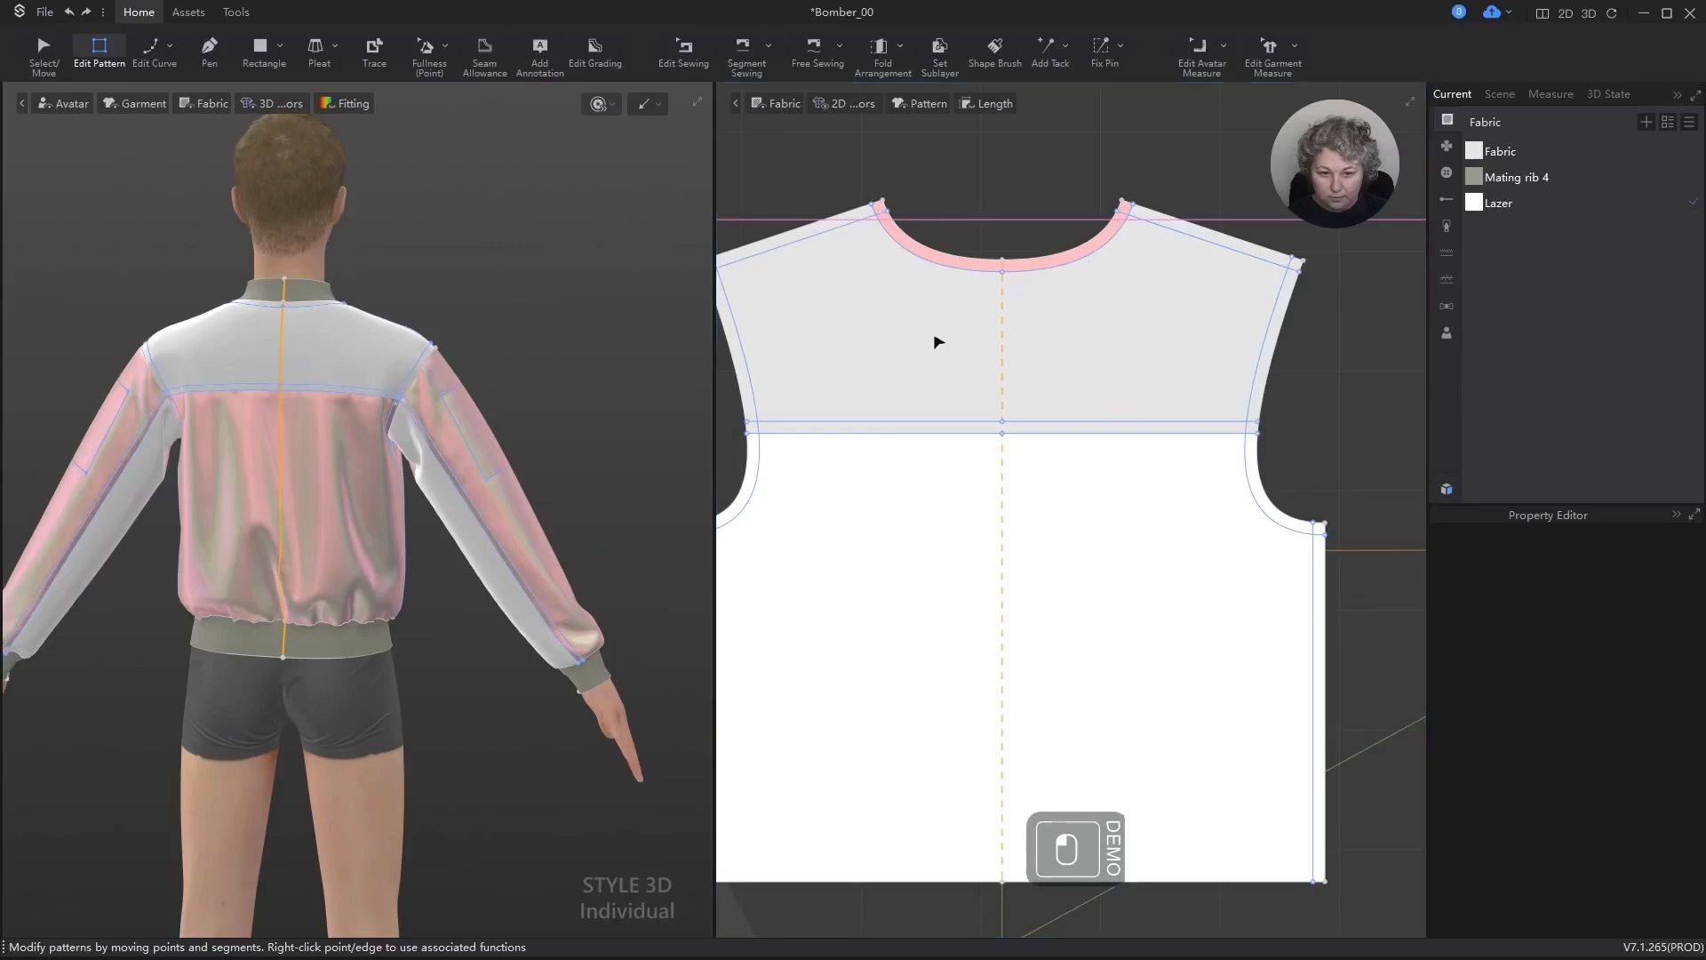
key(a)
click(944, 266)
drag(945, 267, 977, 217)
key(ctrl+z)
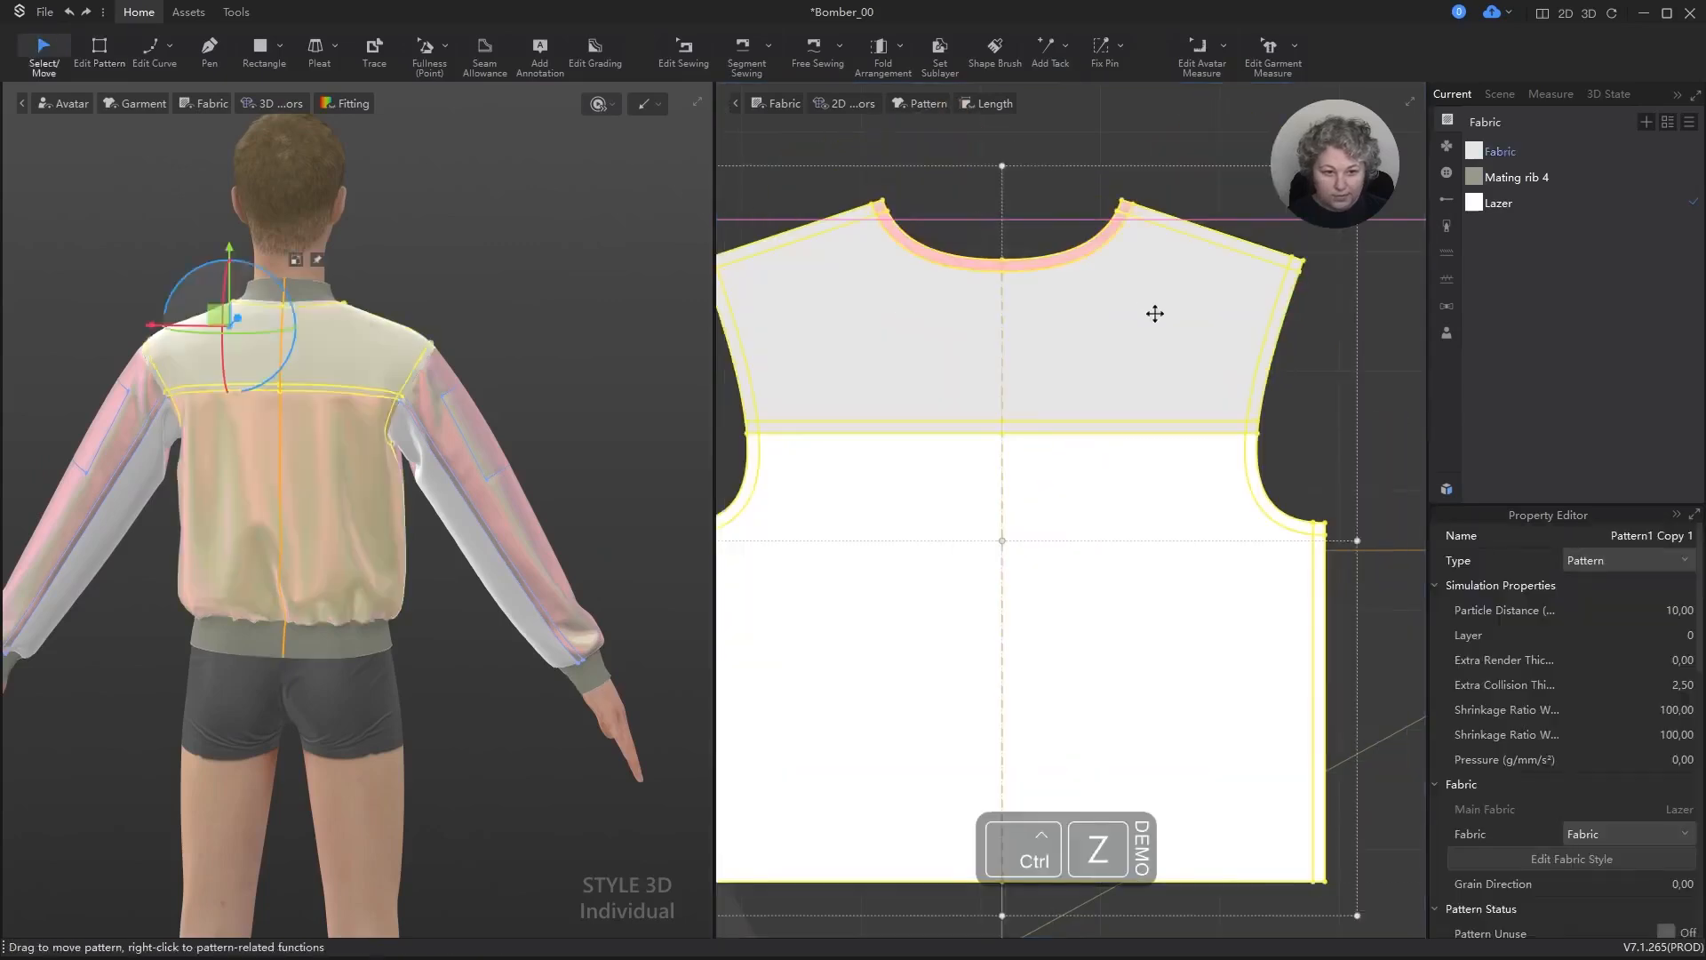
Step: Reselect all the outer sleeve, front and back patterns and assign the Lazer fabric to cover the yoke and the remaining sleeve sections
scroll(1154, 314, down, 5)
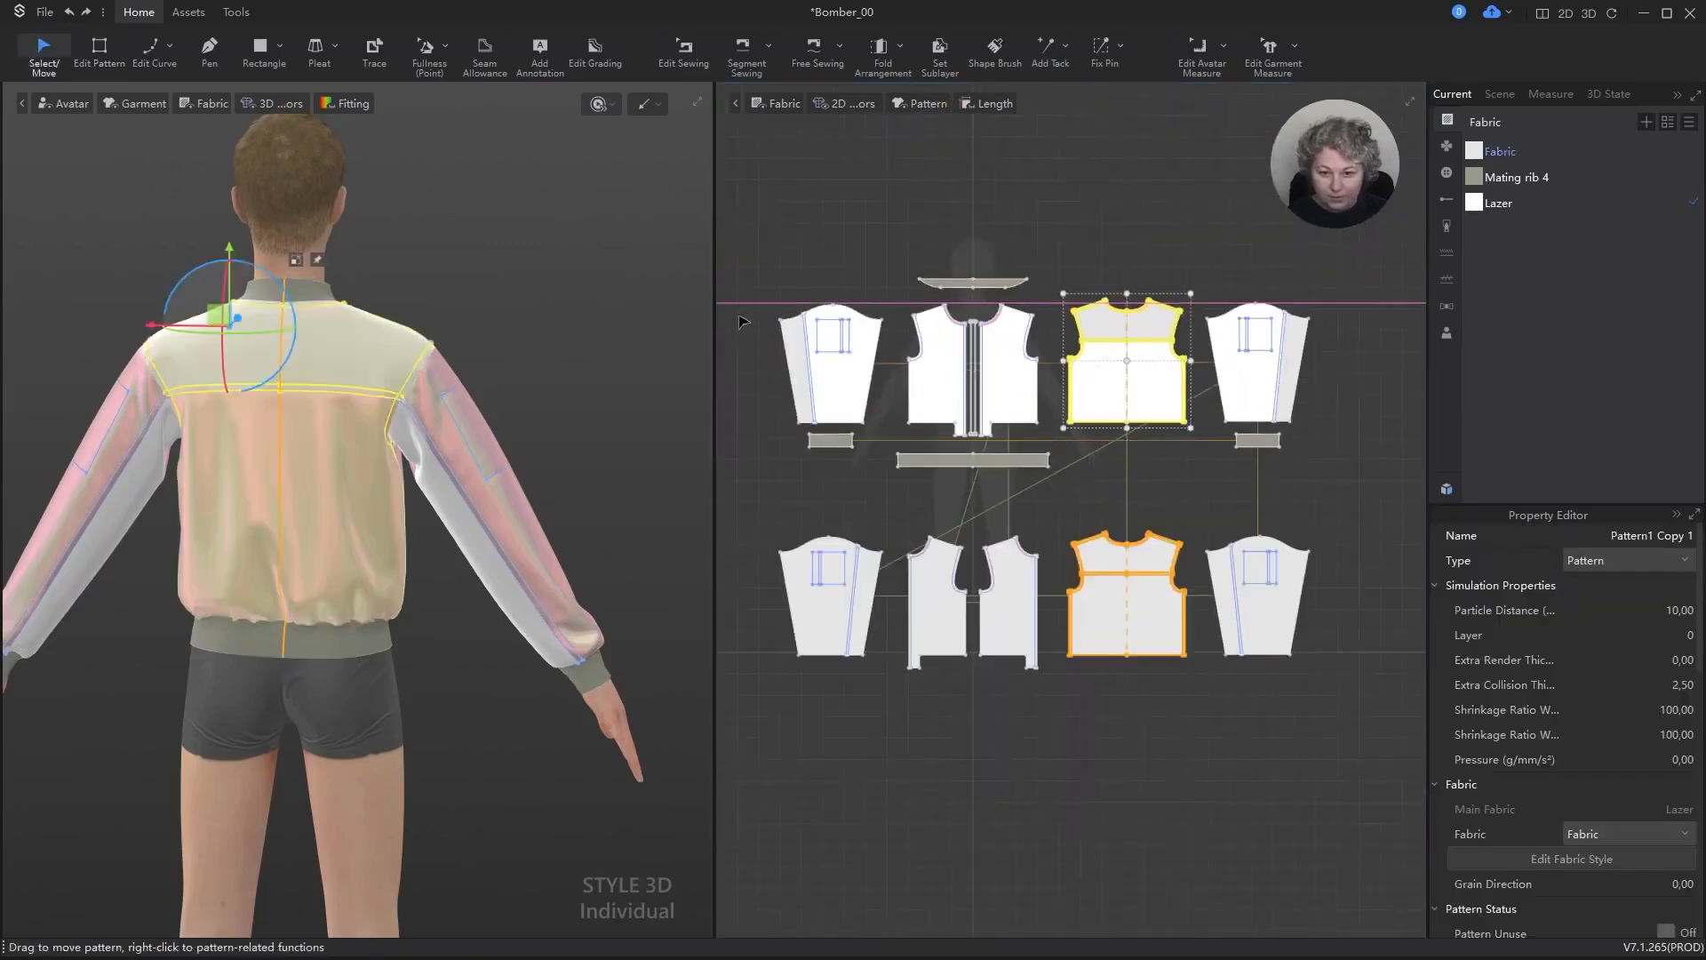
click(746, 311)
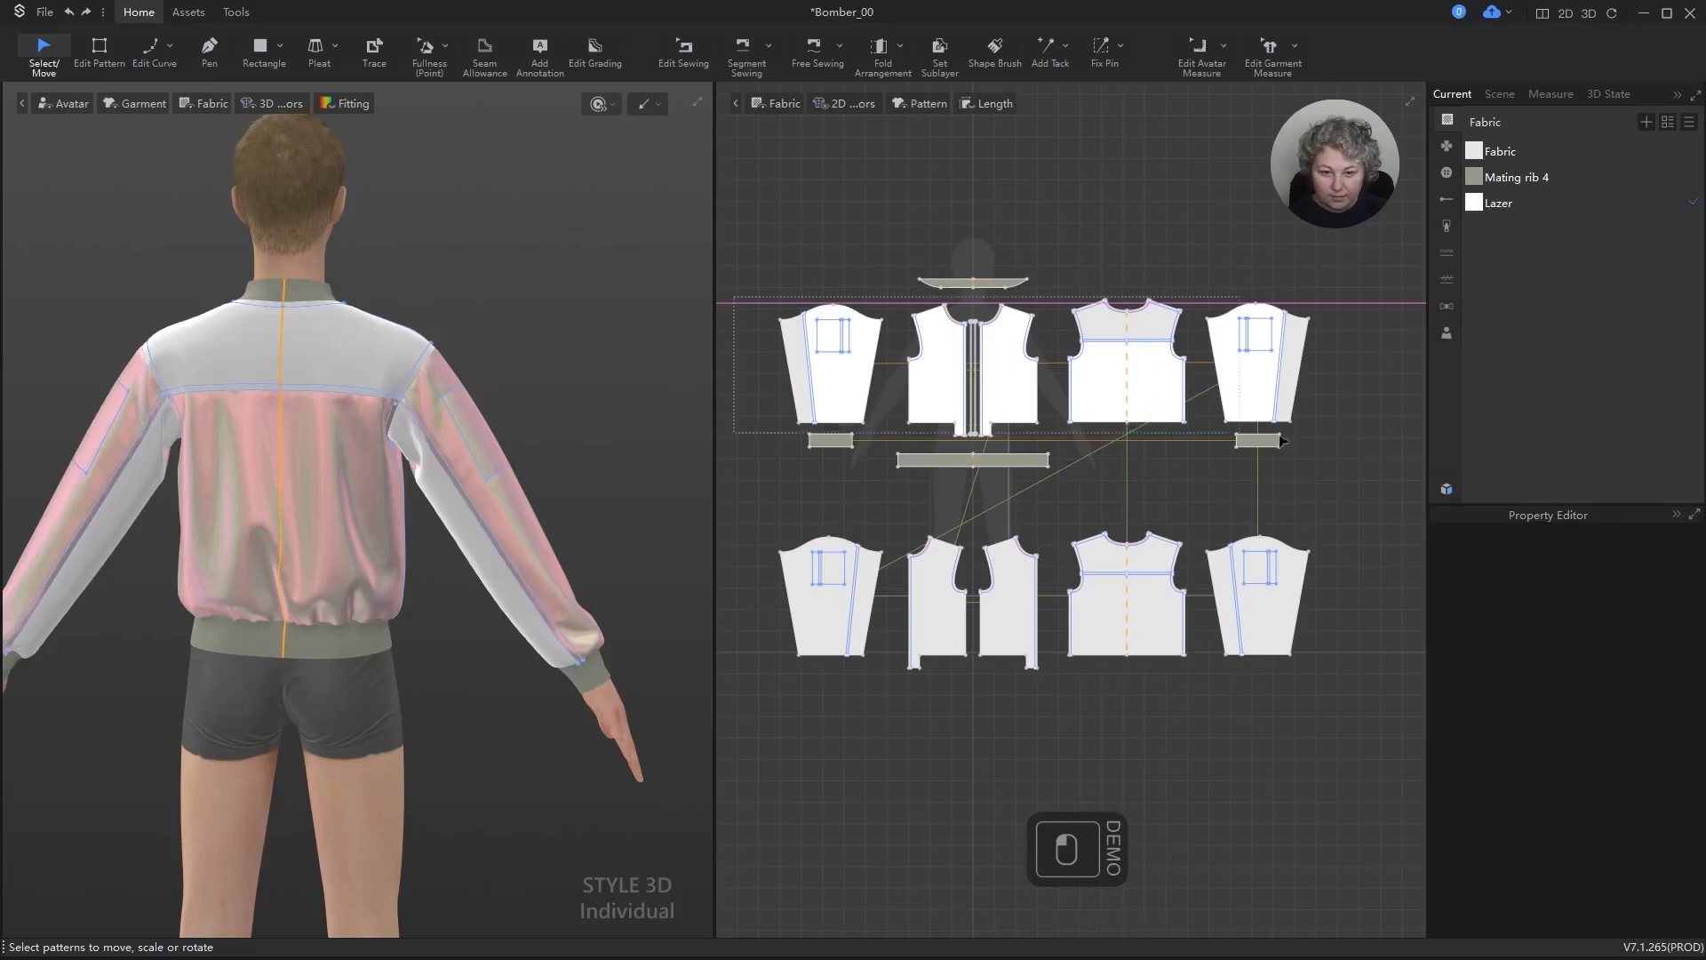
drag(1369, 424, 1368, 430)
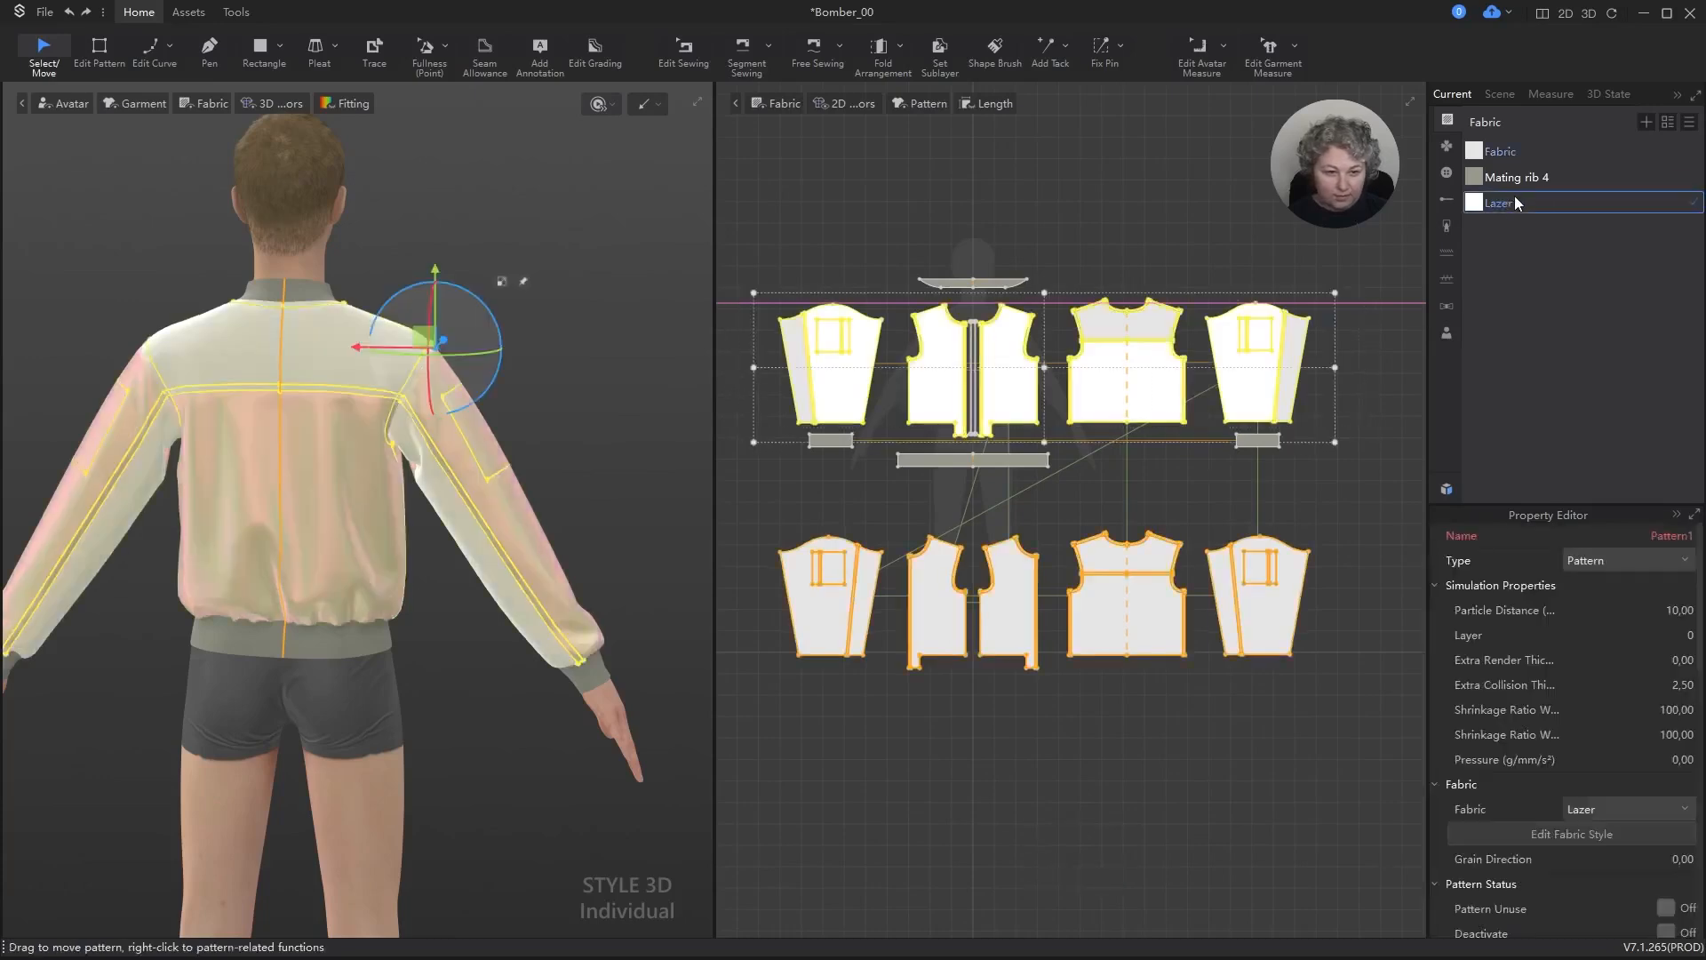
right_click(1520, 201)
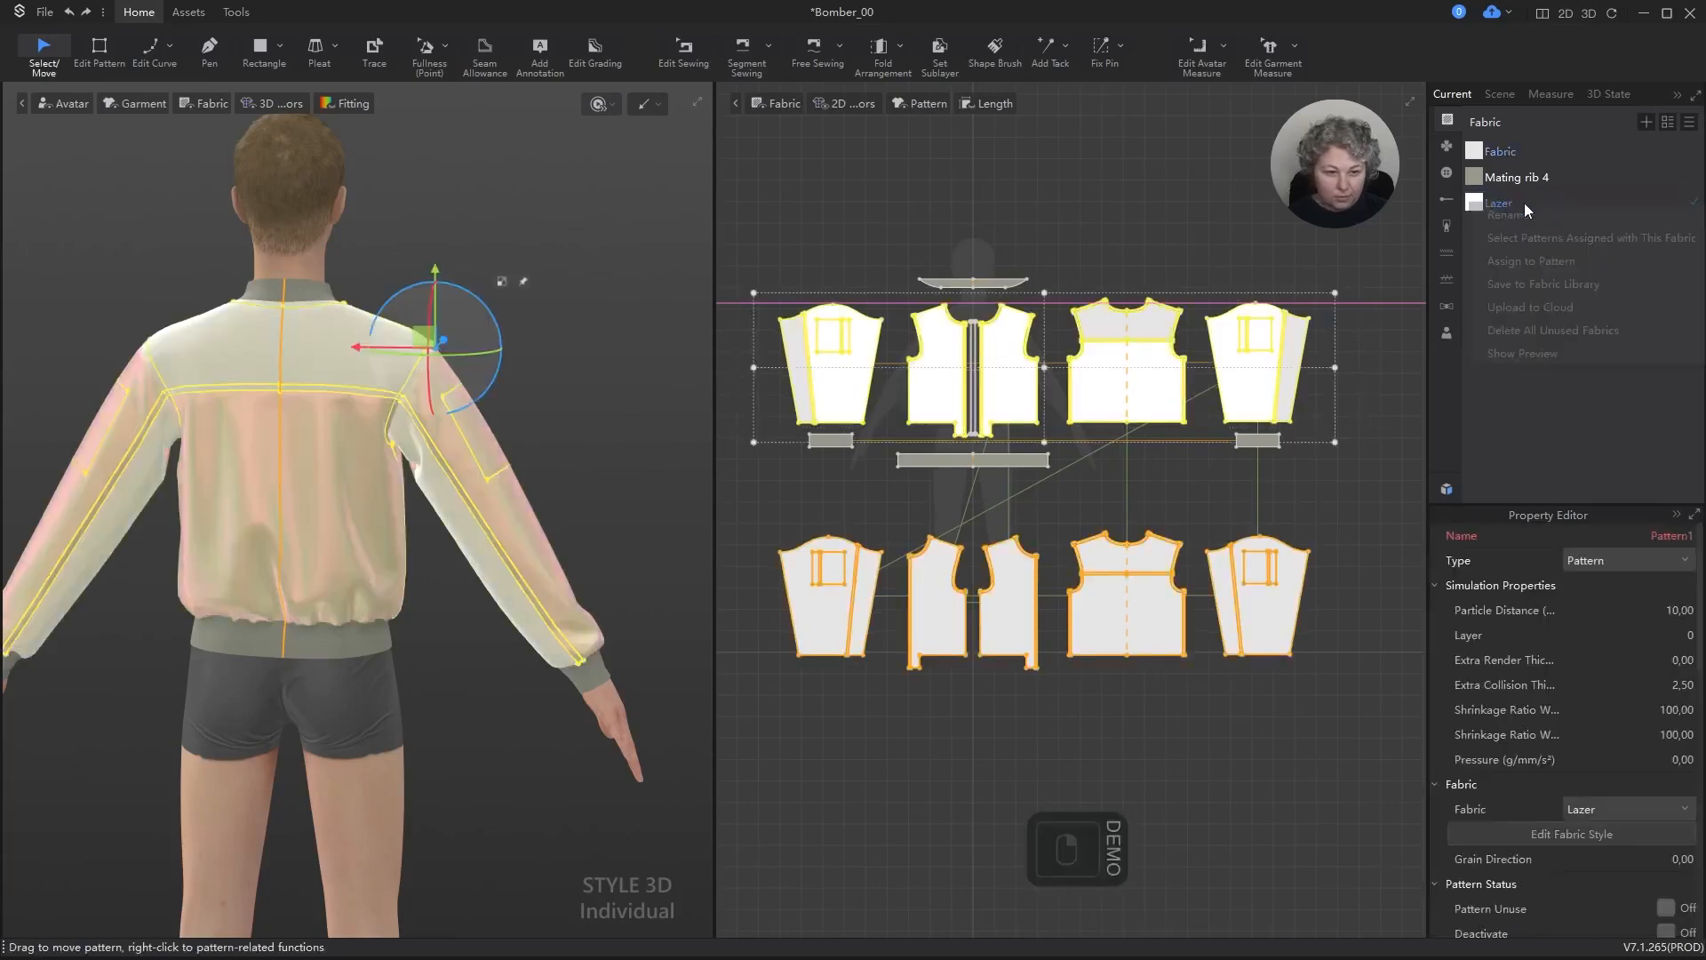
click(1518, 259)
Step: Run a short simulation of the fully Lazer-covered jacket and inspect its back in 3D
click(586, 279)
scroll(530, 331, up, 2)
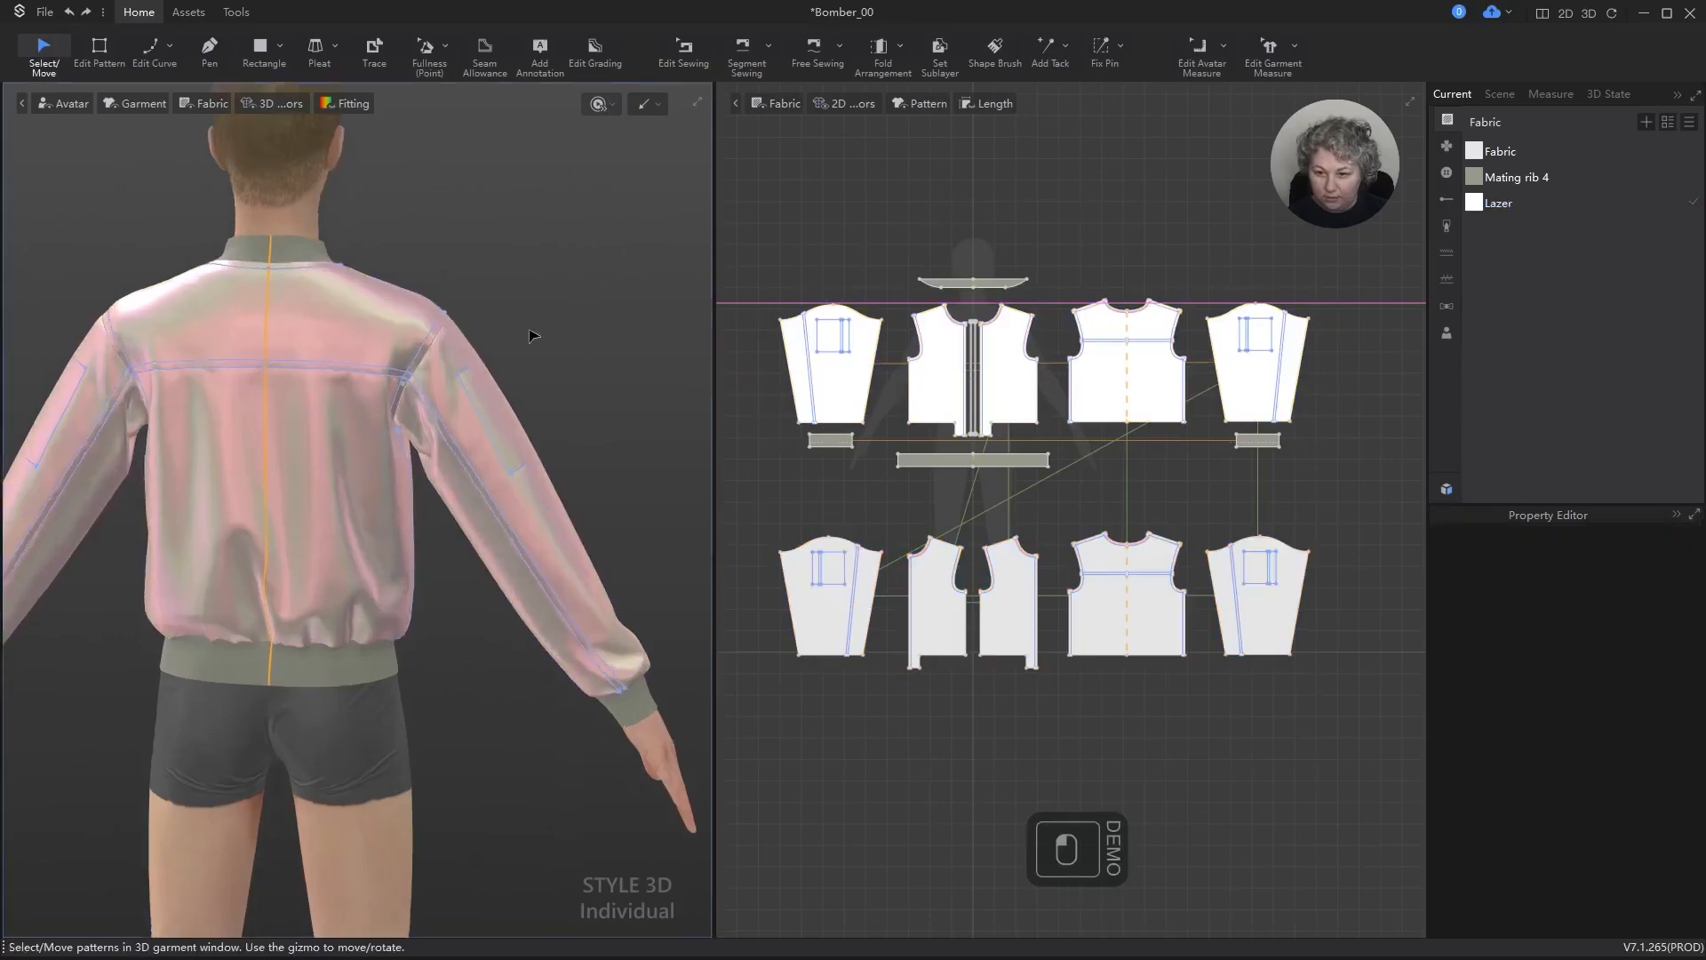
scroll(534, 334, up, 2)
key(space)
key(space)
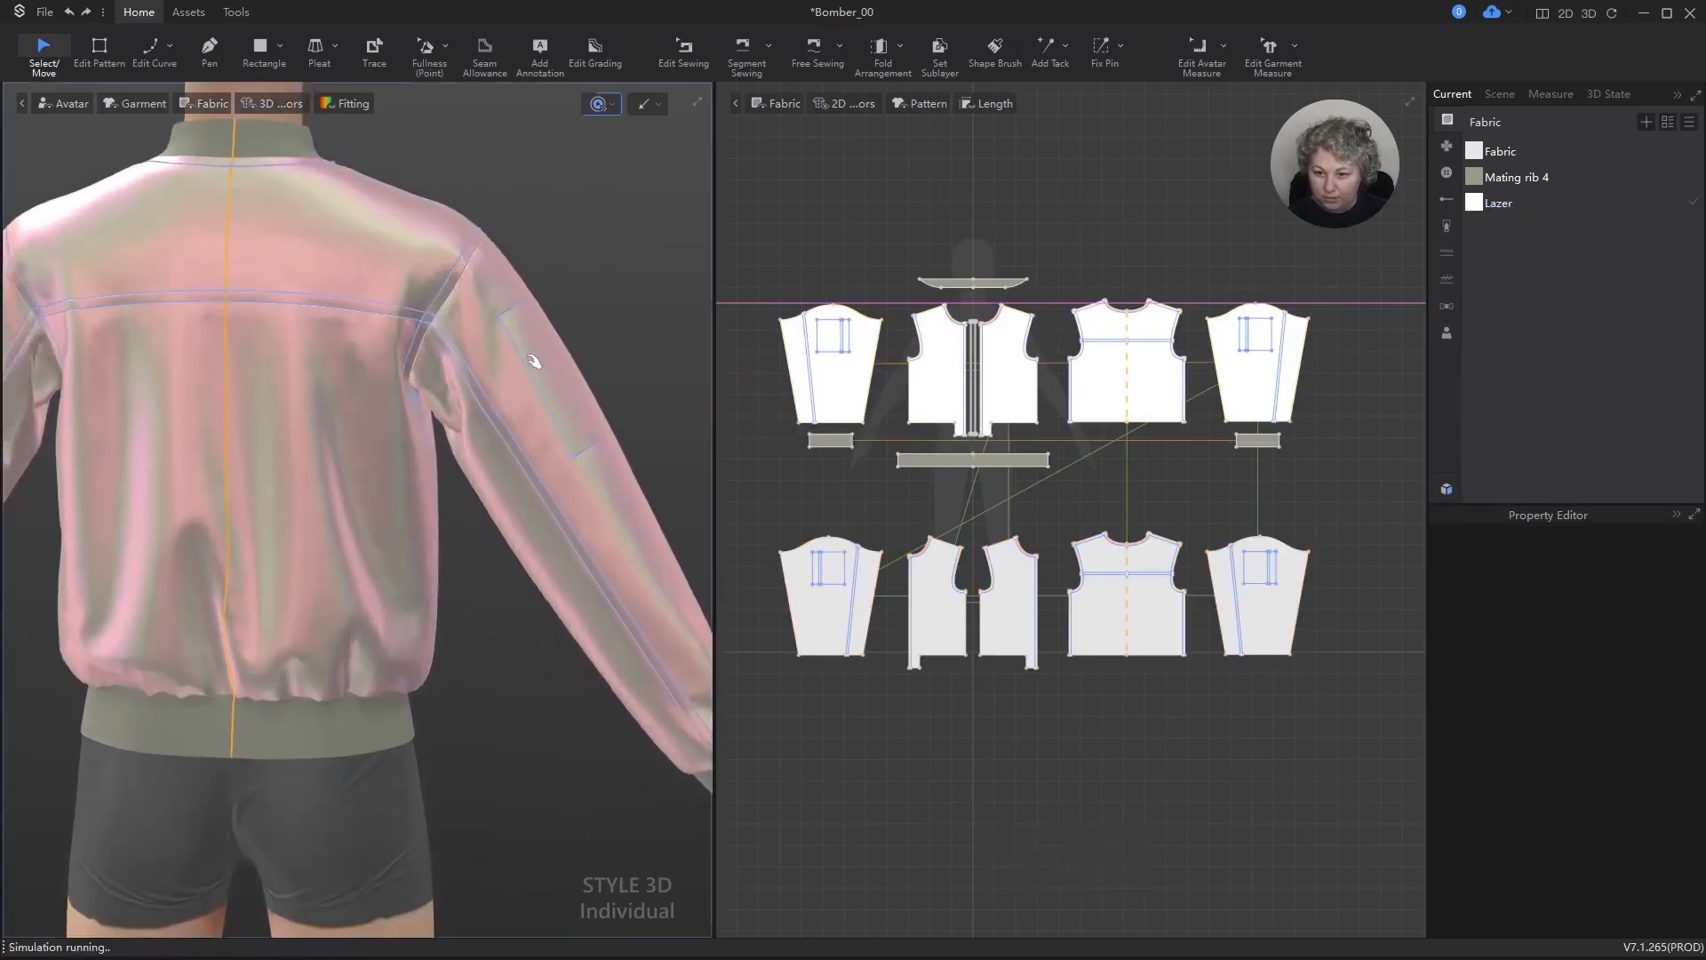
Step: Inspect the jacket's Lazer-covered front in 3D from the front and from an angle
right_drag(321, 384, 685, 388)
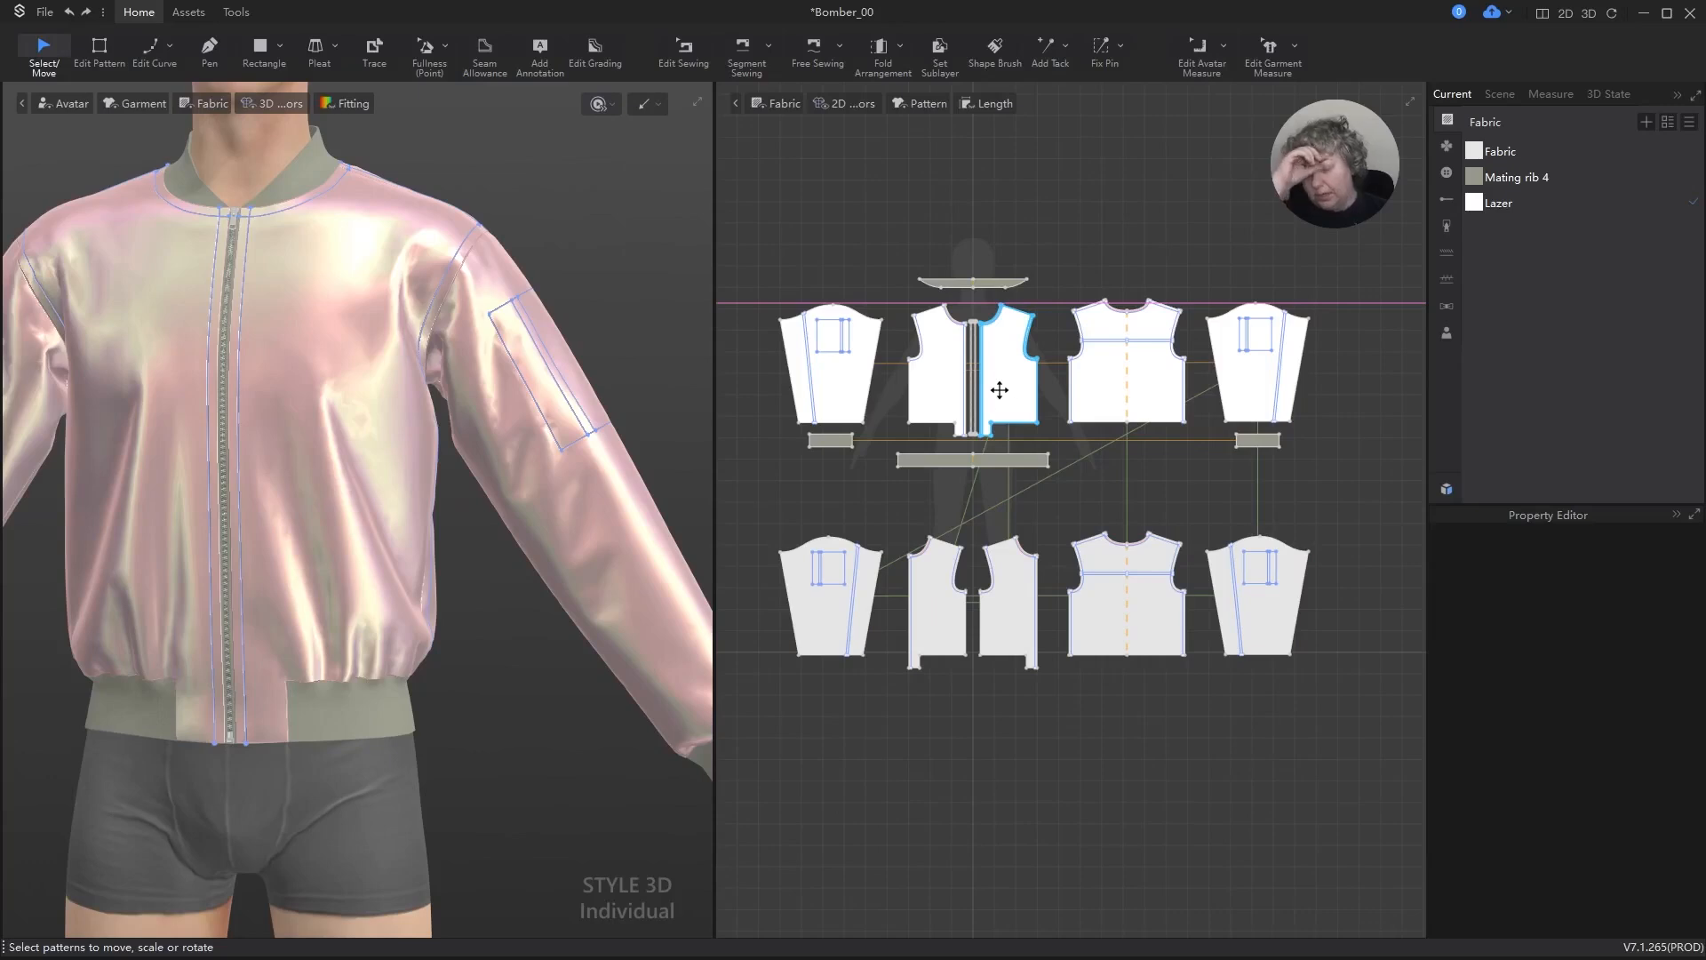
scroll(493, 270, down, 5)
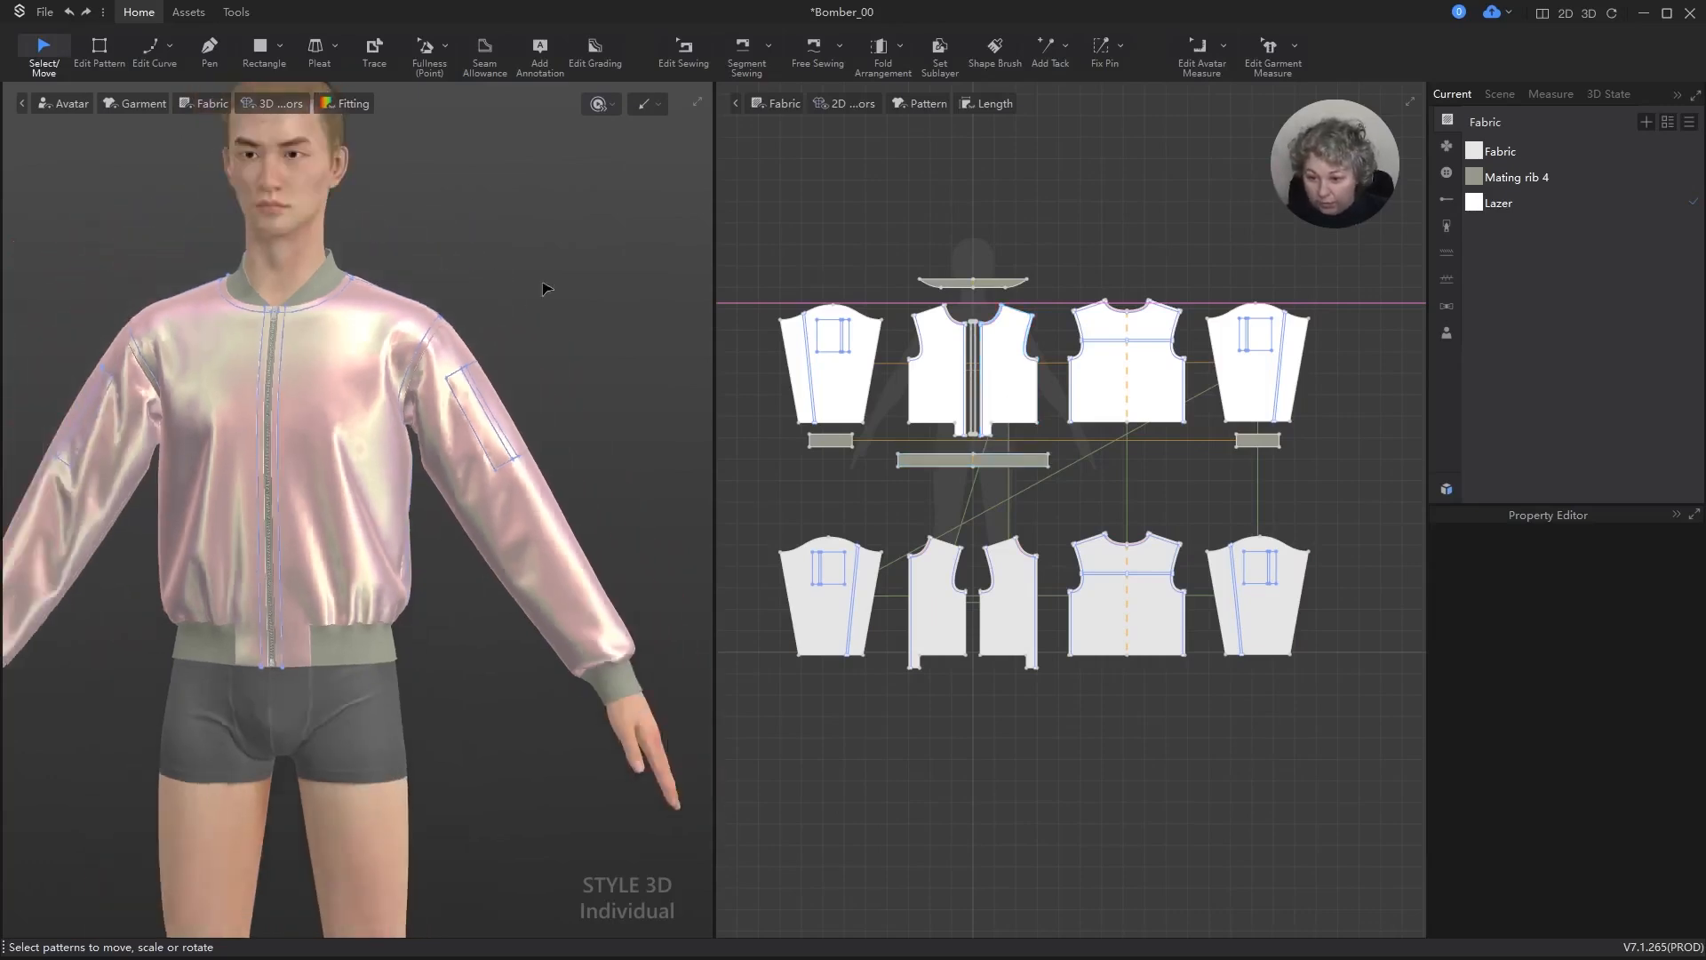
mouse_move(547, 291)
right_down()
mouse_move(560, 252)
mouse_move(517, 279)
right_up()
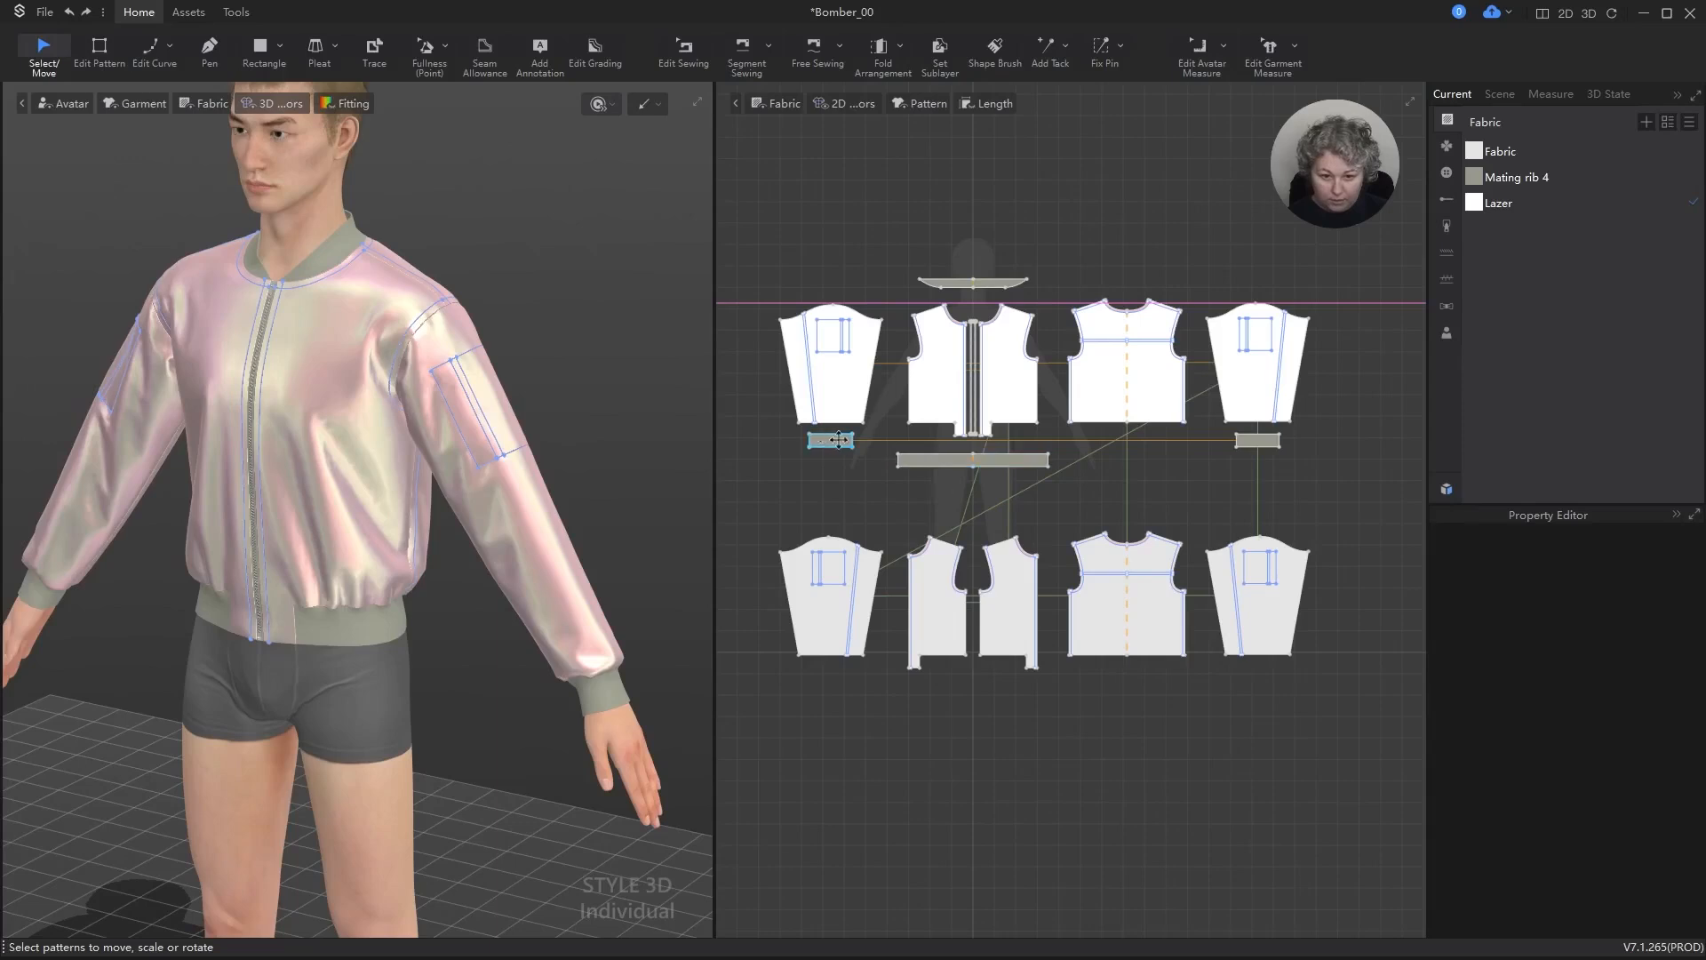
Step: Align both cuffs and the waistband in one row and move them down, midway between the outer and lining patterns
drag(839, 439, 839, 462)
shift+click(1002, 461)
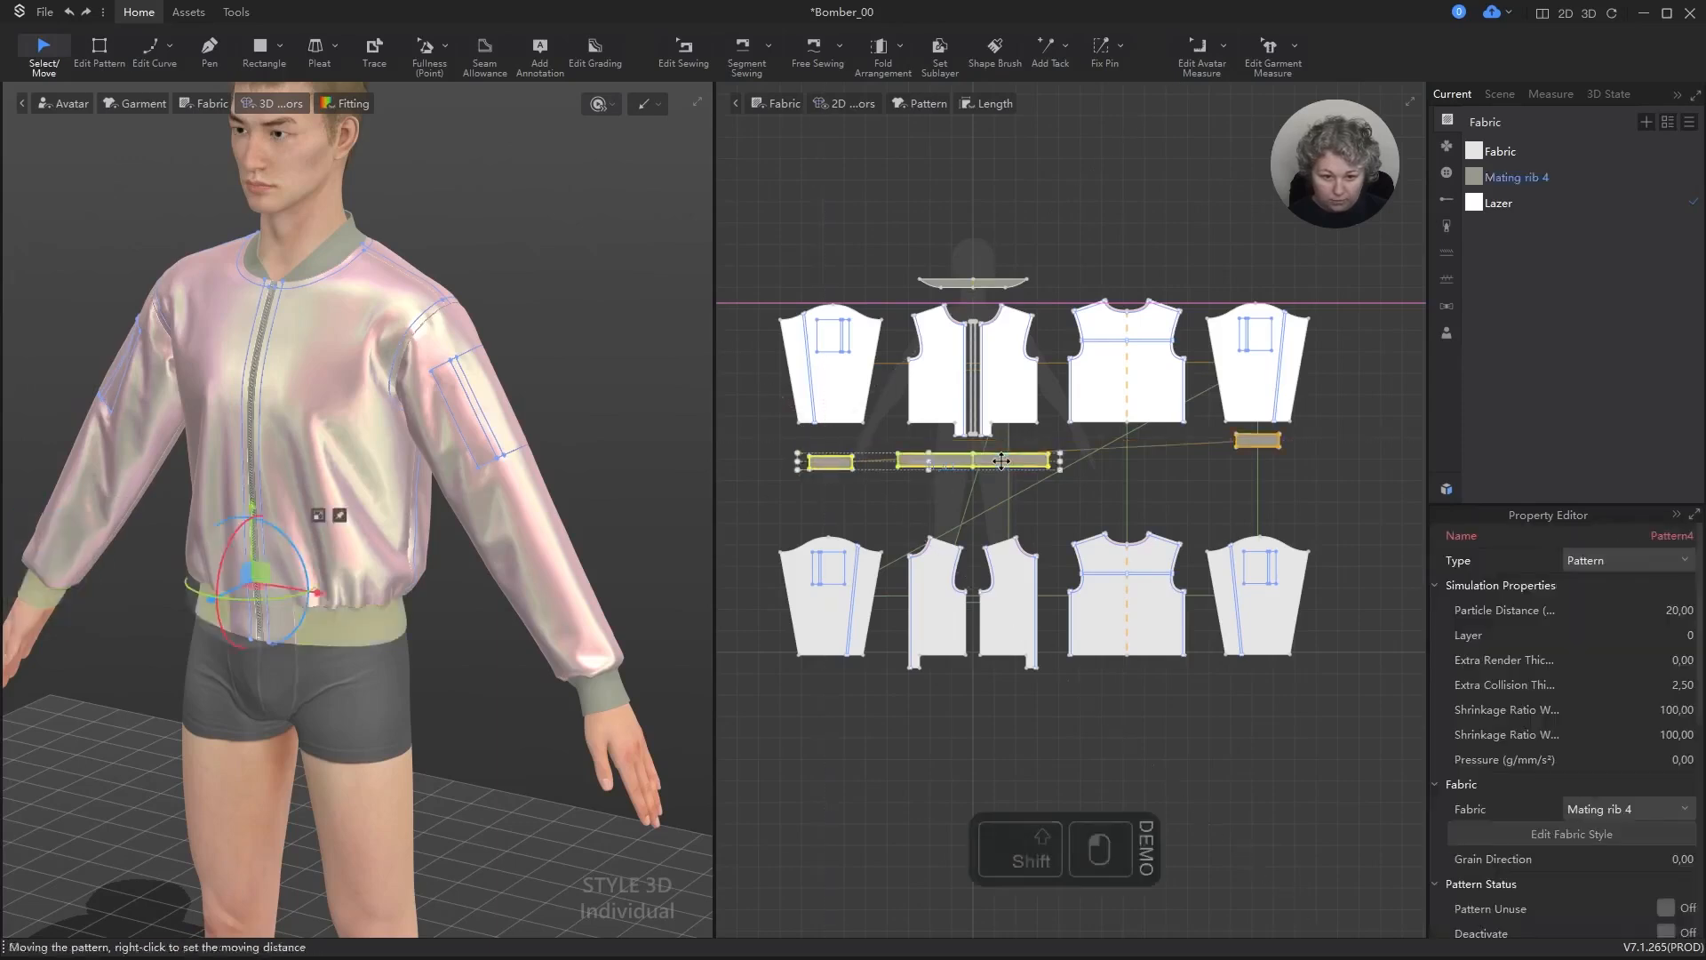
drag(1001, 460, 1001, 455)
shift+click(1268, 440)
key(alt+b)
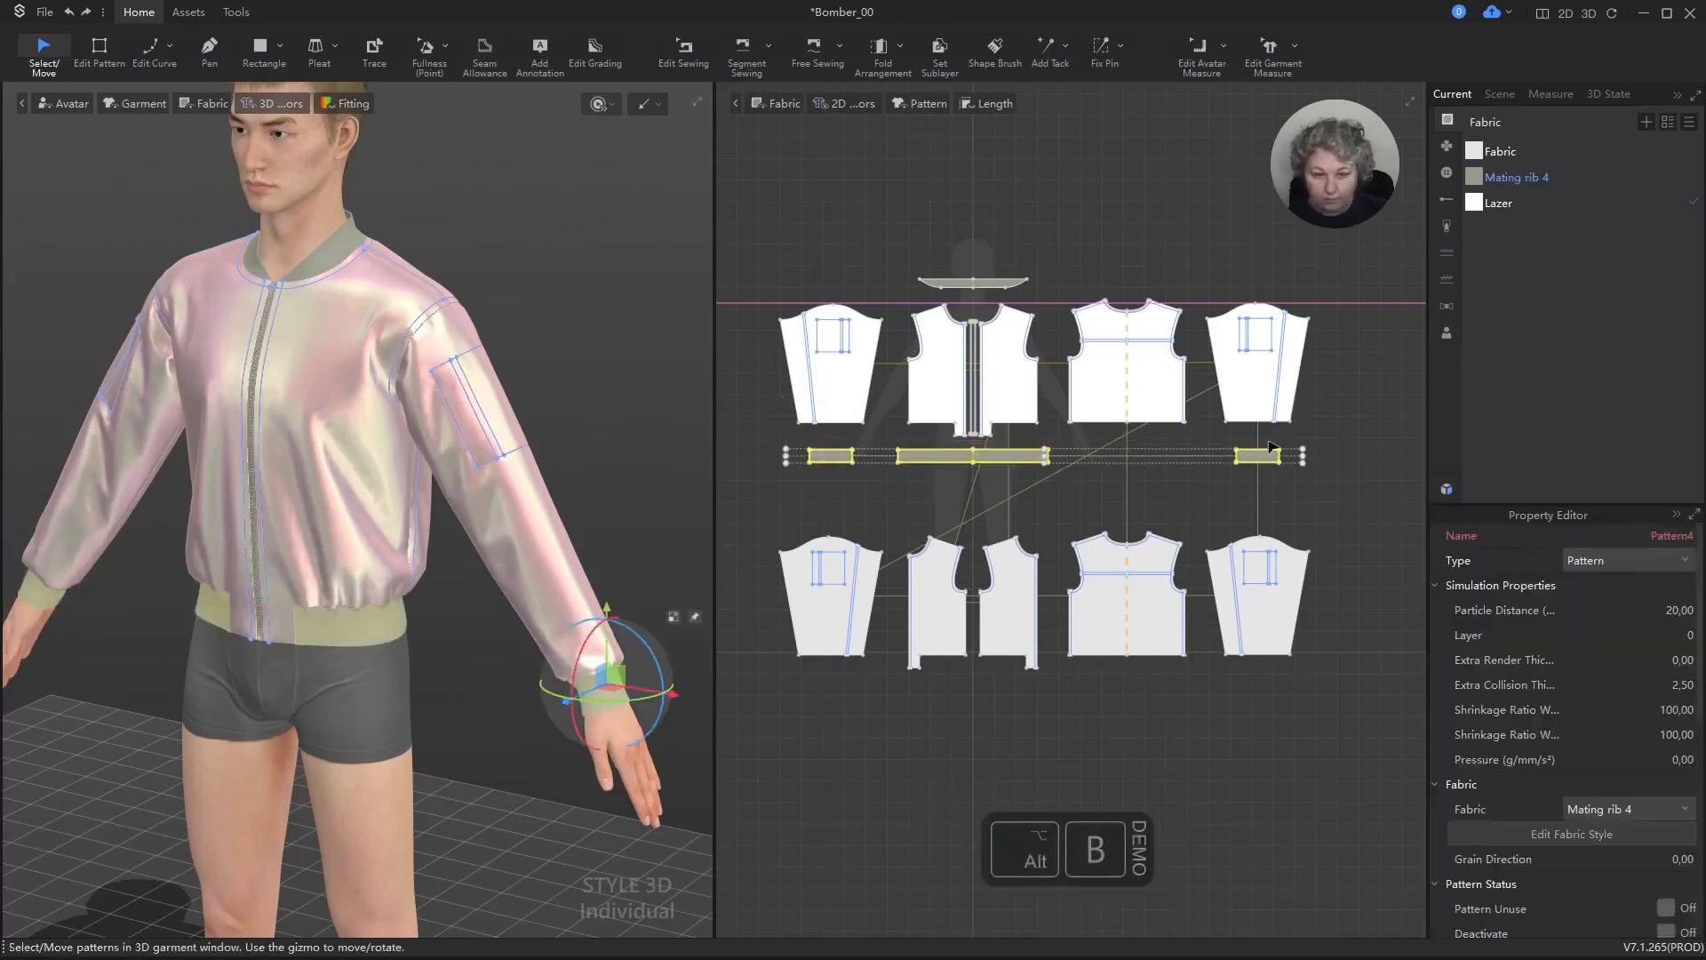
drag(1264, 455, 1264, 477)
click(1066, 317)
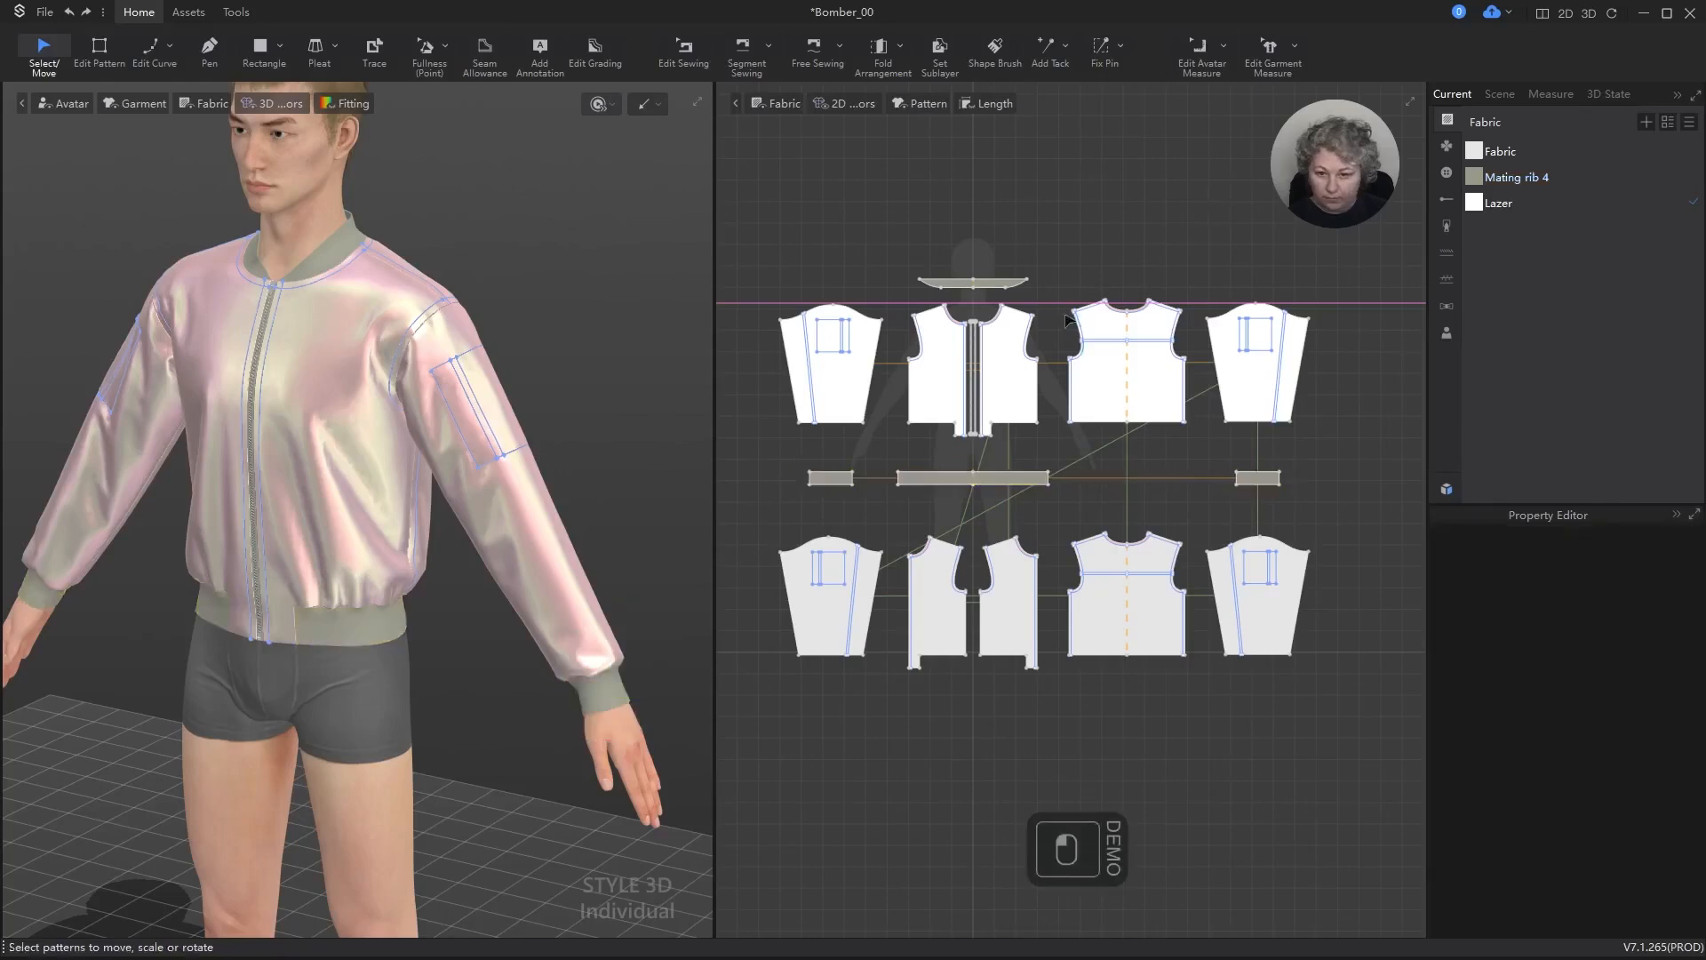
Step: Set the particle distance to 5 for the collar, all outer panels, cuffs and waistband
scroll(1053, 345, down, 2)
scroll(1015, 369, up, 3)
click(770, 320)
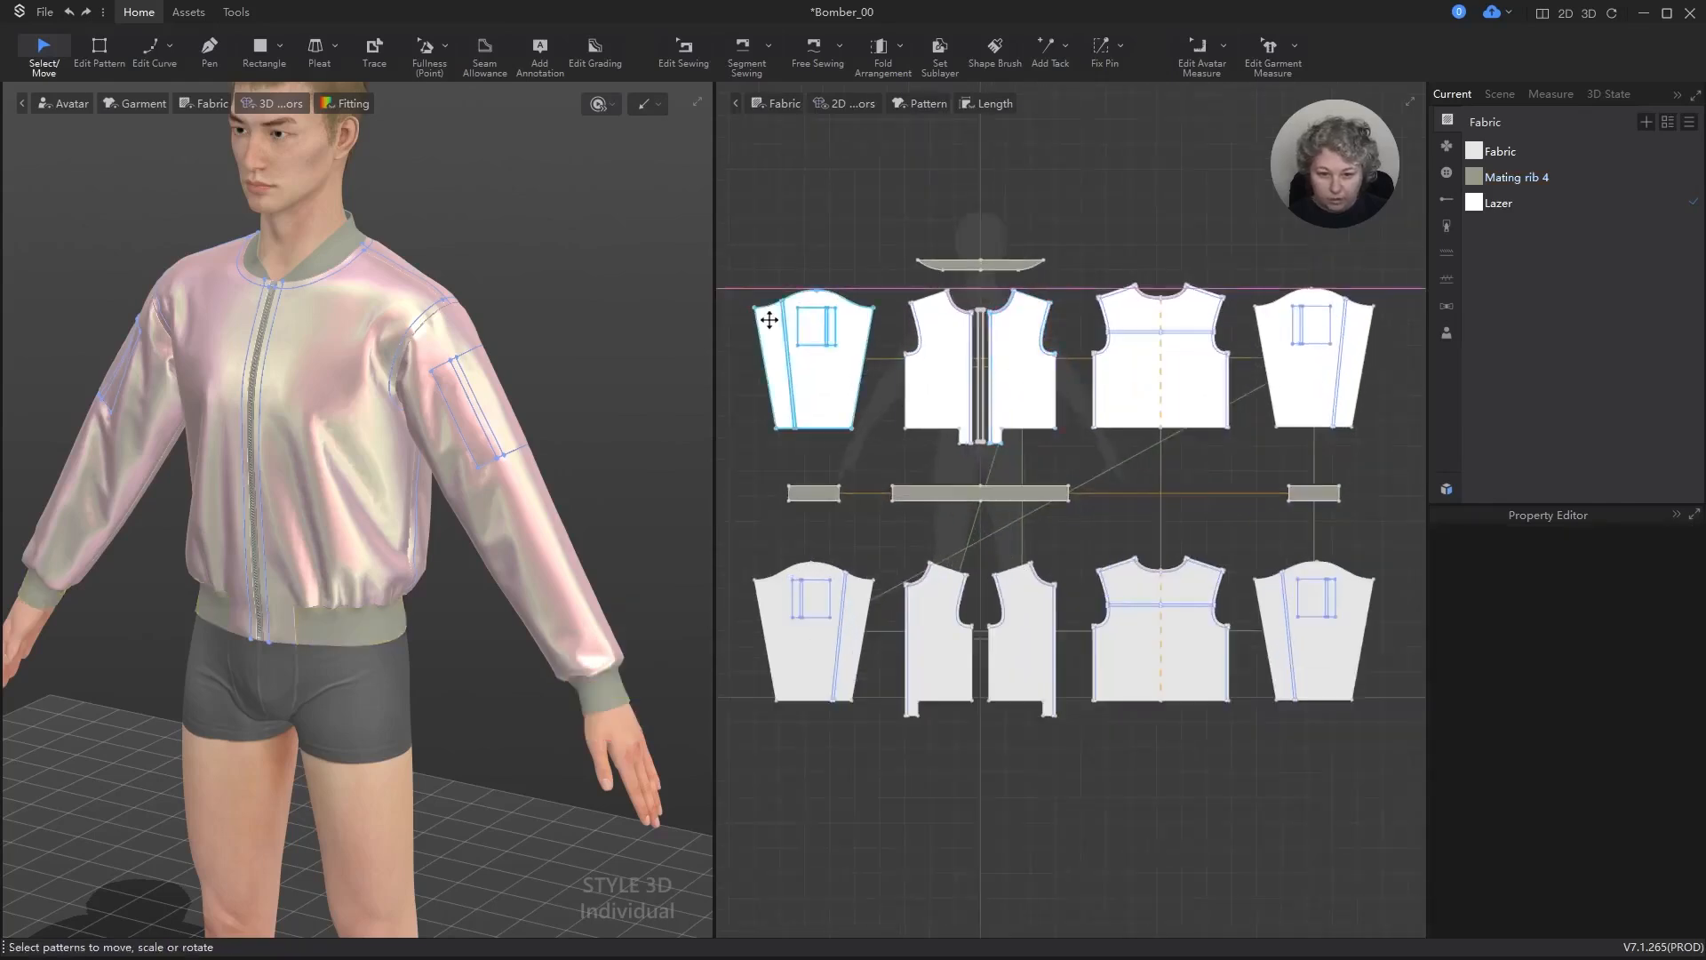
click(727, 282)
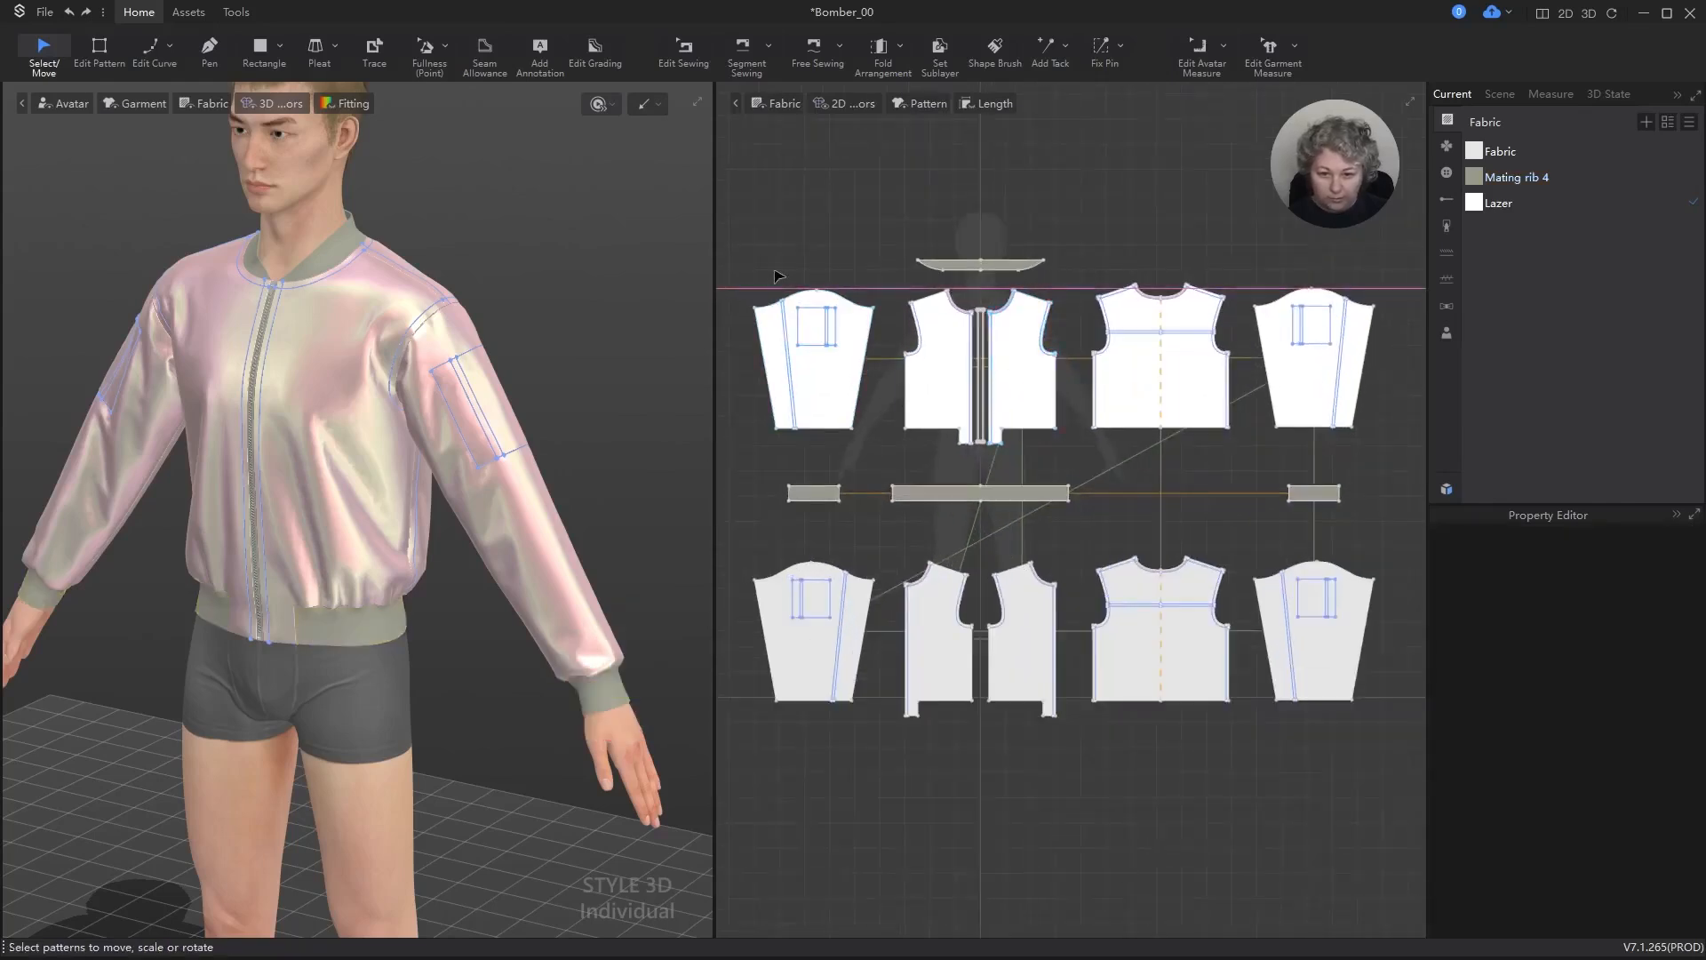
drag(738, 242, 1398, 516)
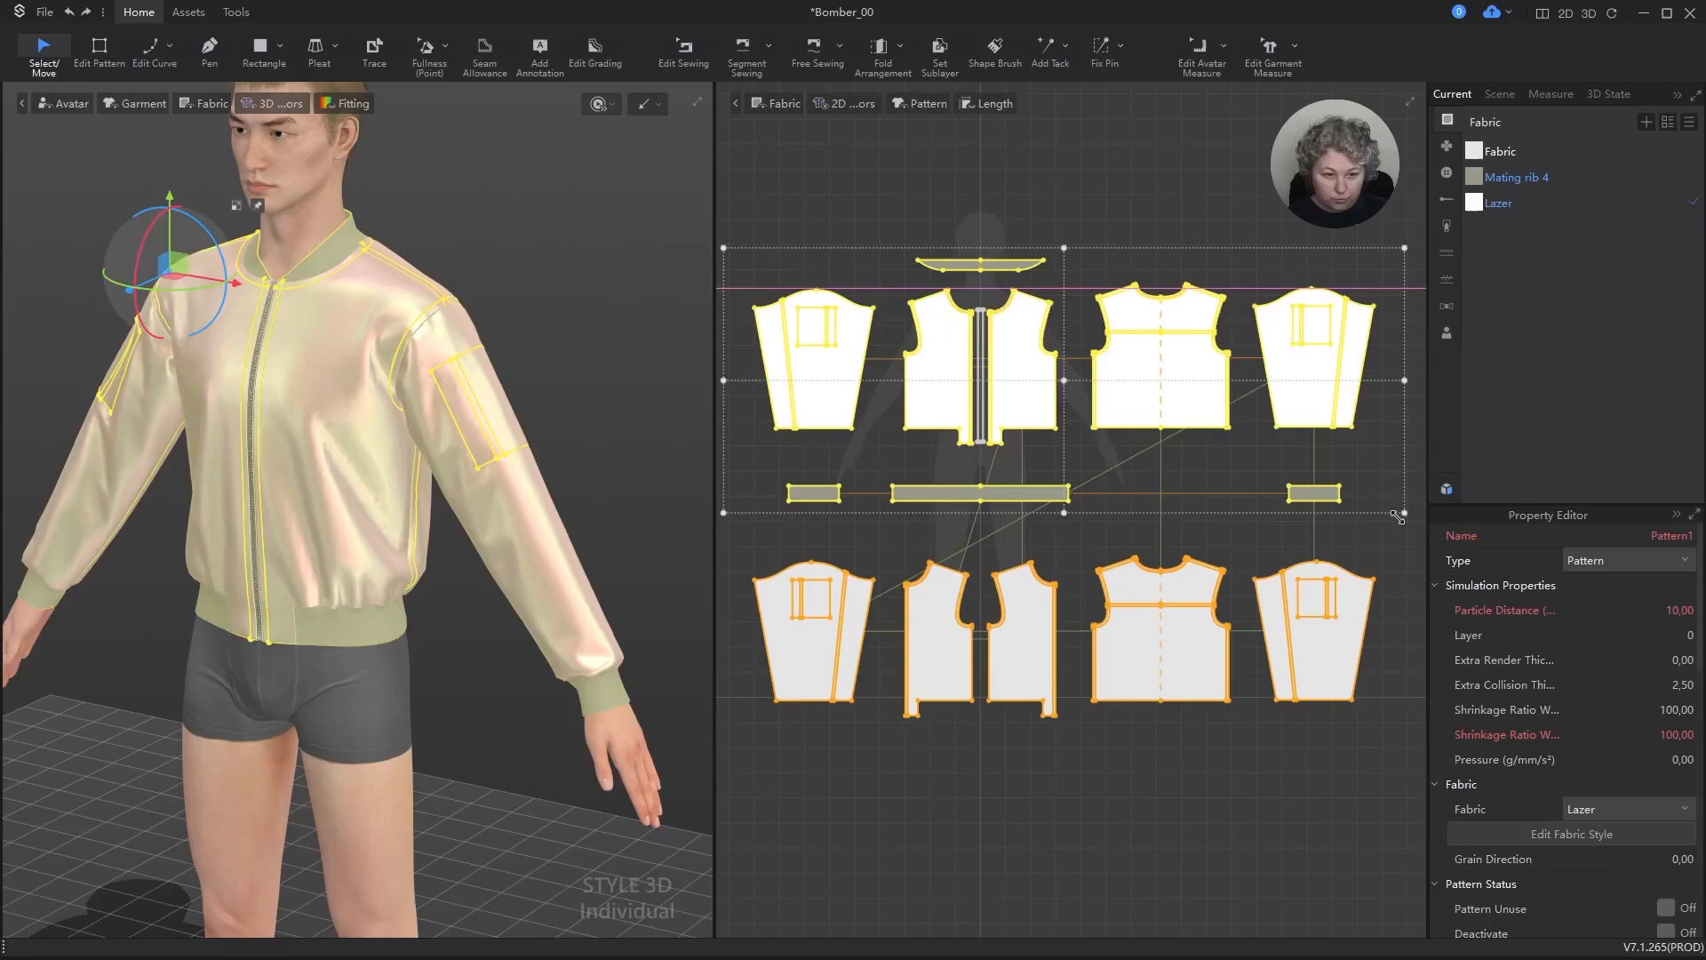
click(1672, 610)
text(5)
key(Return)
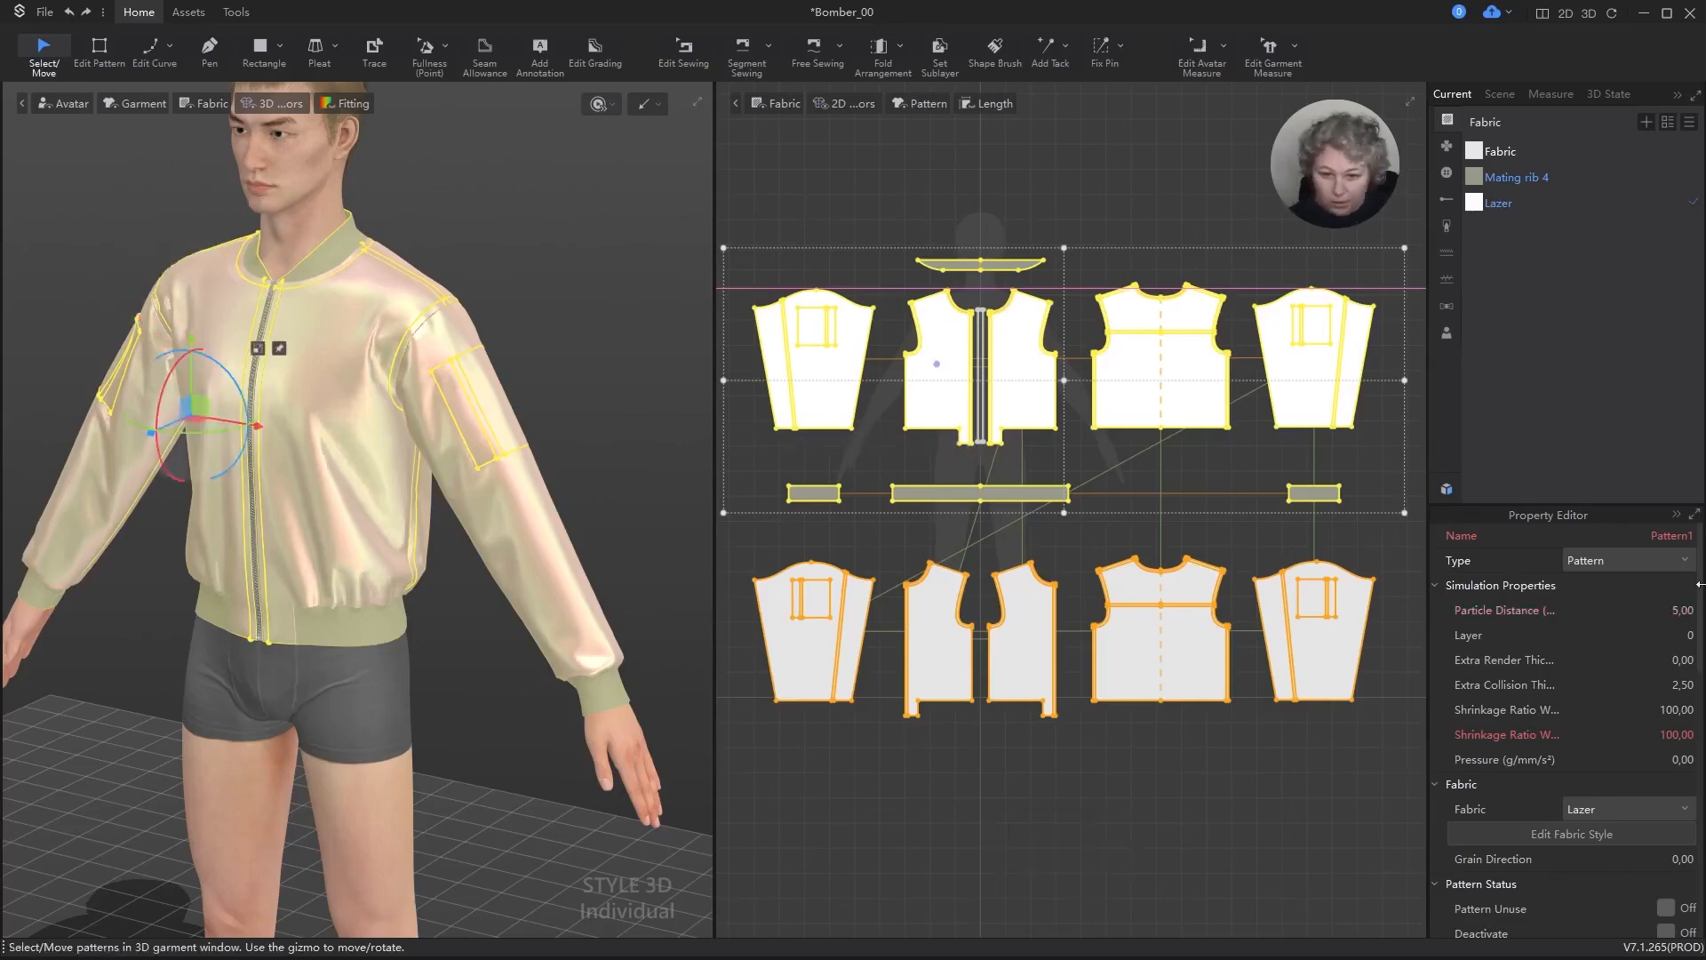
click(1214, 199)
Step: Run a short simulation of the jacket with the finer particle distance
key(space)
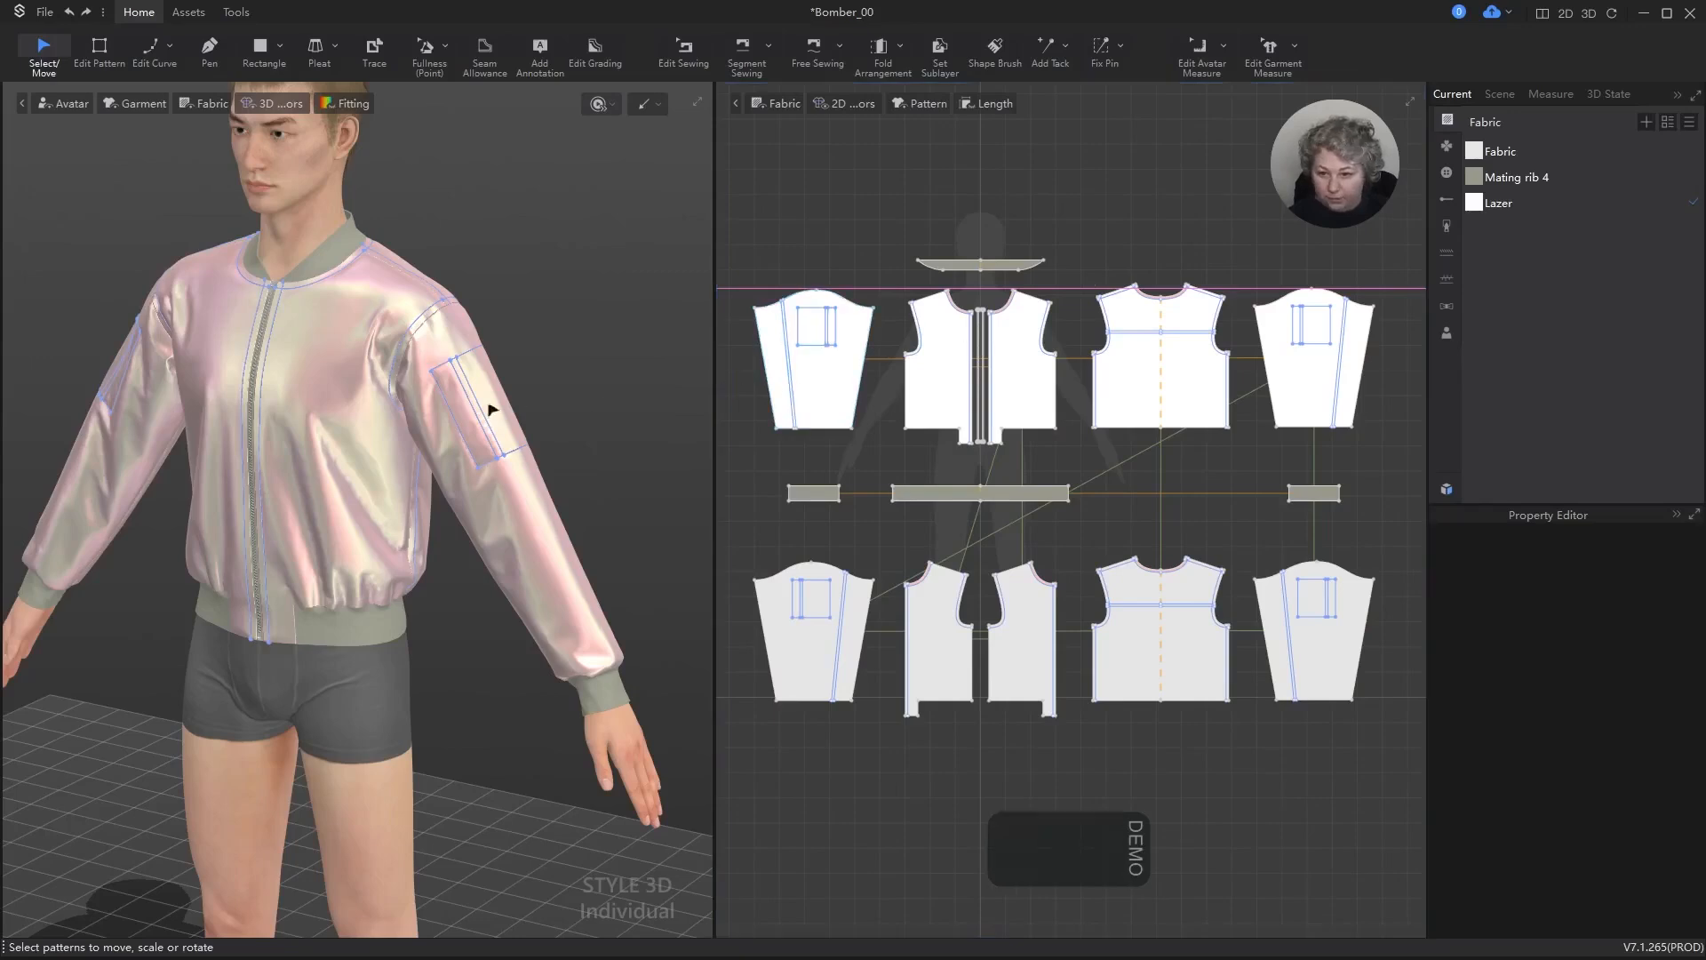
key(space)
click(944, 360)
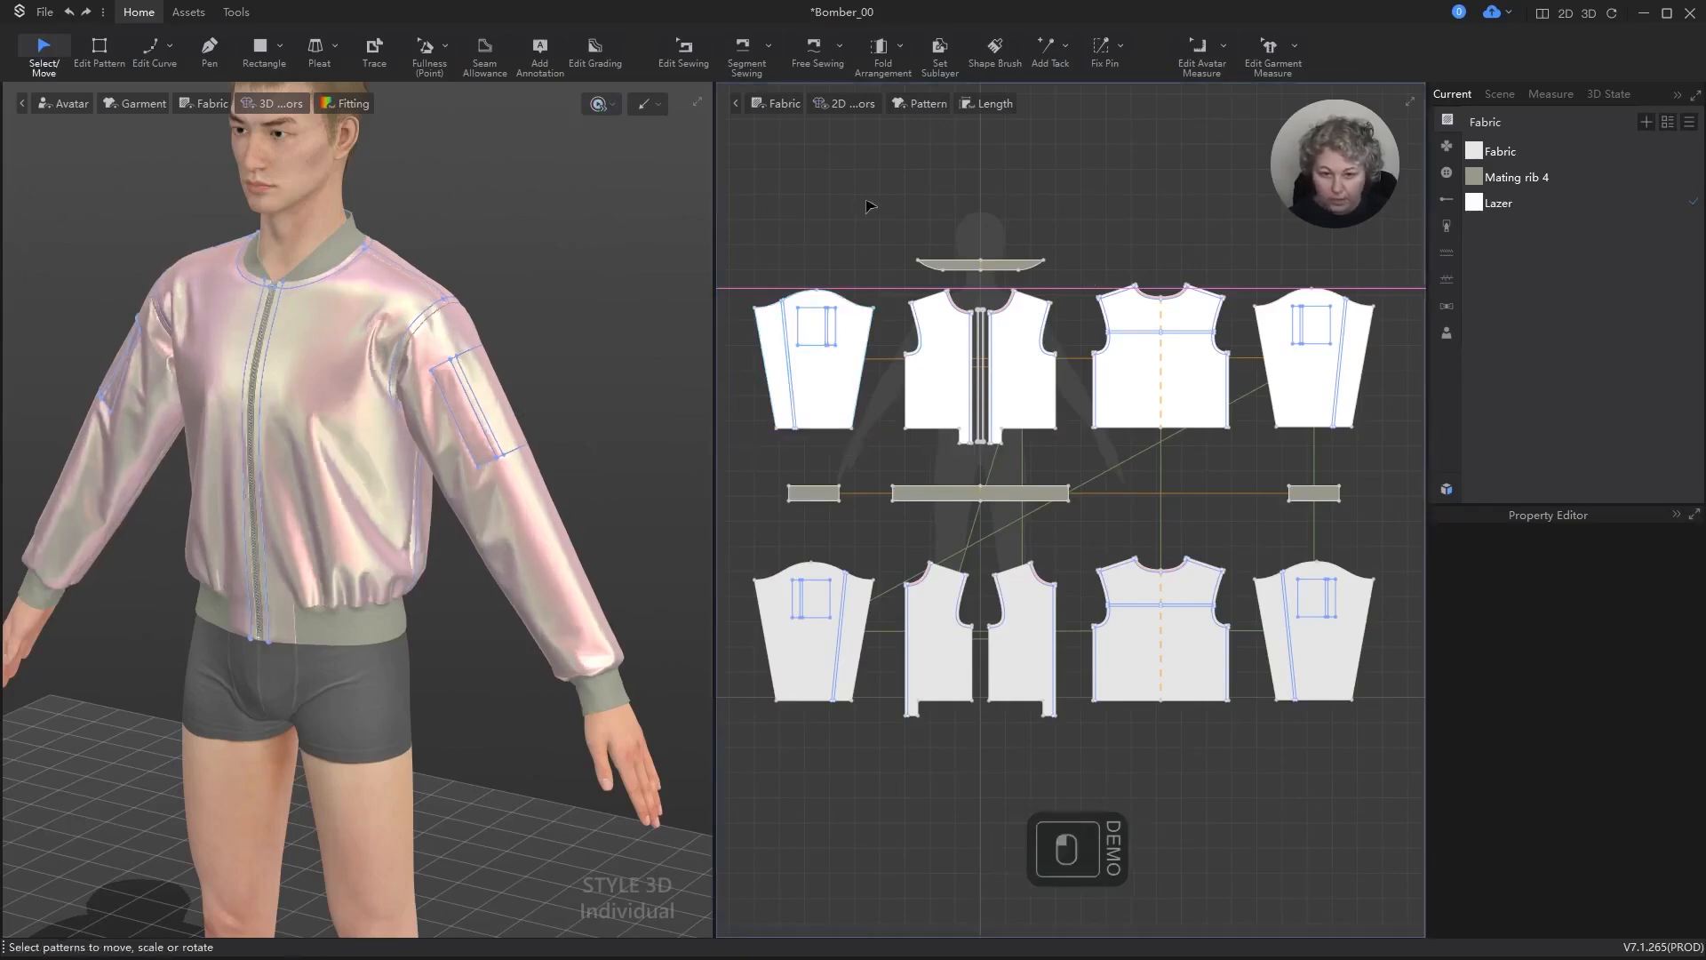
Step: Examine the outer front patterns up close and select the back, front and sleeve linings to check their links
scroll(946, 364, down, 2)
scroll(942, 356, up, 5)
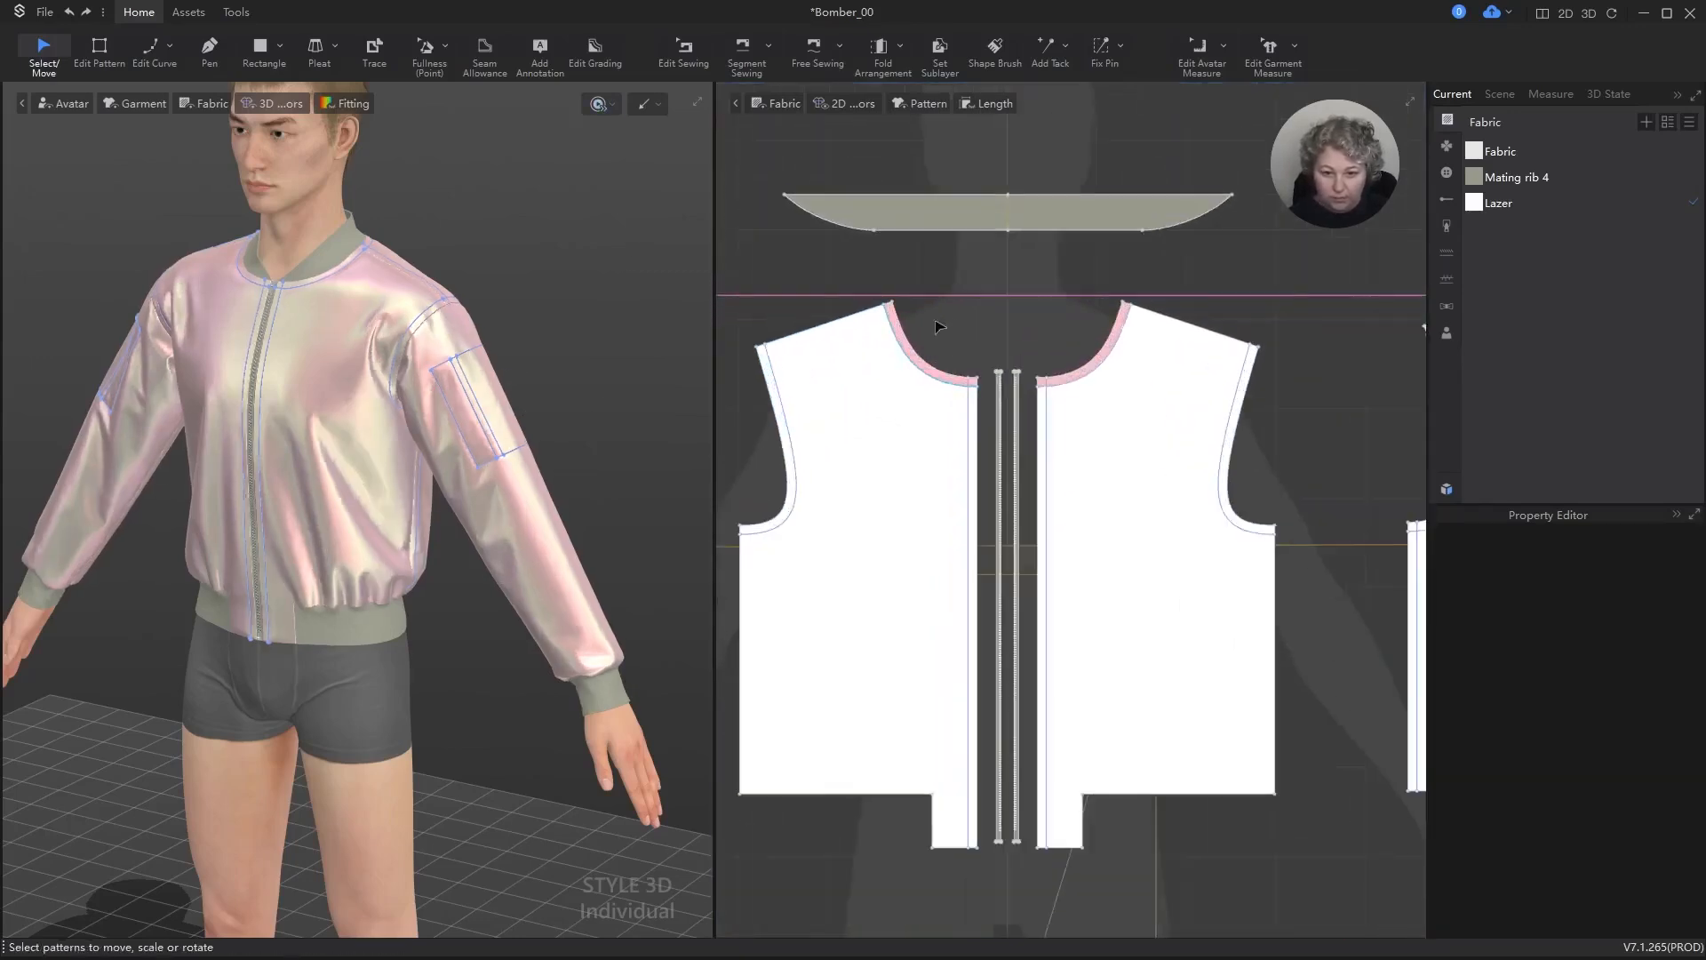
key(z)
scroll(947, 364, down, 5)
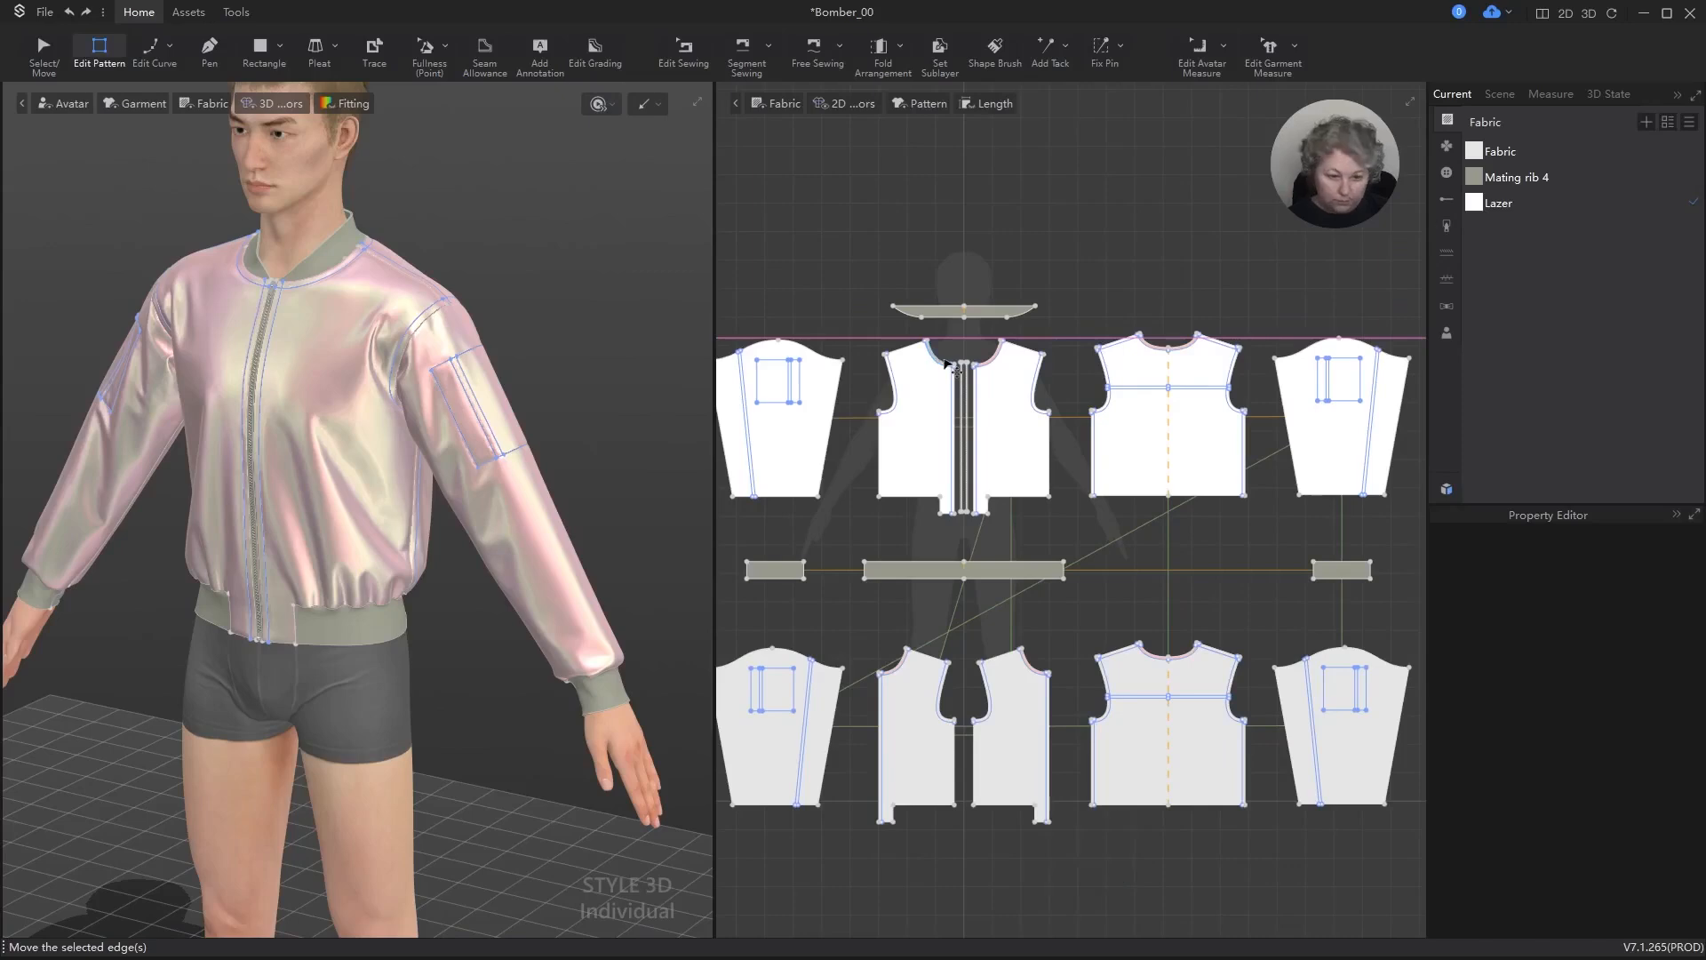
key(a)
click(1020, 720)
click(1131, 720)
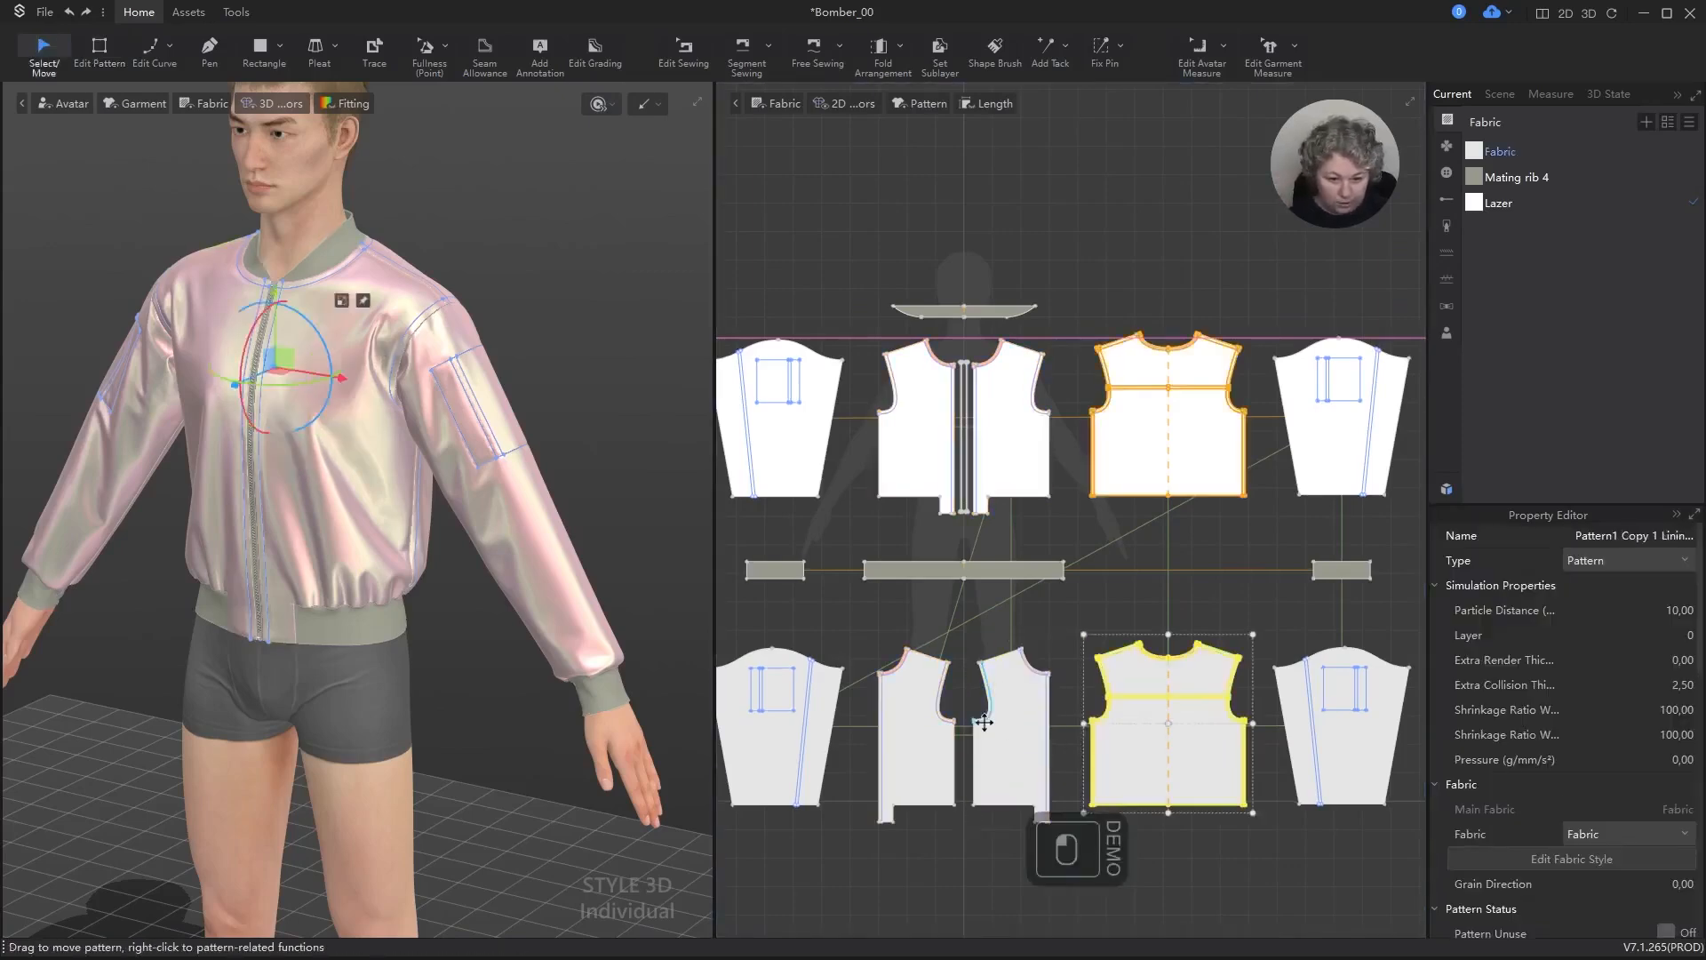
click(909, 718)
click(835, 730)
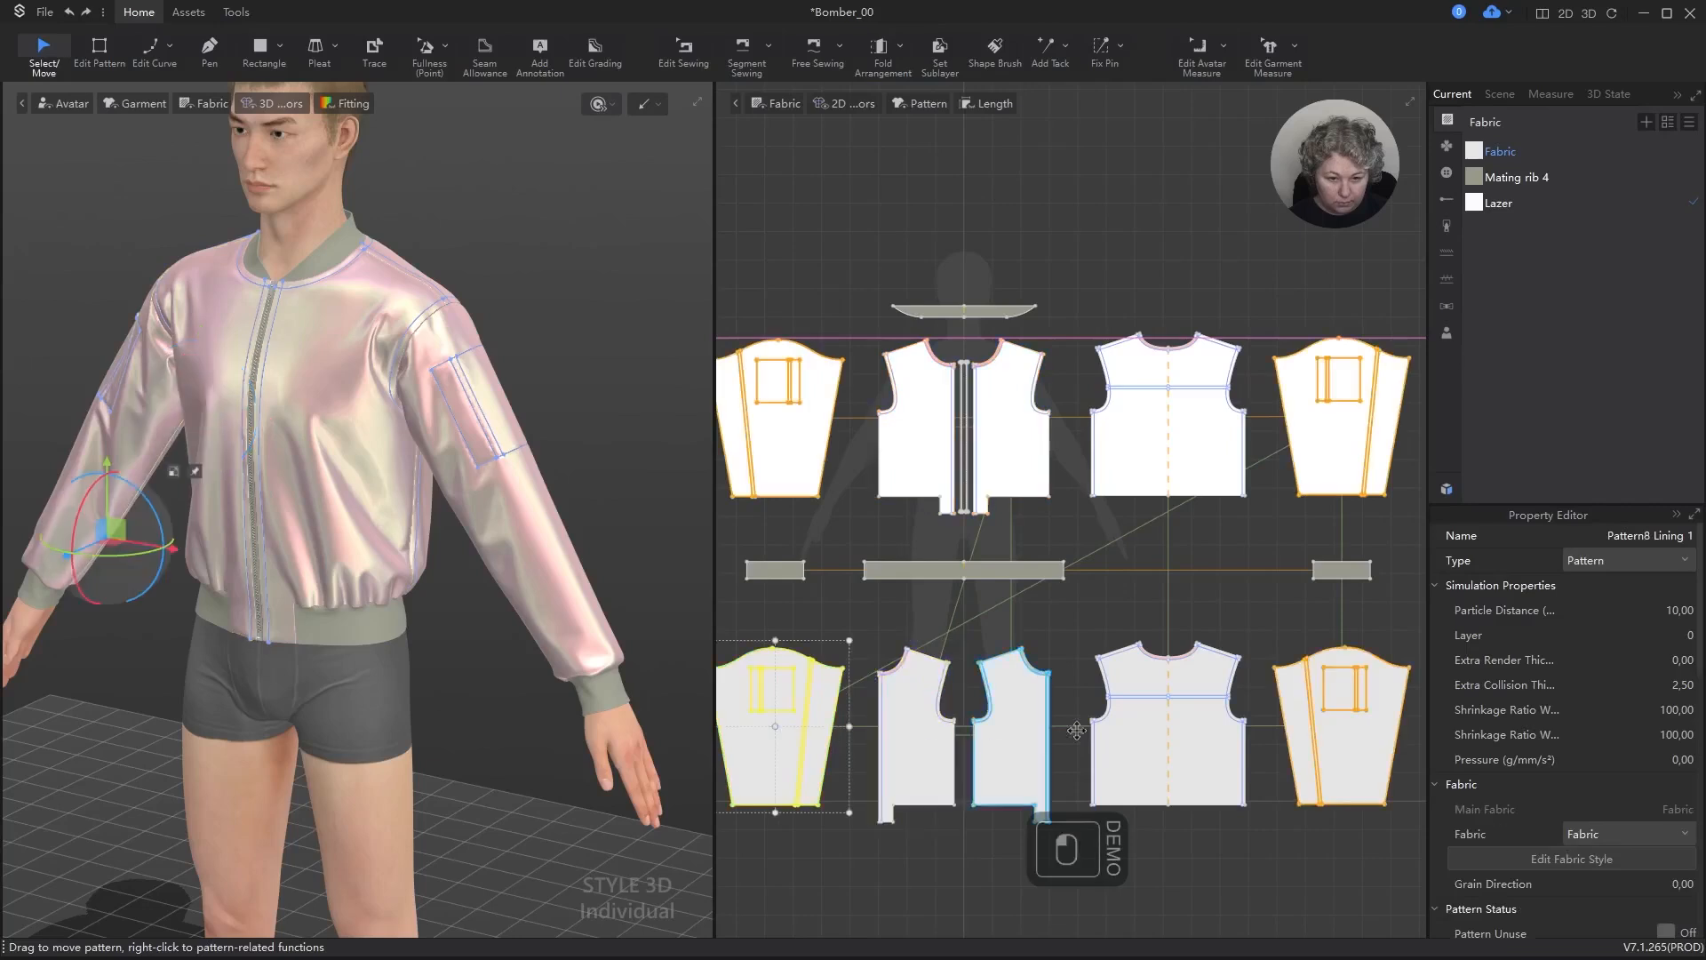
click(1351, 738)
scroll(999, 588, down, 2)
Step: Move the horizontal guide line above the 2D patterns and delete it
key(a)
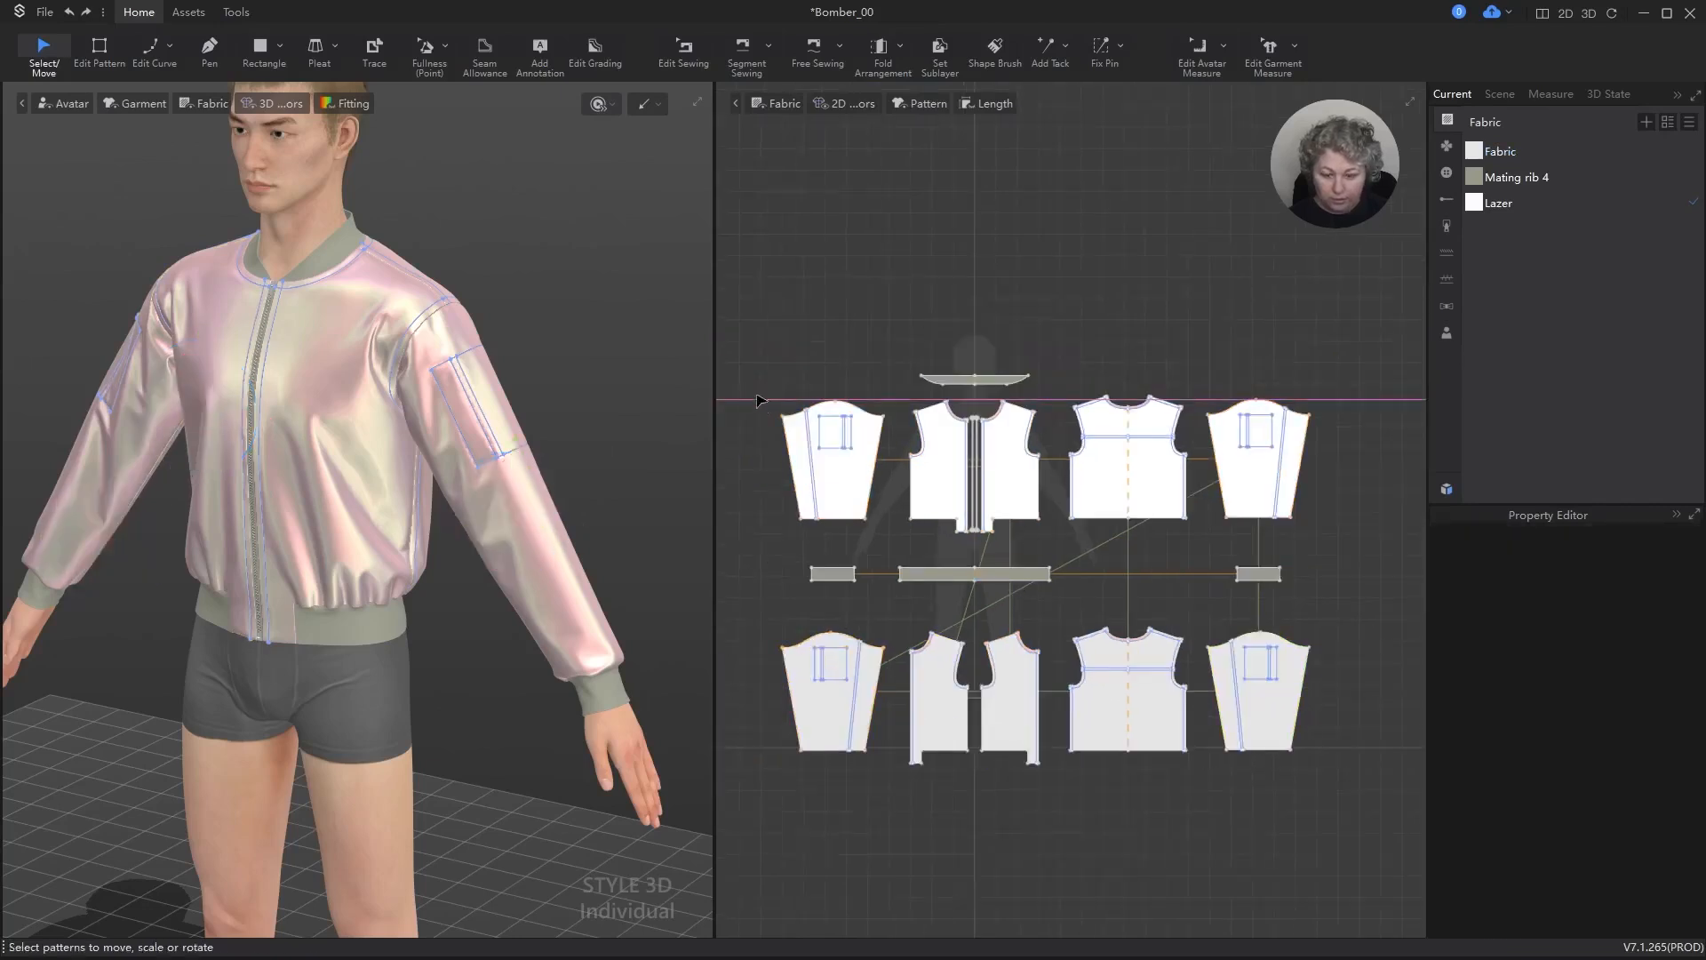
drag(760, 400, 1182, 292)
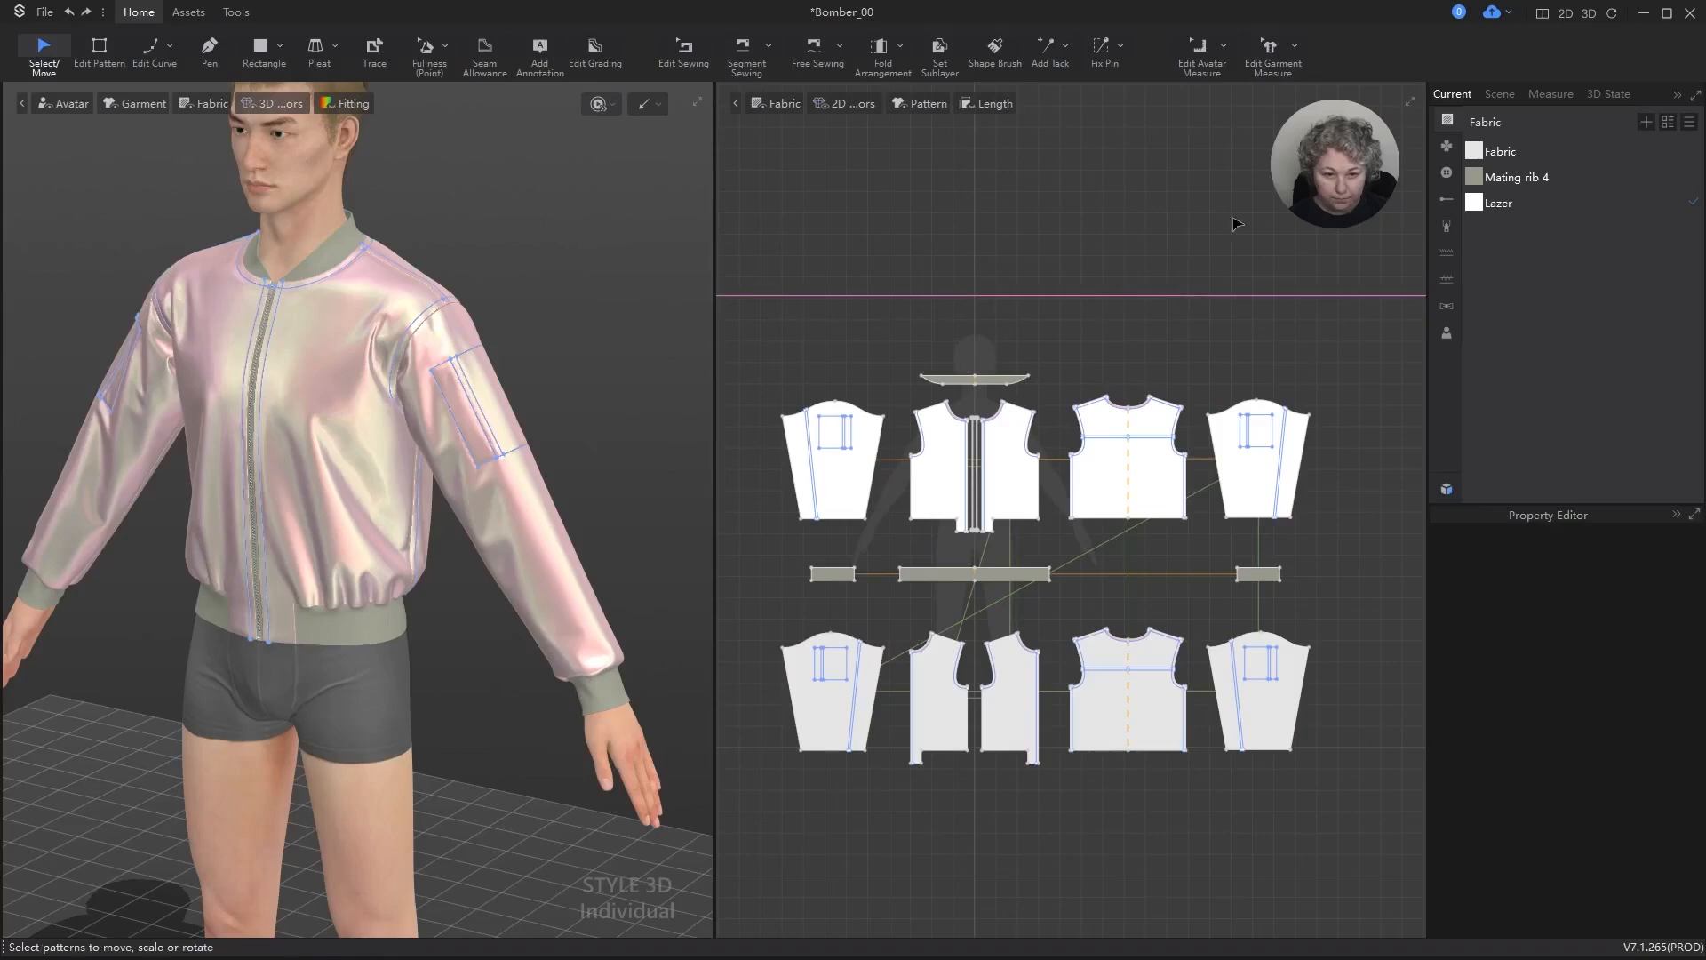
key(Delete)
Step: Select all the outer sleeve, front and back panels and remove their linkage to the lining patterns
click(752, 405)
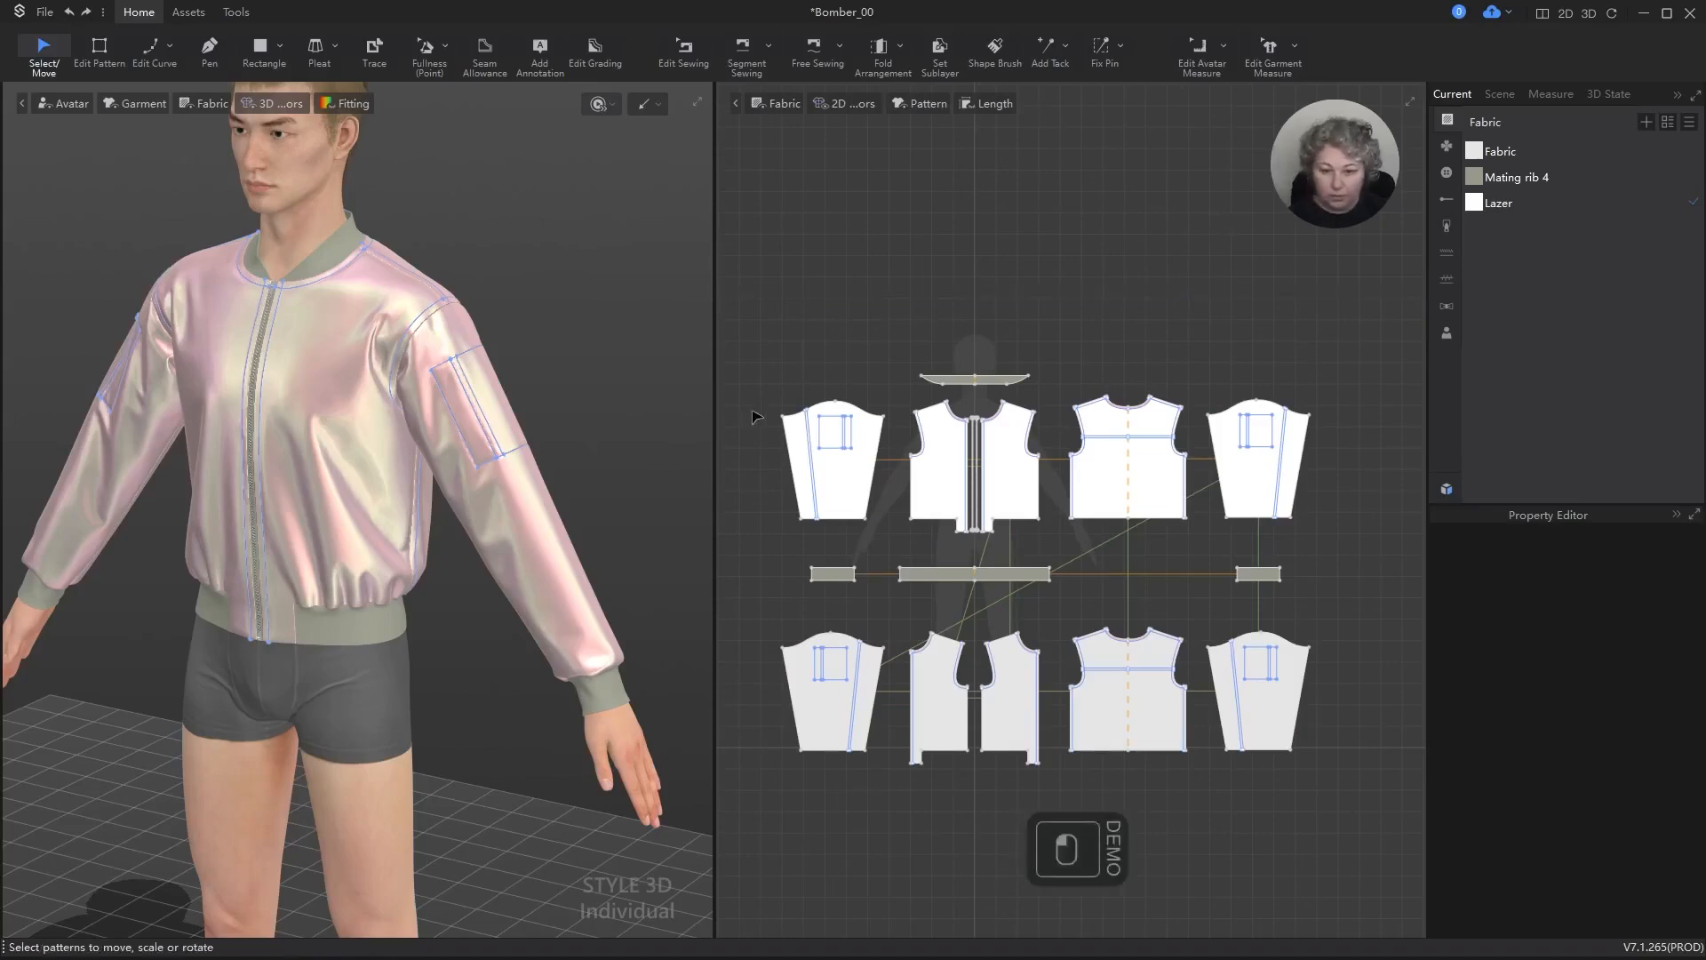
drag(752, 402, 1363, 534)
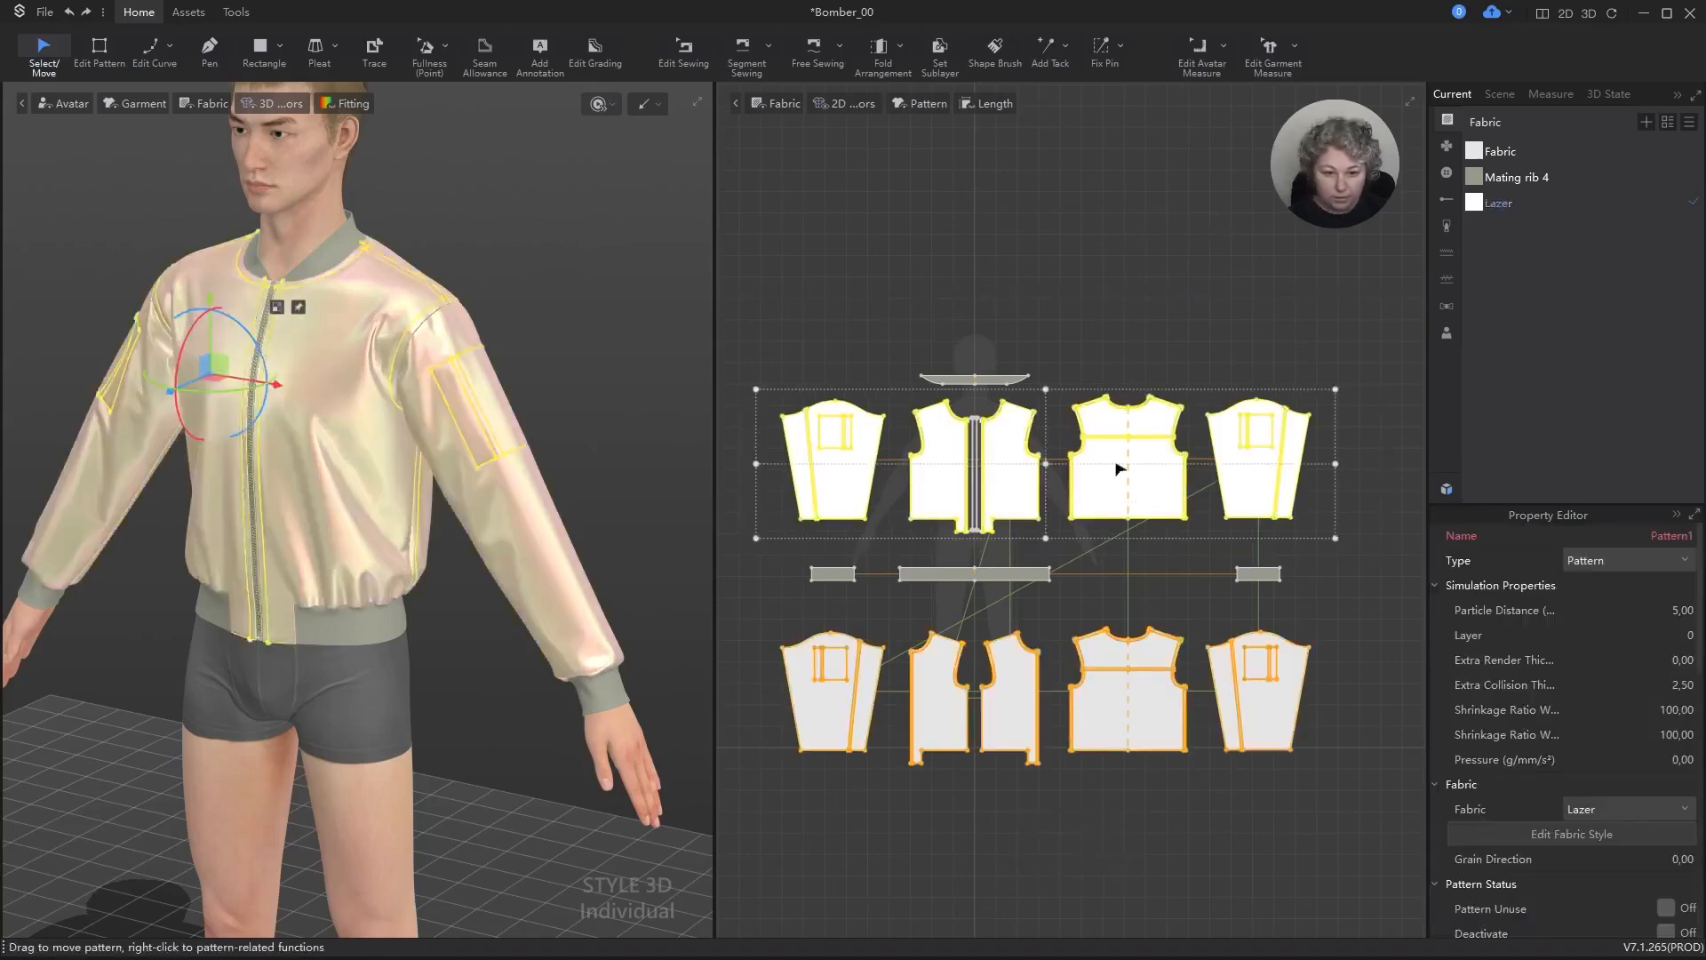
right_click(1118, 482)
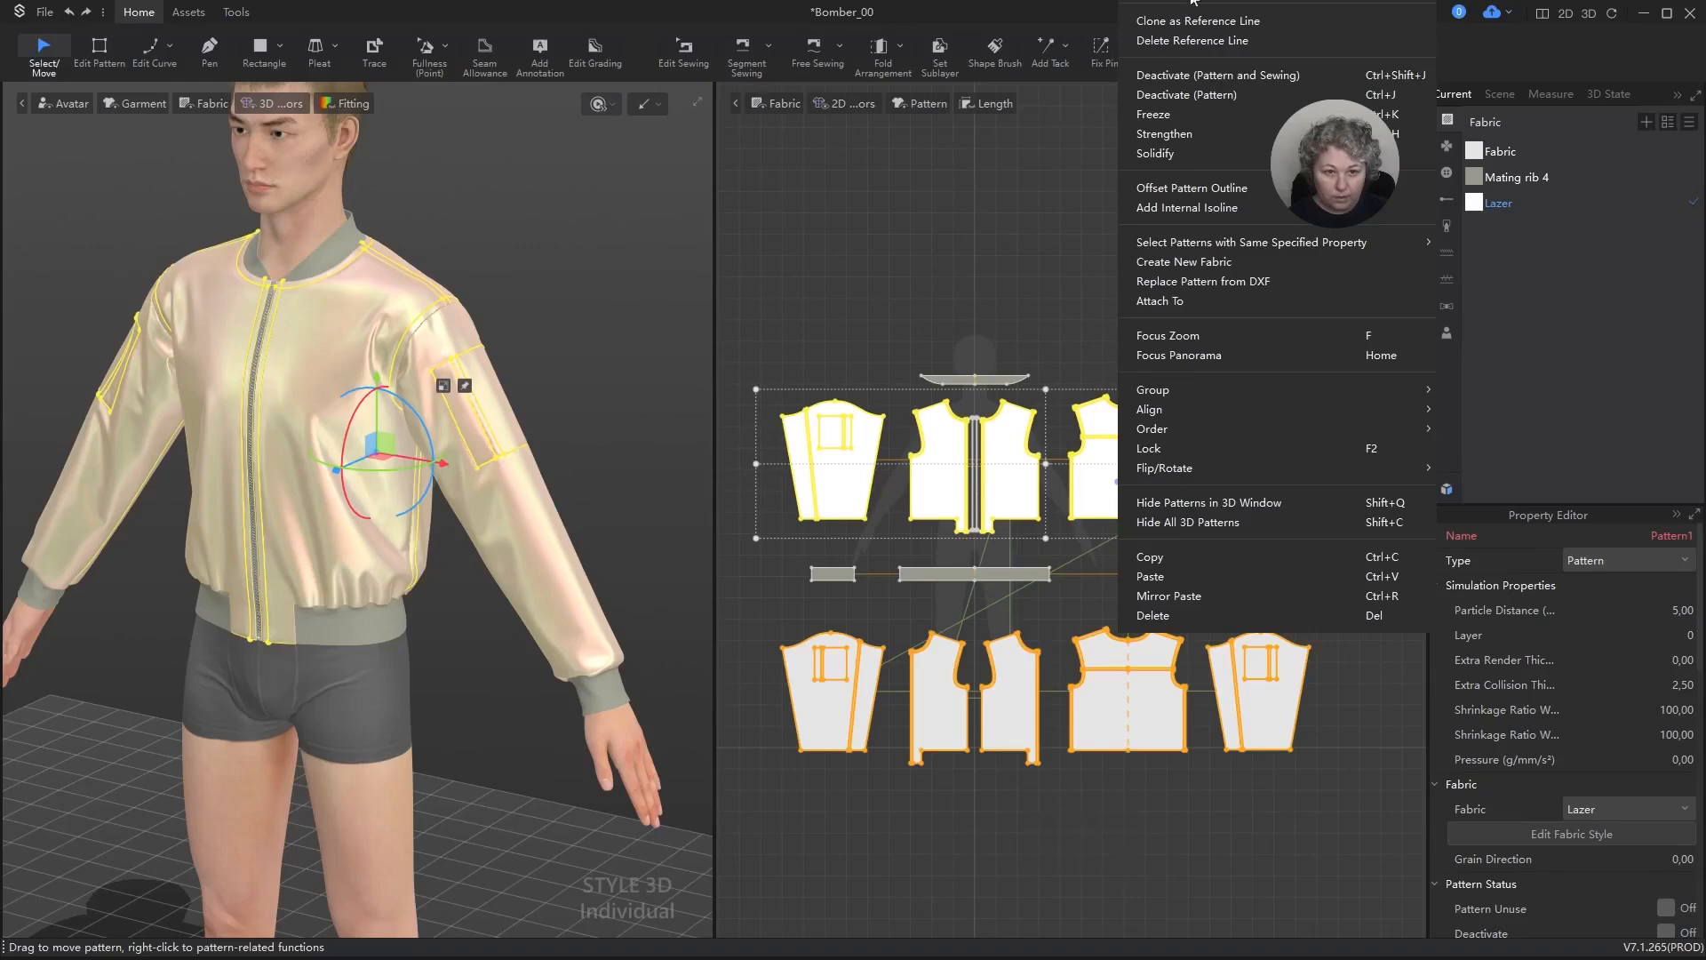
click(1102, 171)
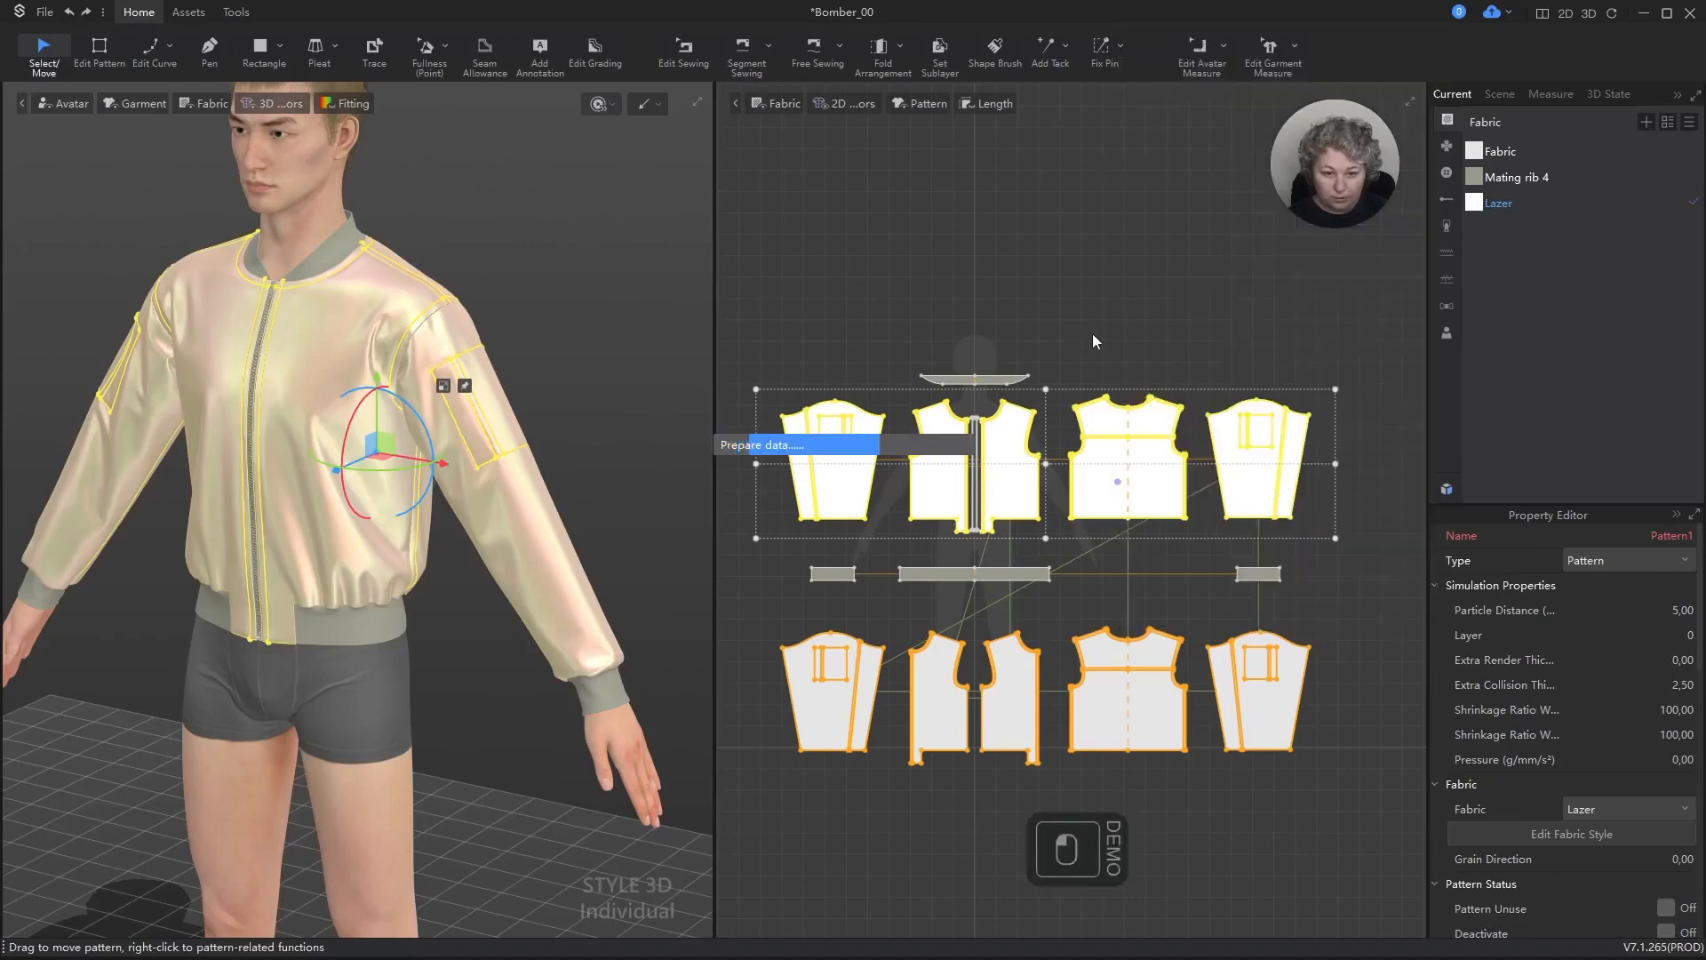
click(1111, 258)
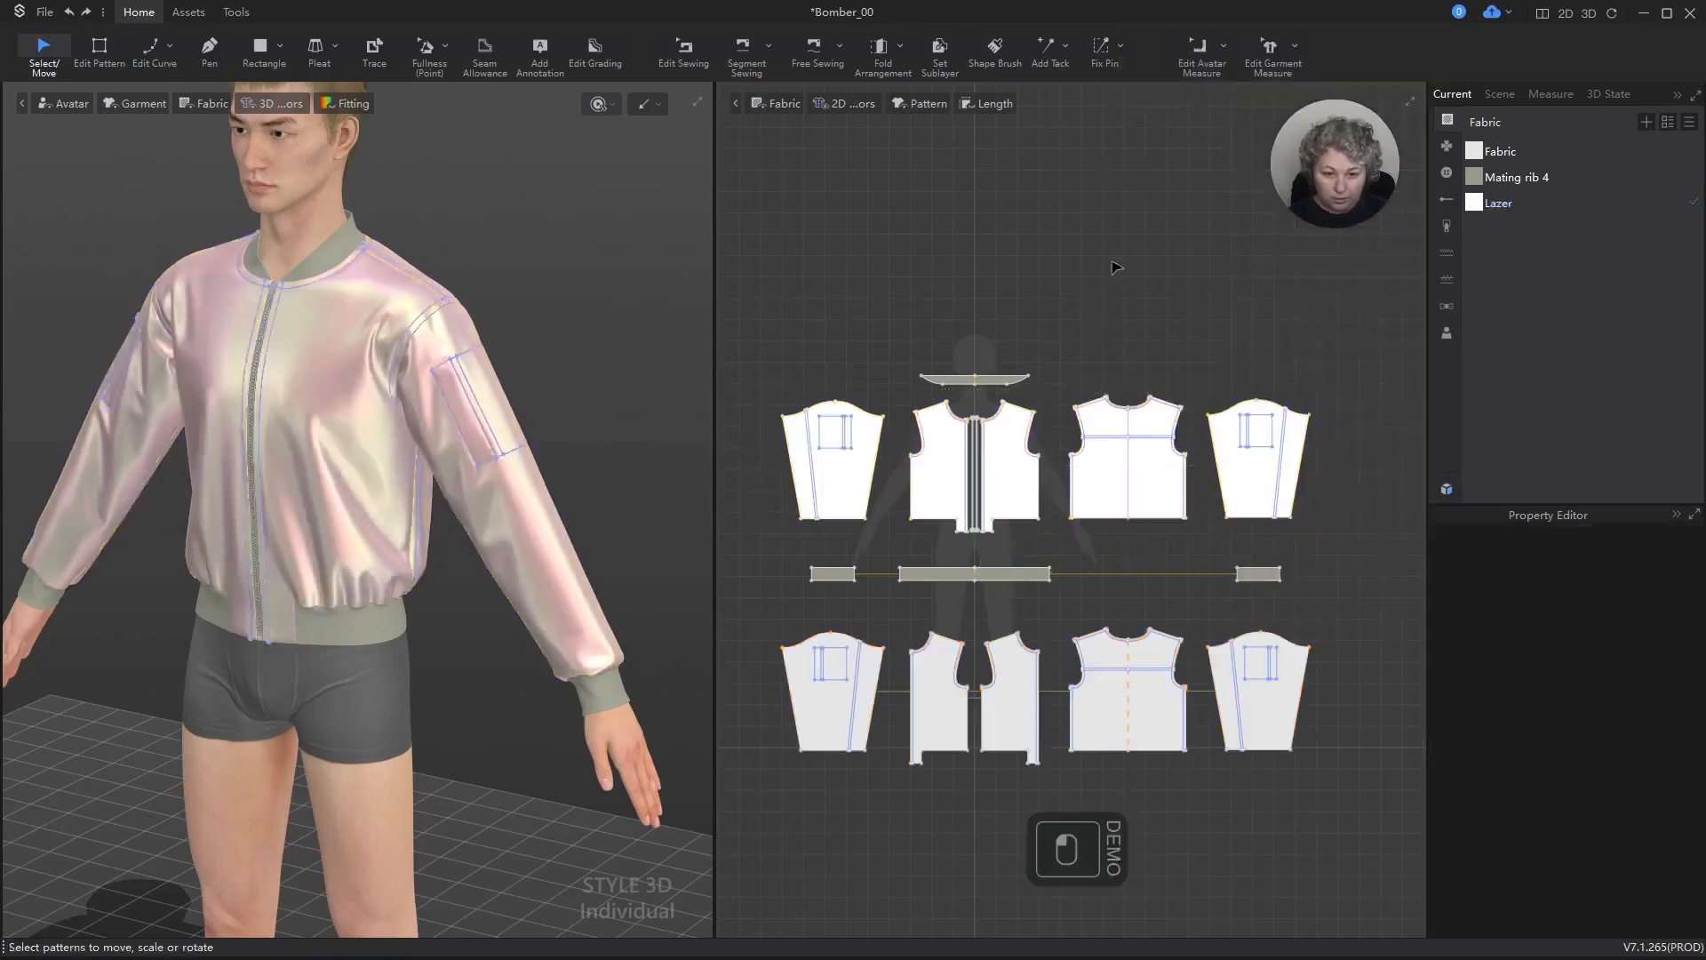
Step: Apply symmetry with seam to the two outer sleeves
click(841, 491)
shift+click(1235, 484)
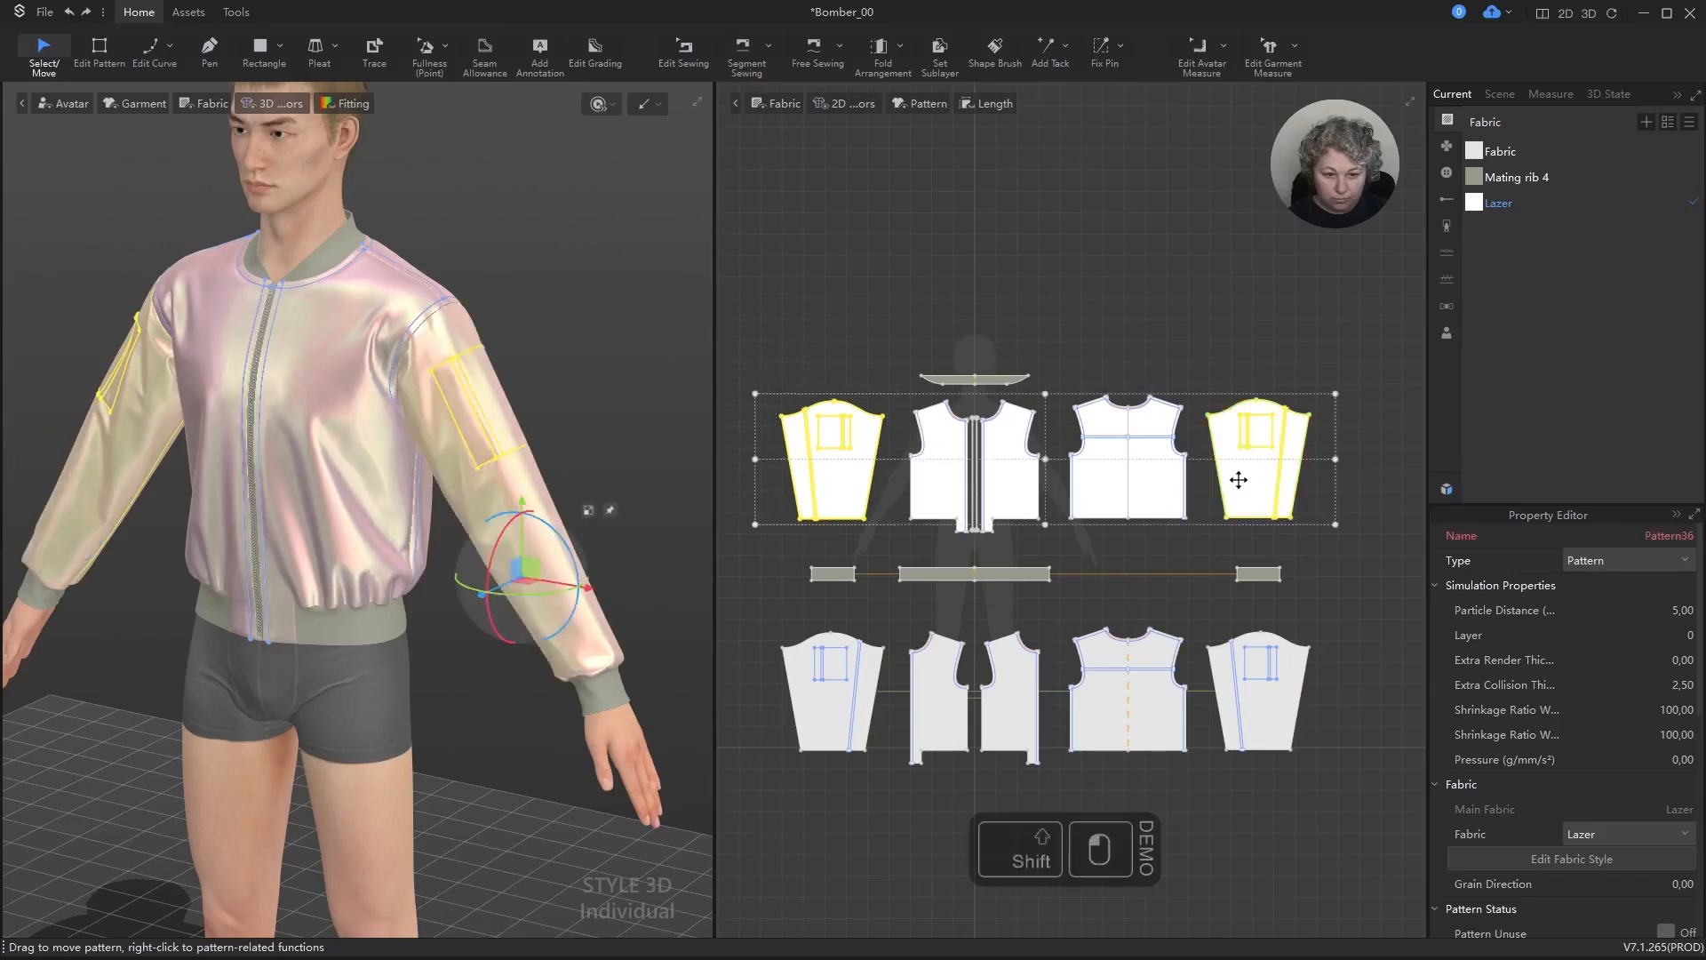
right_click(1238, 484)
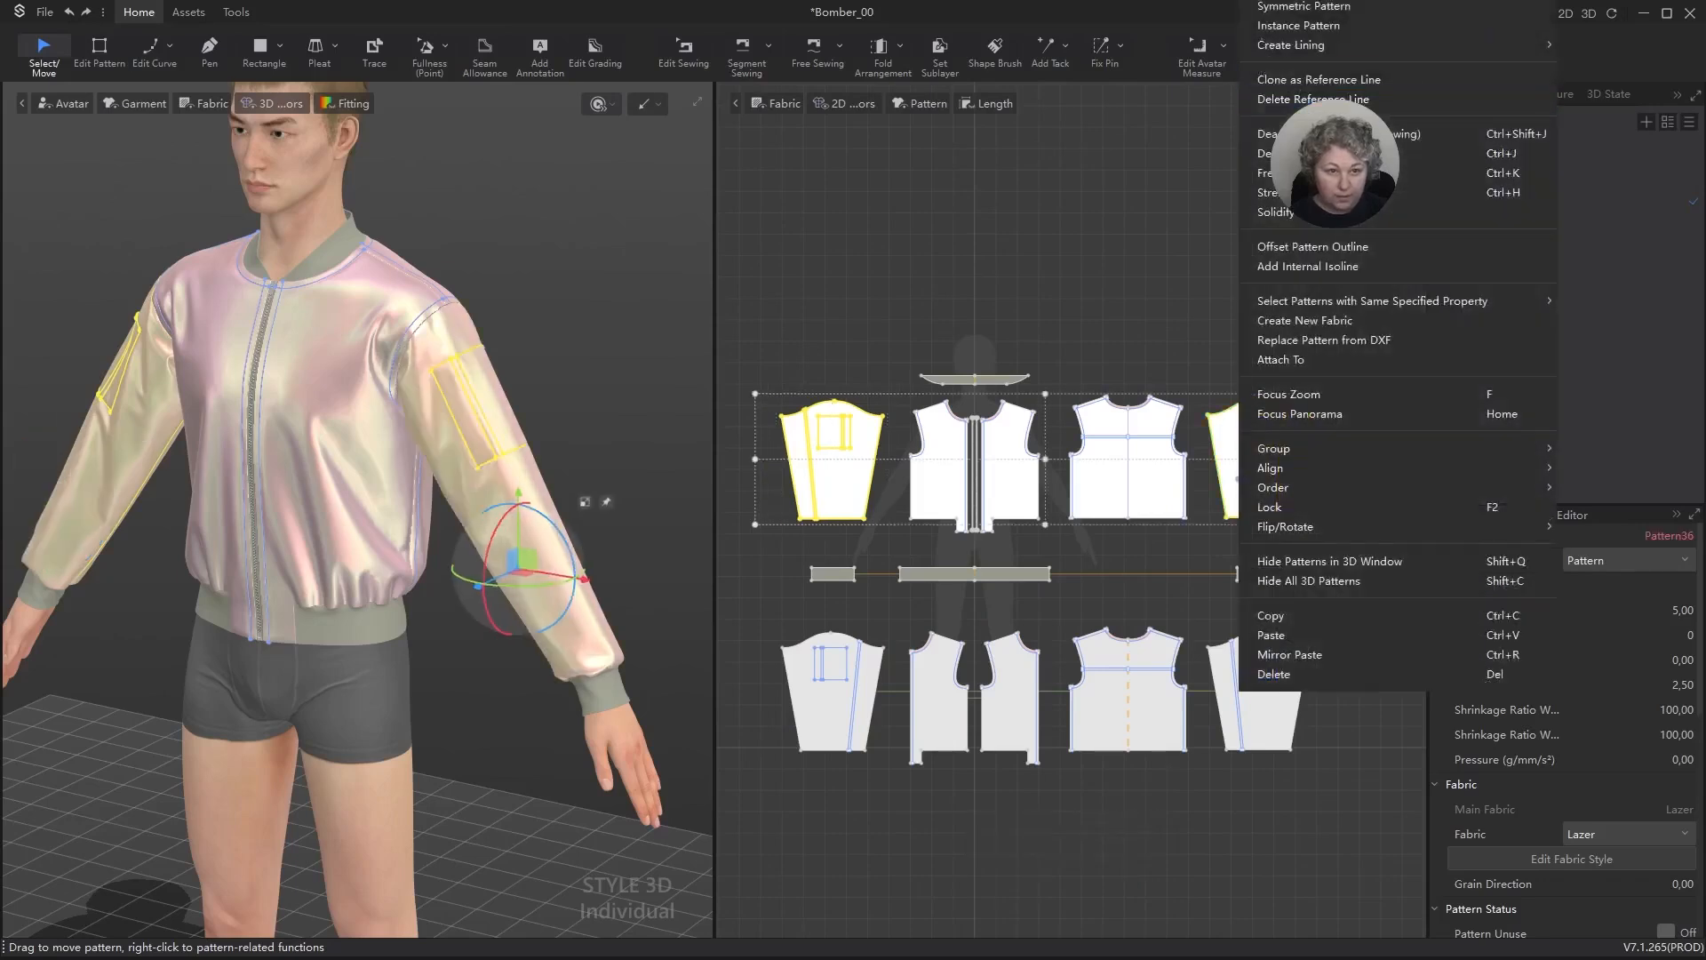
click(1308, 561)
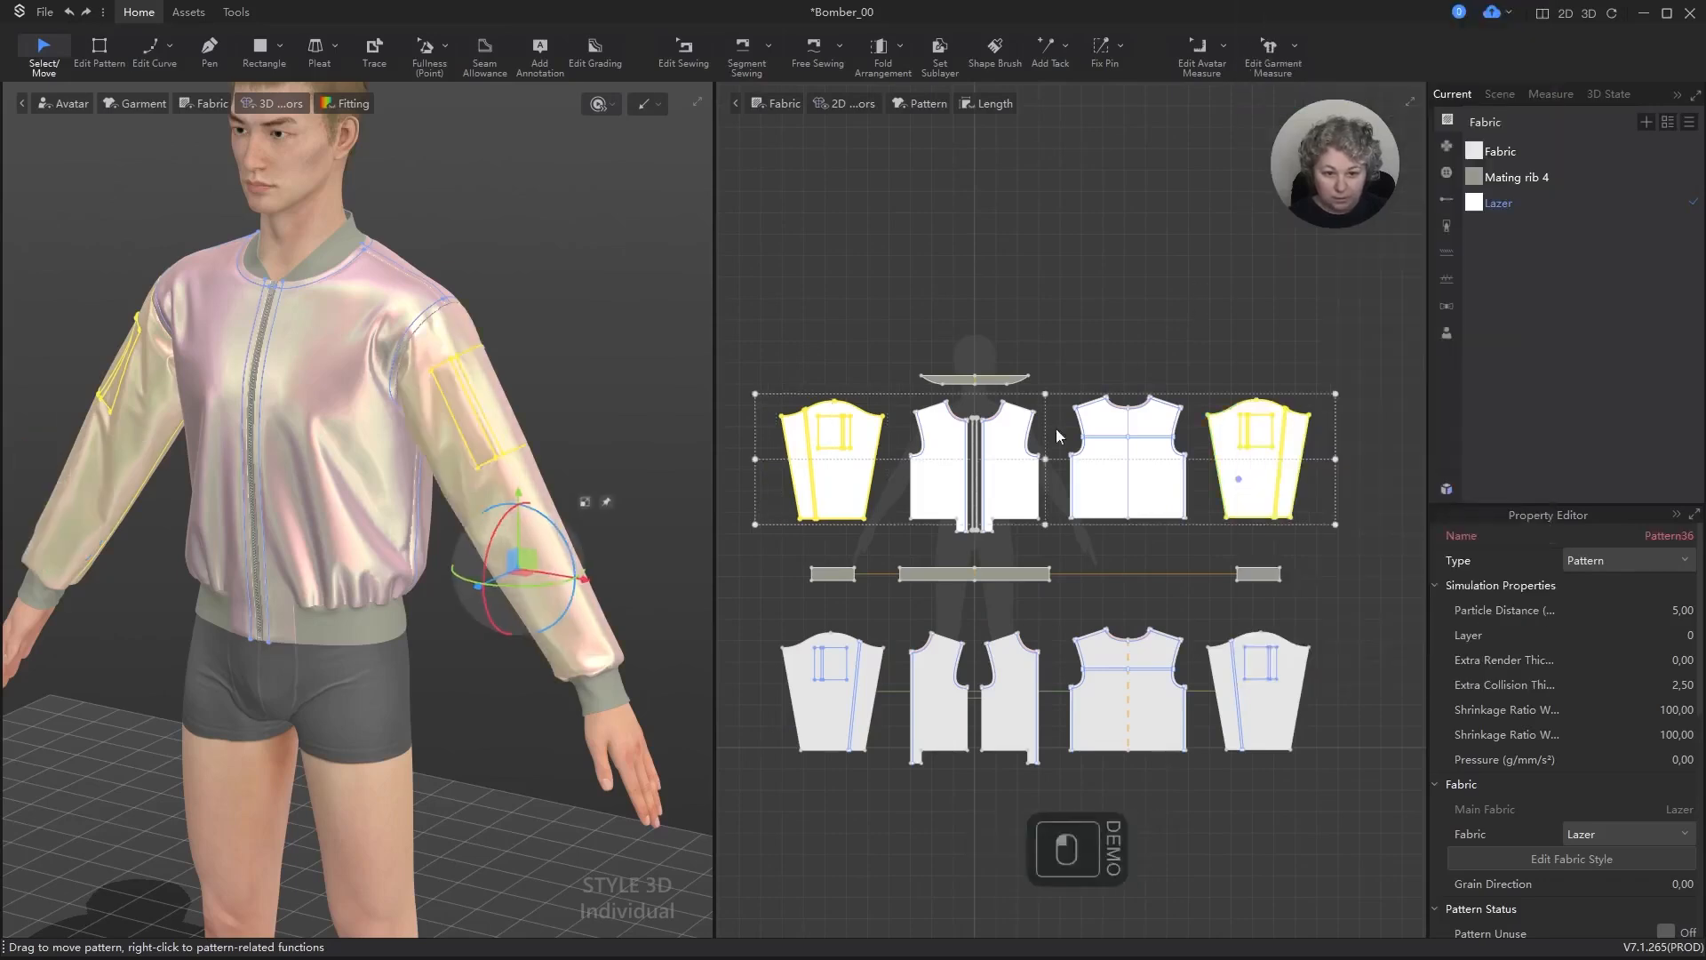
Step: Select both outer front panels and link them using Apply Symmetry with Seam
click(999, 490)
shift+click(950, 483)
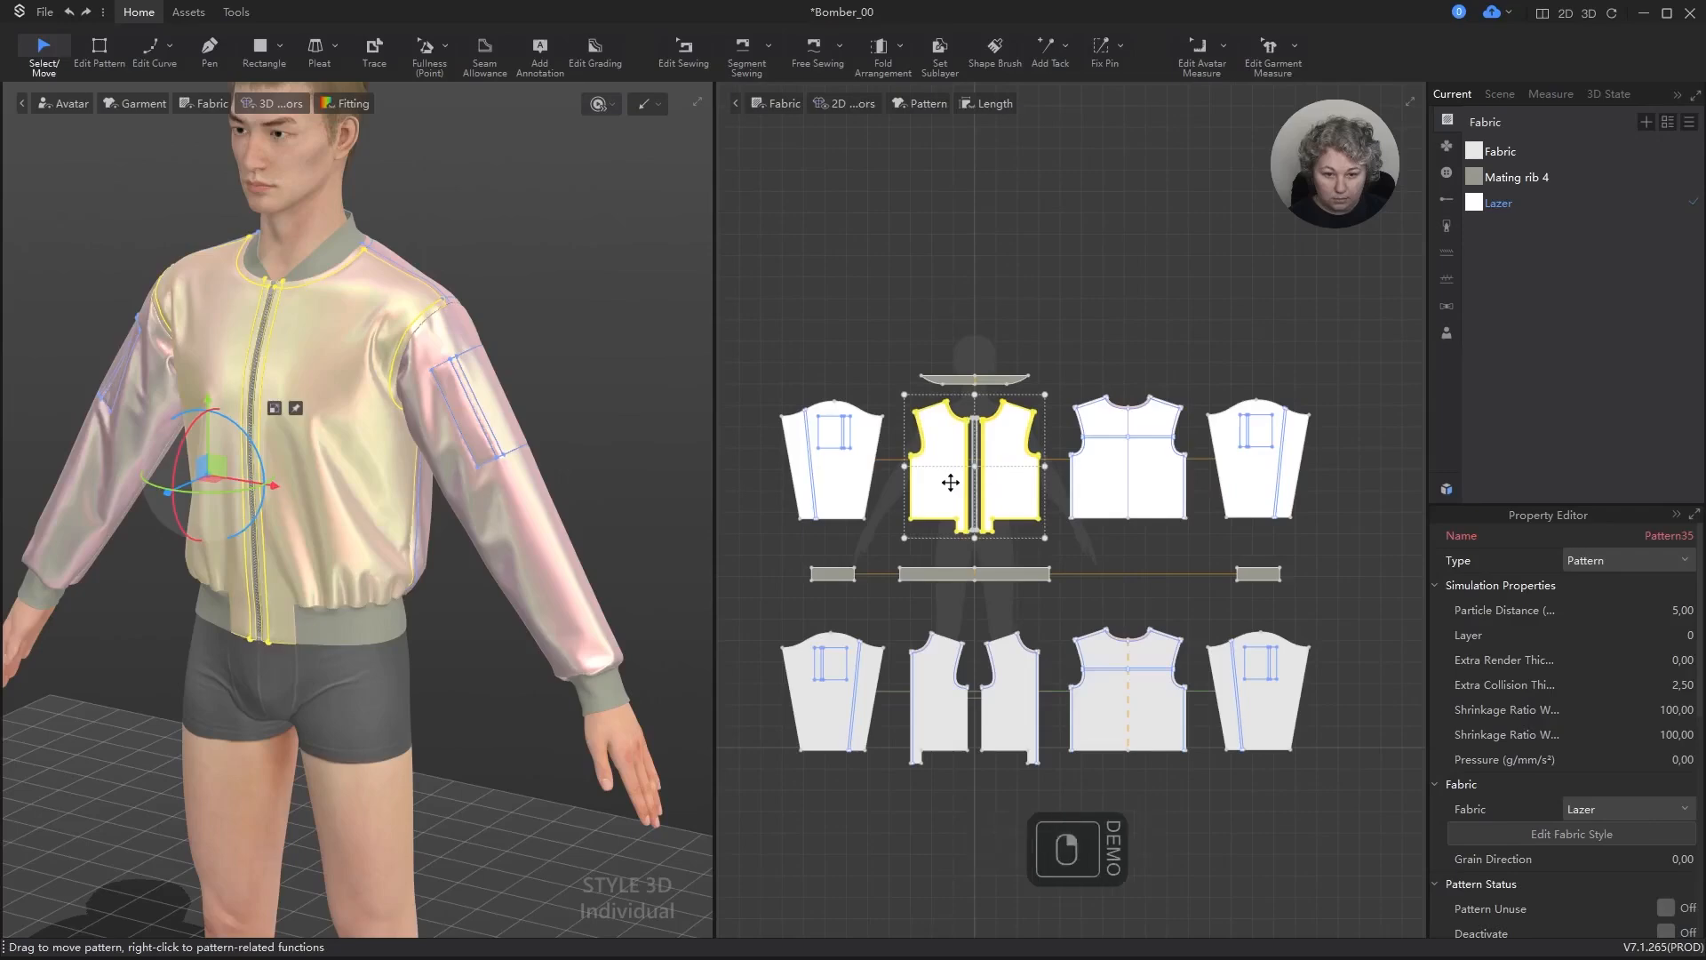
right_click(941, 490)
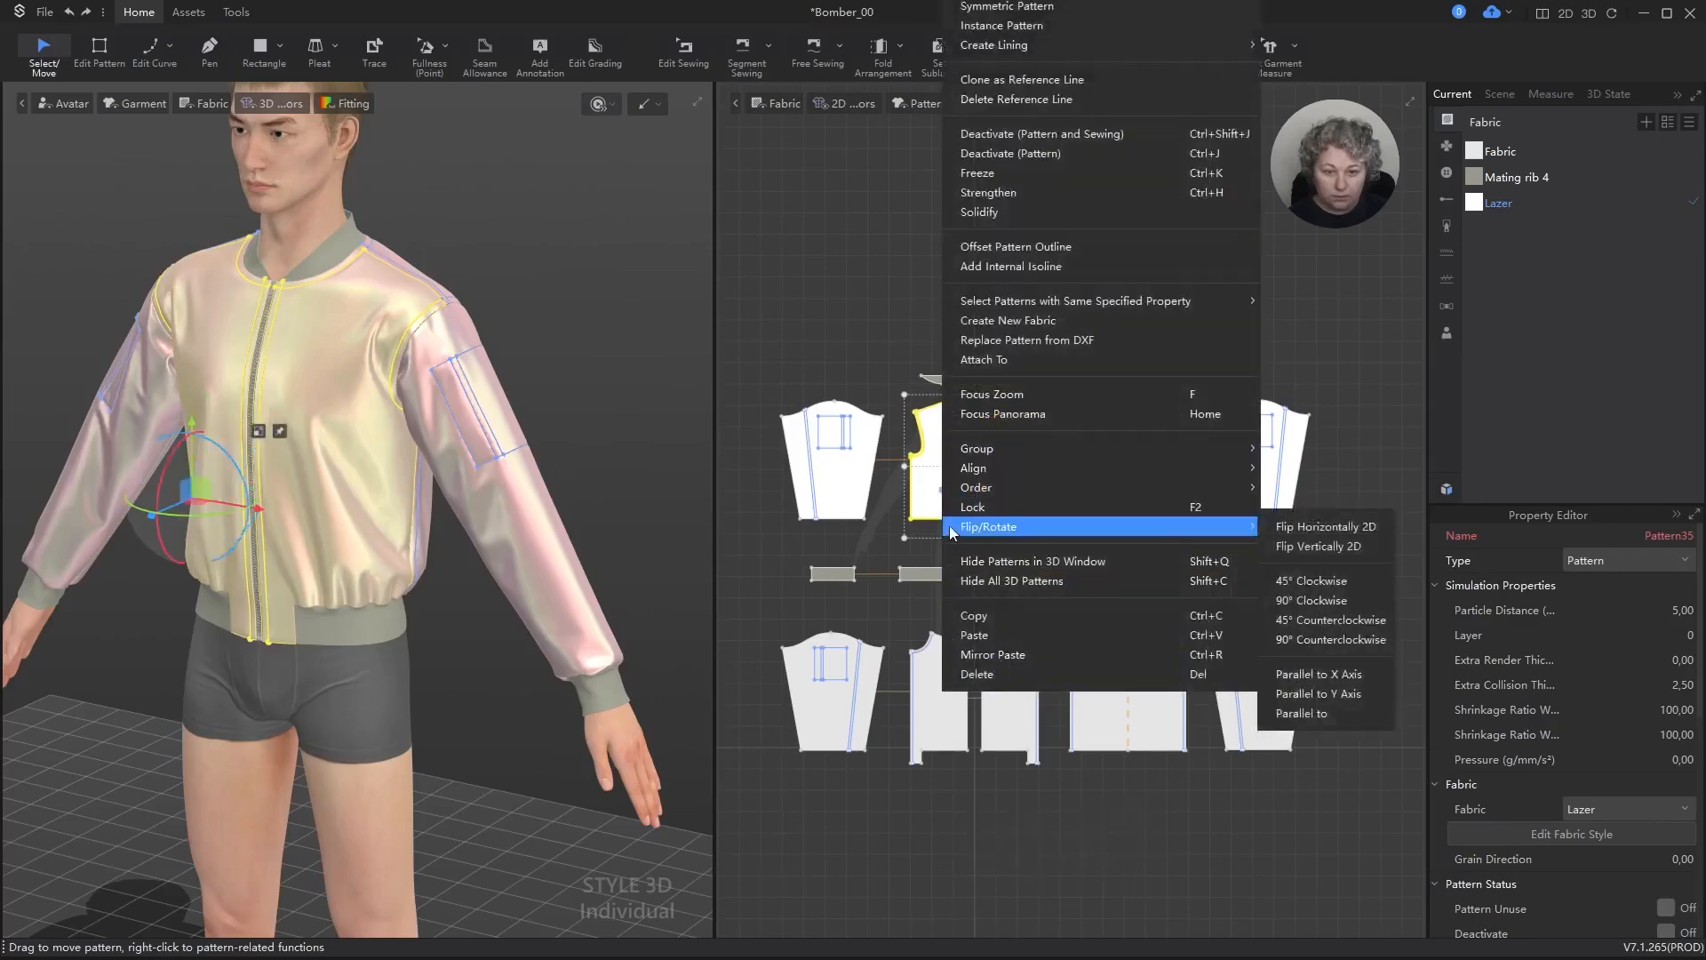
key(Escape)
scroll(993, 693, up, 3)
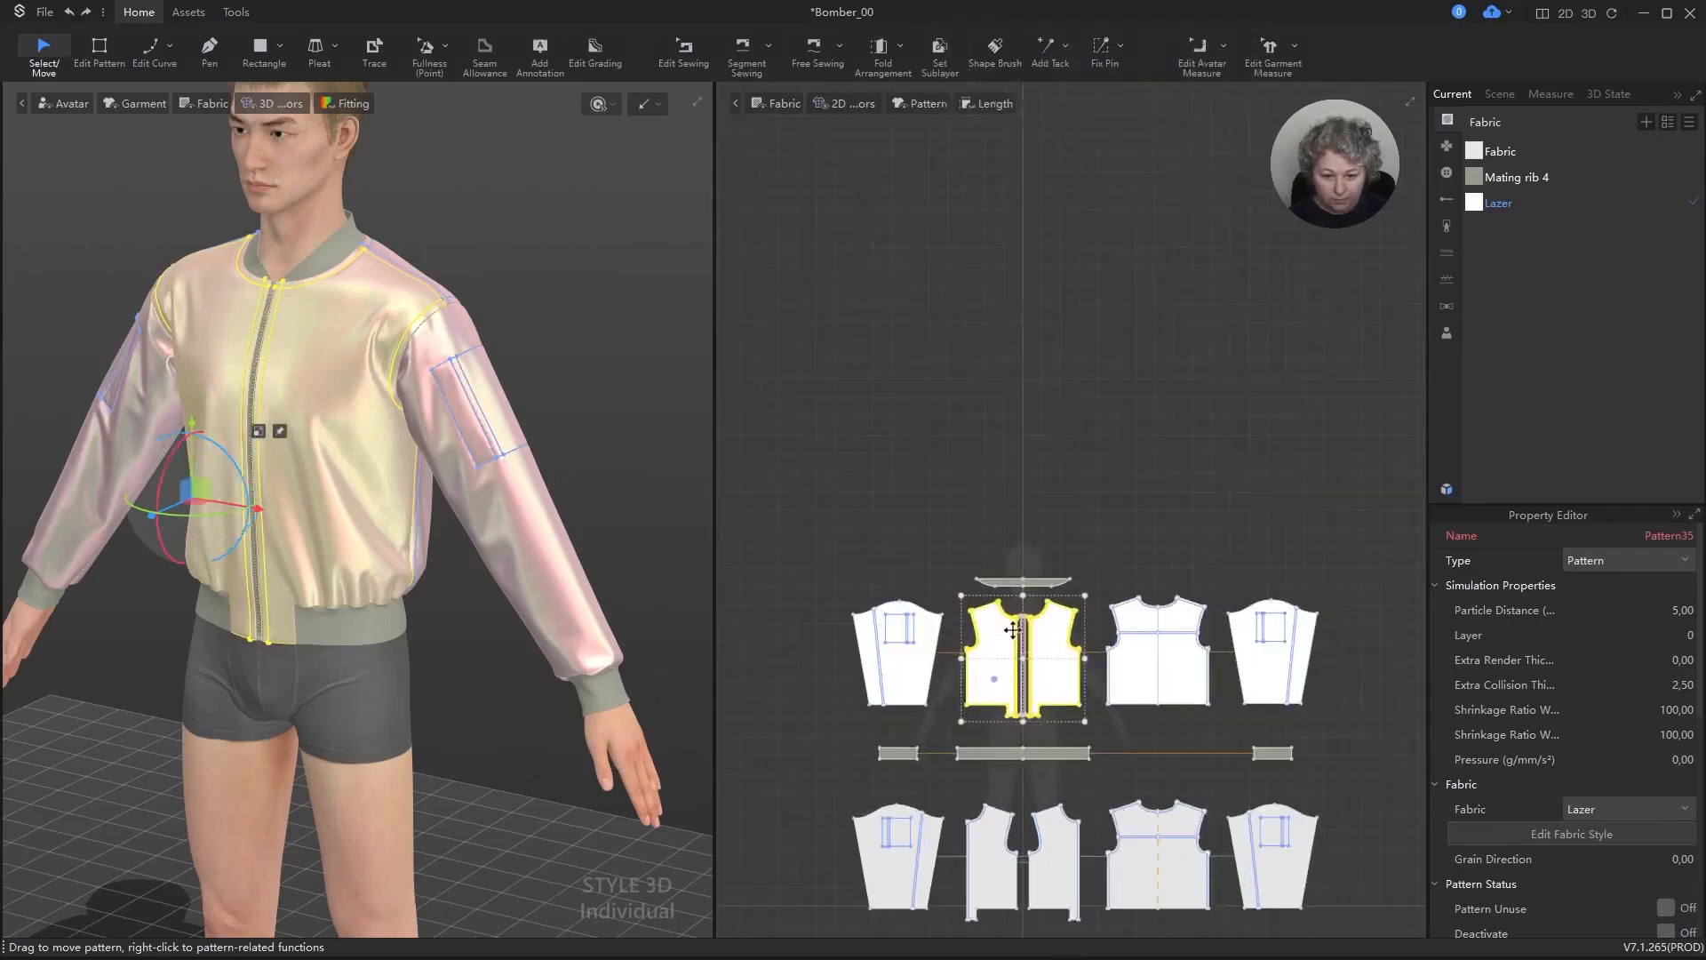
right_click(991, 708)
key(Escape)
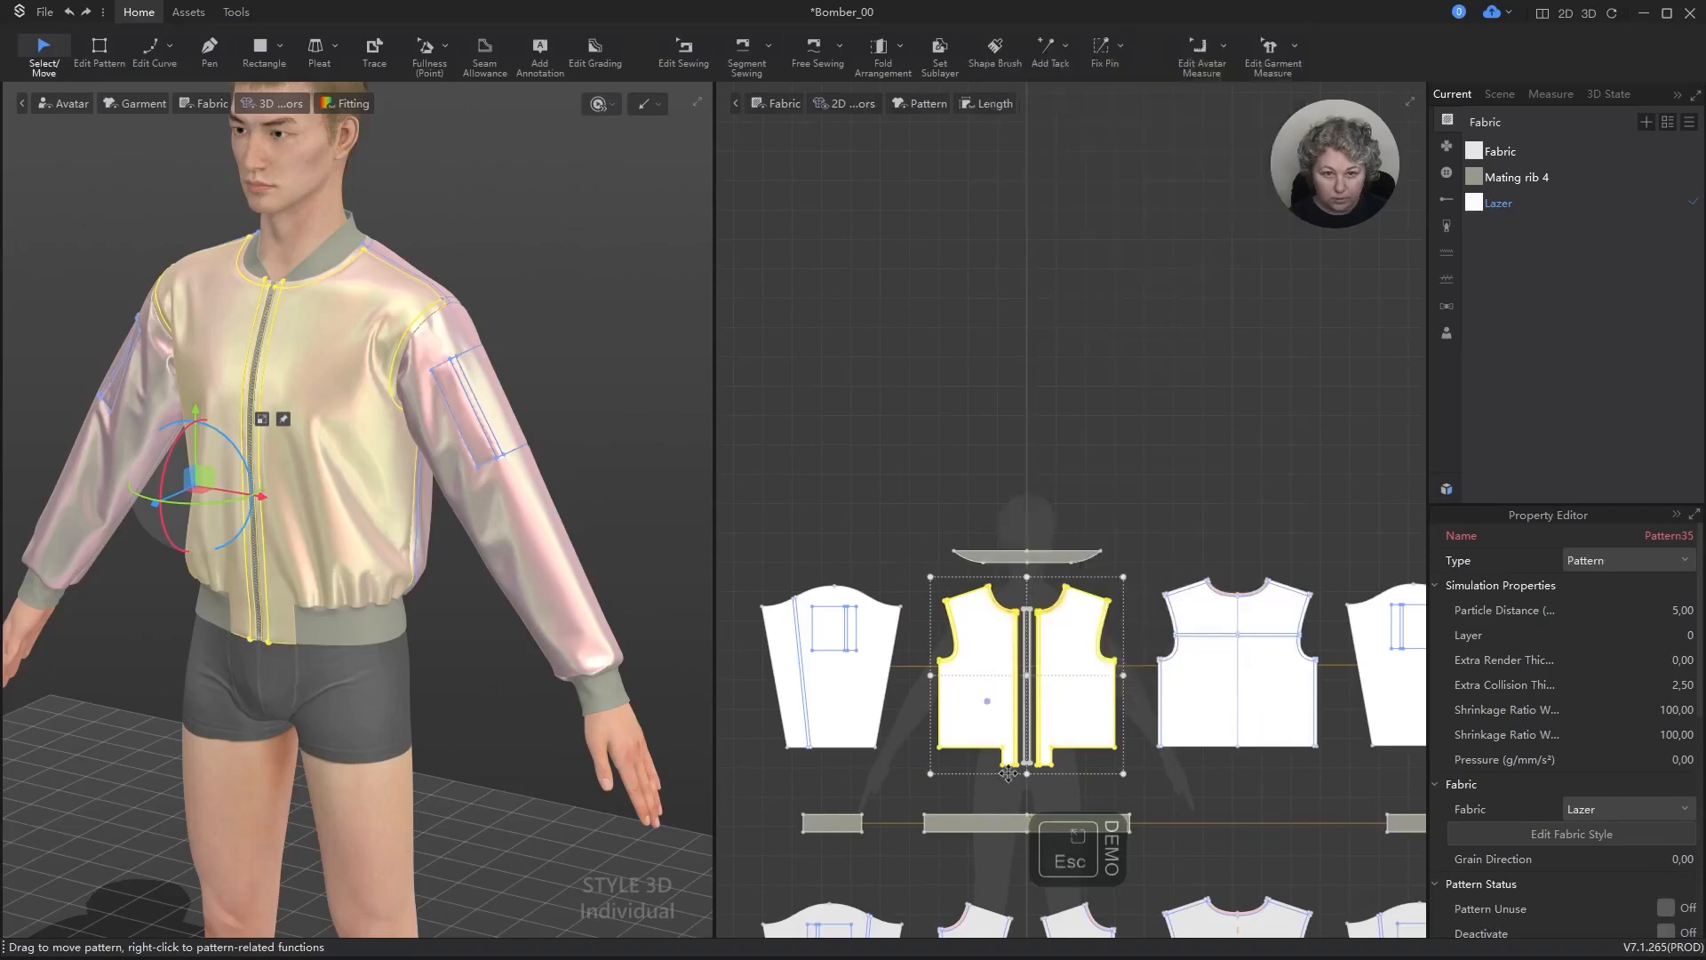
scroll(995, 715, down, 5)
scroll(1012, 754, up, 2)
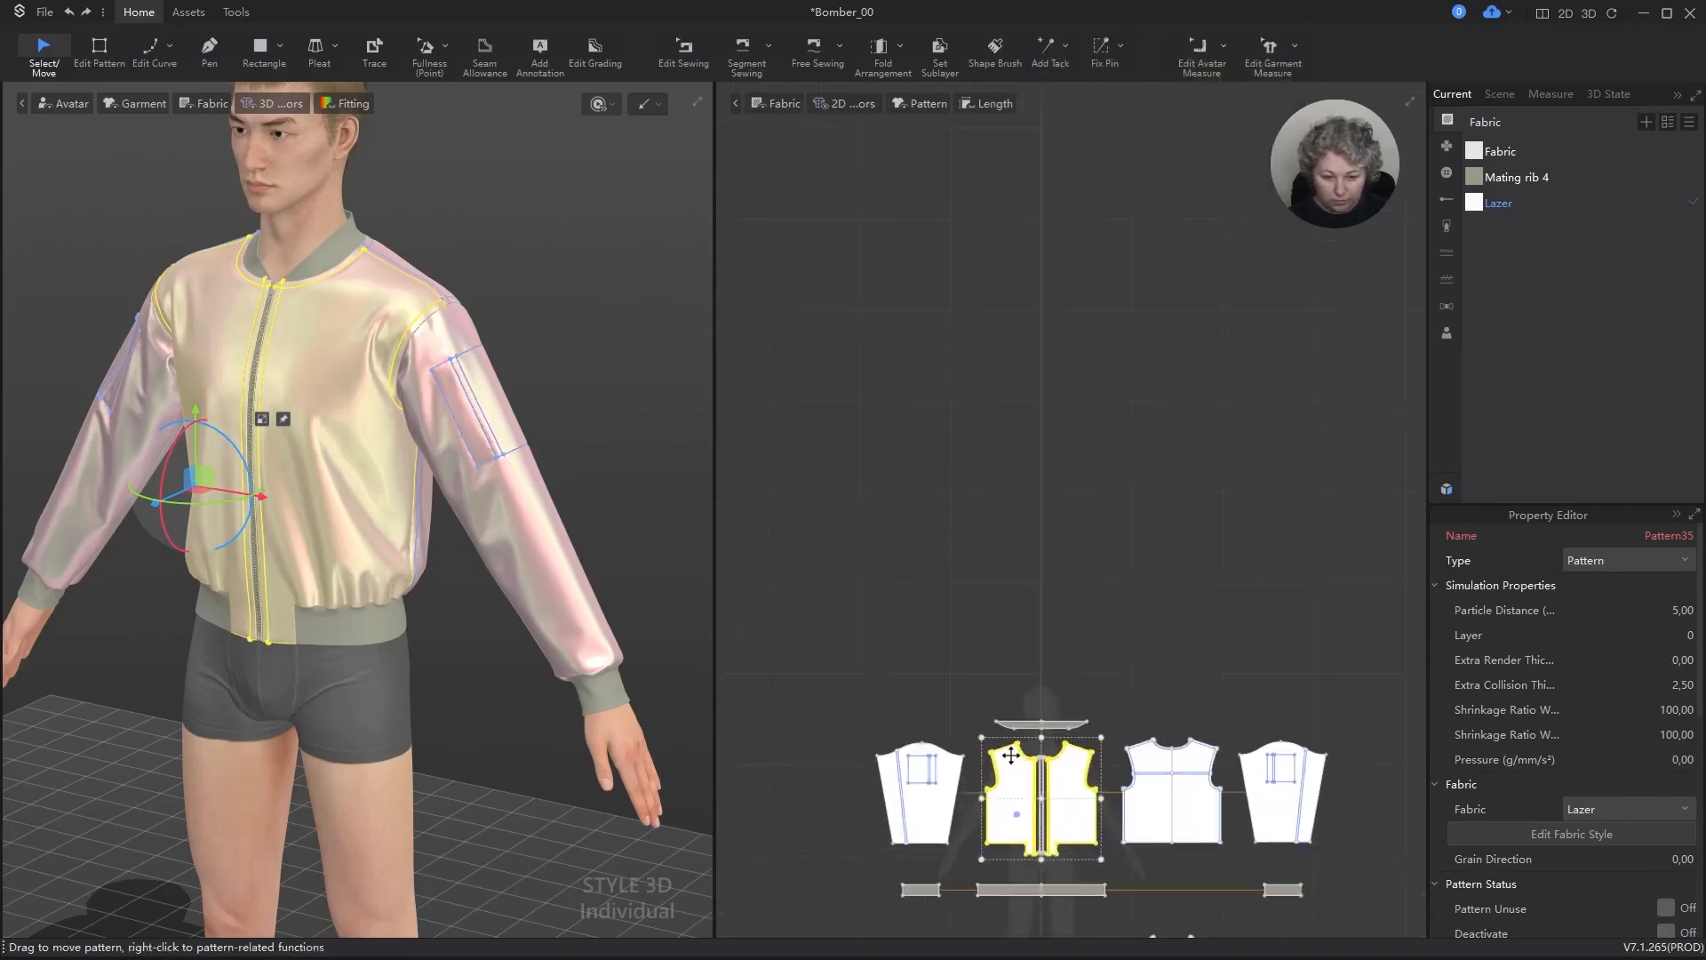
right_click(1018, 813)
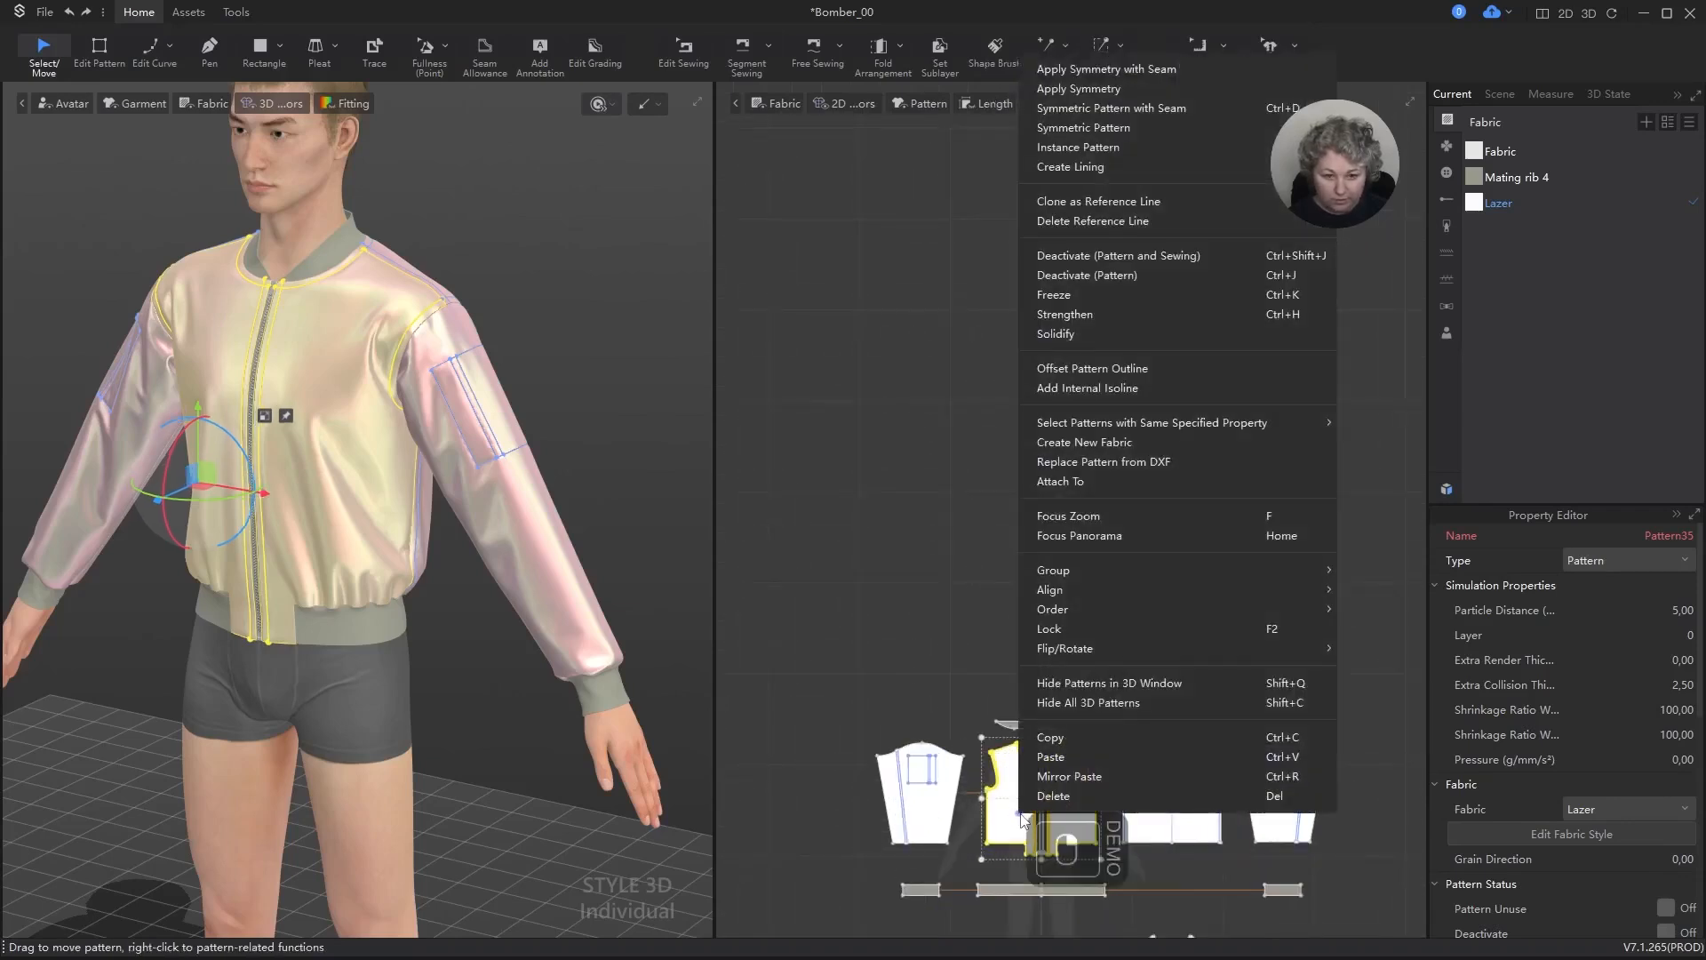
click(1102, 72)
Step: Delete one half of the outer back panel and unfold the remaining half symmetrically along its centre back edge
scroll(1093, 612, up, 4)
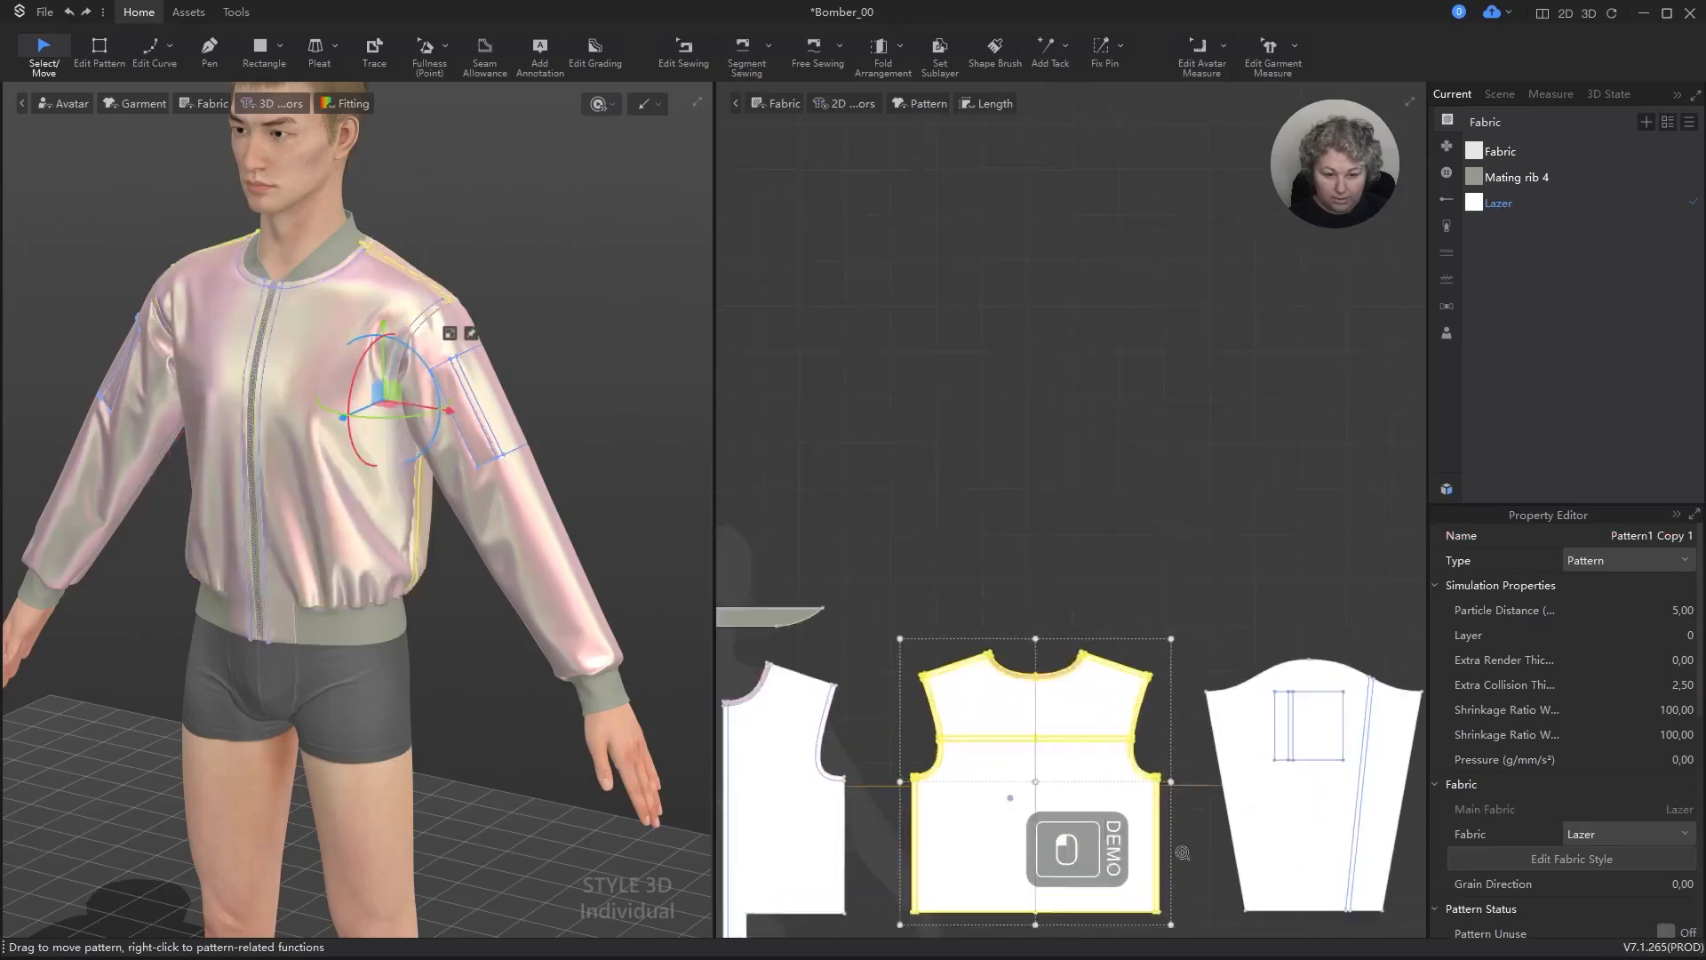
key(z)
drag(1022, 469, 1167, 842)
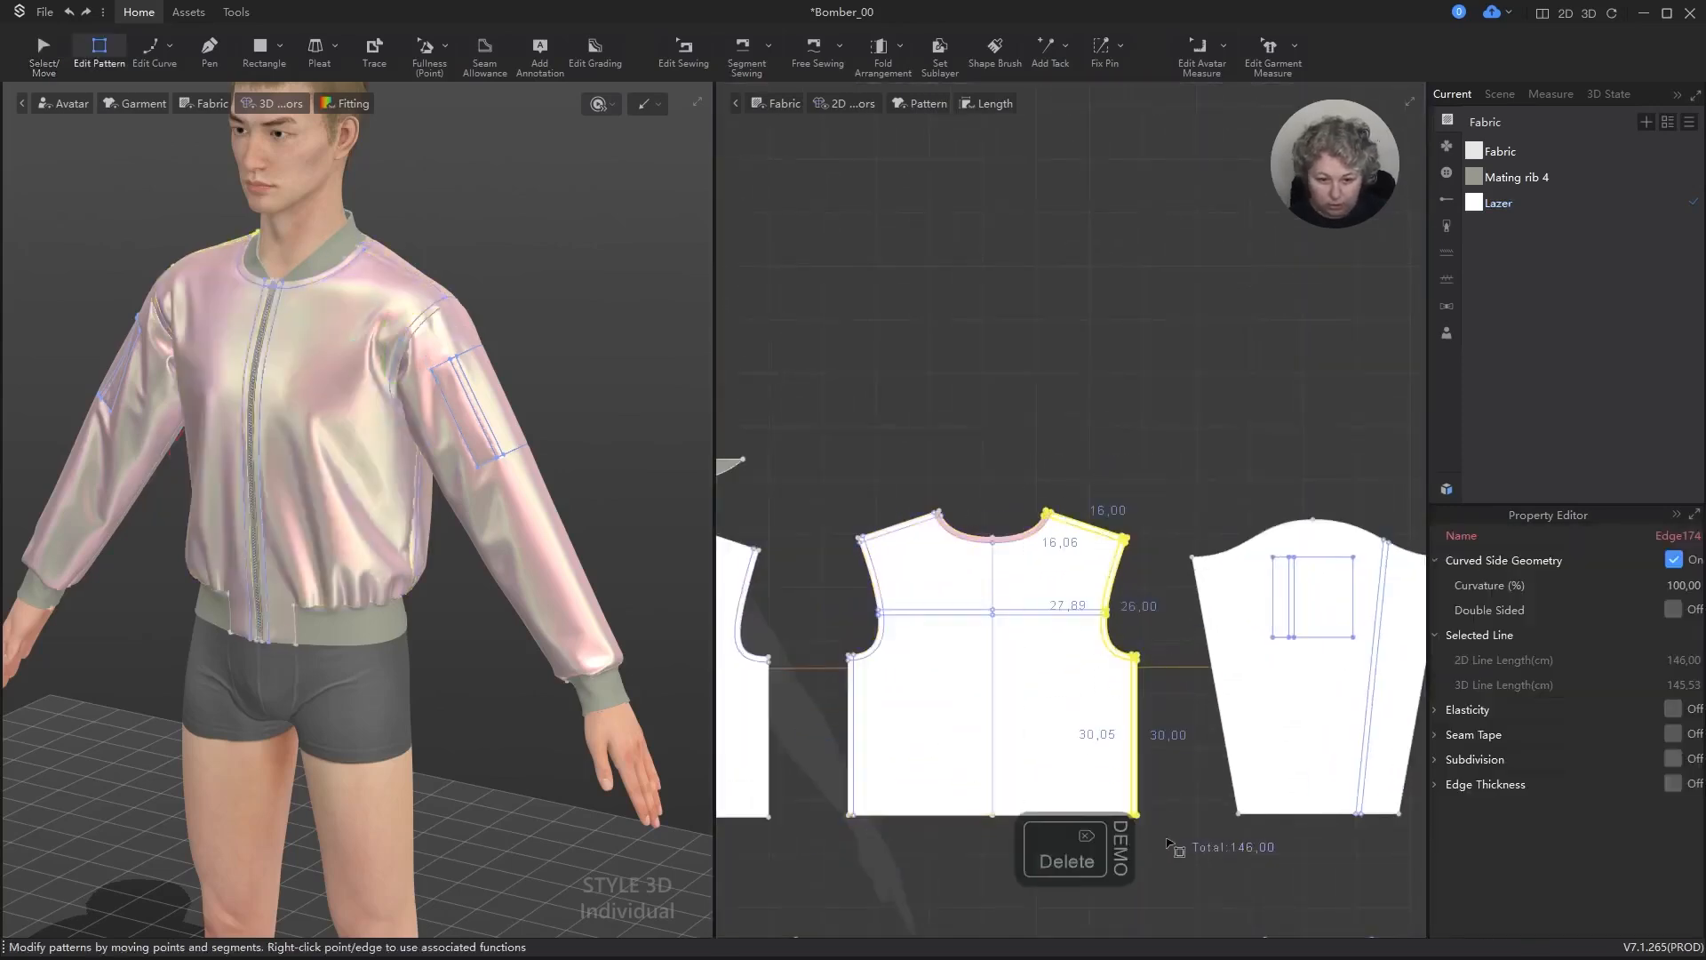
key(Delete)
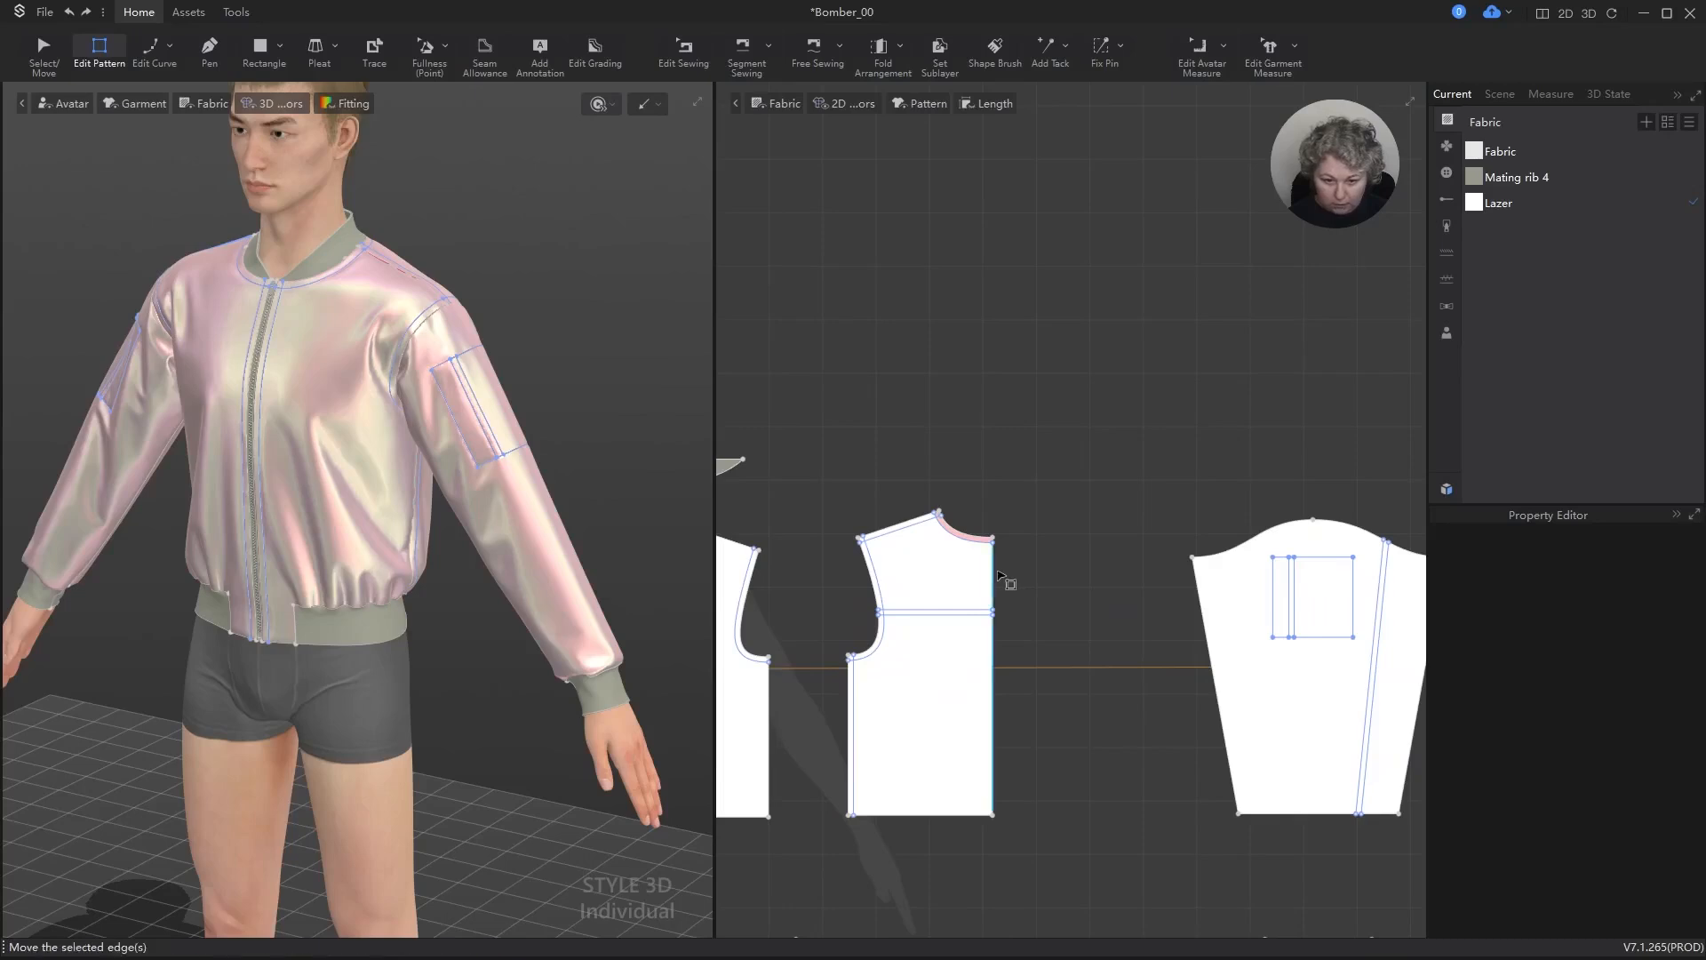
click(997, 577)
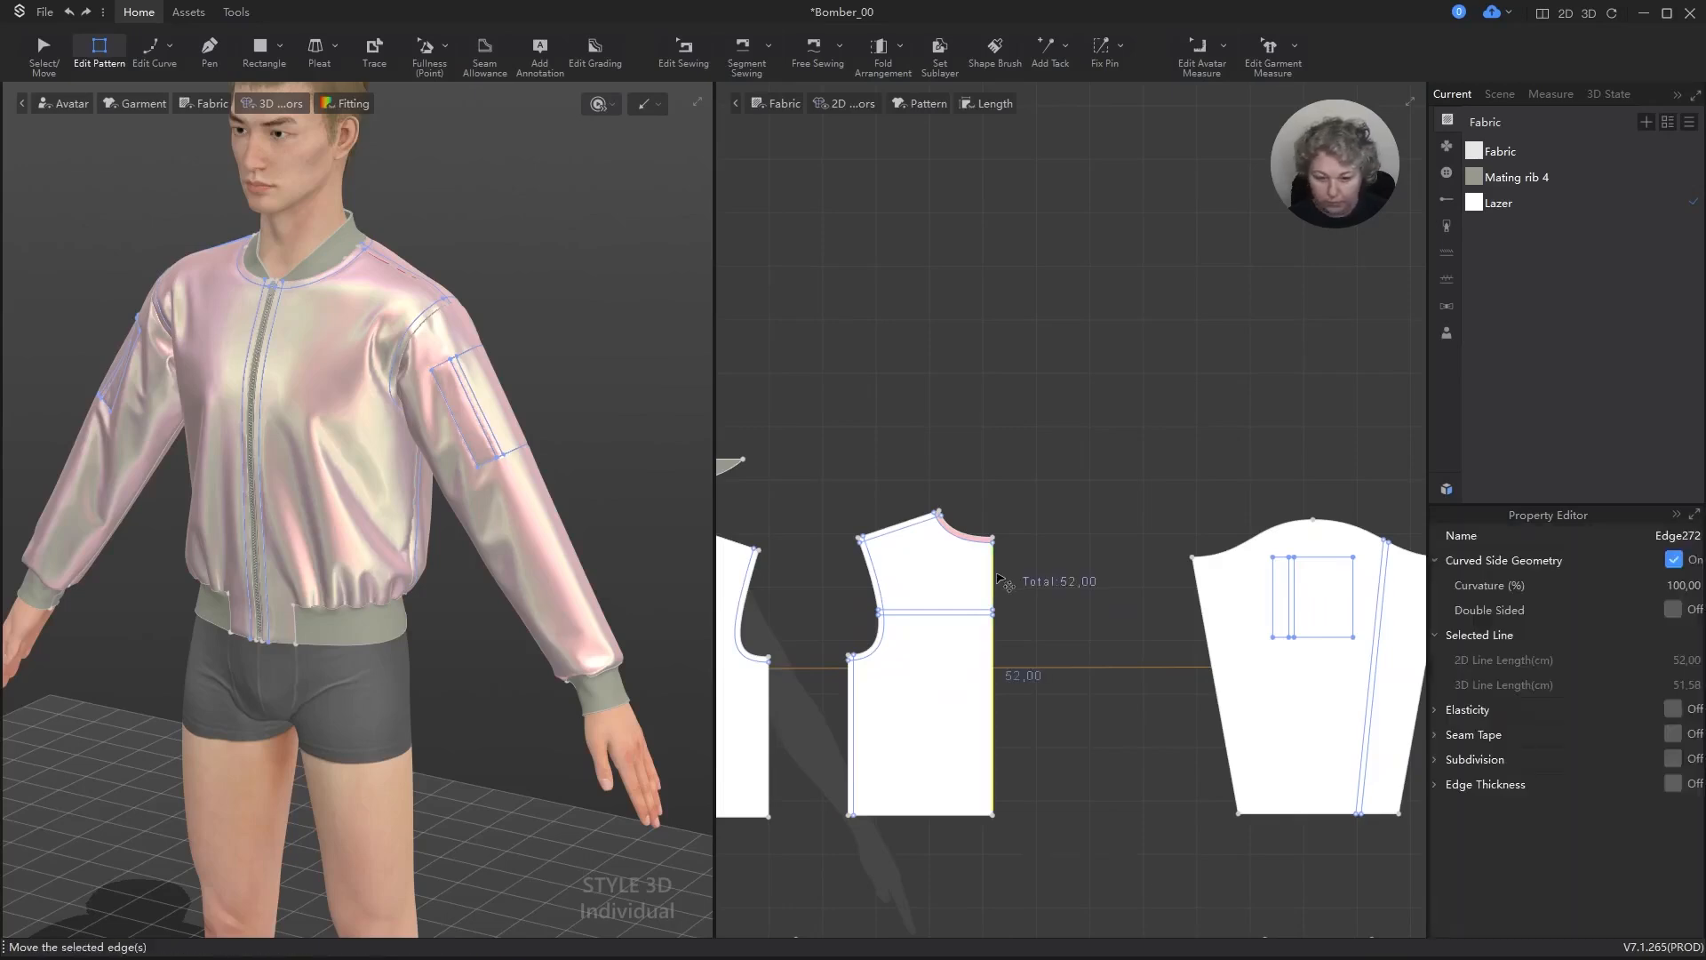
key(ctrl+y)
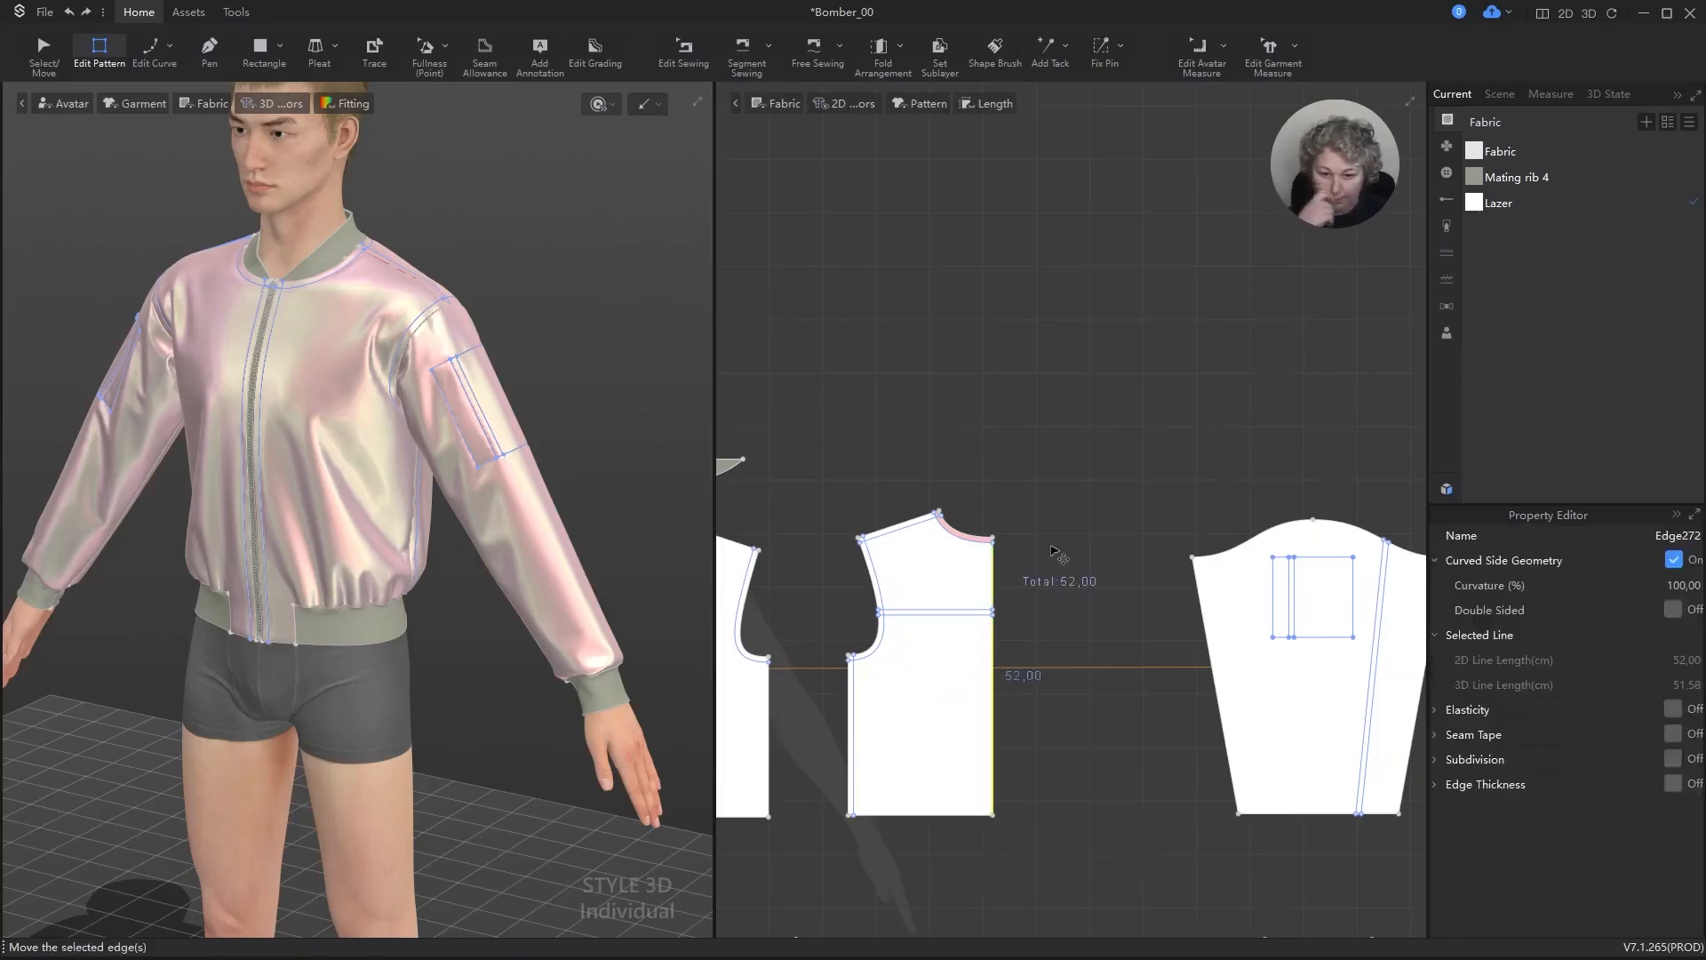
Step: Freeze the back lining panel and simulate the garment so the rebuilt outer back is sewn into place
key(a)
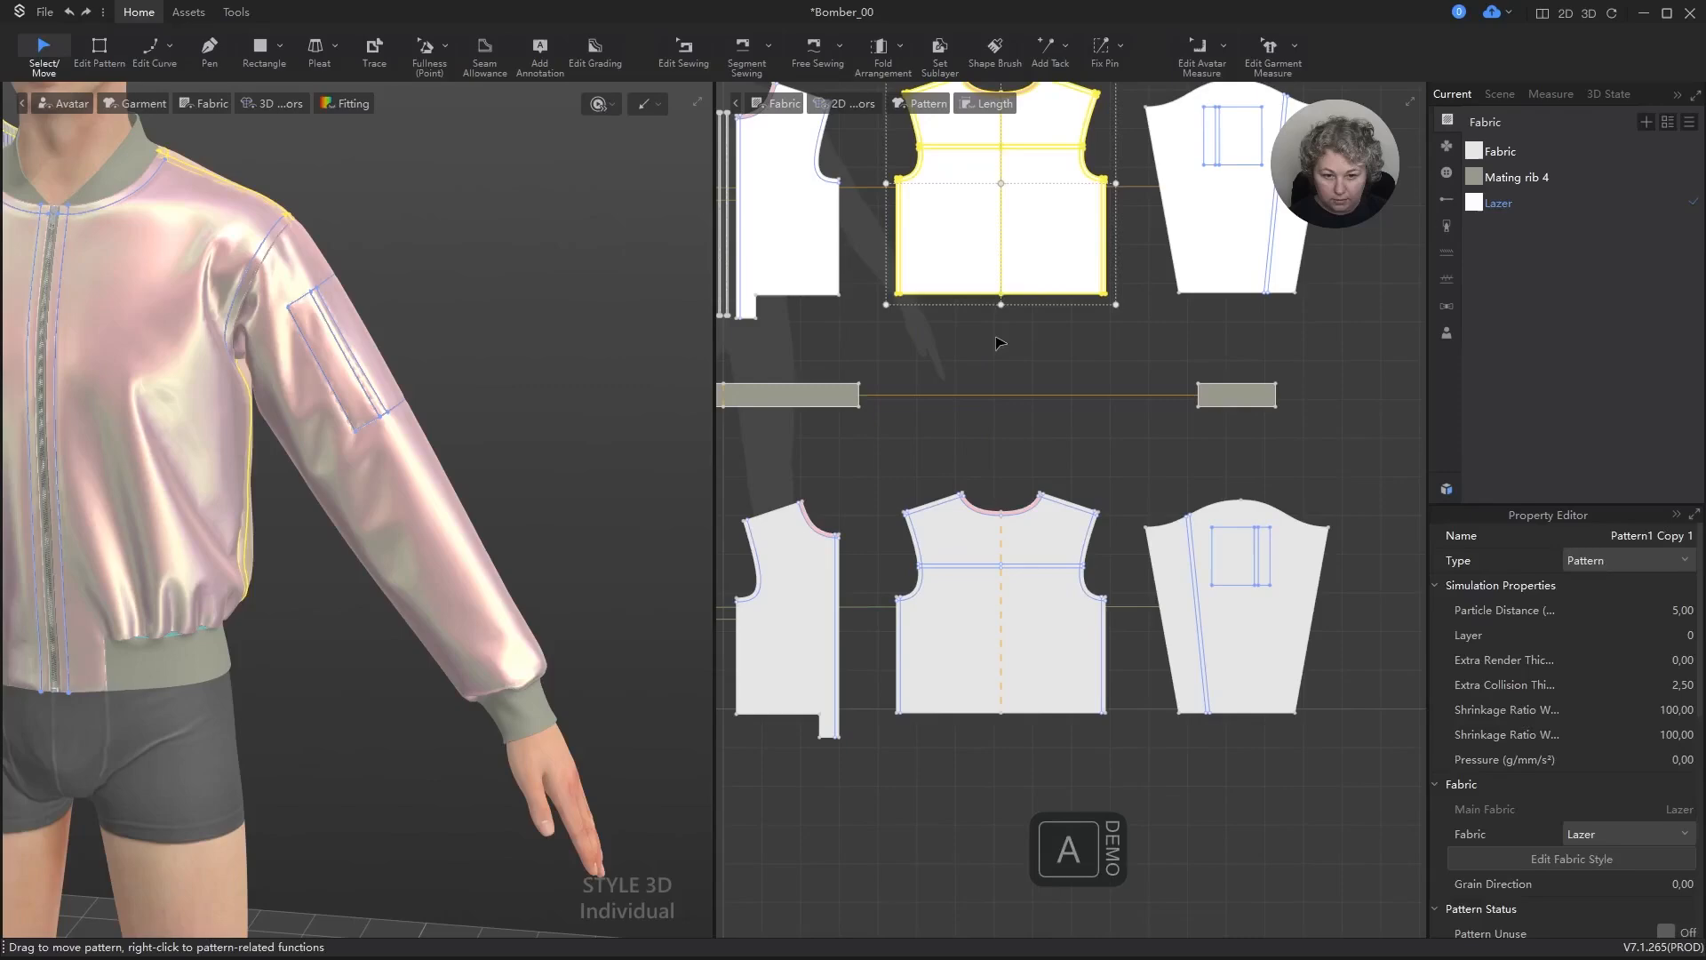
click(1001, 344)
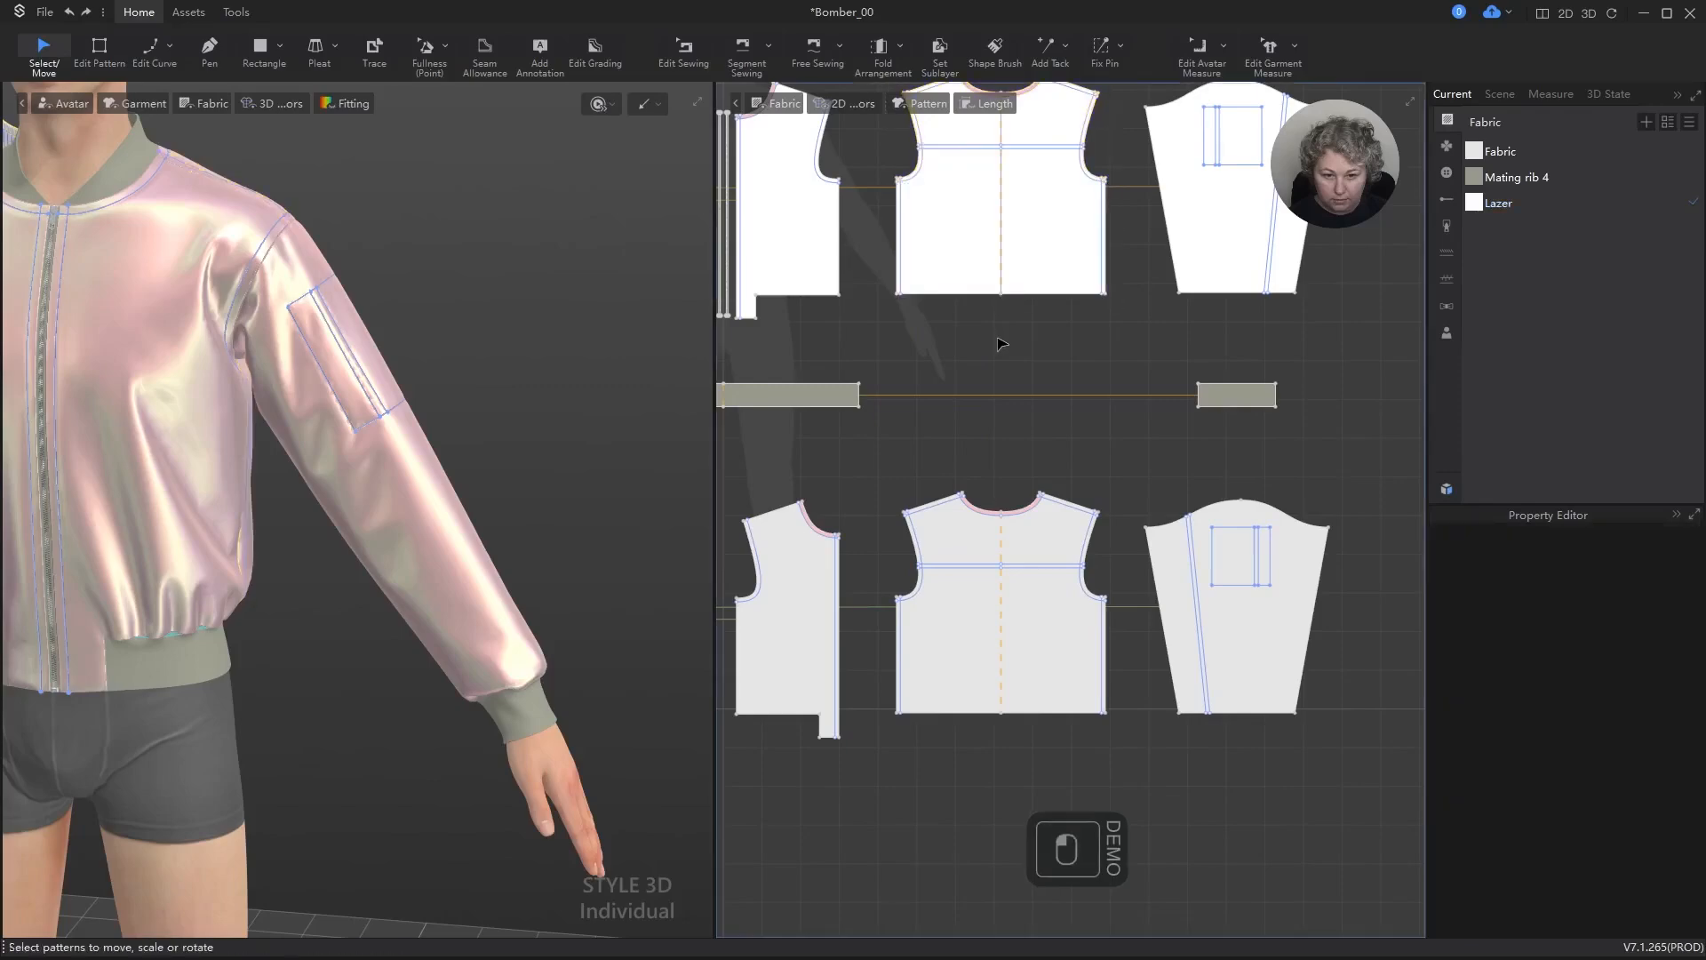
scroll(569, 404, down, 4)
right_drag(614, 417, 172, 408)
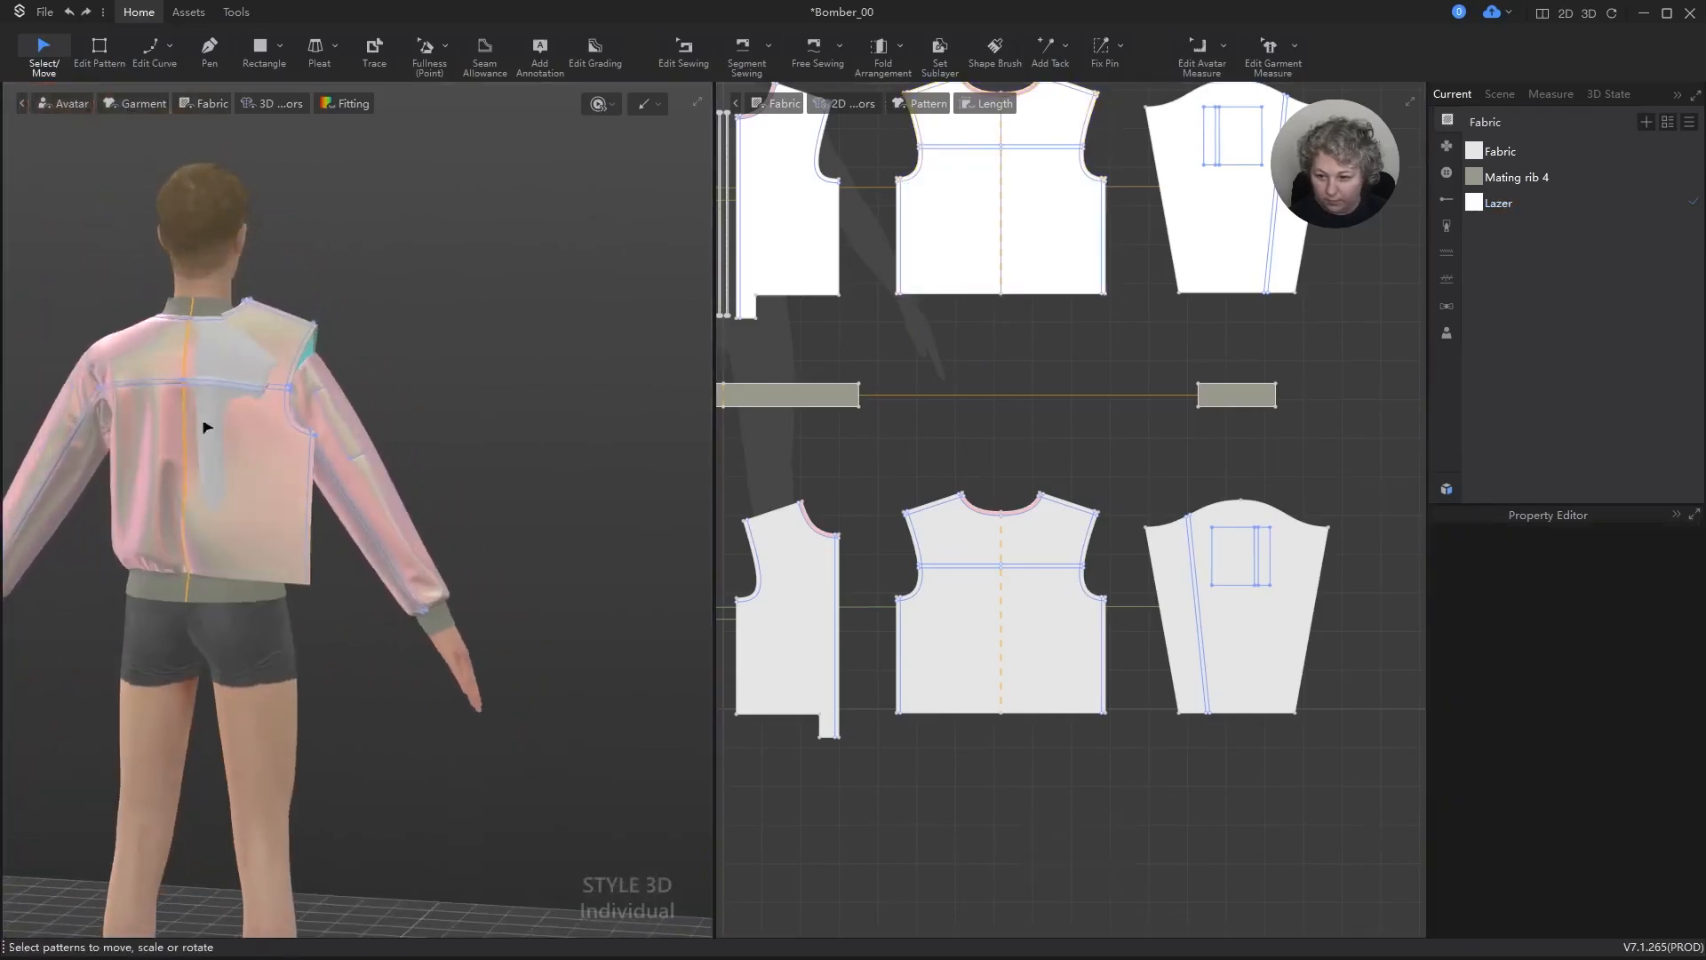
click(1059, 657)
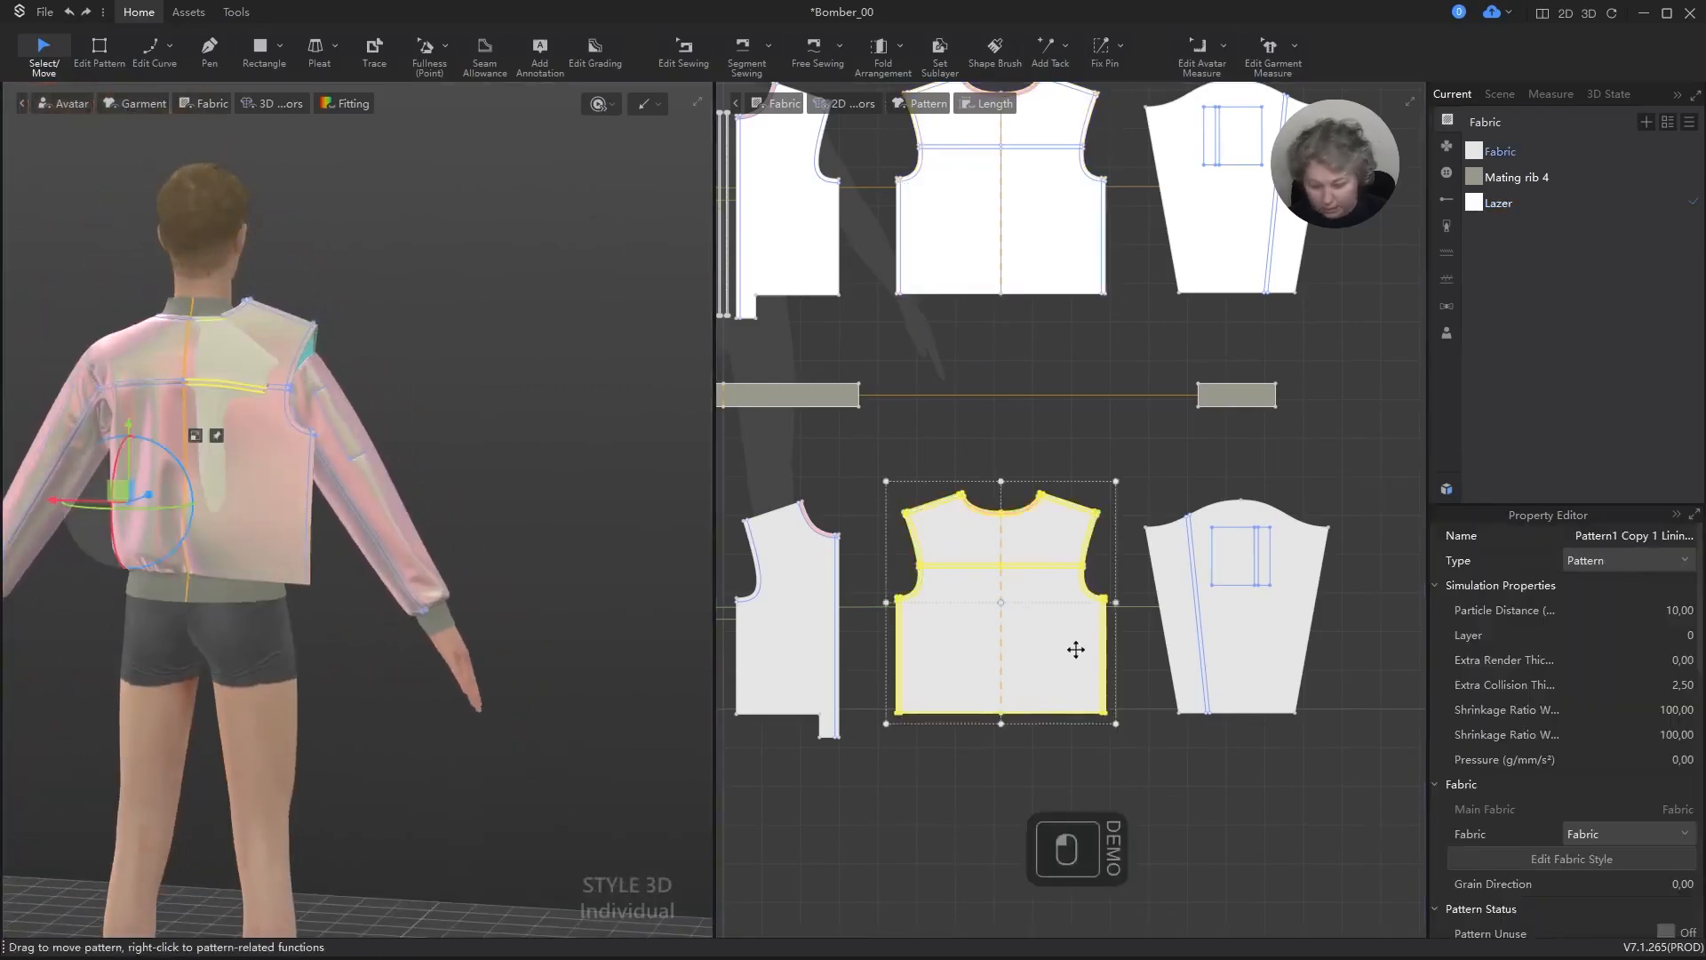
key(ctrl+k)
scroll(480, 355, up, 3)
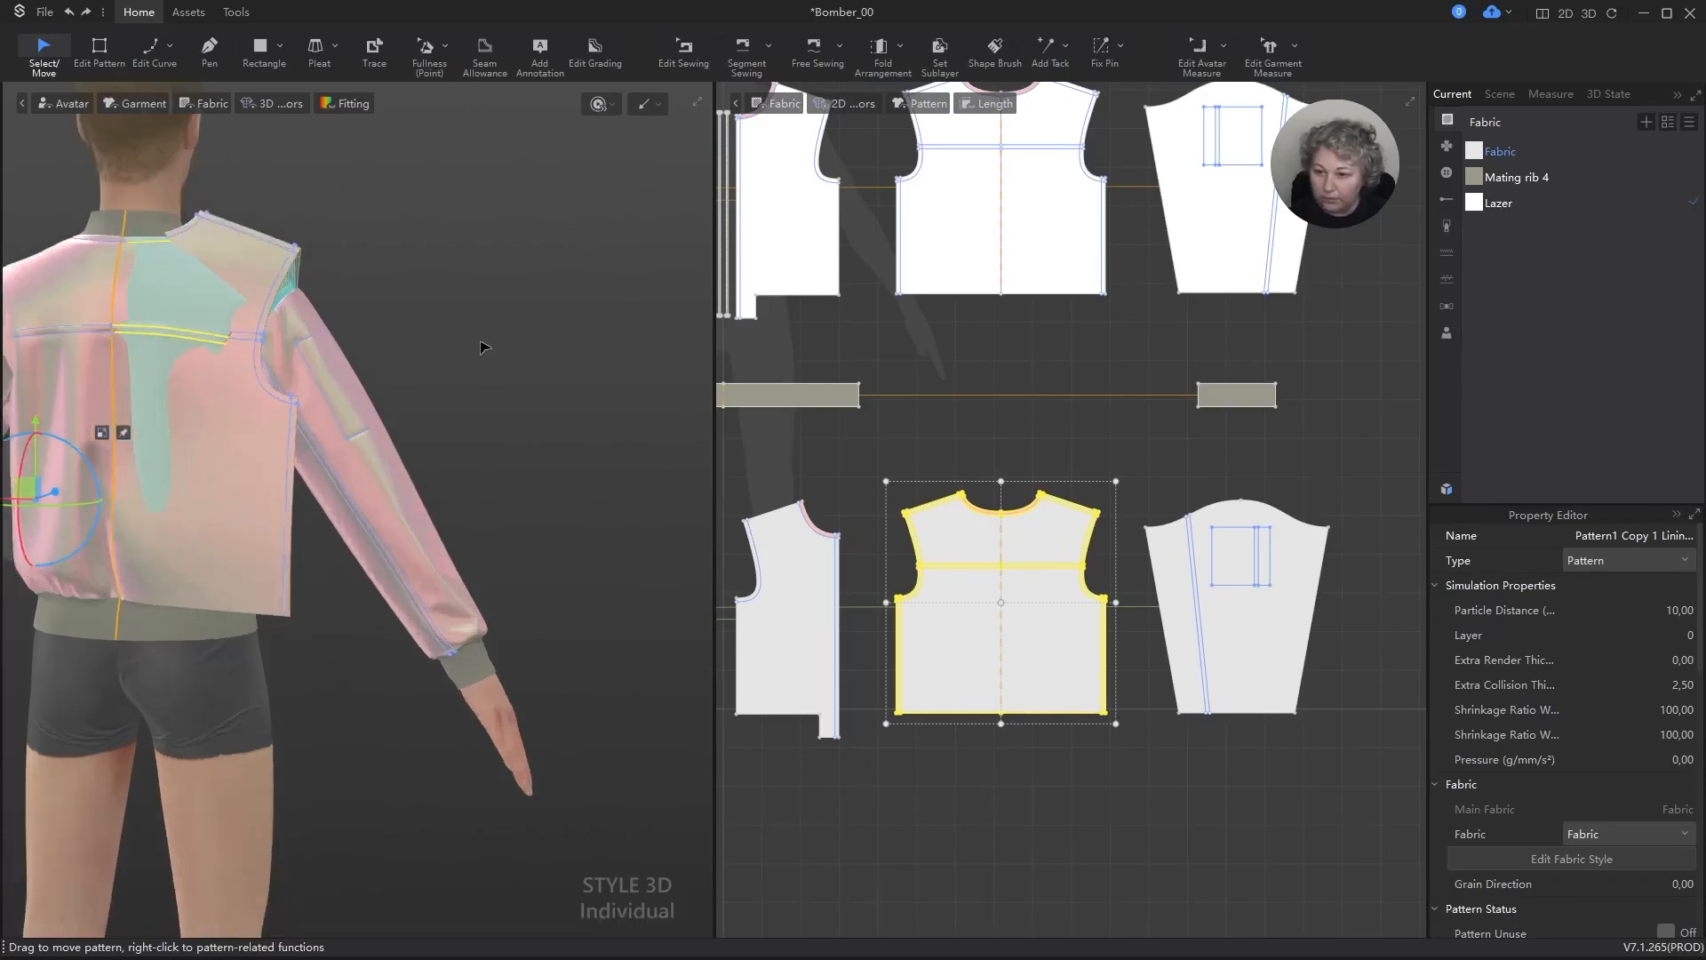
key(space)
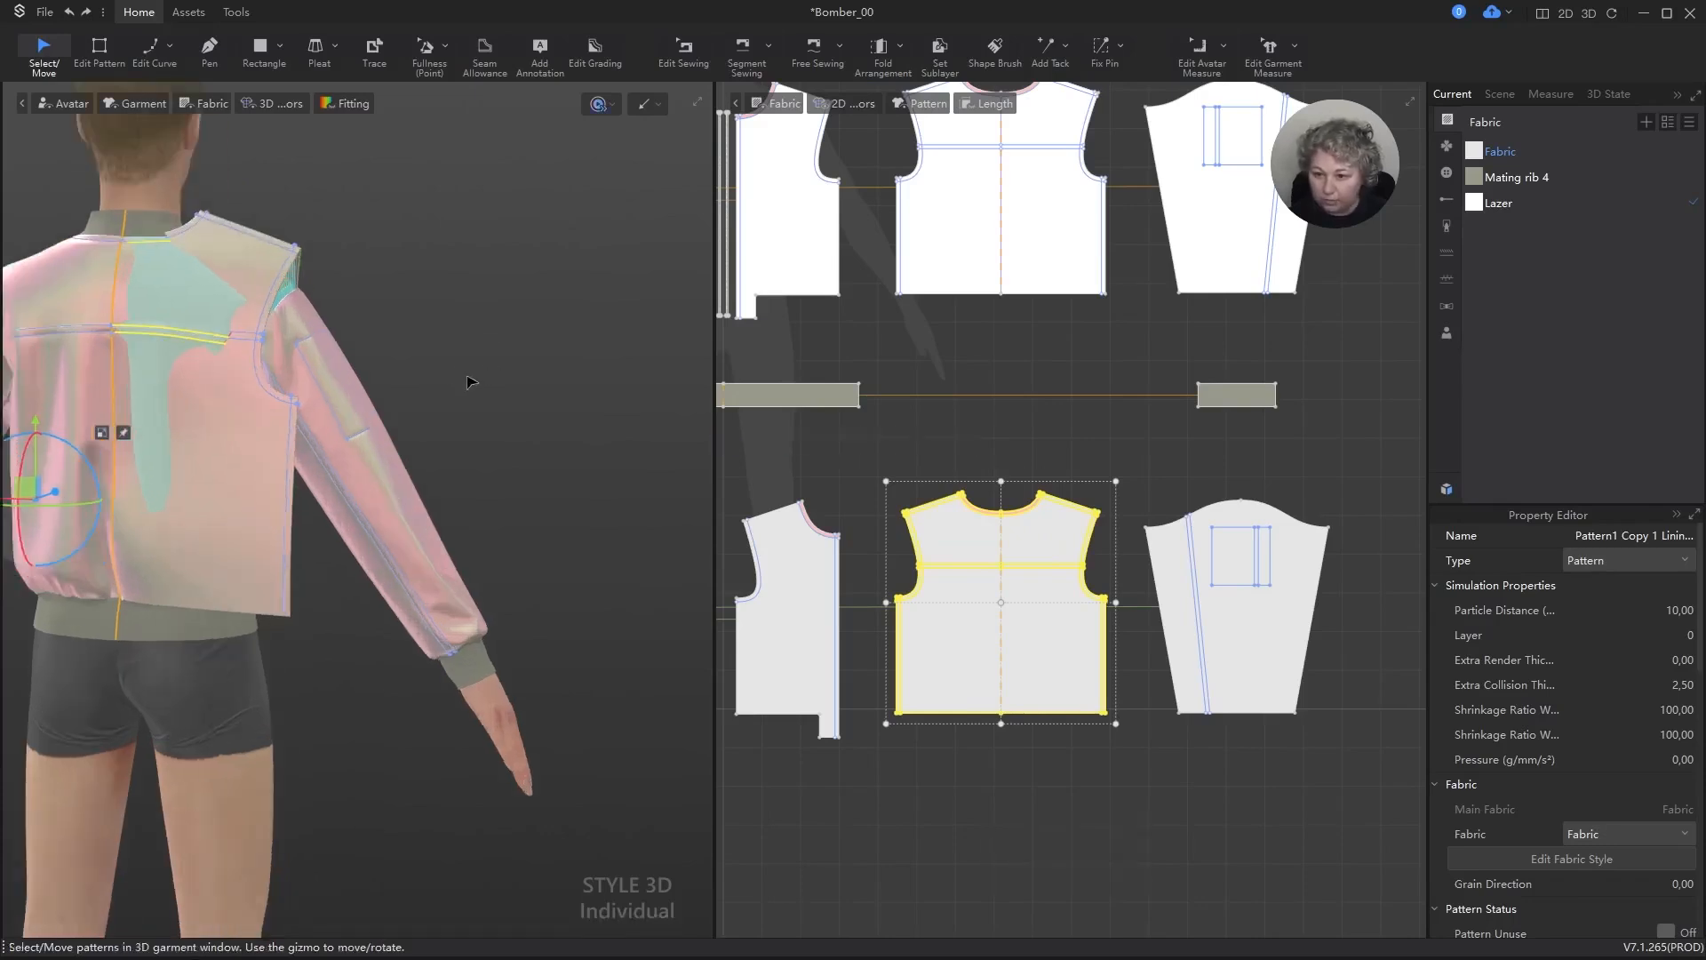
key(space)
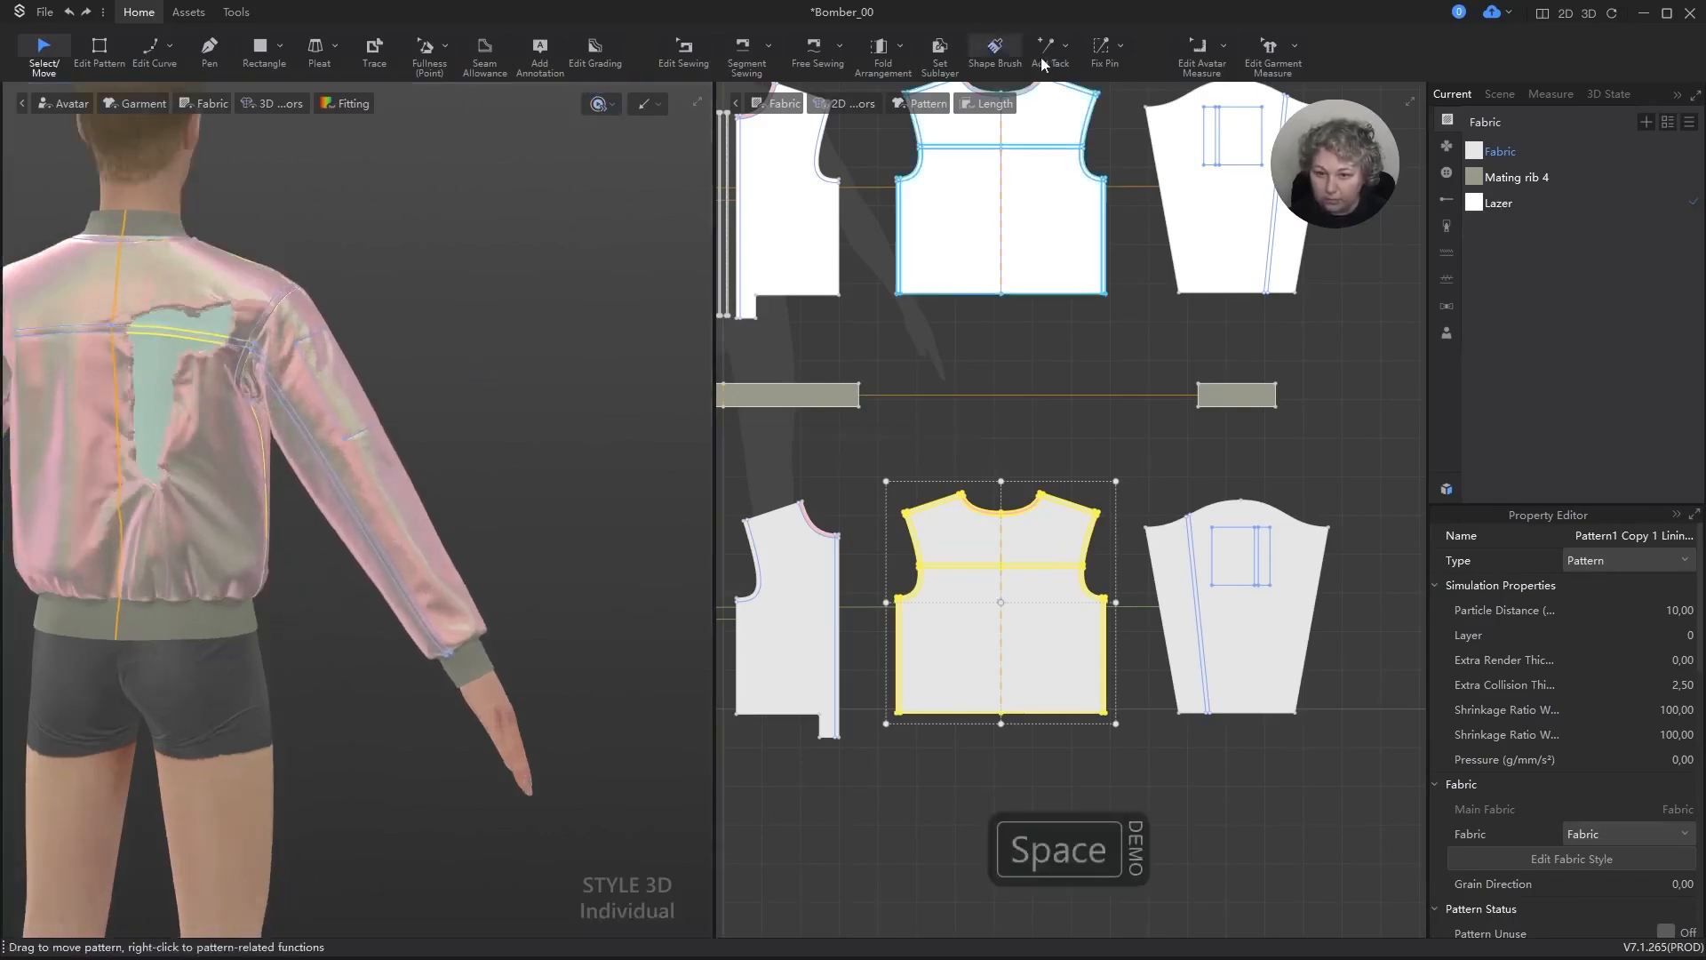
Step: Set sublayer relationships from the outer back, both sleeves and both fronts to their matching lining panels
click(942, 46)
click(1060, 269)
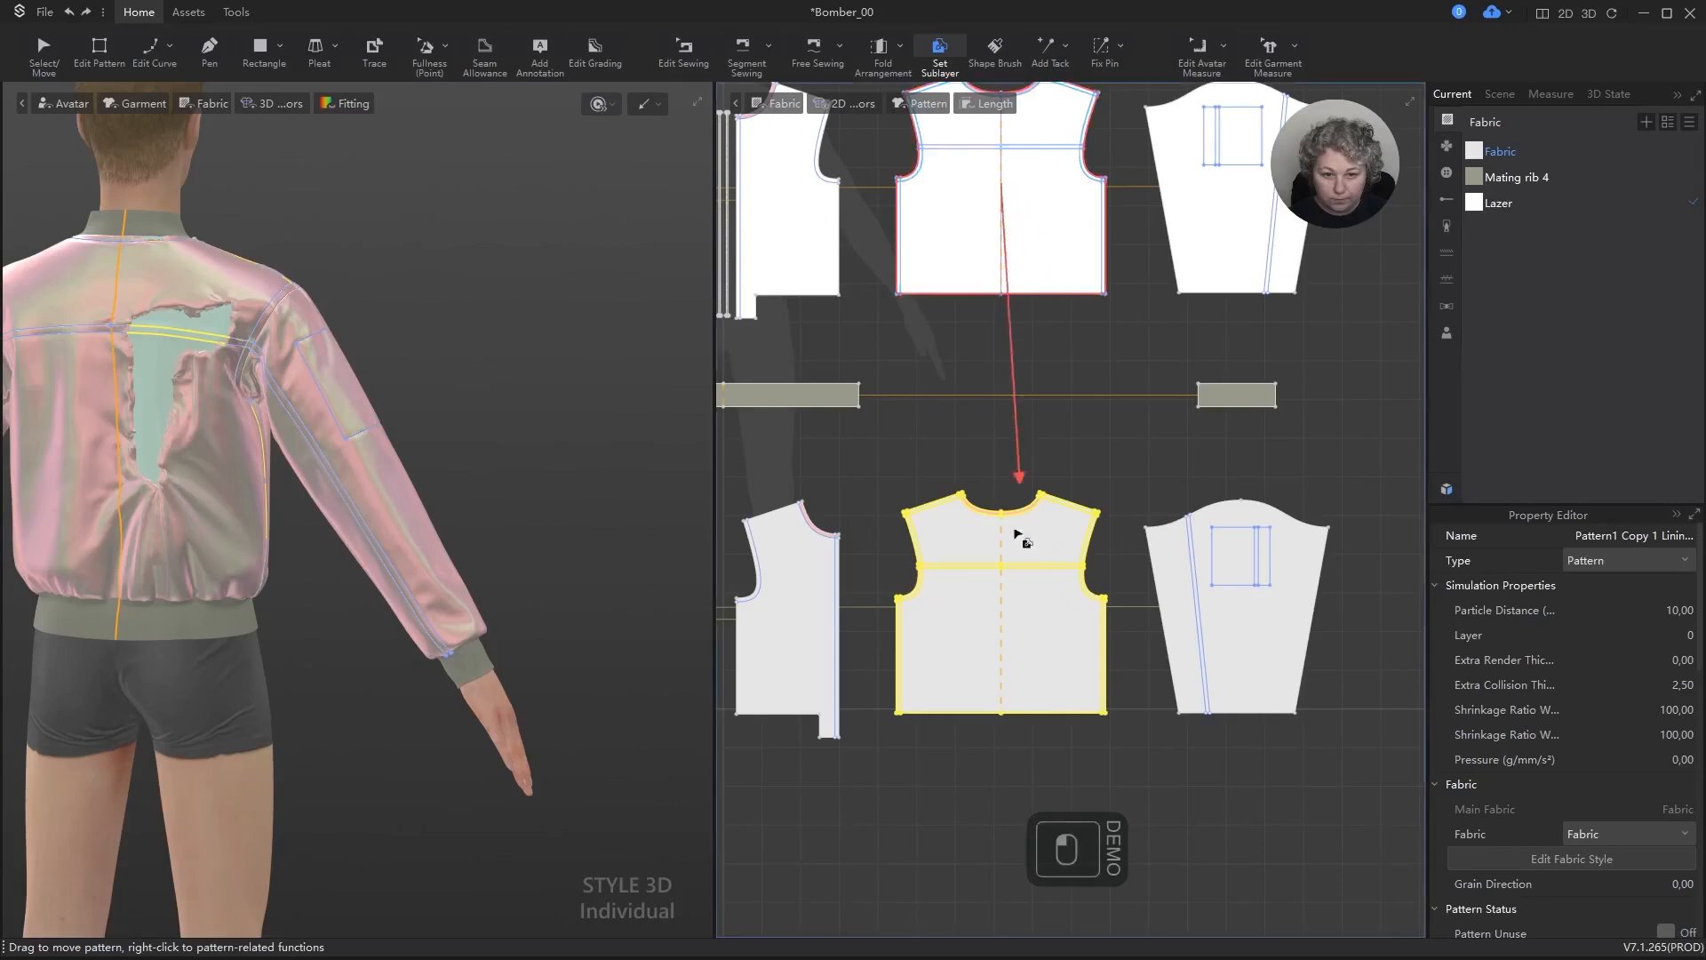
click(1013, 543)
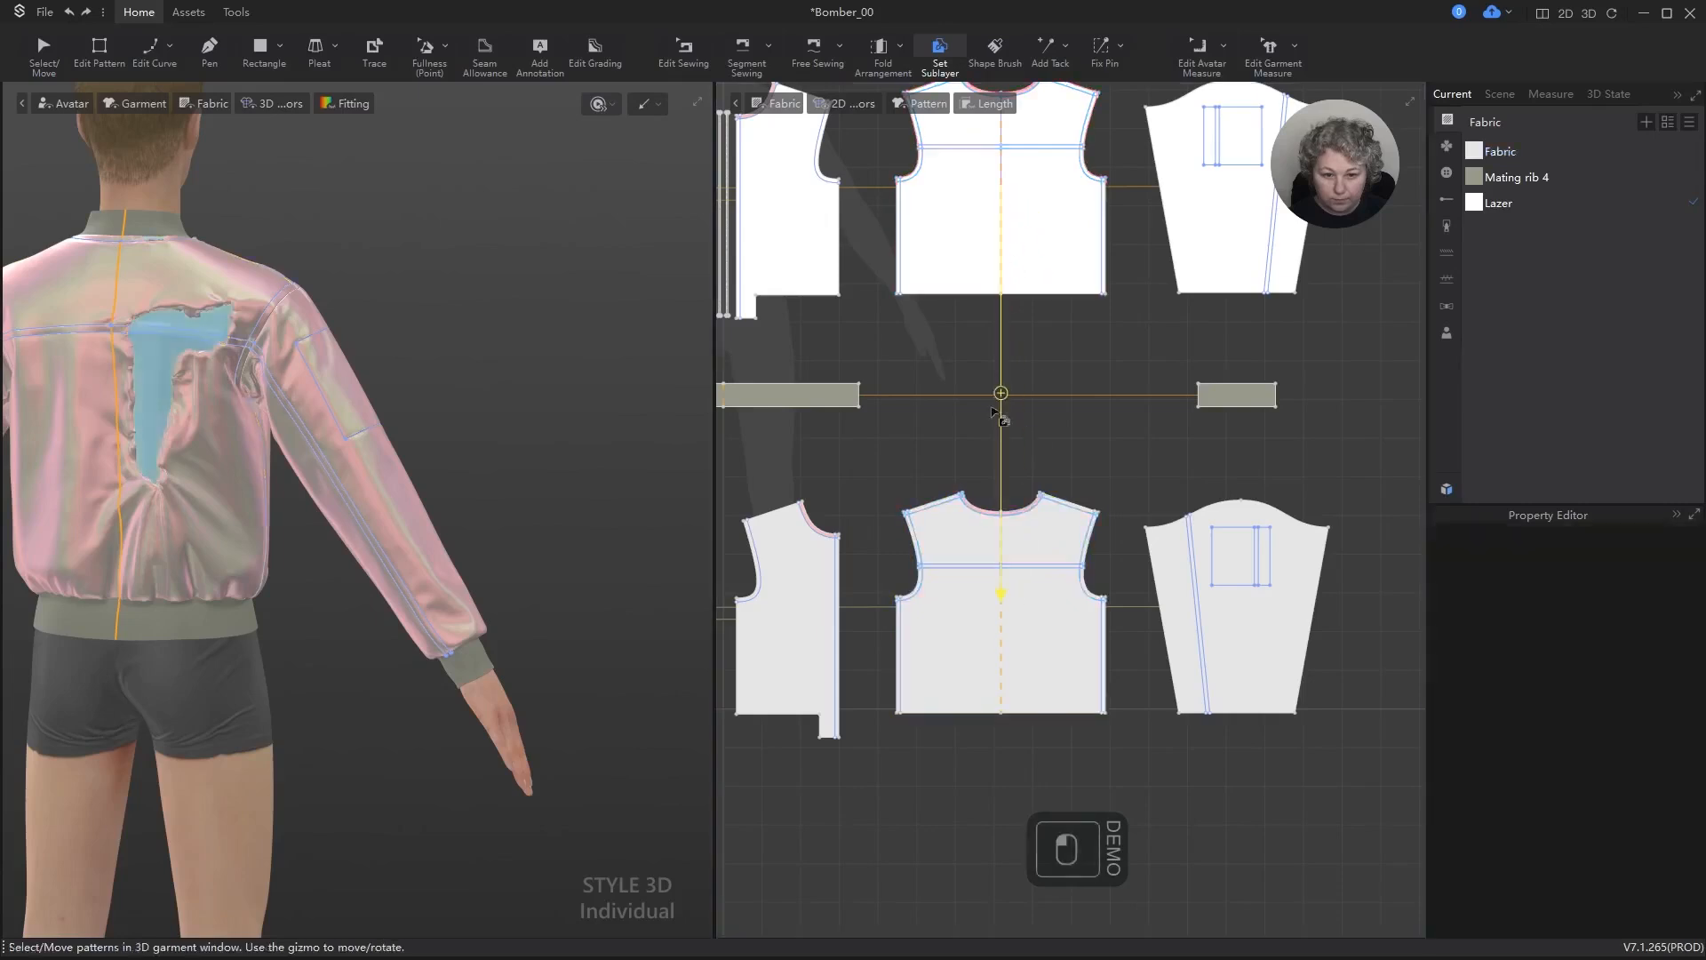
click(1218, 240)
click(1266, 653)
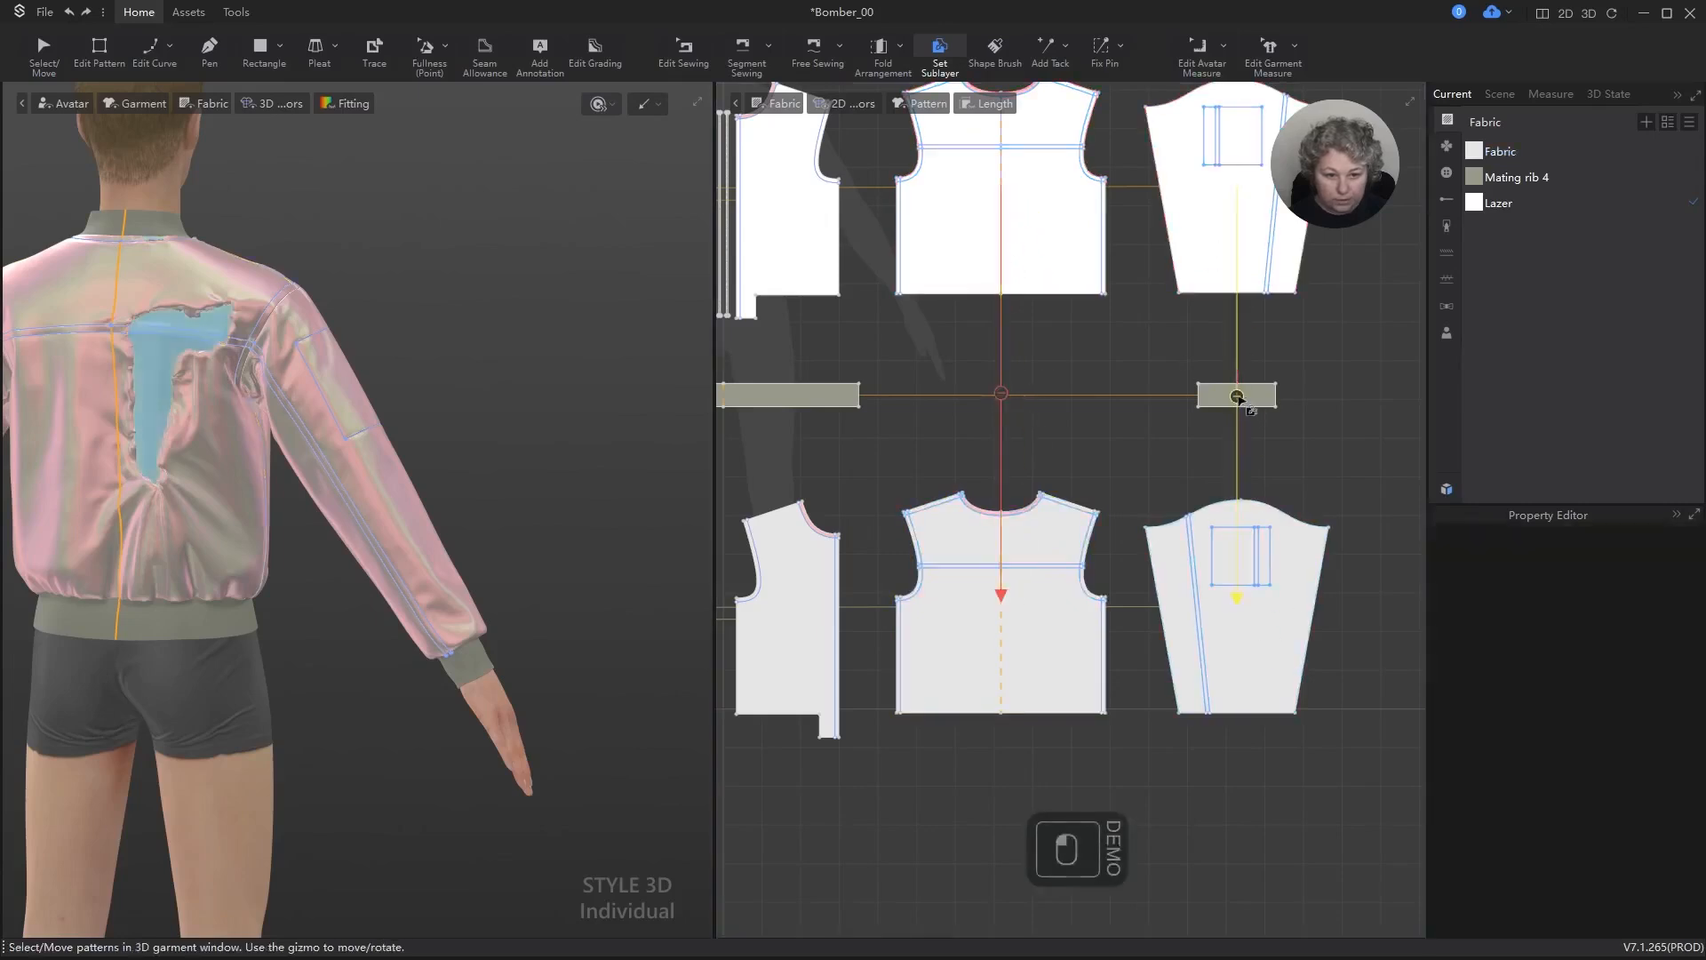
scroll(1238, 397, down, 3)
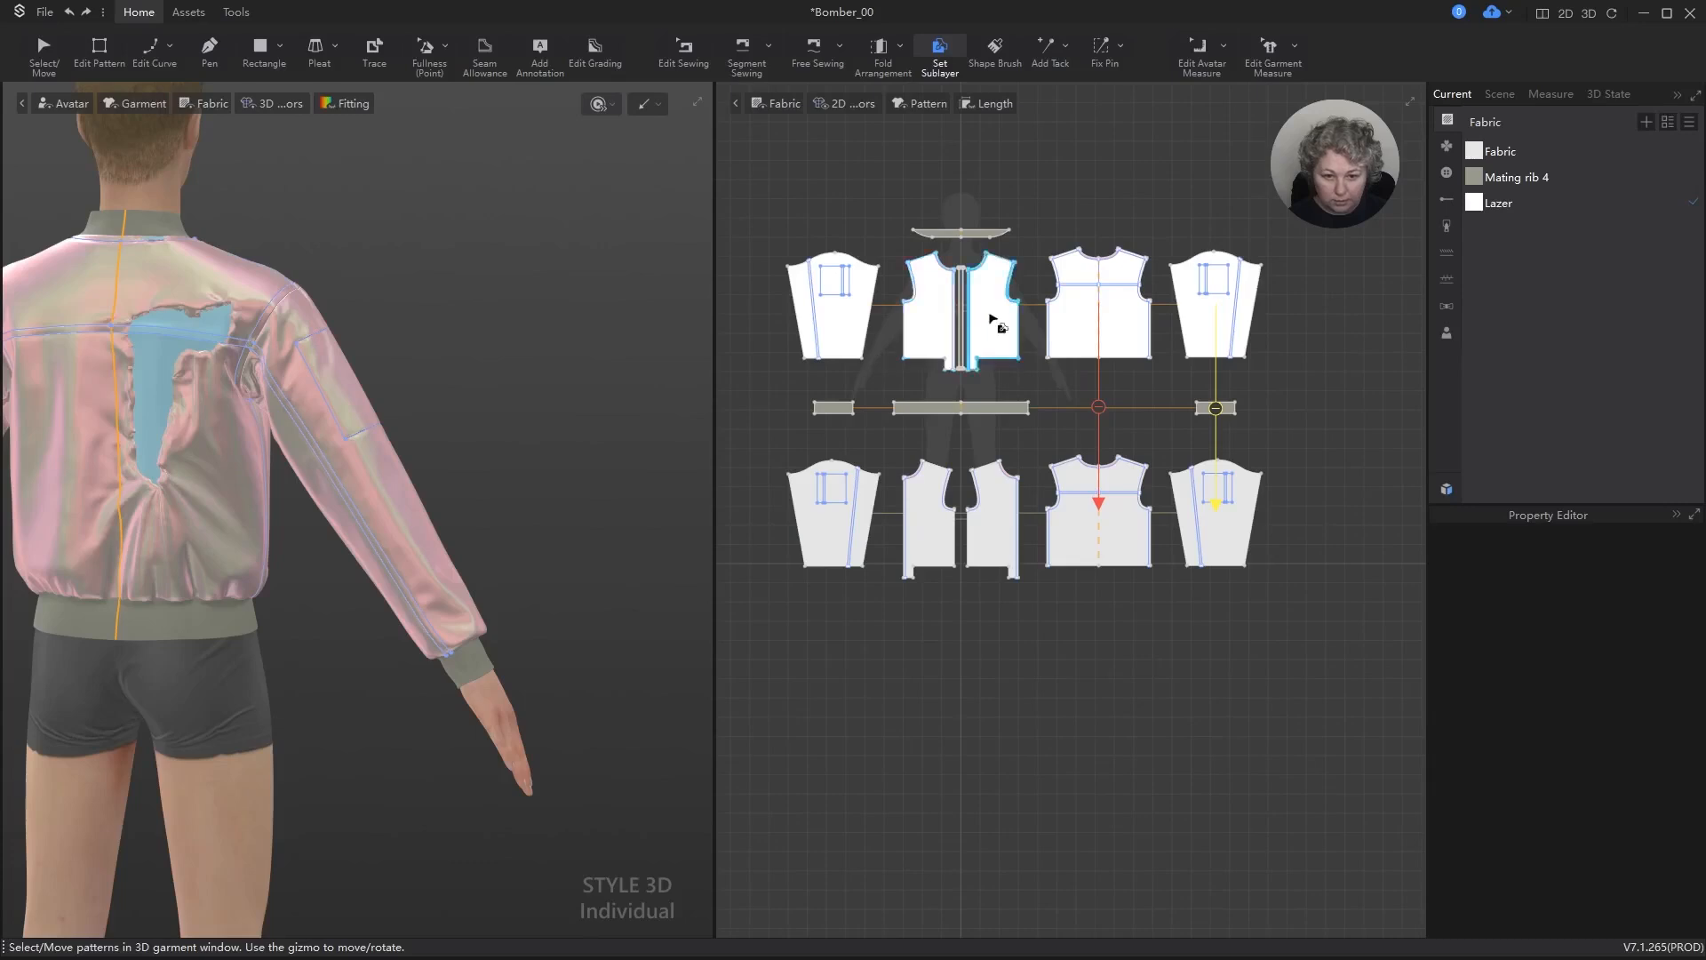
click(993, 320)
click(1004, 471)
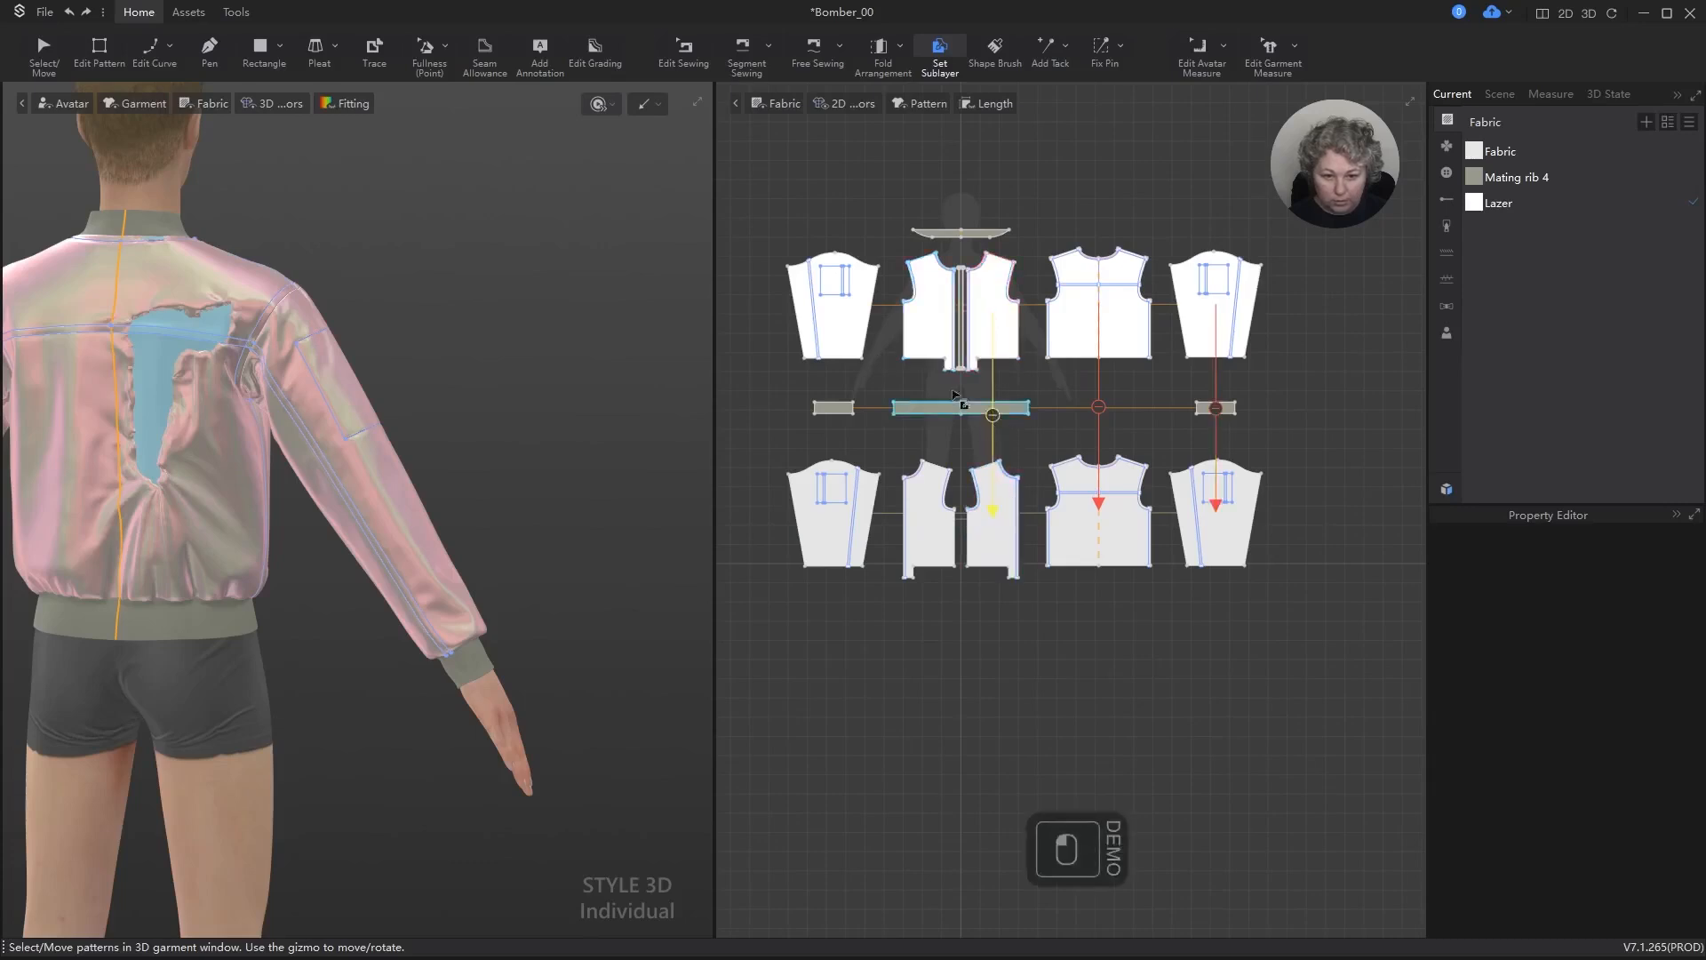
click(939, 315)
click(929, 507)
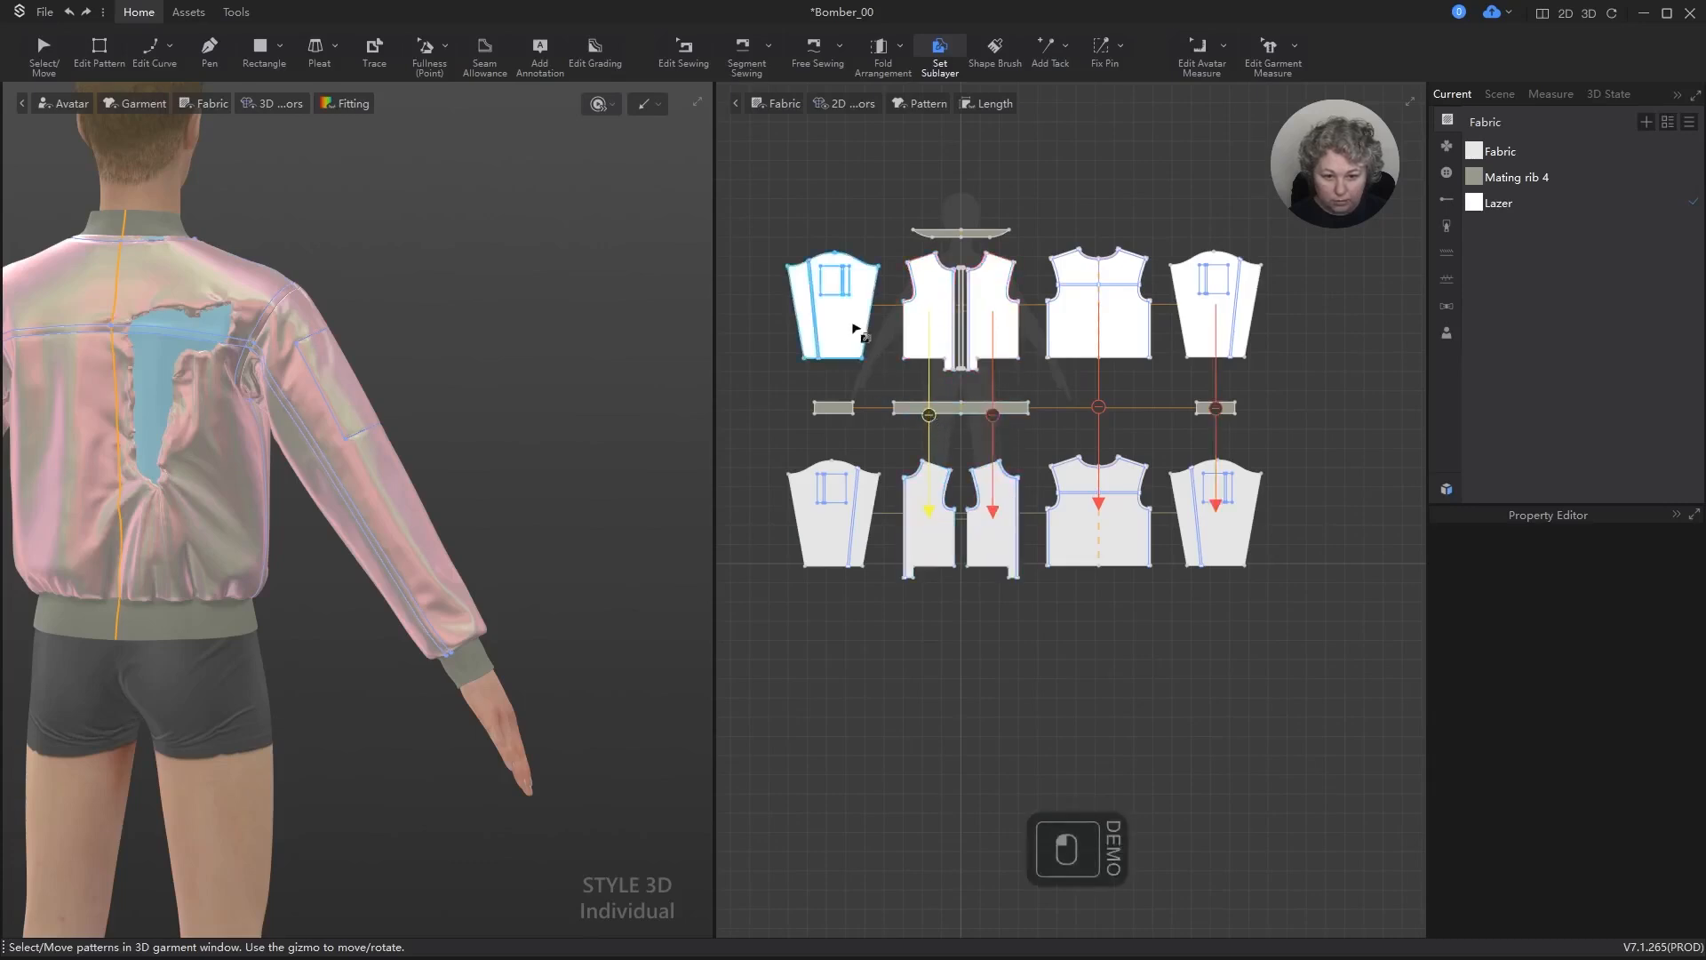
click(834, 462)
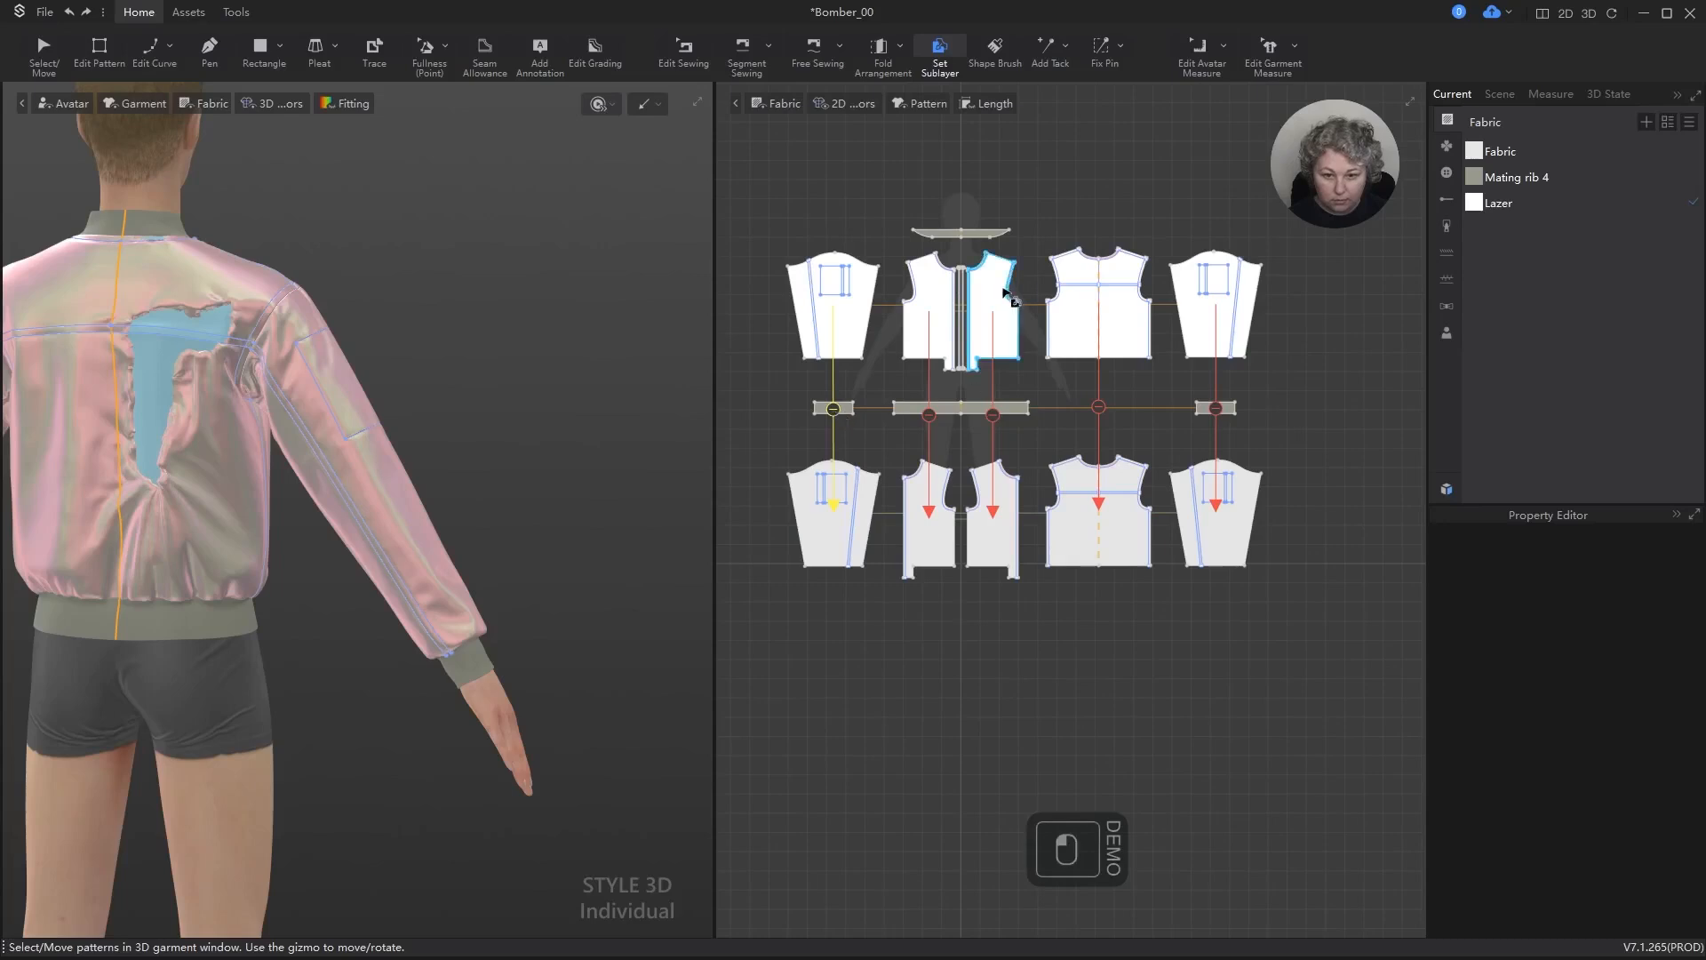
Step: Simulate the jacket so the outer shell settles over its linings at the back and front
key(space)
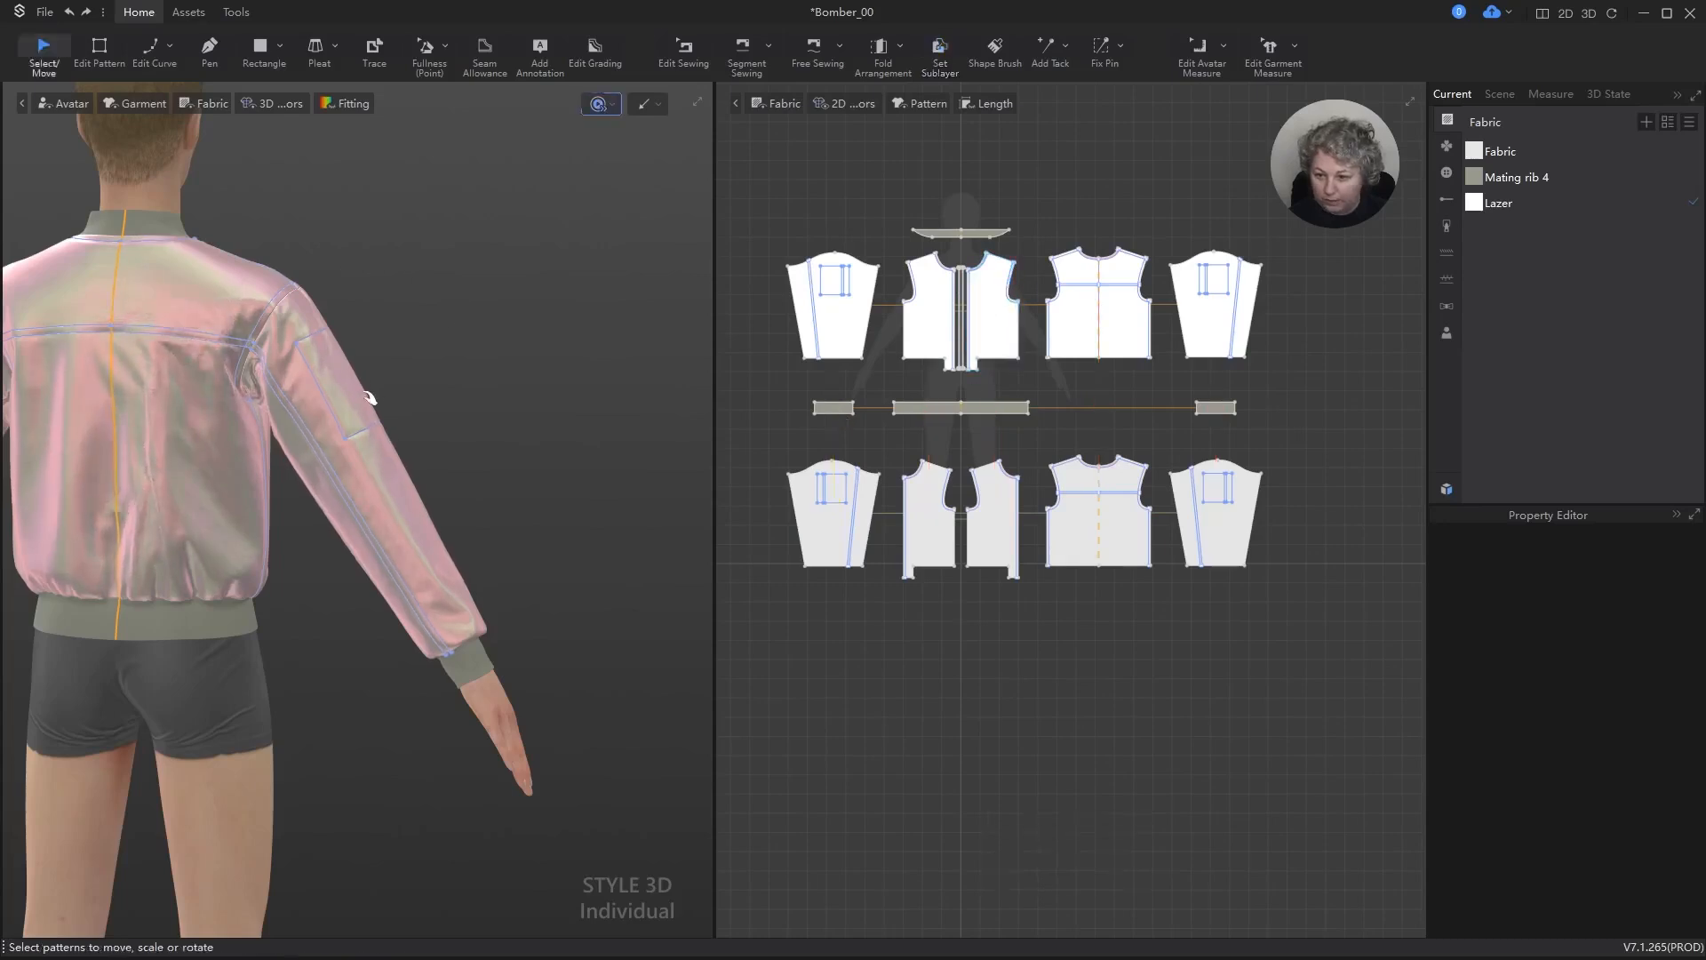
key(space)
key(a)
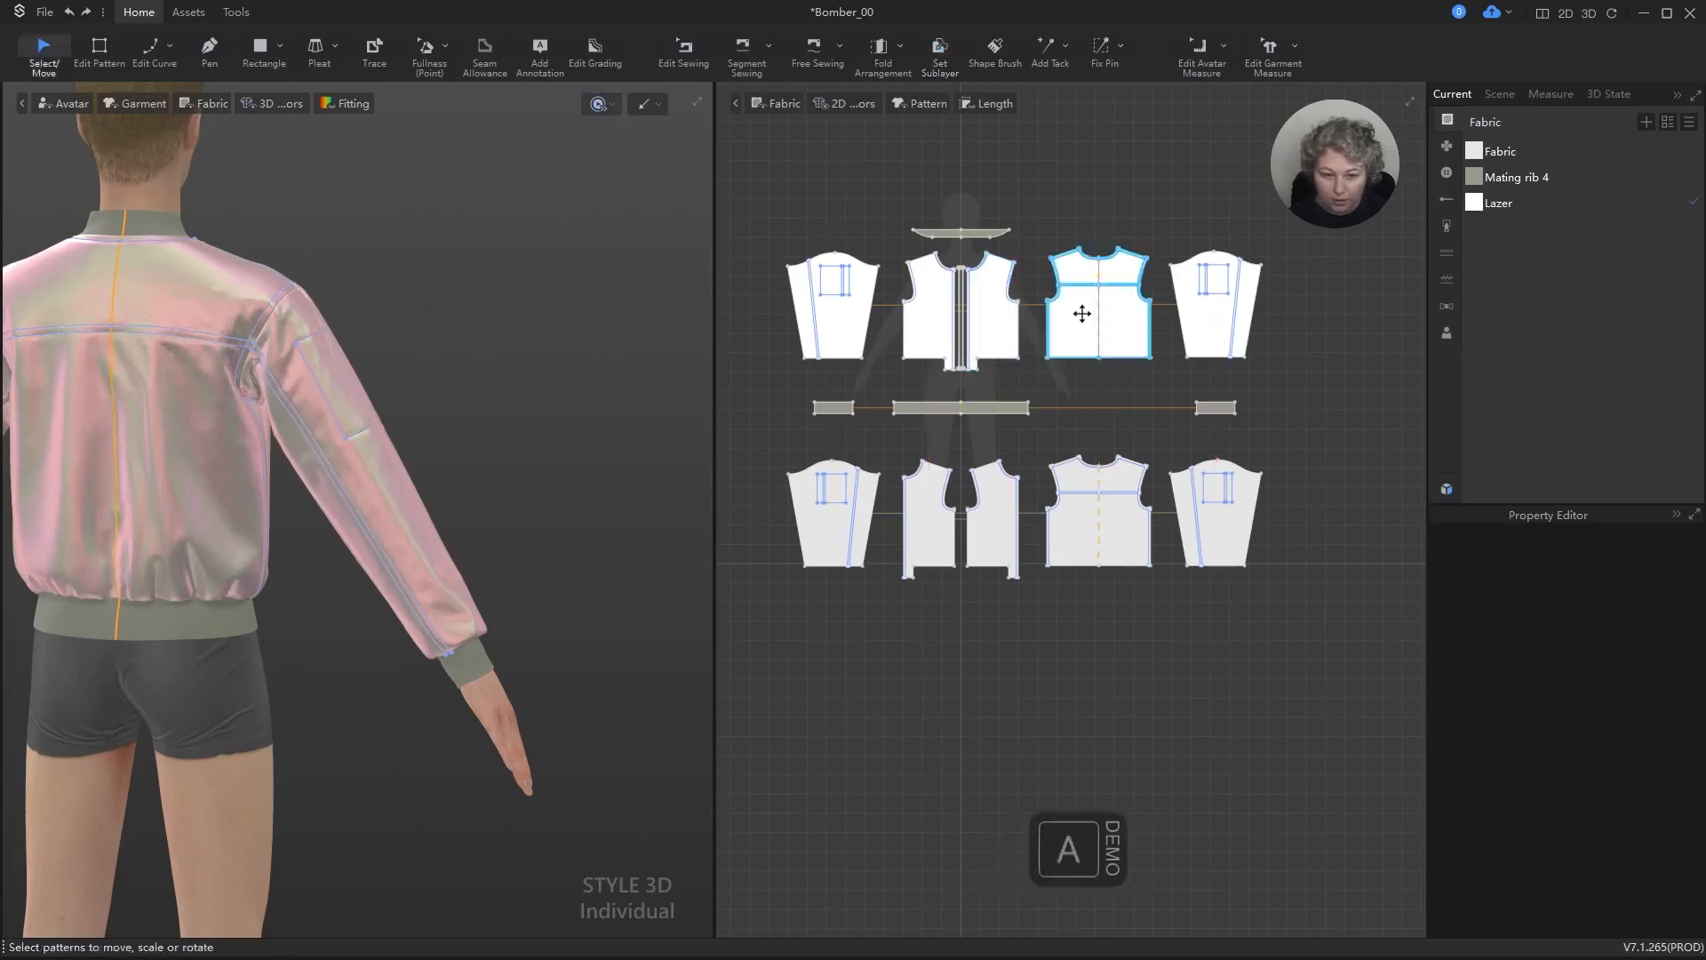
click(1078, 311)
key(ctrl+k)
key(space)
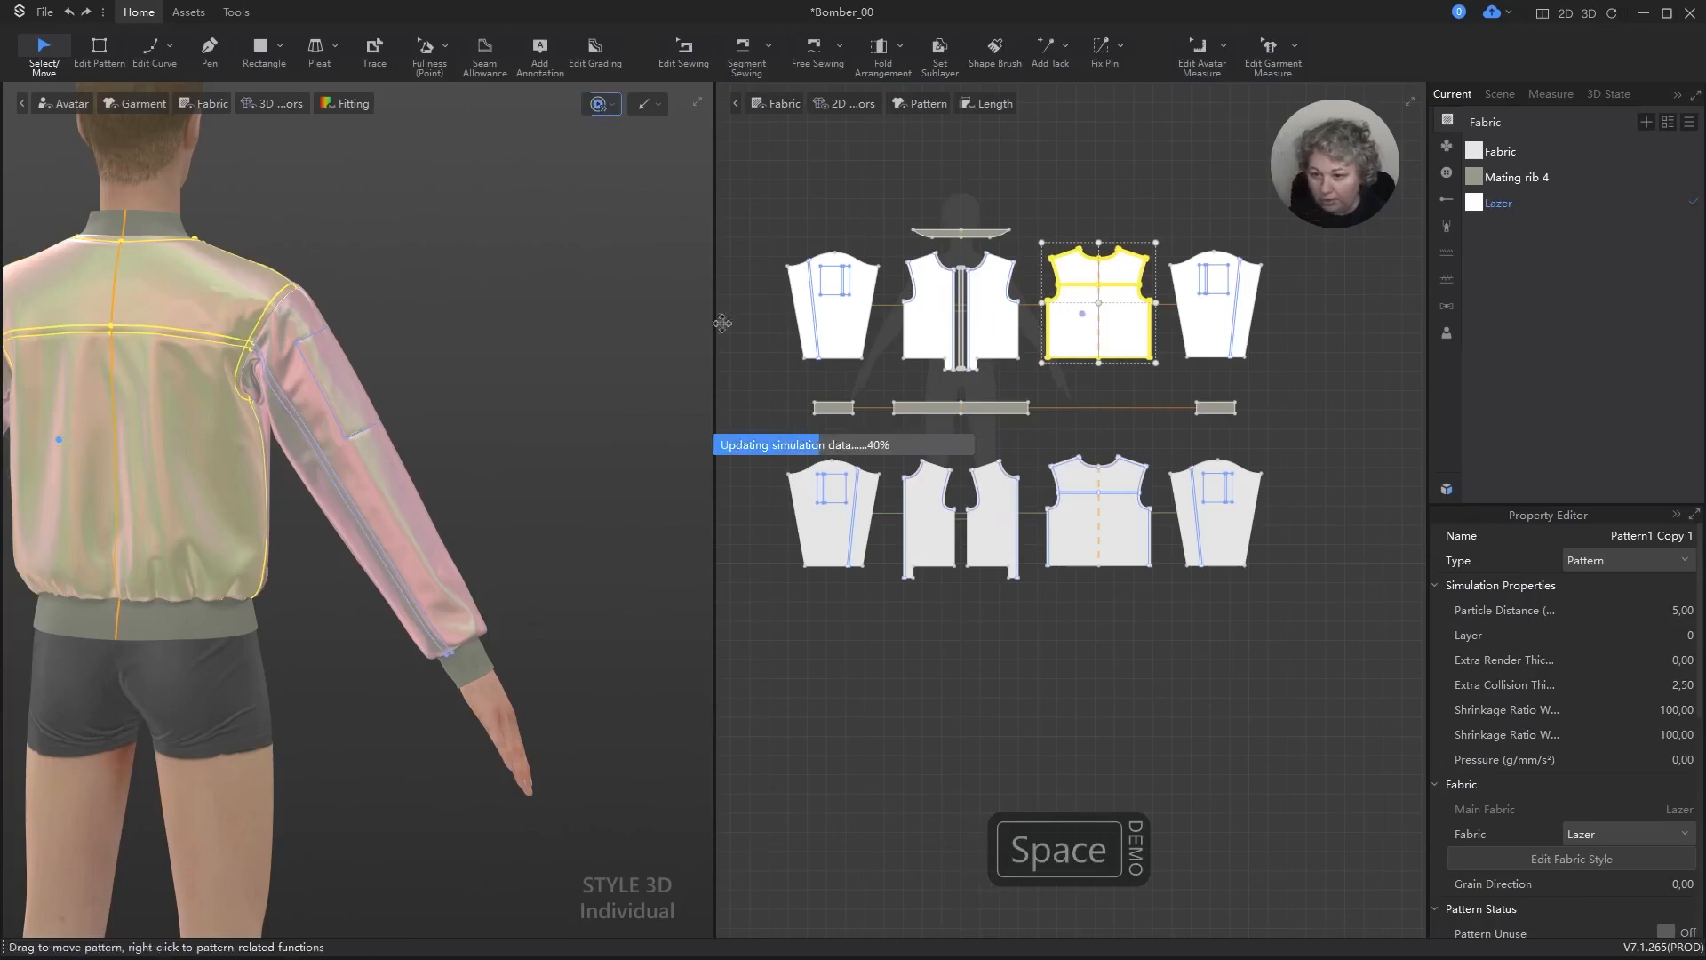
click(392, 305)
right_drag(569, 353, 775, 332)
alt+drag(440, 313, 540, 358)
scroll(356, 327, up, 5)
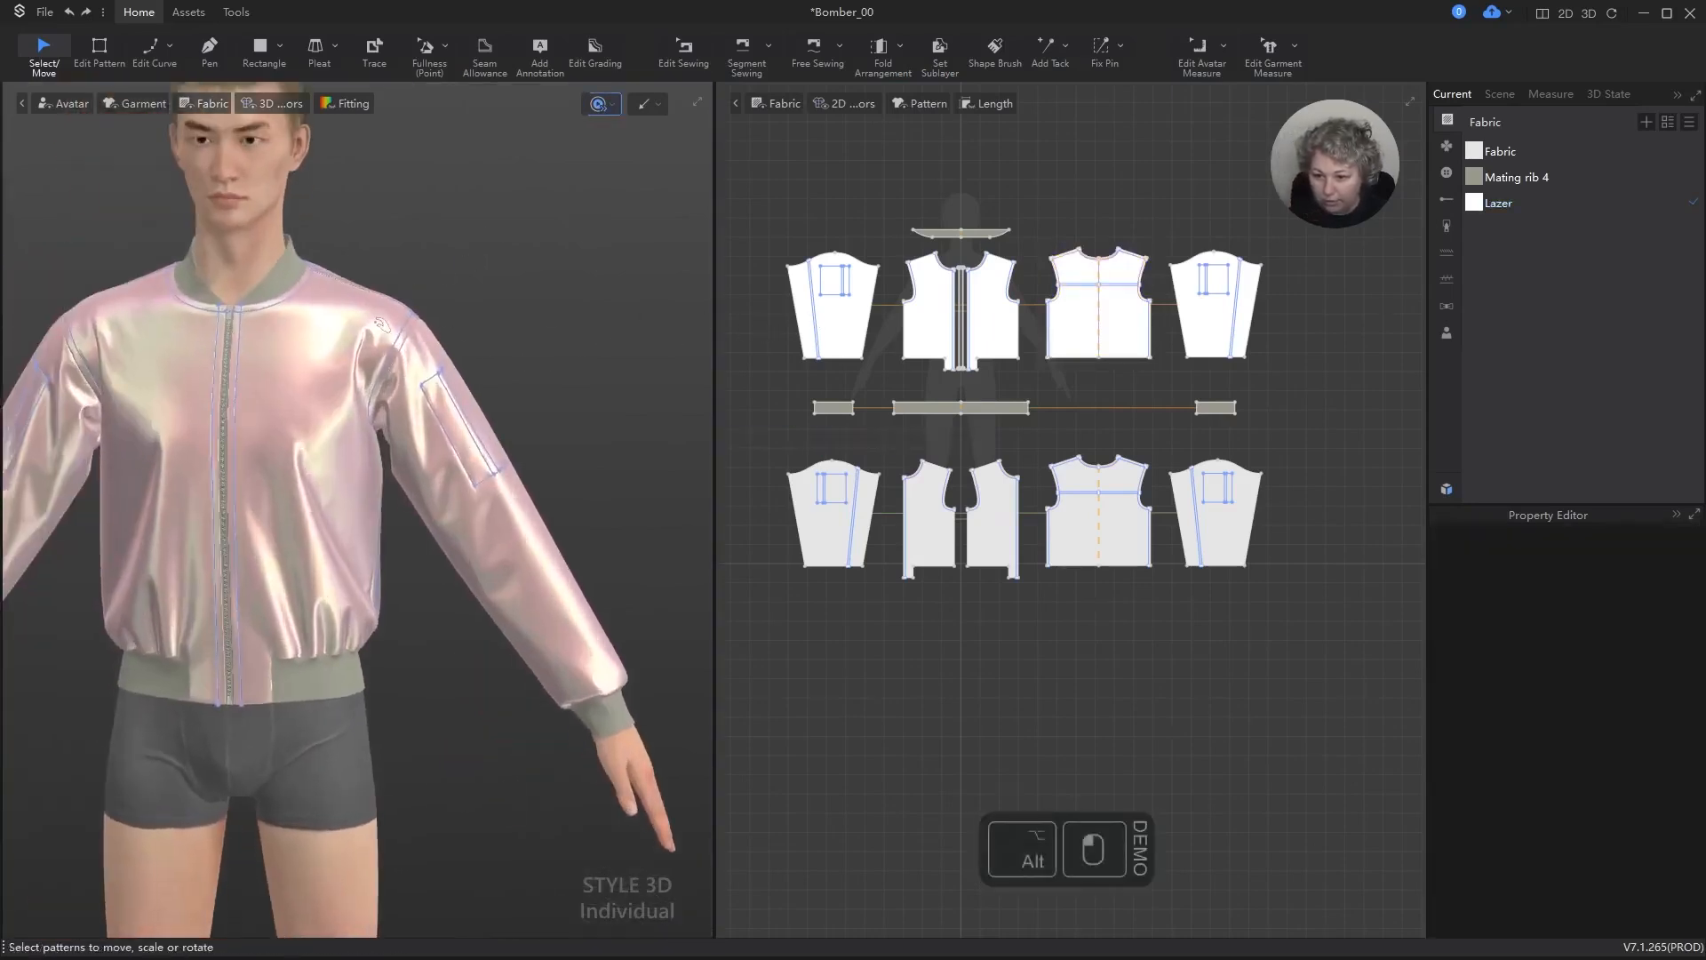
key(space)
Step: Examine the jacket's front, shoulder seam, armhole and sleeve pocket up close in 3D
click(611, 220)
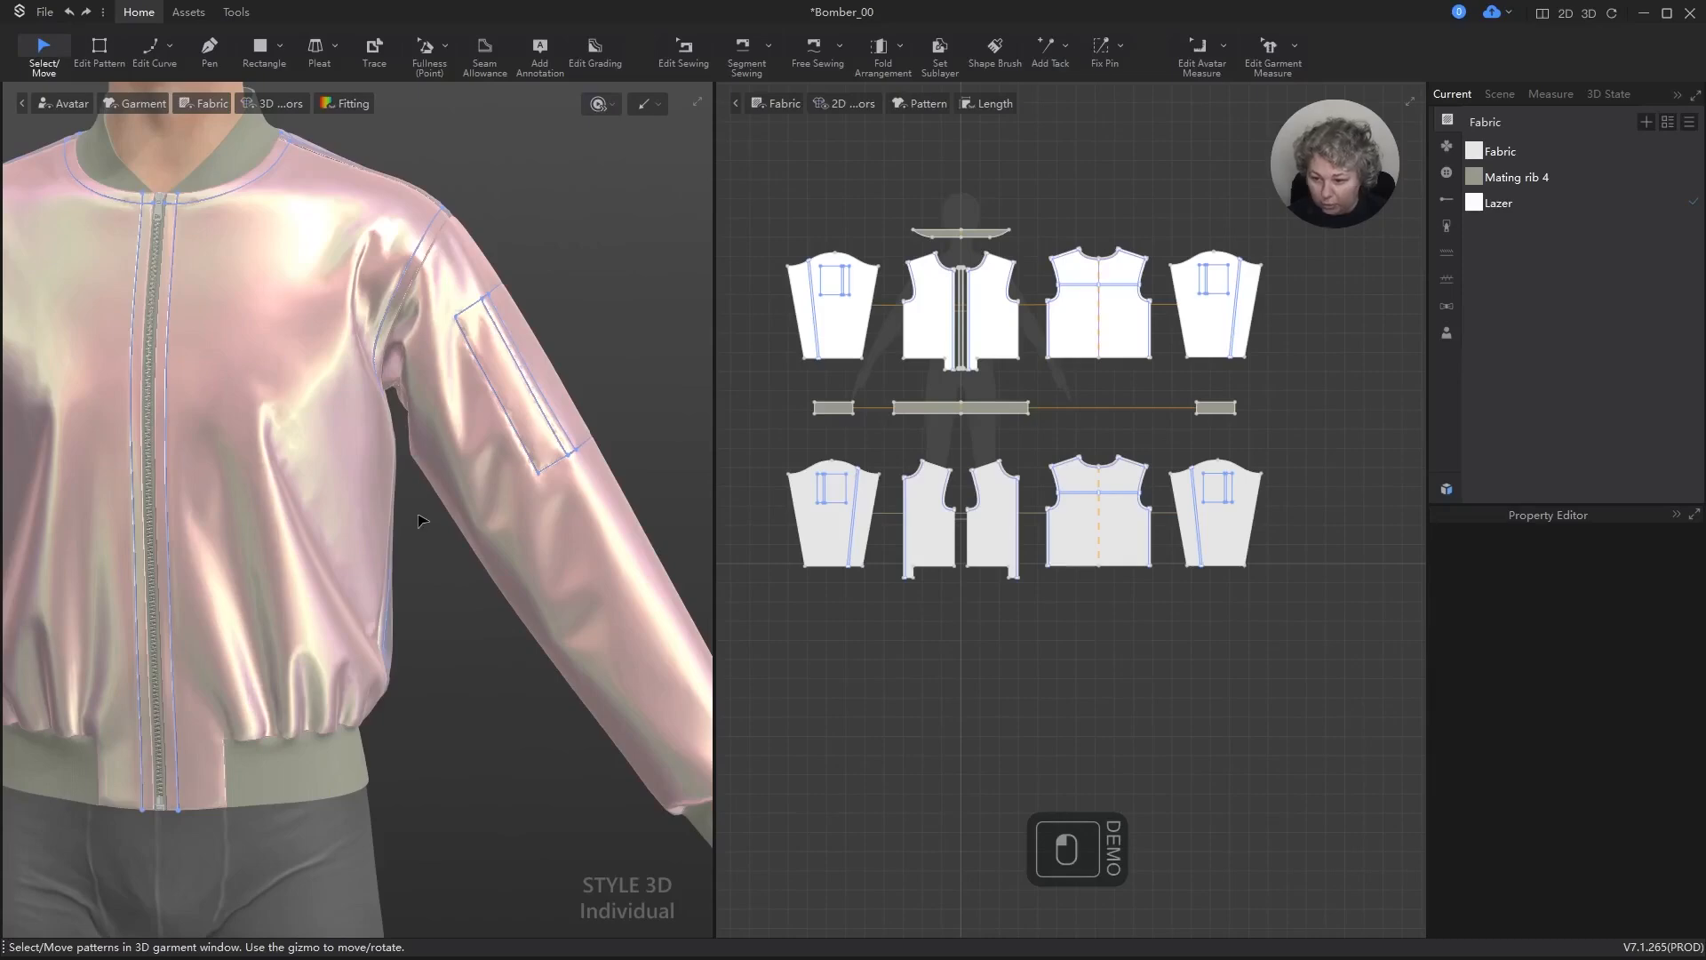
scroll(424, 534, down, 5)
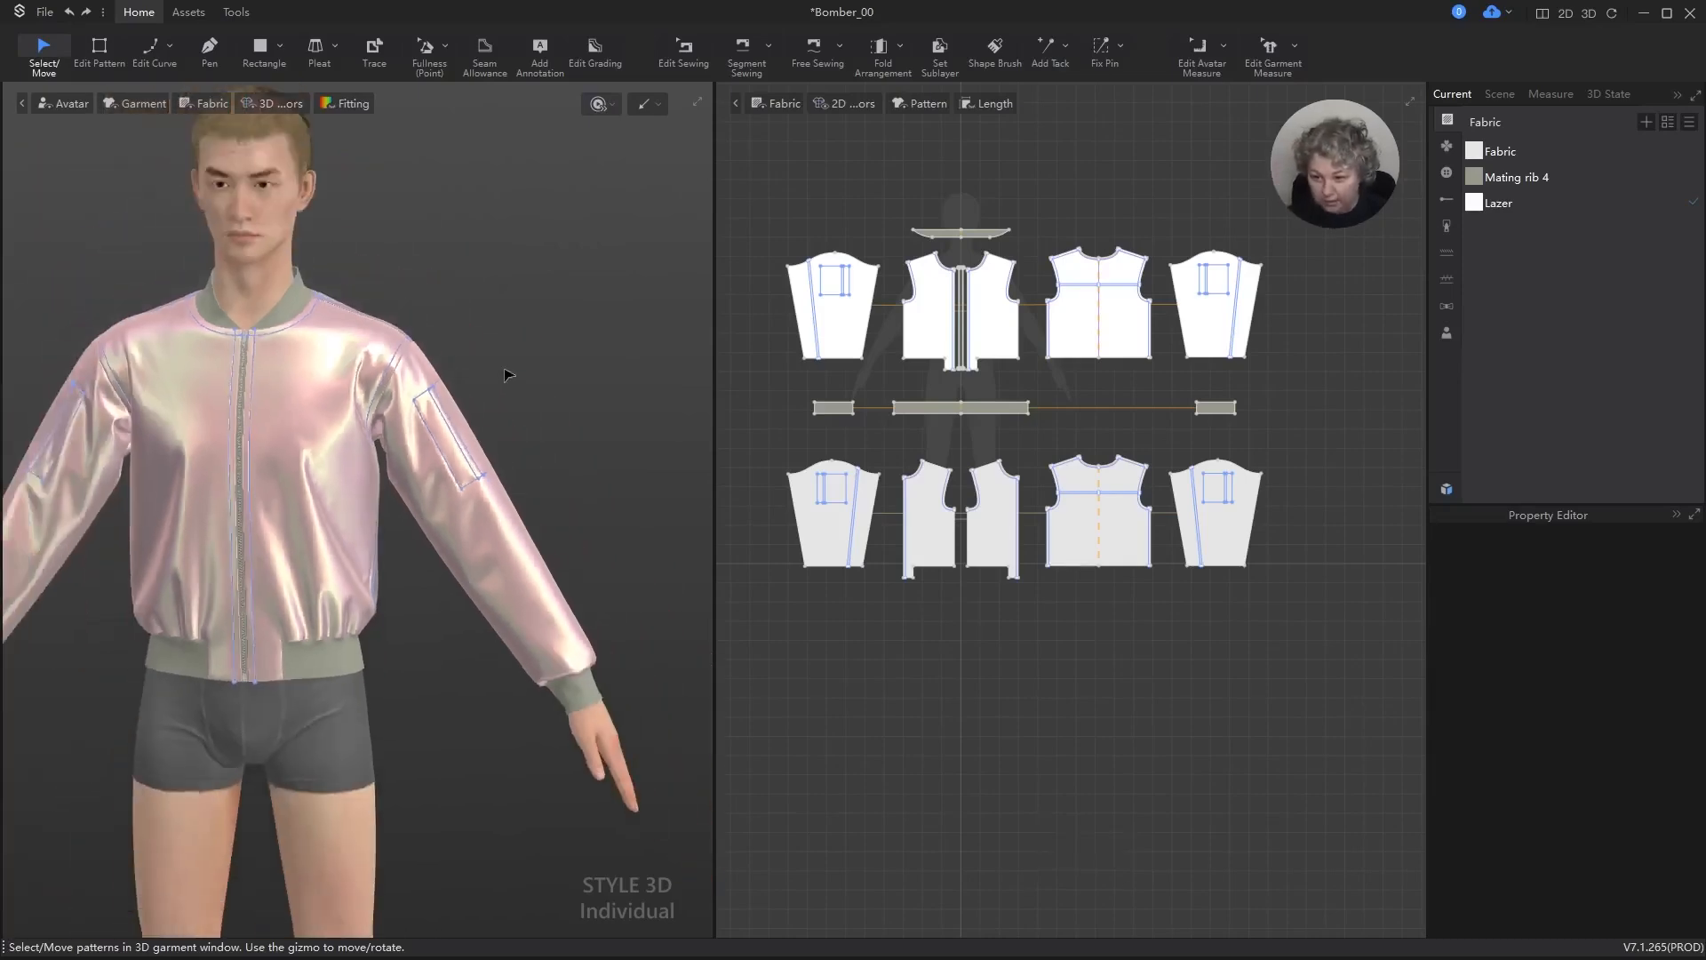
right_drag(507, 373, 498, 323)
scroll(569, 223, up, 4)
middle_drag(581, 217, 430, 465)
scroll(303, 458, up, 5)
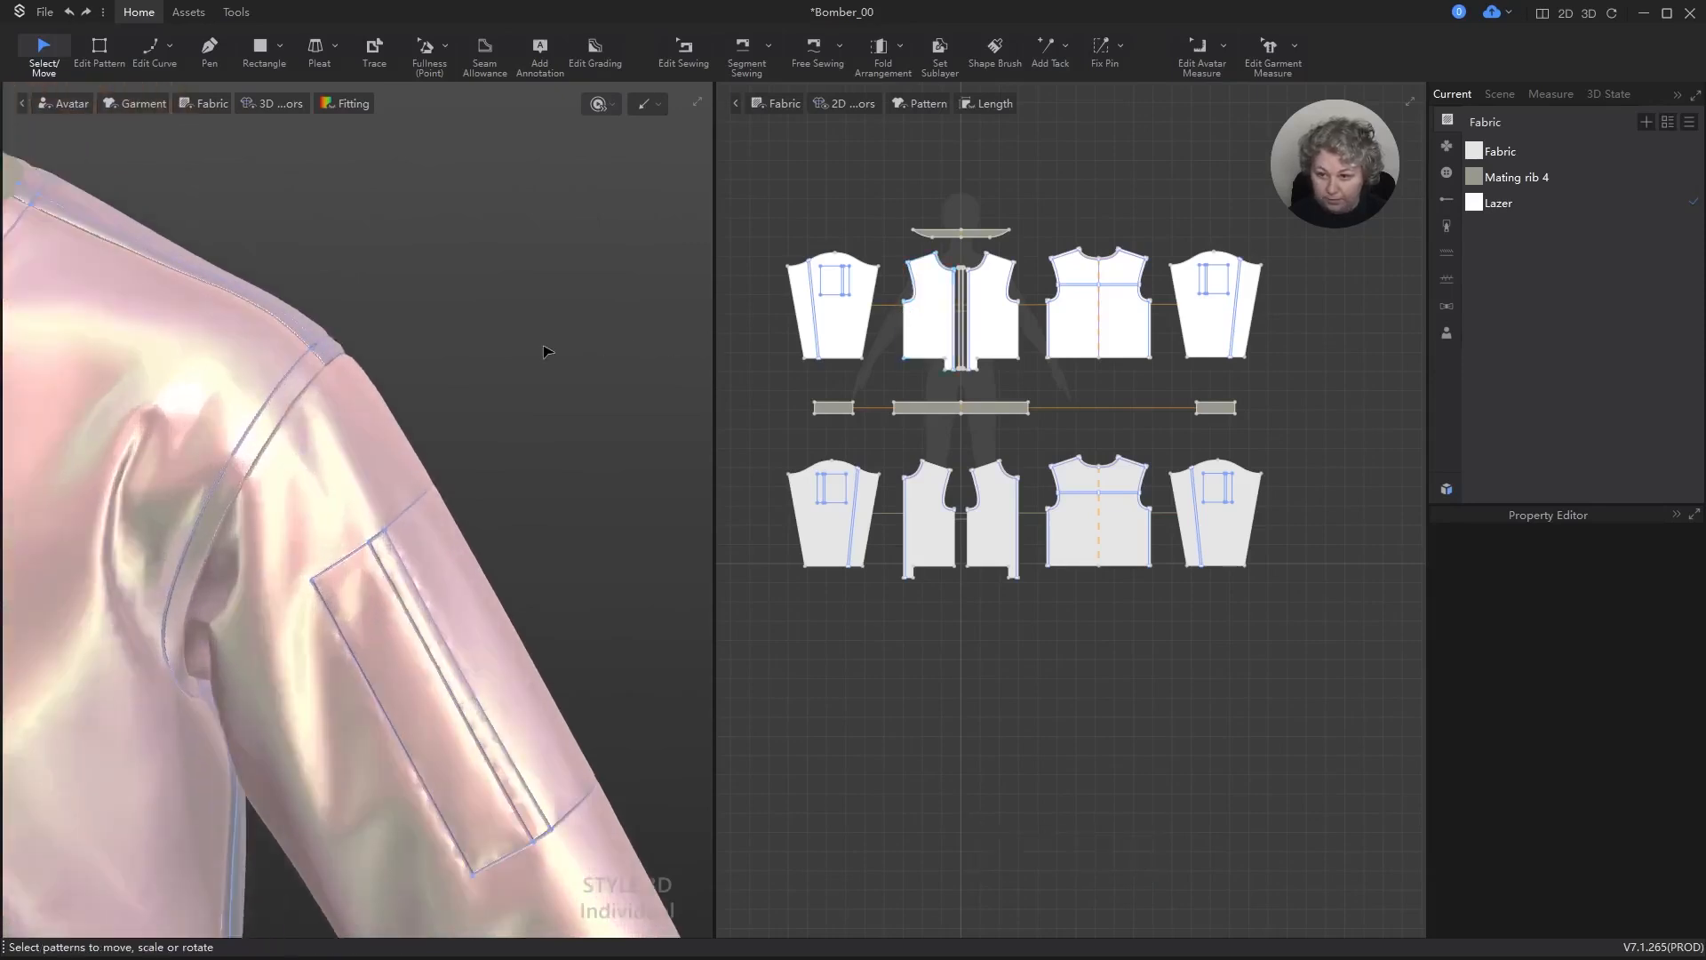
scroll(460, 342, down, 3)
alt+middle_drag(426, 325, 602, 339)
scroll(458, 282, up, 6)
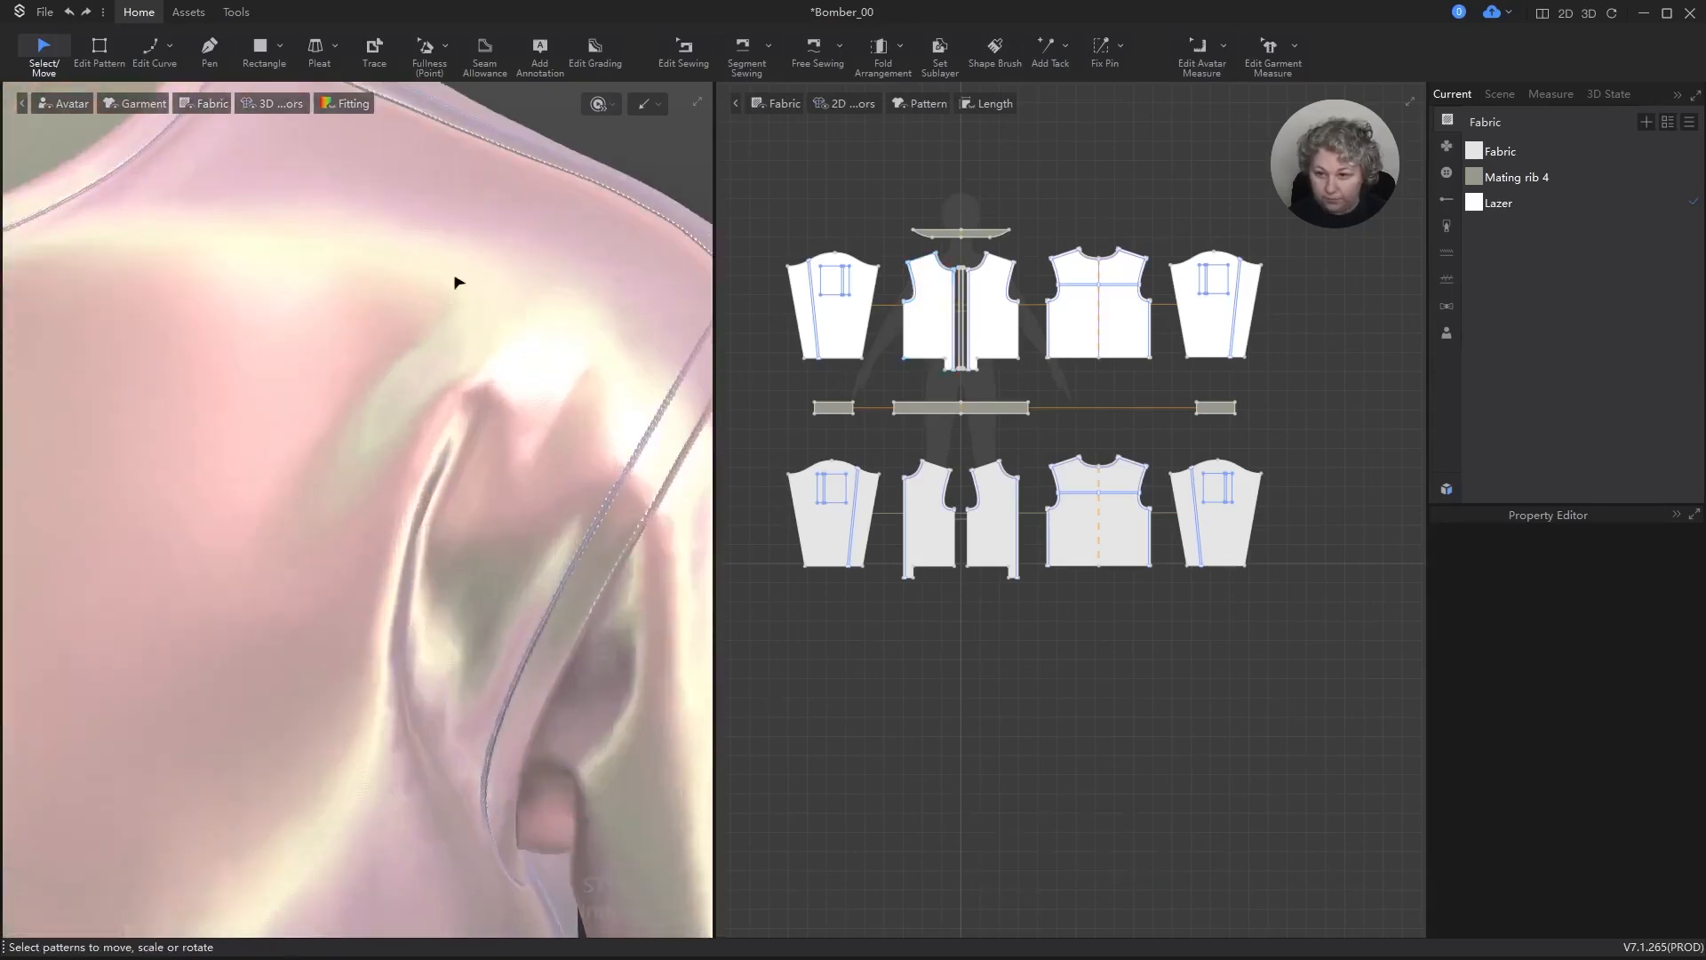
scroll(1115, 355, down, 3)
scroll(1049, 293, up, 10)
Step: Set the sewing type of the outer shoulder seam between the front and back panels to Flat Seam(One Side)
key(z)
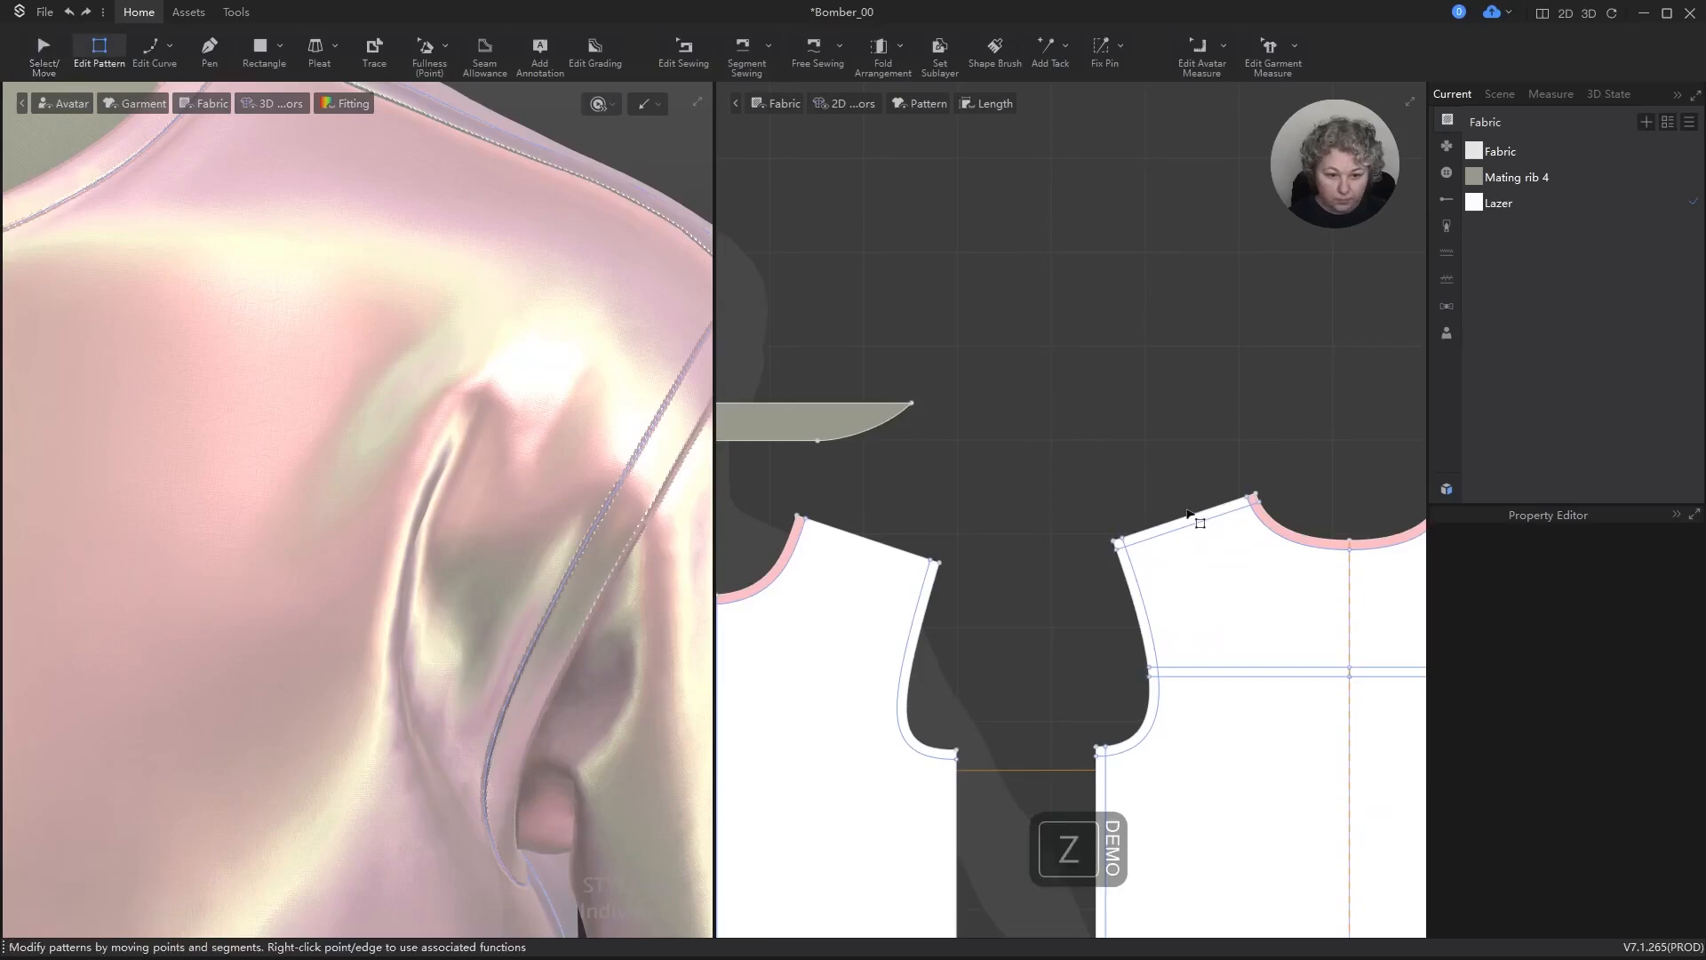
key(b)
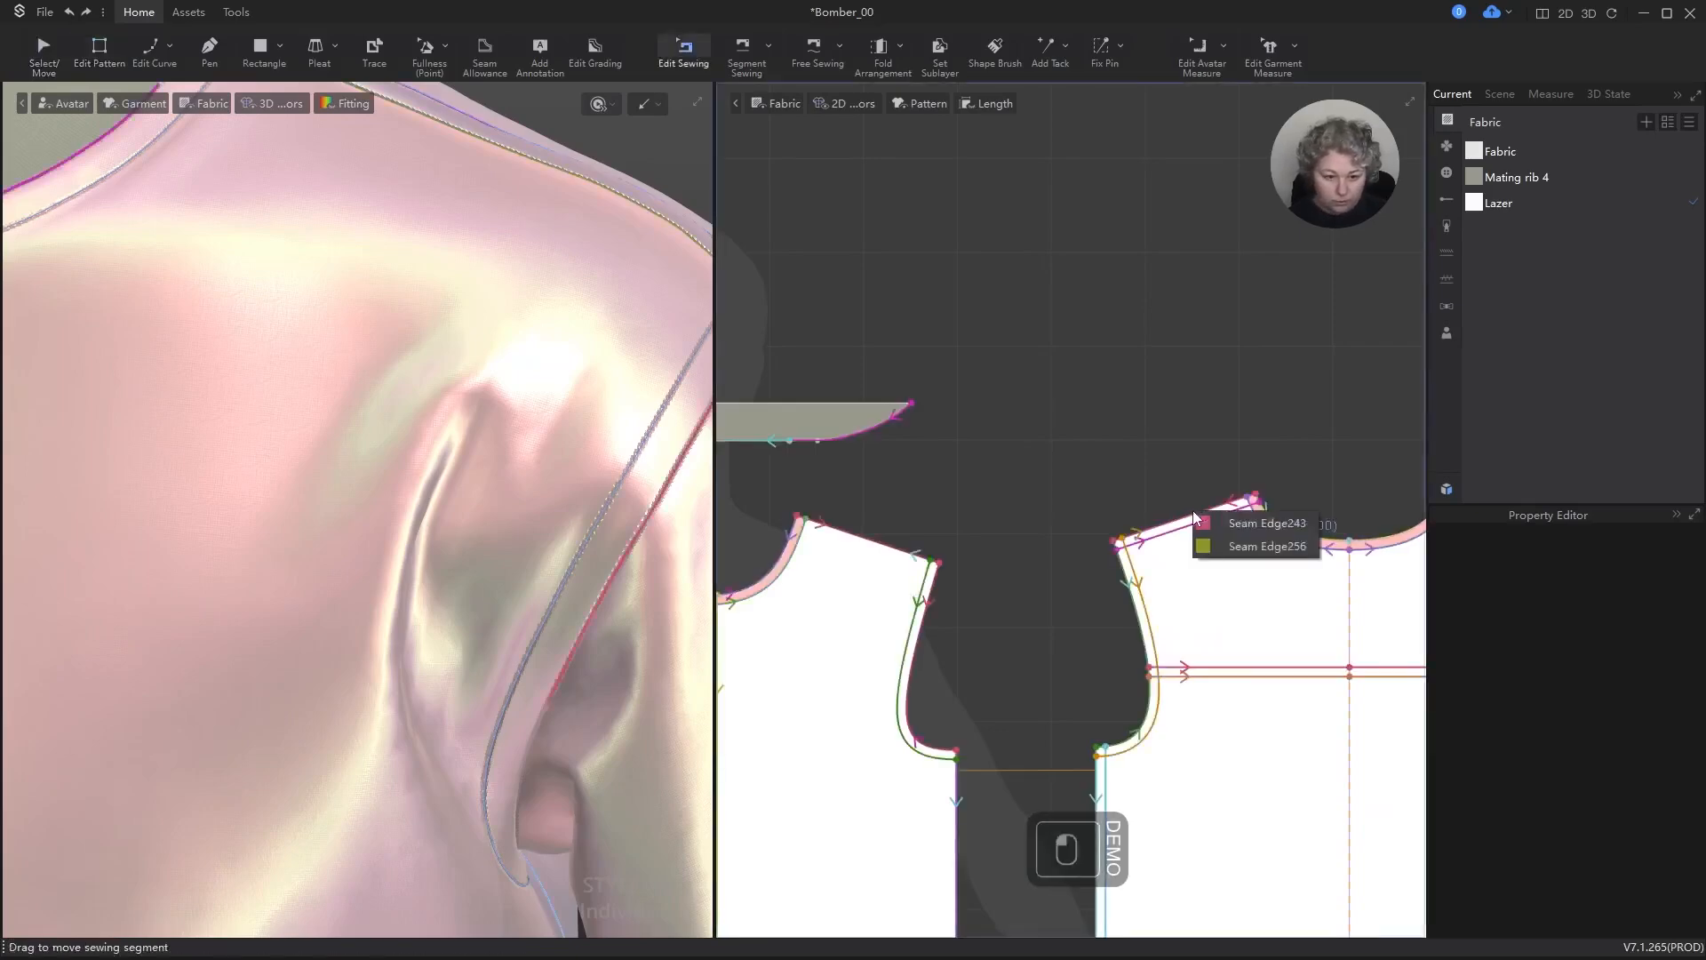
click(1205, 526)
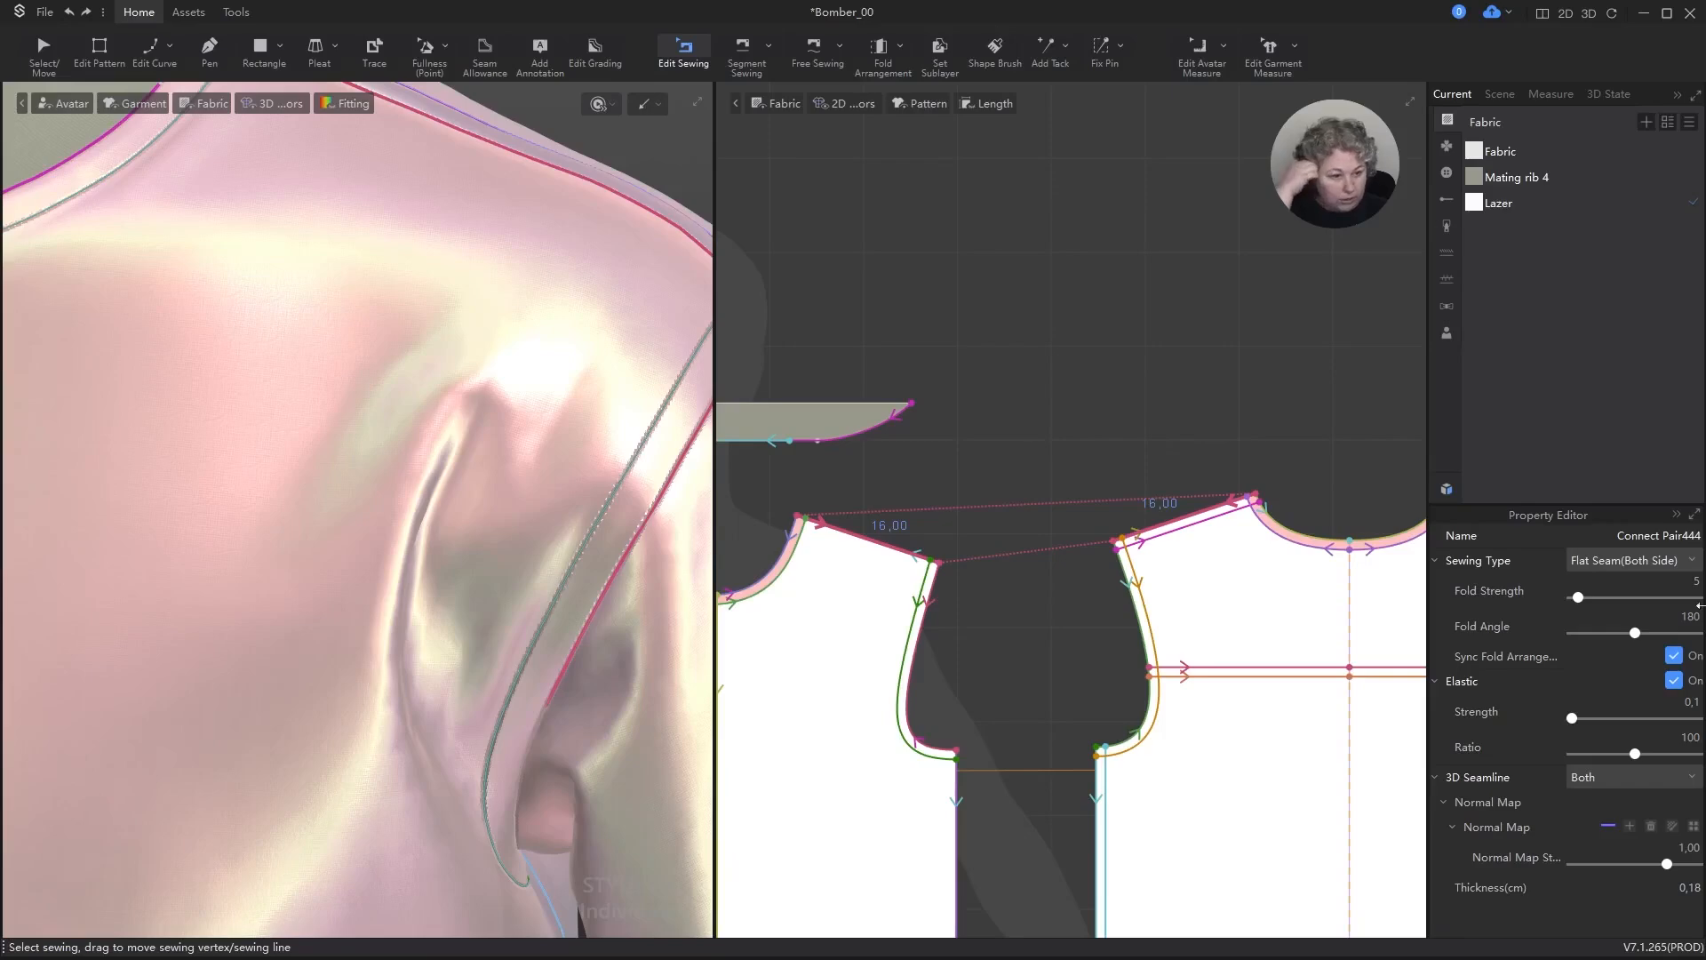
click(1694, 562)
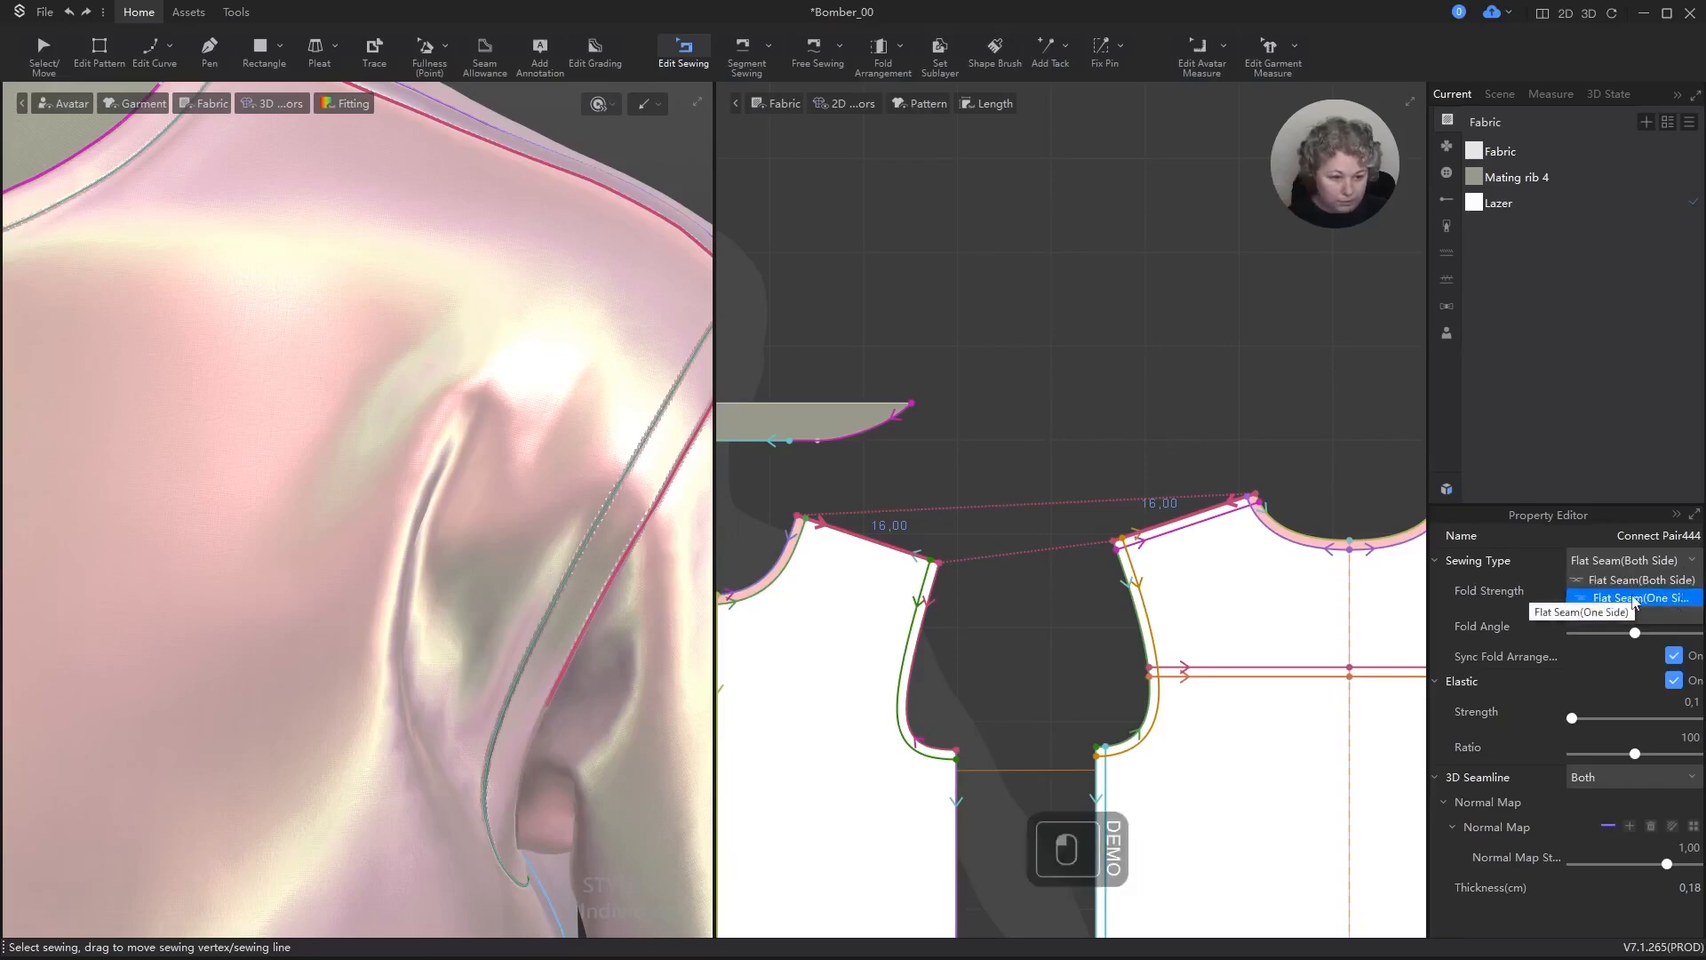
click(1635, 600)
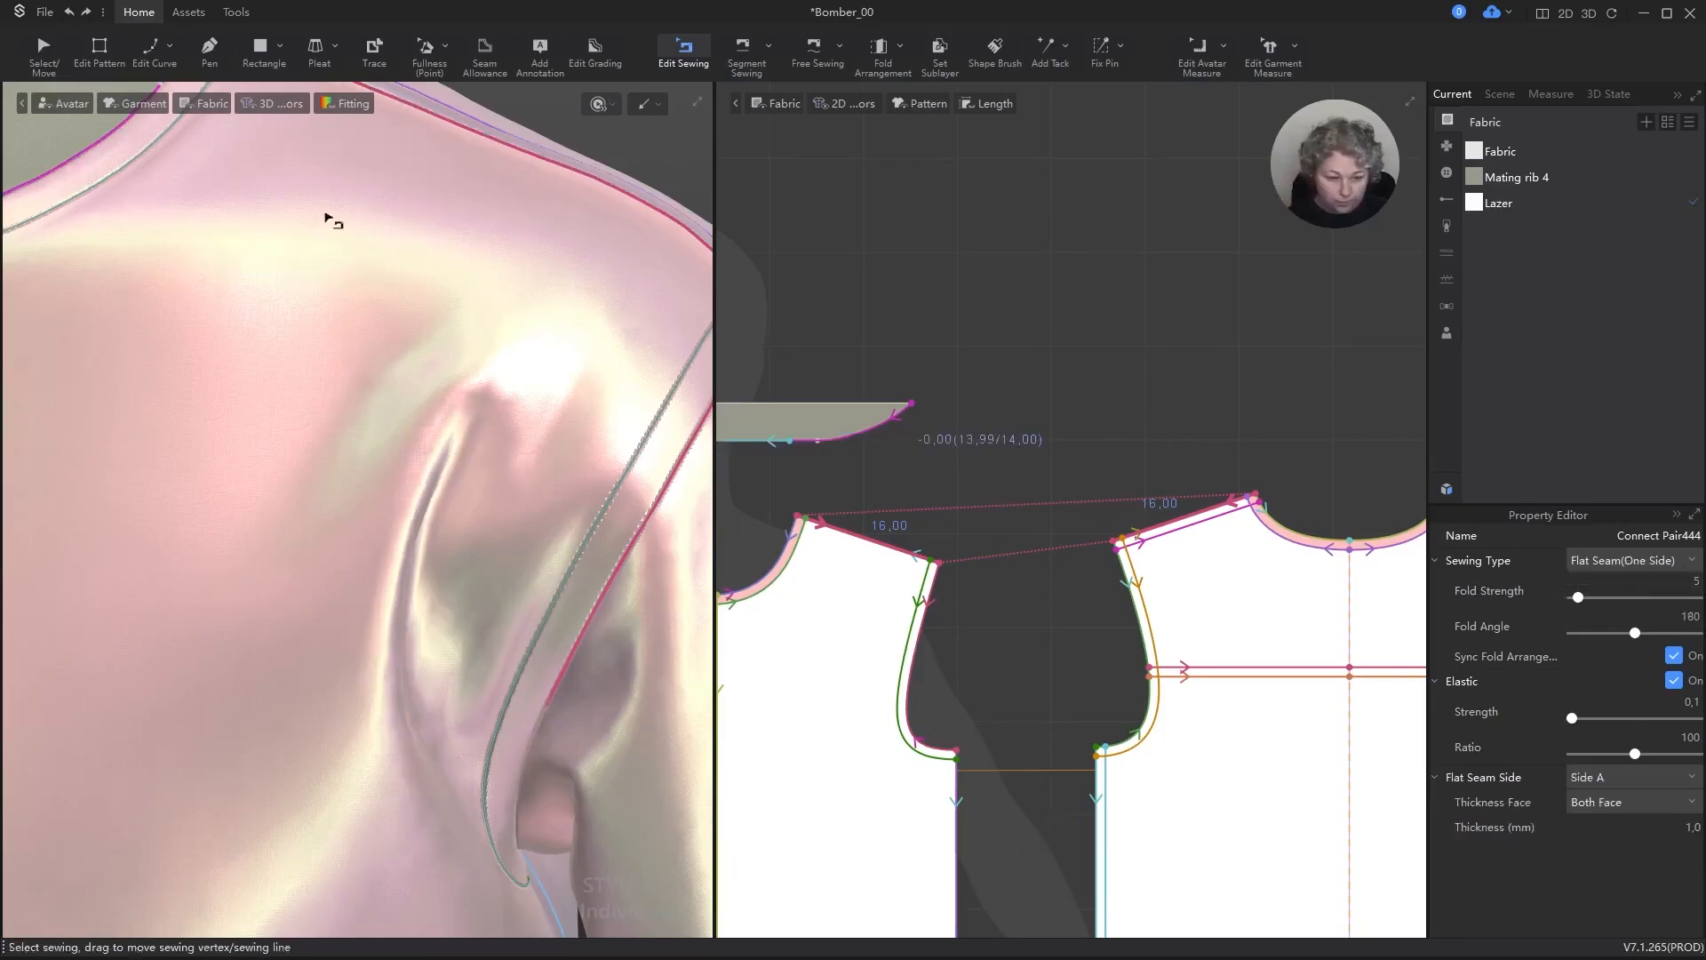
Step: Inspect the shoulder seam up close and set its flat seam side to Side B
scroll(491, 396, down, 5)
scroll(469, 259, up, 6)
alt+middle_drag(567, 137, 453, 441)
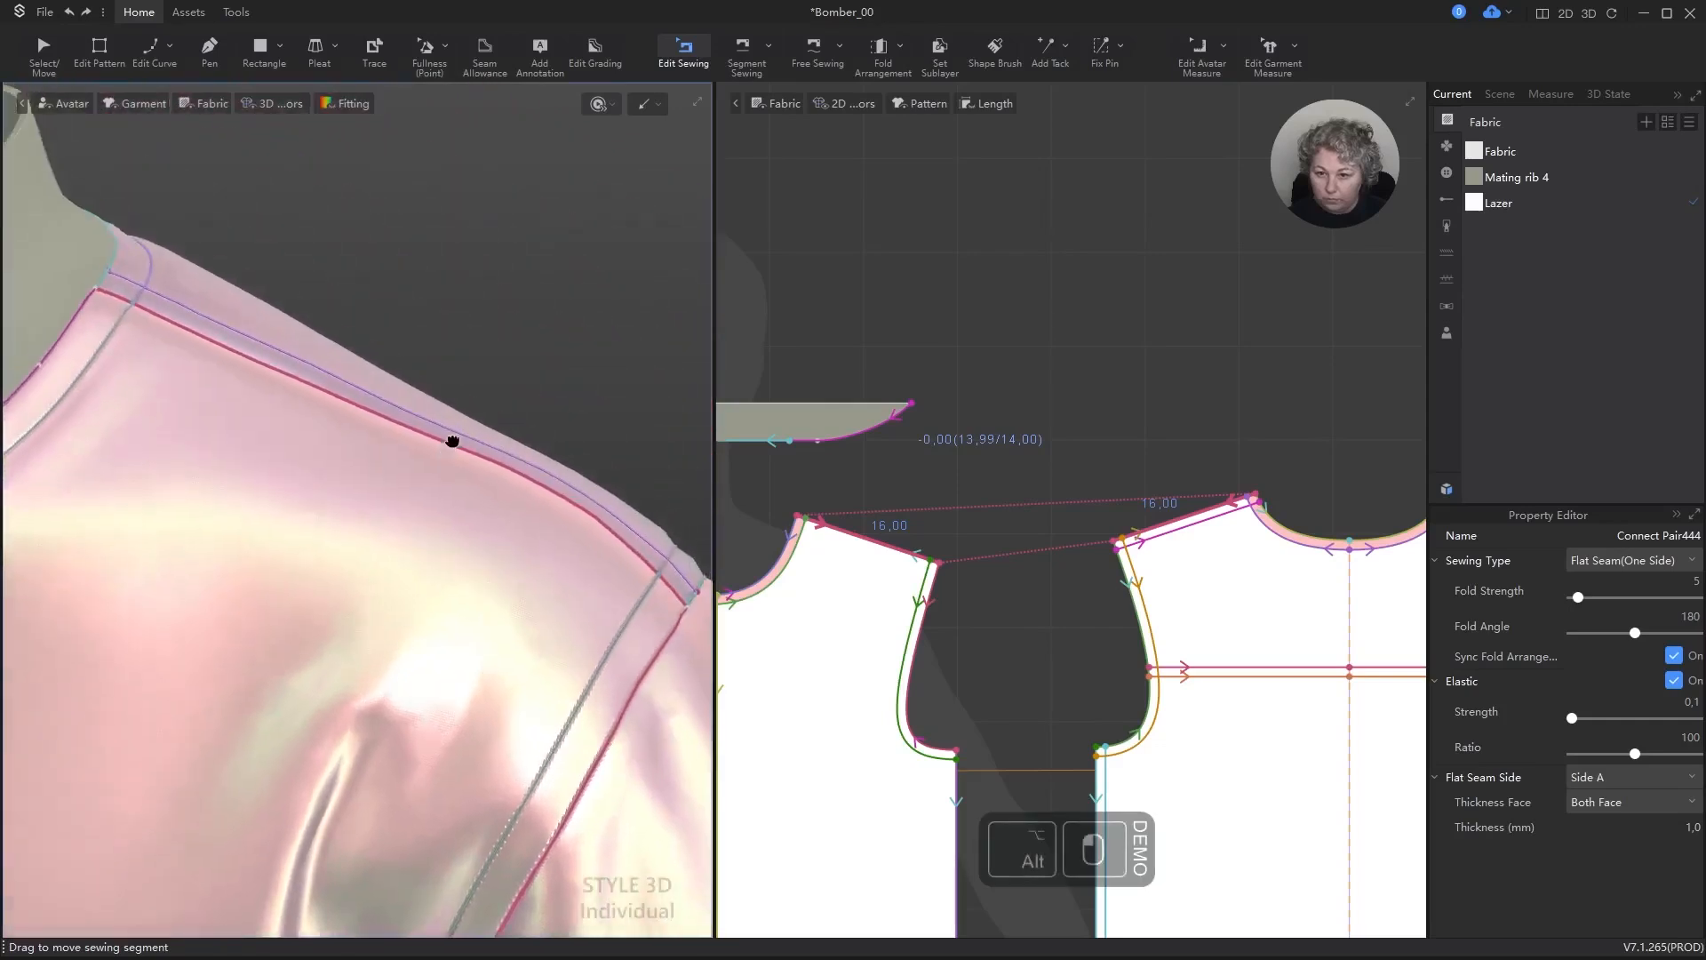
scroll(453, 442, up, 4)
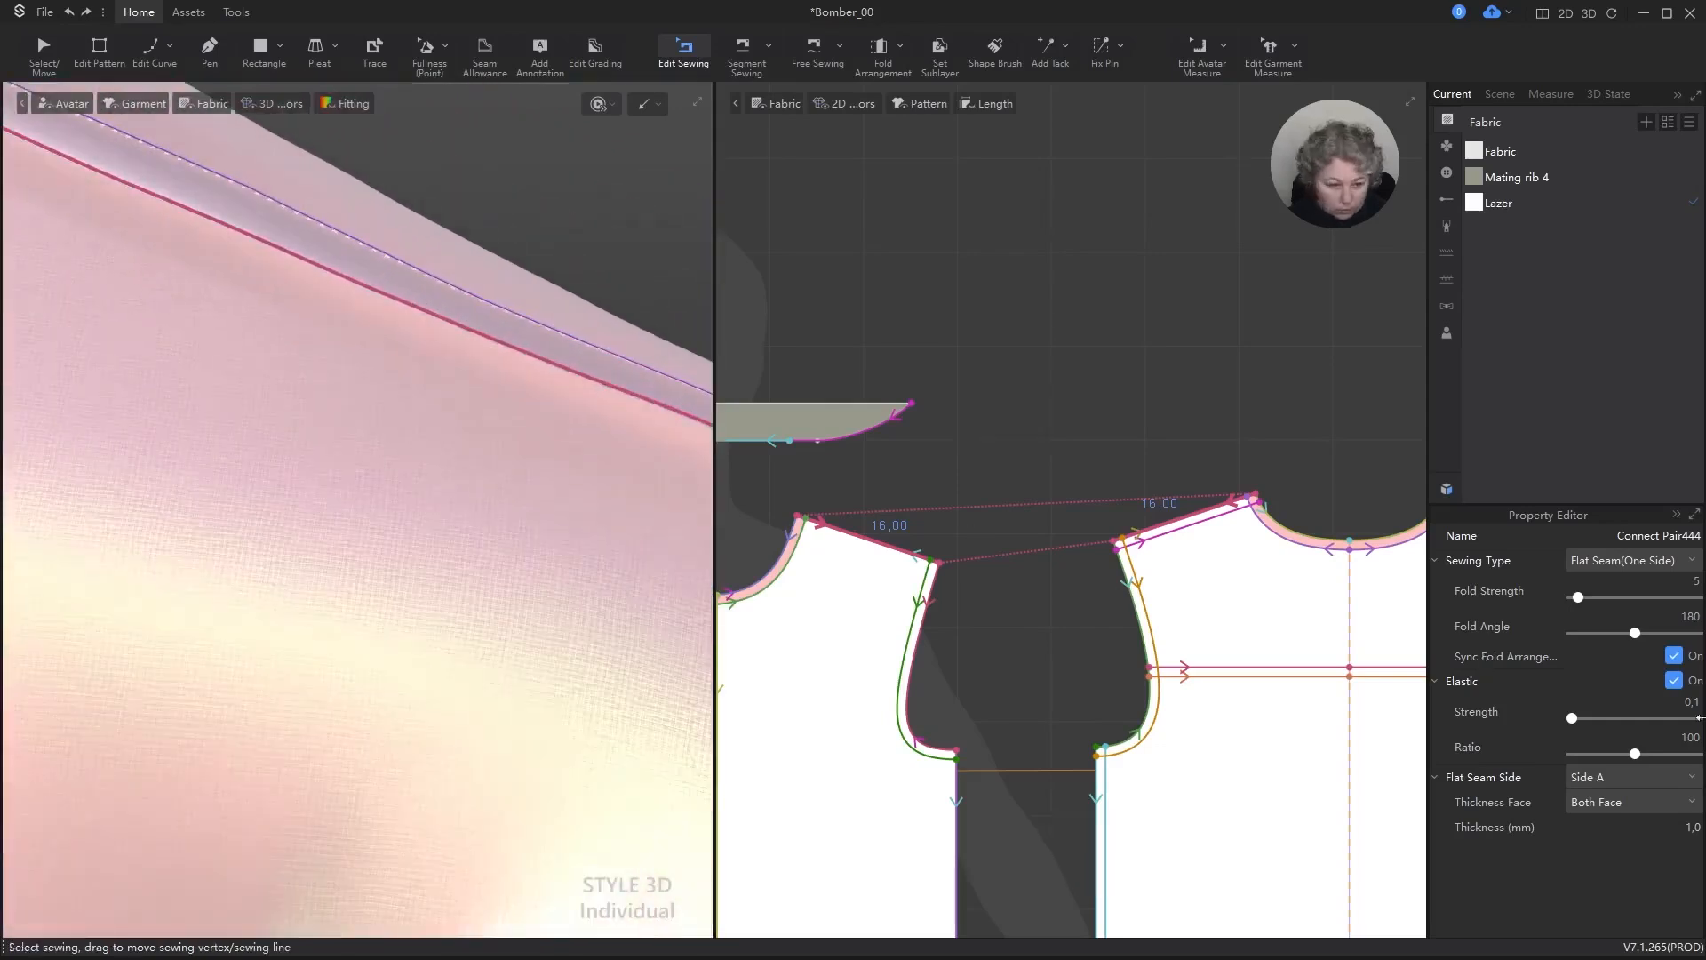
click(1632, 775)
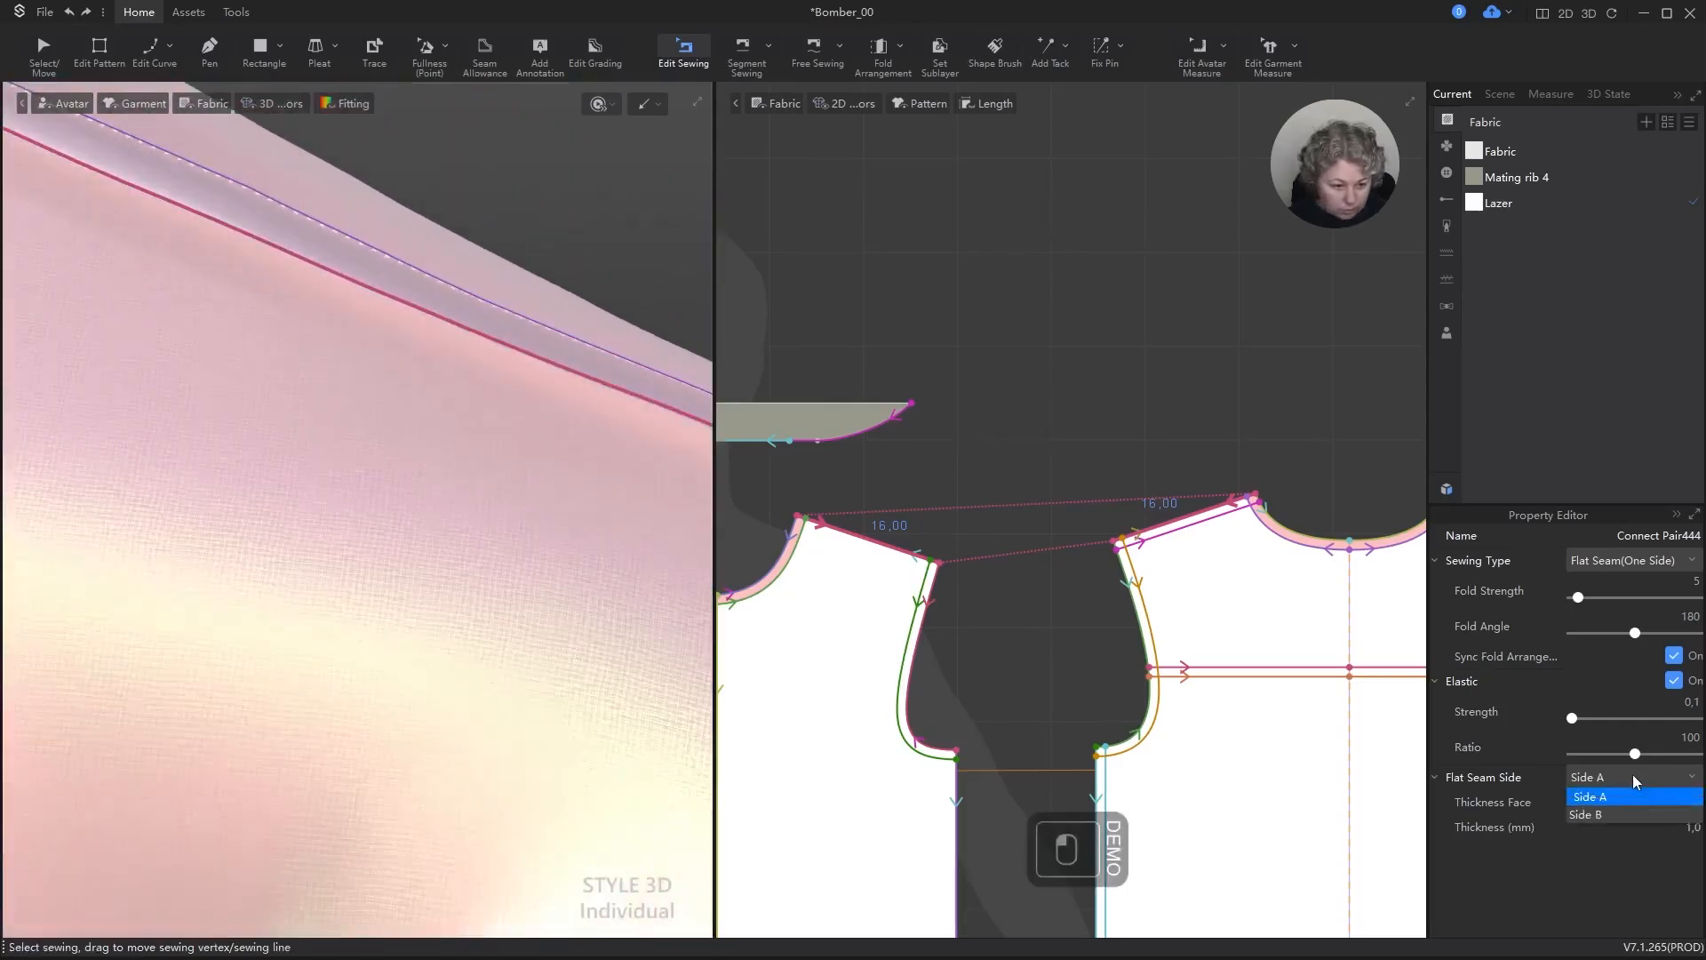
click(1618, 813)
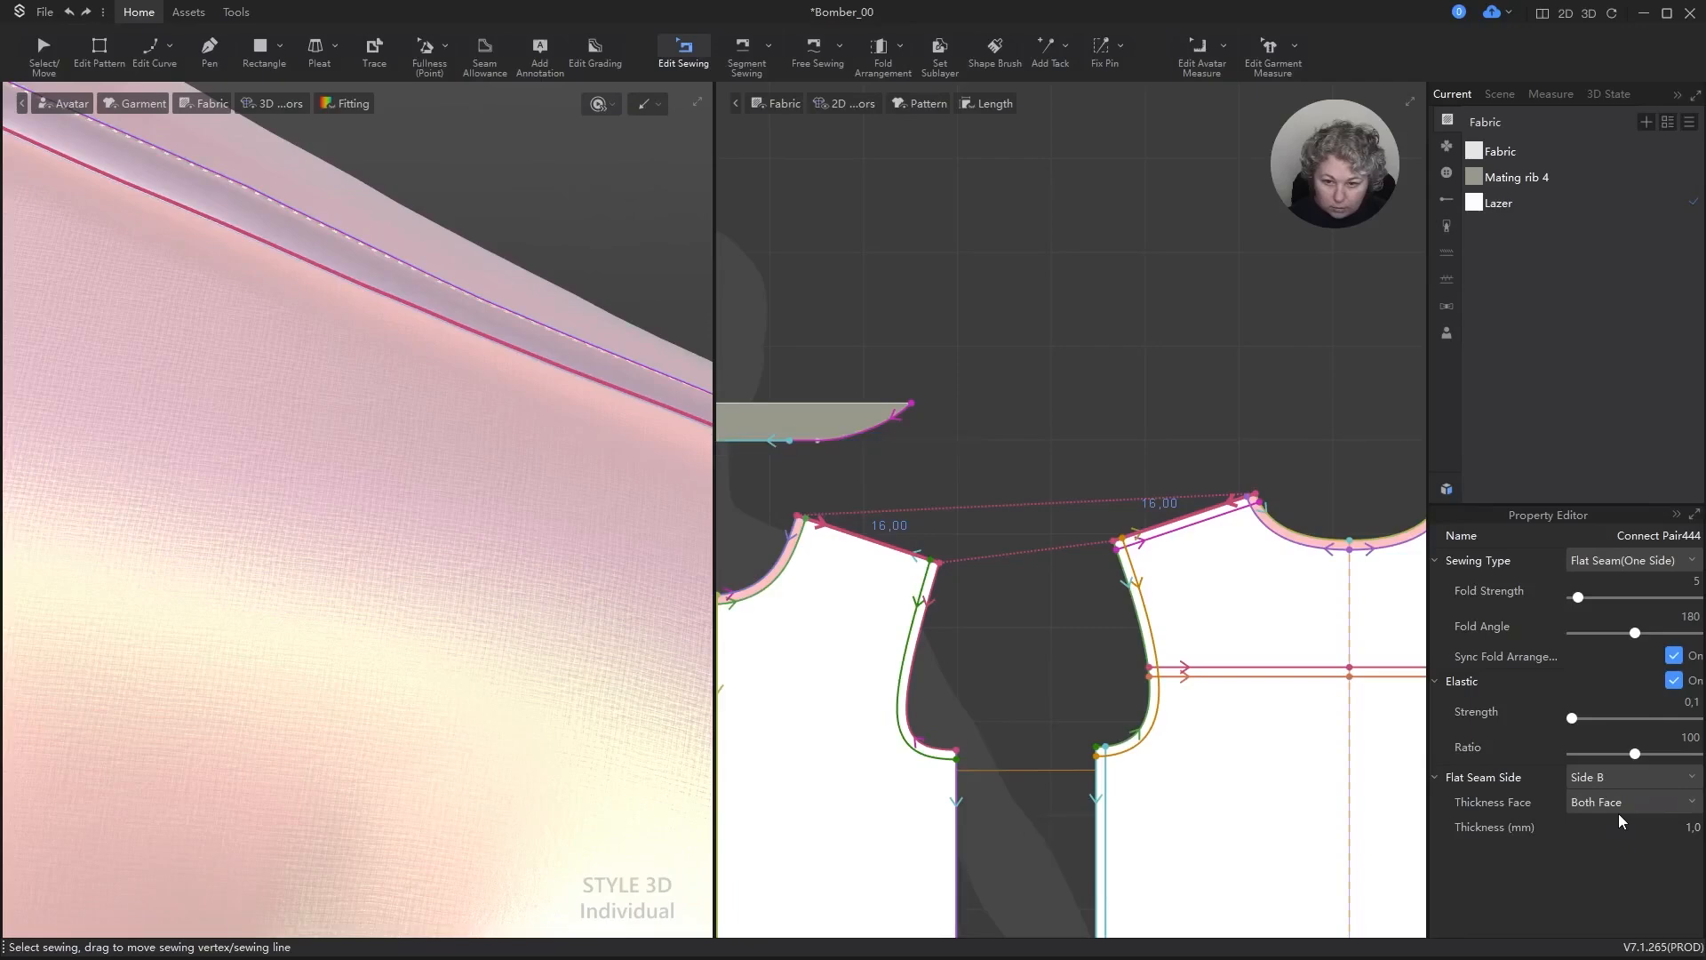
Step: Simulate the jacket with the Side B flat seam and view the shoulder seam from several angles in 3D
key(space)
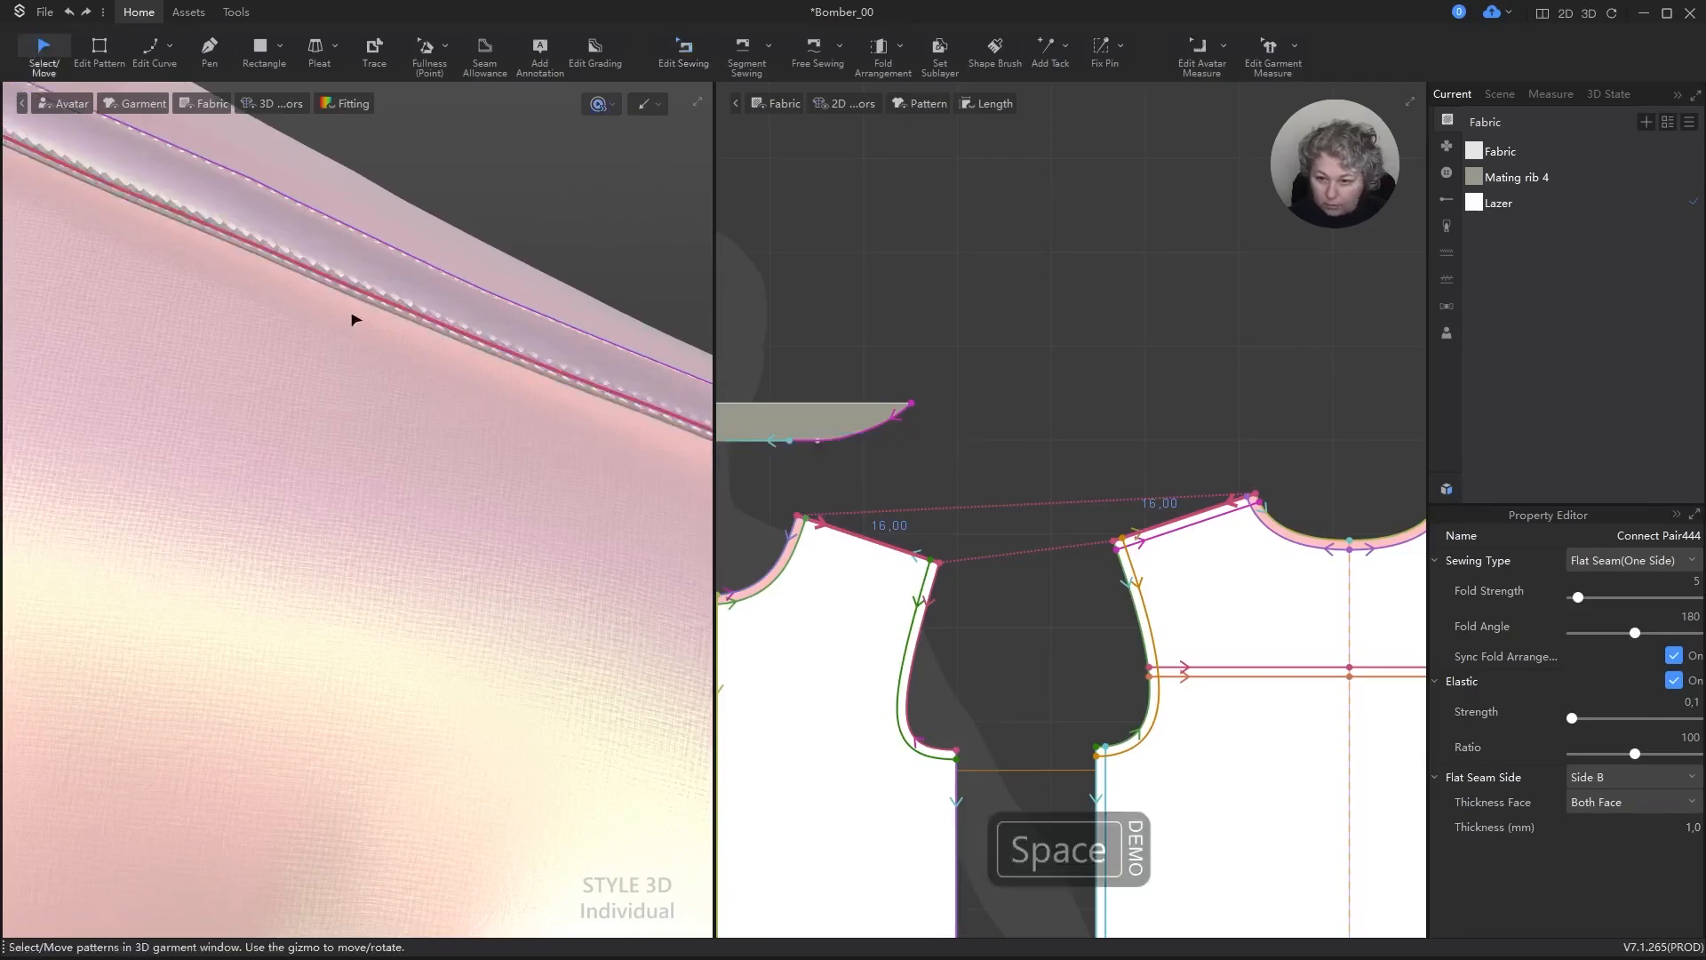
click(631, 252)
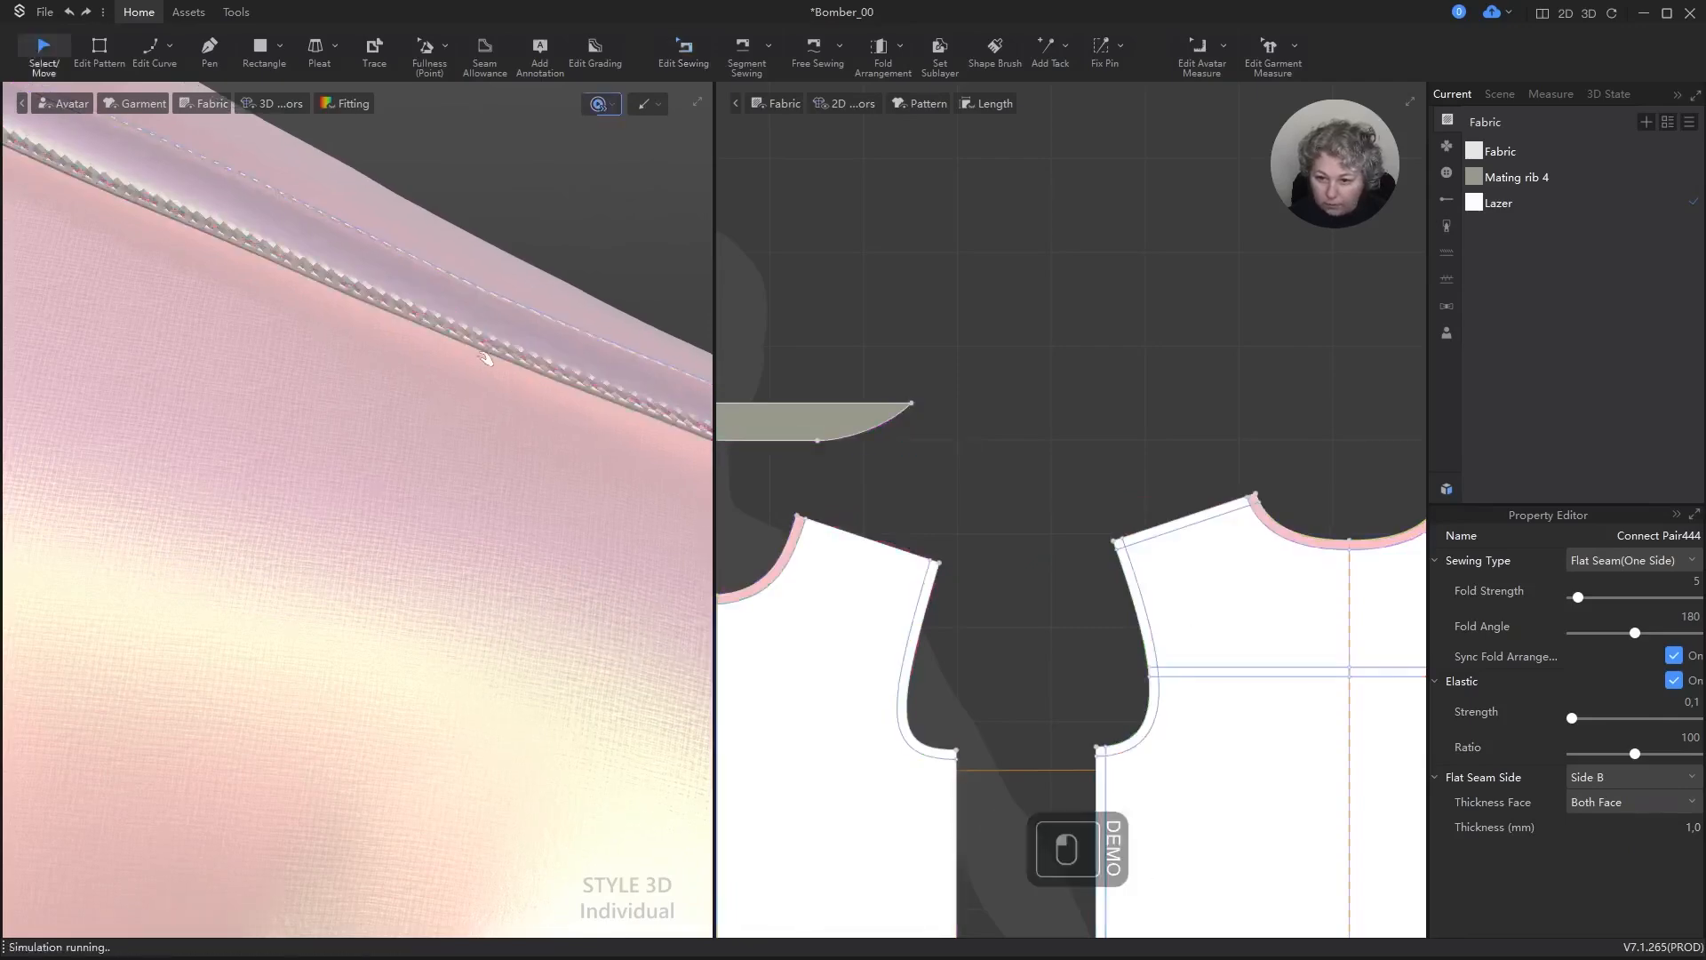
click(857, 315)
scroll(500, 363, down, 10)
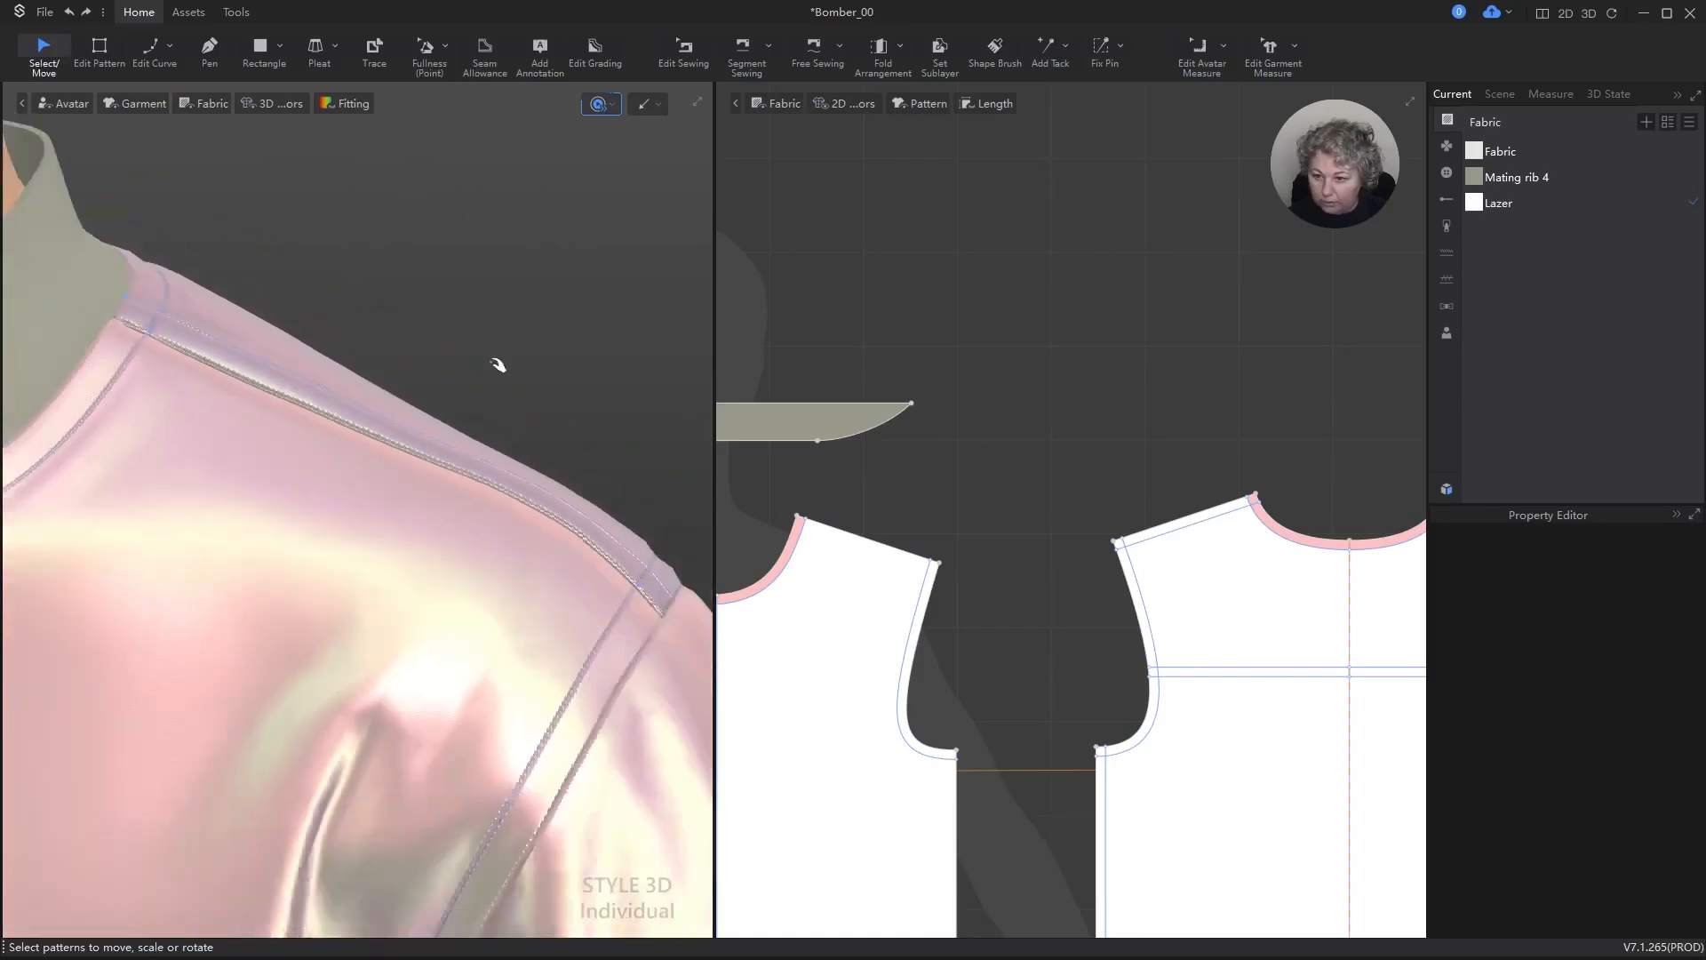
alt+drag(511, 395, 536, 217)
right_drag(536, 217, 497, 239)
Step: Try Flat Seam(Both Side) on the outer shoulder seam and switch its sewing type back to Flat Seam(One Side)
key(b)
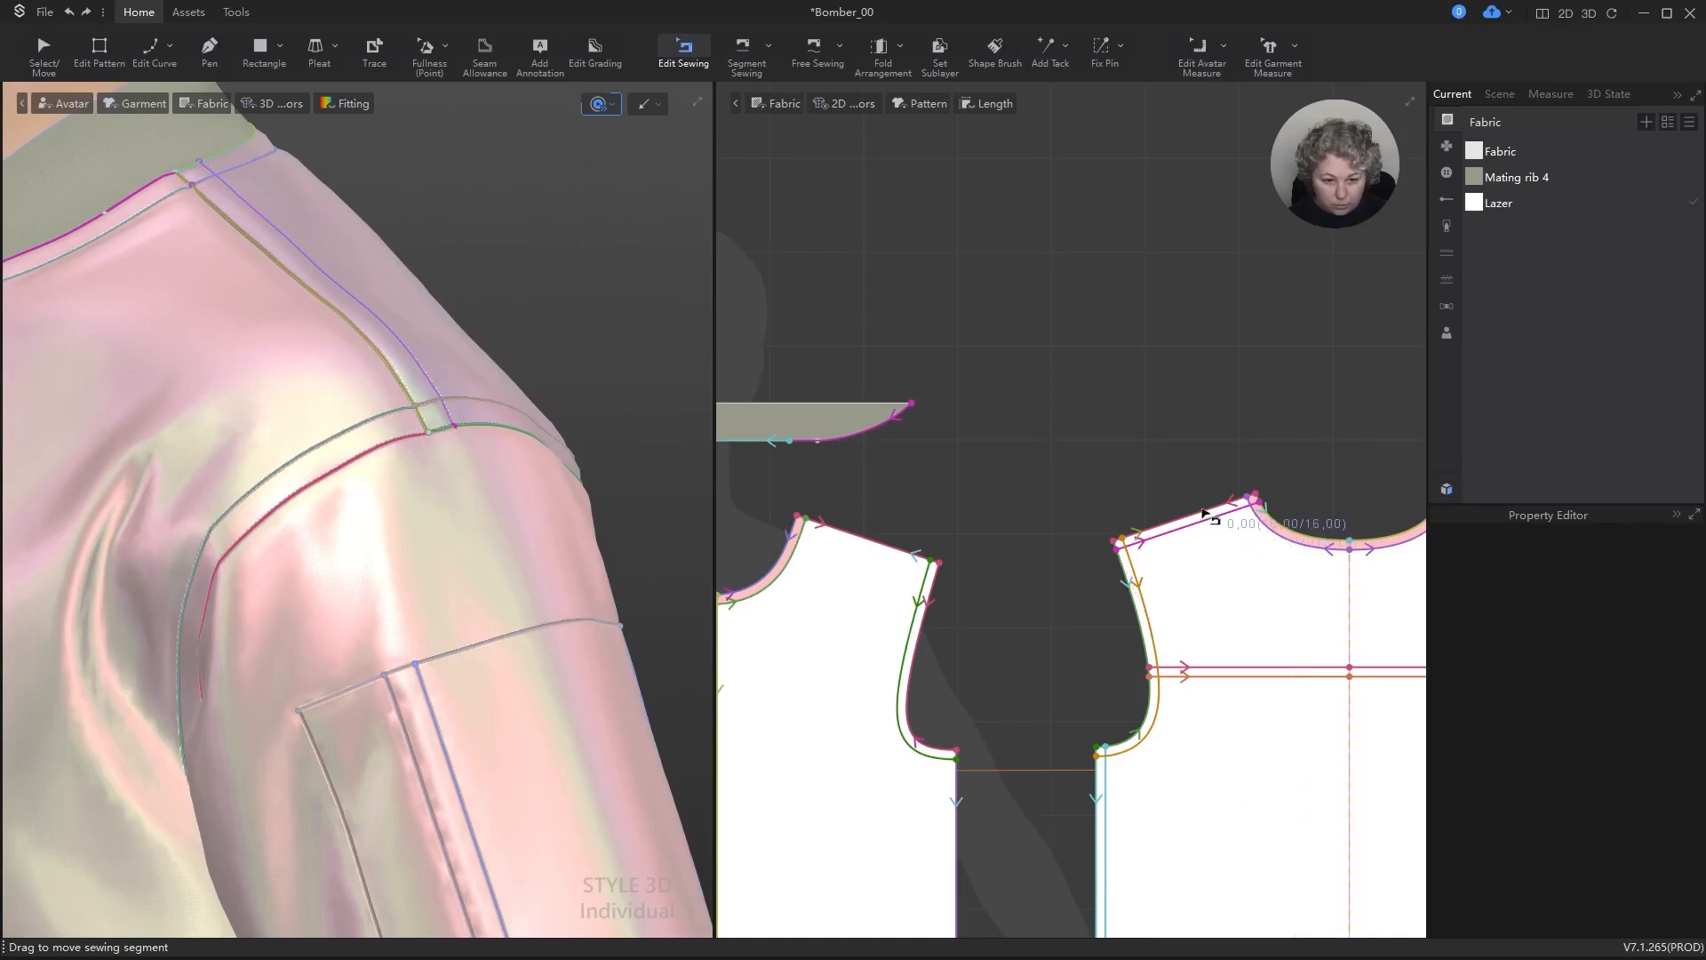
click(1201, 510)
click(1214, 521)
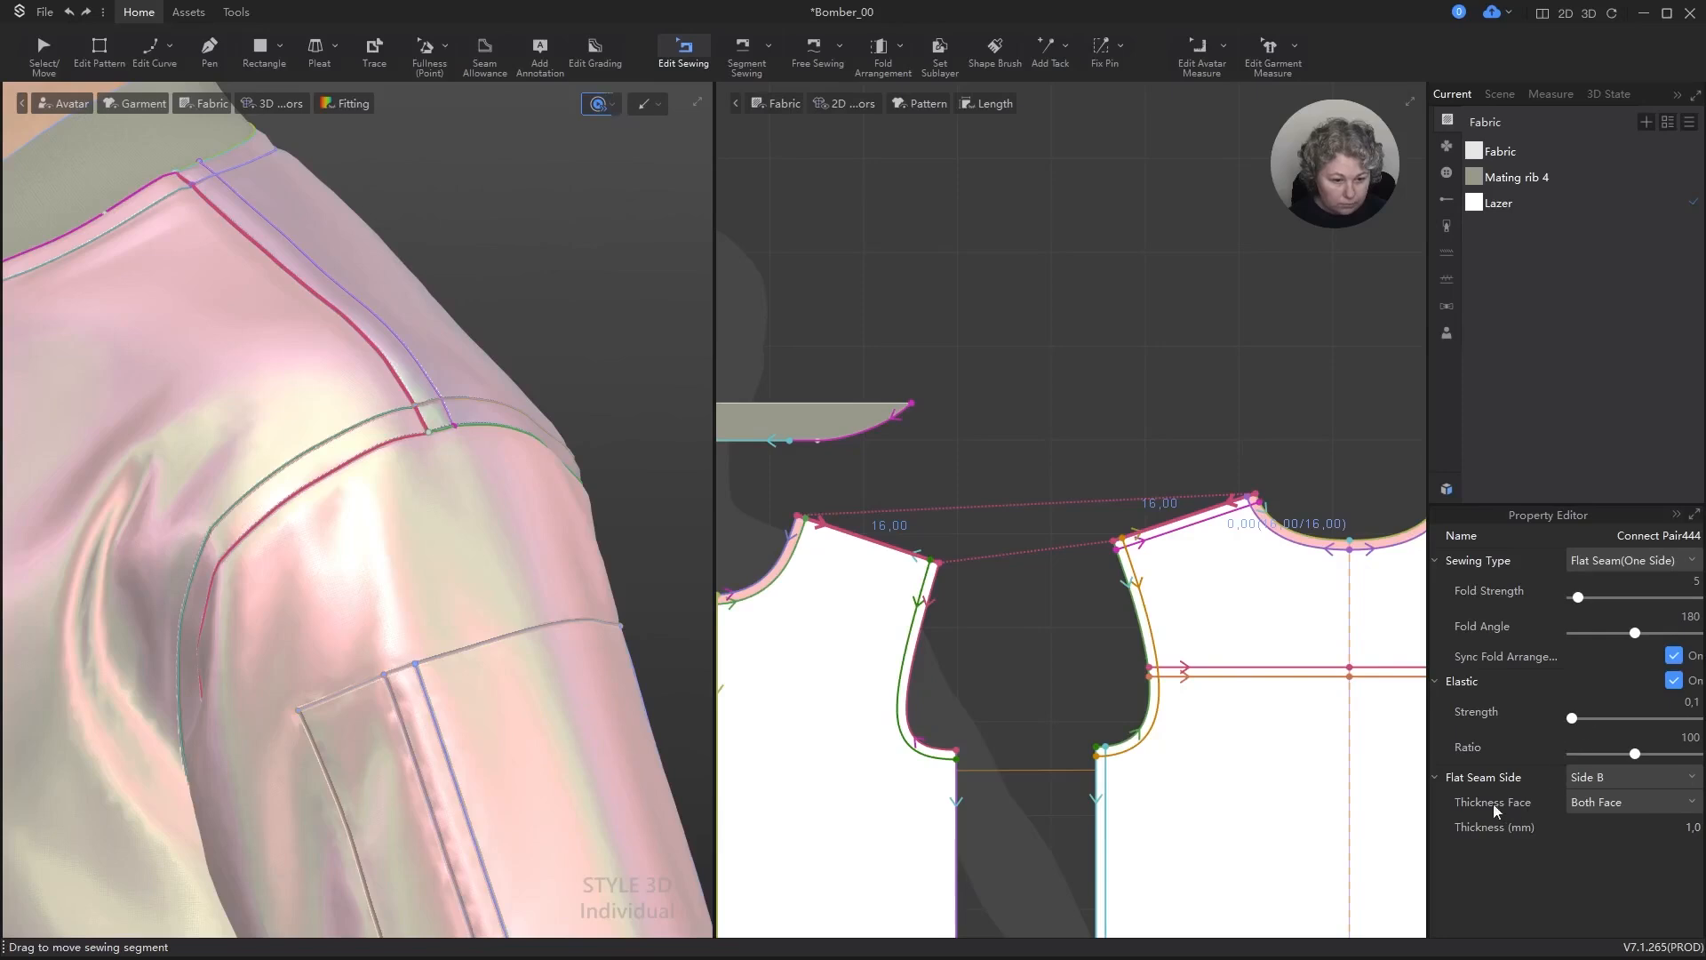
click(1435, 779)
click(1618, 560)
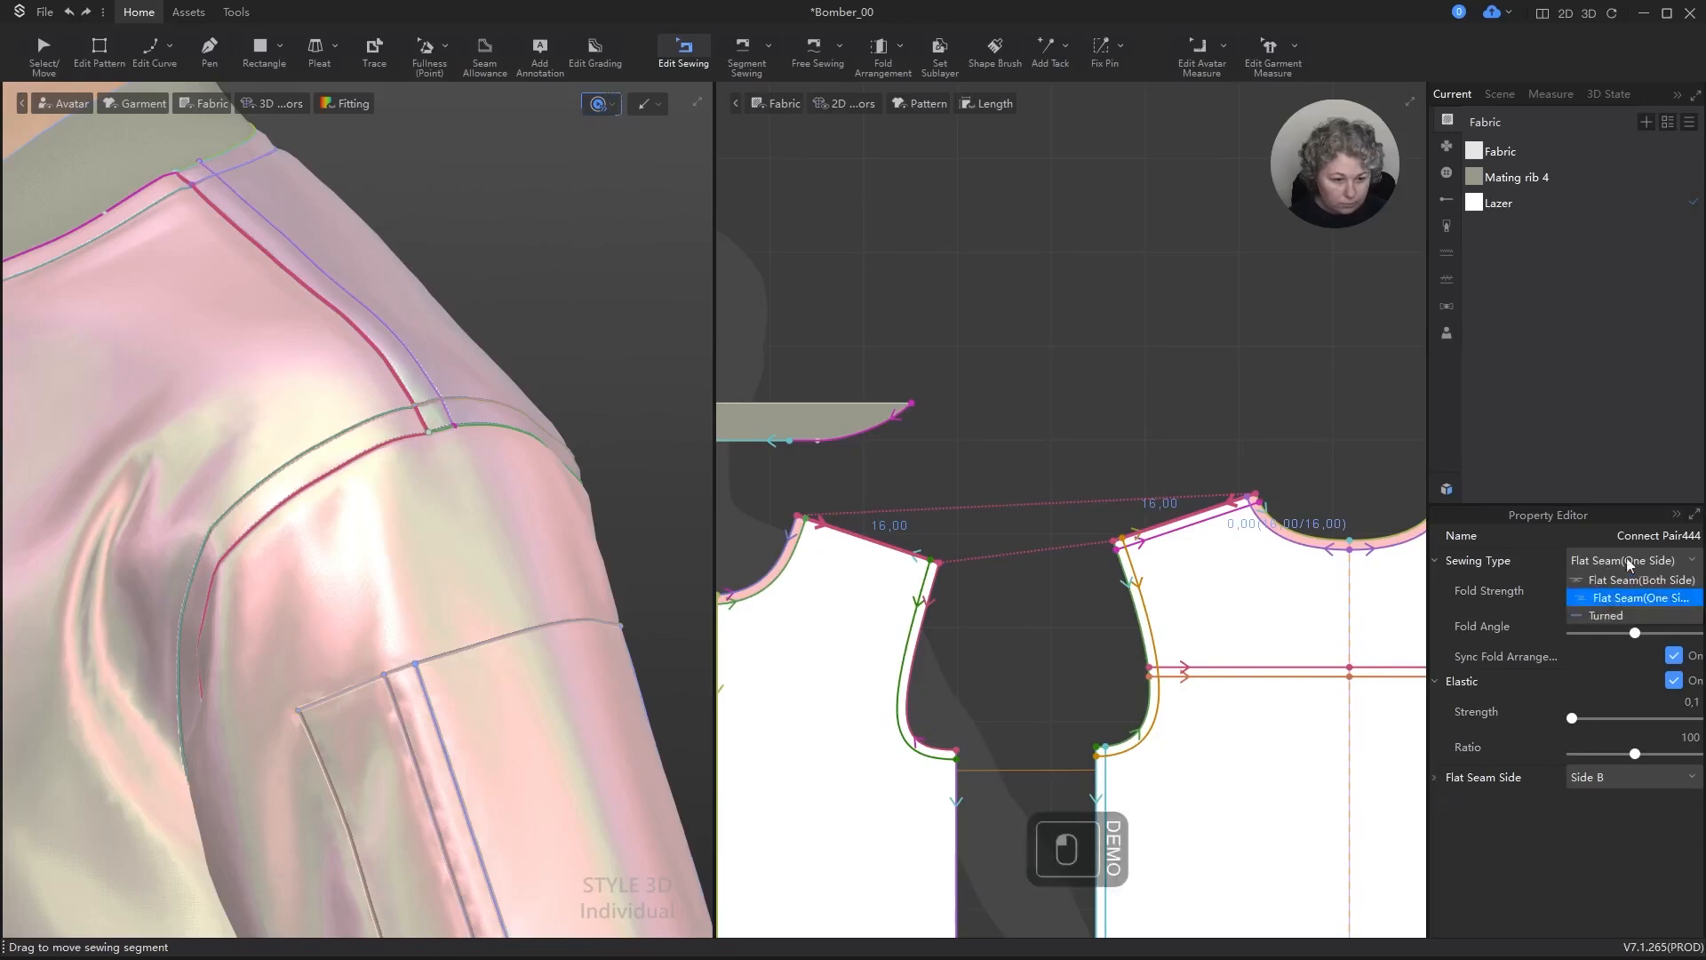
click(1628, 582)
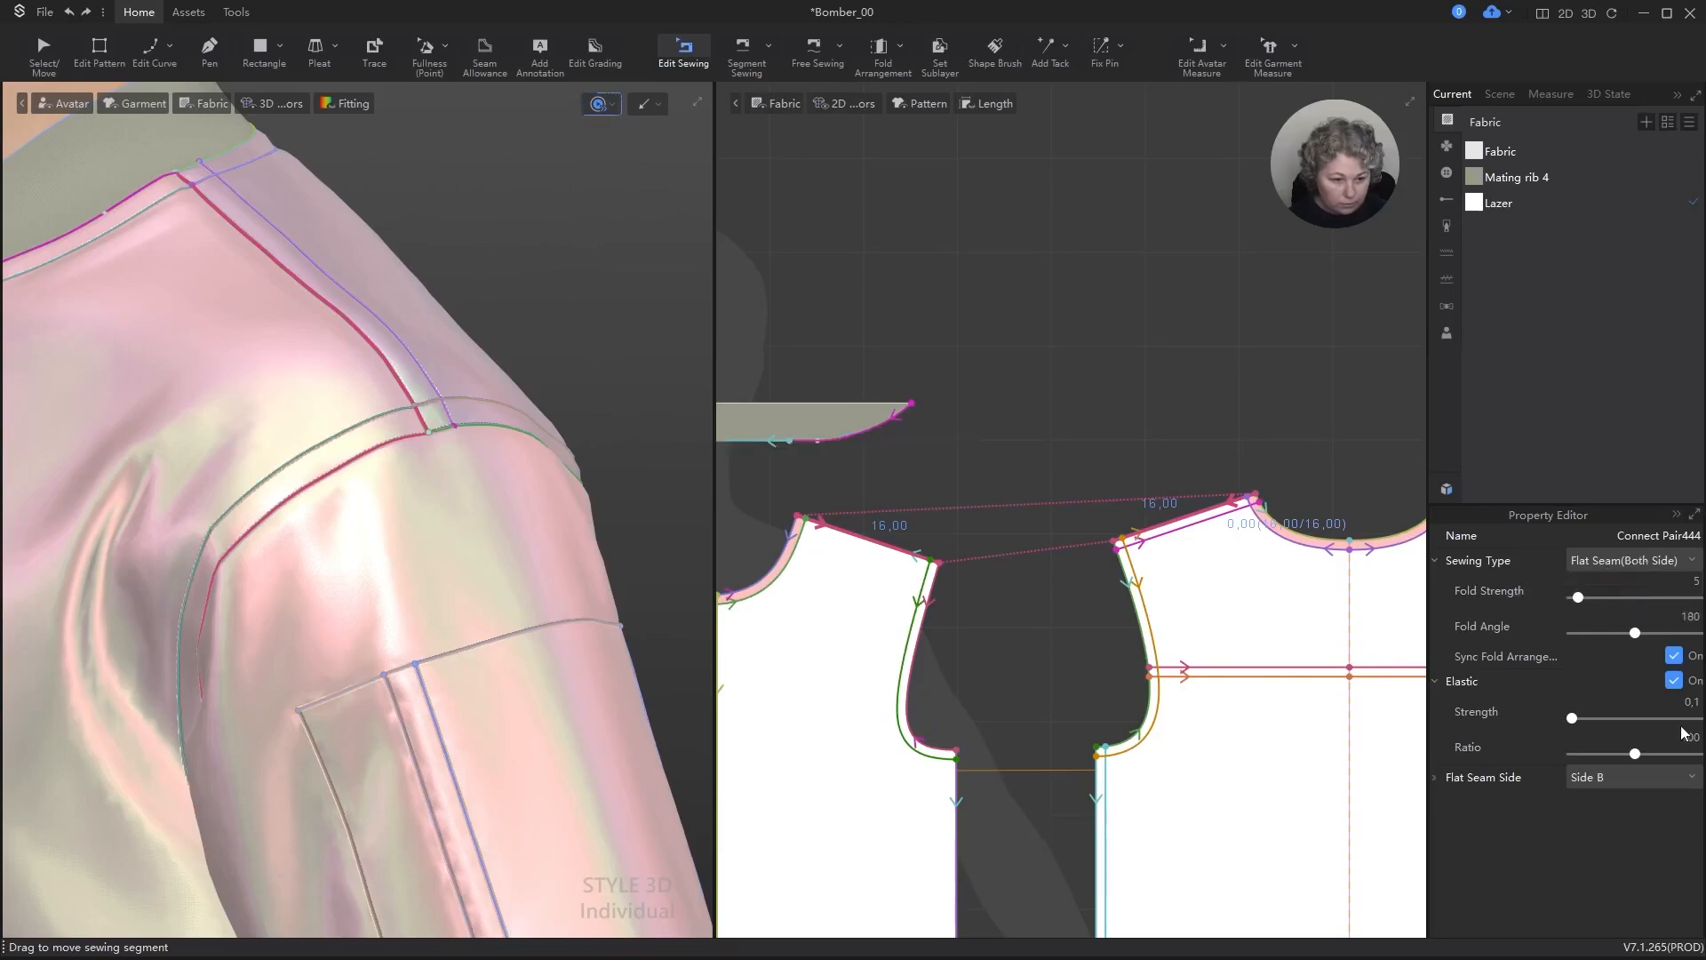
click(1650, 828)
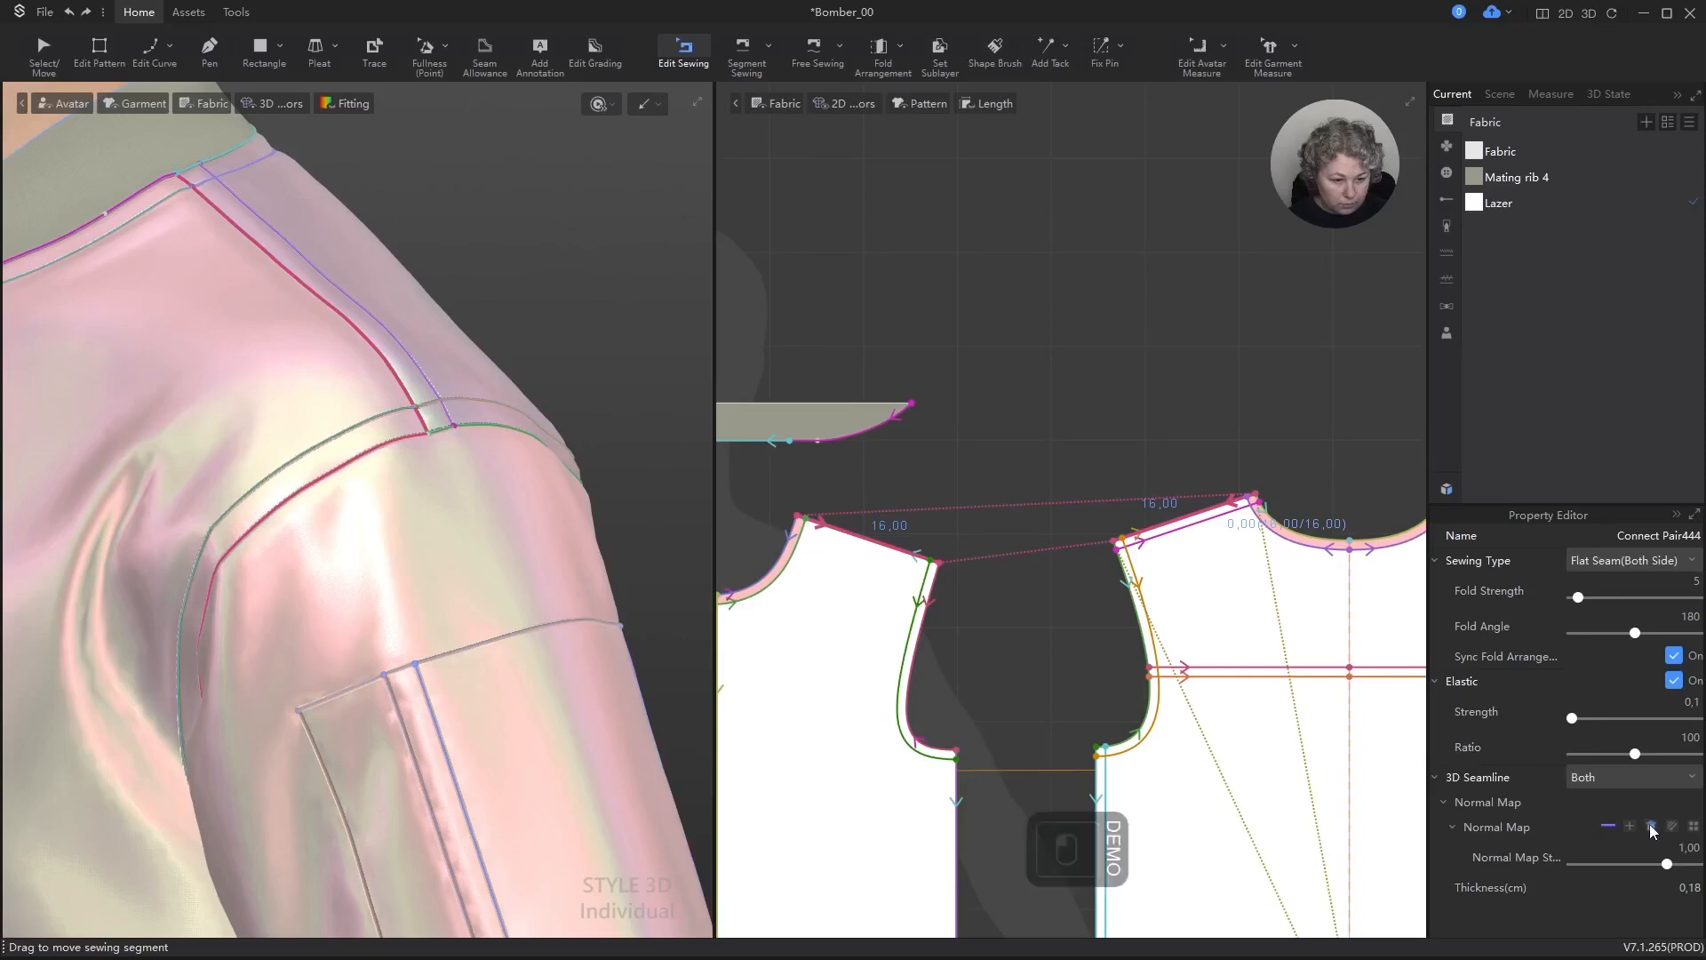
click(1637, 563)
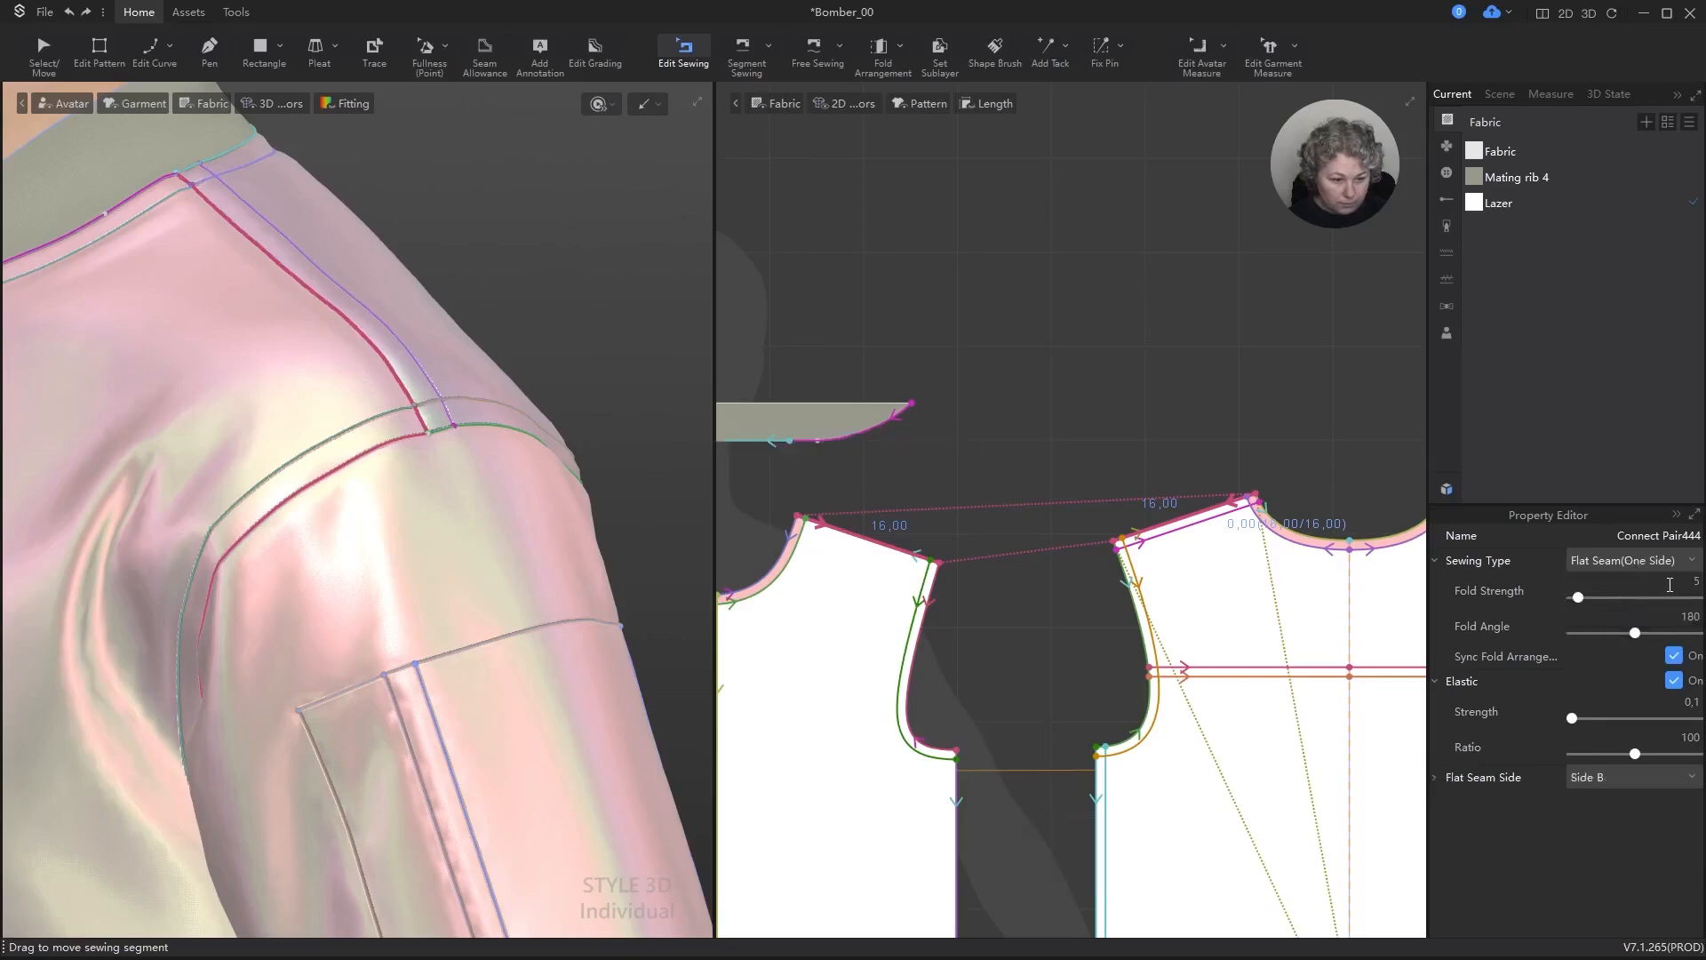
Step: Inspect the finish of the shoulder seam and the sleeve cap up close in 3D with the seam deselected
click(521, 300)
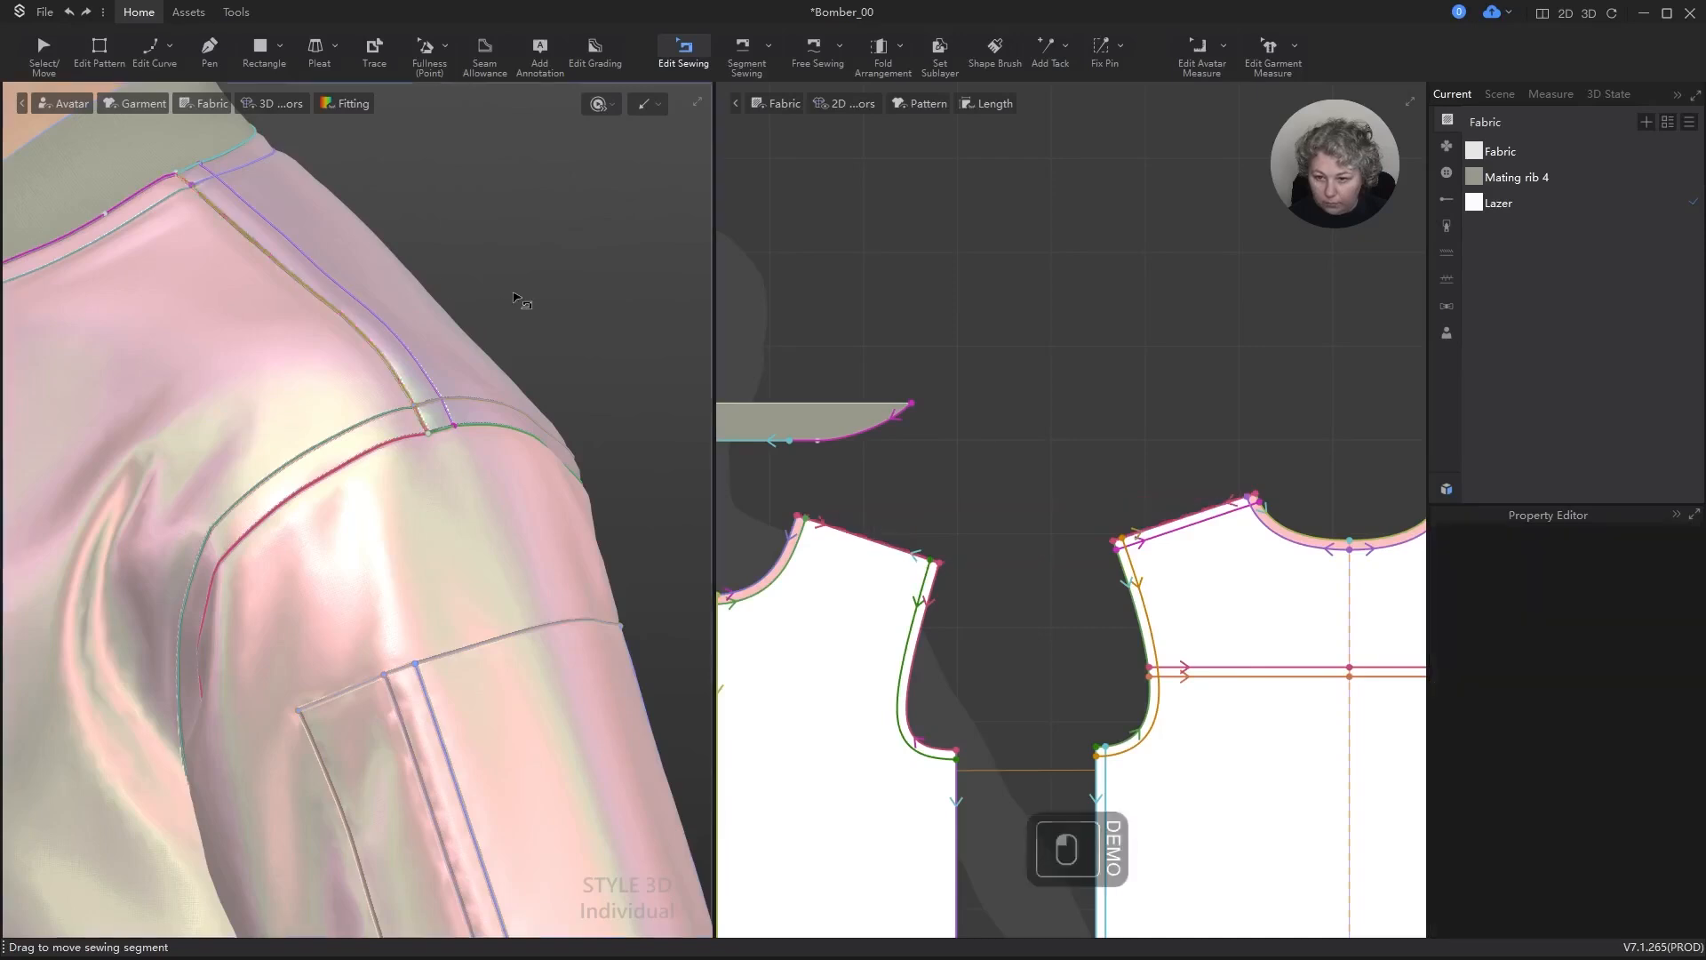
scroll(350, 262, up, 2)
scroll(350, 262, up, 1)
key(v)
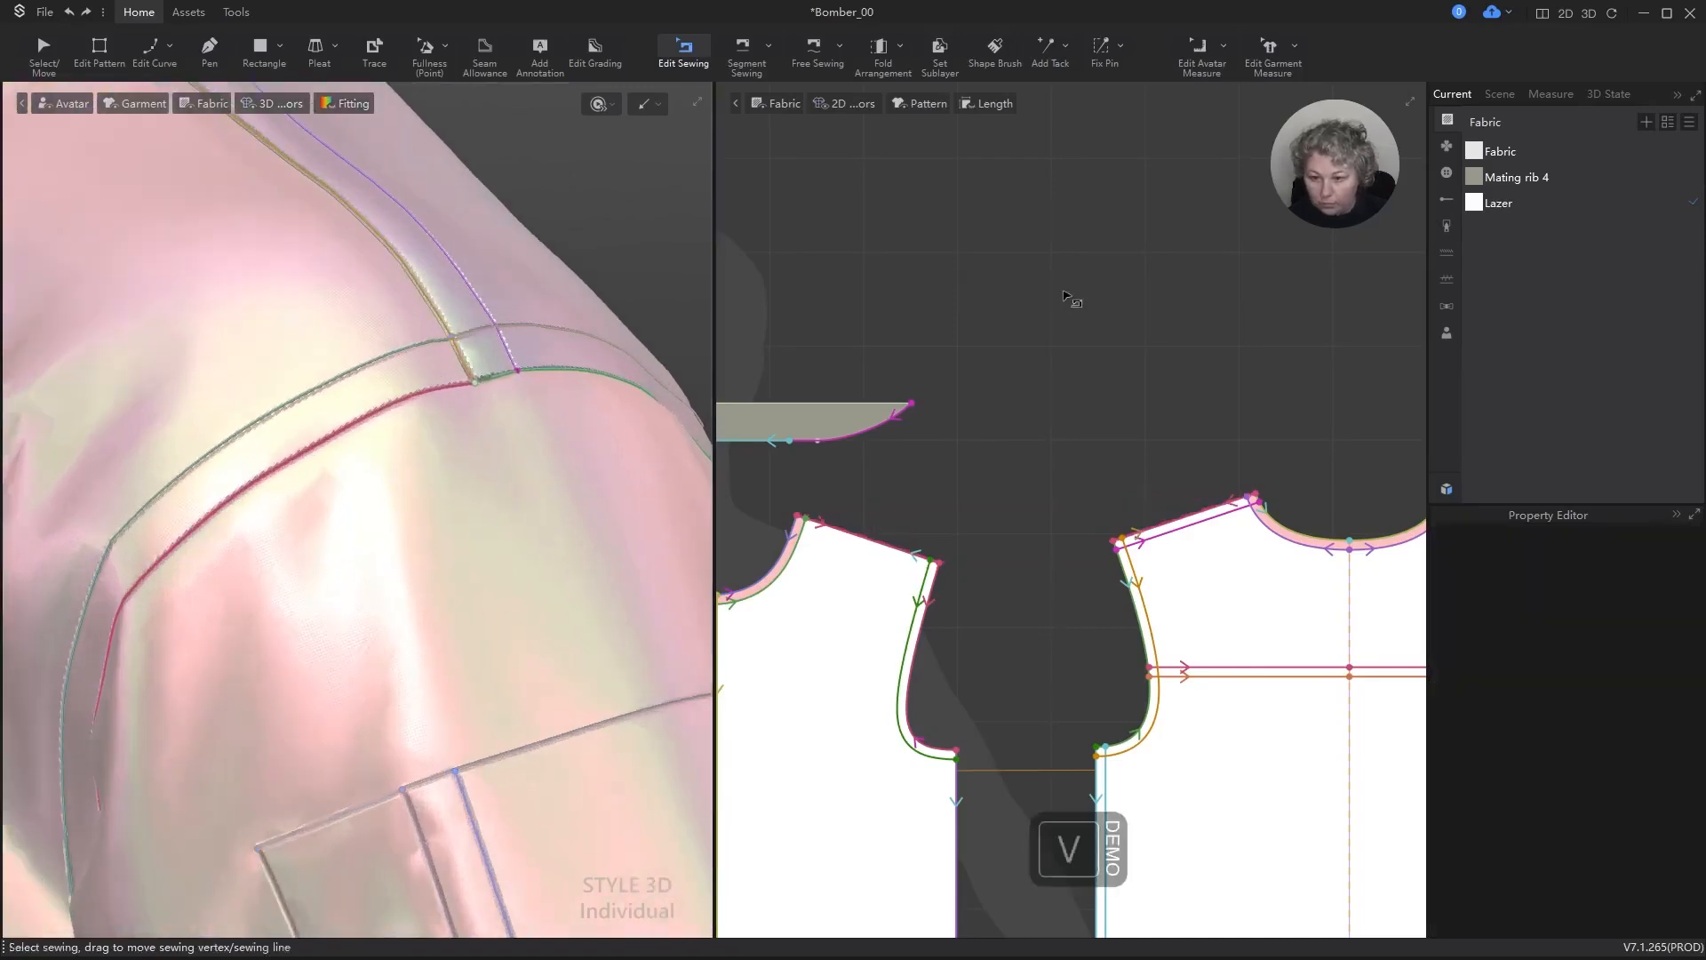
click(1078, 301)
scroll(392, 306, down, 3)
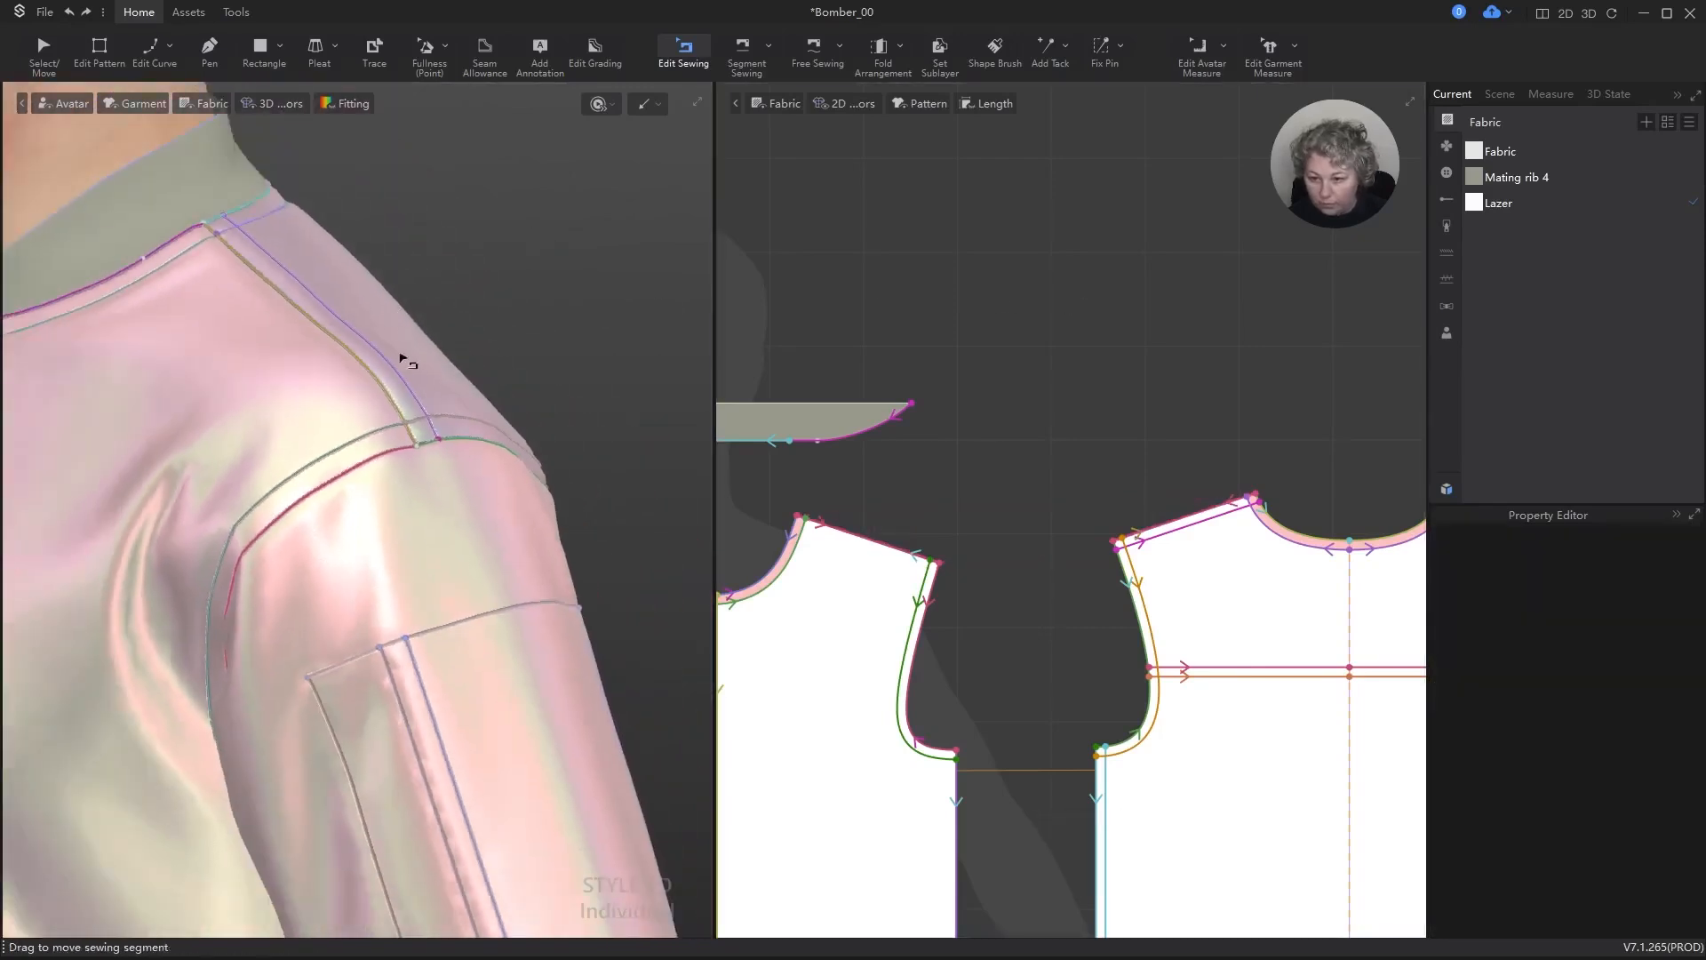
scroll(400, 350, up, 3)
Step: Set the outer shoulder seam's flat seam thickness face to Front
key(b)
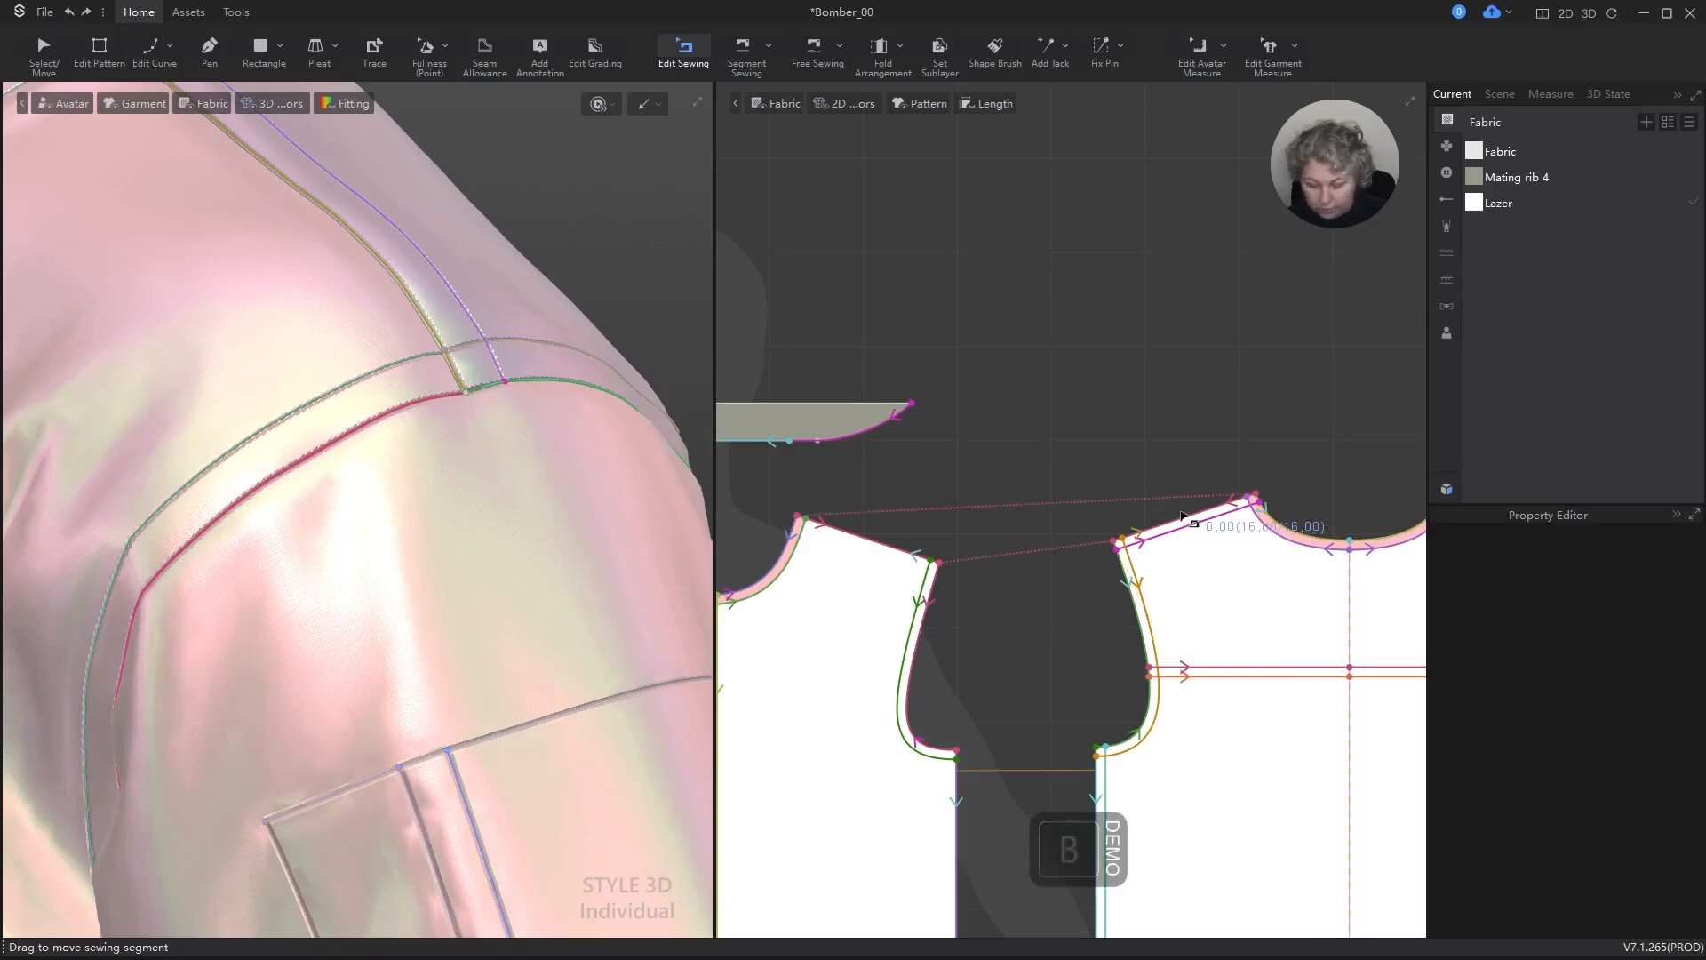
click(1186, 520)
click(1235, 524)
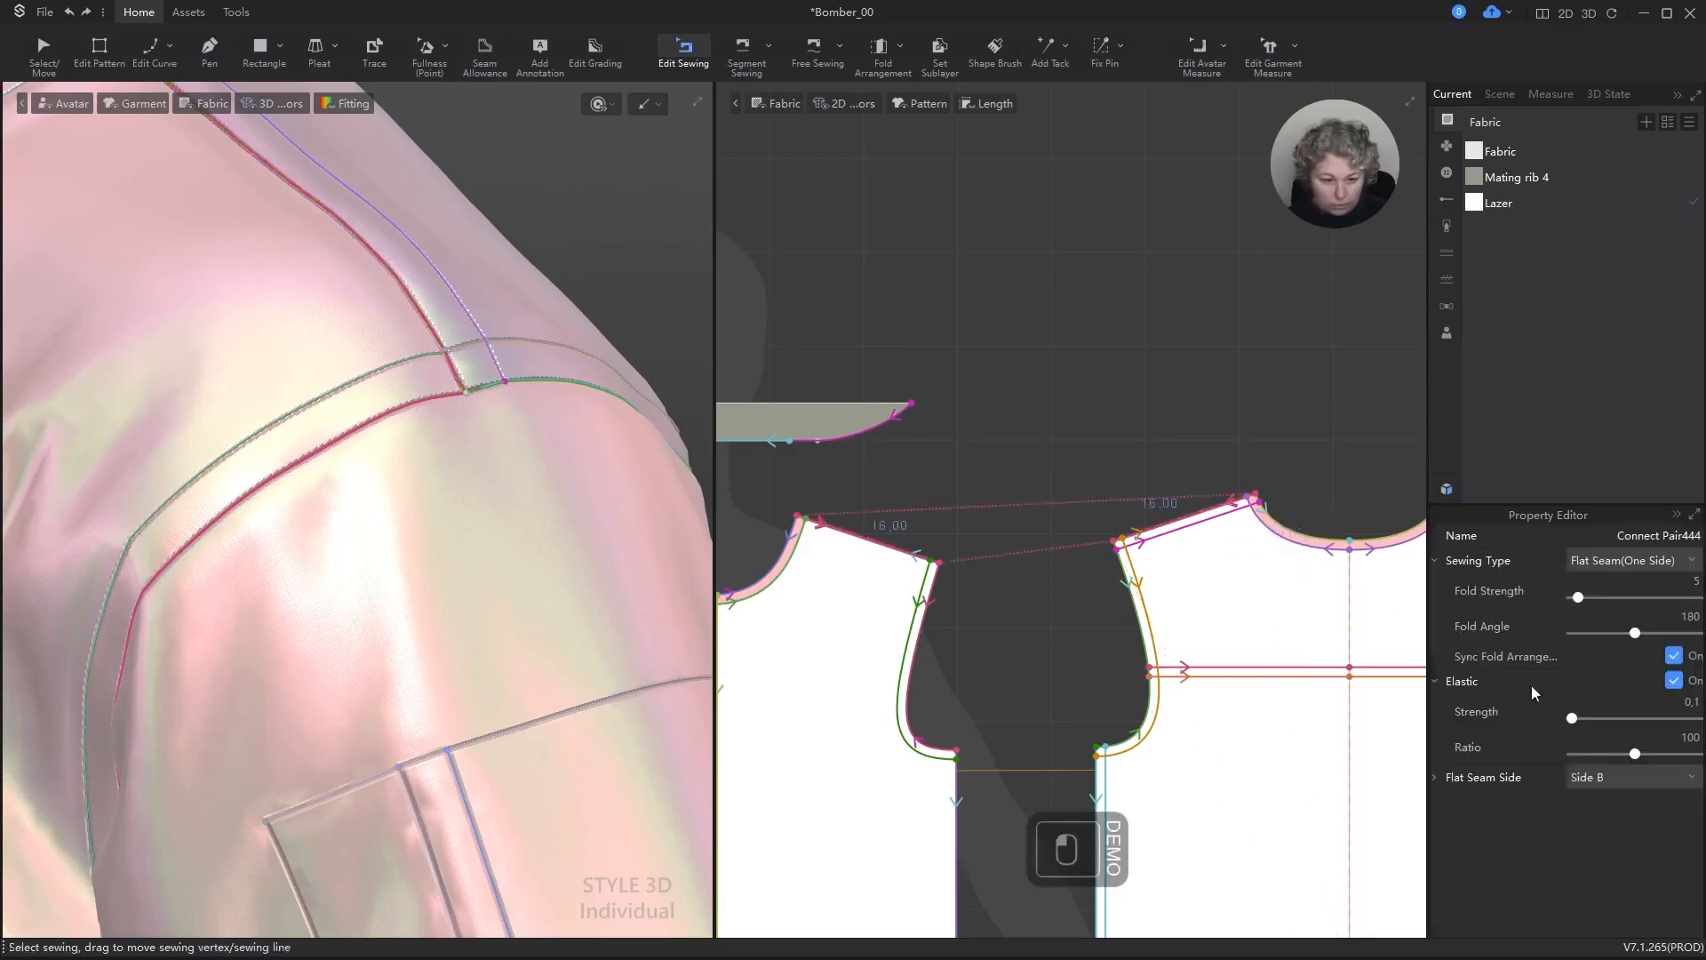
click(1634, 777)
click(1634, 777)
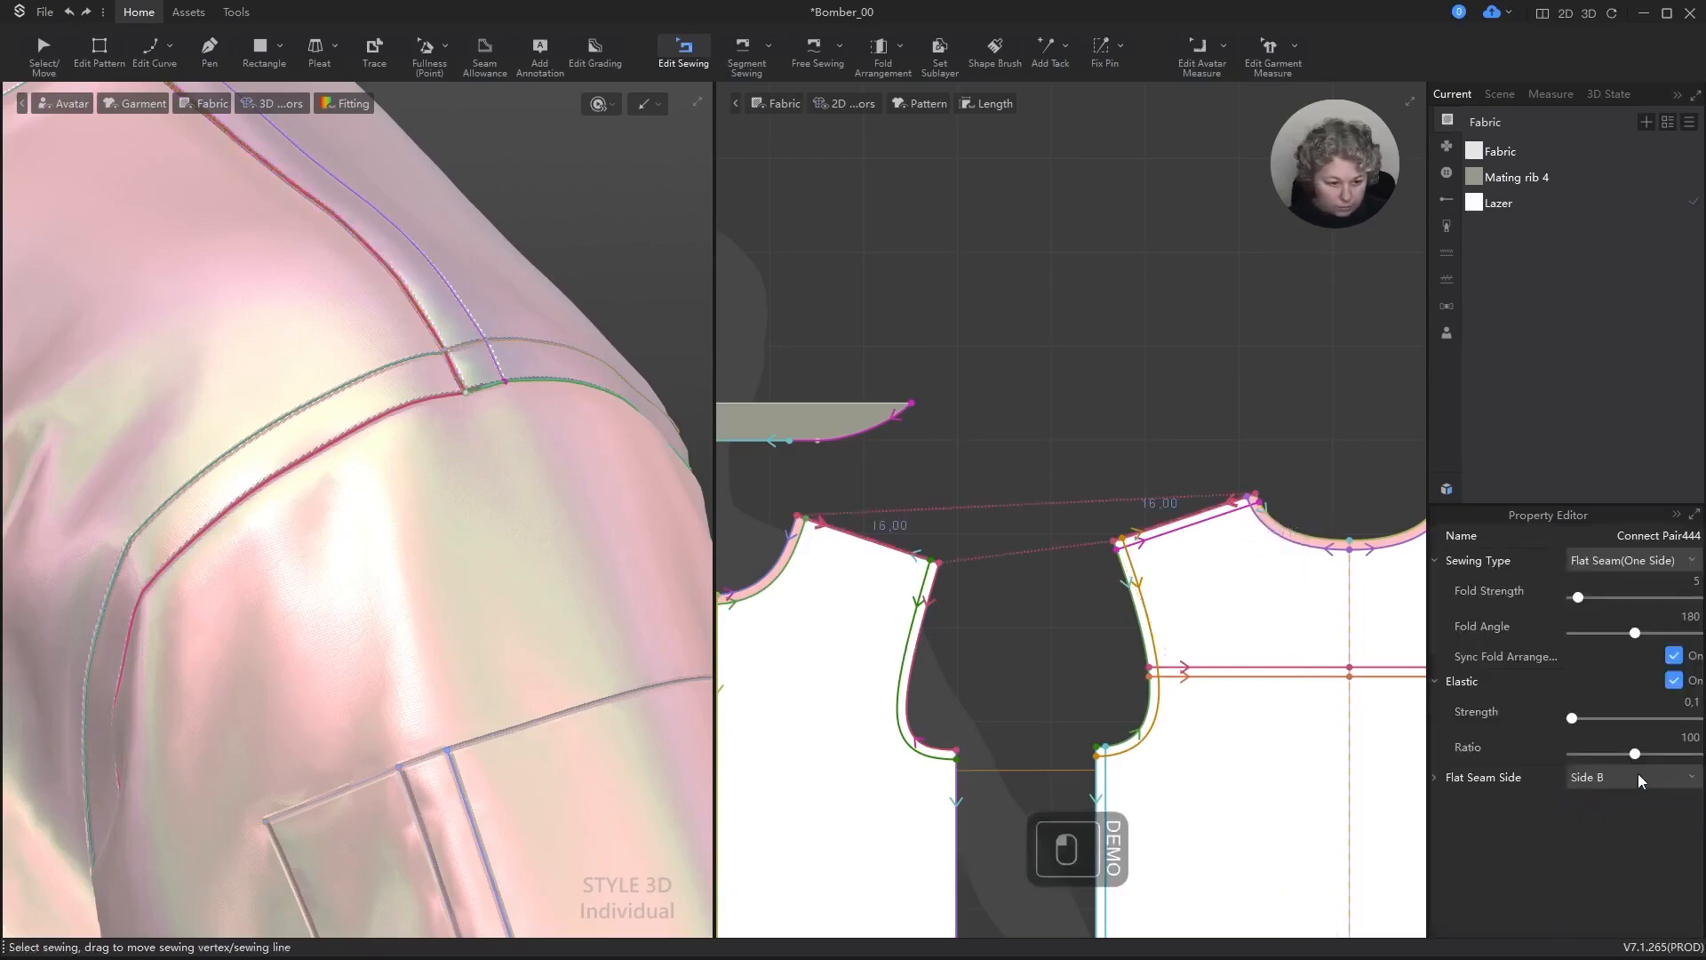
click(1435, 776)
click(1623, 801)
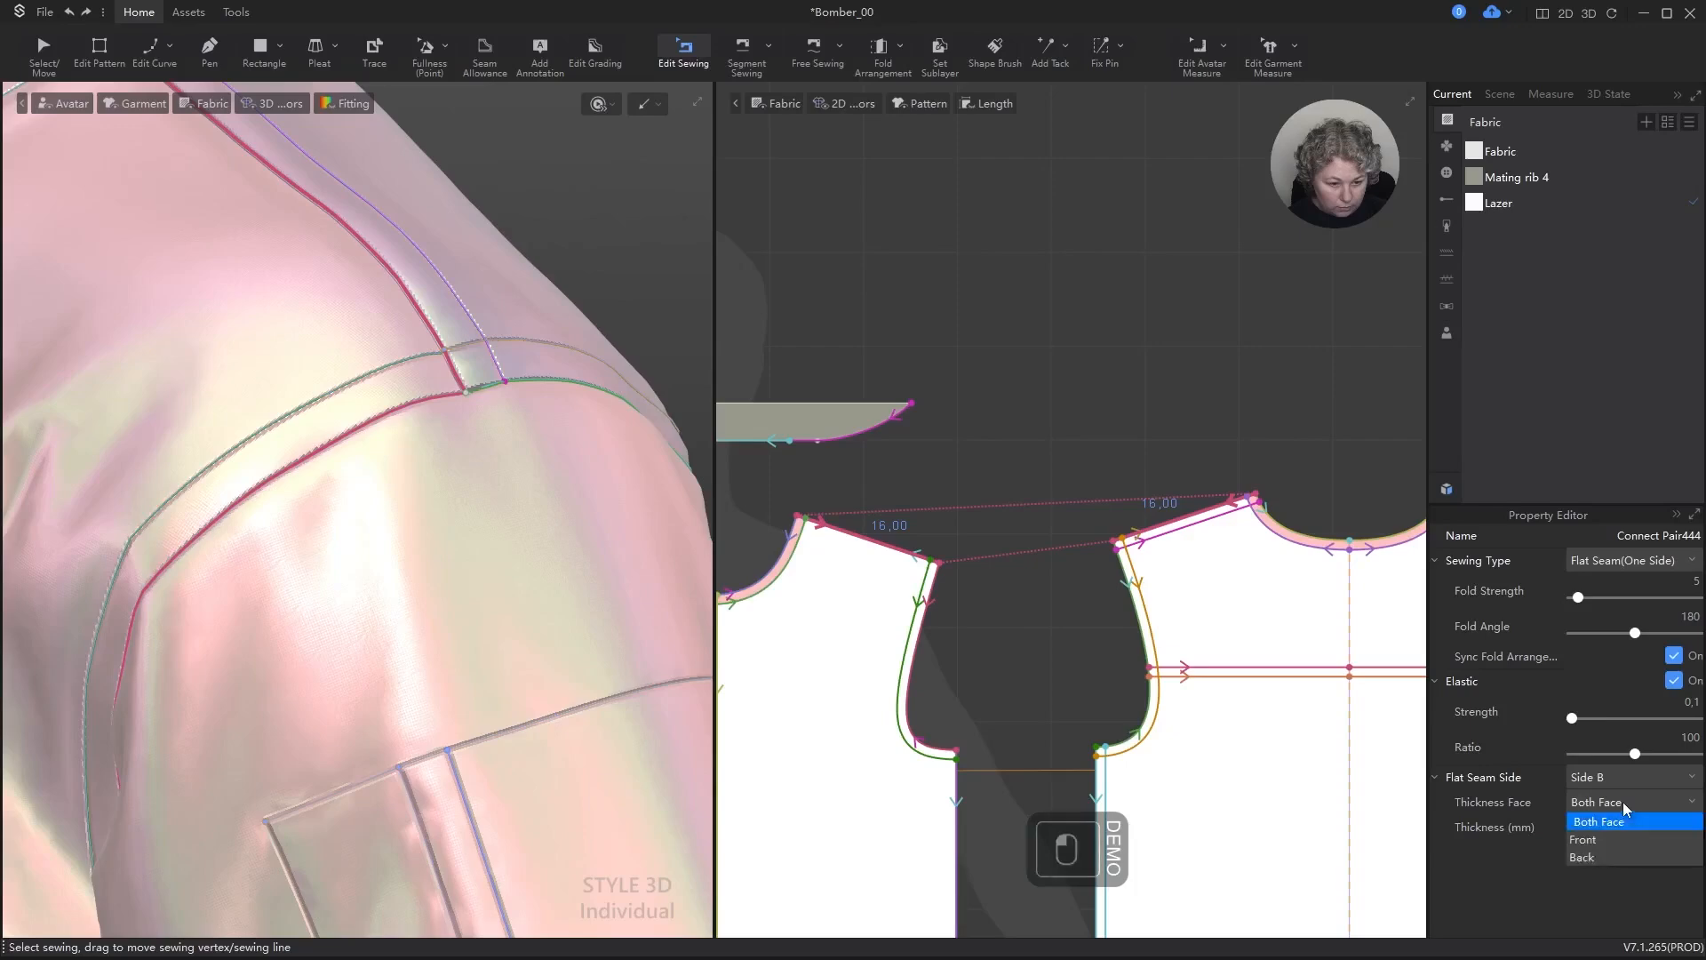
click(1593, 839)
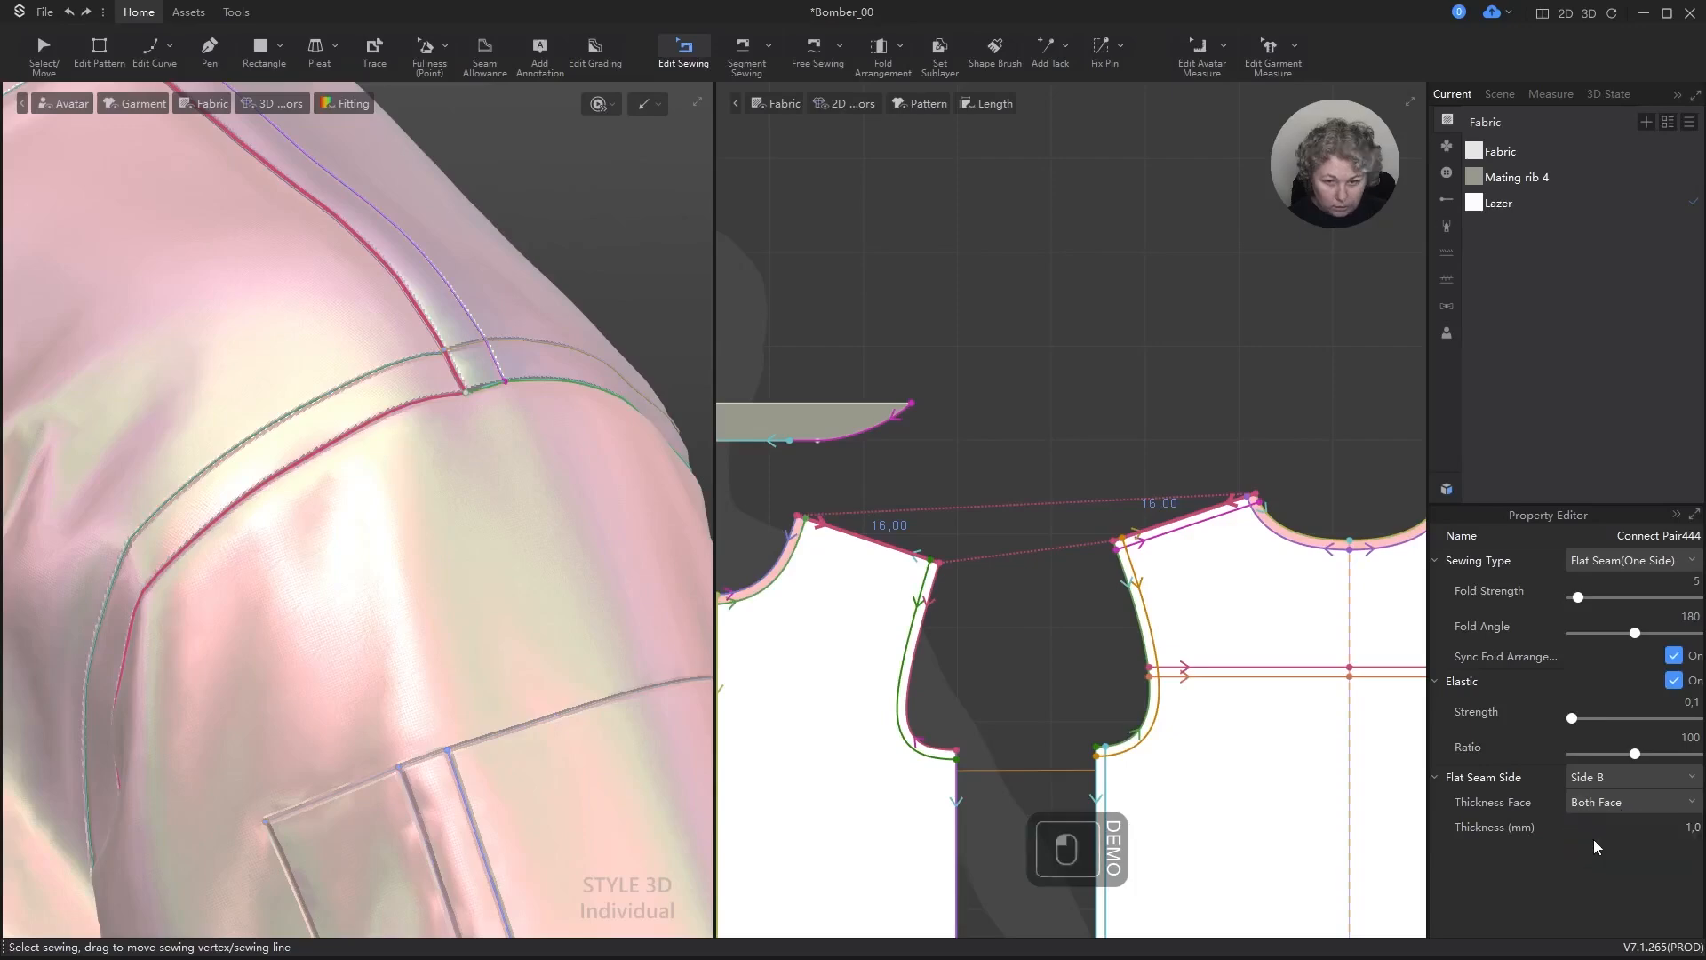
click(815, 282)
Step: Examine the shoulder and armhole seams up close without the sewing lines, and the whole jacket from the front
alt+scroll(472, 332, up, 6)
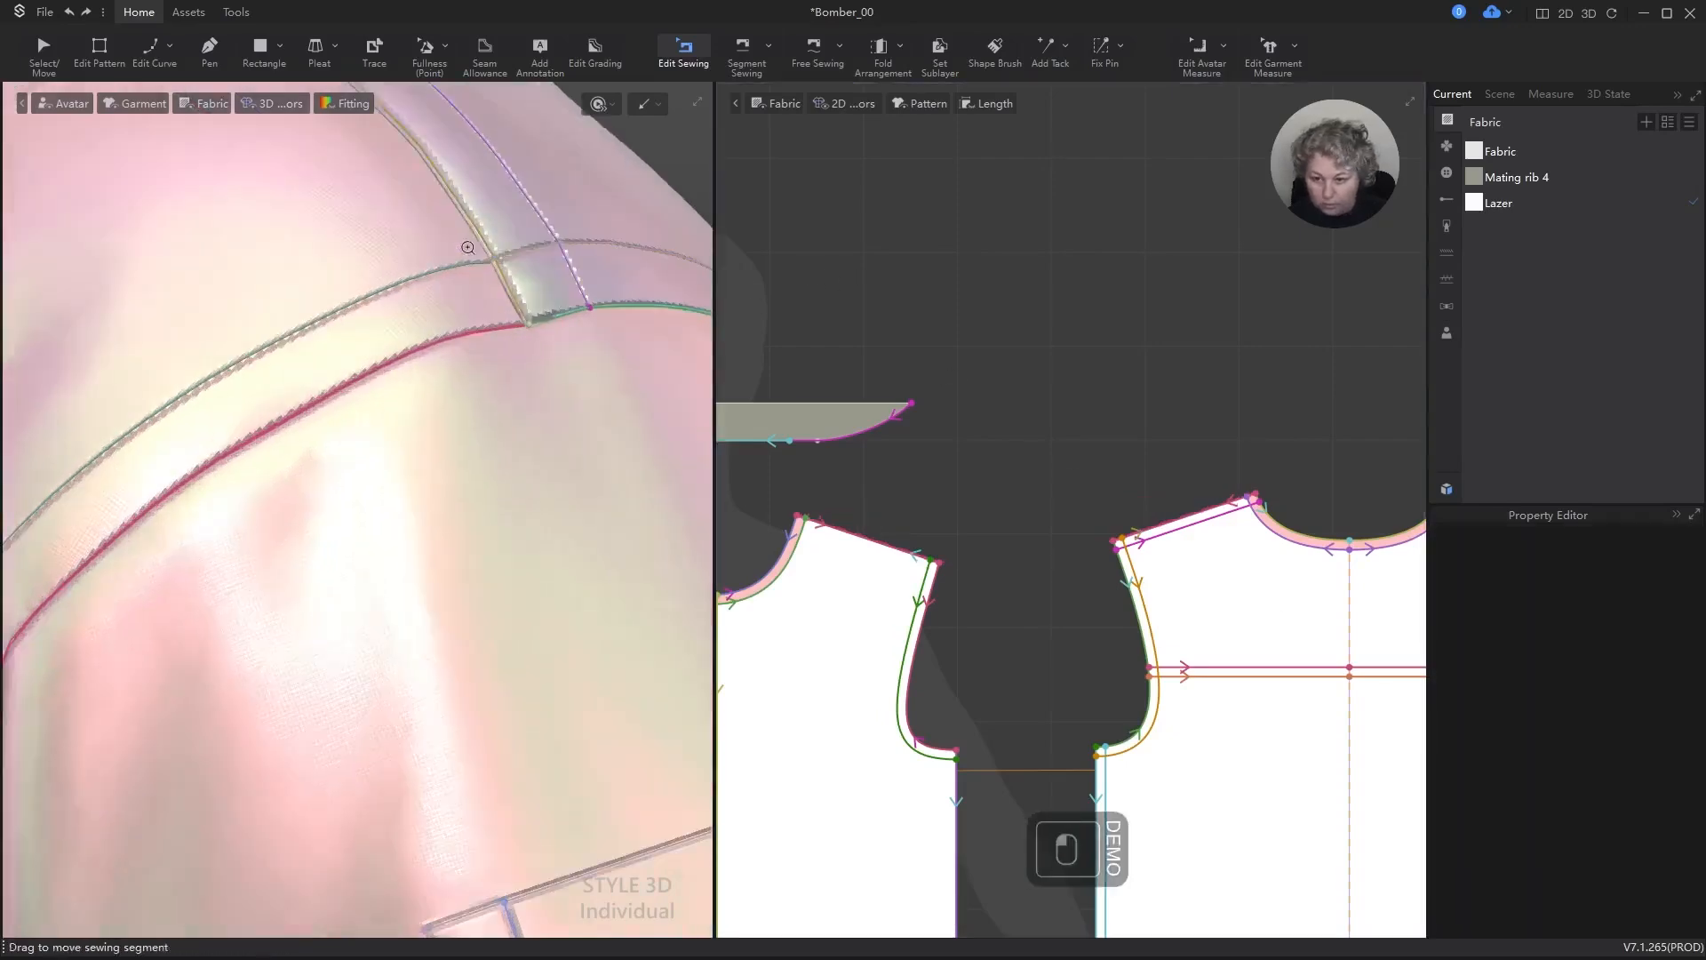
alt+scroll(487, 427, up, 2)
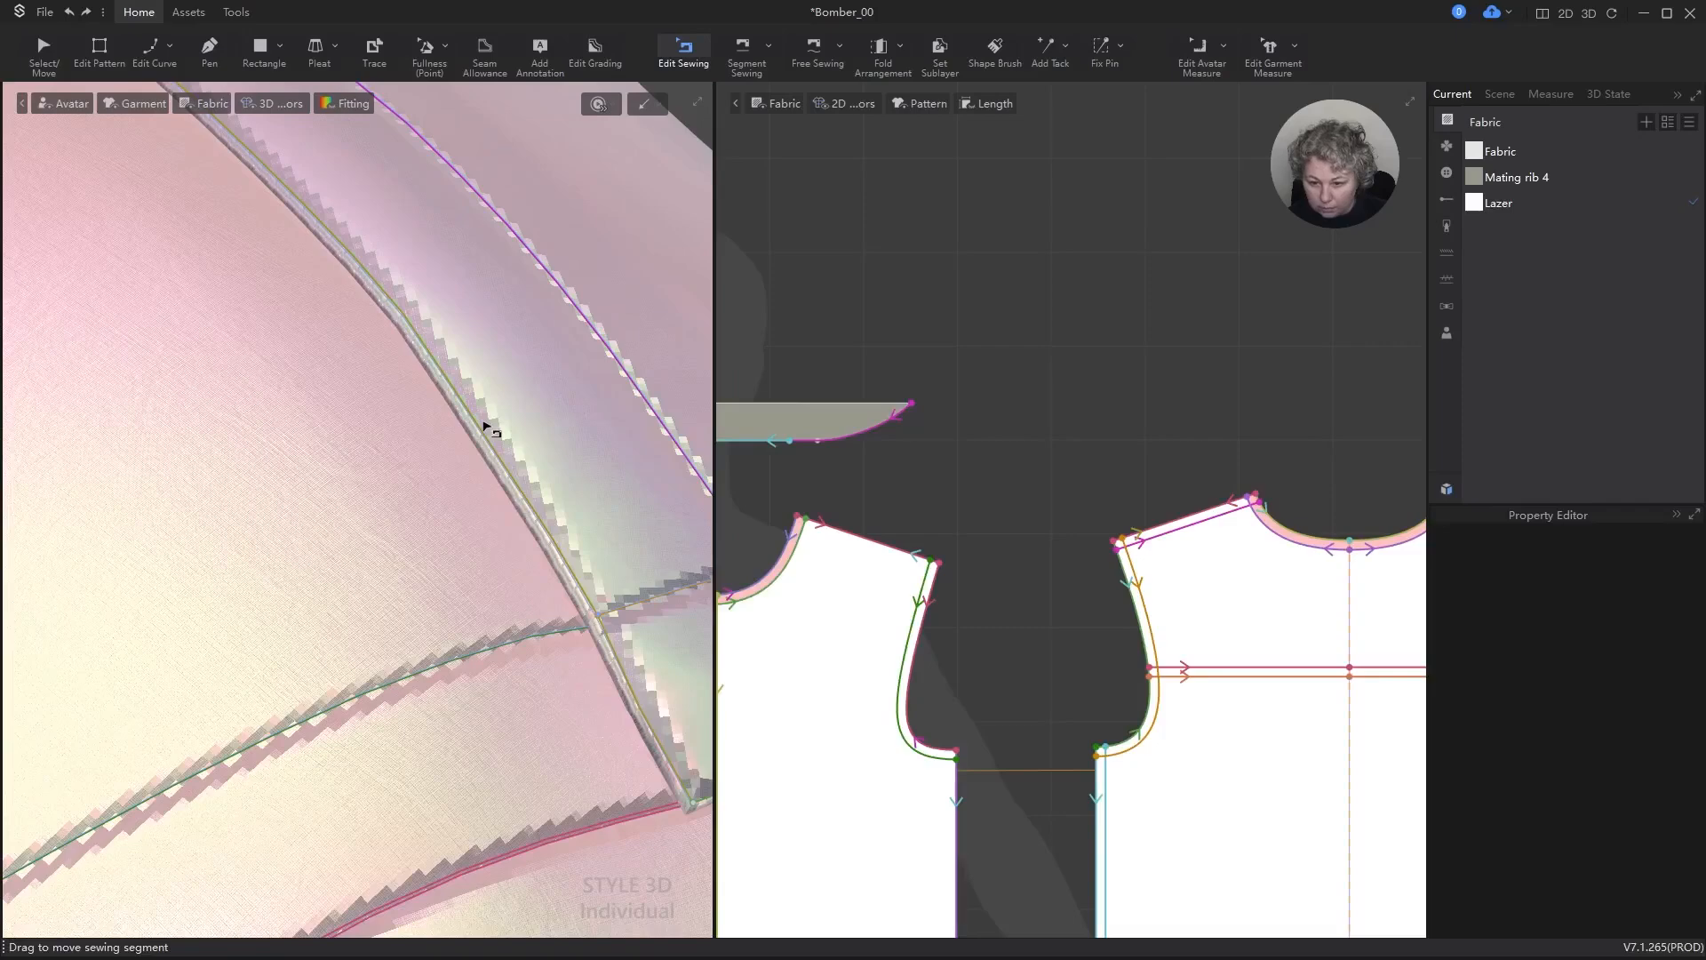
scroll(490, 430, down, 10)
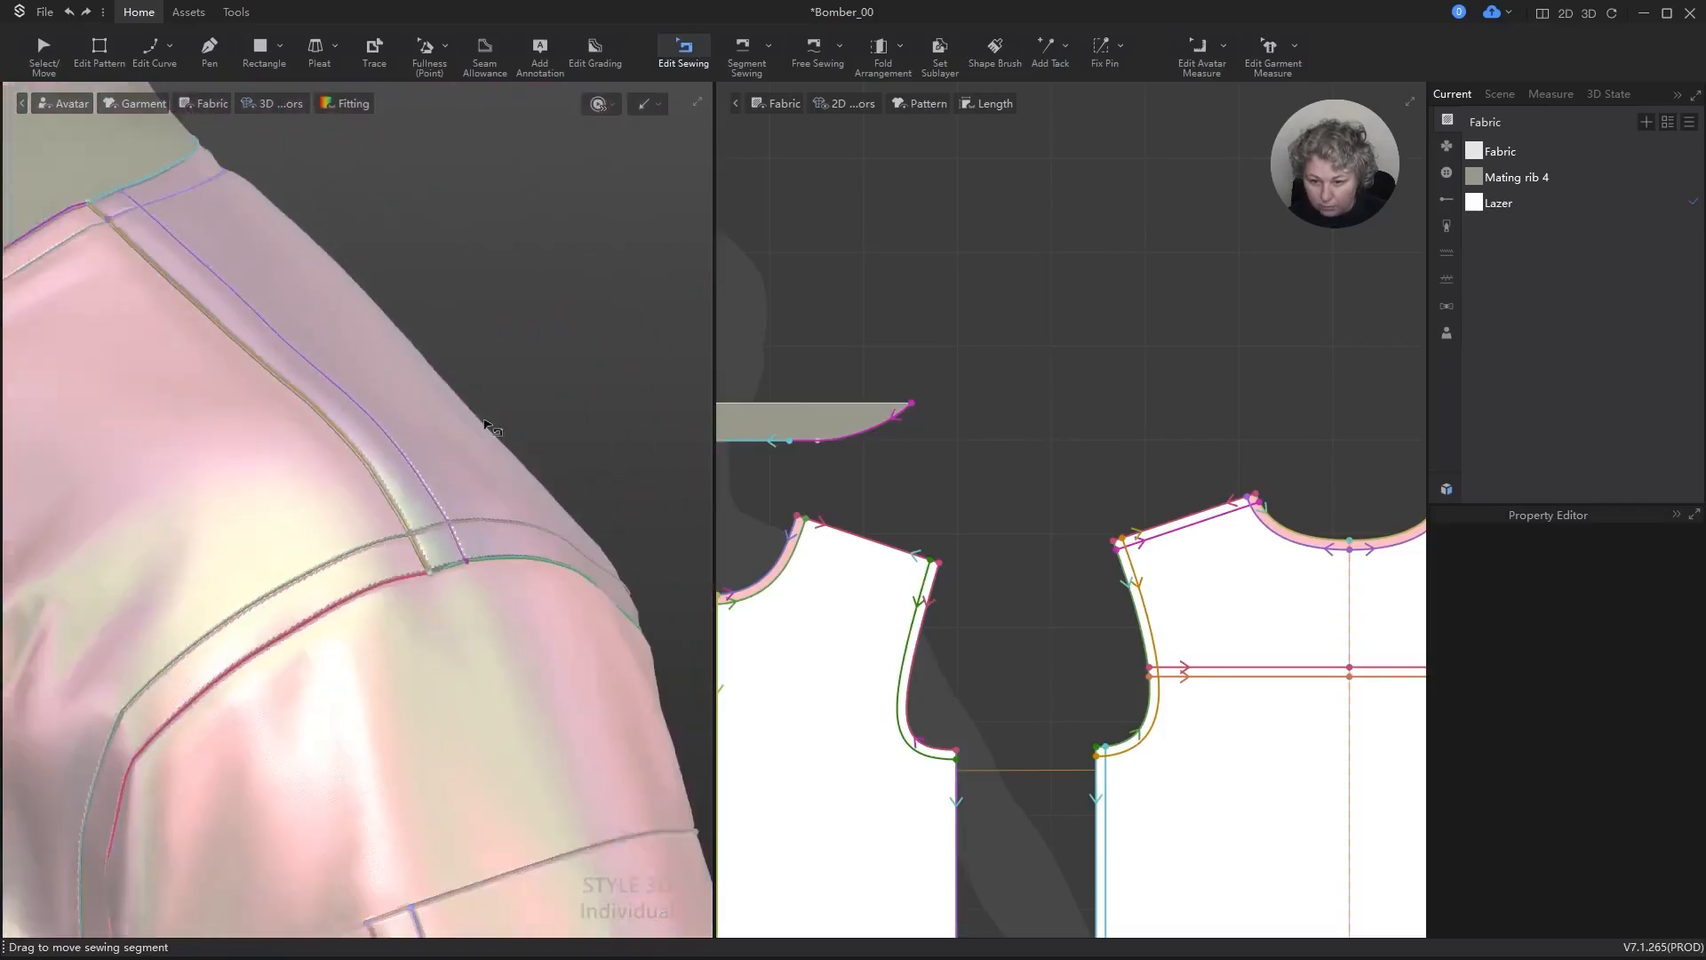
alt+drag(488, 442, 576, 336)
key(q)
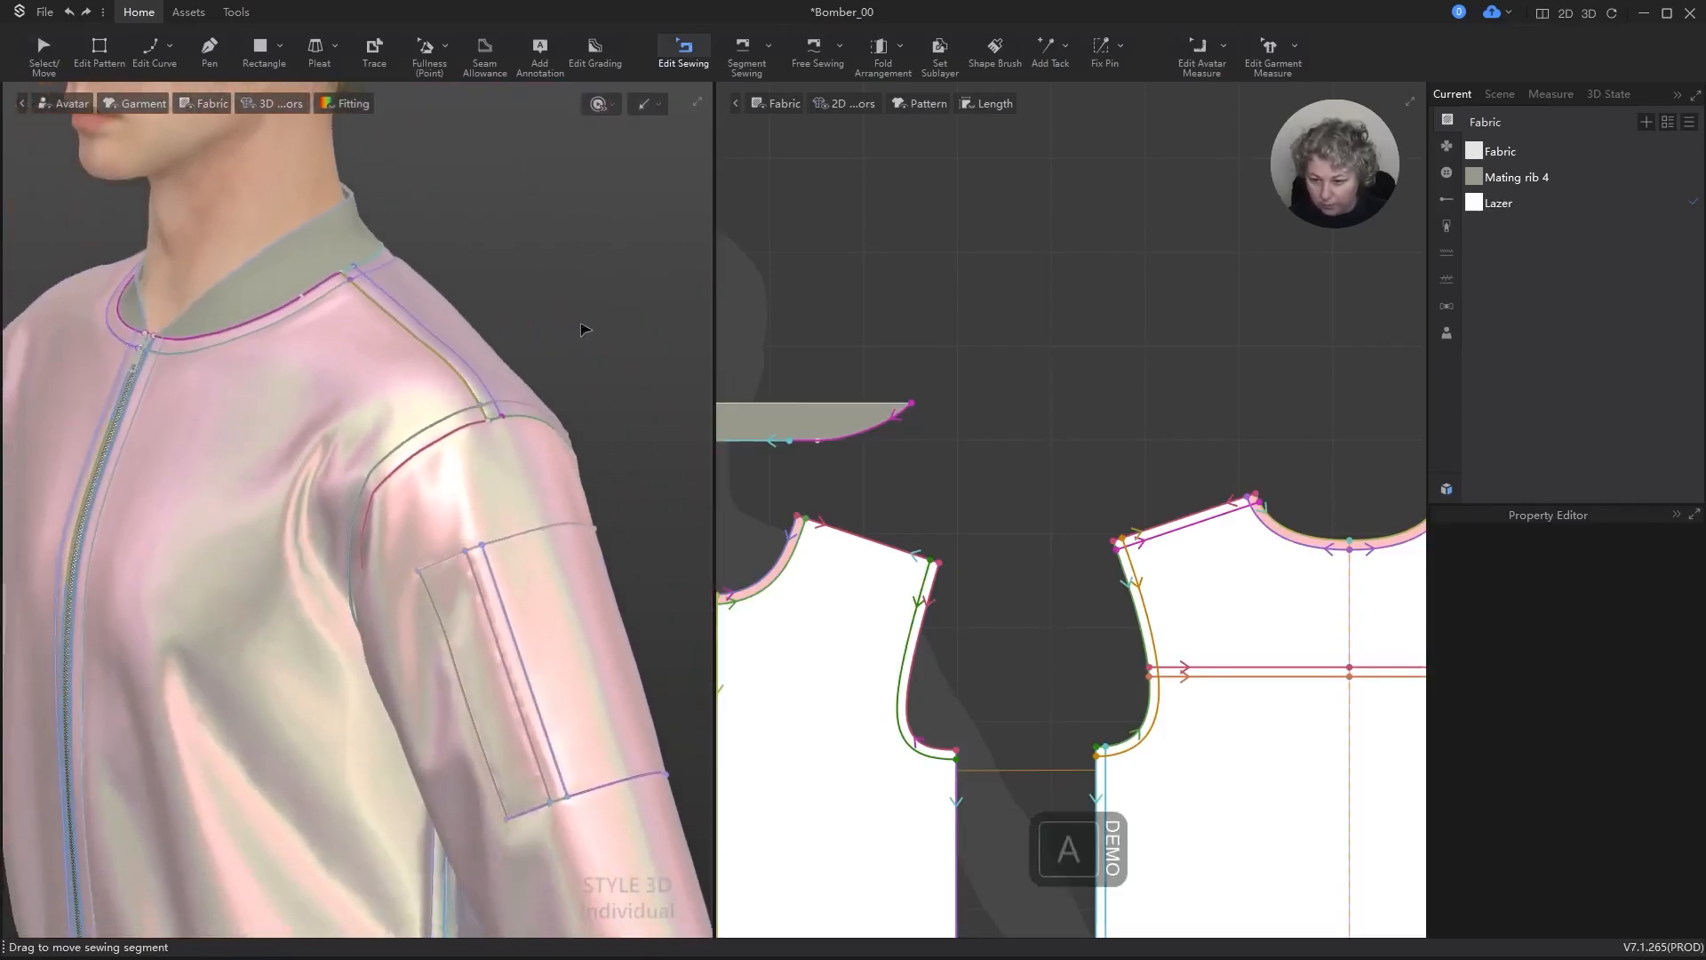
scroll(518, 350, up, 8)
alt+scroll(489, 474, up, 4)
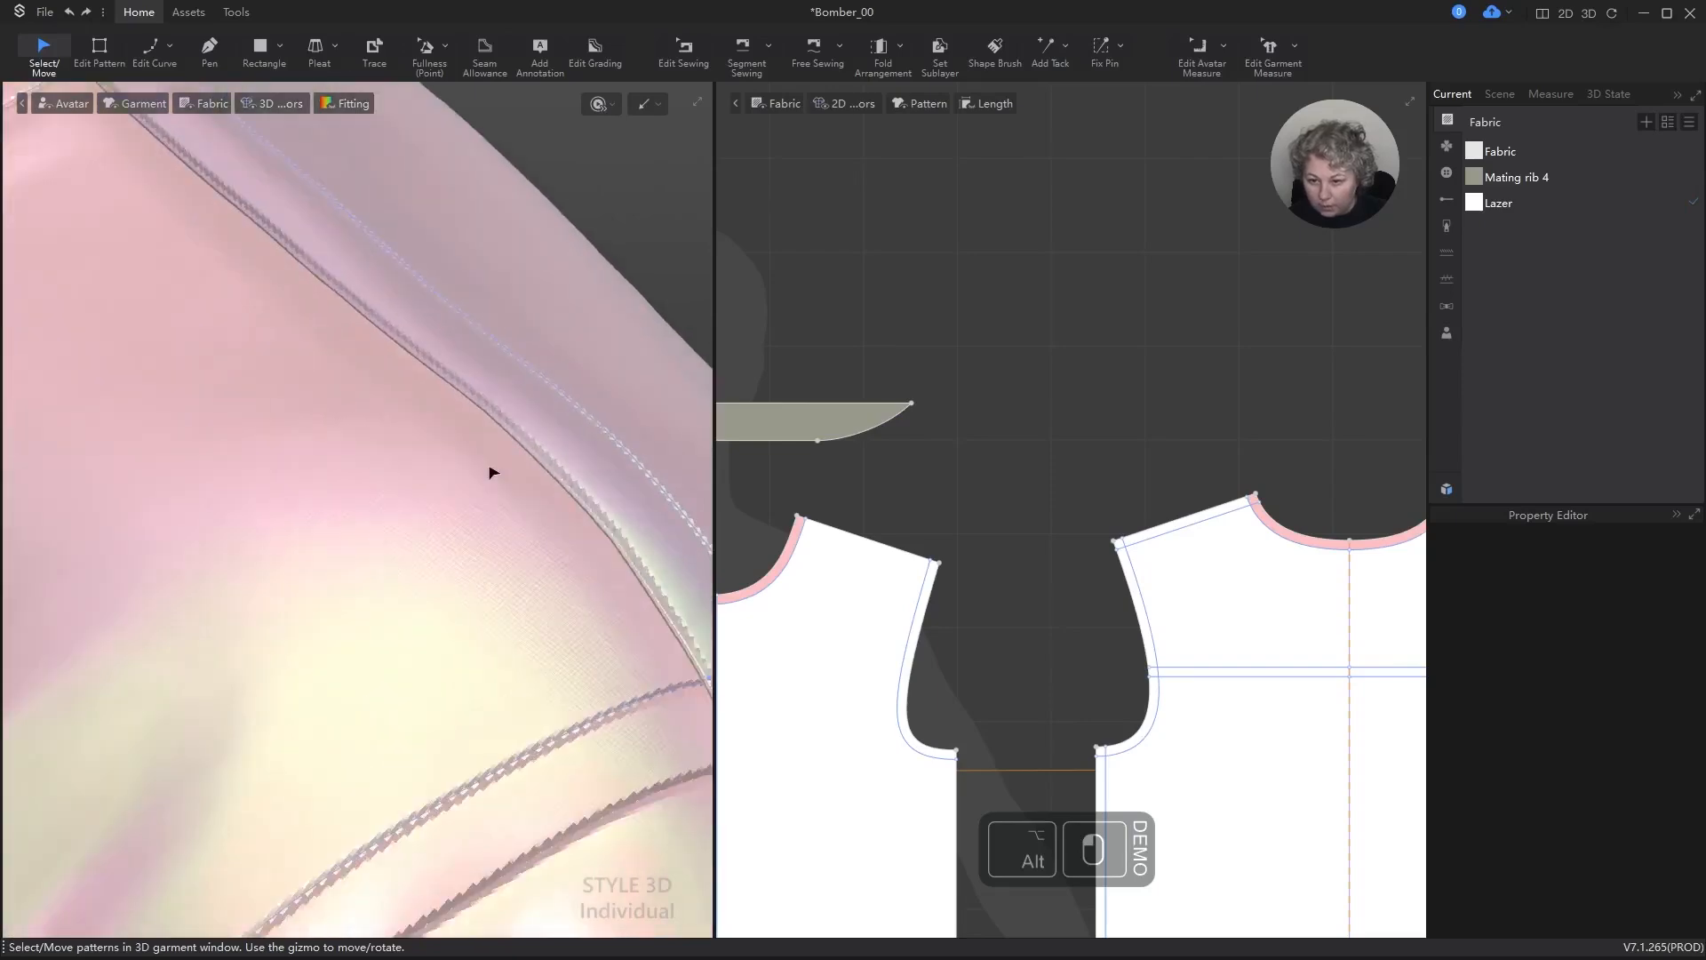
mouse_move(491, 472)
right_down()
mouse_move(522, 454)
mouse_move(473, 456)
right_up()
scroll(476, 463, down, 10)
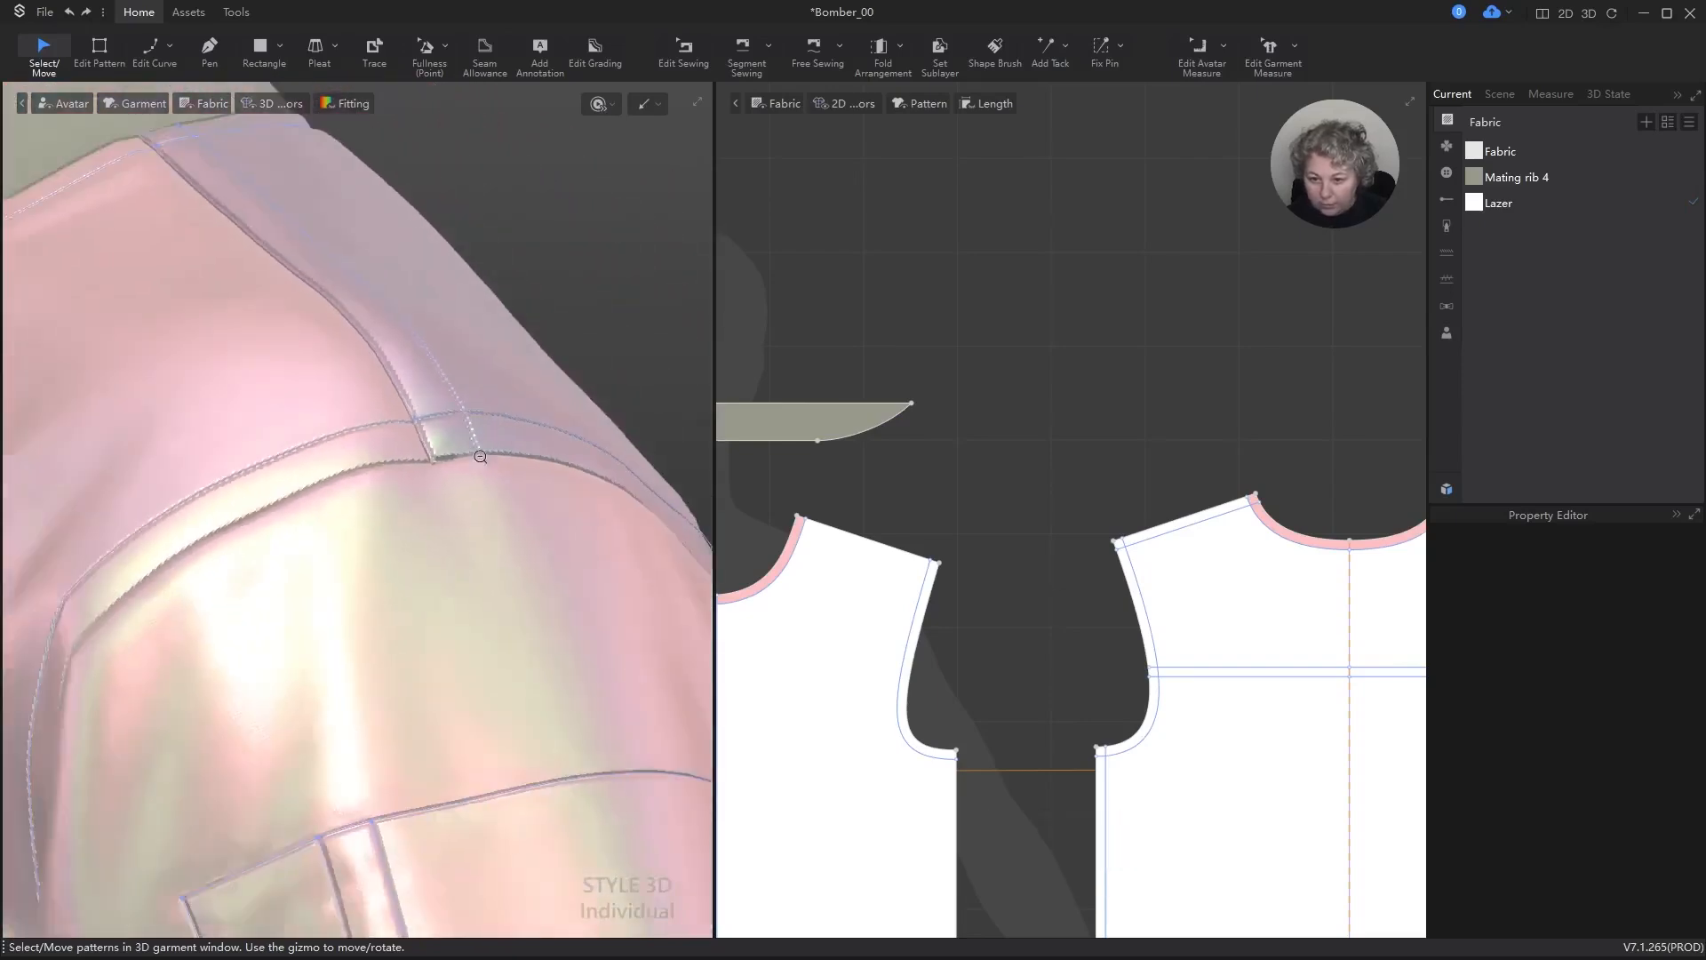
alt+drag(483, 484, 507, 361)
right_drag(506, 362, 555, 363)
scroll(484, 396, down, 5)
scroll(475, 399, down, 5)
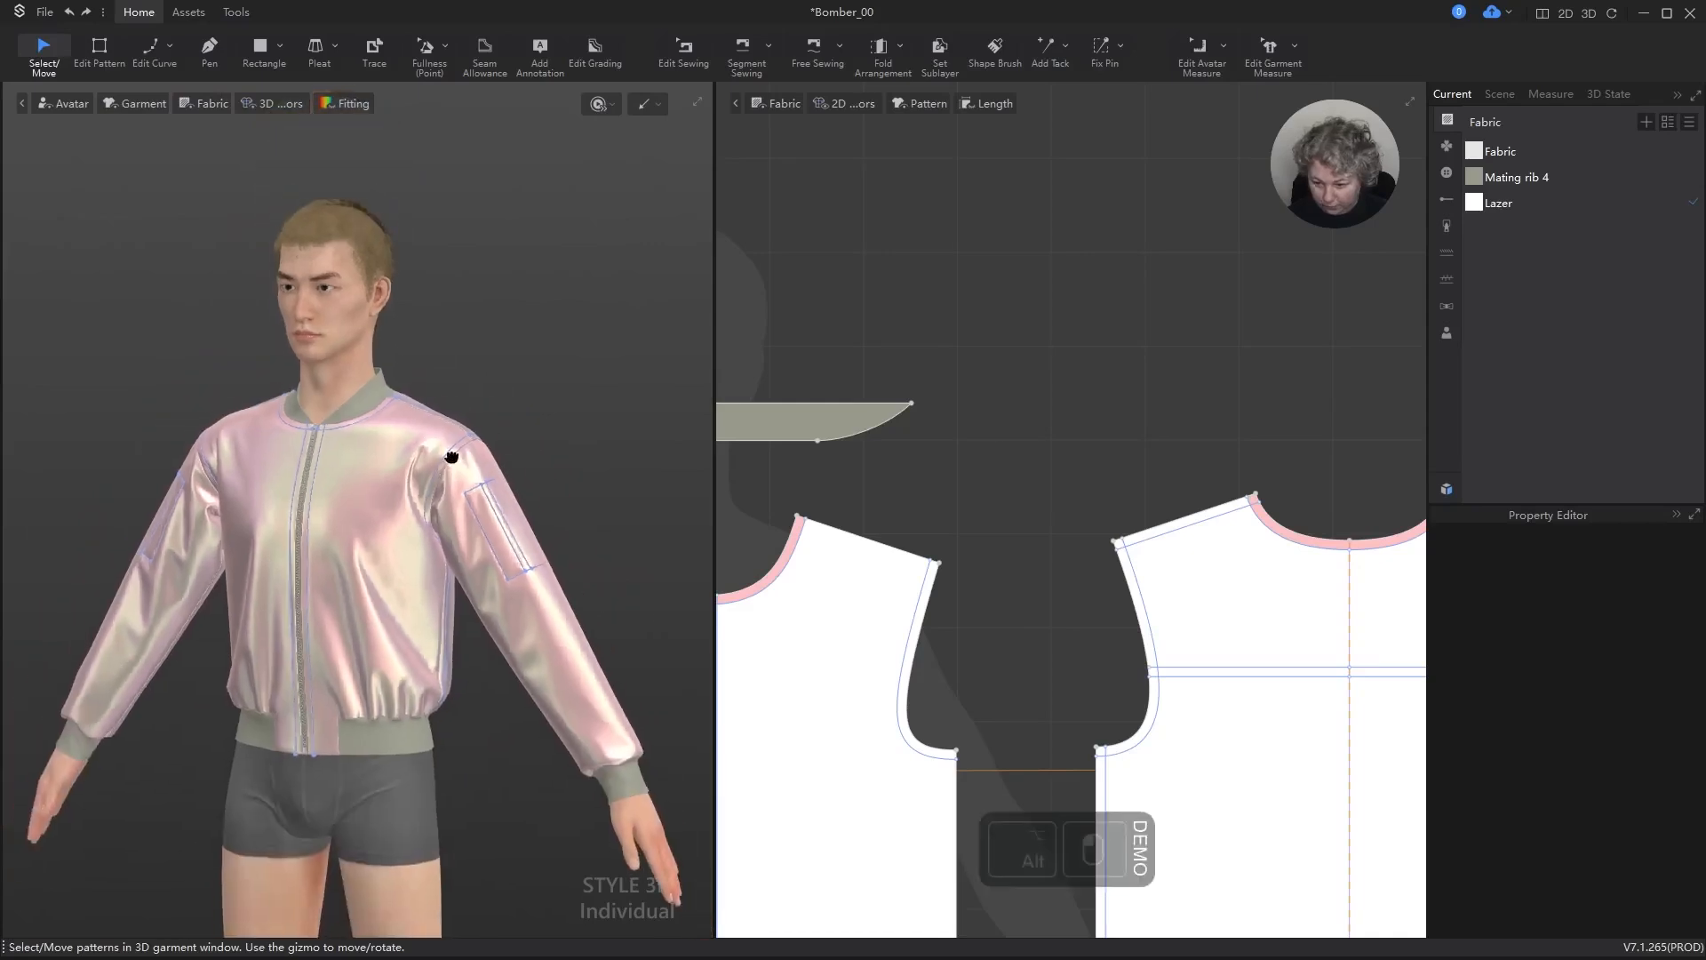
scroll(995, 294, down, 5)
scroll(931, 445, up, 6)
Step: Turn off the seam tape on the neckline edges of the outer front and back panels
scroll(931, 445, down, 5)
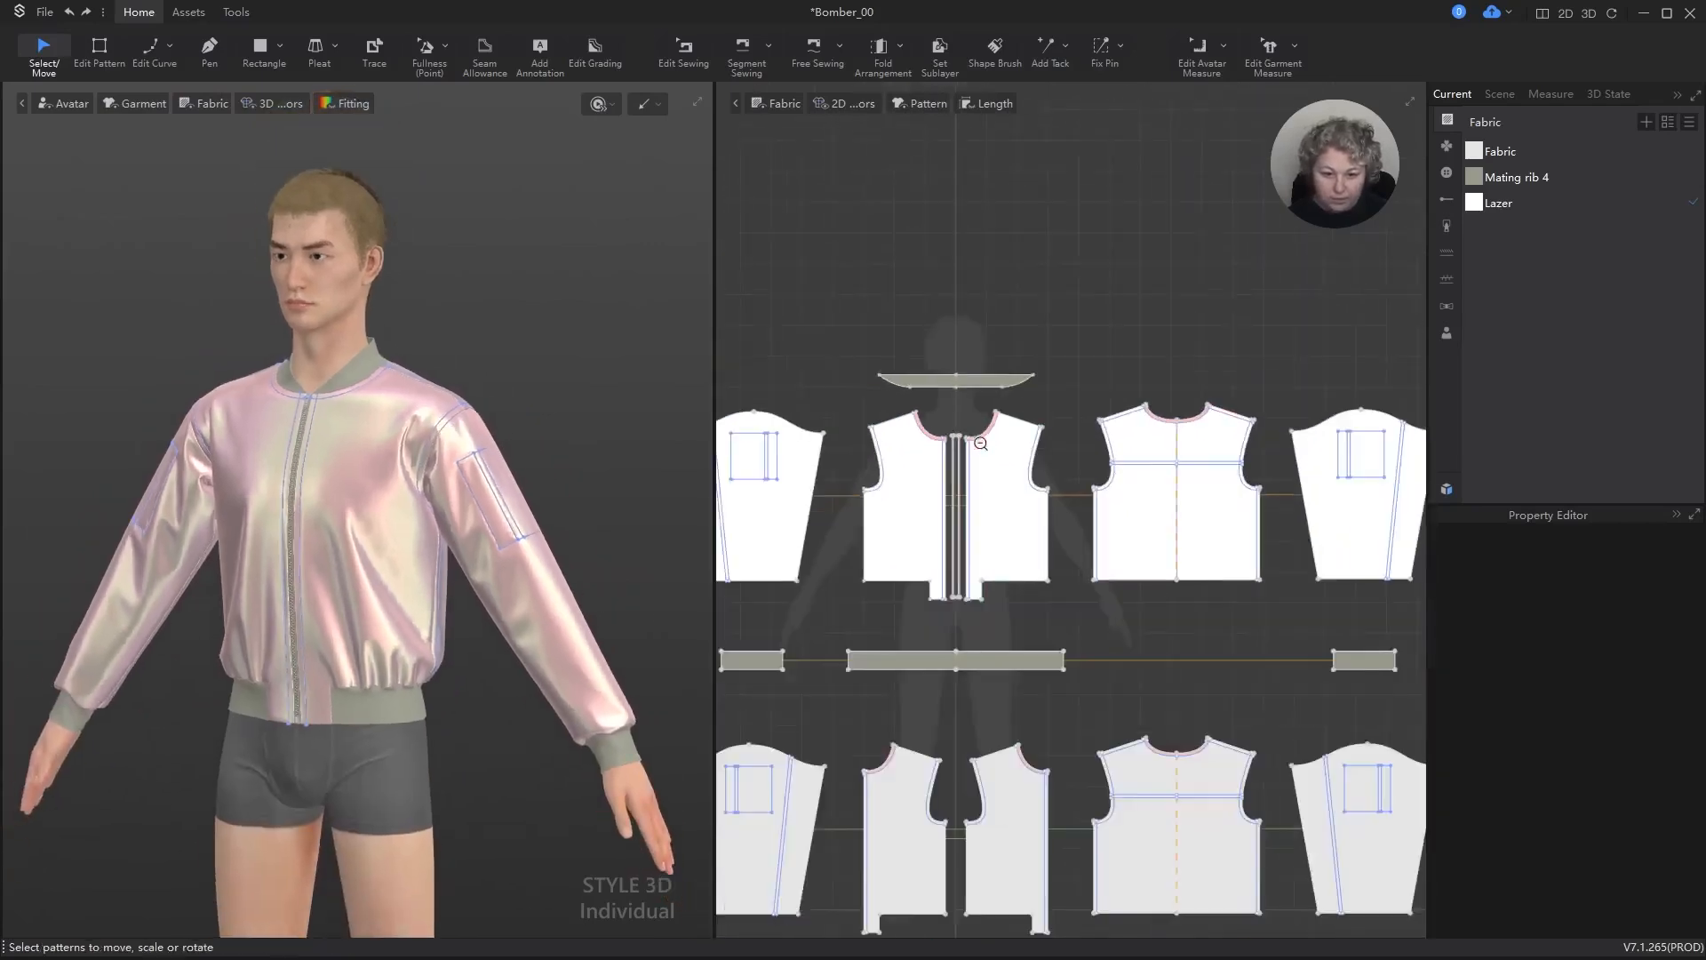
scroll(1020, 444, up, 7)
key(z)
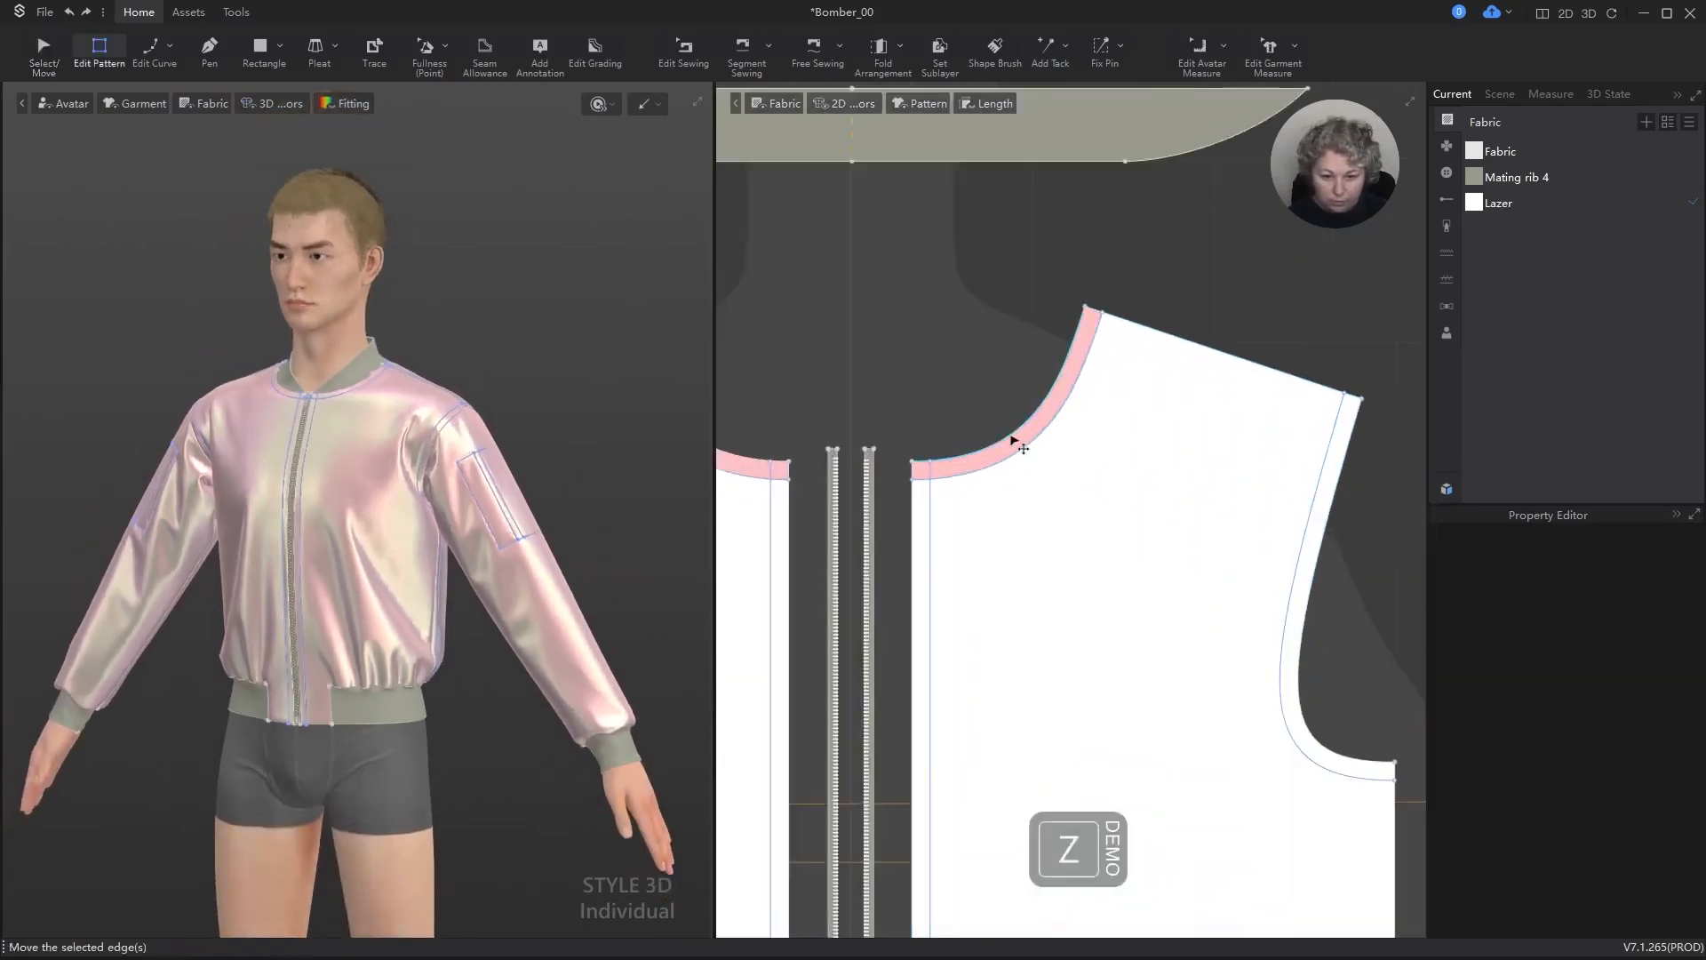
click(1017, 435)
scroll(1013, 438, down, 5)
scroll(1303, 392, up, 6)
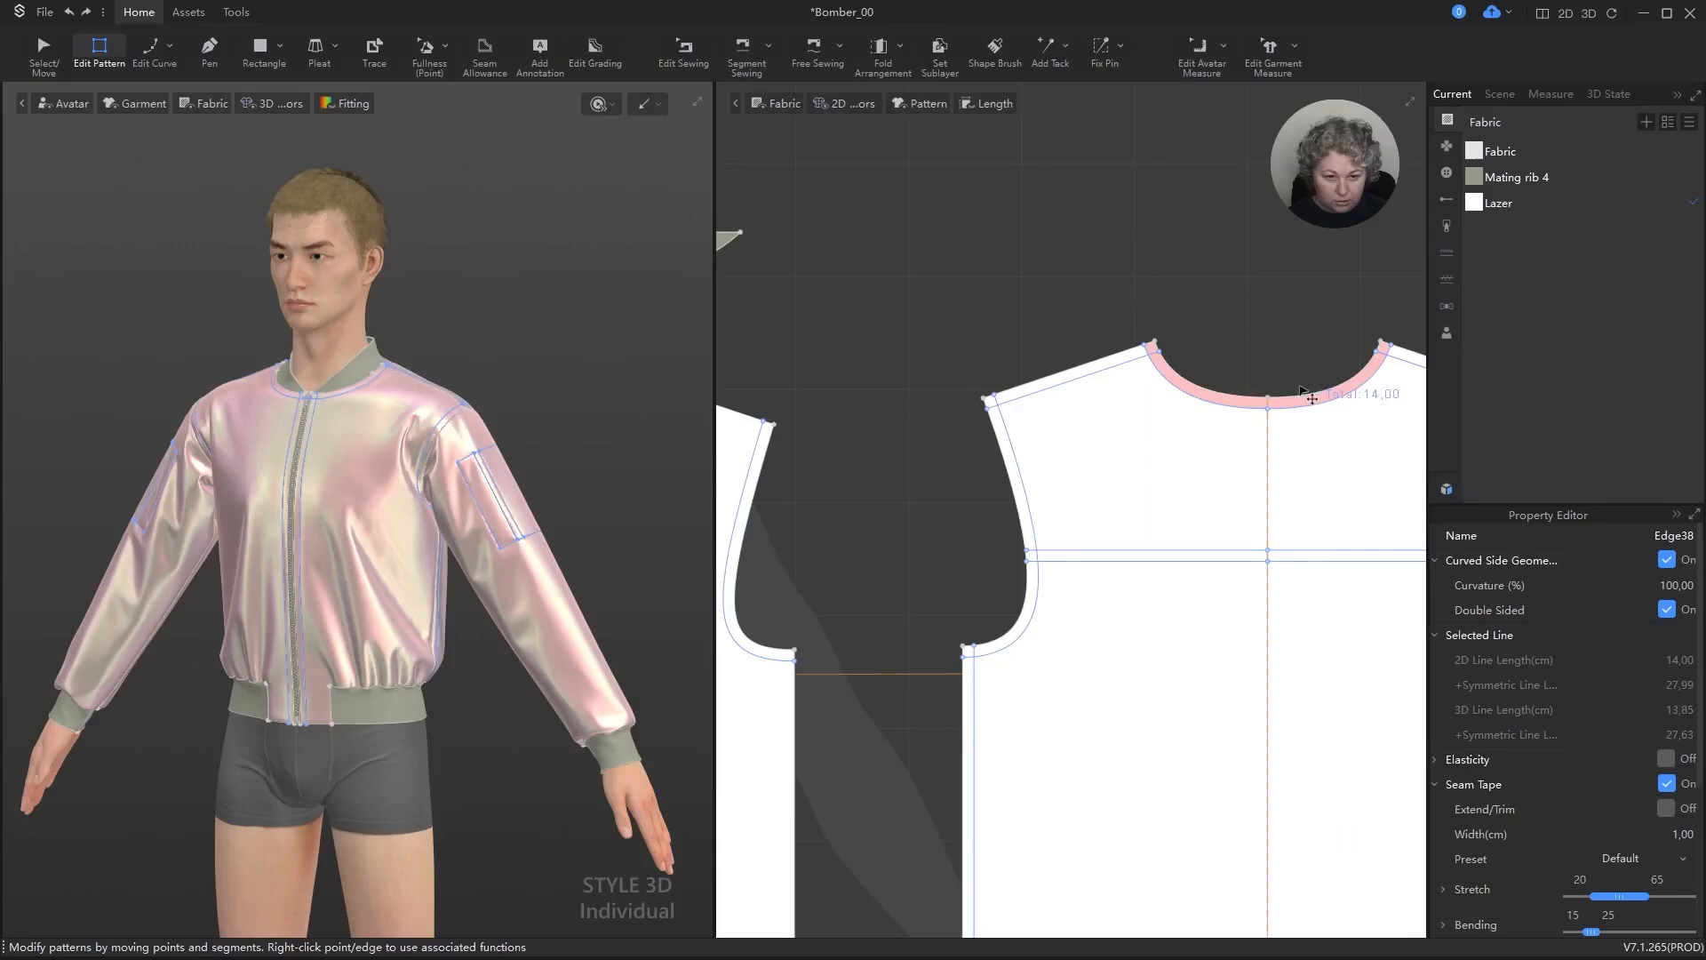
shift+click(1211, 392)
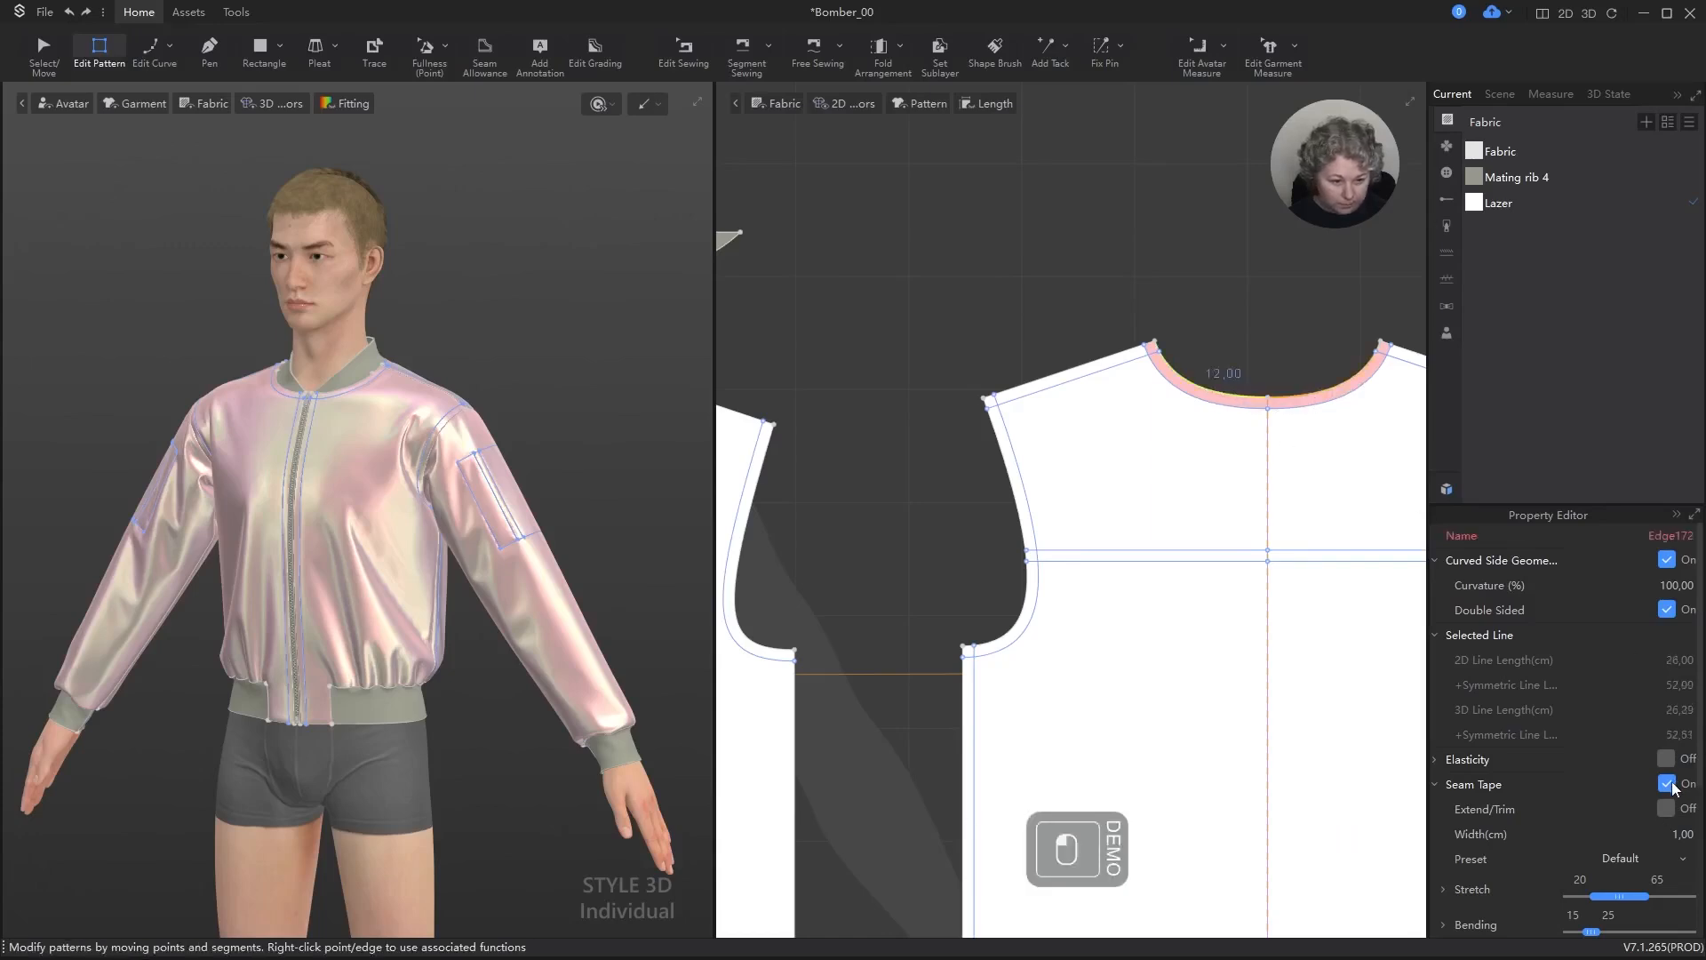
click(1666, 783)
Step: Turn on subdivision with a 10 mm height for the outer front's neckline, armhole and centre front edges and the outer back neckline
scroll(1223, 365, down, 5)
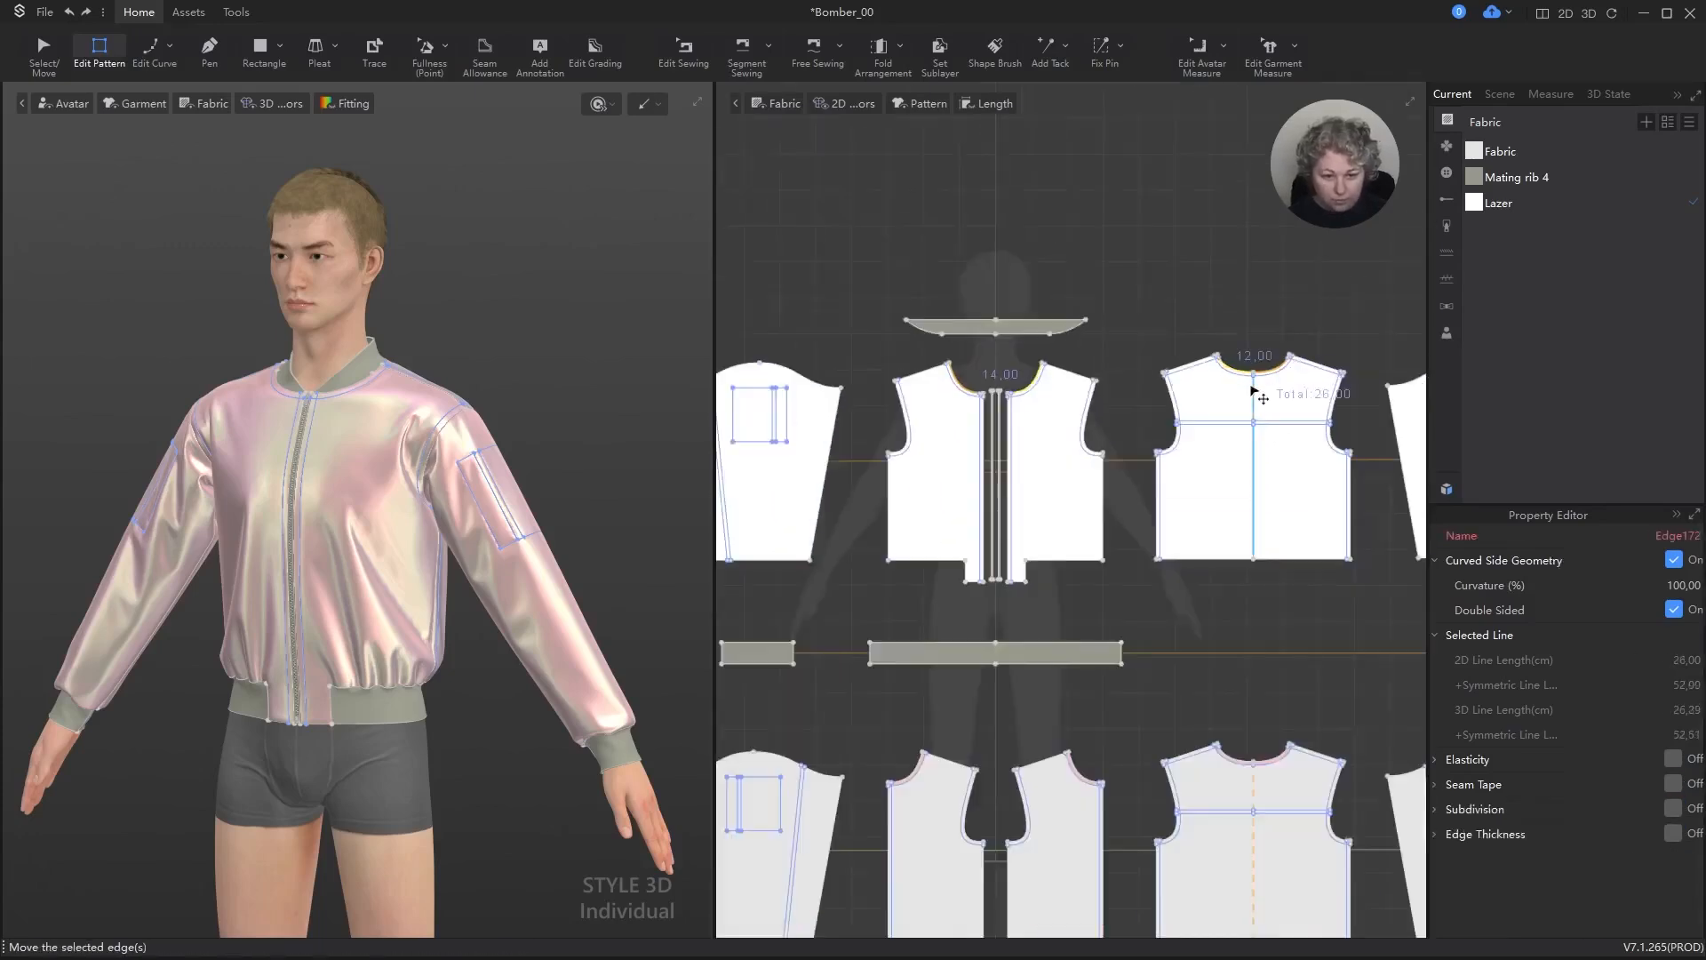
scroll(1042, 399, up, 3)
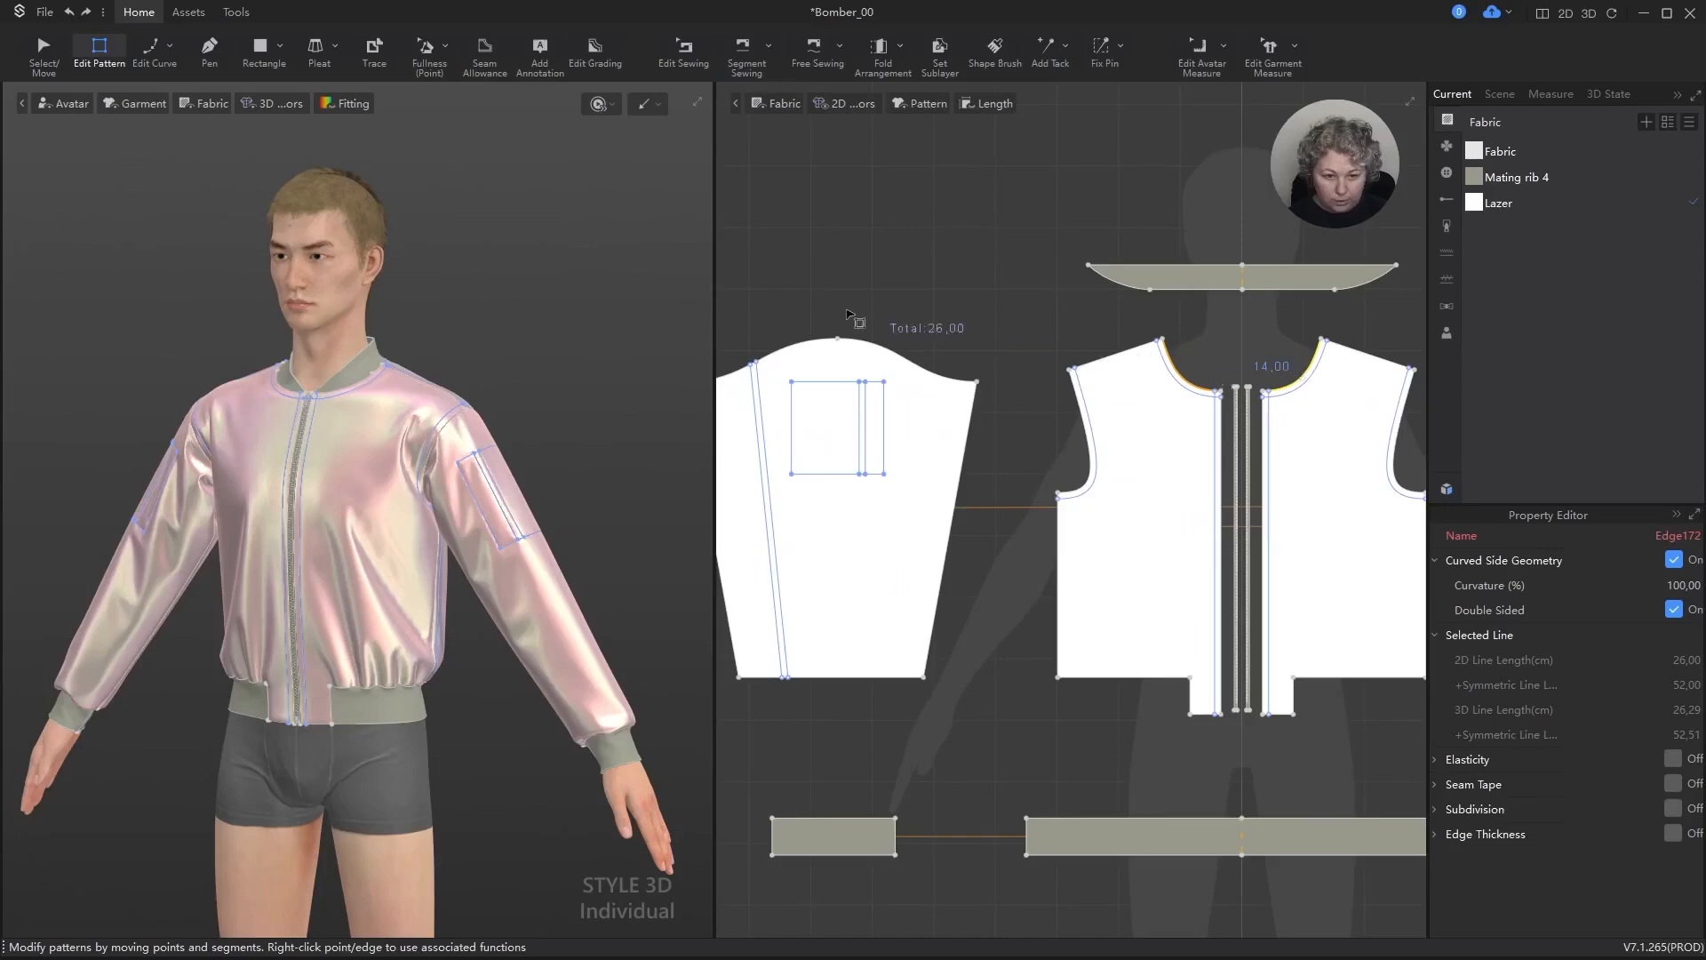
scroll(848, 315, down, 3)
scroll(382, 462, up, 5)
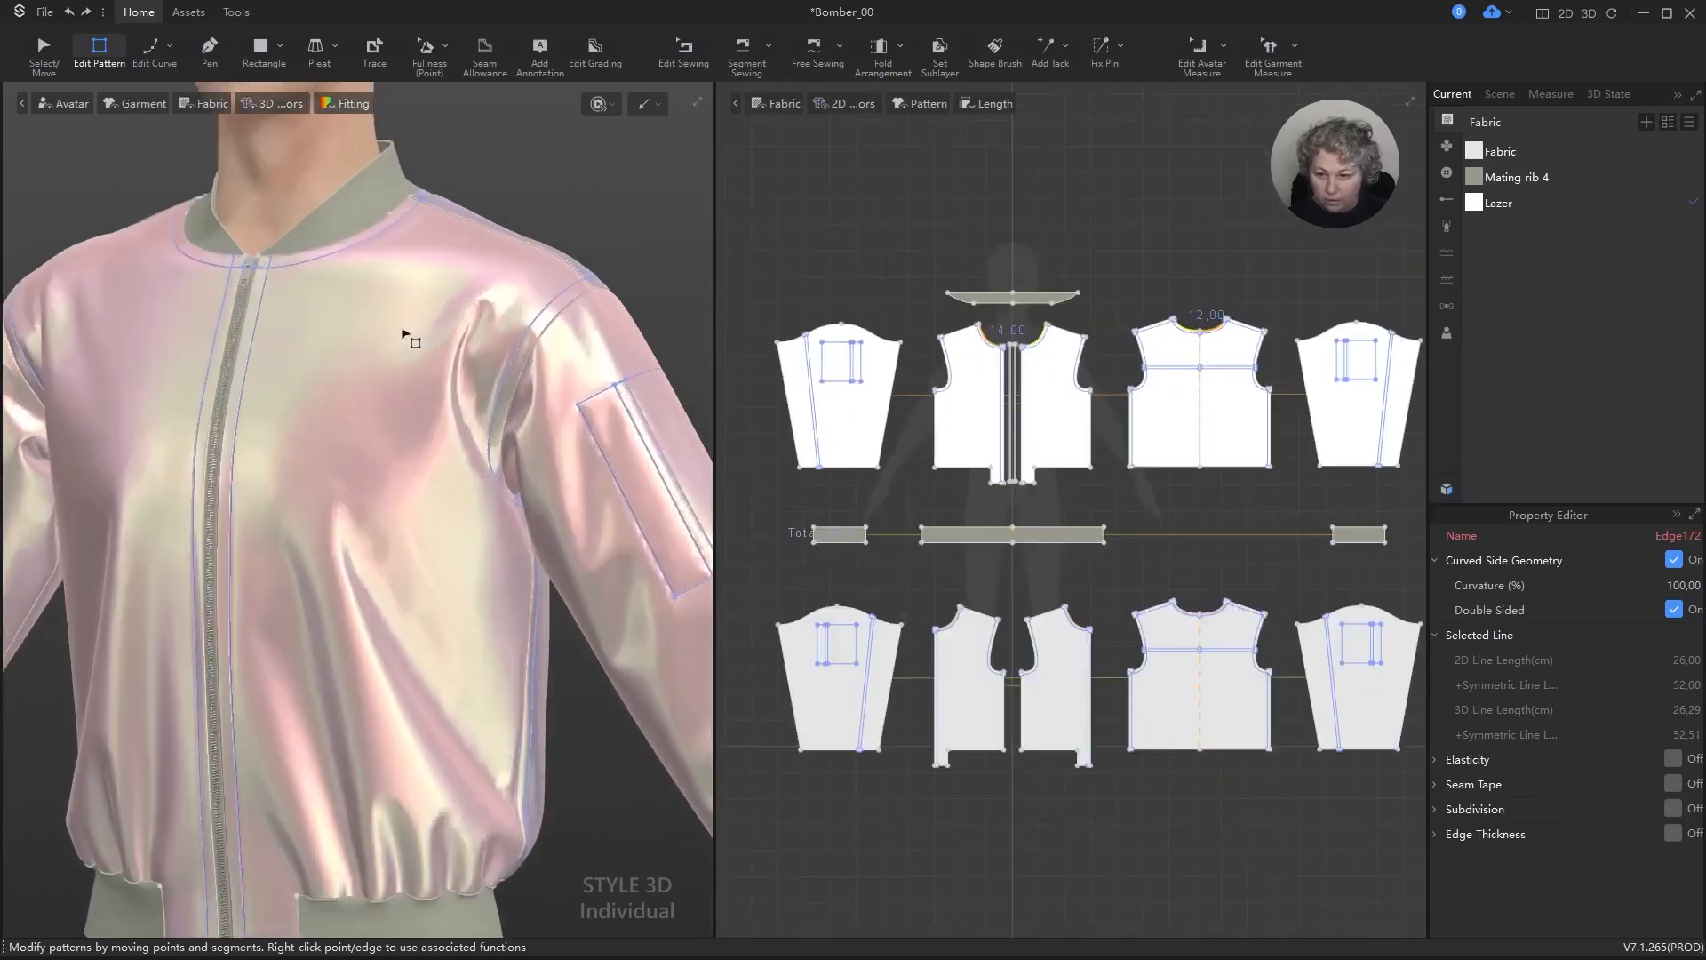
alt+right_drag(494, 169, 515, 267)
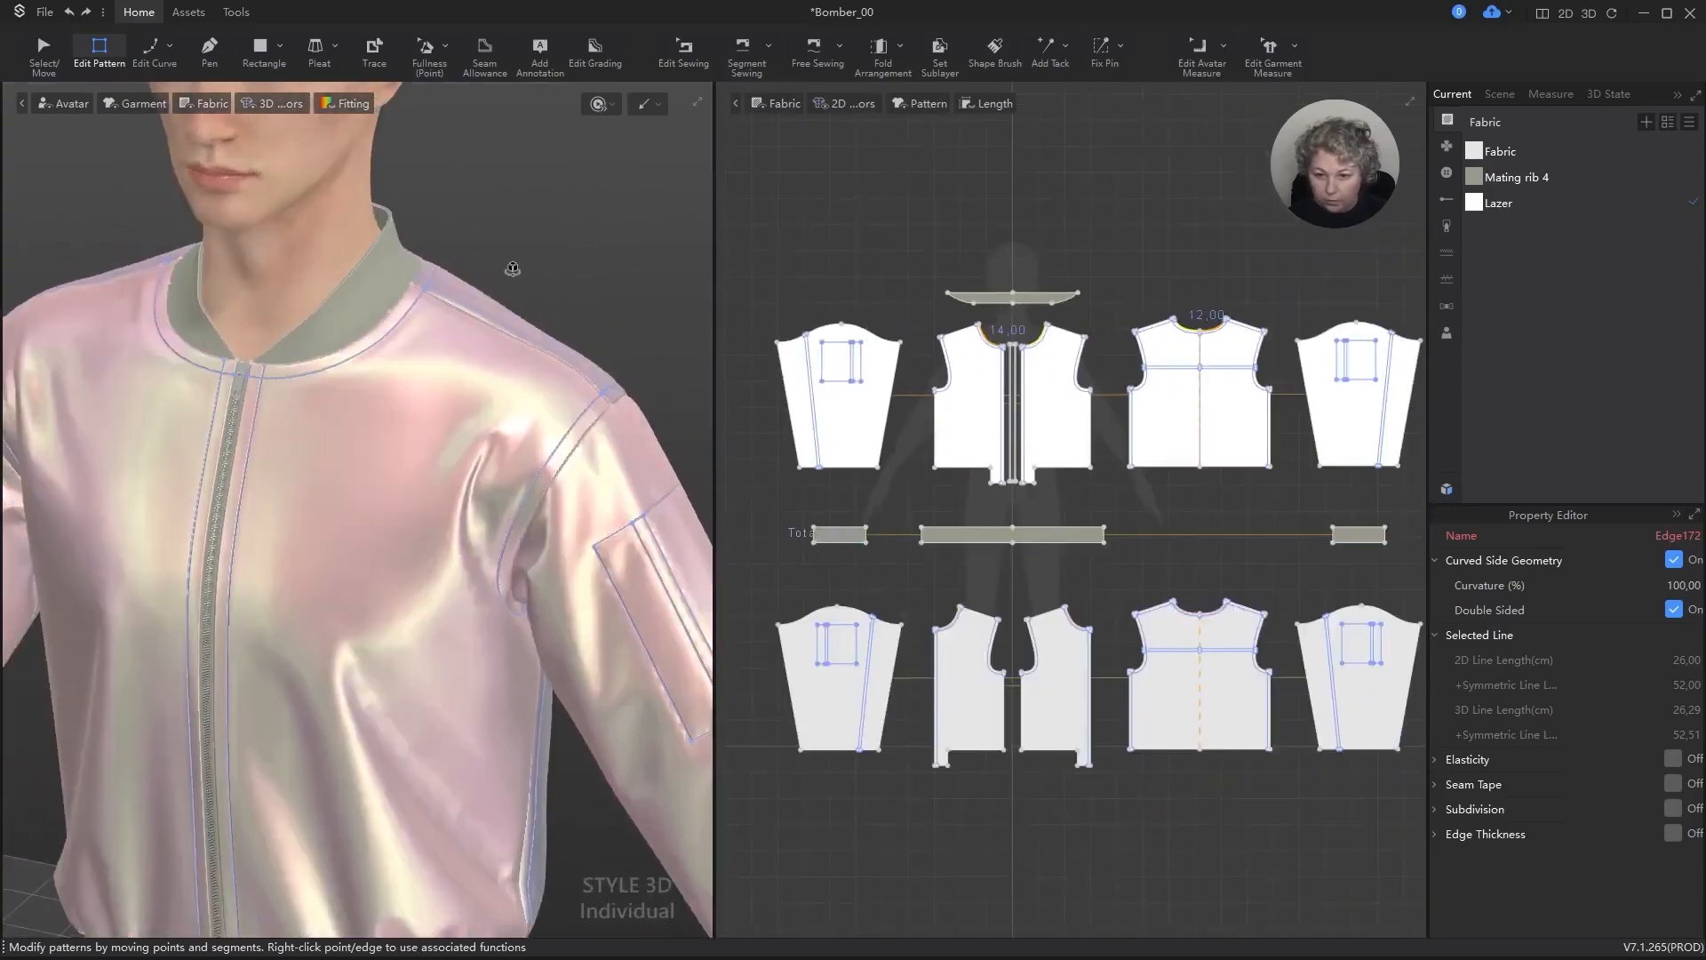
scroll(920, 383, up, 5)
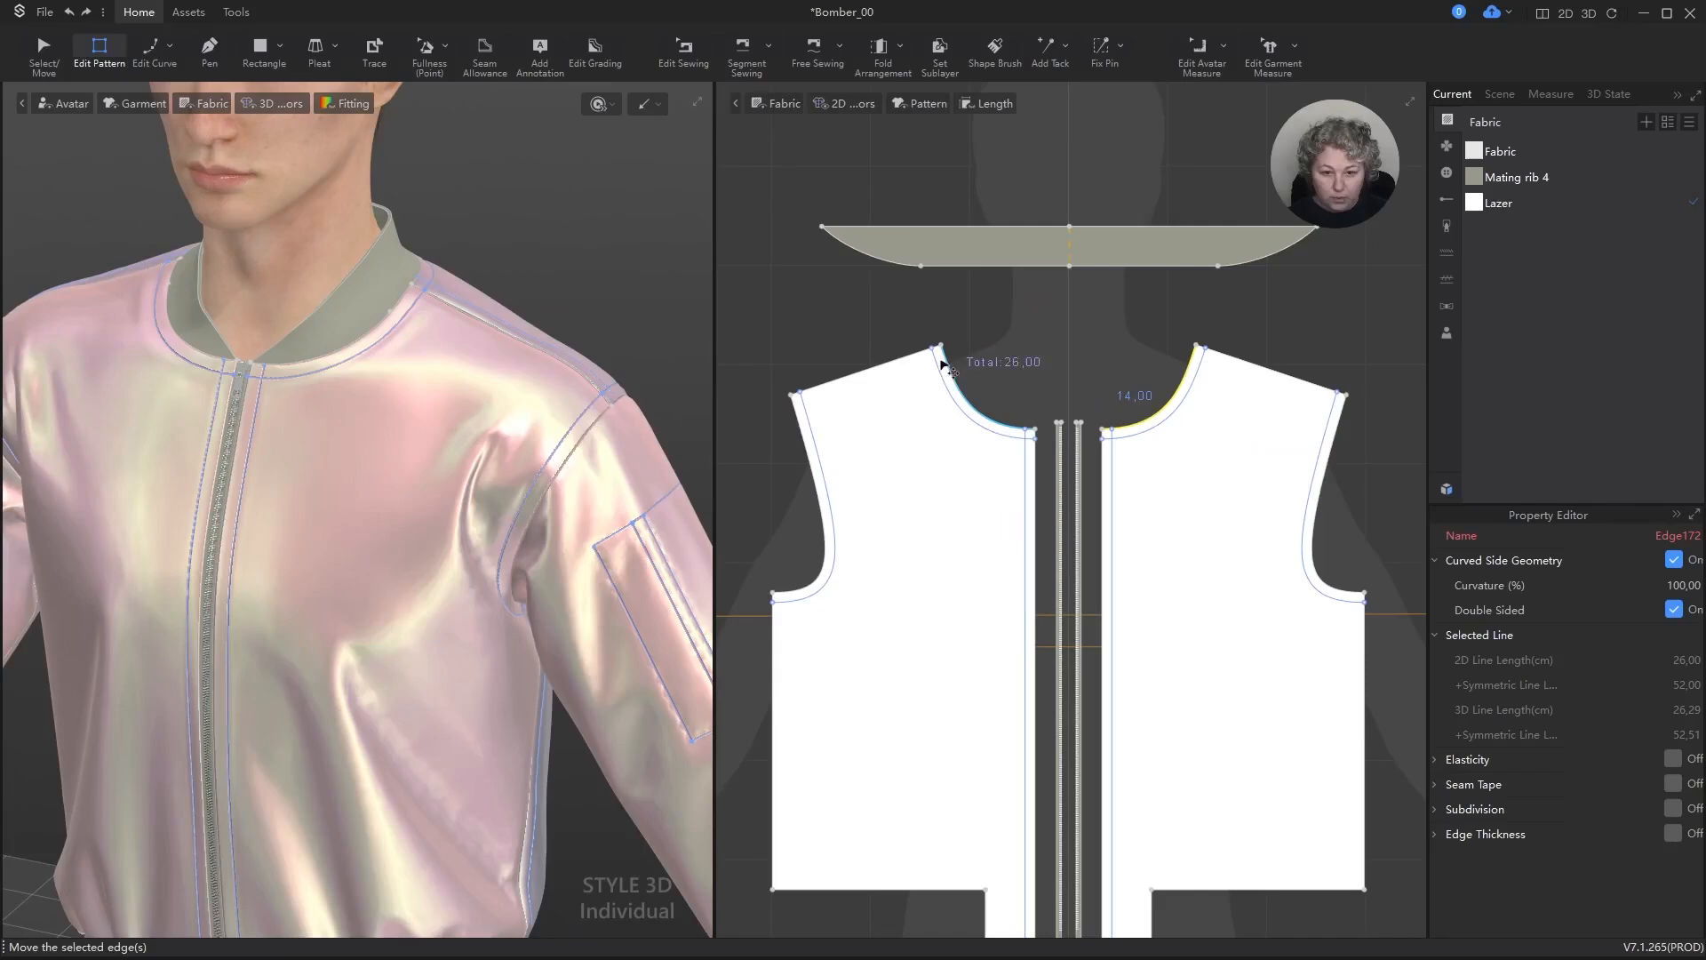
shift+click(802, 417)
shift+click(1038, 488)
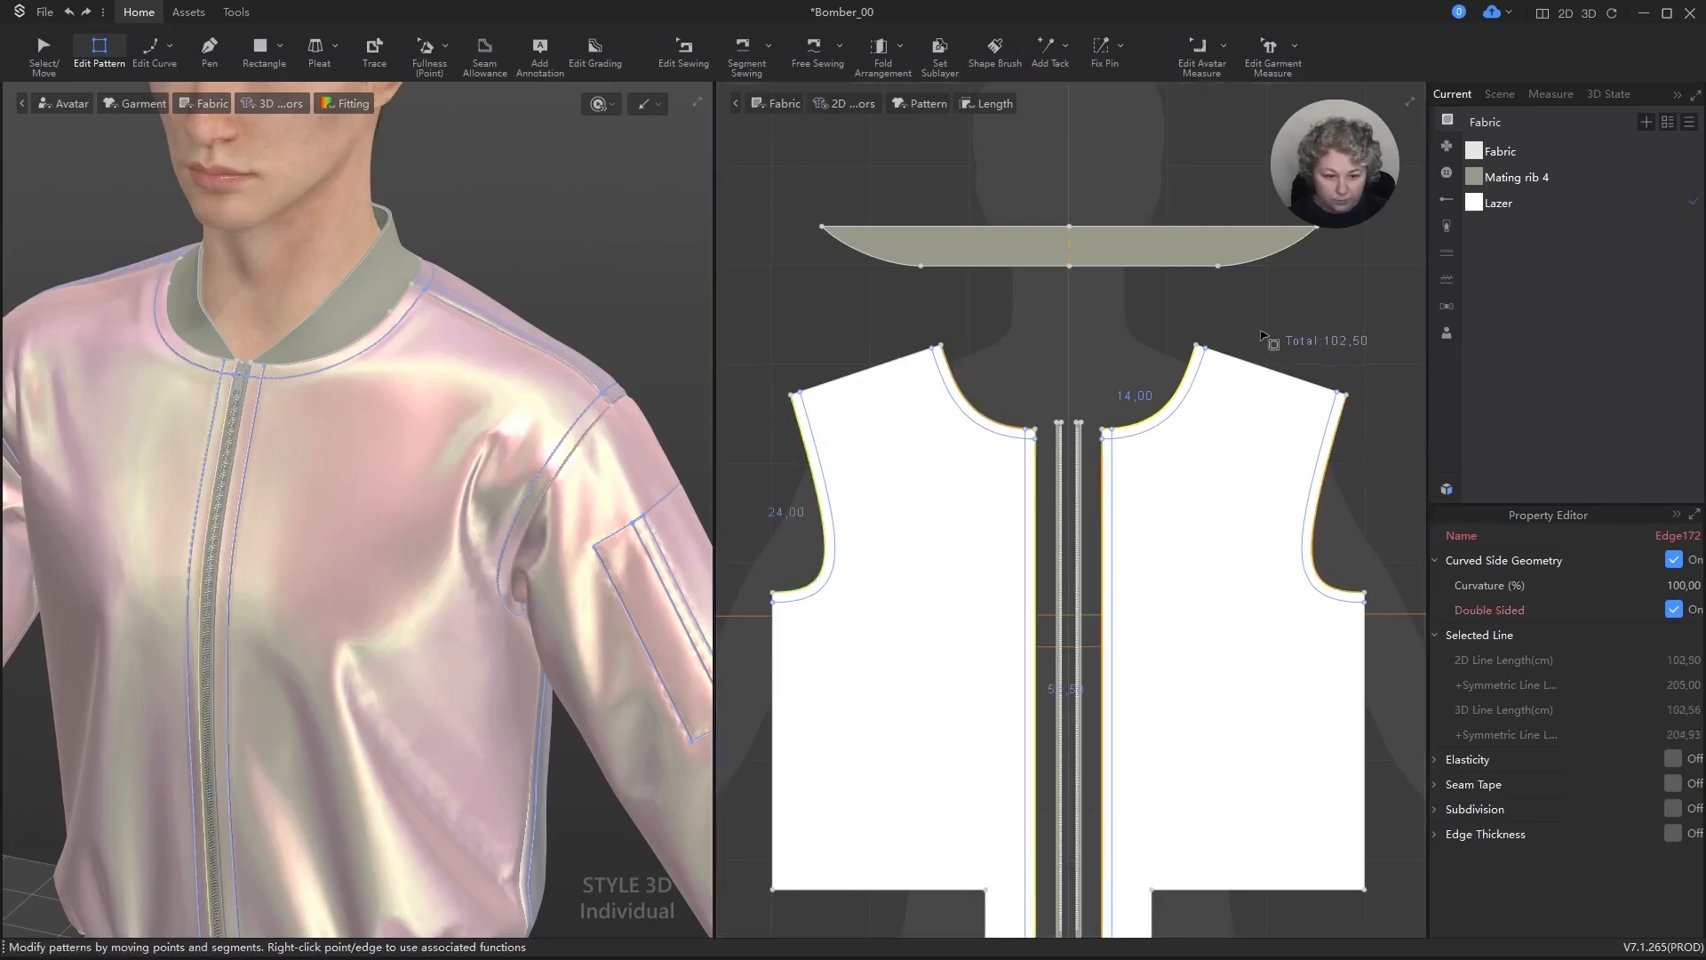
scroll(1263, 336, down, 3)
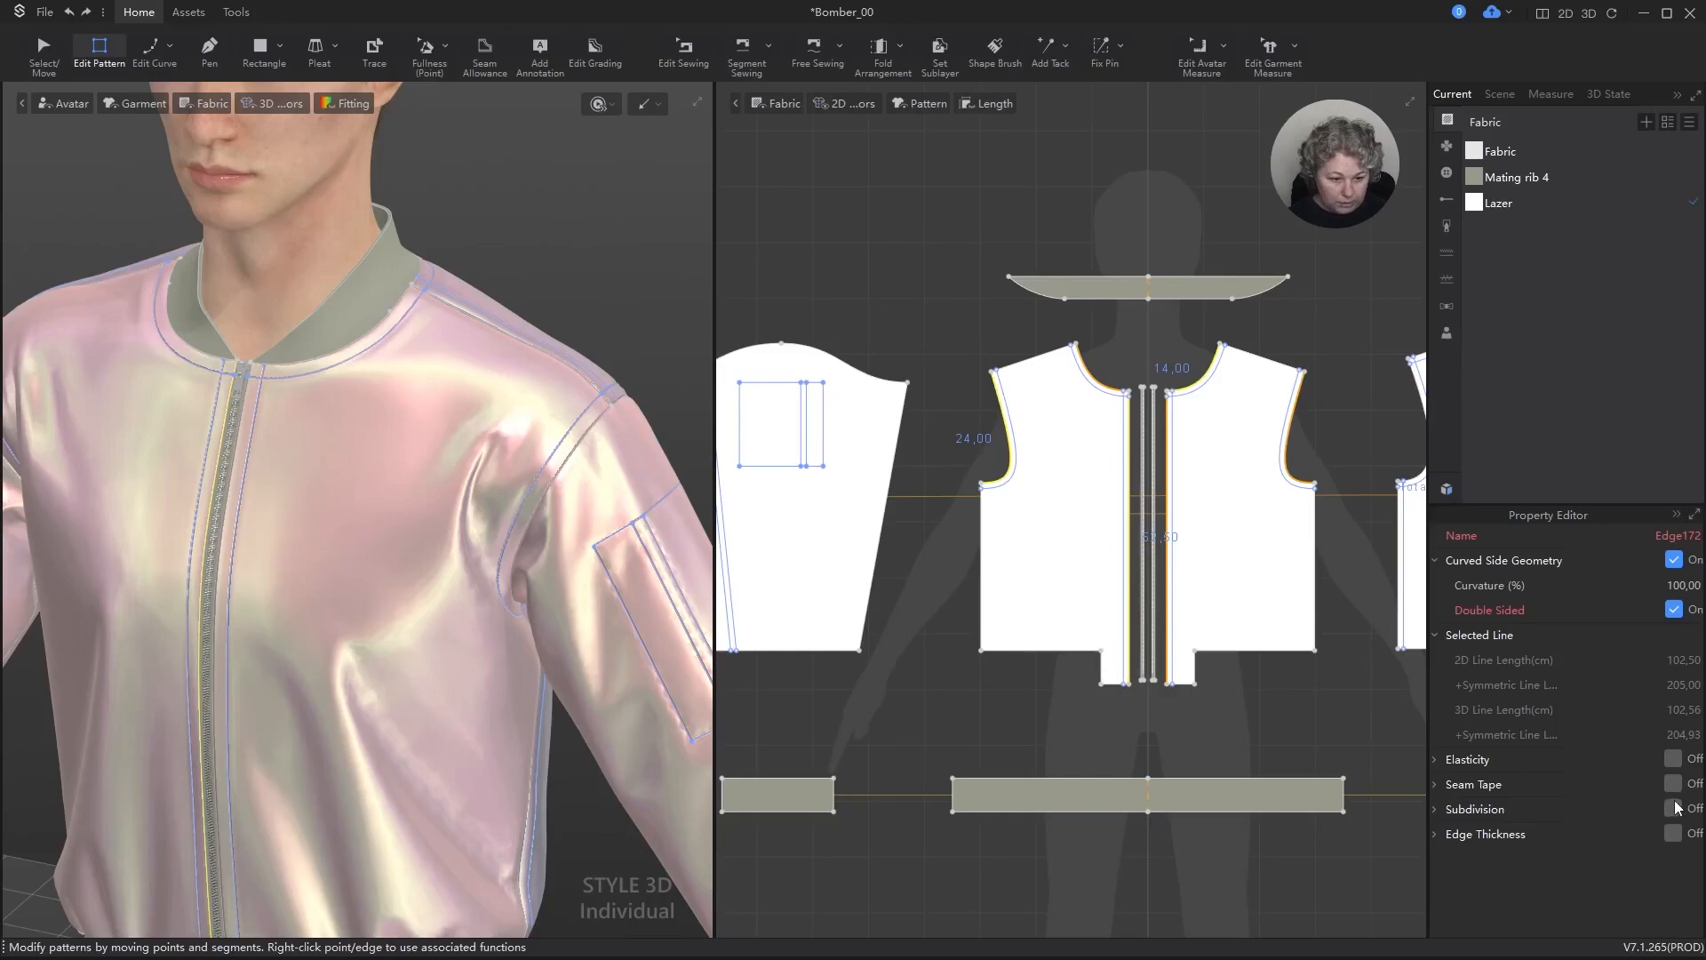
click(1674, 808)
click(1696, 888)
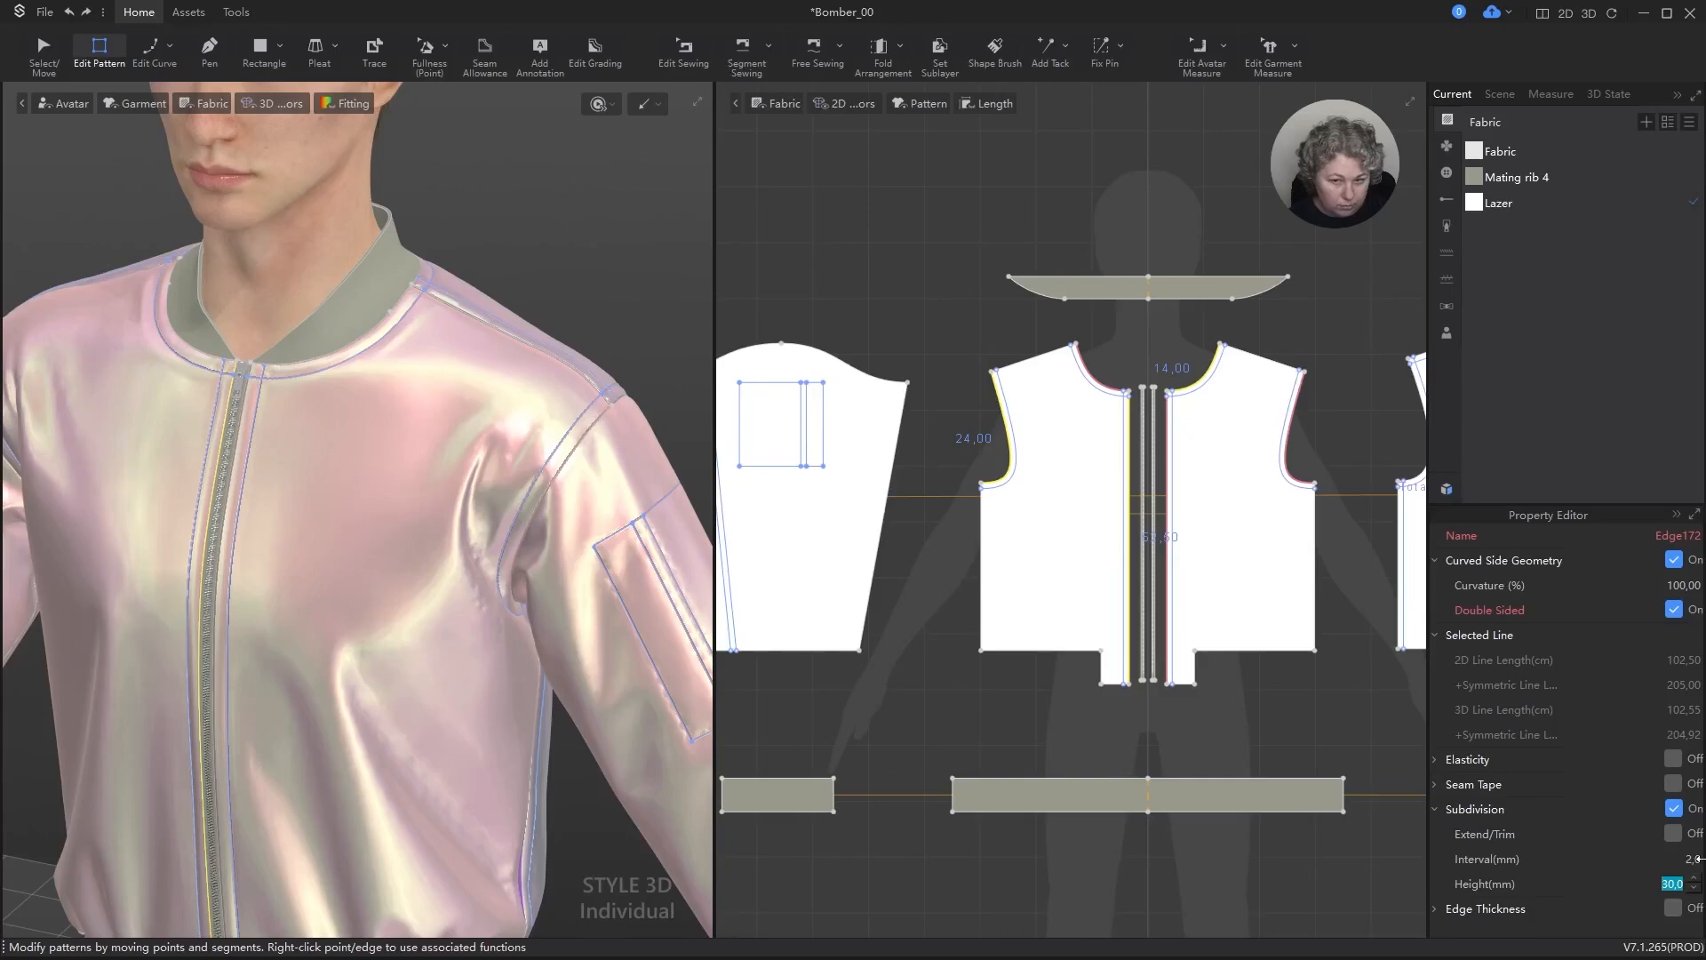
text(10)
key(Return)
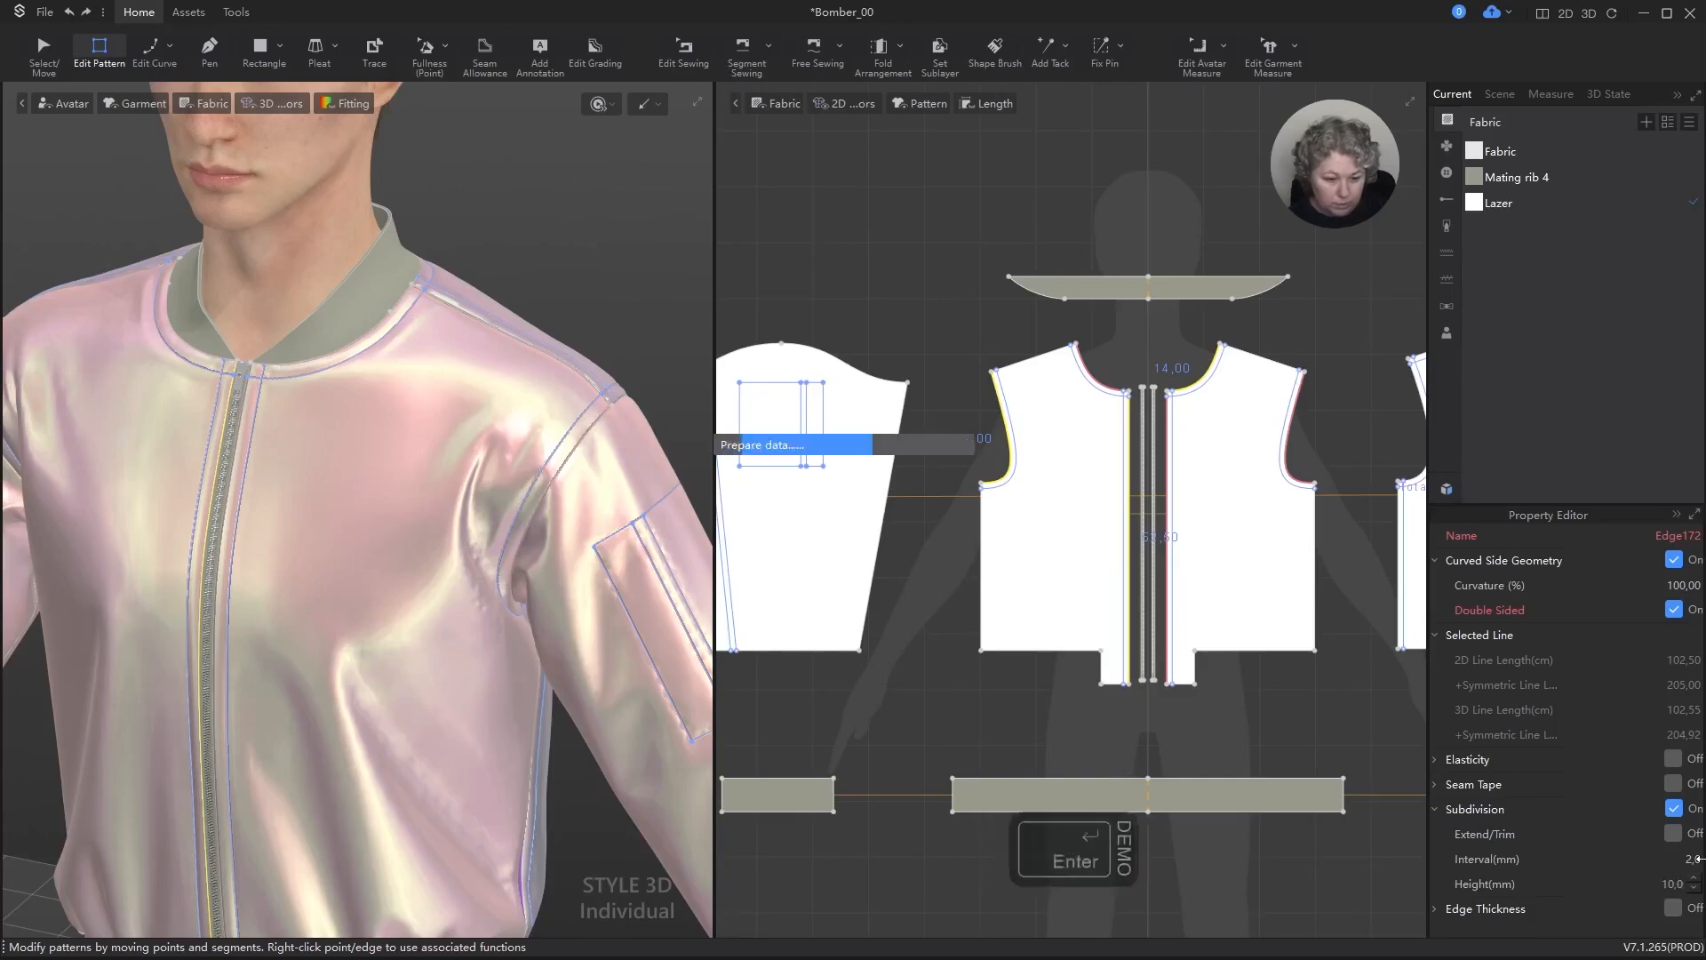
Step: Display the 2D mesh on the pattern pieces
scroll(931, 470, down, 2)
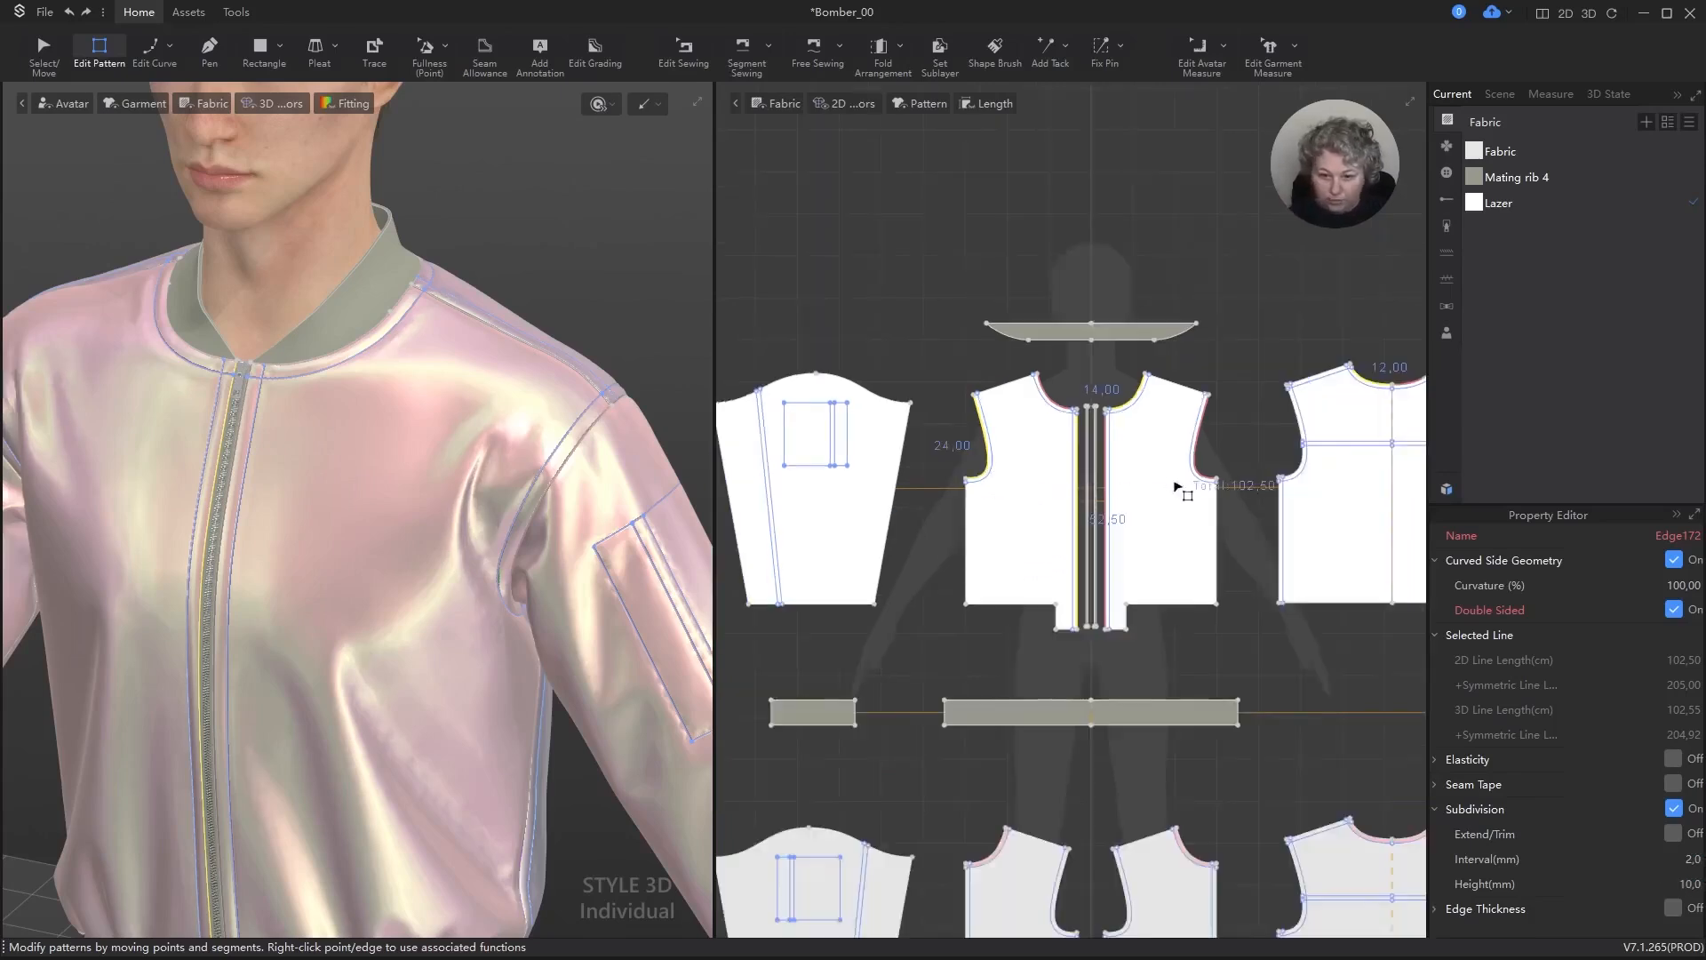
scroll(927, 417, down, 1)
scroll(927, 418, up, 5)
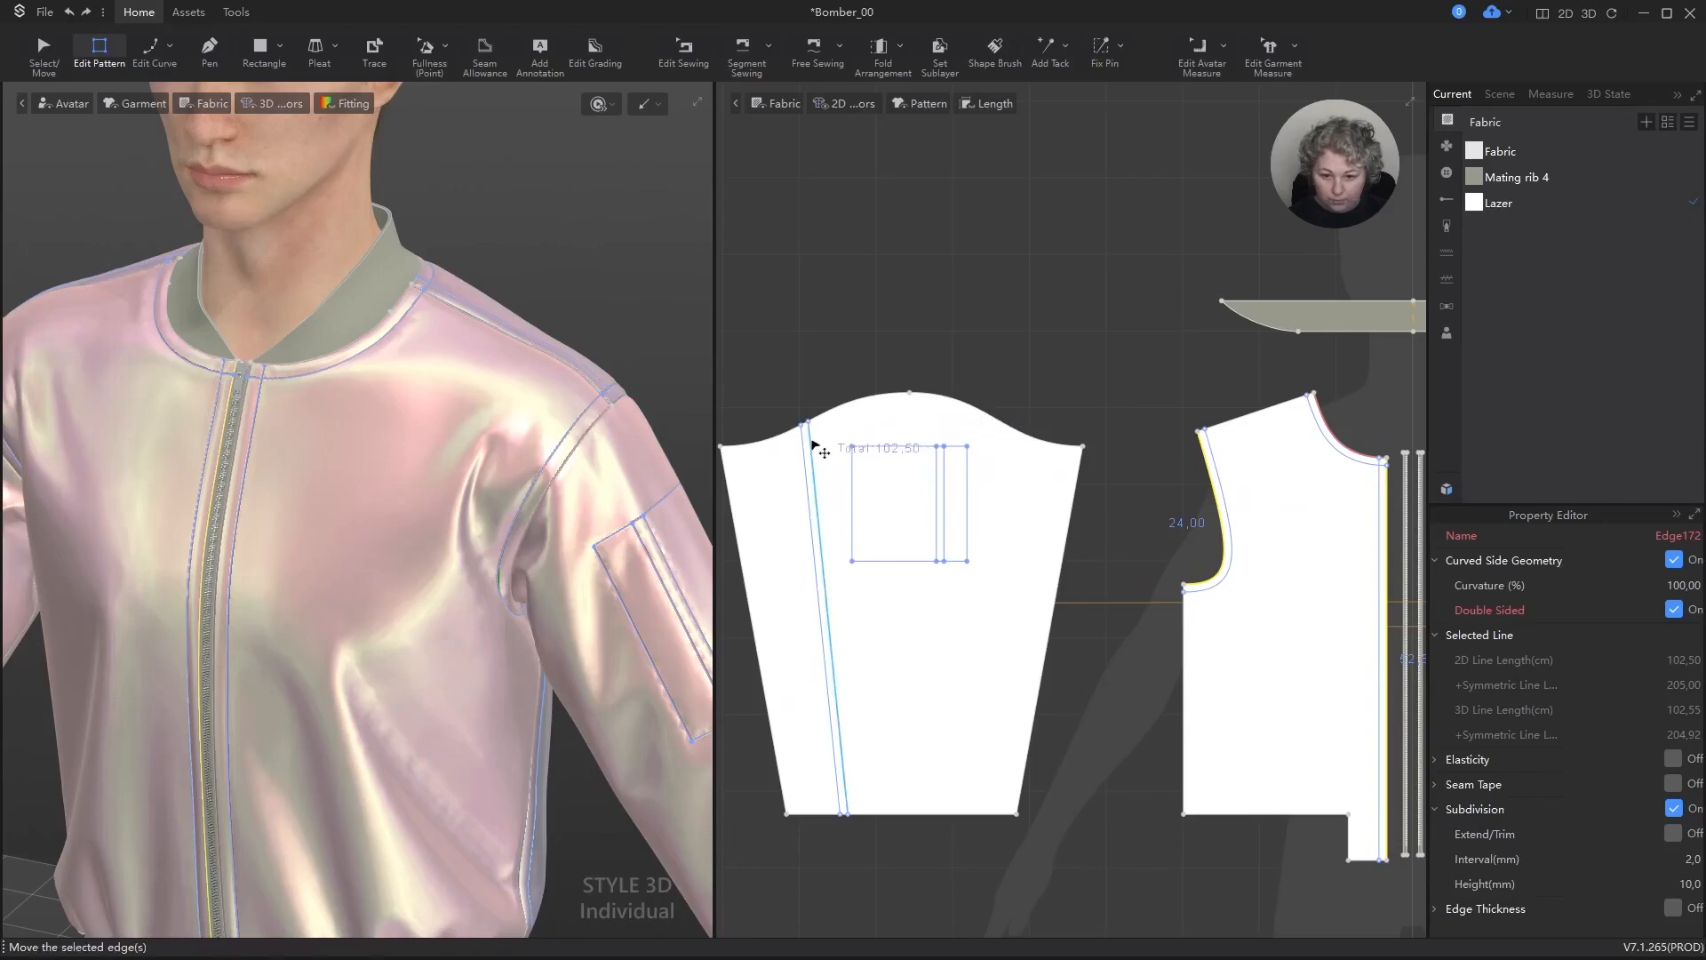
click(817, 444)
click(845, 105)
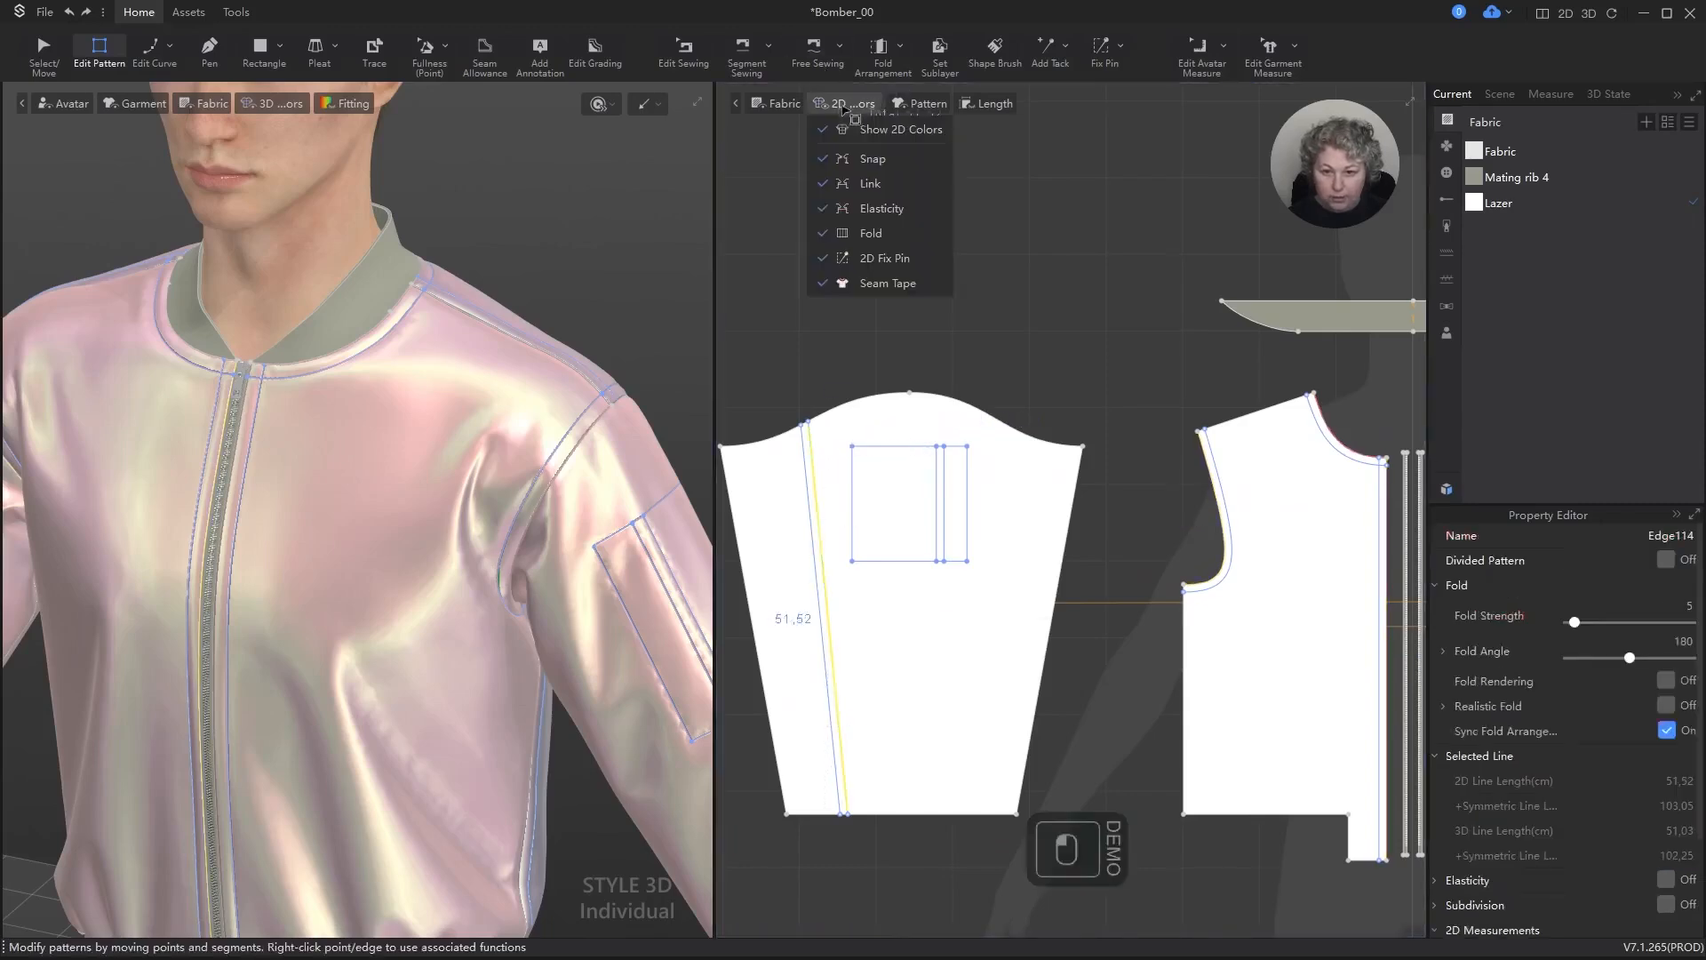
click(775, 104)
click(844, 149)
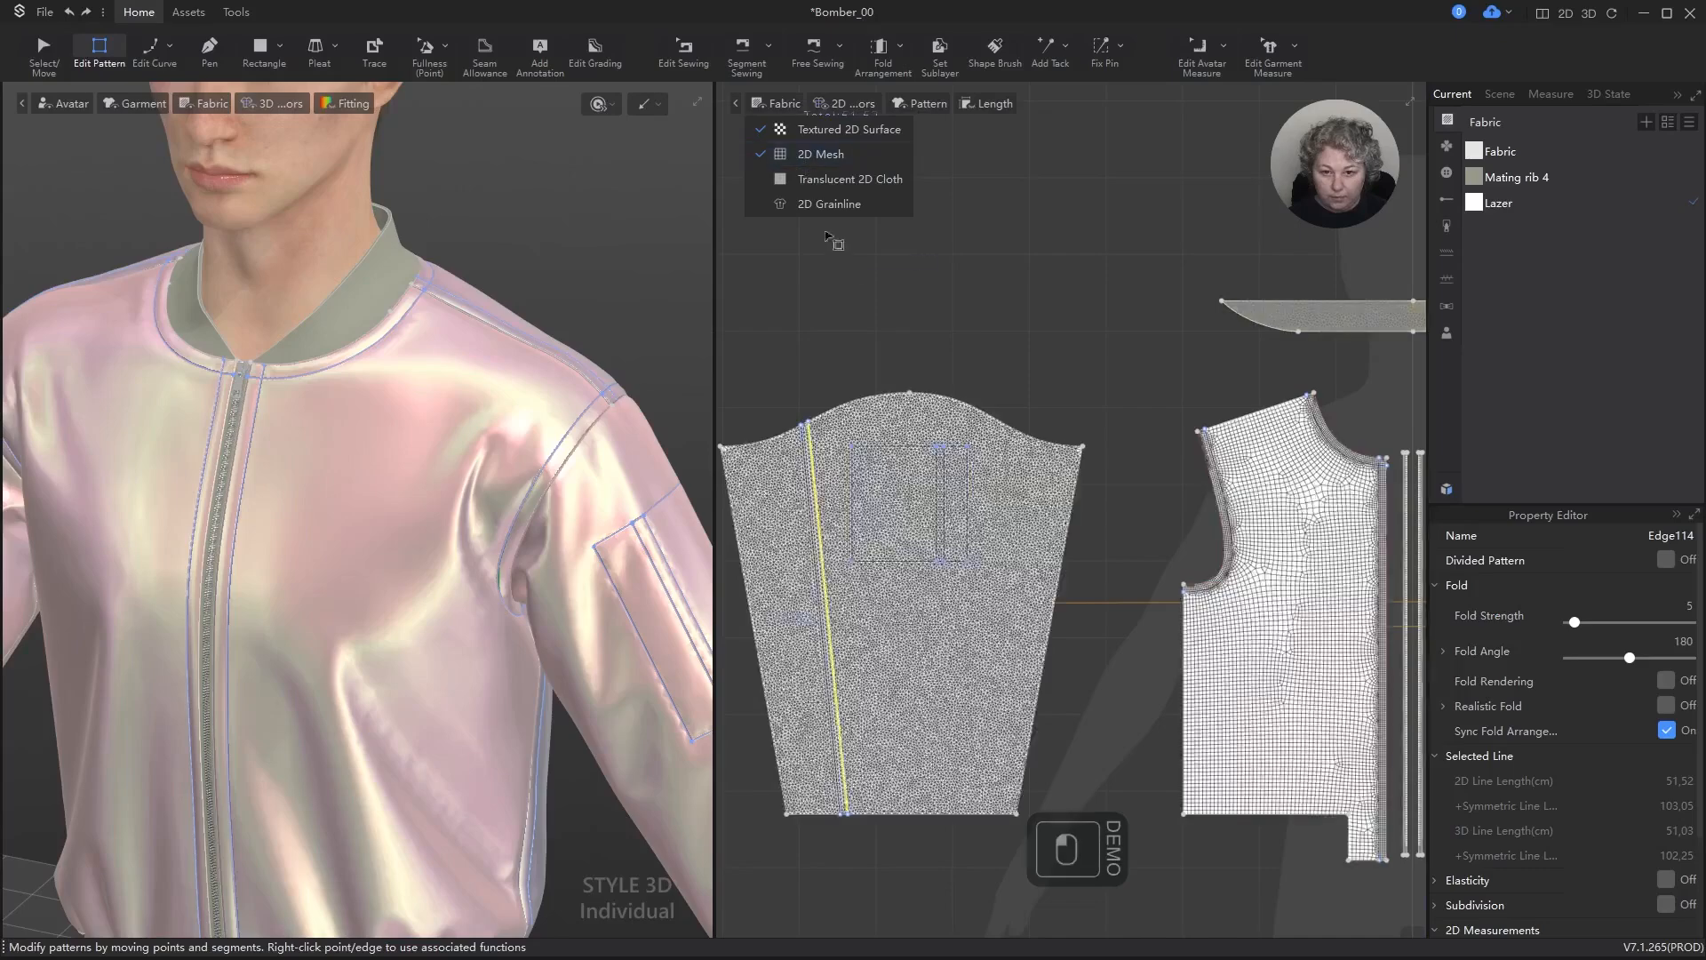
click(819, 329)
Step: Set the mesh type of all pattern pieces to Quad (Basic)
scroll(820, 329, up, 3)
scroll(830, 472, down, 6)
key(ctrl+a)
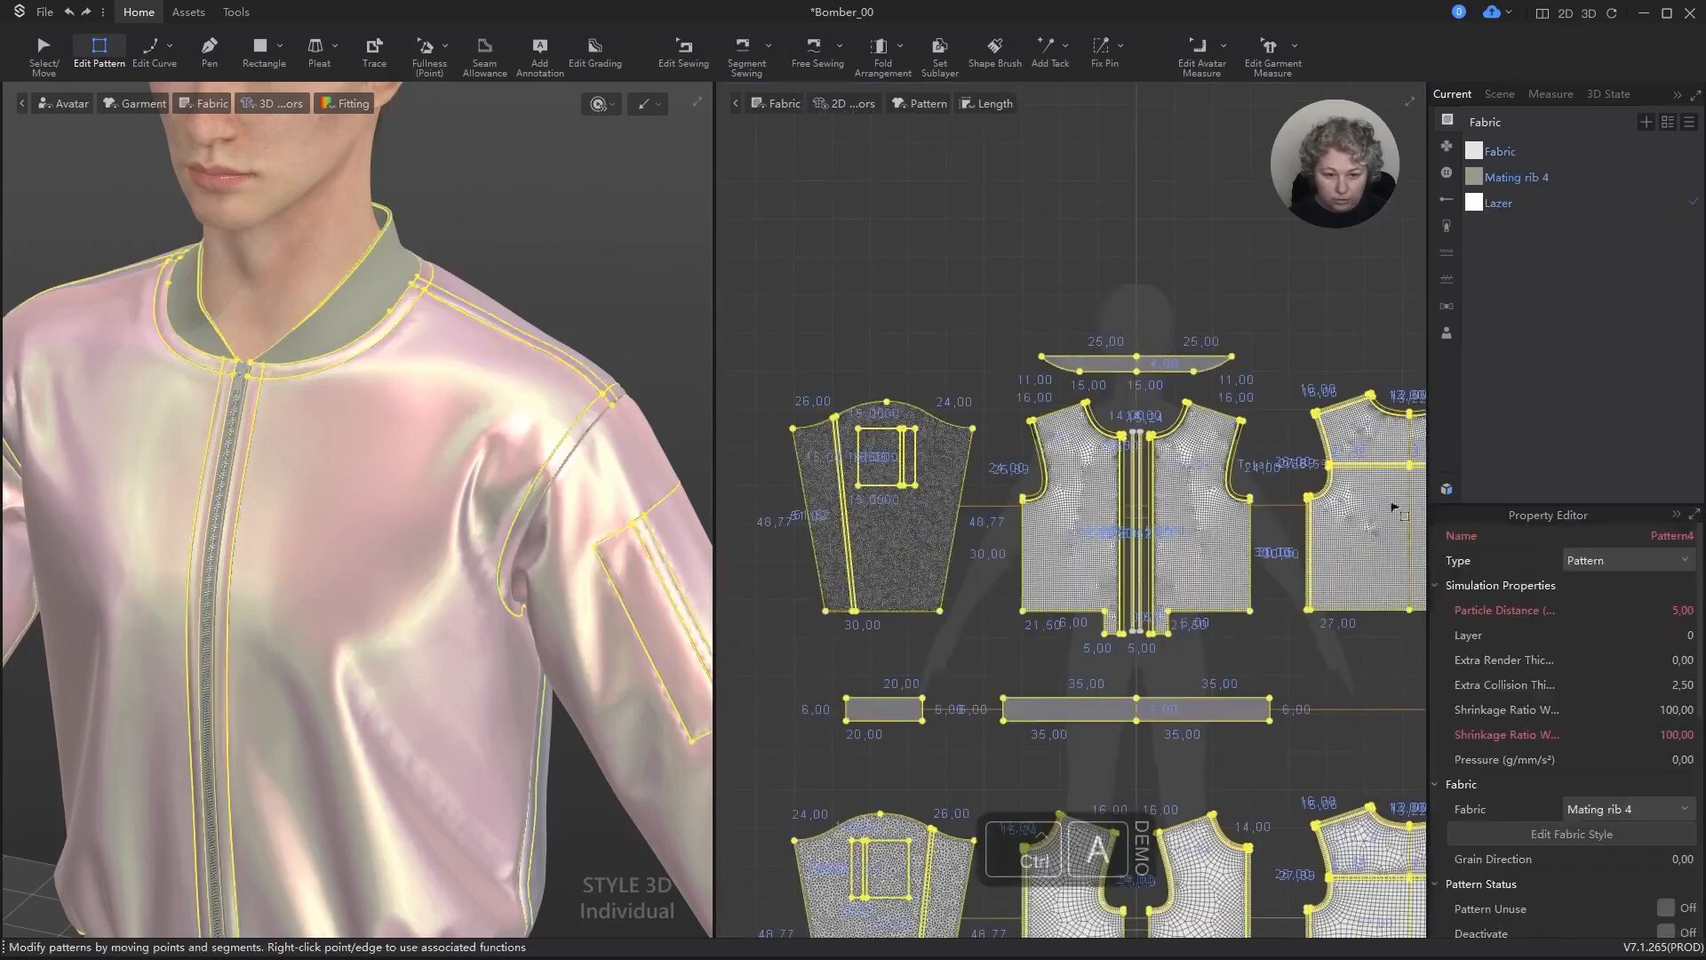
scroll(1616, 841, down, 5)
click(1598, 761)
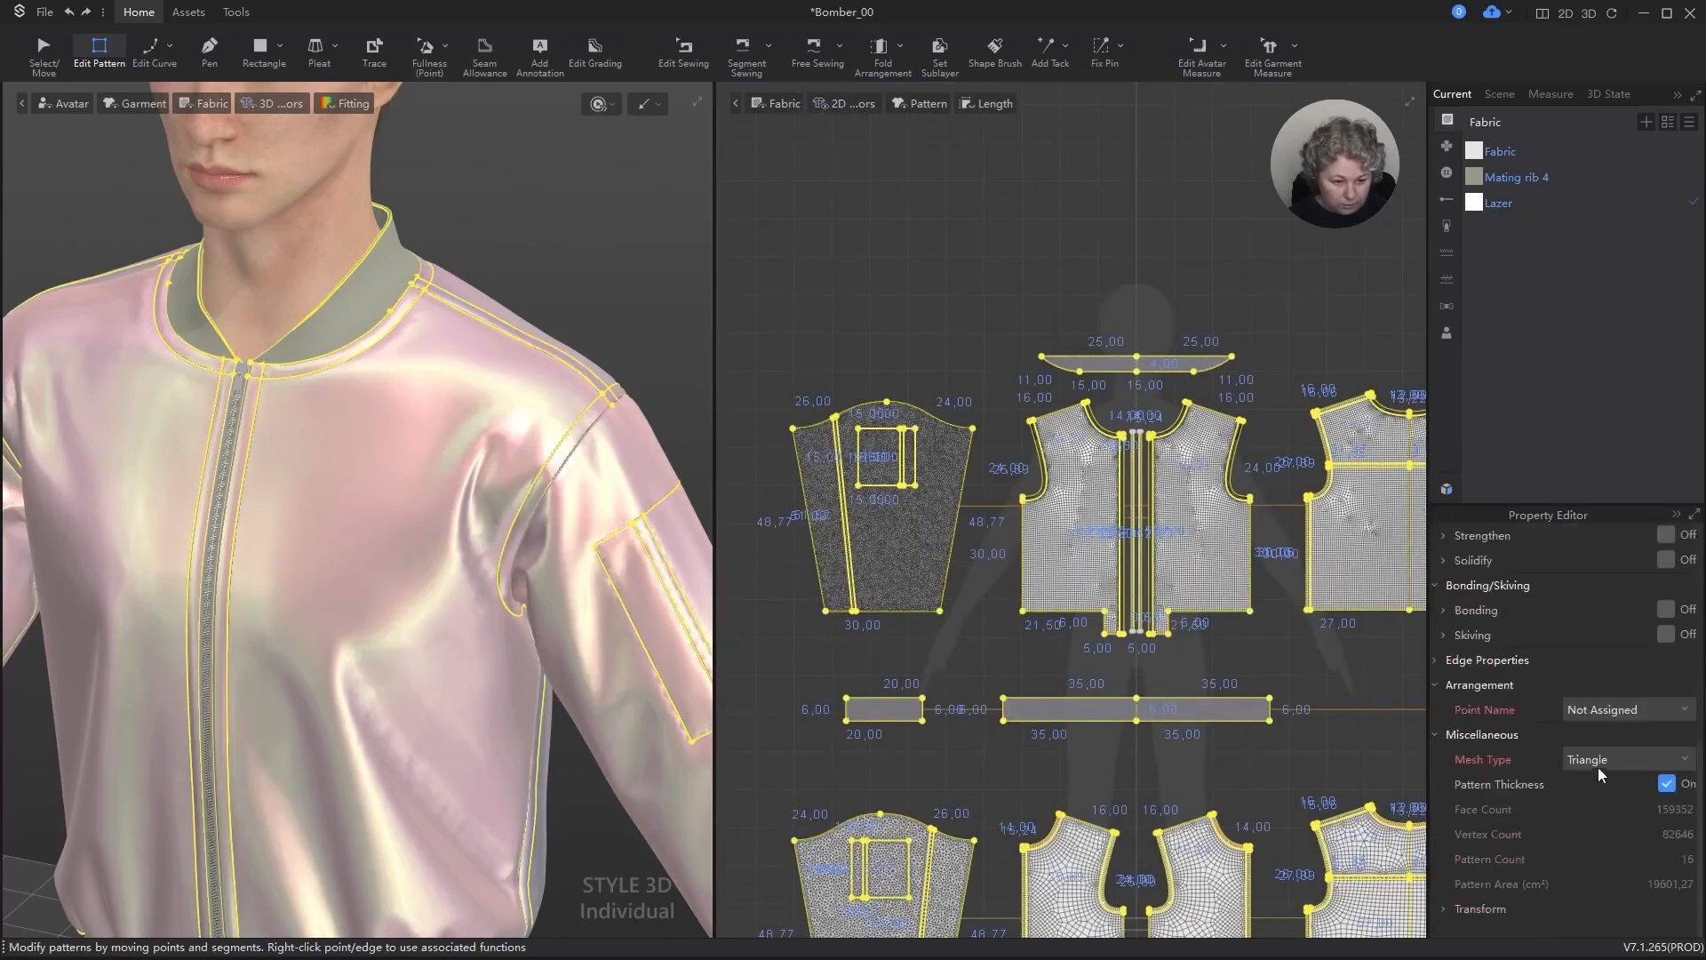
click(1598, 797)
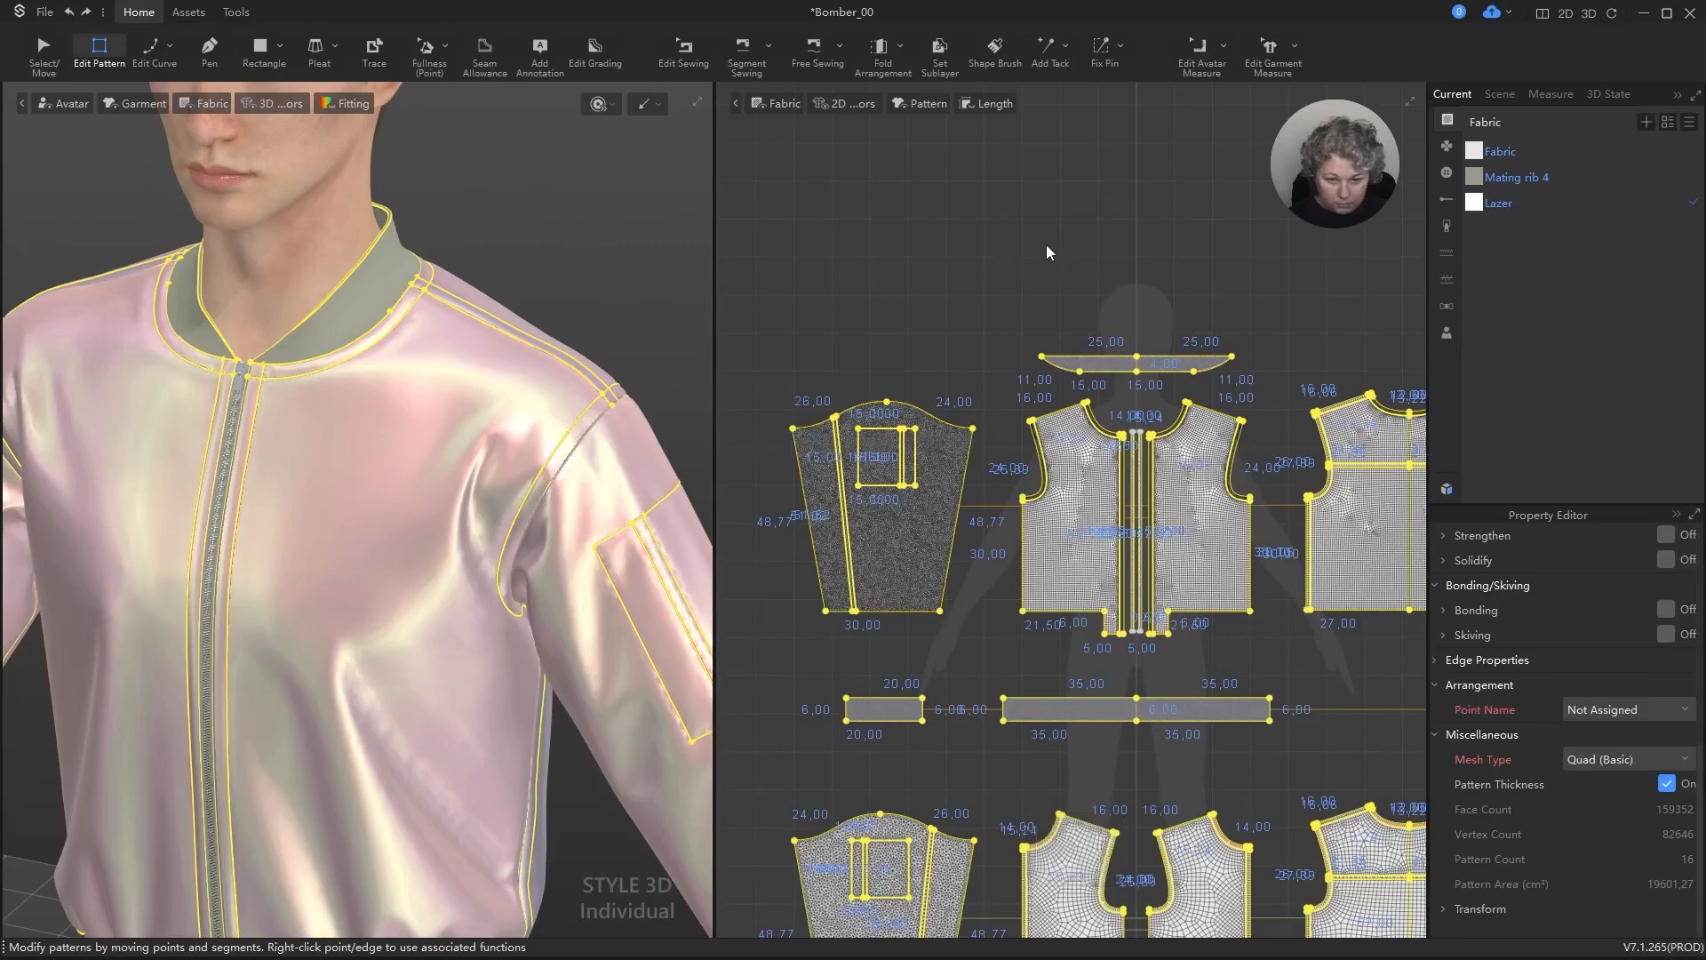
click(949, 266)
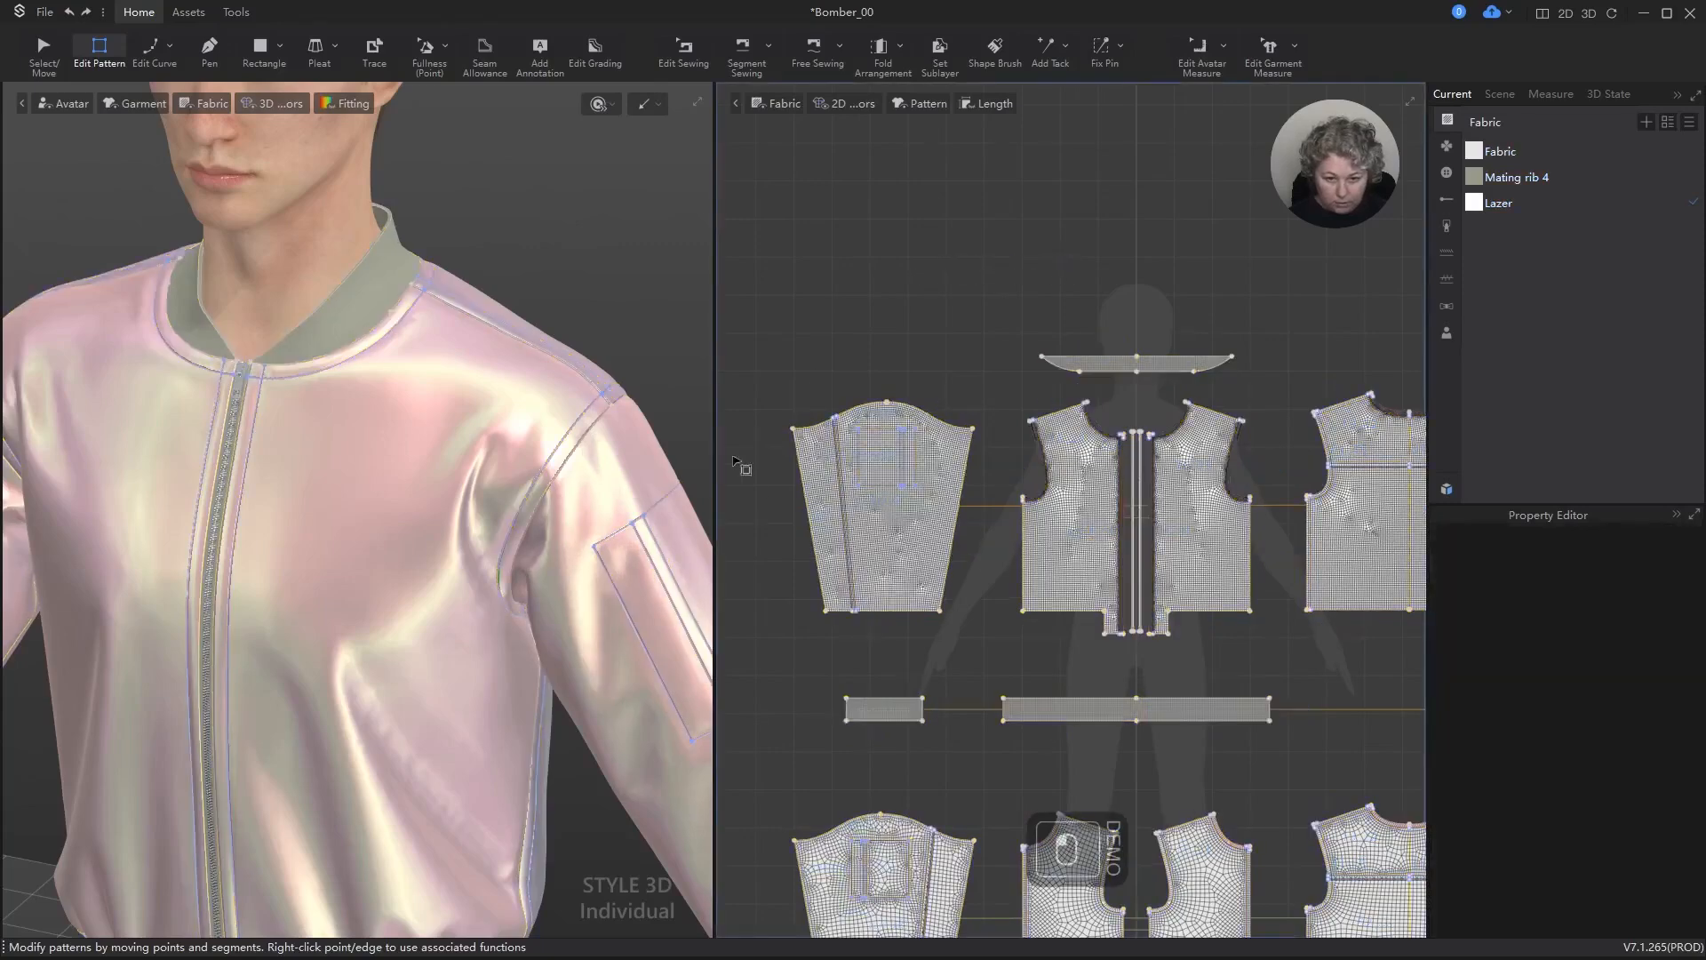
Step: Turn on subdivision for the undivided line running beside the dividing line on the outer sleeve
scroll(900, 407, up, 10)
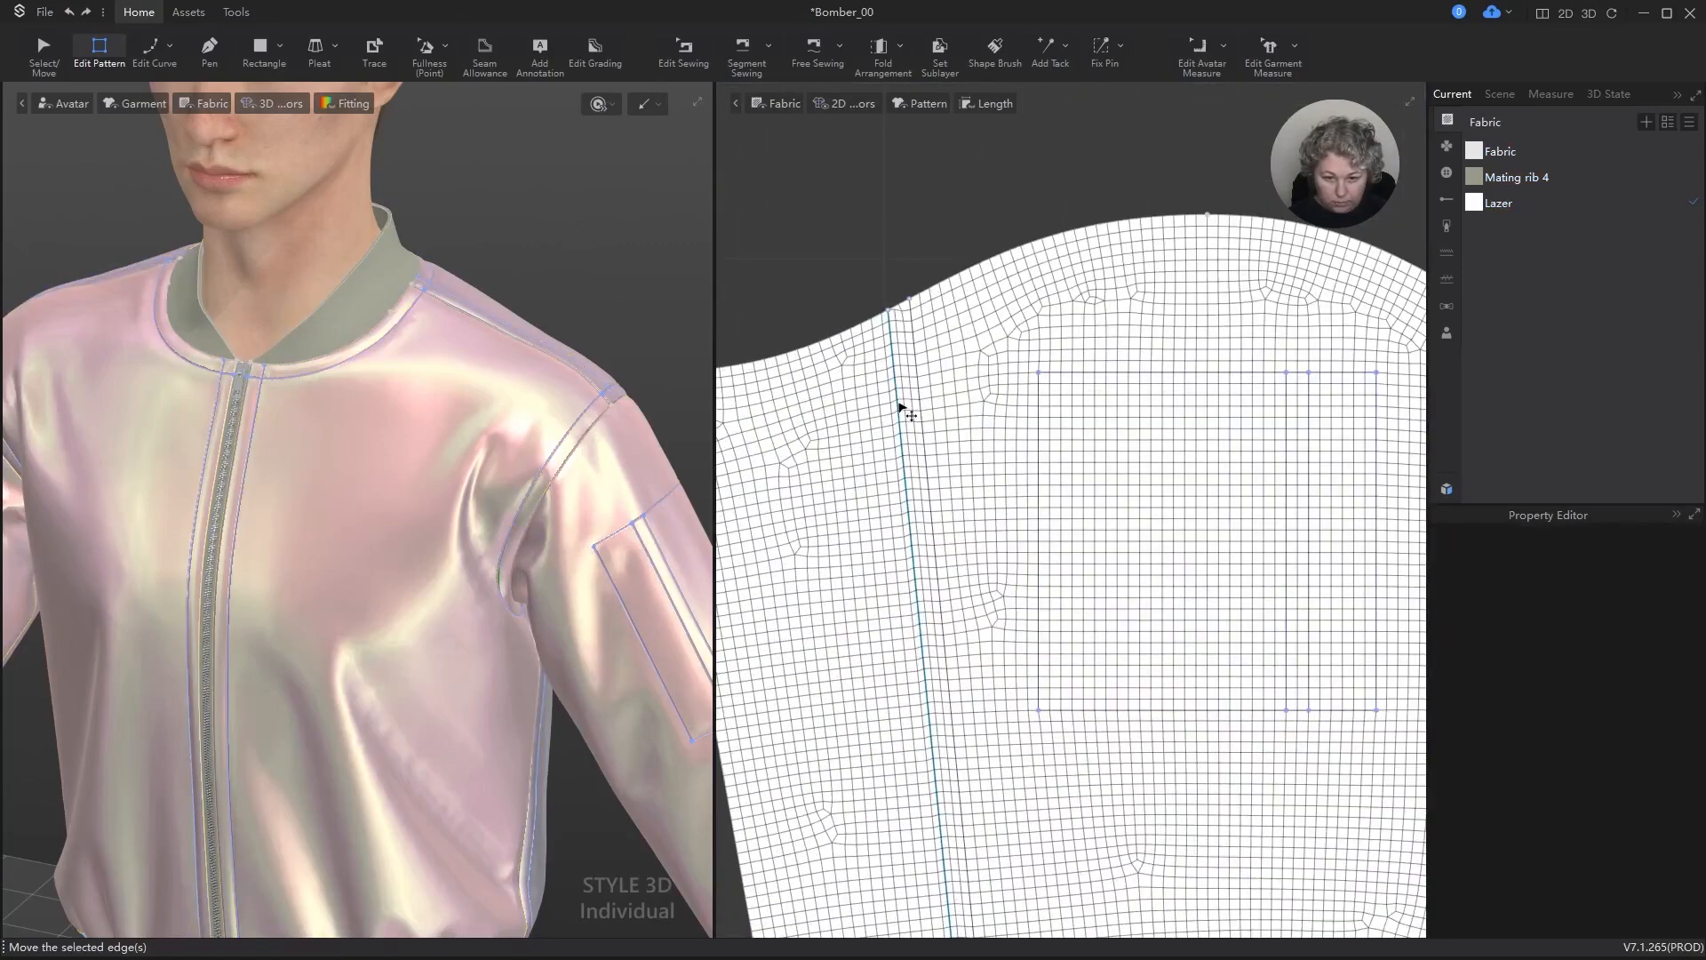
click(904, 411)
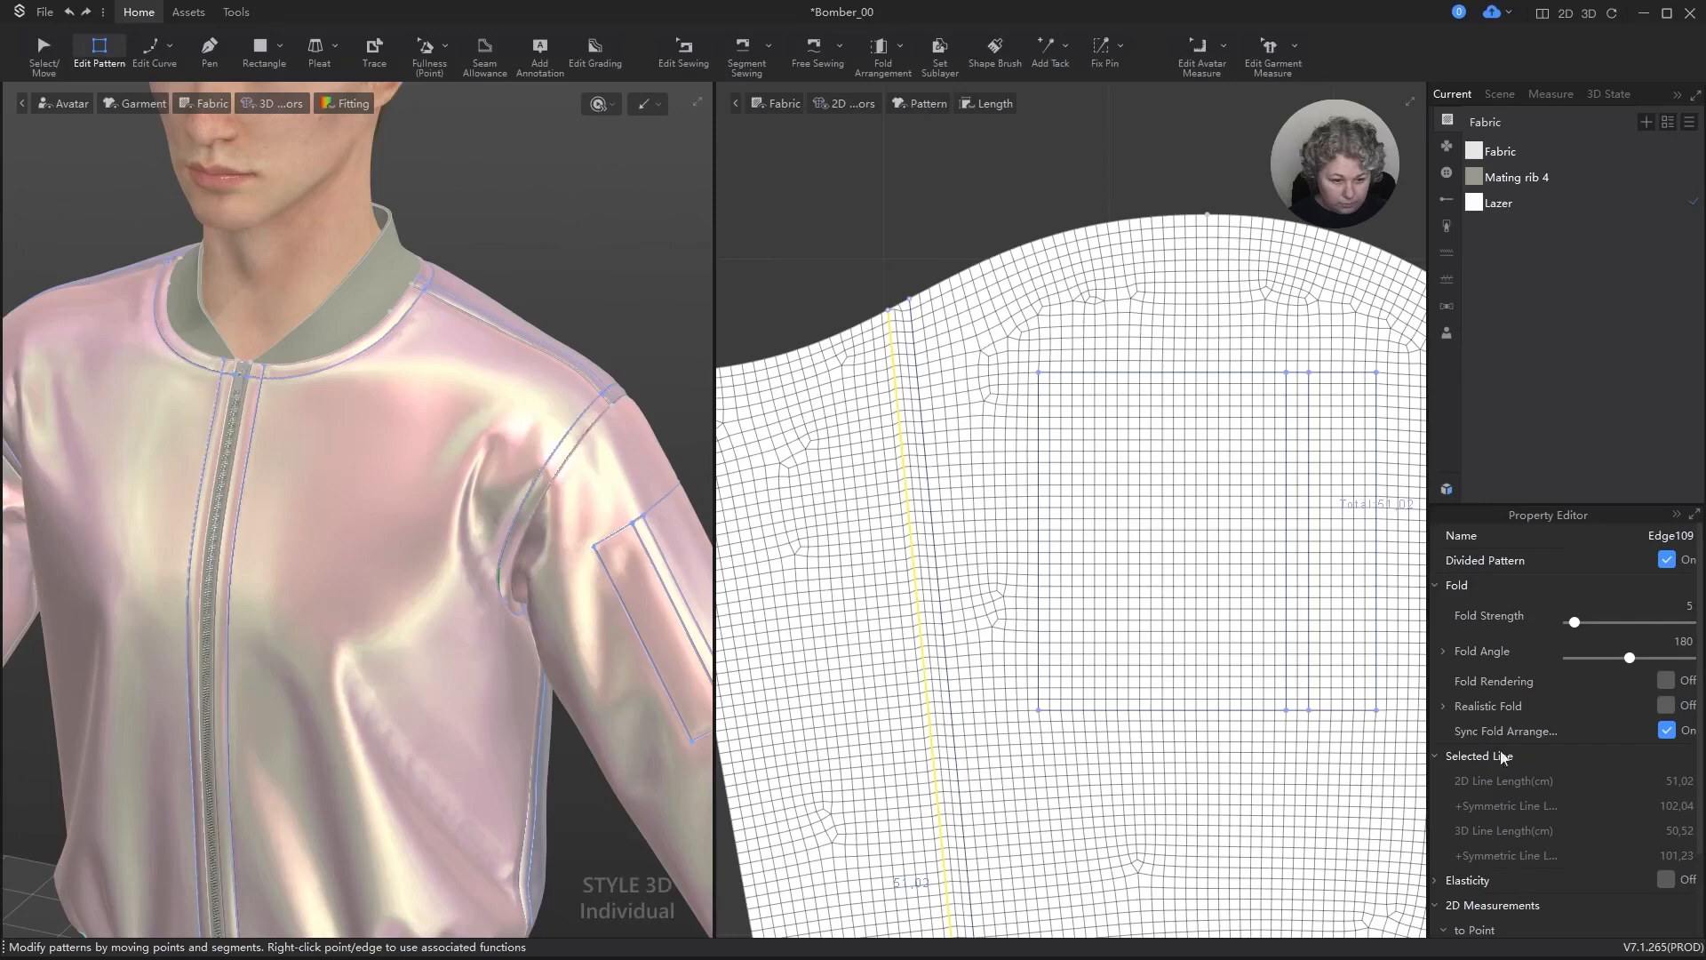
scroll(1467, 702, down, 1)
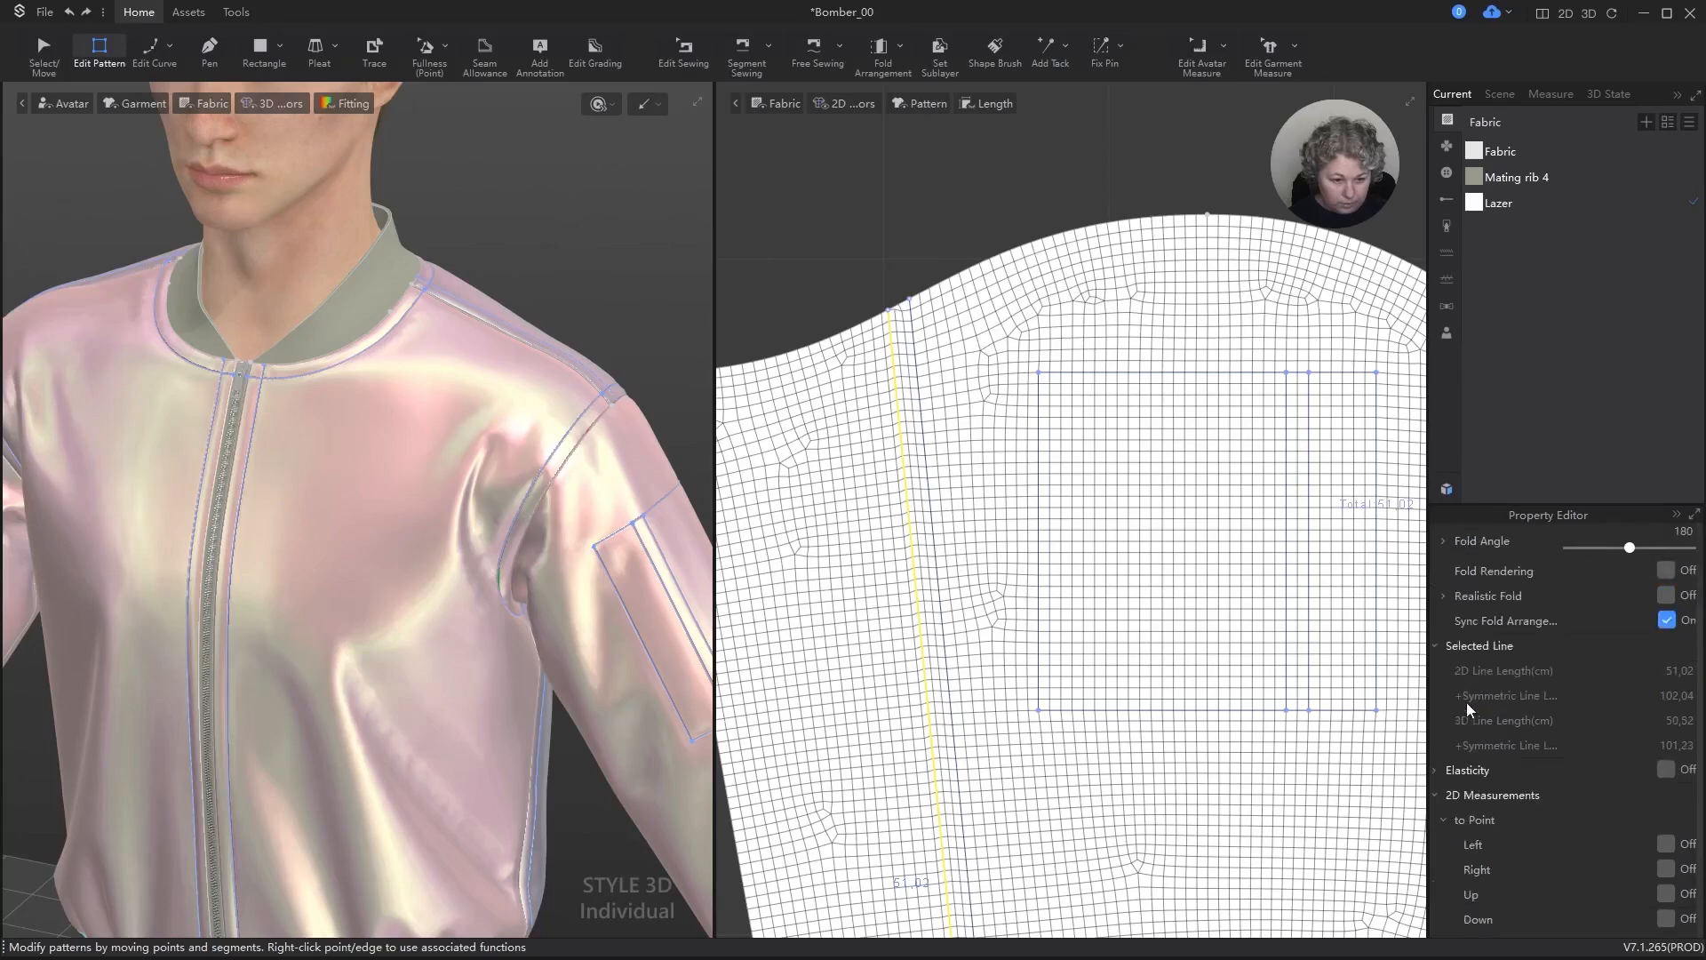
click(1436, 798)
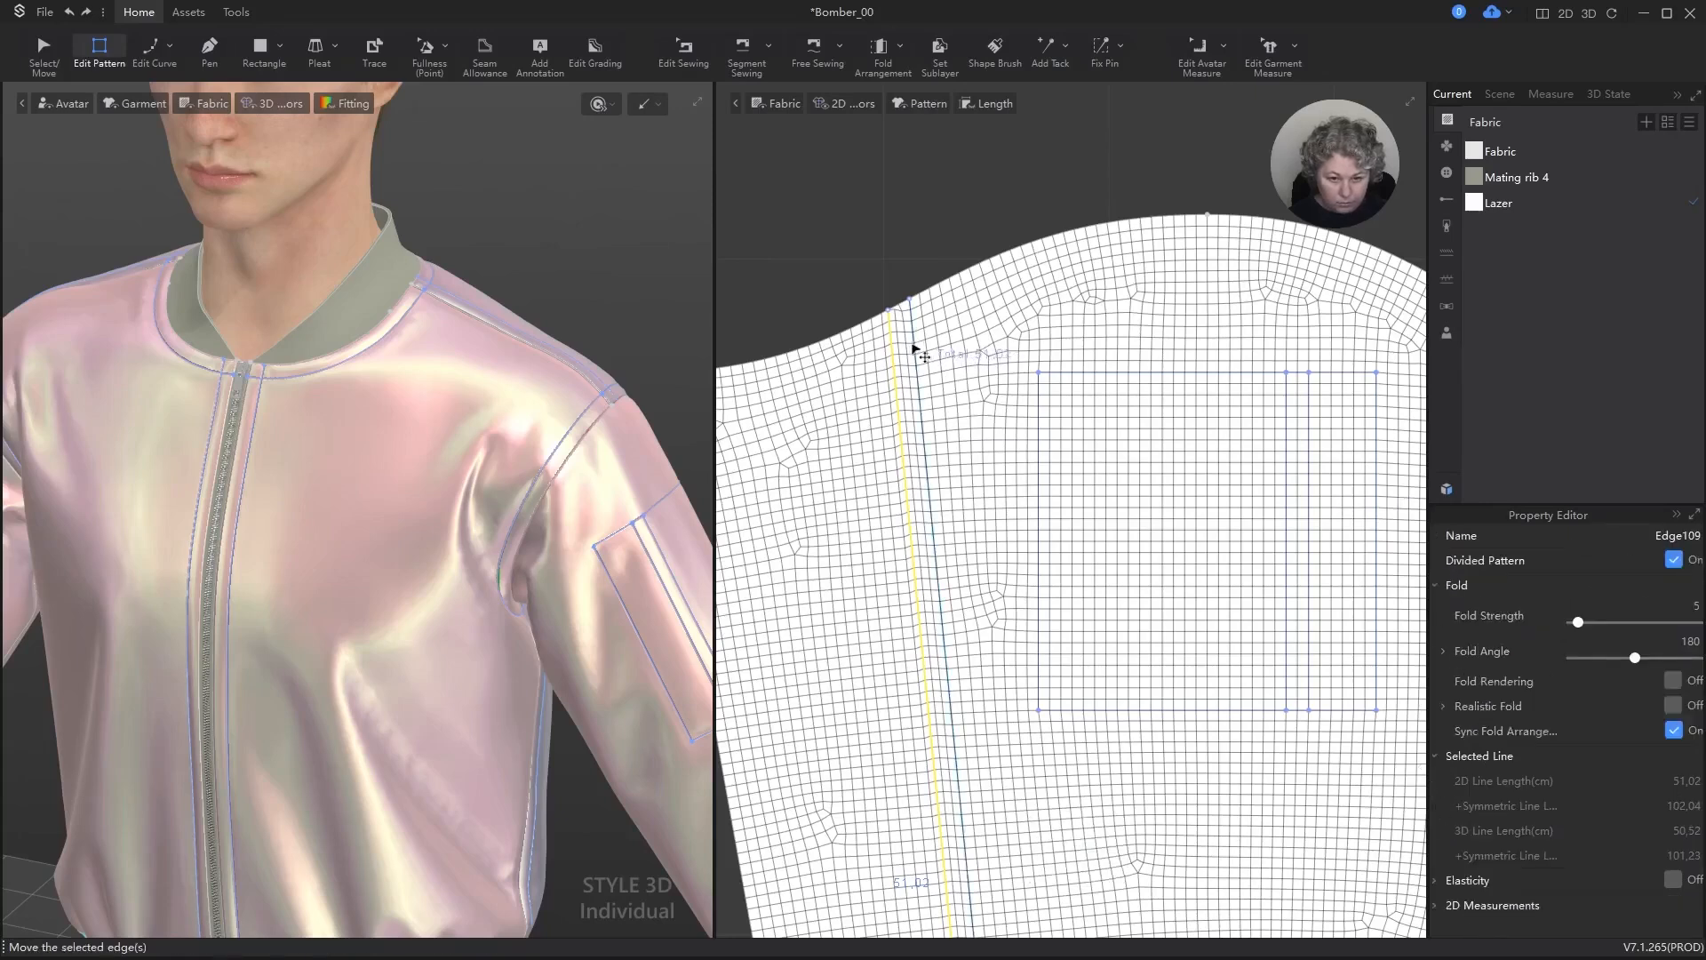
drag(914, 348, 922, 349)
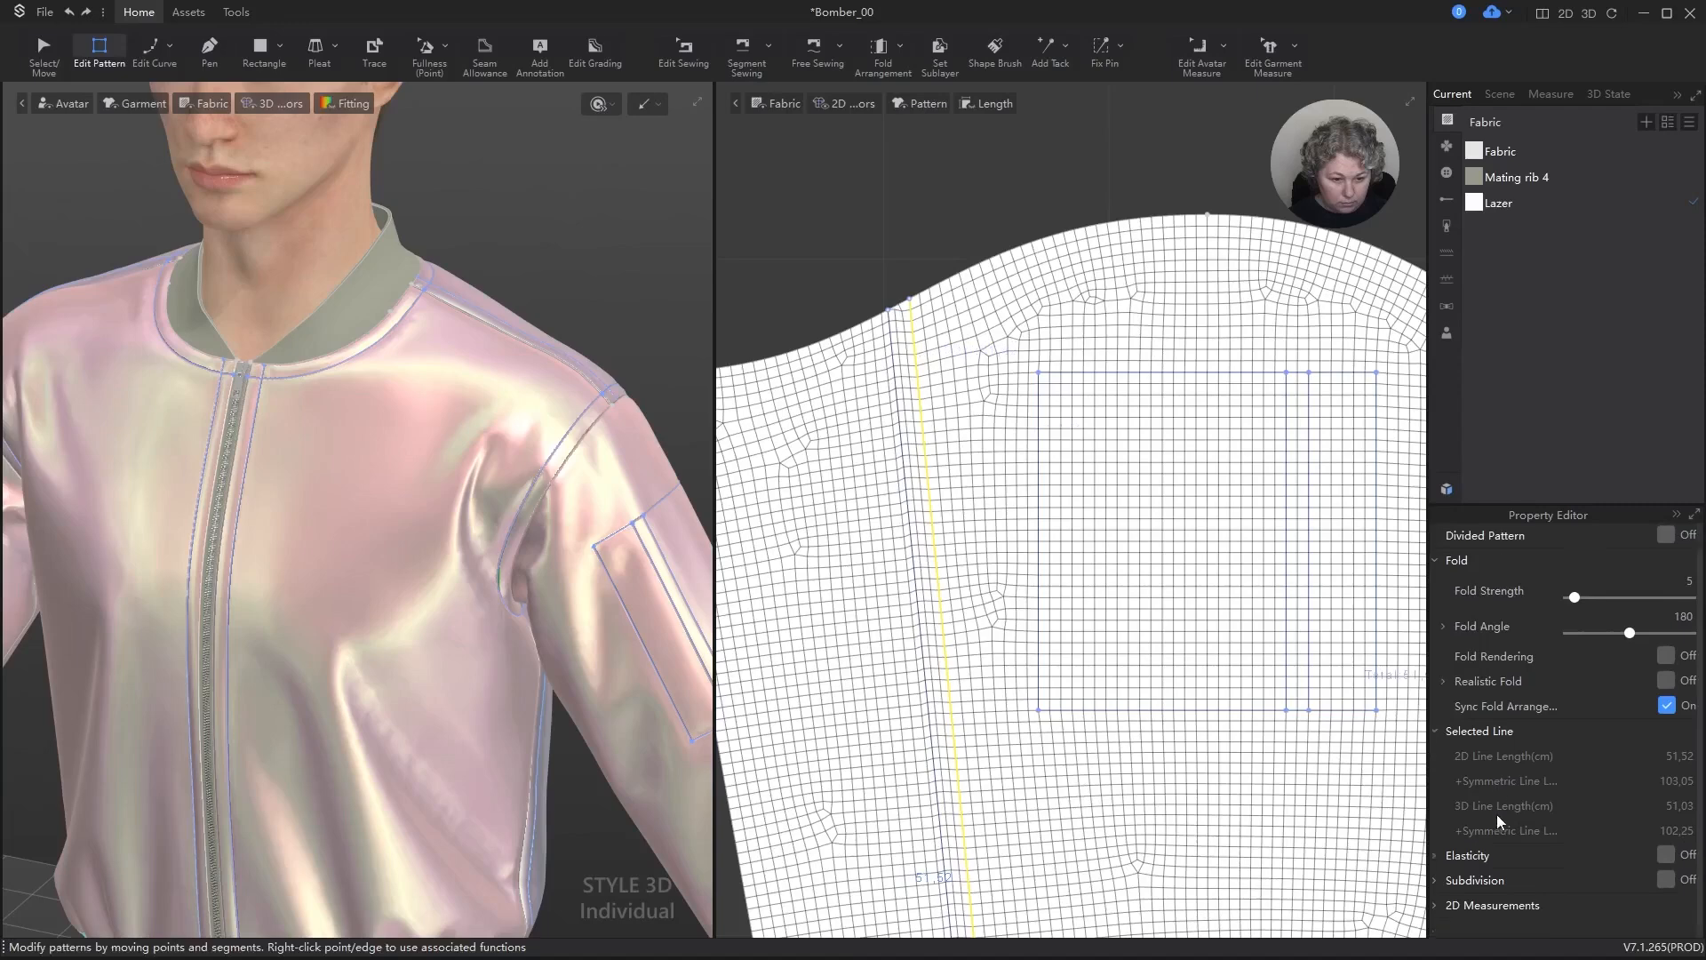
click(1667, 880)
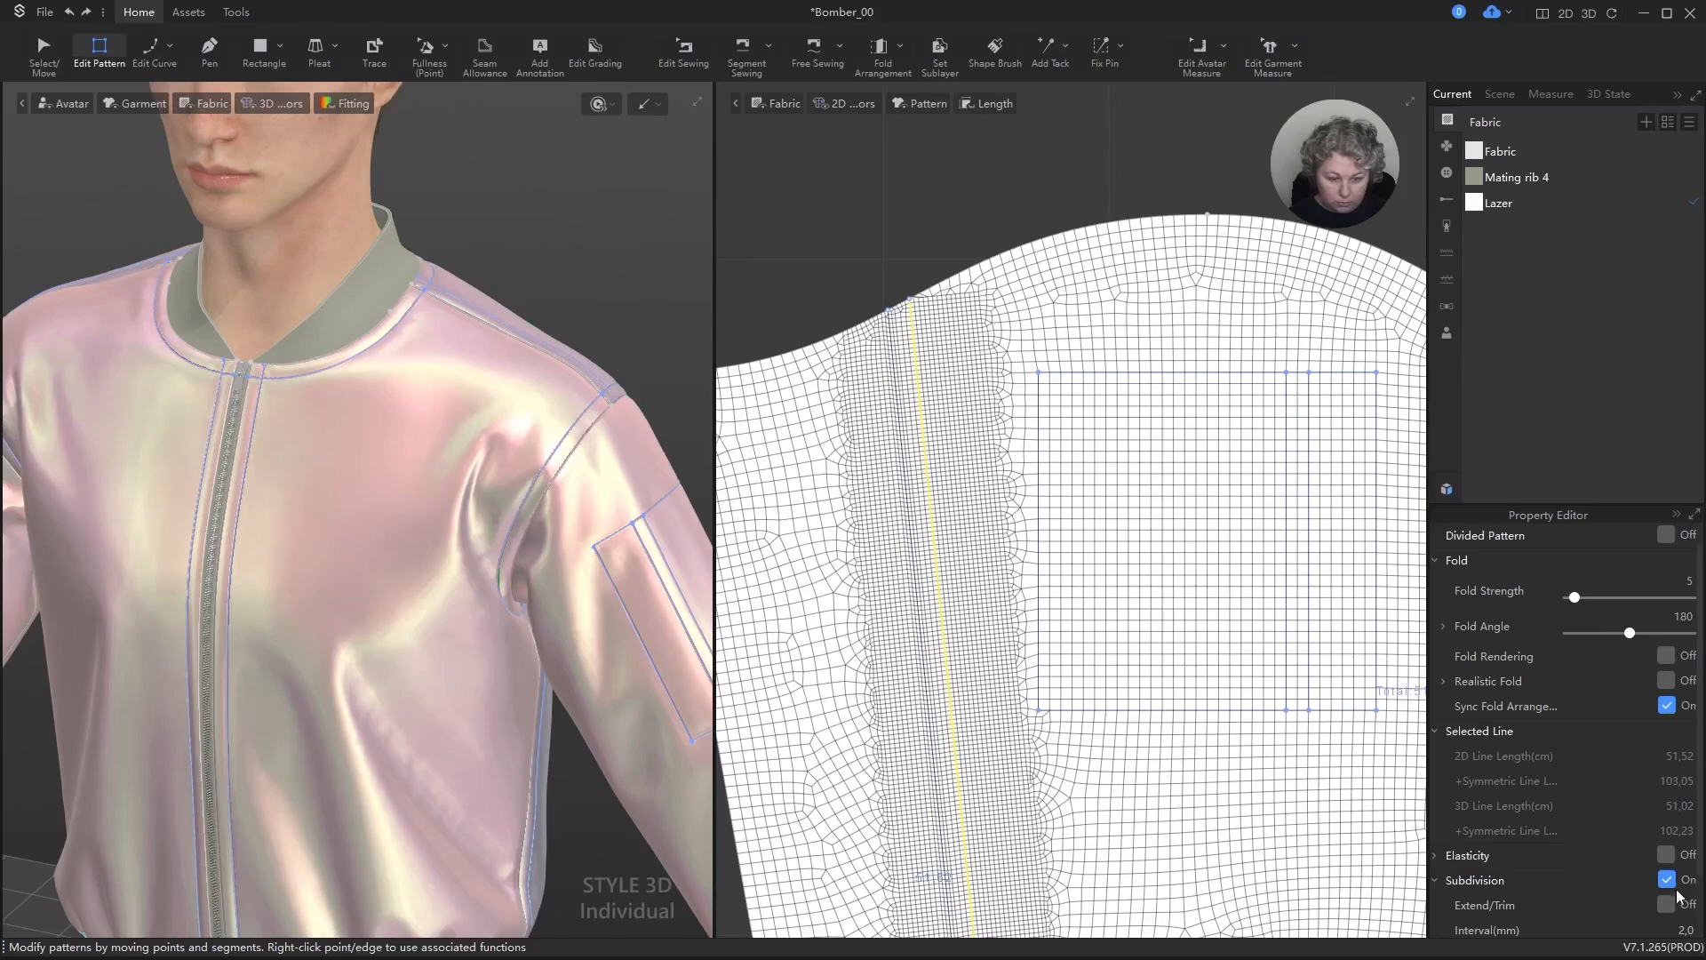
Step: Set the sleeve line's subdivision height to 10 mm
scroll(1530, 853, down, 1)
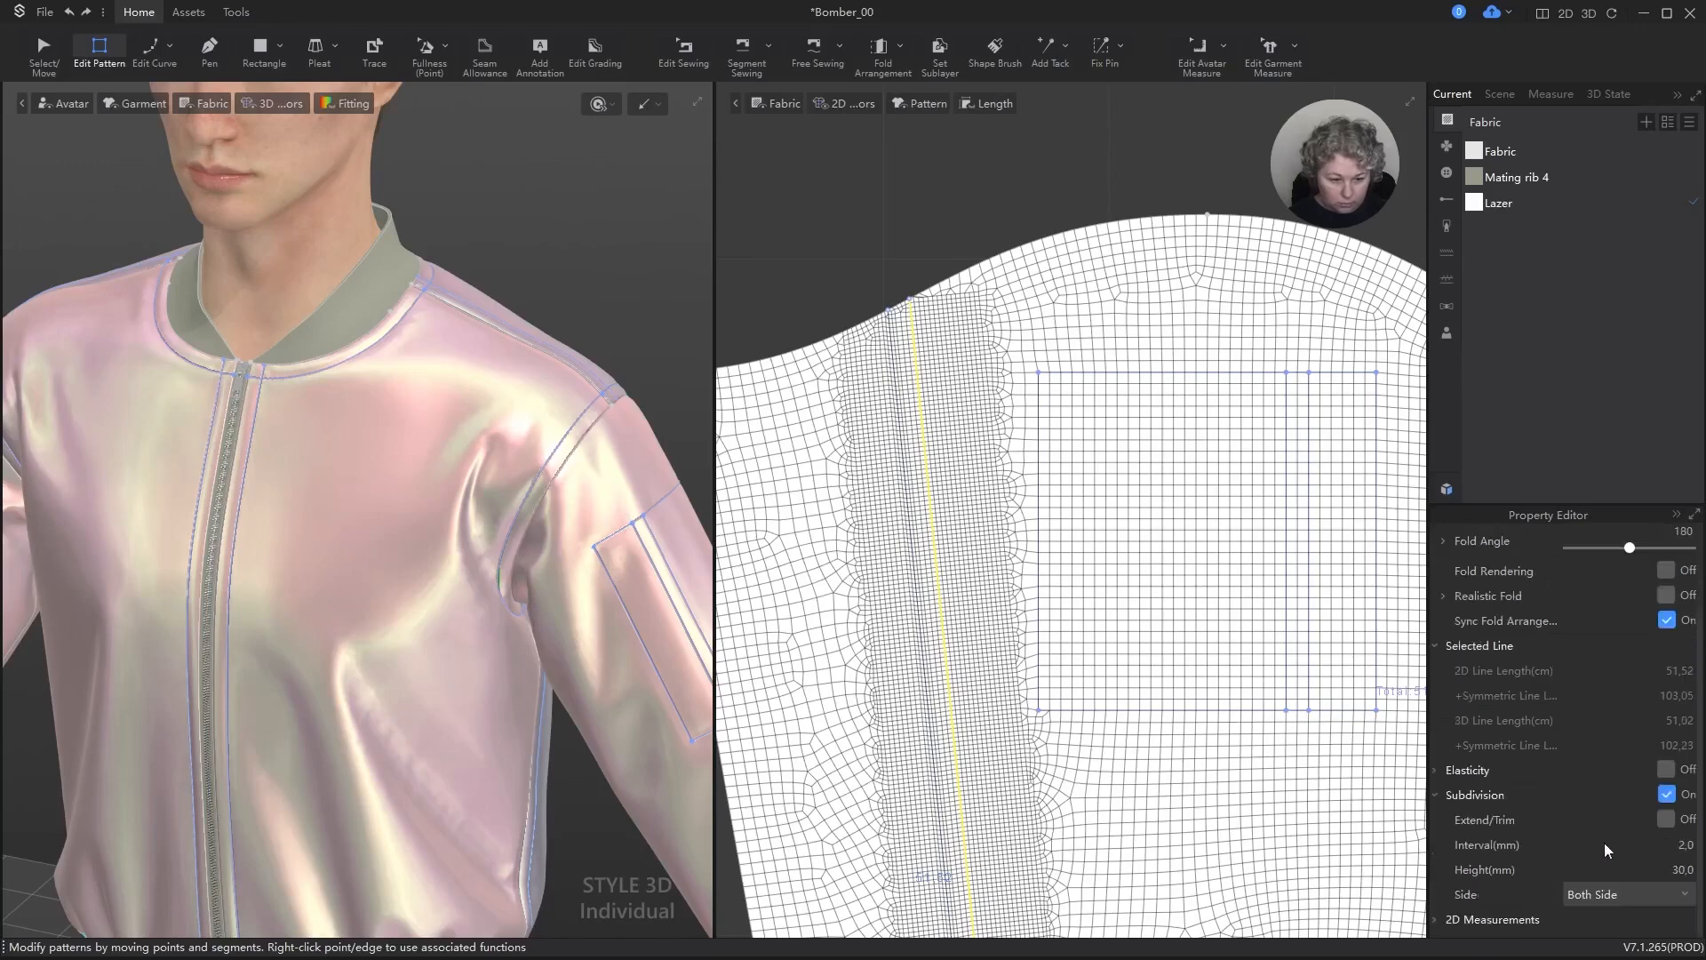
click(1686, 876)
text(1)
key(Return)
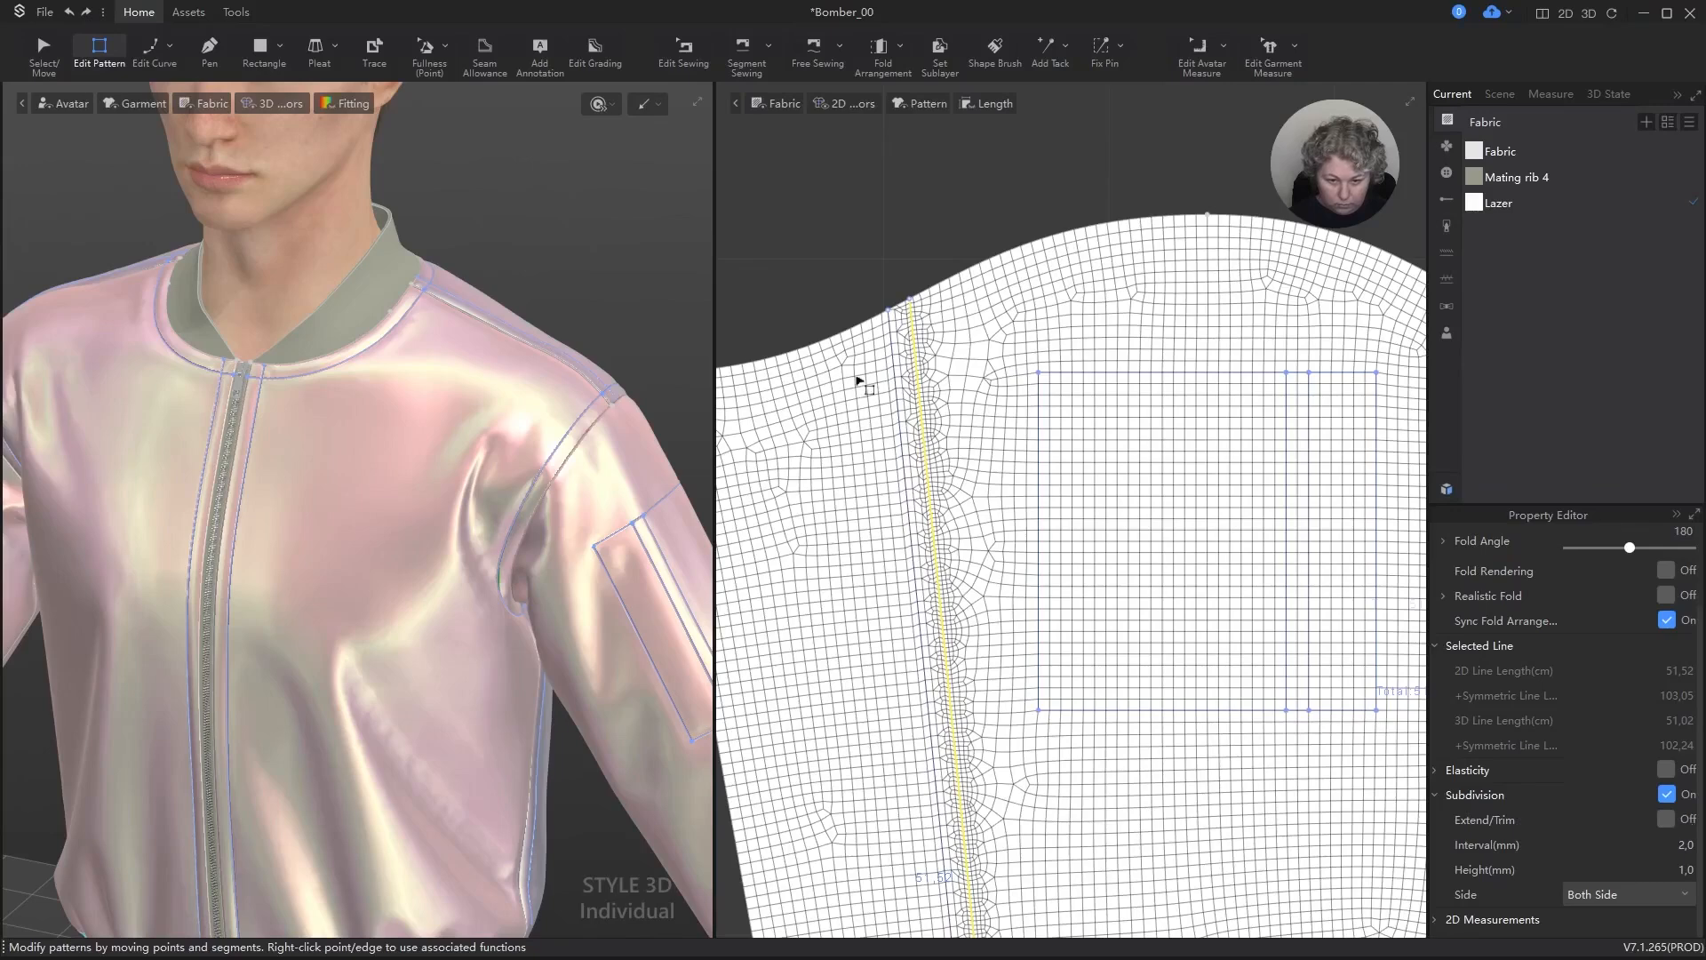
click(1683, 871)
text(10)
key(Return)
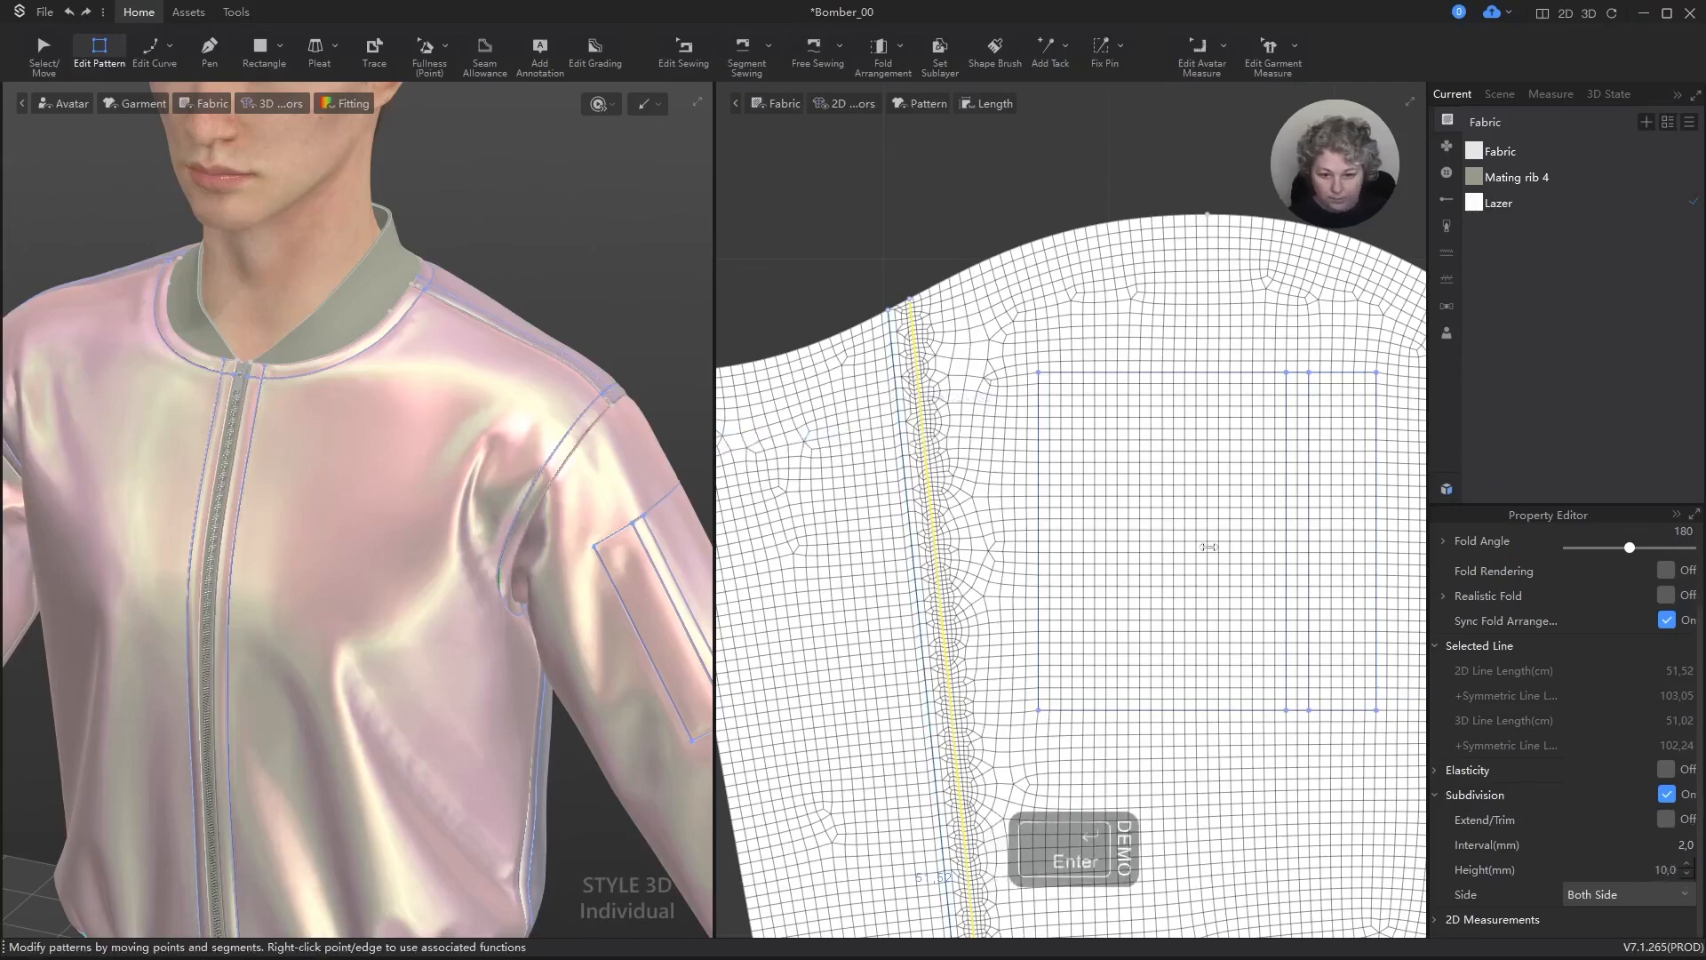
Step: Examine the sleeve's dividing line for a subdivision setting and compare its mesh and properties with the subdivided line beside it
click(899, 377)
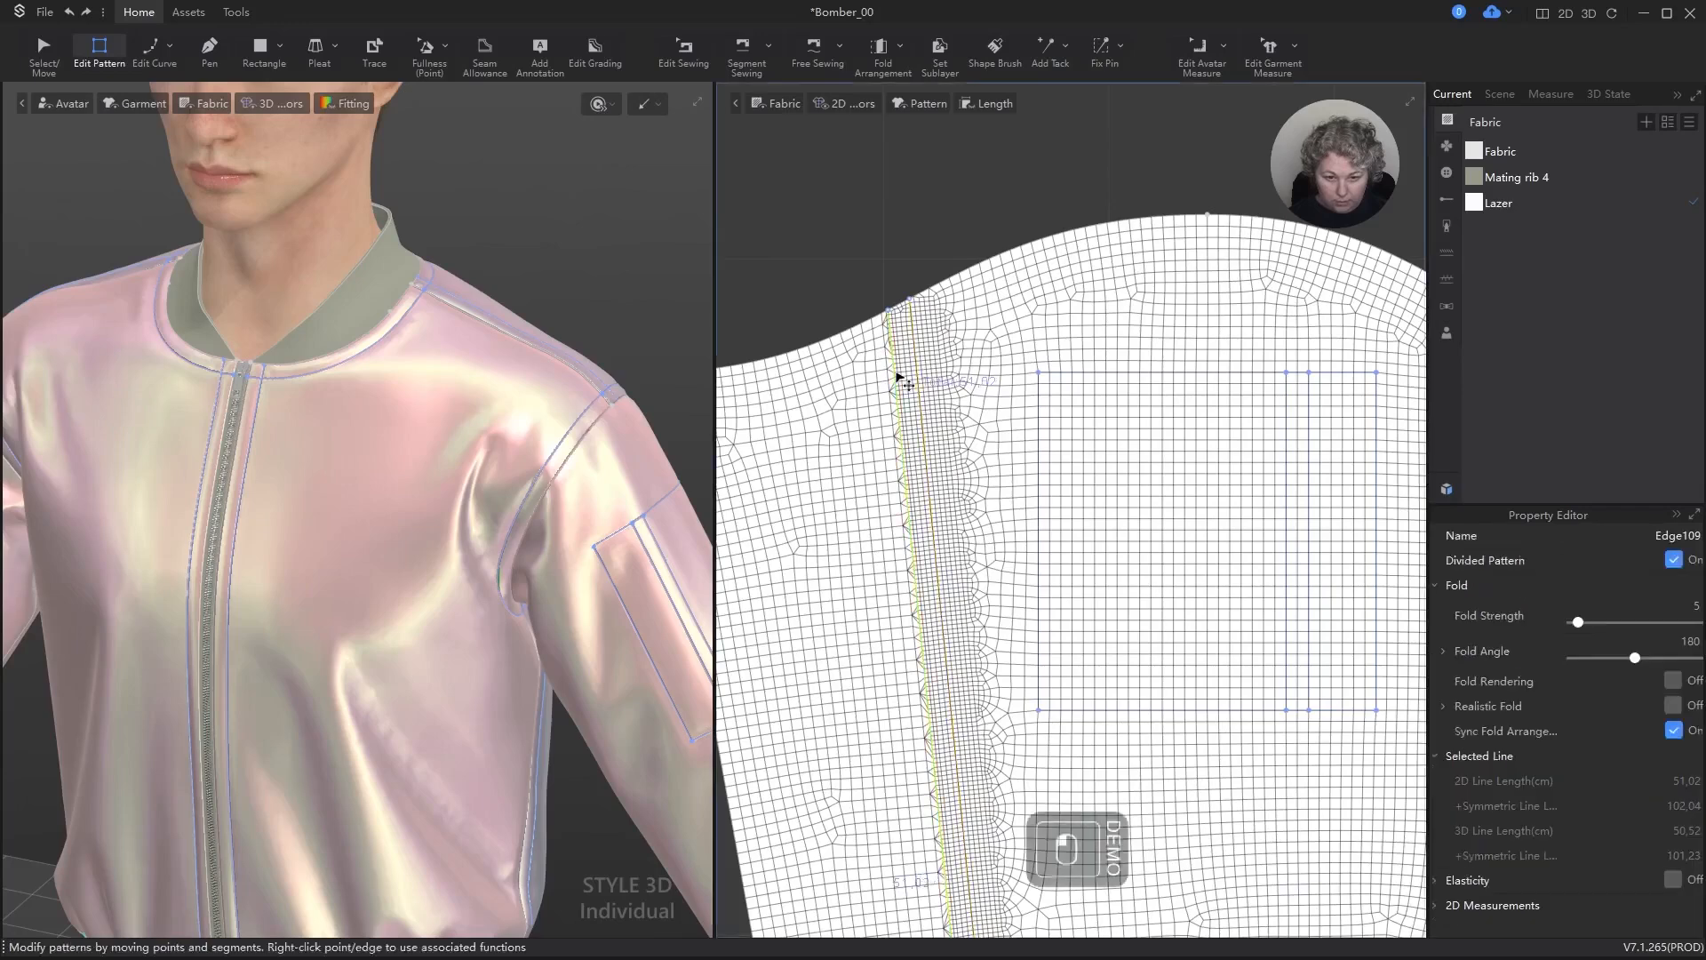
click(1673, 878)
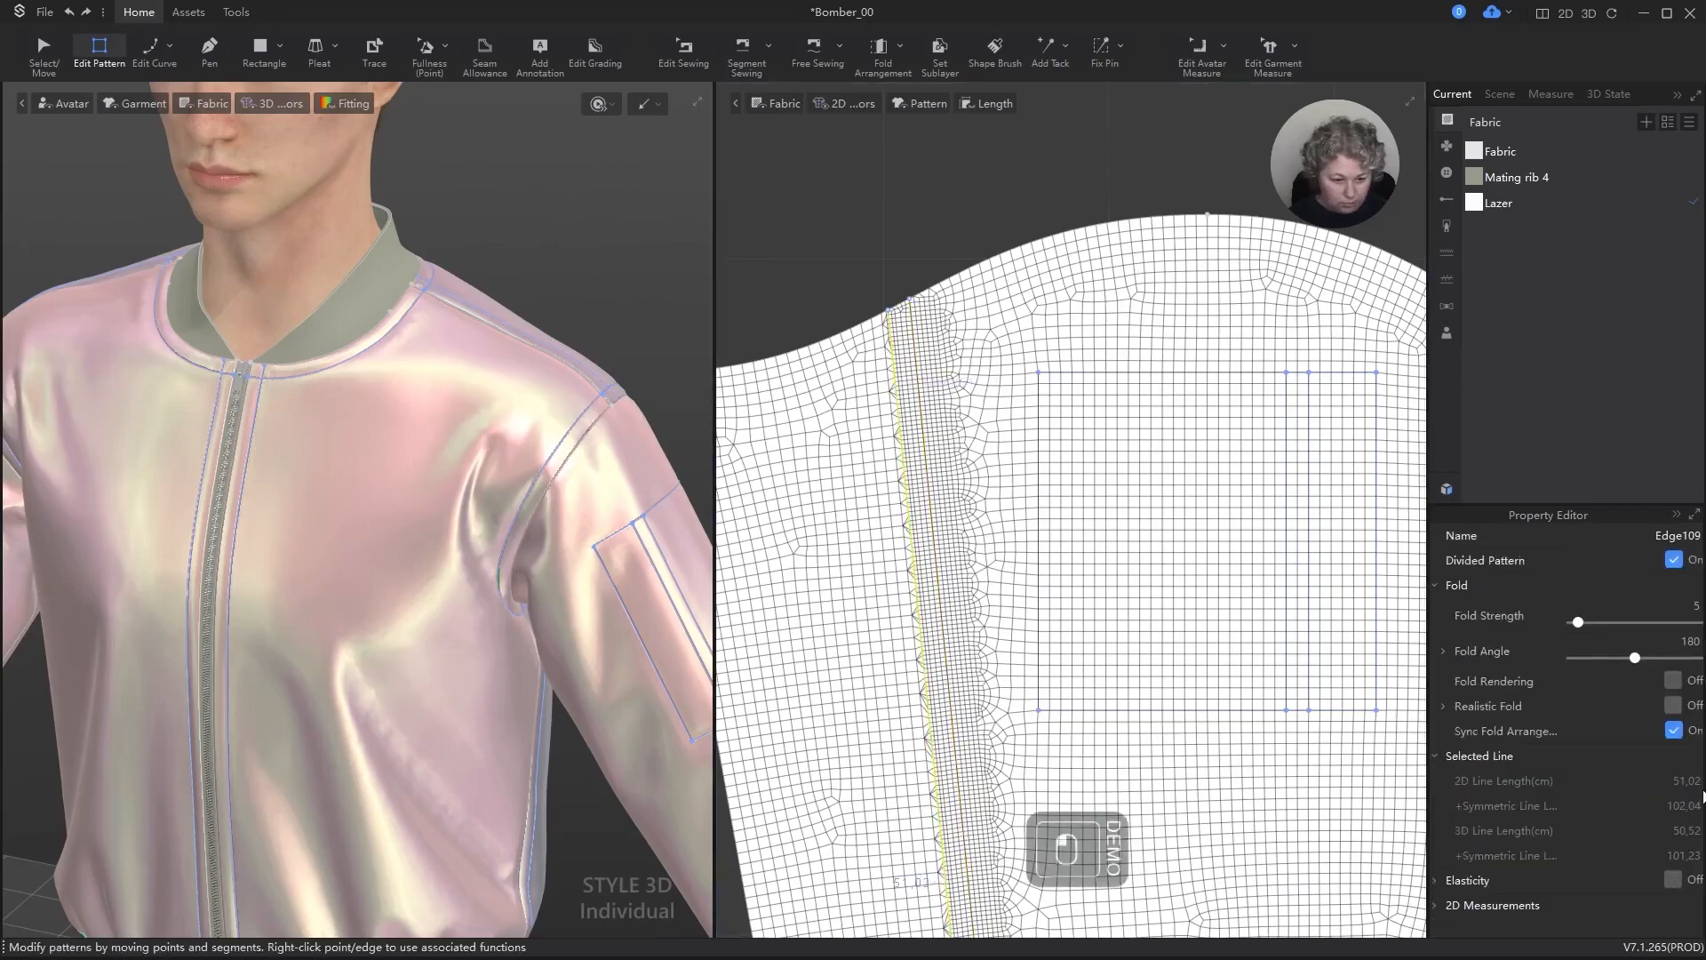
click(1446, 757)
click(1434, 756)
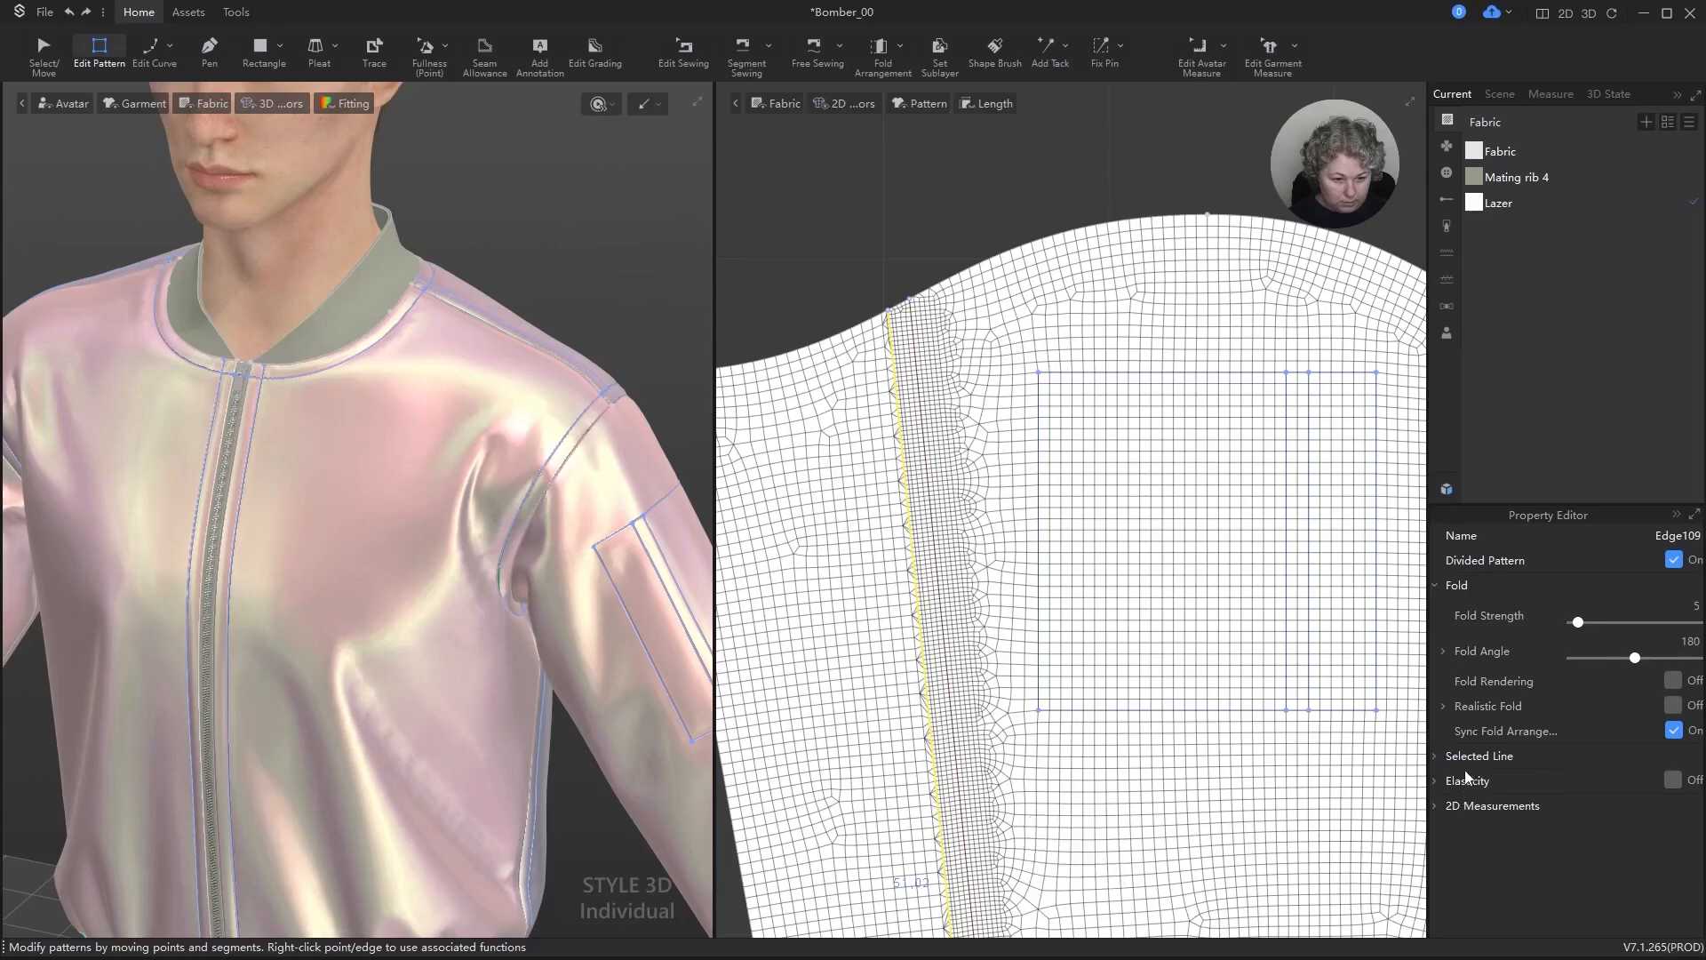
click(1440, 755)
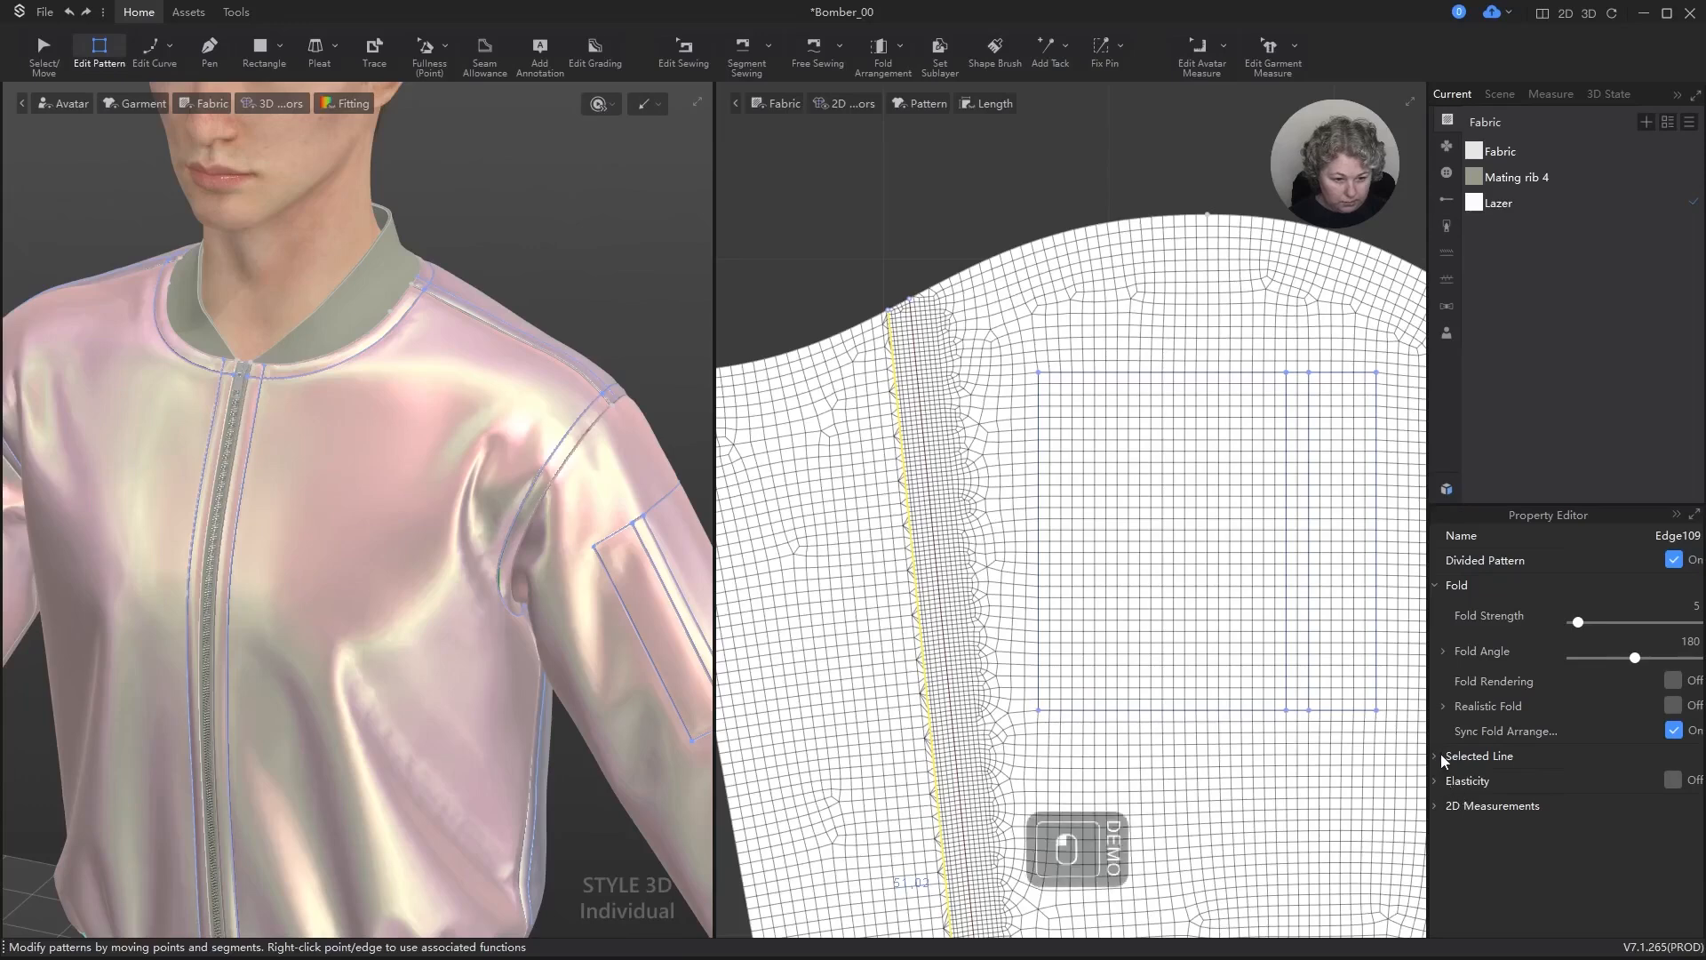
click(1436, 754)
click(904, 305)
scroll(889, 329, up, 5)
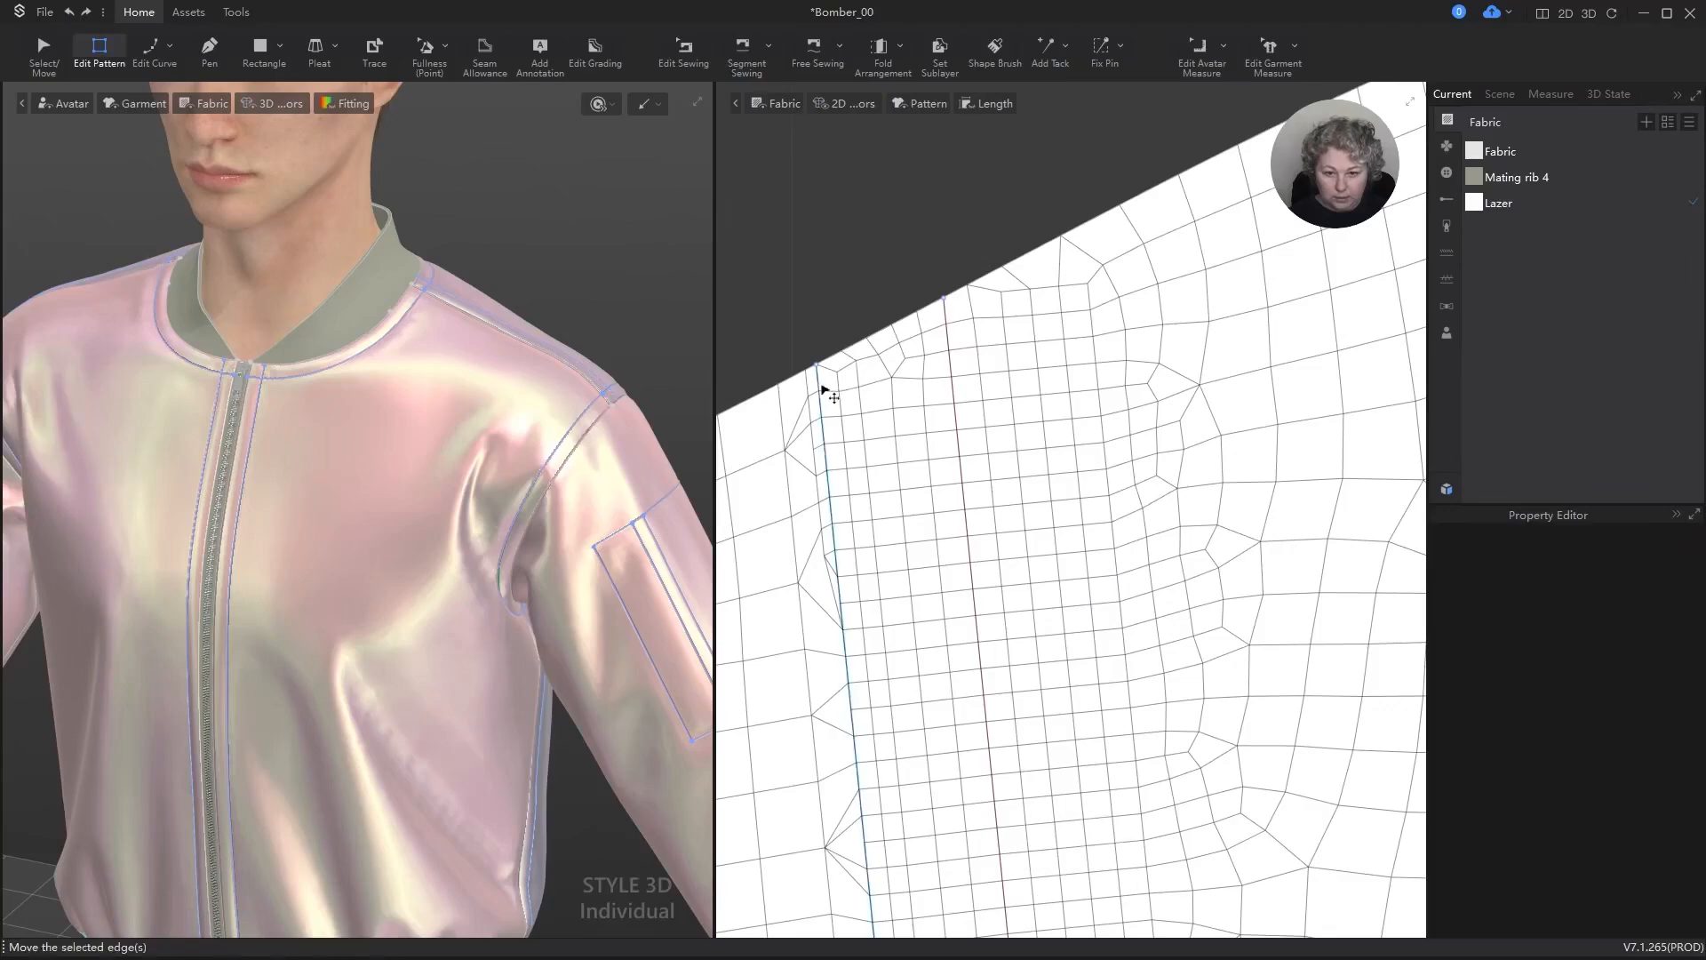
click(827, 385)
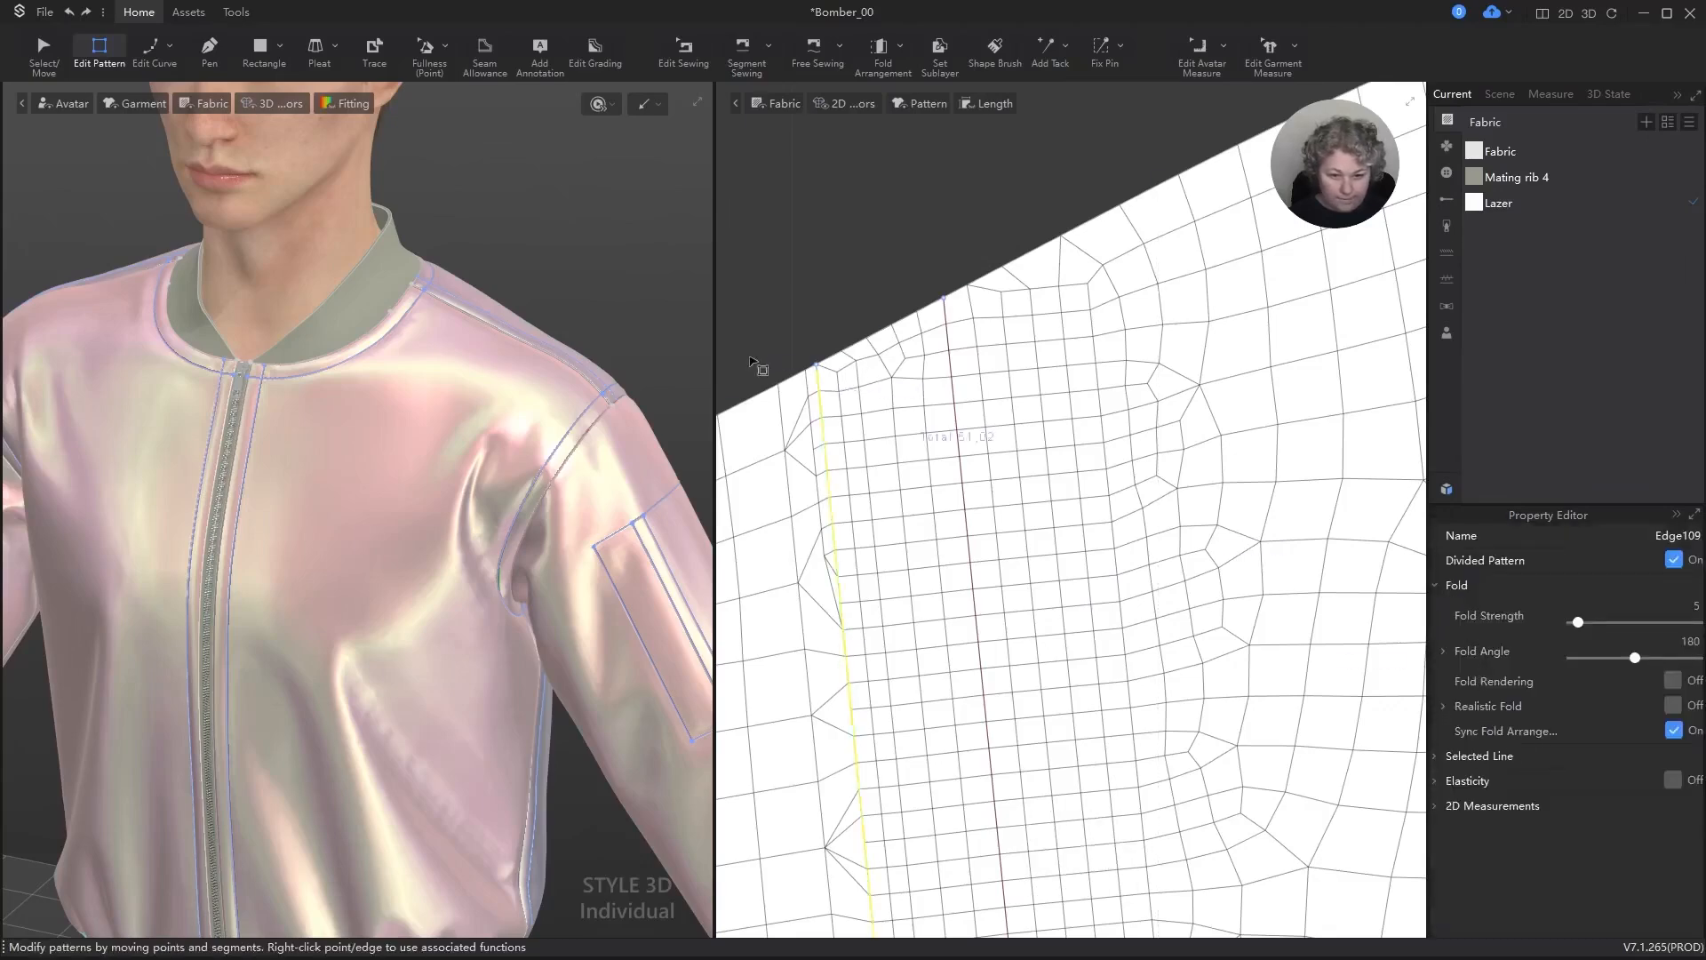
scroll(988, 386, down, 6)
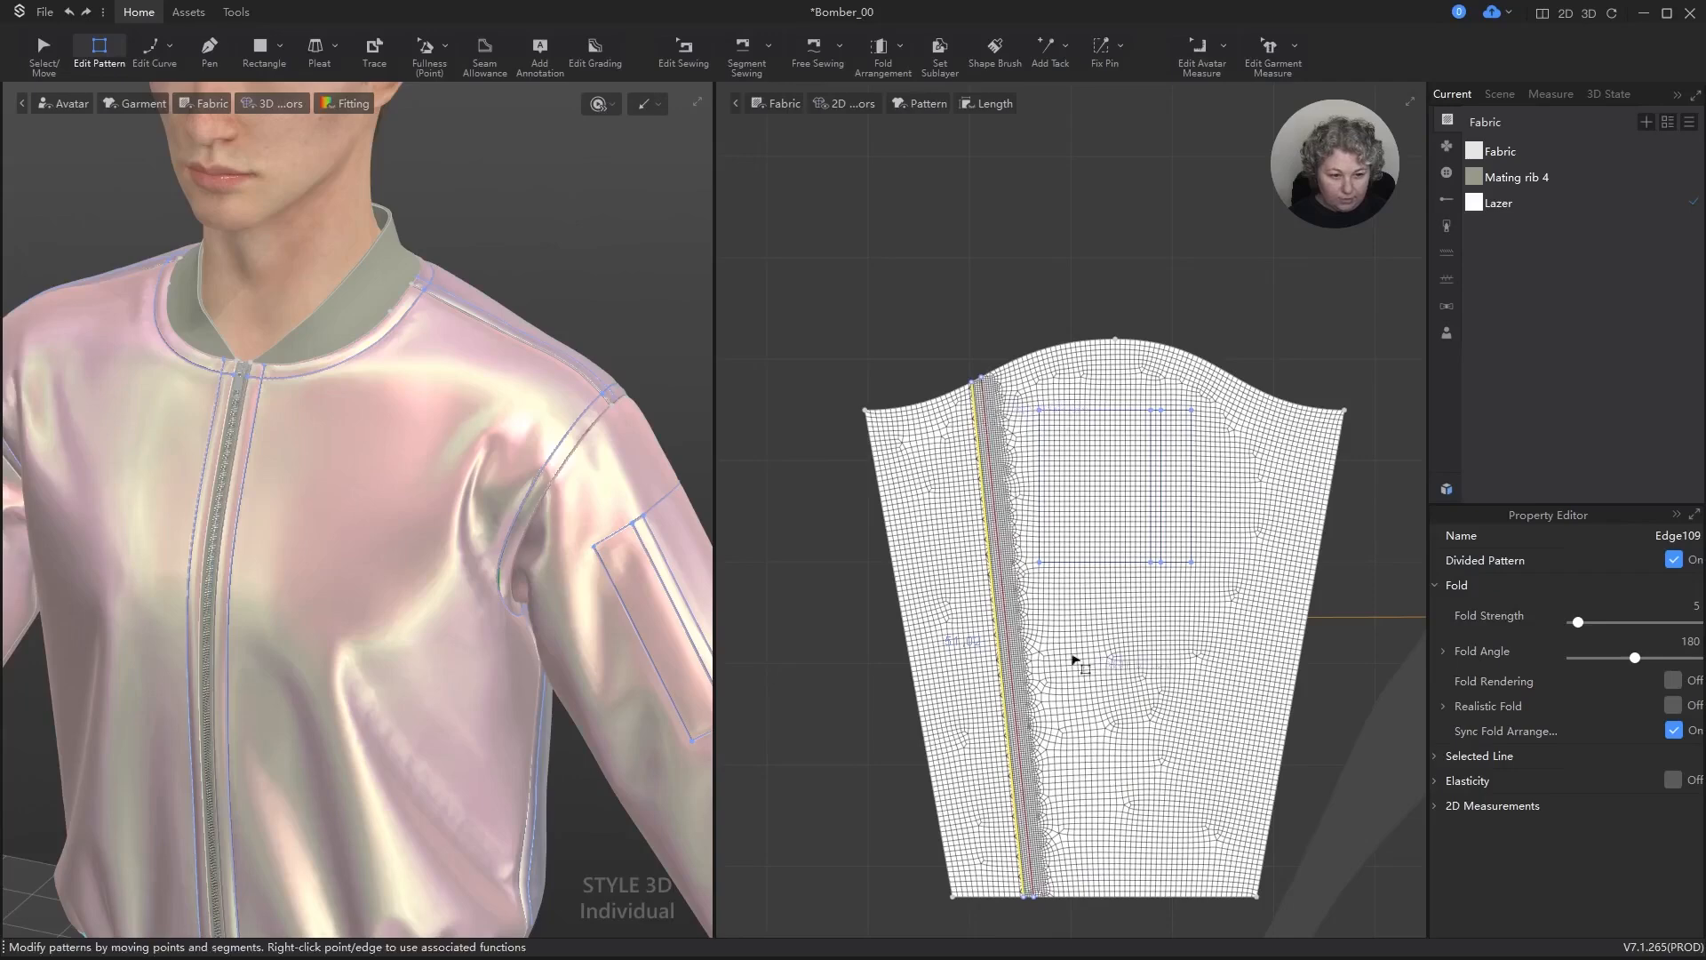
scroll(993, 454, up, 4)
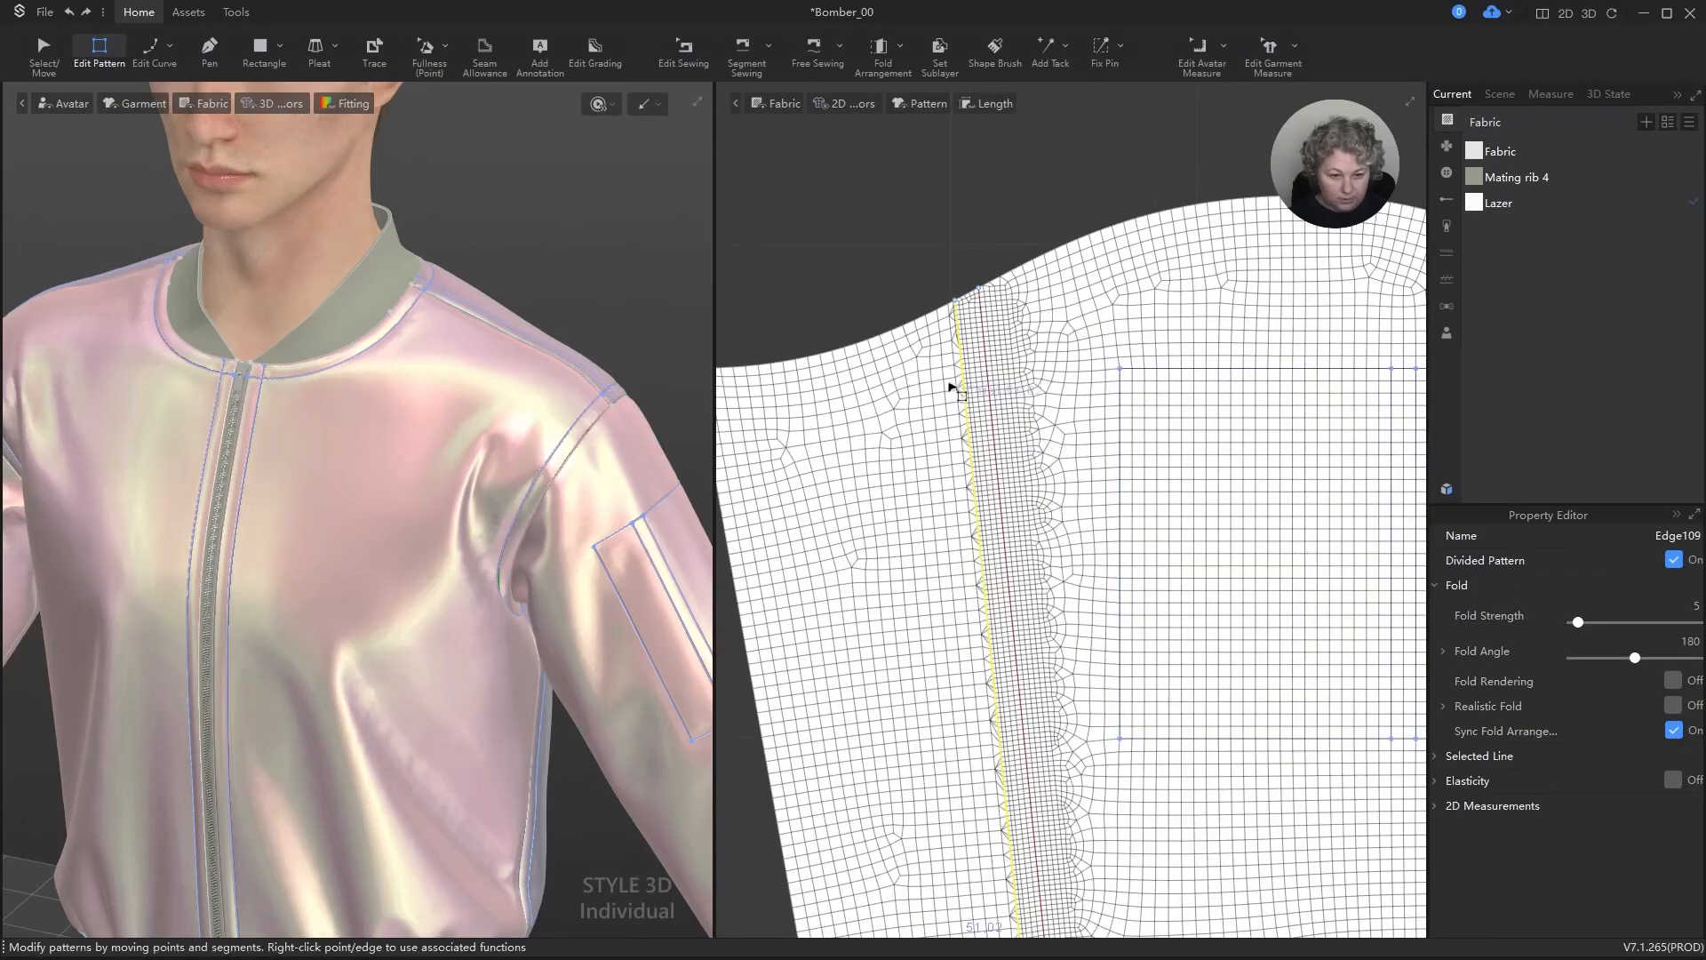
click(989, 366)
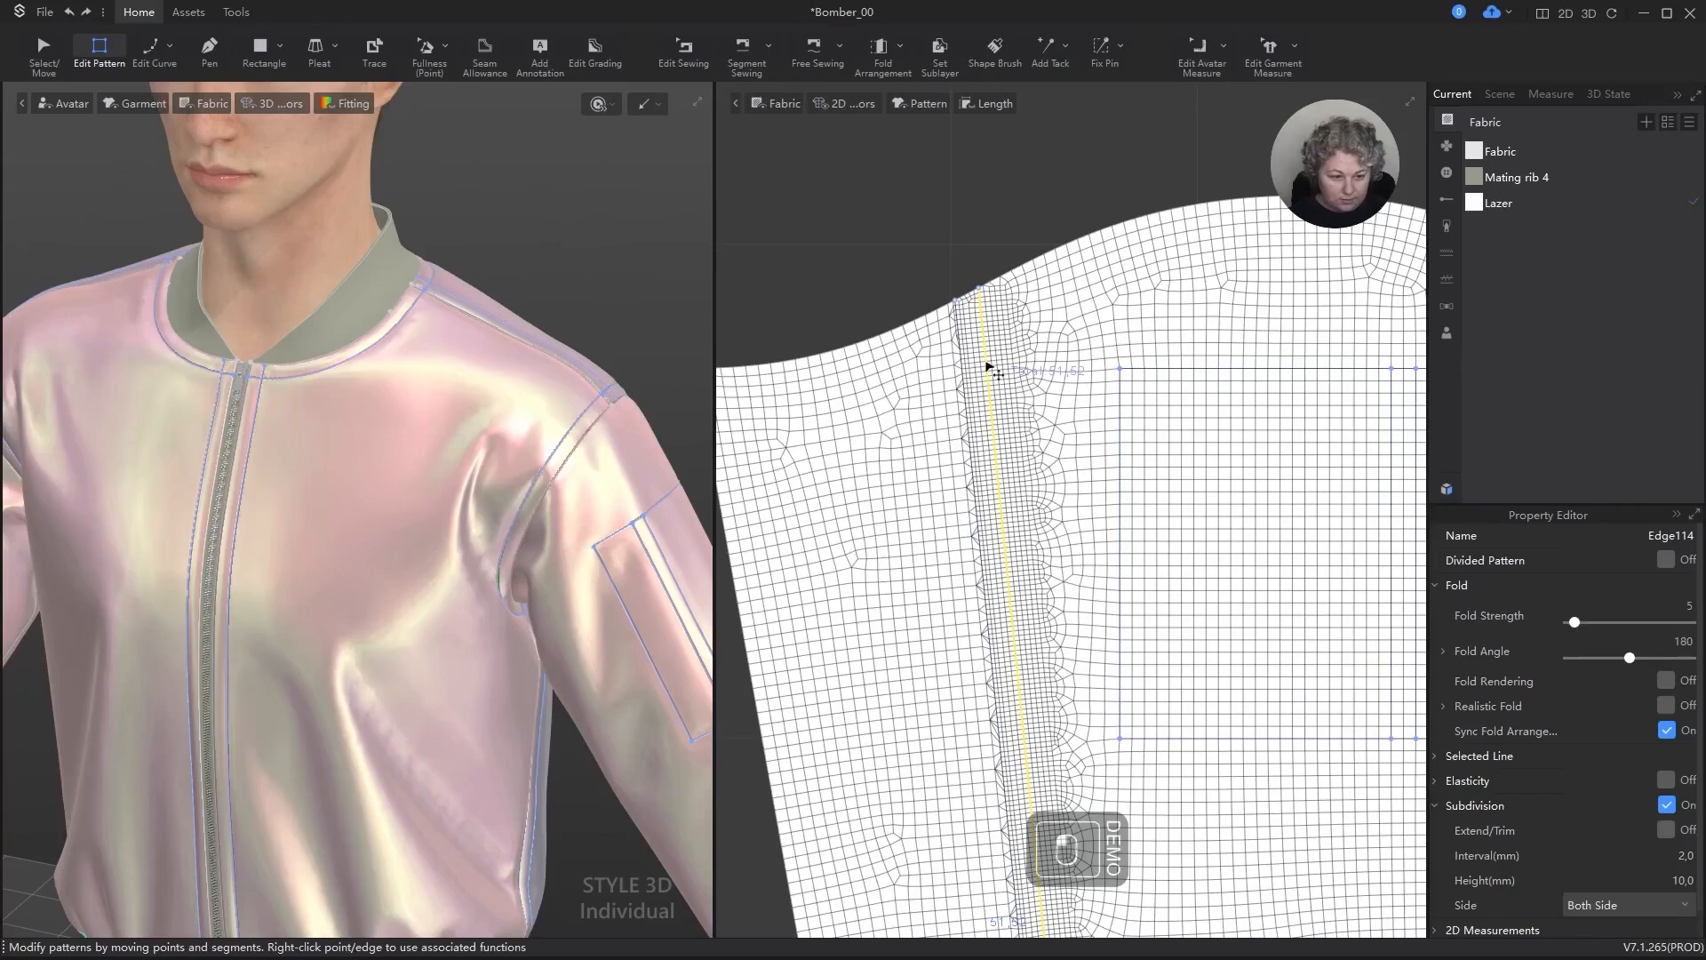
Step: Delete the dividing line beside the subdivided line on the outer sleeve
click(971, 537)
click(978, 538)
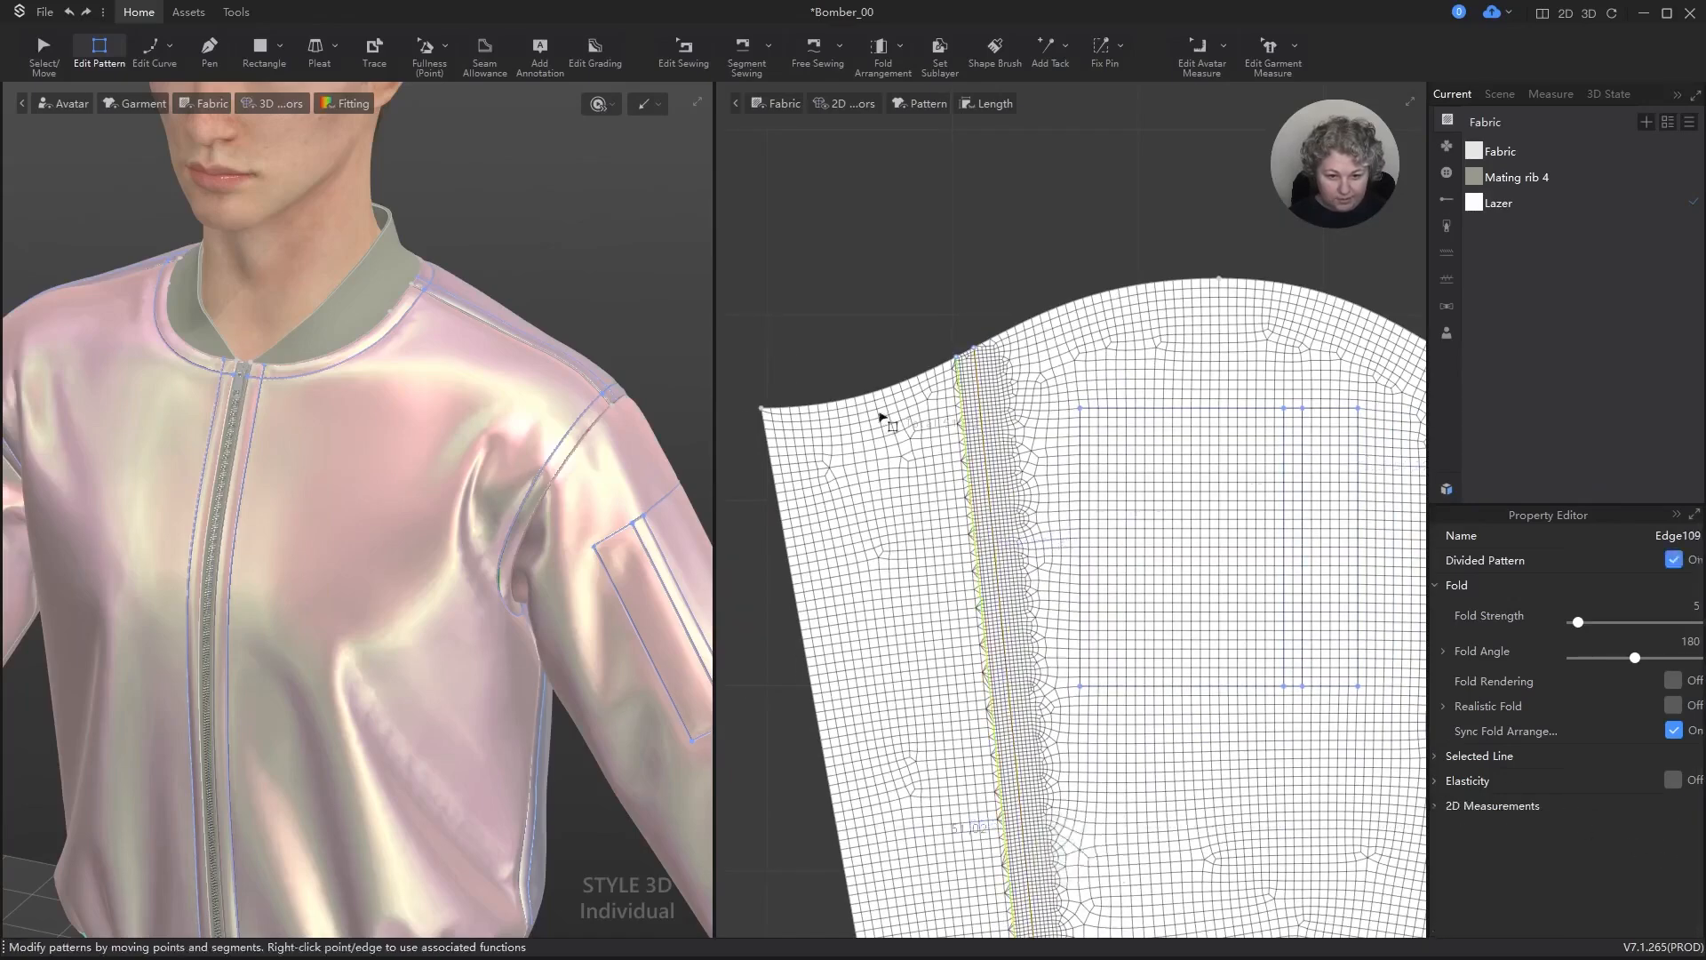
scroll(918, 596, down, 3)
scroll(922, 601, up, 5)
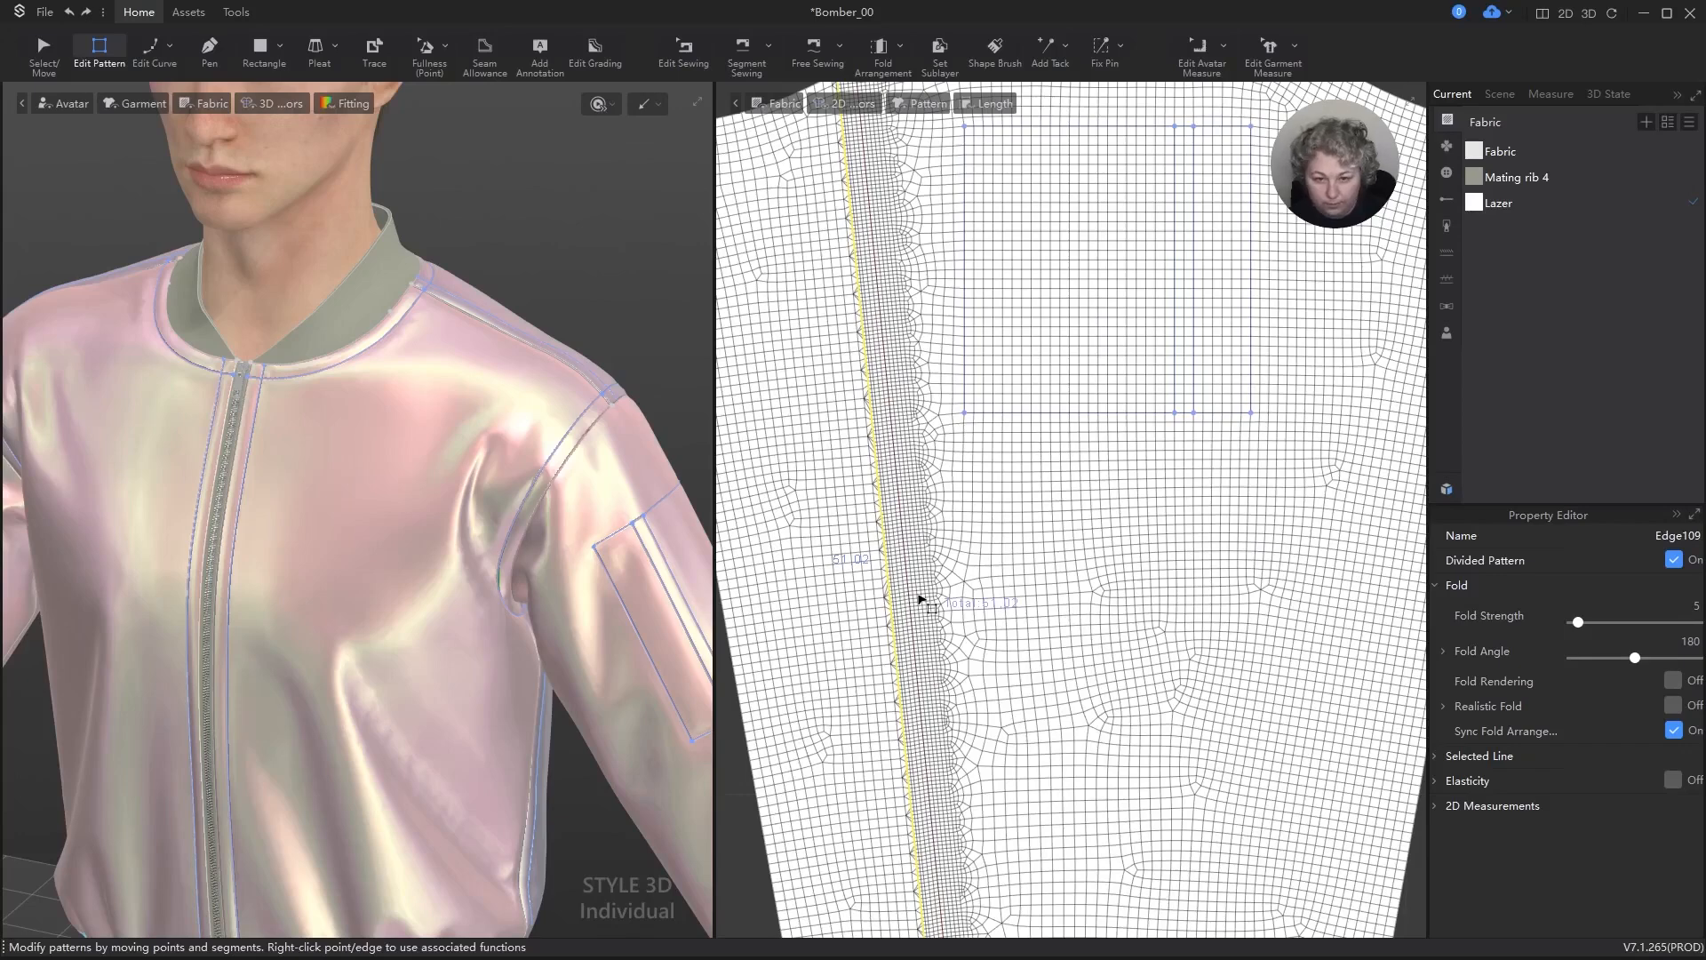
key(Delete)
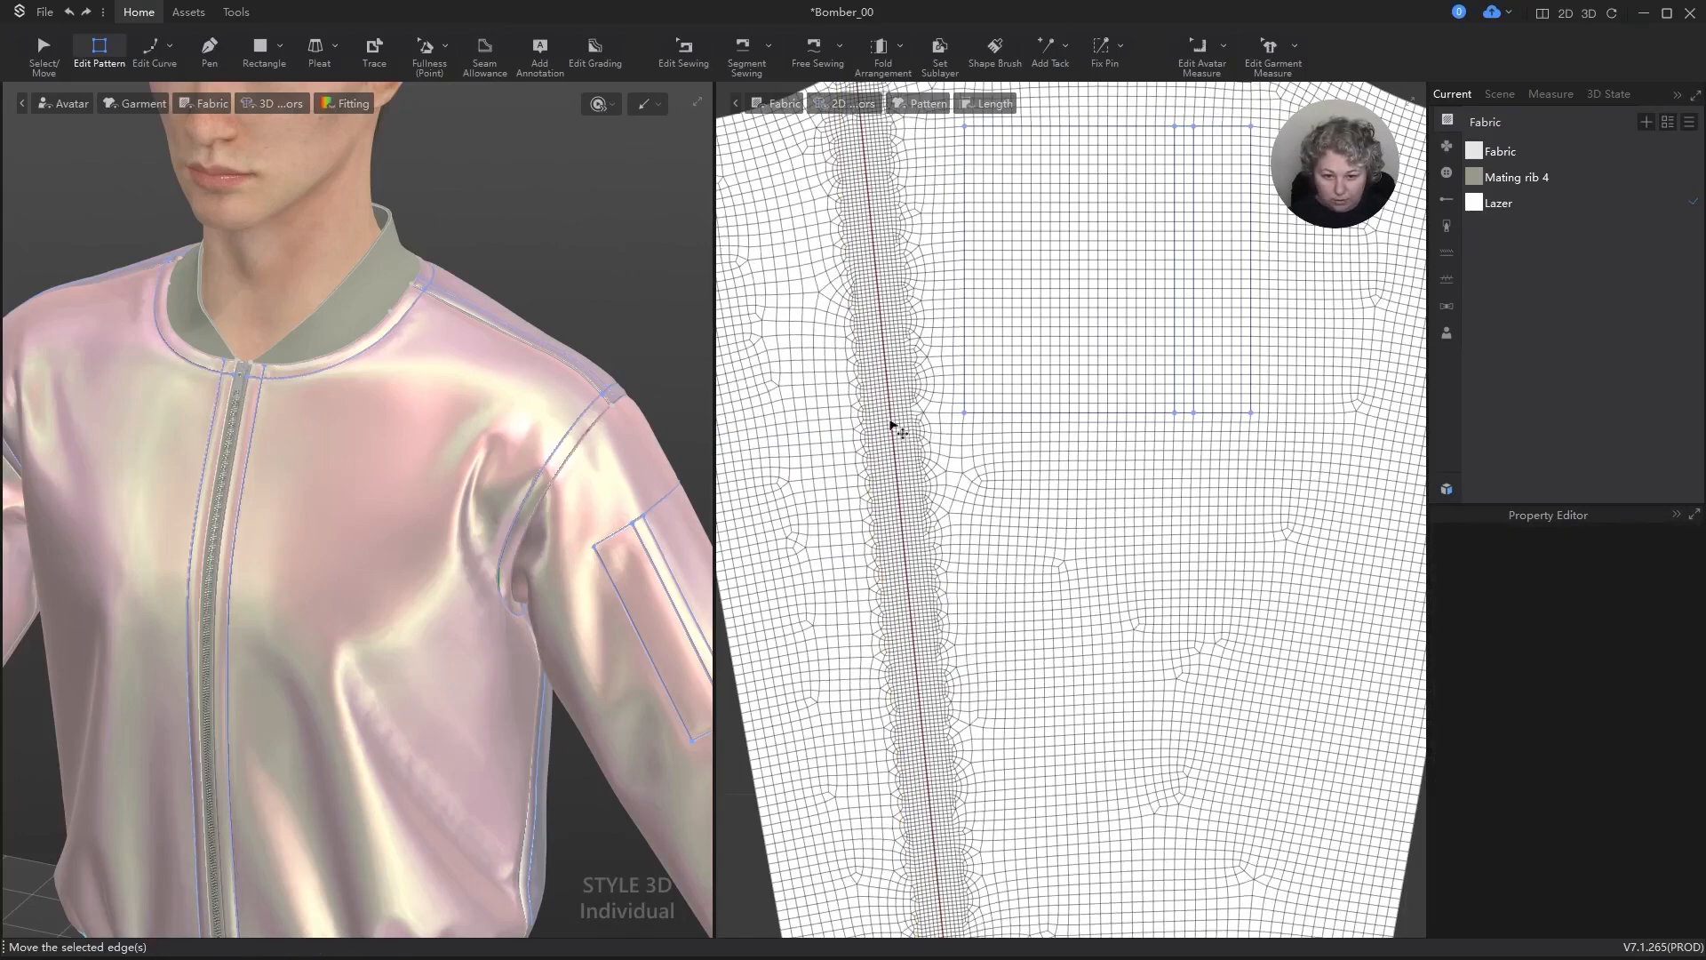
Step: Add one internal isoline at 1.00 cm spacing in the Backward direction from the subdivided sleeve line
right_click(896, 417)
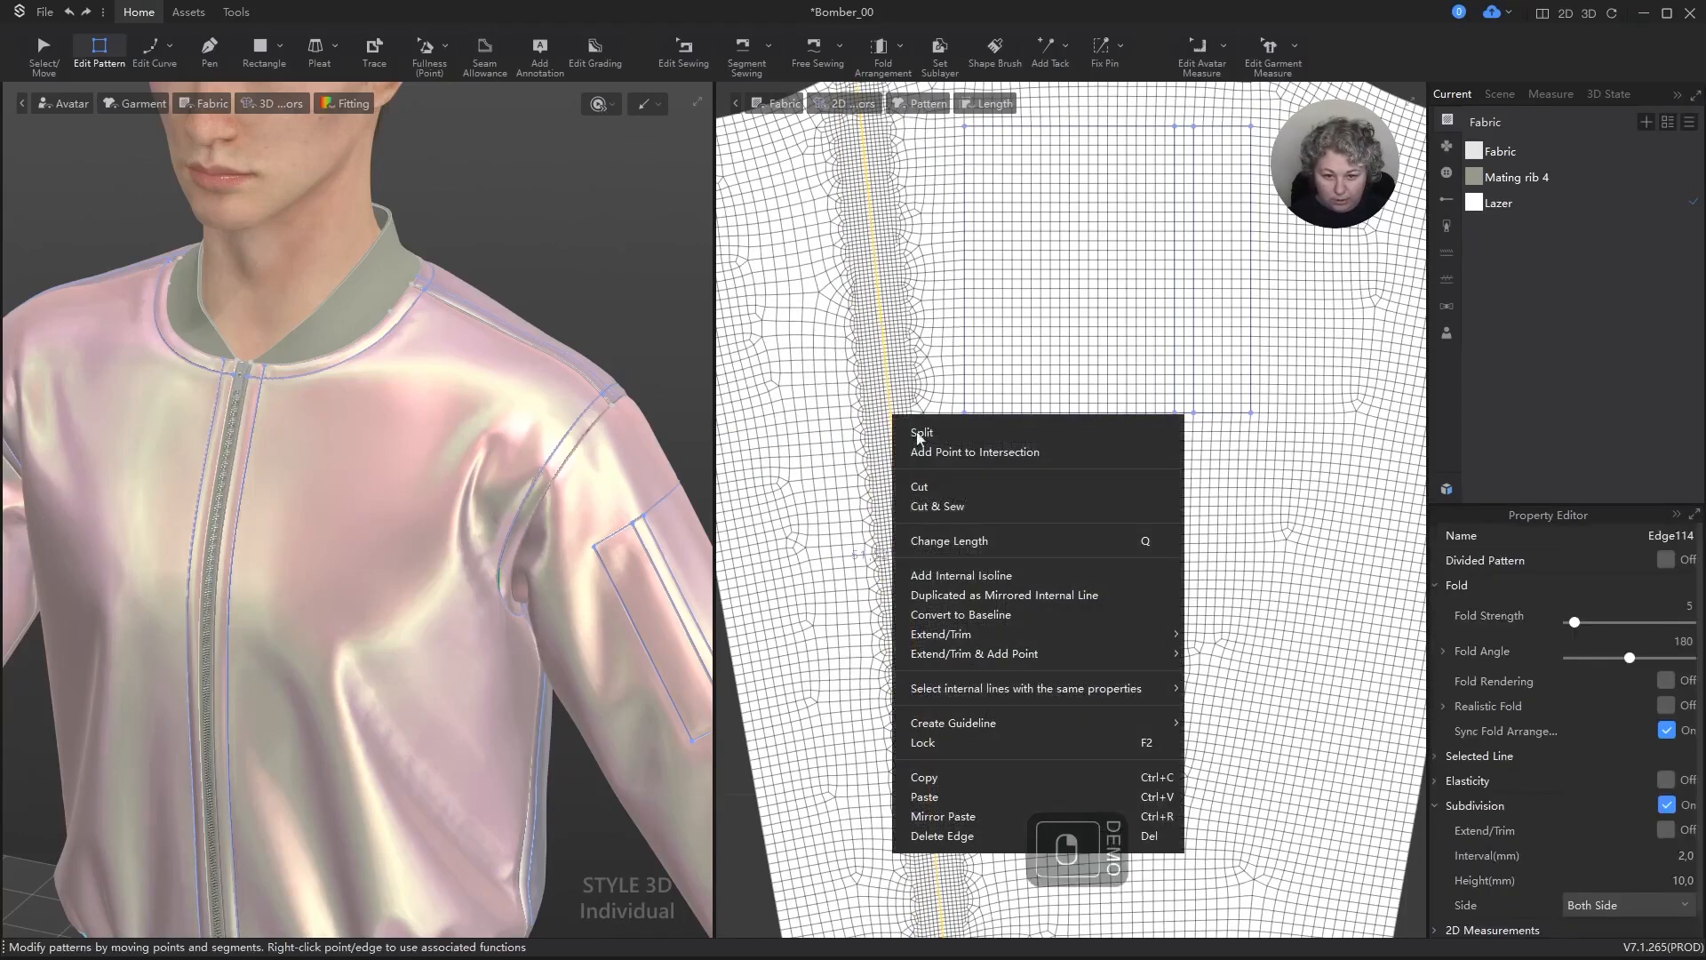
click(967, 573)
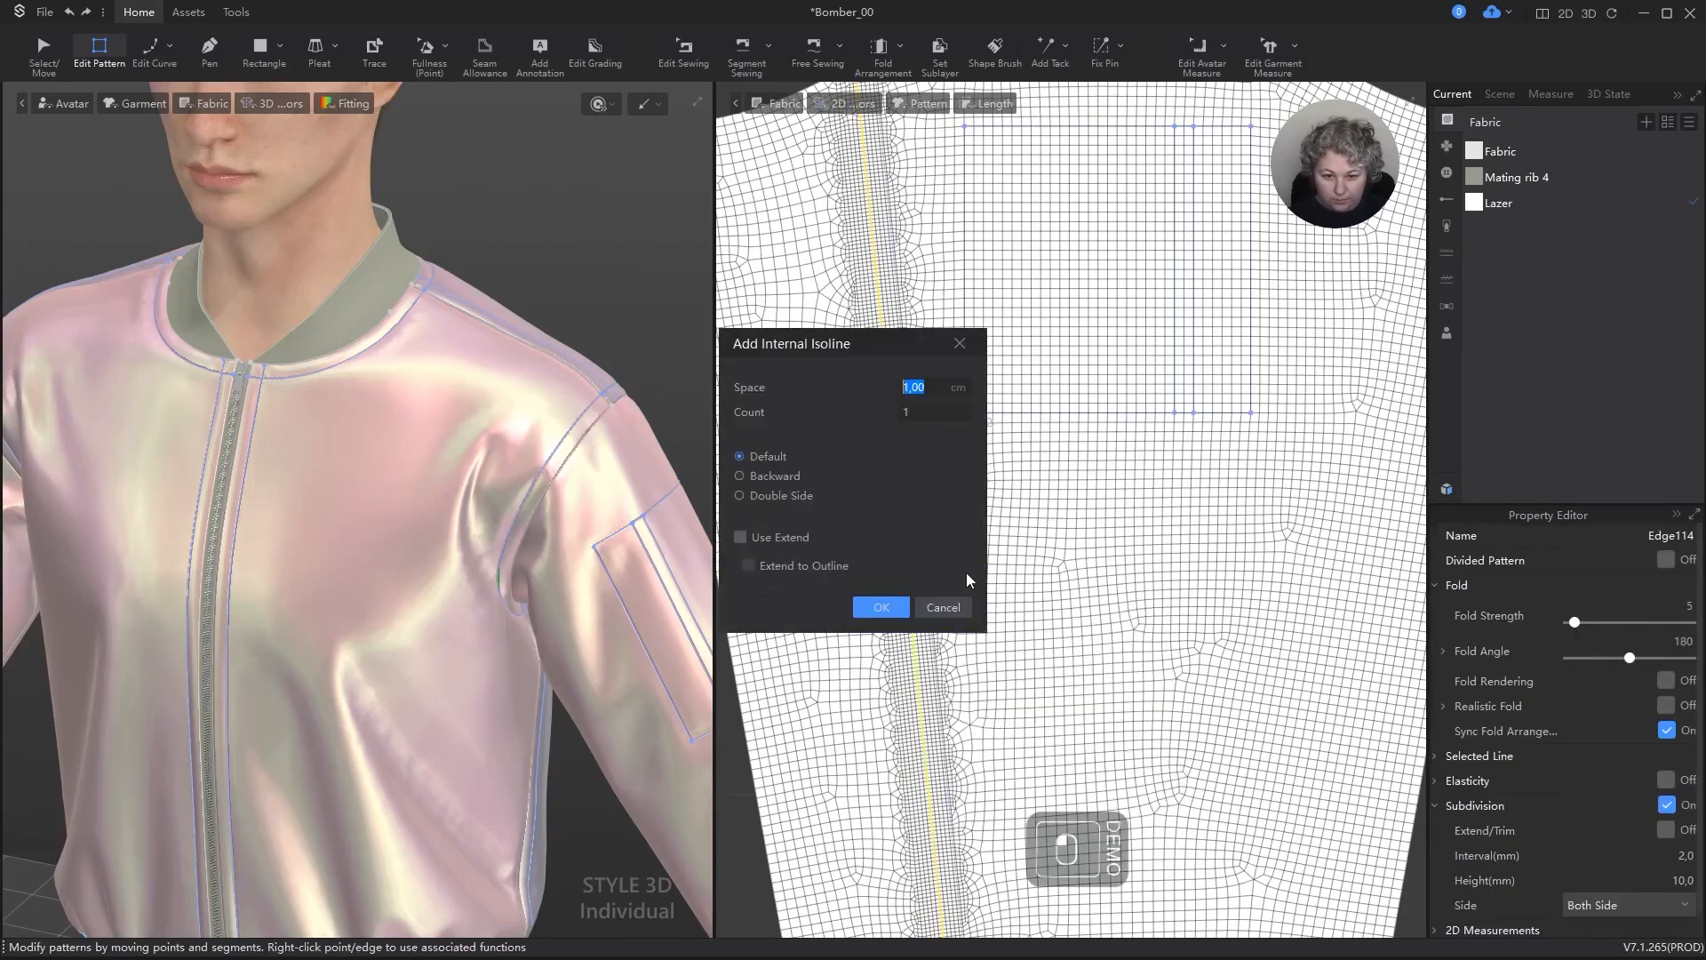
click(756, 476)
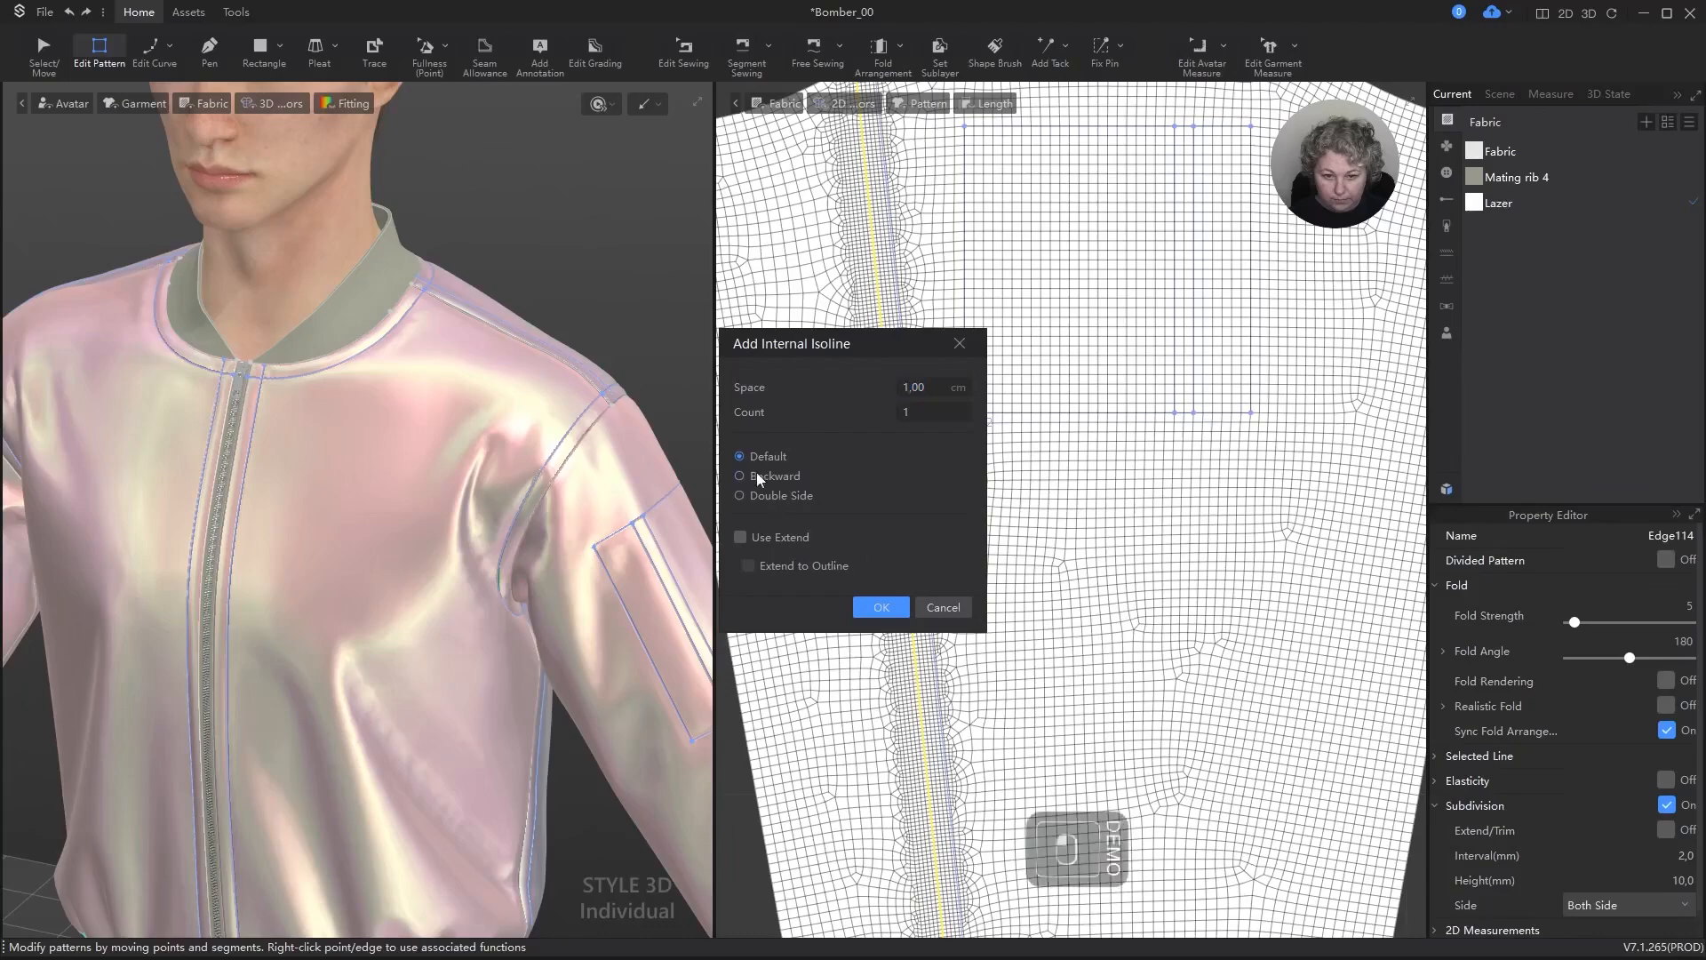
click(896, 610)
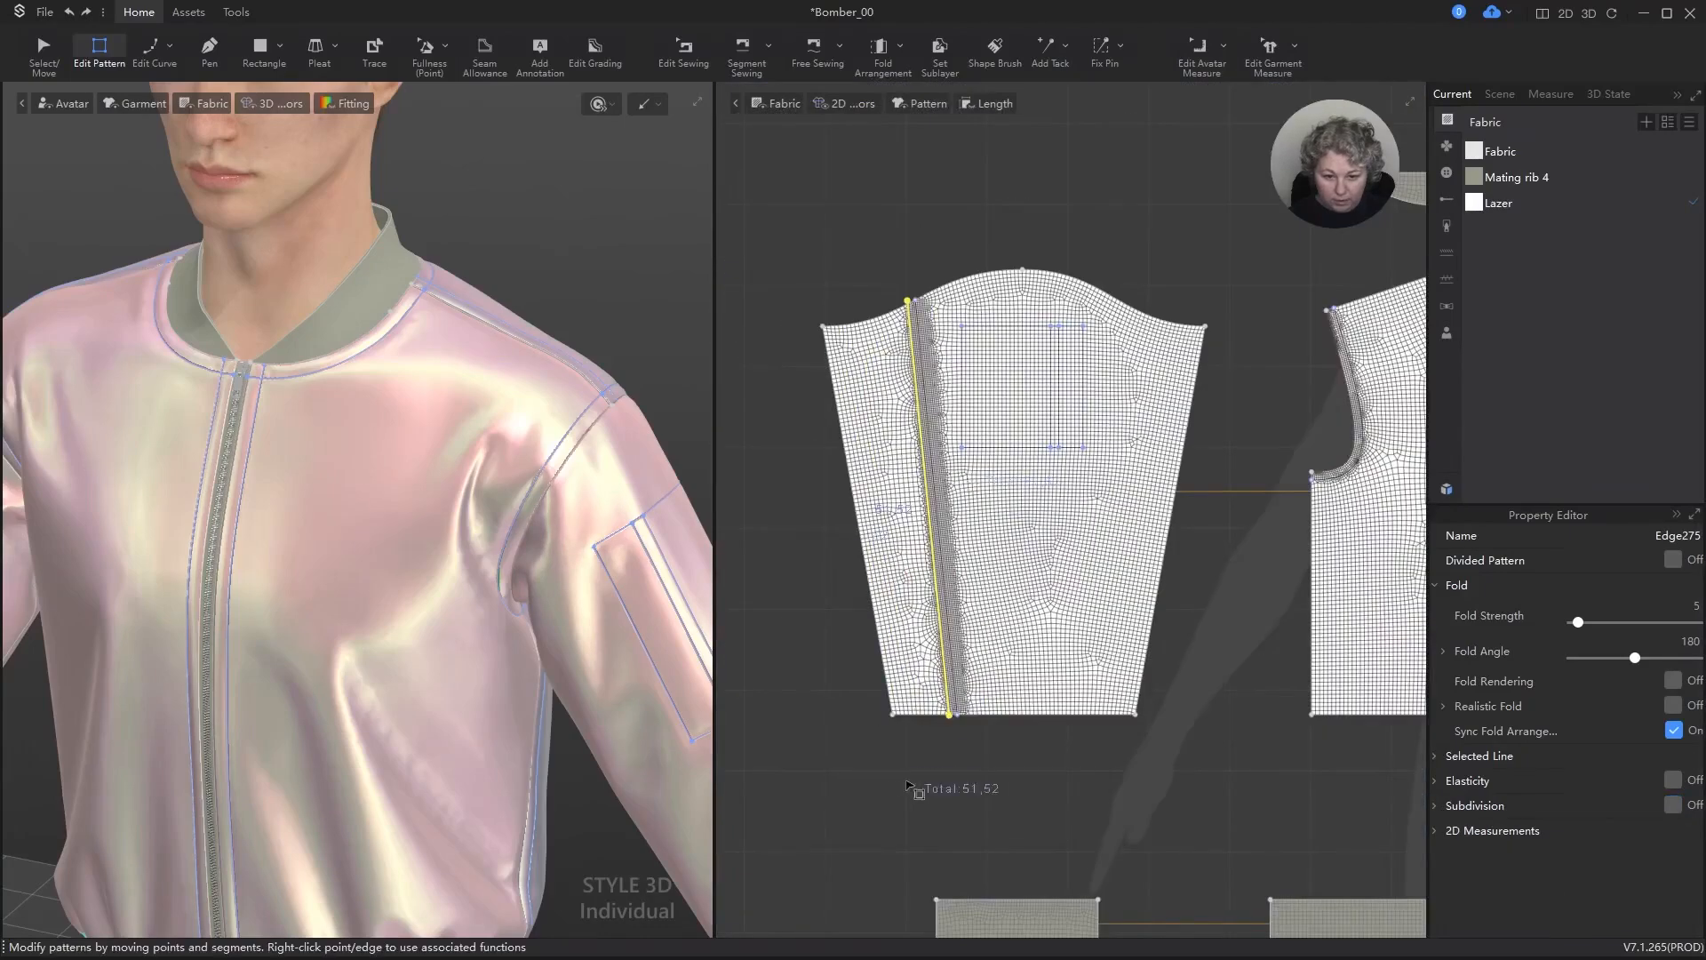
Step: Extend/trim the new sleeve isoline's lower end point to the pattern outline
scroll(909, 786, up, 8)
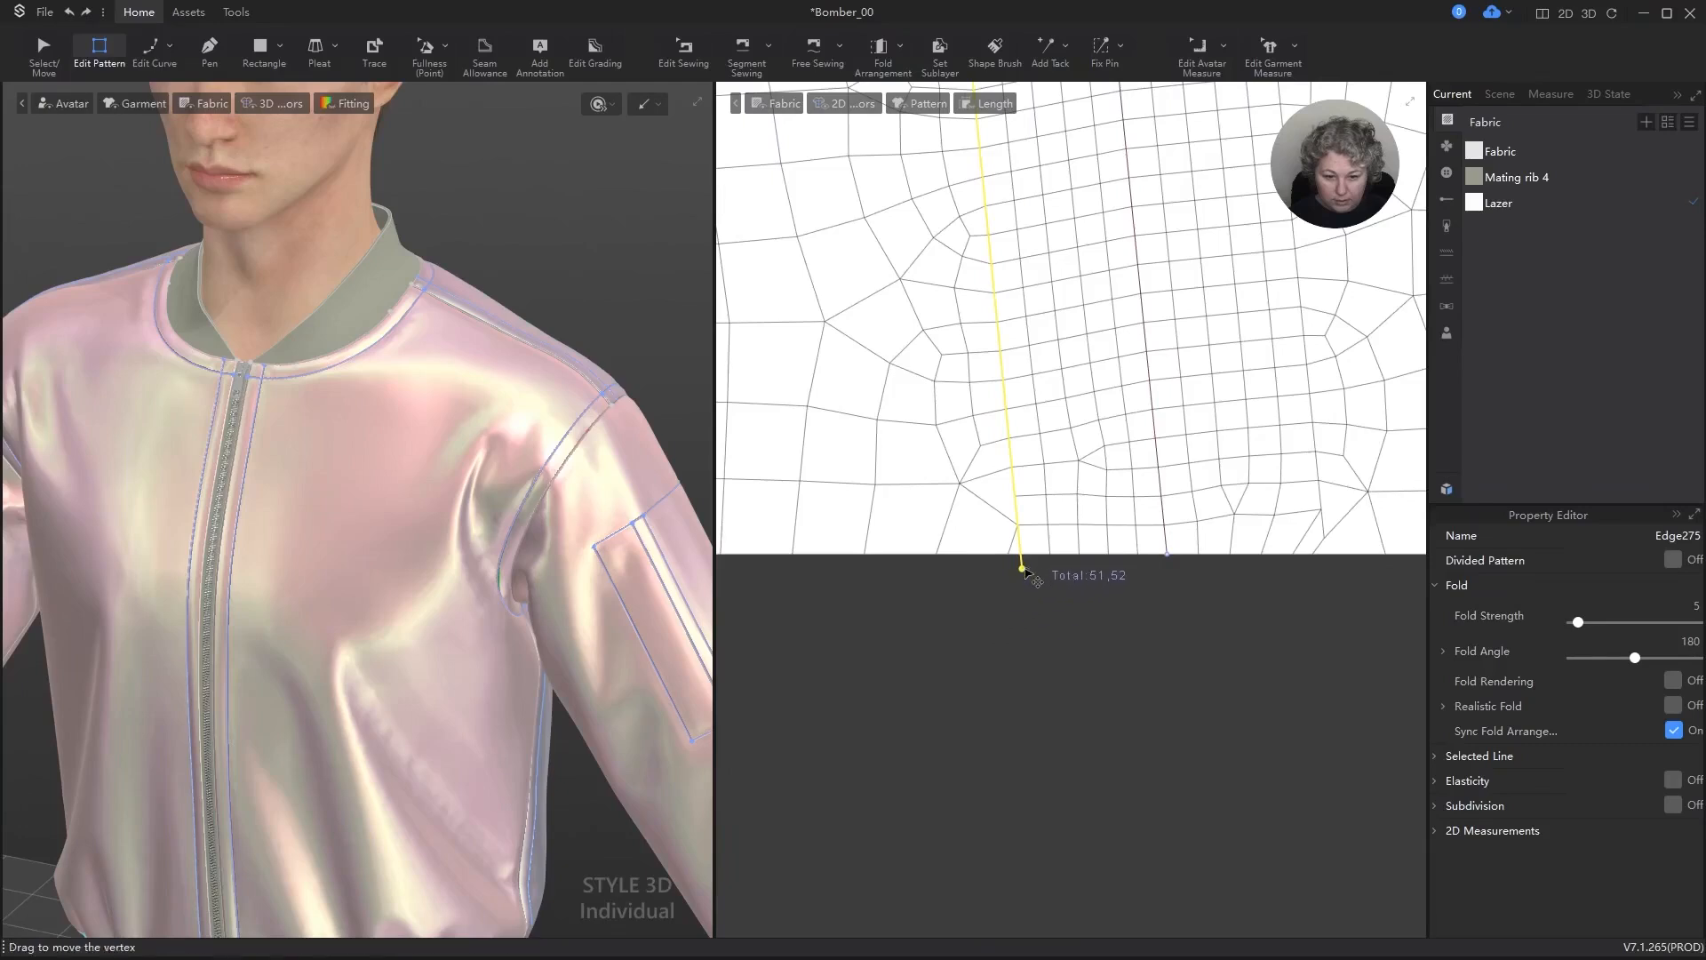
click(1023, 570)
right_click(1023, 570)
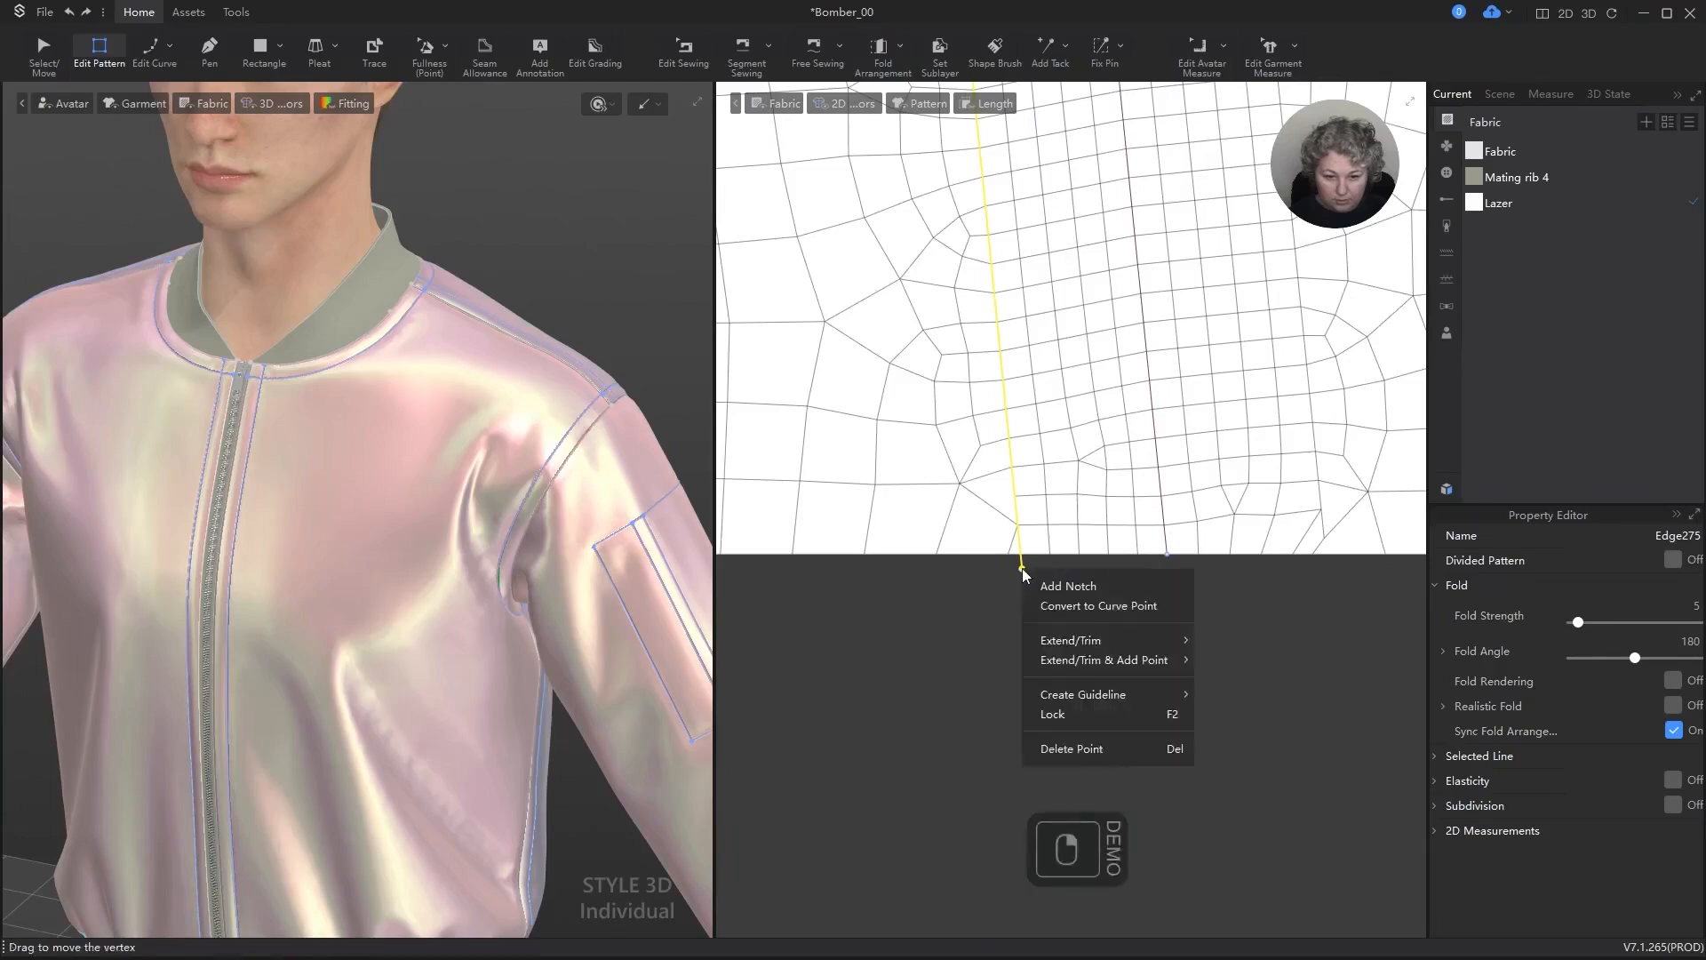
mouse_move(1155, 640)
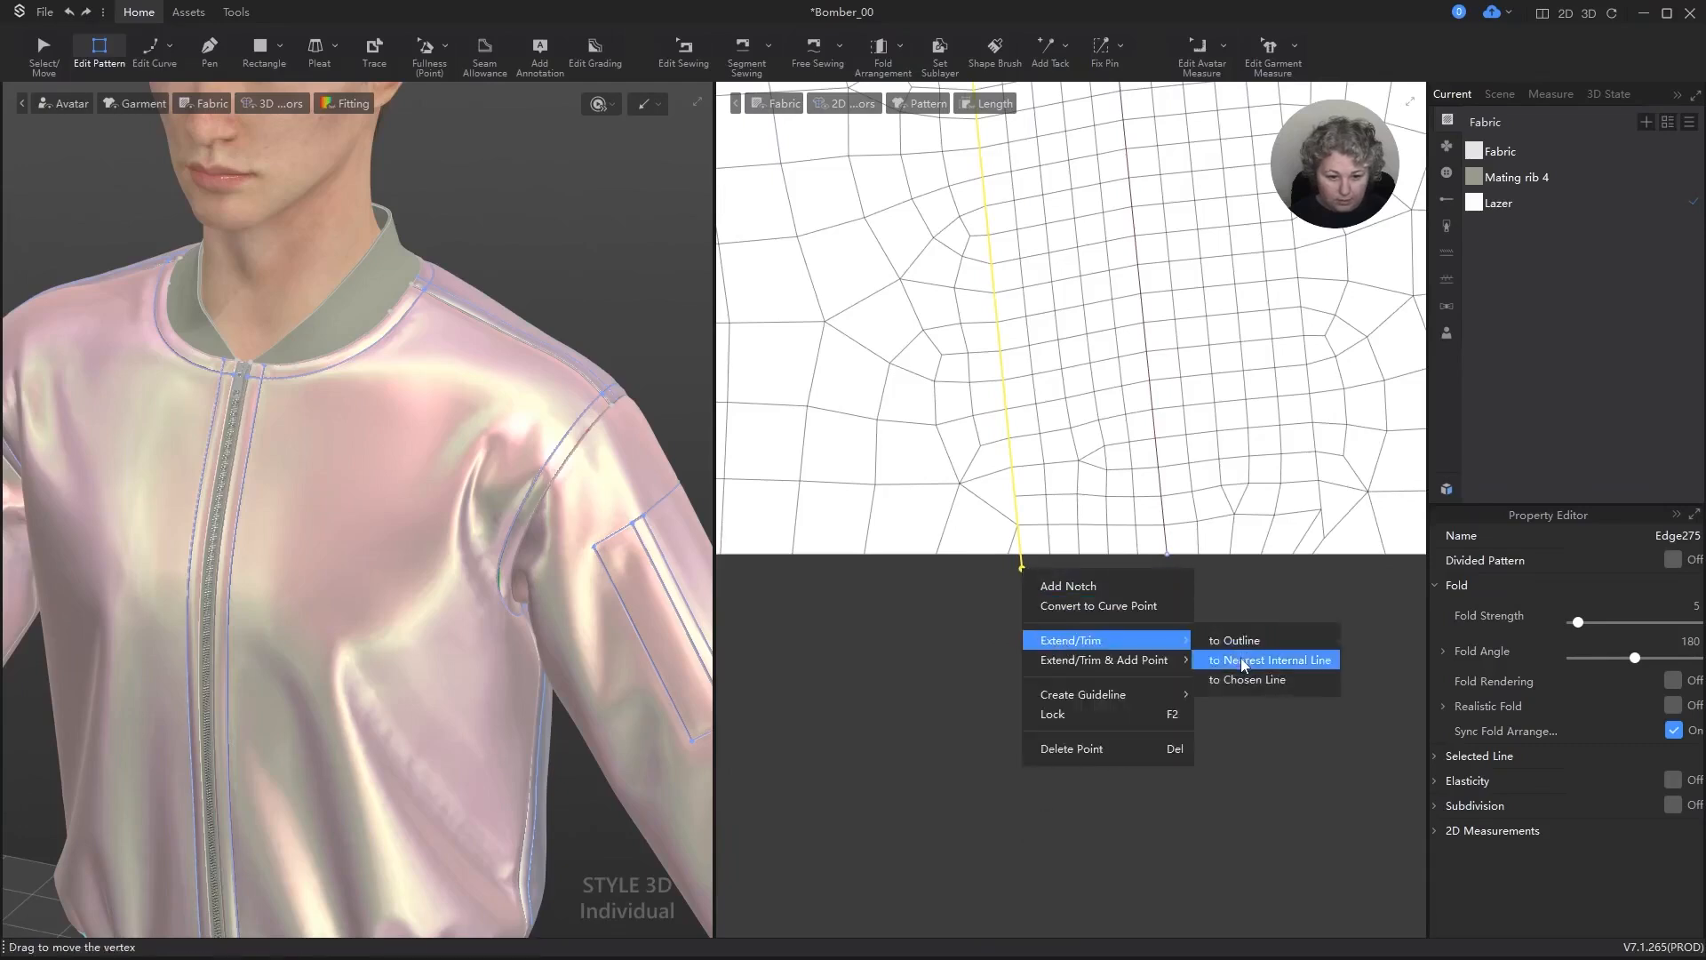
click(1242, 642)
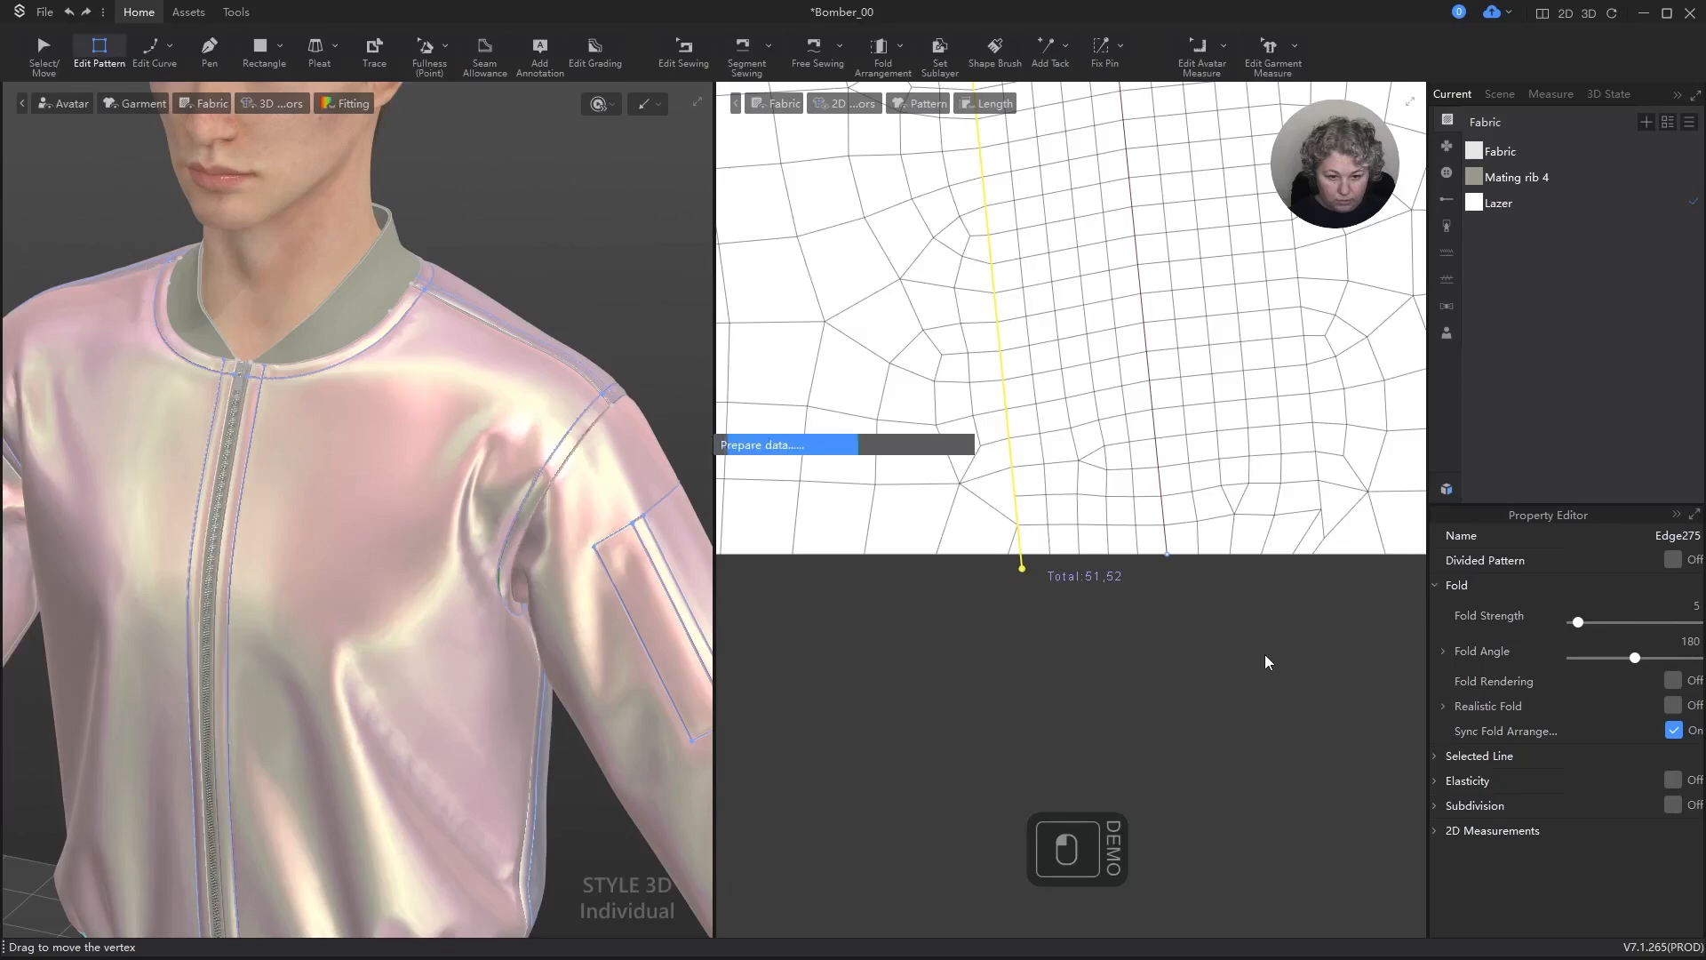
Step: Turn on subdivision for the new sleeve isoline and set its height to 10 mm
click(1669, 806)
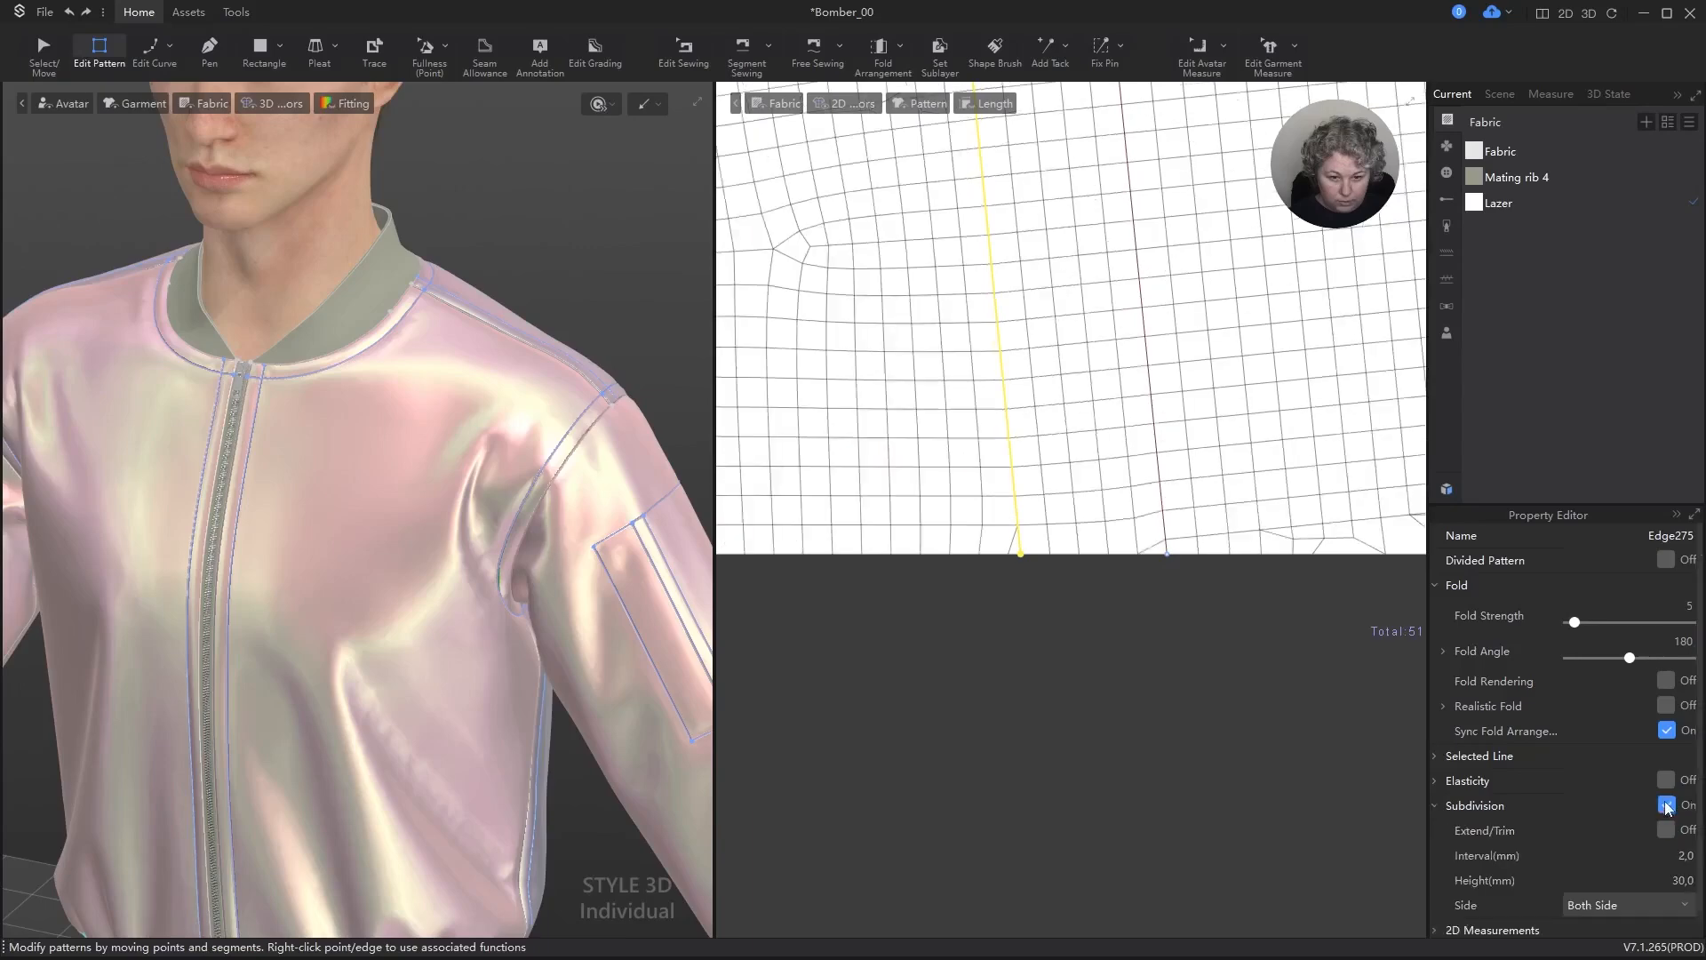
click(1686, 881)
text(10)
key(Return)
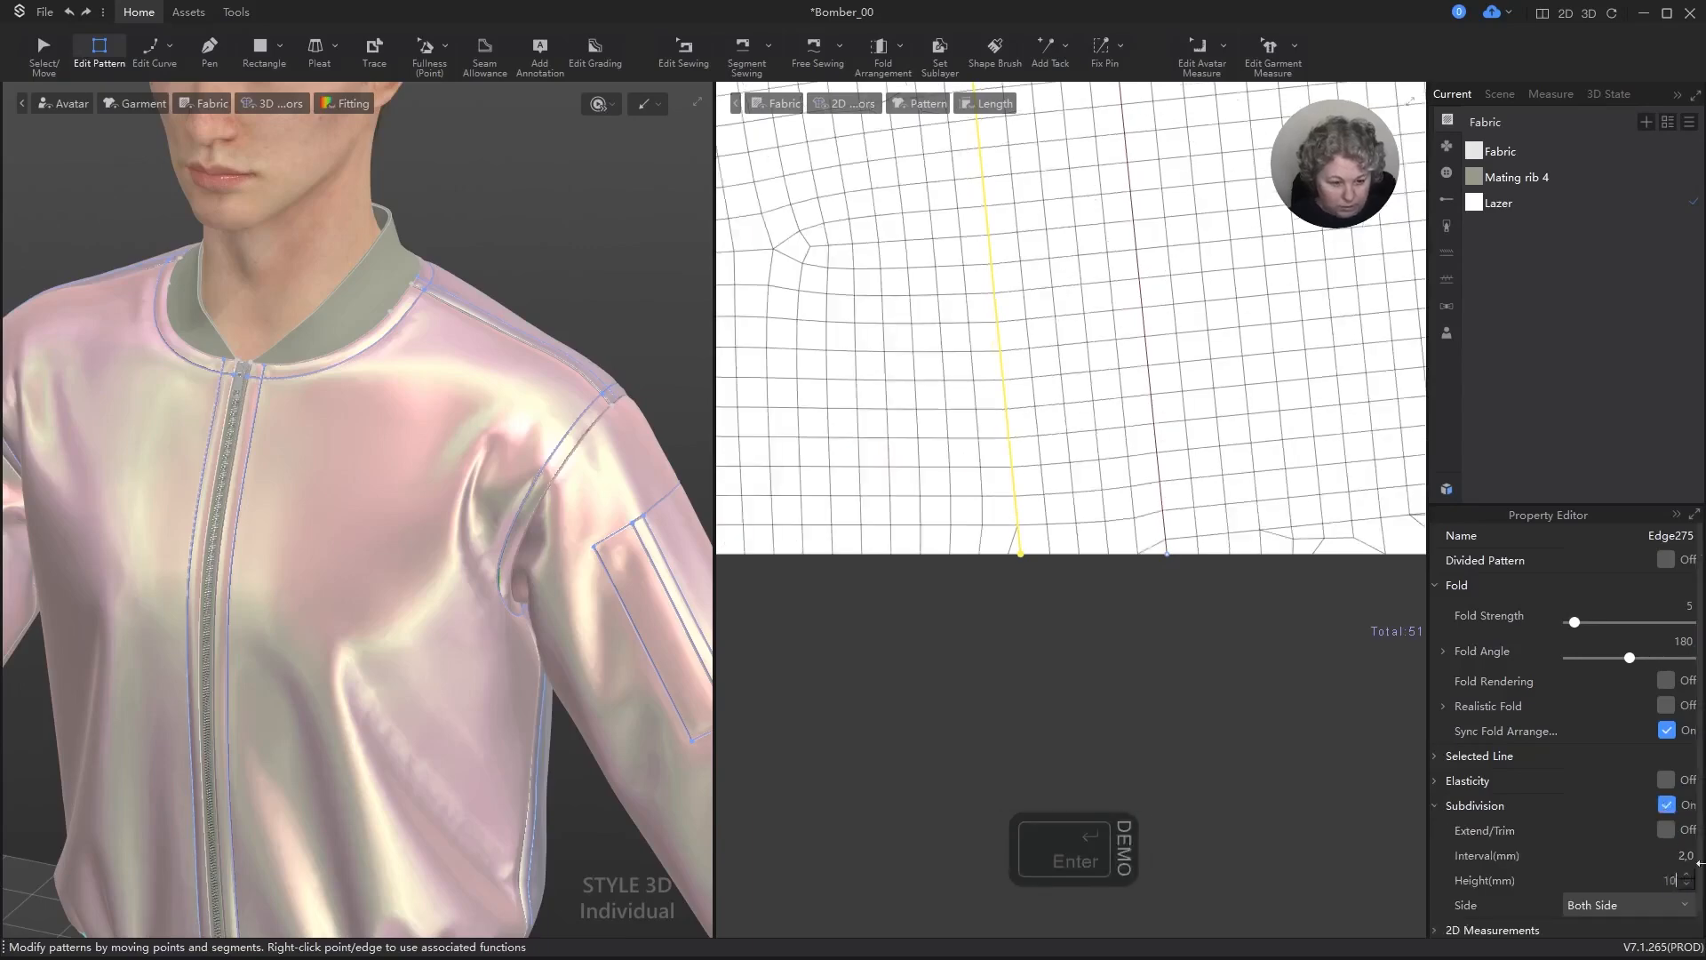
scroll(1038, 533, down, 5)
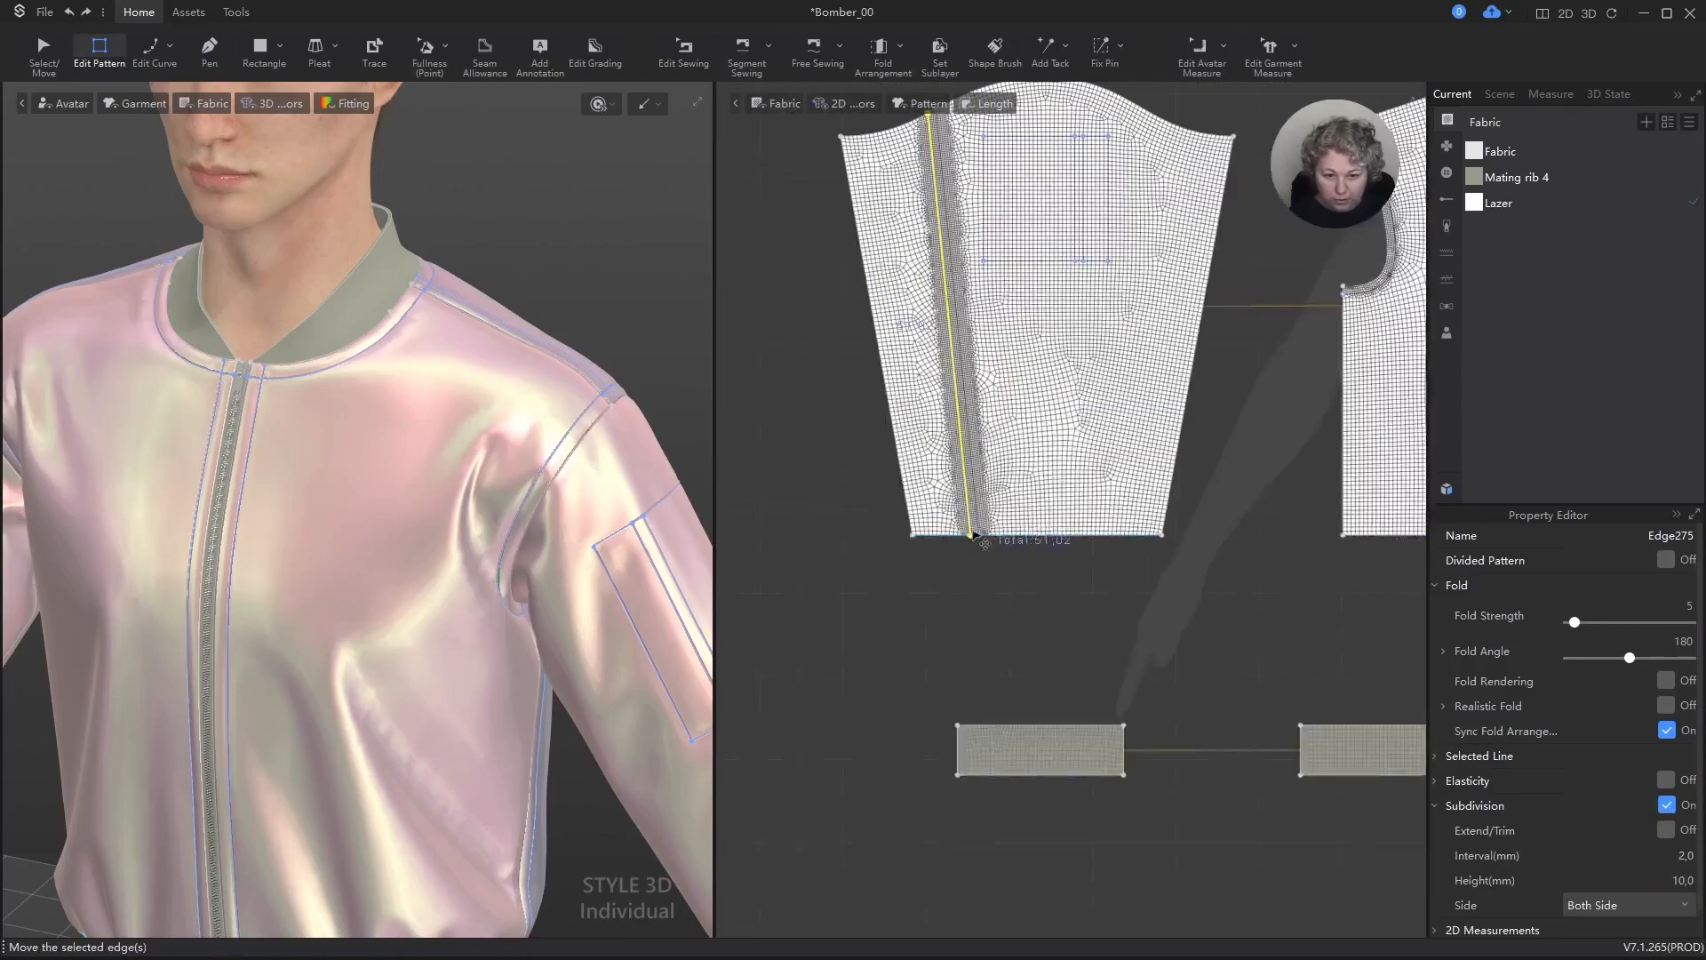
Step: Sew the new outer sleeve isoline to the matching unsewn internal line on the lining sleeve with Segment Sewing
scroll(990, 468, down, 3)
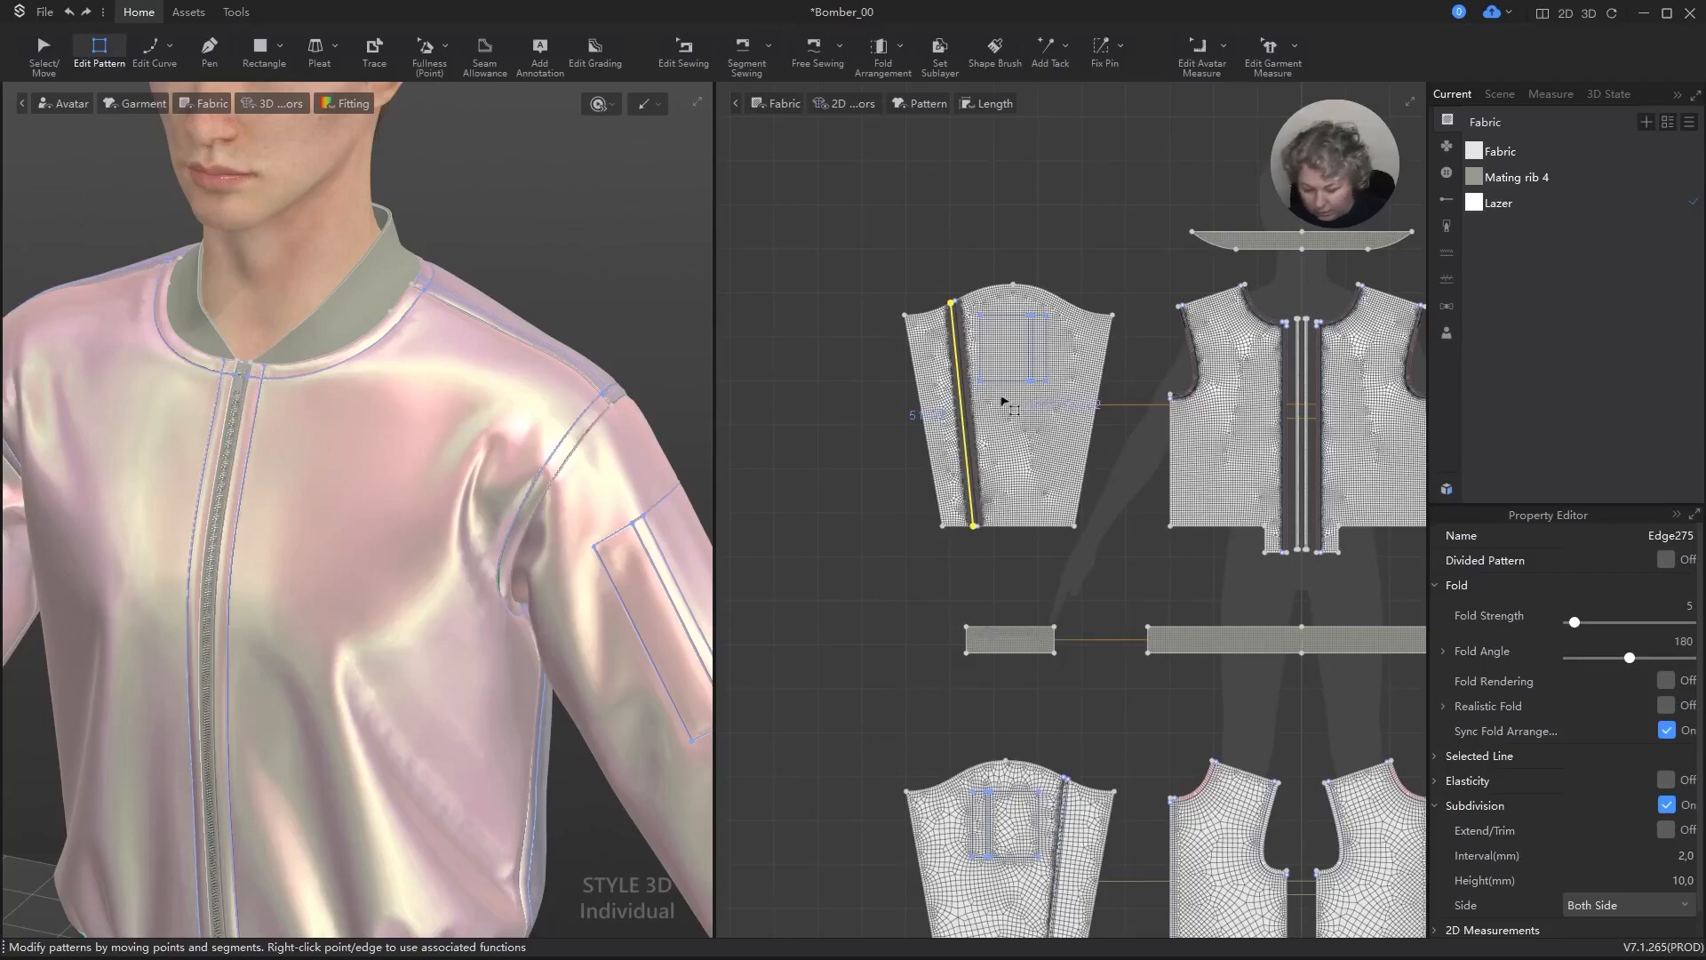
key(n)
scroll(922, 258, up, 8)
click(915, 242)
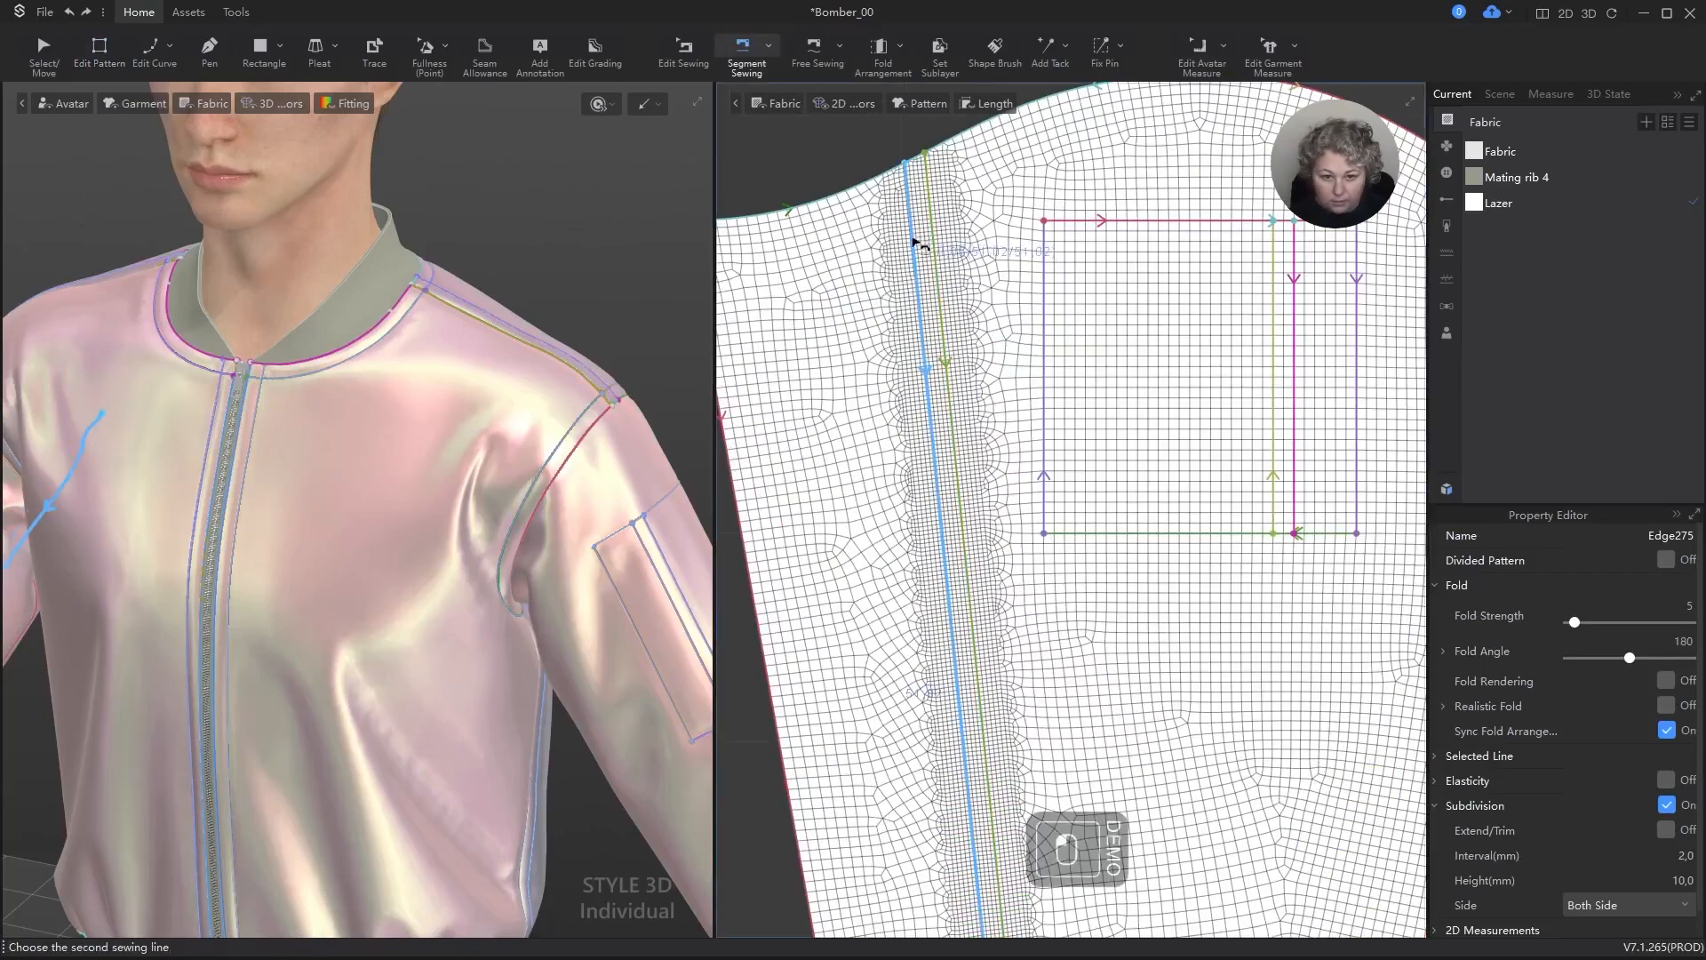
scroll(916, 242, down, 8)
scroll(1096, 663, up, 10)
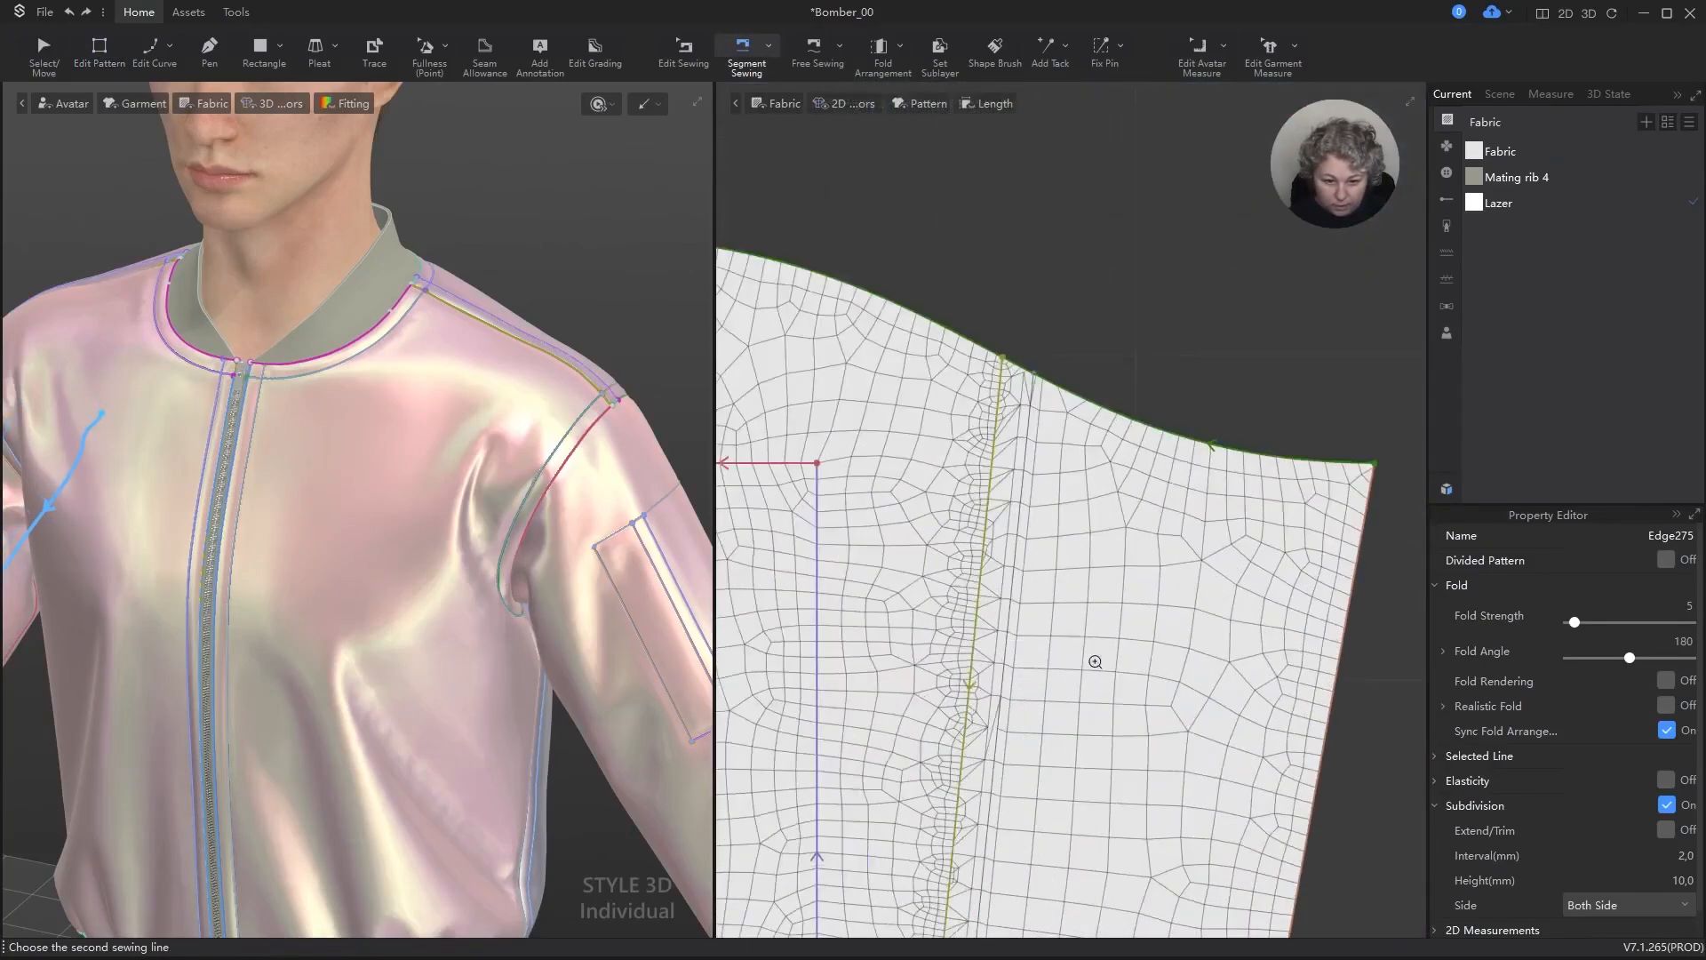
click(1033, 450)
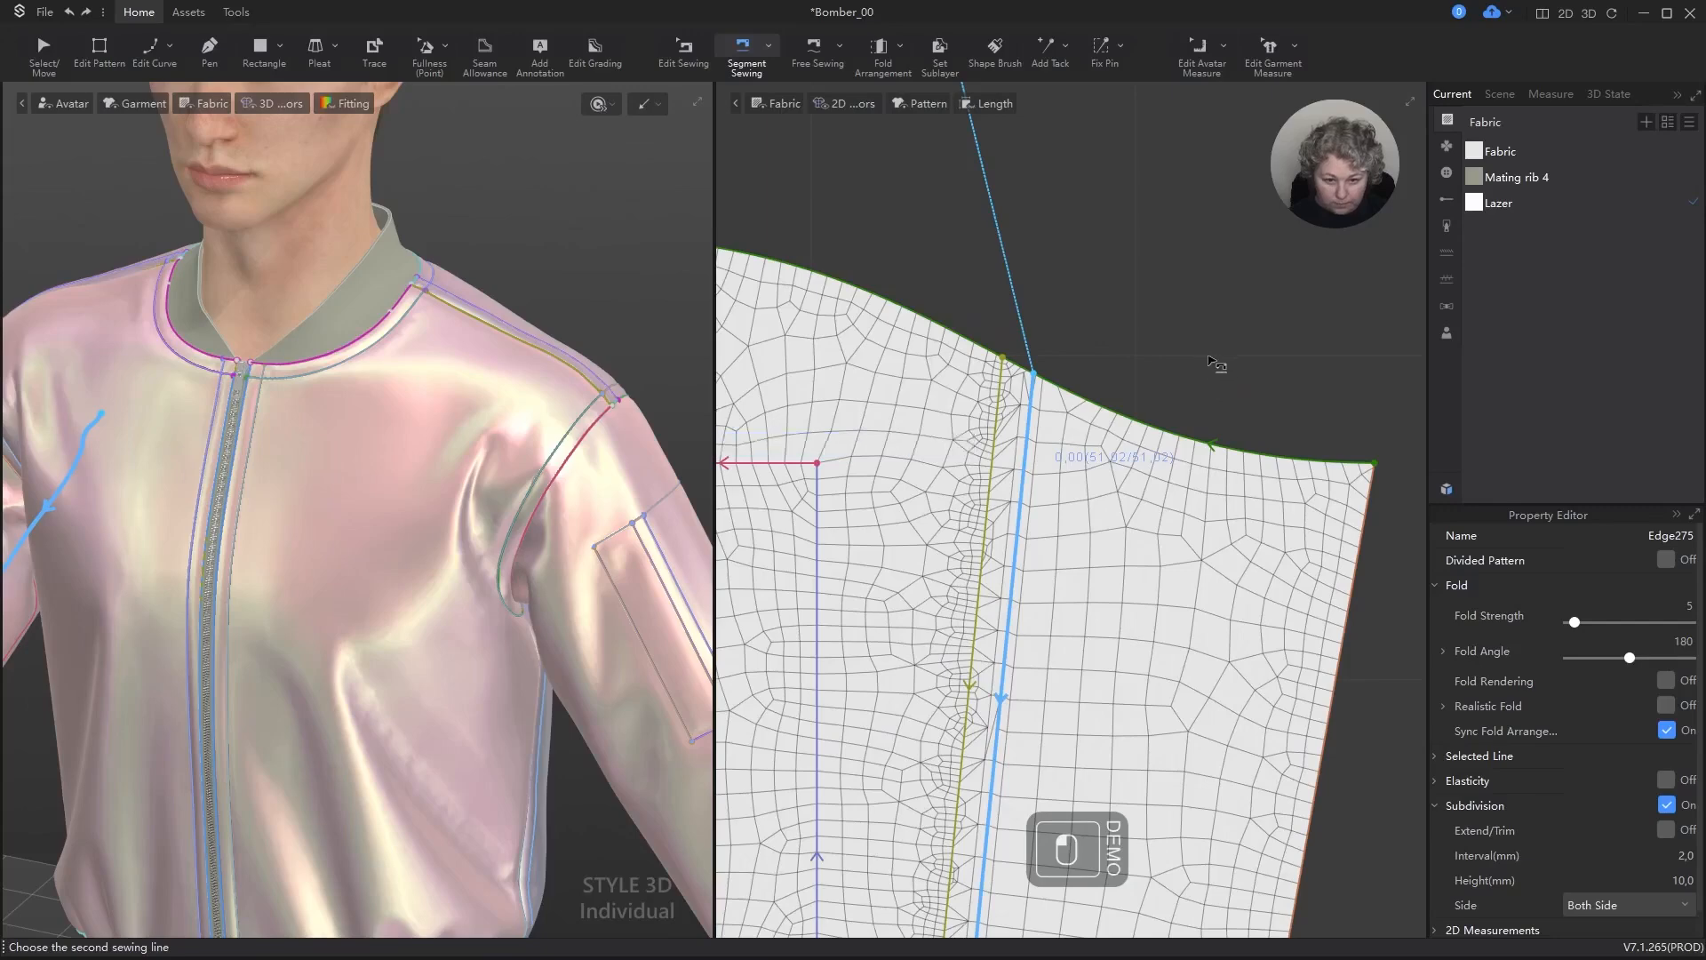
key(v)
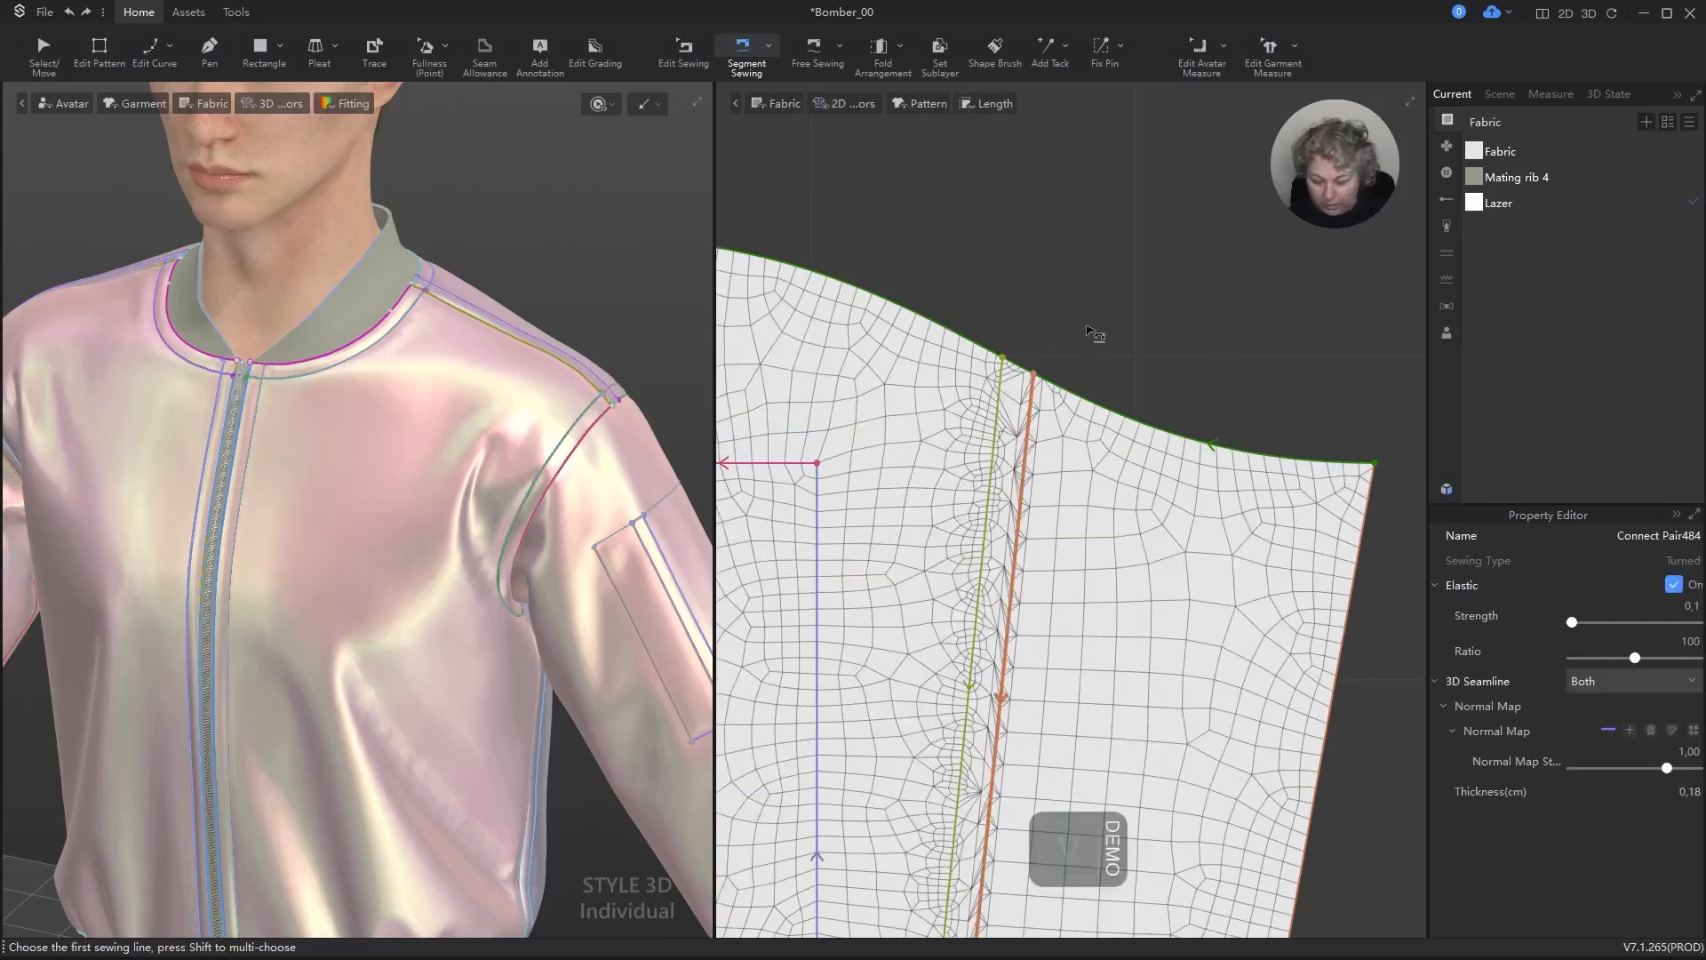
Step: Run the simulation briefly to update the jacket with the new sleeve seam, and stop it
scroll(541, 377, down, 8)
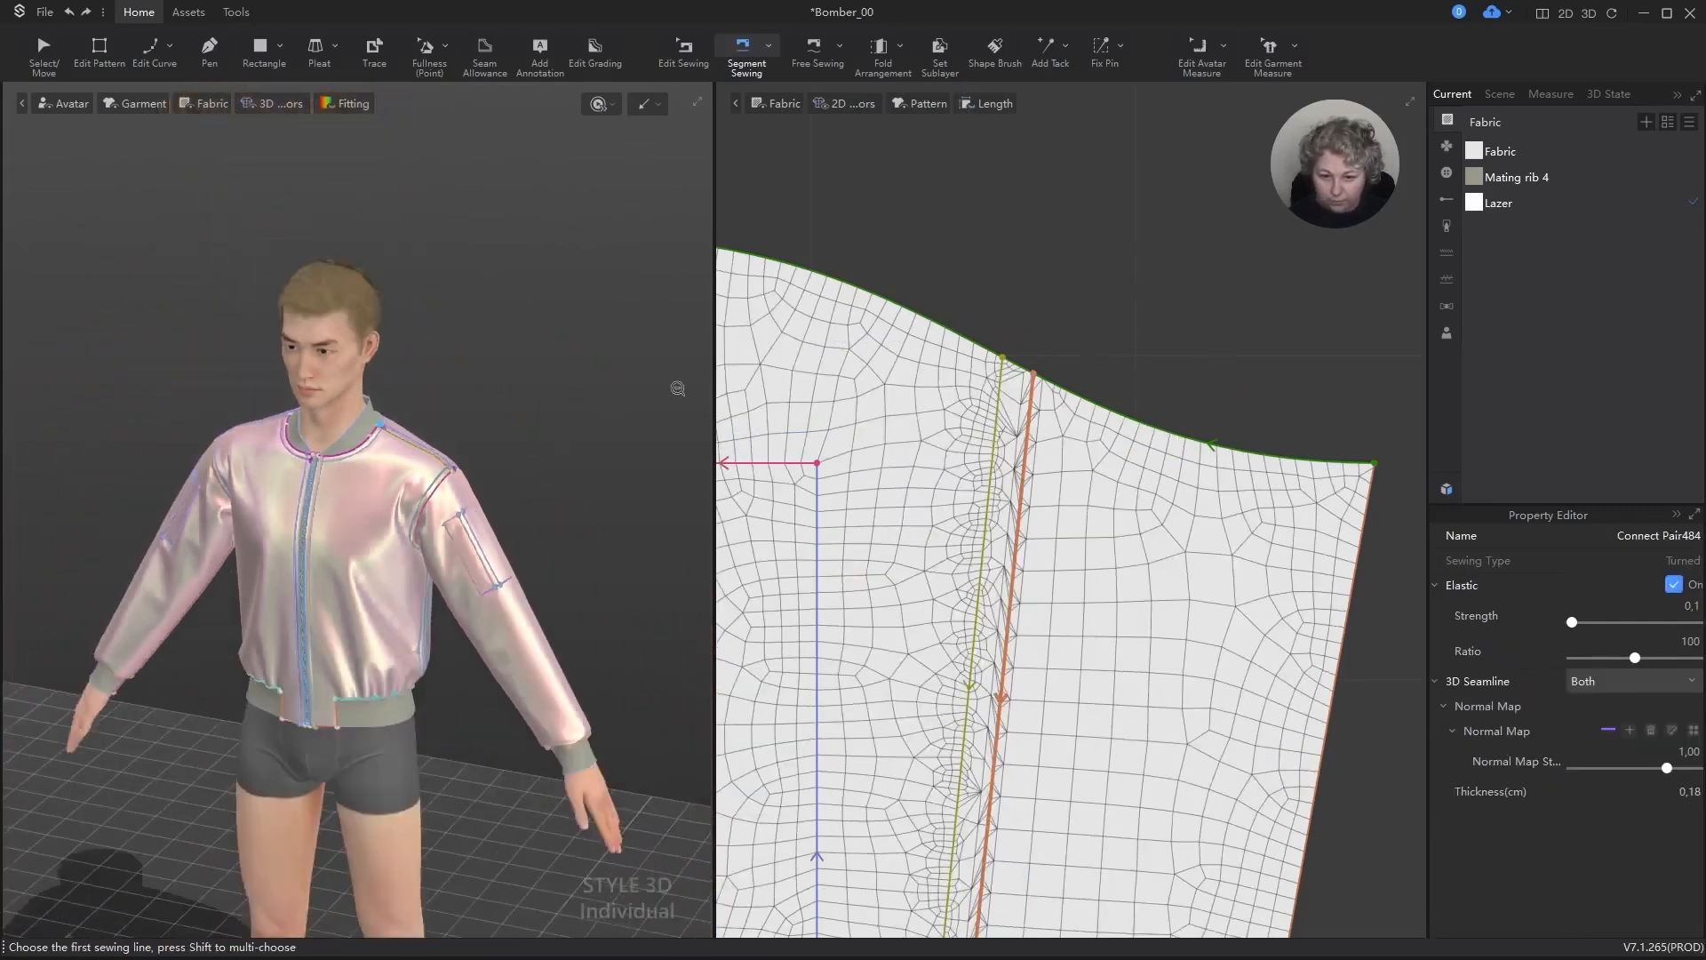
key(space)
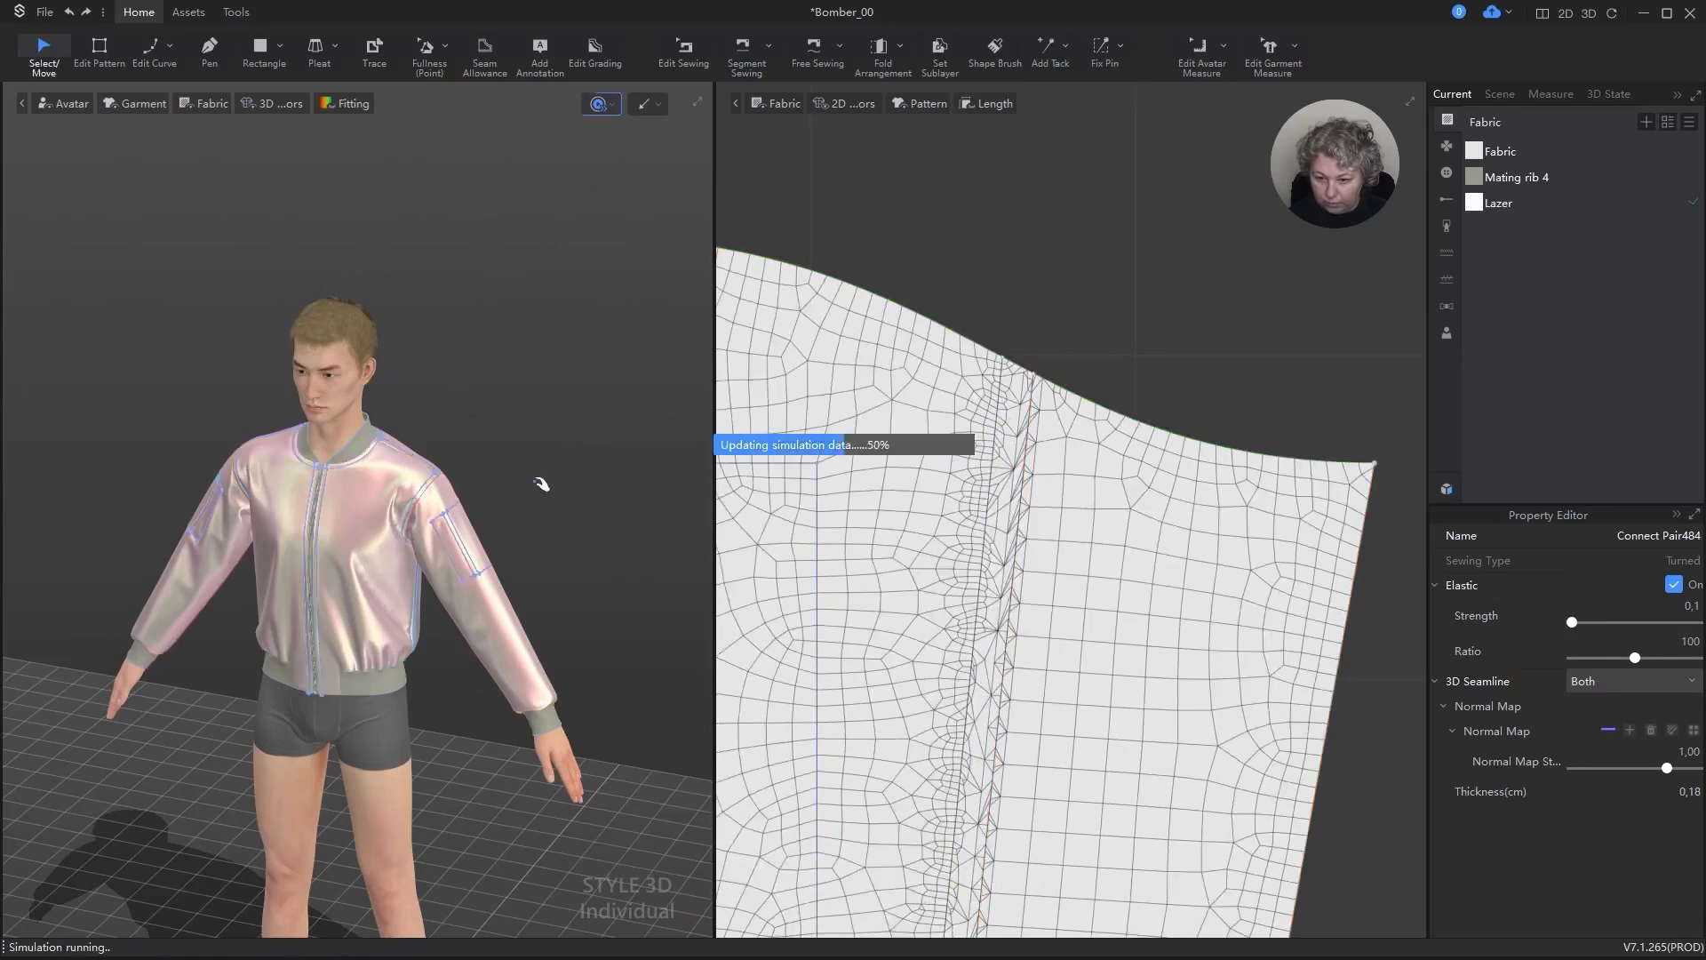
key(space)
scroll(539, 485, down, 6)
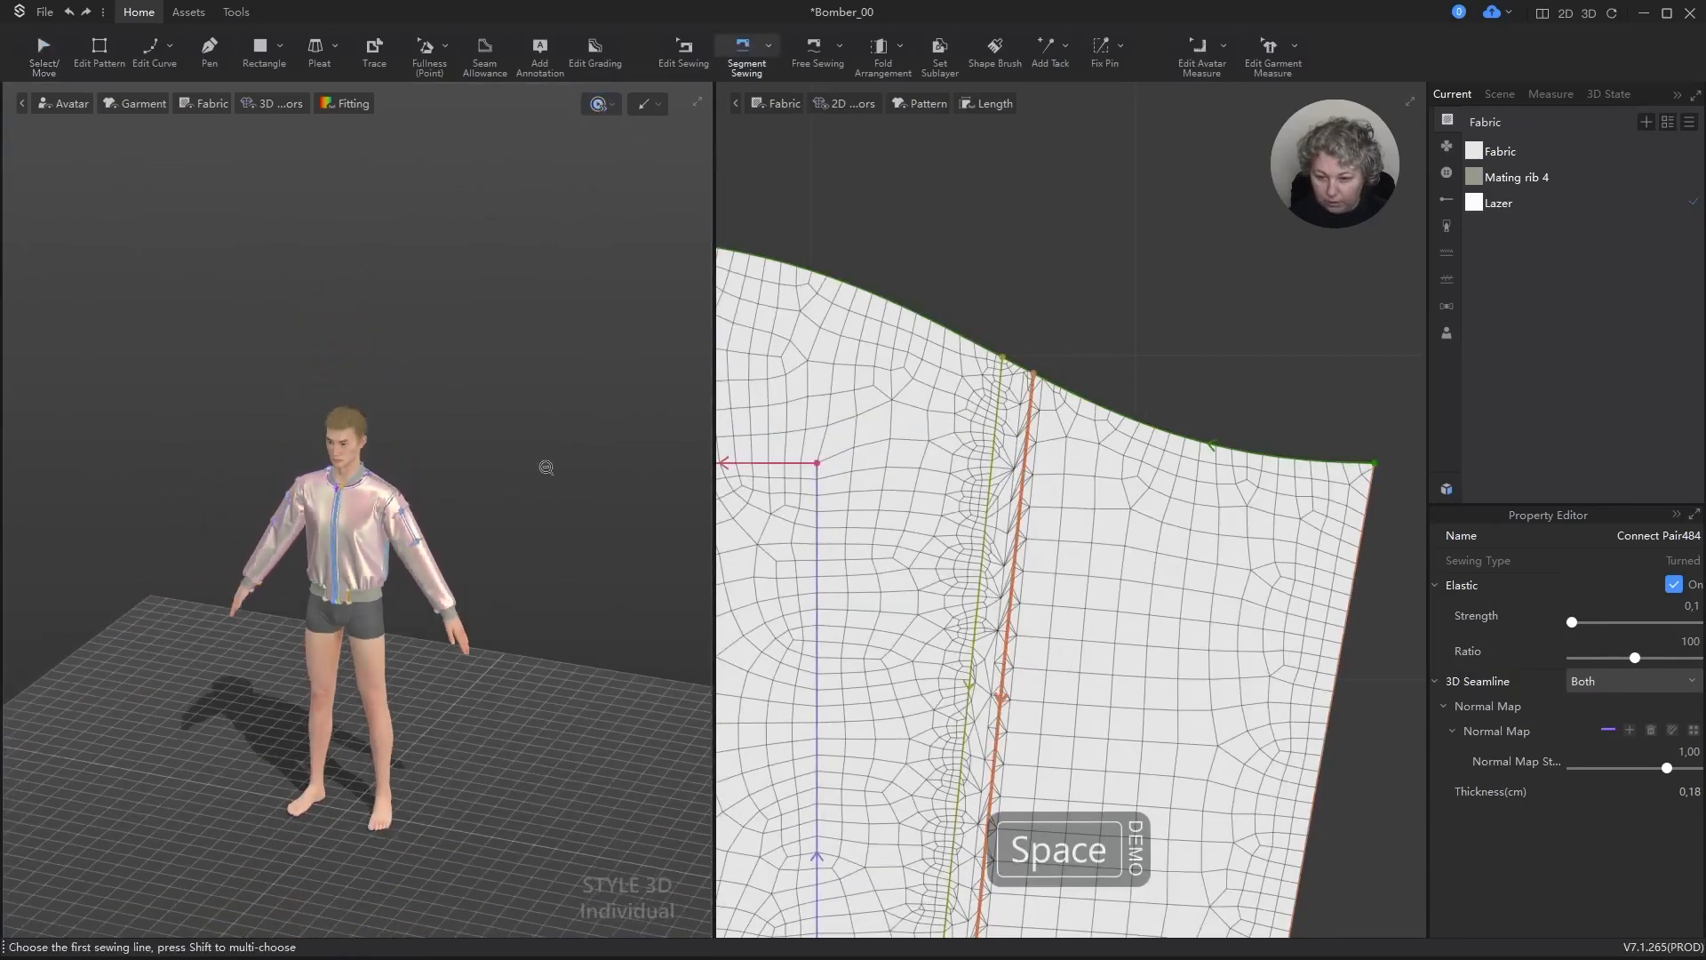
Step: Examine the simulated jacket from several angles and compare the outer and lining pattern pieces
middle_drag(532, 502, 572, 412)
mouse_move(571, 412)
right_down()
mouse_move(342, 371)
mouse_move(193, 383)
mouse_move(632, 377)
mouse_move(251, 408)
mouse_move(566, 398)
right_up()
scroll(504, 461, up, 10)
alt+drag(544, 389, 510, 488)
scroll(511, 488, down, 3)
right_drag(510, 488, 553, 508)
scroll(1039, 543, down, 8)
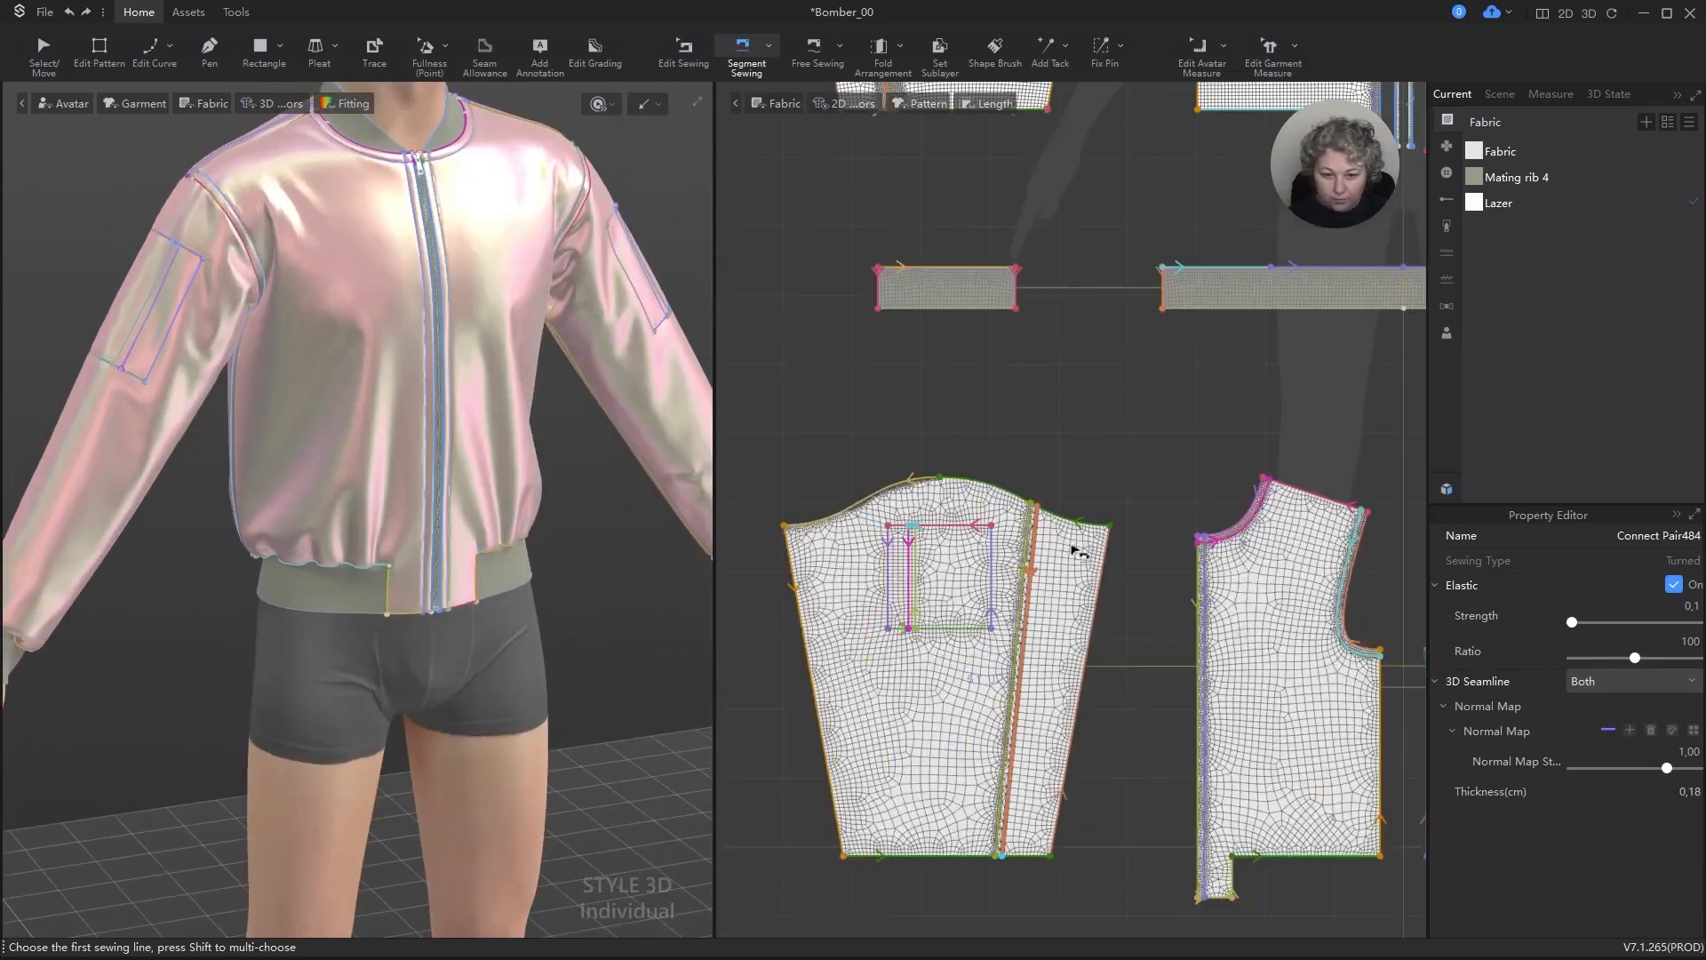
scroll(1078, 553, down, 8)
key(a)
scroll(1078, 382, up, 8)
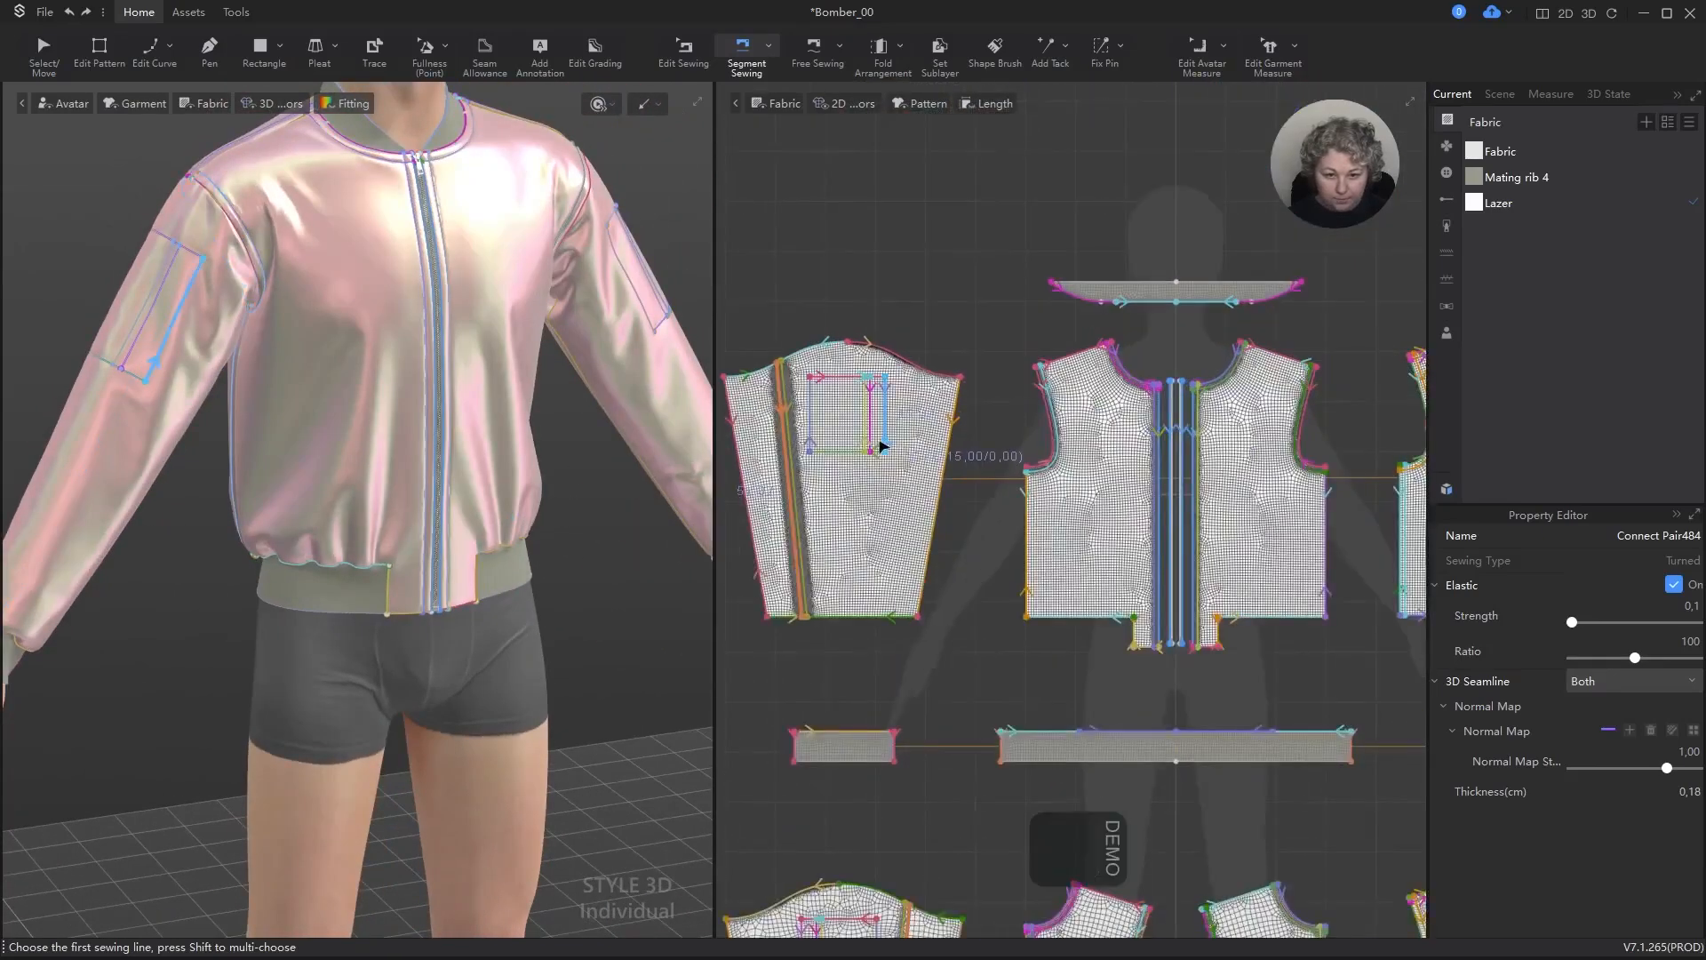
scroll(302, 382, down, 2)
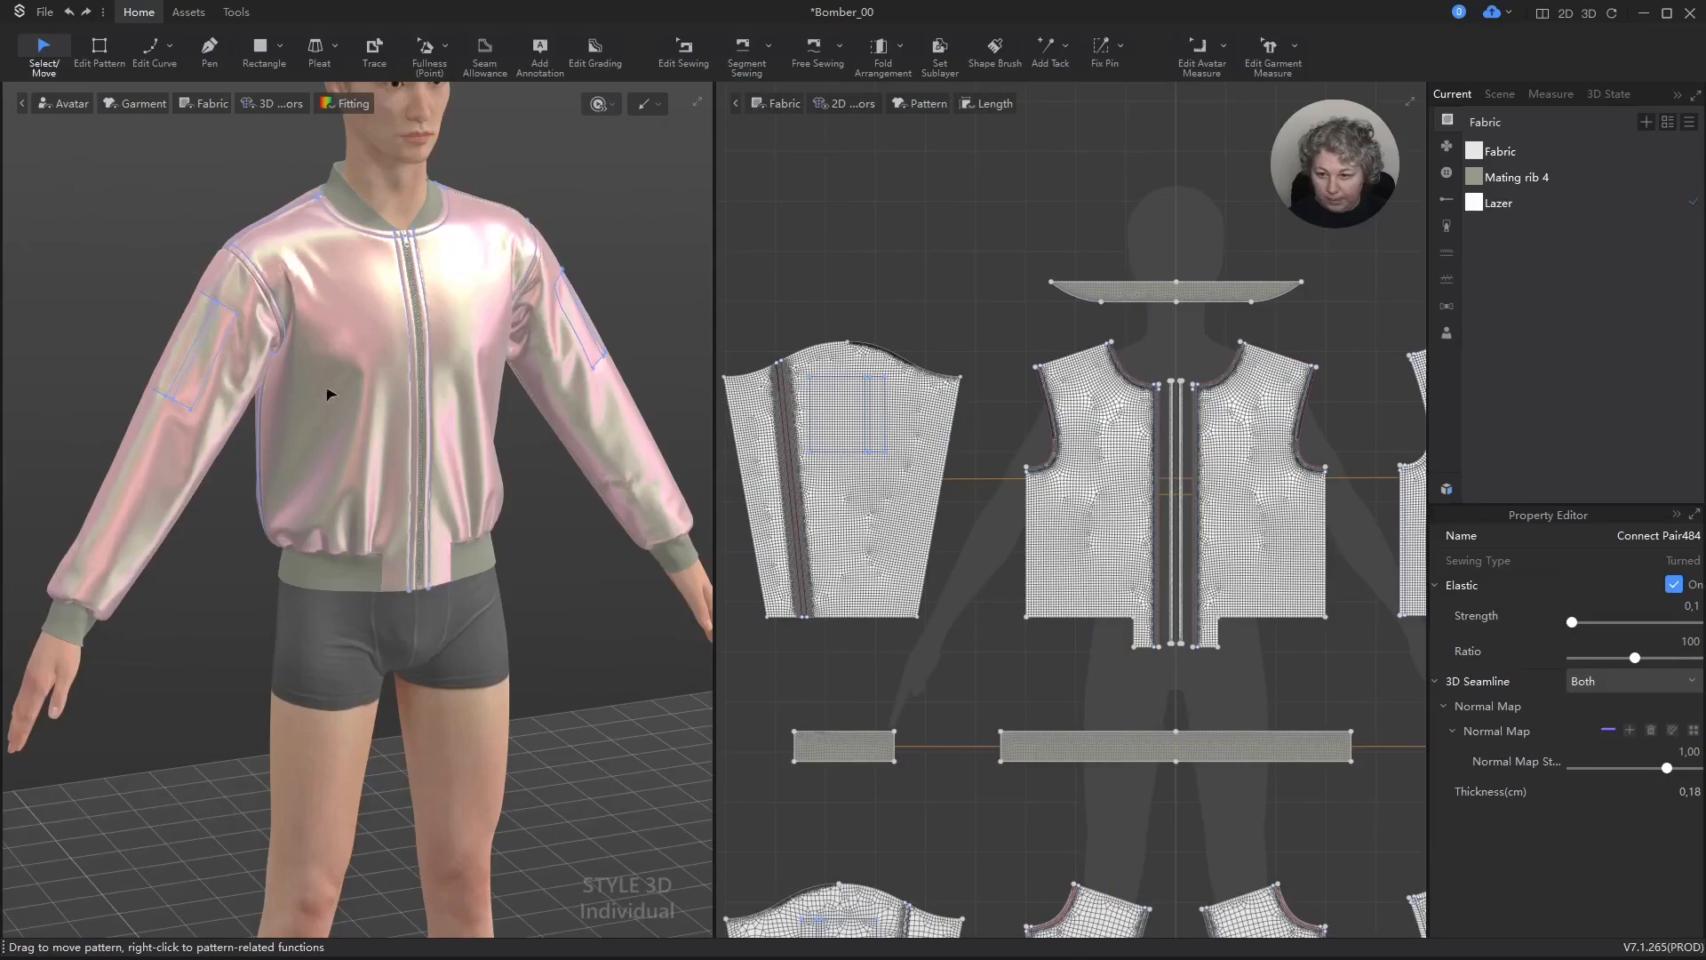
scroll(855, 327, up, 6)
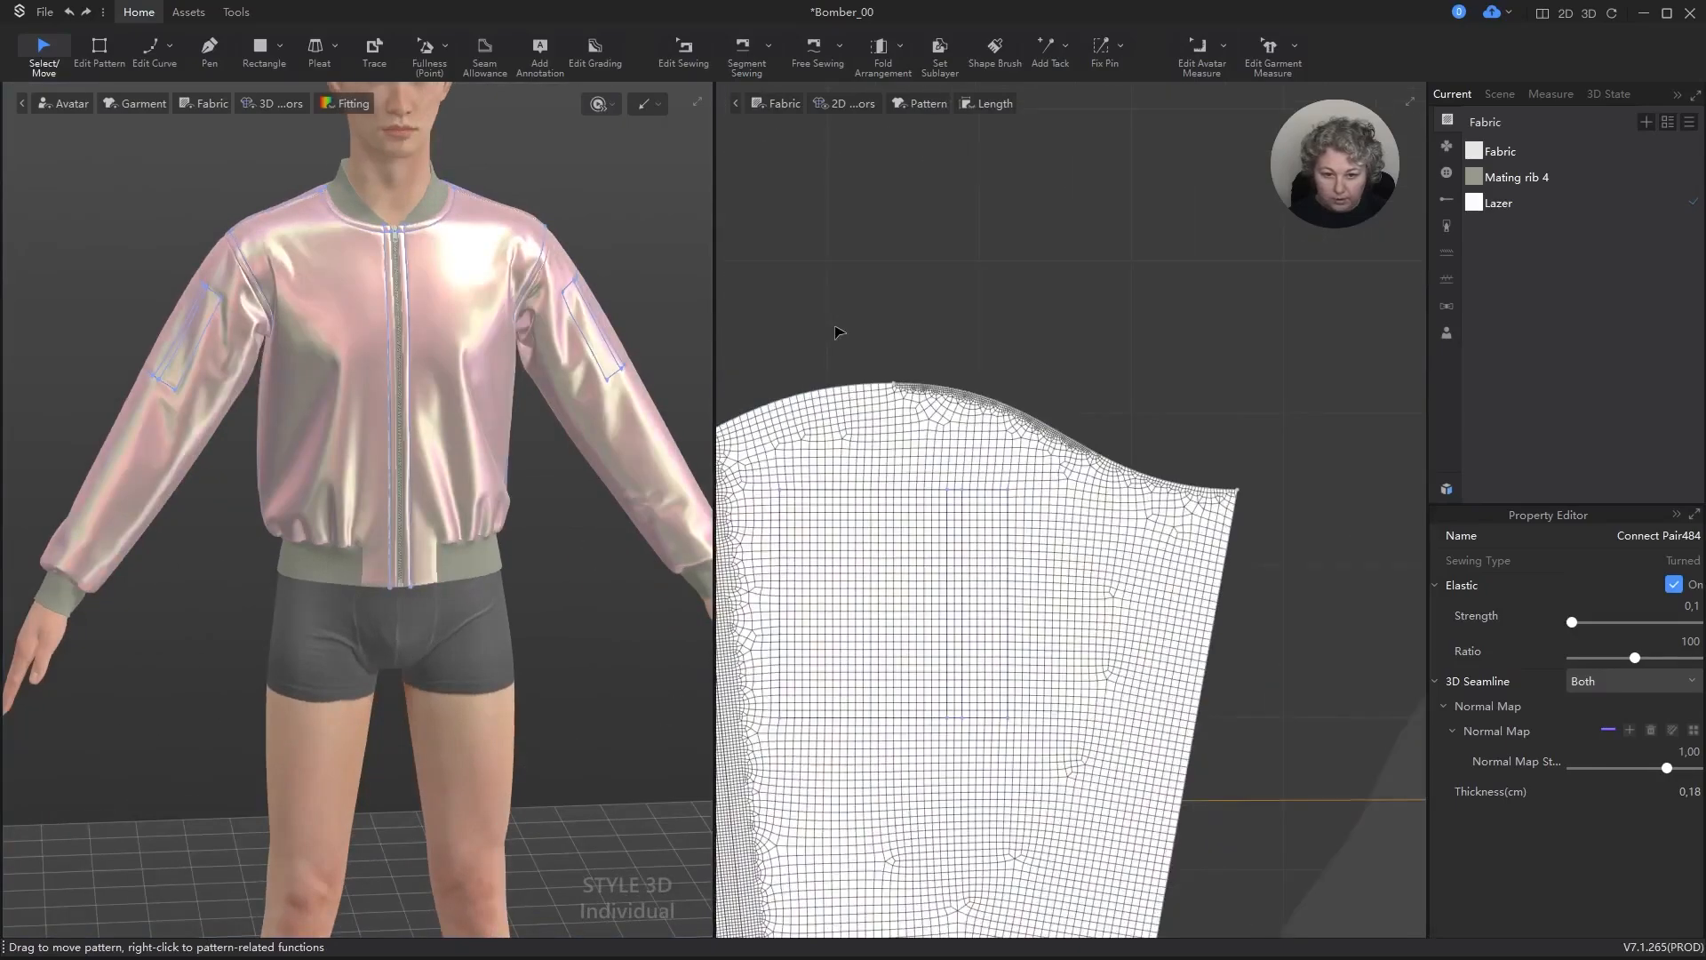
Step: Turn on subdivision for the outer back piece's armhole edge and set its height to 10 mm
scroll(840, 333, down, 6)
scroll(978, 367, up, 5)
scroll(1226, 459, down, 5)
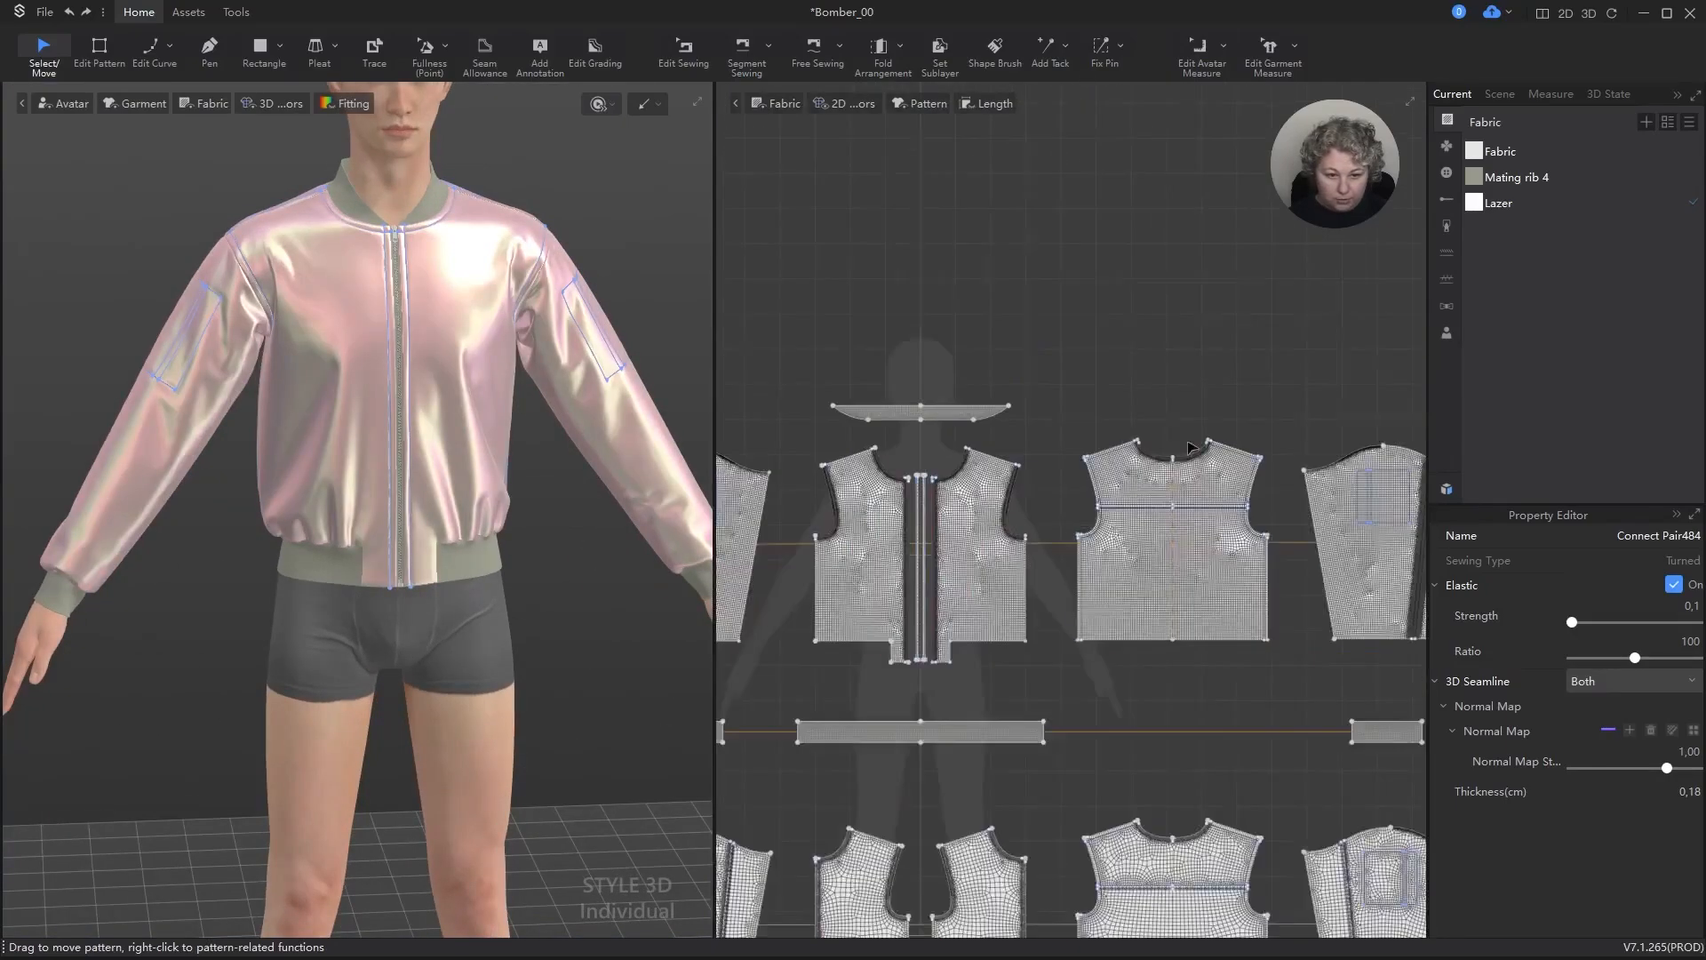
scroll(964, 556, up, 6)
key(z)
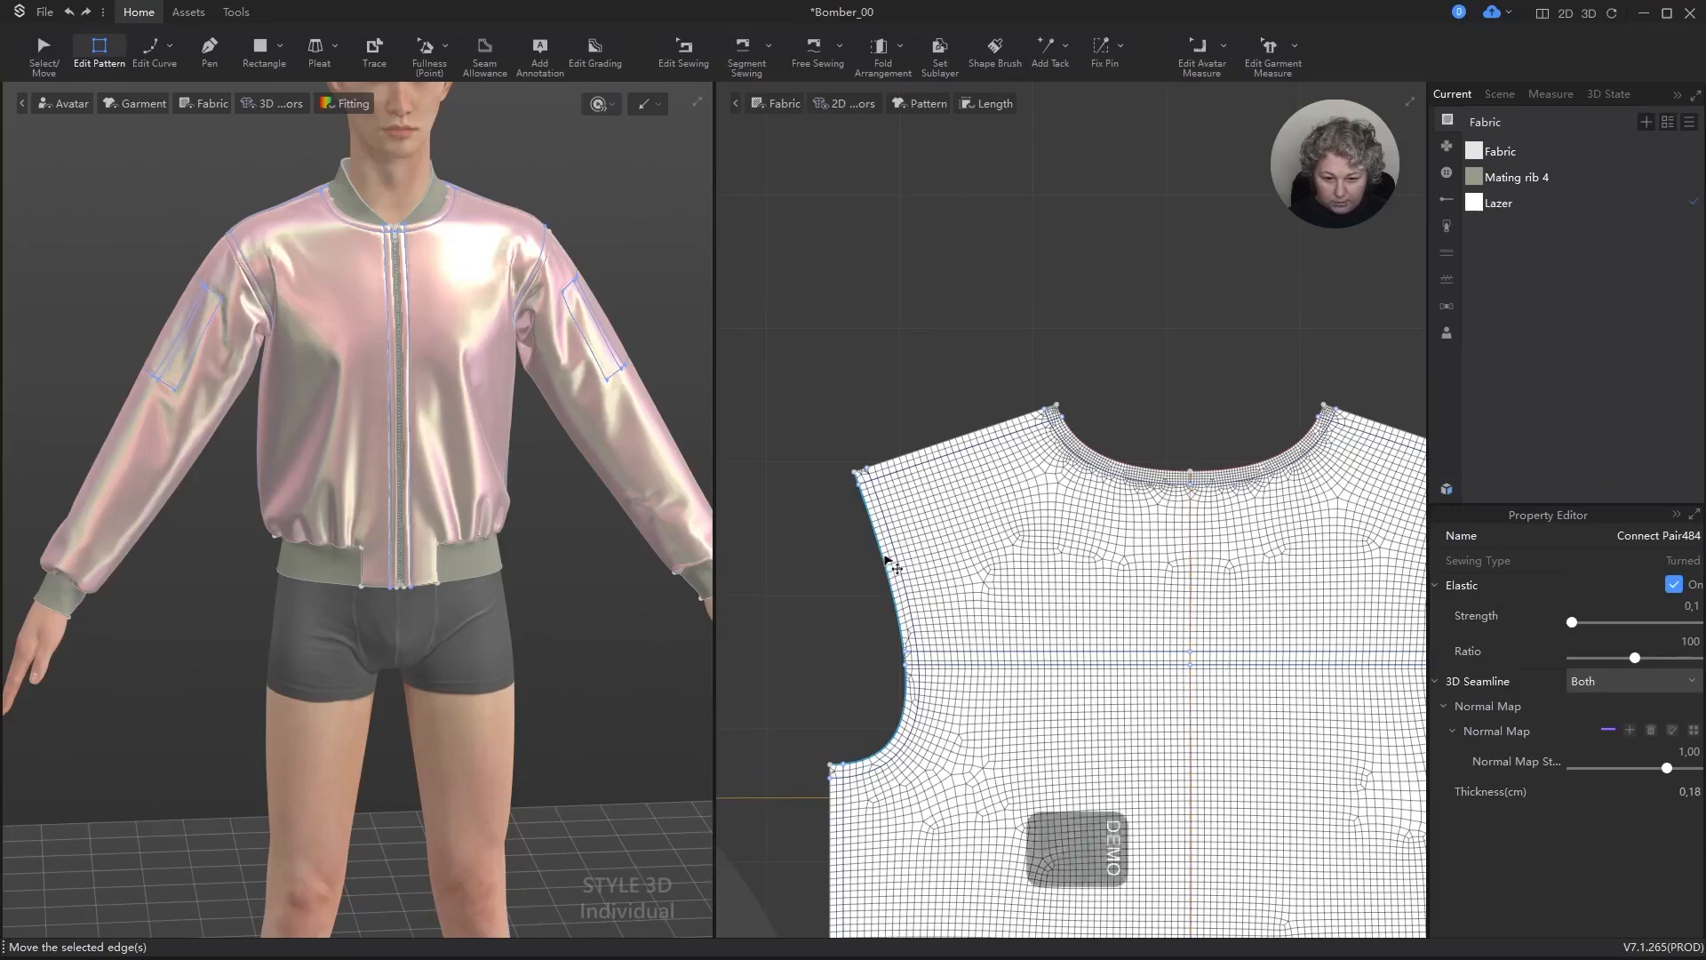
click(885, 562)
key(ctrl+z)
click(1675, 710)
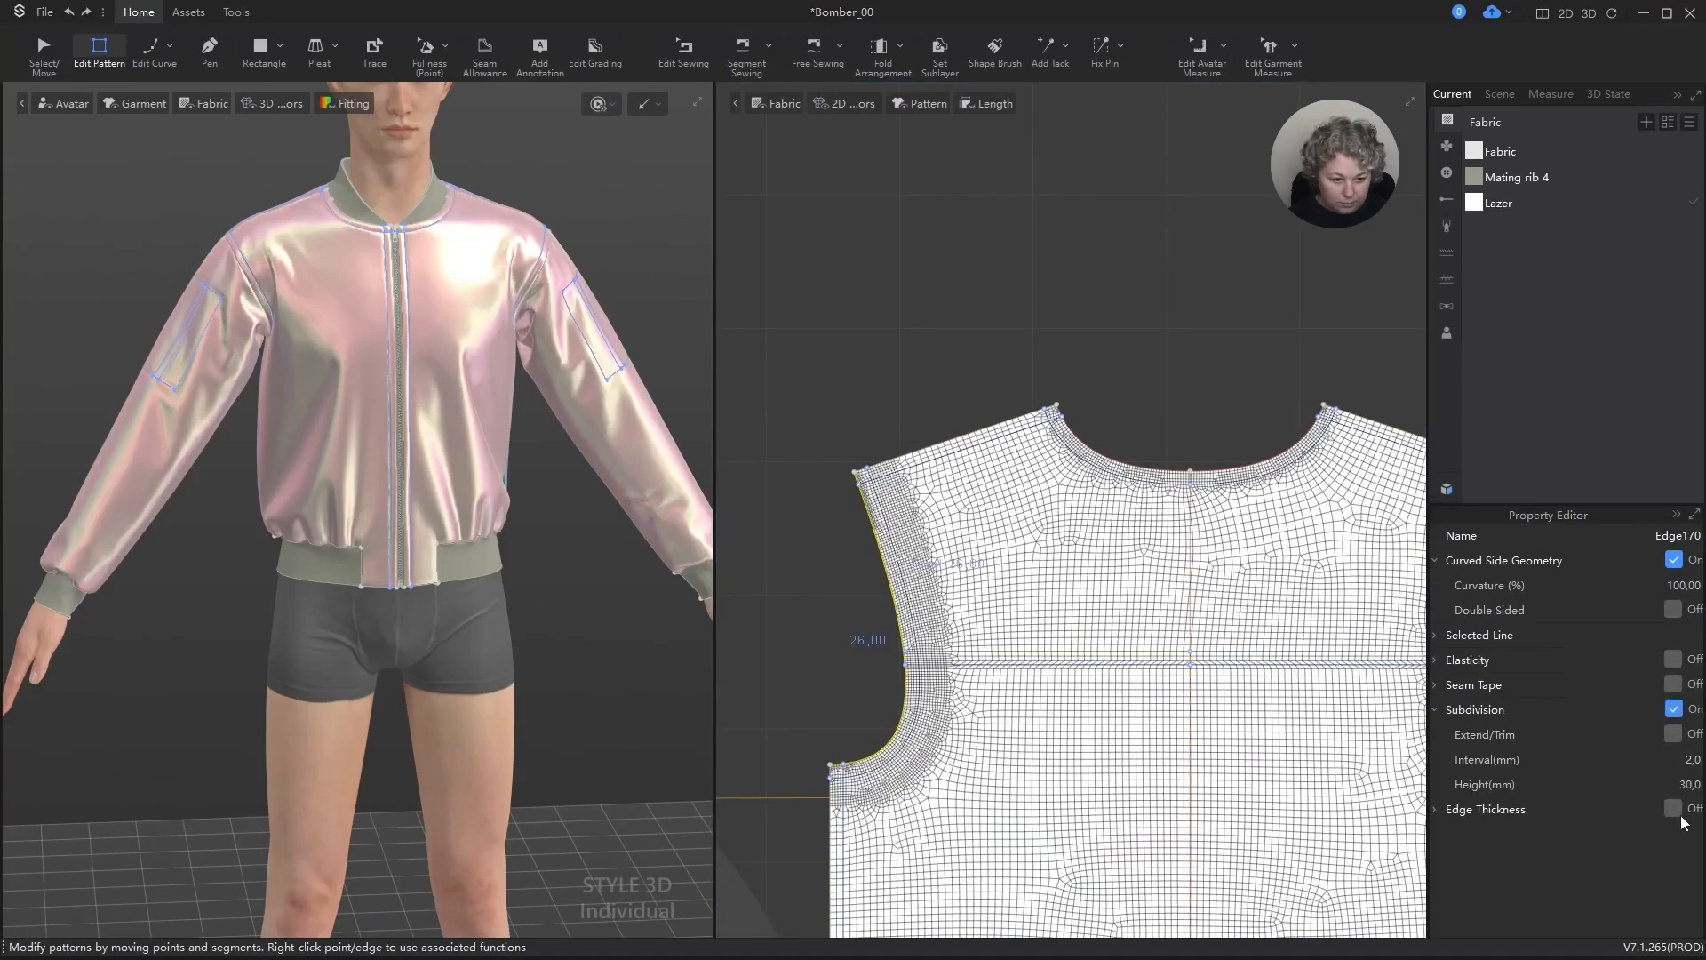
click(1695, 784)
text(10)
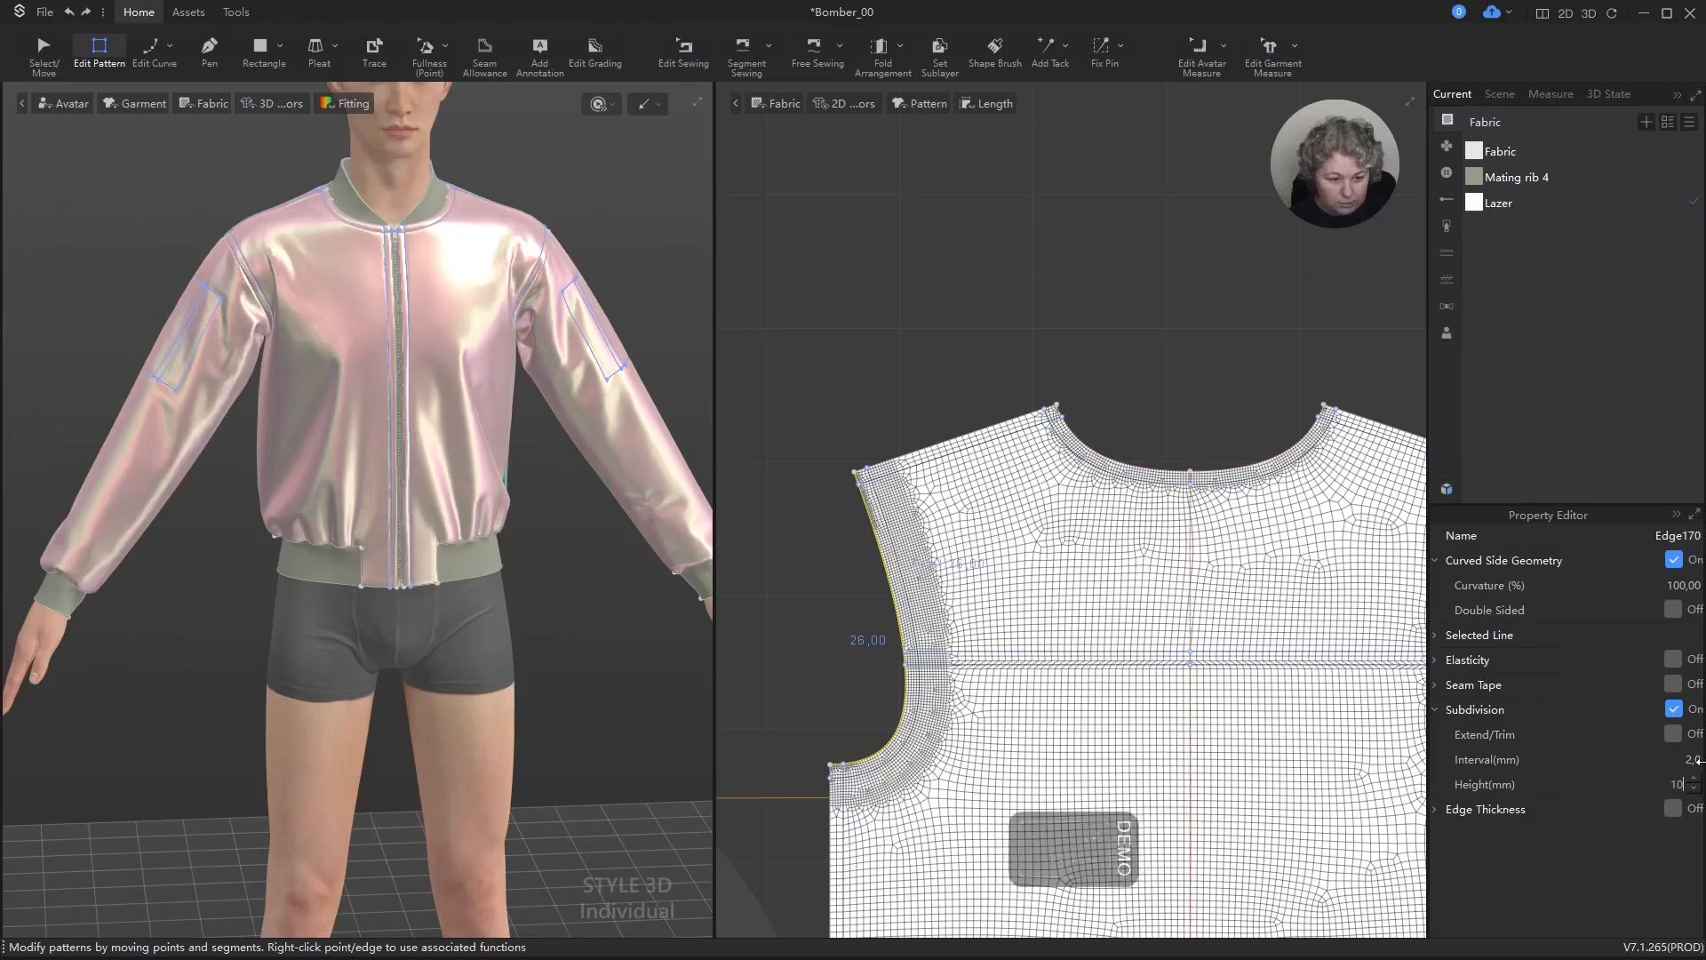
key(Return)
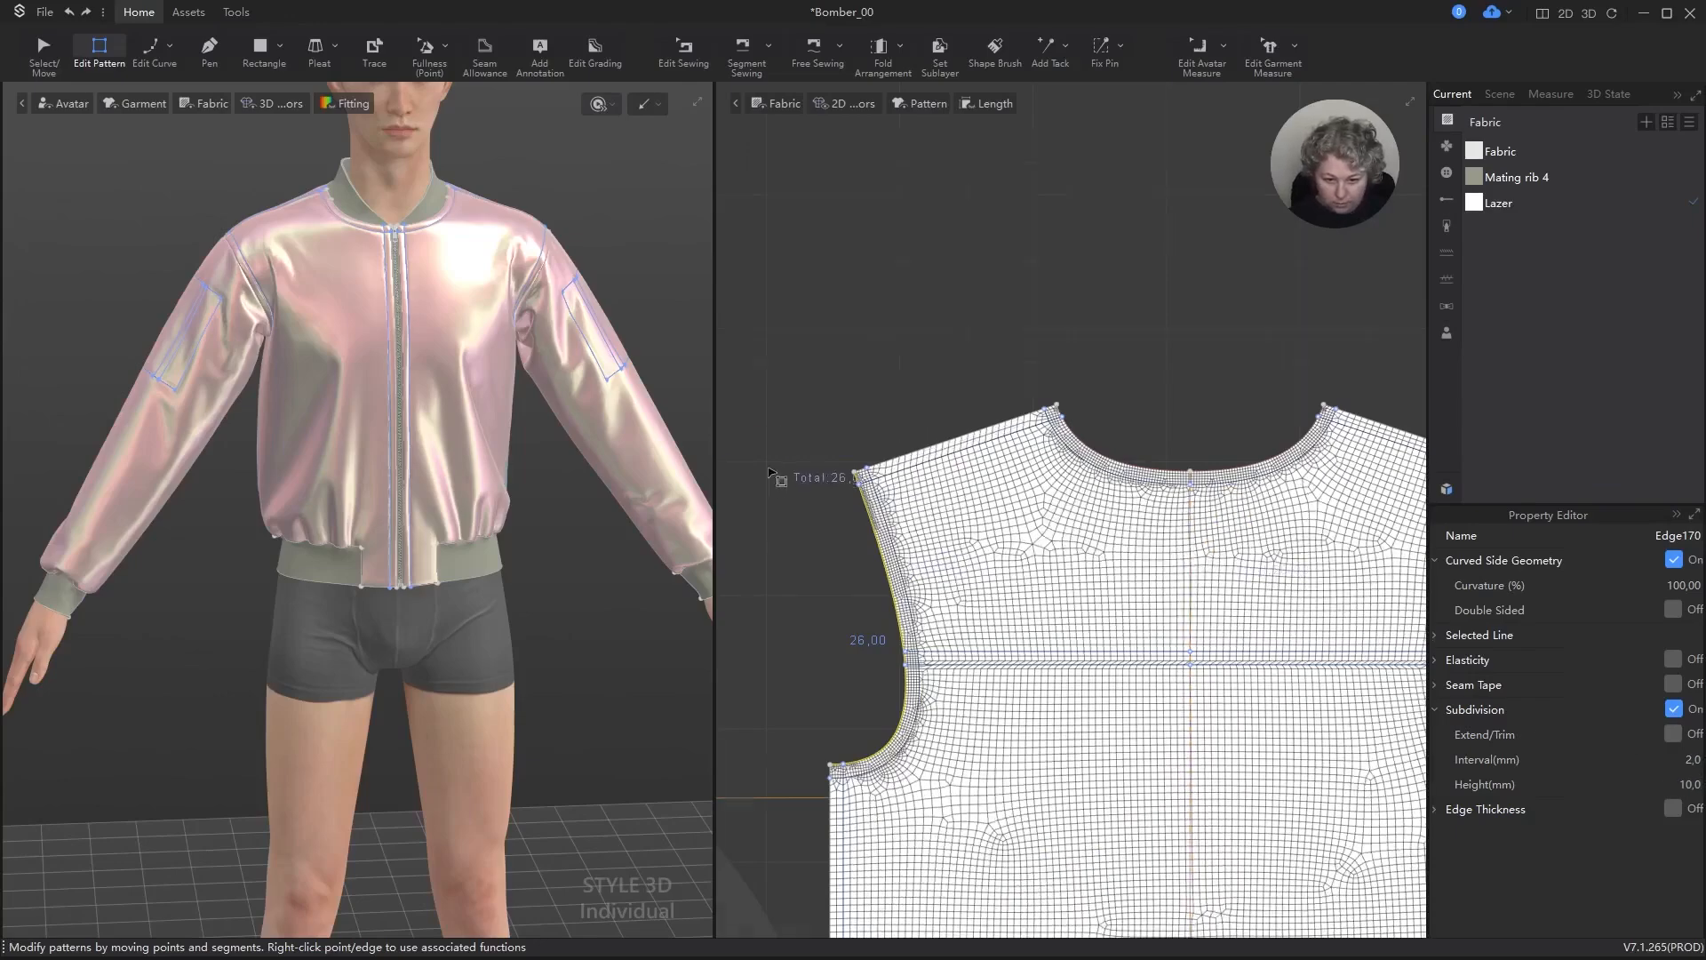
Step: Turn on subdivision for the outer back piece's side seam edge and set its height to 10 mm
scroll(771, 472, down, 5)
scroll(1027, 620, up, 5)
scroll(1058, 613, down, 3)
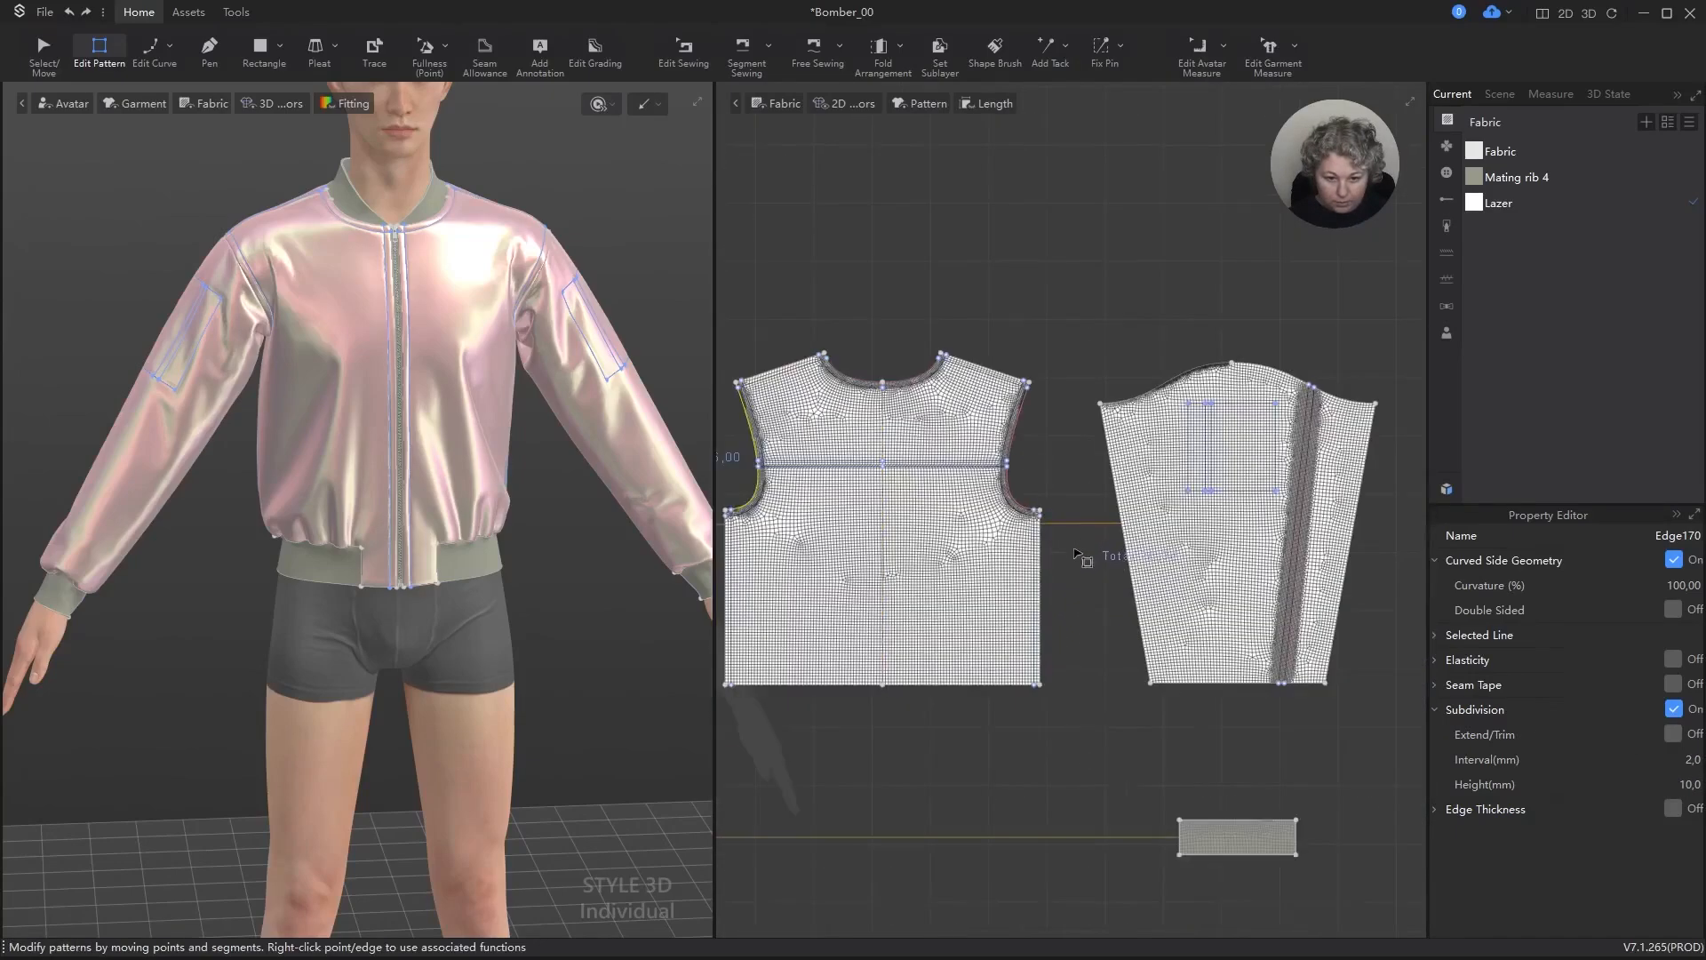
click(1042, 560)
scroll(1083, 567, down, 4)
scroll(930, 559, up, 4)
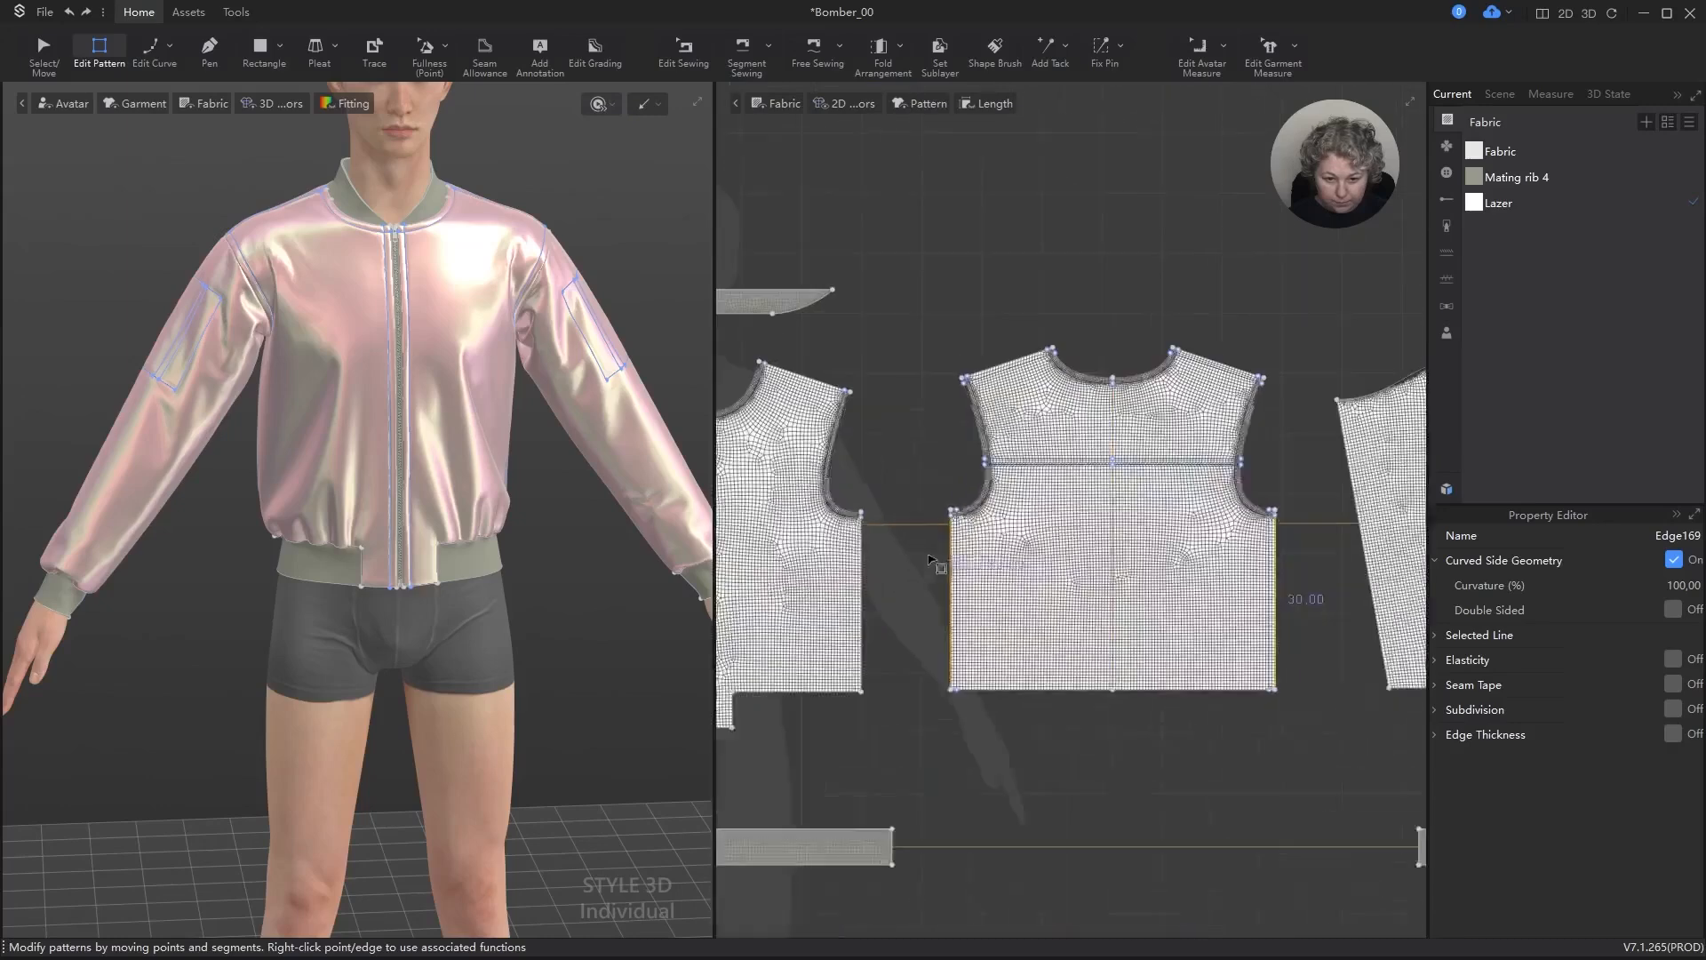
click(1675, 709)
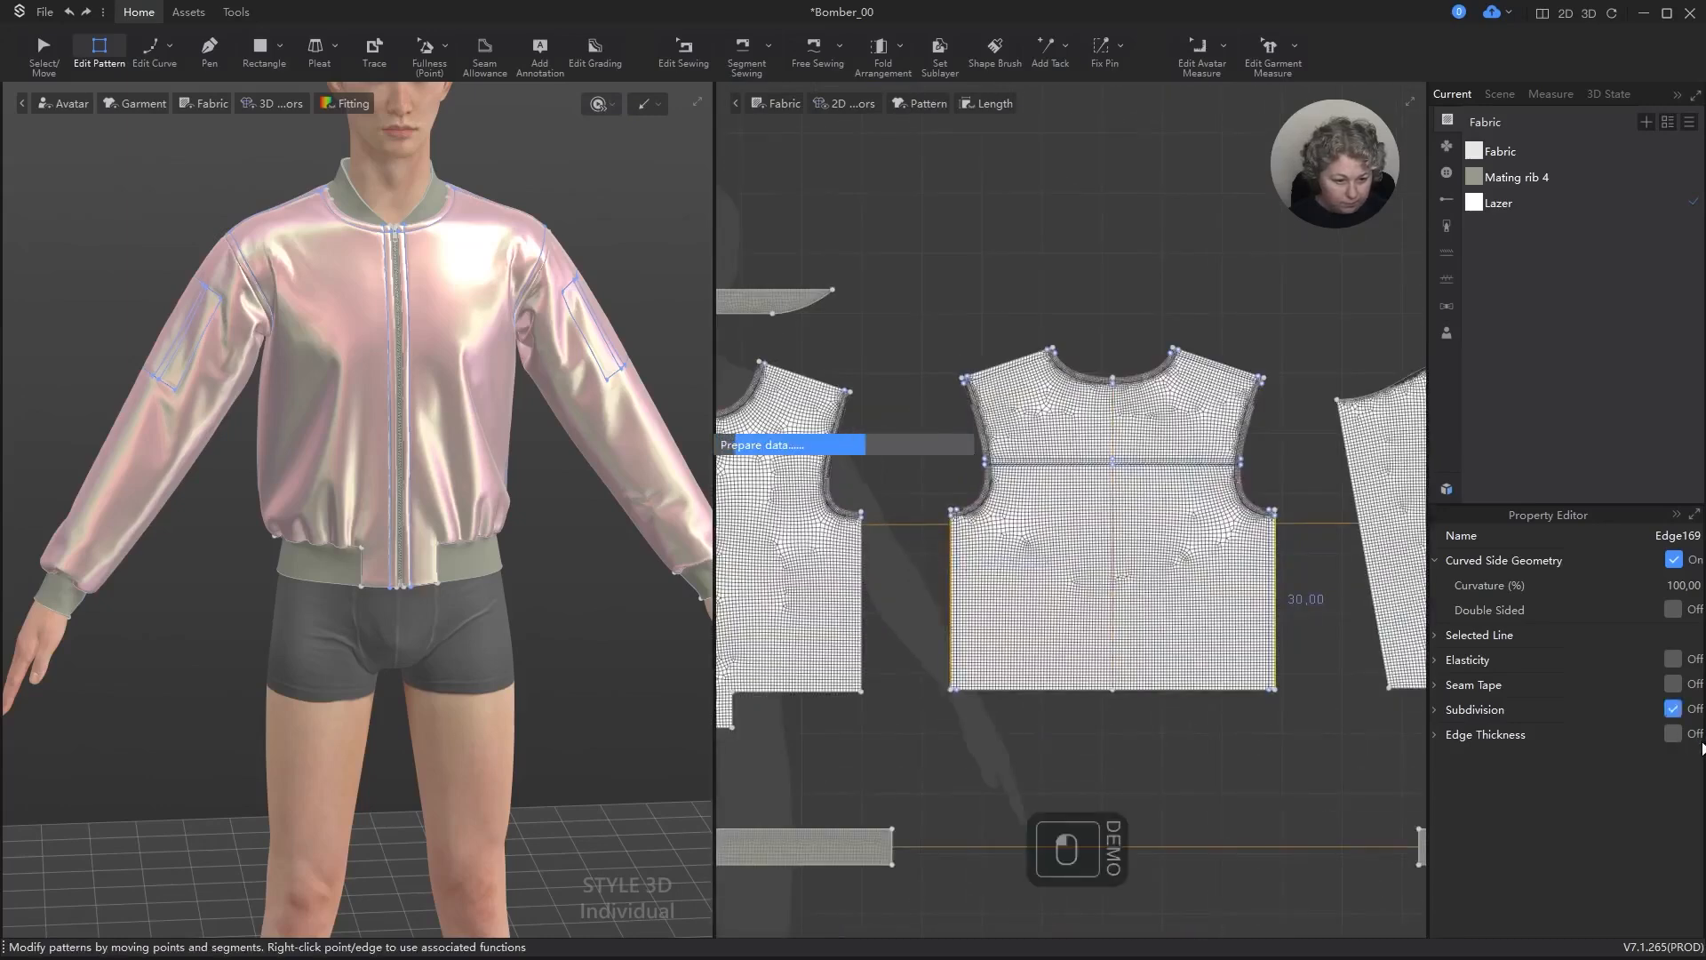
click(1688, 782)
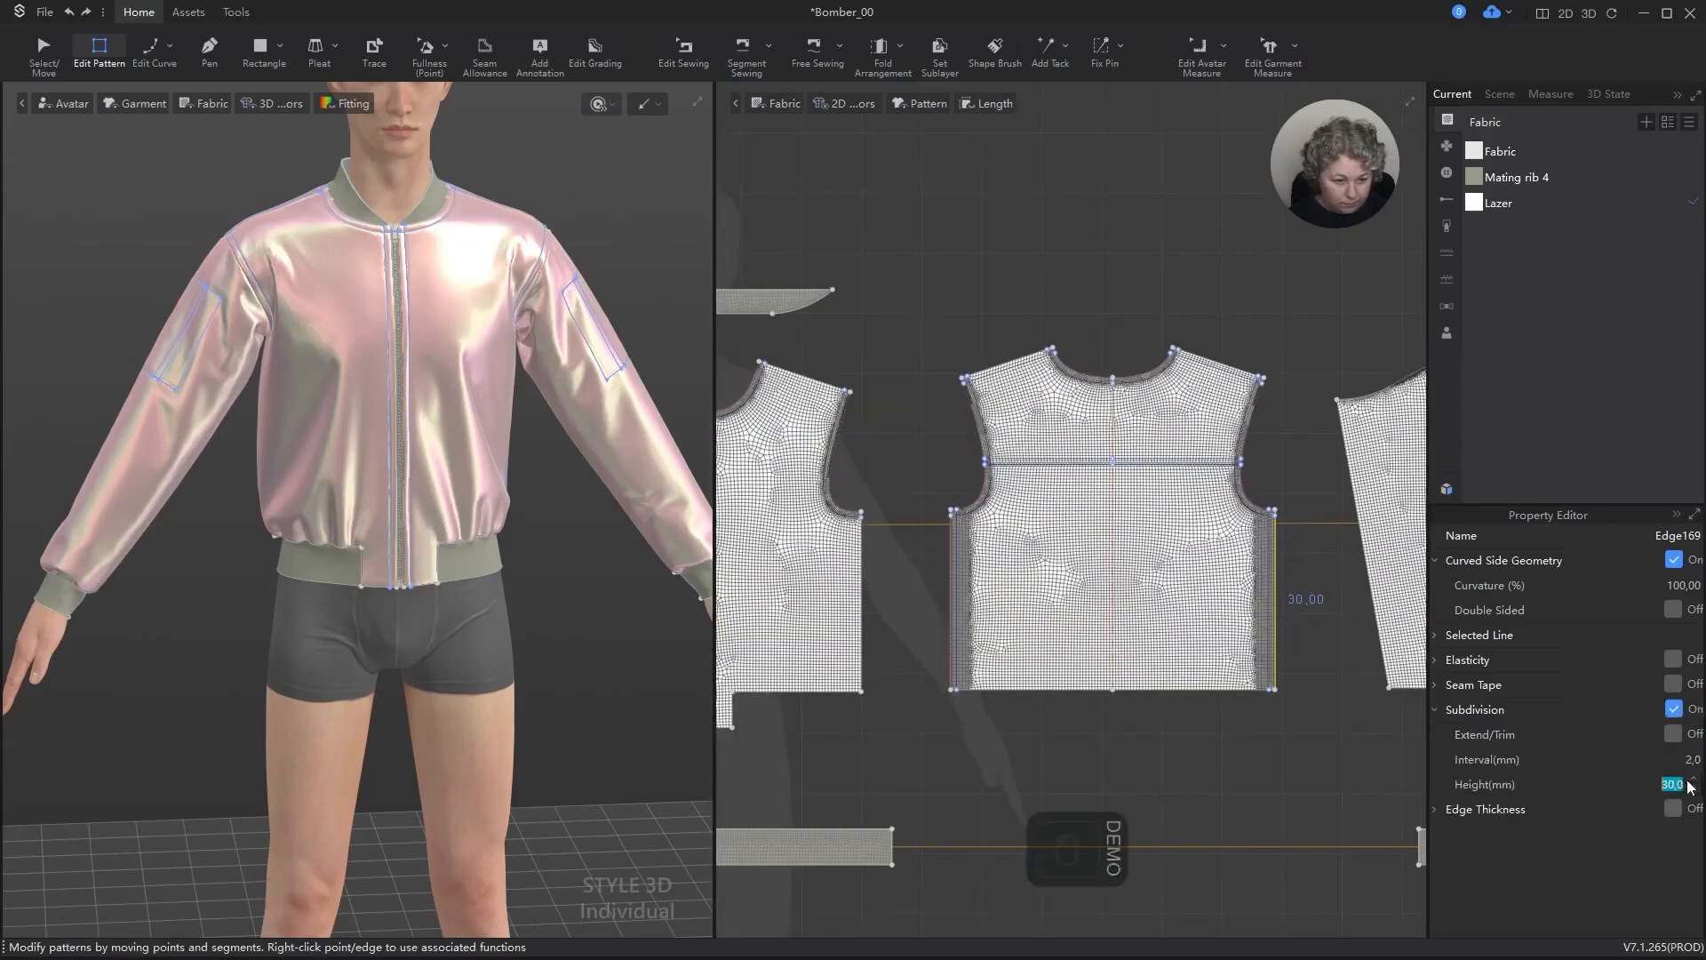
text(10)
key(Return)
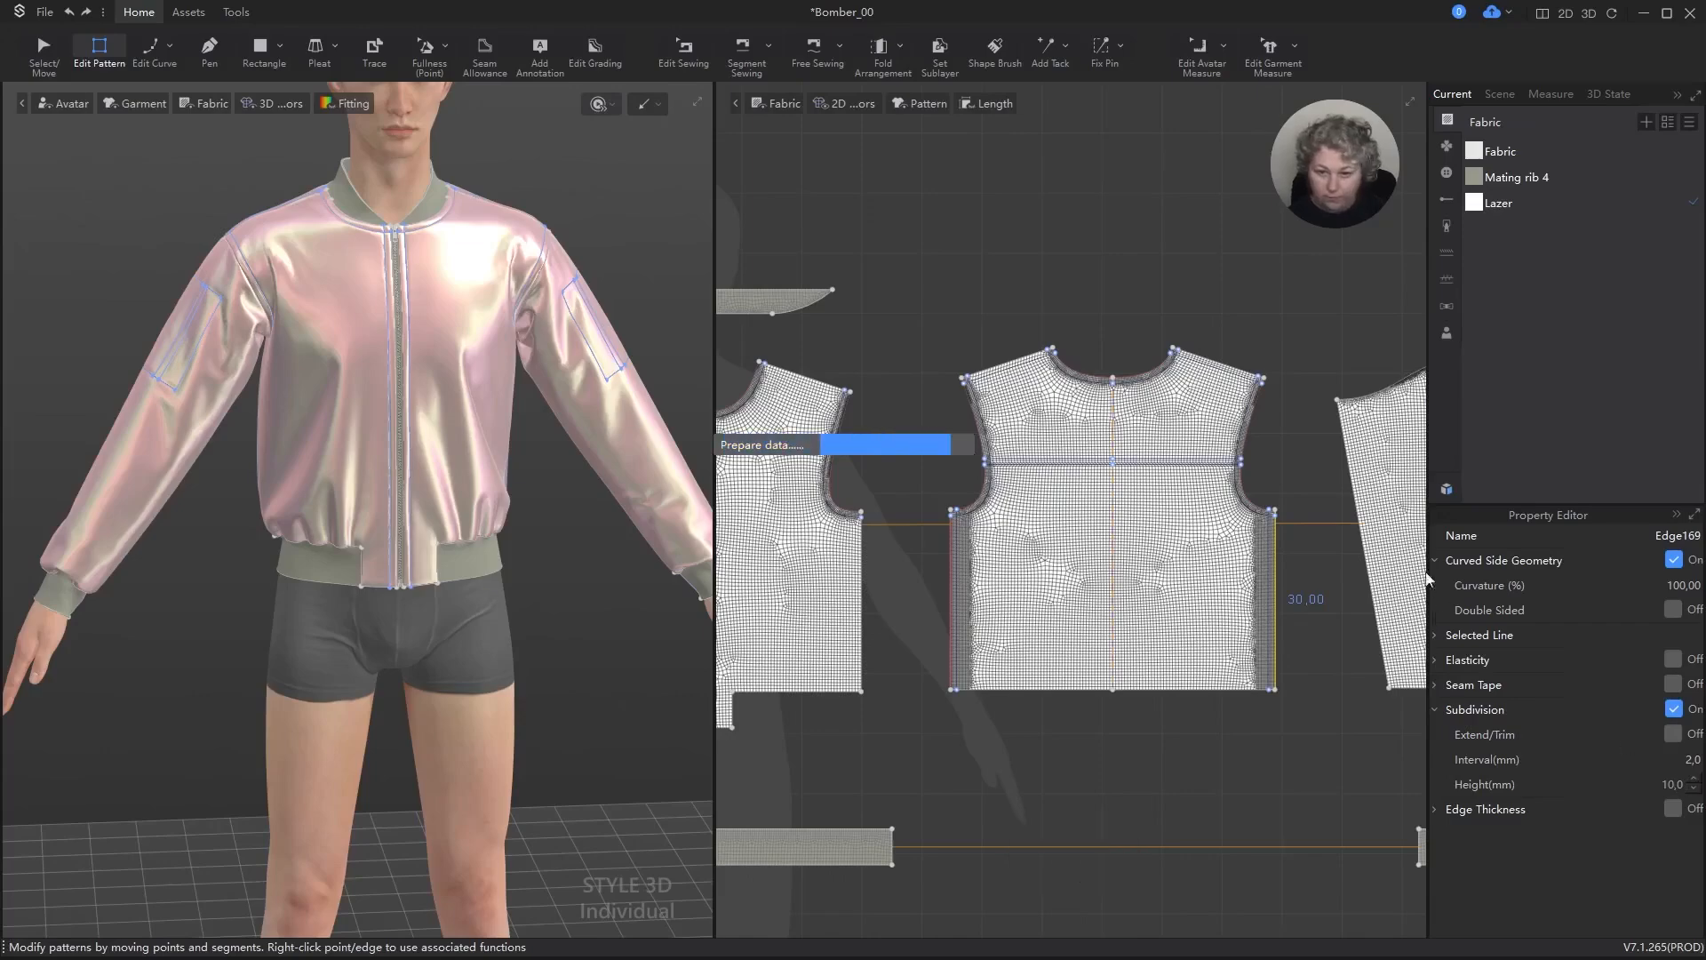
Step: Examine the outer front pattern pieces and the jacket's front zipper area in close-up
scroll(1171, 453, down, 4)
scroll(977, 576, up, 7)
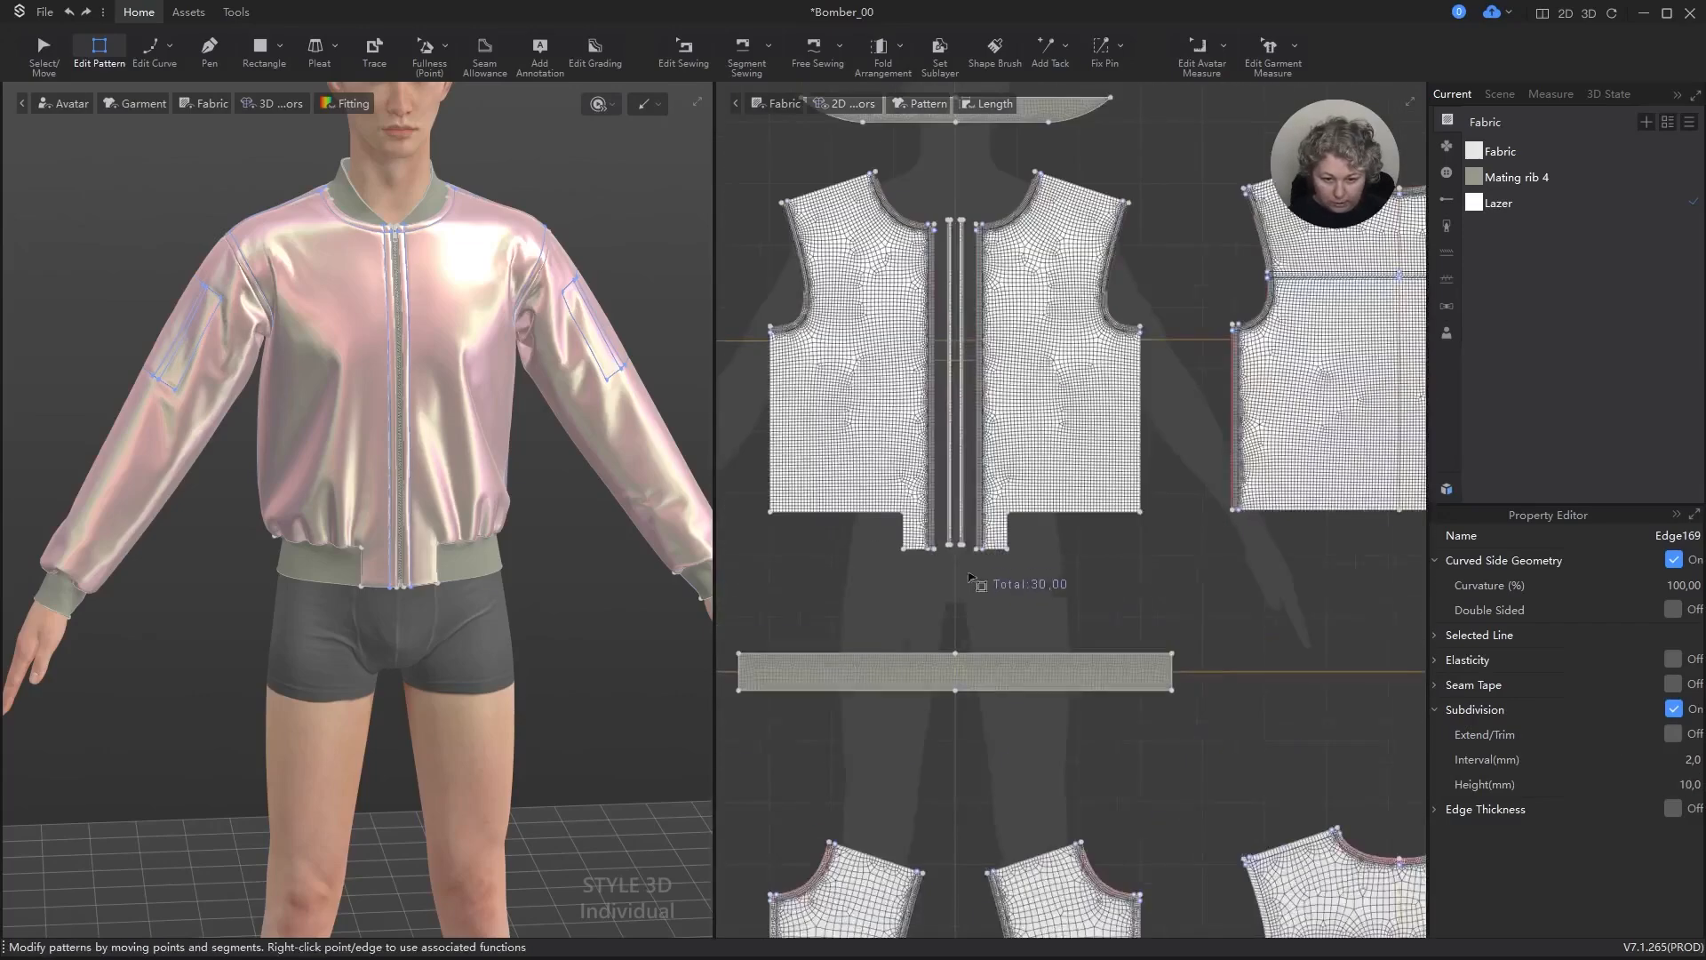
key(a)
click(1245, 590)
scroll(431, 525, down, 2)
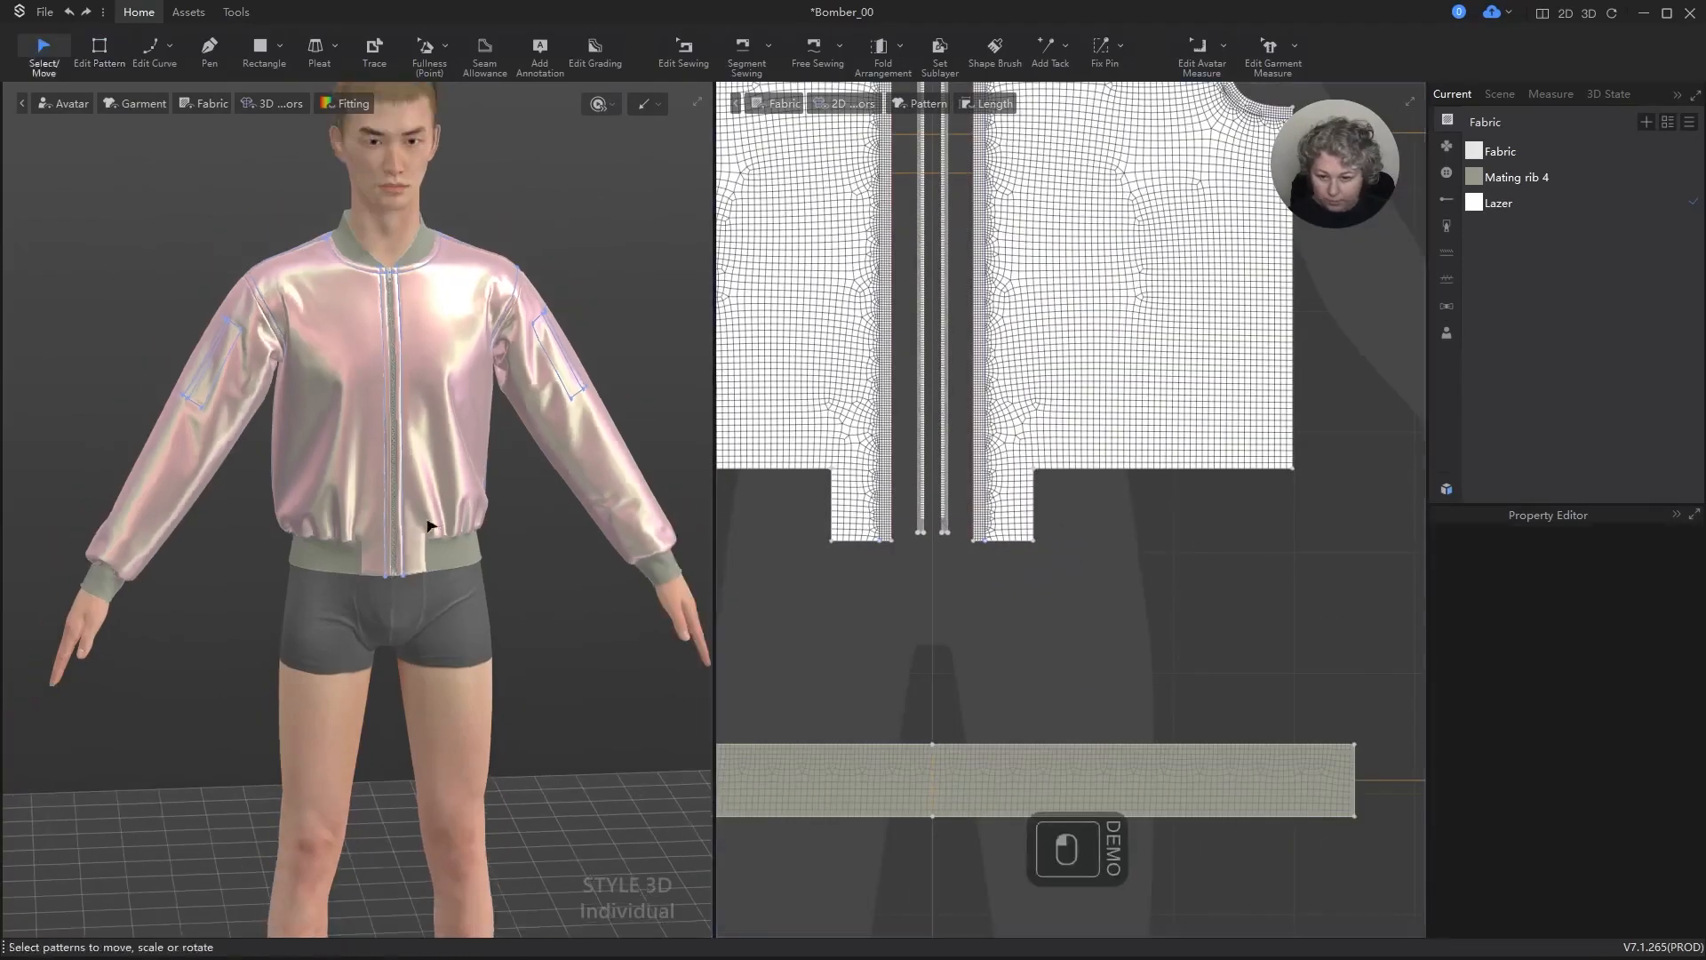
scroll(436, 528, up, 4)
alt+drag(471, 546, 435, 771)
scroll(370, 384, up, 8)
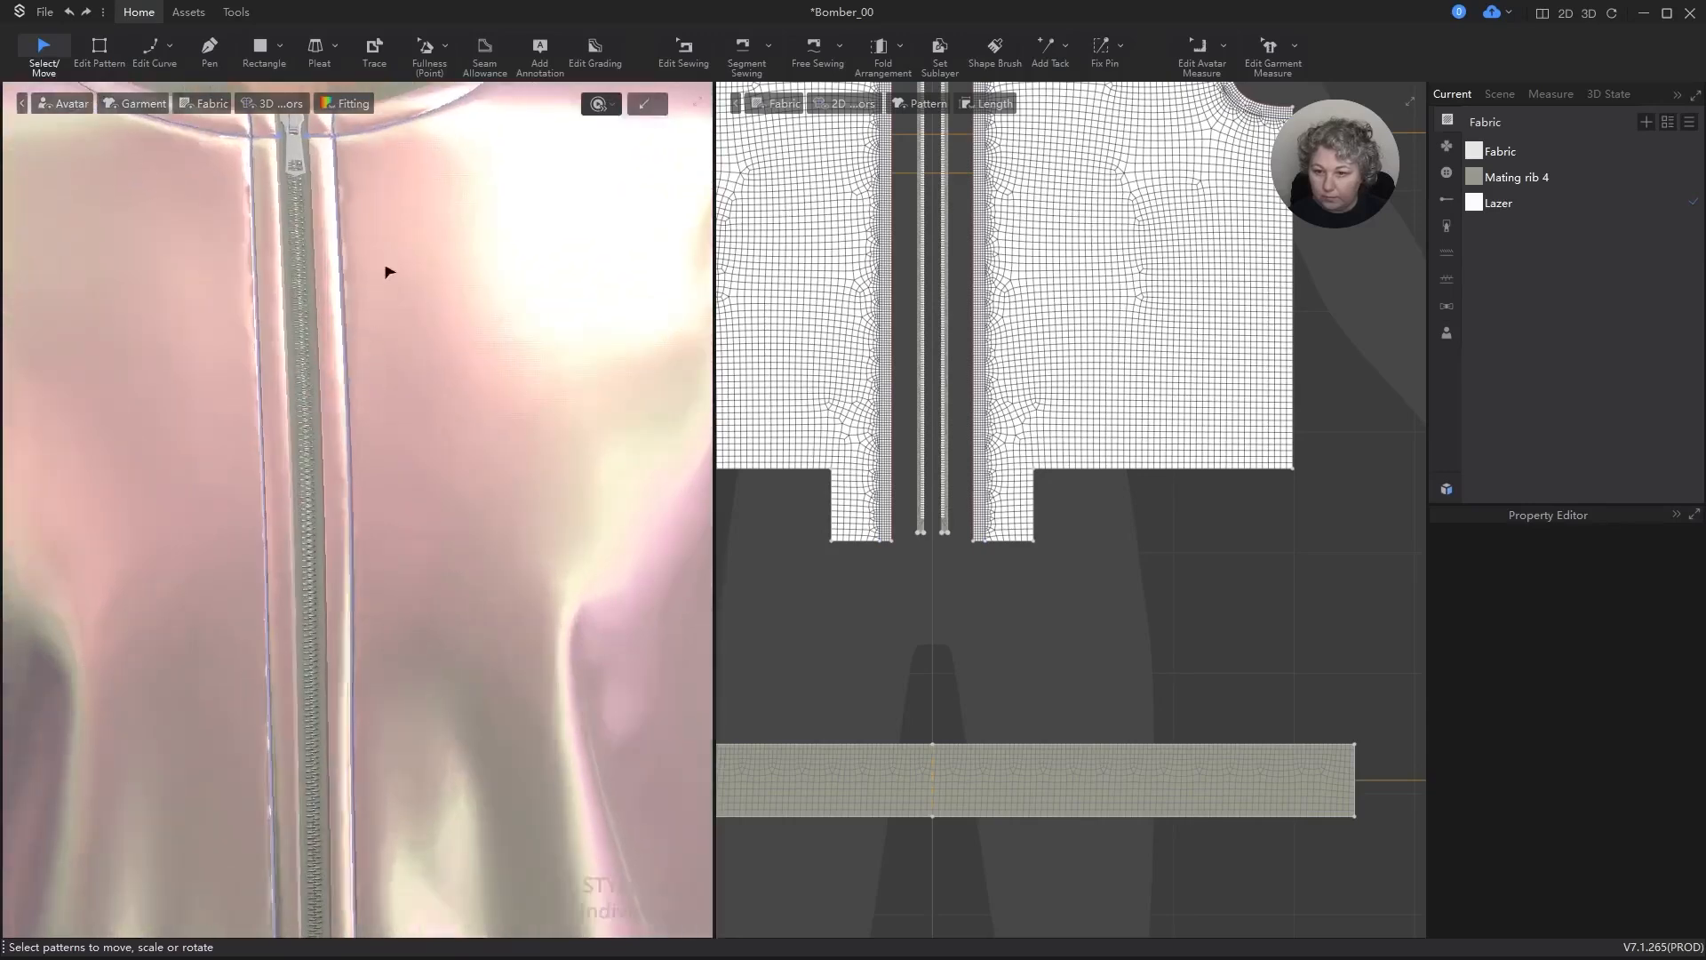
alt+drag(383, 232, 537, 346)
scroll(450, 515, down, 2)
Step: Run the simulation briefly to update the jacket with the subdivided back side seams, and stop it
key(space)
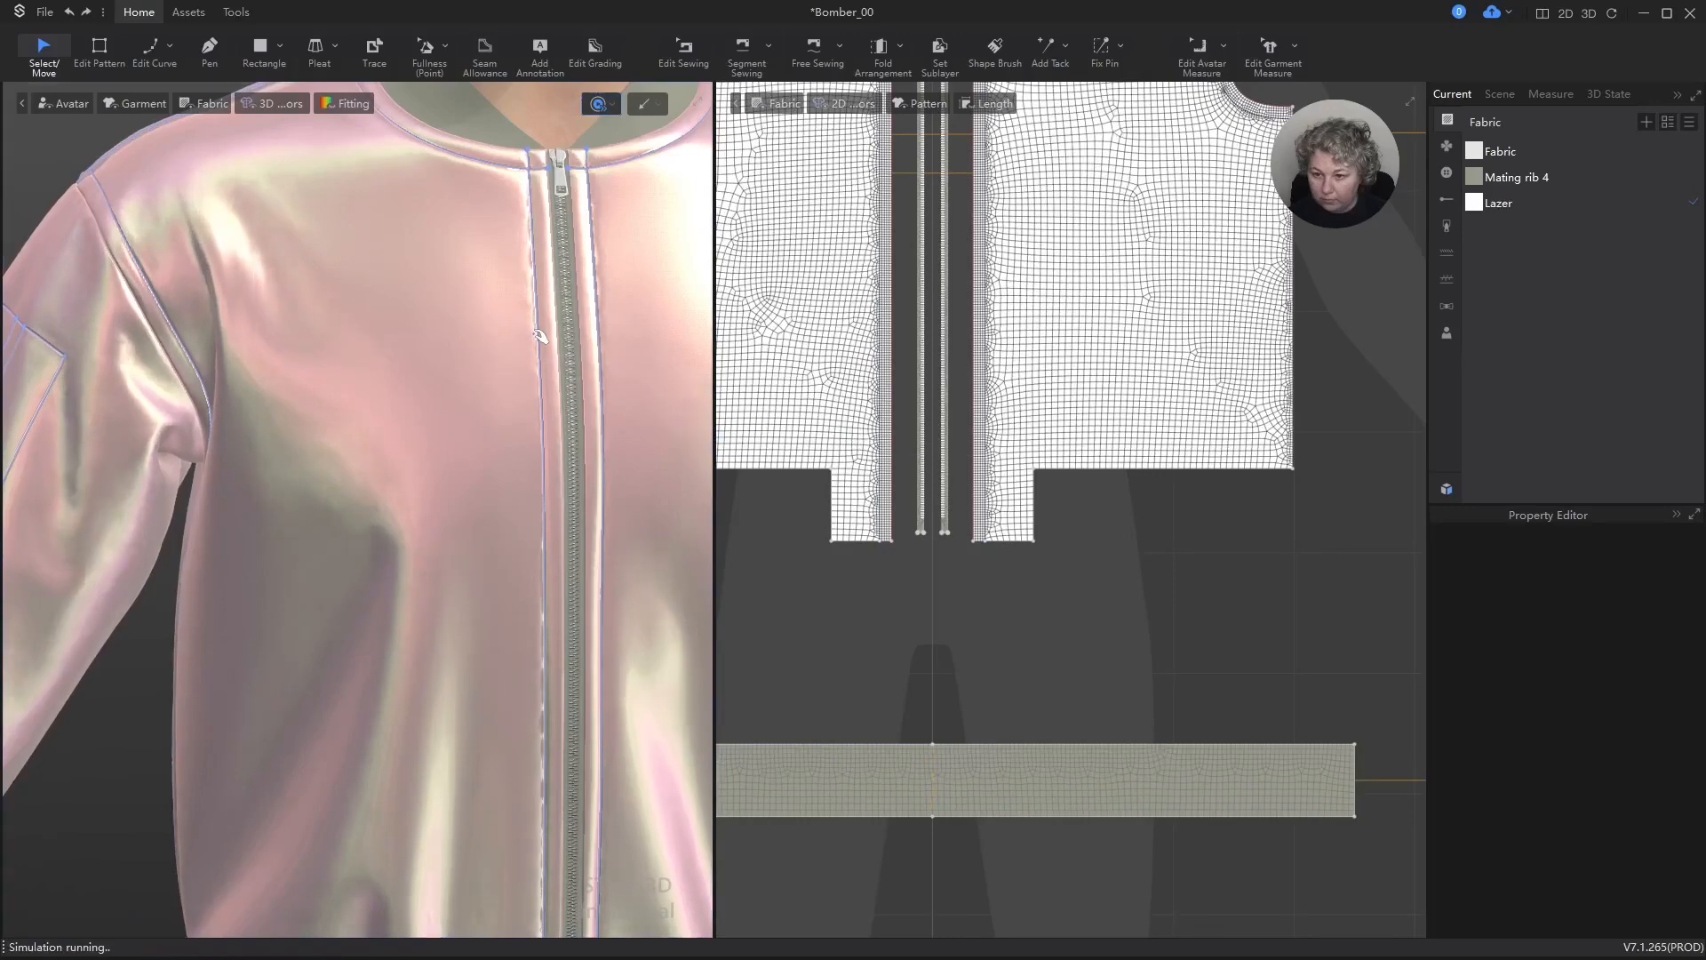
key(space)
scroll(540, 336, down, 5)
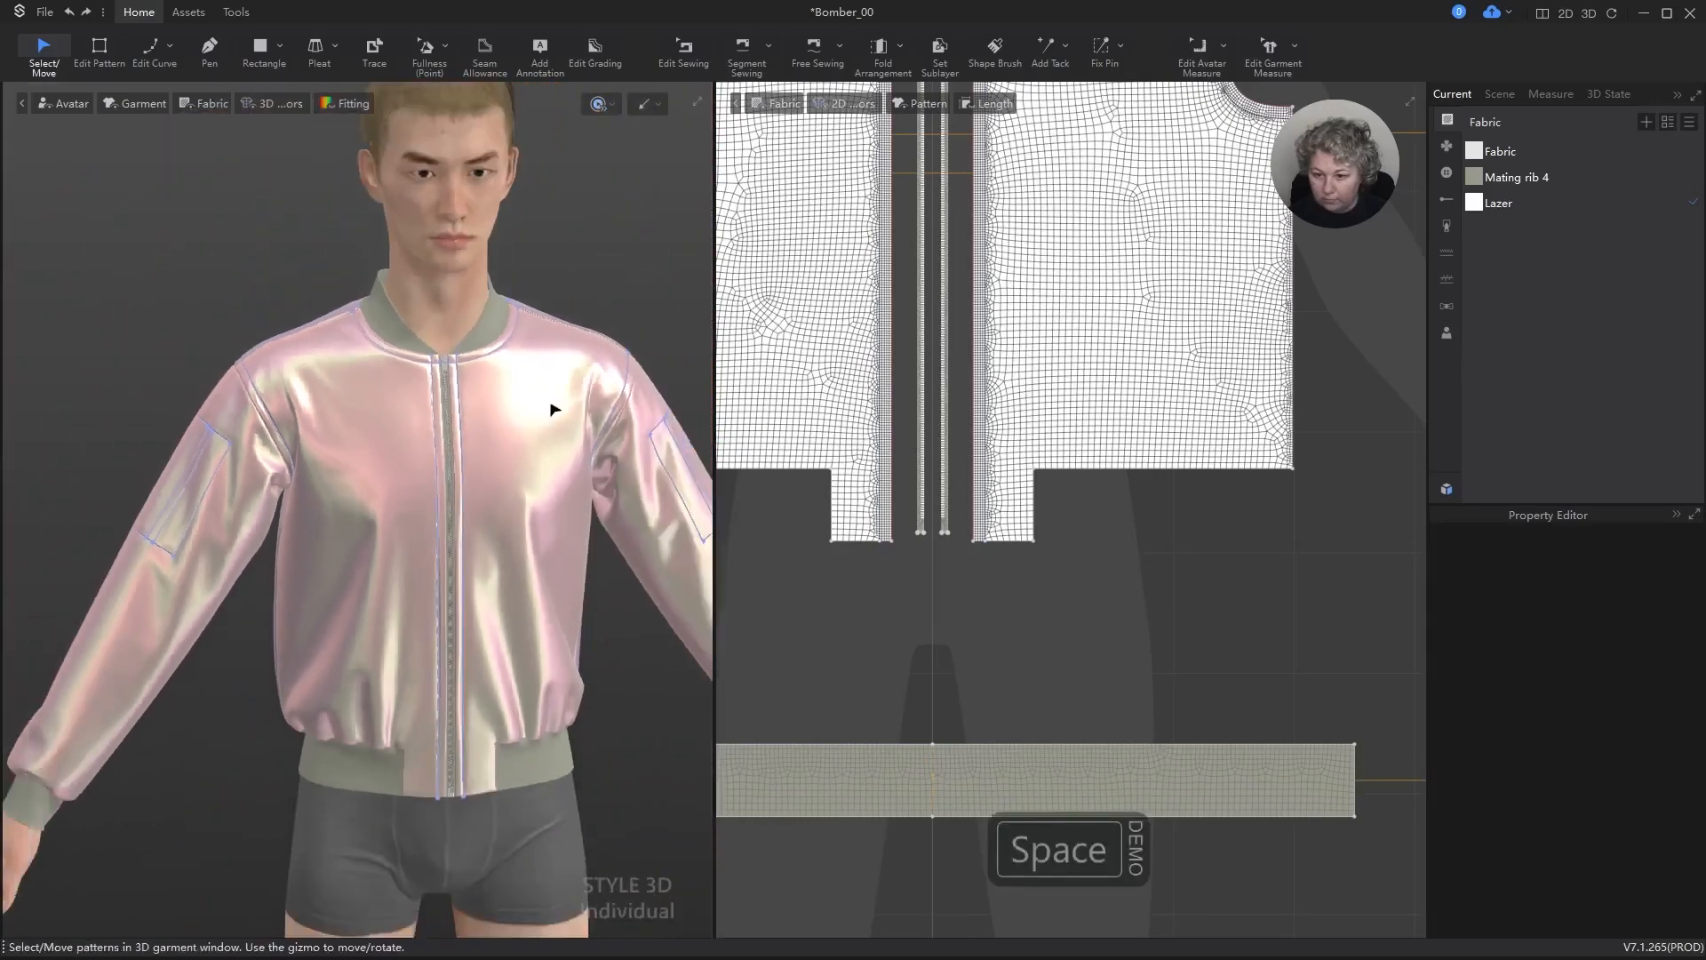
right_drag(552, 403, 544, 318)
scroll(1086, 455, down, 7)
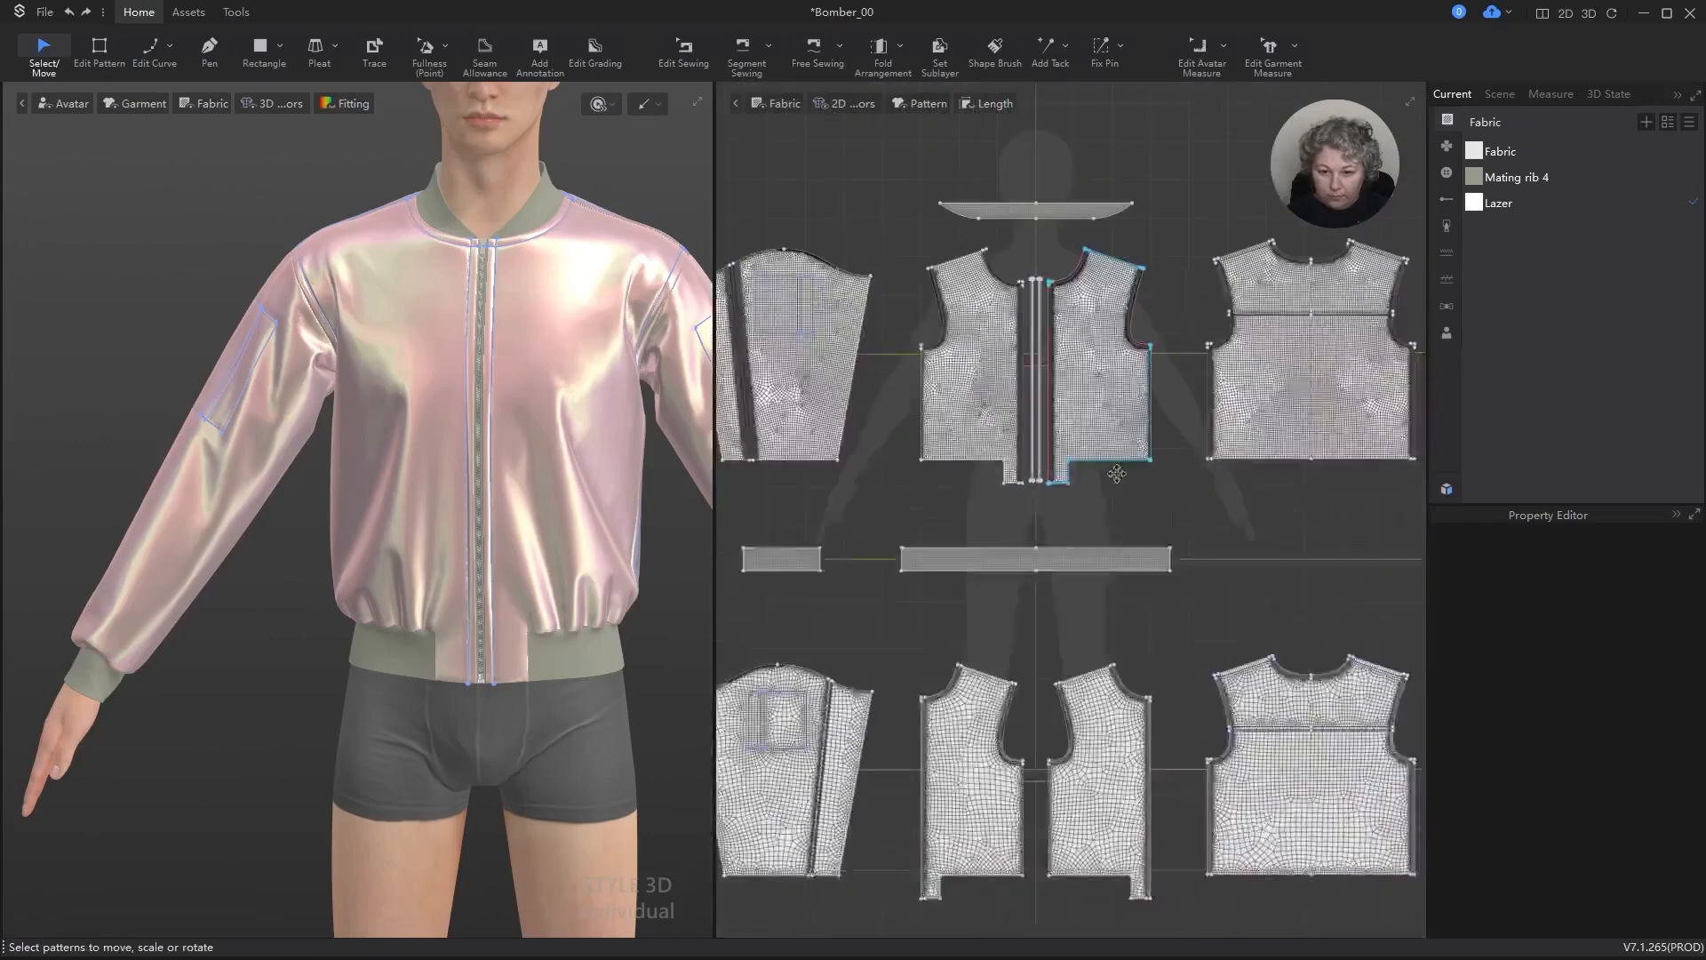
Step: Select both outer sleeve pieces and unlink them so each can be edited separately
scroll(907, 342, up, 2)
key(a)
click(827, 388)
scroll(827, 387, down, 3)
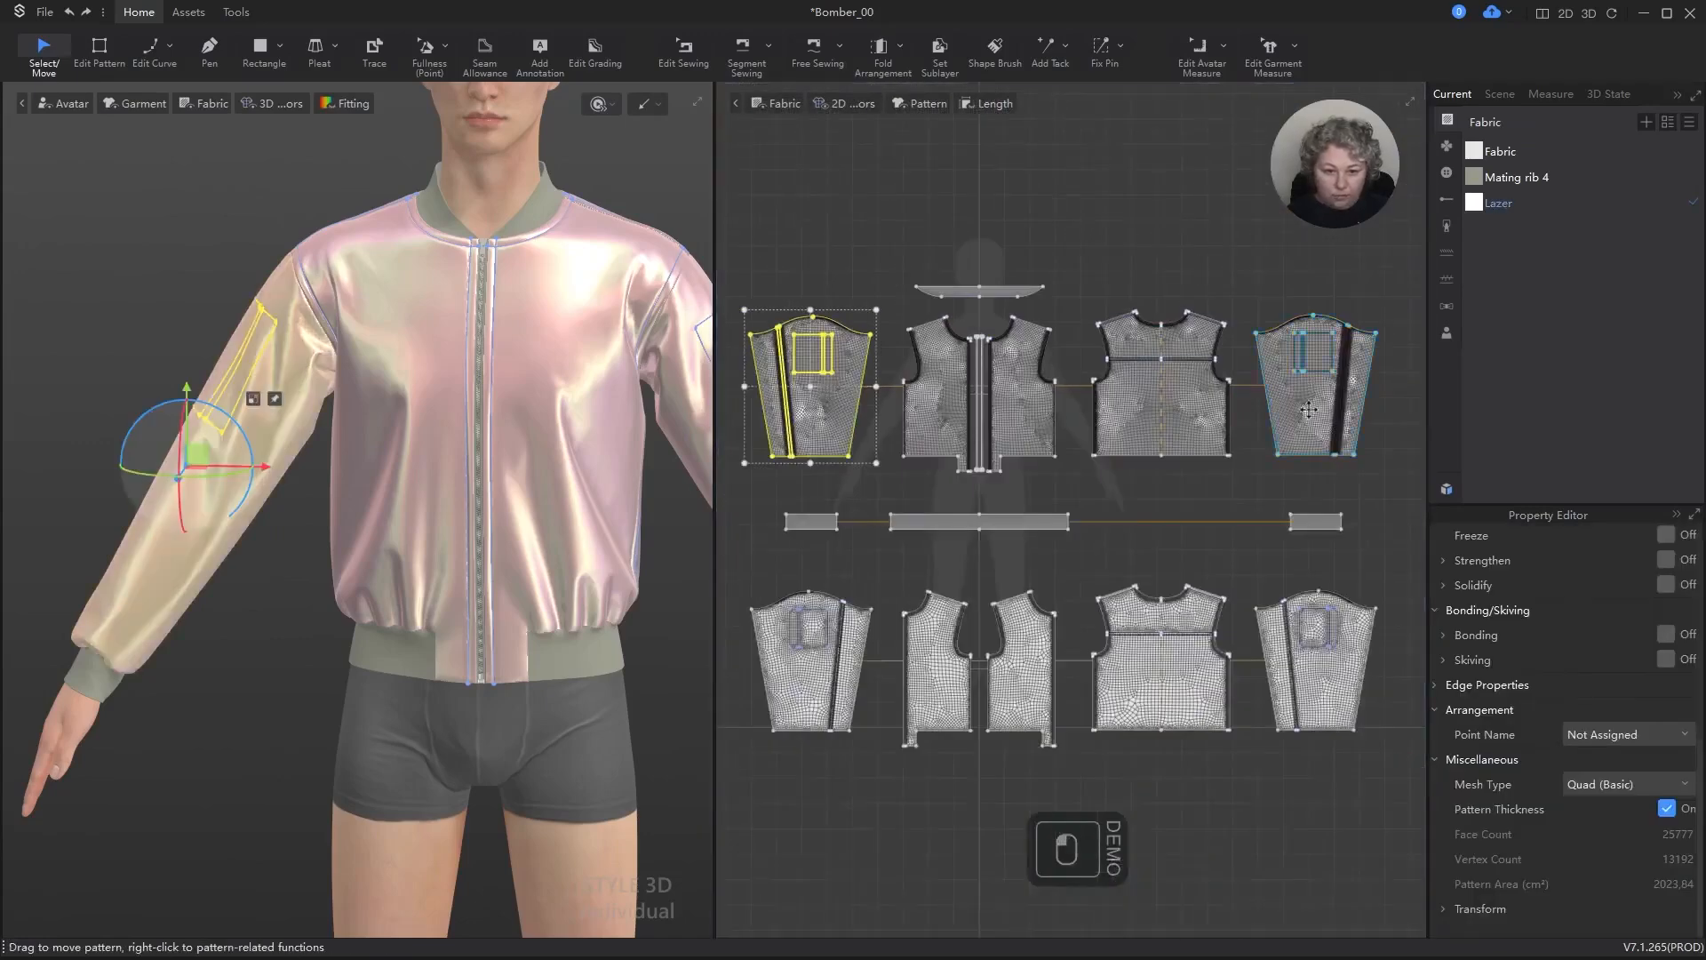
shift+click(1313, 403)
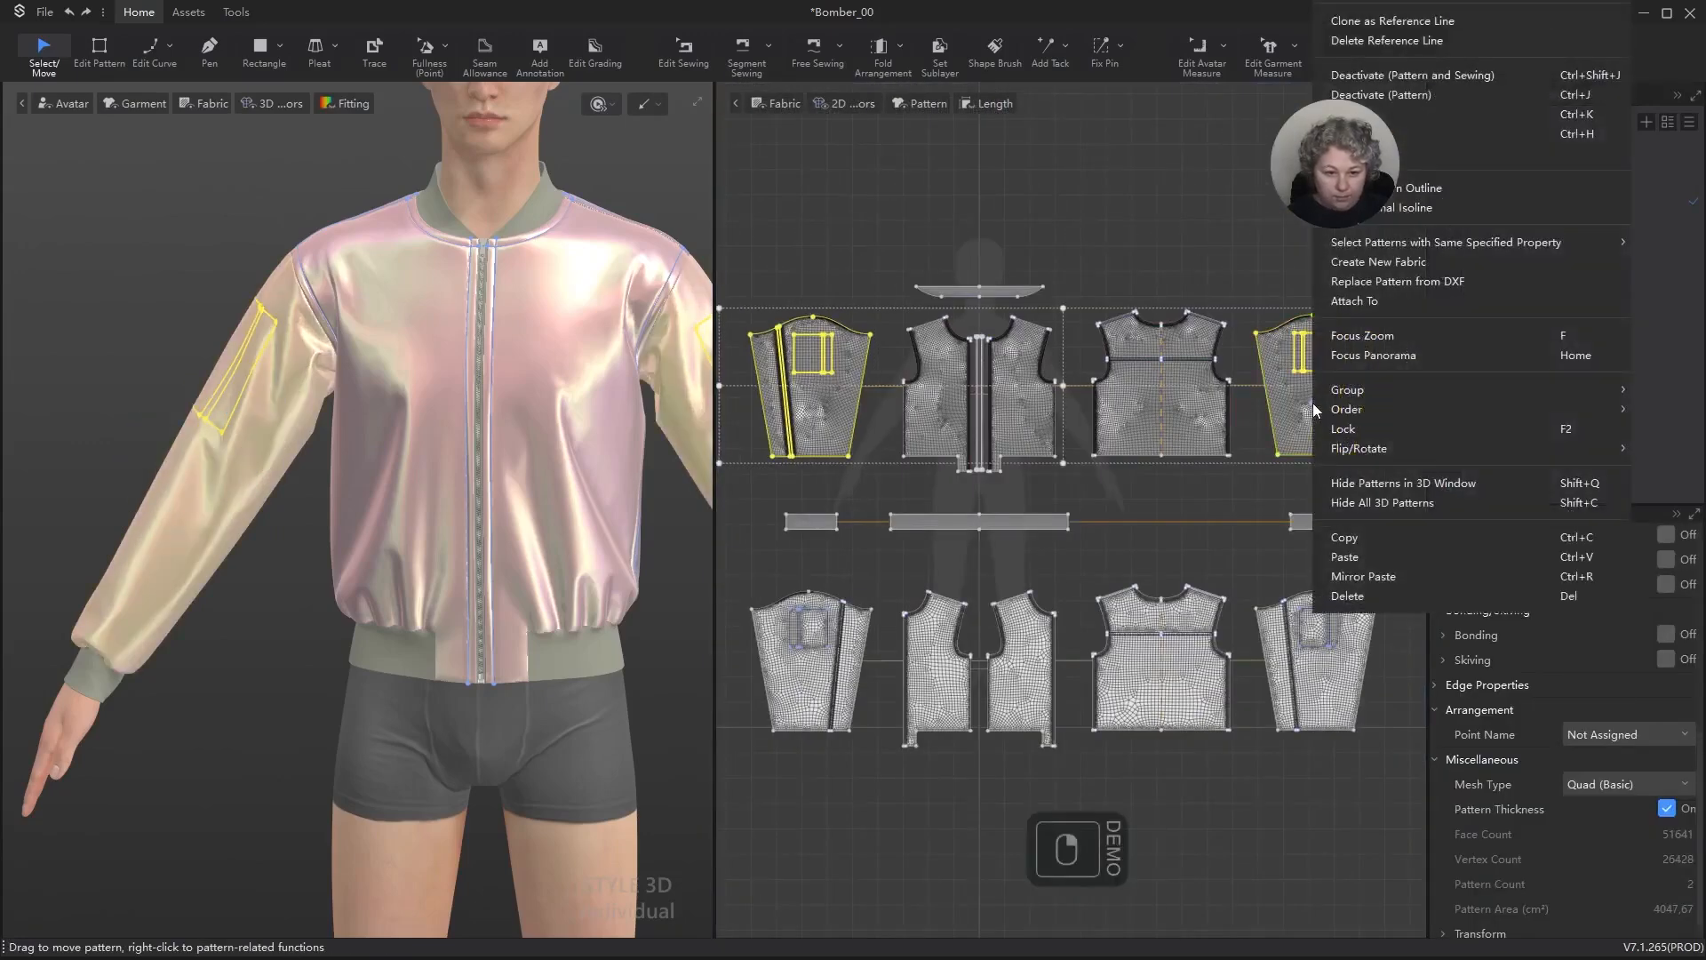
right_click(1313, 403)
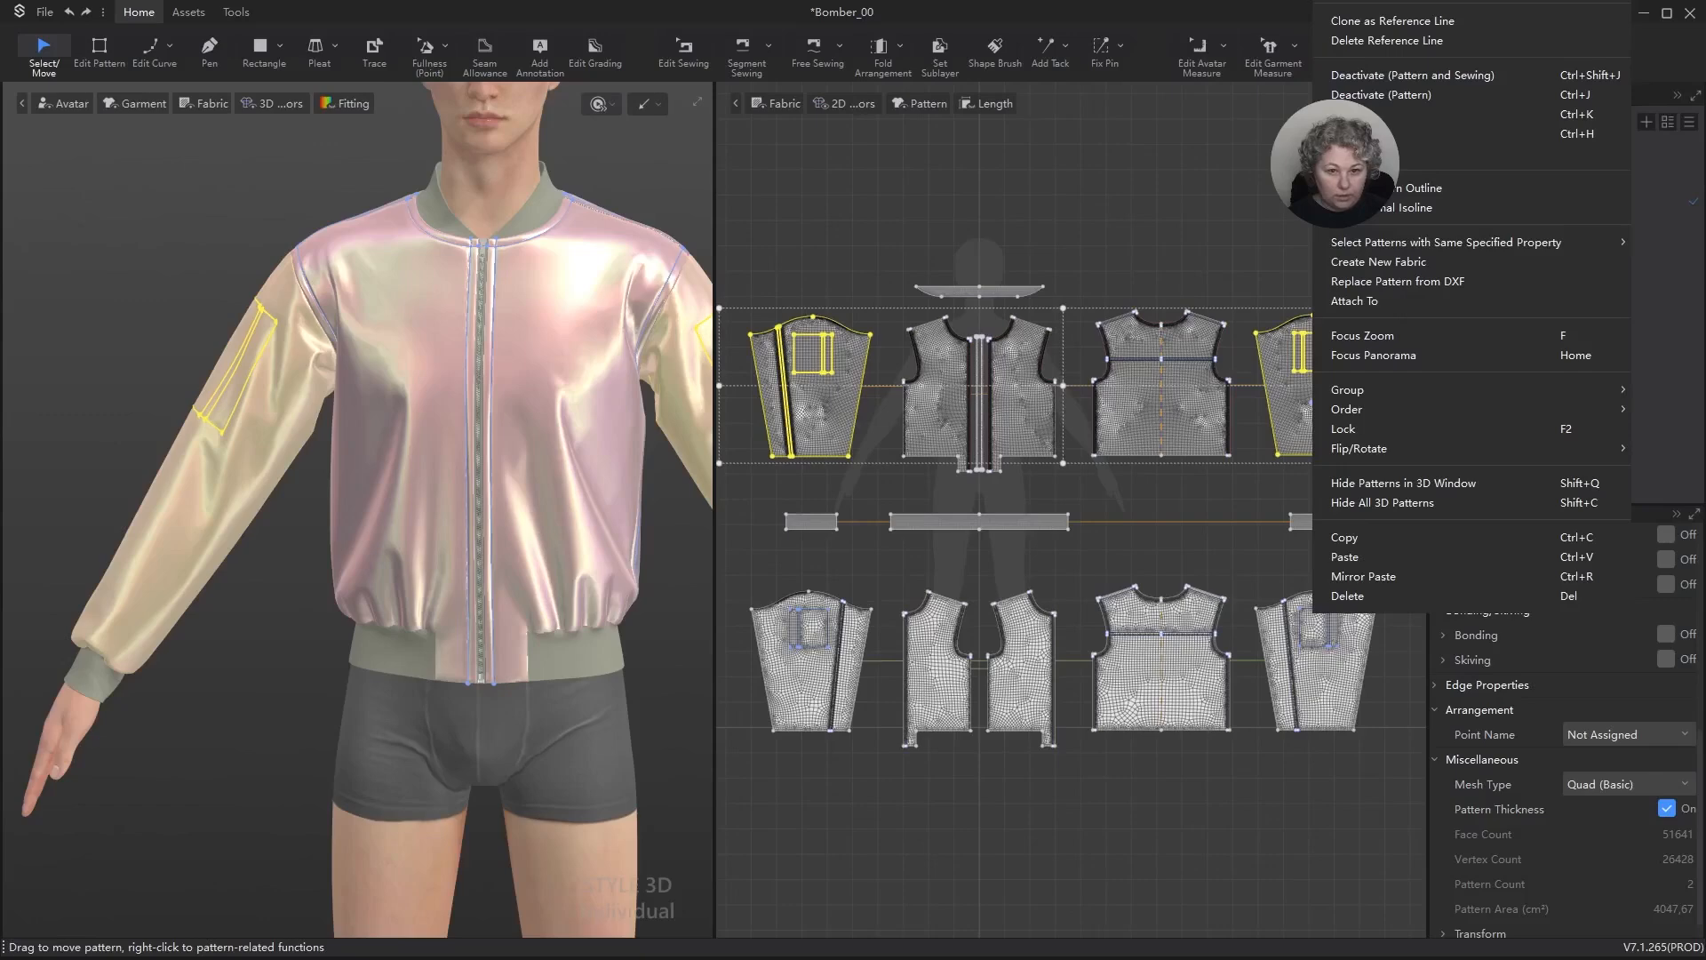
click(1368, 1)
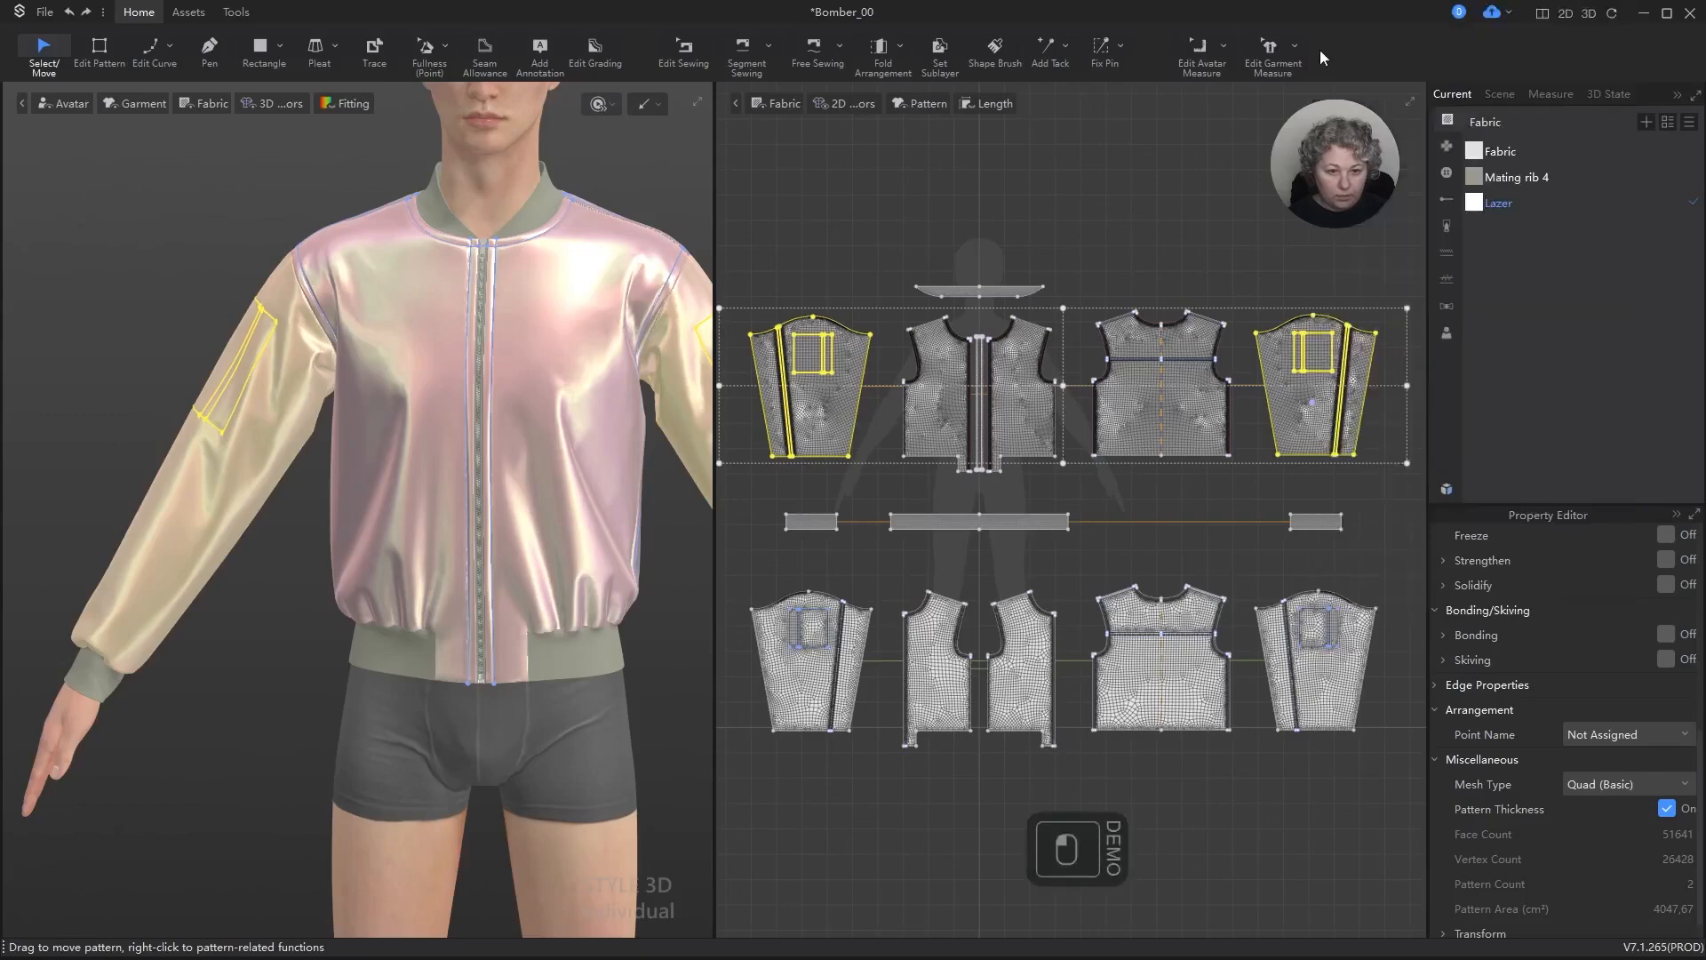
click(1089, 142)
Step: Delete the rectangular pocket outline and its inner strip lines from the outer sleeve beside the front pieces
scroll(818, 362, up, 6)
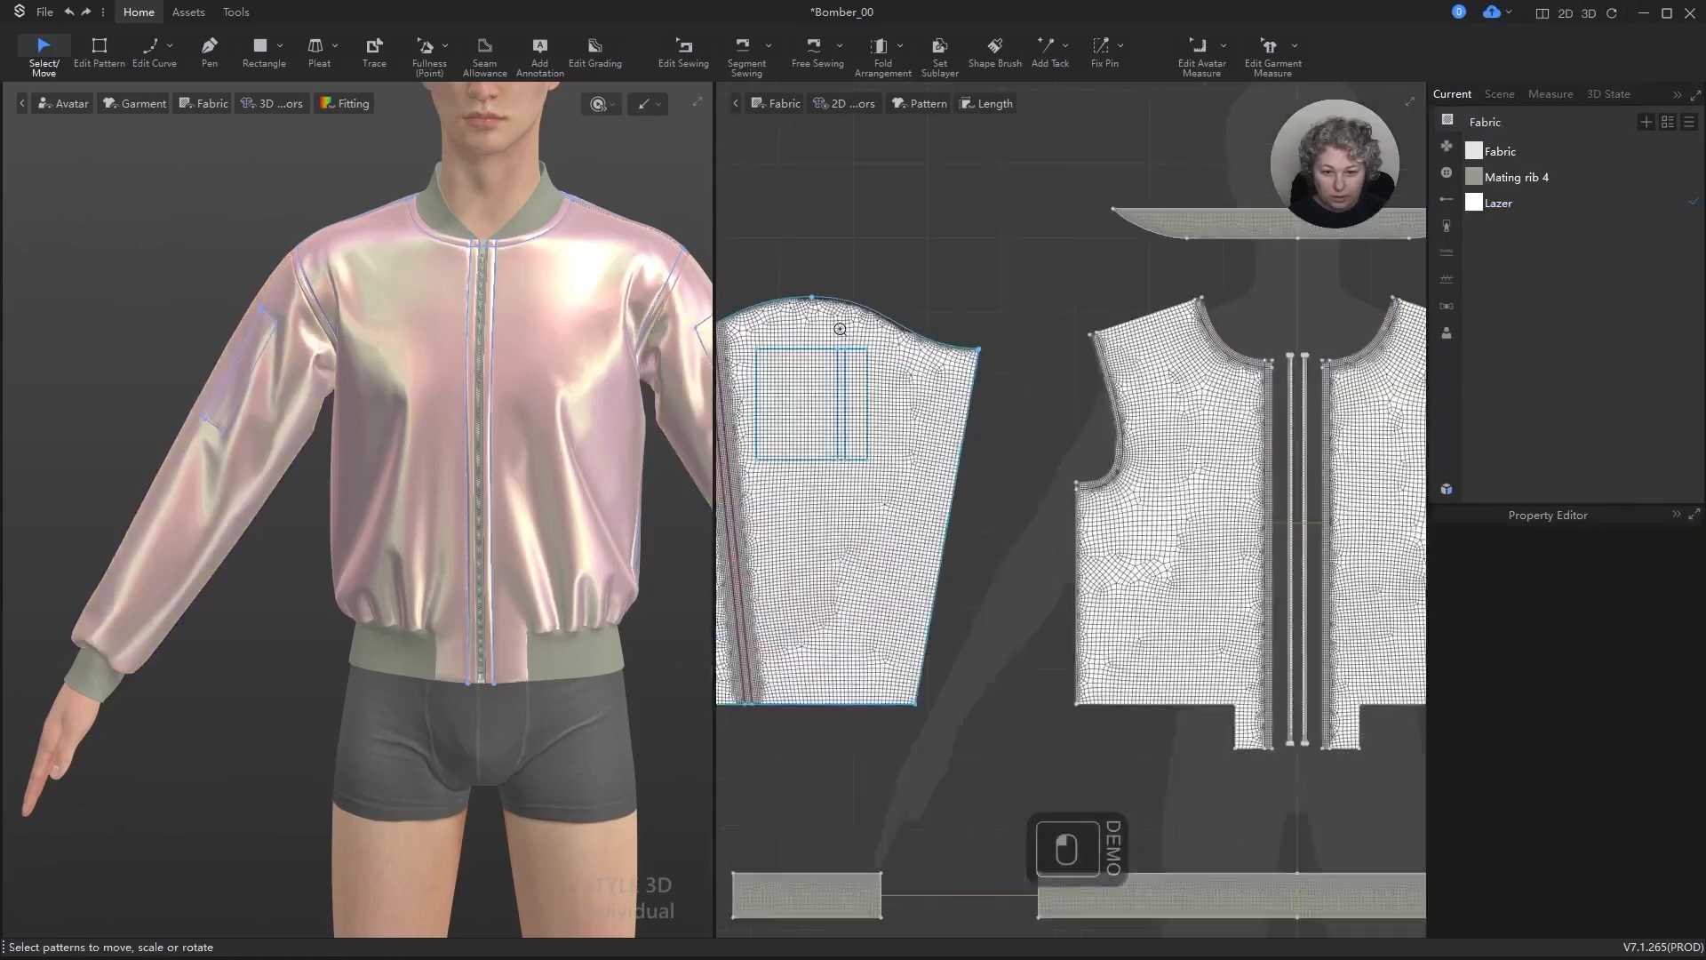
click(820, 353)
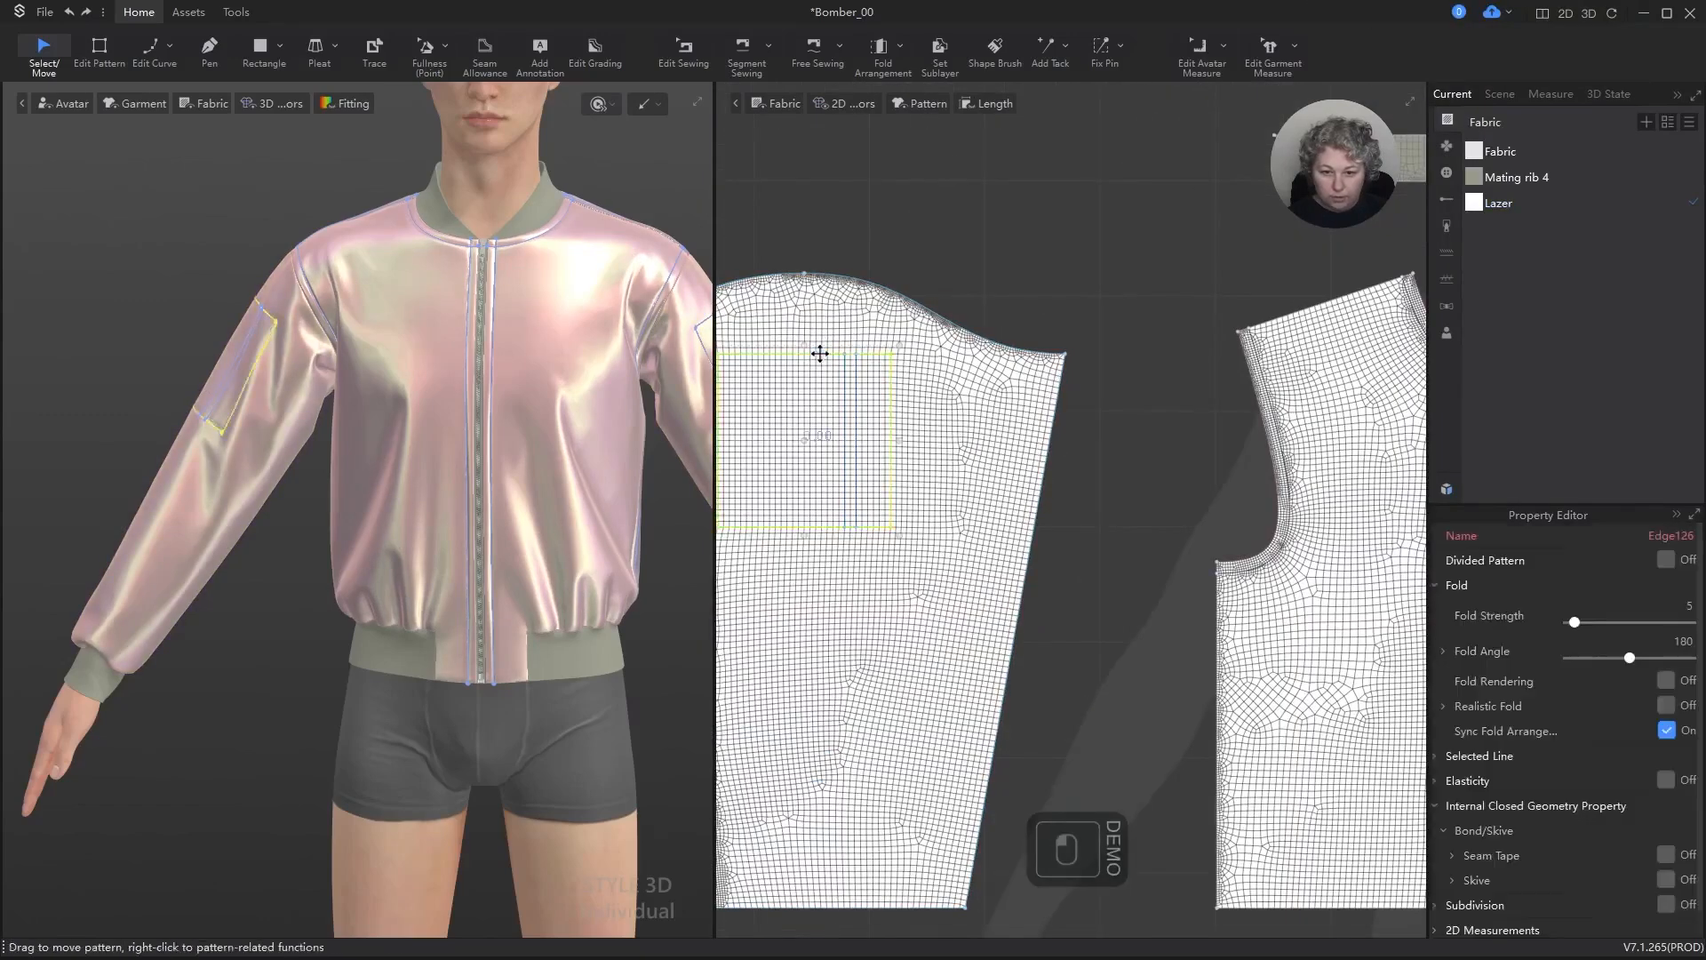
shift+click(851, 389)
key(Delete)
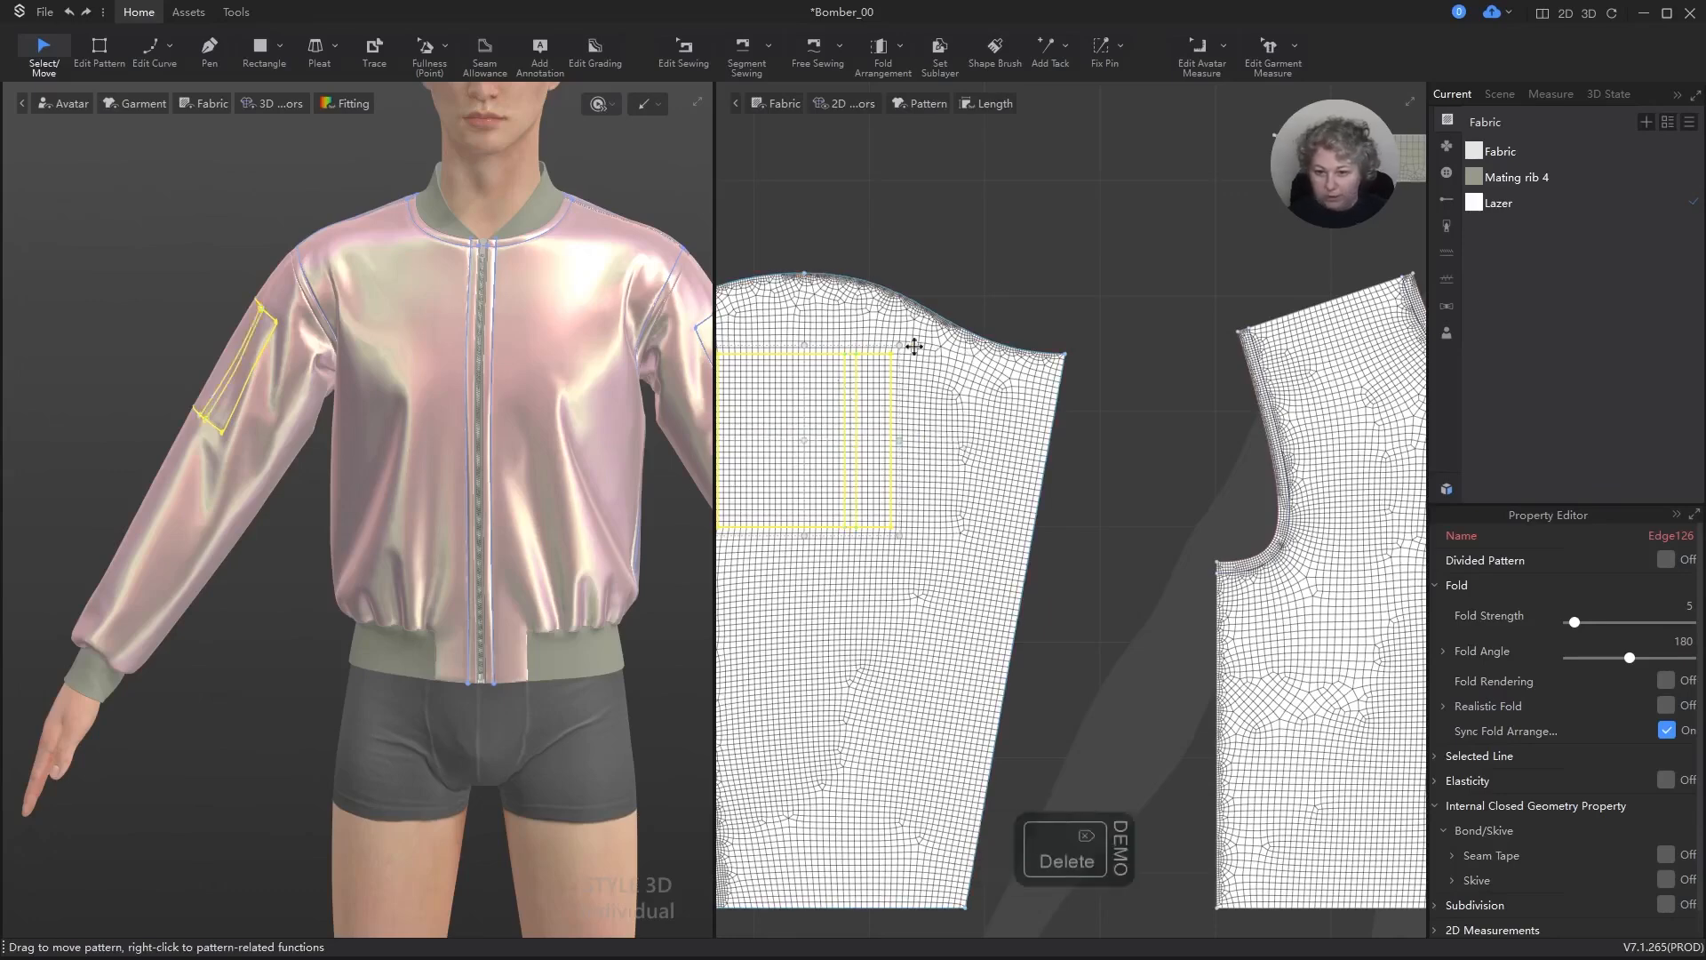
scroll(940, 336, down, 5)
Step: Run the simulation briefly to update the sleeve without its pocket lines, stop it, and inspect the sleeve
key(space)
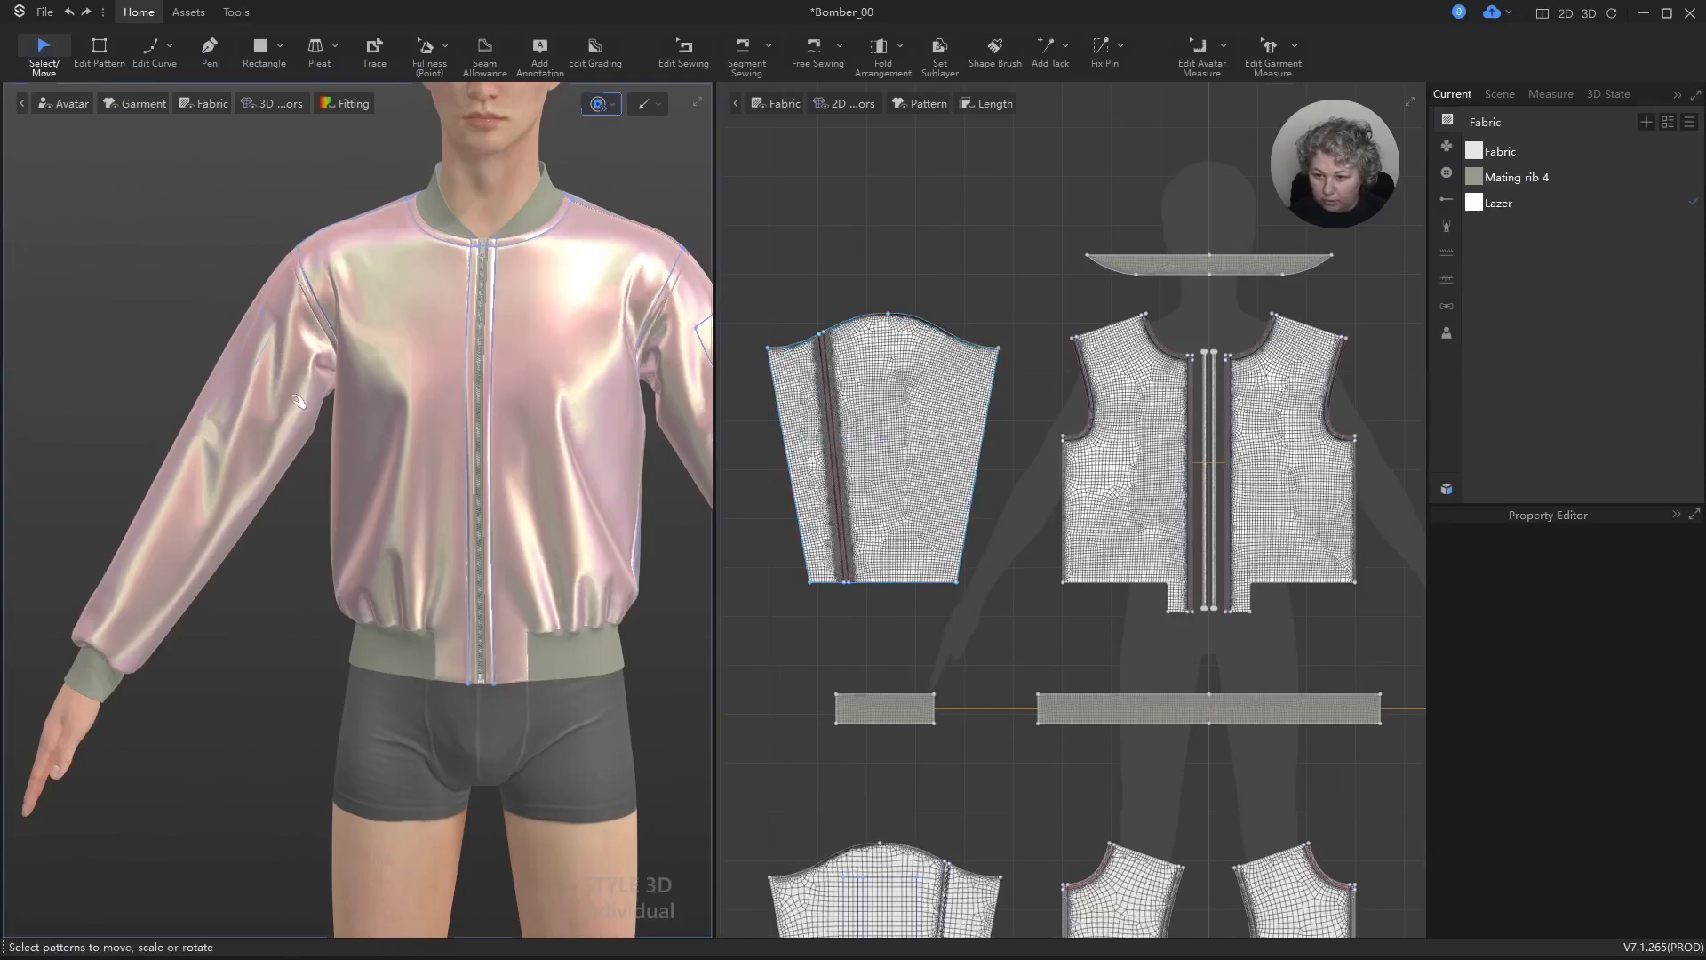
key(space)
right_drag(240, 498, 341, 479)
scroll(813, 575, up, 3)
Step: Turn on subdivision with Extend/Trim for the cuff edge of the pocketless outer sleeve
key(z)
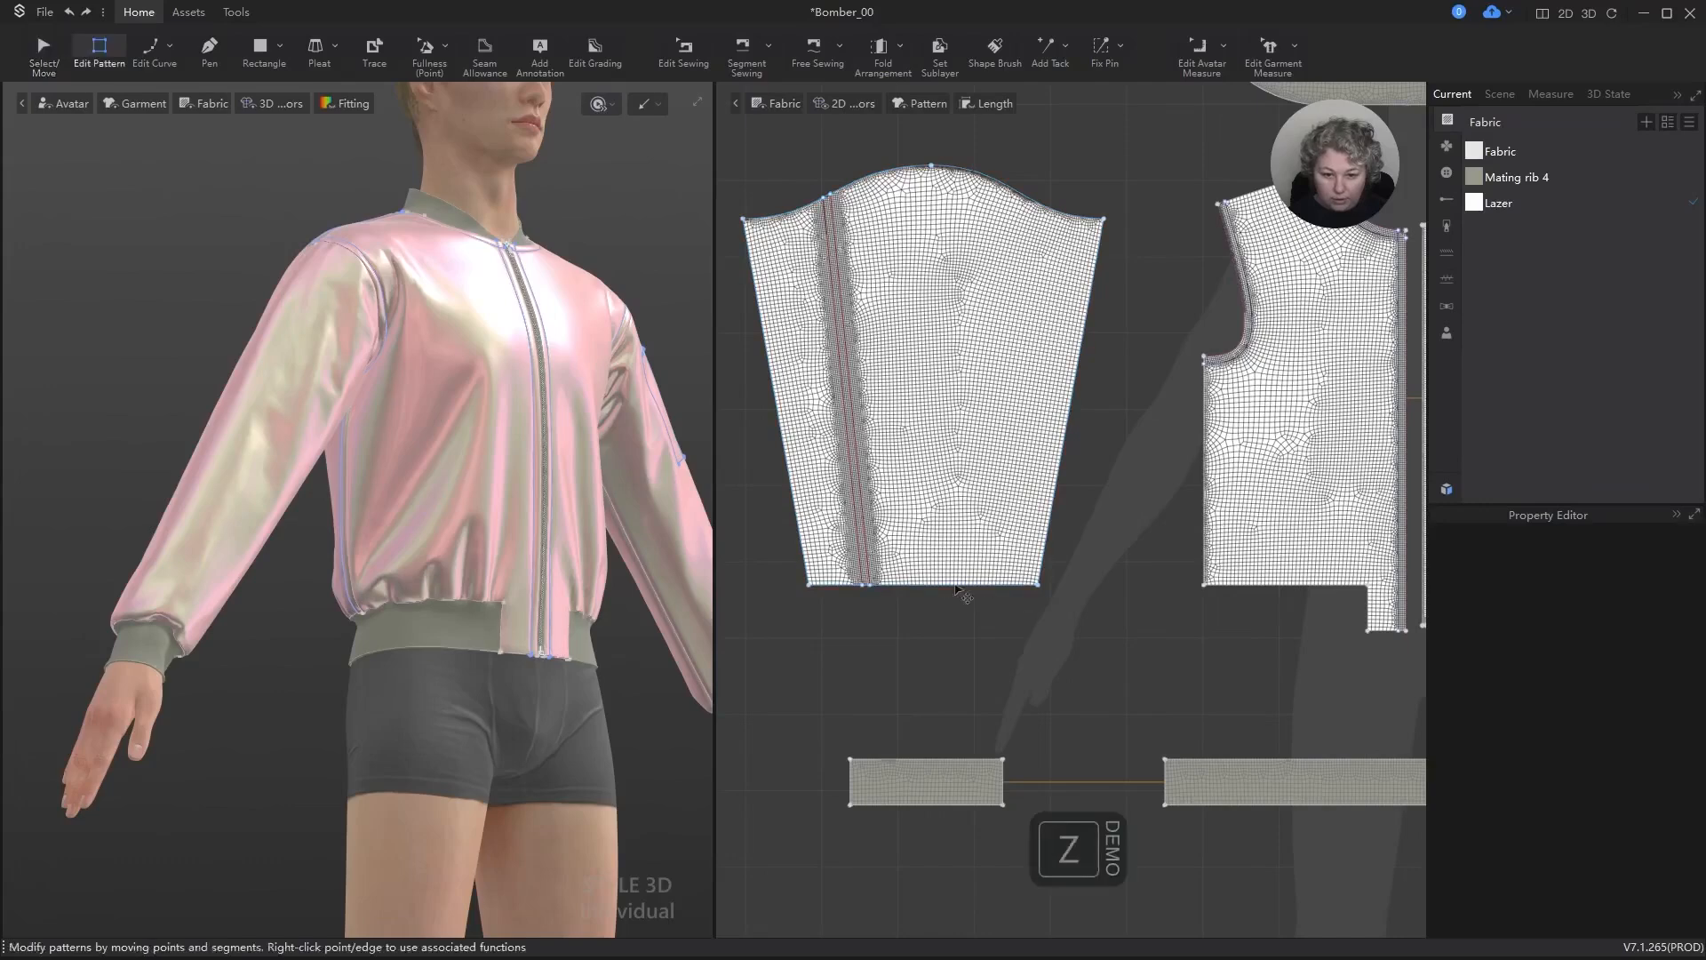
click(946, 587)
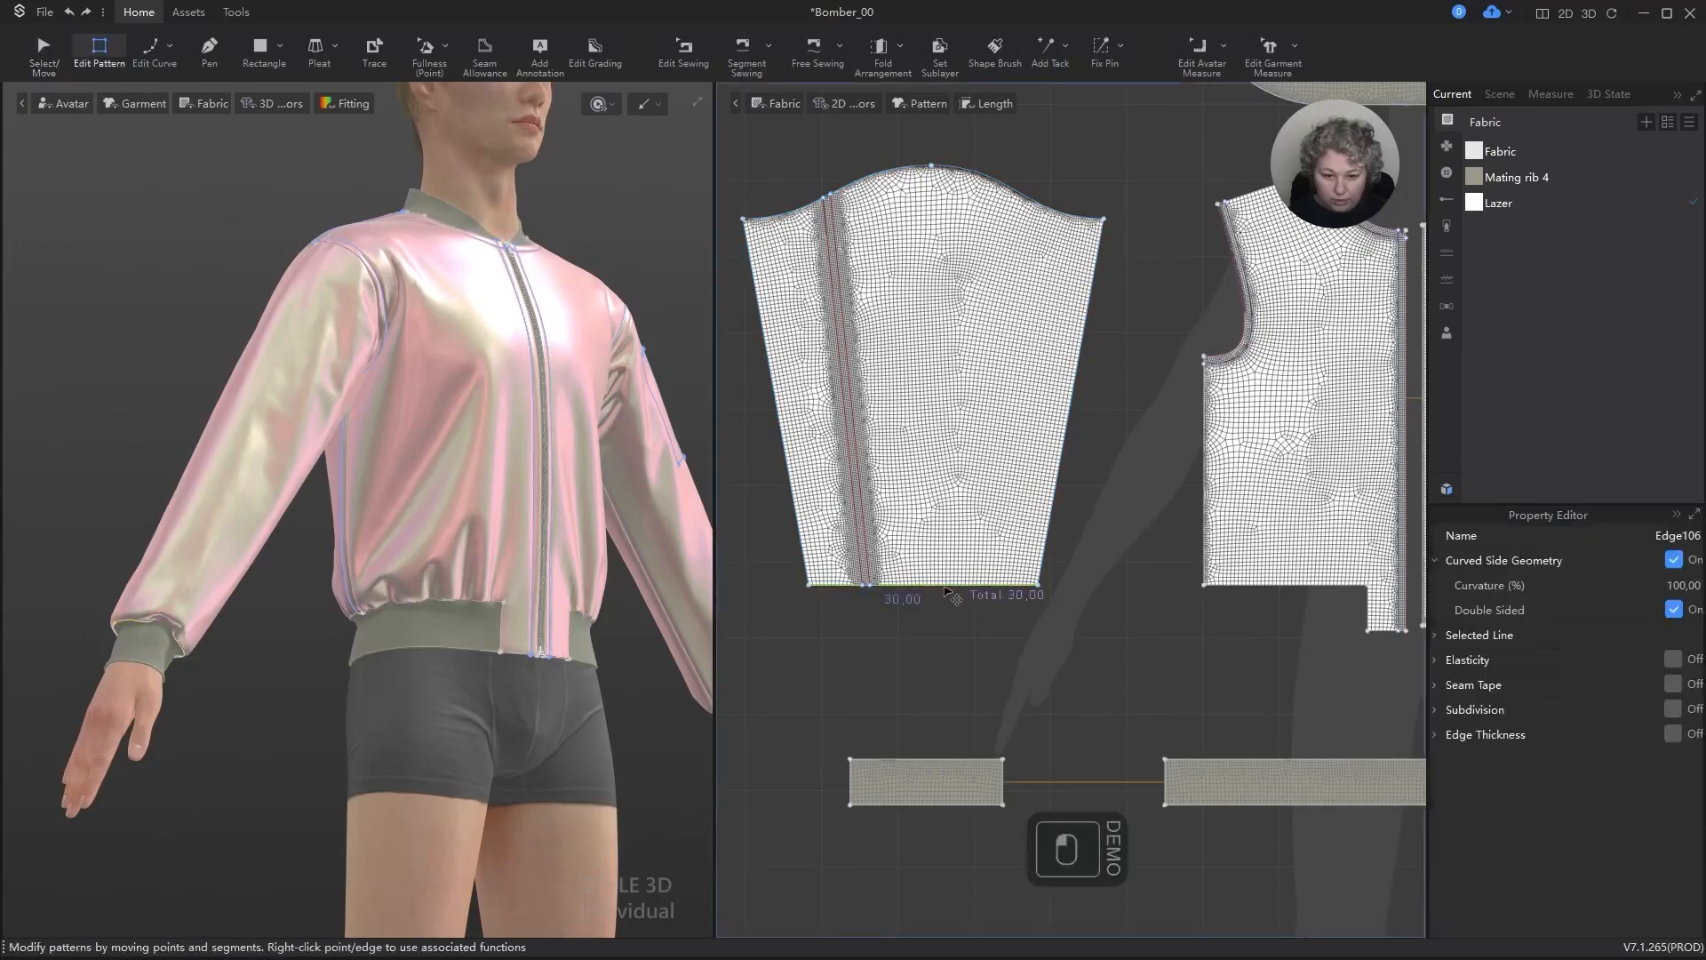
click(1673, 709)
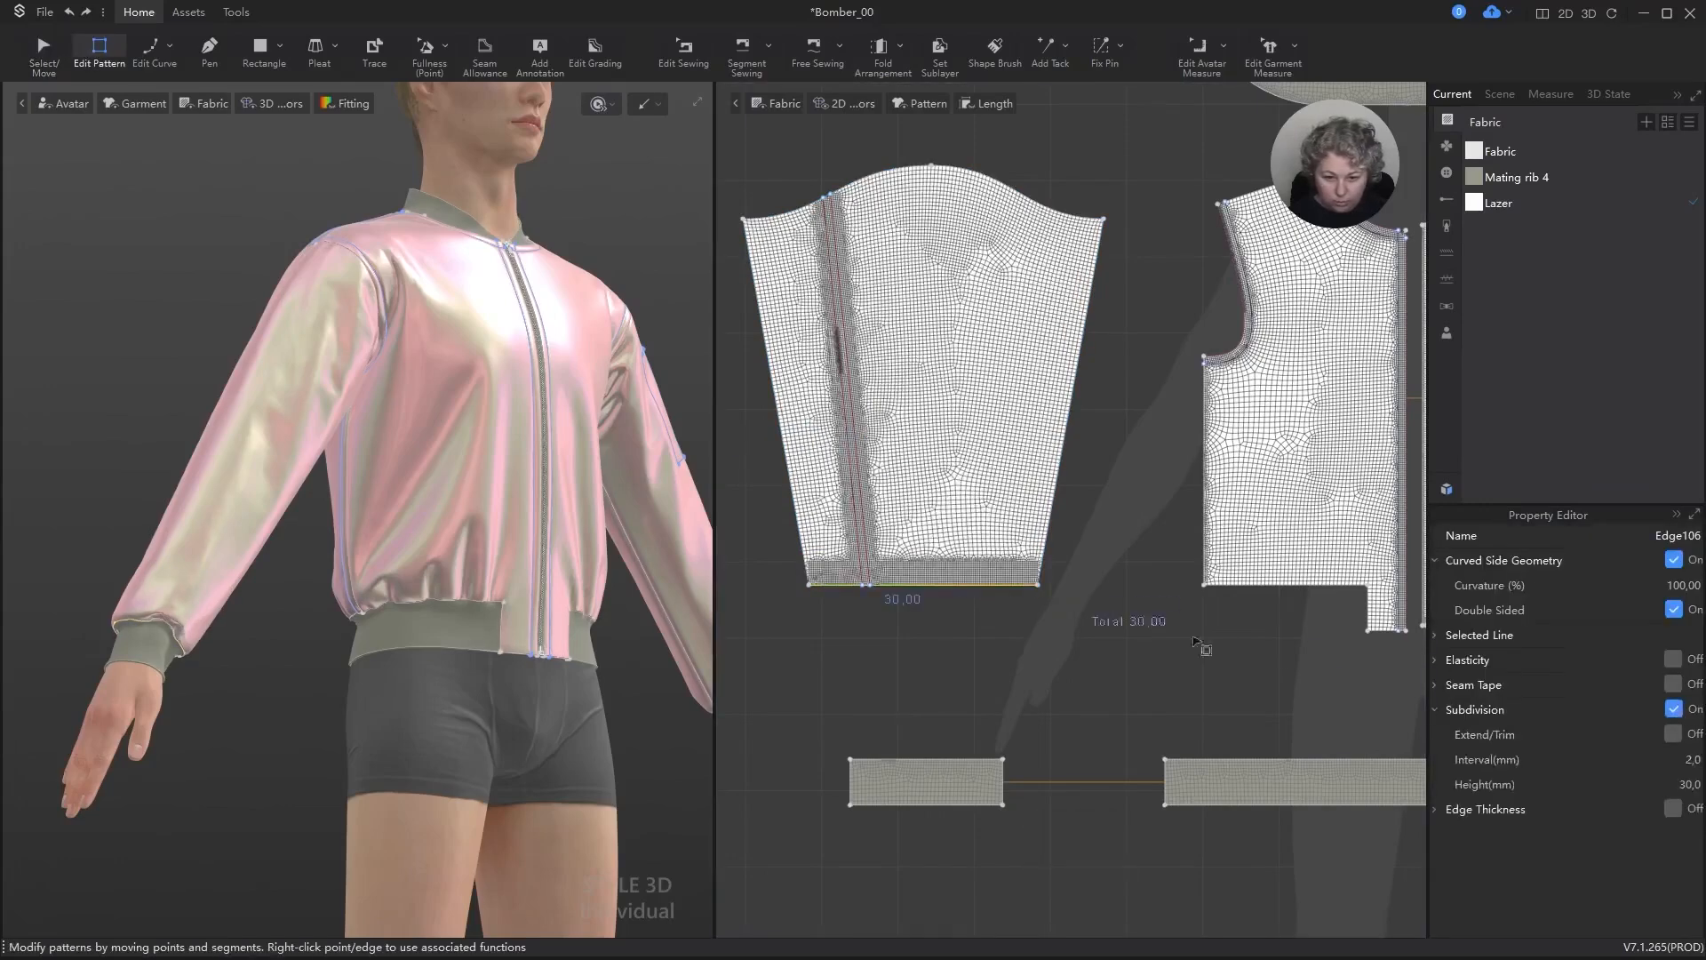
scroll(882, 593, down, 2)
scroll(882, 593, down, 3)
scroll(1283, 631, up, 2)
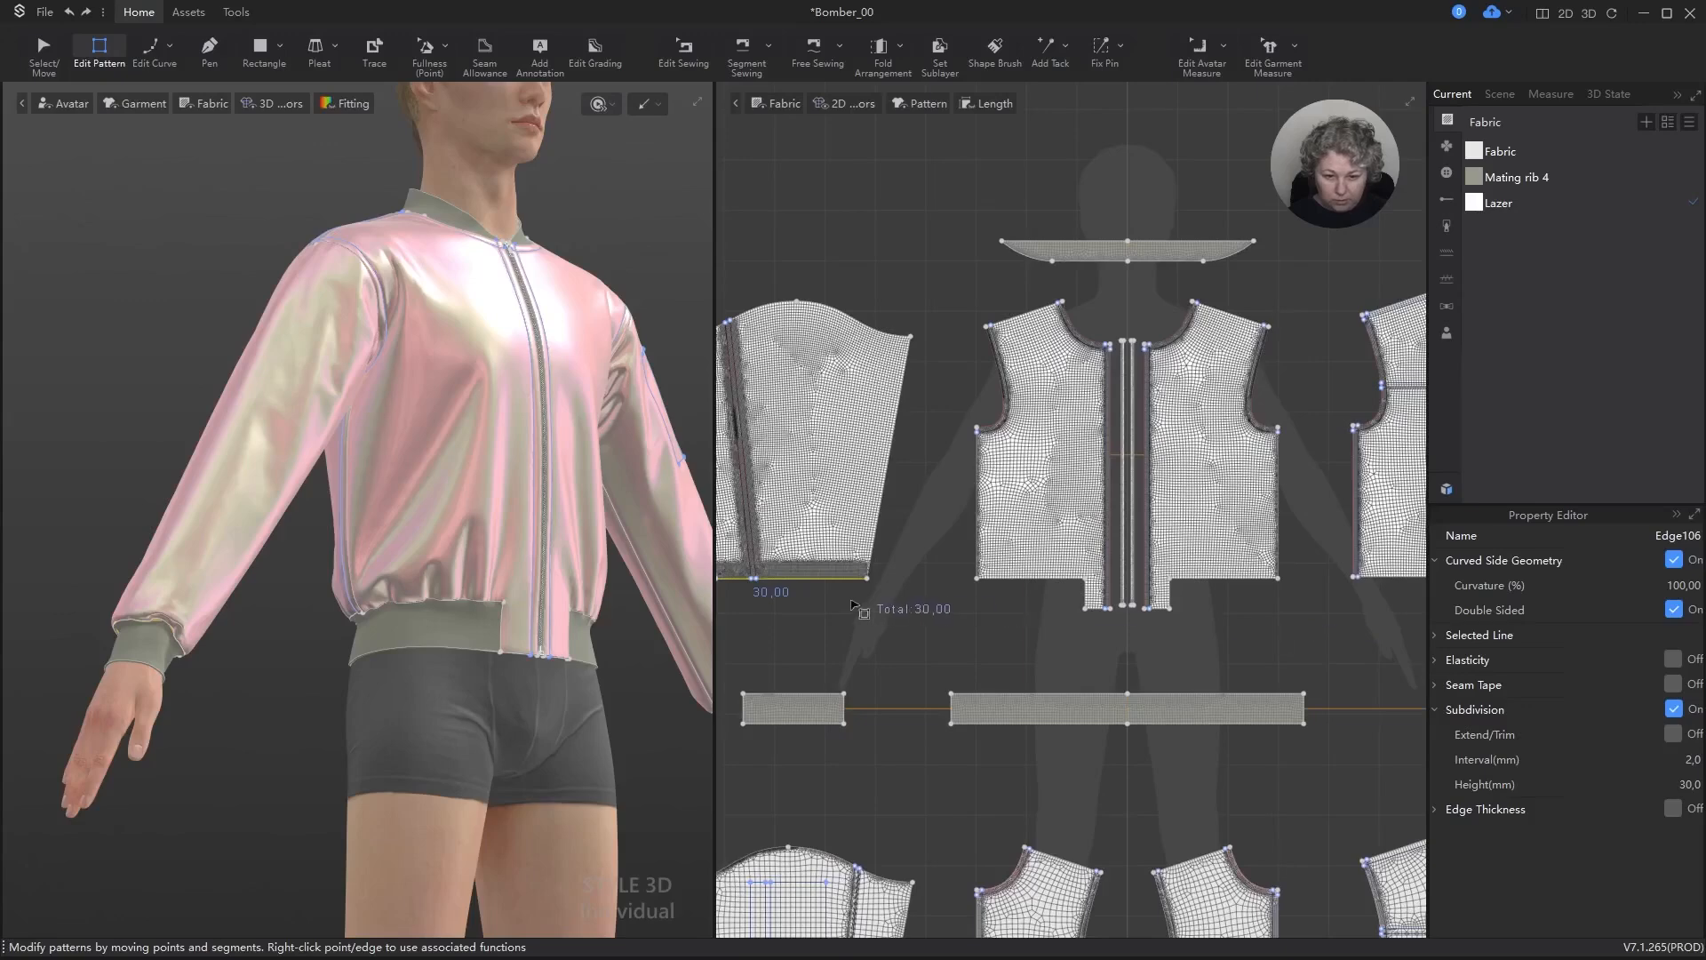
click(1675, 738)
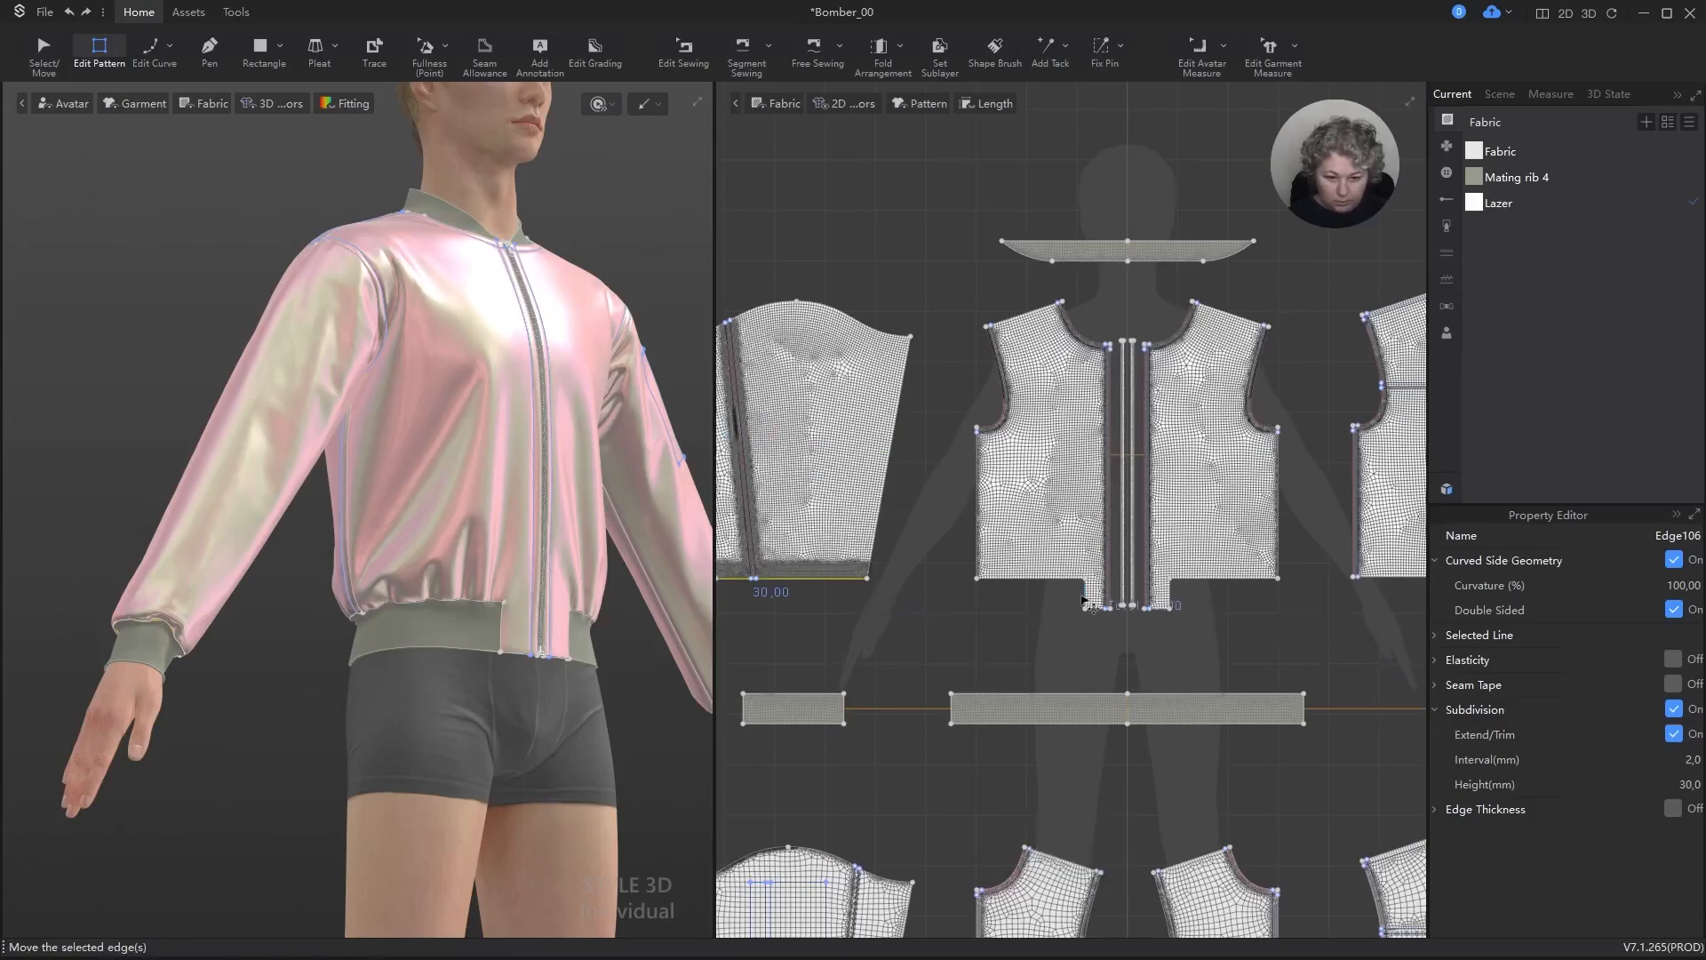
Step: Turn on subdivision with Extend/Trim for the waistband edge of the outer front pieces
scroll(1083, 598, up, 3)
click(1024, 558)
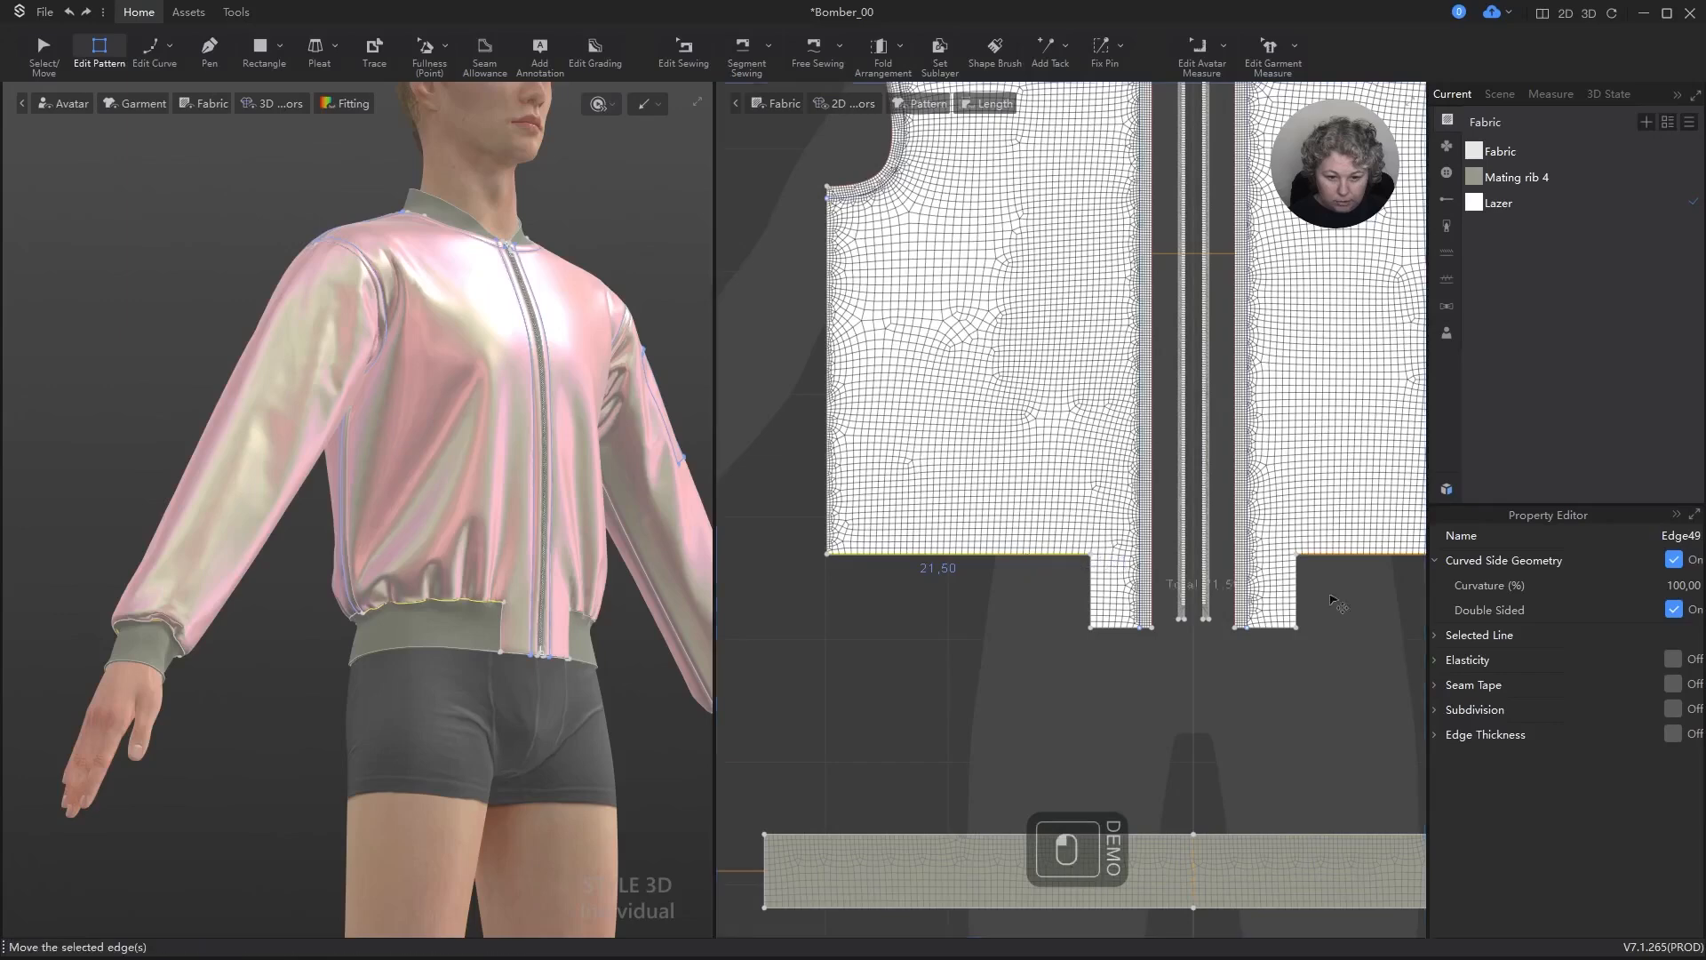
click(1676, 710)
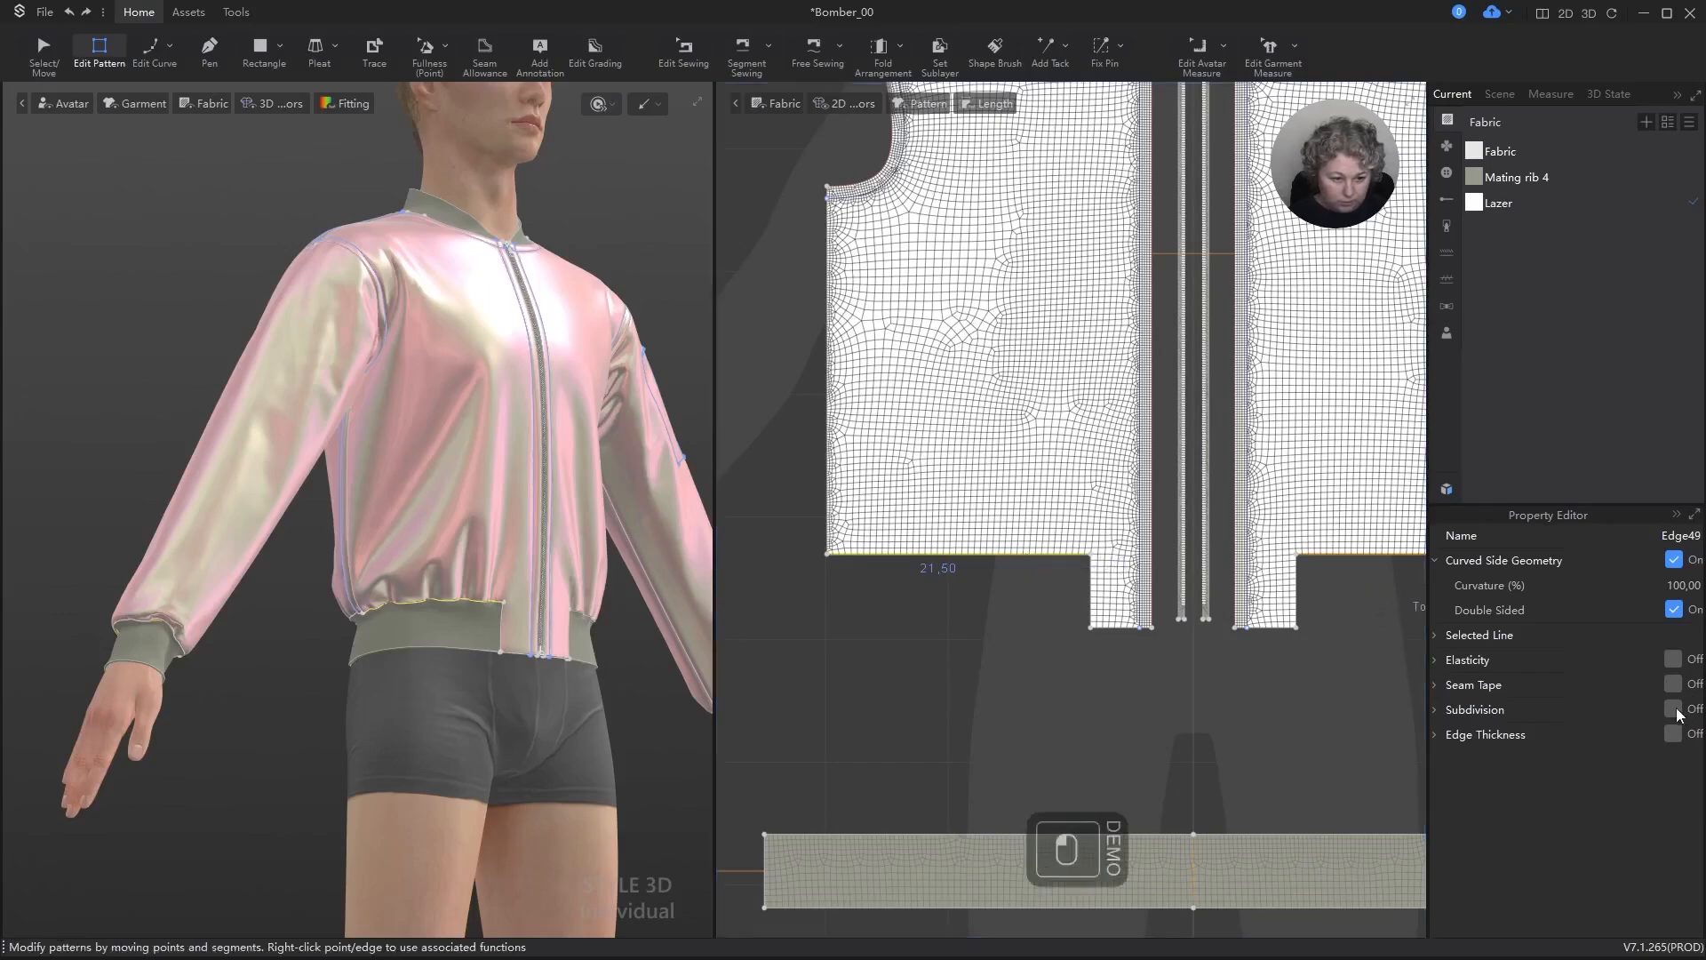
key(ctrl+z)
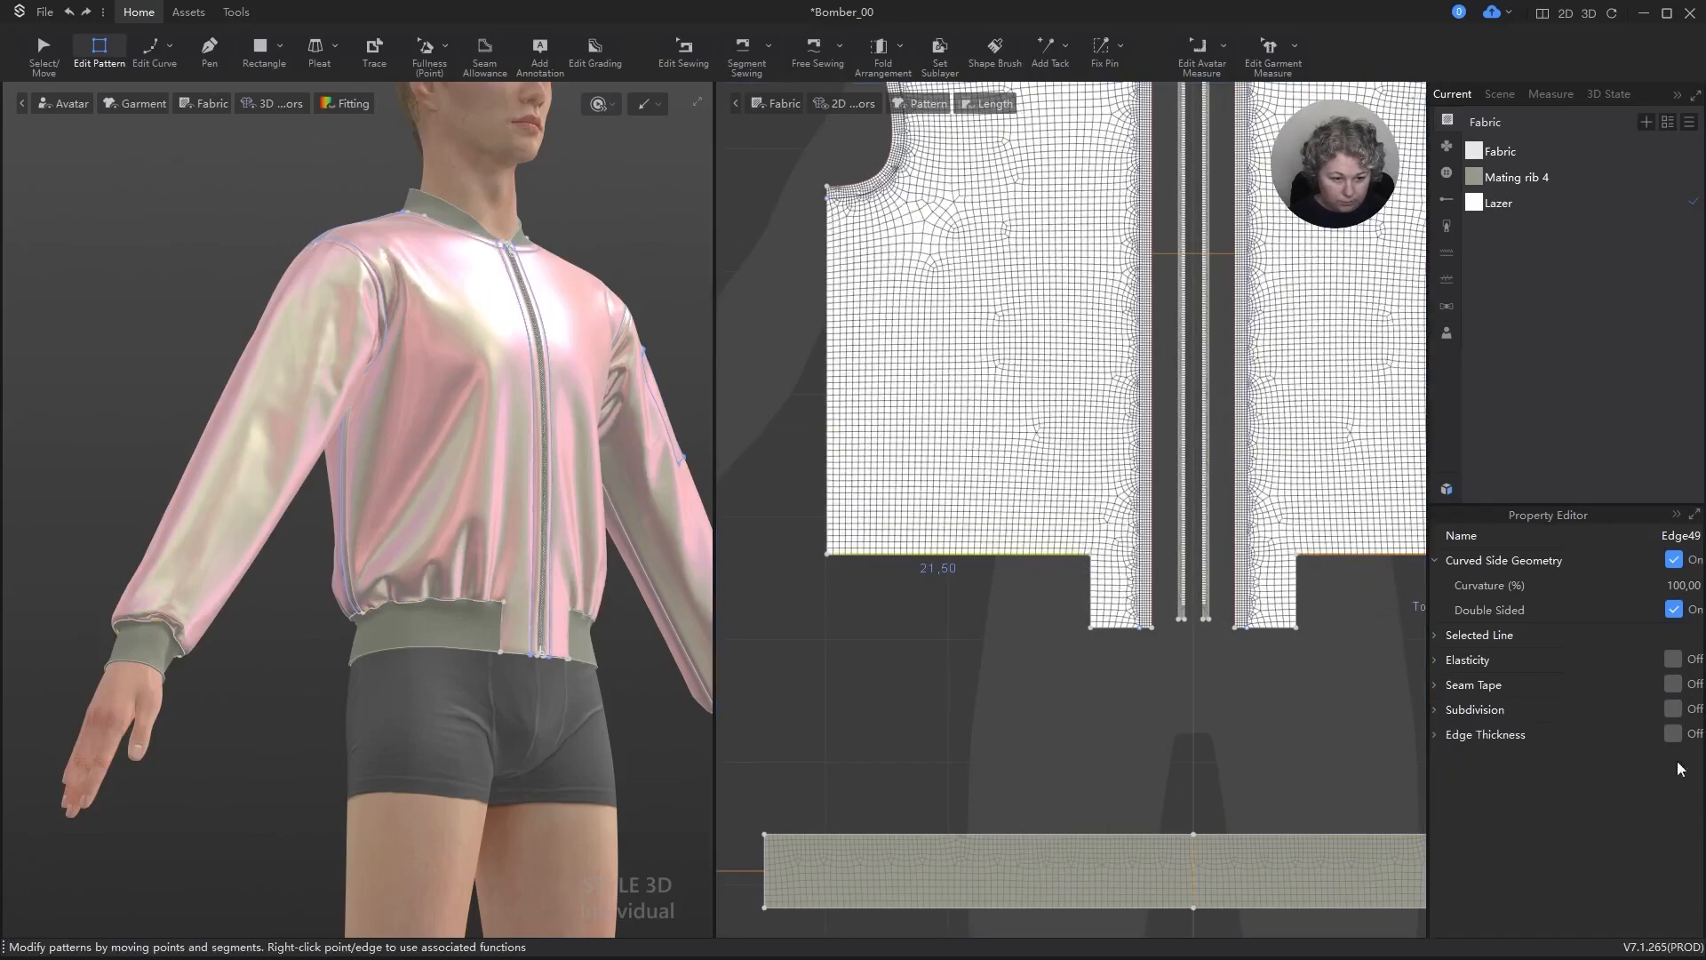
click(1676, 710)
click(1675, 734)
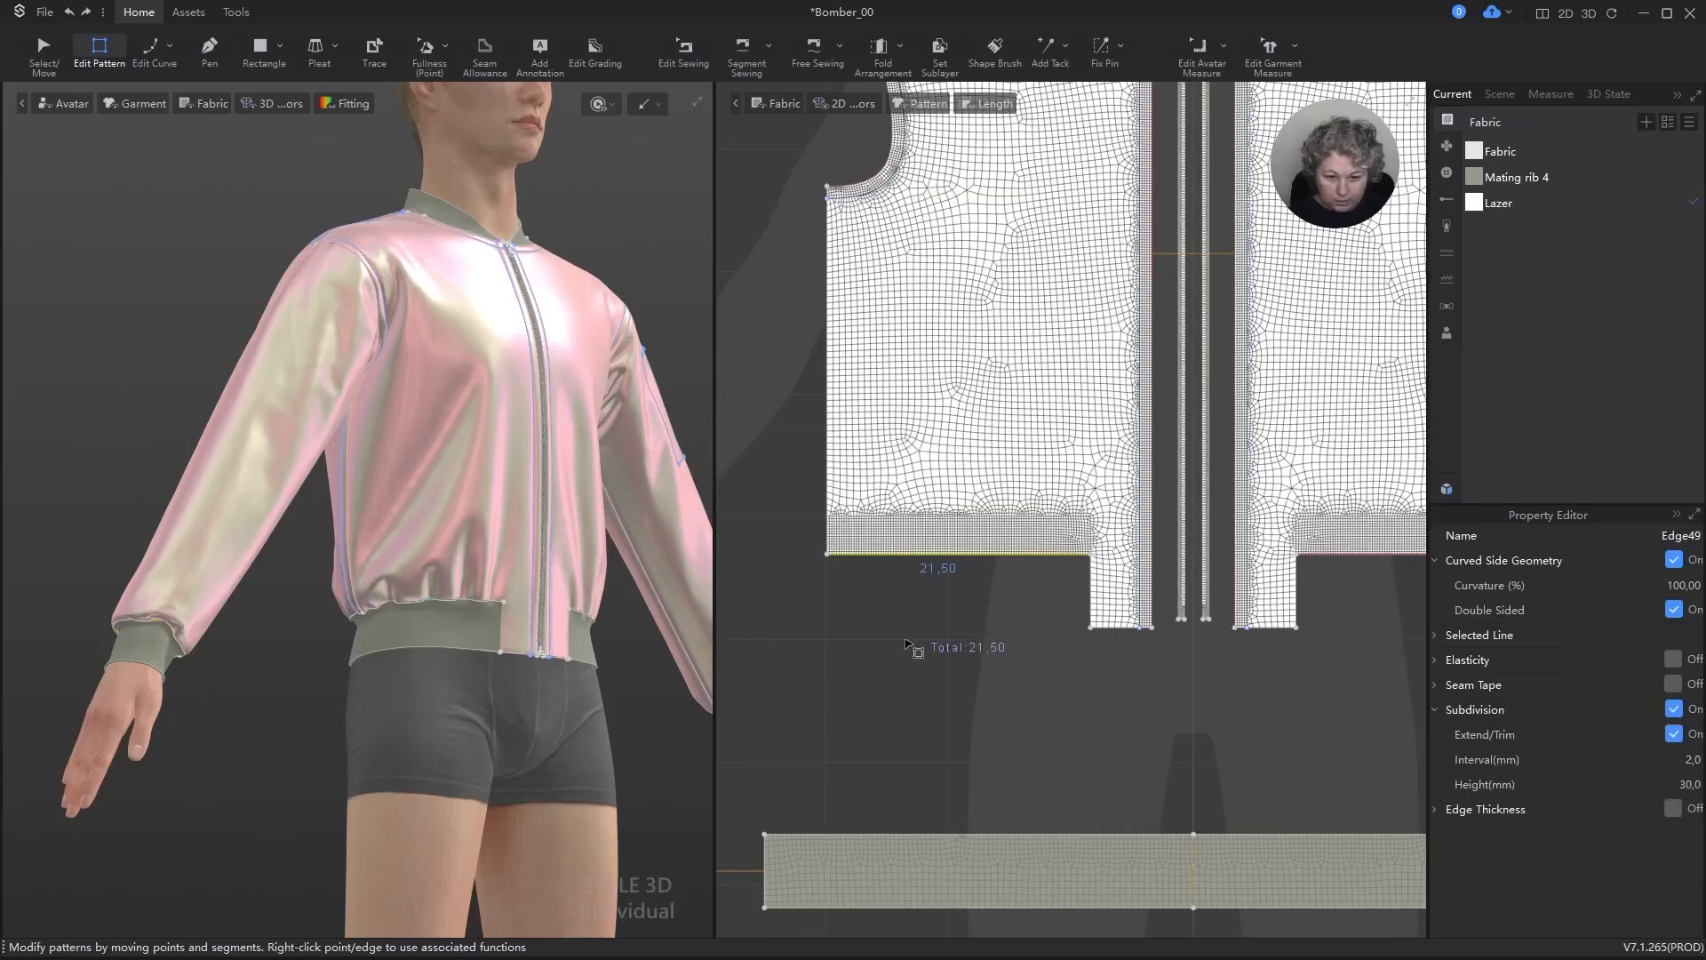
Step: Turn on subdivision with Extend/Trim for the outer back piece's waistband edge
scroll(904, 638, down, 5)
scroll(1186, 643, up, 5)
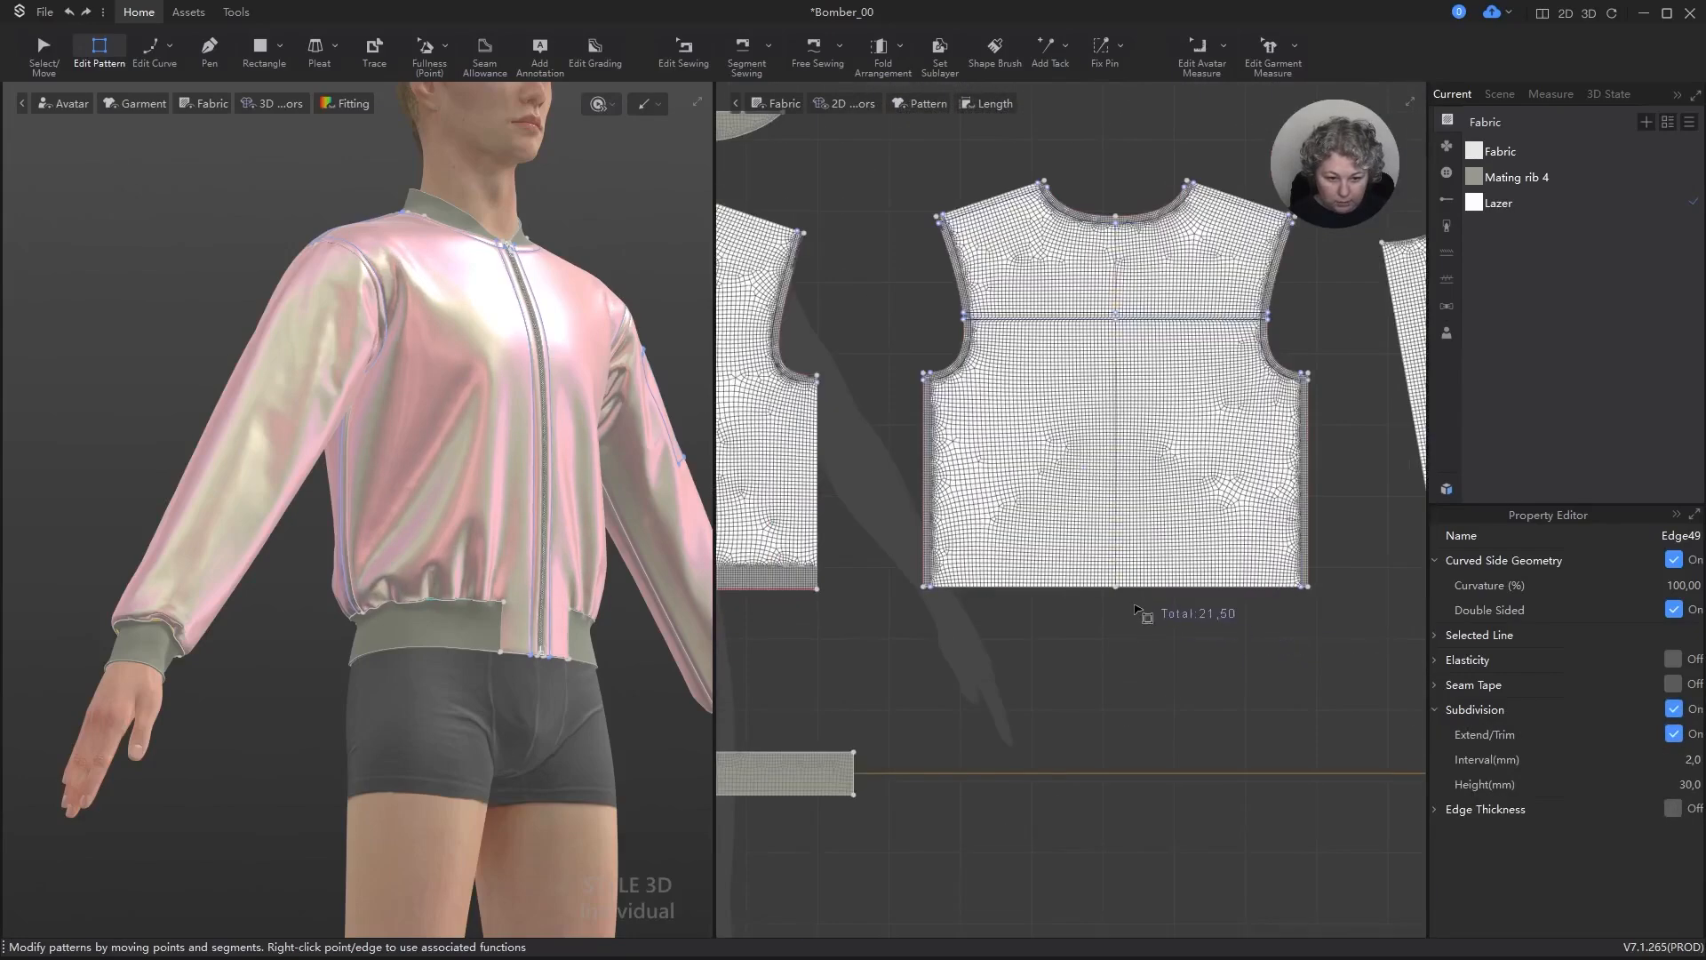
click(1091, 590)
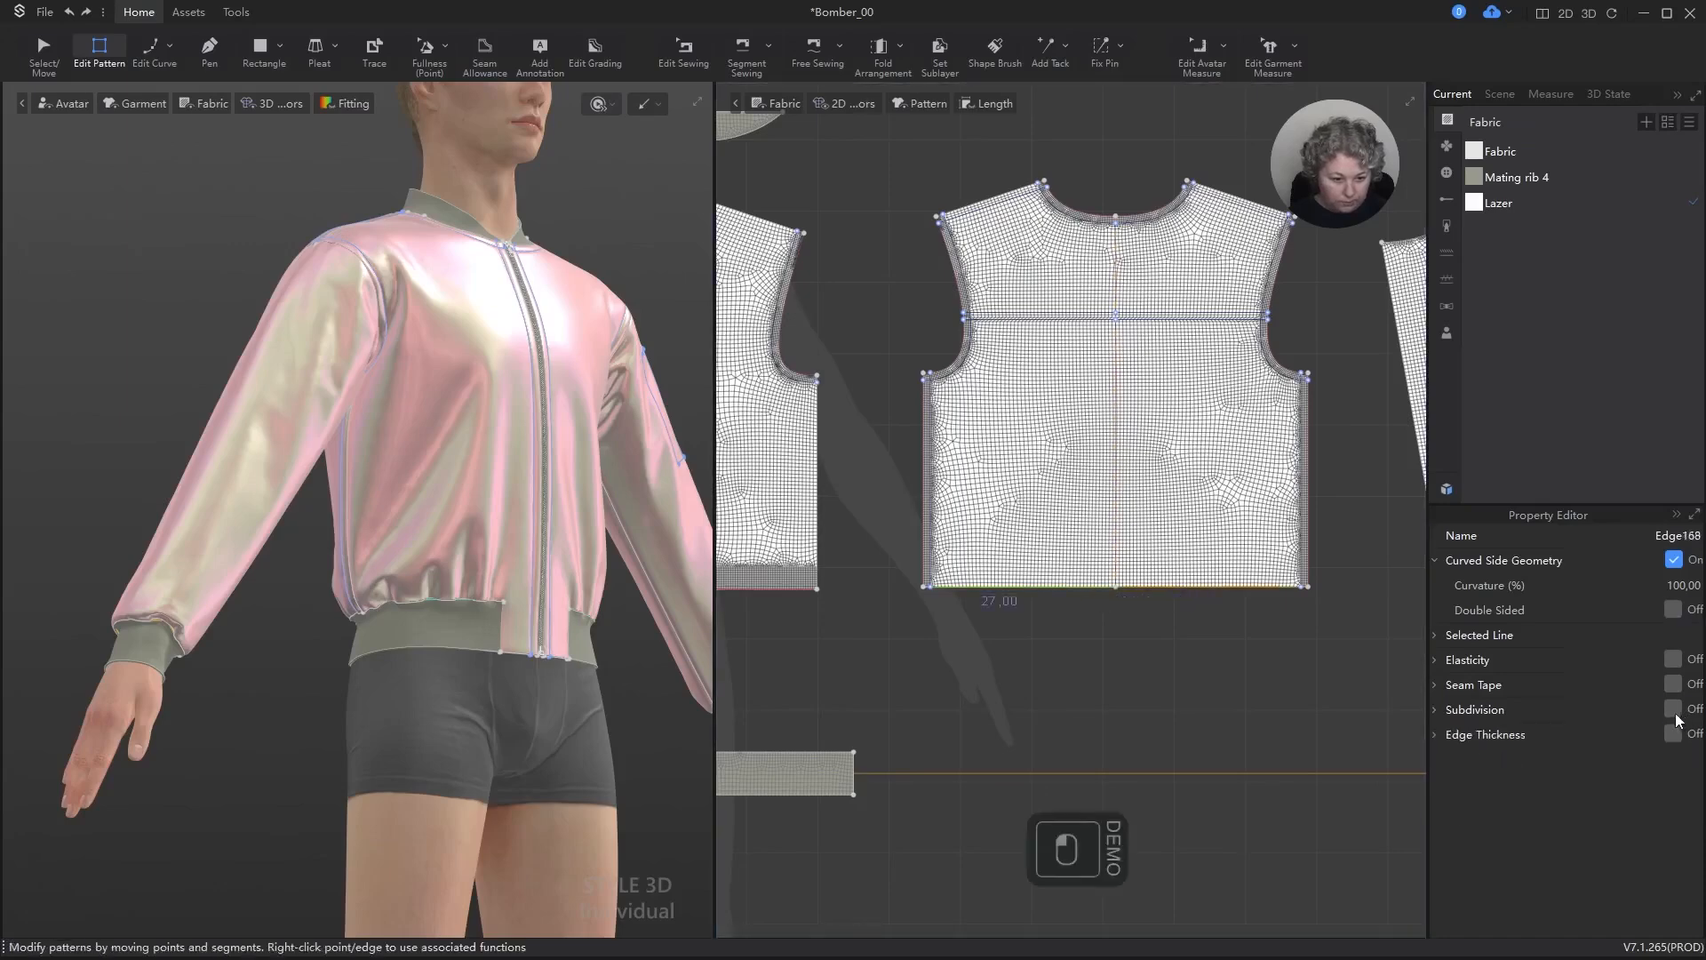
click(1675, 710)
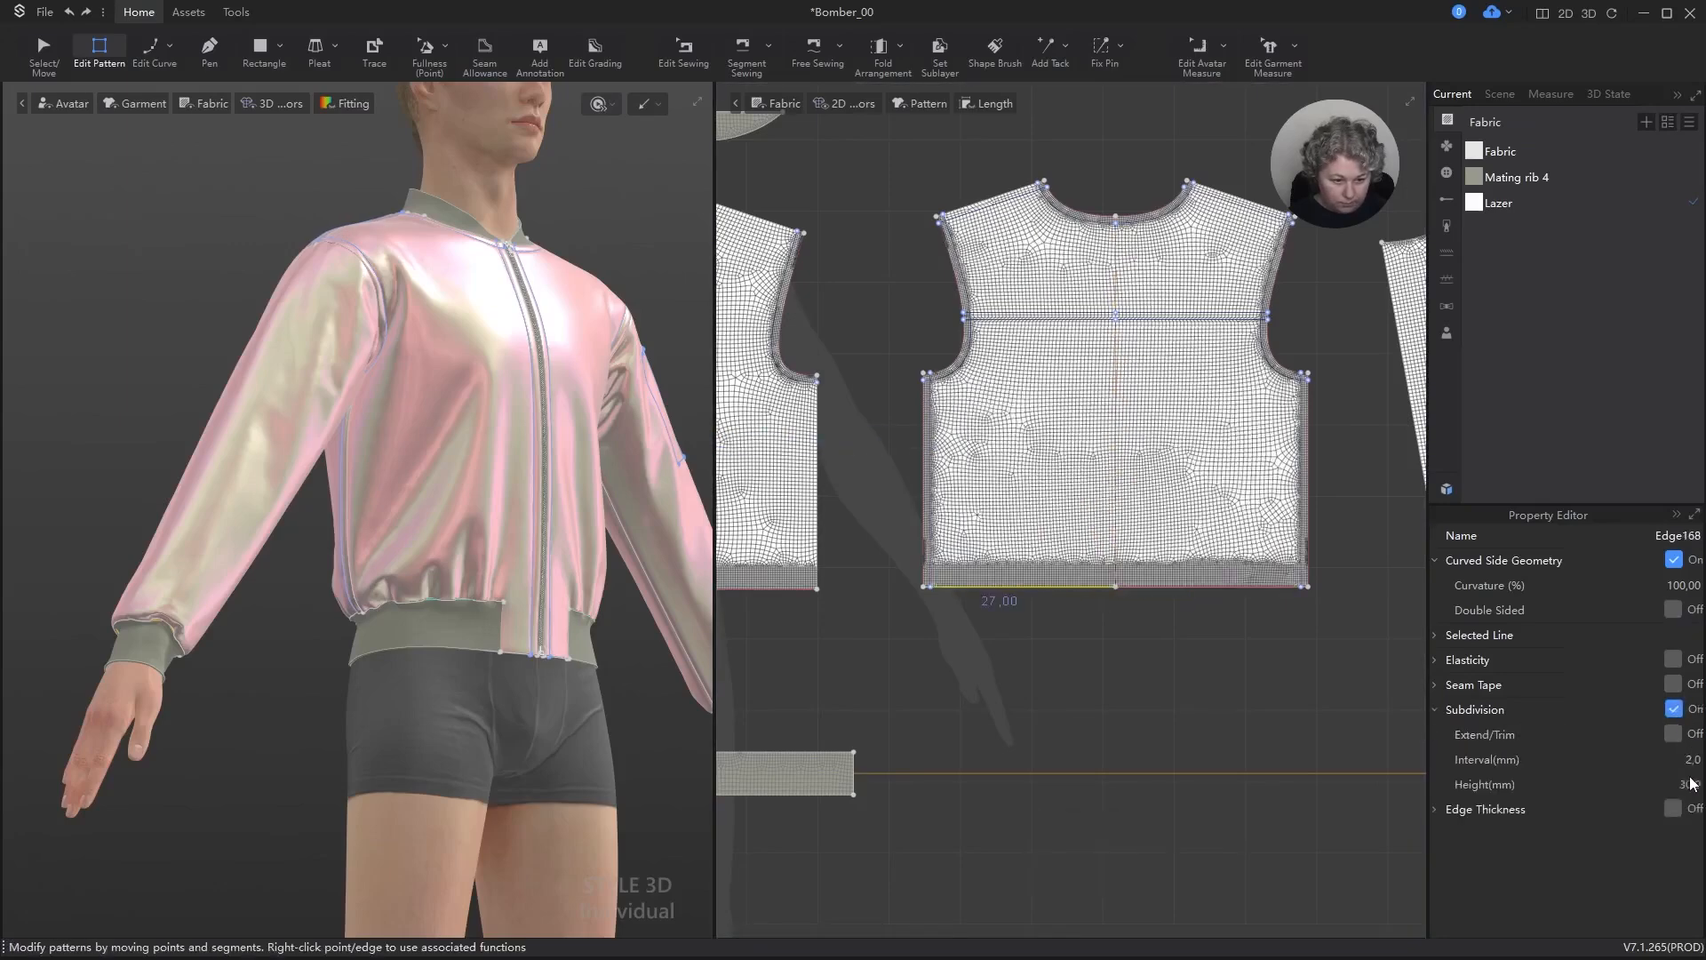
click(1674, 733)
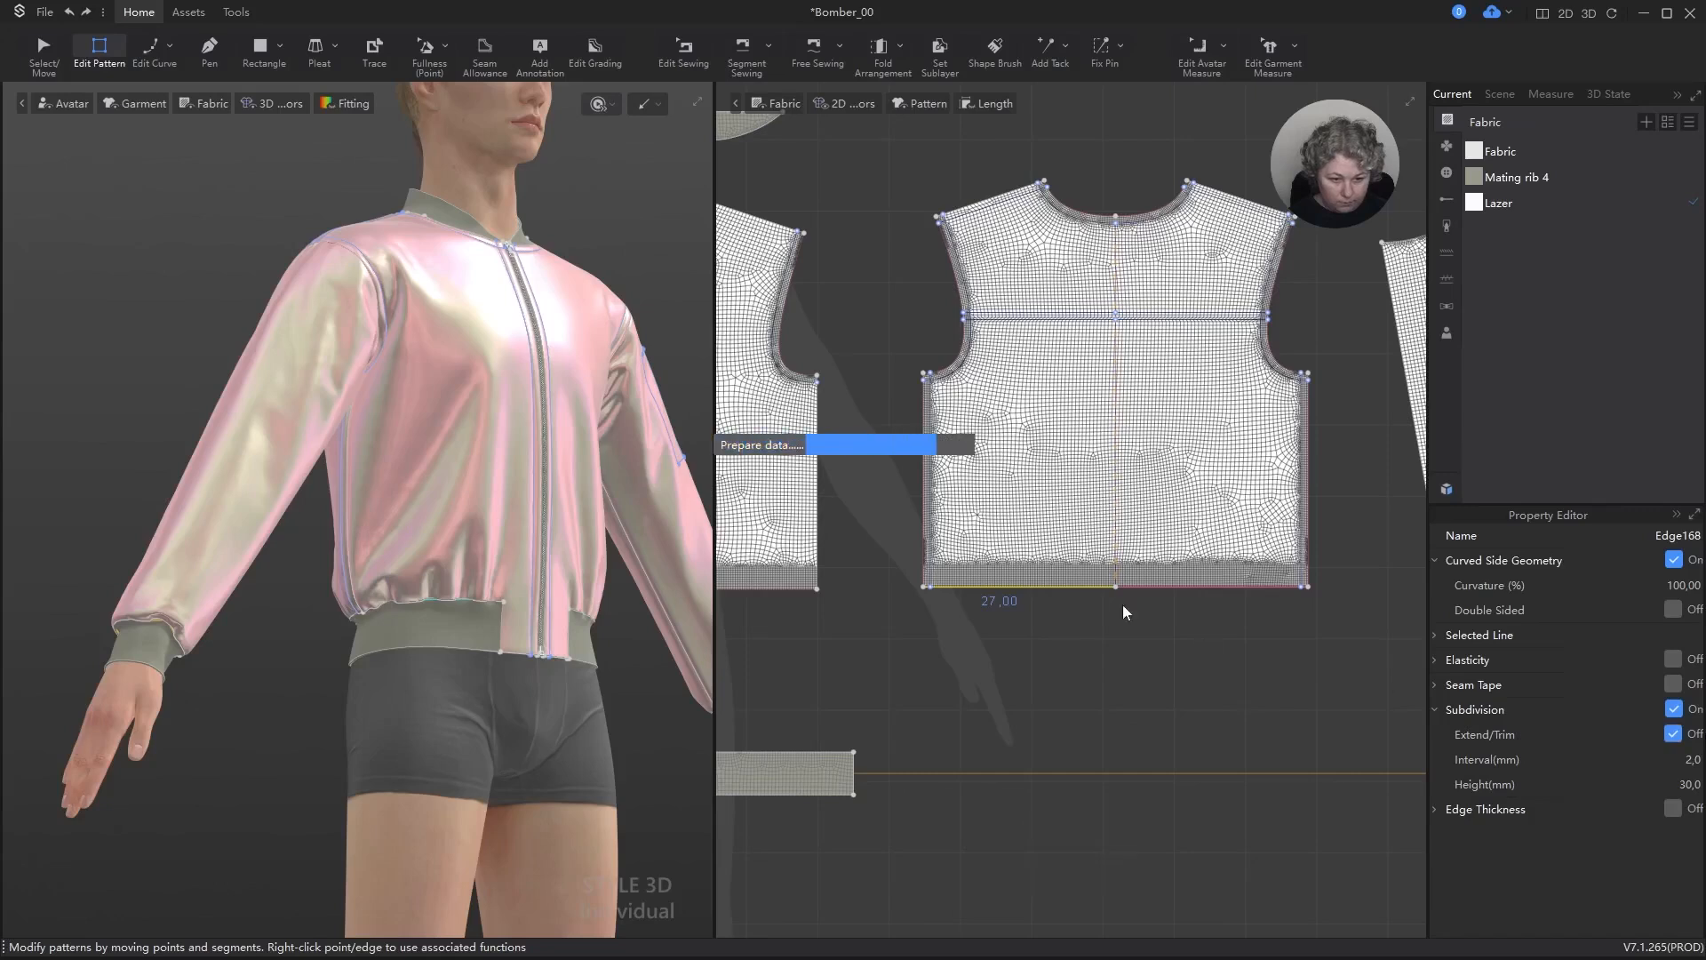
Step: Run the simulation briefly to update the jacket with the subdivided cuff and waistband edges, and stop it
key(space)
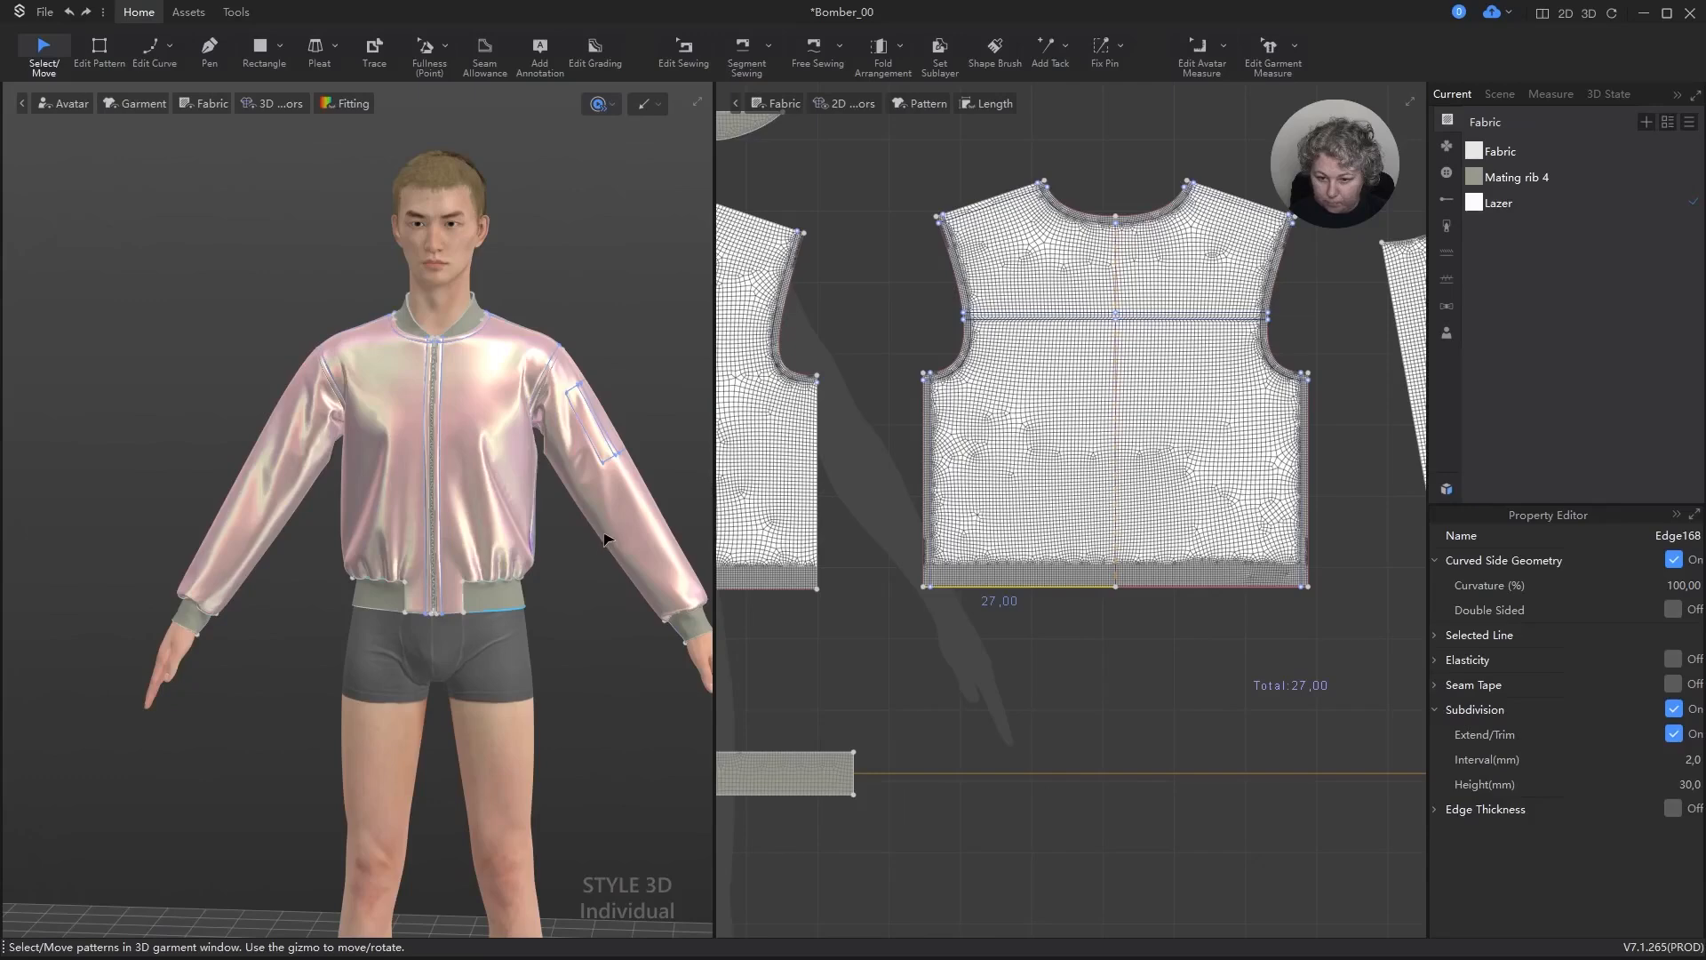
key(space)
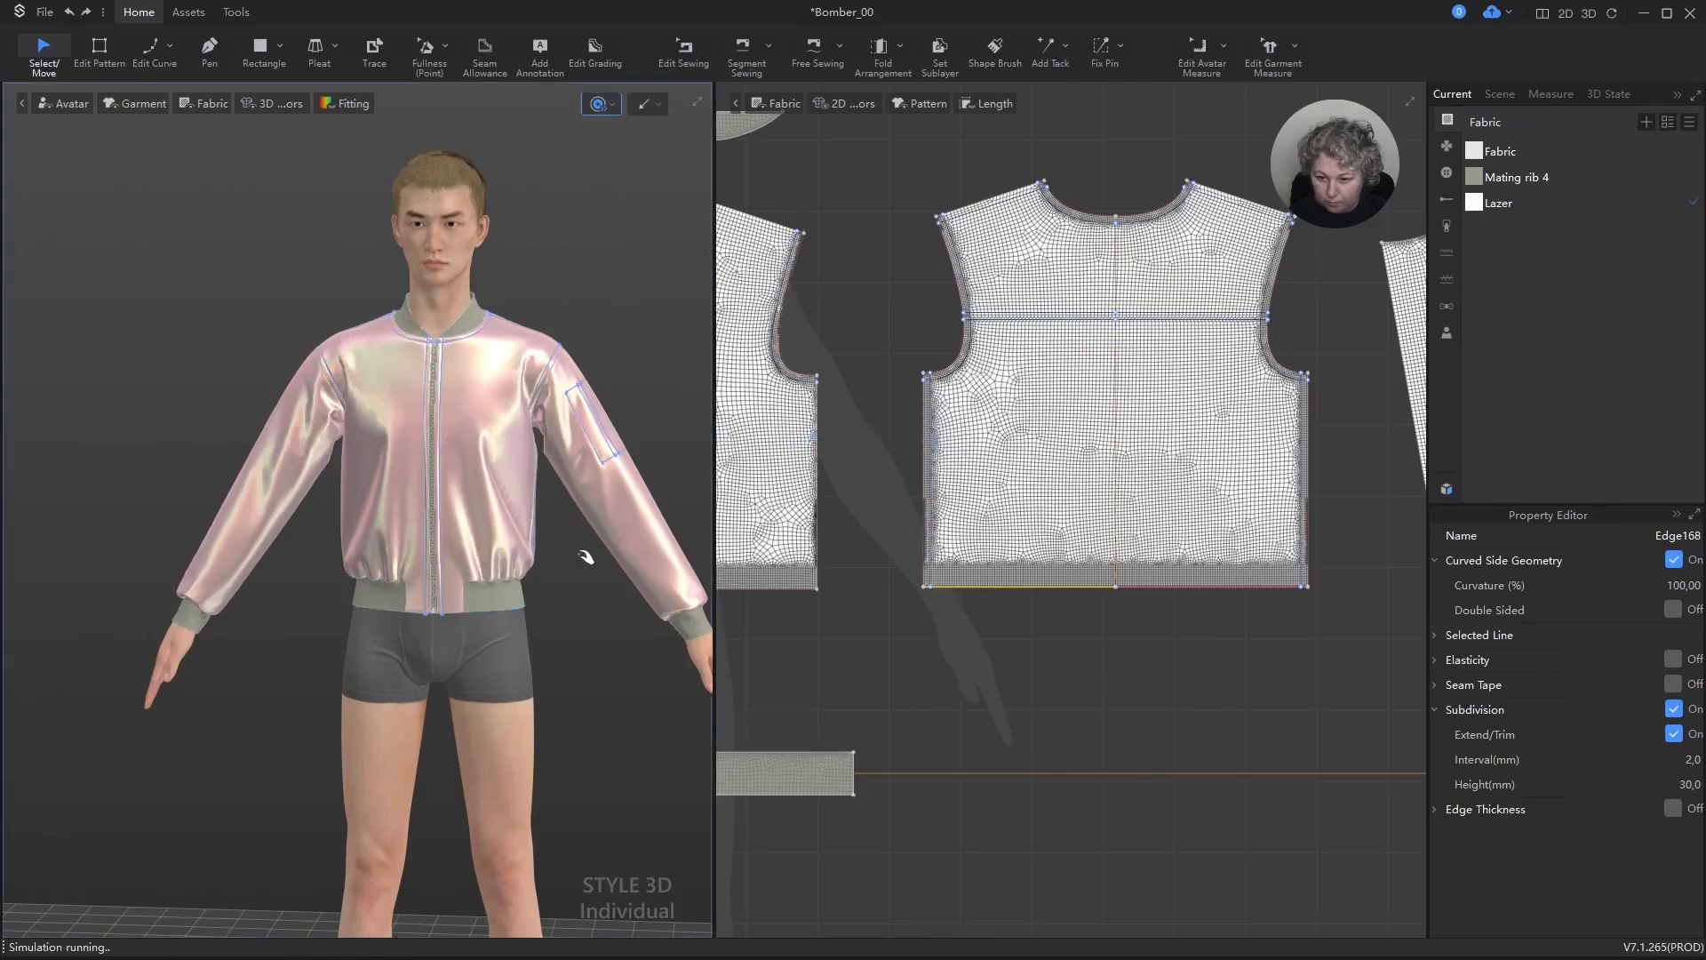
mouse_move(542, 573)
right_down()
mouse_move(537, 590)
mouse_move(458, 588)
mouse_move(545, 579)
right_up()
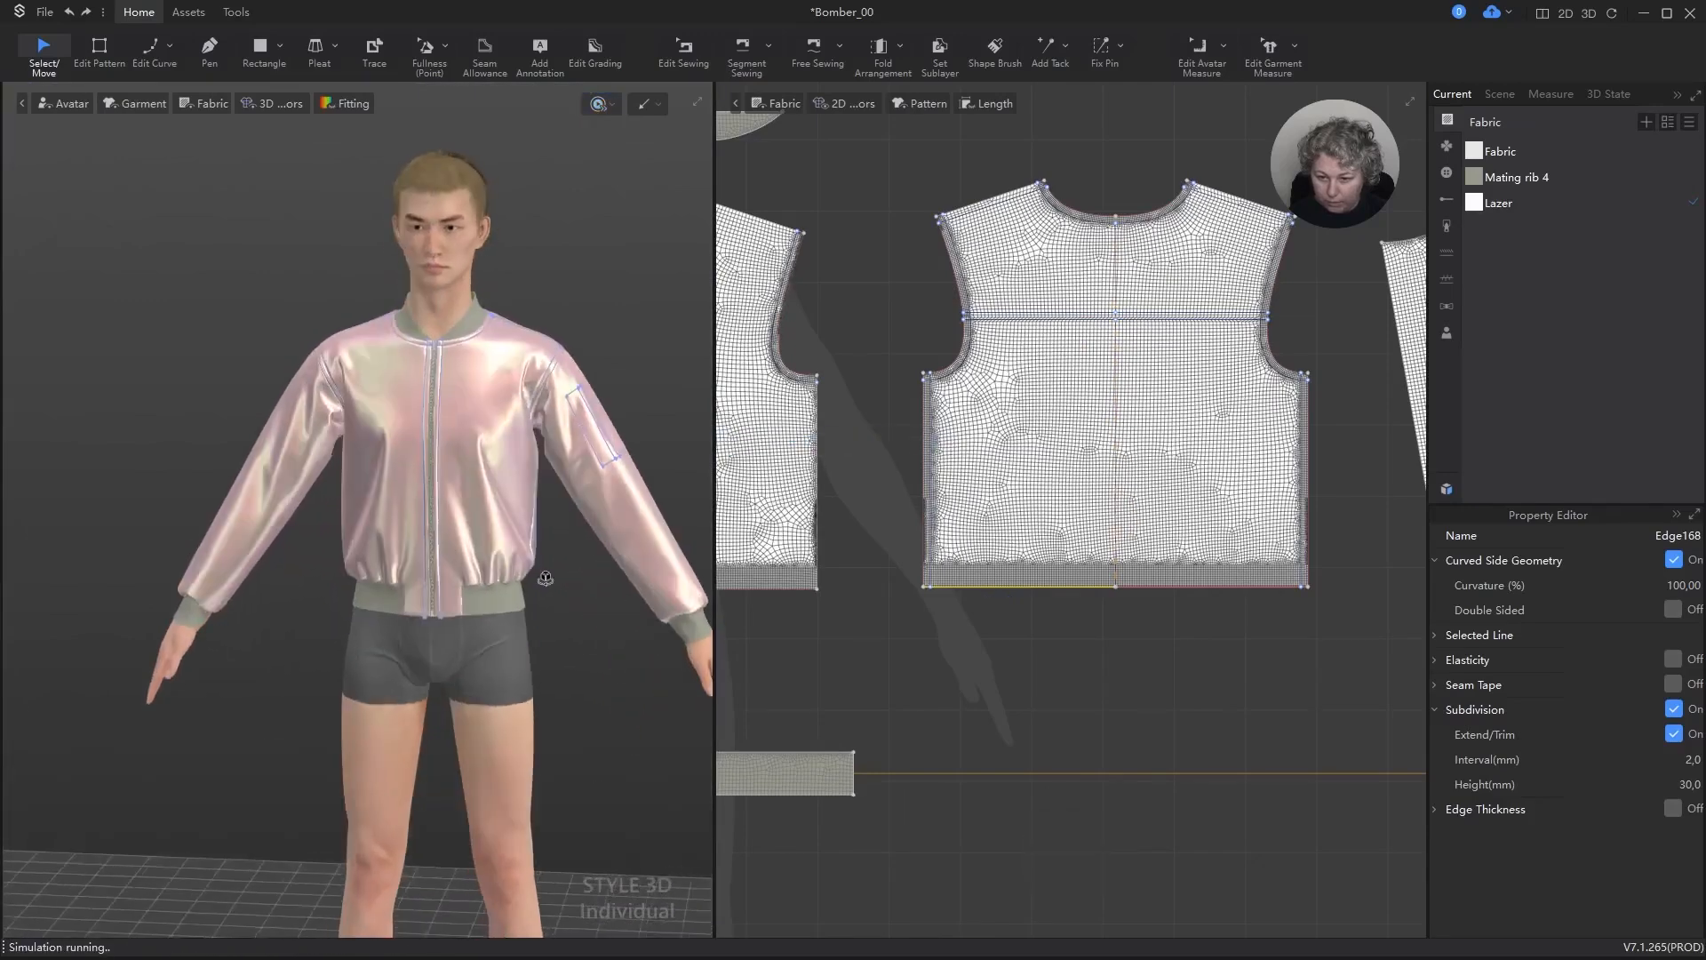
Step: Examine the lengthwise internal seam line and mesh near the cap of the pocket sleeve's lining piece
scroll(1158, 655, down, 5)
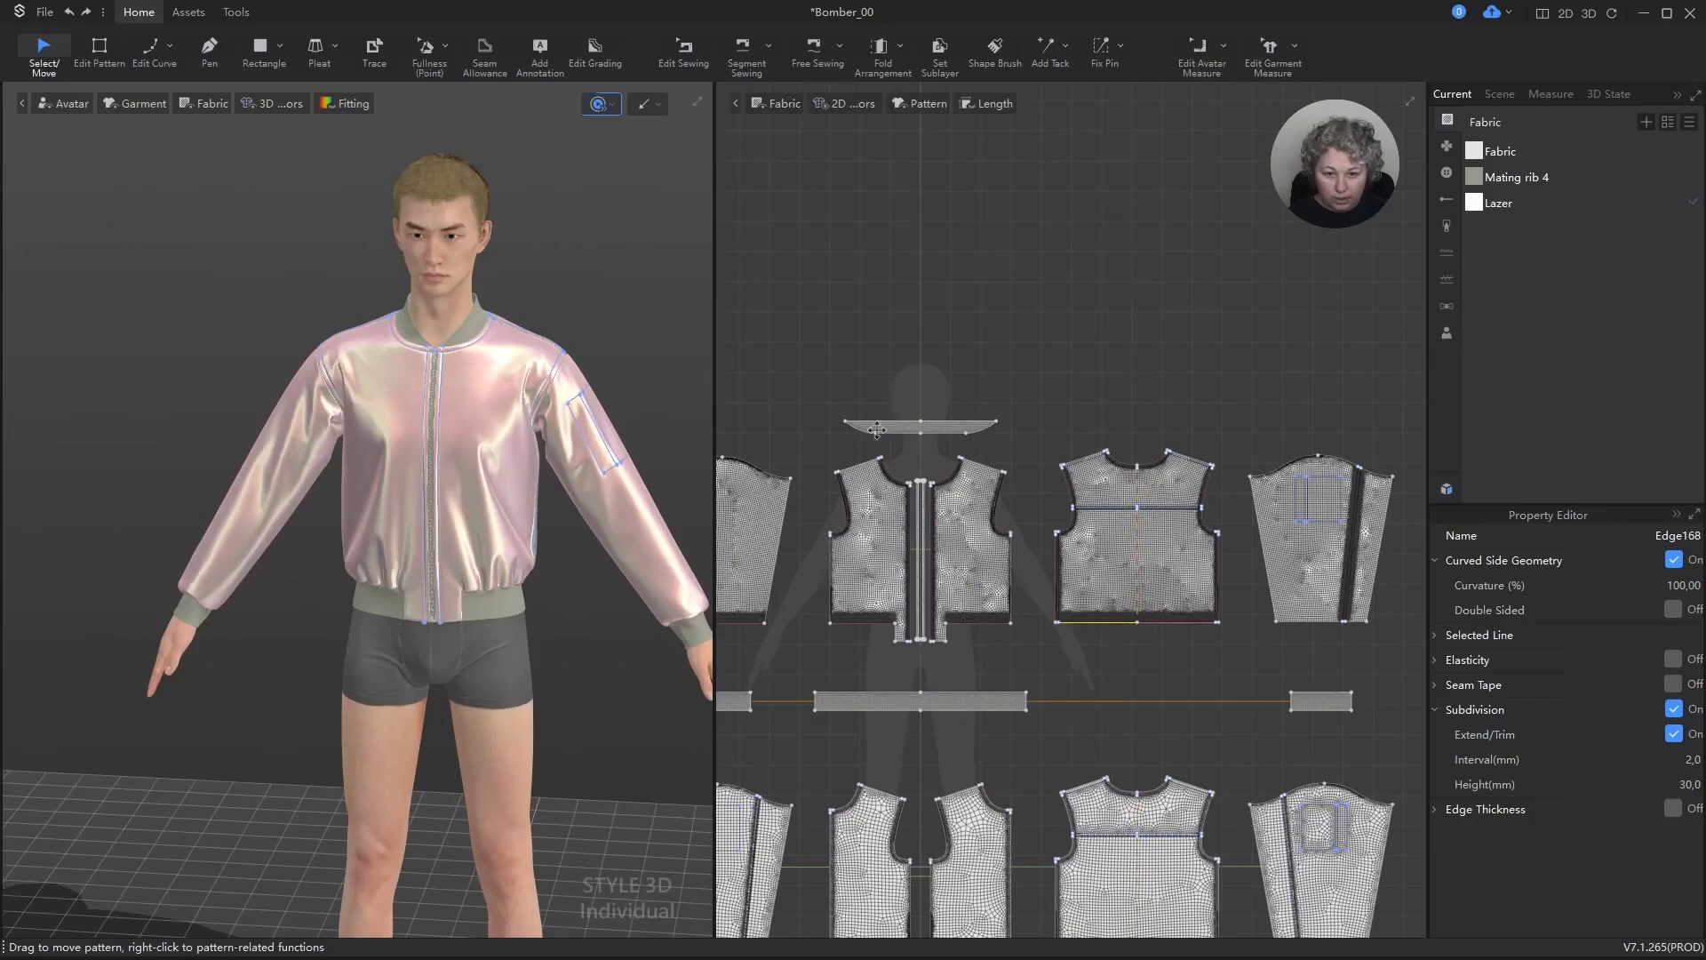
scroll(879, 435, up, 3)
scroll(915, 501, down, 7)
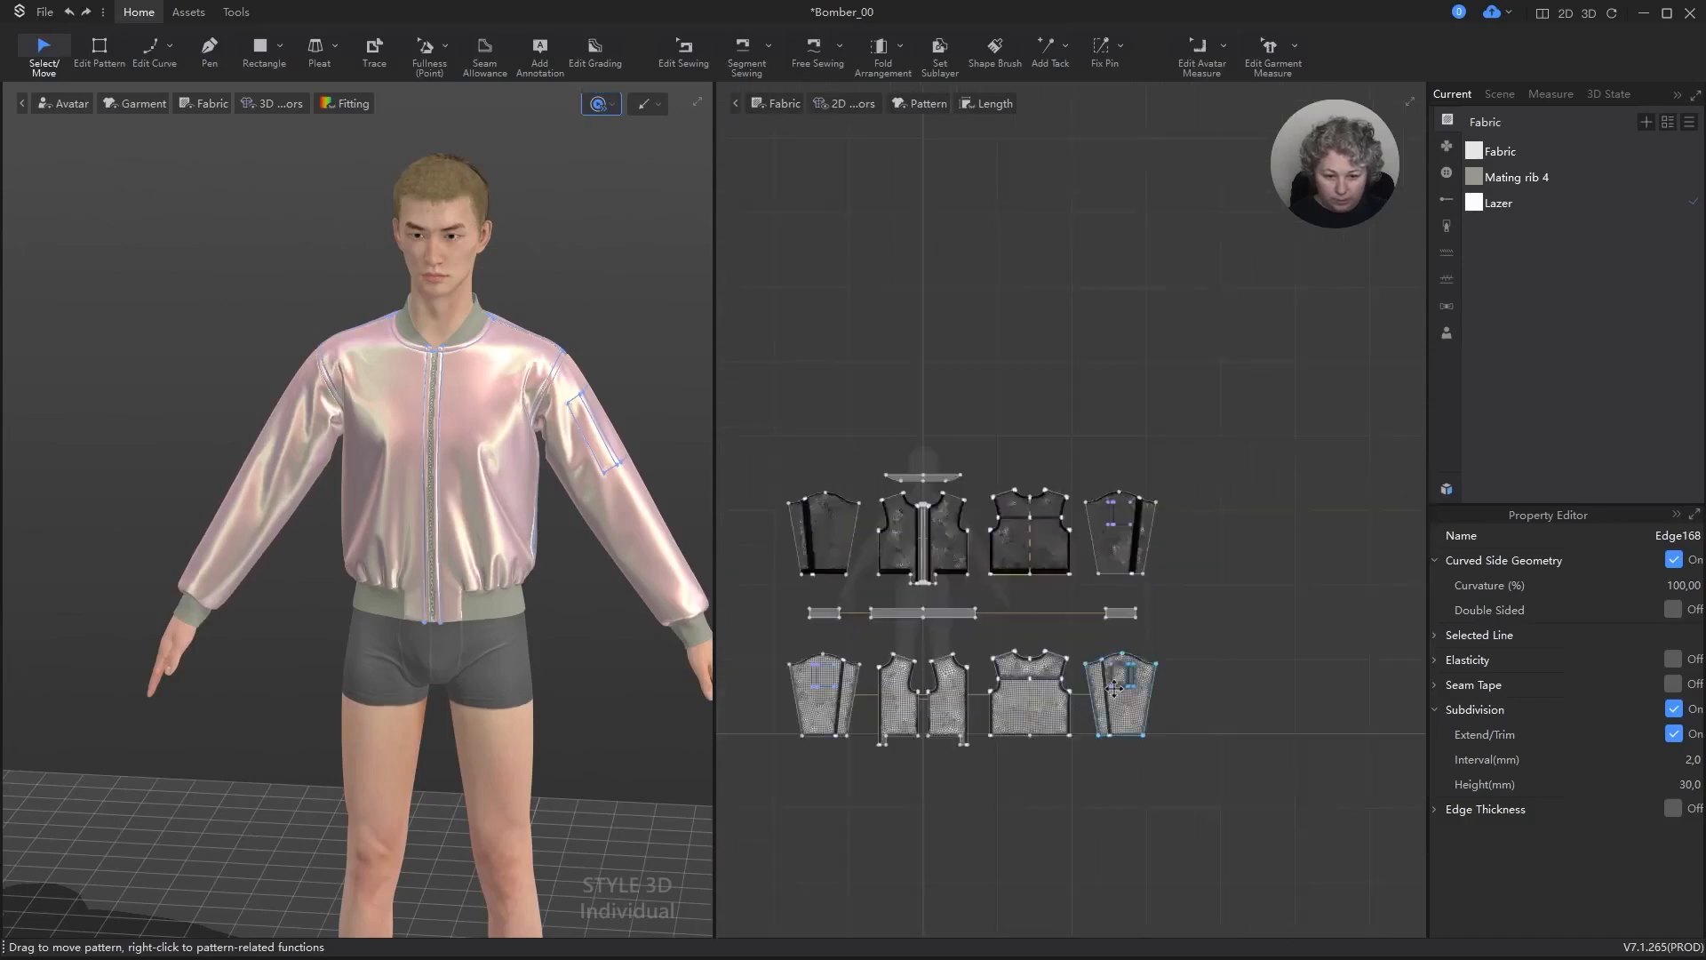
scroll(1113, 687, up, 8)
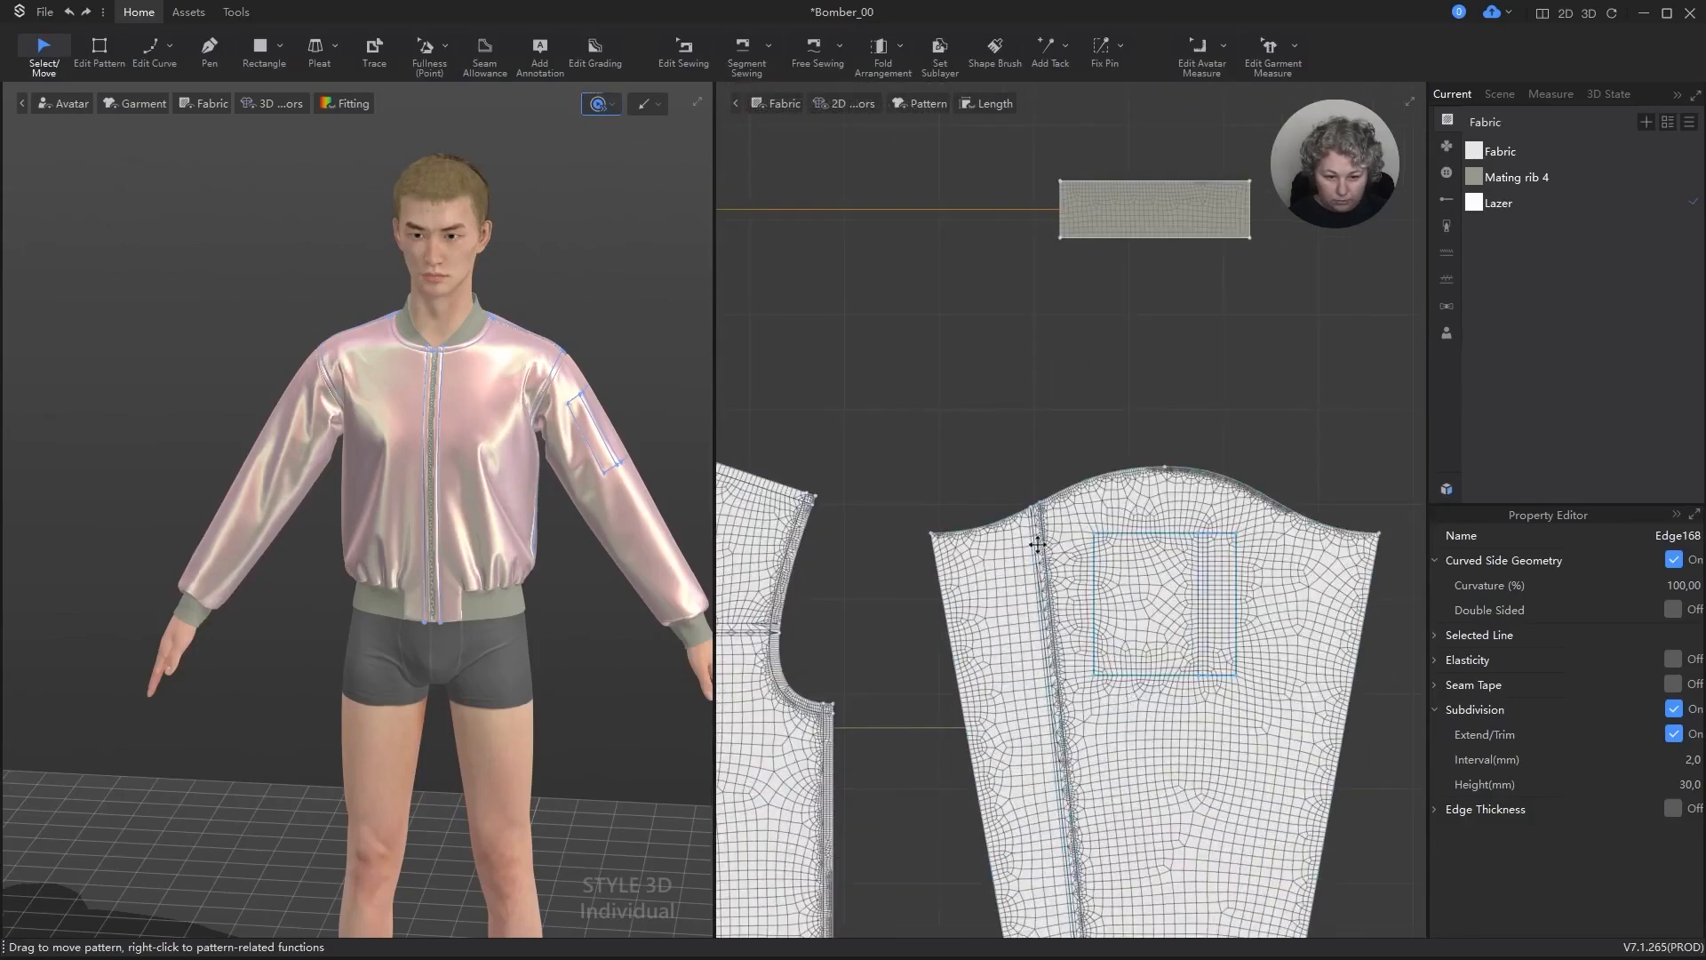
scroll(1035, 581, up, 4)
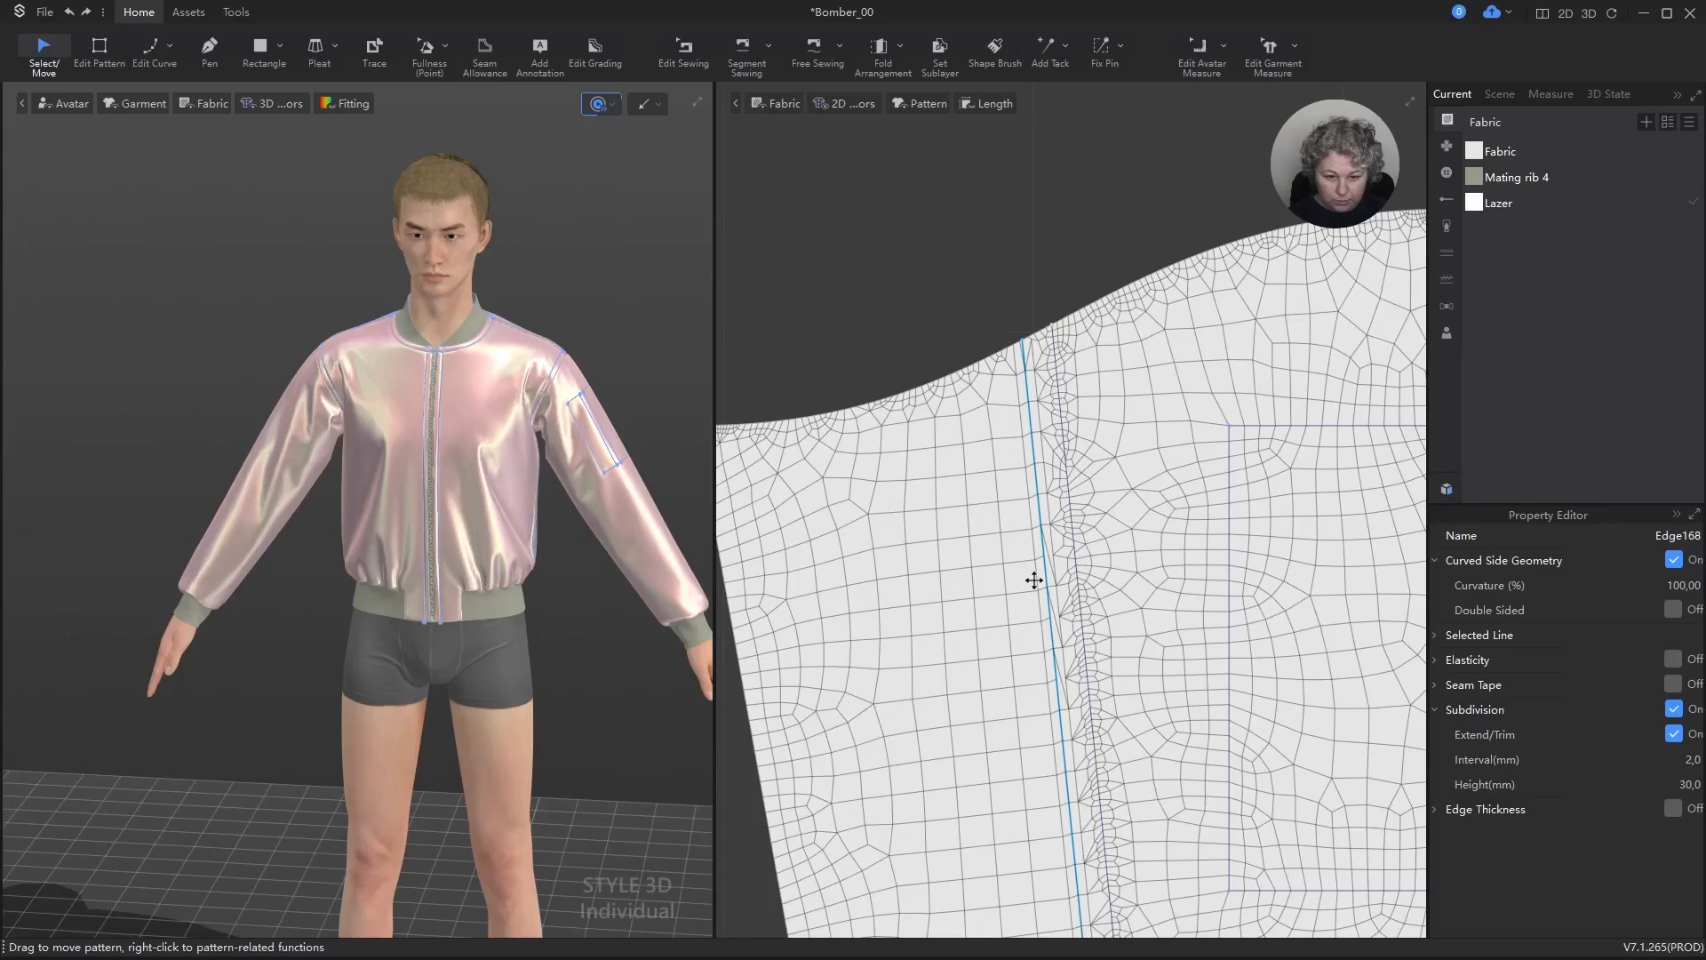
scroll(1043, 589, down, 10)
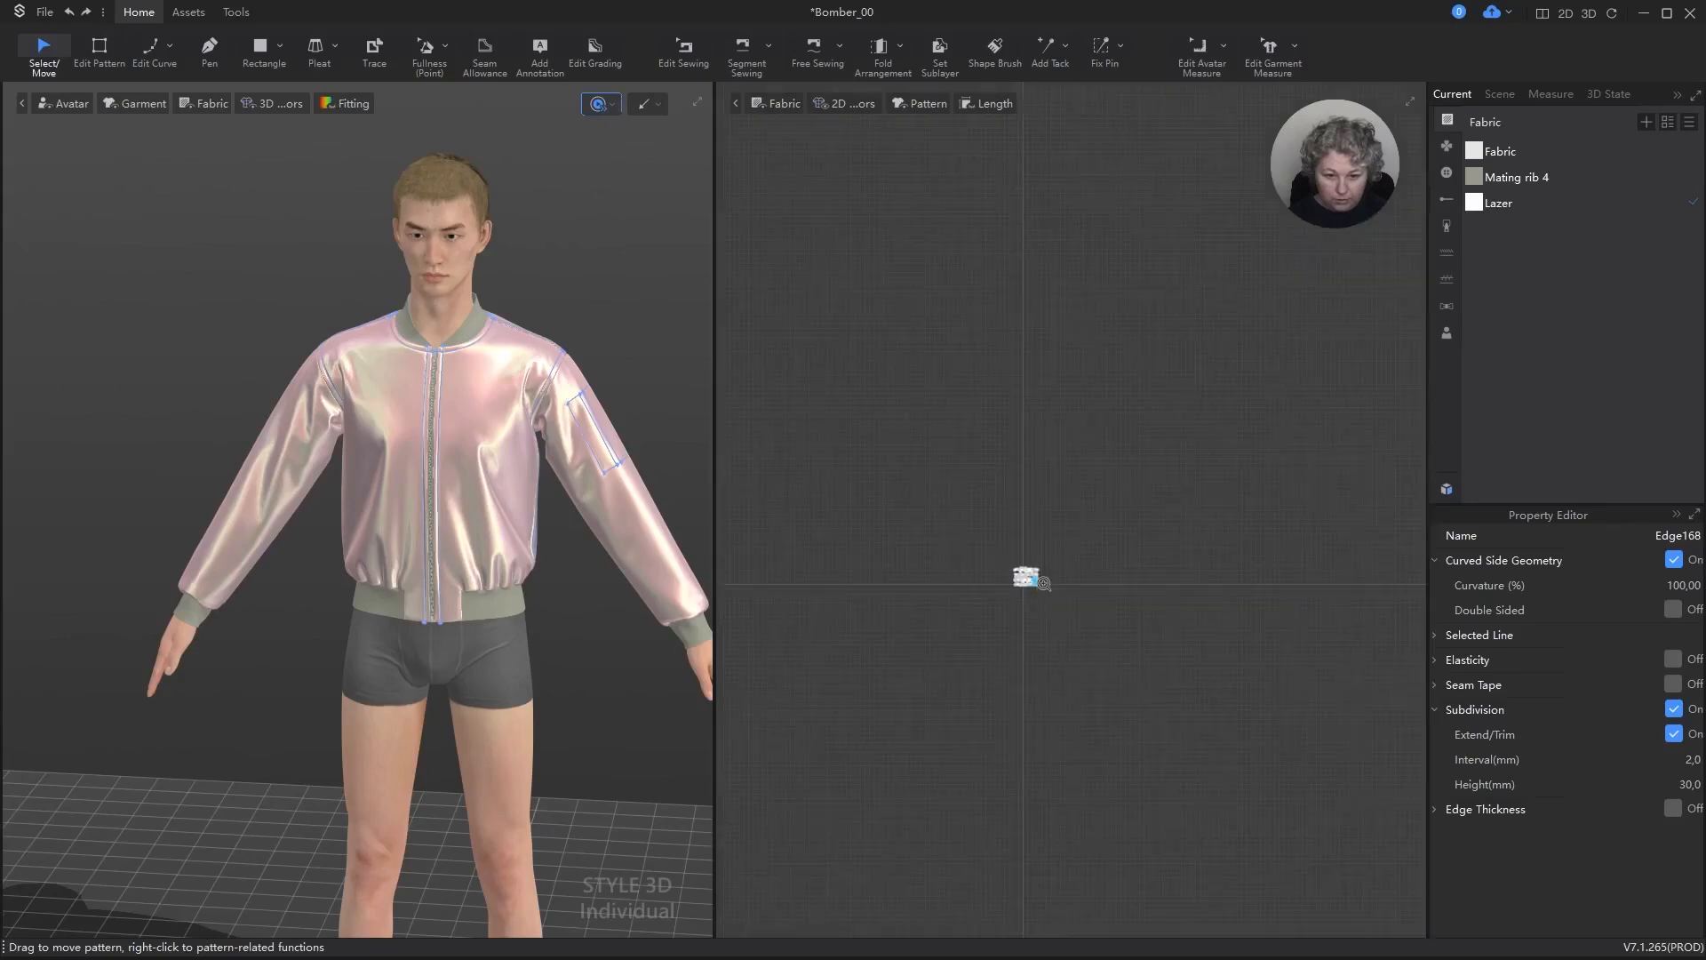
Step: Join the outer pocket sleeve's lengthwise seam line to the matching line on its lining sleeve with Segment Sewing, and stop the simulation
click(1114, 560)
scroll(1049, 585, up, 10)
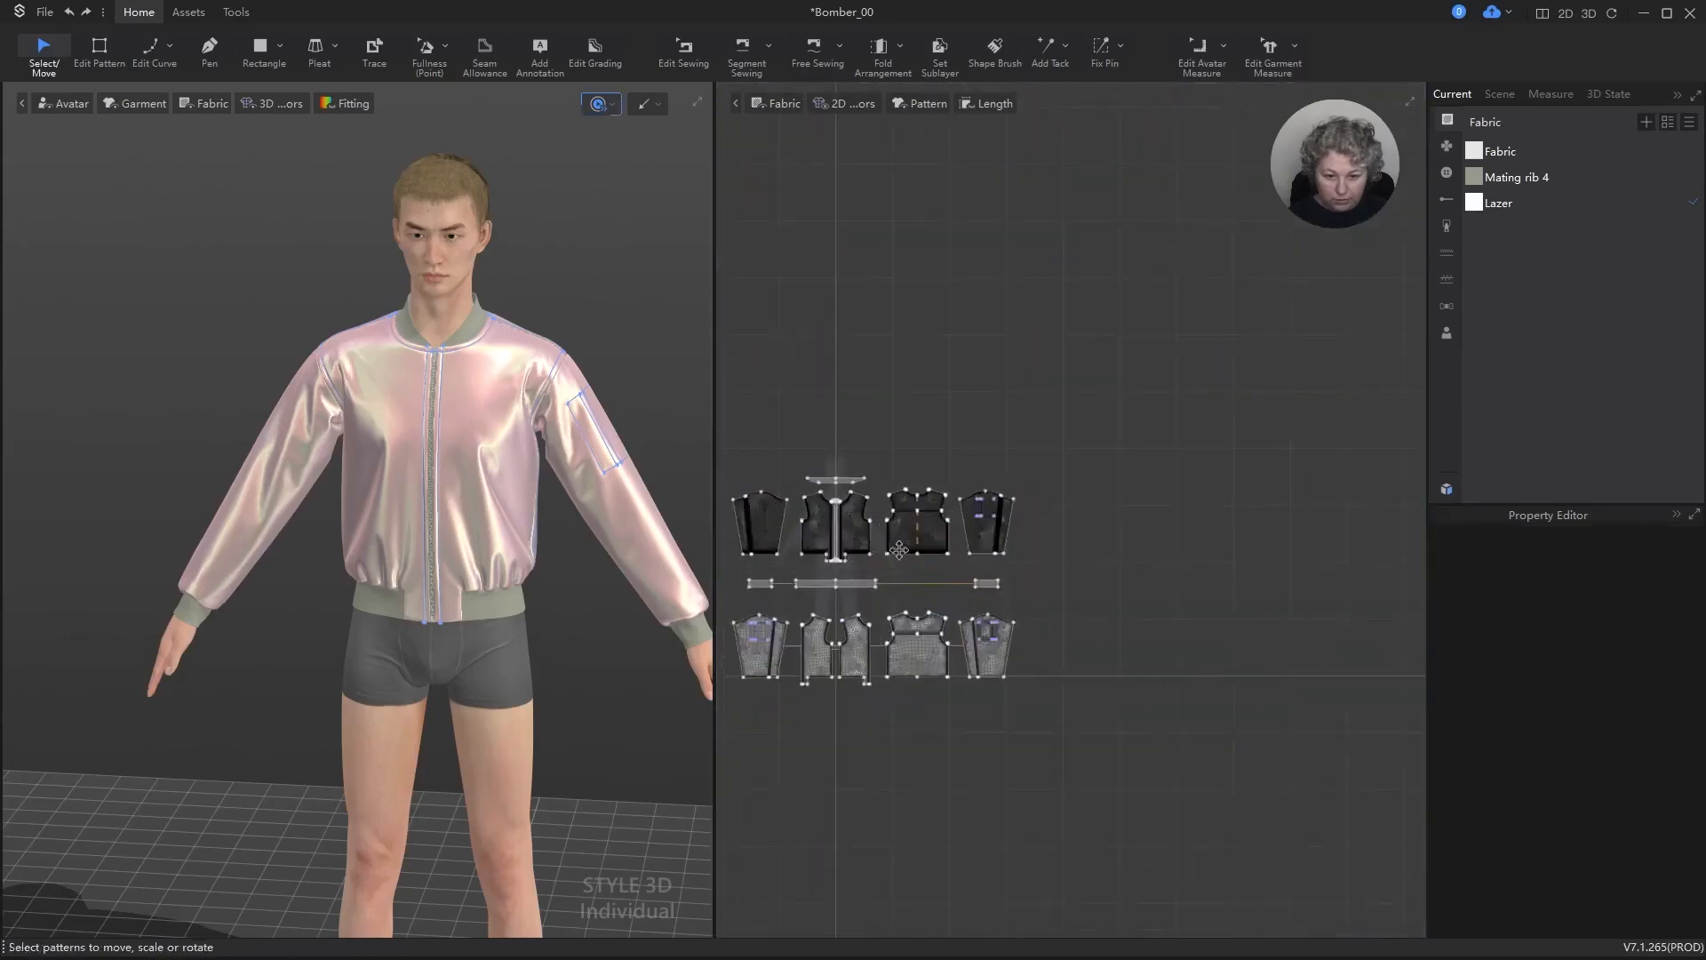
scroll(1048, 472, up, 10)
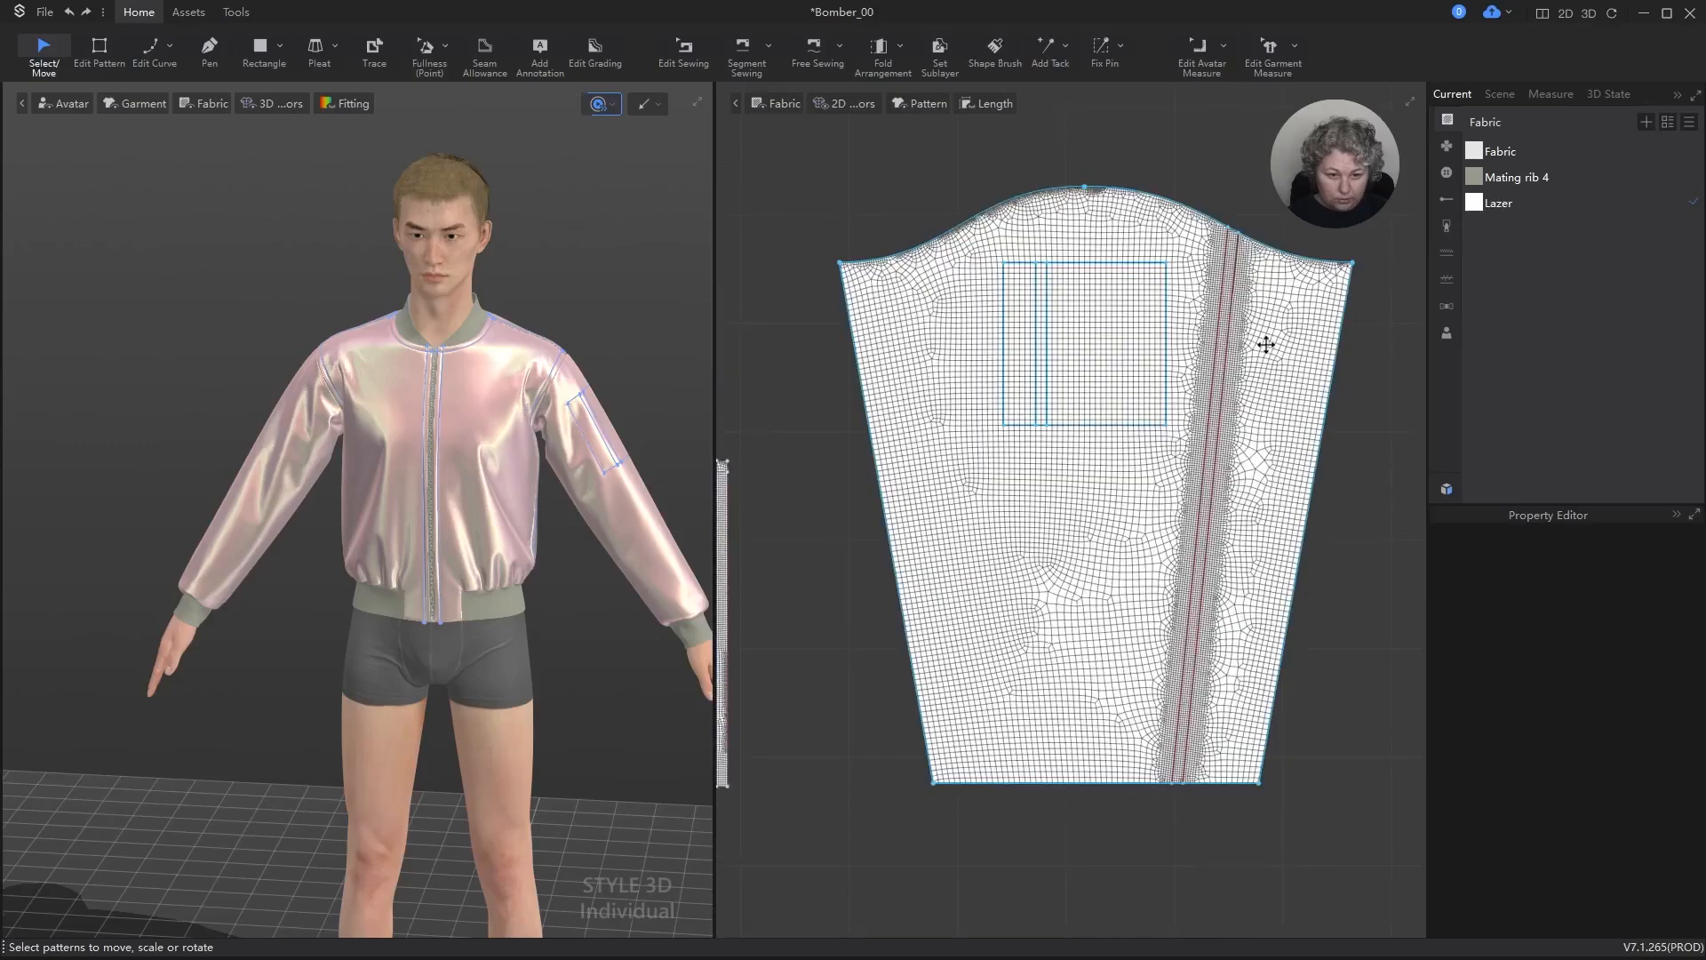
key(n)
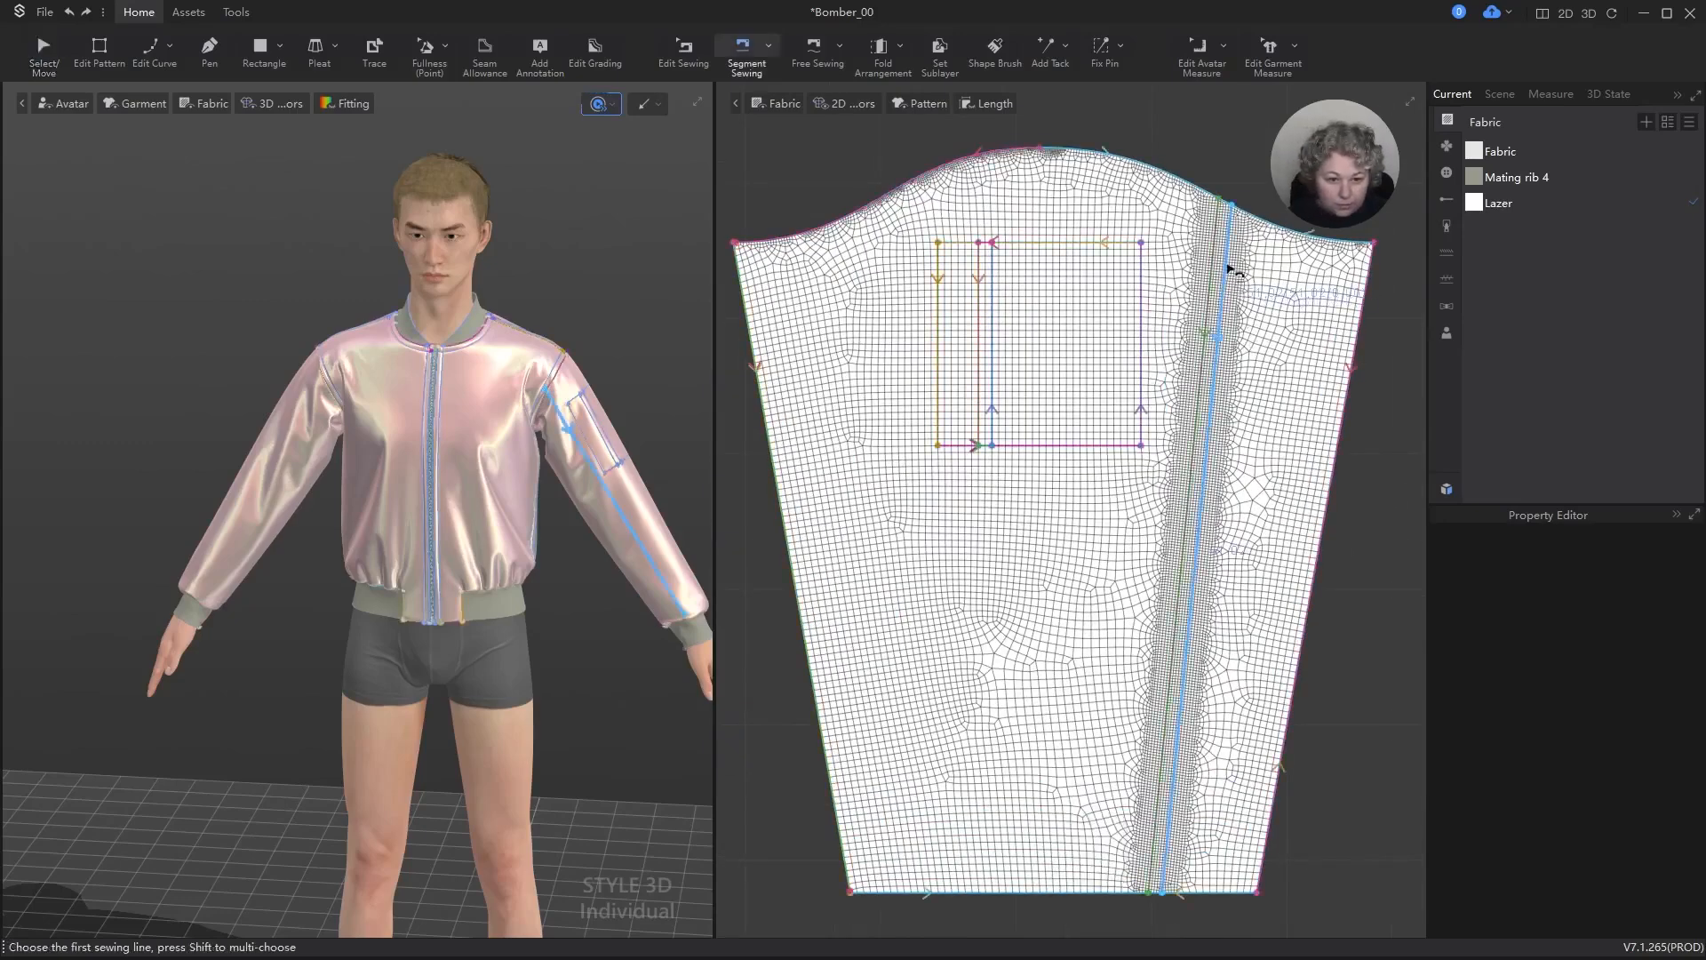
click(1231, 269)
scroll(1231, 268, down, 10)
scroll(1187, 484, up, 10)
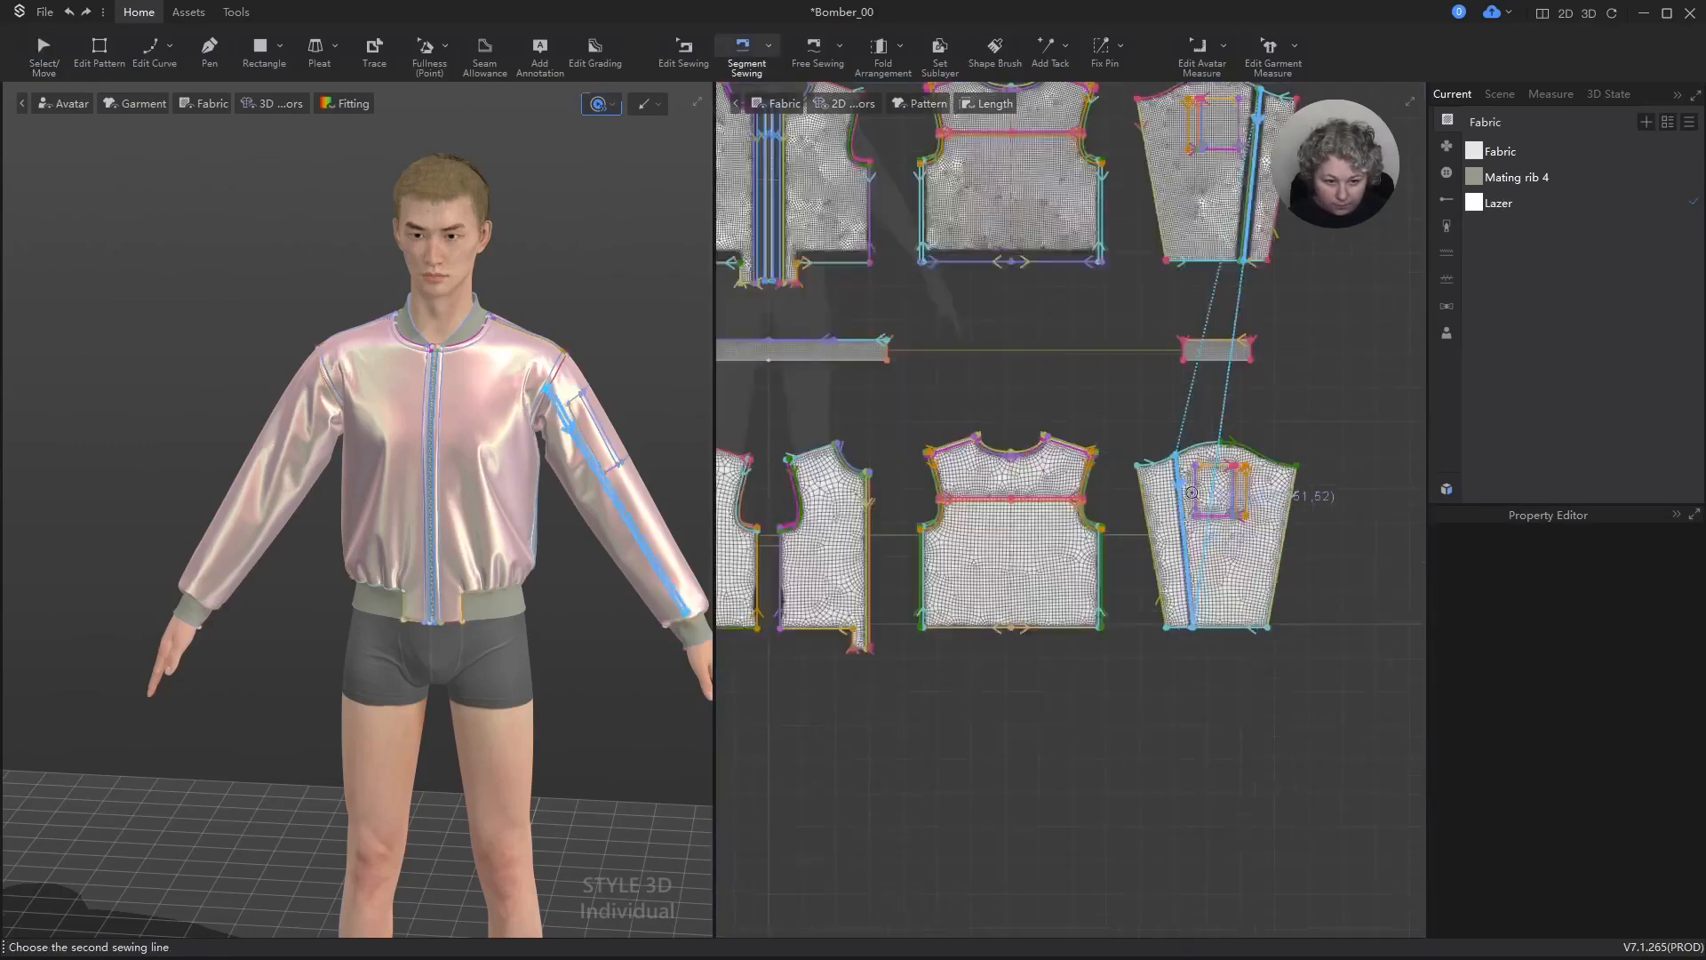
click(1149, 464)
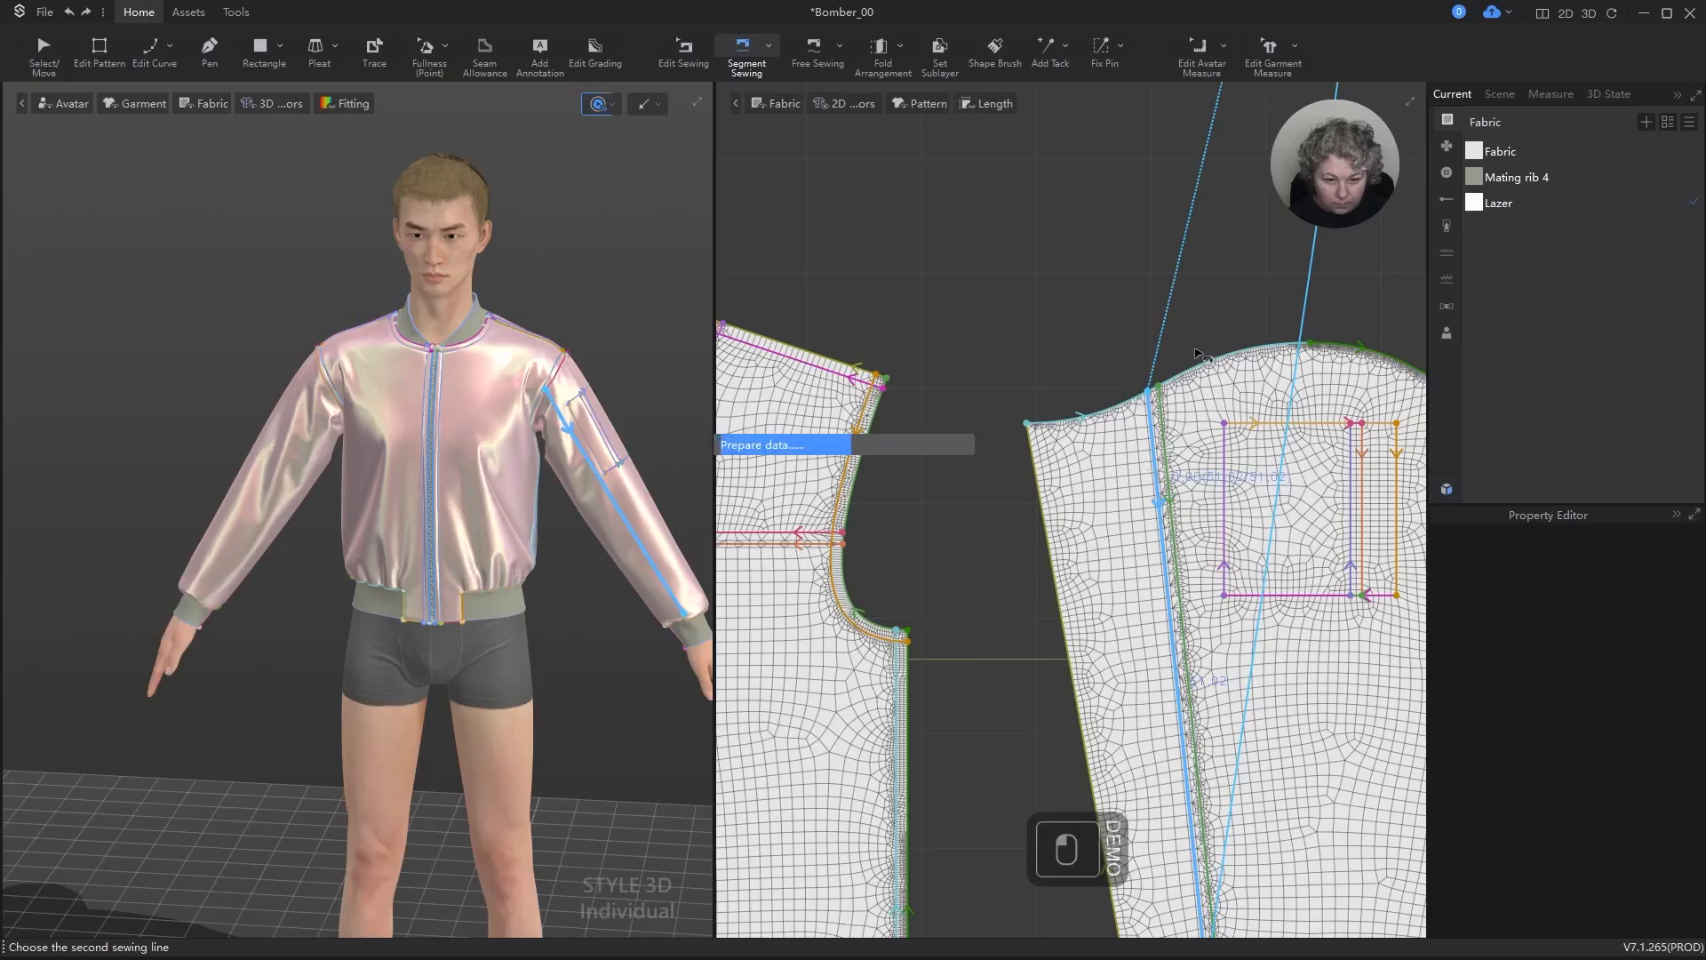
click(1179, 386)
key(space)
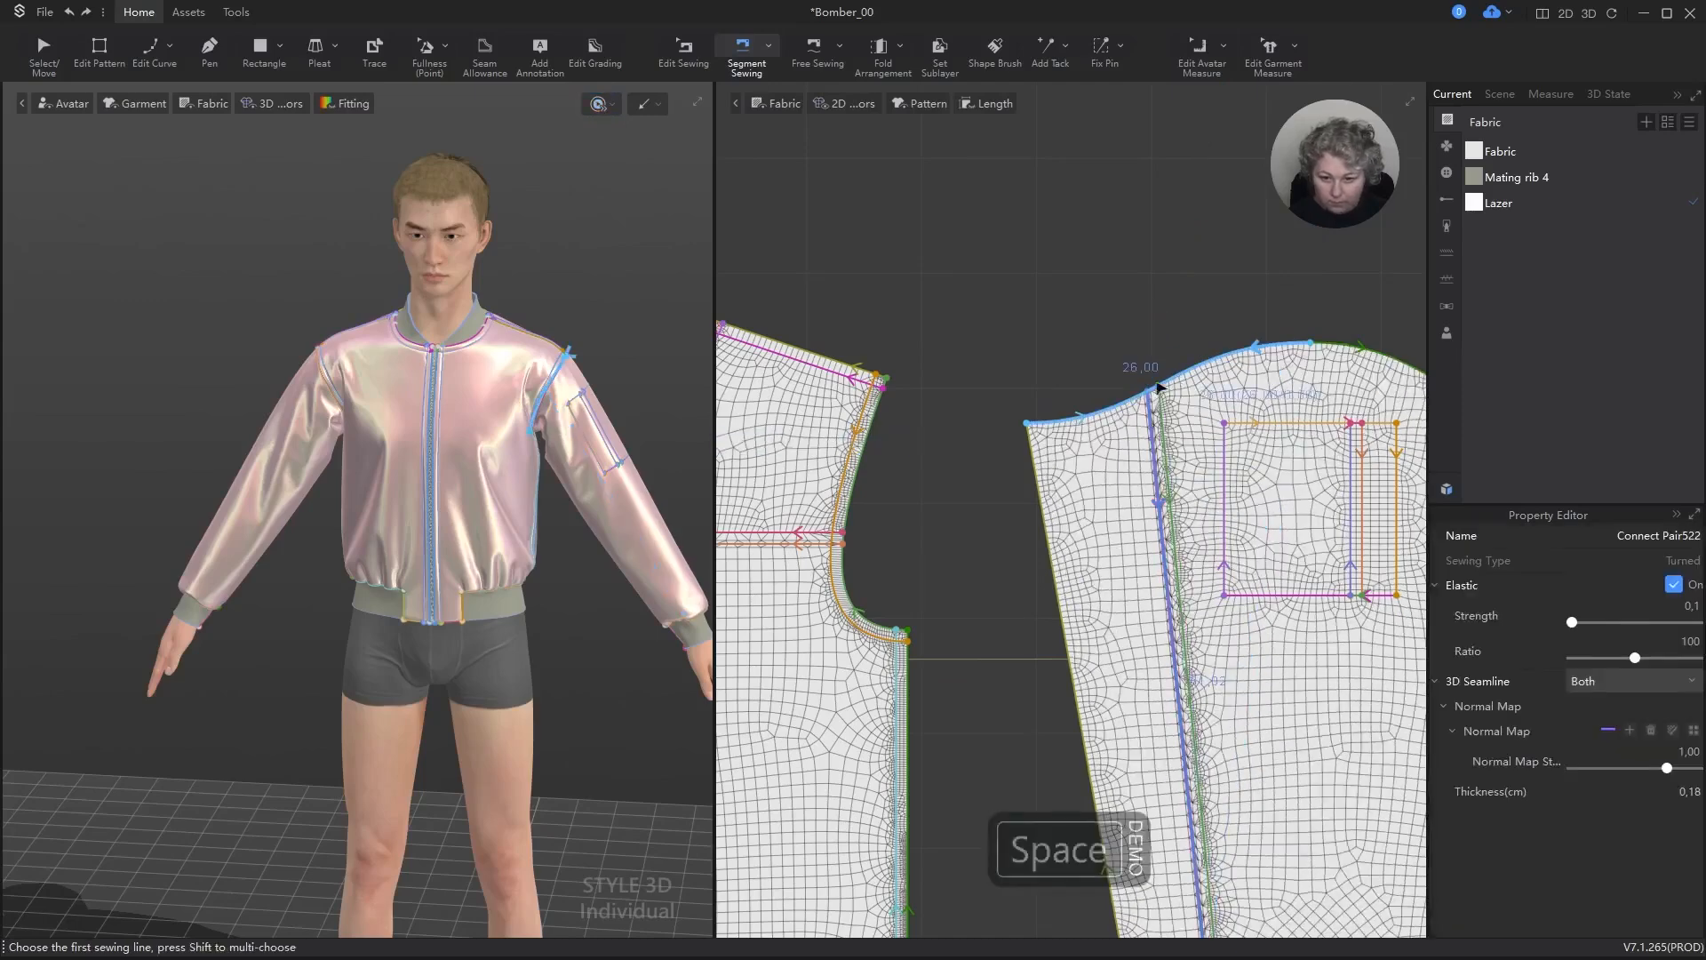
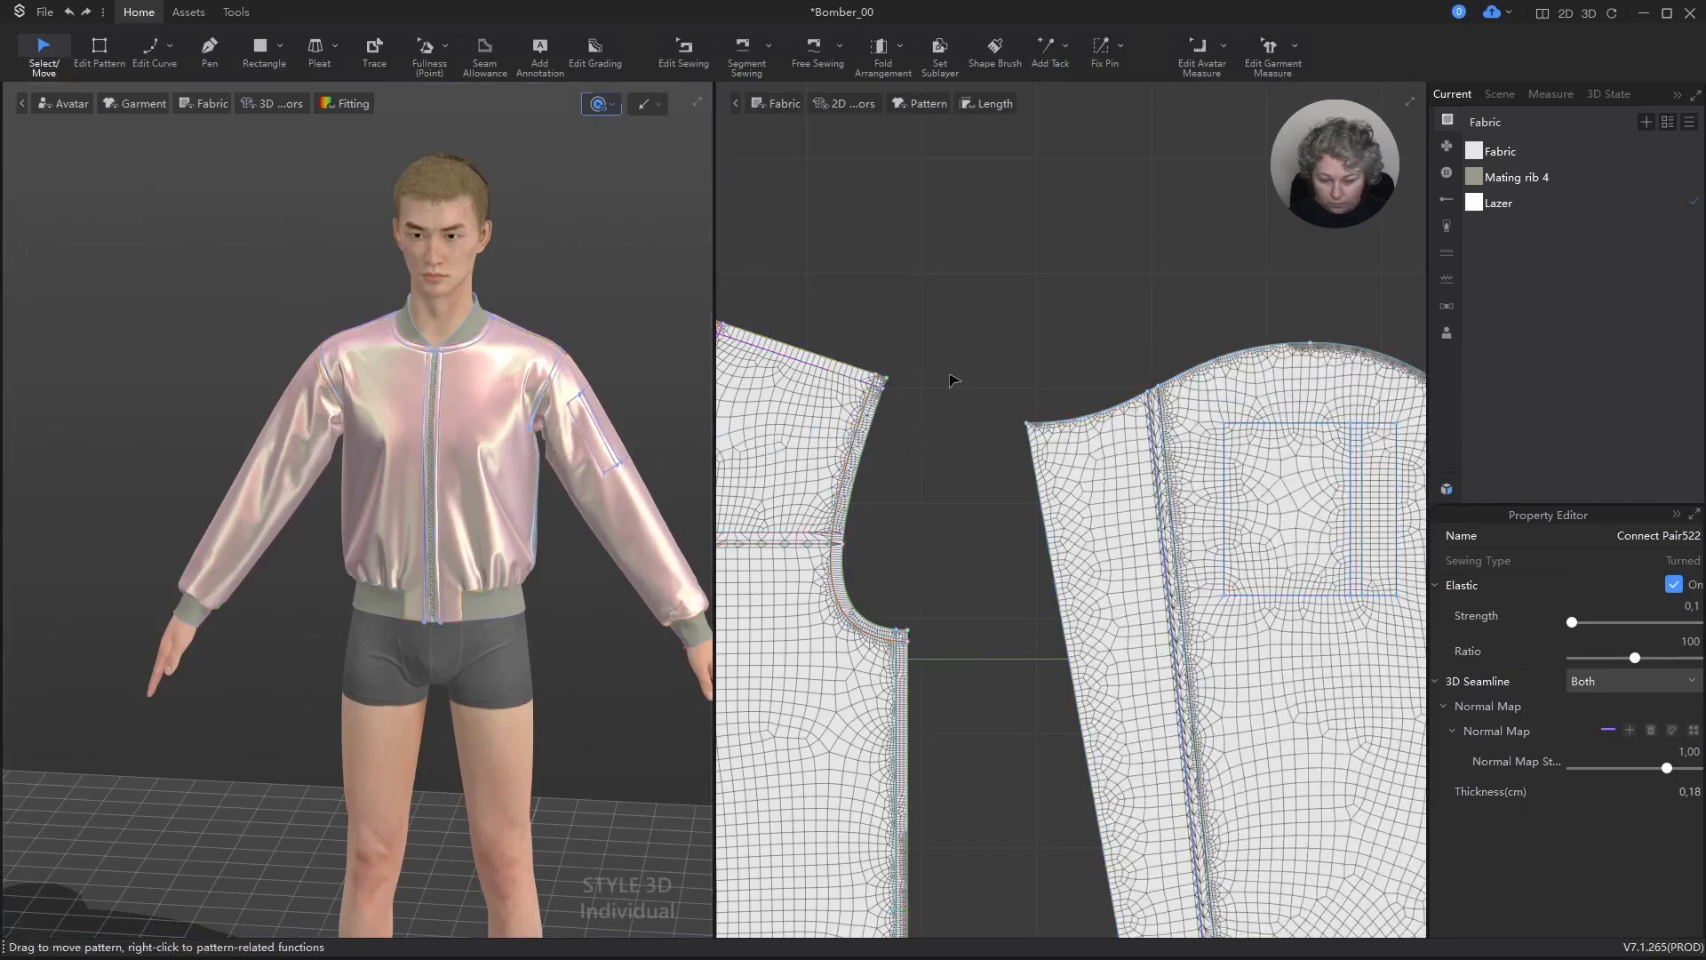
Step: Check the pocket sleeve's lining seam and the jacket's back sleeve seams, and stop the simulation
click(963, 371)
scroll(1205, 453, up, 6)
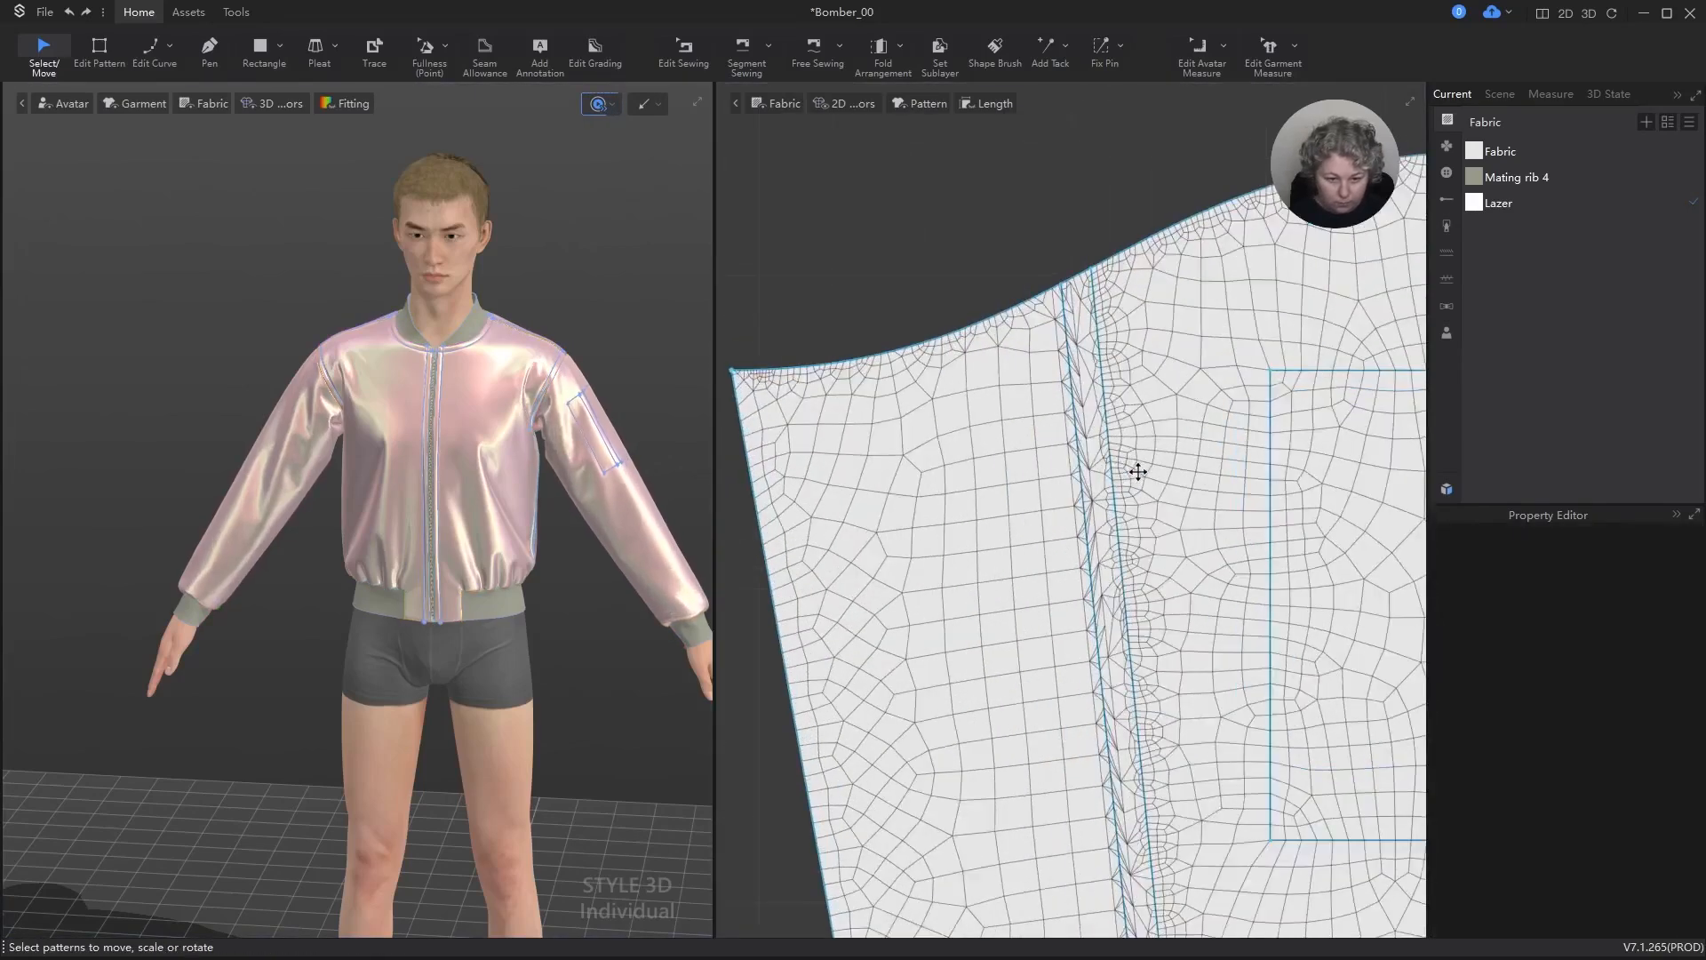
scroll(1137, 472, up, 2)
scroll(1137, 469, down, 8)
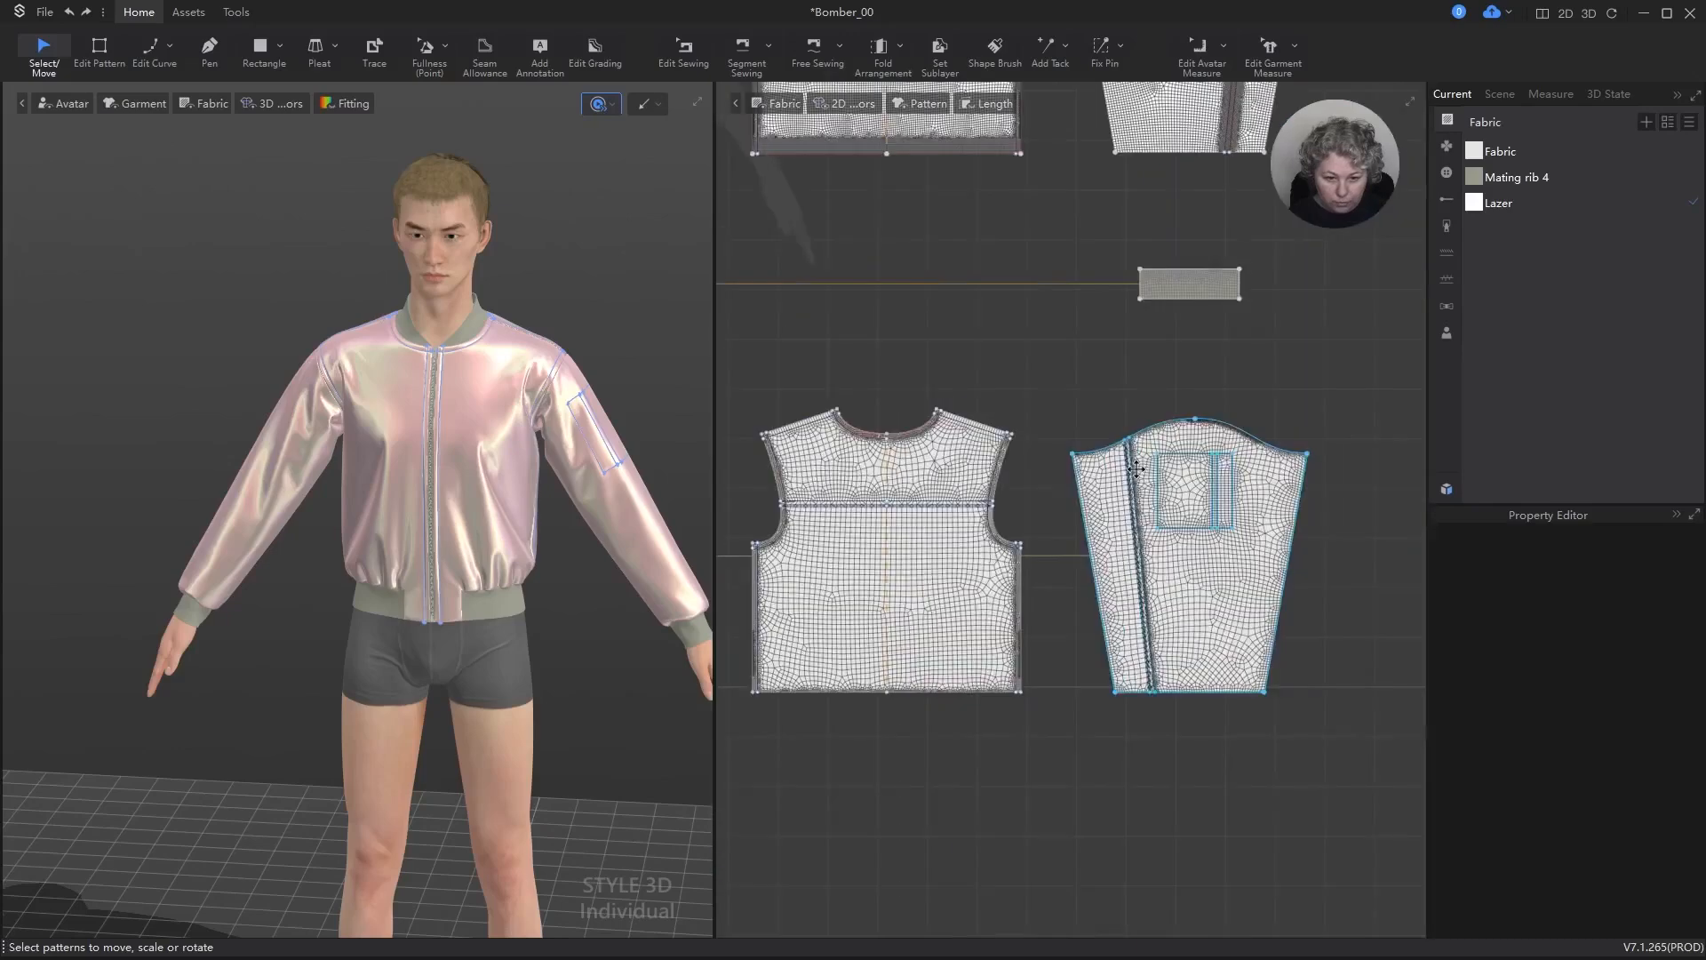
right_drag(440, 418, 160, 418)
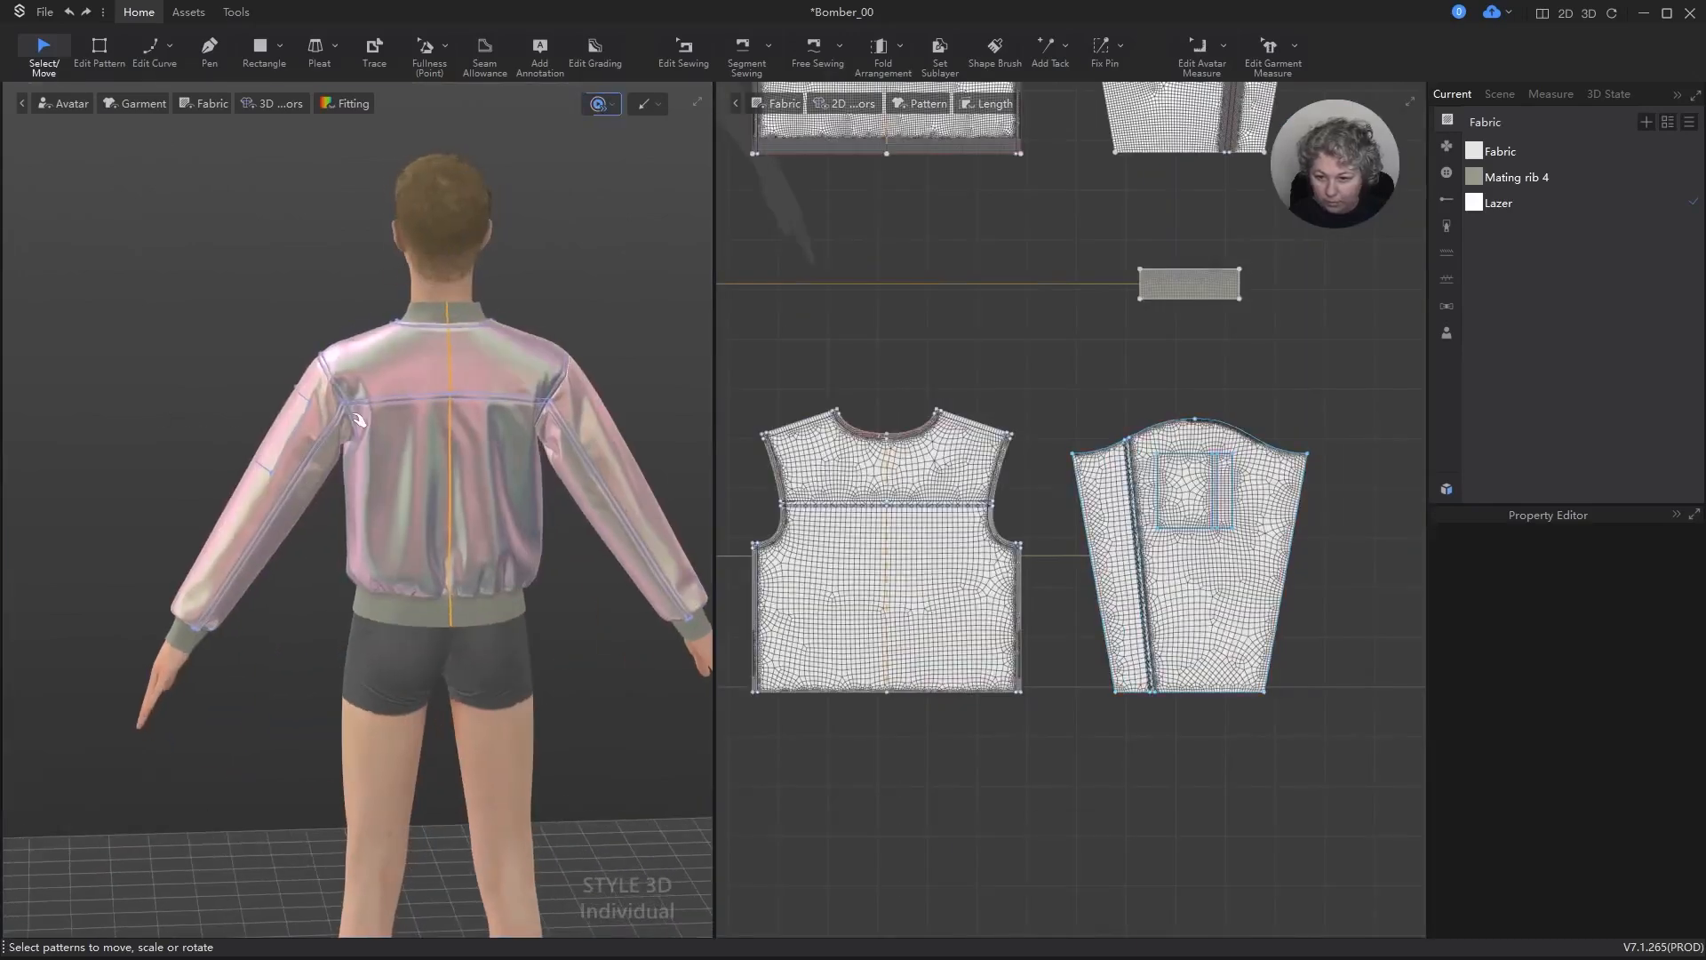
scroll(355, 426, up, 3)
scroll(355, 426, up, 3)
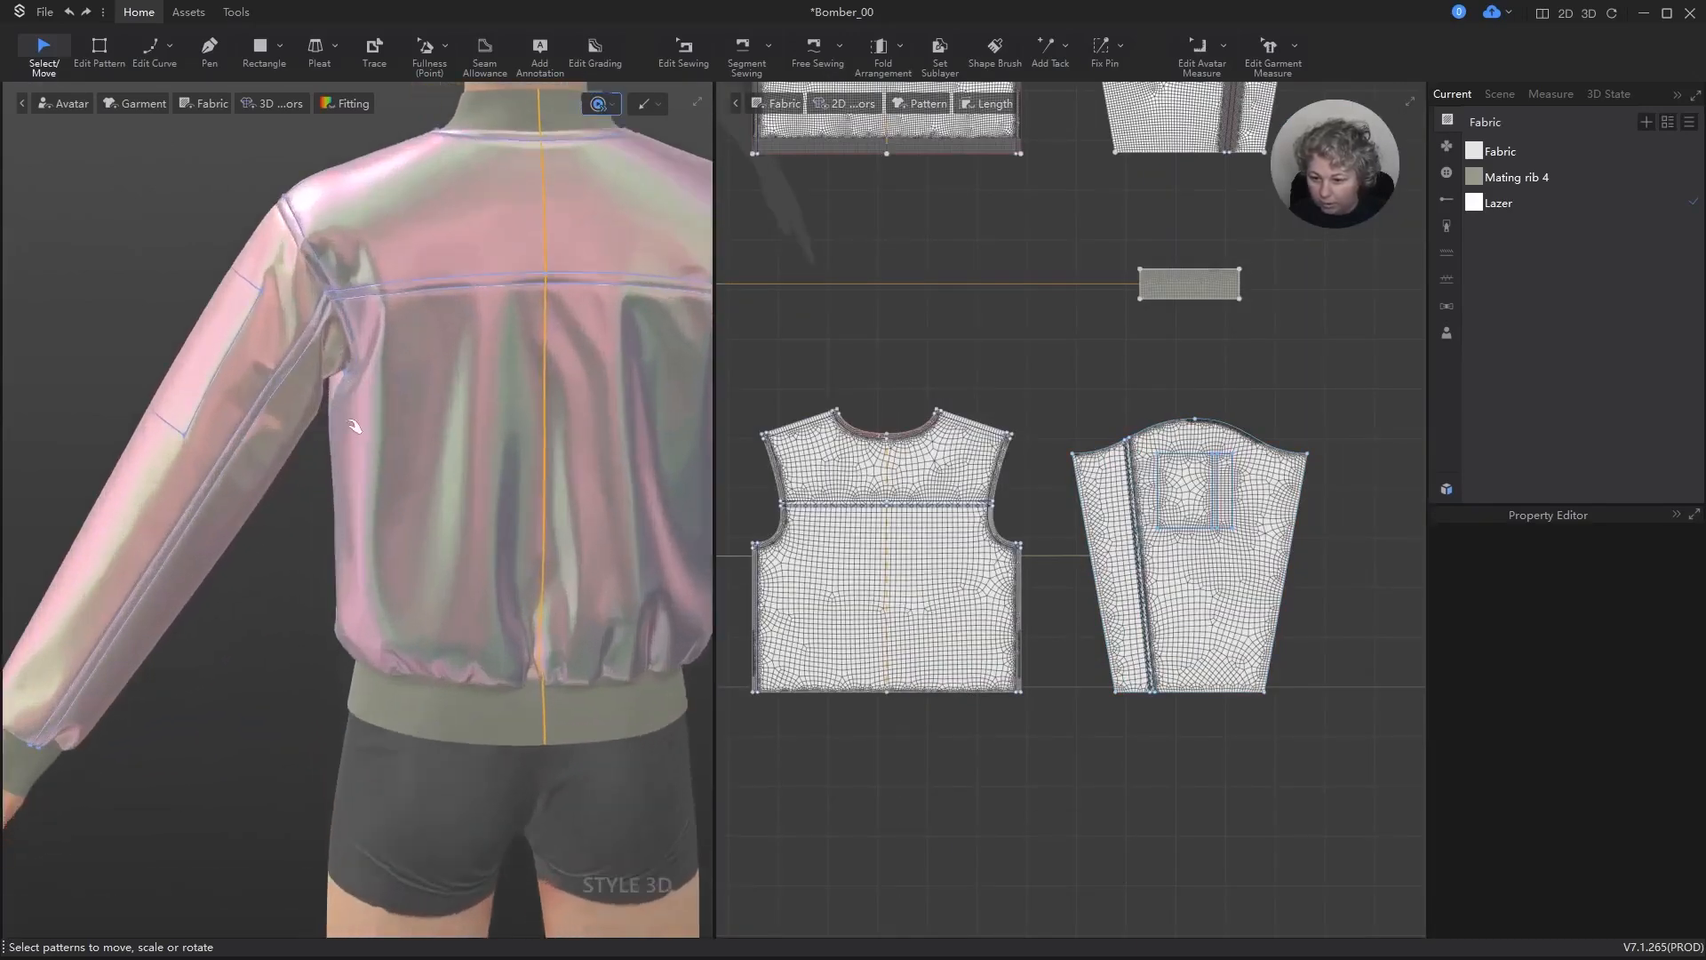
key(space)
scroll(349, 427, down, 6)
right_click(345, 427)
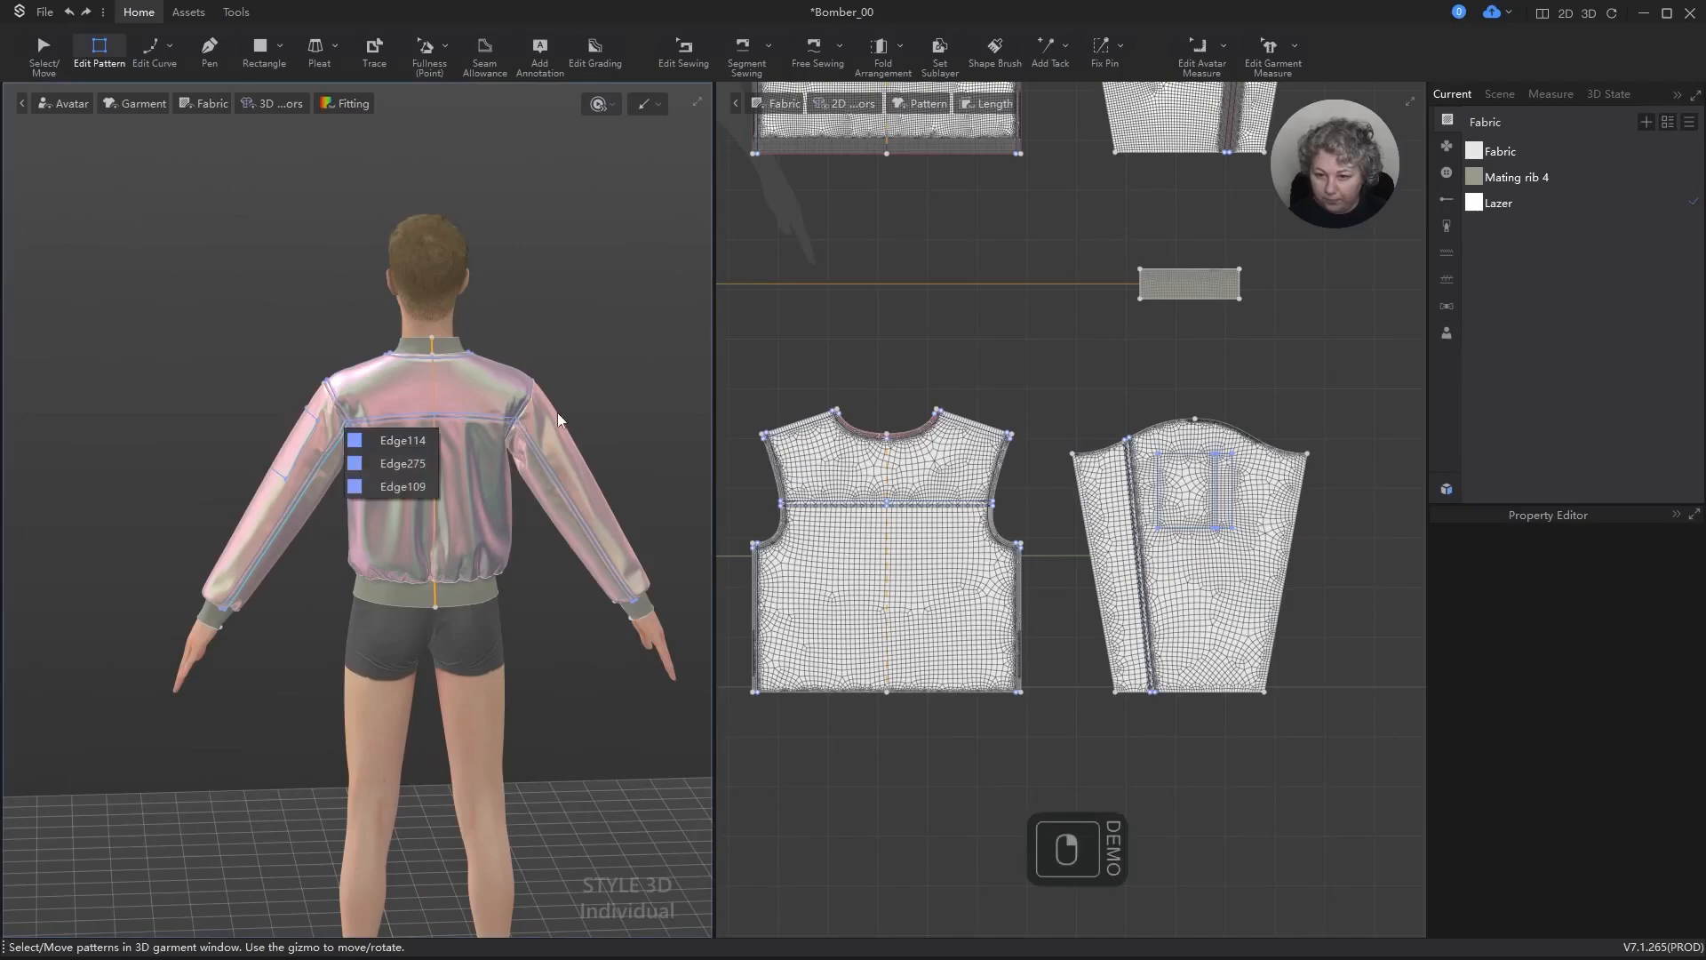
click(605, 301)
Step: Examine the jacket's front, gathered hem and waistband in 3D, comparing them with the outer front pattern pieces
right_drag(149, 318, 499, 313)
scroll(498, 317, up, 5)
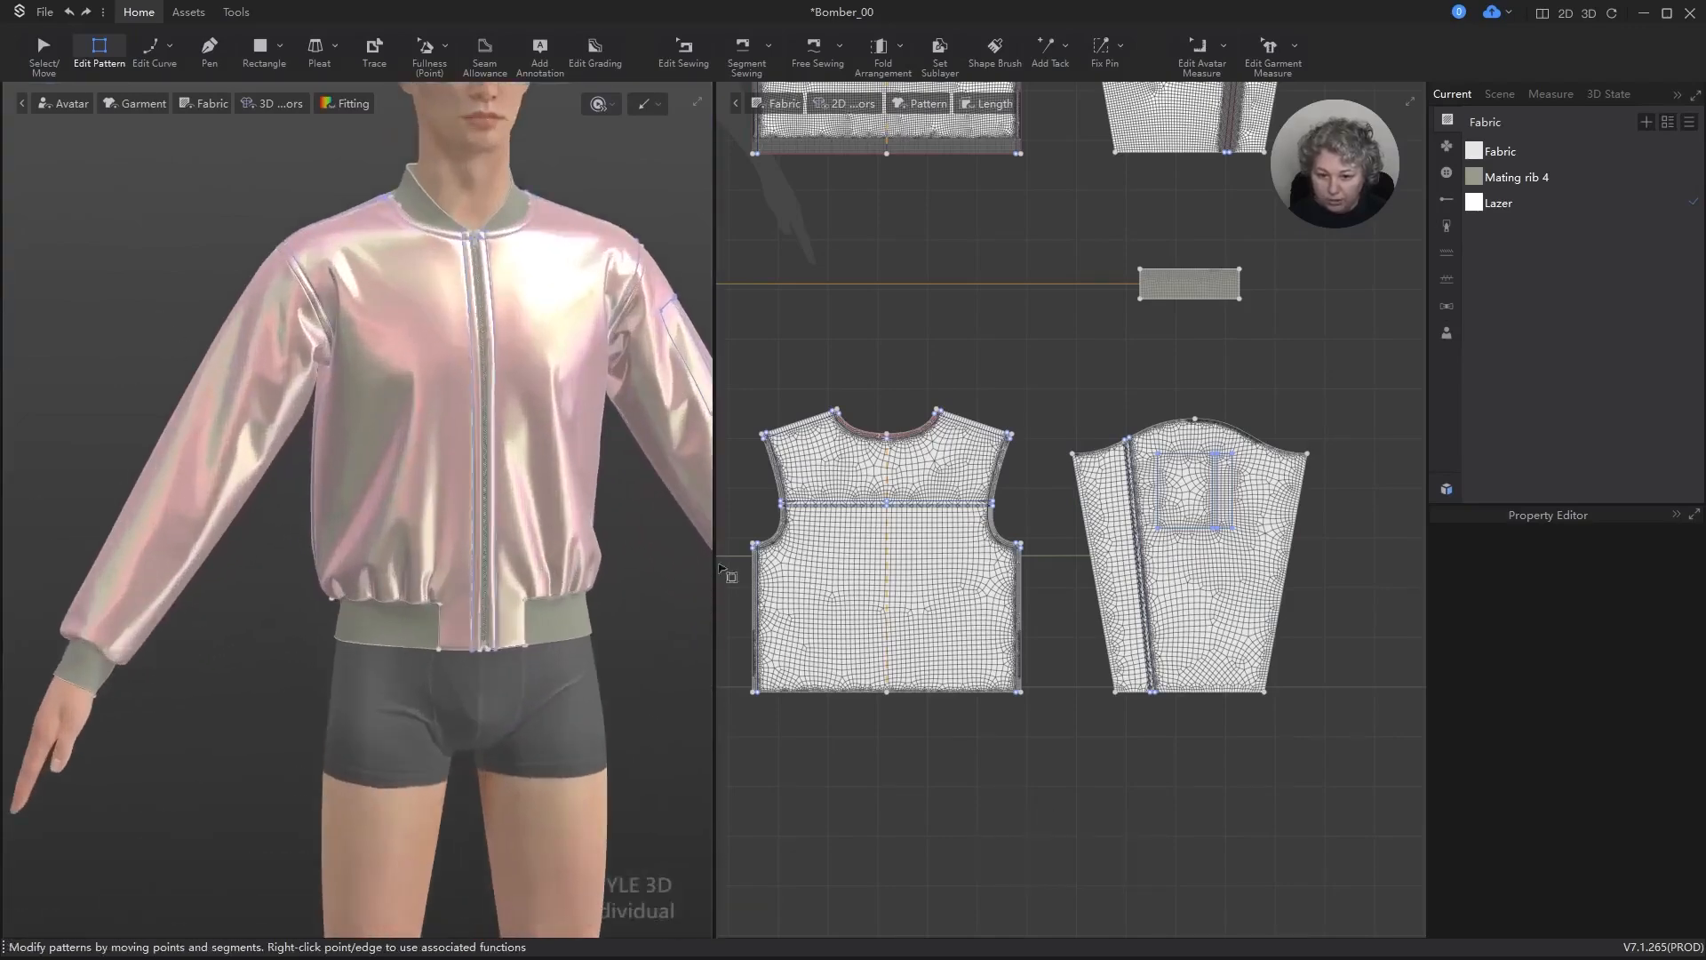
scroll(995, 428, down, 5)
scroll(851, 362, up, 10)
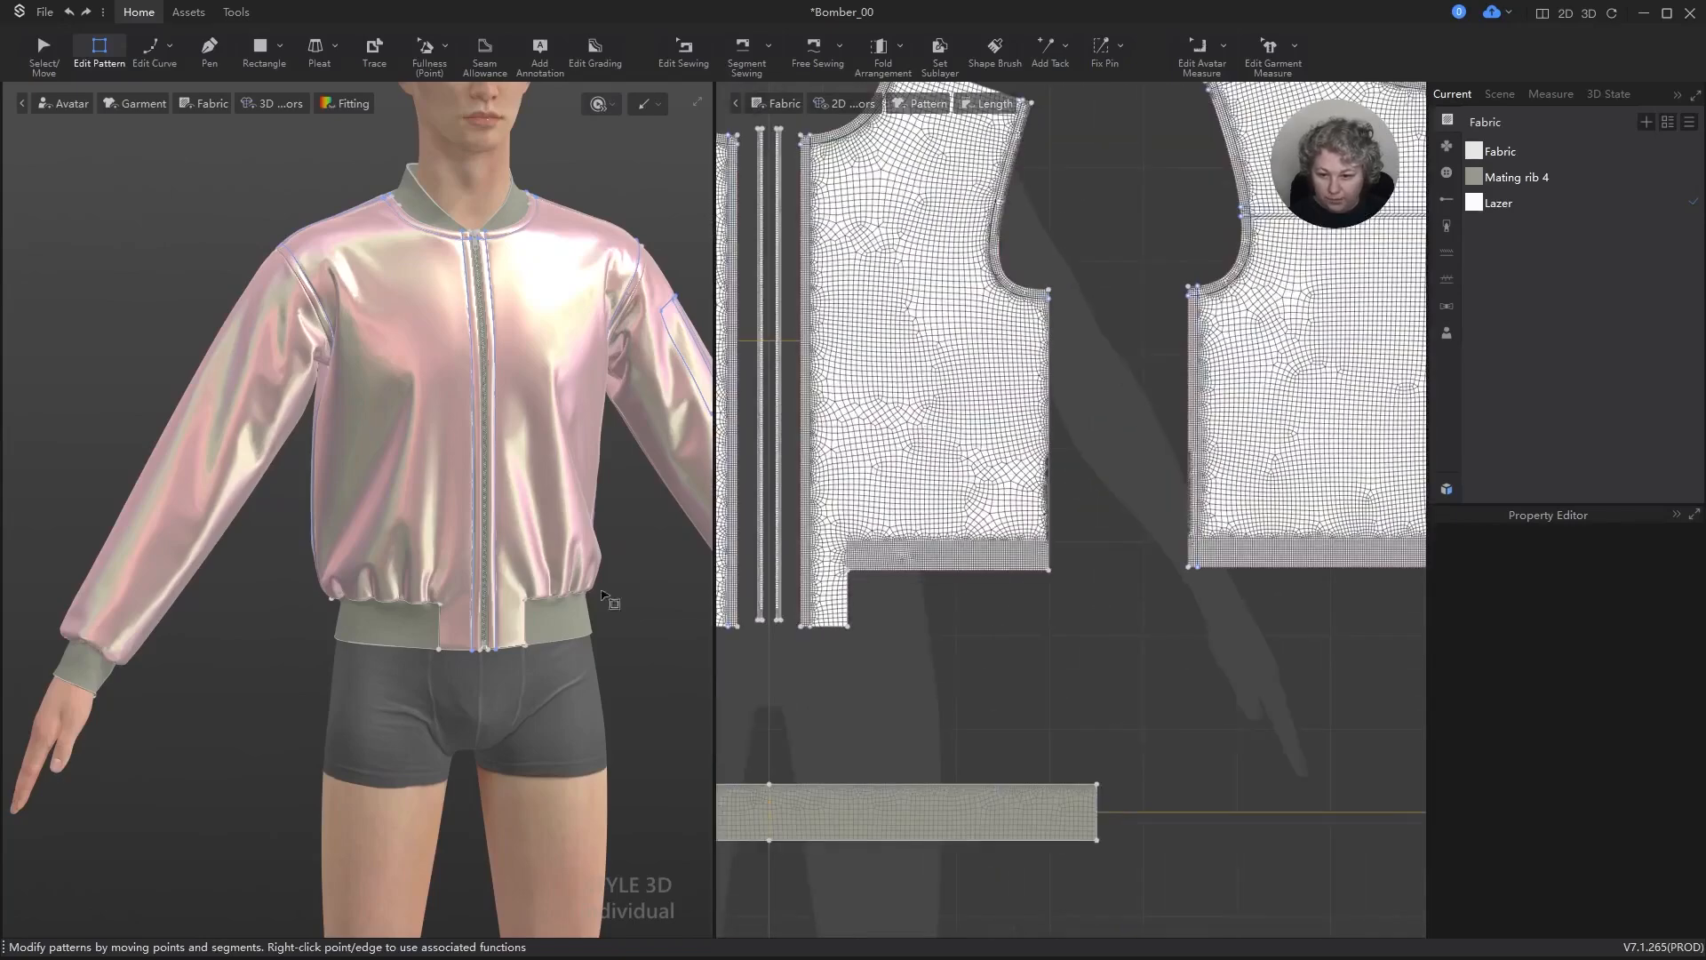
mouse_move(600, 596)
right_down()
mouse_move(541, 606)
mouse_move(648, 603)
mouse_move(617, 610)
right_up()
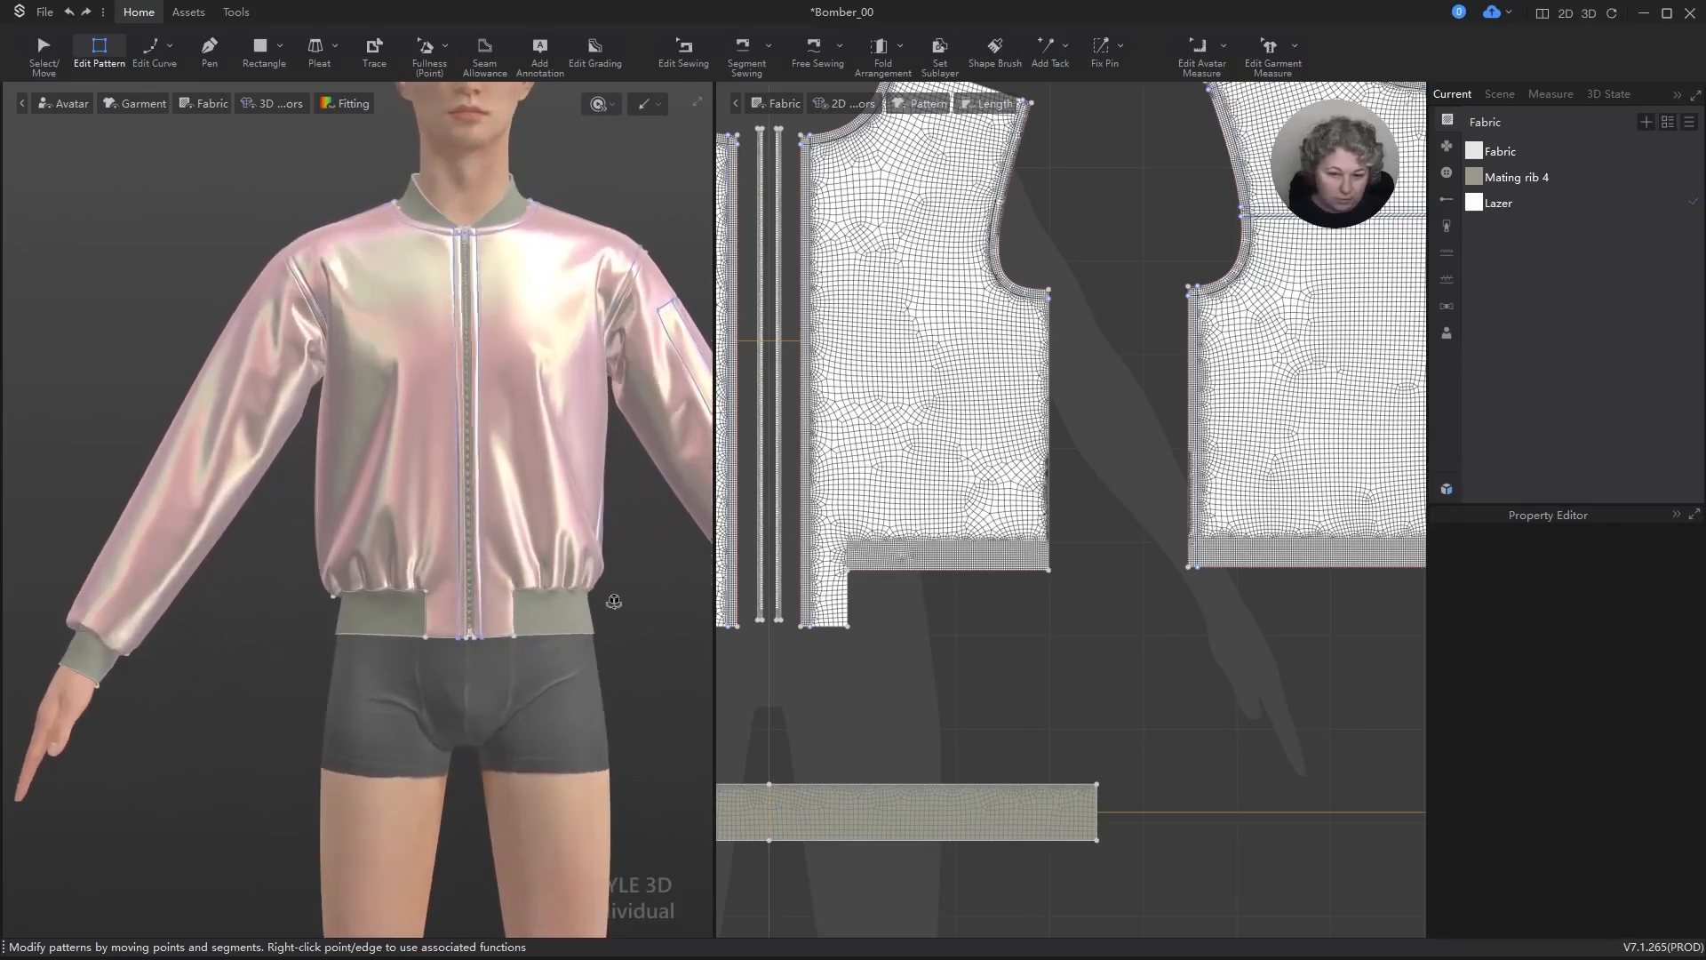
scroll(1102, 596, down, 2)
key(a)
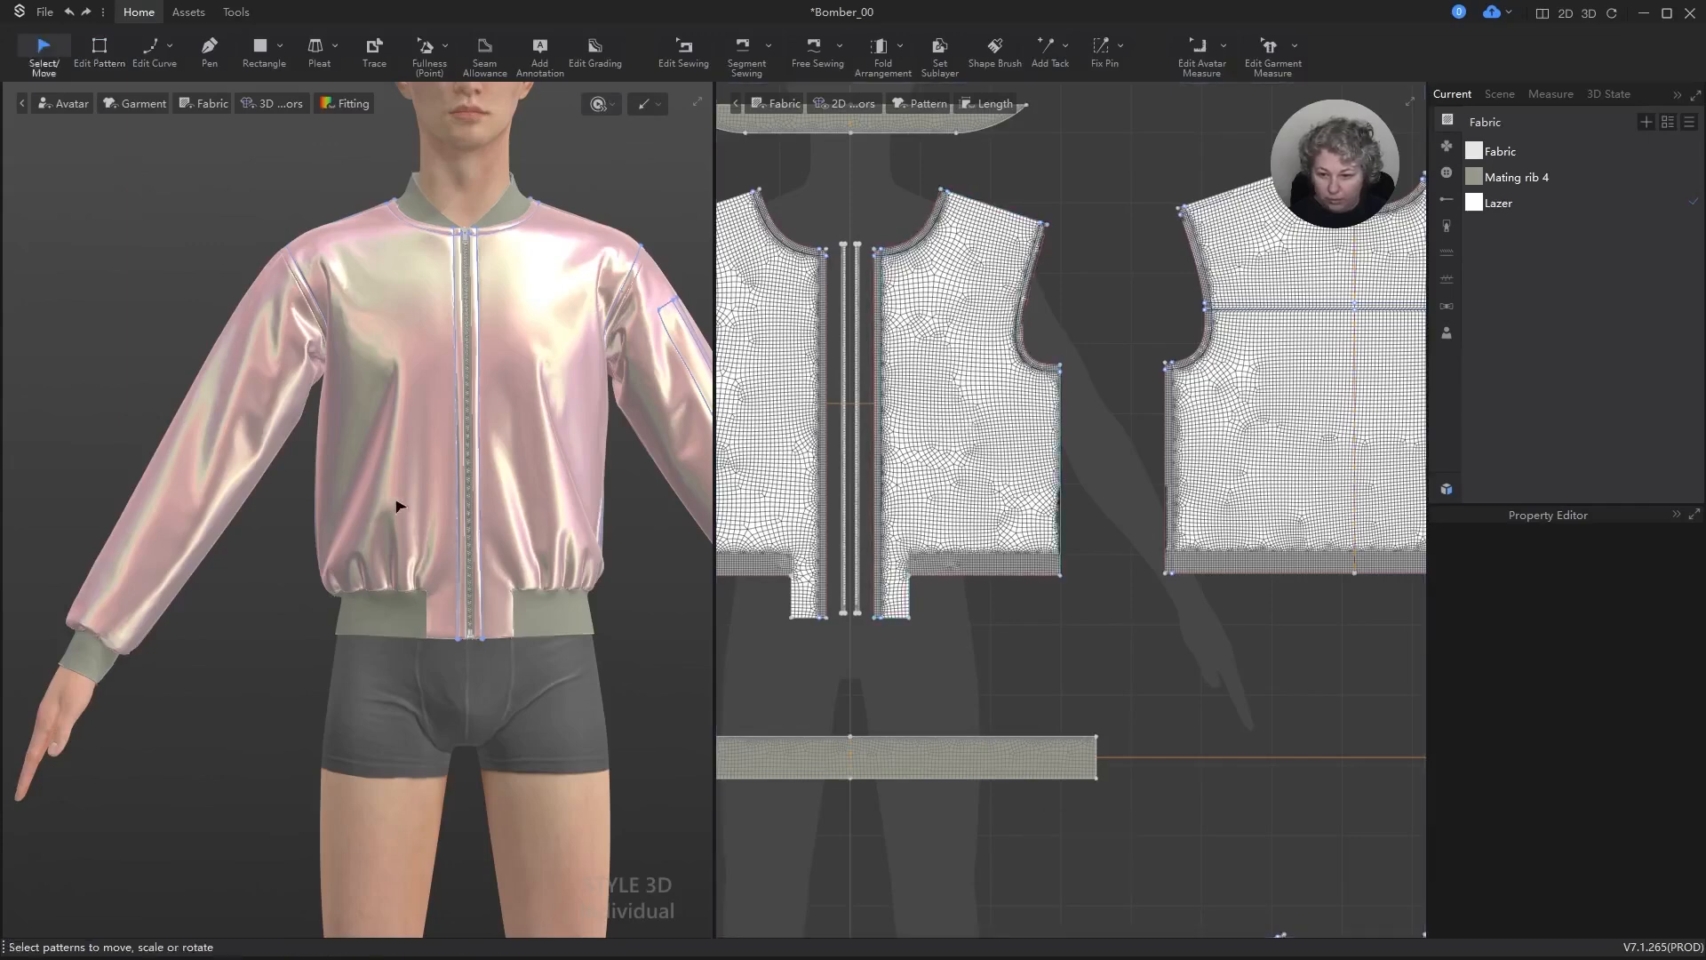
right_drag(460, 538, 485, 607)
scroll(409, 484, down, 2)
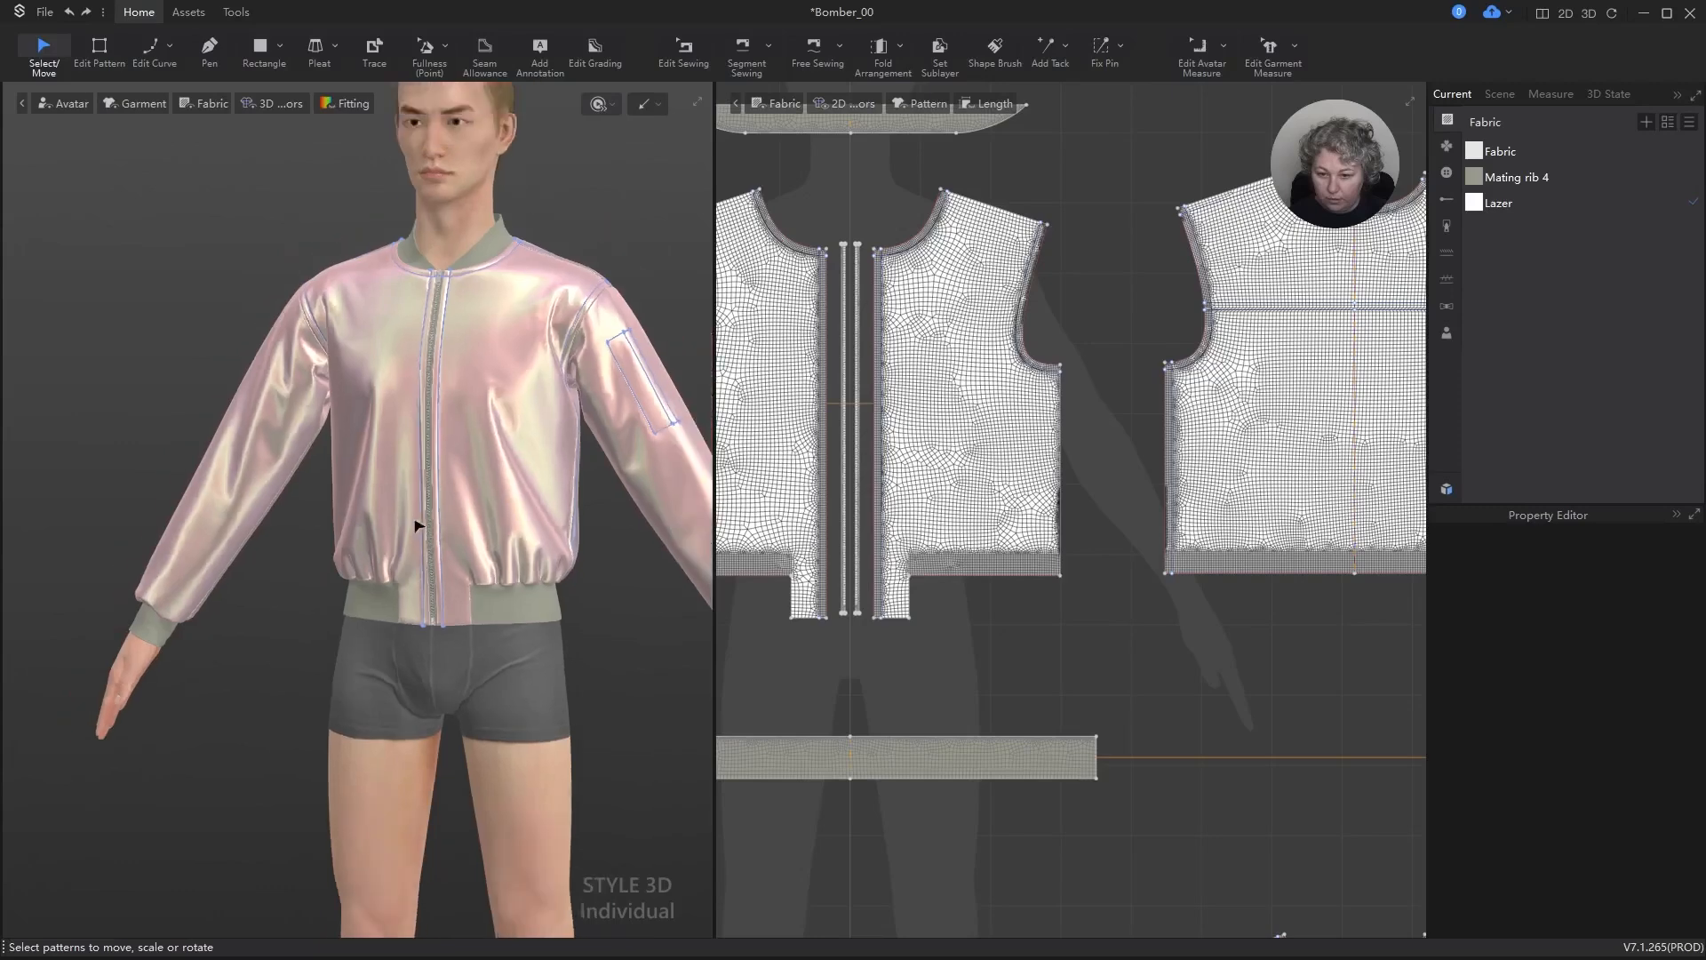
scroll(415, 526, up, 4)
alt+drag(578, 436, 389, 508)
scroll(397, 603, up, 3)
scroll(397, 605, up, 2)
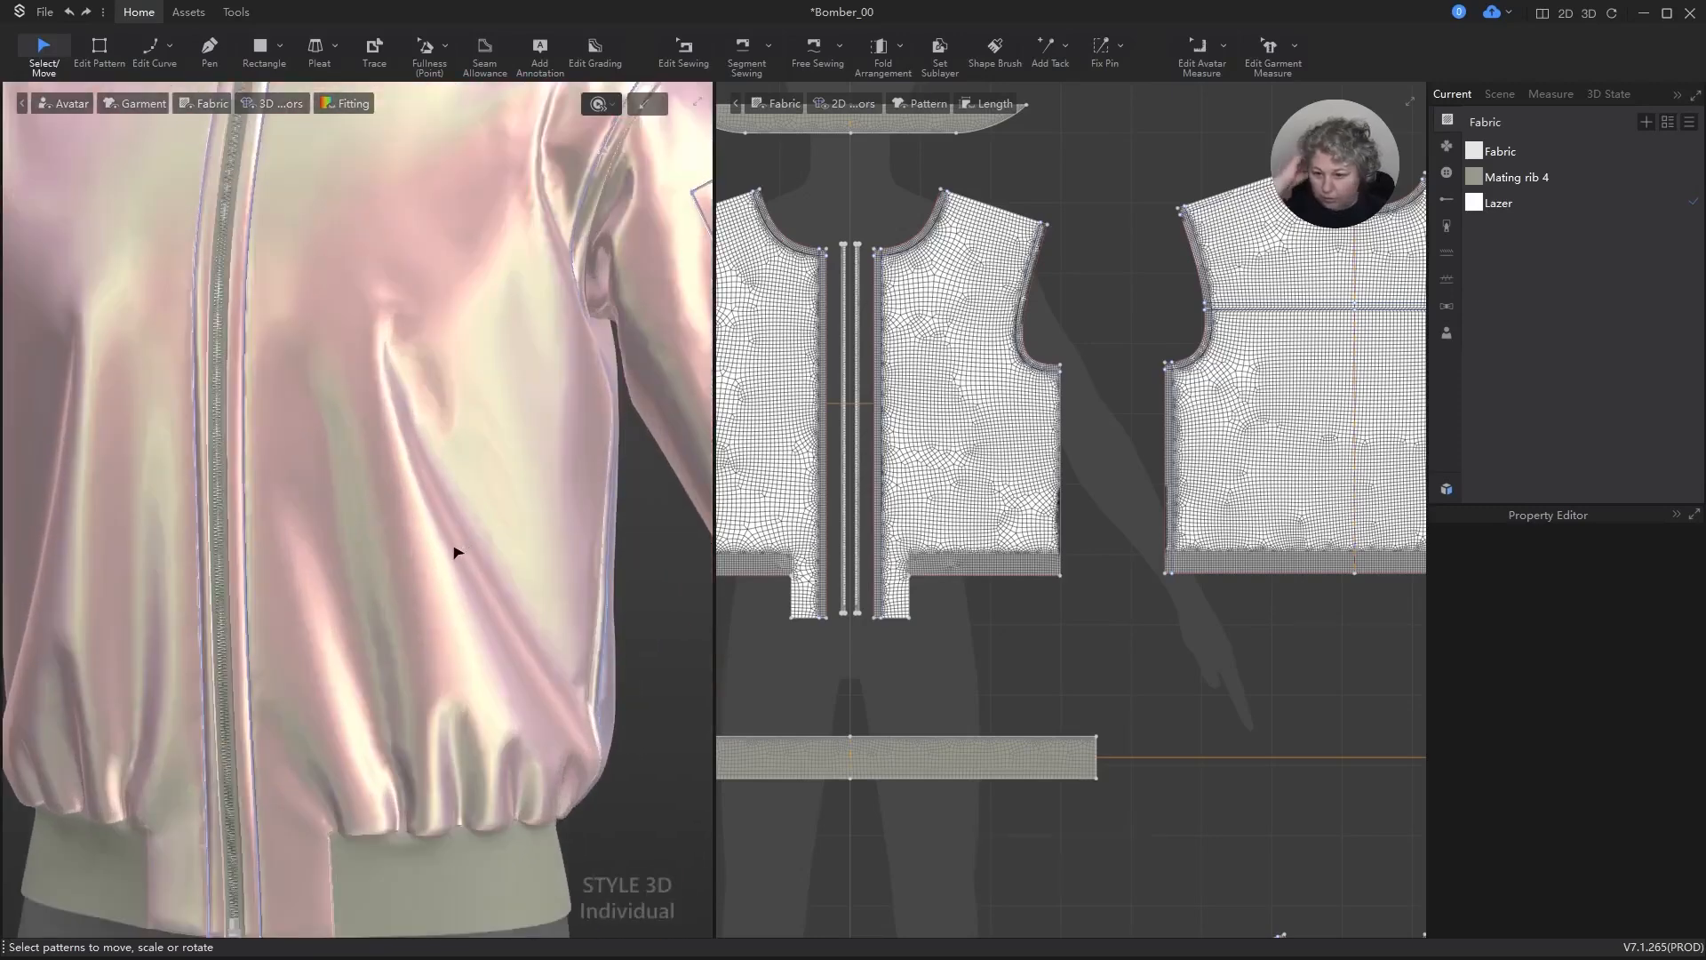
Step: Draw a narrow vertical internal rectangle for a pocket on the lower half of the outer front piece on the avatar's left side
click(1017, 480)
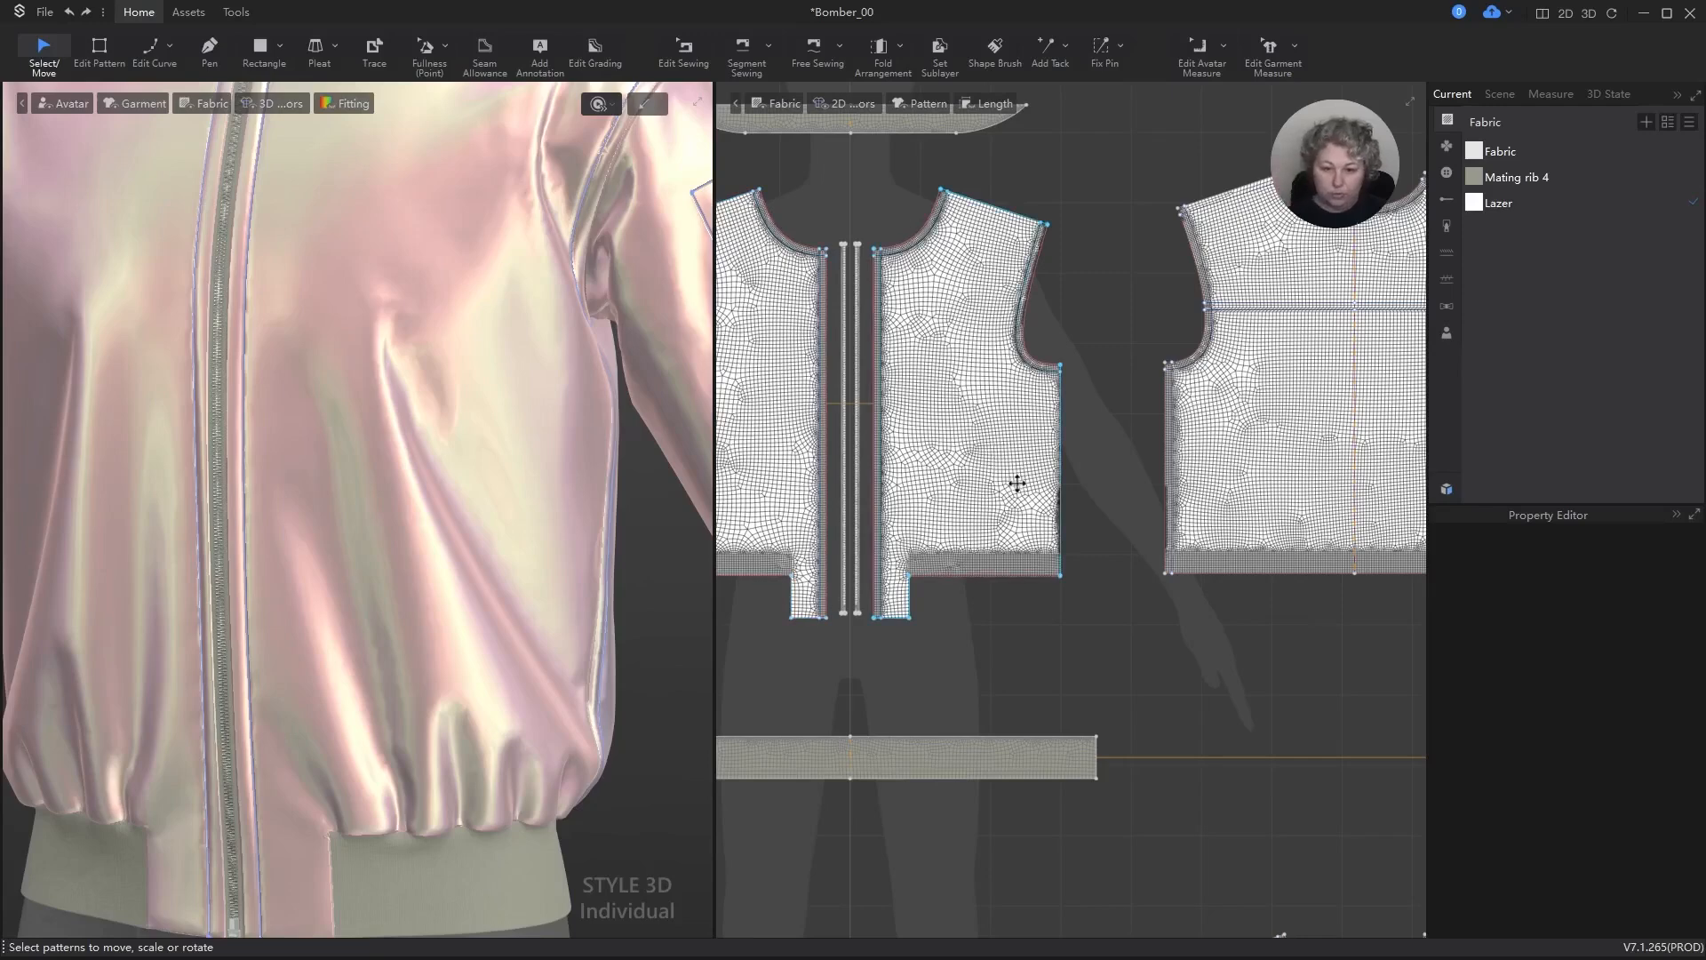
scroll(1031, 492, down, 2)
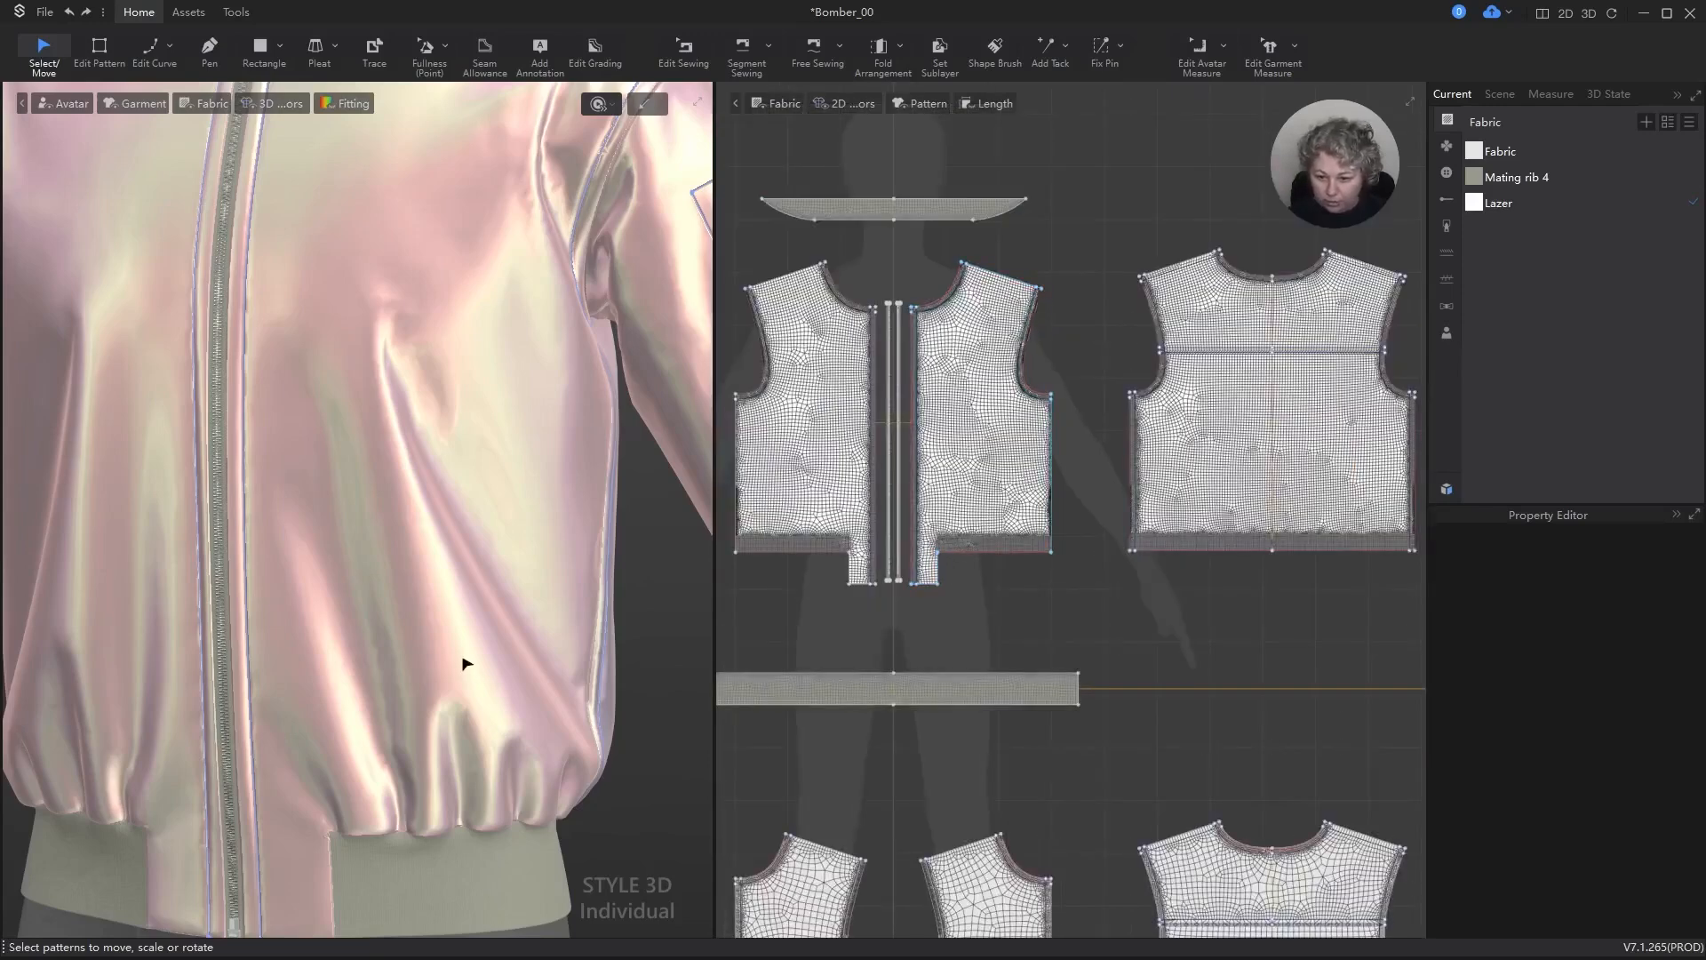
scroll(471, 667, down, 4)
scroll(583, 598, up, 3)
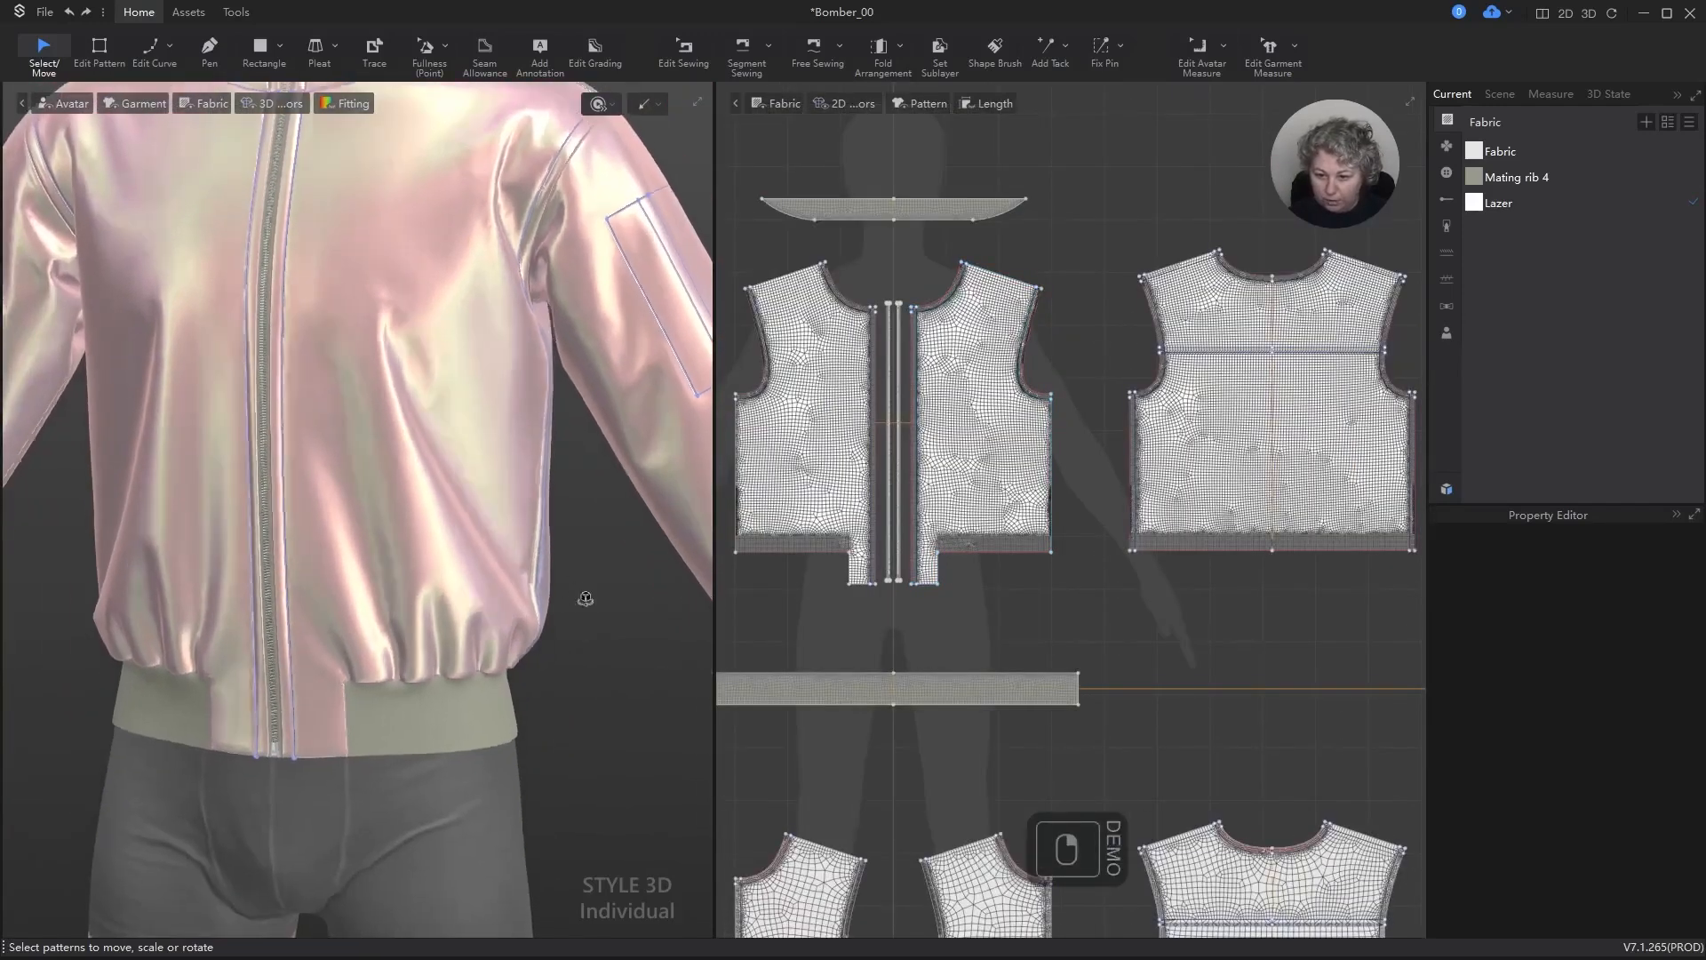
scroll(1059, 564, down, 2)
scroll(1102, 557, up, 6)
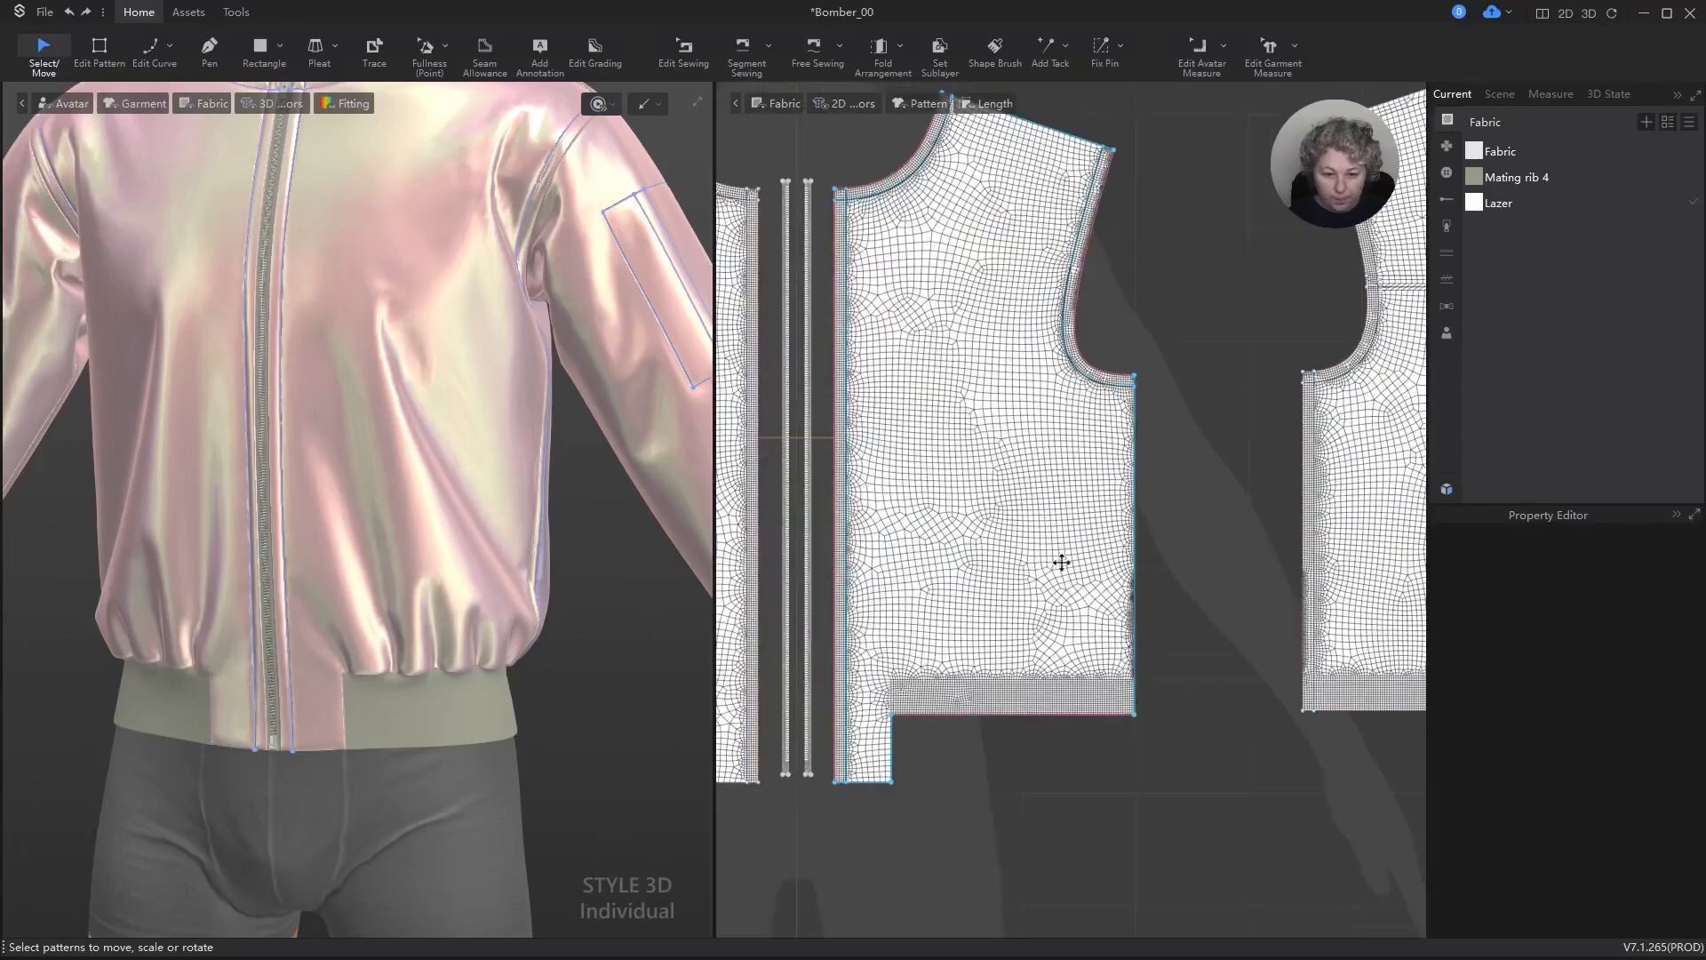
key(s)
scroll(1022, 497, up, 2)
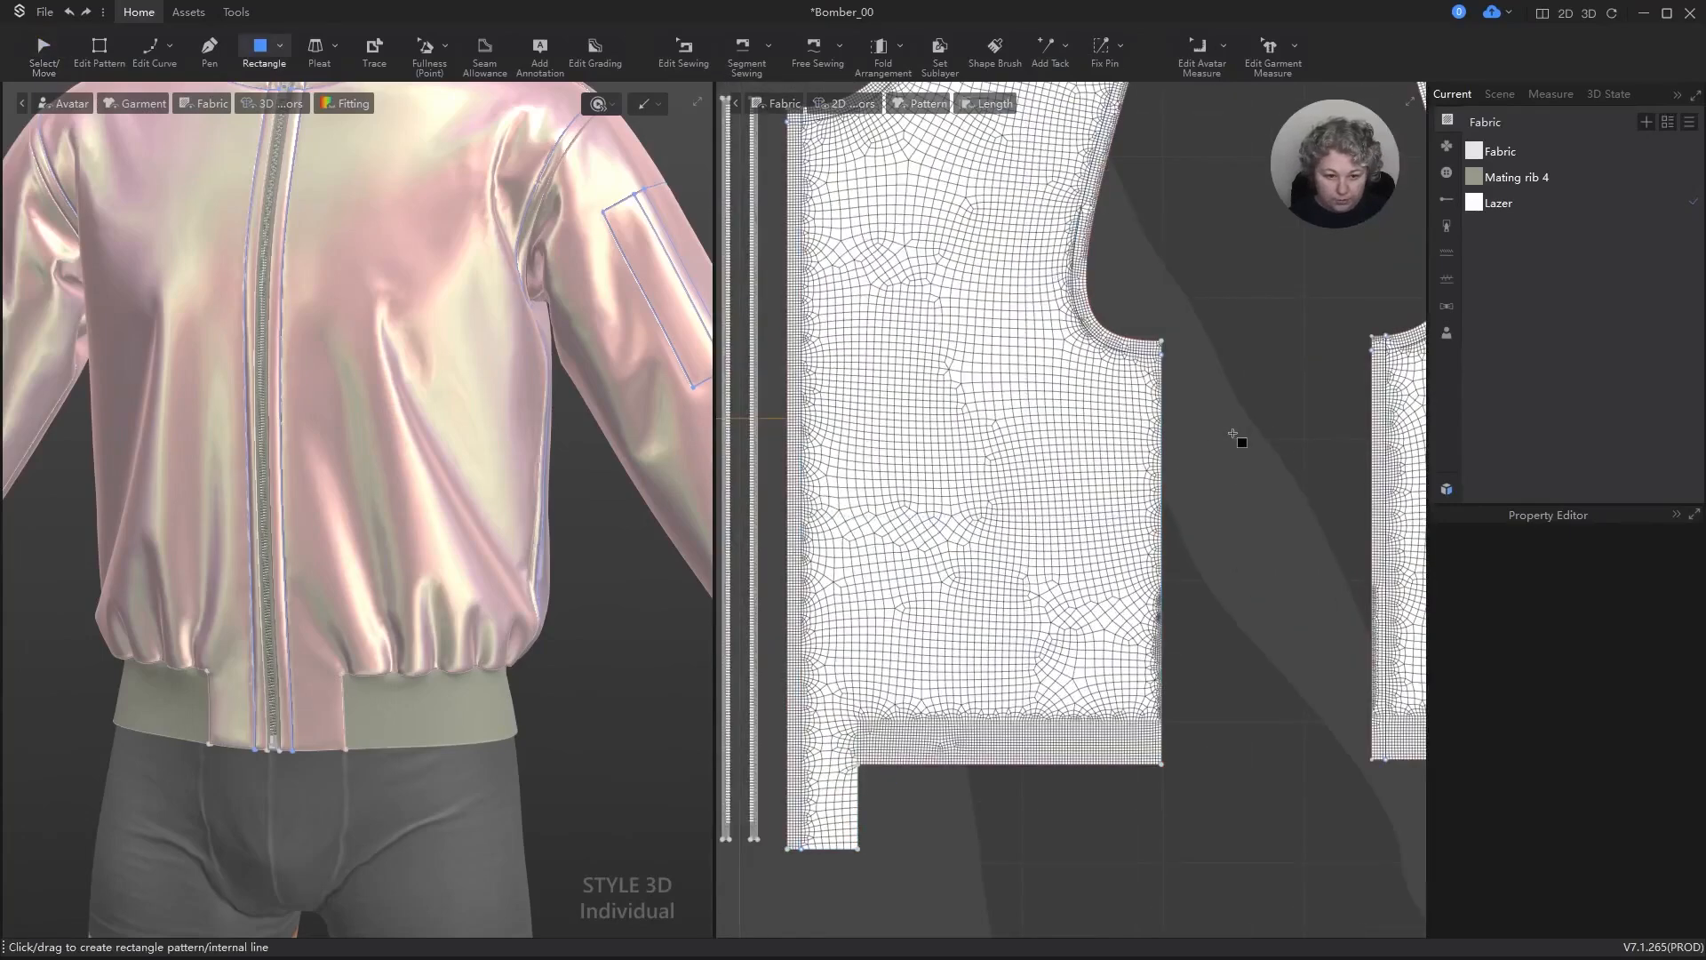
drag(1233, 390, 1261, 677)
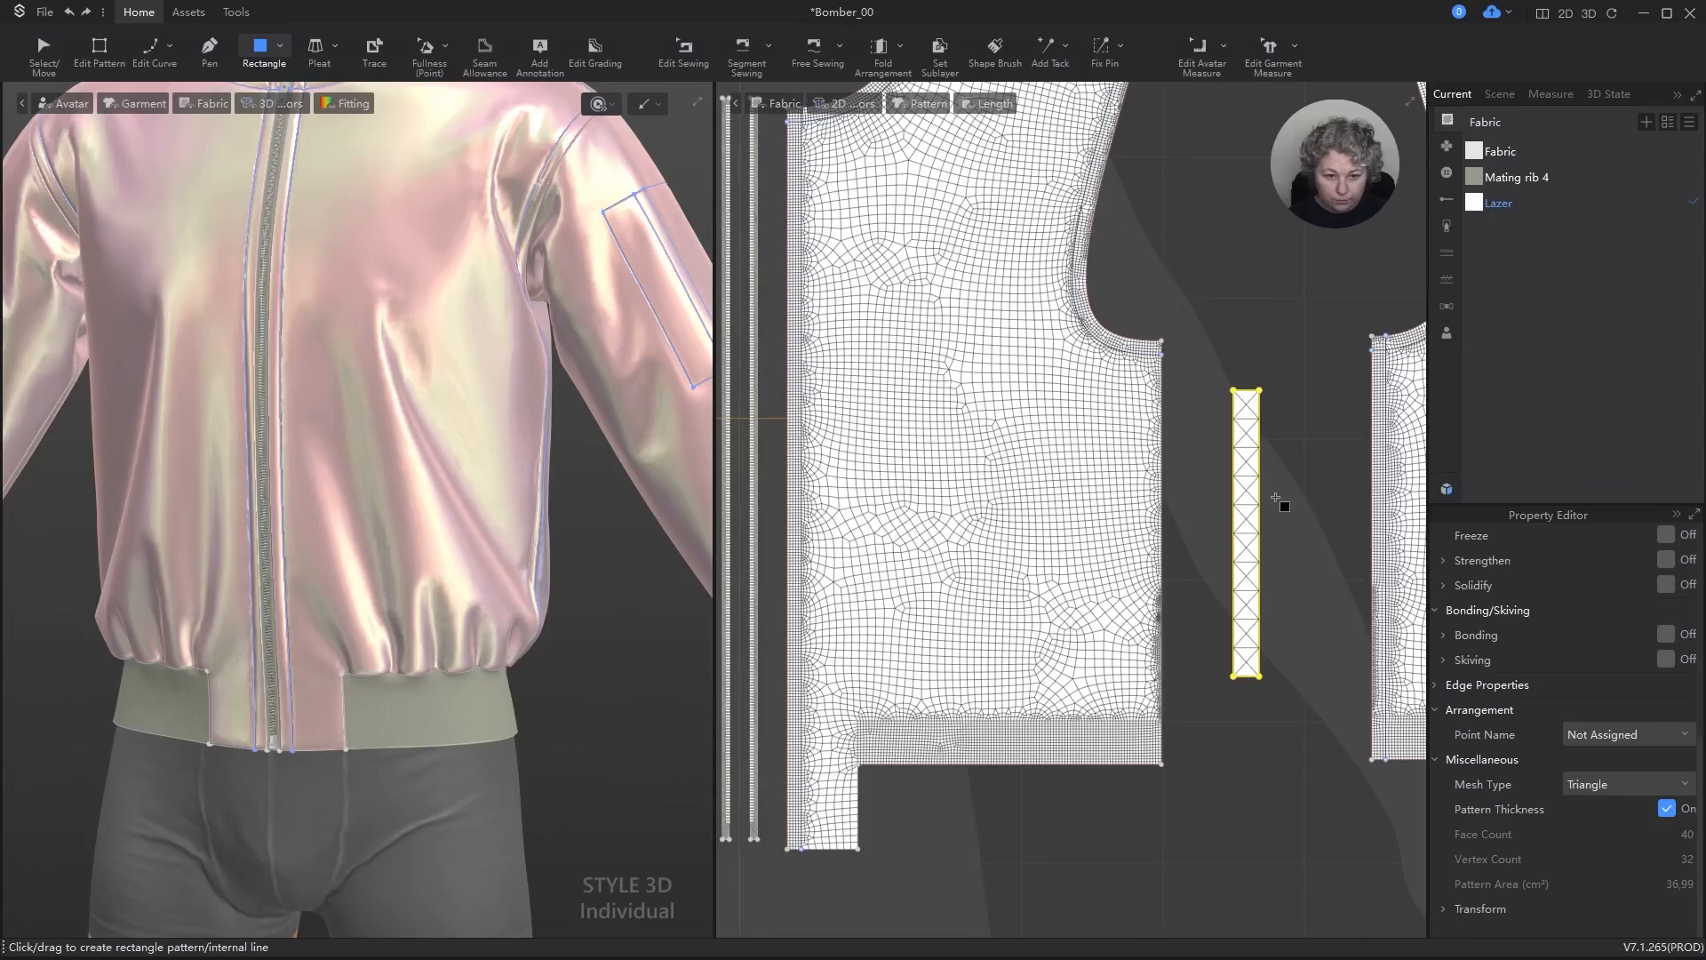
key(ctrl+z)
drag(975, 389, 995, 654)
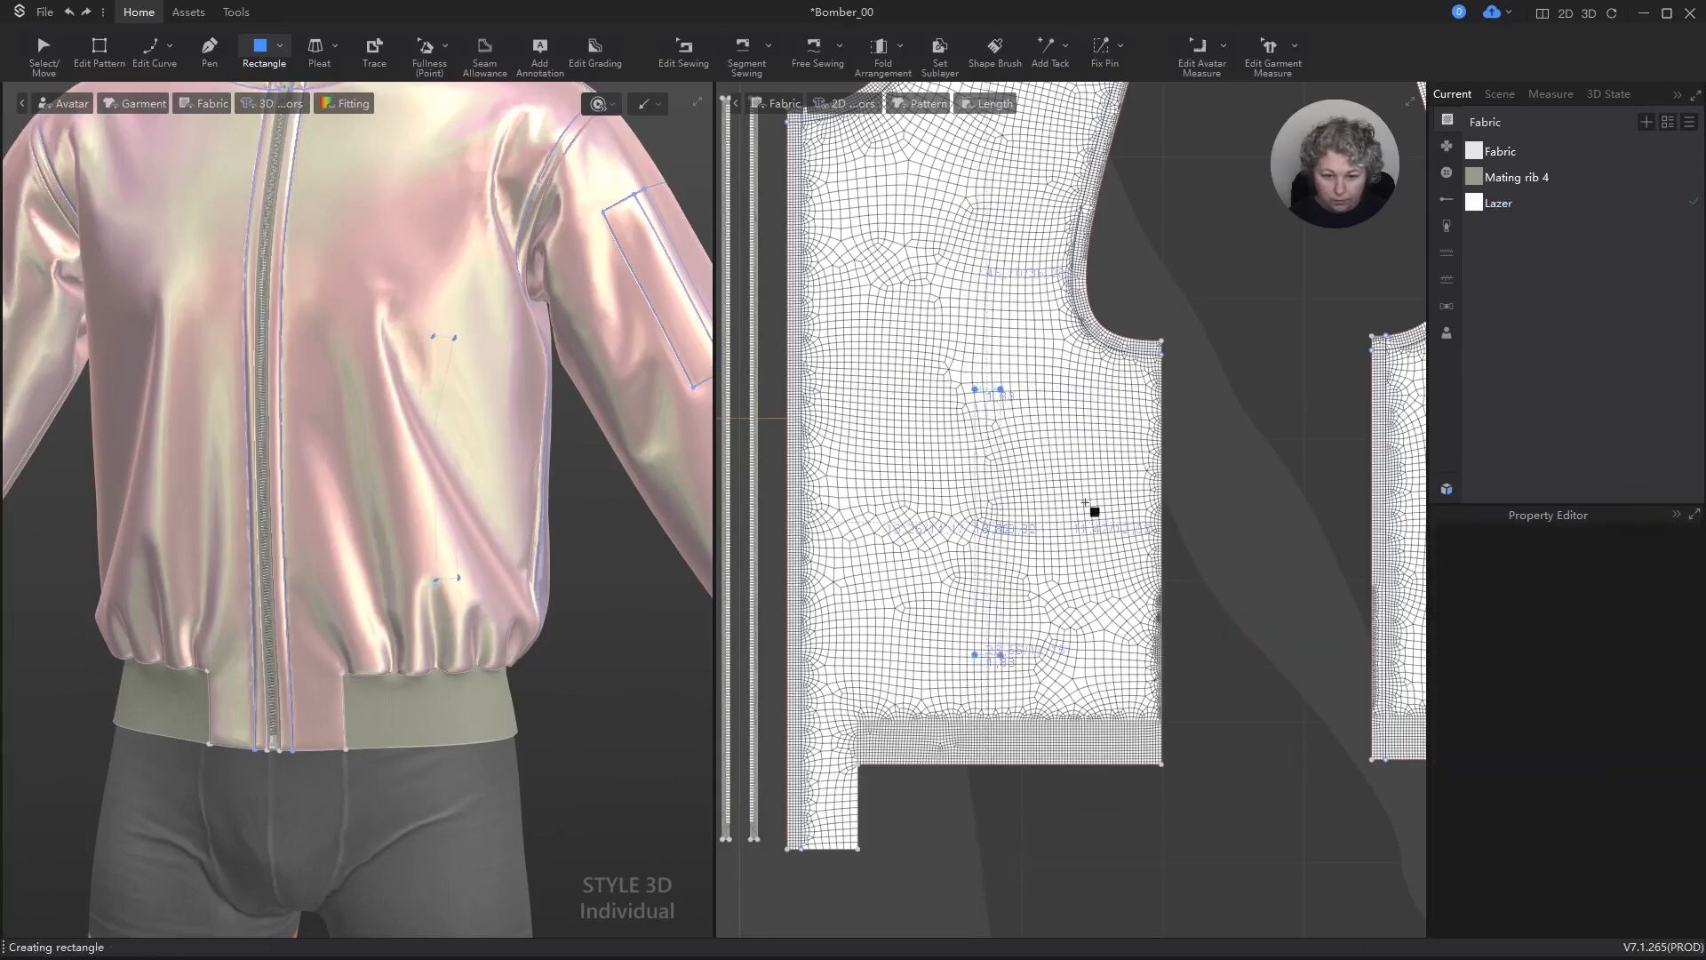
scroll(999, 483, up, 3)
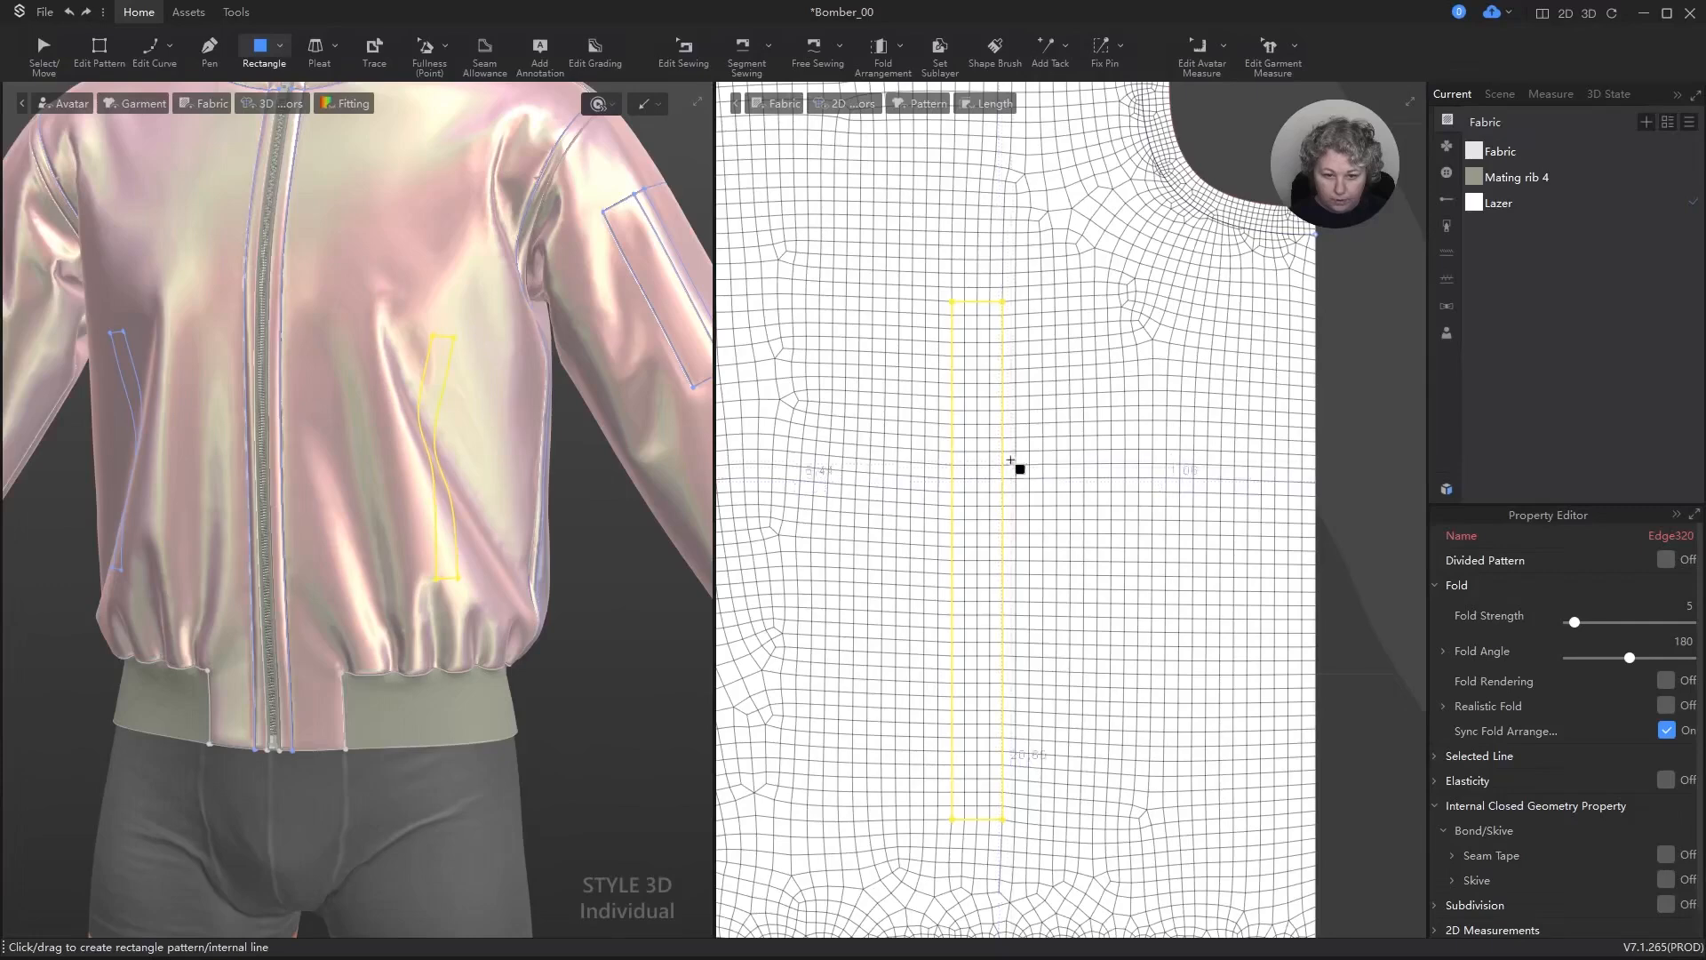
Step: Scale the front piece's internal rectangle to 17 cm high and 2 cm wide, and deselect it
key(a)
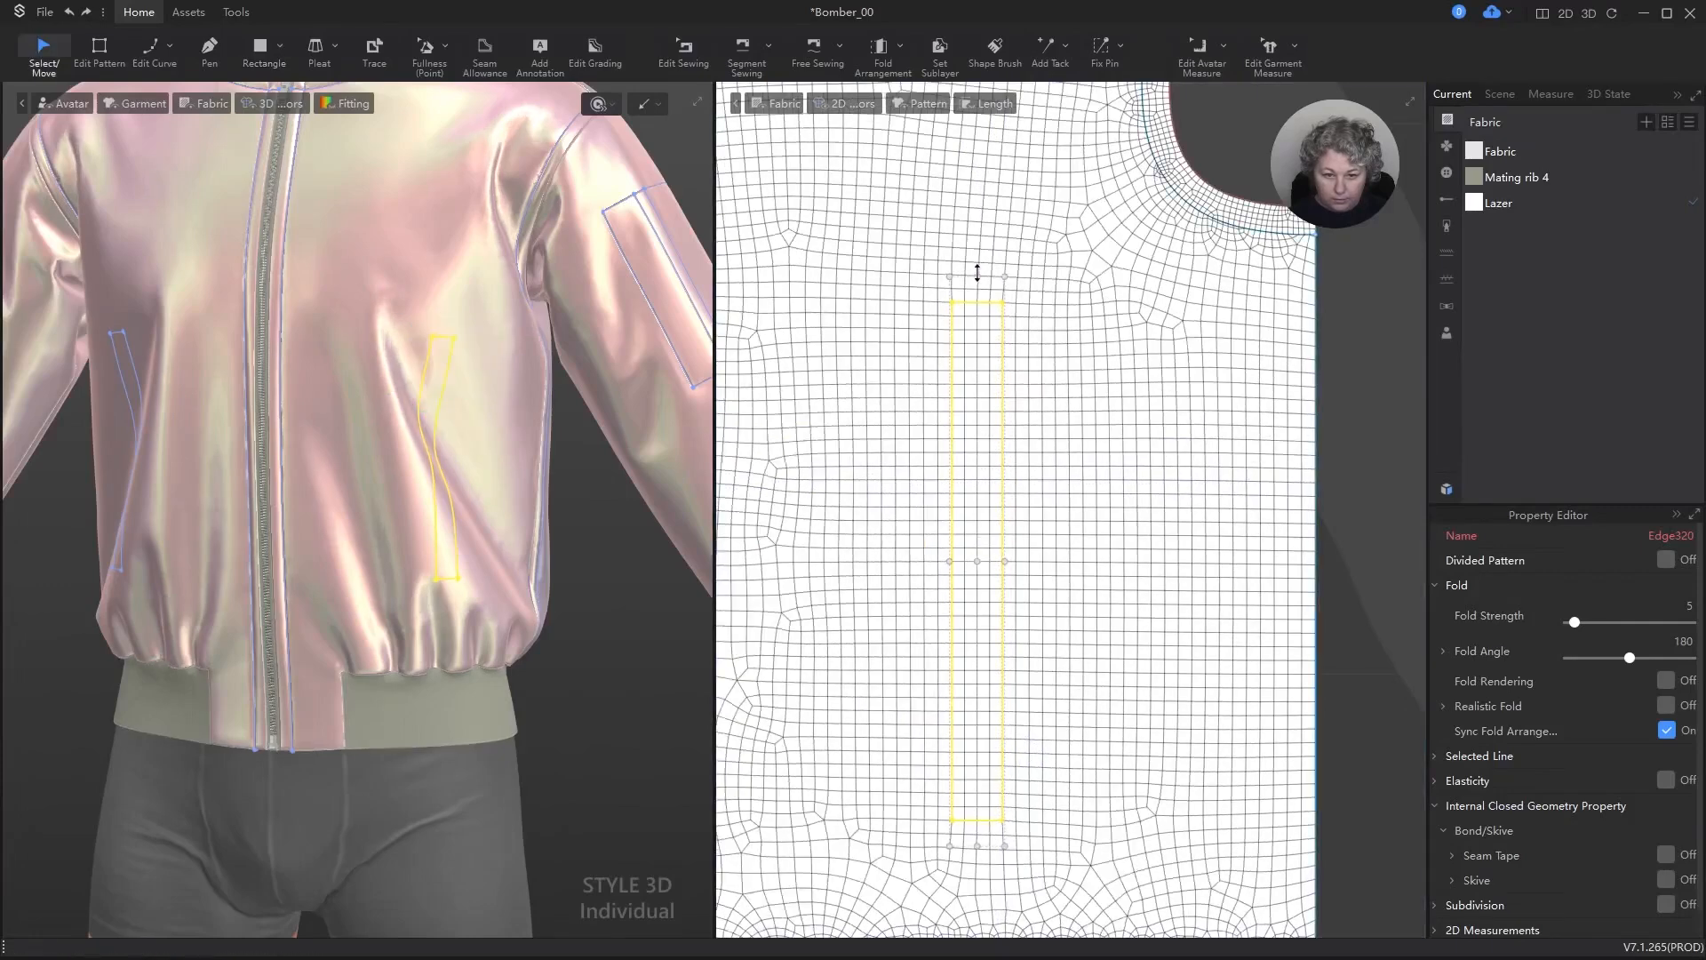
drag(977, 273, 975, 313)
right_click(975, 313)
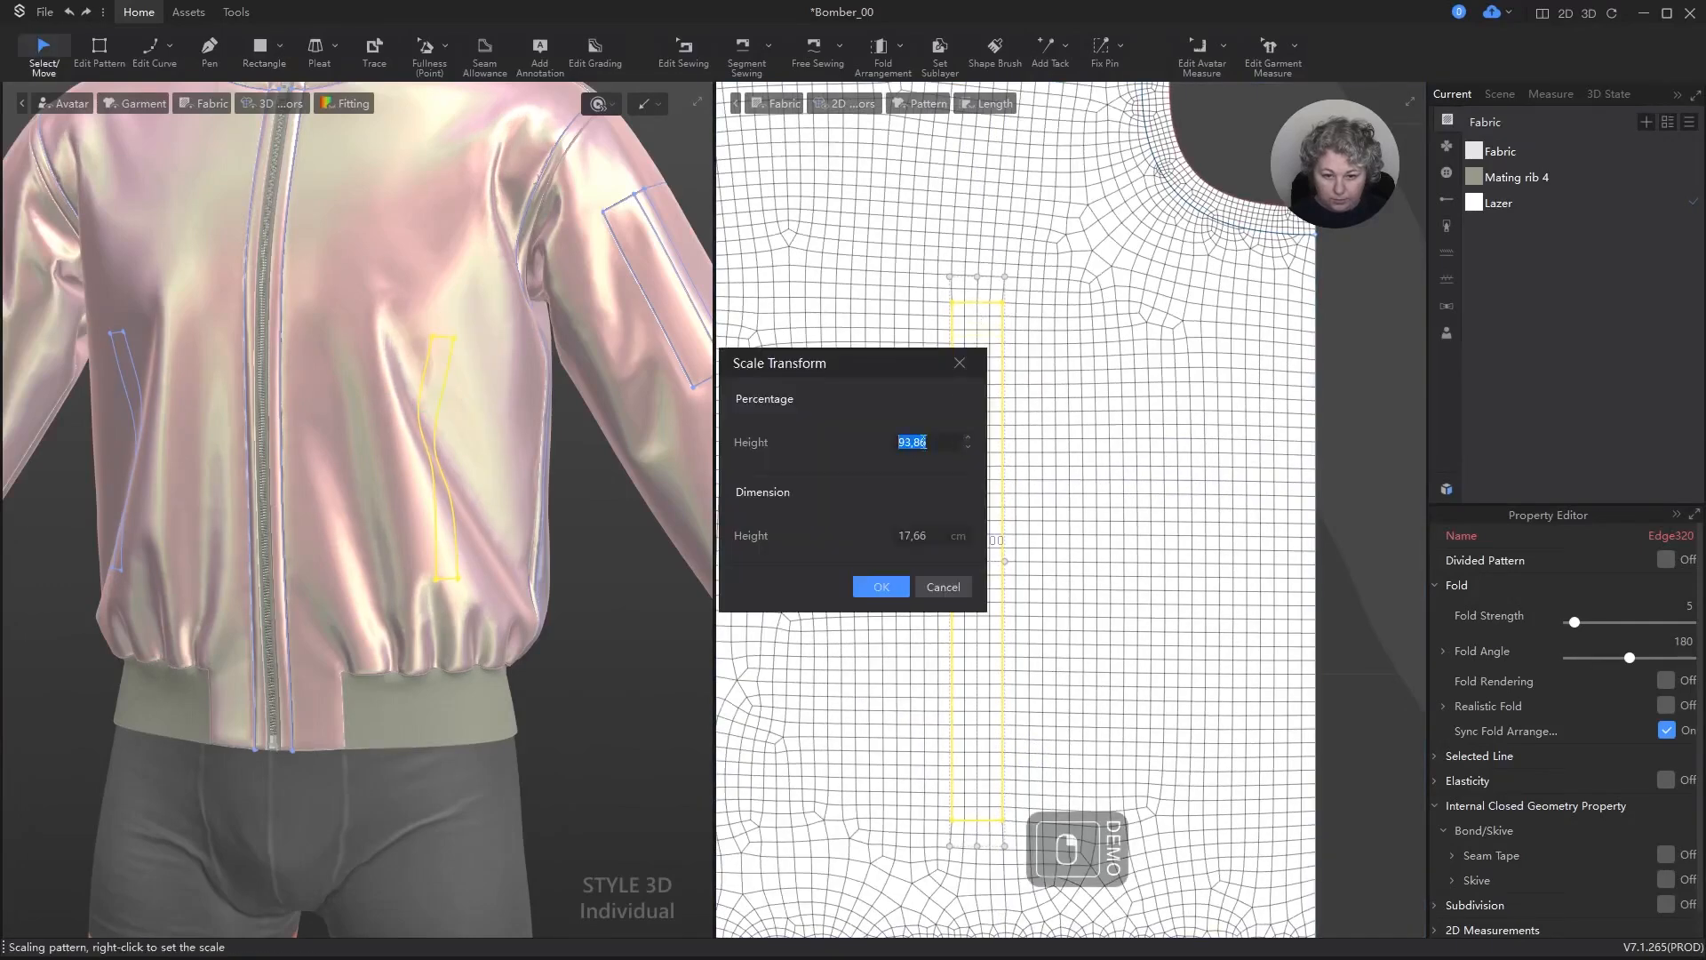
double_click(924, 535)
text(17)
key(Return)
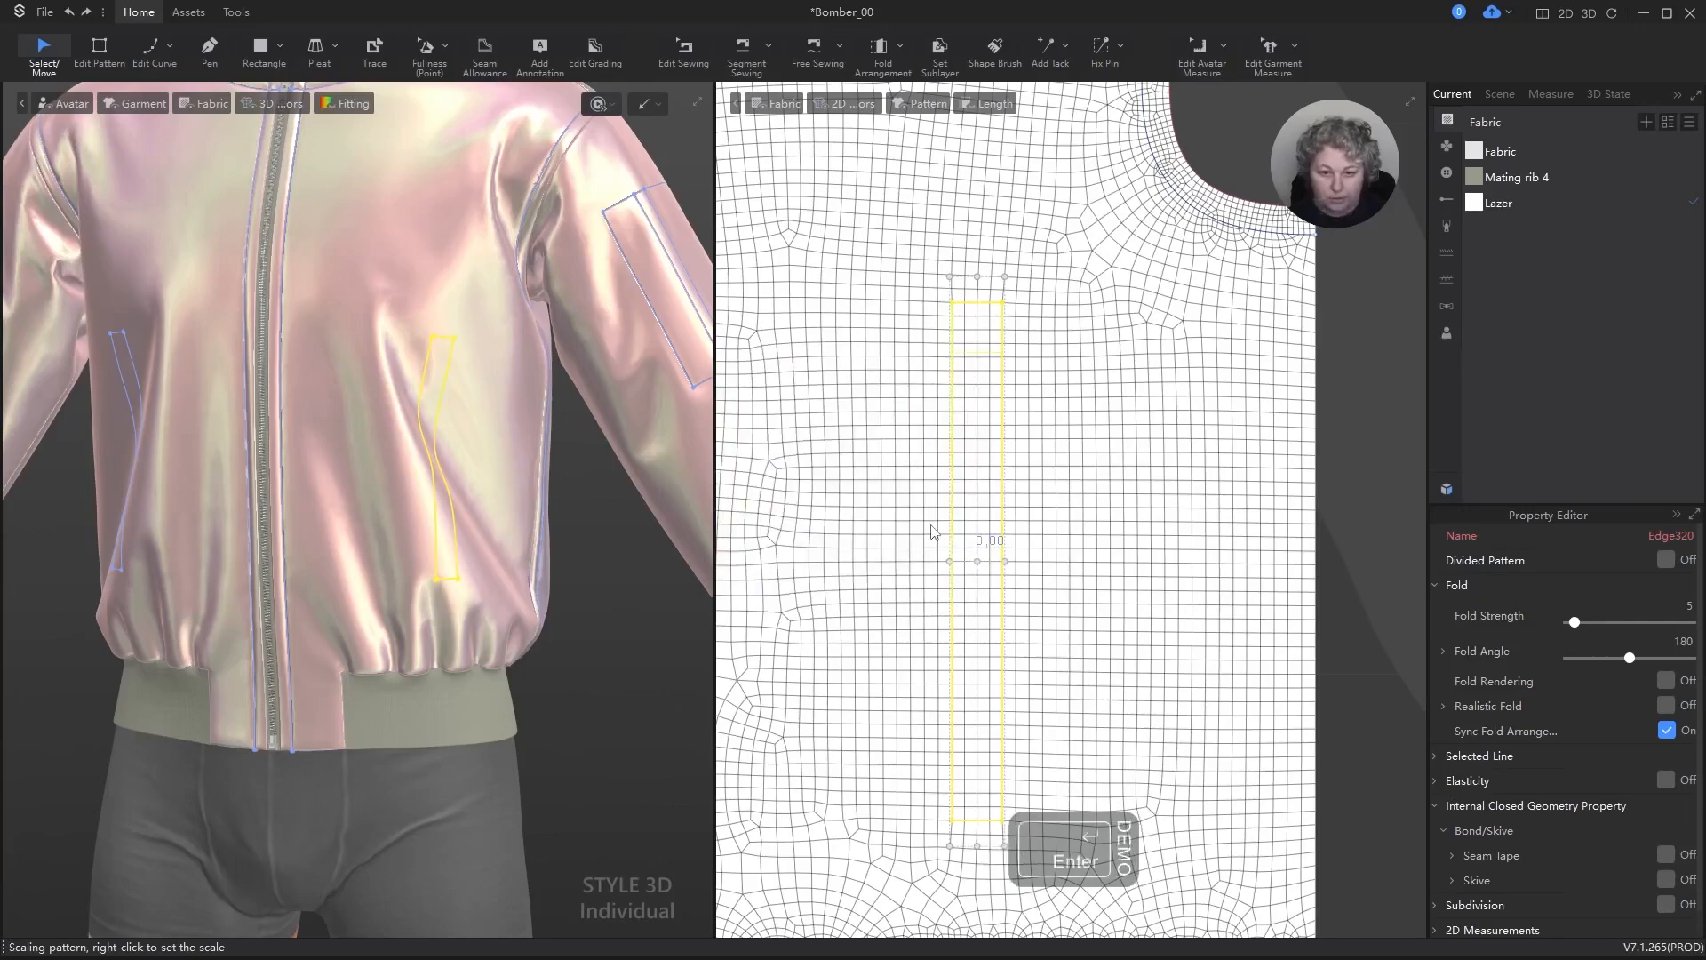
drag(1009, 585, 1000, 596)
right_click(1000, 595)
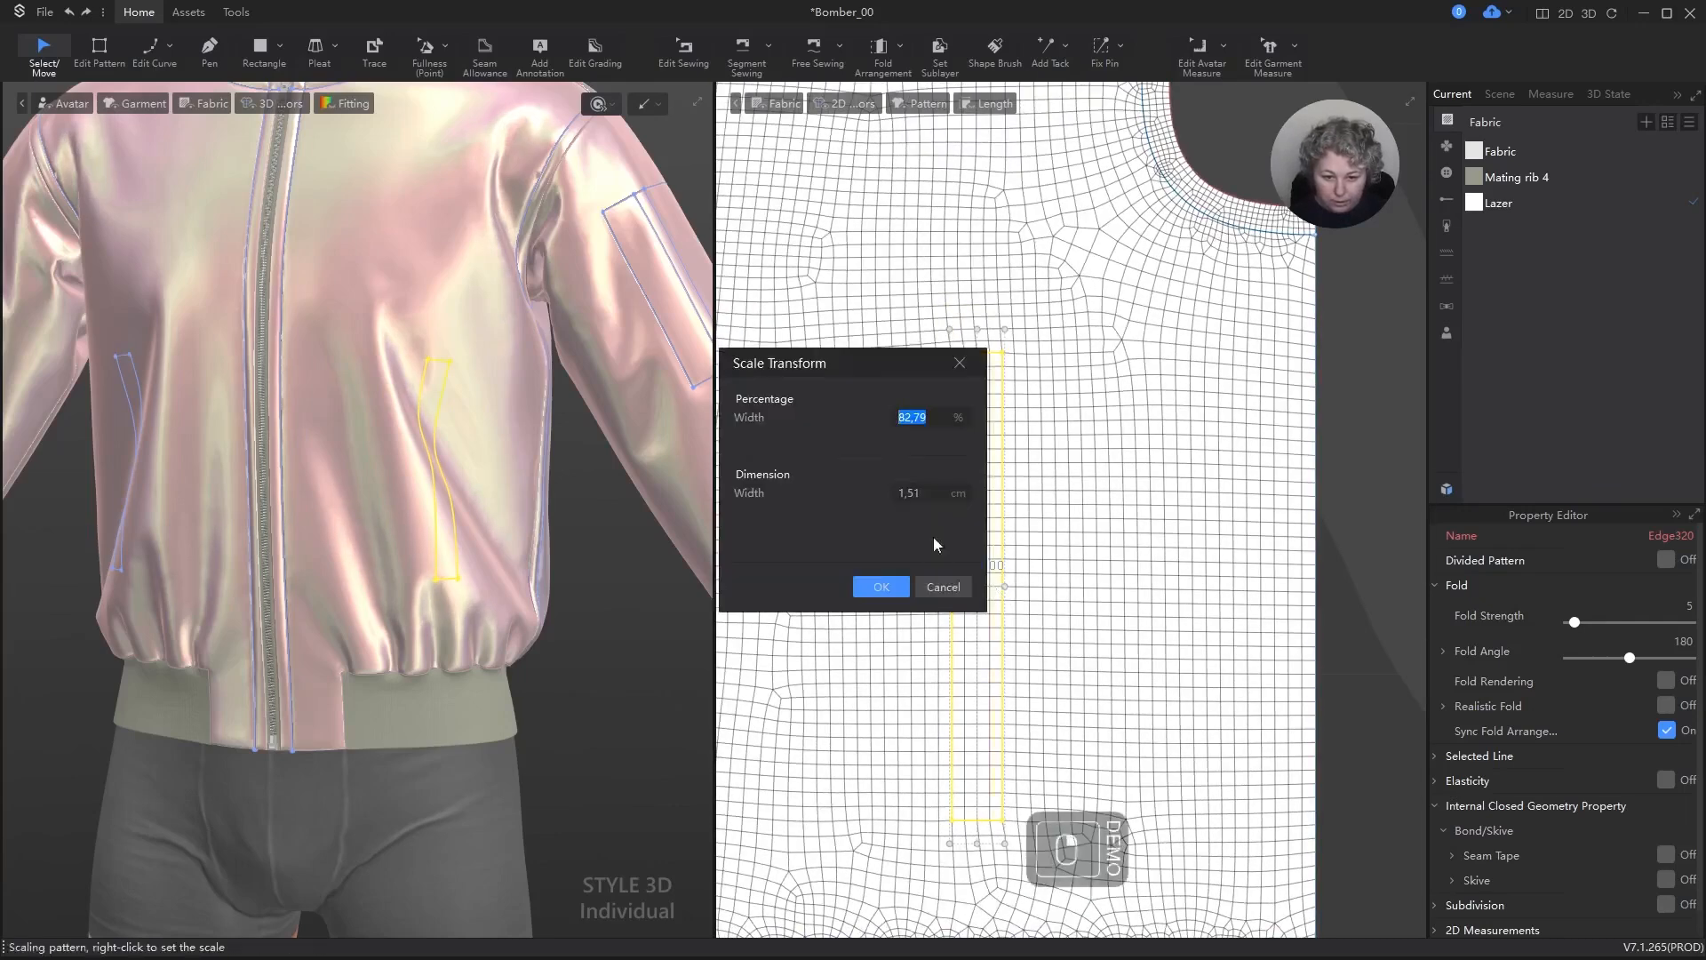
text(2)
key(Return)
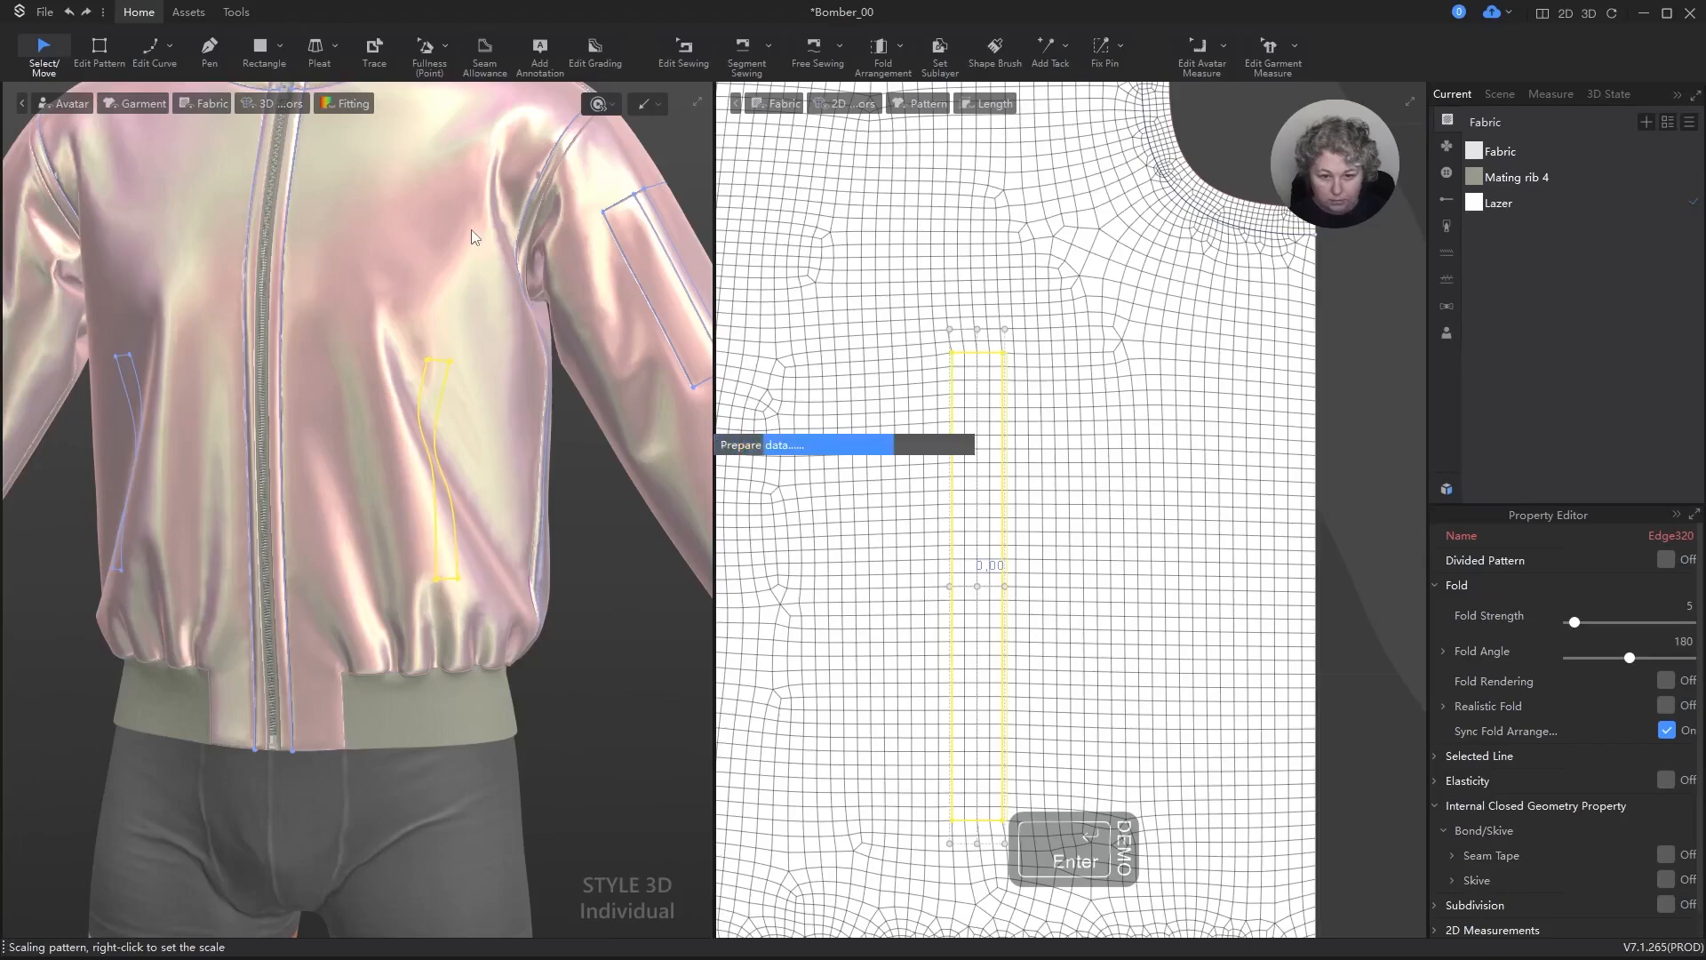
scroll(851, 381, down, 3)
key(a)
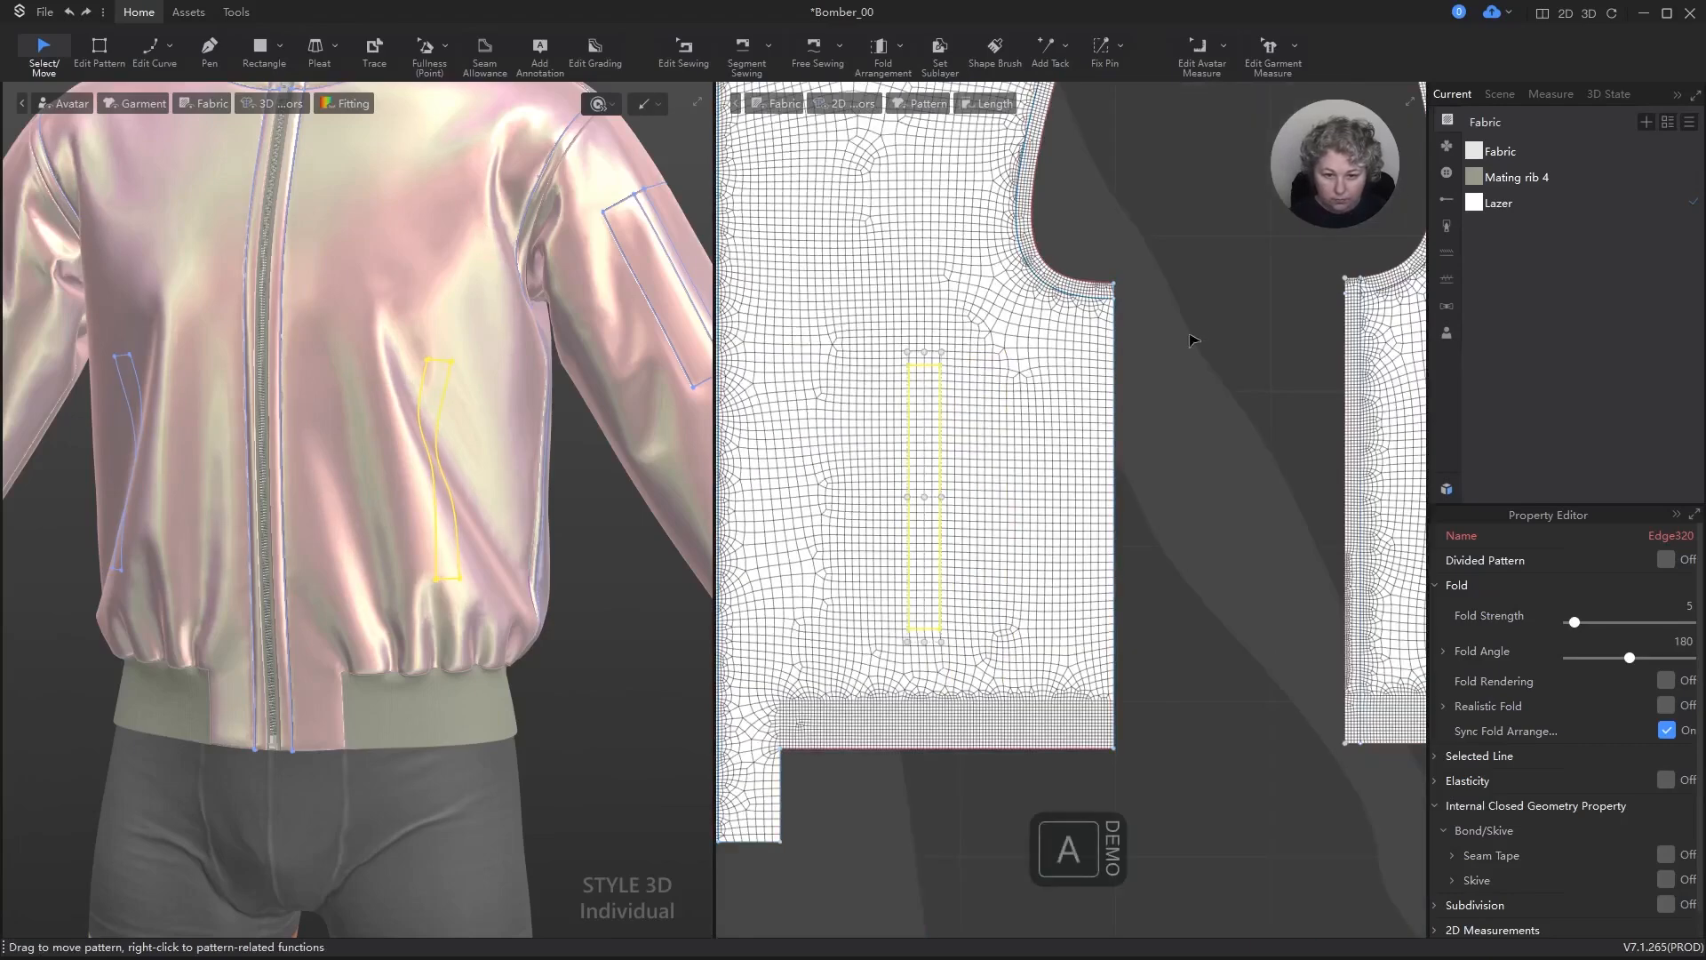
click(1192, 335)
Step: Try a taller height for the front pocket rectangle by scaling it from its upper edge
right_drag(431, 452, 569, 472)
click(922, 430)
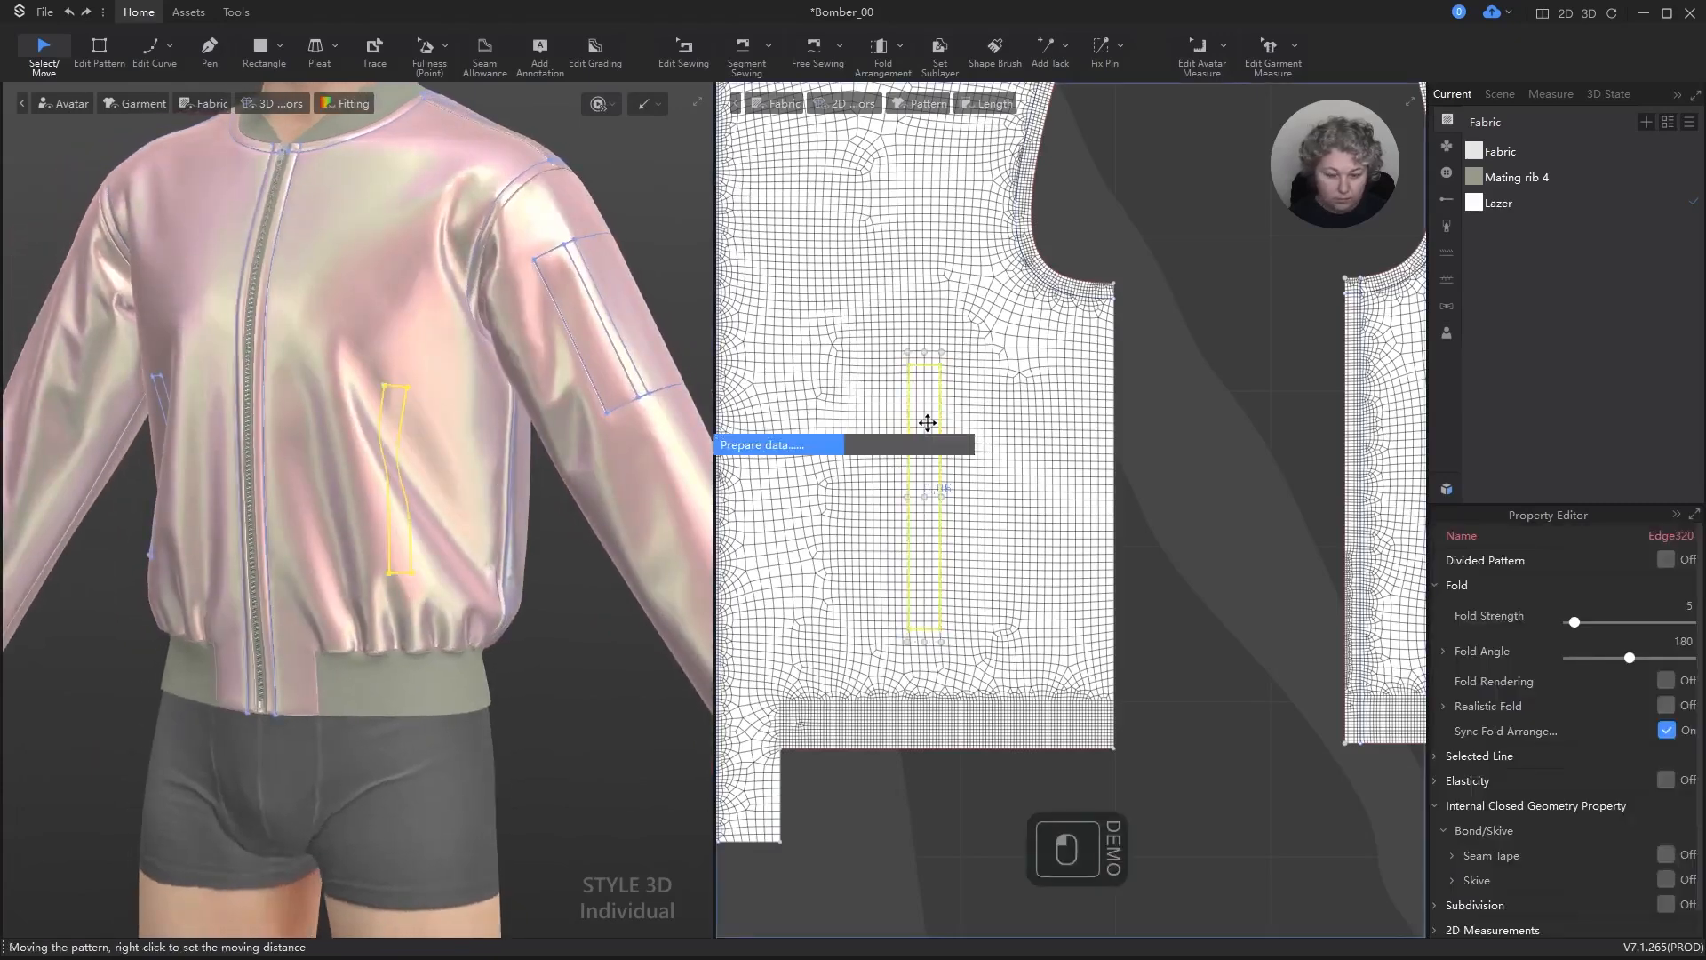
drag(918, 362, 930, 322)
right_click(931, 322)
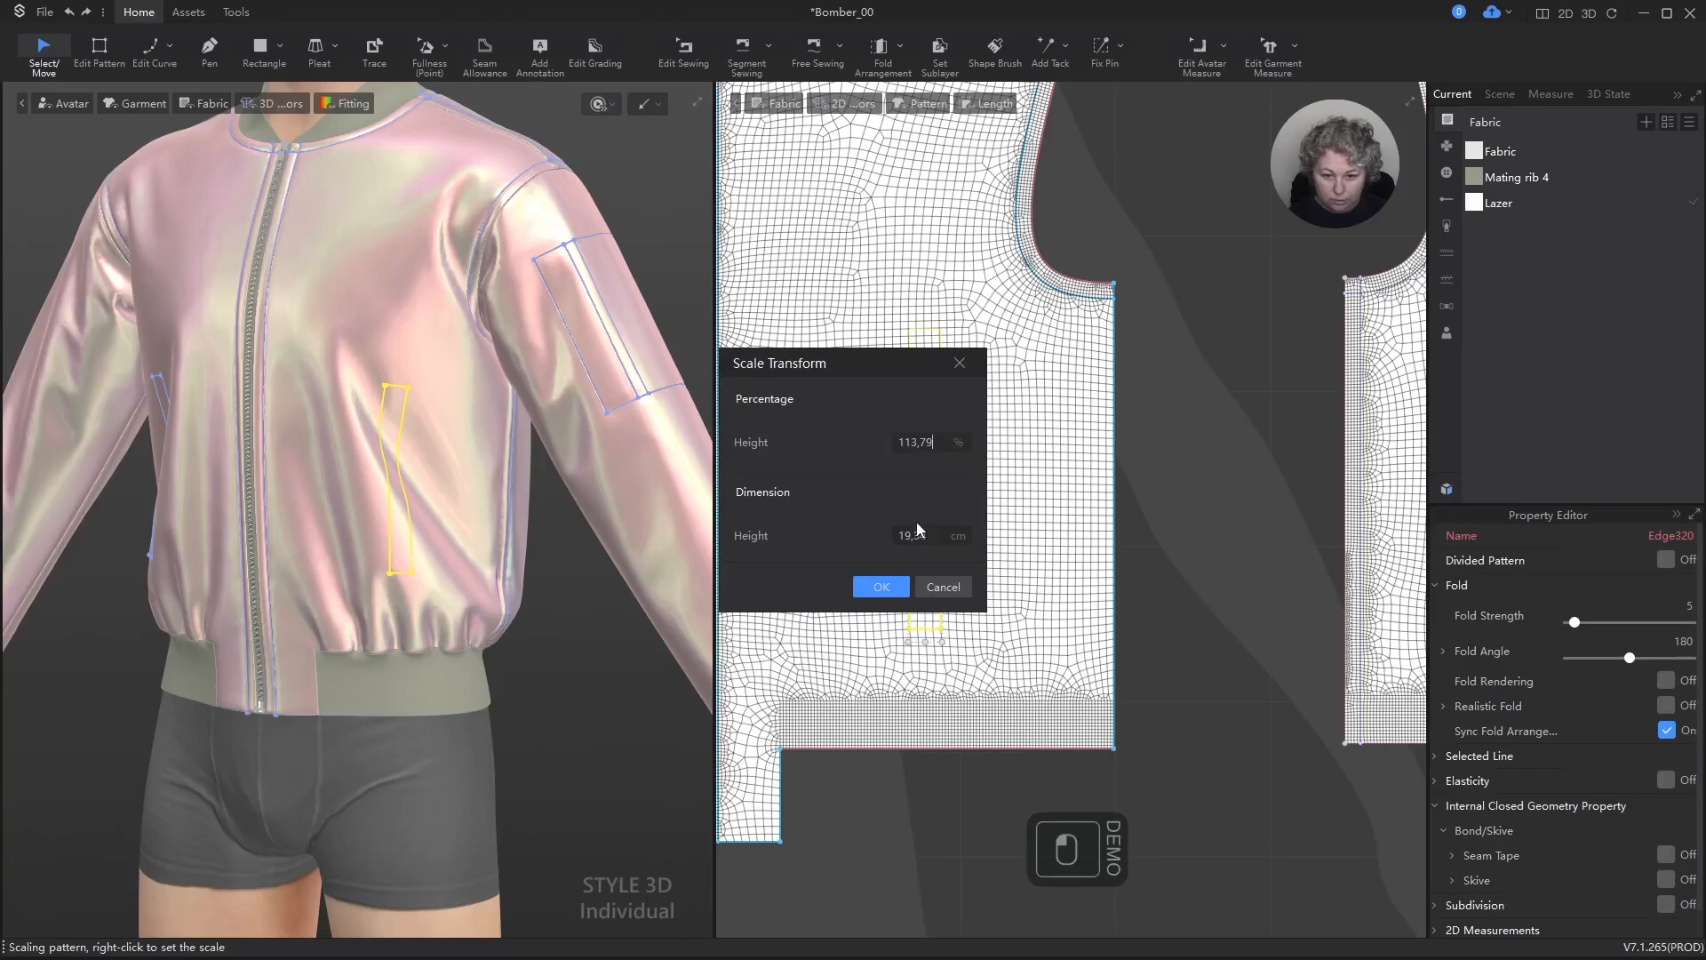
key(Return)
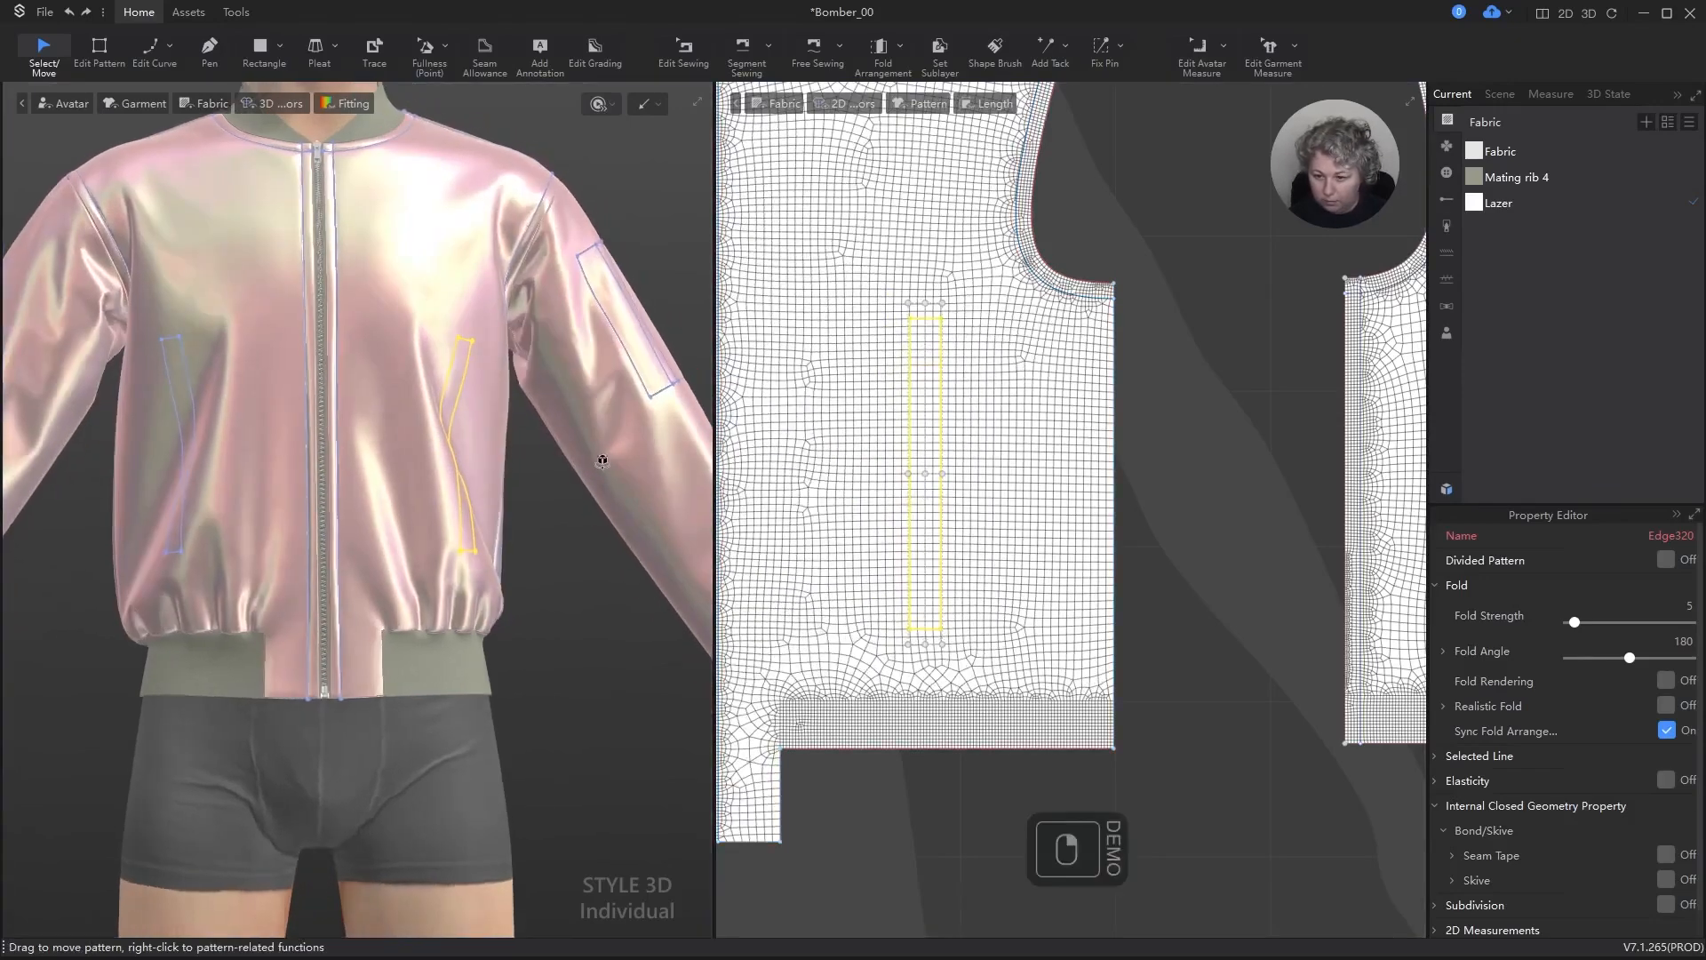
Step: Set the front pocket rectangle's height to 18 cm, scaling from its upper edge
drag(928, 300, 932, 343)
right_click(931, 343)
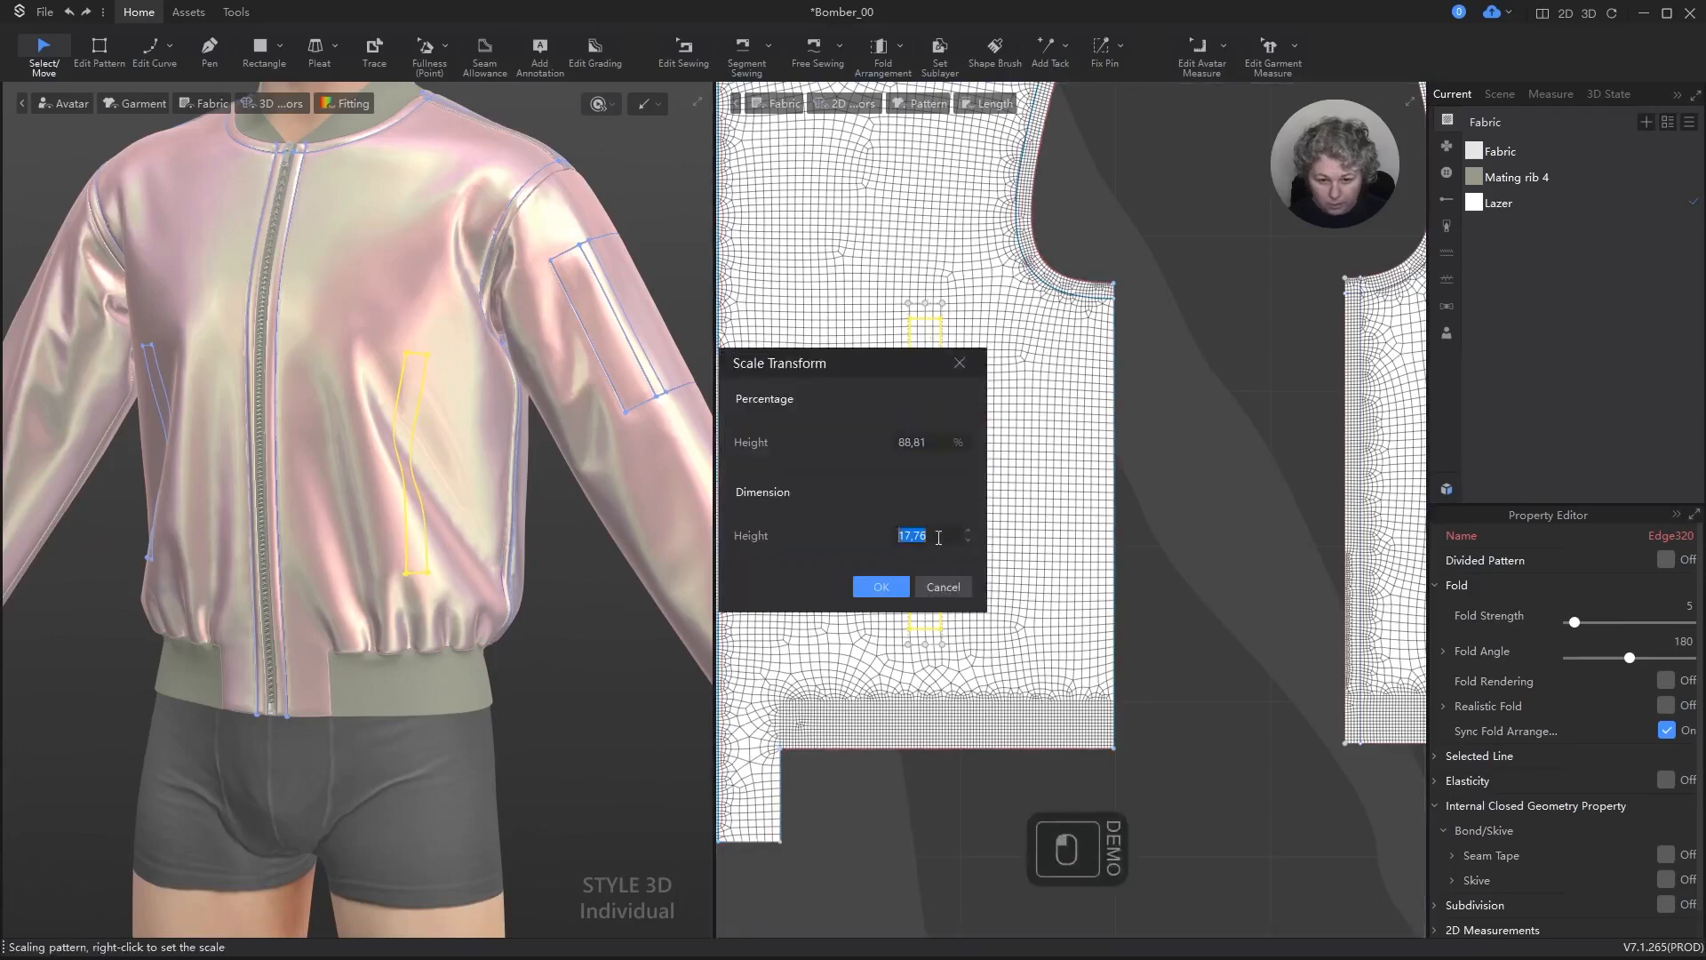
text(18)
key(Return)
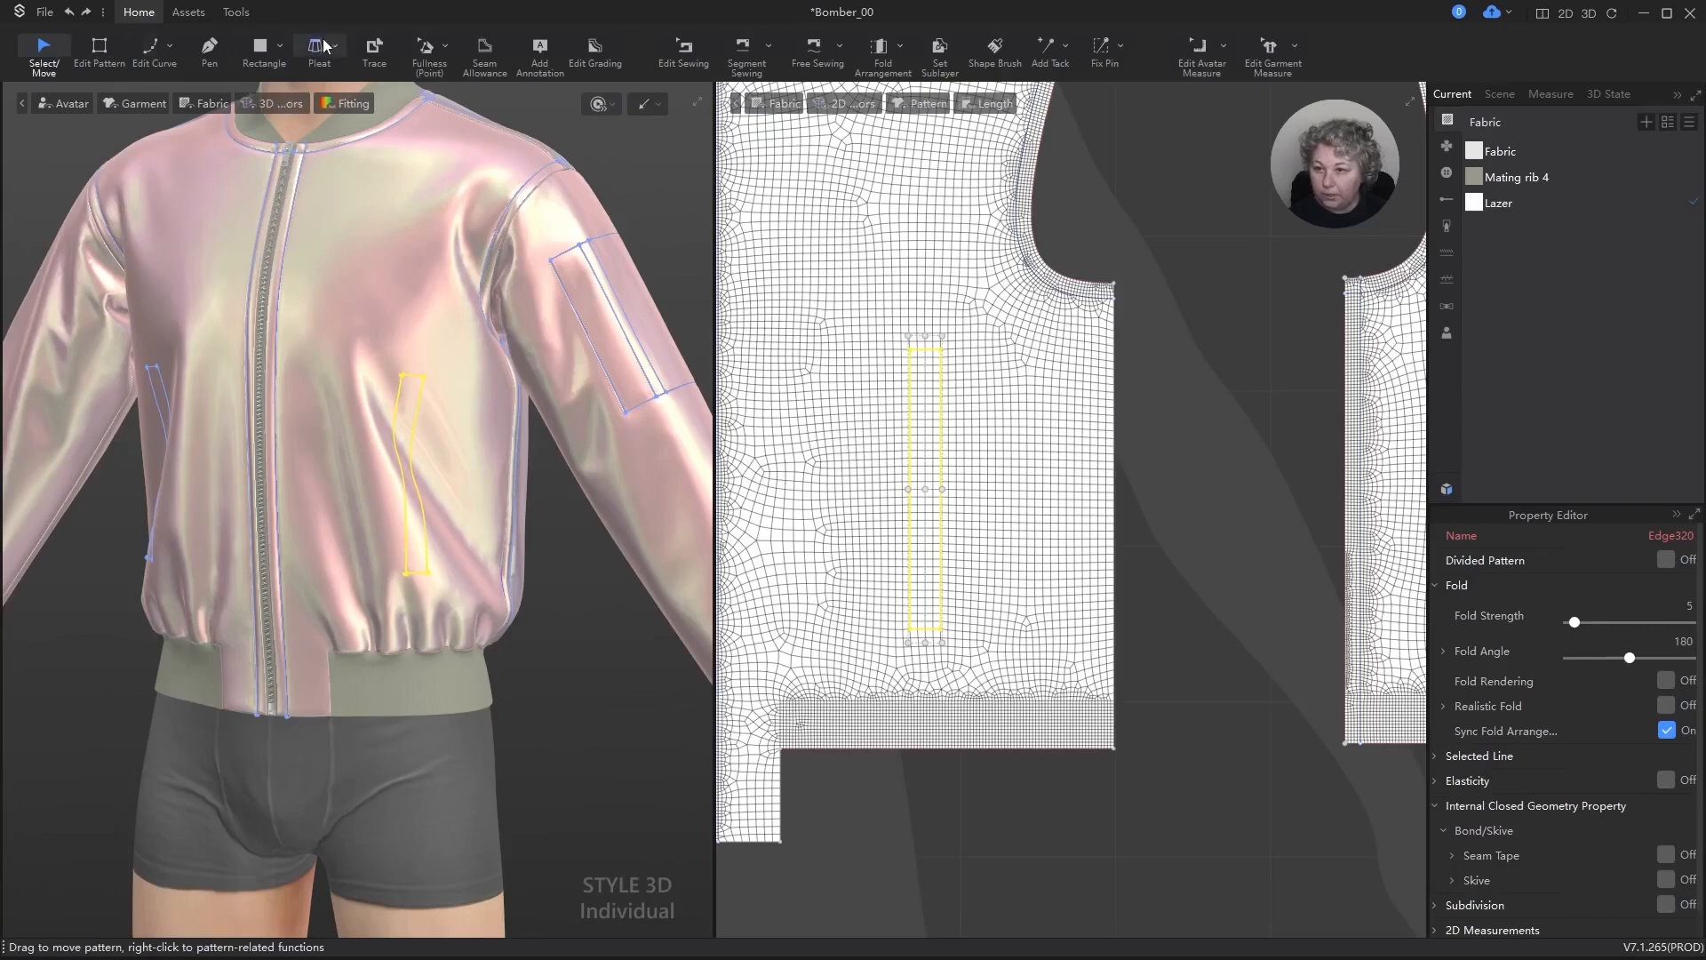
Step: Trace the front pocket rectangle into a separate pattern piece and place it between the outer front and back pieces
click(372, 47)
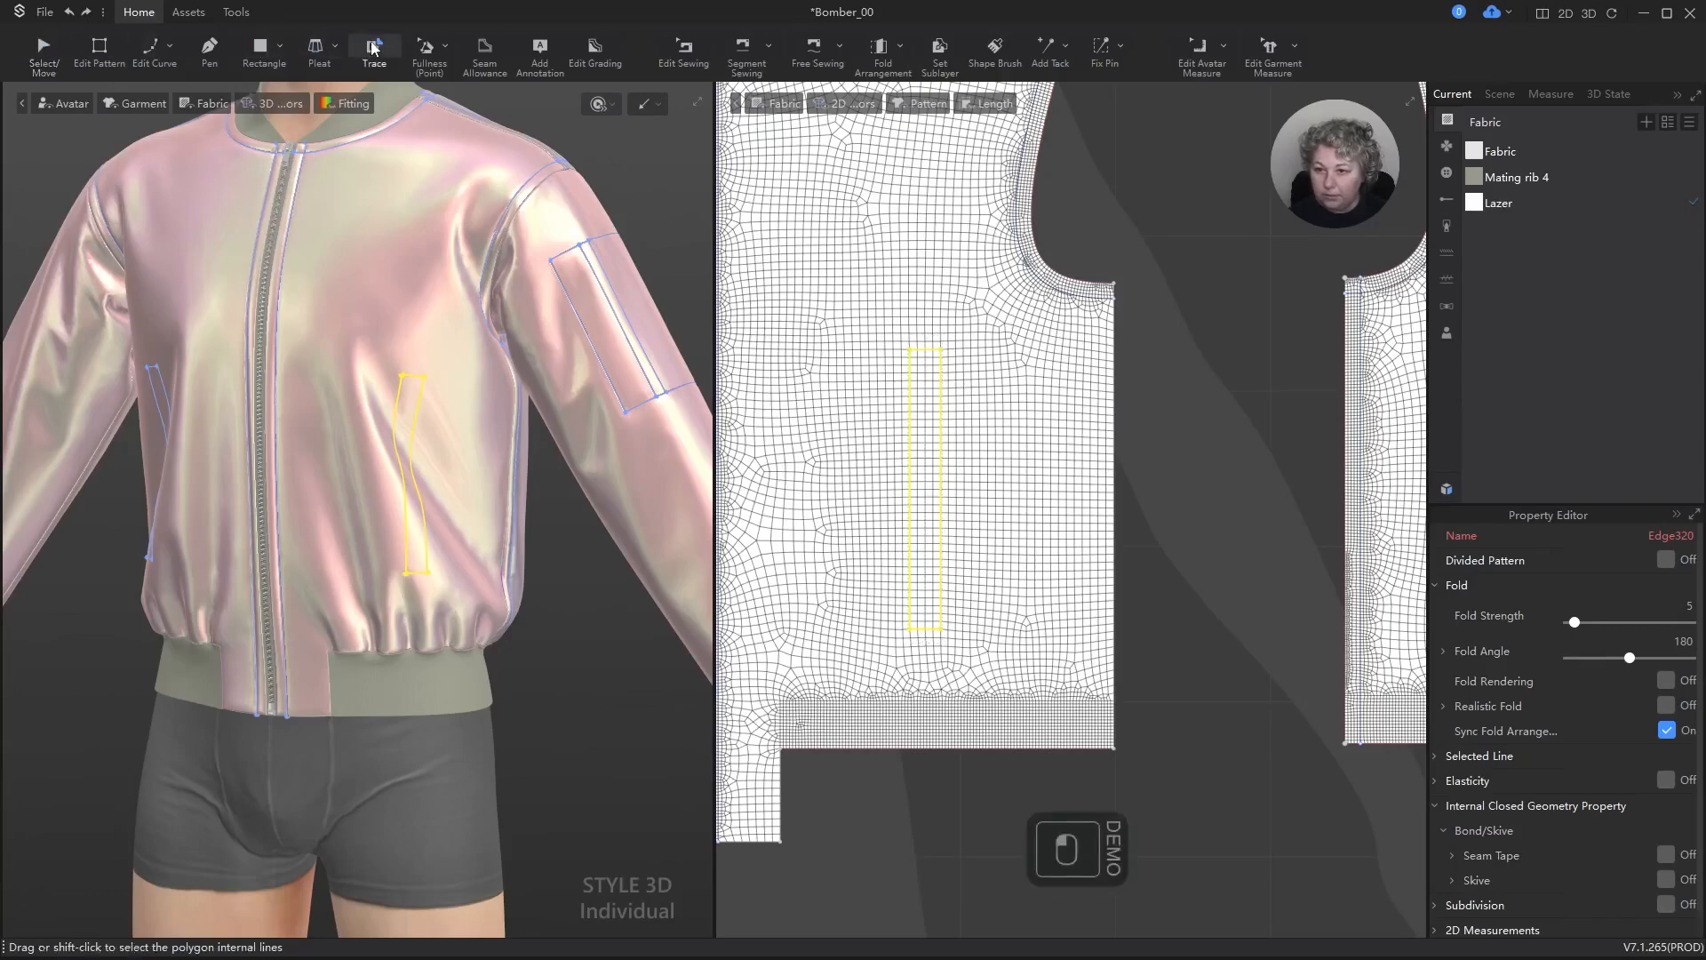
key(a)
right_click(921, 347)
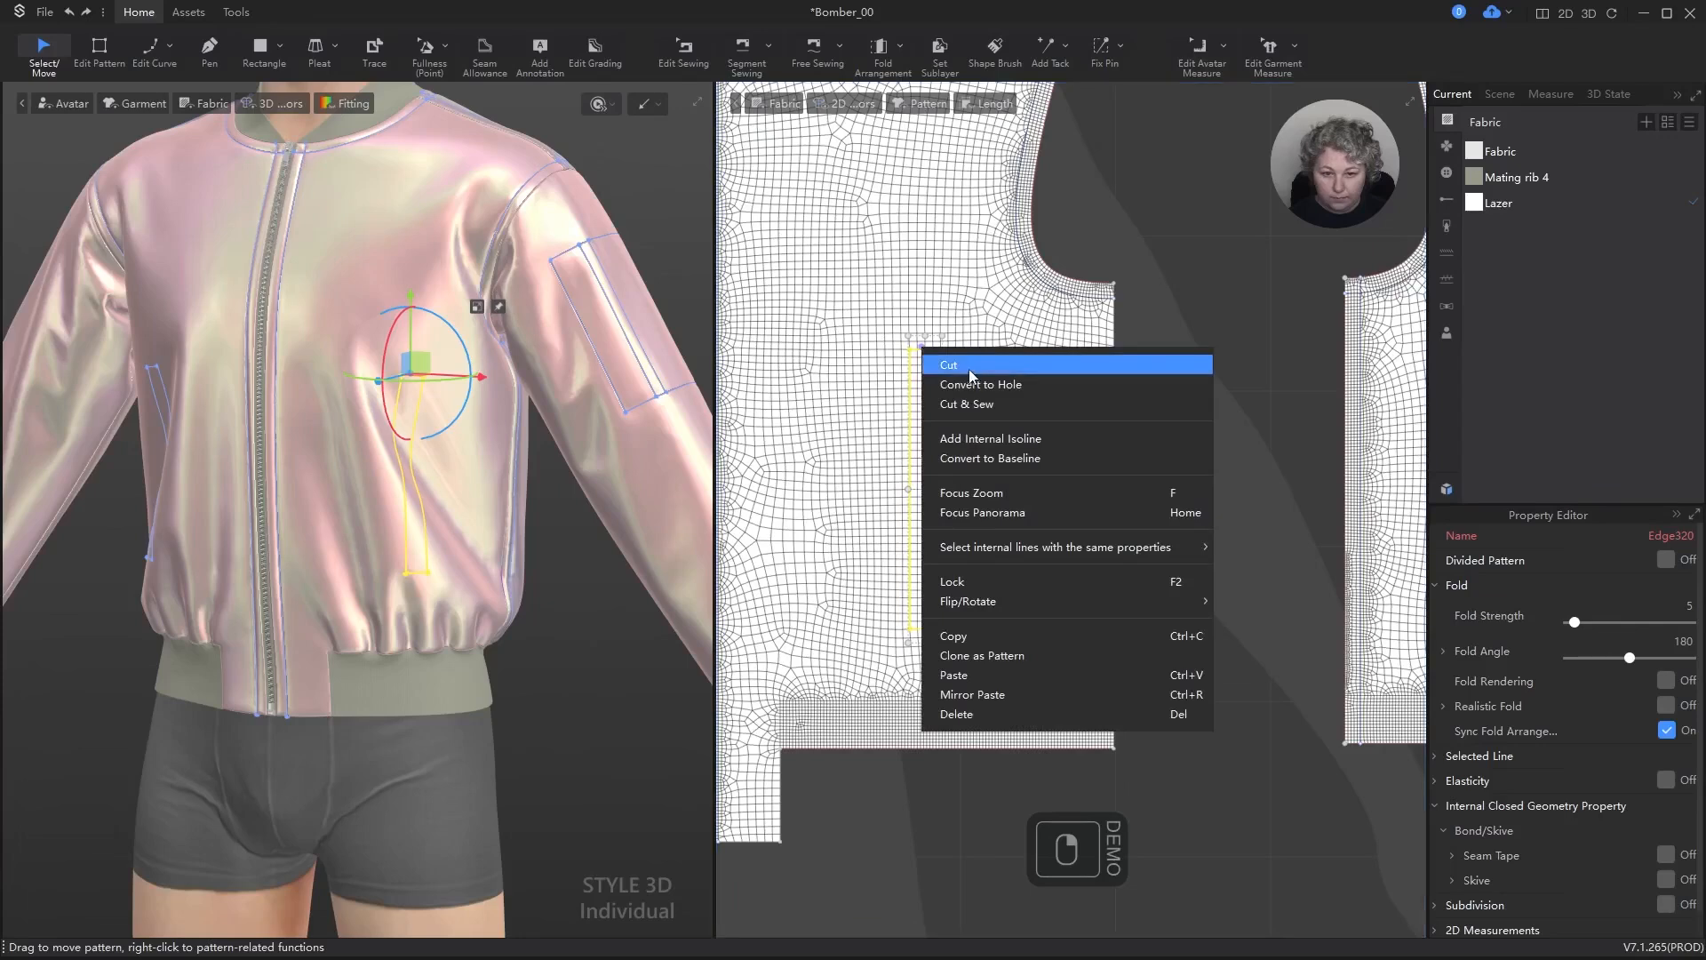
click(374, 49)
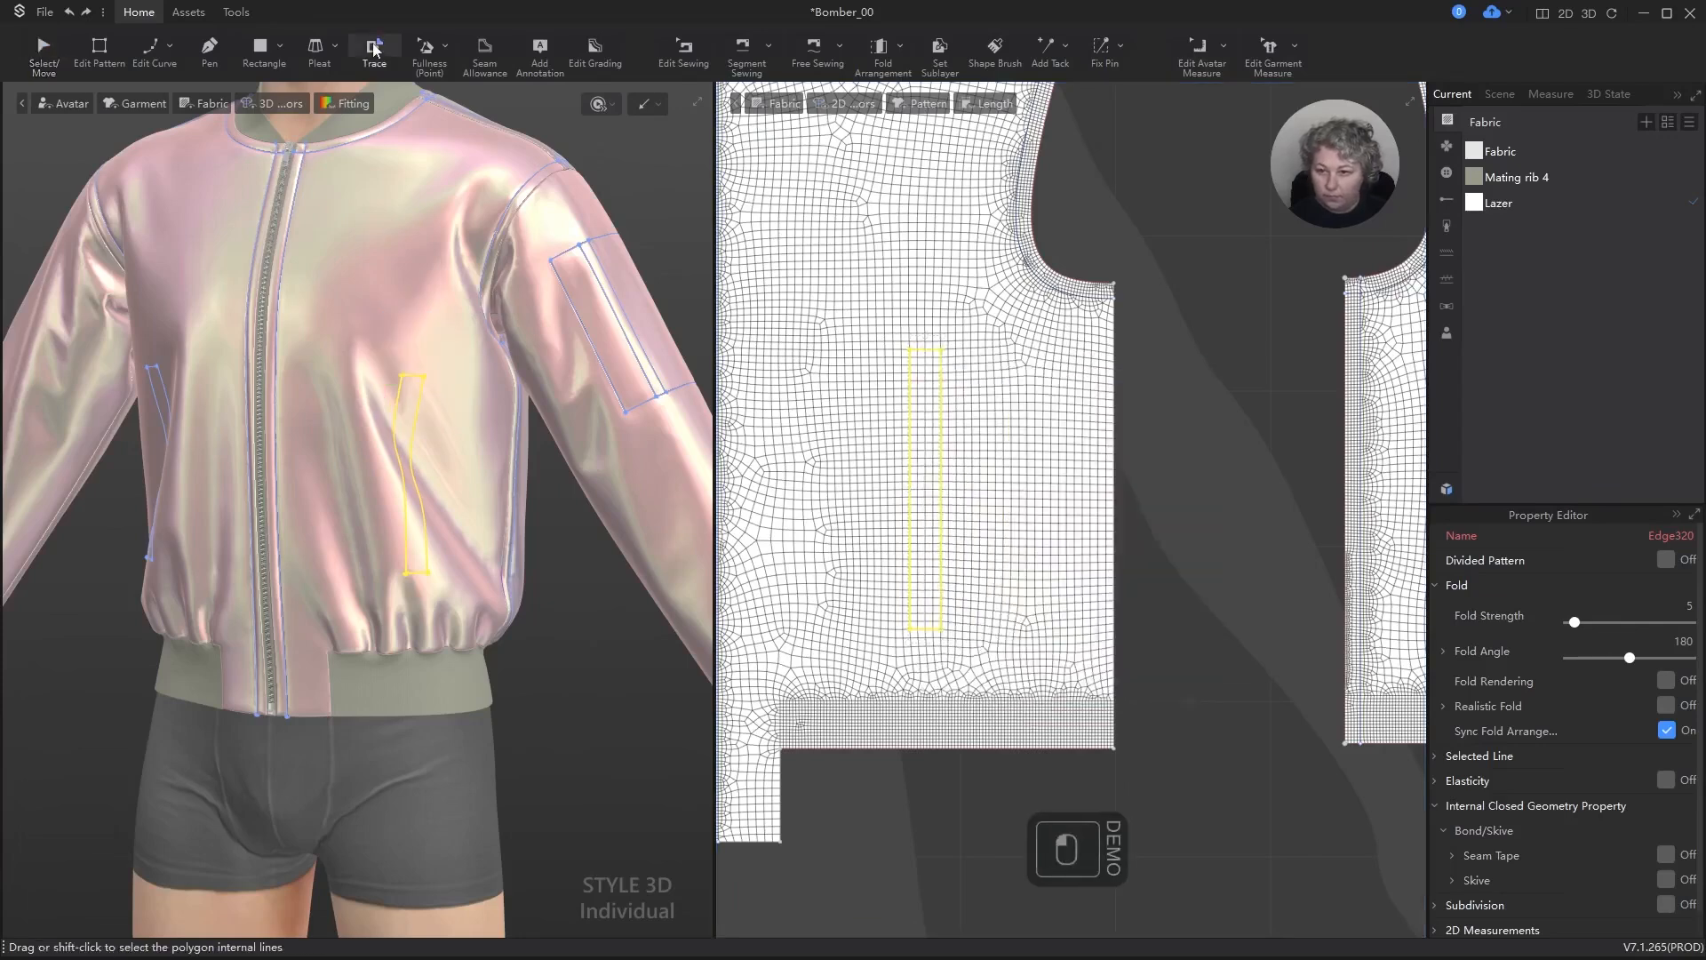
right_click(933, 351)
click(984, 367)
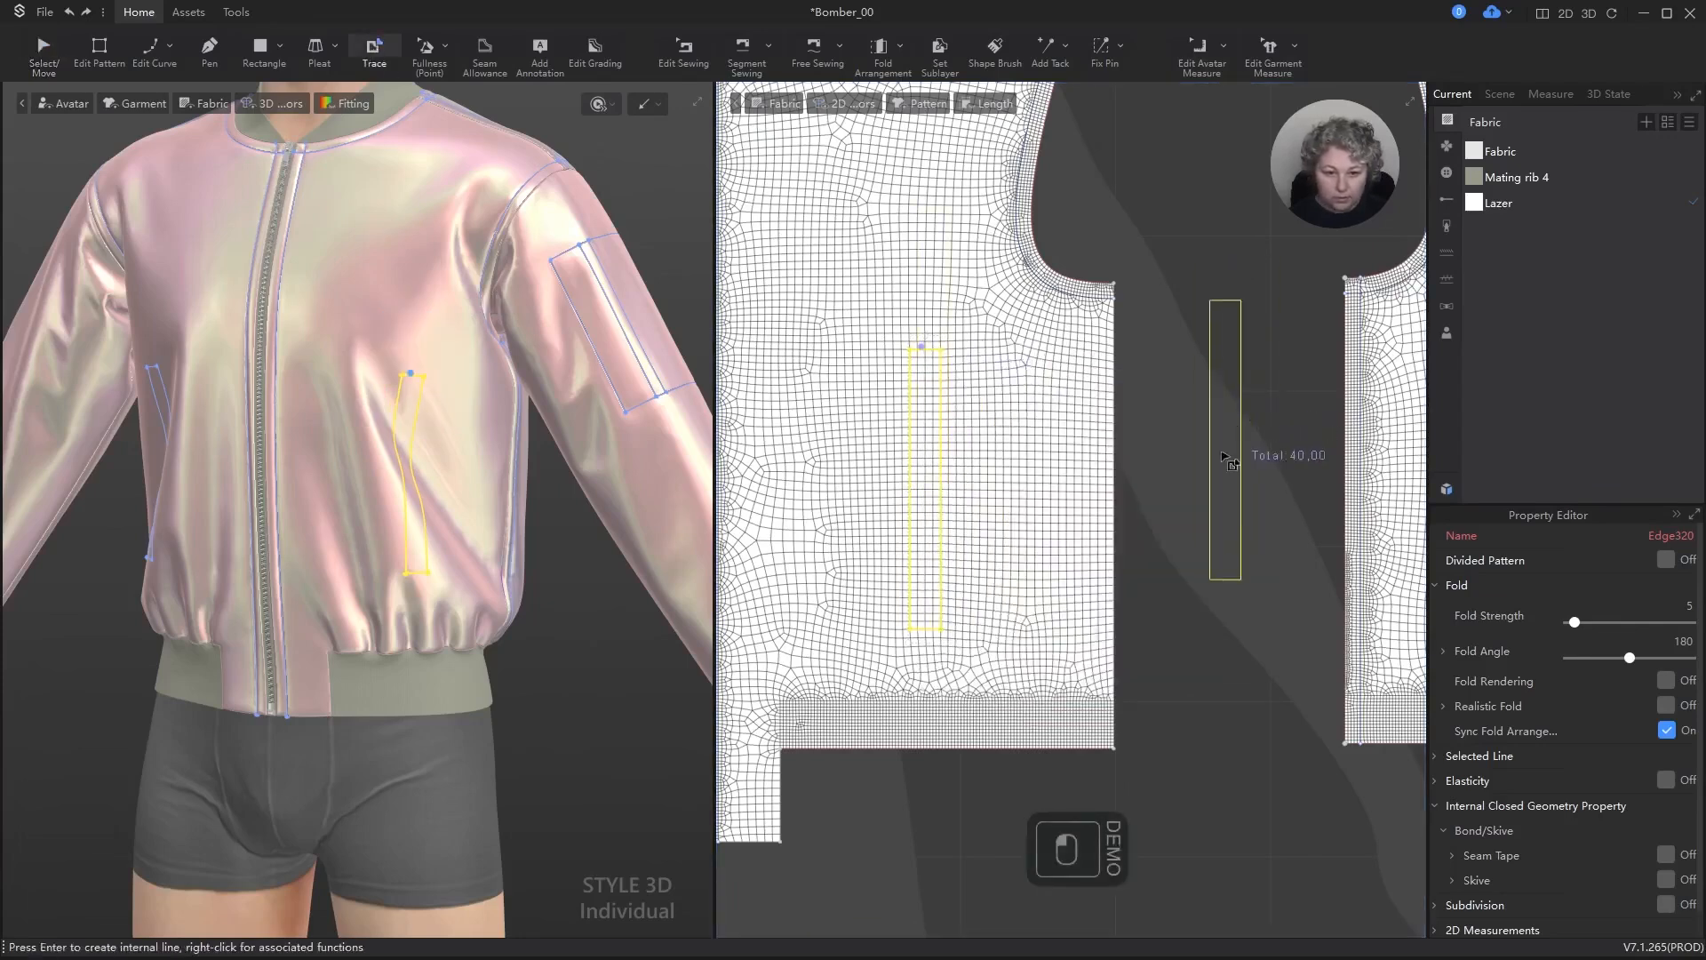
click(1217, 498)
key(a)
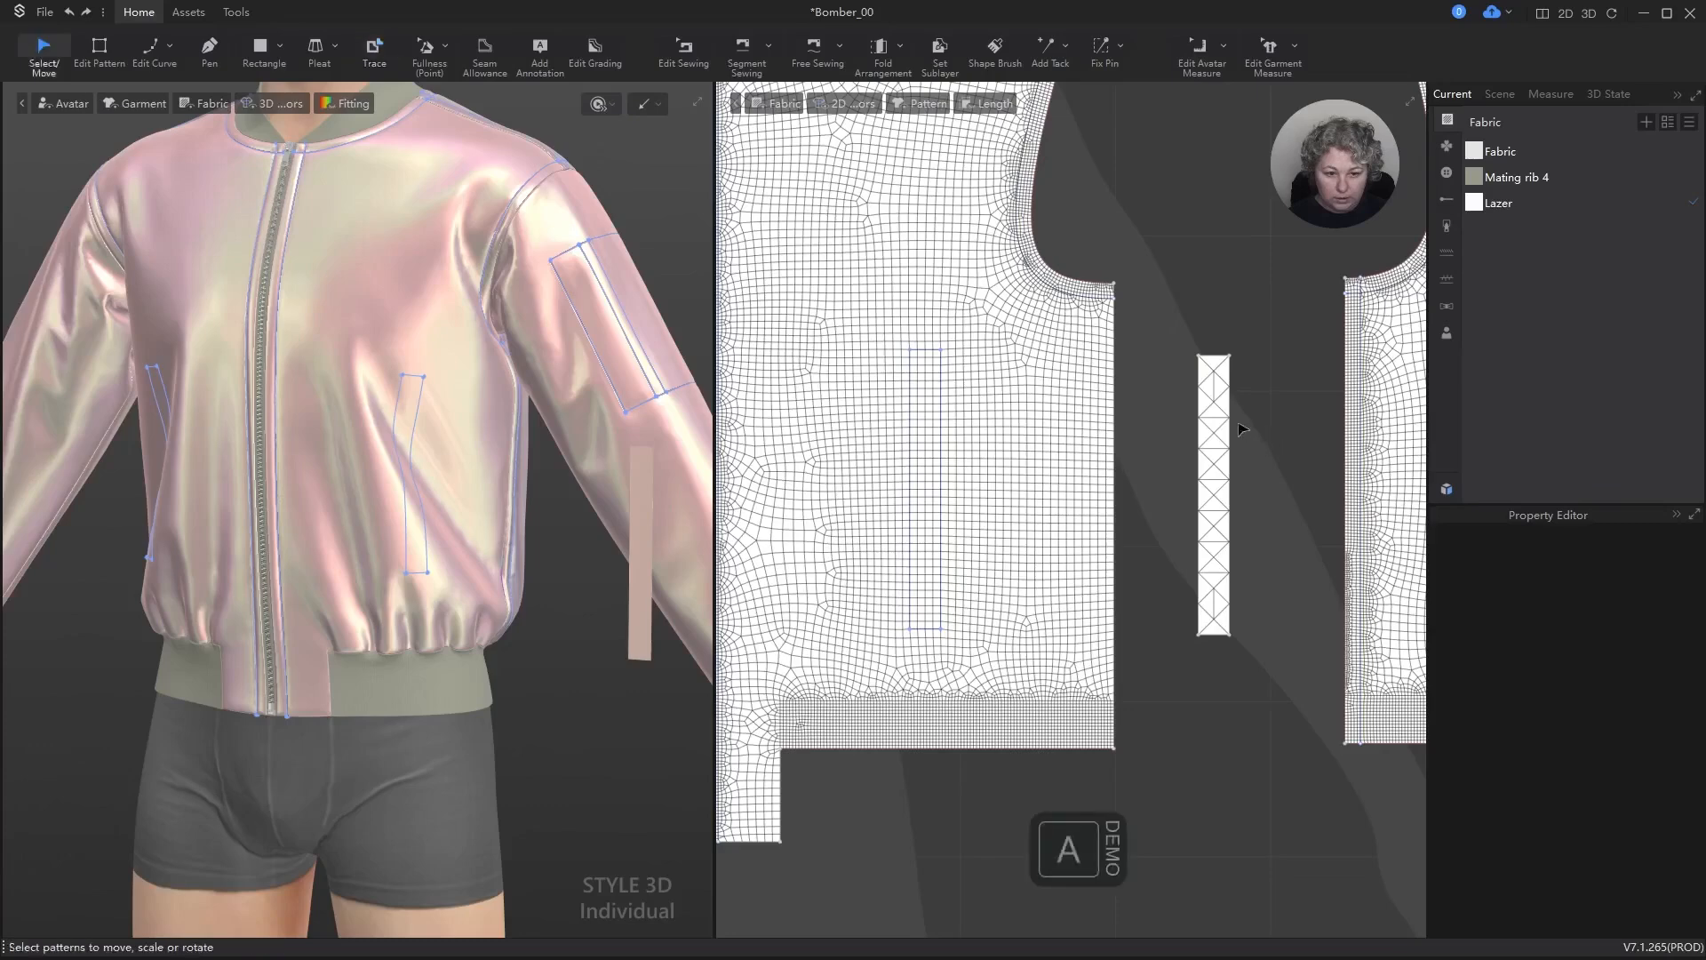
Step: Set the traced front pocket piece's particle distance to 5 mm and its mesh type to Quad (Basic)
click(1214, 404)
scroll(1619, 586, up, 5)
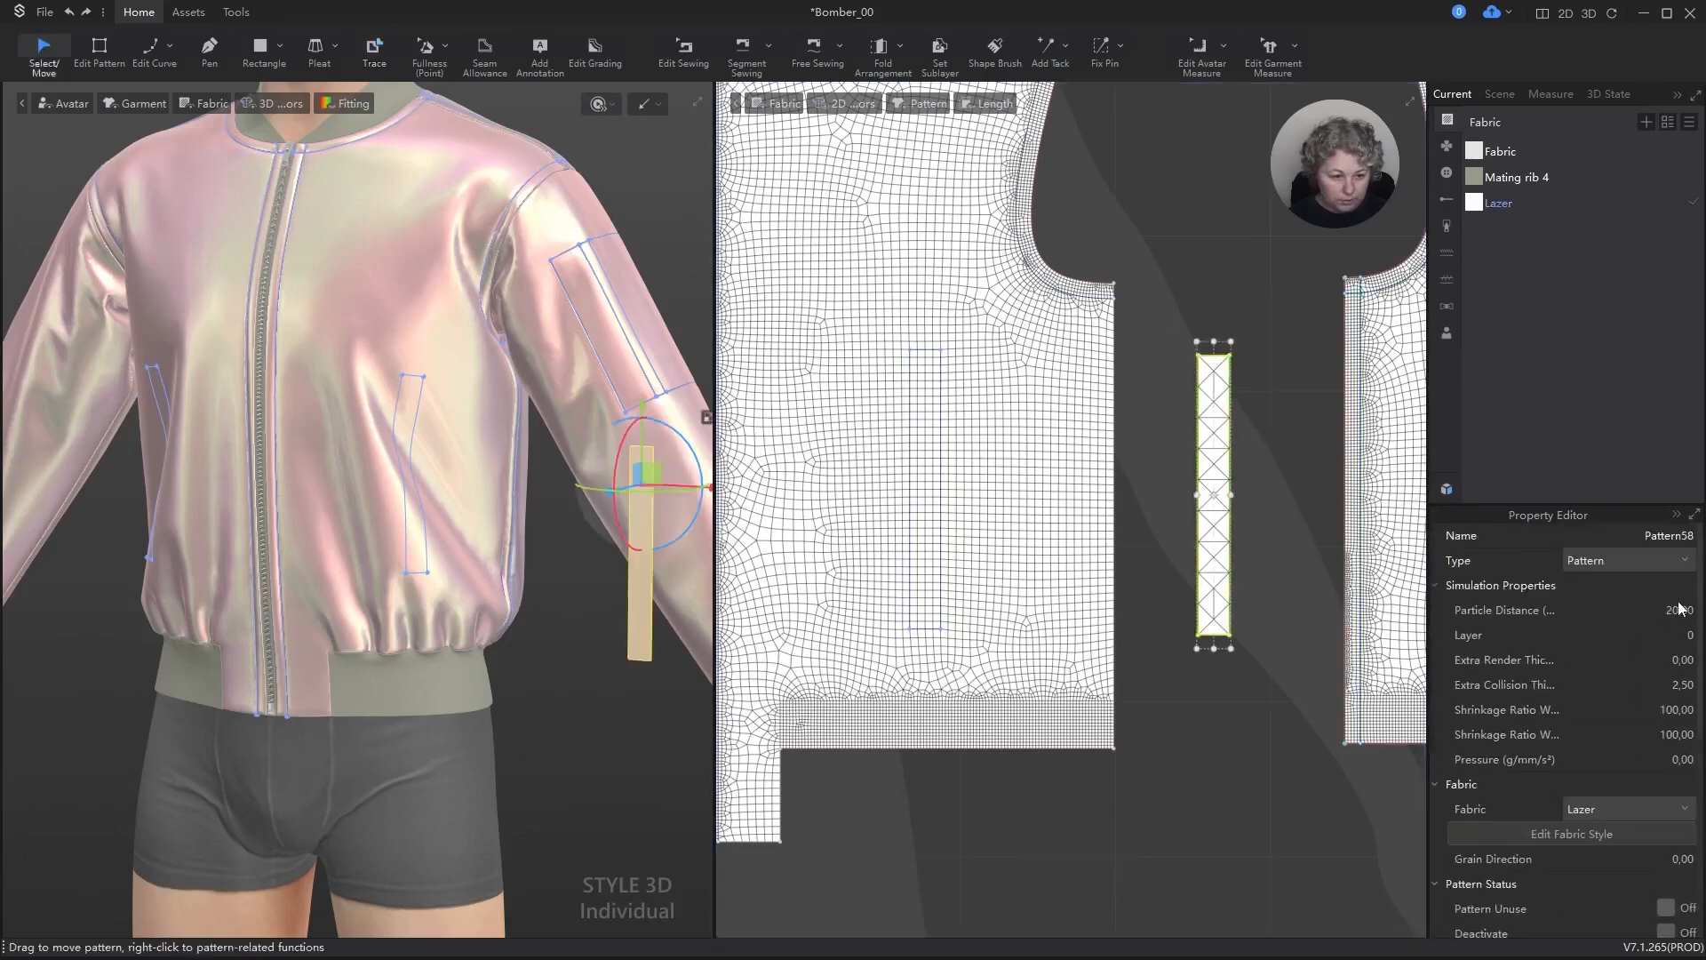
click(1675, 609)
text(5)
key(Return)
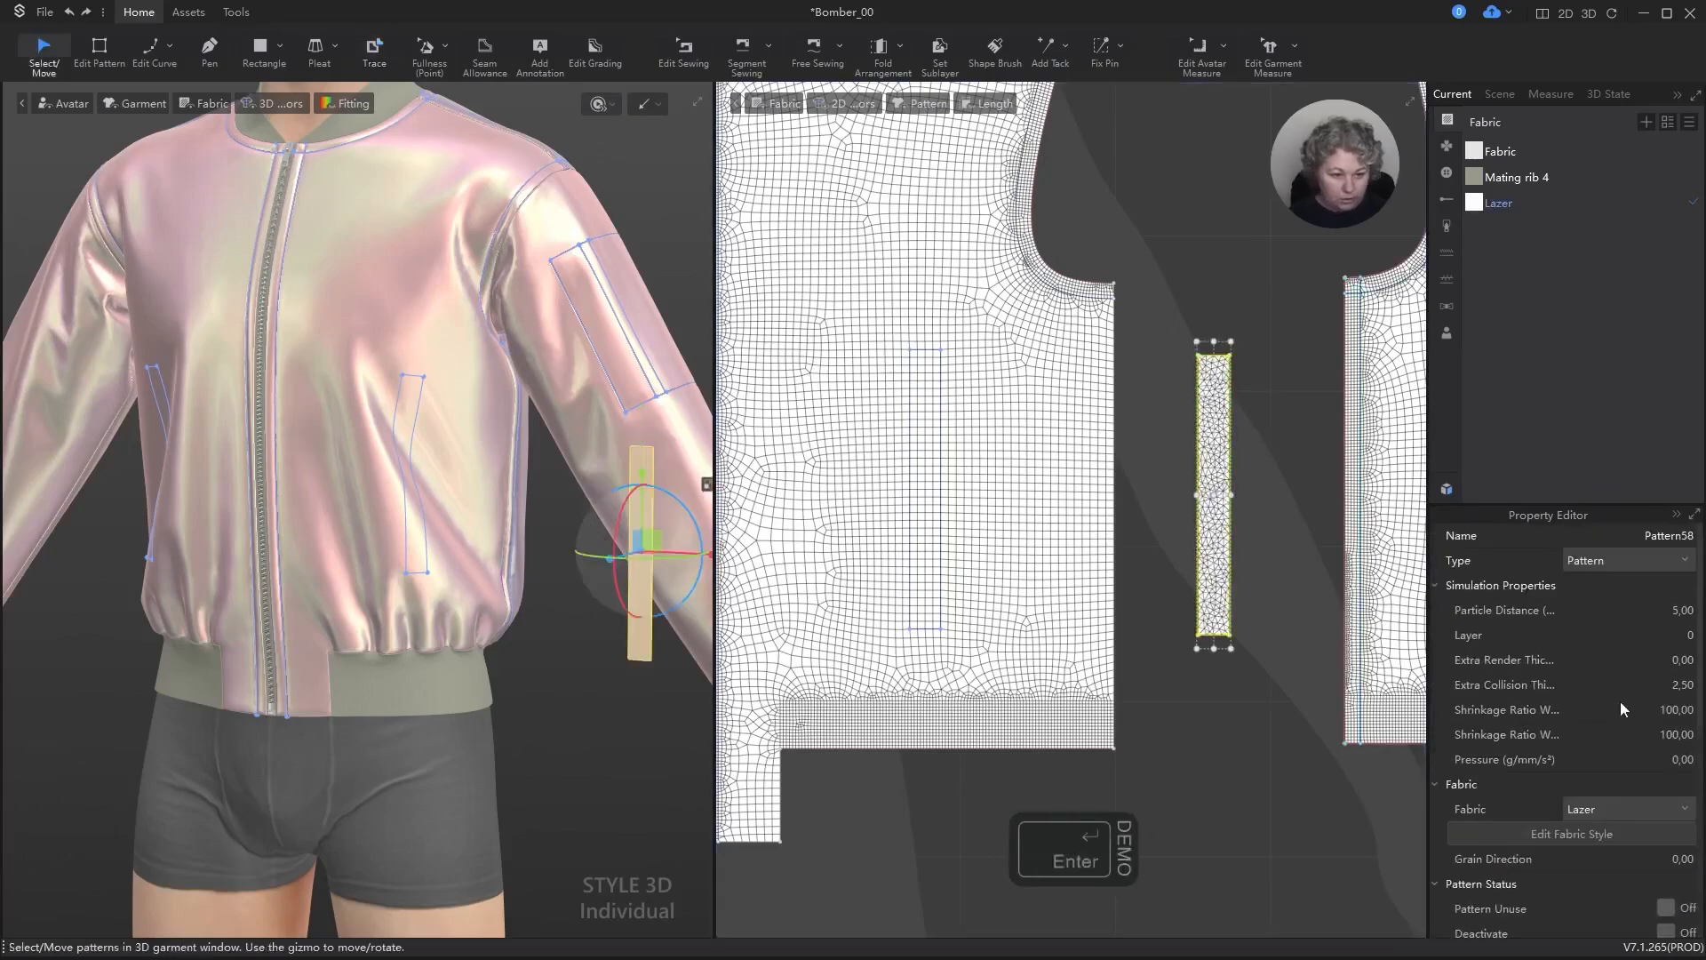
scroll(1617, 718, down, 5)
click(1621, 787)
click(1626, 825)
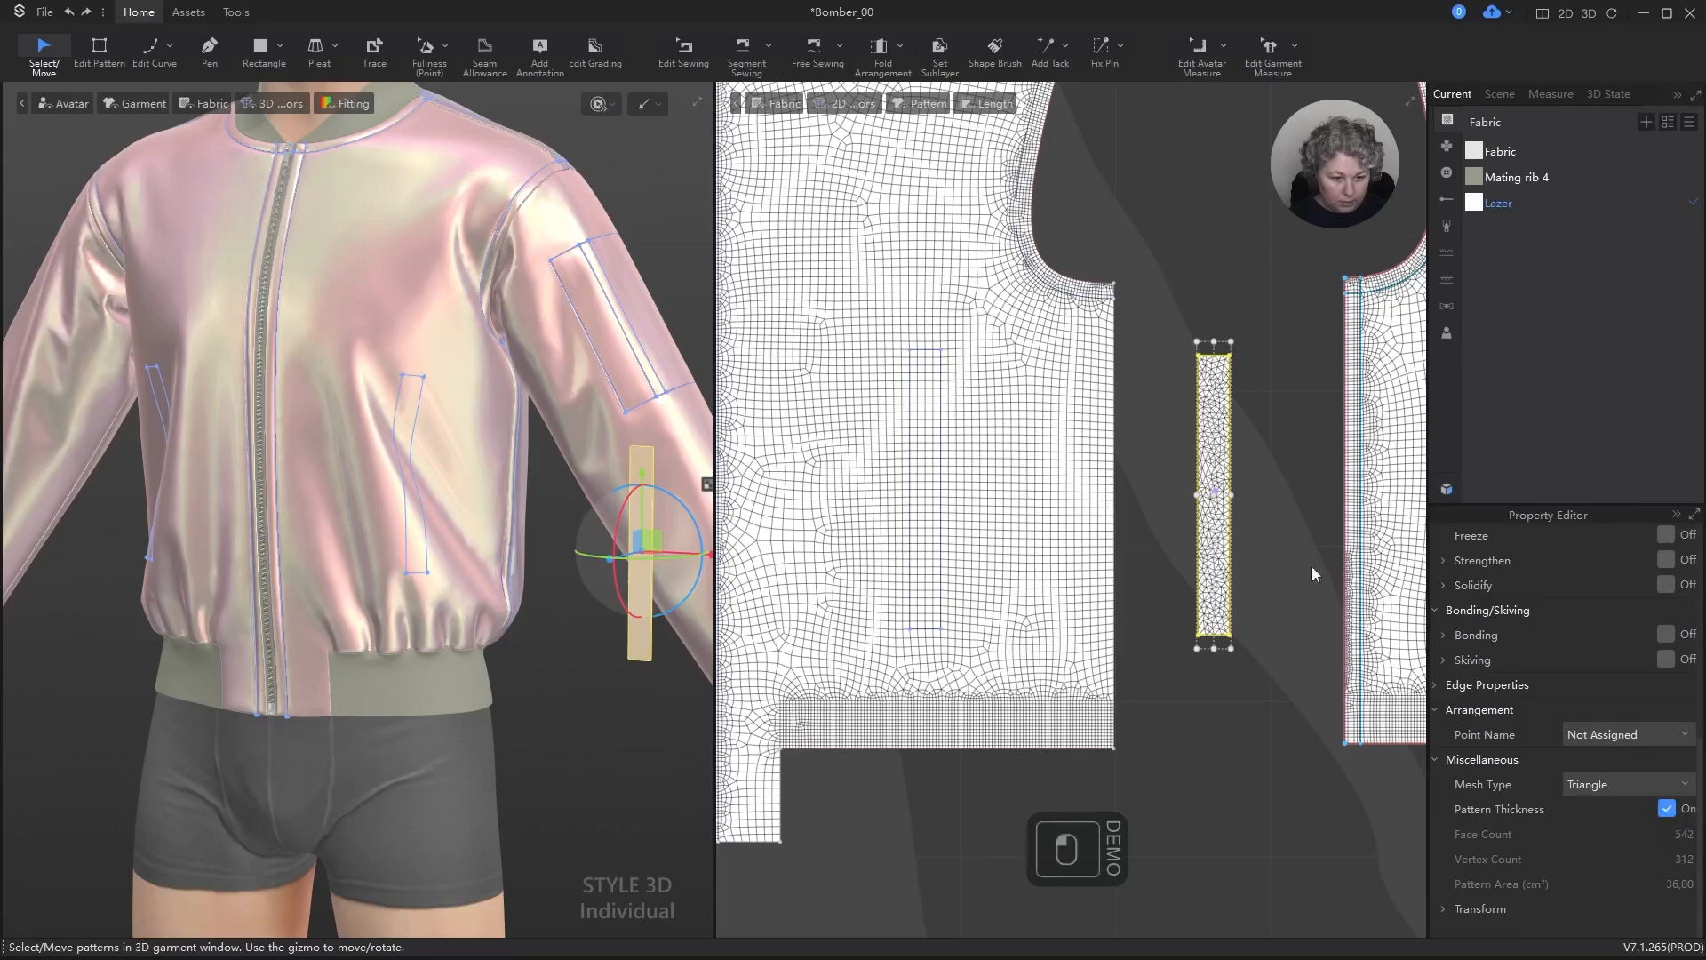
Step: Create a symmetric duplicate of the front pocket piece beside the opposite outer front's side seam
scroll(1274, 514, down, 3)
scroll(1249, 503, down, 2)
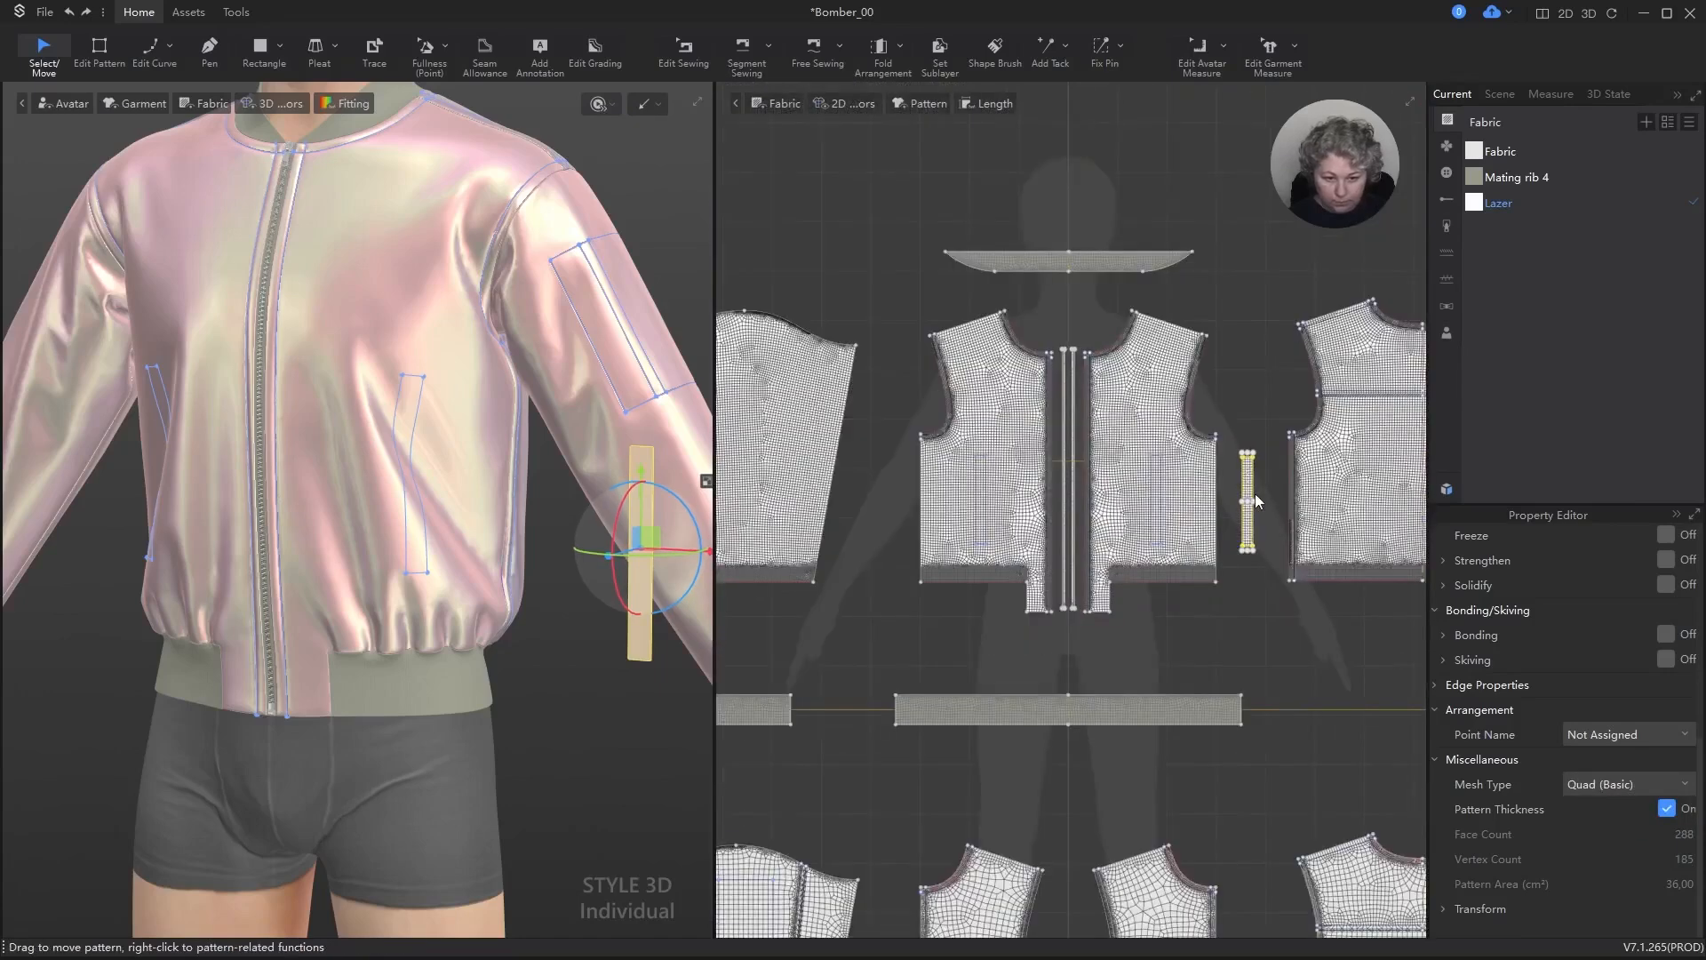
key(ctrl+d)
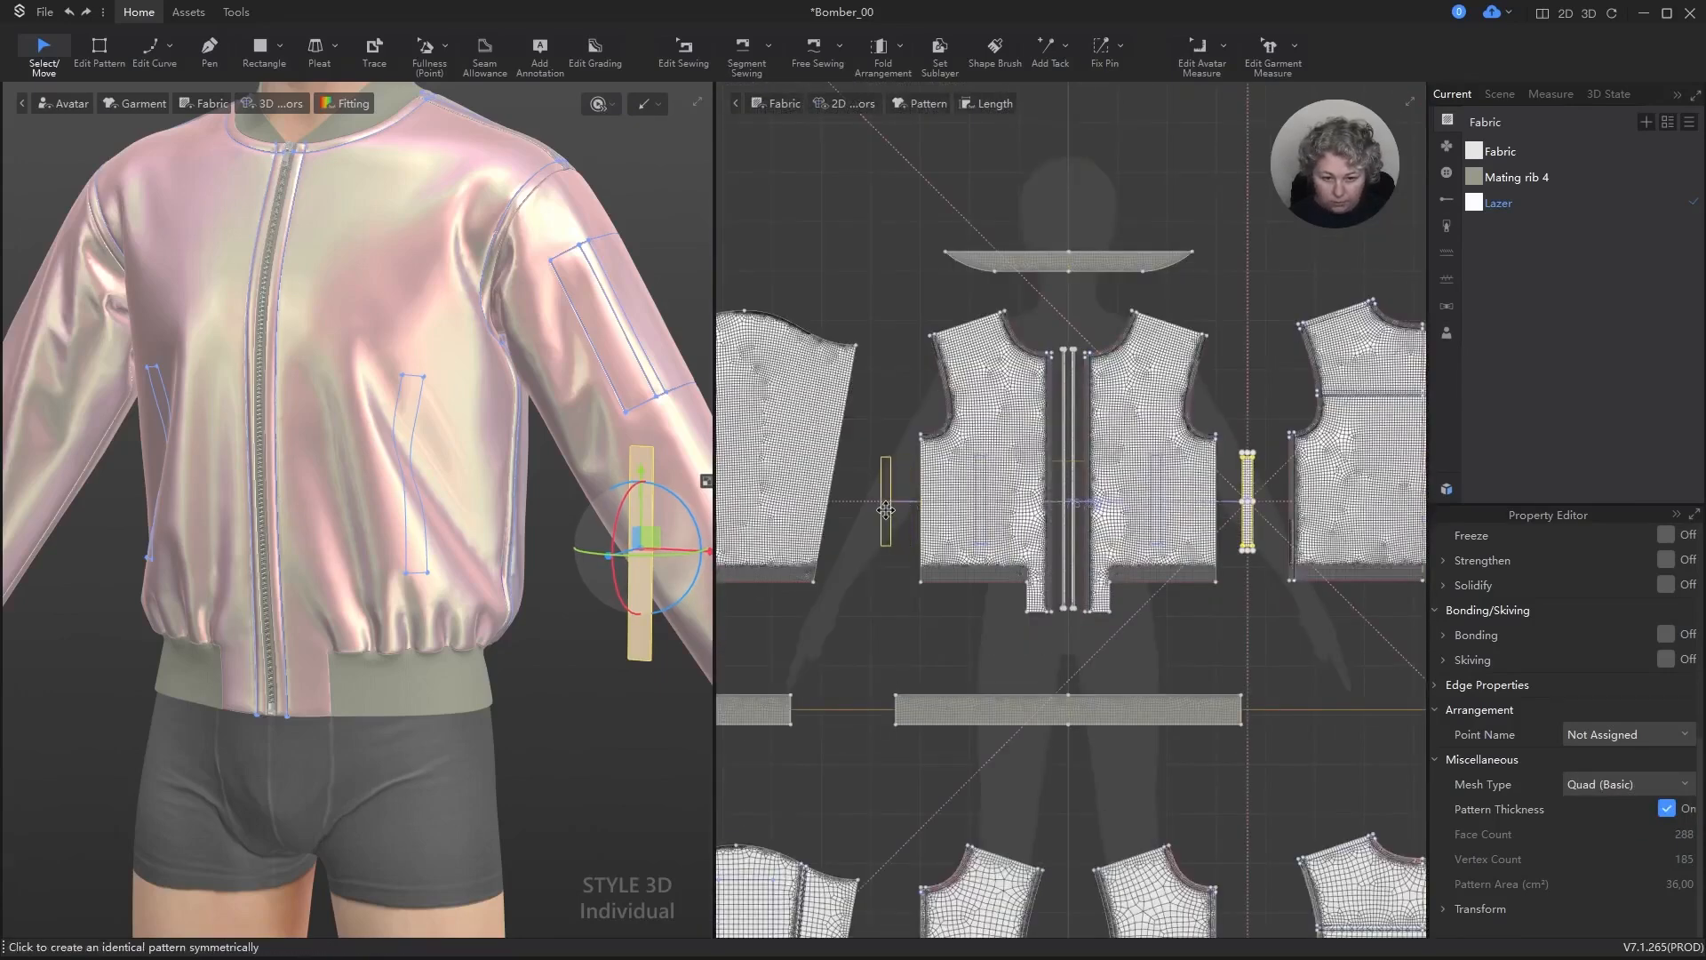
click(892, 504)
Step: Free-sew the pocket piece's upper, zipper-side and lower edges to the matching edges of the front's internal rectangle, and deselect the seam
scroll(1271, 463, up, 5)
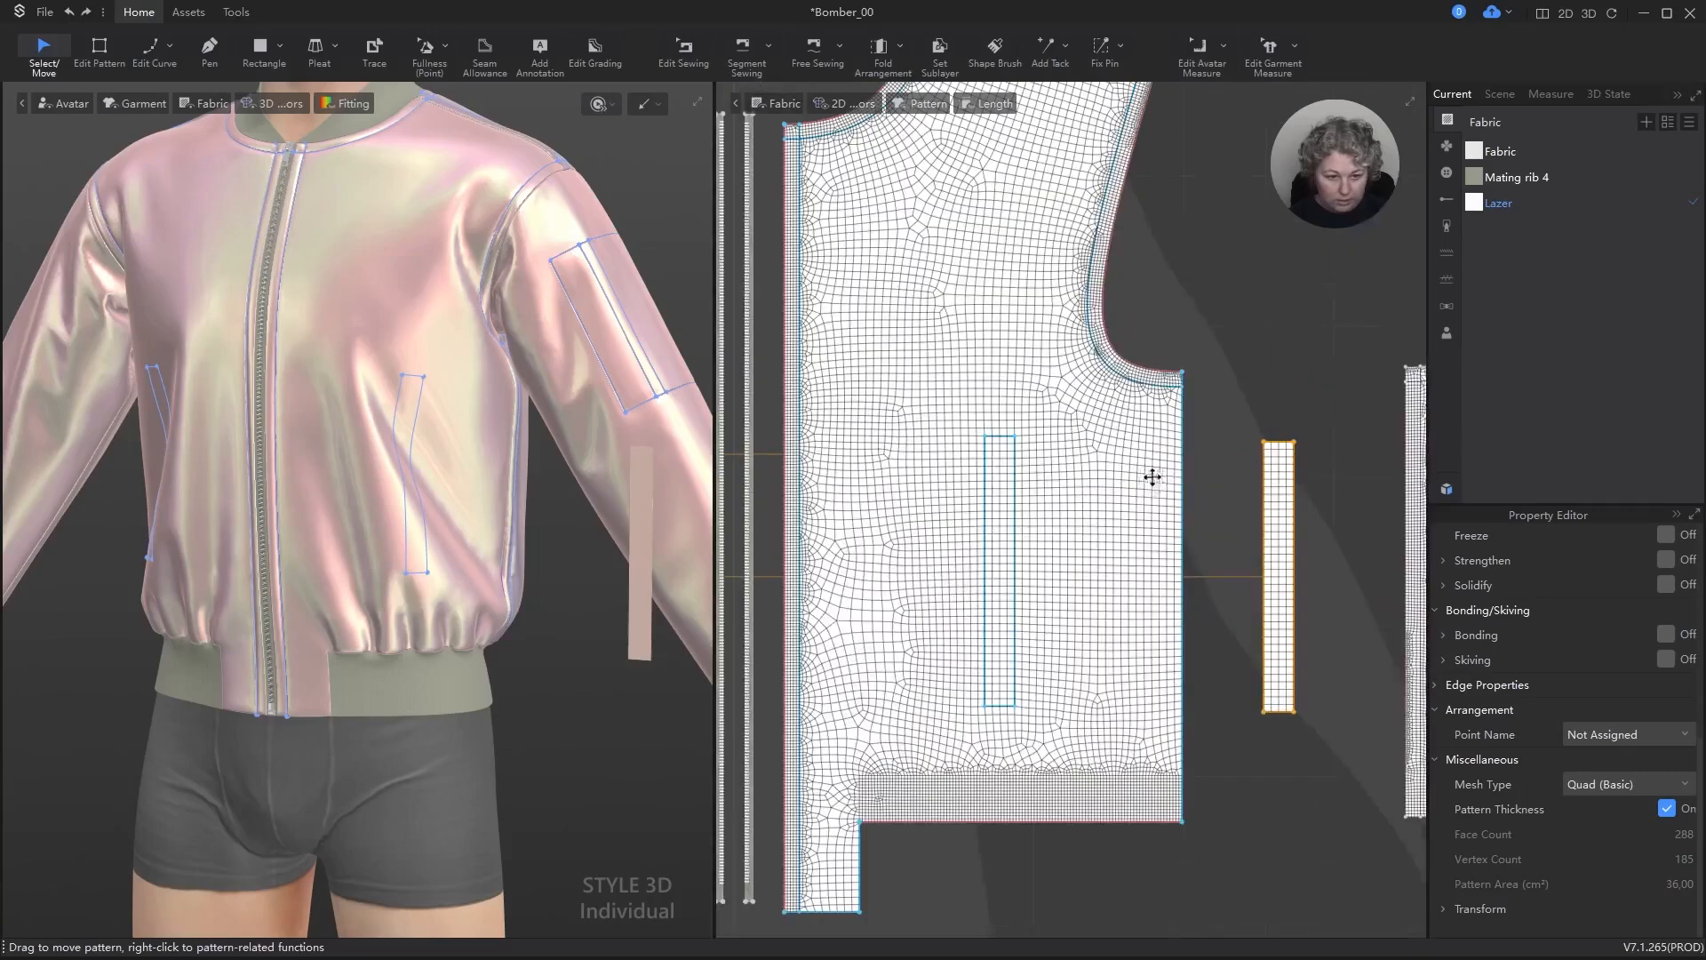
key(m)
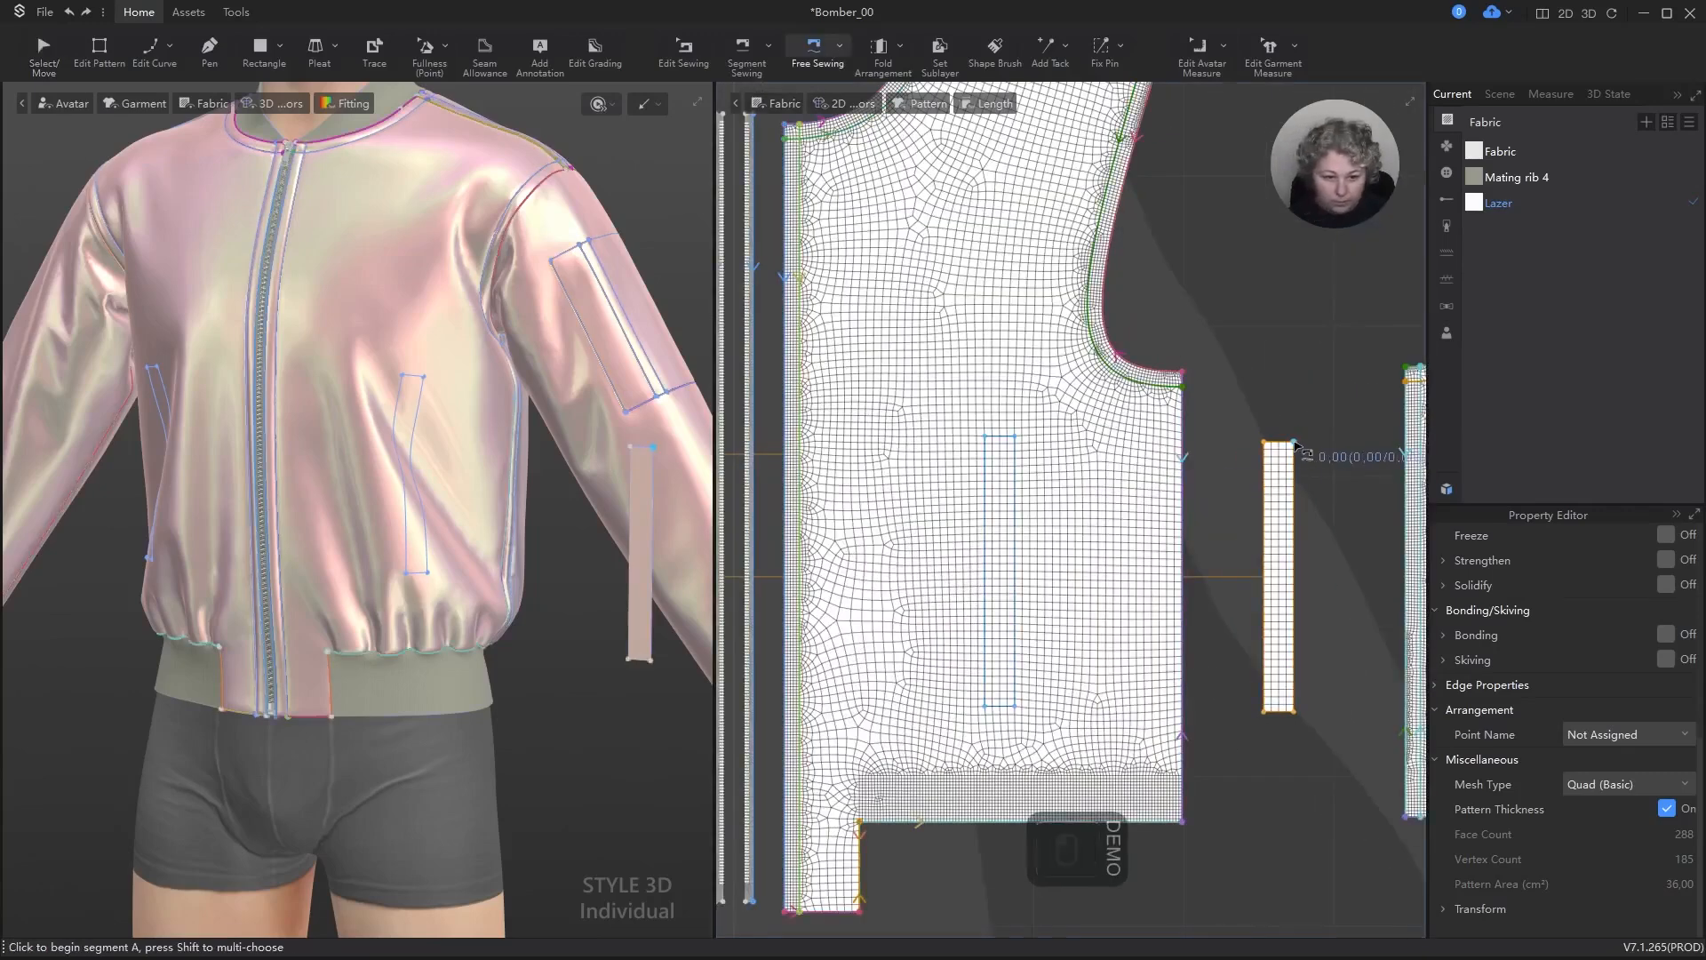
click(1295, 444)
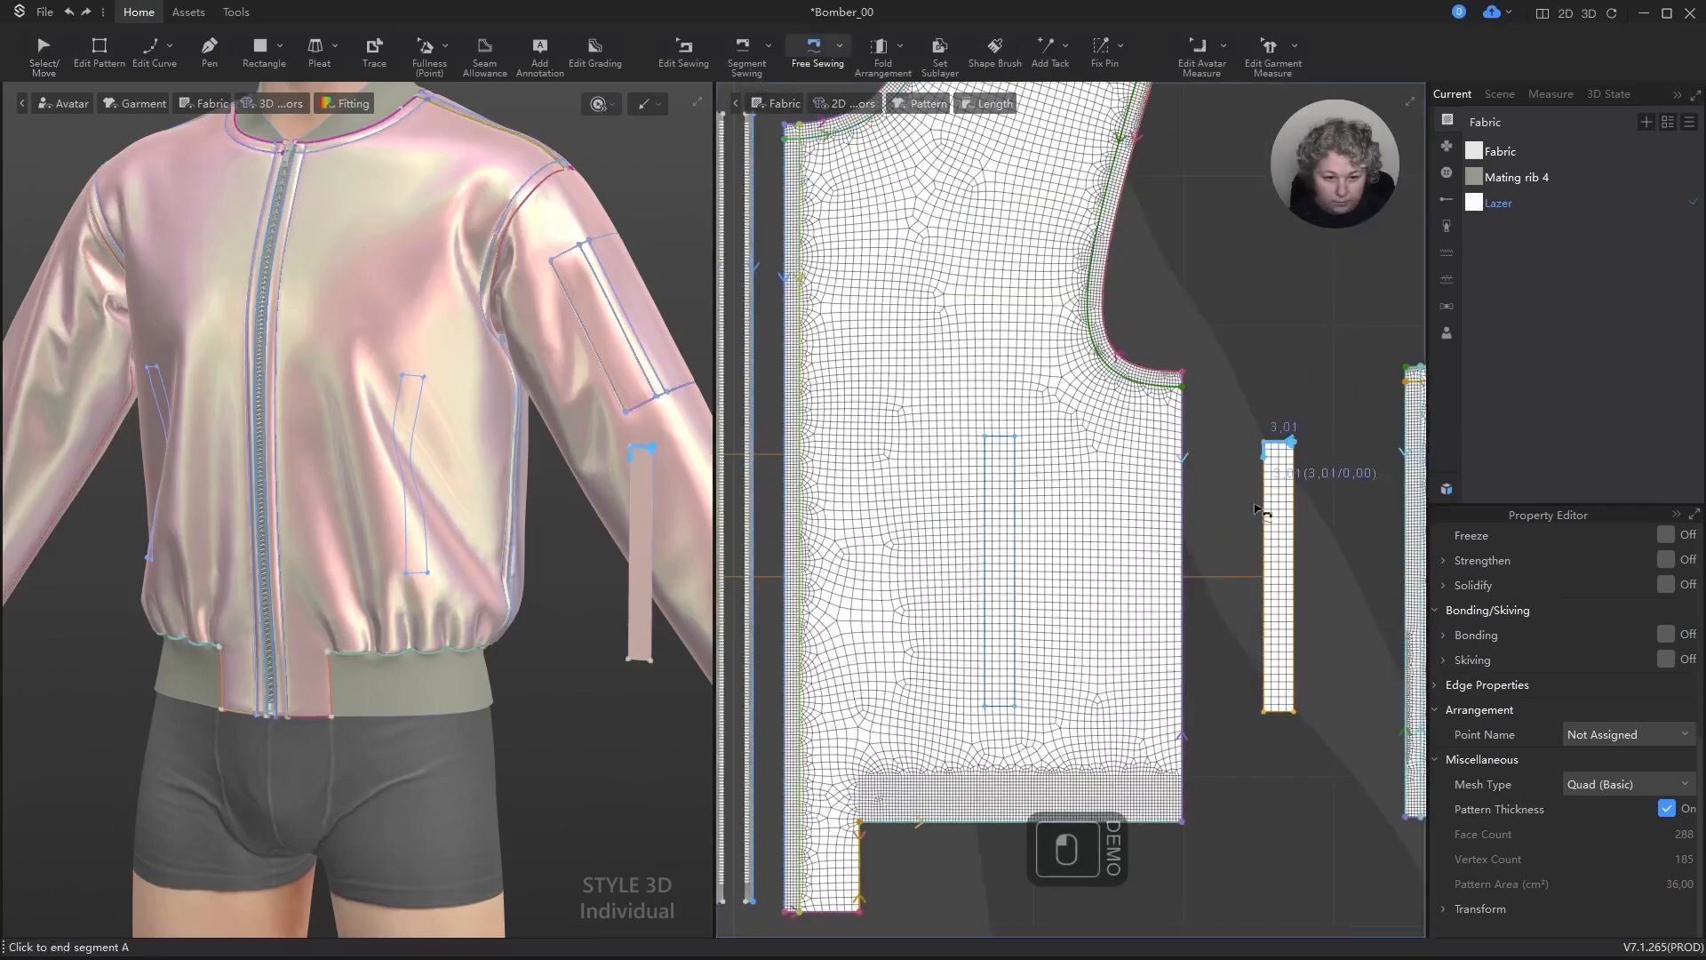
key(Escape)
click(1303, 450)
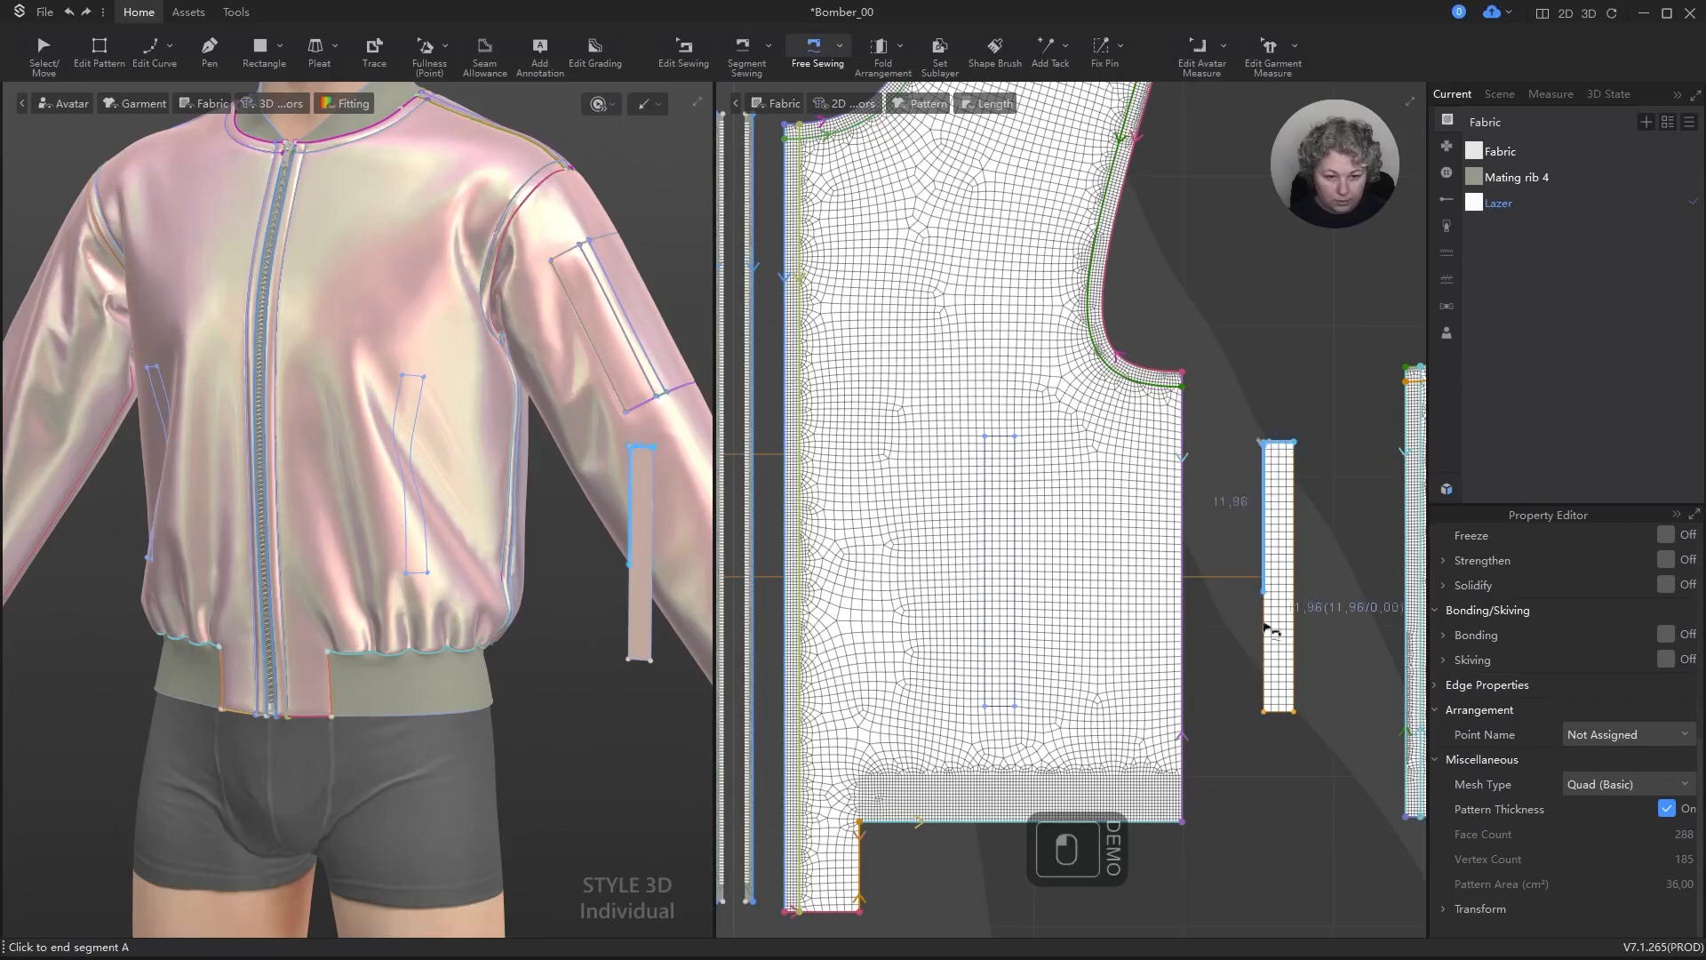
click(1301, 720)
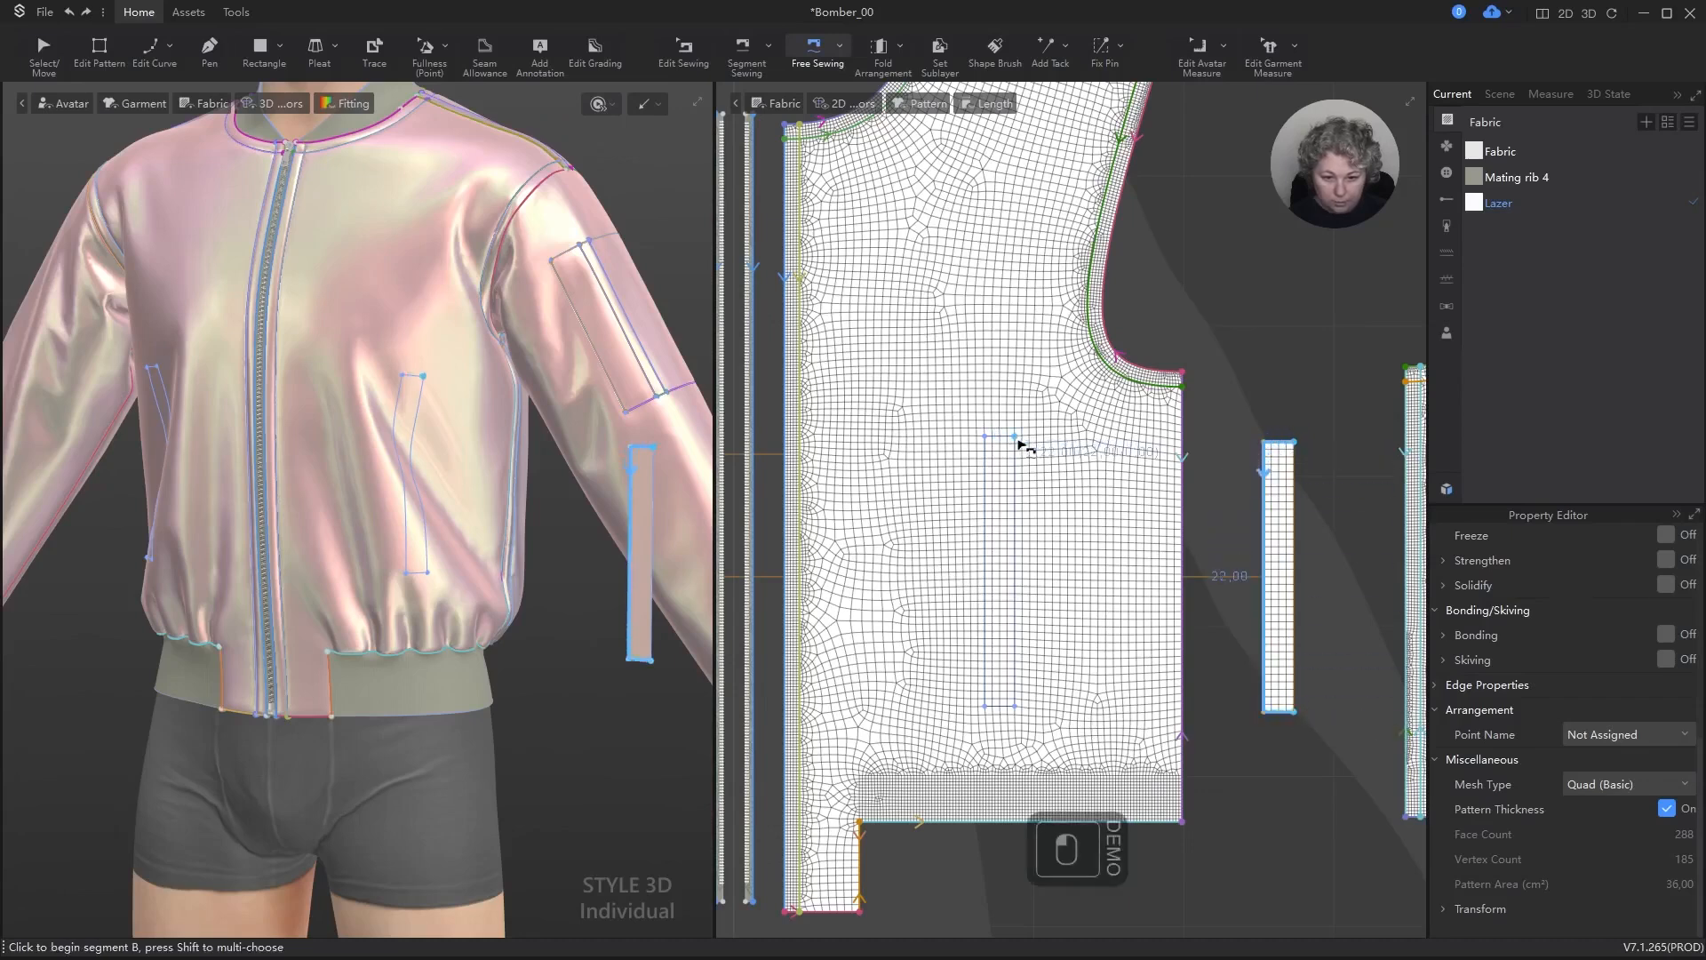
click(1015, 437)
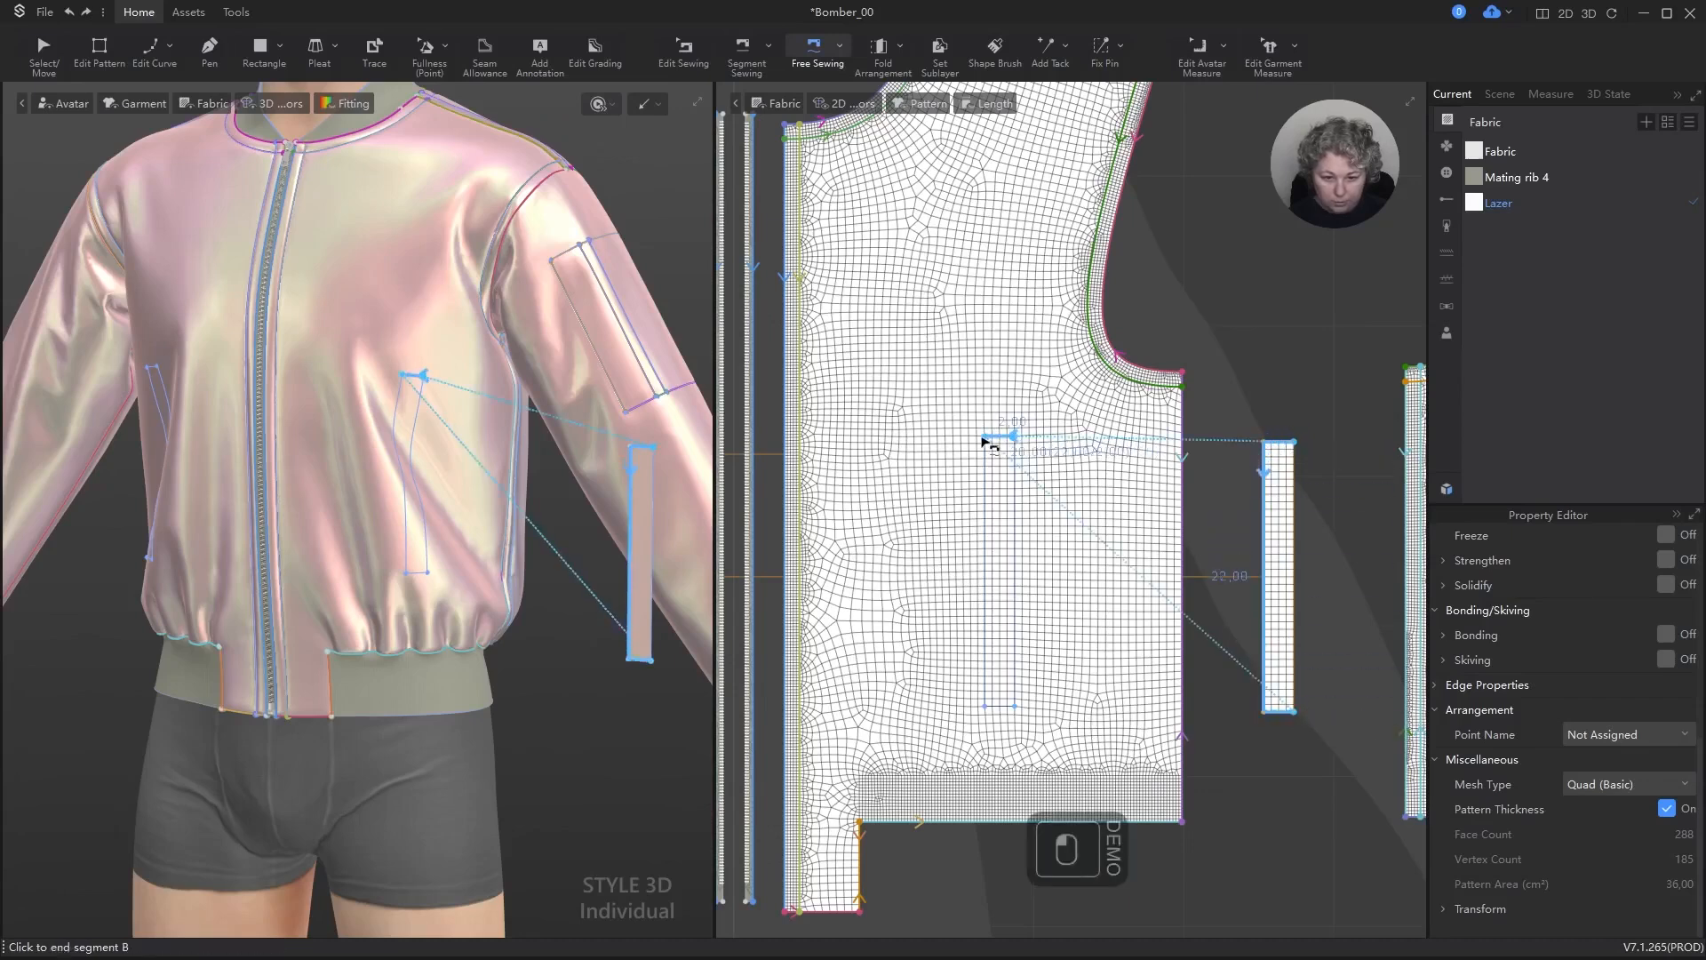
click(1016, 706)
key(a)
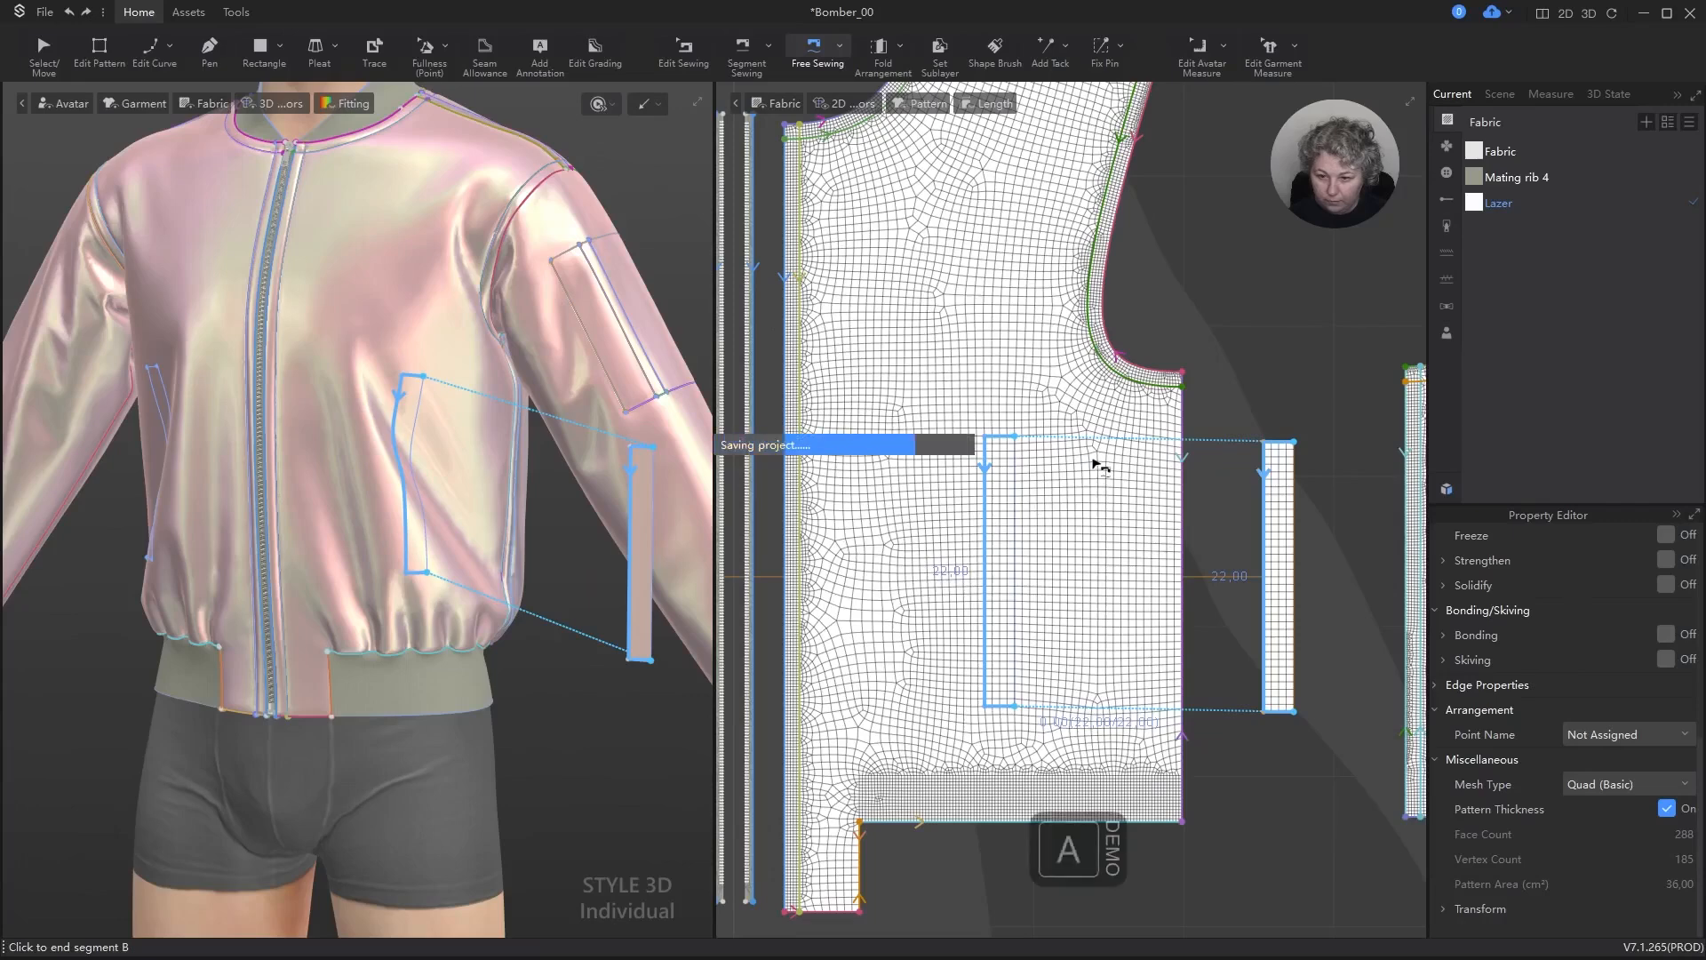
key(a)
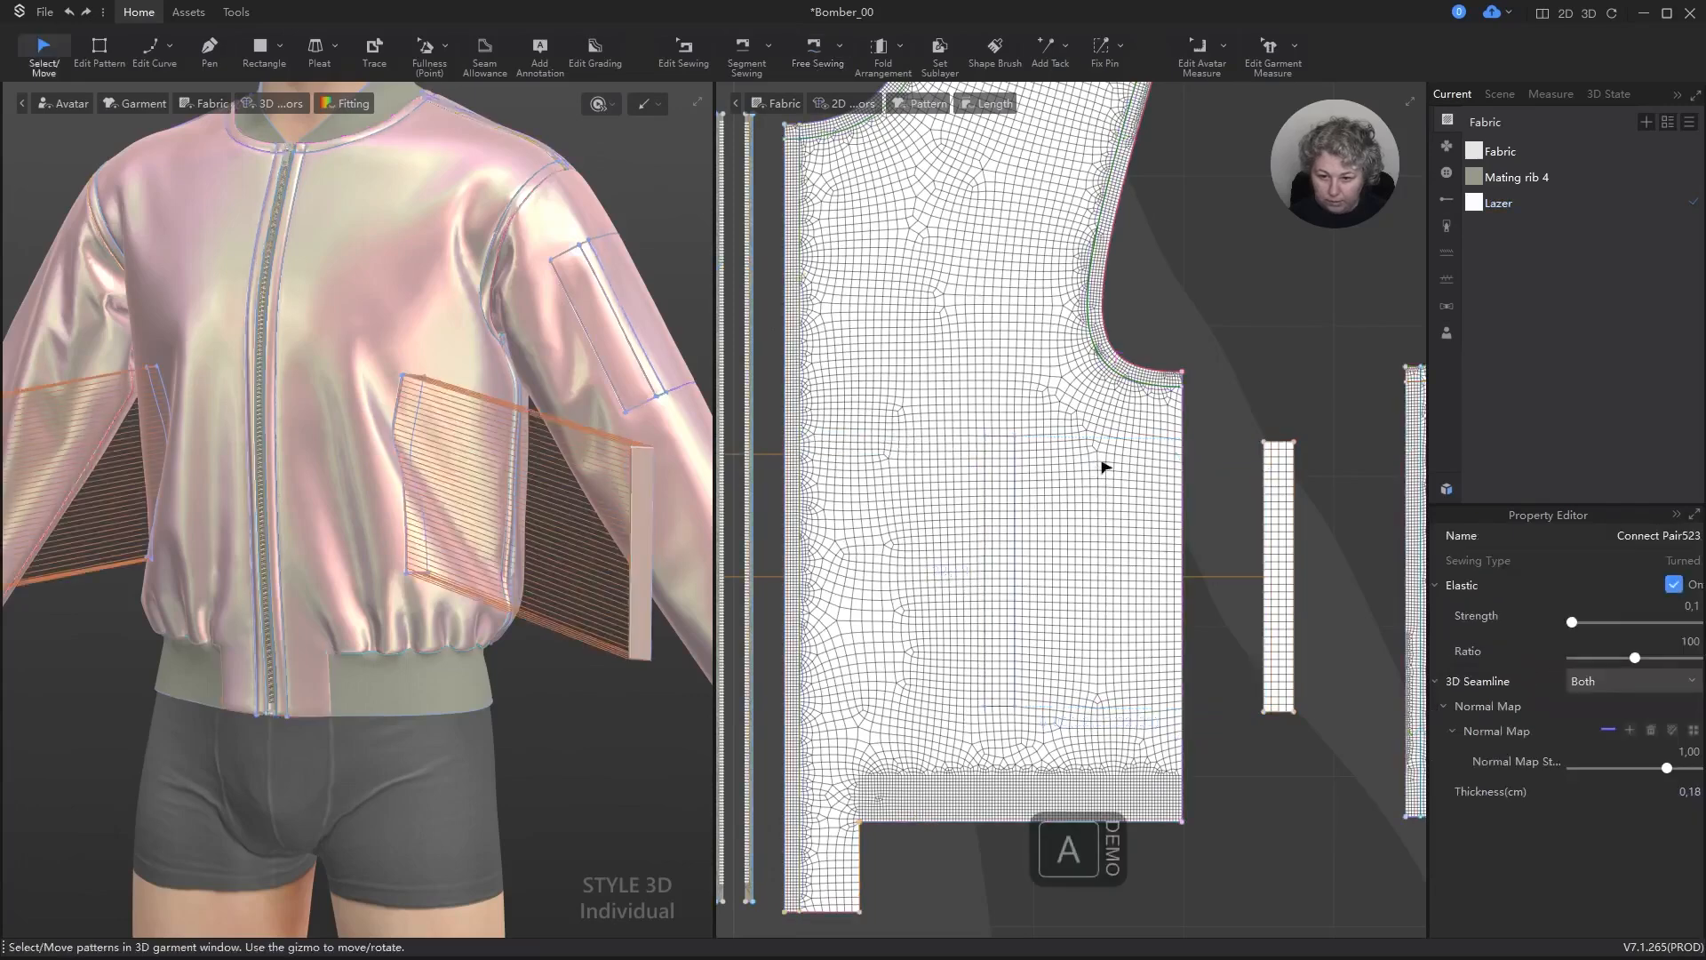
click(1192, 350)
Step: Move the front pocket rectangle to the front's lower side-seam corner and offset it 9 cm horizontally toward the zipper
scroll(1173, 426, down, 3)
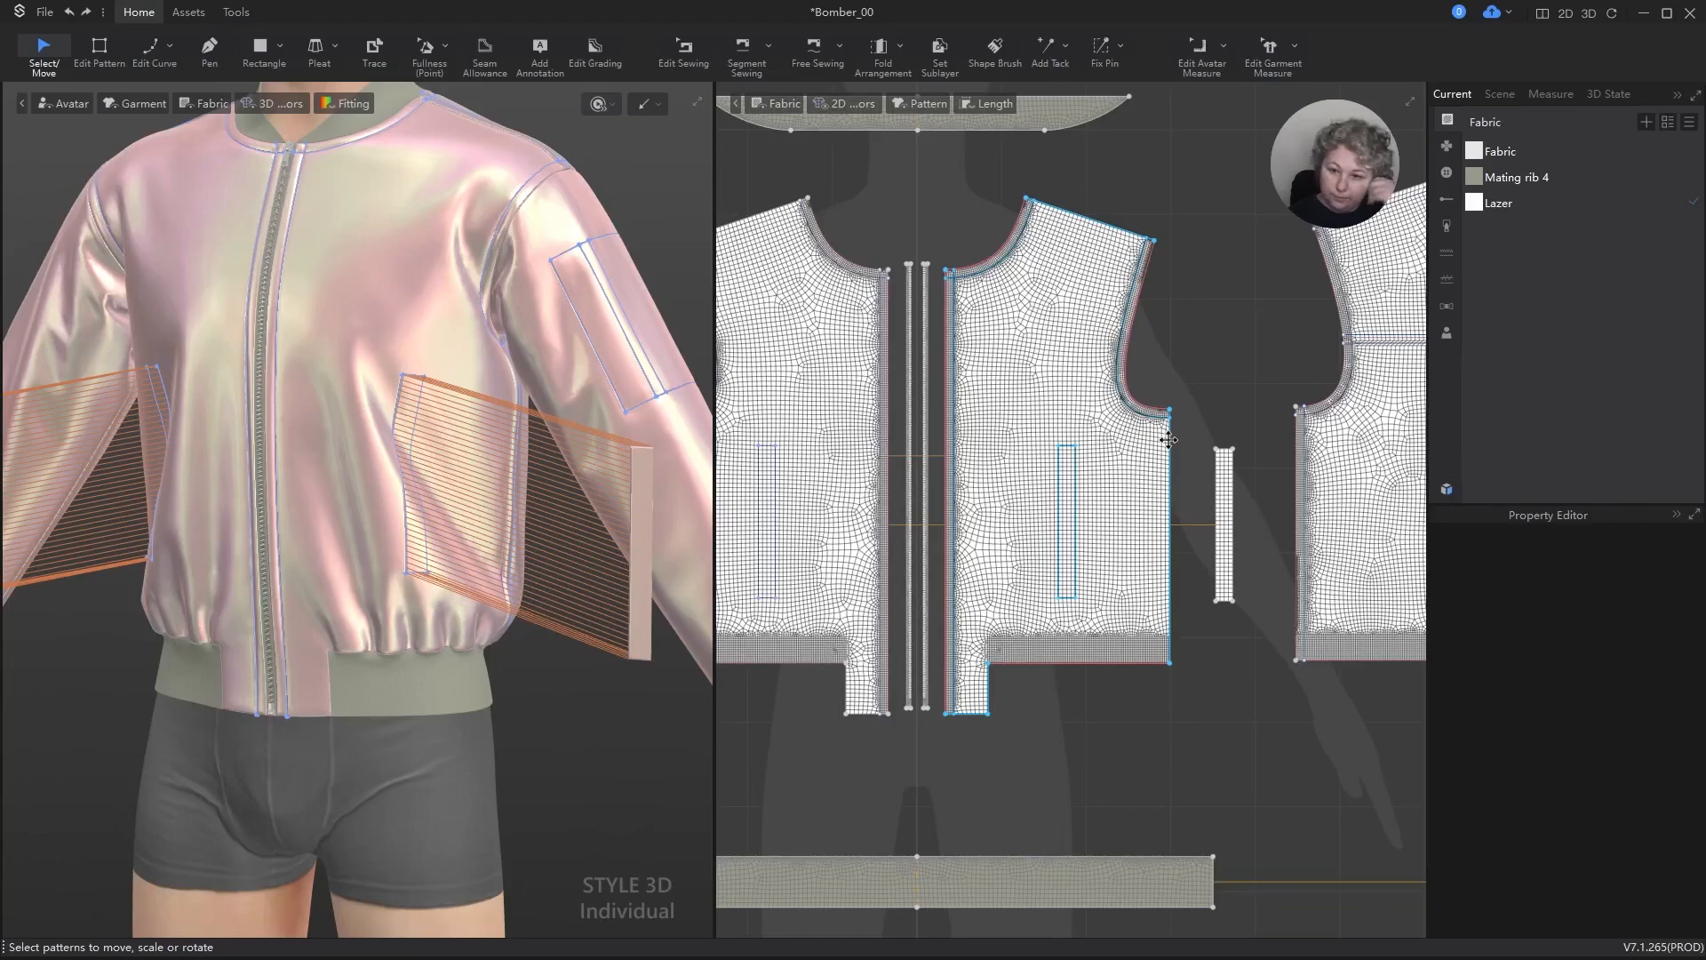
scroll(1078, 557, up, 4)
key(a)
drag(1062, 553, 1237, 663)
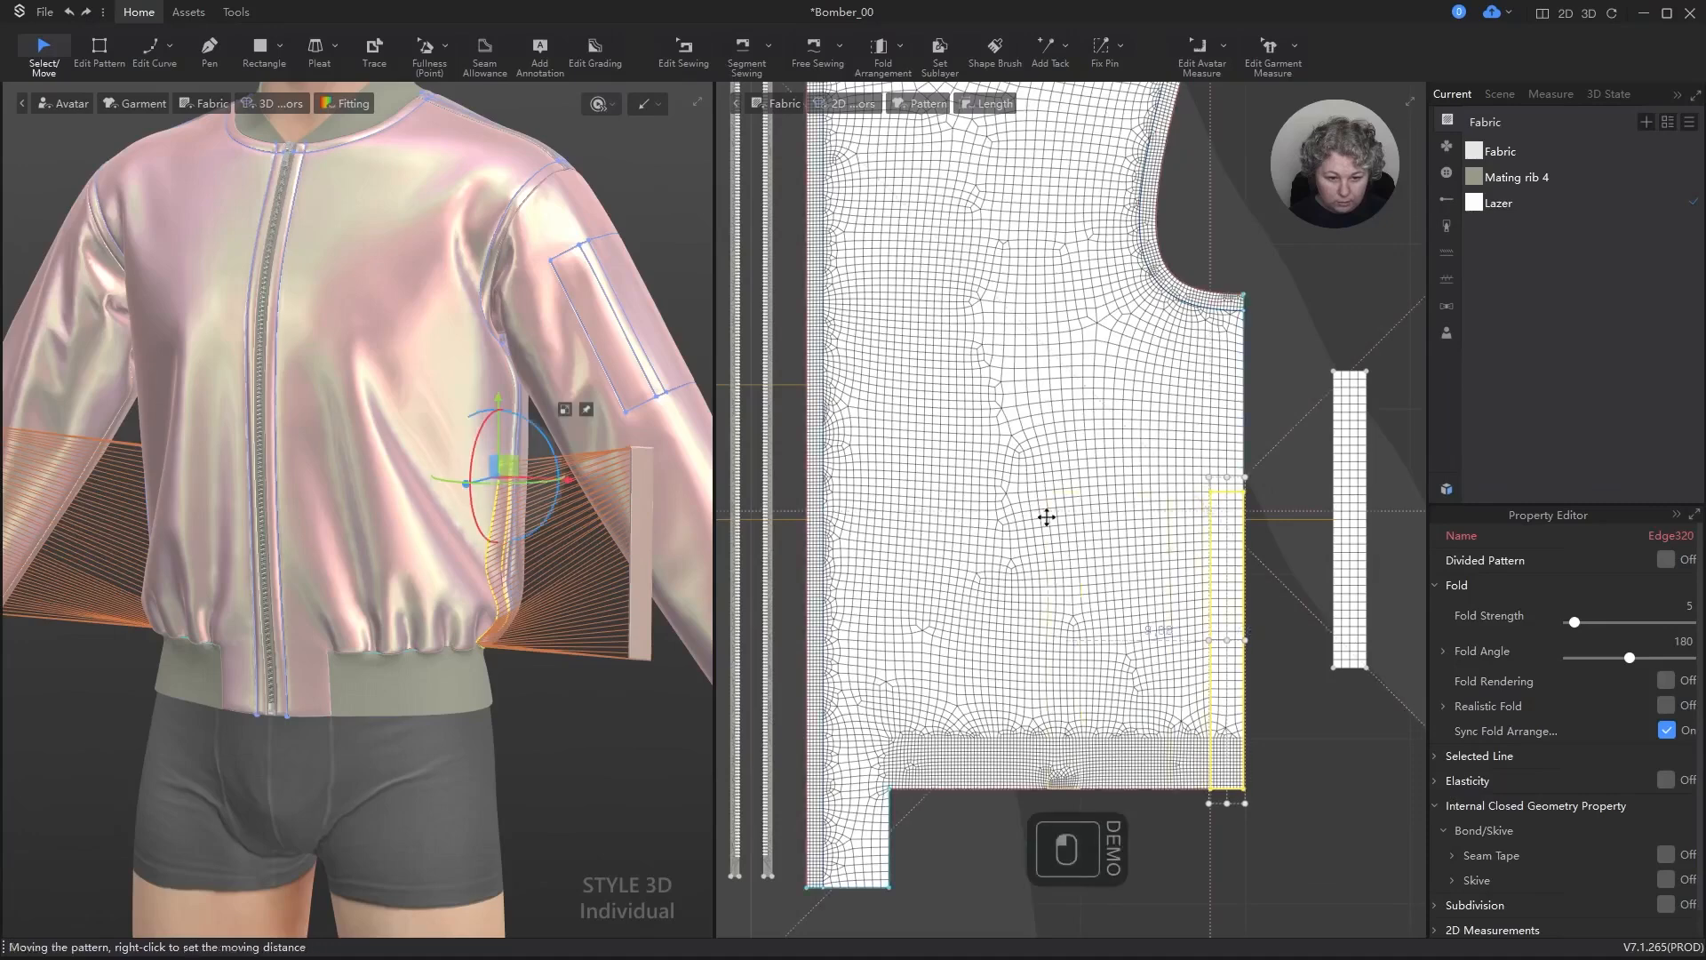
shift+right_click(1050, 521)
text(9)
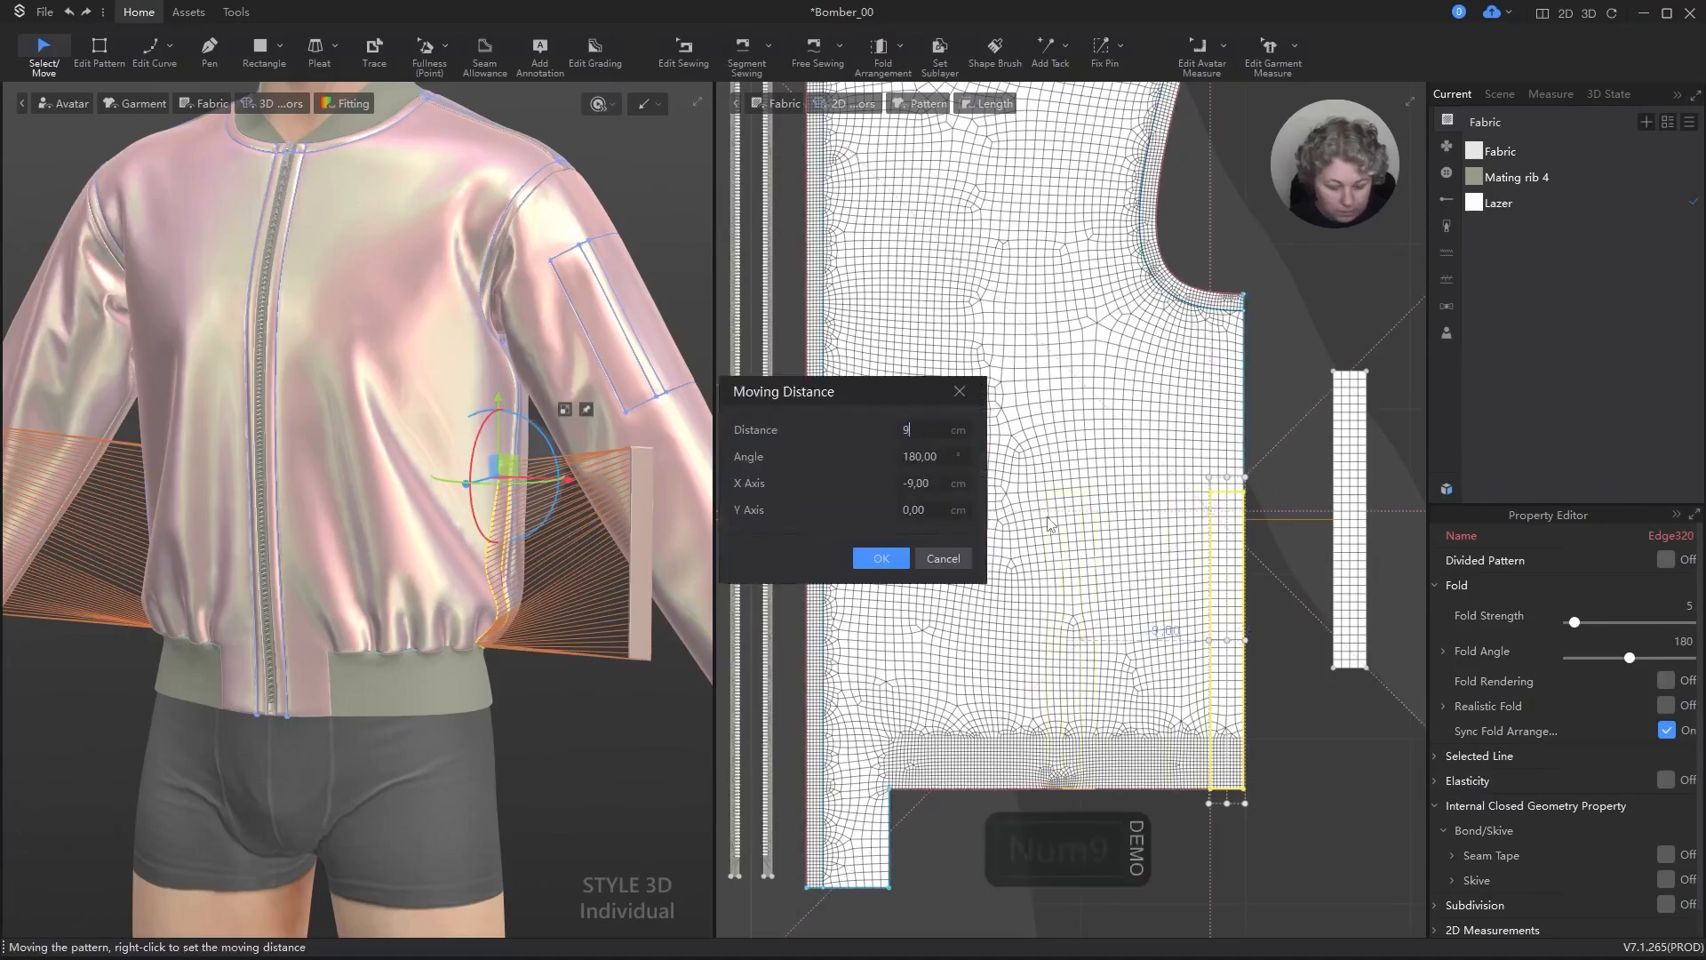
key(Return)
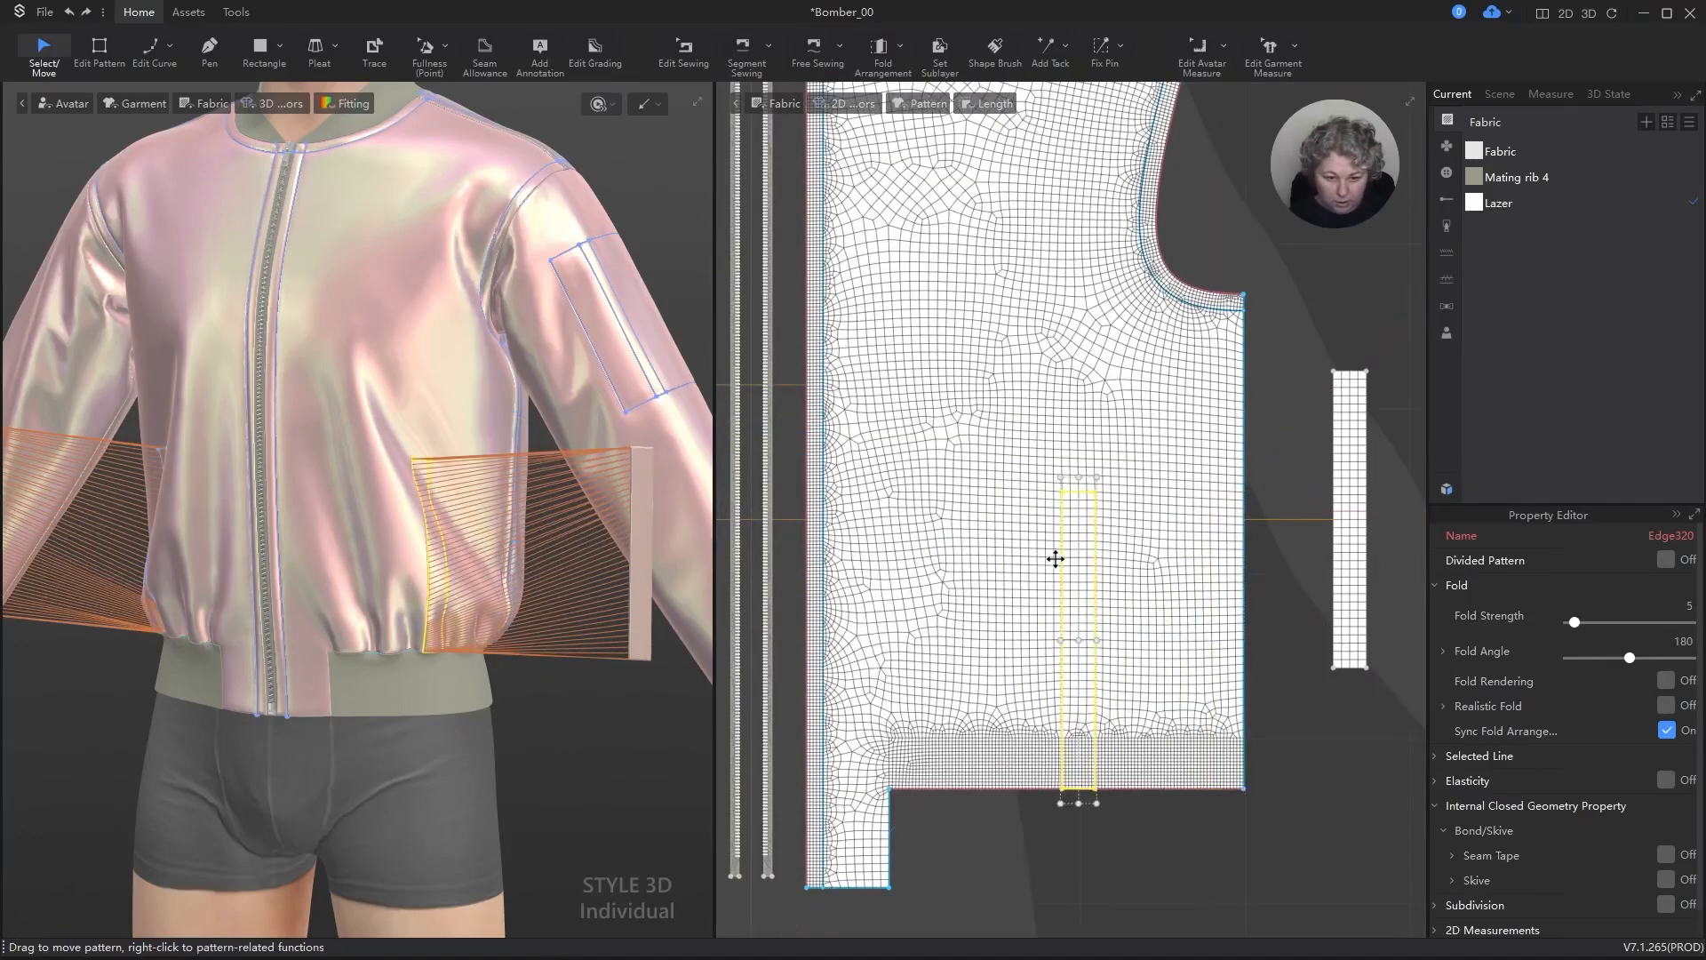
Step: Move the front pocket rectangle 5 cm straight up from the front piece's lower edge
shift+drag(1060, 556, 1111, 467)
shift+right_click(1111, 467)
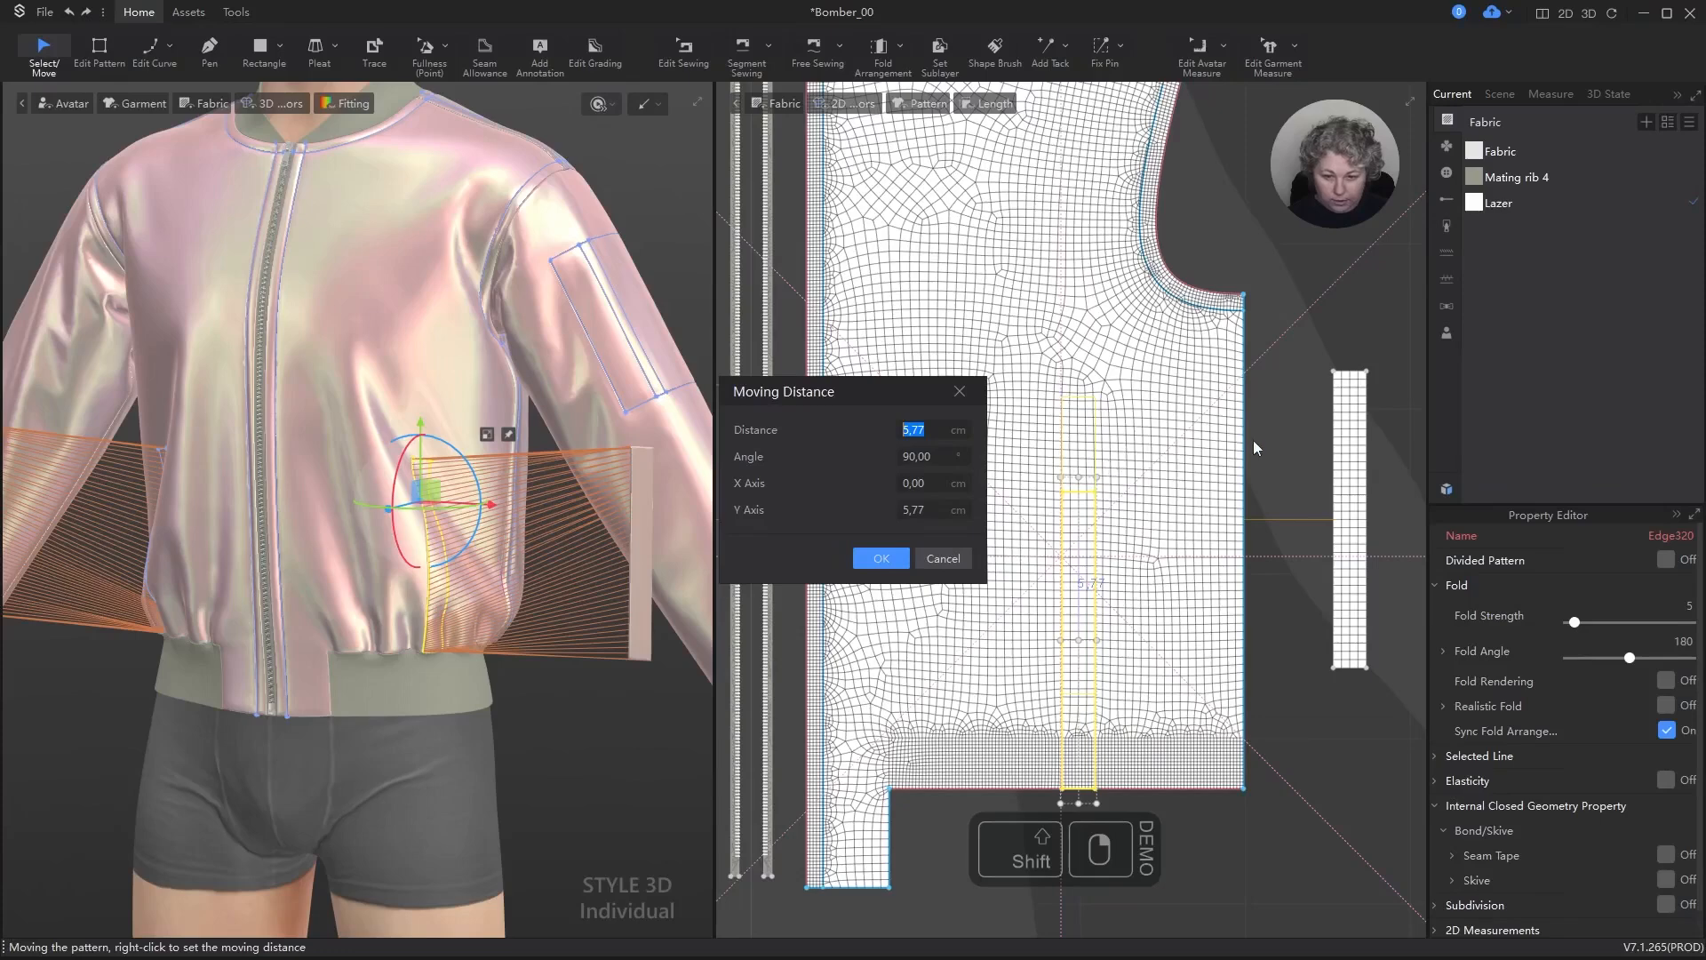
text(5)
key(Return)
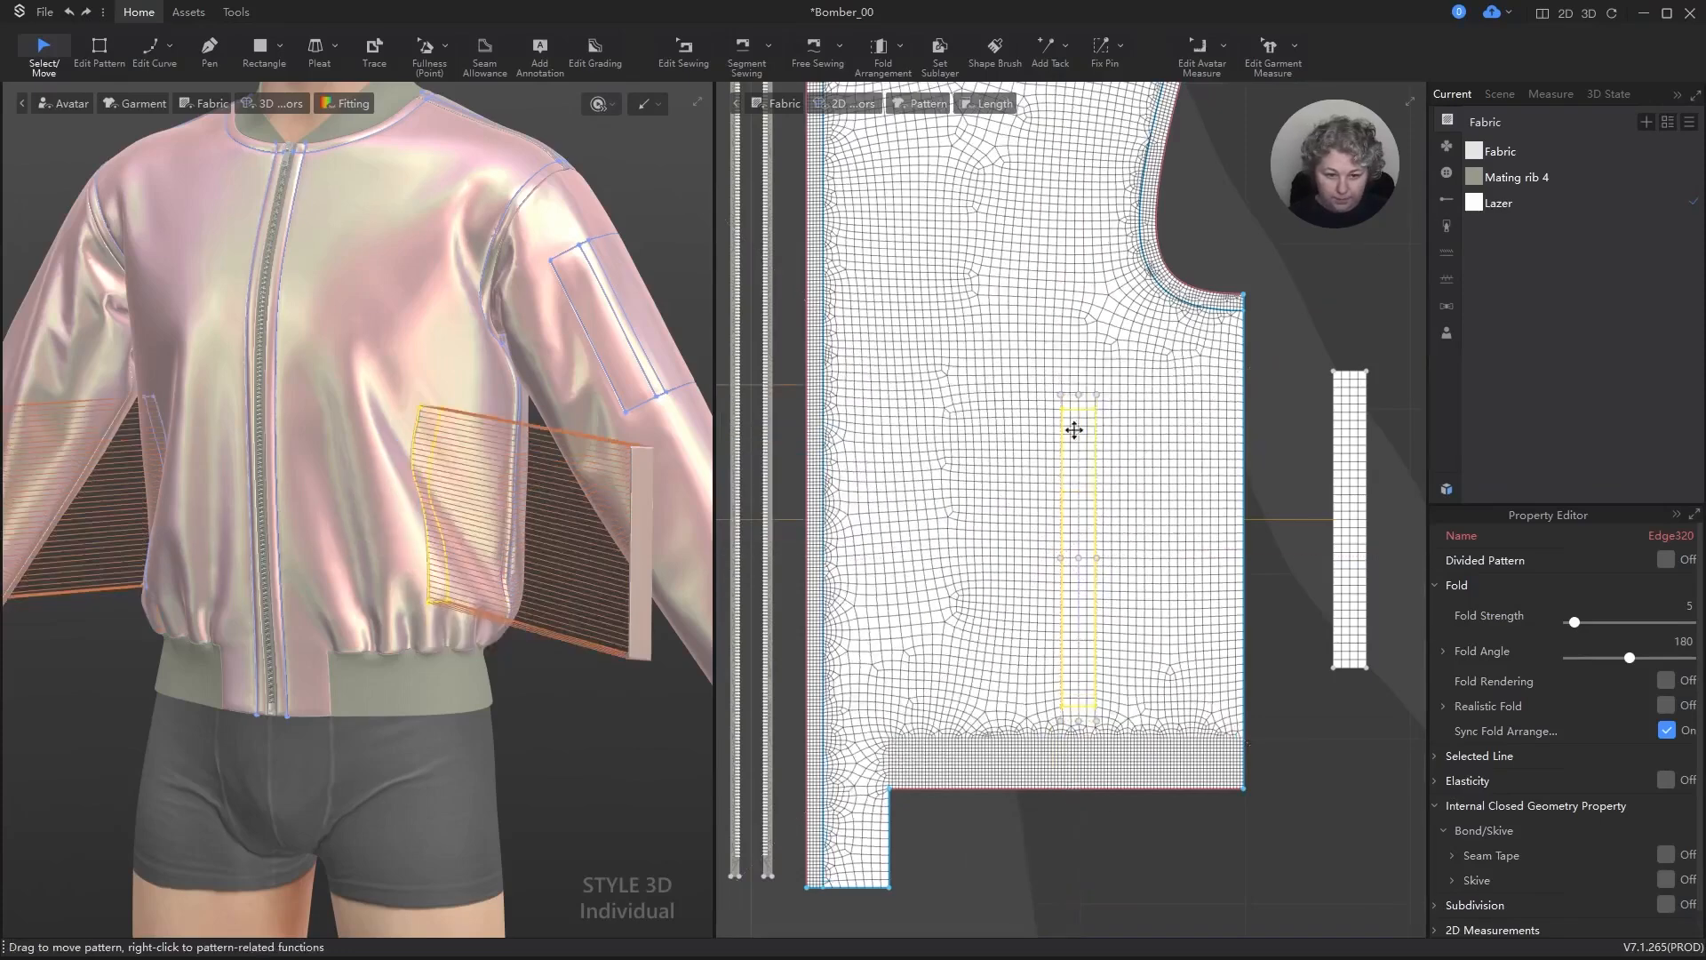
Step: Try rotating the front pocket rectangle 15° with its upper end toward the zipper, check it in 3D, and undo it
drag(1107, 389, 1042, 381)
right_click(1042, 381)
text(15)
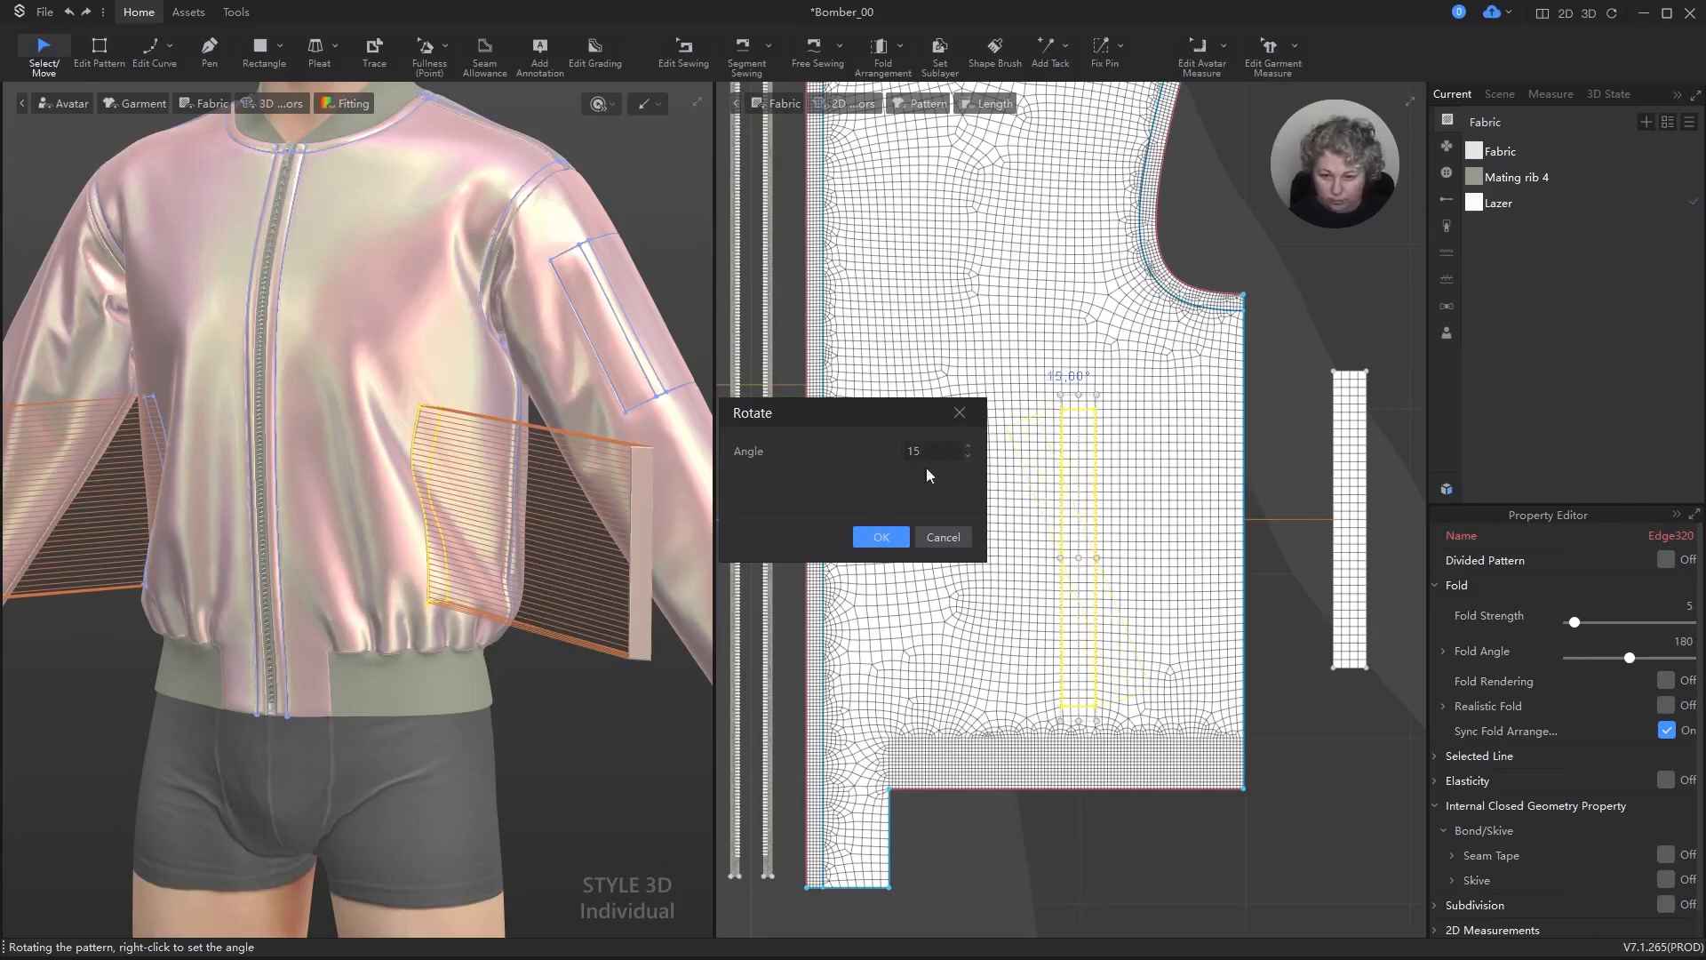
click(895, 537)
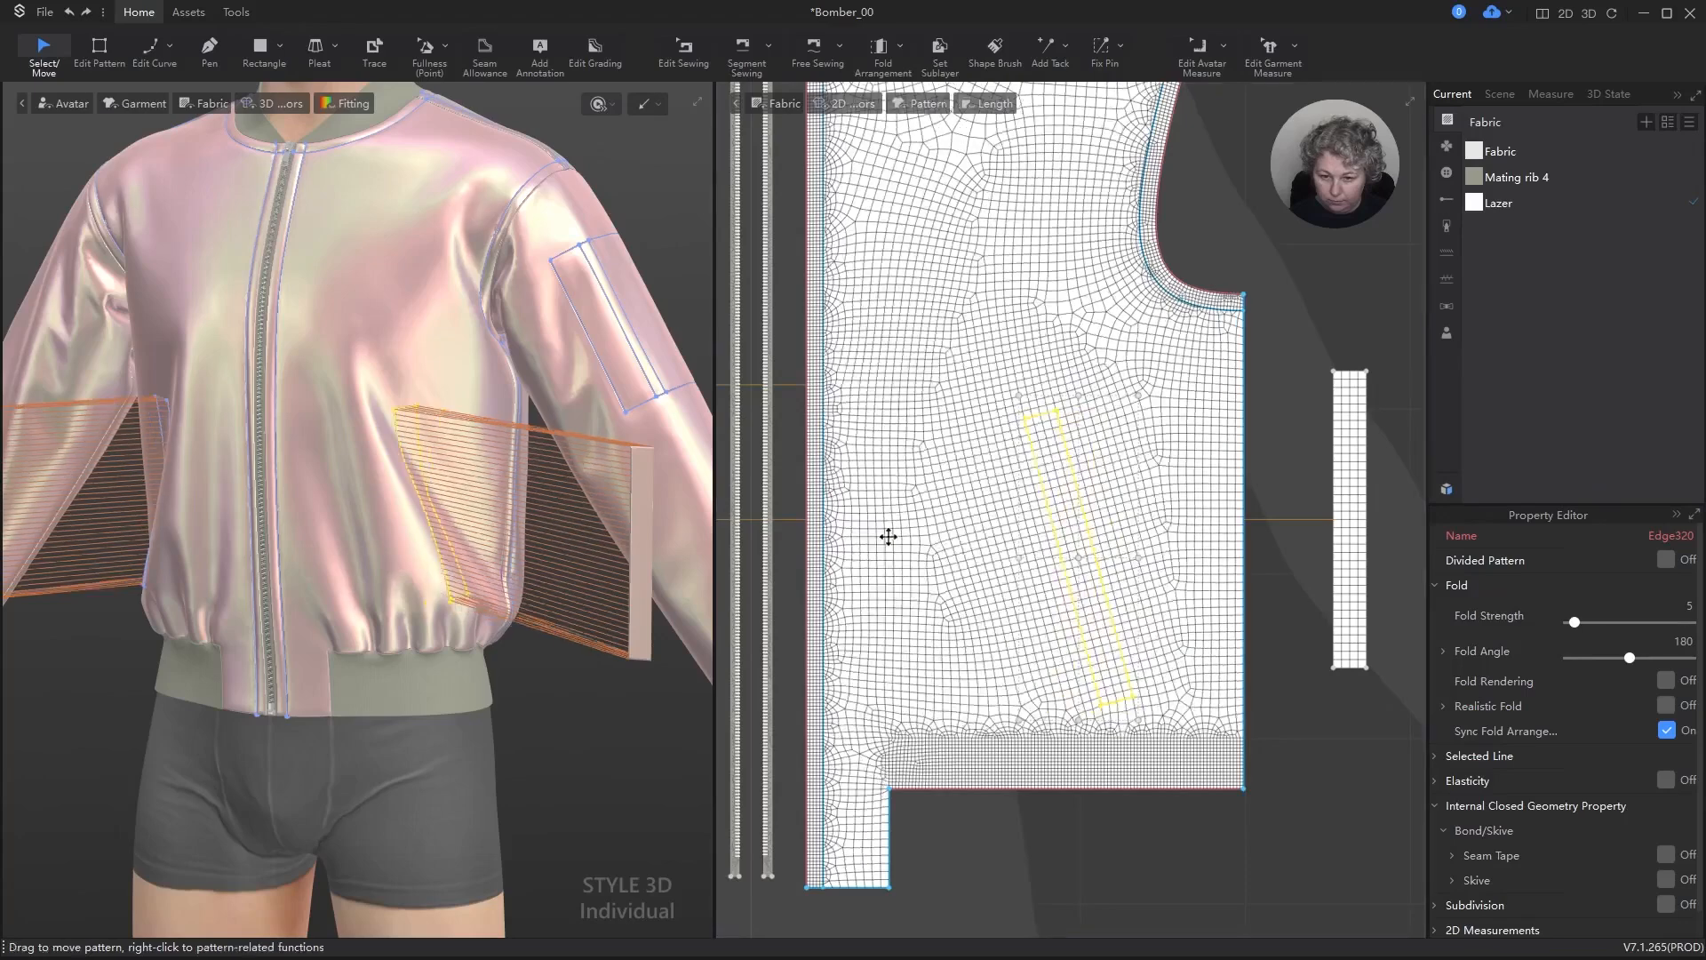
mouse_move(456, 621)
right_down()
mouse_move(395, 593)
mouse_move(443, 613)
right_up()
key(ctrl+z)
Step: Try a steeper 30° rotation of the front pocket rectangle toward the zipper, check it in 3D, and undo it
scroll(1129, 427, up, 2)
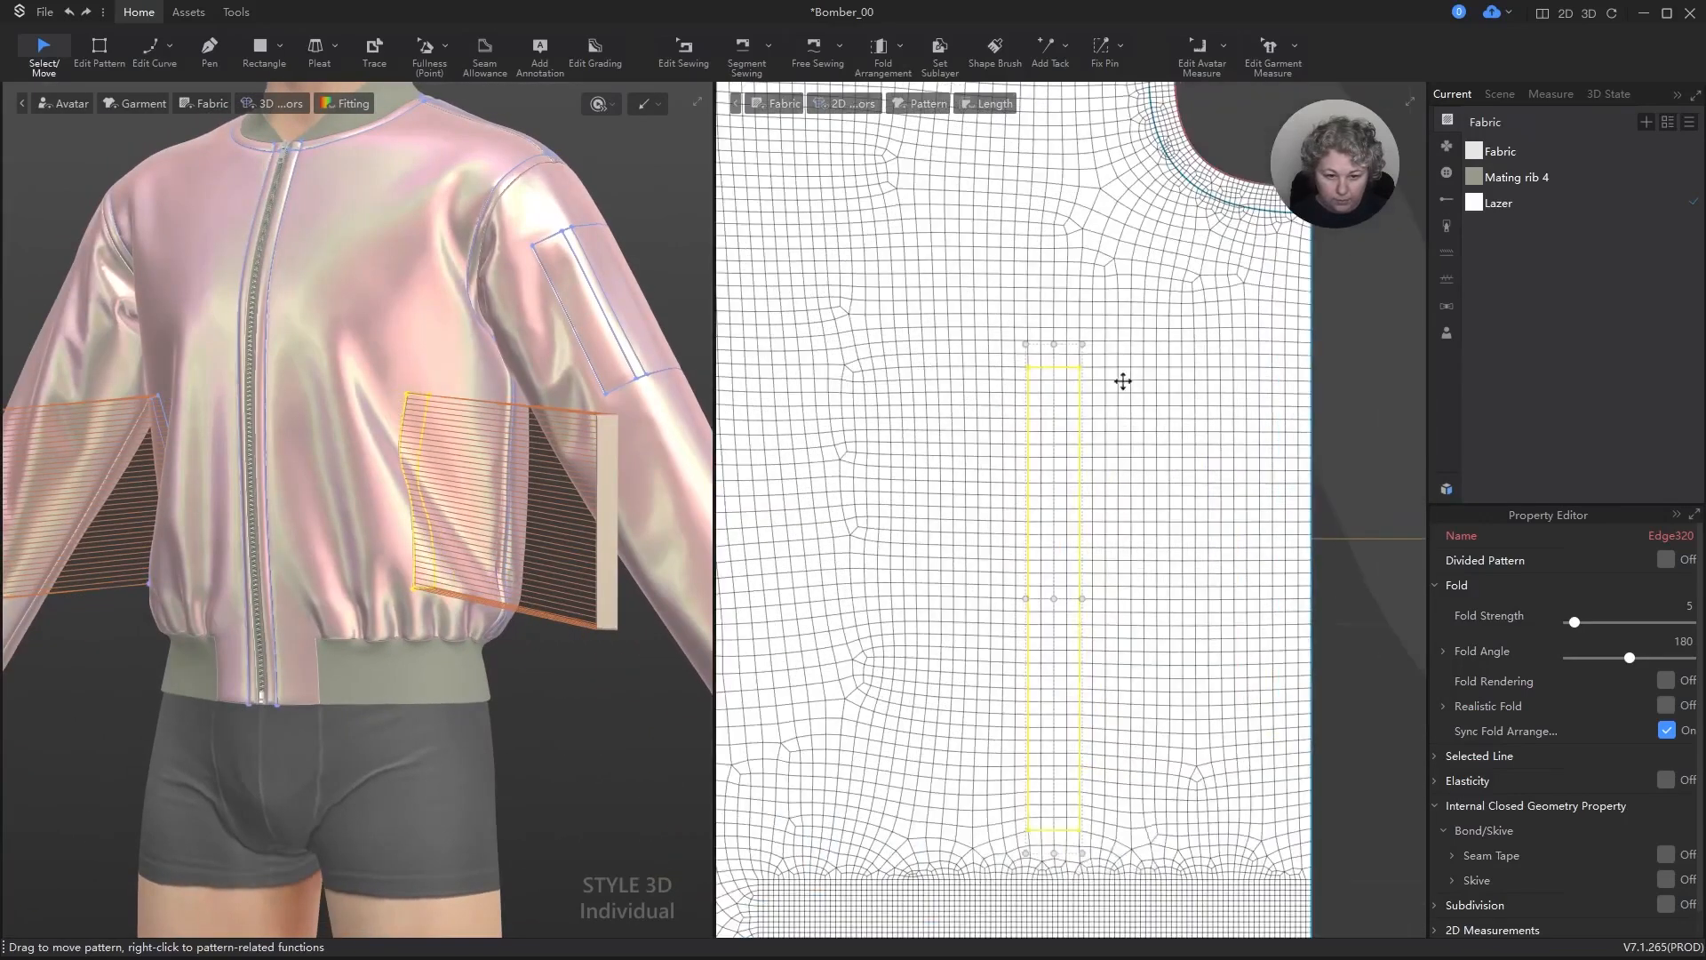
drag(1091, 340, 1017, 314)
right_click(1018, 314)
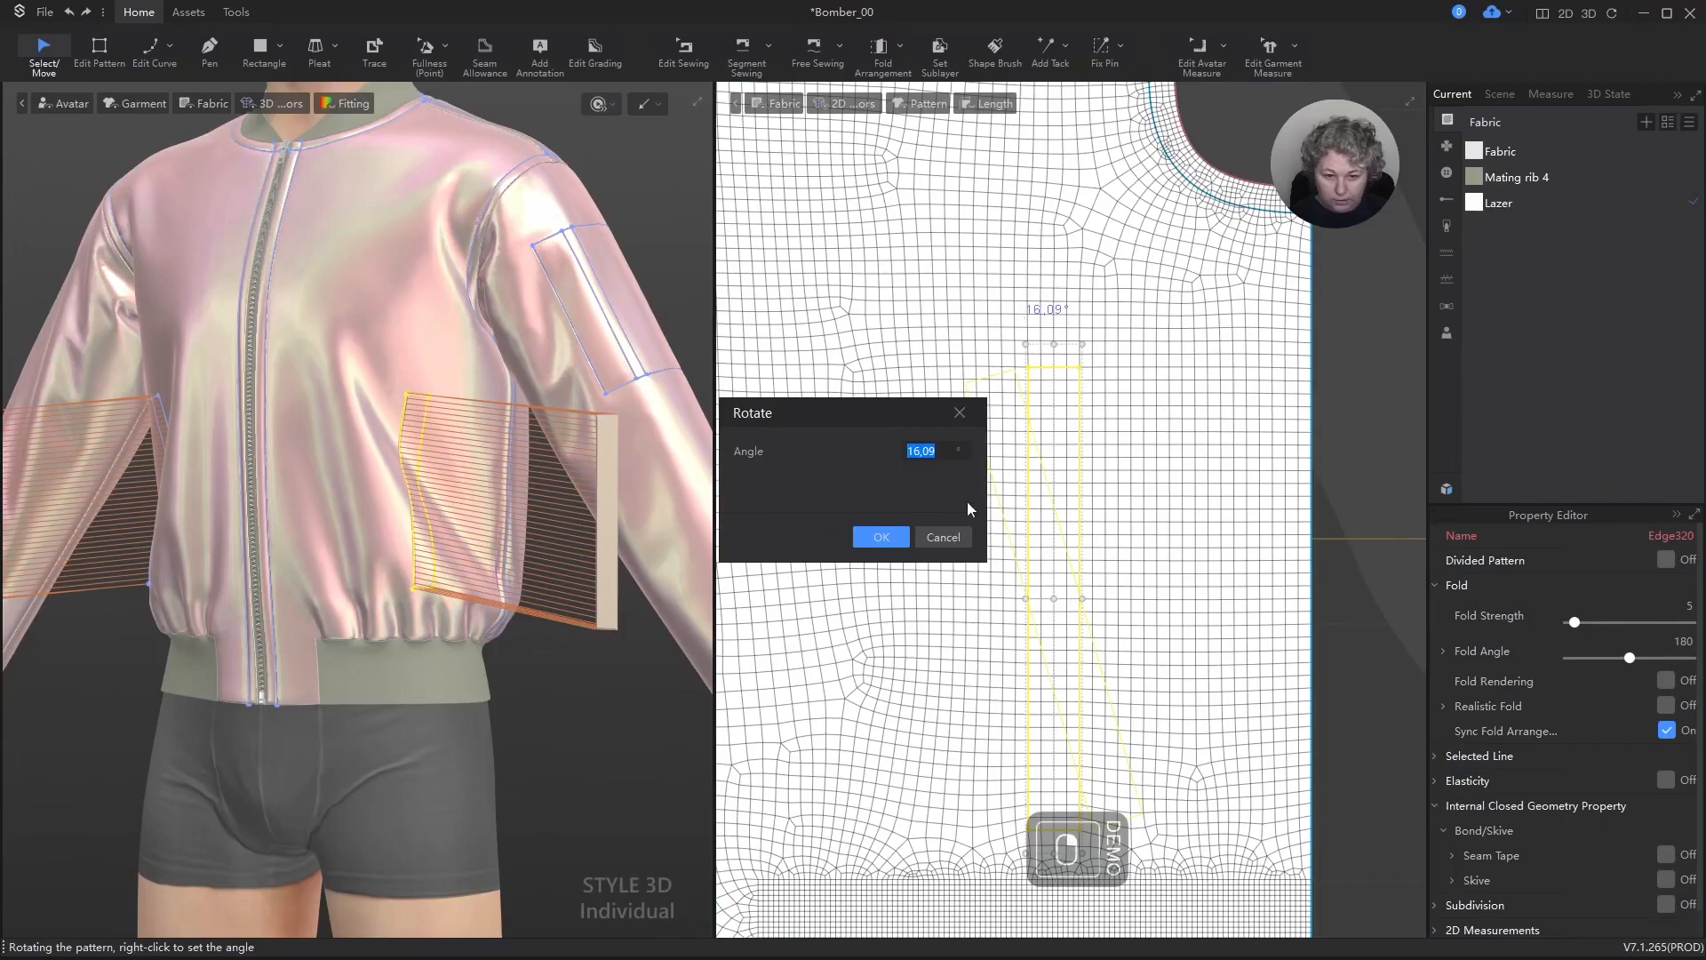
text(30)
key(Return)
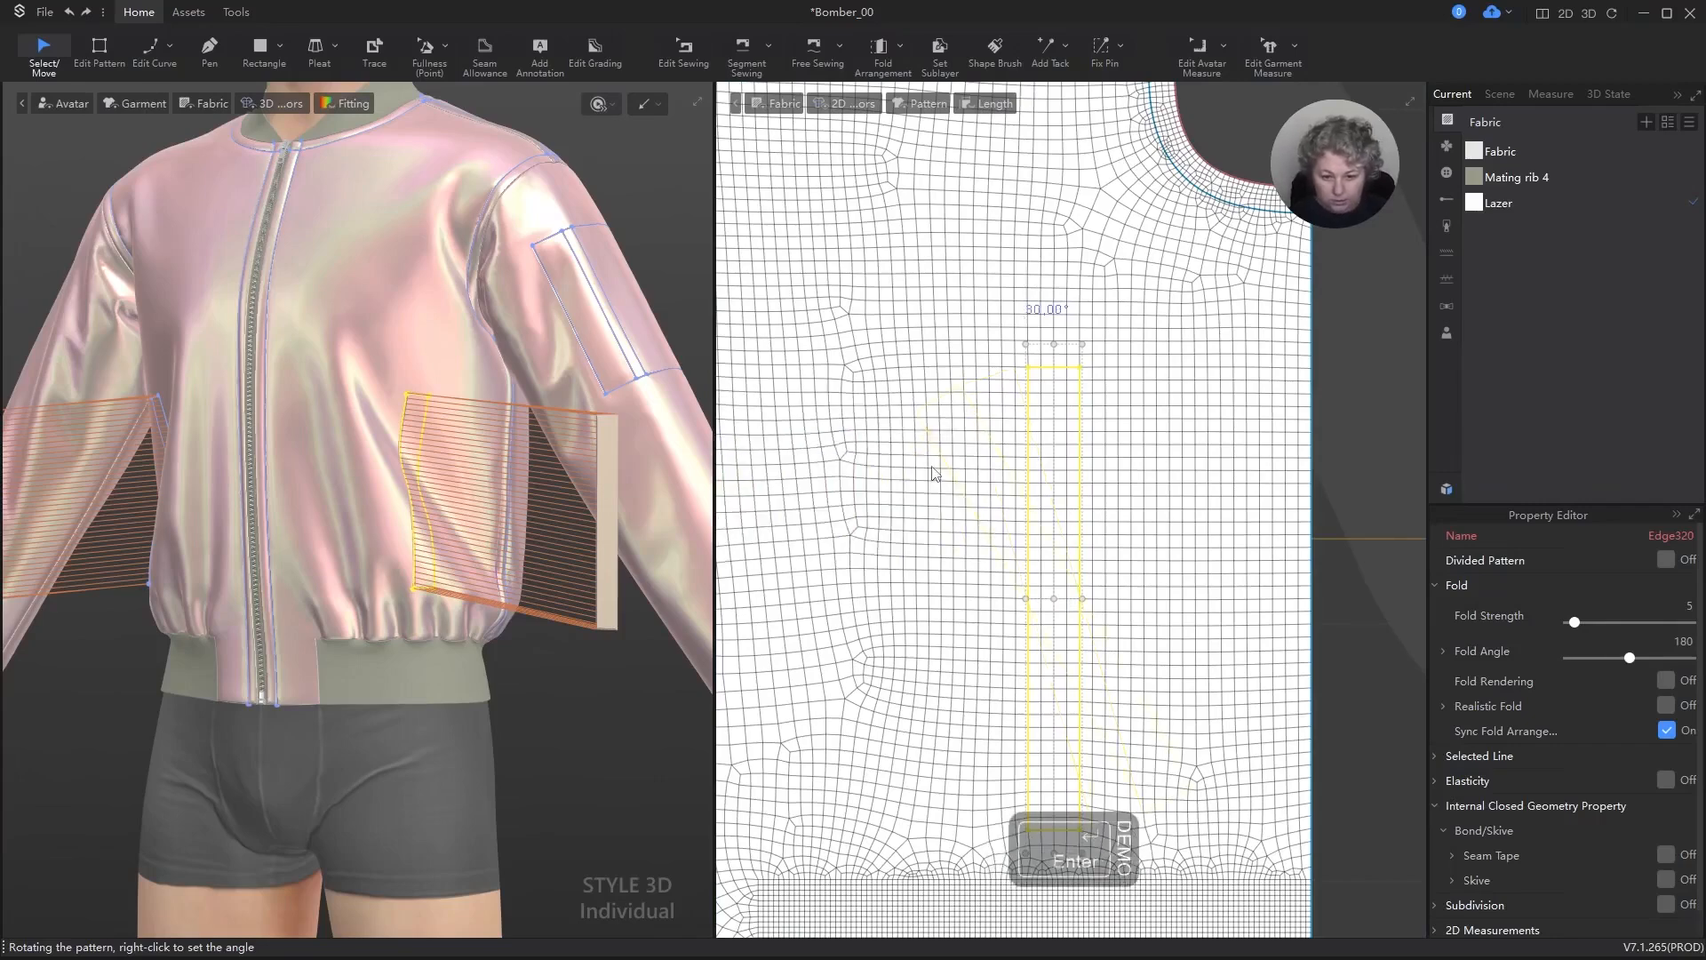
scroll(528, 503, down, 2)
right_drag(516, 535, 573, 541)
scroll(545, 533, up, 5)
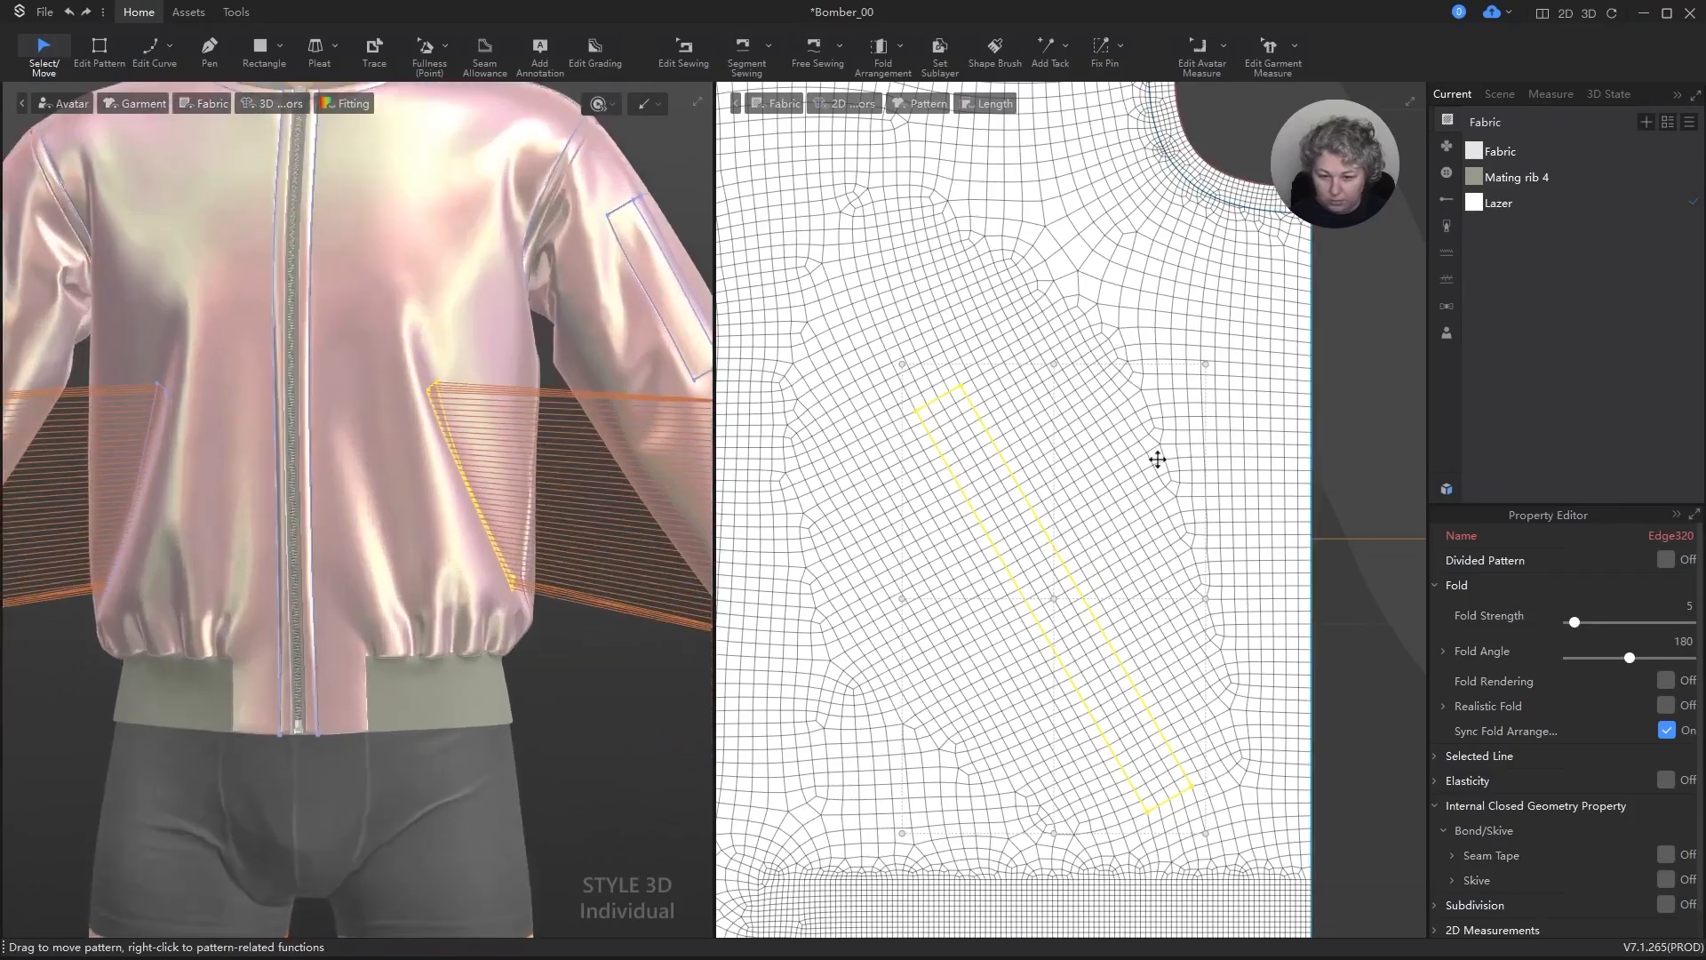
key(ctrl+z)
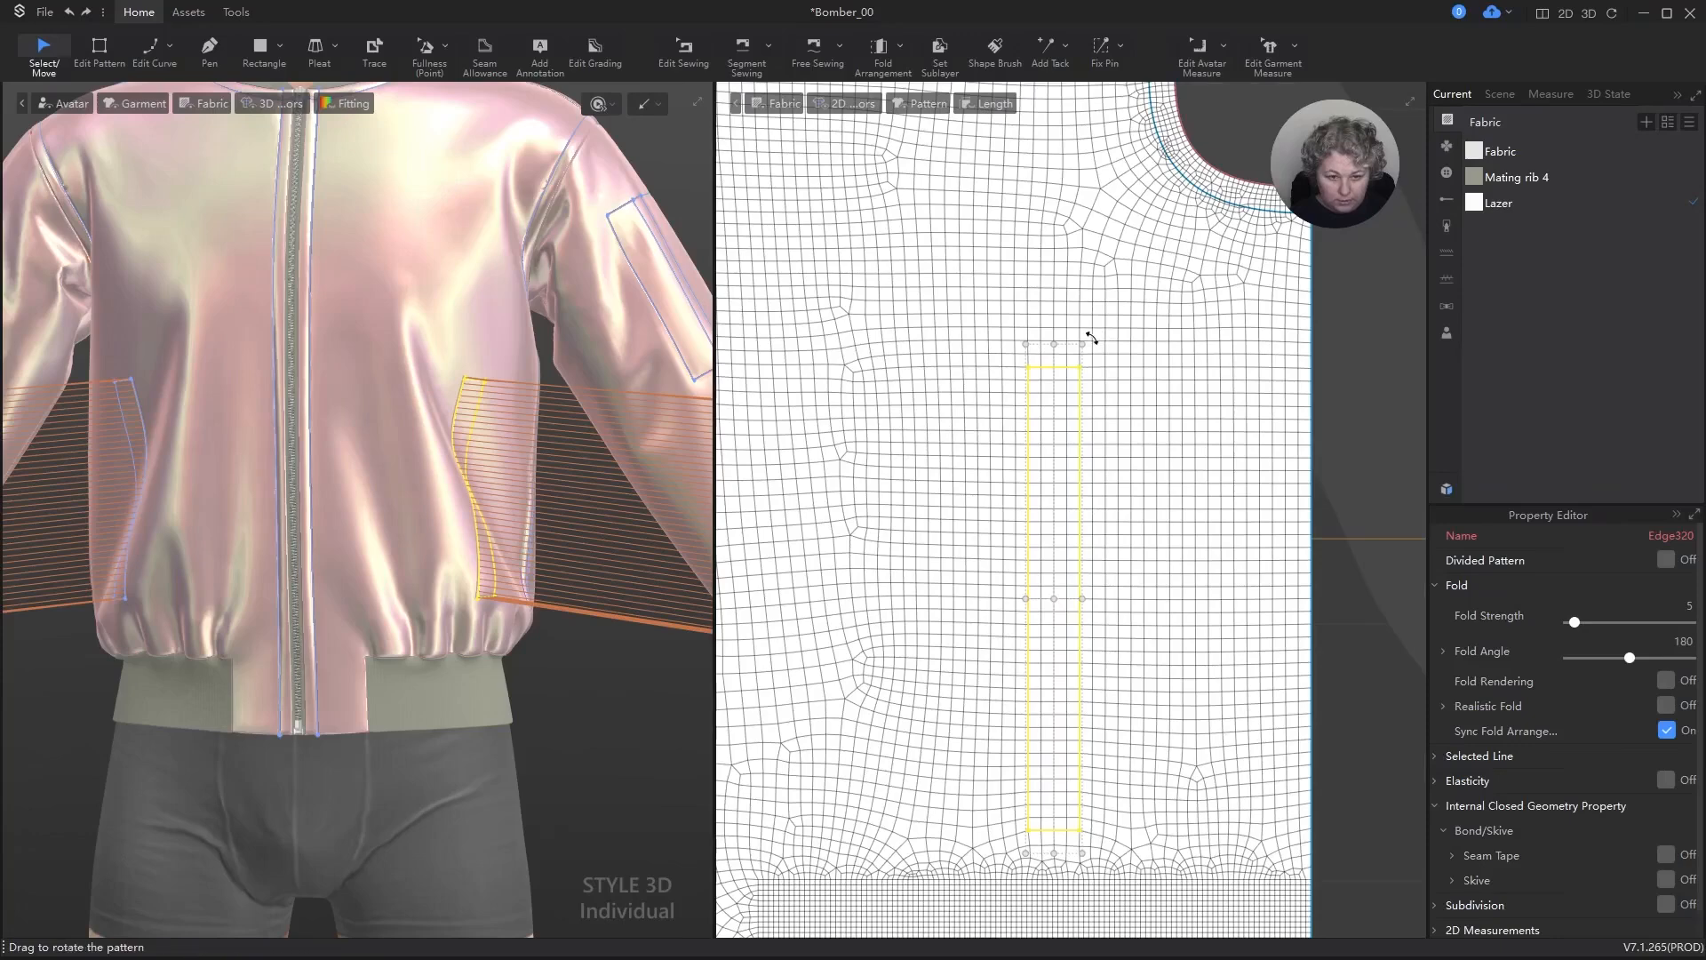
Step: Try a 20° rotation of the front pocket rectangle toward the zipper, check it in 3D, and undo it
drag(1092, 338, 1010, 311)
right_click(1010, 311)
text(20)
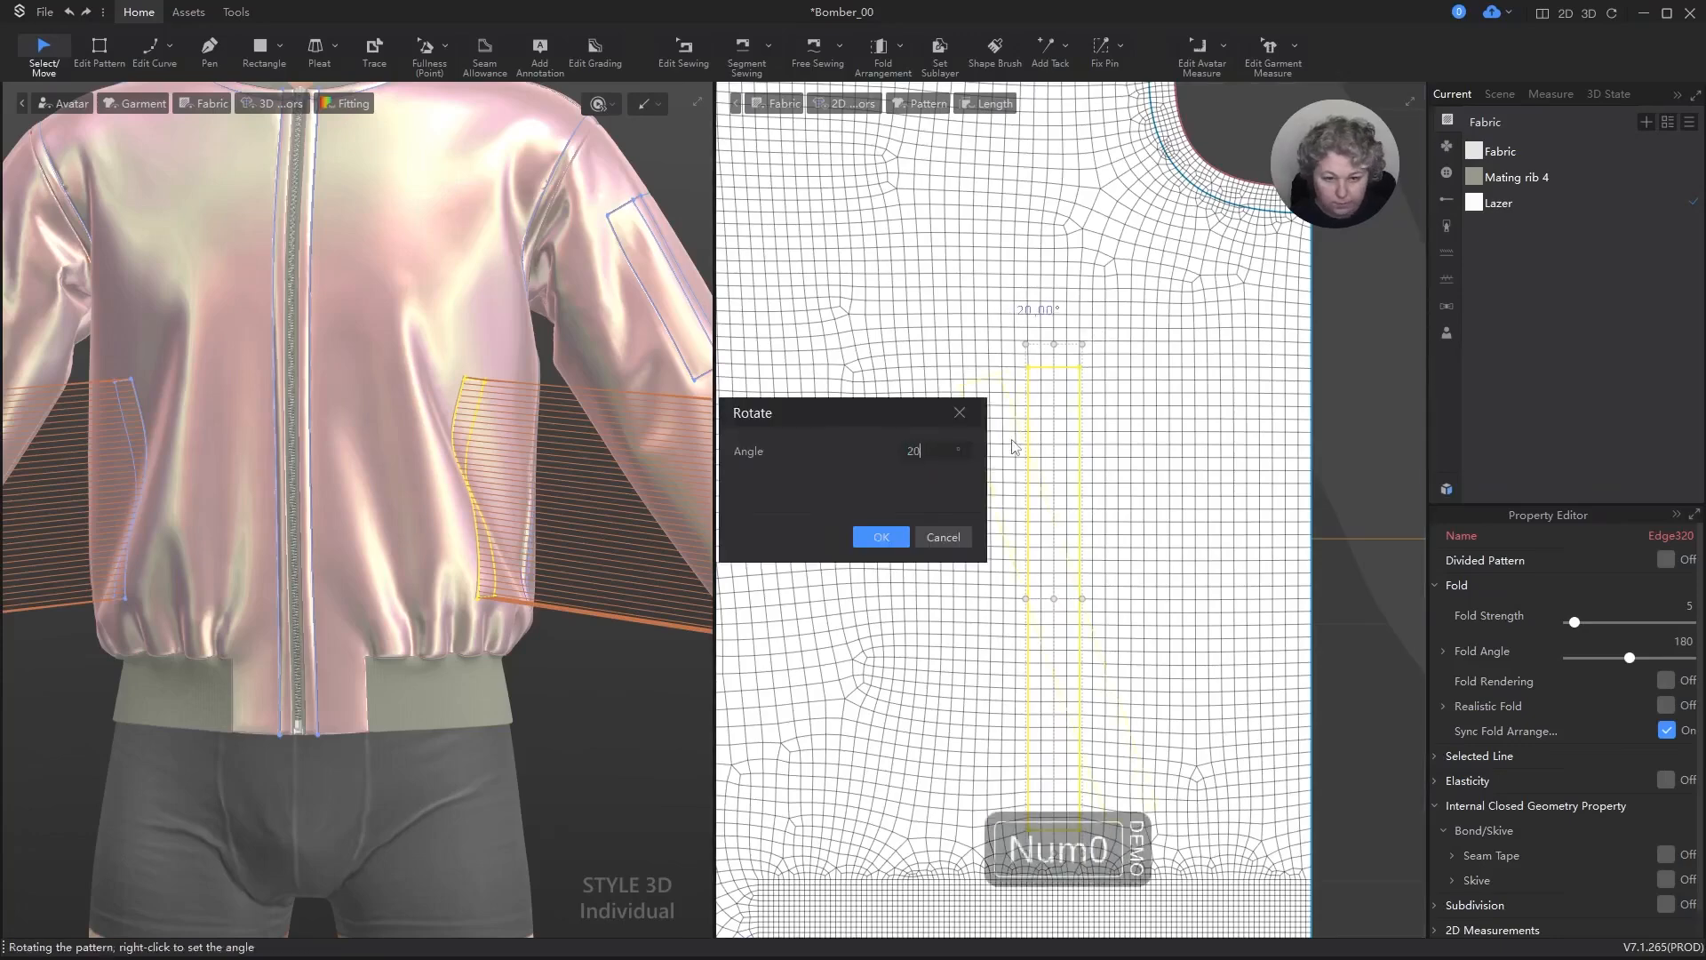
key(Return)
scroll(475, 544, down, 3)
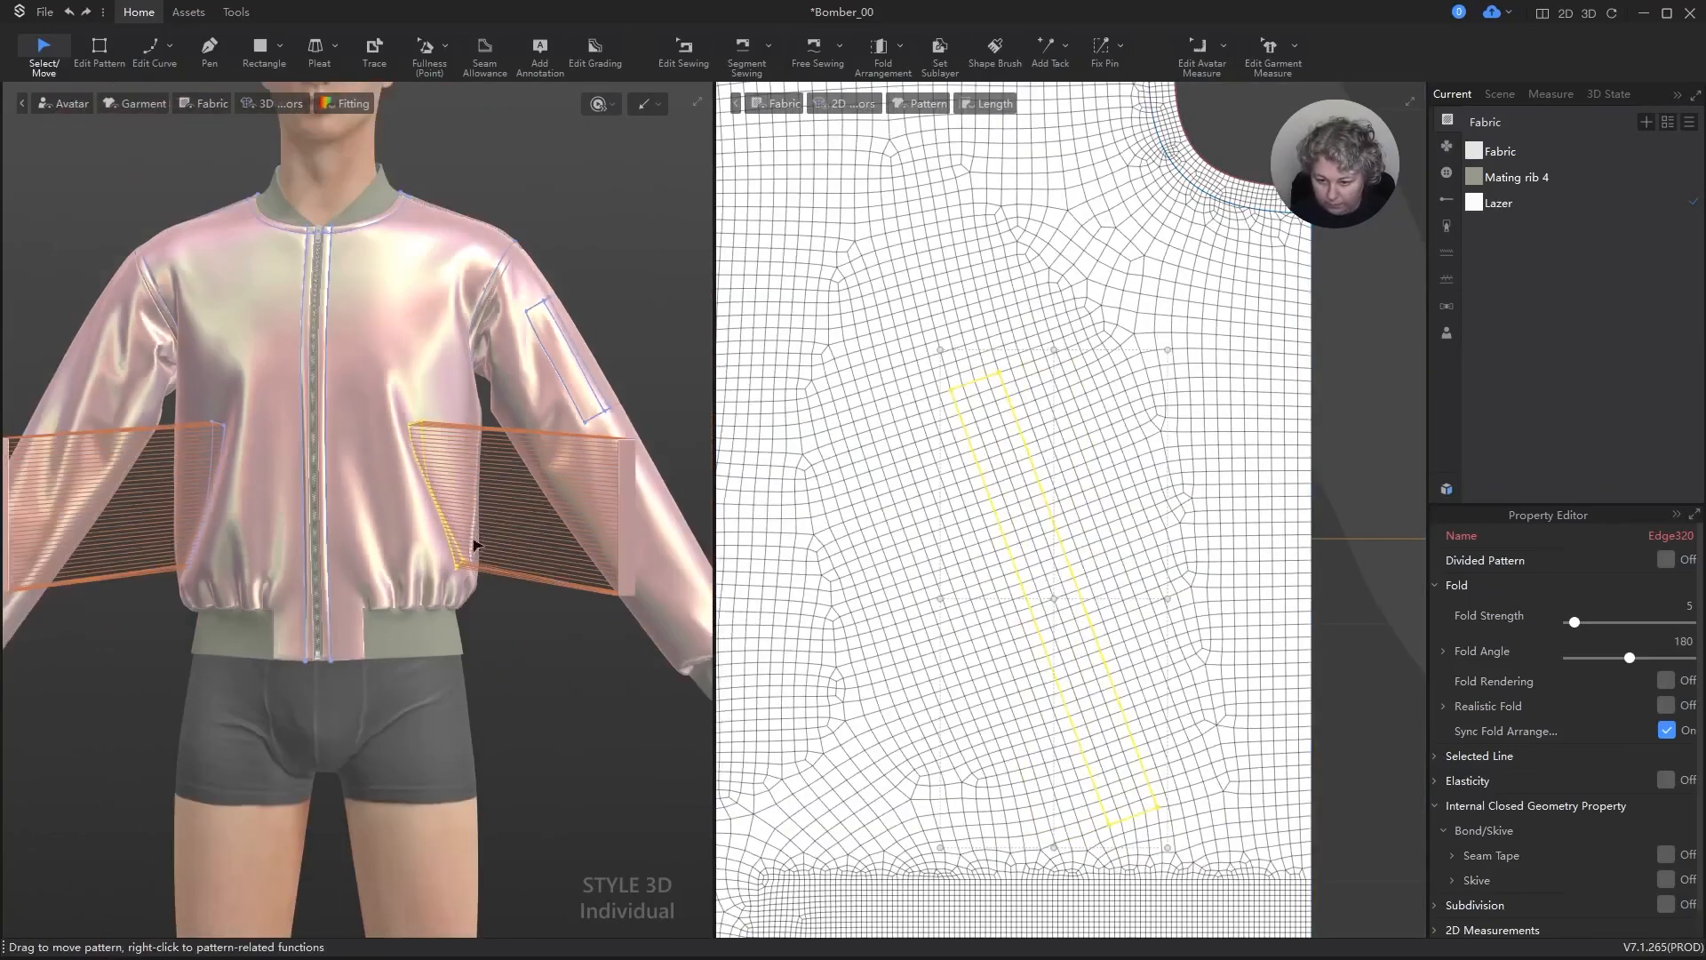
scroll(476, 546, down, 2)
right_drag(476, 545, 567, 536)
key(ctrl+z)
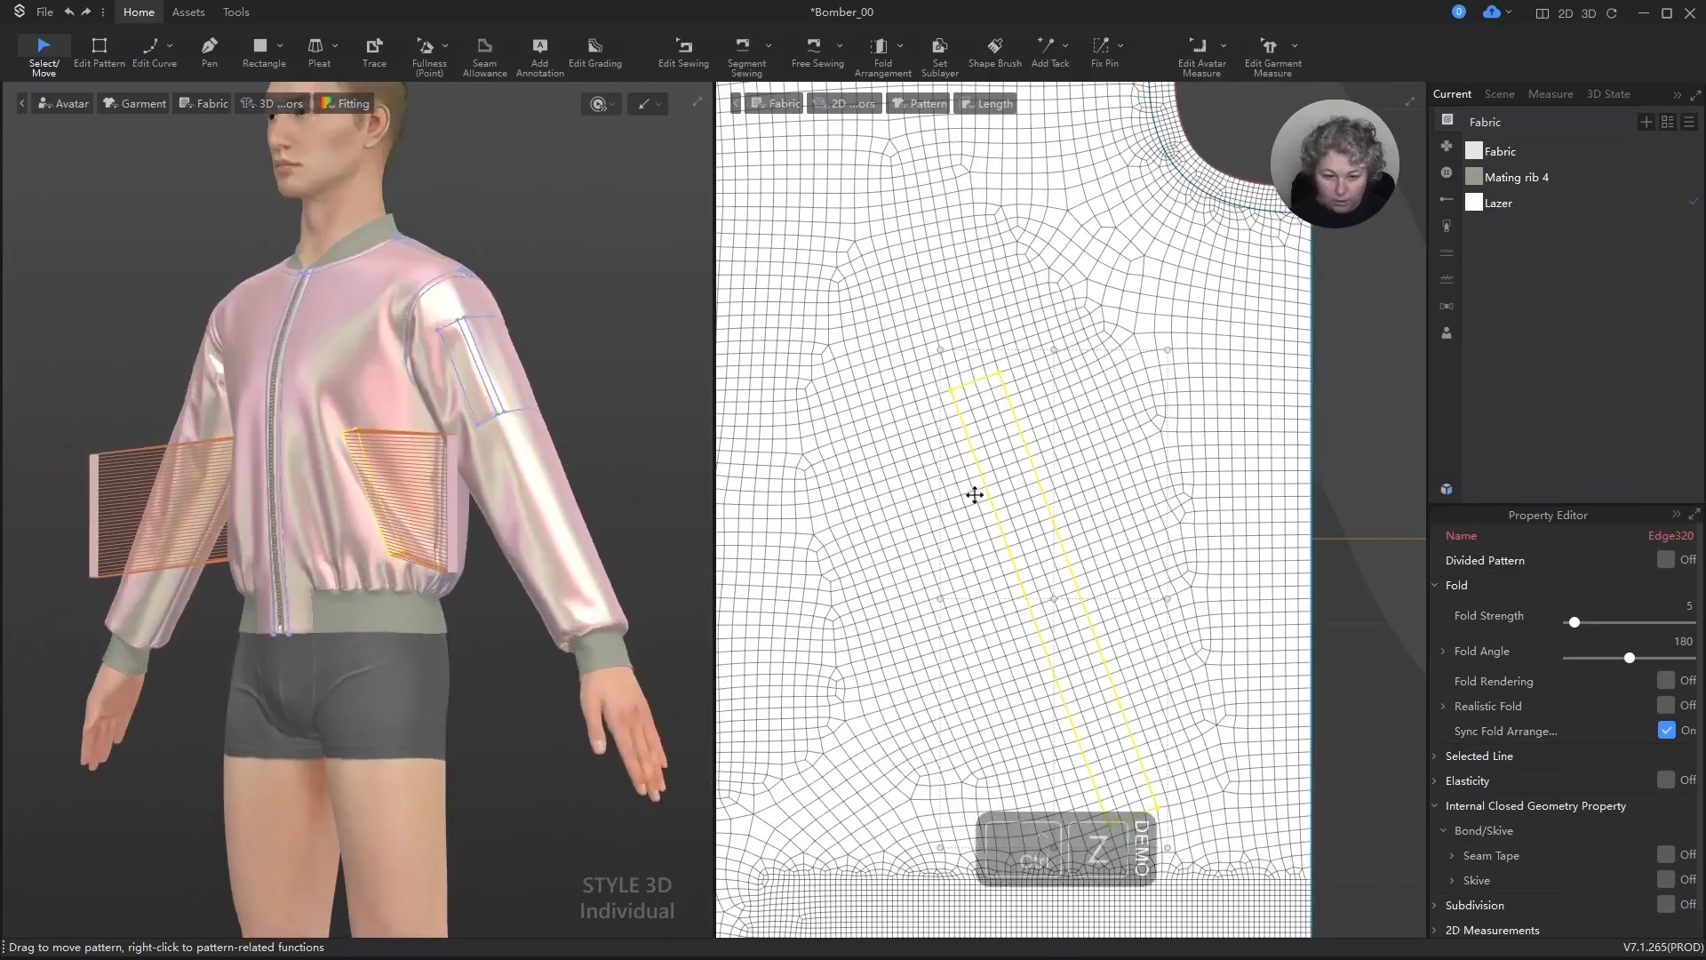
Step: Shorten the front pocket rectangle to a height of 15 cm, scaling from its upper edge
scroll(1081, 477, down, 4)
scroll(1086, 468, up, 3)
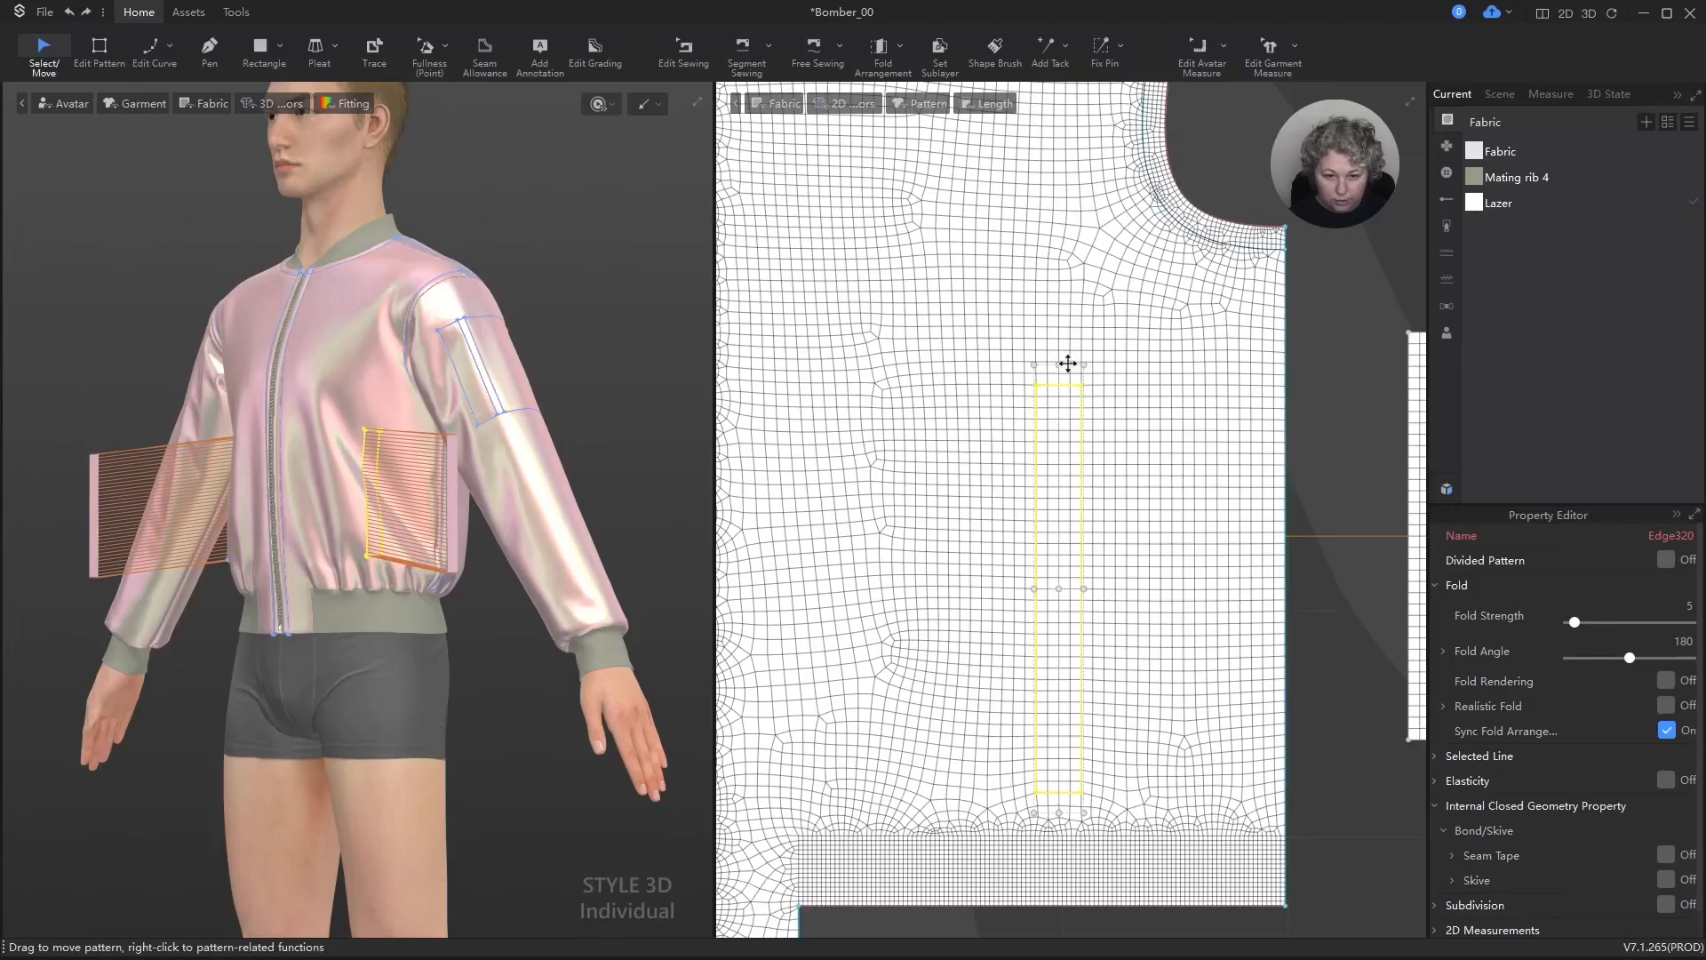
drag(1060, 364, 1055, 426)
right_click(1056, 427)
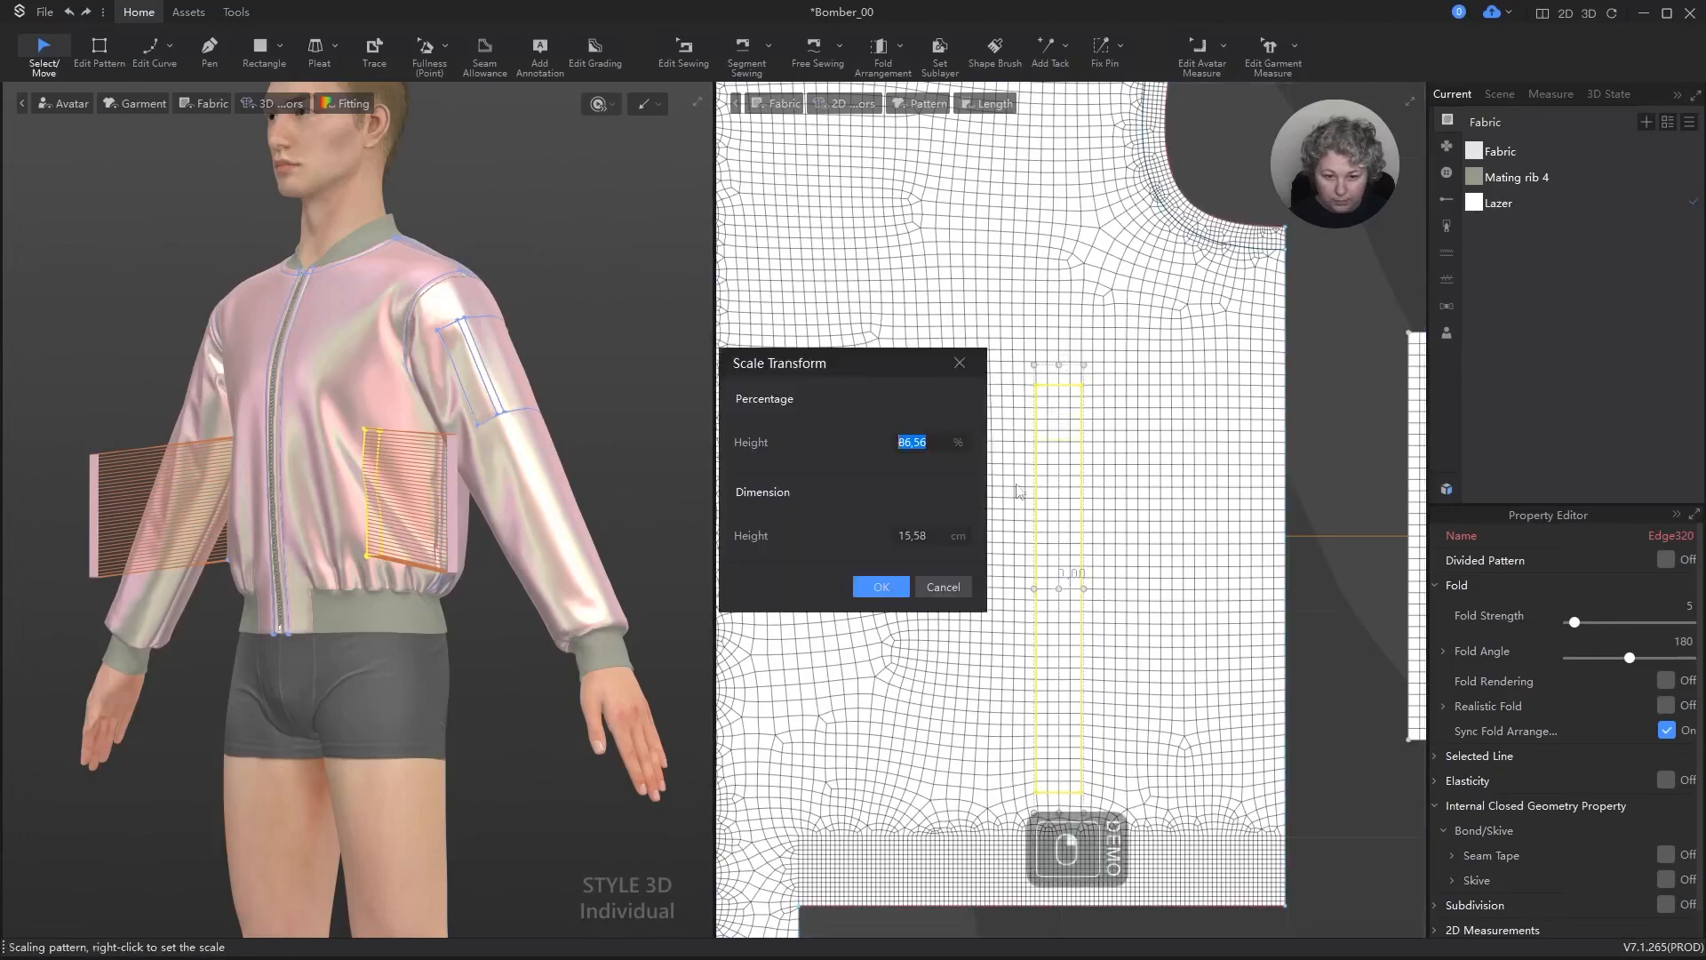
text(15)
key(Return)
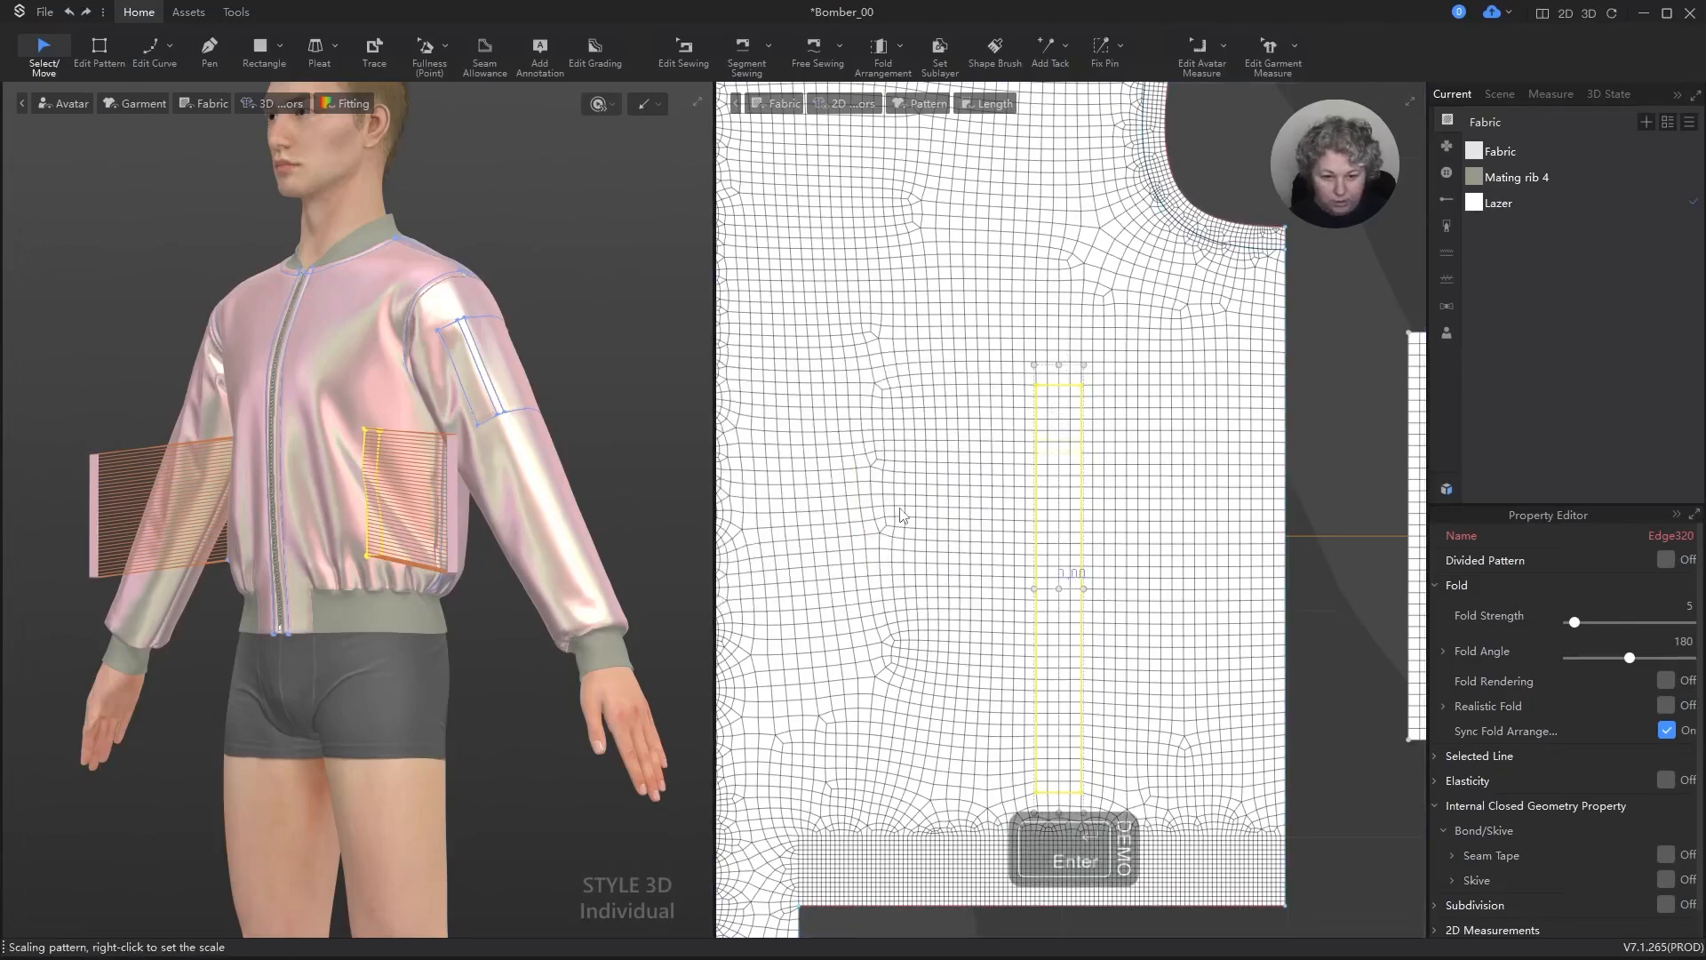
Step: Set the front pocket rectangle's height to 16 cm, scaling from its upper edge
scroll(524, 523, up, 5)
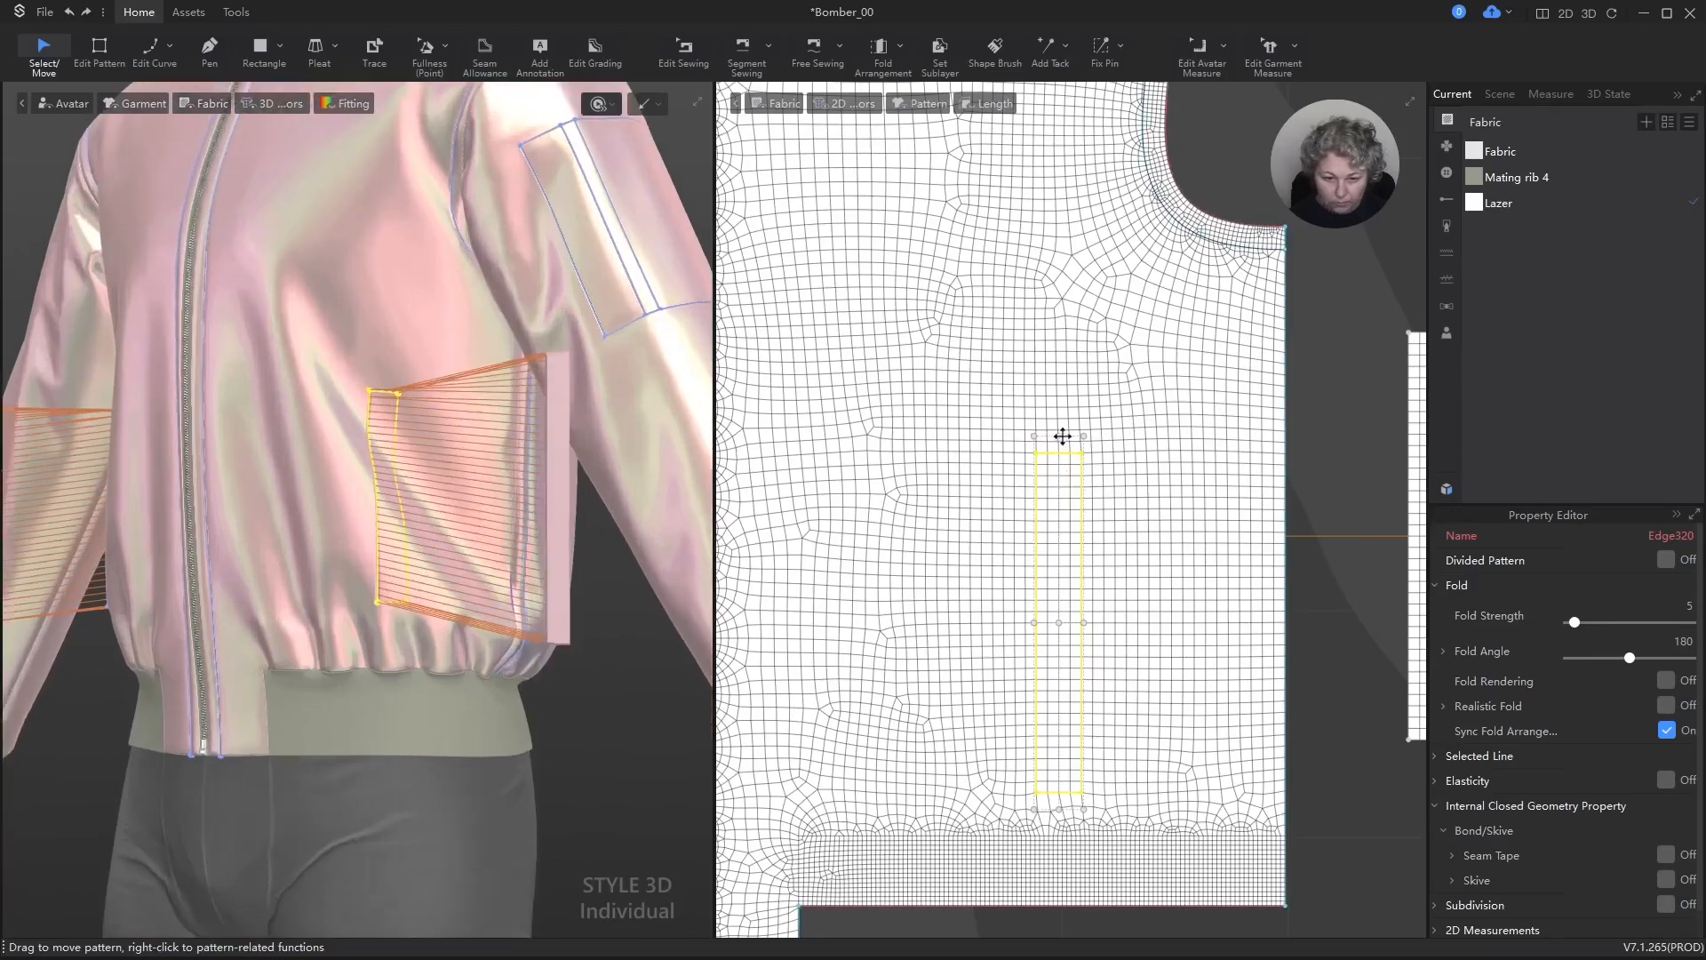
key(Tab)
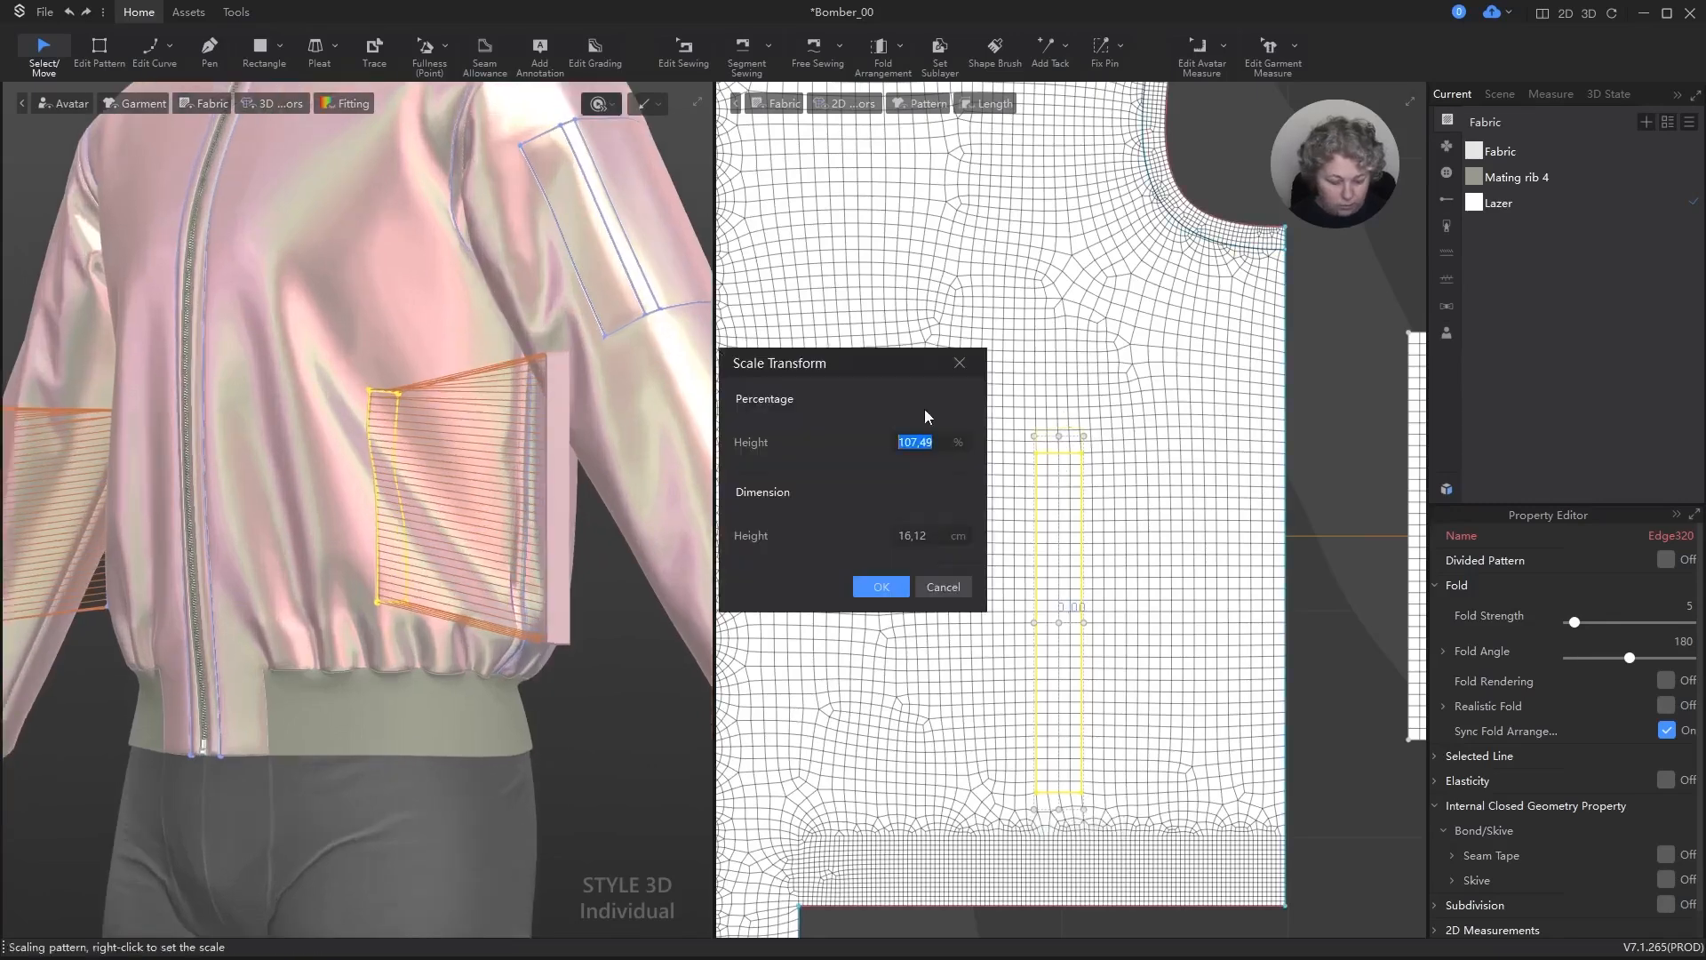
key(Tab)
click(935, 527)
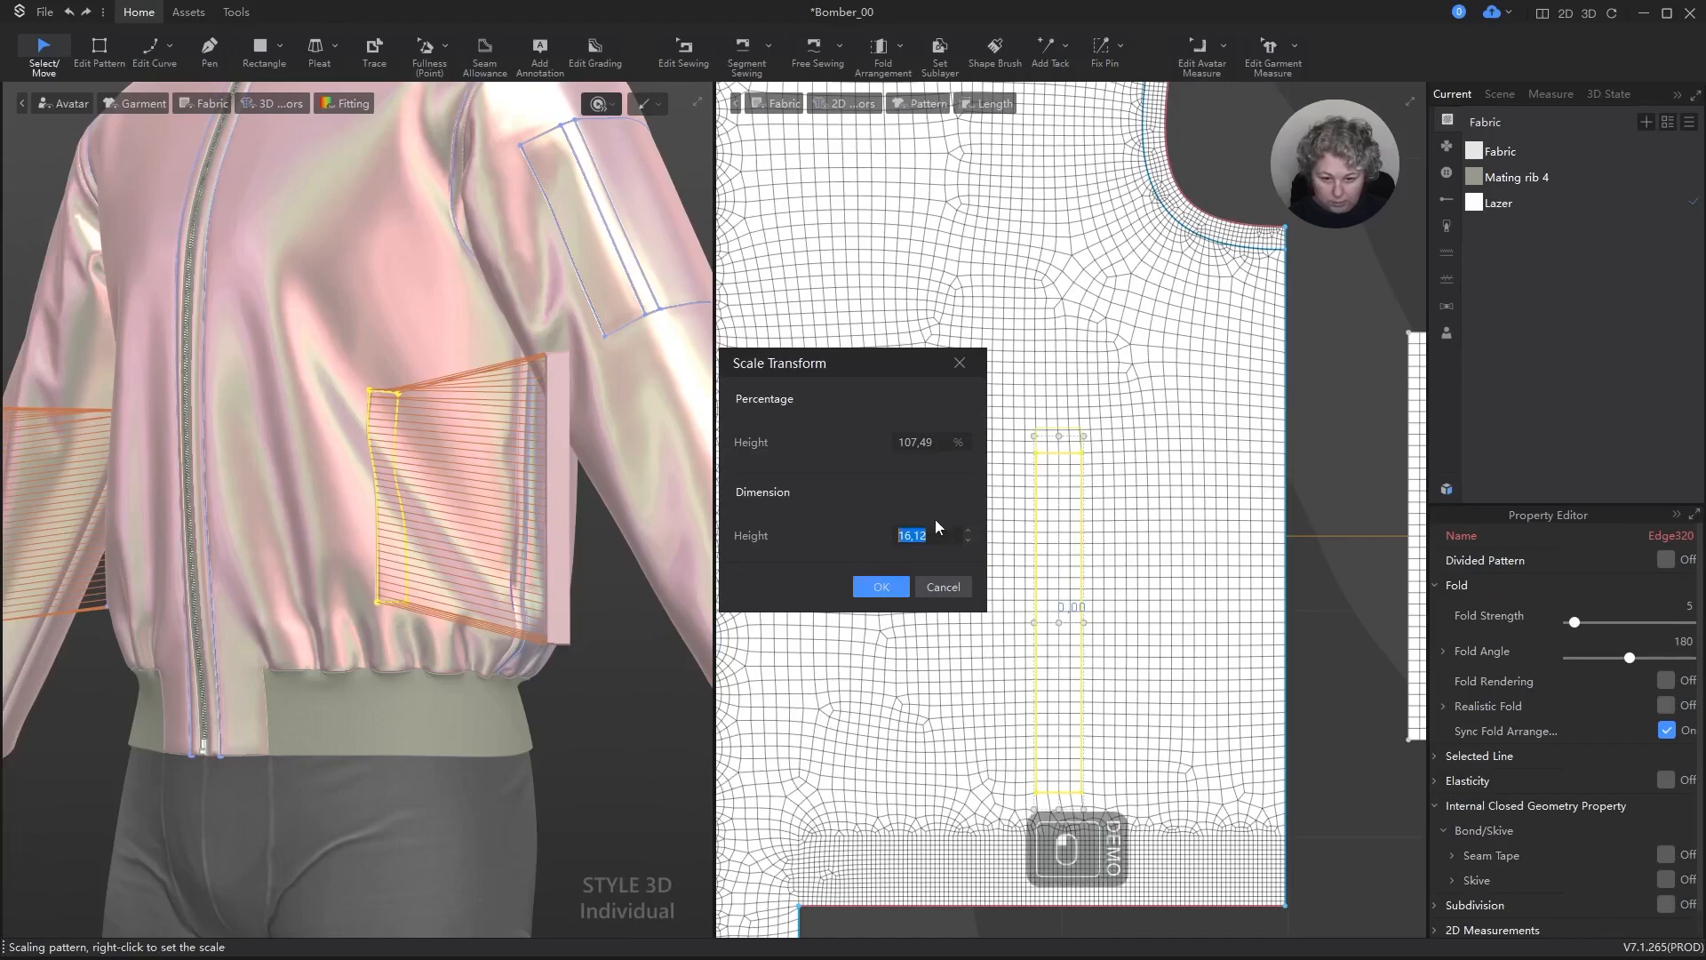
text(16)
key(Return)
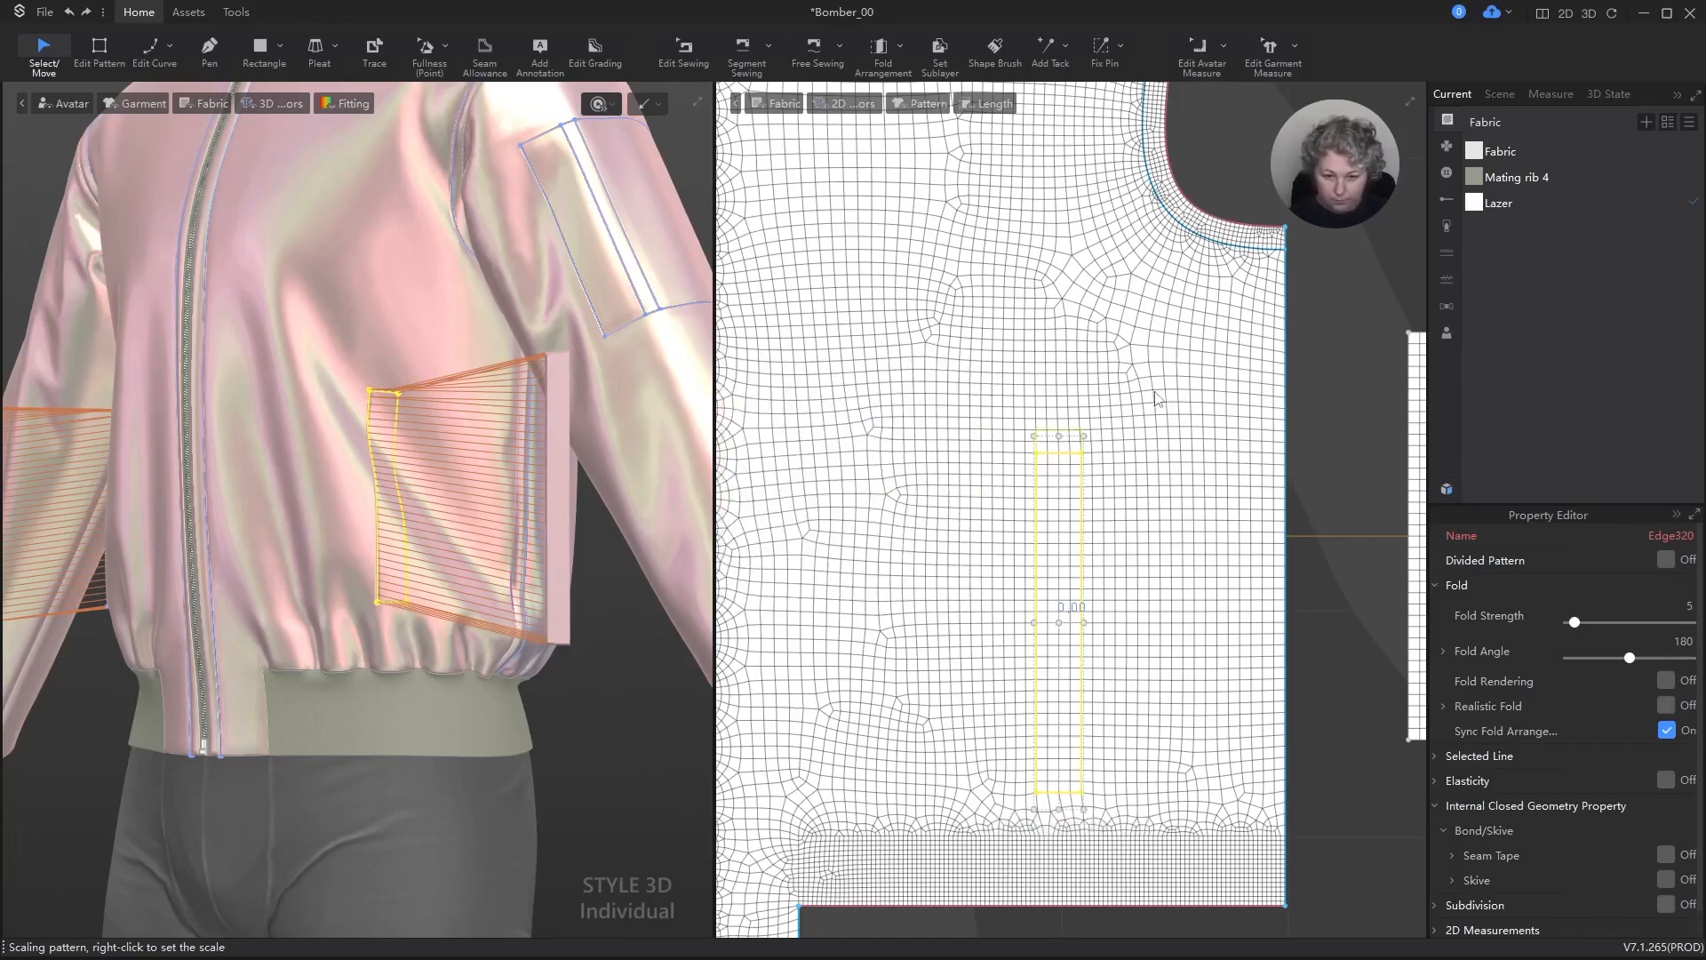
Step: Rotate the 16 cm front pocket rectangle by 20° with its upper end toward the zipper and check it in 3D
scroll(967, 431, down, 5)
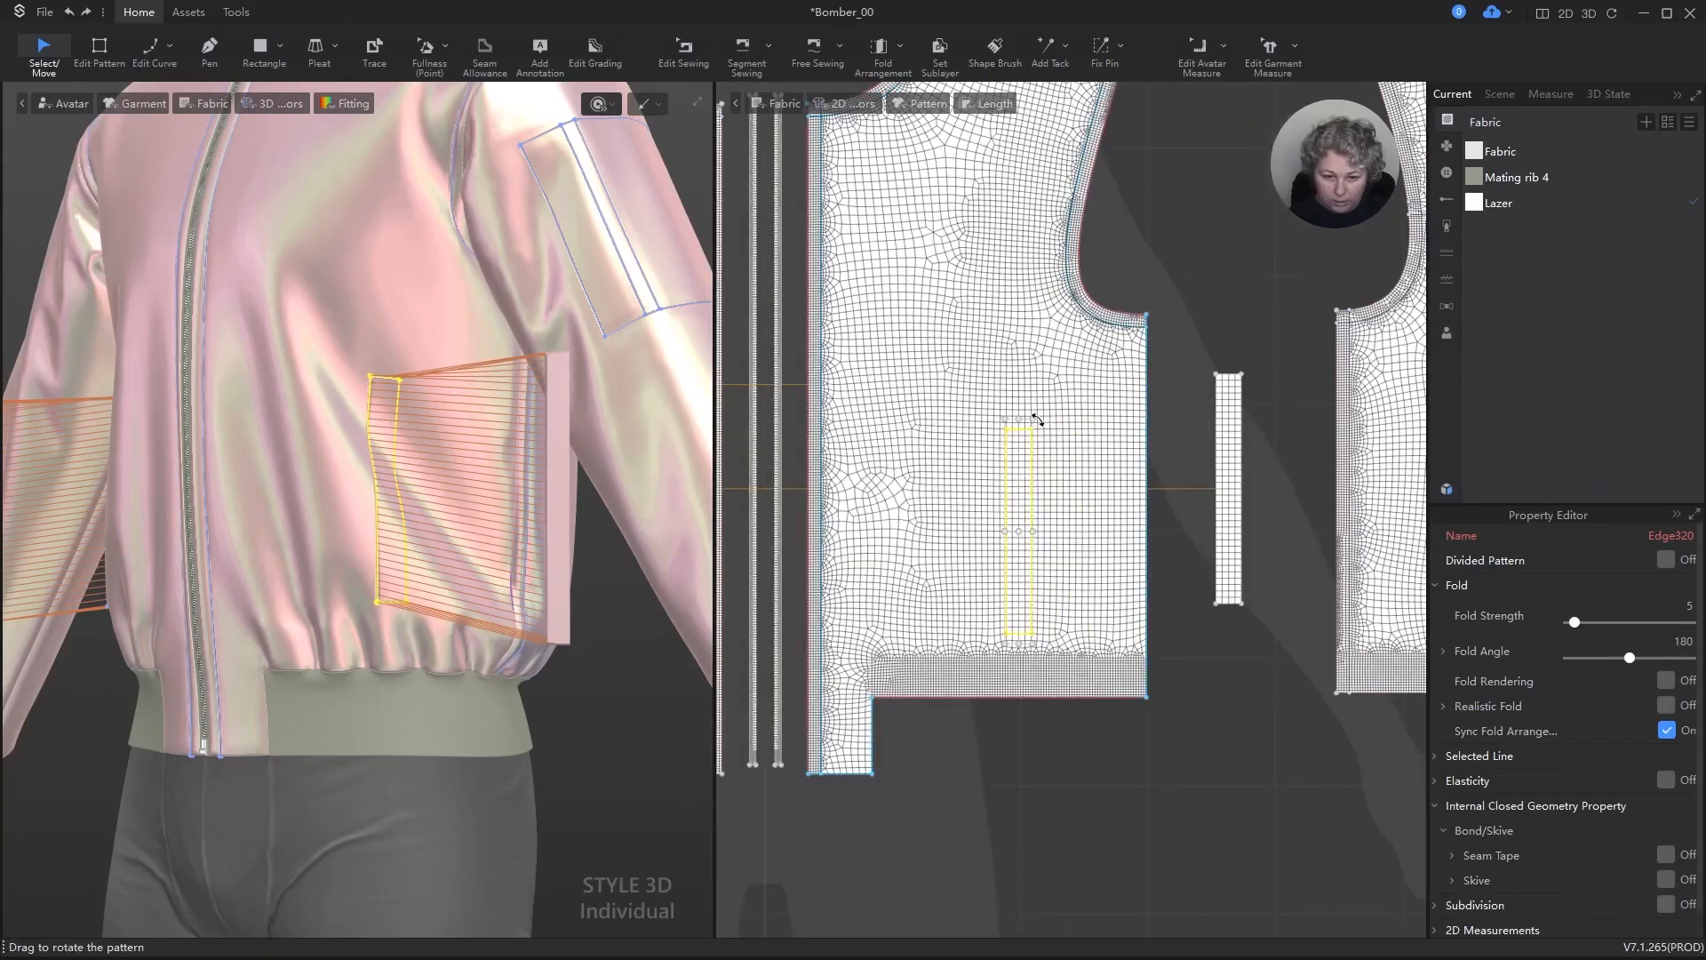
scroll(1039, 420, up, 4)
drag(1044, 411, 960, 377)
right_click(960, 377)
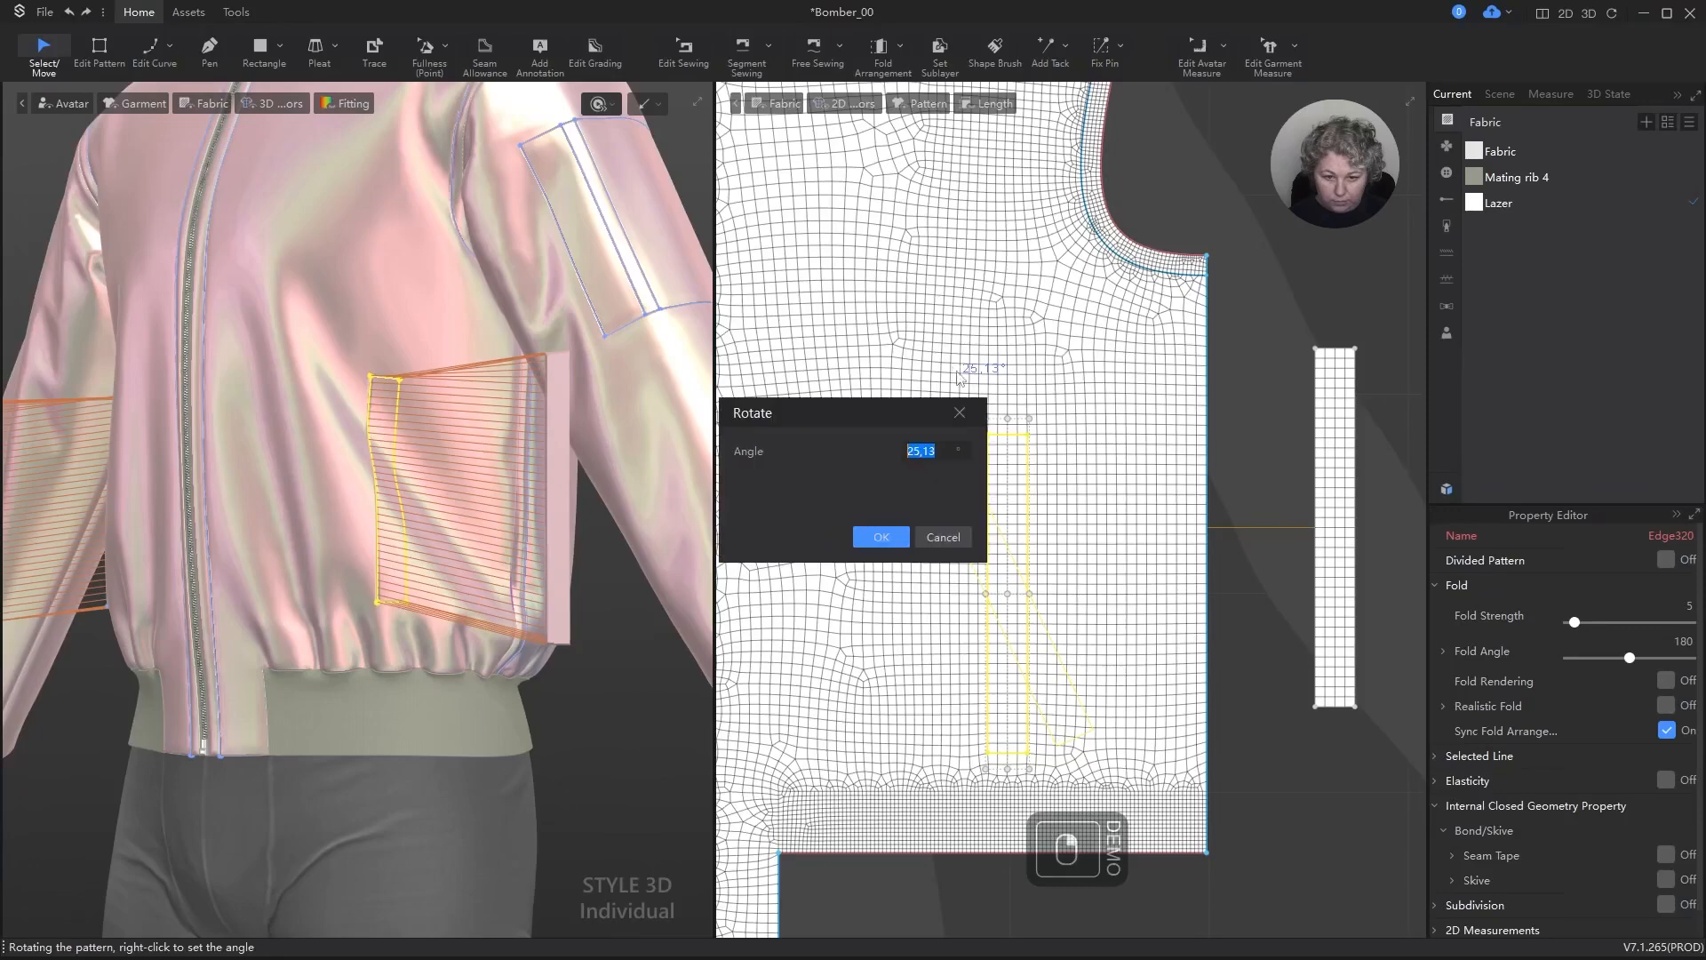
text(20)
key(Return)
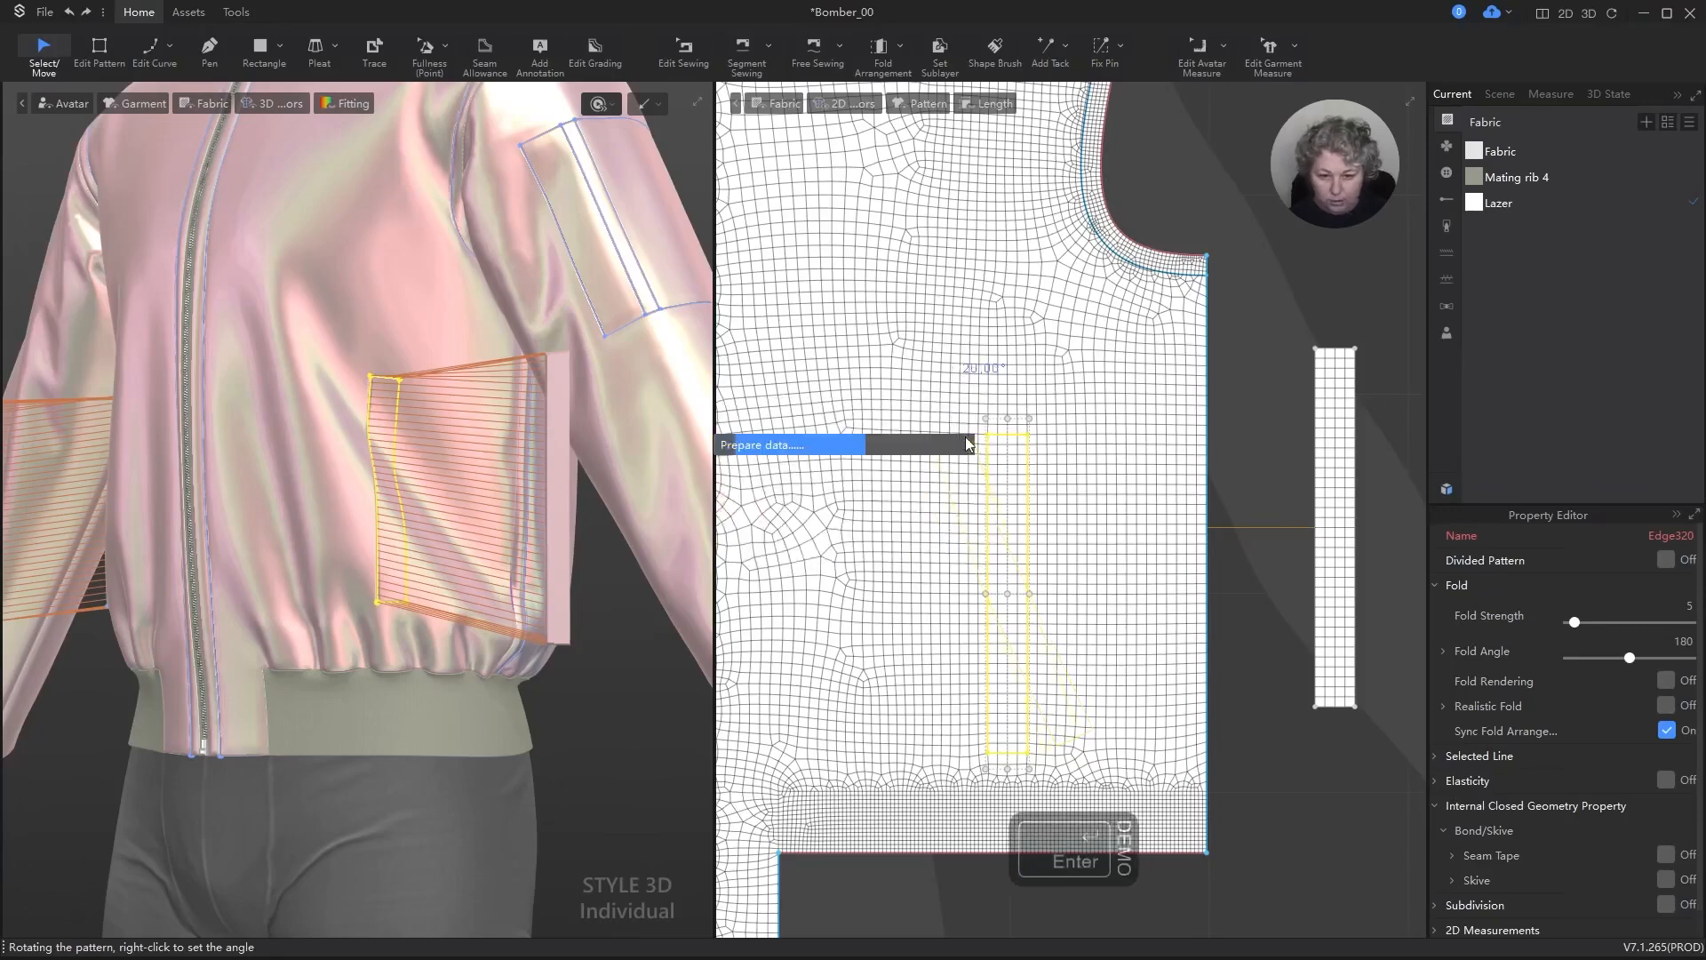
scroll(447, 509, down, 3)
right_drag(469, 518, 551, 535)
scroll(1227, 517, down, 5)
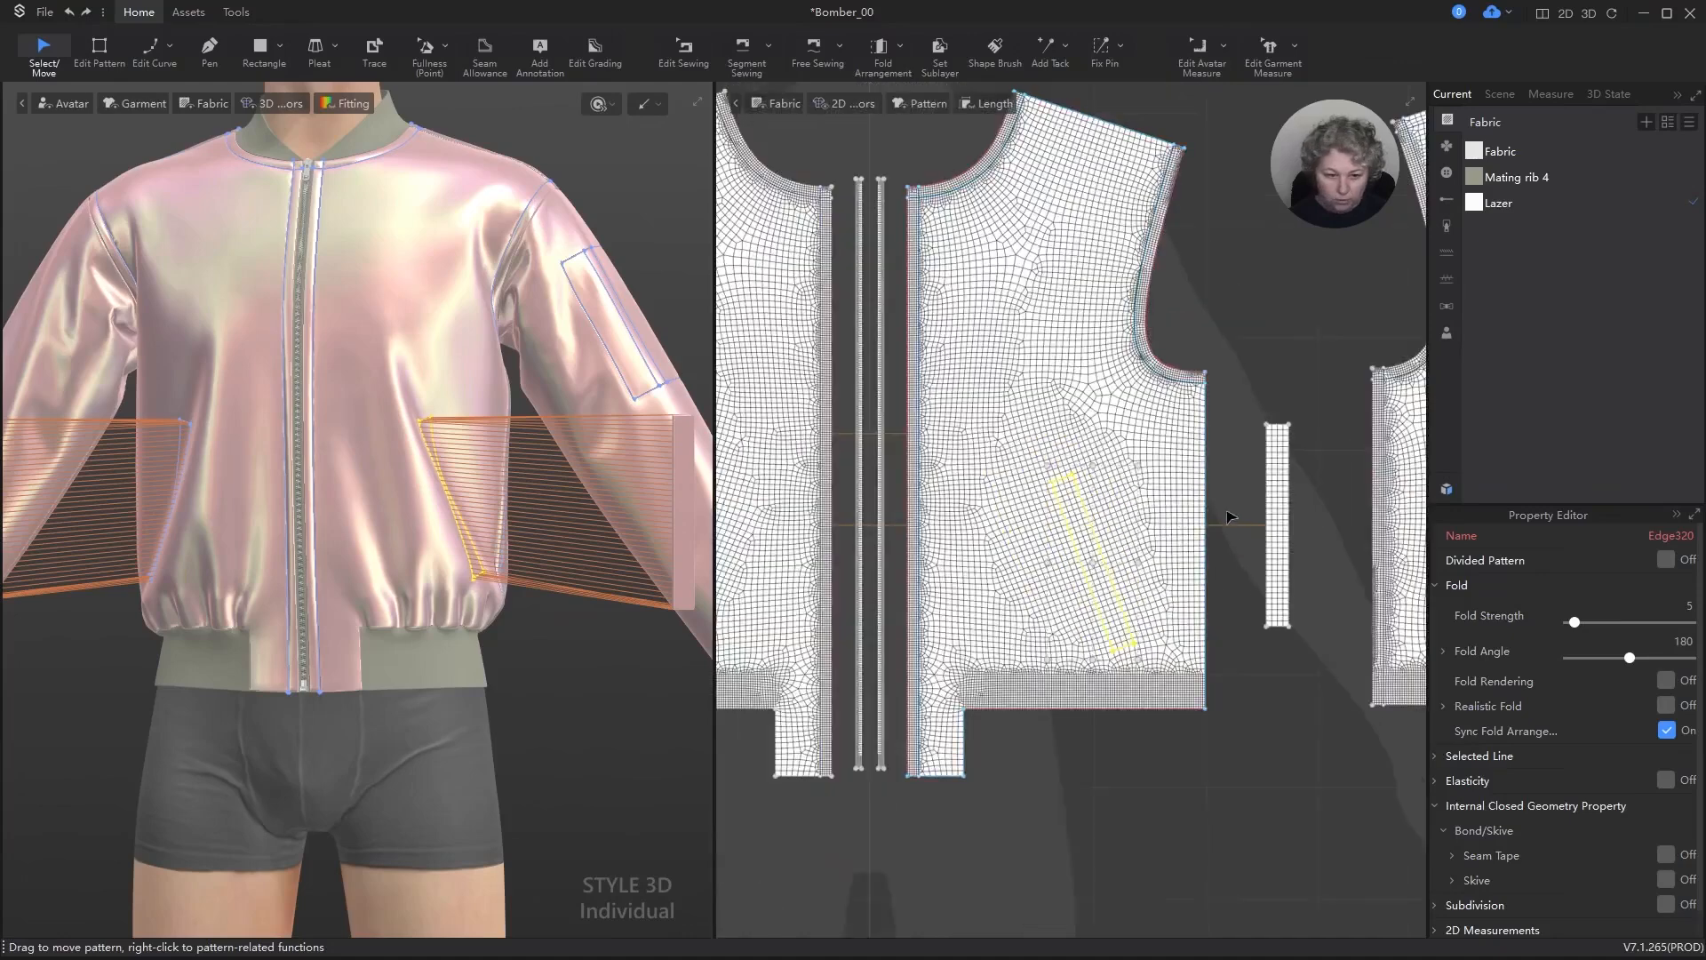
Step: Shorten the separate pocket strip beside the front panel to a height of 16 cm, scaling from its upper edge
scroll(1242, 510, up, 6)
key(a)
click(1319, 371)
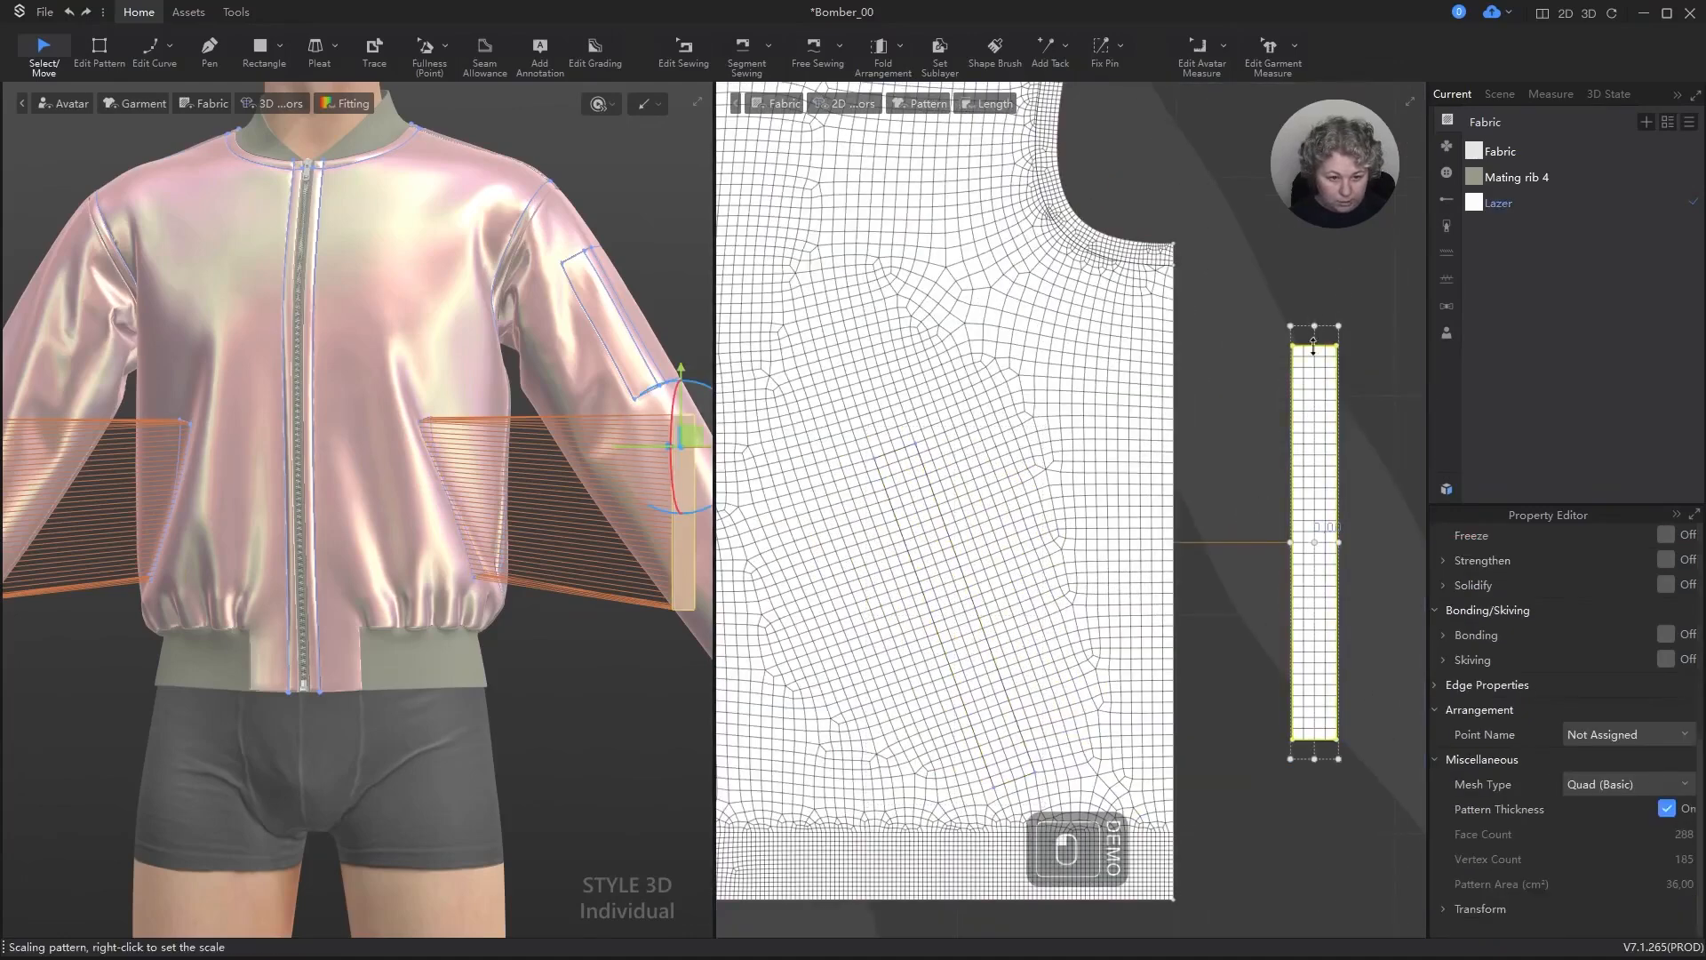
right_click(1319, 401)
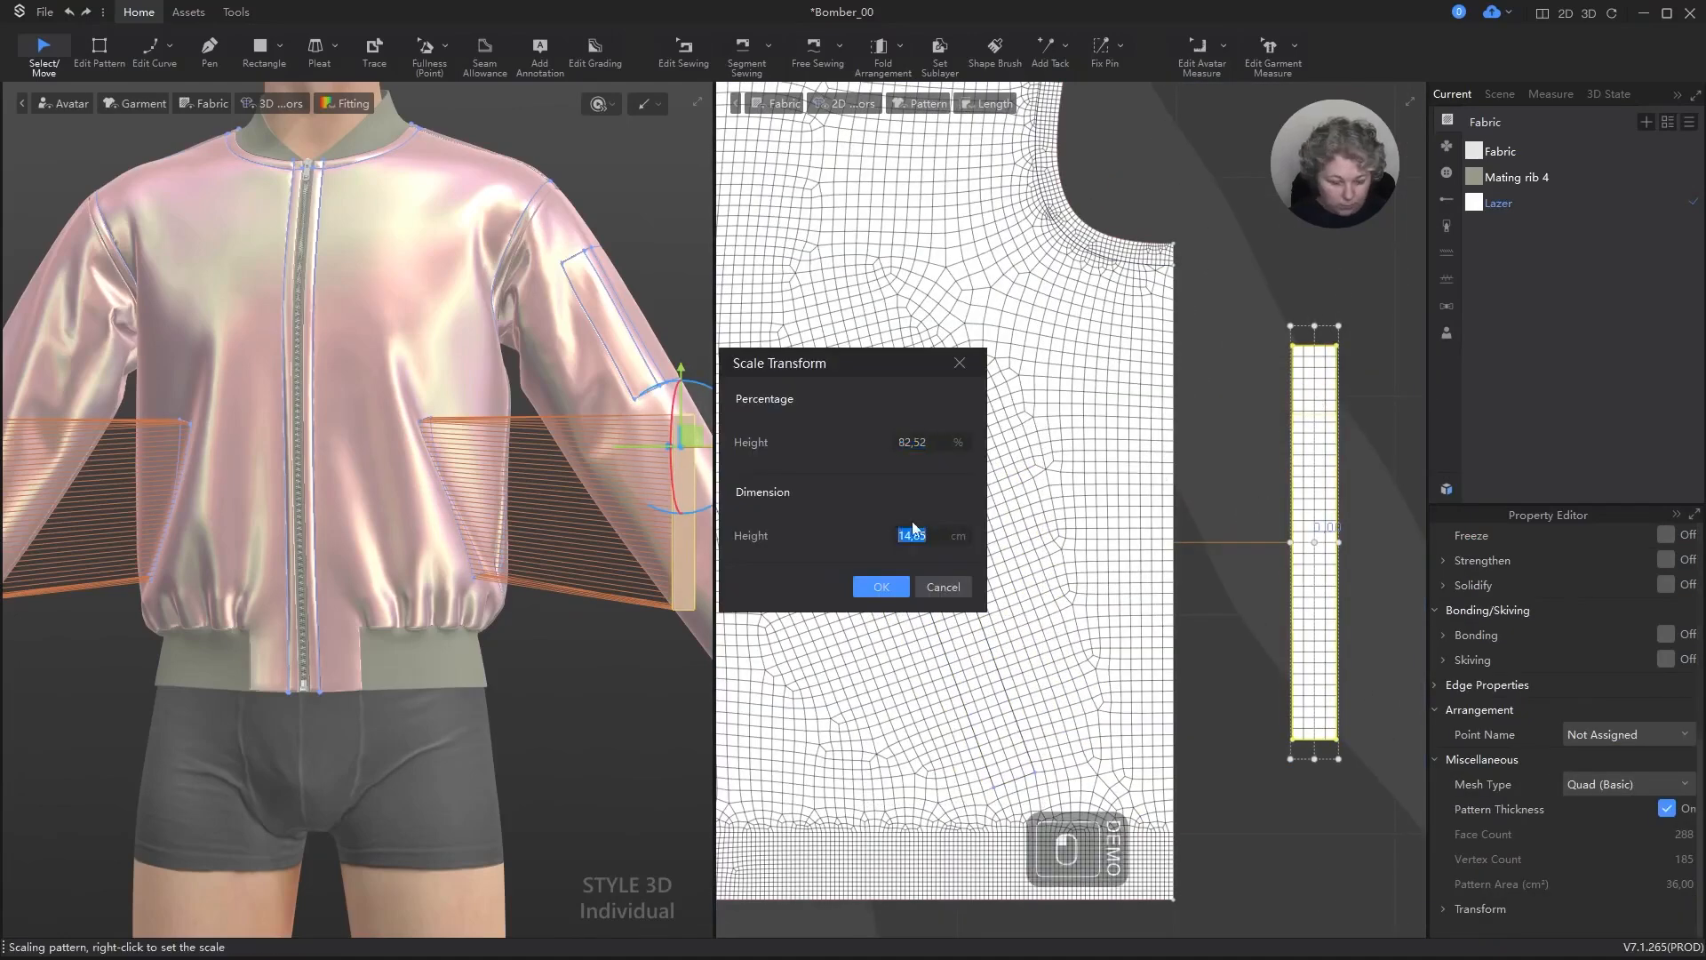
text(13,2)
key(Return)
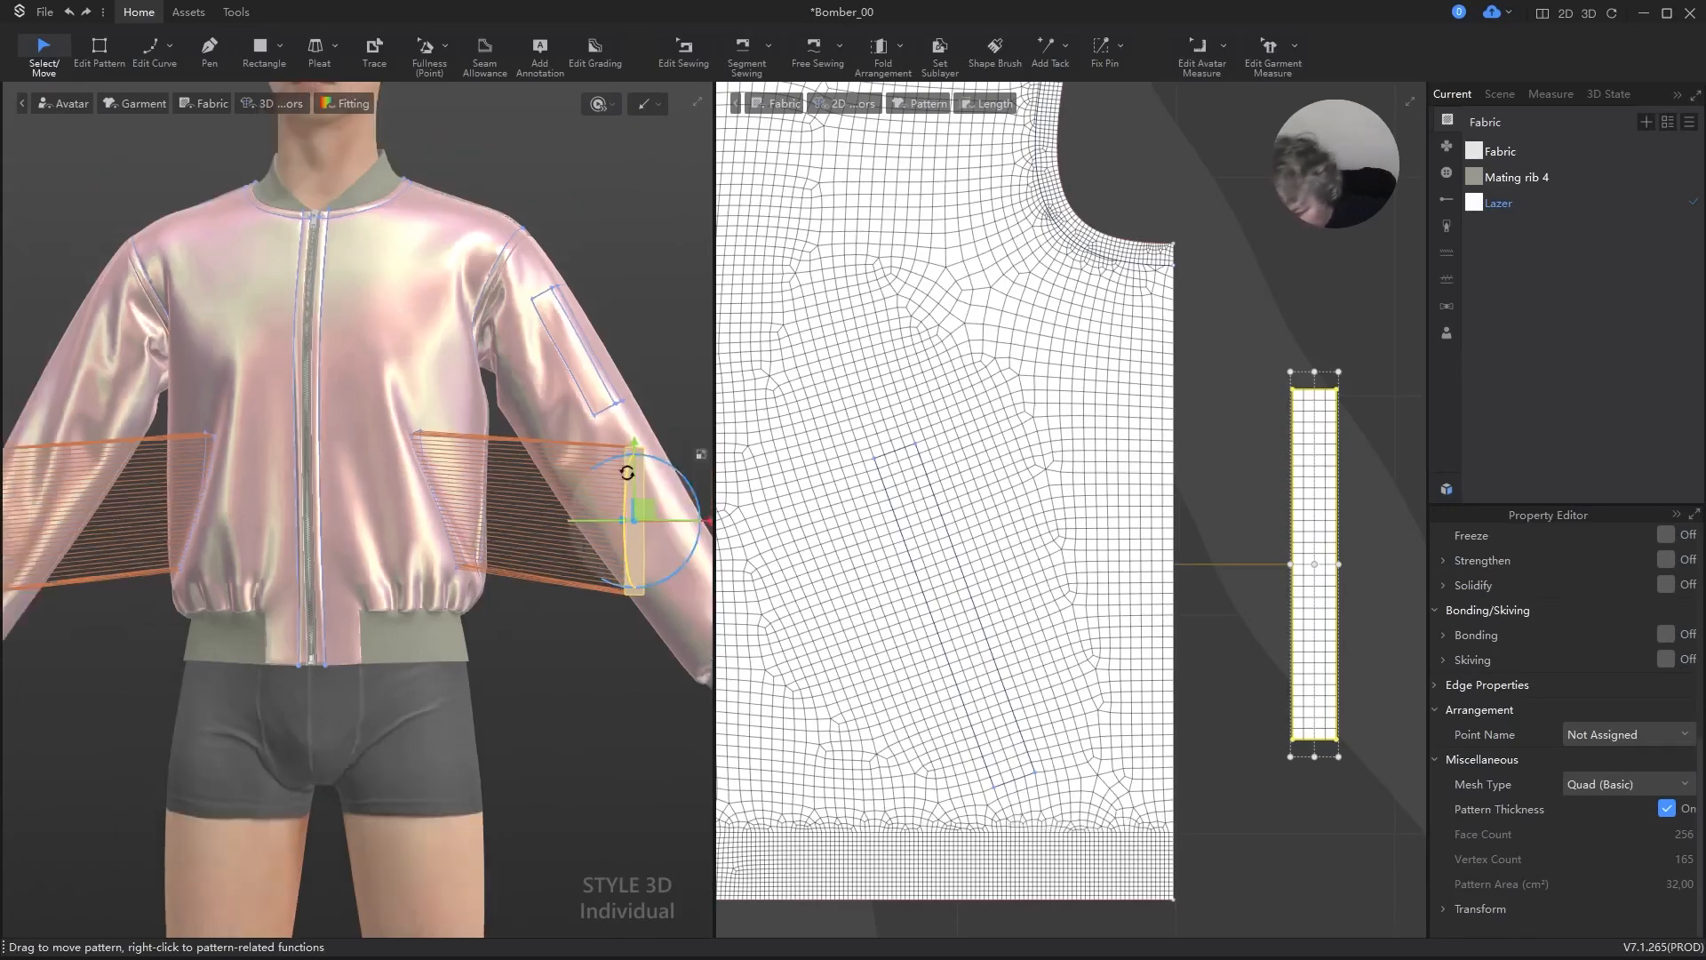
Step: Move the wearer's left pocket strip against the jacket front in 3D and set its sublayer relation with the adjacent front panel
key(ctrl+s)
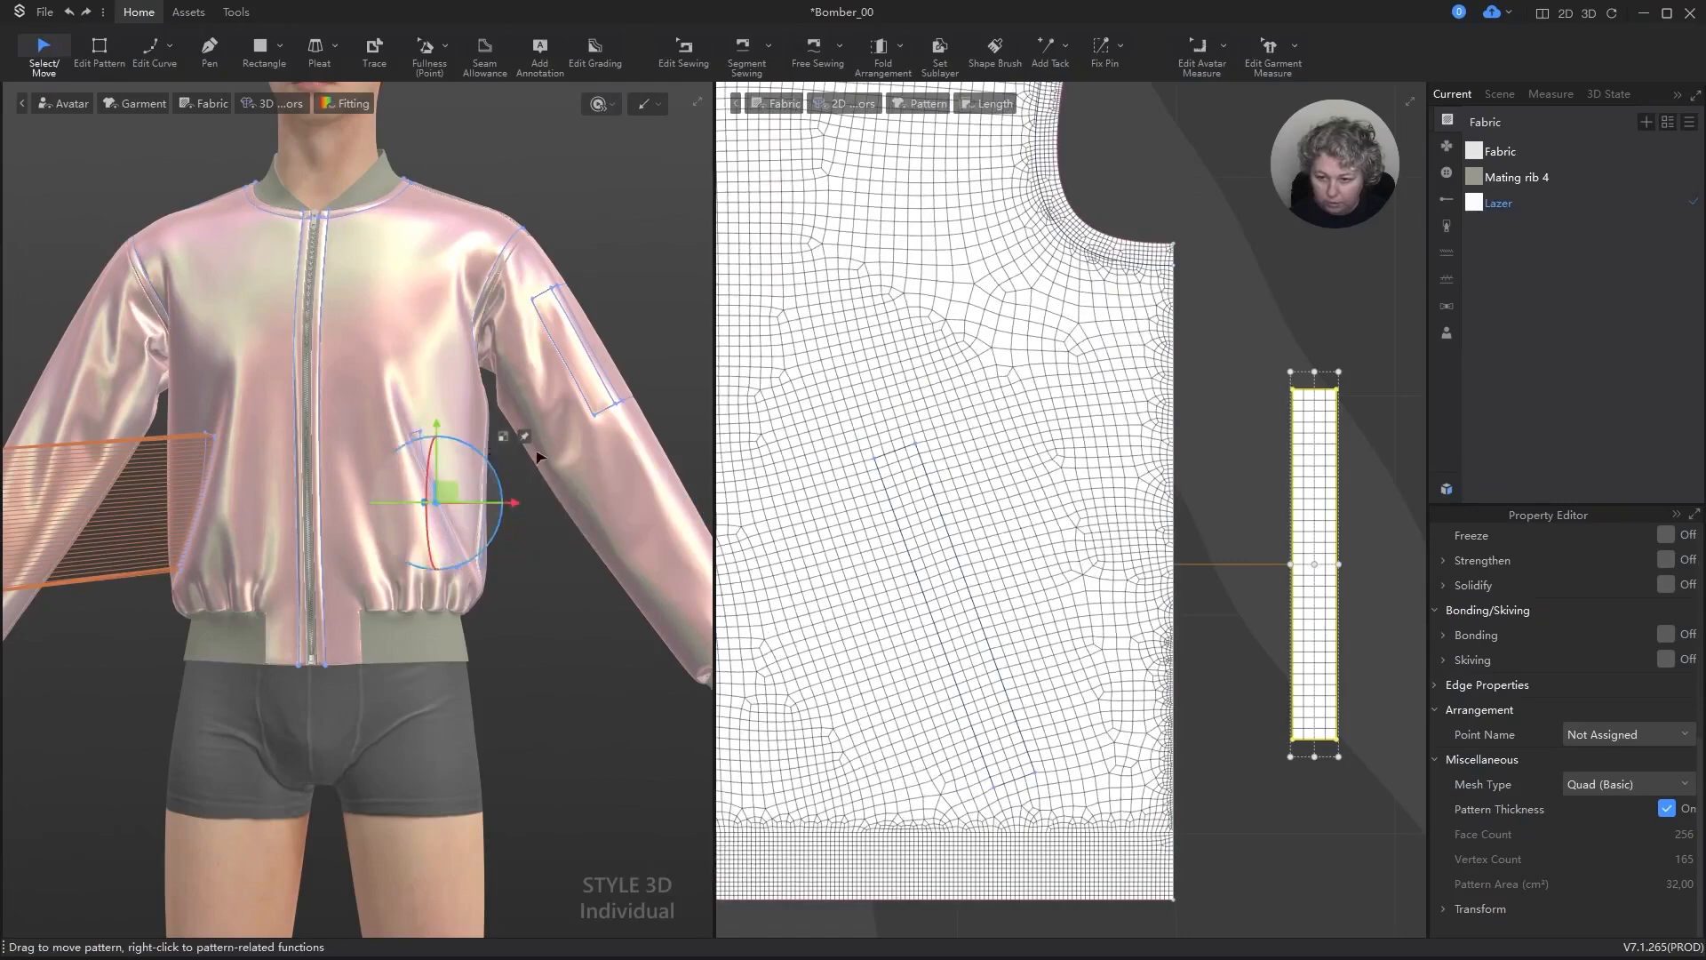
scroll(540, 458, down, 2)
right_drag(491, 536, 395, 591)
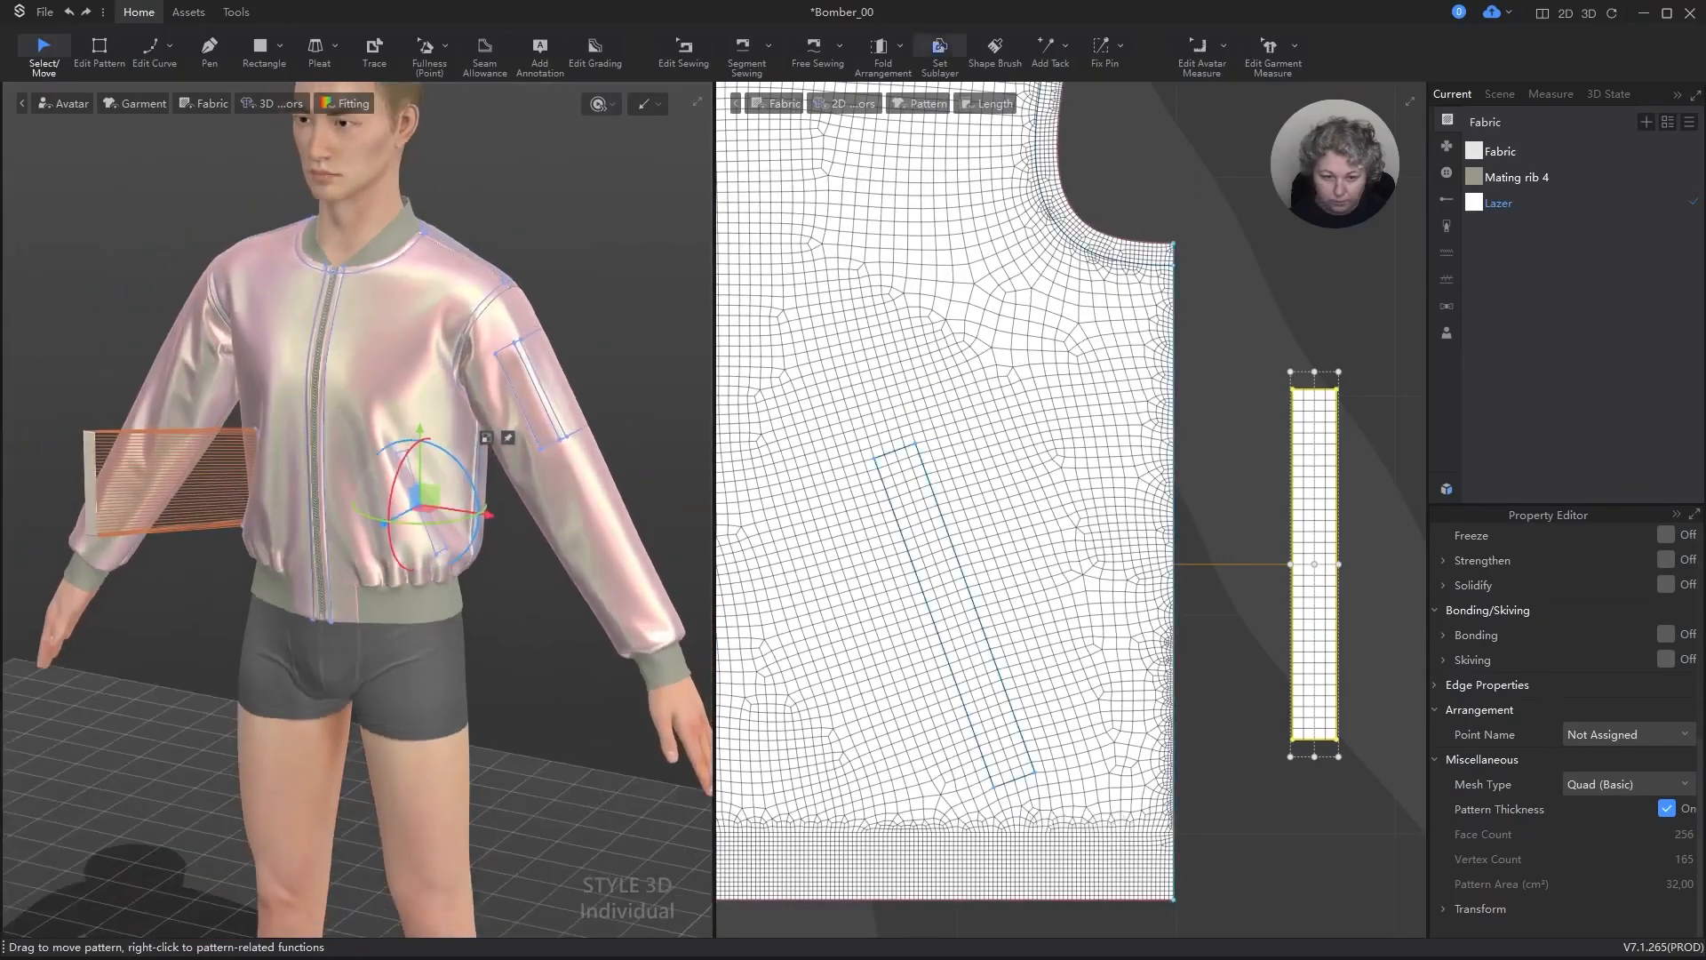
click(941, 52)
click(1307, 413)
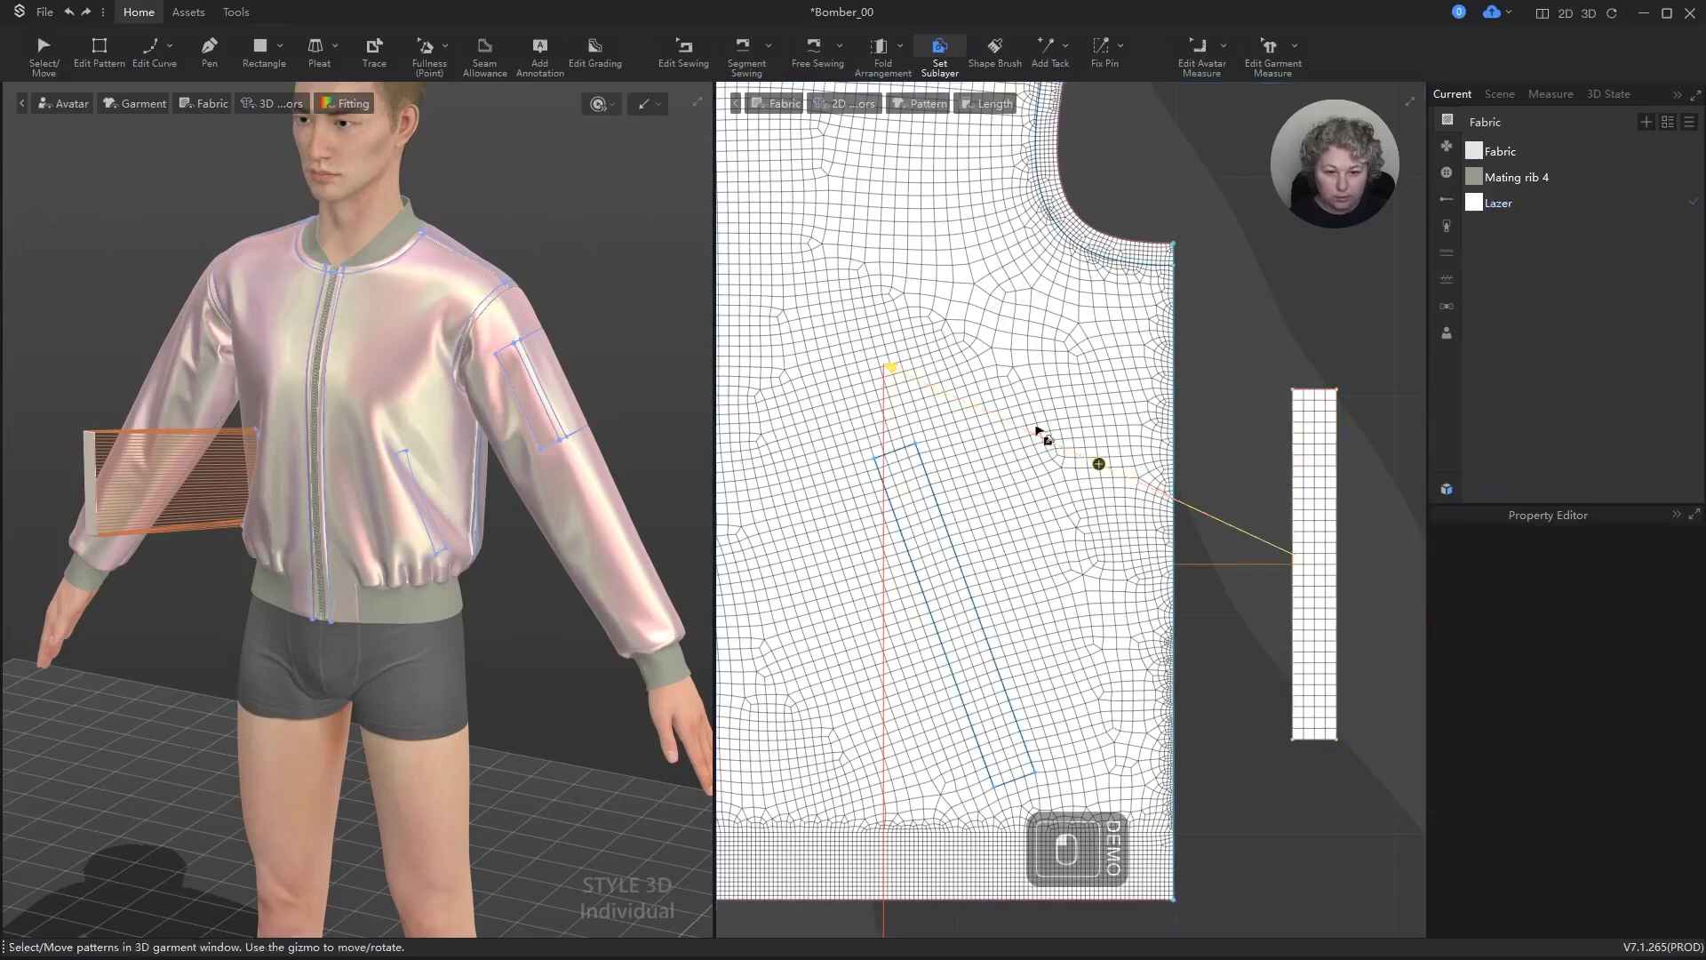
Step: Bring the wearer's right pocket strip to the jacket in 3D and set its sublayer relation with the right front panel
right_drag(334, 473, 71, 484)
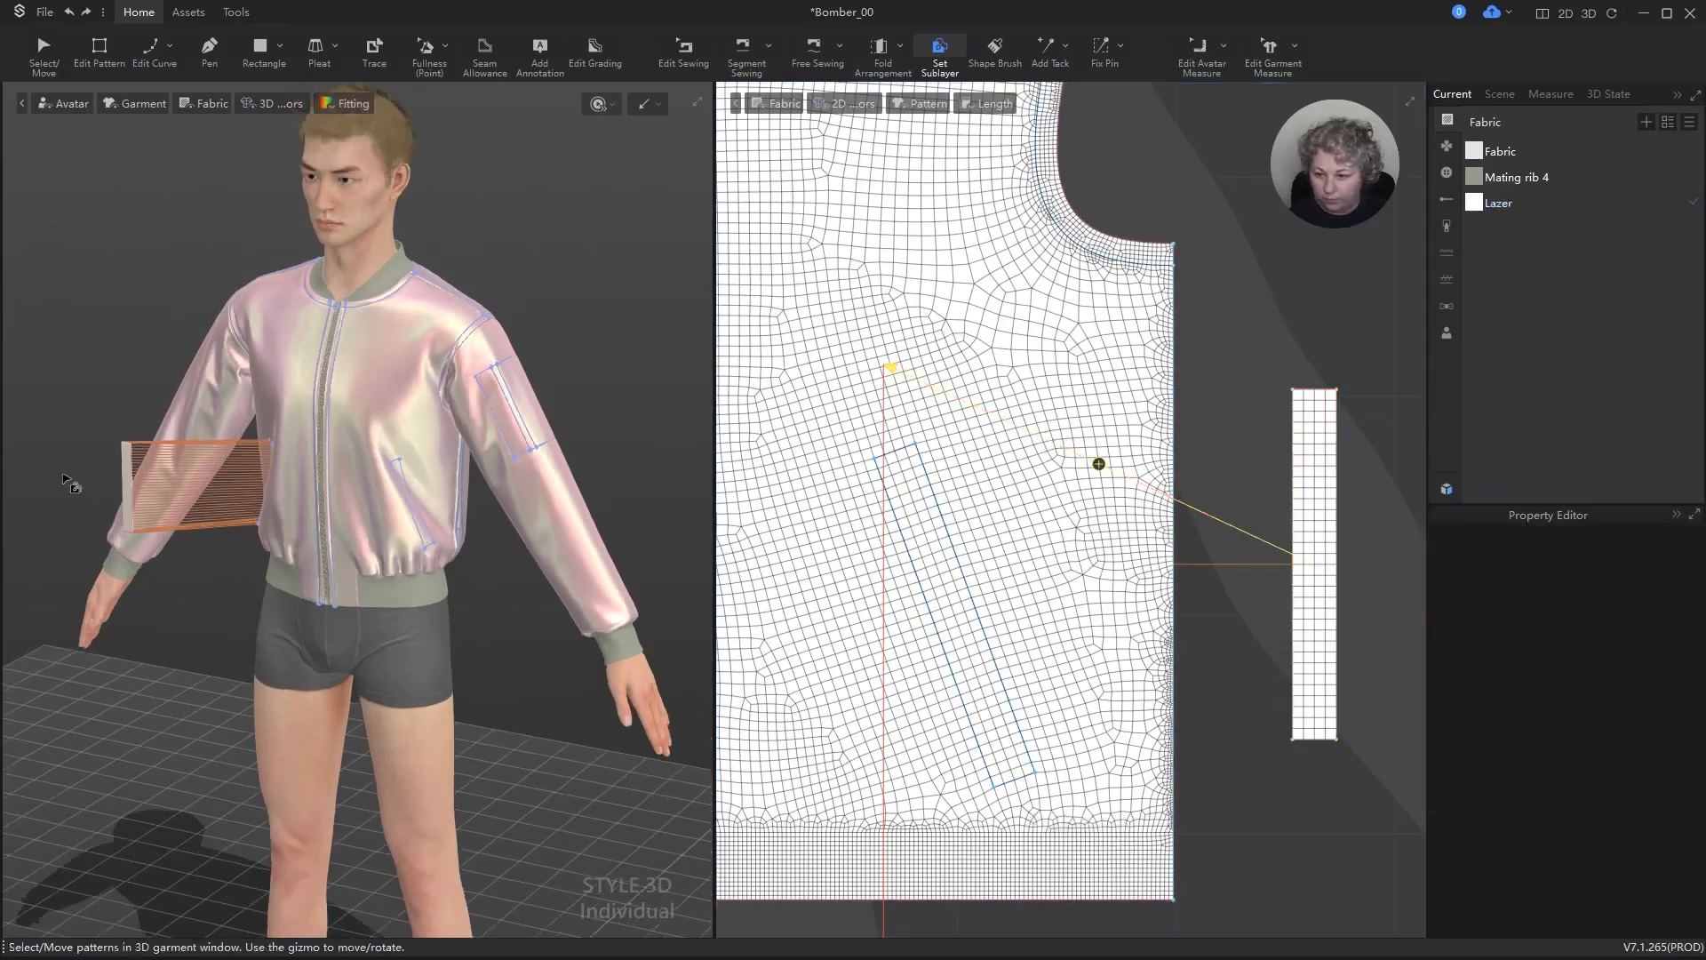
key(a)
click(128, 462)
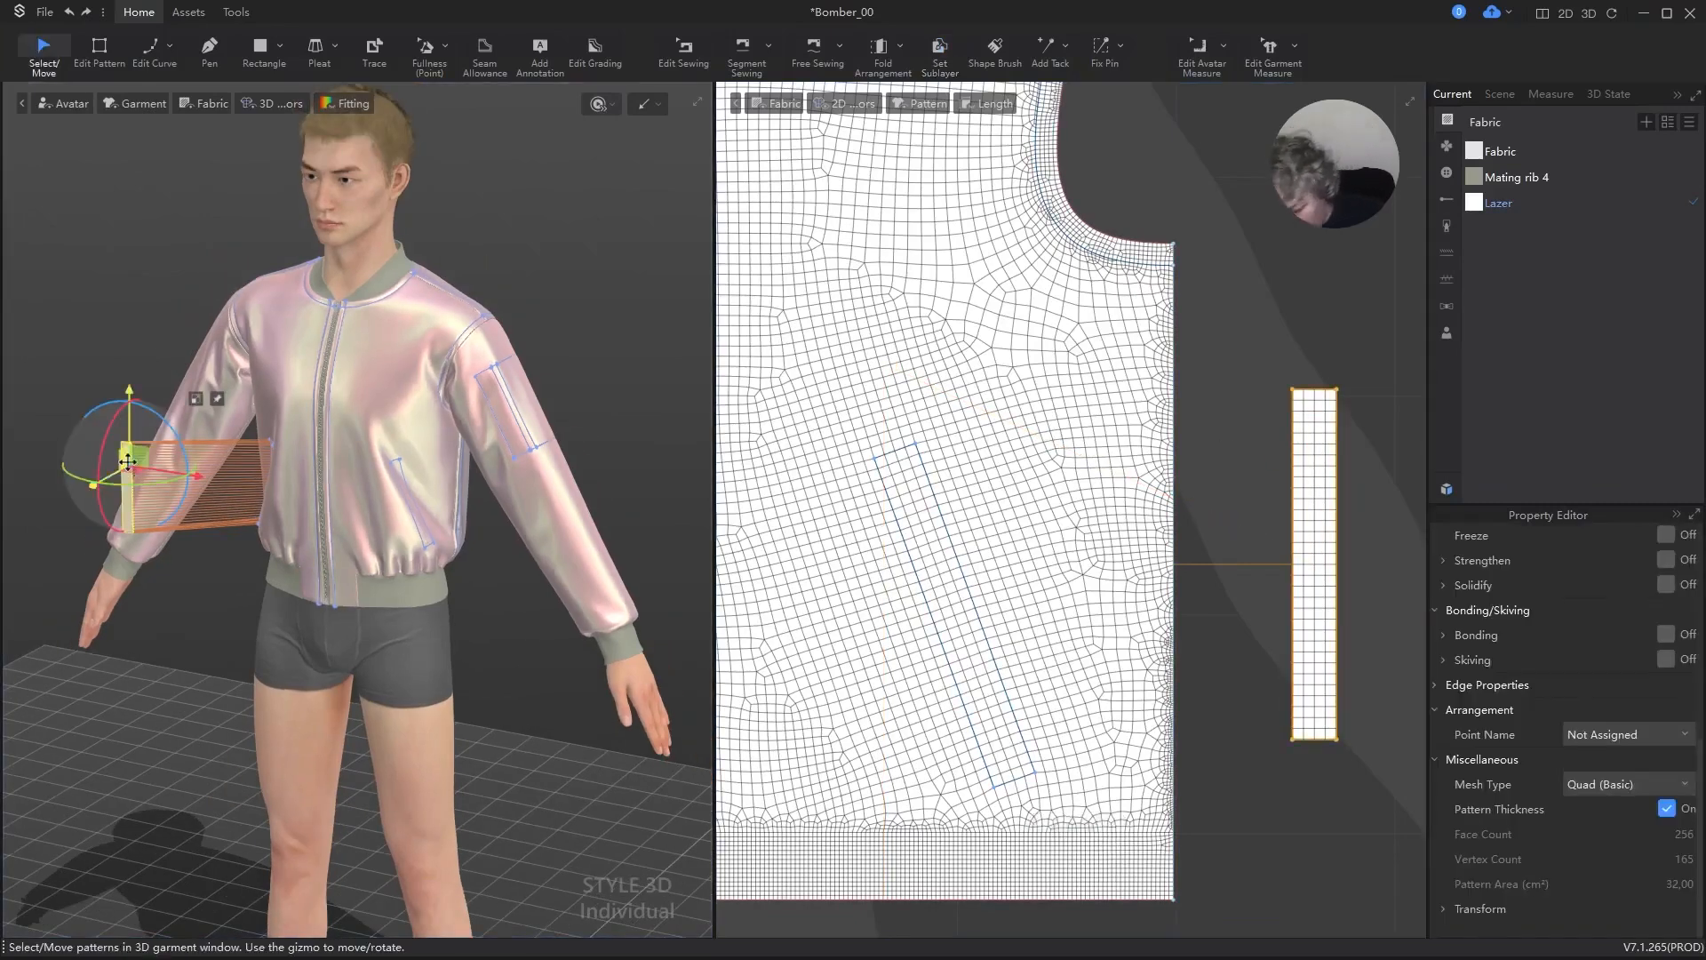
drag(128, 462, 271, 462)
scroll(1145, 188, down, 5)
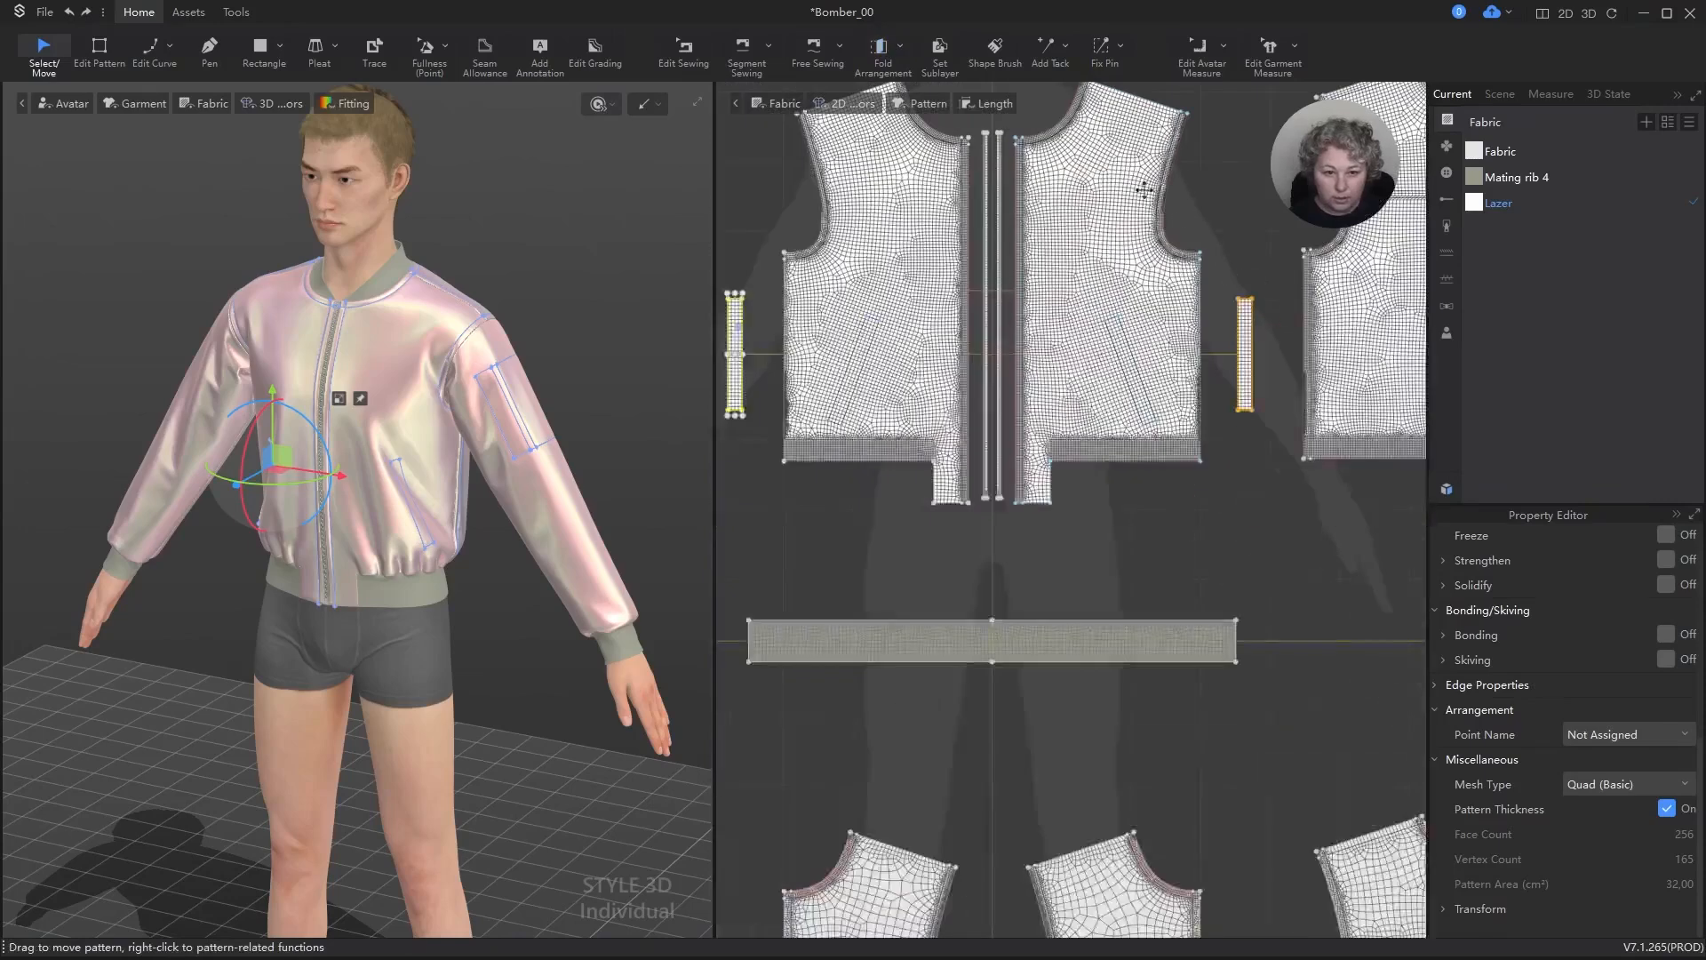
click(927, 49)
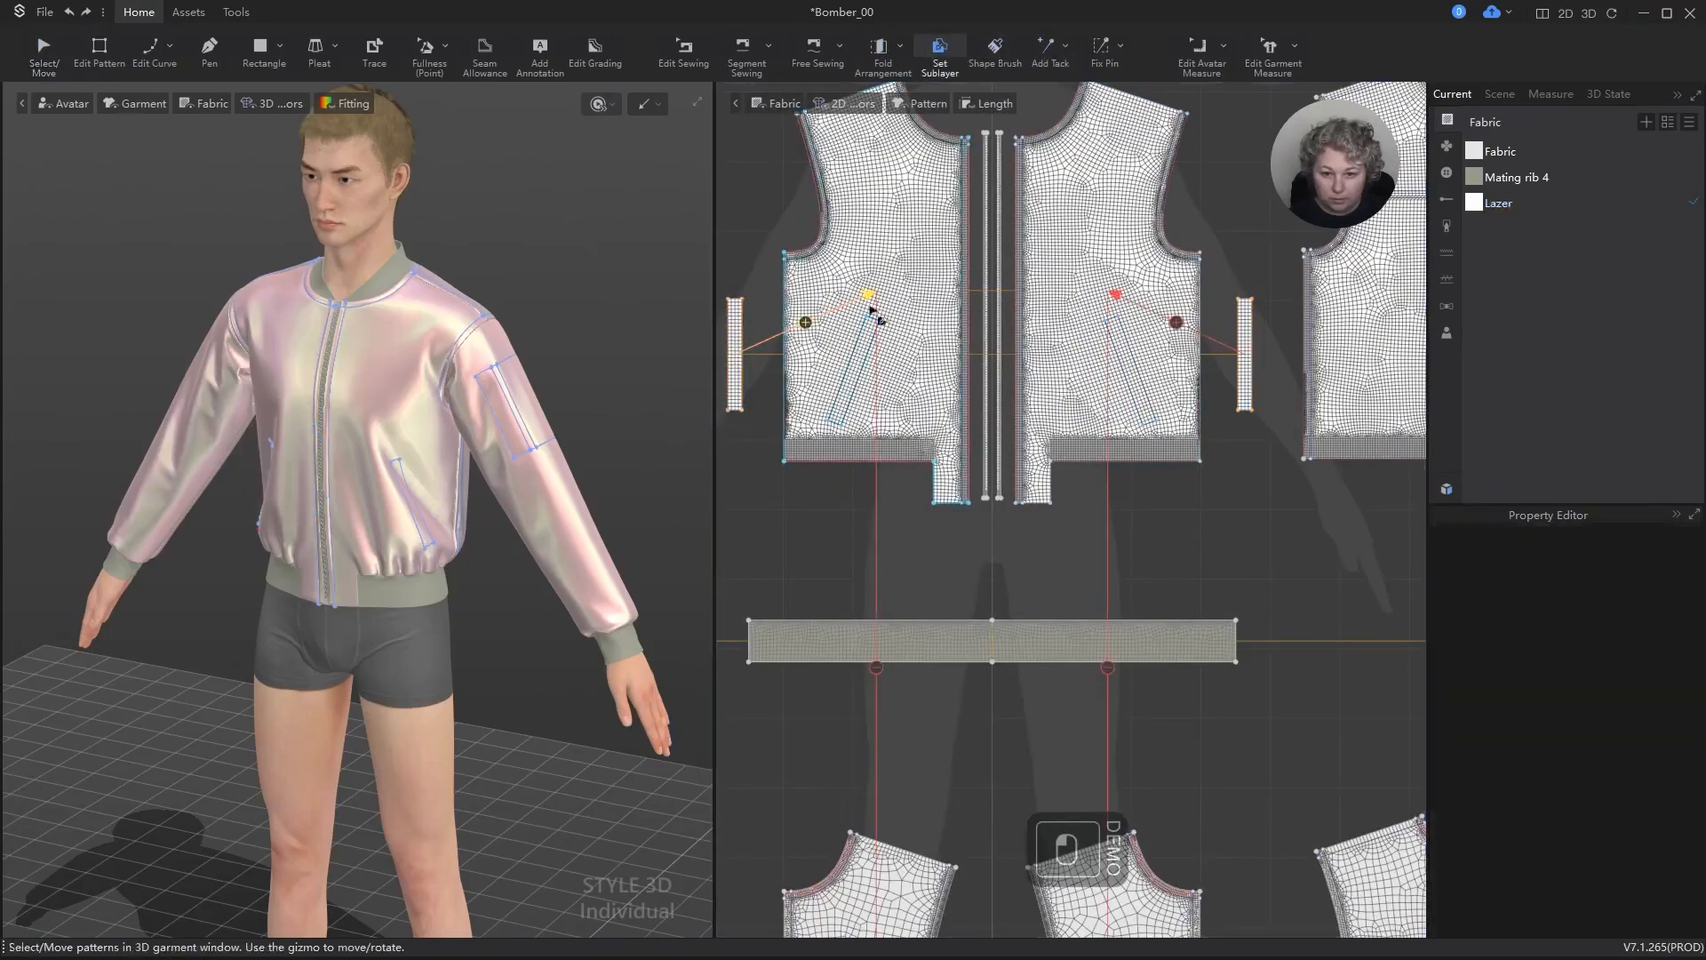
Step: Reposition the wearer's left pocket strip in 3D so it faces its slanted pocket outline
key(q)
click(1246, 309)
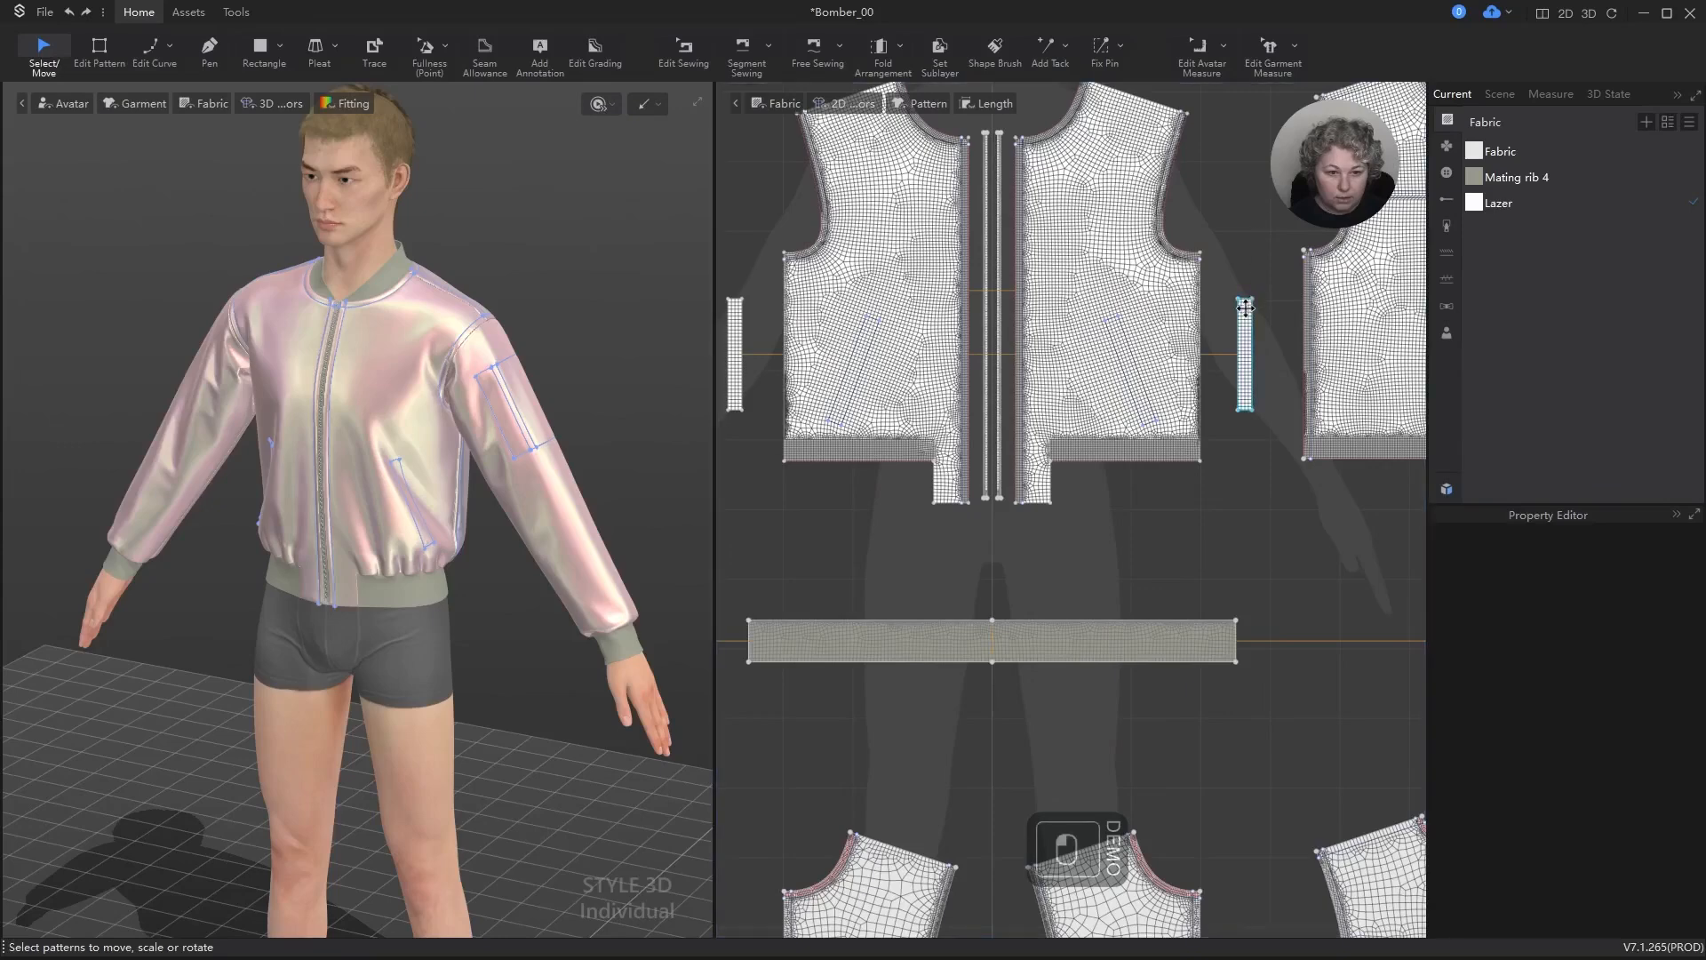
scroll(546, 582, down, 2)
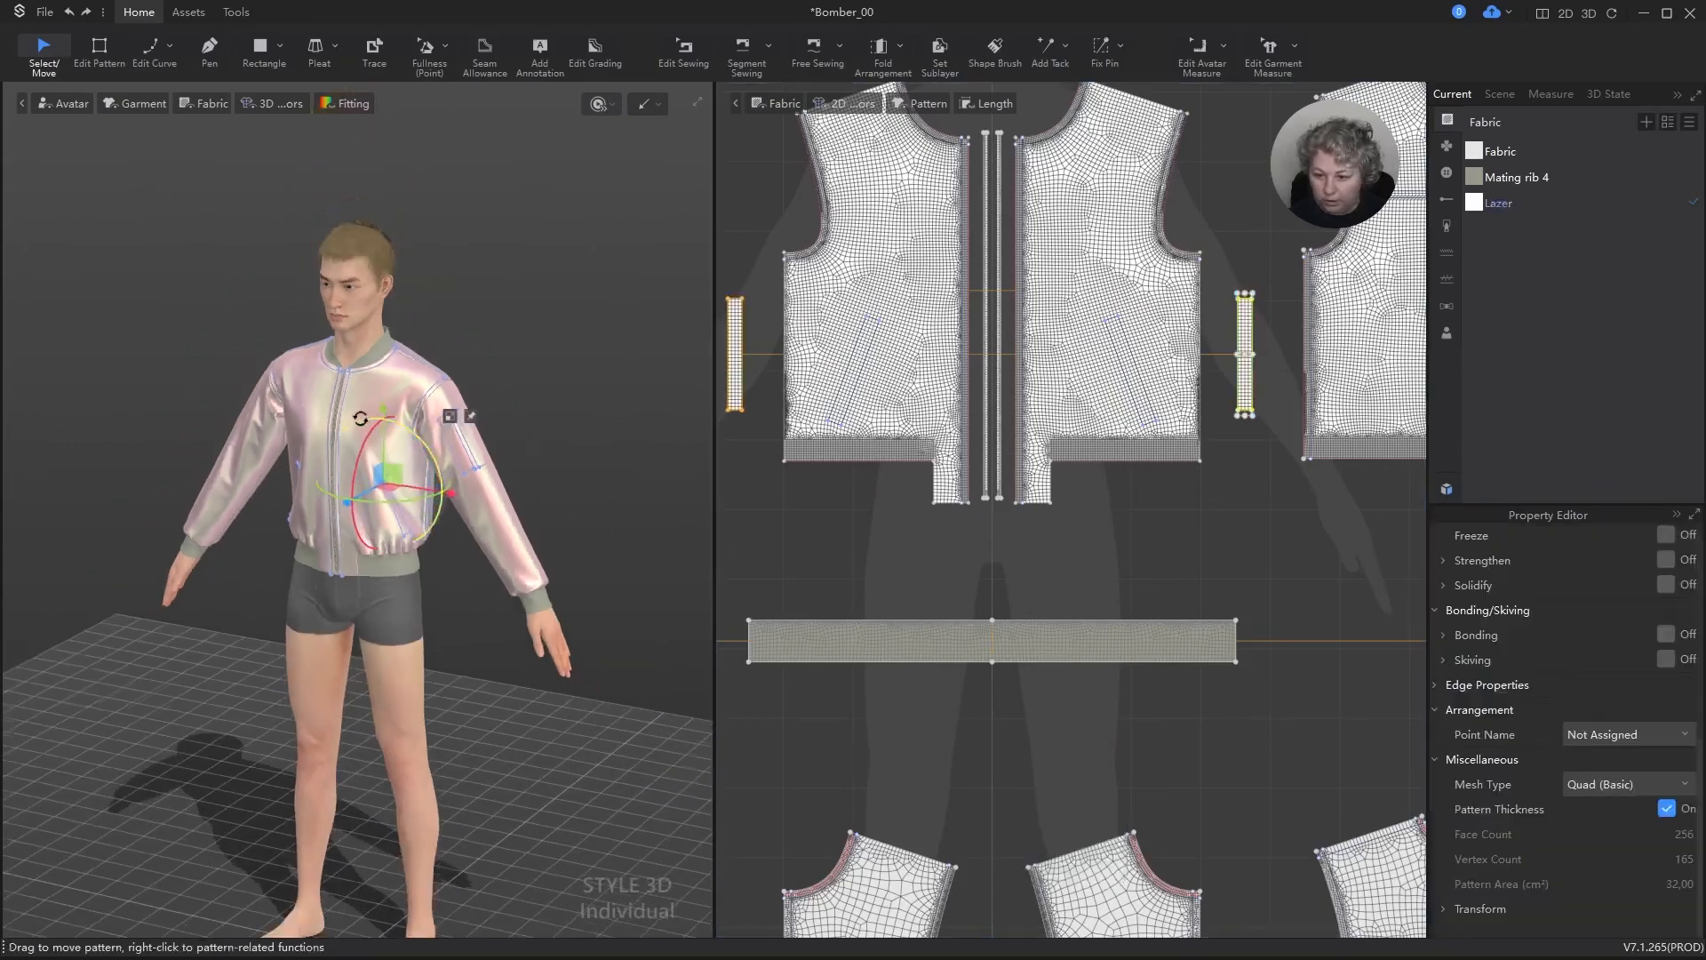
scroll(546, 582, up, 6)
right_drag(547, 582, 488, 407)
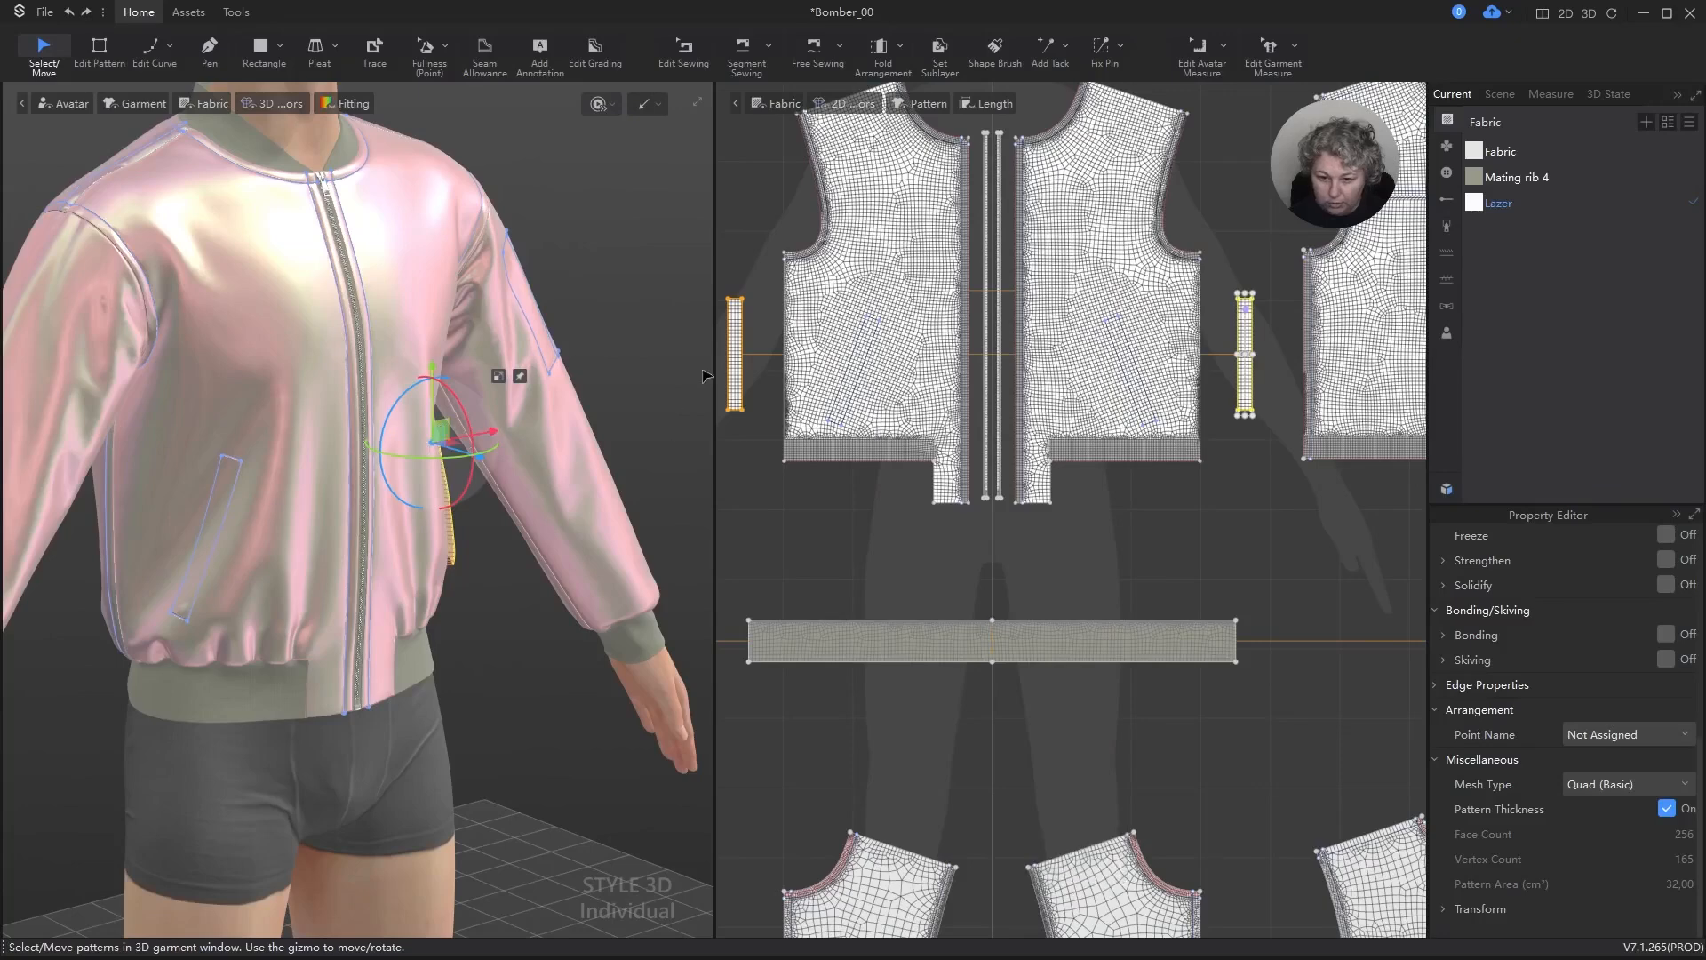
Step: Align the wearer's right pocket strip in 3D over its slanted pocket outline on the jacket front
click(739, 342)
right_drag(493, 506, 271, 622)
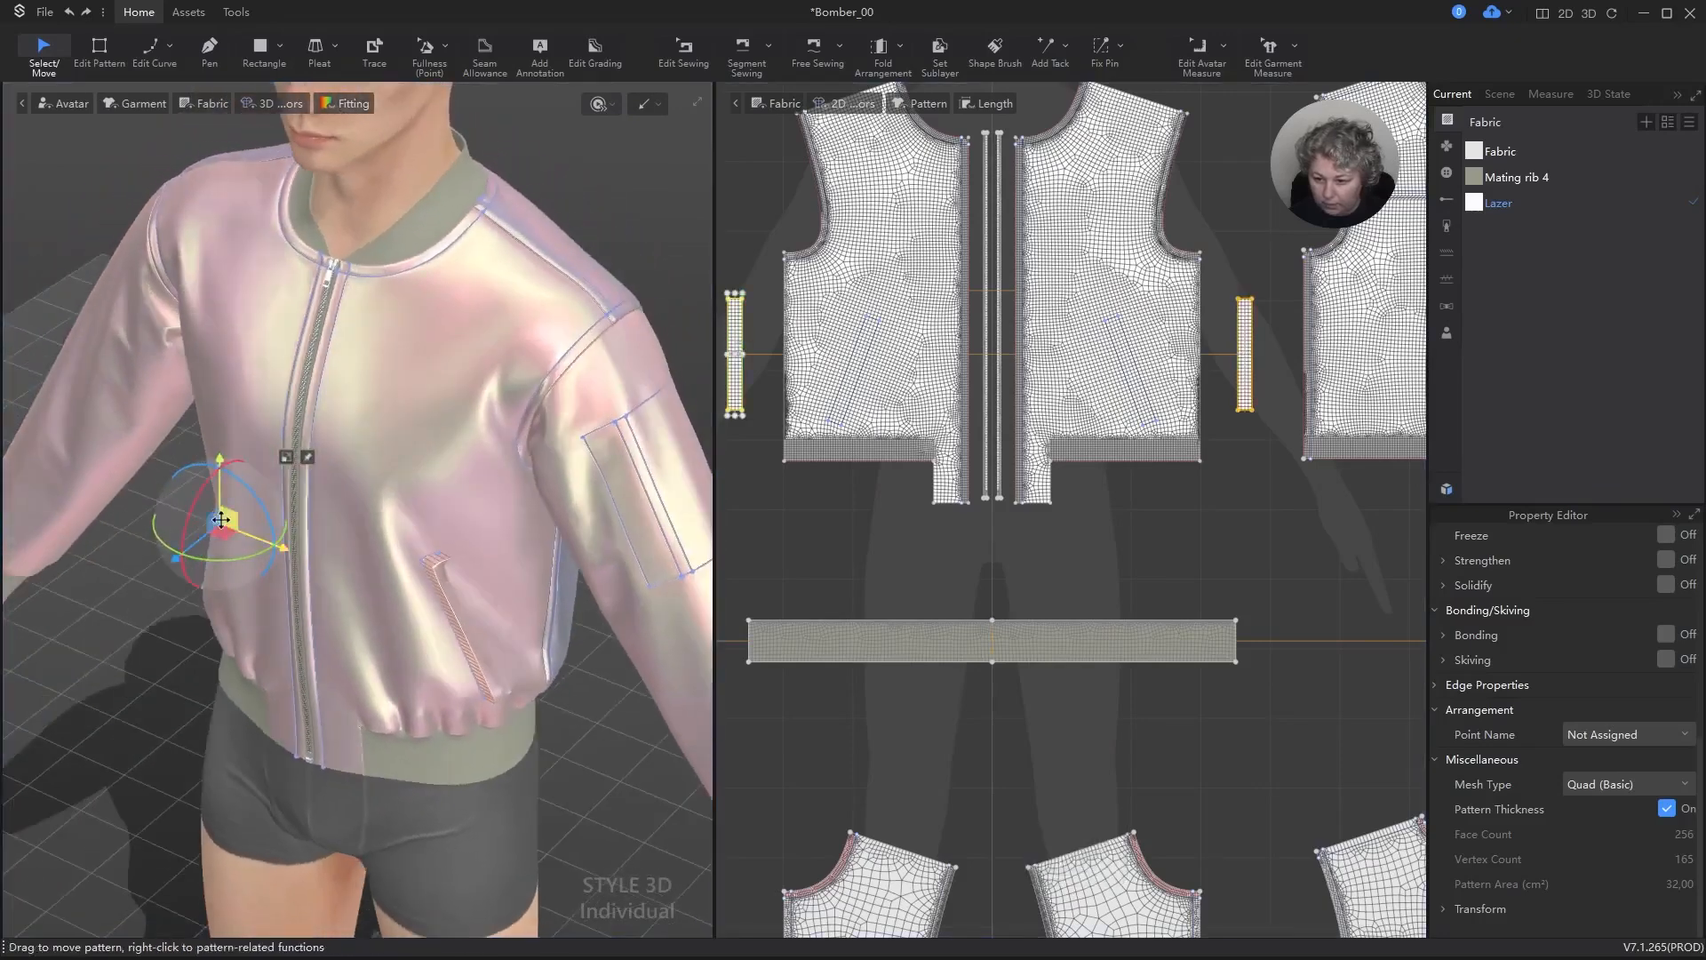
drag(222, 520, 207, 520)
right_drag(237, 517, 385, 484)
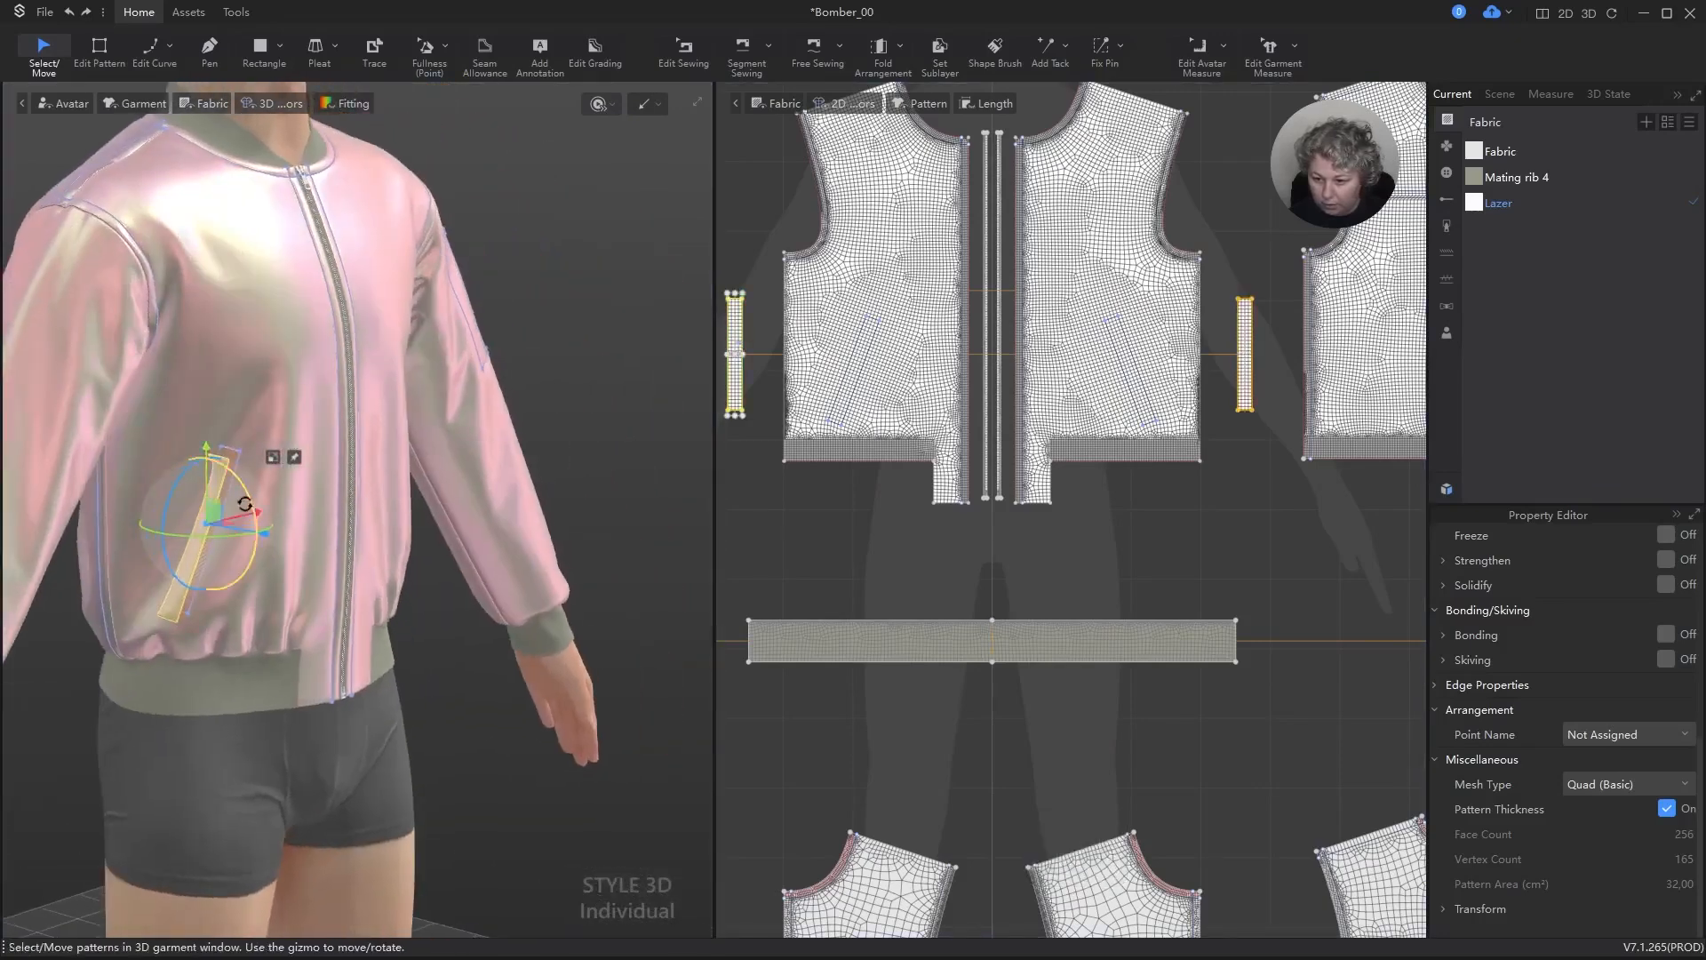
drag(216, 513, 220, 504)
Step: Simulate the garment to settle both pocket strips, and inspect the front pockets up close
key(space)
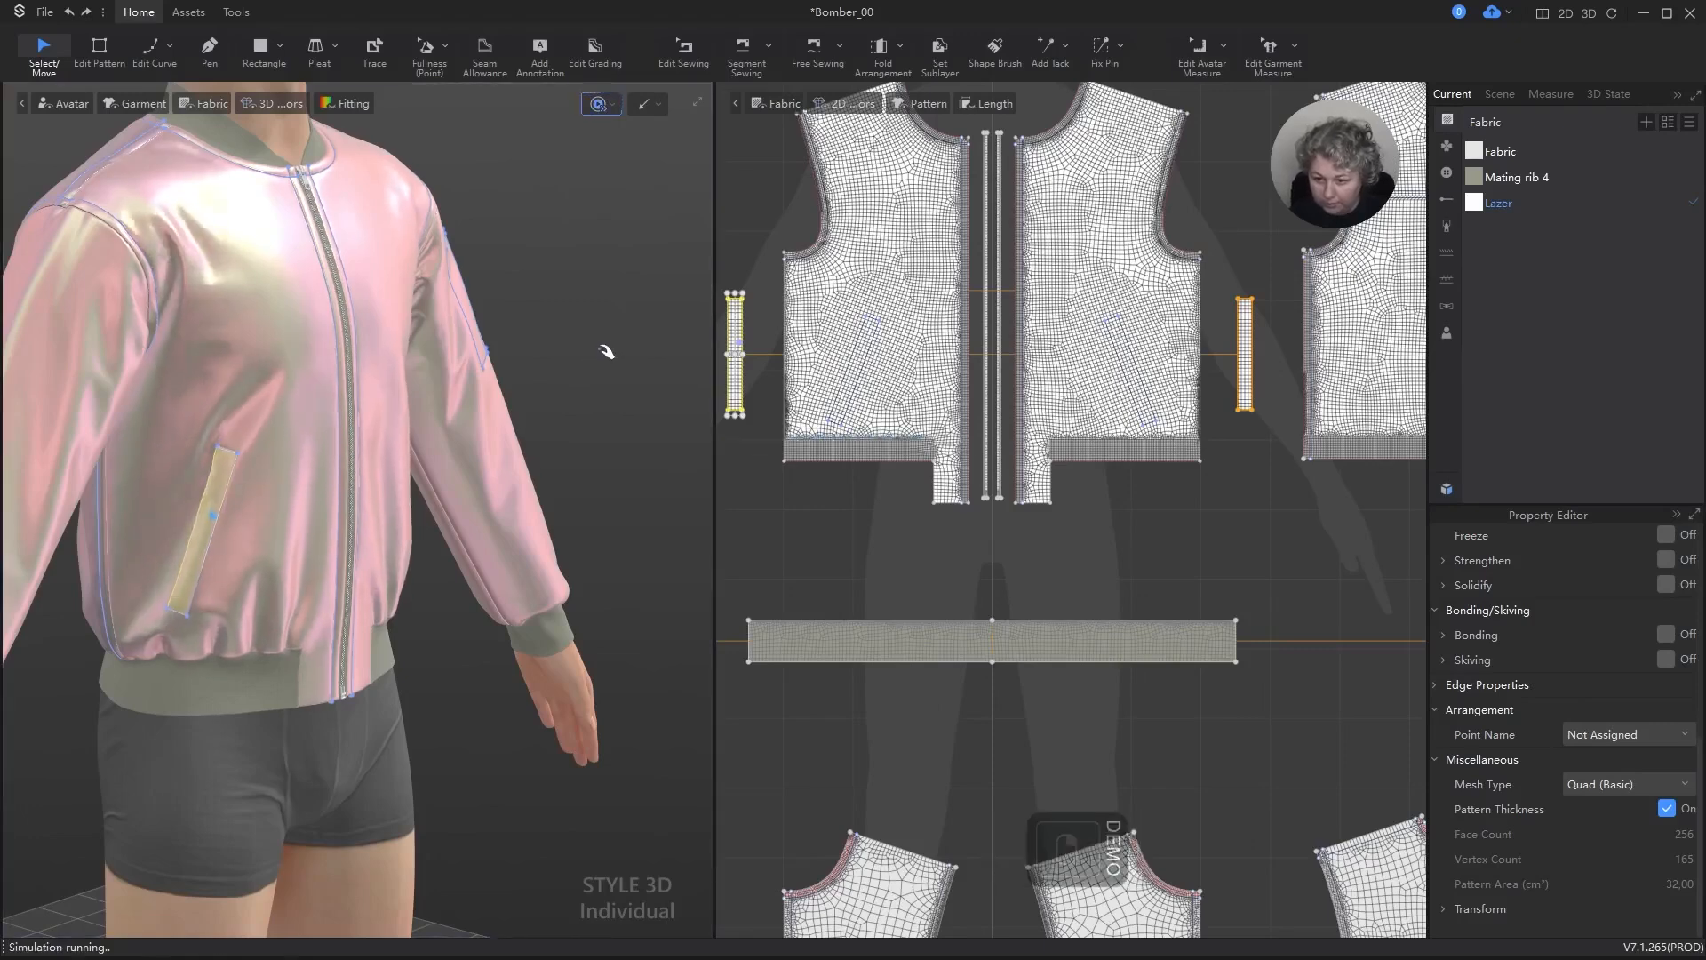
right_drag(602, 350, 513, 350)
key(space)
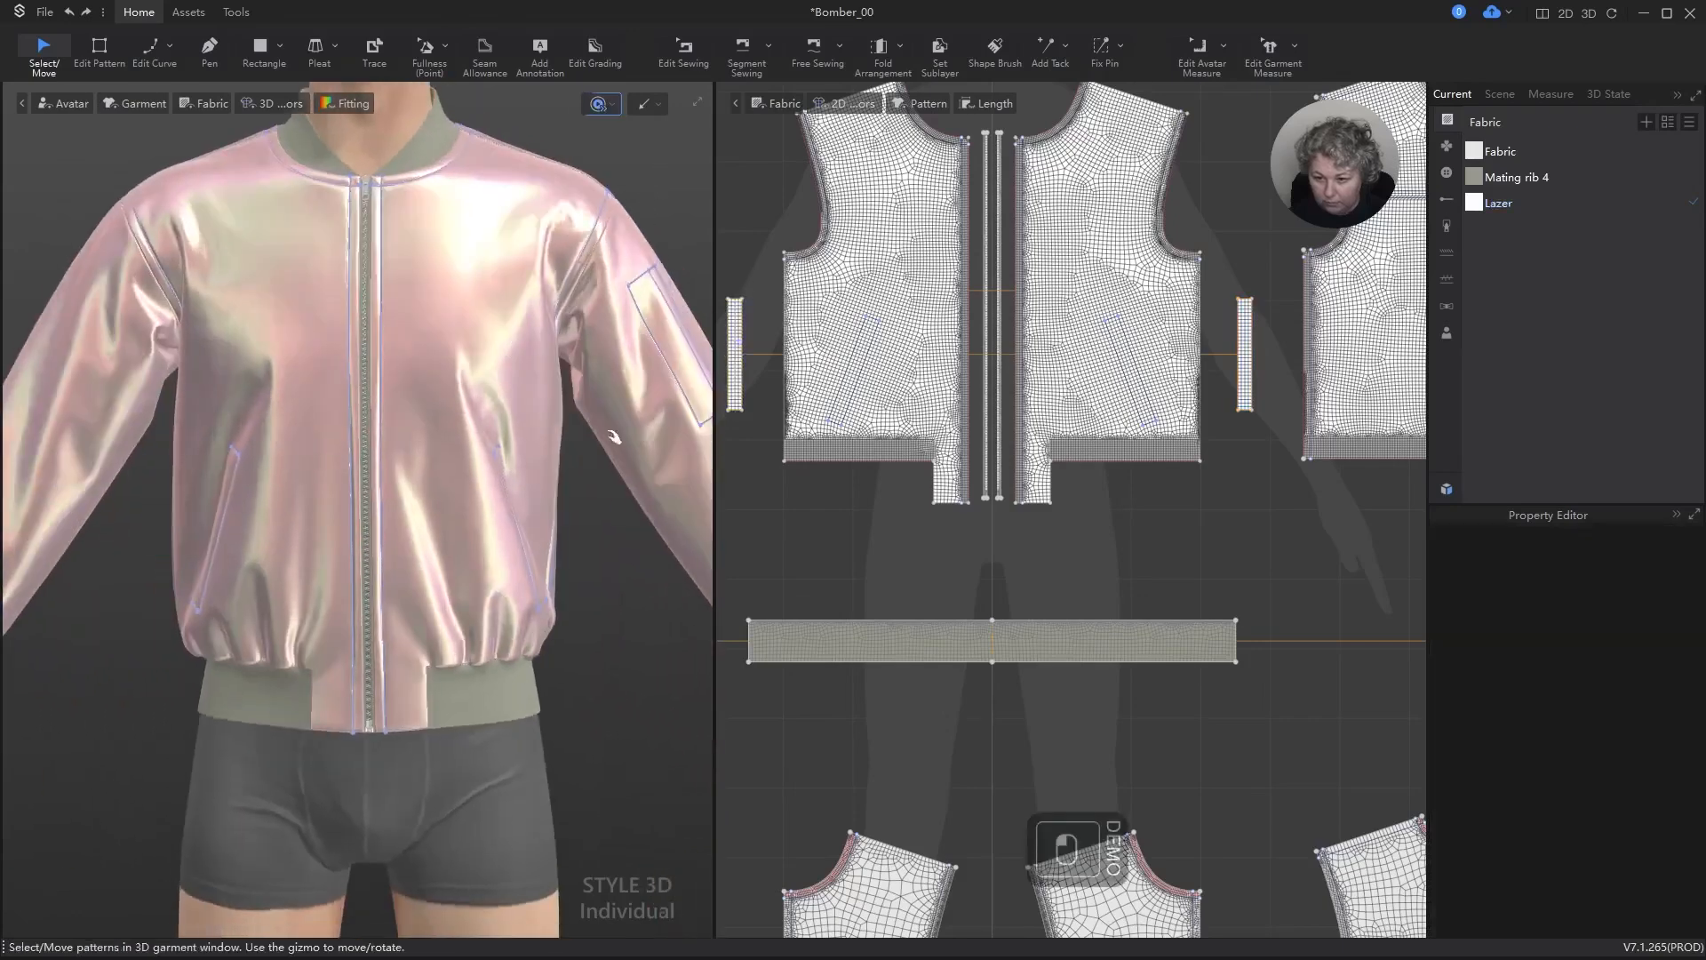
scroll(552, 524, up, 3)
scroll(552, 524, up, 2)
right_drag(590, 507, 498, 453)
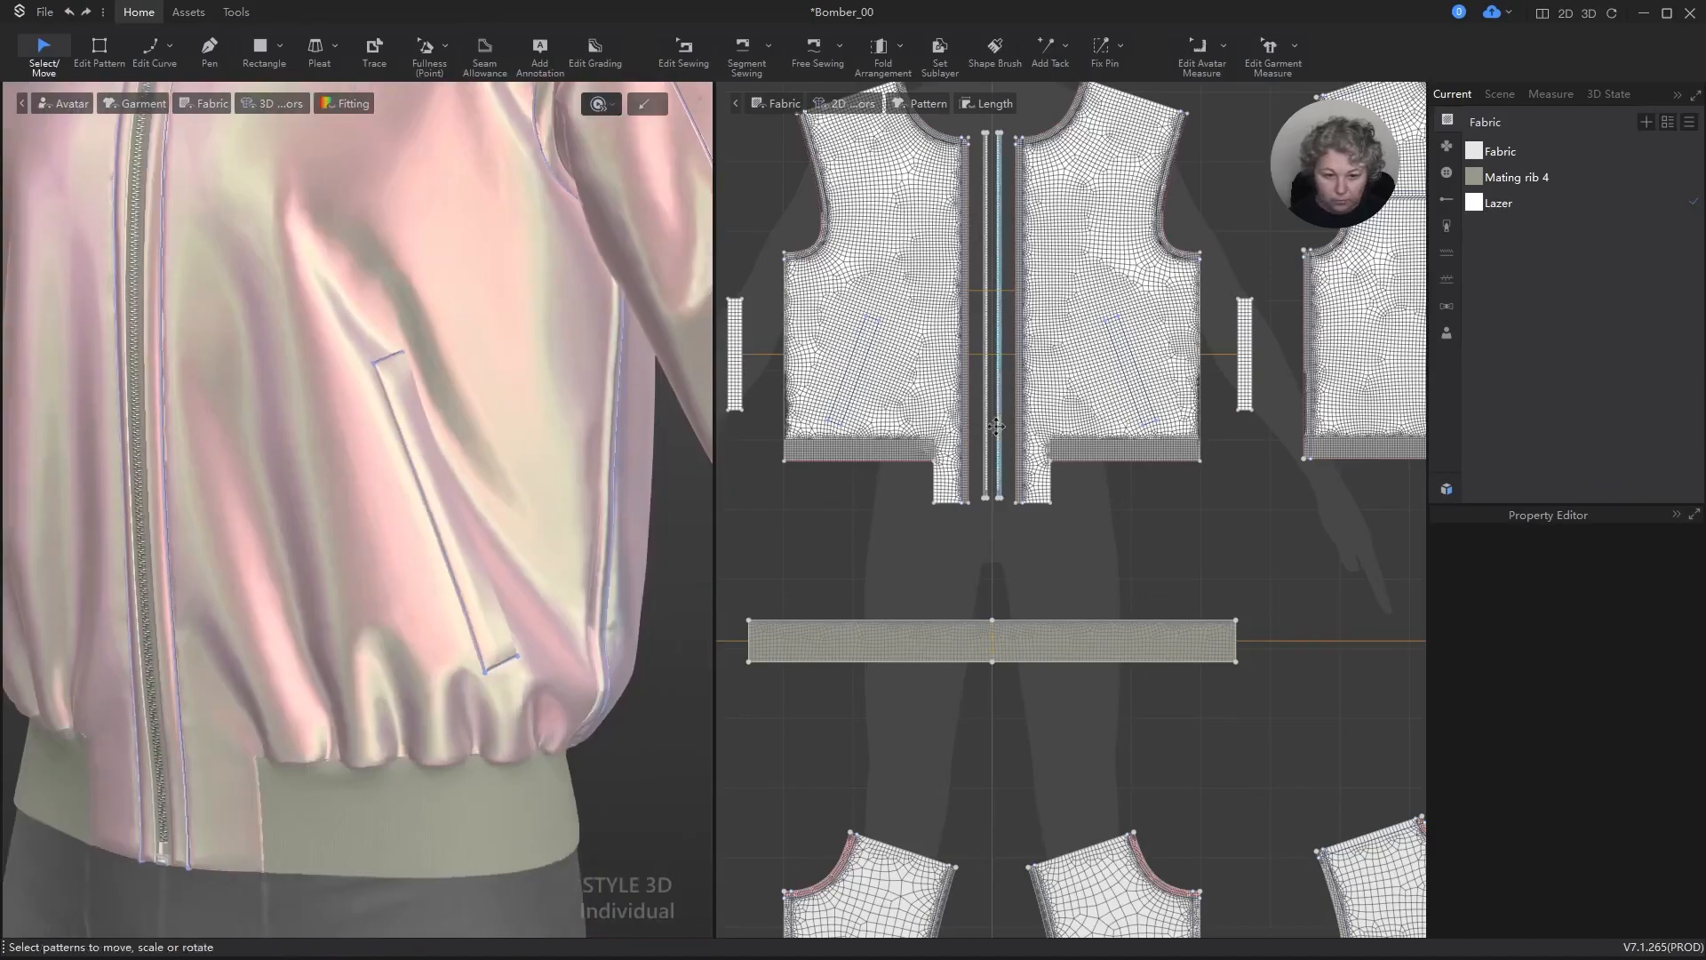
scroll(993, 474, down, 3)
scroll(377, 419, down, 5)
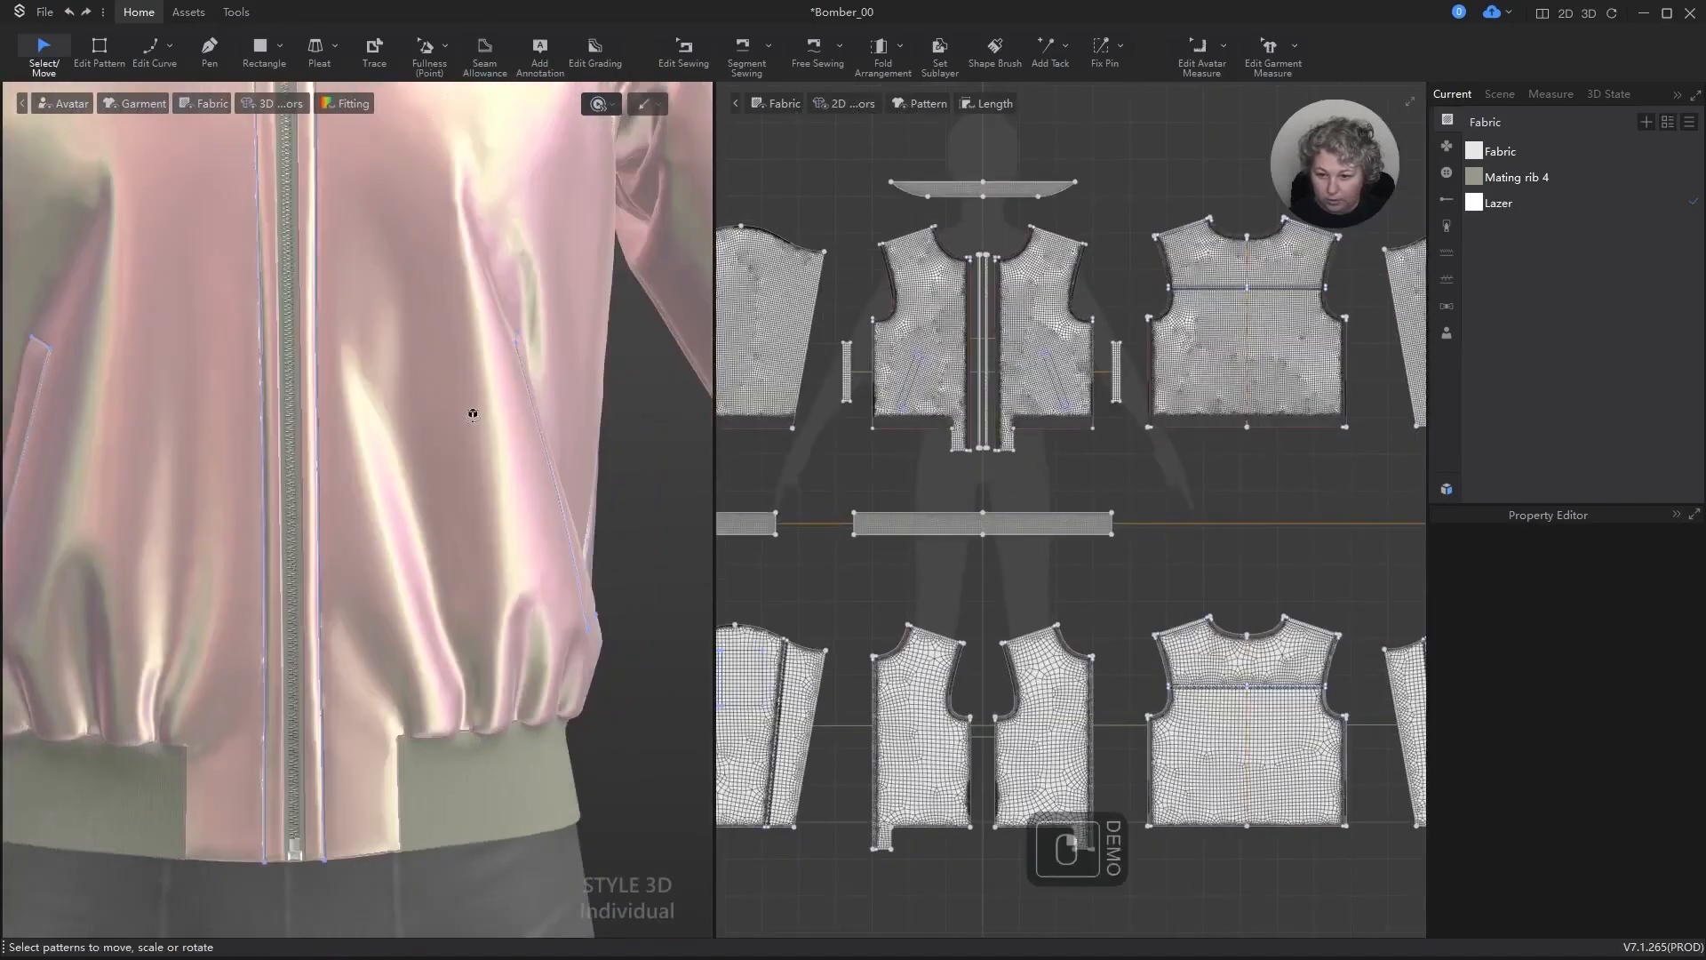
right_drag(536, 424, 591, 415)
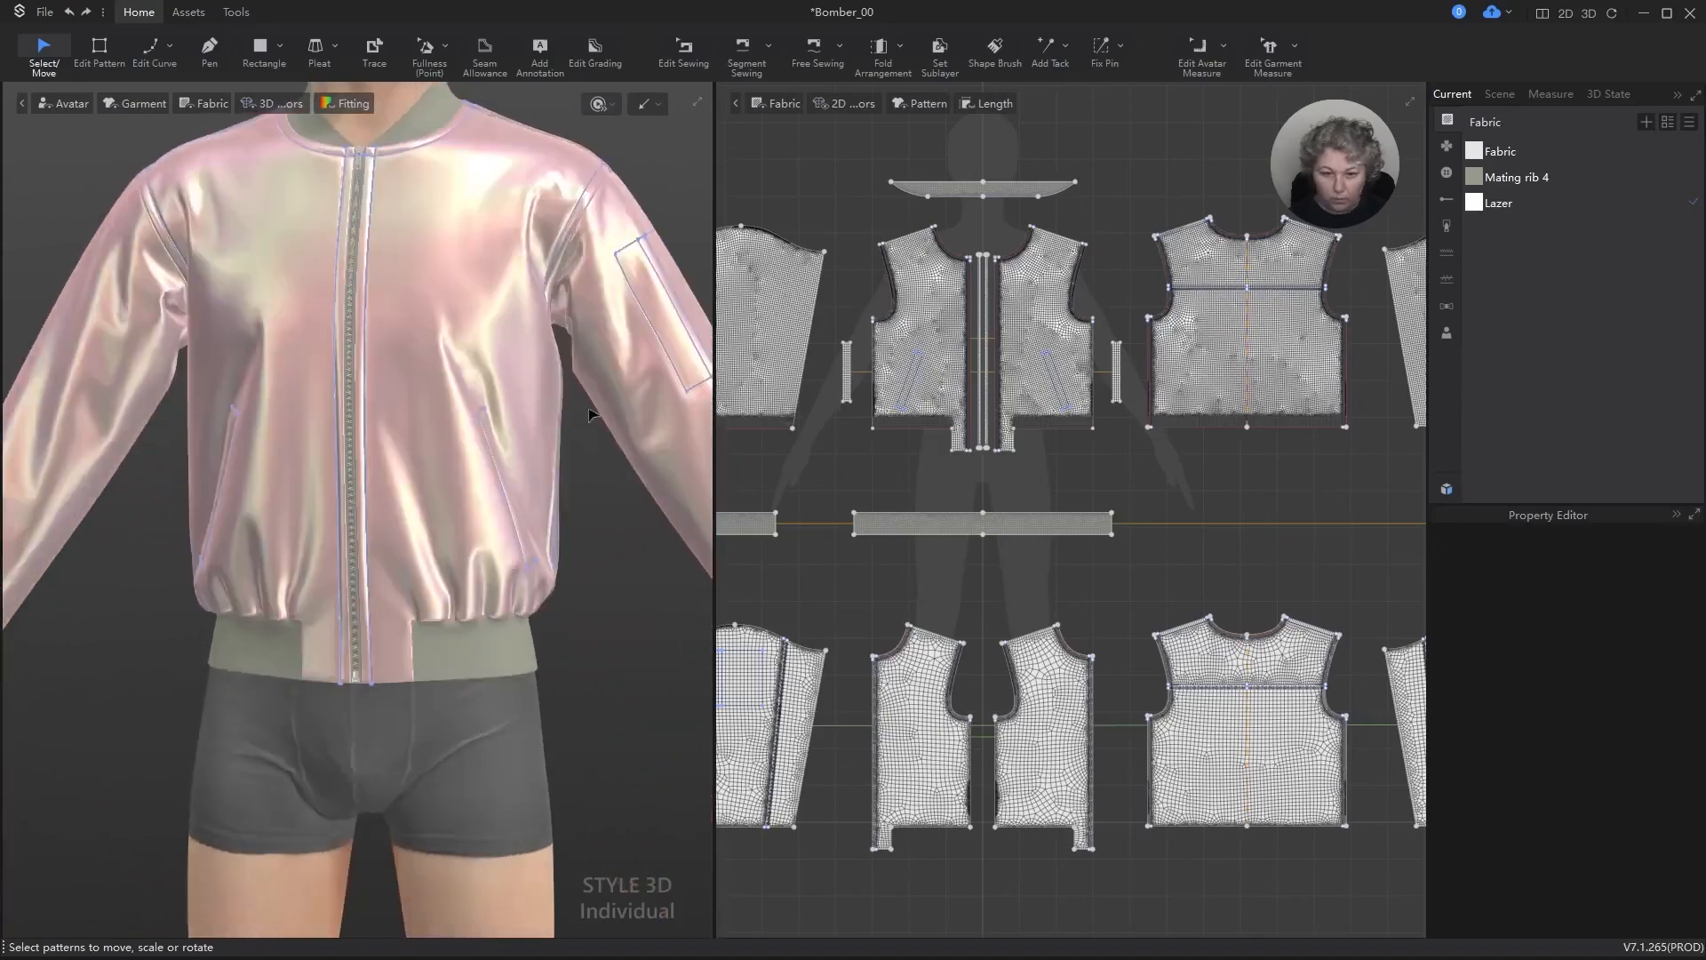
Step: Copy the outer front panel with its slanted pocket outline and paste it below the lining front panels
scroll(1086, 396, up, 5)
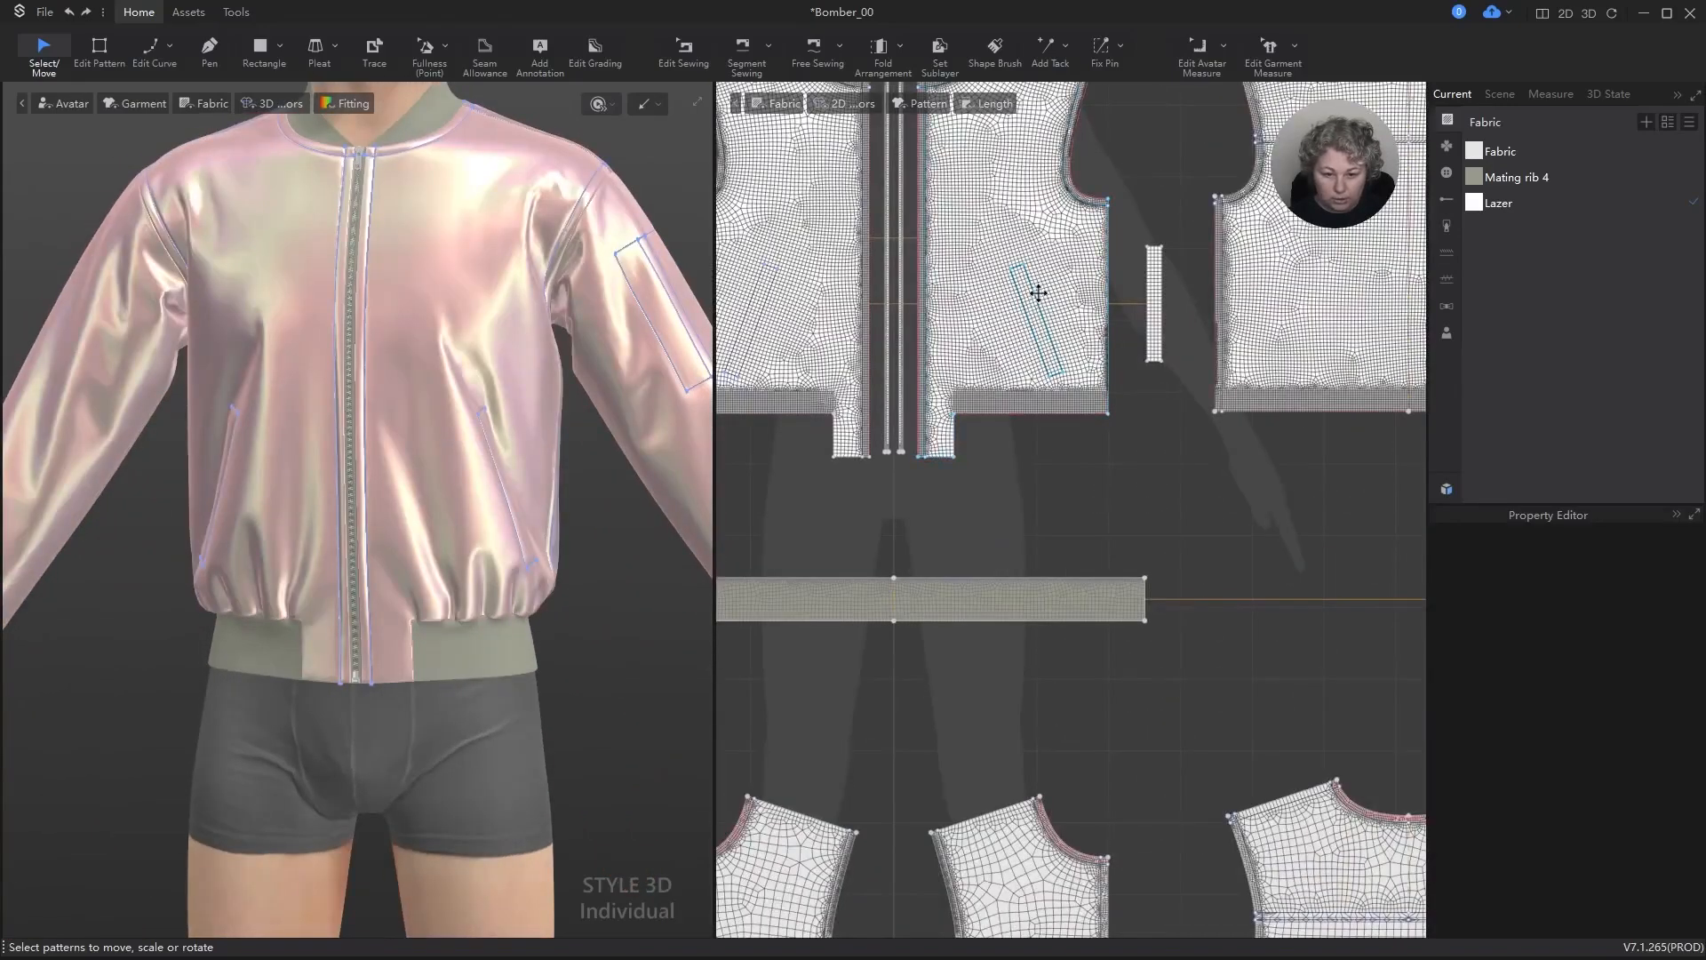
scroll(1038, 293, down, 5)
scroll(1031, 286, up, 2)
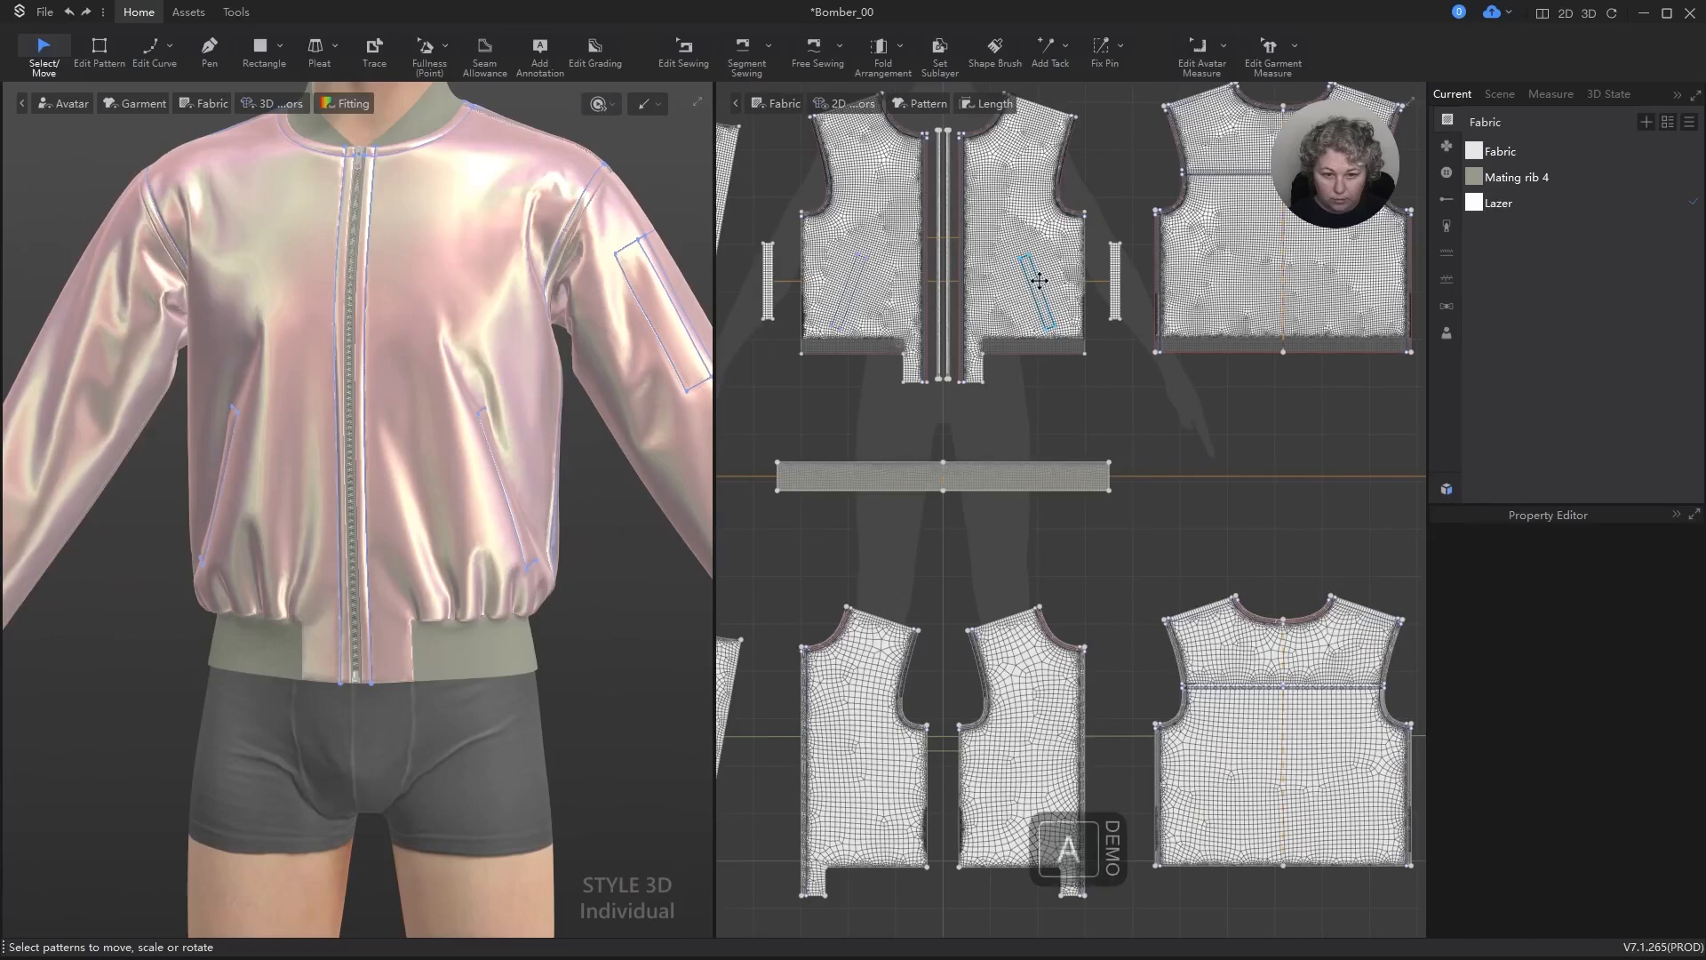
click(1005, 345)
click(1008, 307)
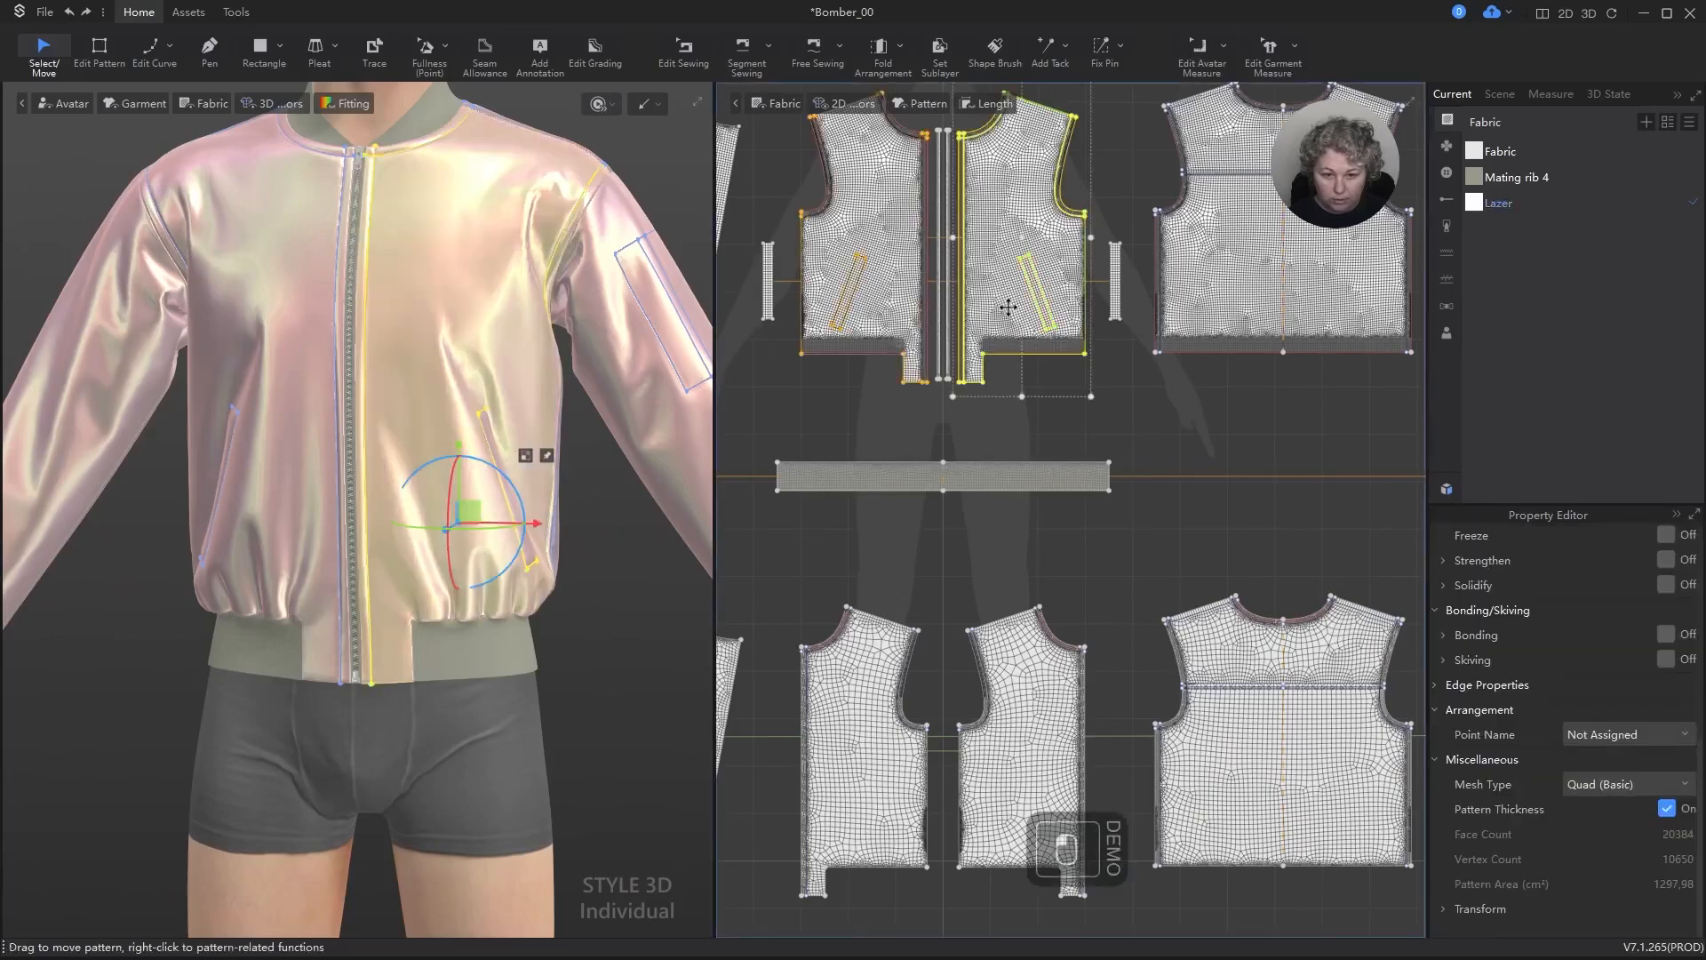
scroll(1010, 311, down, 3)
key(ctrl+v)
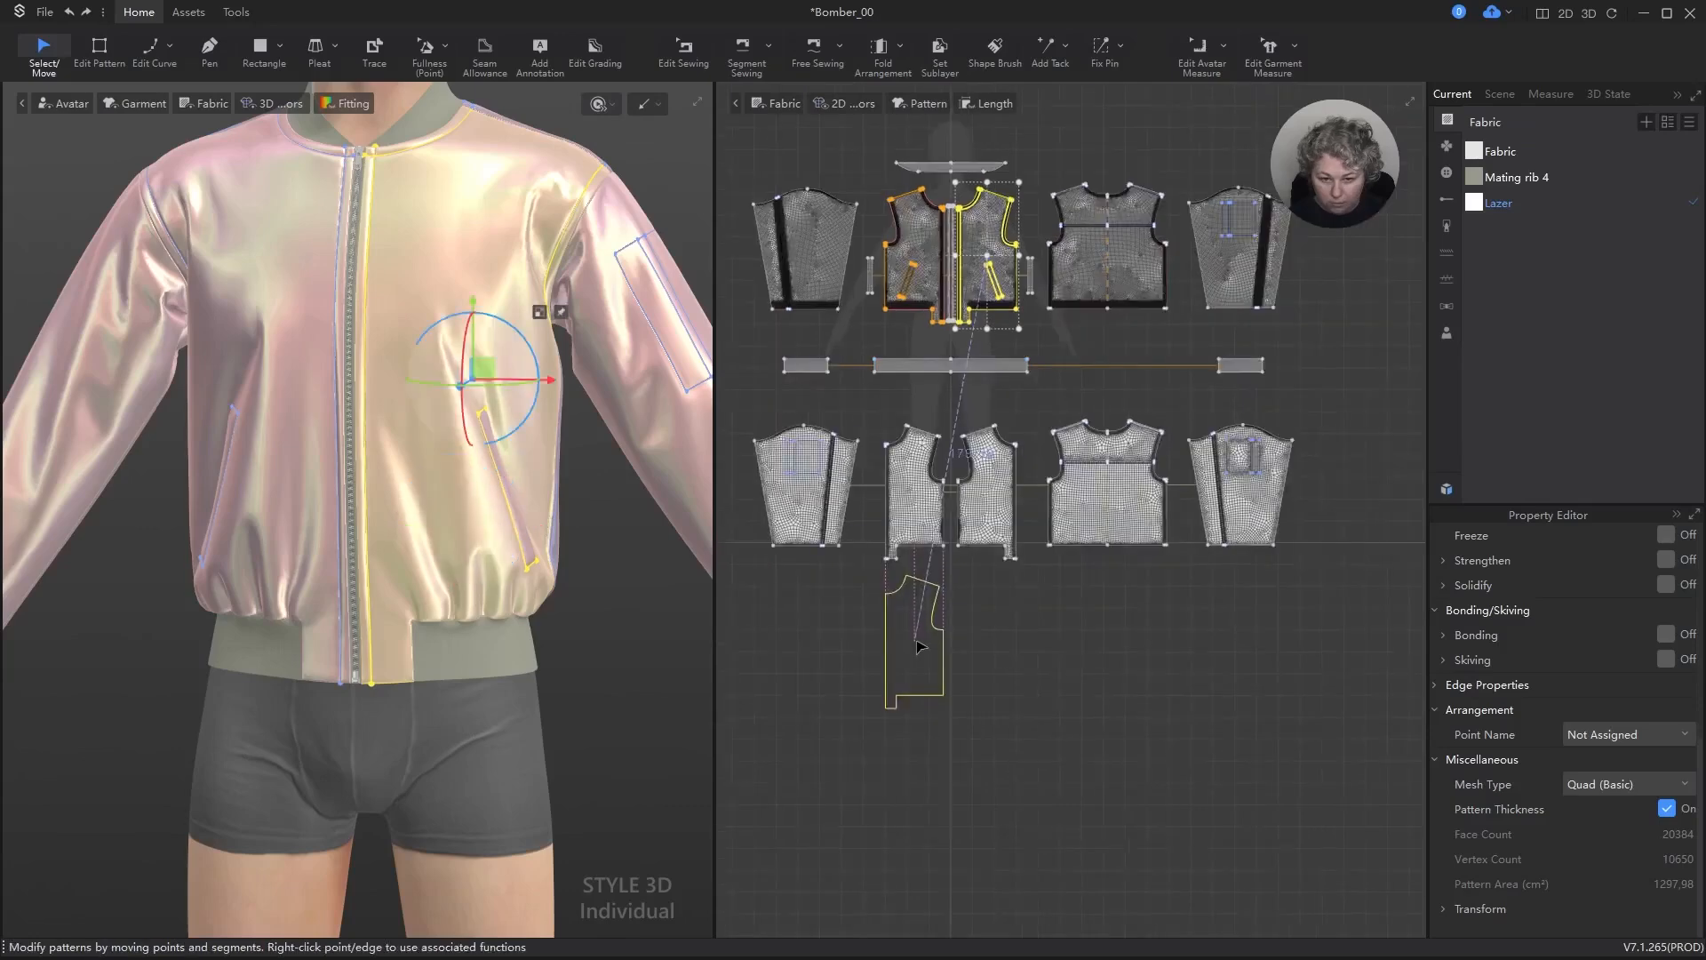
click(915, 639)
Step: Align the left edge of the pasted front panel copy with the lining front panel directly above it
scroll(893, 528, up, 4)
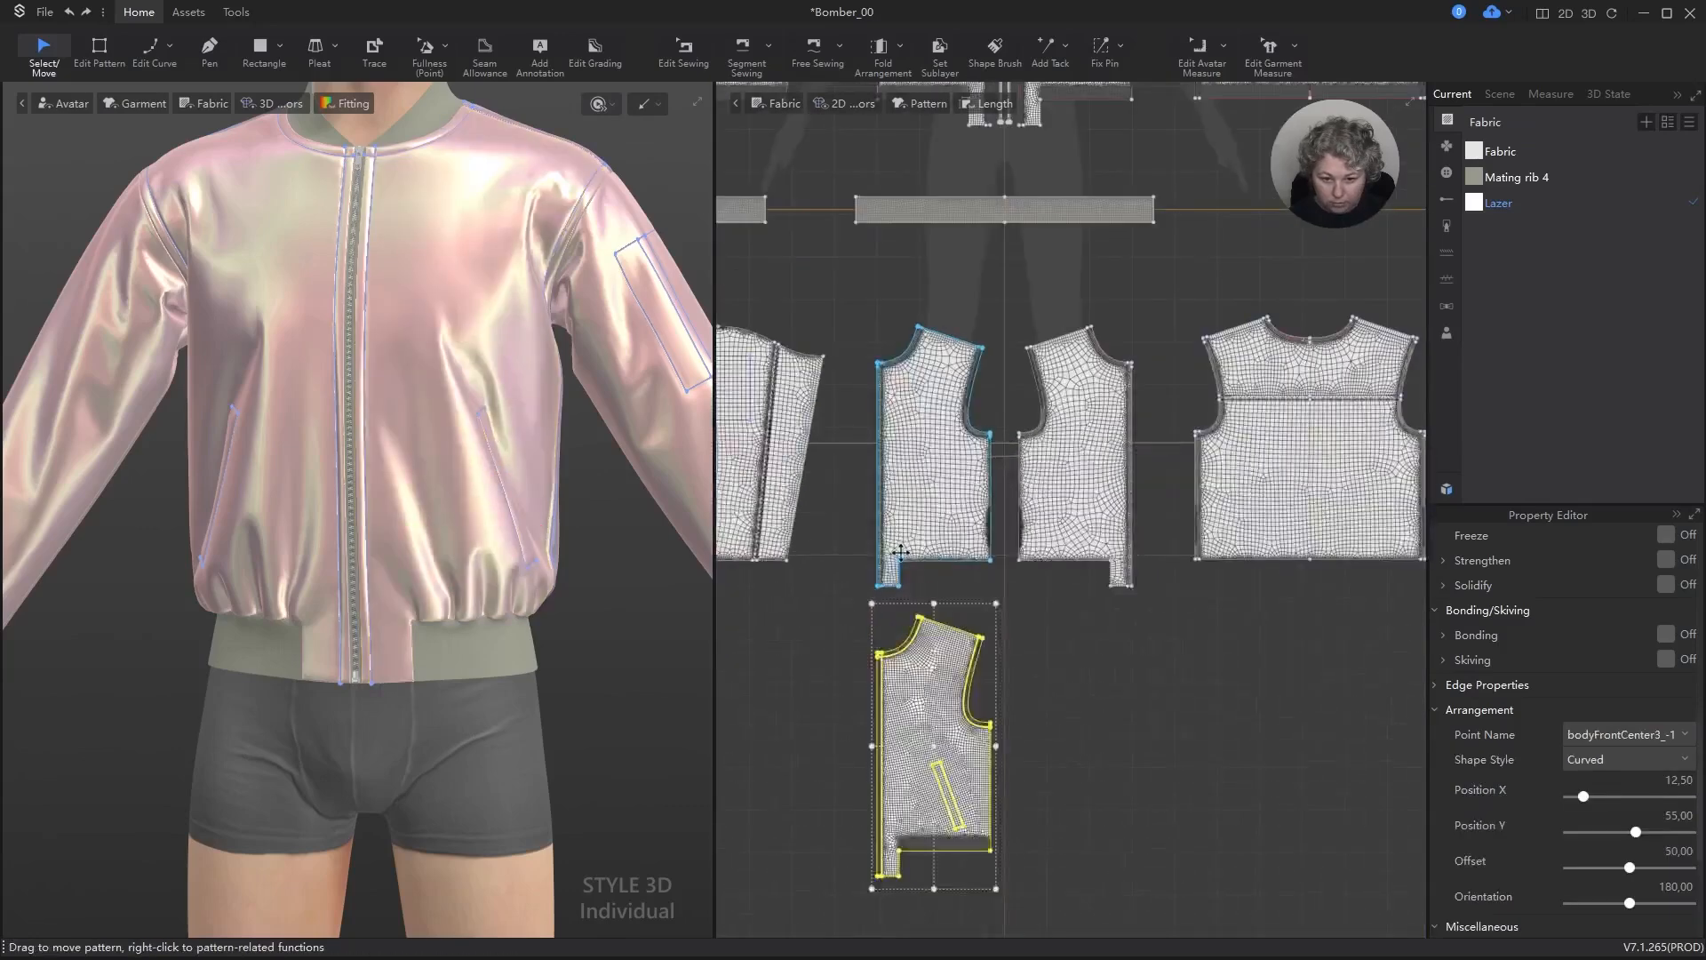
drag(903, 774, 901, 729)
drag(929, 633, 965, 653)
shift+click(960, 500)
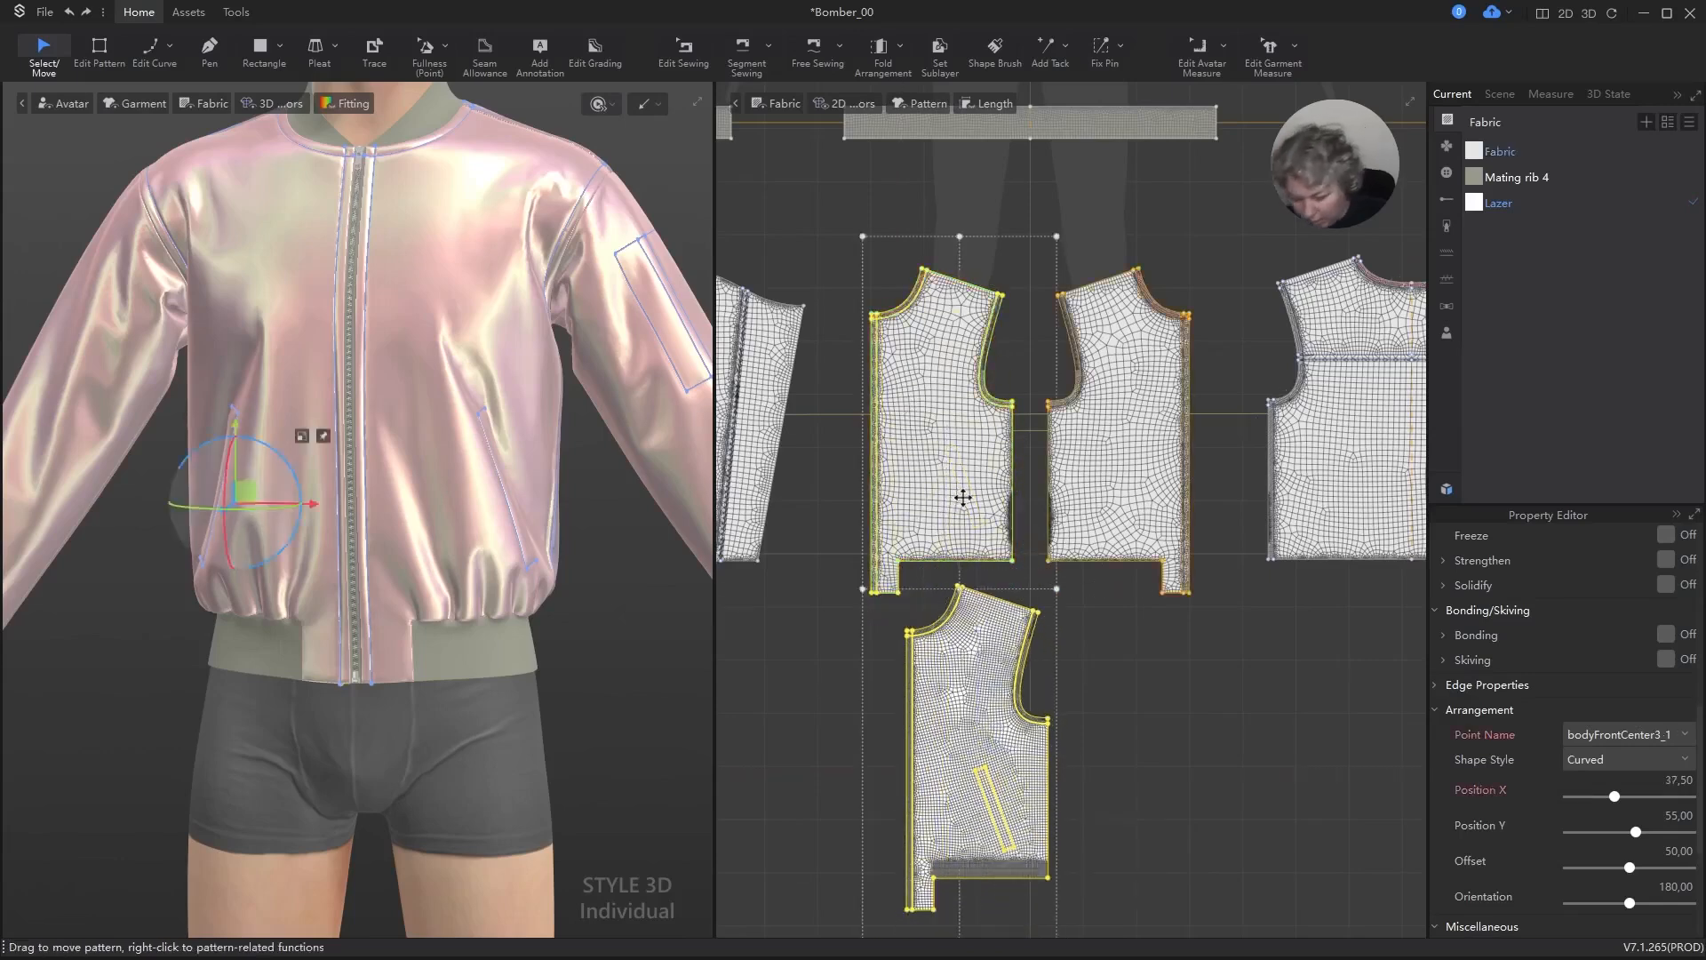
key(alt+l)
click(1197, 792)
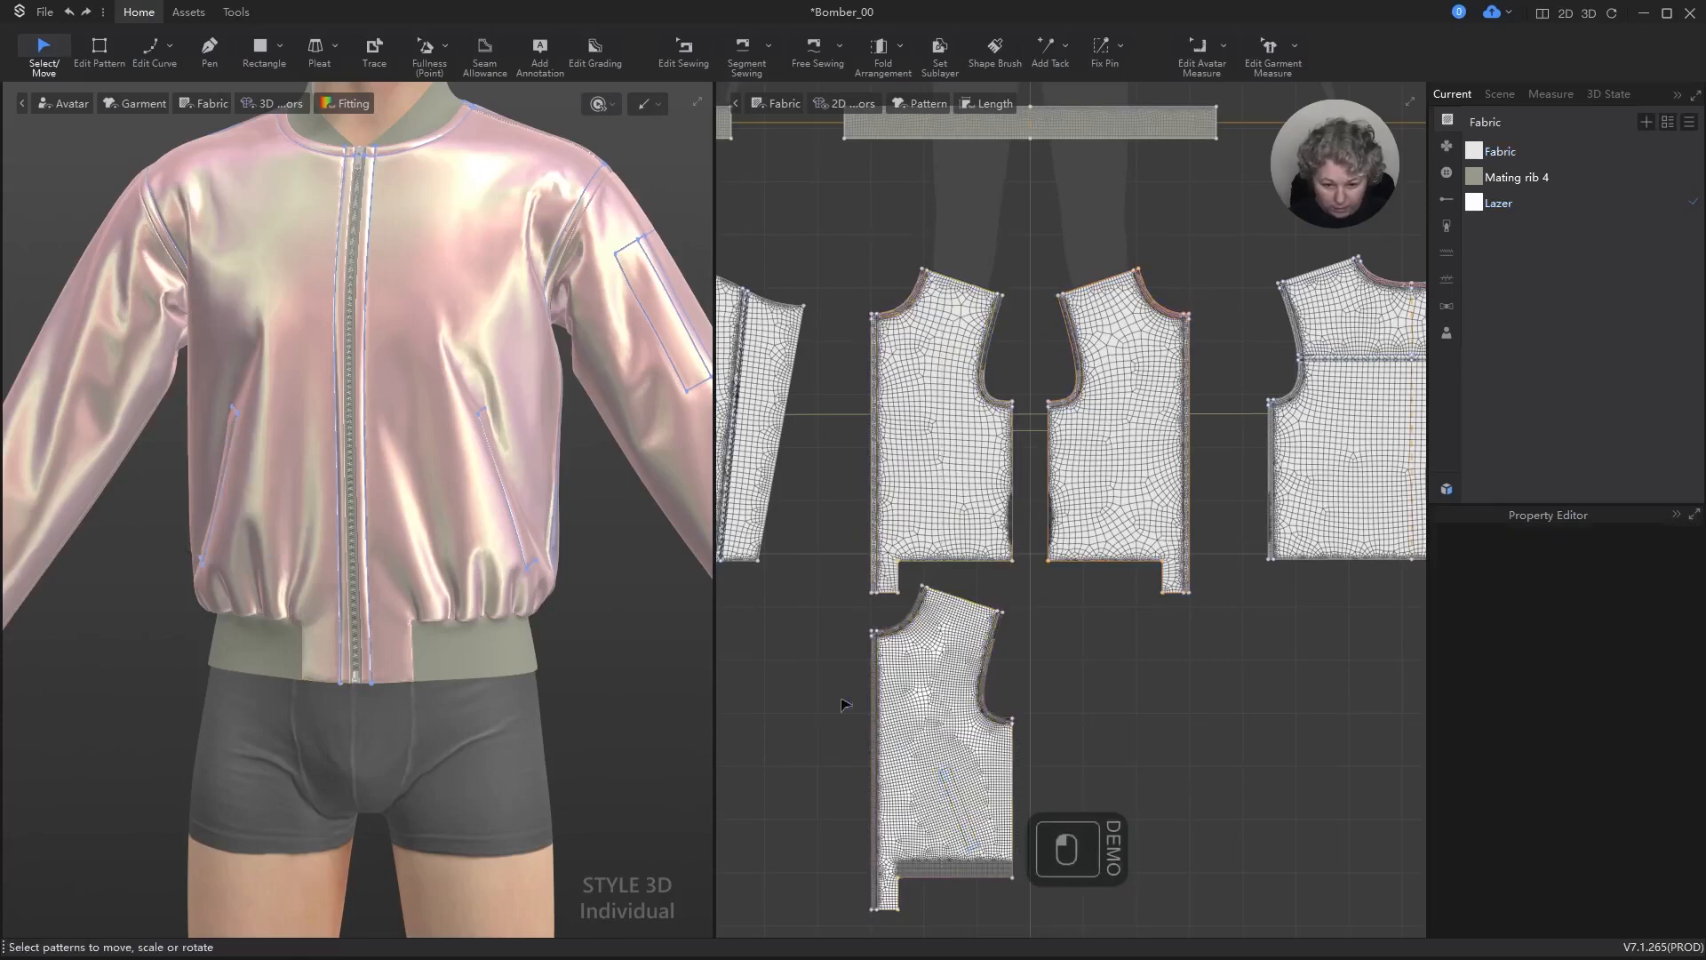
Step: Copy the slanted pocket outline from the panel copy and paste it onto the lining front panel directly above
drag(955, 779, 955, 447)
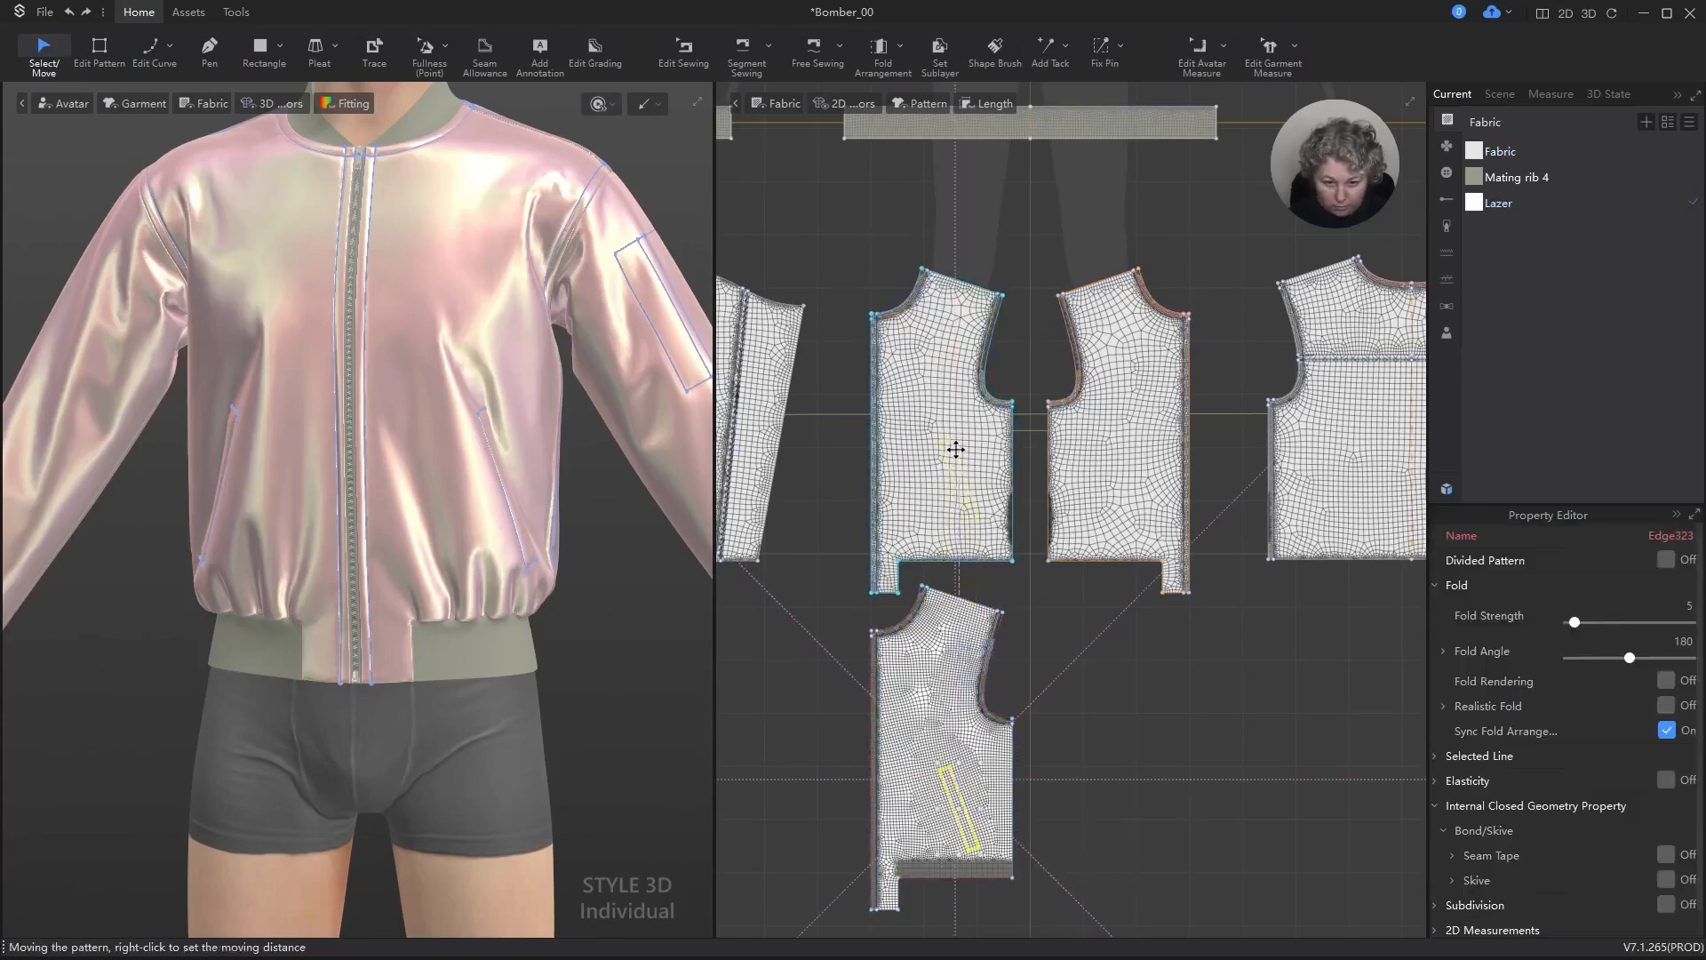
key(Escape)
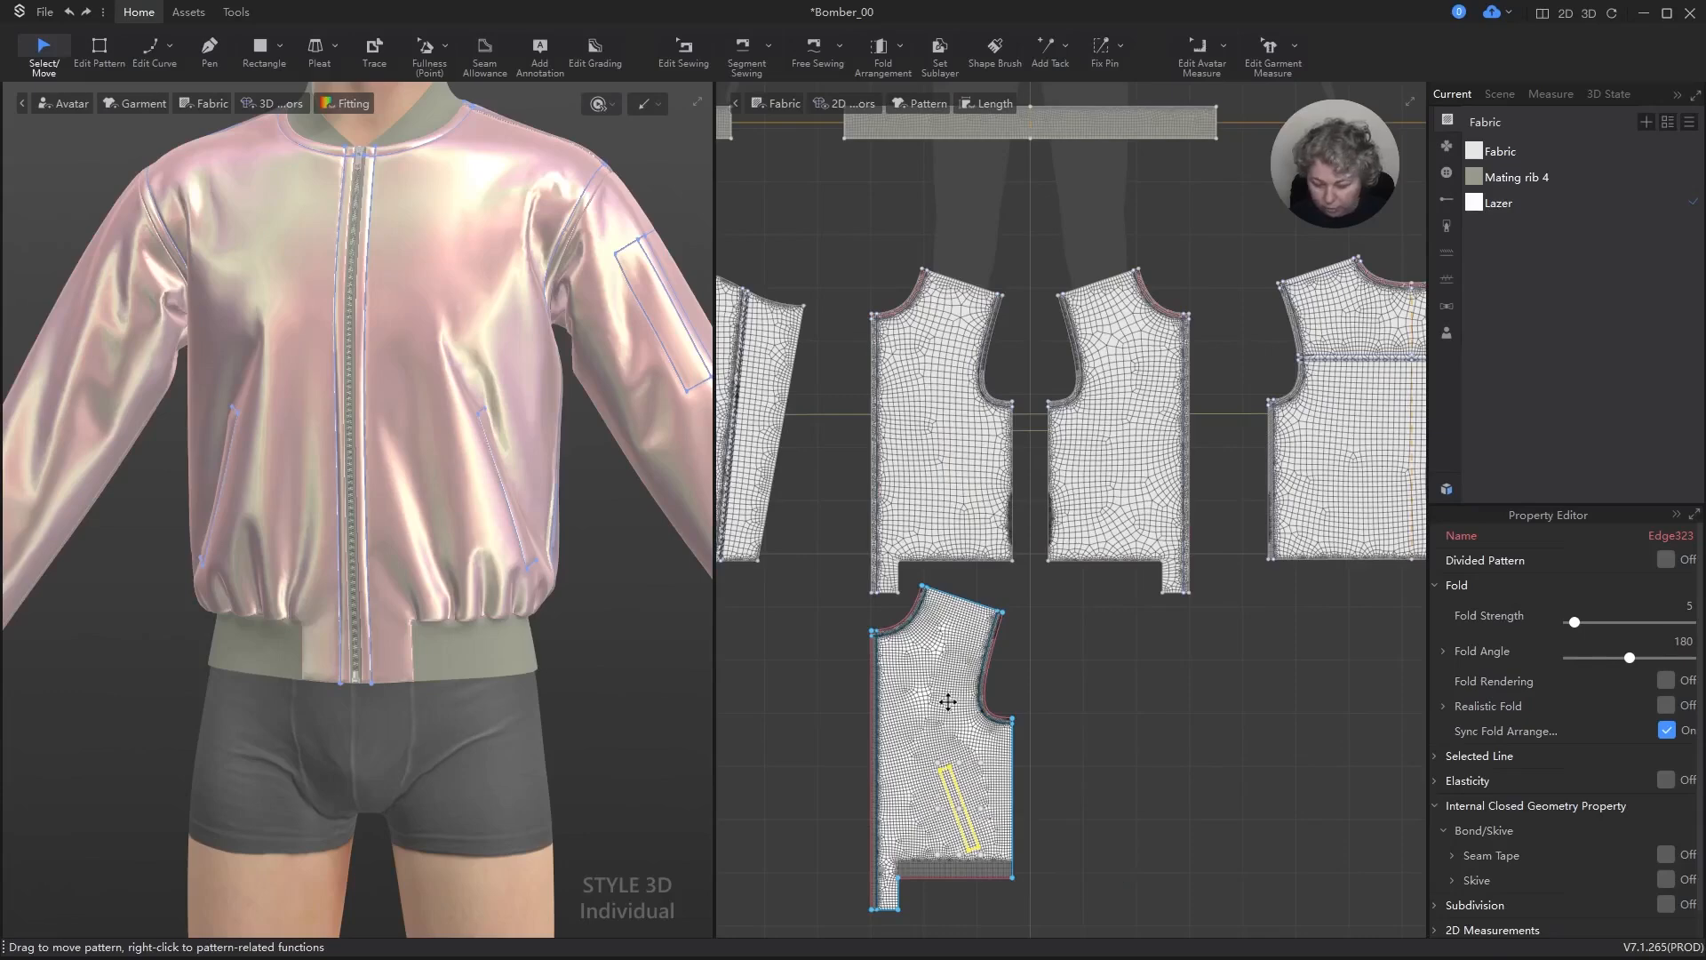
key(ctrl+v)
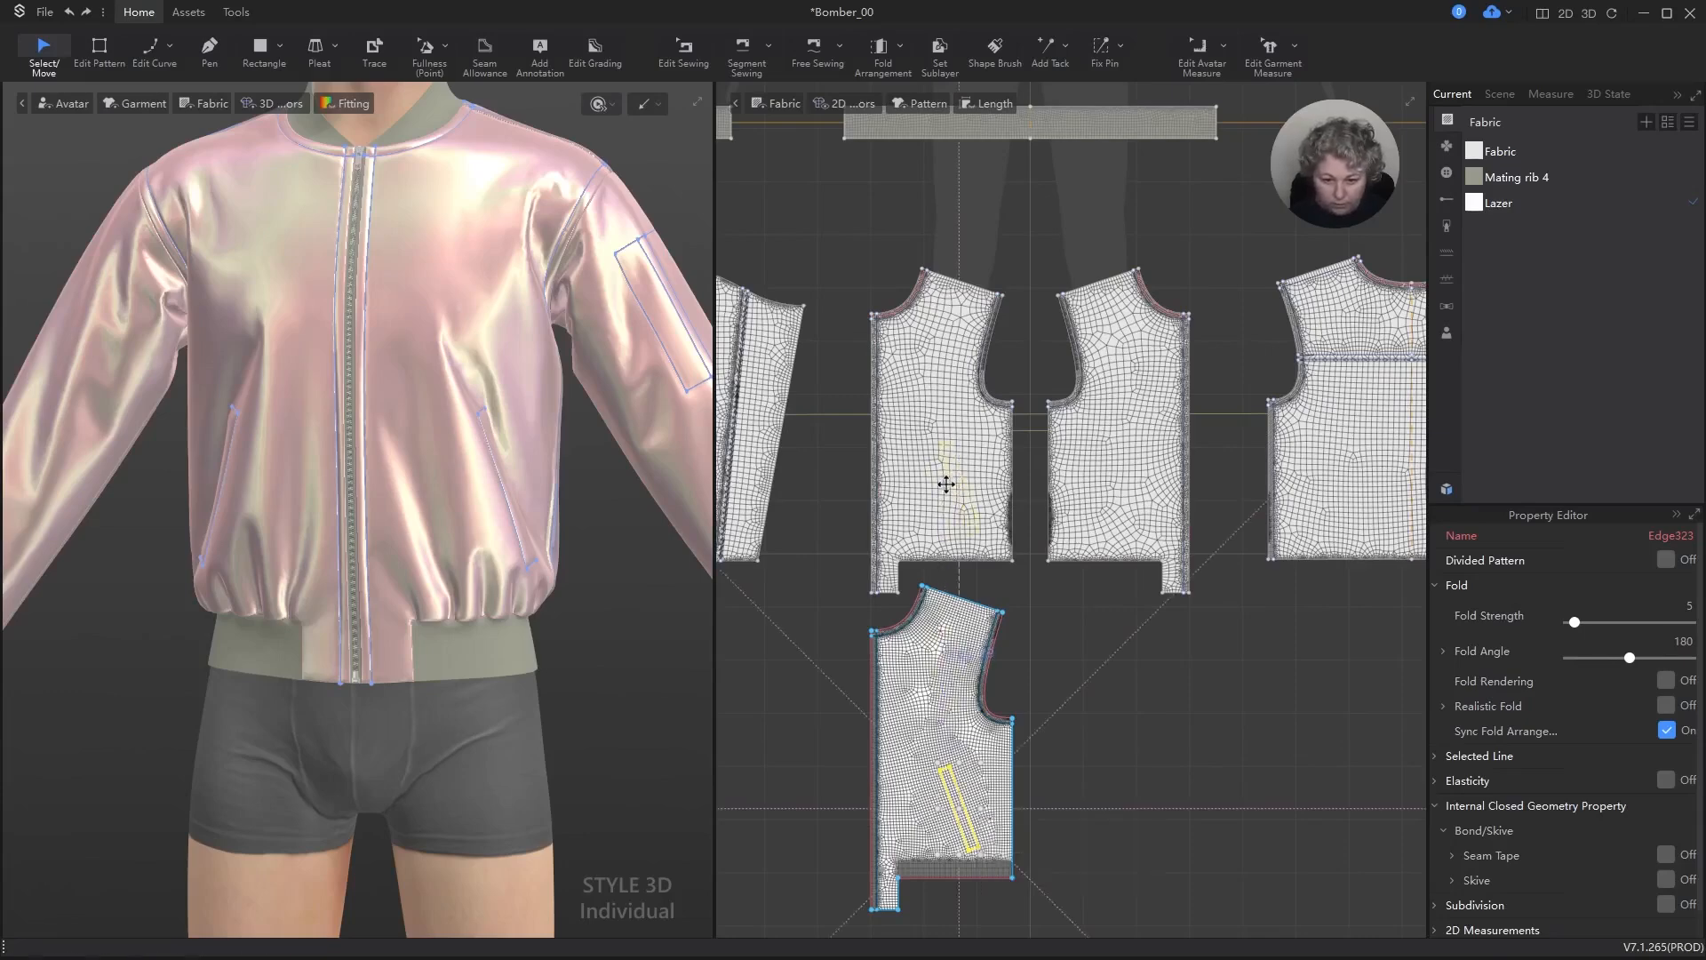
click(945, 487)
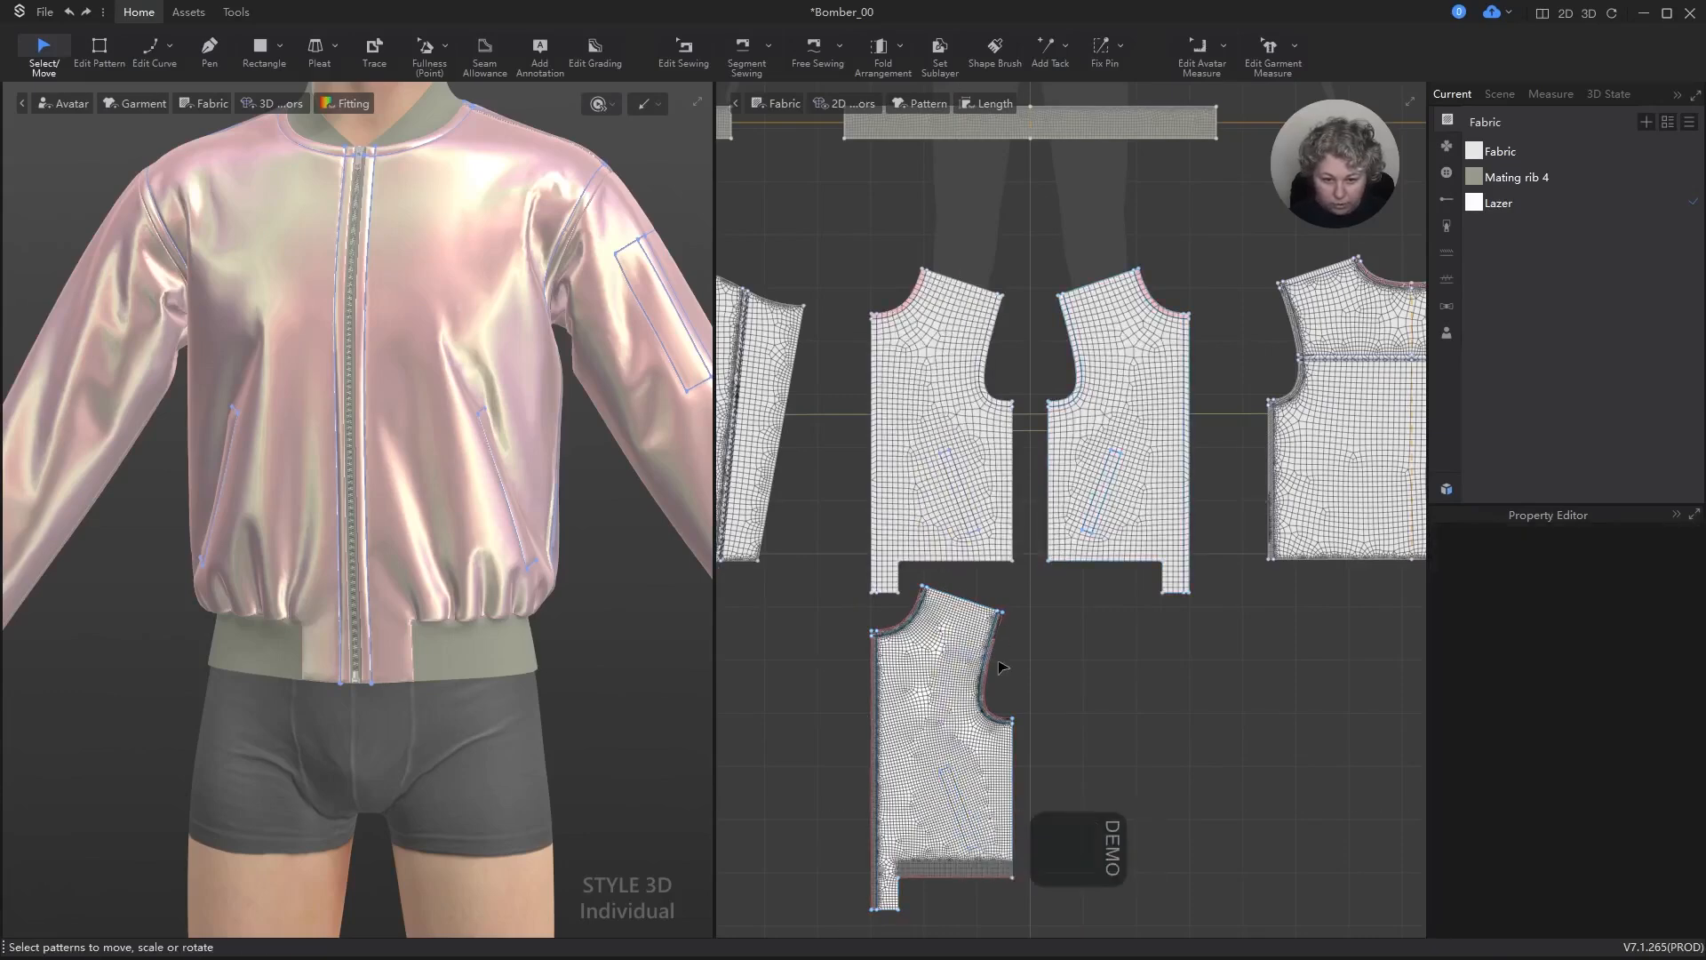
Step: Align the top of the pasted front panel copy with the lining front panel so the two overlap
click(947, 663)
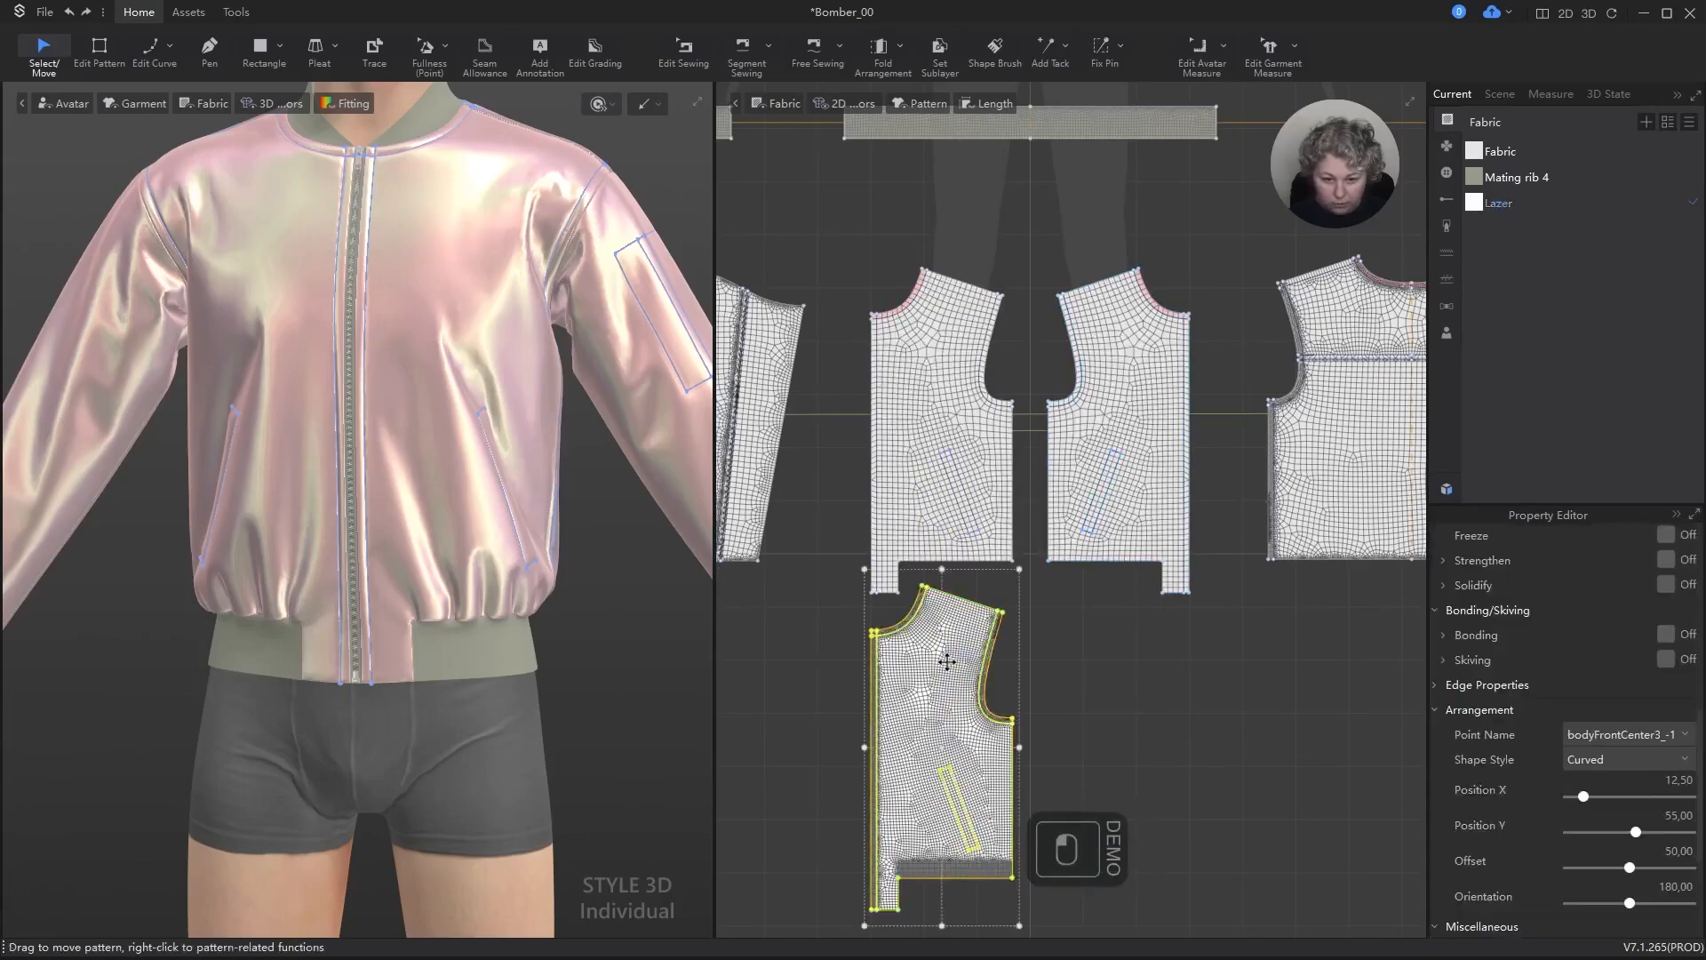
shift+click(989, 453)
key(alt+t)
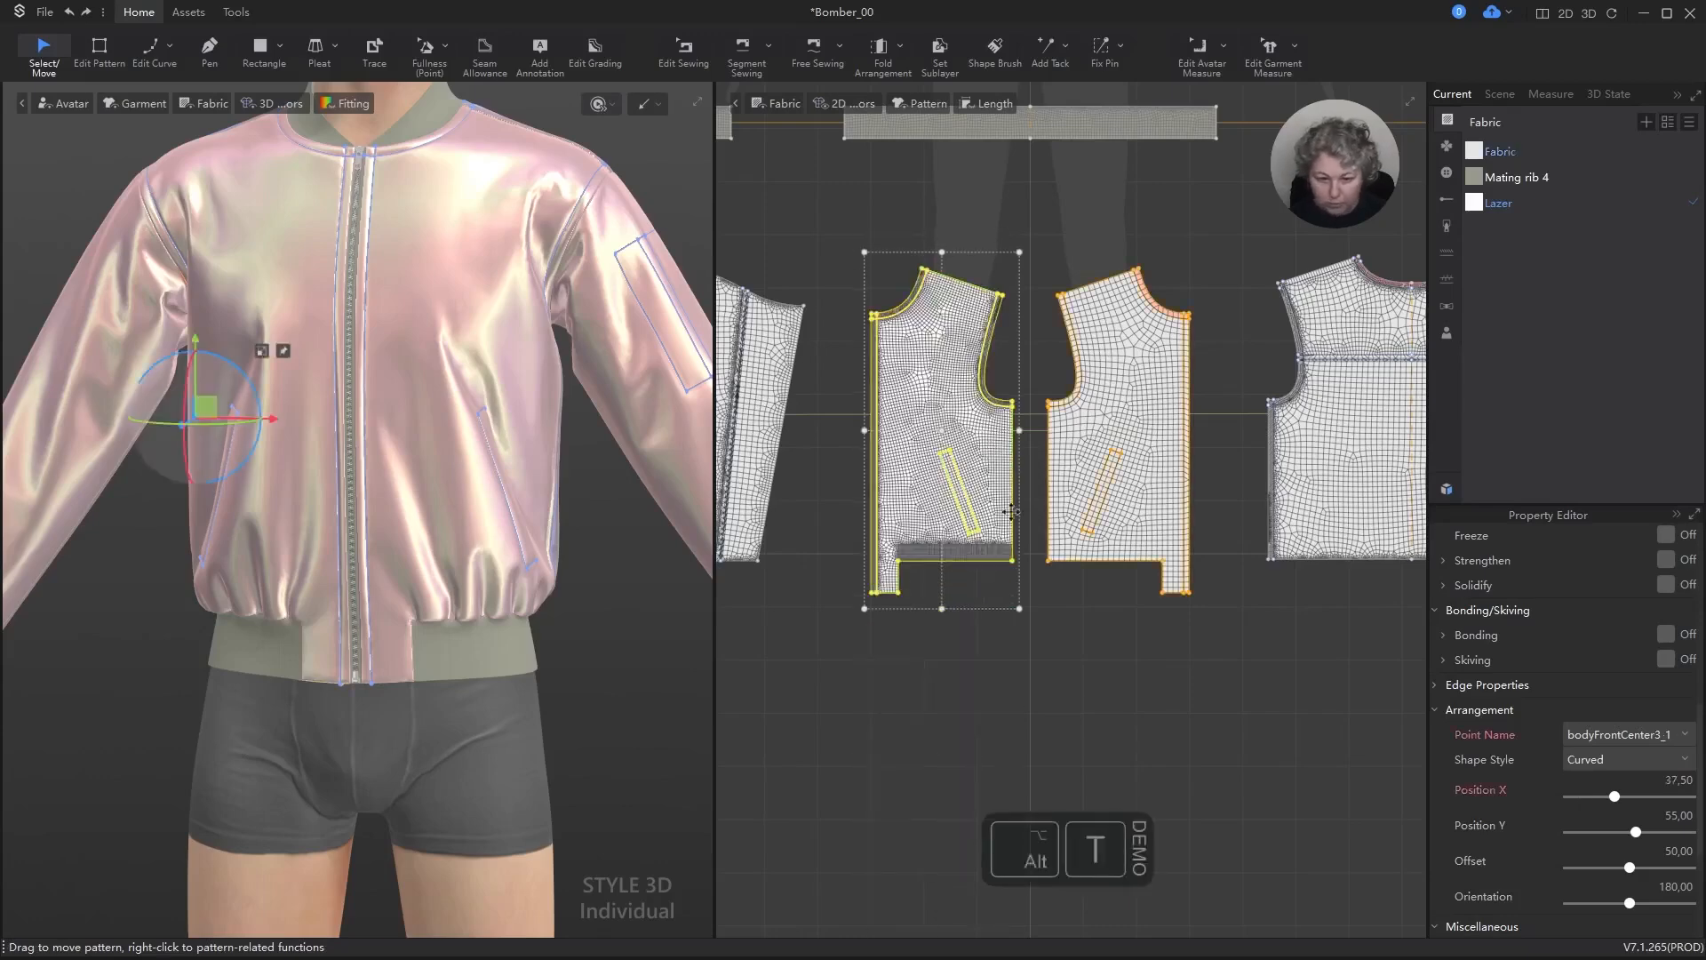
click(1064, 594)
Step: Align the lining's pocket outline with the lower end of the panel copy's outline and delete the panel copy
scroll(1049, 477, up, 5)
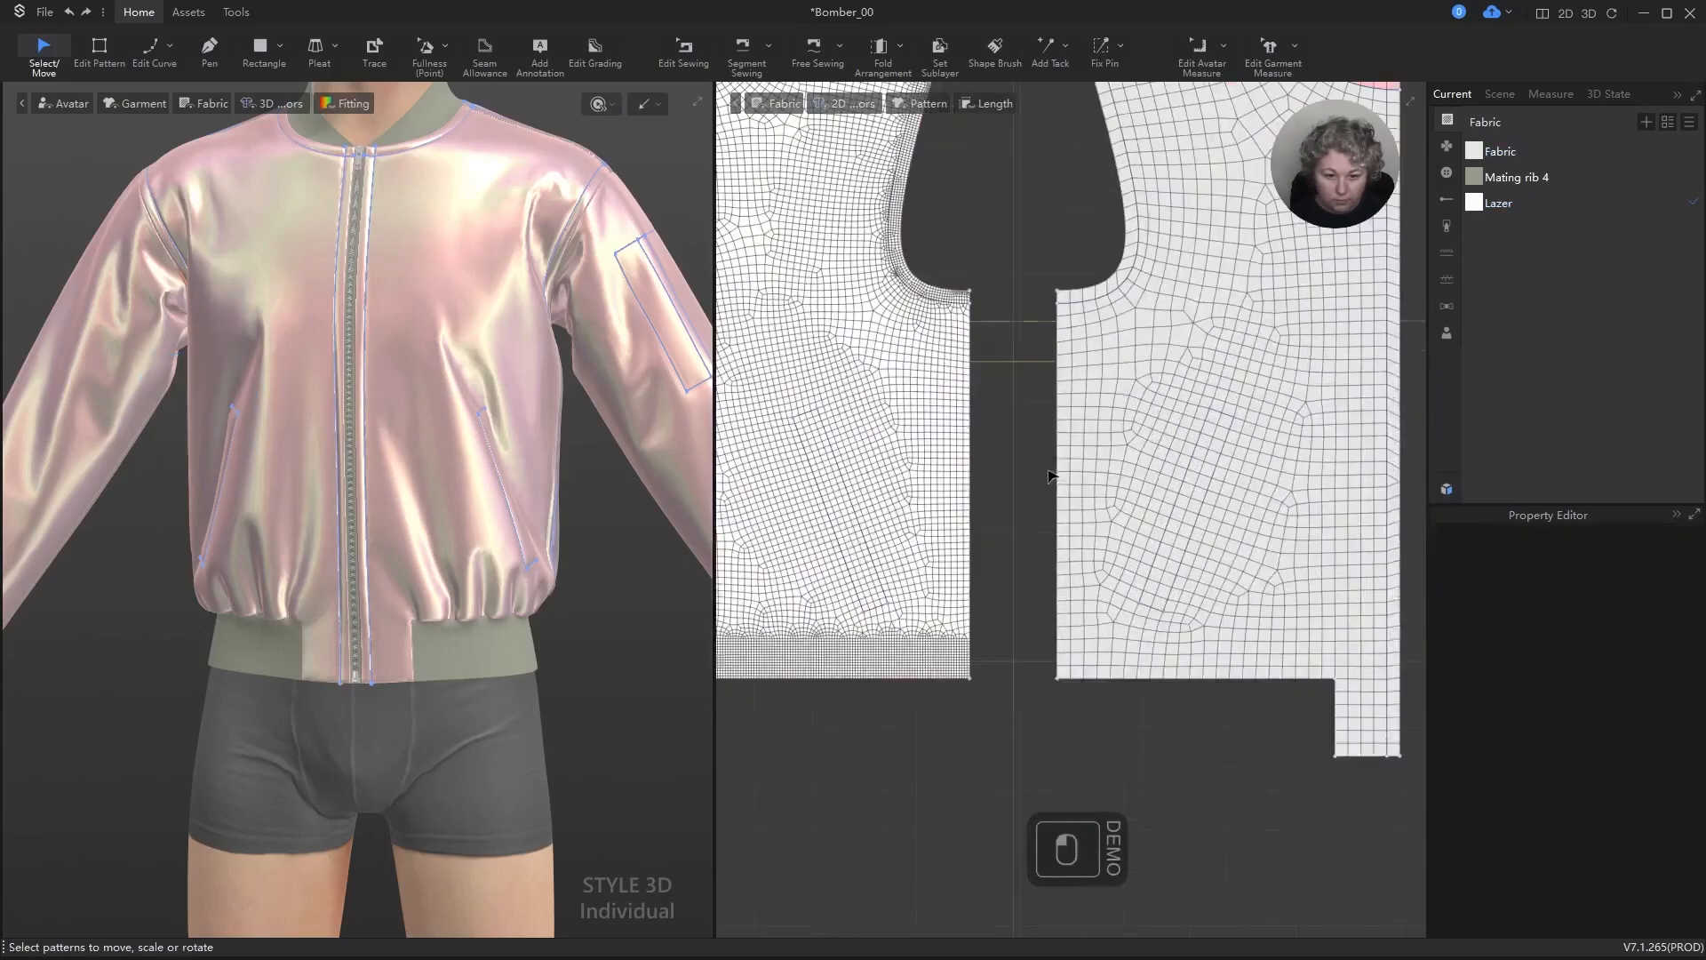
click(1202, 426)
drag(1201, 427, 1204, 378)
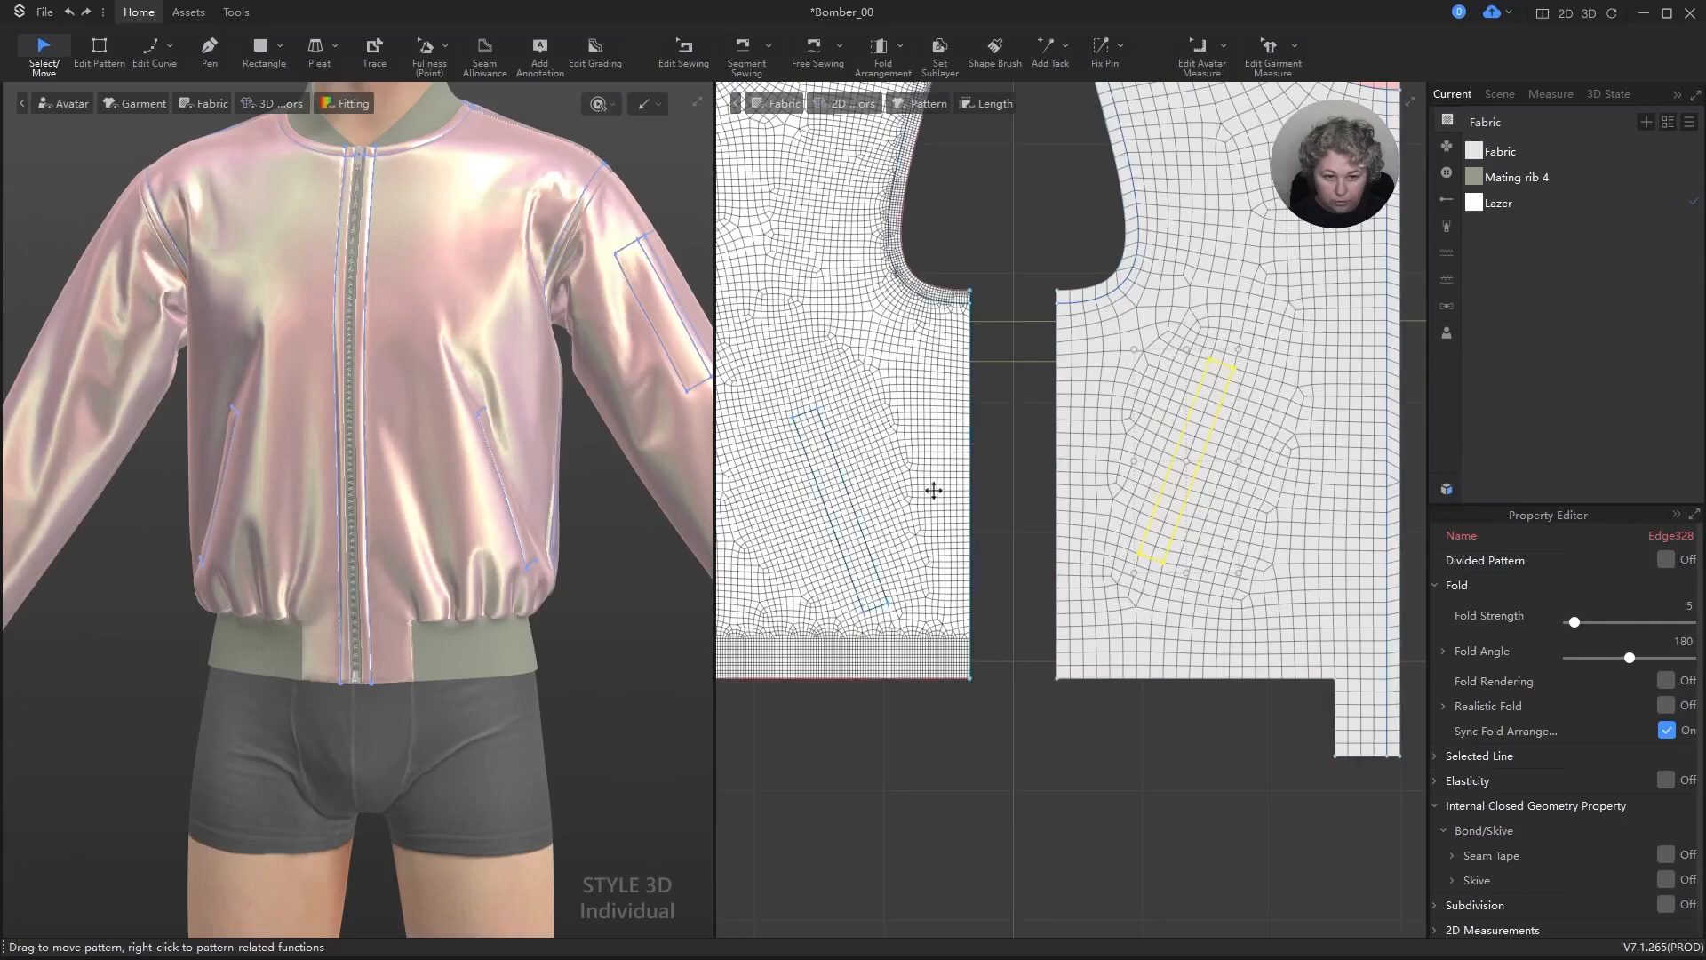
shift+click(832, 461)
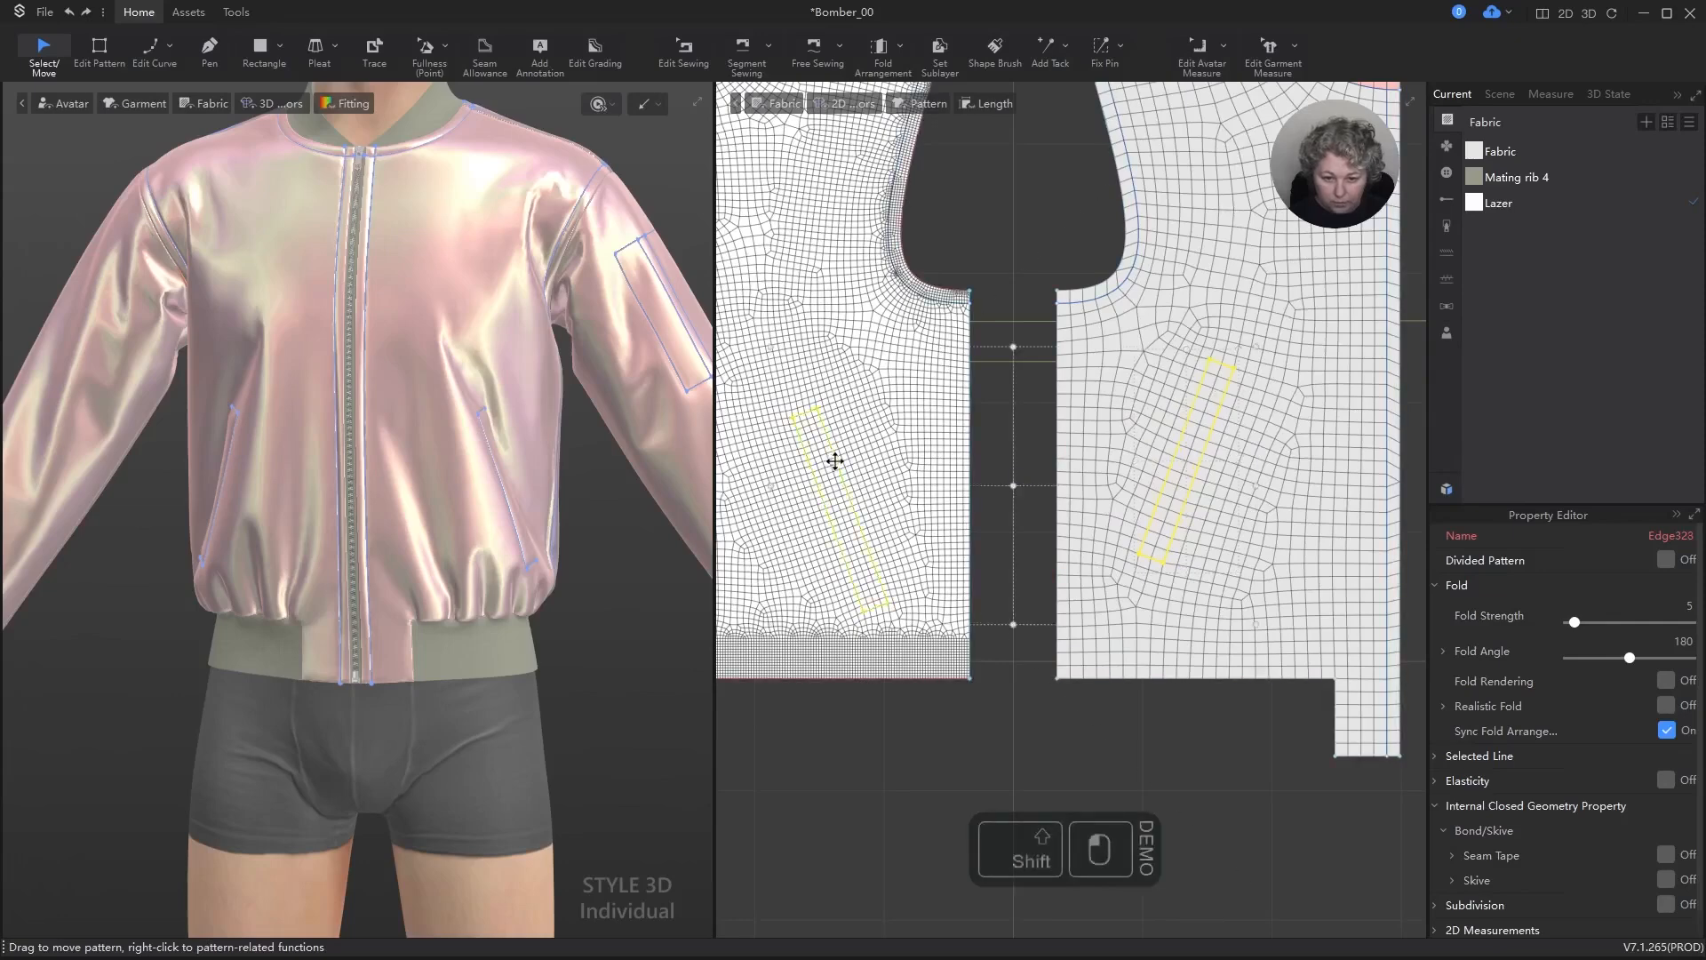
key(alt+b)
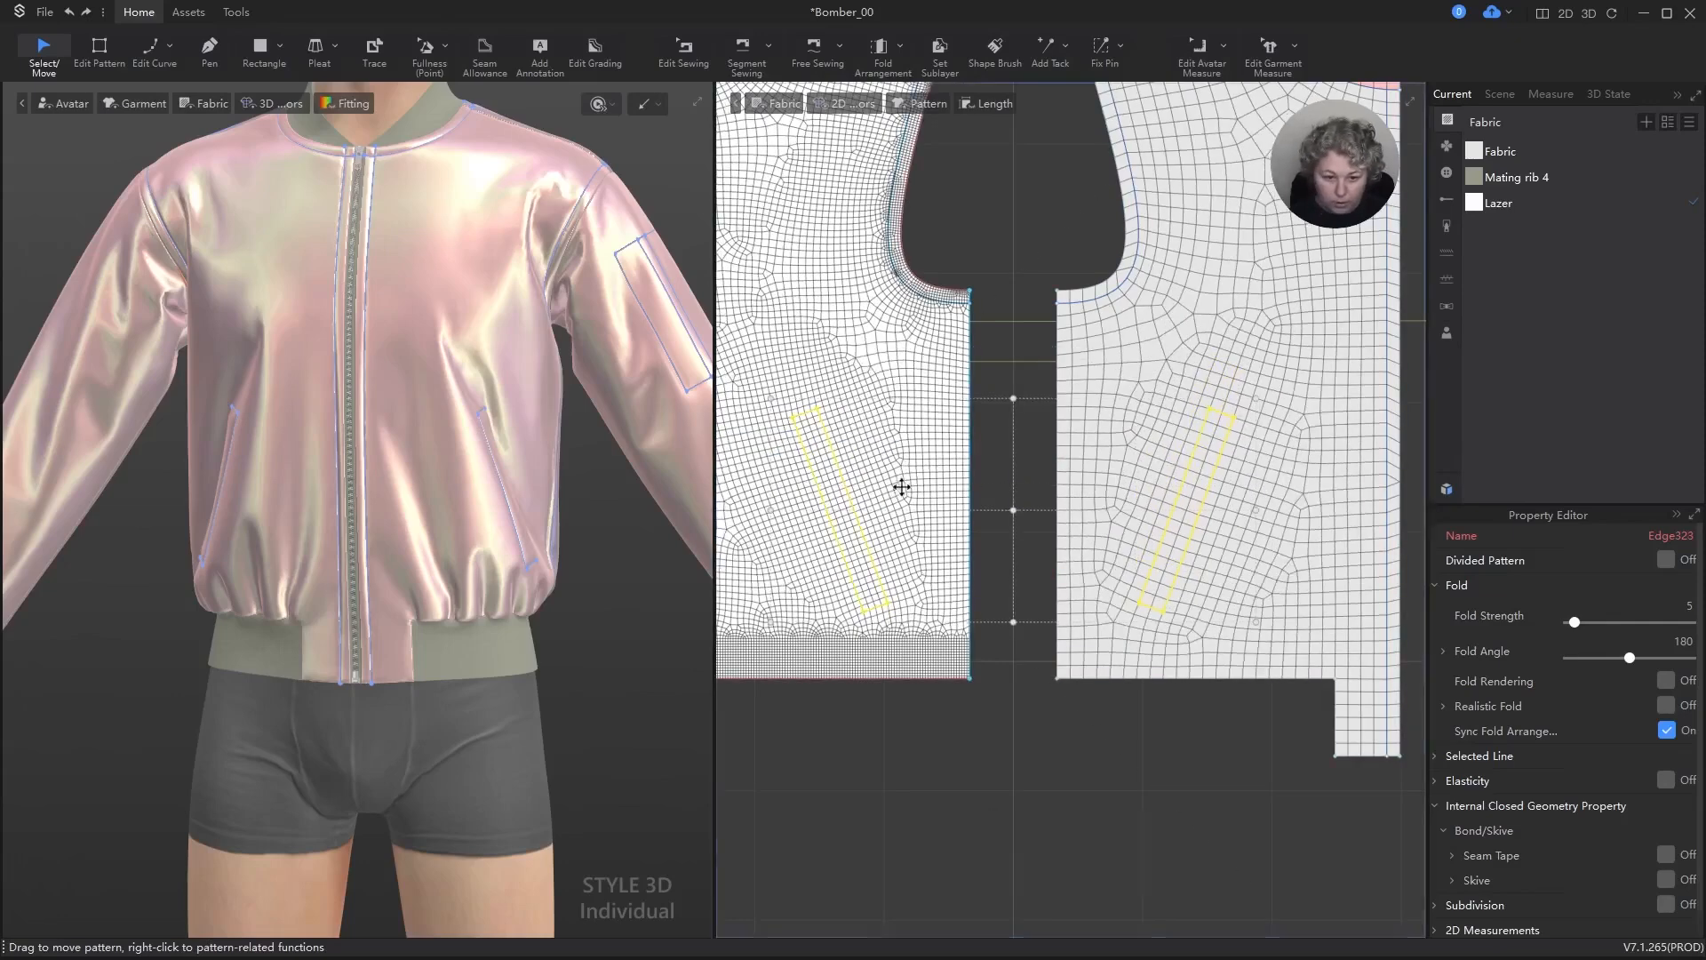
click(970, 752)
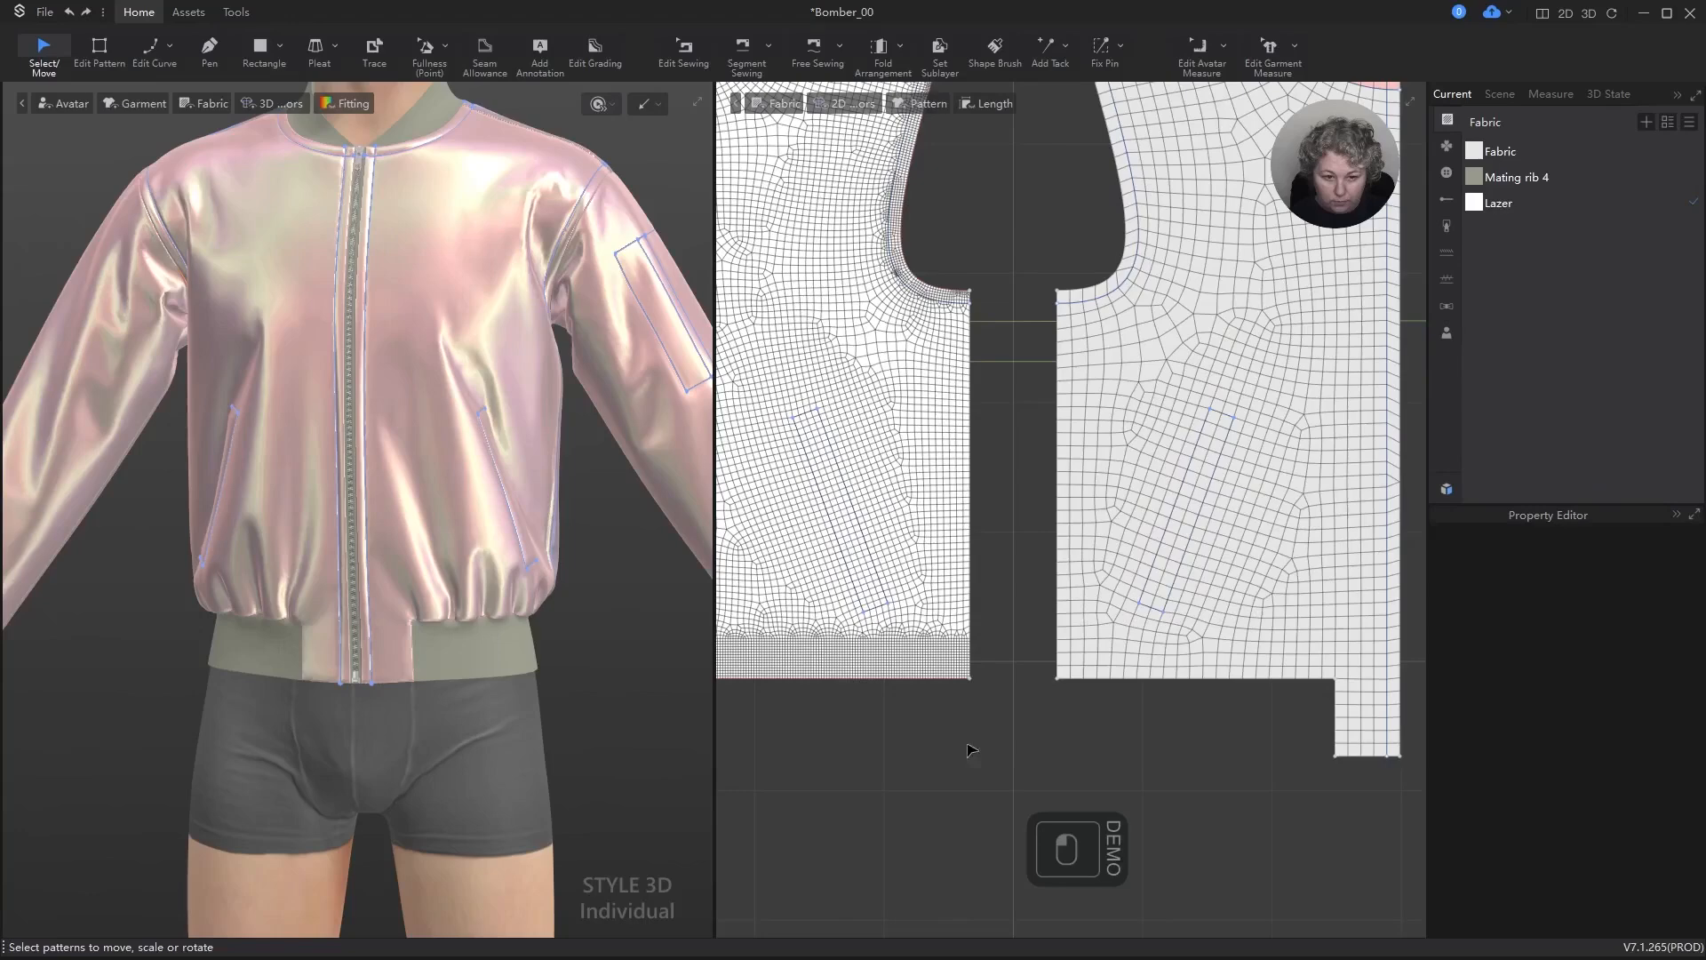
click(889, 337)
key(Delete)
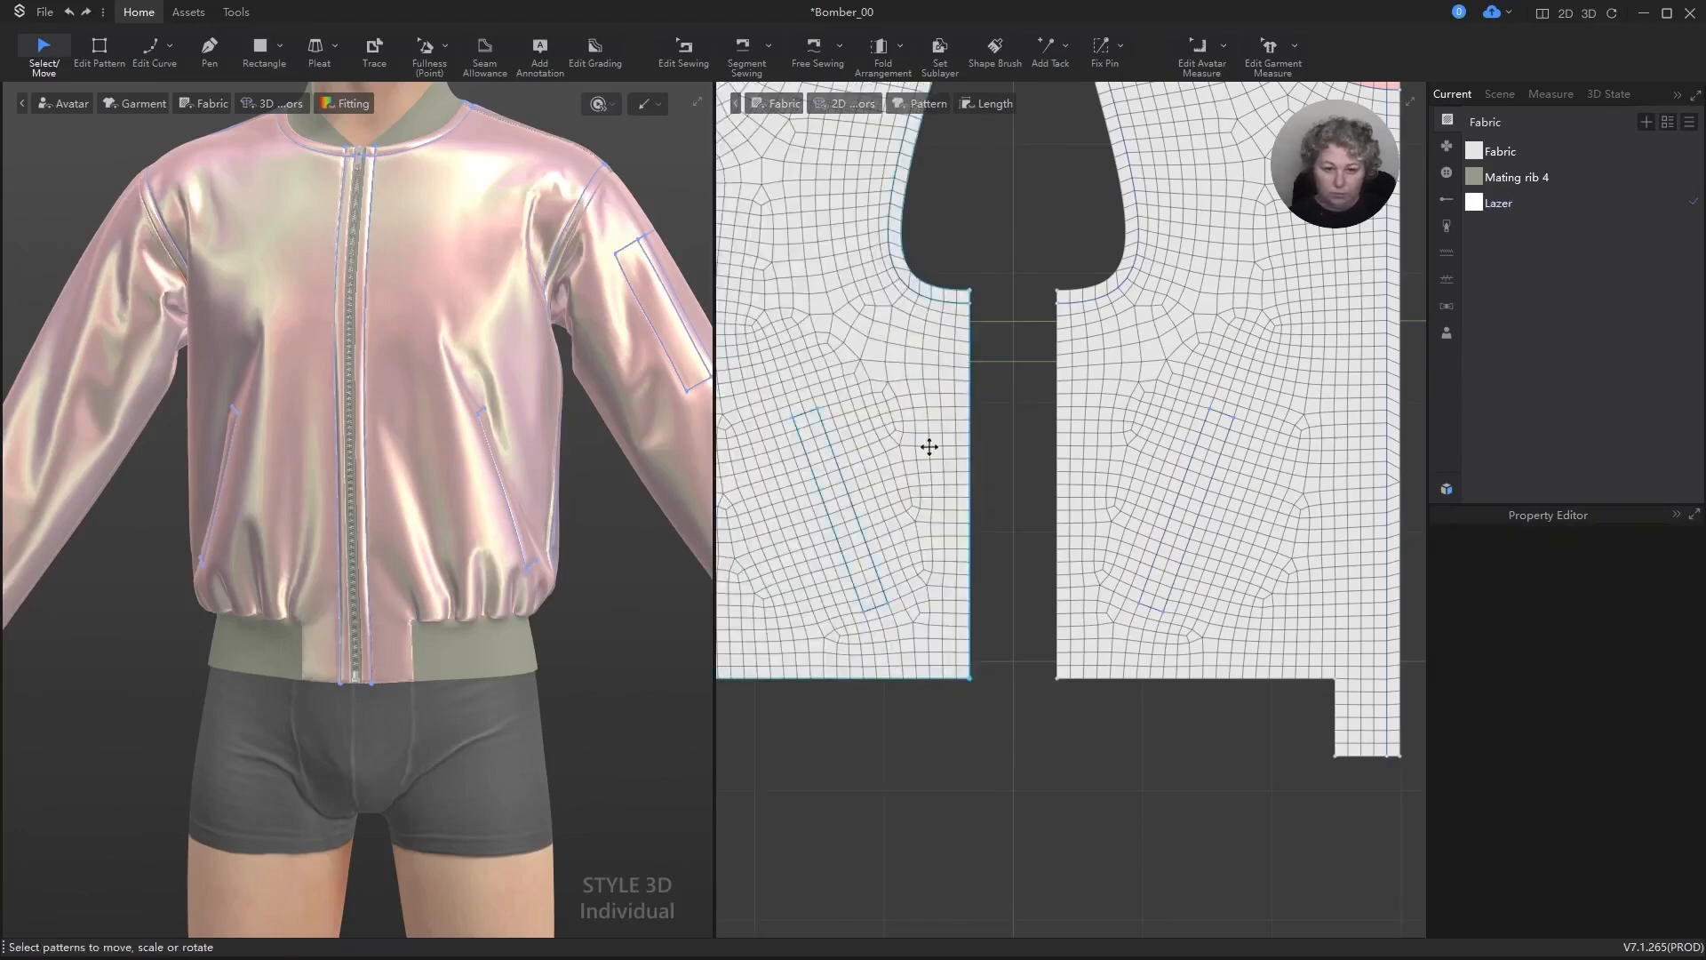
Step: Free-sew the outer front panel's pocket outline along three sides to the matching lining pocket outline, and simulate the garment
scroll(929, 447, down, 5)
scroll(993, 245, up, 4)
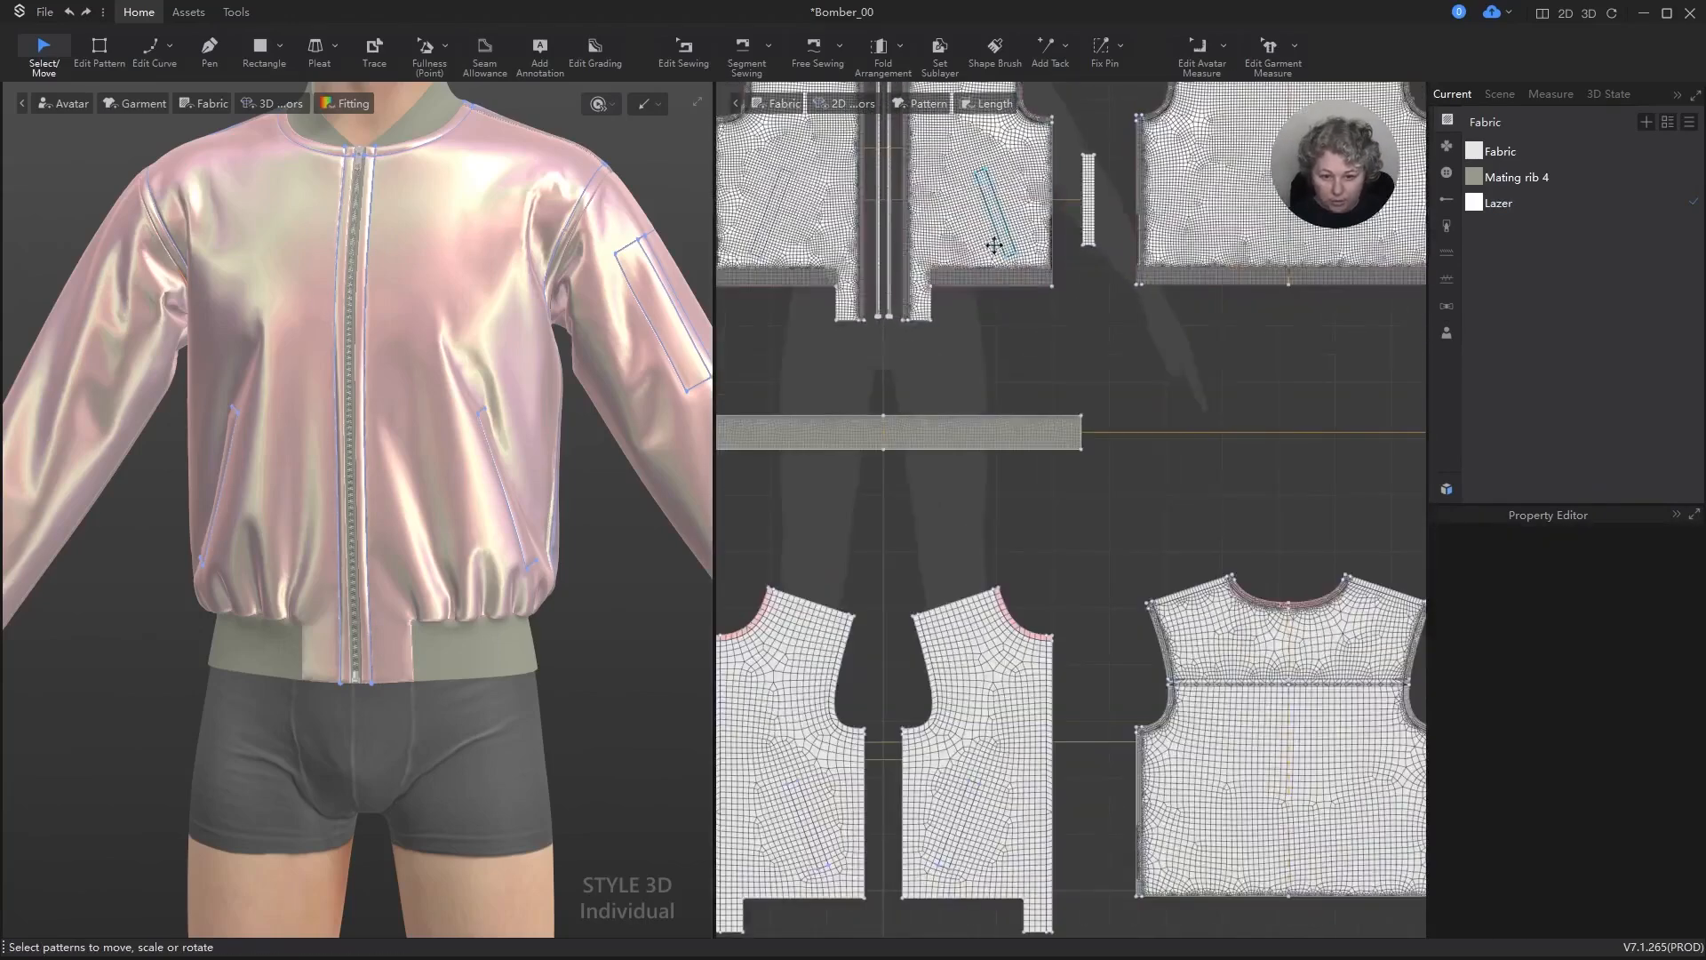
key(m)
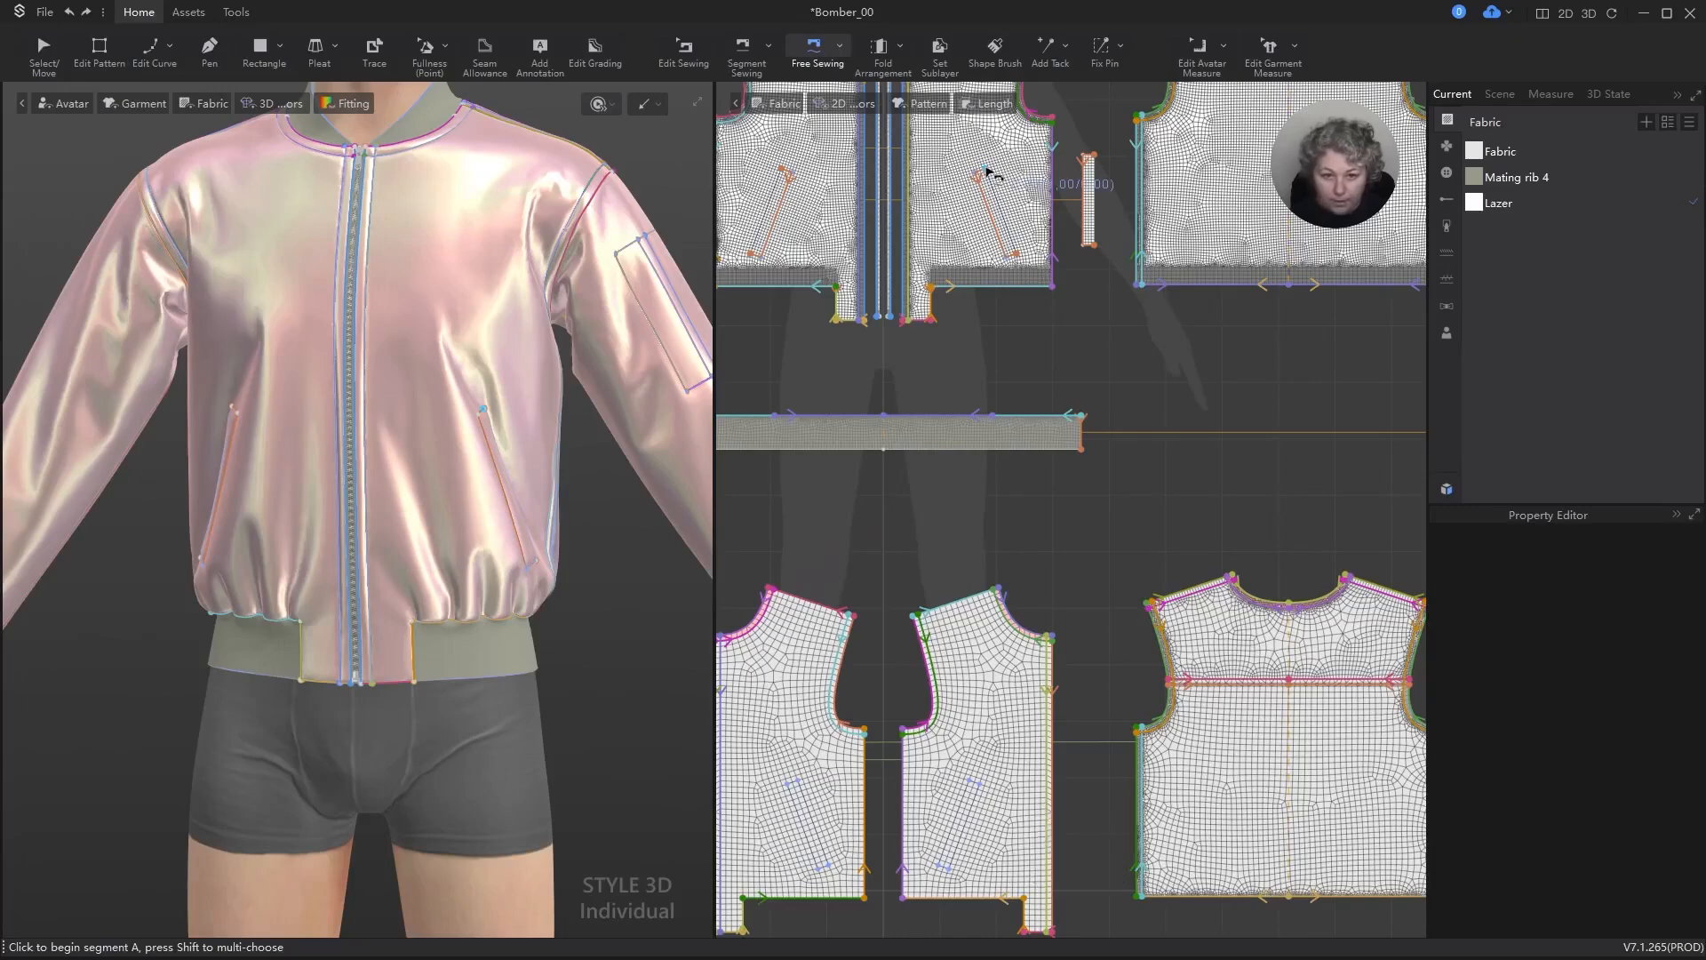
click(988, 170)
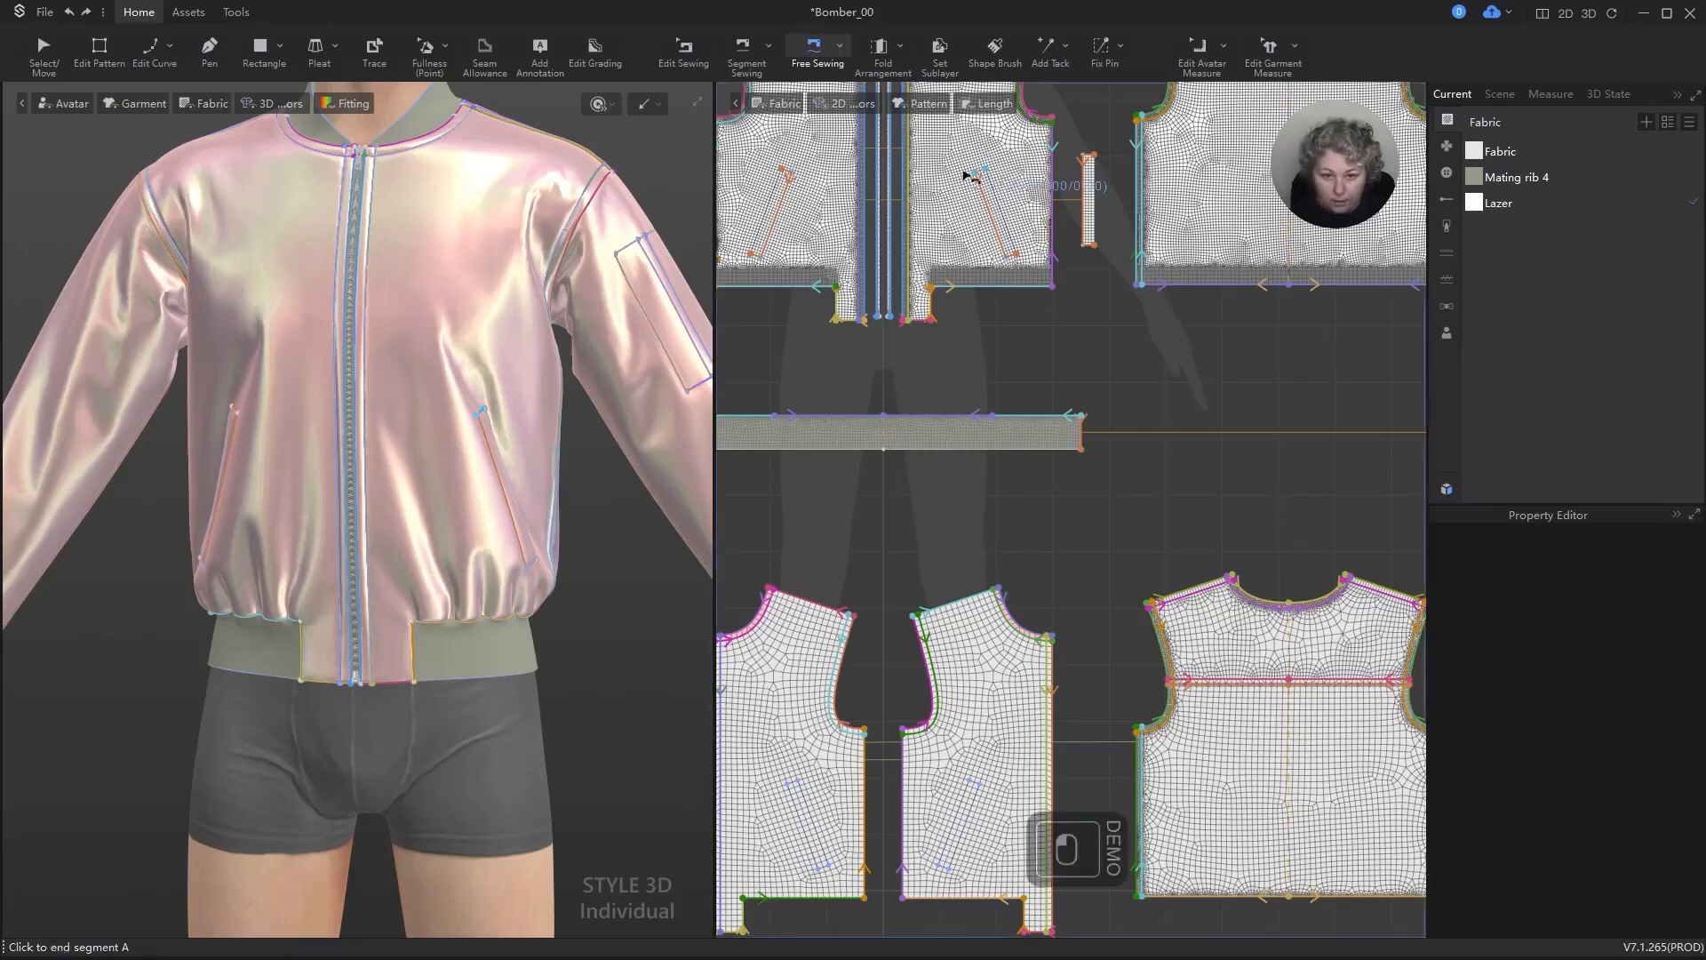
click(1015, 260)
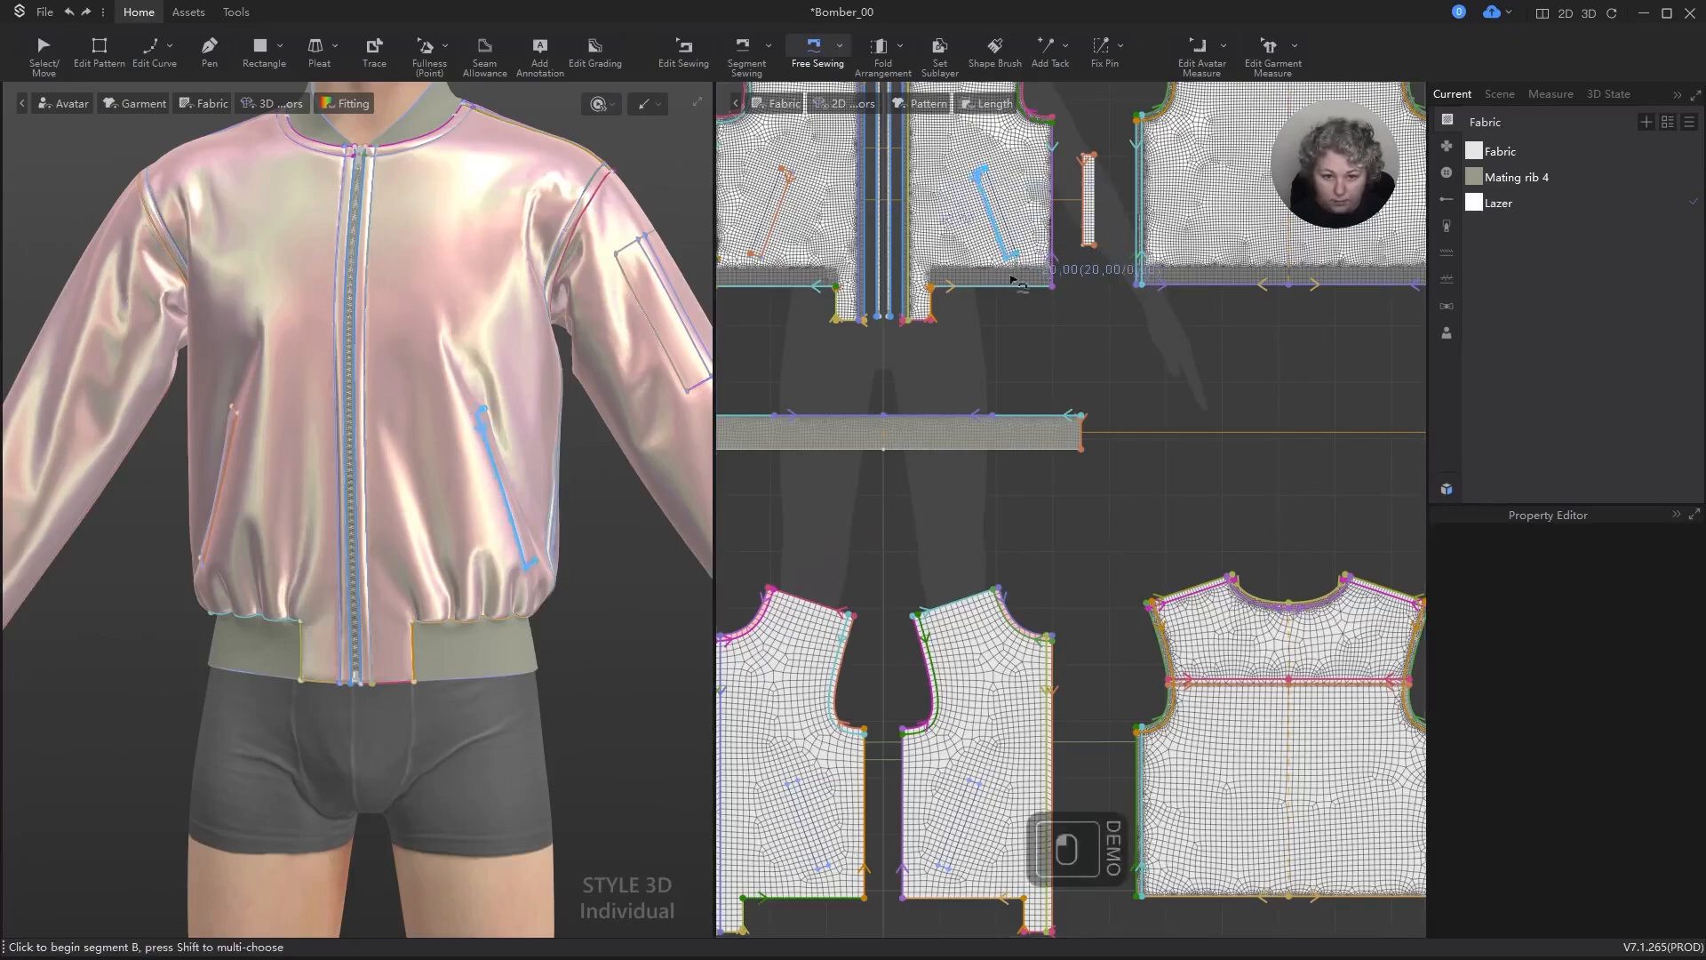
click(975, 786)
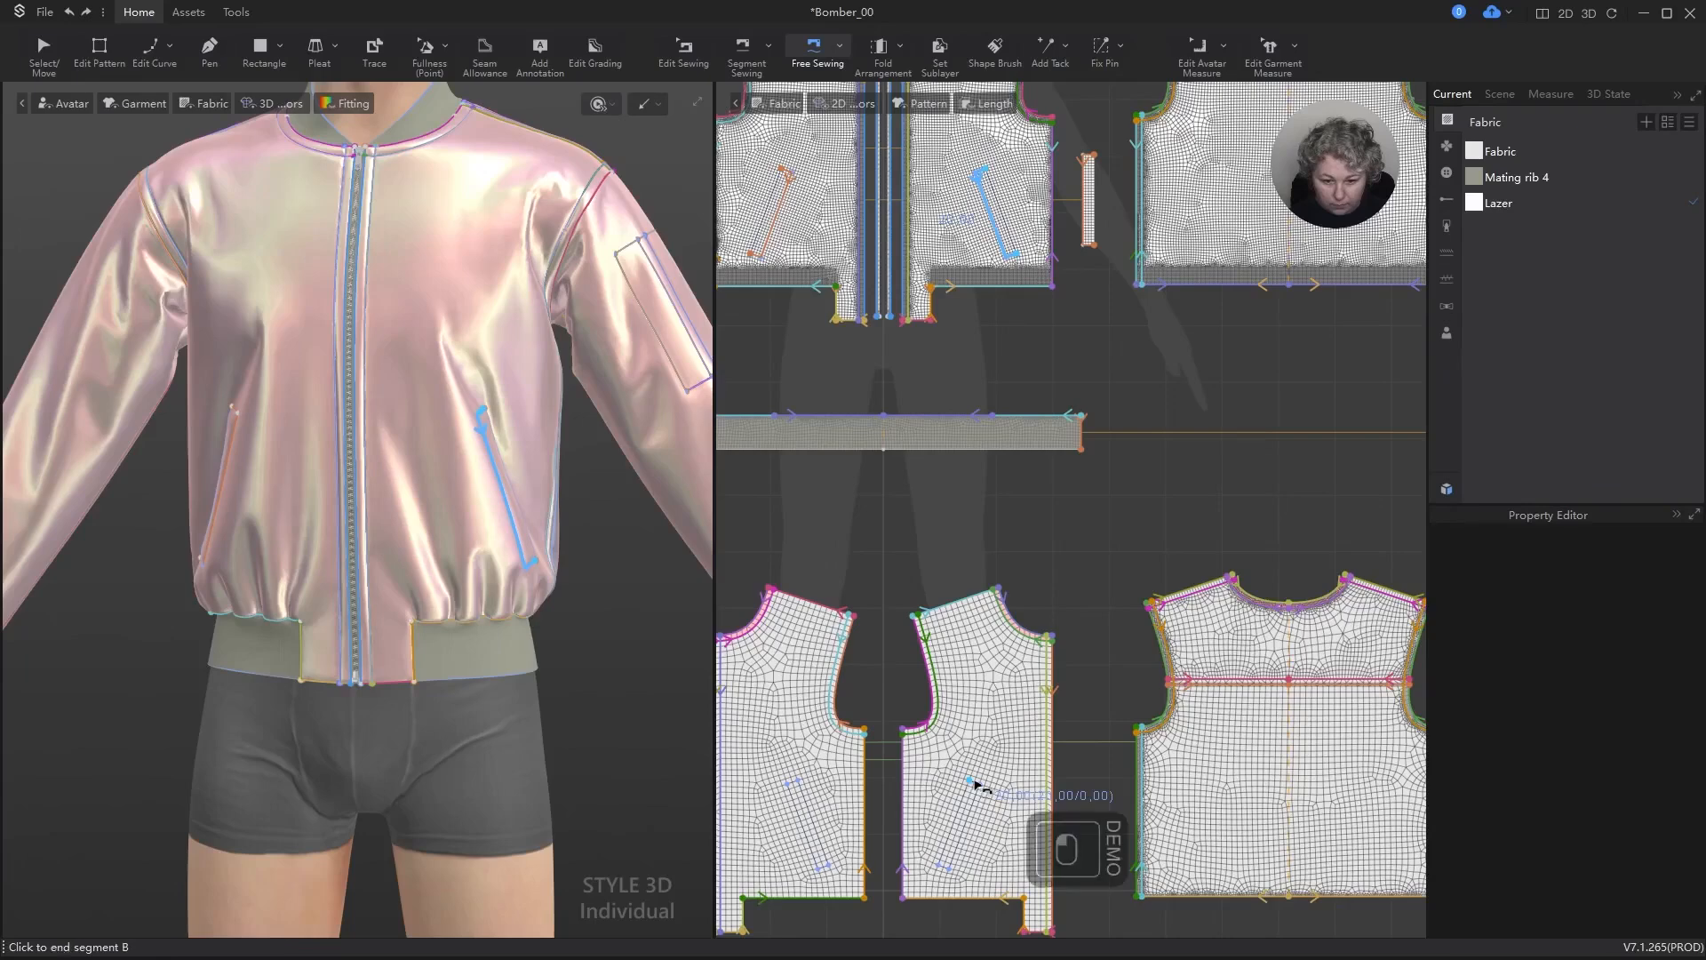
click(941, 875)
key(space)
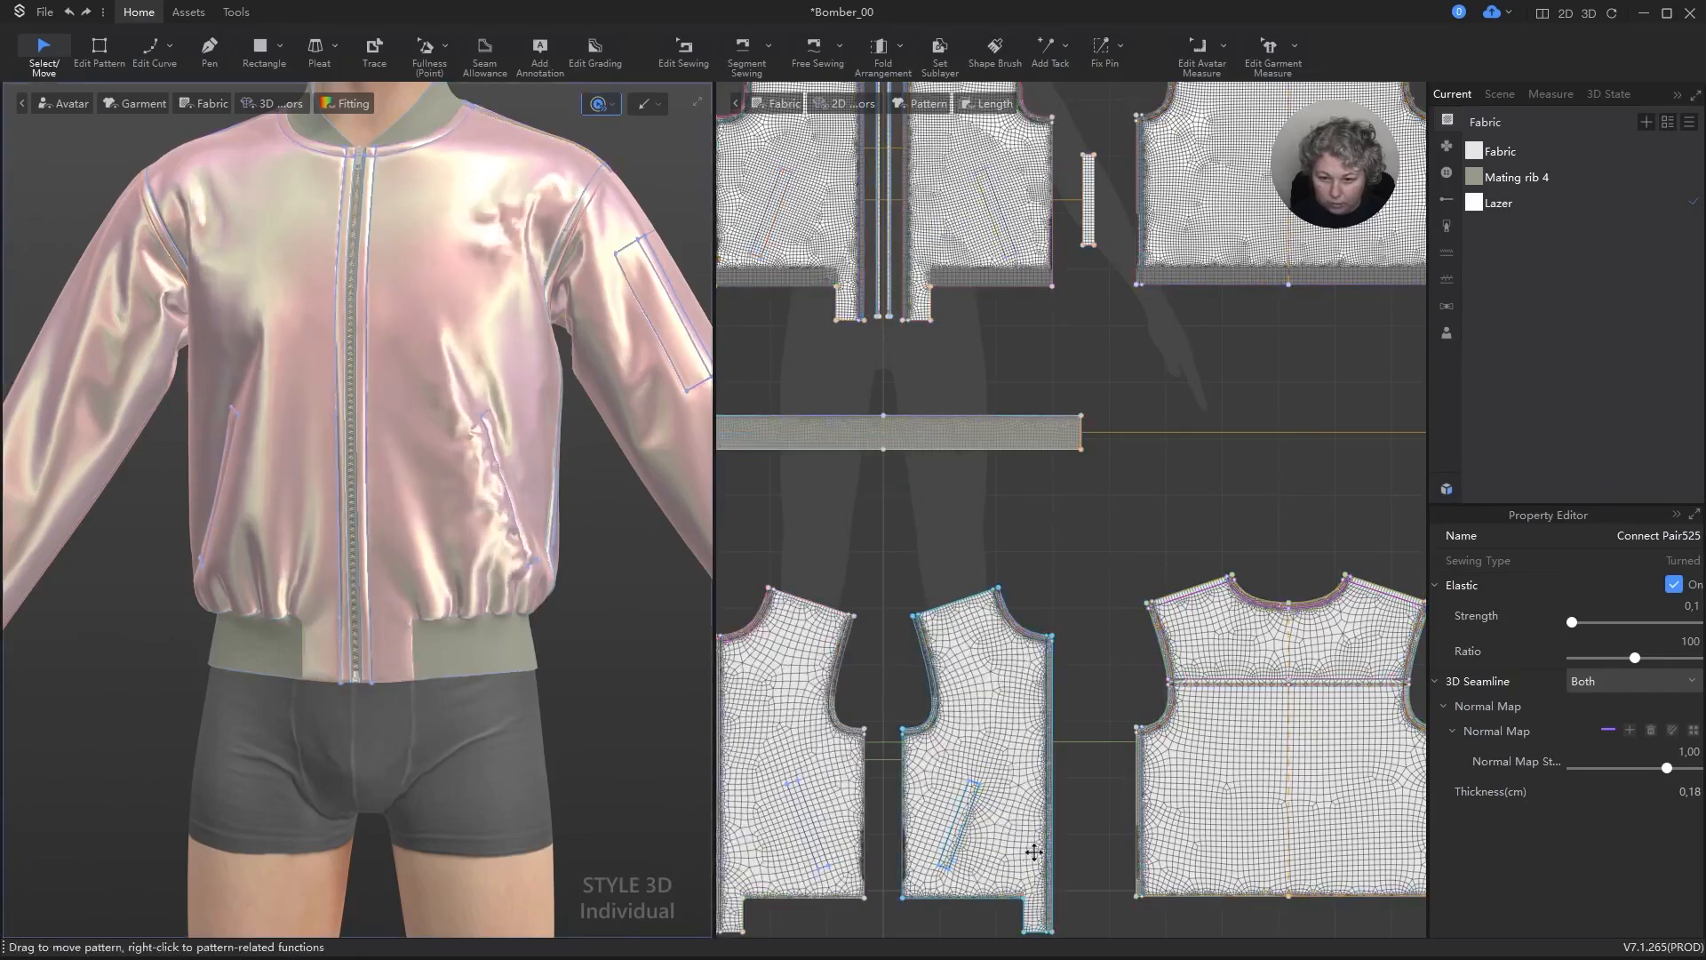
Step: Undo the last simulation, check the new pocket seam on the lining panel, and run the simulation again
key(ctrl+z)
key(b)
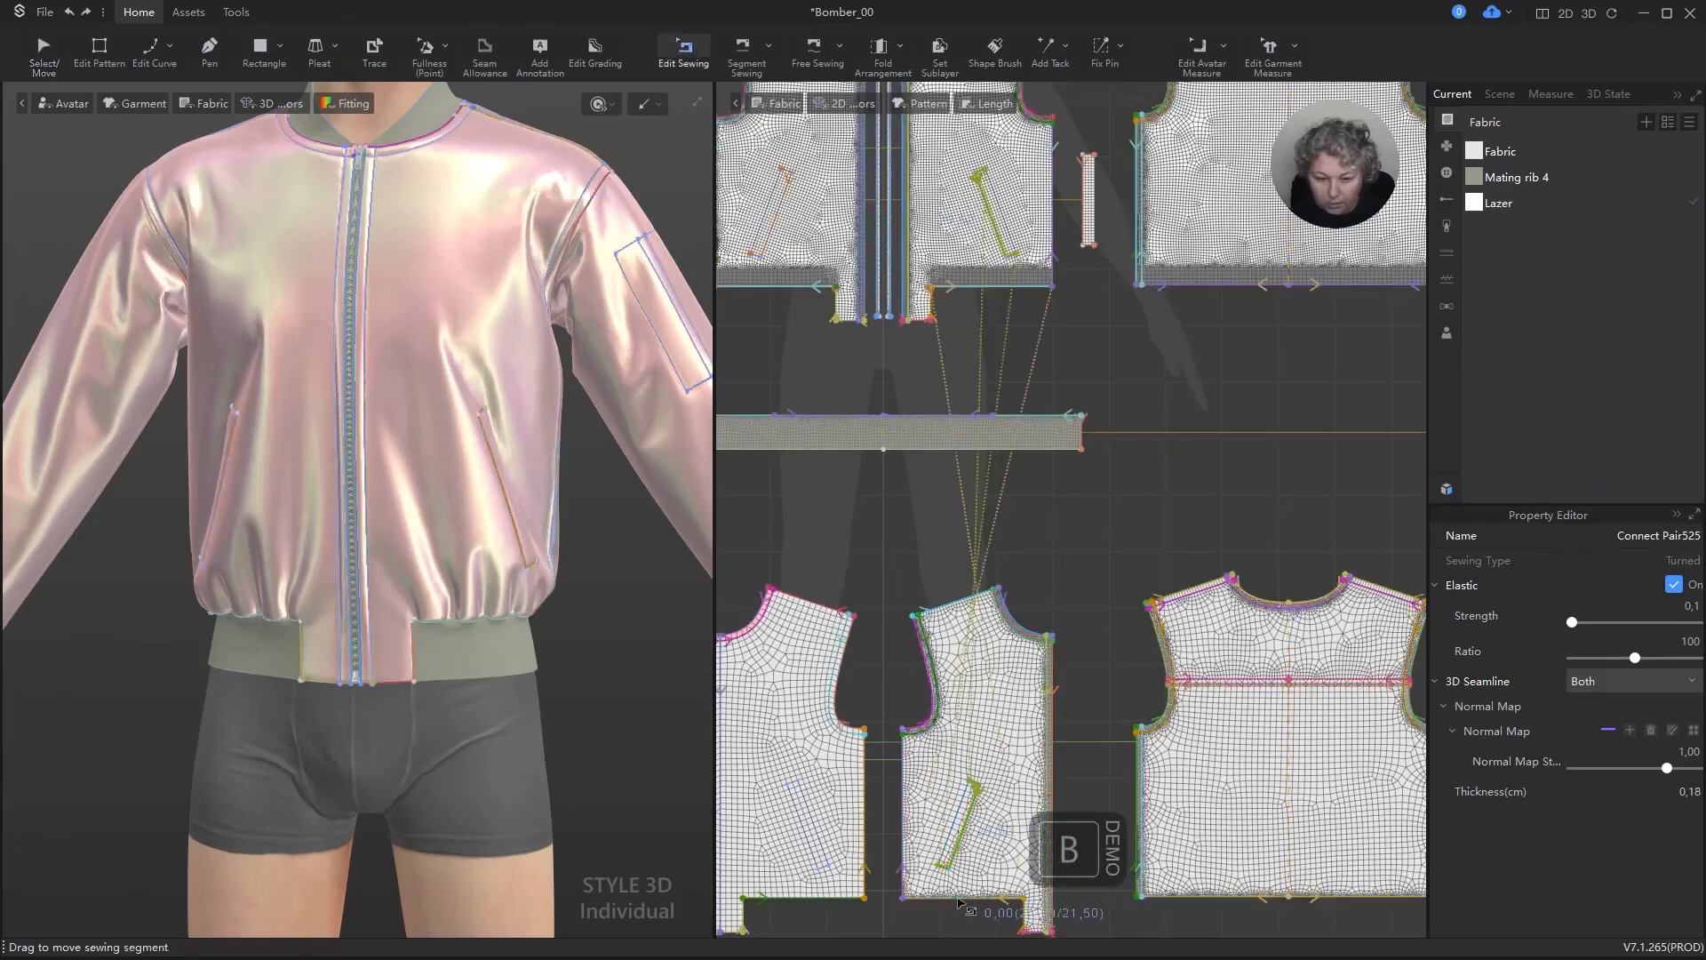
scroll(983, 857, up, 10)
key(space)
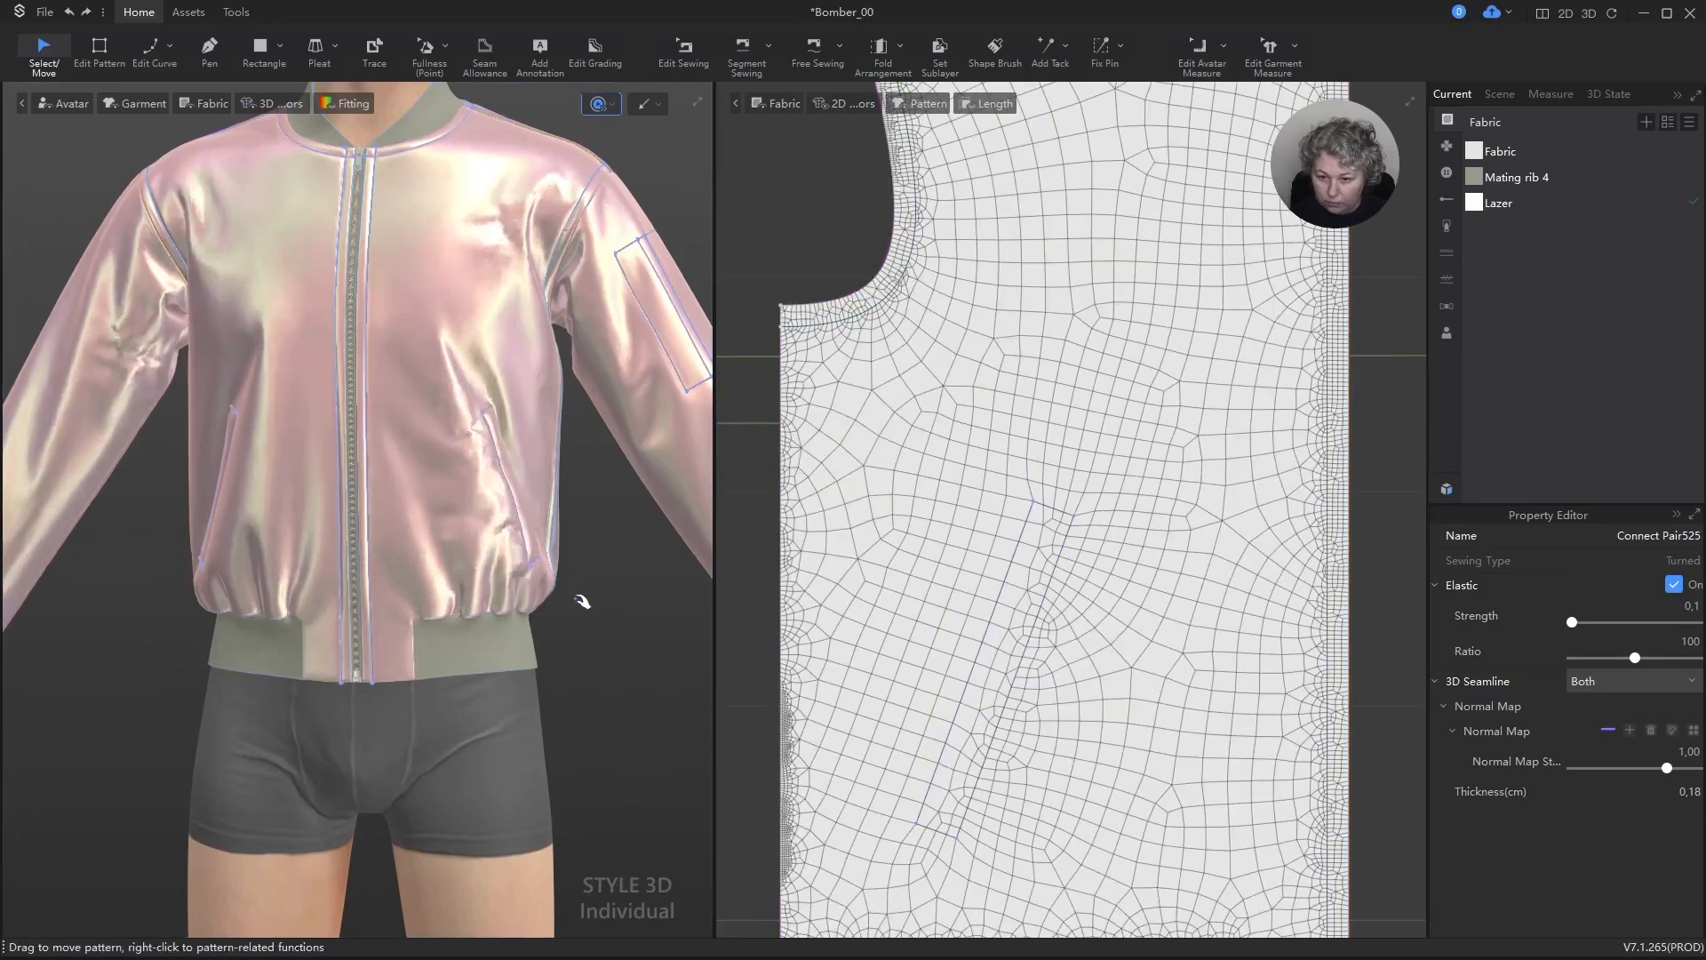
key(space)
Step: Examine the wearer's left front pocket in 3D up close, from its upper end to its lower corner
right_drag(581, 599, 624, 608)
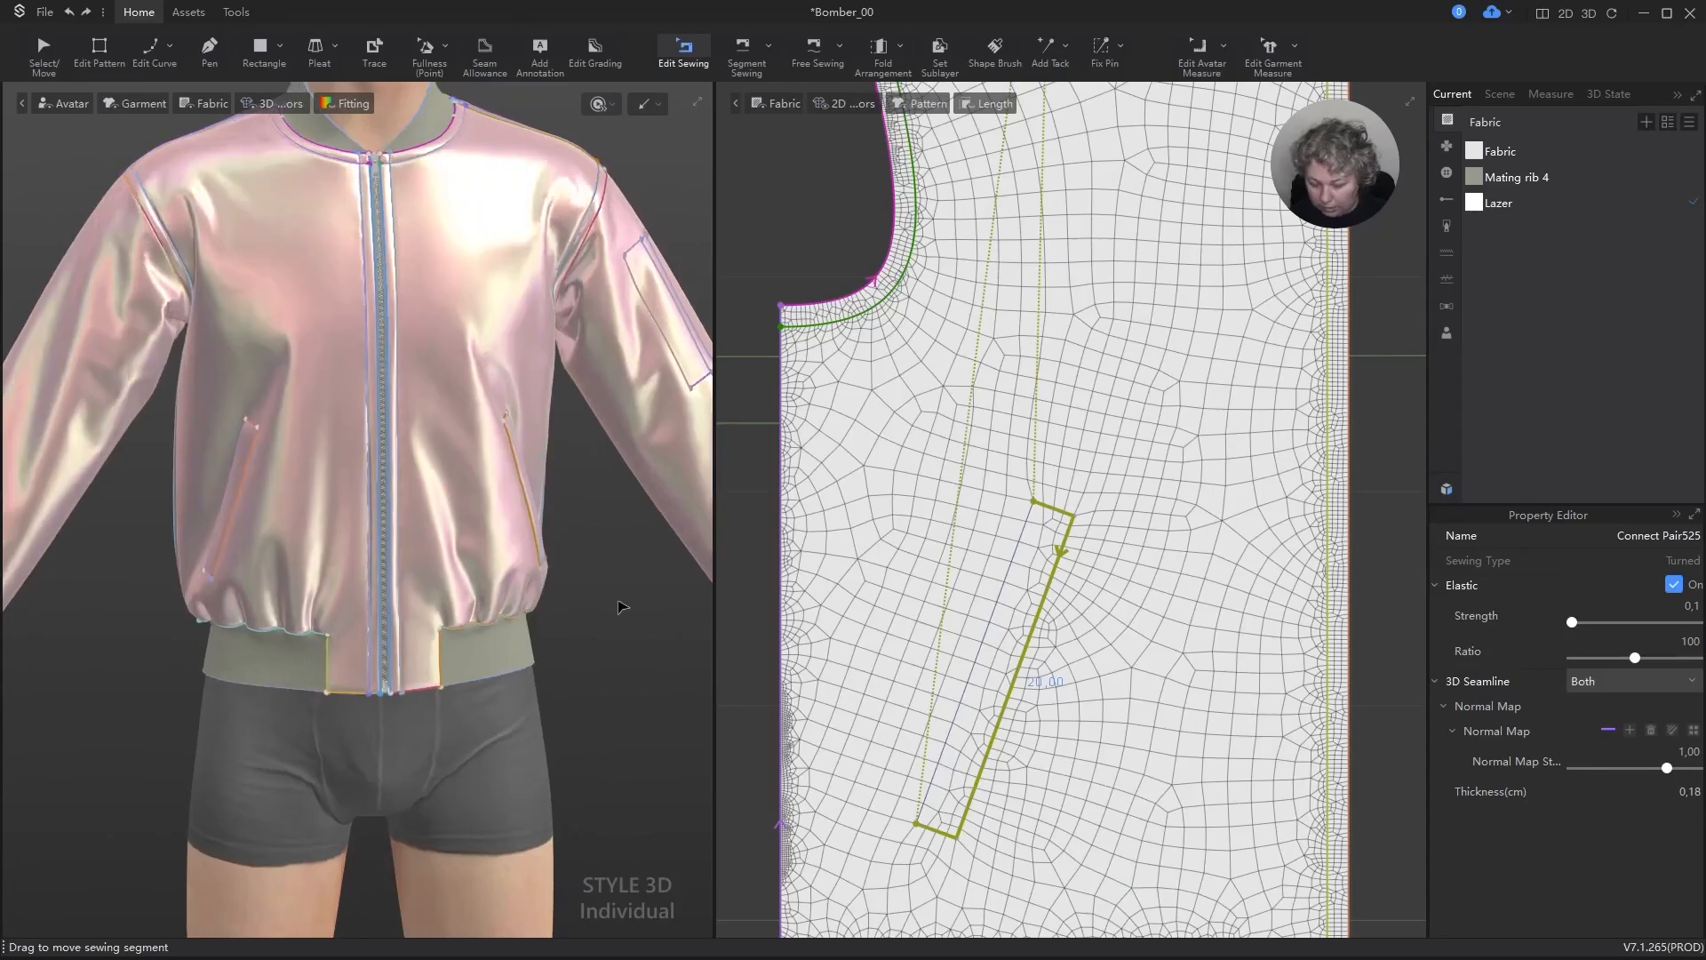
key(v)
click(624, 601)
scroll(540, 527, down, 1)
scroll(540, 526, down, 3)
right_drag(539, 526, 448, 569)
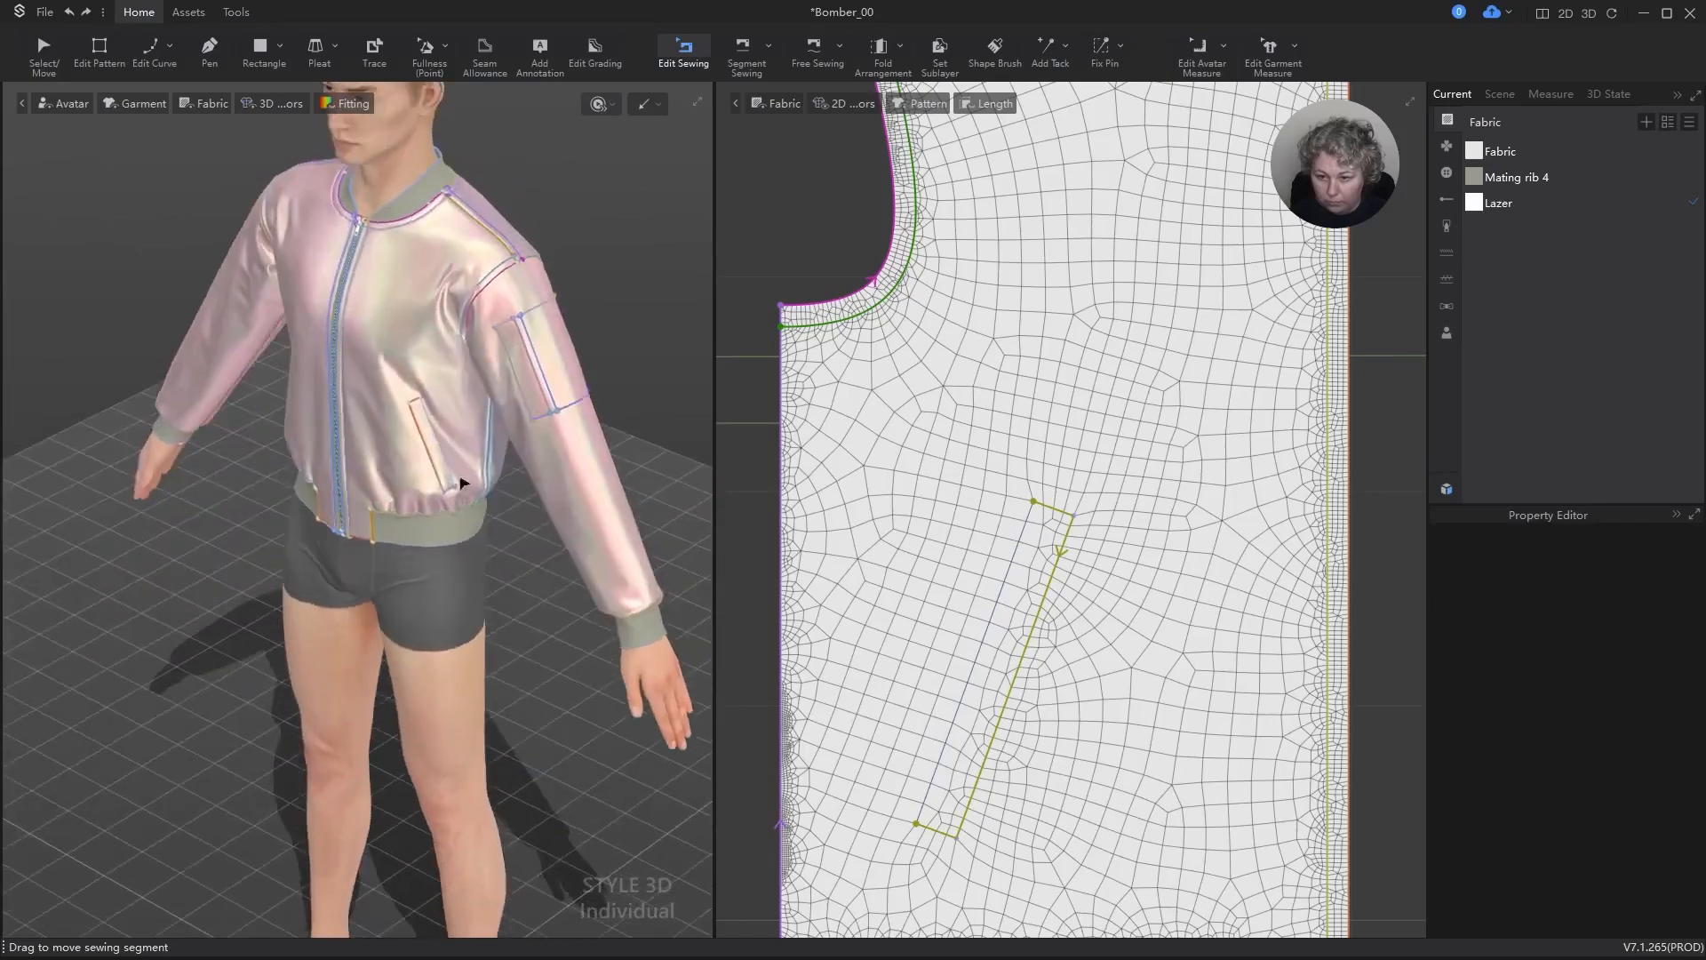
scroll(508, 455, up, 5)
alt+middle_drag(631, 260, 458, 469)
scroll(500, 472, up, 5)
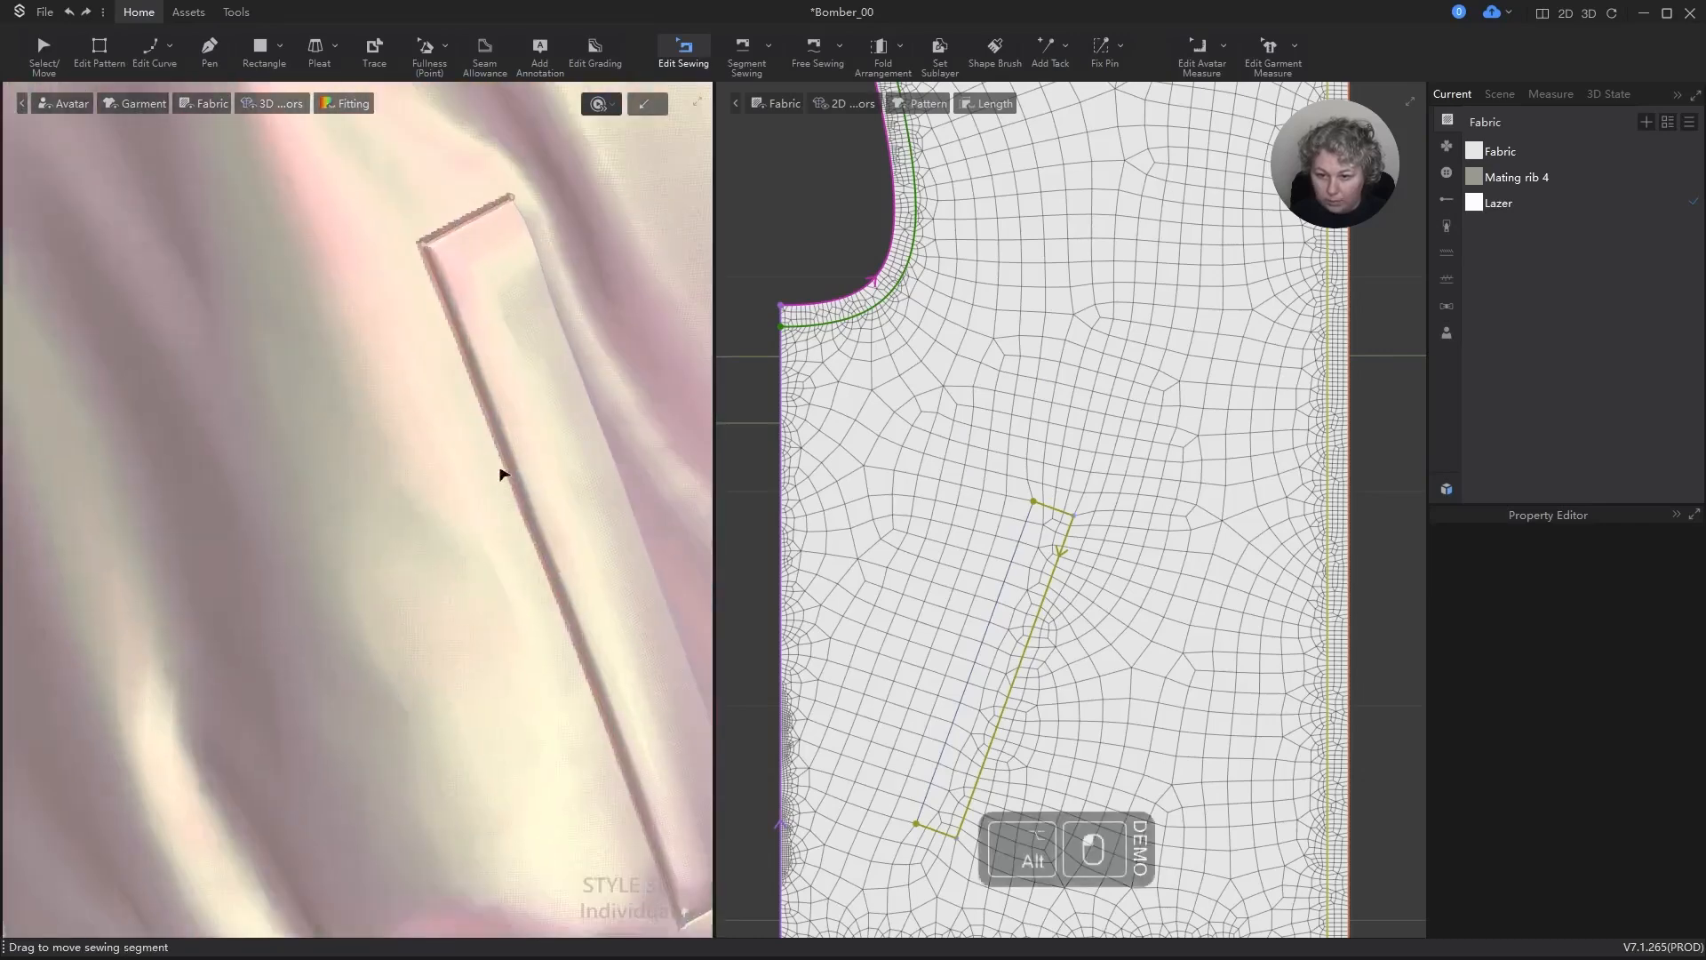
alt+right_drag(545, 488, 496, 472)
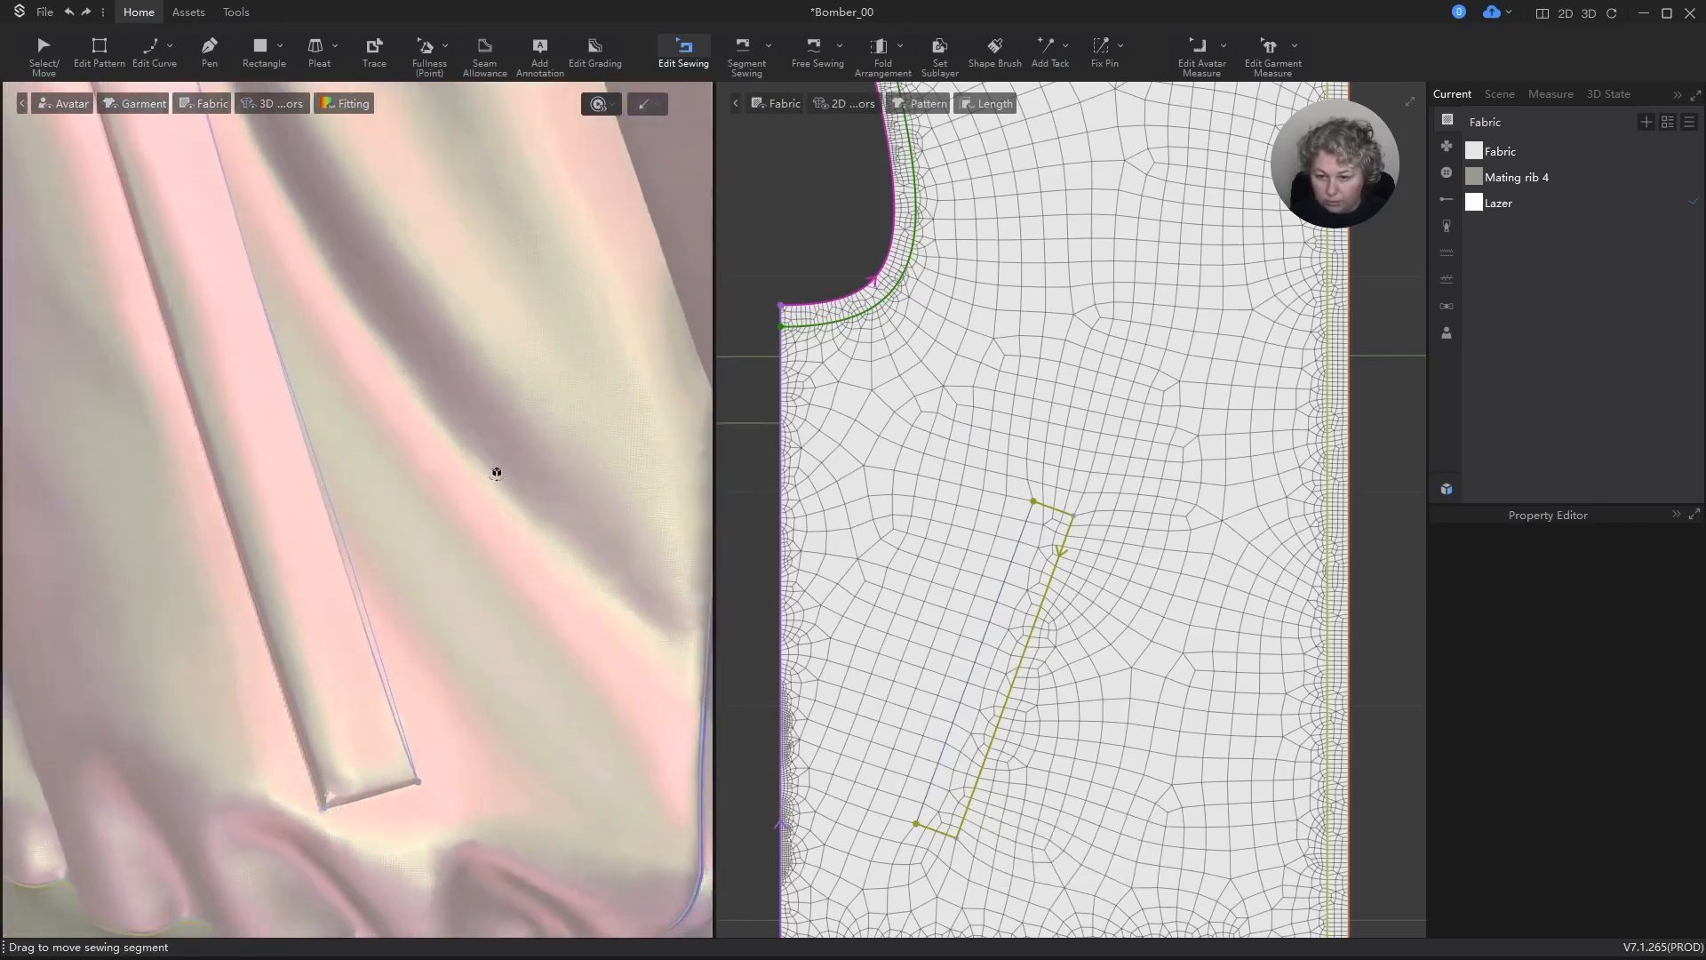
scroll(356, 560, down, 3)
scroll(347, 675, up, 5)
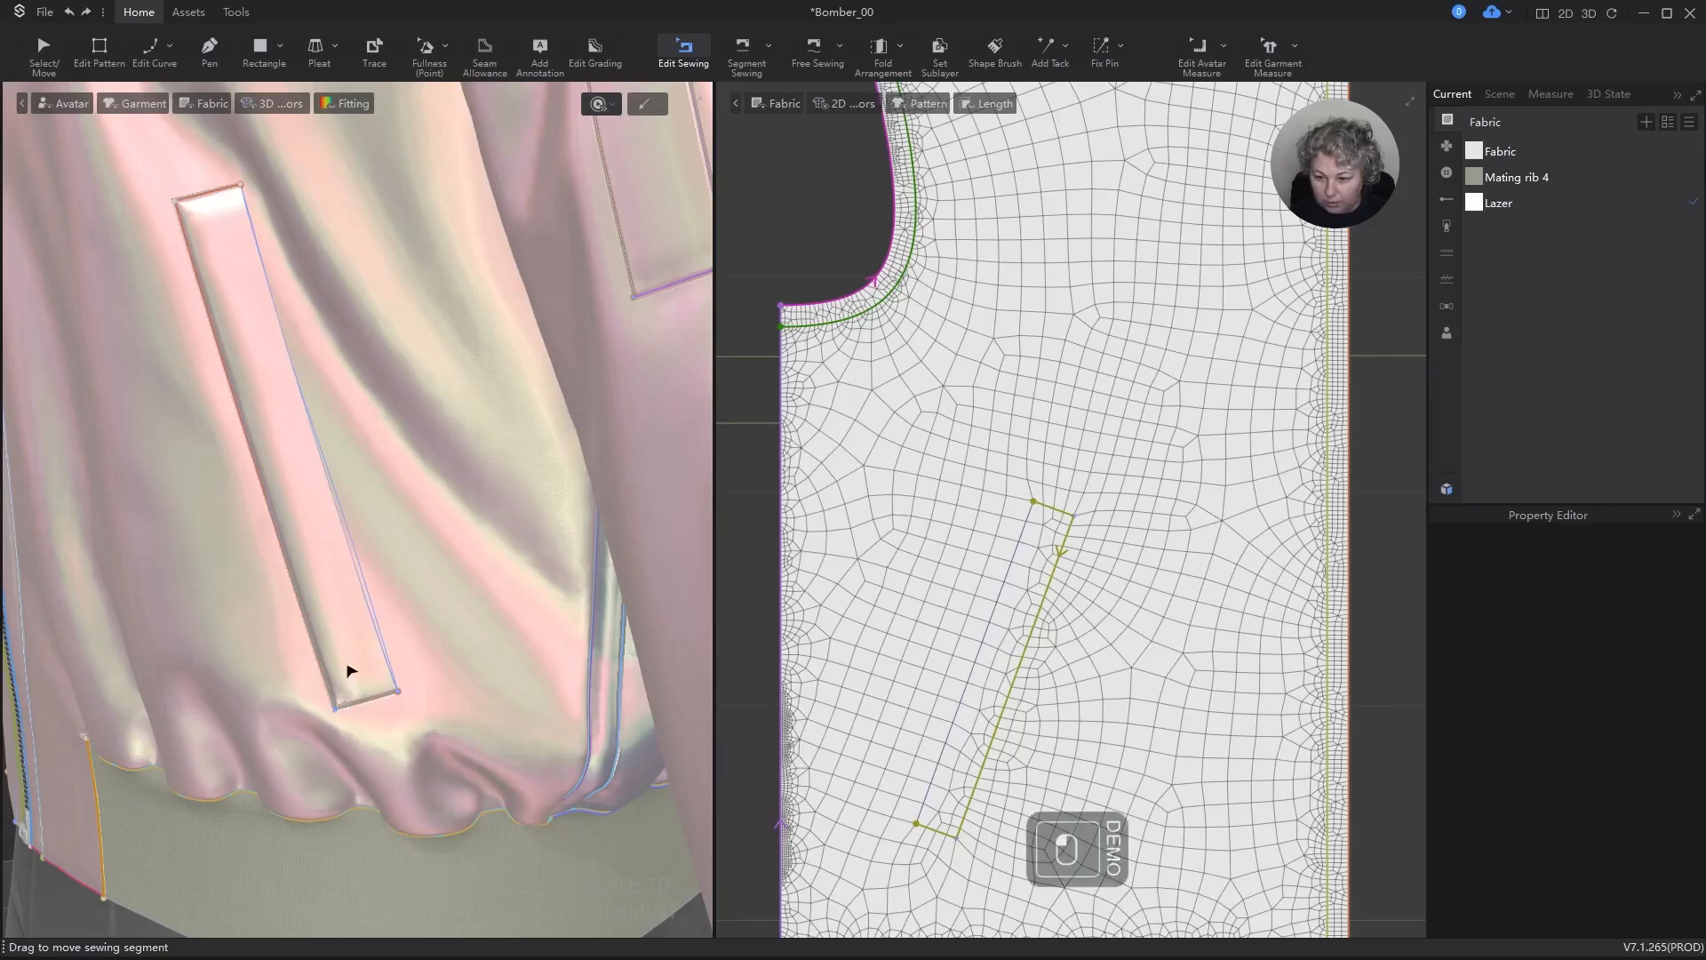
Step: Simulate the garment again and check from the side how the pocket strip's lower corner sits on the jacket
key(space)
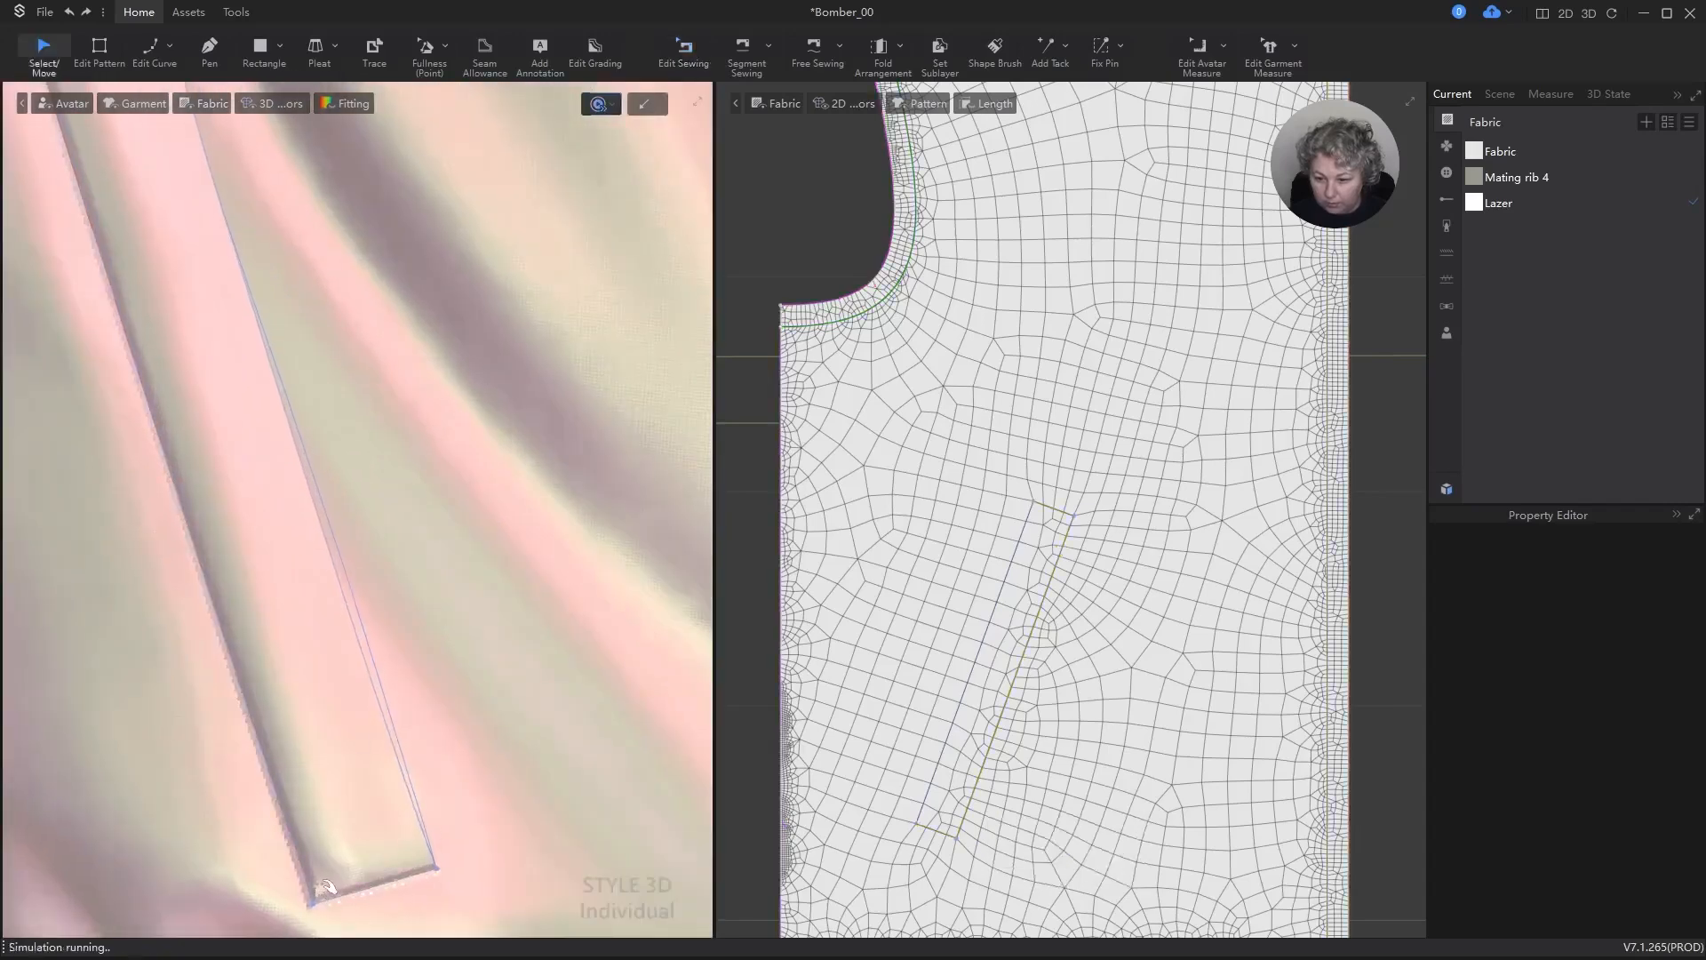
drag(359, 811, 458, 498)
key(space)
scroll(411, 636, down, 3)
click(404, 531)
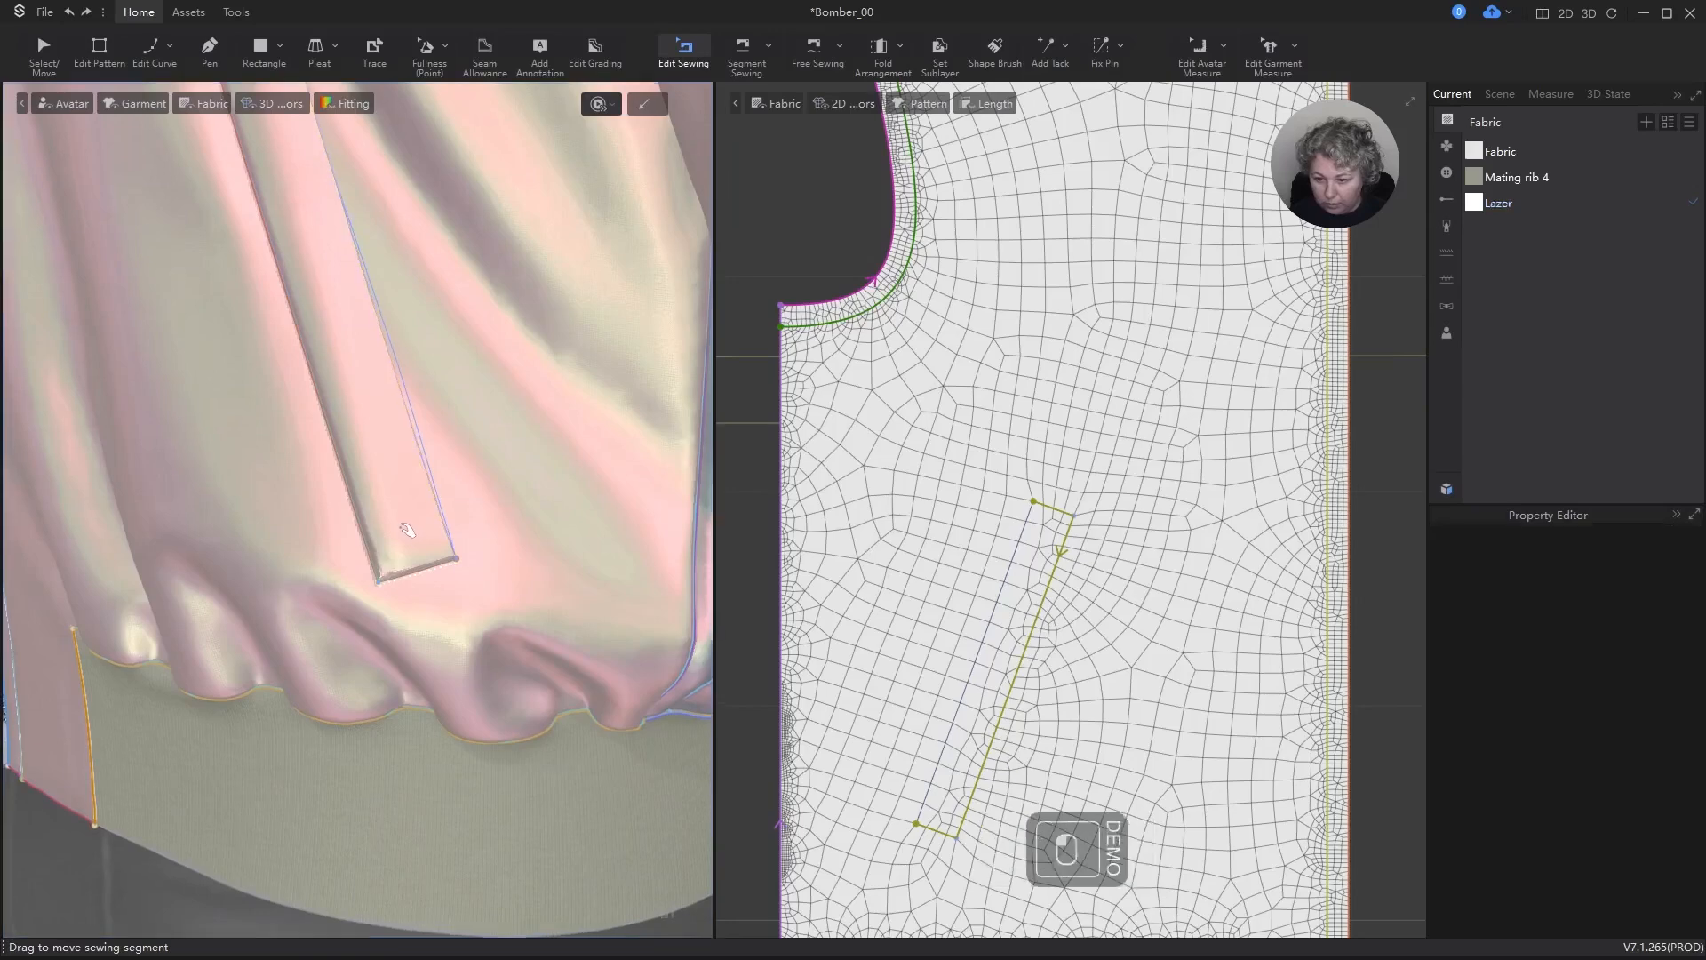
middle_drag(418, 578, 374, 606)
key(v)
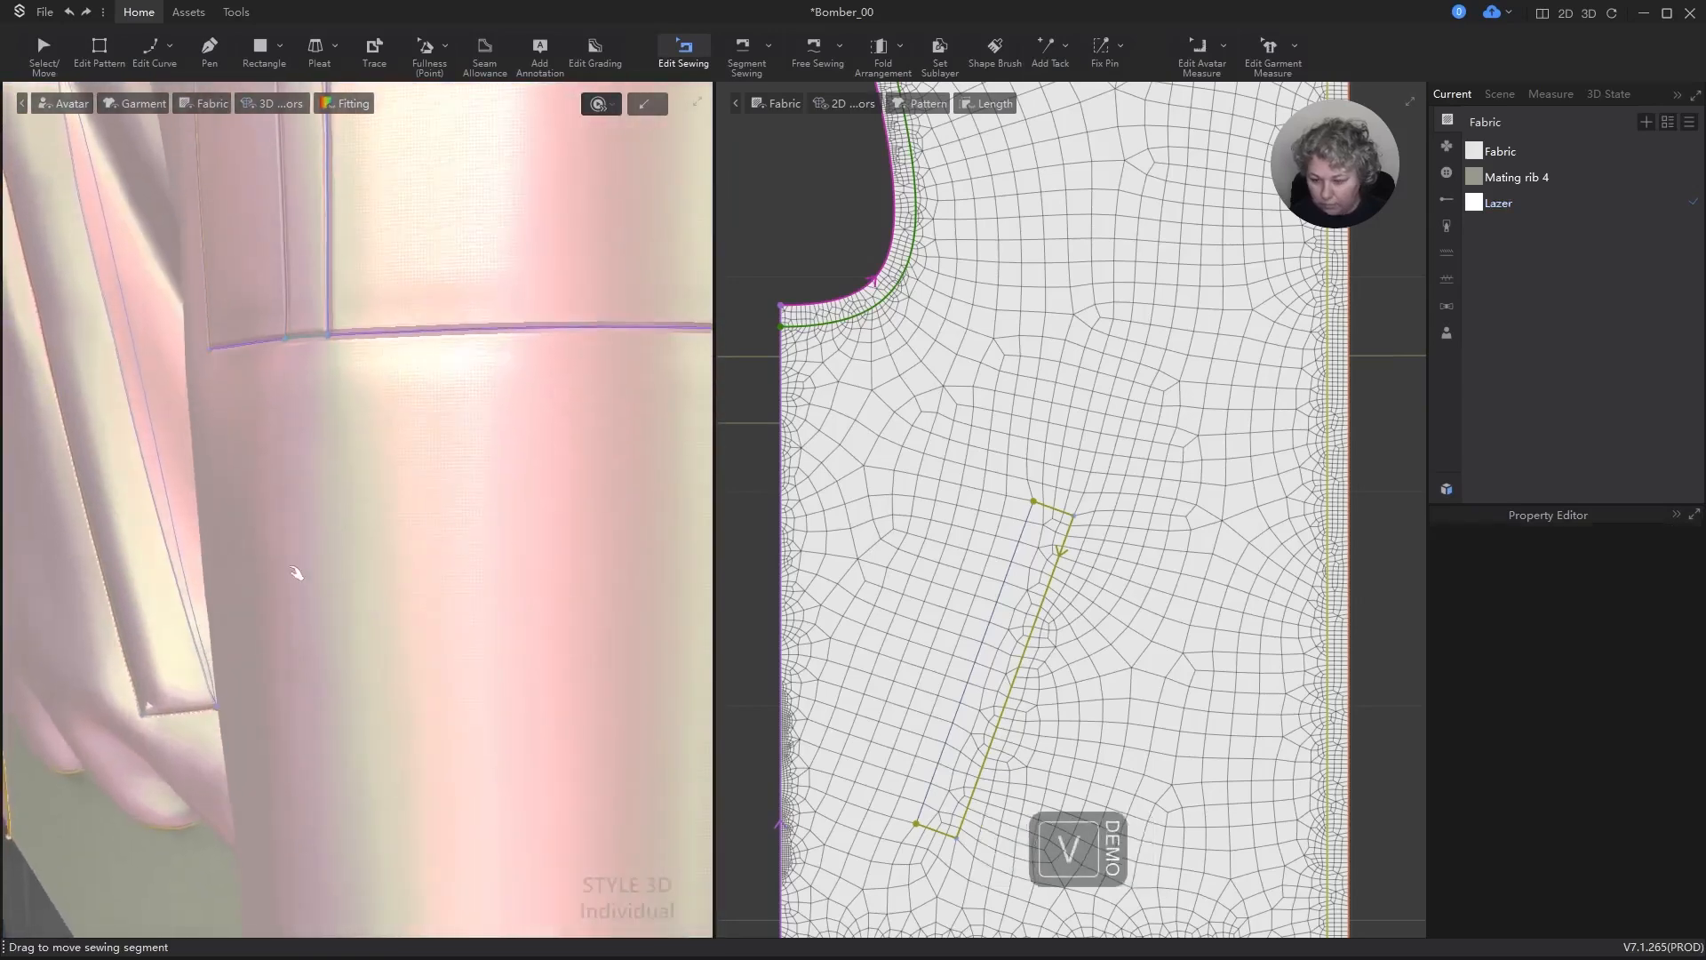
click(139, 711)
click(156, 648)
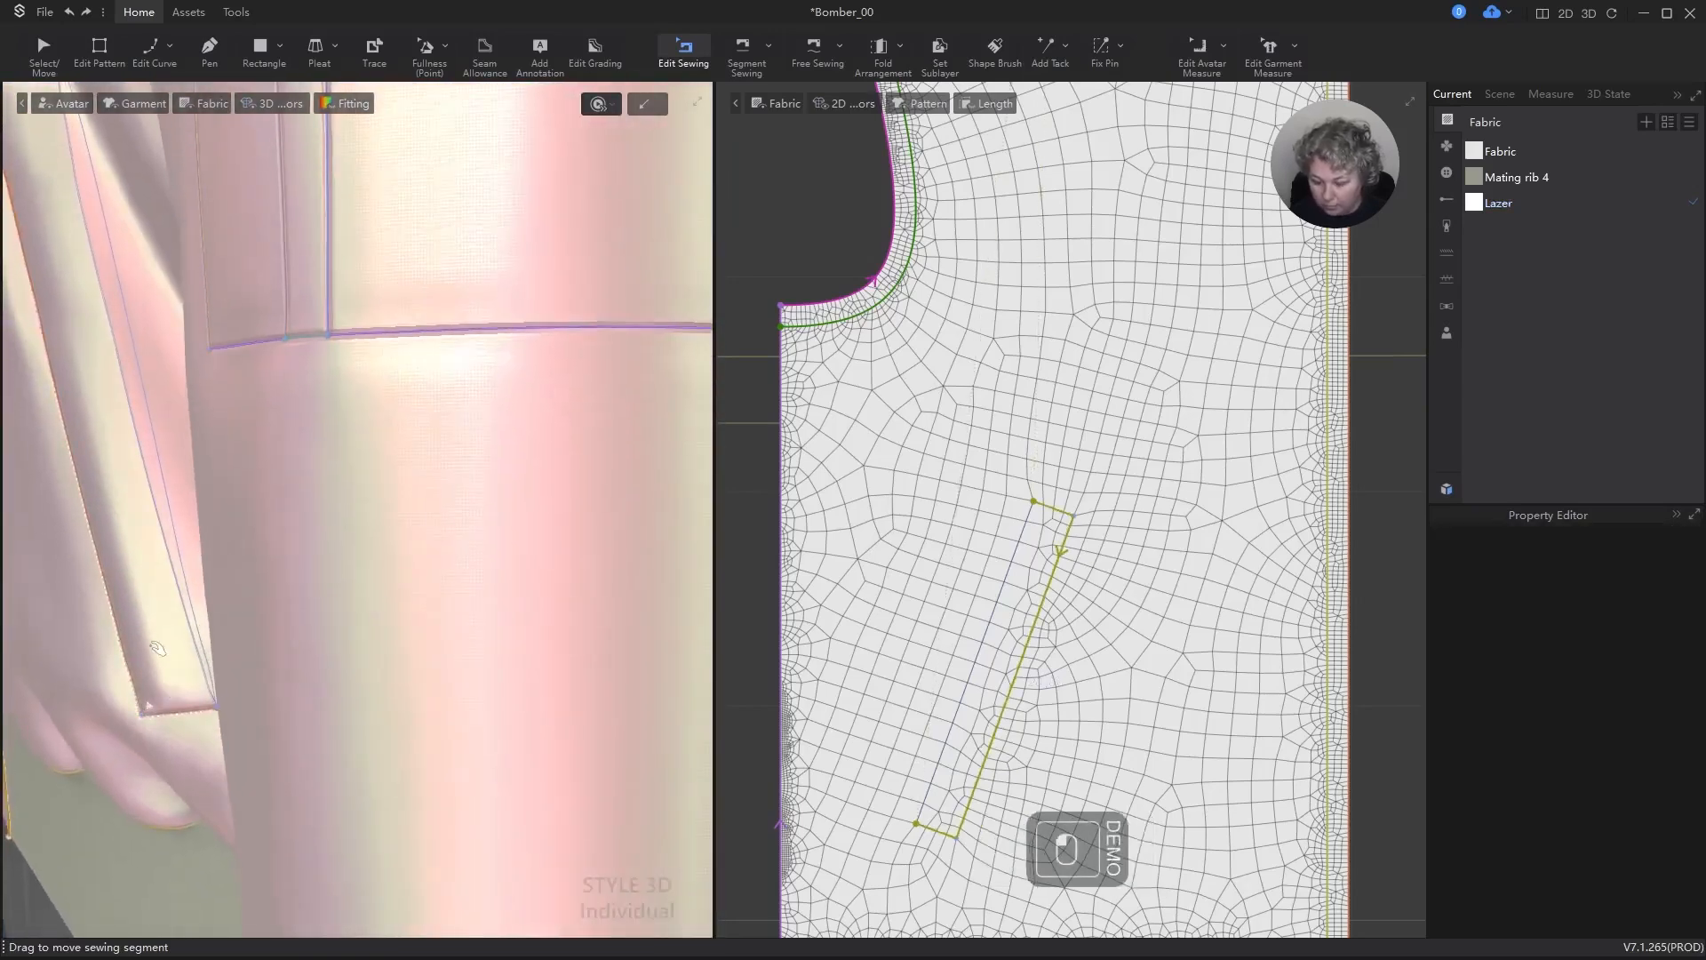
key(space)
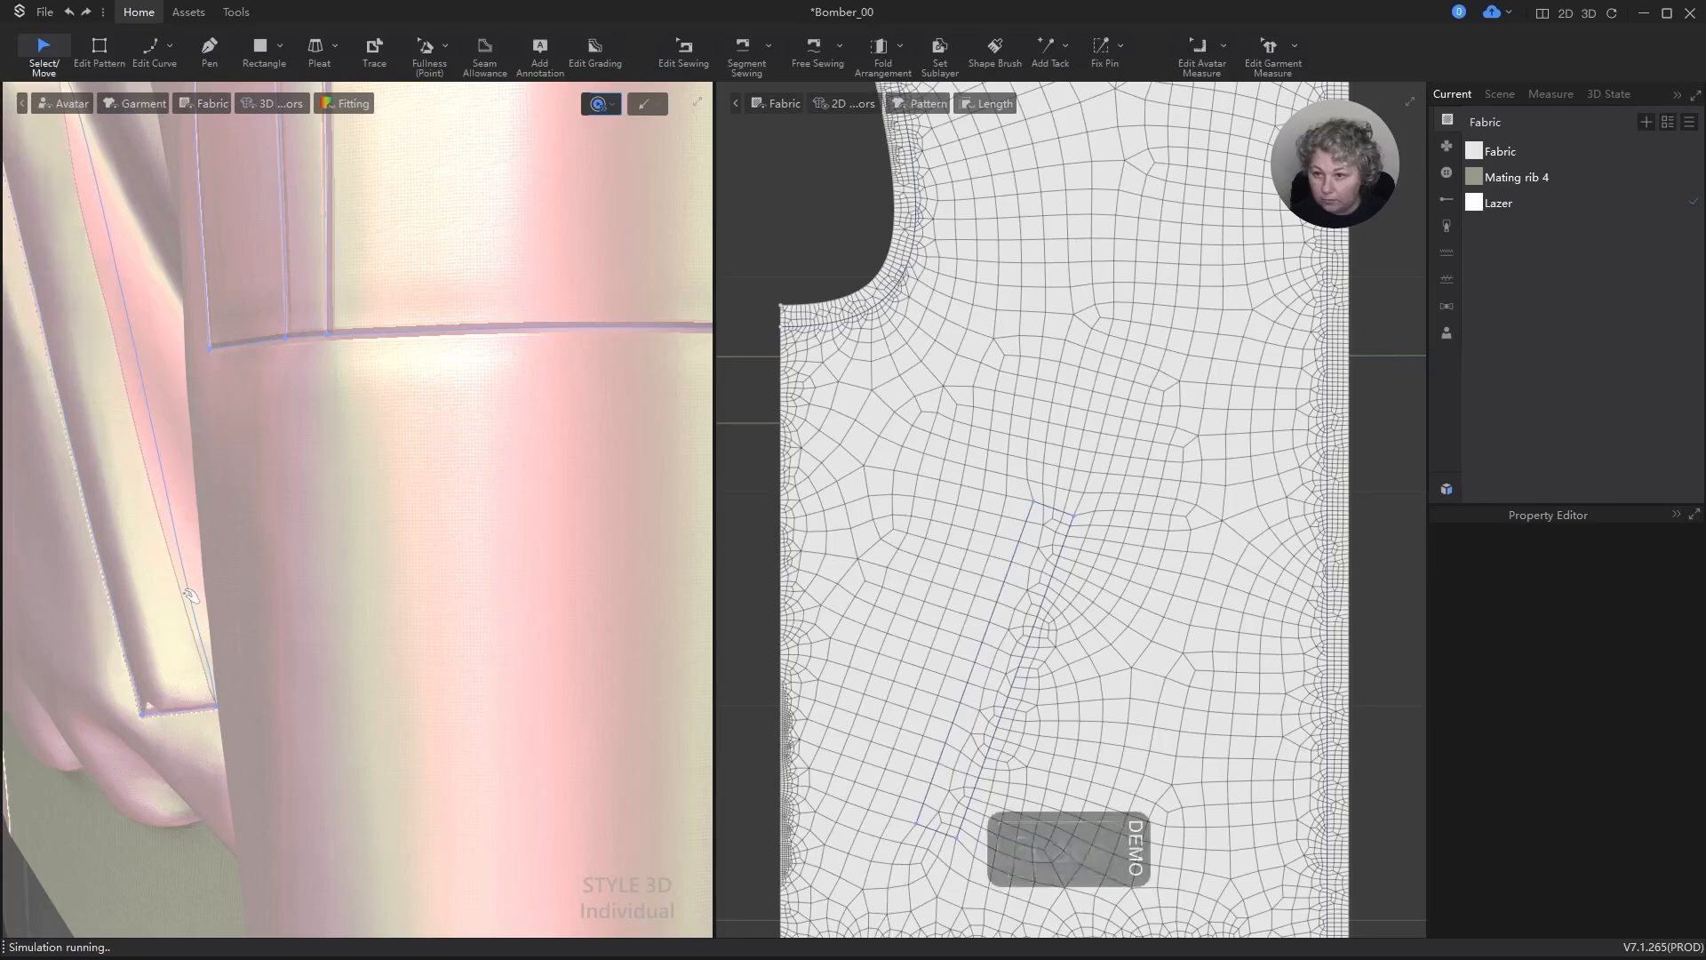
key(space)
Step: Move the wearer's left pocket strip slightly outward from the jacket in 3D and simulate to settle it
click(160, 631)
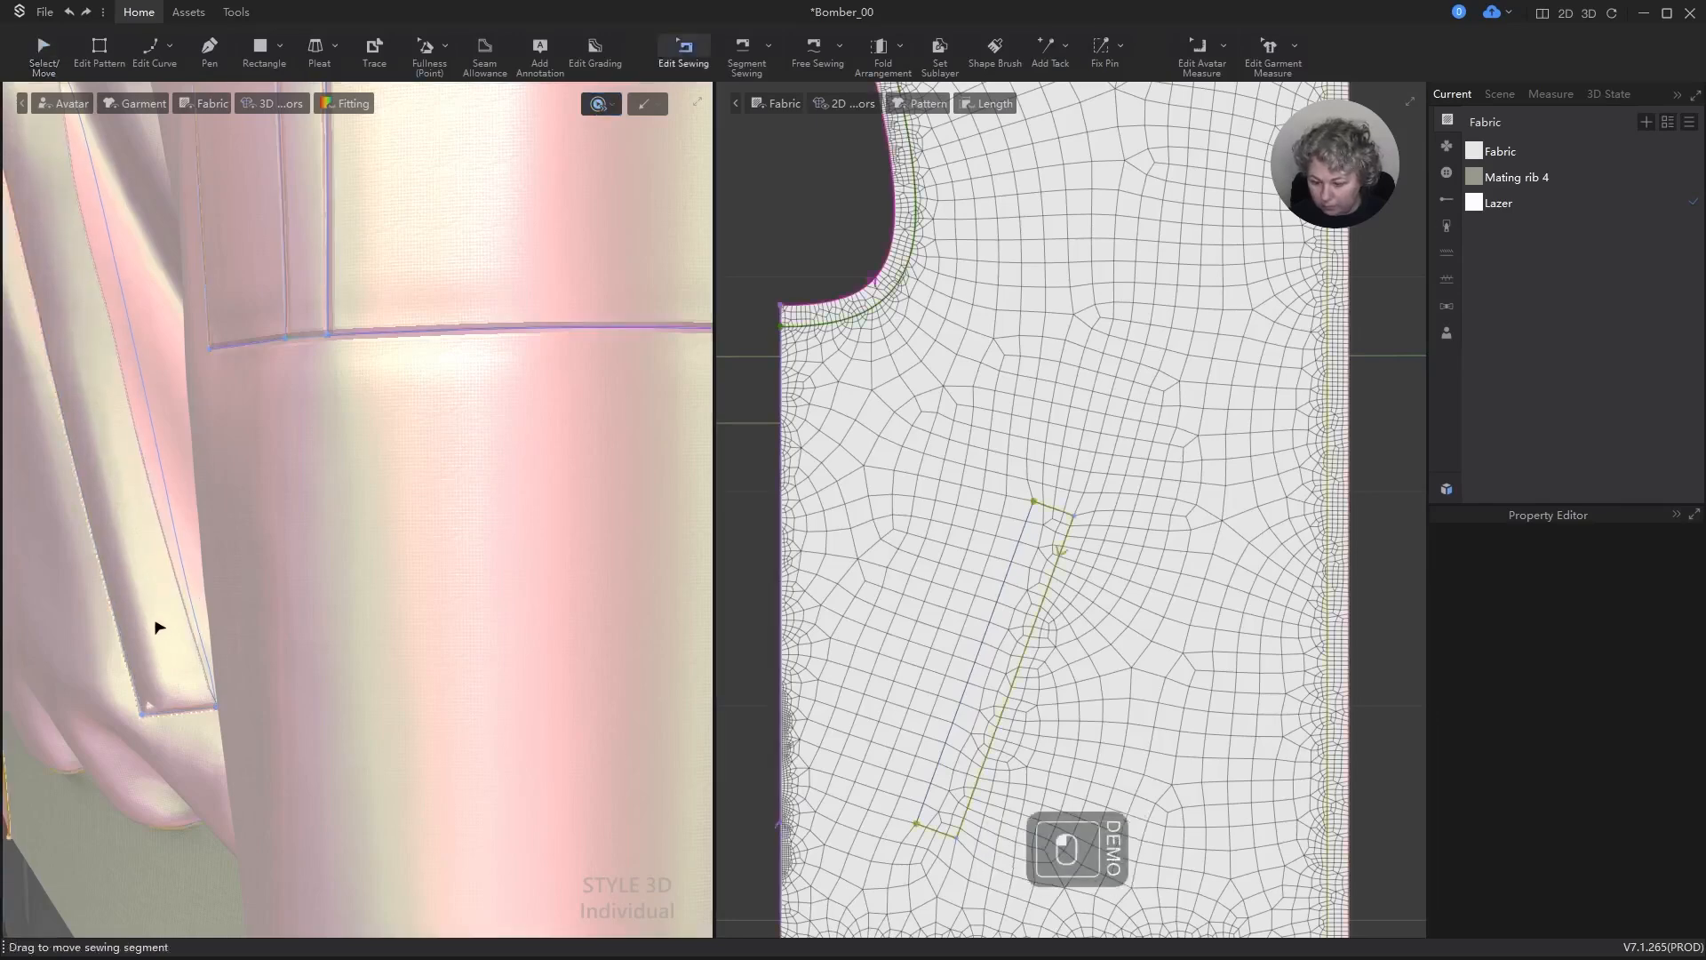
key(a)
click(164, 584)
mouse_move(160, 572)
mouse_down()
mouse_move(142, 604)
mouse_move(148, 561)
mouse_up()
key(space)
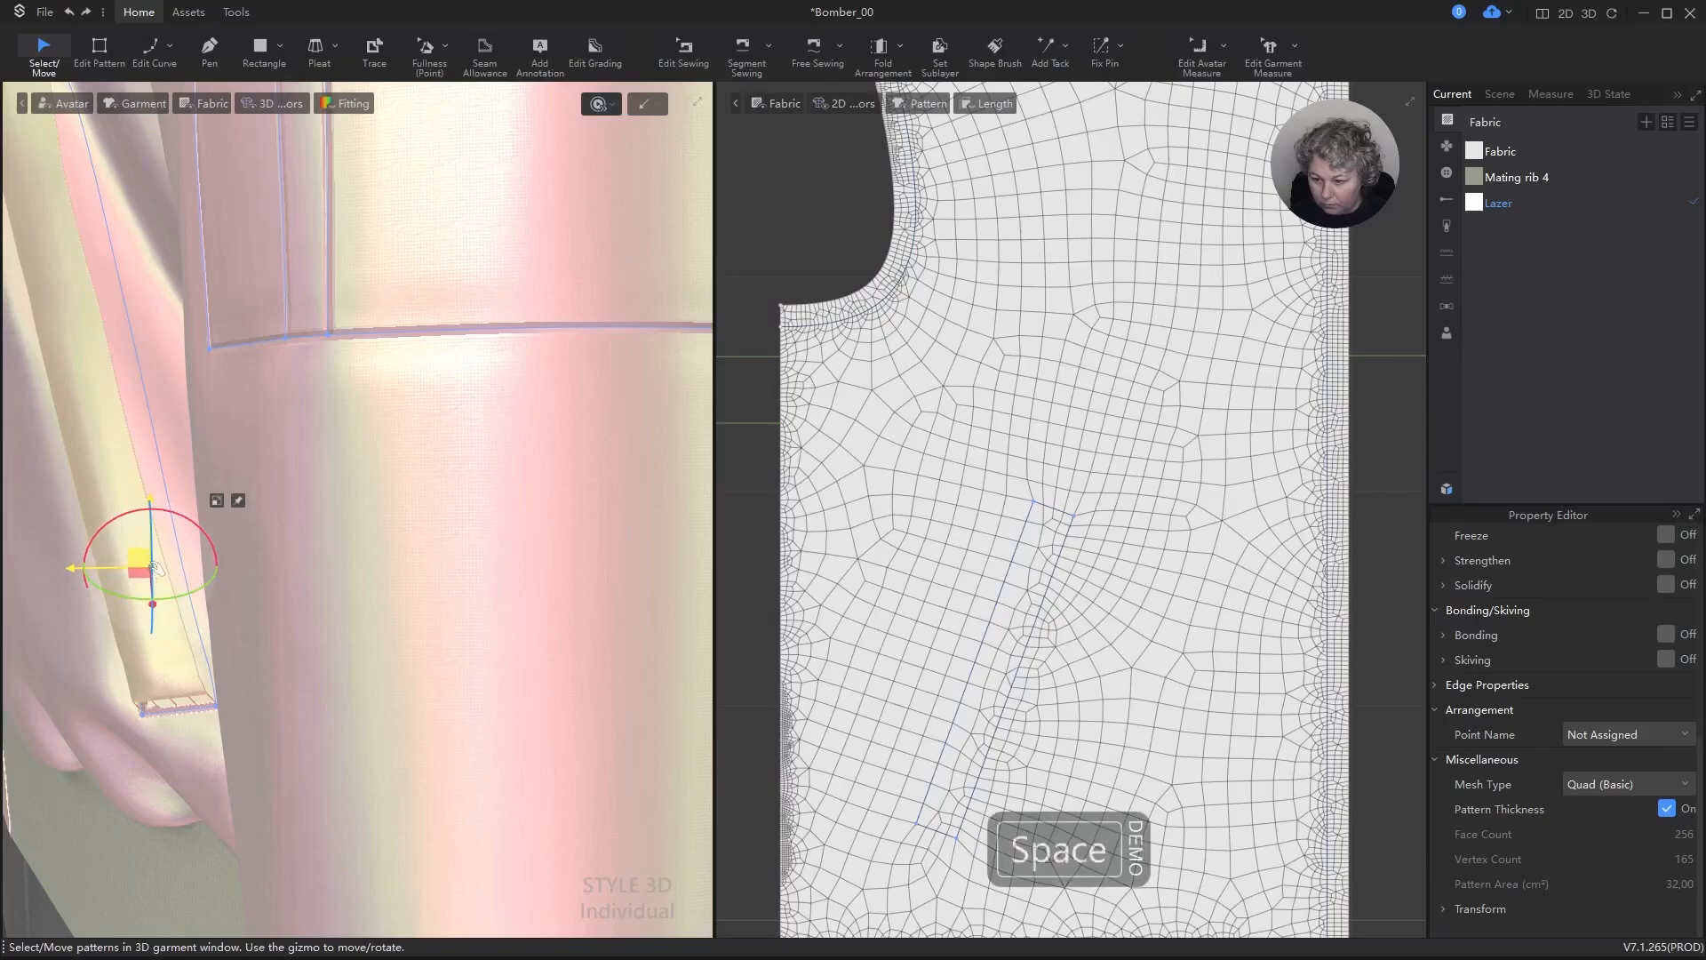
key(space)
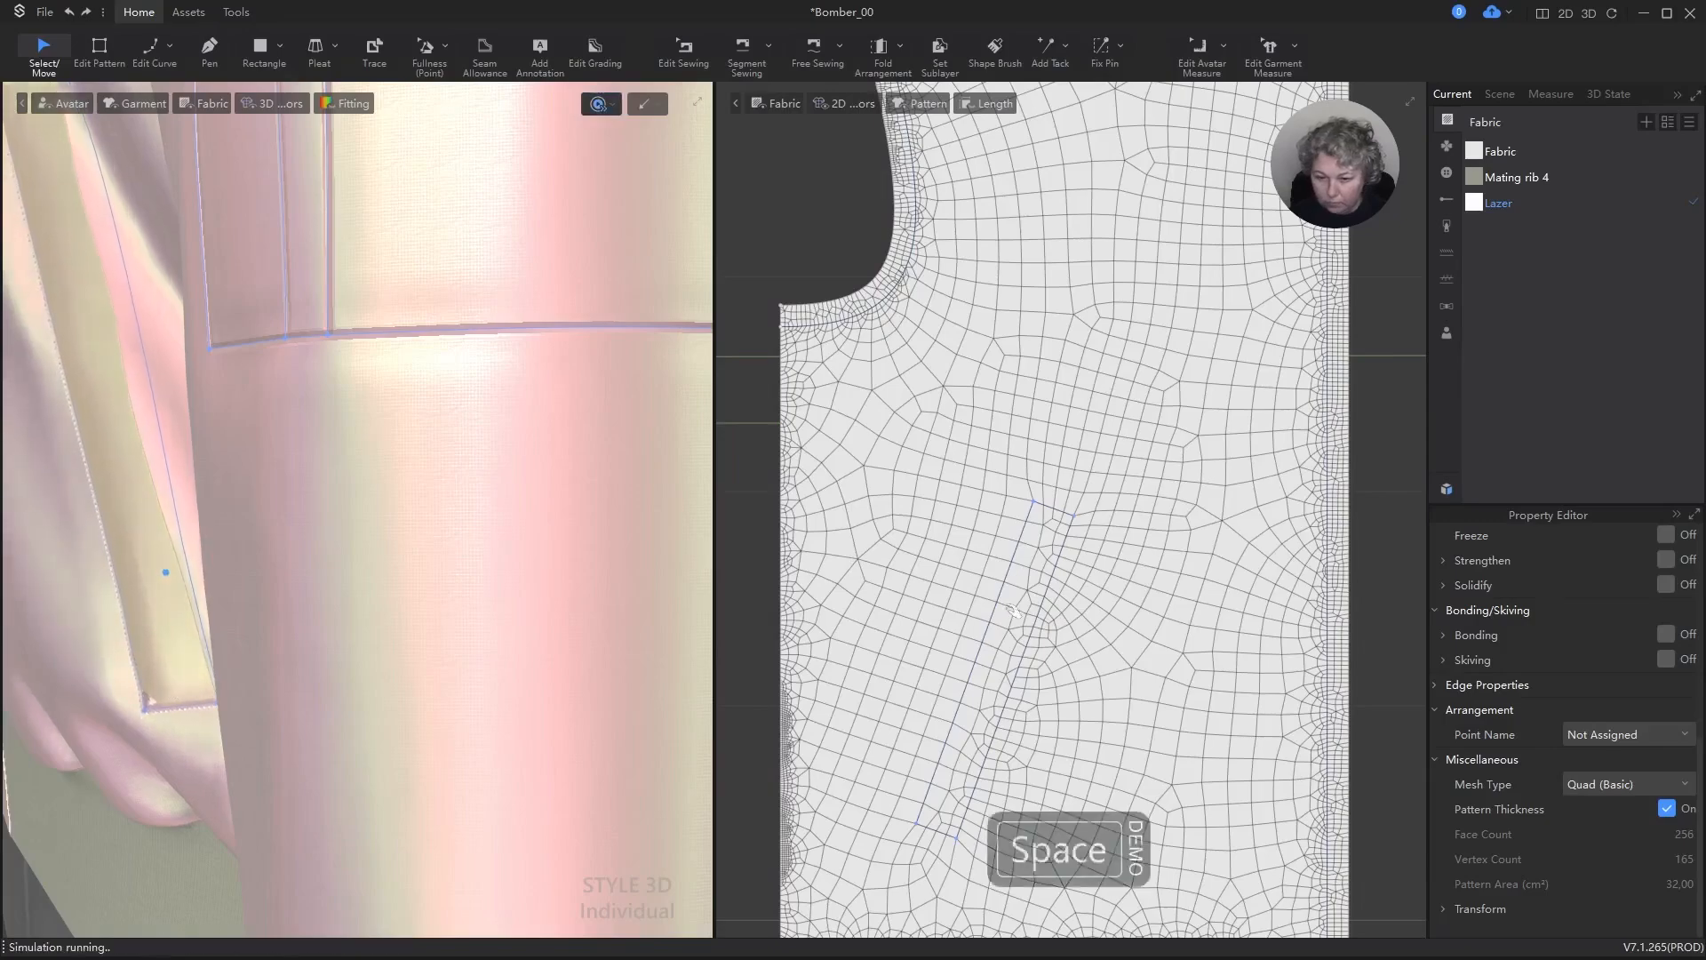
Step: Check the wearer's left pocket strip's simulation properties and how the strip lies on the jacket in 3D
scroll(1078, 194, down, 6)
scroll(1078, 194, up, 6)
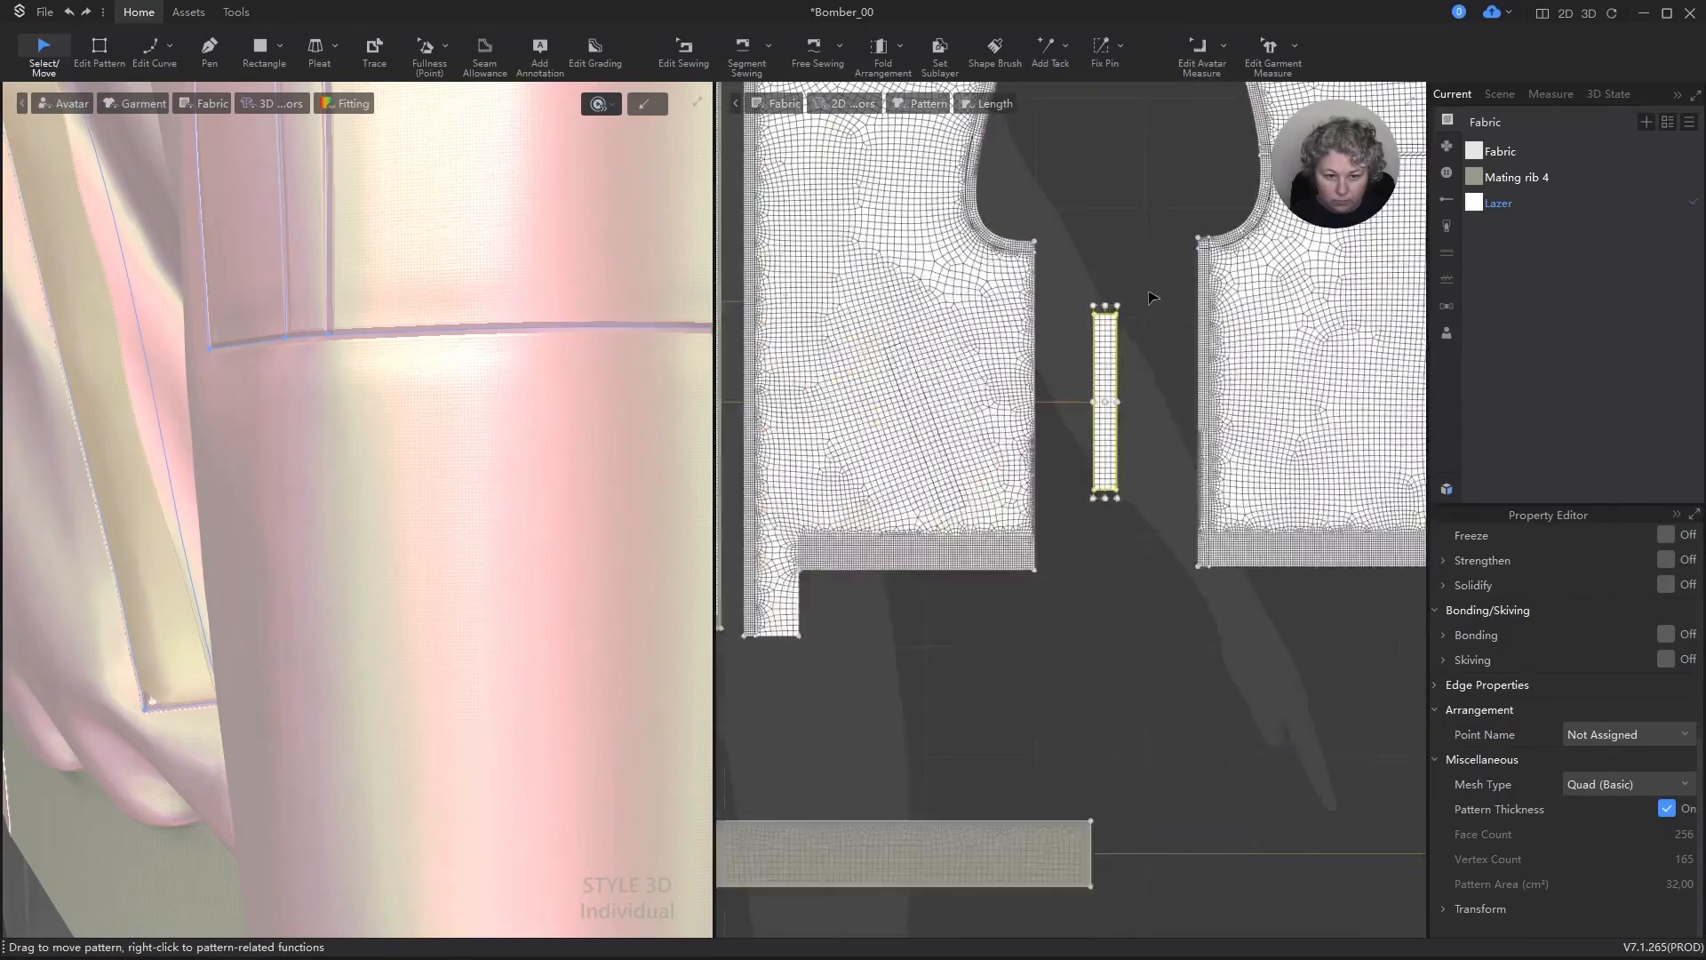
key(a)
scroll(1651, 663, up, 5)
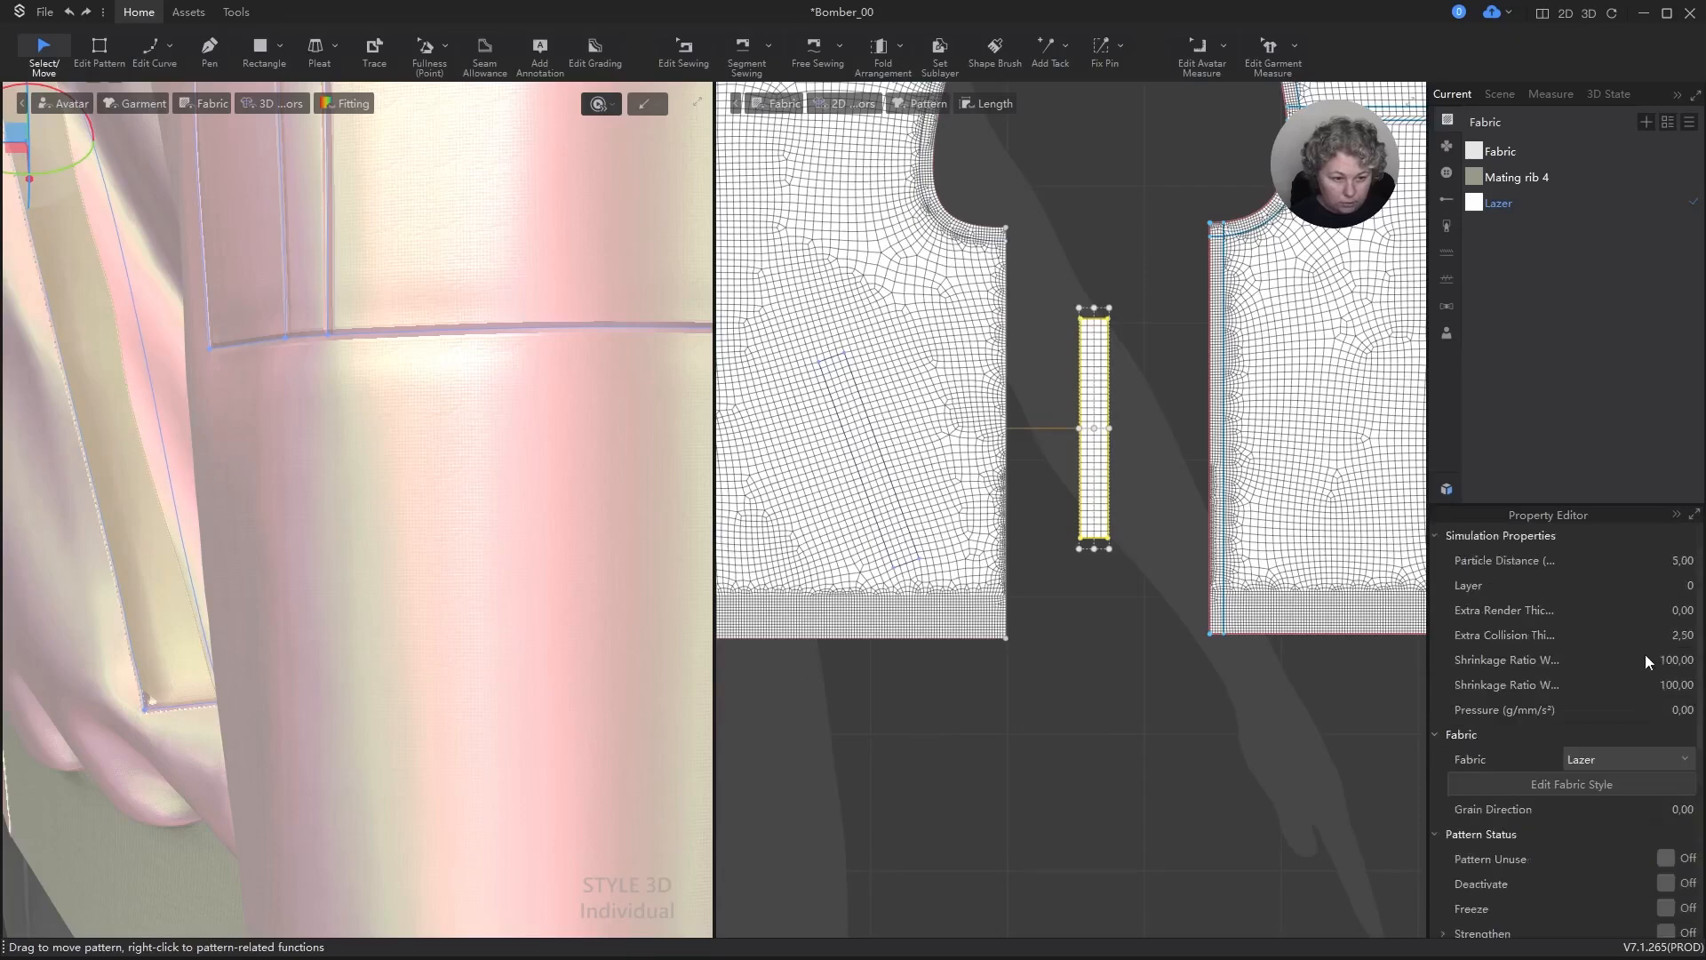
scroll(195, 537, down, 4)
right_drag(206, 567, 308, 545)
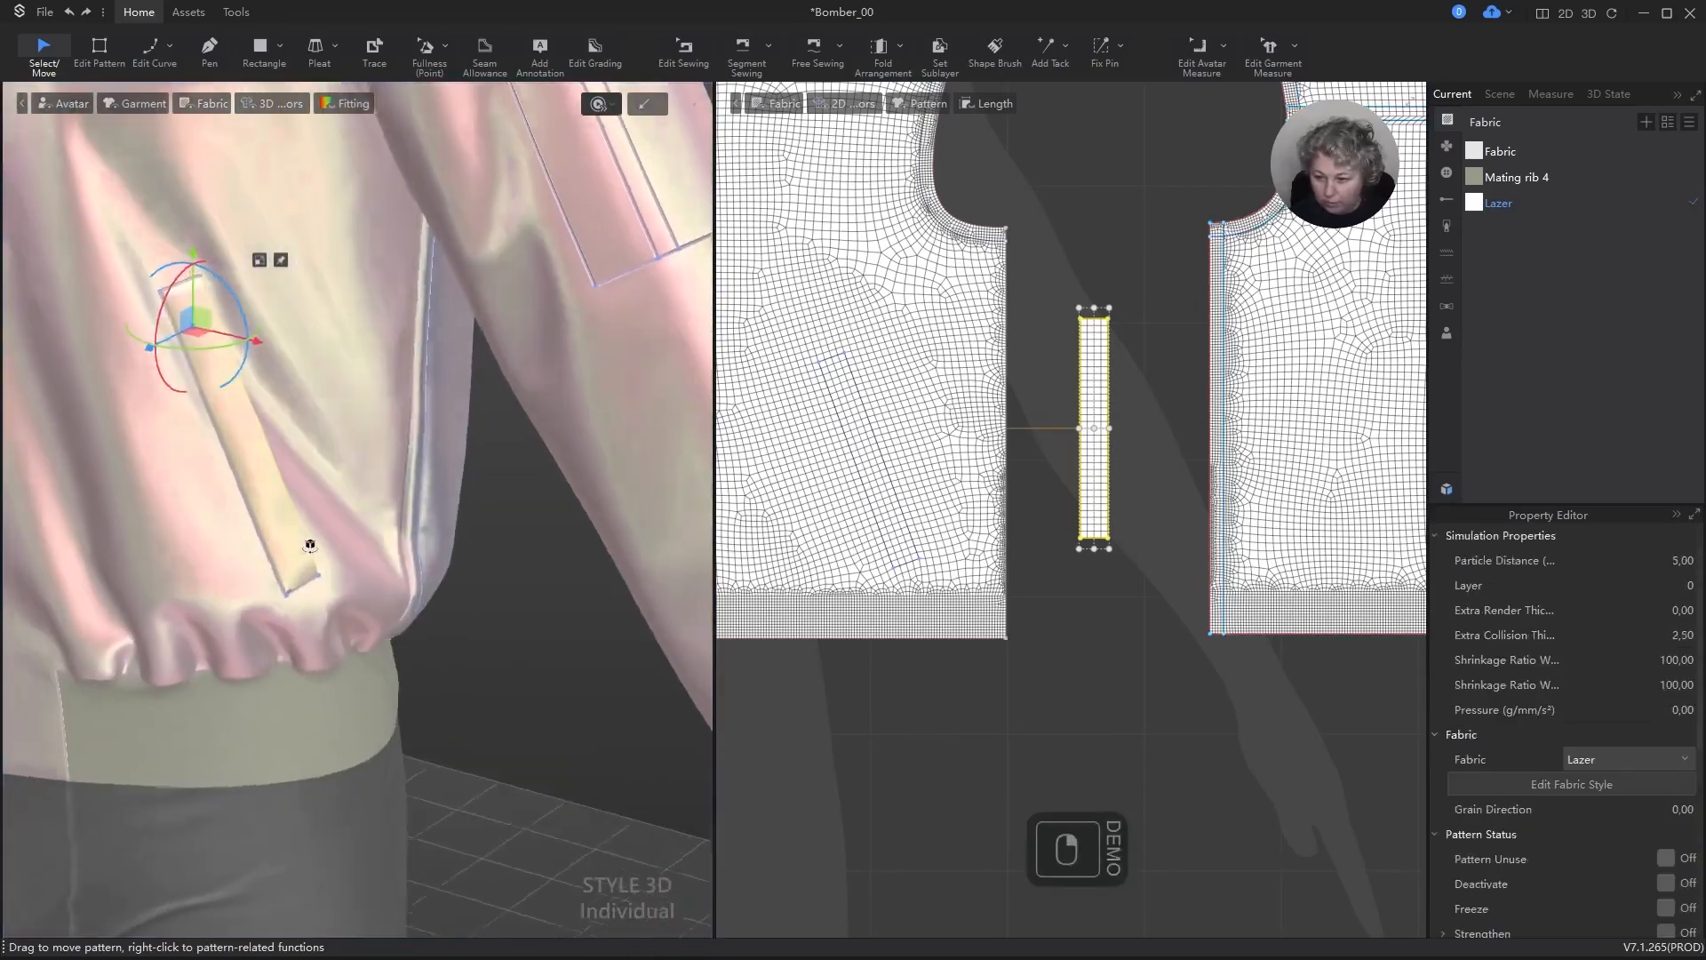
Step: Inspect the seam settings along the pocket strip's long and lower edges with Edit Sewing, and view the strip from the front
key(b)
scroll(1074, 530, up, 5)
click(1099, 536)
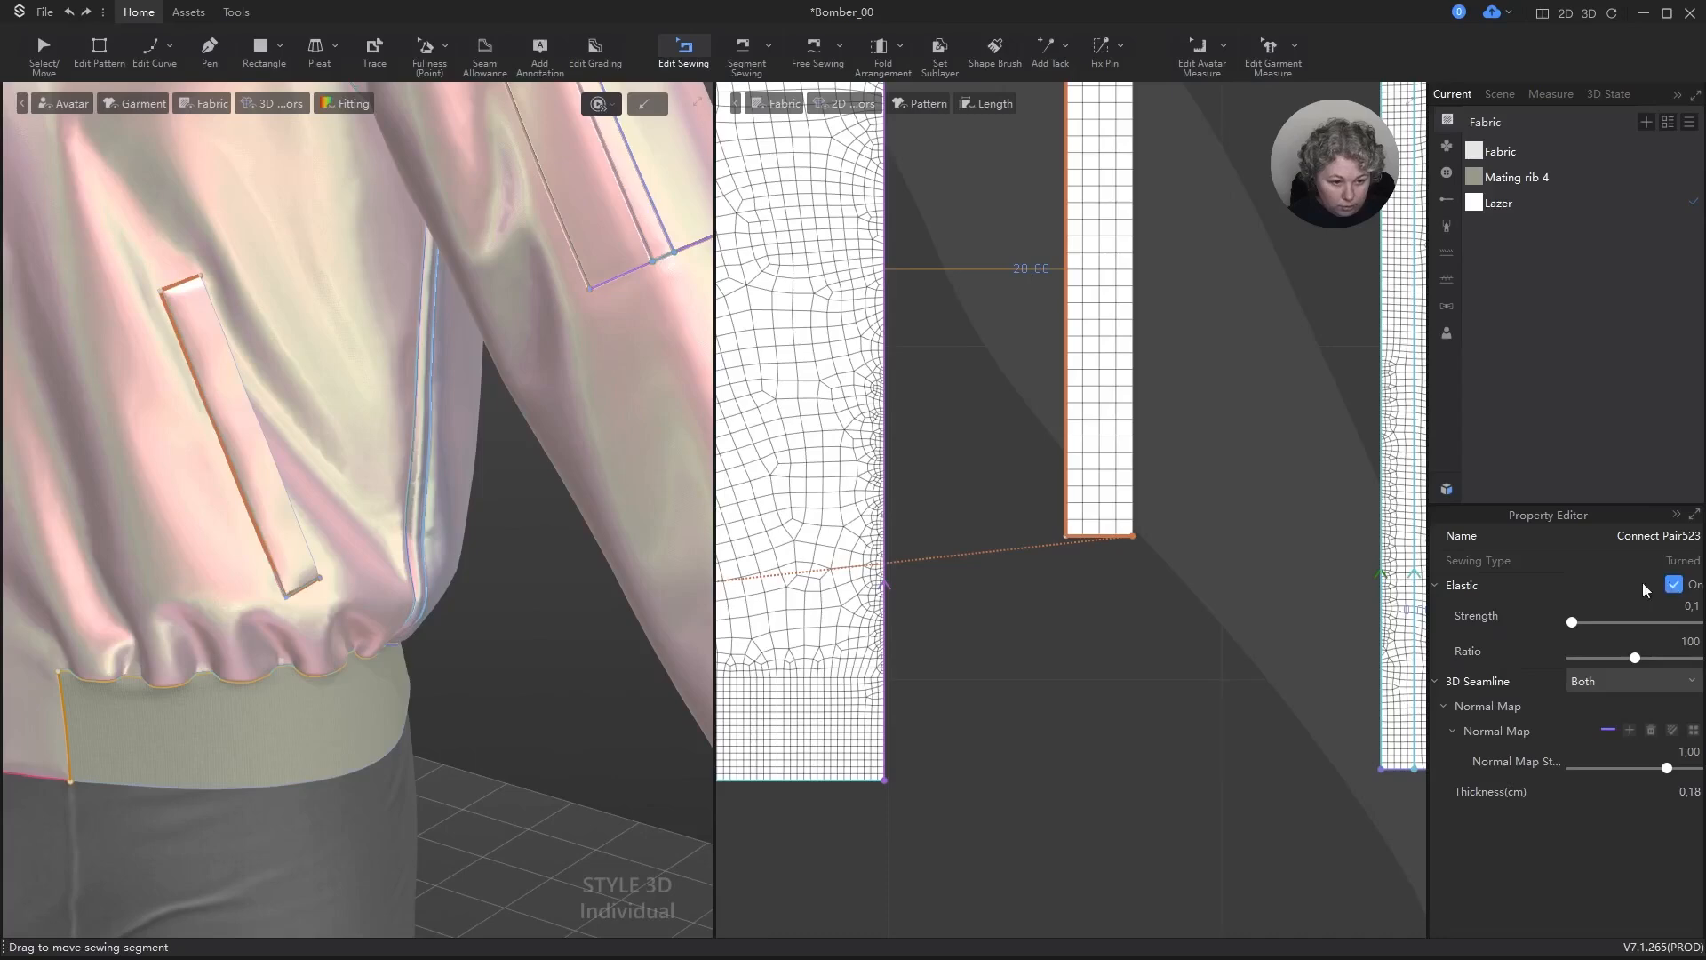
key(a)
right_drag(243, 552, 529, 433)
key(a)
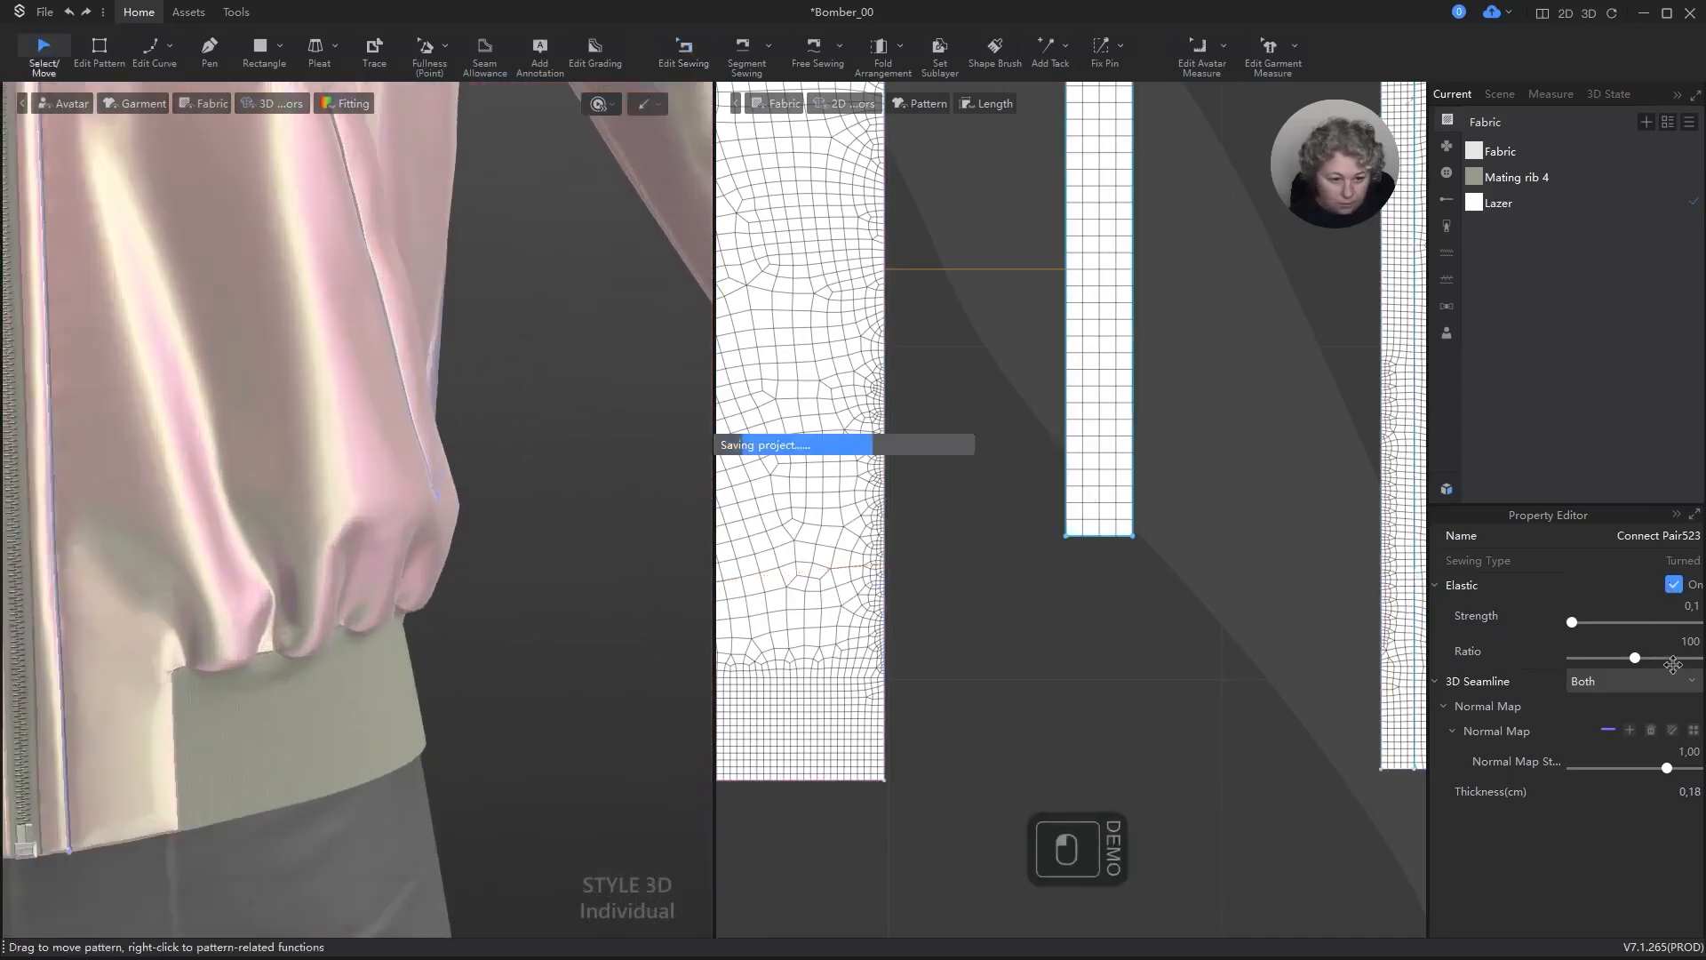
Step: Set the wearer's left pocket strip's extra render thickness to 1 and simulate the garment
click(1107, 356)
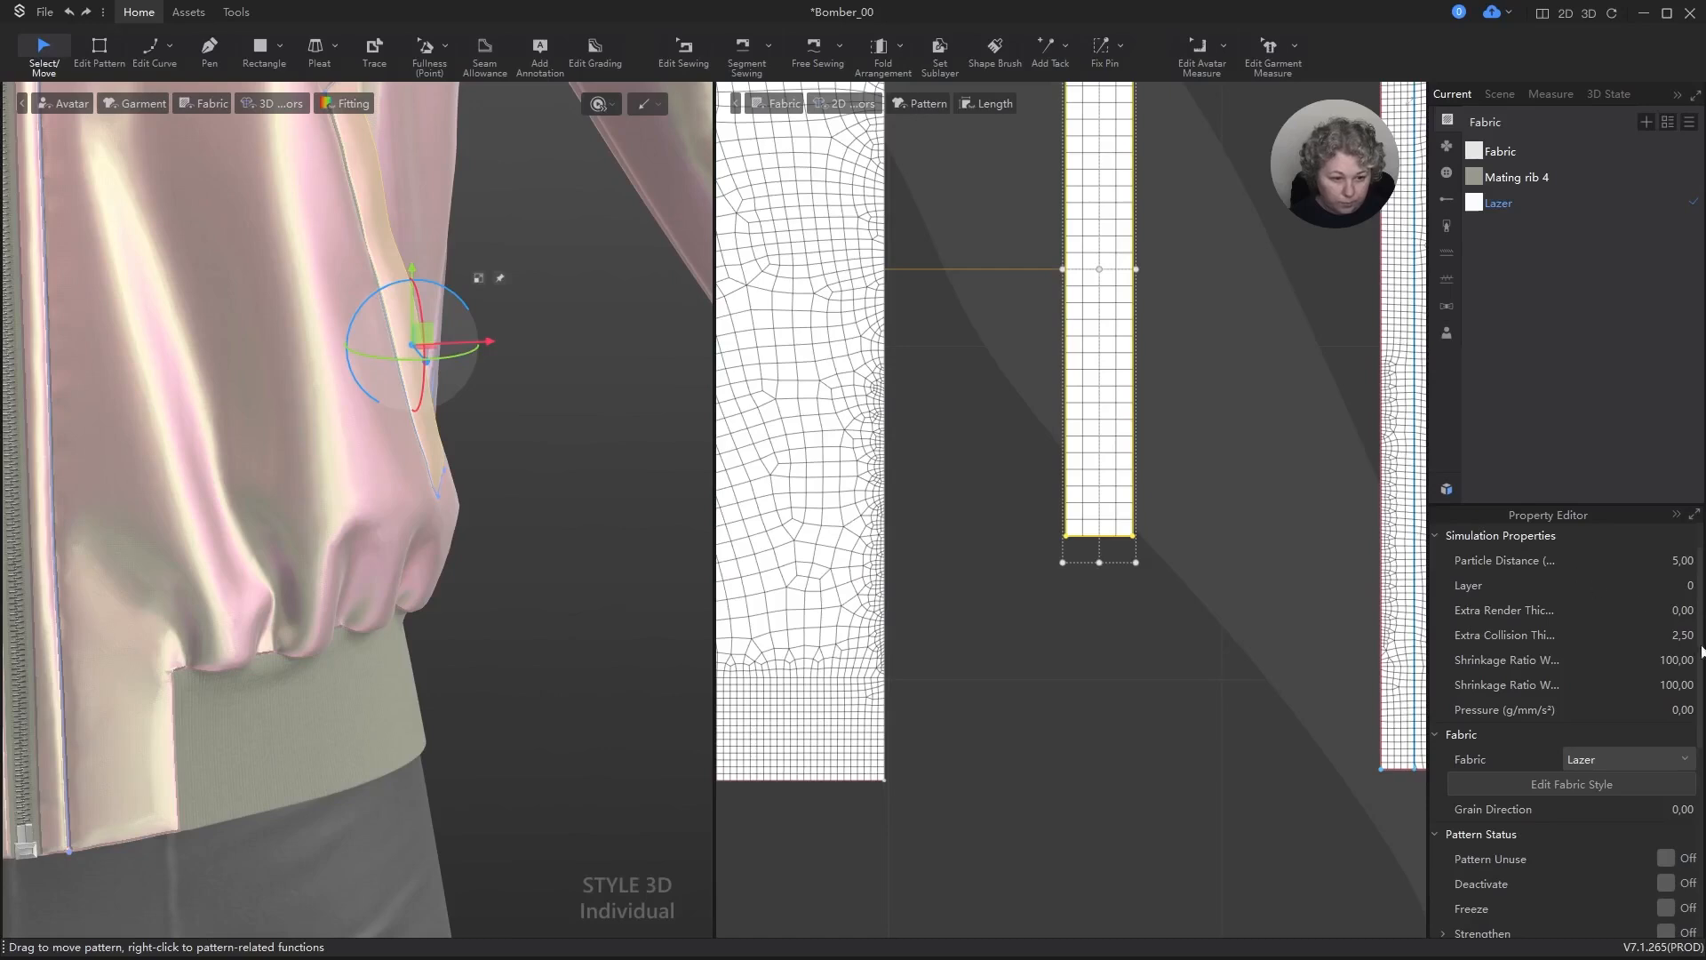
click(1680, 613)
text(1)
key(Return)
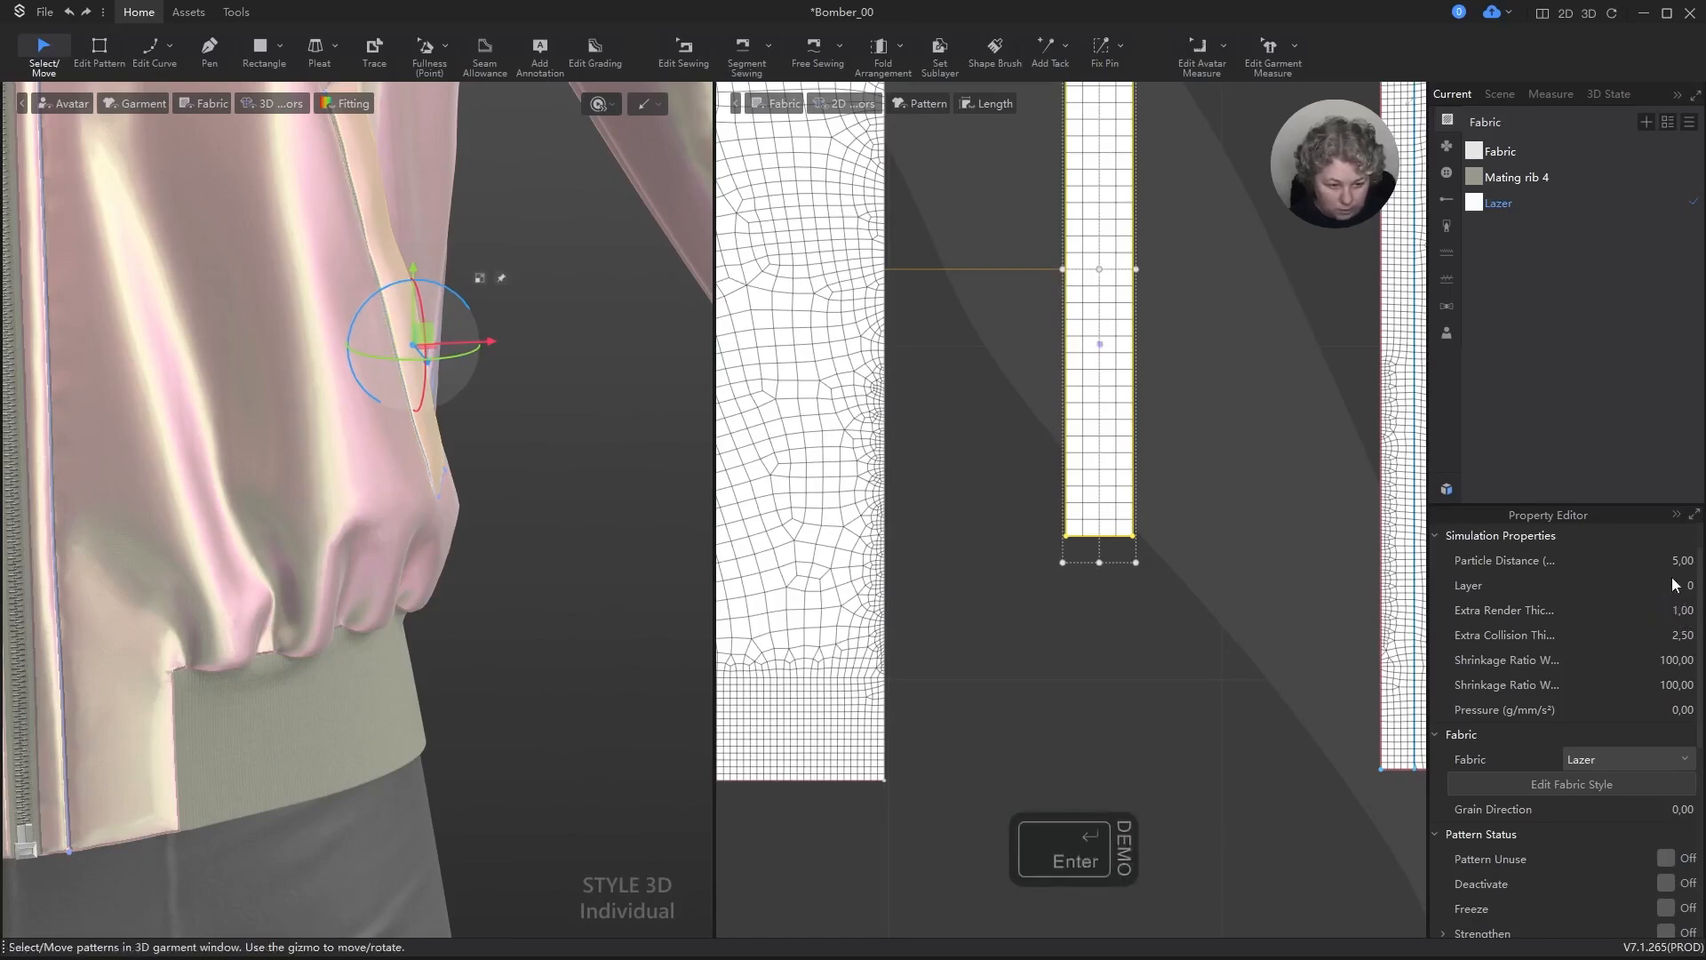
key(space)
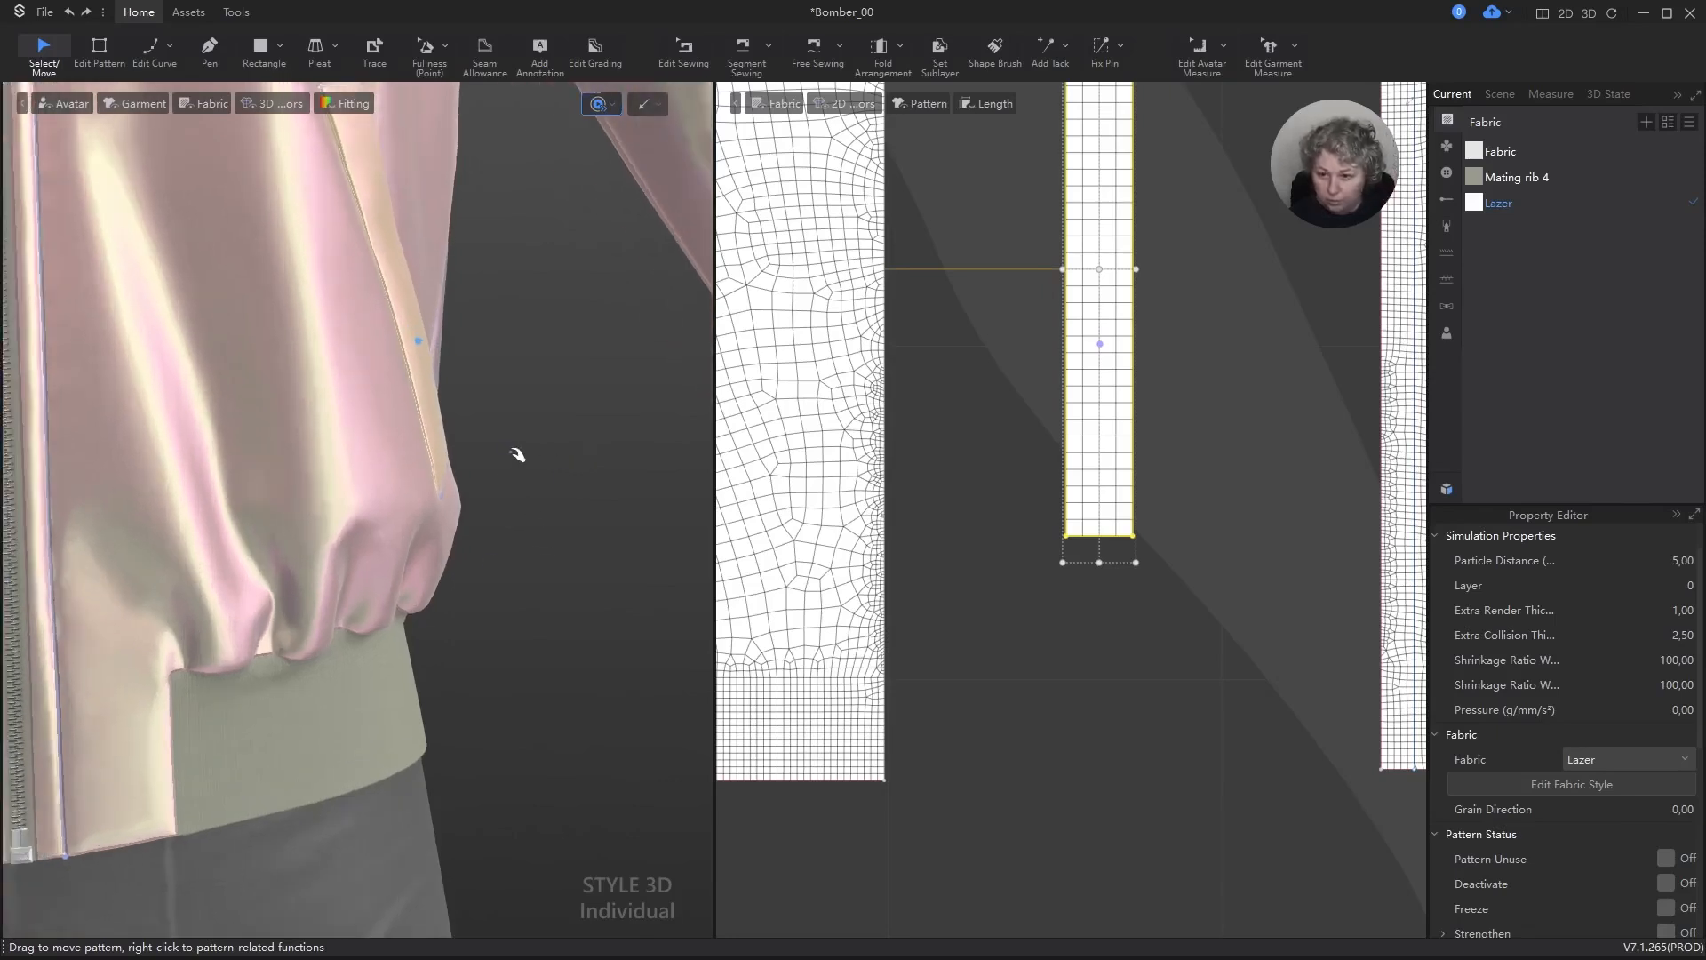
key(space)
Step: Move the wearer's left pocket strip slightly outward in 3D, turn on Strengthen for it, and simulate to settle it
scroll(426, 389, up, 3)
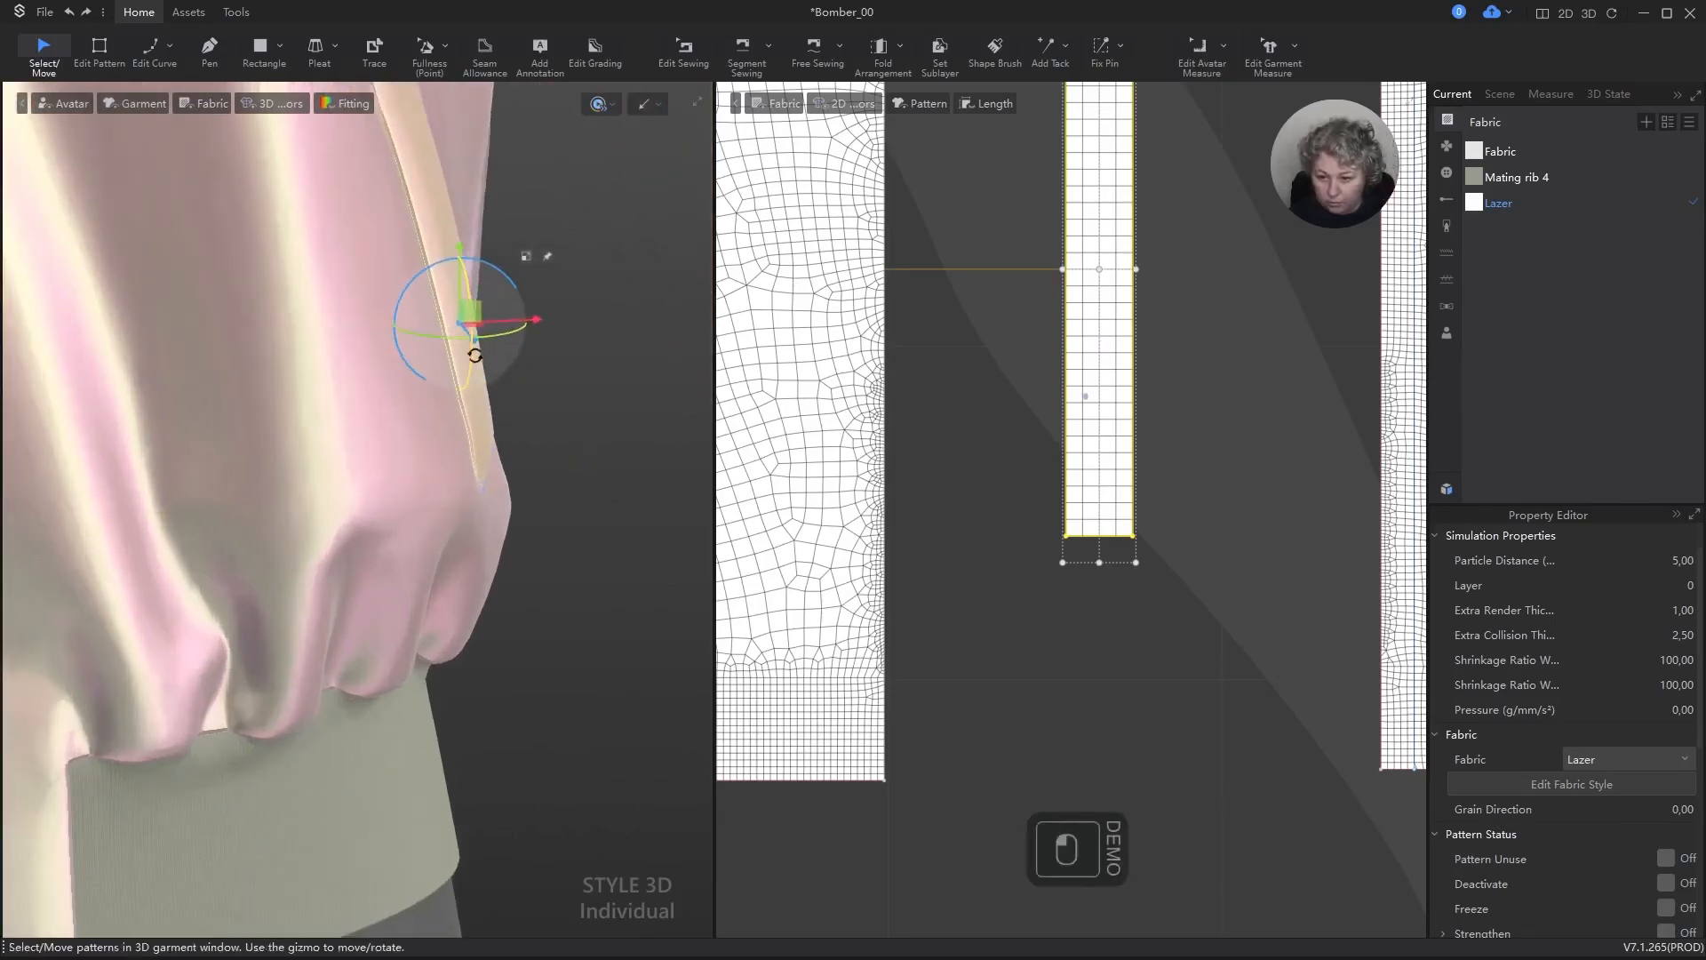
drag(474, 315, 507, 305)
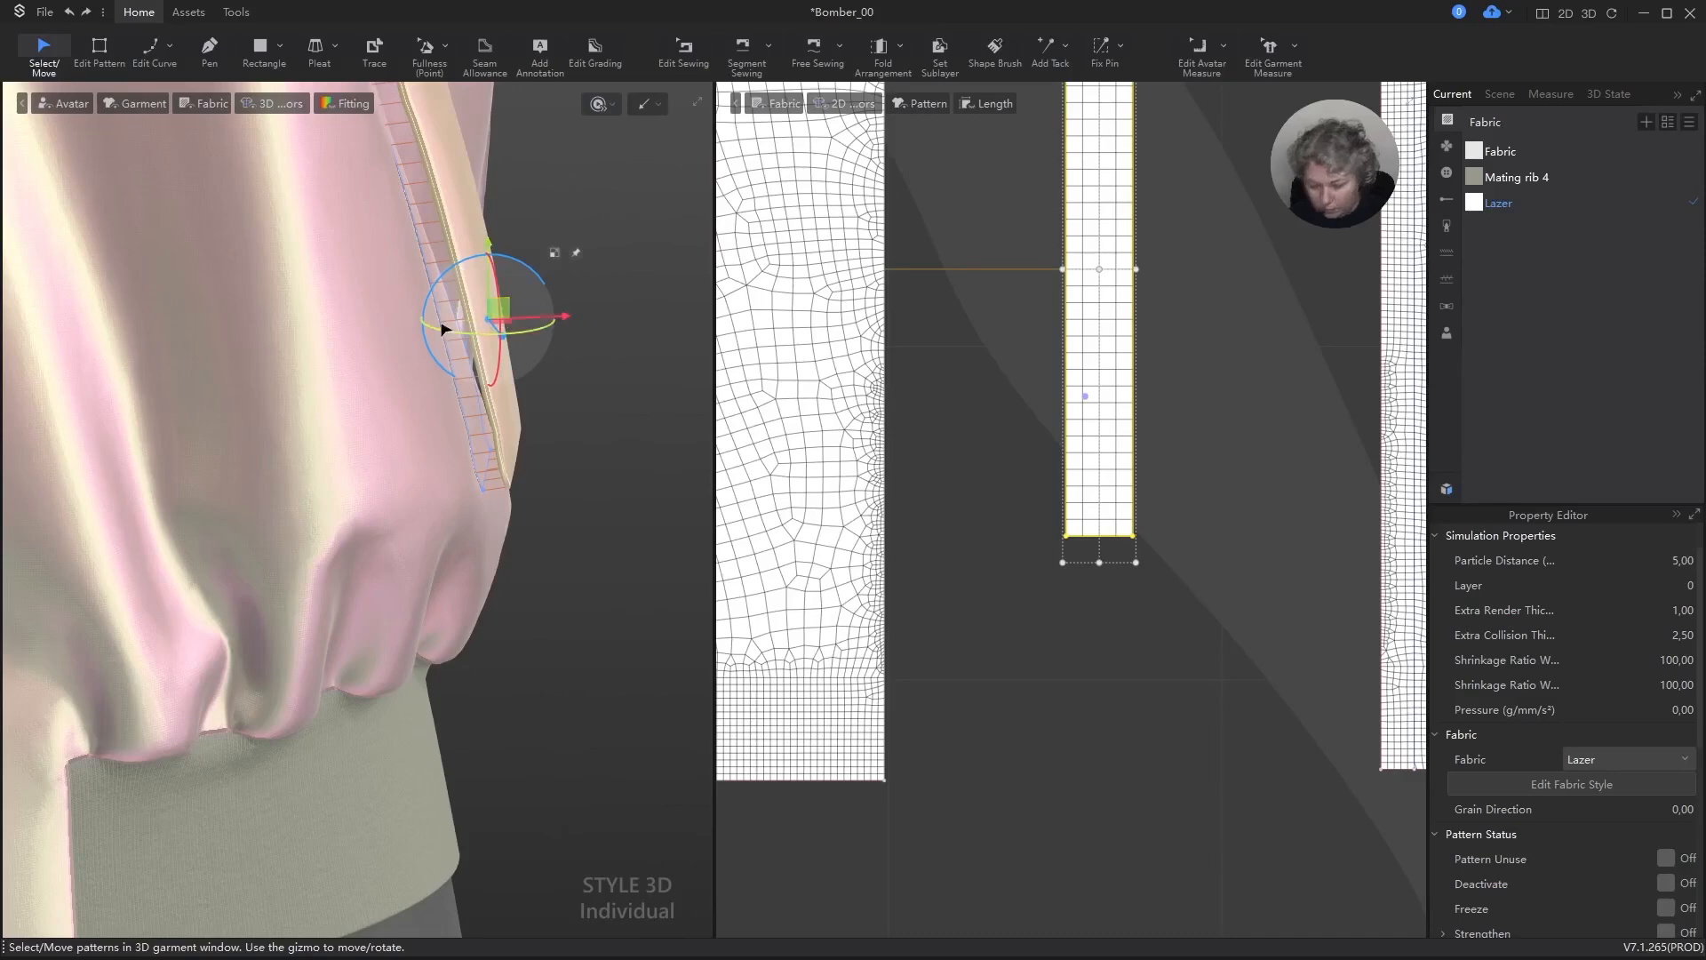
key(space)
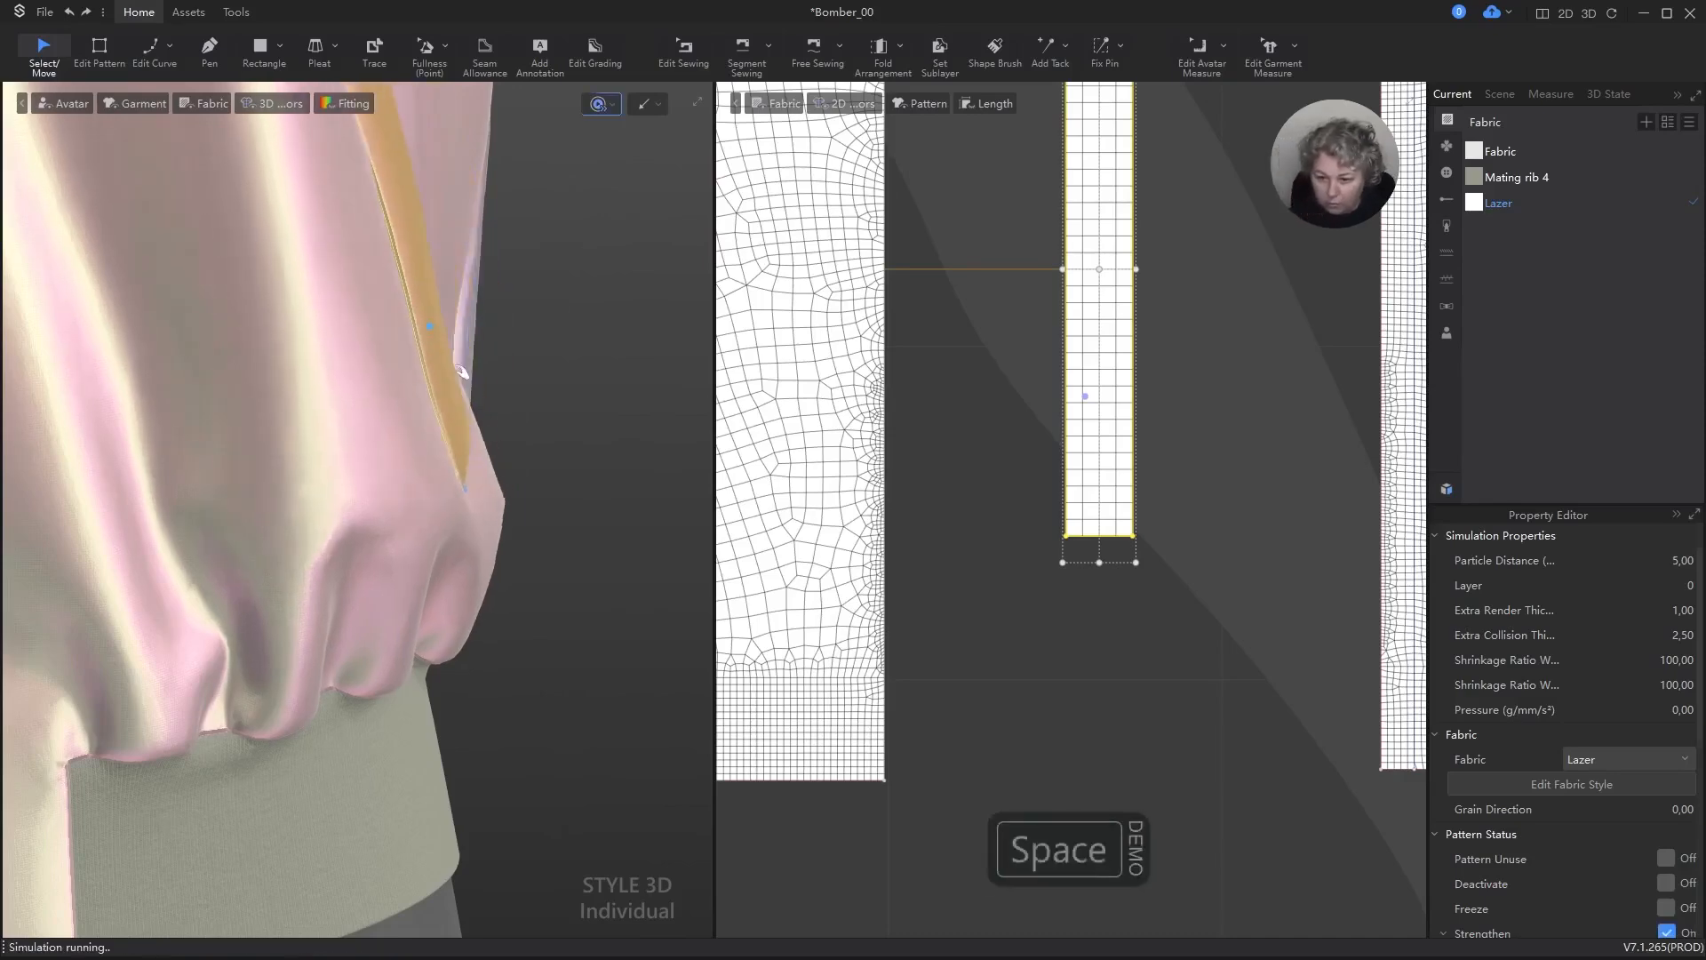
right_drag(480, 541, 377, 525)
key(space)
scroll(503, 523, down, 8)
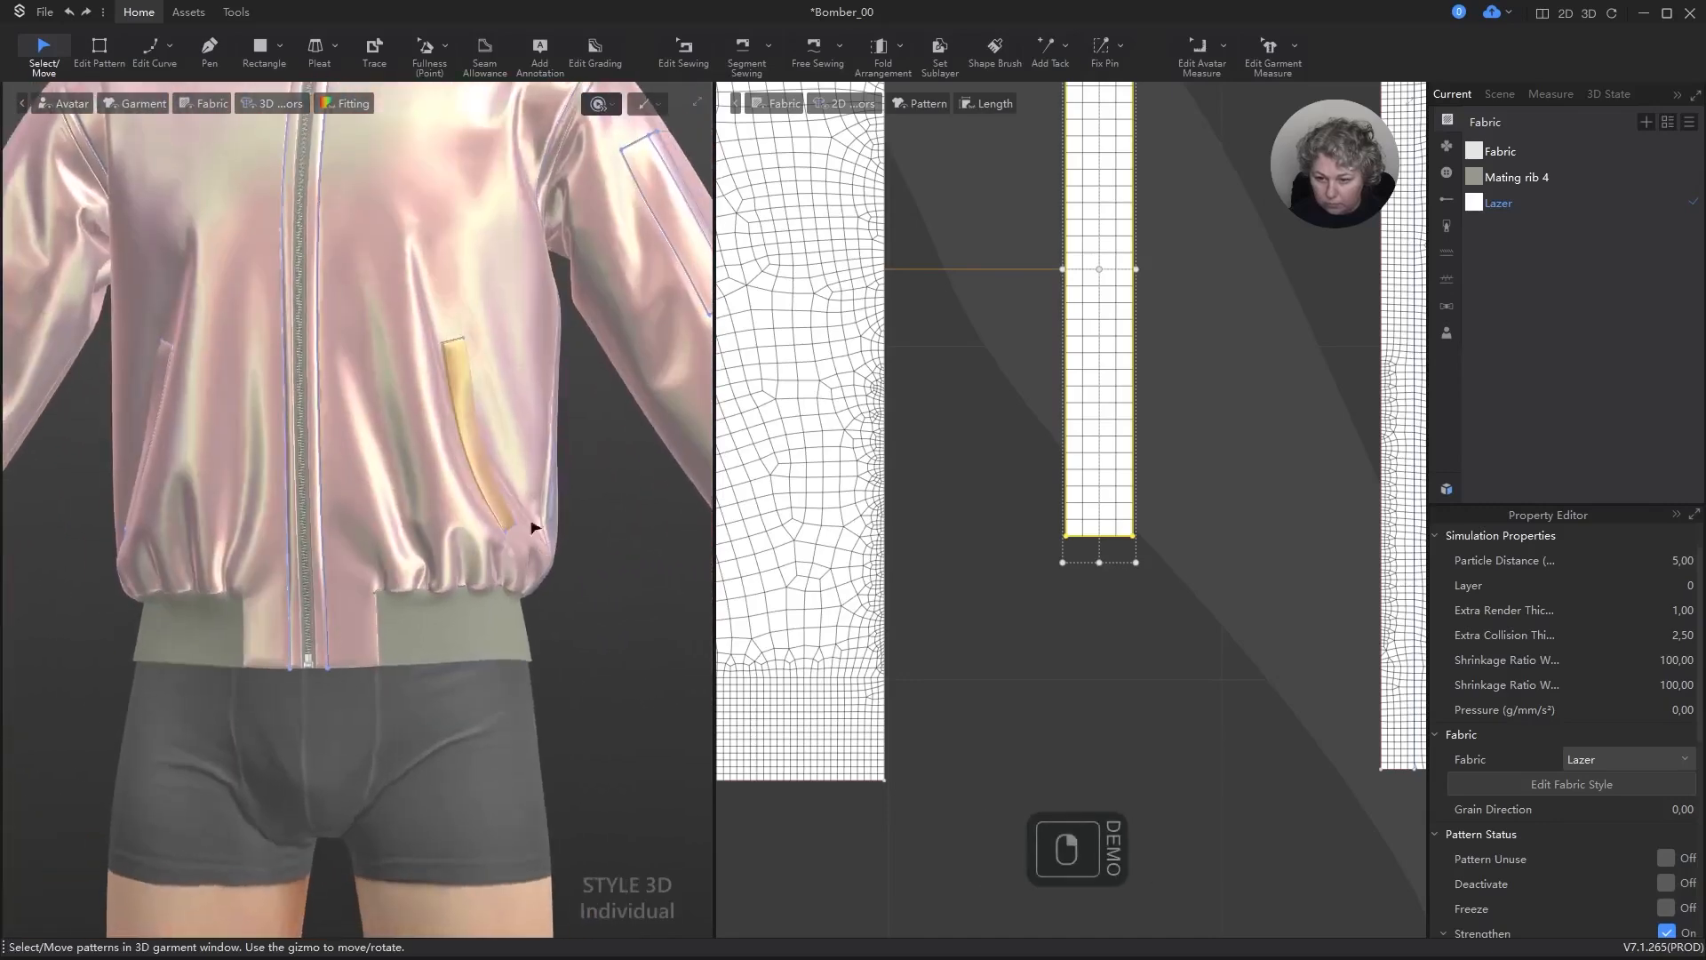
Step: Turn off Strengthen for the wearer's left pocket strip and simulate the jacket again
click(462, 361)
key(ctrl+h)
key(space)
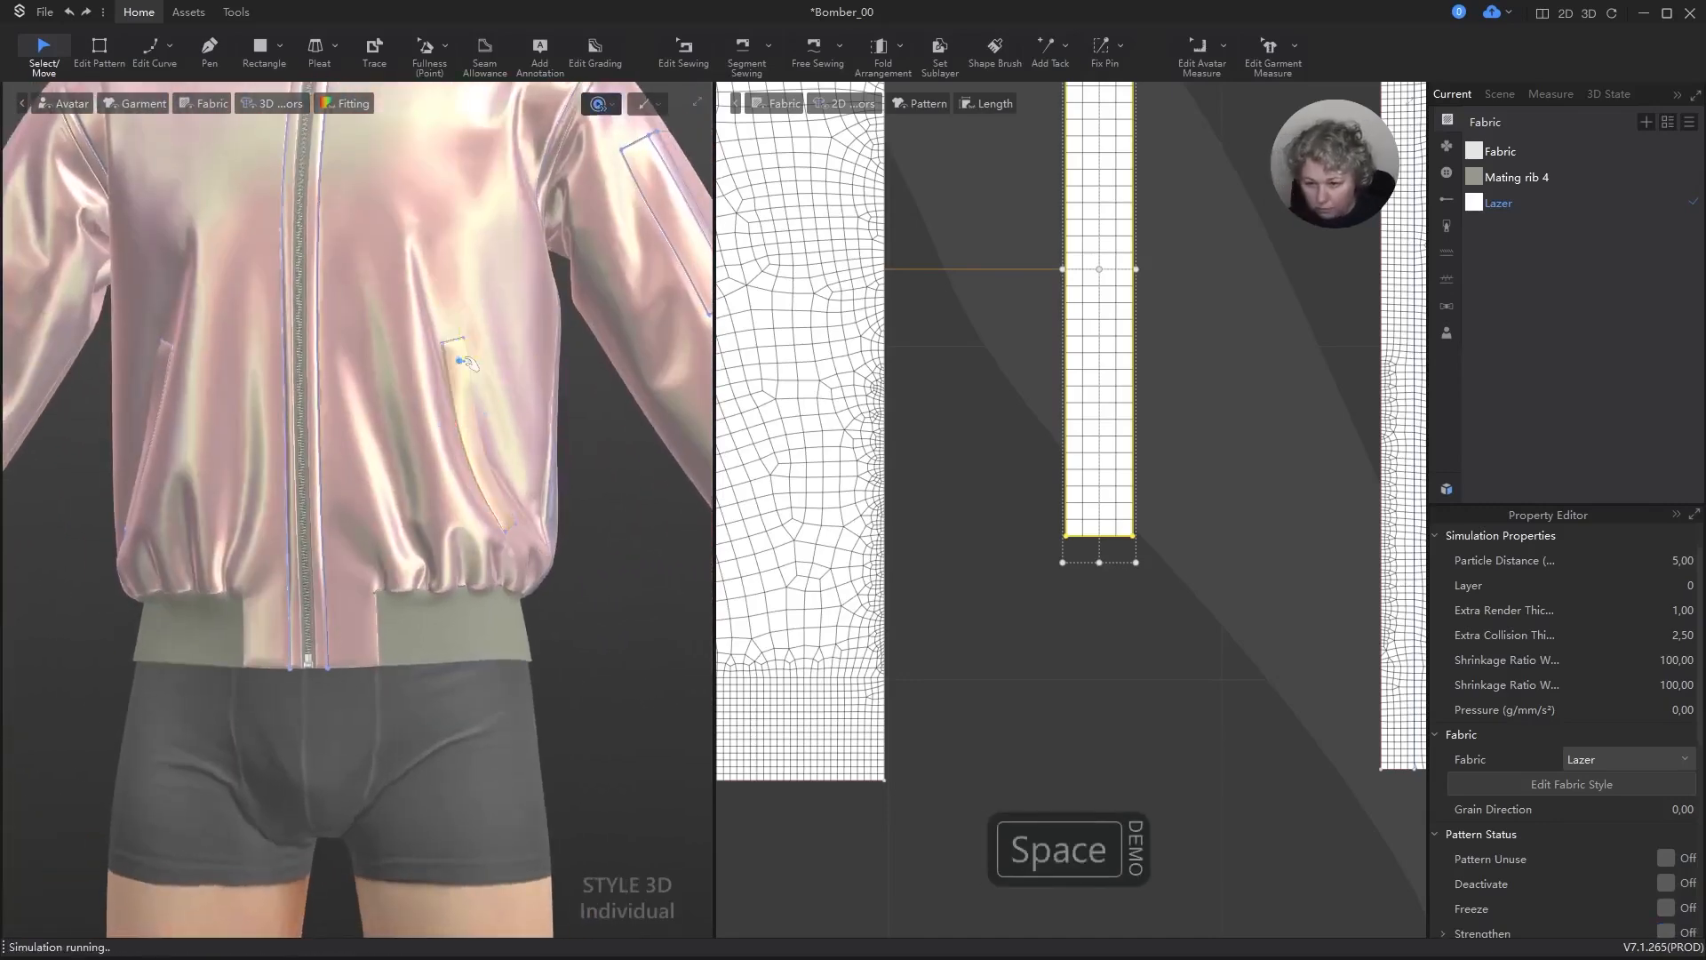
right_drag(531, 416, 526, 557)
drag(495, 383, 508, 387)
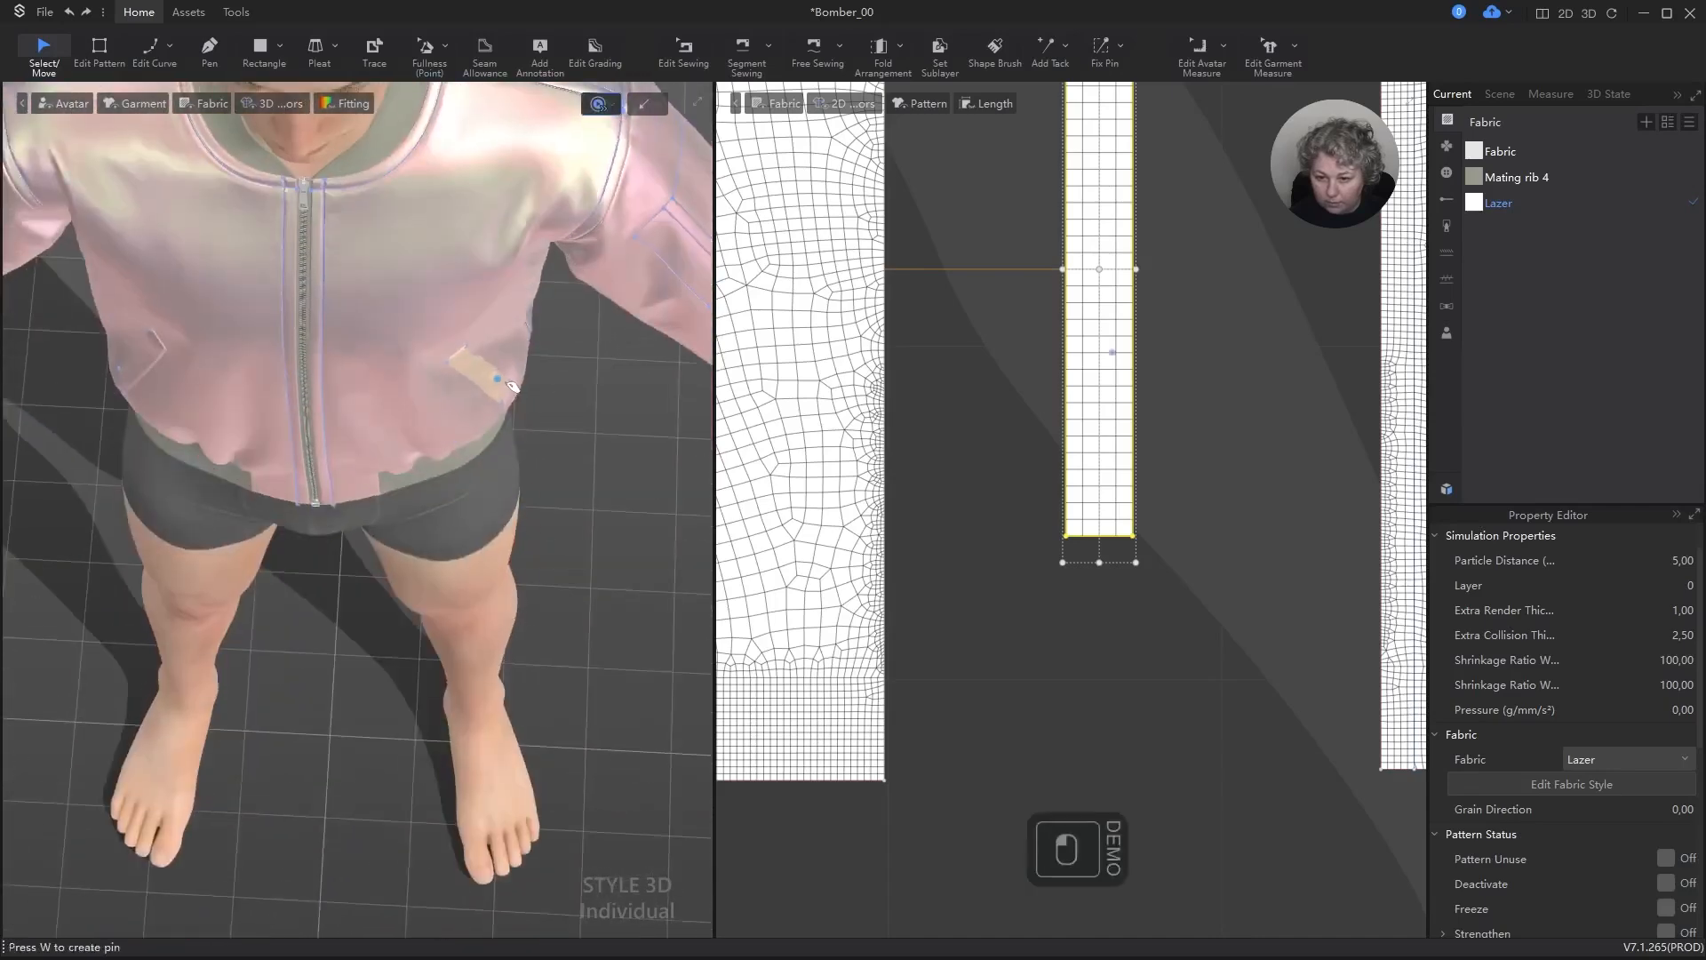
right_drag(511, 386, 494, 452)
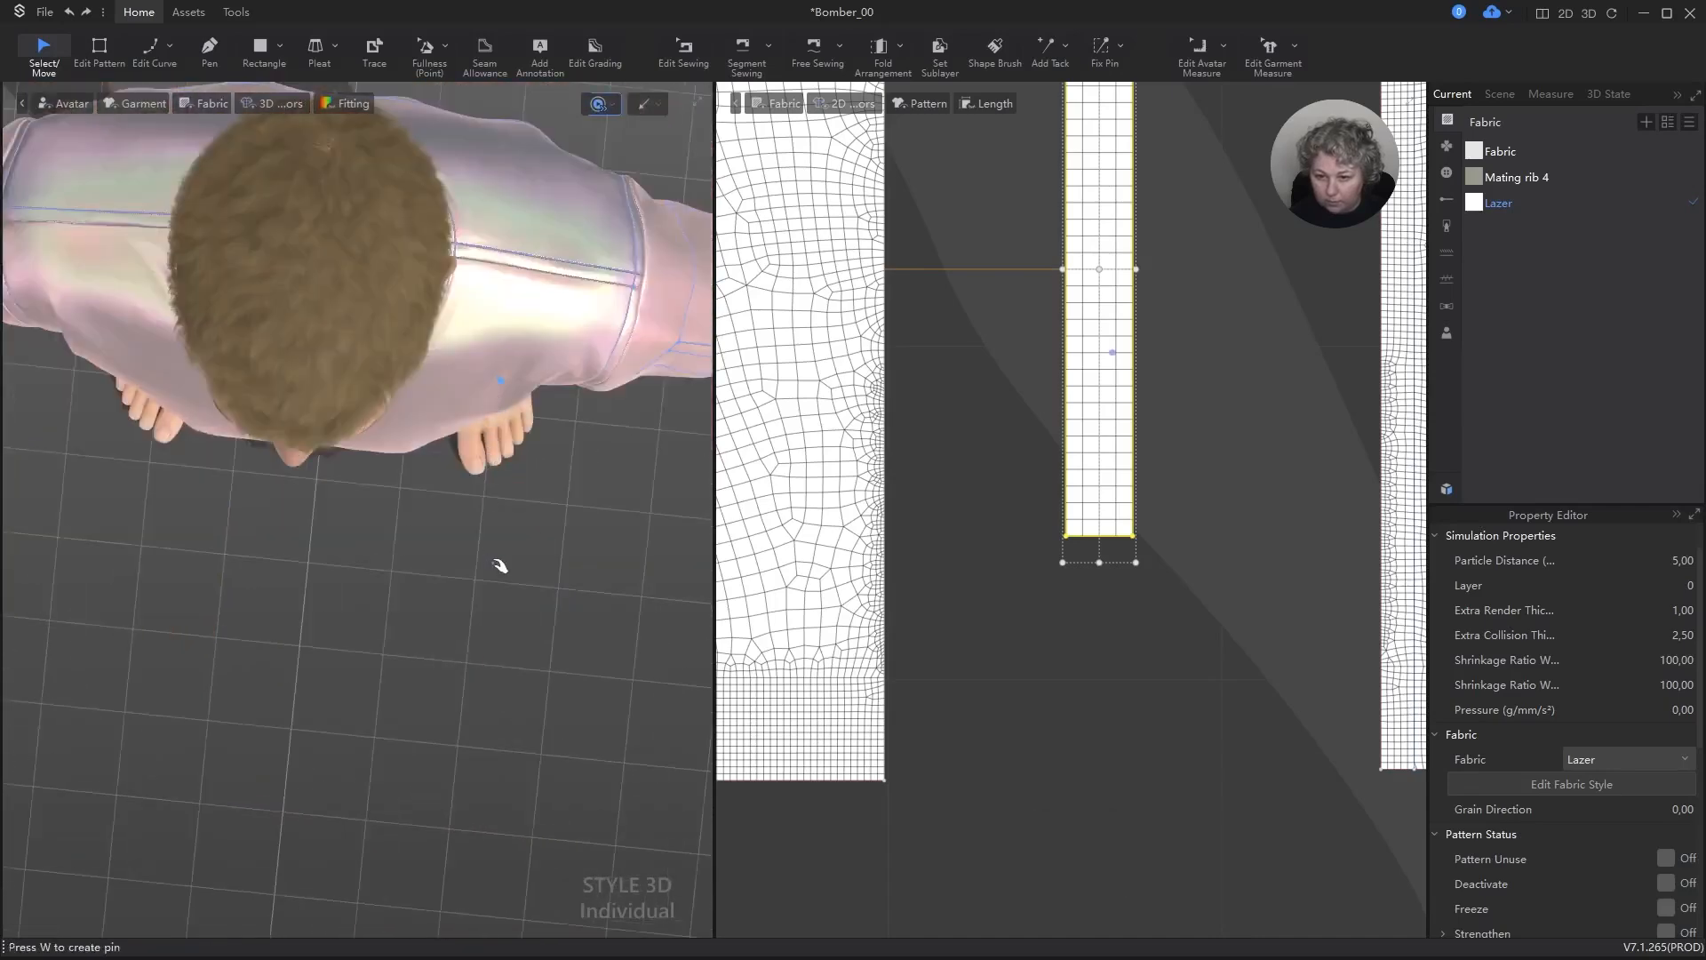
key(space)
right_drag(497, 566, 523, 537)
Step: Set both shrinkage ratios of the jacket's outer front, back and sleeve panels to 110 and simulate
key(a)
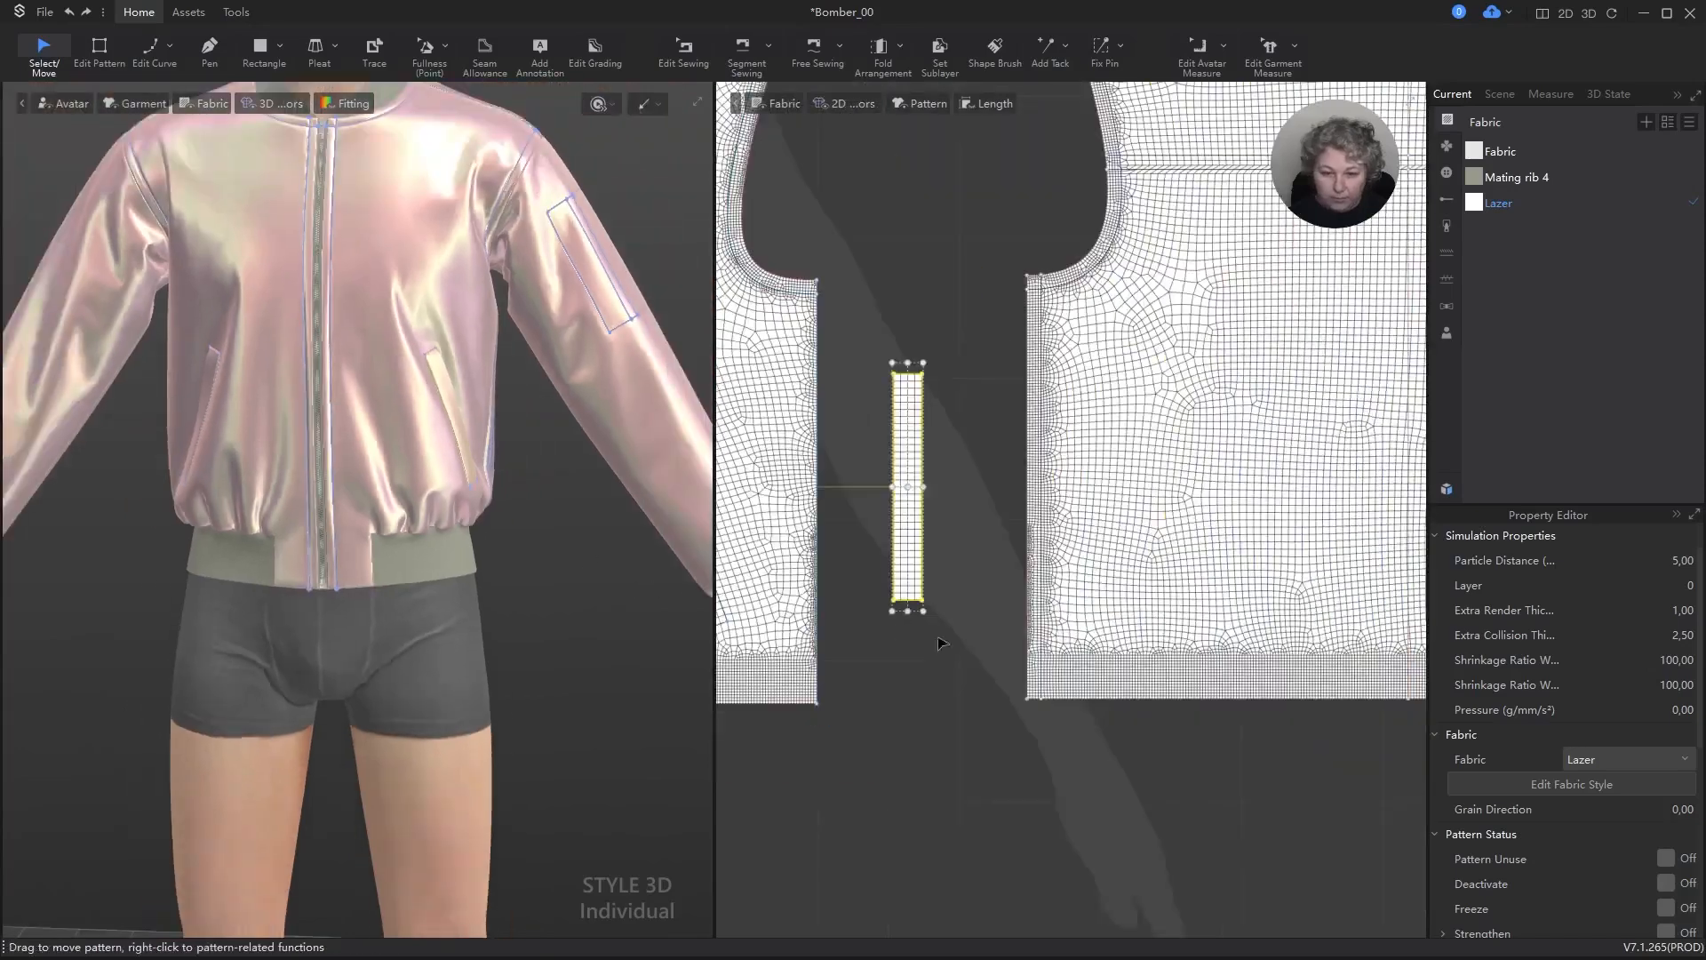
click(768, 512)
shift+click(912, 513)
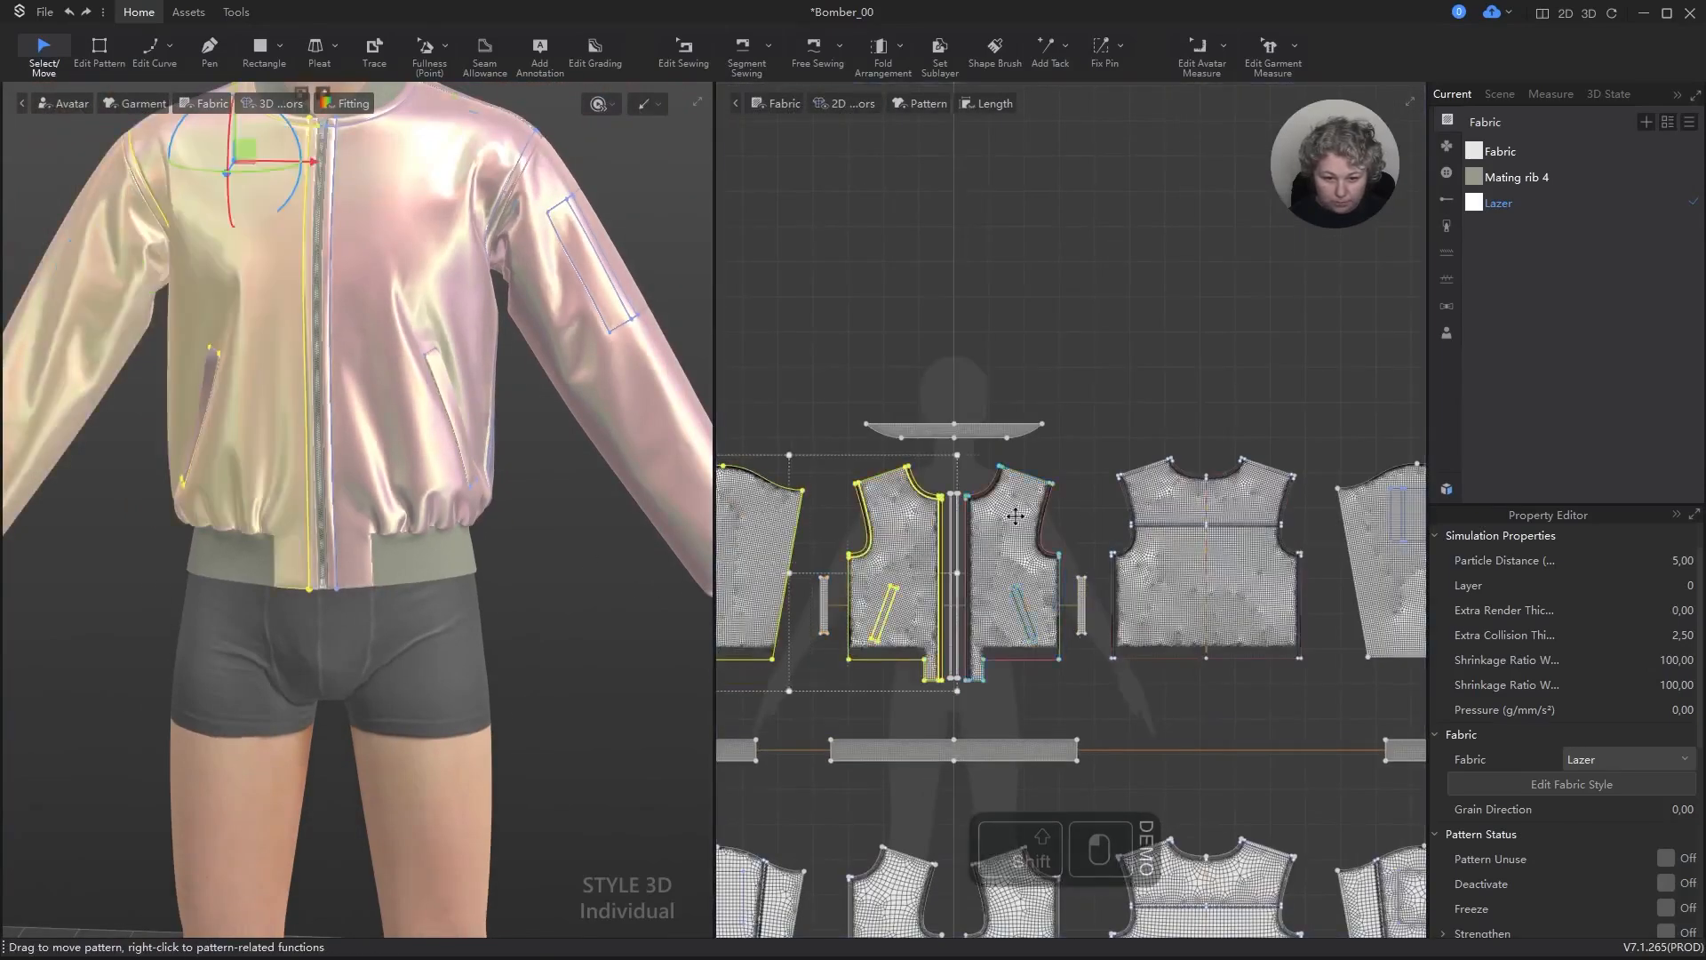
shift+click(1015, 515)
shift+click(1175, 488)
shift+click(1356, 524)
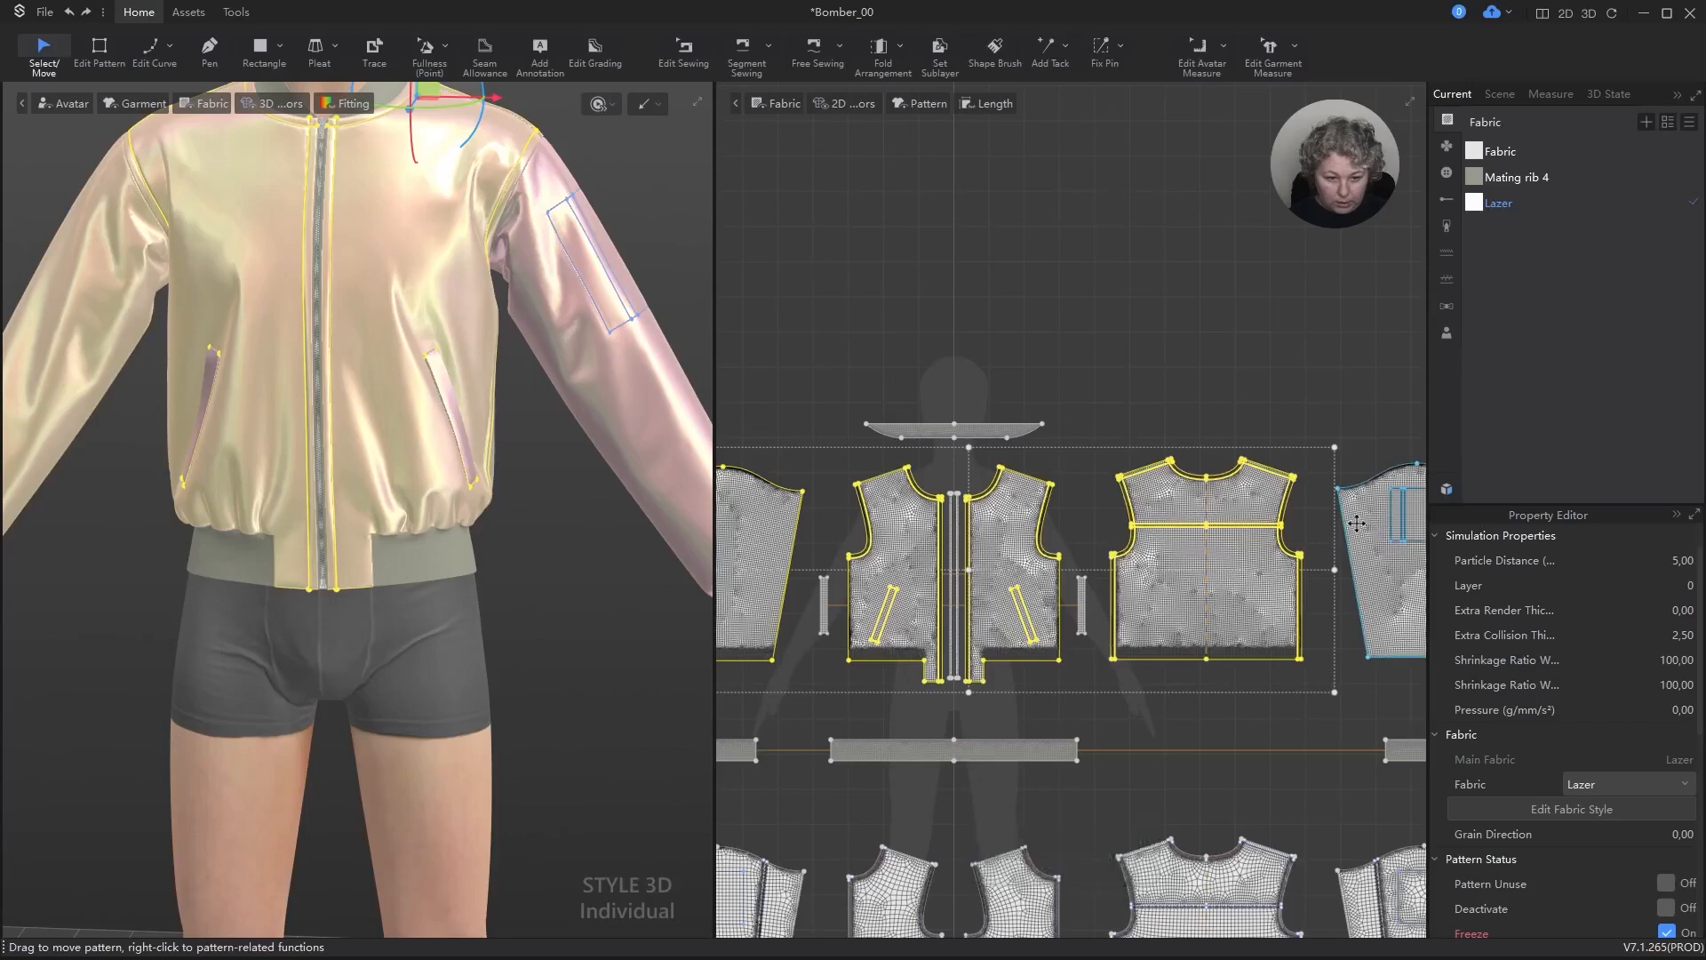
click(1691, 659)
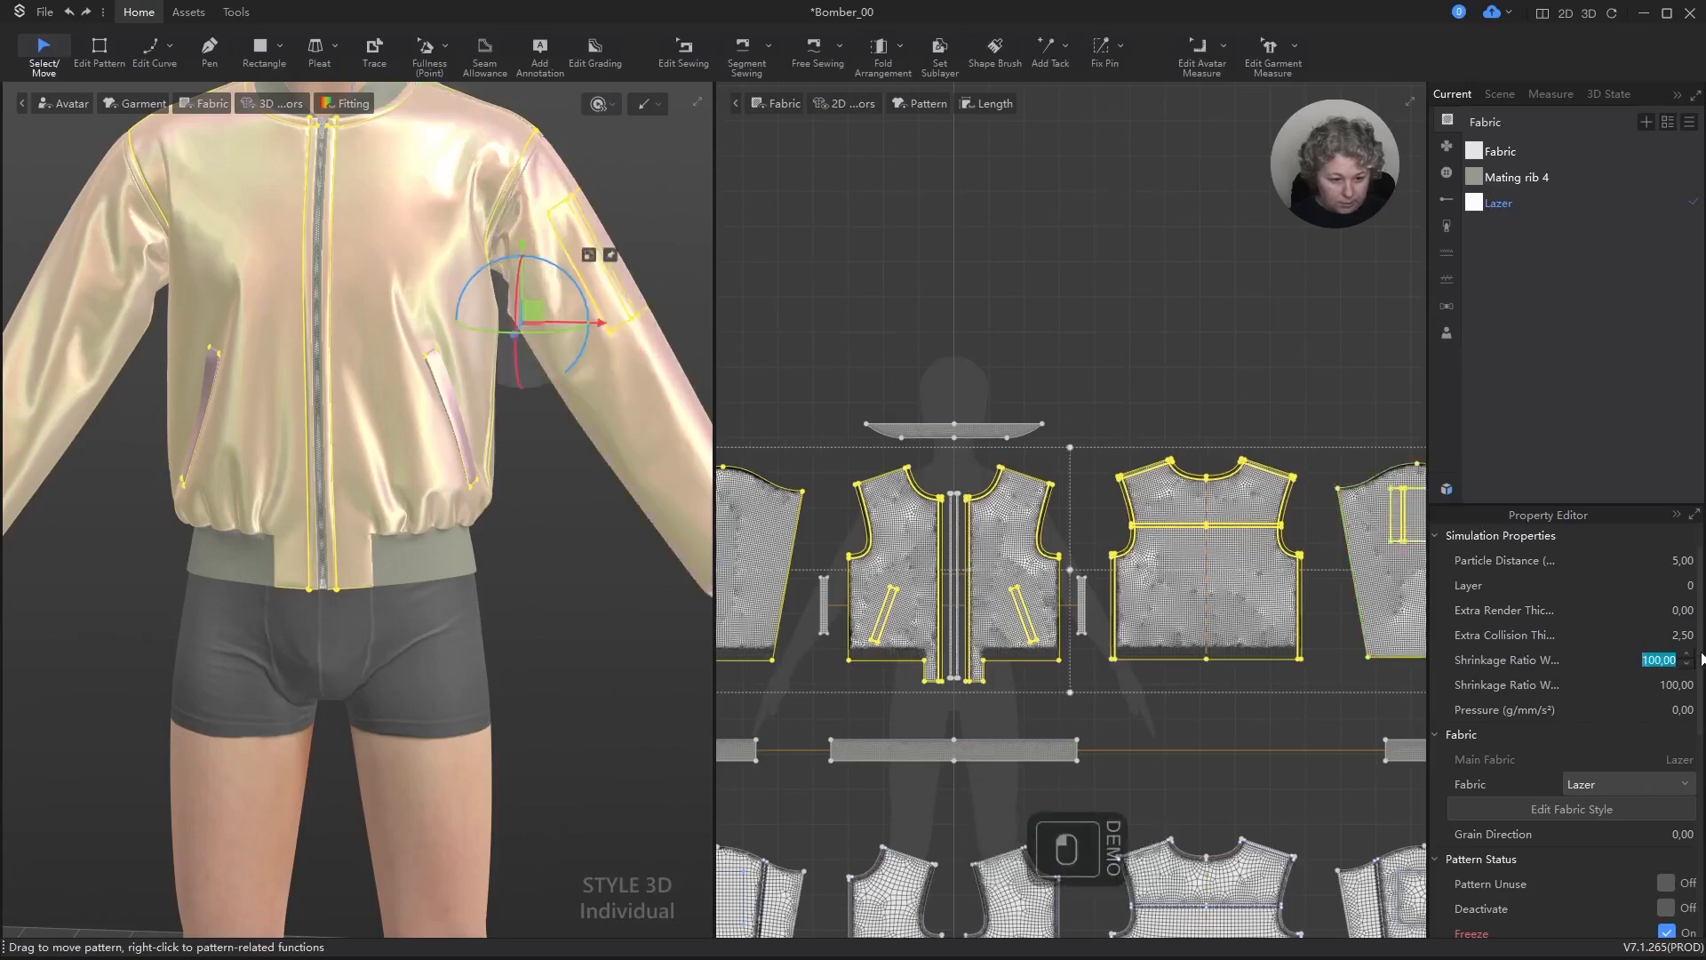
text(105)
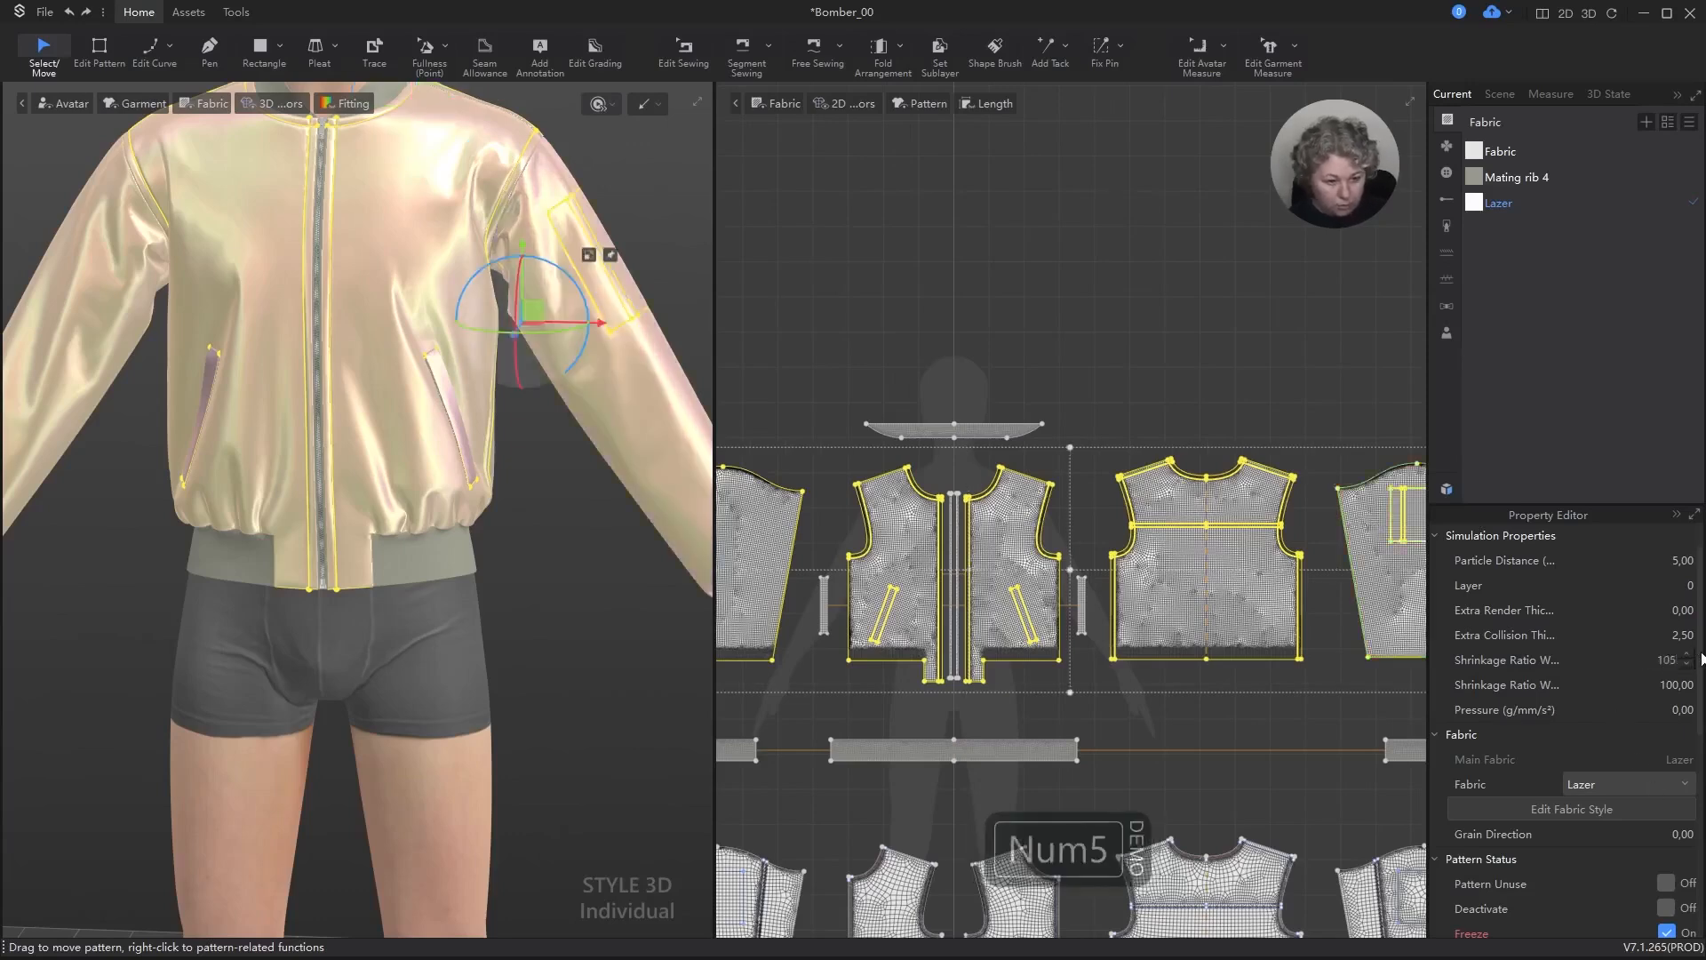
key(ctrl+a)
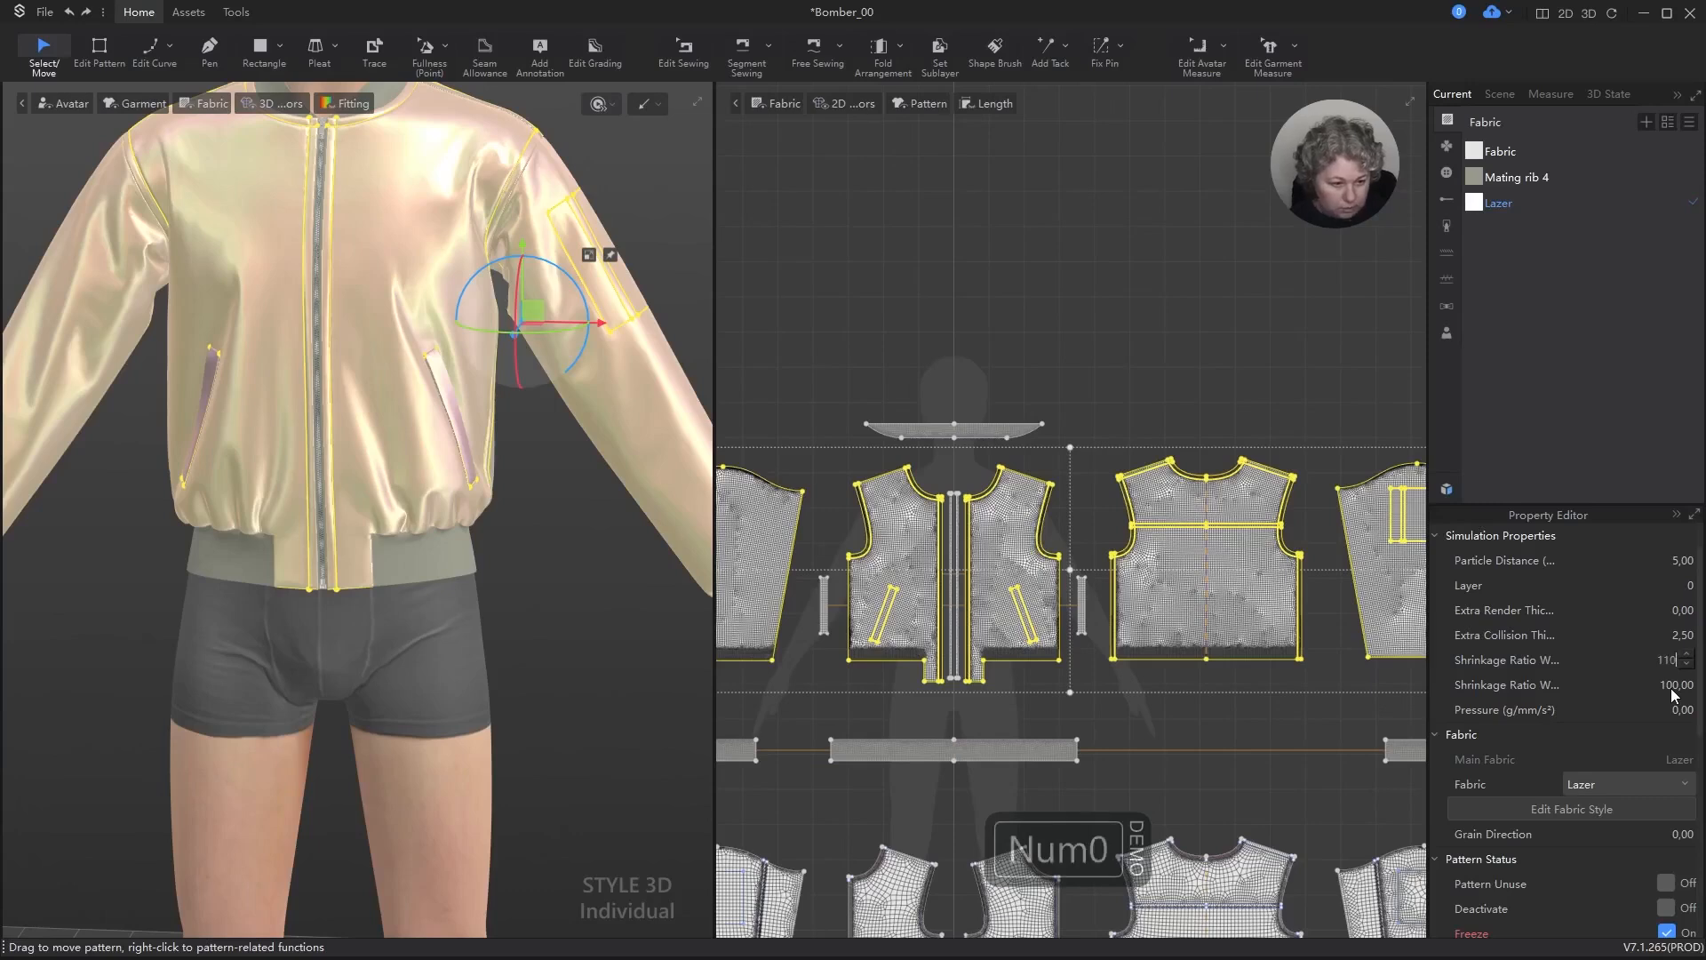
click(1672, 691)
text(110)
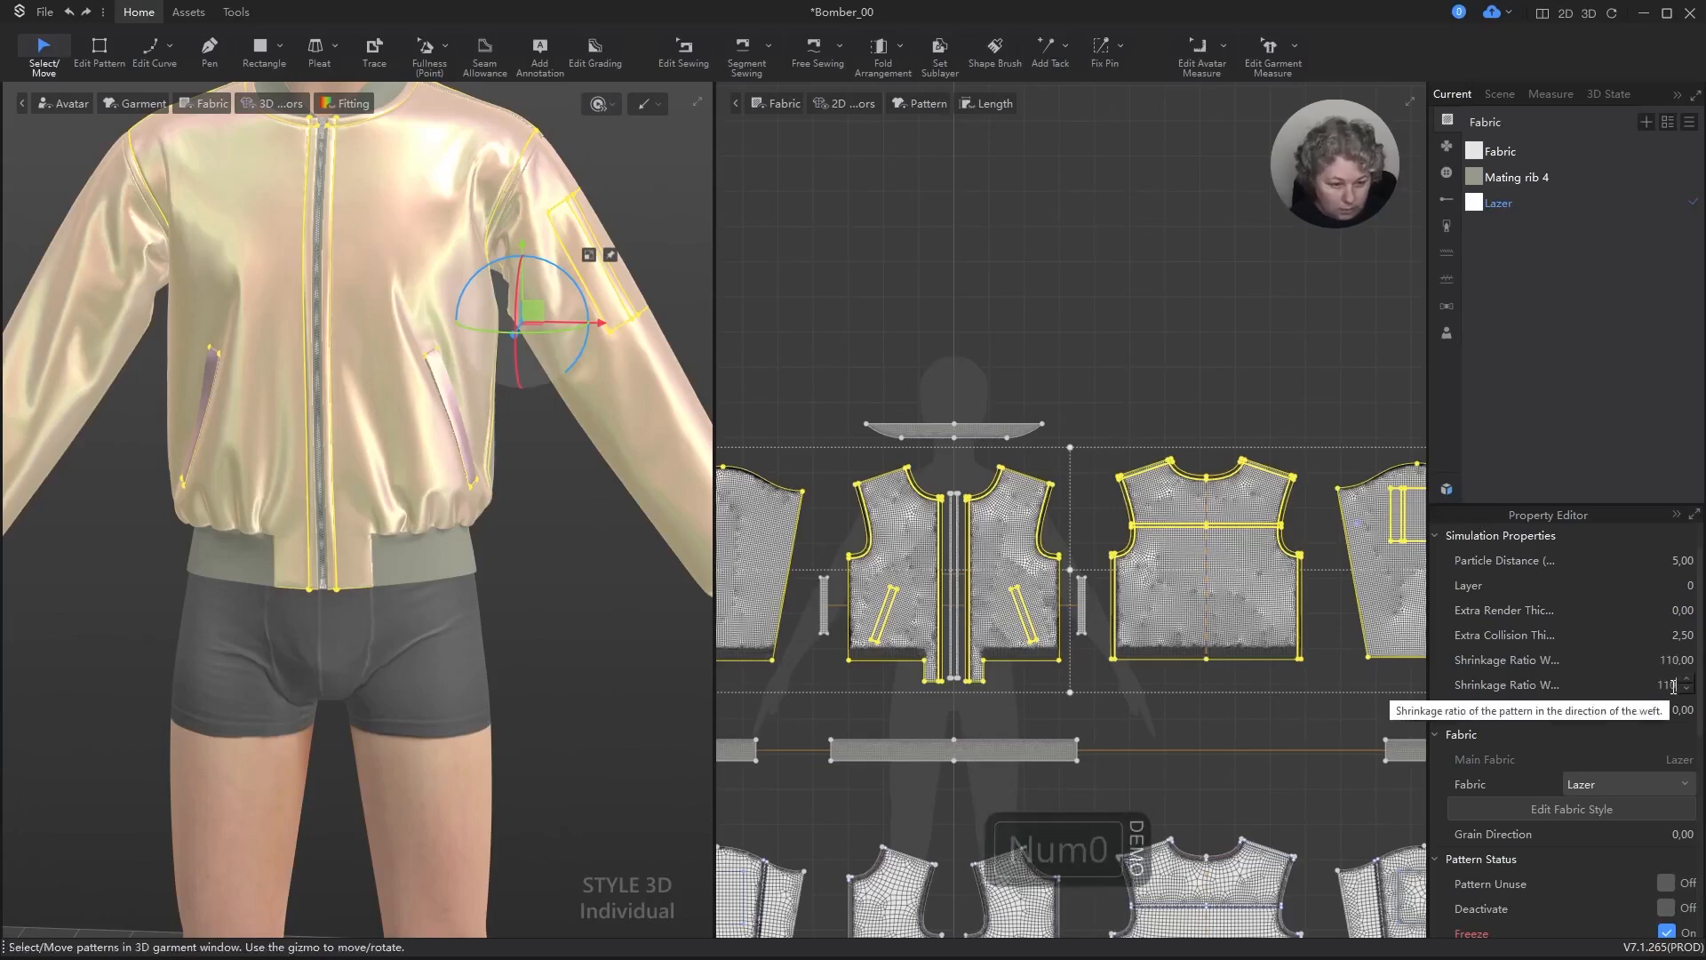
key(Return)
key(space)
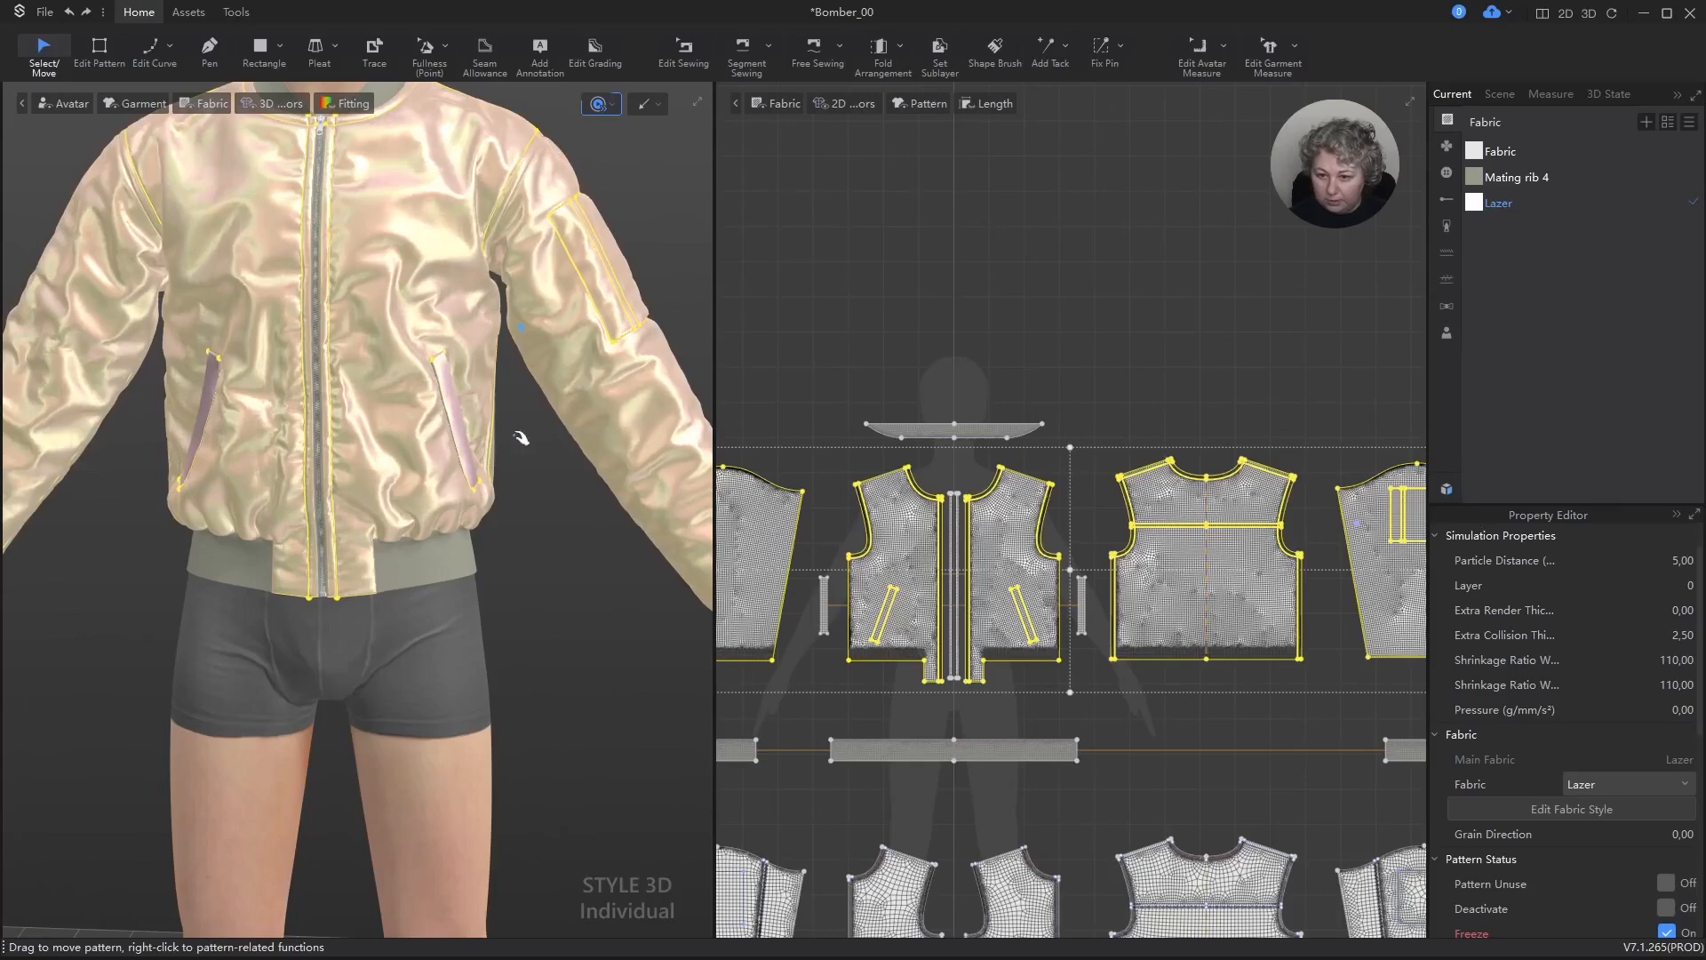
mouse_move(499, 468)
right_down()
mouse_move(581, 460)
mouse_move(530, 465)
right_up()
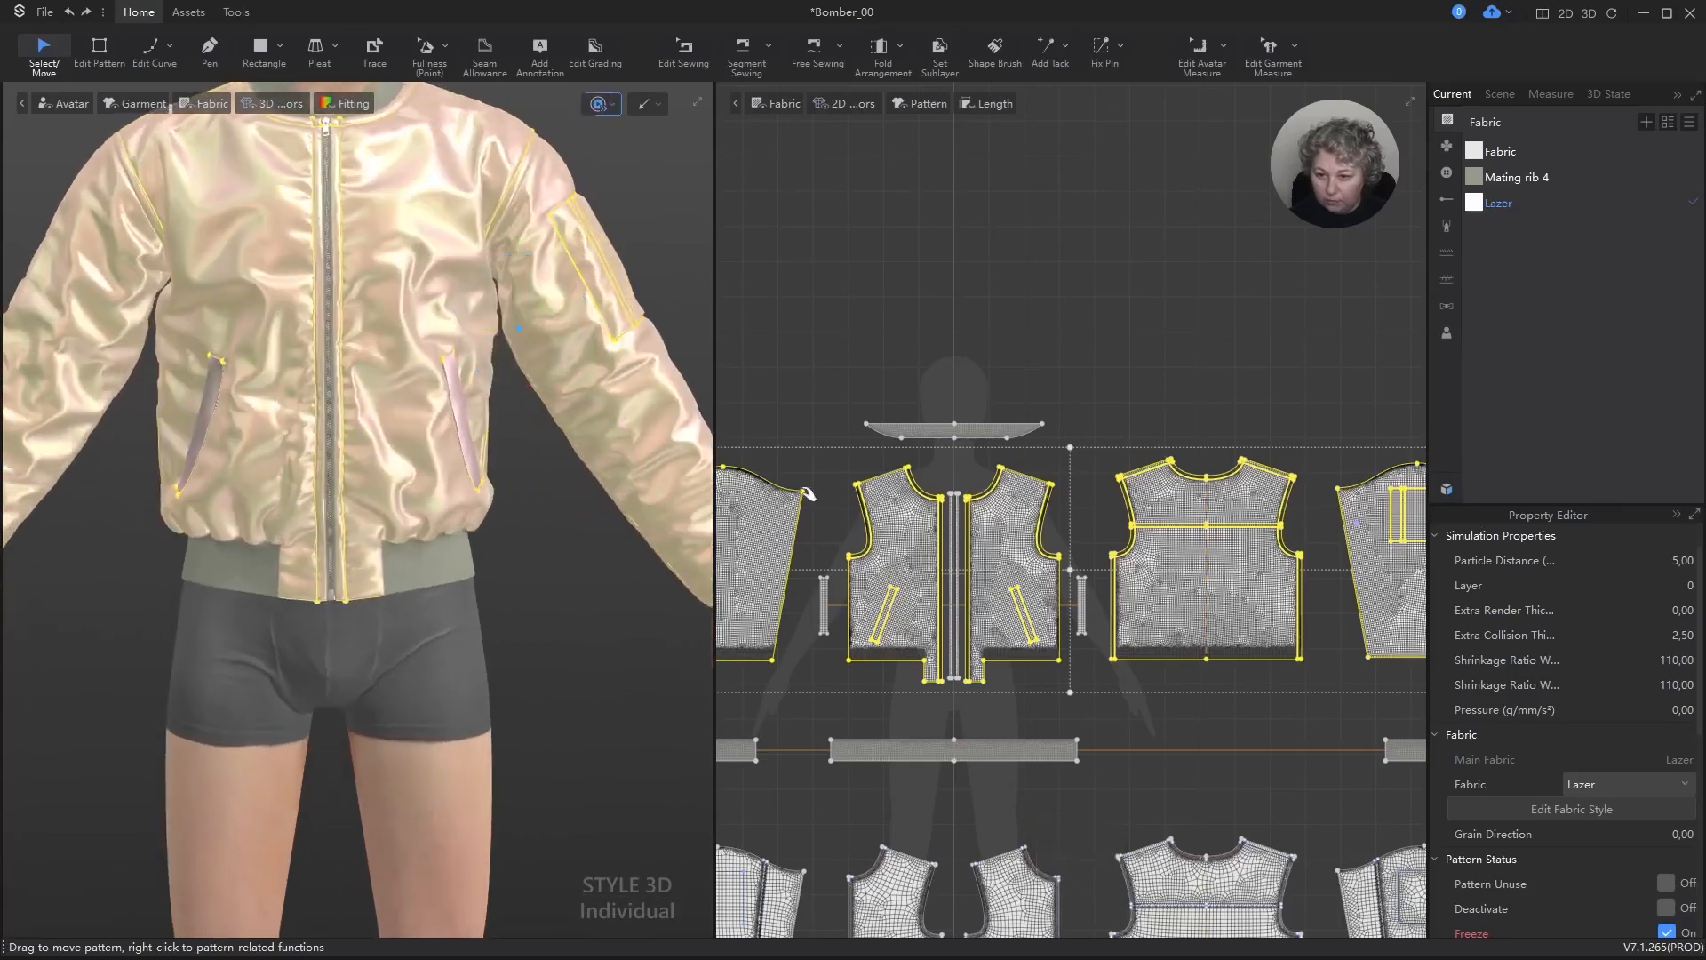
Step: Reduce both shrinkage ratios of the selected outer panels to 105 and simulate the jacket
click(1676, 659)
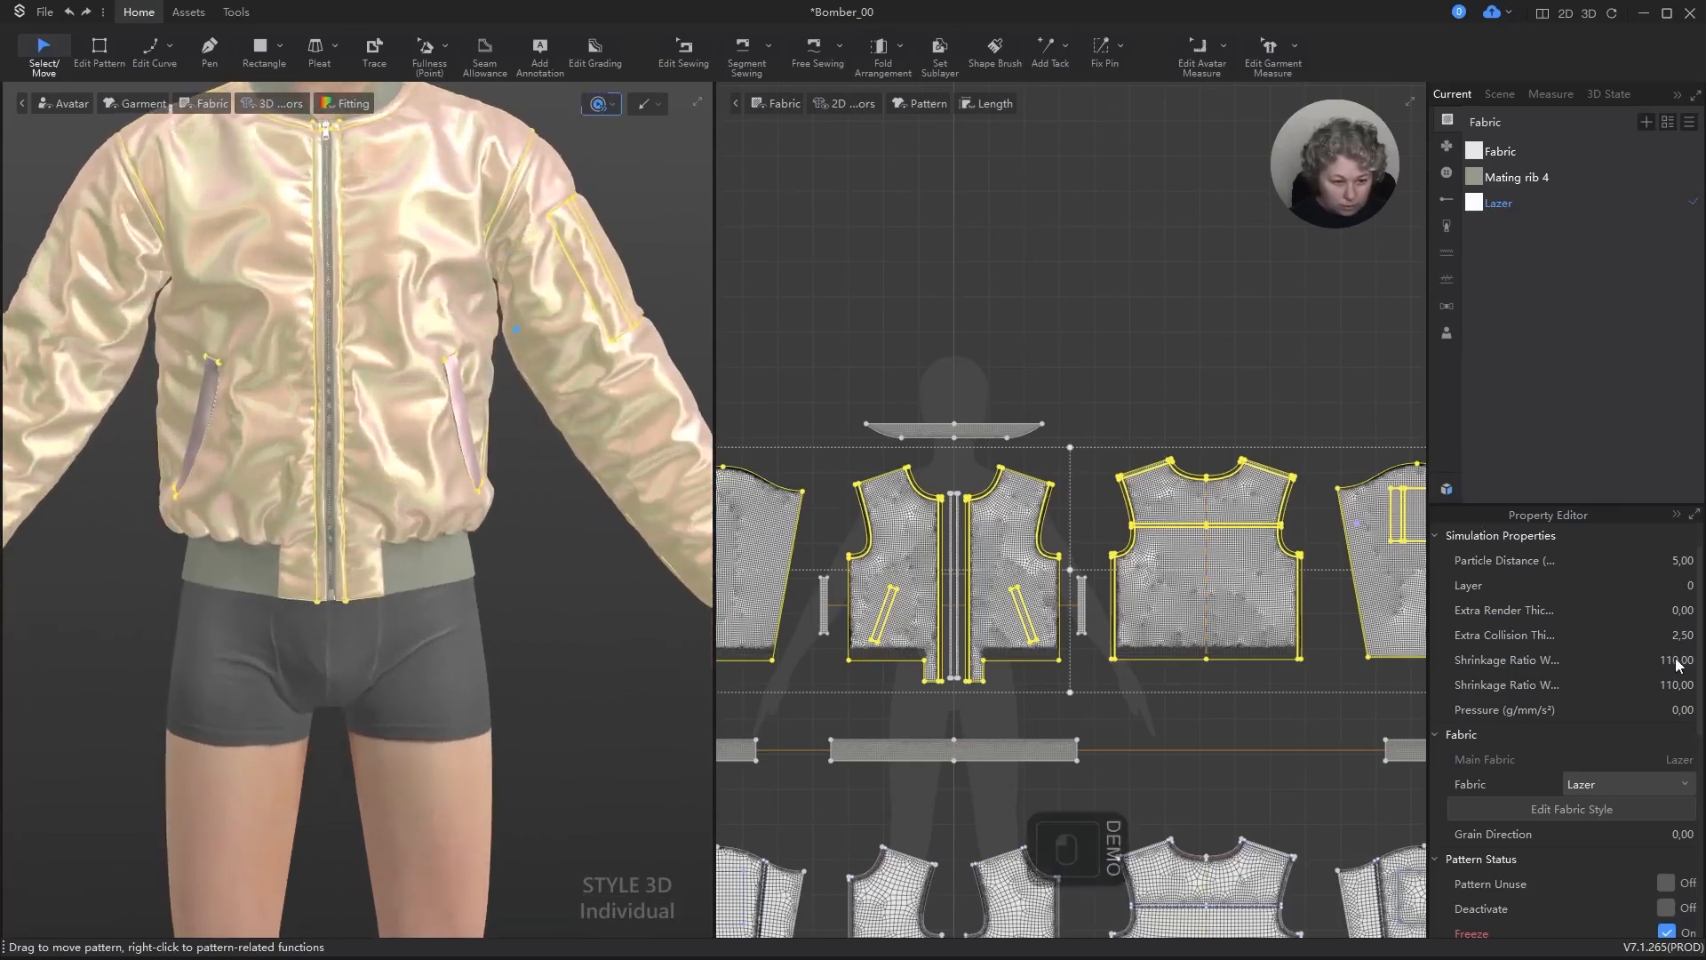
text(105)
key(Return)
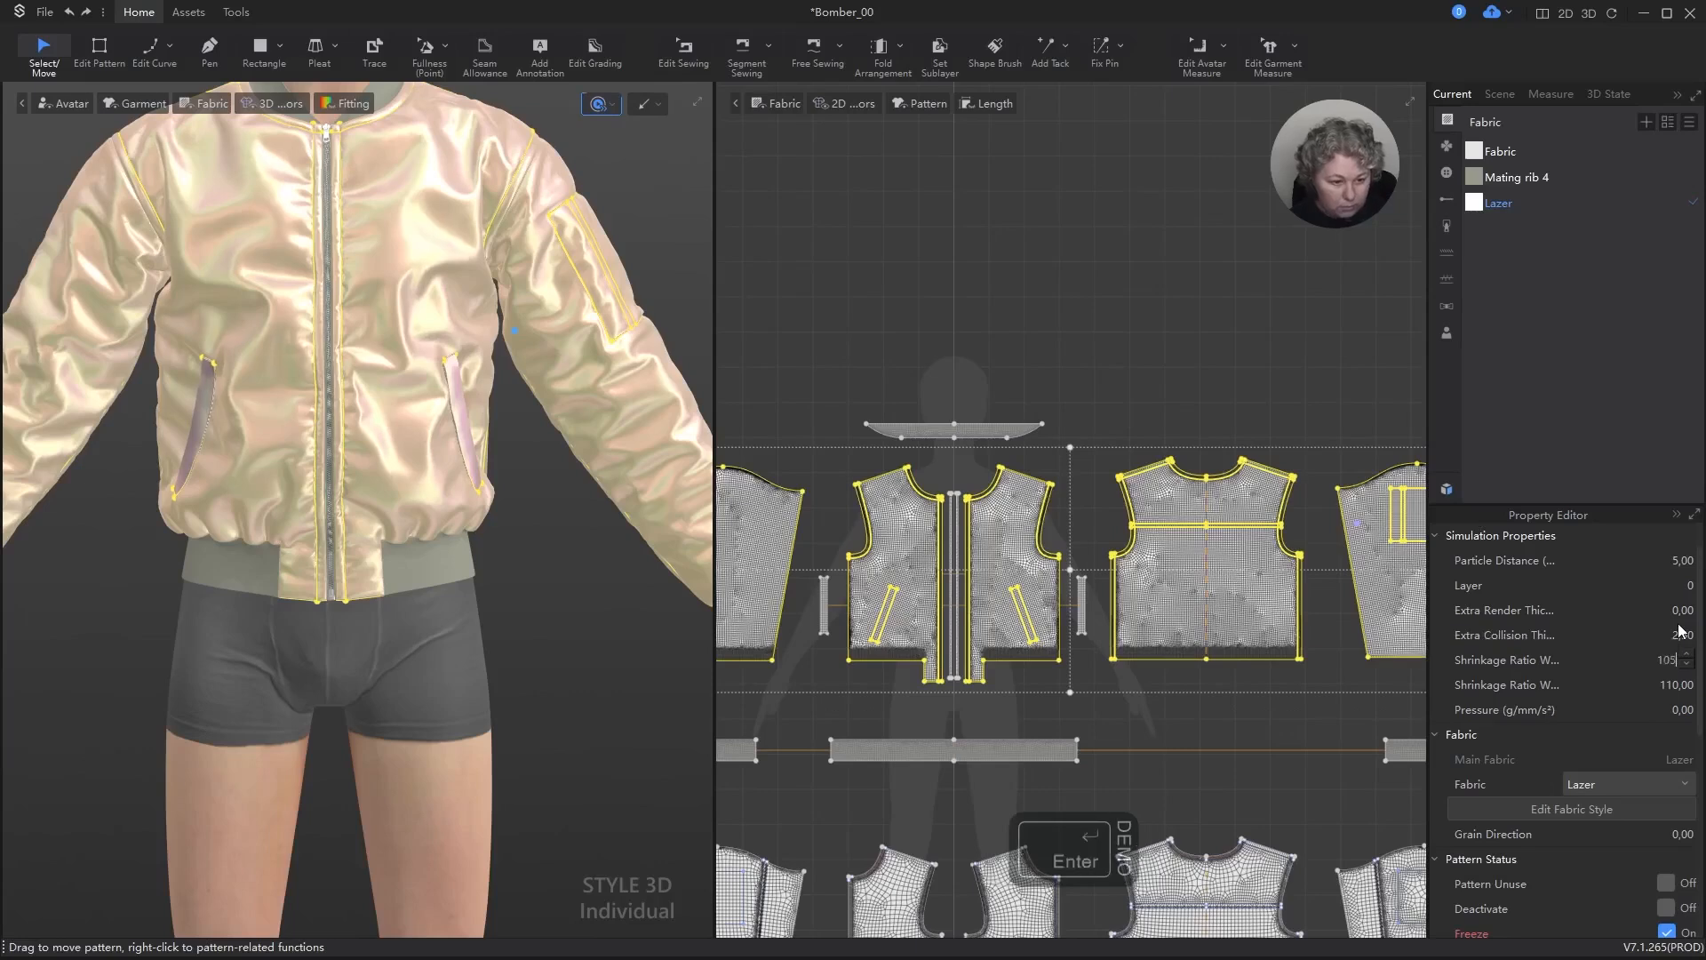
click(1677, 685)
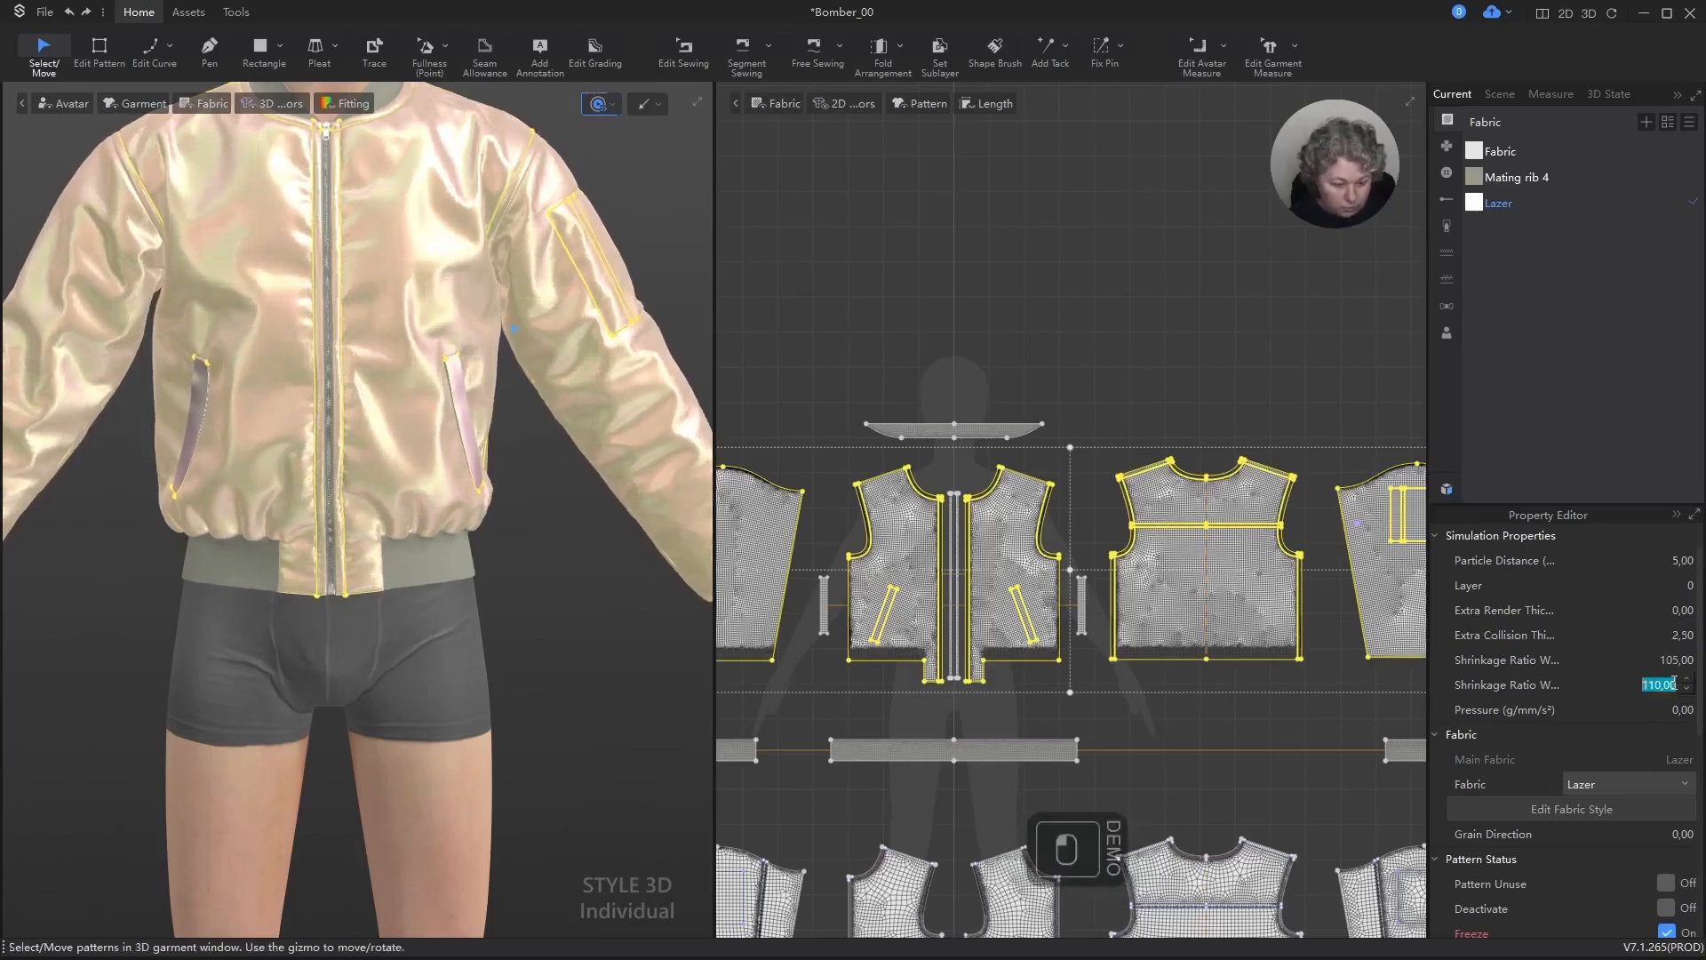
text(105)
key(Return)
key(space)
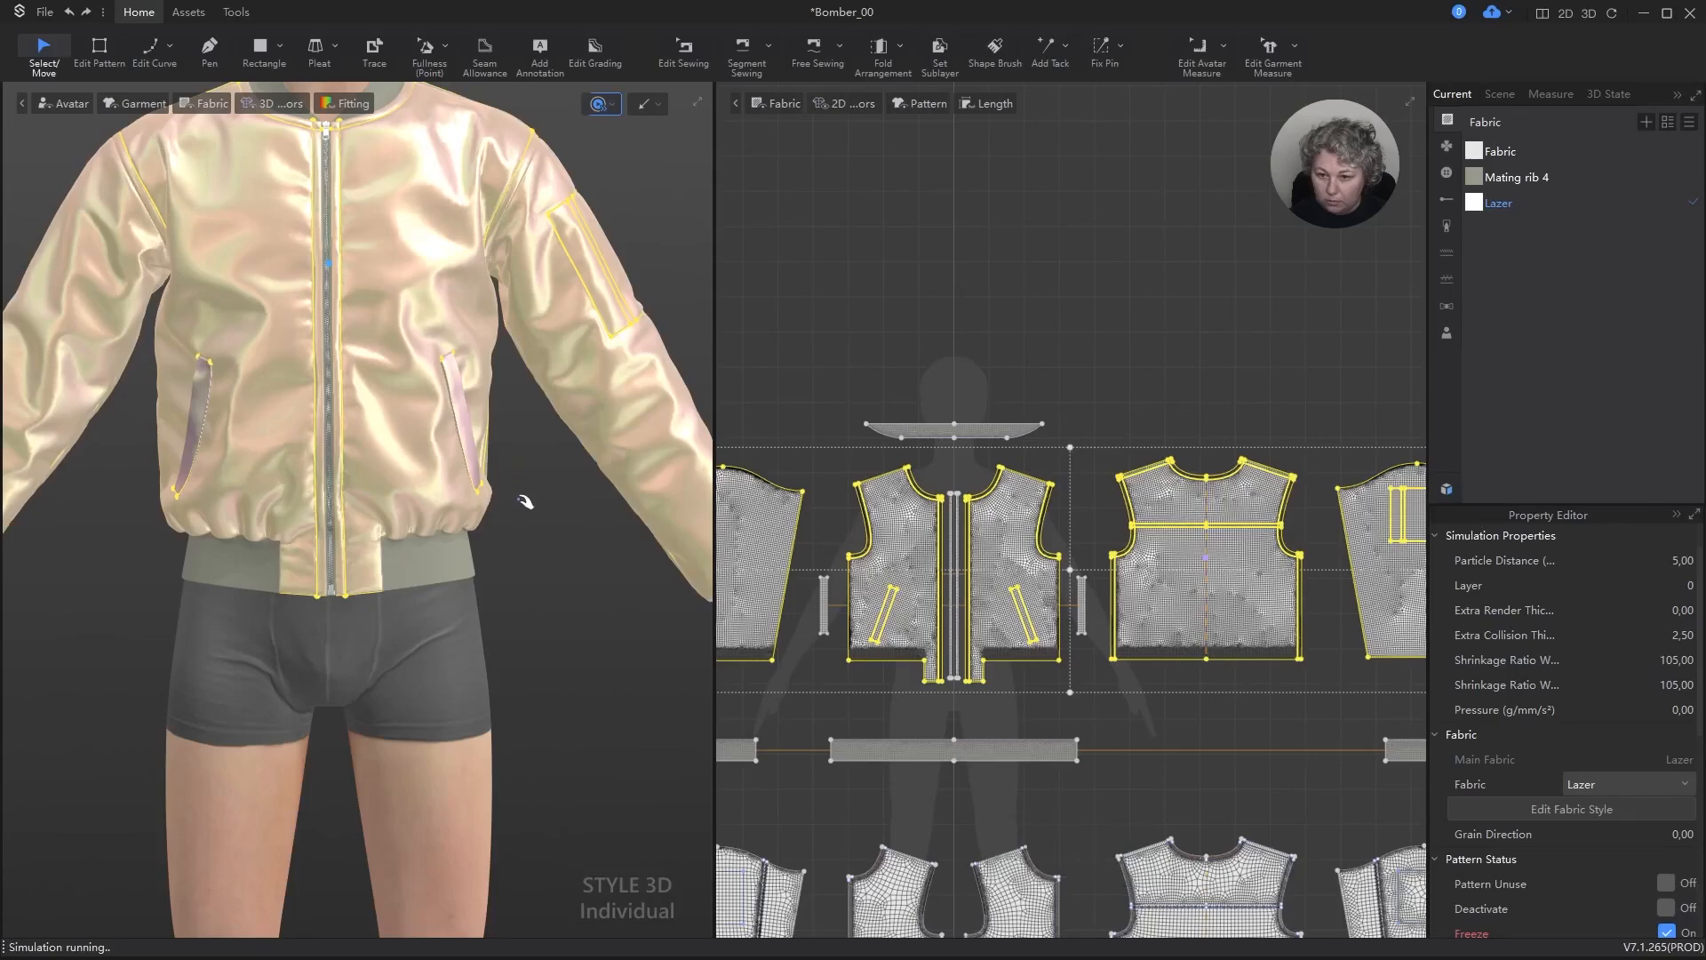
mouse_move(526, 500)
right_down()
mouse_move(499, 514)
mouse_move(476, 490)
mouse_move(522, 503)
right_up()
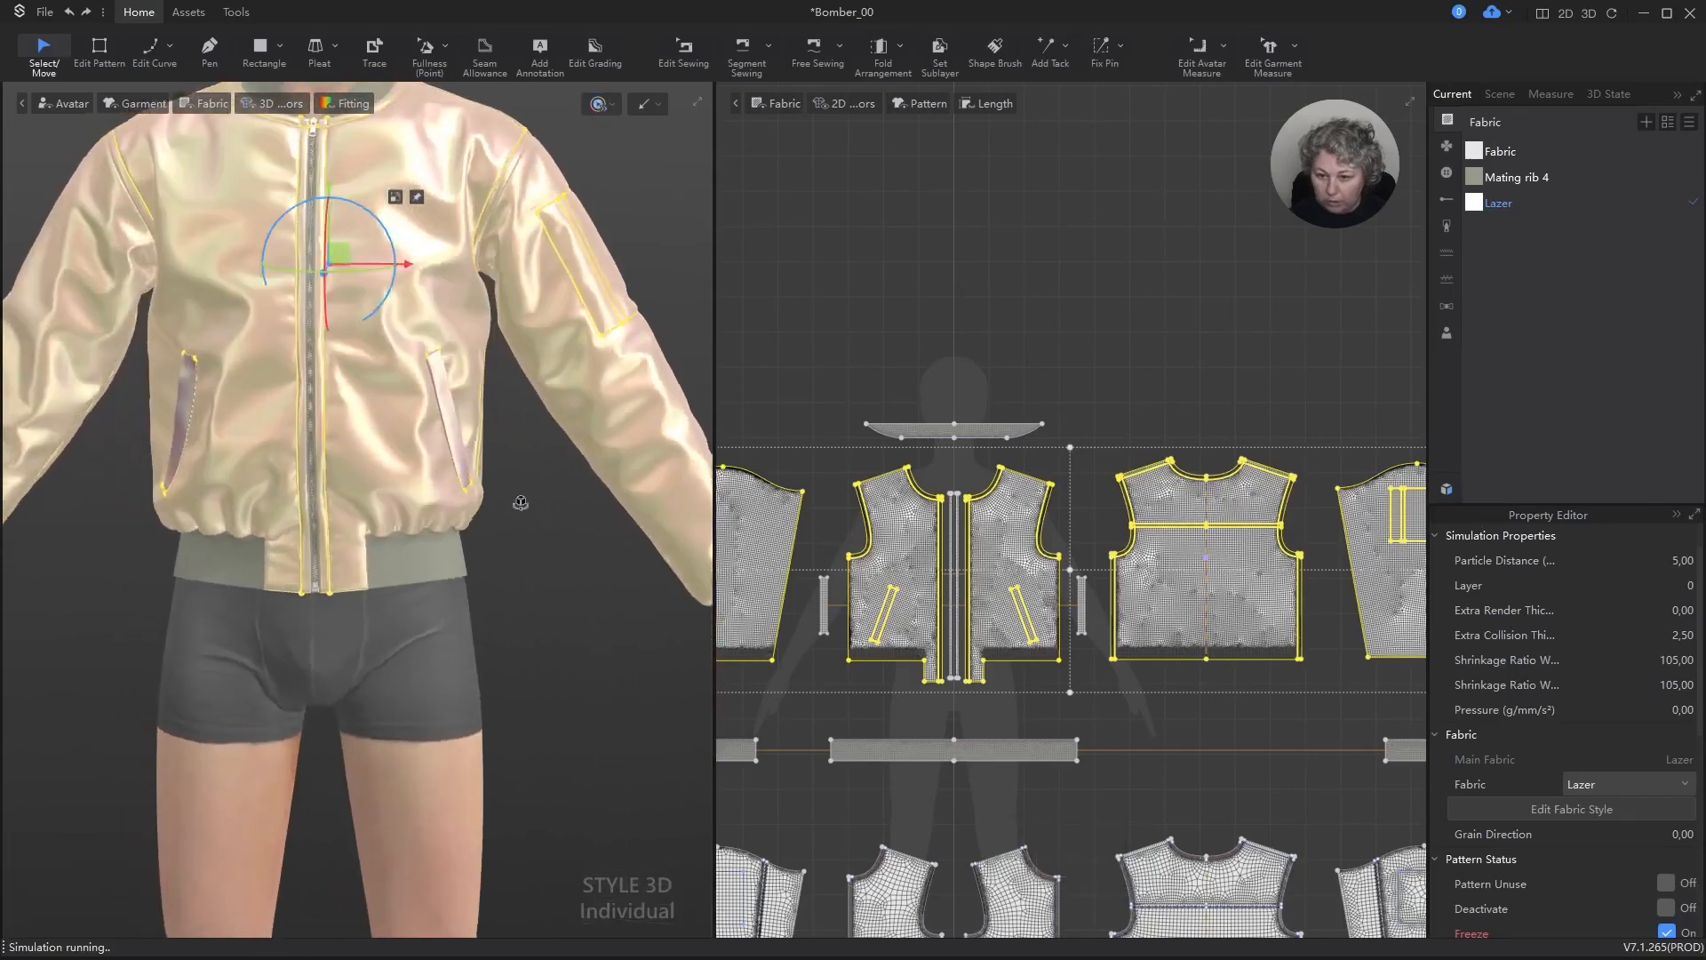
key(space)
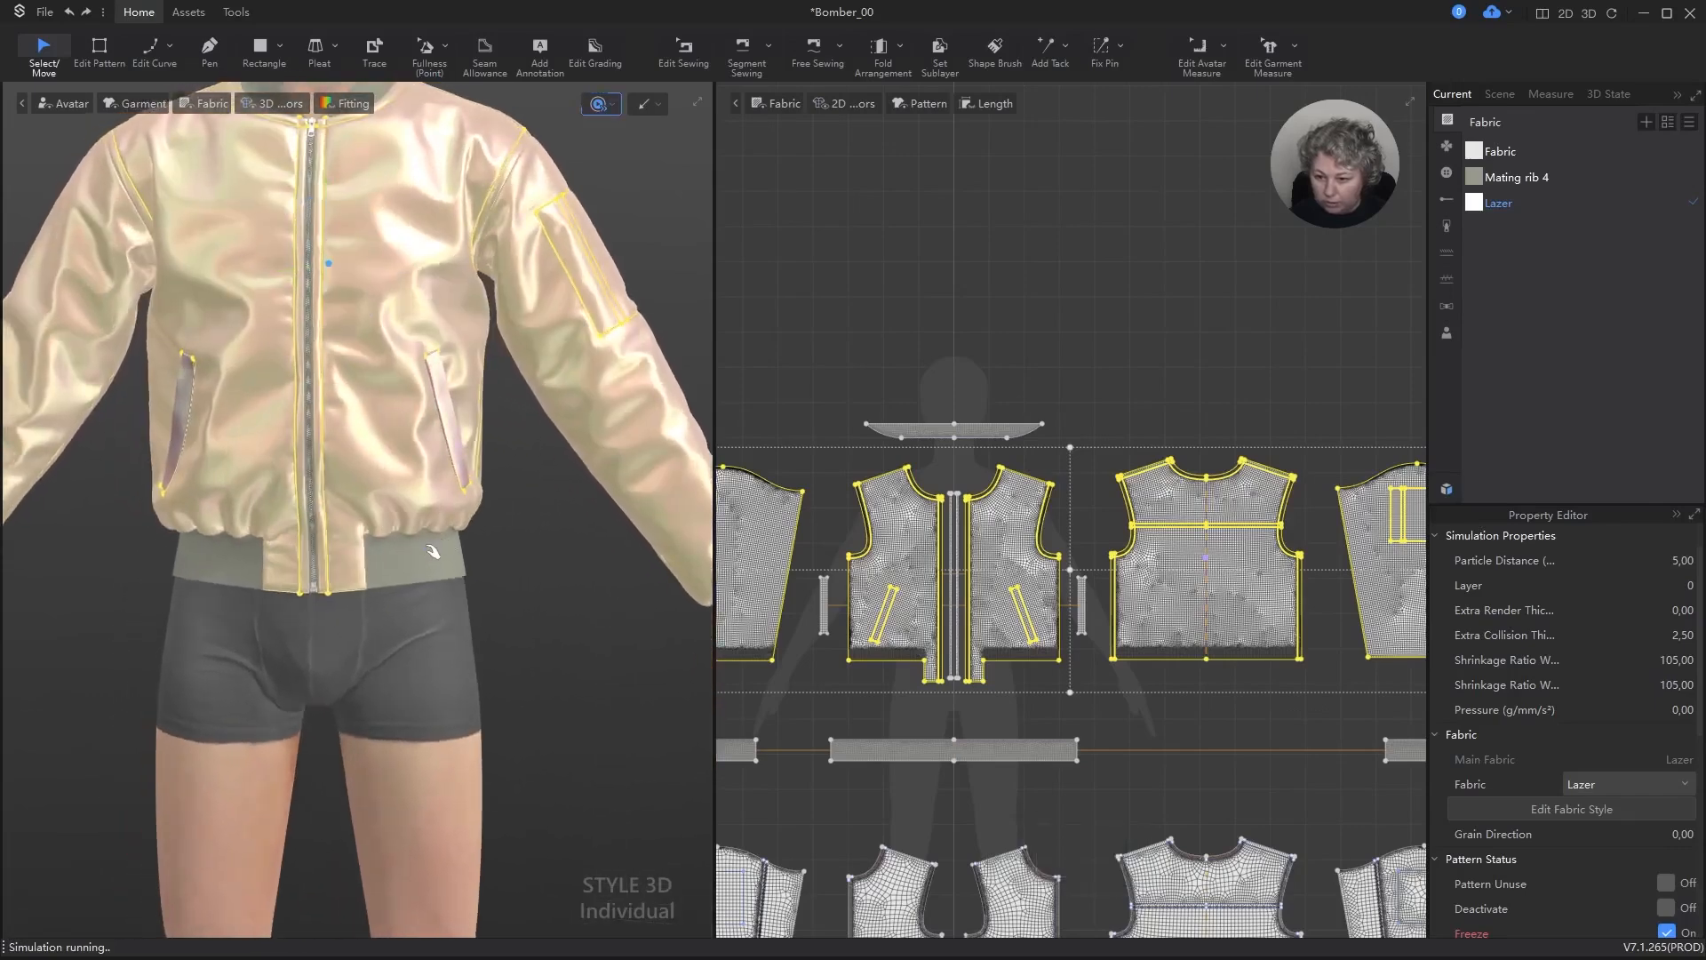
key(space)
Step: Simulate the jacket further and check the drape of its back and sleeves from behind
right_drag(427, 537, 480, 491)
scroll(481, 492, down, 2)
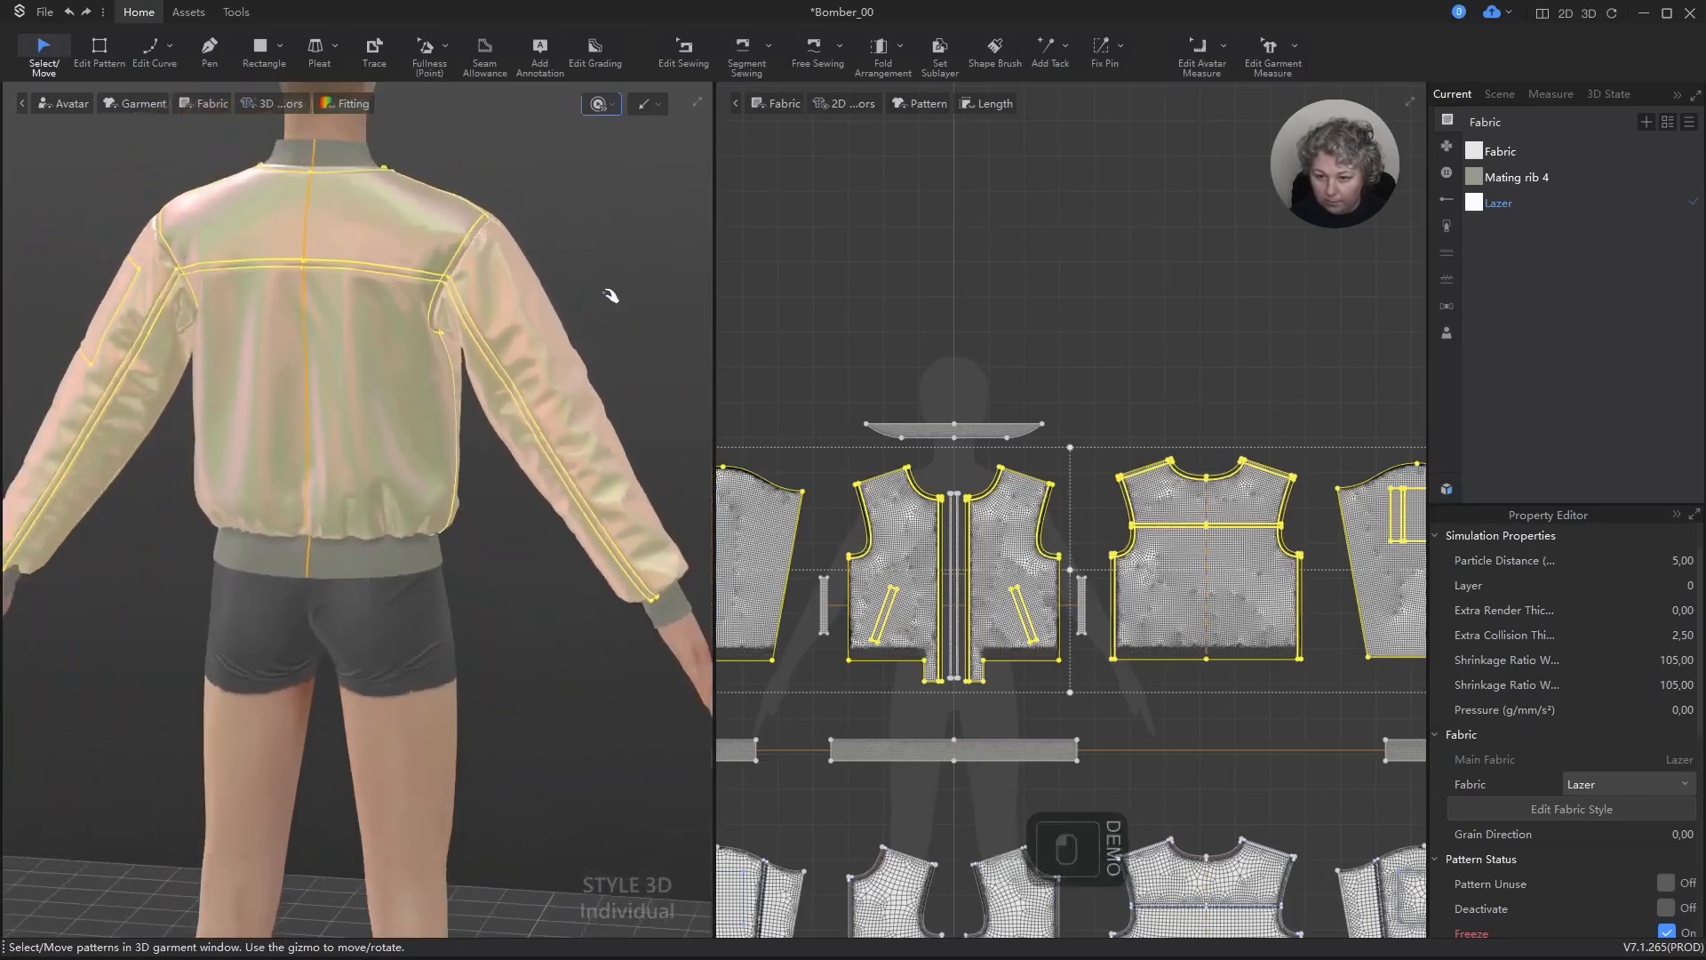
key(space)
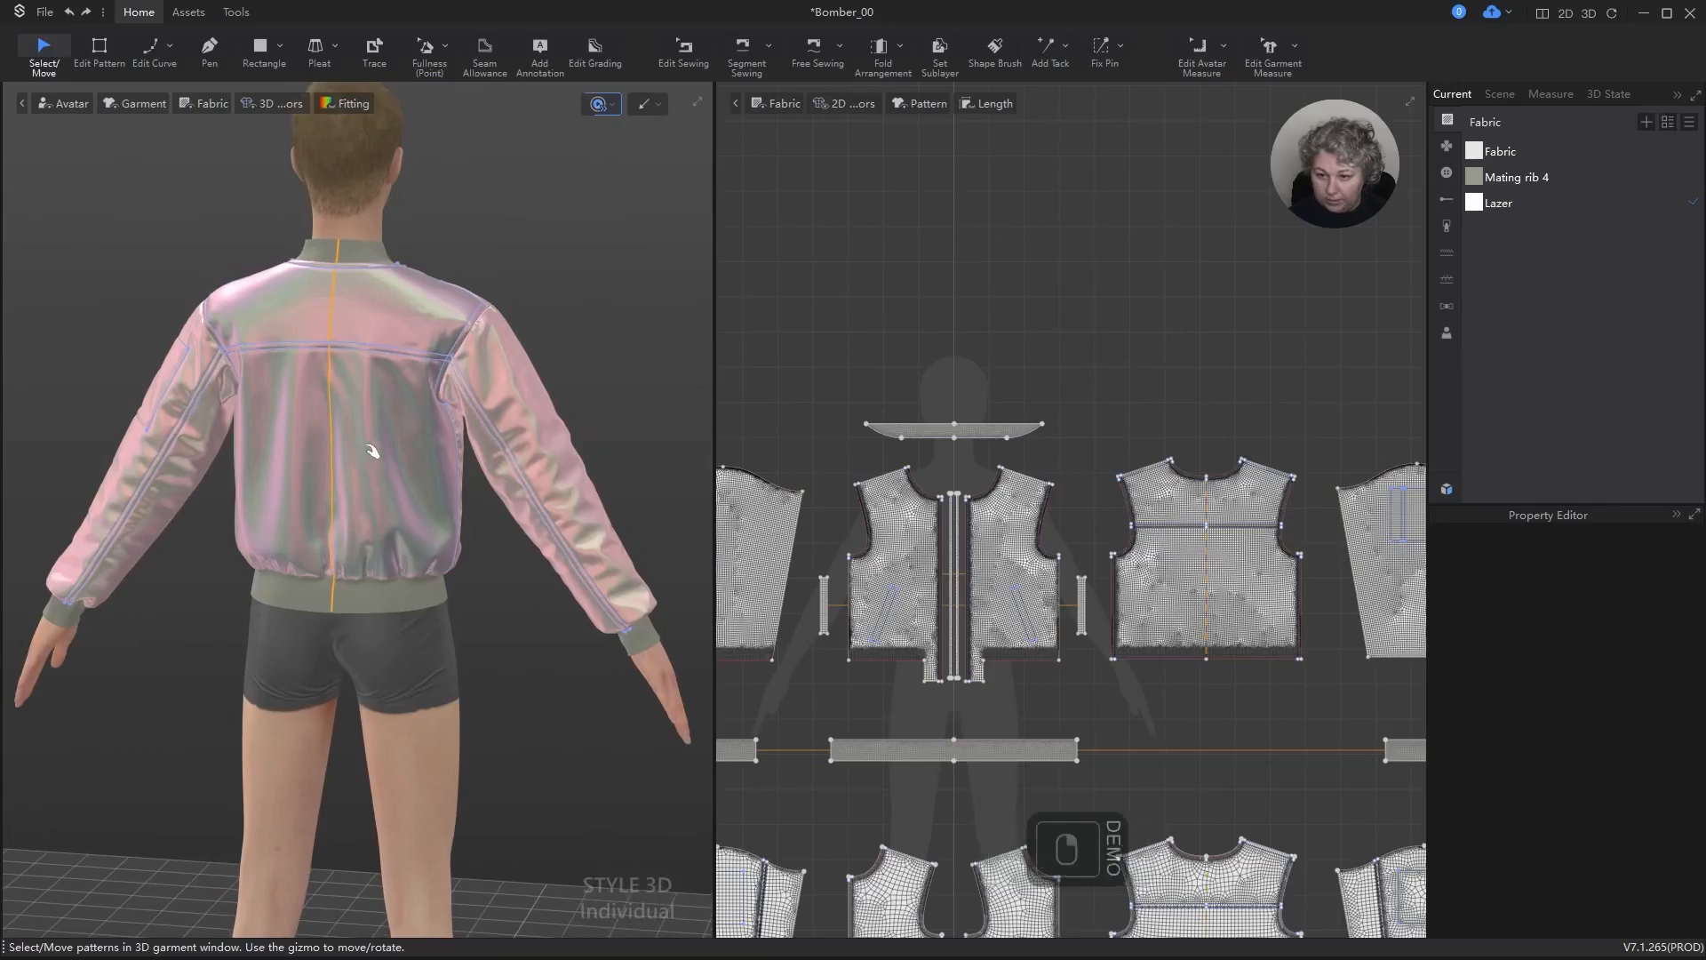
right_drag(381, 450, 505, 421)
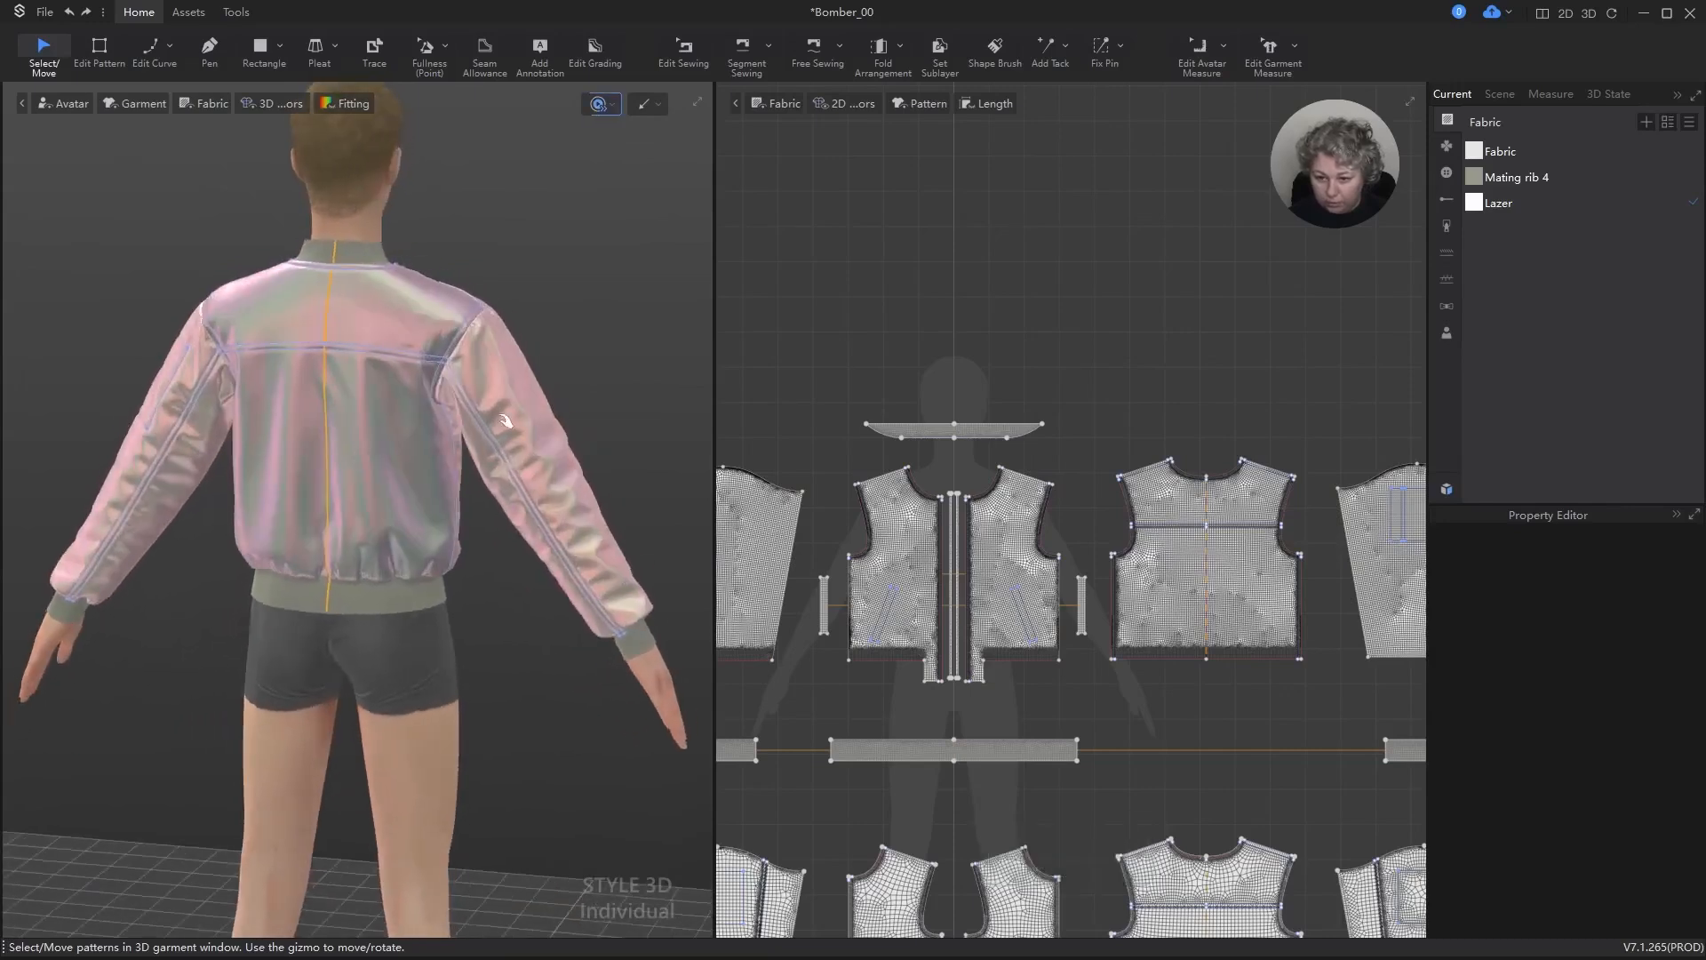
click(205, 103)
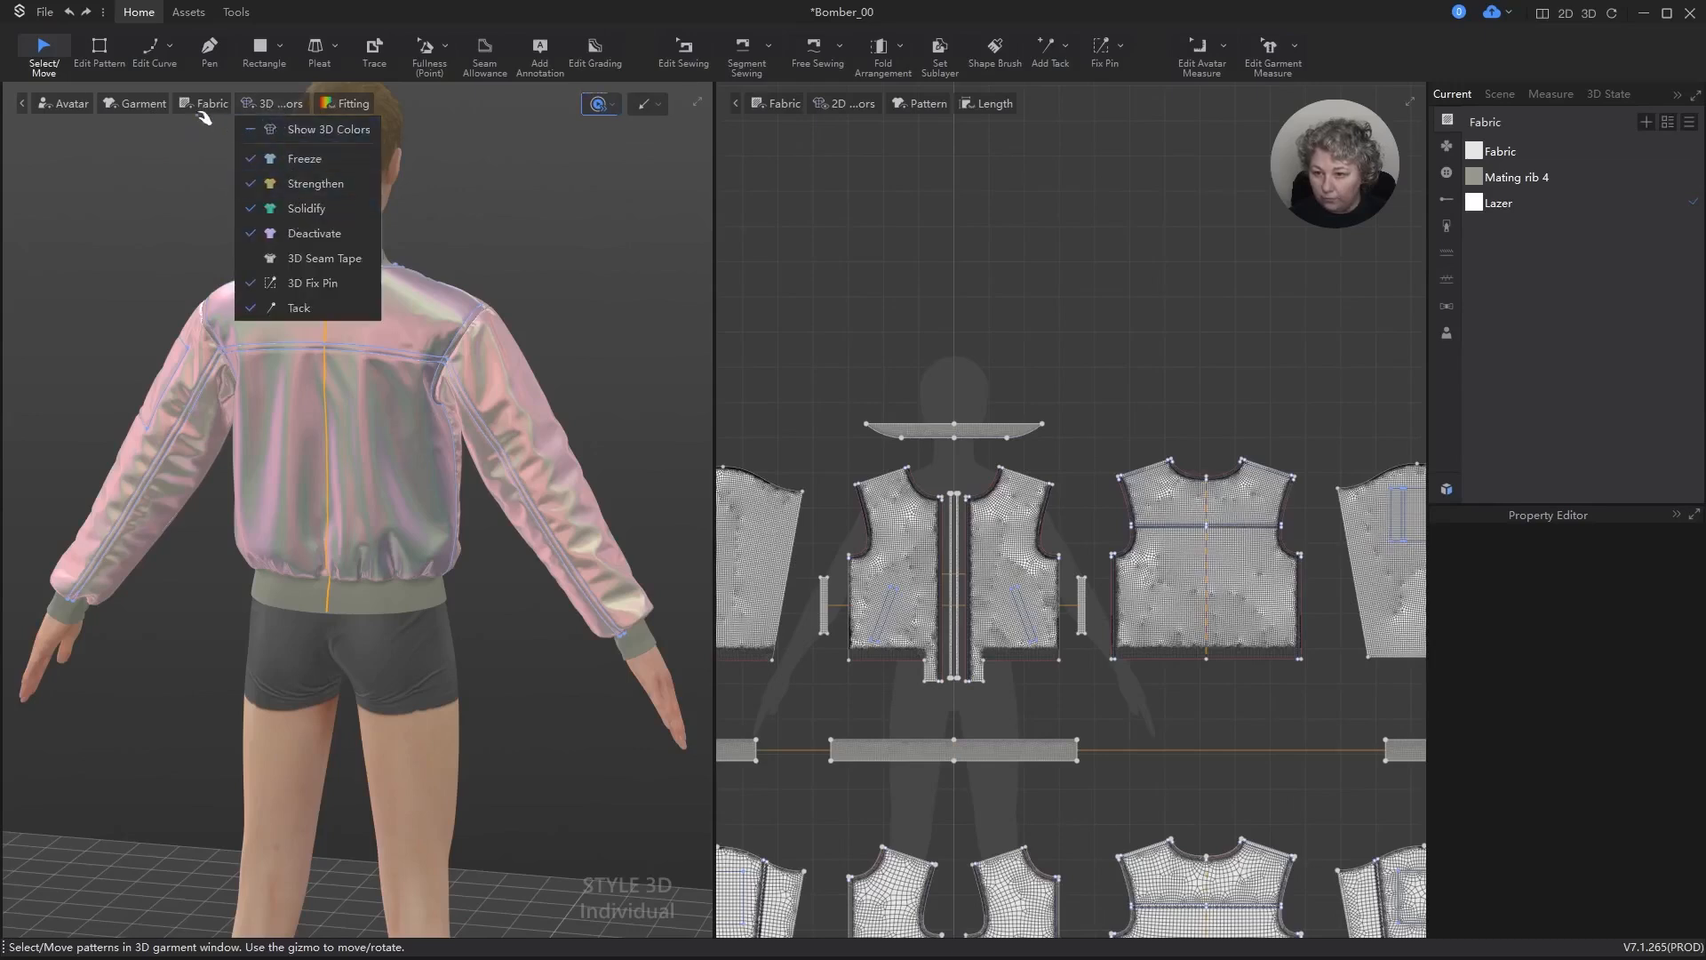
key(space)
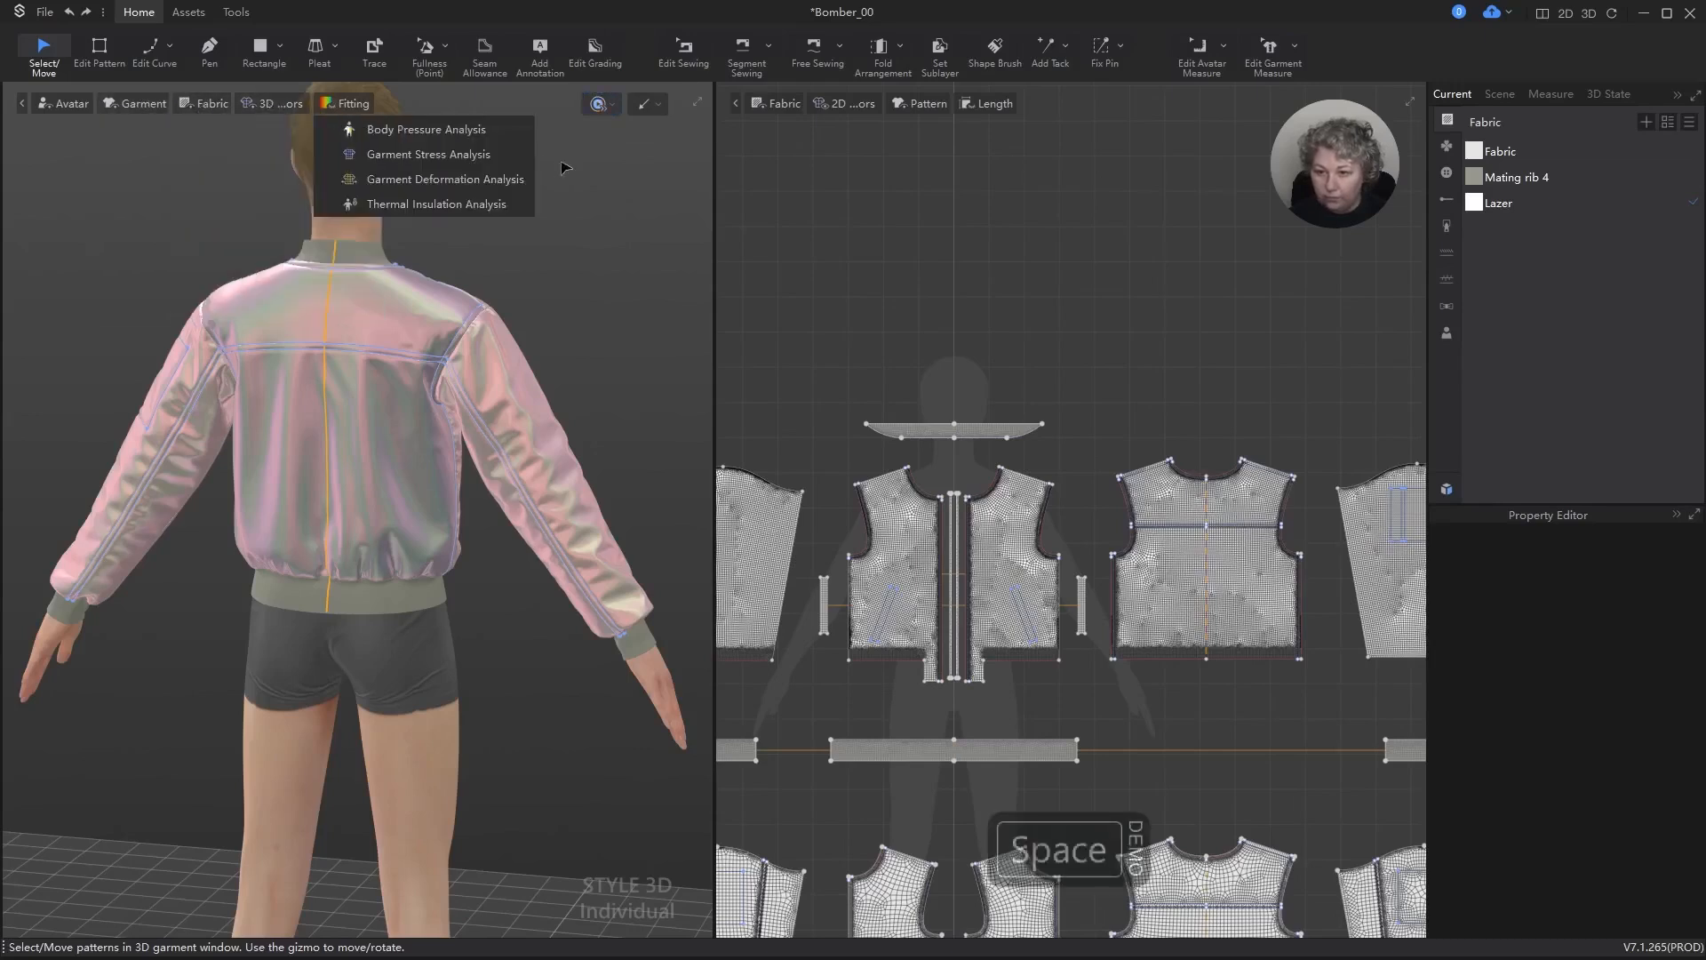
Step: Hide the garment's internal lines in 3D and inspect the jacket's back yoke, front and wearer's left side
mouse_move(130, 105)
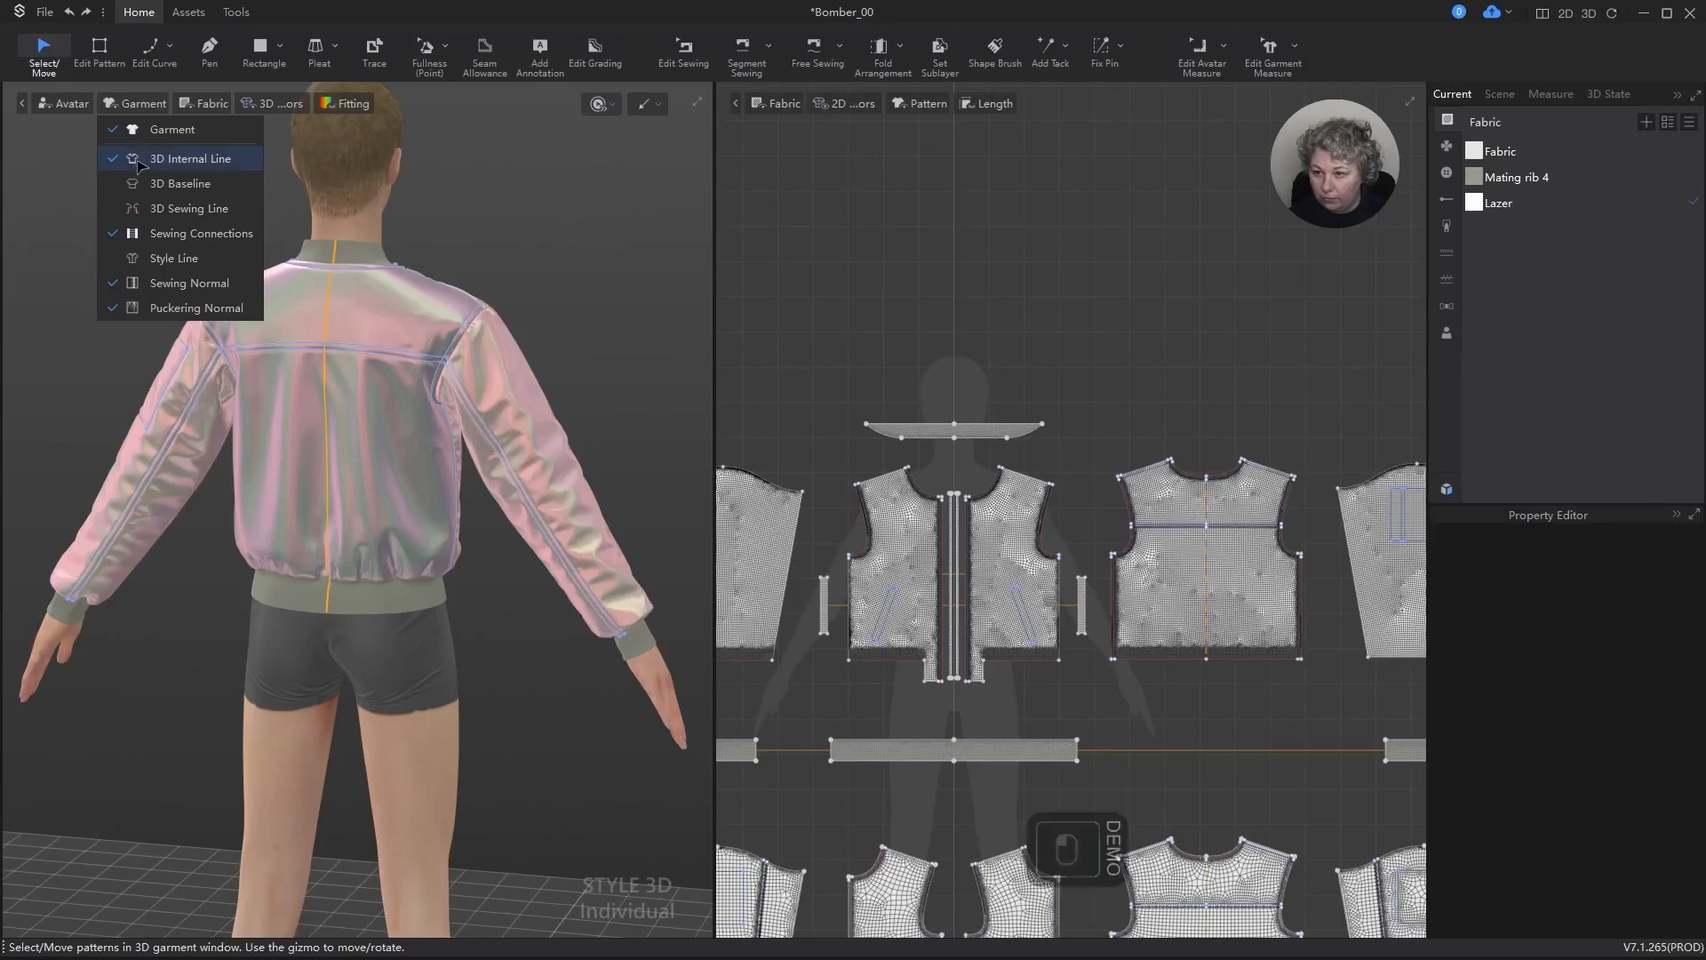
scroll(448, 209, up, 5)
alt+drag(443, 206, 476, 373)
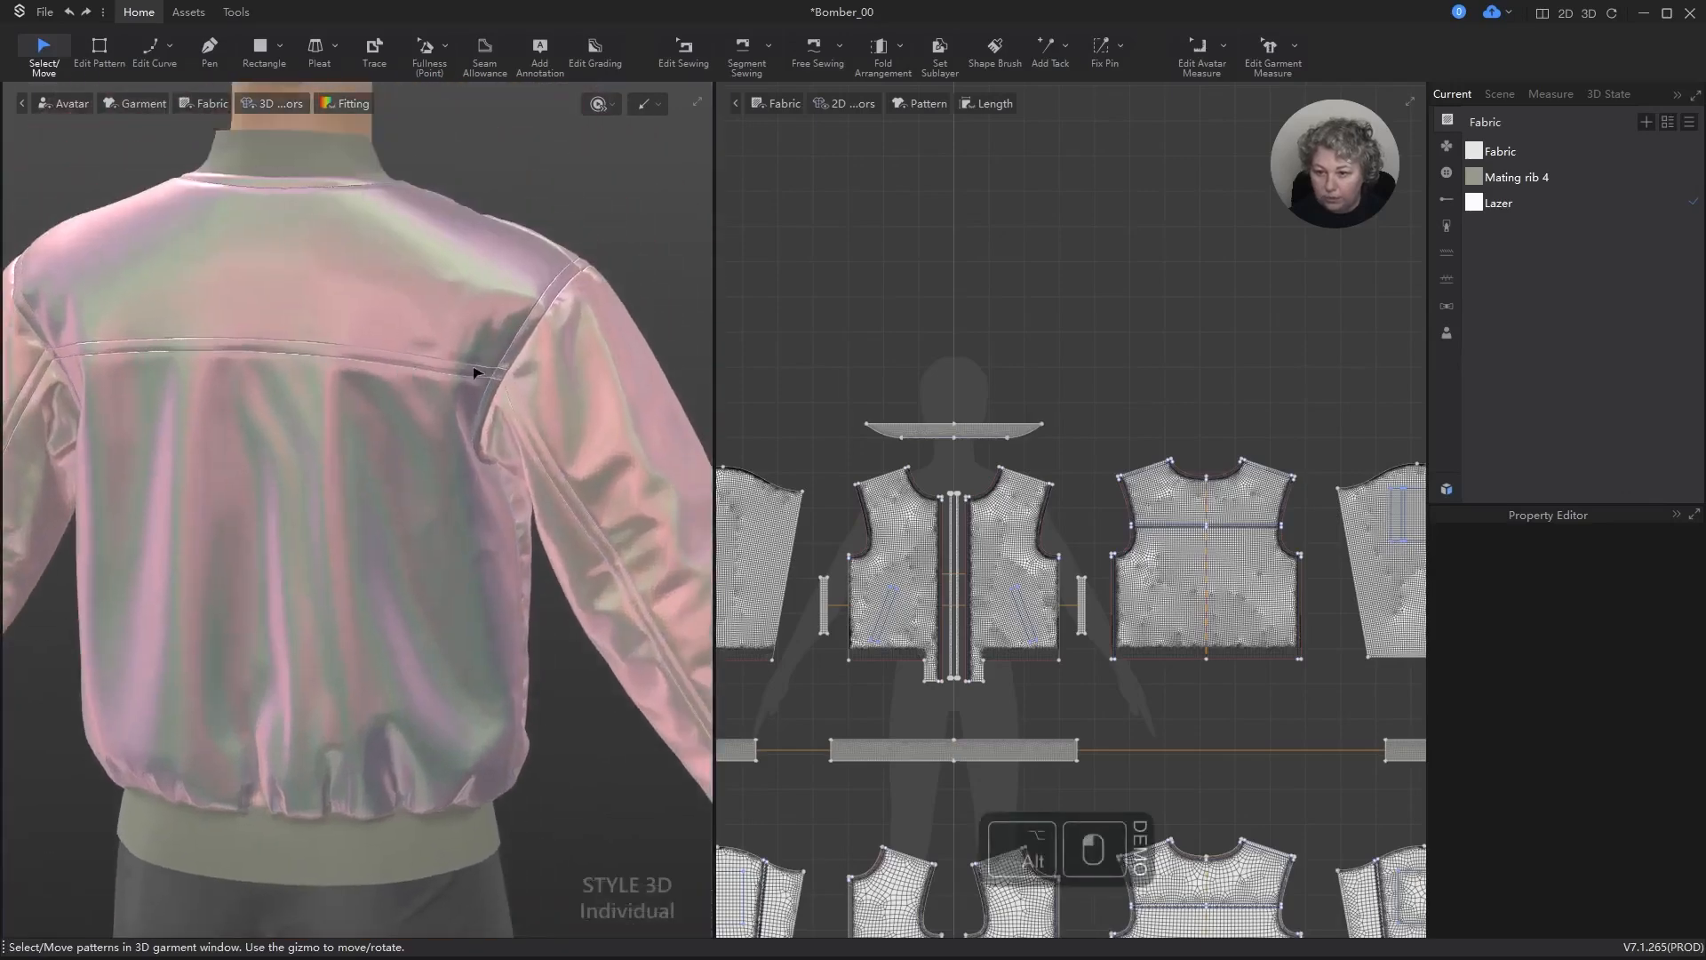
scroll(567, 323, up, 5)
scroll(509, 213, down, 8)
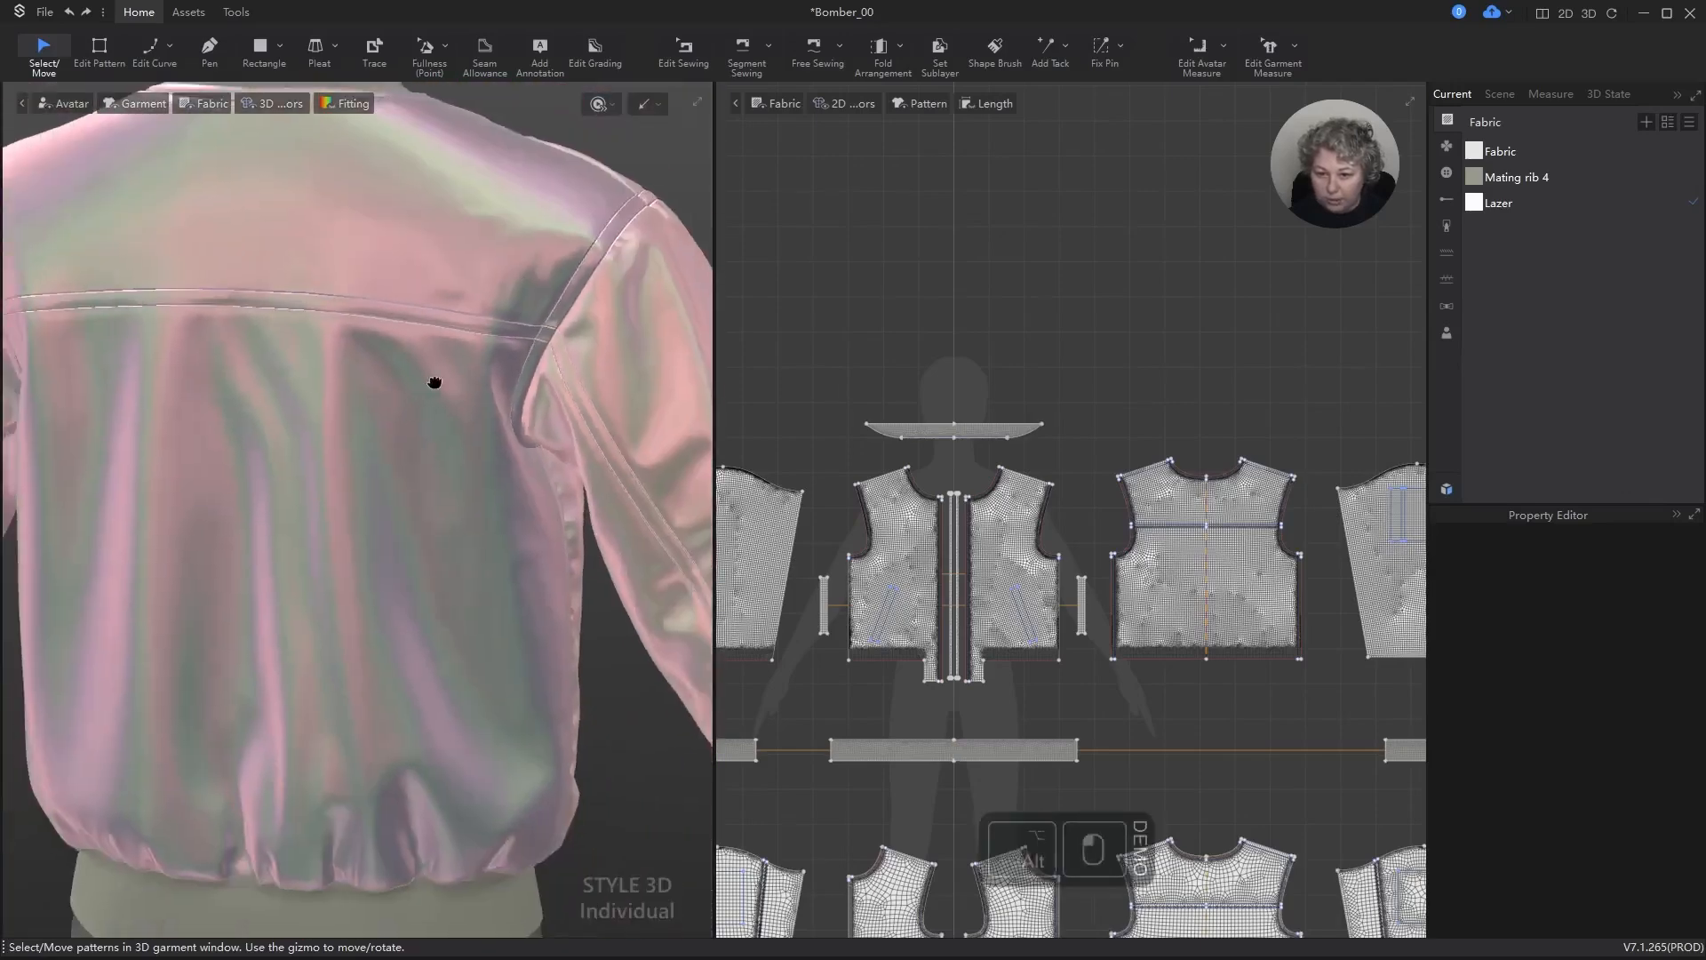
right_drag(513, 329, 822, 338)
scroll(454, 434, down, 5)
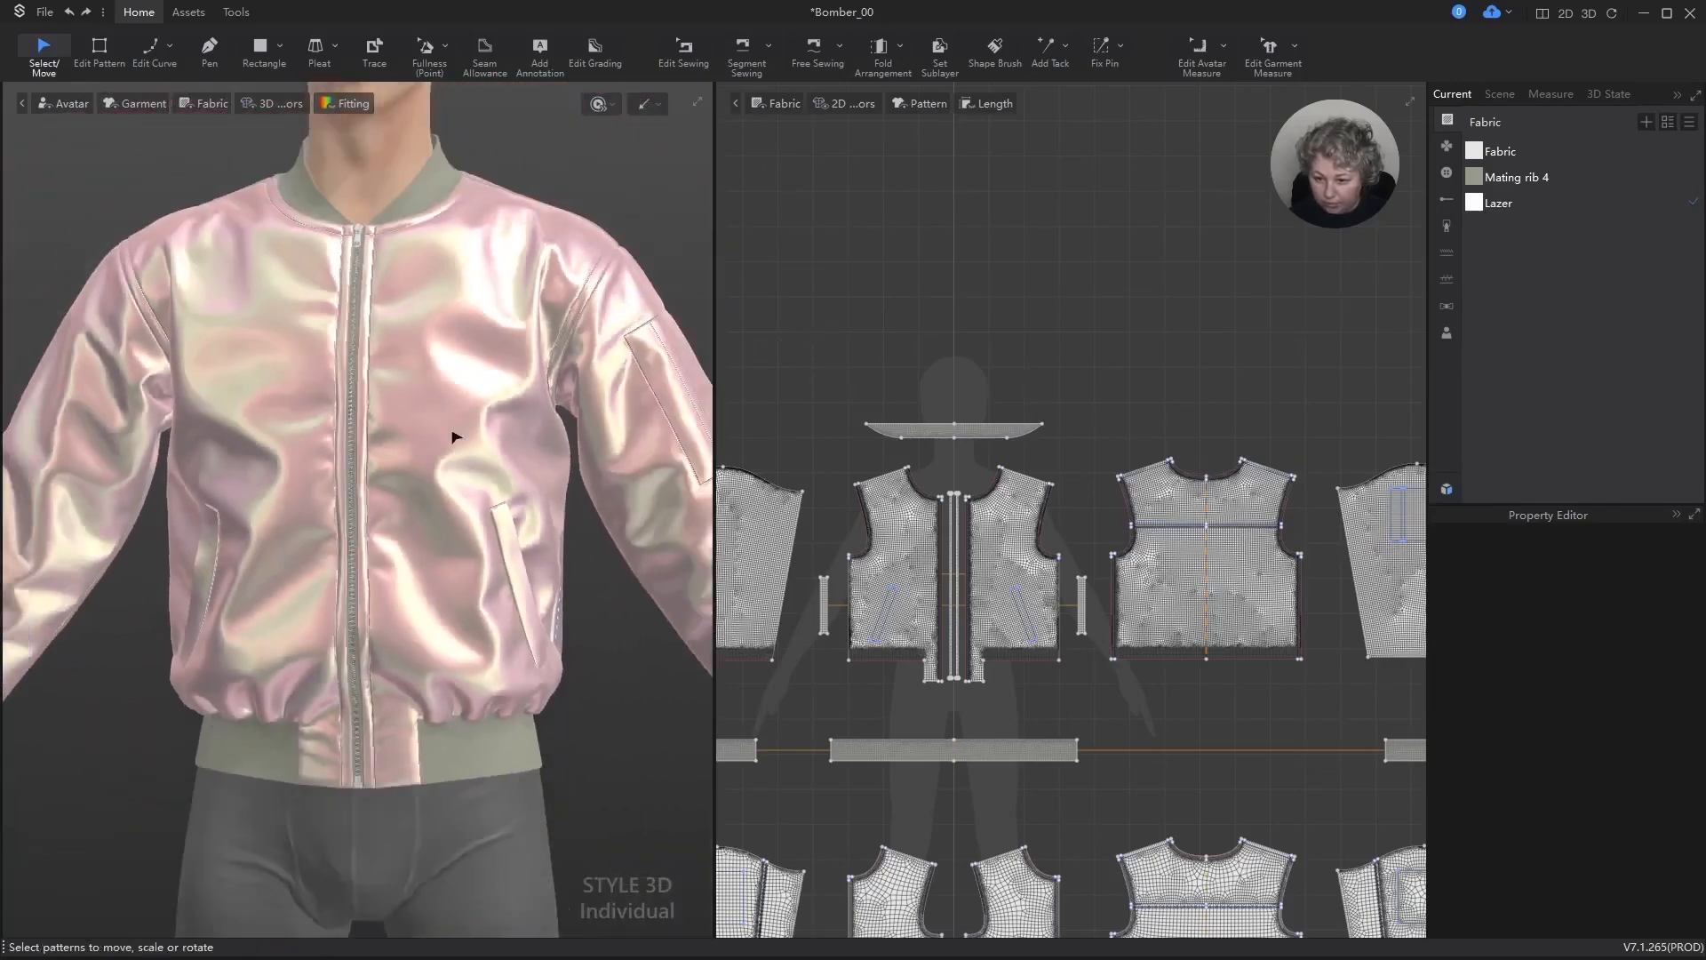
alt+drag(472, 468, 473, 474)
right_drag(473, 474, 331, 389)
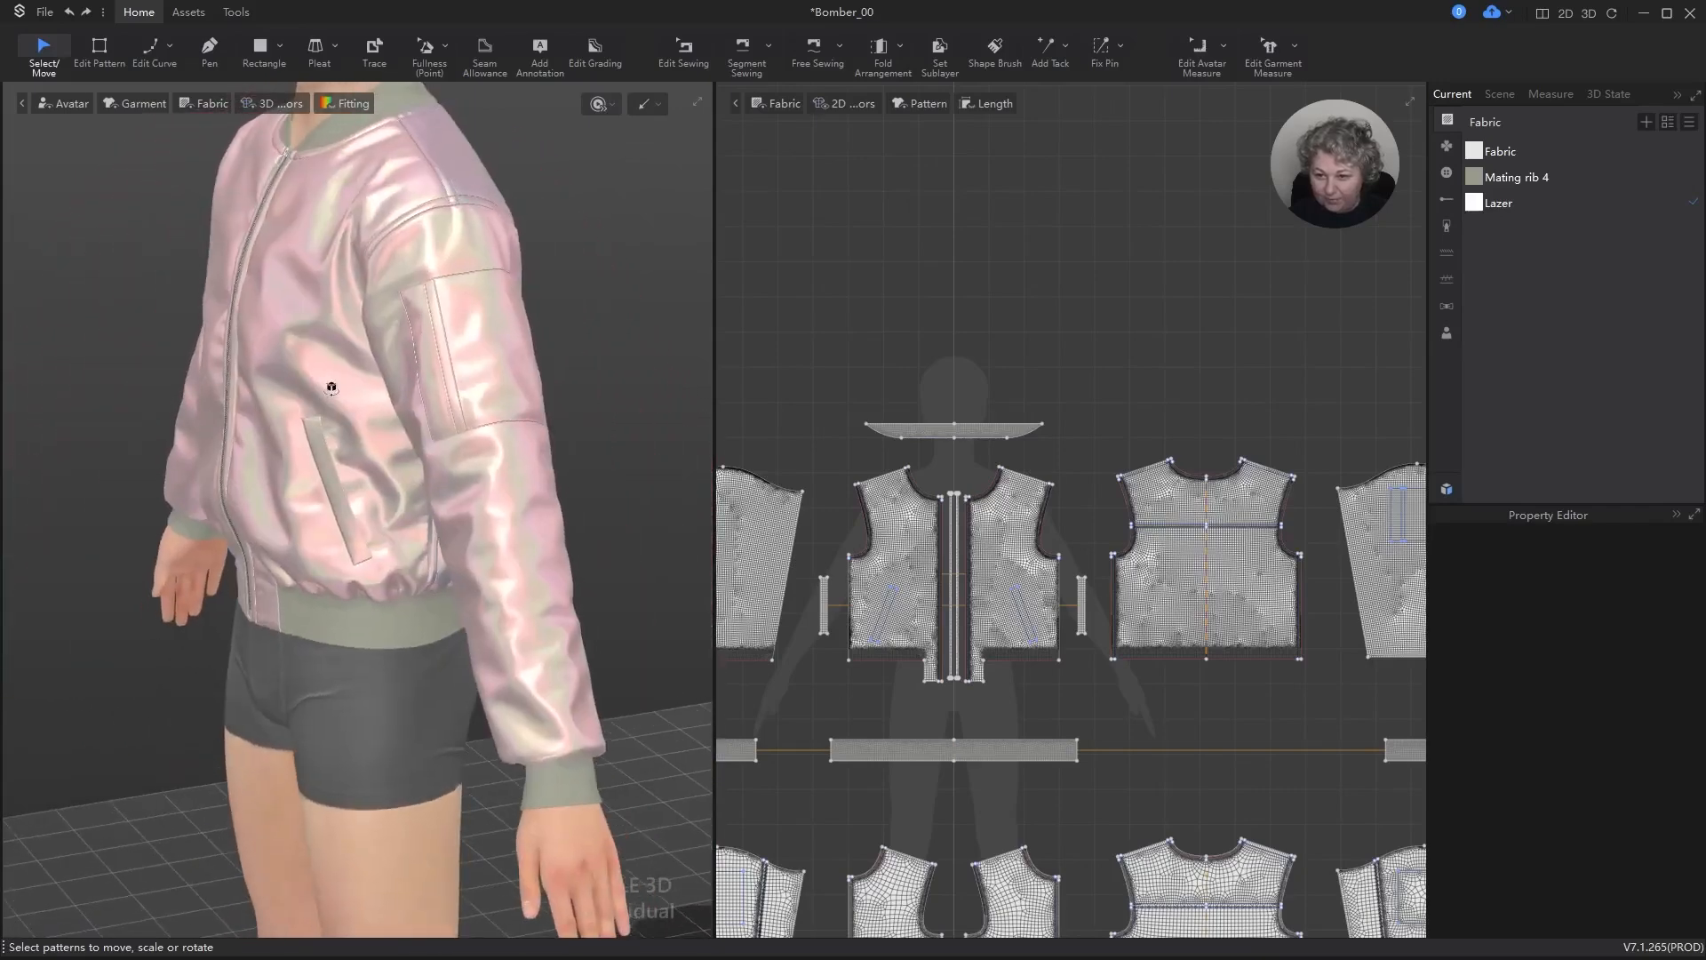
Step: Cut the narrow rectangle inside the wearer's left outer sleeve pocket out of the panel and delete the cut piece
scroll(746, 345, down, 4)
scroll(1106, 430, up, 8)
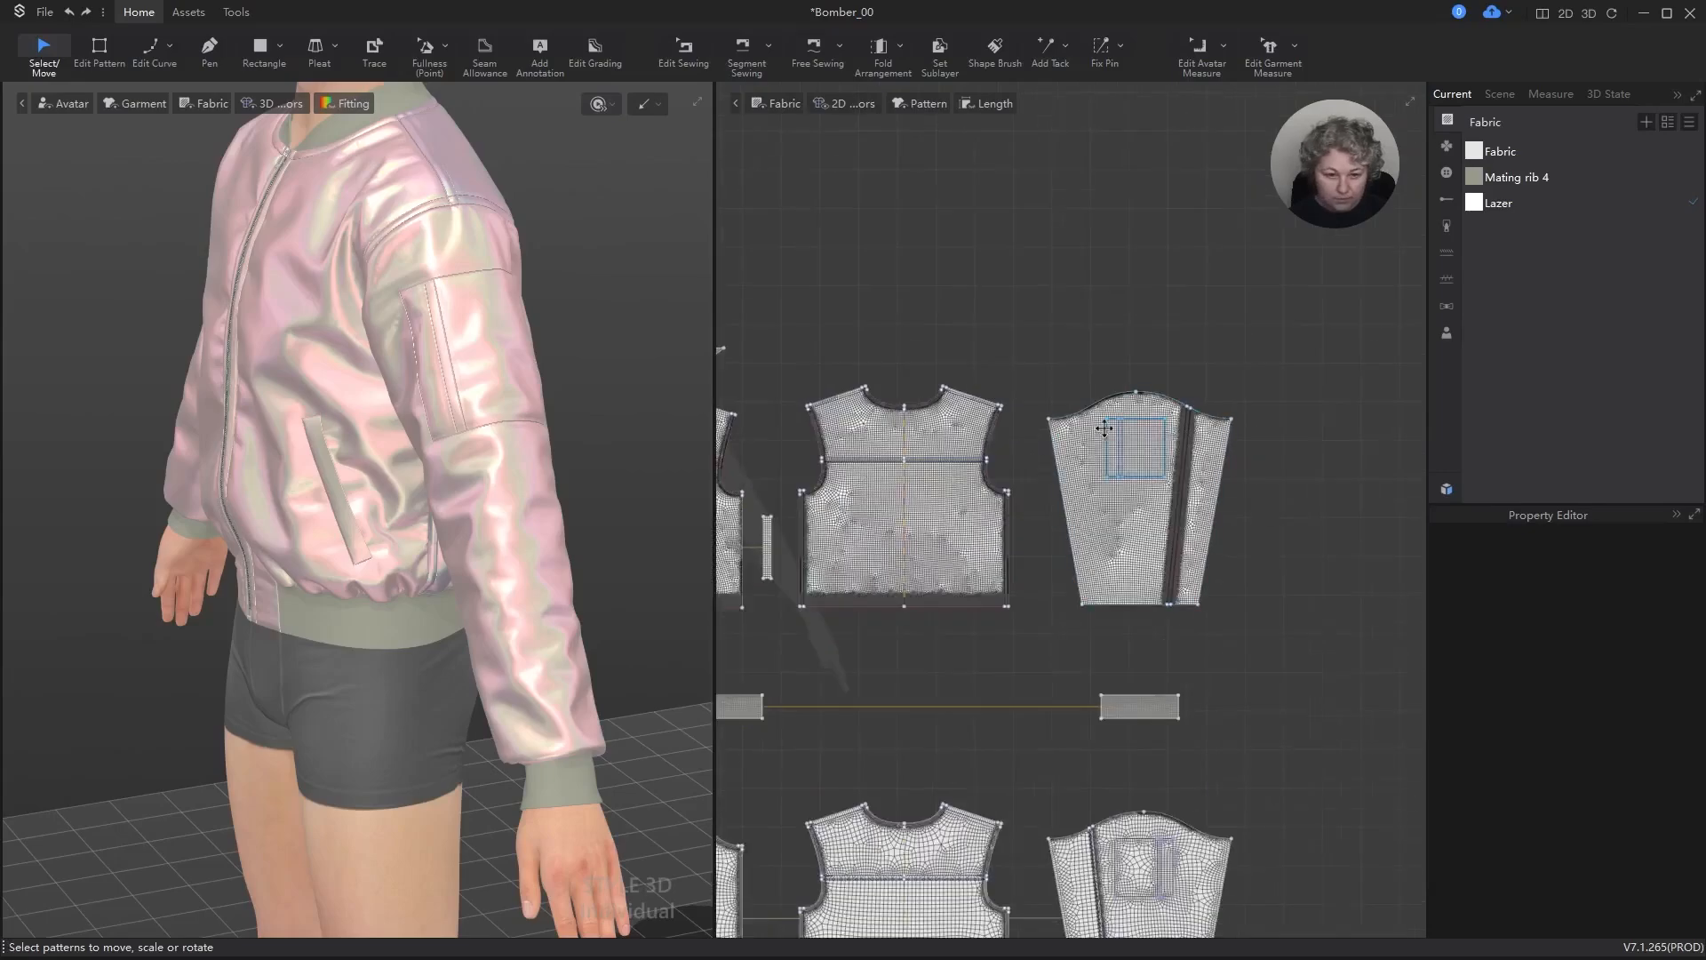
scroll(1167, 433, up, 8)
key(z)
key(a)
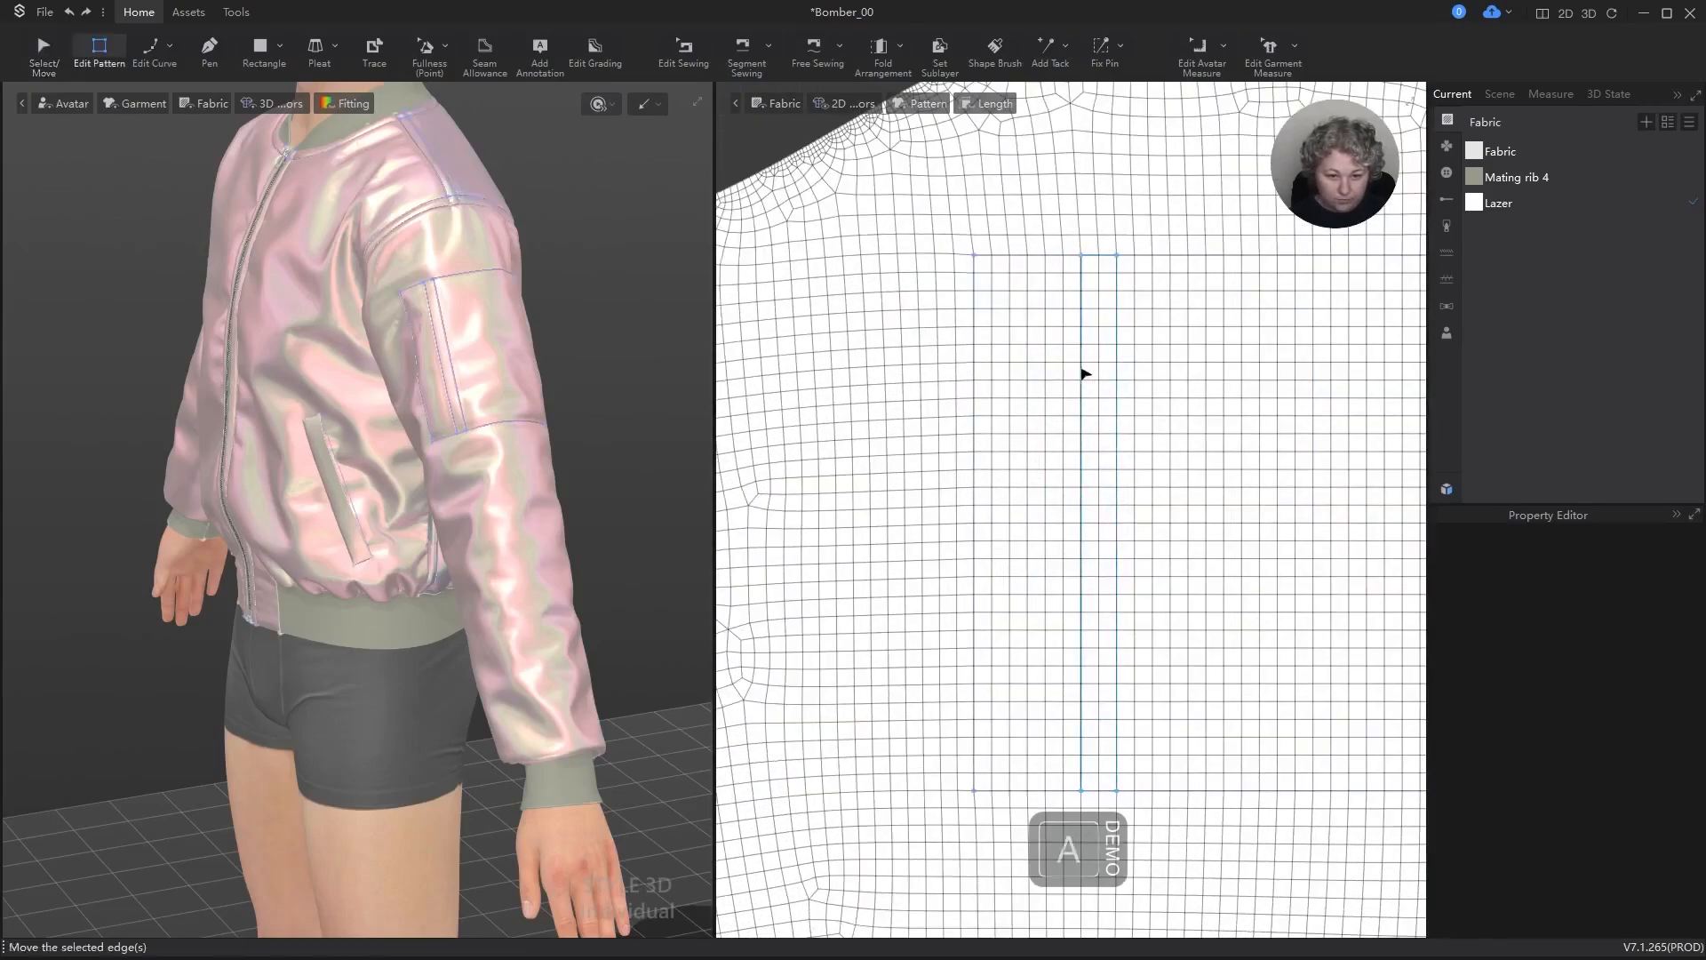
click(1082, 345)
right_click(1082, 344)
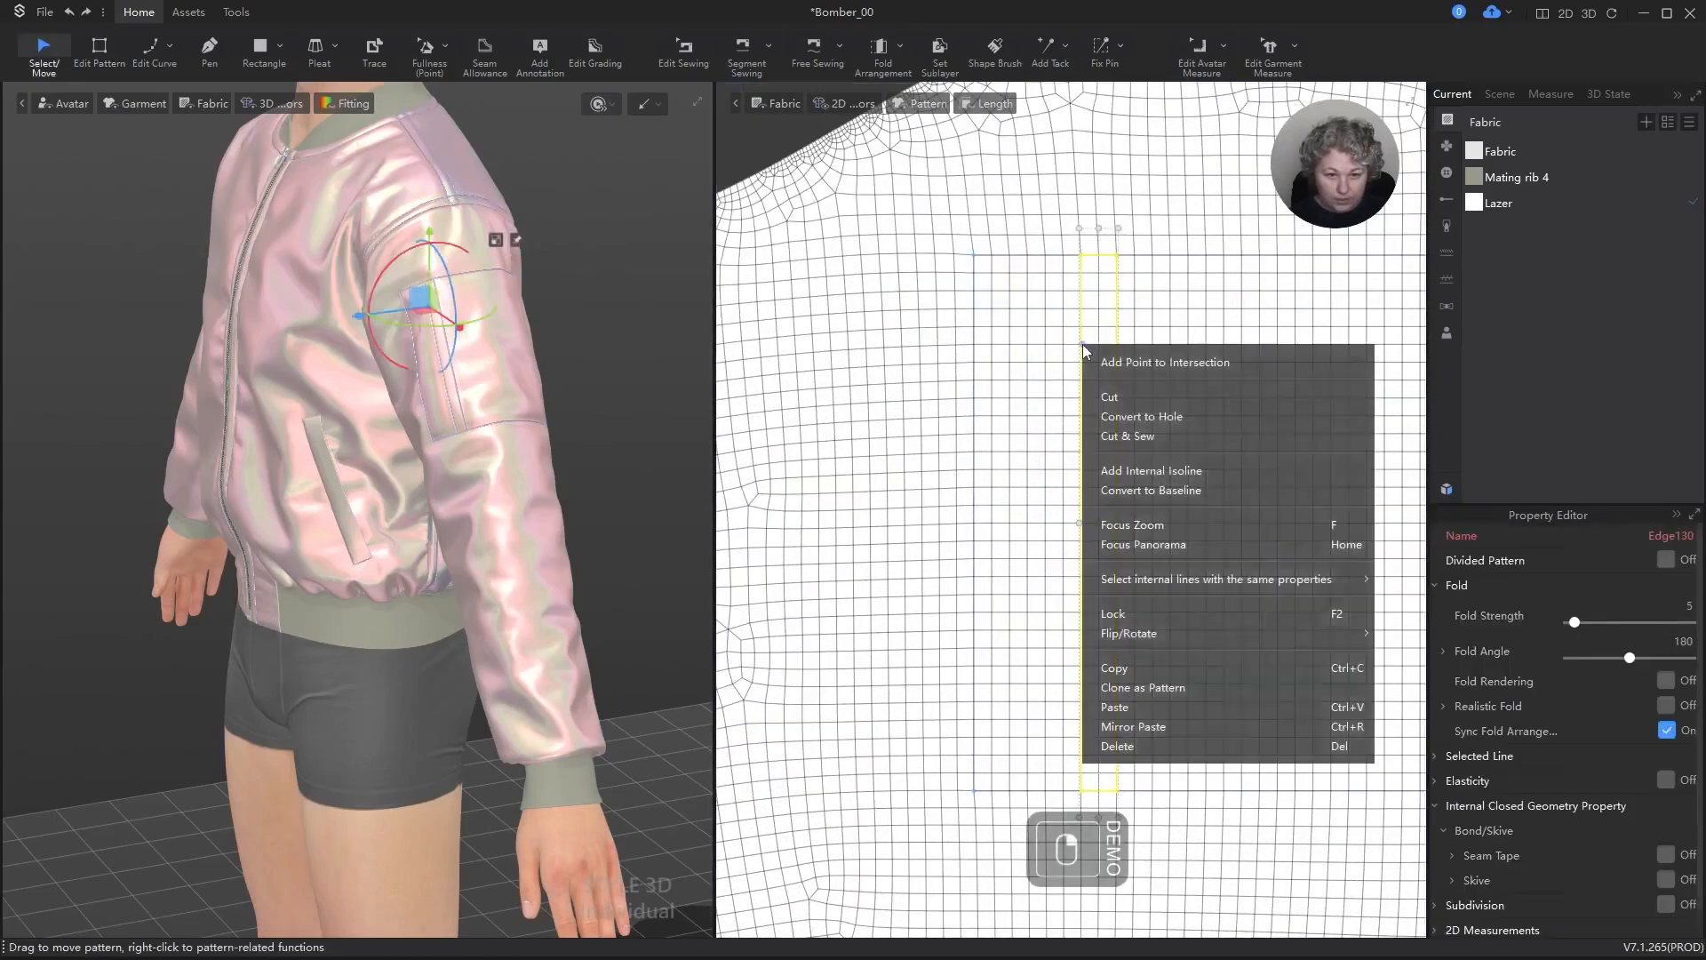
click(1107, 396)
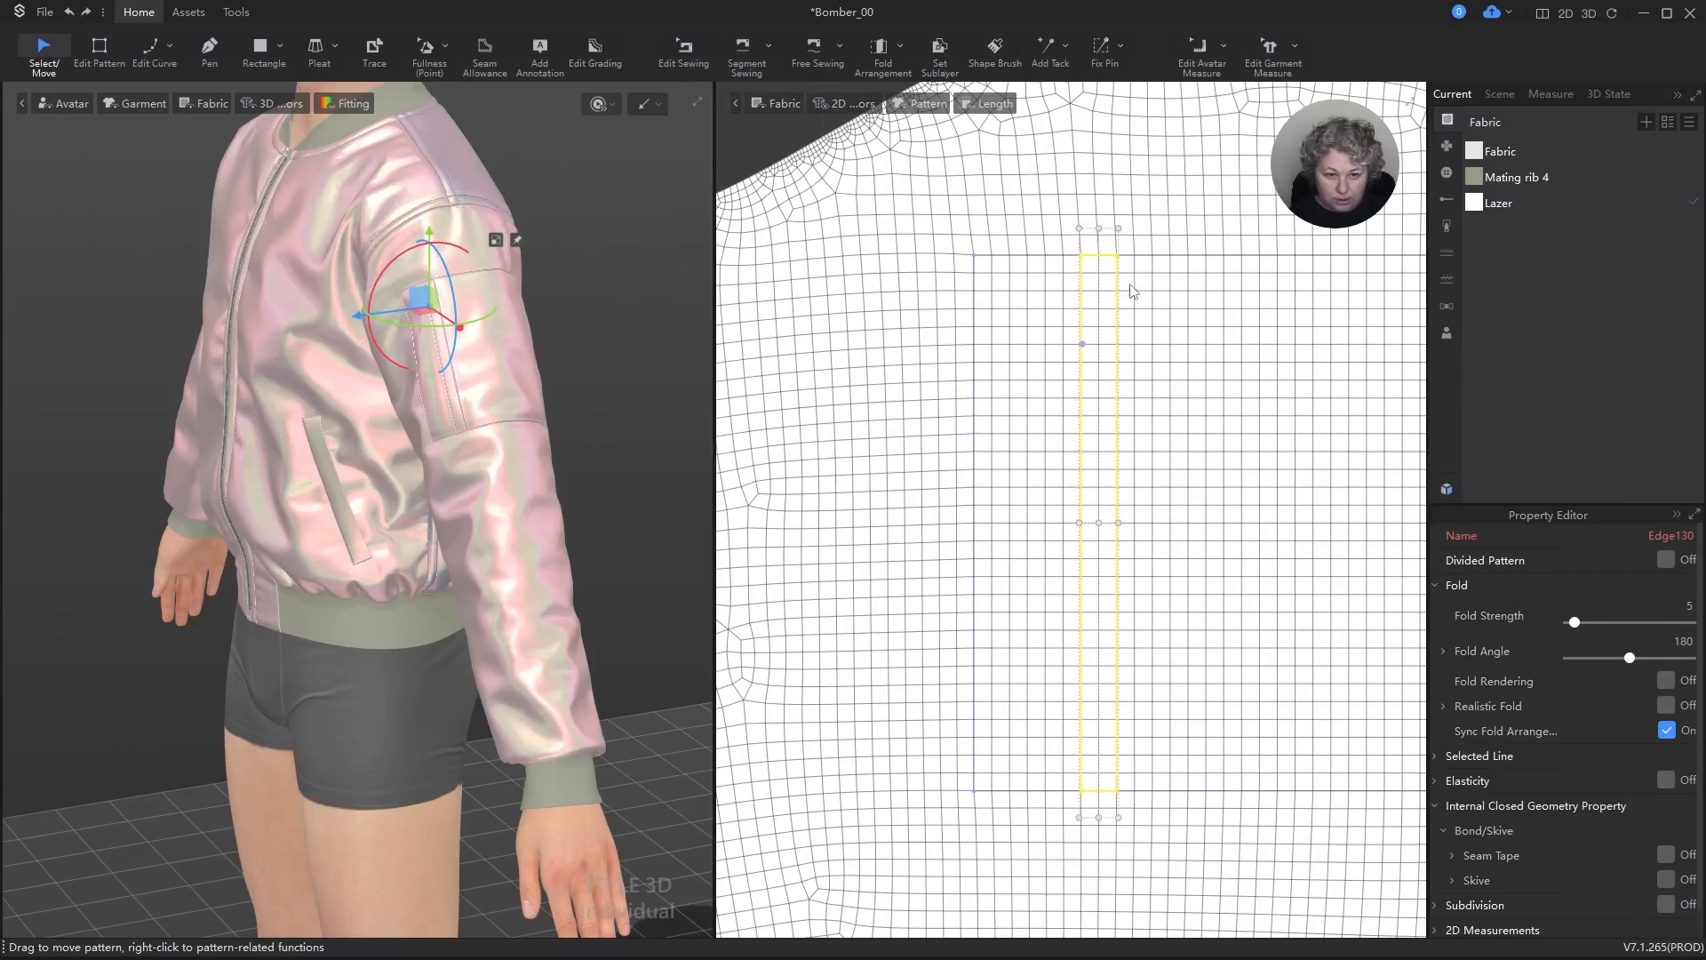
drag(1108, 305, 1098, 272)
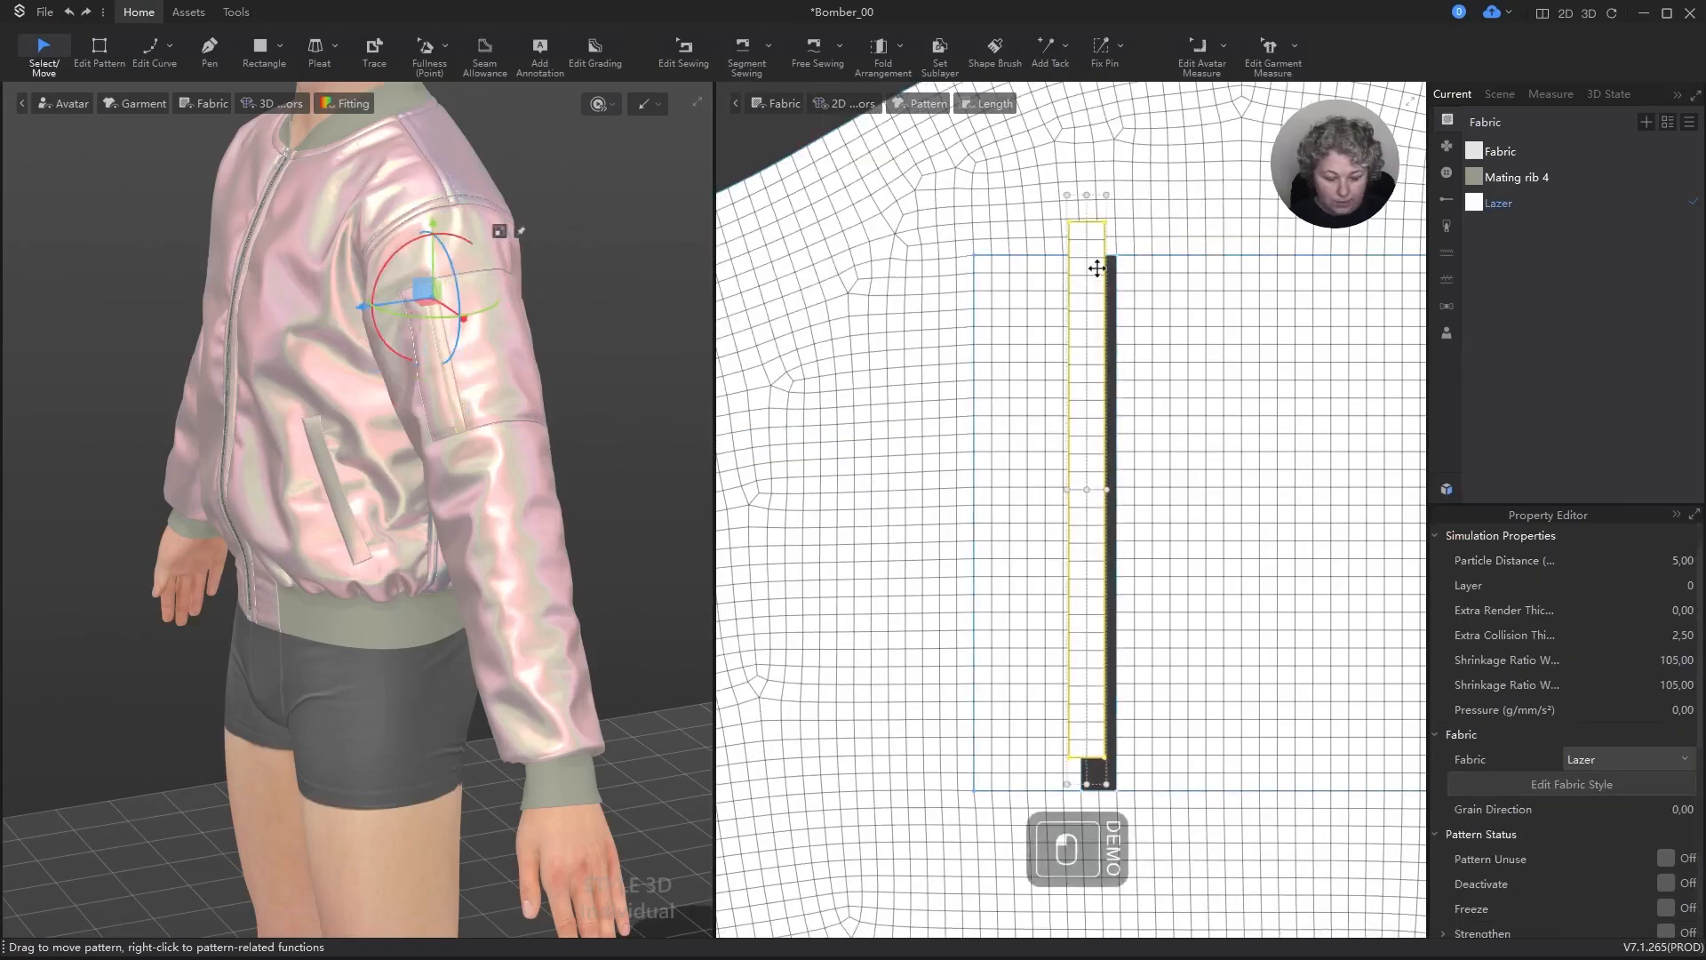
key(Delete)
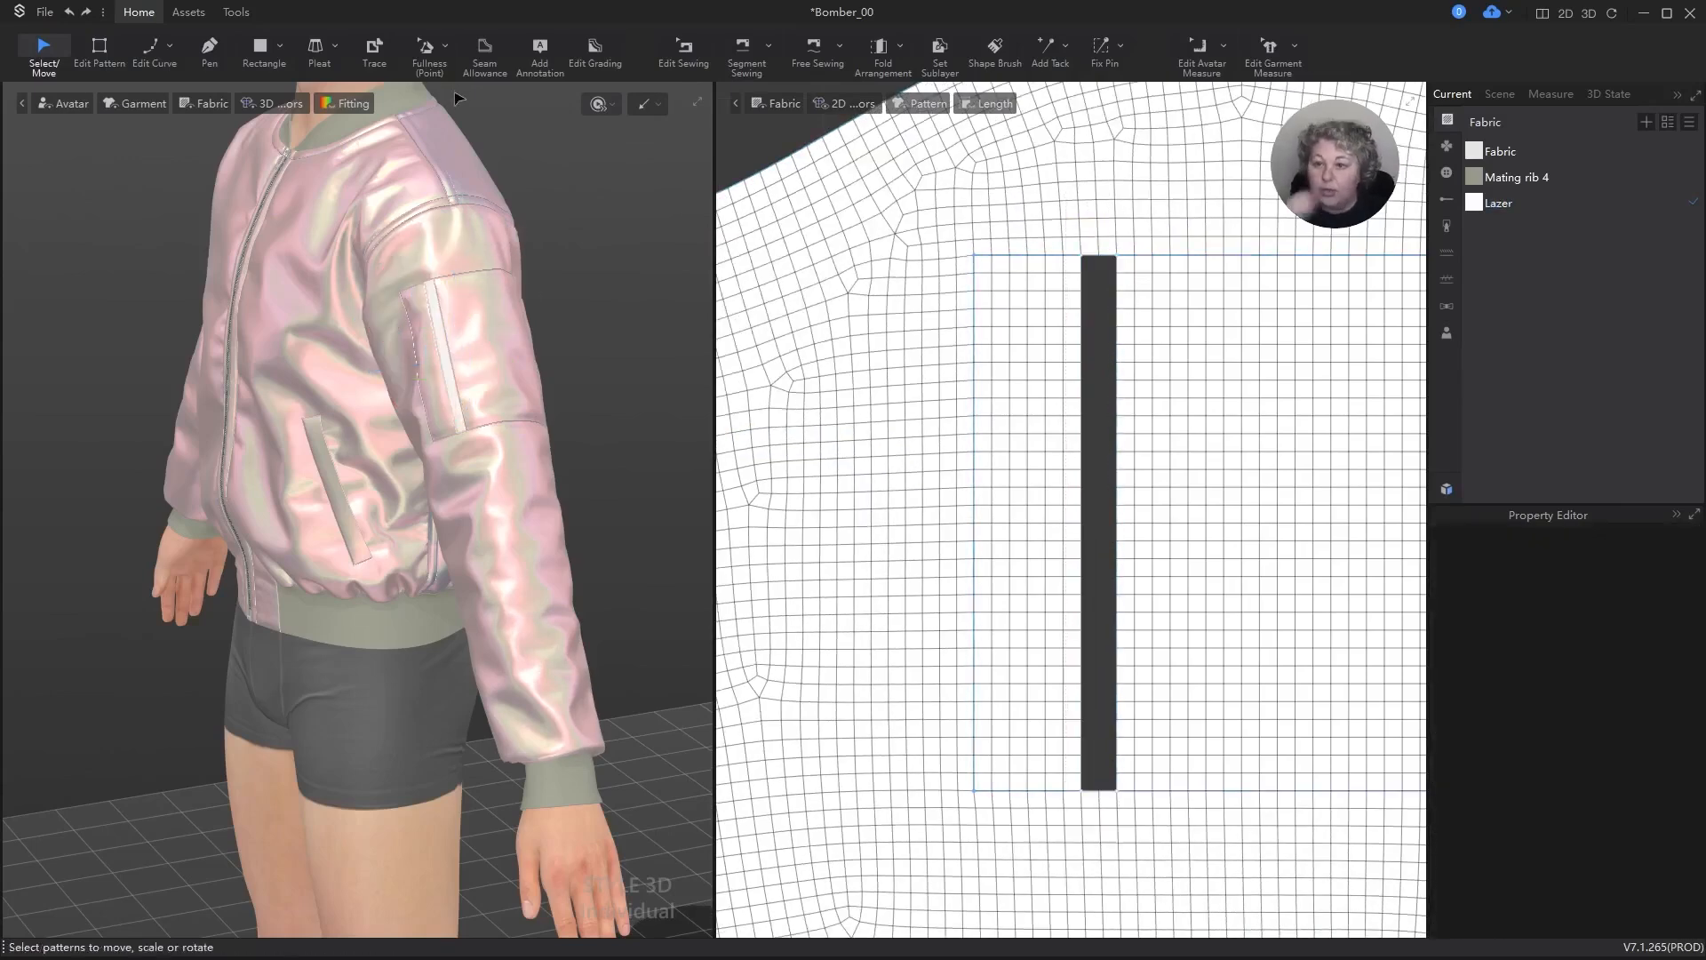
Step: Add a zipper in Default Zipper Style between the two long edges of the sleeve pocket opening
click(189, 11)
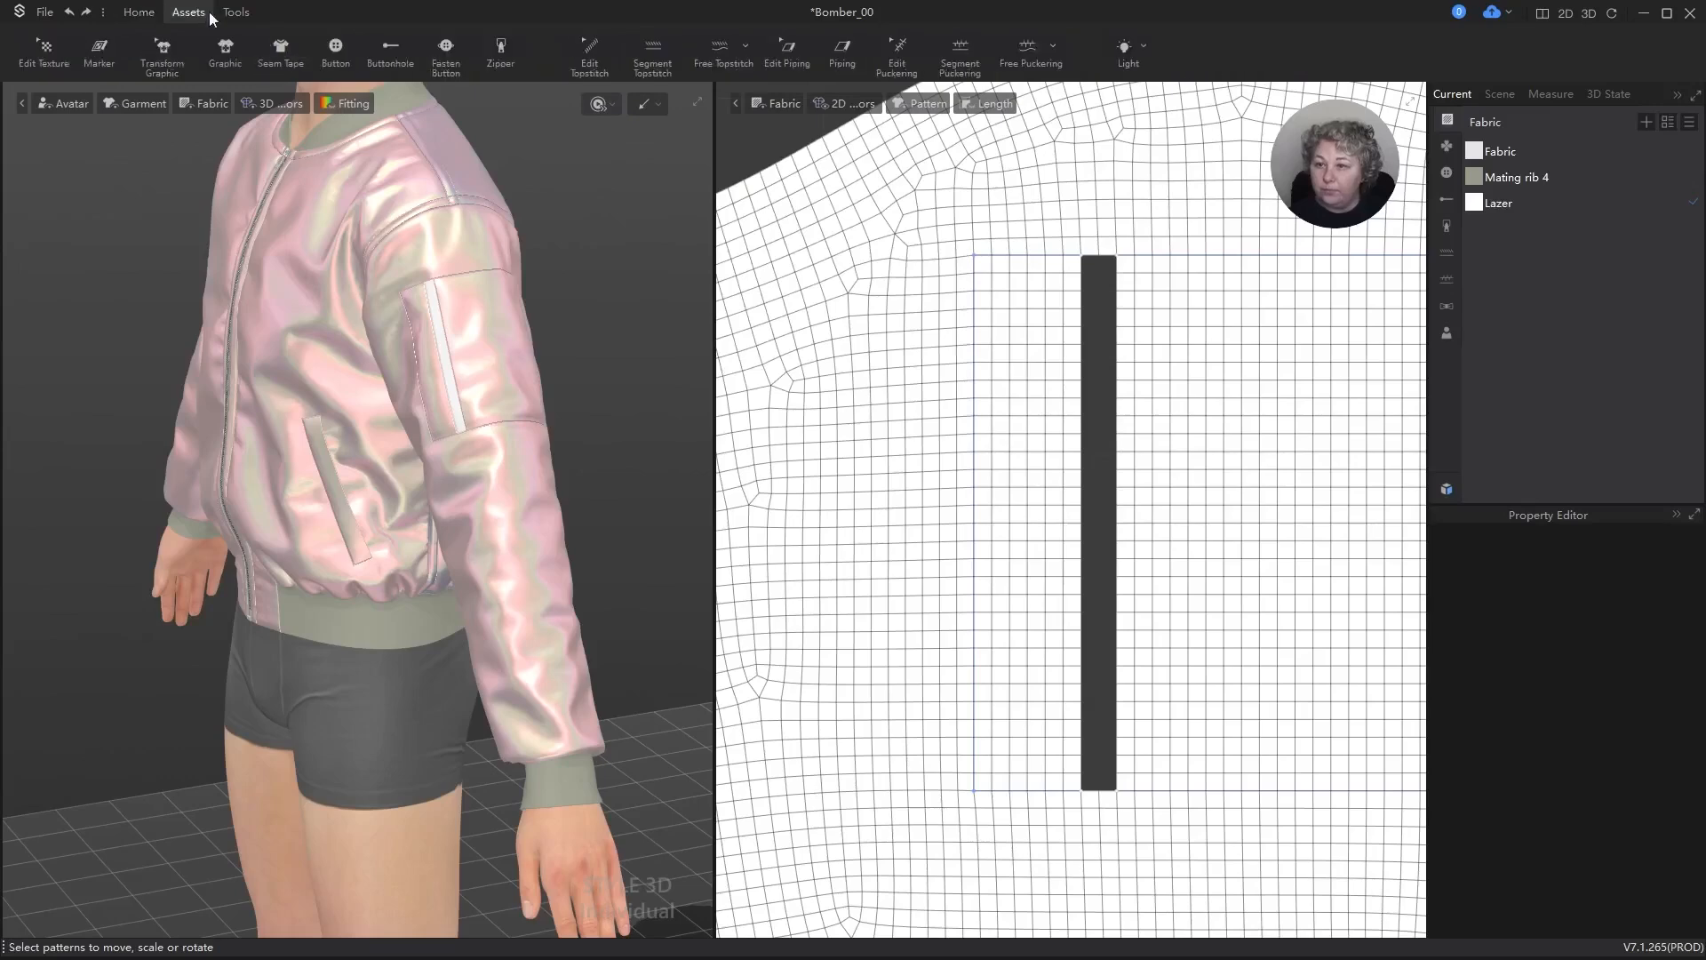
click(501, 49)
scroll(1154, 343, up, 4)
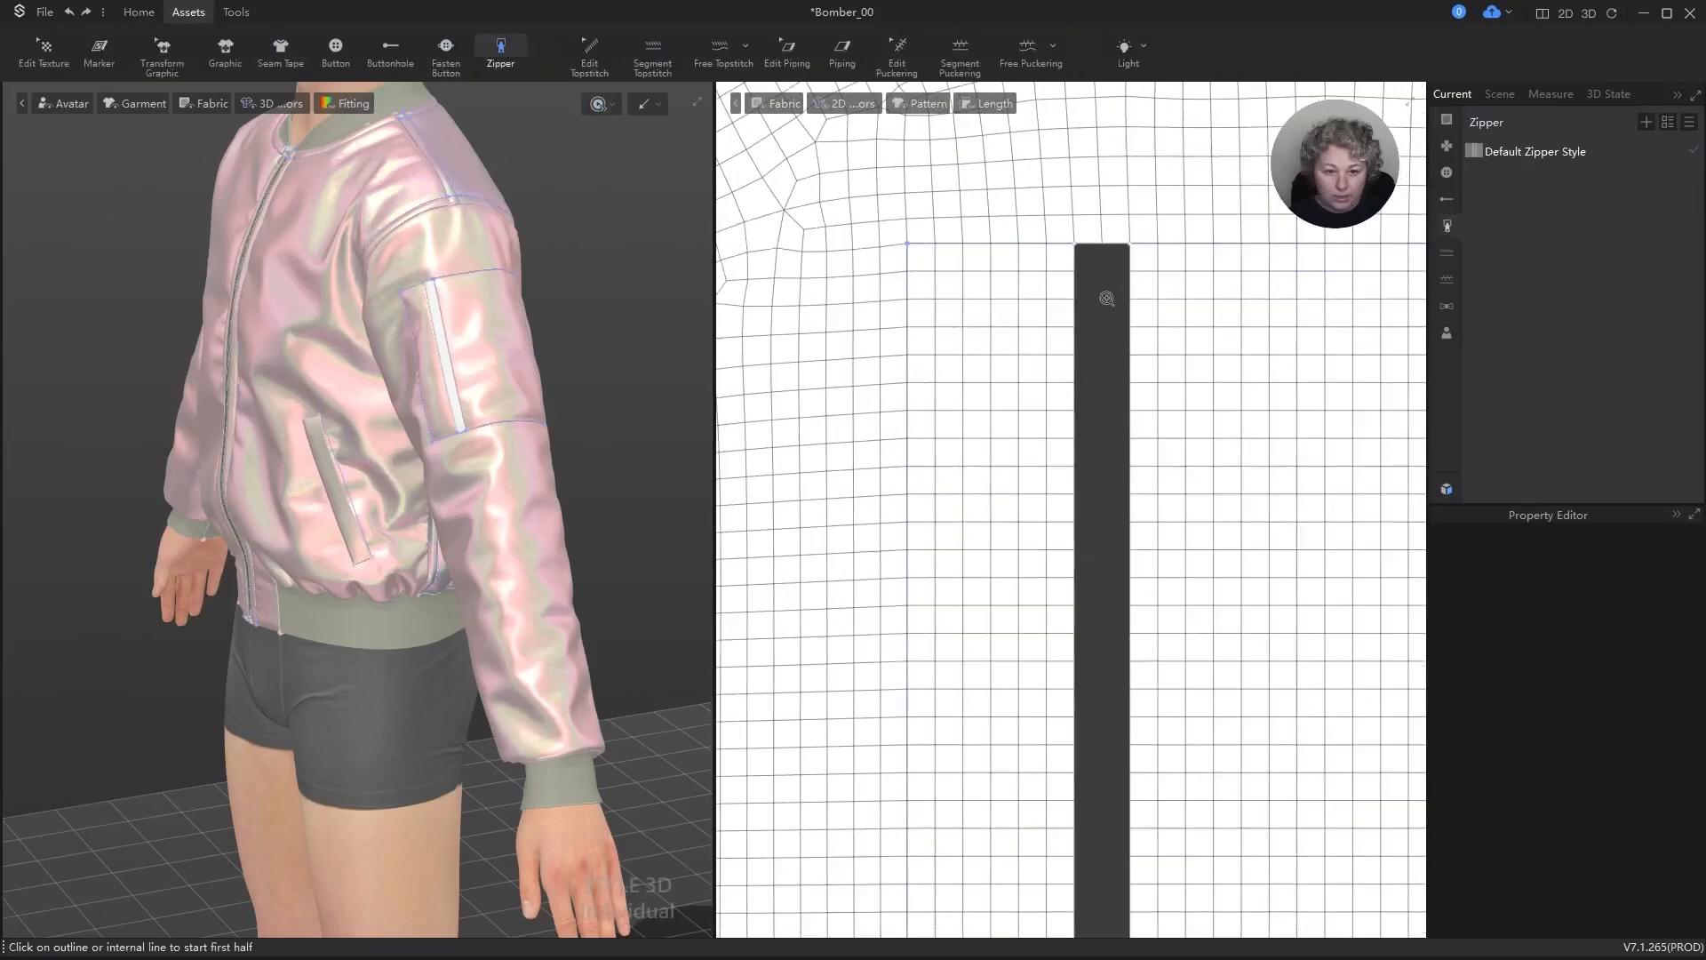
click(1073, 235)
scroll(1067, 839, down, 3)
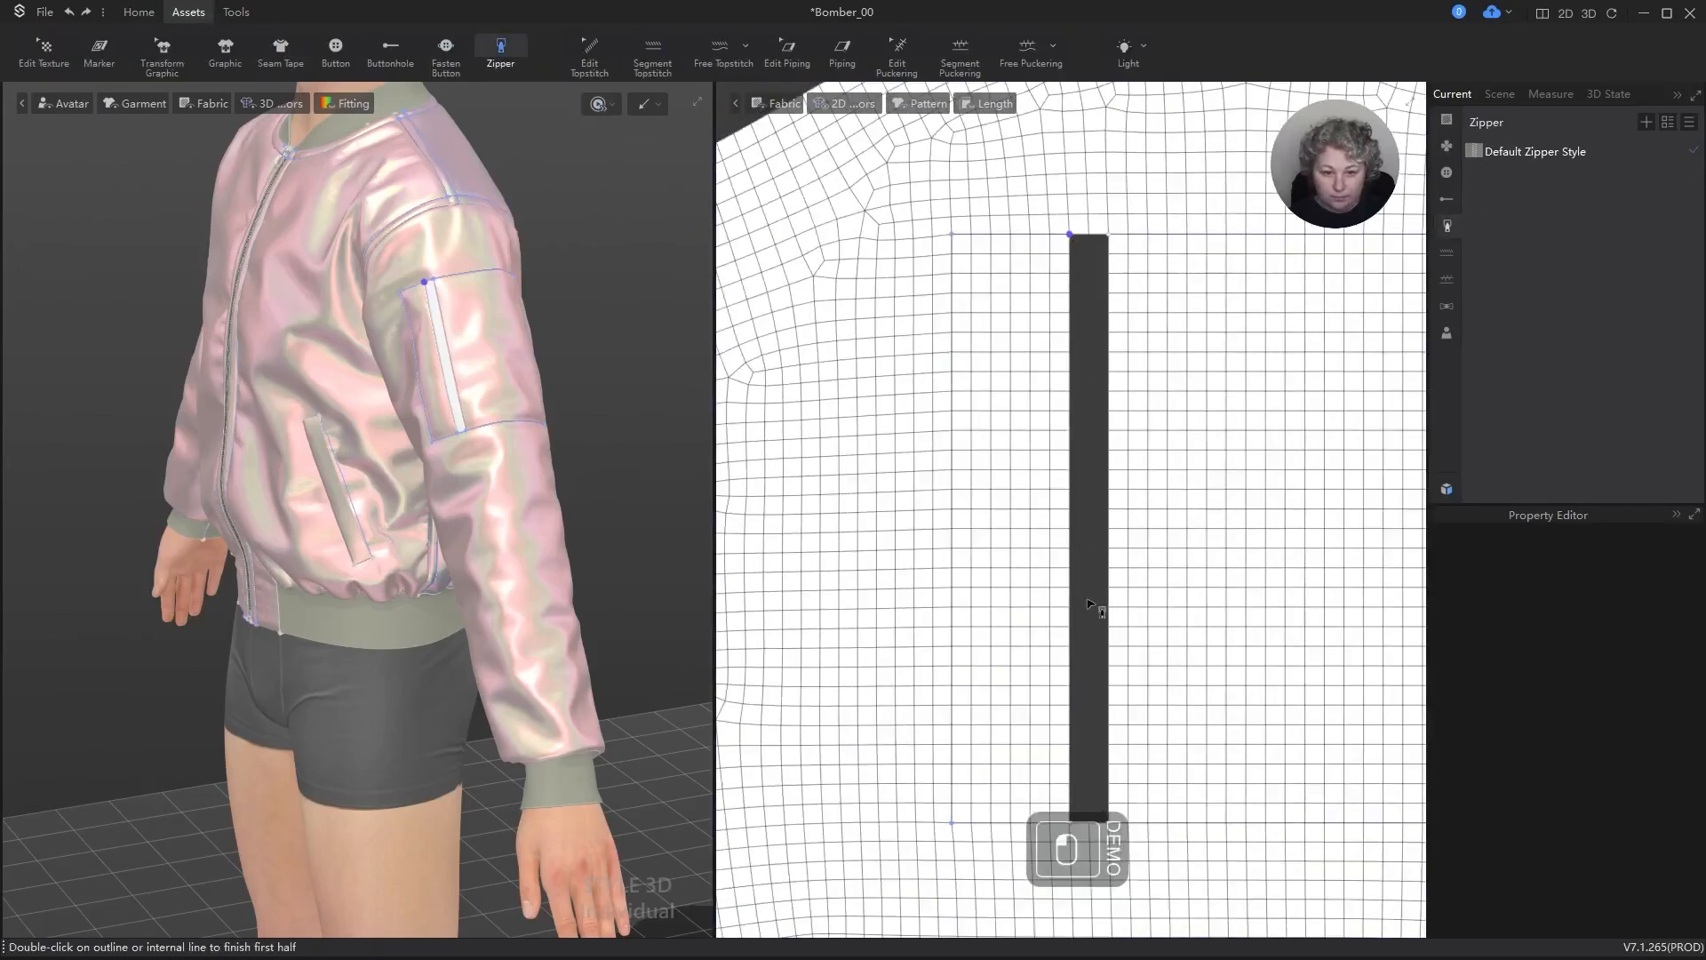
double_click(1073, 824)
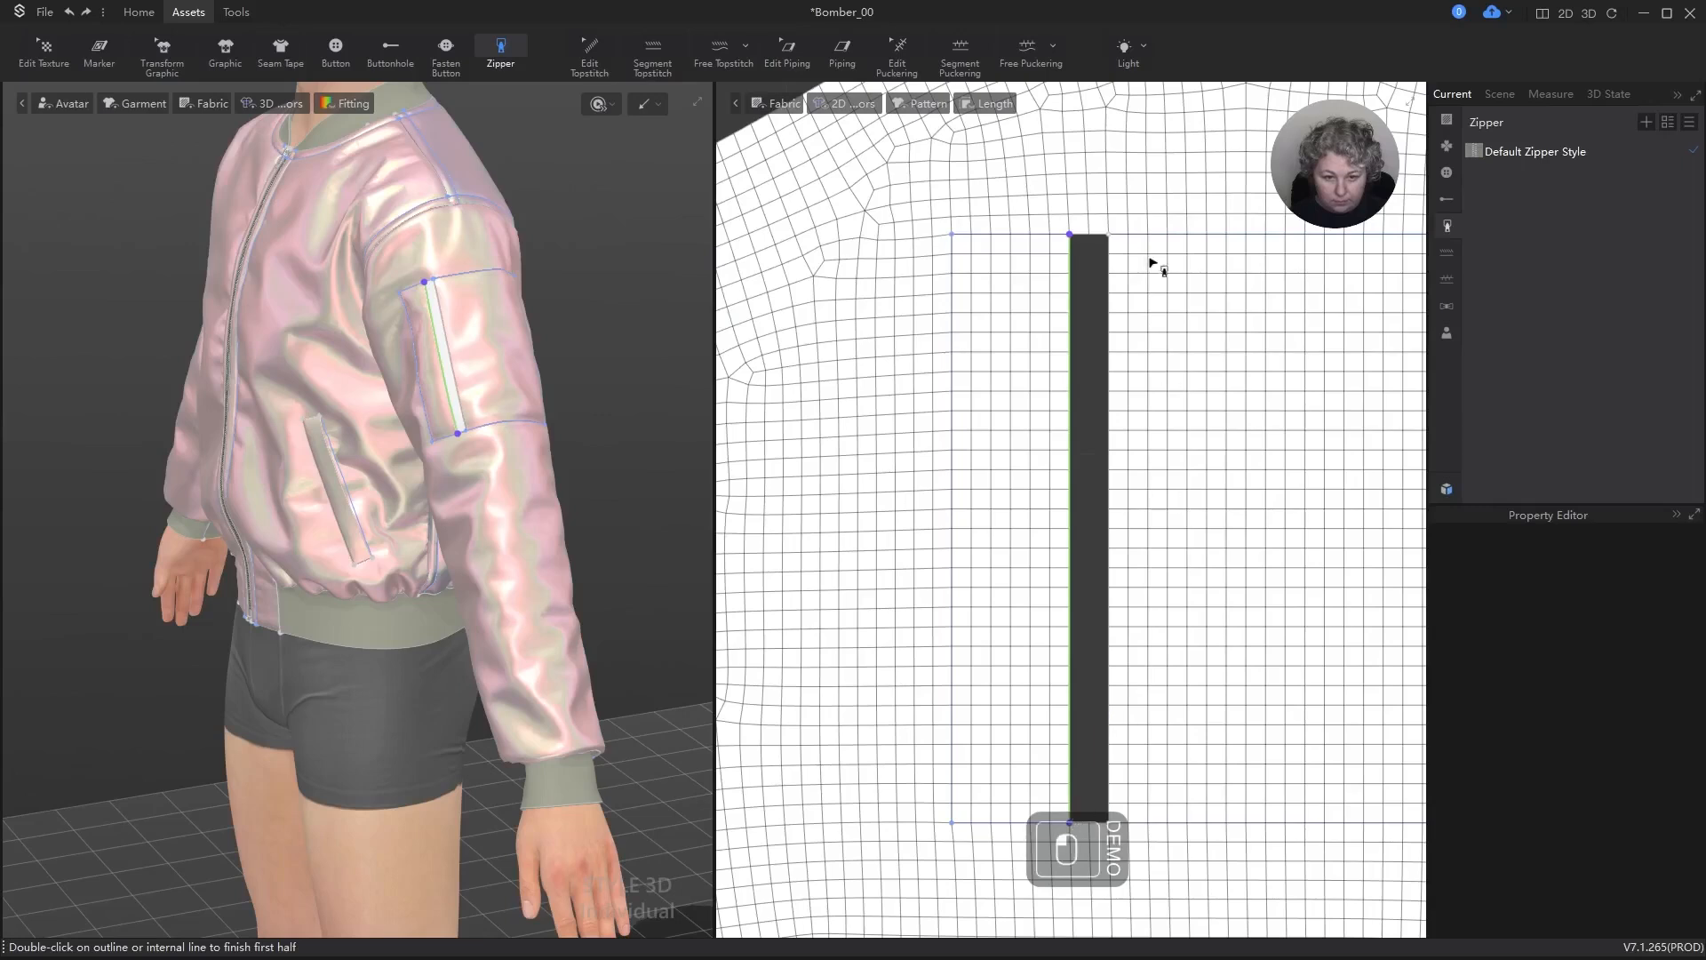
click(1110, 236)
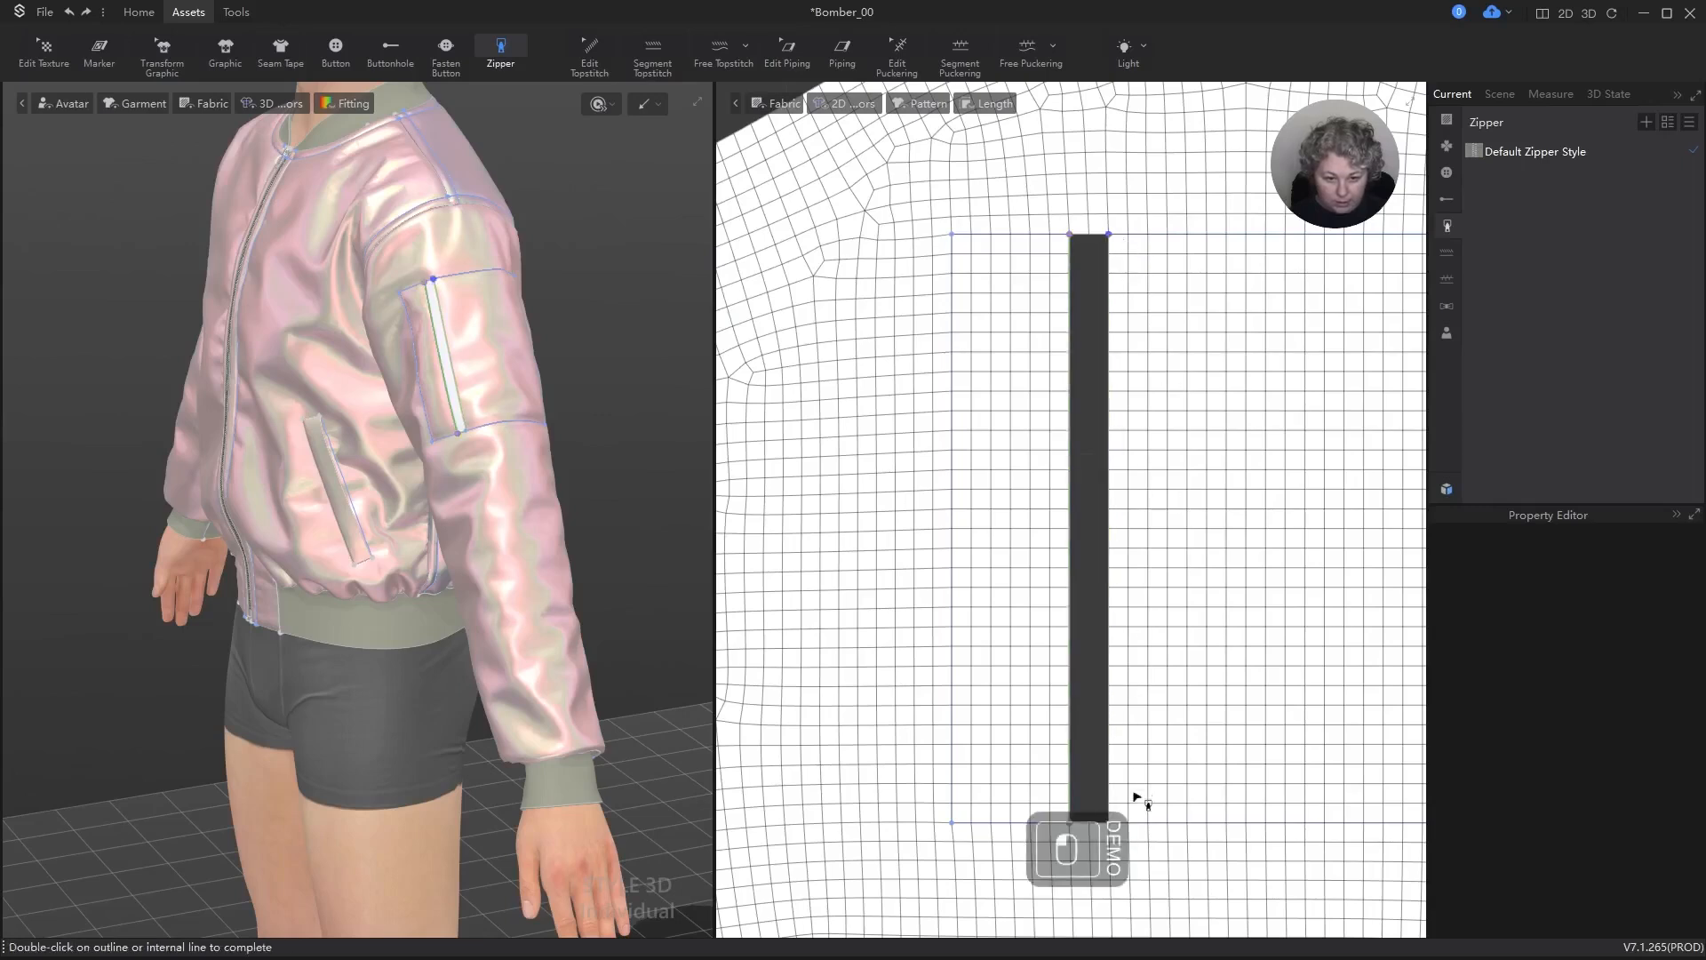
double_click(1110, 825)
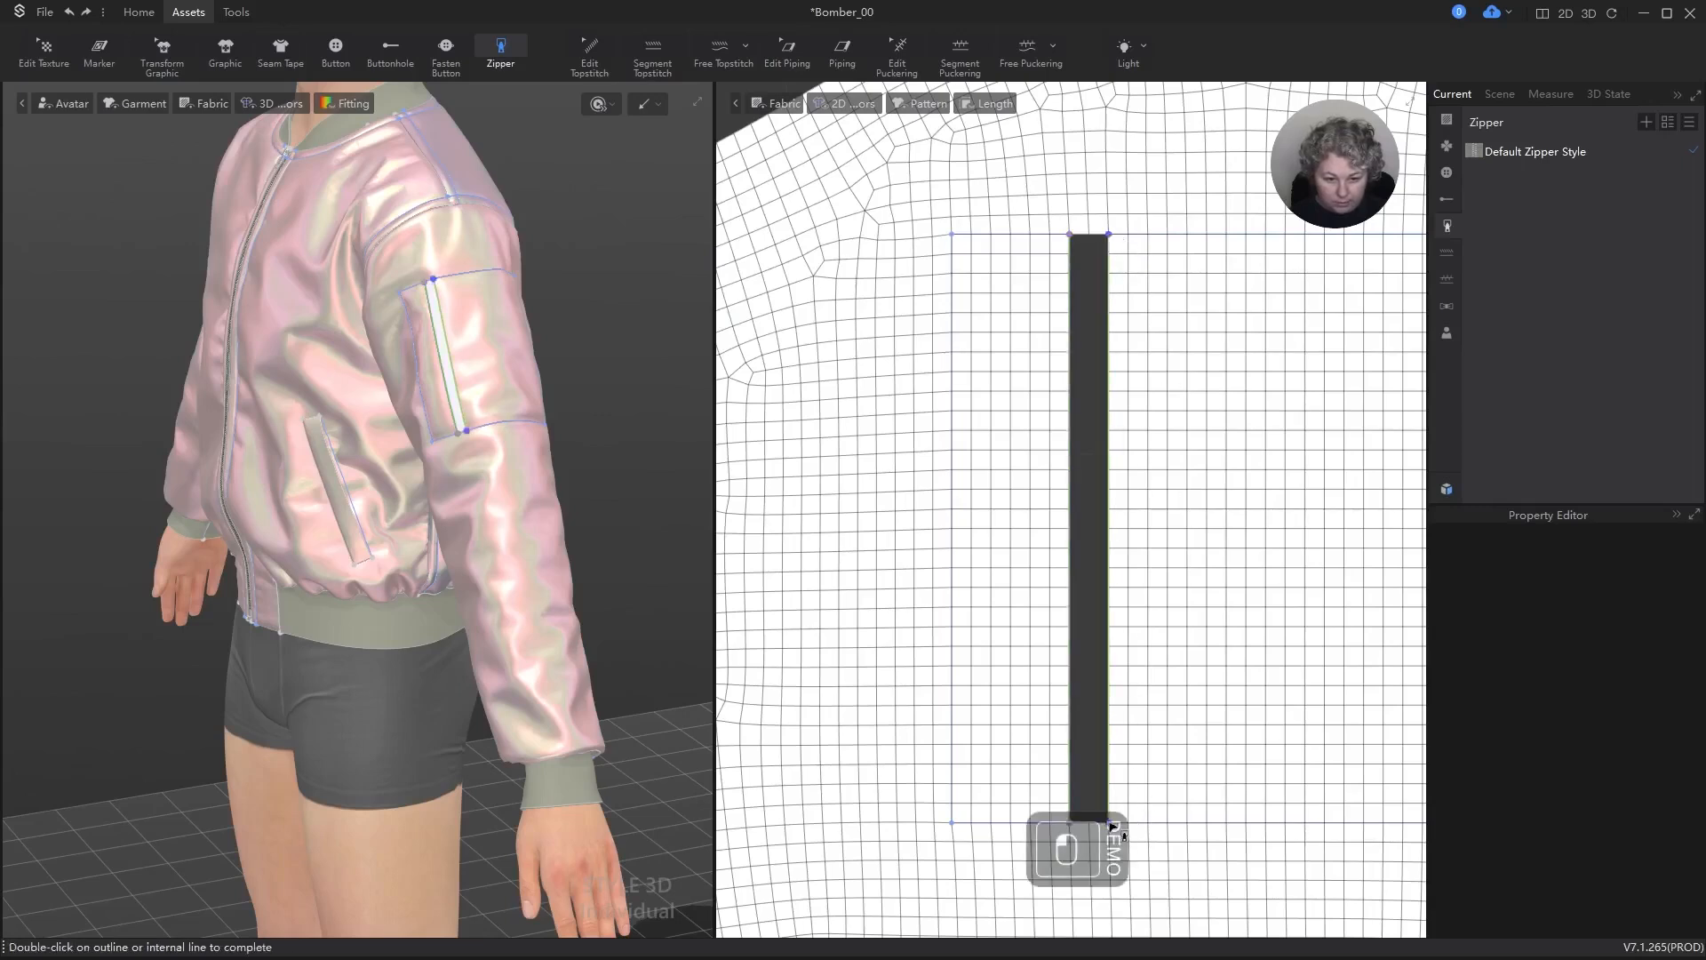
scroll(1122, 855, up, 6)
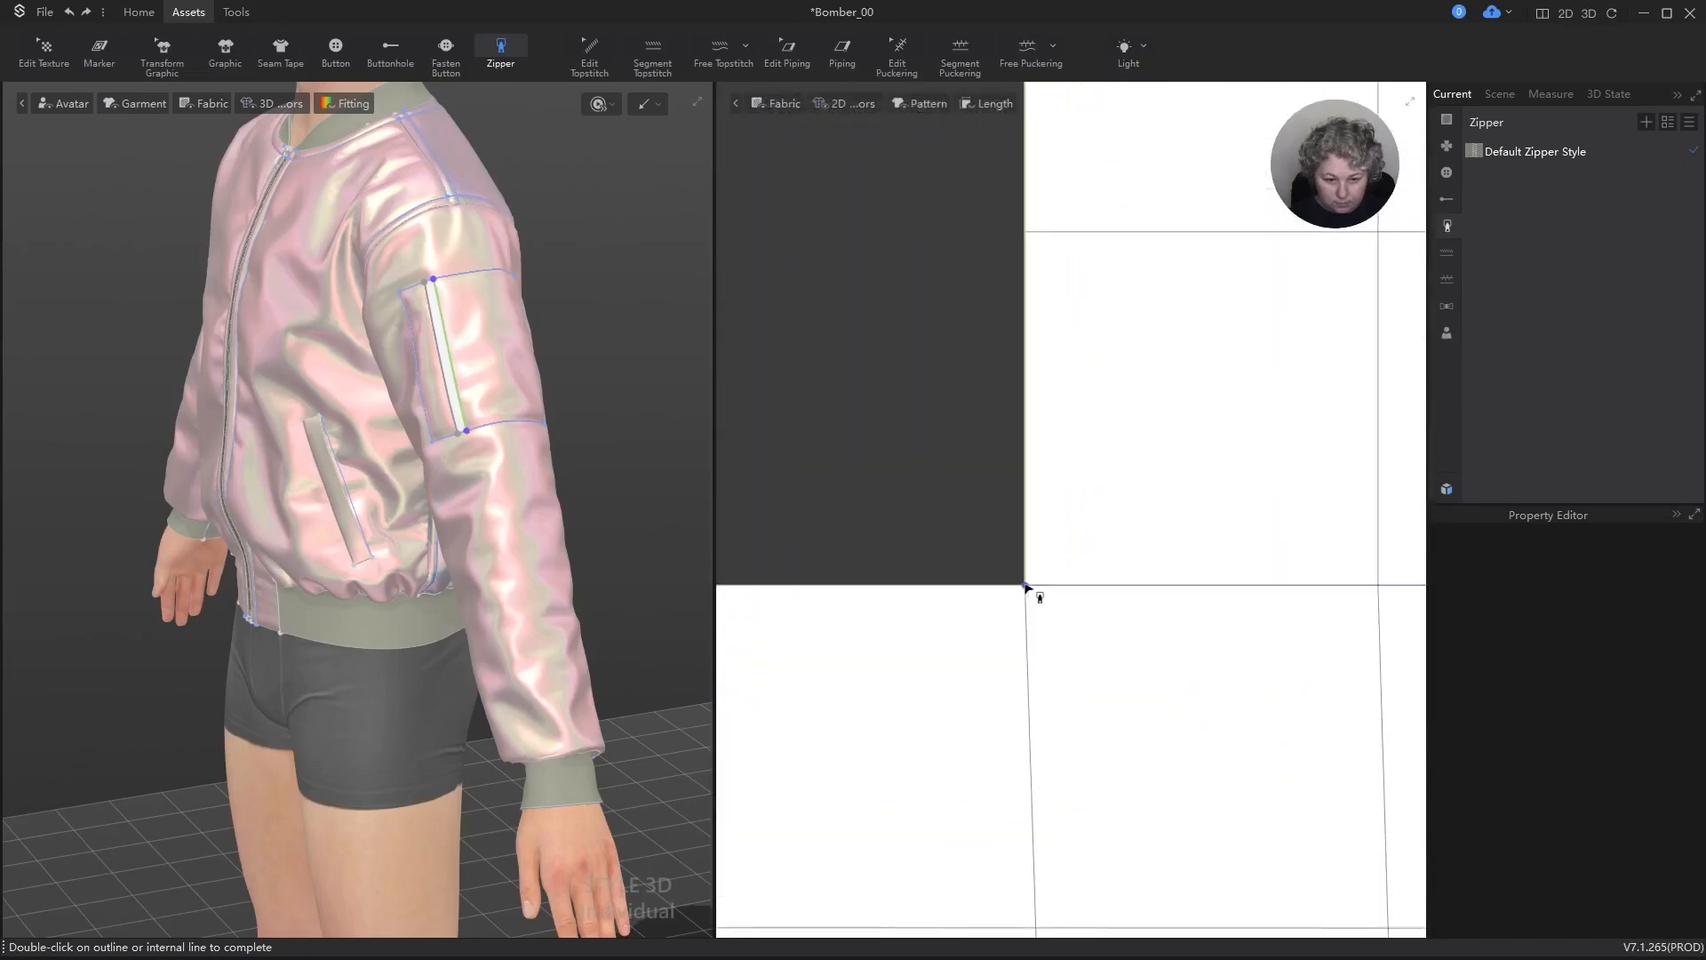
double_click(1027, 588)
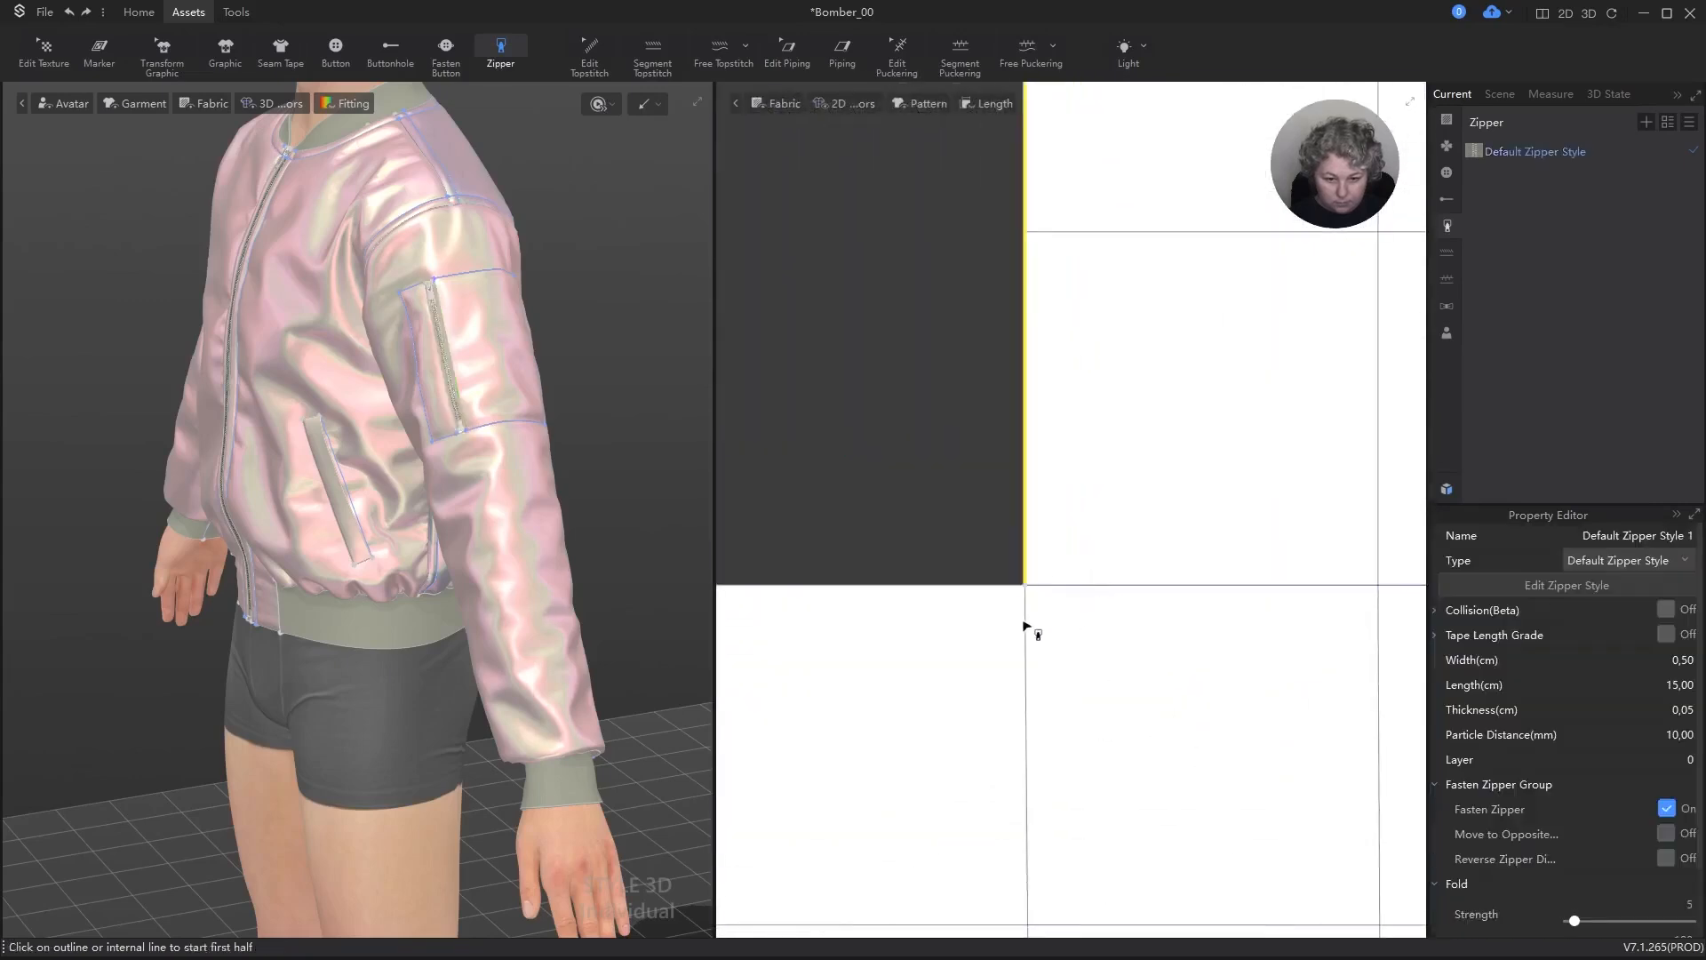
Step: Move the sleeve zipper's 2D tapes off the sleeve into the gap beside the back panel
scroll(1070, 690, down, 6)
key(a)
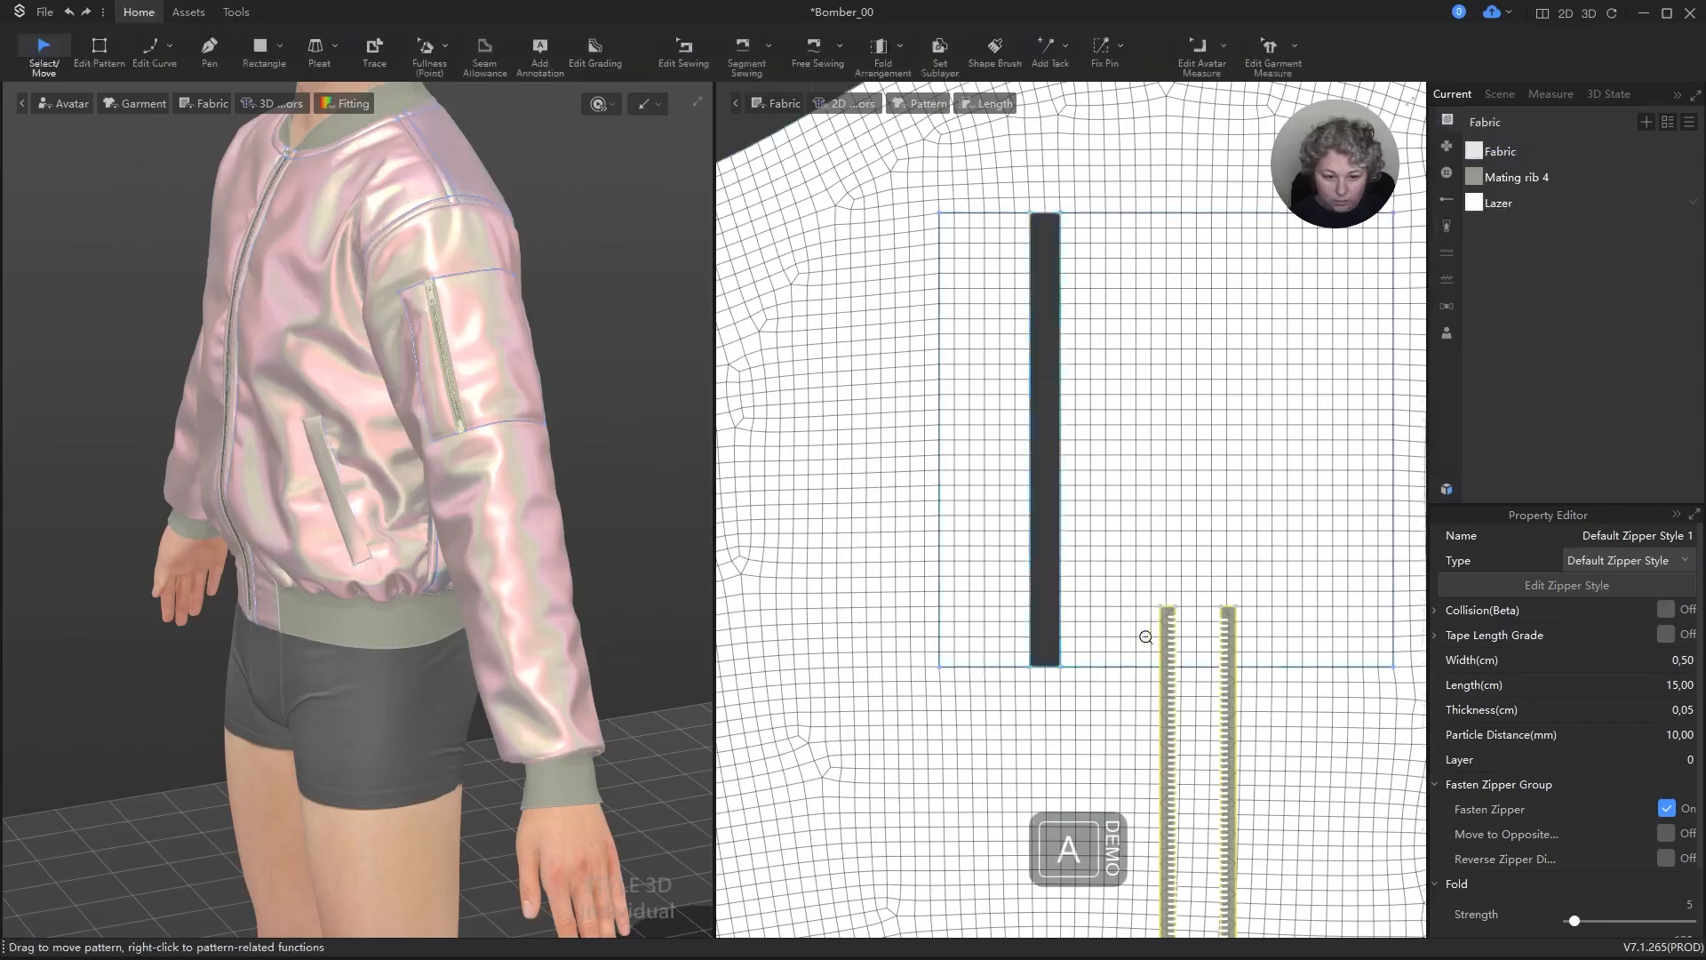
scroll(1145, 636, down, 5)
drag(1141, 637, 872, 546)
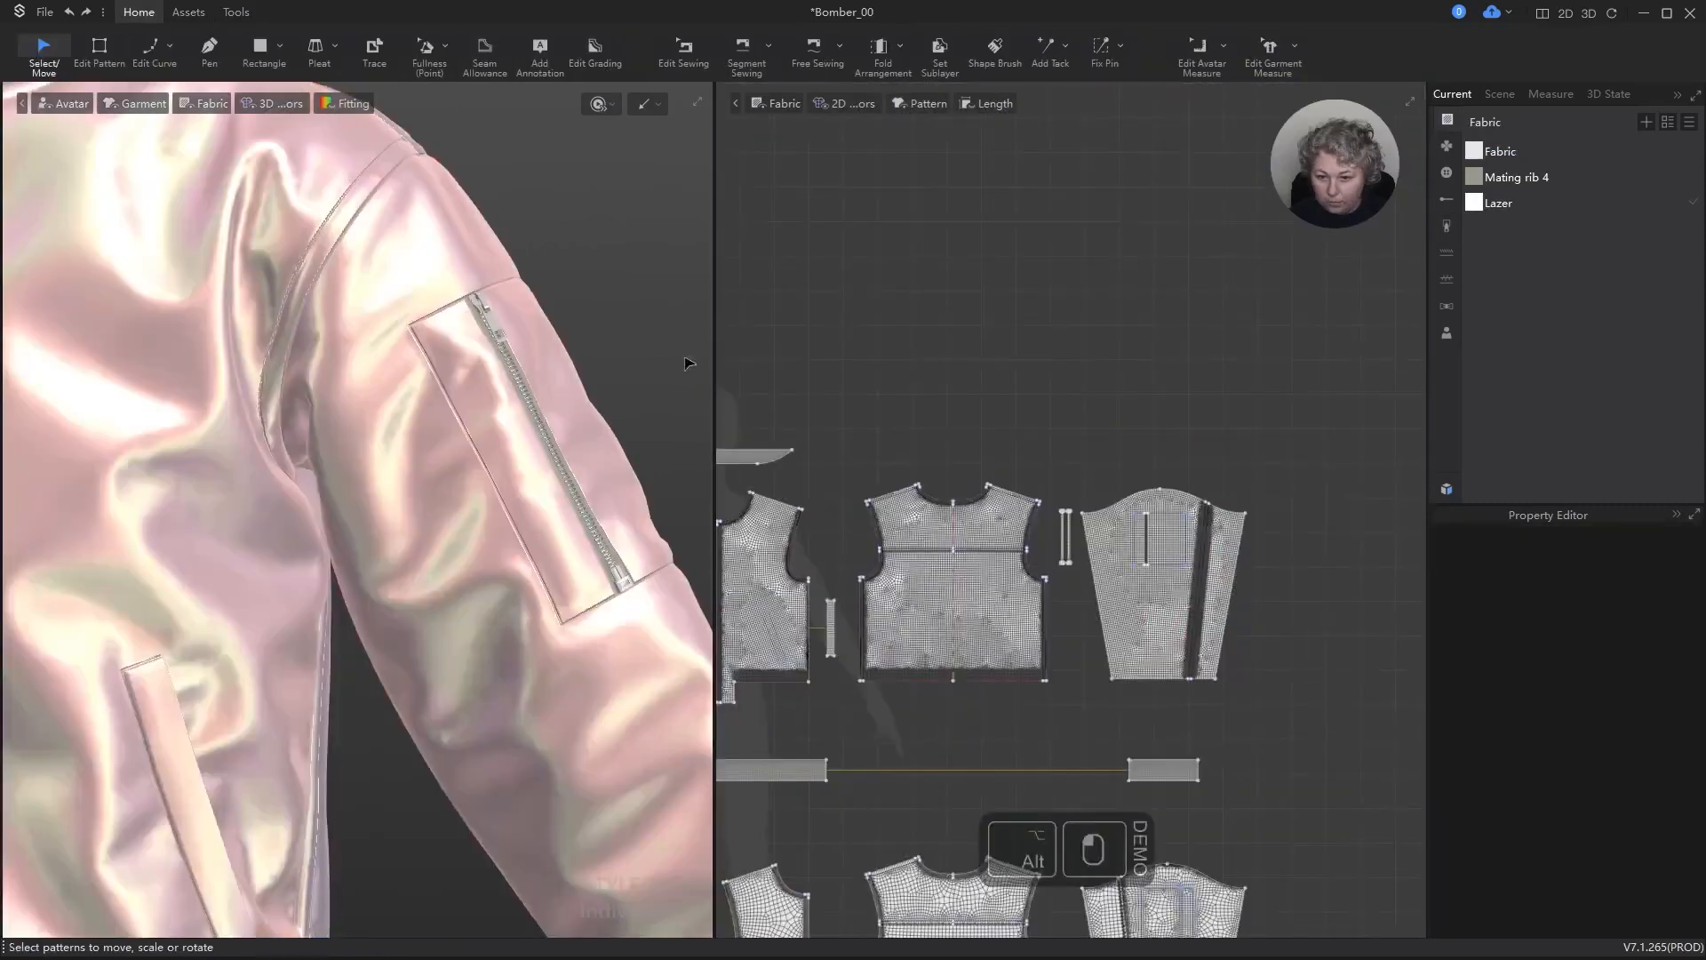
scroll(1193, 355, down, 5)
scroll(924, 475, up, 2)
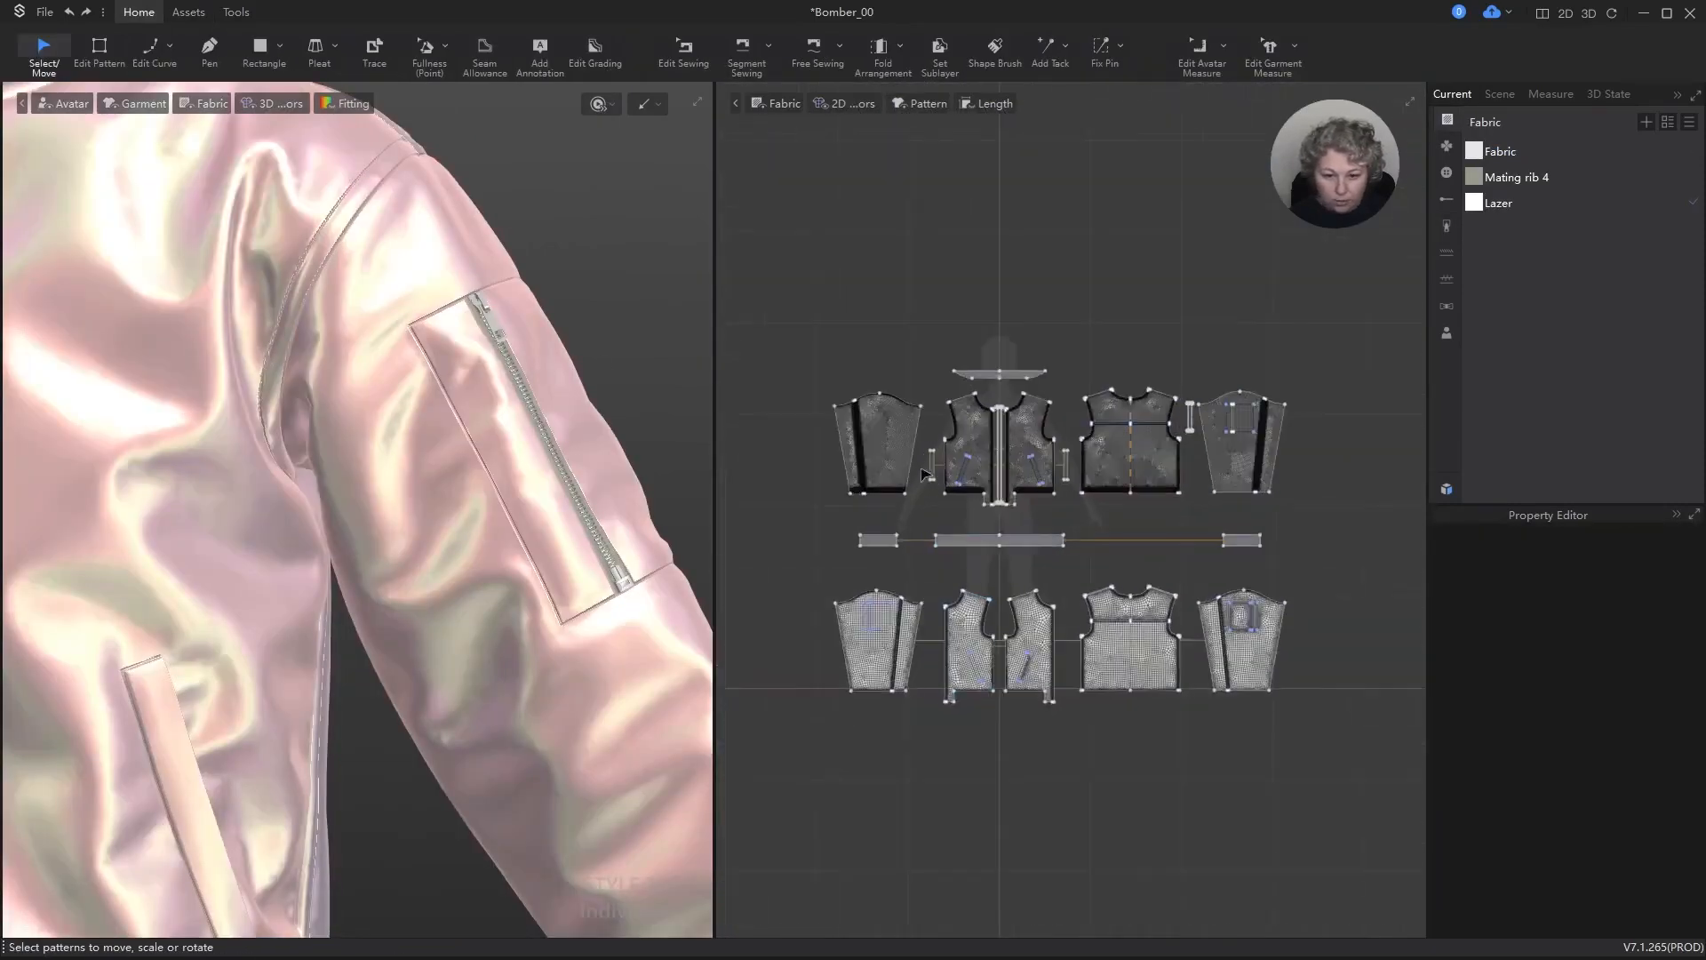
Step: Select all the outer jacket panels together and set their Pressure to 1
scroll(924, 476, up, 2)
drag(787, 383, 1218, 509)
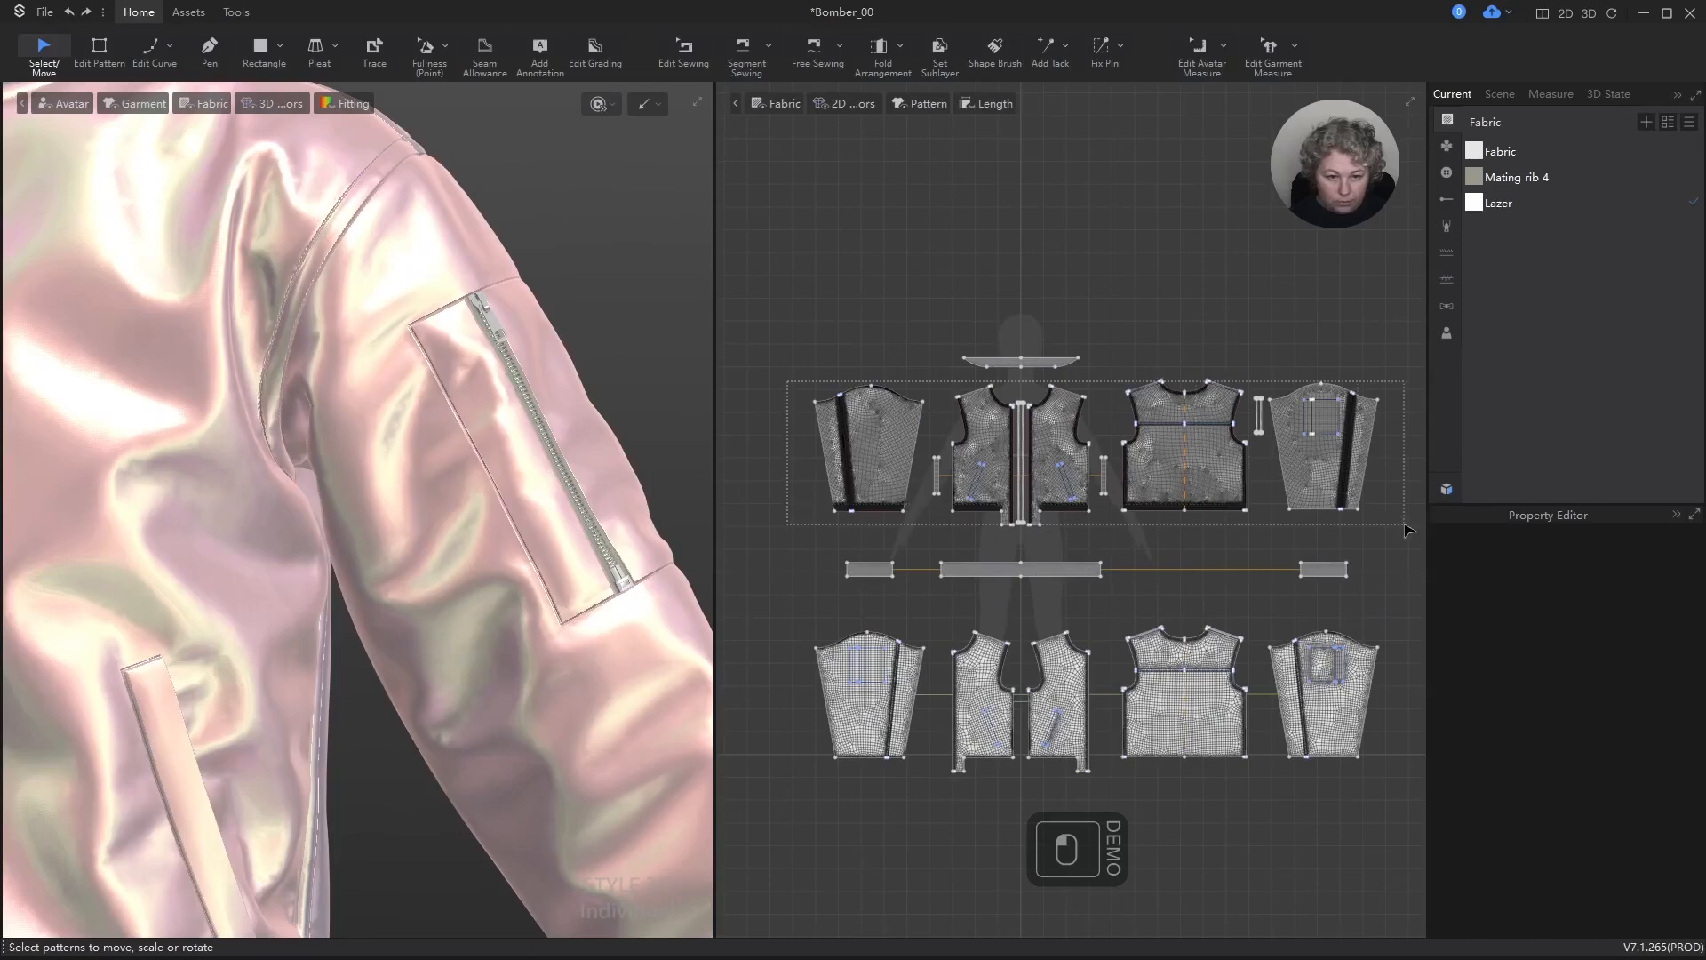
drag(1407, 531, 1405, 528)
click(1687, 711)
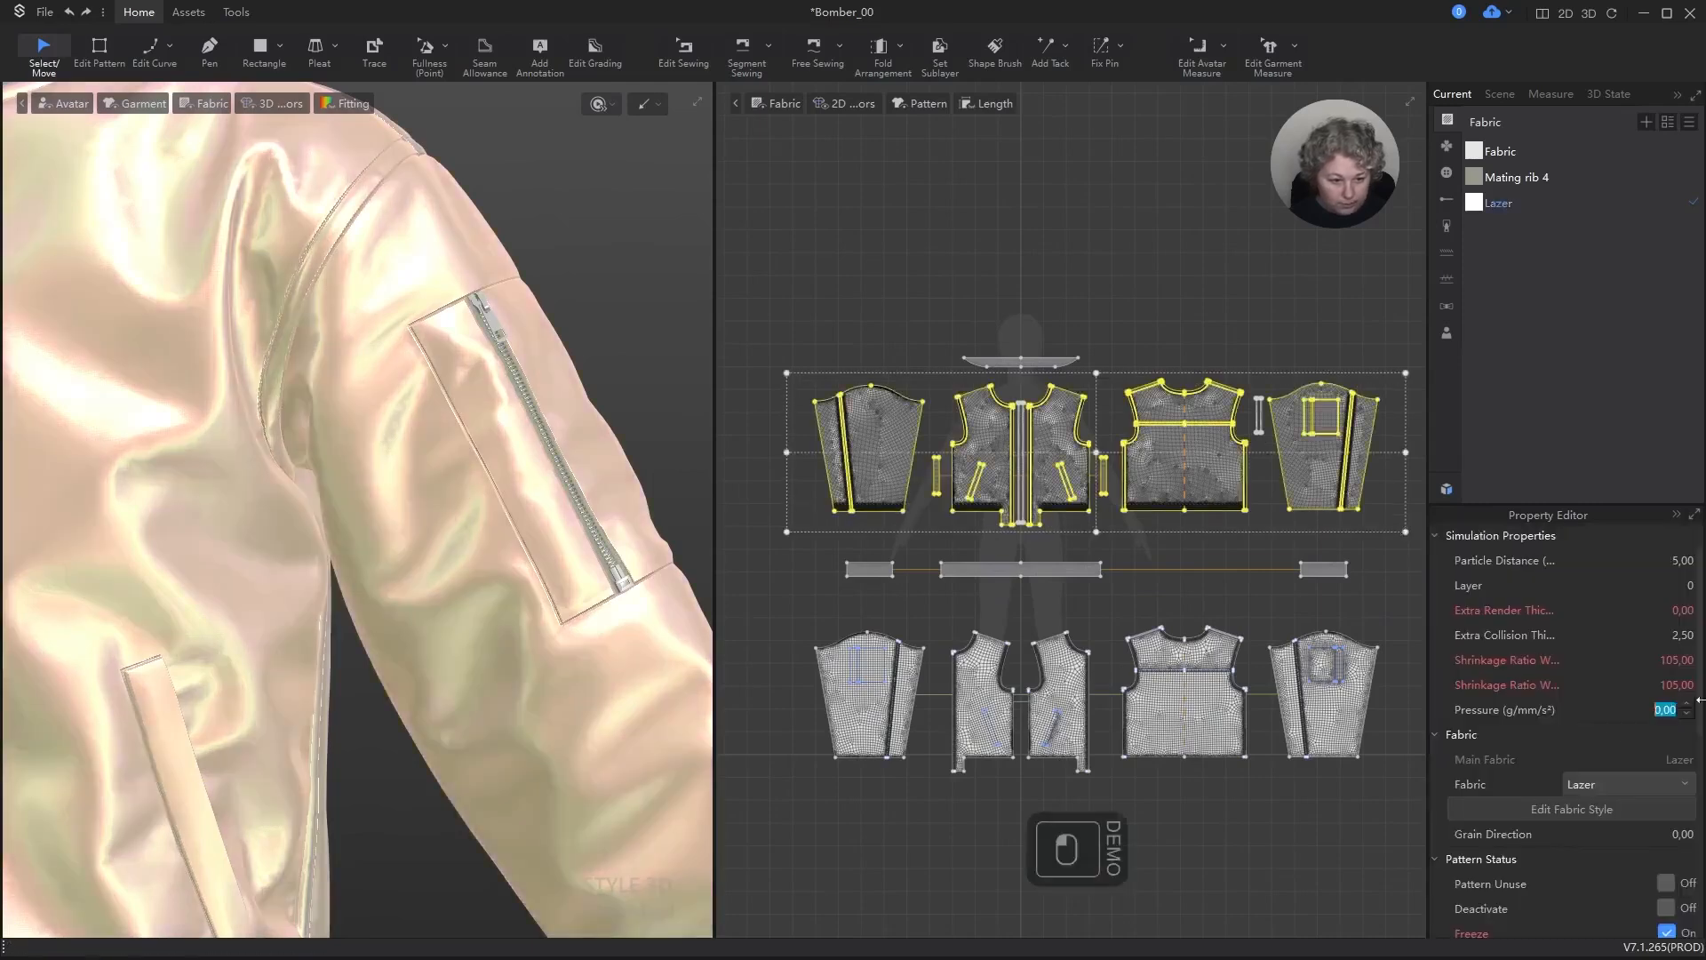
text(1)
key(Return)
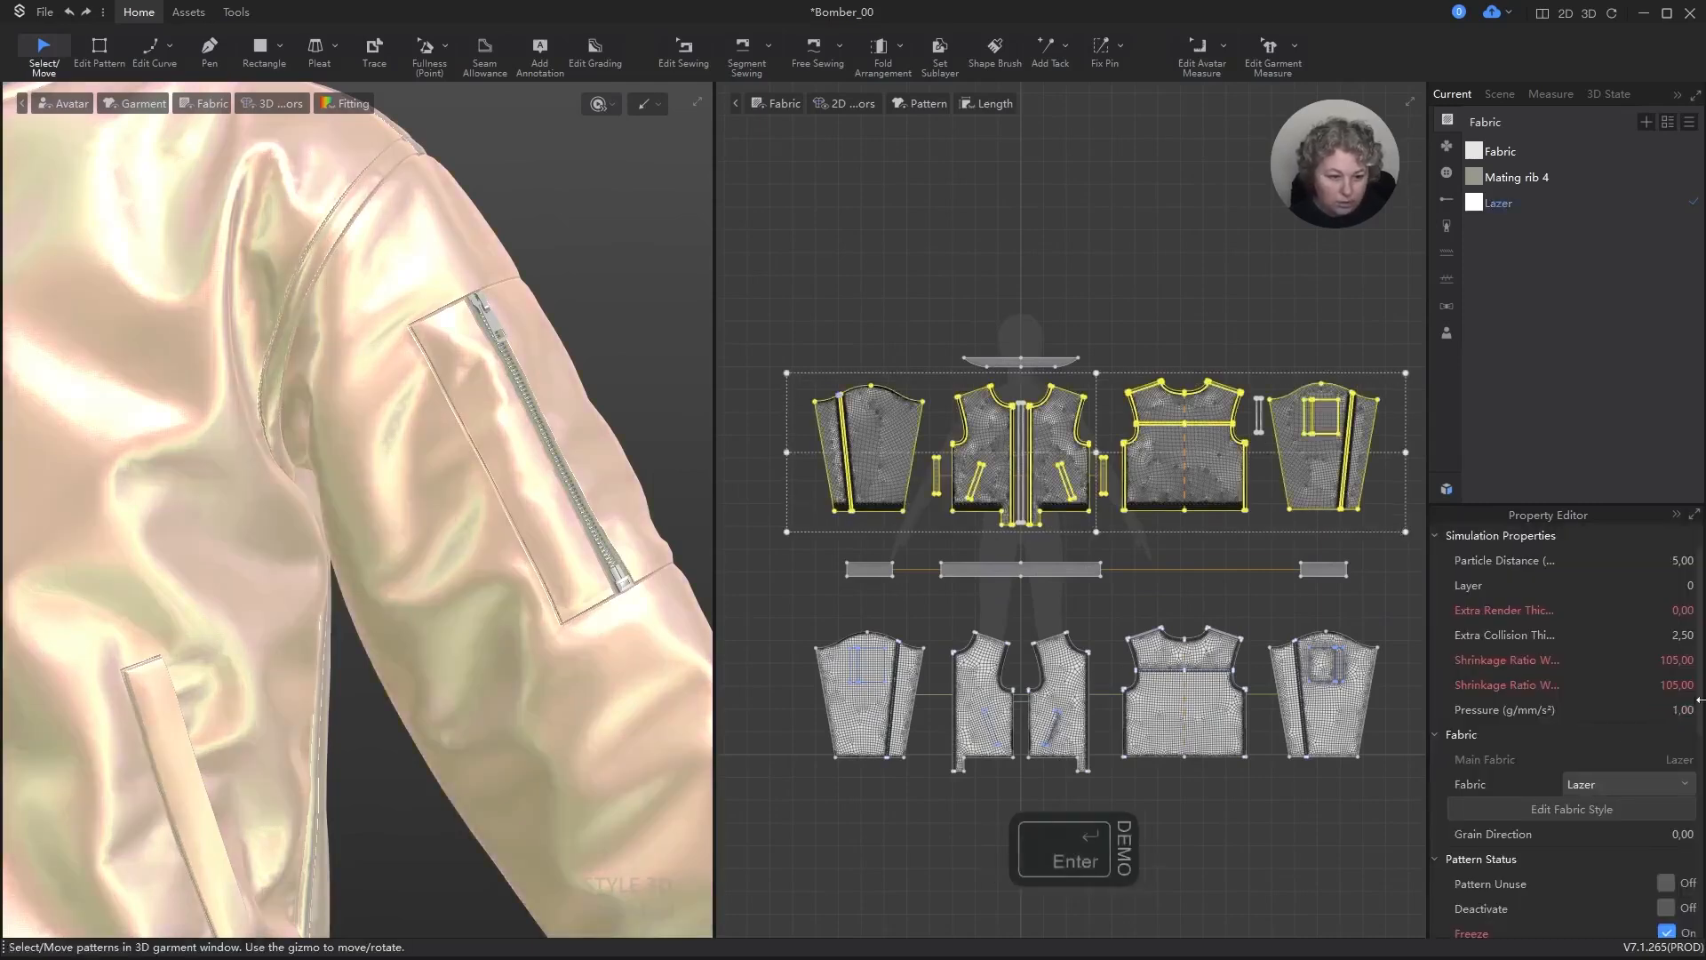
Step: Simulate the jacket, stop the simulation and inspect the zipped sleeve pocket and the armhole seam up close
key(space)
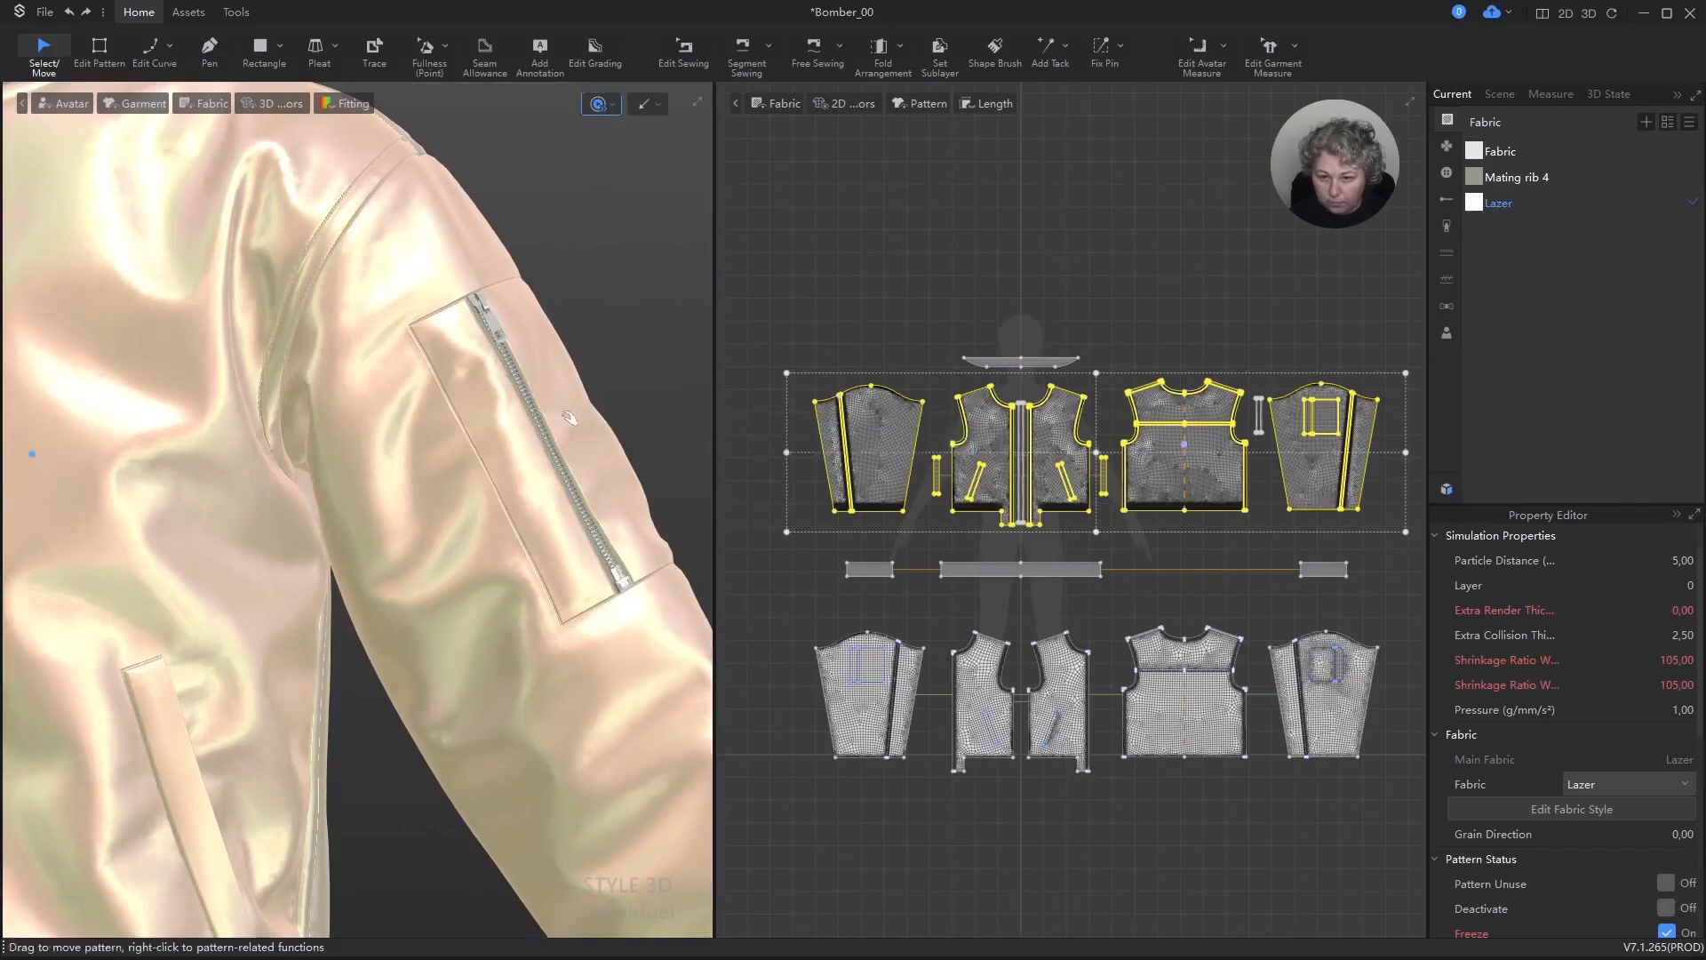
scroll(569, 420, down, 5)
key(space)
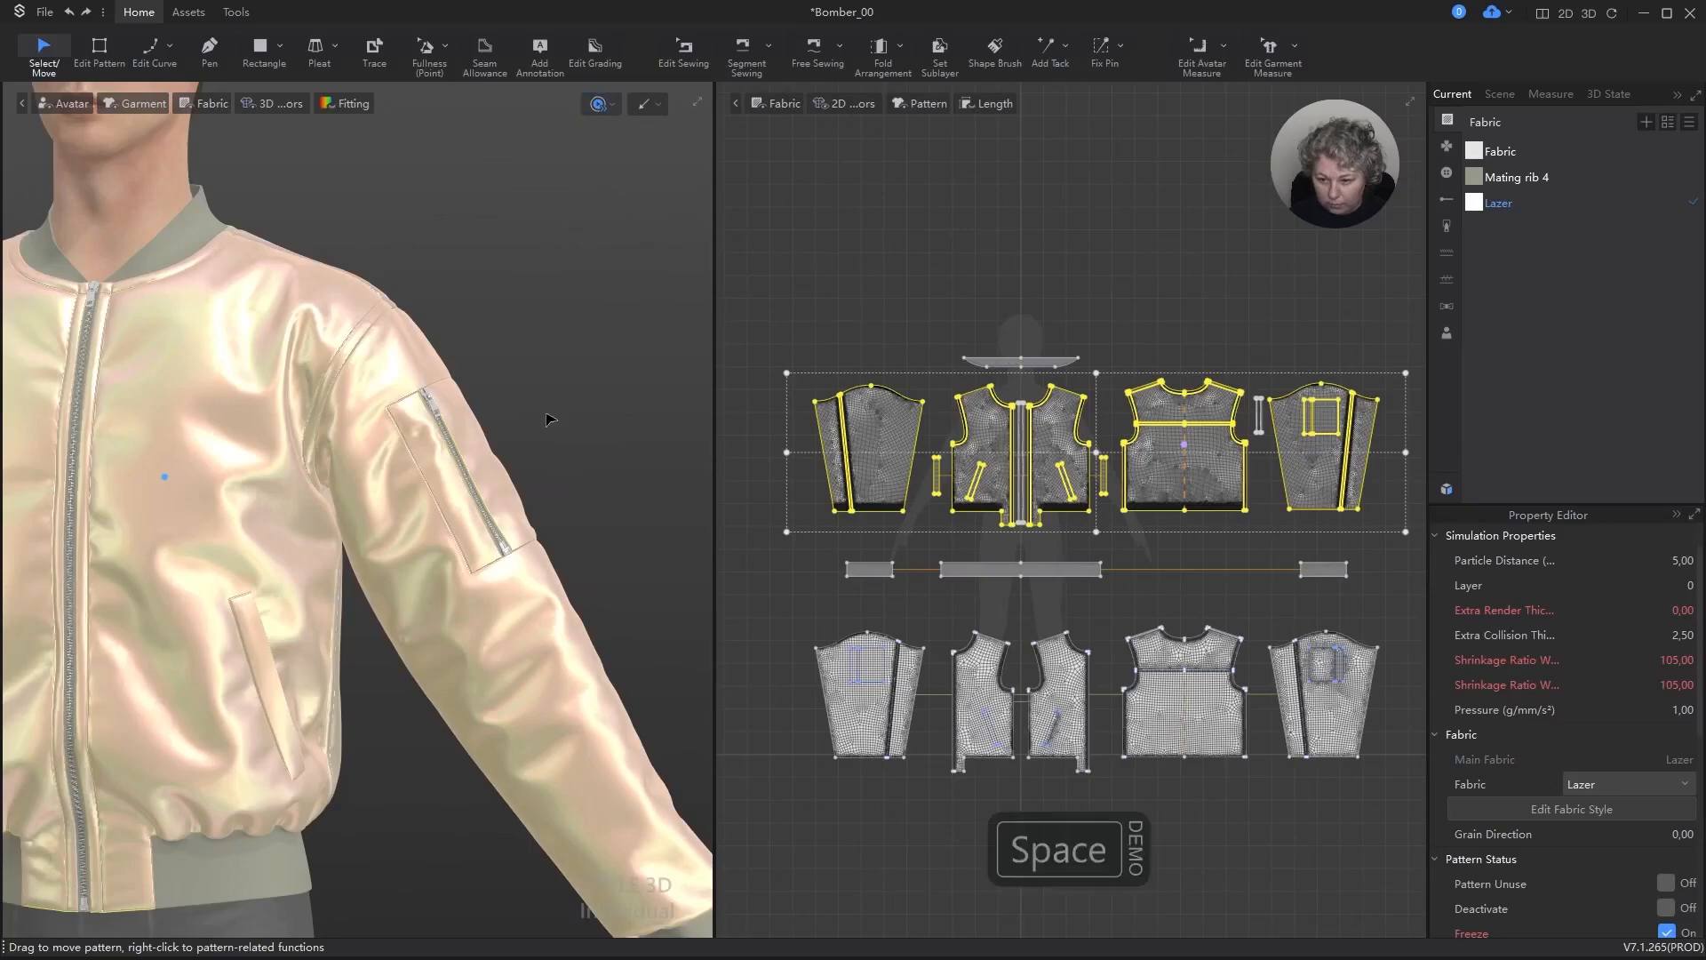
right_drag(548, 418, 552, 365)
click(525, 328)
scroll(457, 312, up, 5)
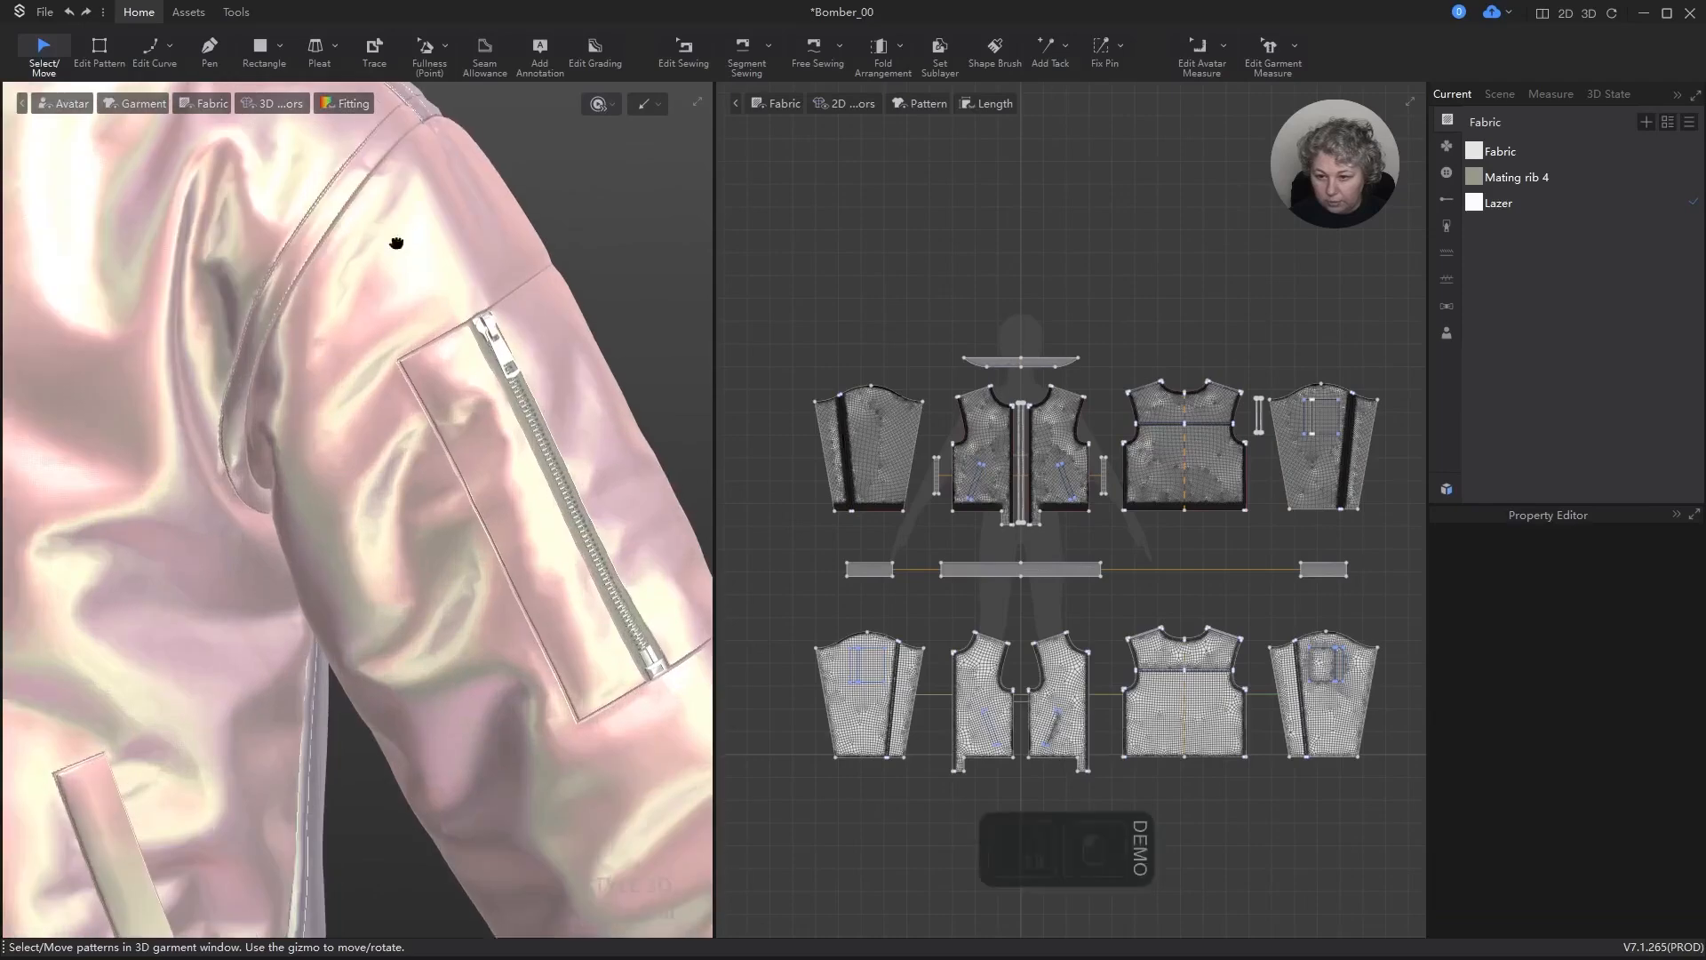
alt+drag(397, 244, 389, 406)
scroll(418, 346, up, 5)
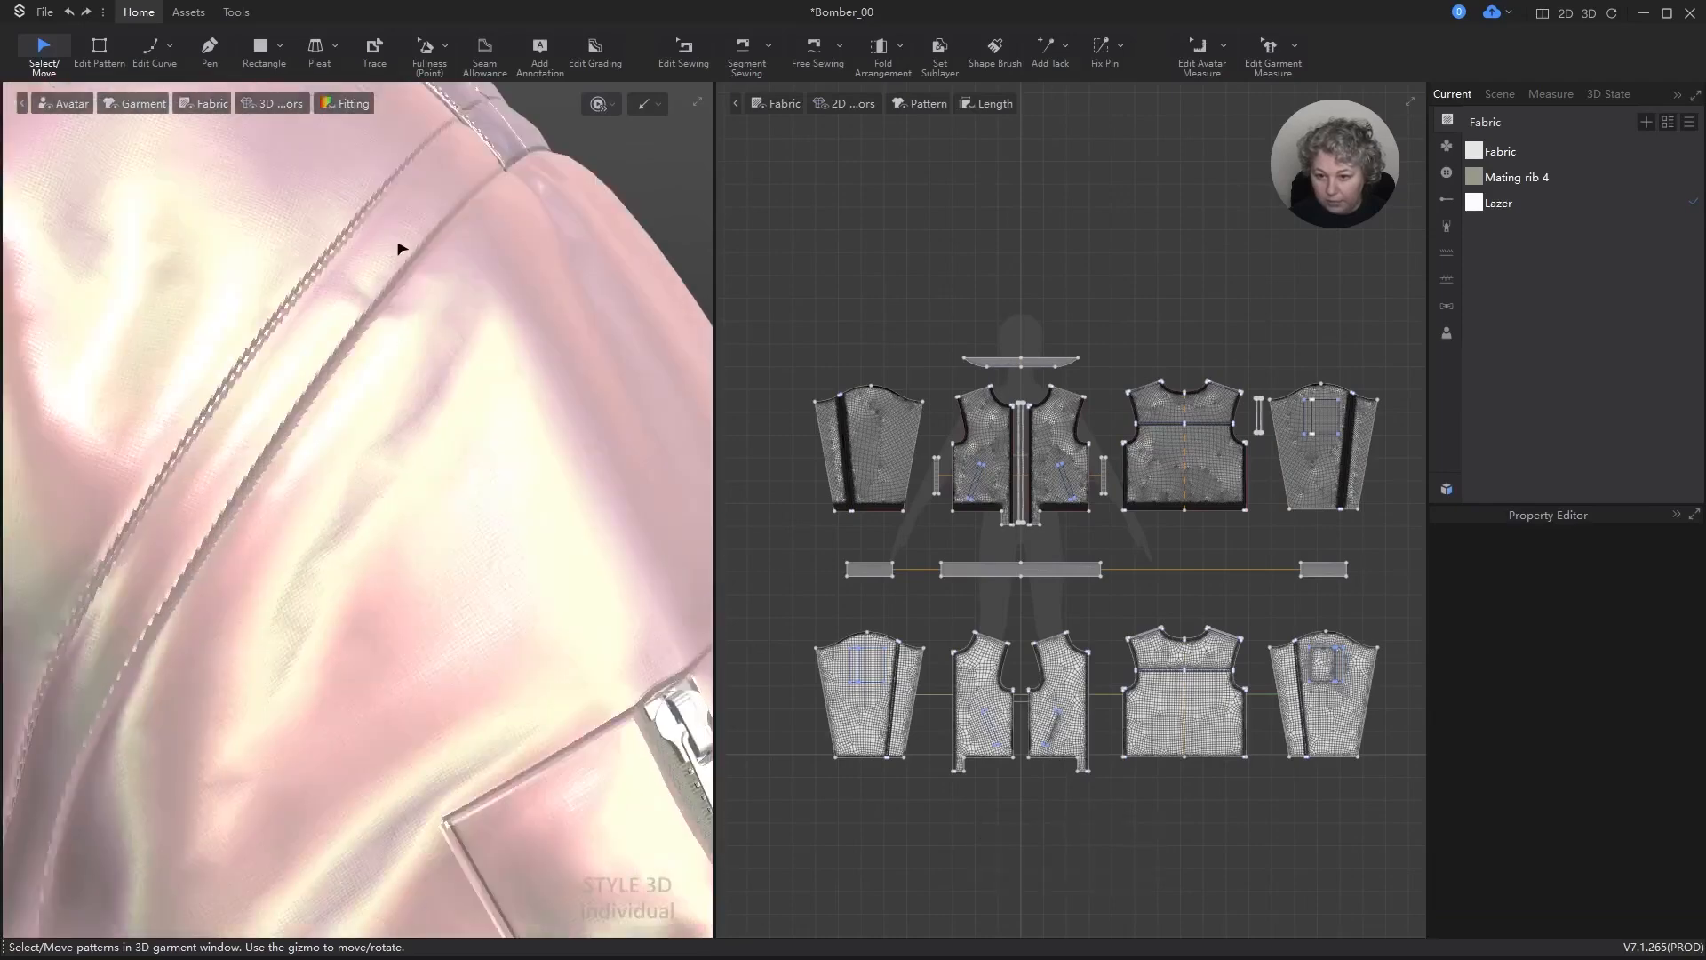
scroll(401, 249, down, 5)
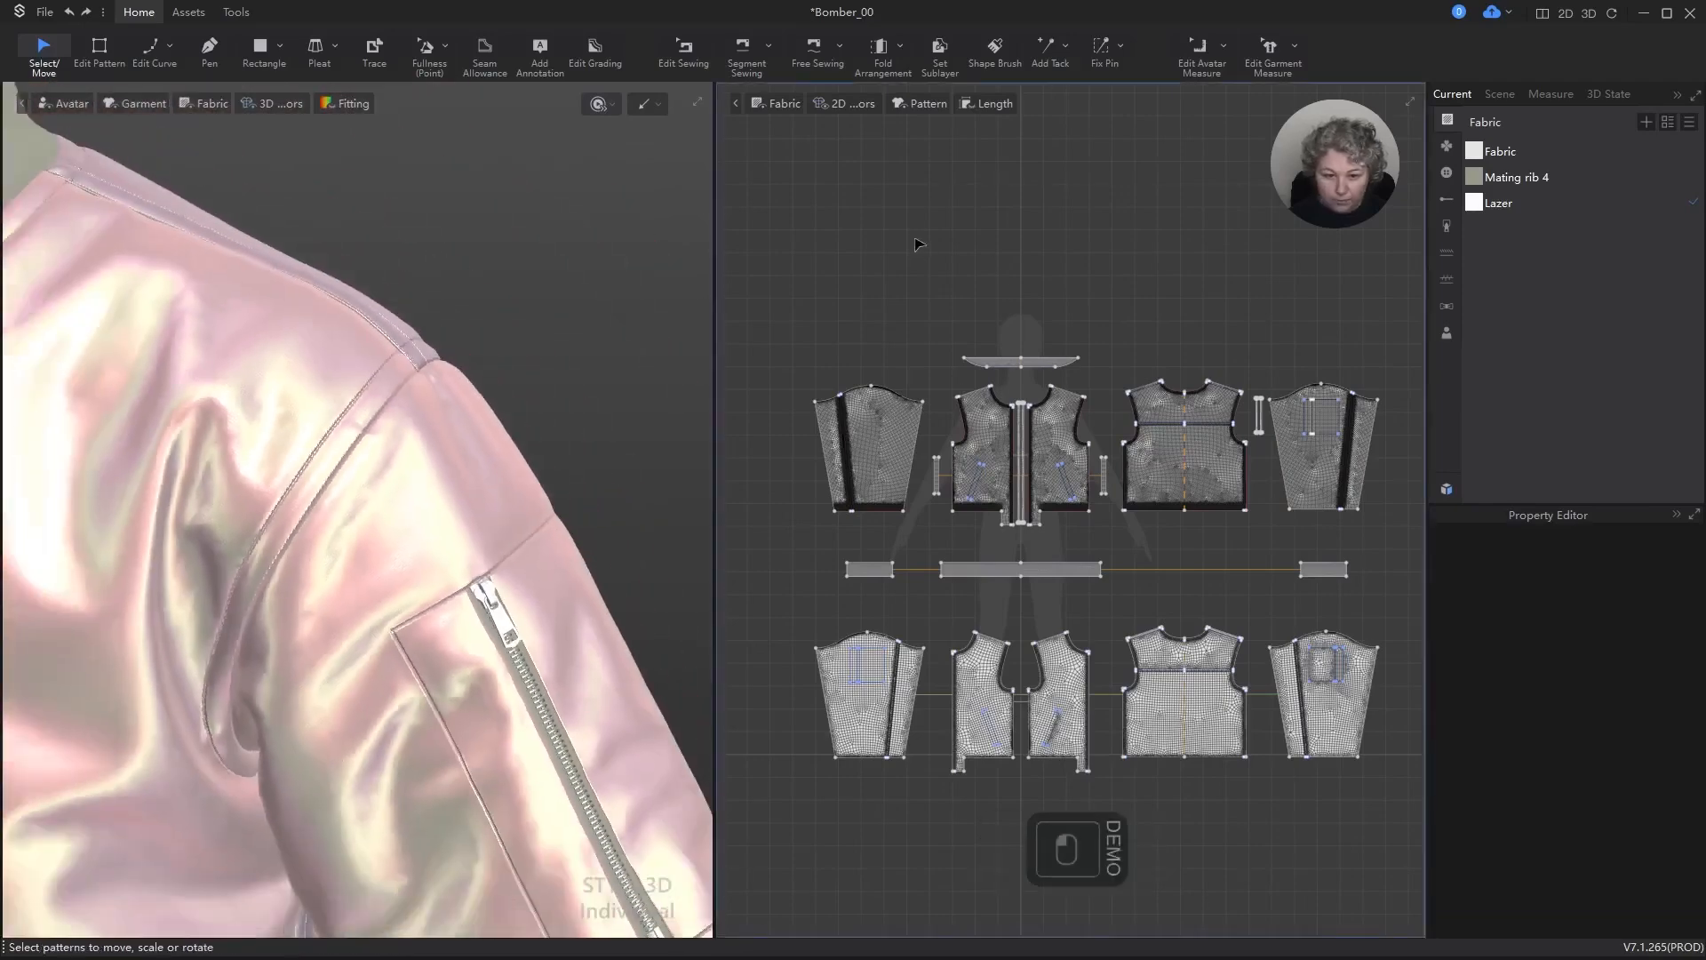
Step: Try to change the sewing type of the selected armhole seams to Flat Seam(One Side), and undo the change
key(b)
scroll(902, 391, up, 6)
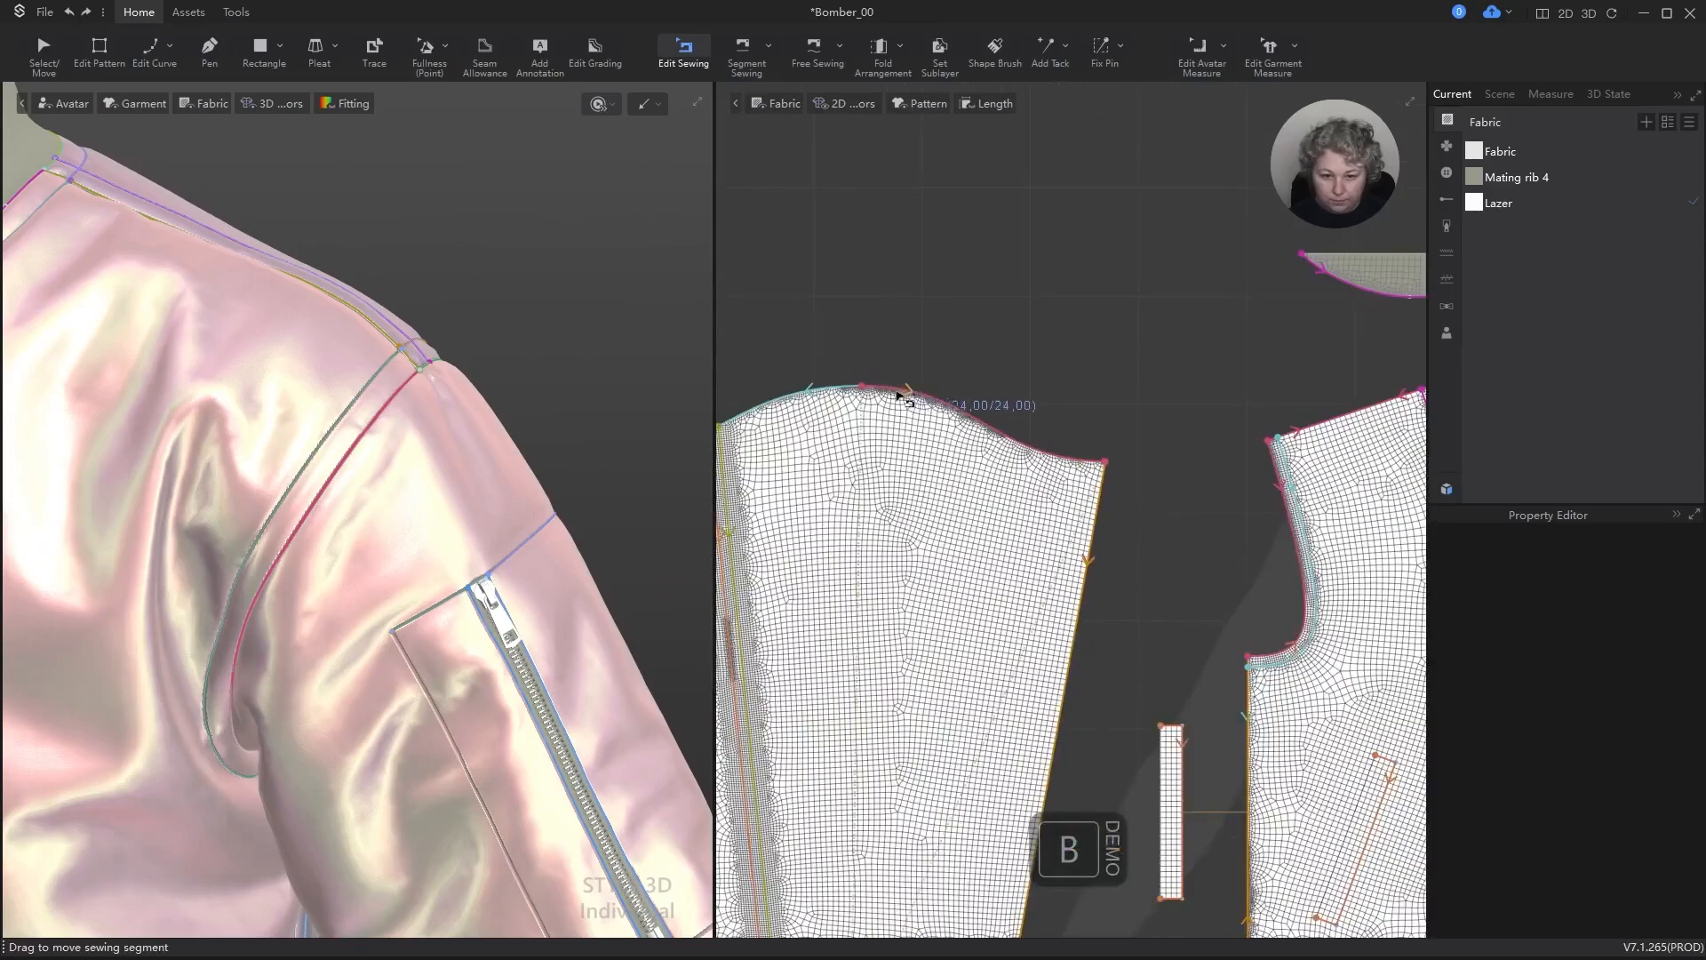
click(924, 401)
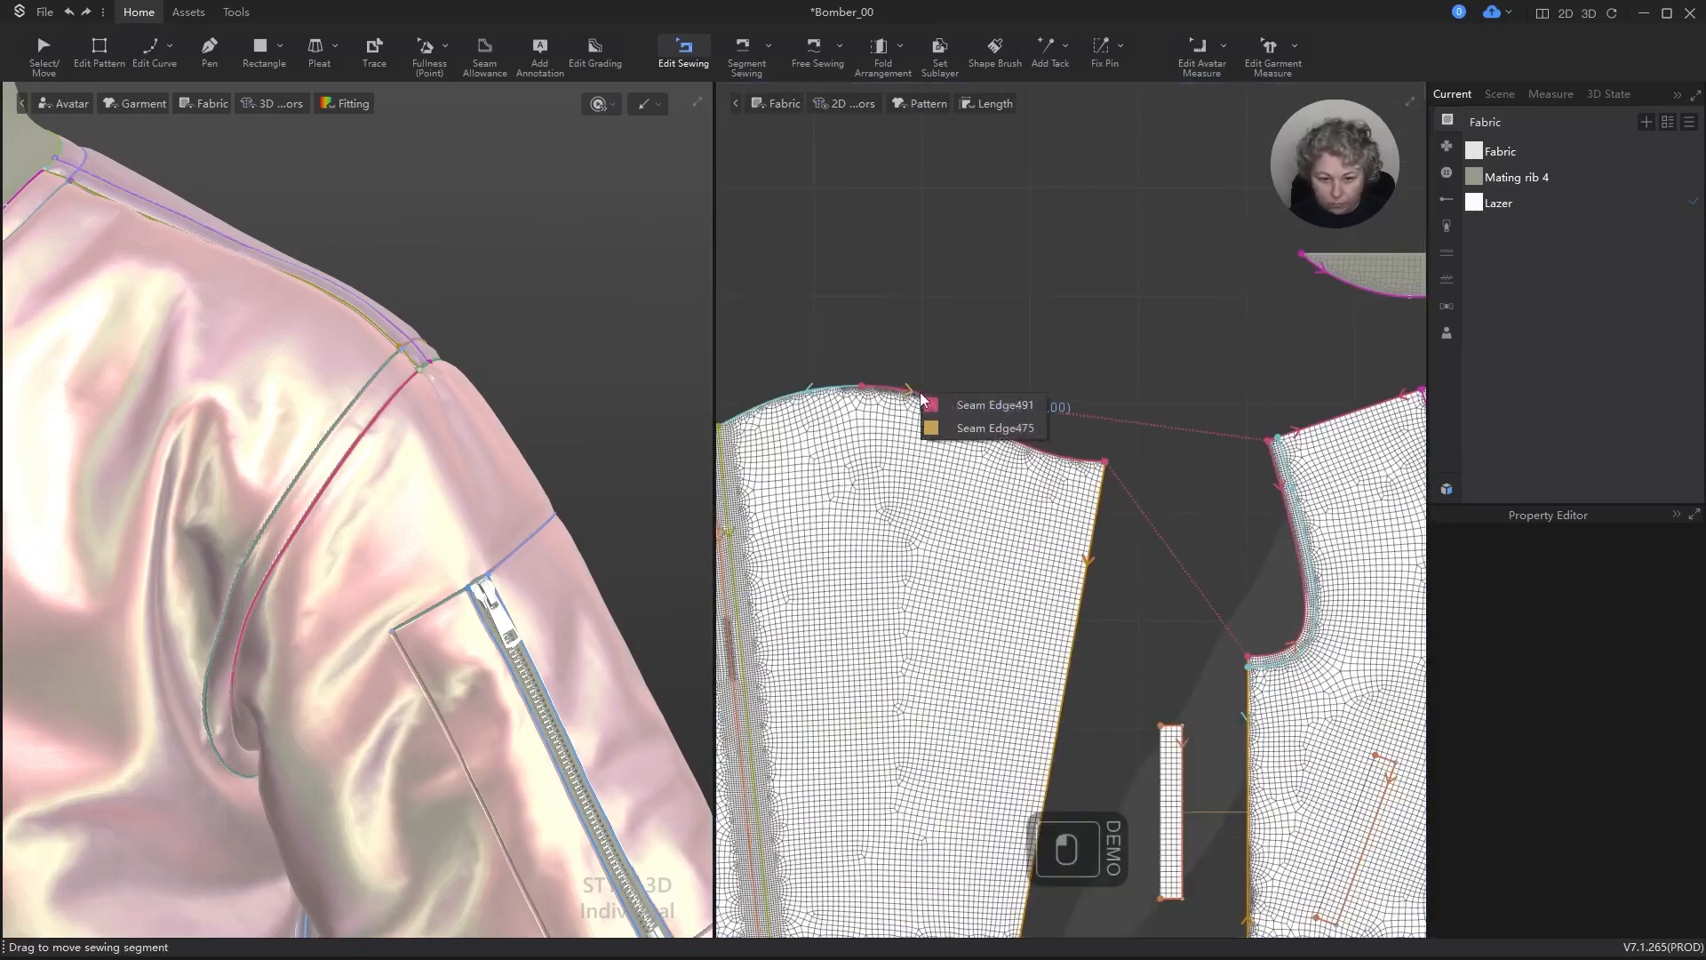
click(947, 404)
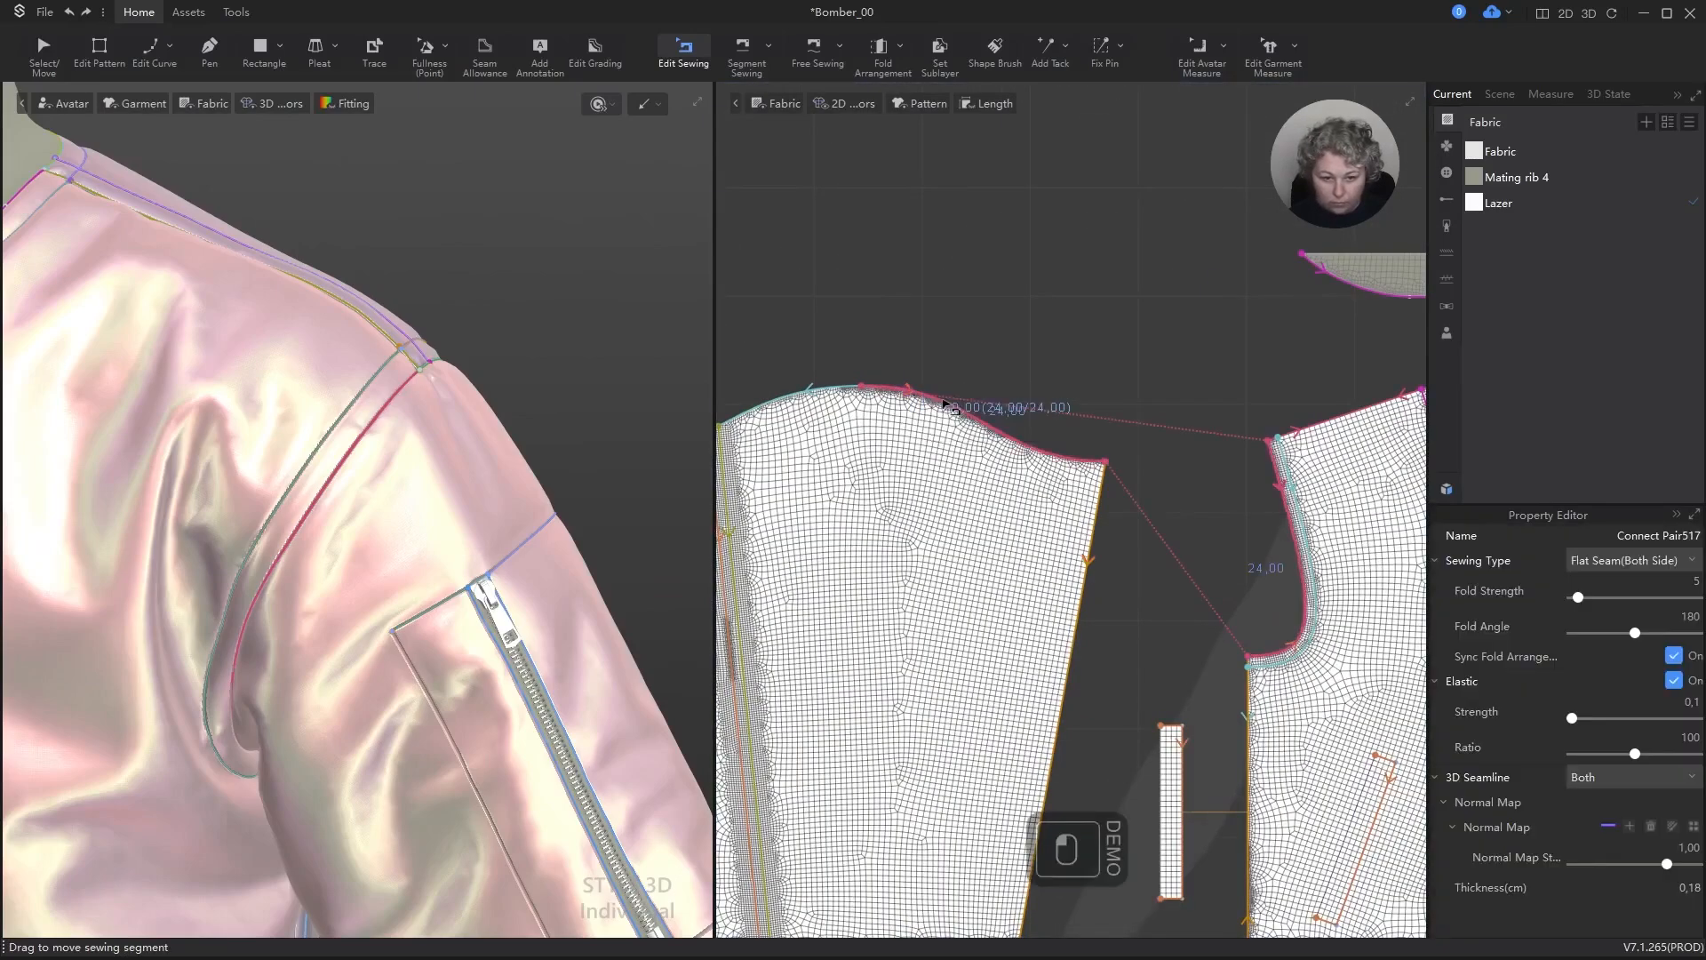
shift+click(816, 398)
key(Escape)
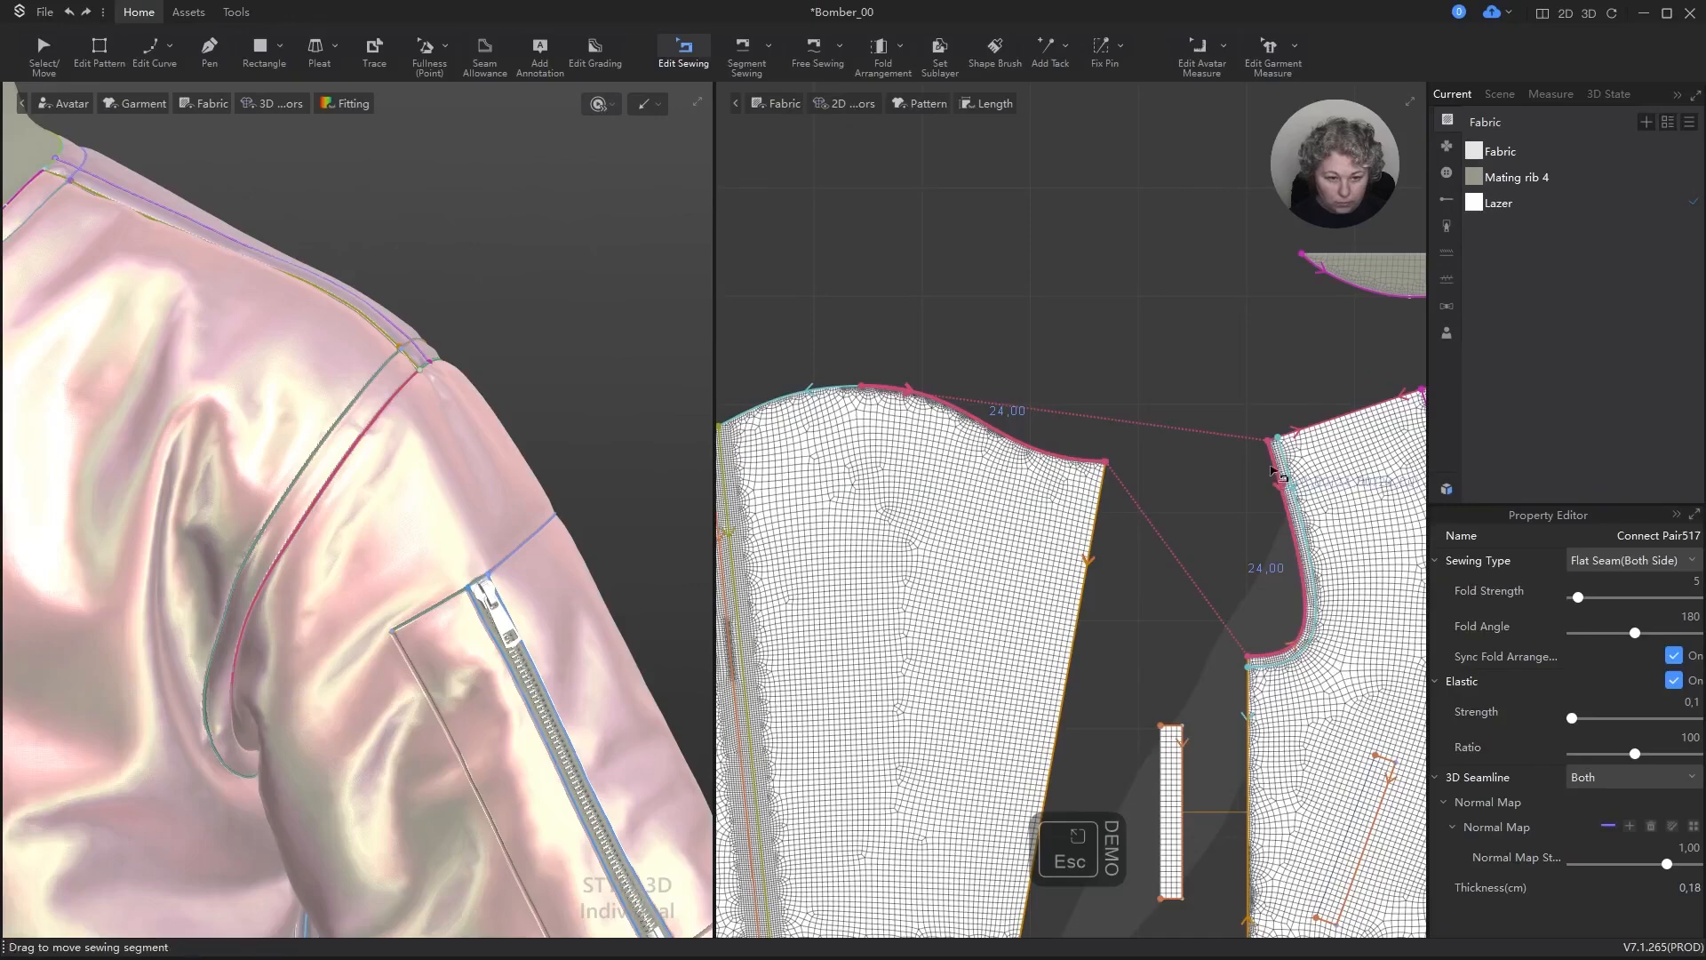
scroll(919, 458, down, 5)
scroll(919, 504, down, 4)
scroll(1049, 489, up, 7)
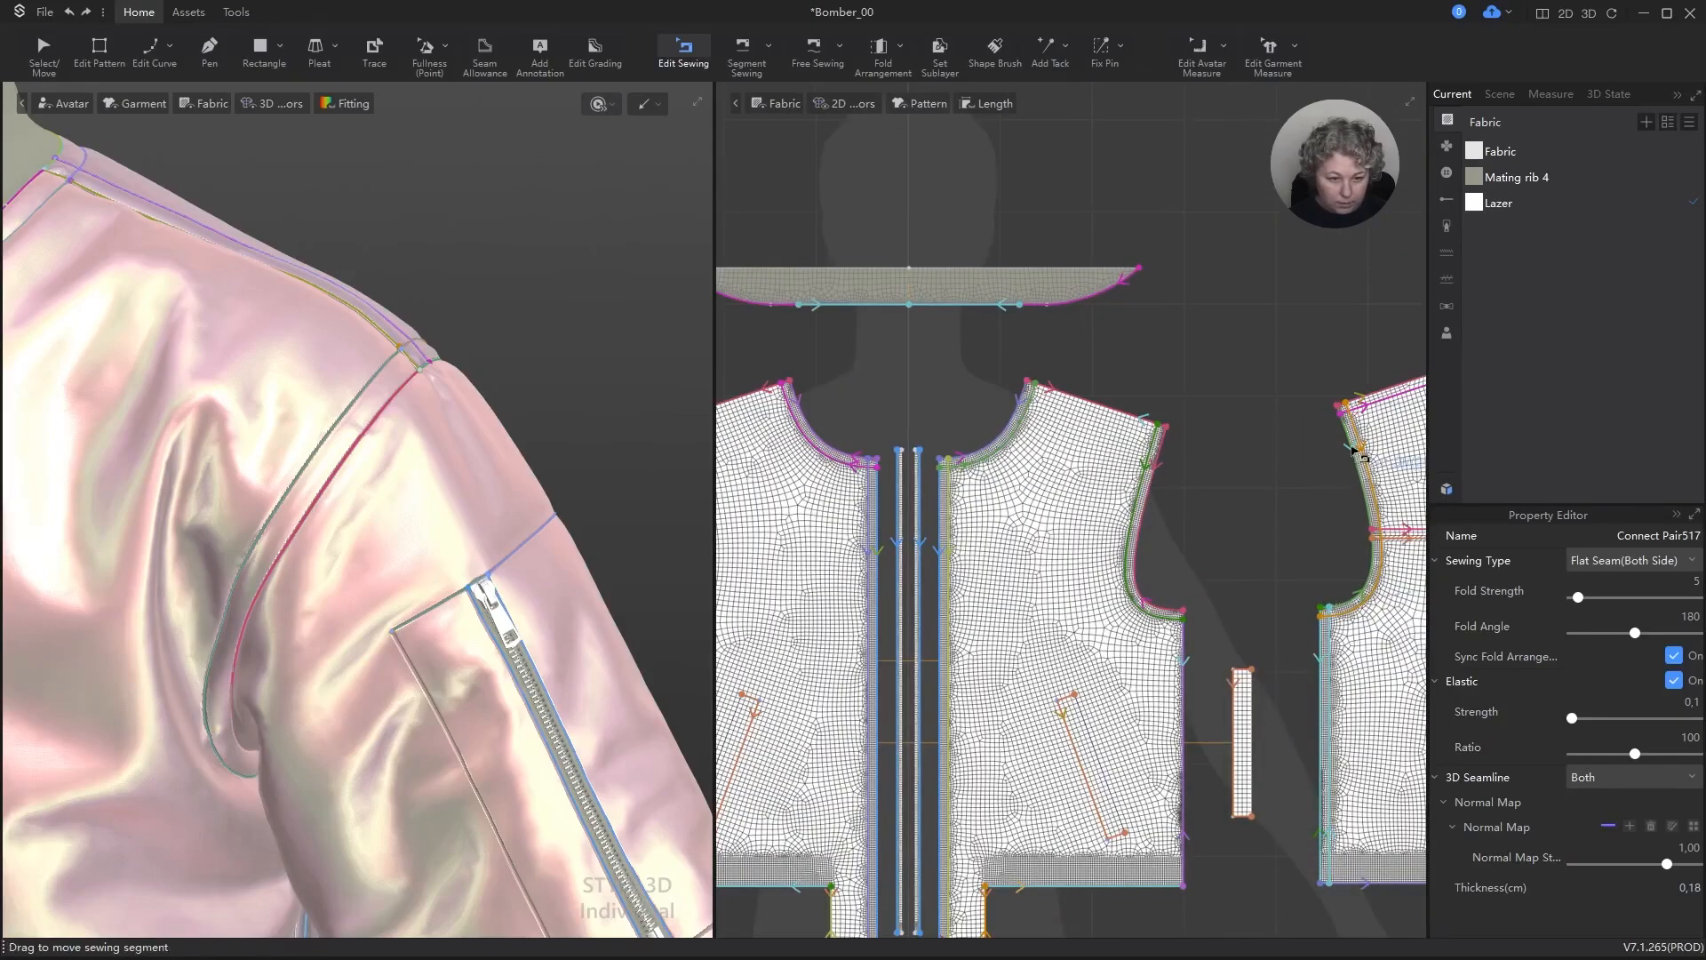
shift+click(1354, 451)
click(1366, 464)
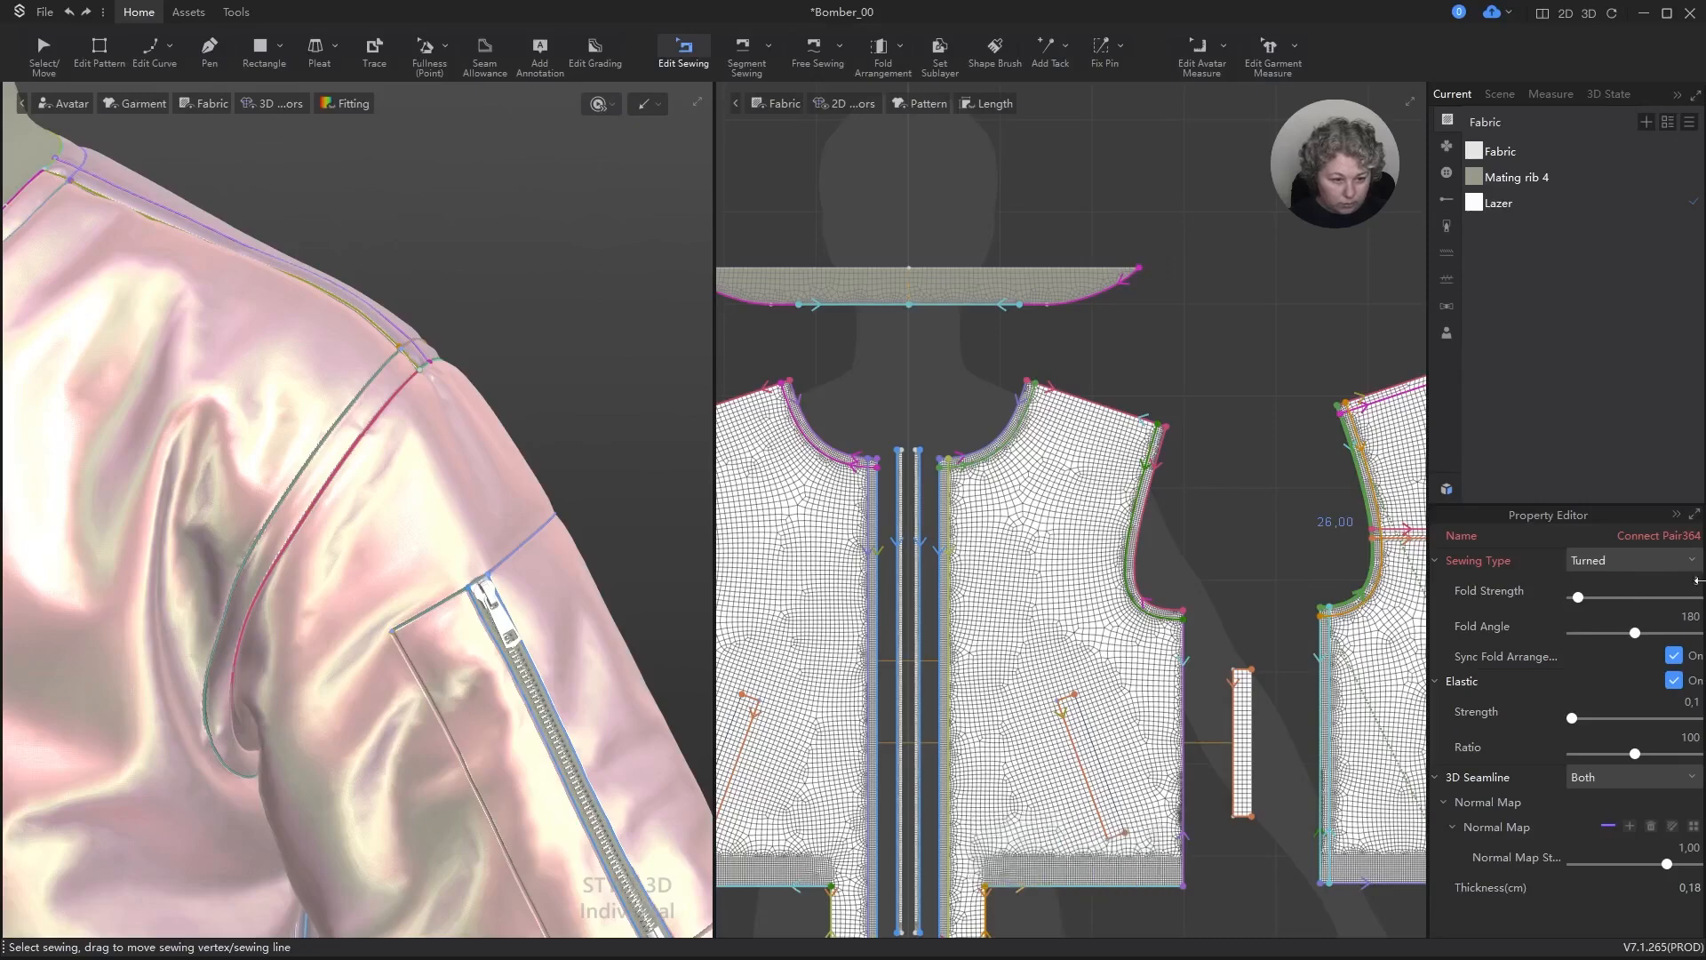
click(1631, 560)
click(1622, 597)
key(ctrl+s)
key(ctrl+z)
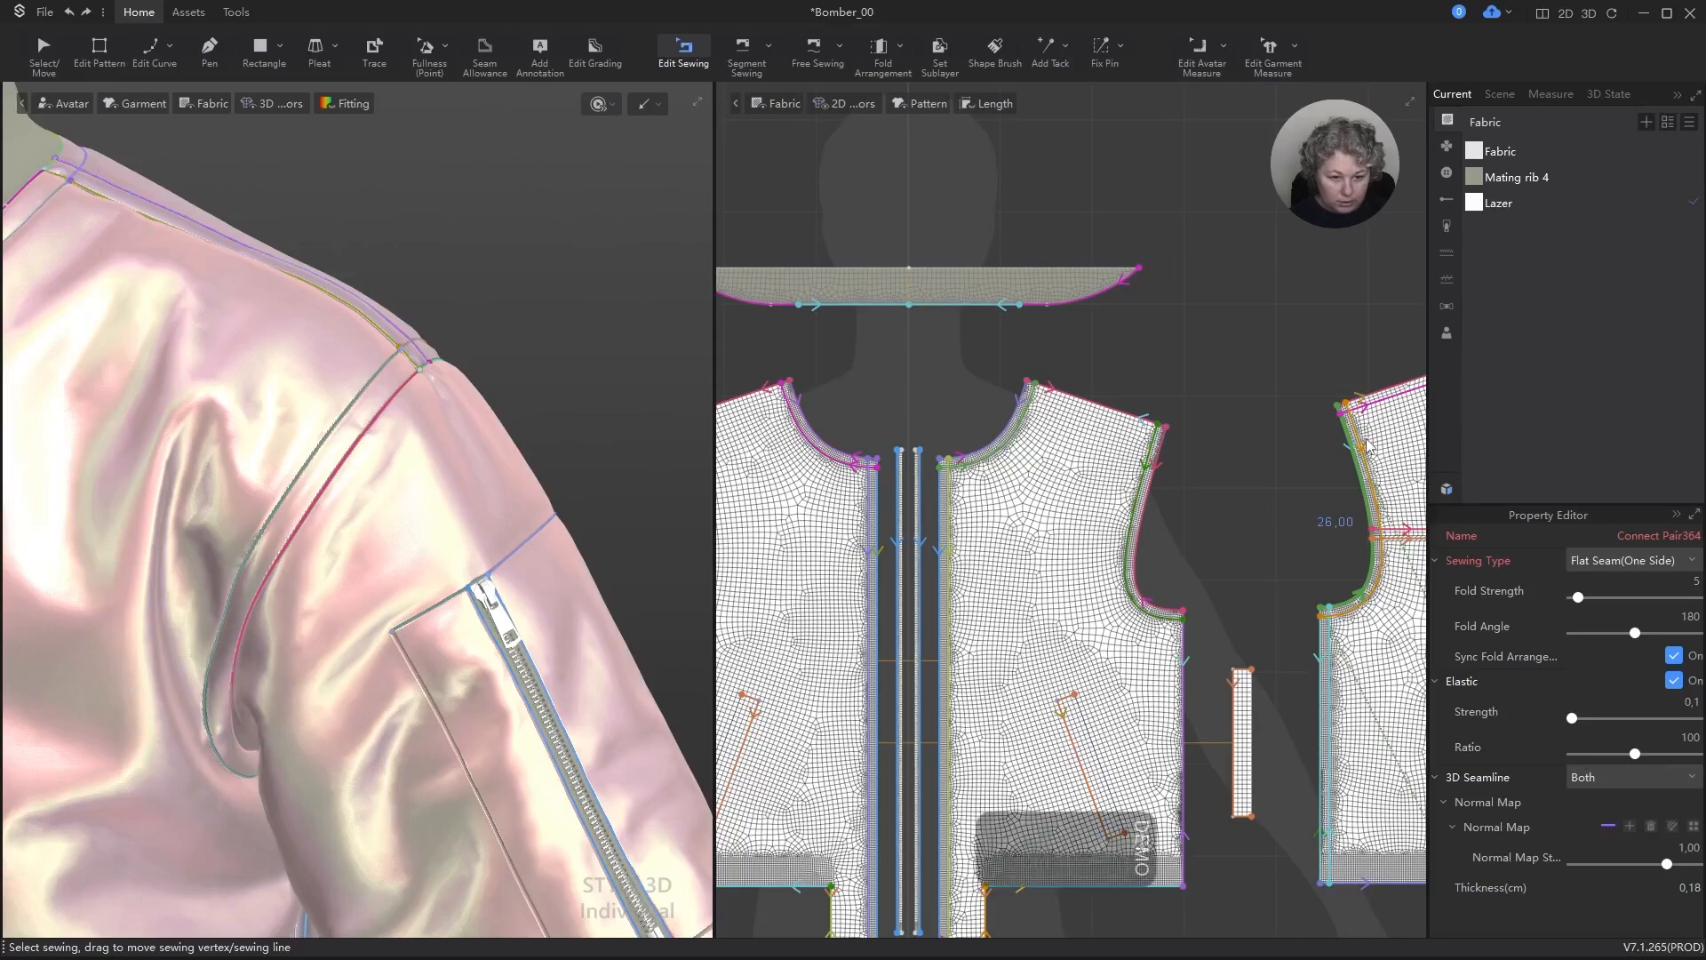
scroll(1366, 435, up, 3)
key(ctrl+z)
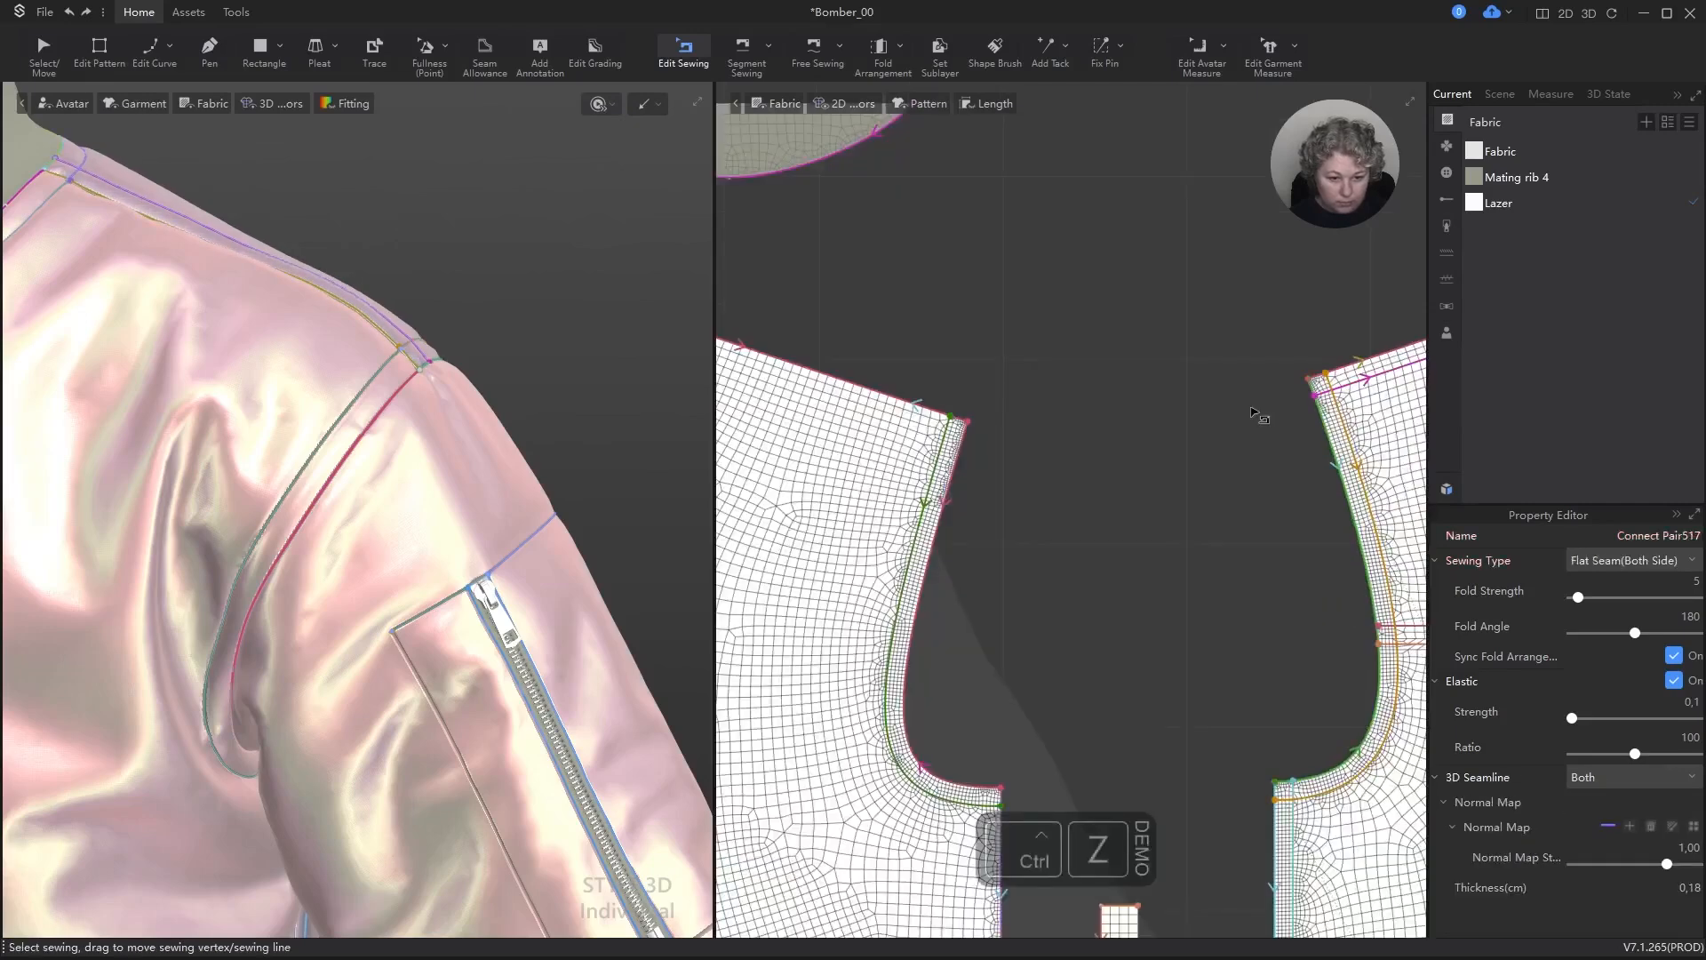
Step: Select the outer front and back armhole seams joining the zip-pocket sleeve and set their Sewing Type to Flat Seam(One Side)
click(1259, 414)
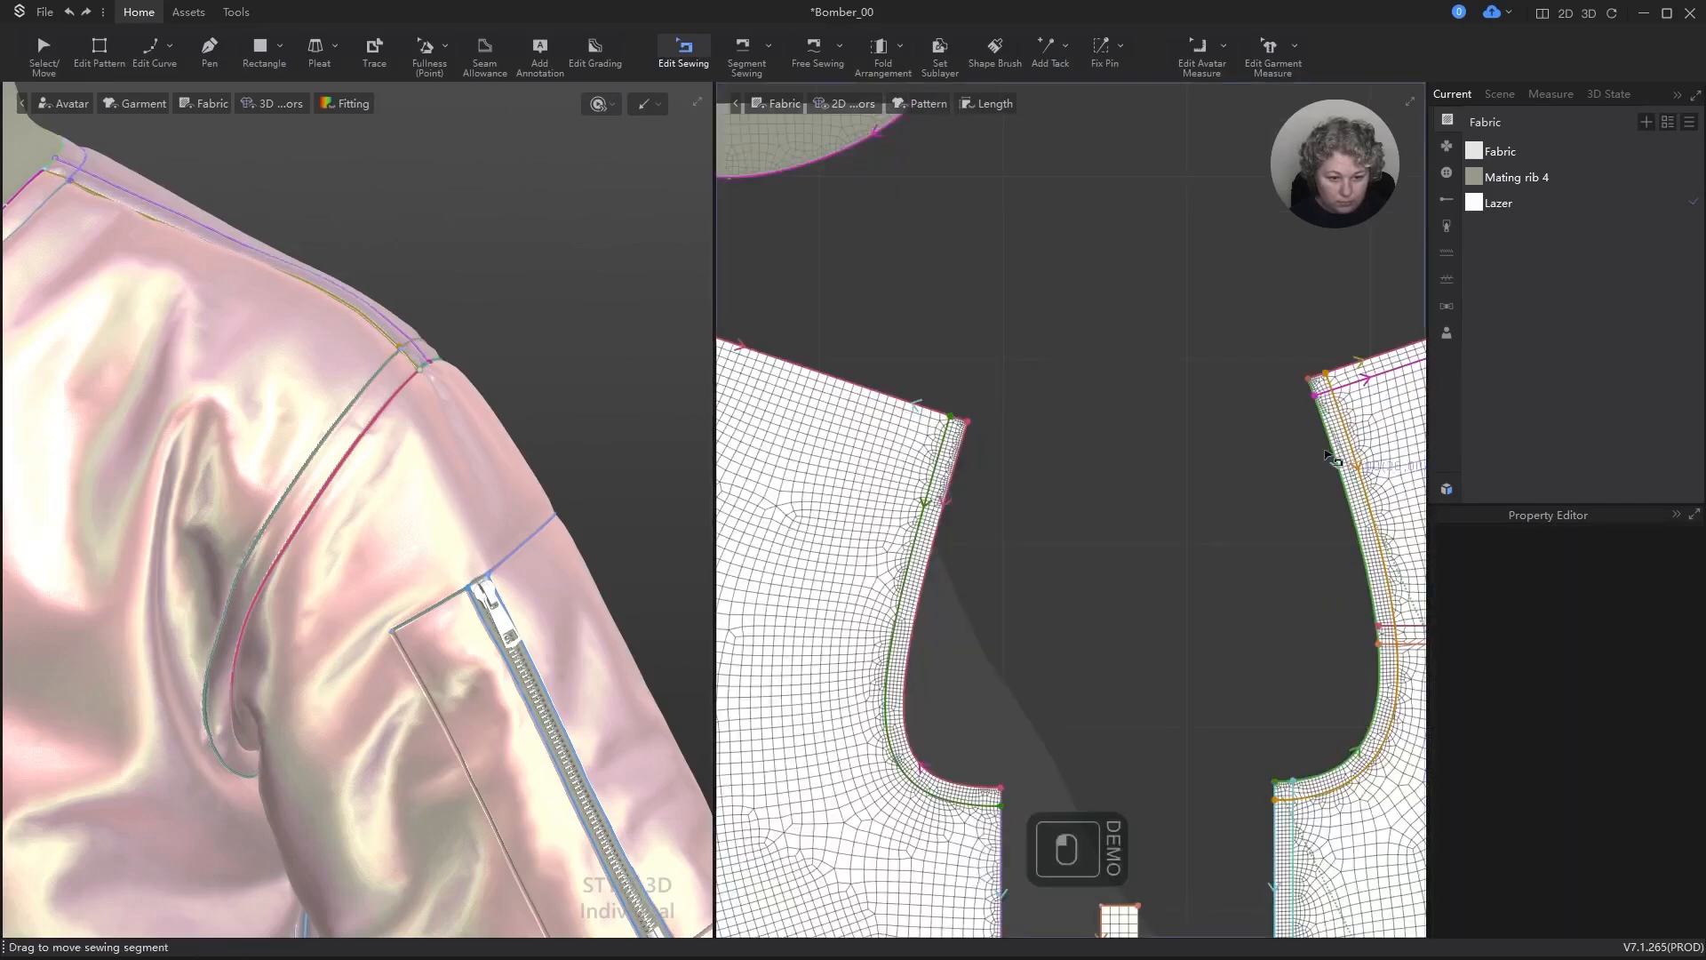
click(1360, 496)
scroll(1022, 449, down, 5)
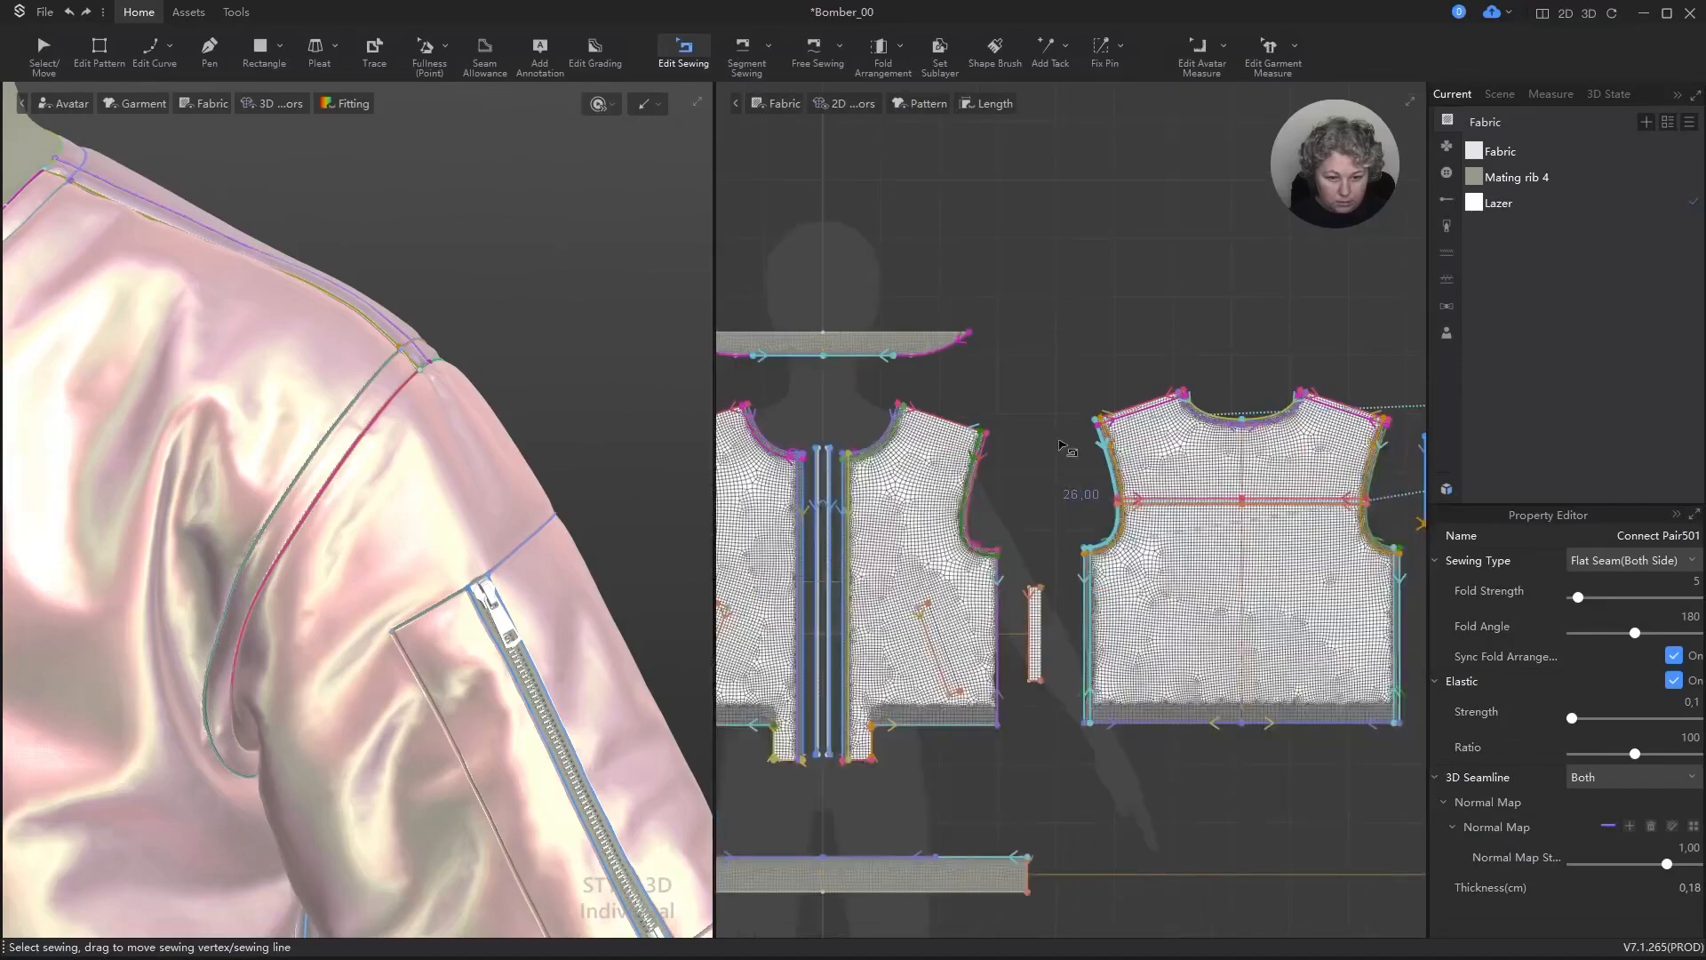
scroll(1022, 440, down, 5)
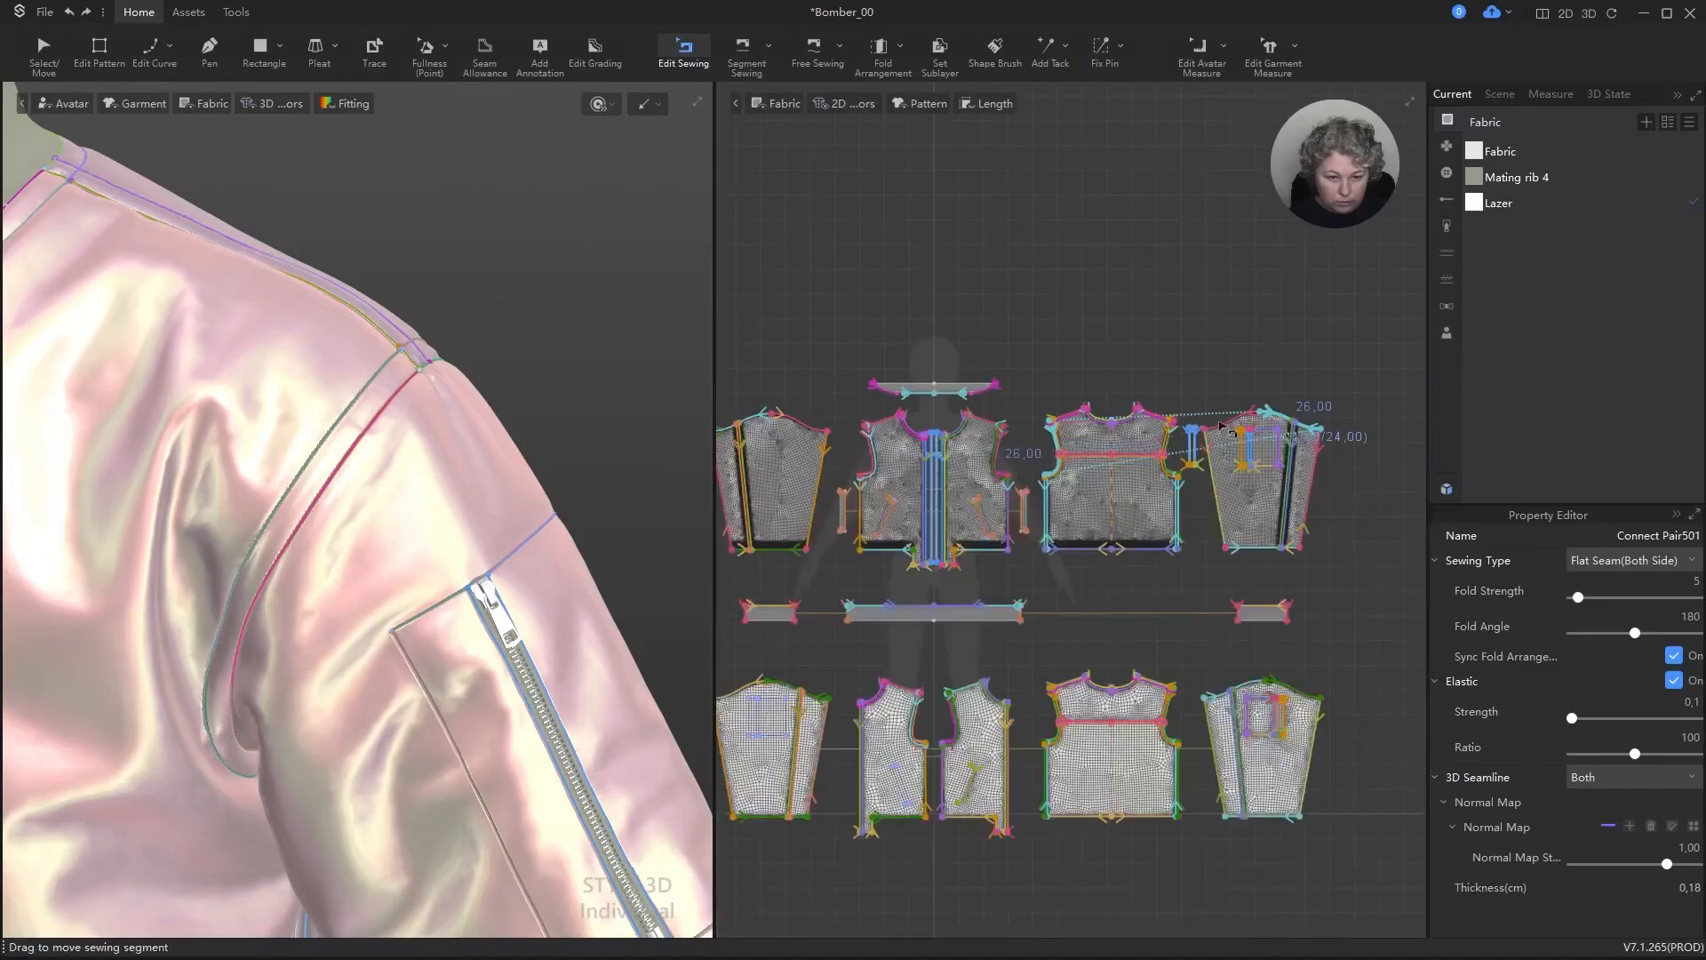
scroll(1222, 431, up, 4)
scroll(1202, 445, down, 4)
scroll(933, 452, up, 6)
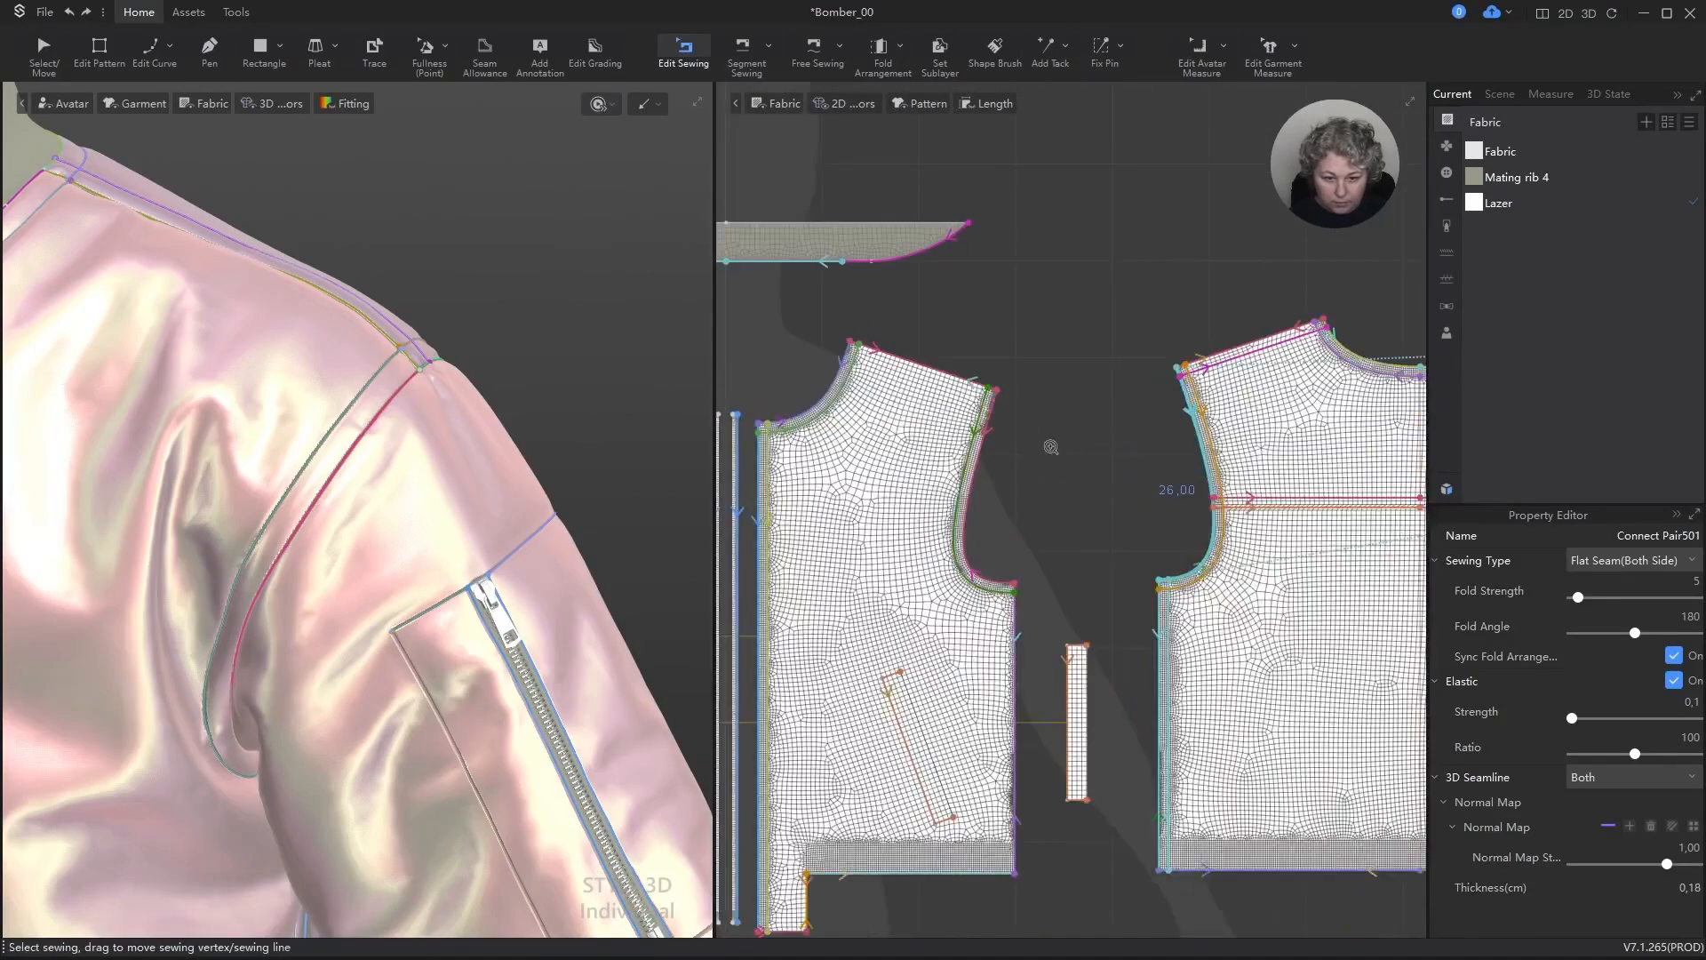
shift+click(937, 438)
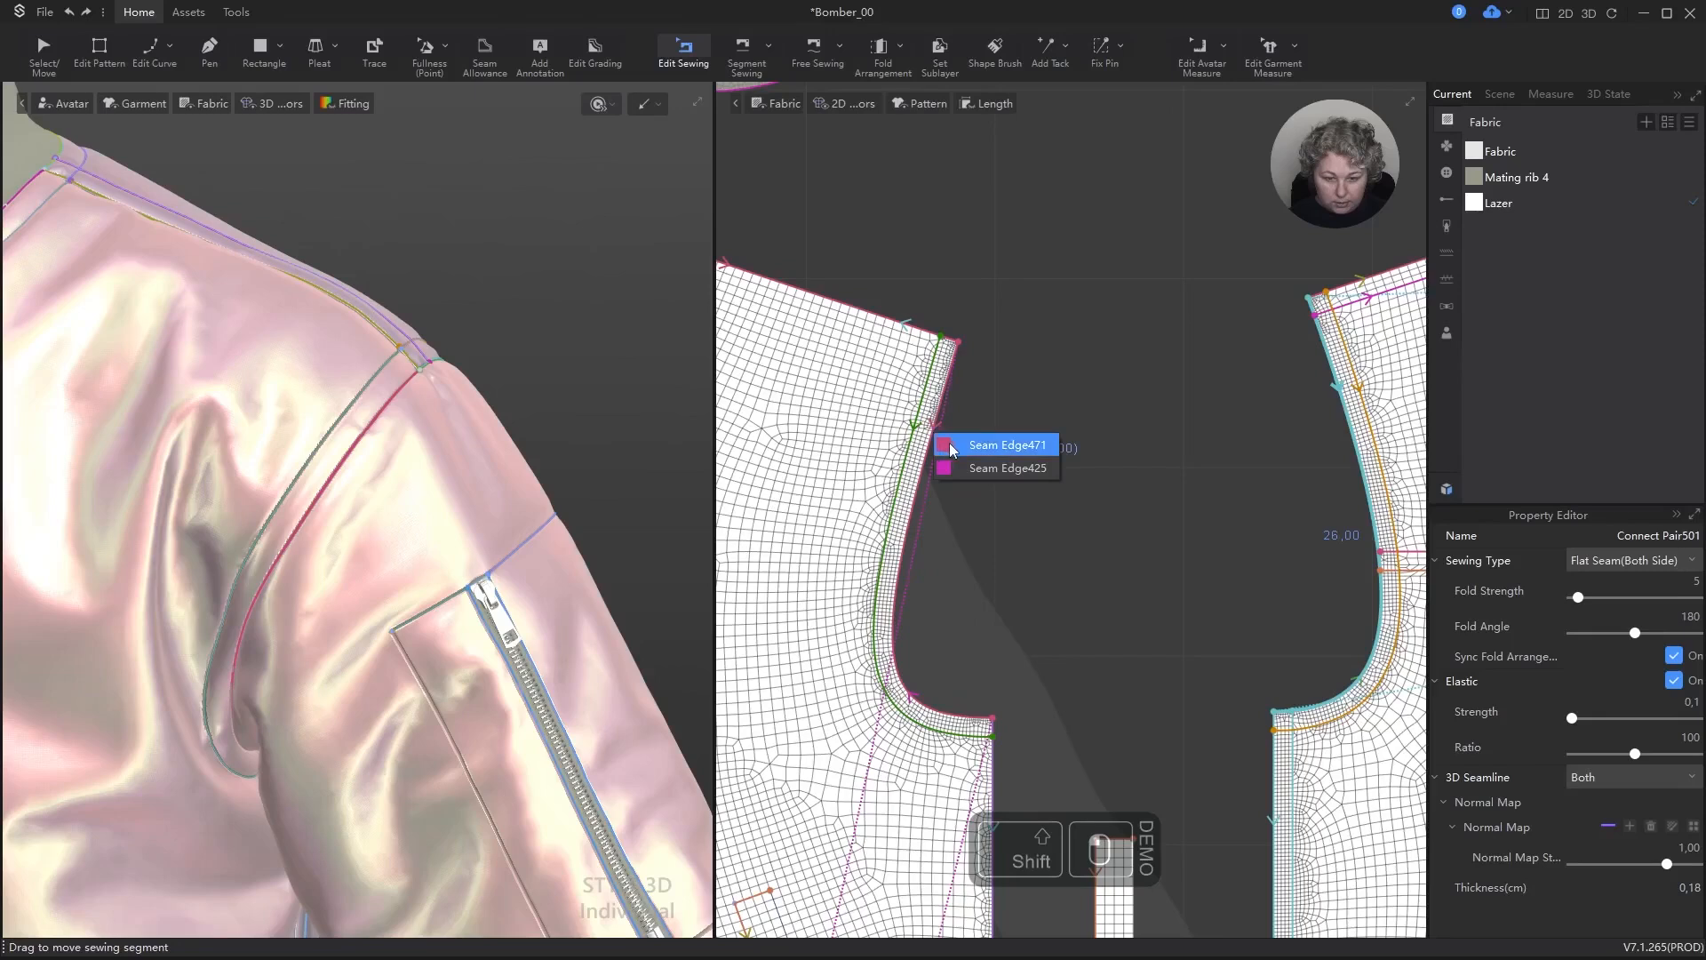
shift+click(987, 467)
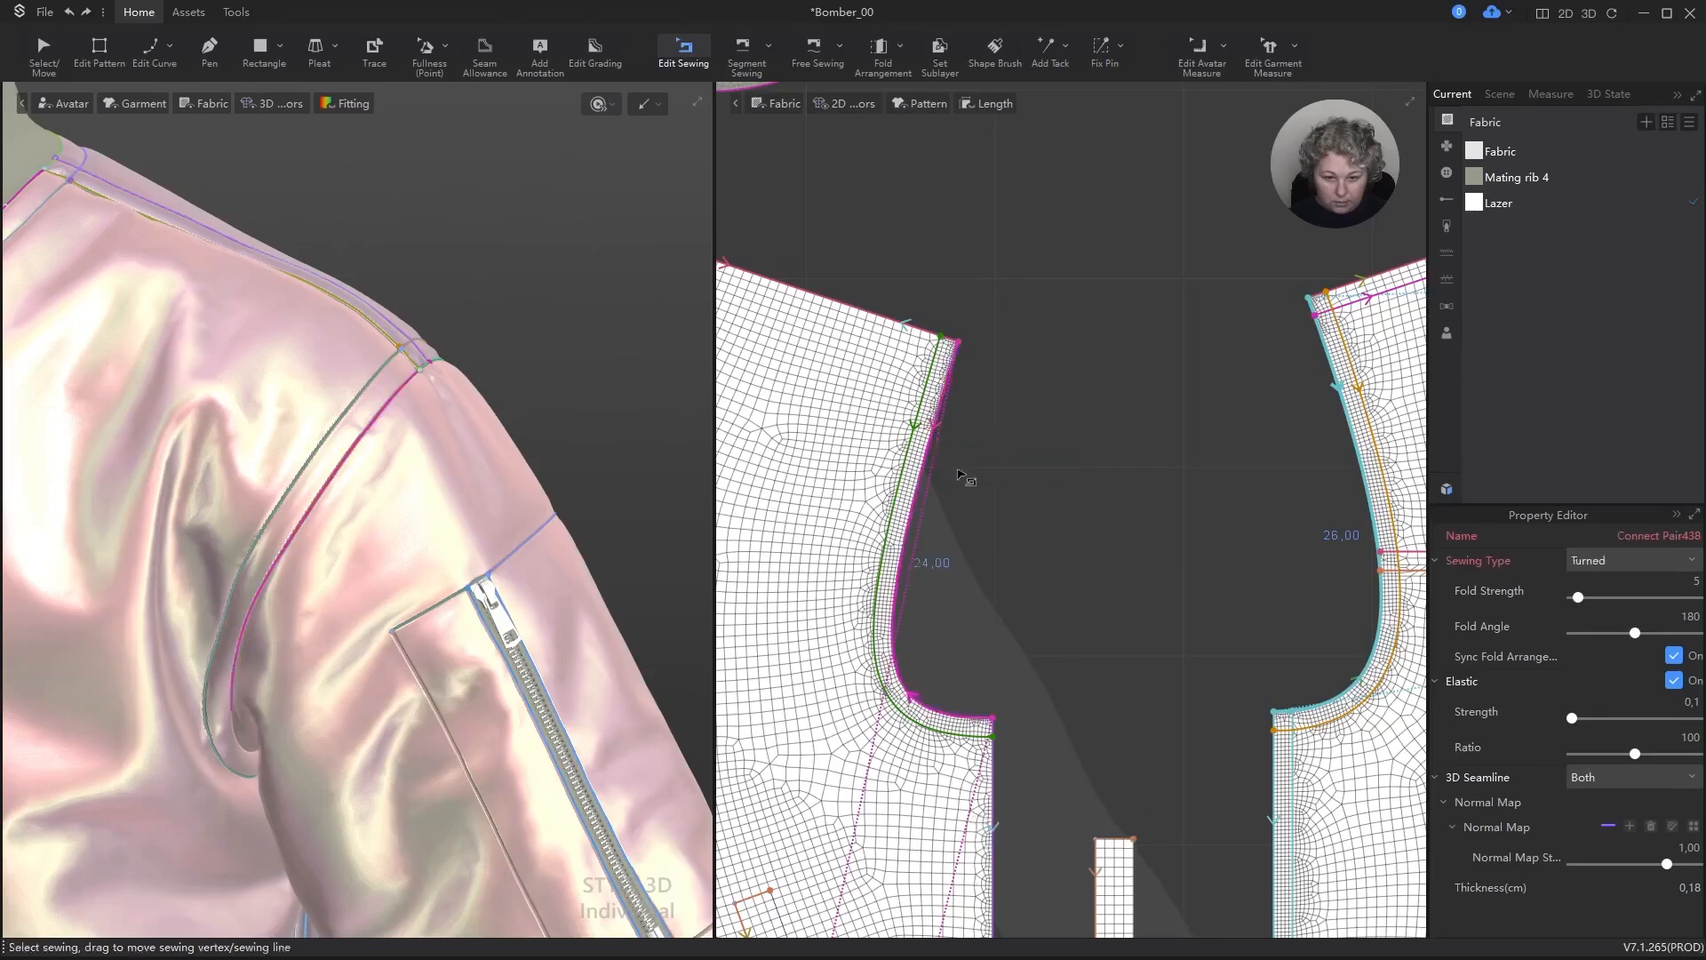
shift+click(949, 397)
click(949, 396)
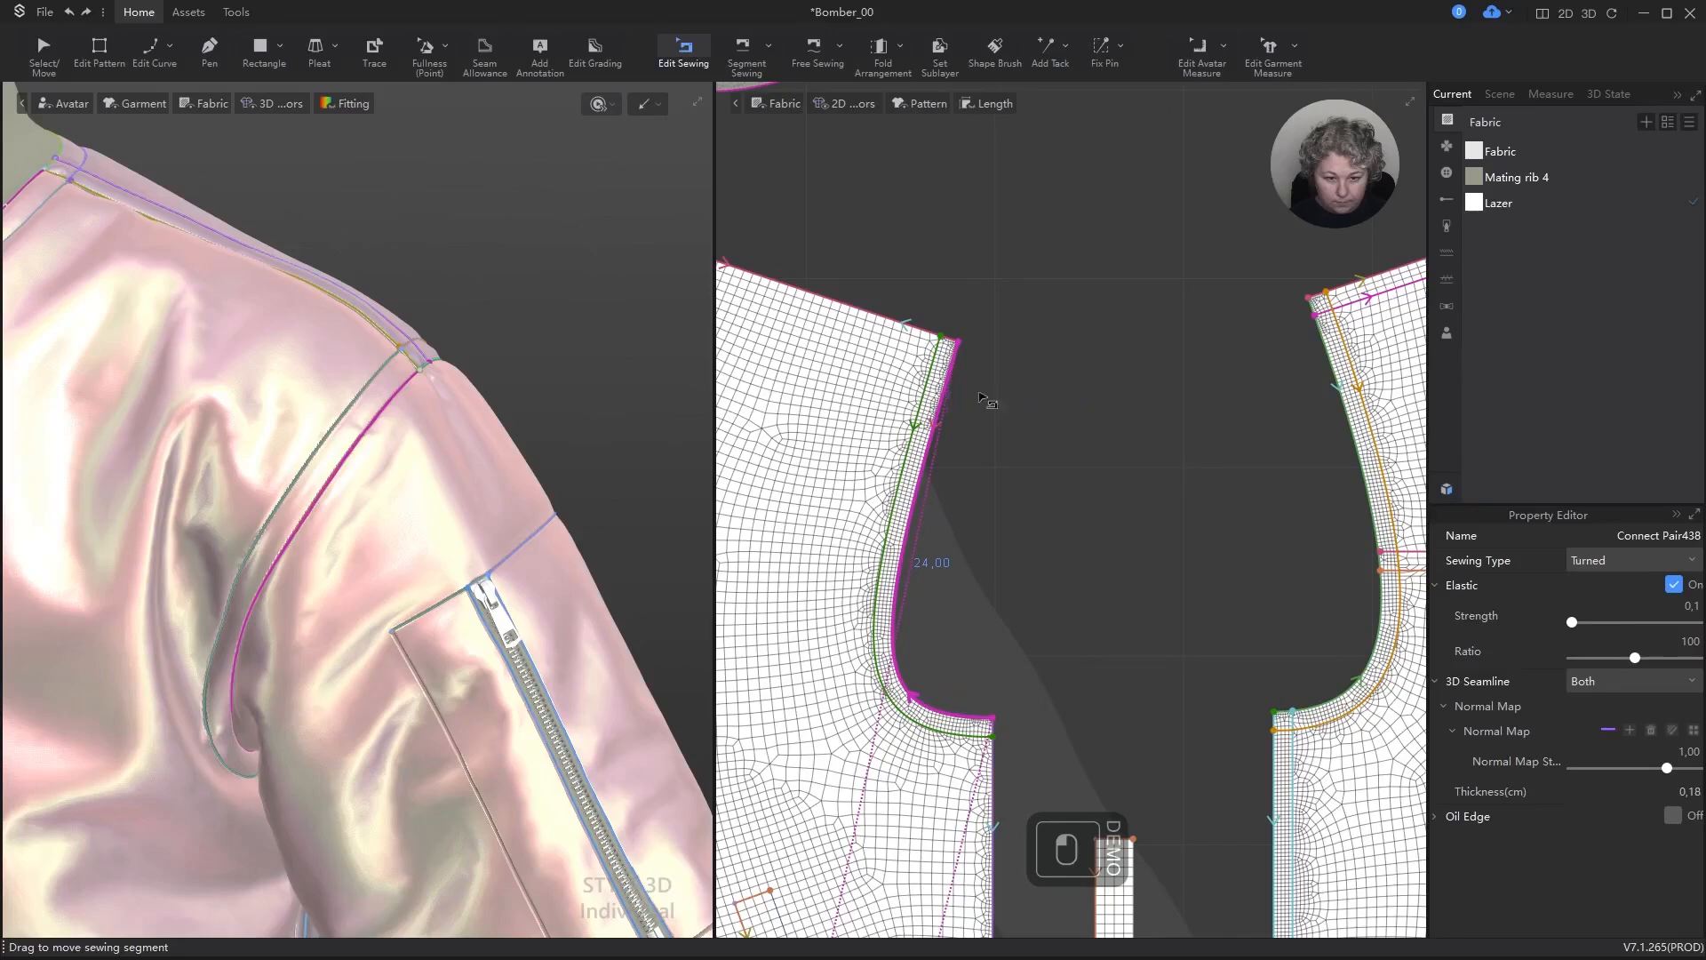
click(956, 391)
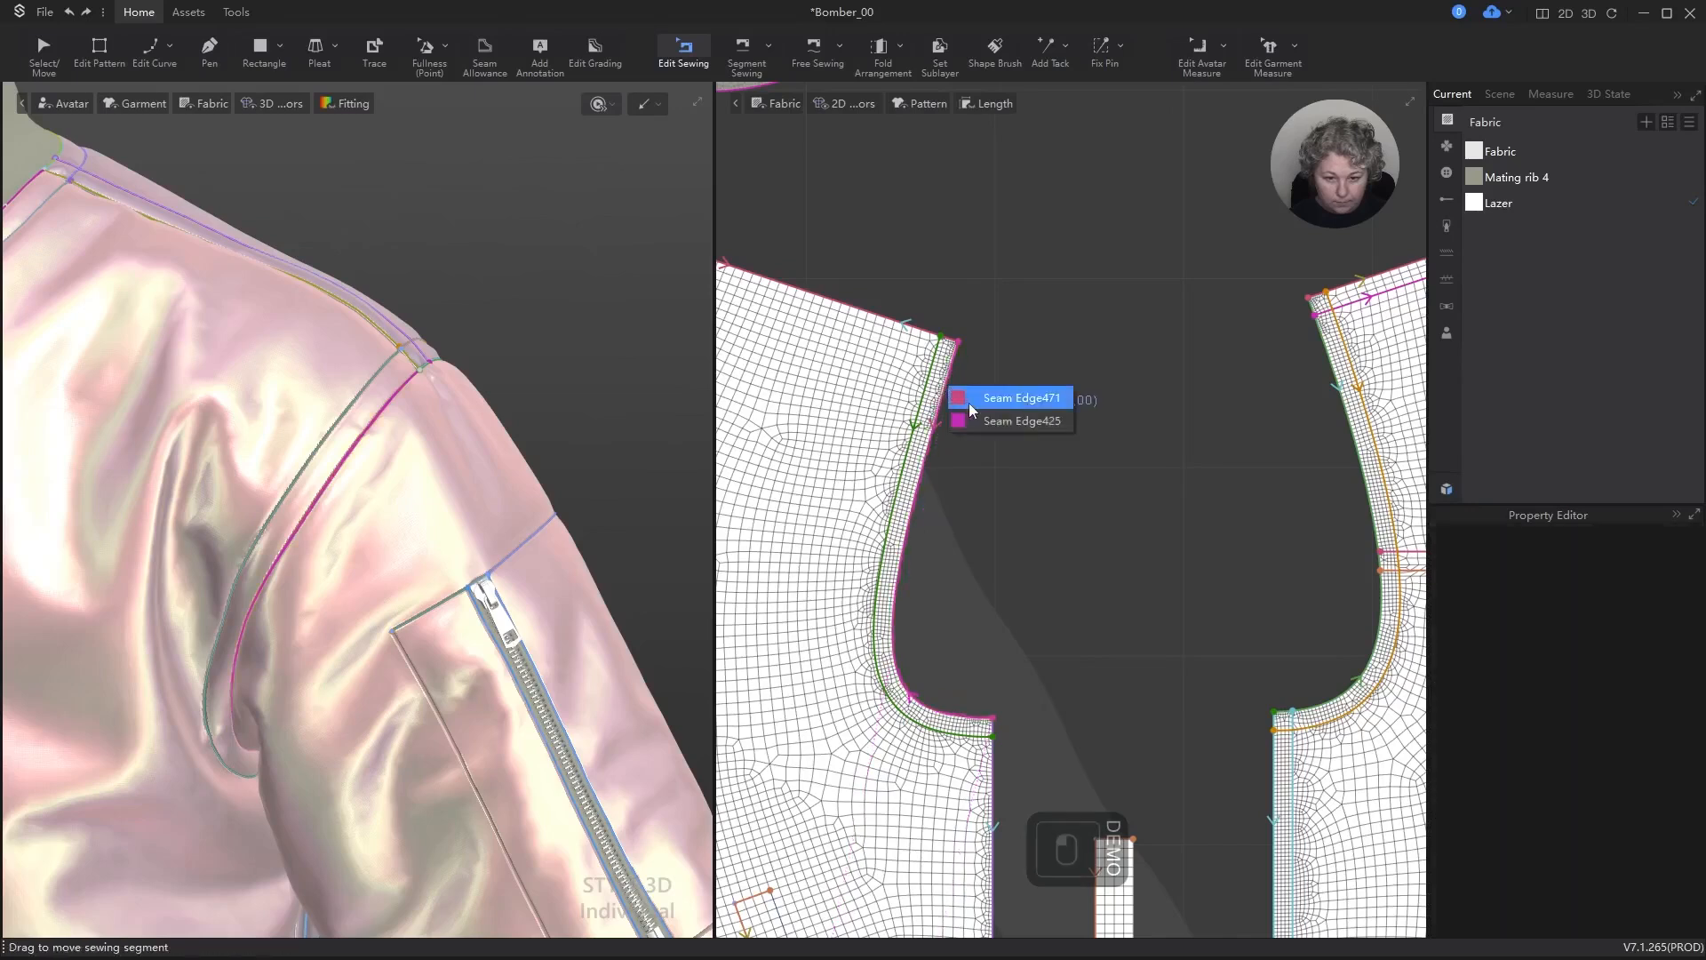
click(970, 407)
mouse_move(1338, 389)
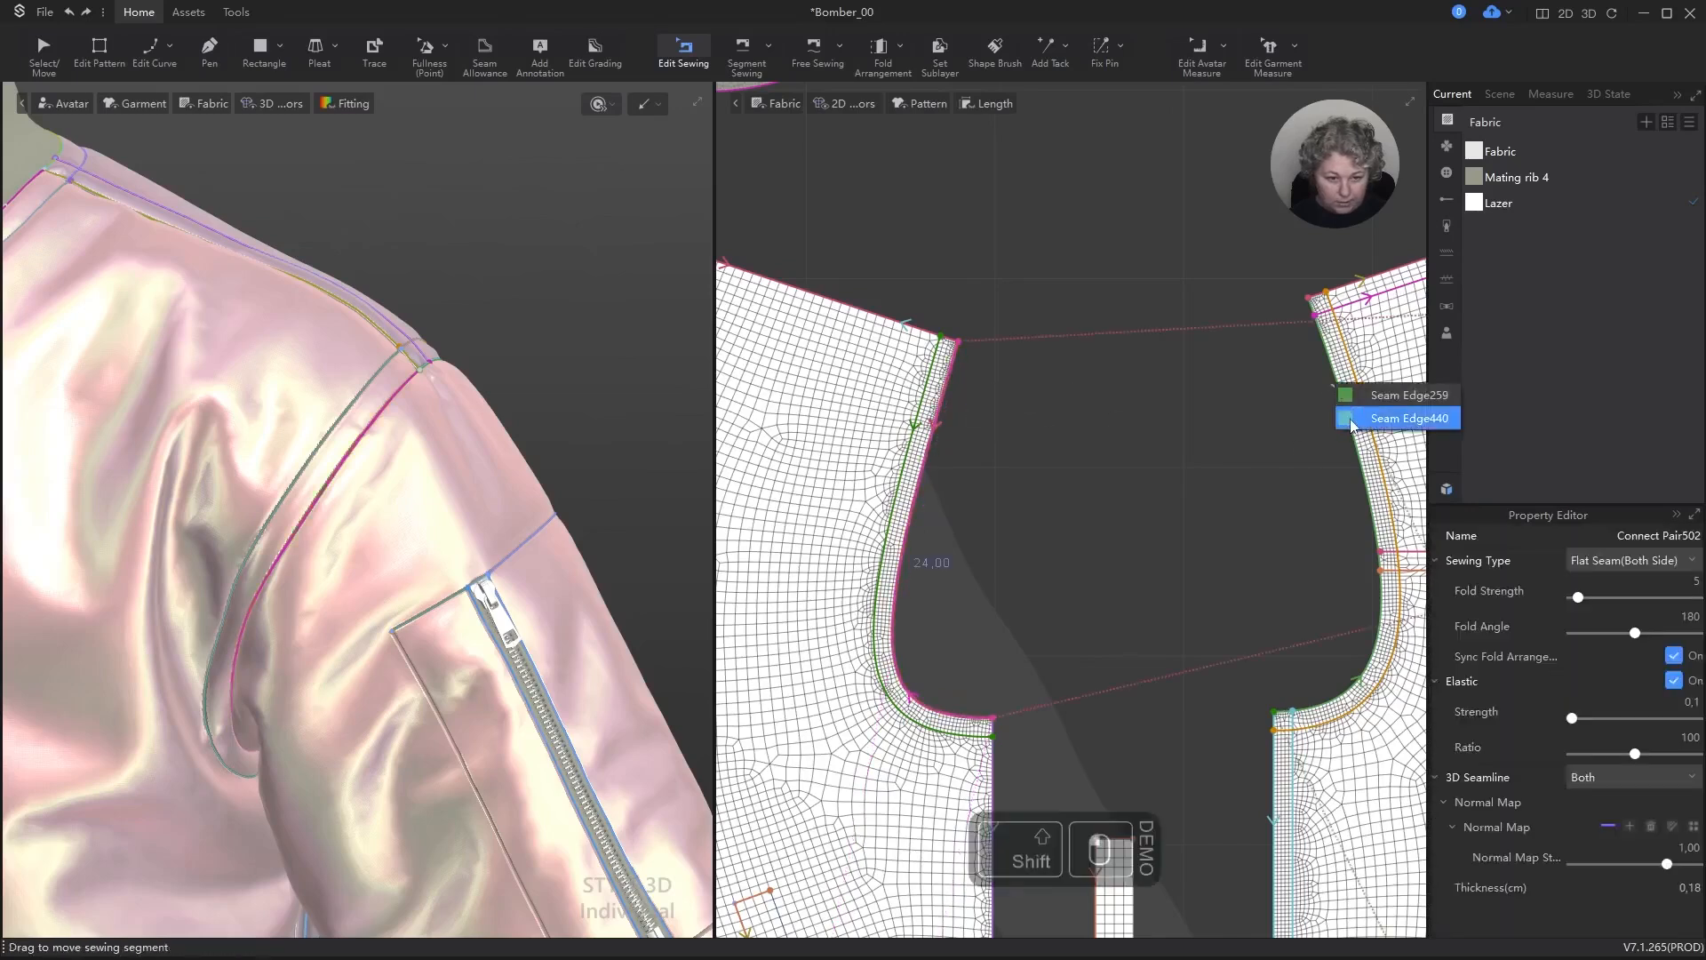
click(1387, 418)
click(1627, 566)
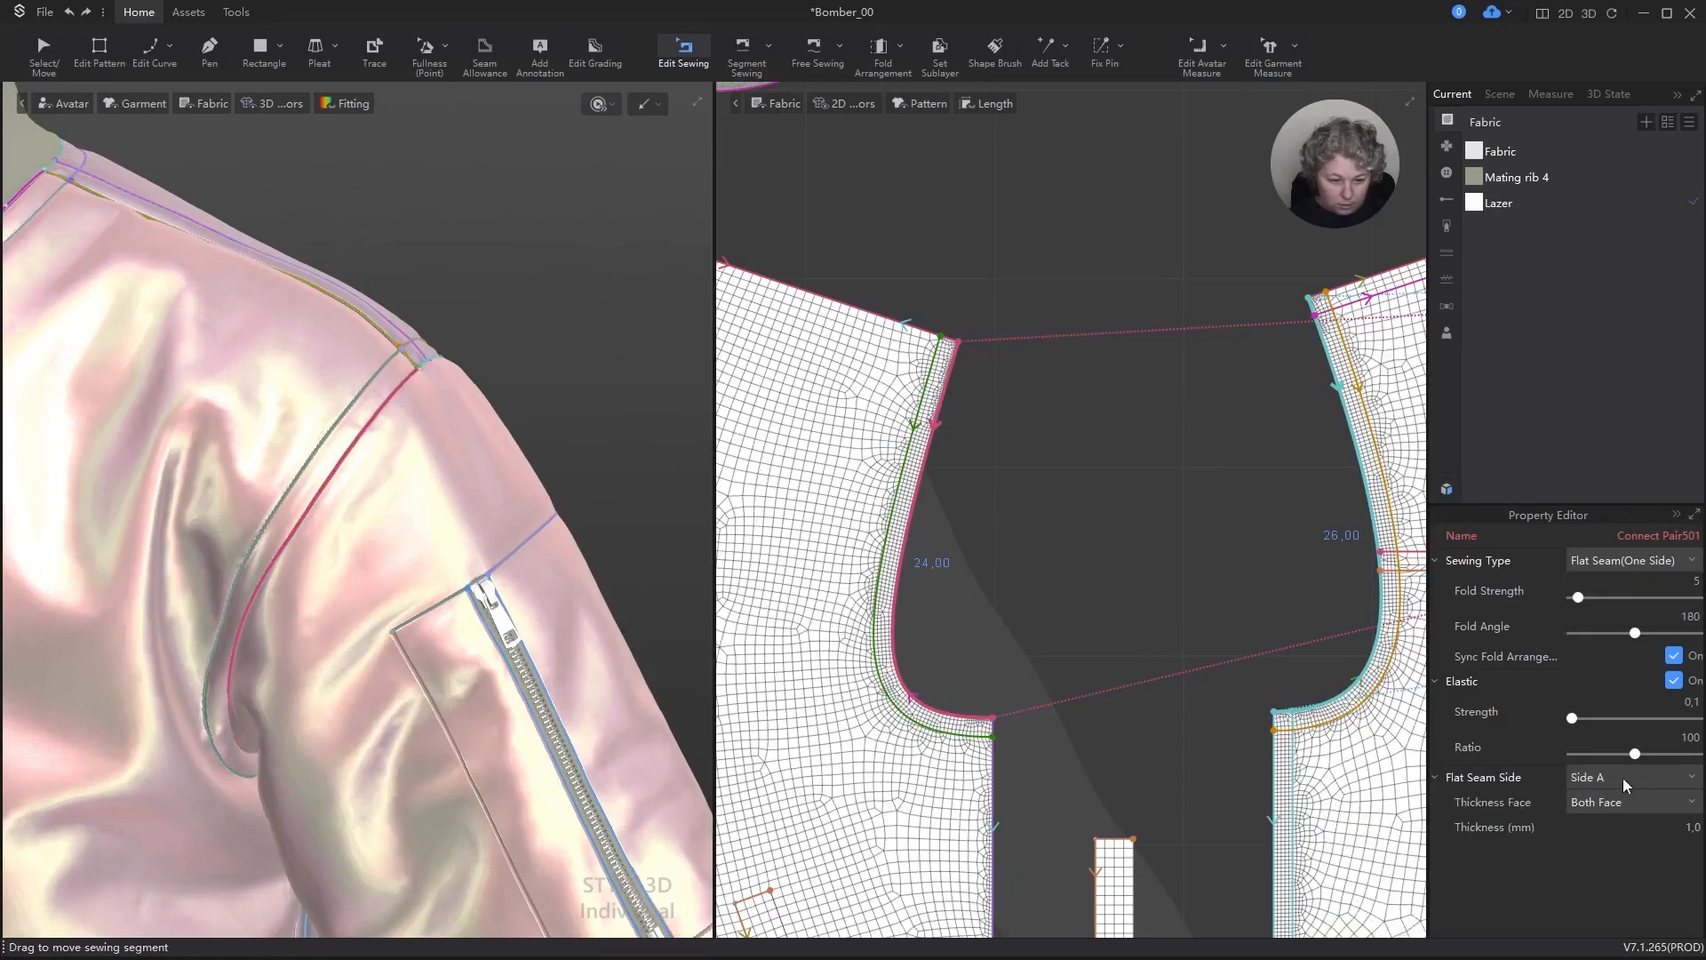
Step: Set the selected armhole seams' Flat Seam Side to Side B and their Thickness Face to Front
click(1623, 776)
click(1626, 815)
click(1676, 802)
click(1603, 839)
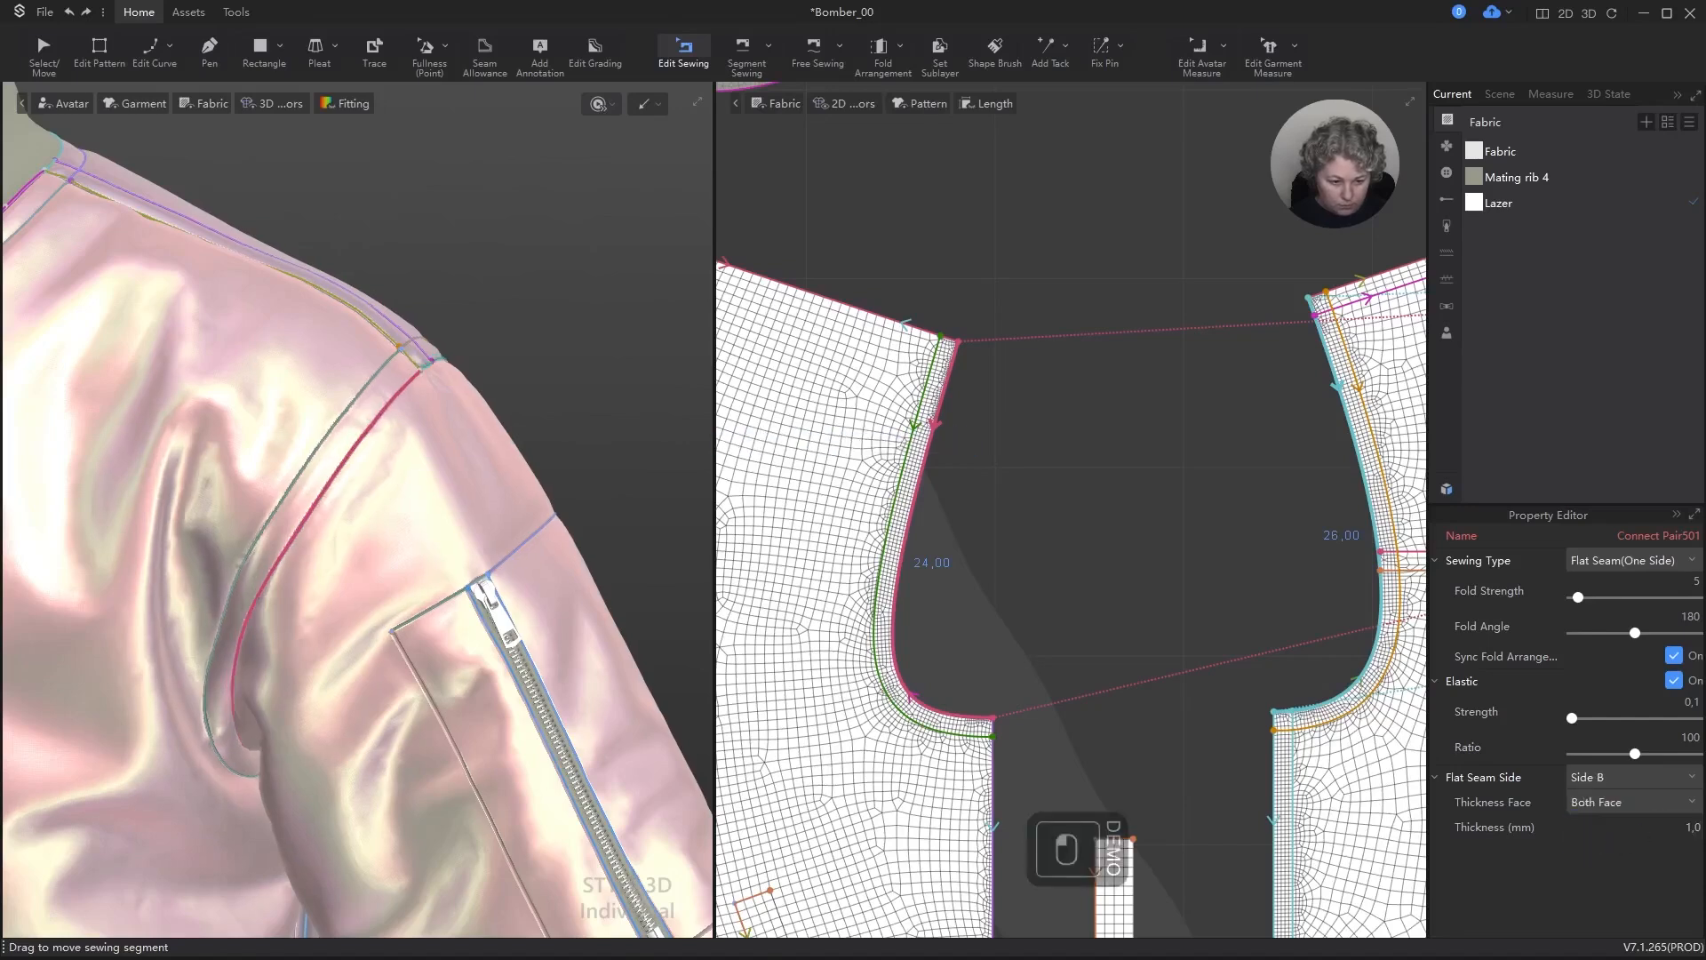
Step: Simulate the jacket, stop the simulation and inspect the armhole seam and the whole front view
scroll(485, 289, up, 8)
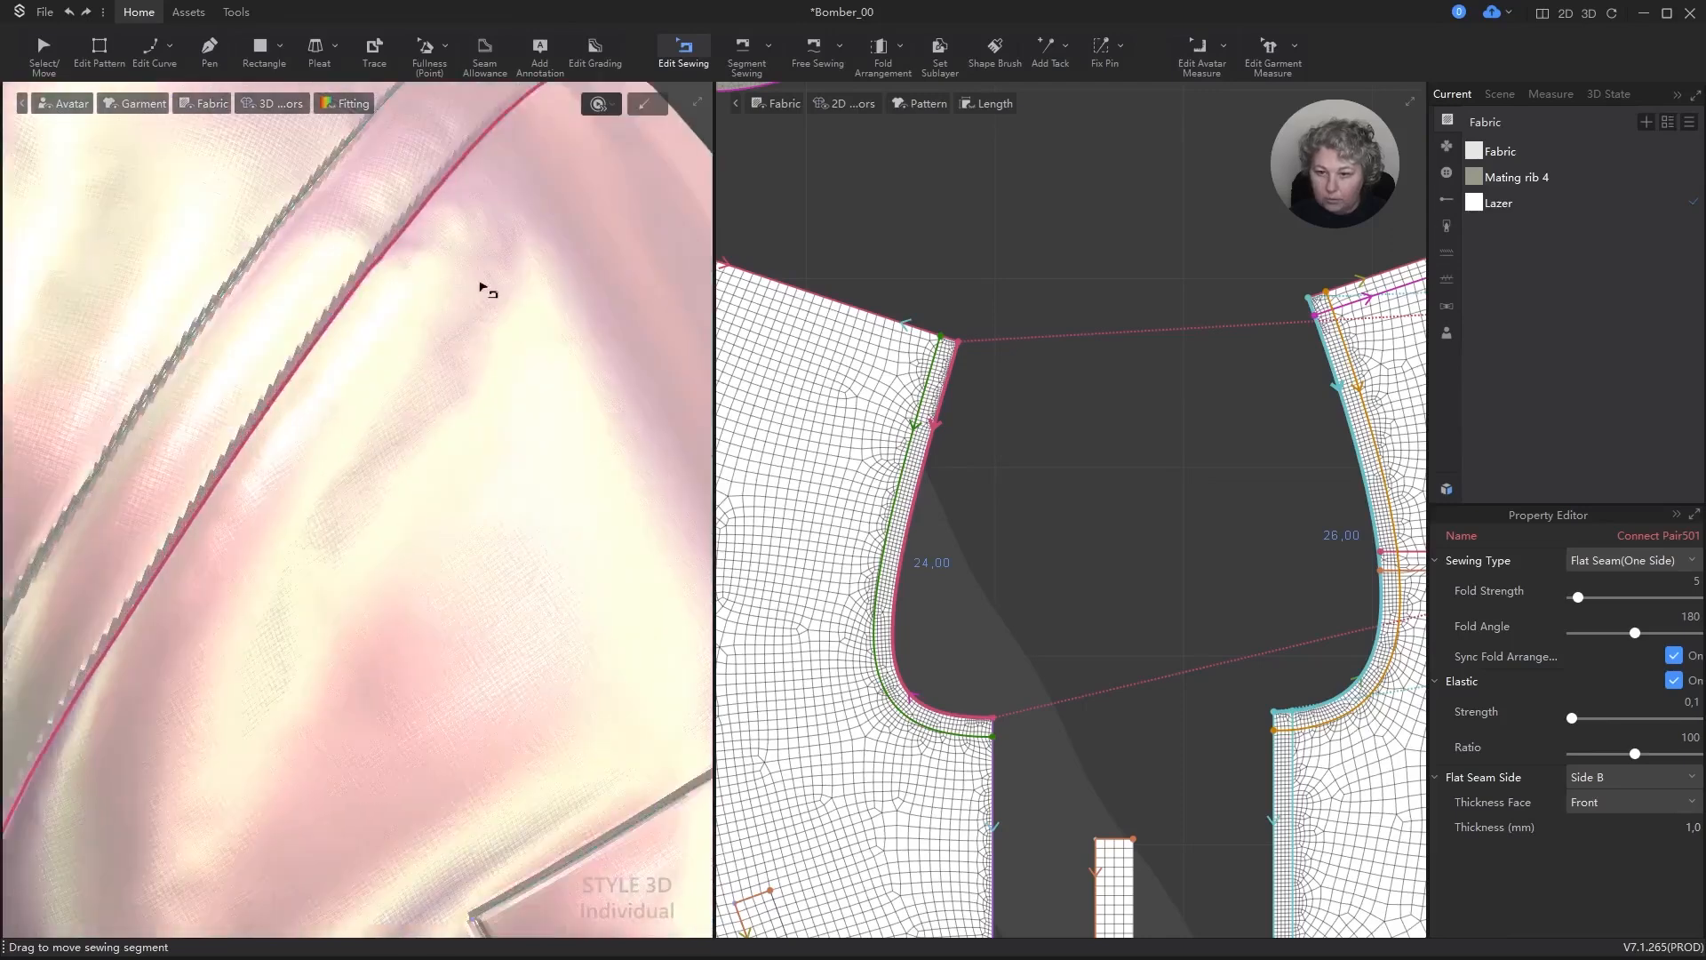
key(Escape)
key(space)
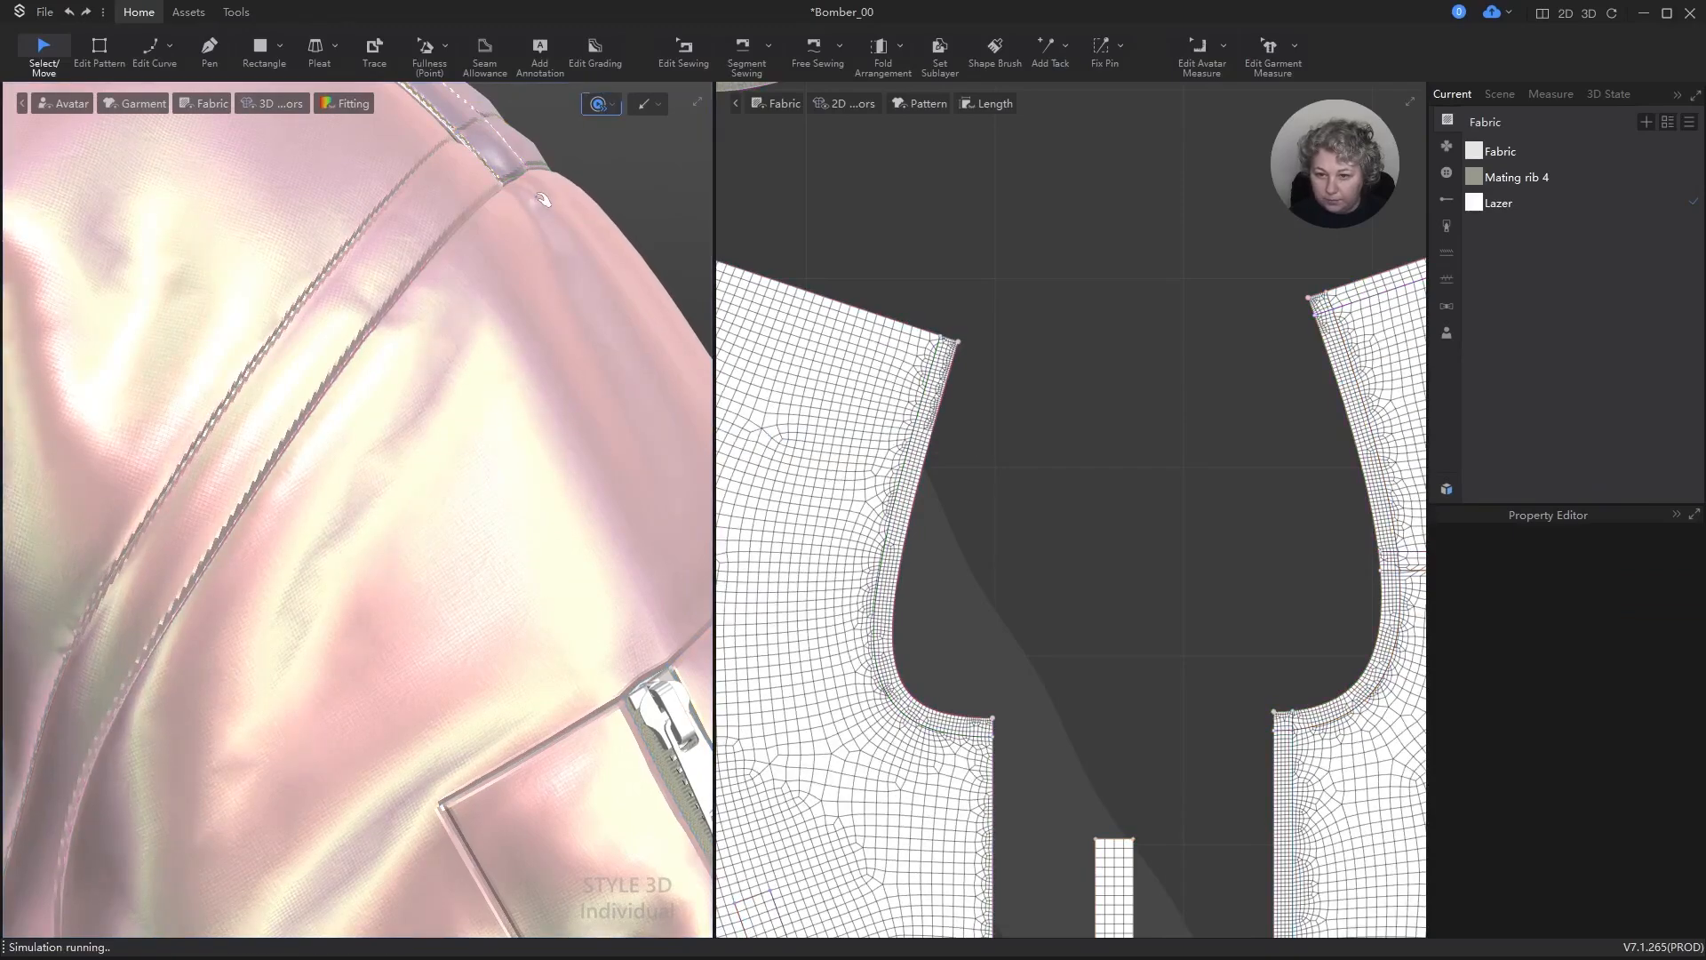
key(space)
scroll(543, 321, down, 10)
alt+drag(545, 335, 575, 267)
scroll(1156, 330, down, 5)
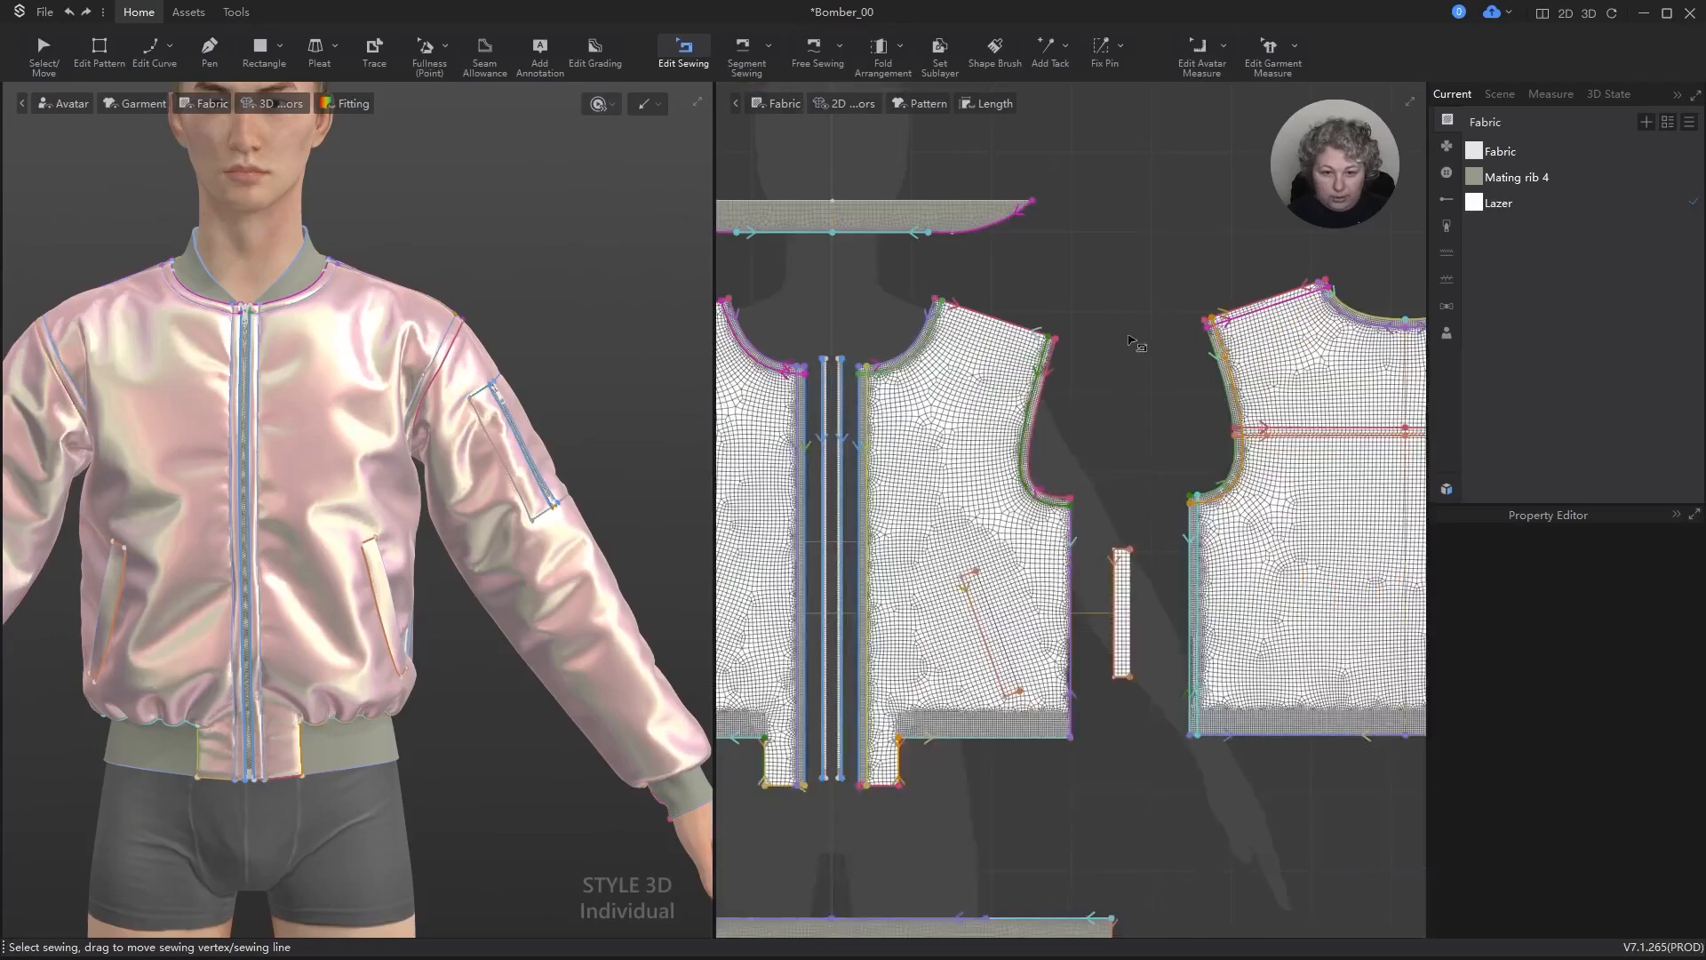
Step: Select the armhole edge of the outer front panel and turn on Extend/Trim for its Subdivision
scroll(1031, 302, down, 2)
scroll(1060, 329, up, 5)
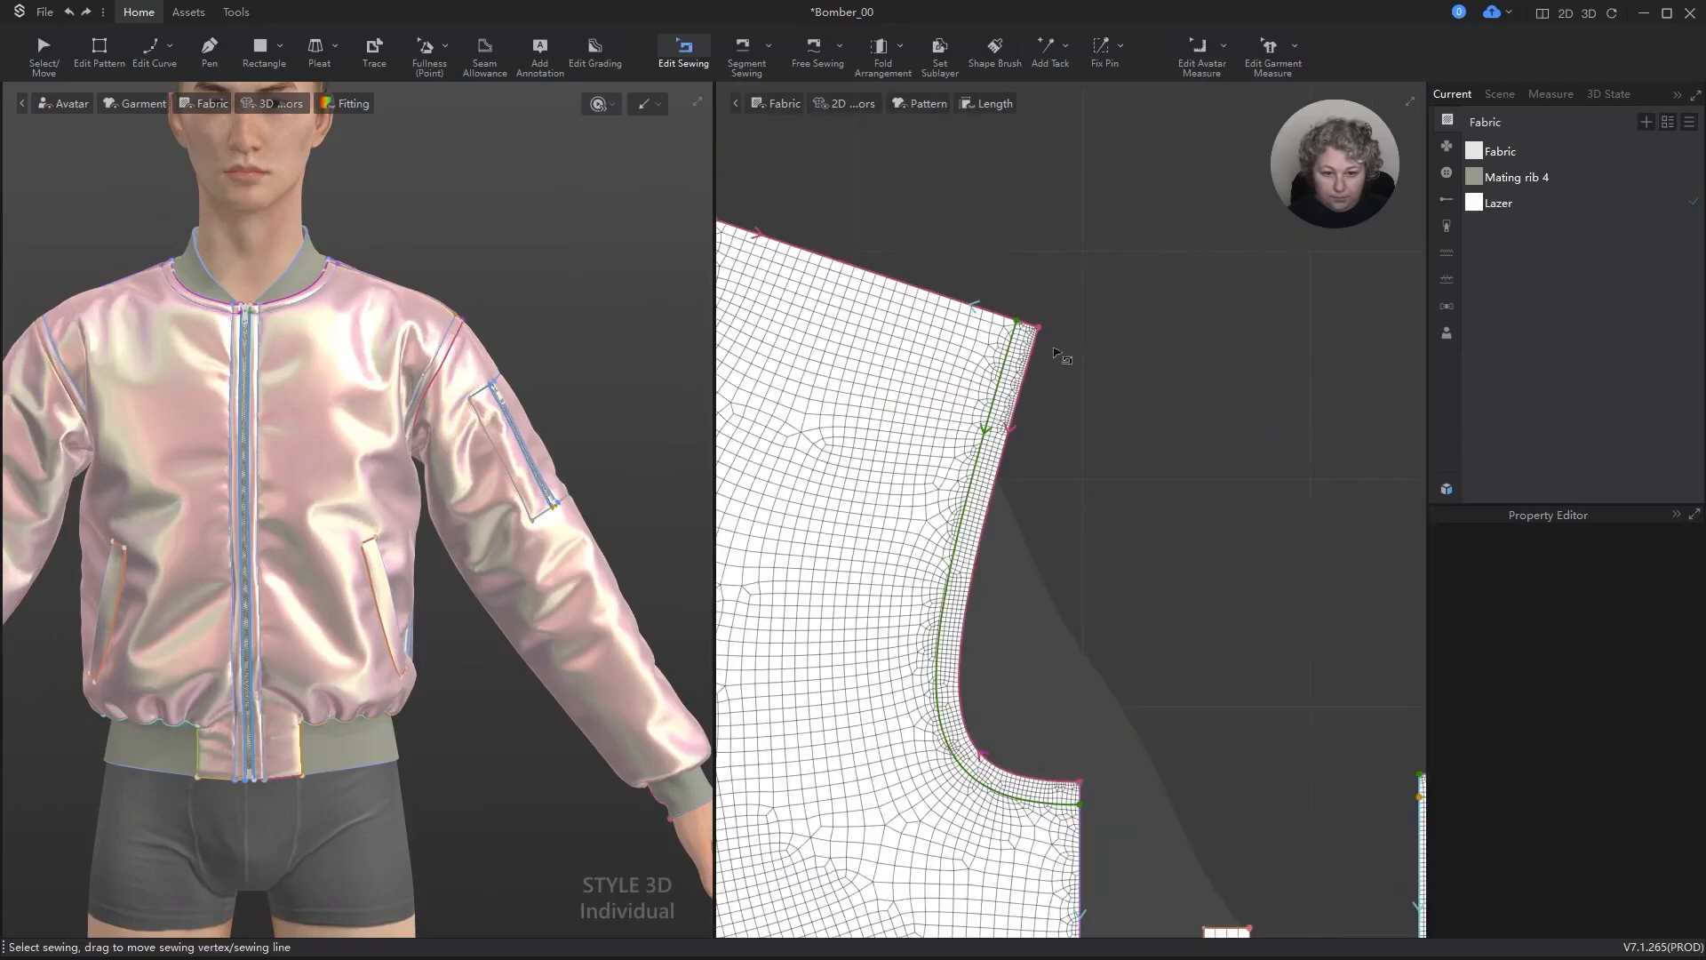
key(z)
click(1011, 449)
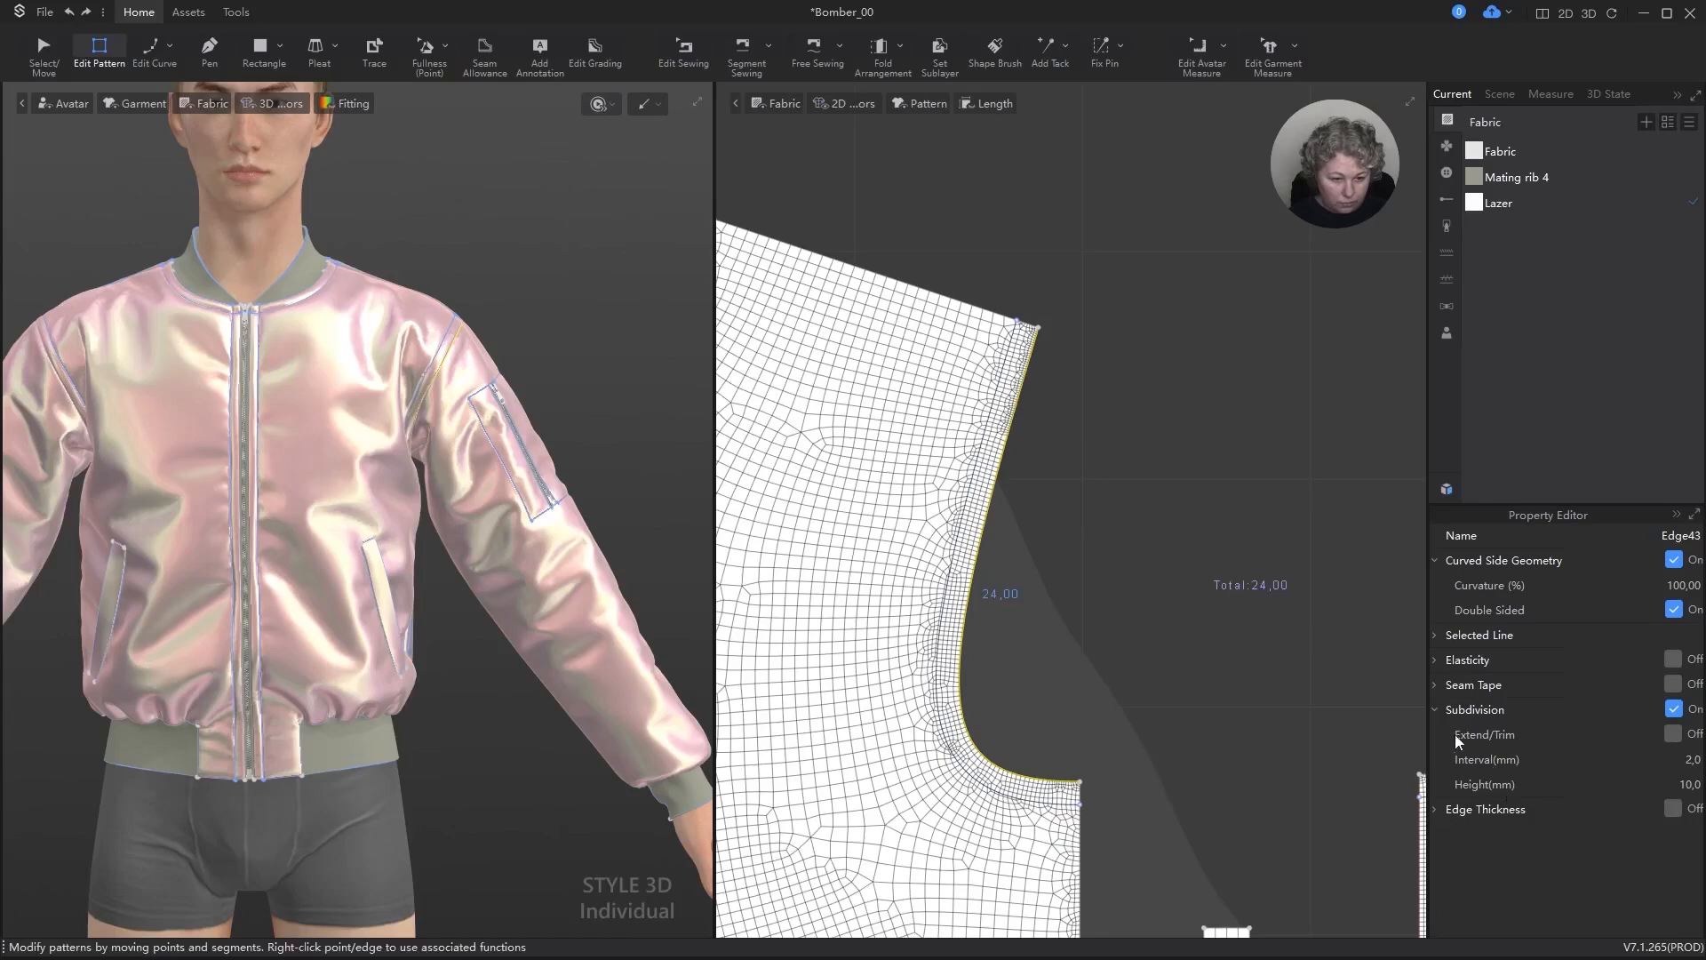
click(1671, 734)
Step: Turn on Elasticity for the front armhole edge and set its Ratio to 120%
scroll(1042, 470, down, 3)
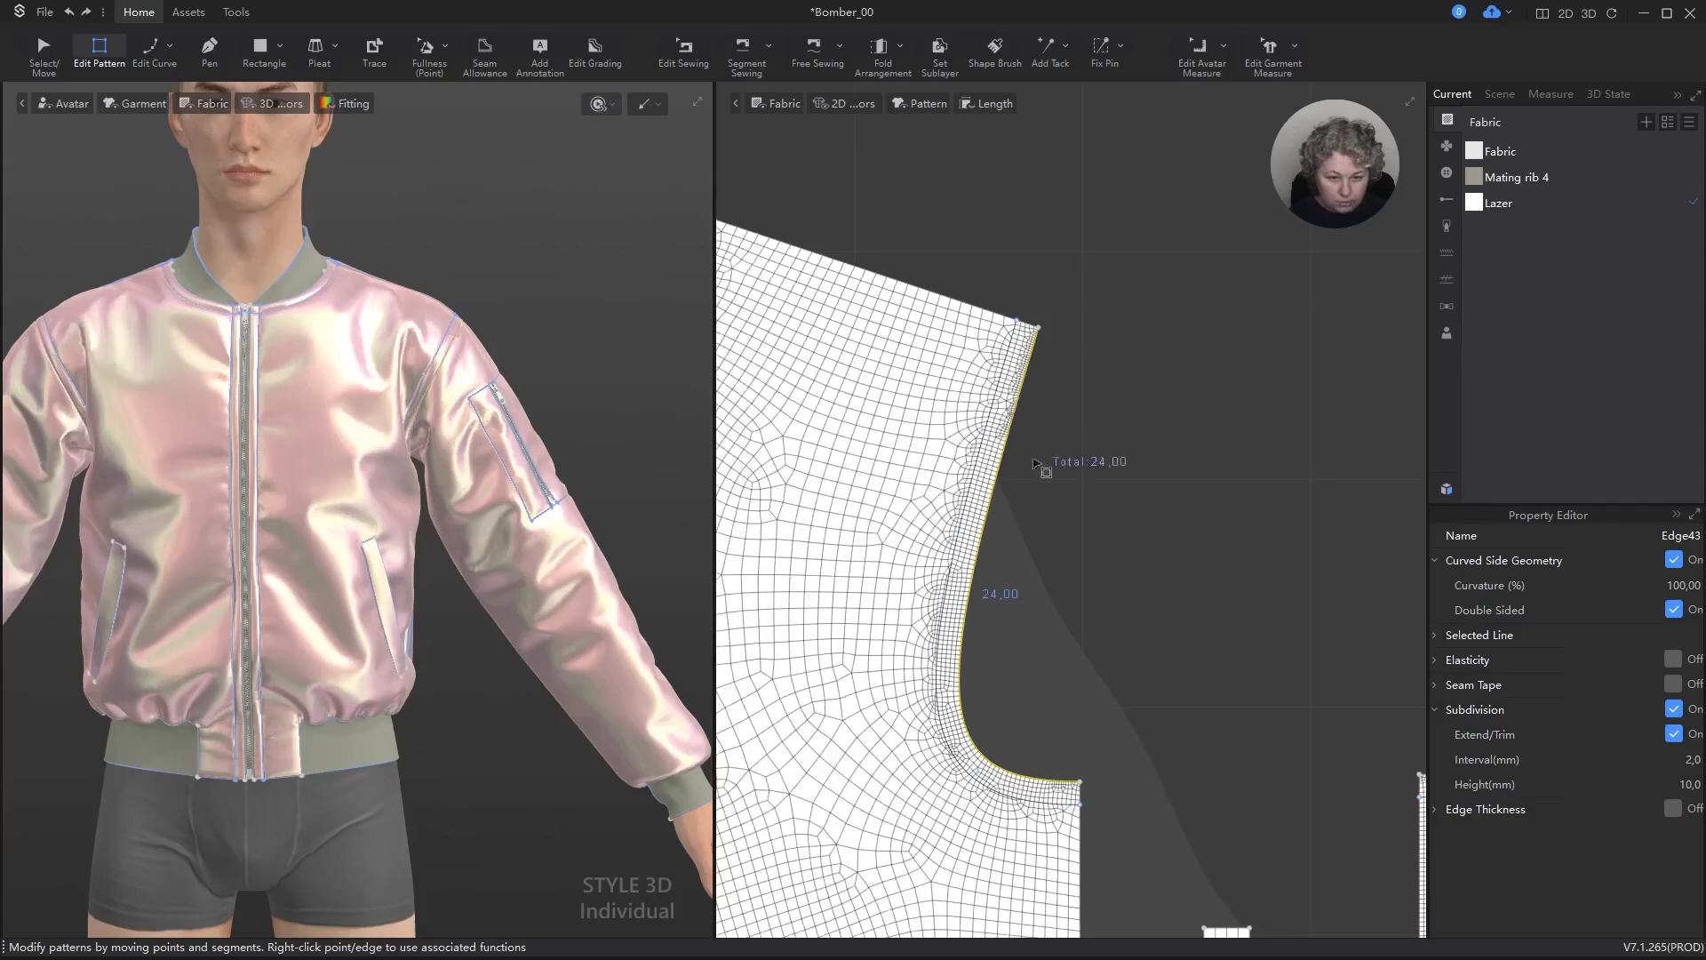
scroll(1102, 442, up, 3)
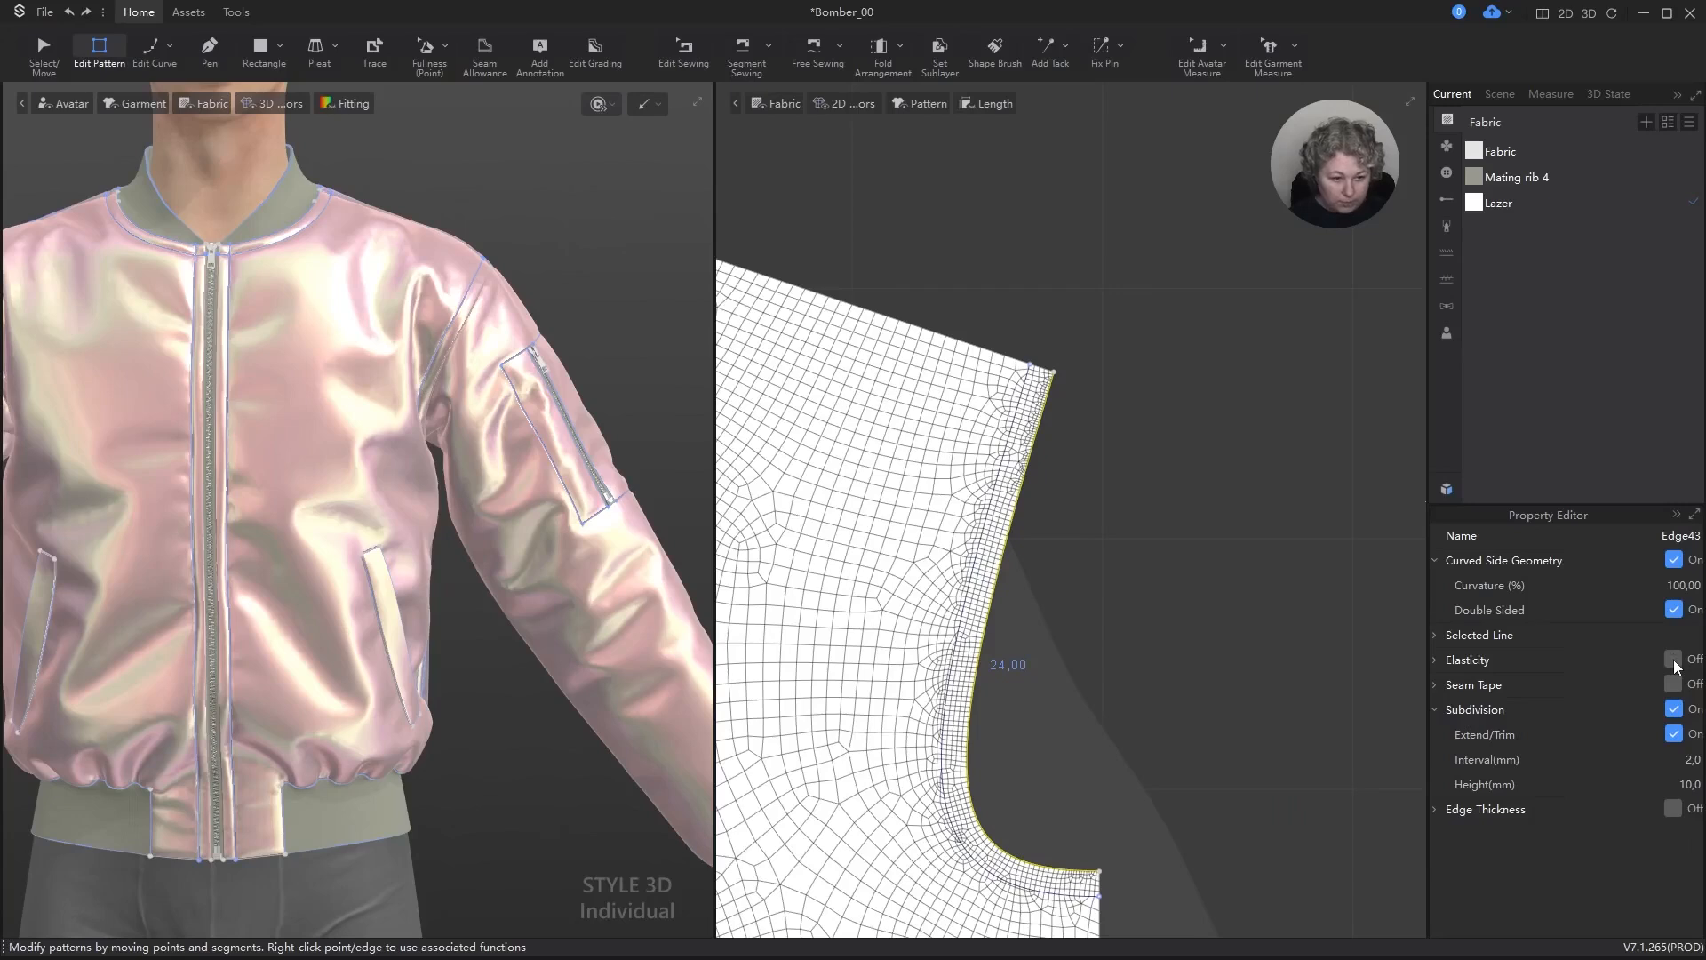
click(1674, 659)
click(1686, 716)
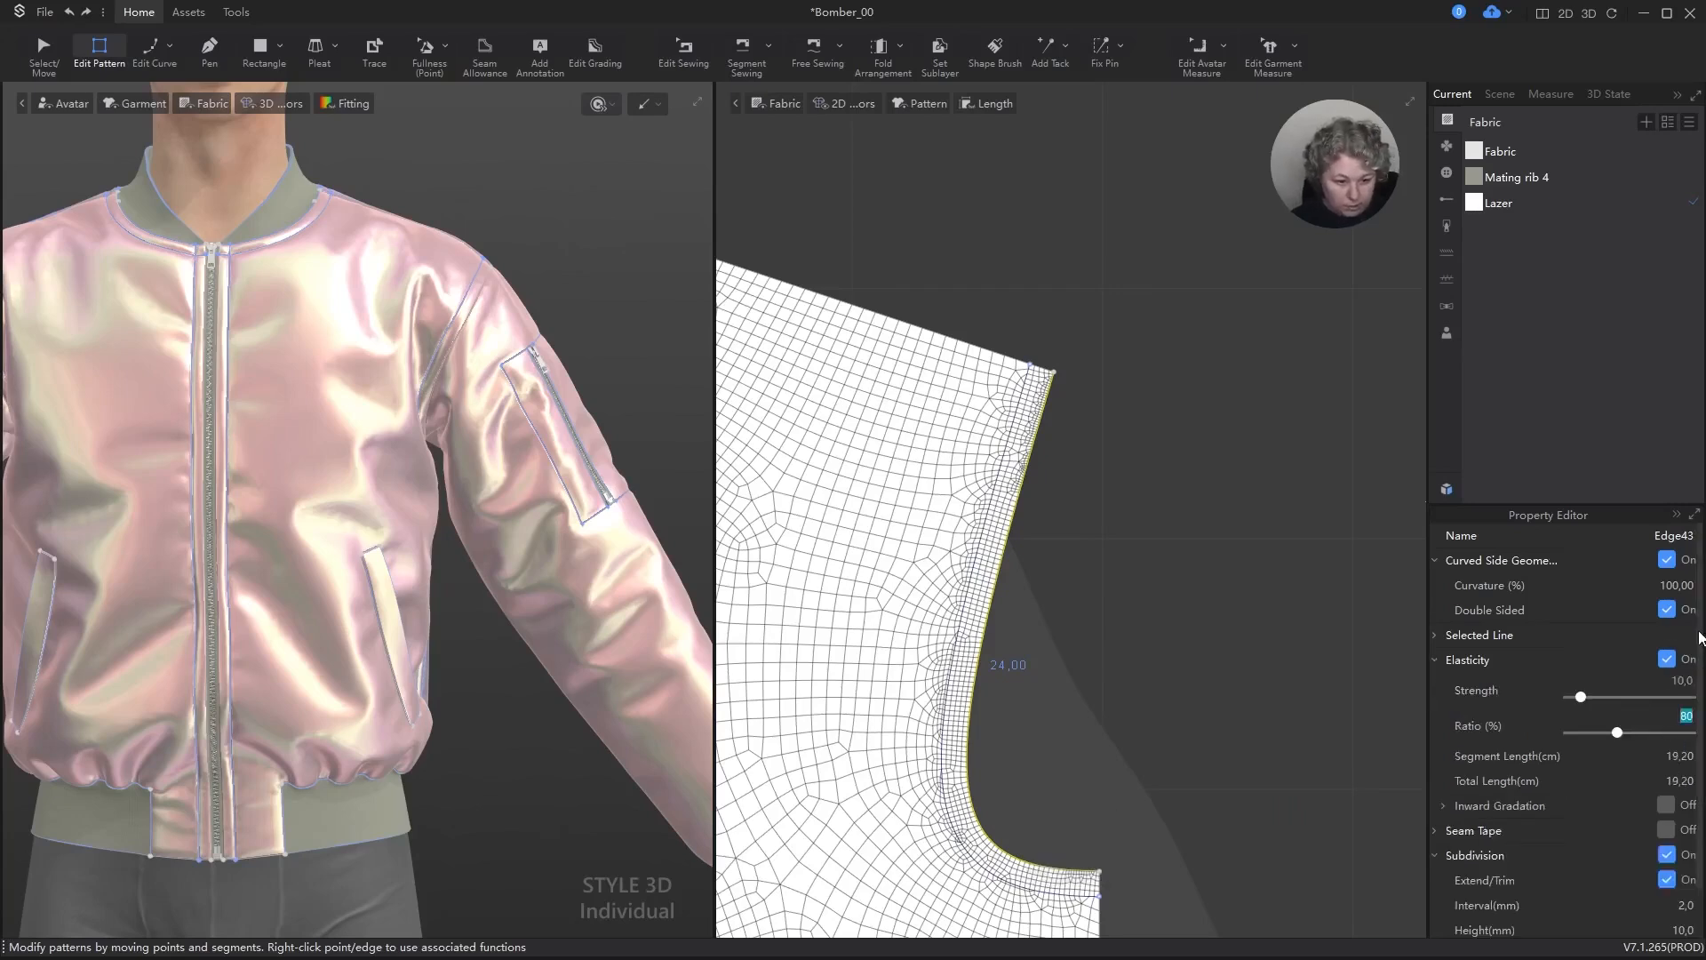
text(120)
key(Return)
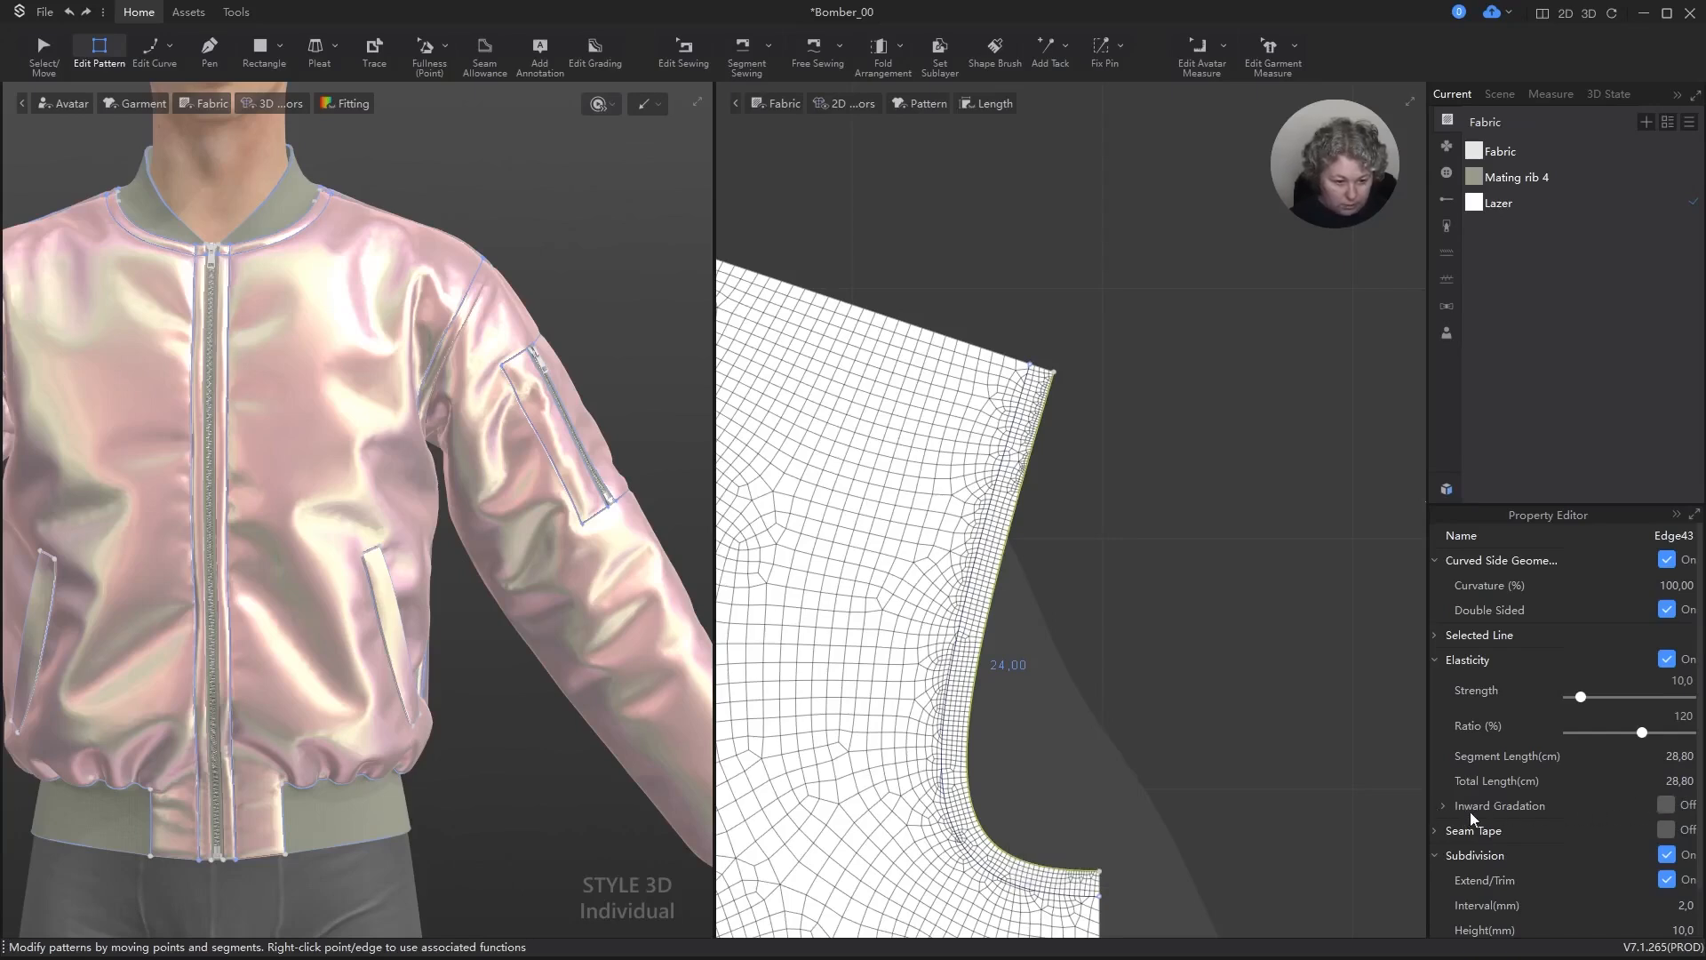
Step: Enable Inward Gradation on the front armhole edge with a Width of 20 mm and start the simulation
click(1443, 807)
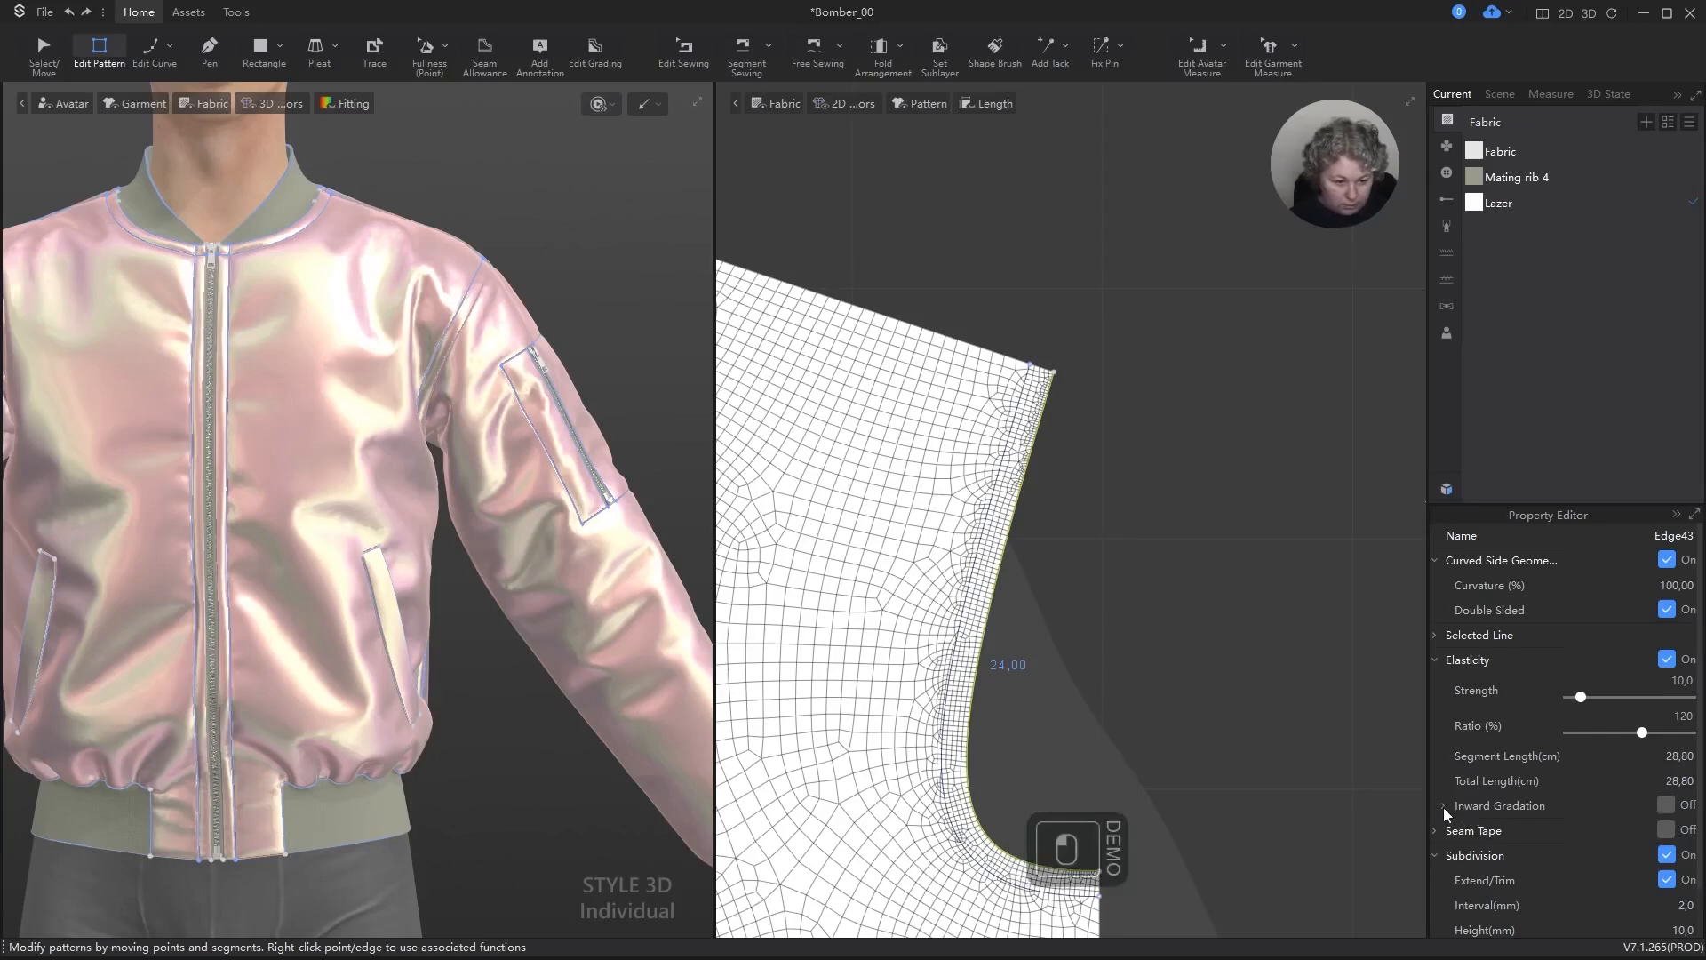
click(1667, 805)
double_click(1686, 830)
text(20)
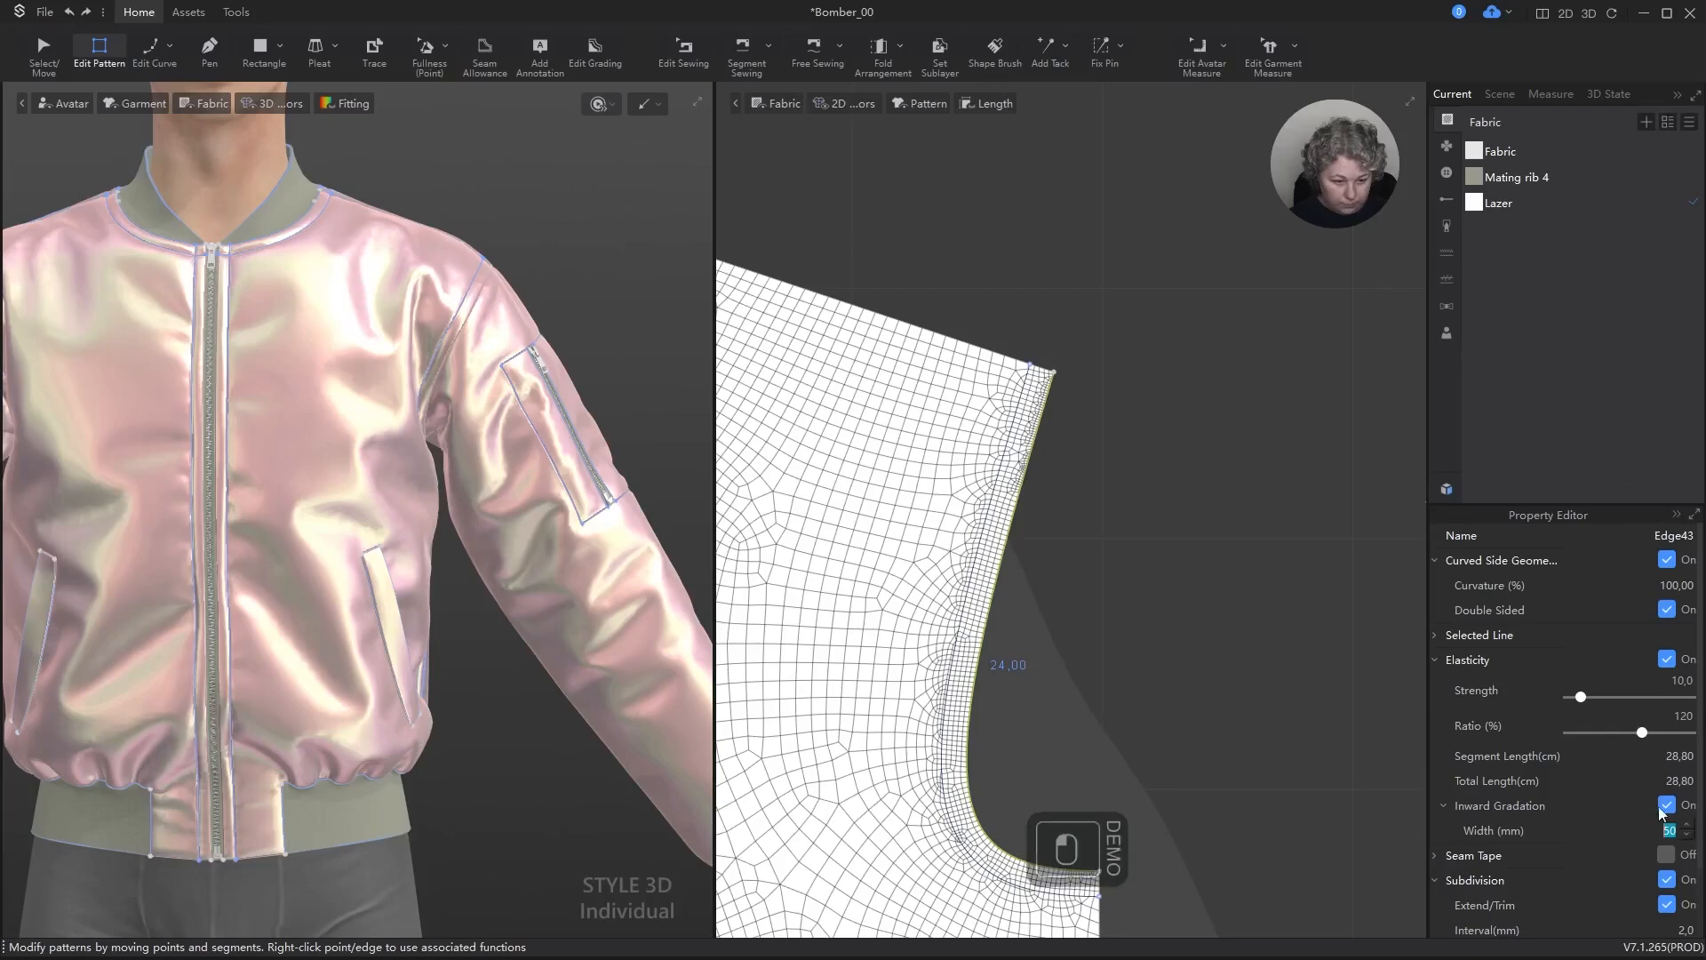
key(Return)
key(space)
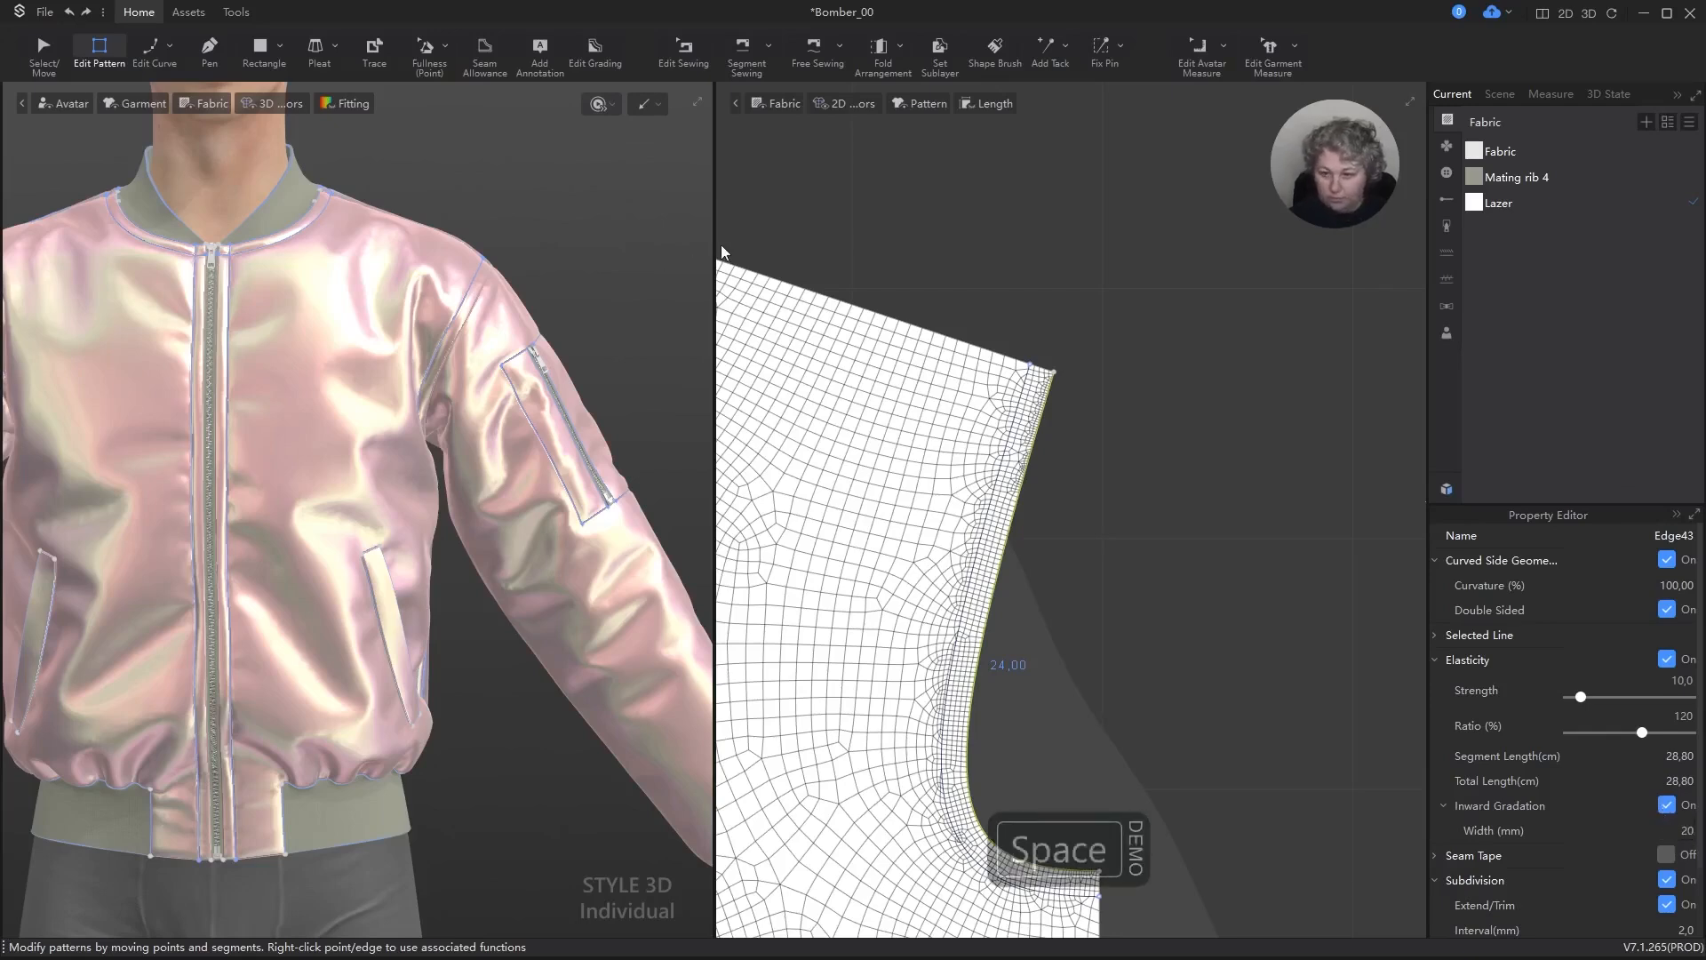
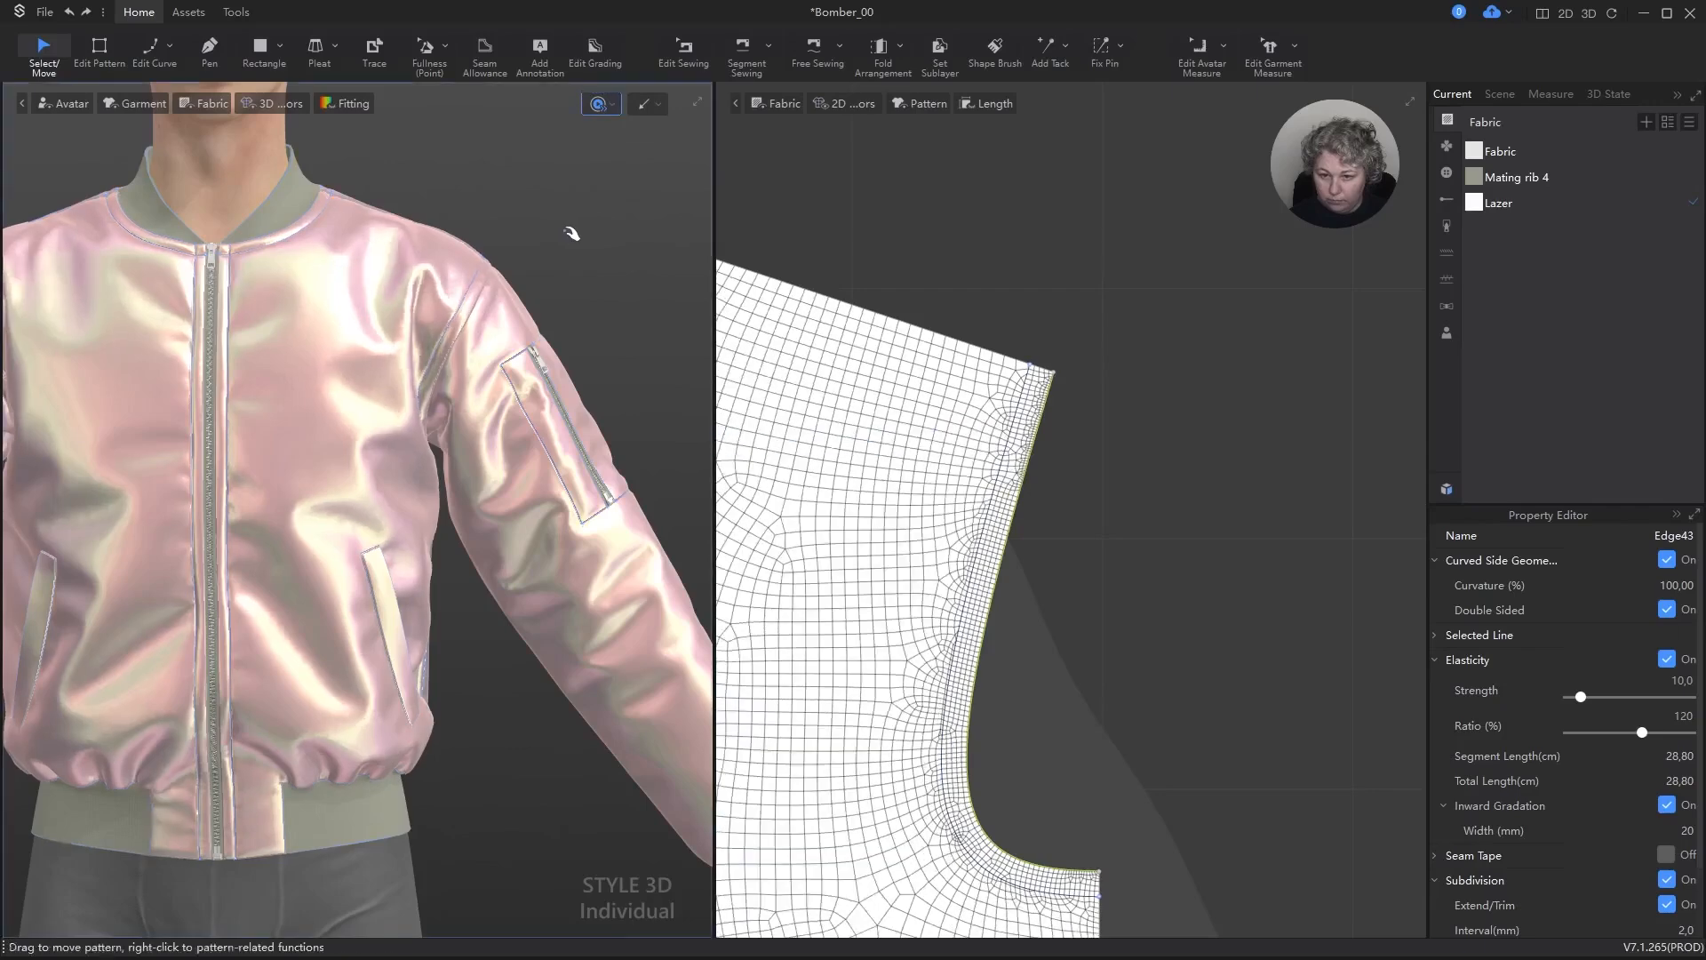
Step: Stop the simulation, undo the last change and inspect the front armhole seam up close
key(space)
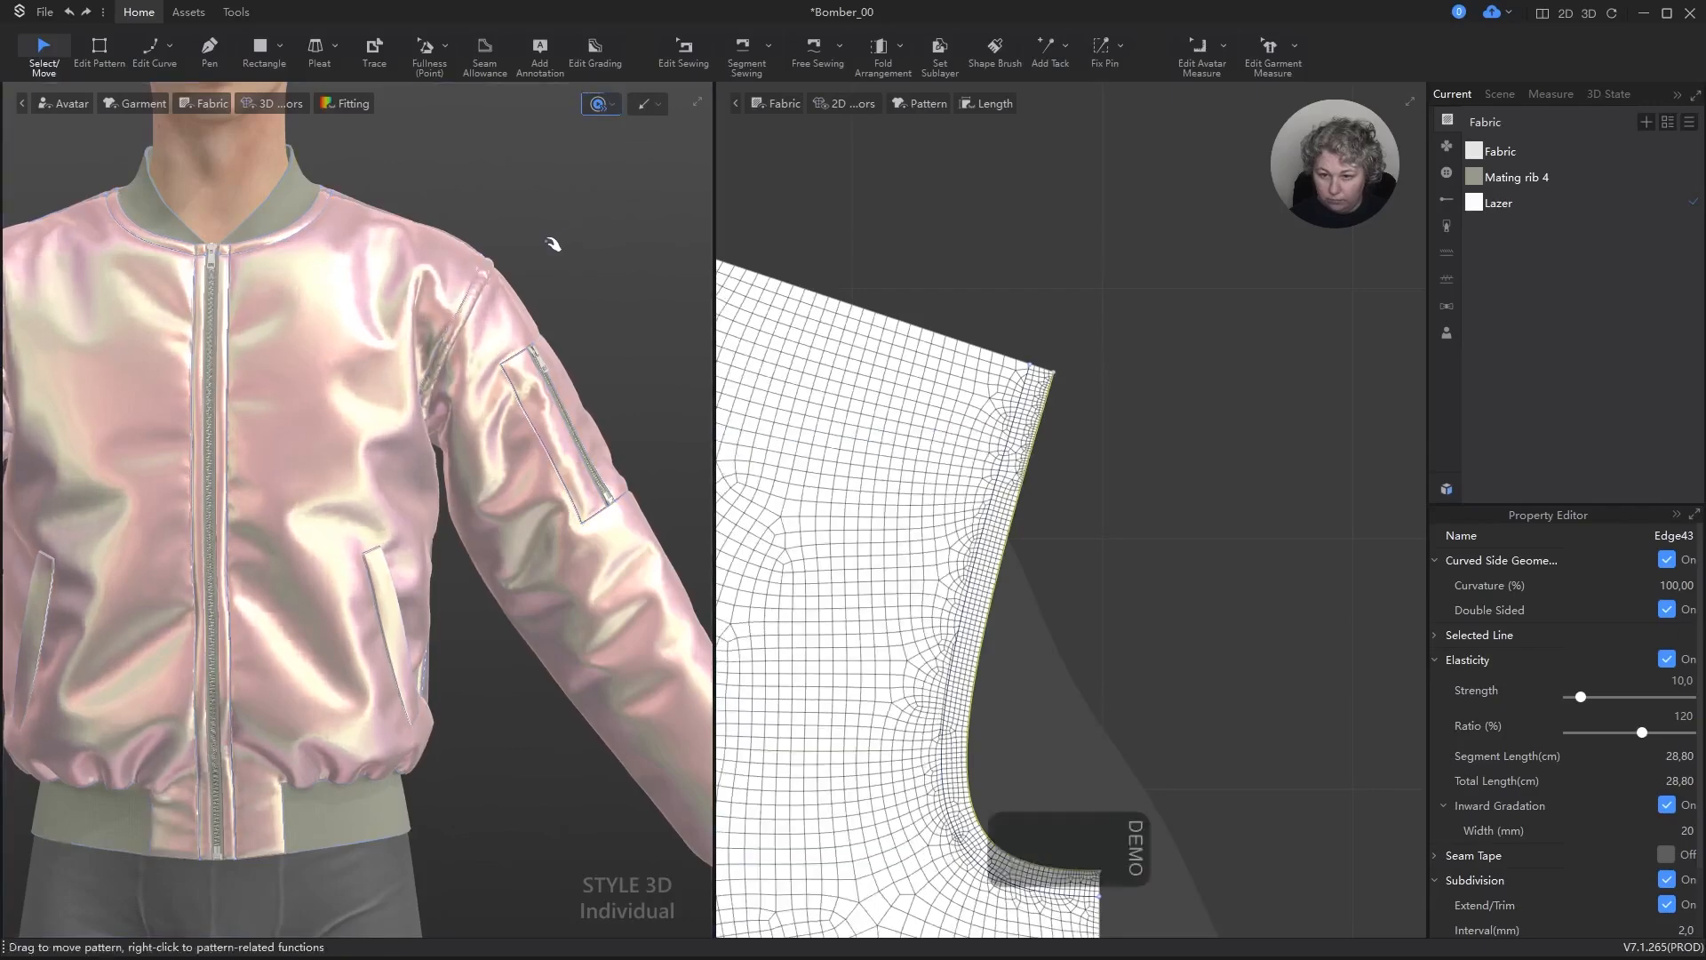
scroll(554, 258, up, 5)
alt+middle_drag(591, 235, 551, 348)
key(ctrl+z)
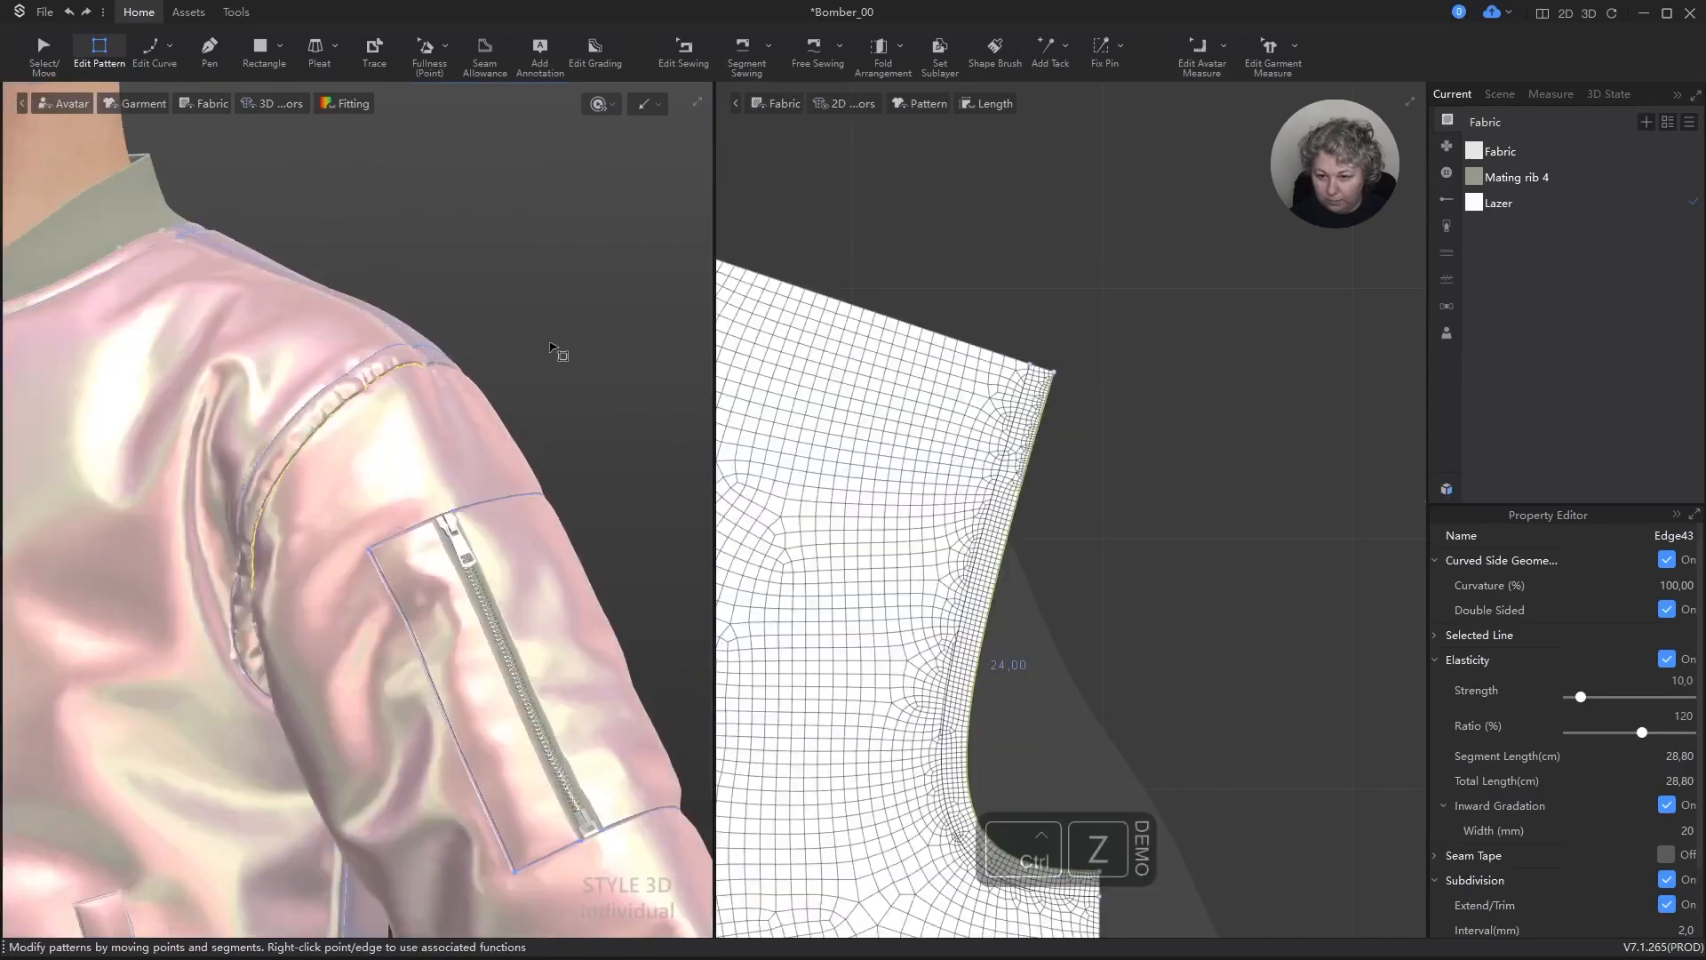
click(555, 344)
scroll(421, 359, up, 4)
right_drag(382, 384, 475, 381)
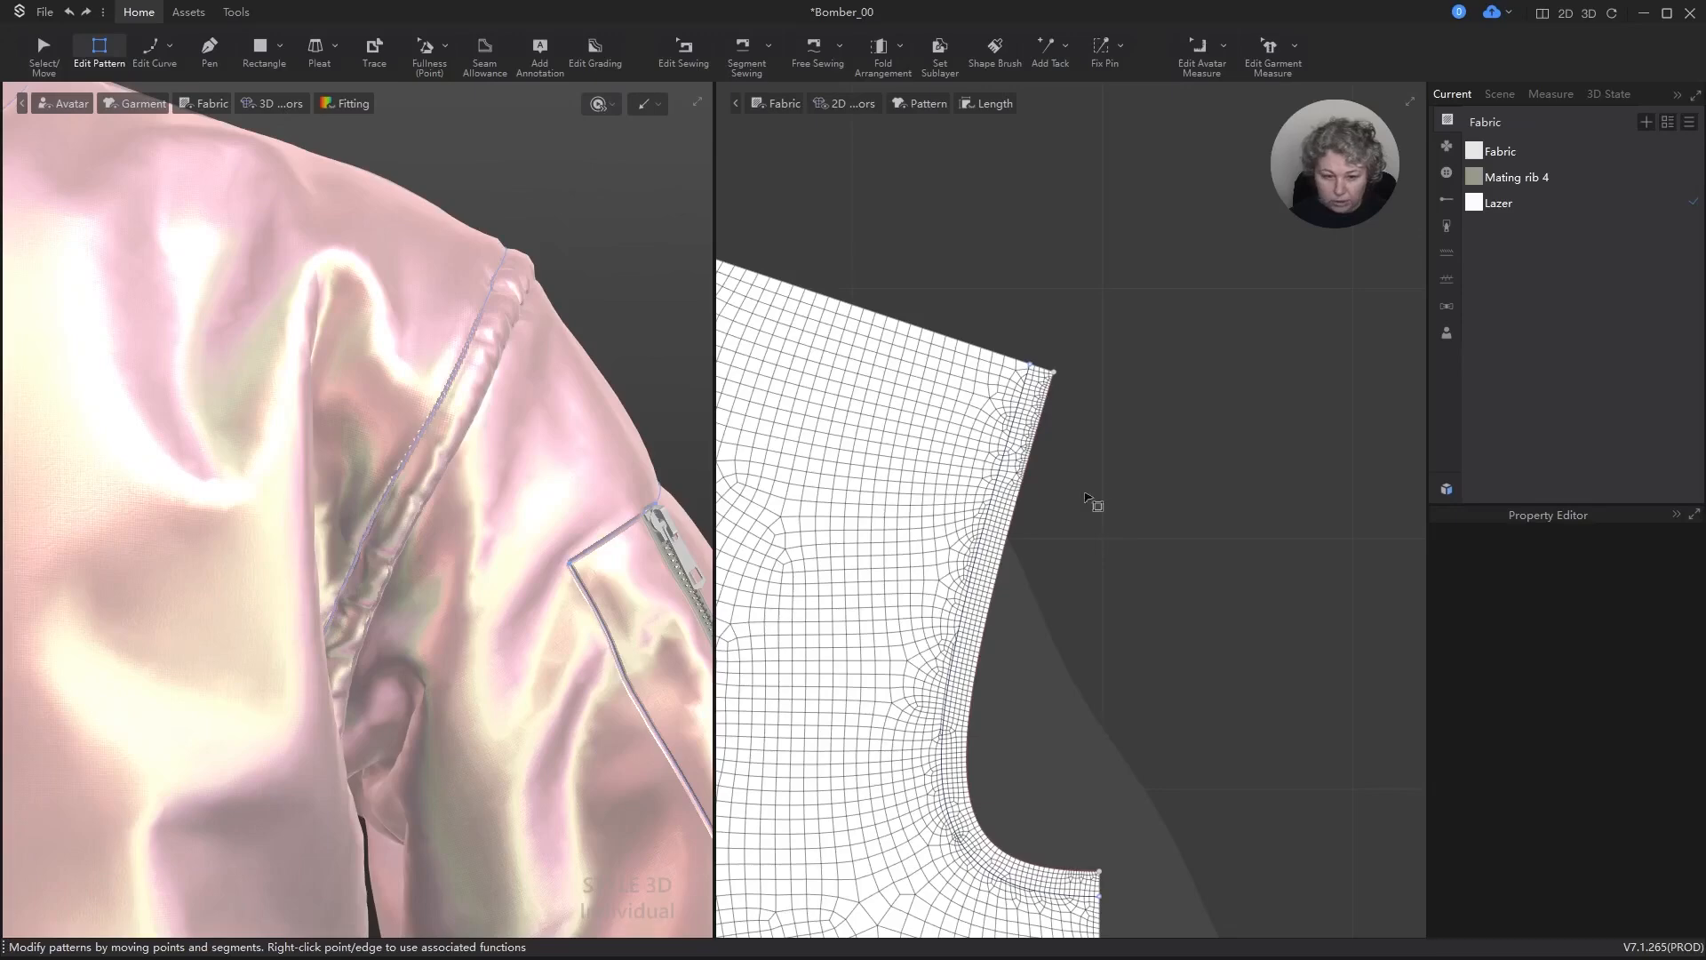
Step: Turn off Elasticity on the front panel's armhole edge, run the simulation and check the seam
click(1031, 468)
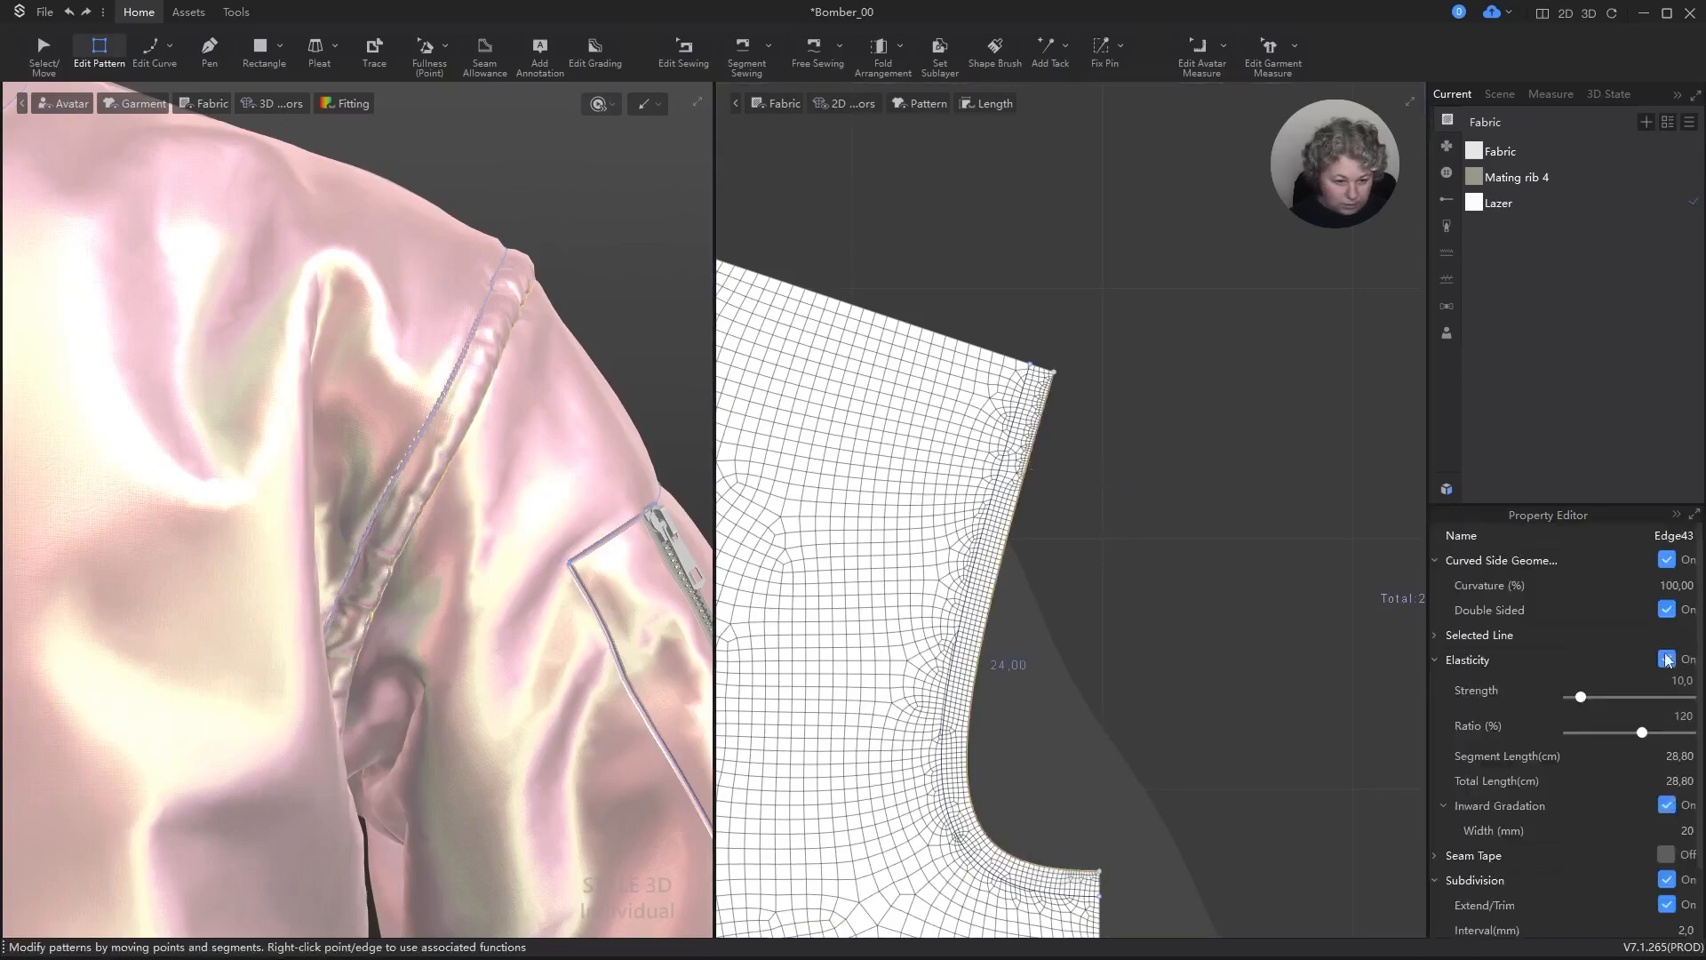
click(1668, 659)
key(space)
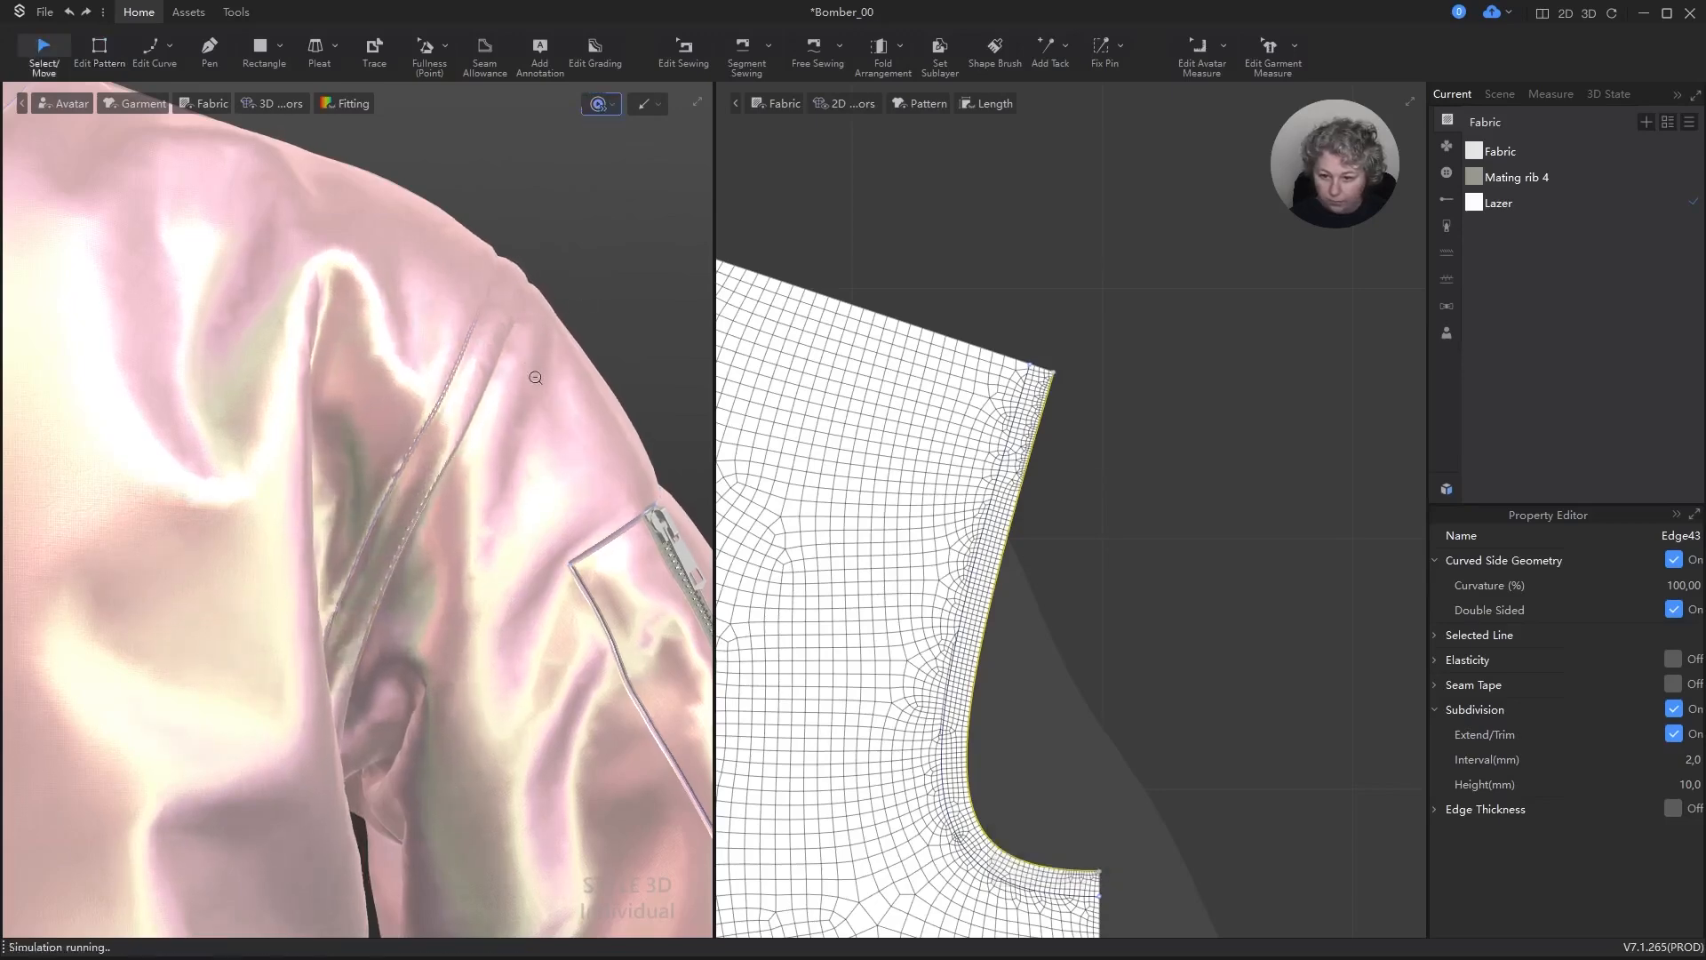
scroll(536, 377, down, 5)
scroll(547, 342, up, 3)
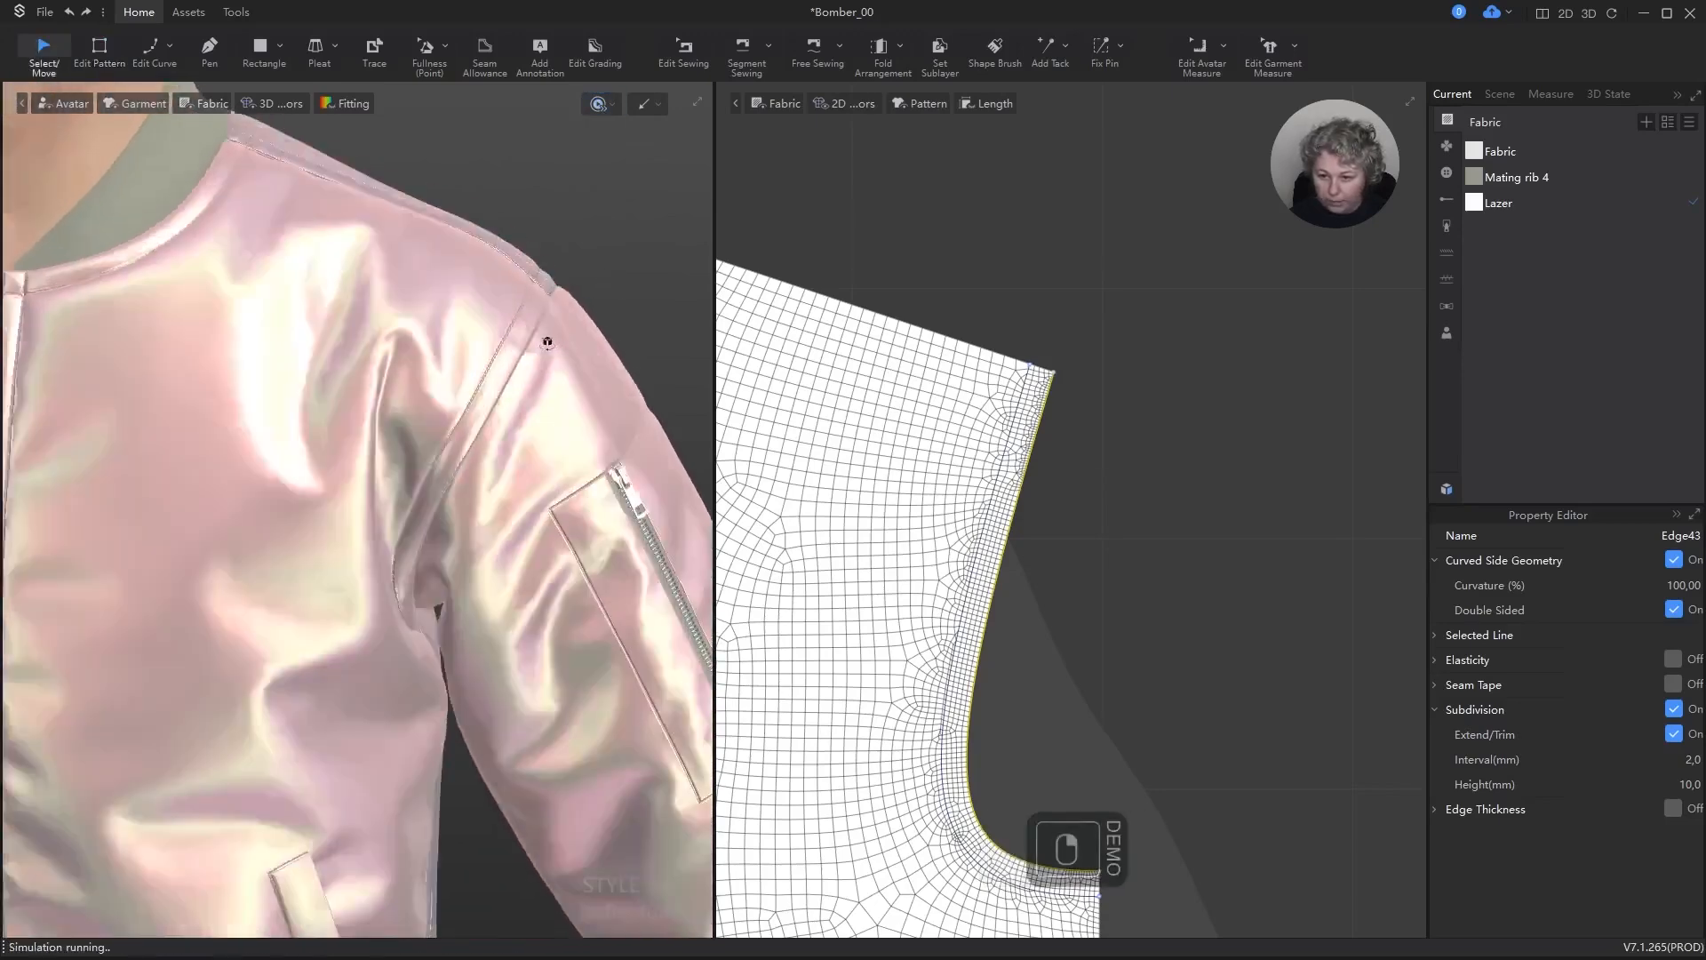
right_drag(548, 342, 567, 311)
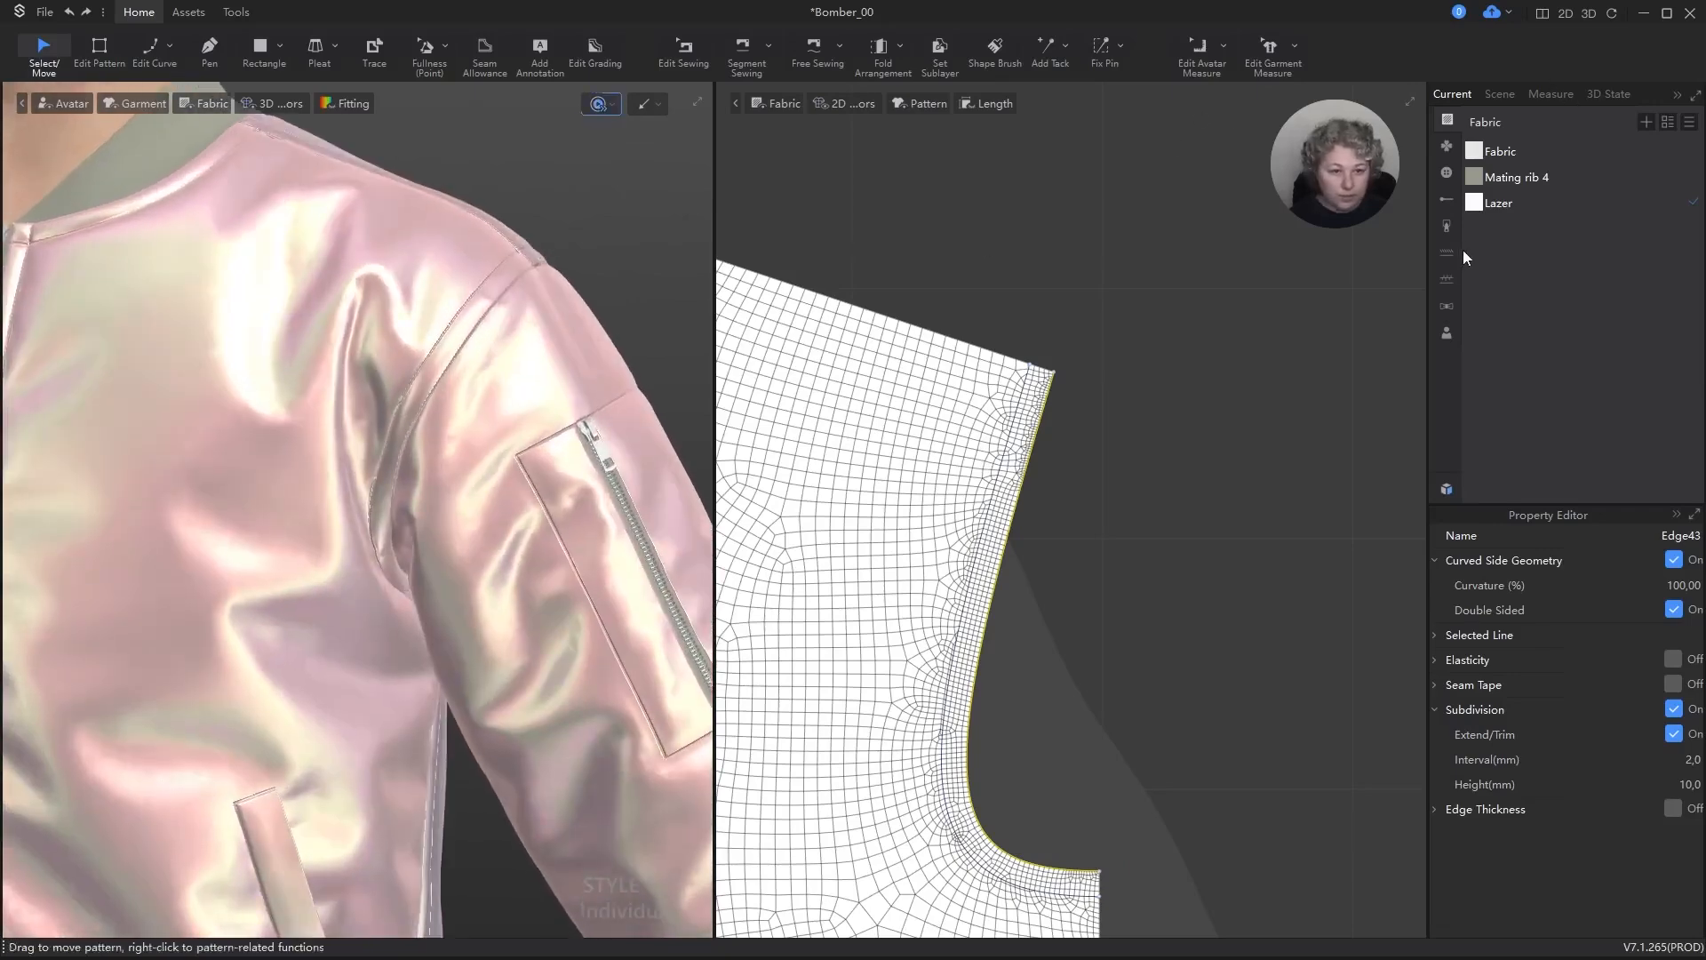
Step: Create a new puckering style, name it "Puckering" and make it the selected style
click(1446, 280)
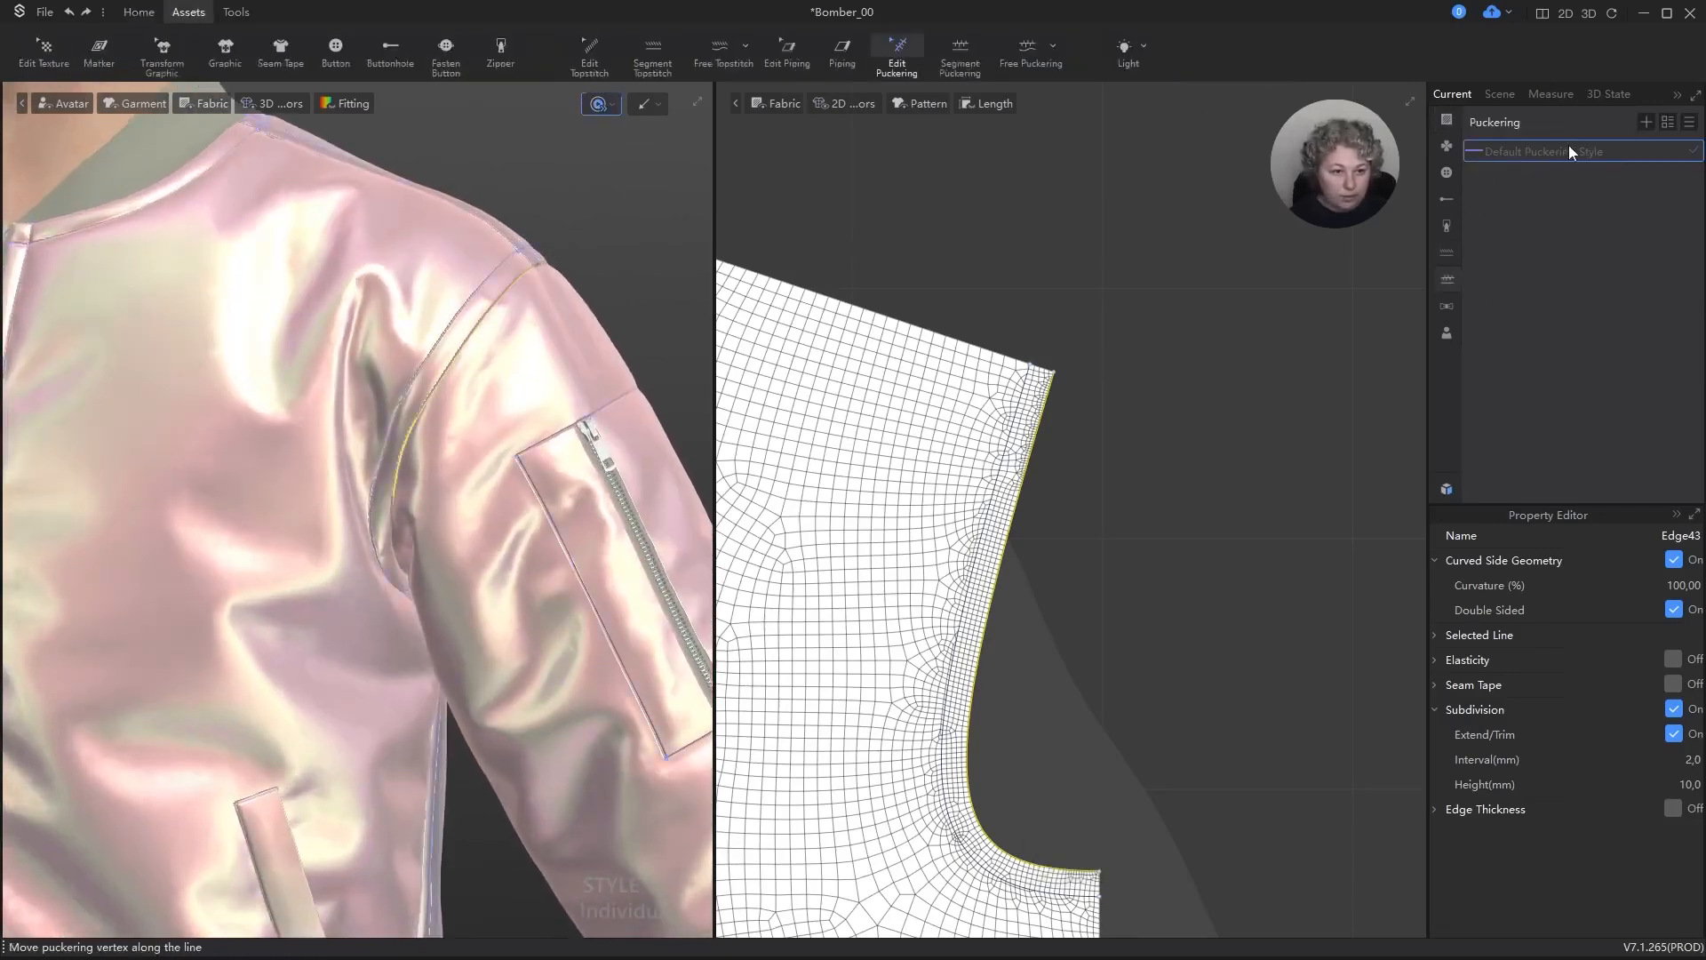
click(1651, 117)
click(1500, 179)
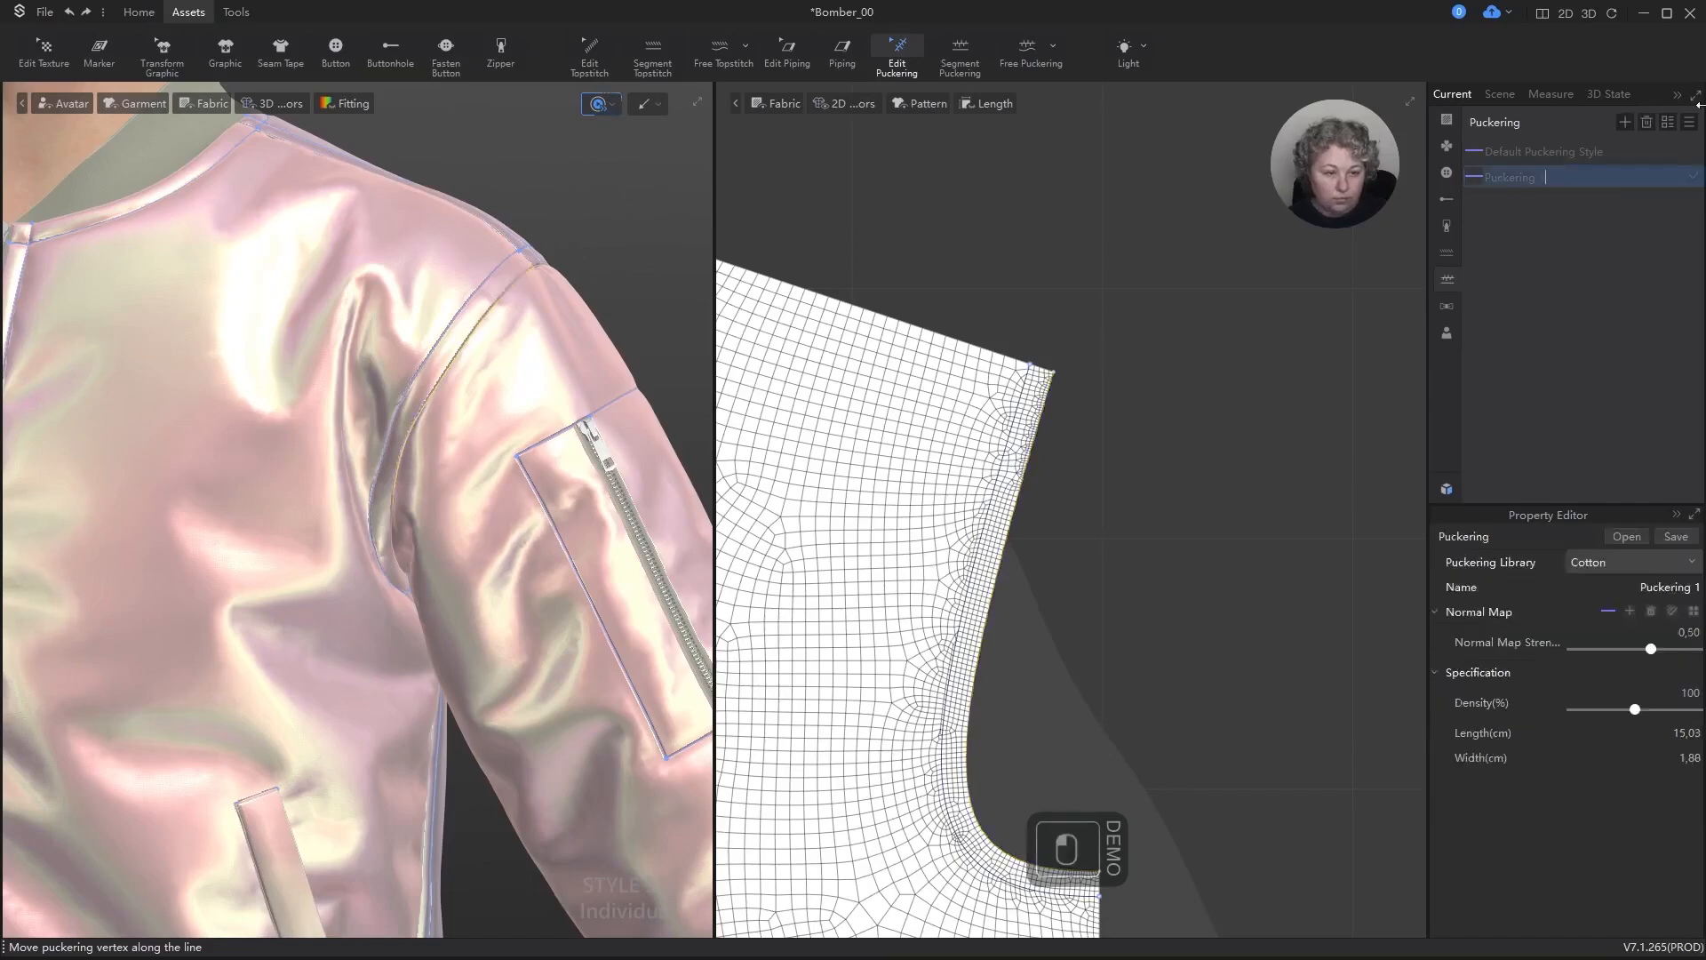
key(BackSpace)
key(Return)
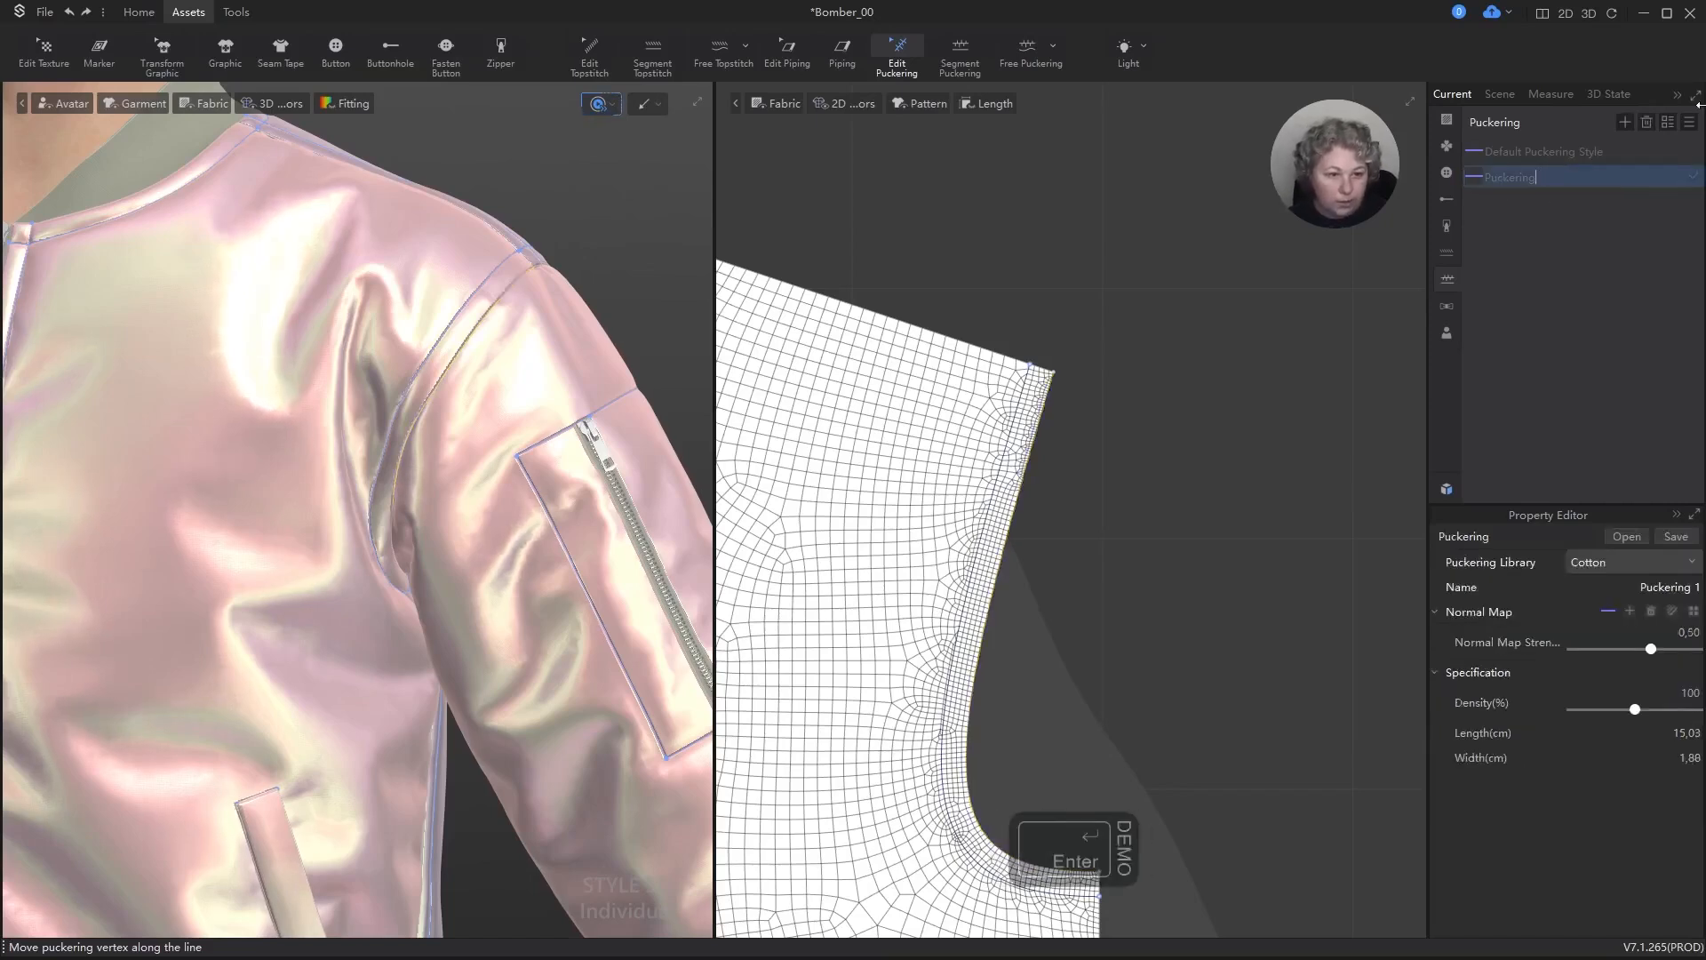
click(1117, 233)
click(1513, 211)
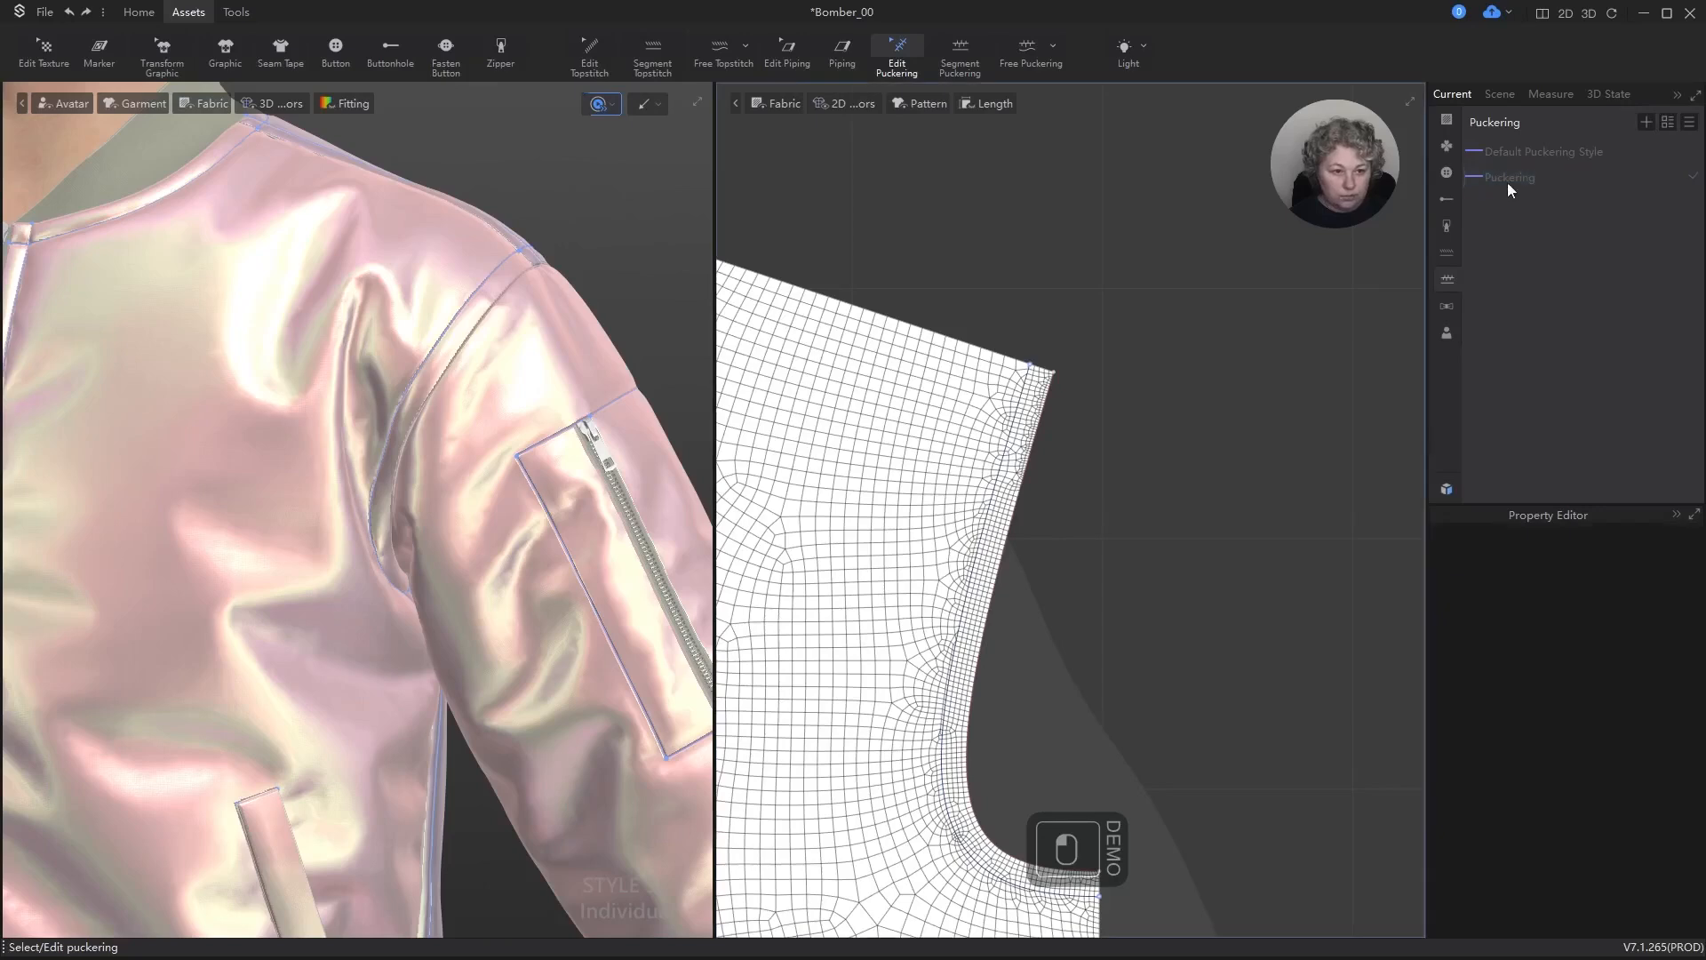
click(1507, 178)
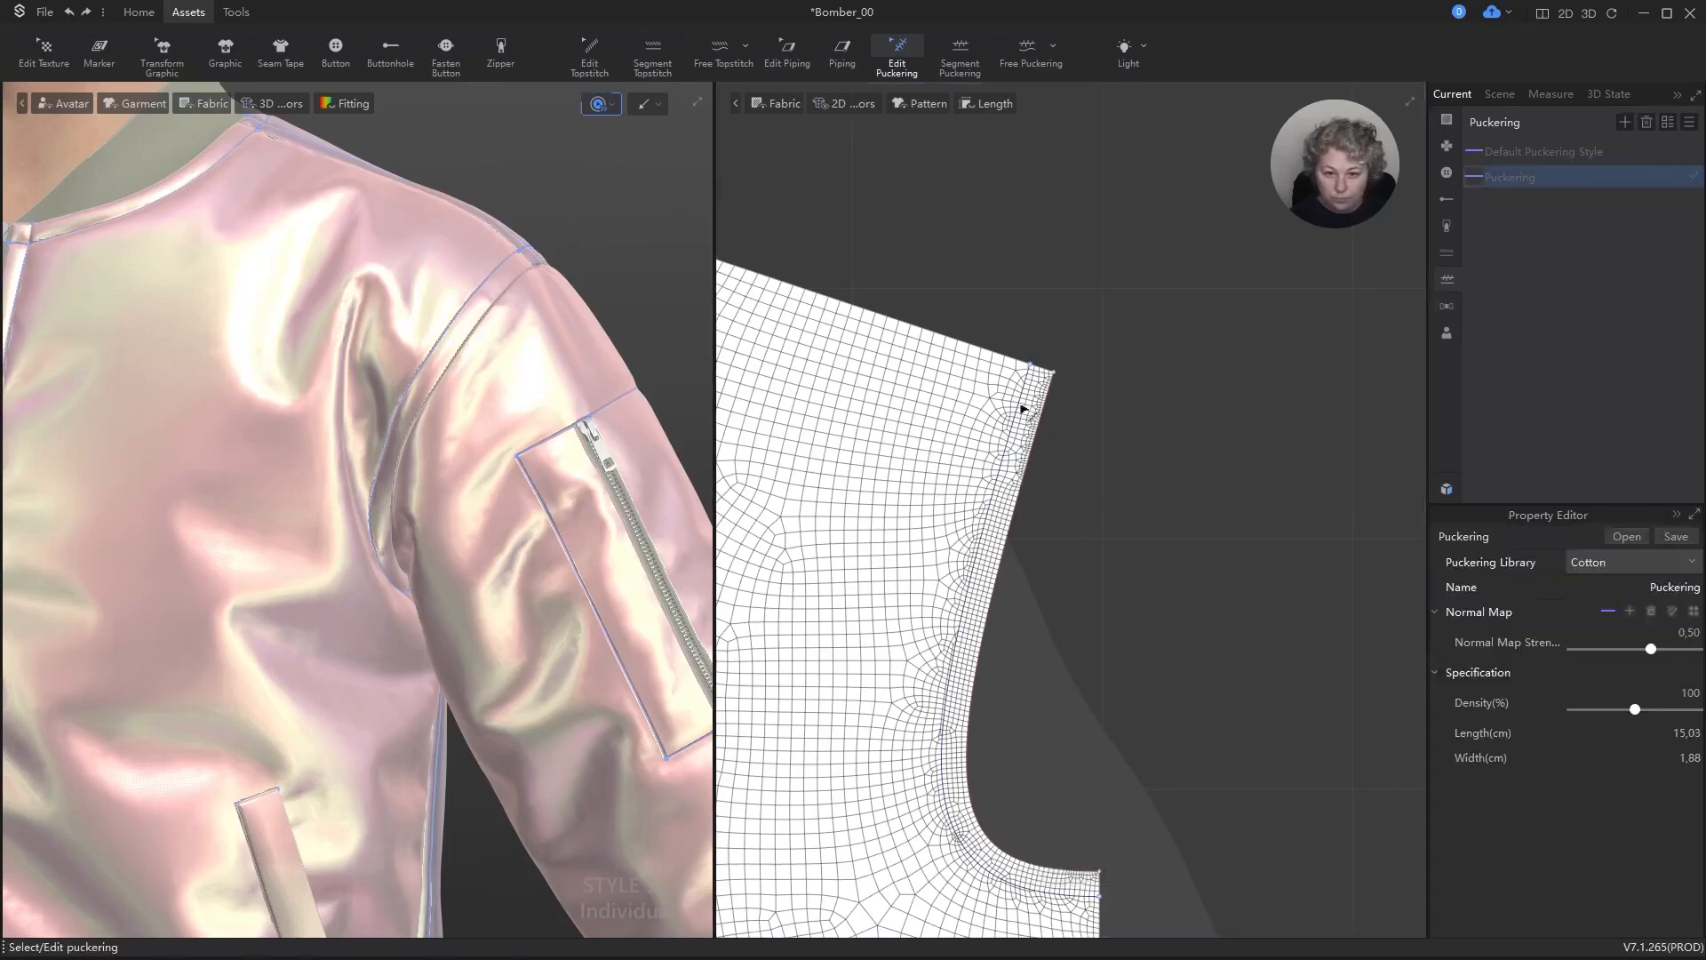
Step: Stop the simulation and add free puckering along the front panel's armhole edge, from shoulder to underarm
key(space)
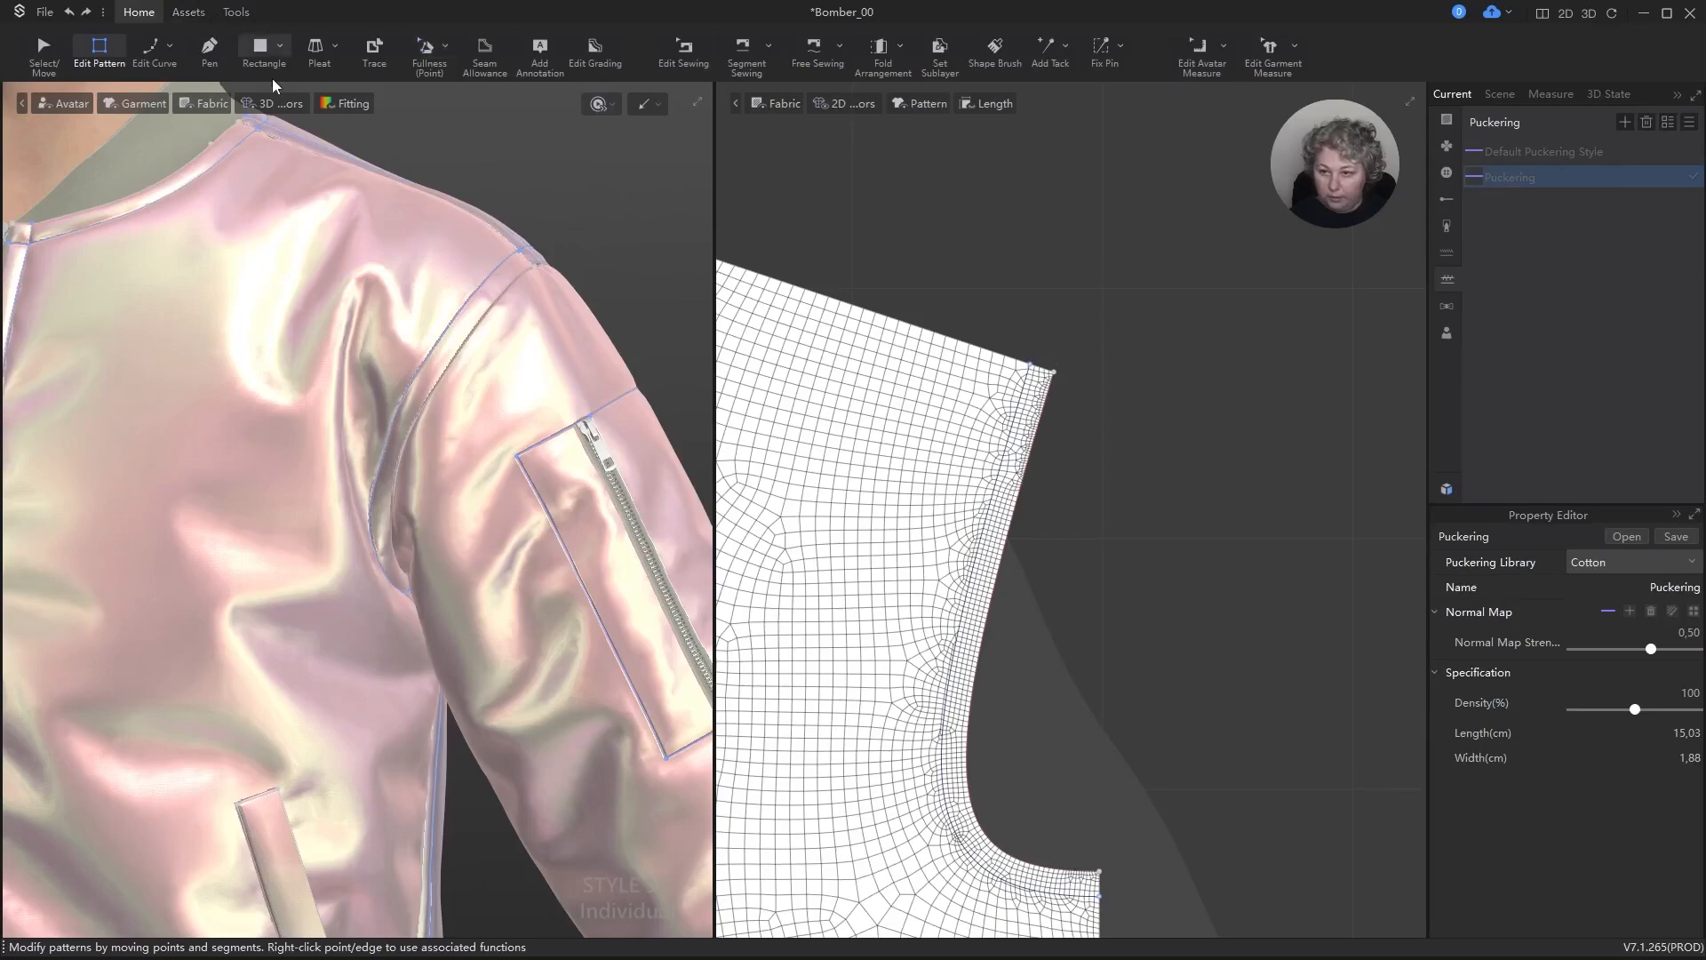
click(235, 12)
scroll(273, 71, up, 1)
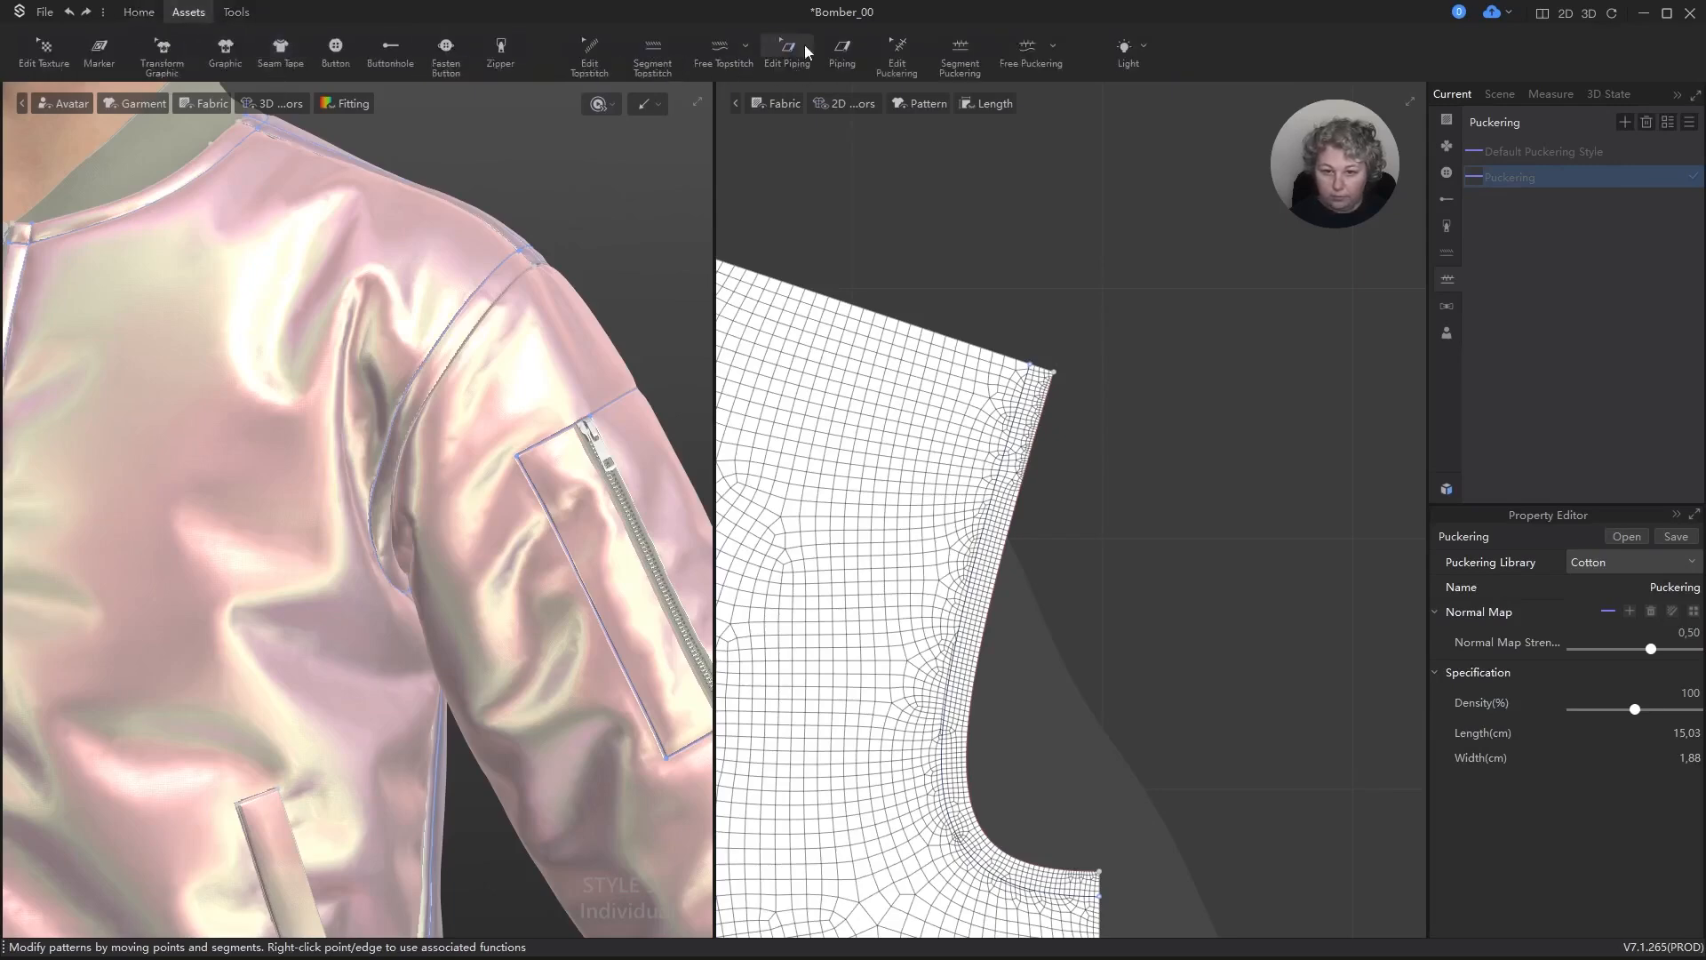
click(1026, 49)
scroll(1139, 355, down, 2)
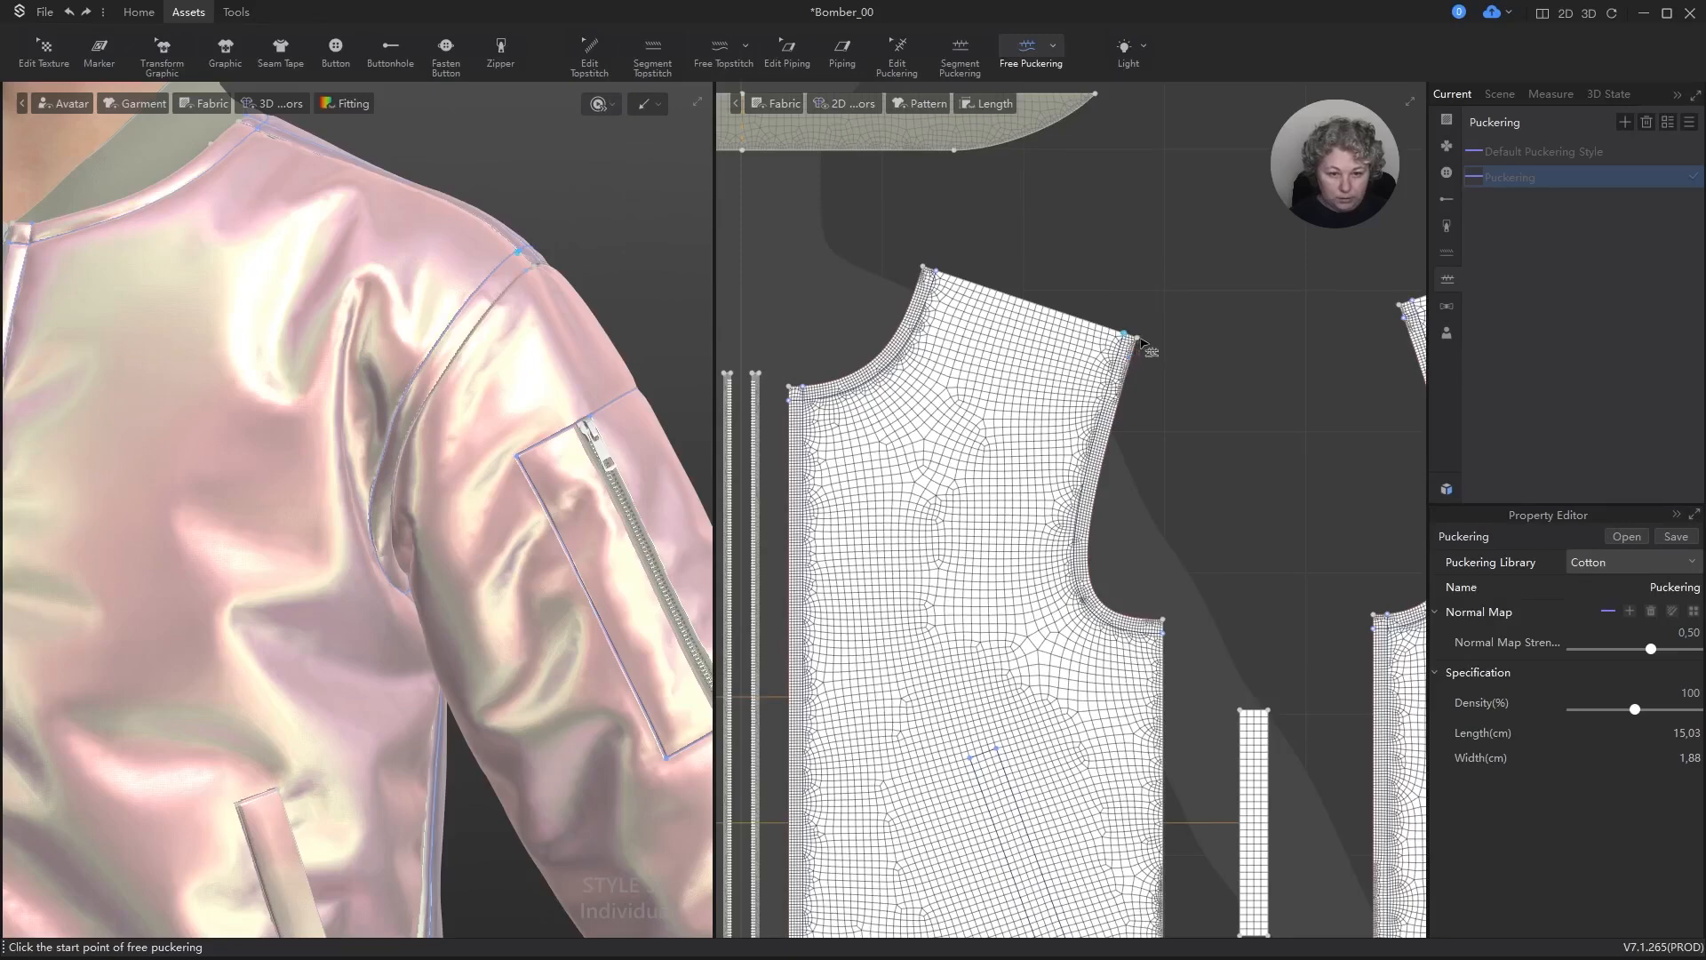
scroll(1141, 342, up, 3)
click(1147, 267)
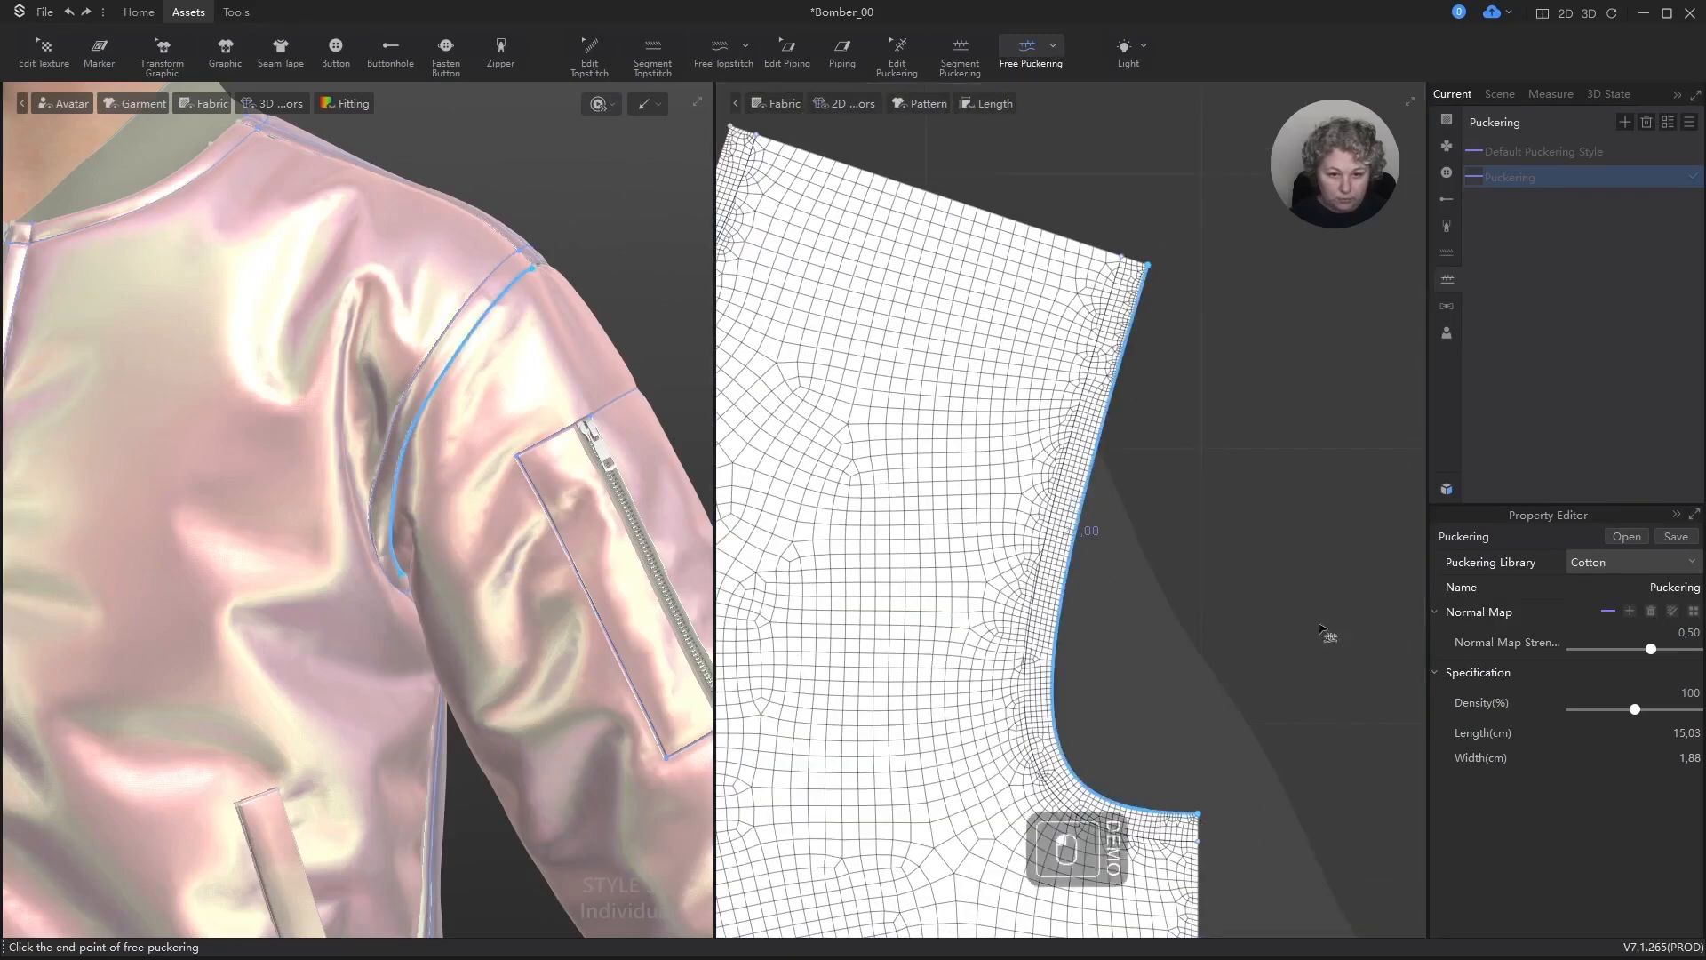
click(1198, 814)
Step: Add free puckering along the front panel's neckline edge, from the shoulder to the centre front
scroll(1313, 579, down, 2)
scroll(896, 382, down, 1)
scroll(895, 382, up, 2)
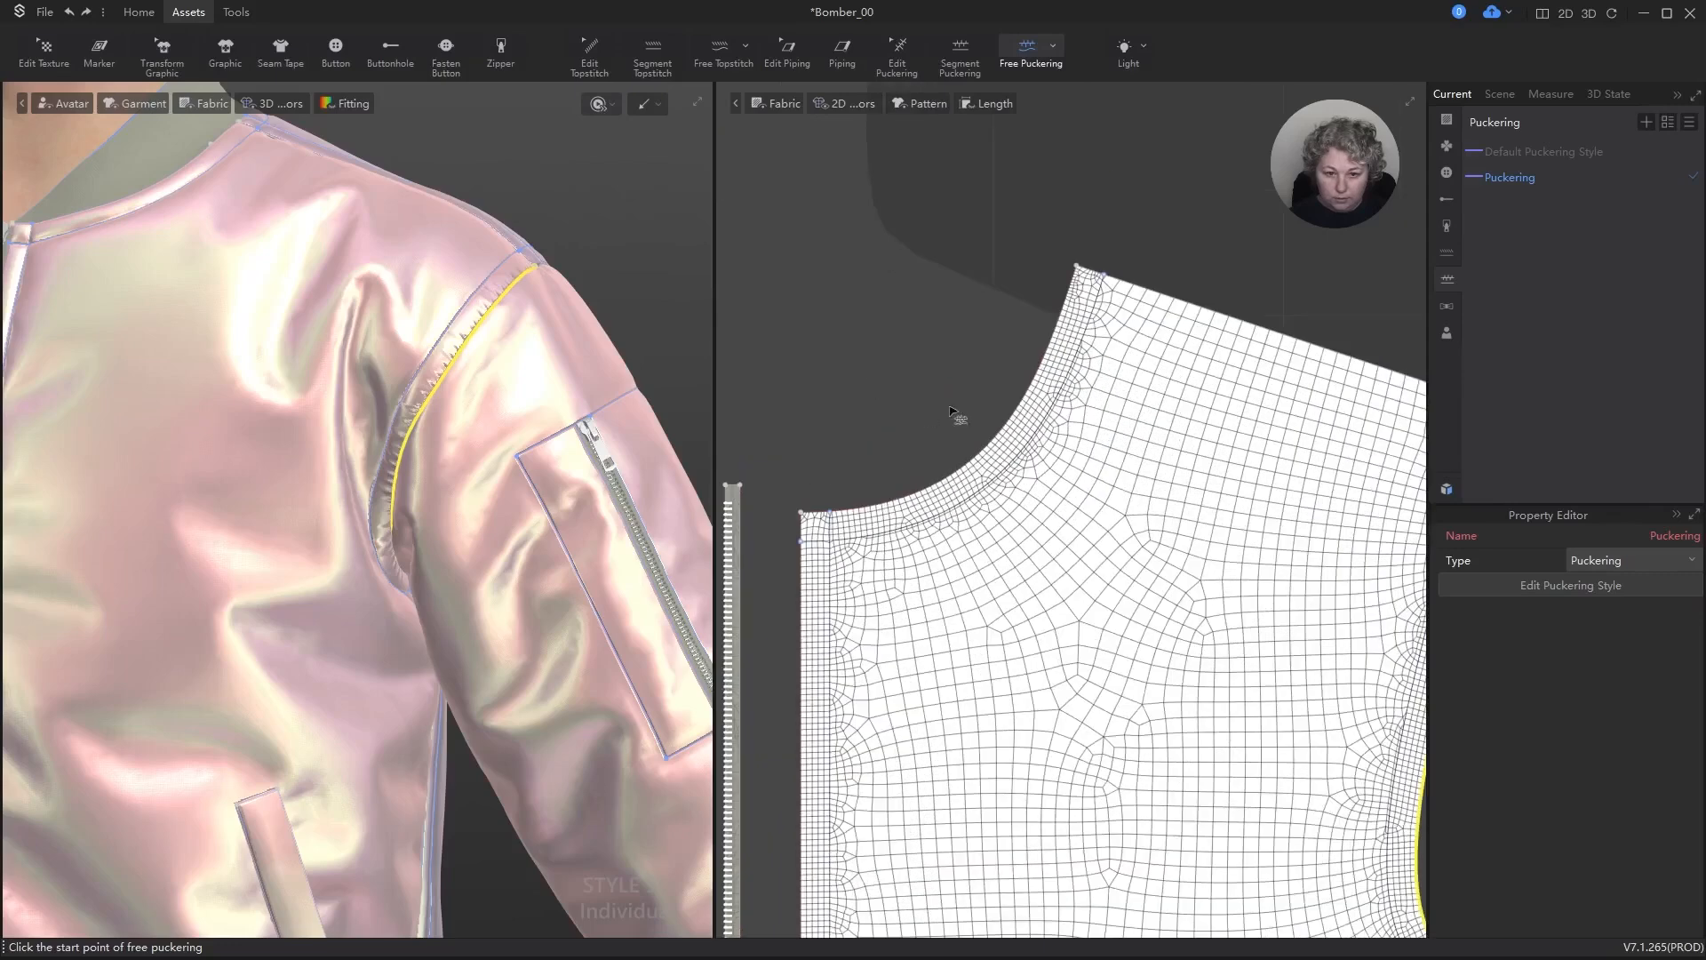
click(1079, 267)
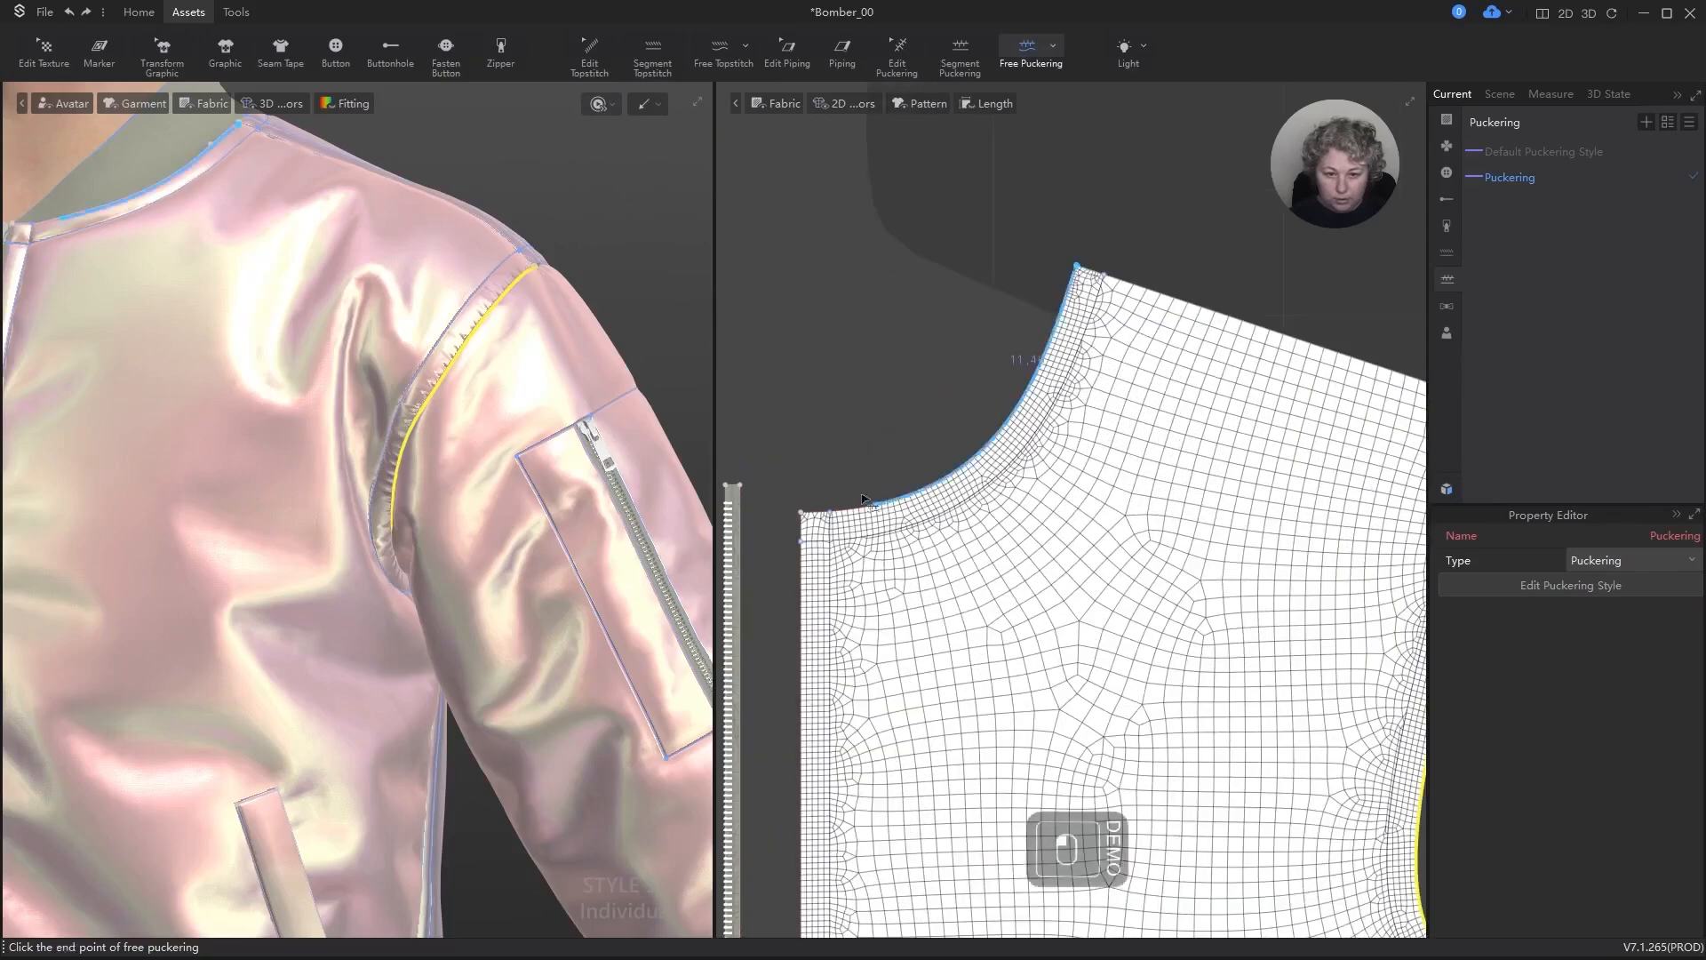
click(803, 516)
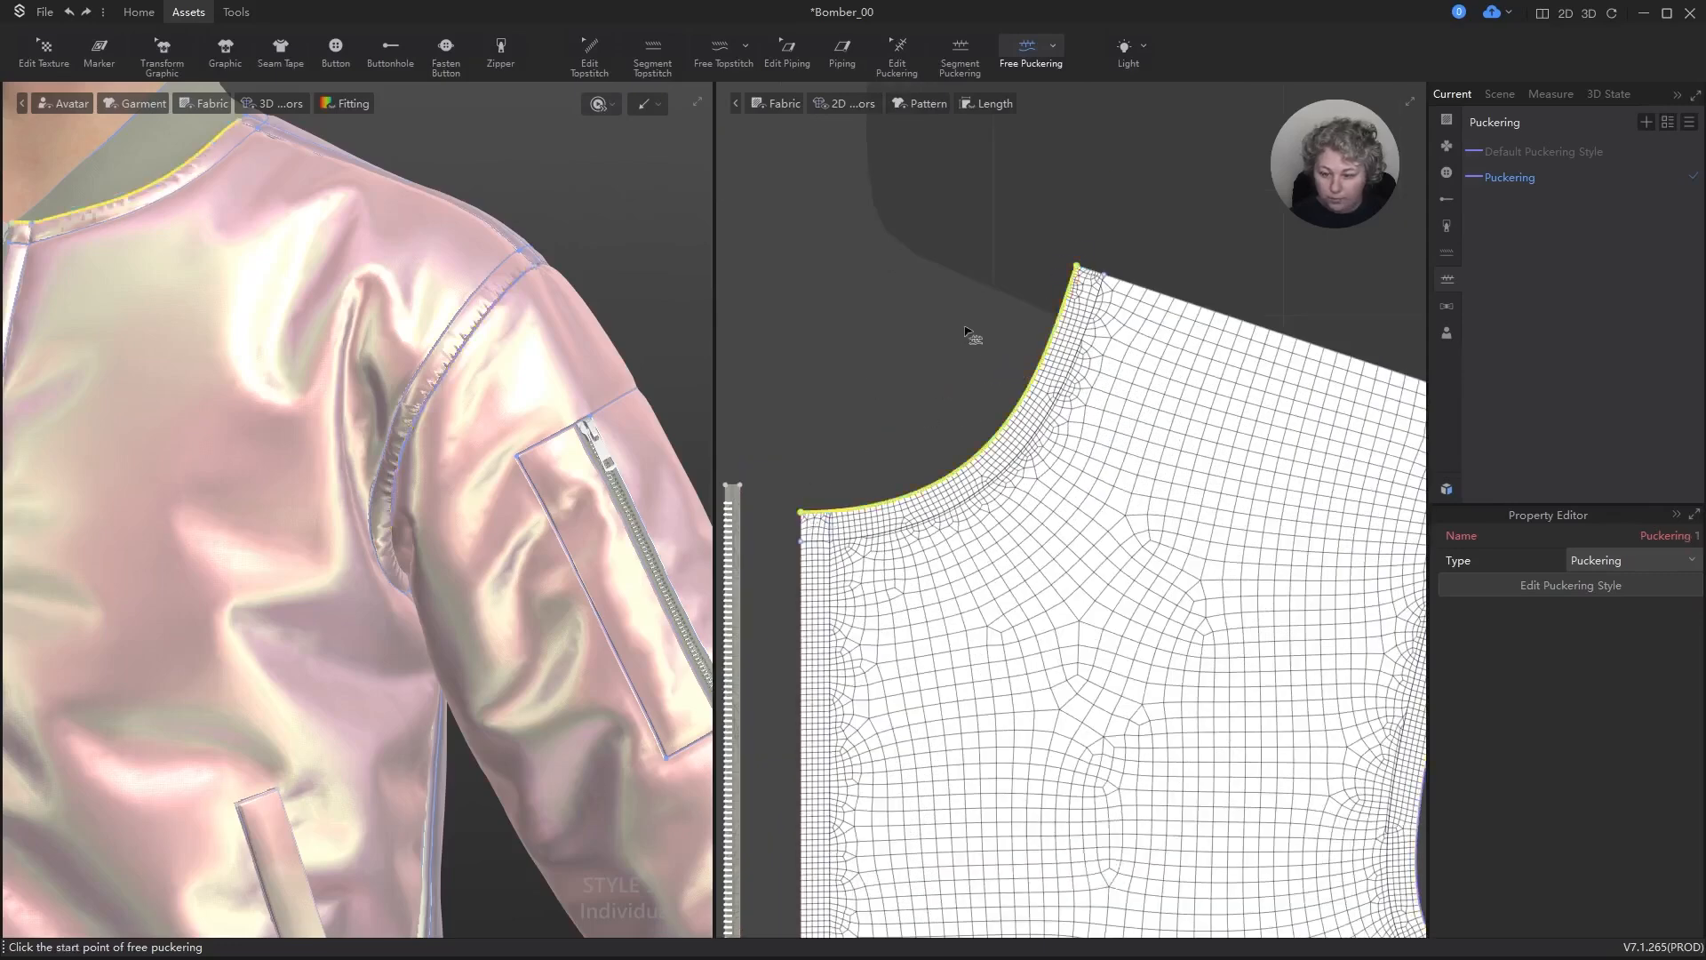
Step: Add free puckering along the internal line parallel to the front neckline and inspect the collar seam on the garment
click(805, 542)
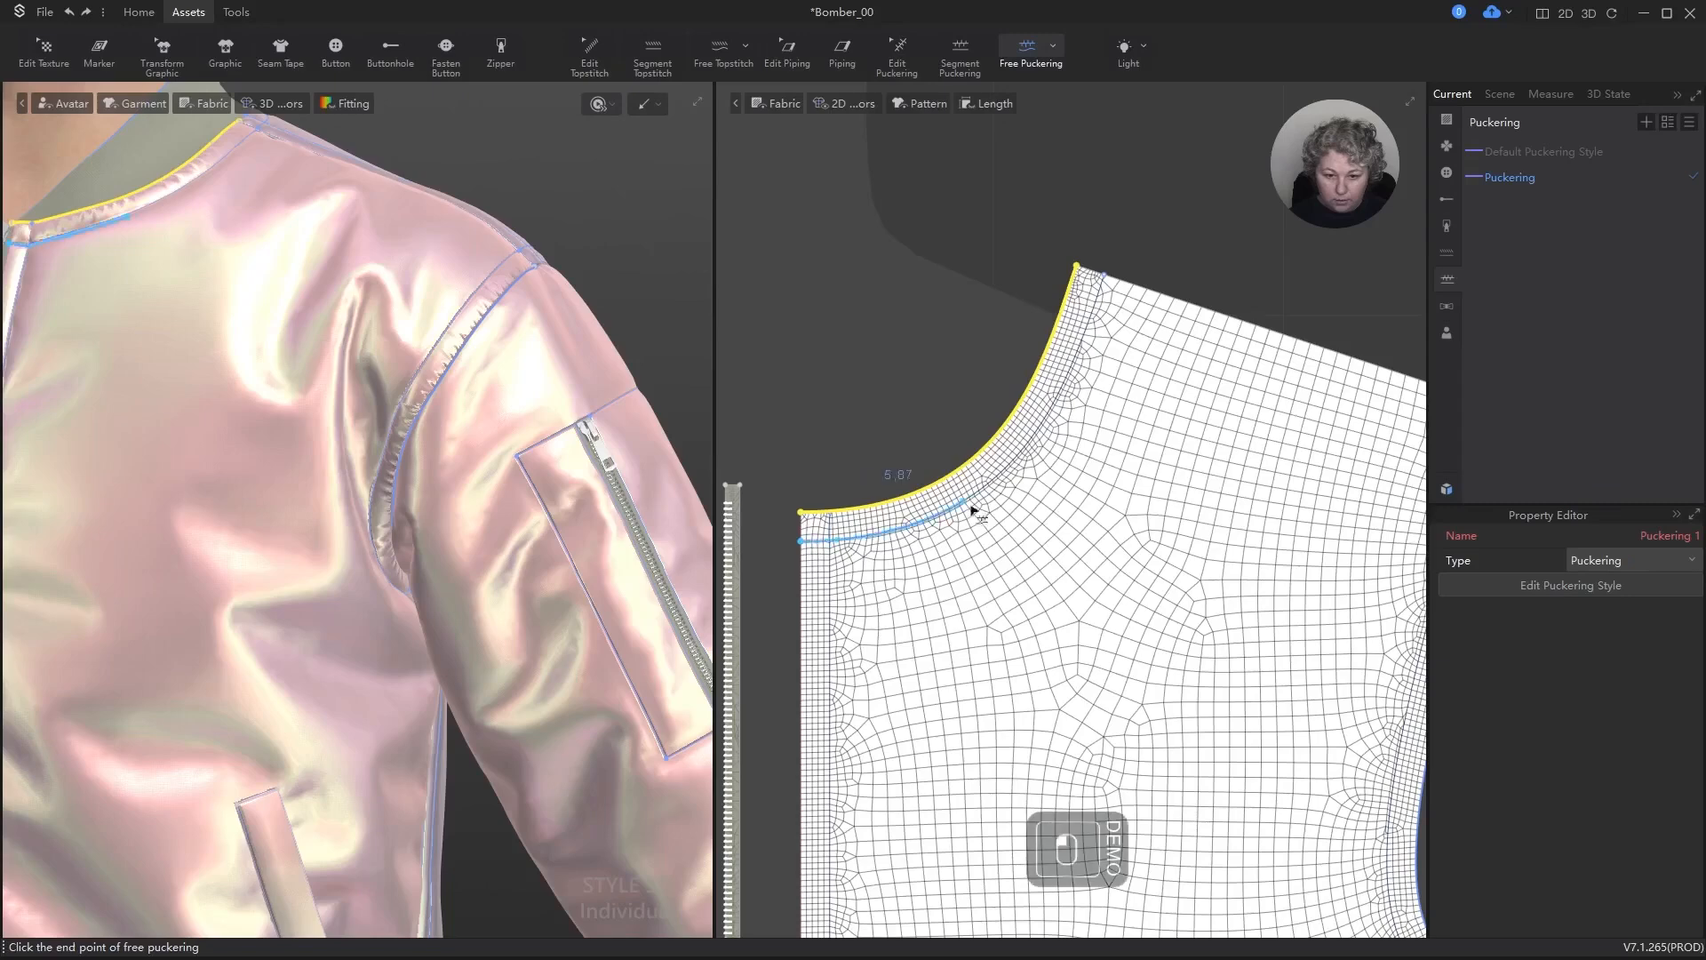
click(1103, 274)
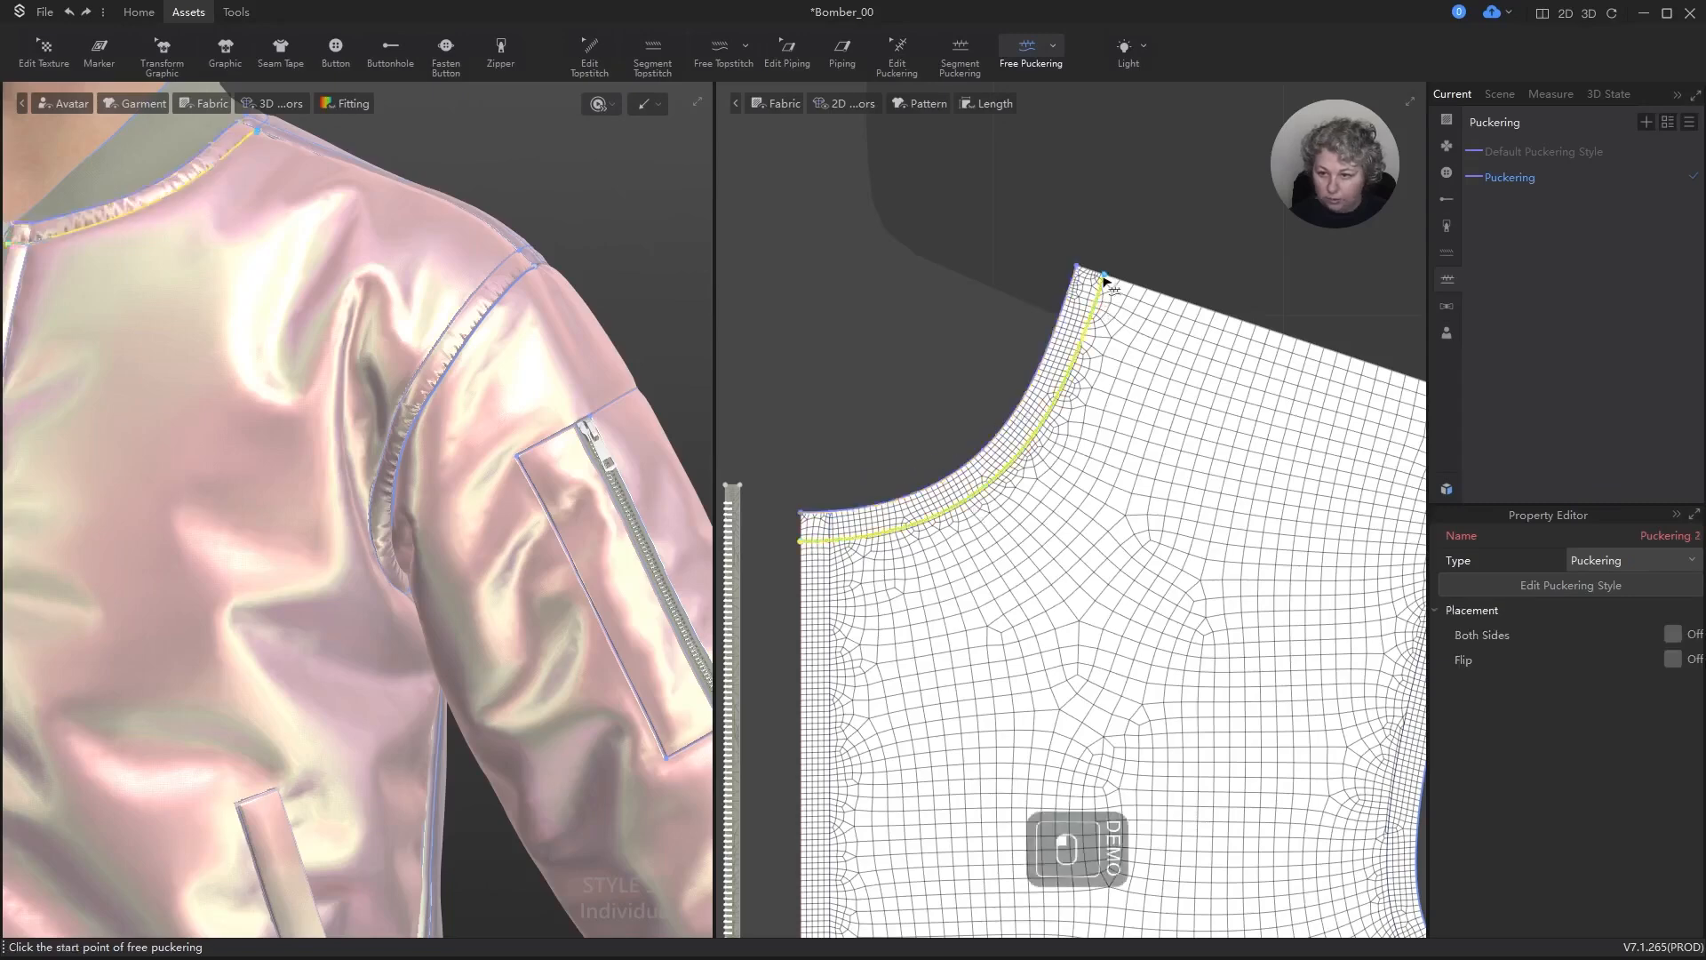
scroll(329, 316, down, 6)
right_drag(343, 316, 388, 364)
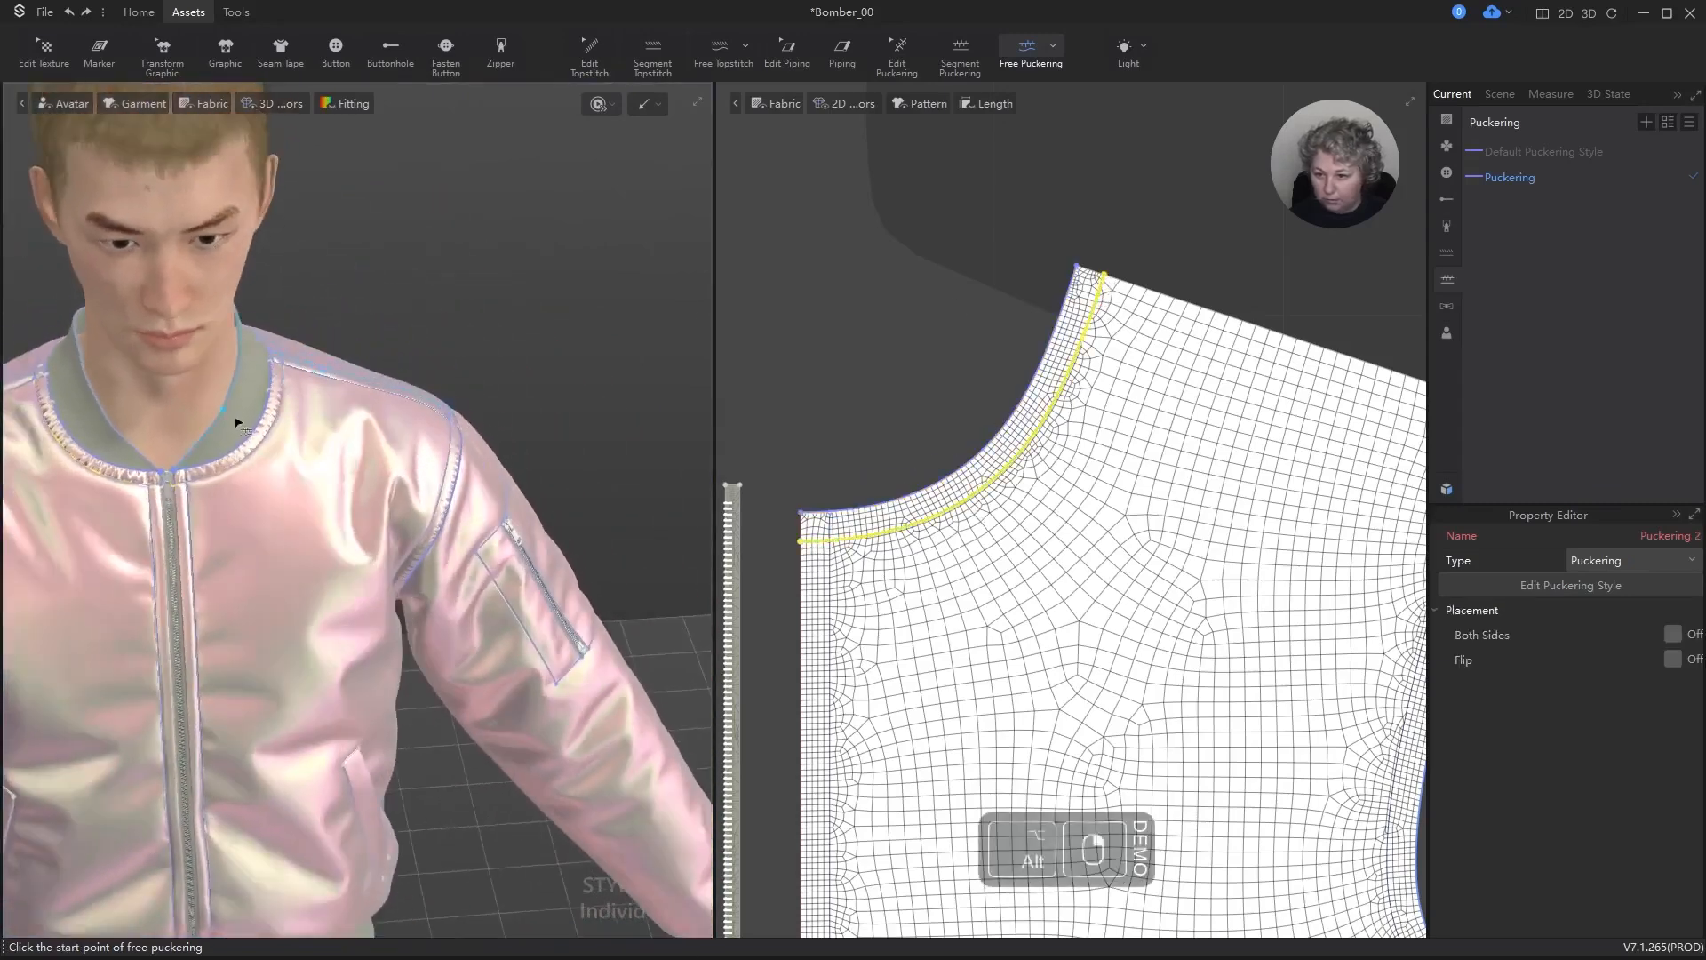
scroll(238, 421, up, 7)
alt+middle_drag(230, 158, 415, 183)
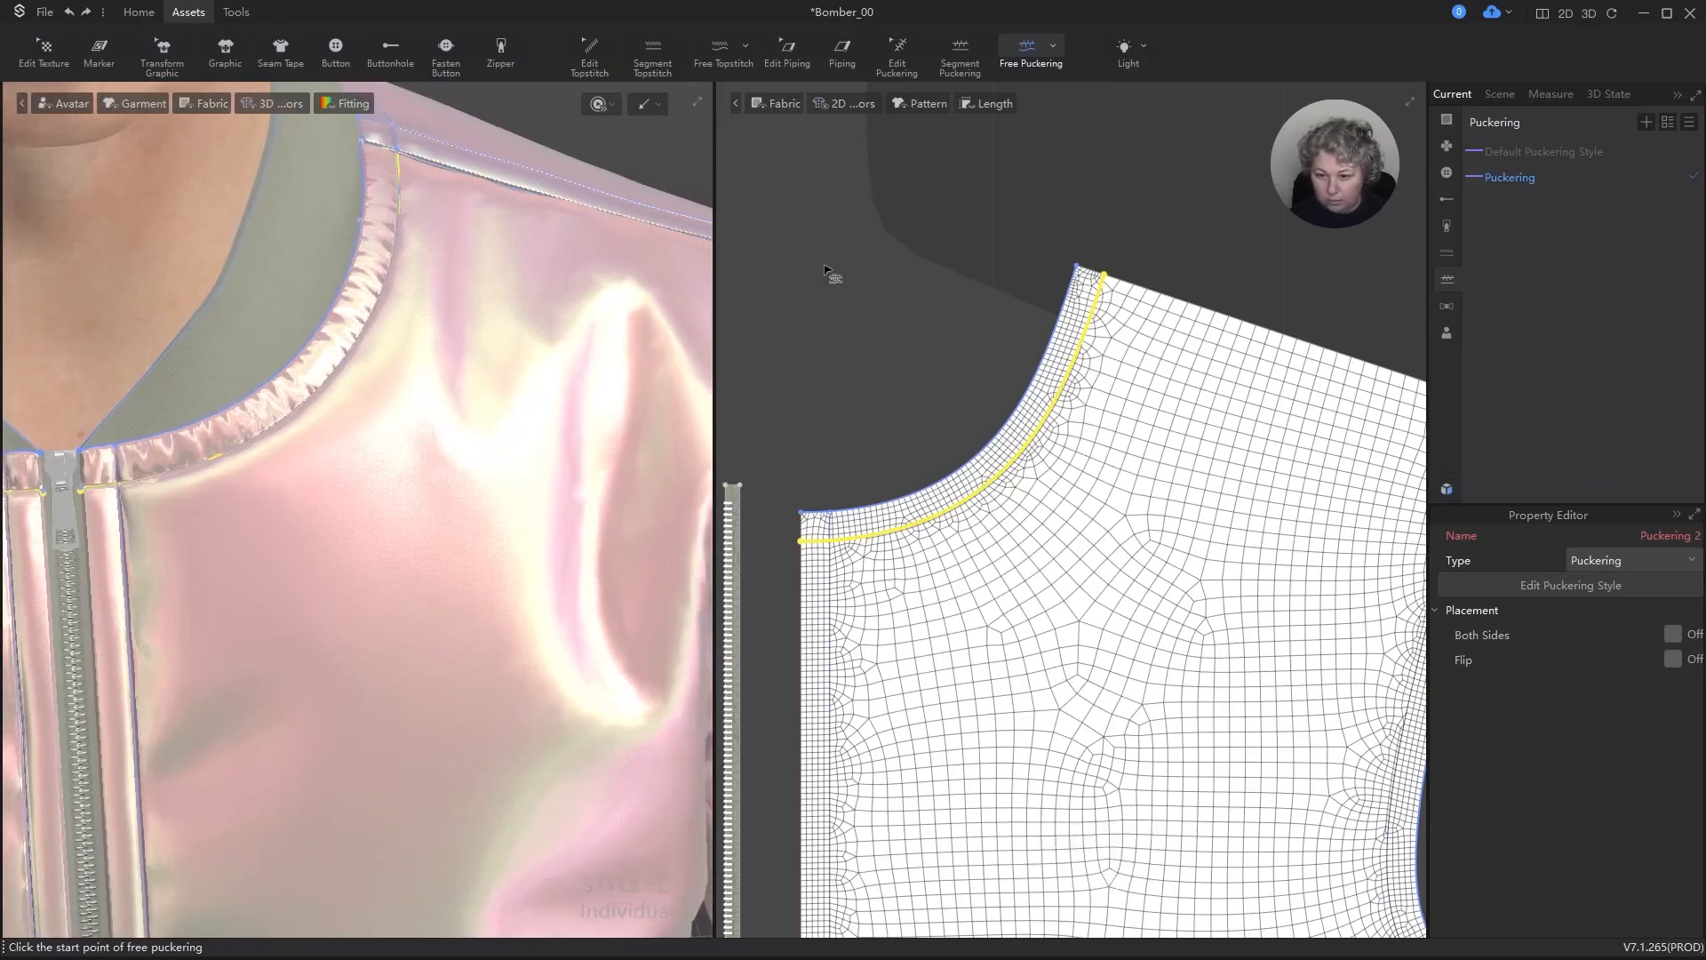
scroll(438, 247, down, 7)
alt+drag(505, 338, 483, 193)
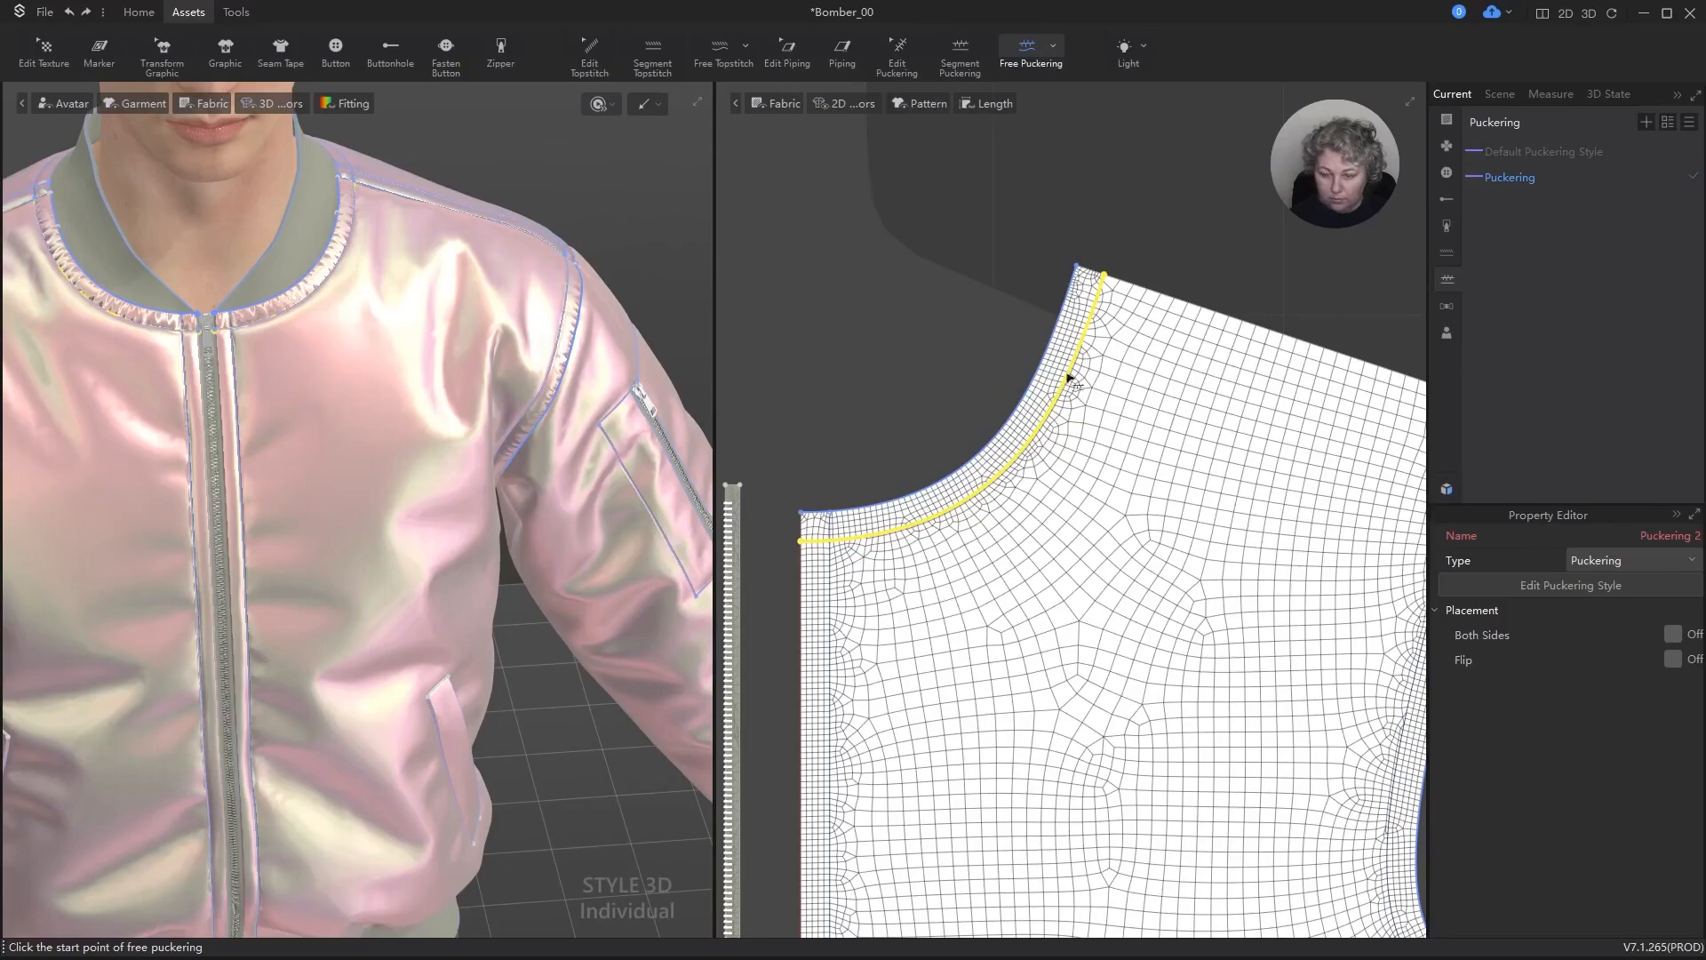
Step: Add free puckering along the internal line parallel to the front armhole and inspect it on the garment
scroll(1069, 378, down, 6)
scroll(1007, 427, up, 6)
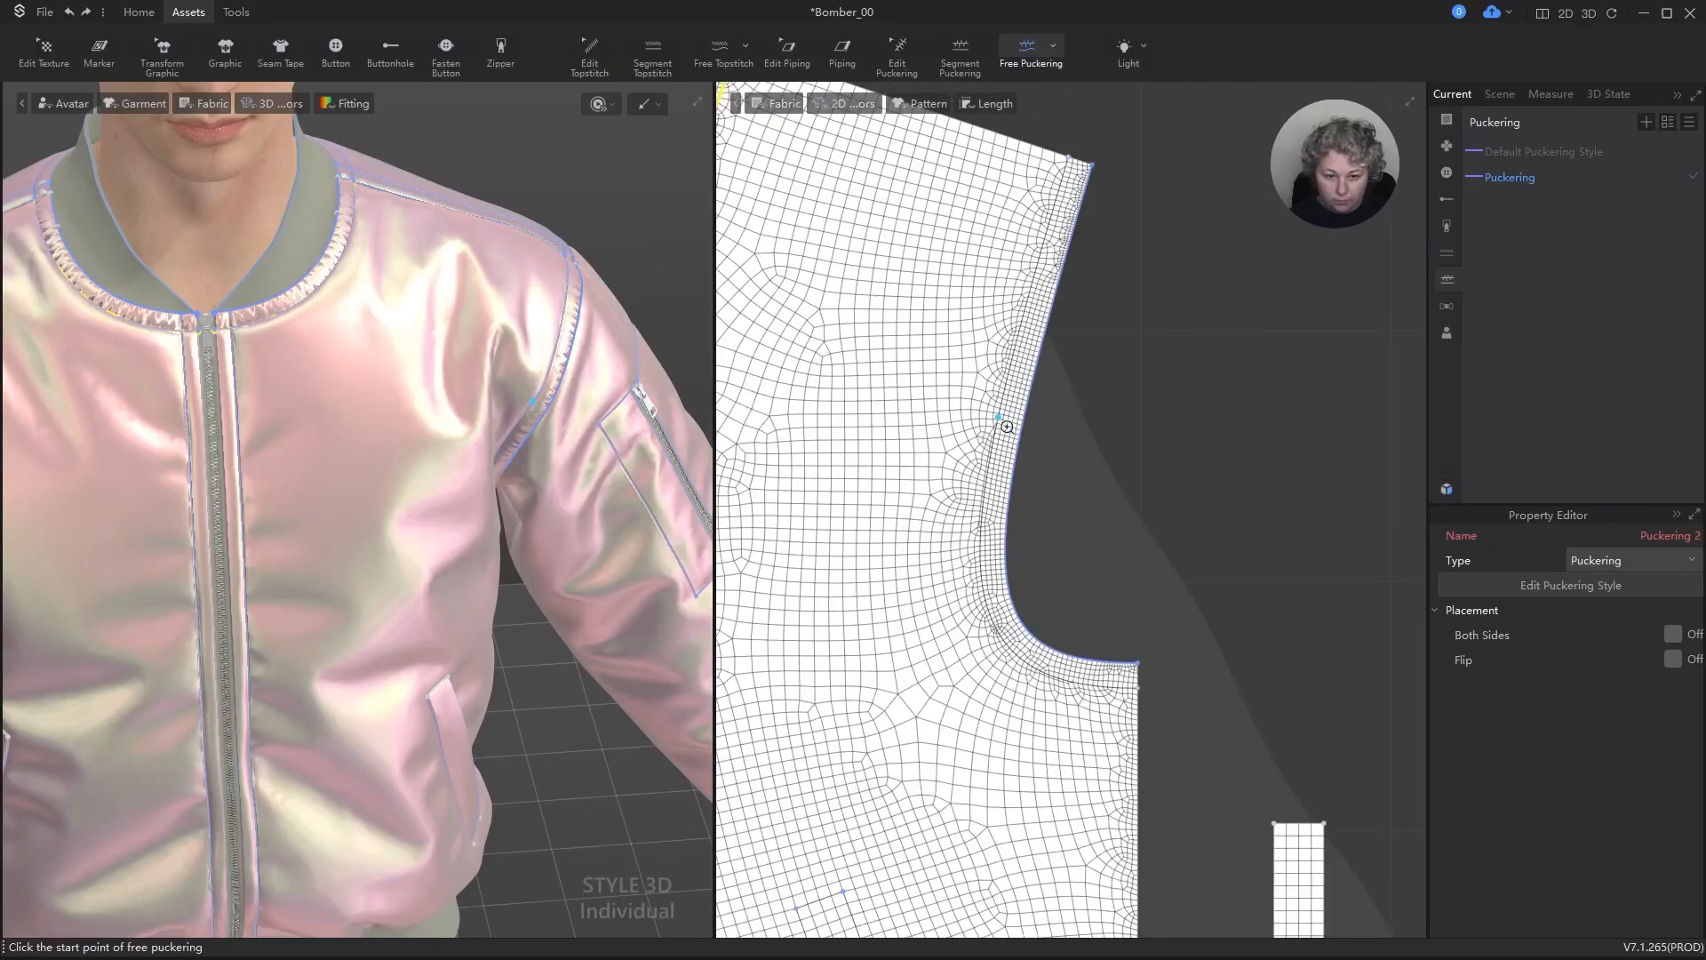
click(1071, 161)
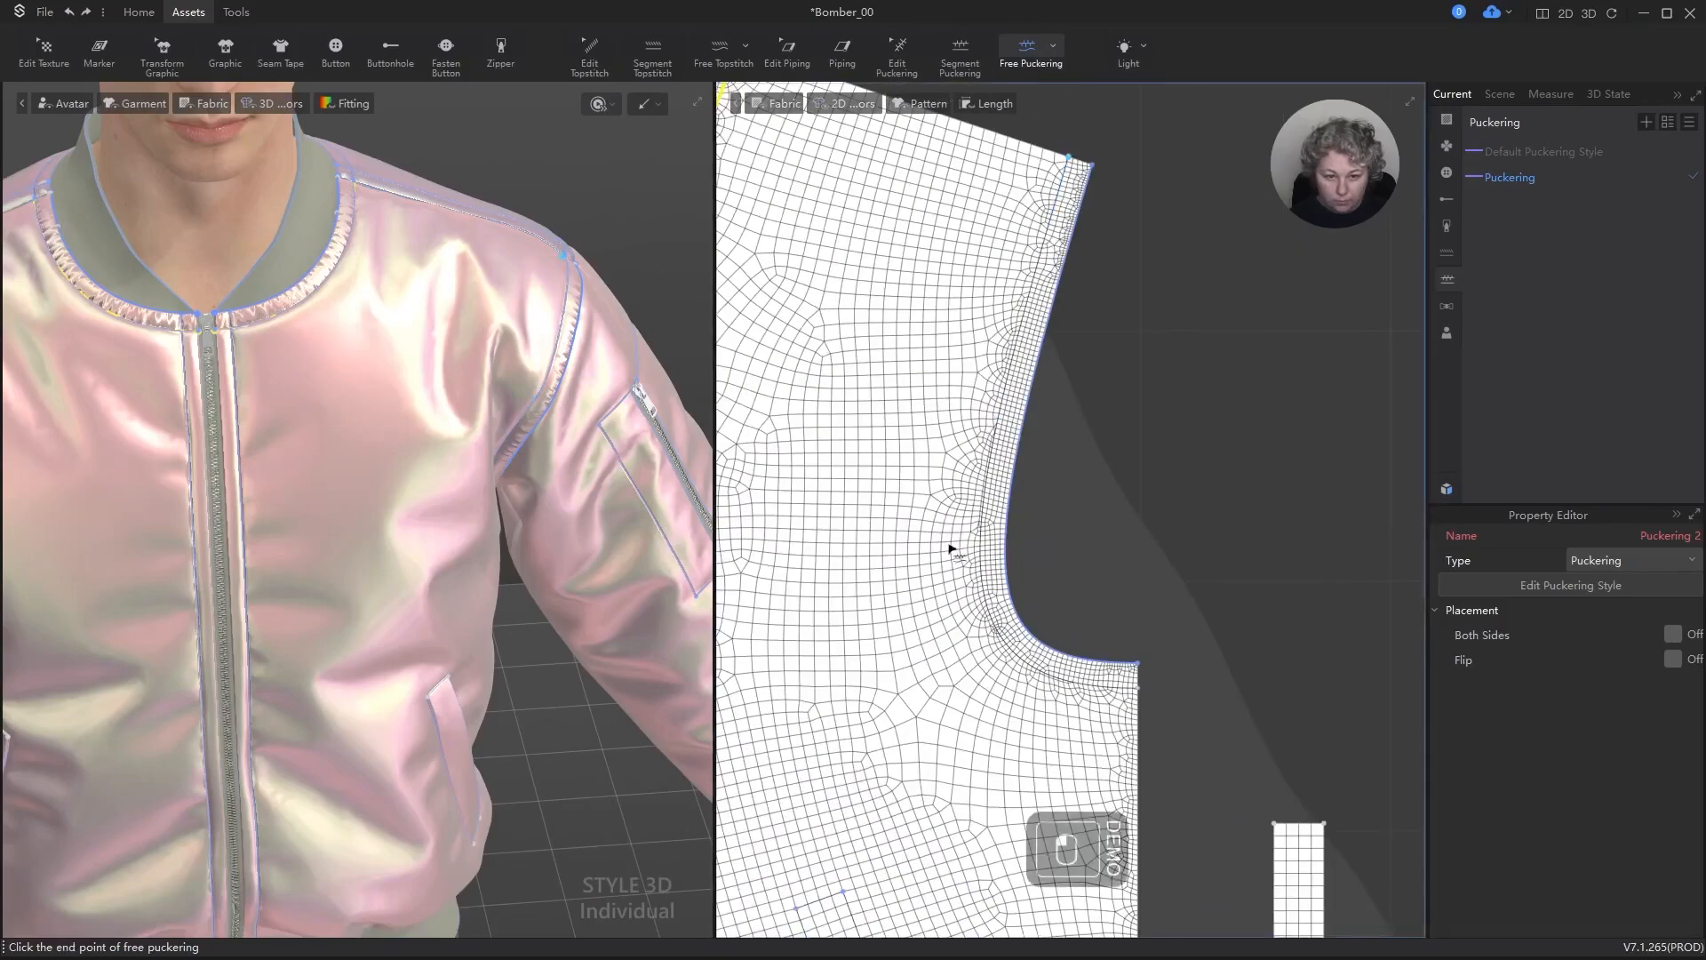
click(1136, 689)
scroll(622, 362, up, 3)
alt+drag(622, 362, 511, 378)
Step: Try free puckering along the back panel's internal shoulder line, starting at the armhole, and undo it
scroll(914, 414, down, 6)
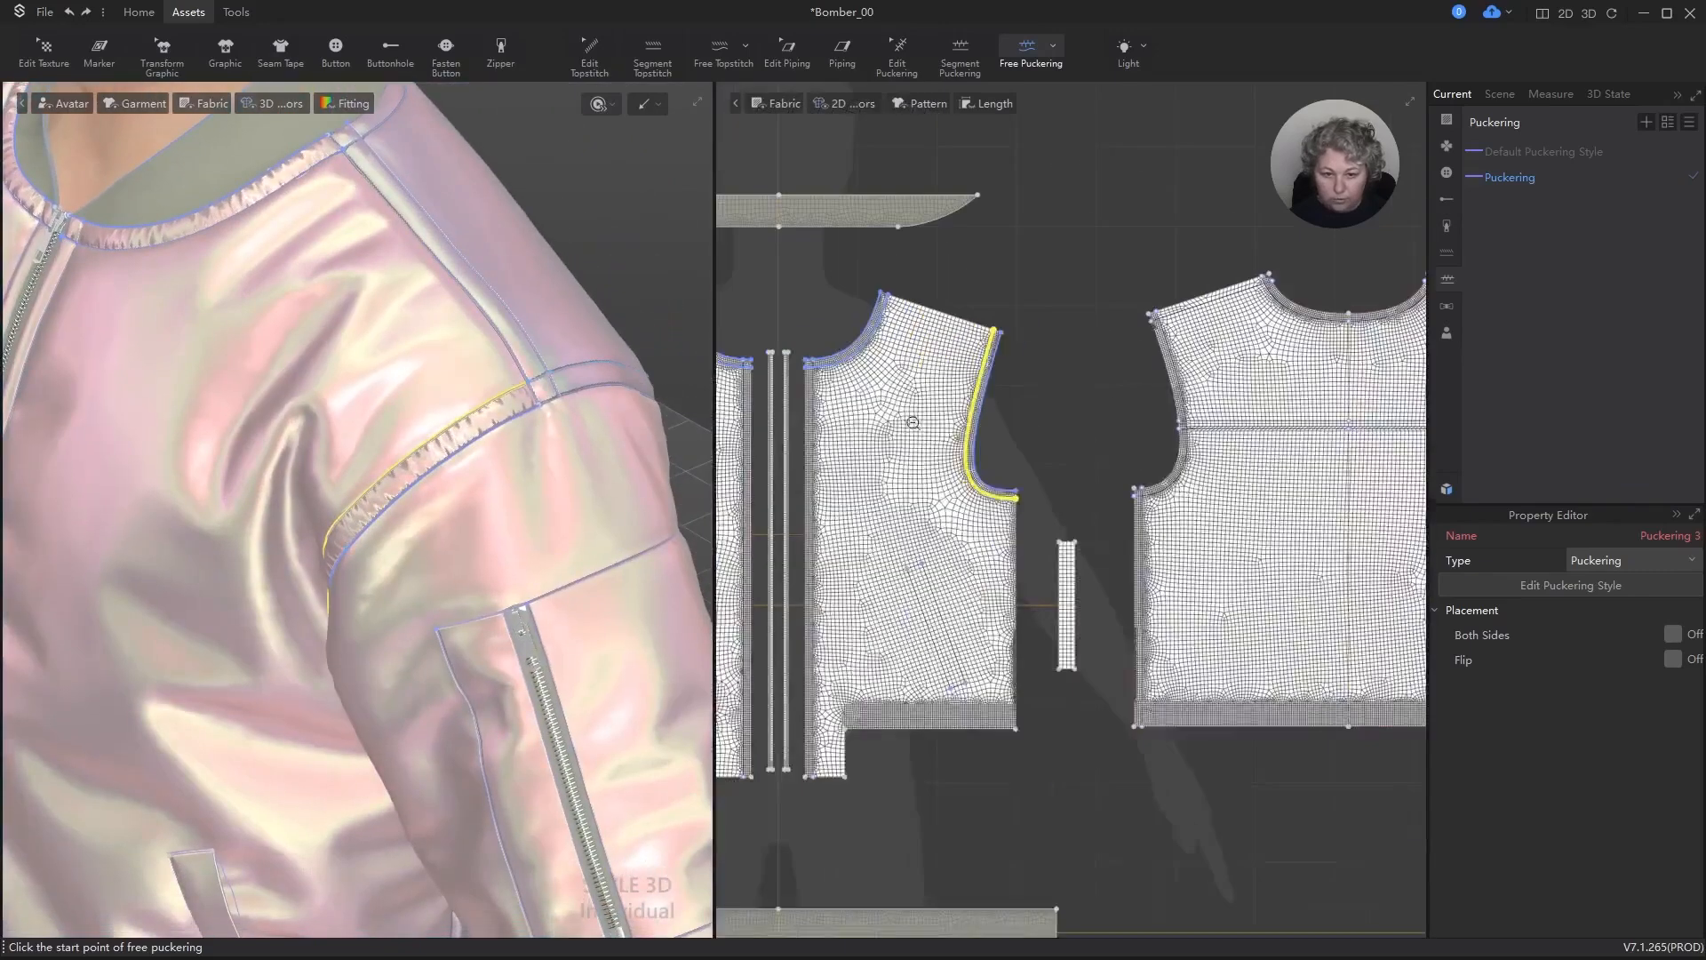
scroll(1062, 352, up, 6)
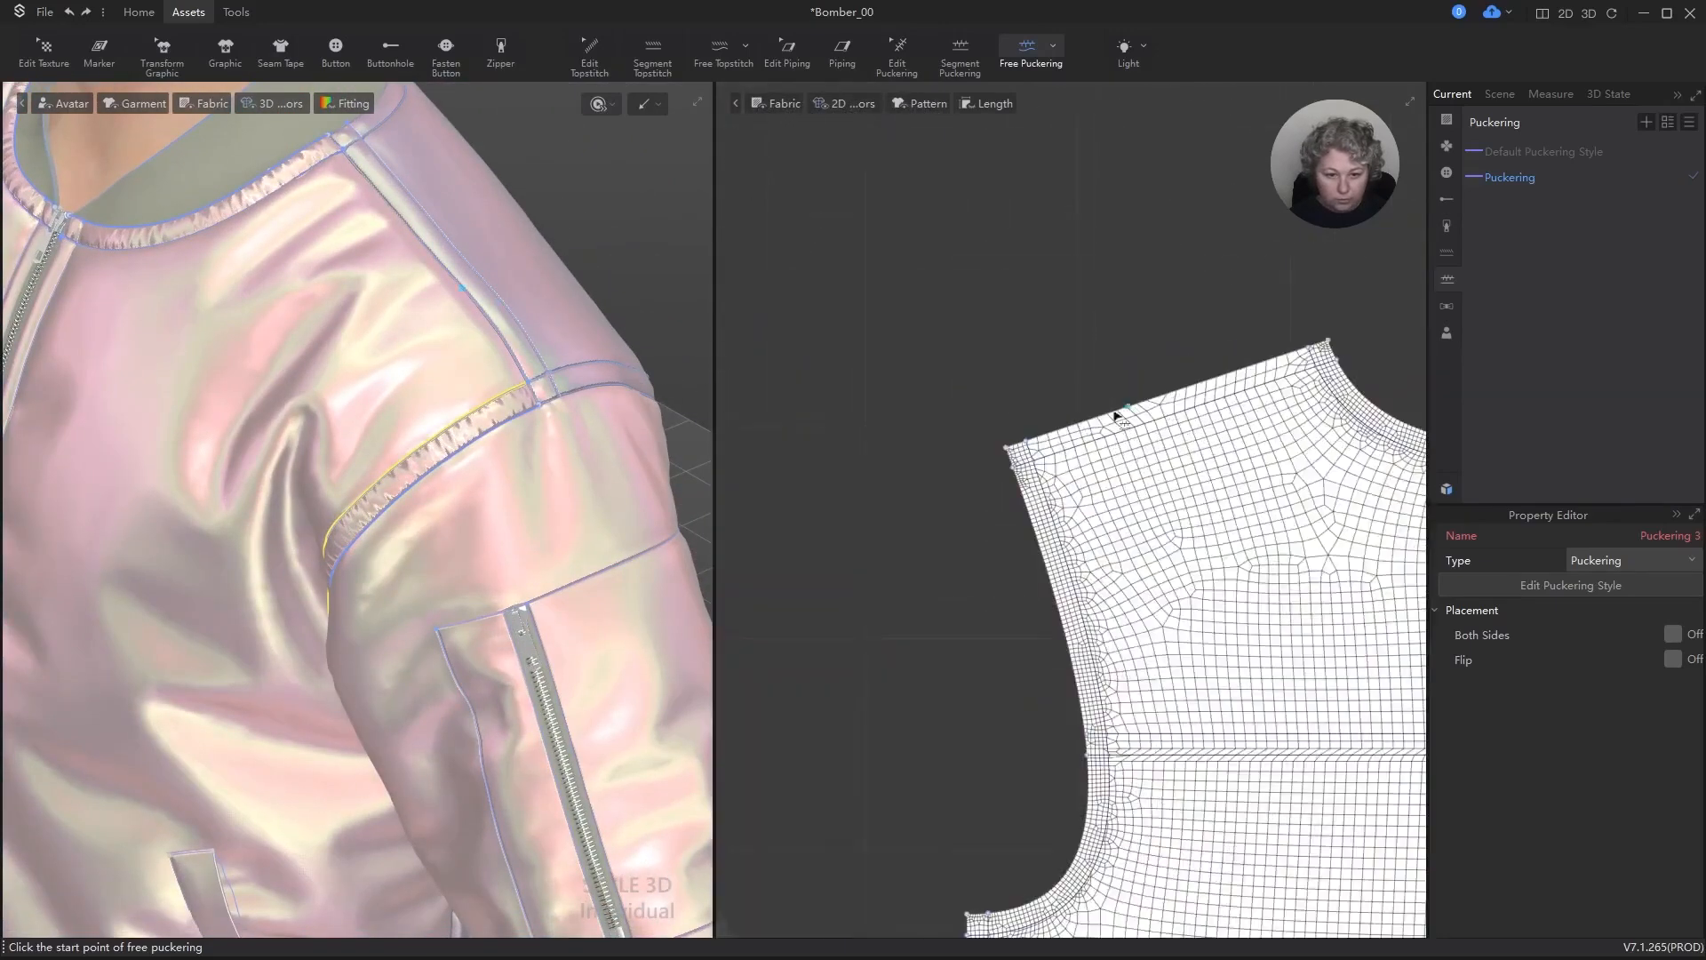
click(1014, 467)
click(1333, 361)
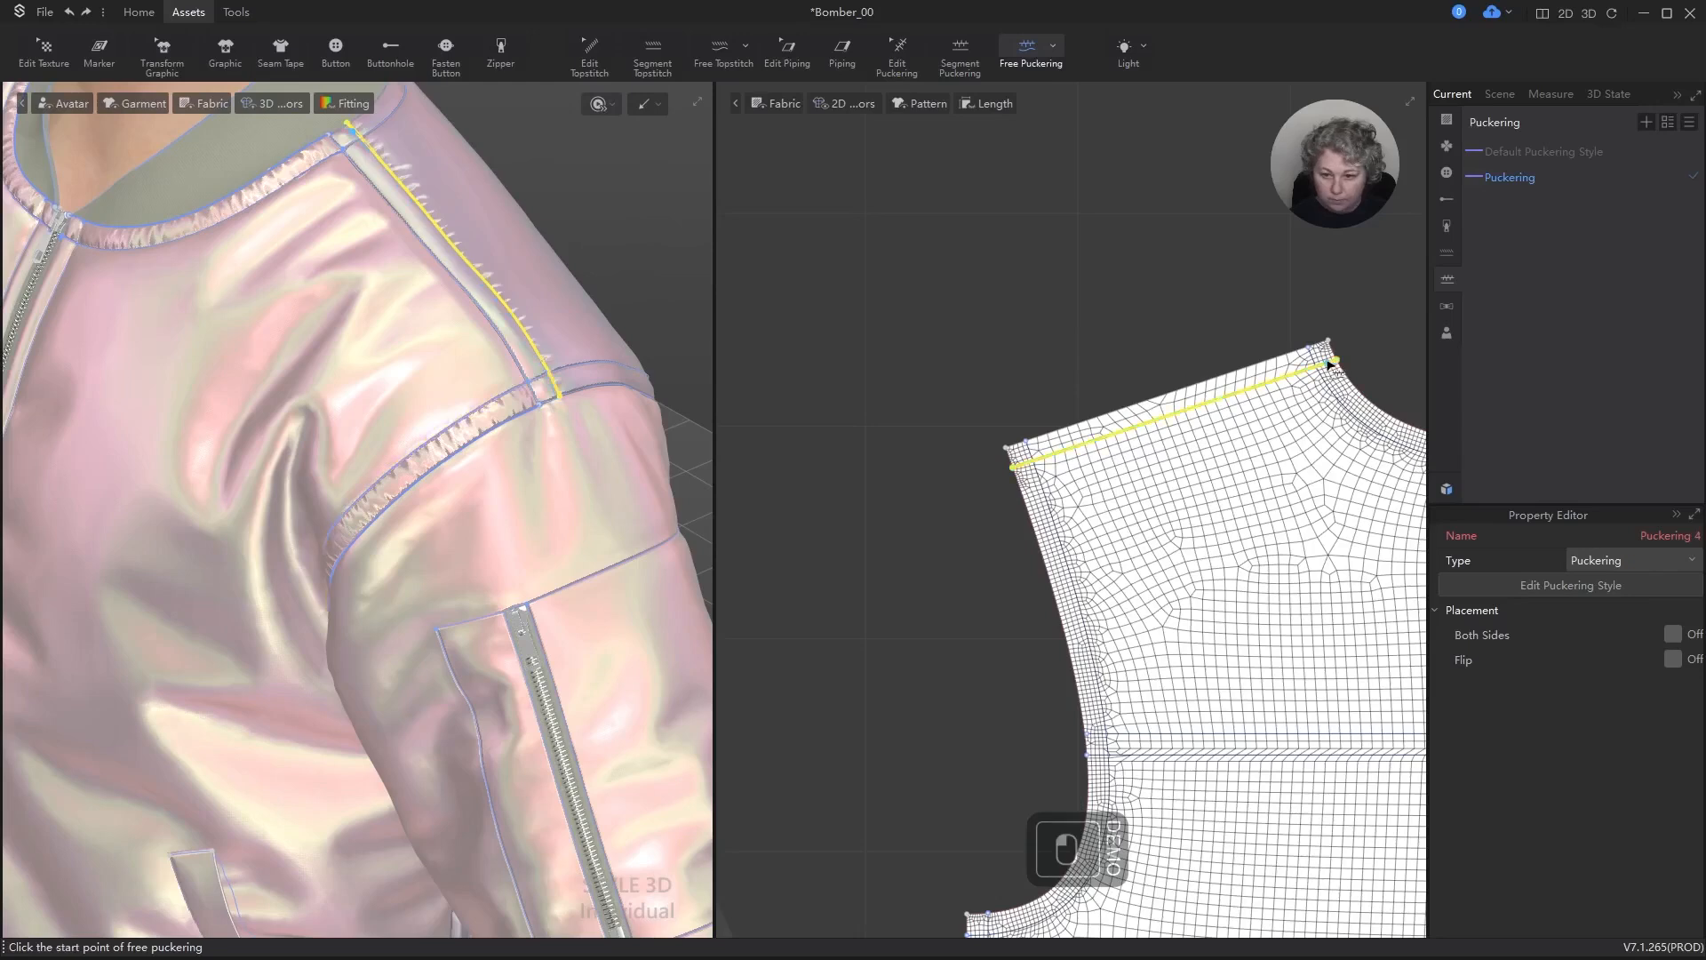
key(ctrl+z)
Step: Try free puckering on both the internal shoulder line and the shoulder edge of the back panel
click(1336, 360)
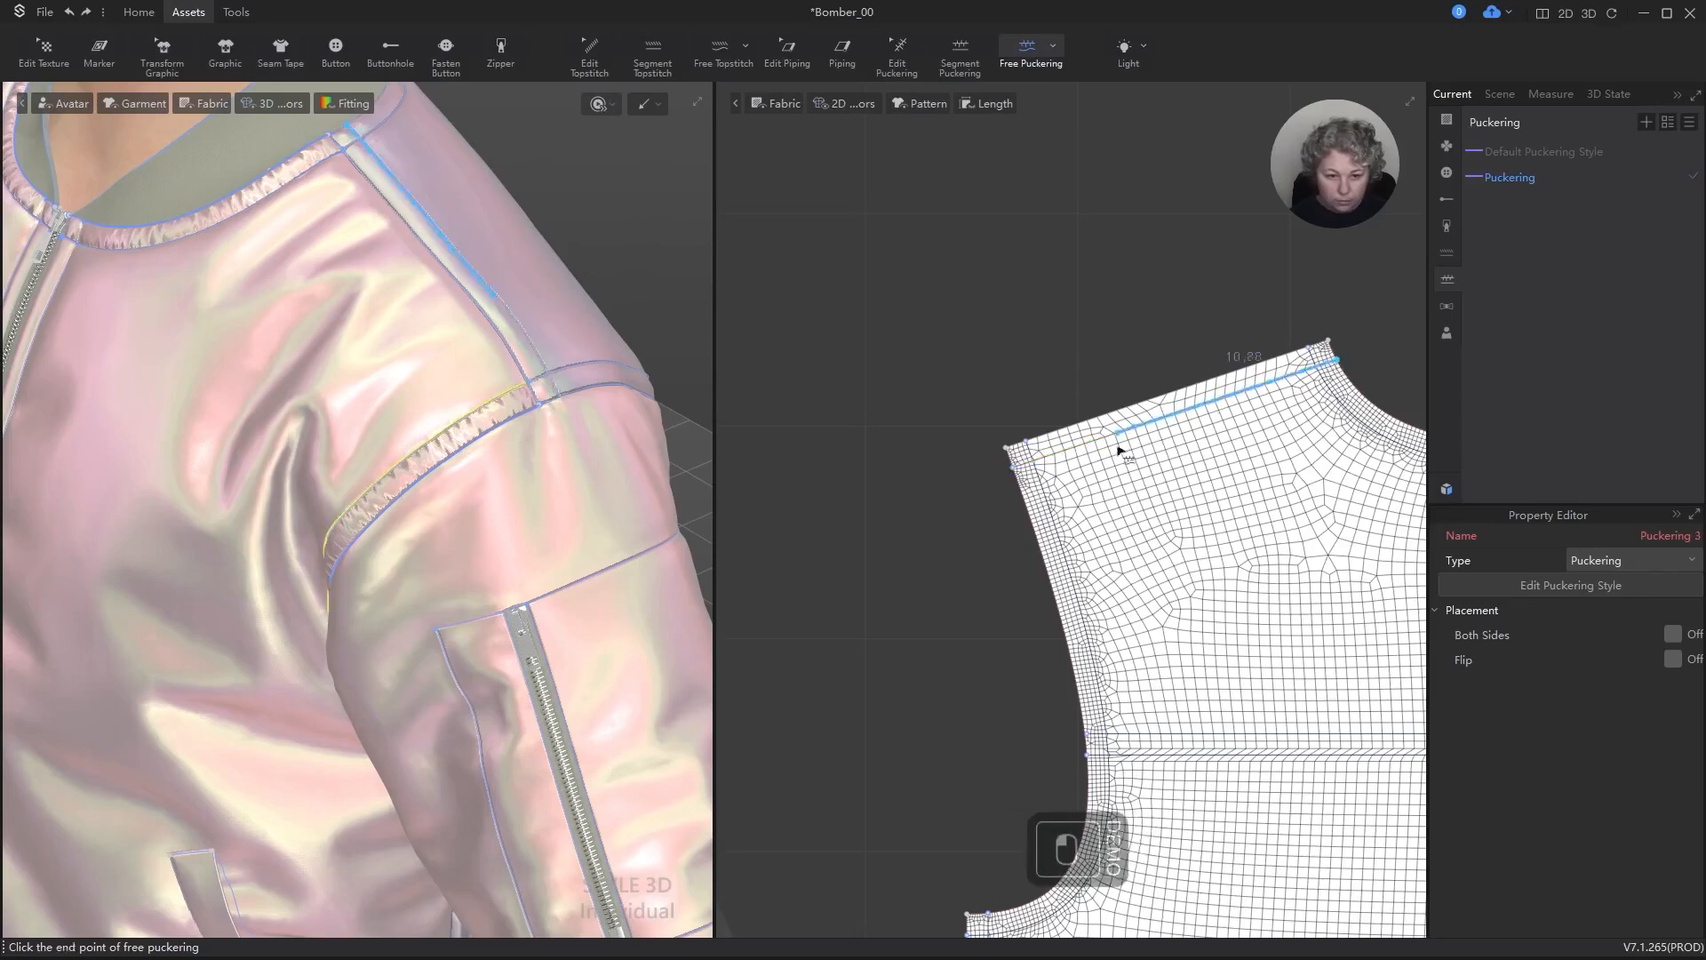
click(1012, 467)
click(1007, 448)
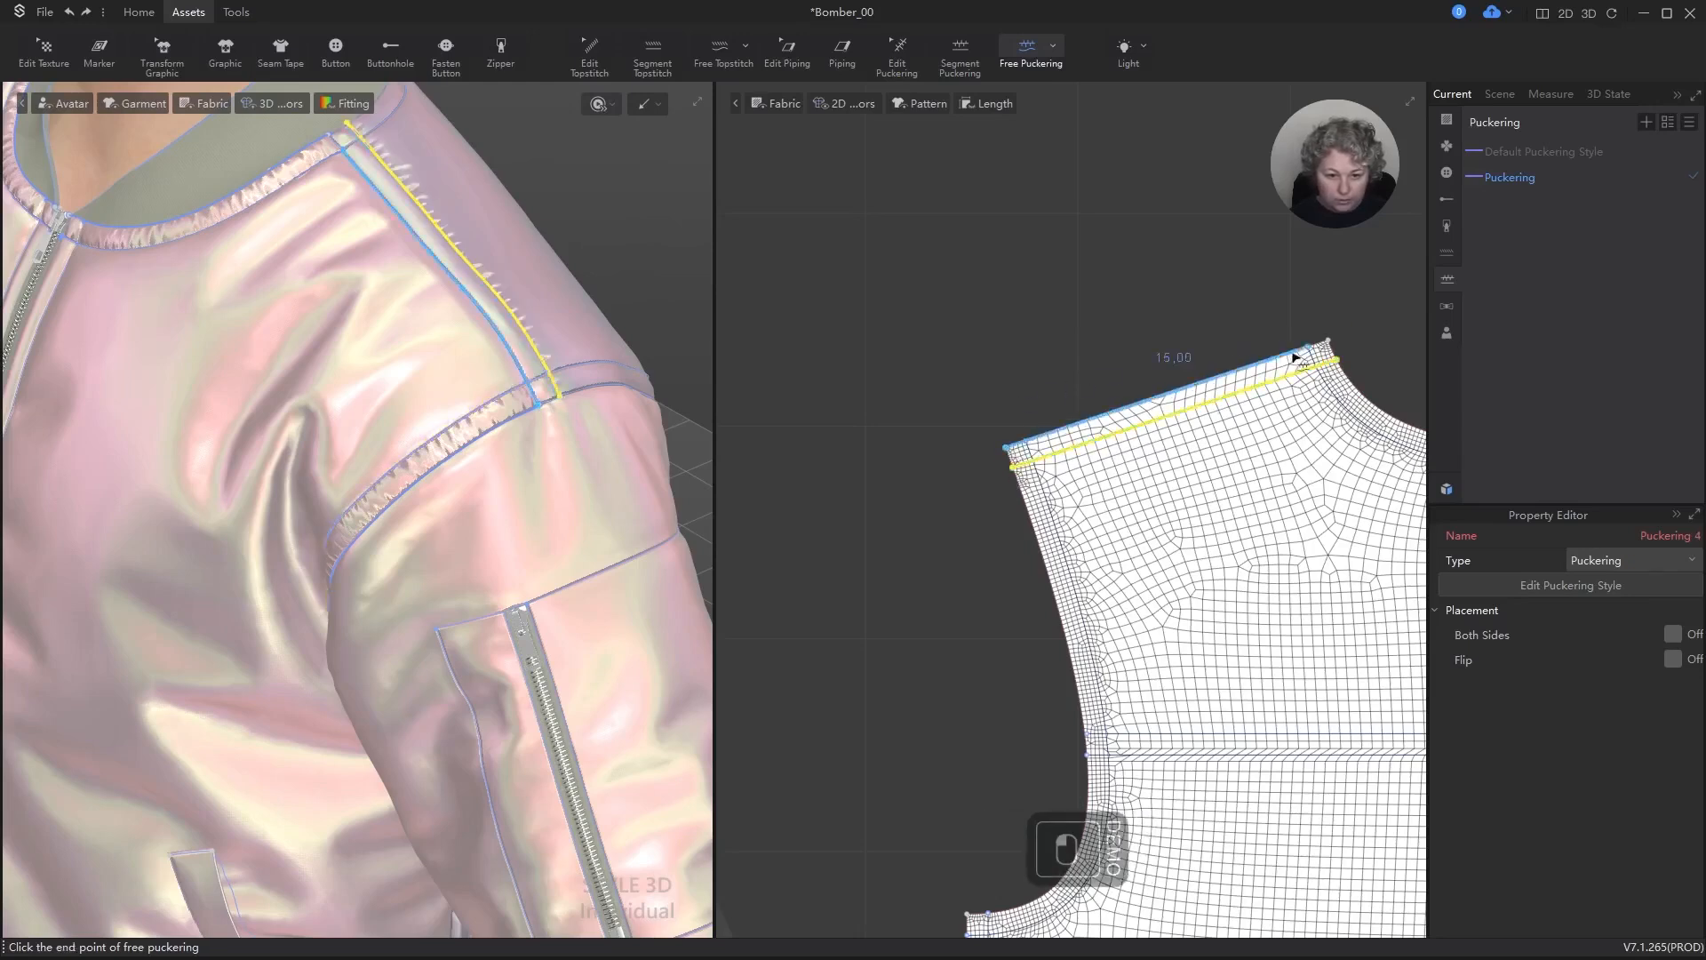
click(1326, 342)
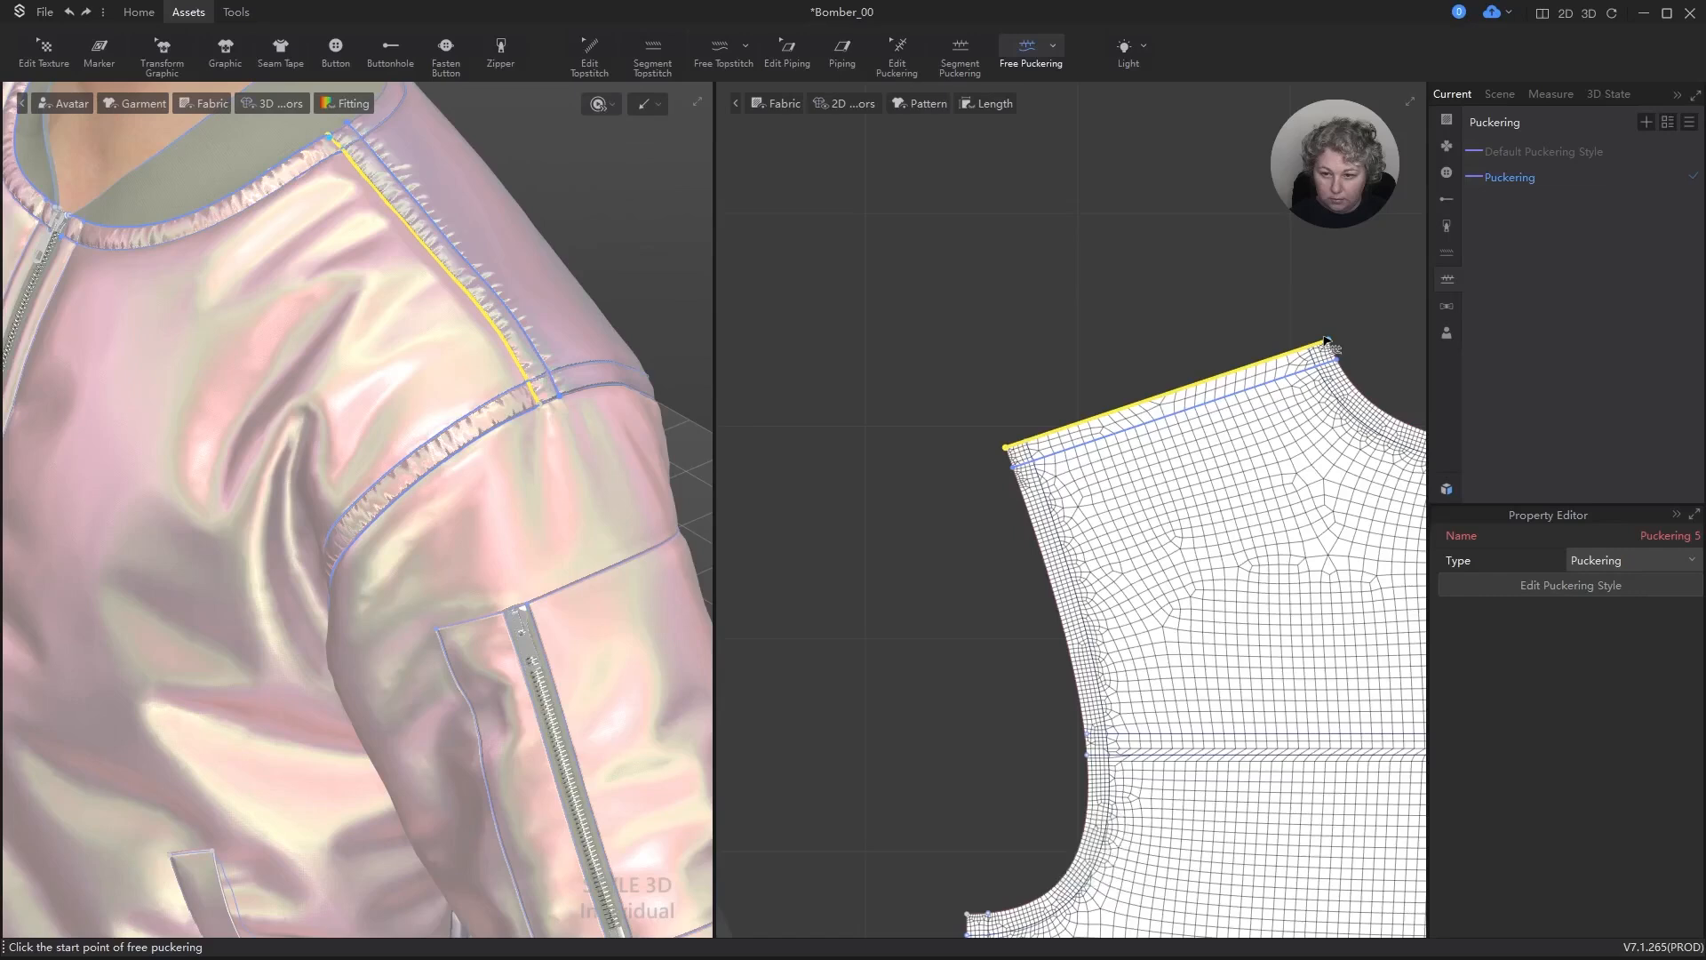
Step: Undo the back shoulder puckering and redraw it along the internal shoulder line from neckline to armhole
click(1338, 363)
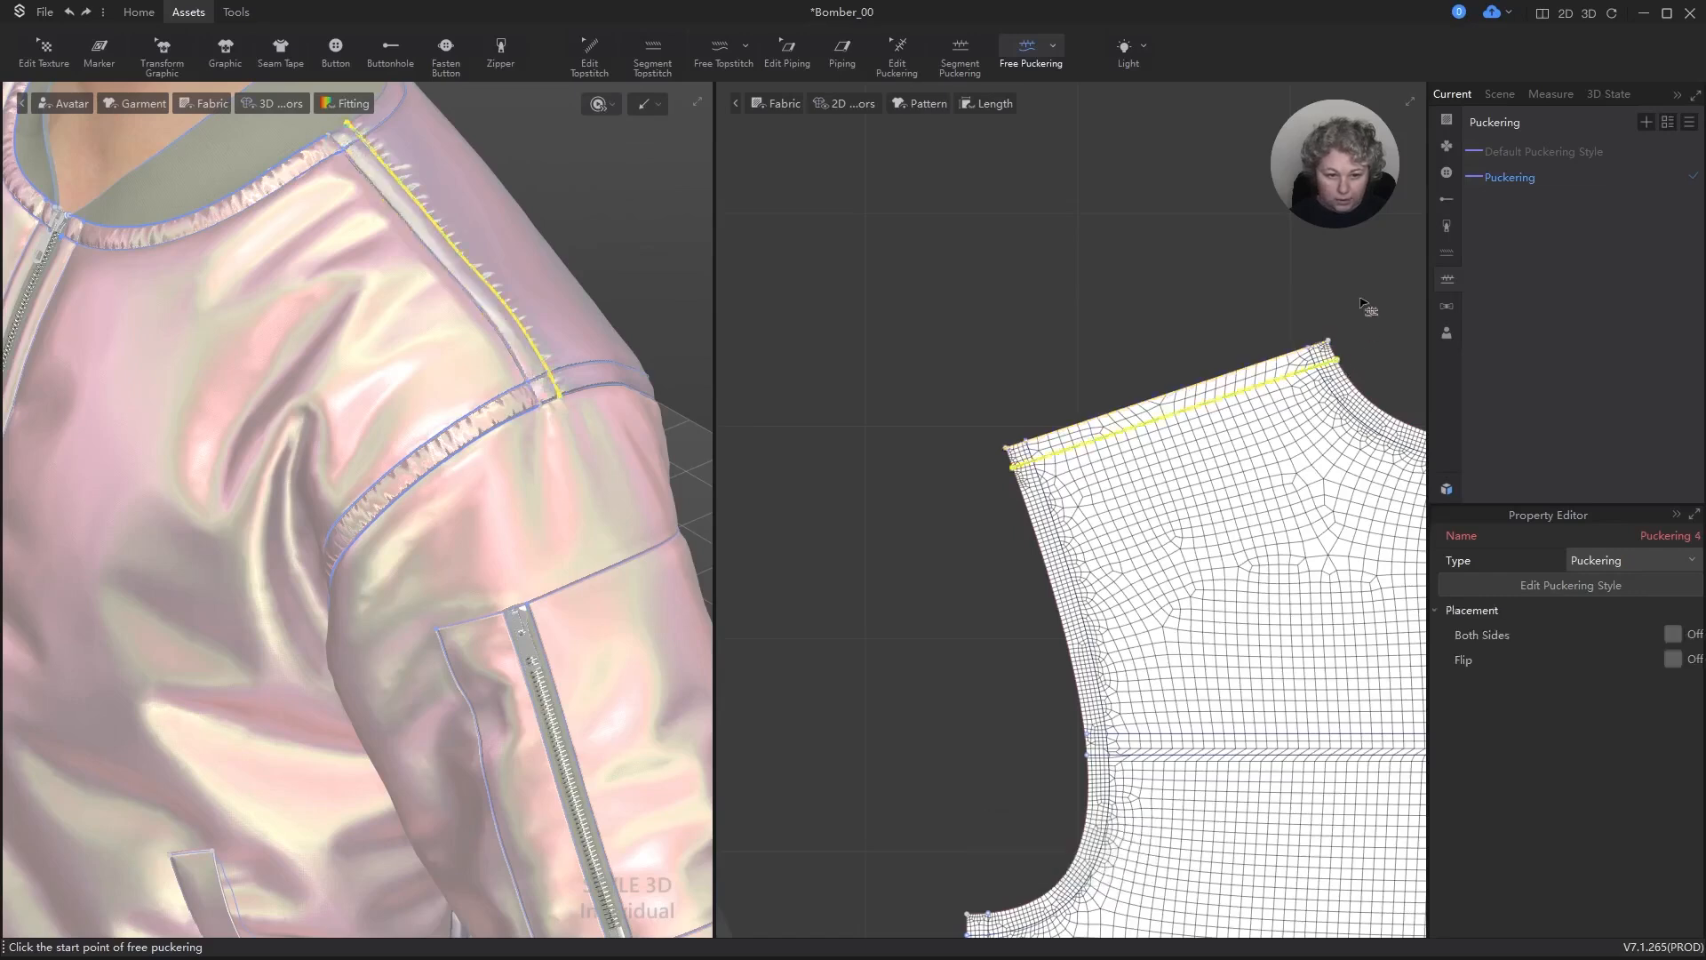
key(ctrl+z)
click(1337, 360)
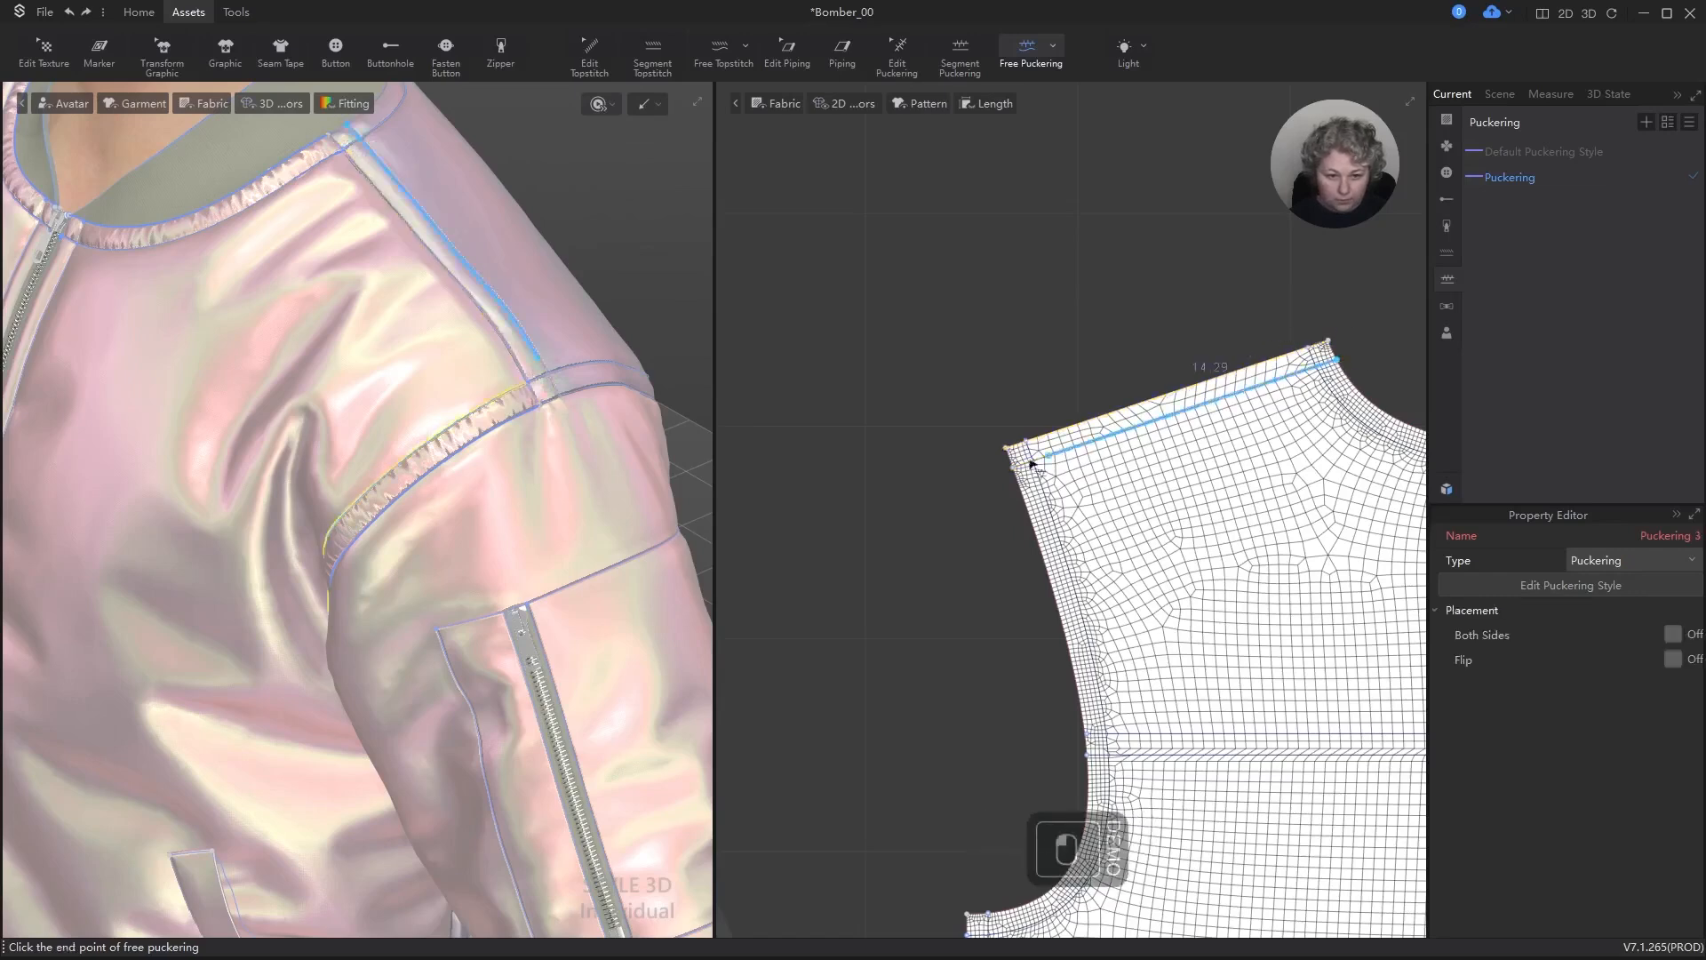
click(1014, 469)
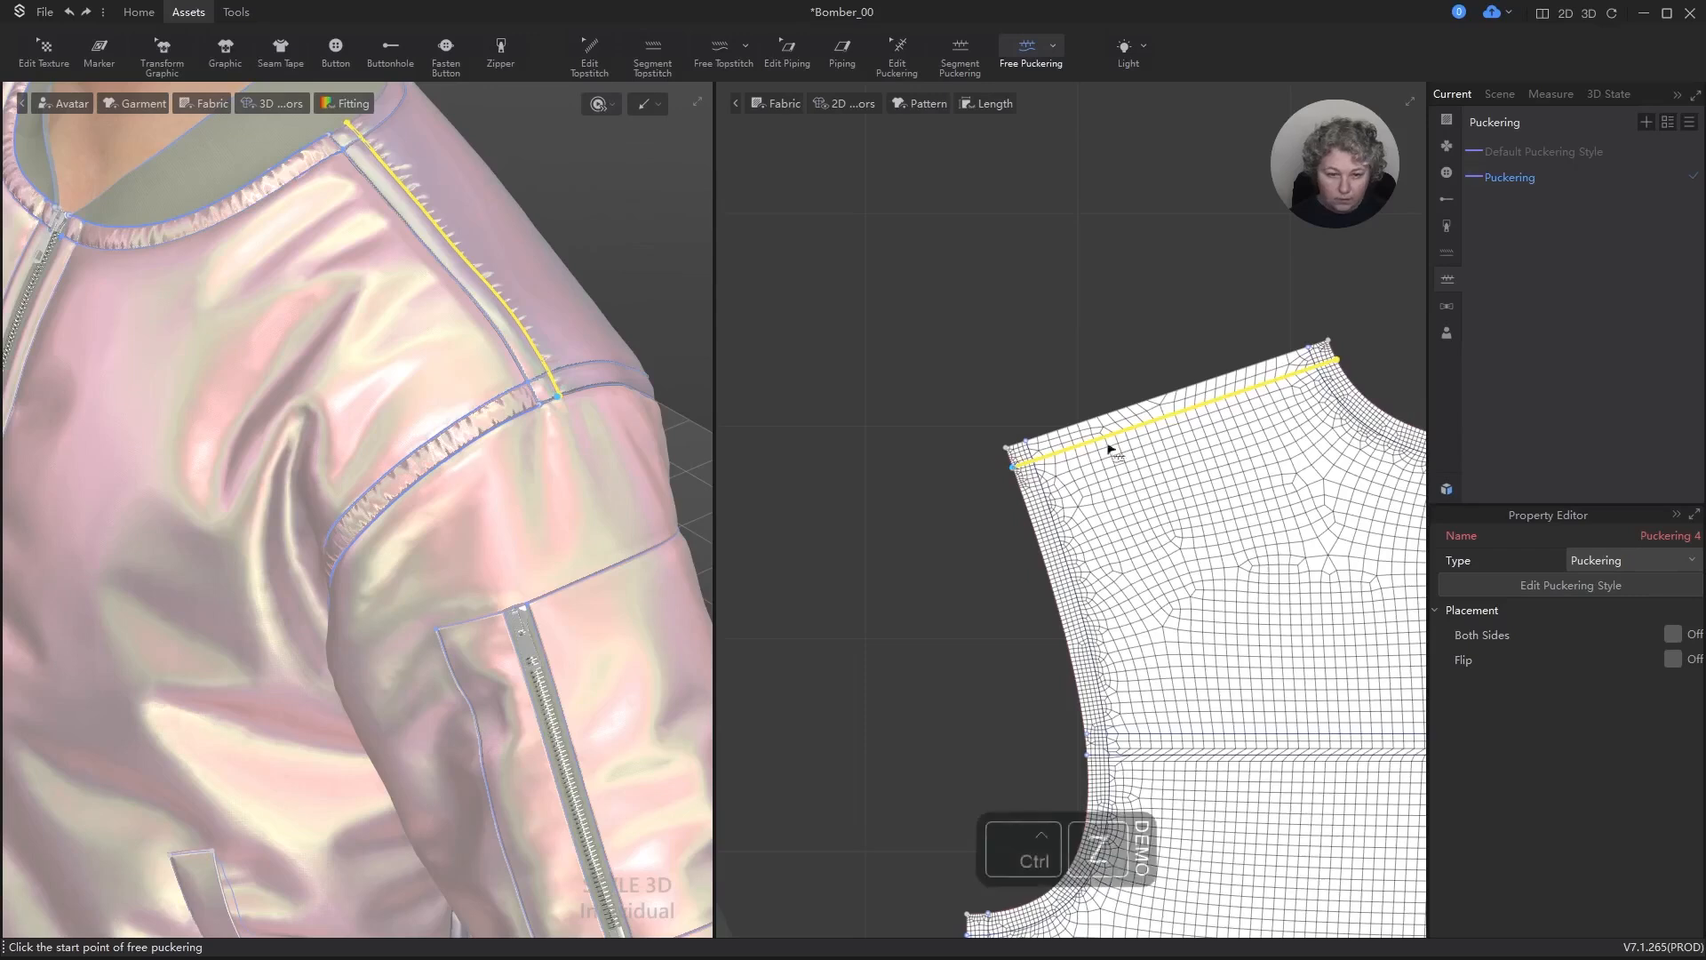
Step: Undo the back shoulder puckering, then try free puckering on the internal shoulder line and on the shoulder edge, undoing both
key(ctrl+z)
click(1015, 468)
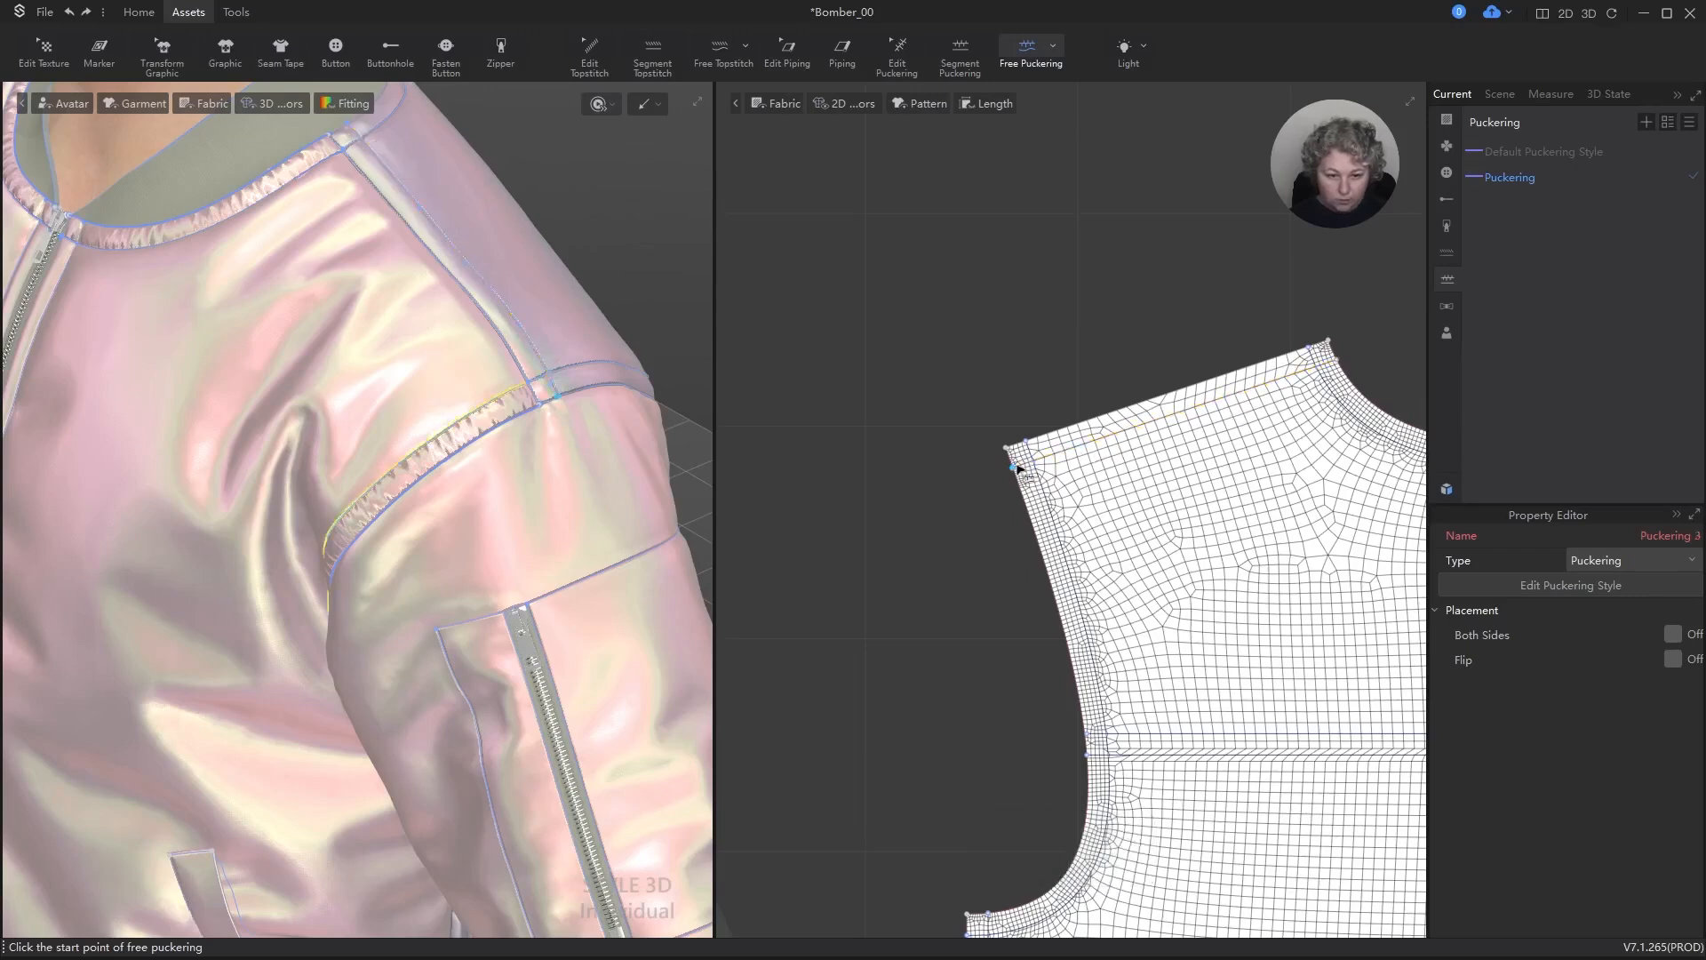
click(1339, 364)
key(ctrl+z)
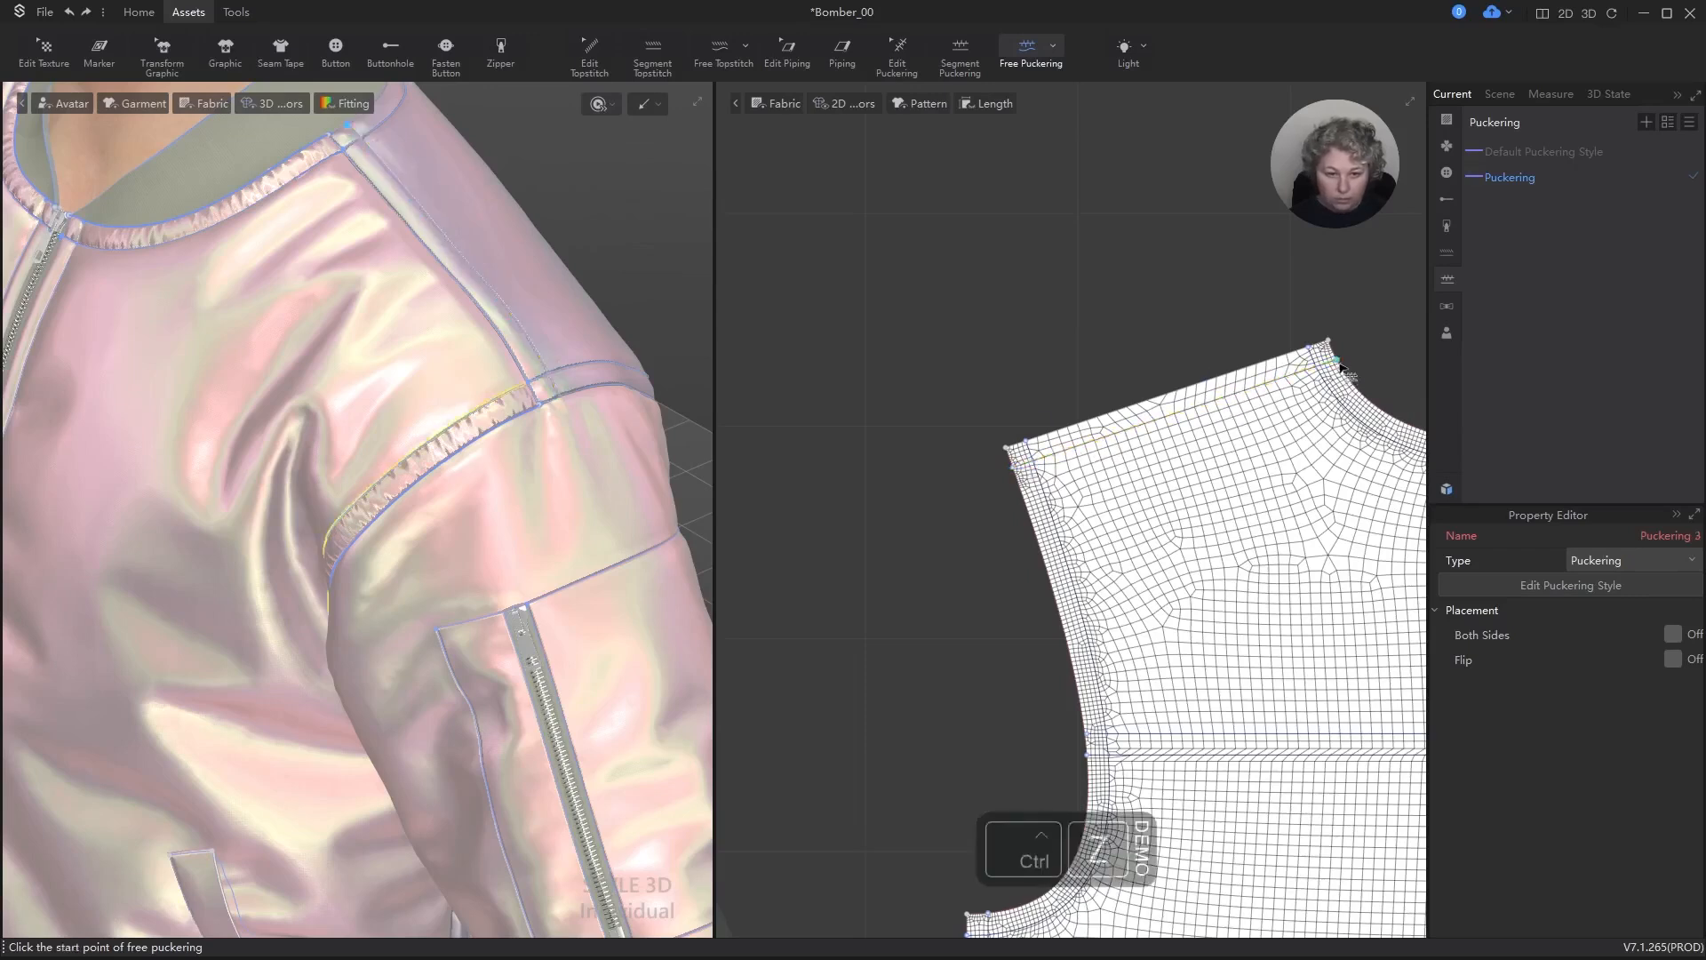
click(1015, 444)
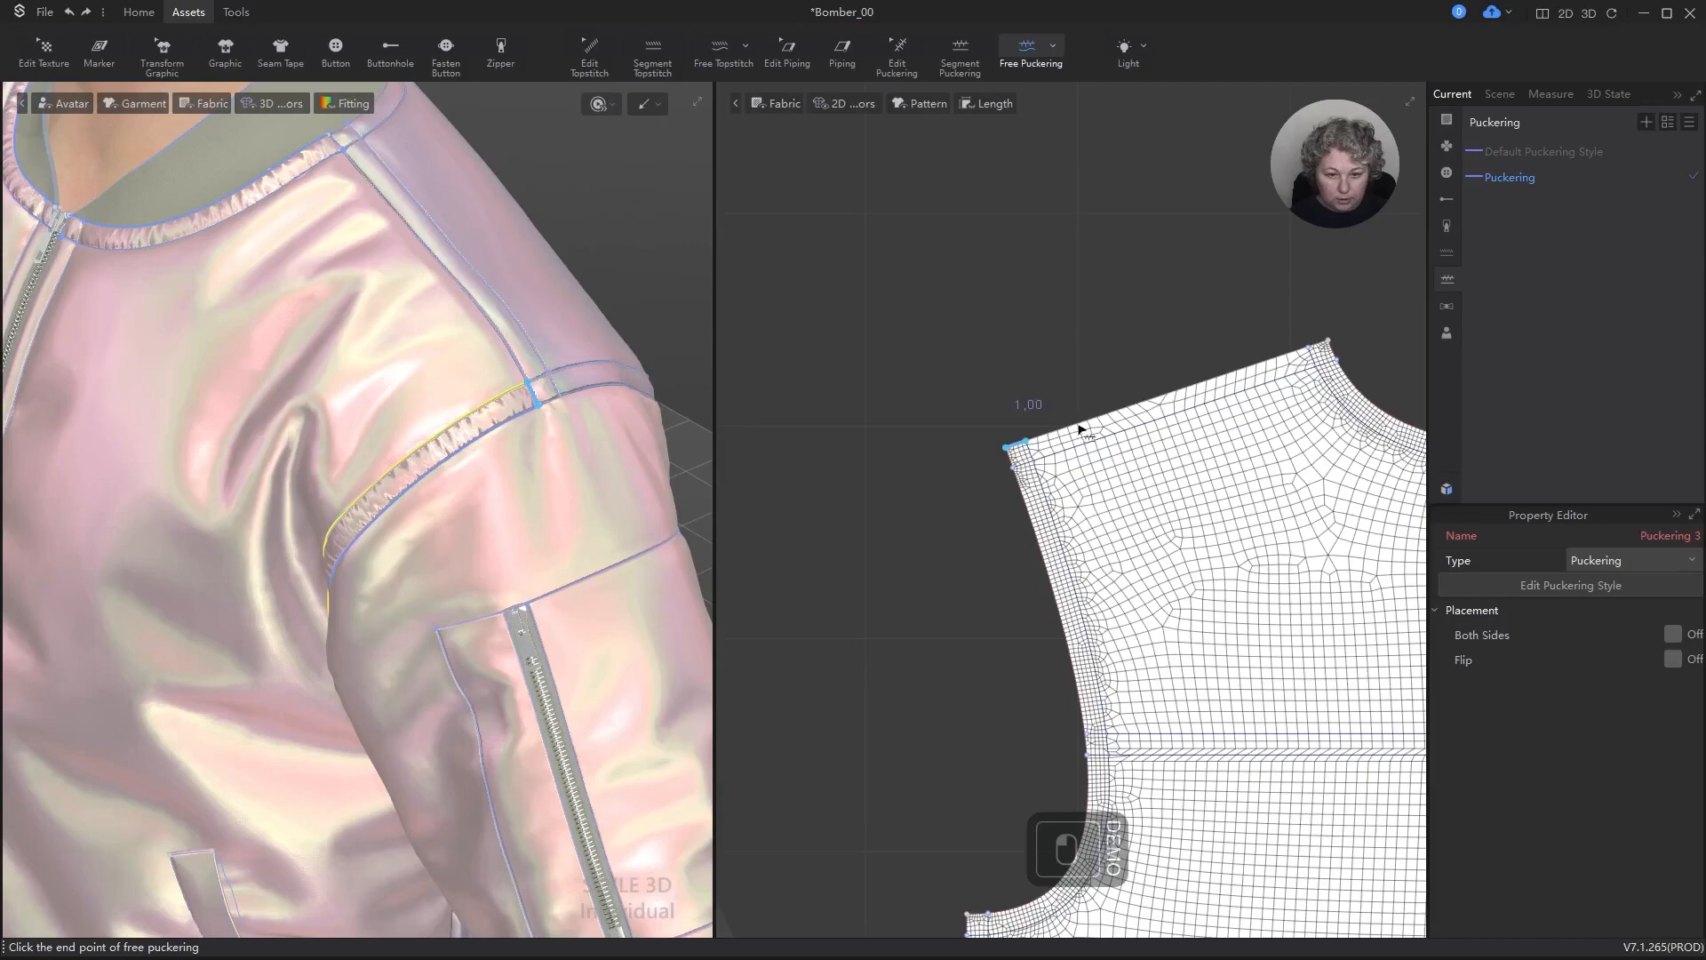
click(1348, 346)
key(ctrl+z)
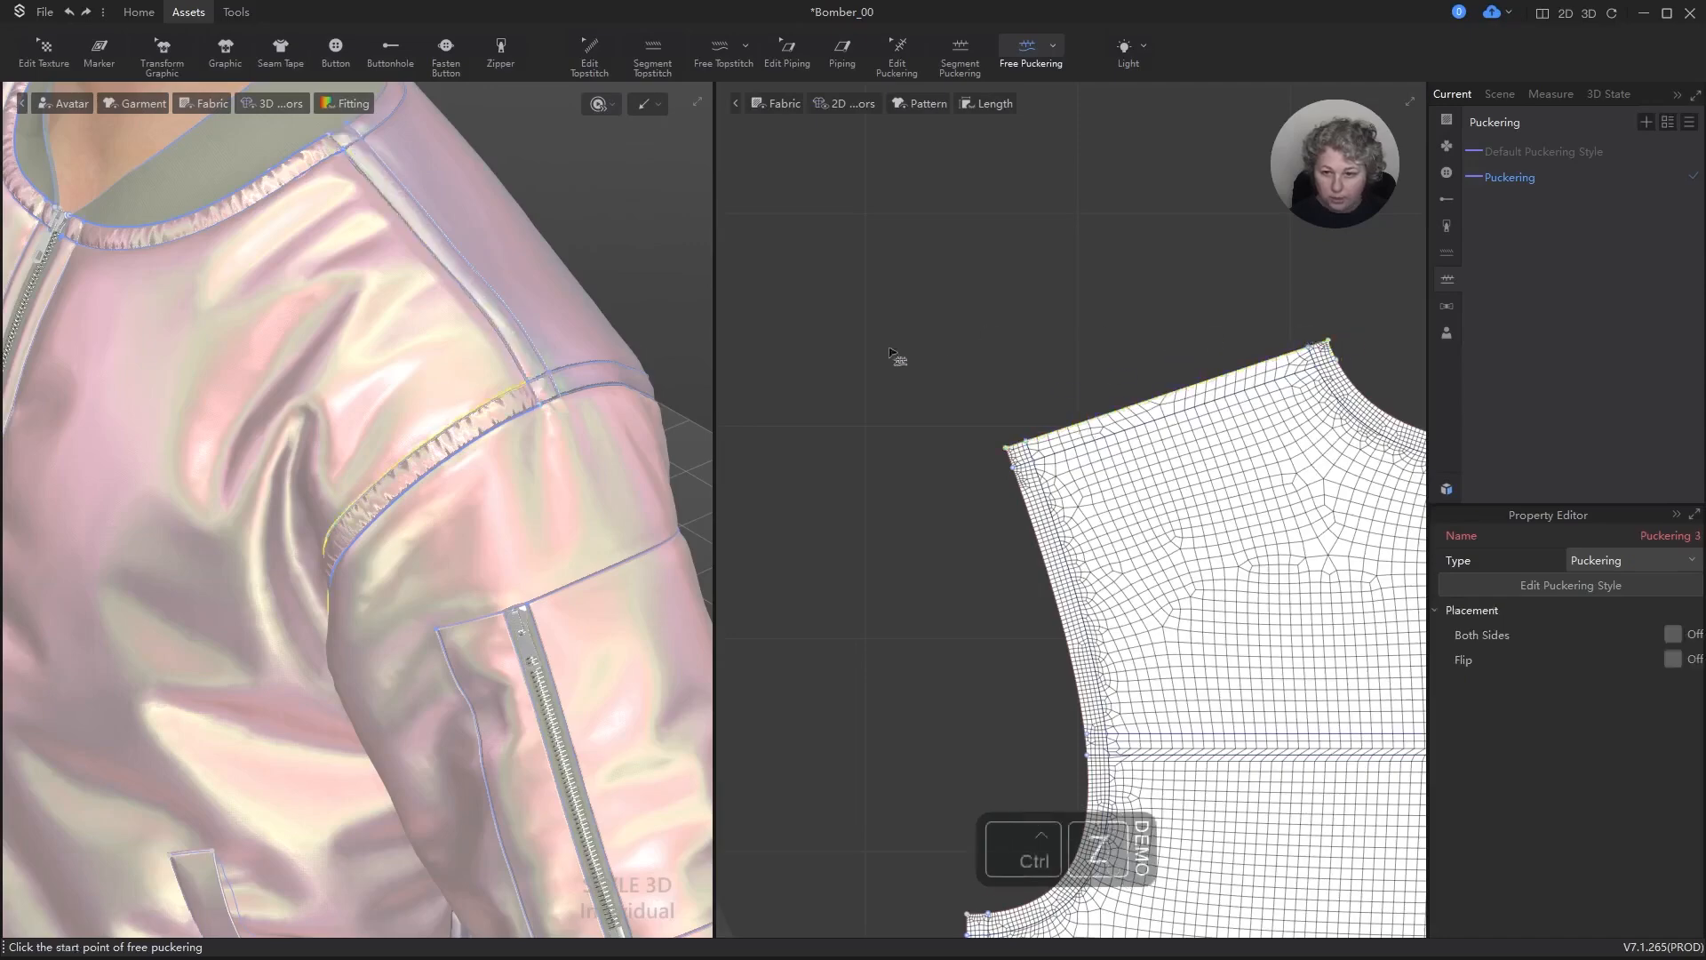
Step: Add one continuous free puckering along the back panel's outer edge, from centre neckline across shoulder and armhole to the underarm corner
scroll(1073, 370, down, 4)
scroll(1005, 381, up, 5)
scroll(1191, 381, down, 1)
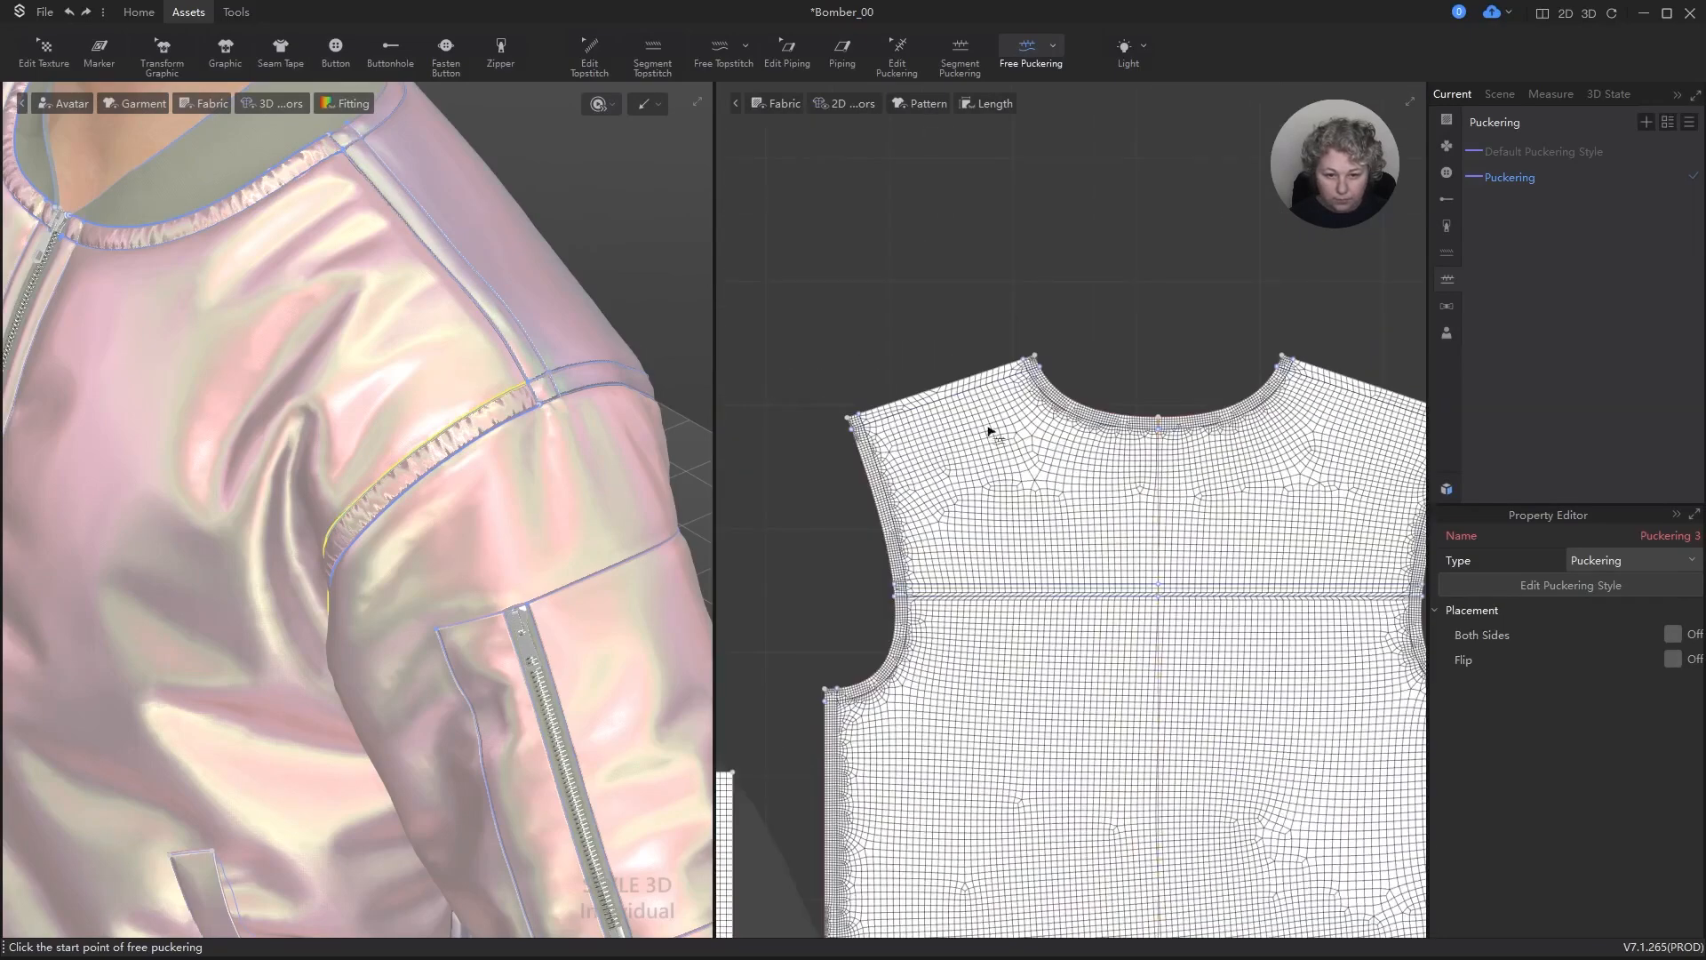
click(1160, 416)
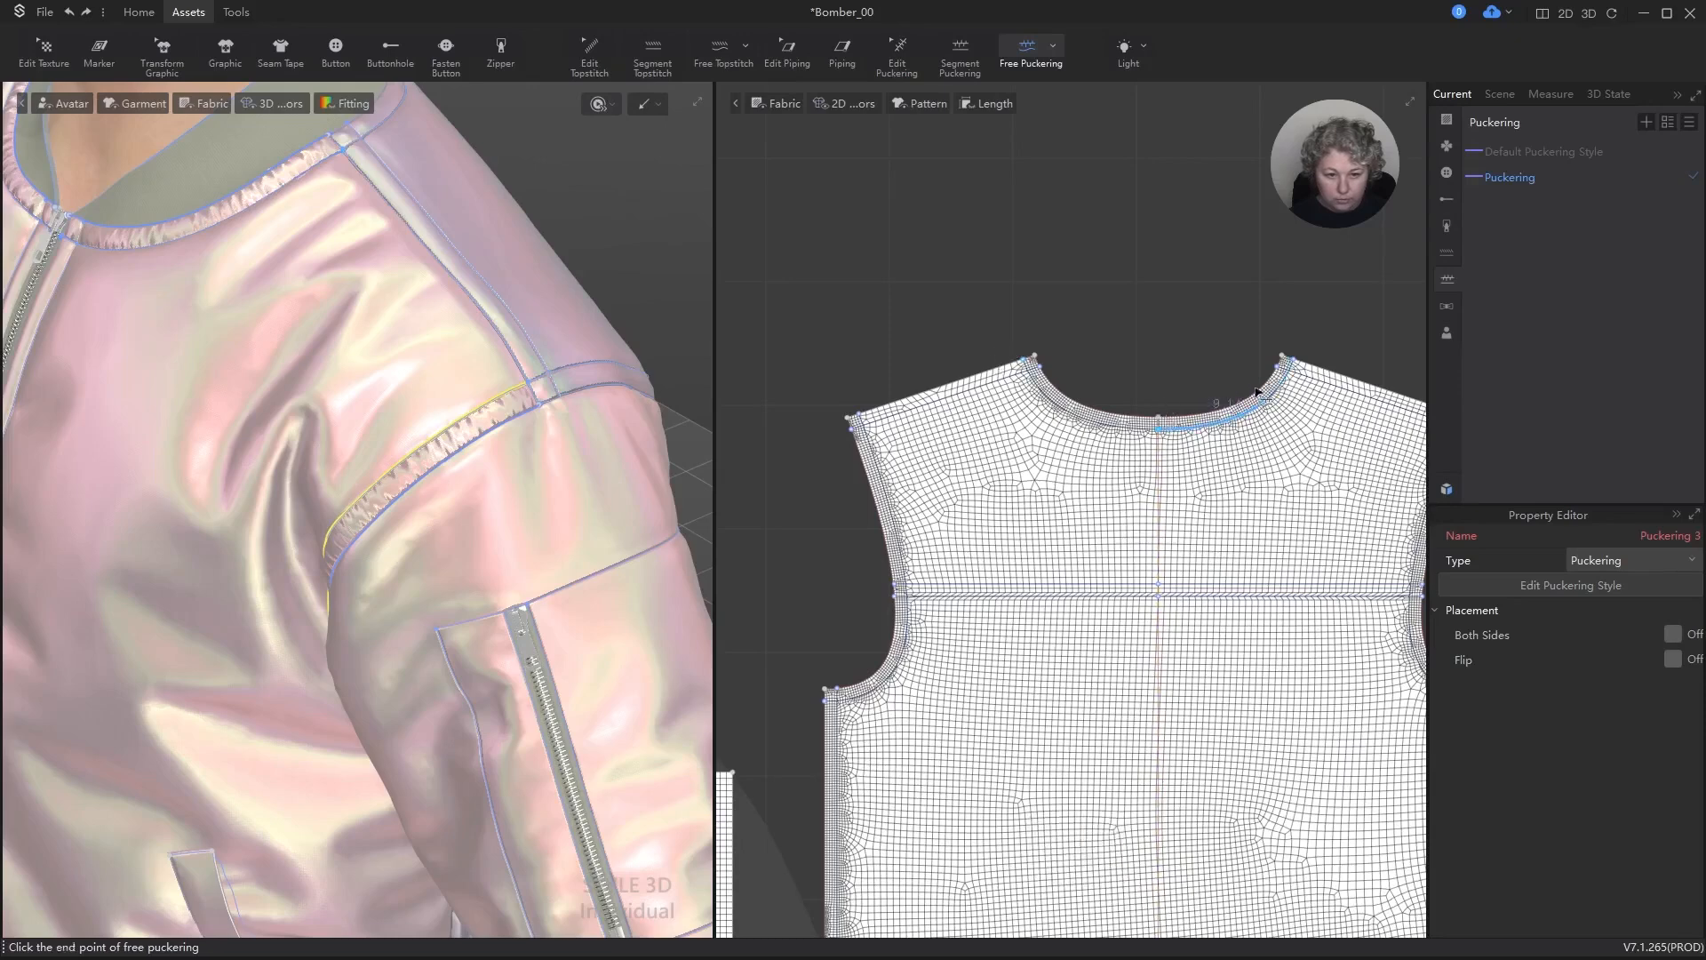
scroll(1075, 379, up, 2)
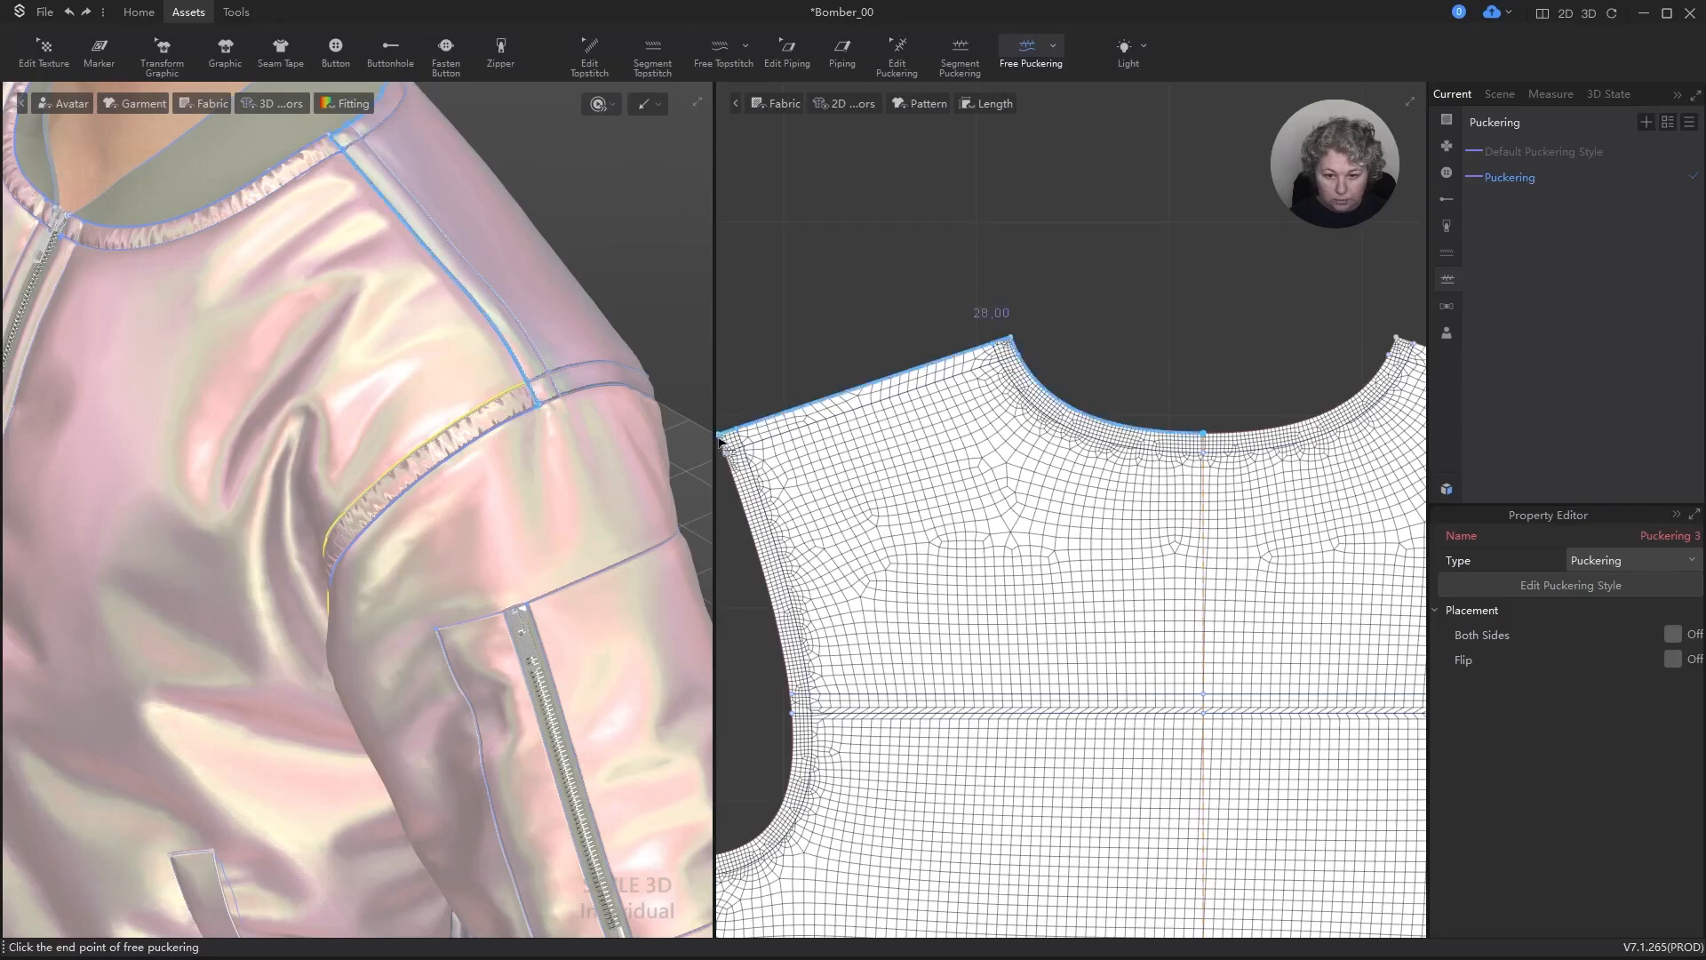
click(694, 860)
scroll(1069, 409, down, 3)
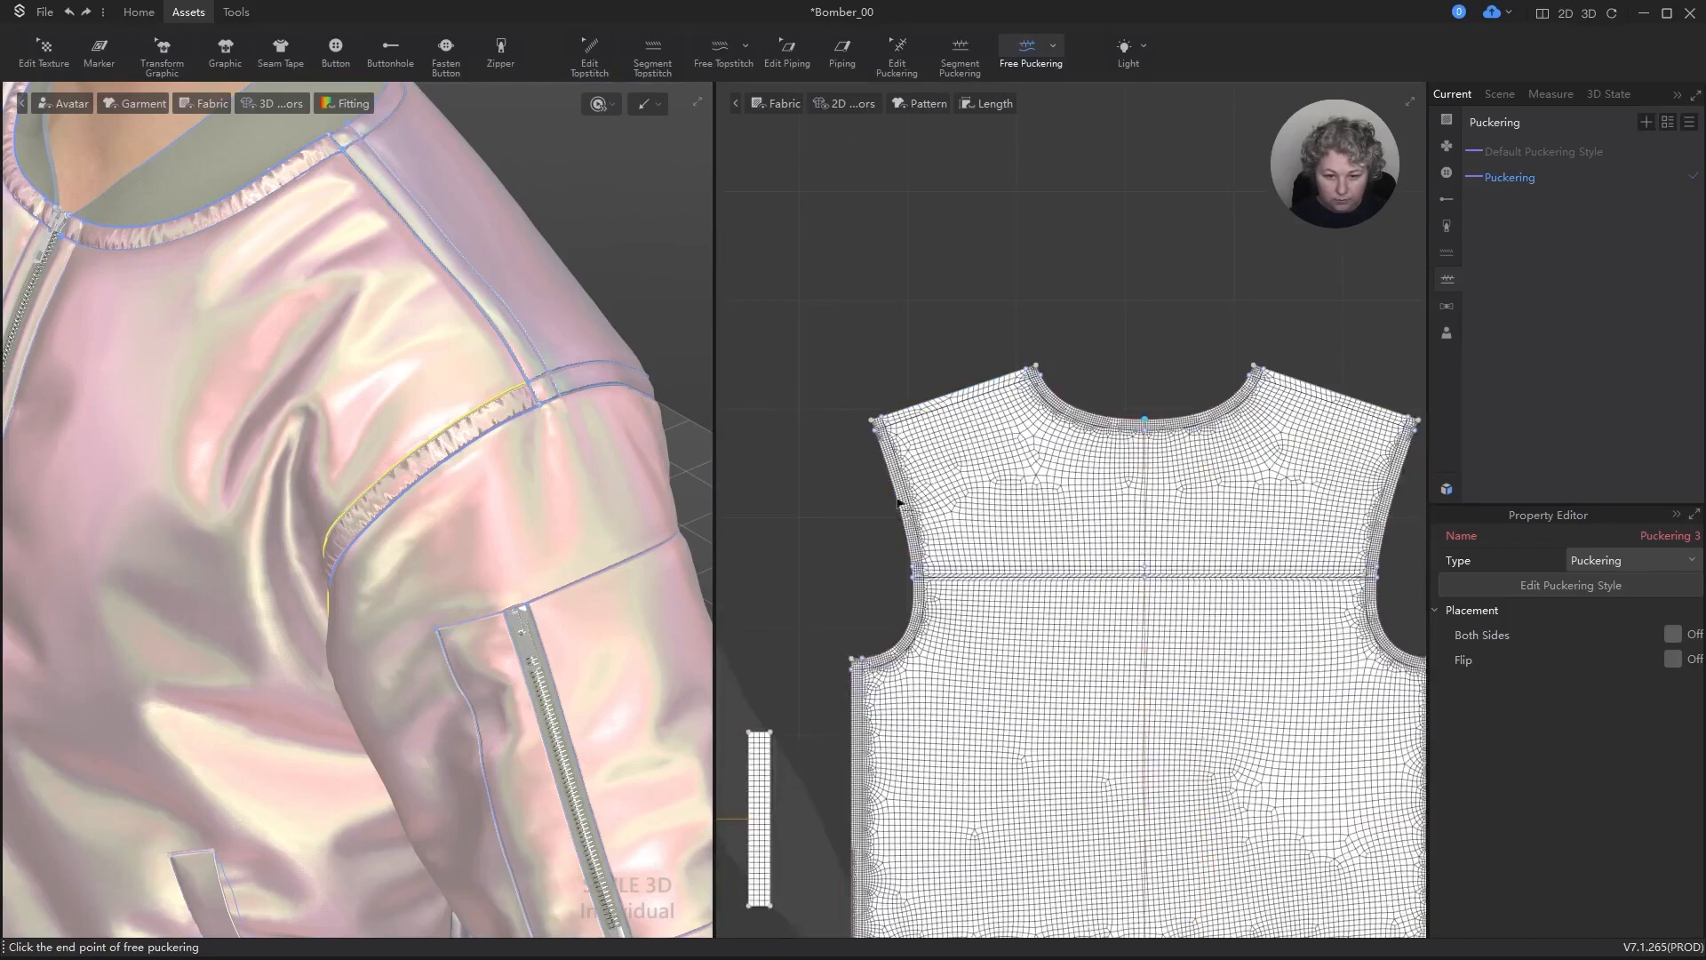
scroll(915, 500, up, 1)
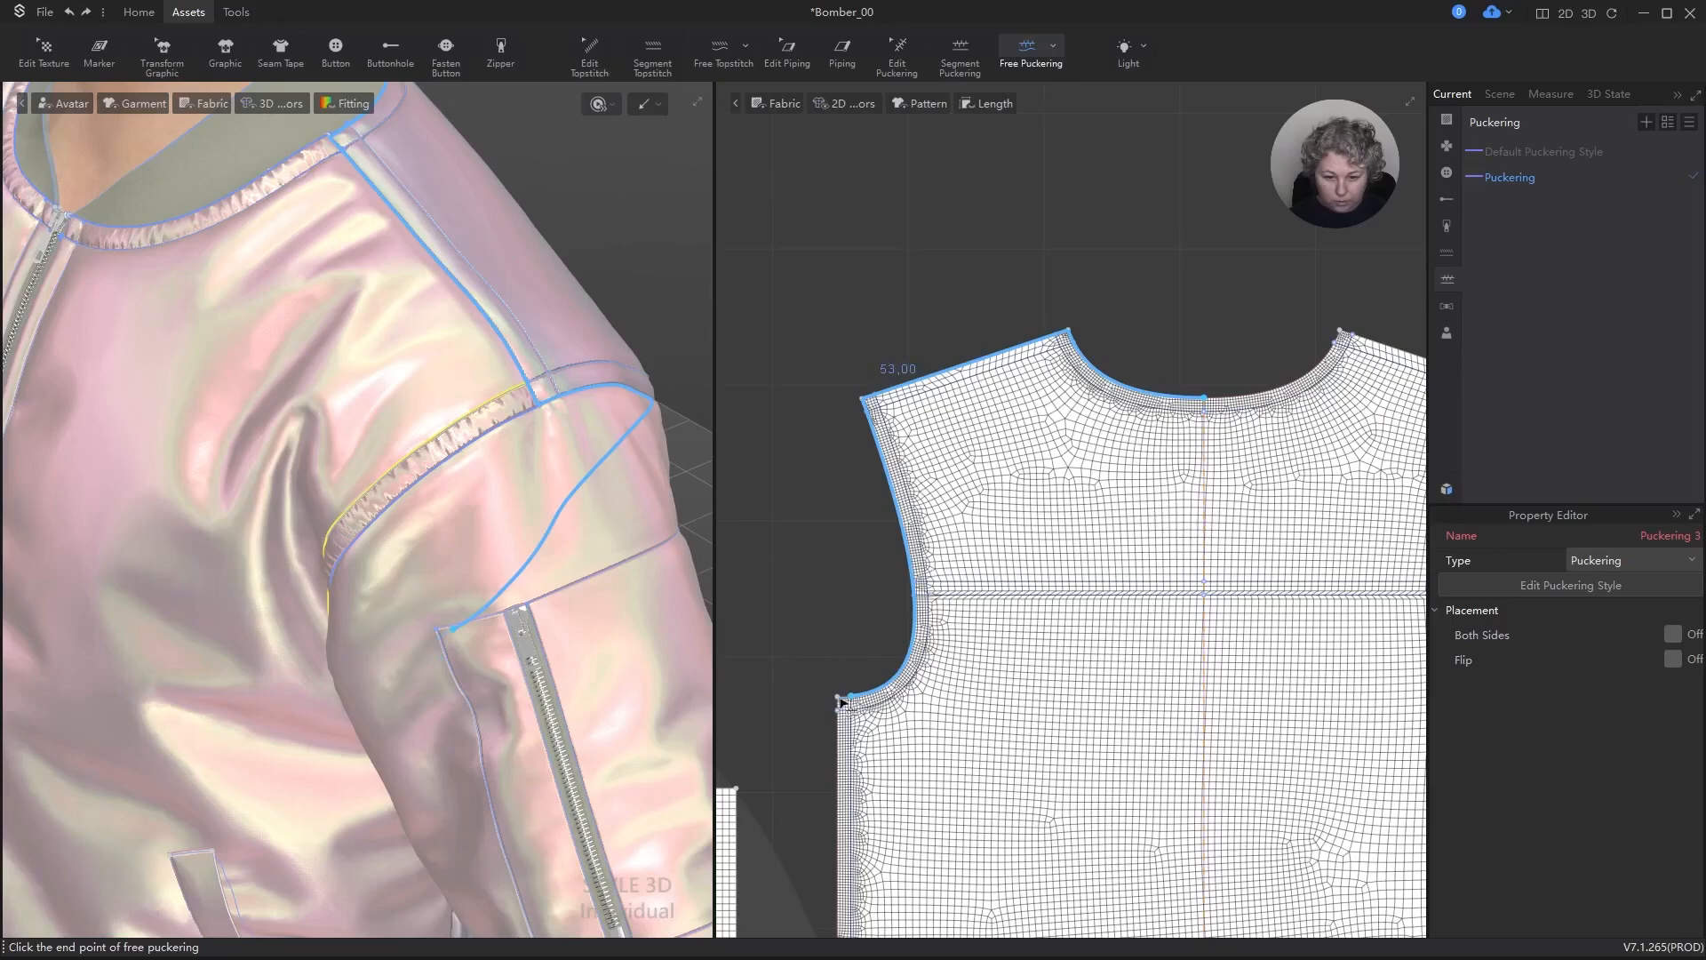
scroll(843, 703, up, 2)
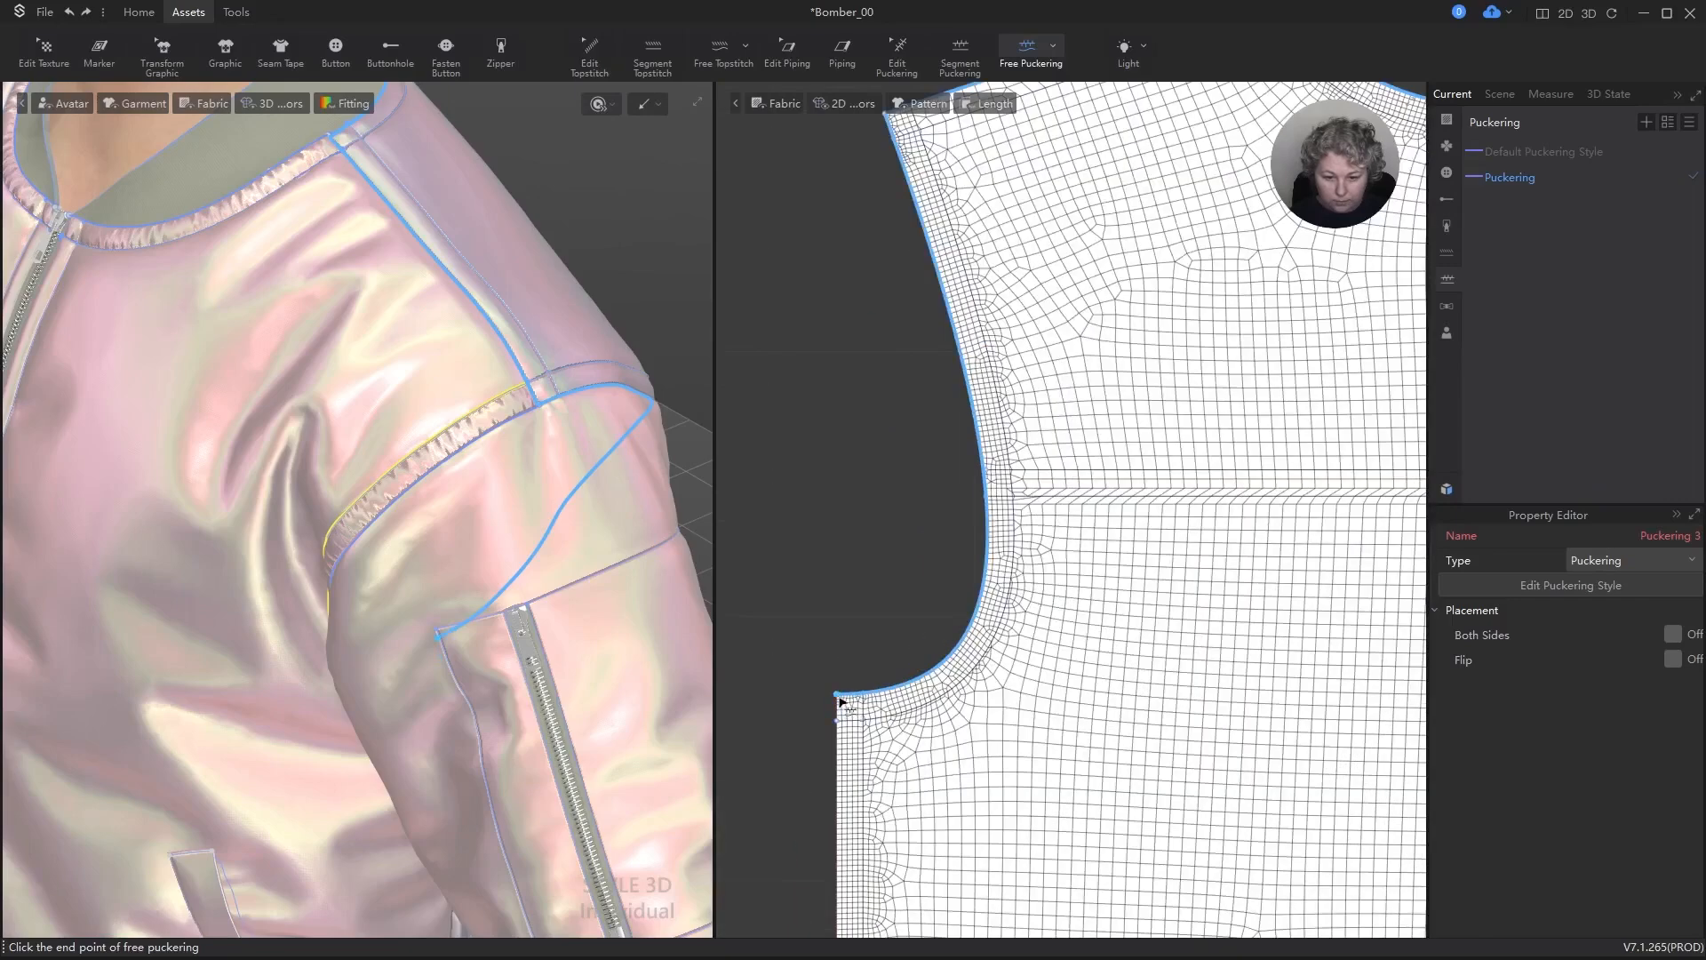
click(840, 699)
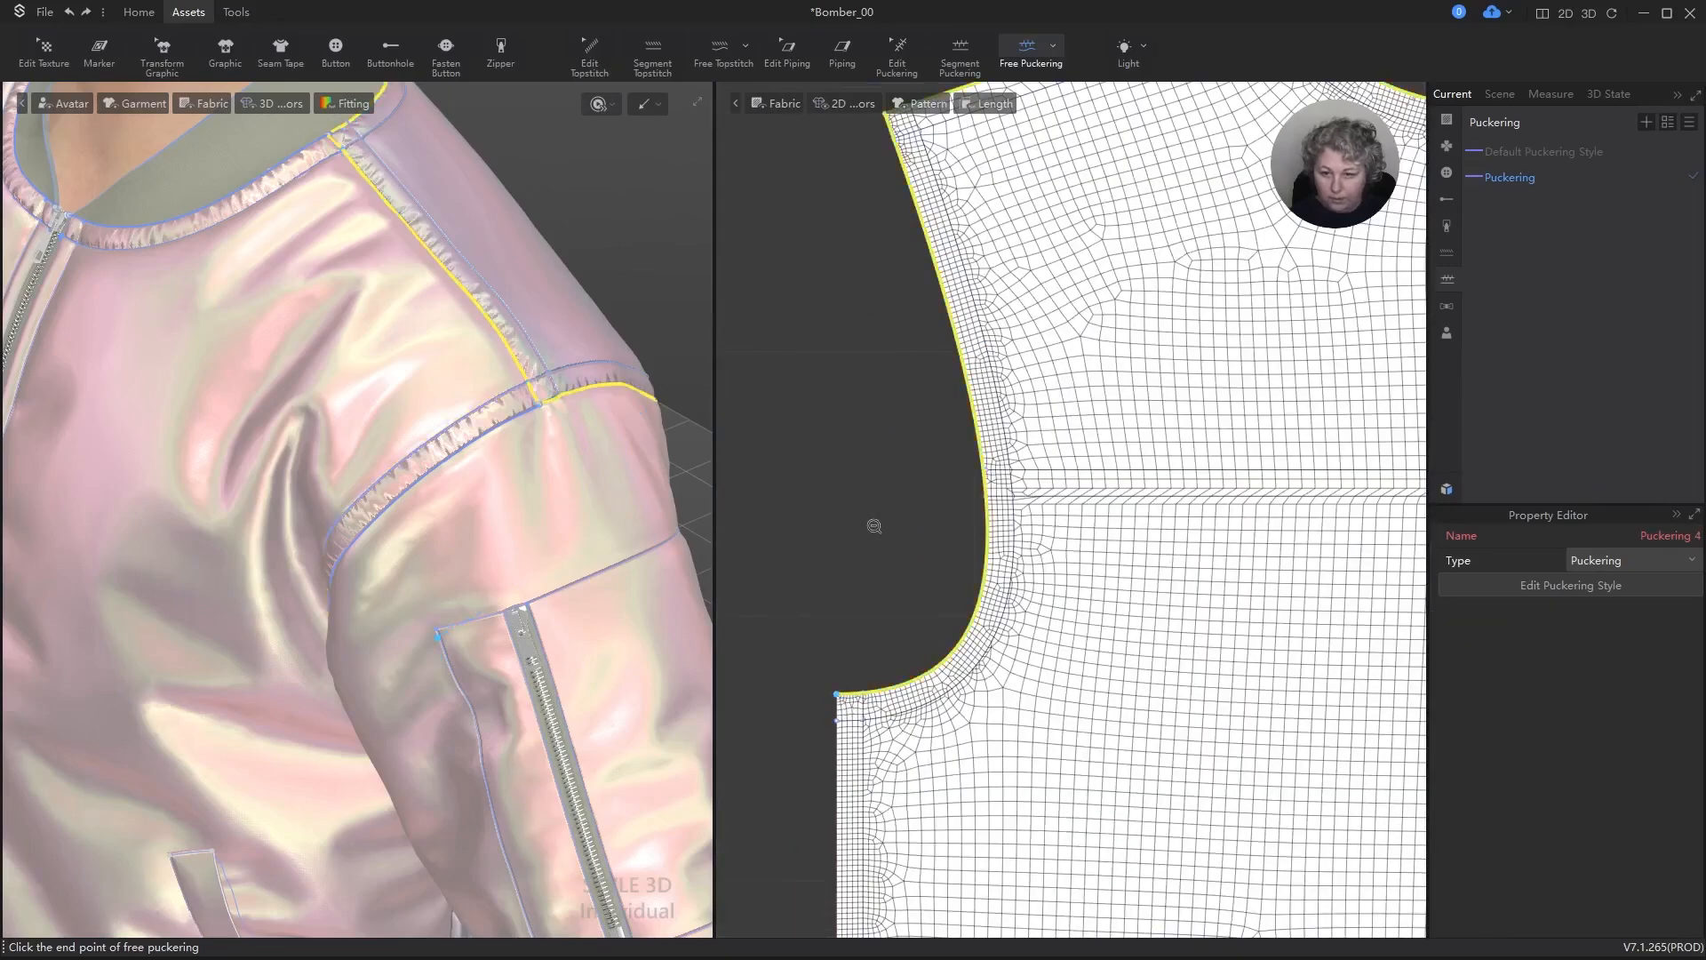
scroll(1028, 427, down, 3)
scroll(1055, 385, up, 2)
click(1036, 283)
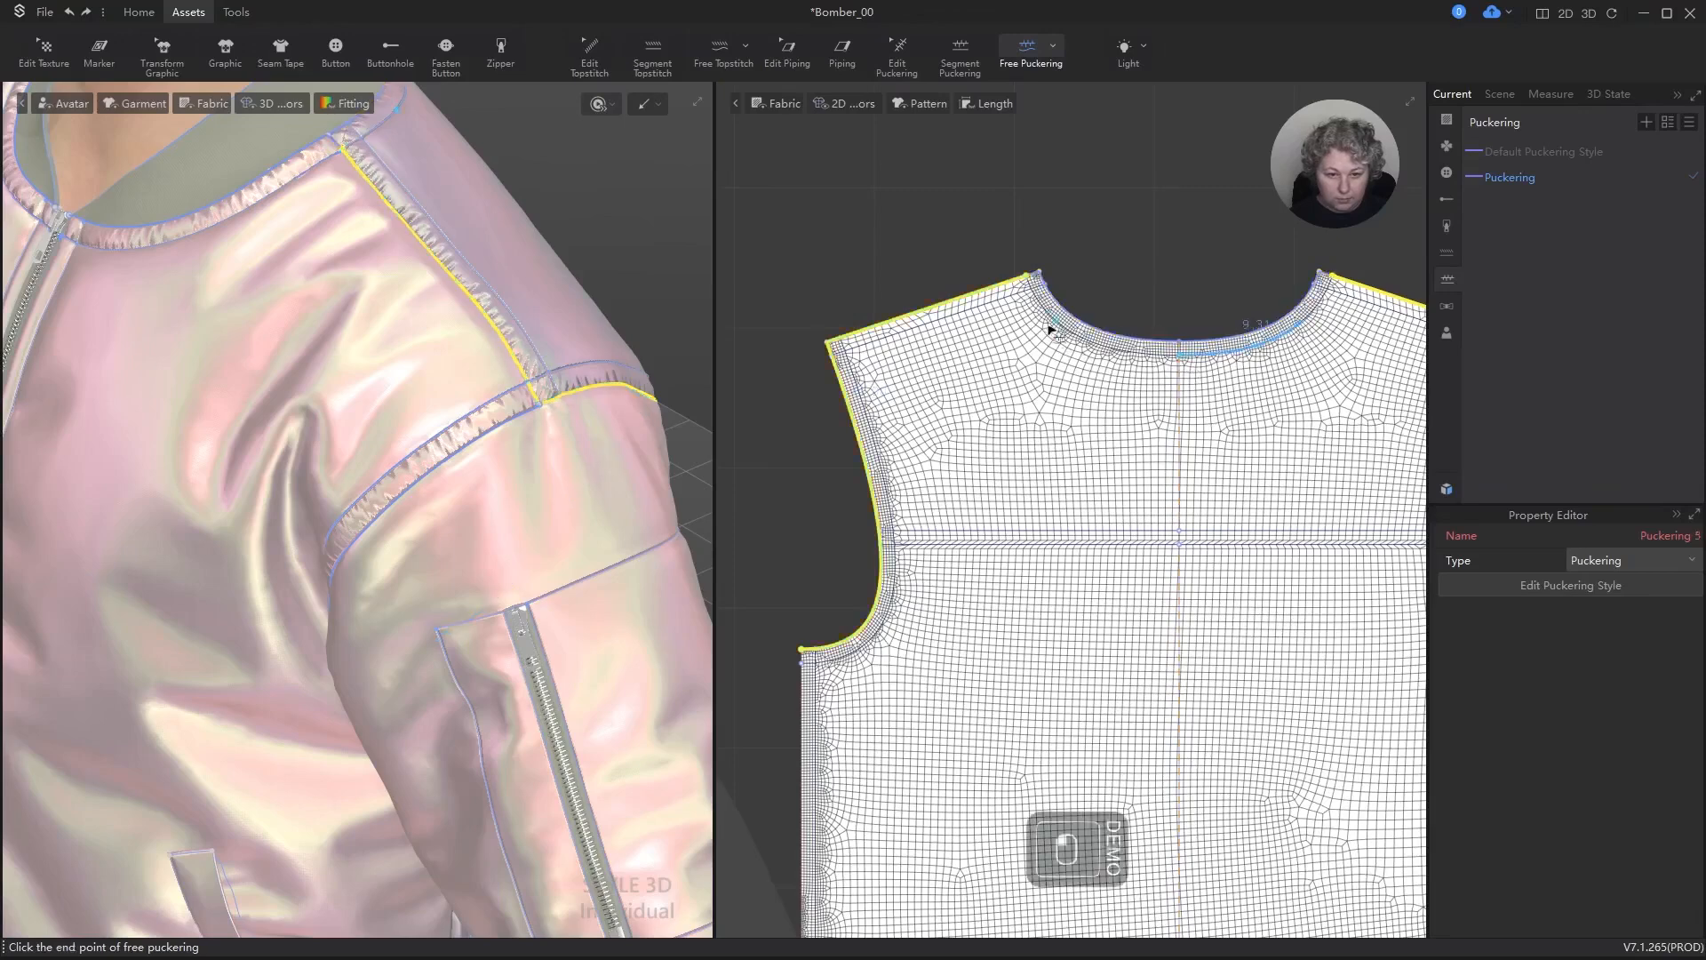
key(Escape)
key(ctrl+z)
Step: Add free puckering along the internal line parallel to the back neckline, from centre back to the shoulder edge
scroll(1102, 267, up, 2)
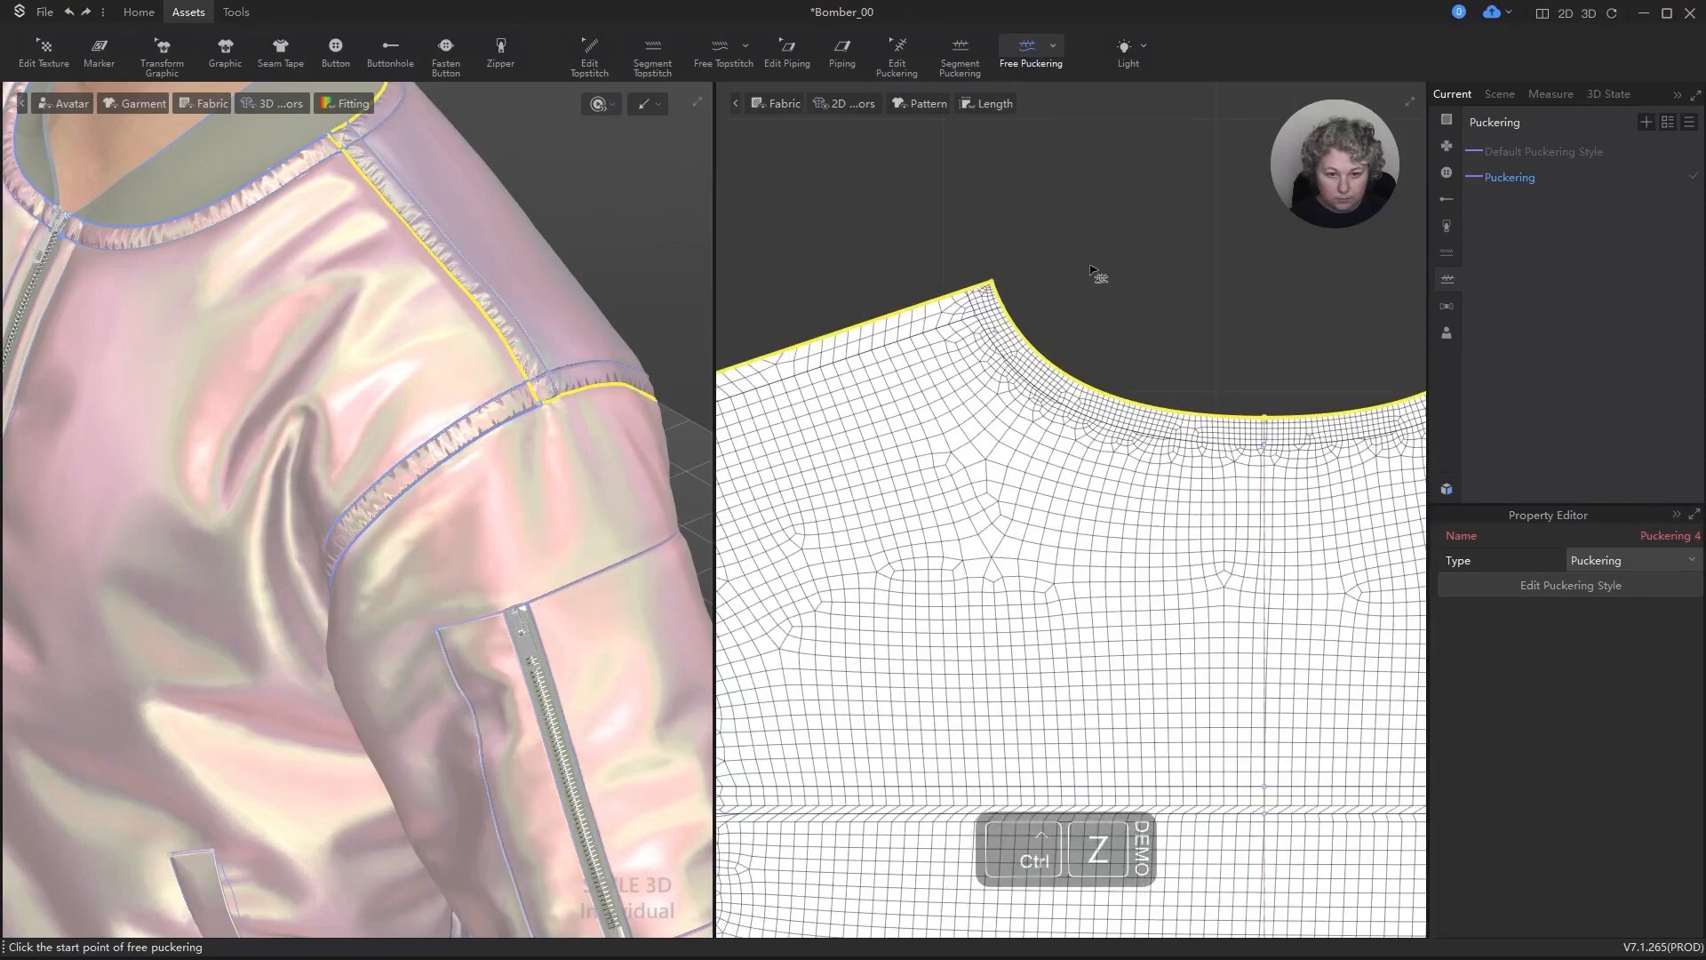
click(1265, 446)
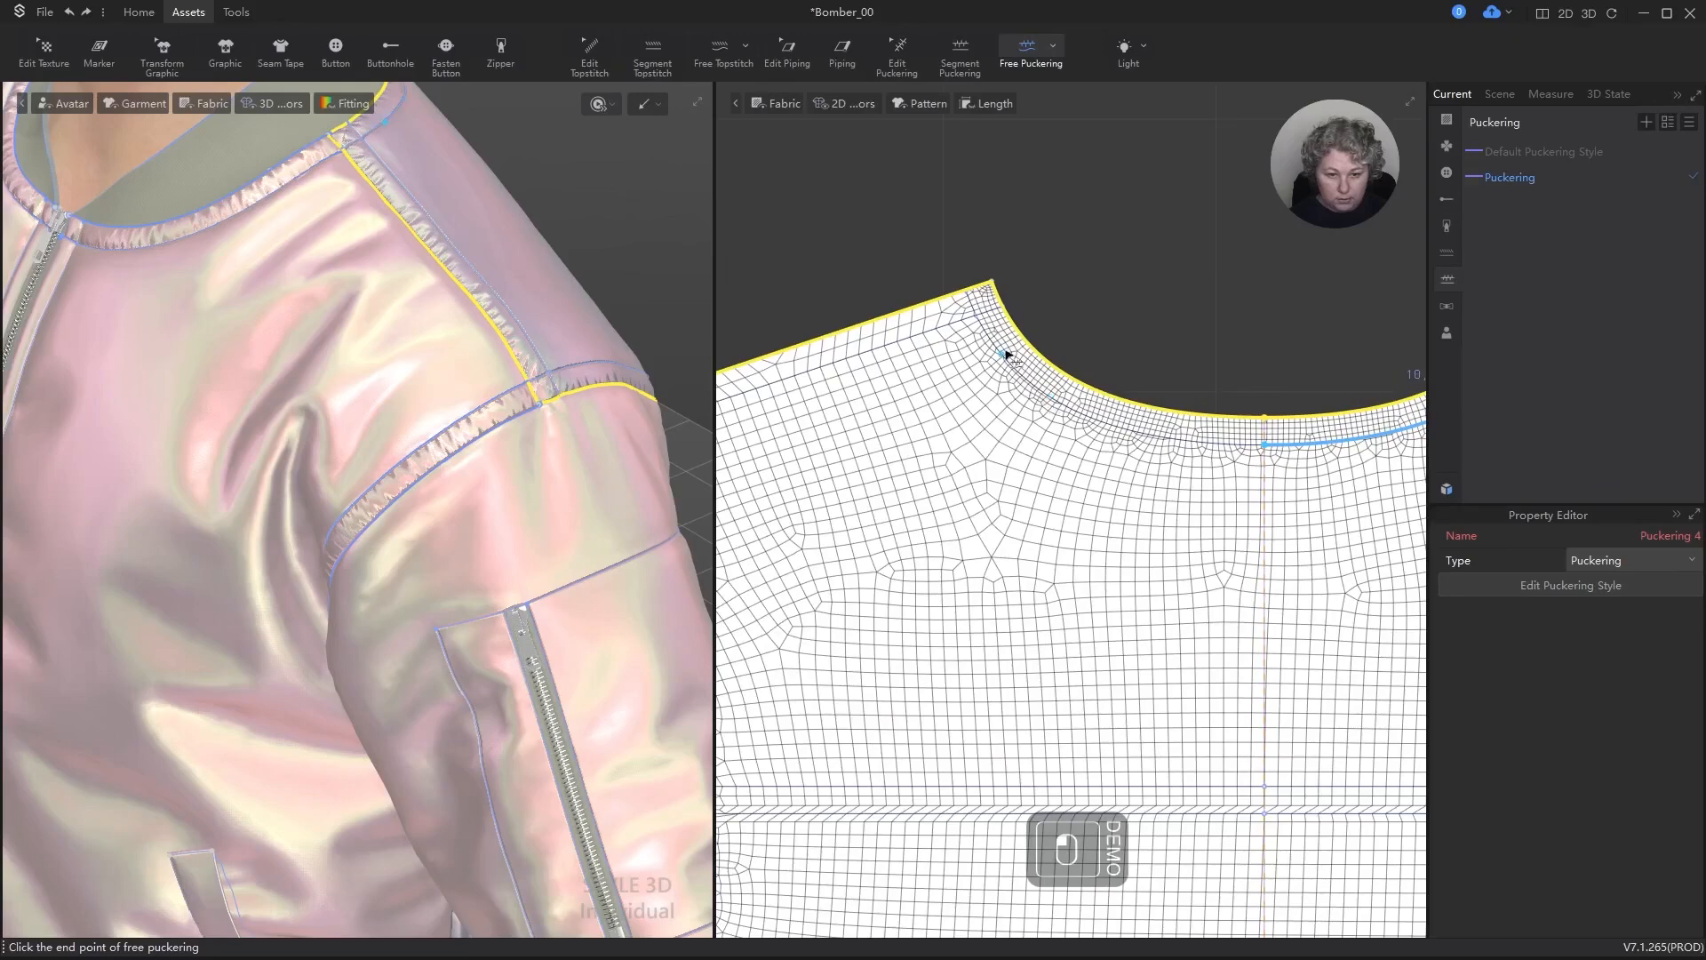
click(972, 294)
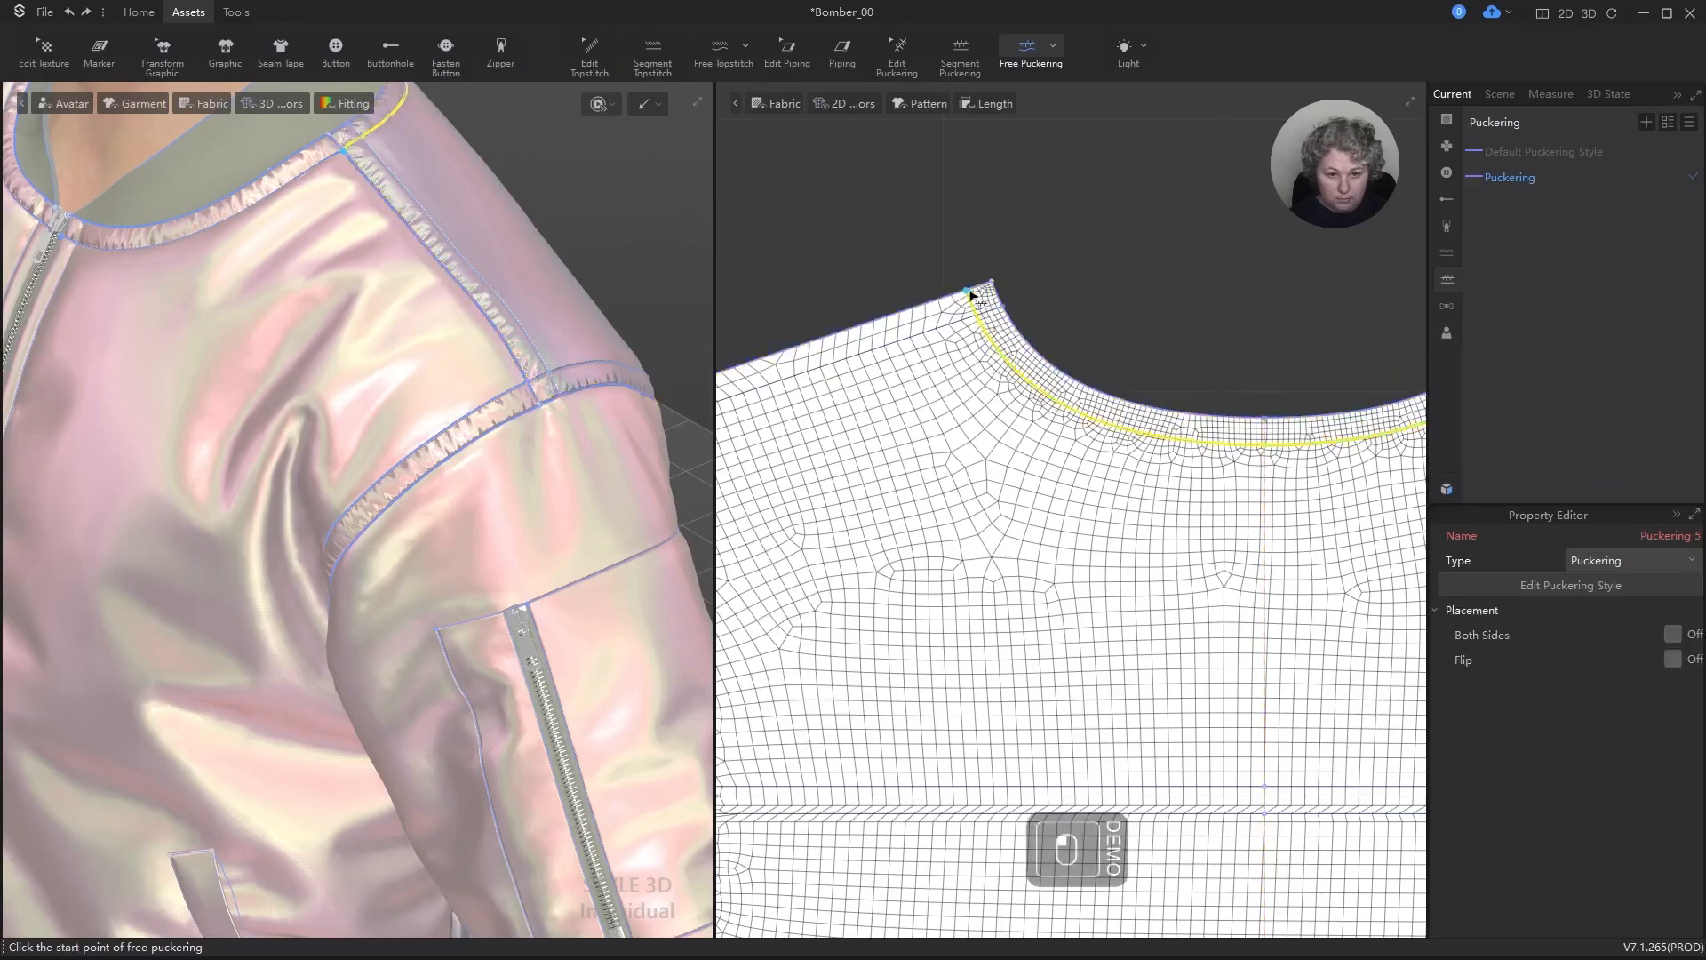
scroll(1200, 349, down, 3)
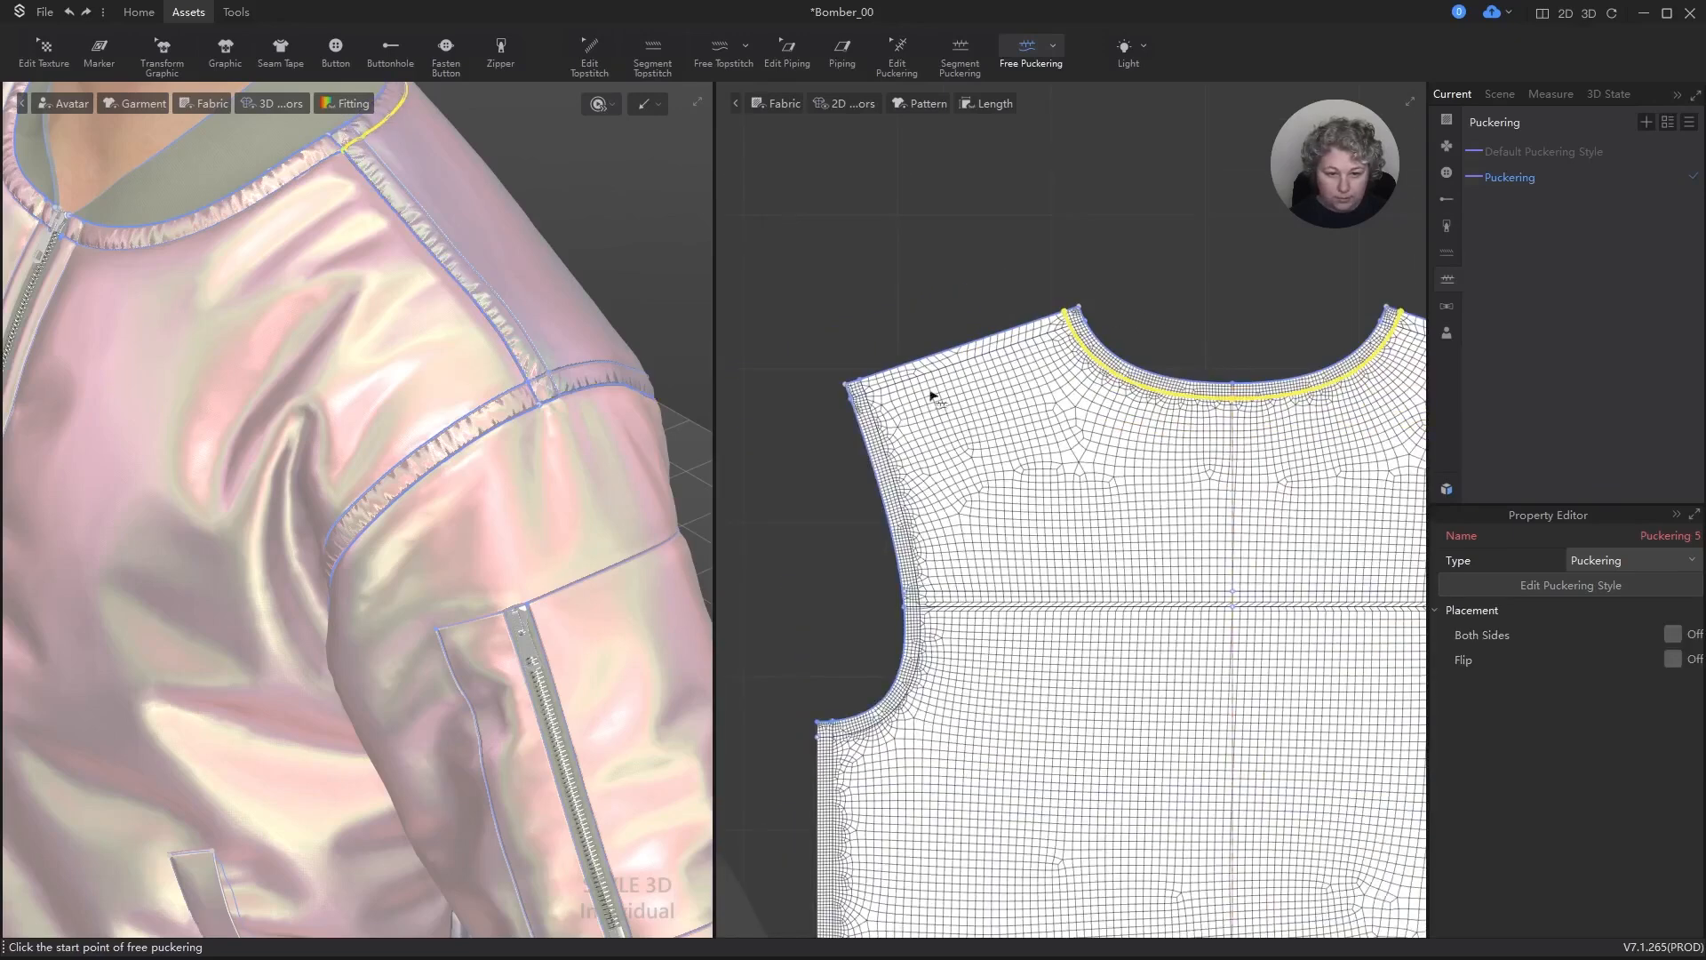
scroll(880, 427, up, 3)
click(827, 426)
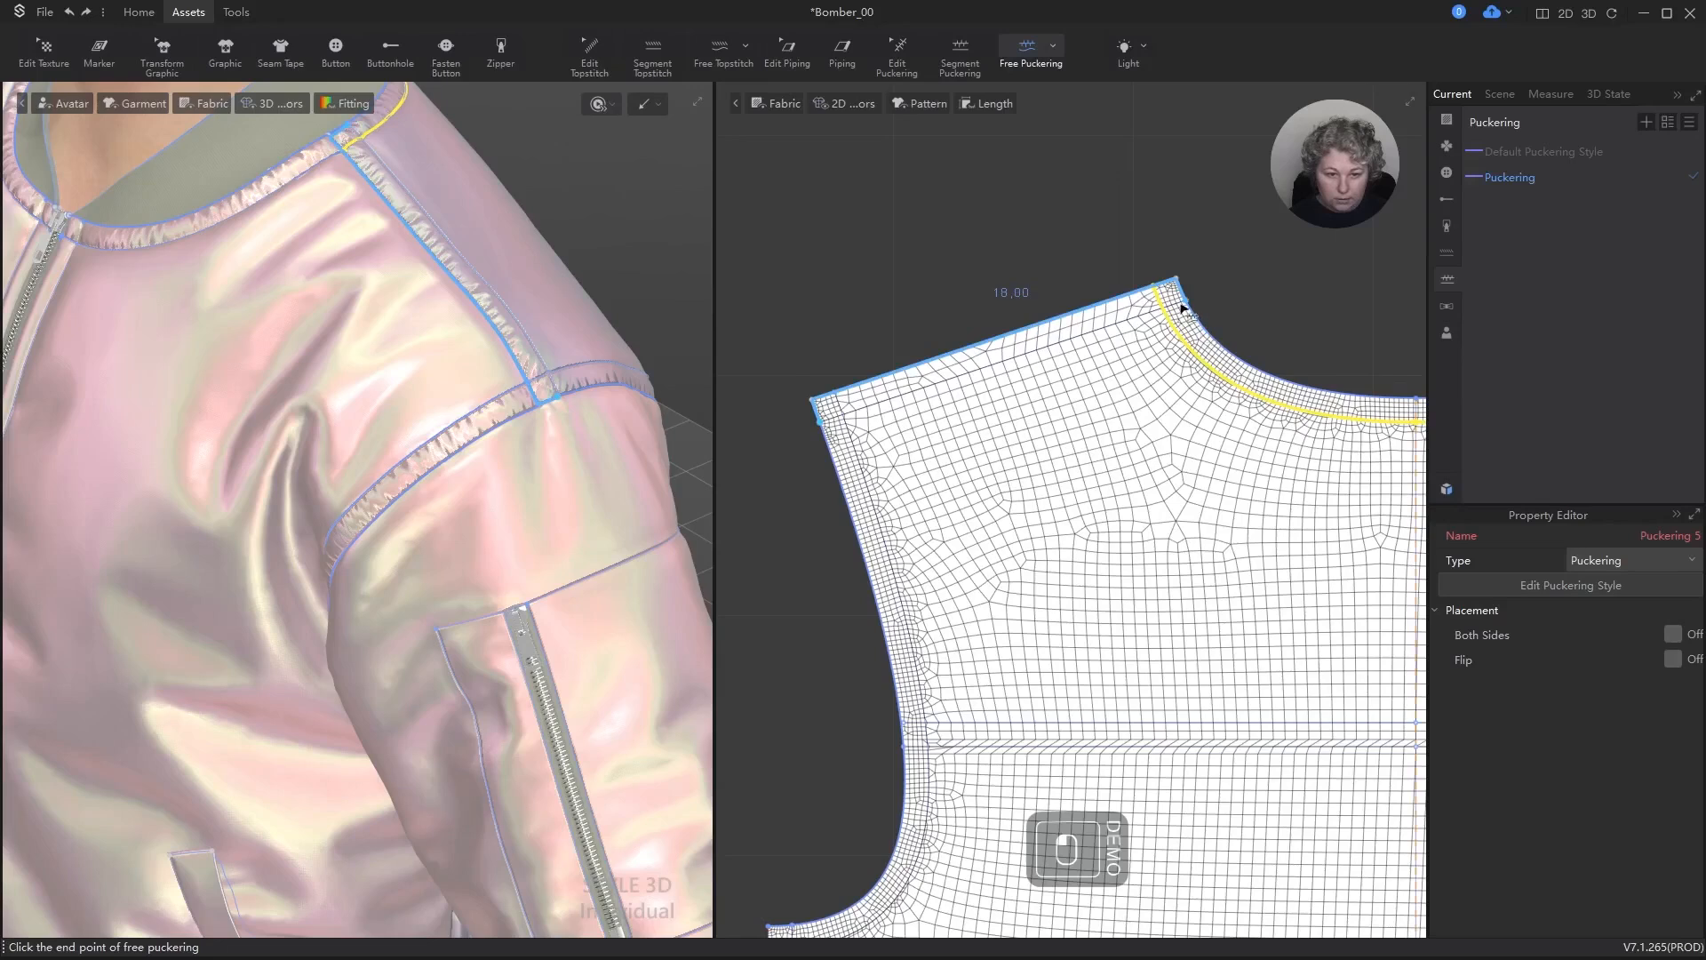
click(1180, 305)
key(ctrl+z)
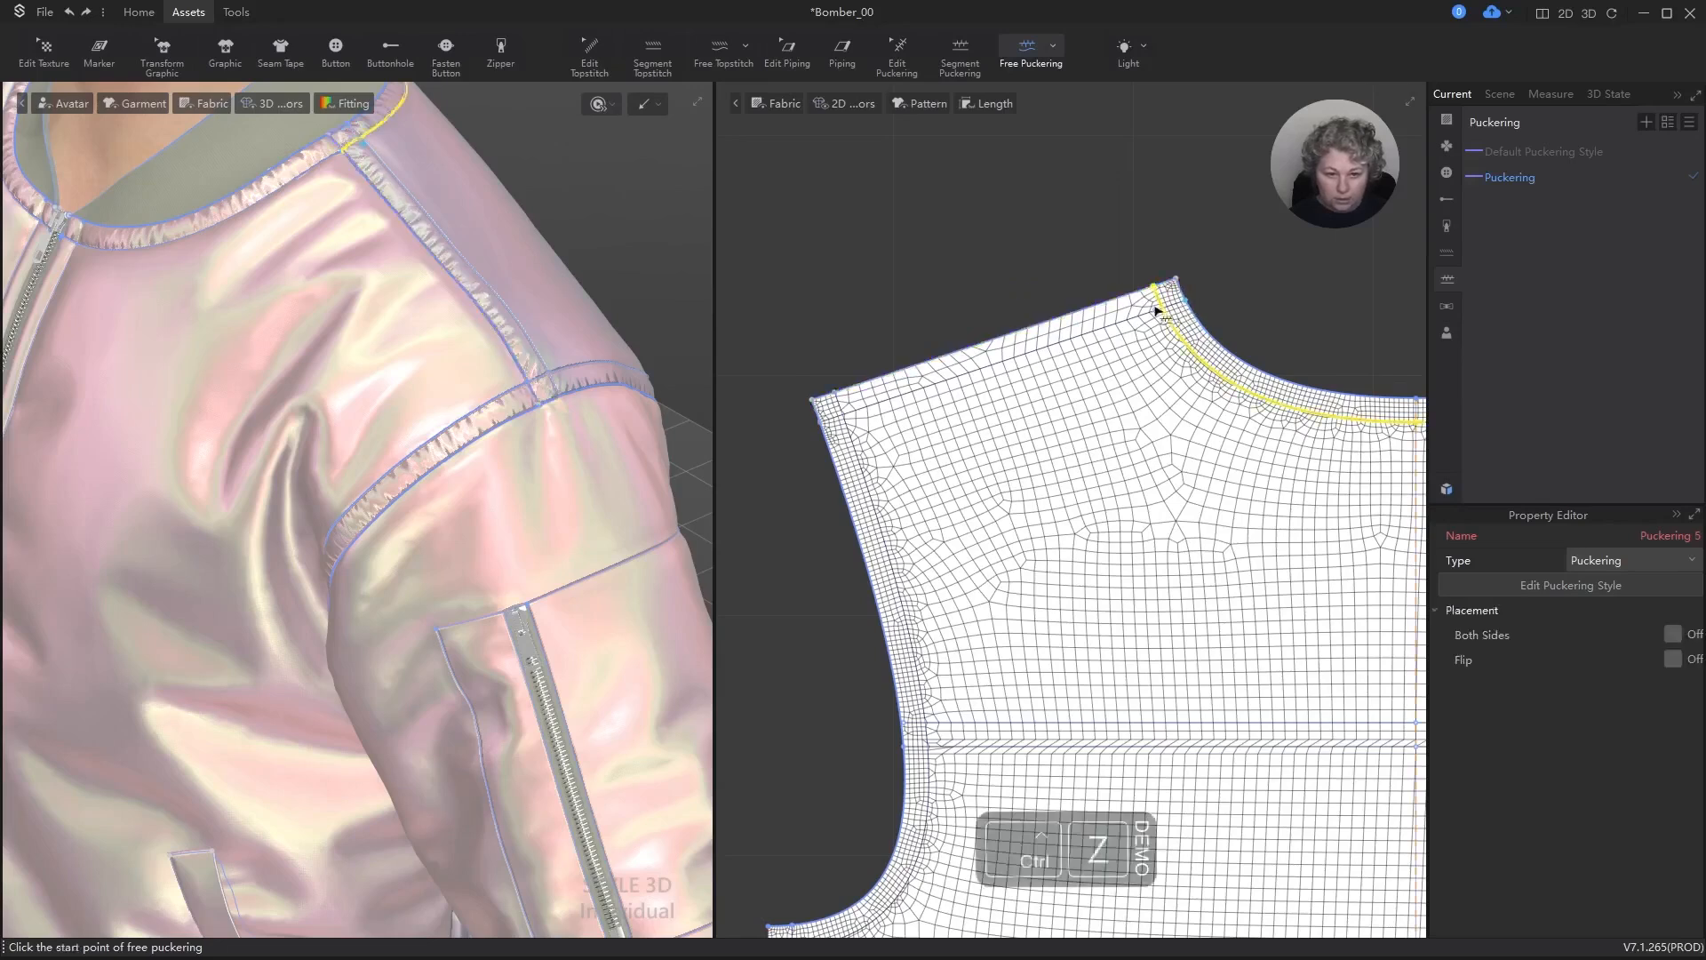
Step: Add free puckering along the back panel's internal shoulder line from neckline to armhole and inspect it on the garment
click(1182, 305)
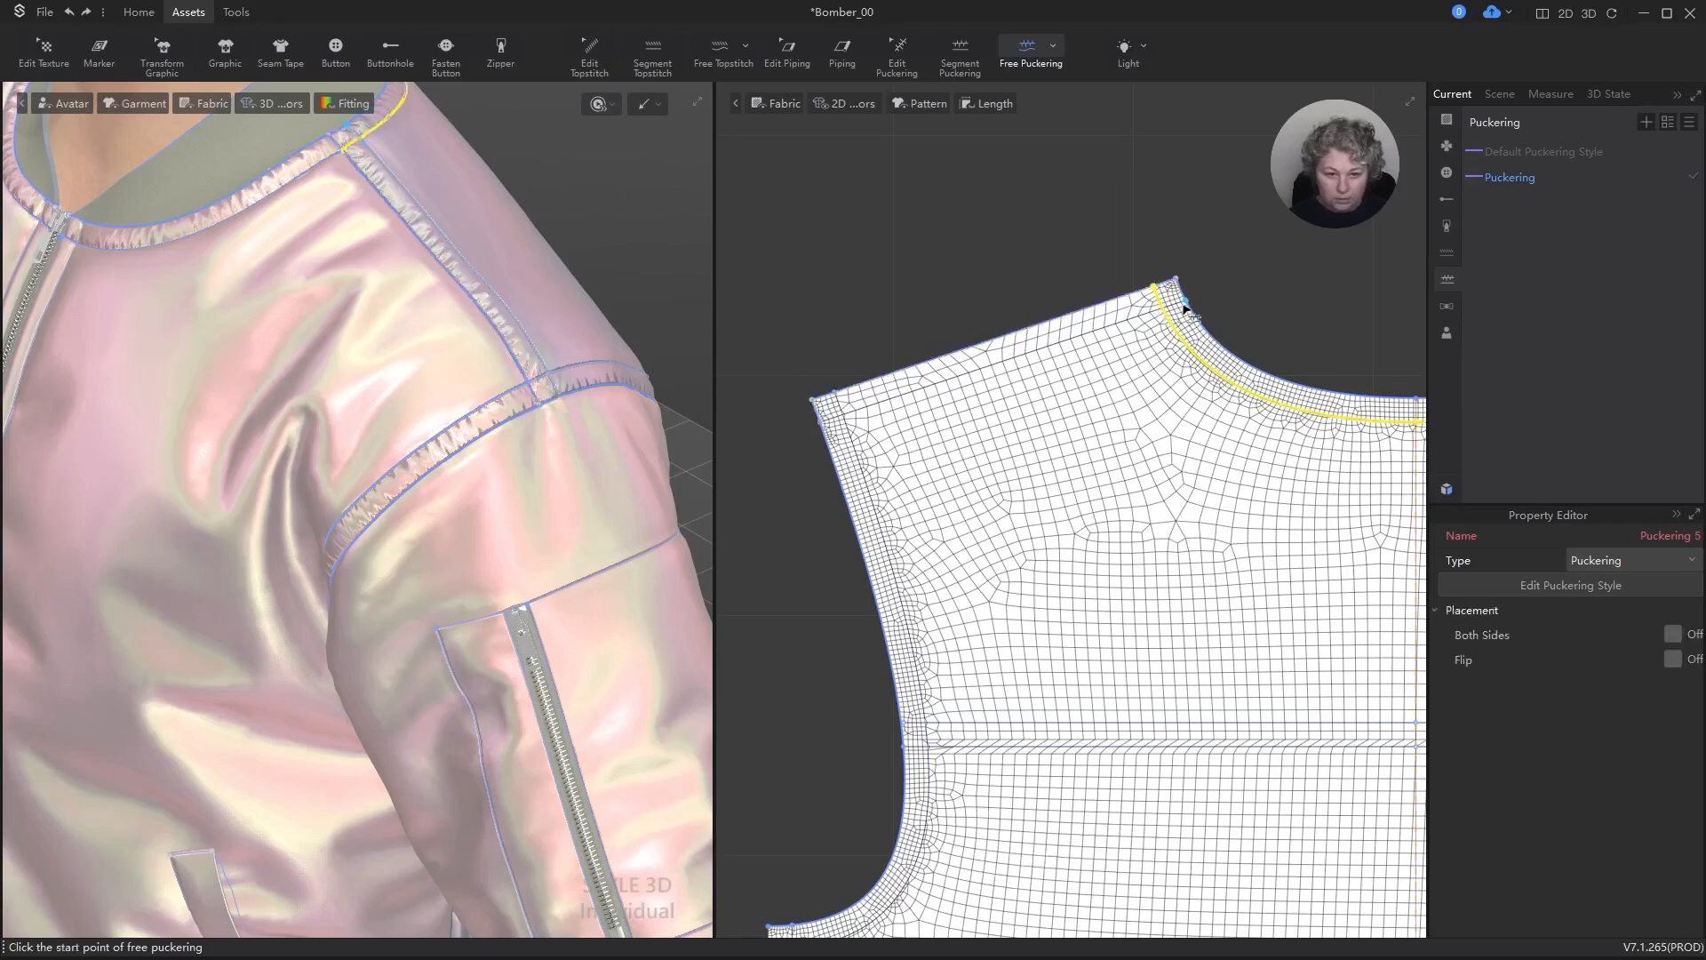
click(821, 422)
scroll(451, 308, down, 5)
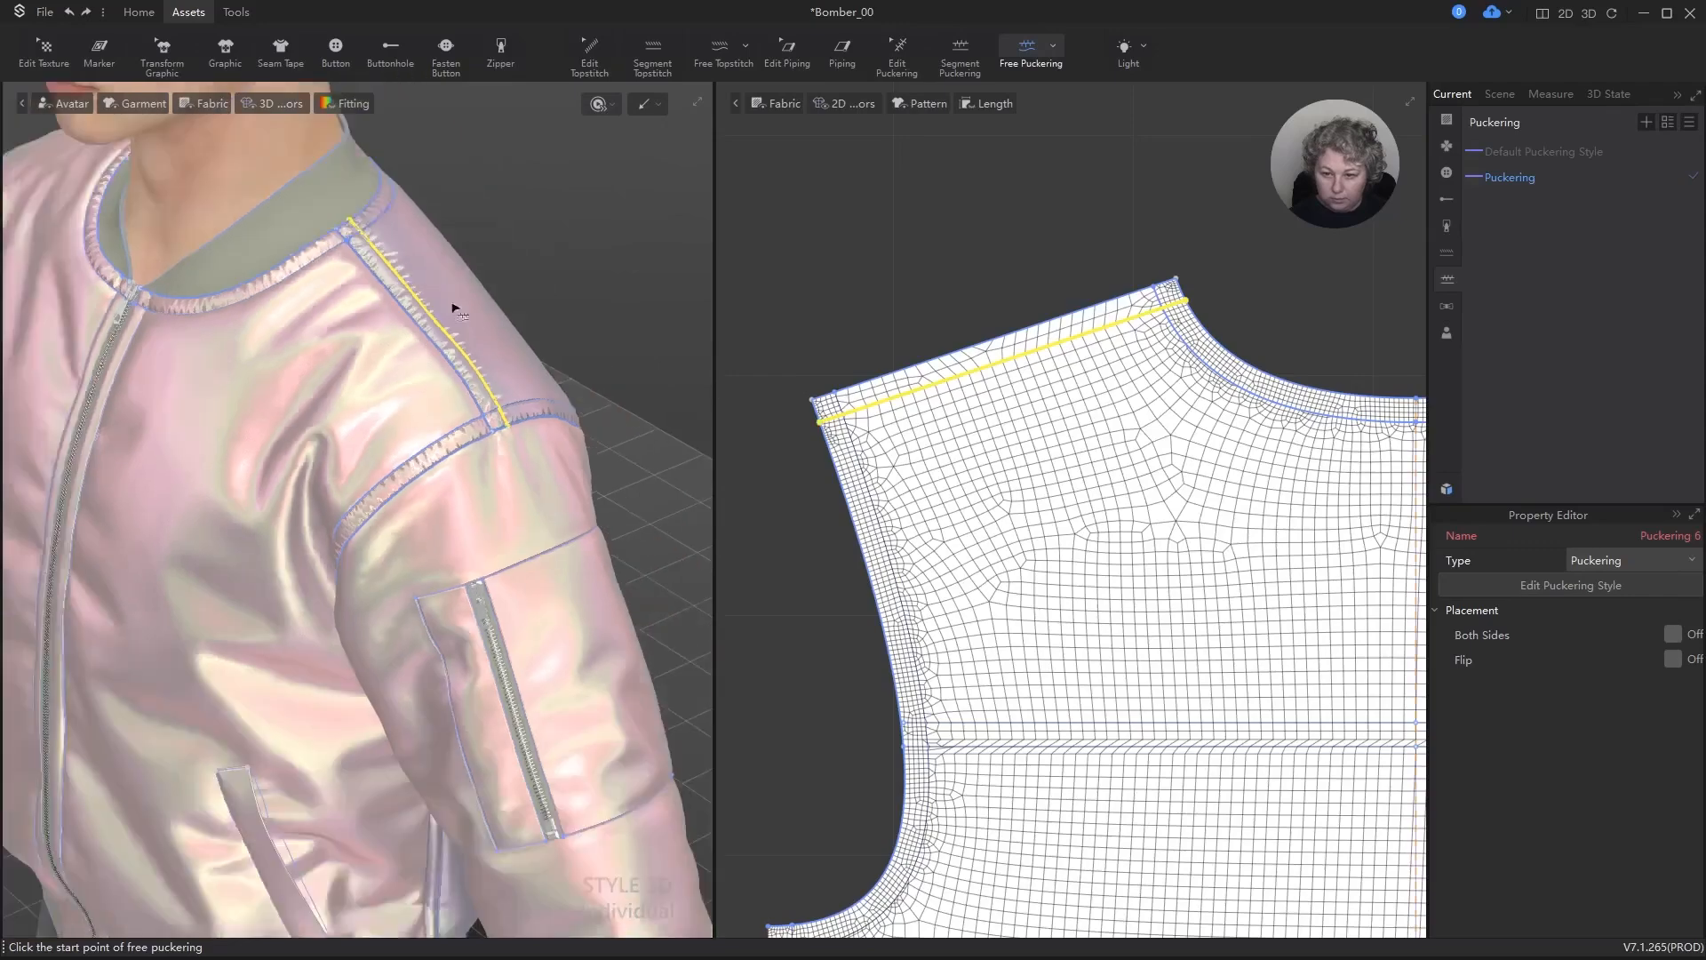
right_drag(525, 356, 369, 356)
mouse_move(368, 371)
right_down()
mouse_move(480, 374)
mouse_move(462, 391)
mouse_move(370, 388)
right_up()
Step: Add free puckering along the upper horizontal yoke line of the back panel, from armhole to centre back
scroll(1060, 308, down, 5)
scroll(1188, 514, up, 2)
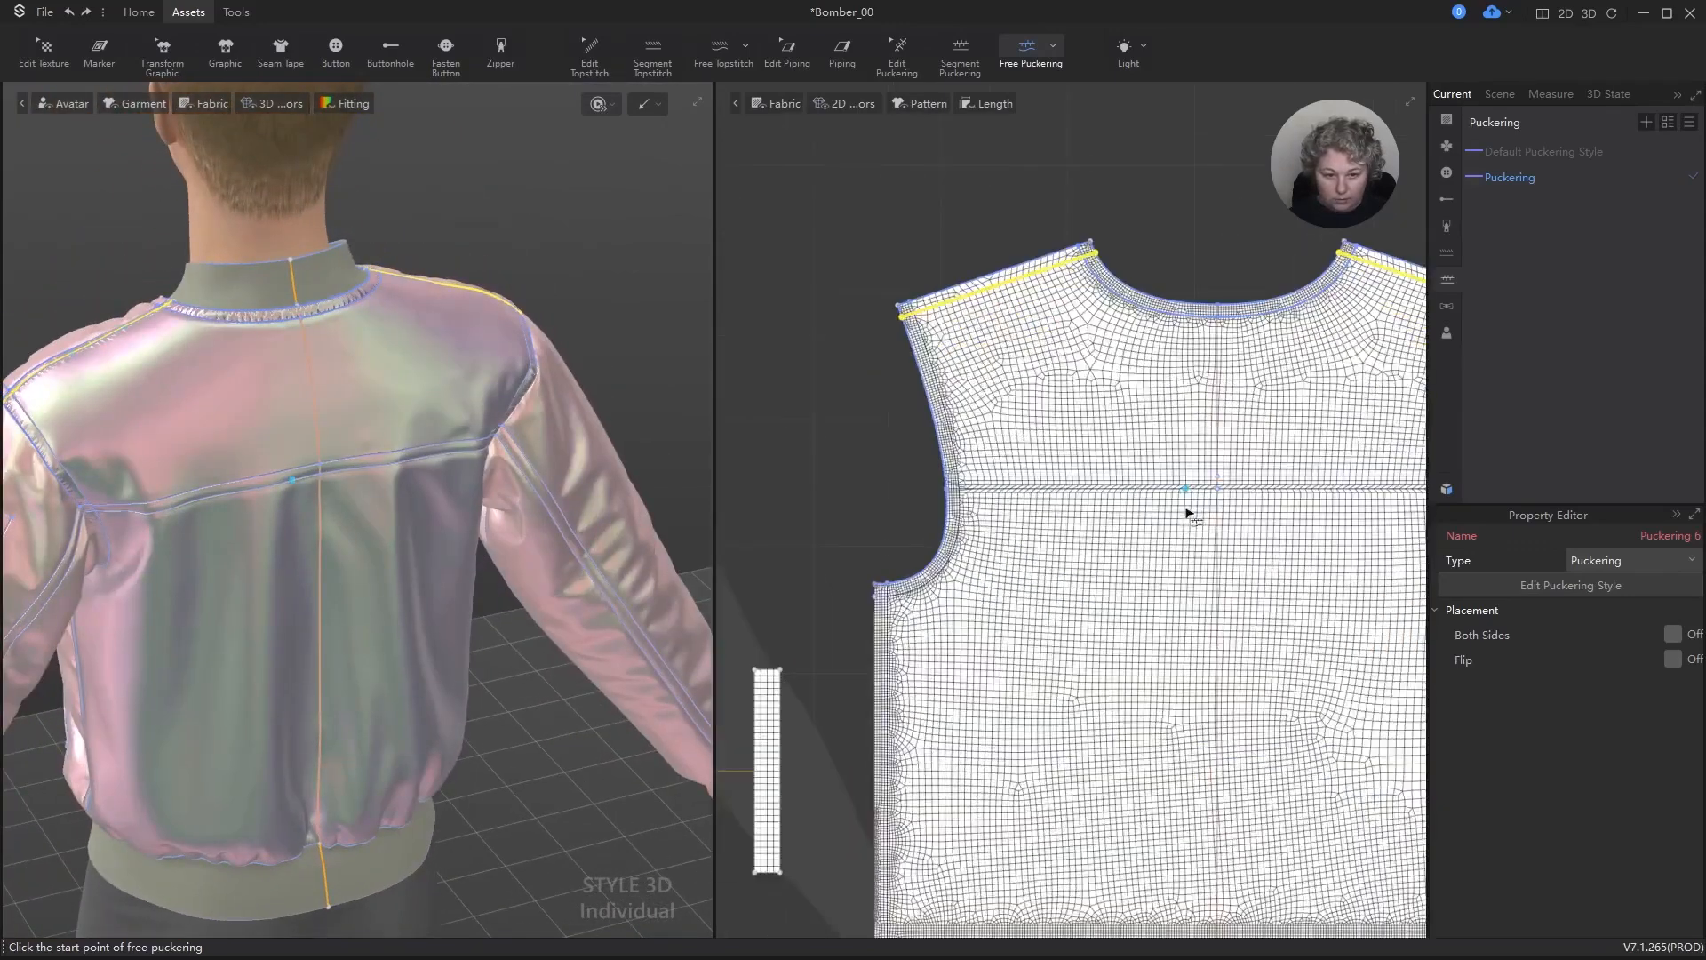
scroll(1108, 507, down, 2)
scroll(1090, 490, up, 2)
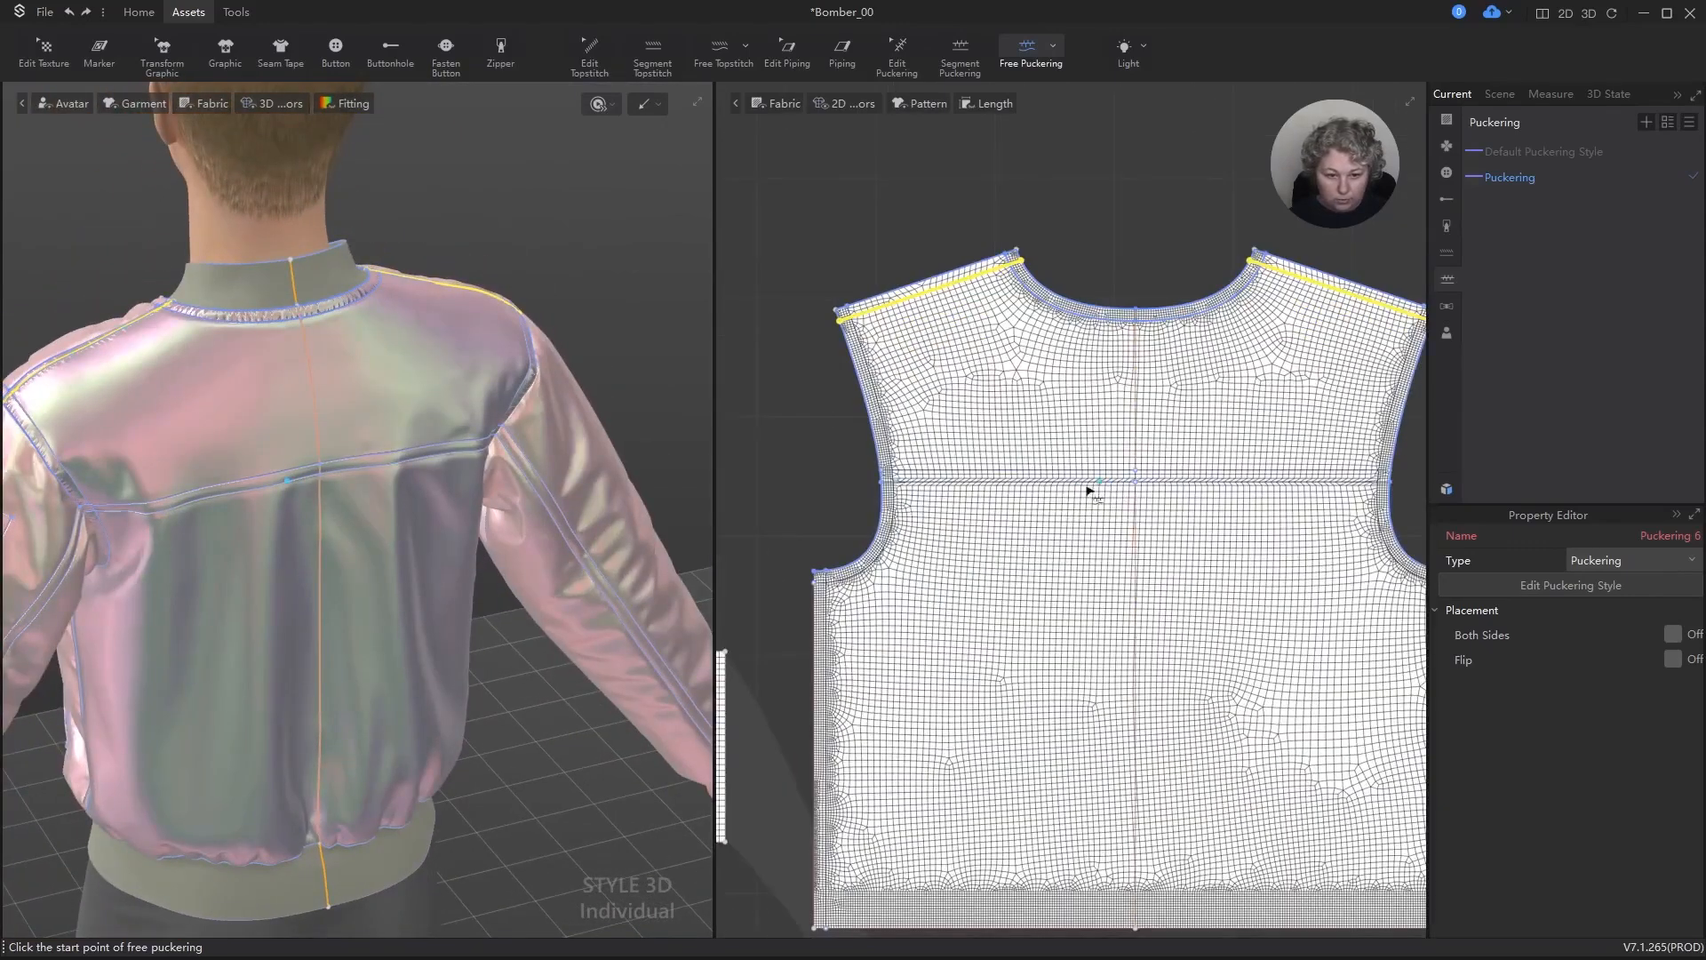
click(884, 478)
click(1135, 475)
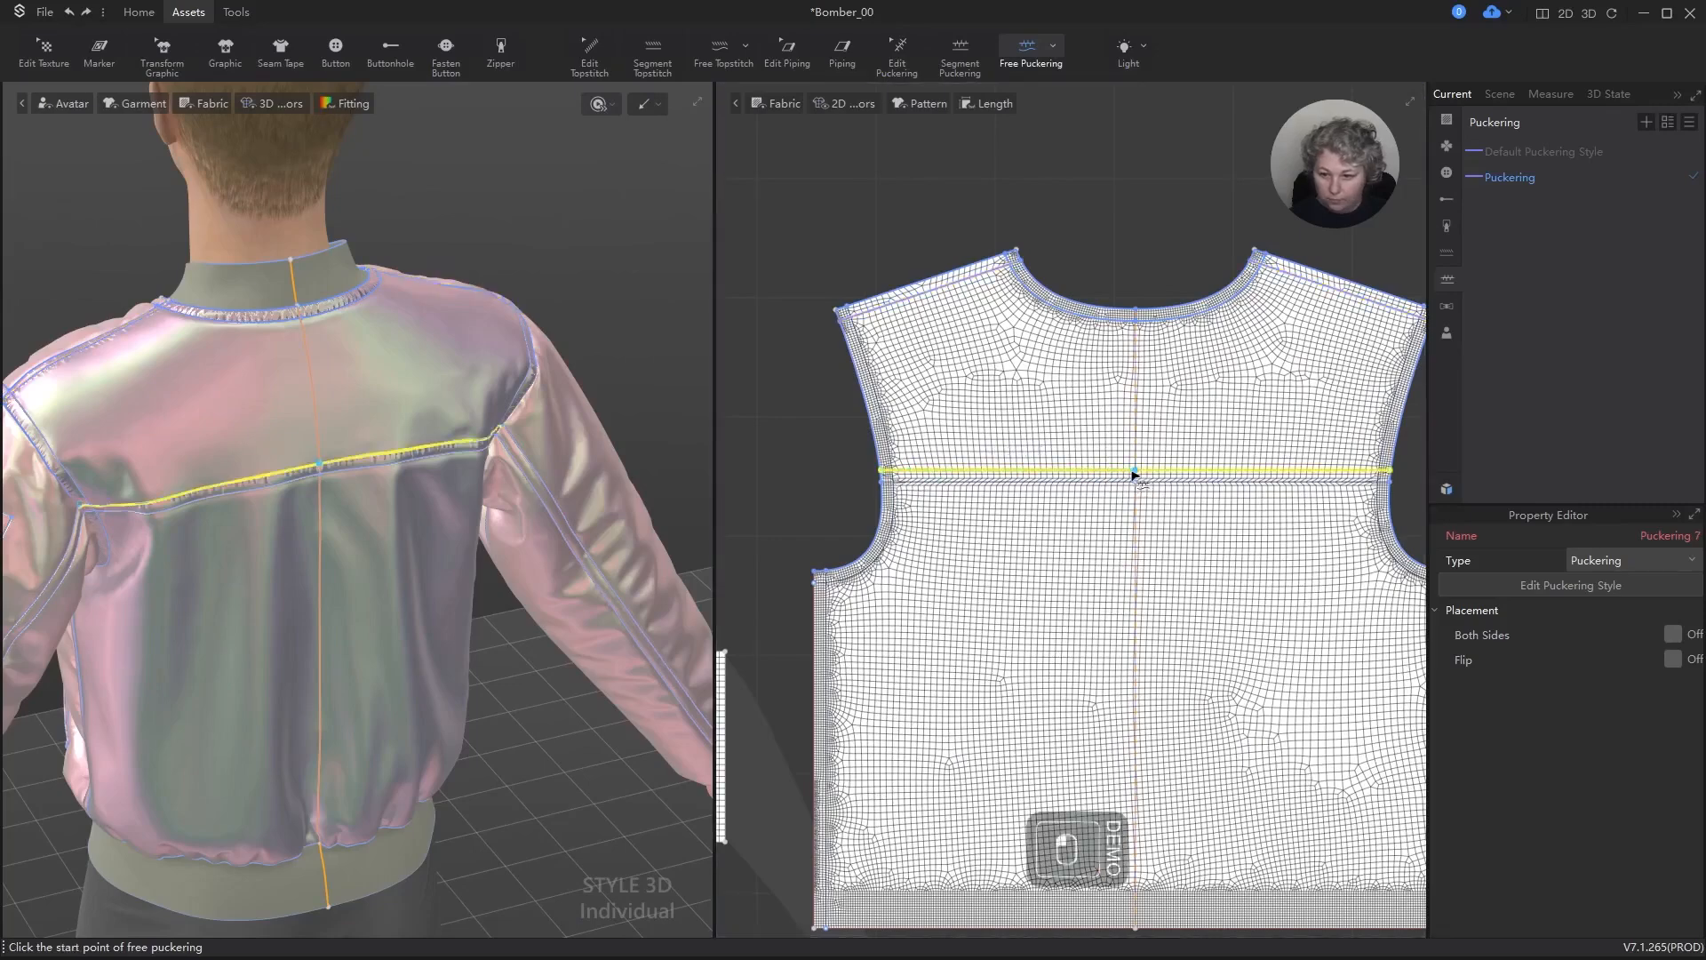
Step: Add free puckering along the lower horizontal yoke line of the back panel, from armhole to centre back
scroll(949, 488, up, 3)
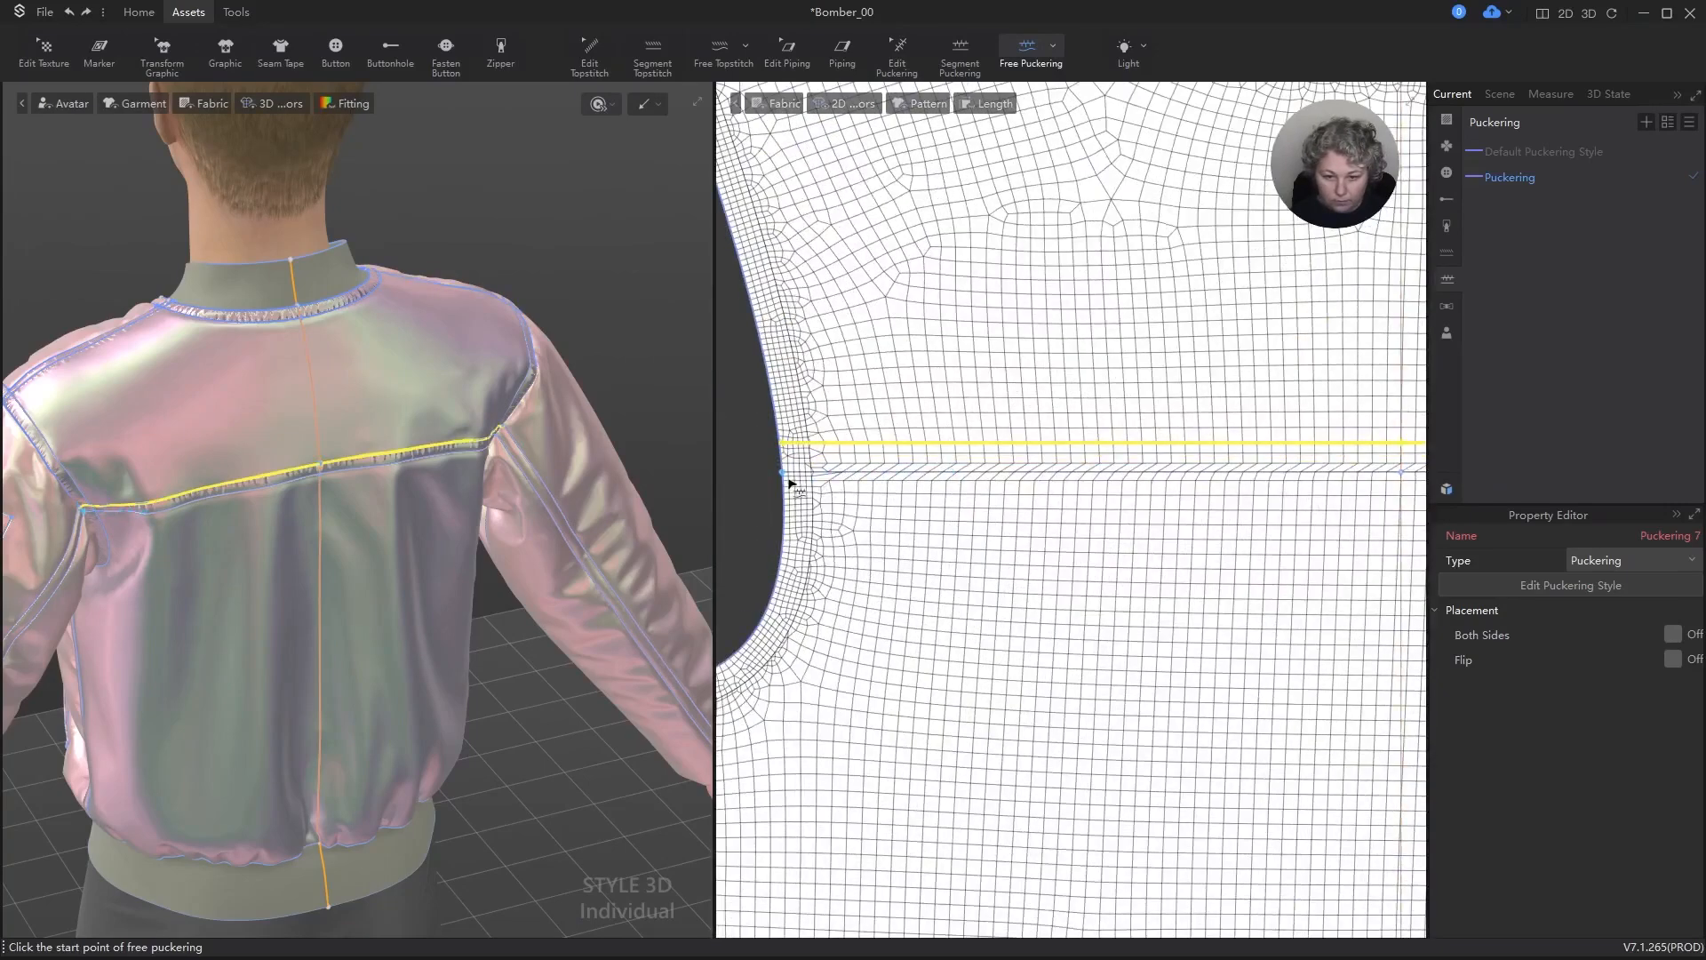
click(791, 480)
scroll(1036, 492, down, 3)
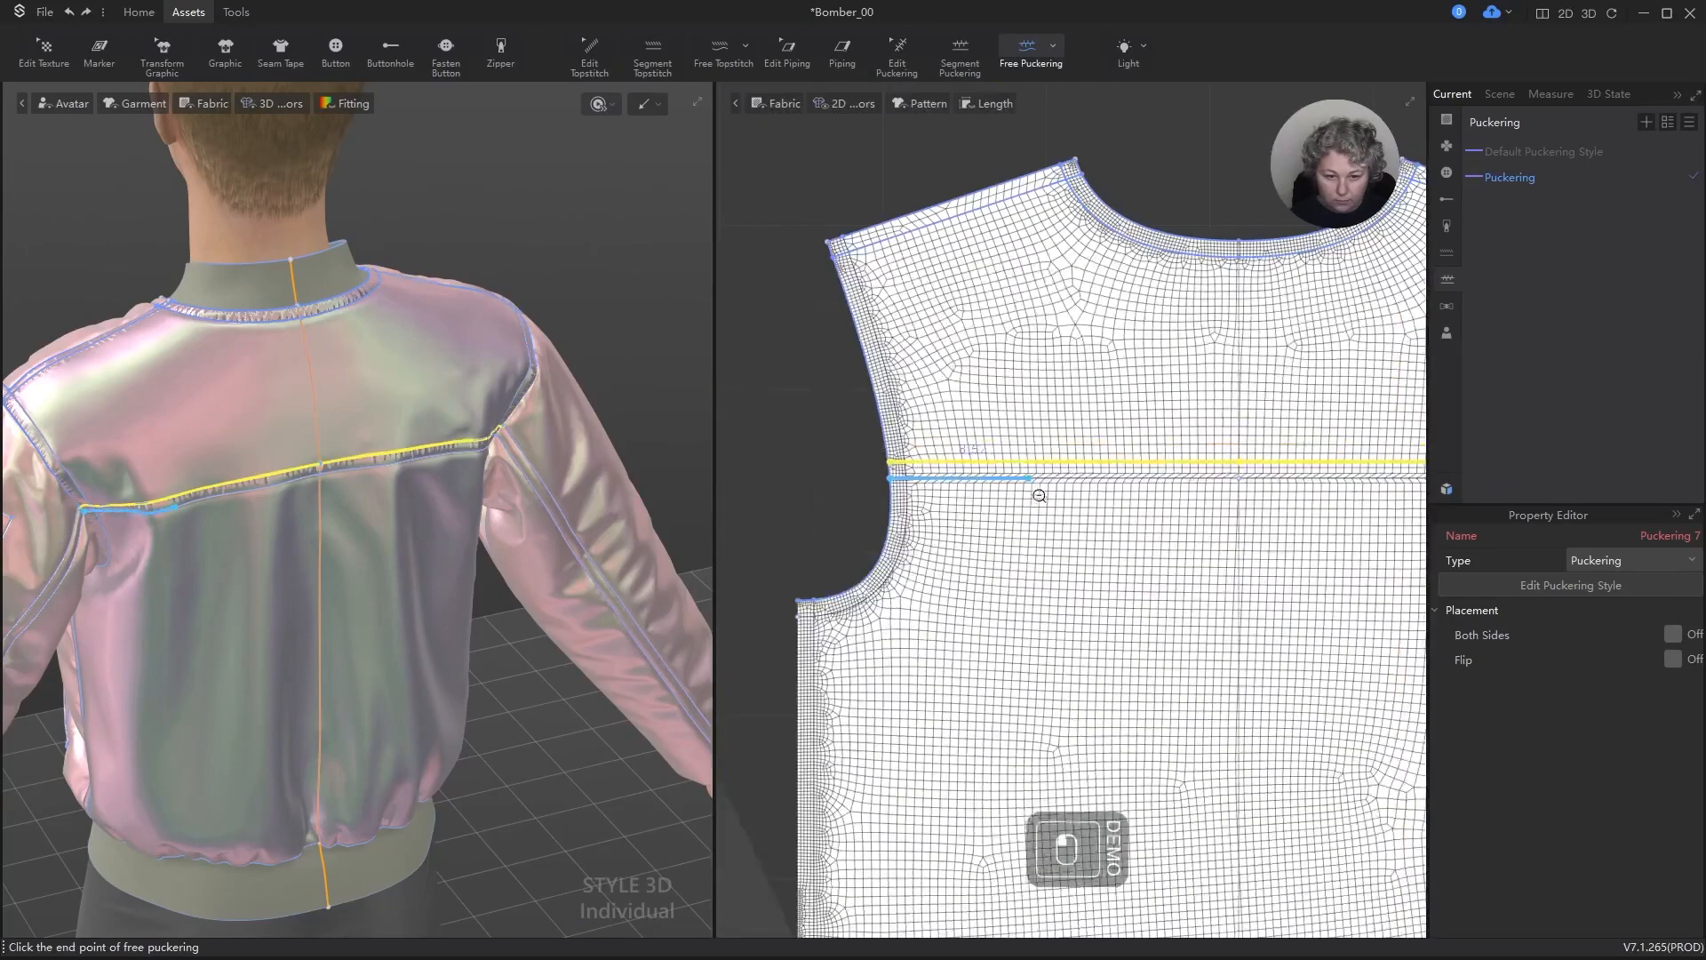
click(1238, 481)
scroll(930, 495, down, 3)
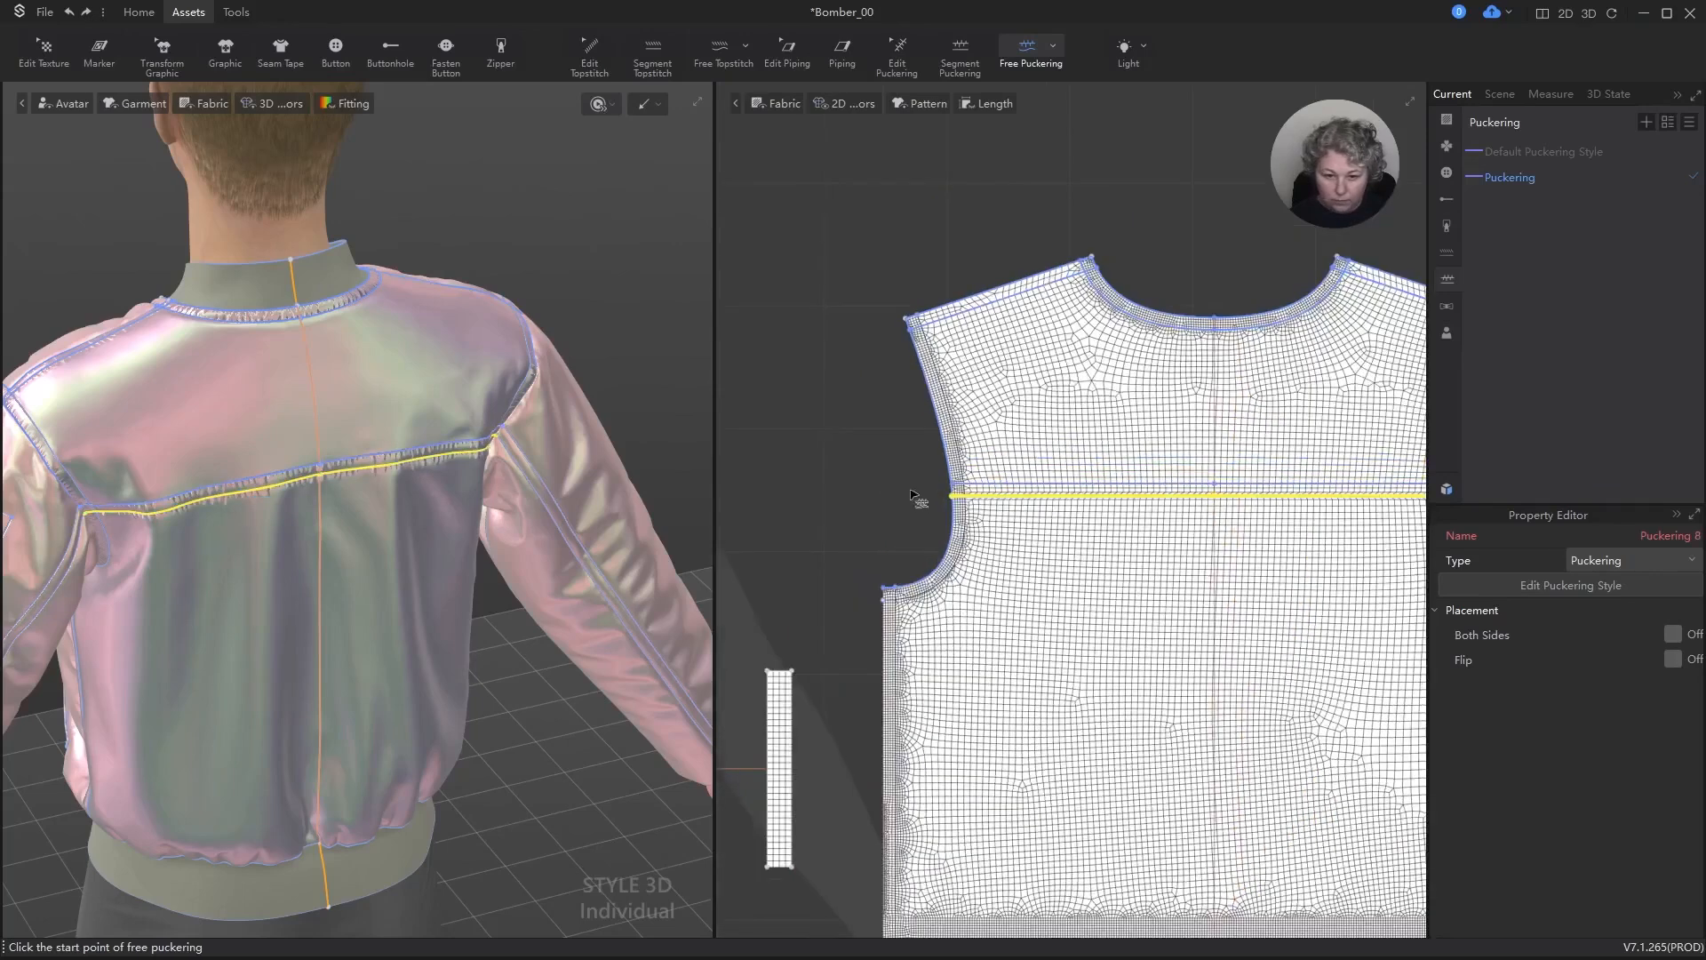
Step: Add free puckering along the internal line parallel to the back armhole, from the shoulder to the side edge below the underarm
scroll(955, 442, up, 4)
click(926, 228)
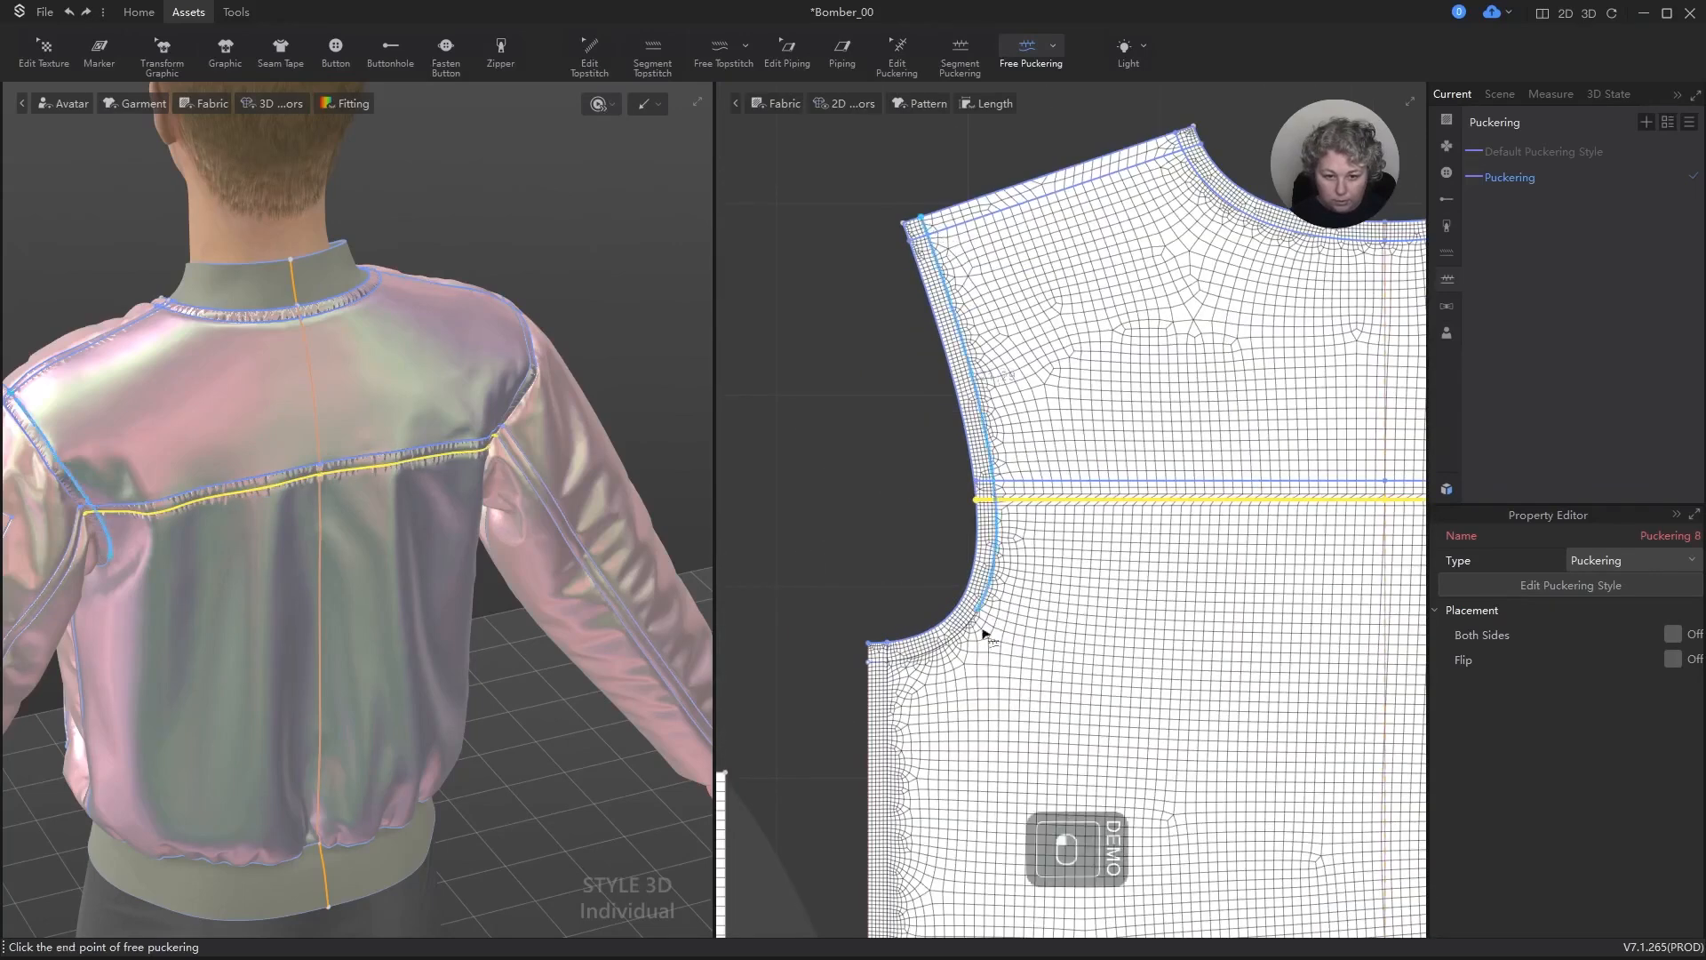
click(887, 665)
click(870, 669)
Step: Add free puckering along the back panel's internal side line and along its outer side edge, both from underarm to hem
middle_drag(870, 668, 1067, 334)
click(1050, 240)
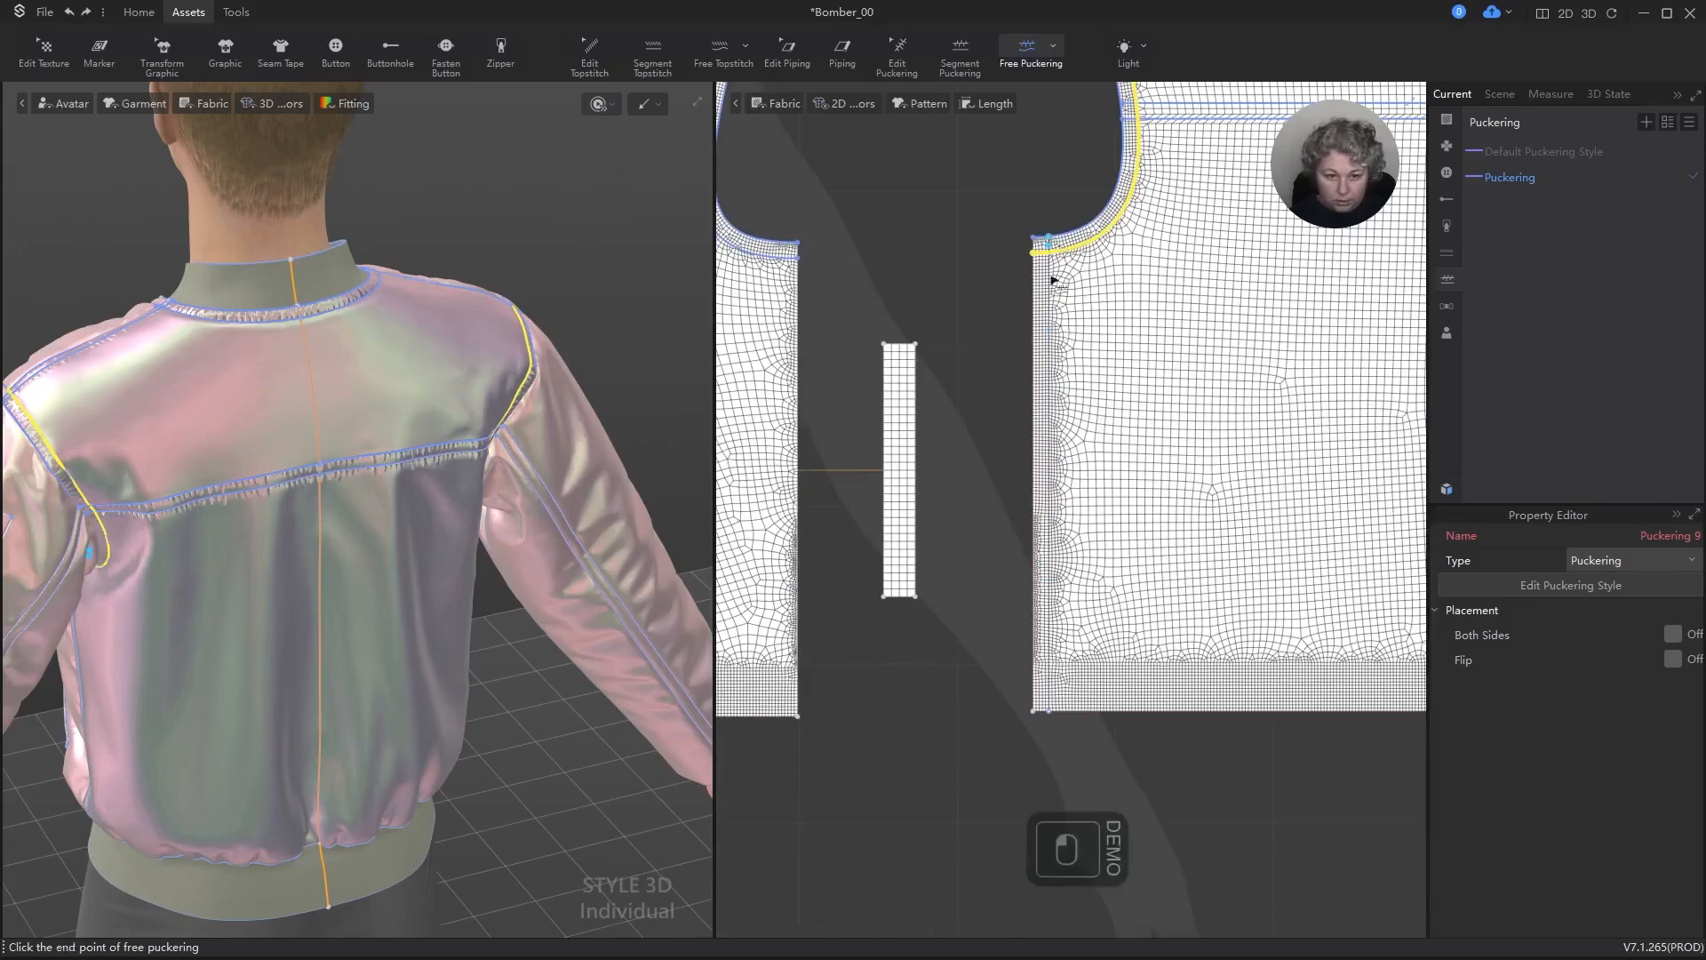
click(1063, 712)
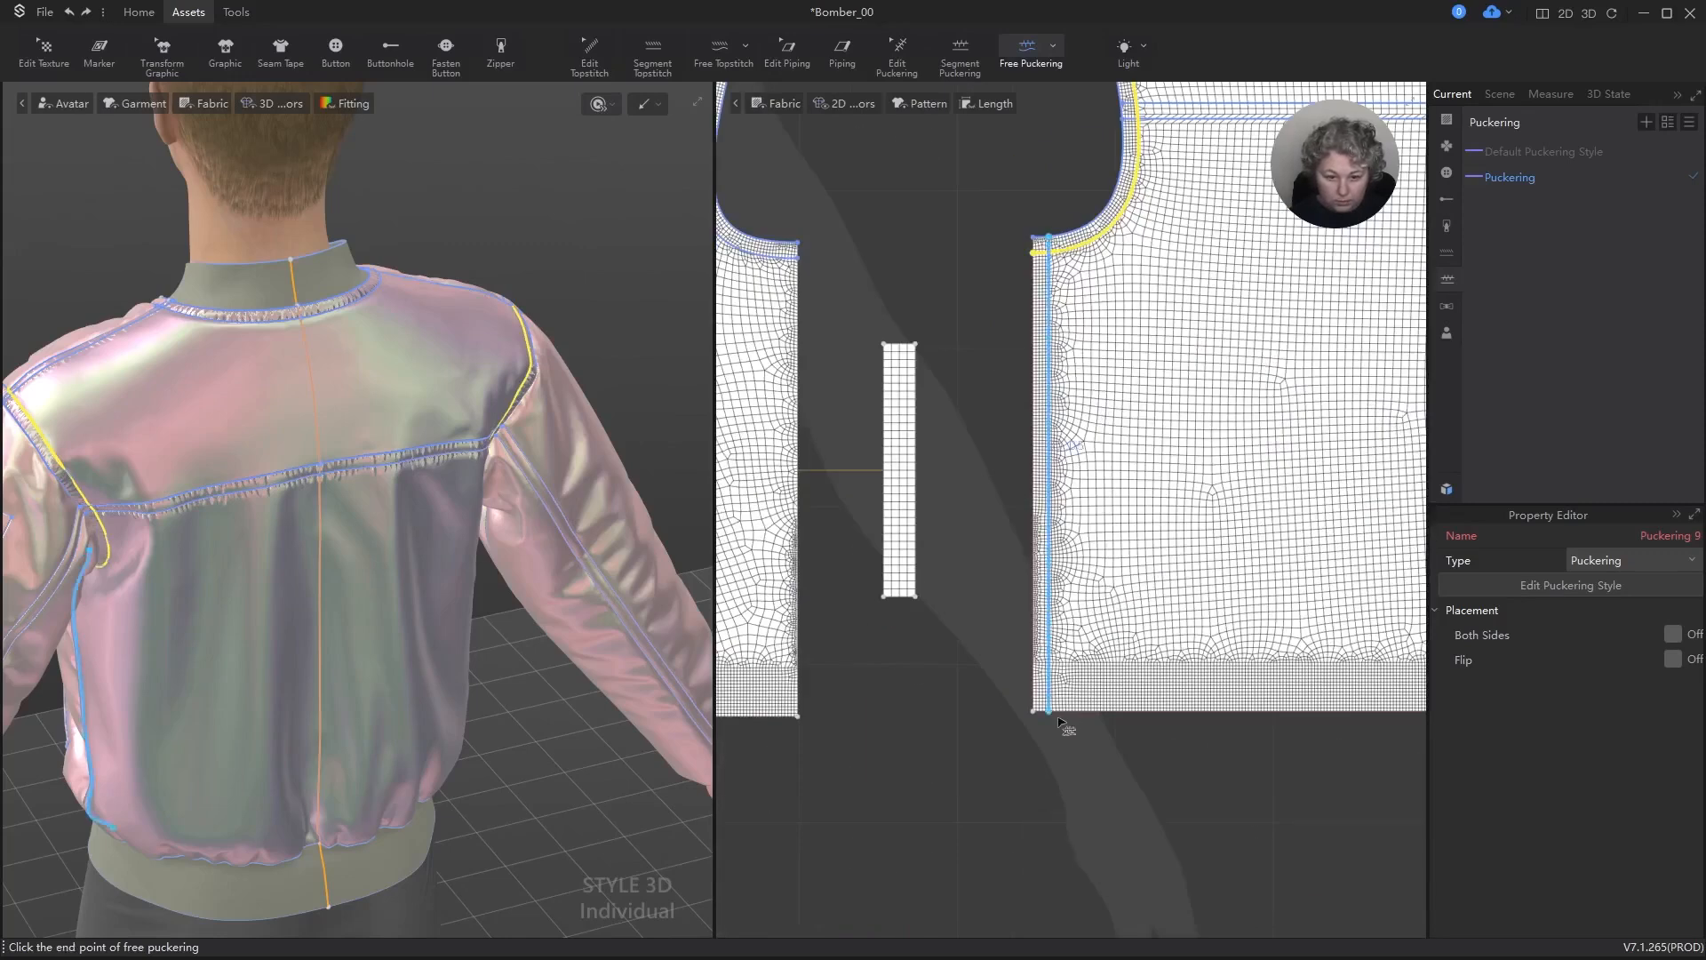
click(1037, 232)
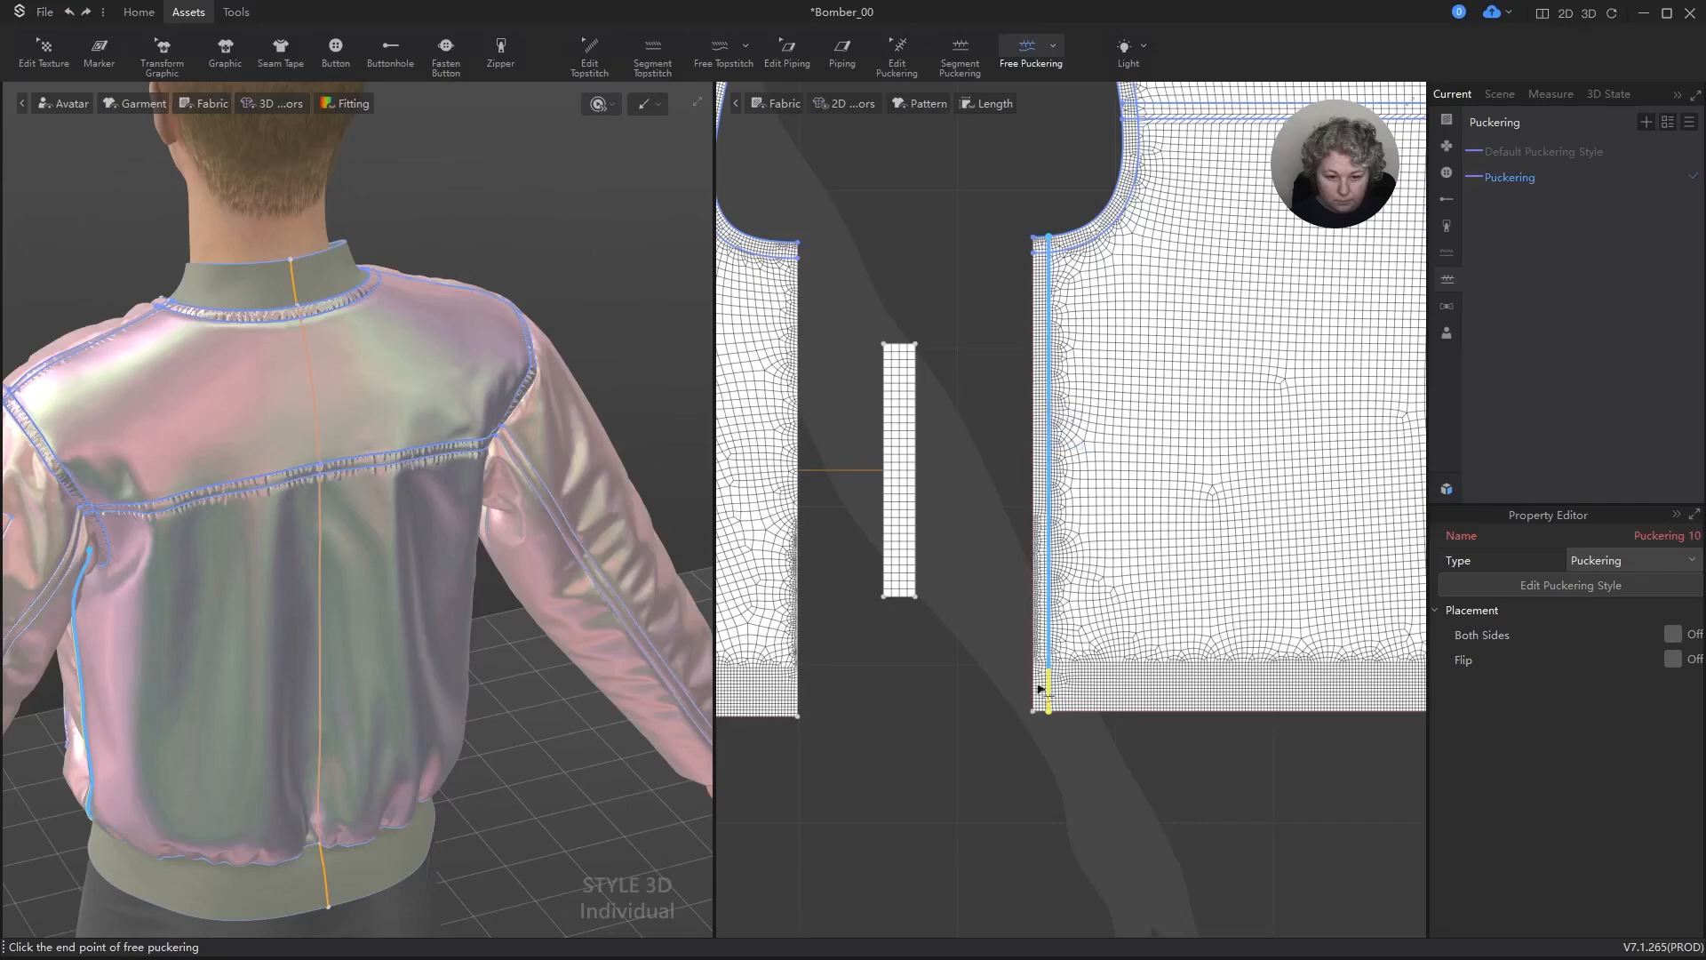
click(1033, 713)
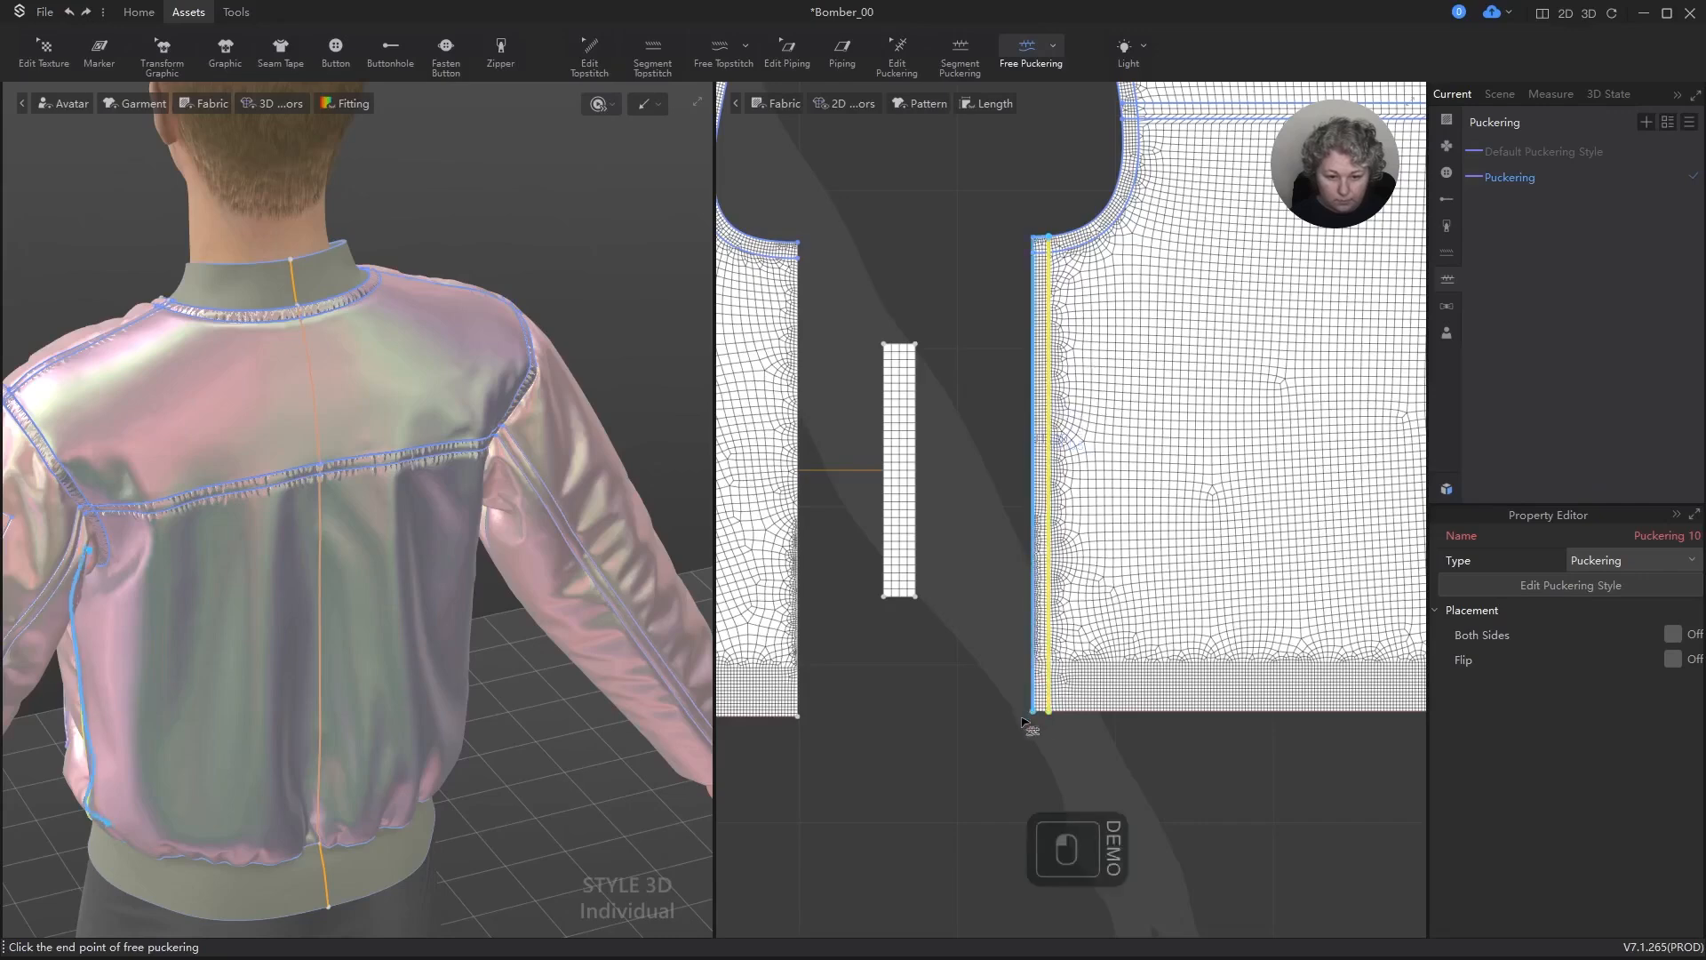
scroll(162, 562, down, 2)
scroll(162, 562, down, 3)
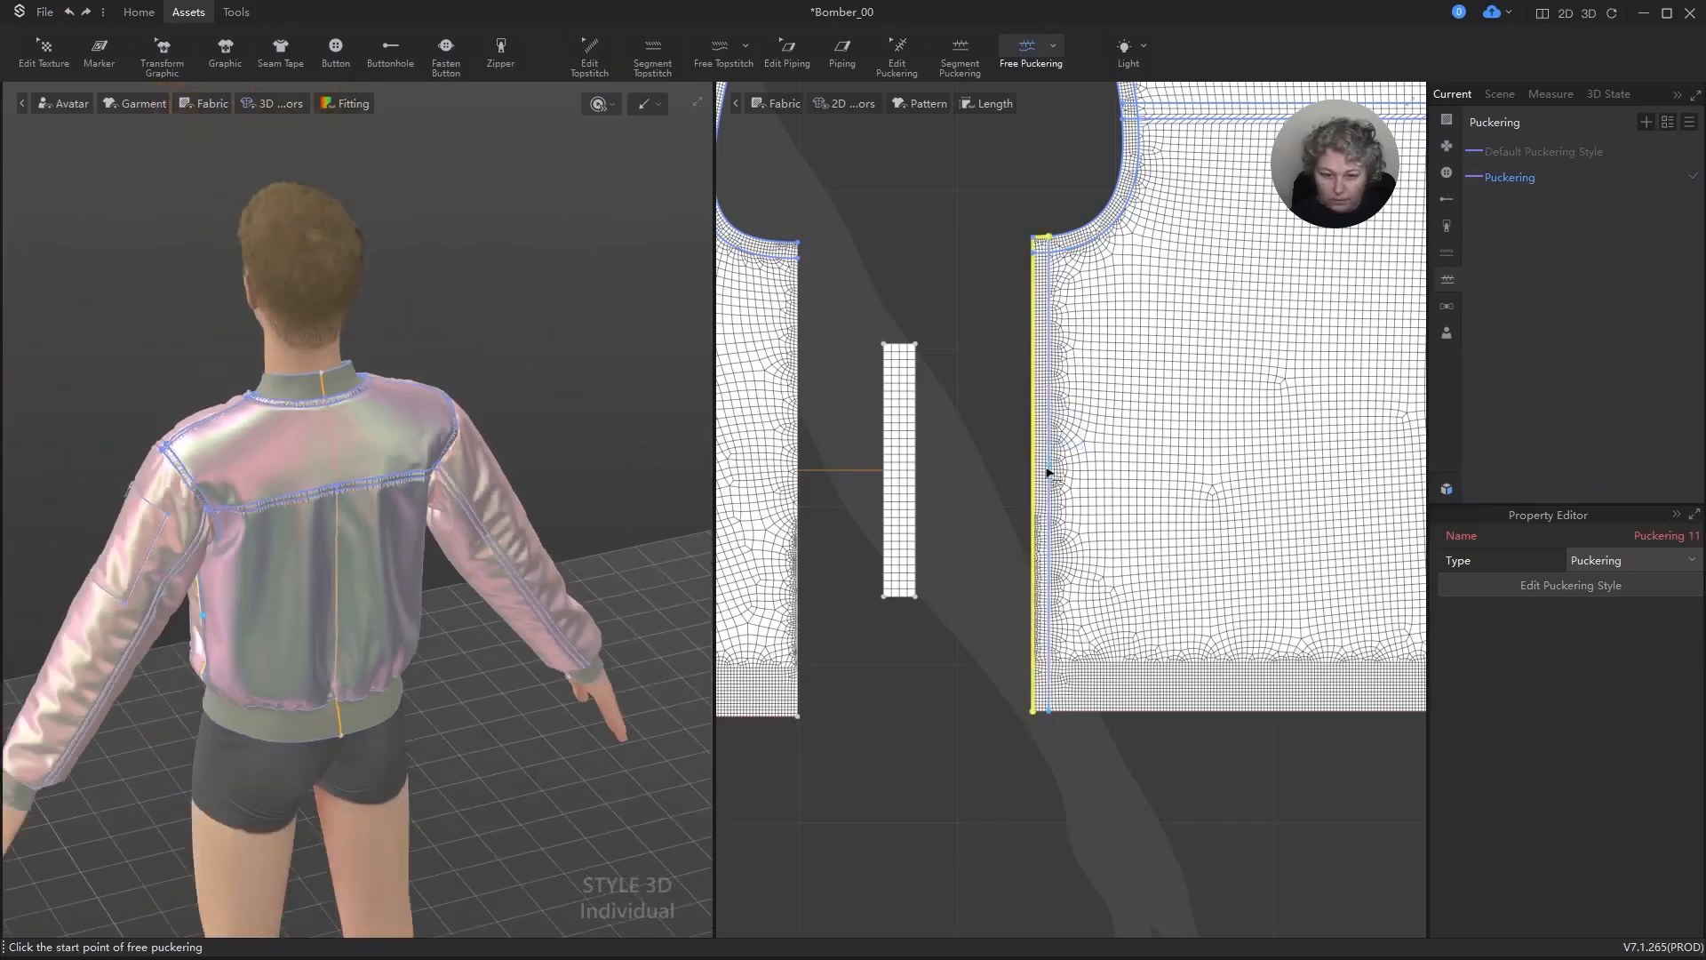
Step: Add free puckering along the first long internal line of the sleeve panel, from the sleeve cap to the cuff edge
scroll(1051, 472, down, 5)
scroll(787, 480, up, 8)
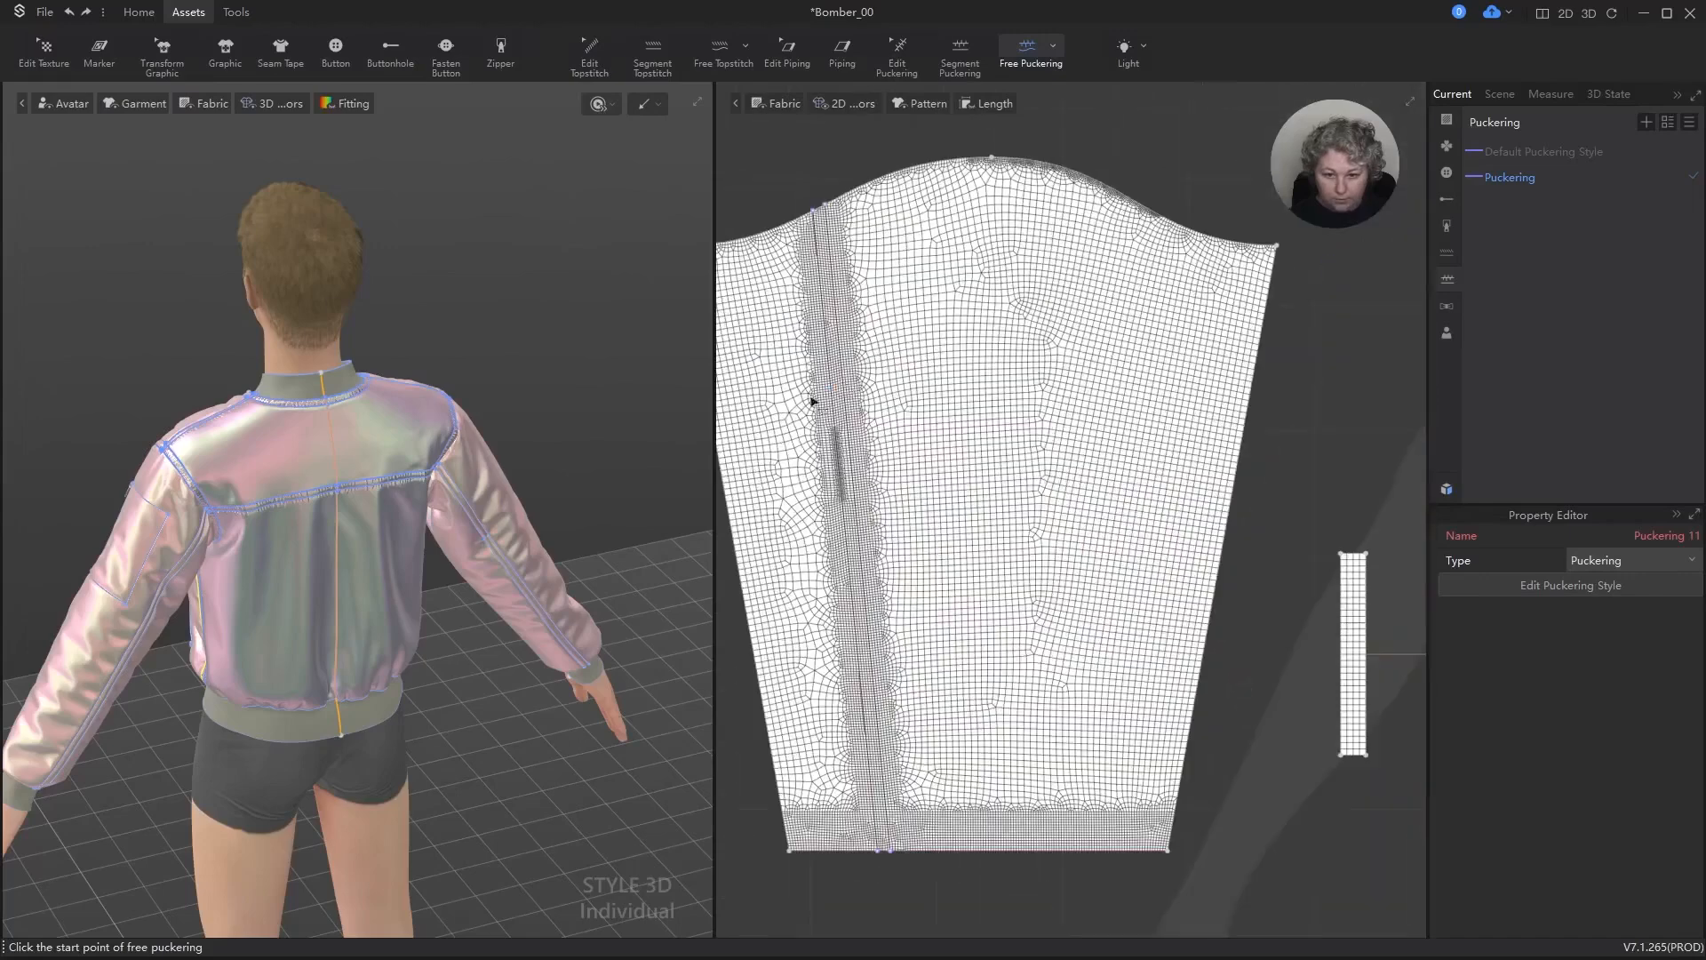
click(815, 213)
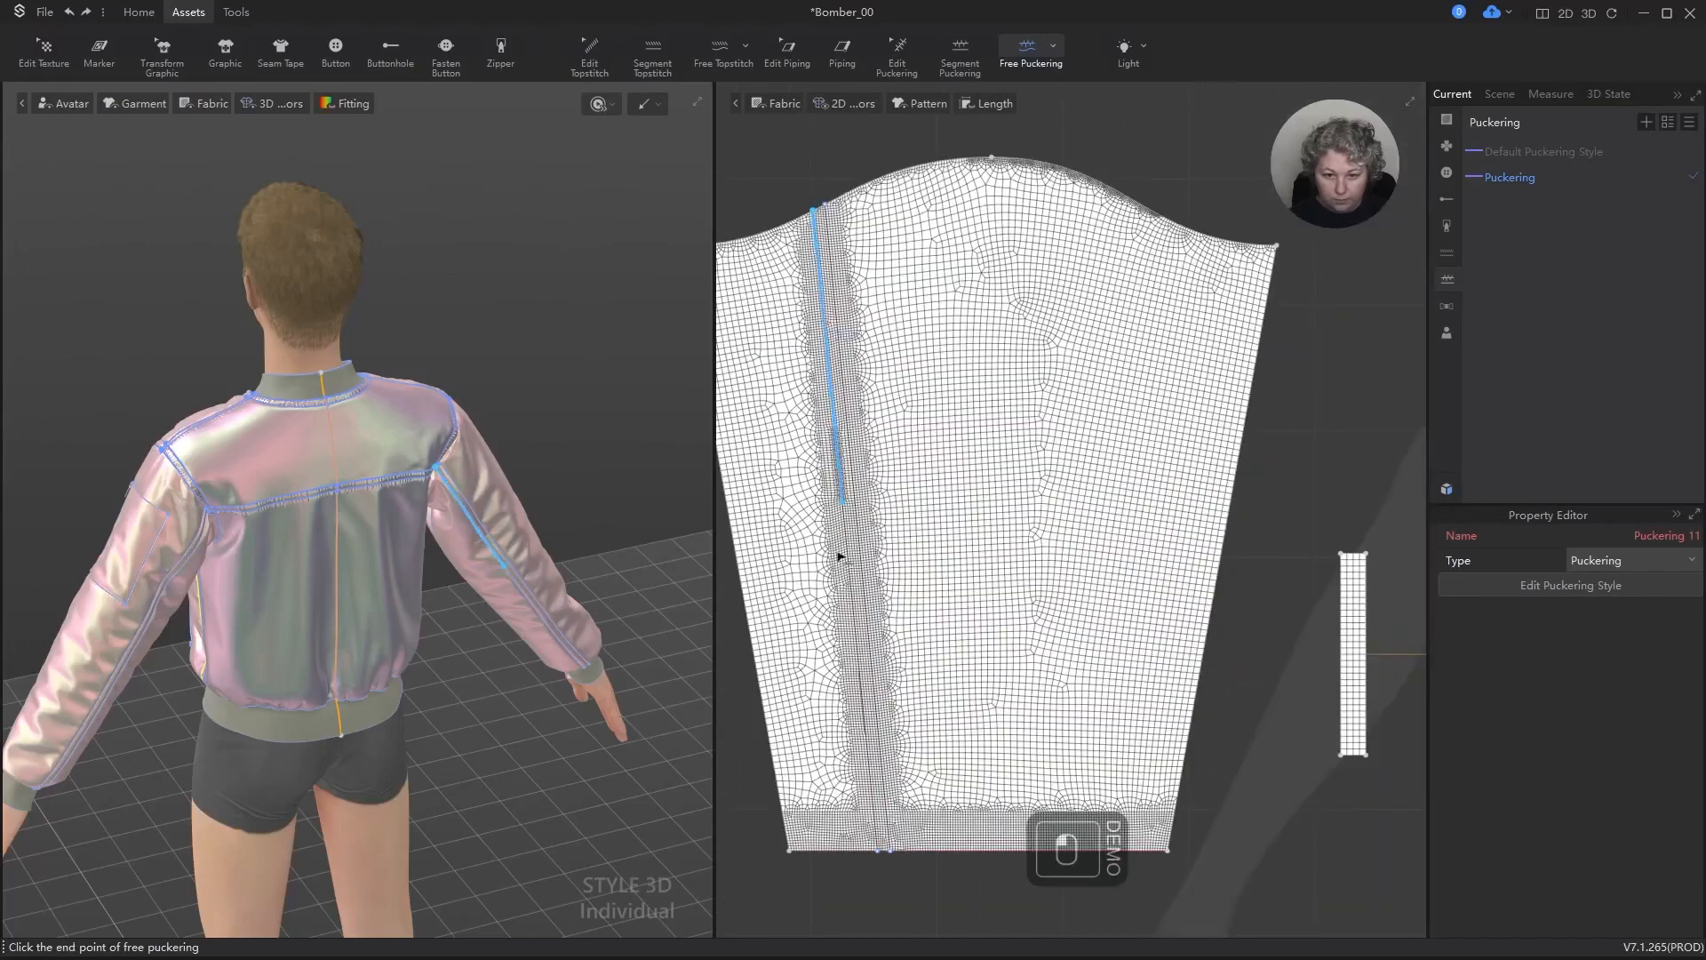
click(876, 846)
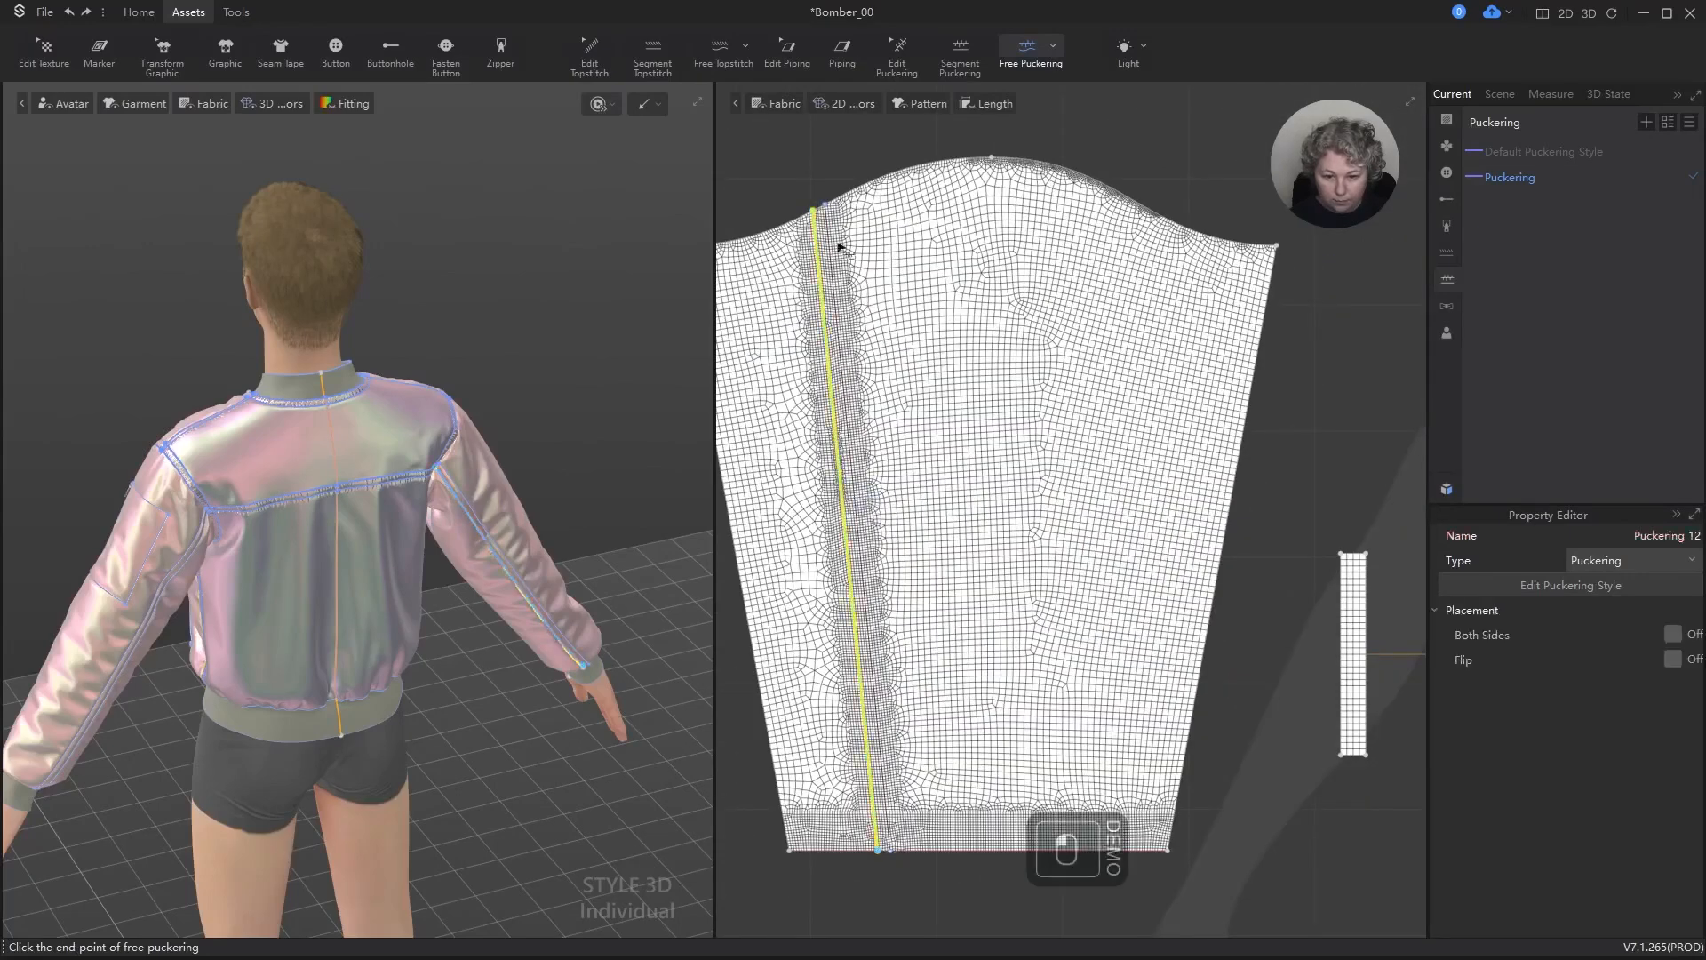
key(Escape)
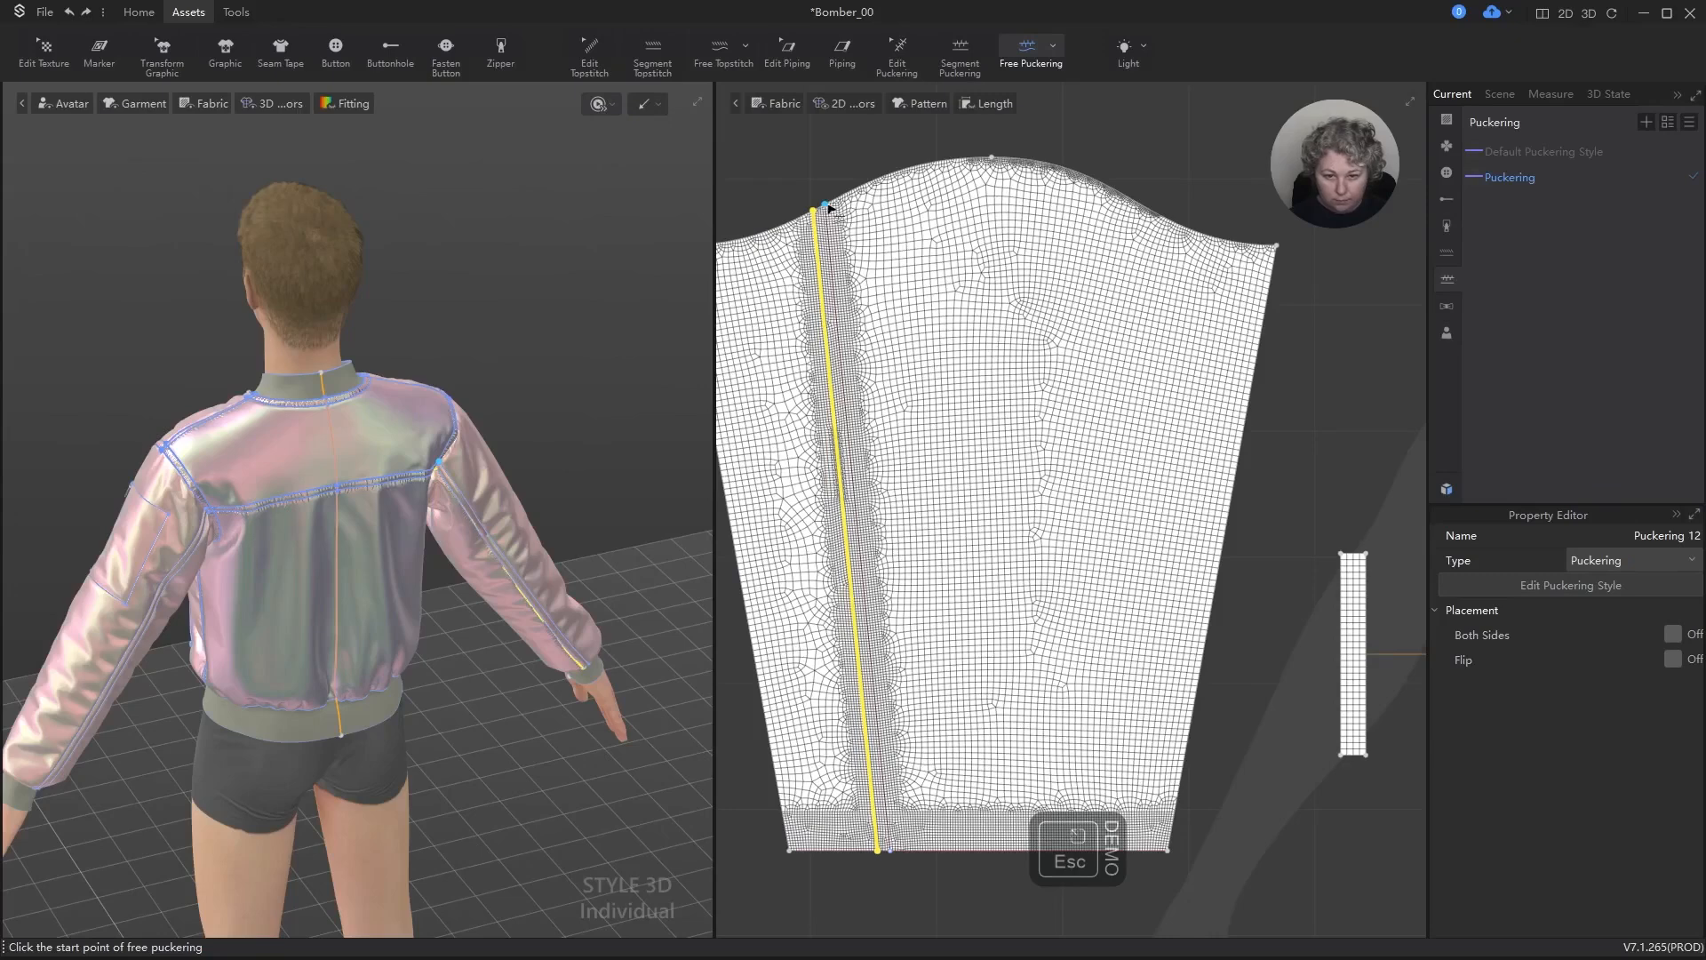
click(827, 206)
click(891, 848)
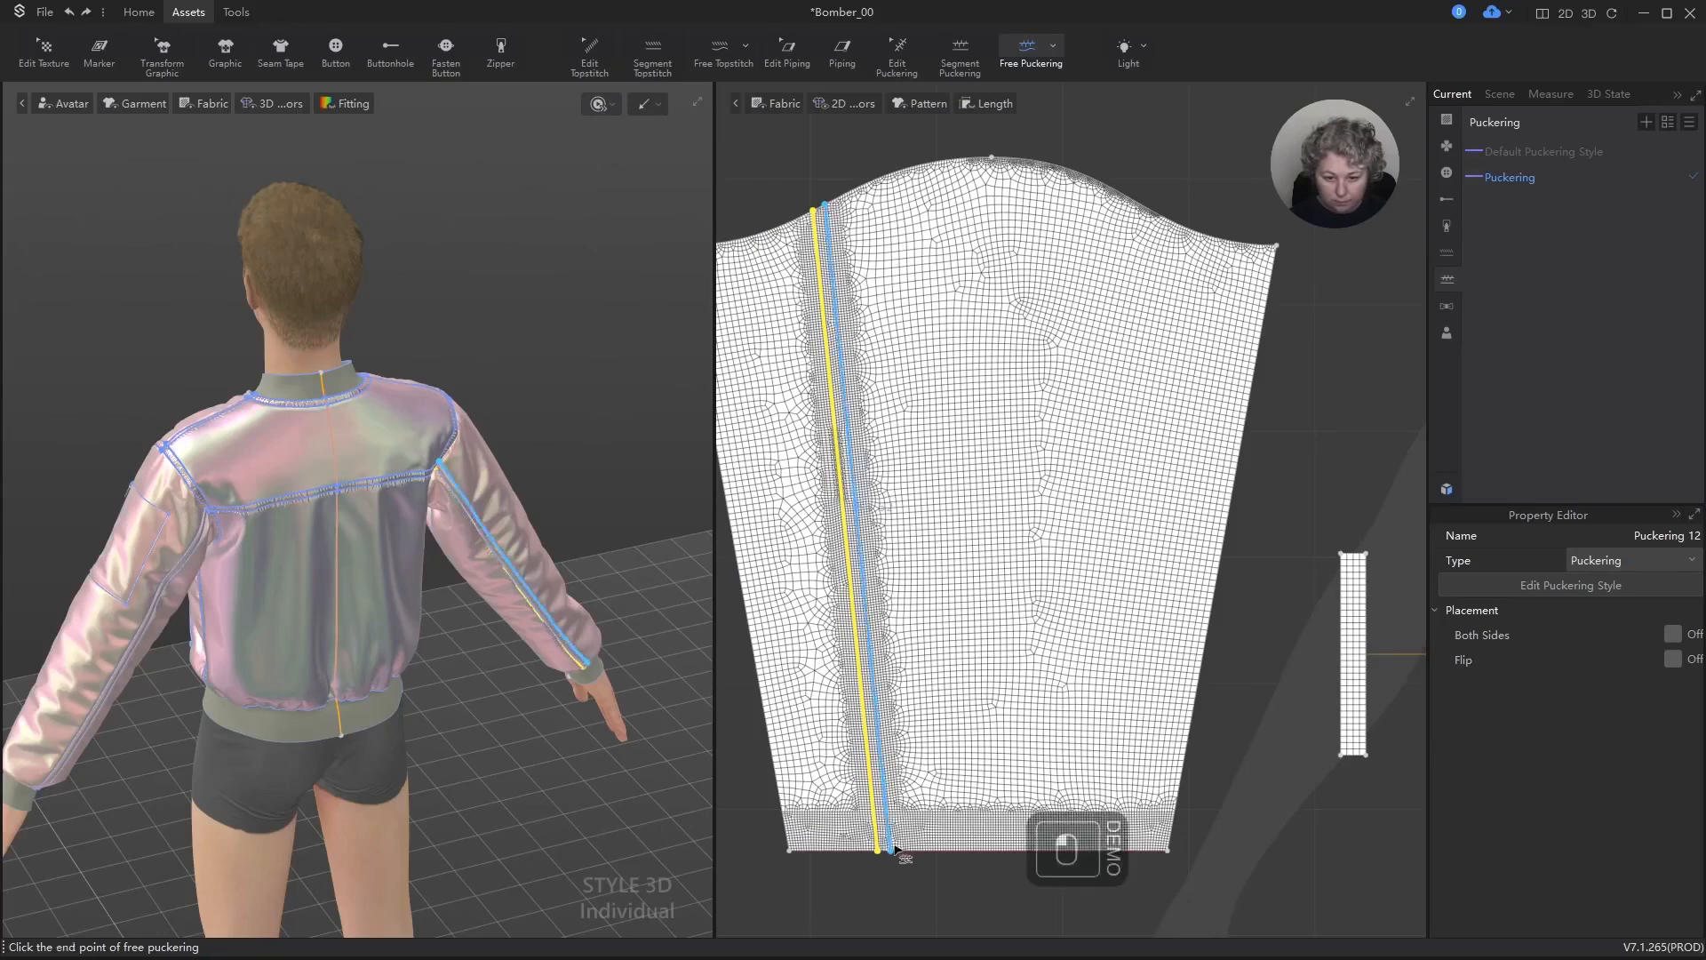
scroll(360, 557, up, 6)
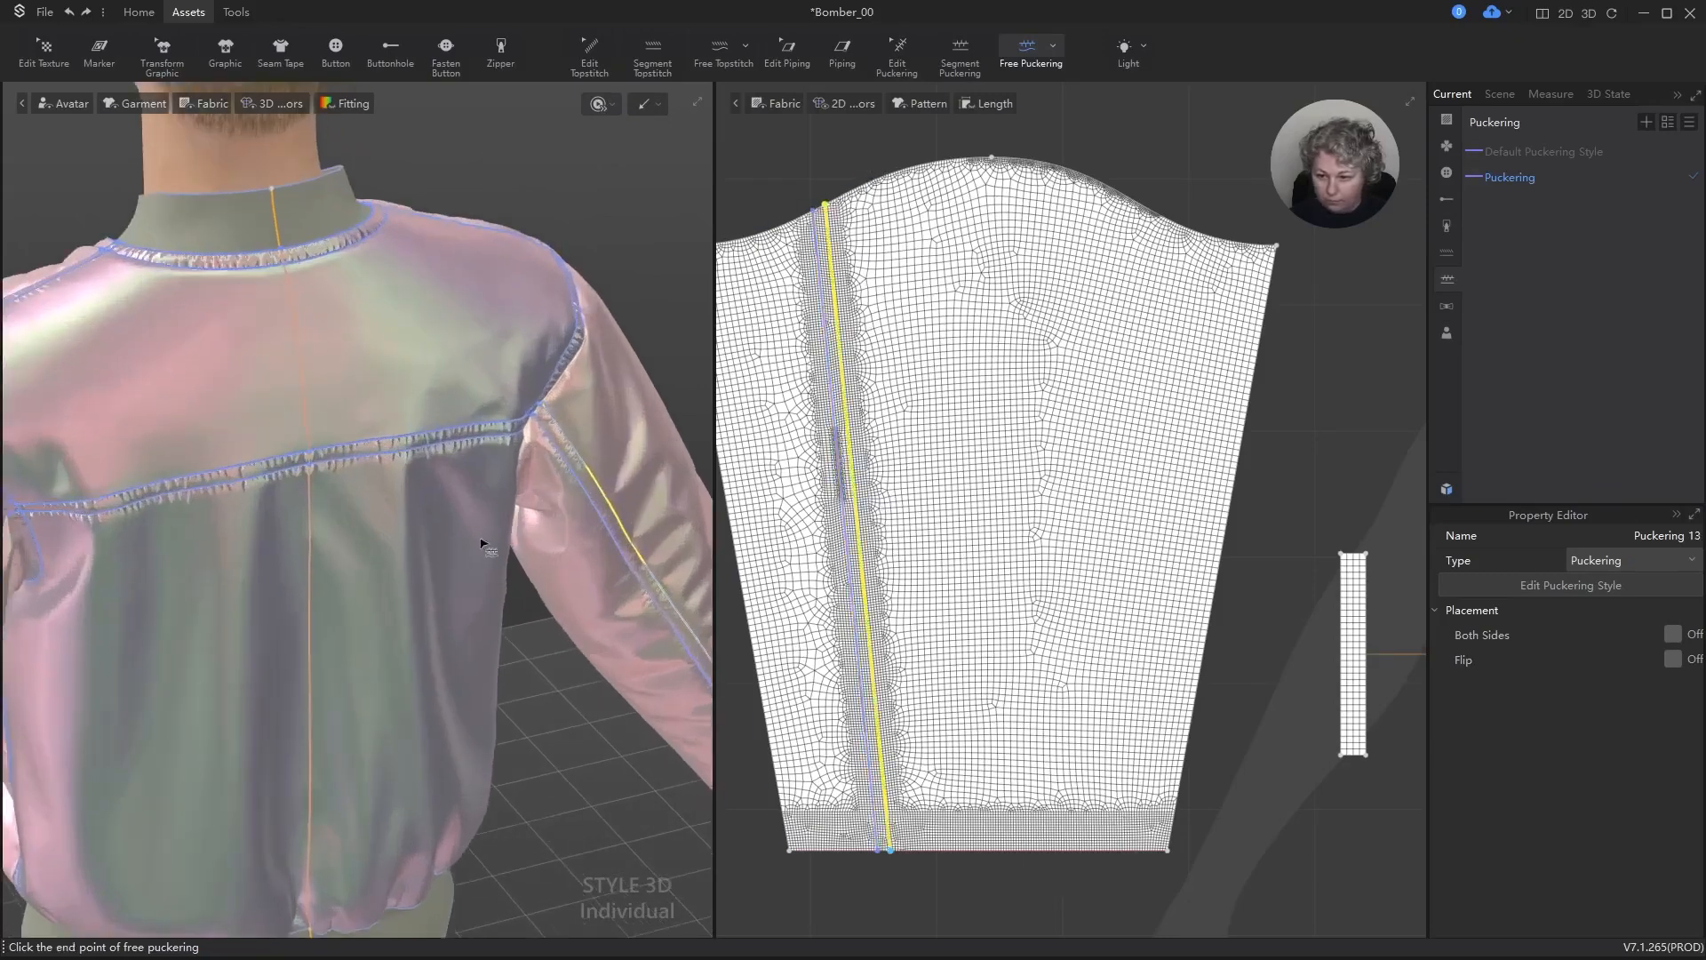
alt+right_drag(489, 547, 417, 500)
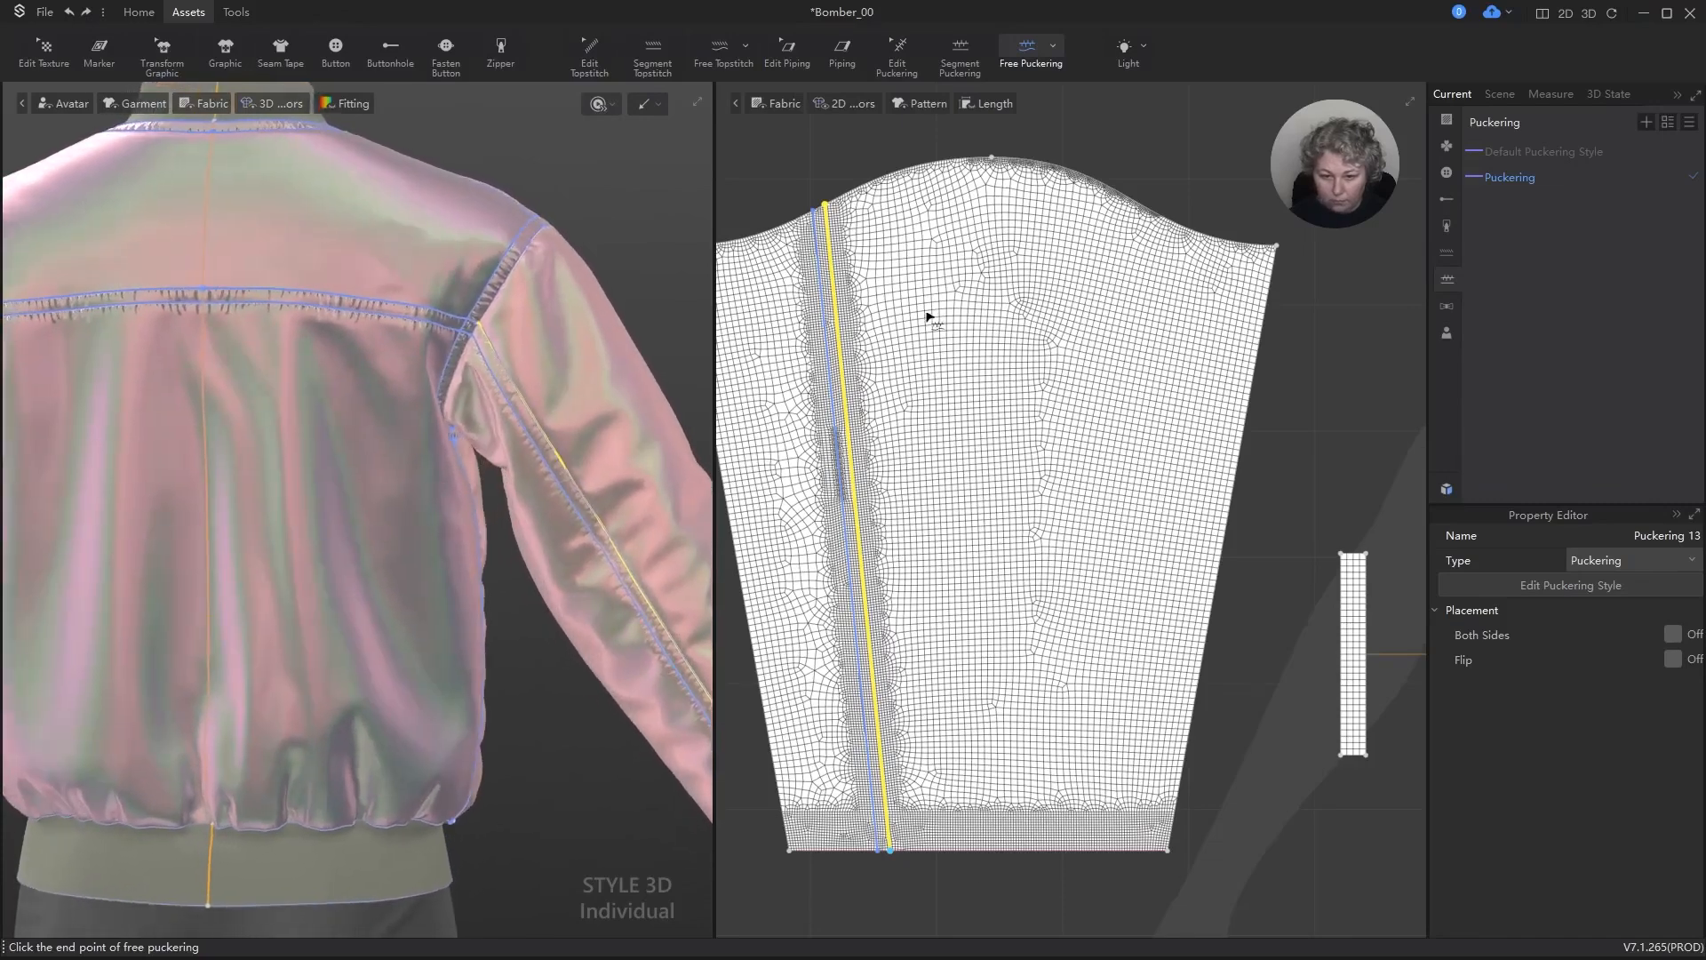
key(ctrl+z)
key(ctrl+z)
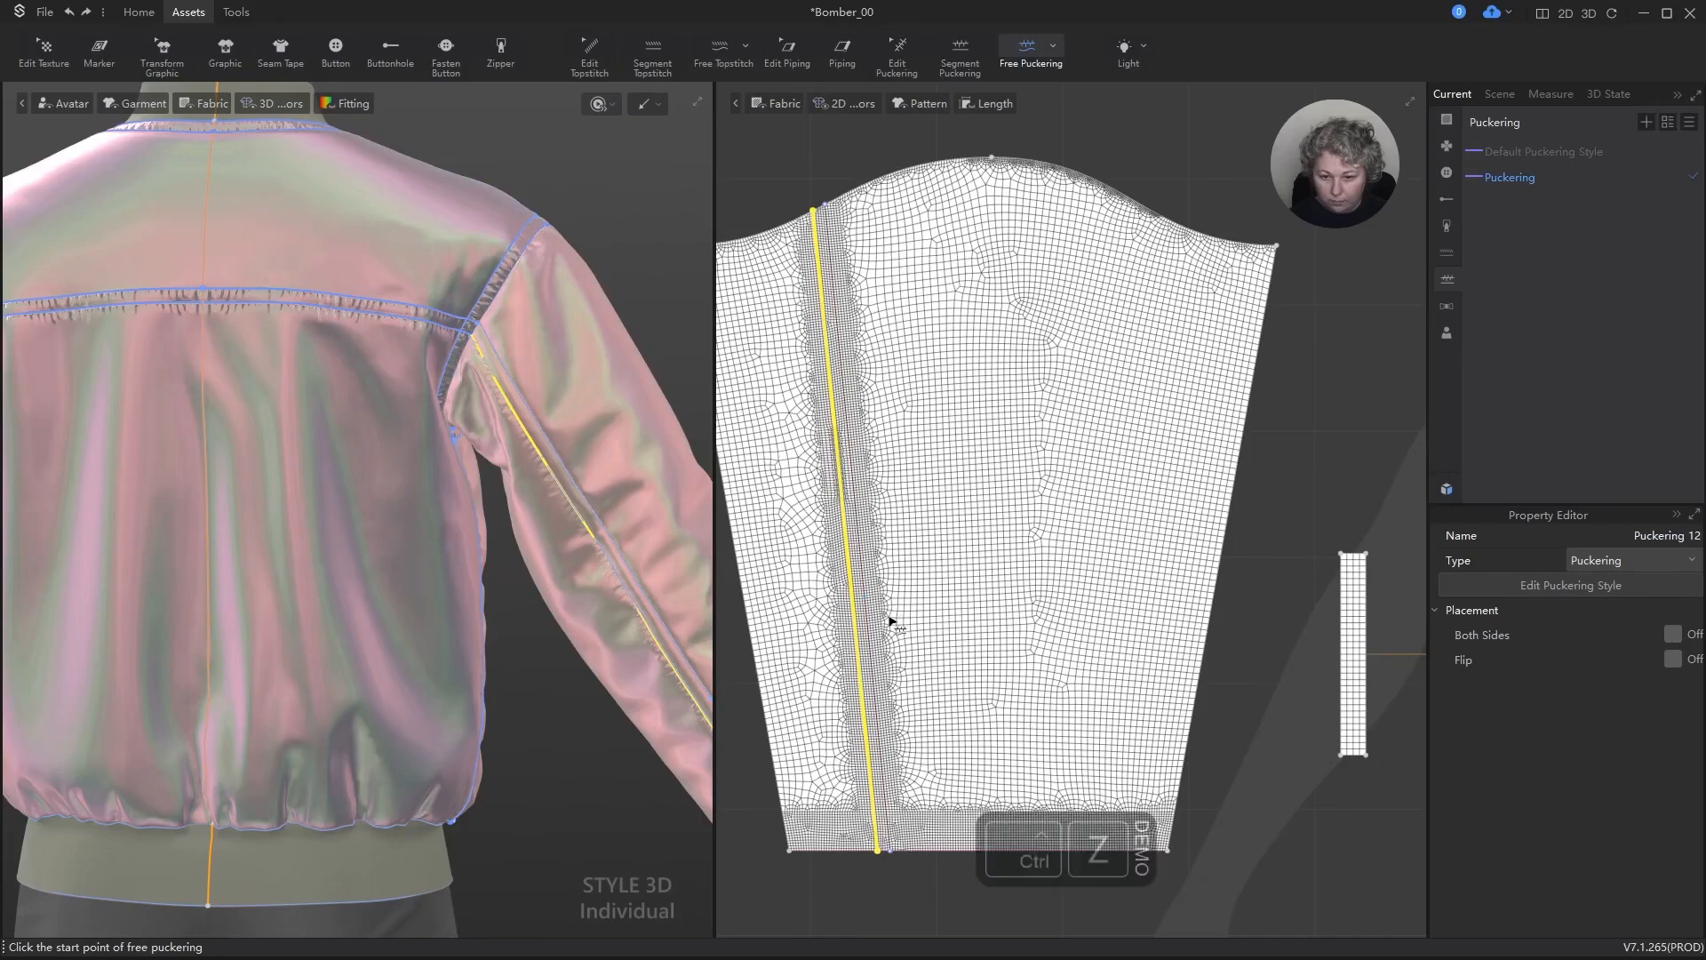
Step: Add free puckering along both long parallel internal lines of the sleeve panel, between the cuff edge and the sleeve cap
click(879, 852)
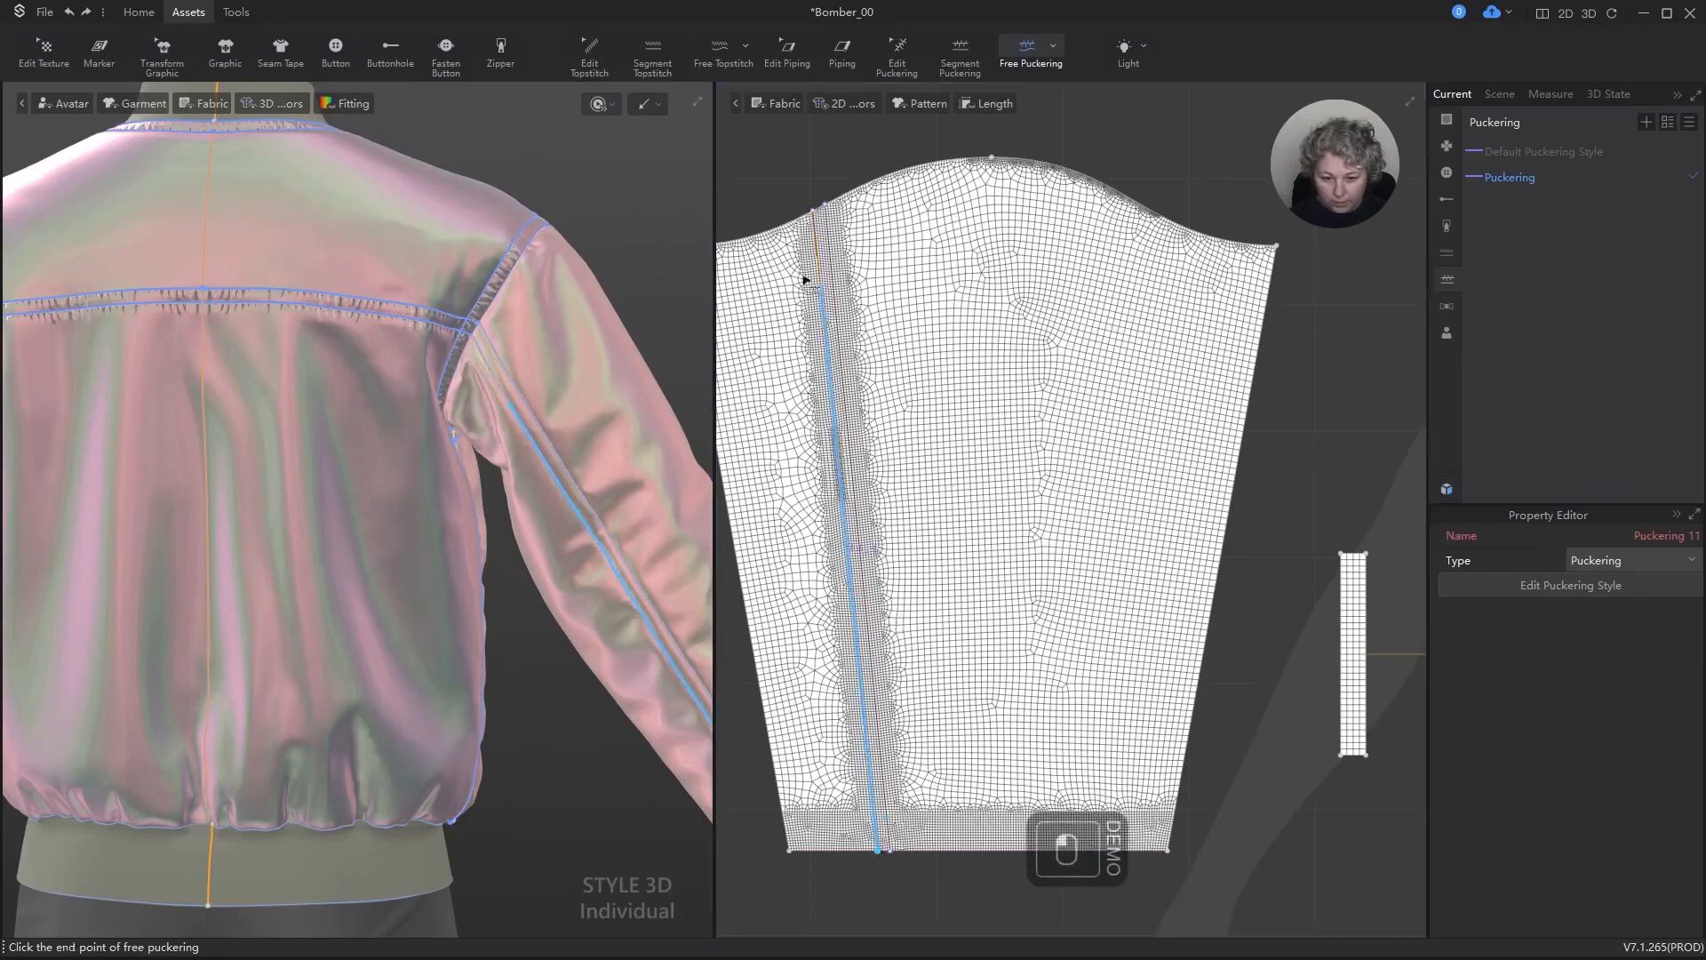
click(815, 213)
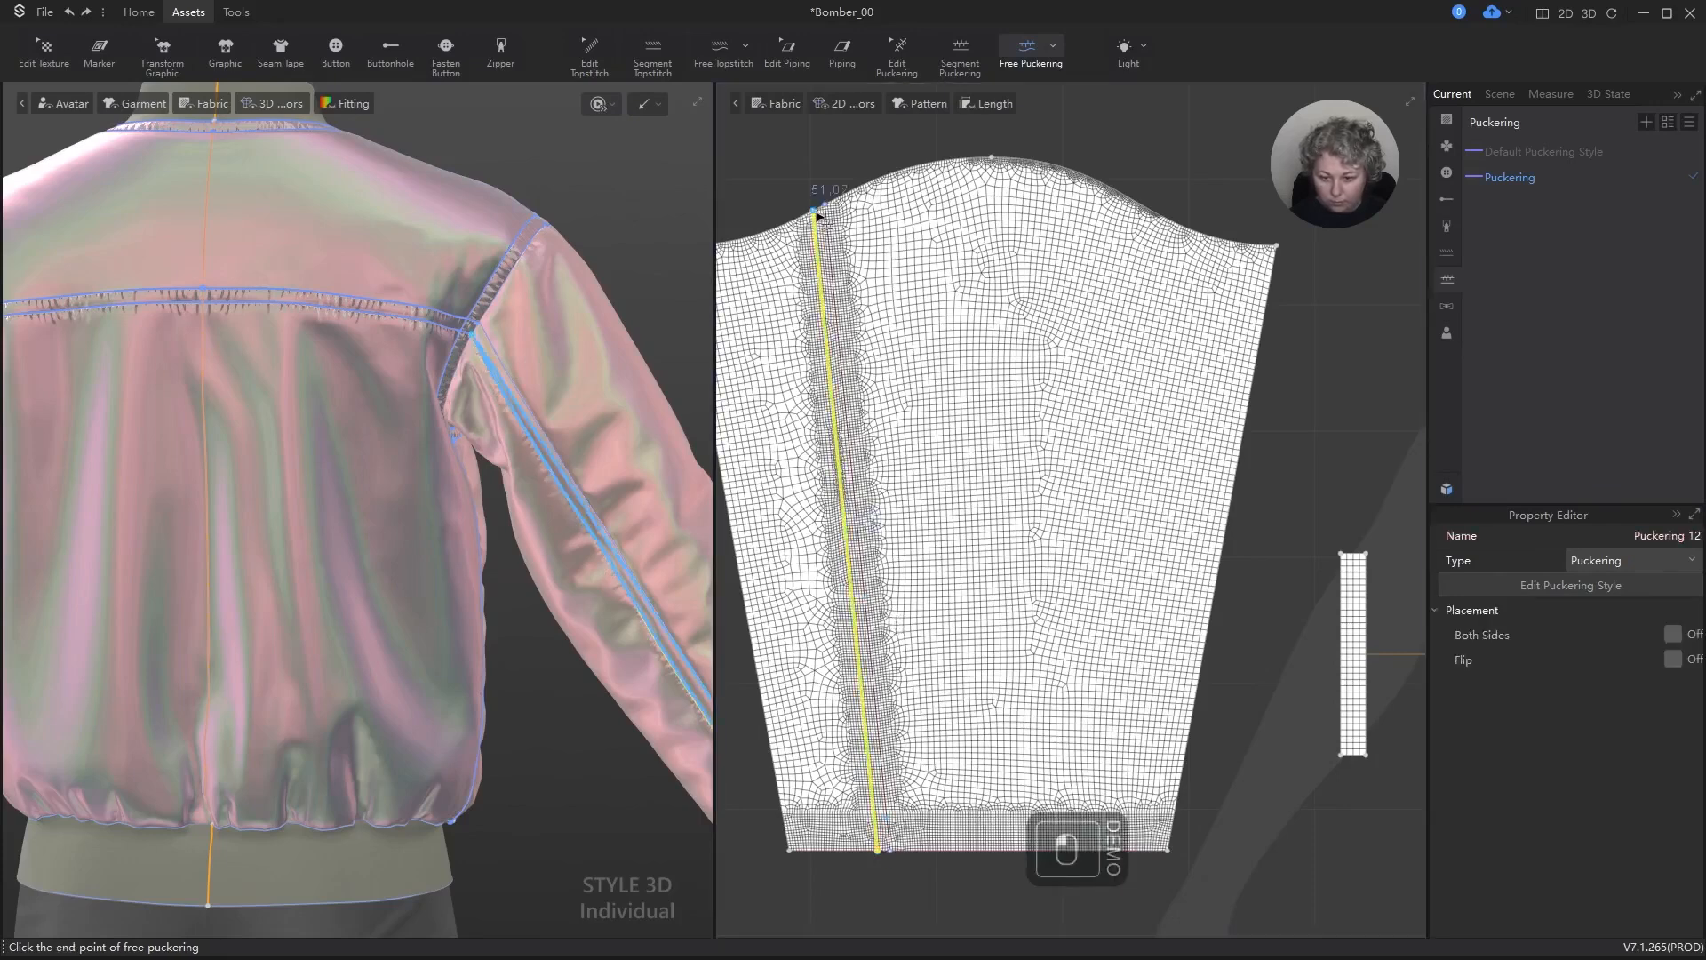
click(829, 206)
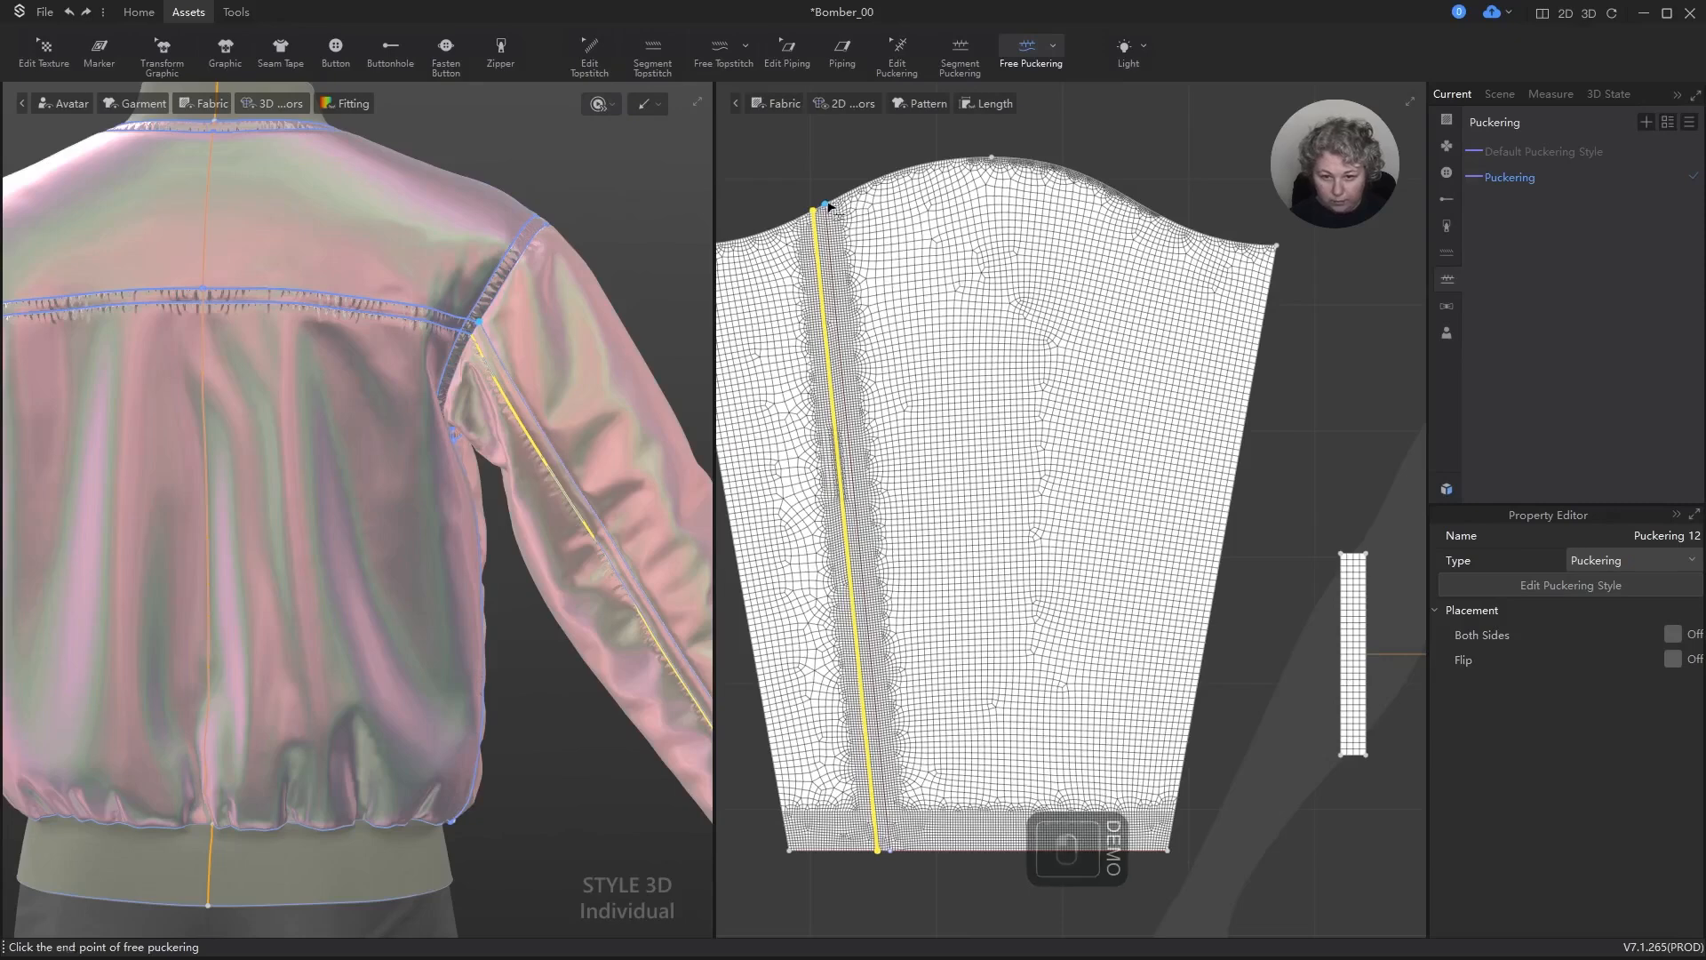
click(894, 851)
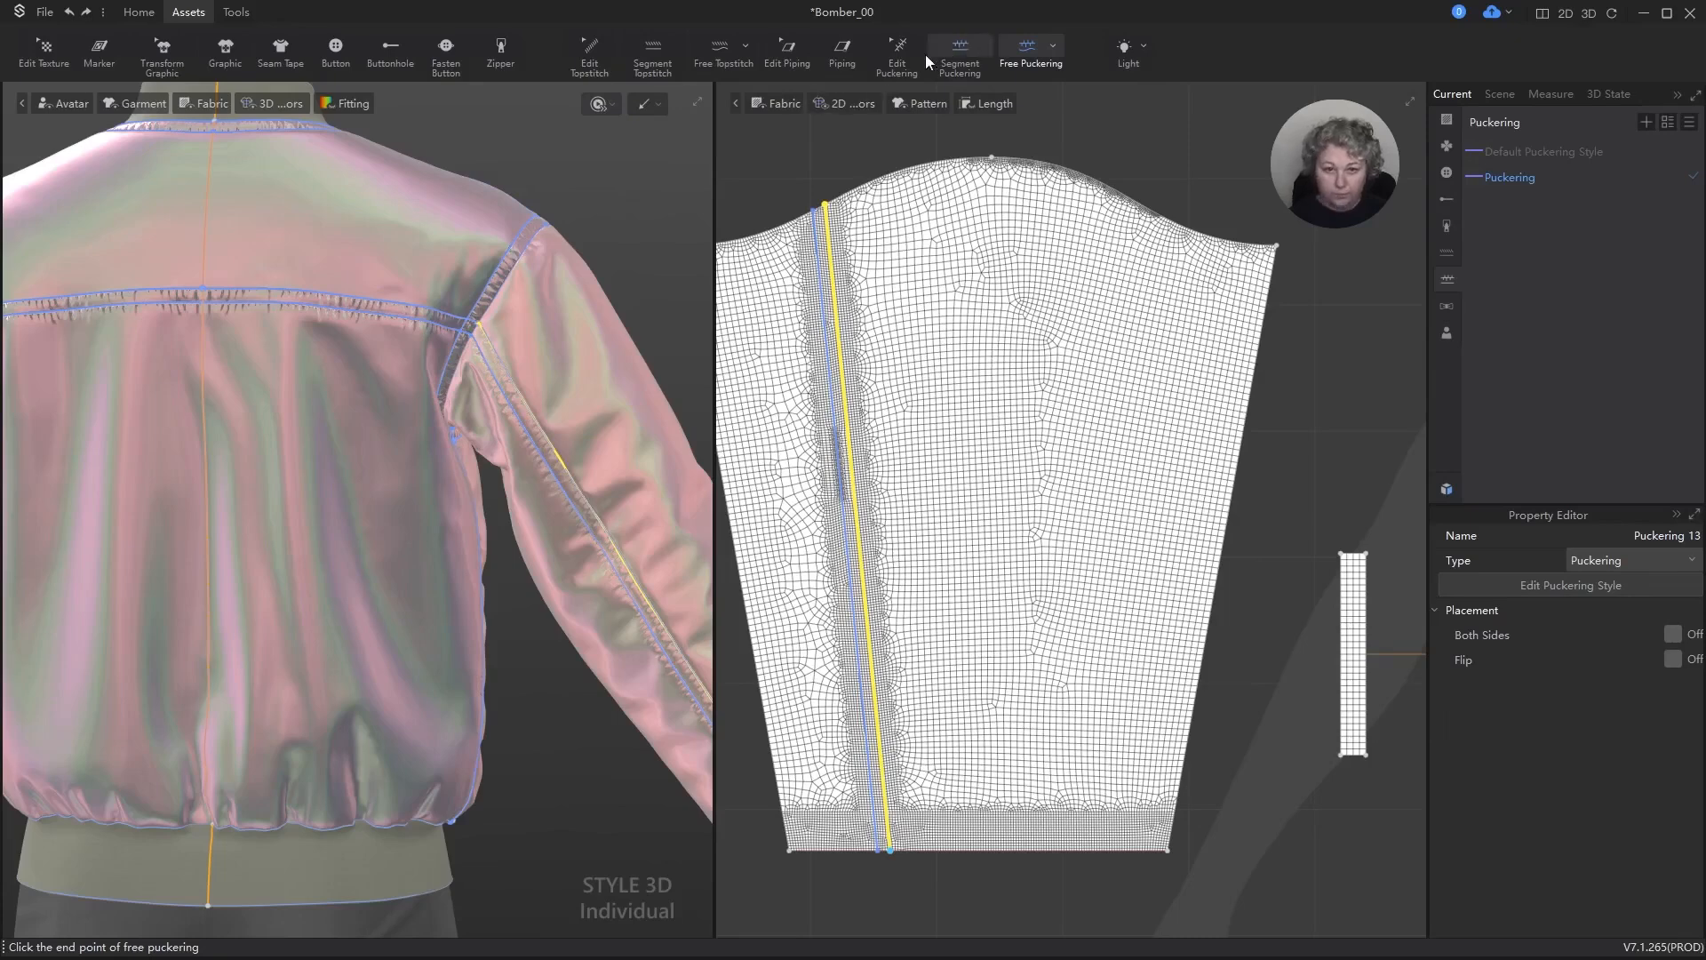
Step: Edit the puckering on each of the sleeve's two long internal lines and turn on Both Sides
click(898, 48)
click(815, 241)
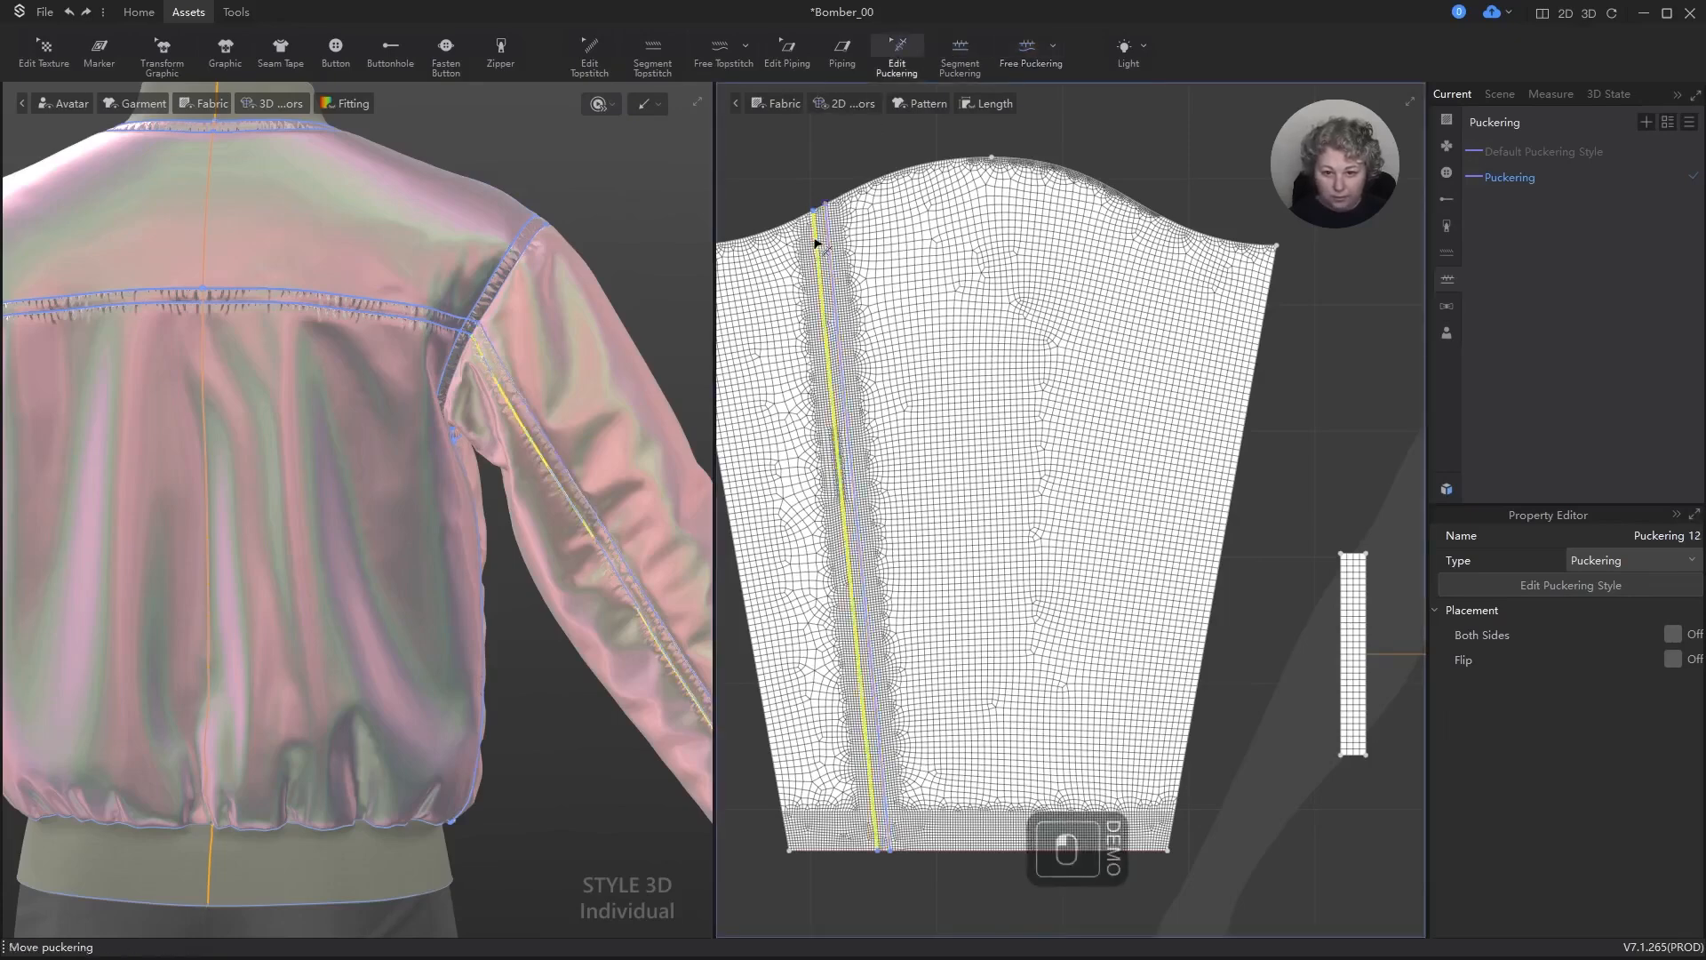
click(1679, 640)
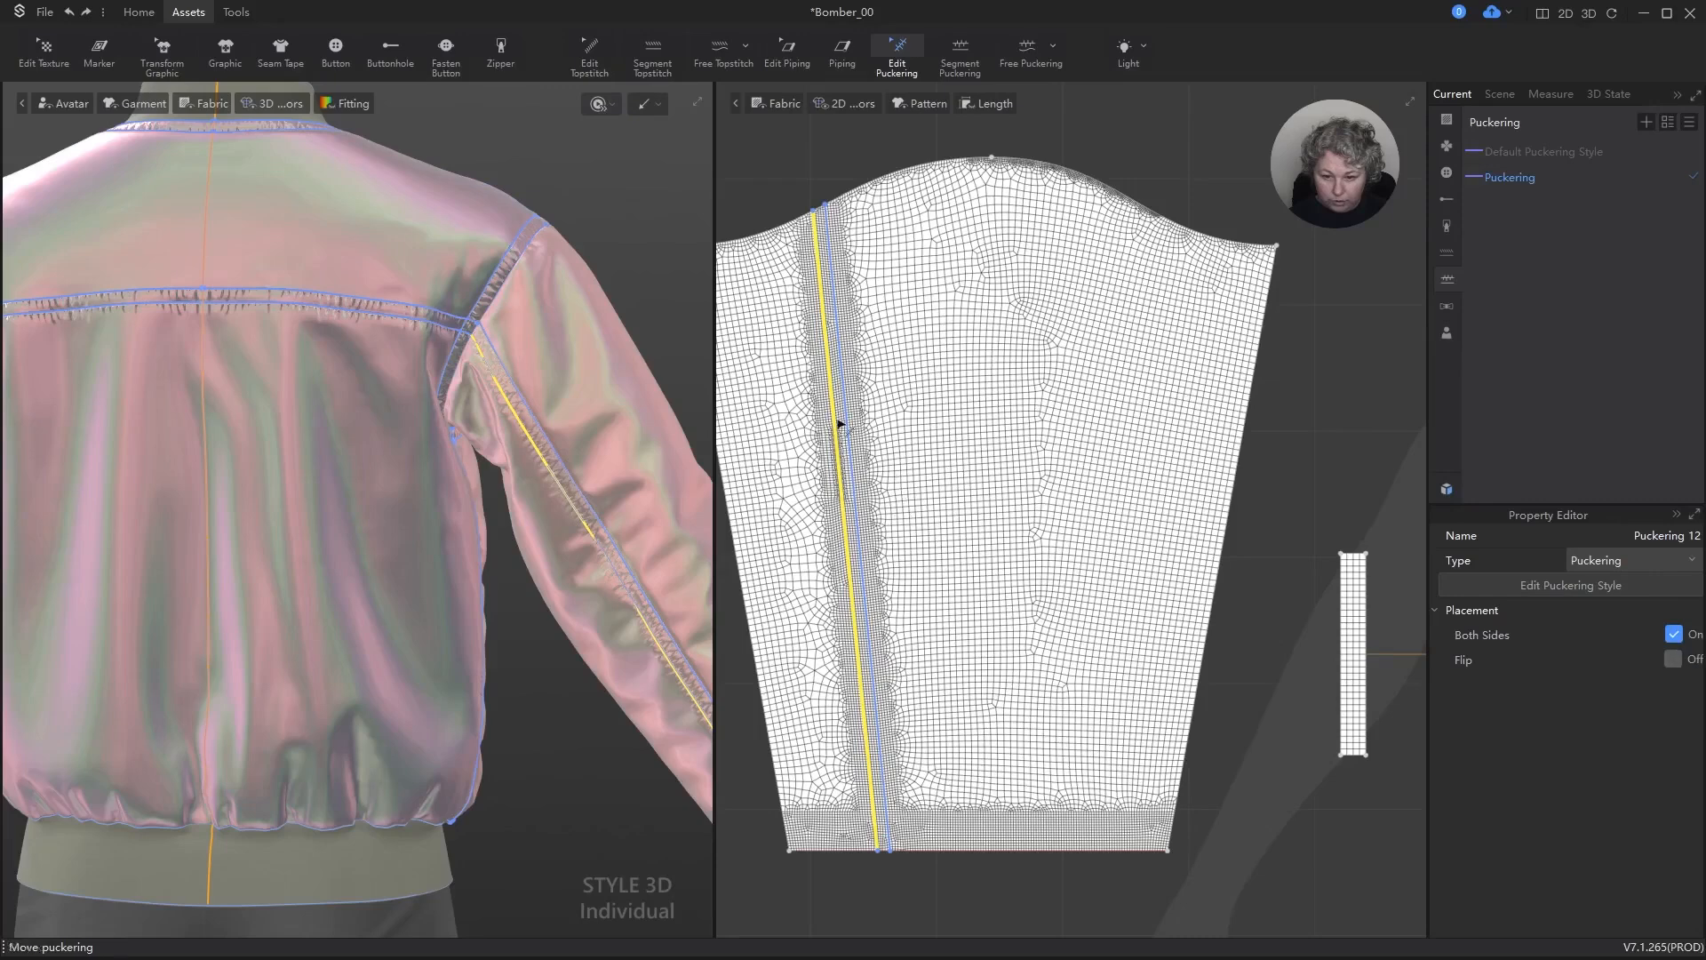
click(846, 412)
click(1682, 637)
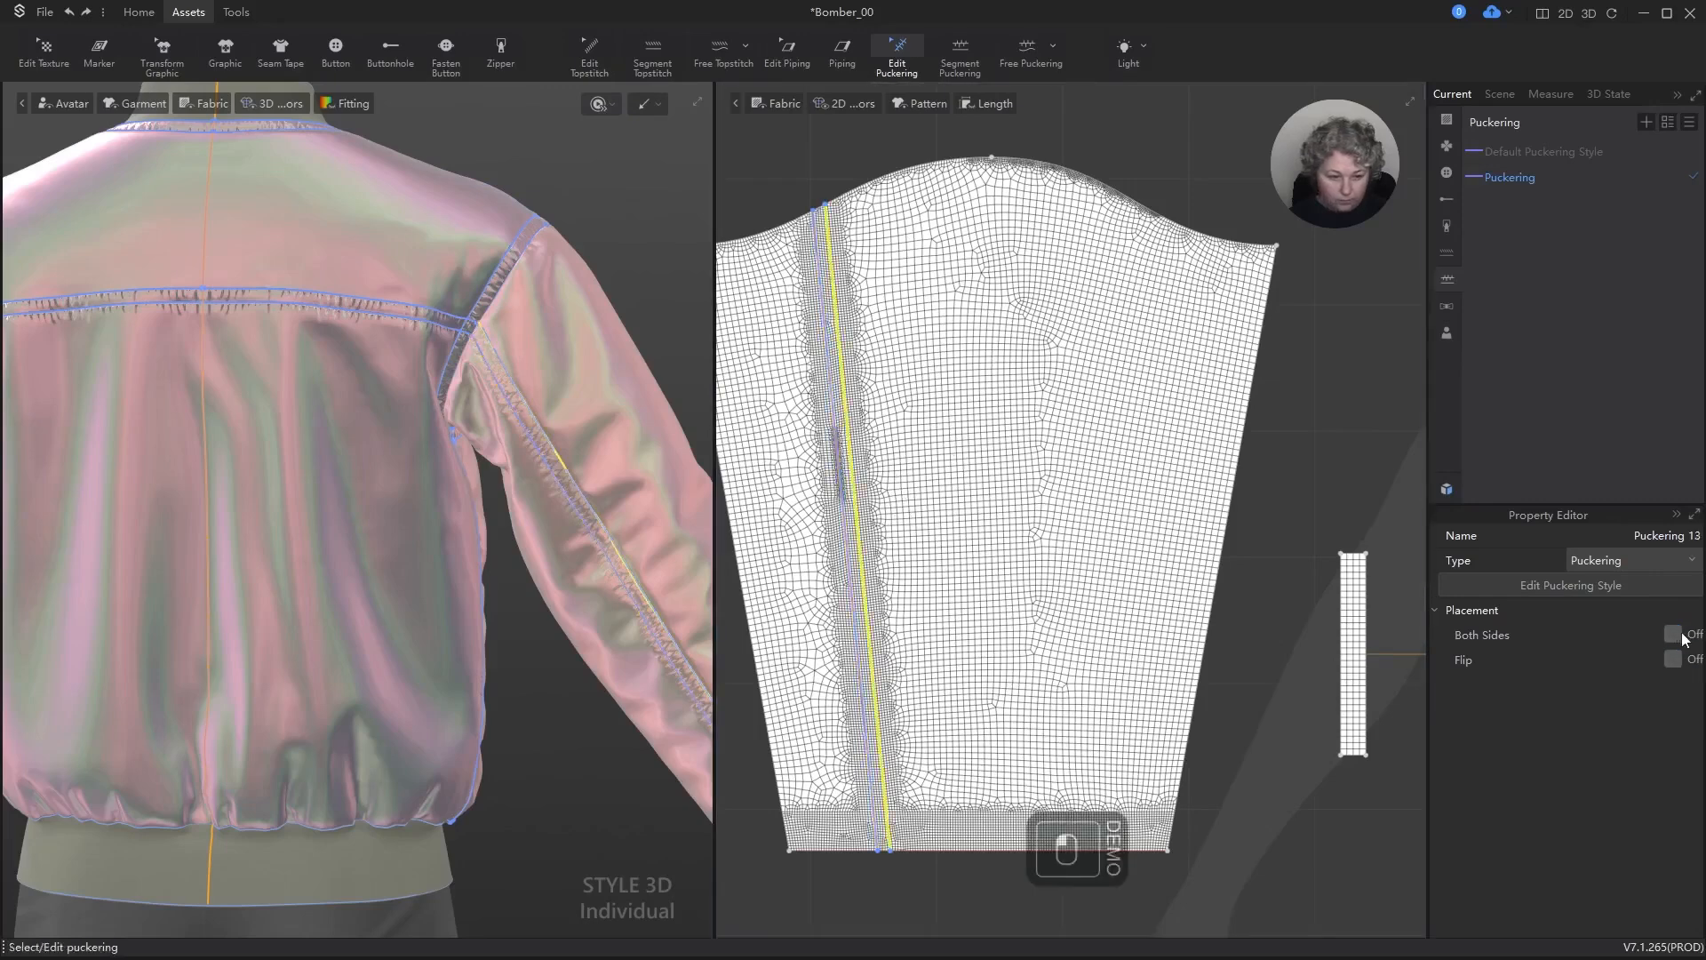
Step: Select all puckering lines across the upper row of shell pattern pieces and turn on Both Sides for them
key(ctrl+a)
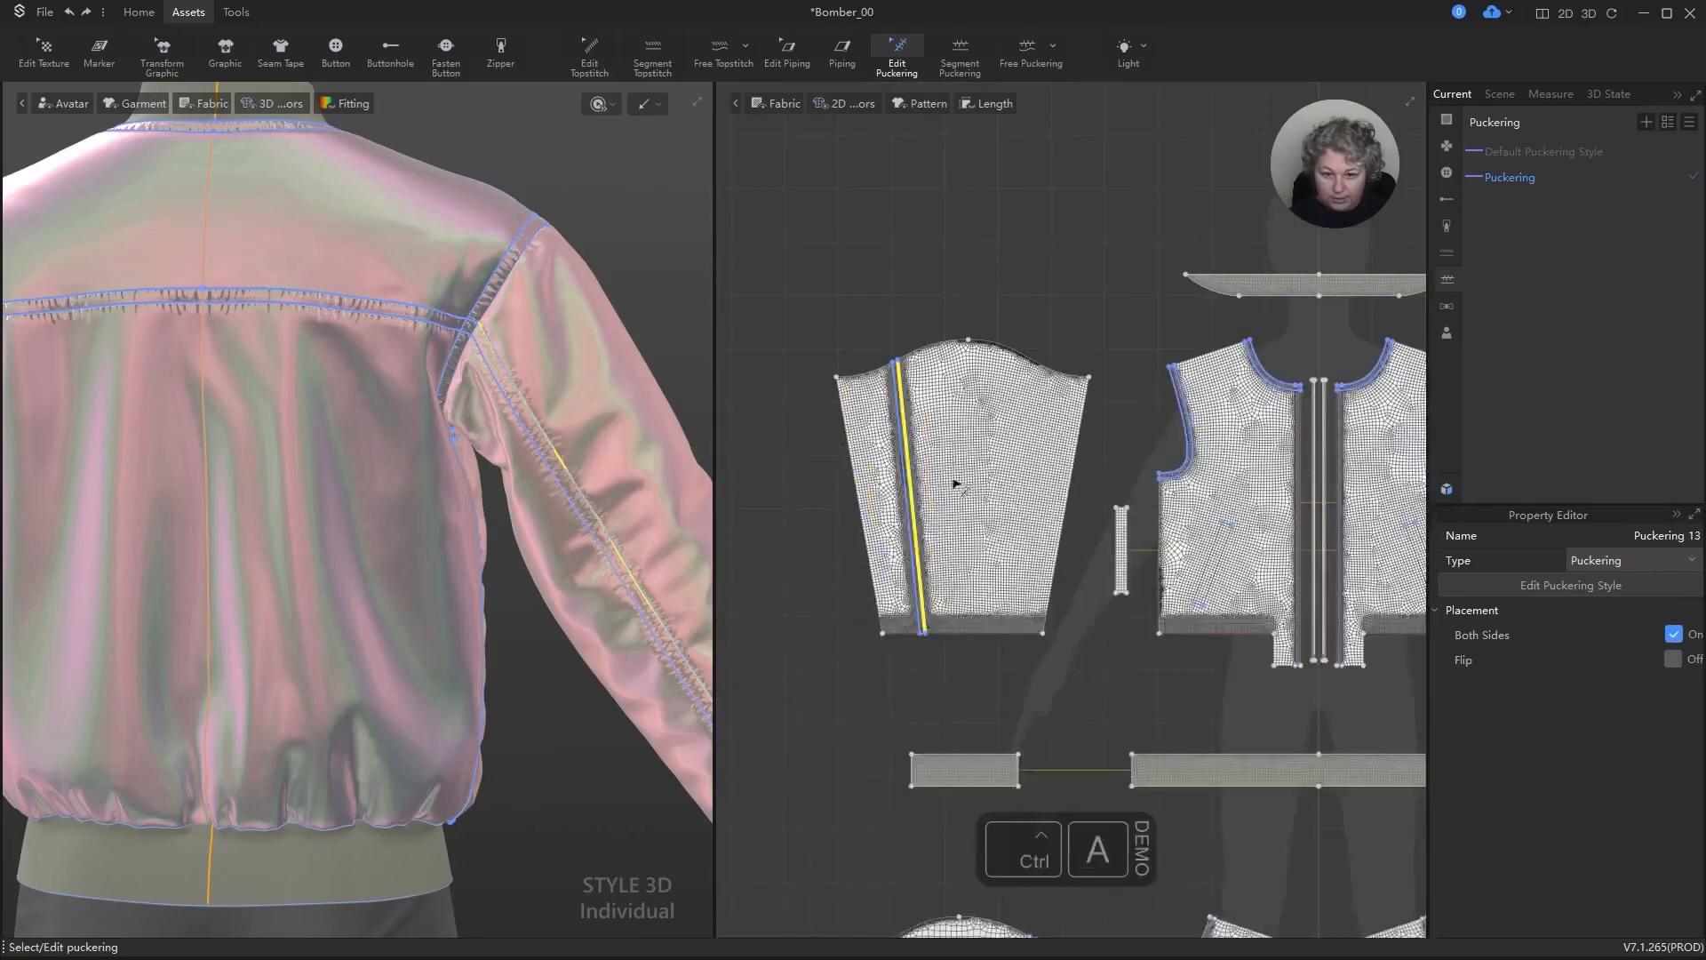
scroll(950, 469, down, 2)
scroll(840, 407, down, 2)
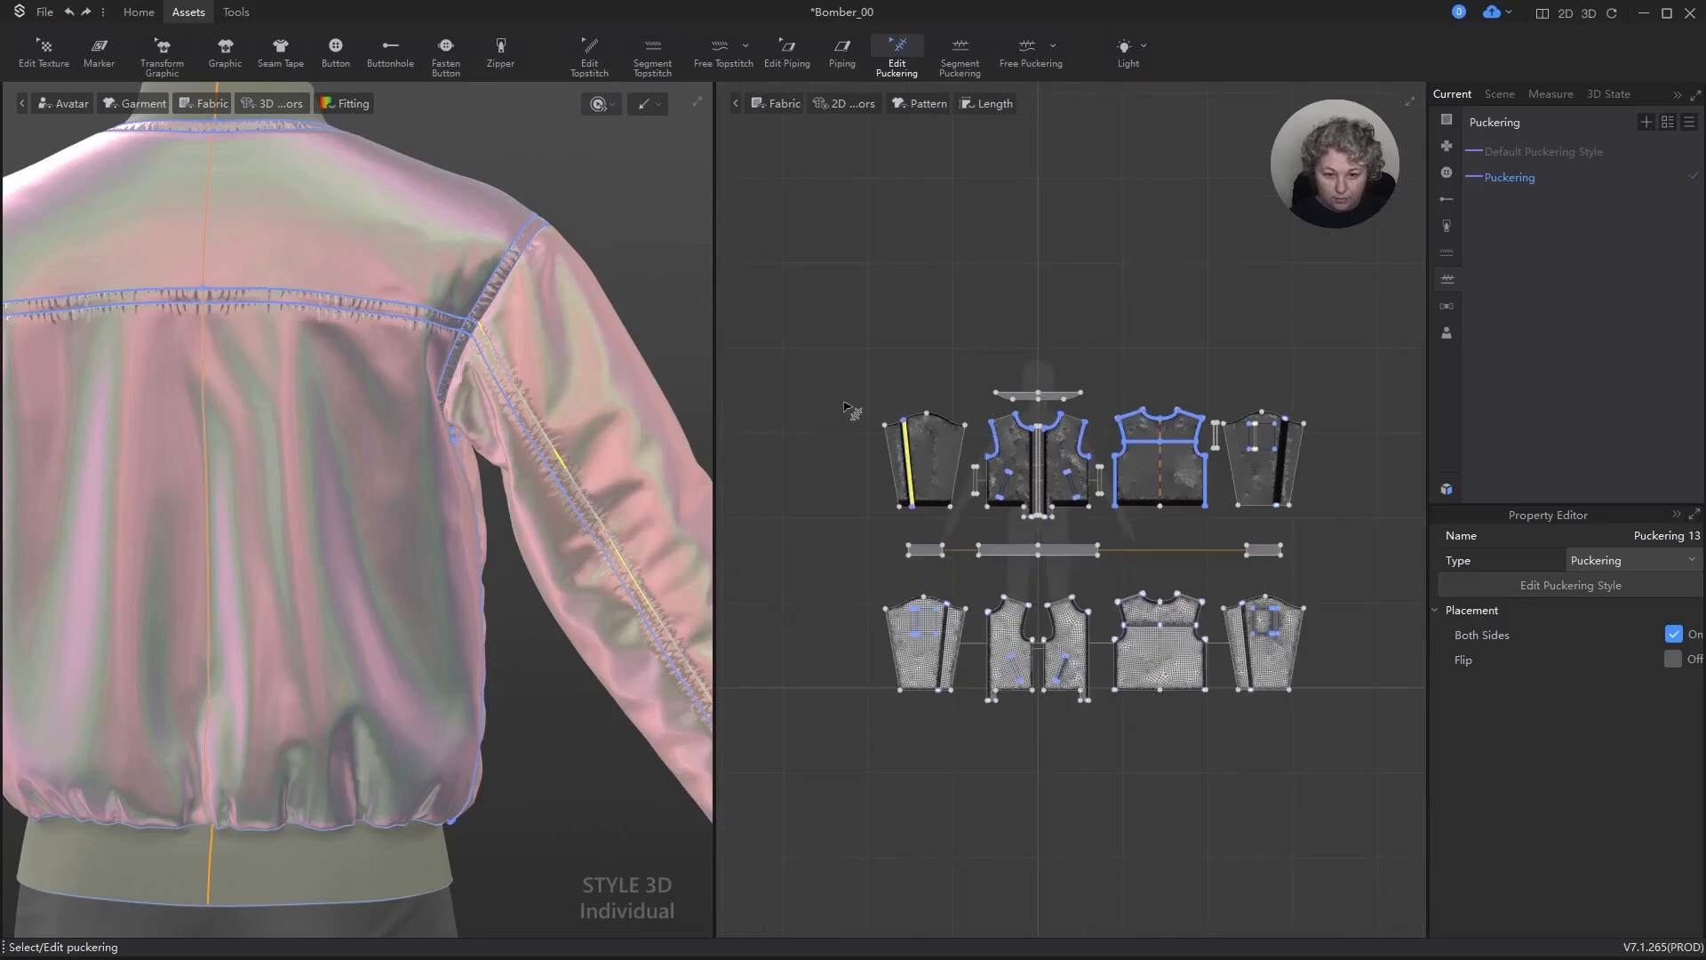
drag(843, 401, 1375, 525)
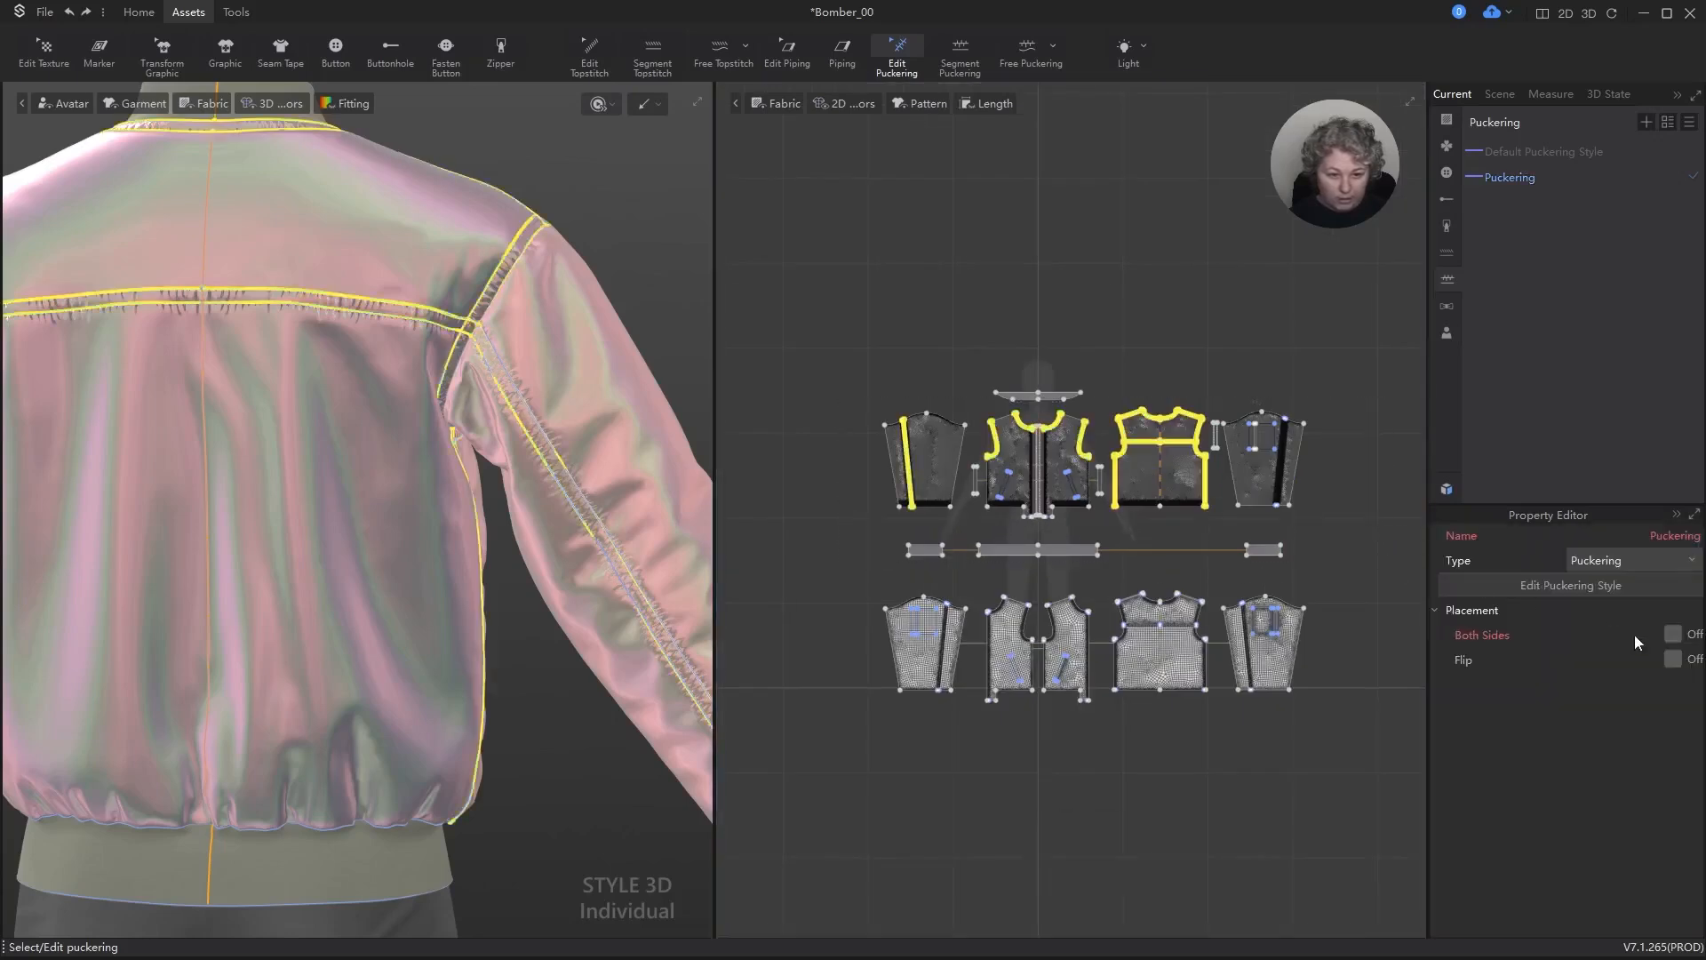
click(1674, 636)
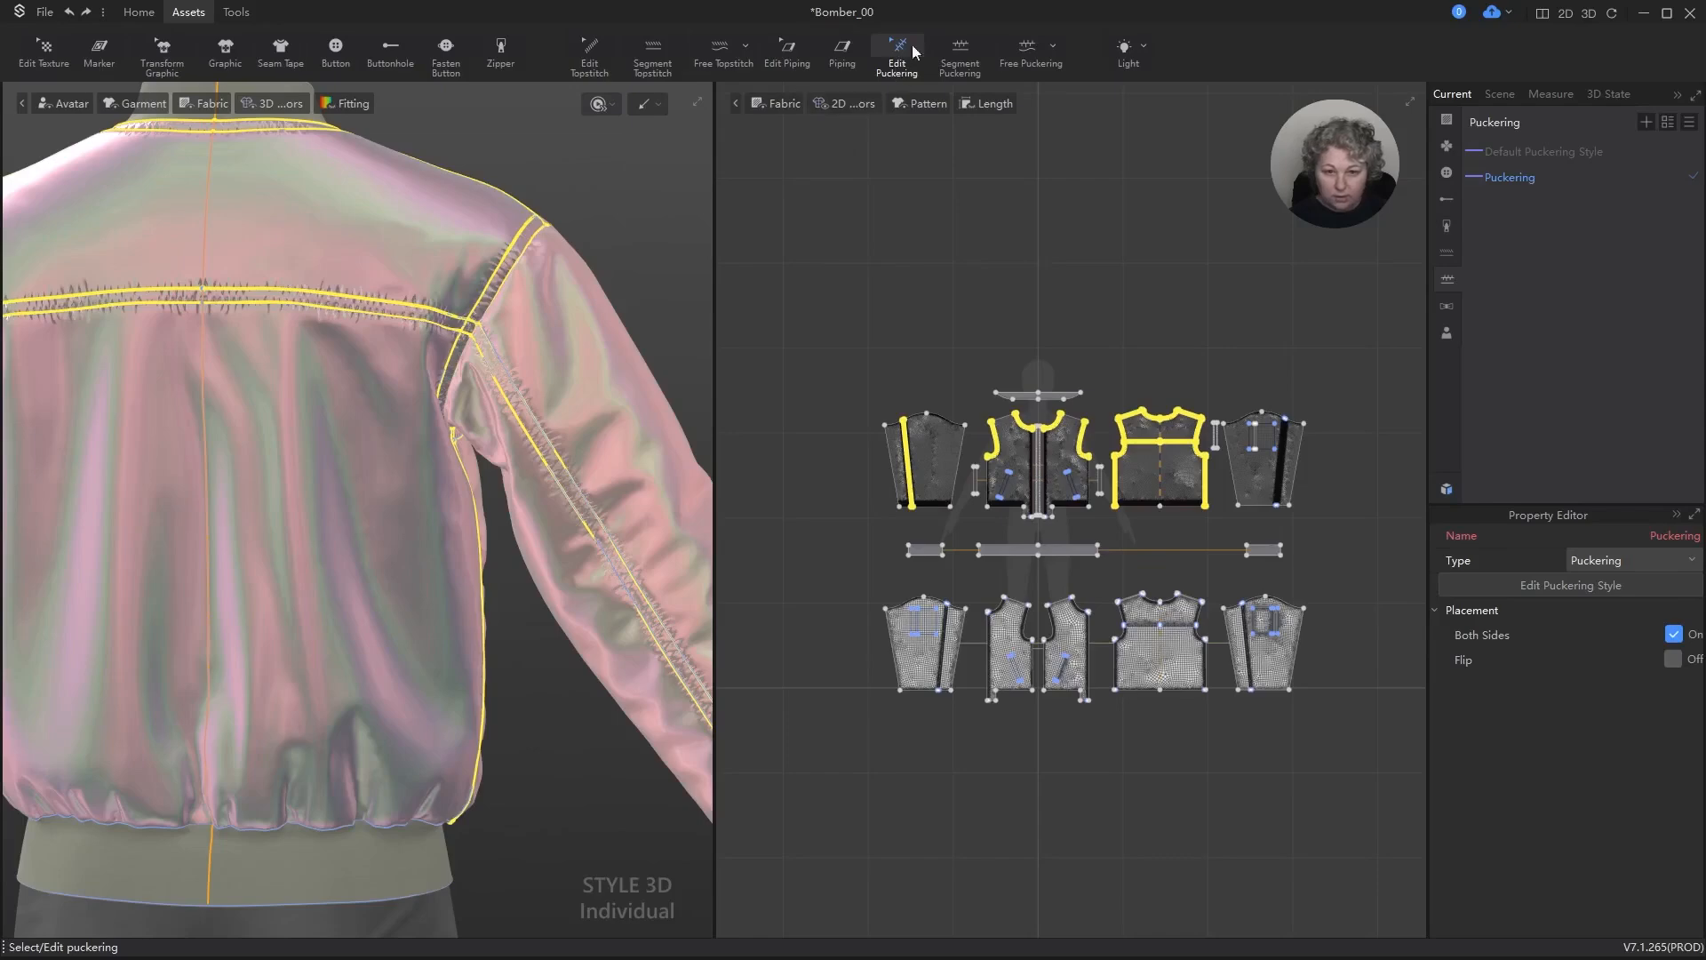
Step: Add segment puckering along the two long parallel internal lines of the opposite sleeve panel, which has the pocket opening
click(961, 53)
scroll(1248, 385, up, 10)
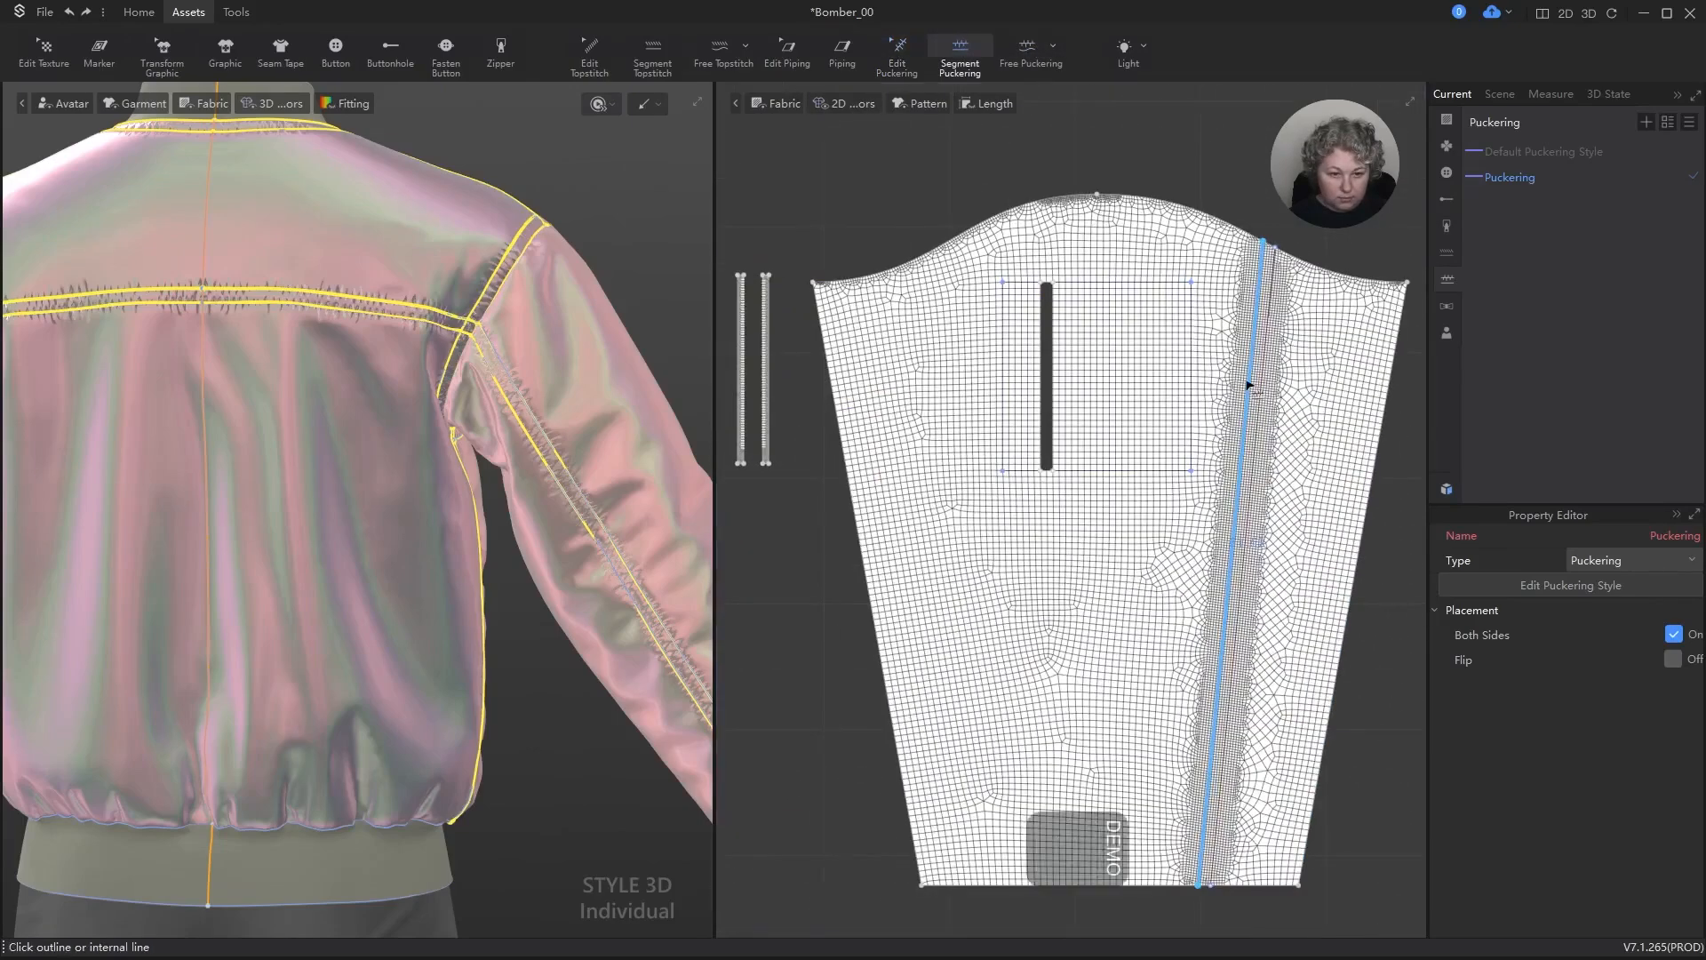
click(1248, 385)
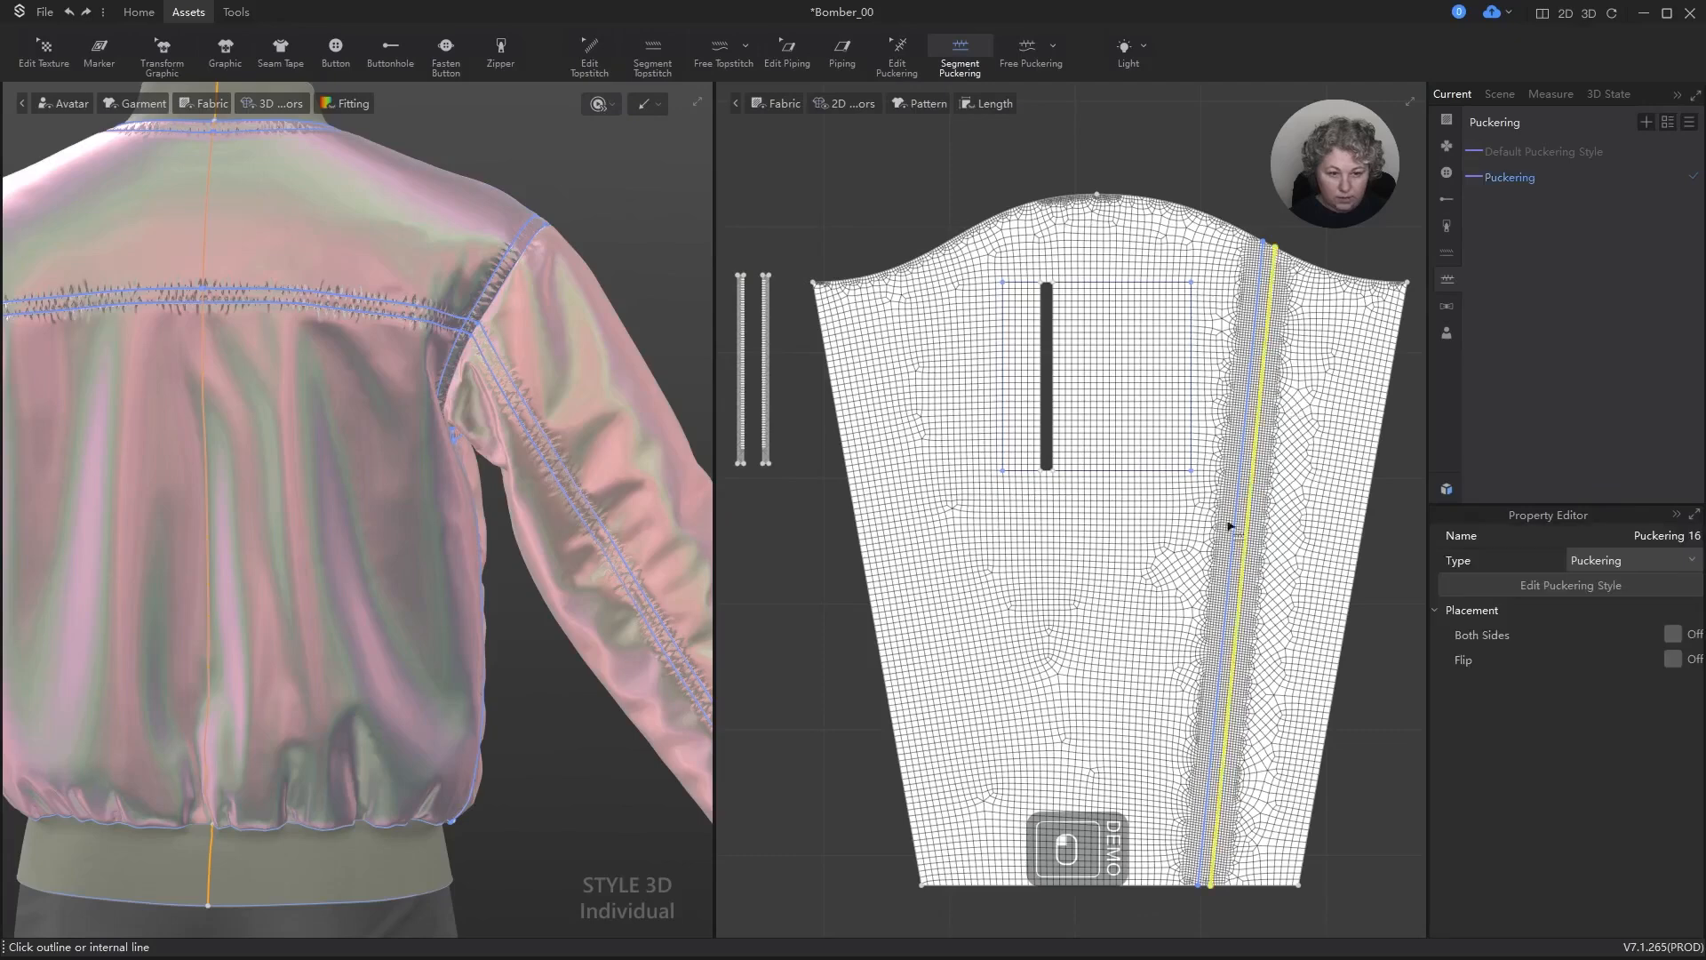
Step: Add free puckering along the sleeve pocket's rectangular outline, tracing the parts on either side of the zipper opening
scroll(1009, 285, up, 5)
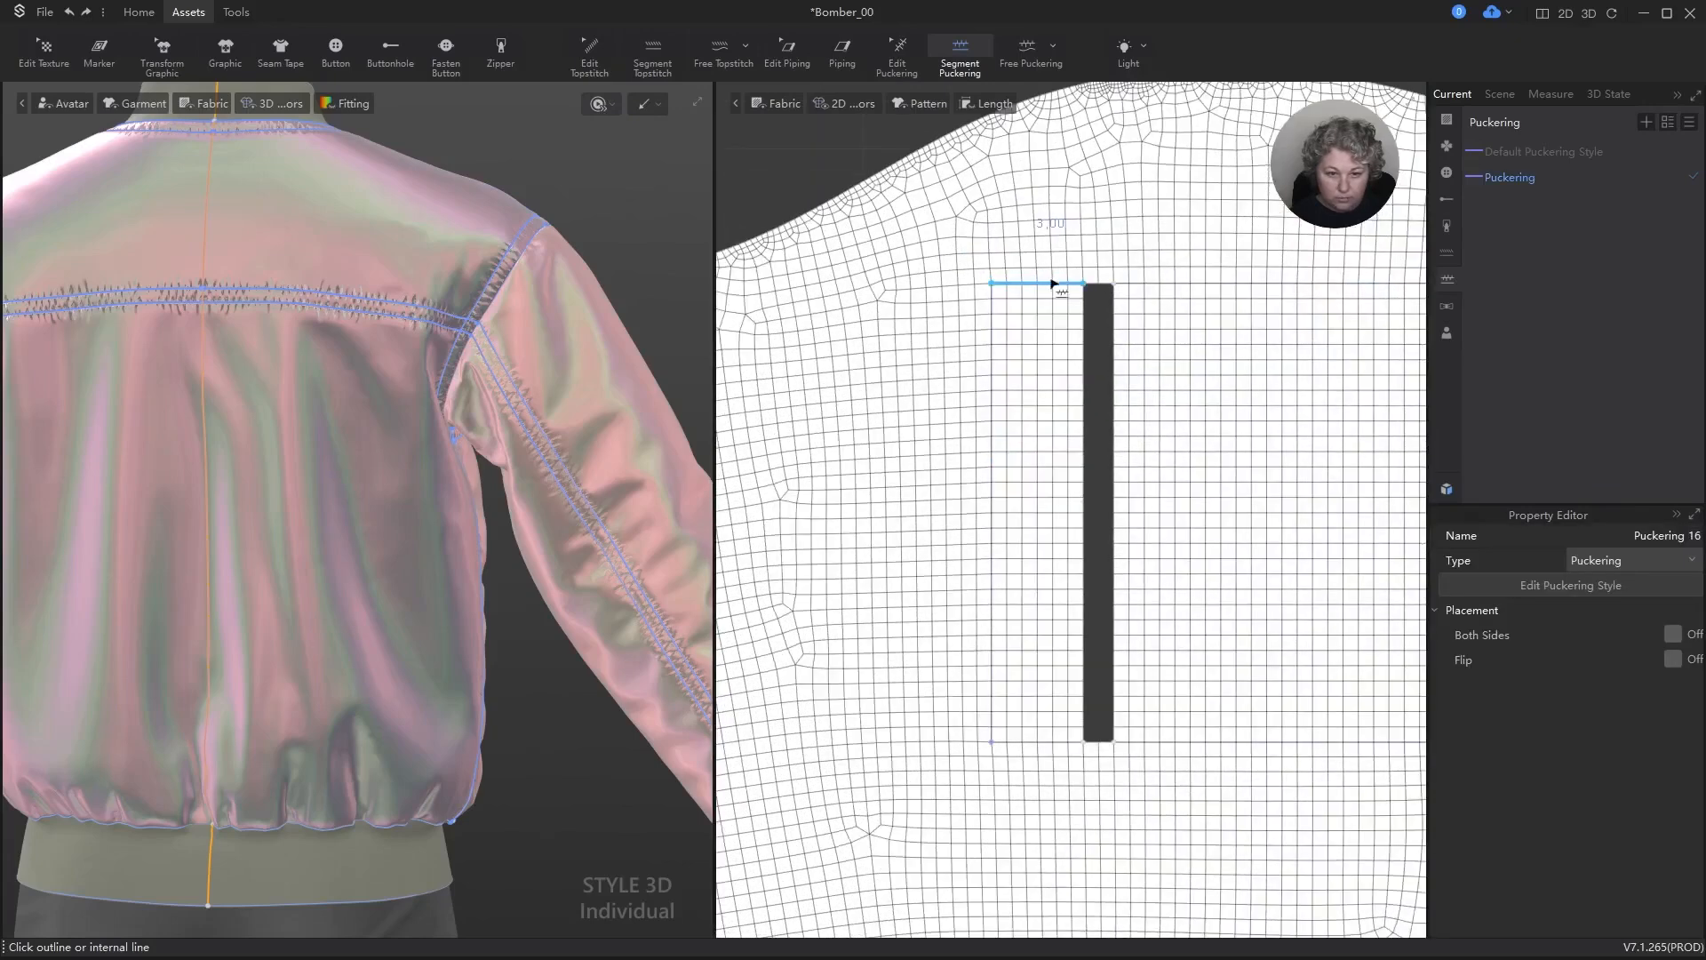
click(1028, 51)
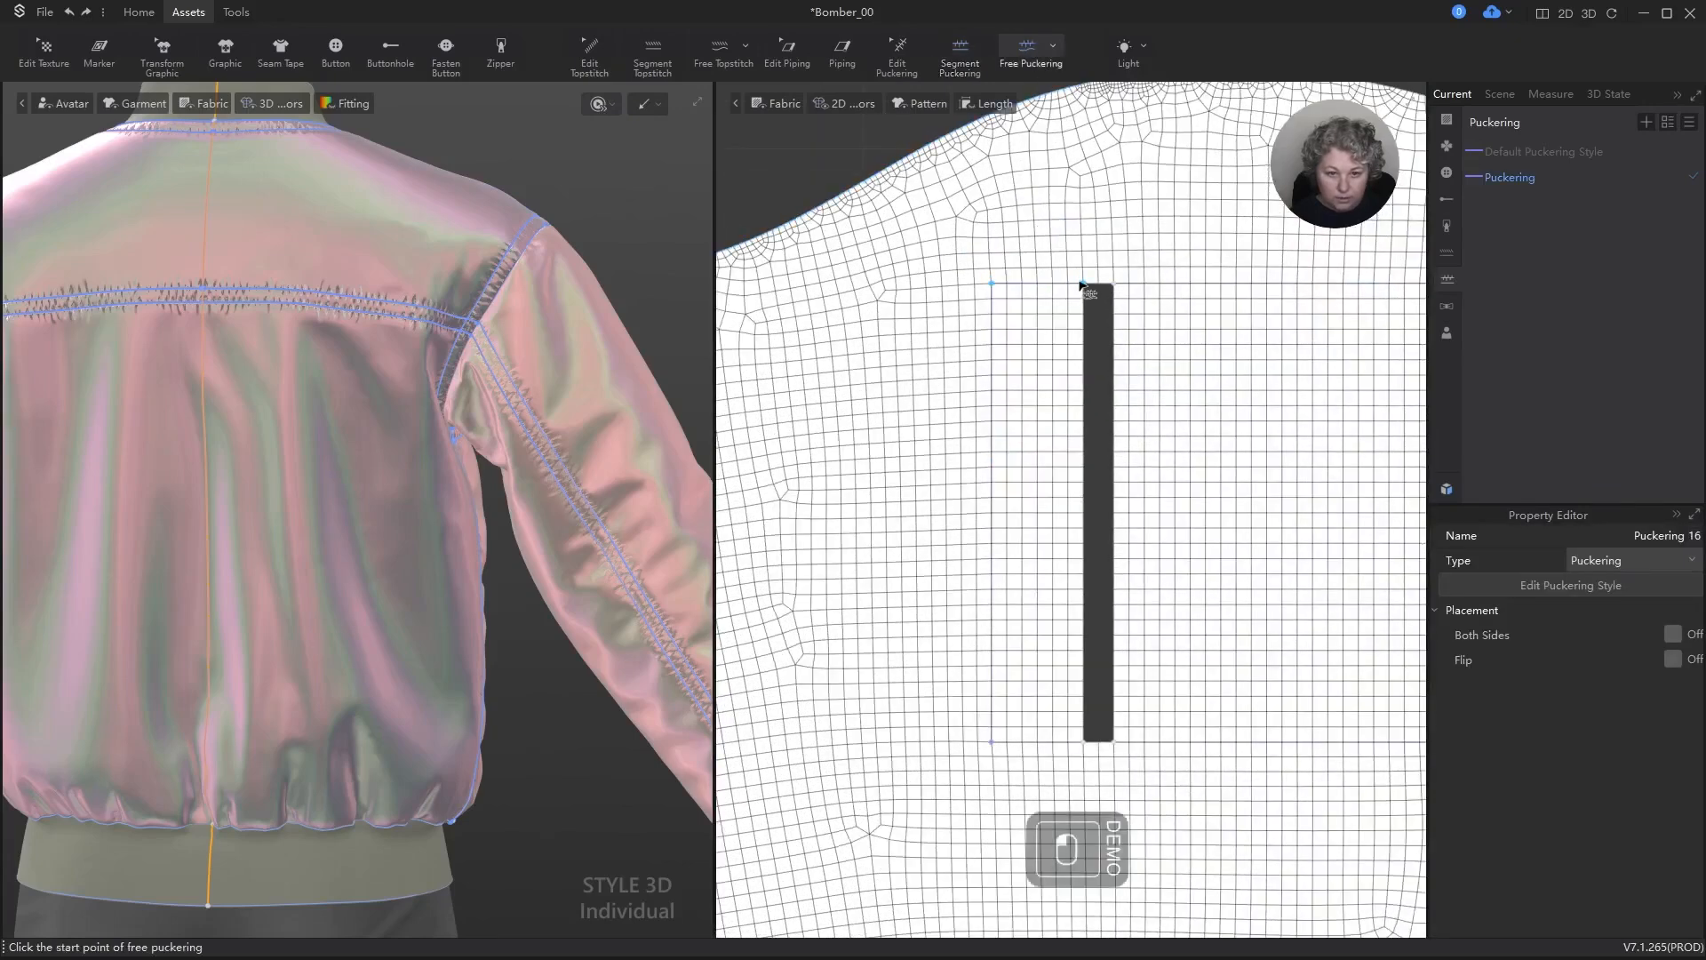
click(1083, 284)
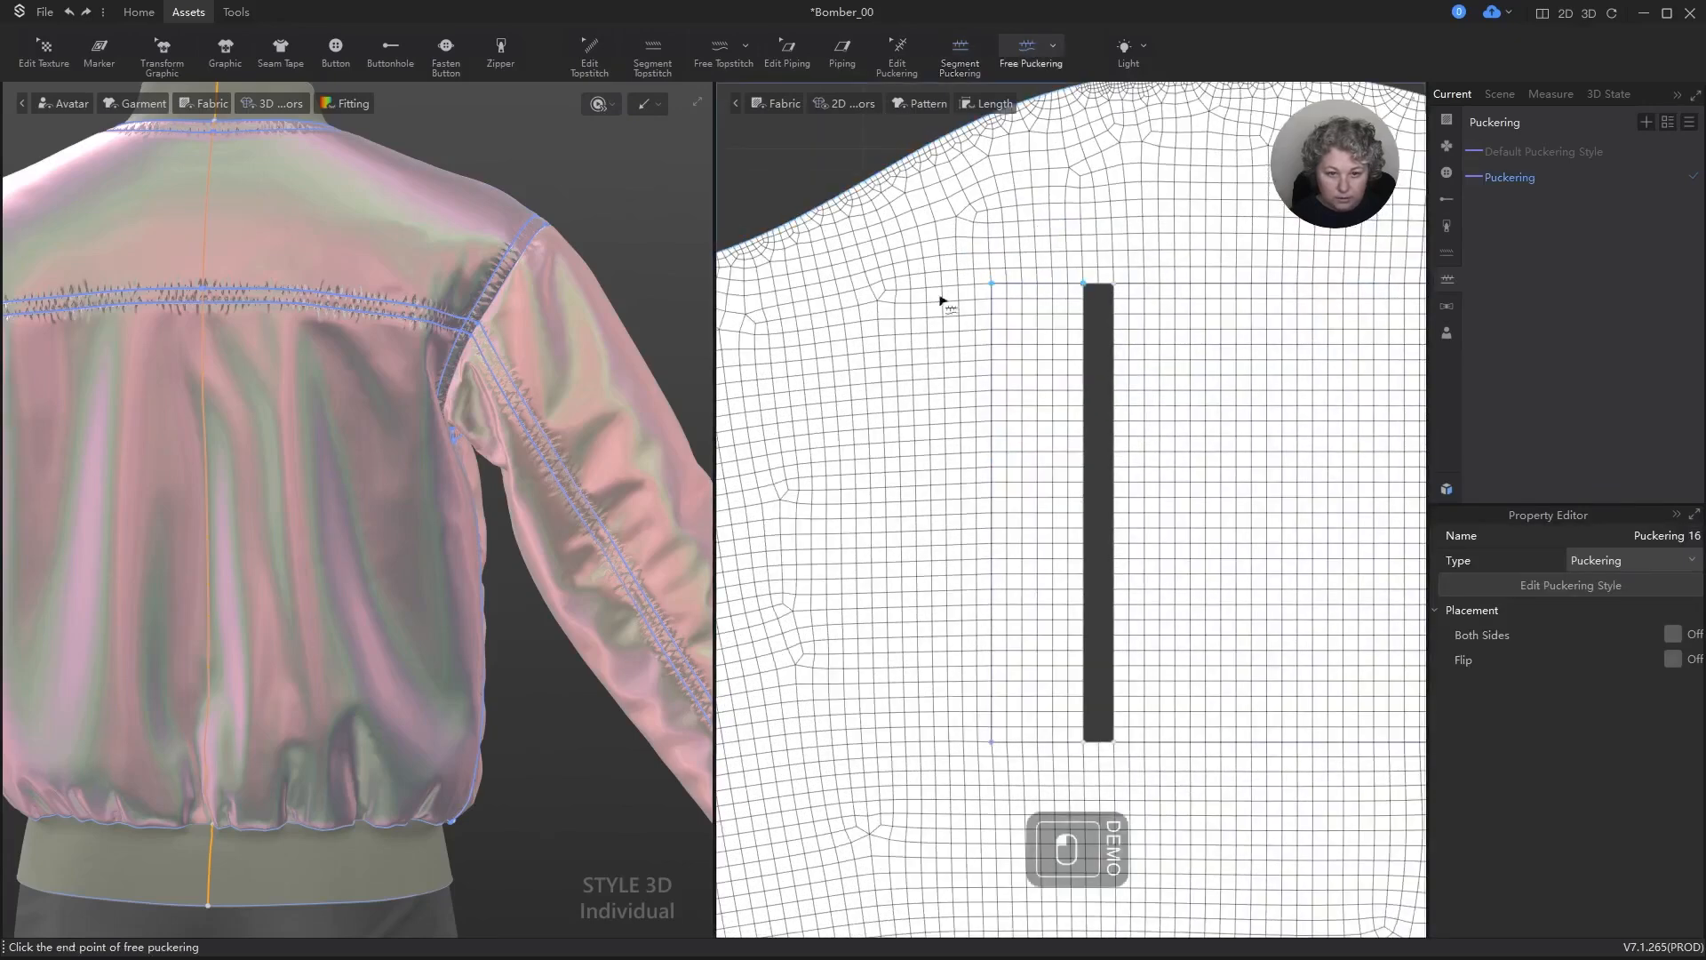
click(1083, 741)
scroll(1009, 514, down, 3)
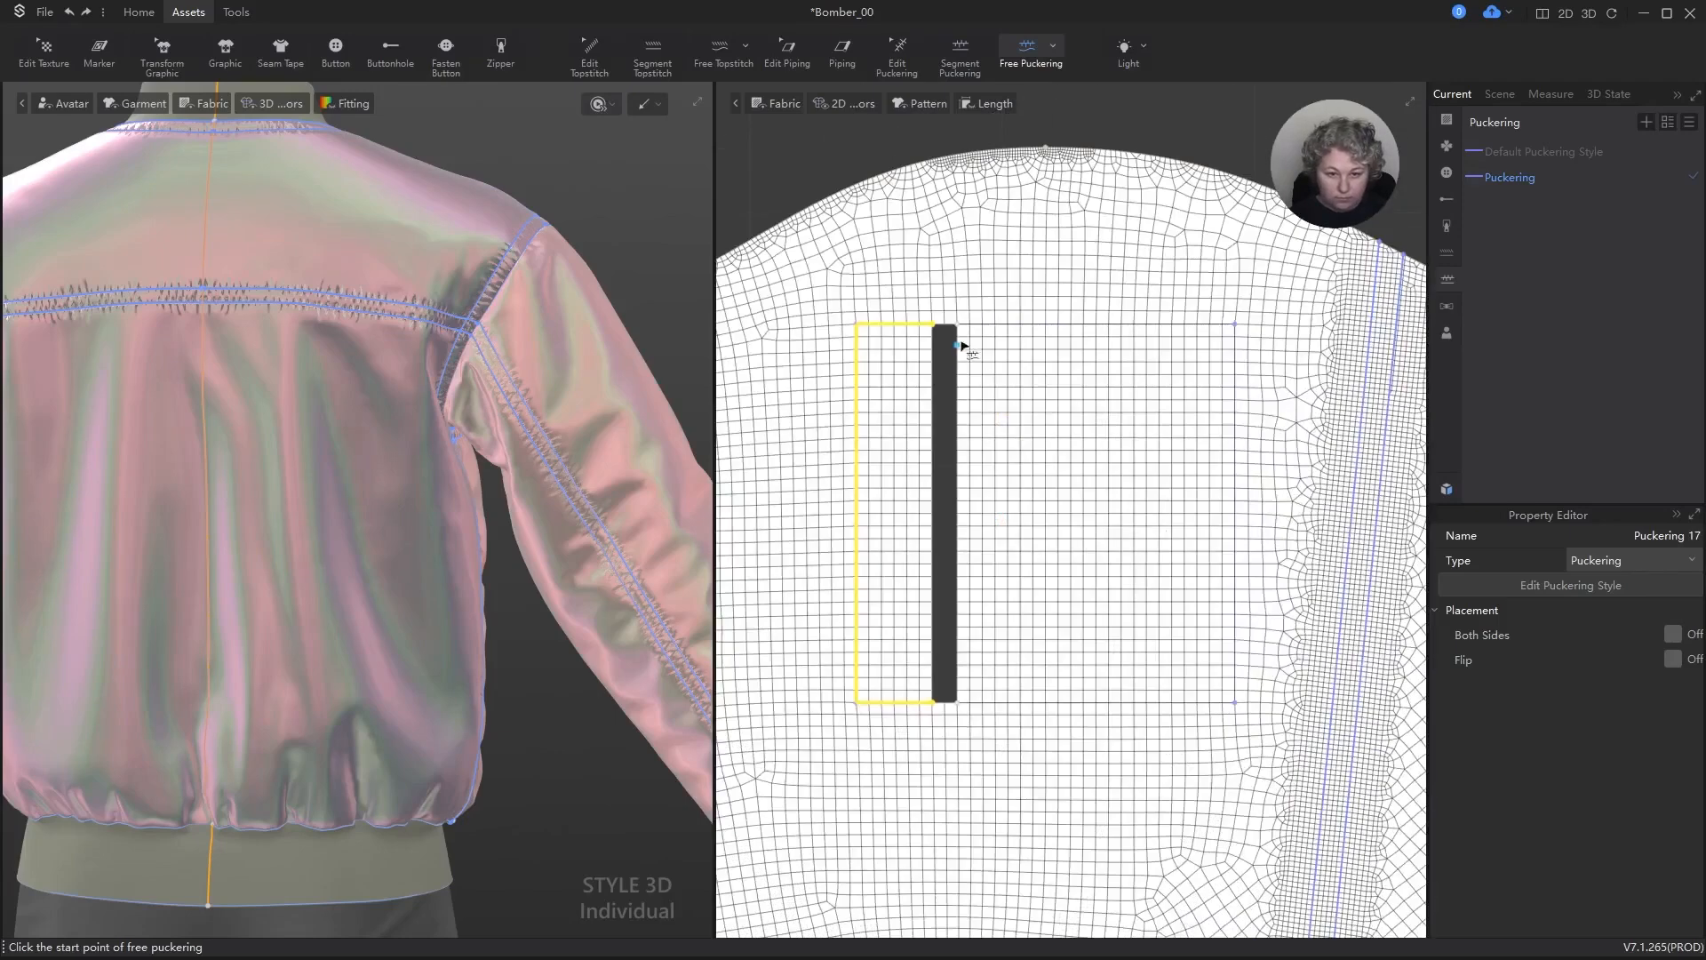
click(964, 326)
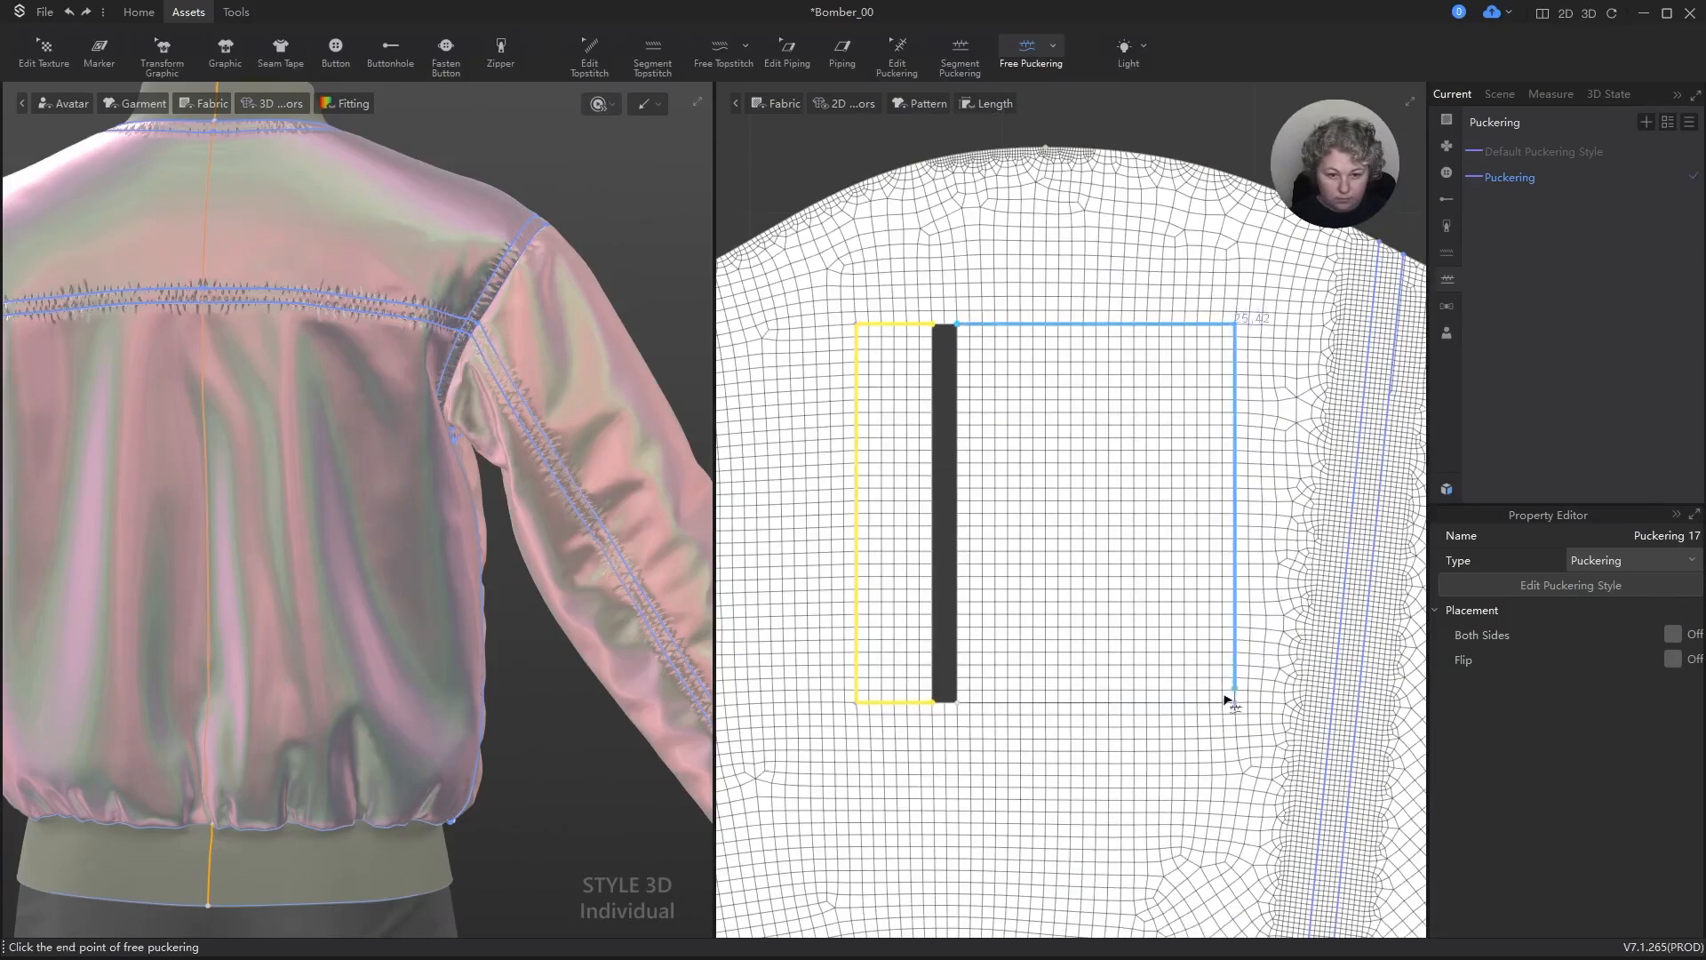
click(969, 714)
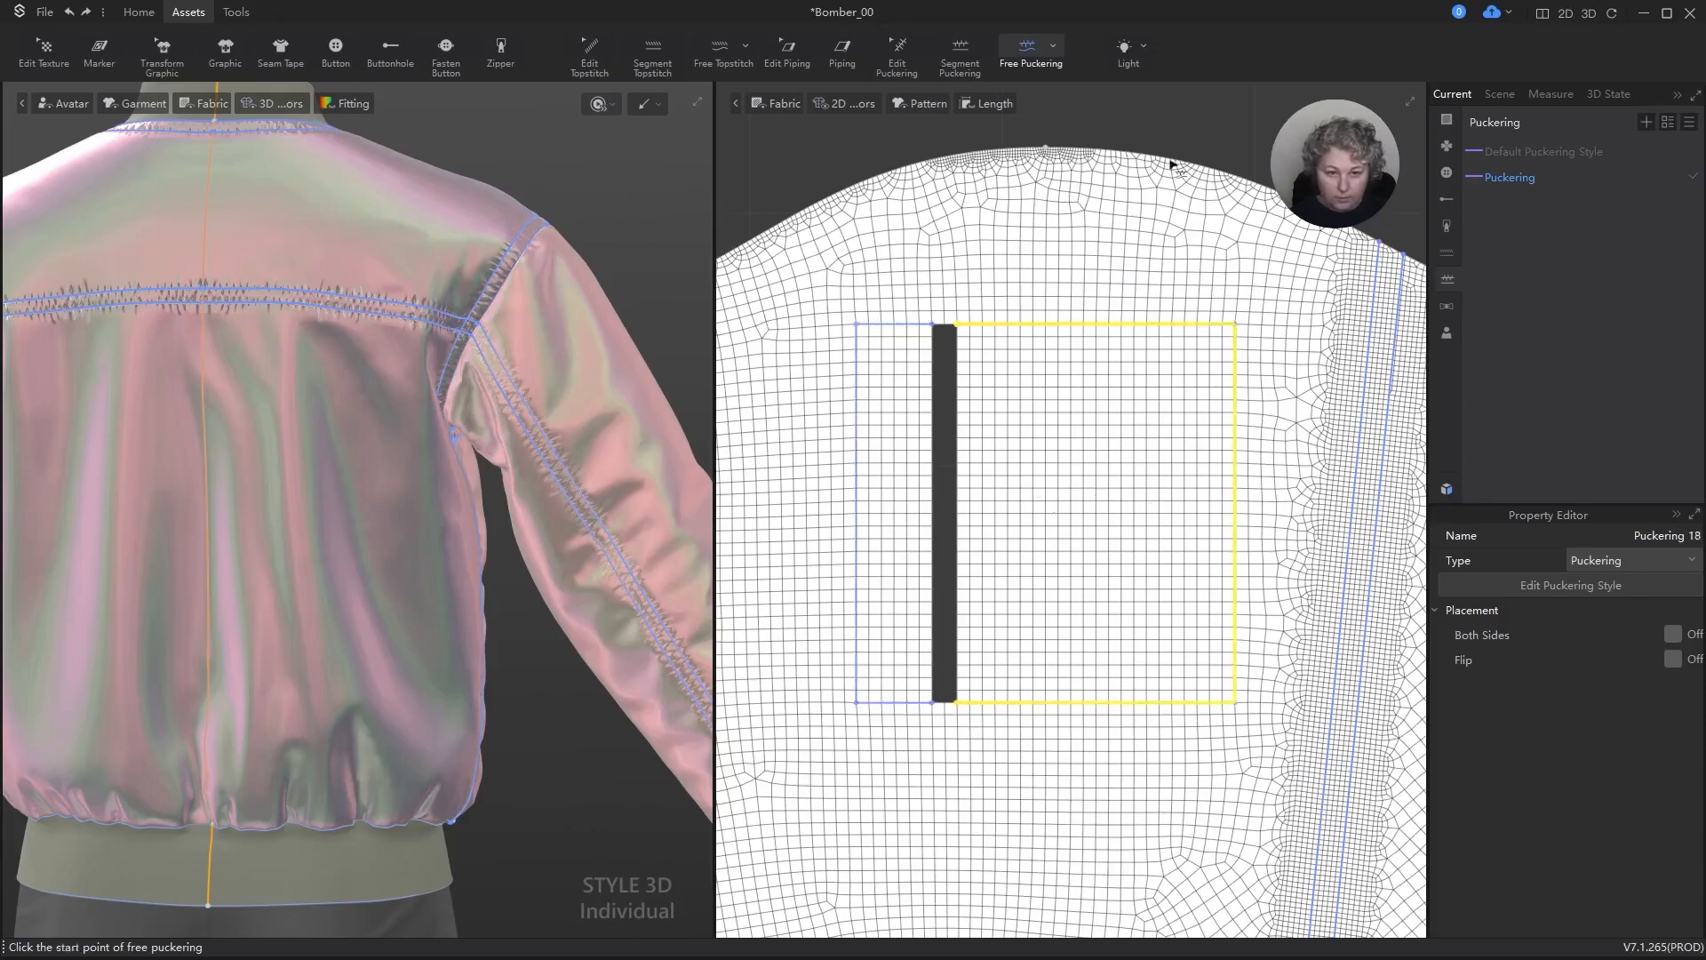
Step: Select every puckering line in the pattern, including the new sleeve and pocket ones, and turn on Both Sides
scroll(1165, 302, down, 6)
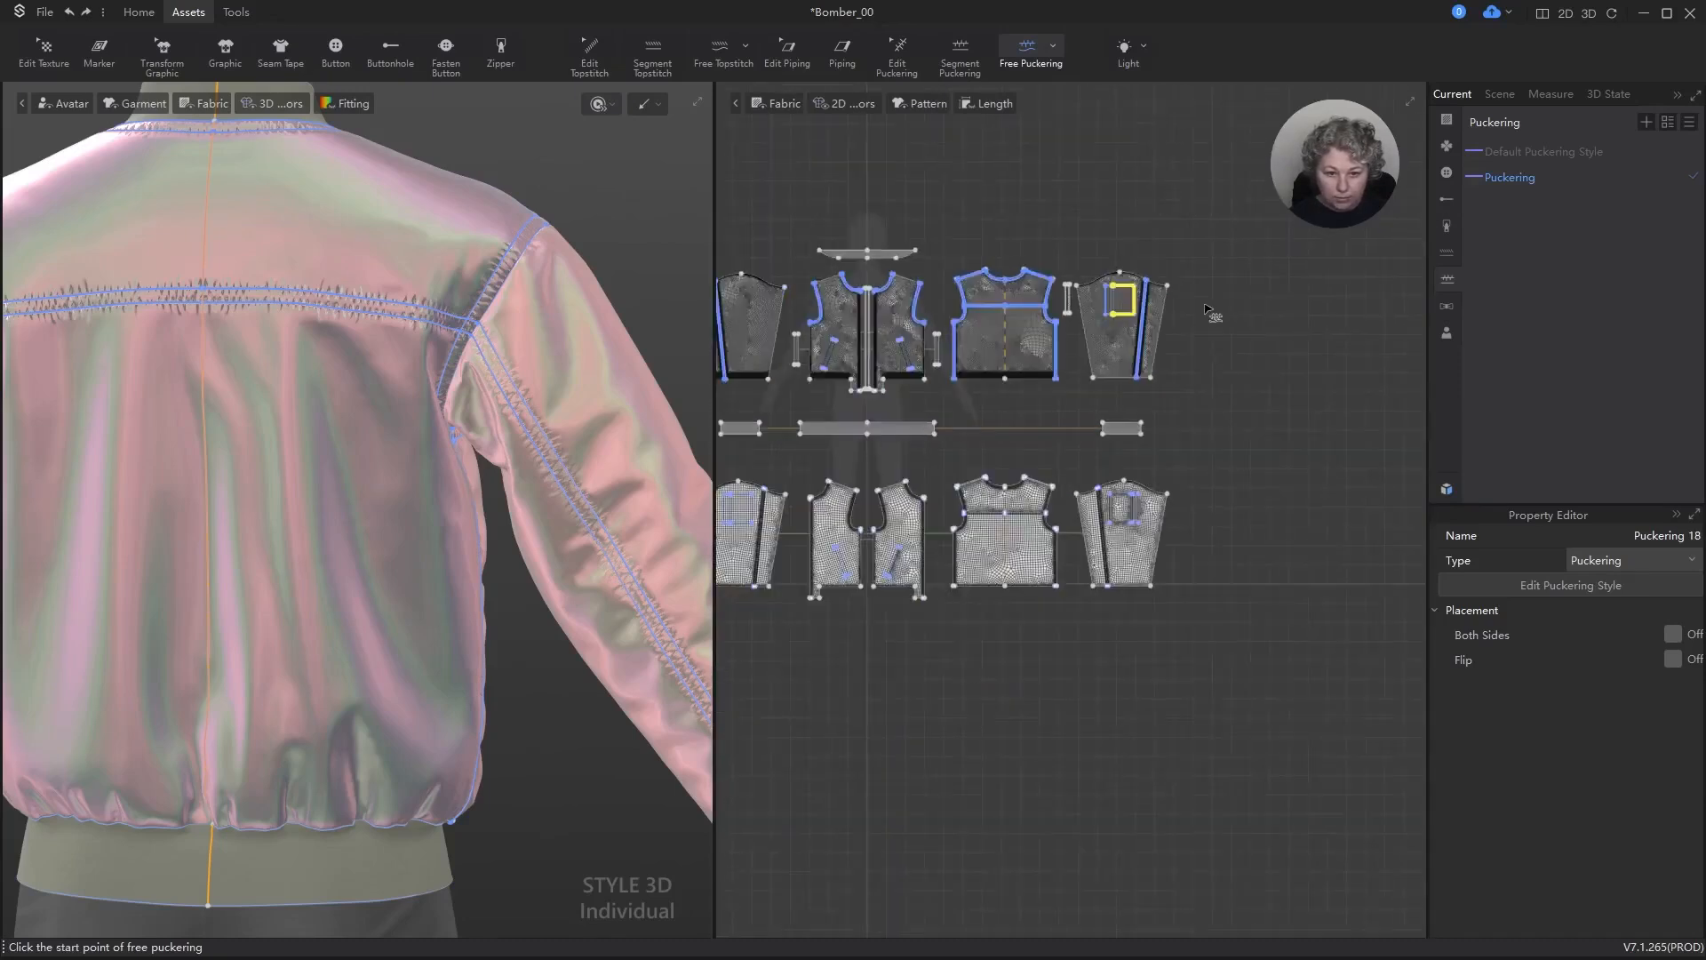
key(ctrl+a)
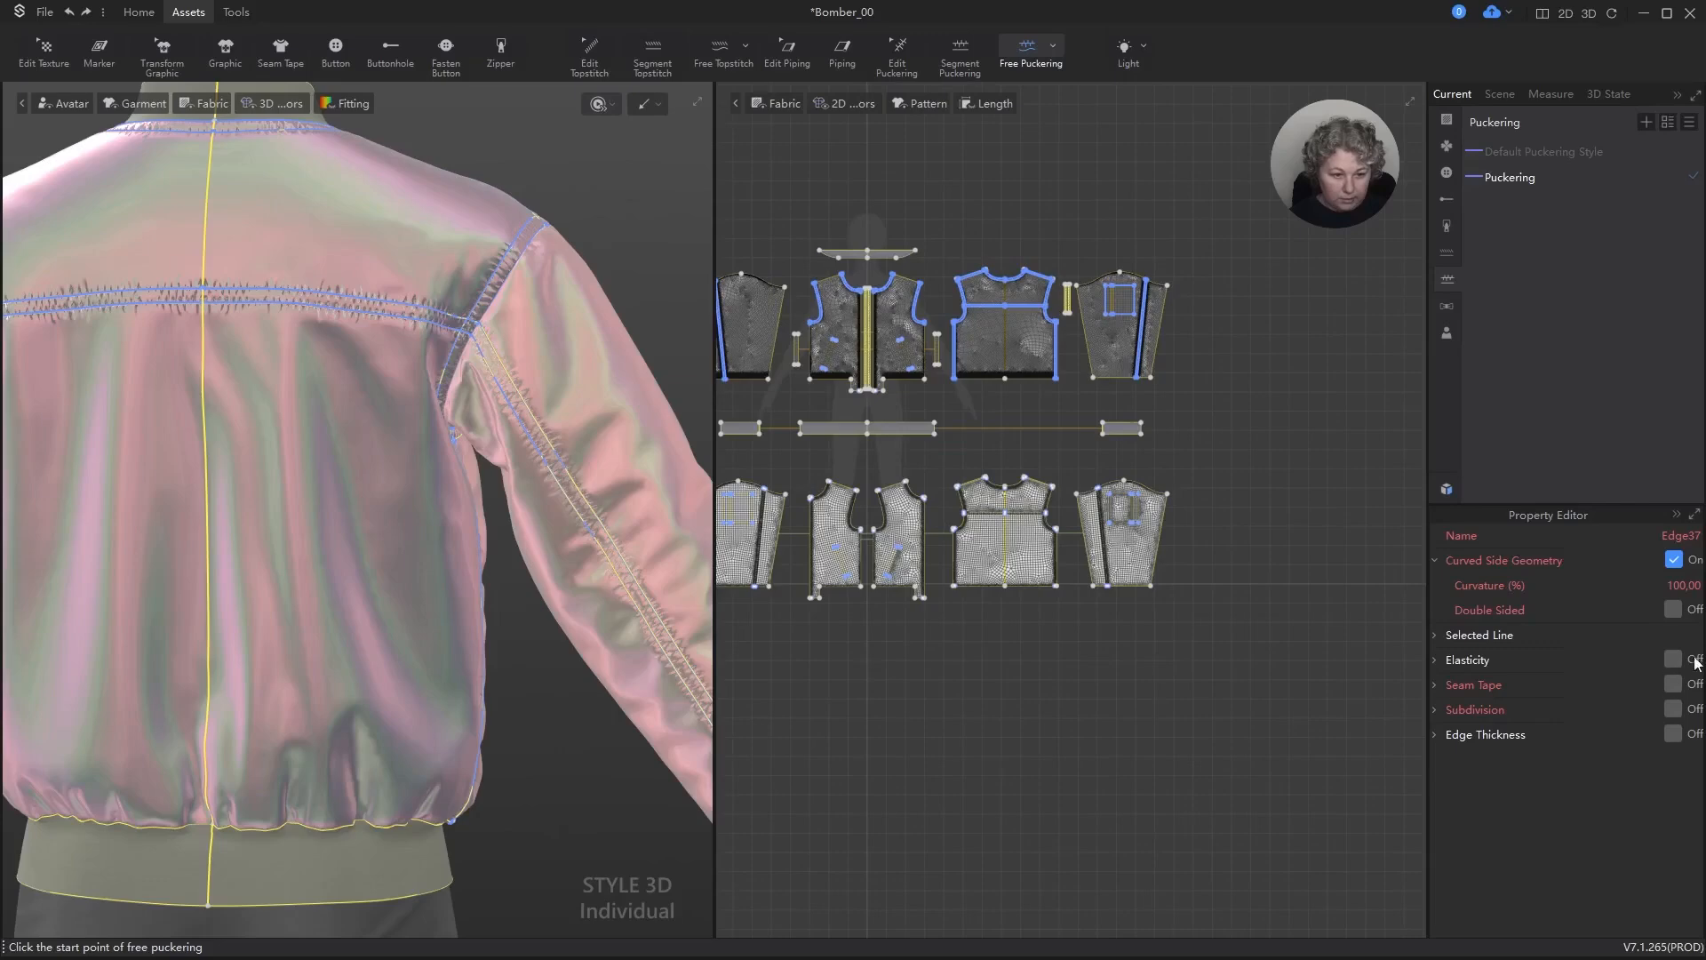
ctrl+click(897, 49)
key(ctrl+a)
key(ctrl+a)
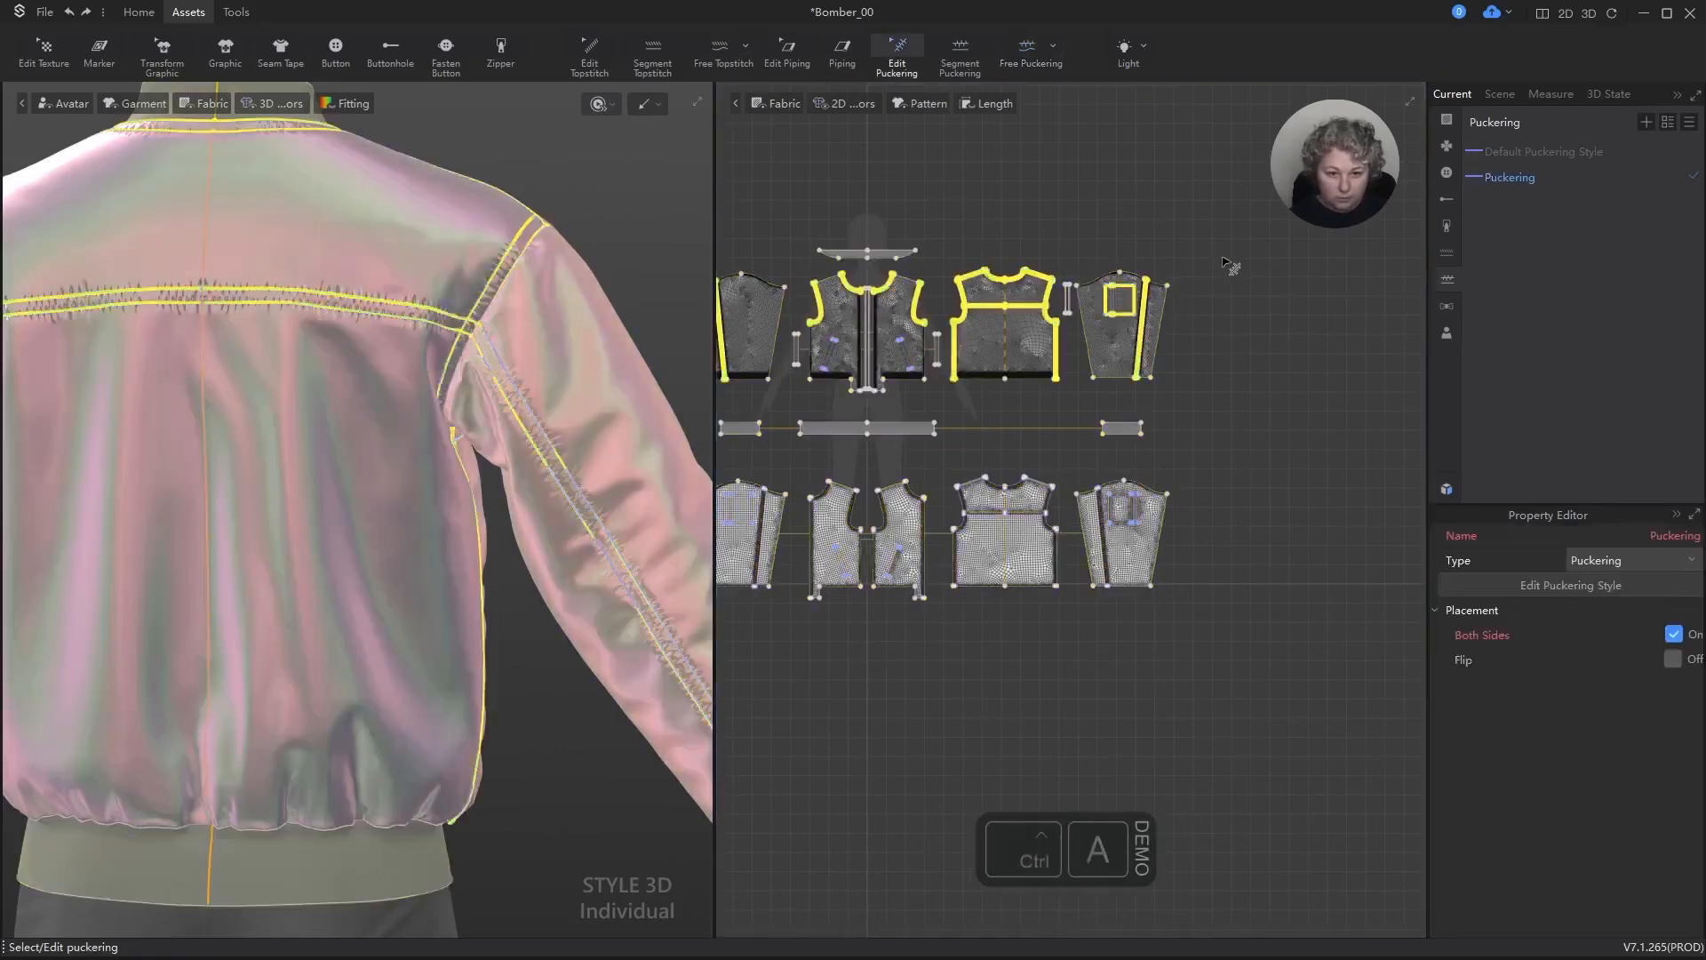
click(1674, 635)
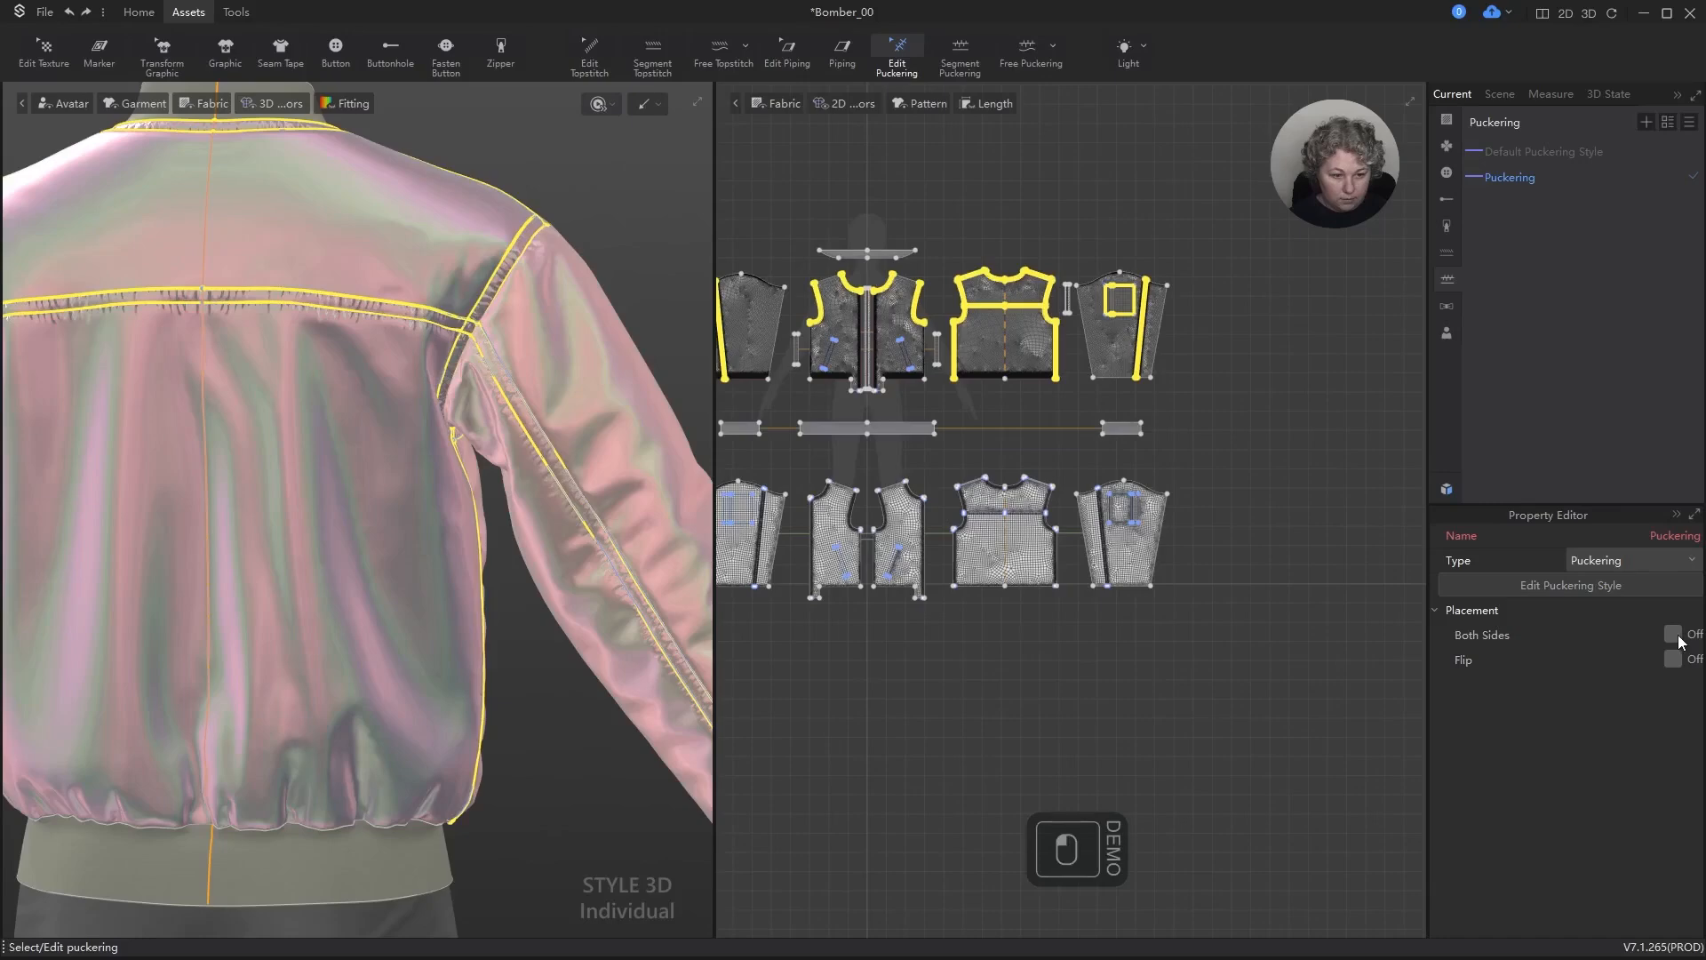
click(1234, 278)
Step: Examine the jacket's puckering in 3D at the back yoke, sleeve seams, armholes and front
scroll(508, 305, up, 5)
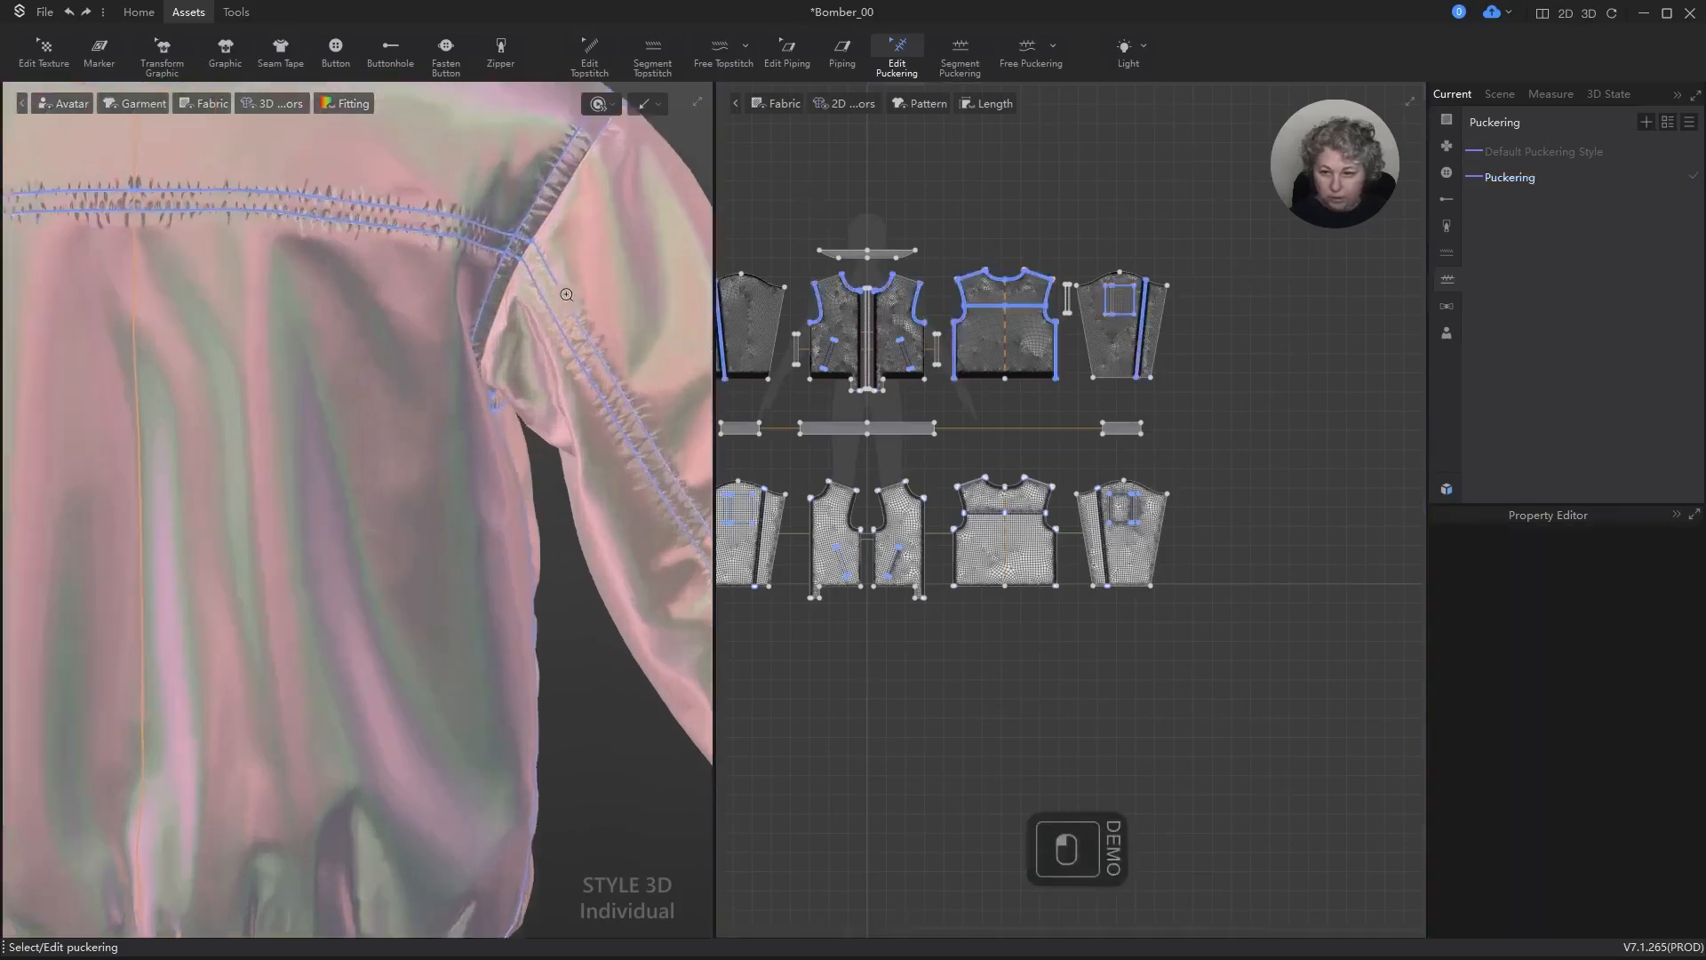
mouse_move(508, 305)
right_down()
mouse_move(549, 298)
mouse_move(534, 274)
mouse_move(438, 306)
mouse_move(519, 274)
right_up()
scroll(518, 273, down, 5)
right_drag(488, 419, 382, 275)
scroll(398, 305, up, 6)
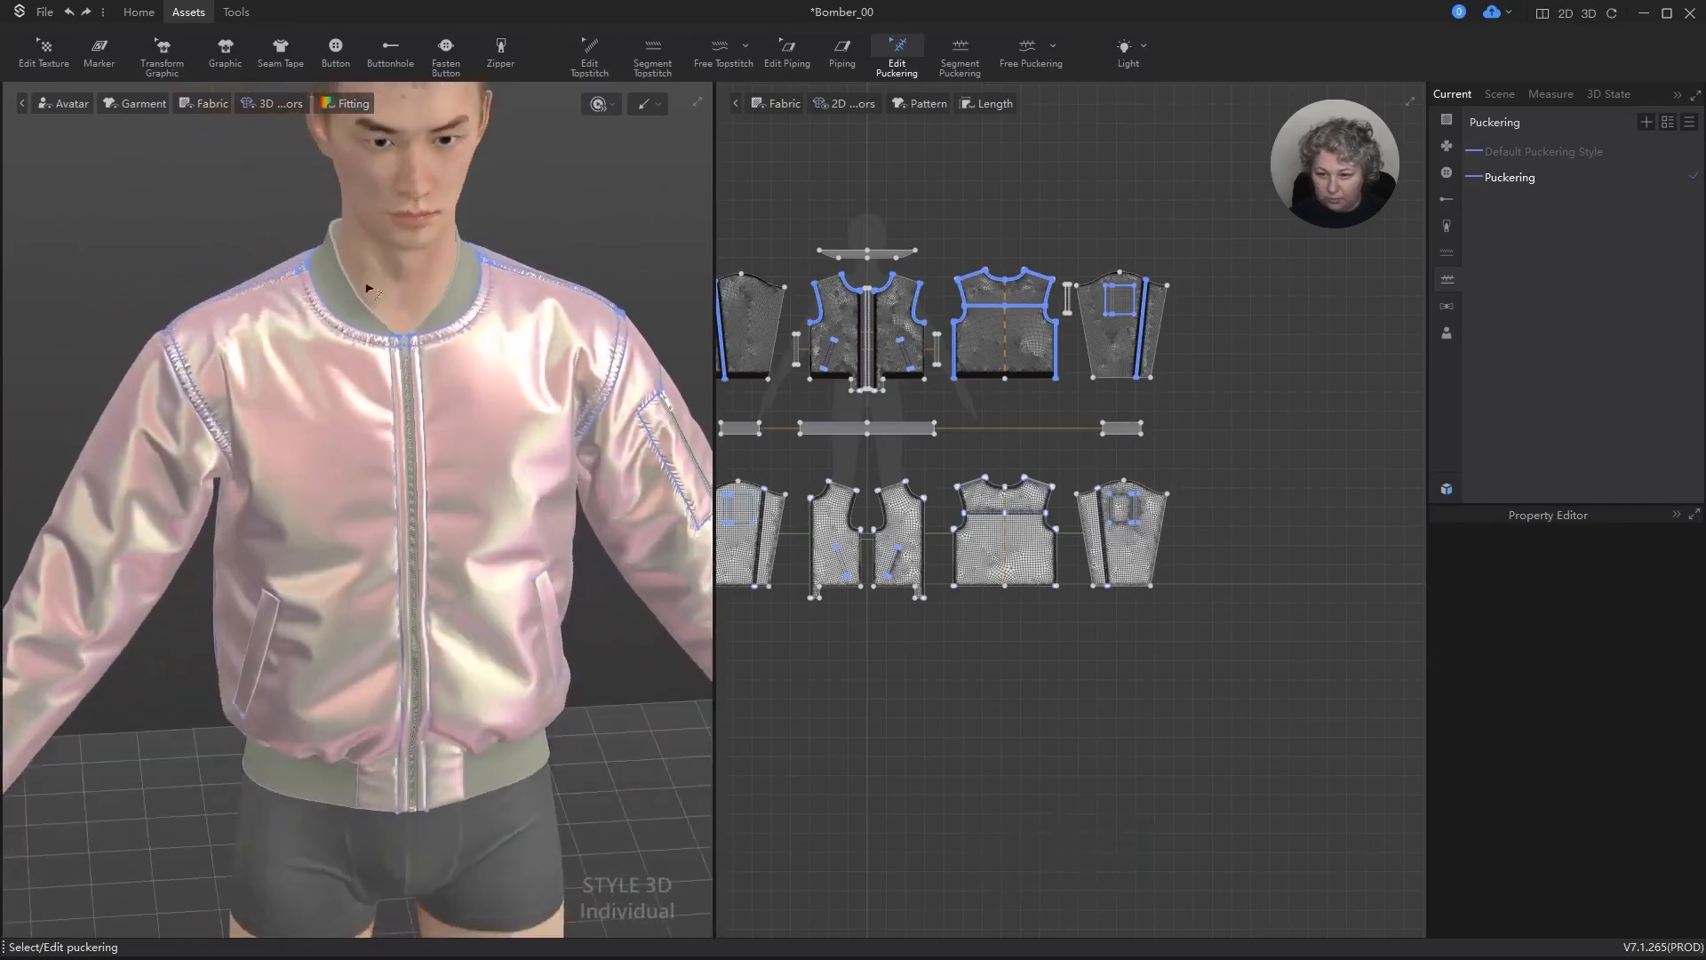
scroll(398, 305, down, 5)
alt+drag(397, 305, 494, 488)
scroll(270, 484, up, 5)
alt+drag(270, 484, 343, 419)
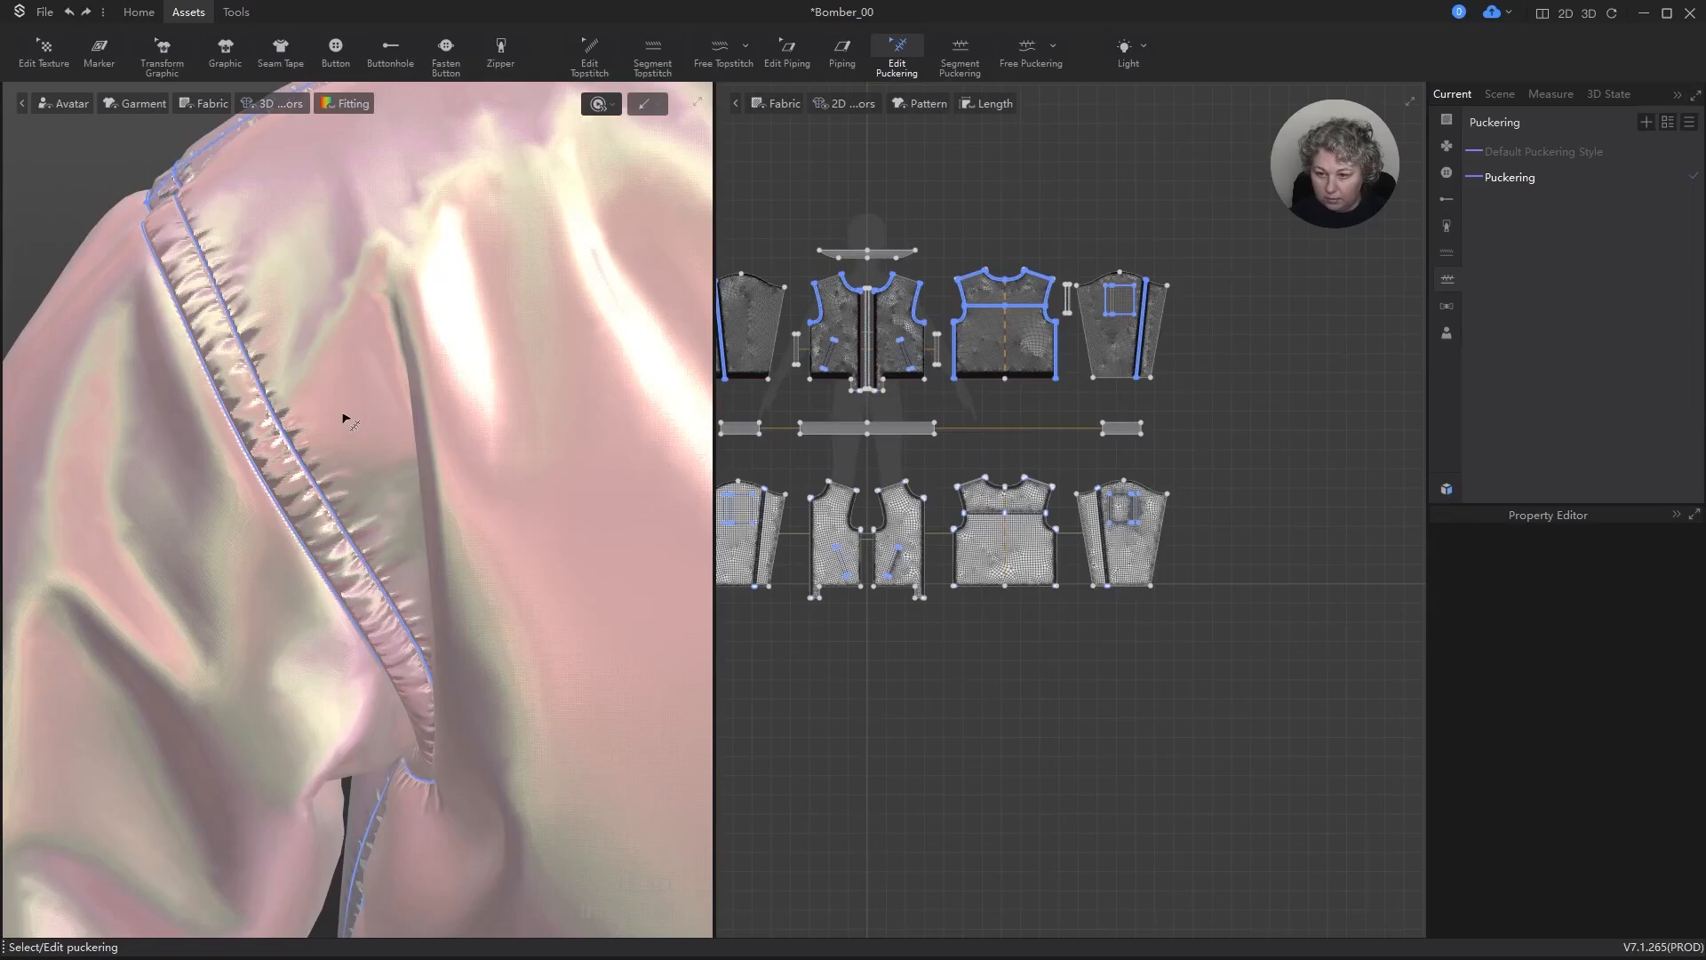
scroll(351, 419, down, 6)
alt+right_drag(353, 415, 359, 226)
scroll(1235, 435, down, 3)
scroll(1042, 469, up, 1)
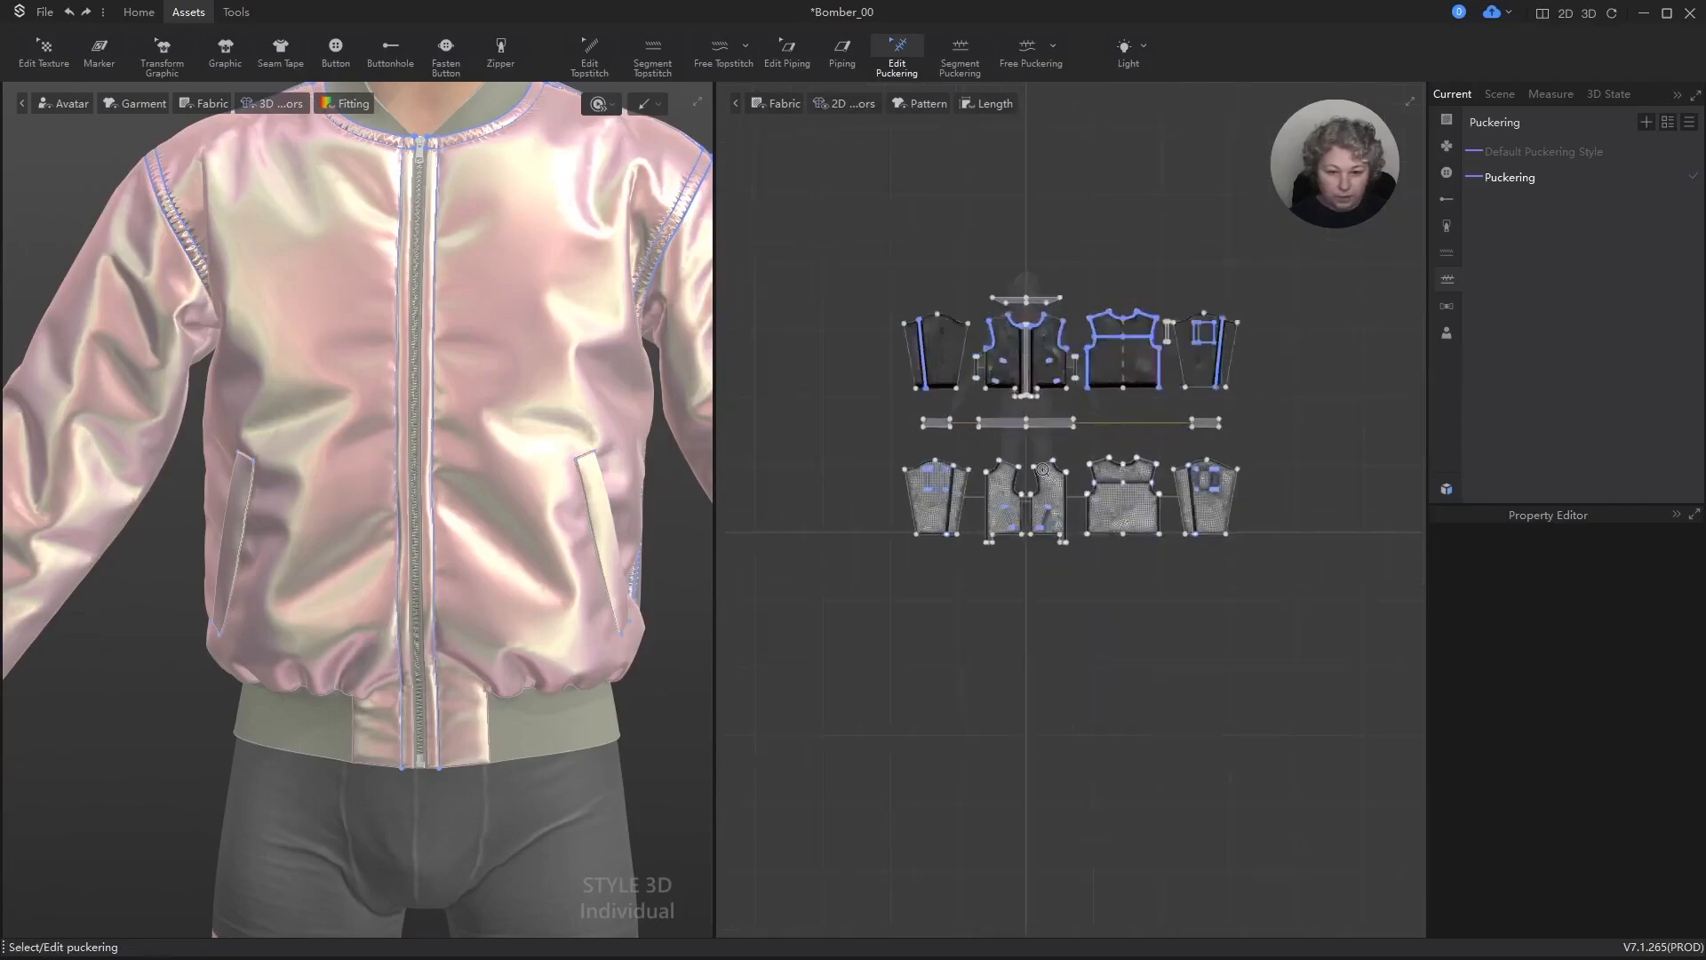
Step: Add segment puckering along the centre front edges and the parallel internal lines beside the zipper on both front panels
scroll(1042, 470, up, 5)
scroll(1091, 320, down, 5)
scroll(992, 305, up, 3)
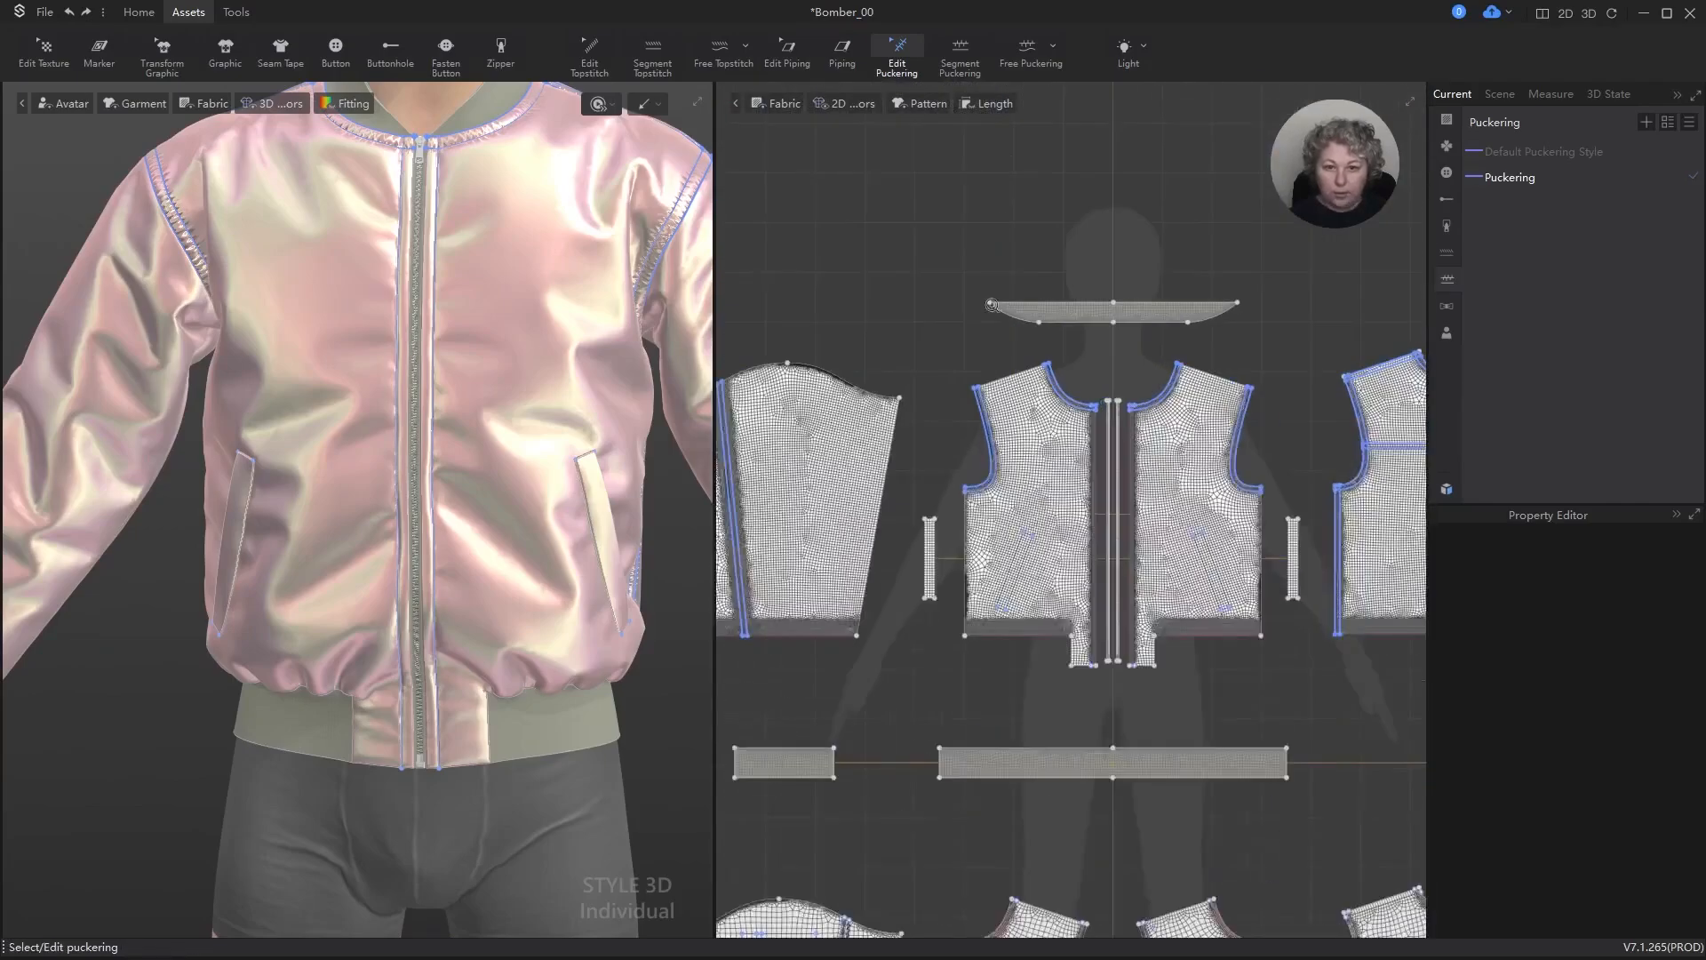
click(960, 50)
scroll(1116, 348, up, 6)
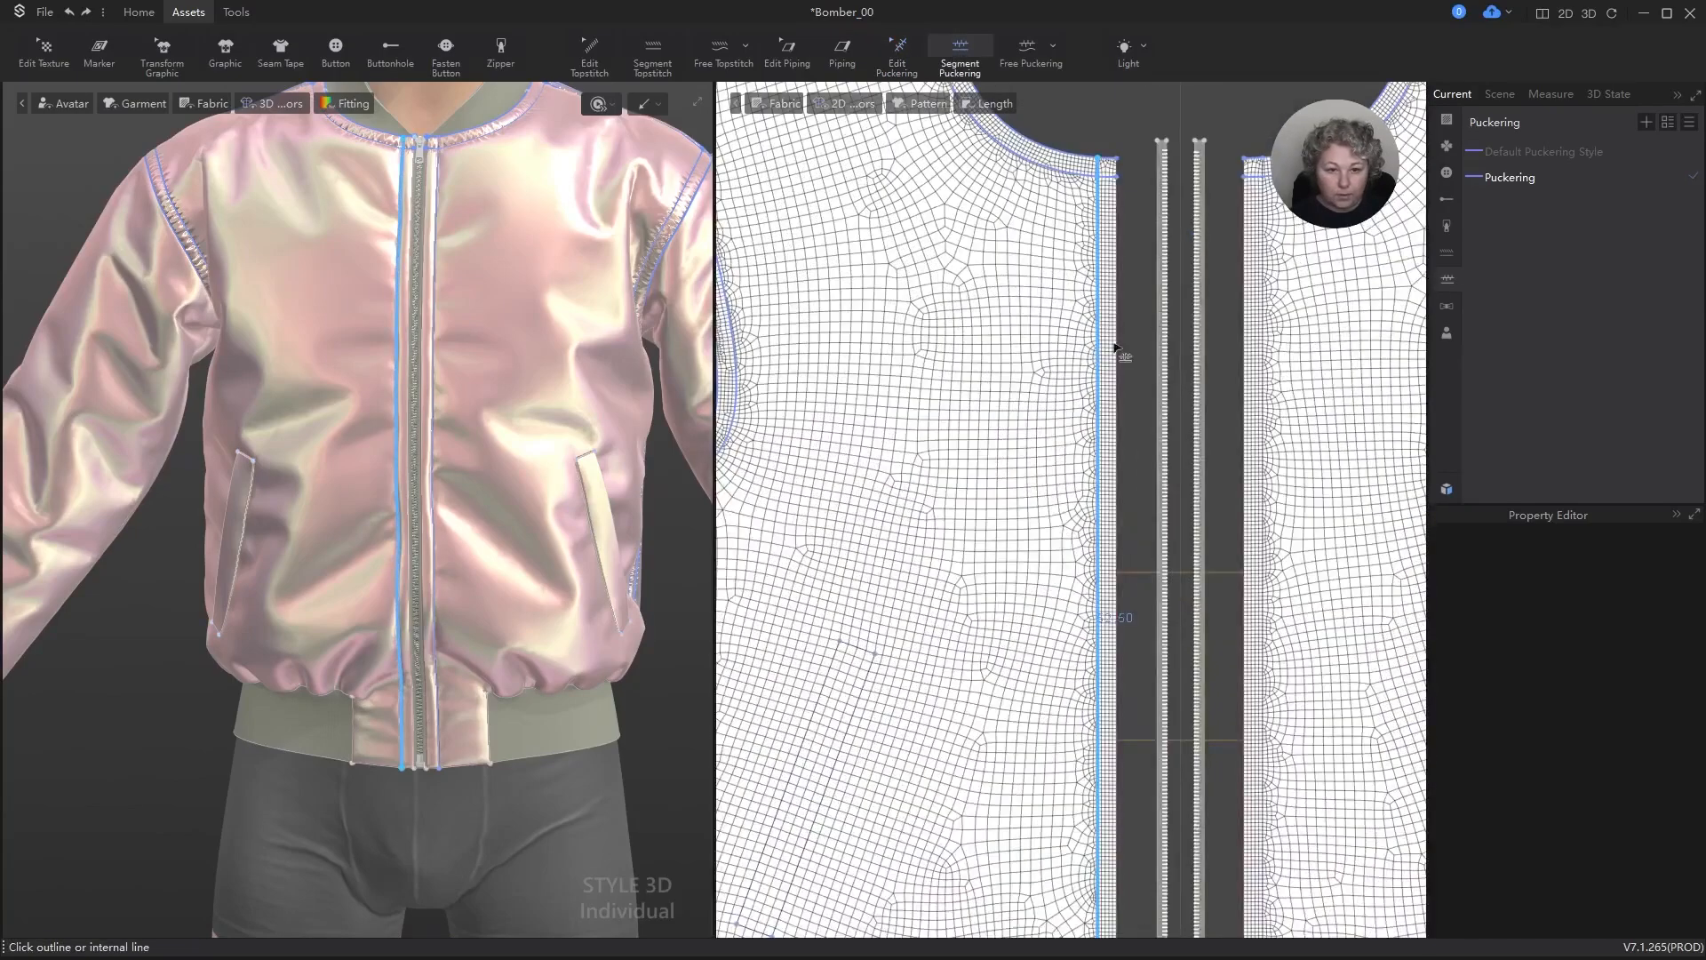
click(1116, 300)
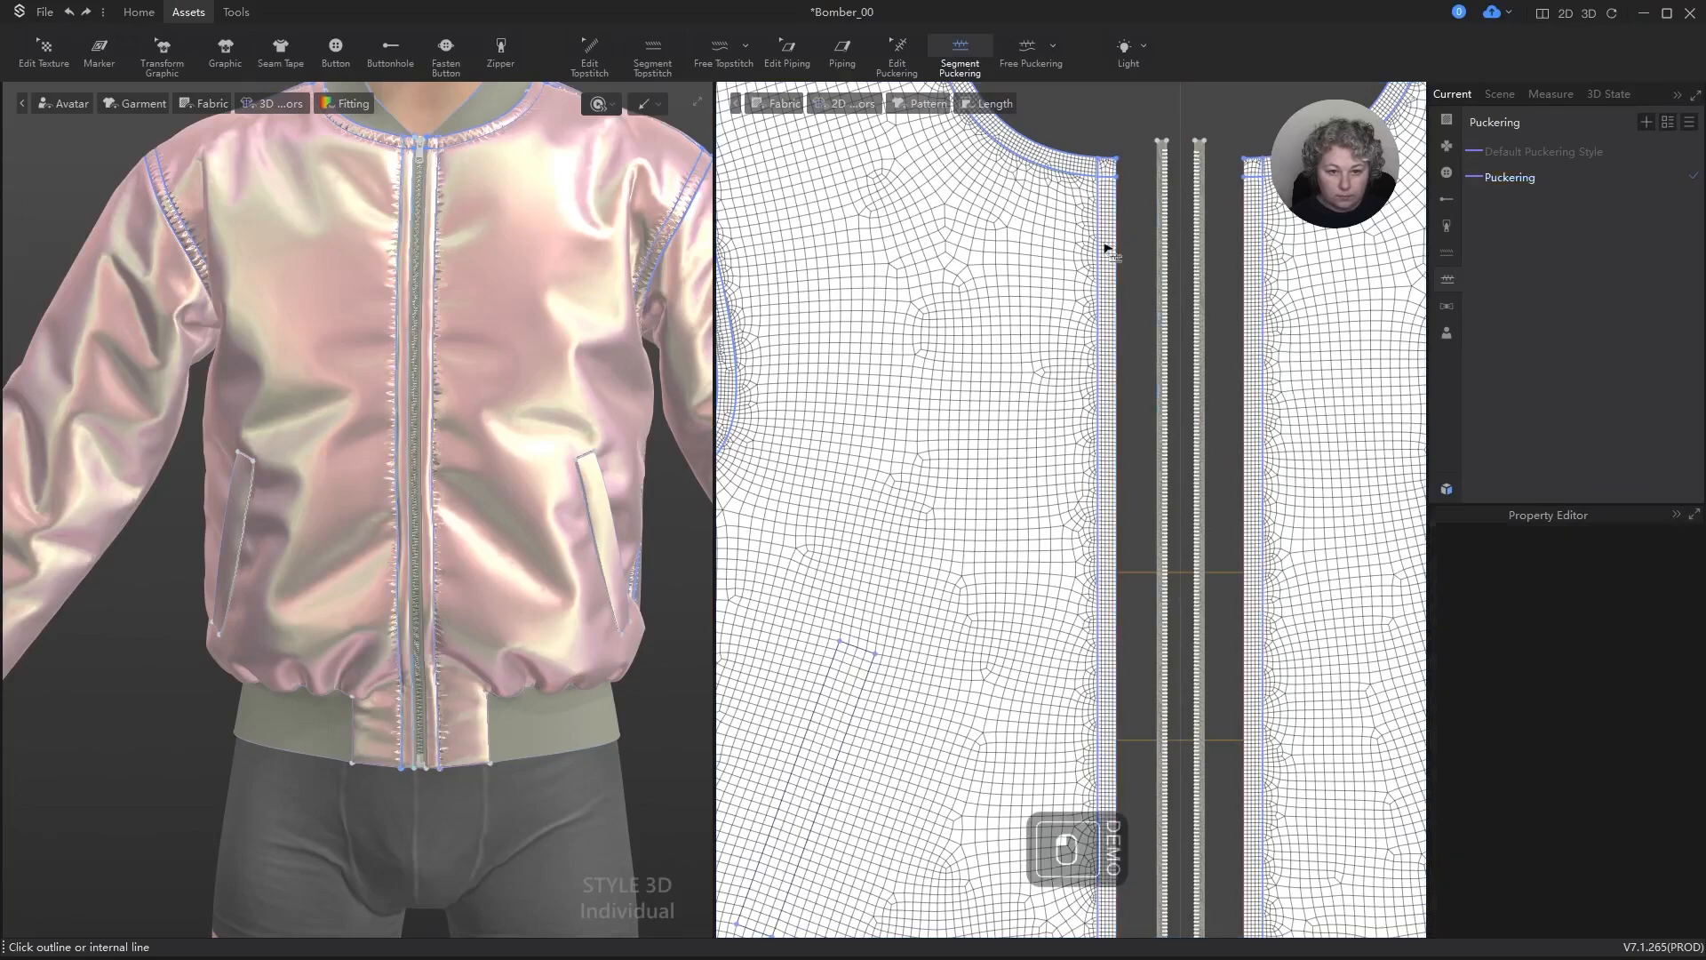
click(1111, 253)
scroll(501, 315, down, 2)
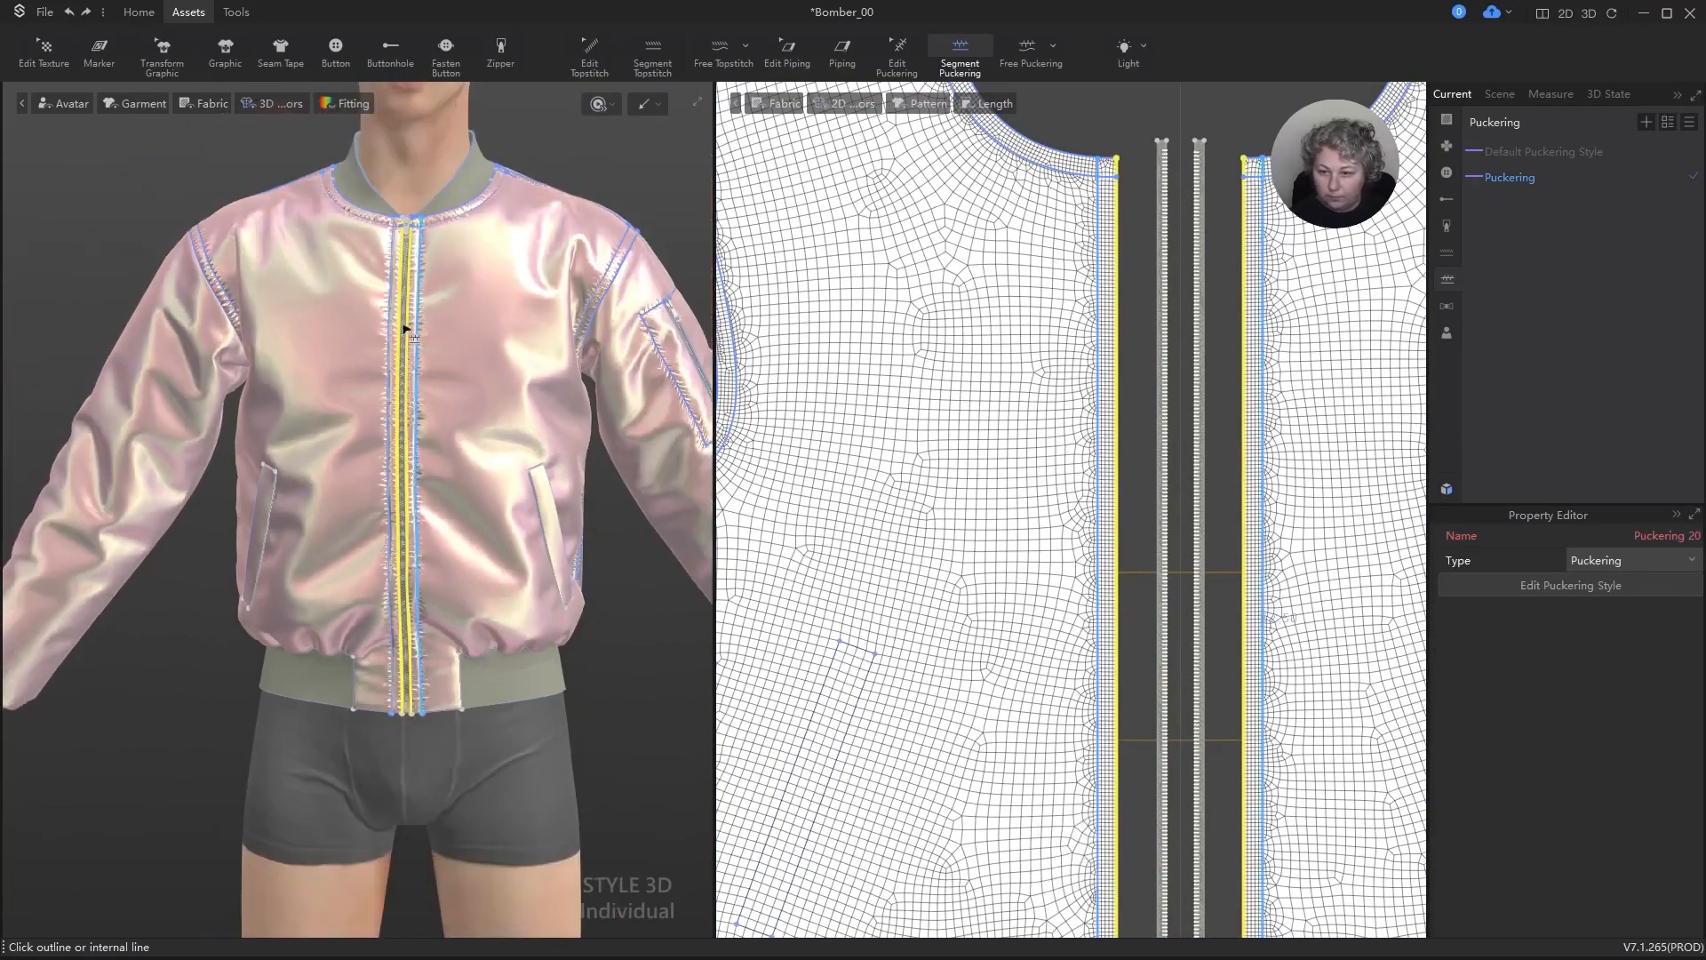
Step: Set the Puckering style's normal map strength to 0.20
scroll(443, 320, up, 3)
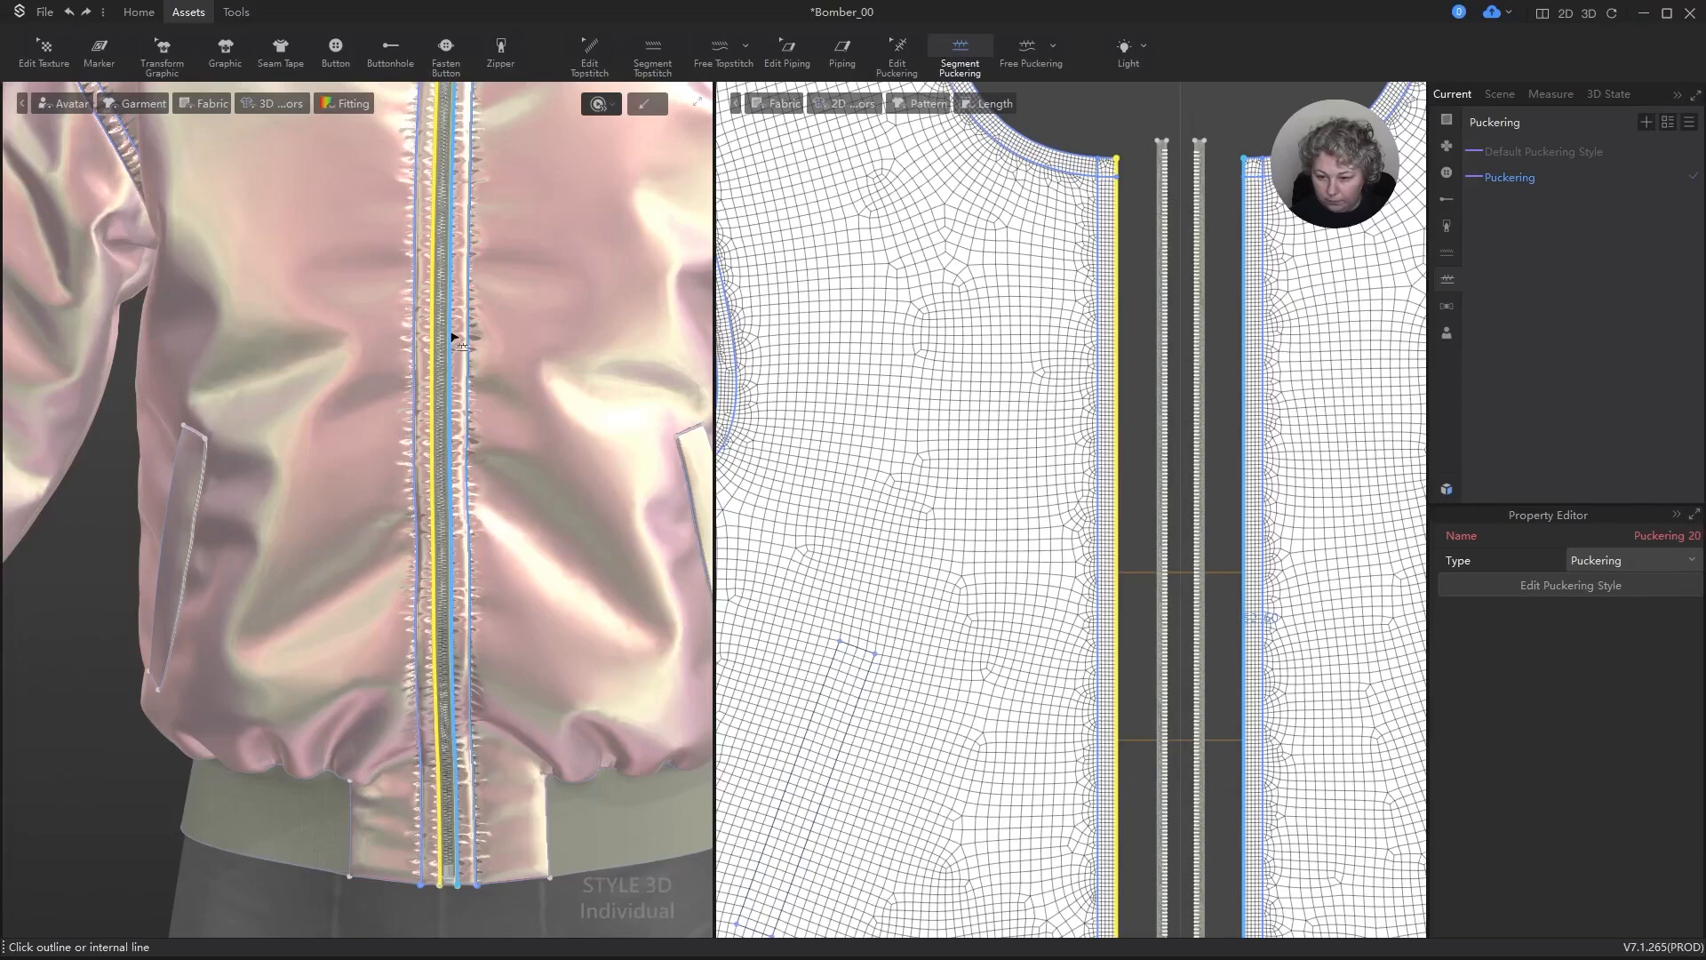
scroll(455, 338, down, 3)
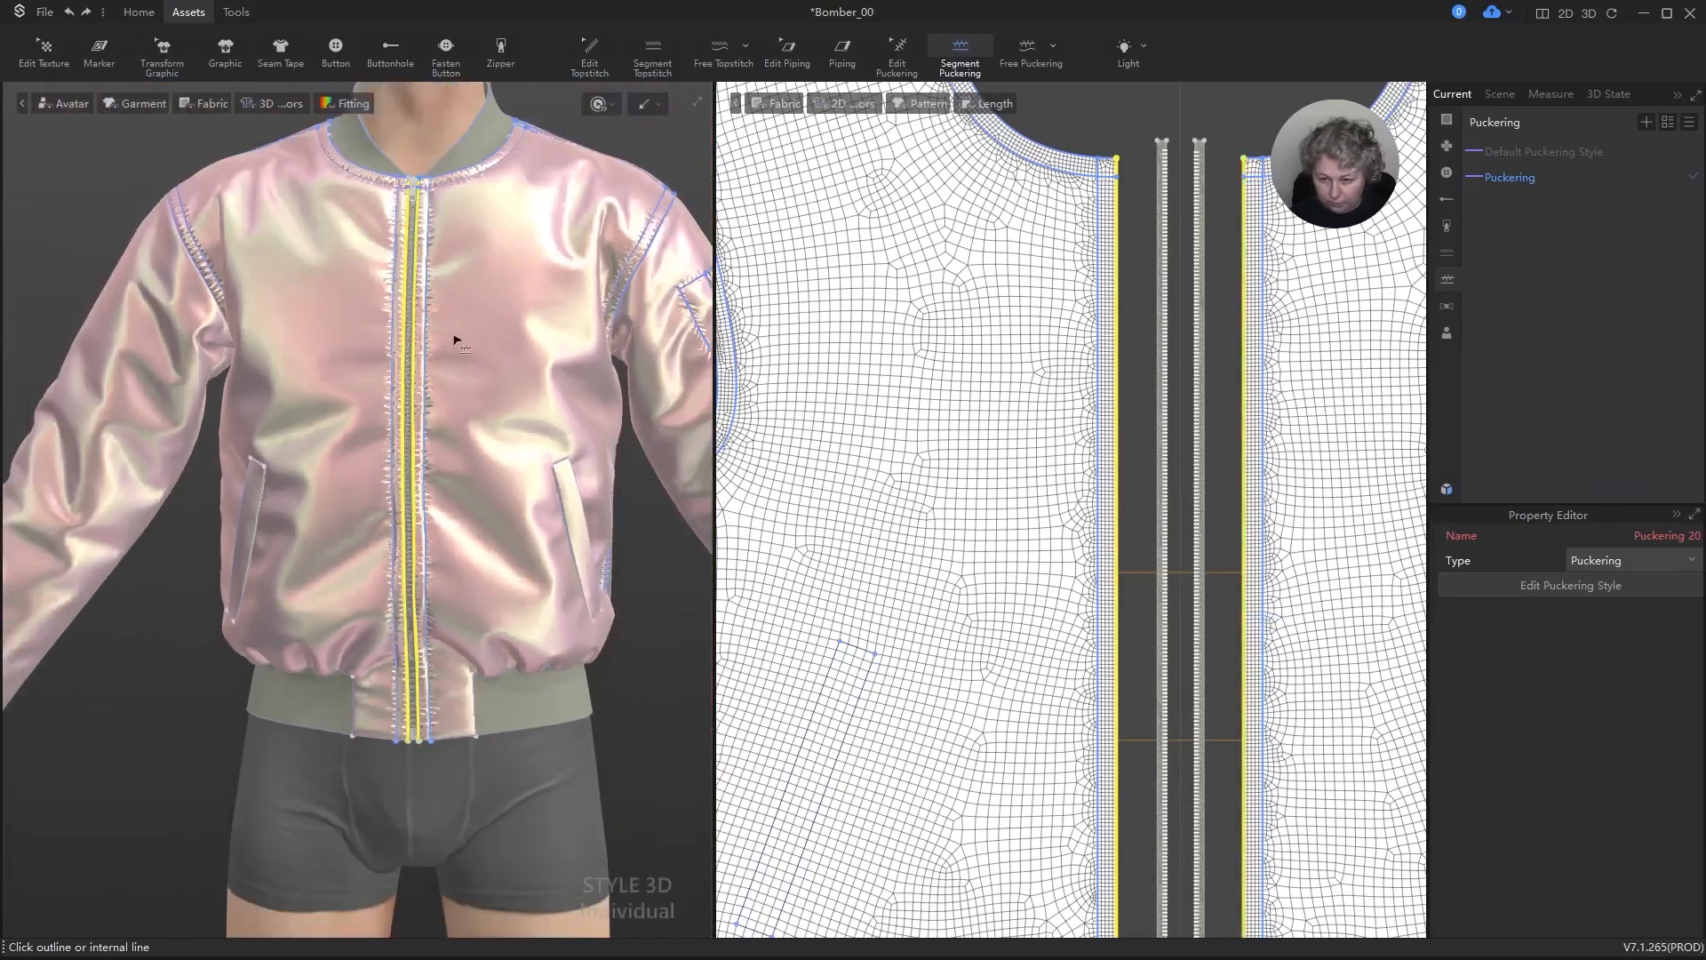
mouse_move(454, 337)
alt+right_down()
mouse_move(521, 359)
mouse_move(449, 350)
alt+right_up()
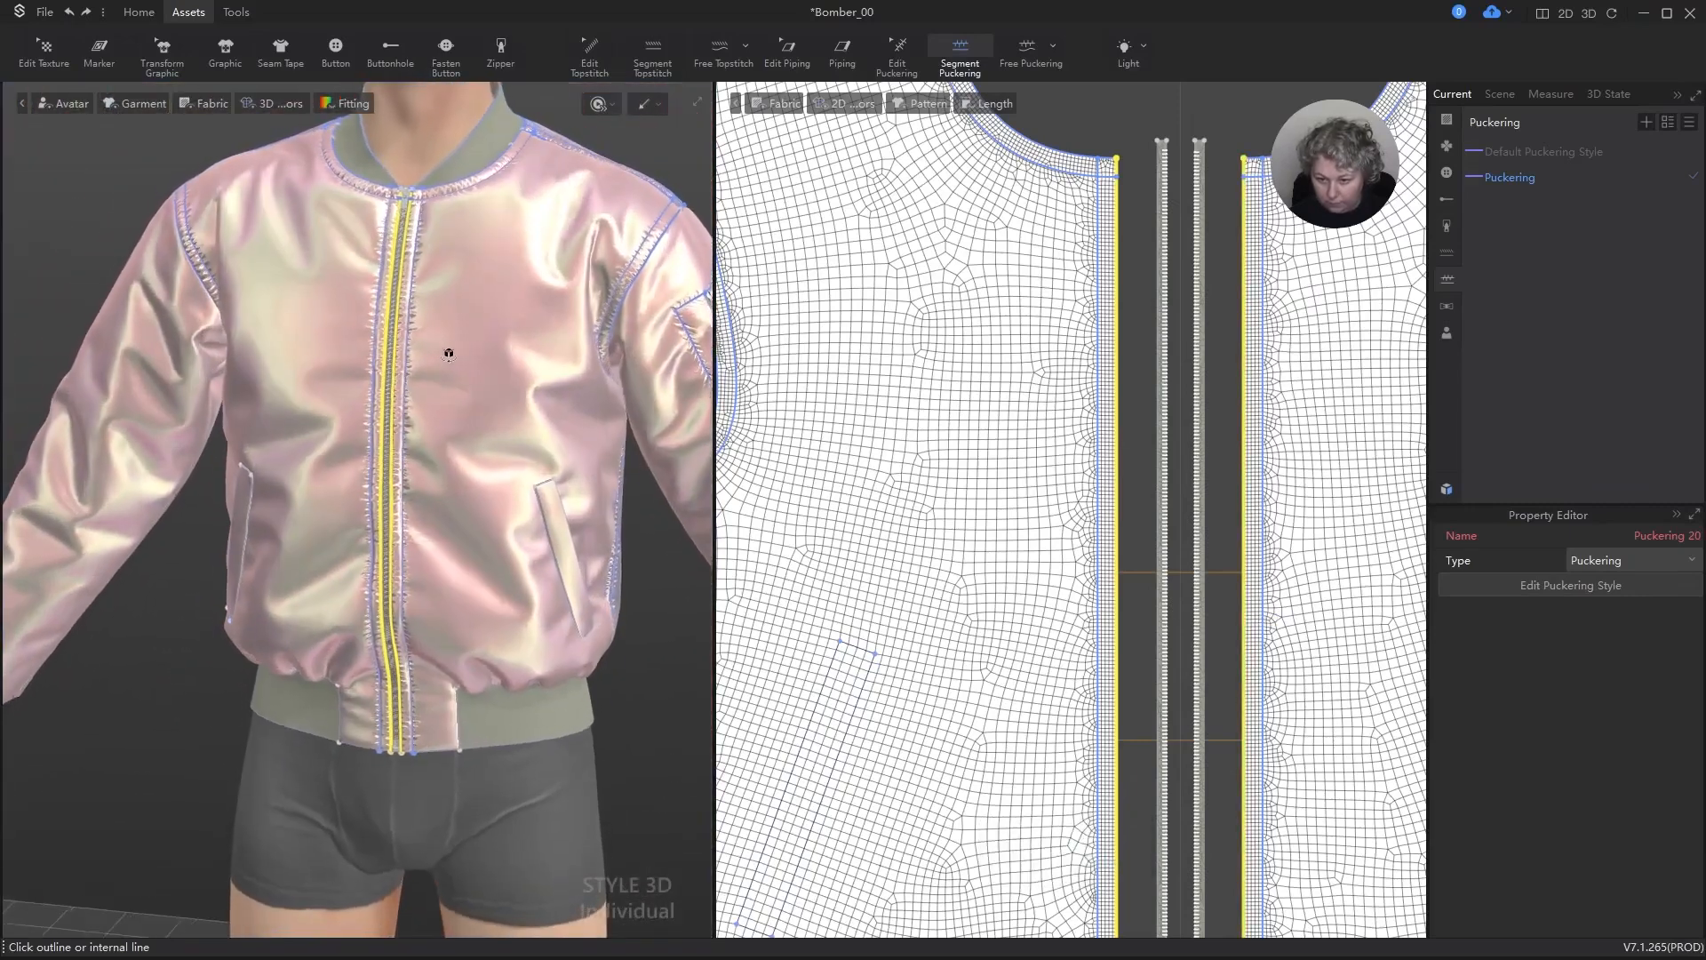
click(1544, 171)
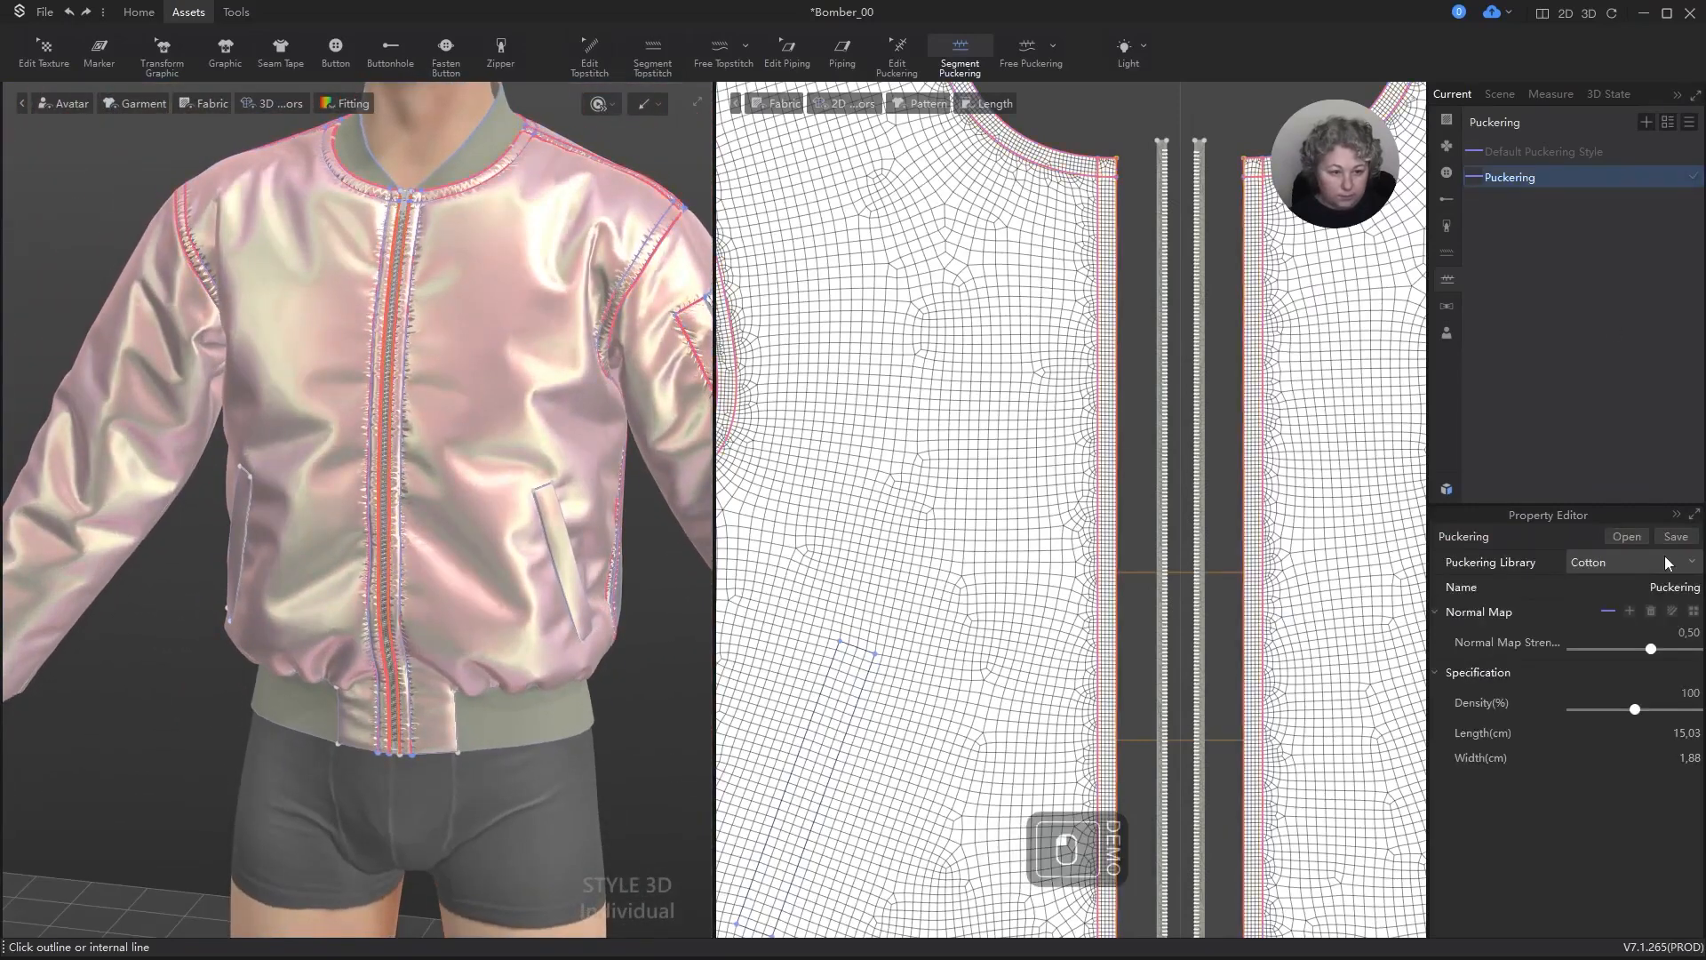
double_click(1696, 637)
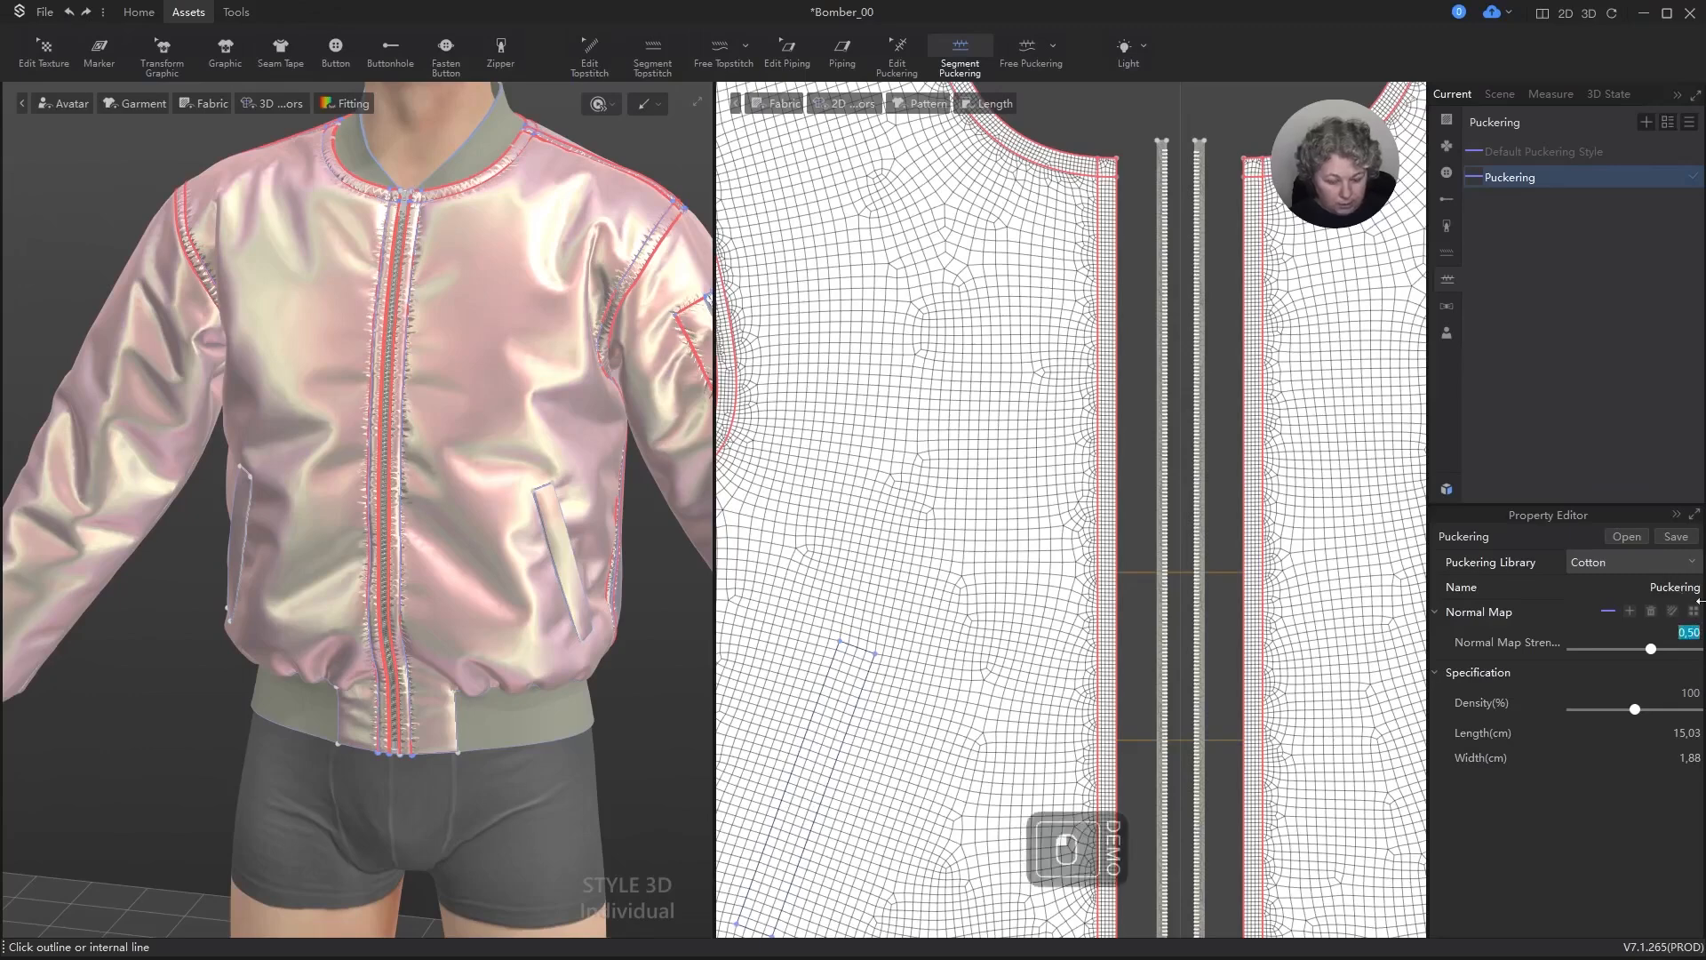
text(.2)
key(Return)
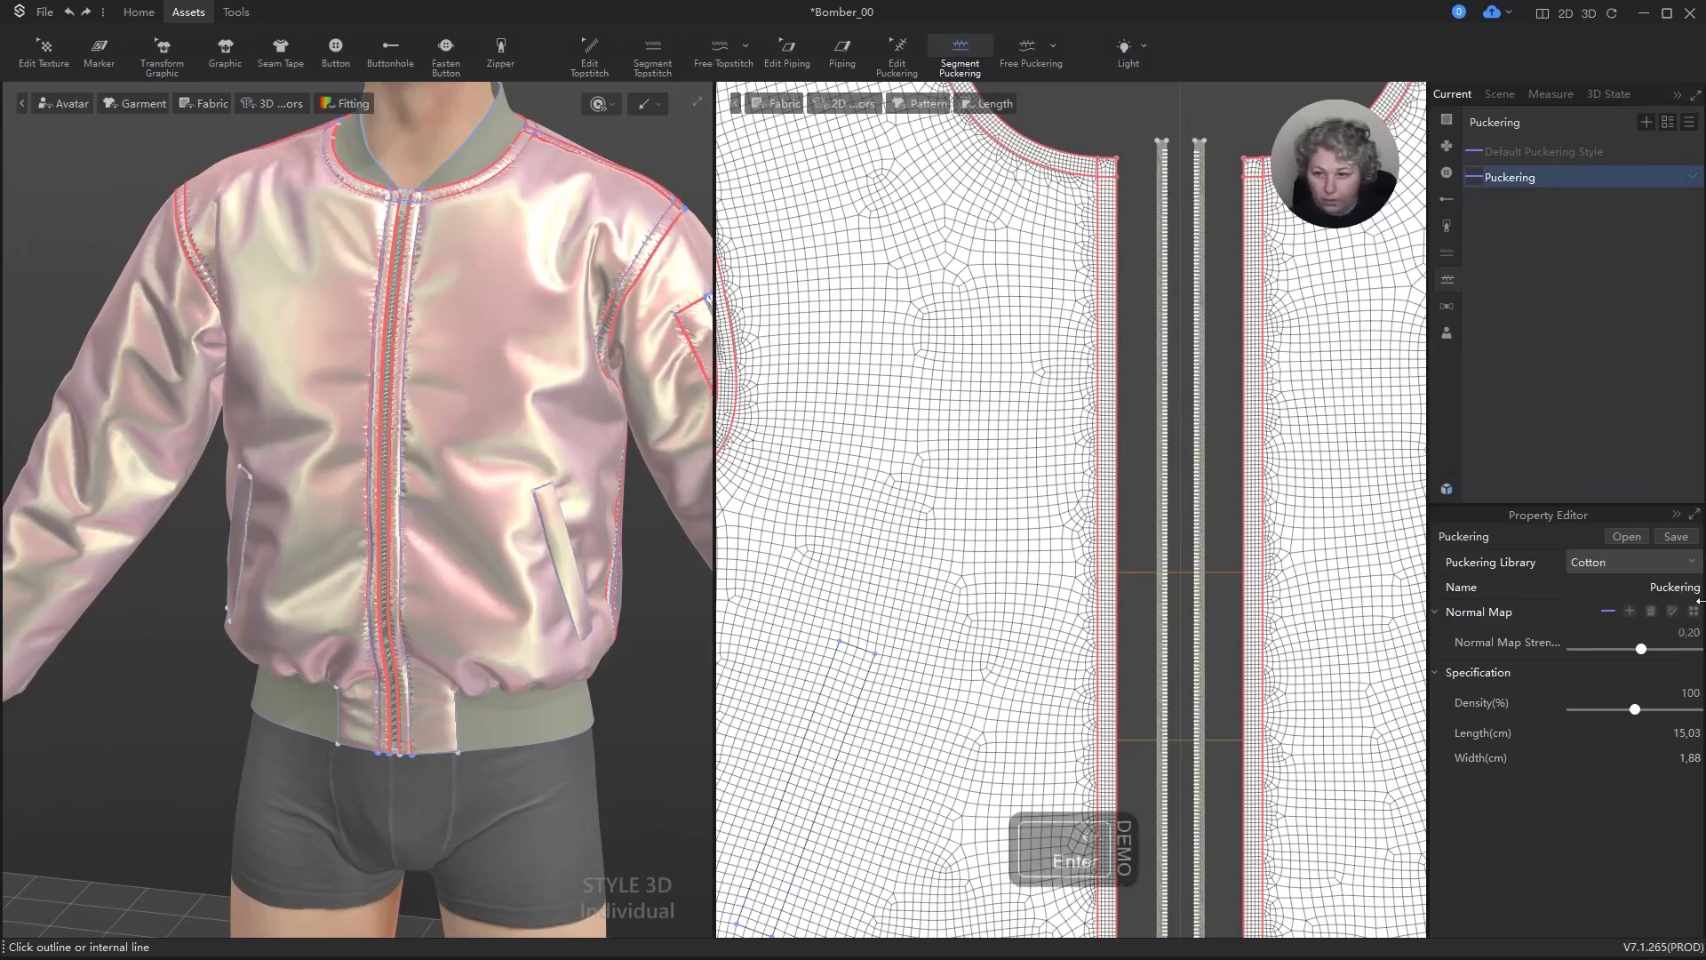
Step: Examine the softened puckering in 3D along the front zipper, neckline and chest of the jacket
click(683, 674)
scroll(447, 569, down, 4)
middle_drag(489, 372, 465, 527)
right_drag(465, 527, 524, 528)
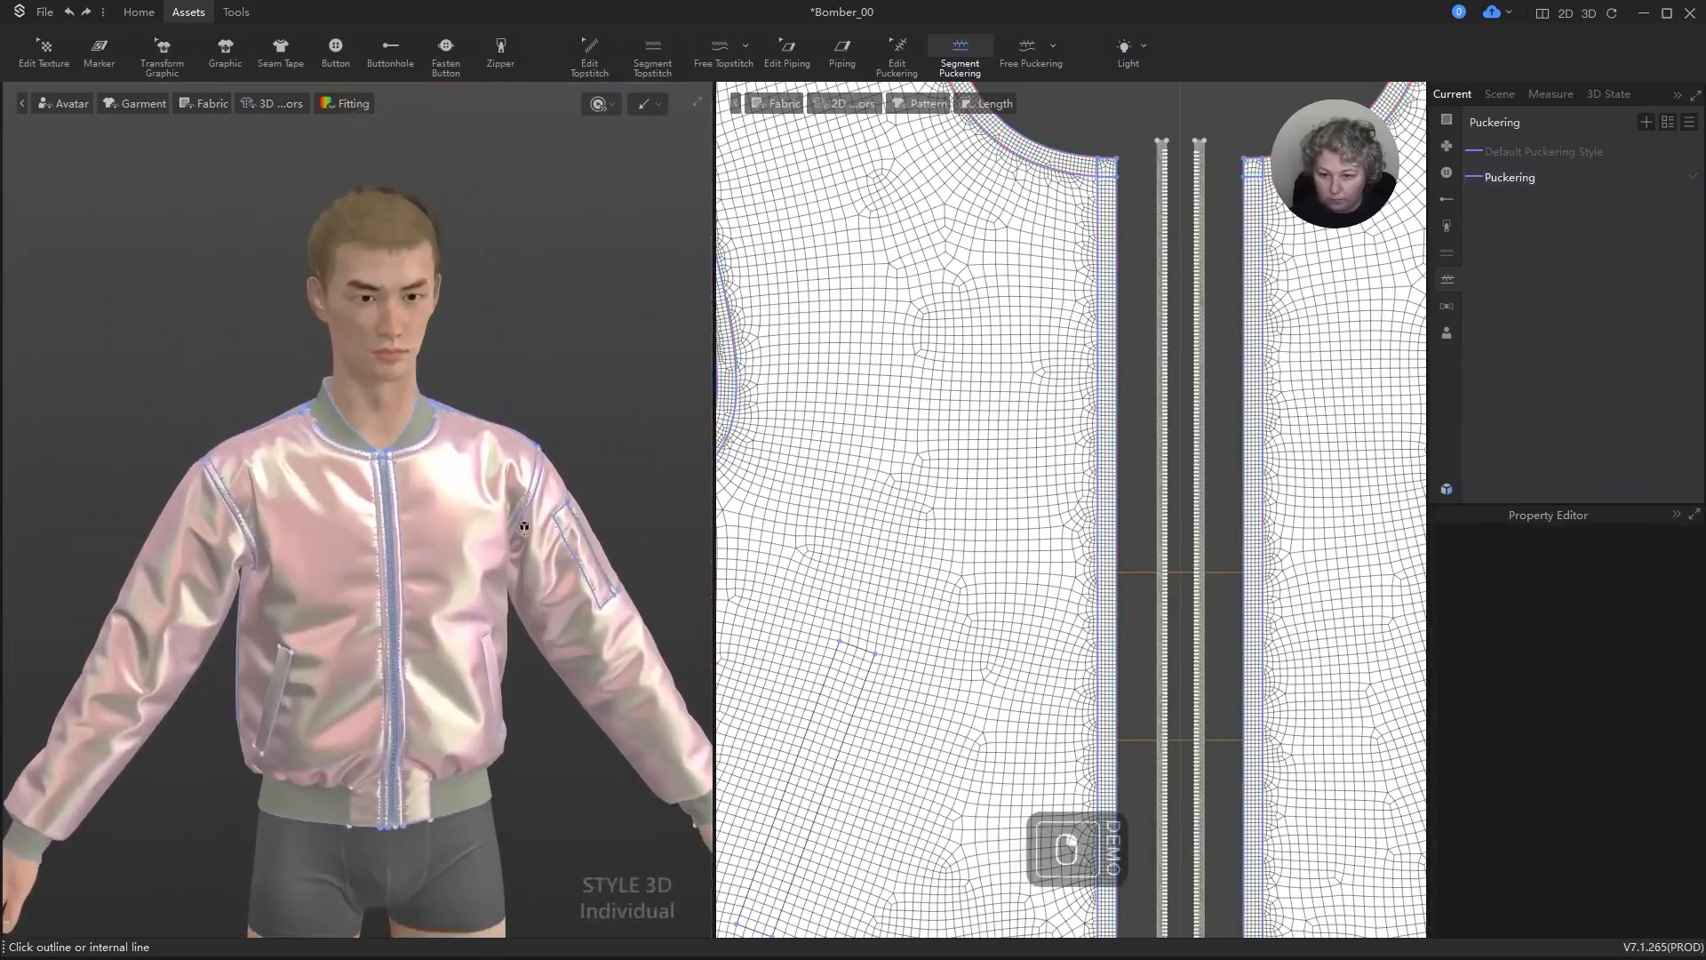
scroll(511, 472, up, 8)
key(a)
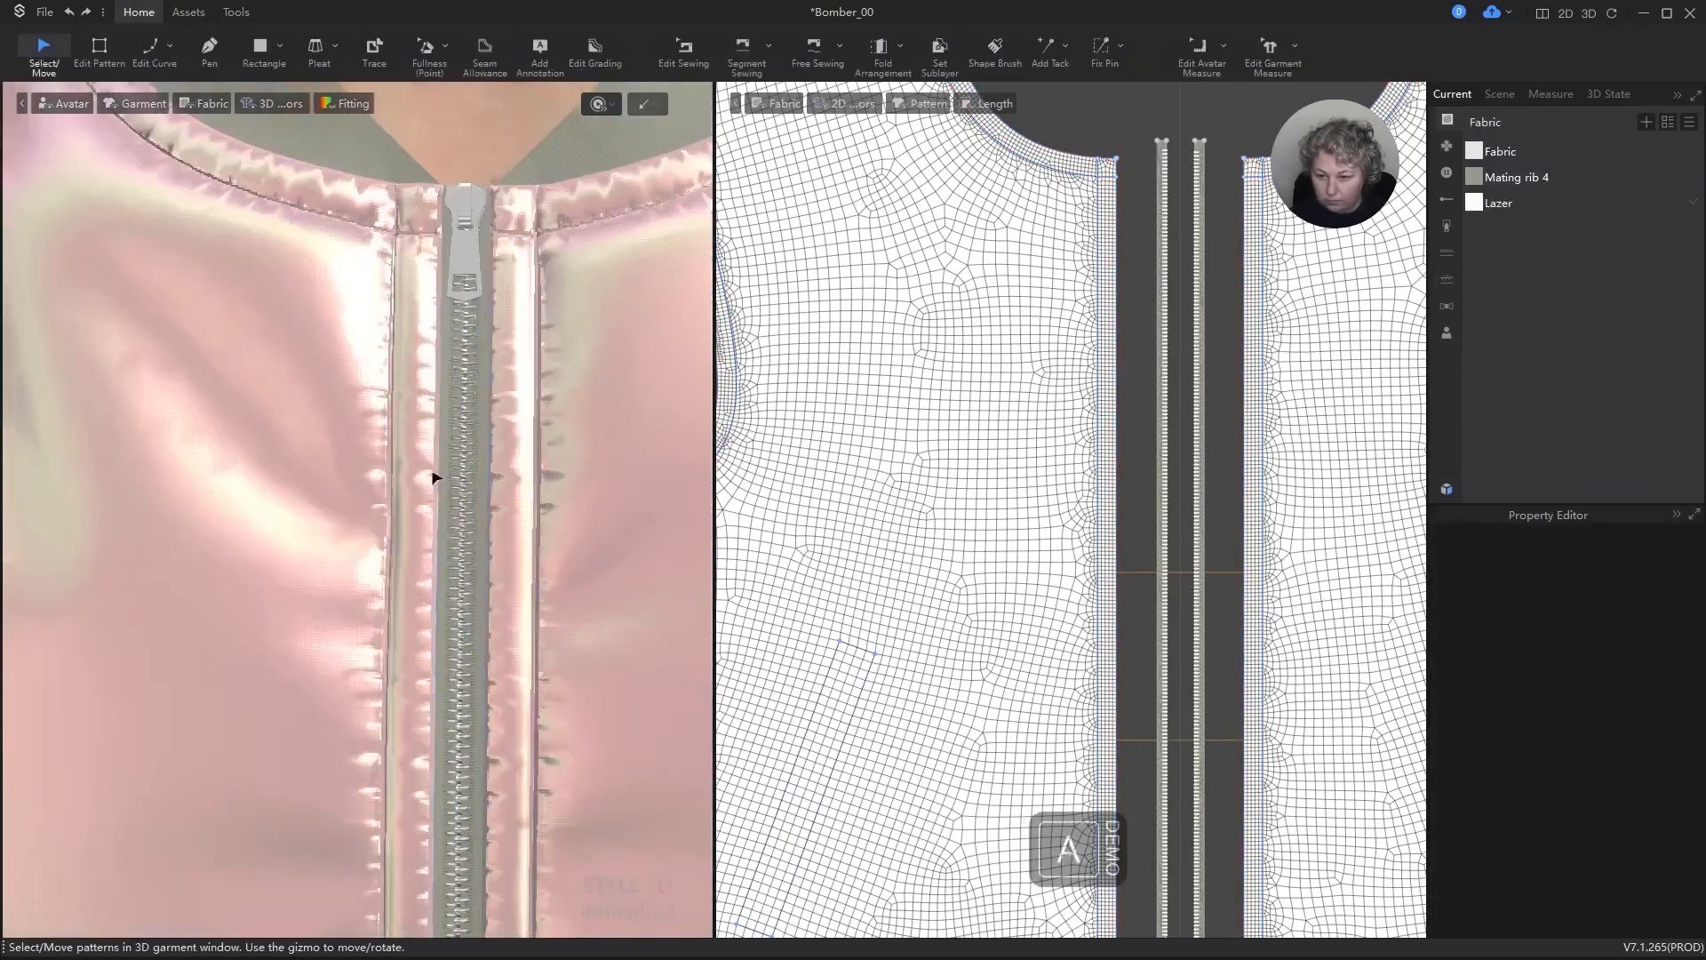
scroll(435, 478, up, 3)
scroll(442, 473, down, 8)
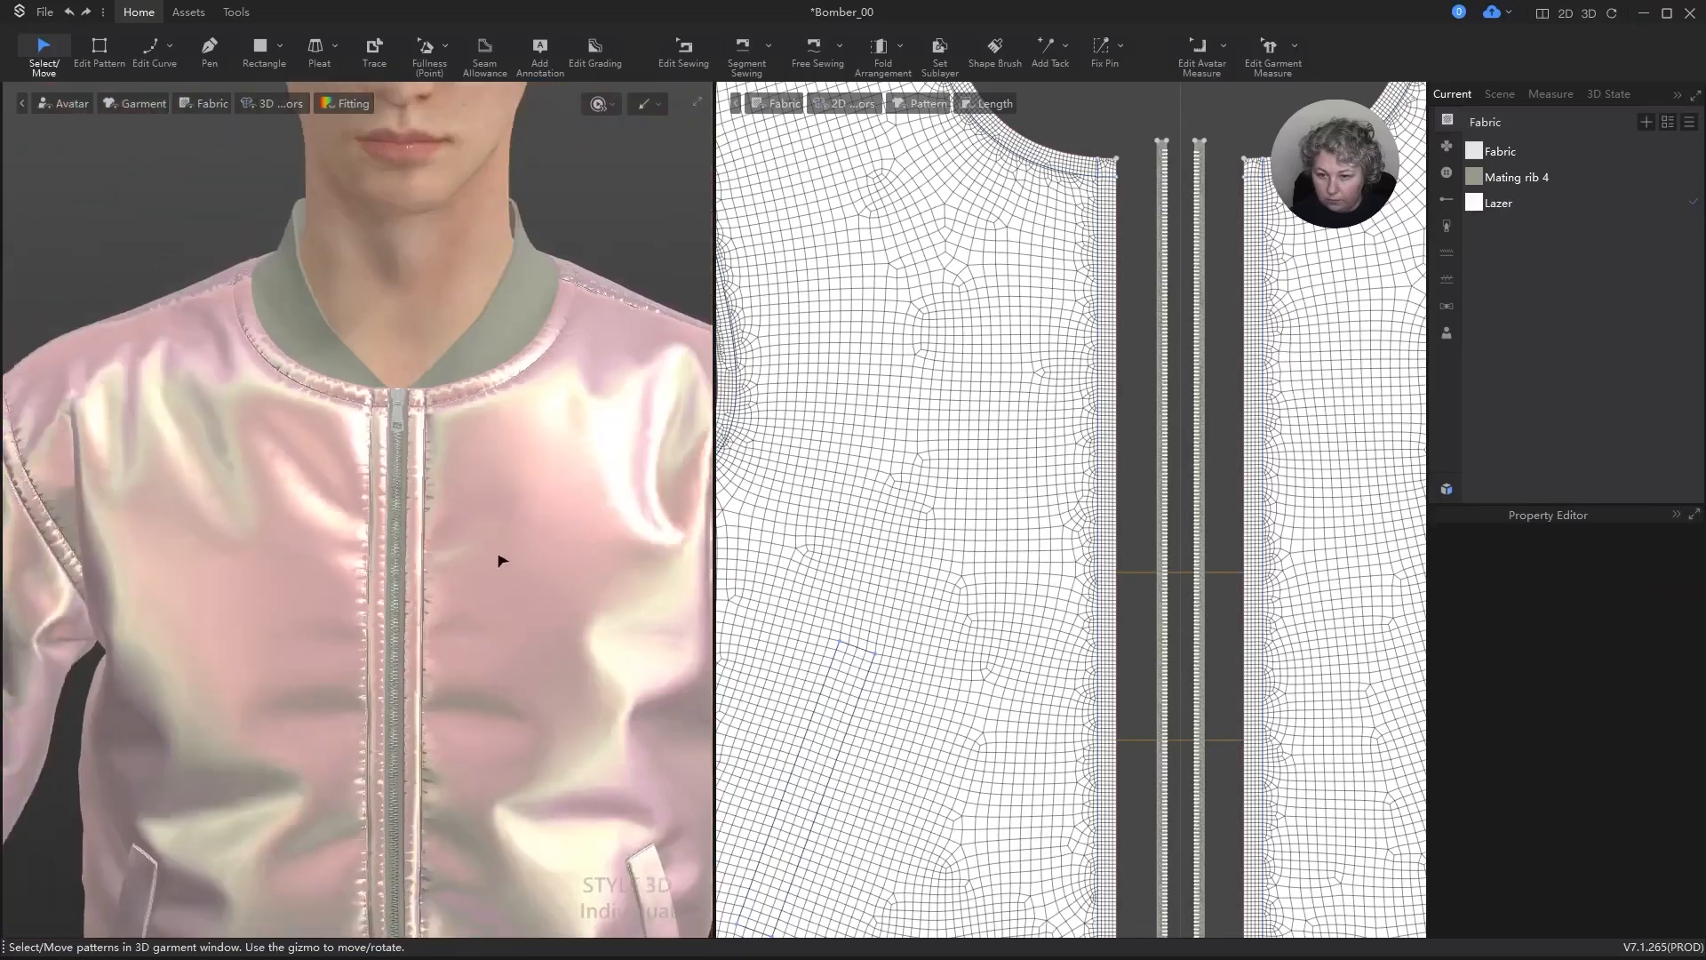
middle_drag(499, 560, 518, 324)
right_drag(519, 323, 511, 325)
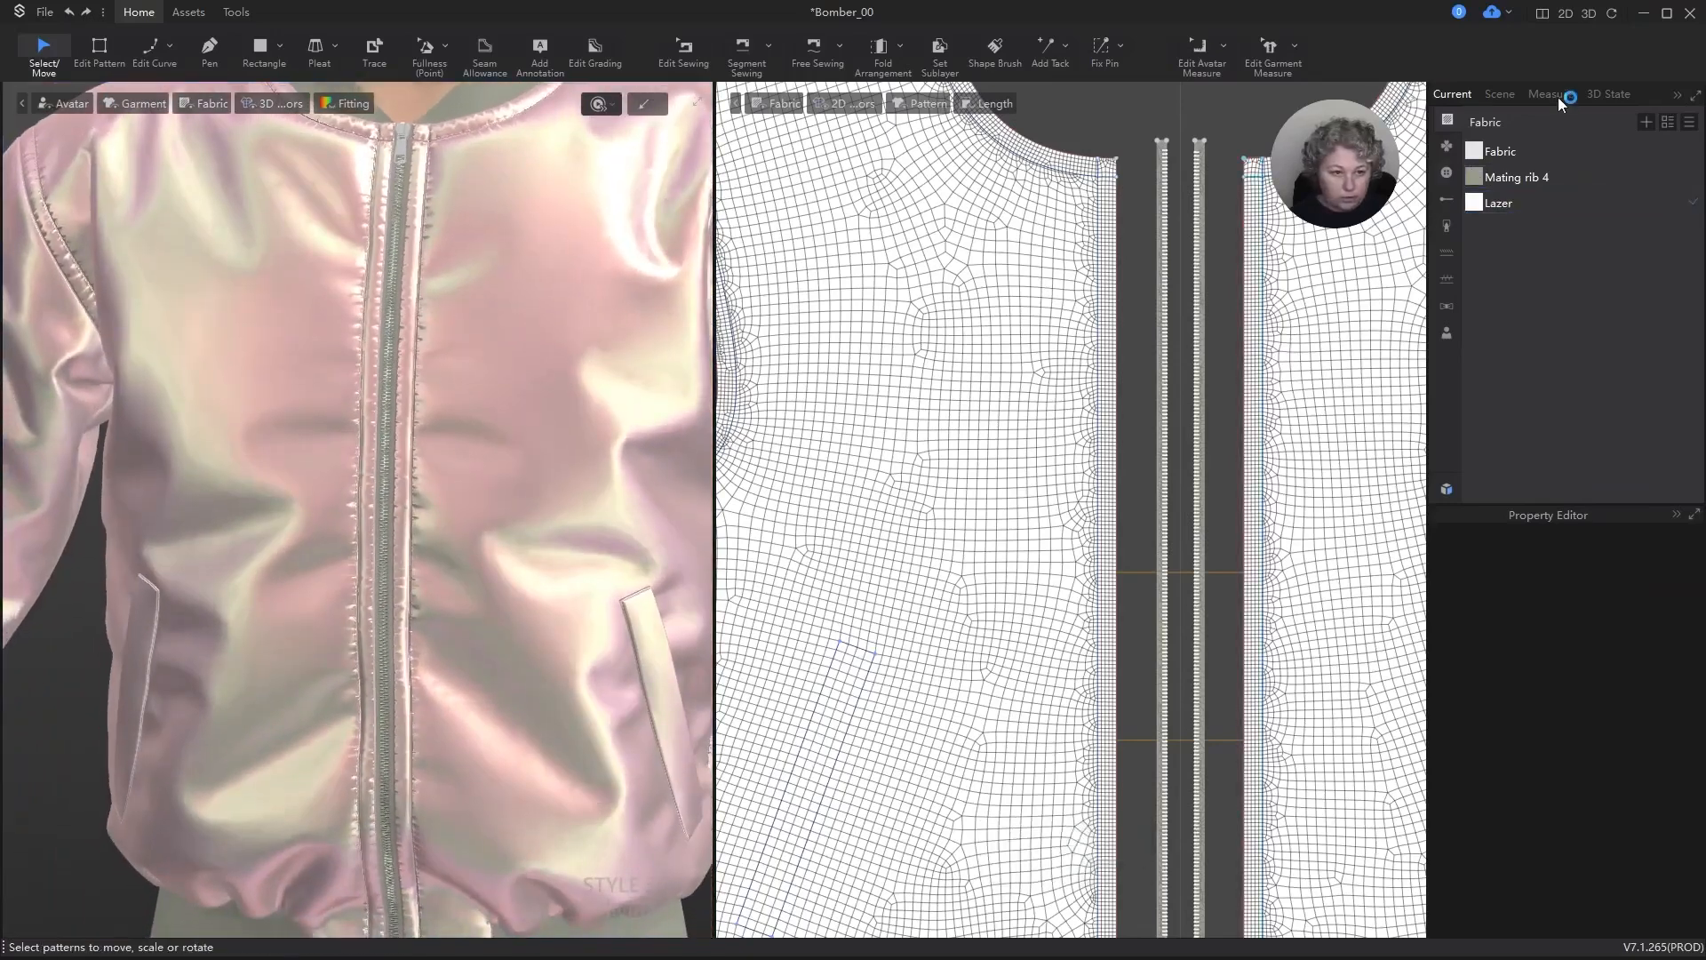
Step: Switch the puckering style to the Denim library preset and check it on the jacket front and armhole seam
click(1447, 279)
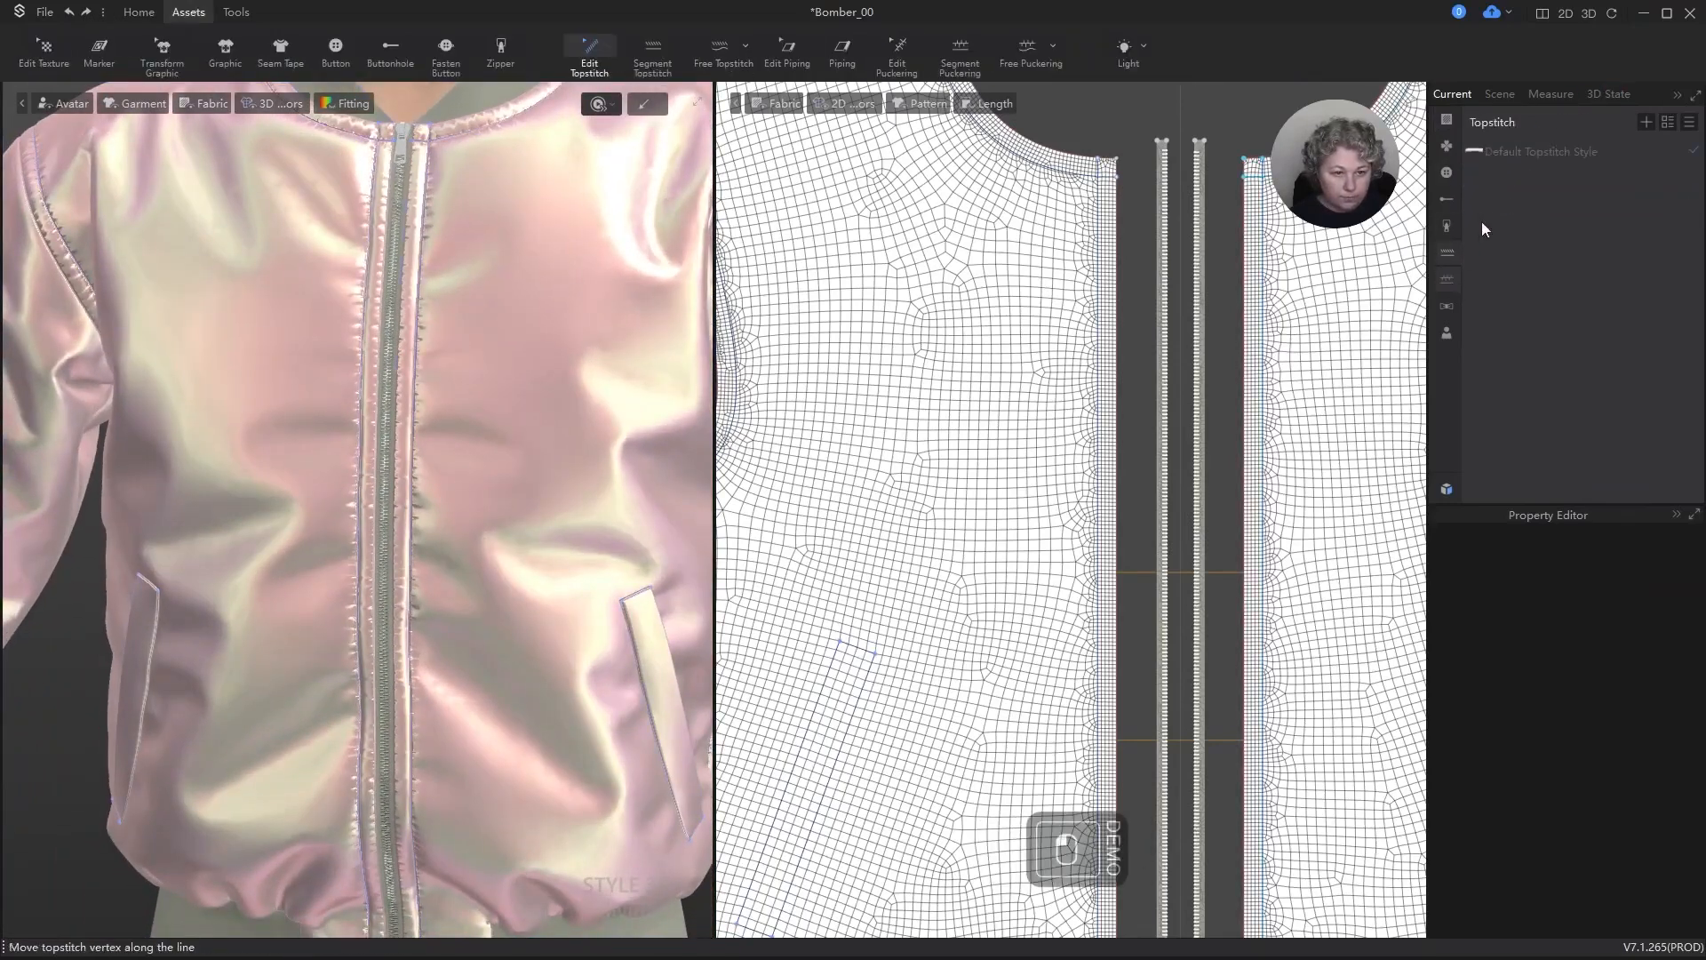
click(1536, 180)
click(1689, 562)
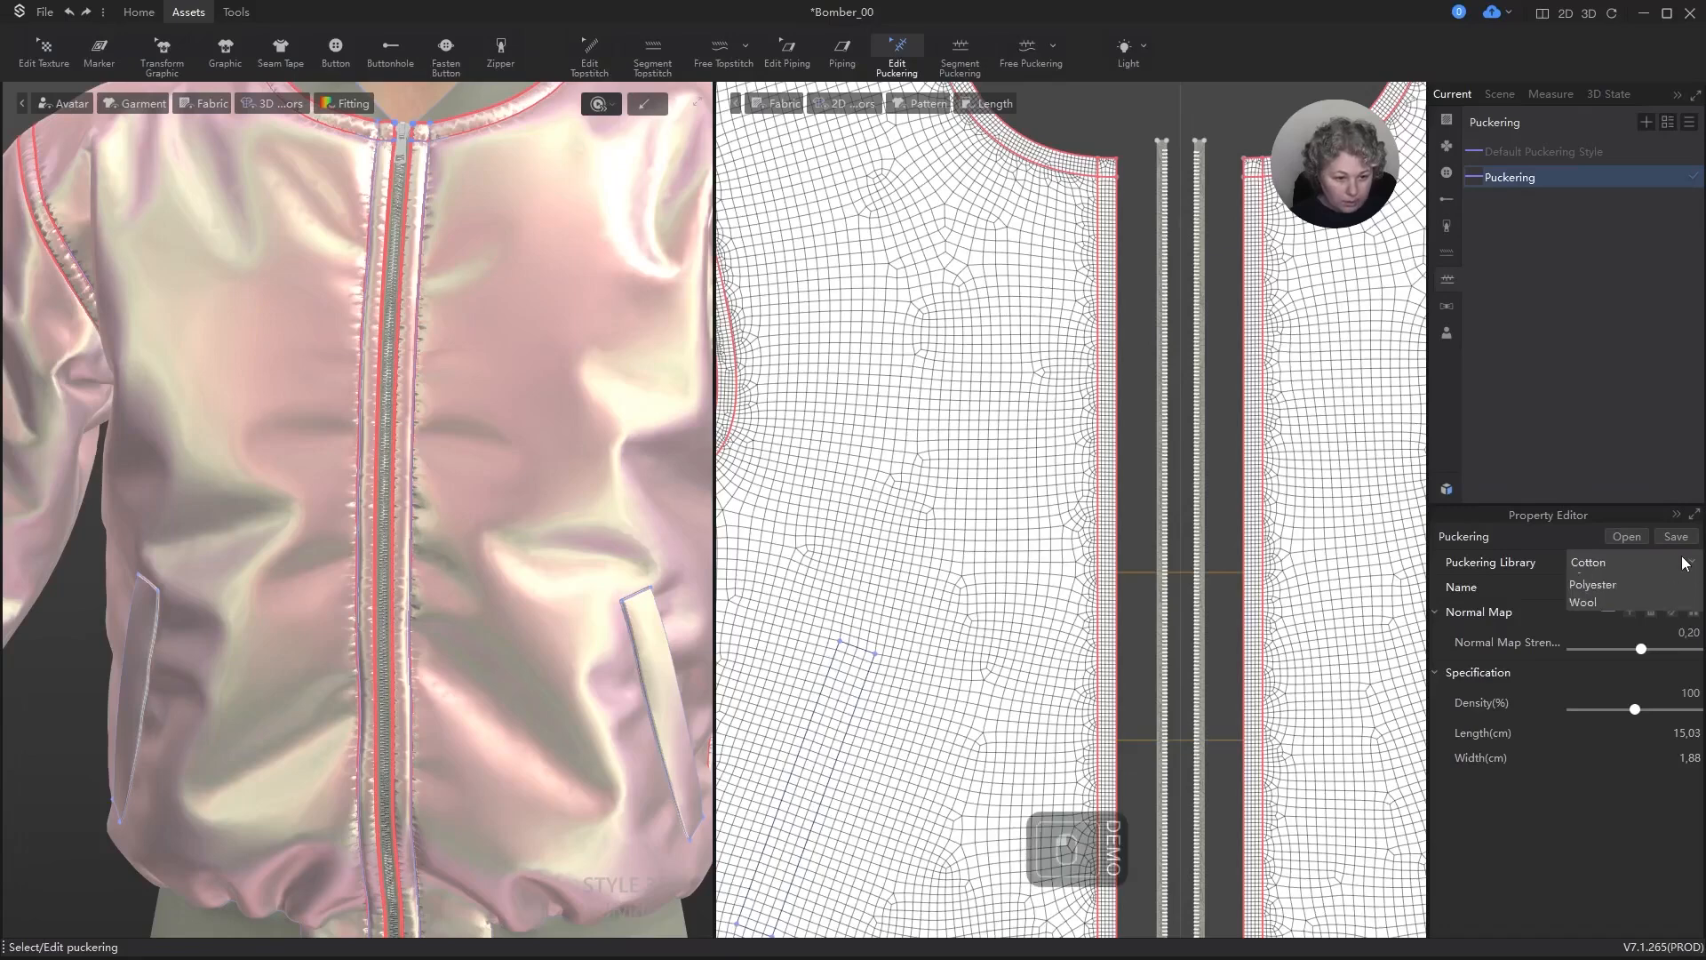
click(1581, 600)
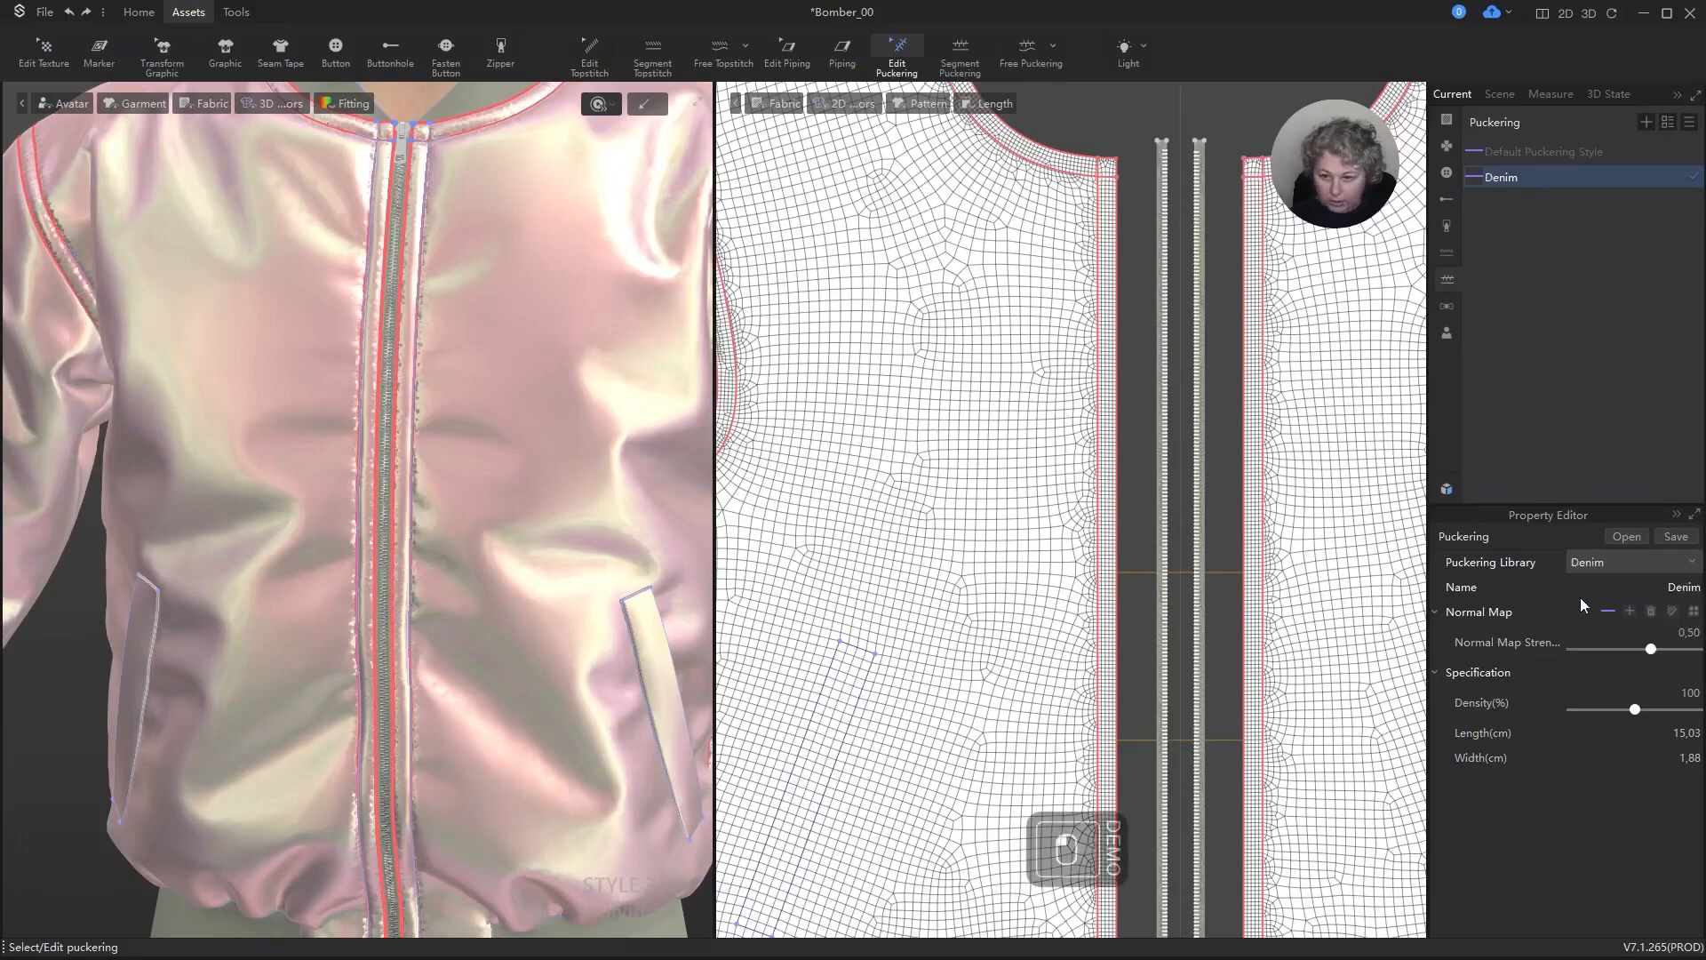
scroll(492, 506, down, 5)
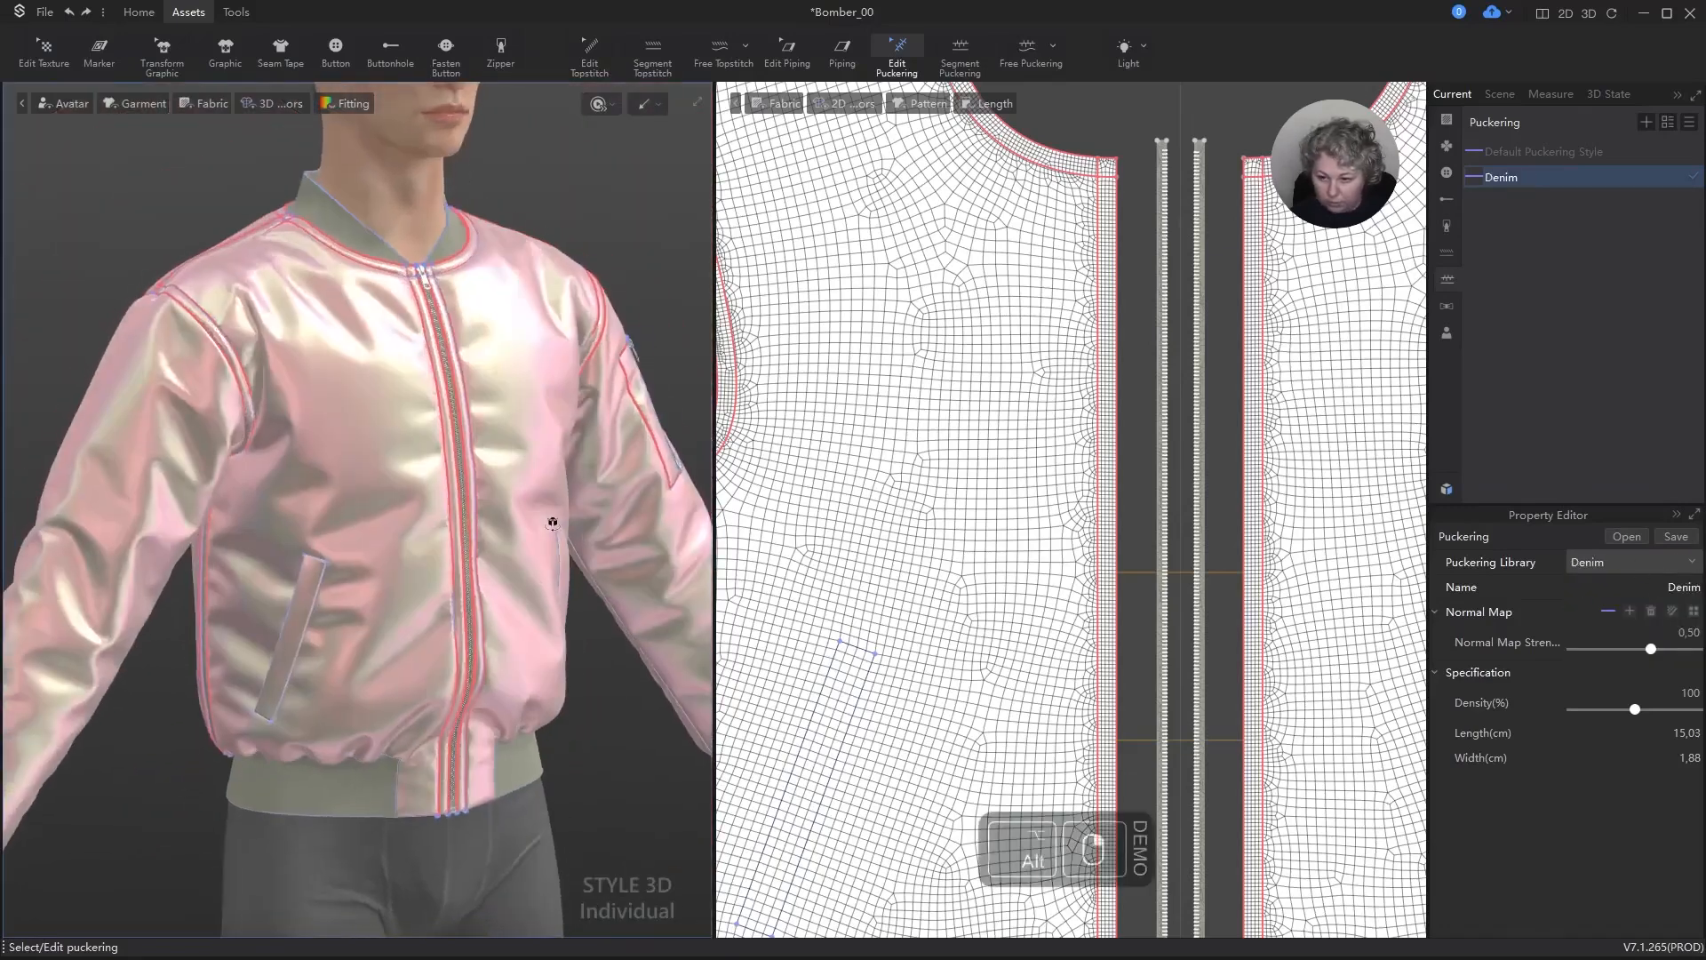
scroll(673, 384, up, 5)
middle_drag(672, 384, 233, 636)
scroll(584, 469, up, 2)
Step: Try the Leather library preset for the puckering style and inspect the sleeve pocket and side seams
click(1623, 562)
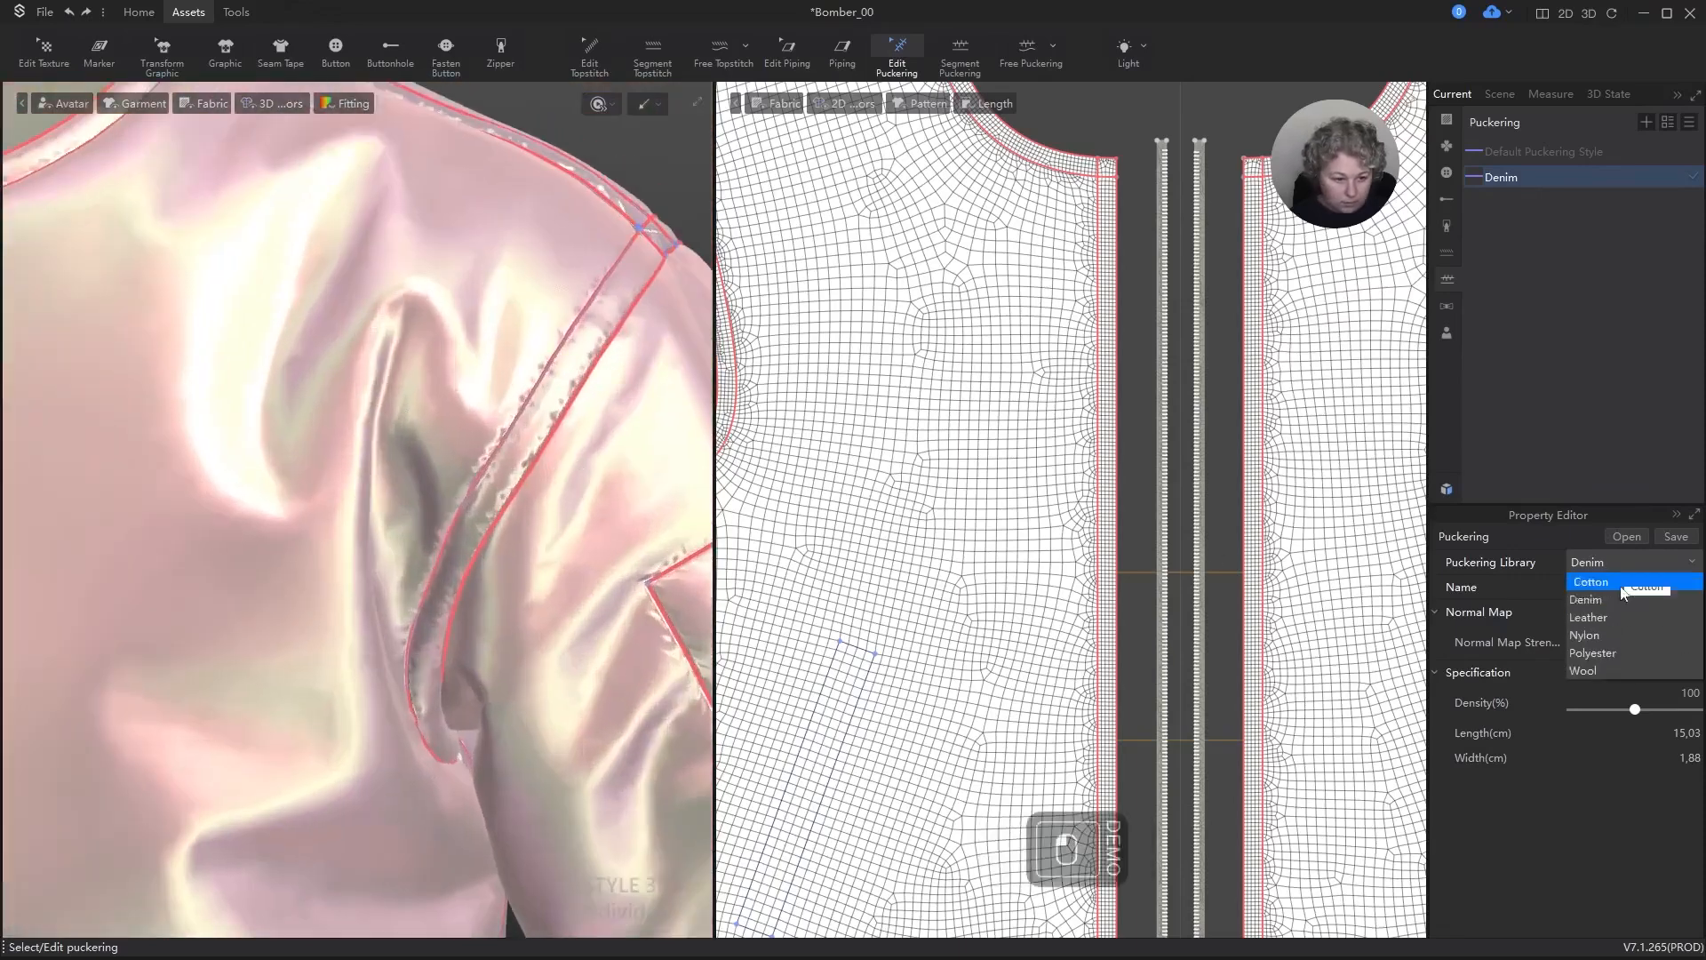
click(1614, 622)
scroll(645, 405, down, 5)
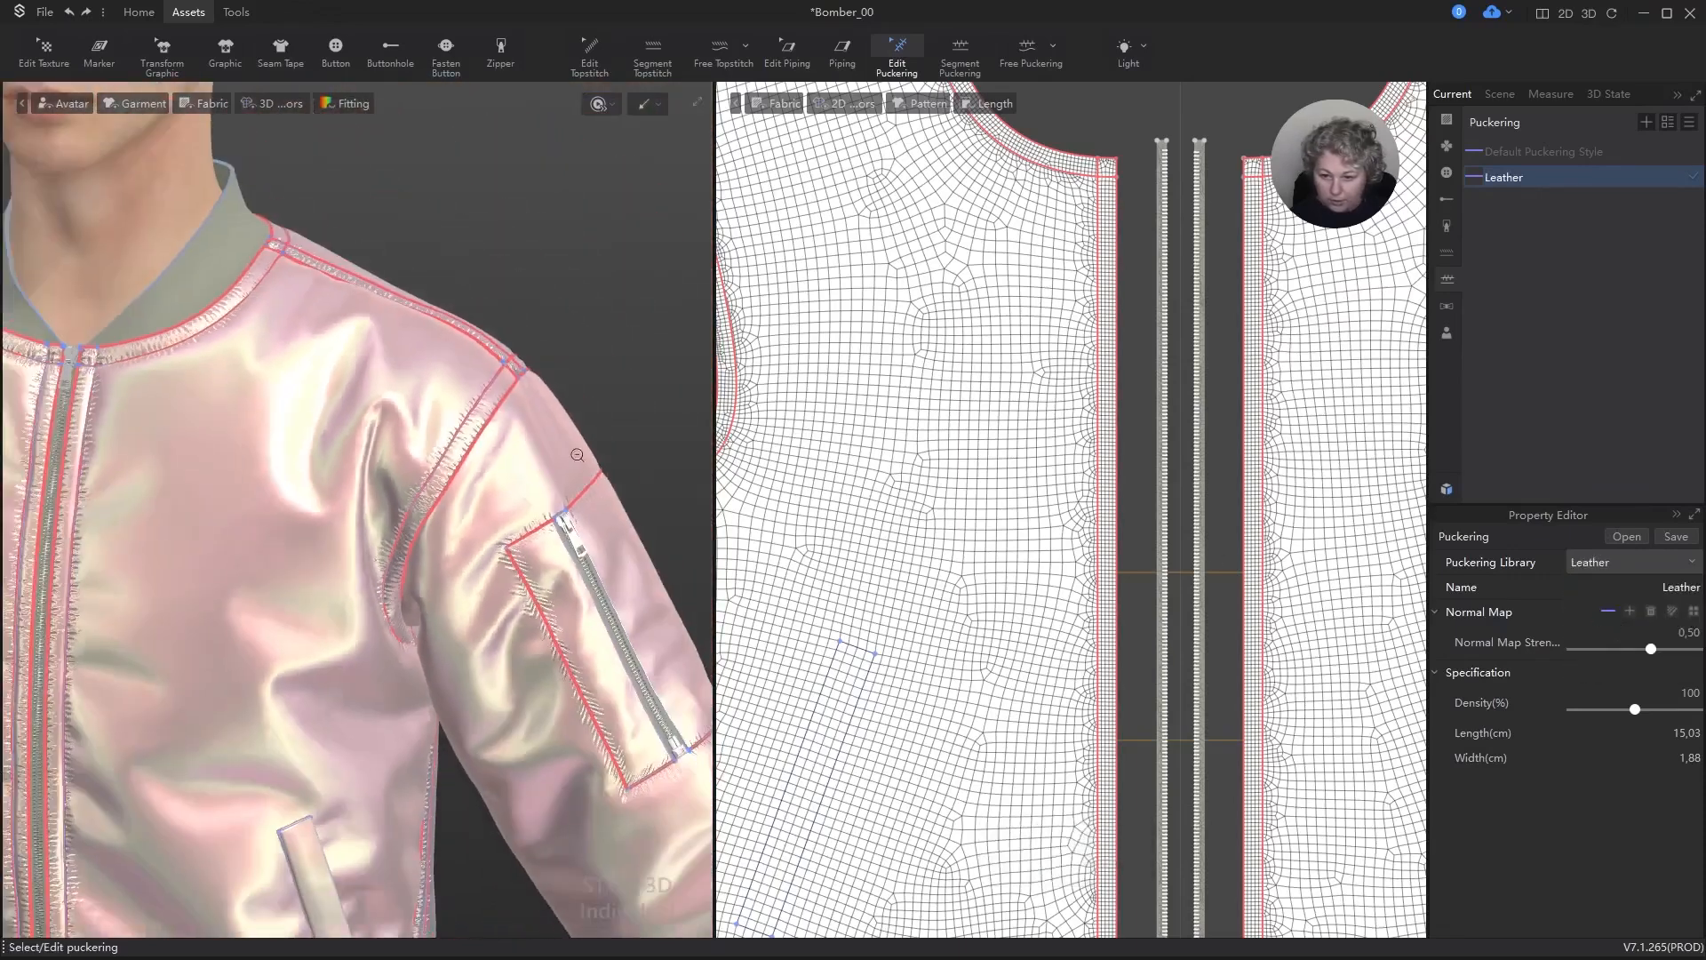
middle_drag(576, 489, 611, 278)
right_drag(612, 277, 560, 279)
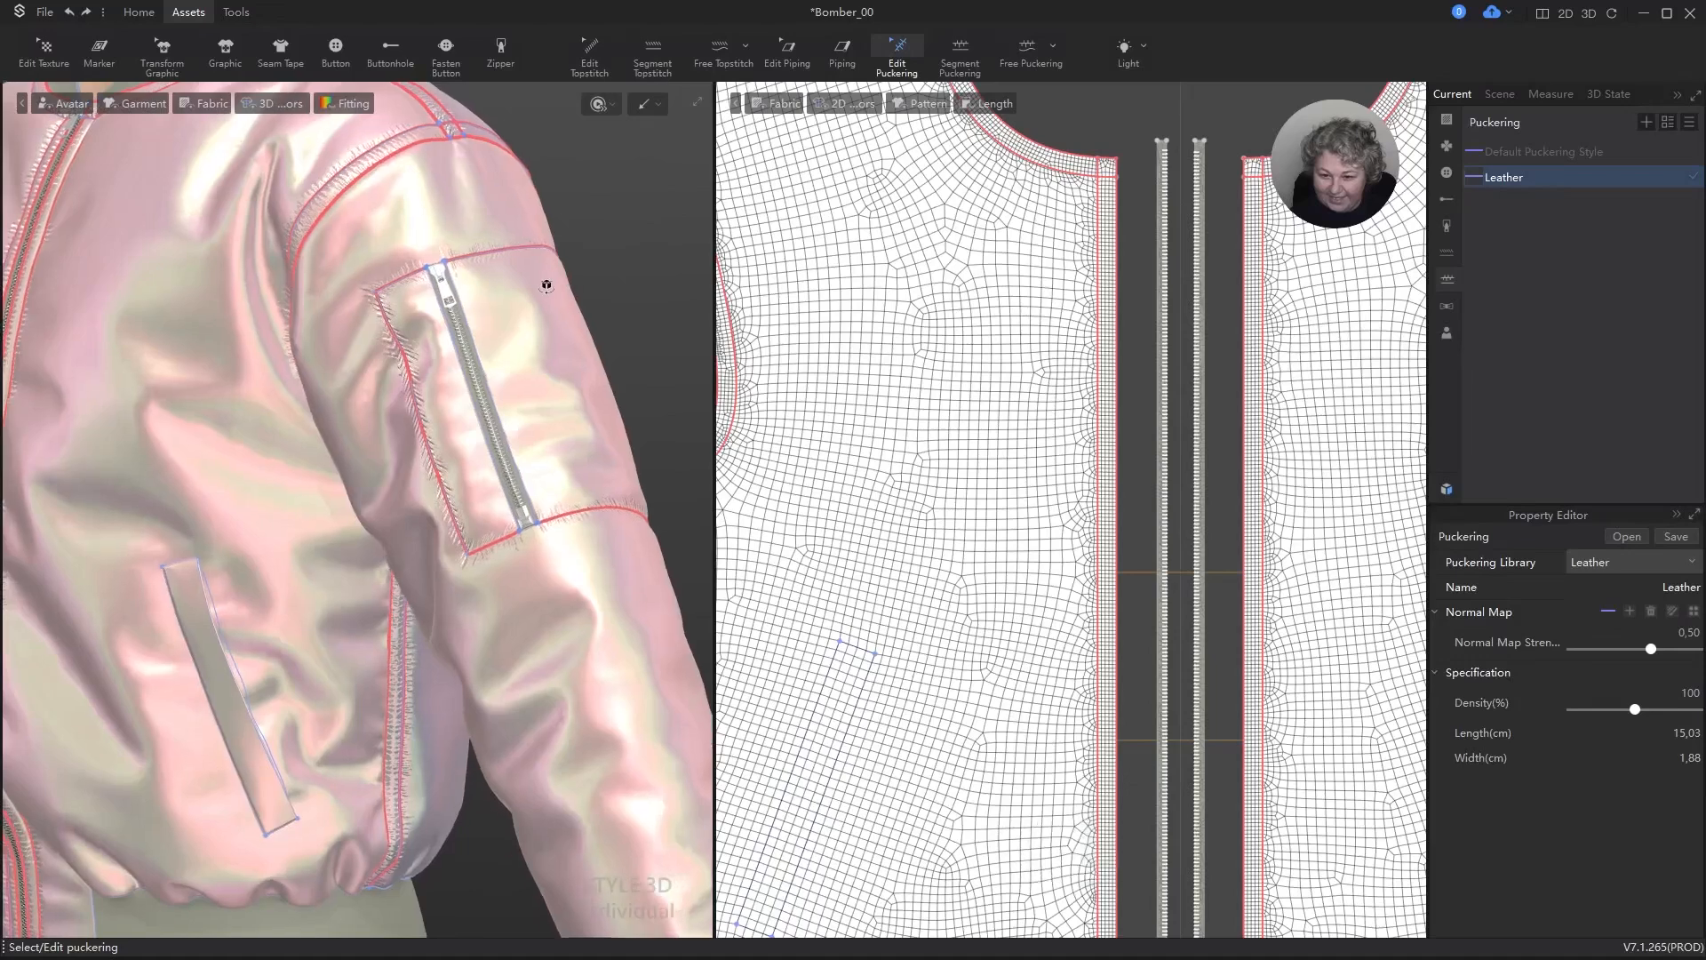
scroll(515, 438, up, 6)
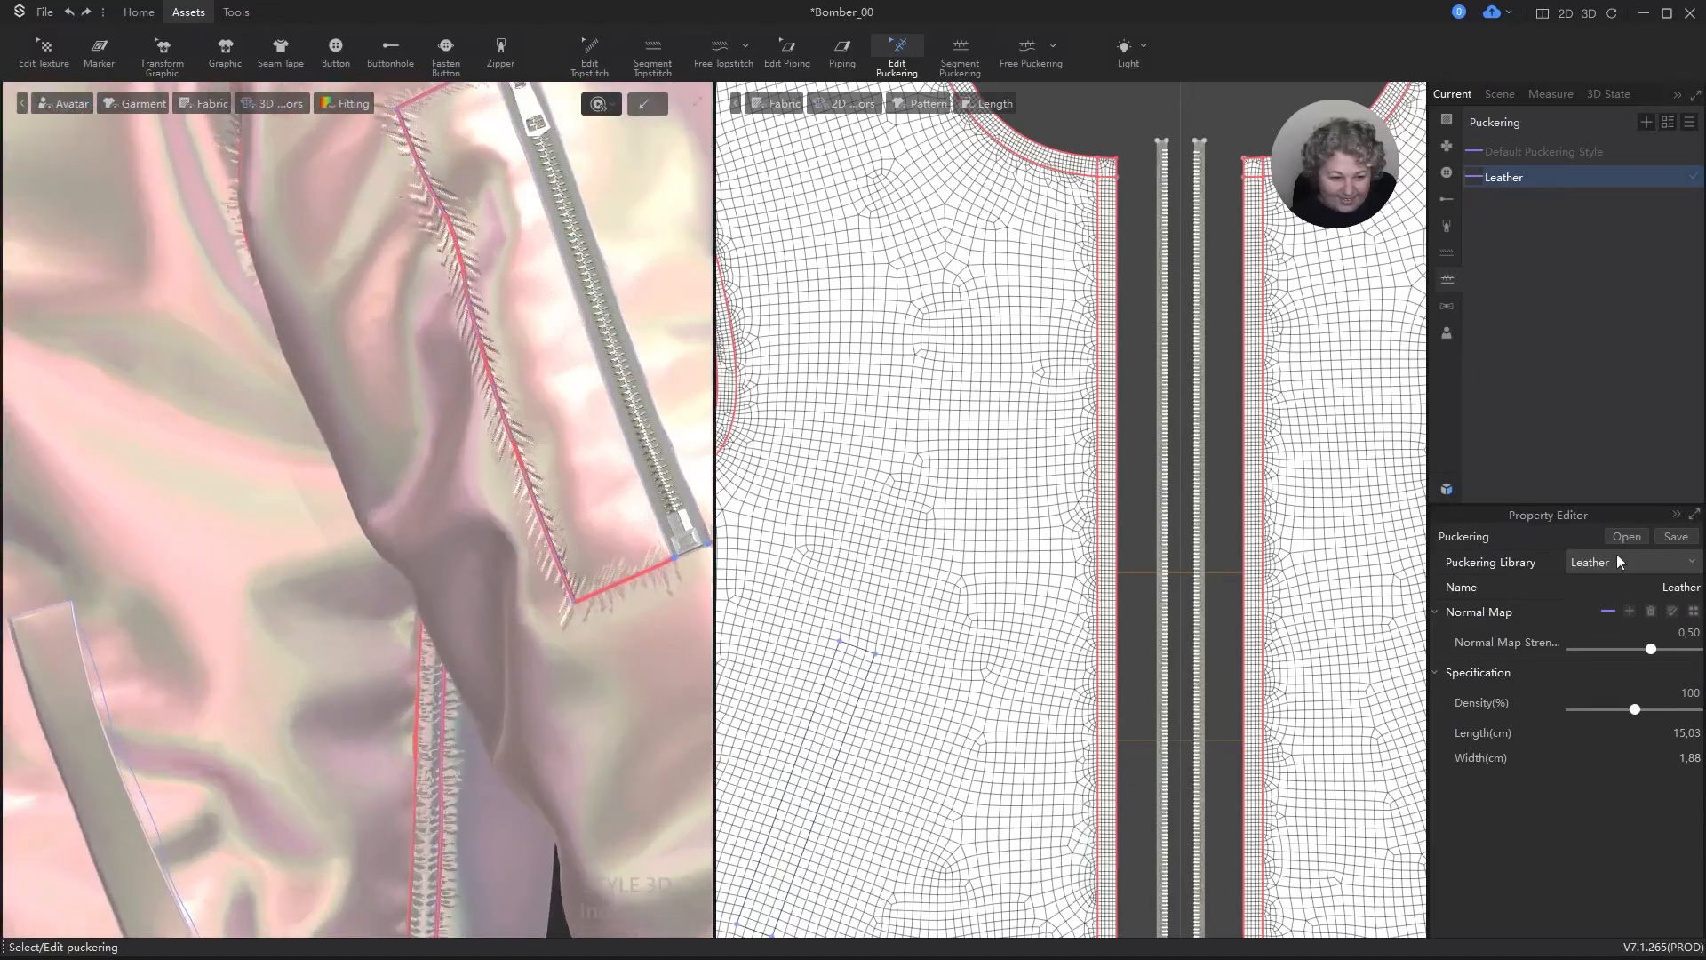
Step: Set the puckering style to the Nylon library preset and check it on the front and sleeve pocket
click(1618, 561)
click(1607, 640)
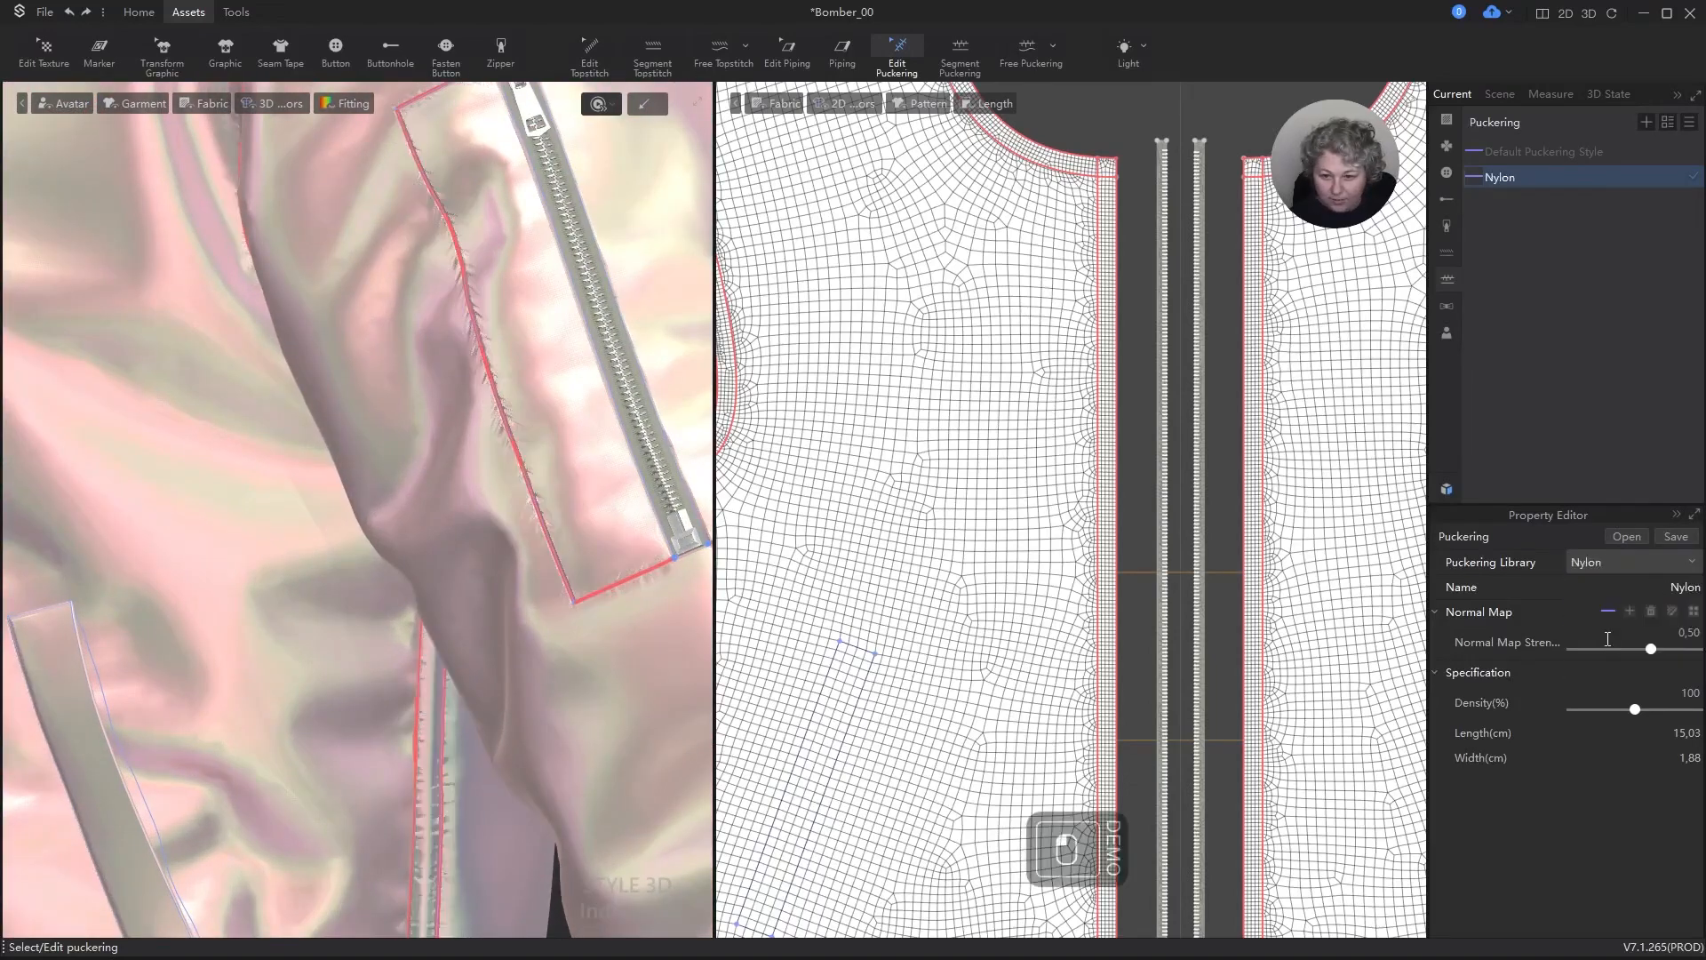
scroll(472, 338, down, 5)
alt+right_drag(438, 392, 569, 380)
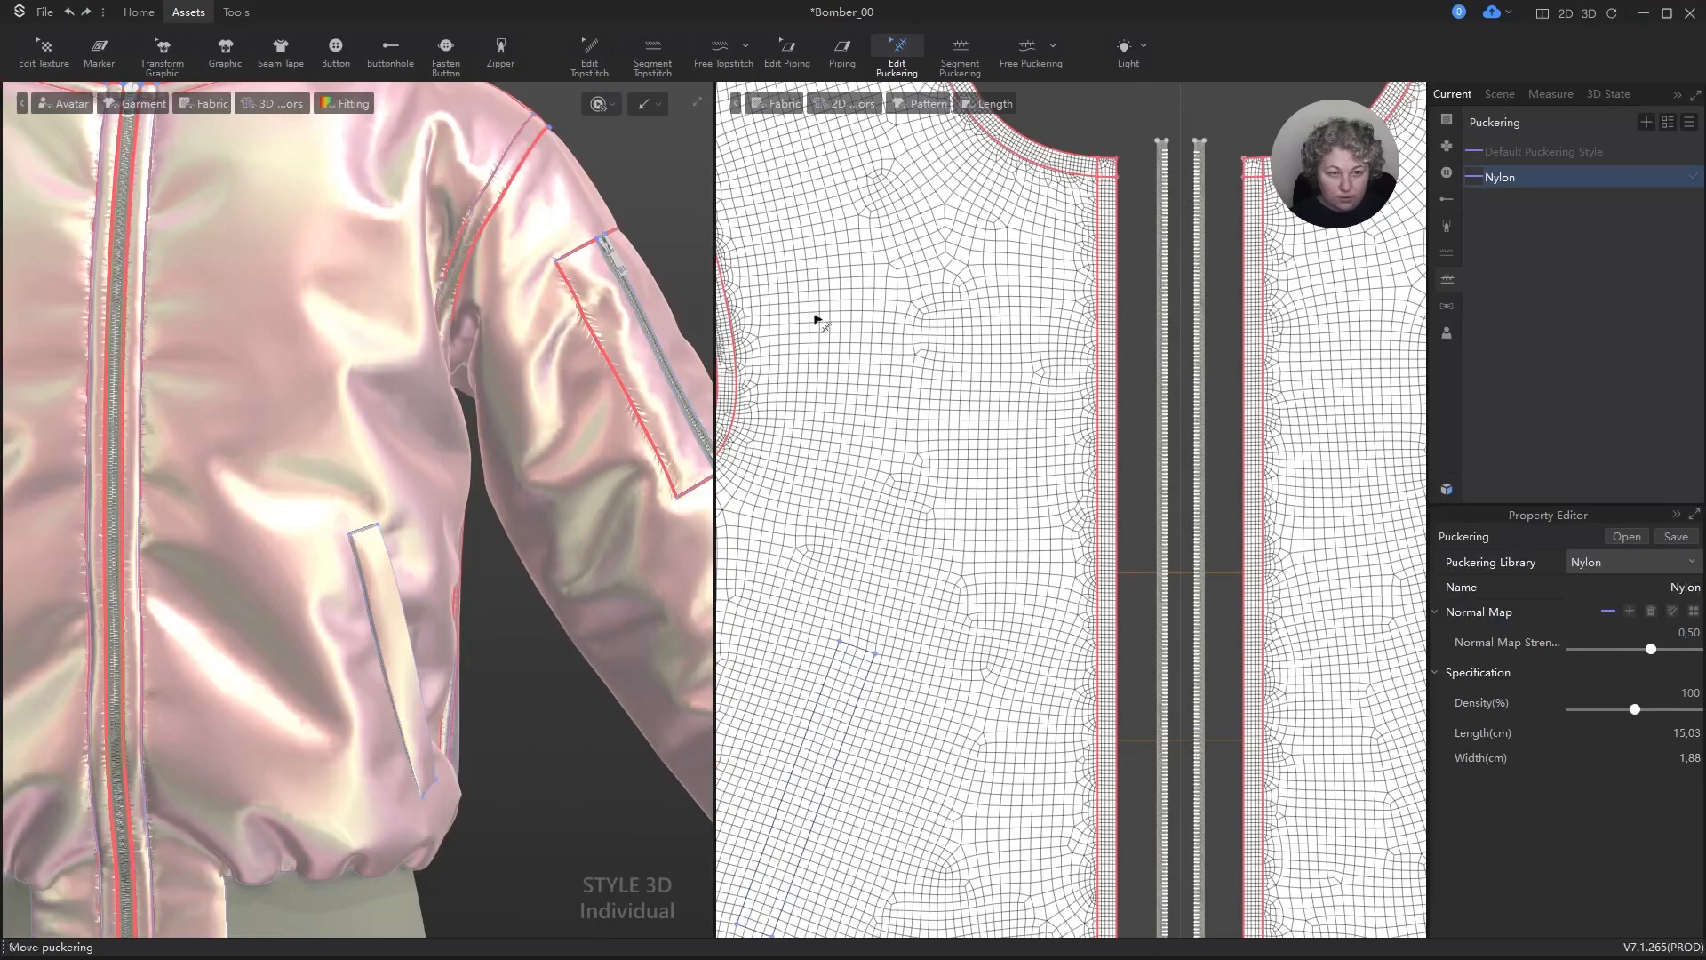
Step: Select the outer shell pattern pieces in the upper row and open the Lazer fabric's properties
scroll(818, 320, down, 10)
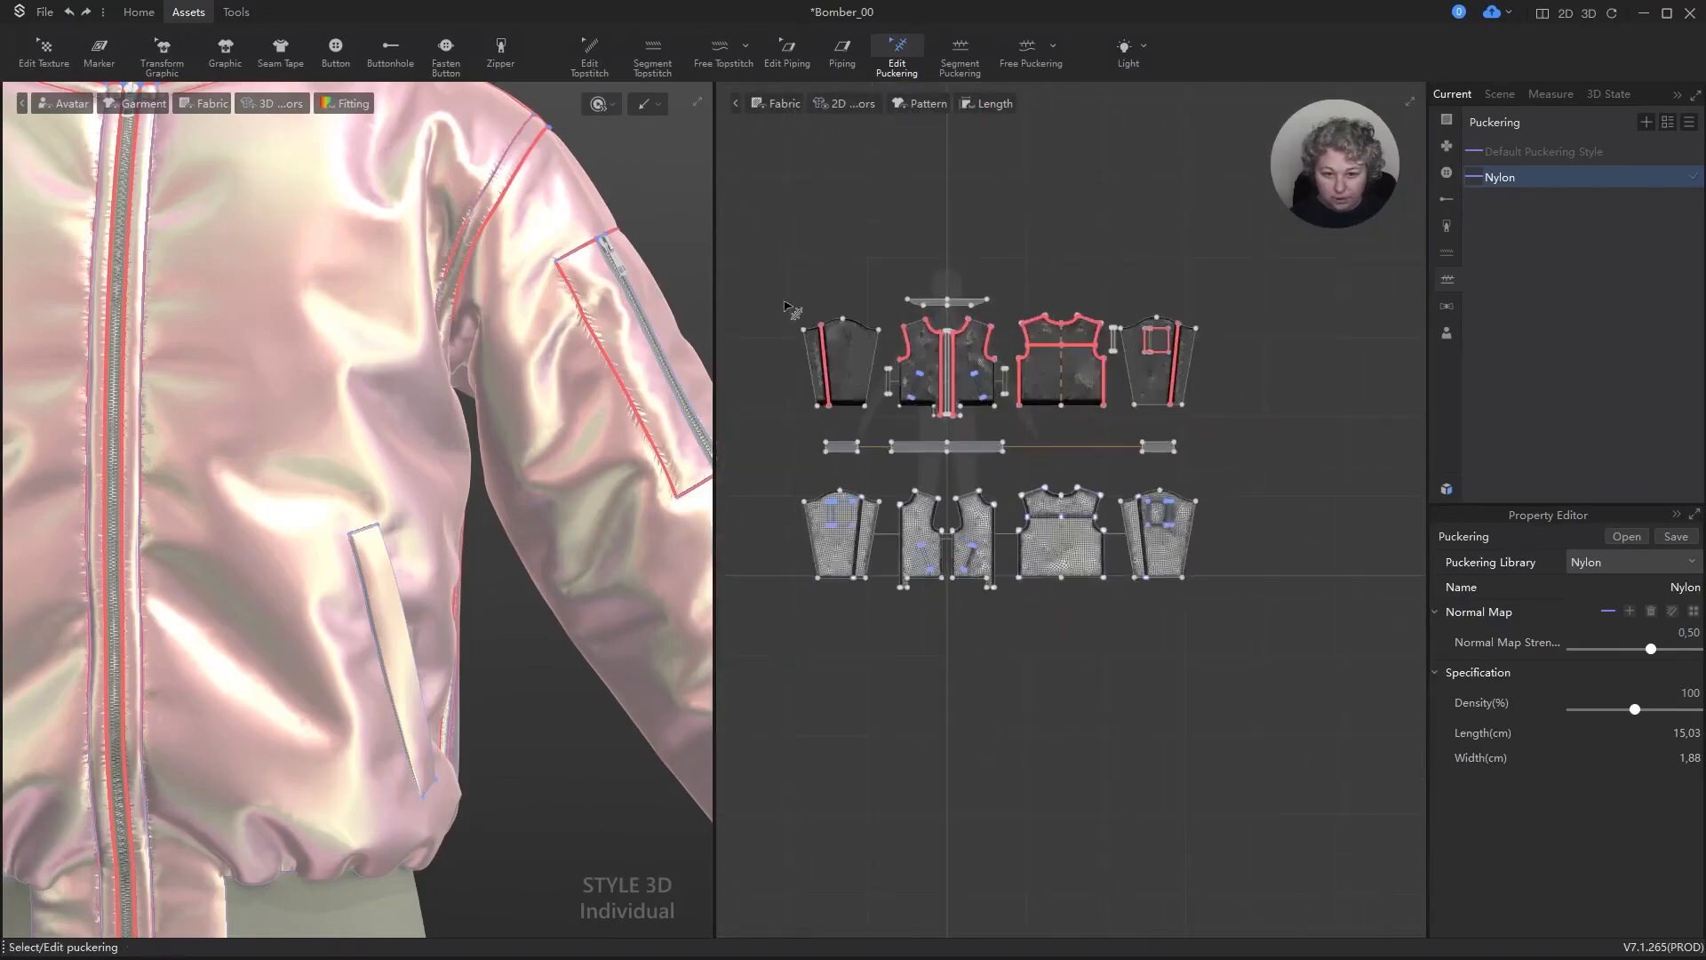
click(789, 308)
key(a)
drag(787, 309, 1231, 425)
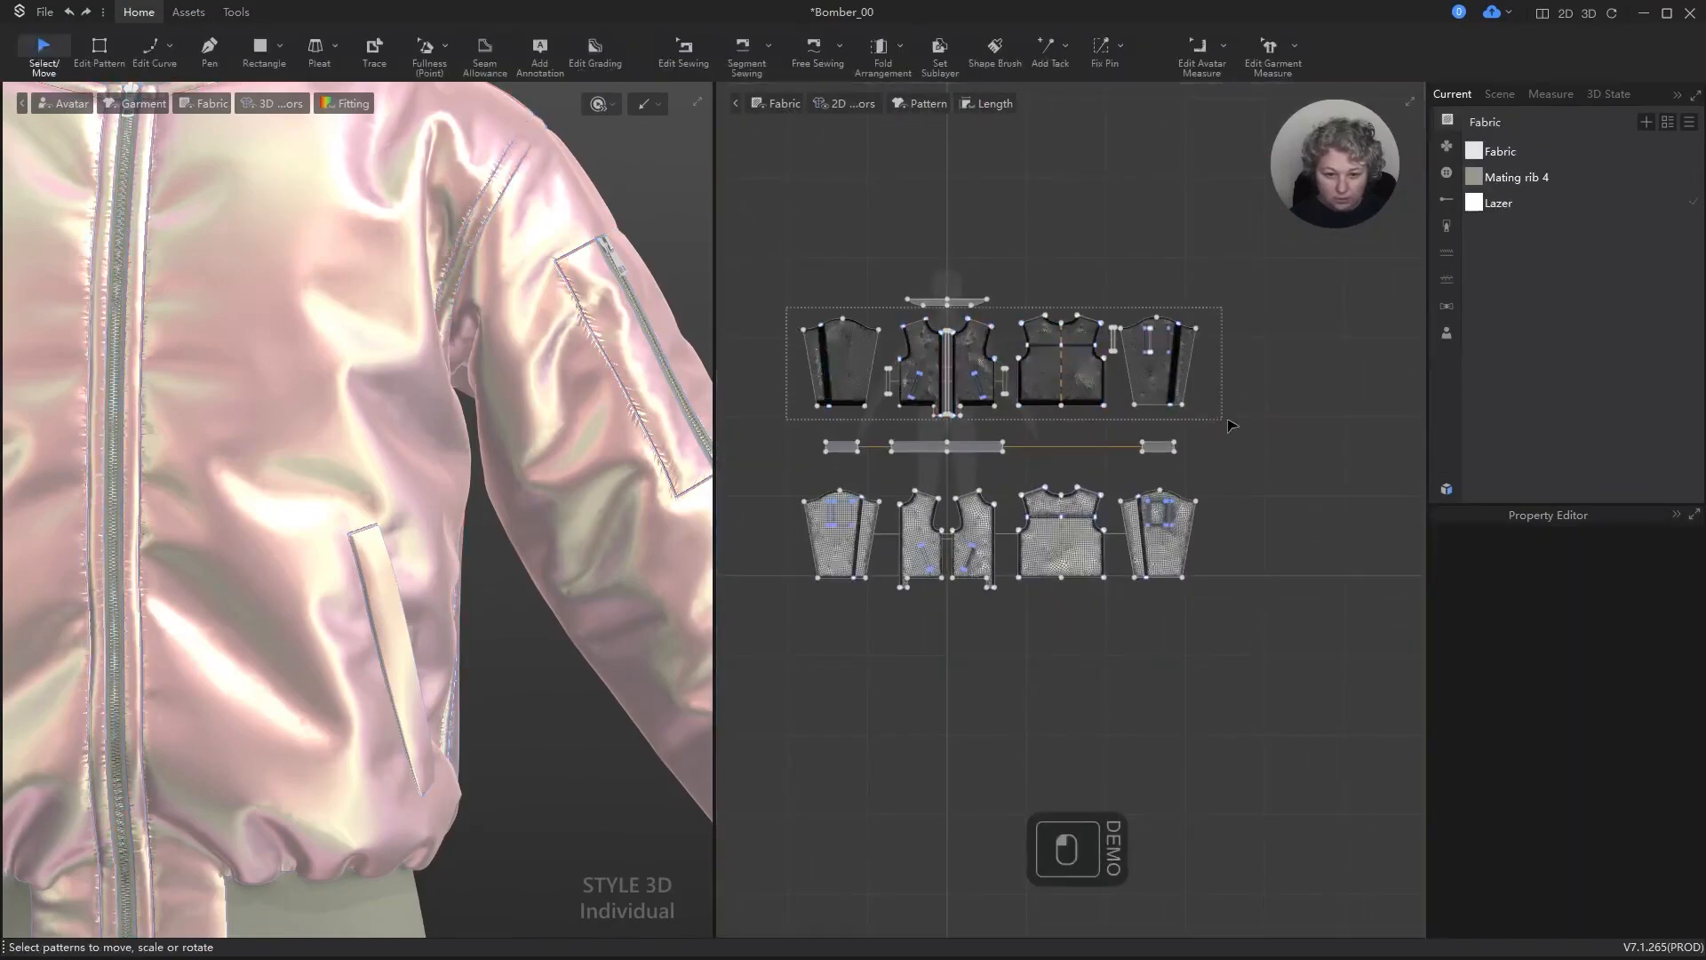
scroll(1060, 283, up, 3)
click(1502, 205)
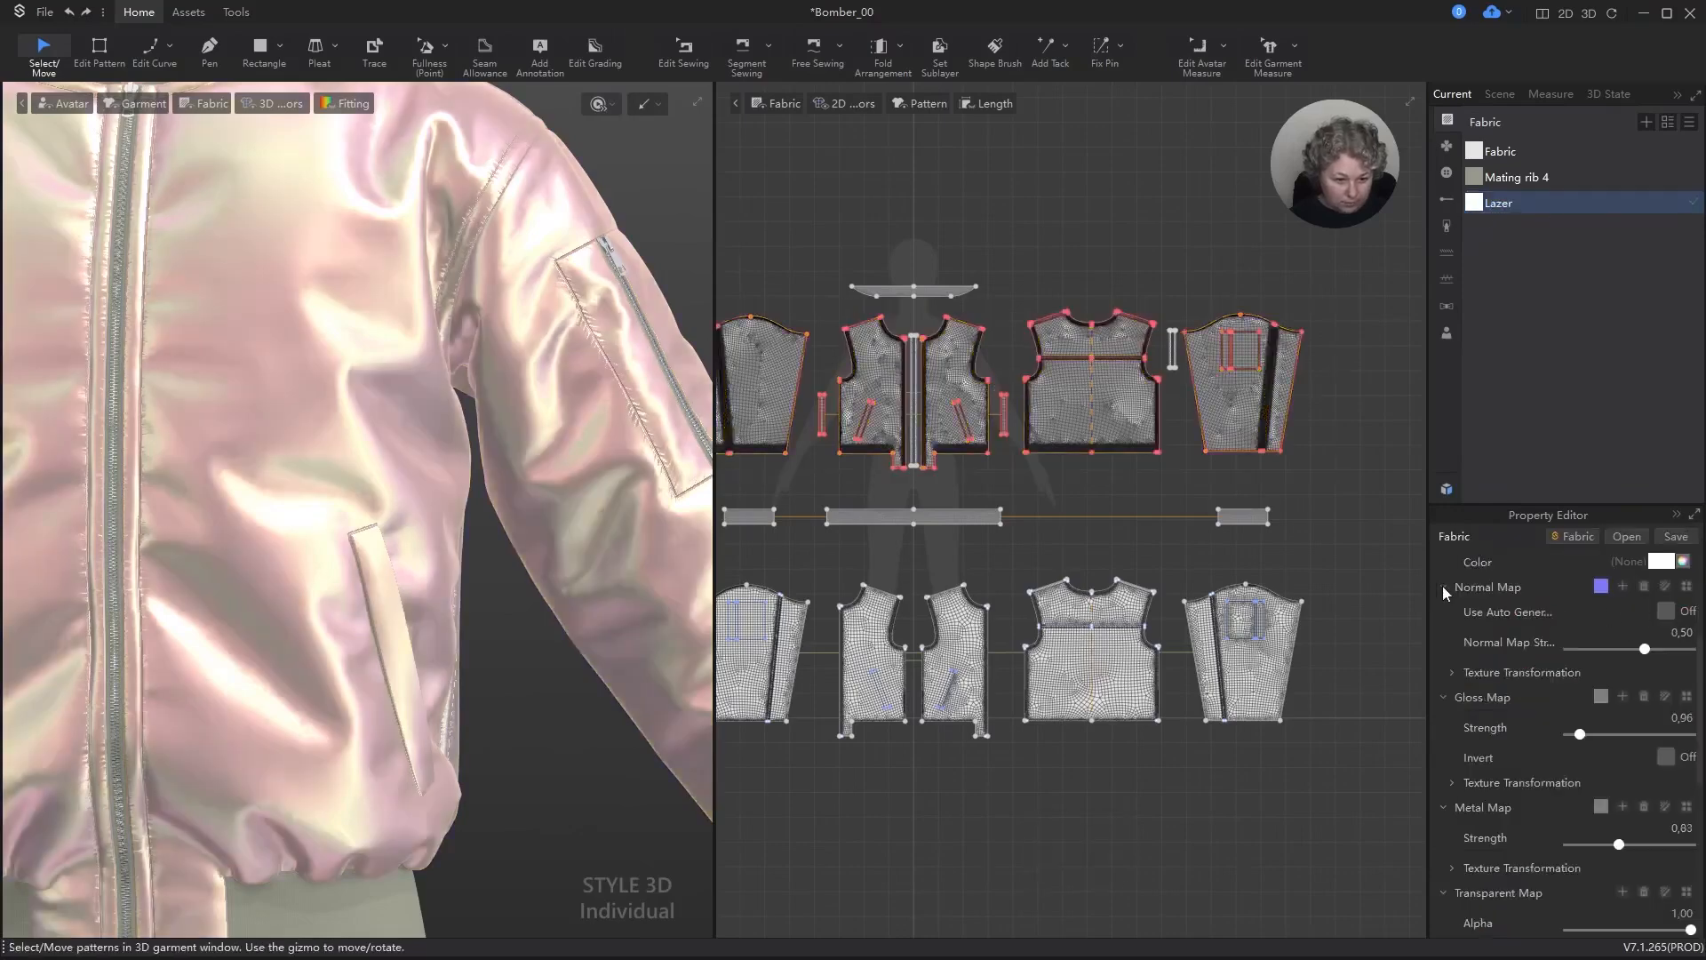
Step: Collapse the Lazer fabric's map, laser and material settings and expand its physical properties
click(1444, 587)
click(1445, 611)
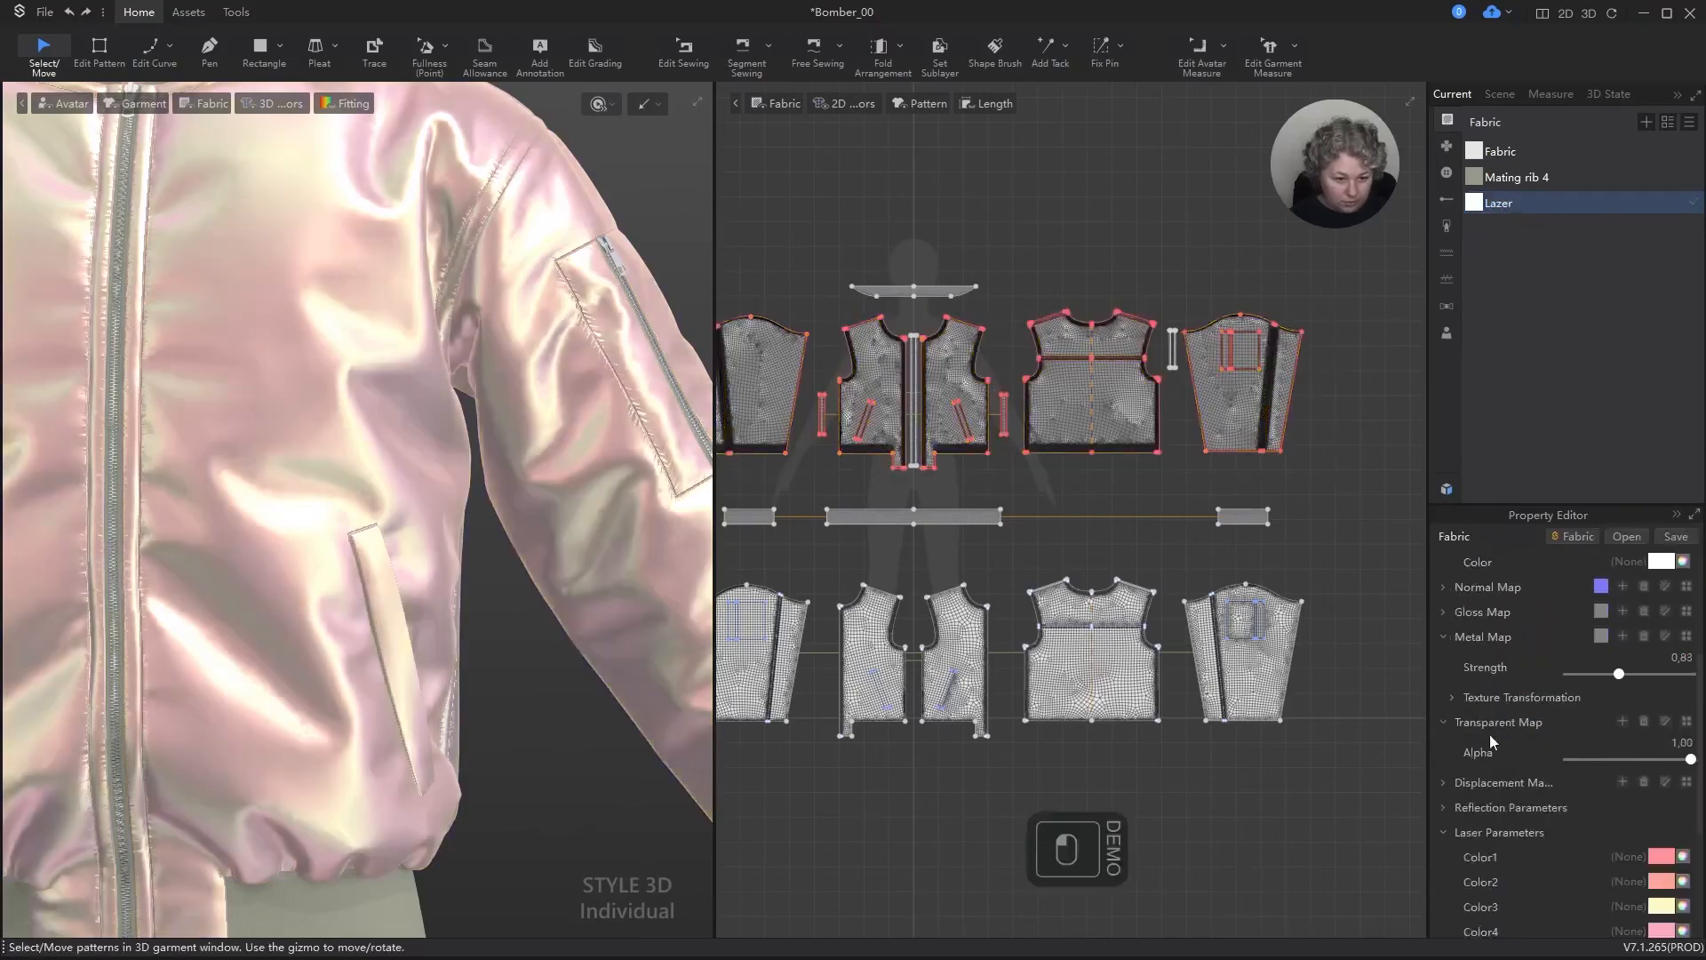
click(1441, 722)
click(1444, 635)
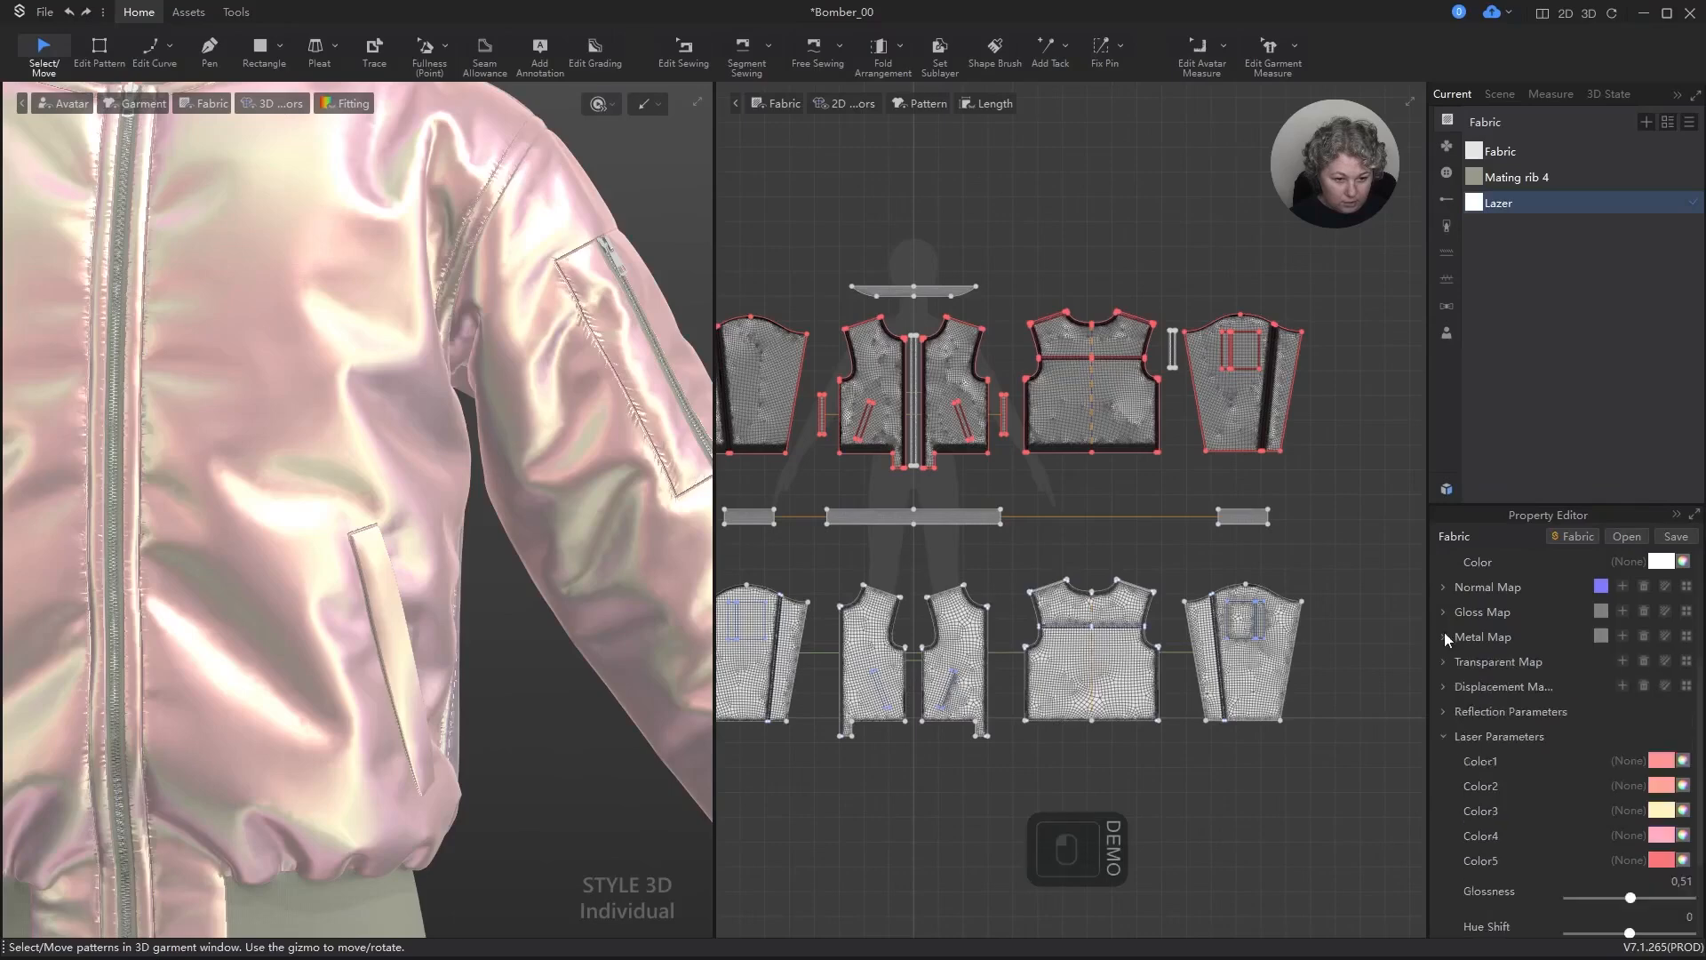
click(1441, 737)
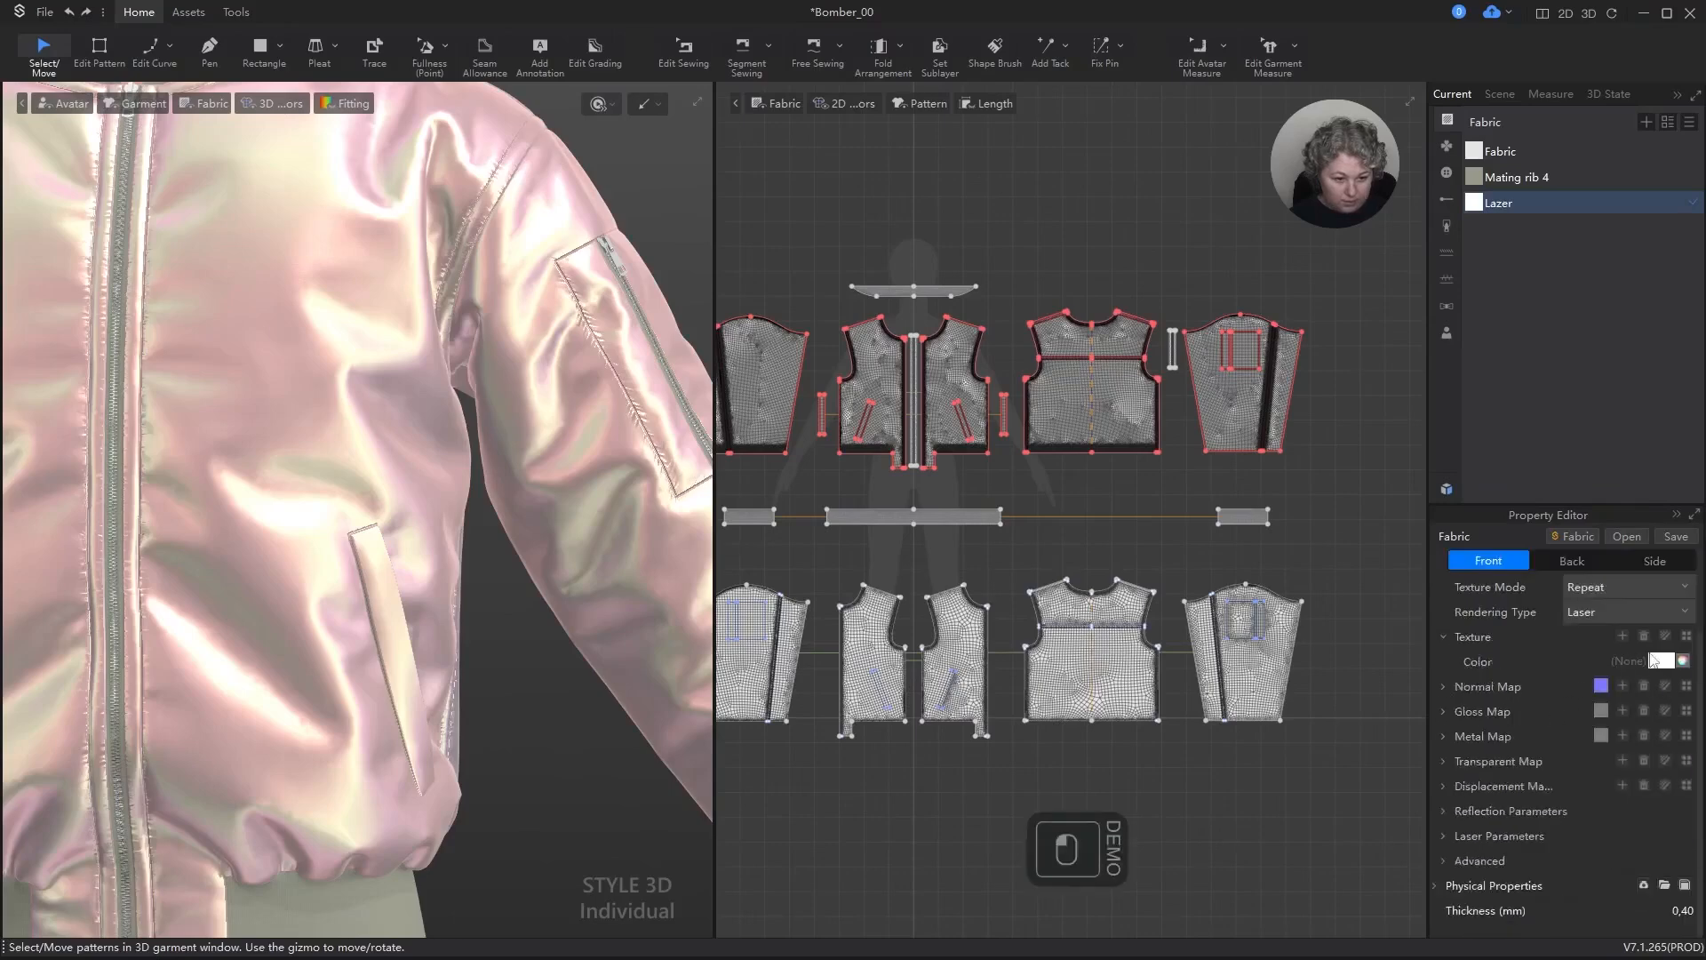
scroll(1557, 670, up, 2)
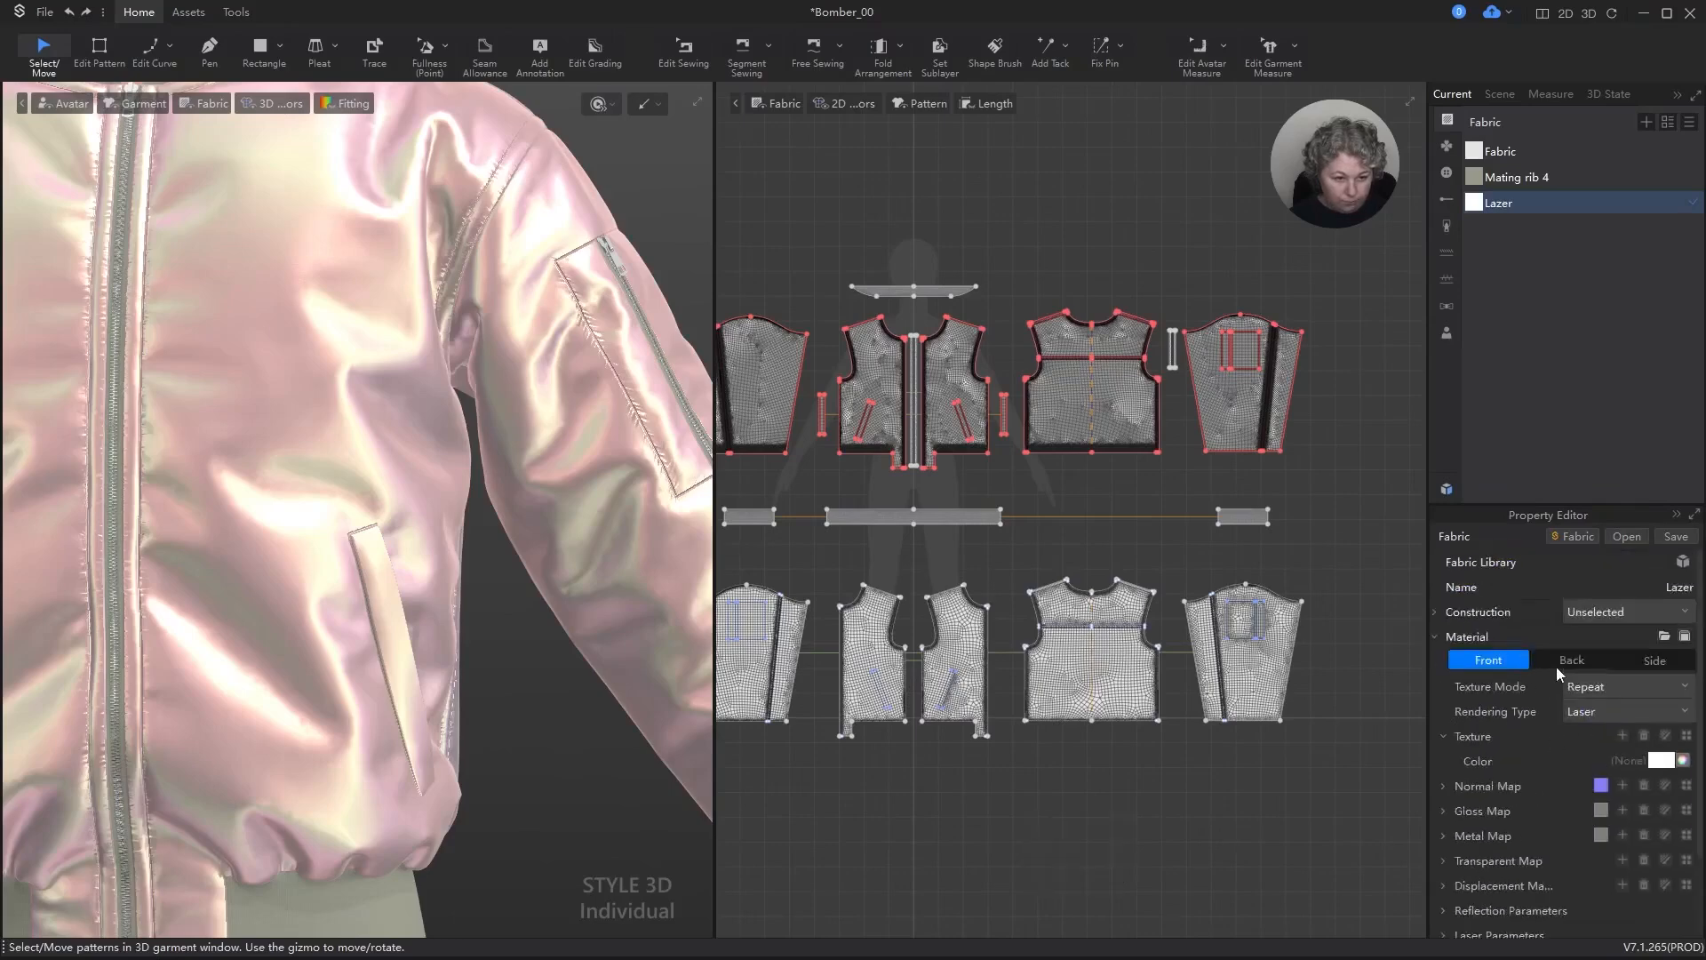
click(1435, 637)
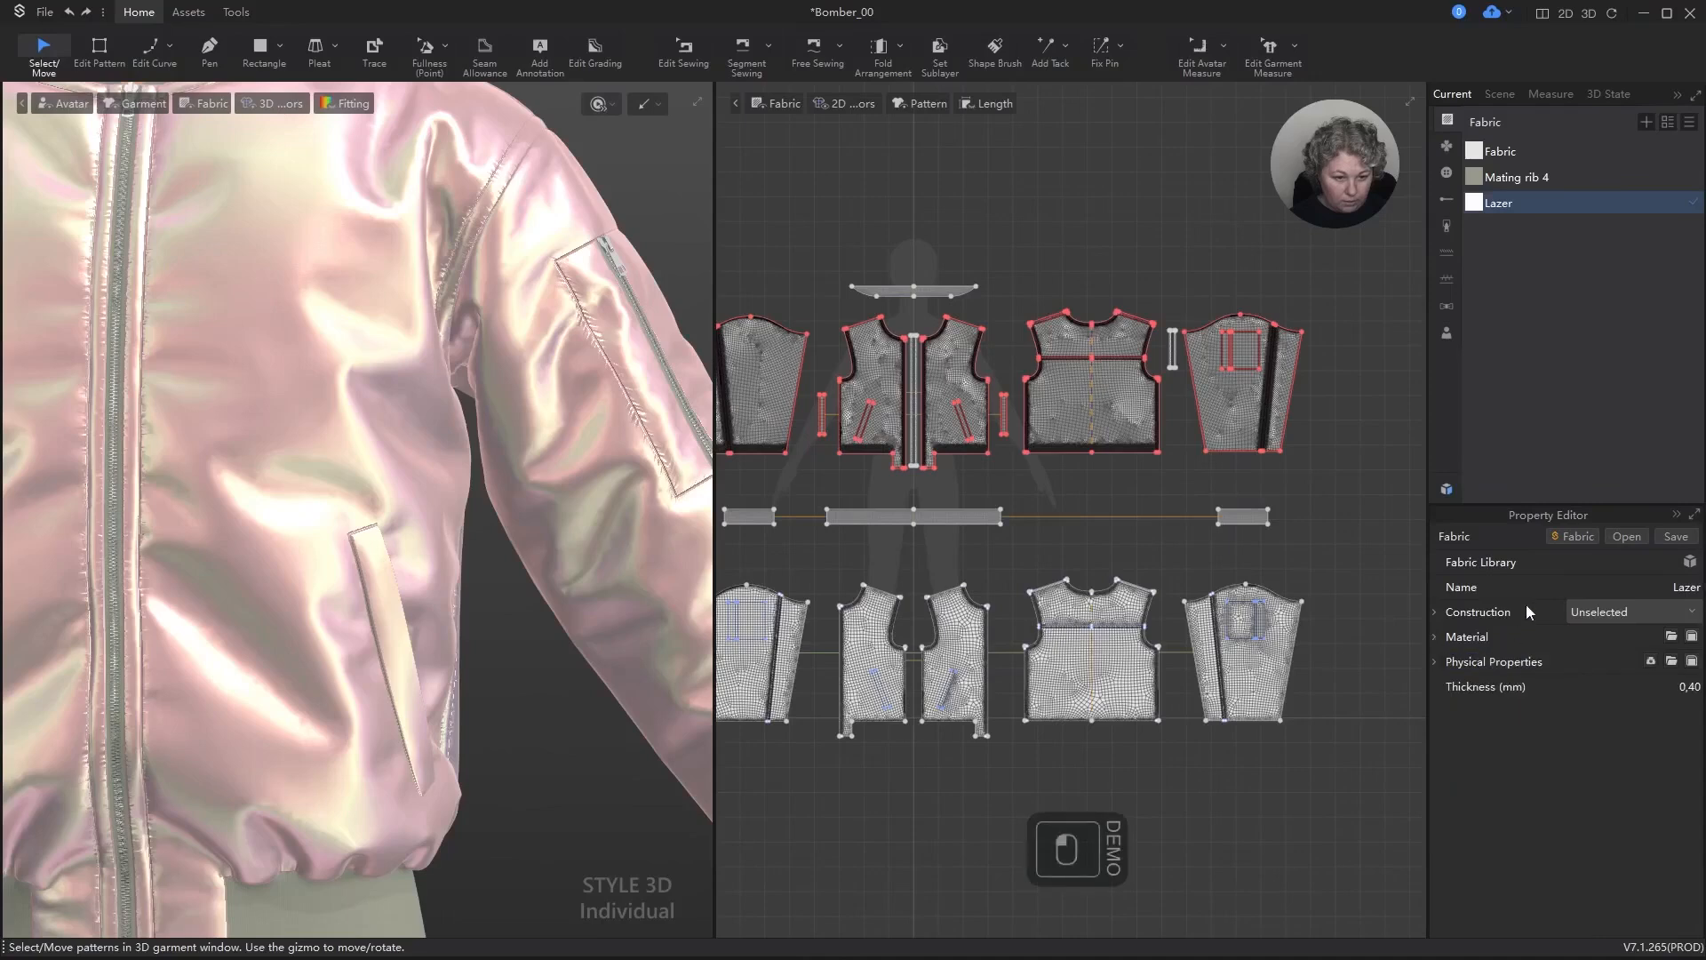
click(1435, 662)
scroll(1511, 653, down, 1)
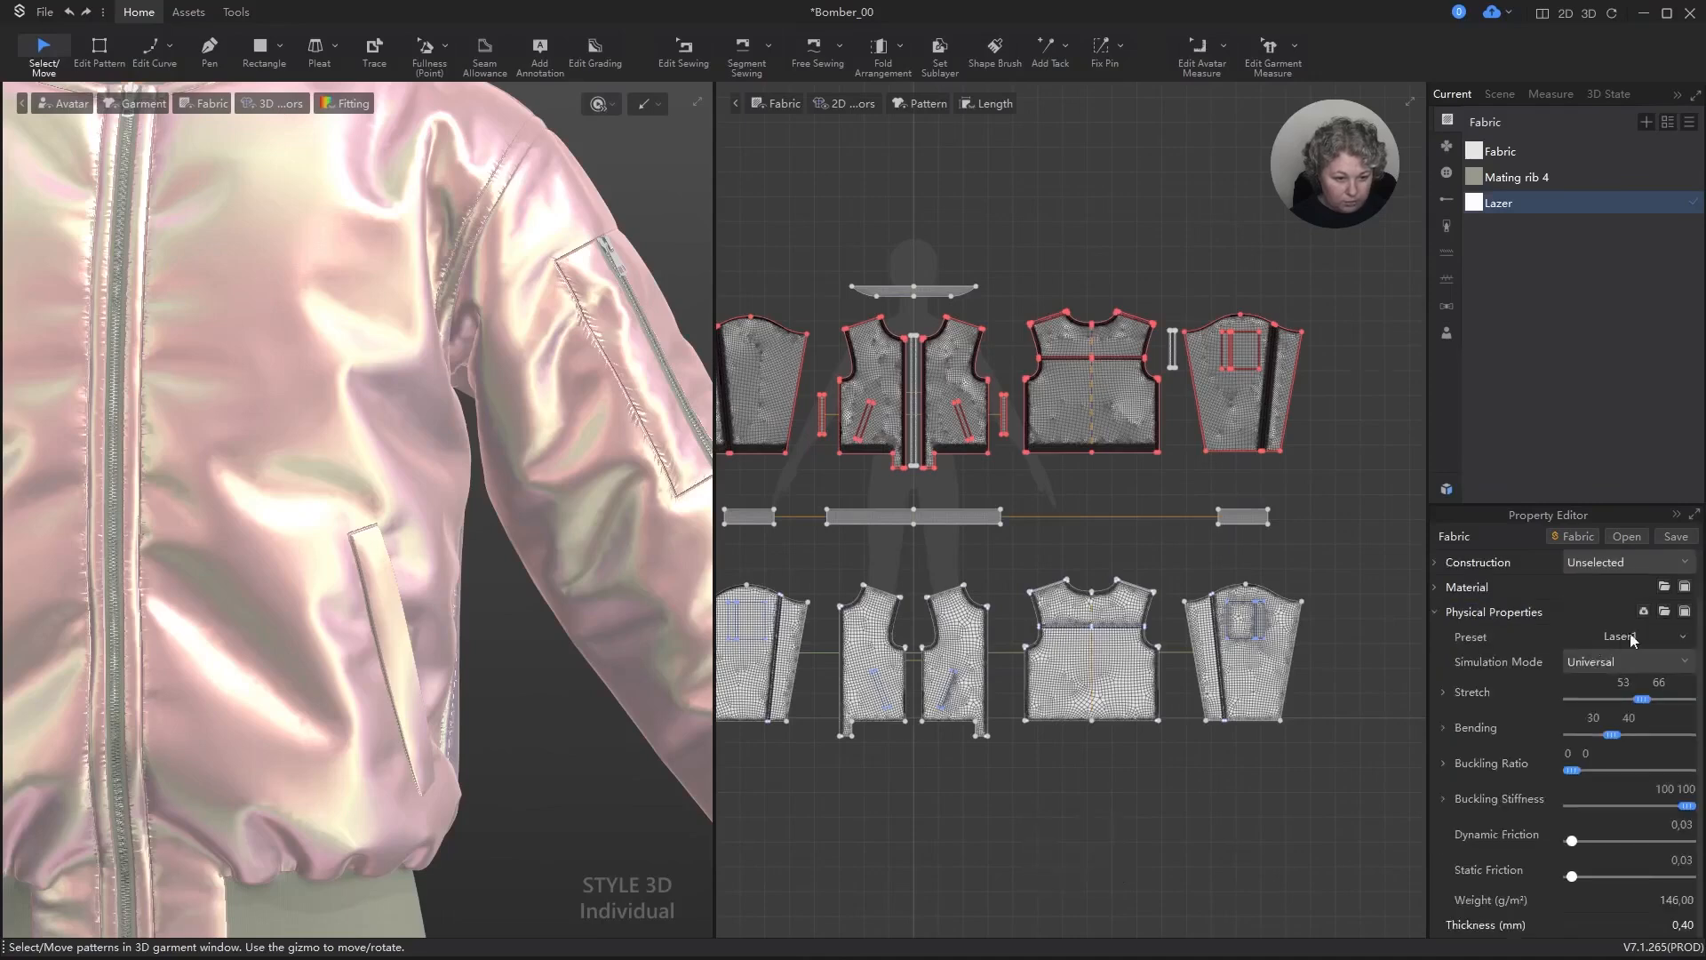
Step: Apply the Polyester_Sateen1 physical preset to the Lazer fabric and start simulating the jacket
click(1685, 638)
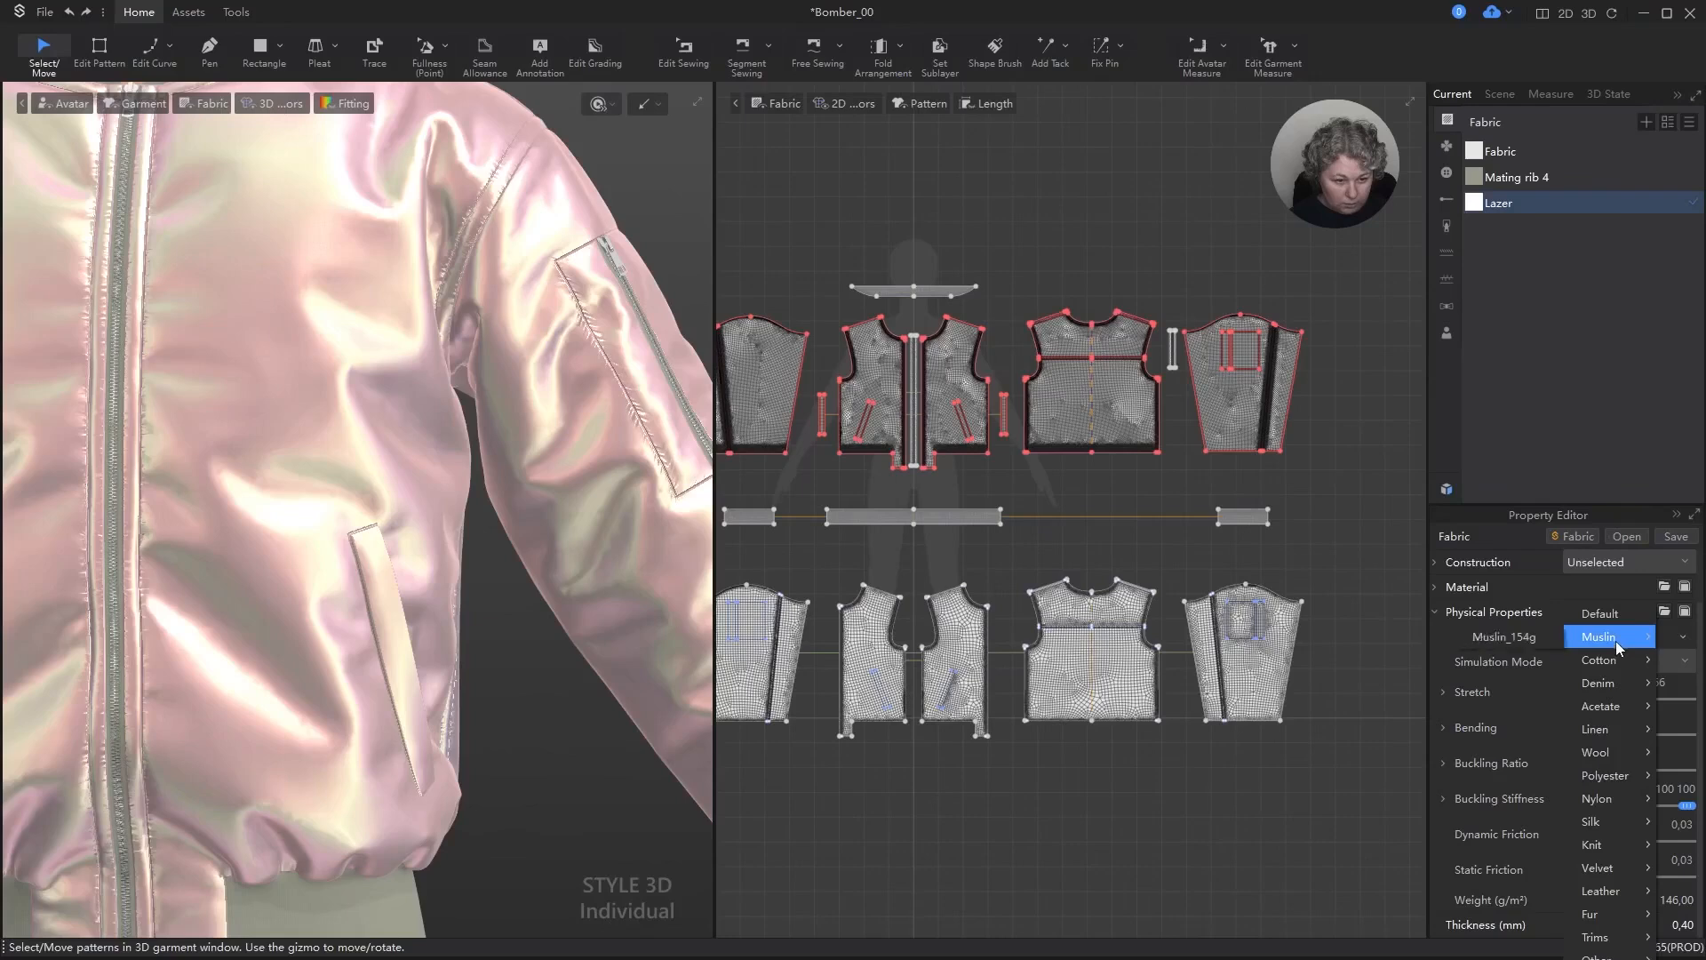
mouse_move(1614, 666)
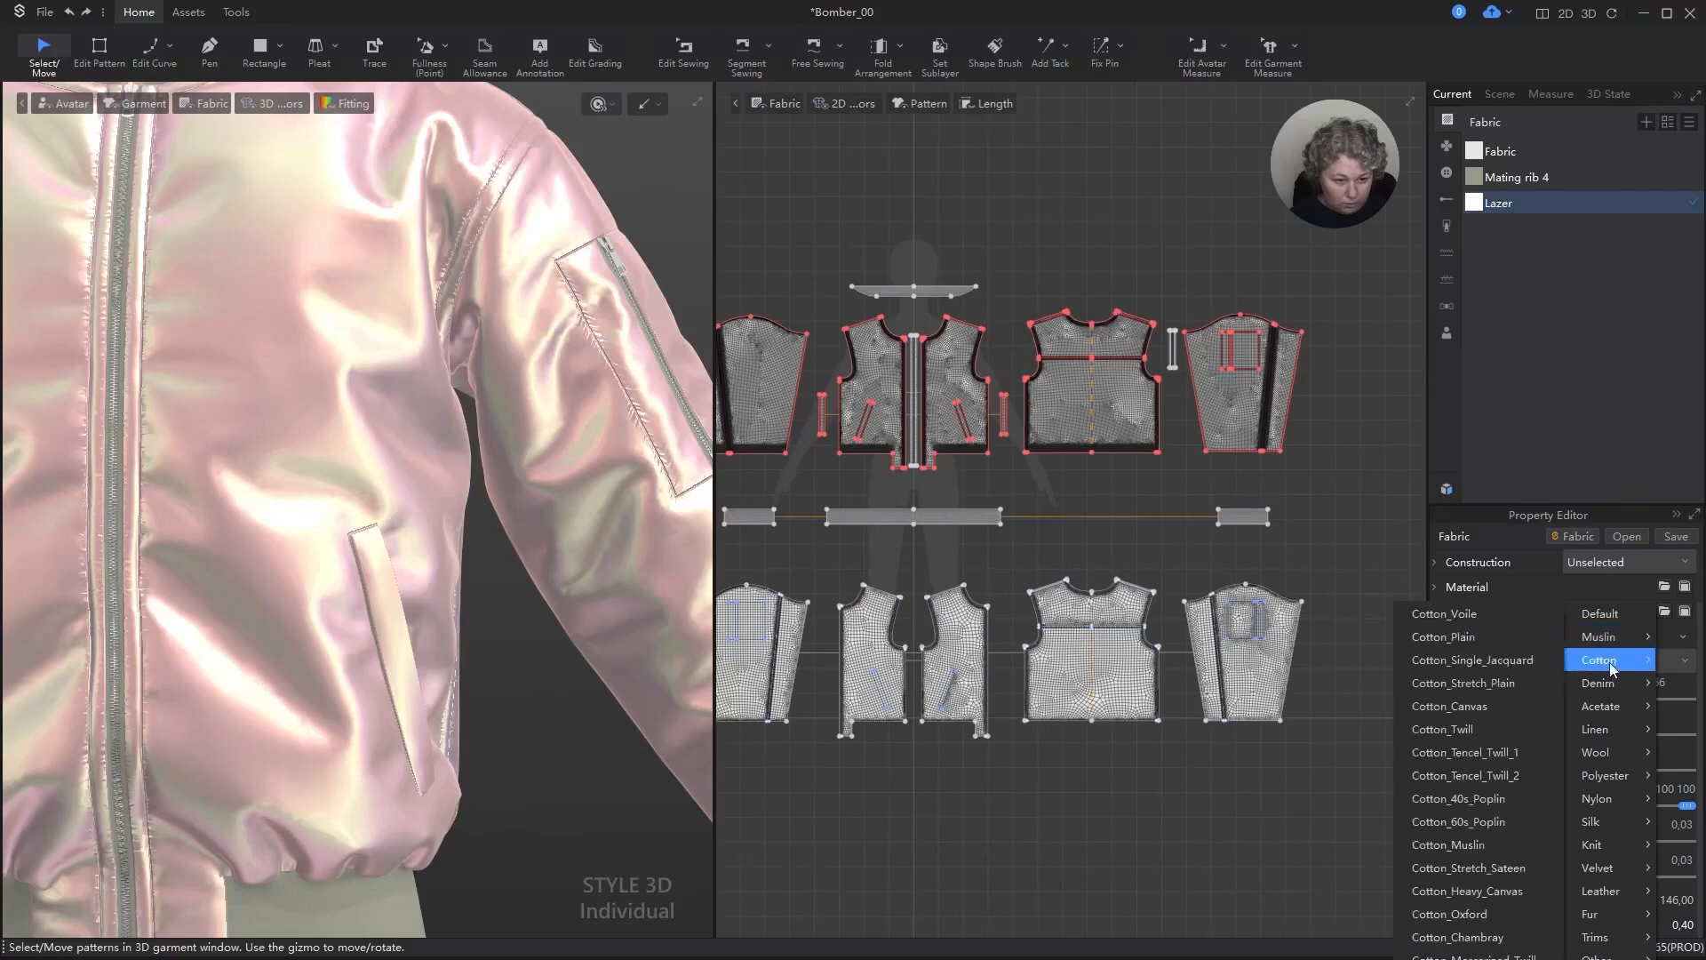
mouse_move(1620, 712)
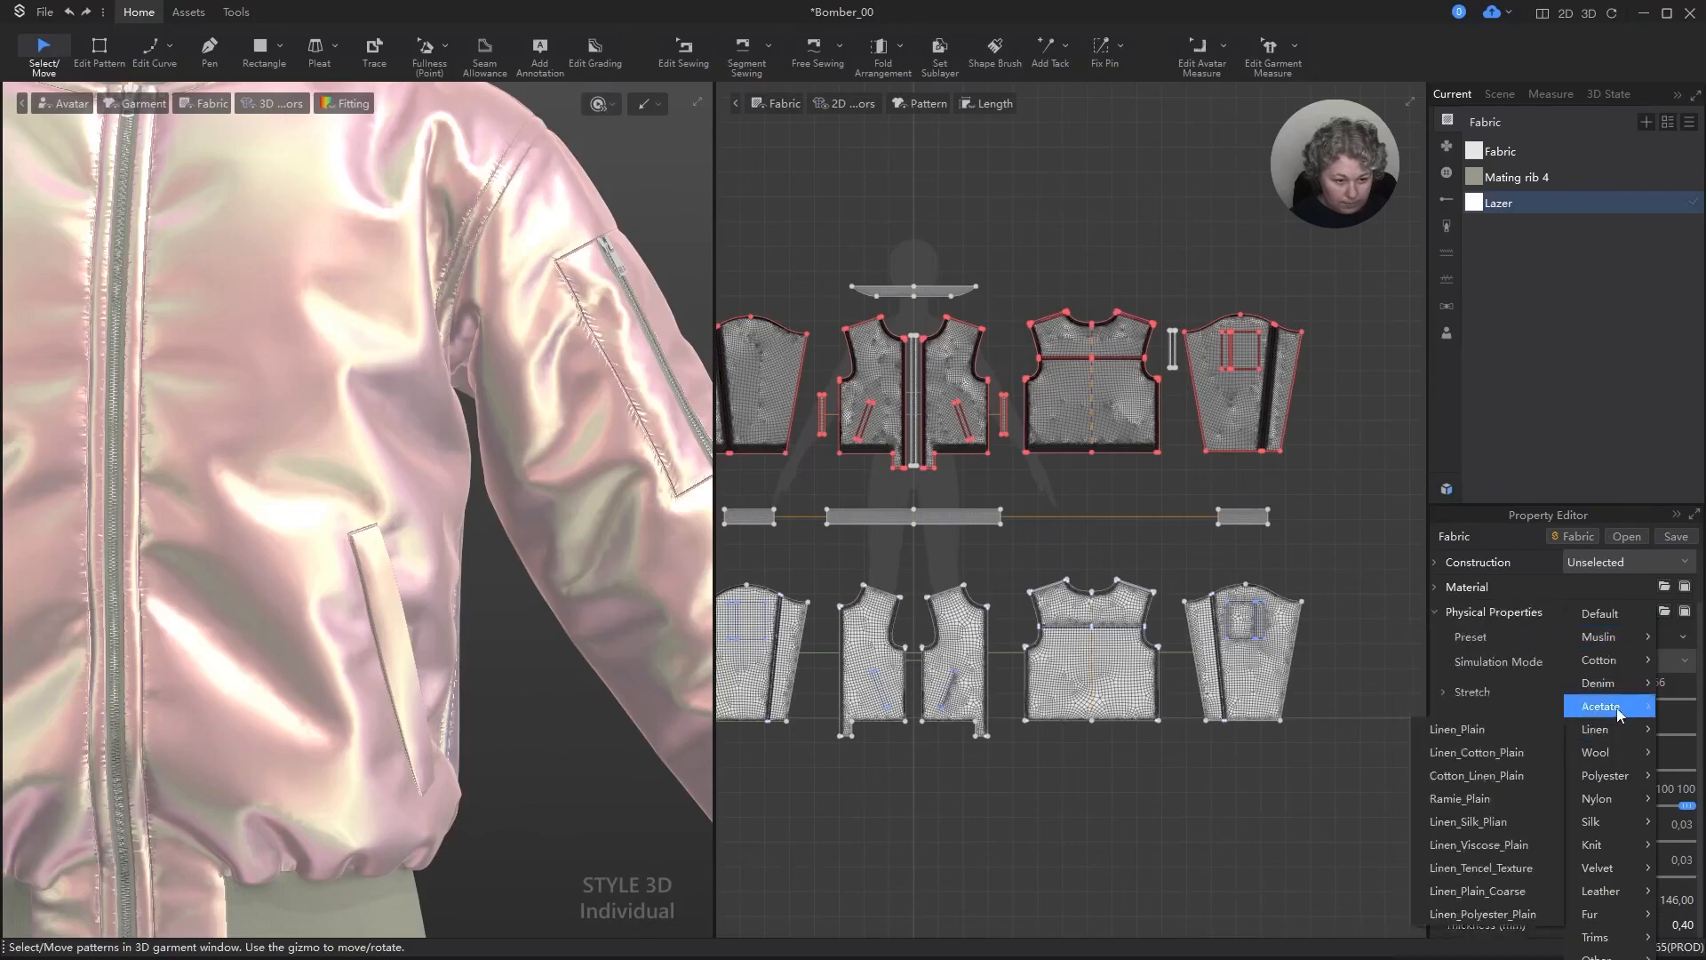
mouse_move(1611, 778)
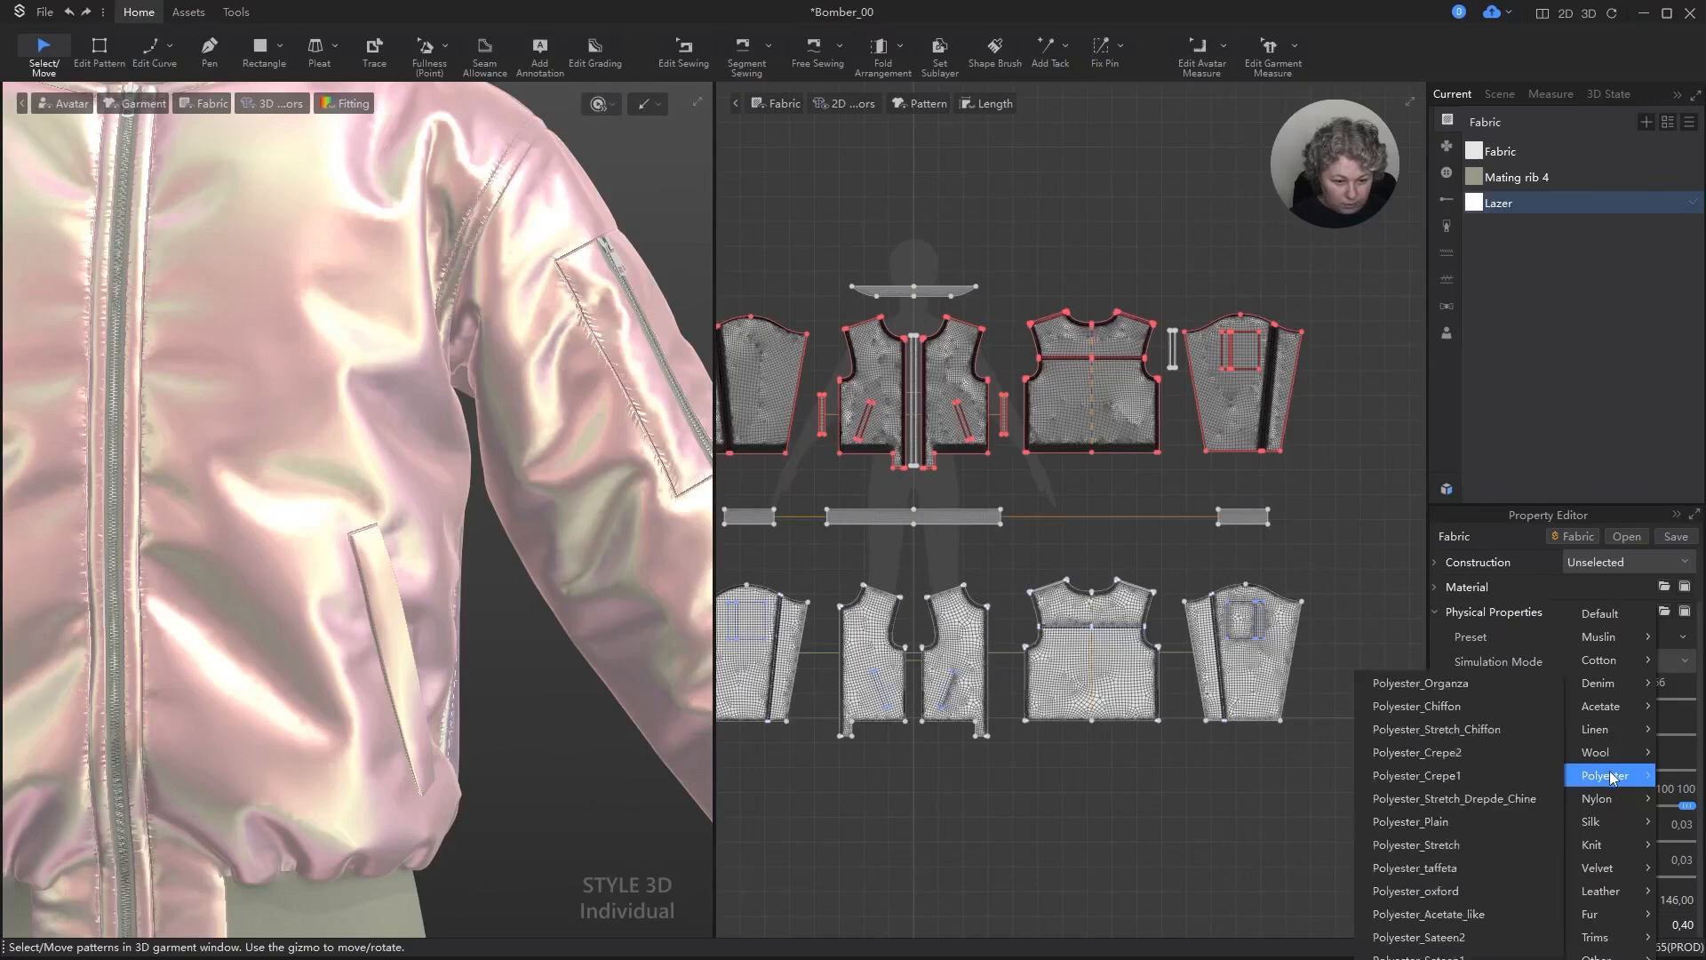
click(1458, 956)
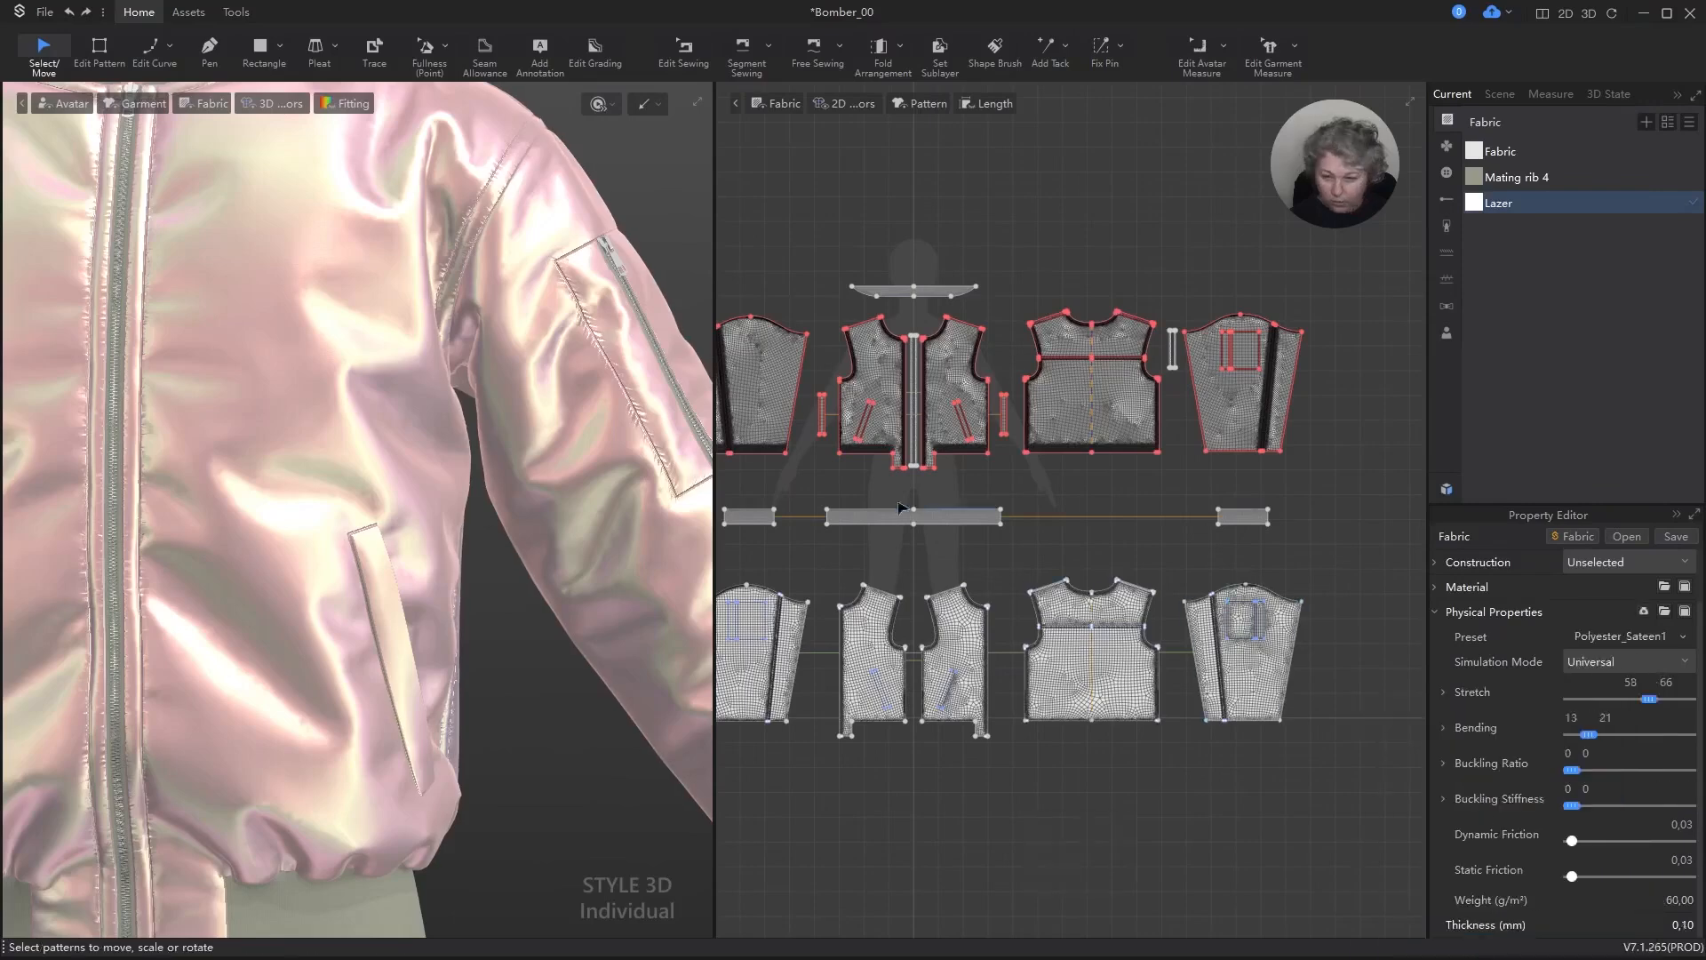
scroll(468, 392, down, 5)
key(space)
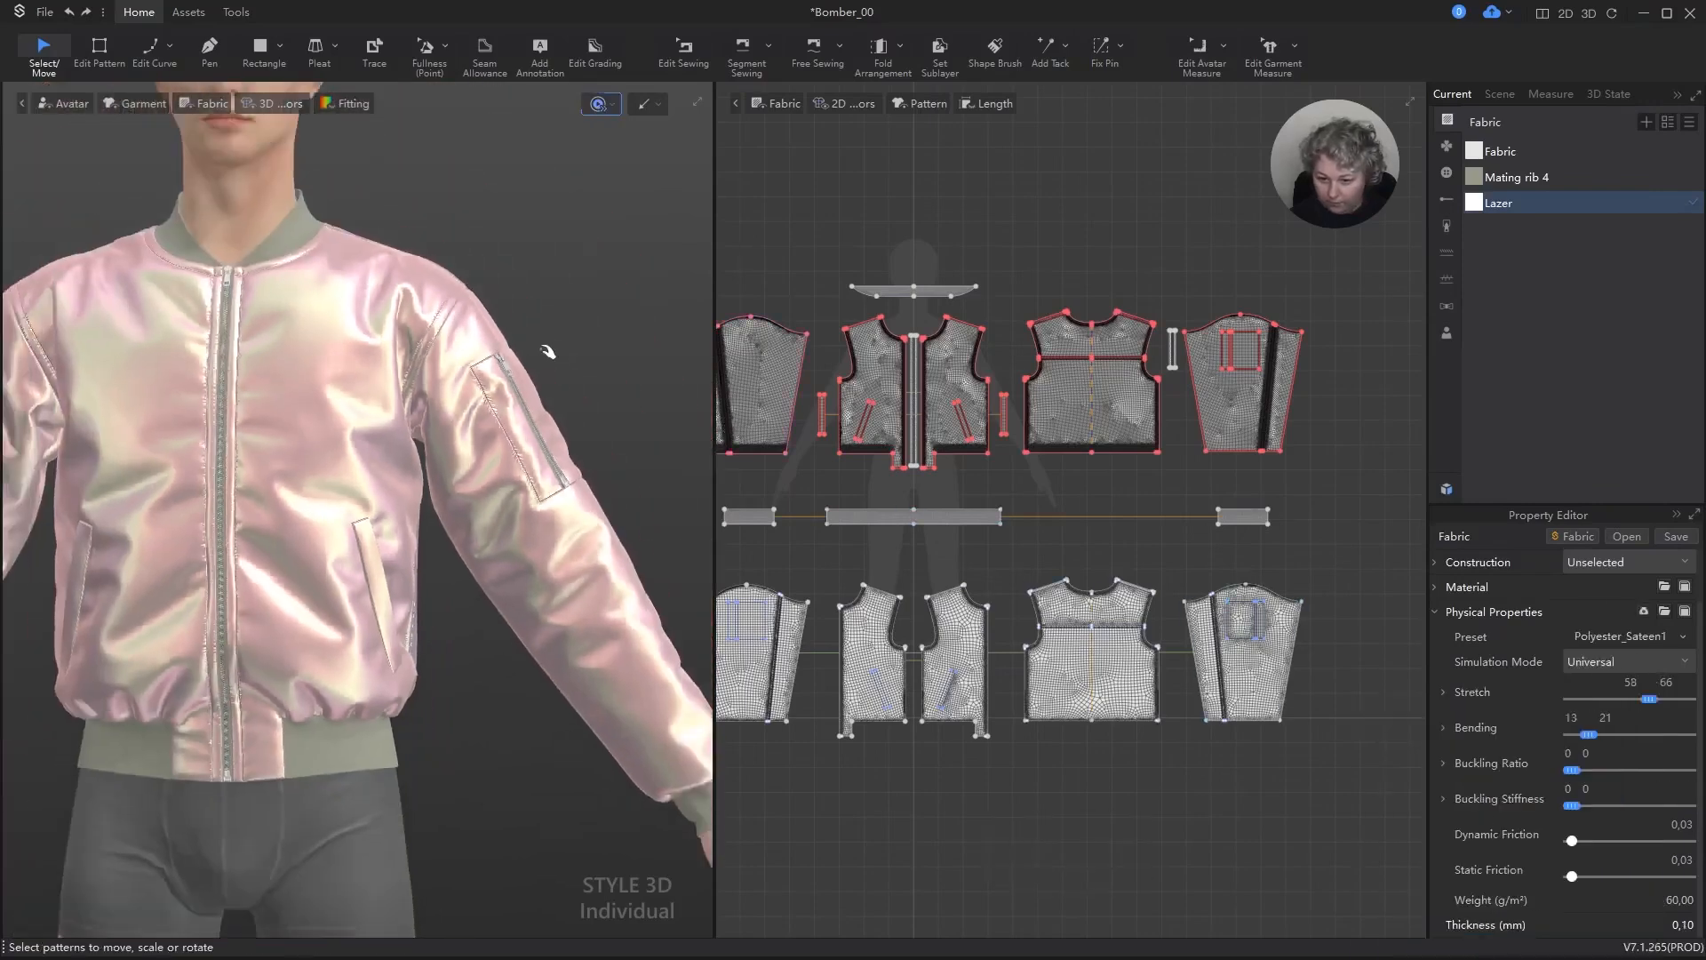
Step: Apply the Polyester_Sateen2 physical preset to the lining's Fabric and let the jacket simulate with it
right_drag(572, 361, 579, 412)
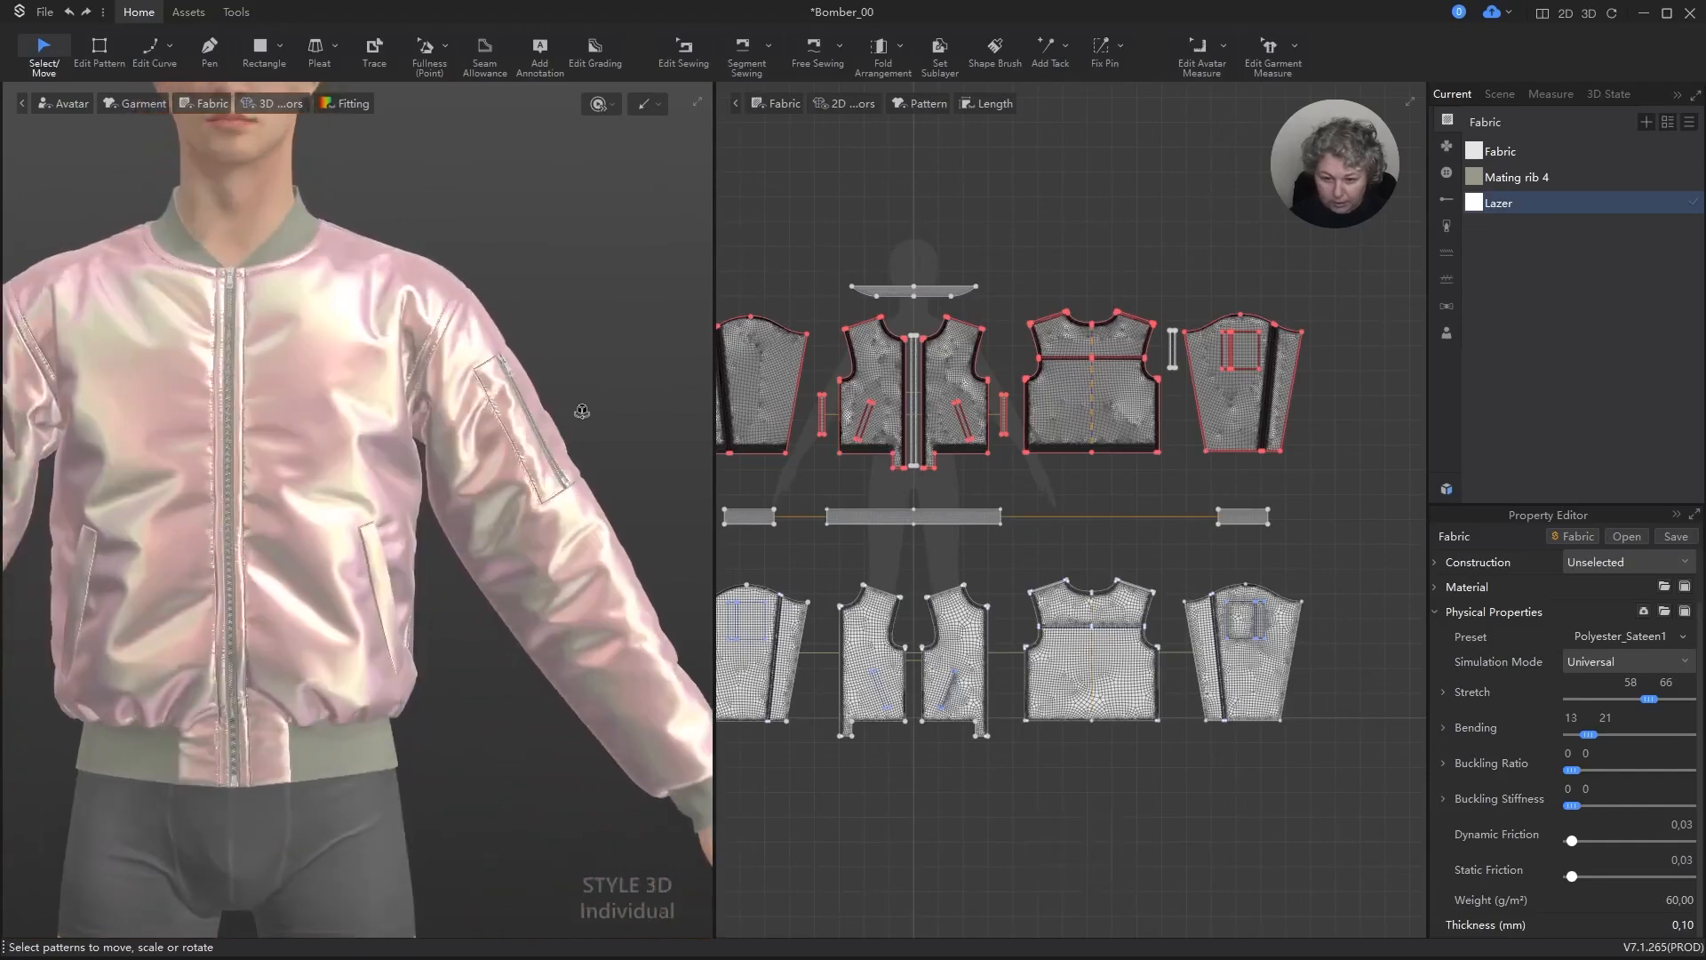
scroll(1309, 549, down, 4)
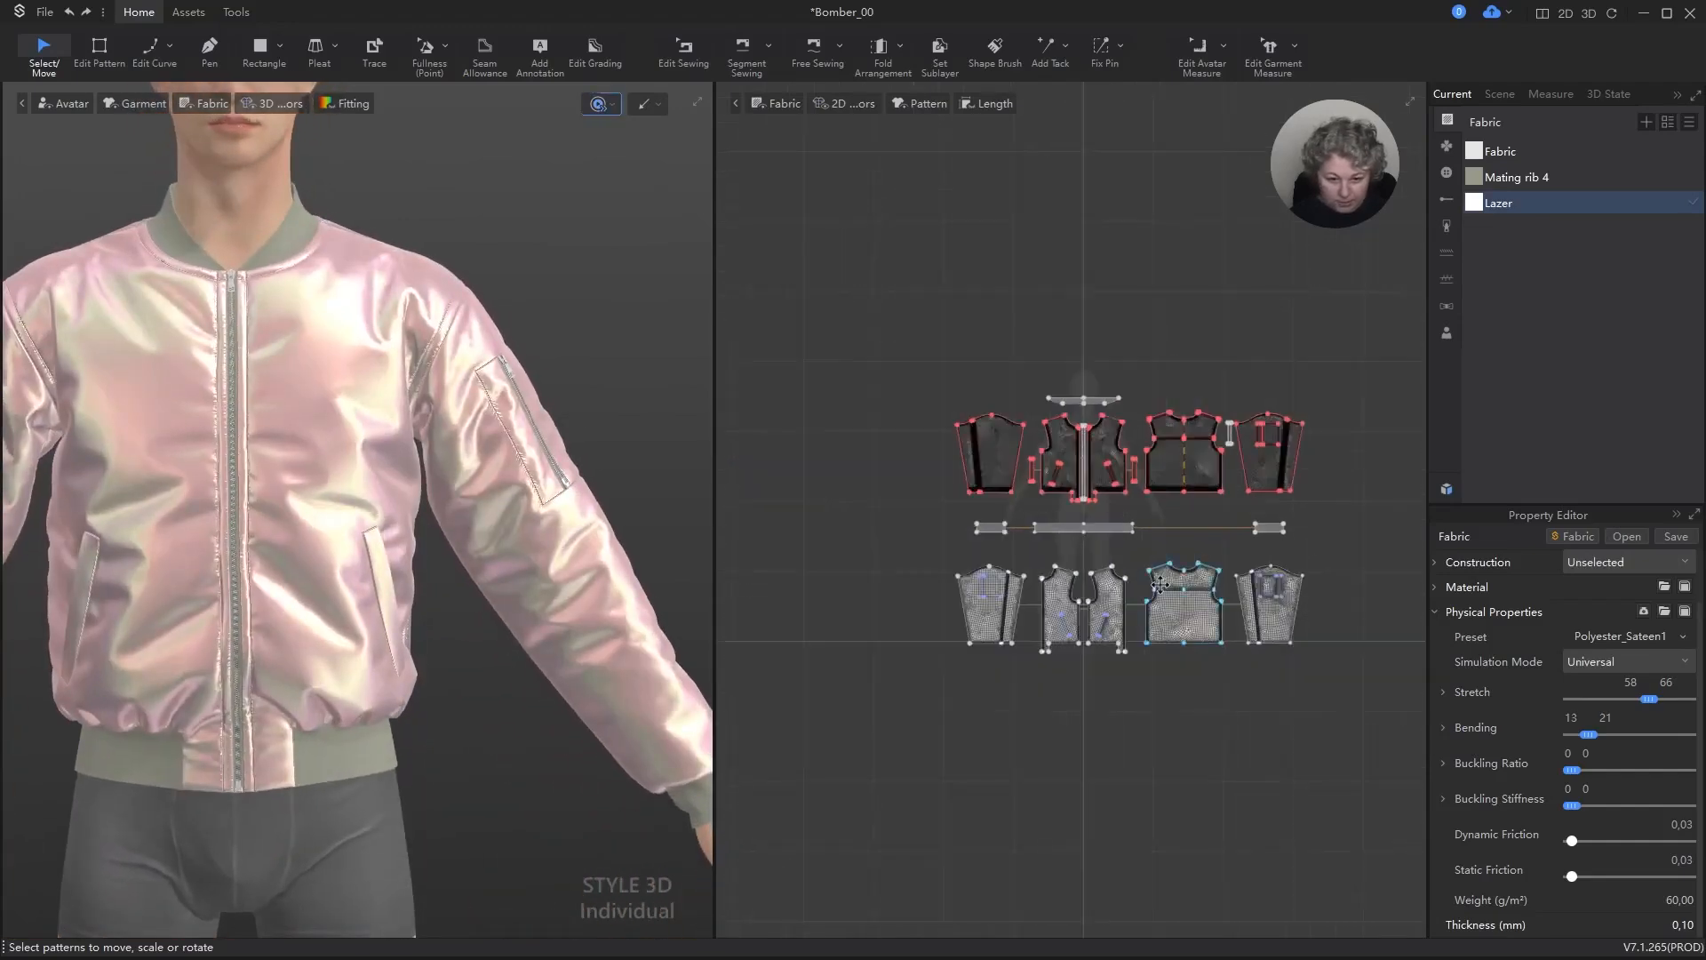
scroll(1160, 584, up, 2)
click(1552, 147)
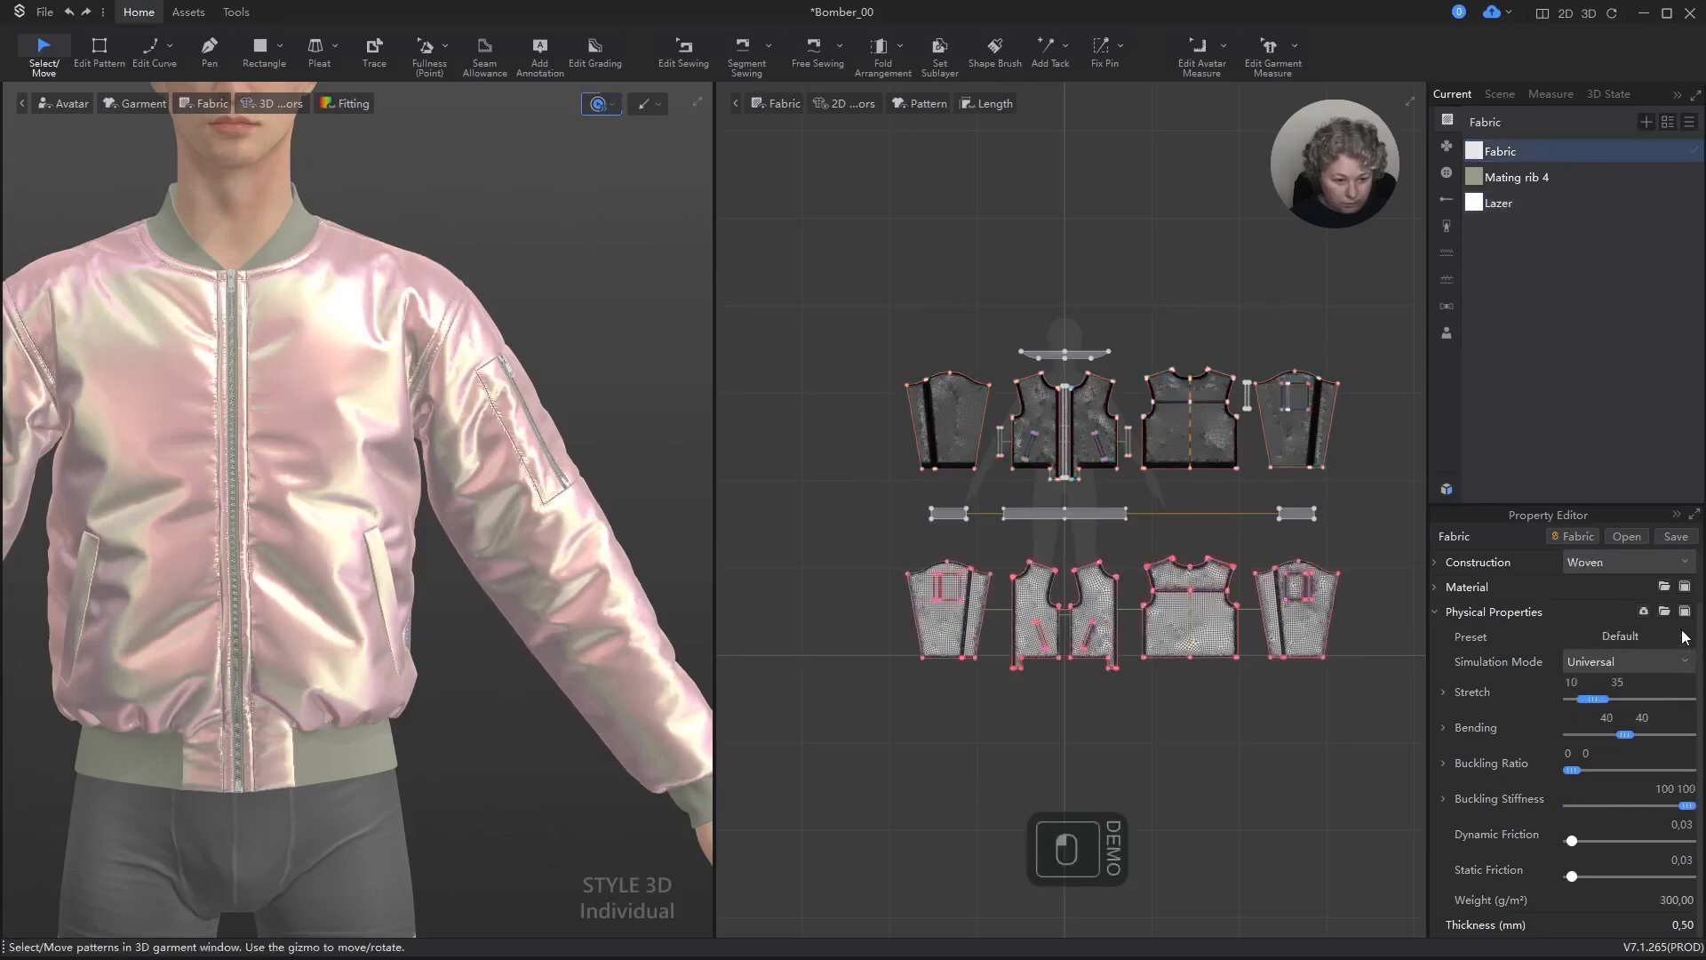
click(1678, 636)
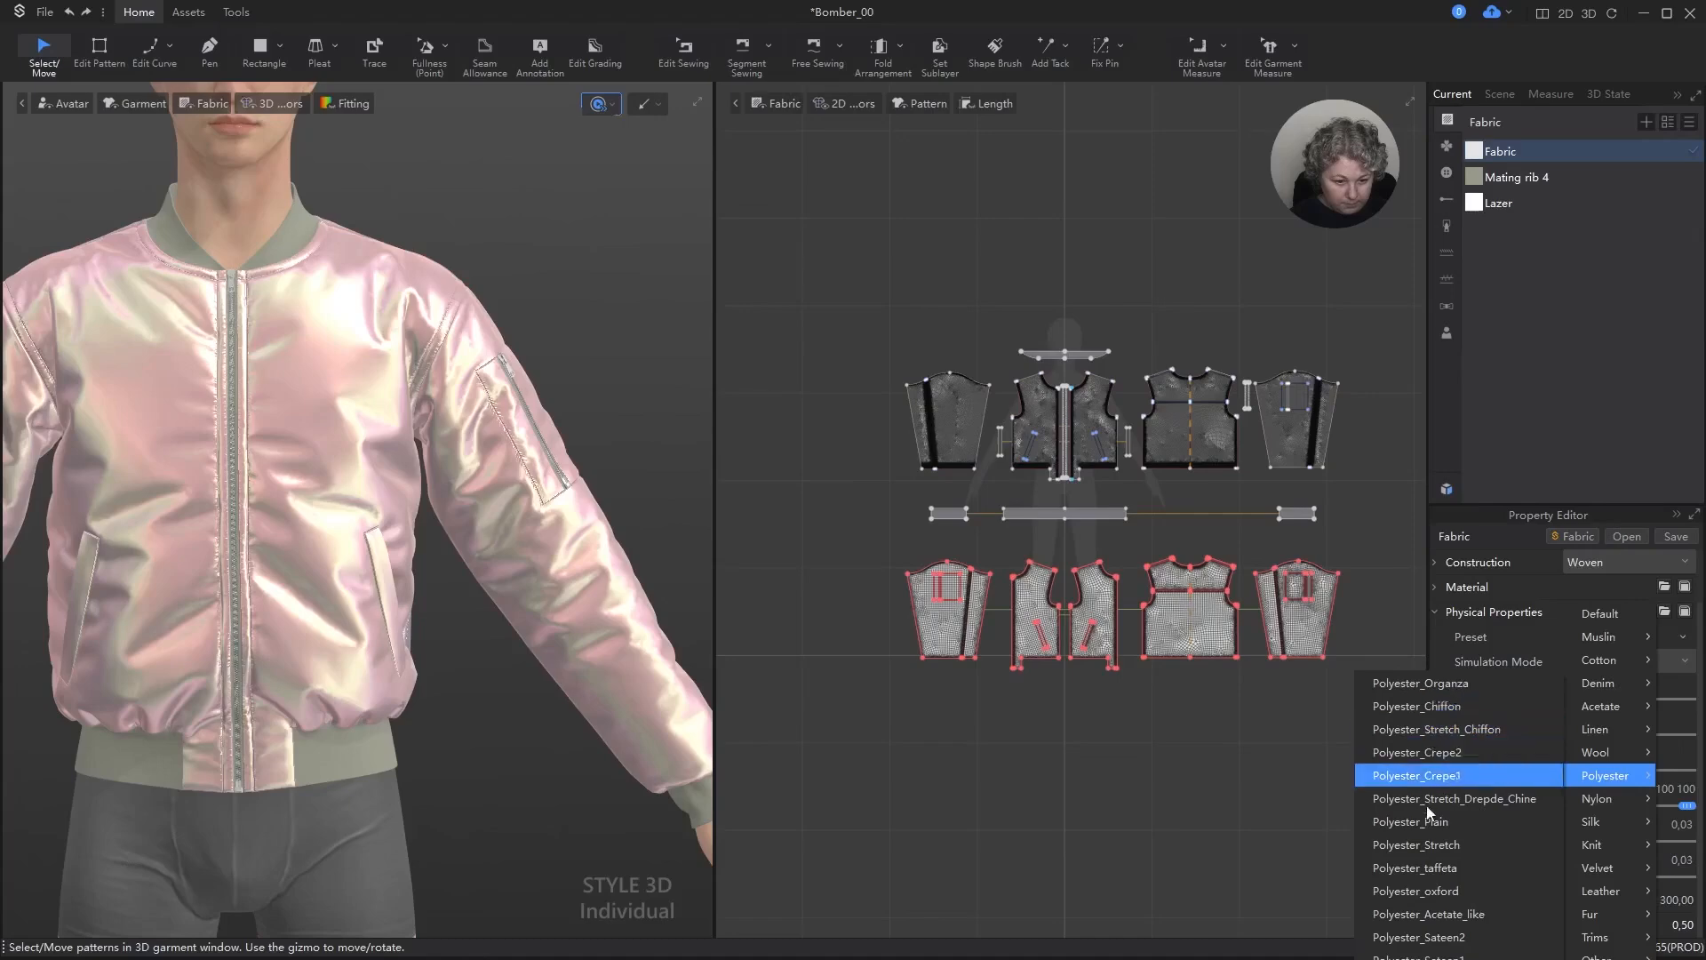
click(1455, 939)
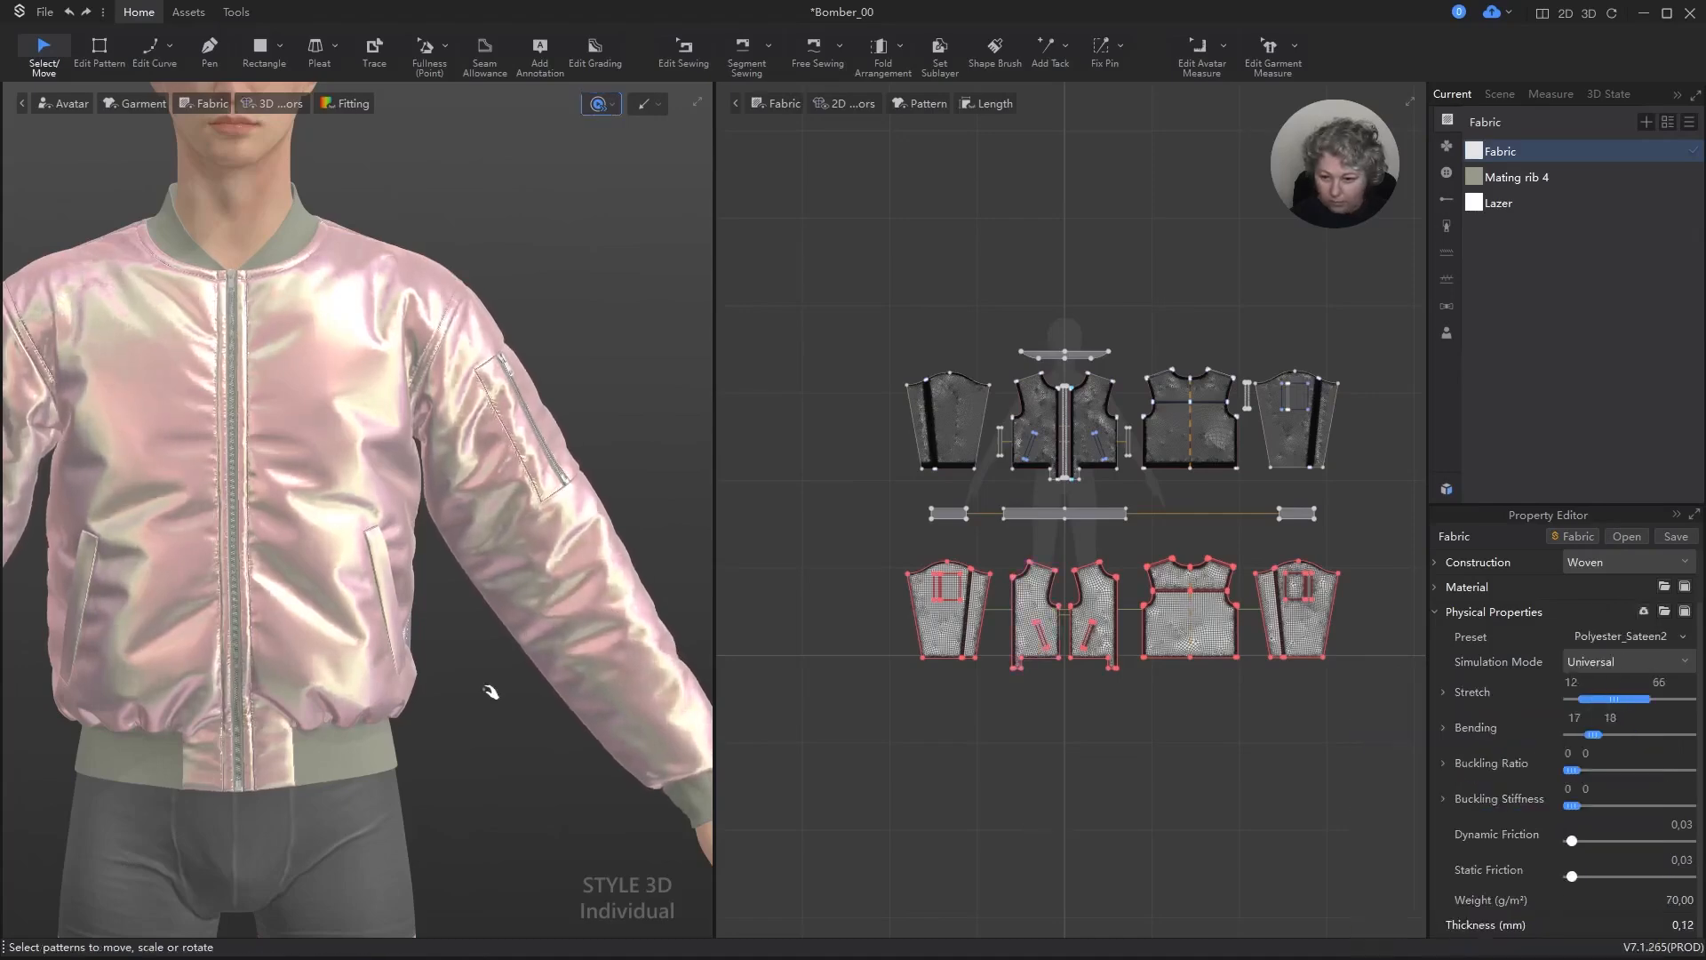
right_drag(487, 694, 569, 627)
key(space)
Step: Select the outer shell pattern pieces in the upper row, set their pressure to 0,1 and simulate the jacket
click(859, 366)
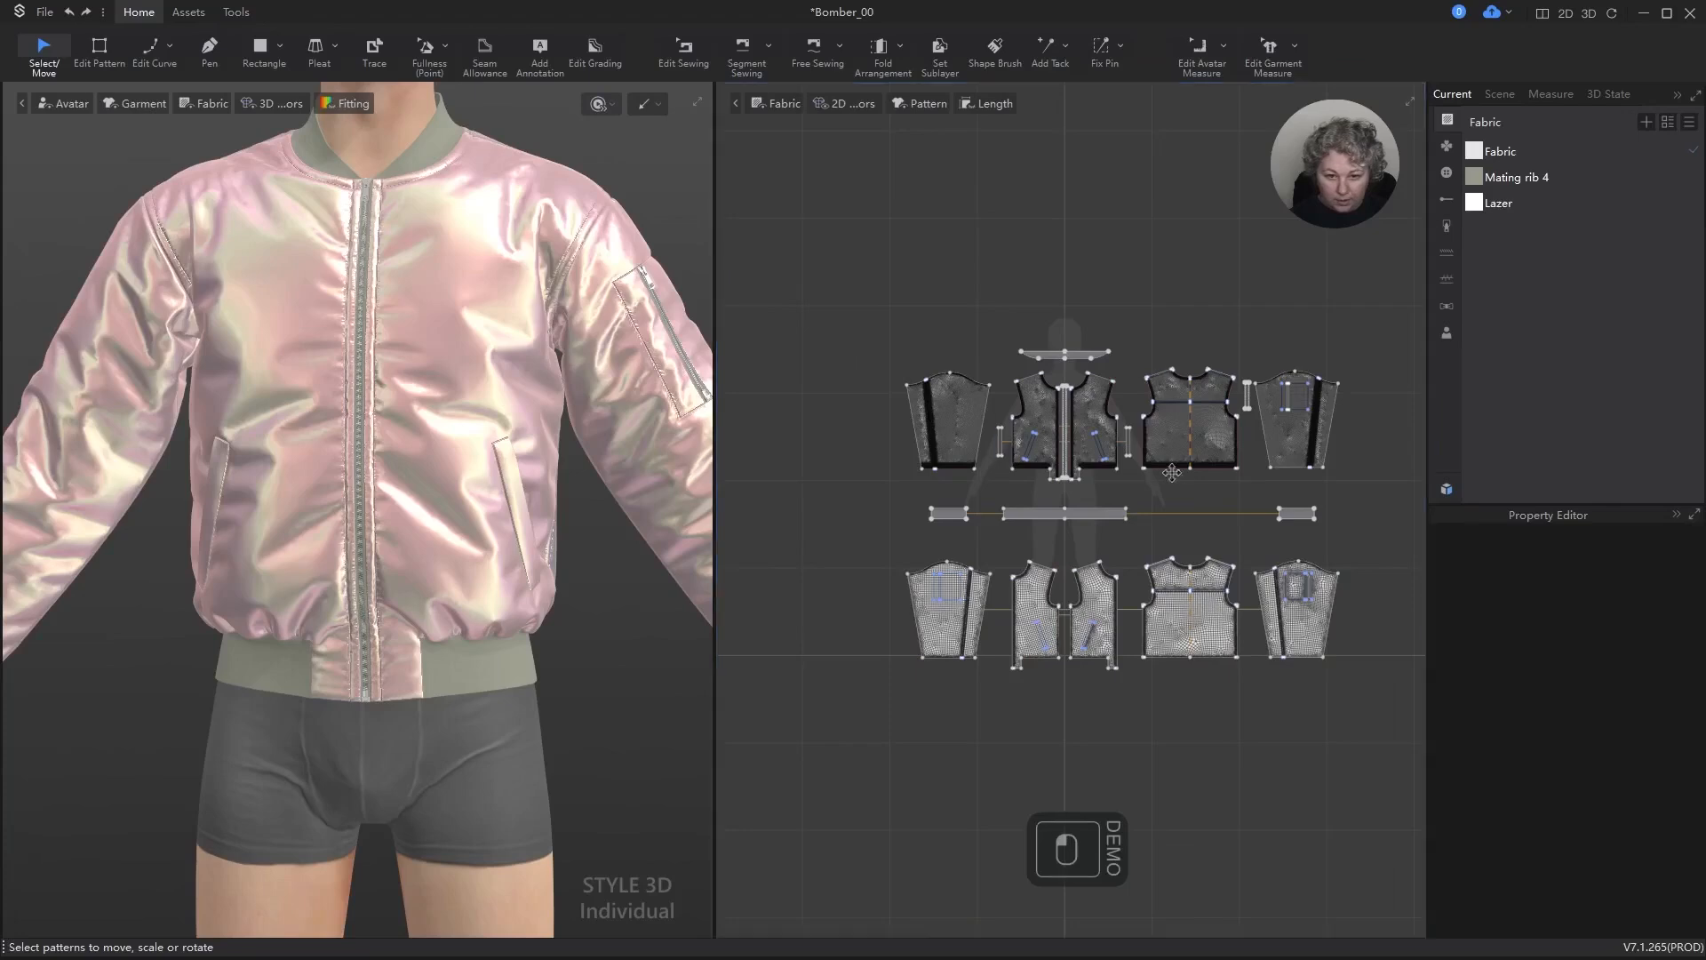
click(894, 368)
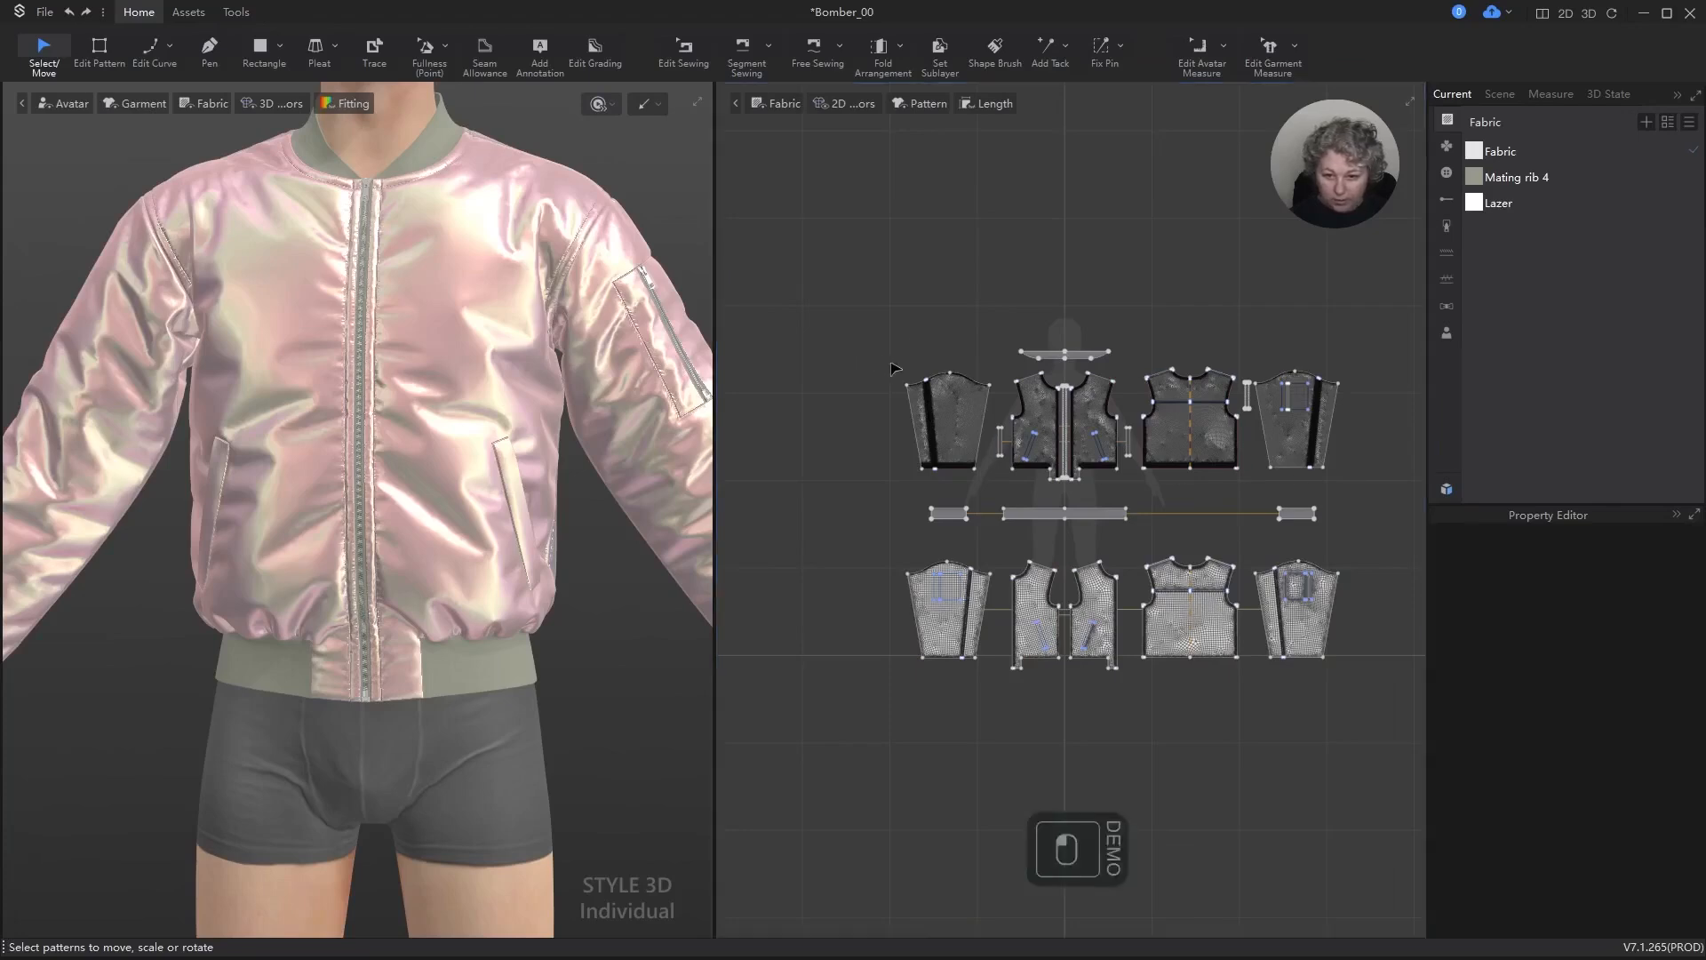
drag(1291, 468, 1366, 481)
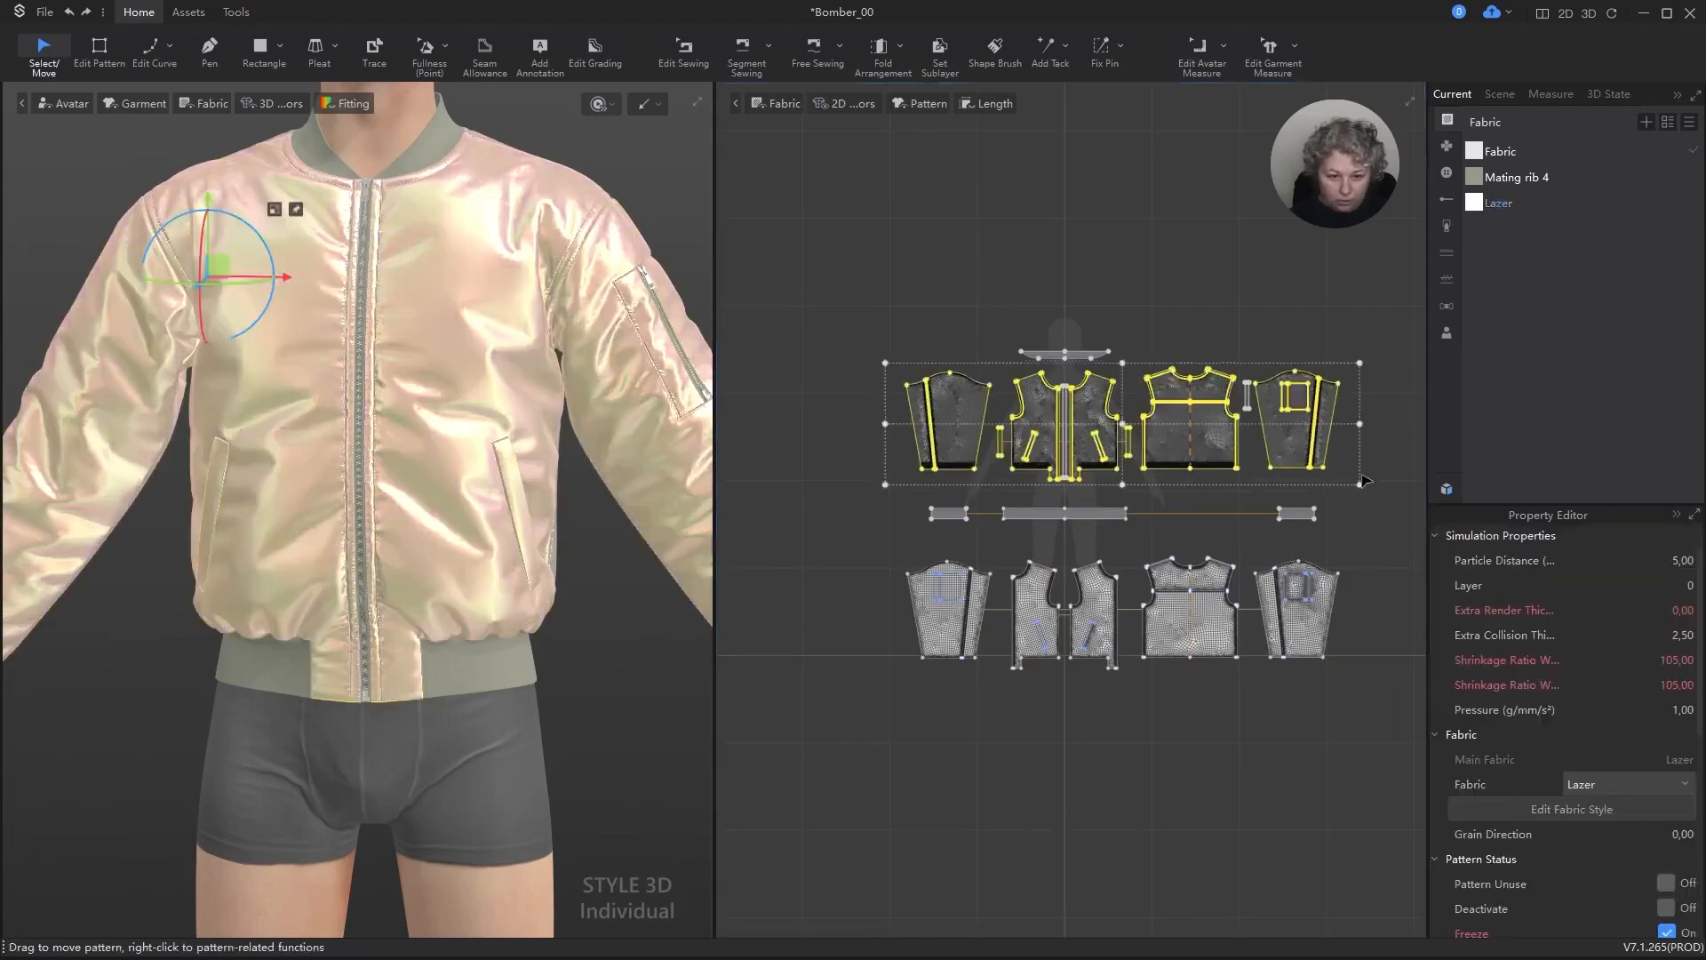
click(1679, 710)
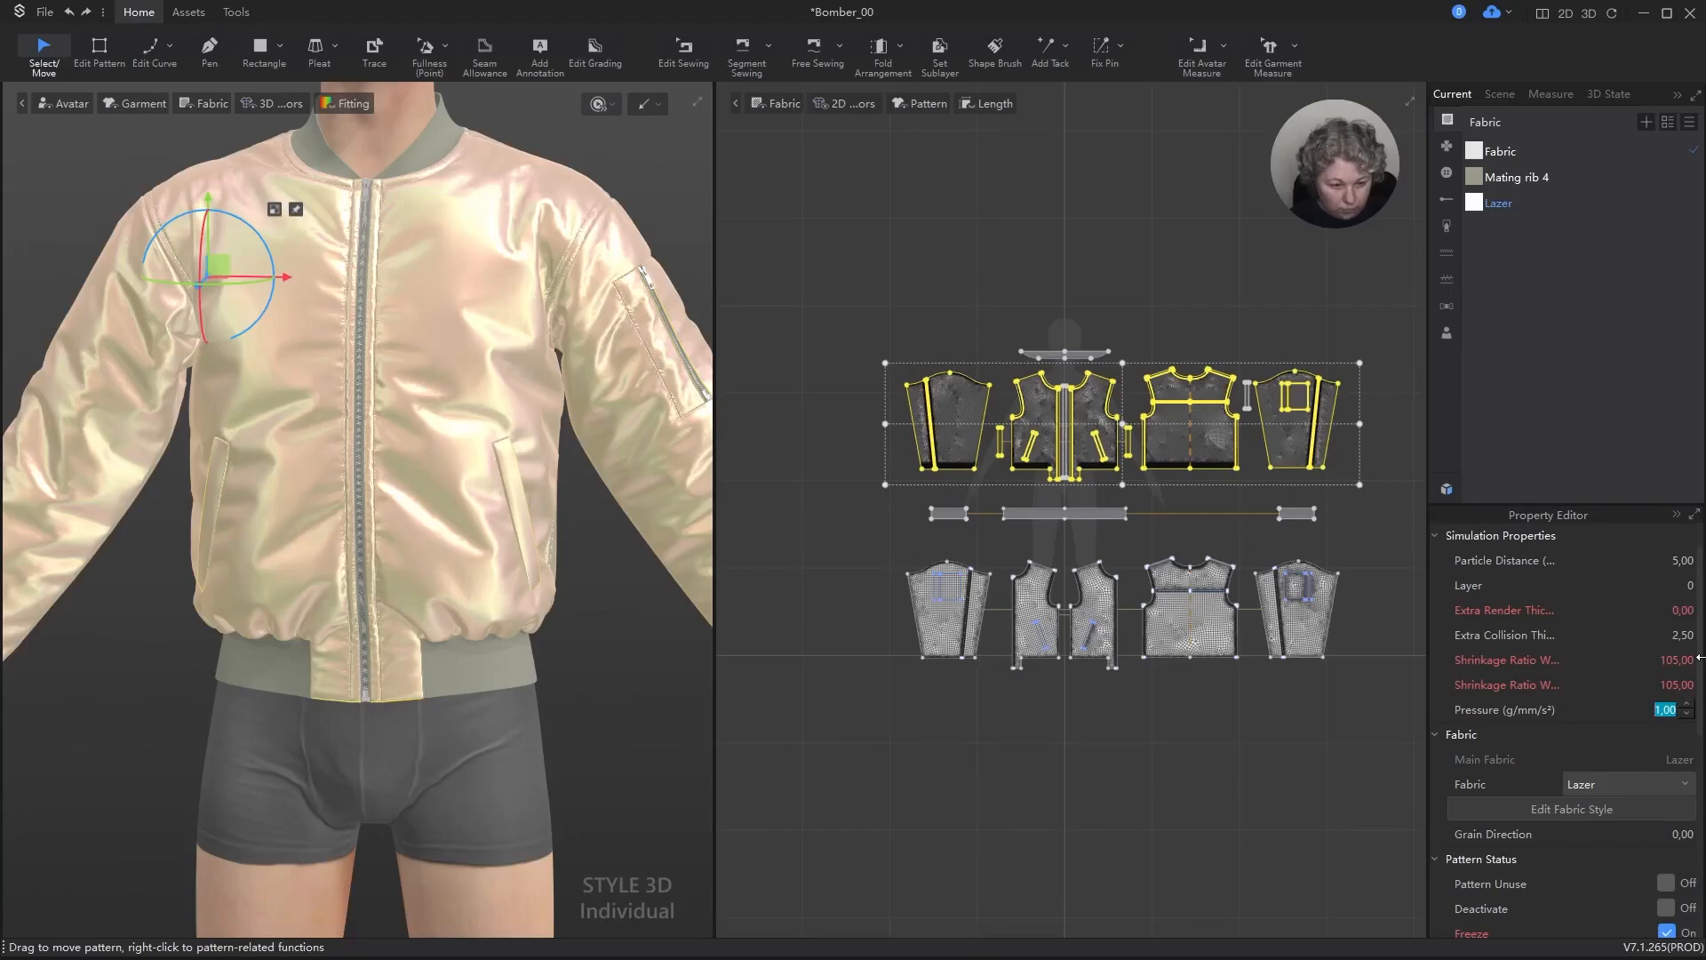
text(0,1)
key(Return)
key(space)
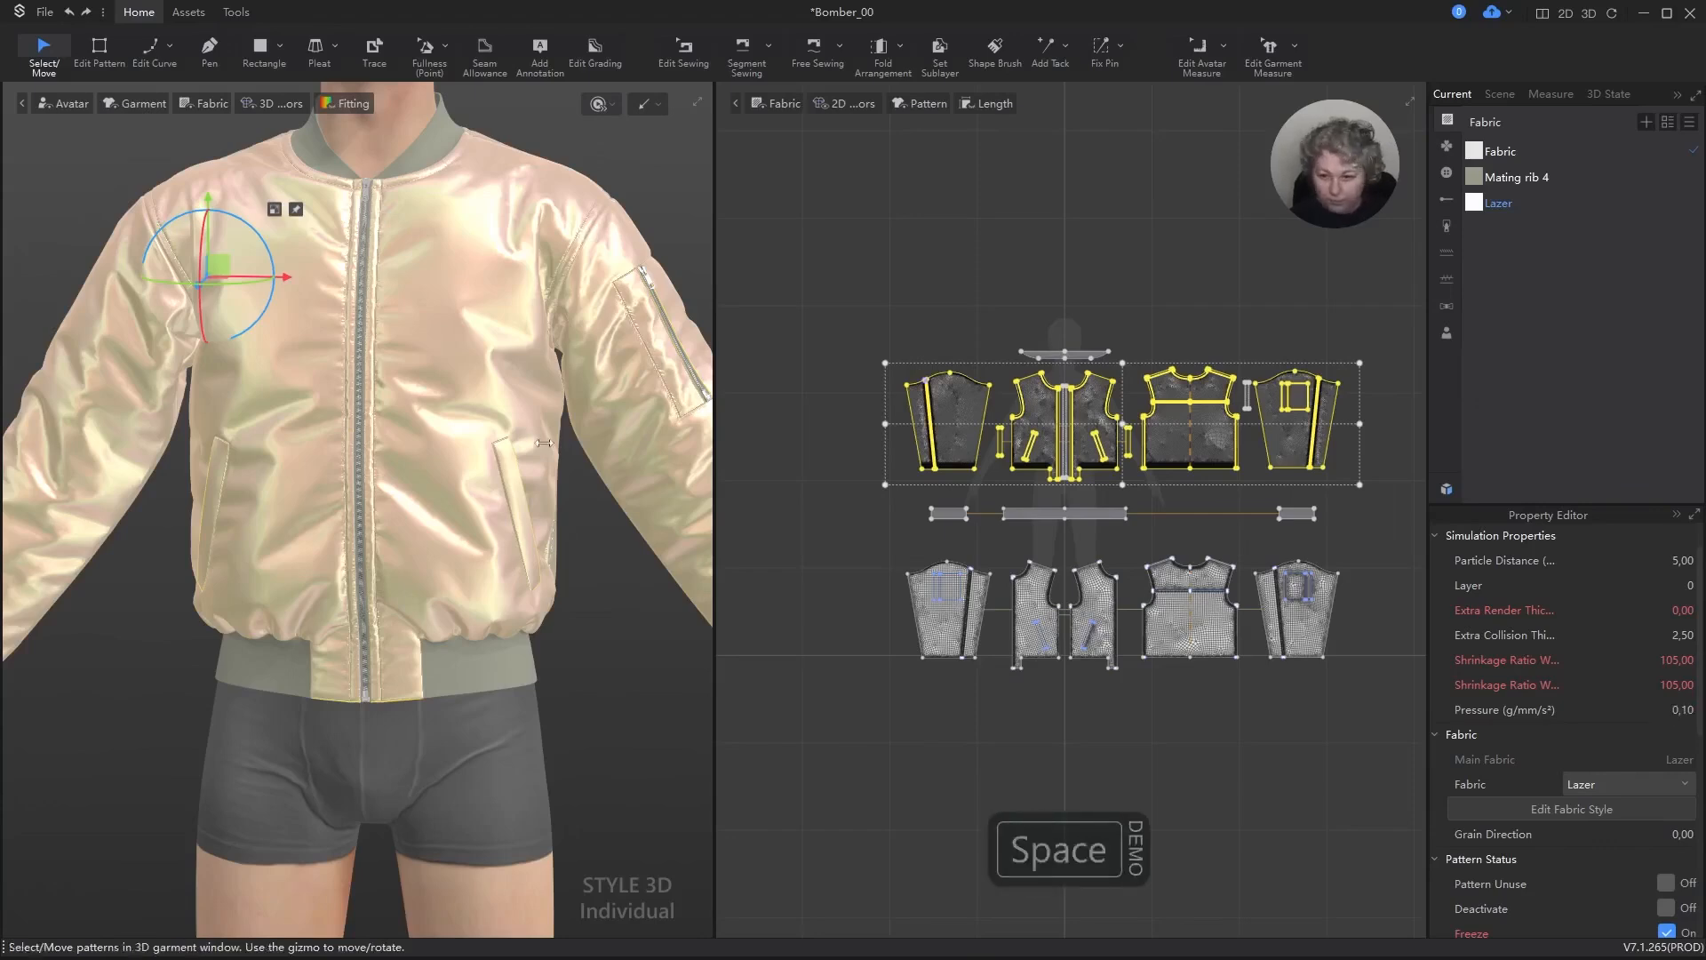
key(space)
right_drag(422, 454, 362, 483)
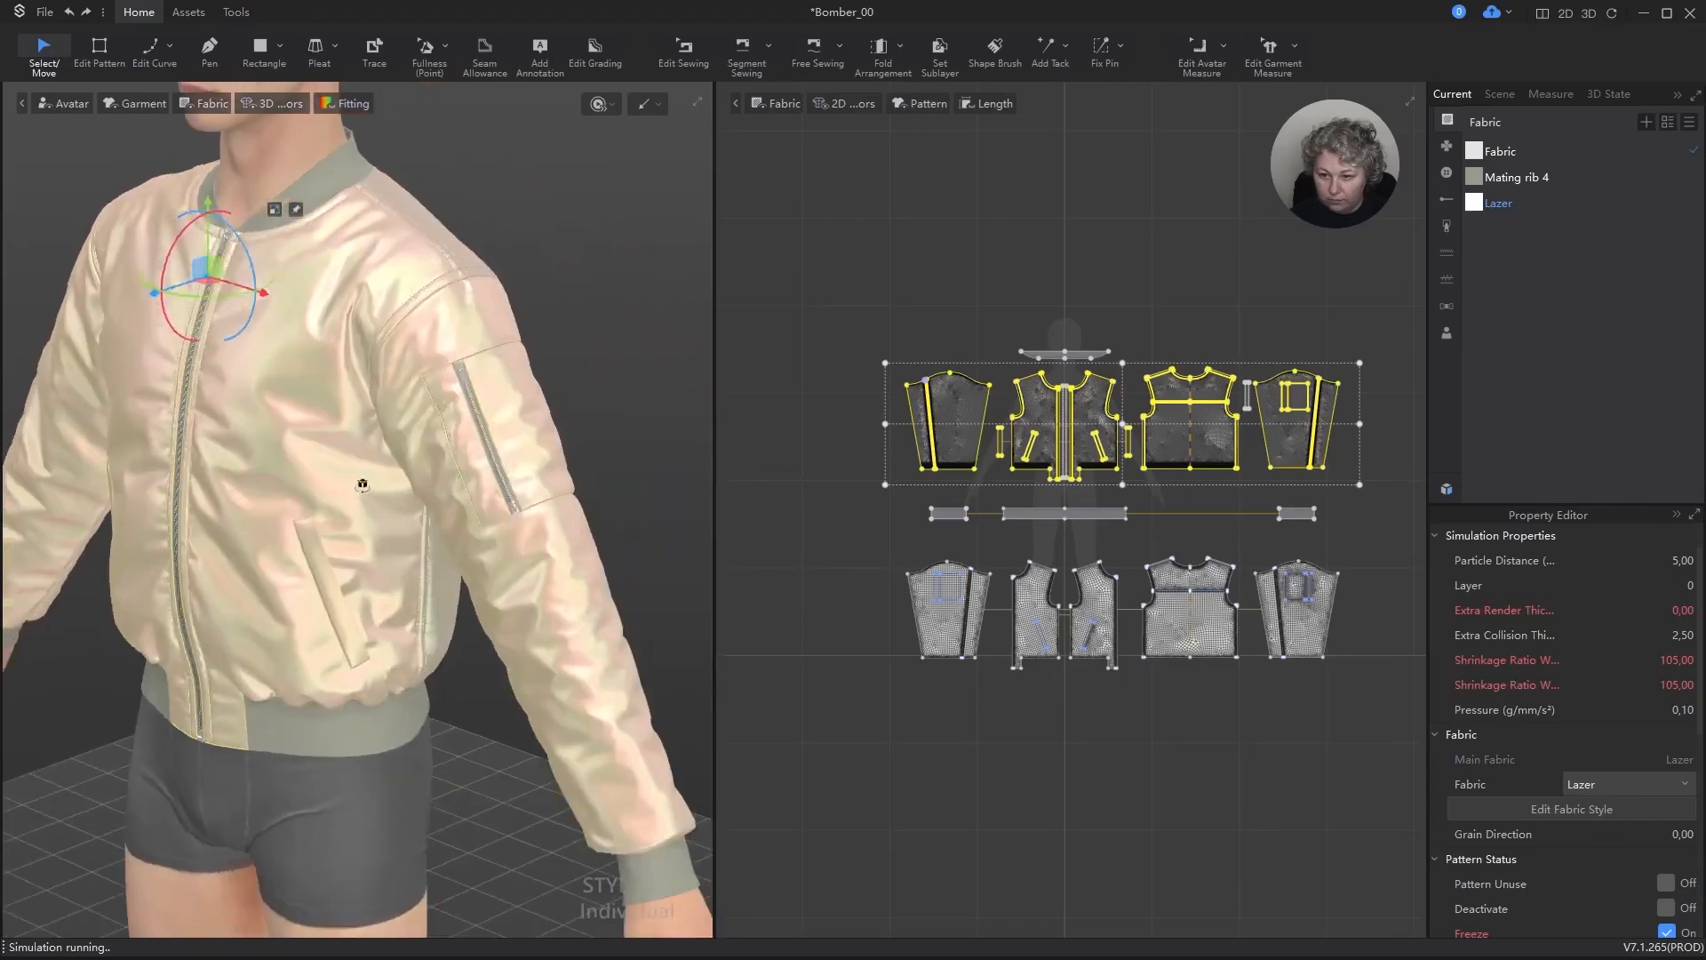
click(538, 281)
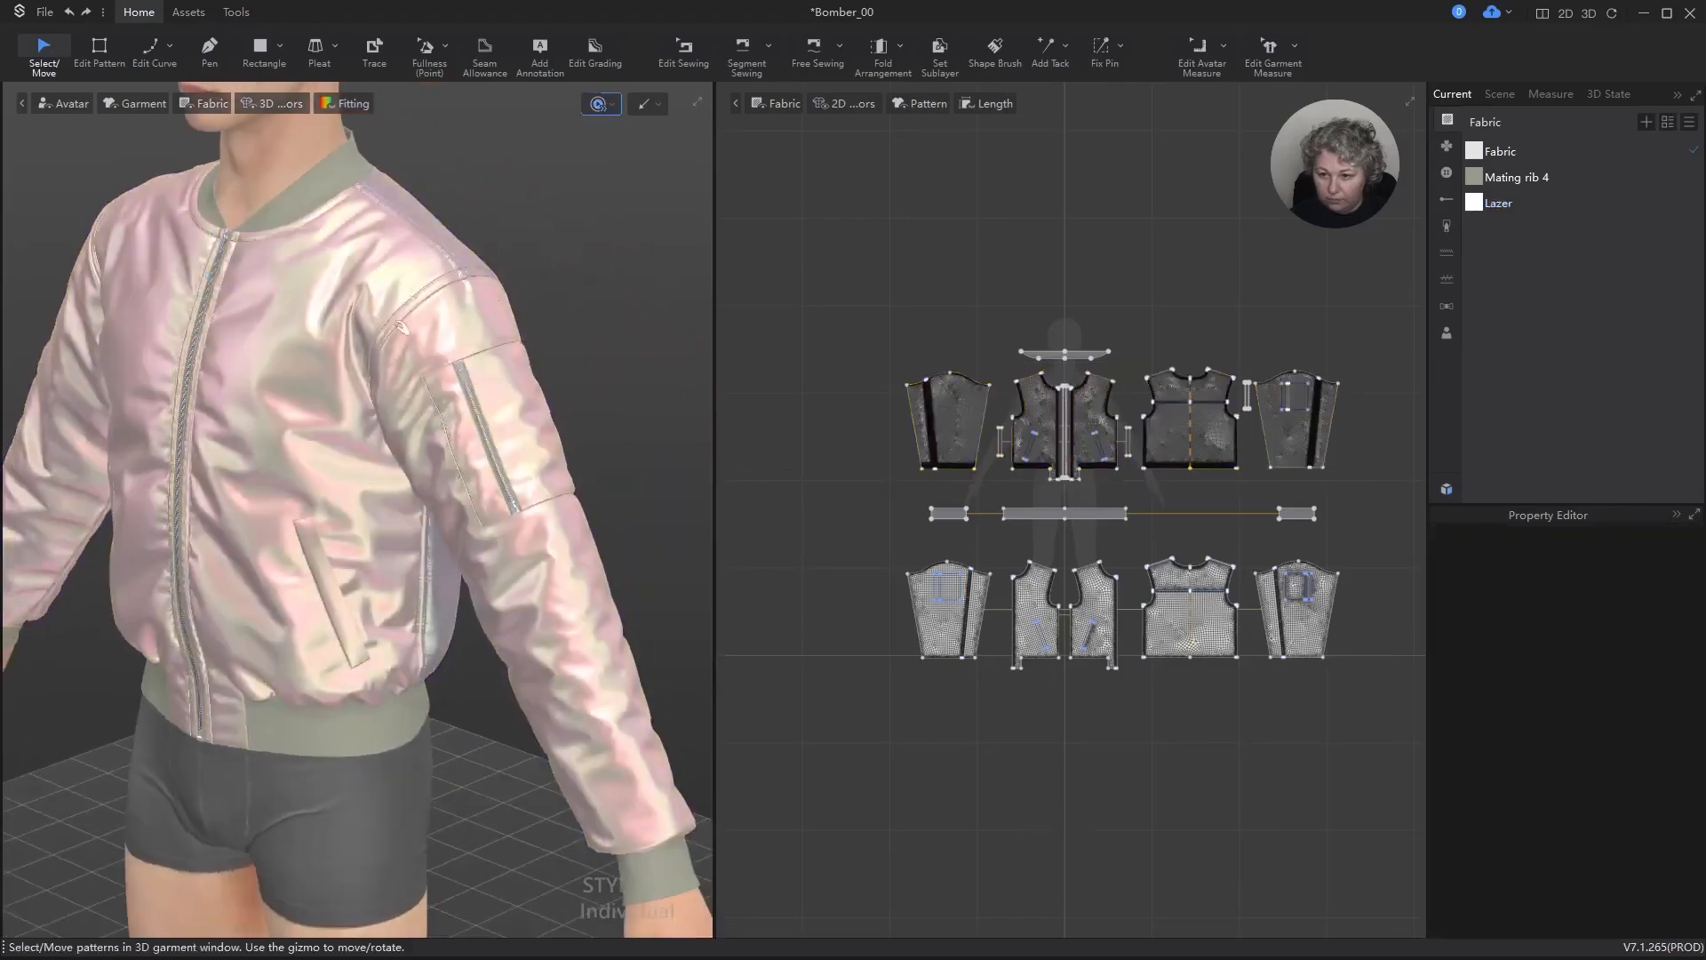
Step: Examine the simulated jacket's drape and seams up close along the front zipper, neckline and hem
scroll(330, 358, up, 3)
alt+right_drag(275, 379, 362, 354)
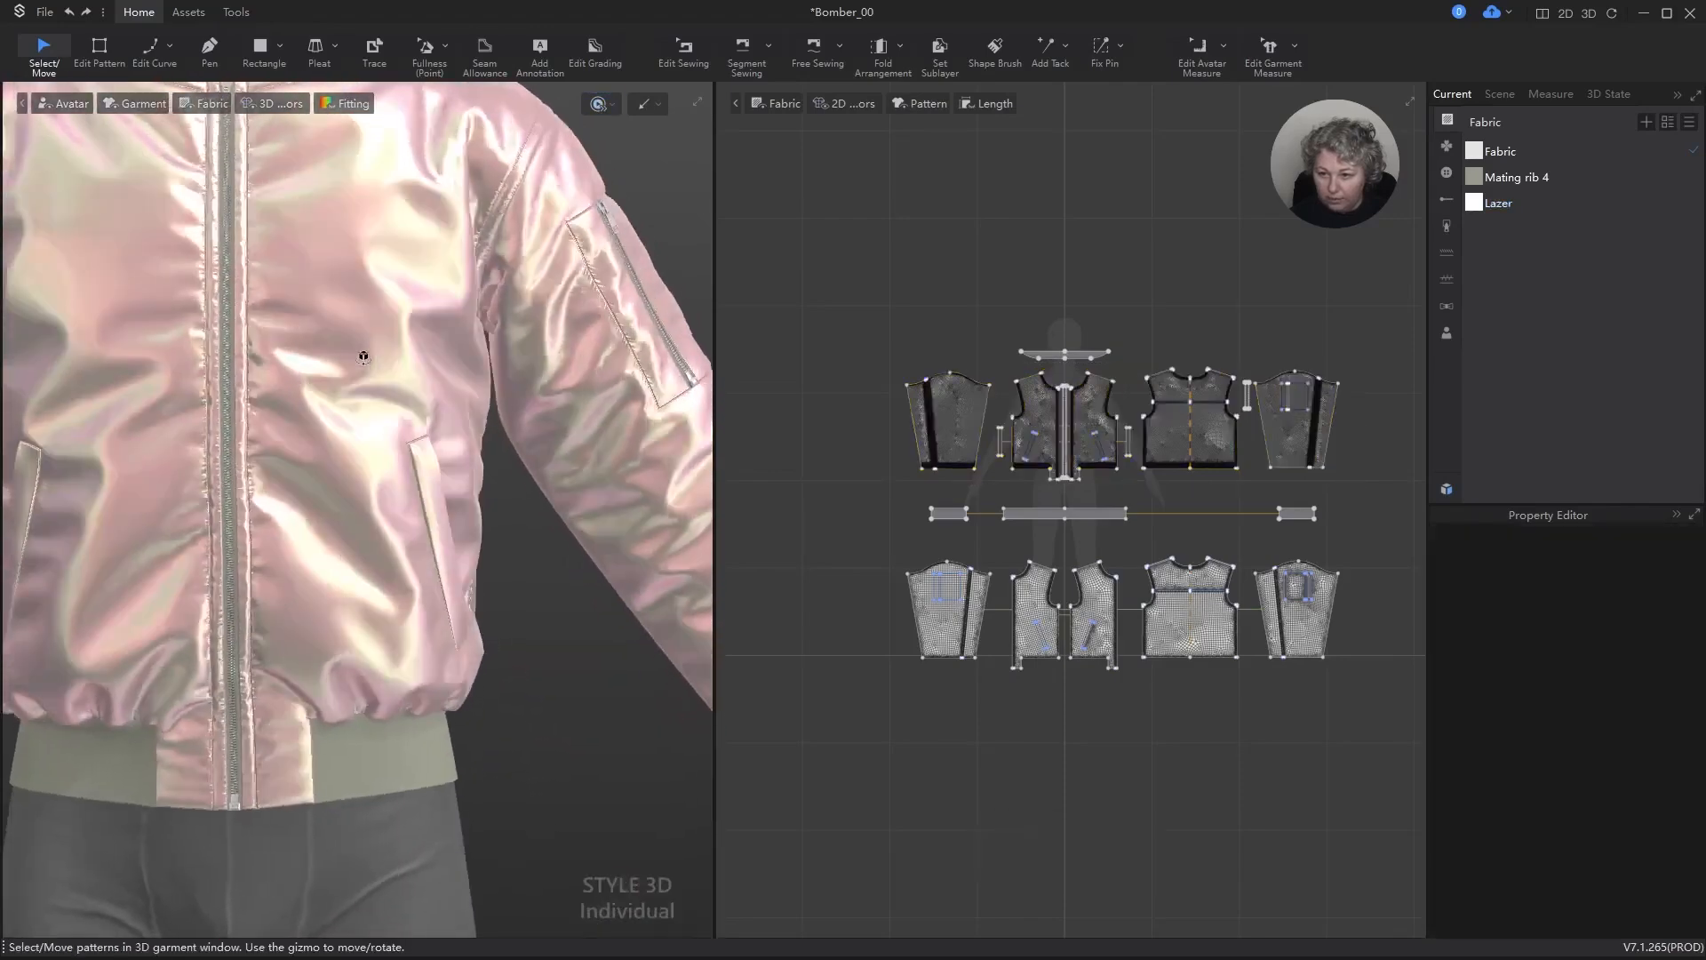
alt+middle_drag(356, 301, 411, 533)
key(space)
right_drag(407, 407, 404, 431)
scroll(404, 432, up, 4)
scroll(404, 436, up, 2)
middle_drag(410, 344, 417, 321)
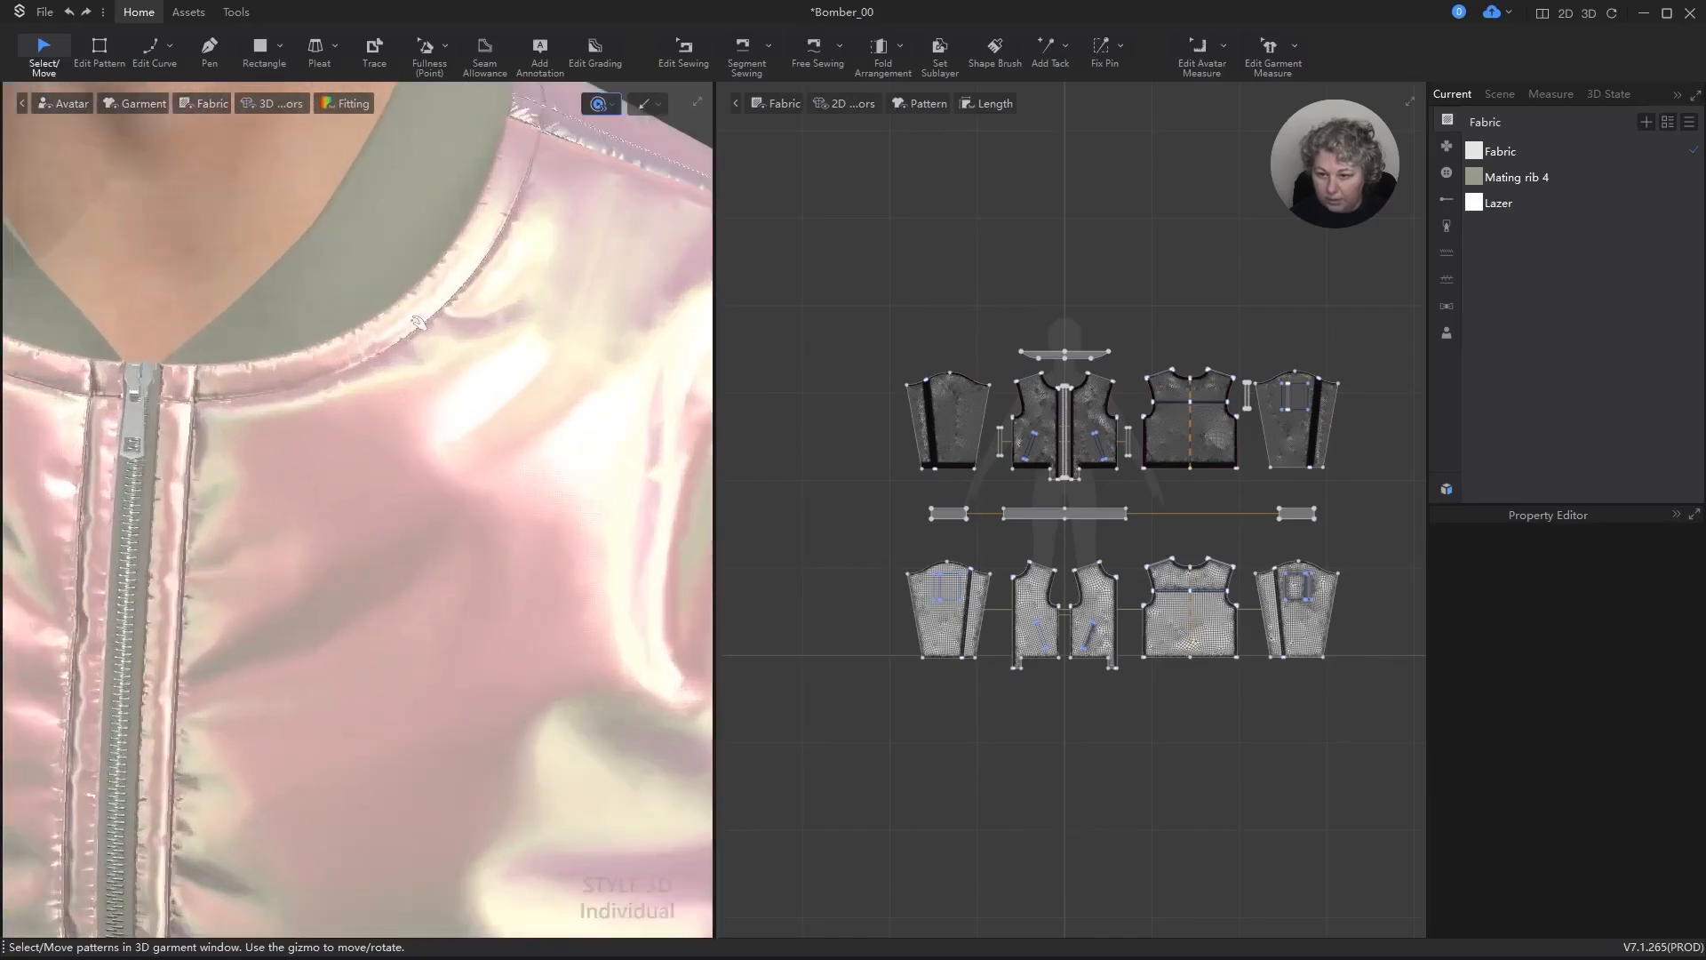
scroll(413, 320, down, 5)
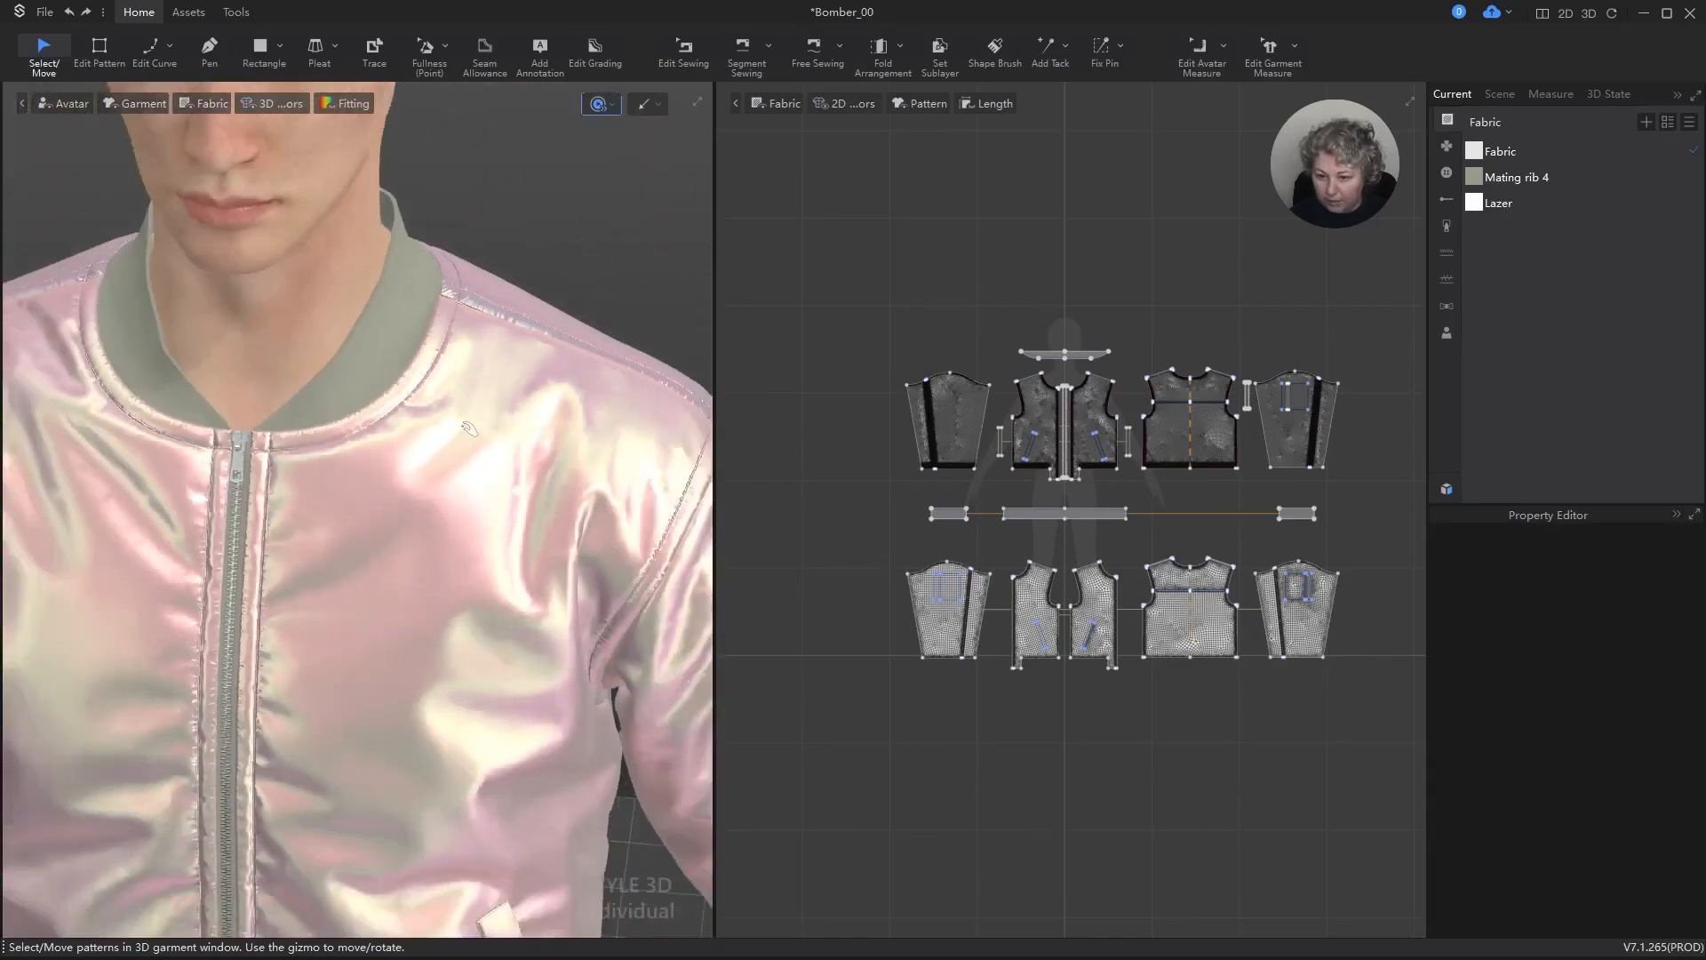
alt+middle_drag(476, 472, 505, 280)
scroll(493, 320, down, 5)
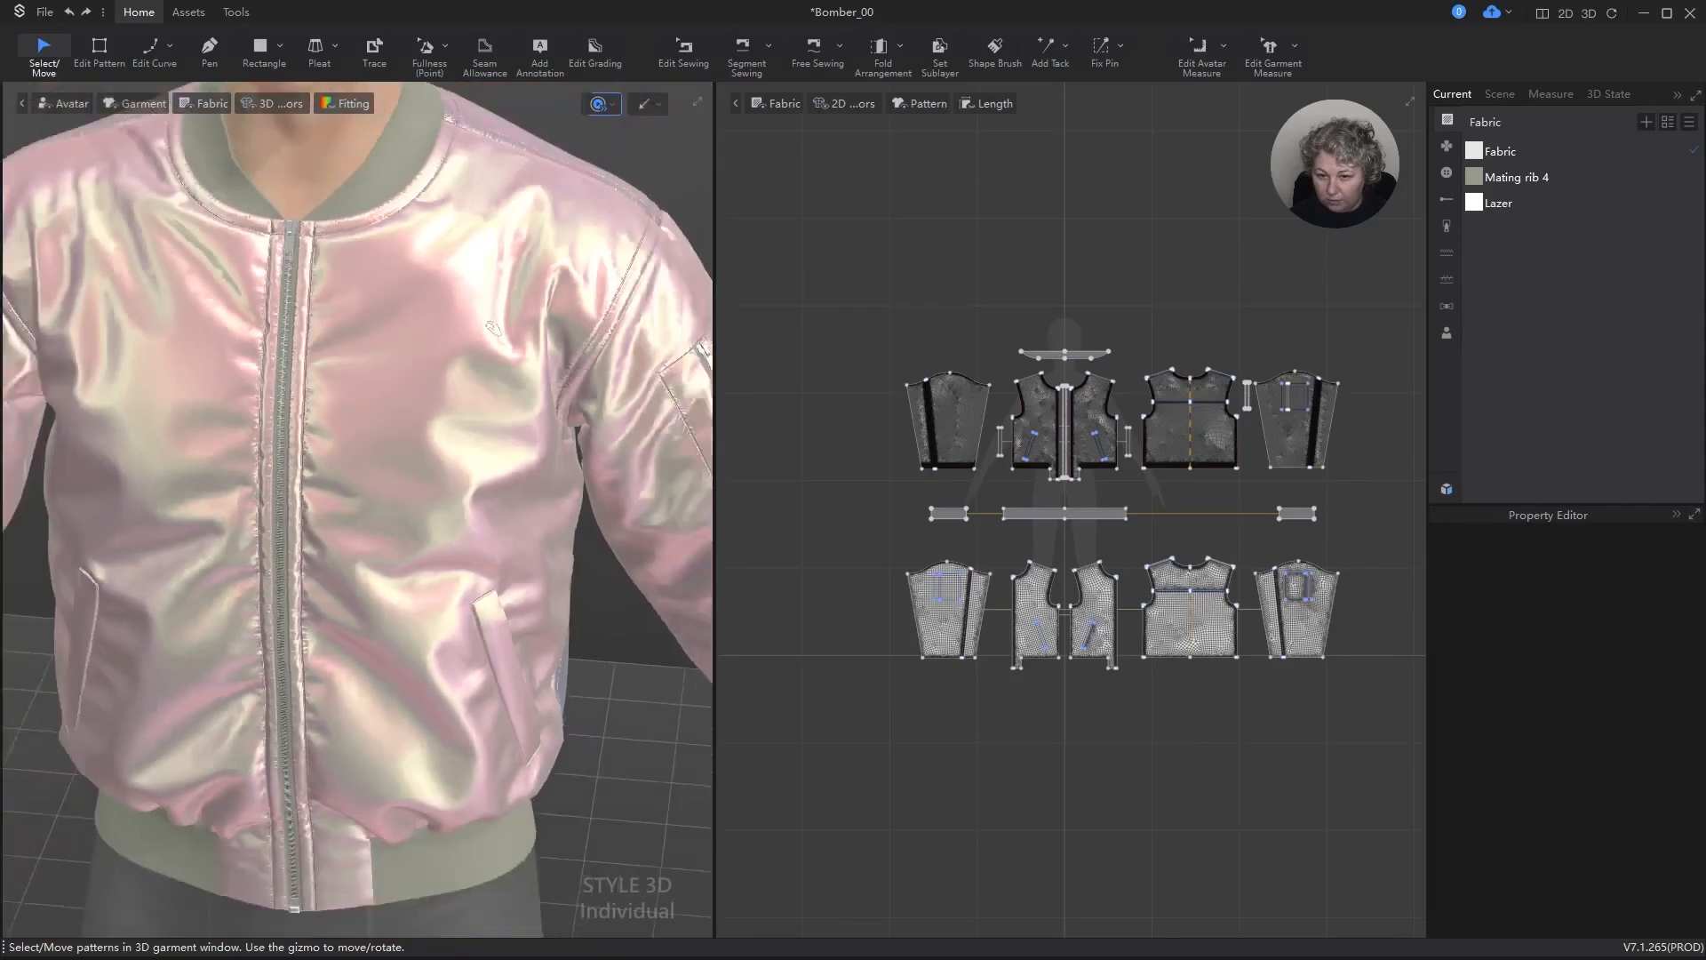
alt+right_drag(473, 370, 473, 374)
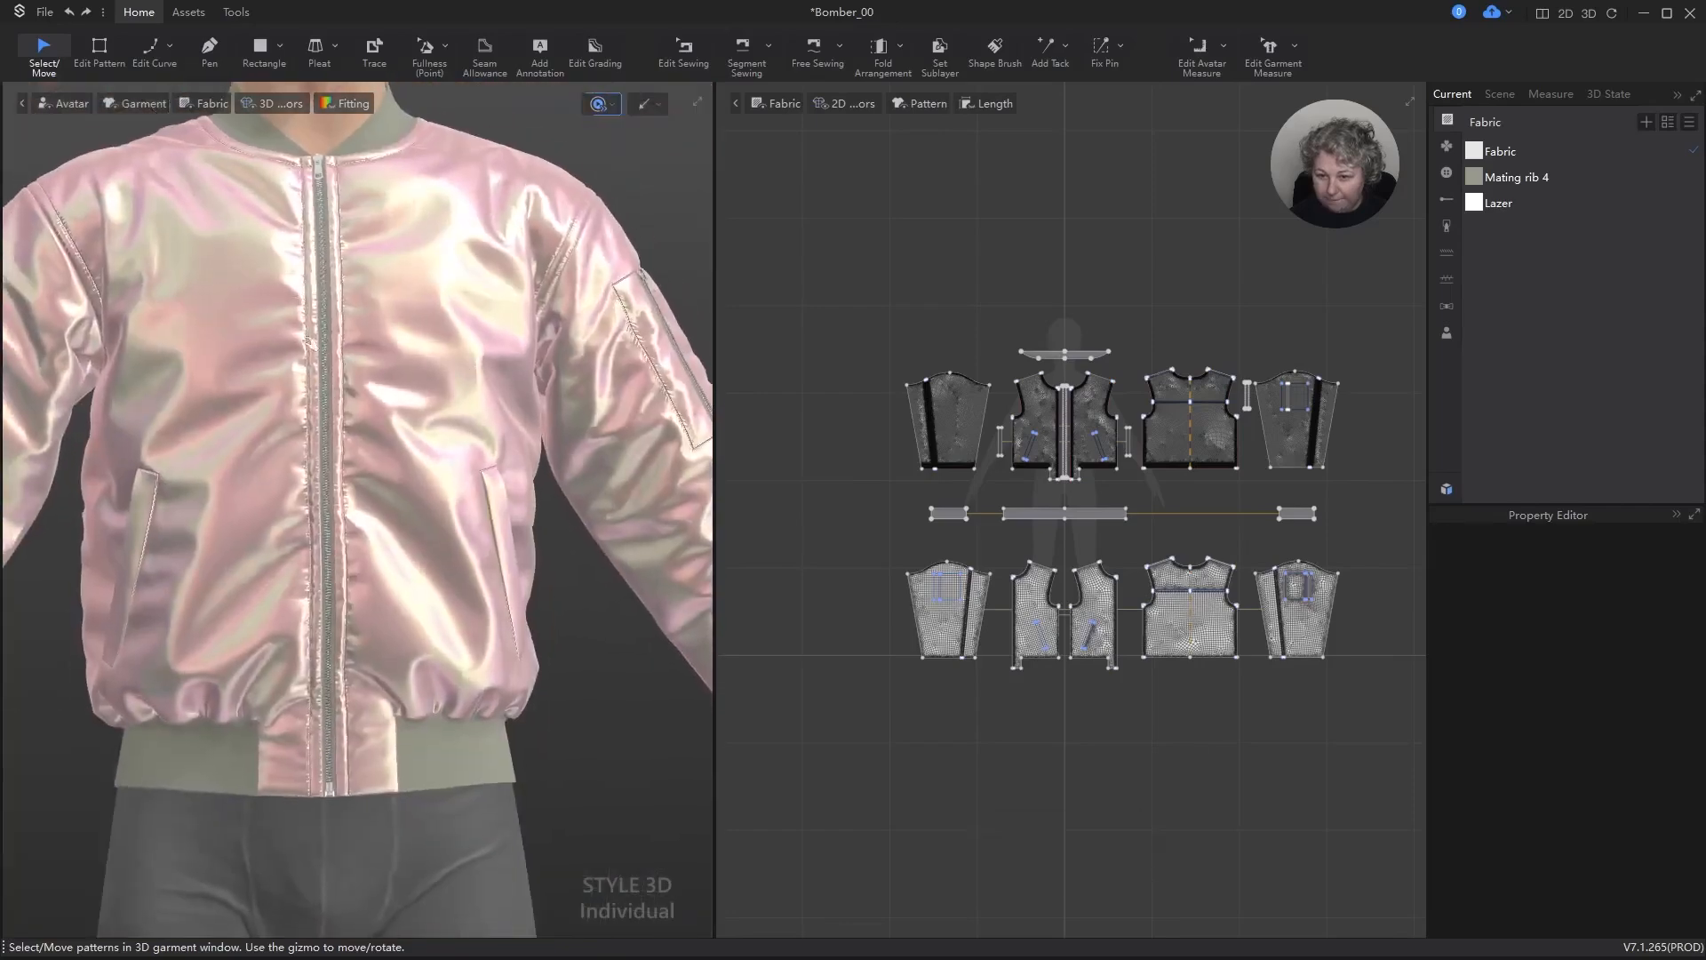
key(space)
Step: Examine the puckering around the sleeve's zip pocket and along the armhole seam up close
scroll(530, 430, down, 3)
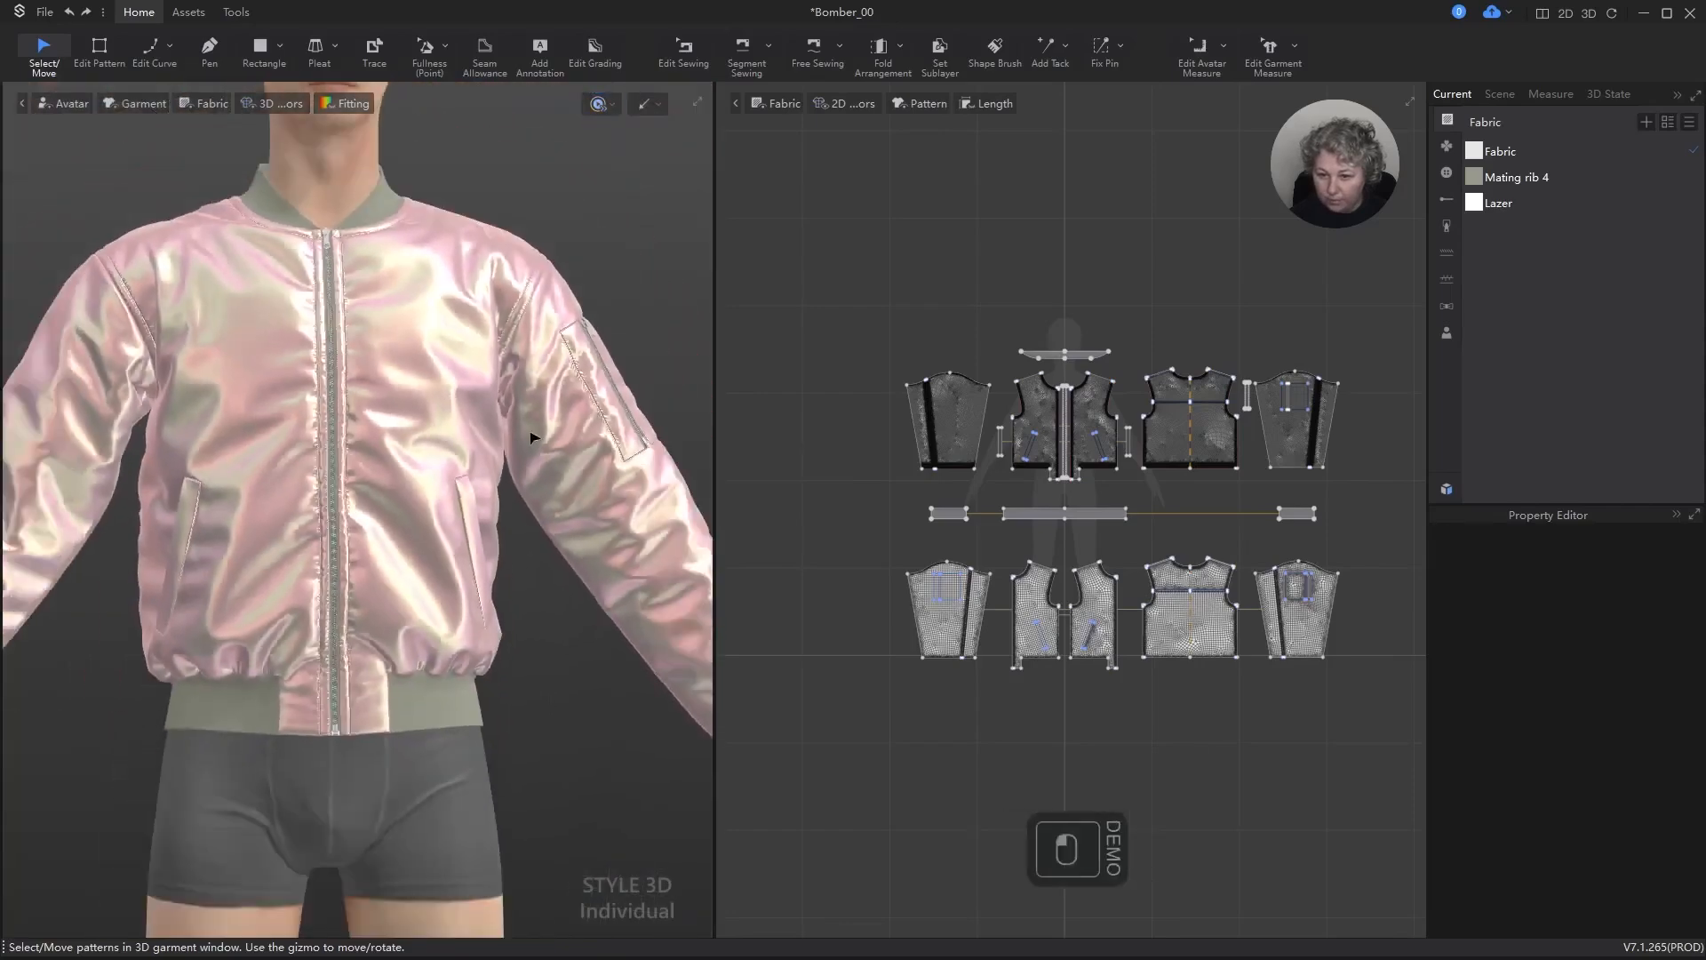
alt+middle_drag(309, 466, 464, 347)
right_drag(465, 347, 369, 514)
alt+middle_drag(443, 427, 365, 569)
scroll(411, 362, up, 5)
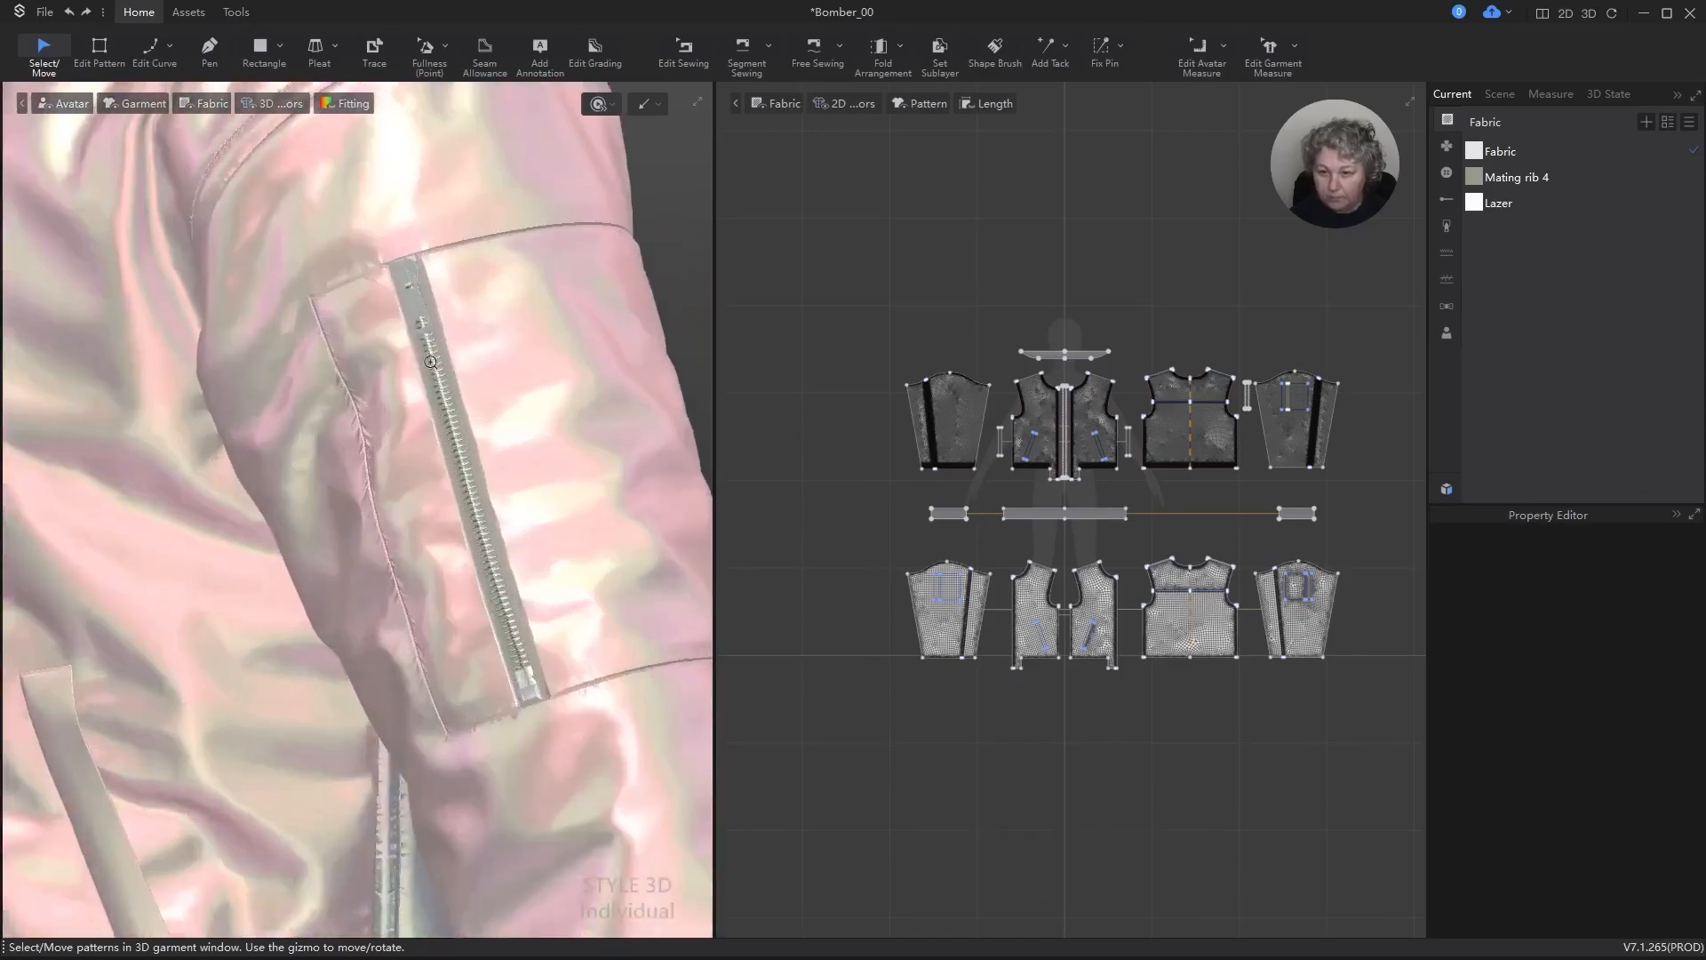
alt+right_drag(411, 362, 491, 355)
alt+drag(457, 290, 138, 564)
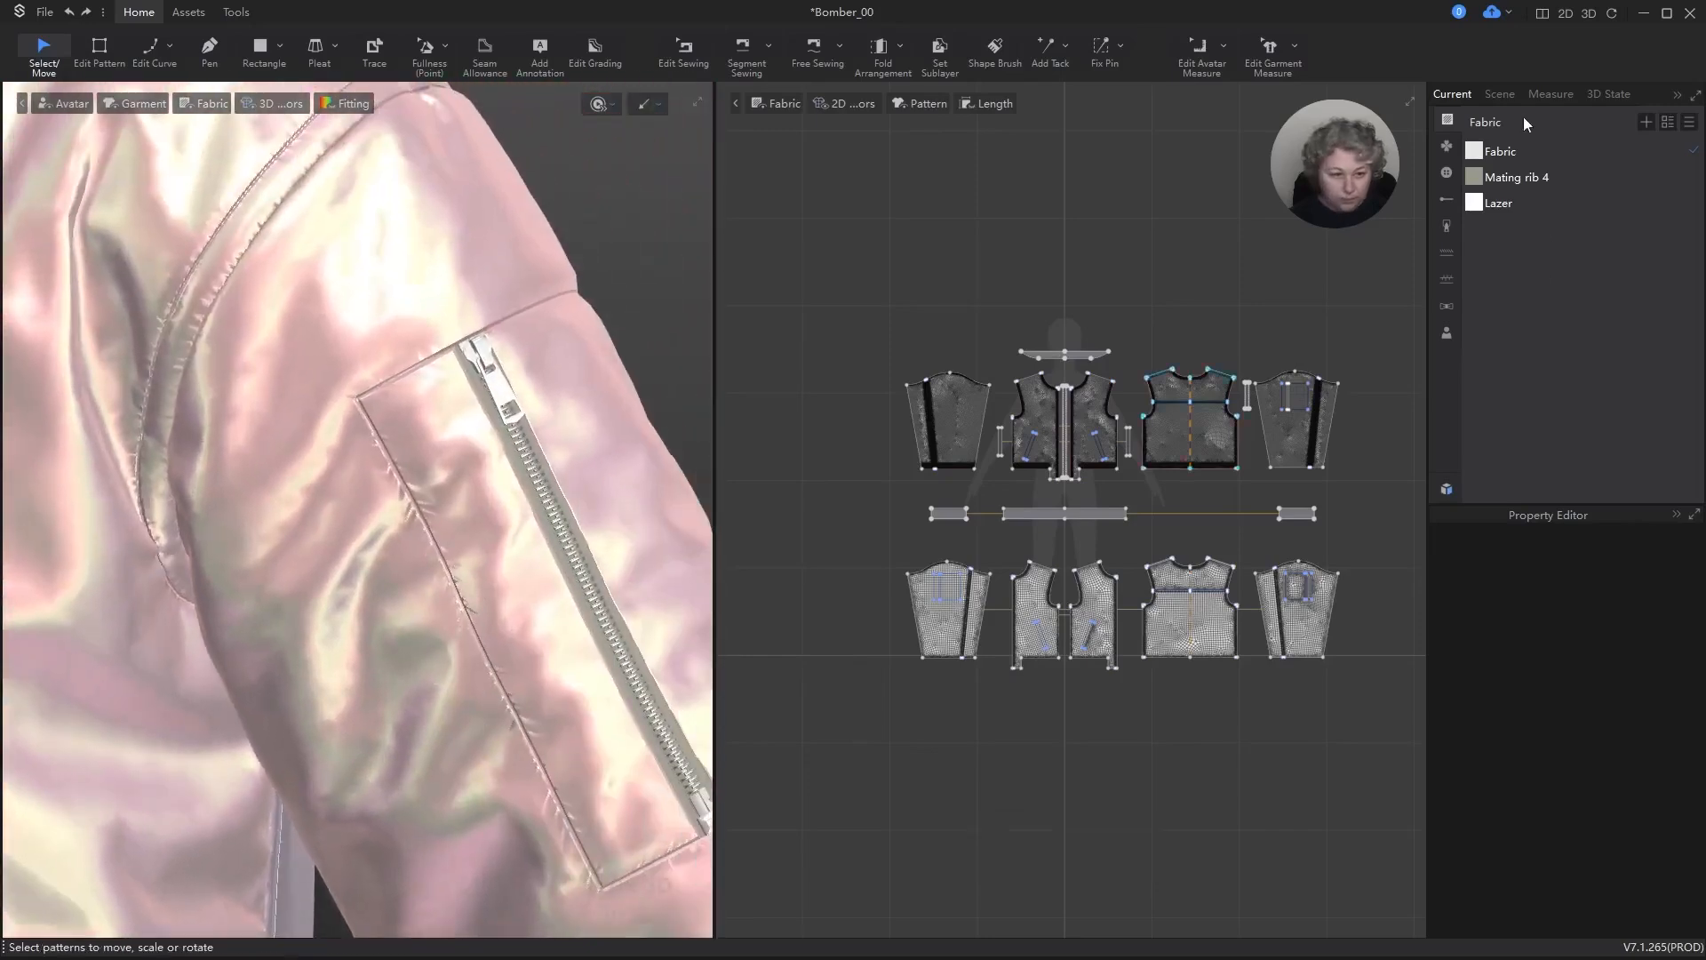
Step: Compare the Polyester and Wool library presets on the Nylon puckering style, ending back on the Nylon preset
click(1447, 280)
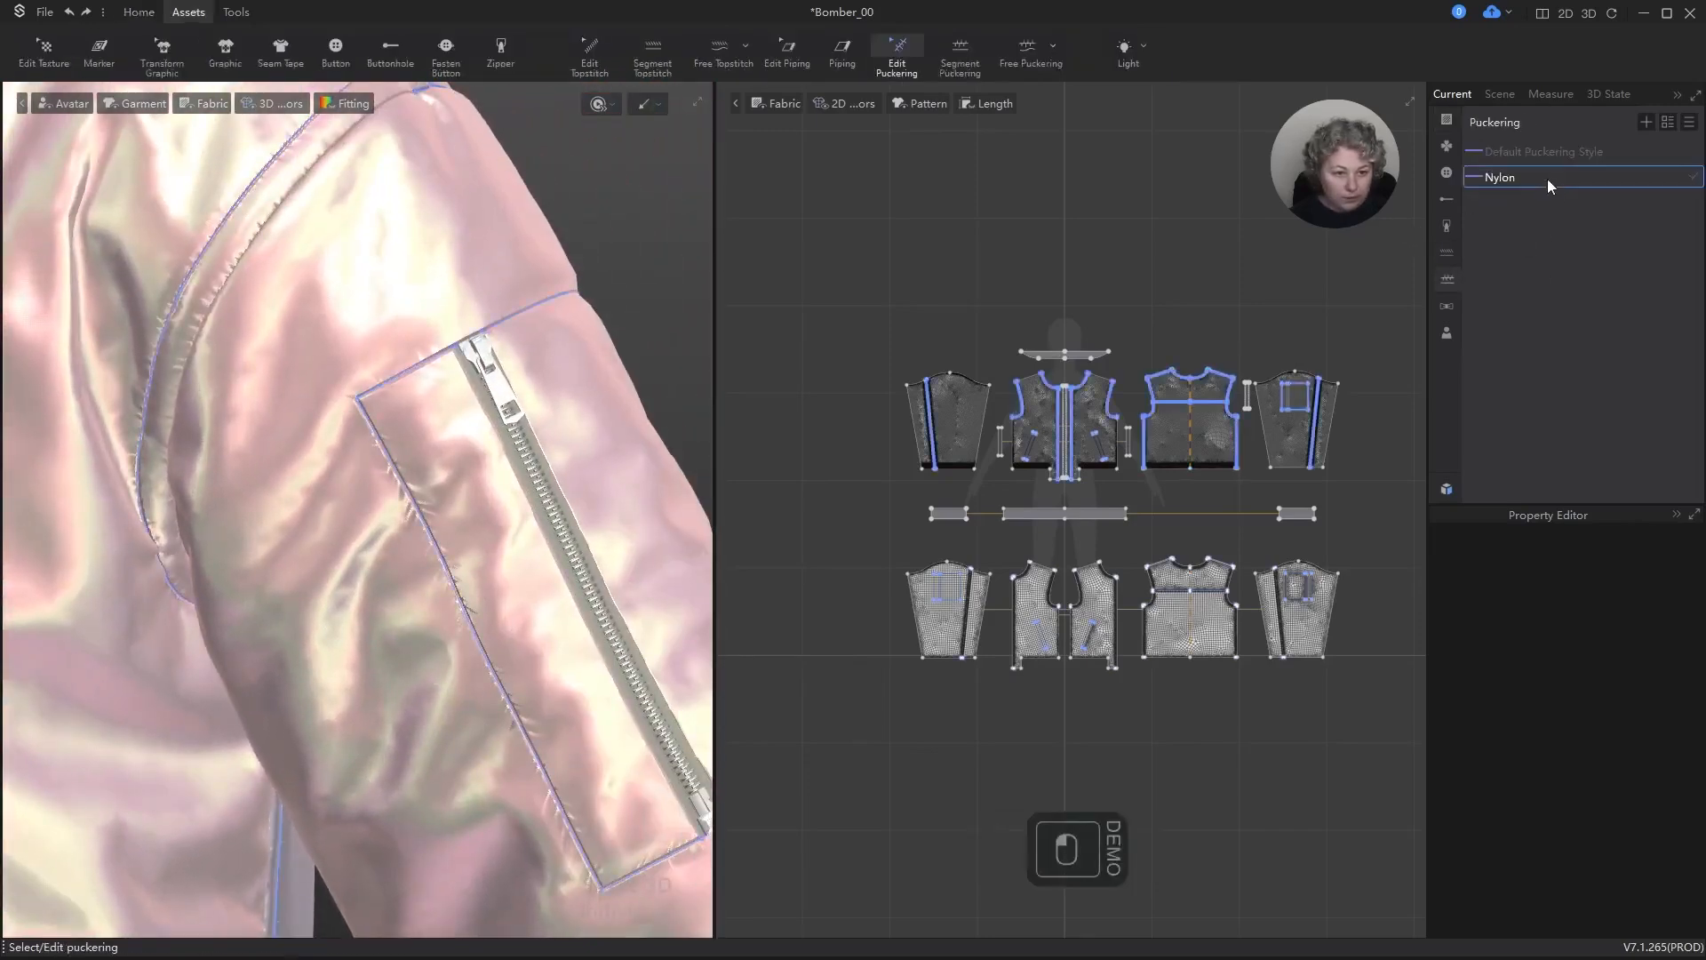
click(1532, 175)
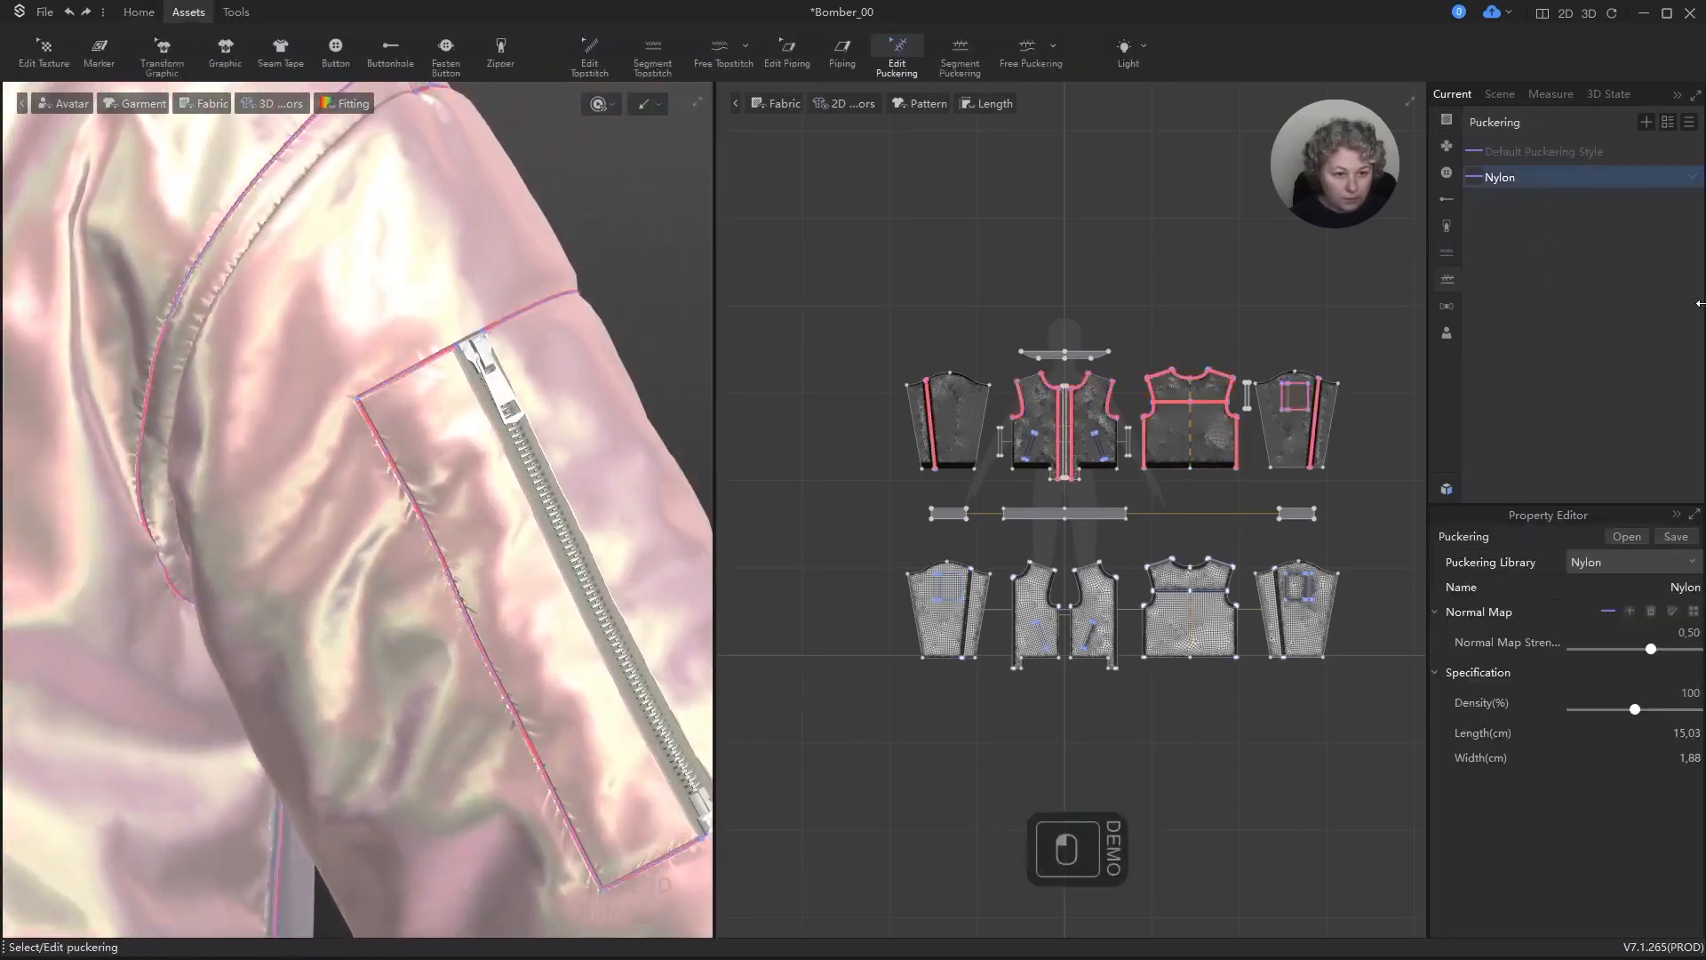
click(1629, 562)
click(1601, 652)
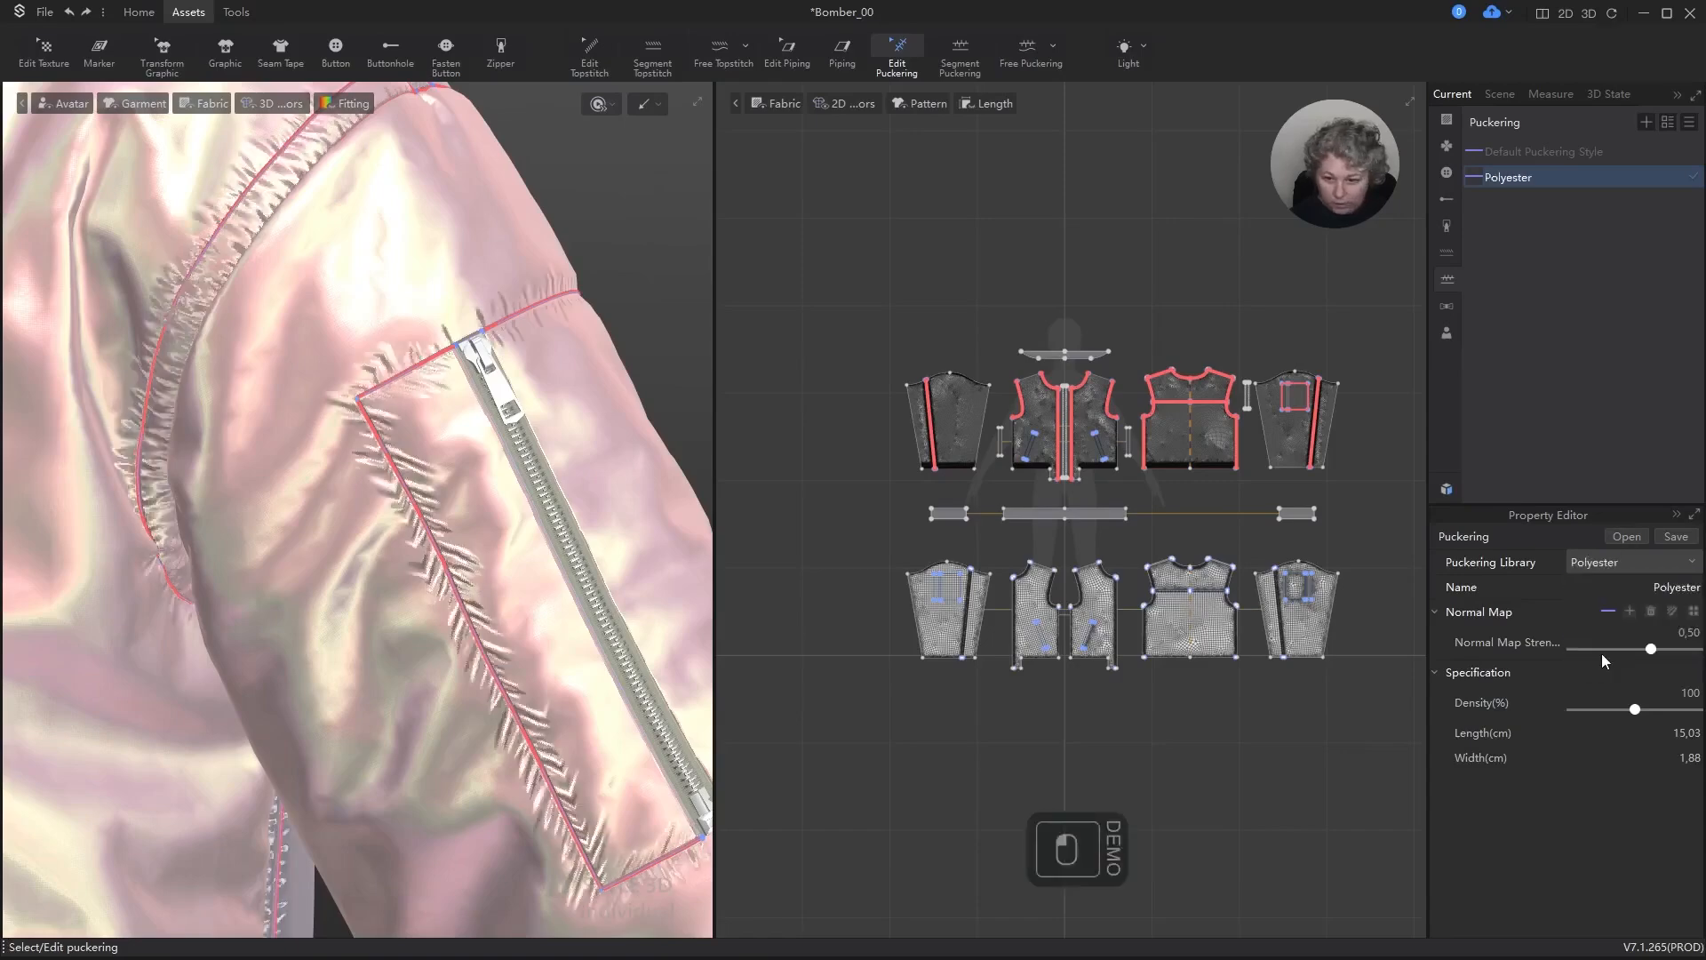
click(1650, 559)
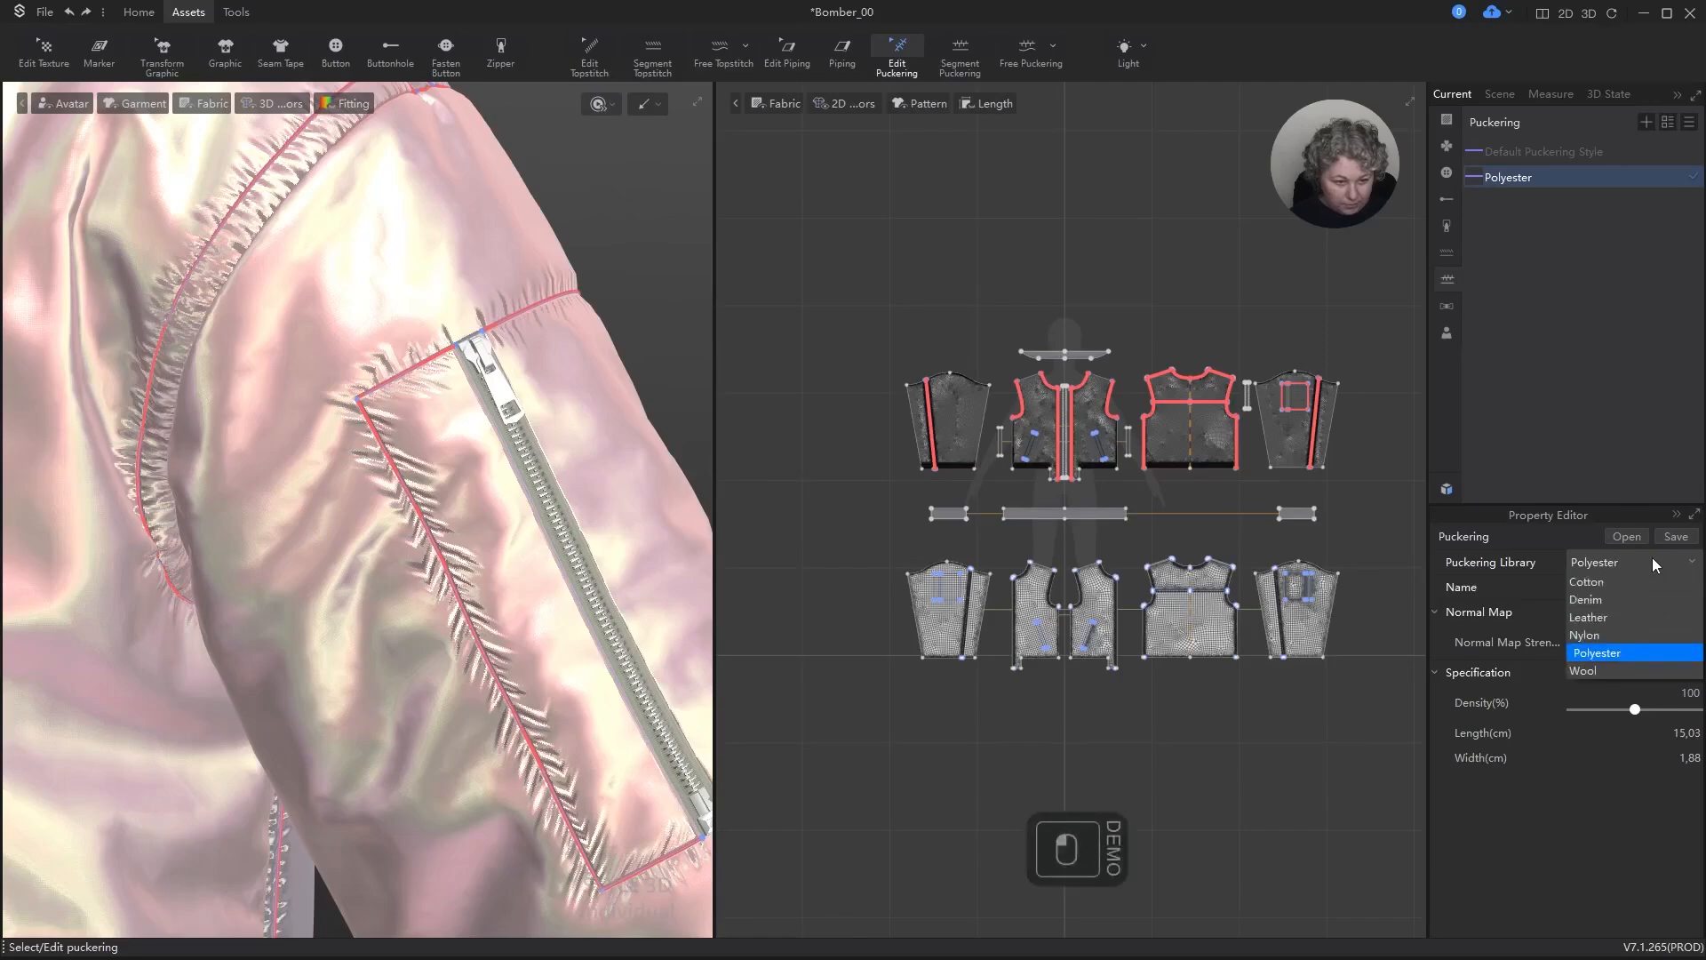
click(1594, 670)
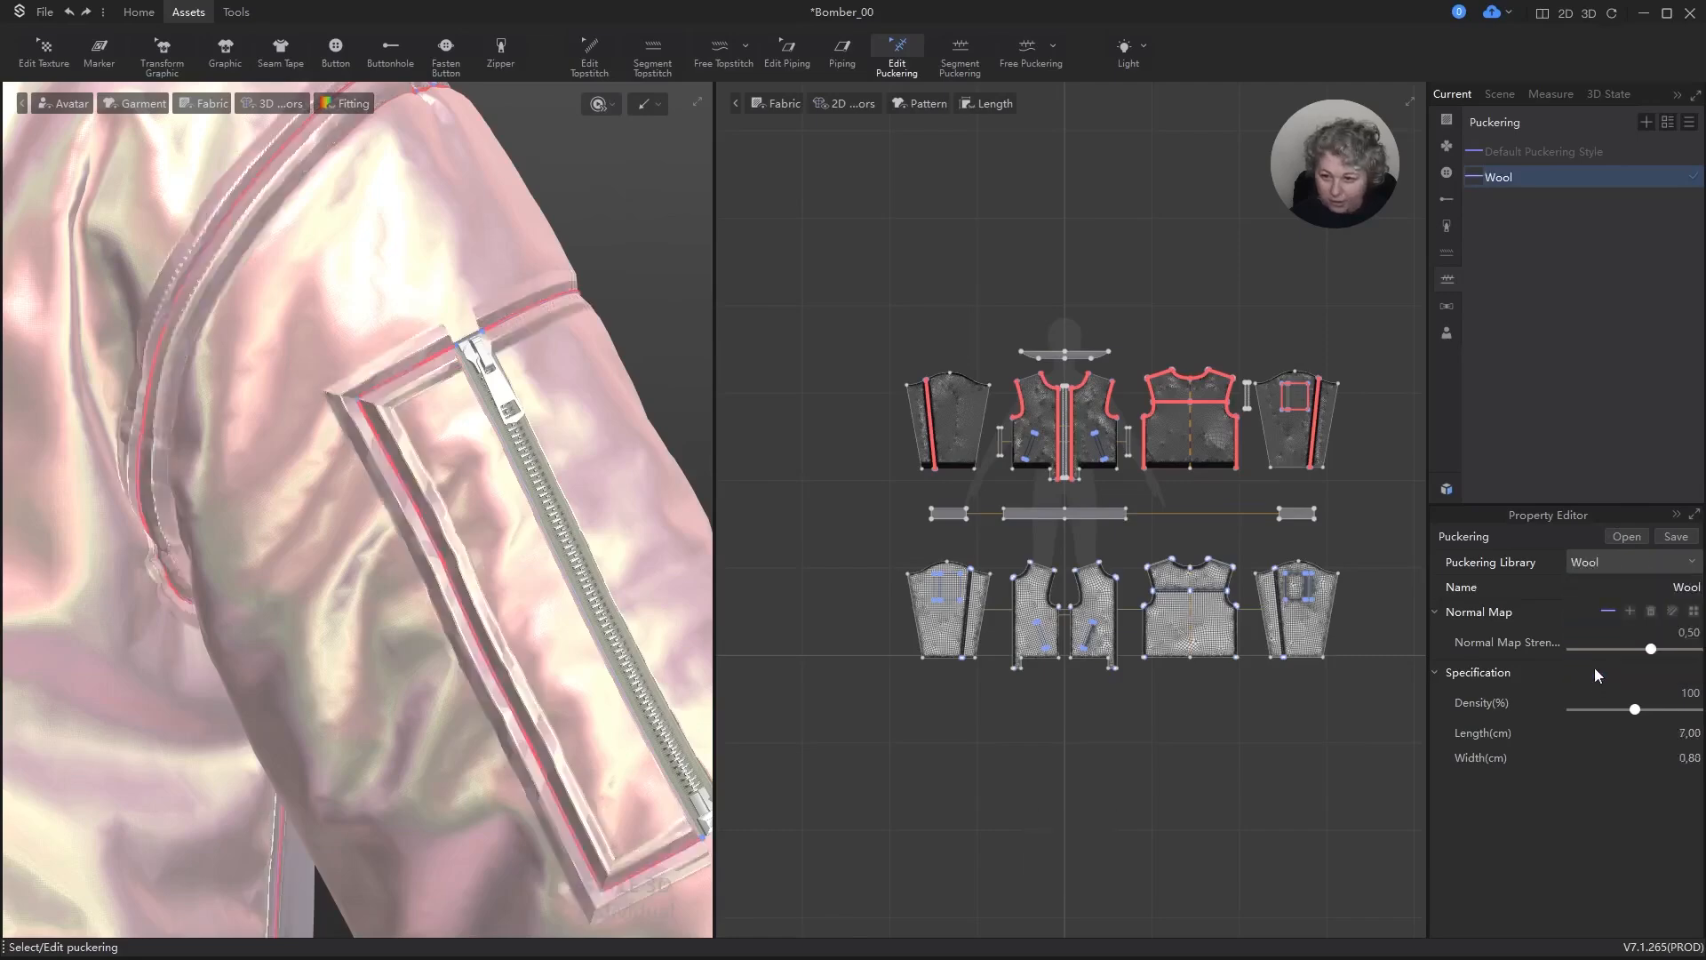
click(1655, 563)
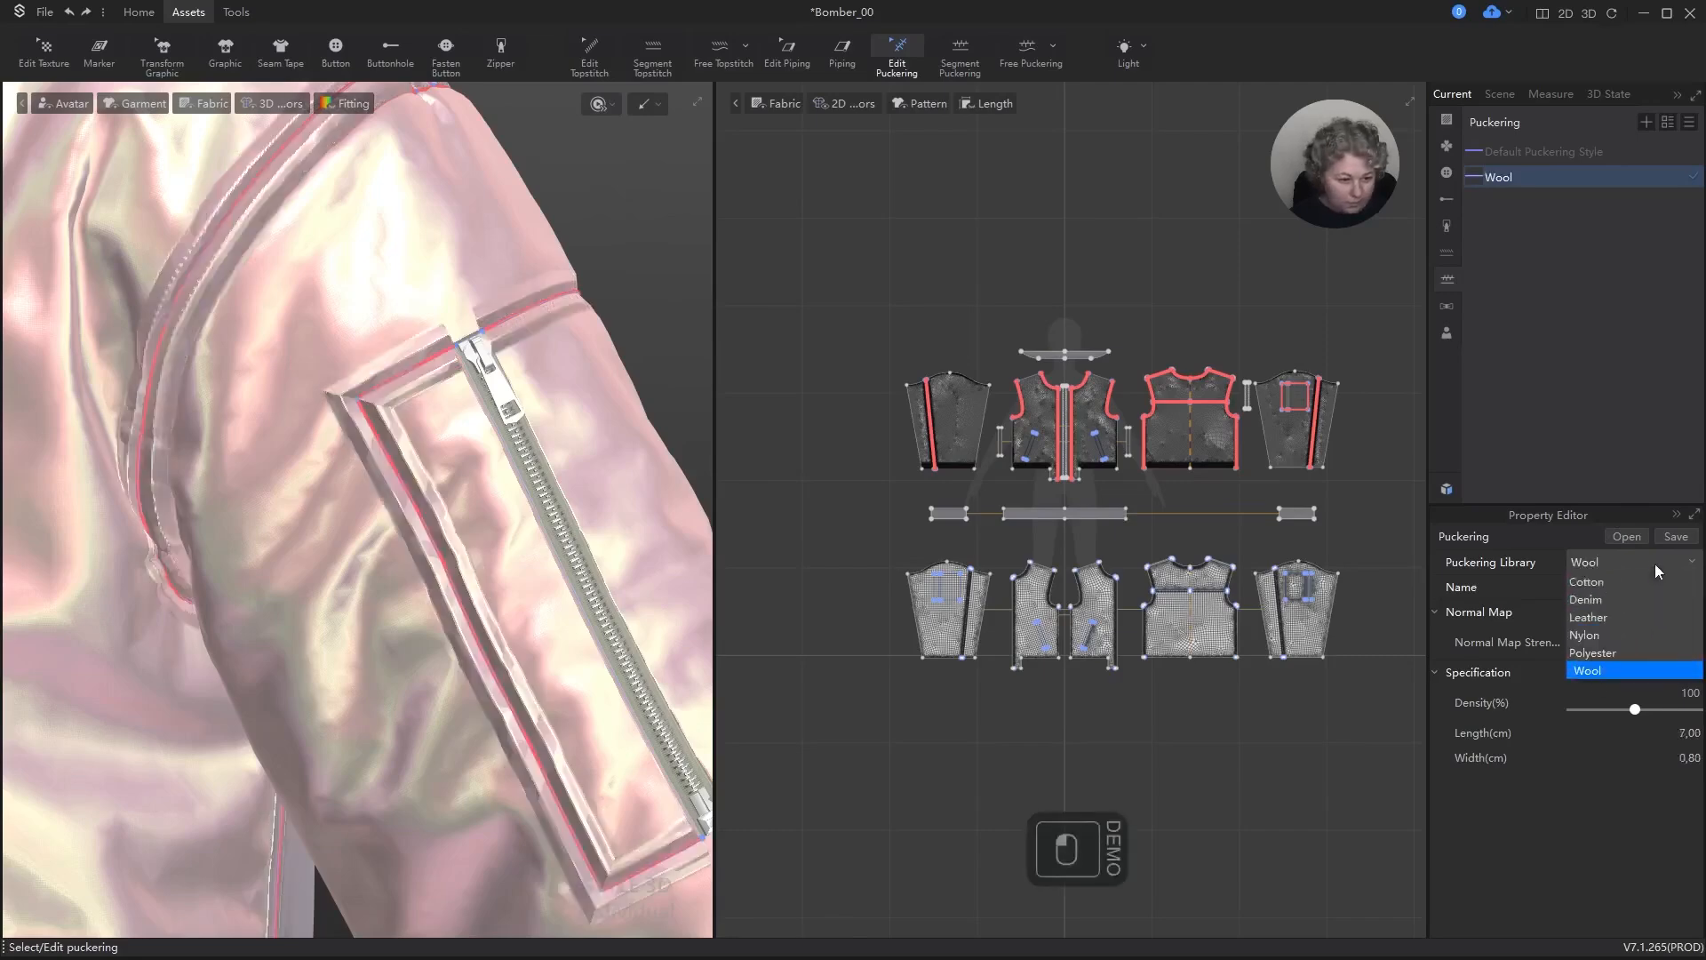
click(1614, 652)
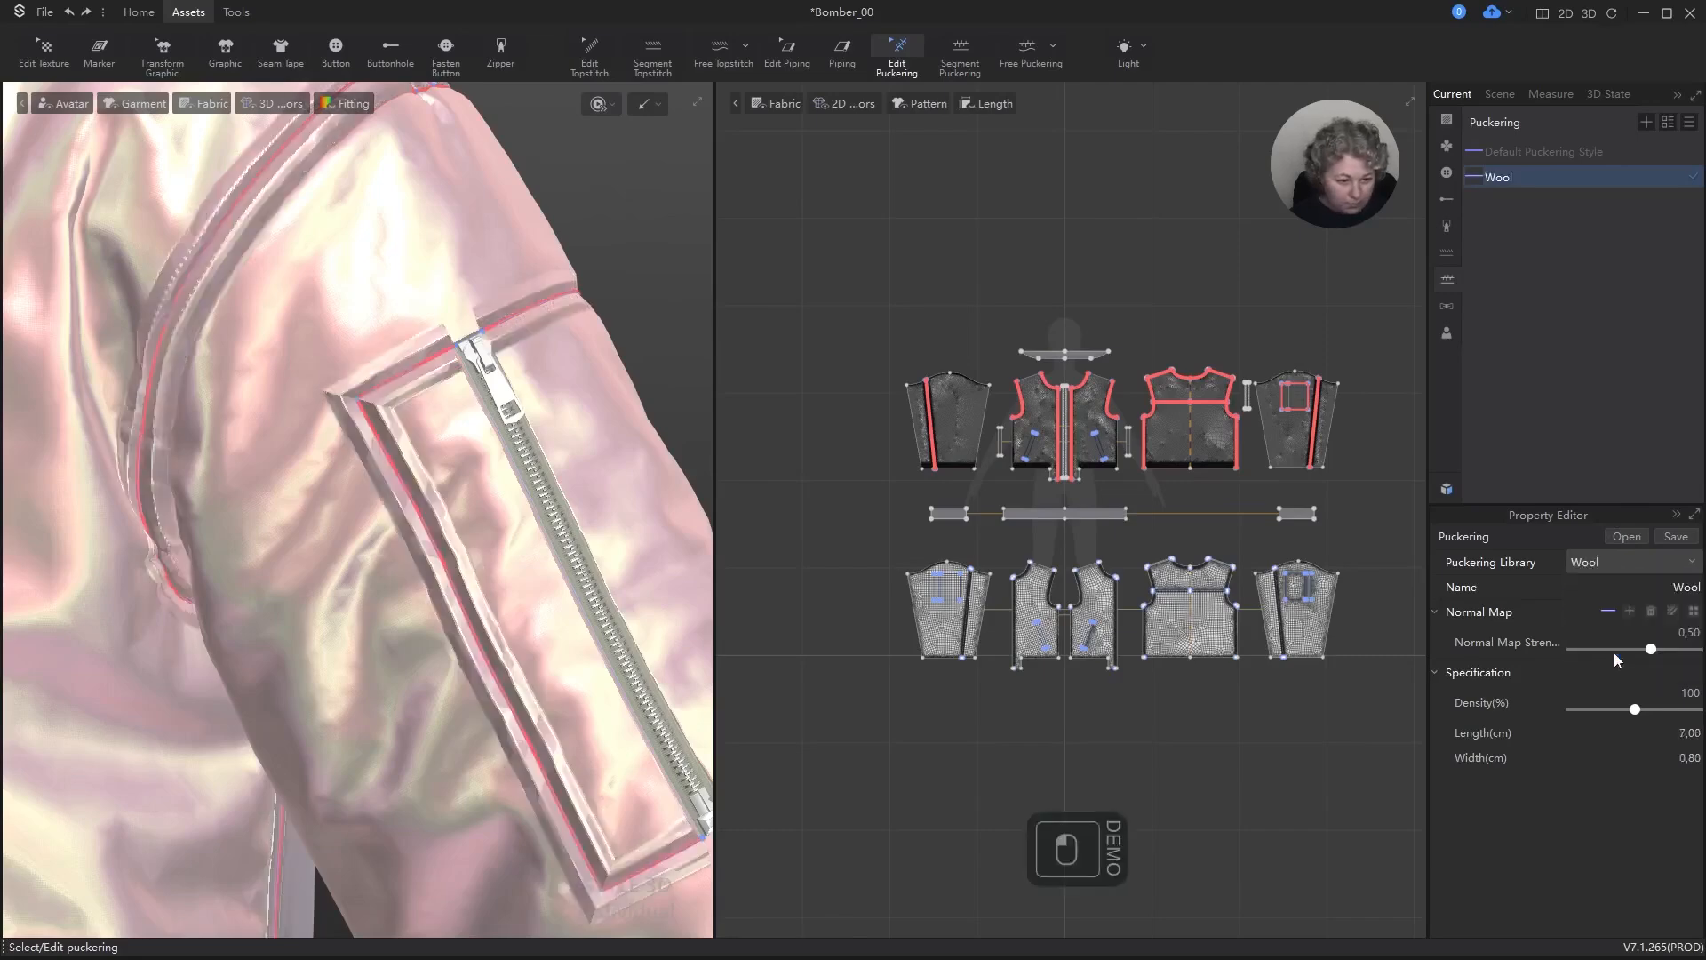
click(1656, 561)
click(1689, 636)
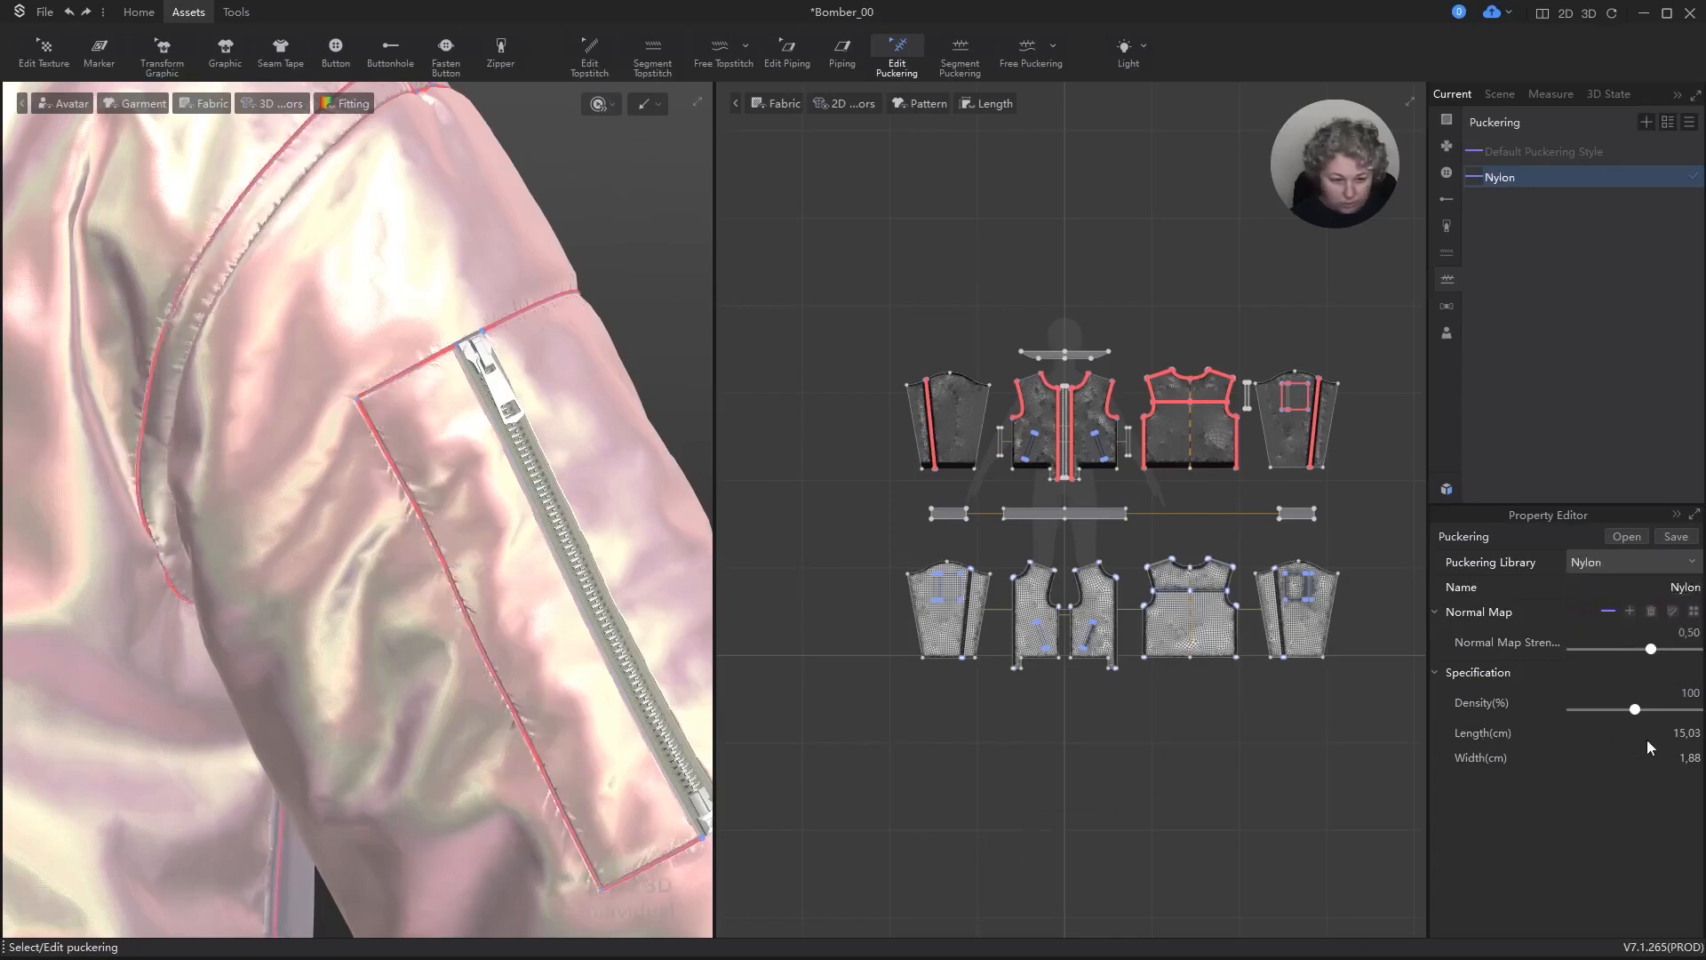
Step: Delete the puckering lines around the zip pocket on the sleeve pattern piece and simulate the jacket briefly
scroll(598, 575, down, 5)
alt+right_drag(600, 574, 684, 505)
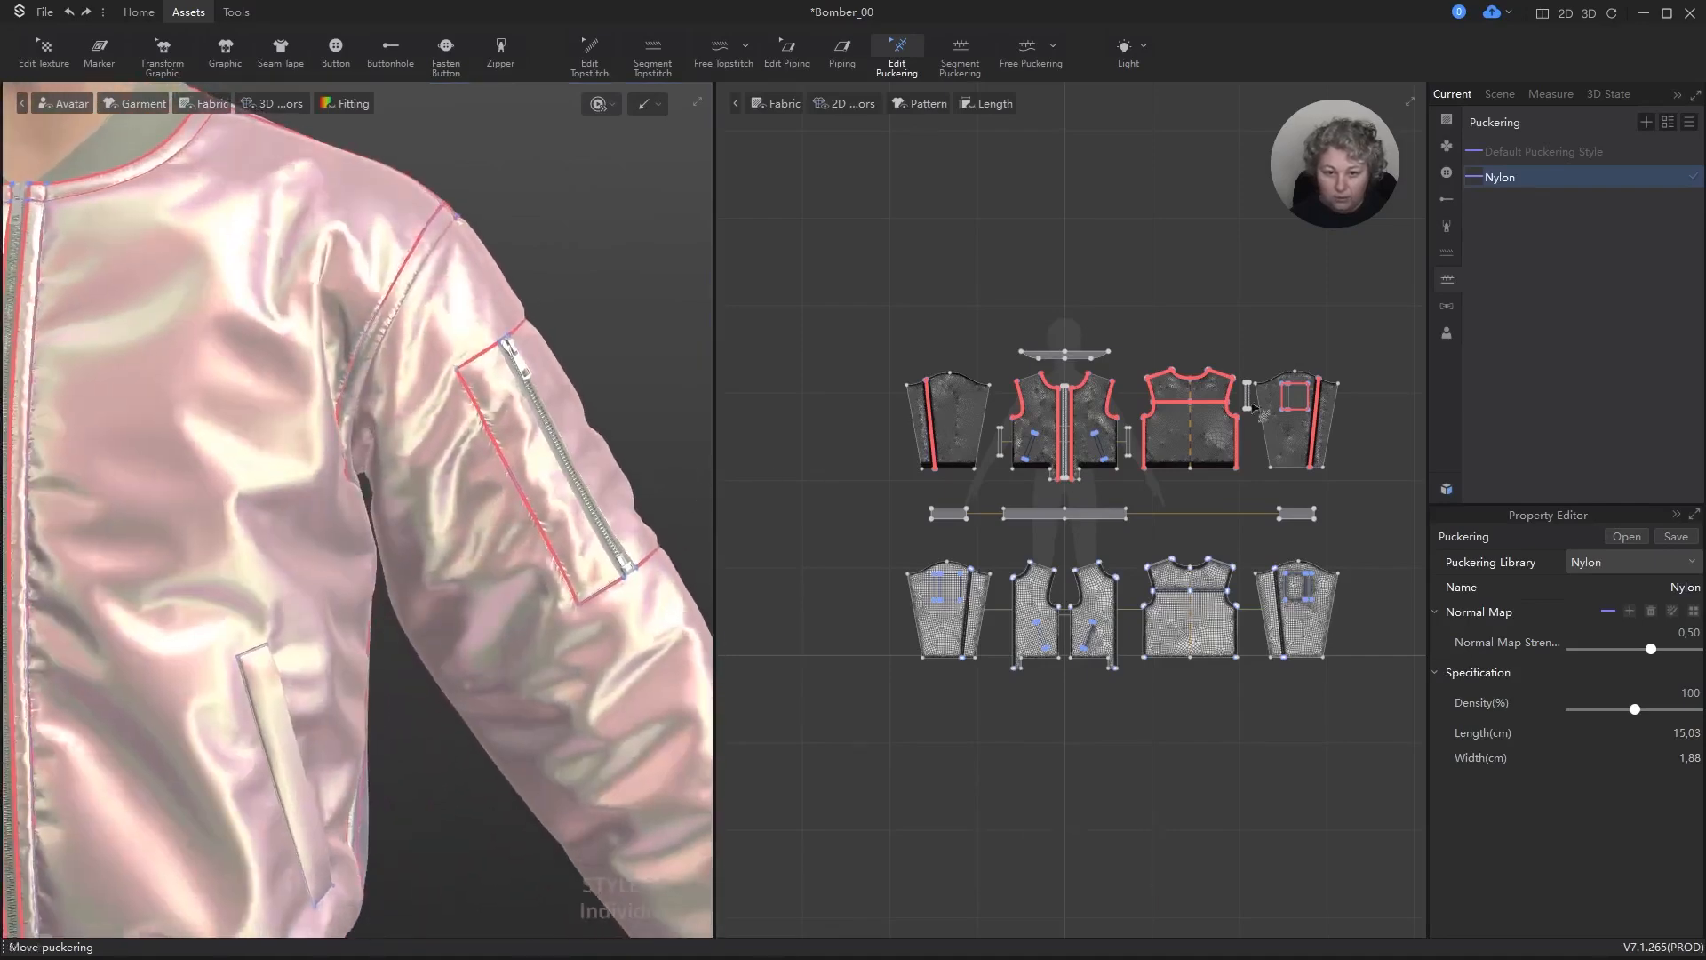
scroll(1253, 404, up, 6)
click(1251, 364)
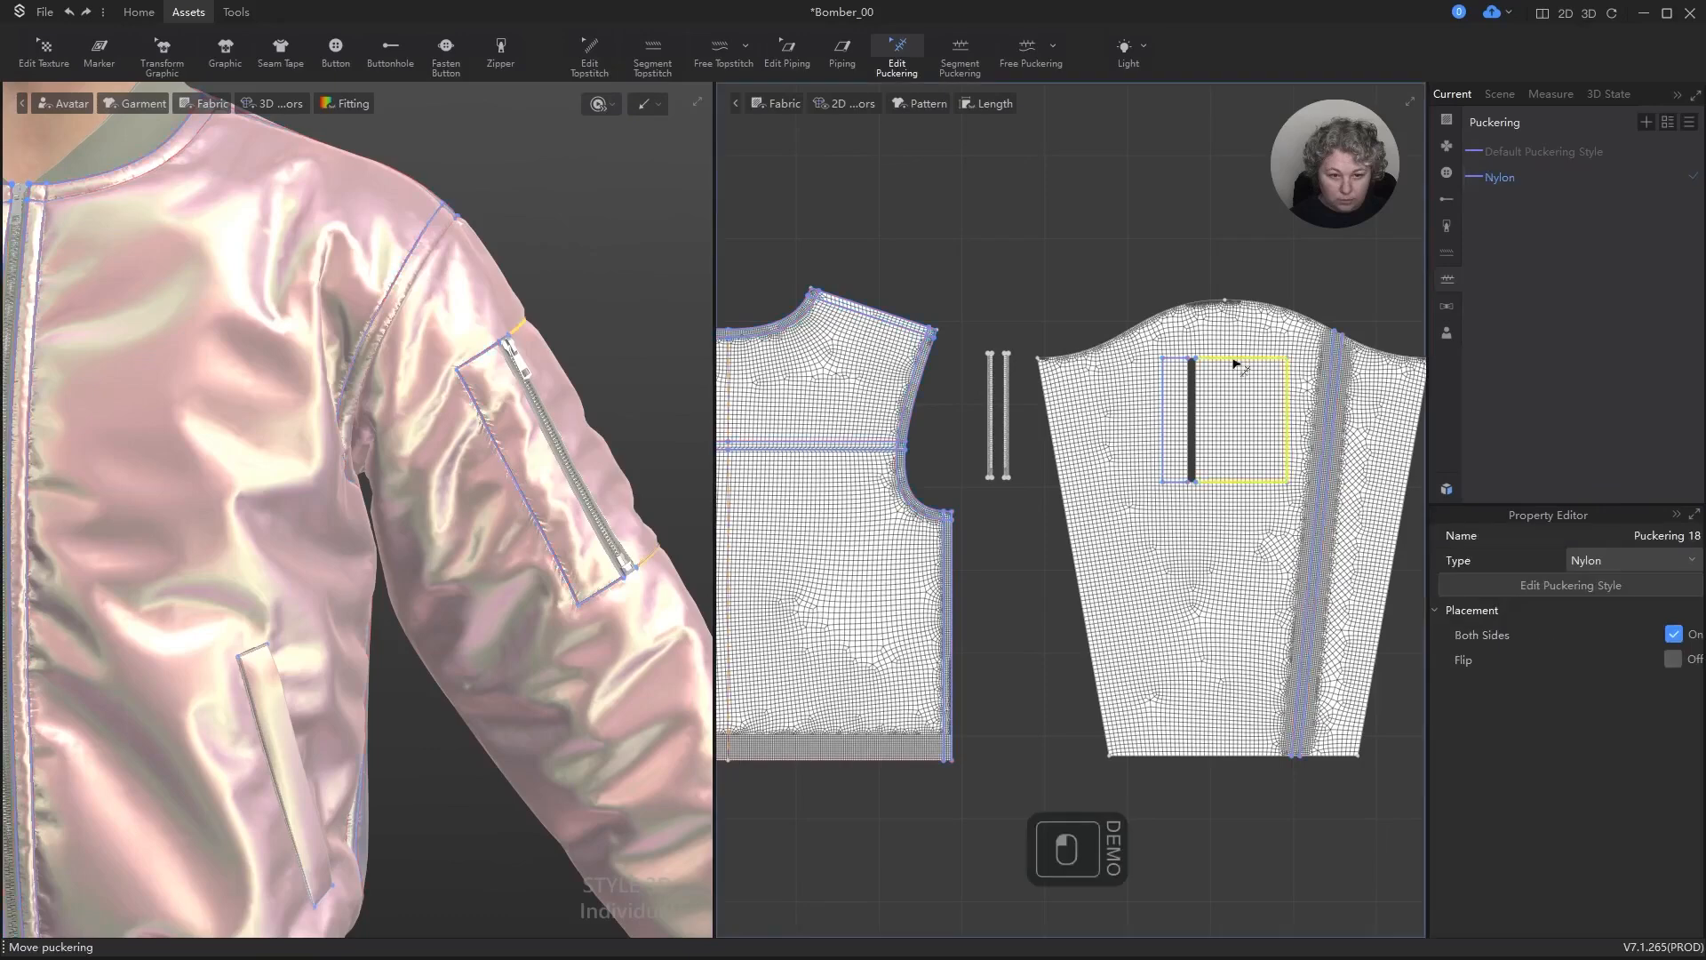
key(Delete)
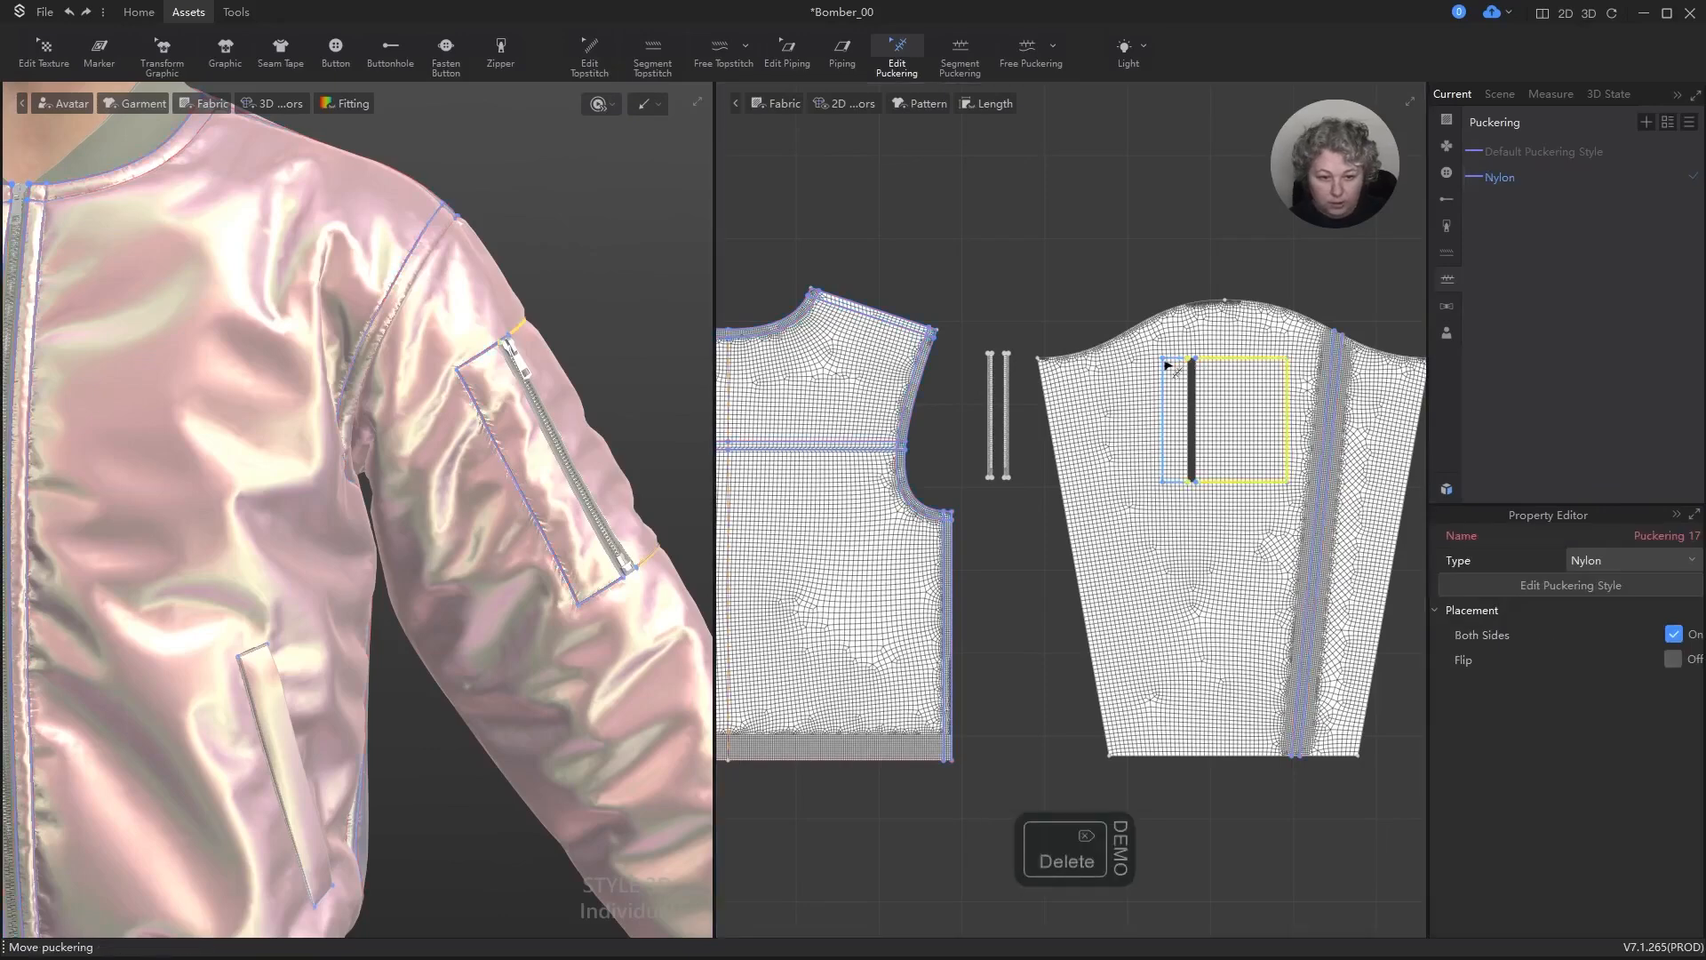
scroll(616, 396, up, 2)
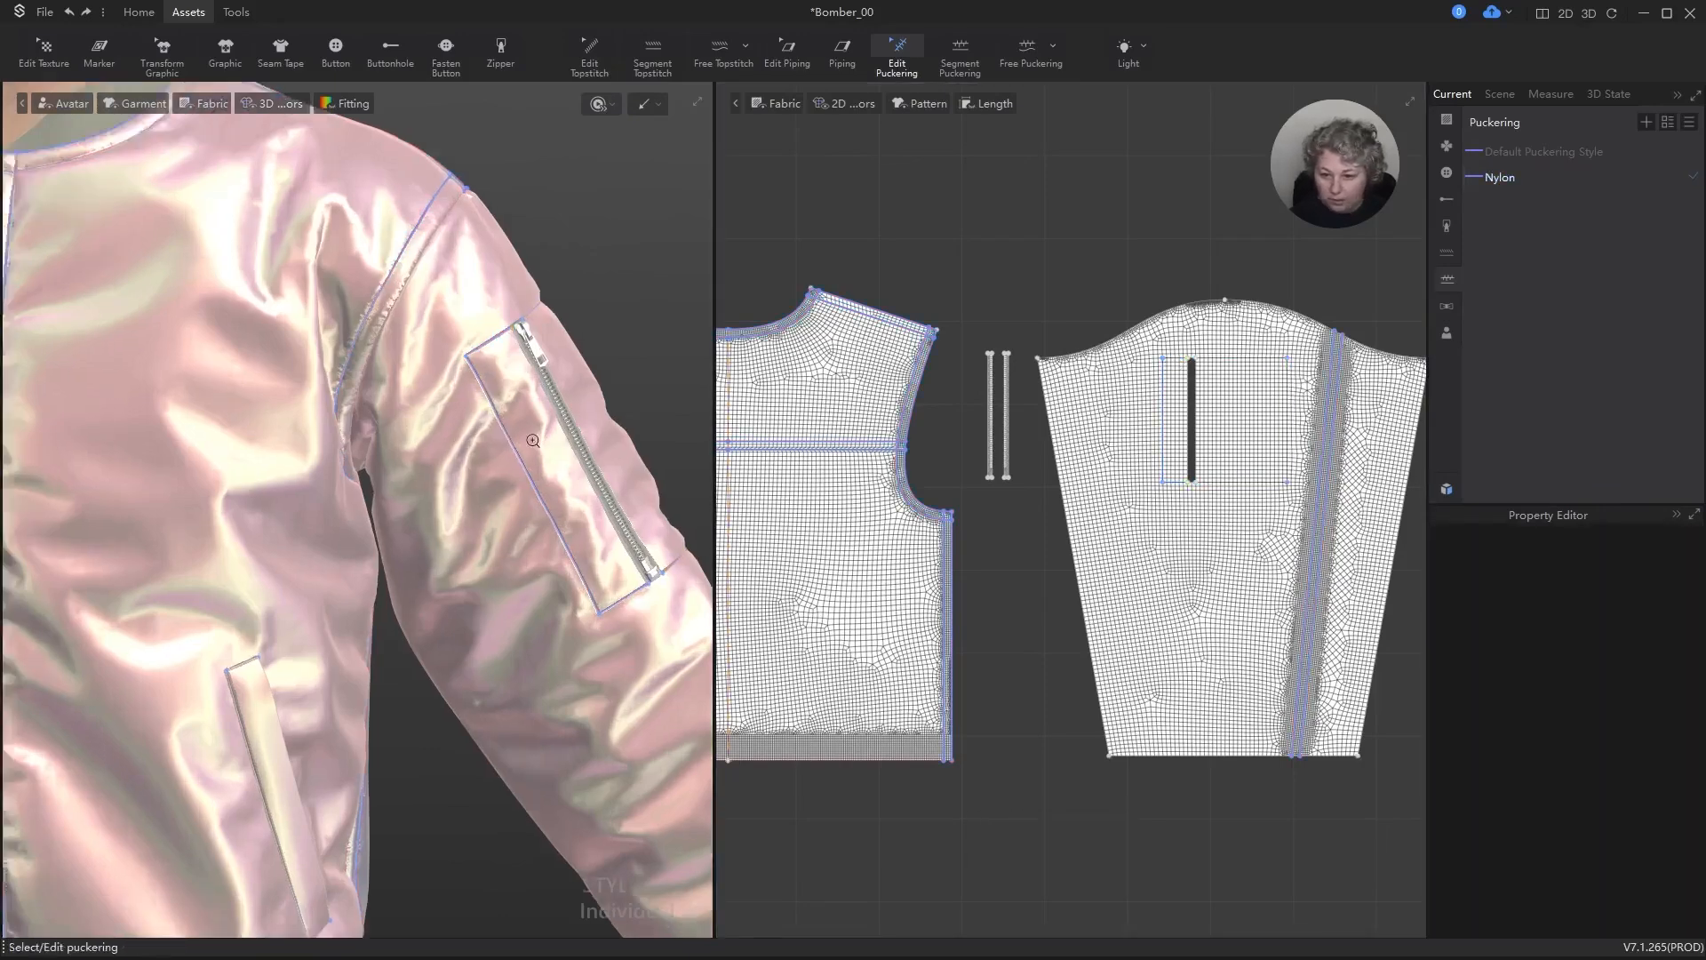
key(space)
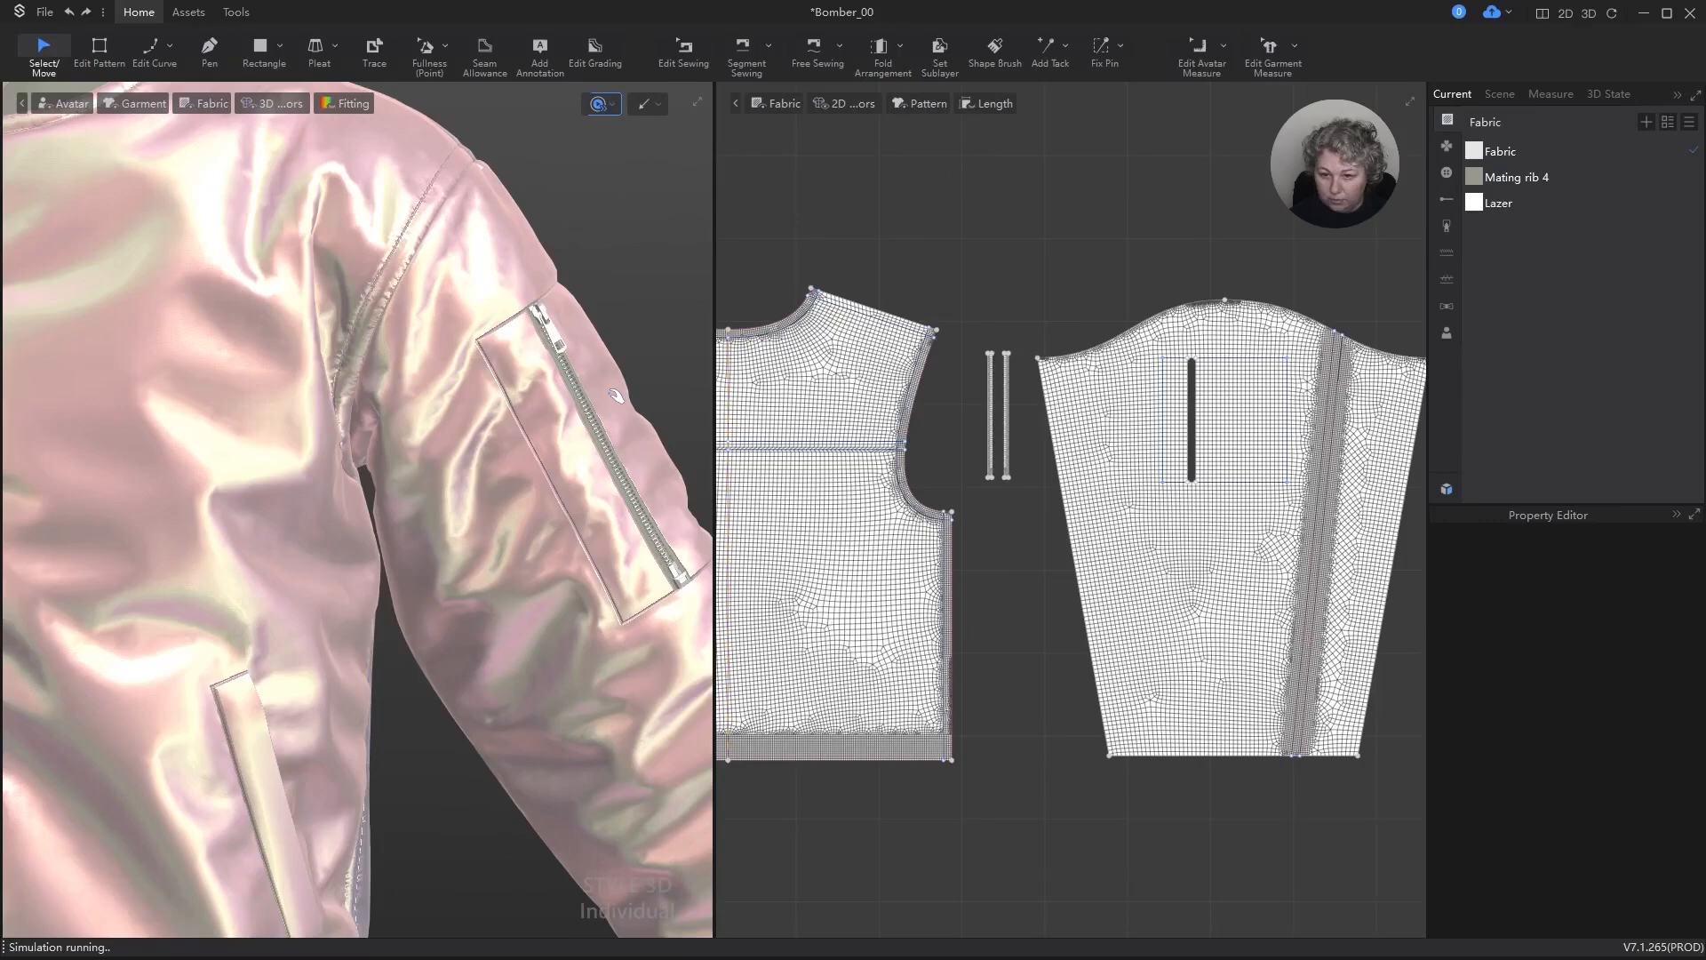
scroll(619, 398, down, 1)
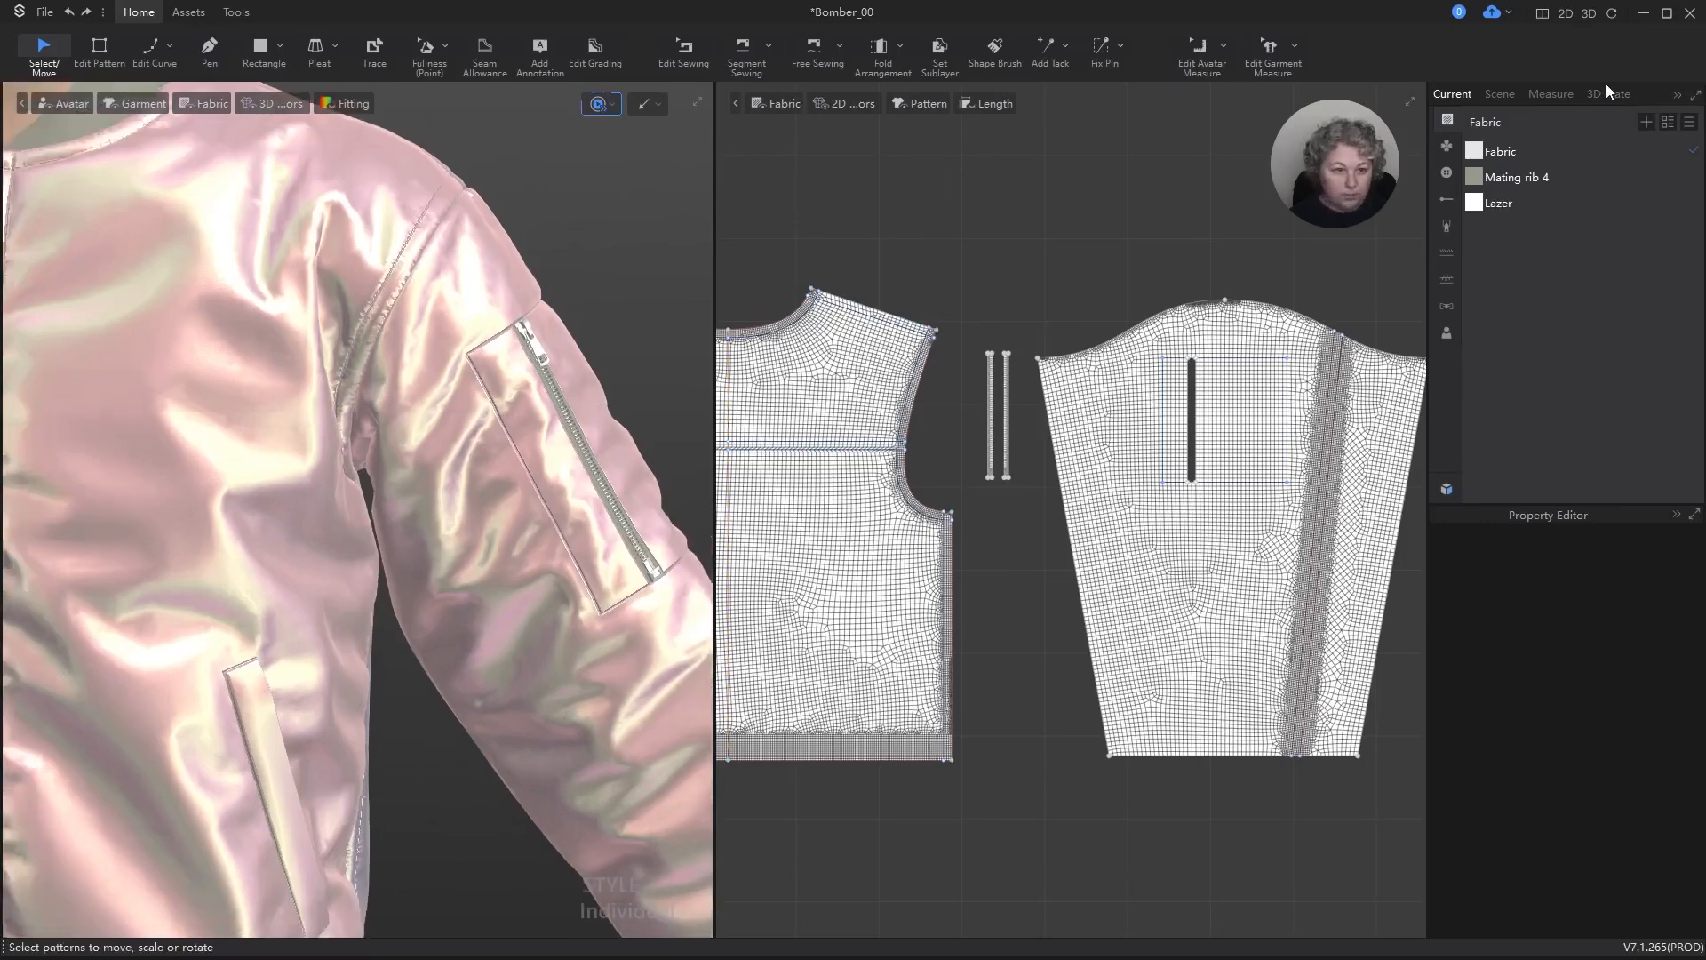
Step: Set the length of the Nylon puckering style to 20 cm
click(1448, 285)
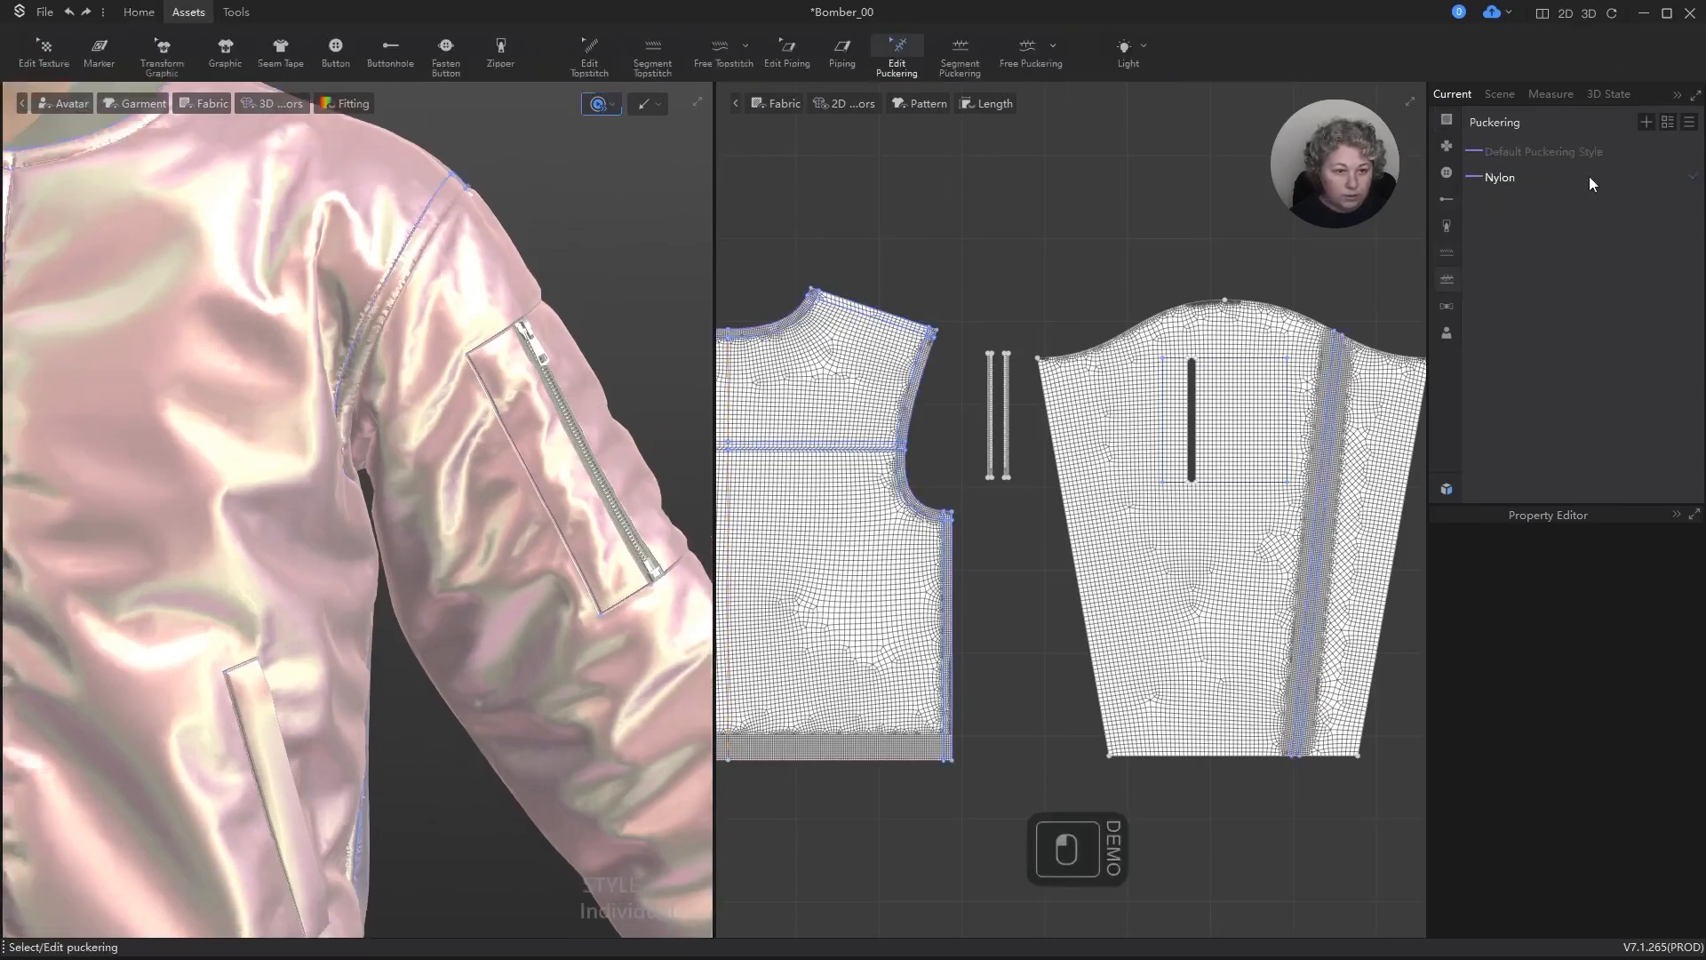
click(1529, 174)
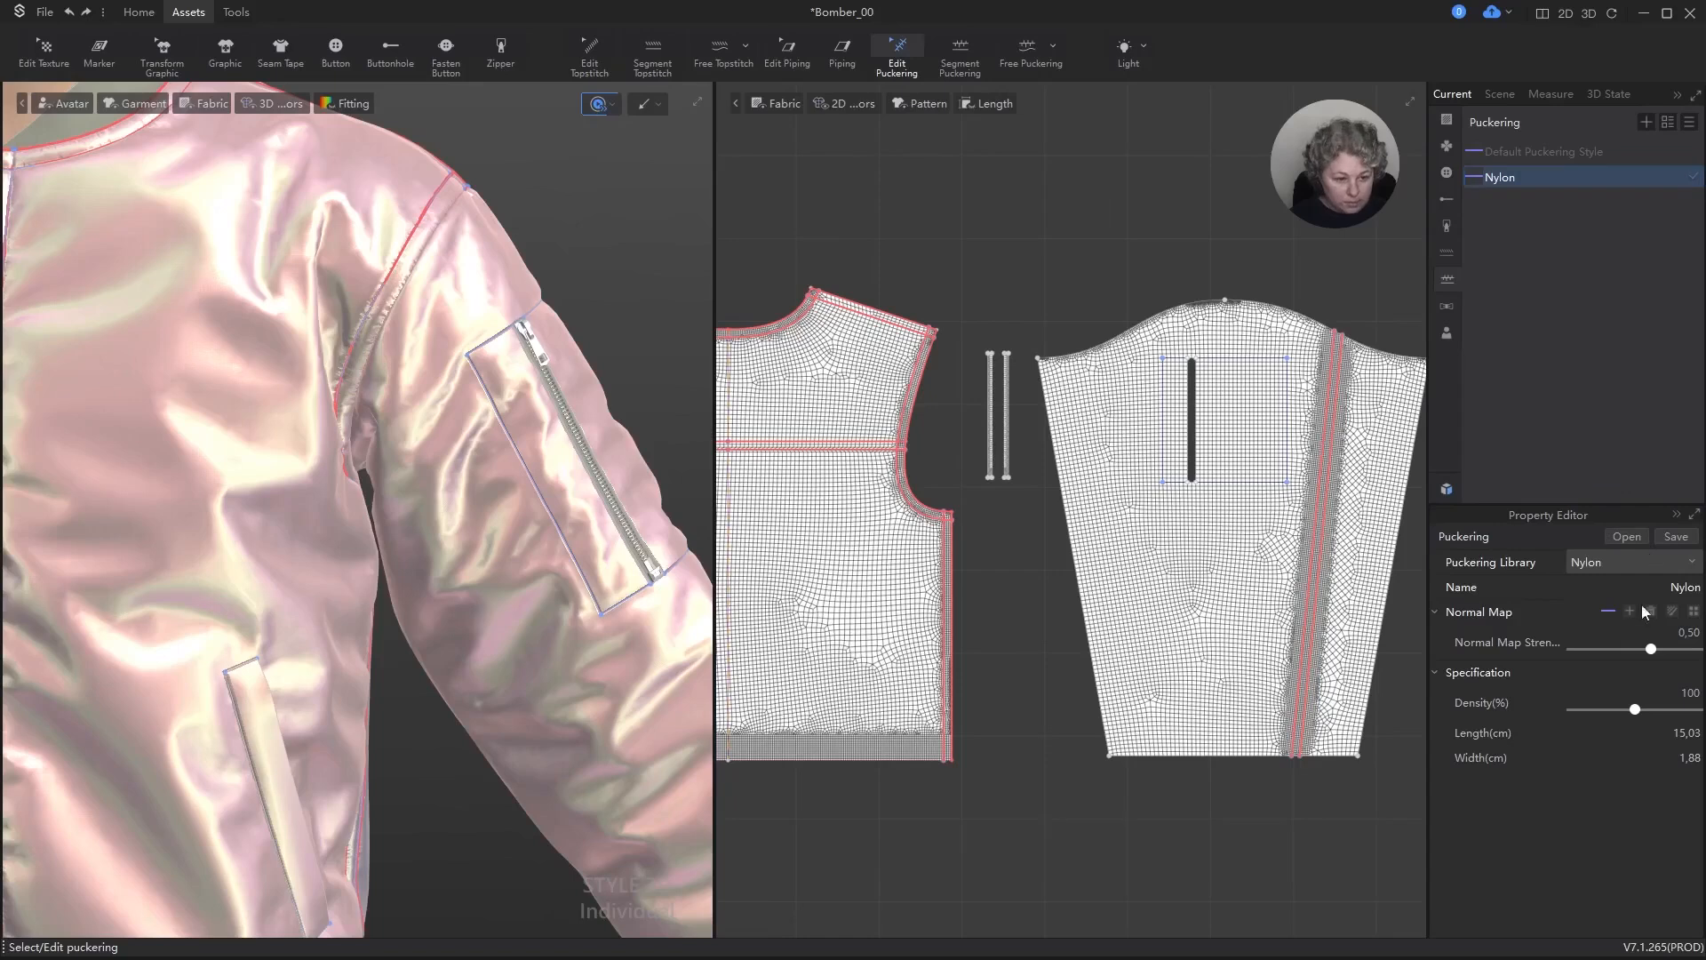
click(1696, 734)
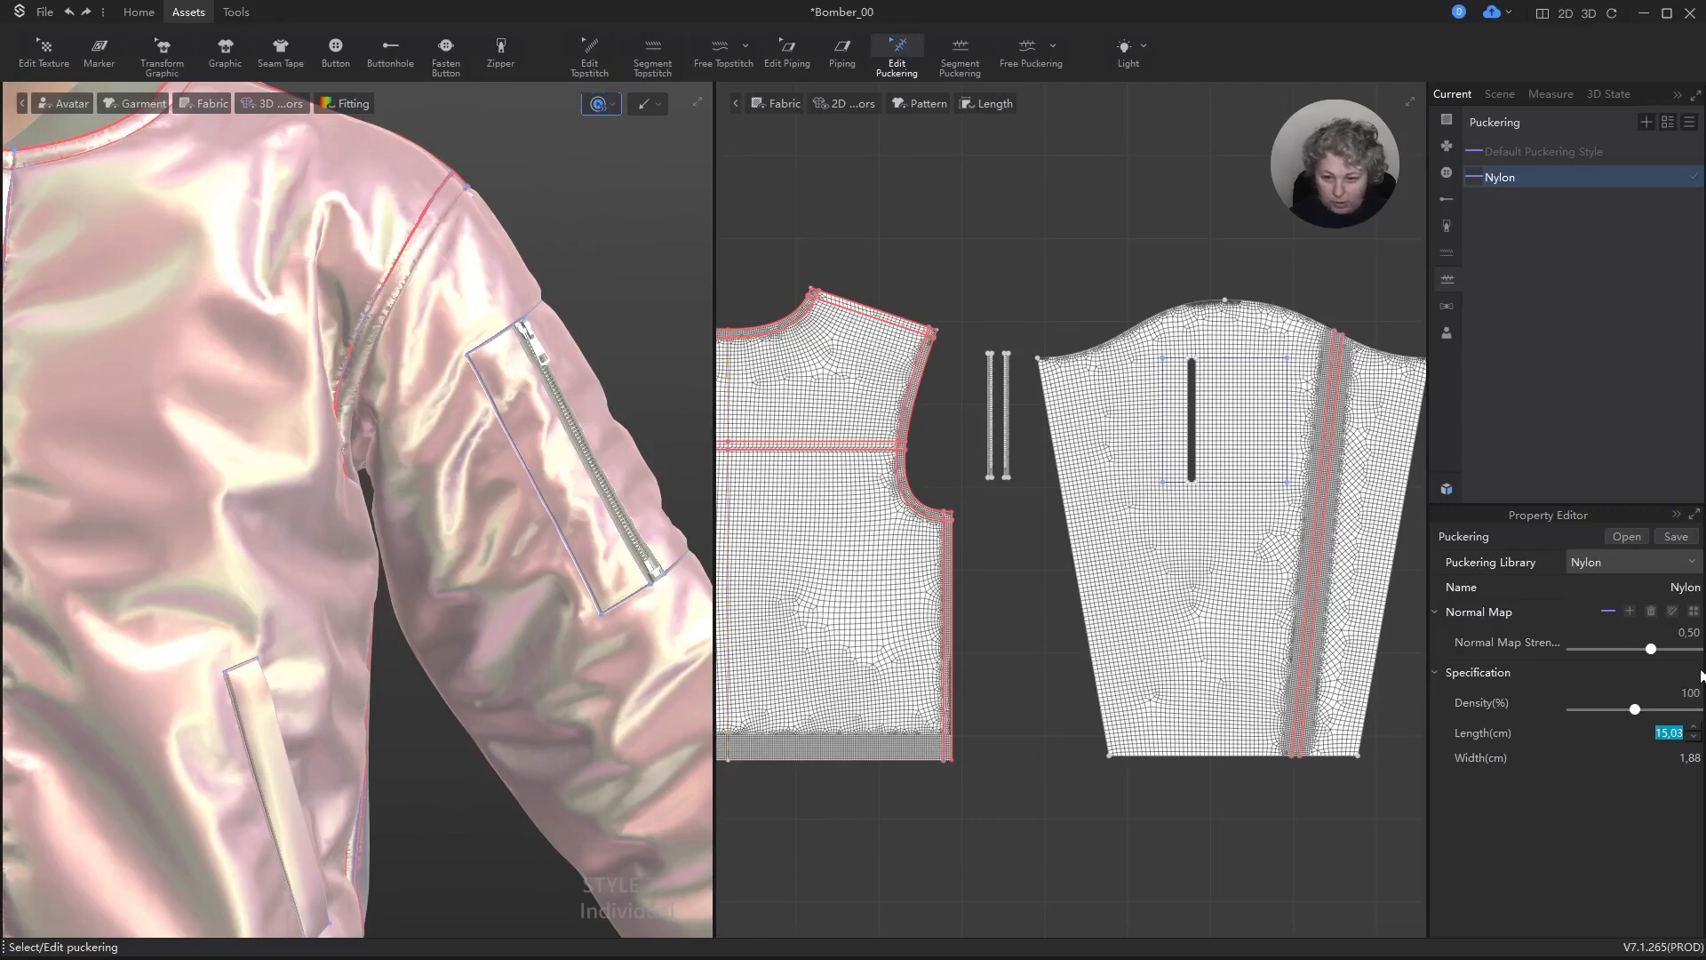
text(20)
key(Return)
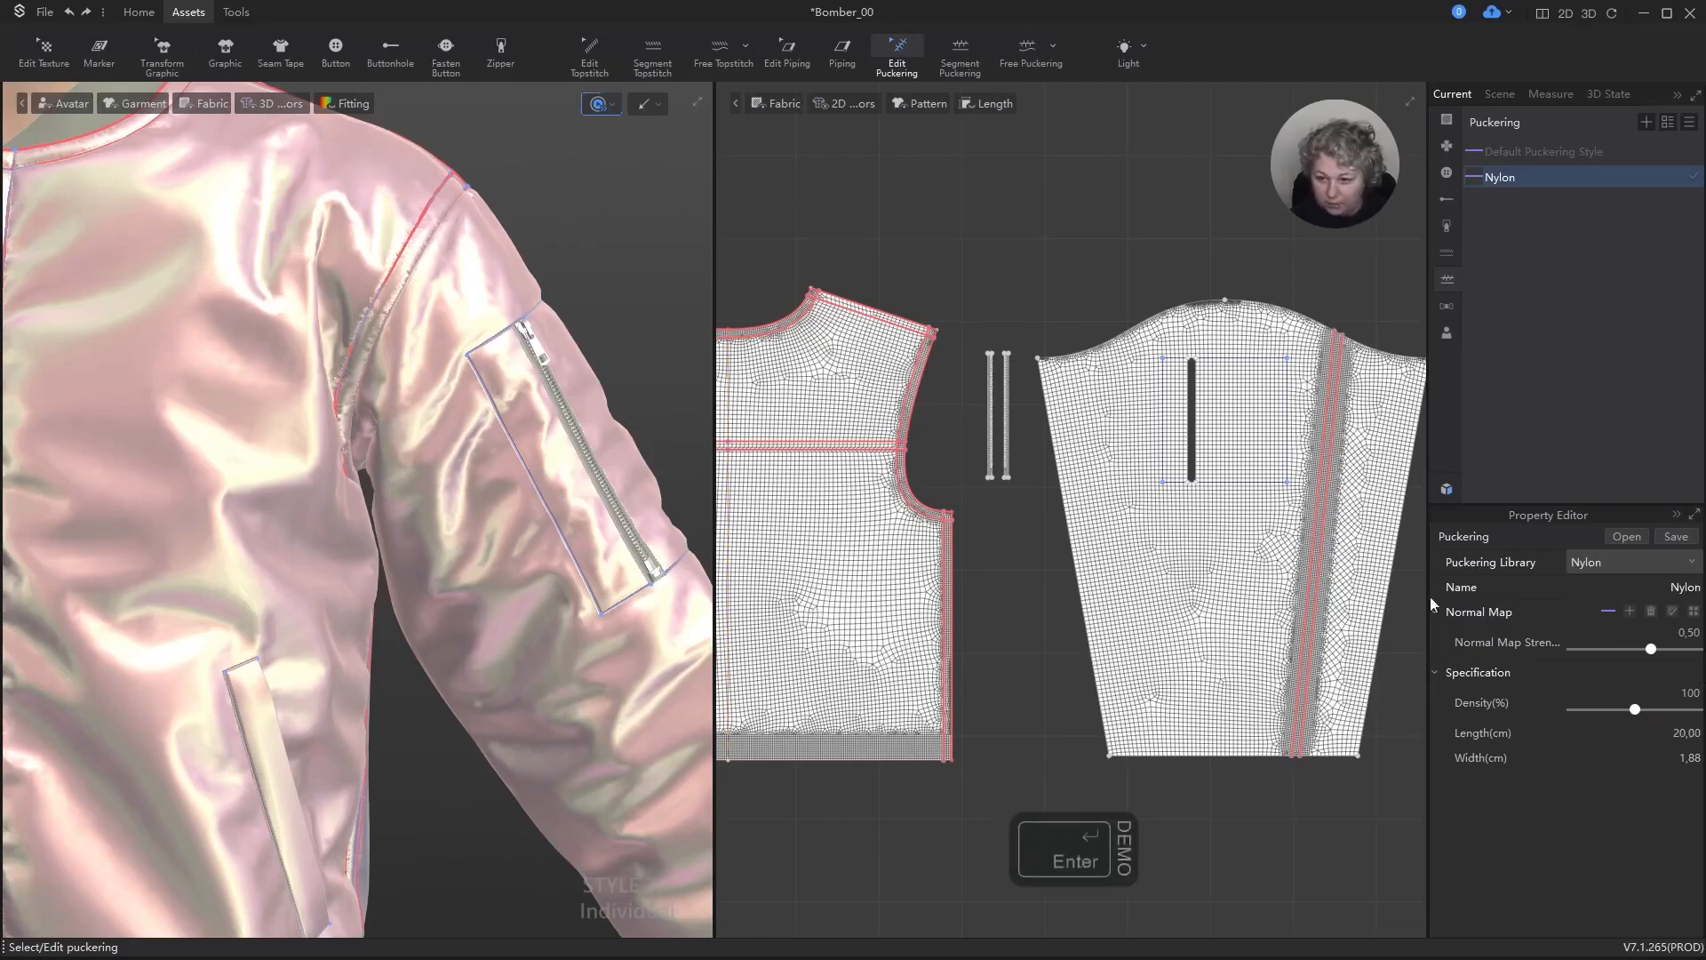
Step: Examine the longer Nylon puckering up close along the armhole, shoulder, neckline and front zipper seams
scroll(488, 427, up, 5)
alt+drag(488, 416, 442, 542)
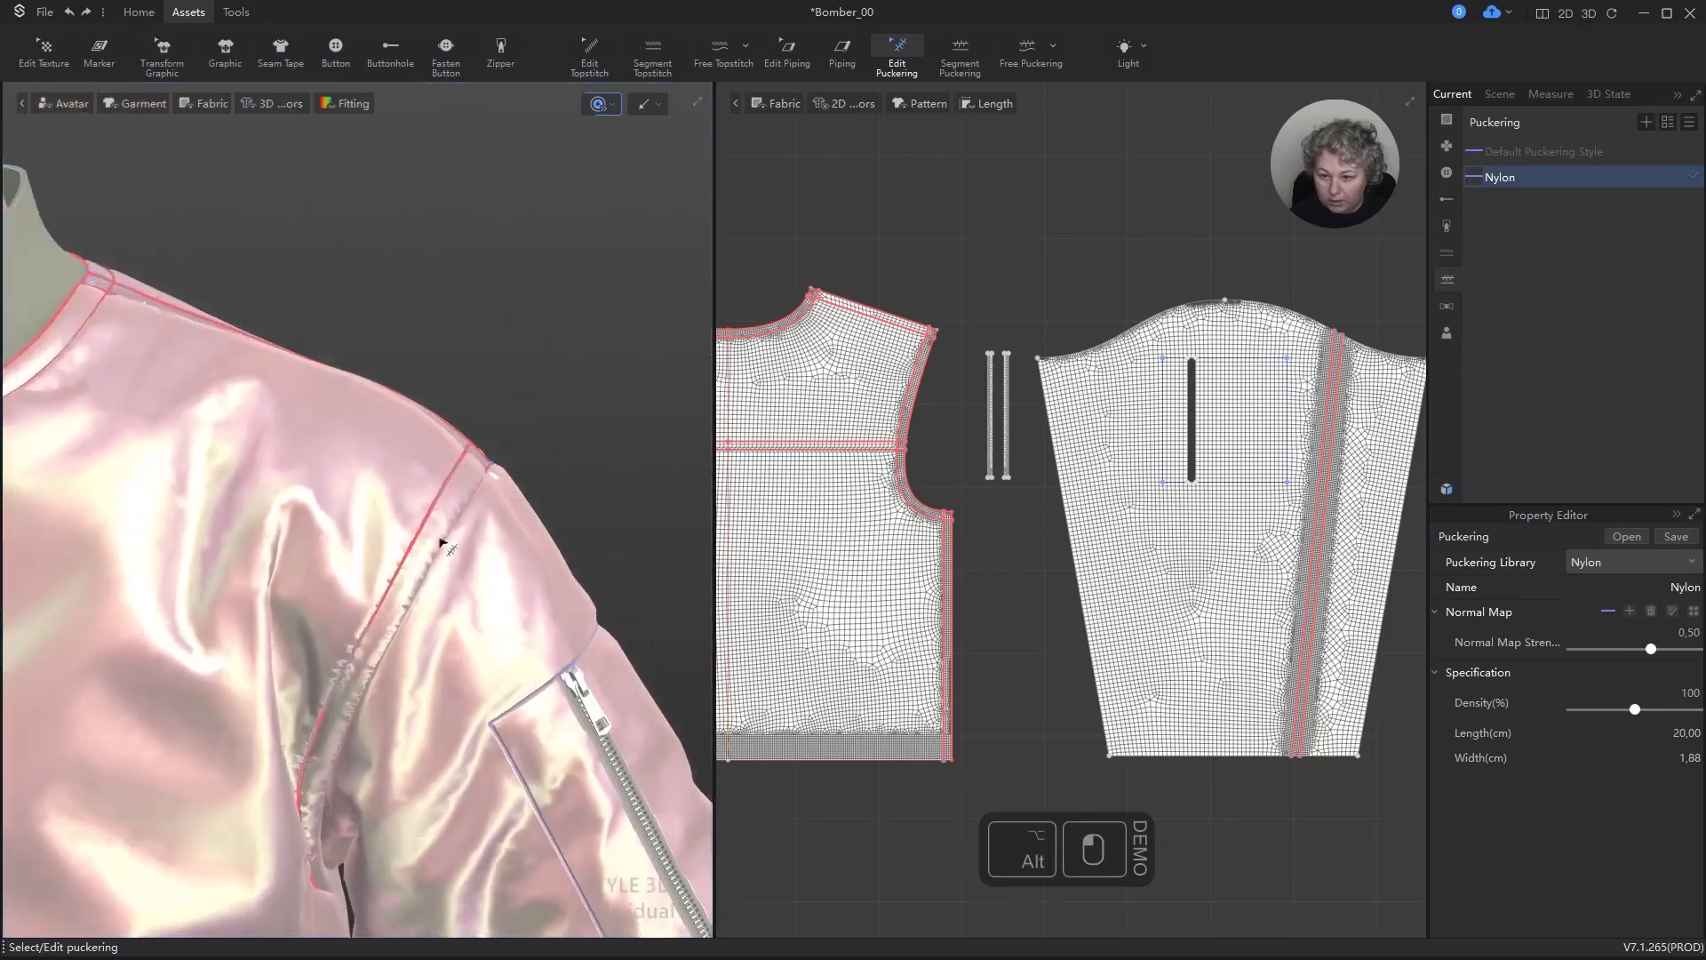
scroll(450, 533, down, 5)
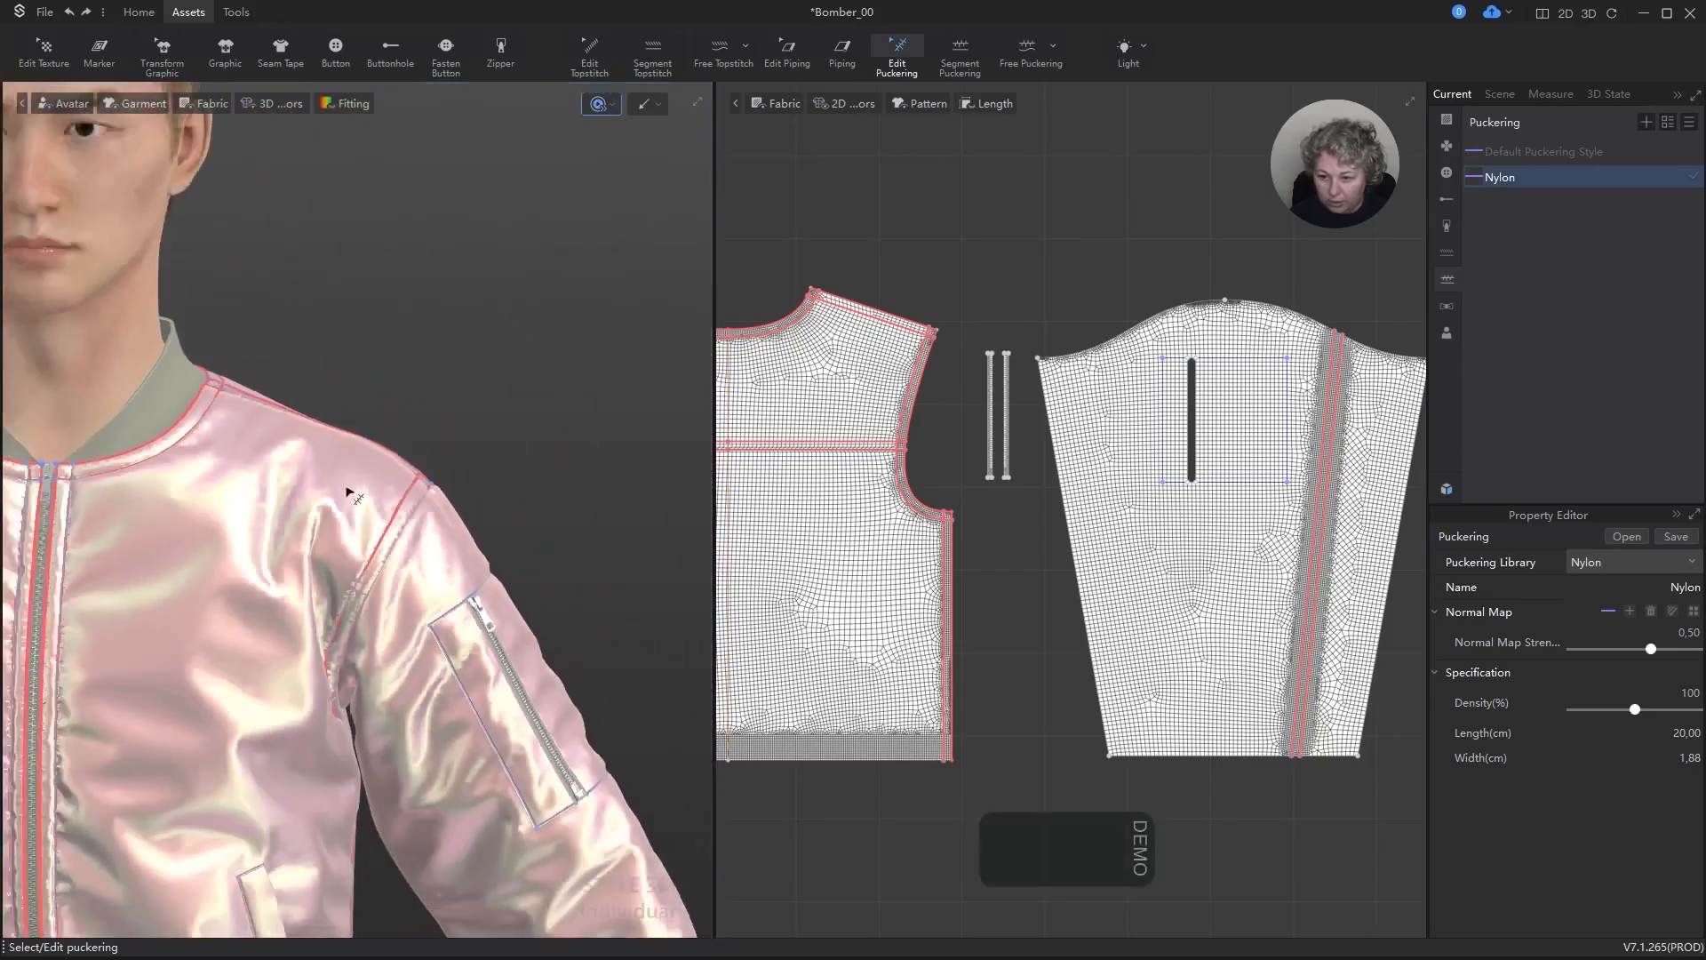
scroll(347, 492, down, 3)
alt+drag(347, 491, 477, 434)
scroll(453, 418, up, 4)
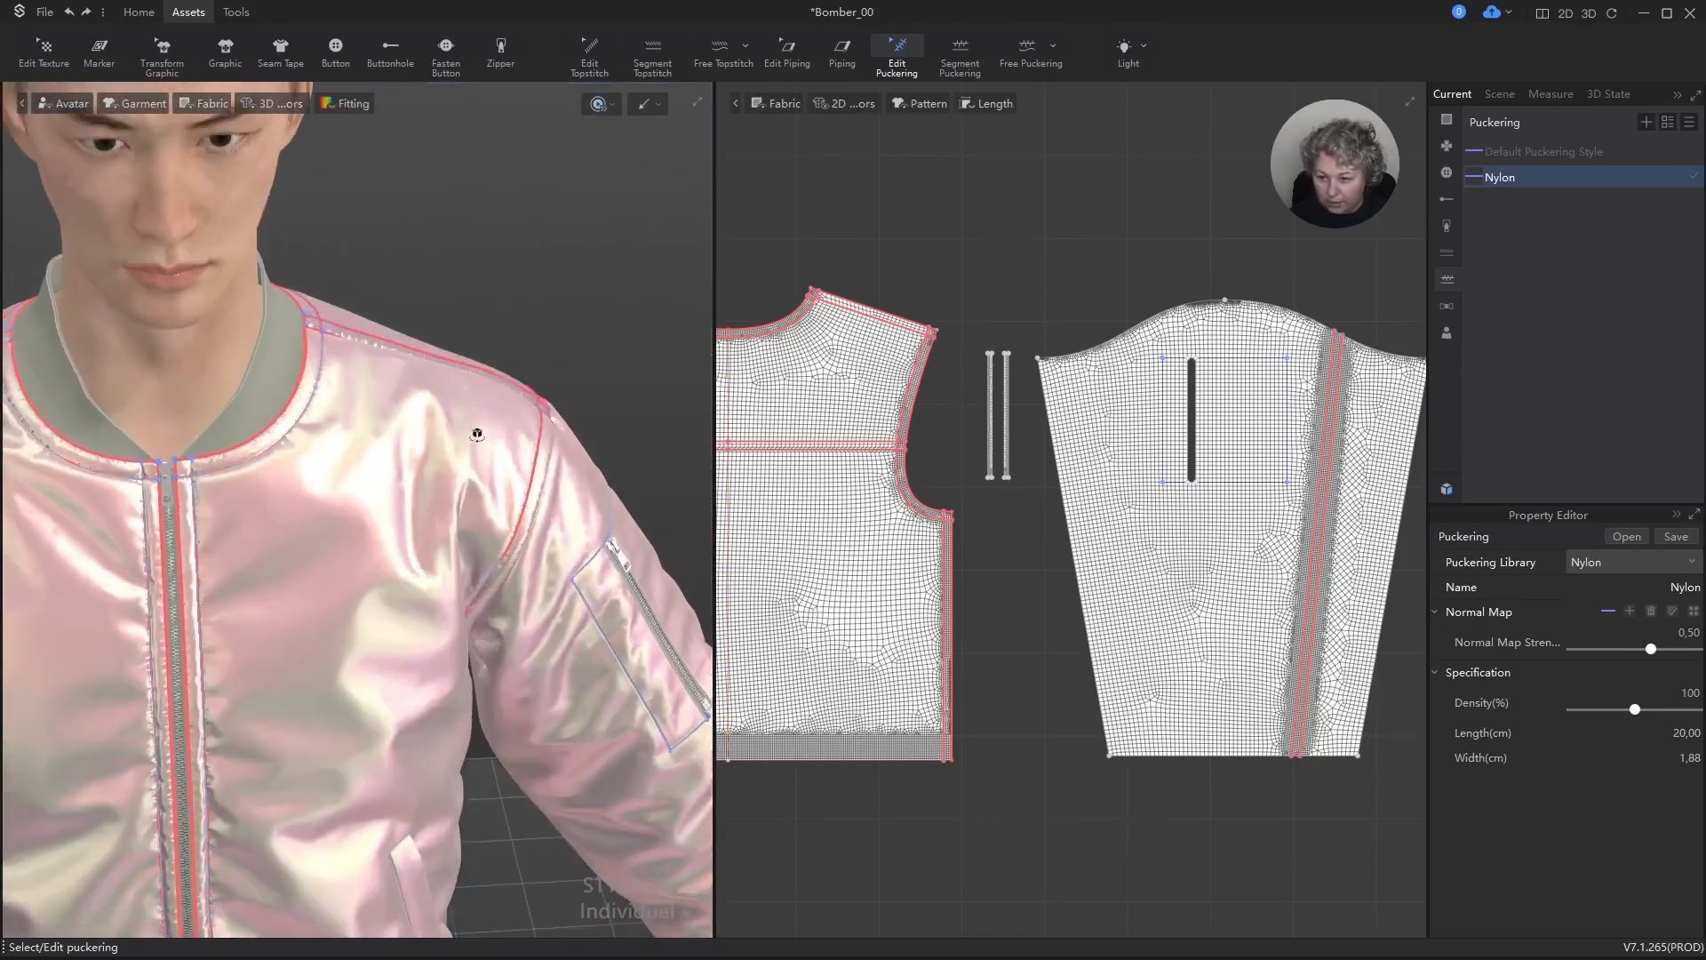
scroll(278, 411, down, 1)
scroll(288, 414, up, 6)
alt+drag(290, 415, 481, 414)
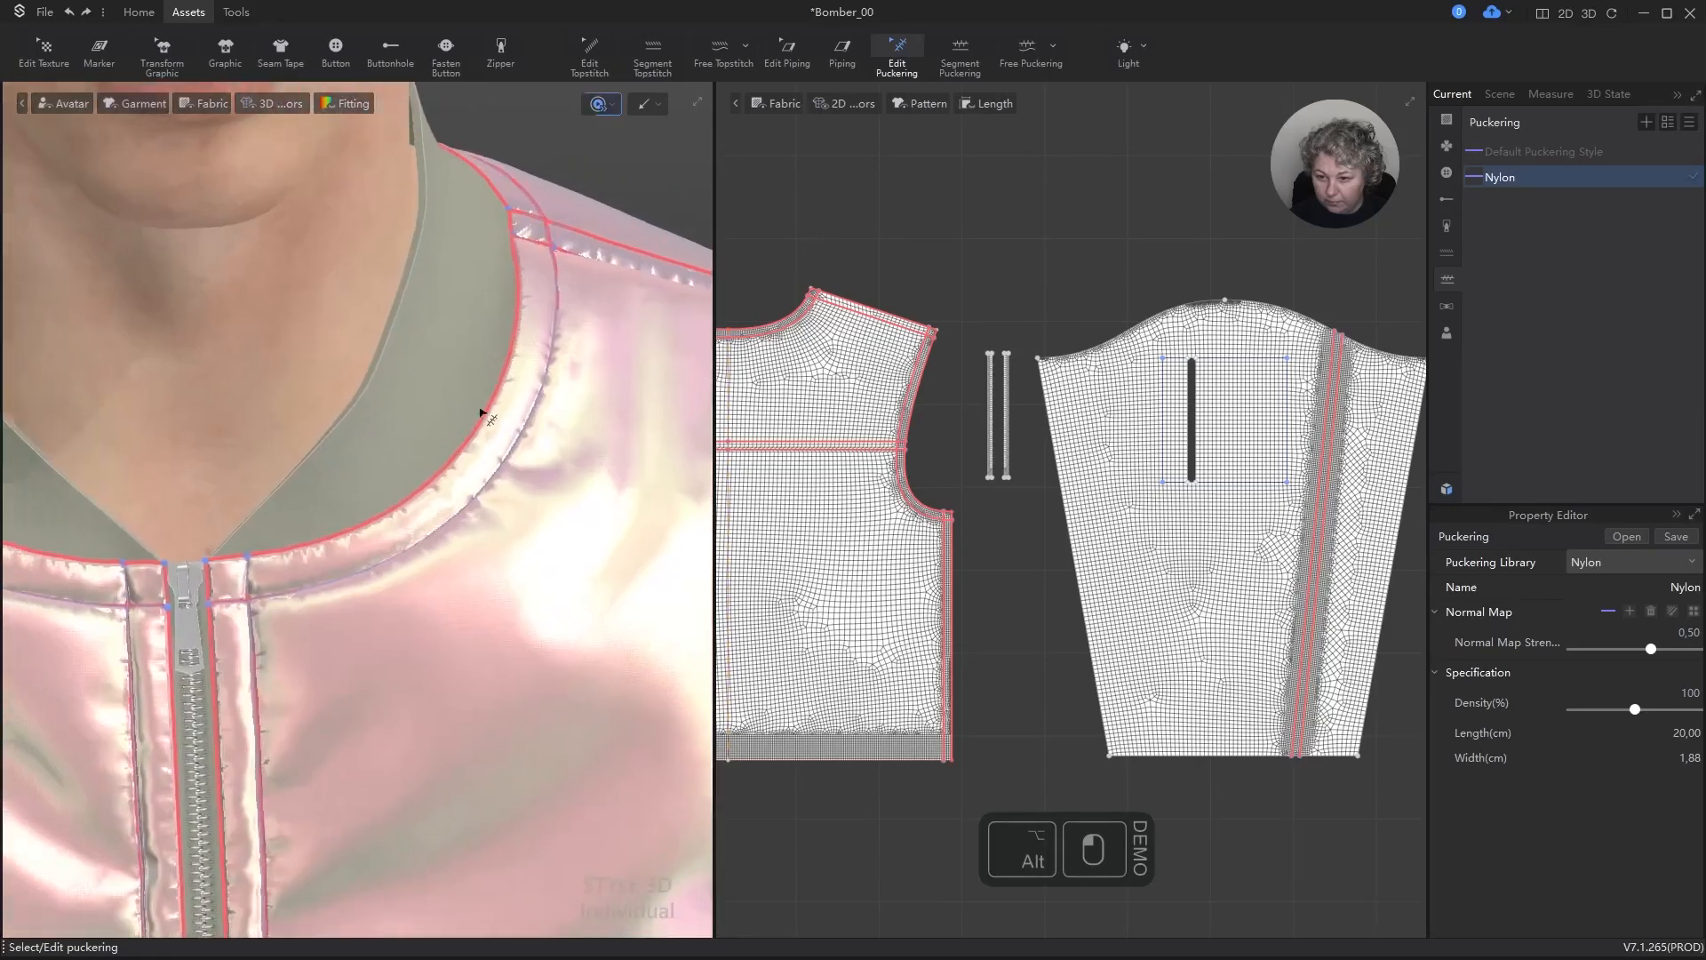
right_drag(481, 414, 438, 393)
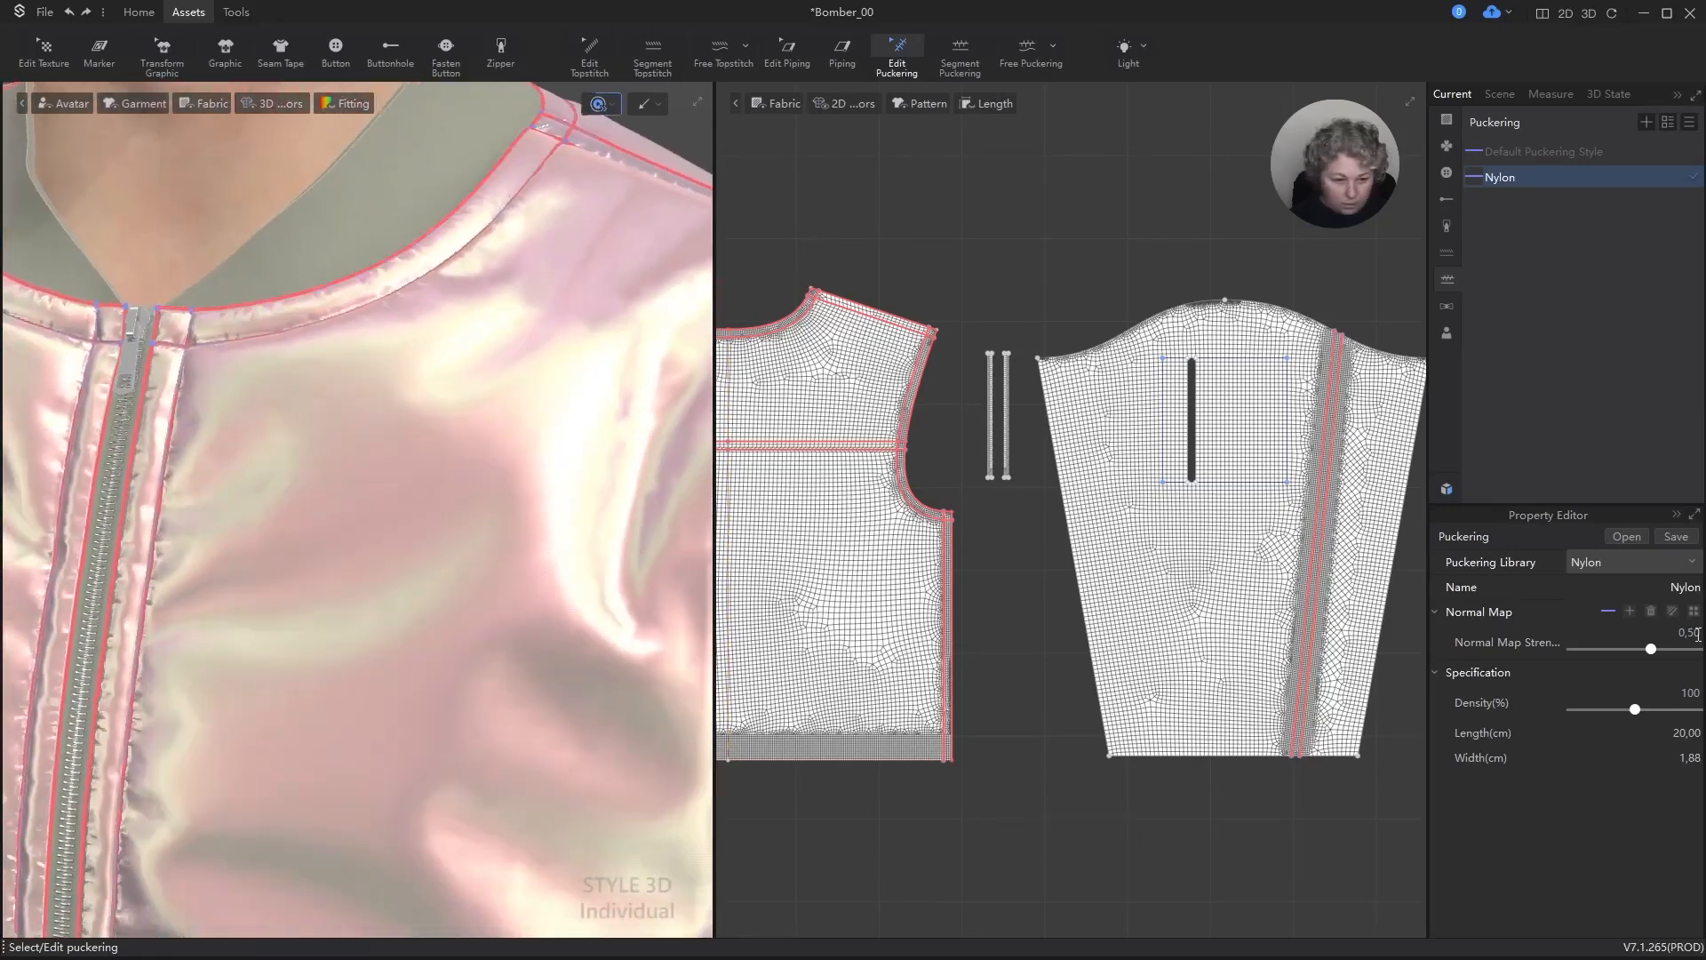
Step: Set the width of the Nylon puckering style to 2 cm, clear the selection and simulate the jacket
click(1693, 760)
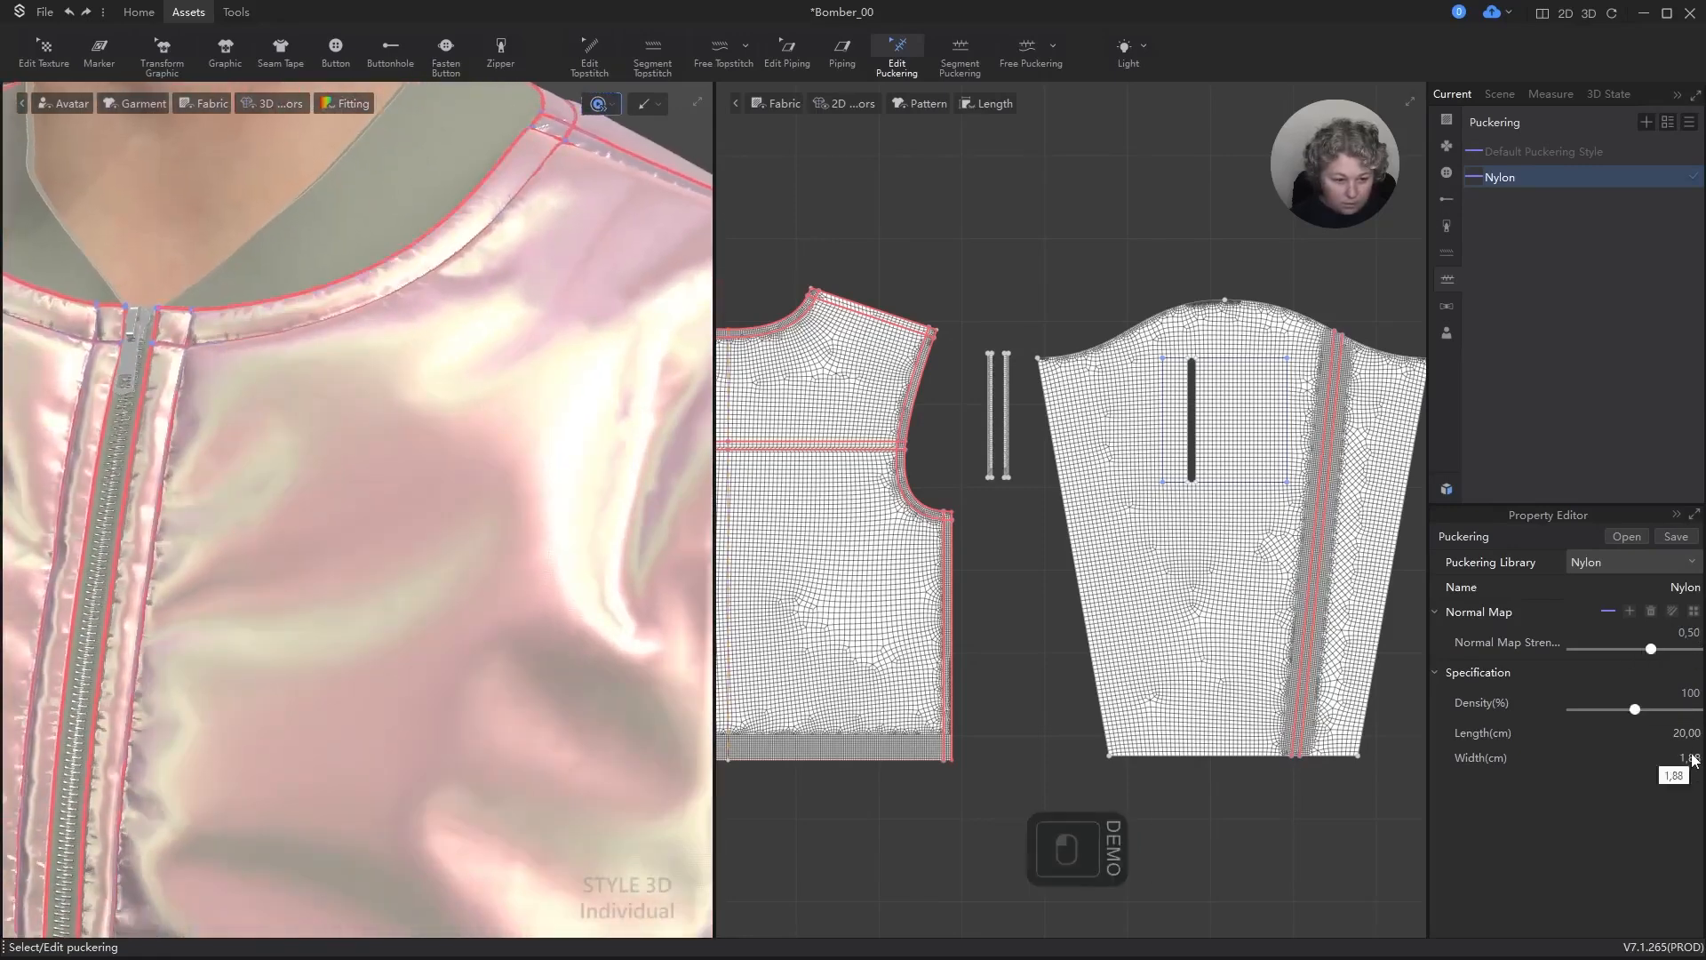
text(2)
key(Return)
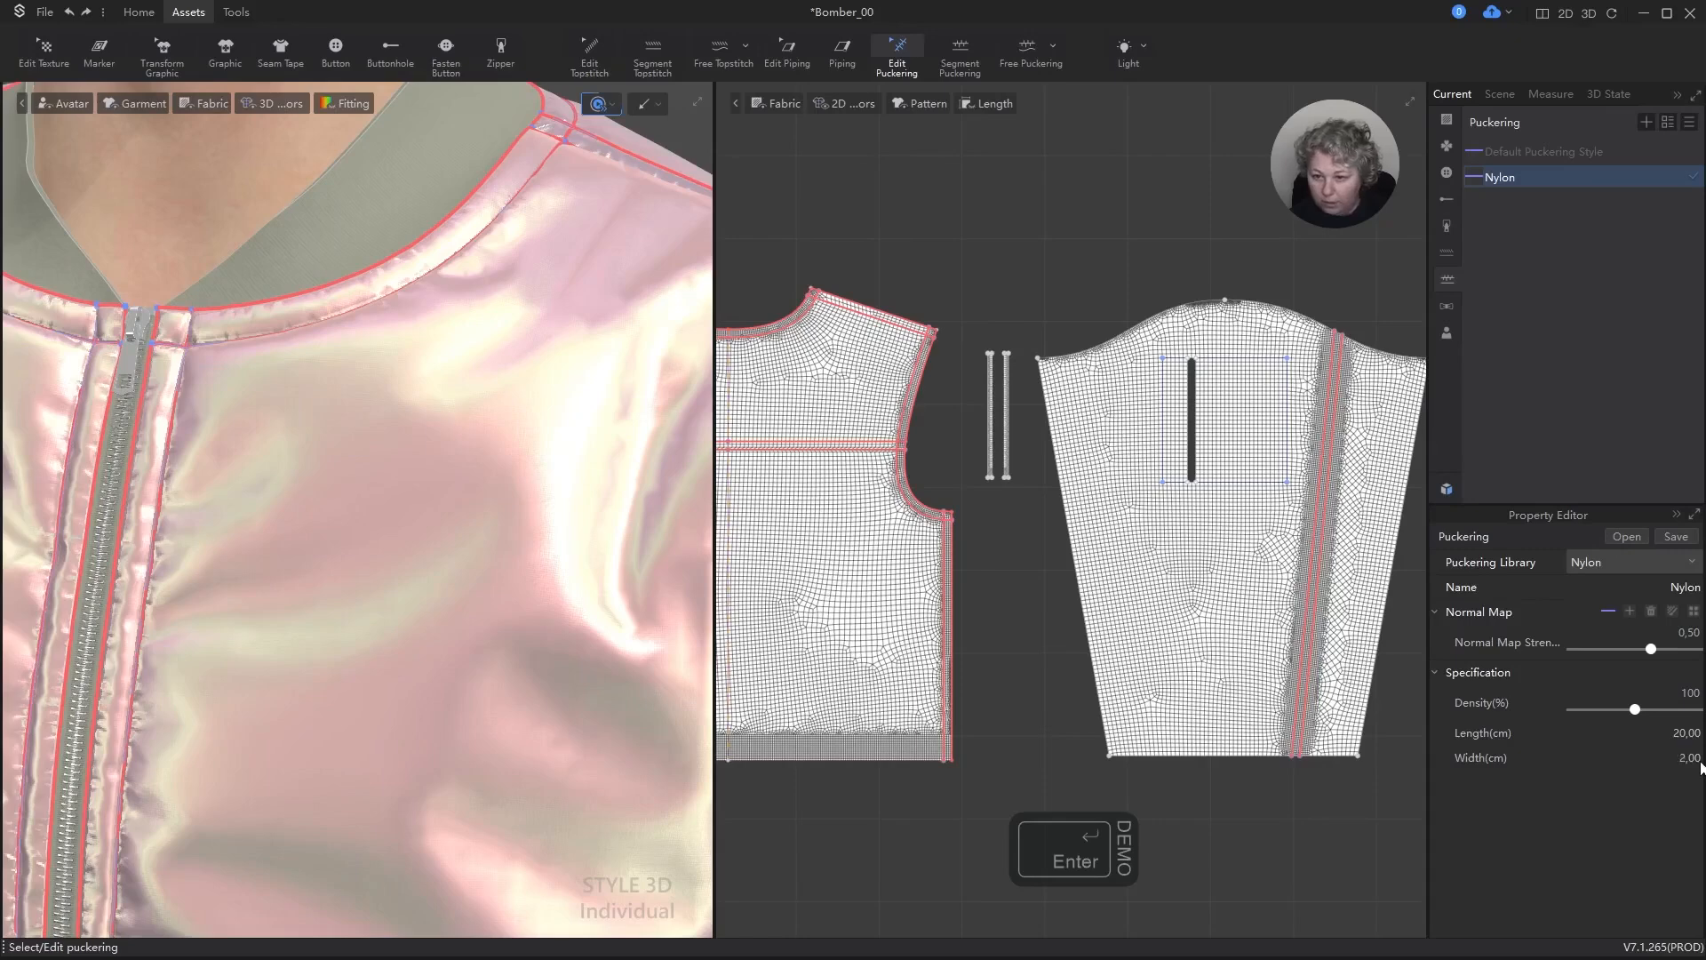
scroll(526, 499, down, 5)
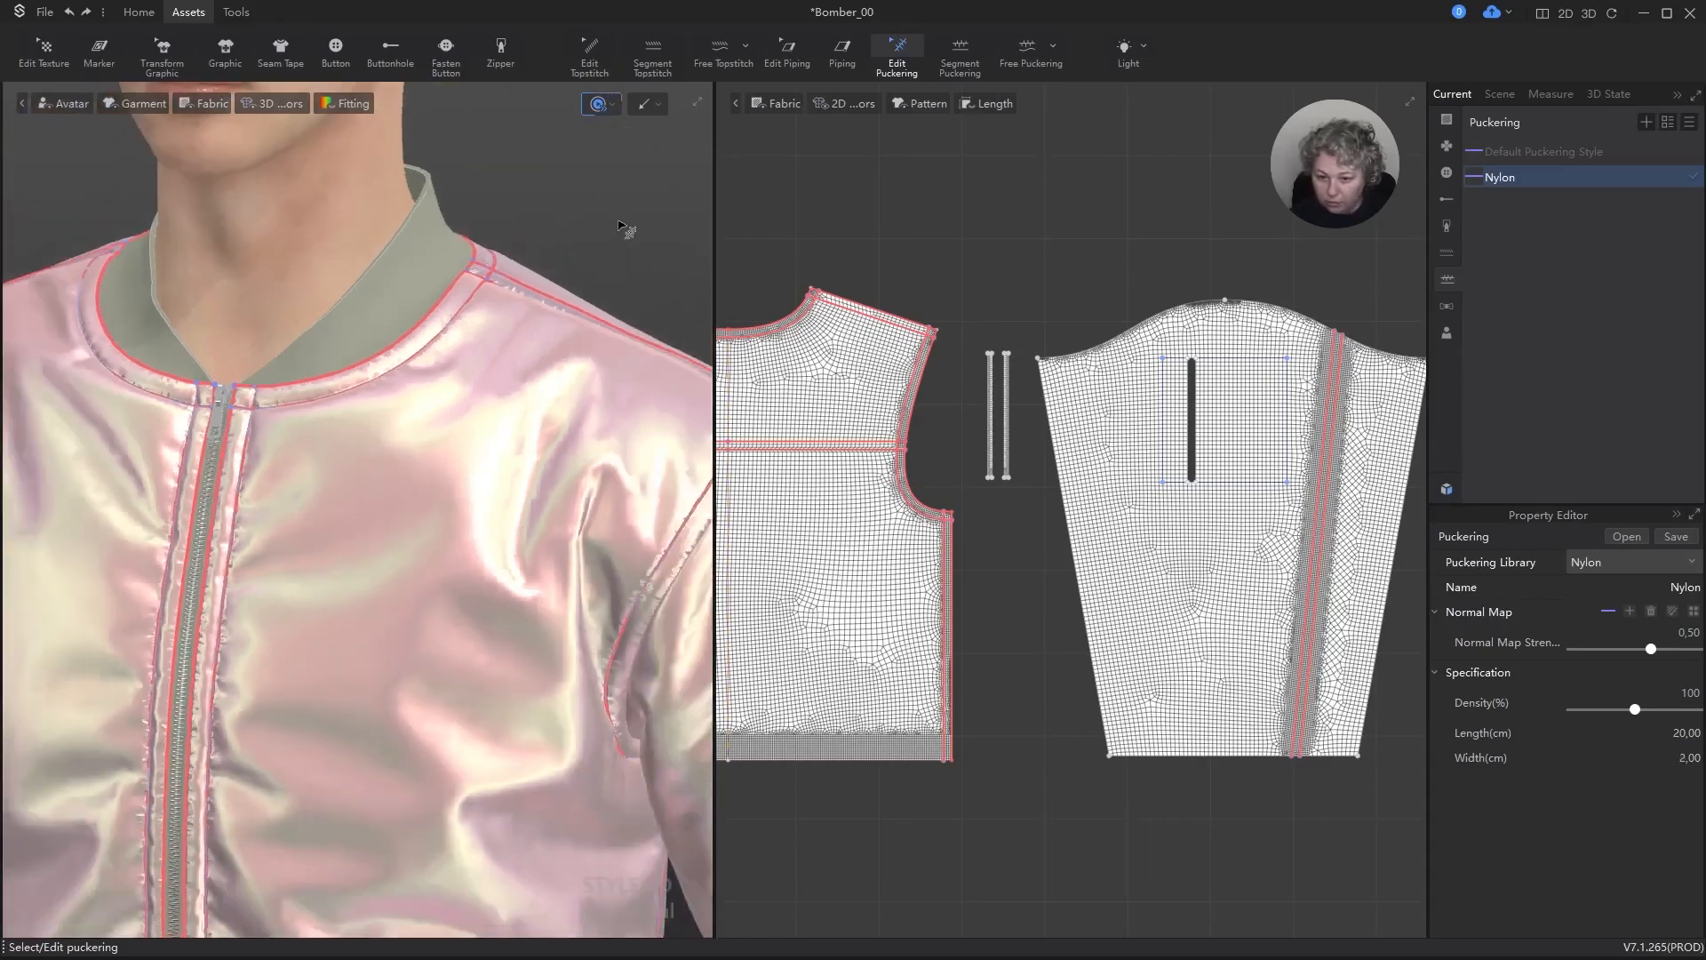
click(593, 202)
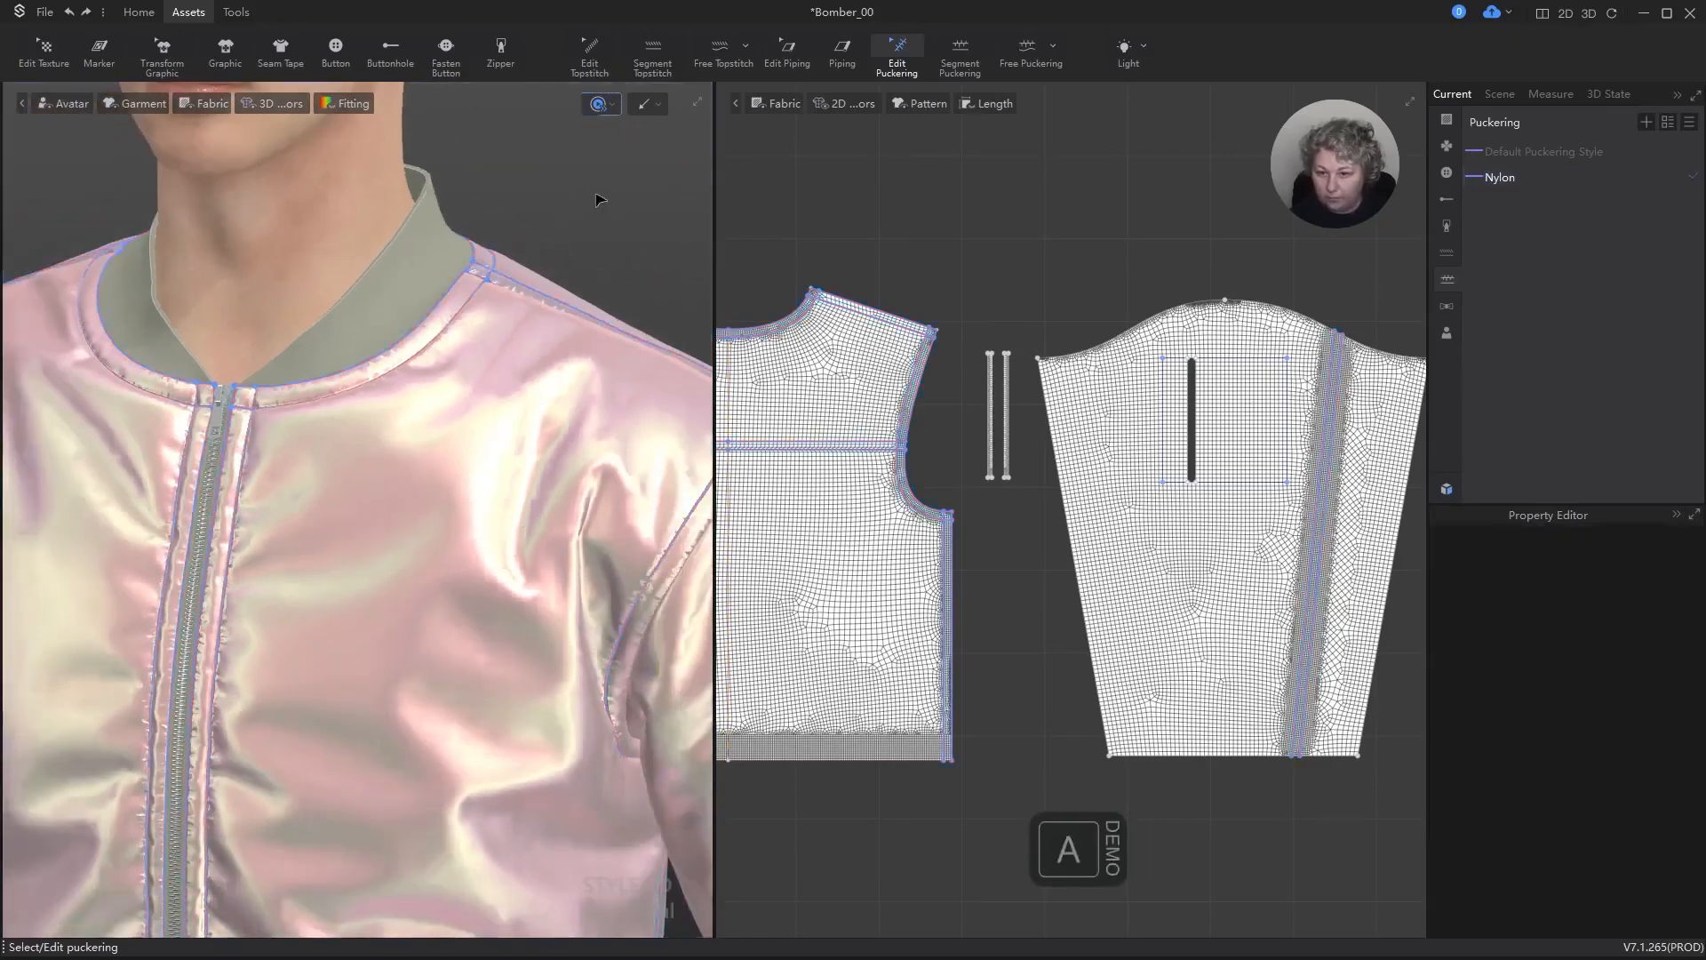
key(a)
scroll(613, 206, down, 4)
key(space)
scroll(616, 213, down, 4)
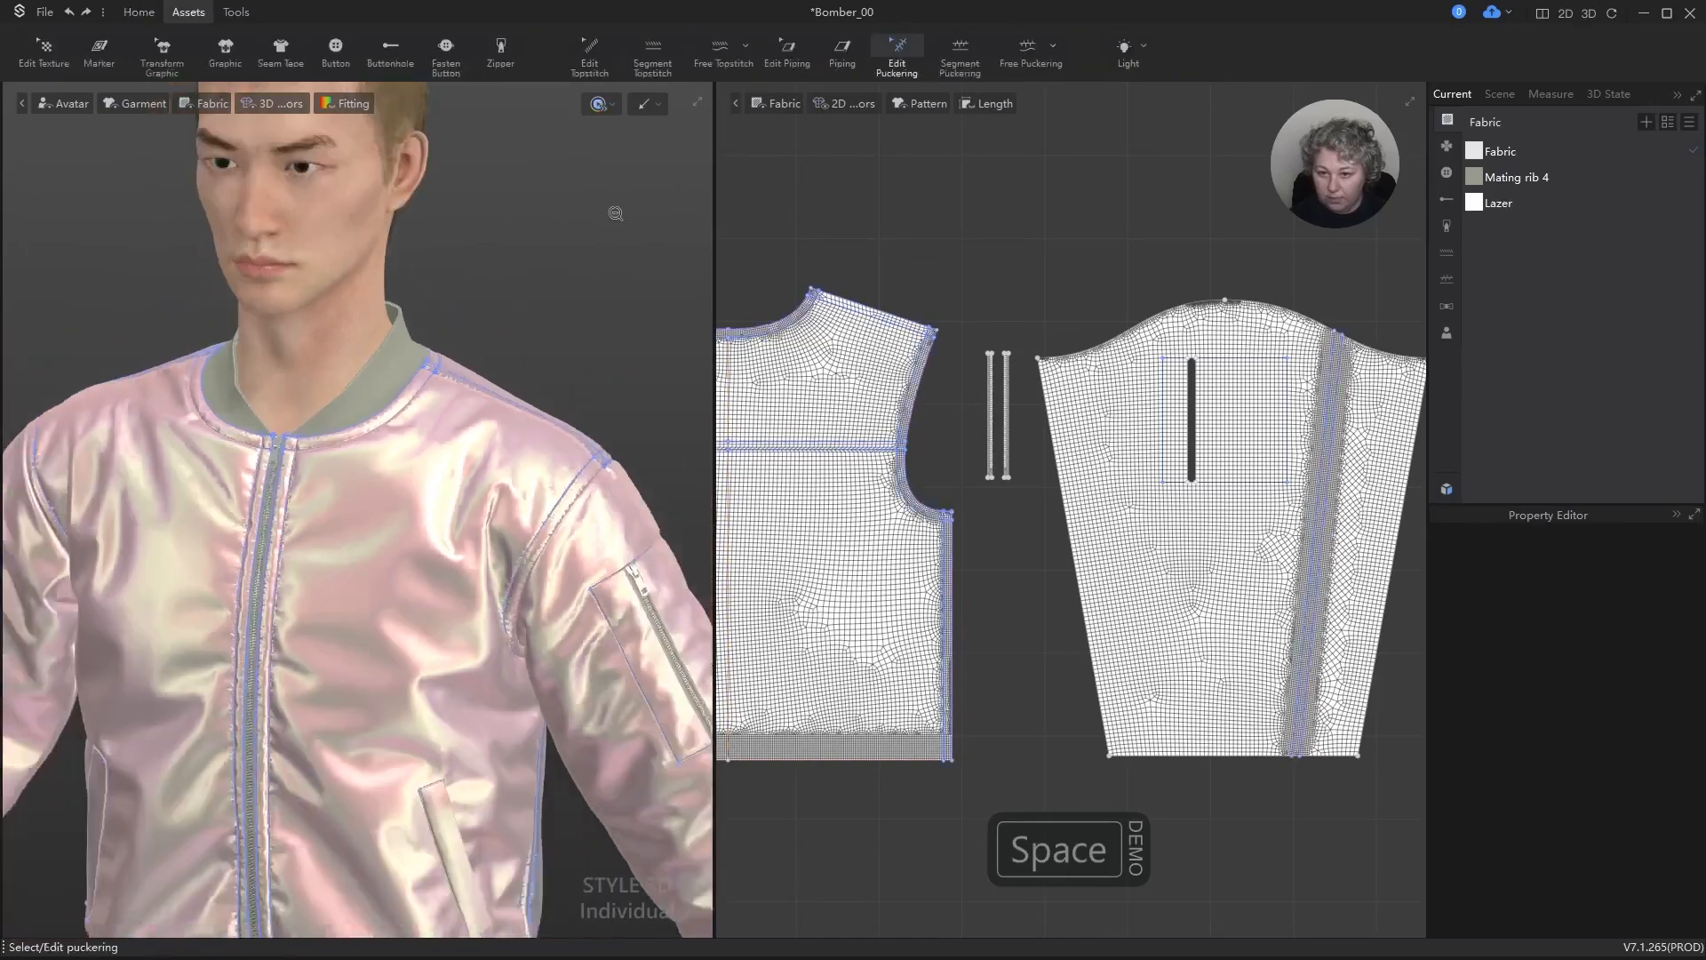
Step: Examine the jacket's back up close, checking the puckering along the yoke seam and the drape of the back panel
middle_drag(625, 415, 662, 289)
right_drag(662, 289, 1040, 301)
scroll(408, 328, up, 6)
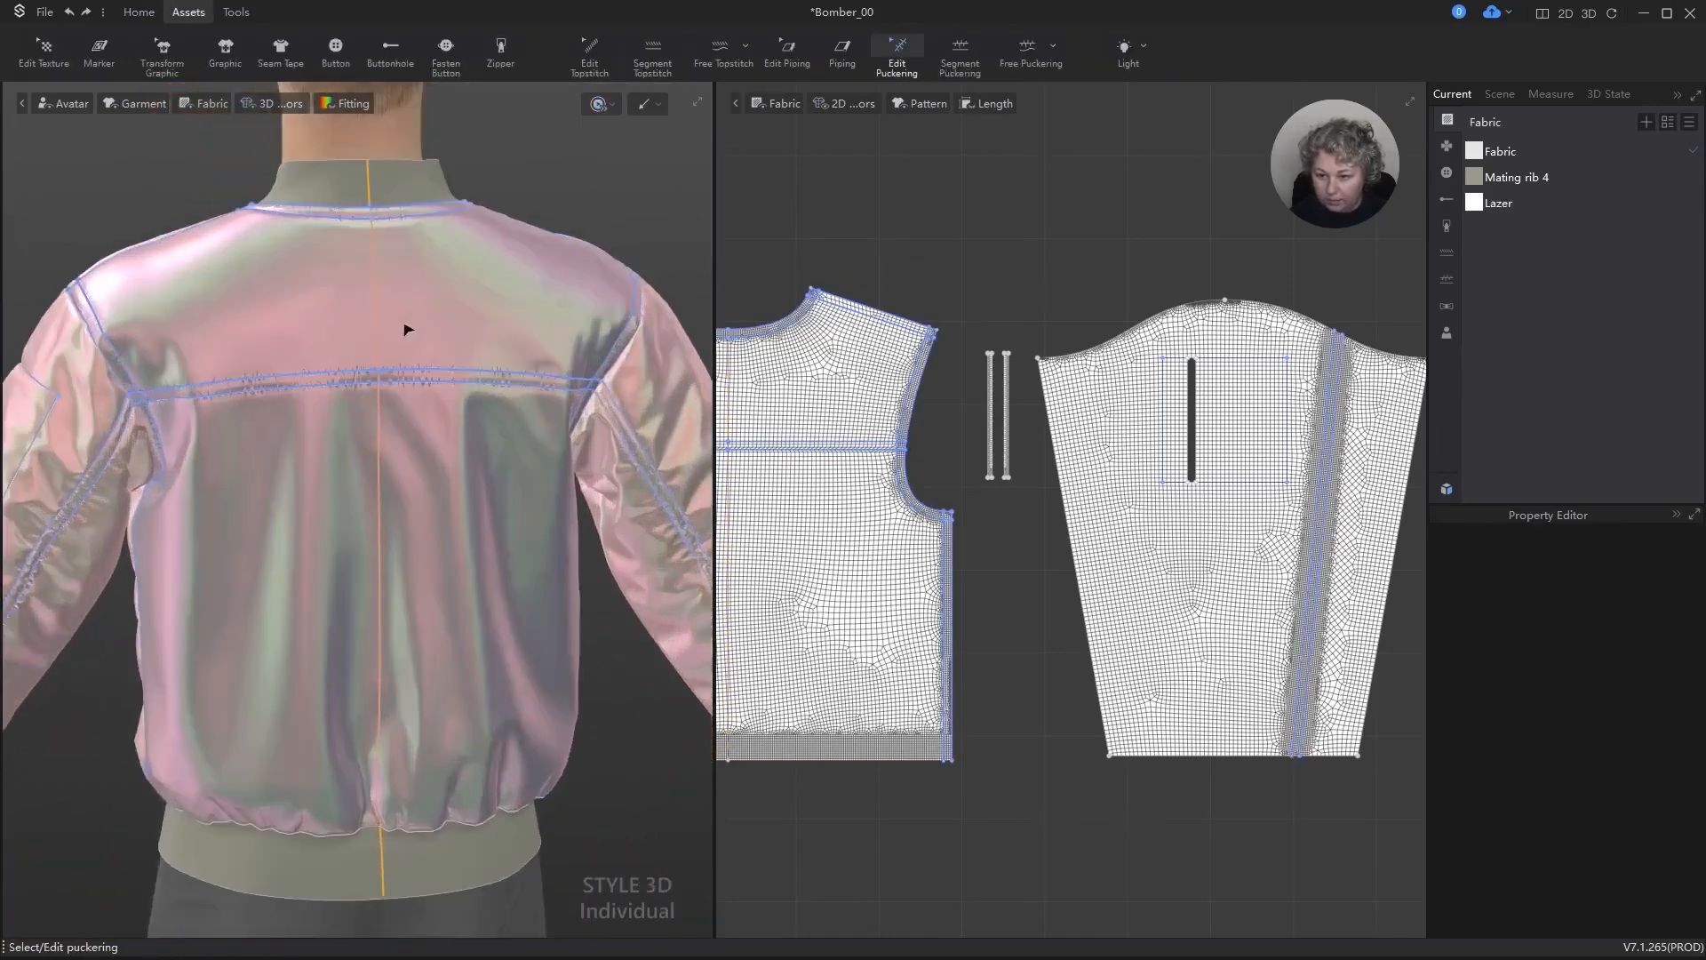
middle_drag(432, 314, 445, 421)
scroll(449, 335, up, 3)
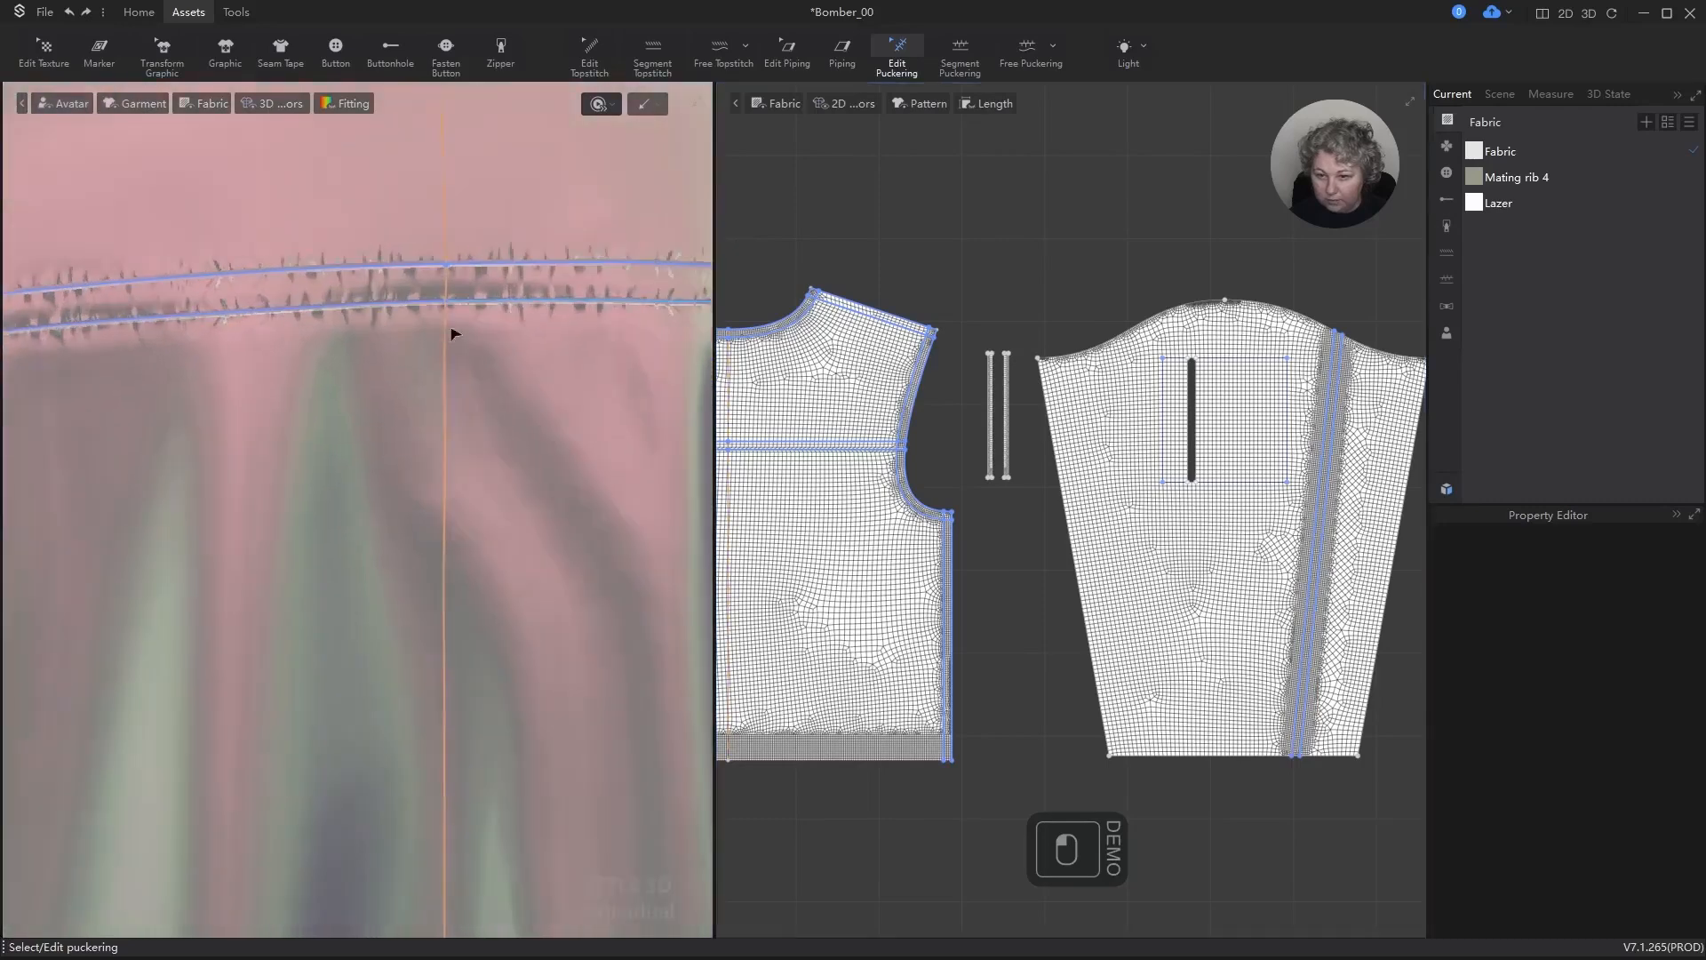
key(a)
click(427, 274)
key(ctrl+s)
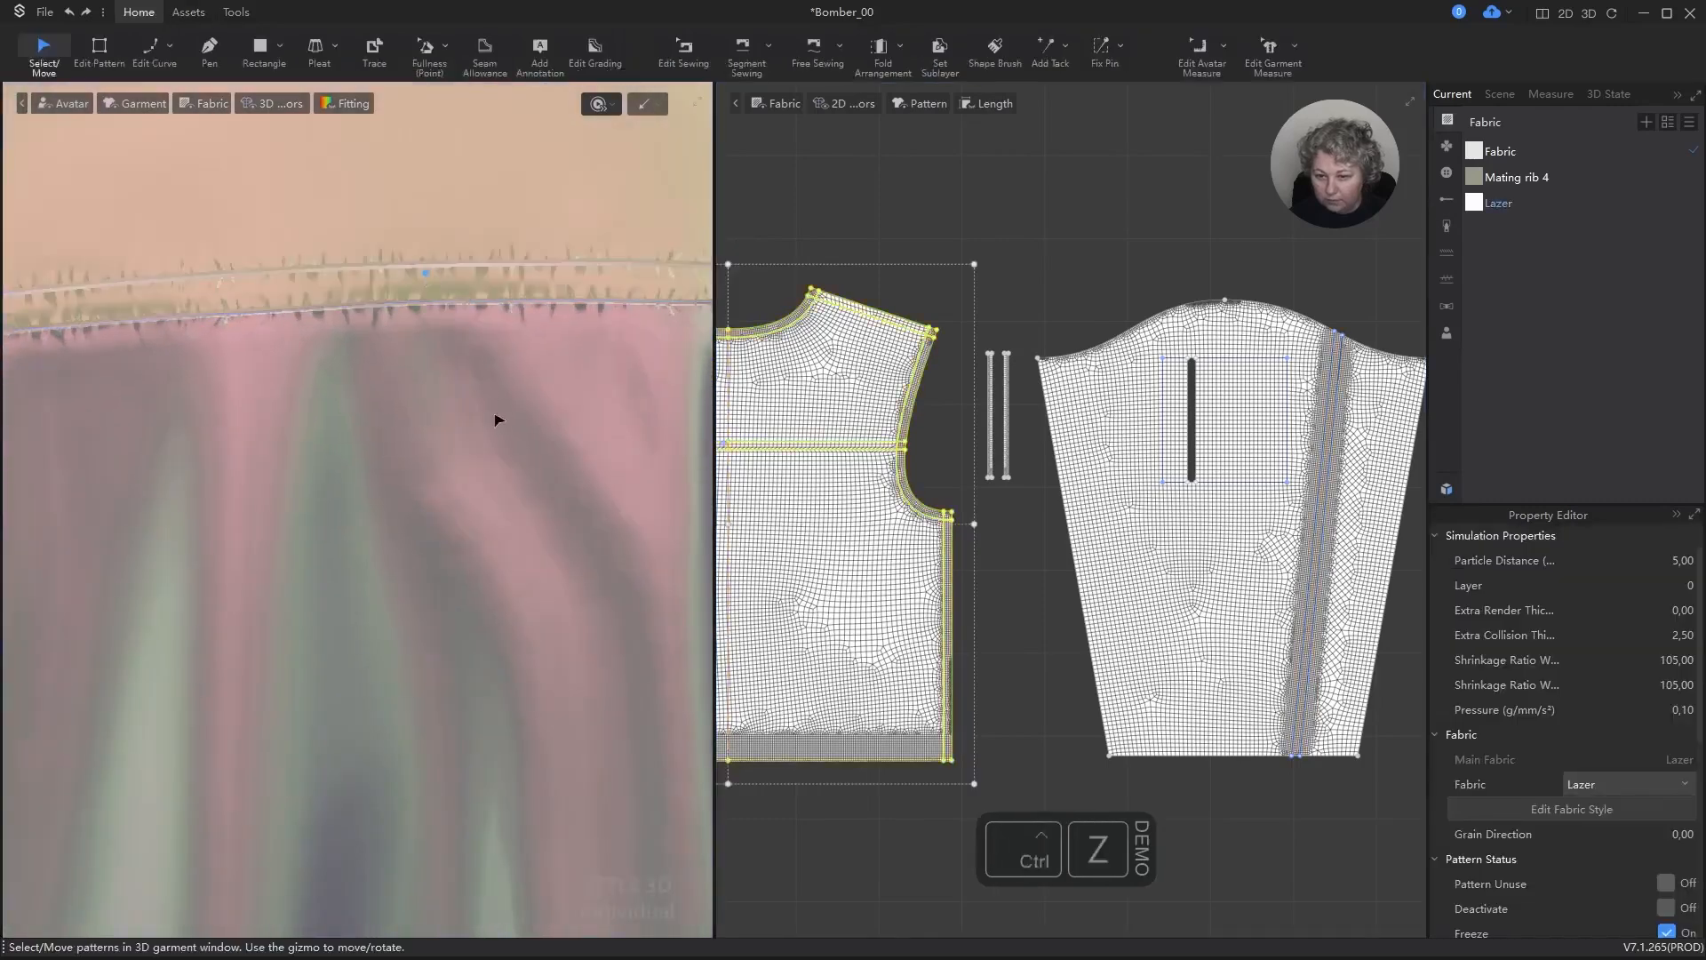
scroll(504, 425, down, 8)
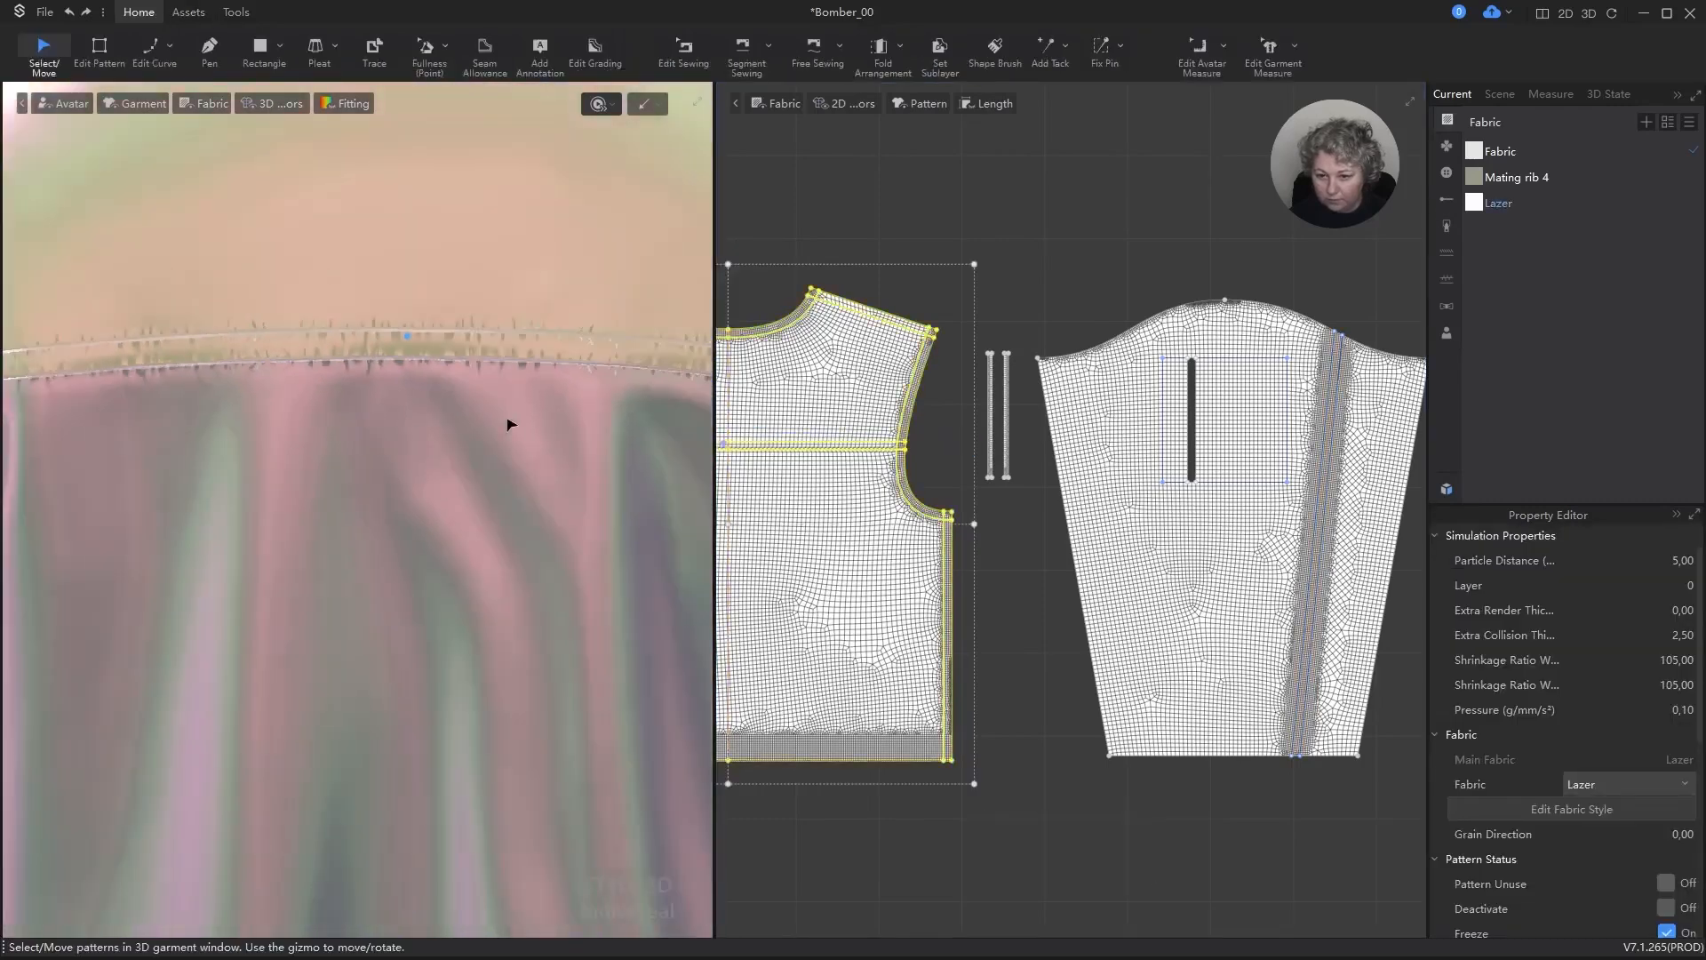
right_drag(467, 543, 552, 414)
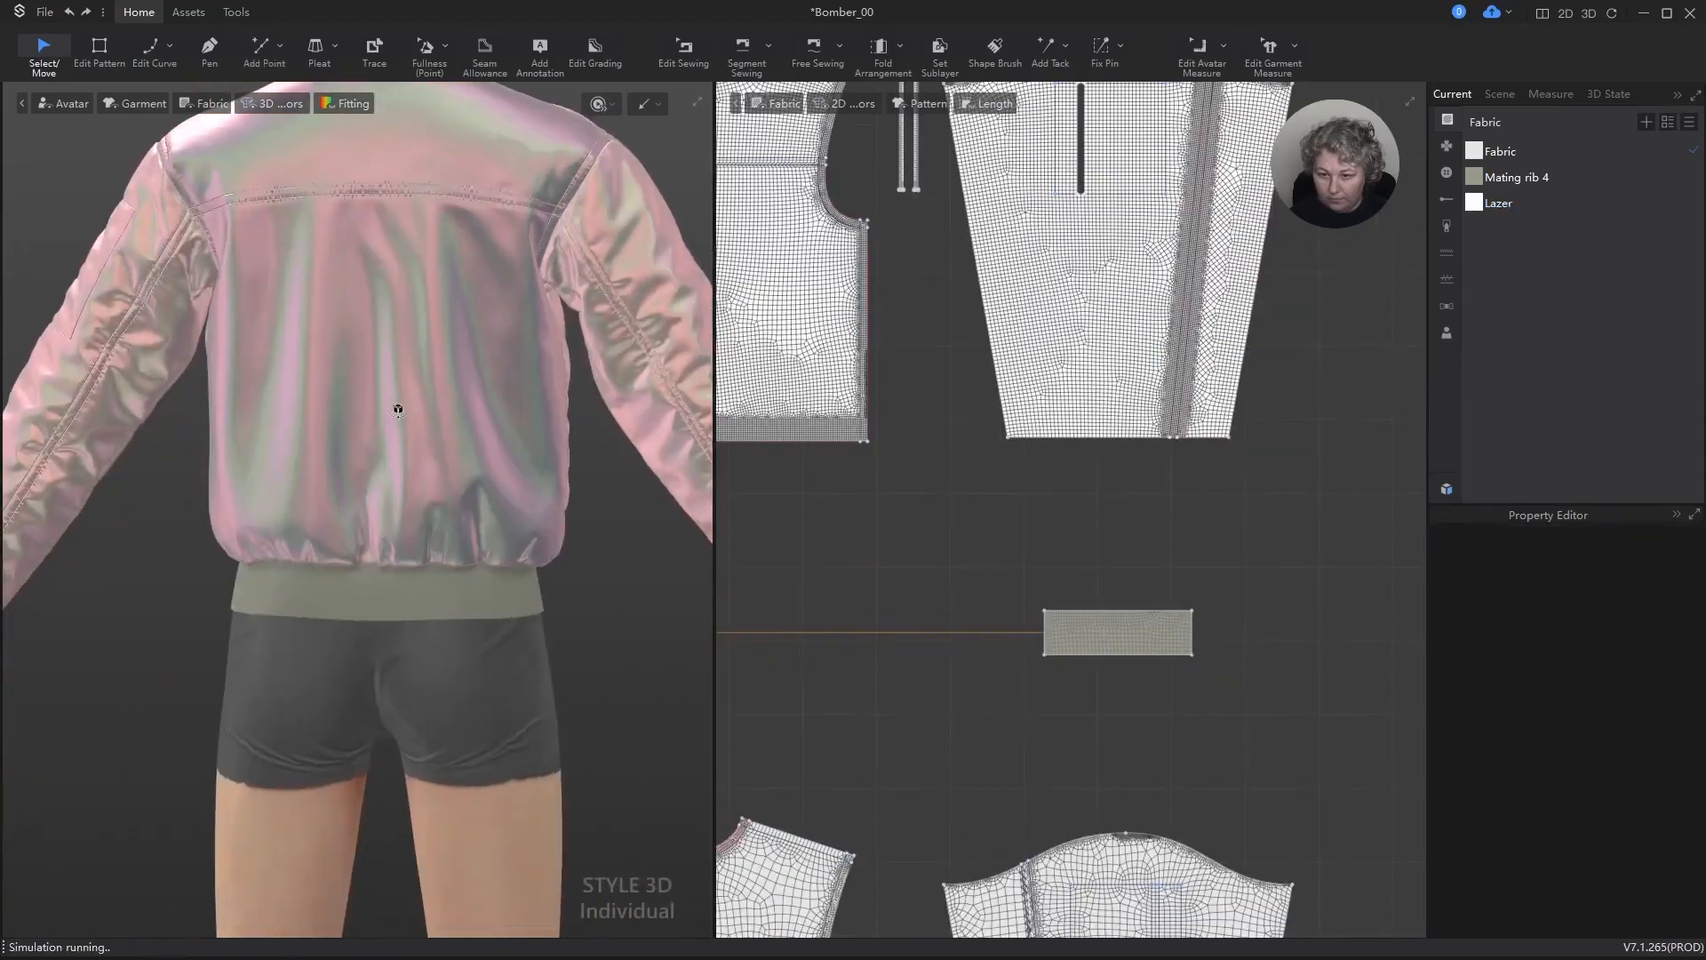
Step: Set the elastic ratio to 95 for the two sewing lines running lengthwise down the sleeve pattern piece
scroll(1235, 498, down, 4)
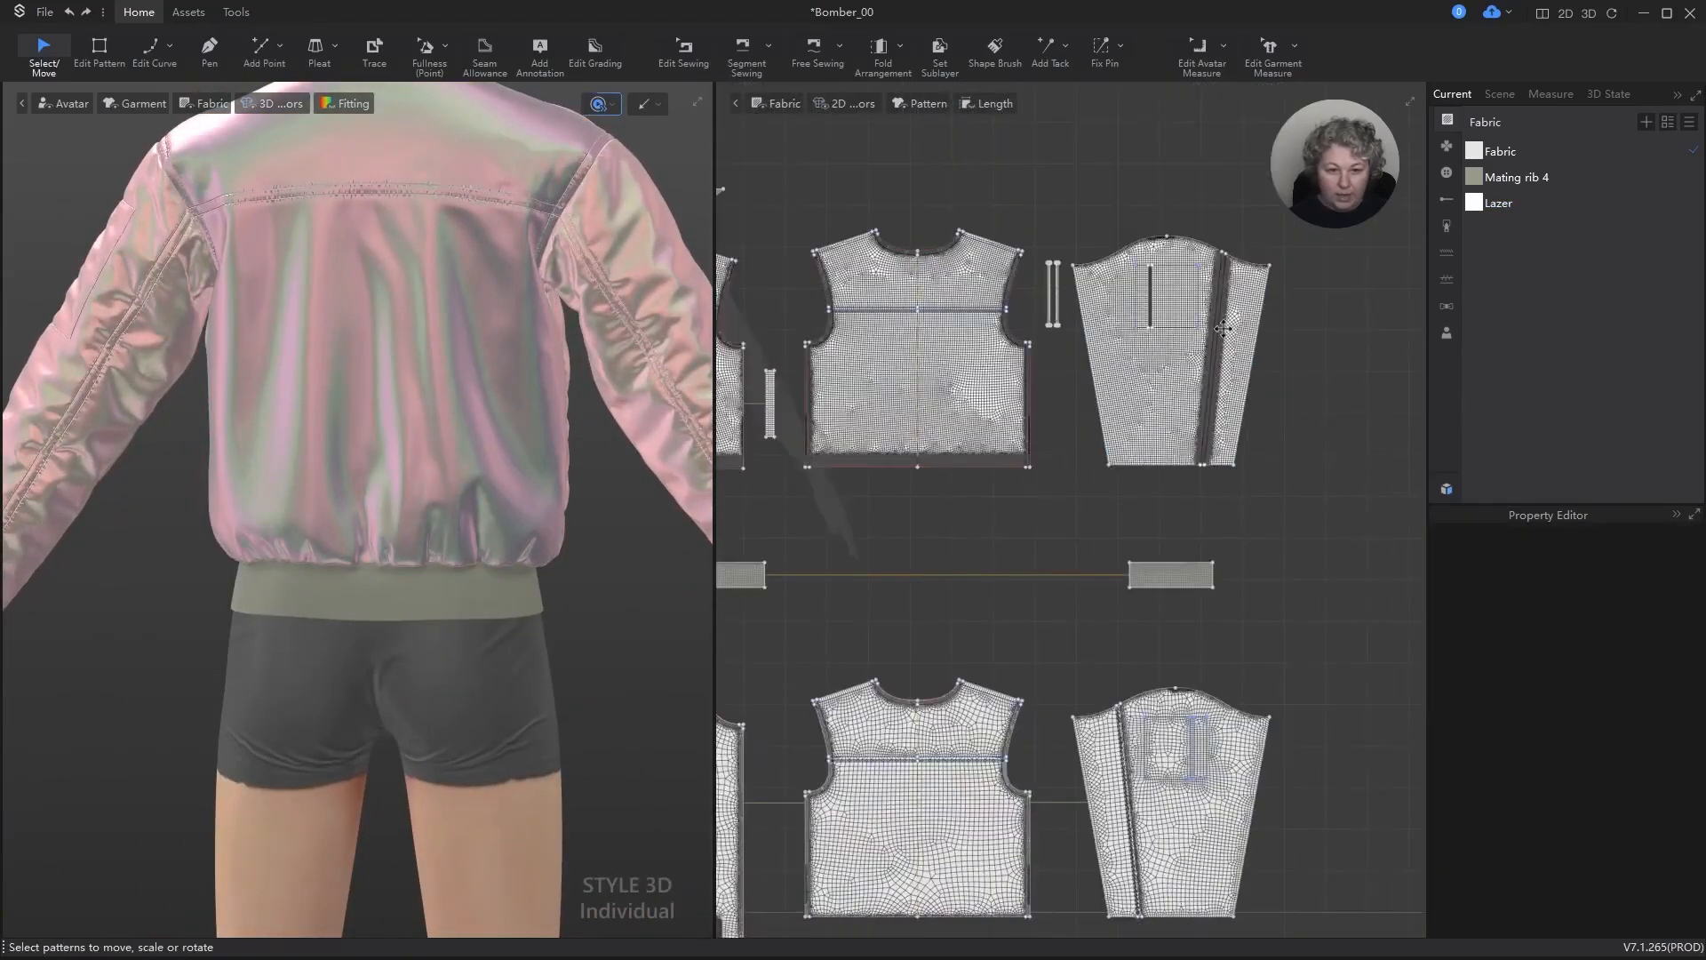
scroll(1227, 329, up, 4)
scroll(1234, 336, up, 2)
key(b)
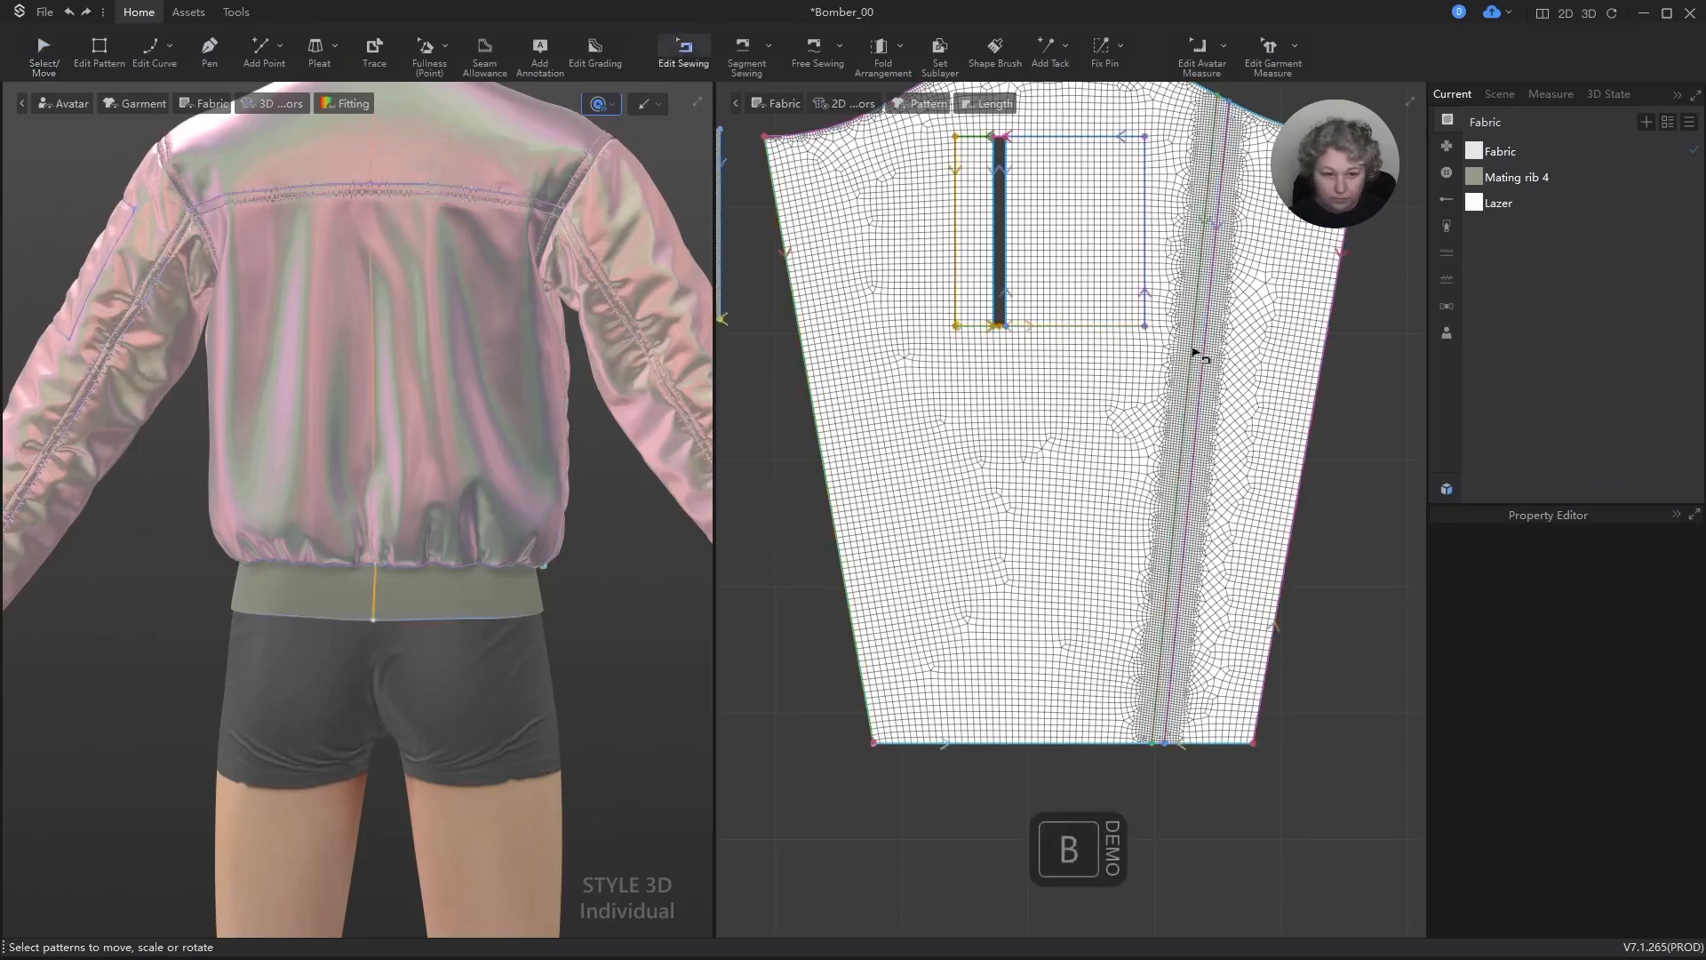
click(1202, 349)
shift+click(1212, 335)
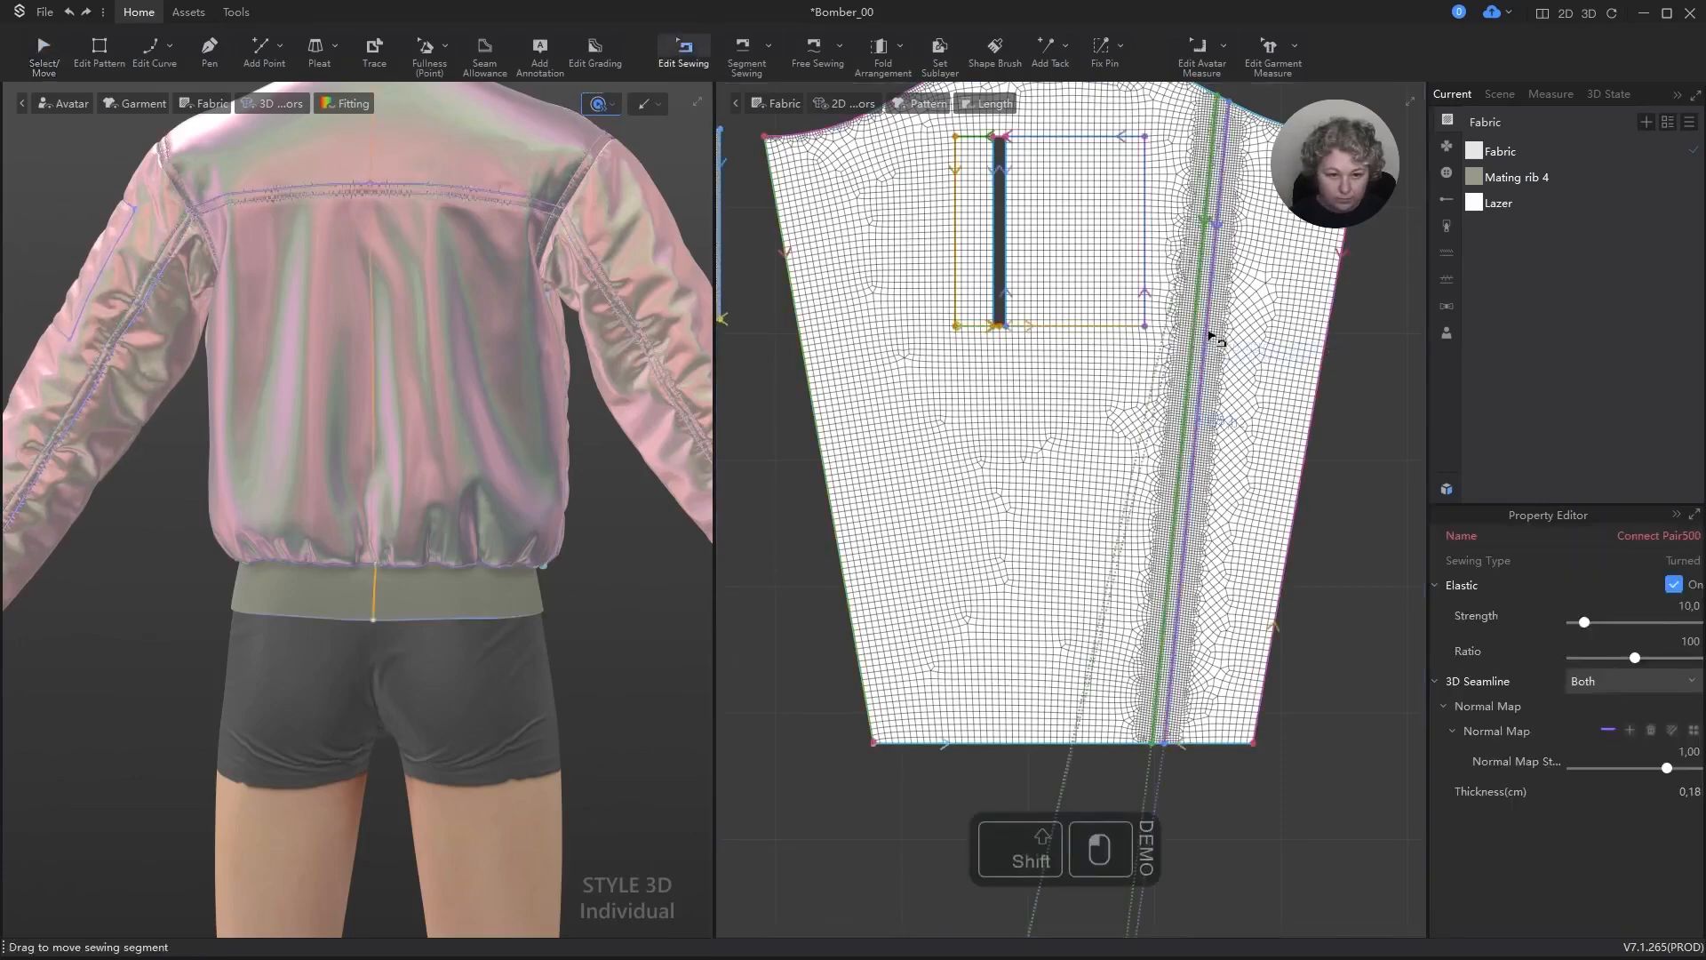
click(1694, 641)
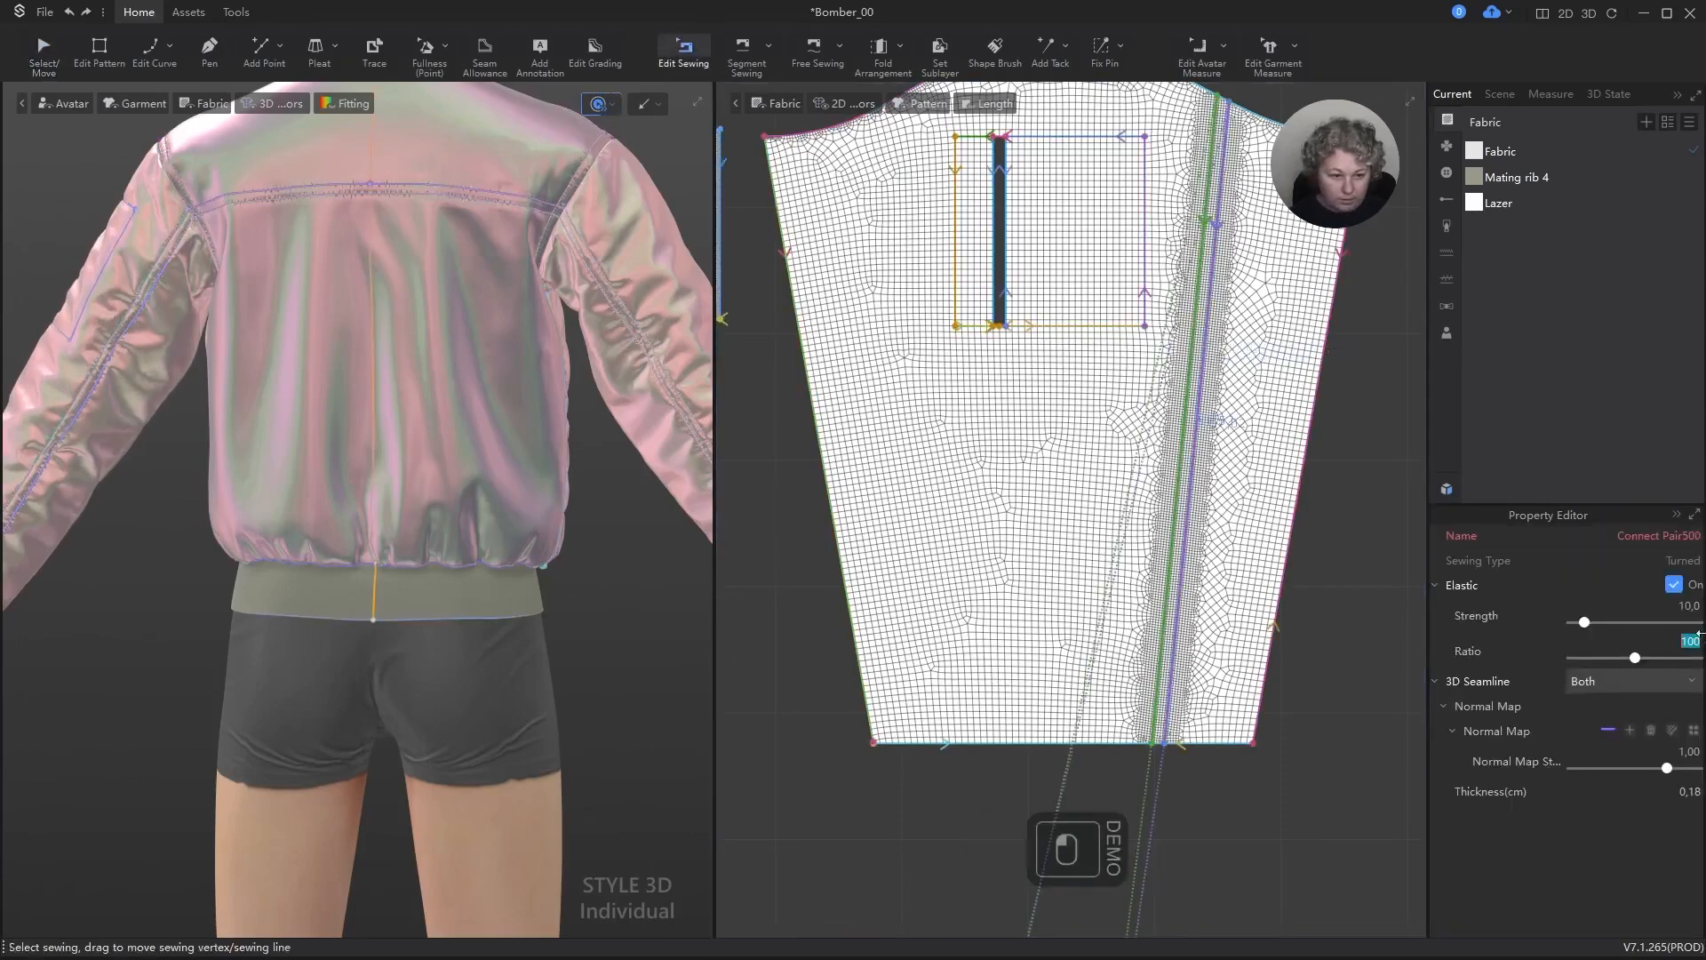
text(95)
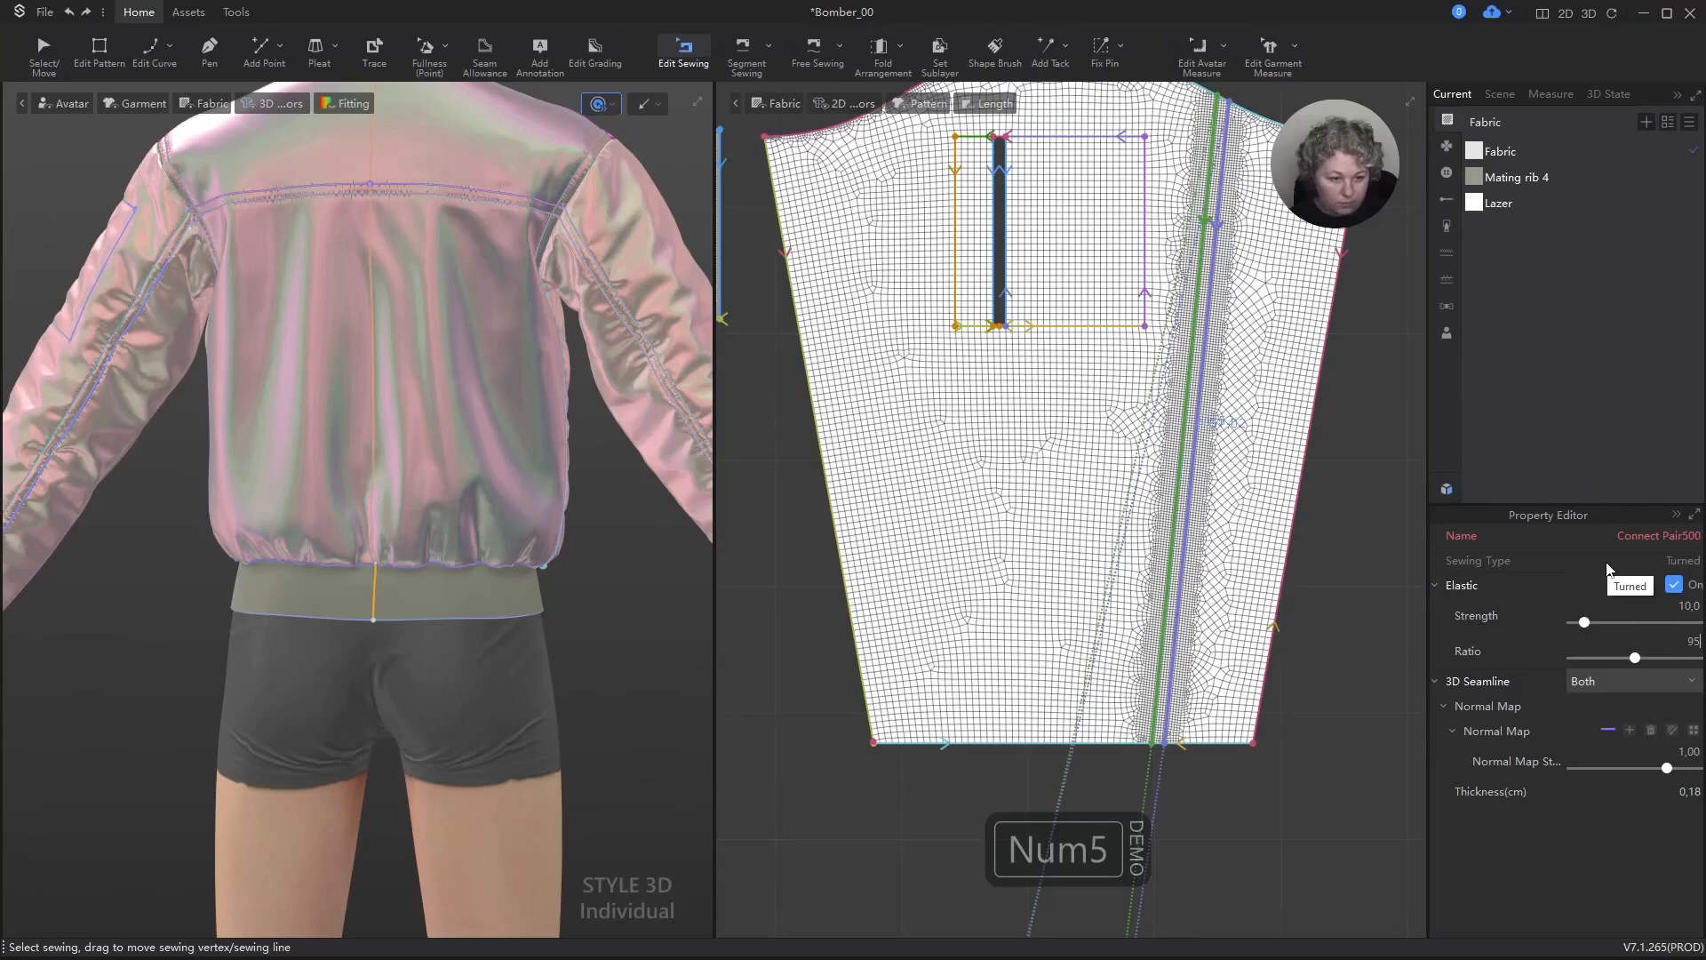
key(Return)
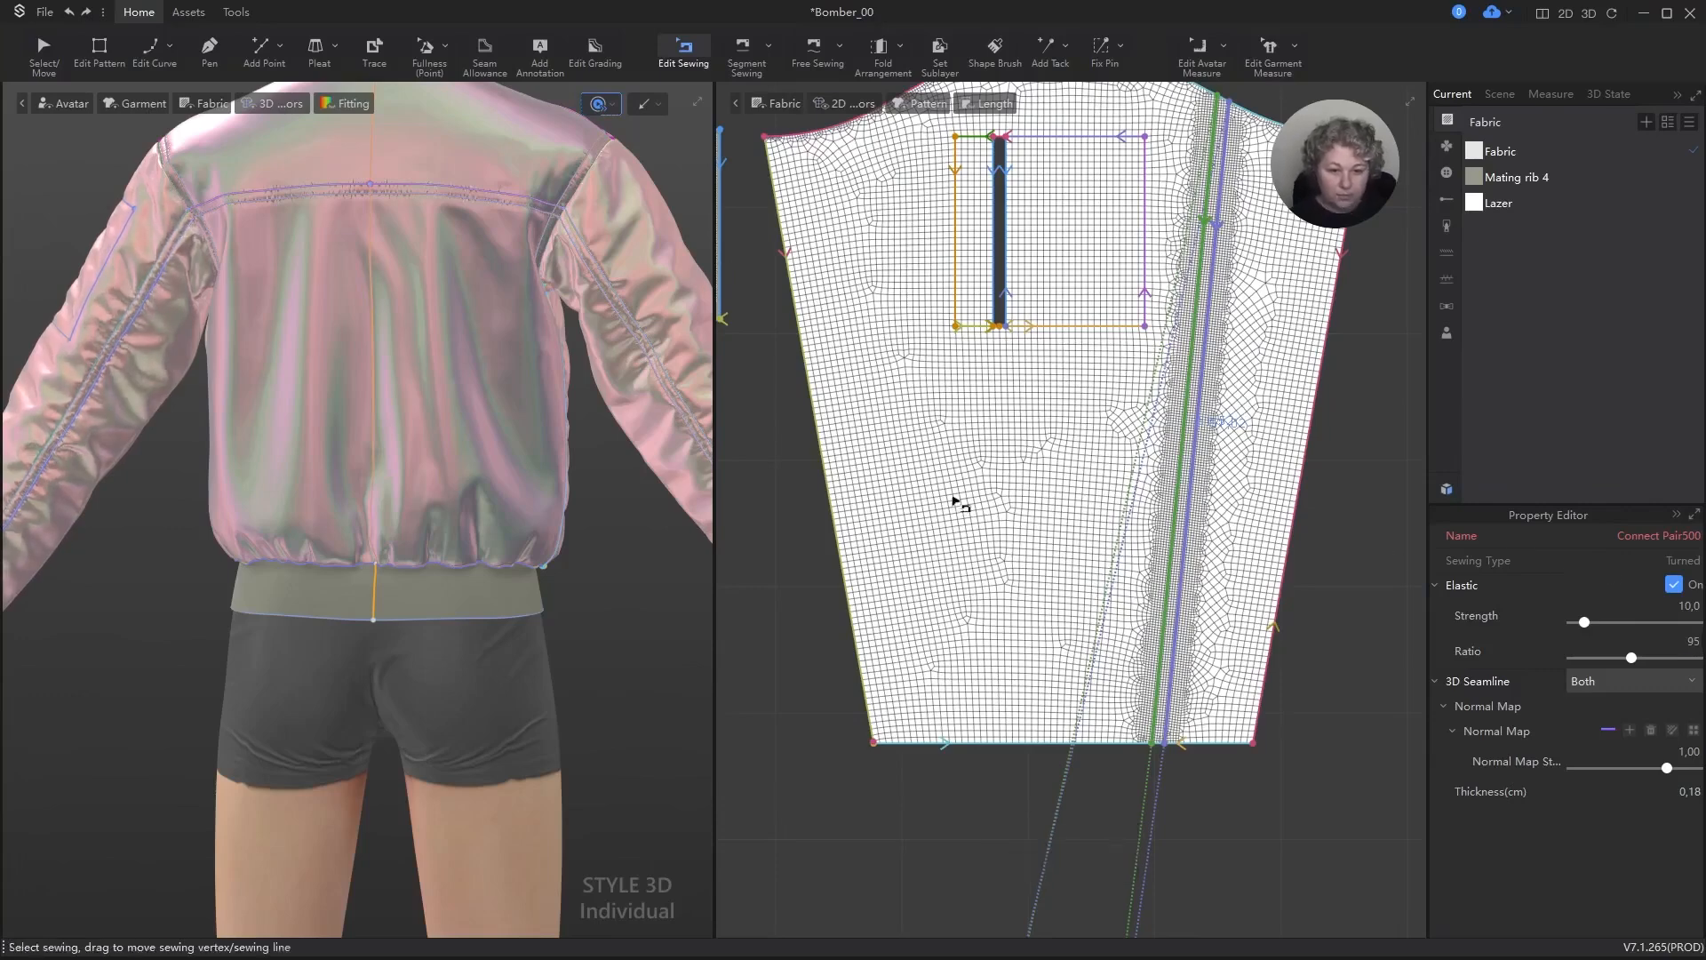
Step: Simulate the jacket and check from behind how the sleeves gather along their lengthwise seams
key(space)
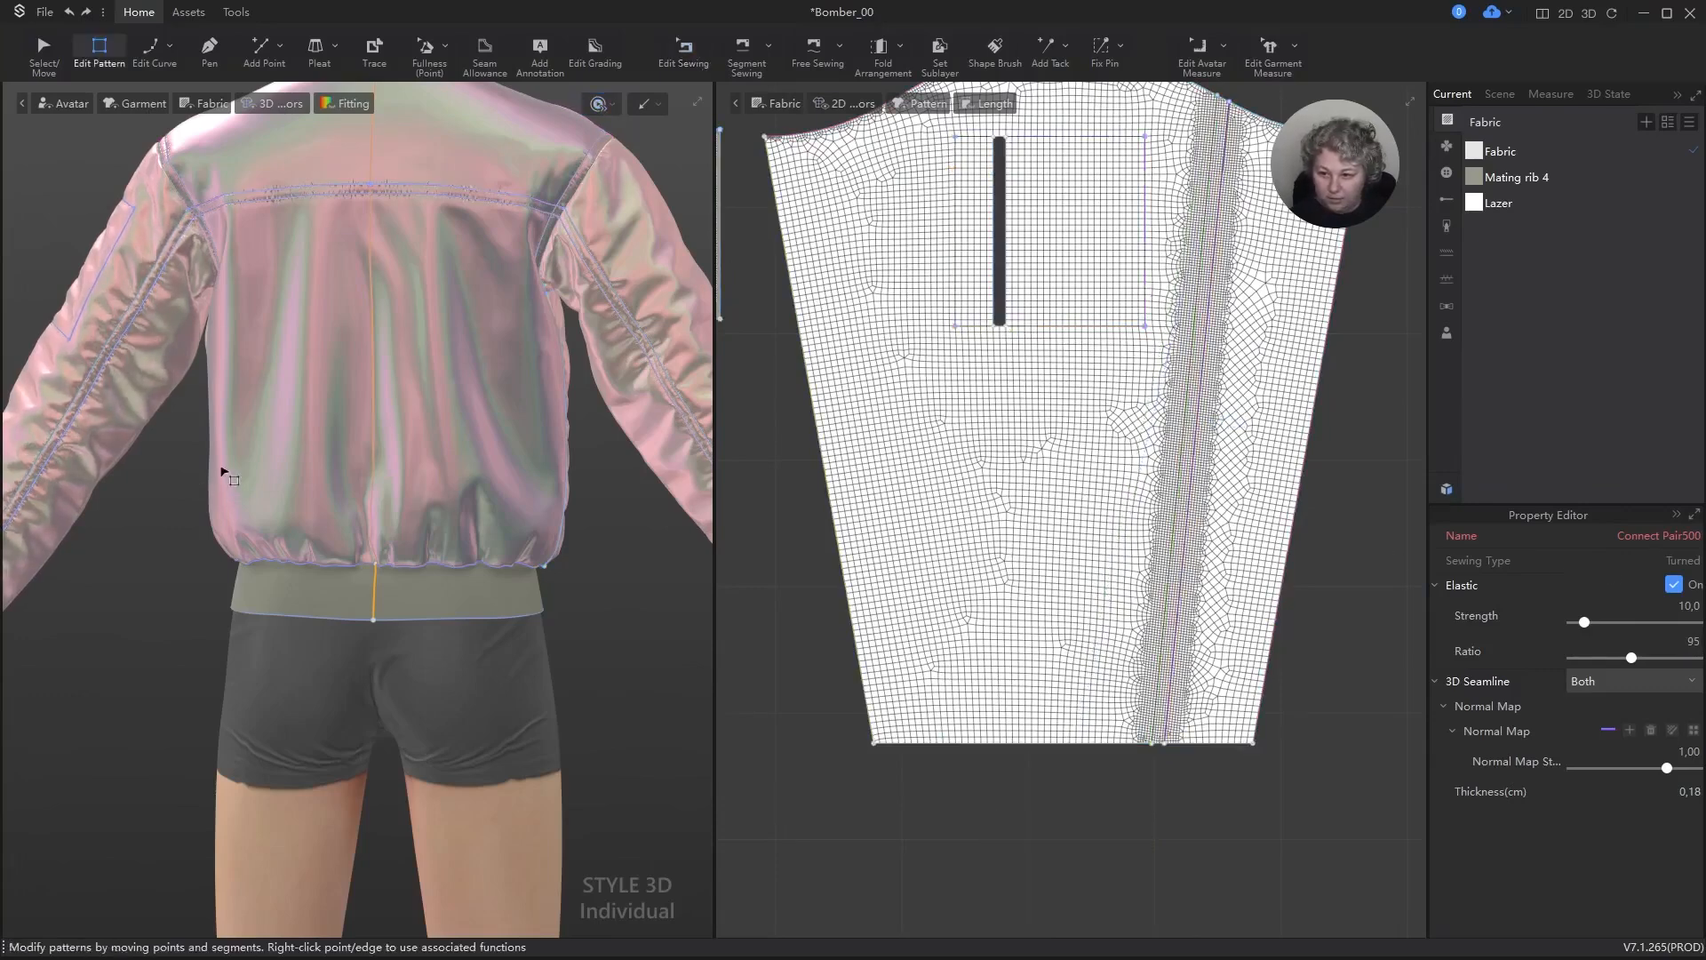
scroll(296, 484, down, 5)
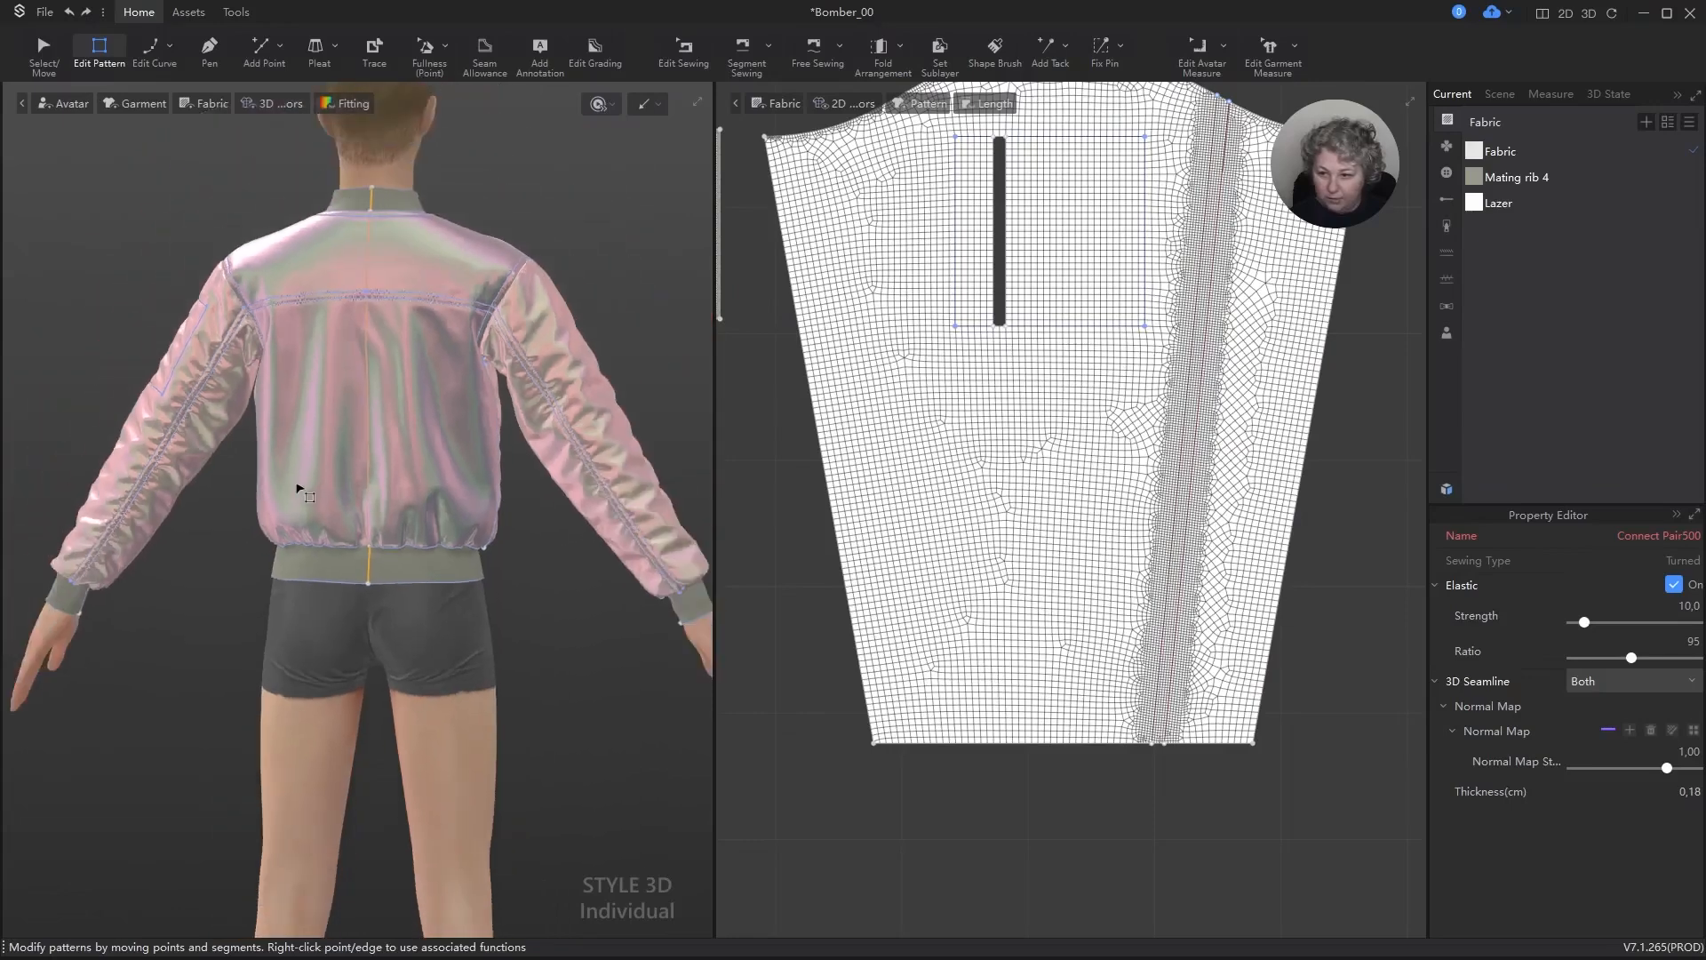
key(space)
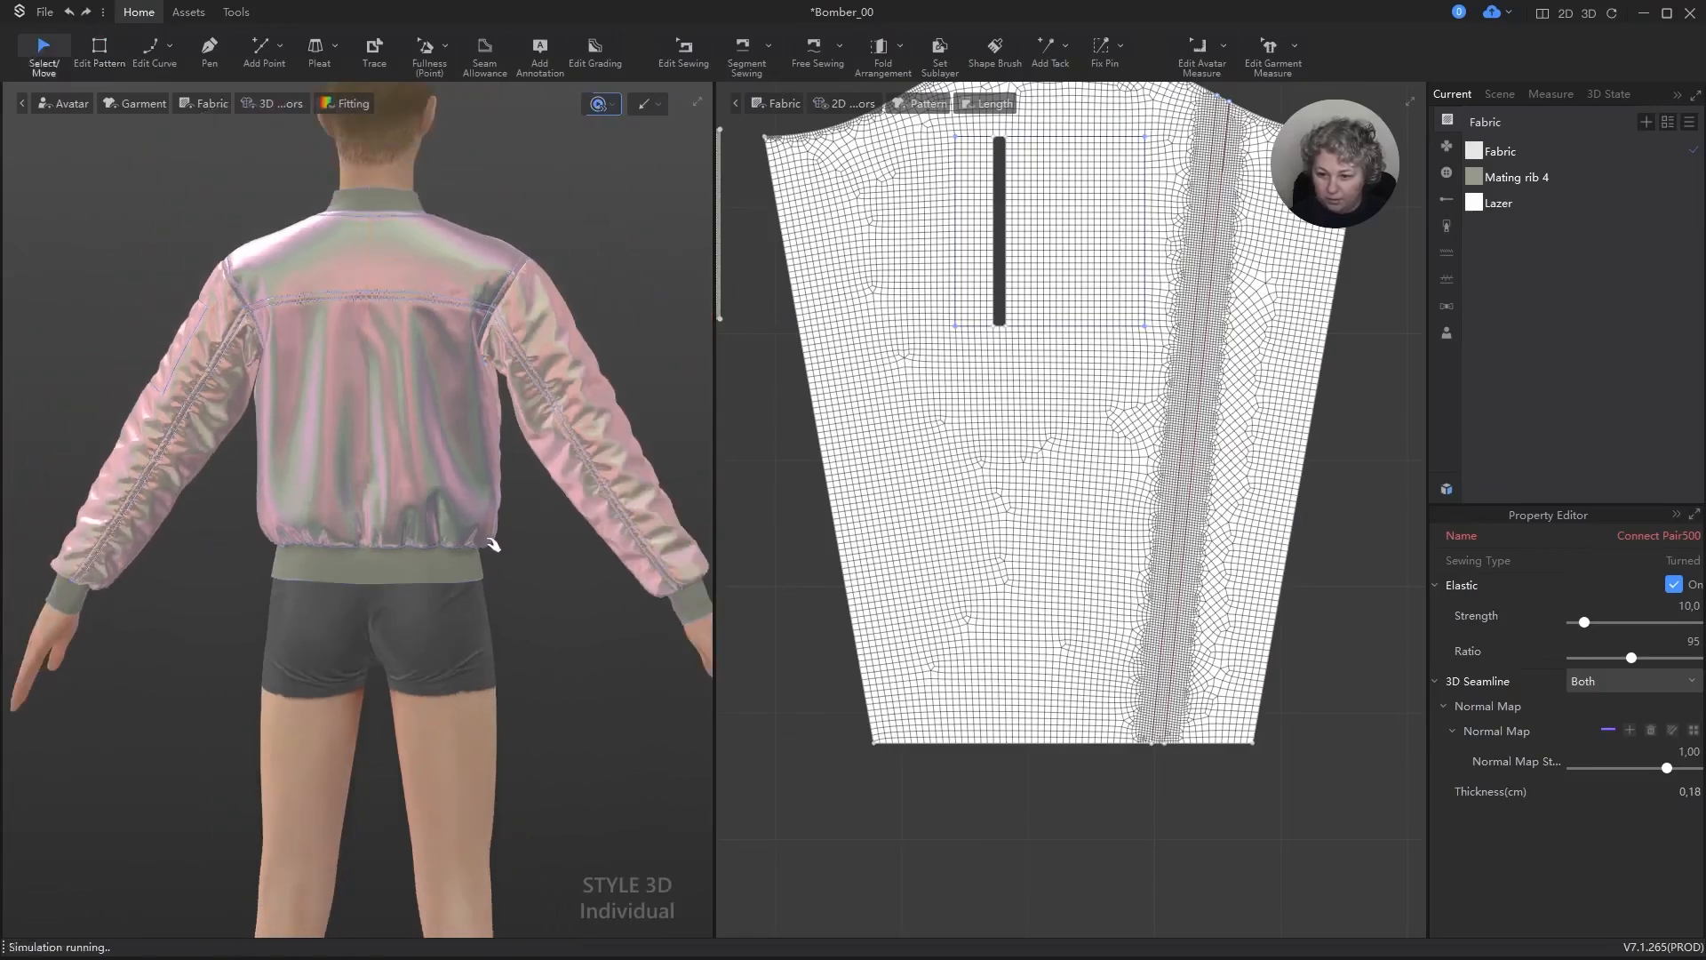
scroll(414, 345, down, 2)
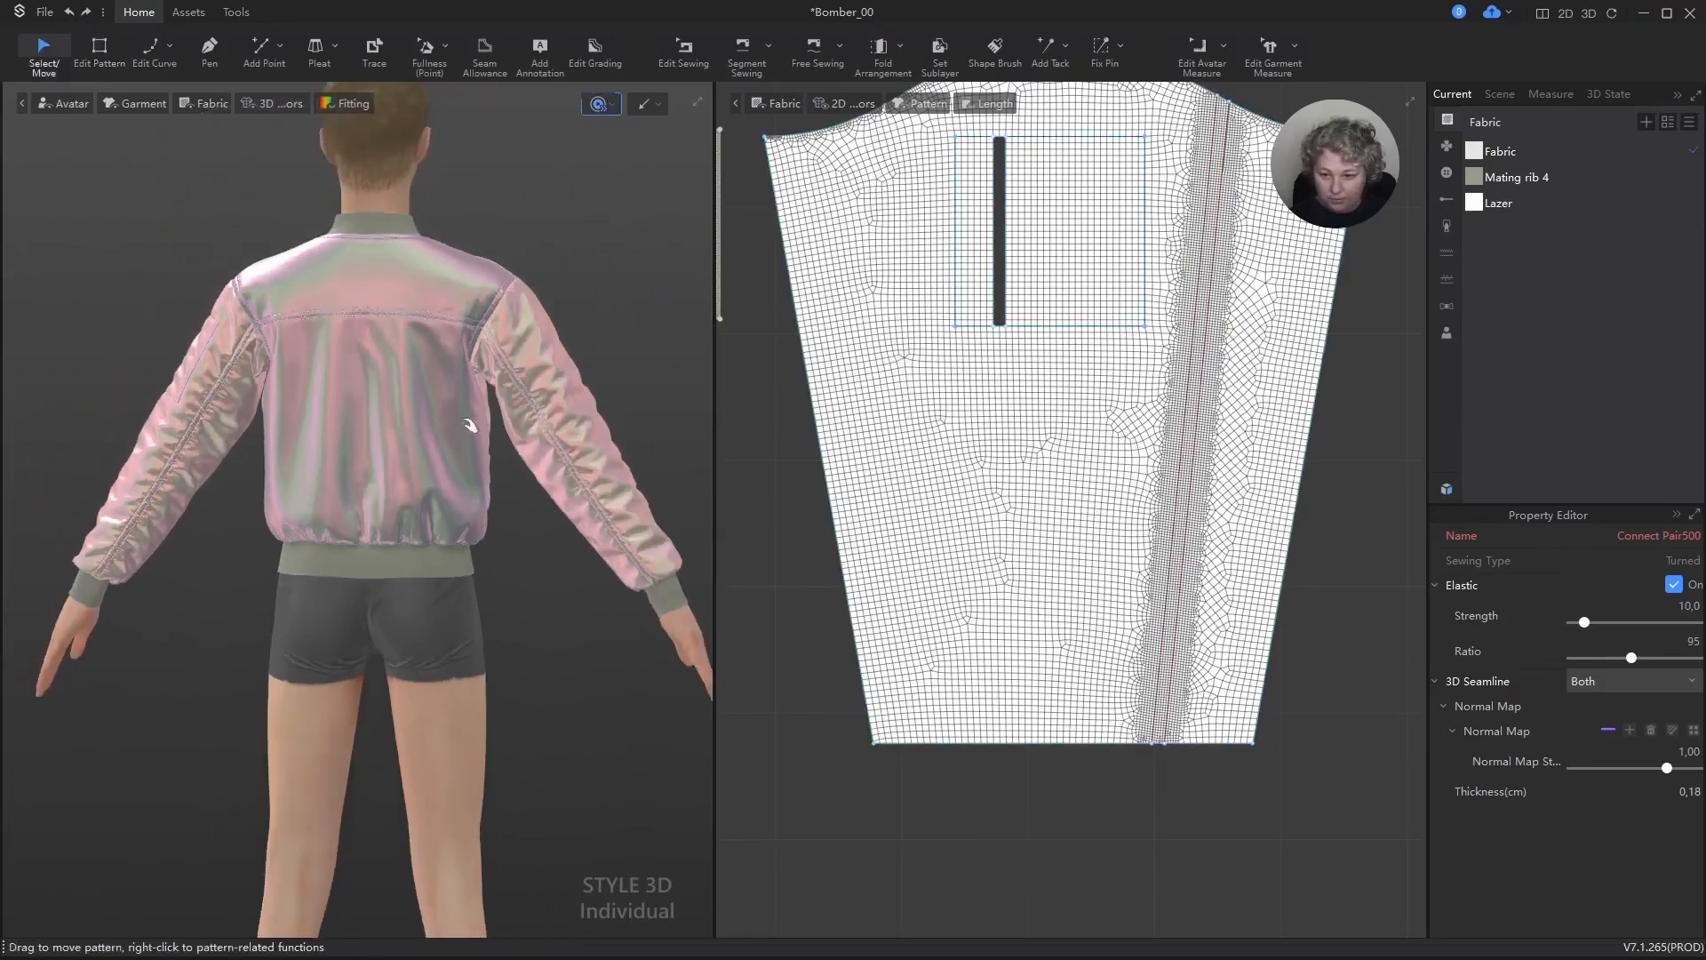
key(space)
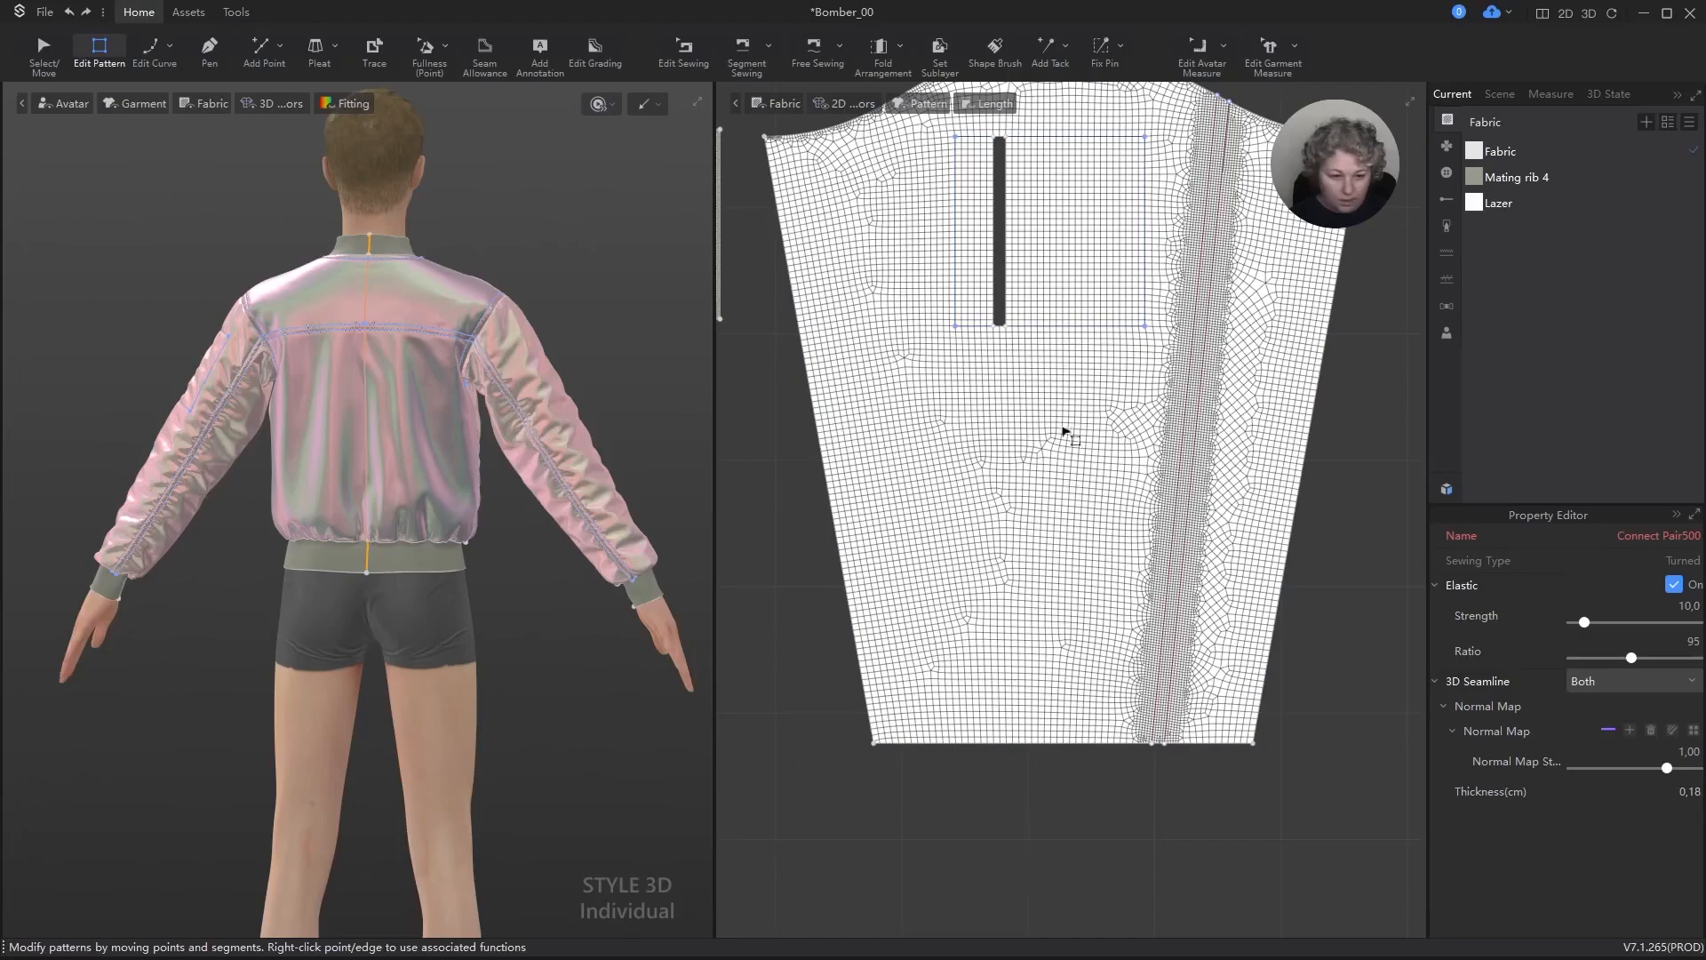
Step: Set the elastic ratio to 95 and the strength to 10 for the two sewing lines across the back yoke
scroll(1069, 434, down, 4)
scroll(892, 427, up, 5)
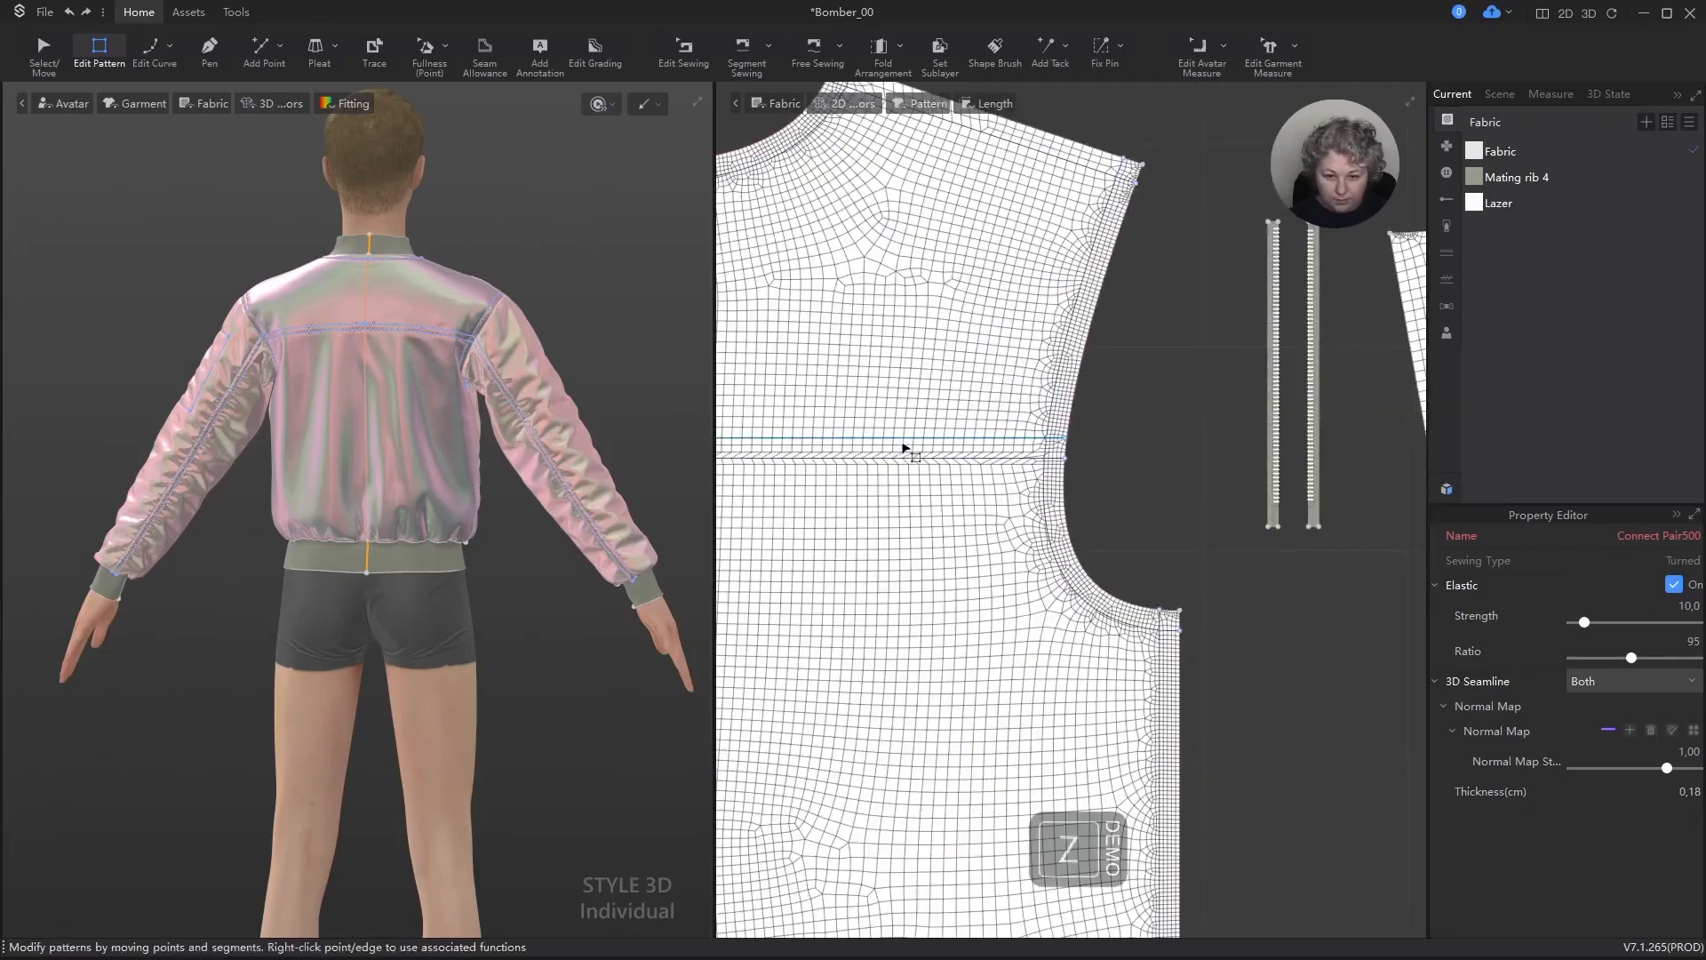
click(907, 457)
shift+click(908, 458)
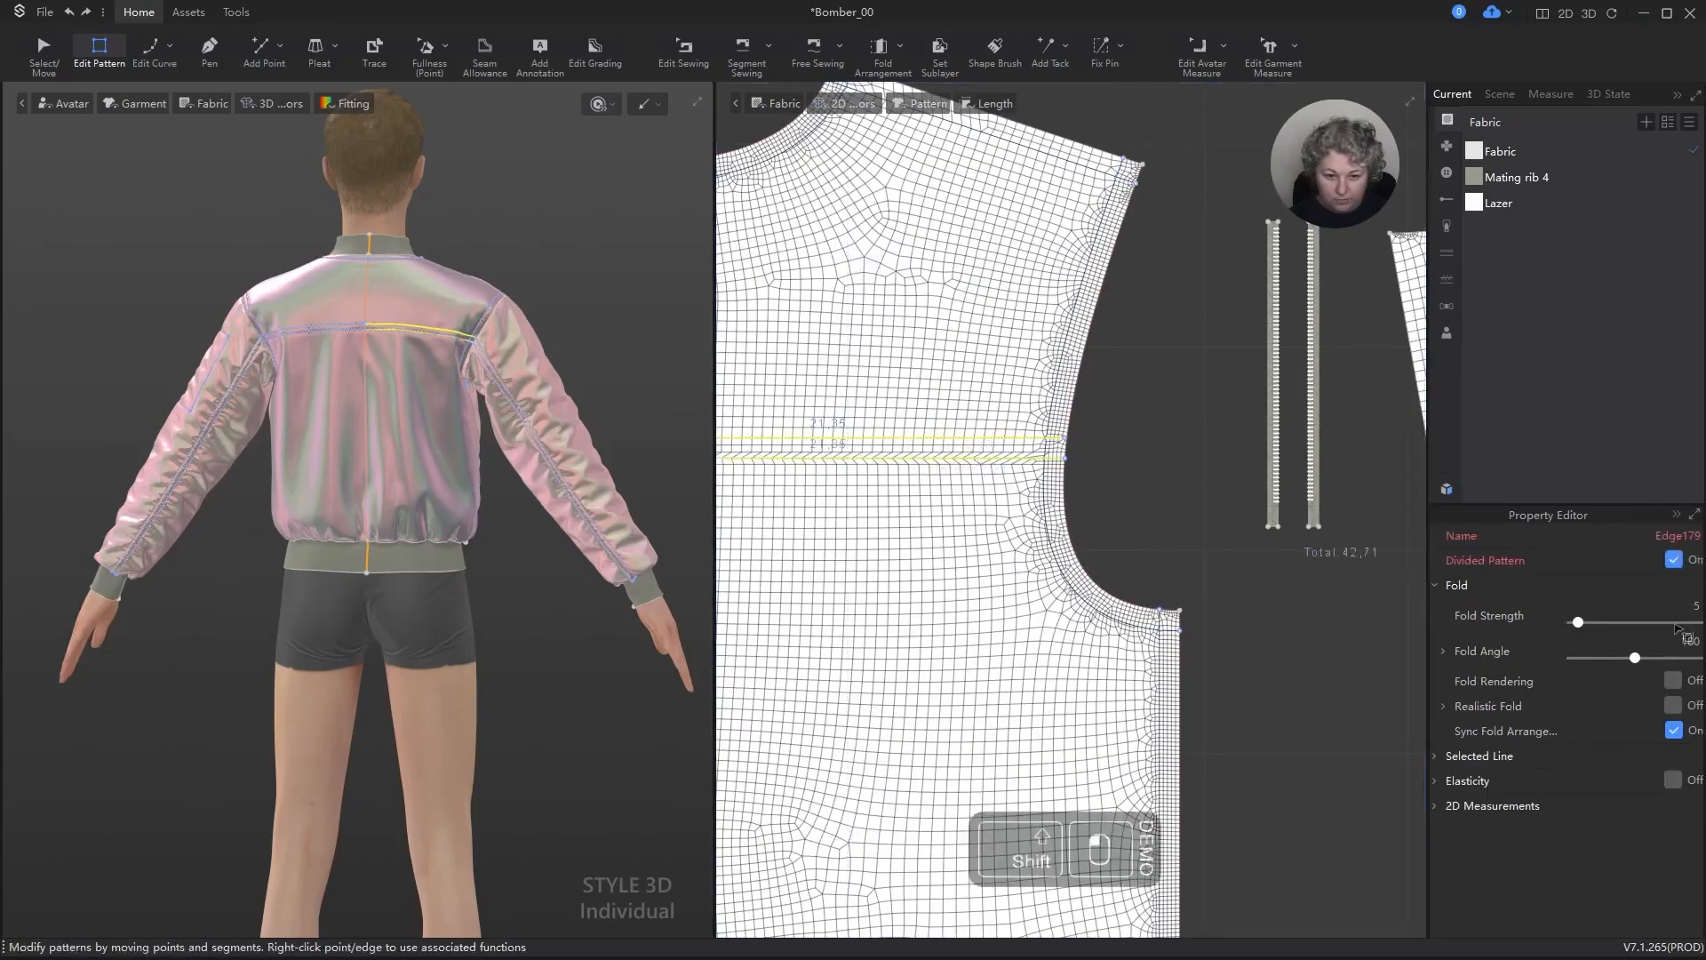
click(1022, 458)
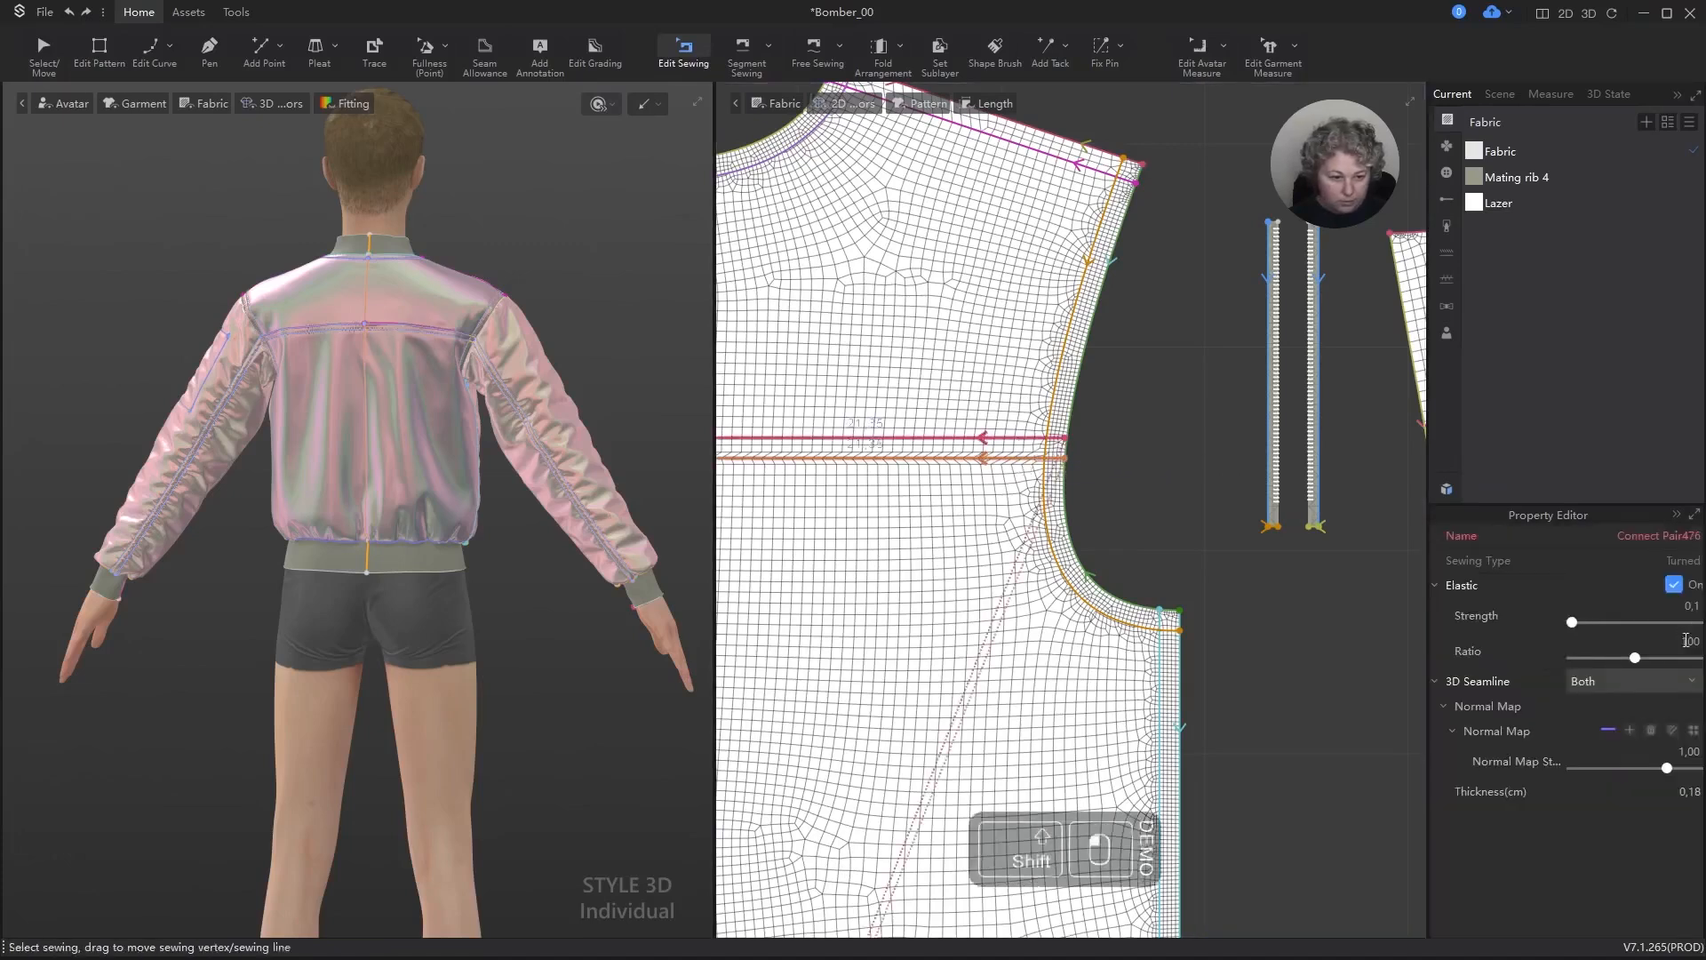
double_click(1686, 640)
text(95)
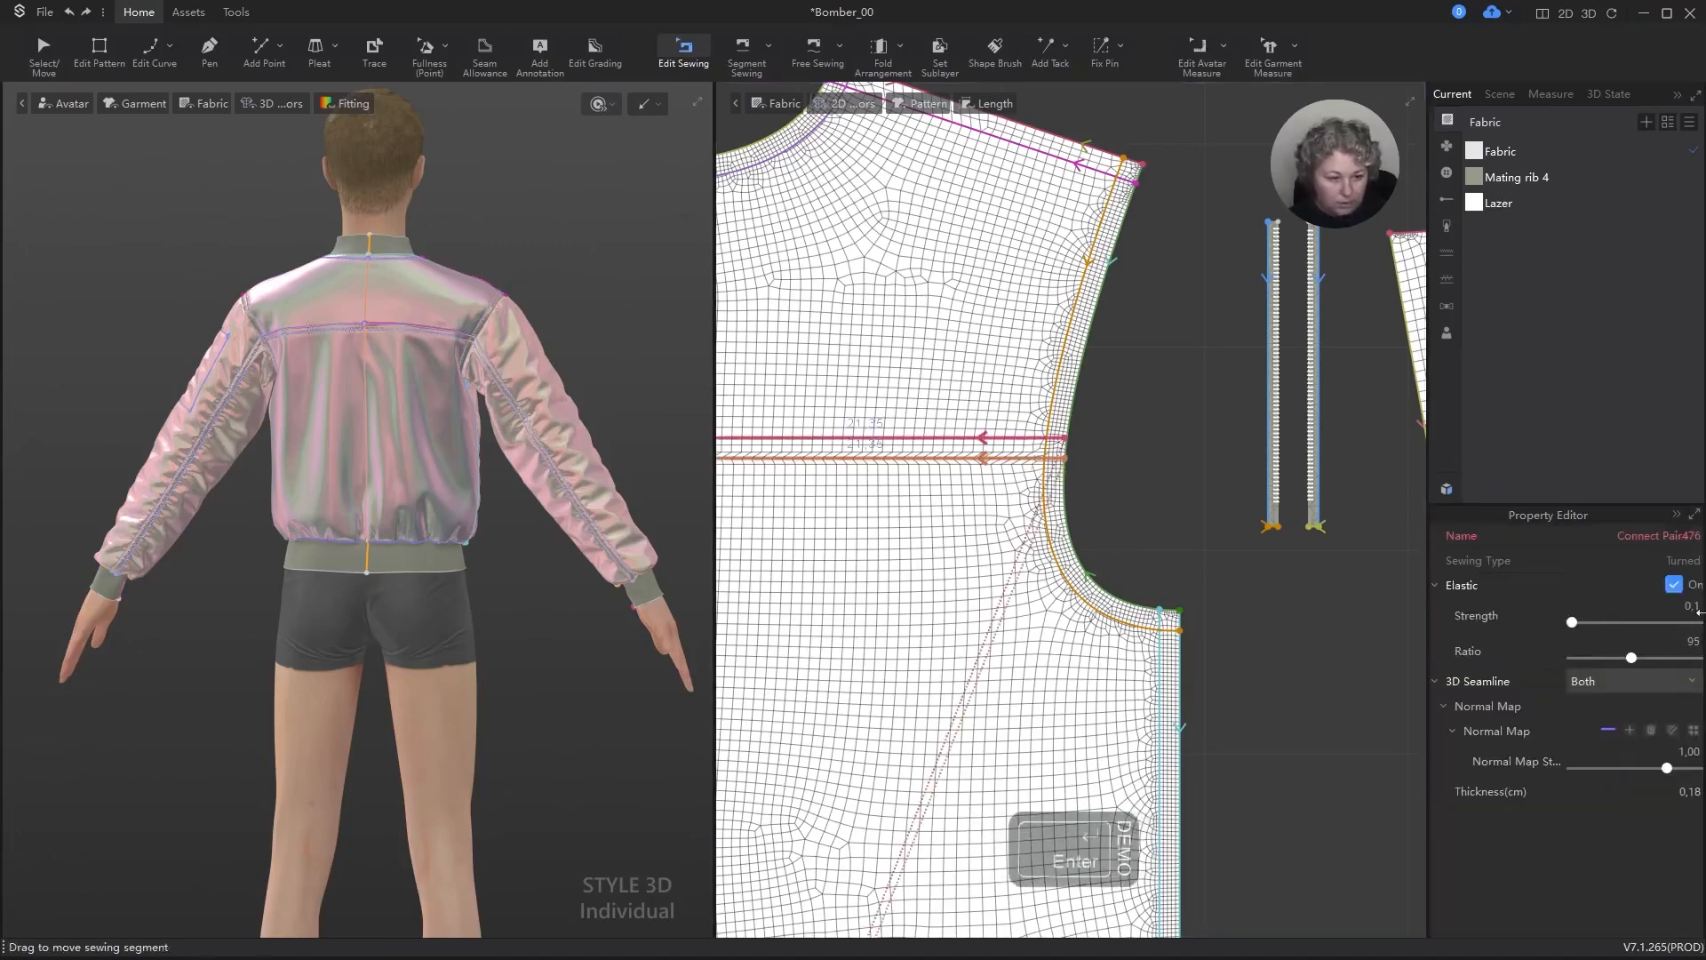
double_click(1692, 607)
text(10)
key(Return)
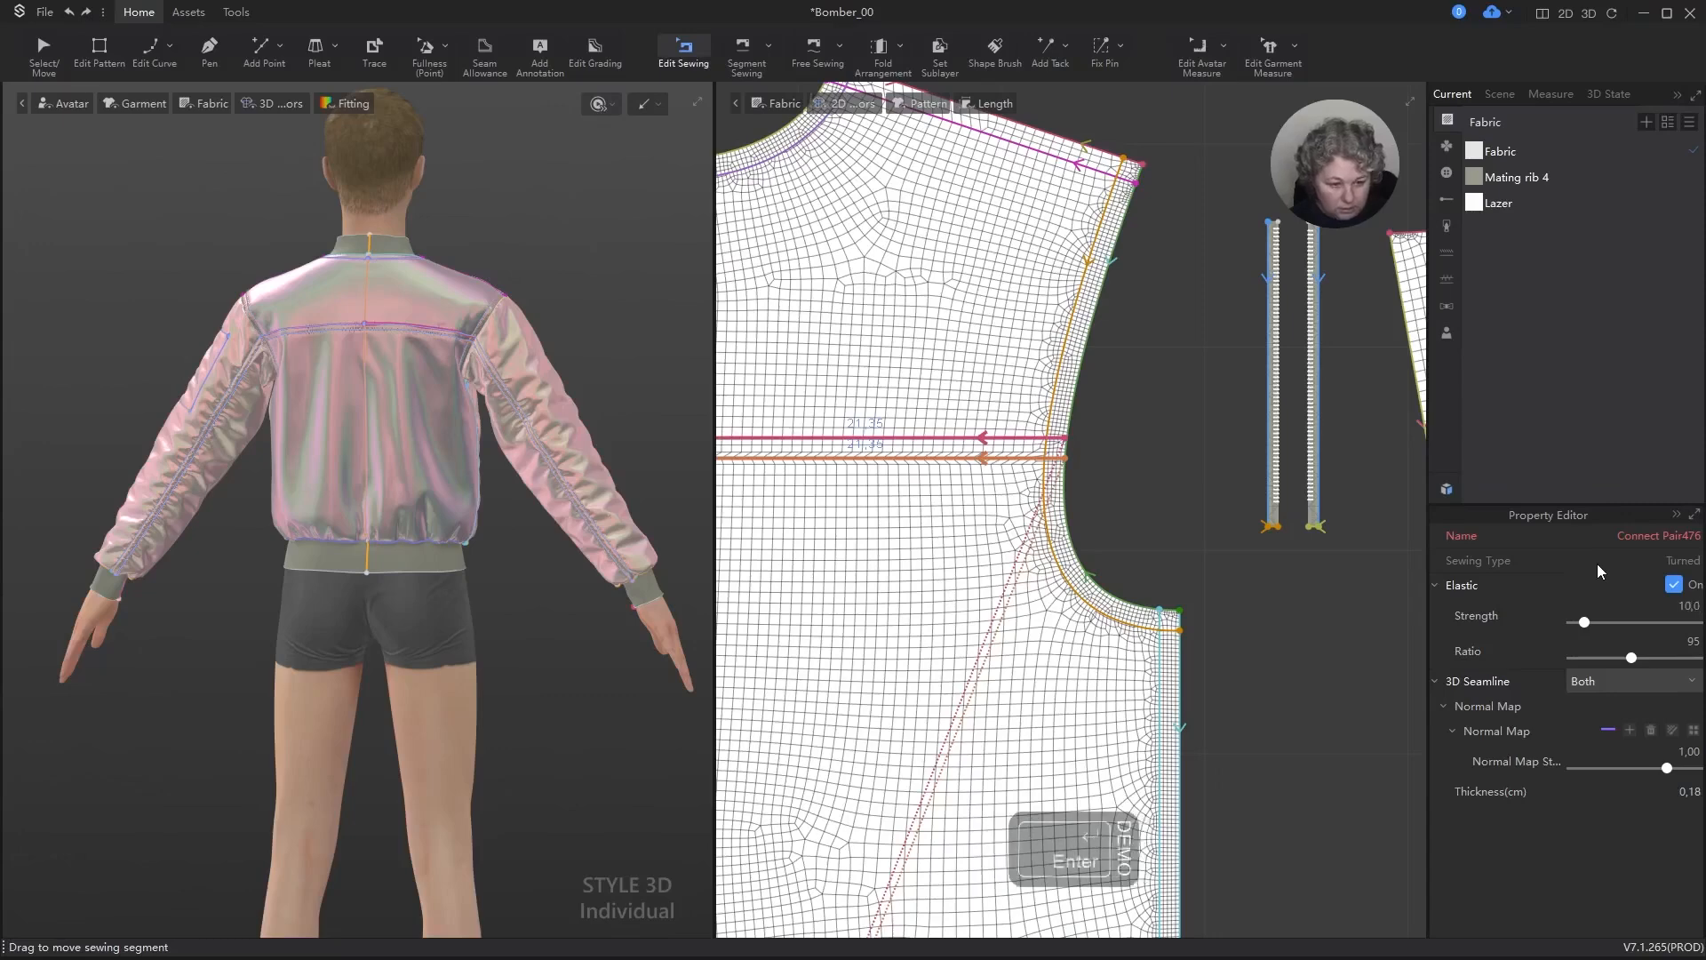
Step: Simulate the jacket and check the elastic strength and ratio of the two lengthwise sewing lines on the sleeve piece
key(space)
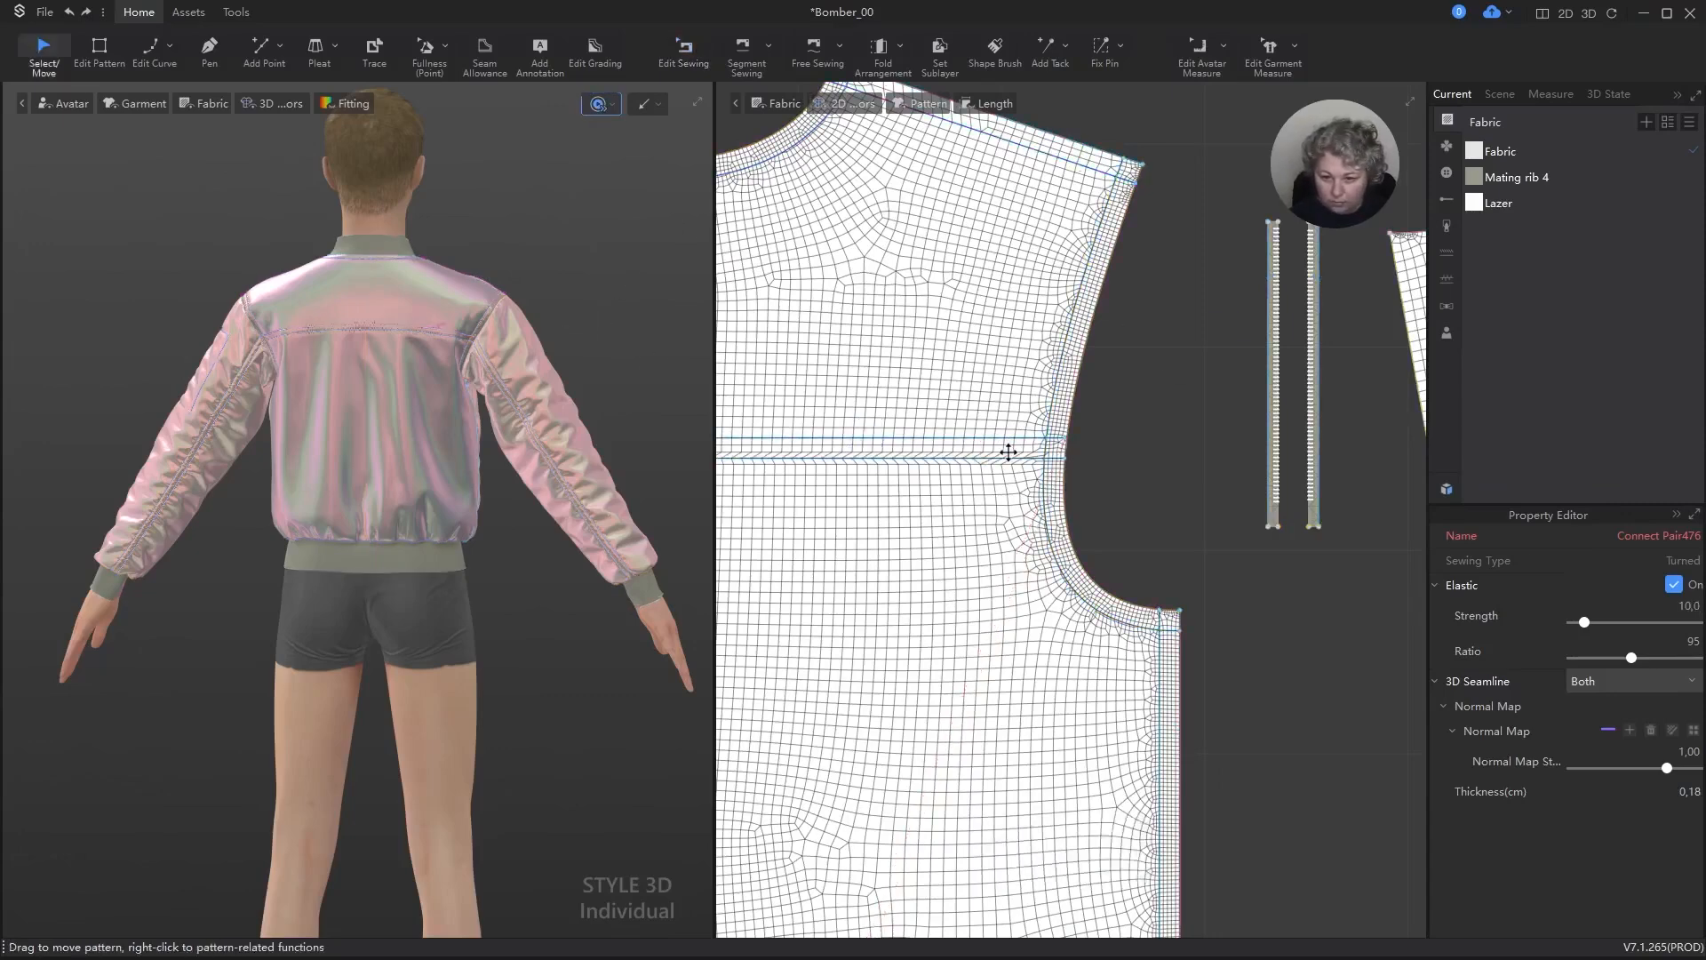
scroll(1202, 545, down, 8)
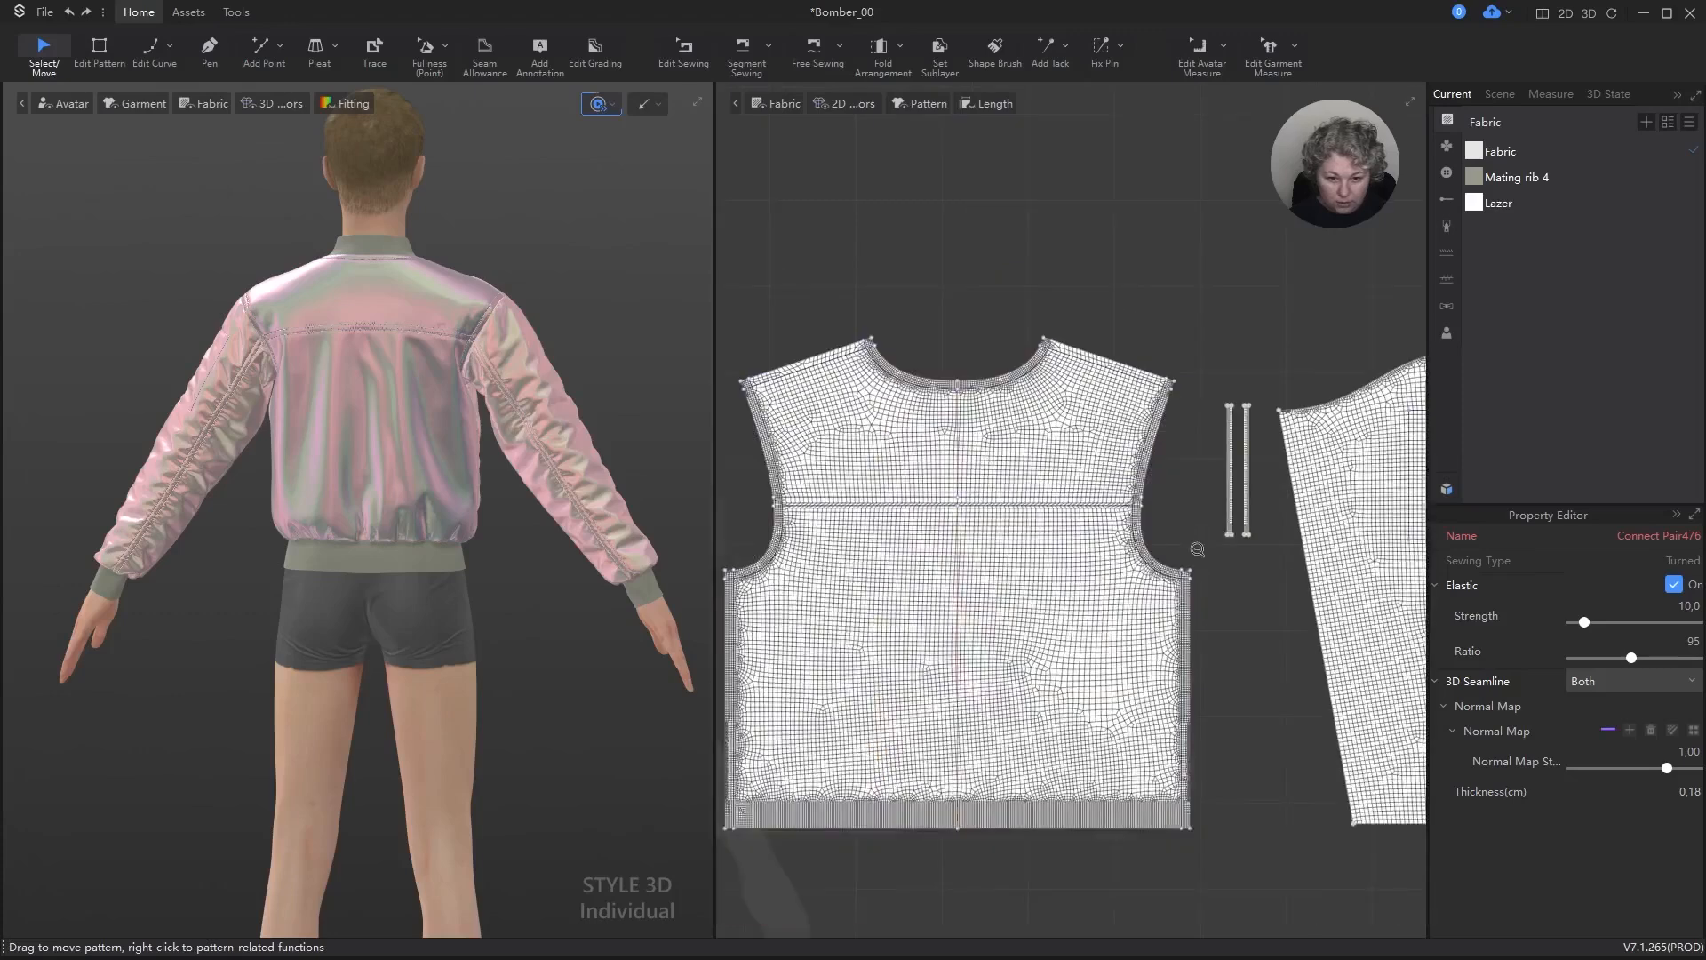
scroll(1382, 574, up, 5)
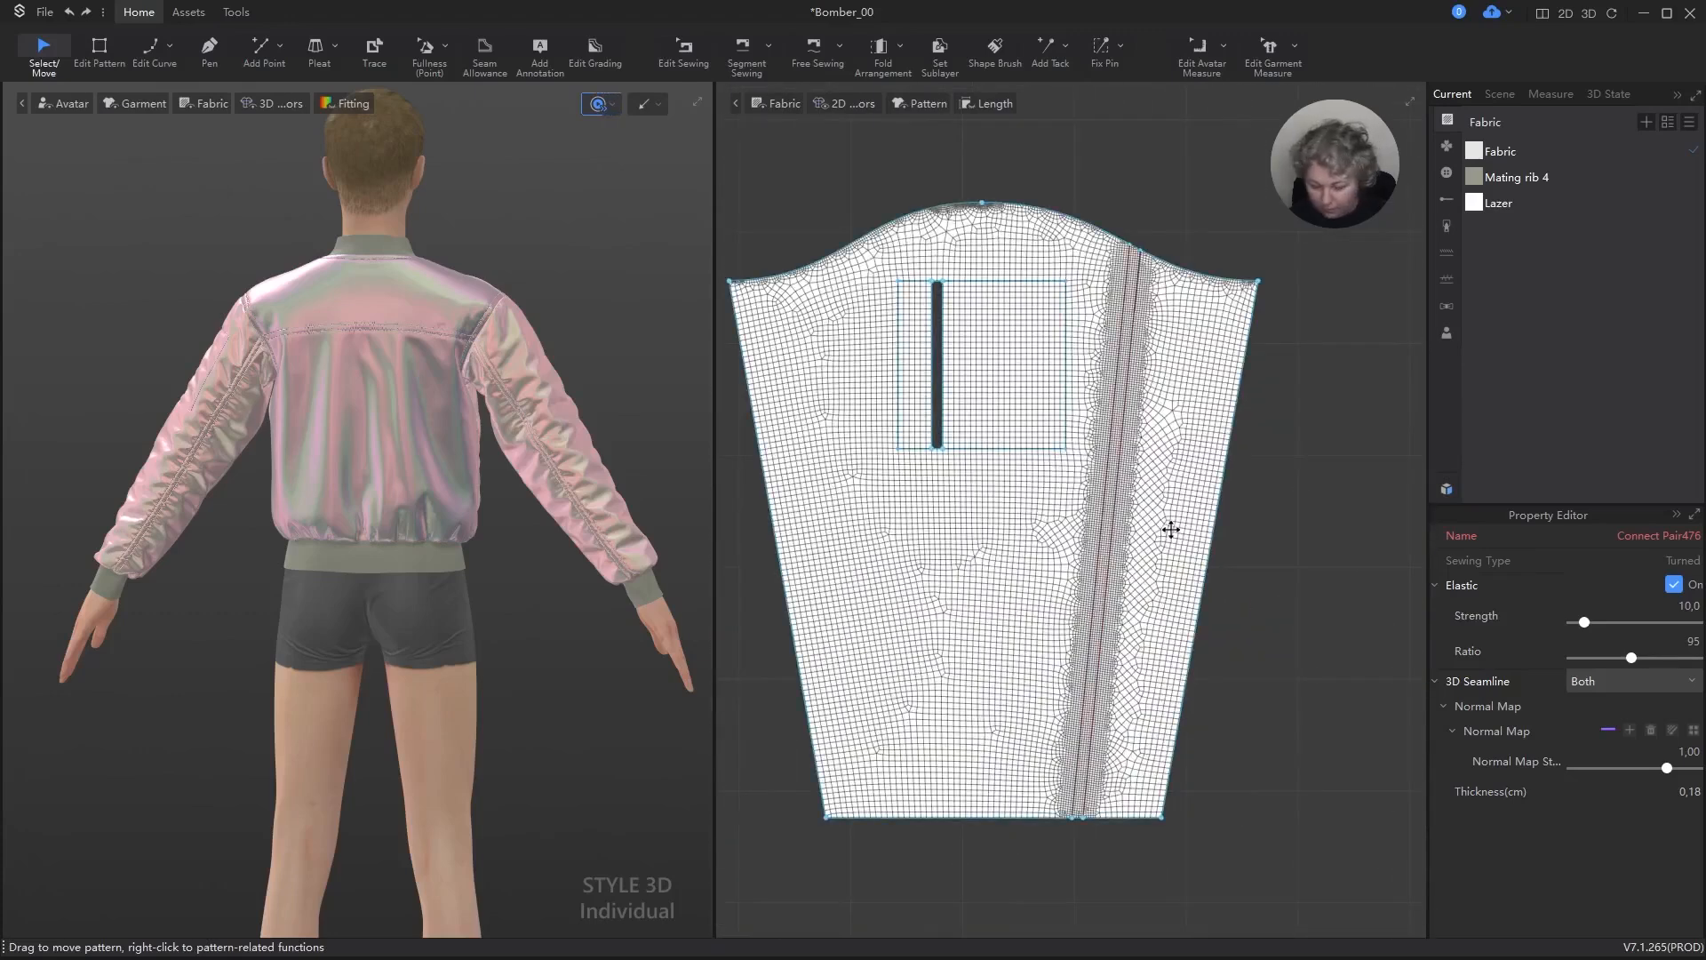
key(b)
scroll(1108, 476, up, 3)
click(1095, 468)
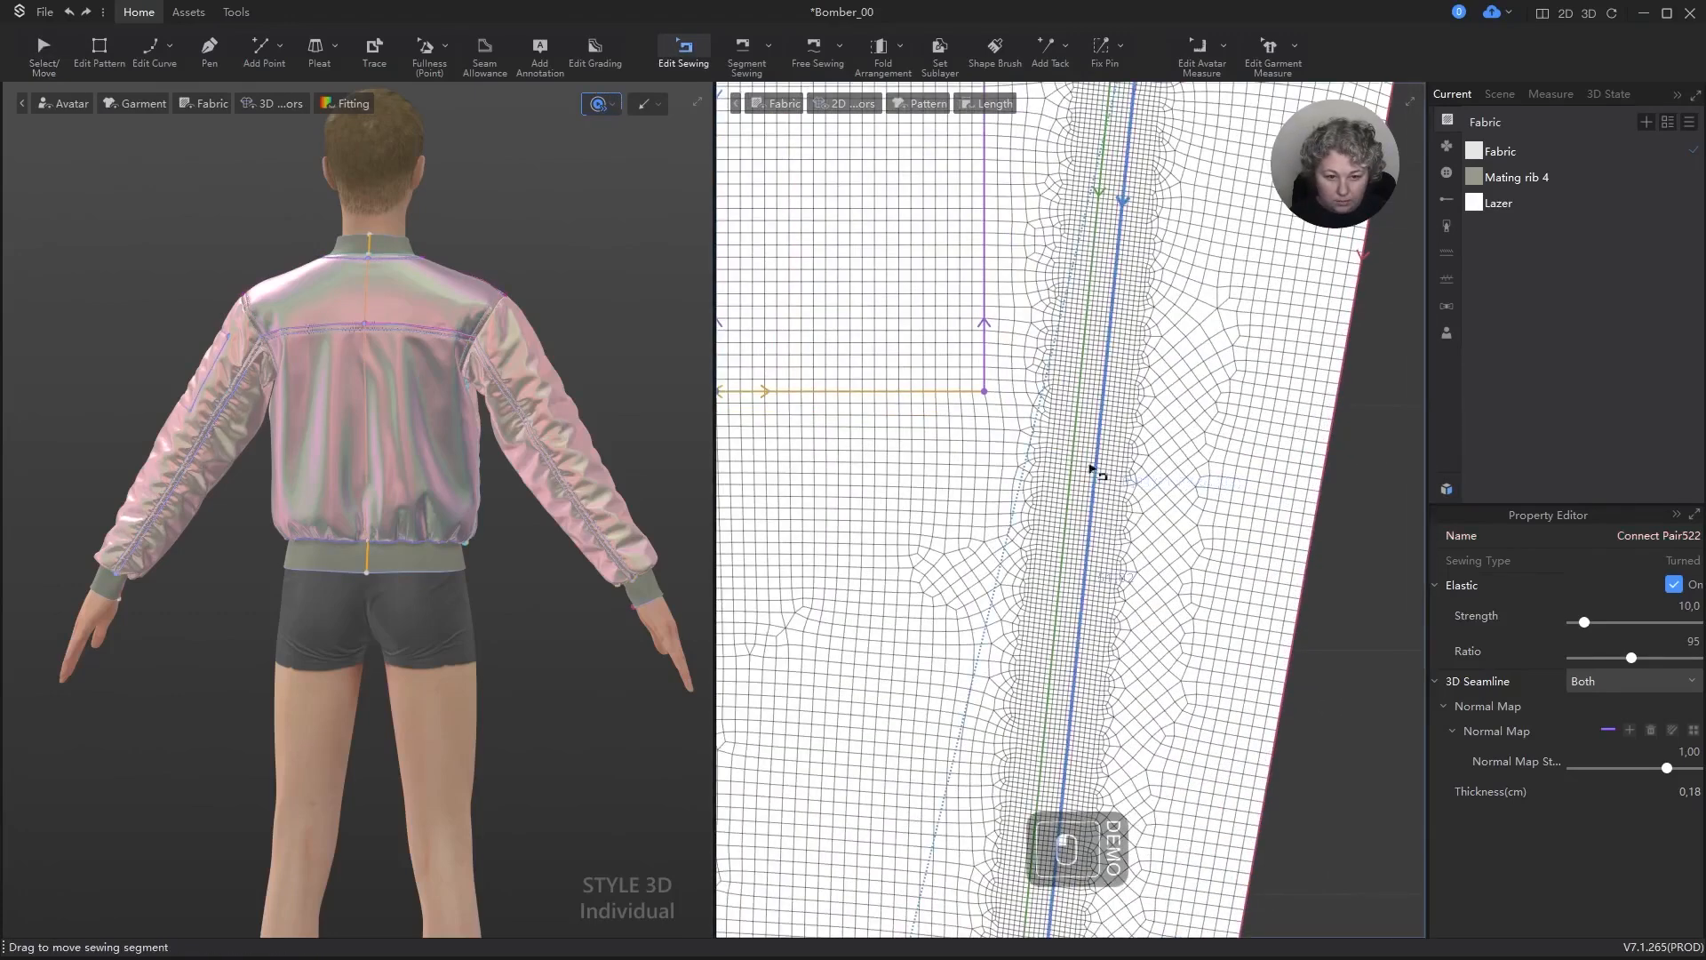
shift+click(1073, 457)
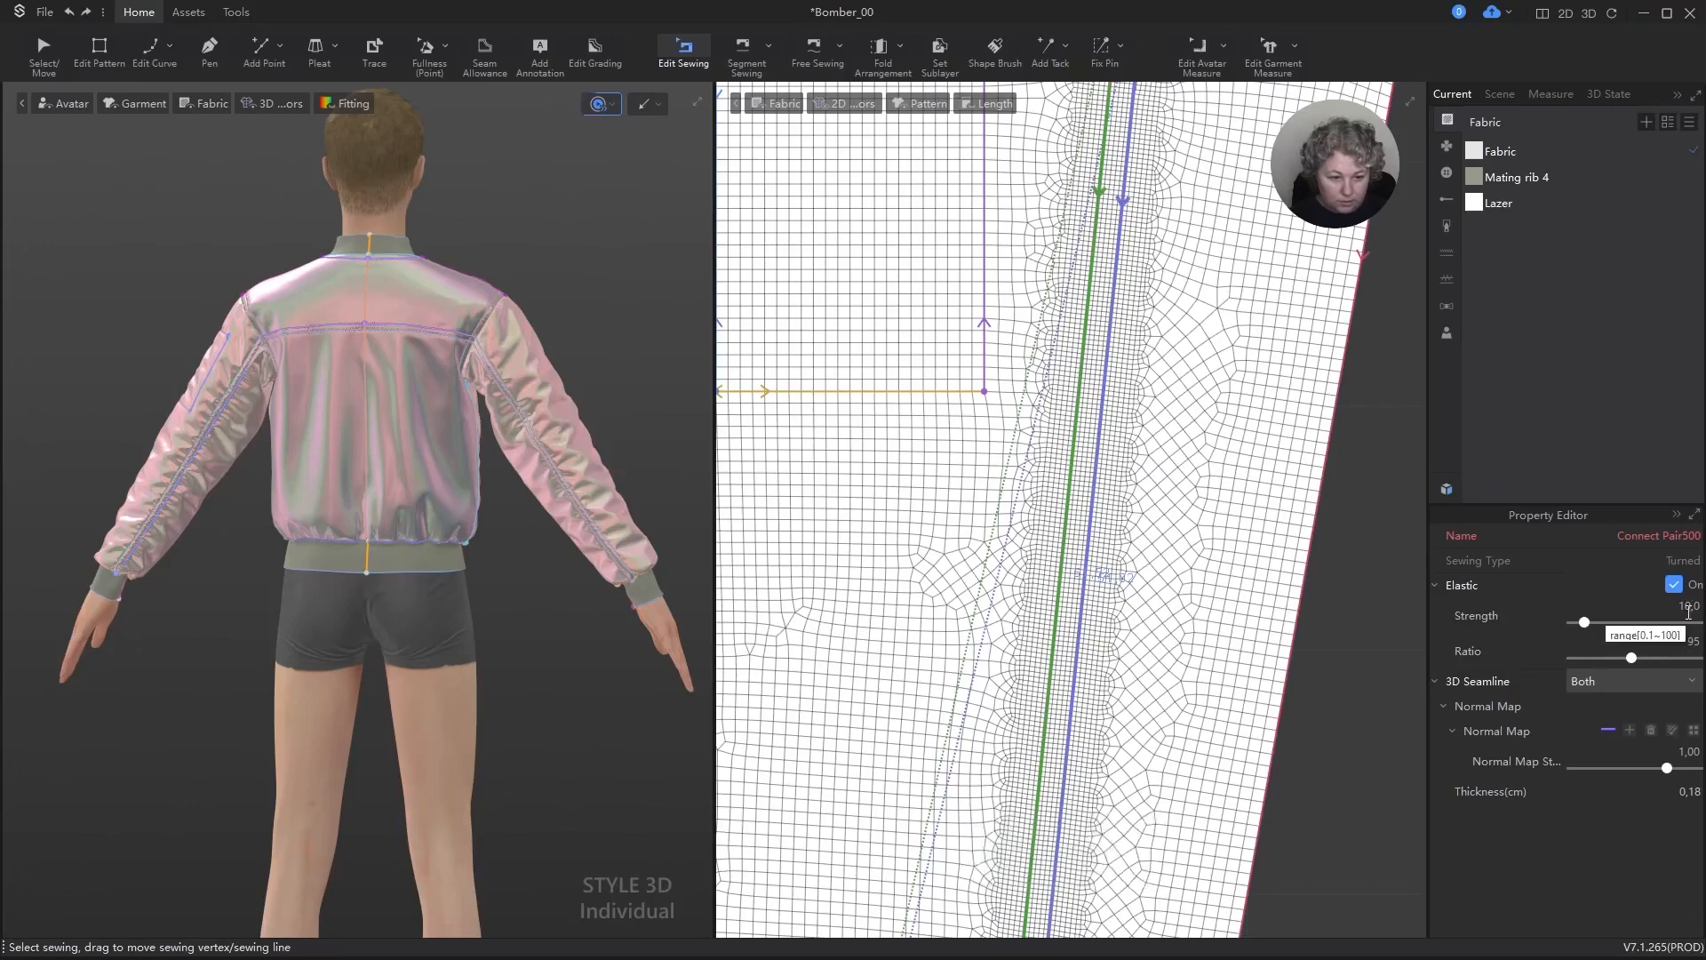
Step: Simulate the jacket without any sewing selected and inspect its drape from the back and the front
scroll(311, 391, up, 5)
key(space)
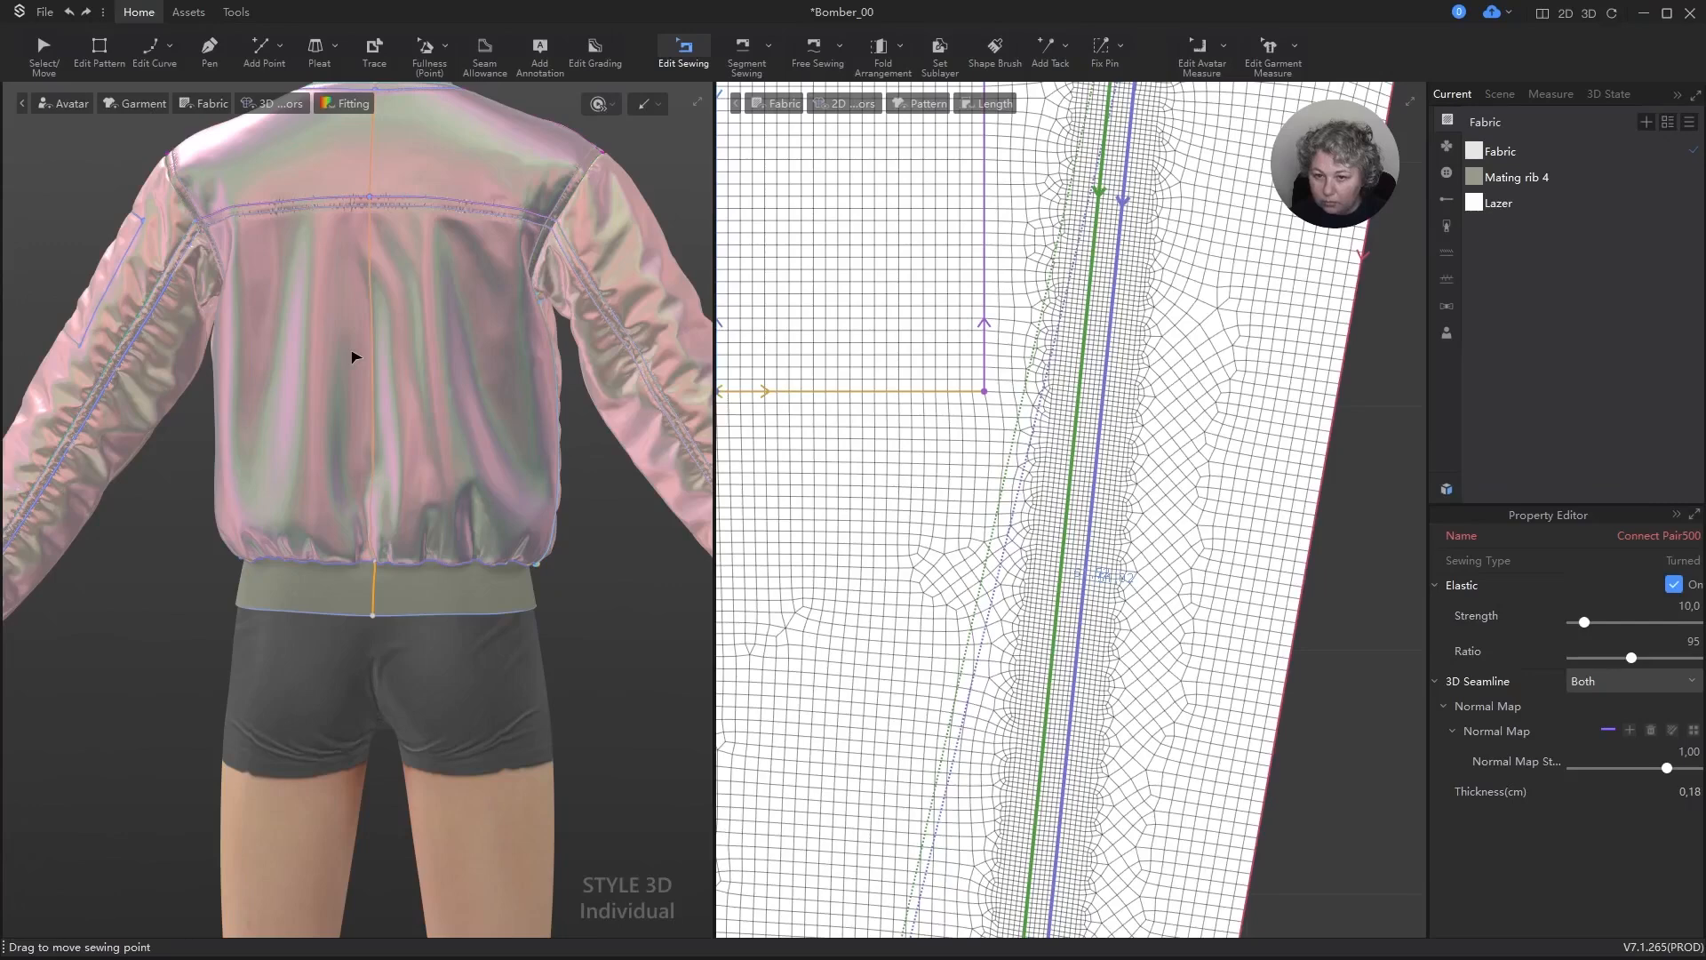
key(Escape)
key(space)
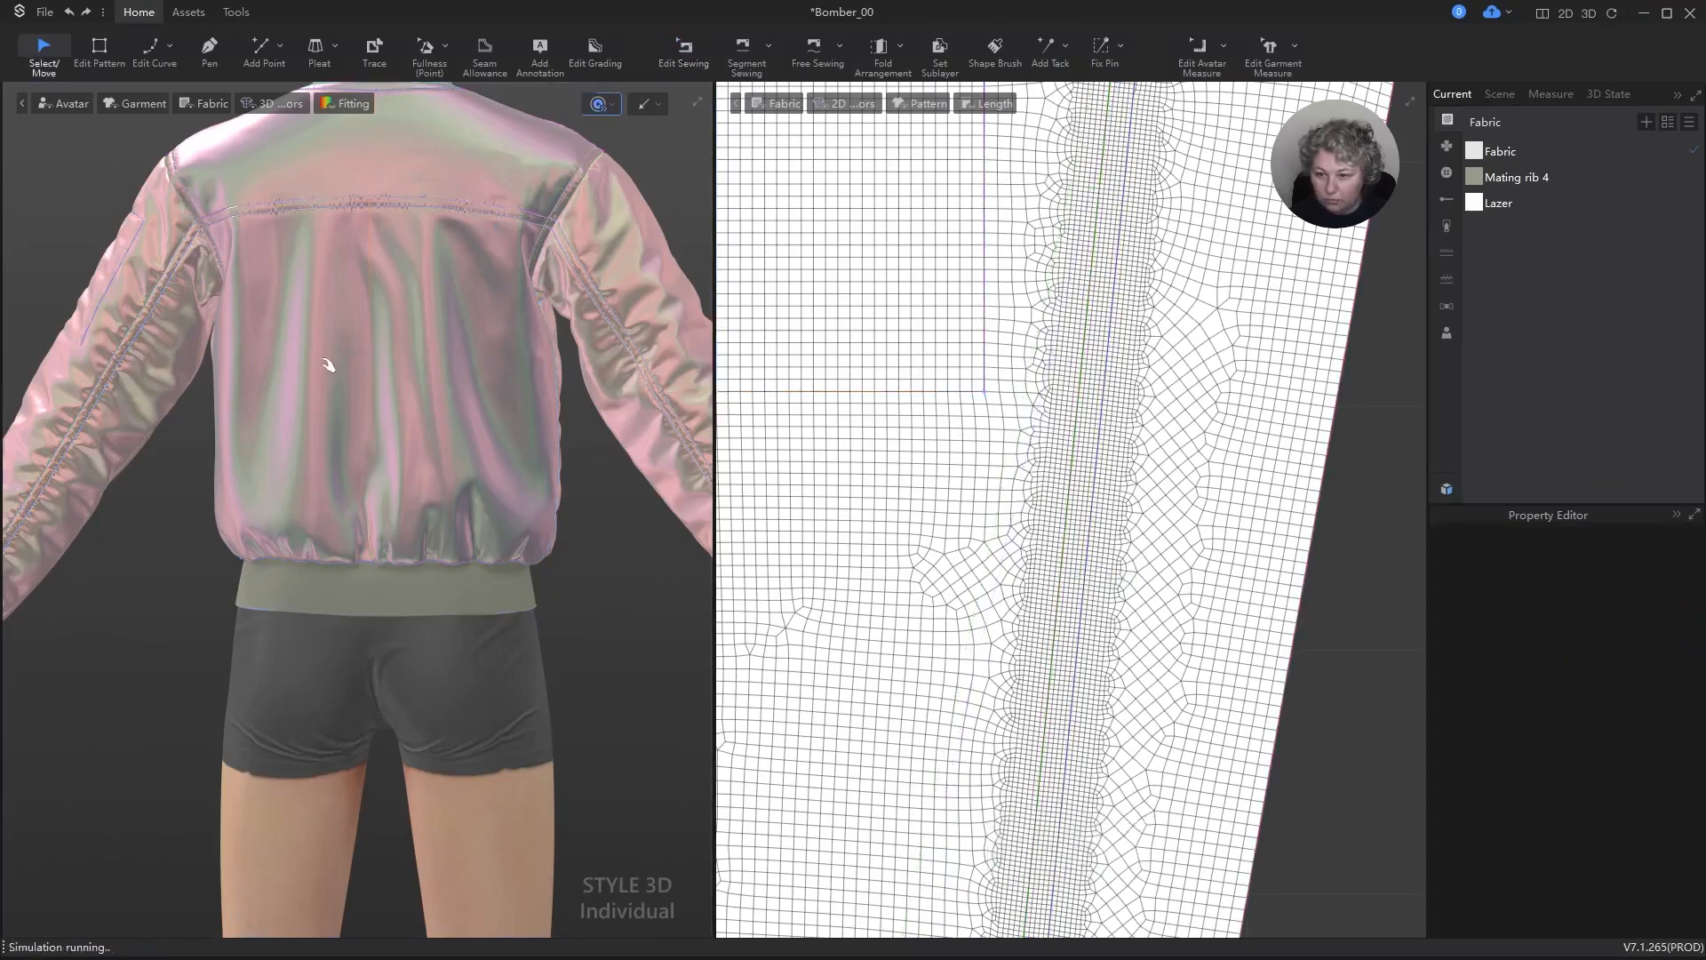
right_drag(329, 364, 655, 380)
scroll(1252, 505, down, 7)
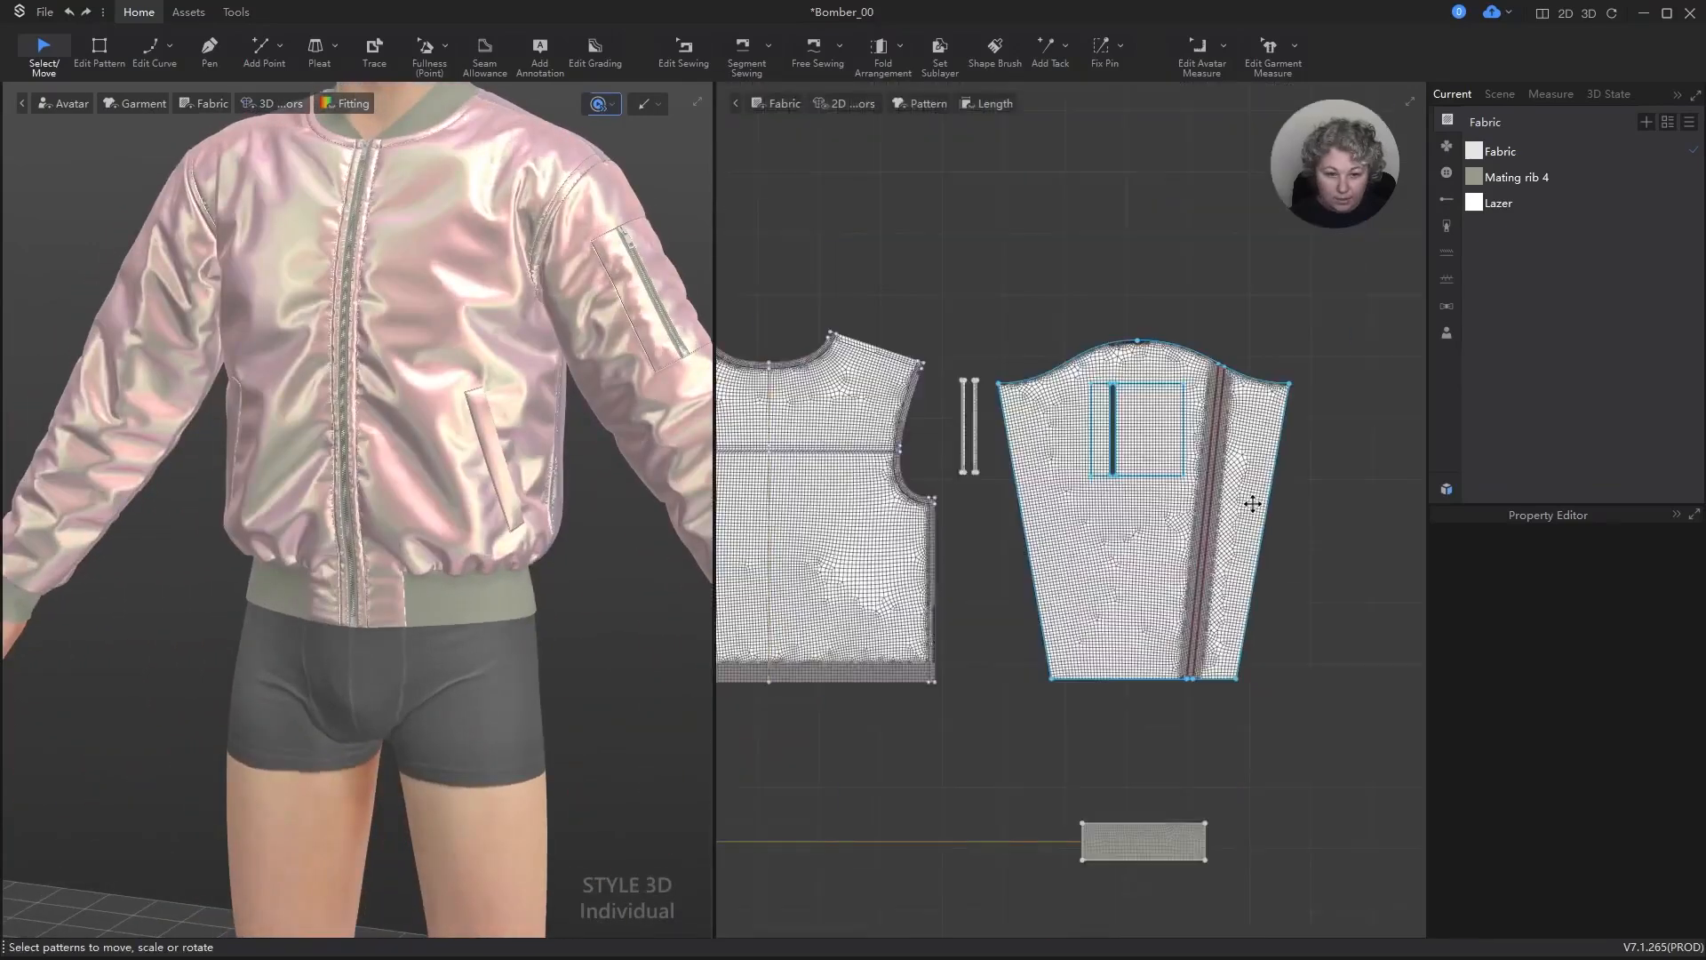
key(space)
Step: Set the elastic strength to 10 and the ratio to 95 for the inner armhole and shoulder sewing lines on the back piece
scroll(1256, 503, down, 2)
key(b)
scroll(1013, 395, up, 8)
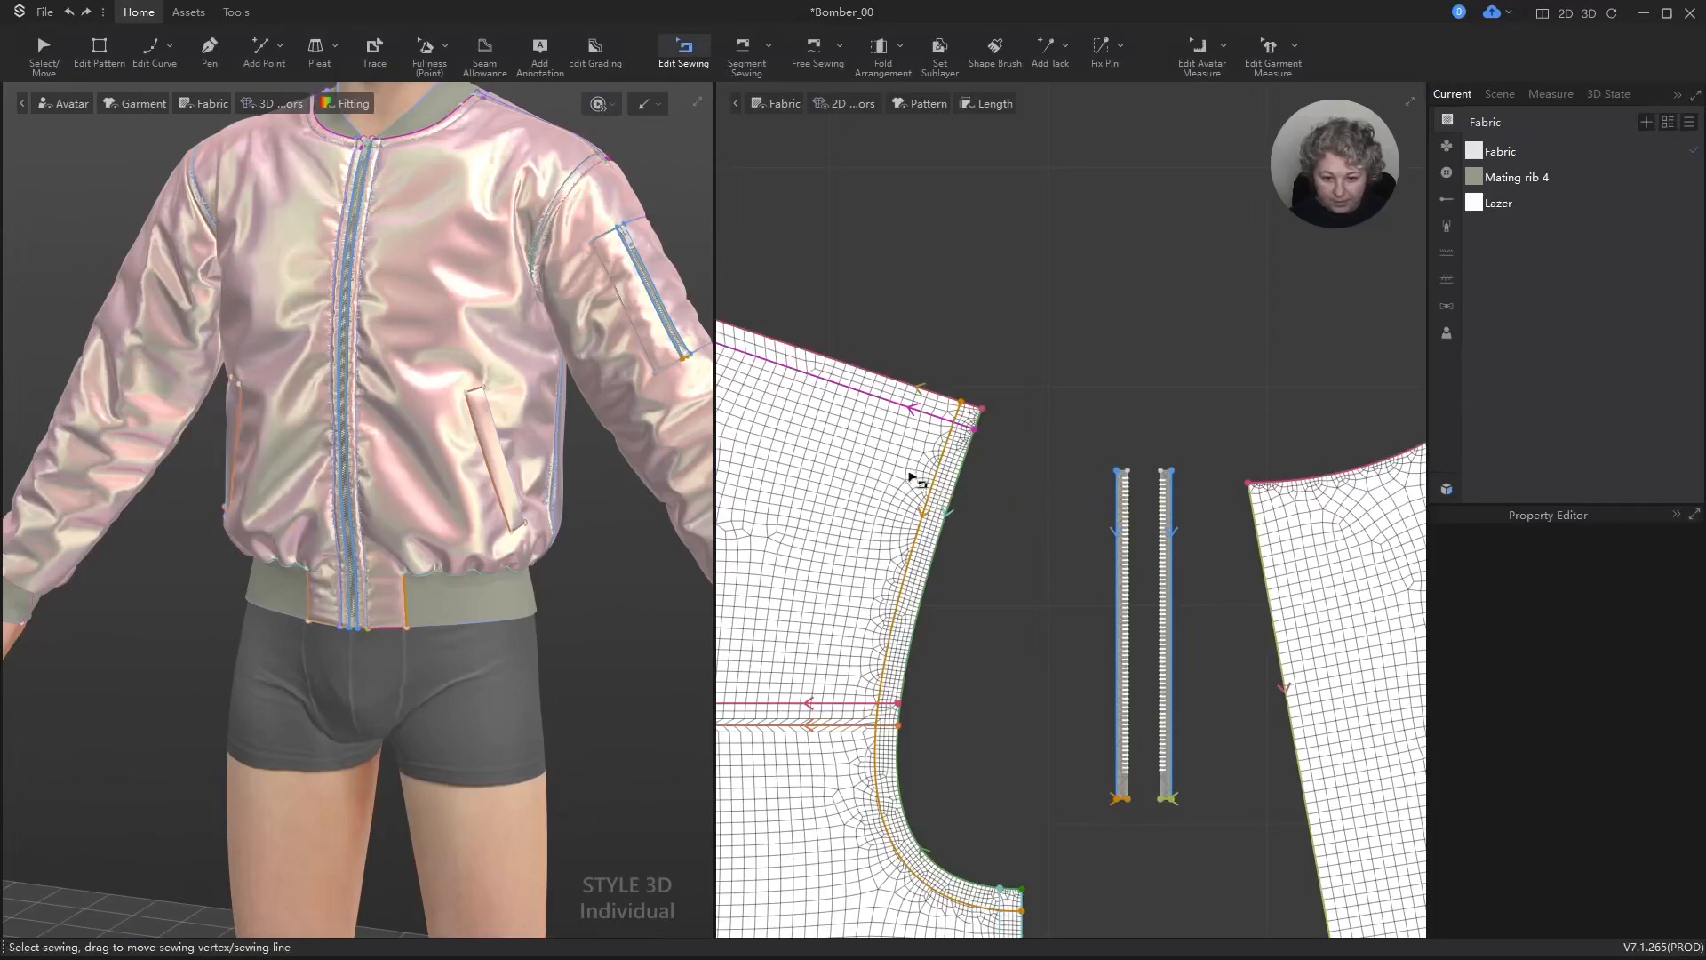
click(939, 469)
shift+click(925, 419)
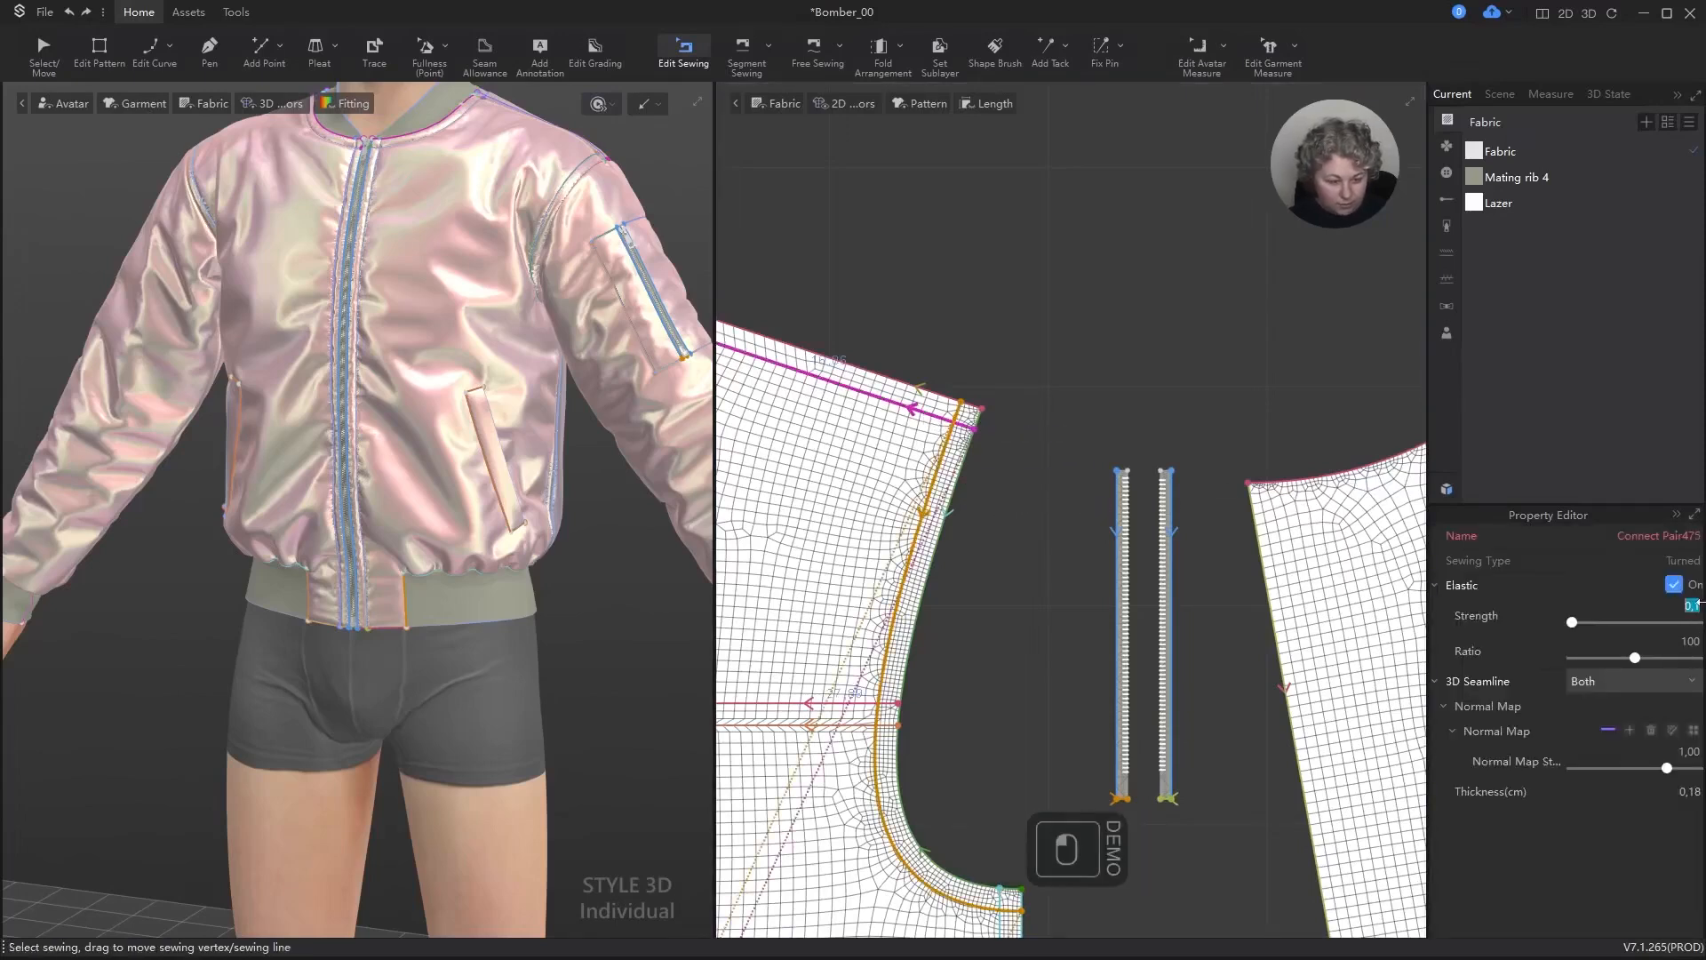
text(10)
key(Return)
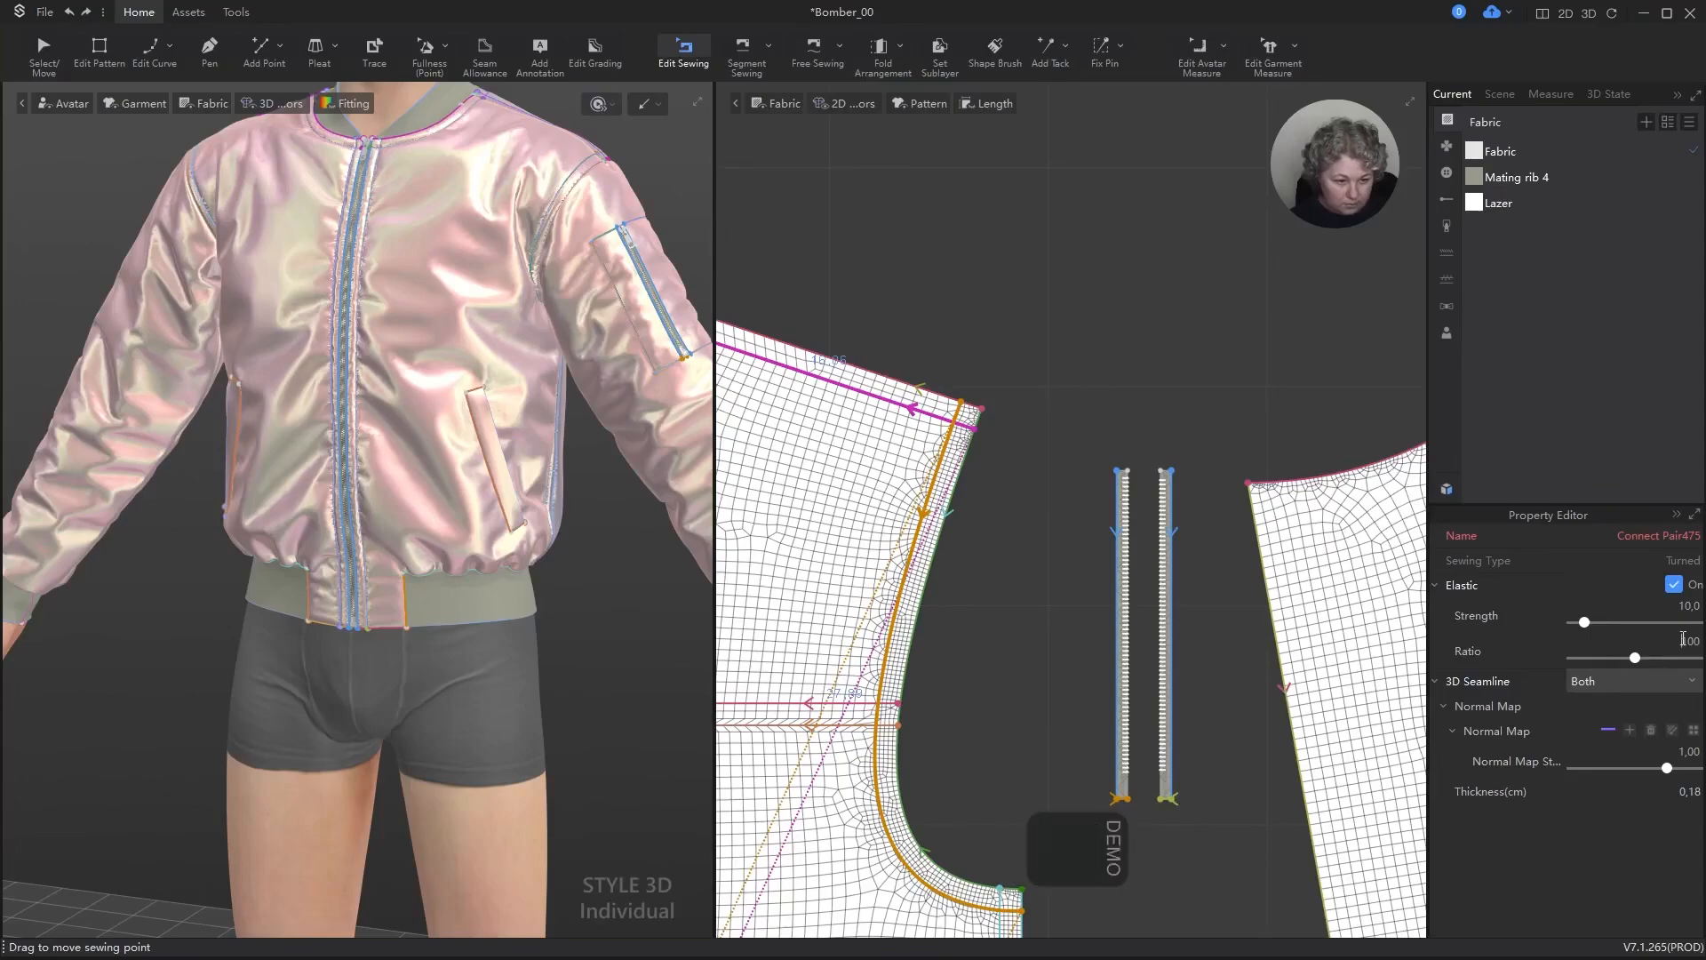
text(95)
key(Return)
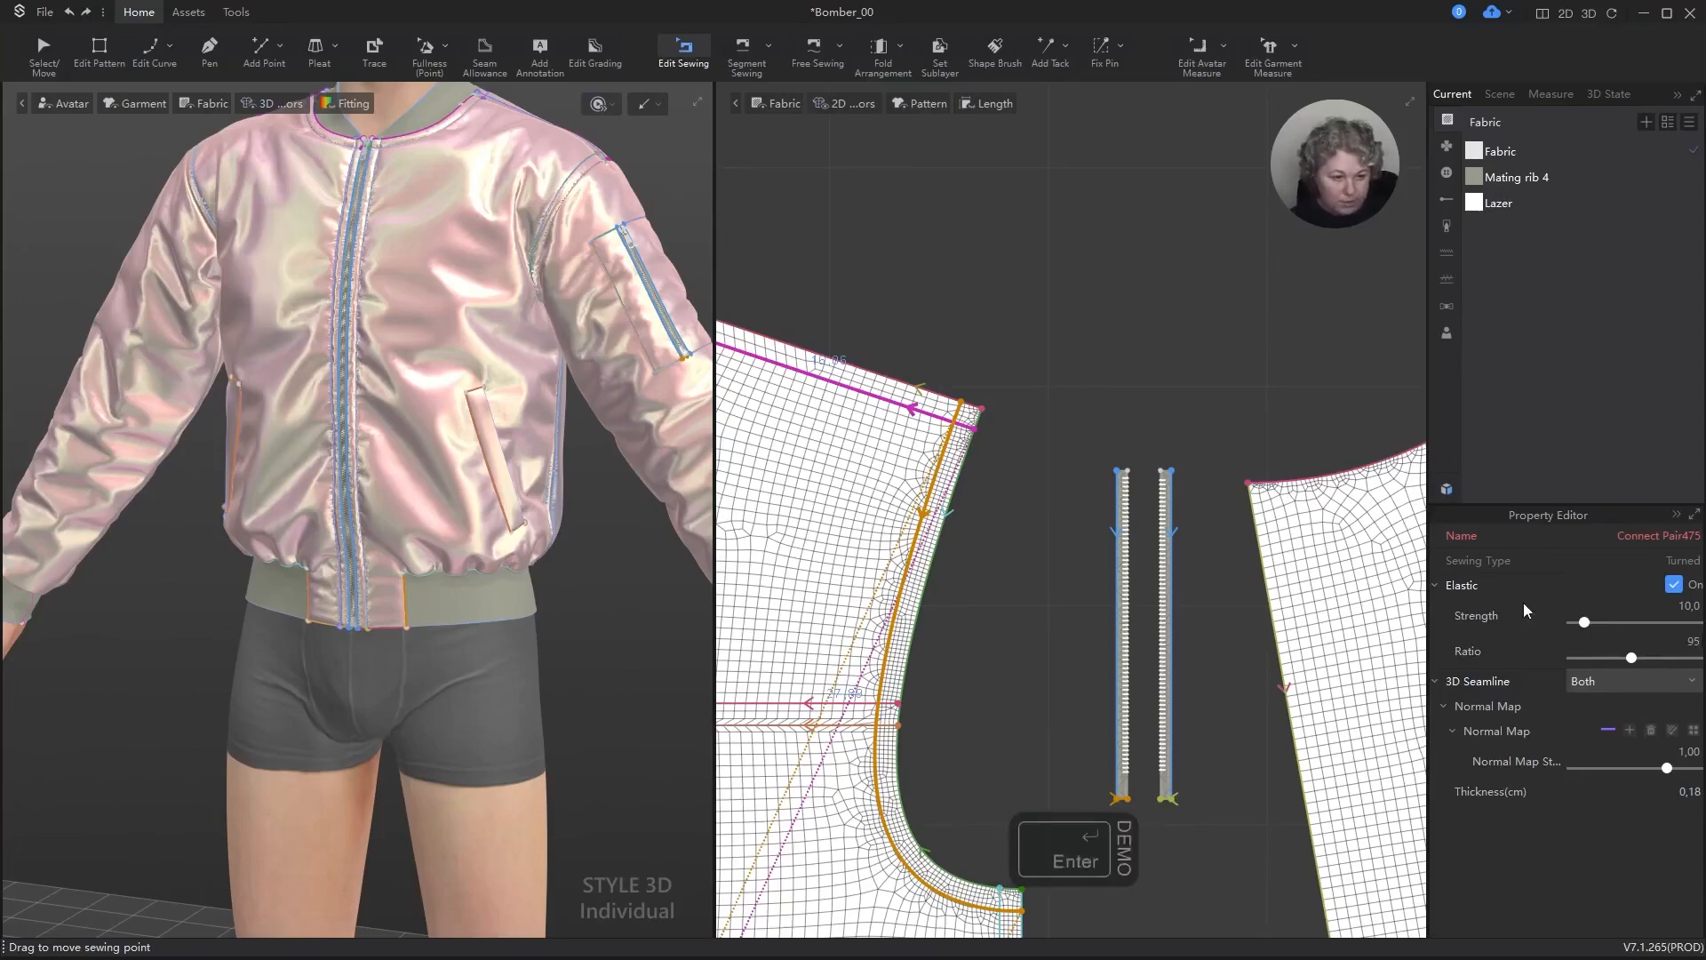
Step: Set the elastic ratio to 95 for the inner sewing line along the back piece's side seam
scroll(1105, 404, down, 8)
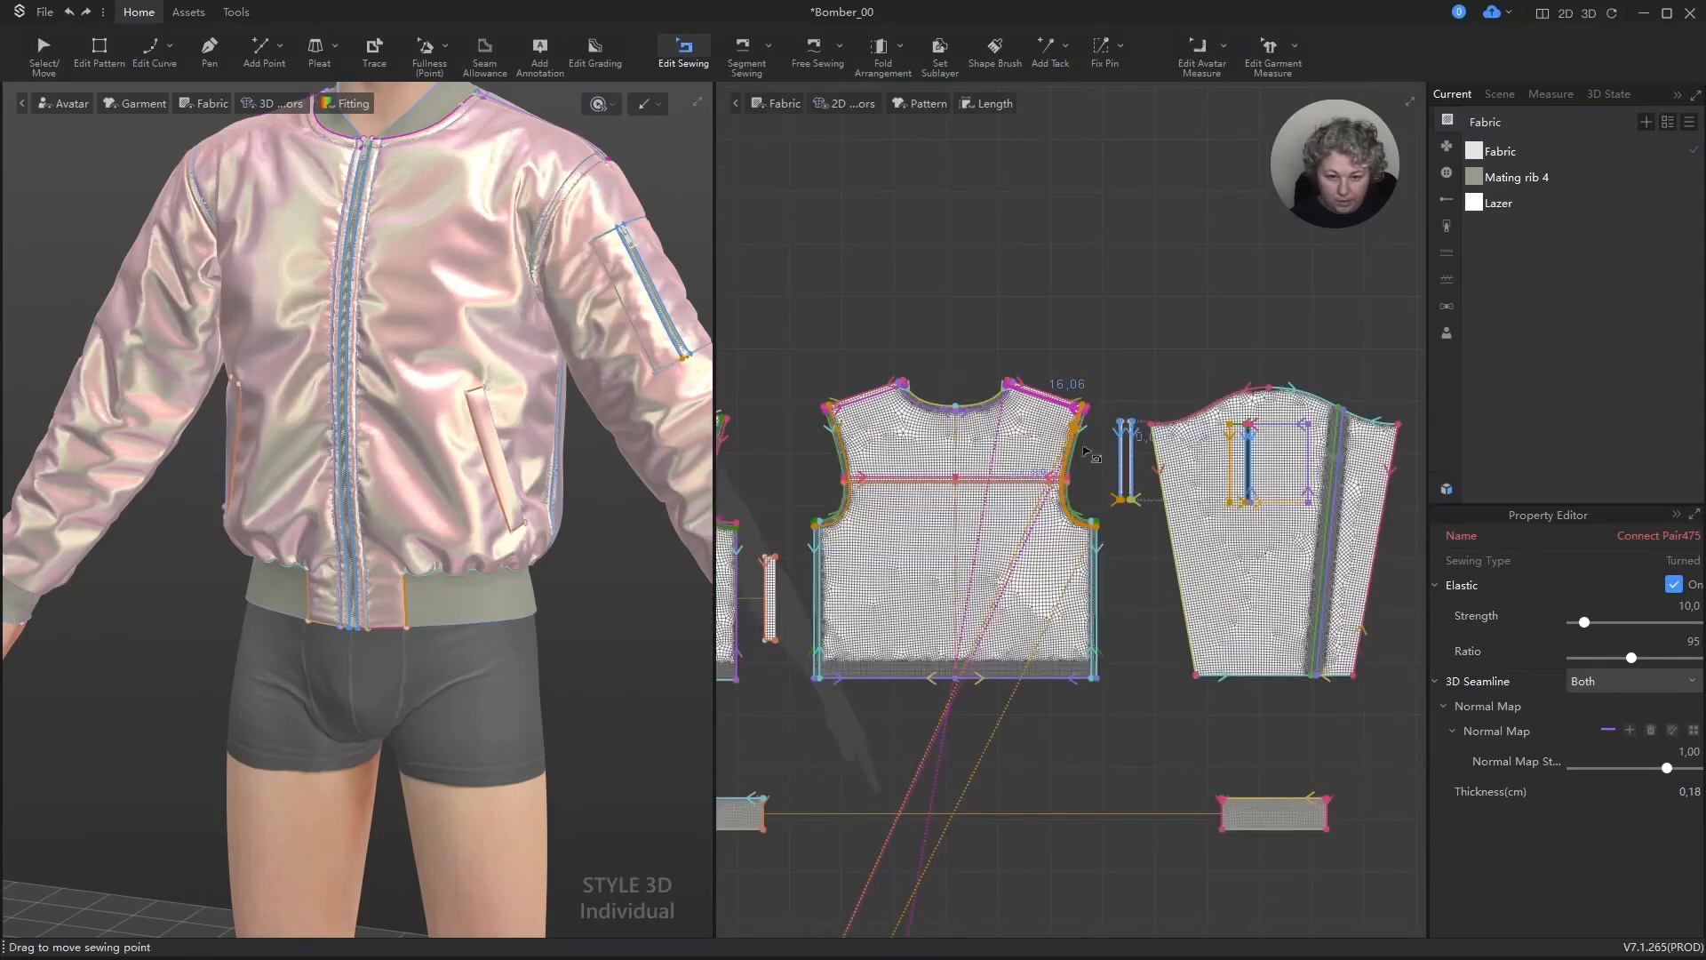
scroll(1134, 597, up, 5)
click(1057, 538)
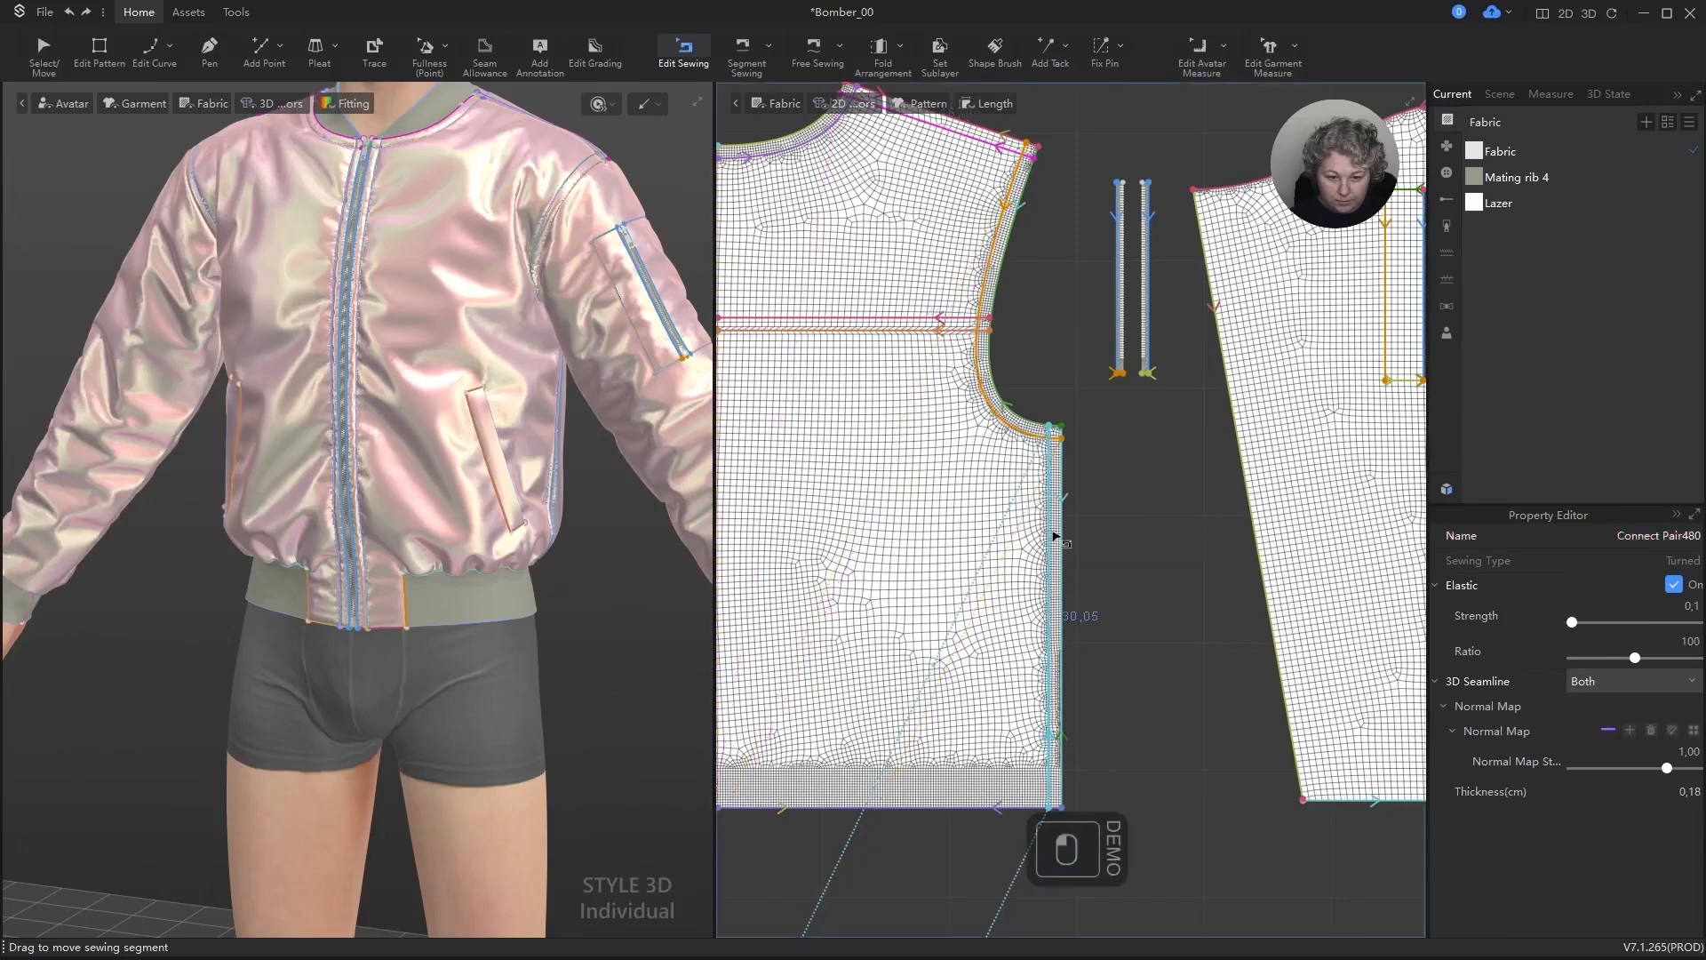
shift+click(1077, 539)
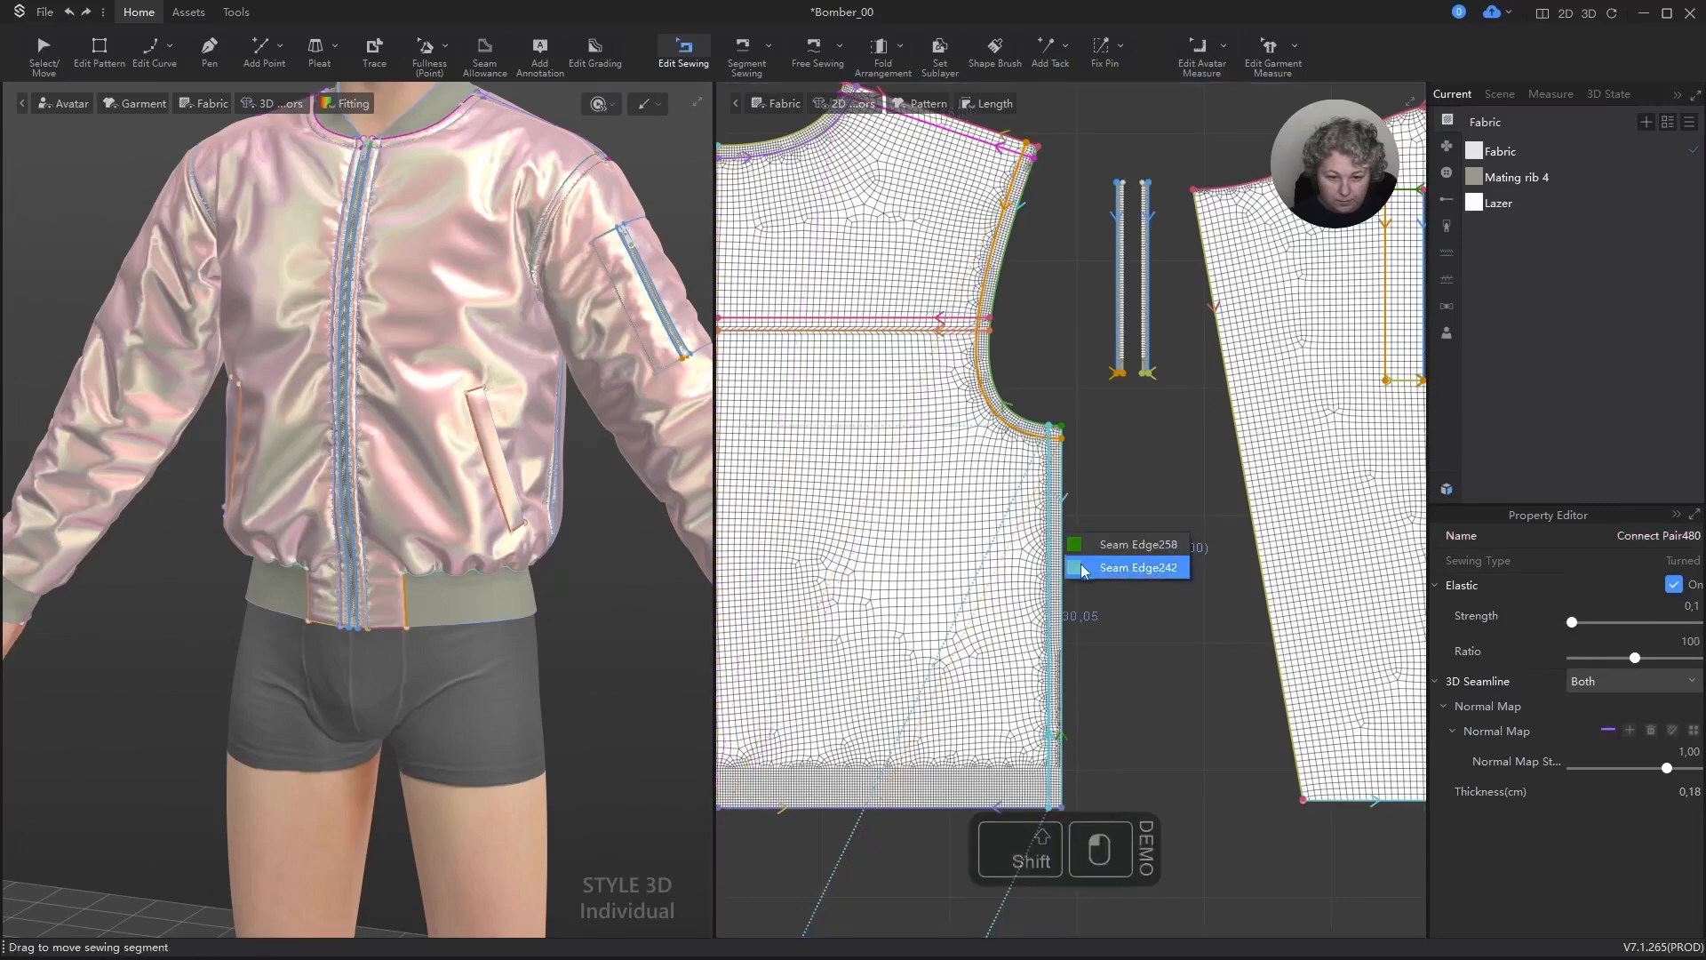
click(1088, 569)
scroll(1071, 491, up, 3)
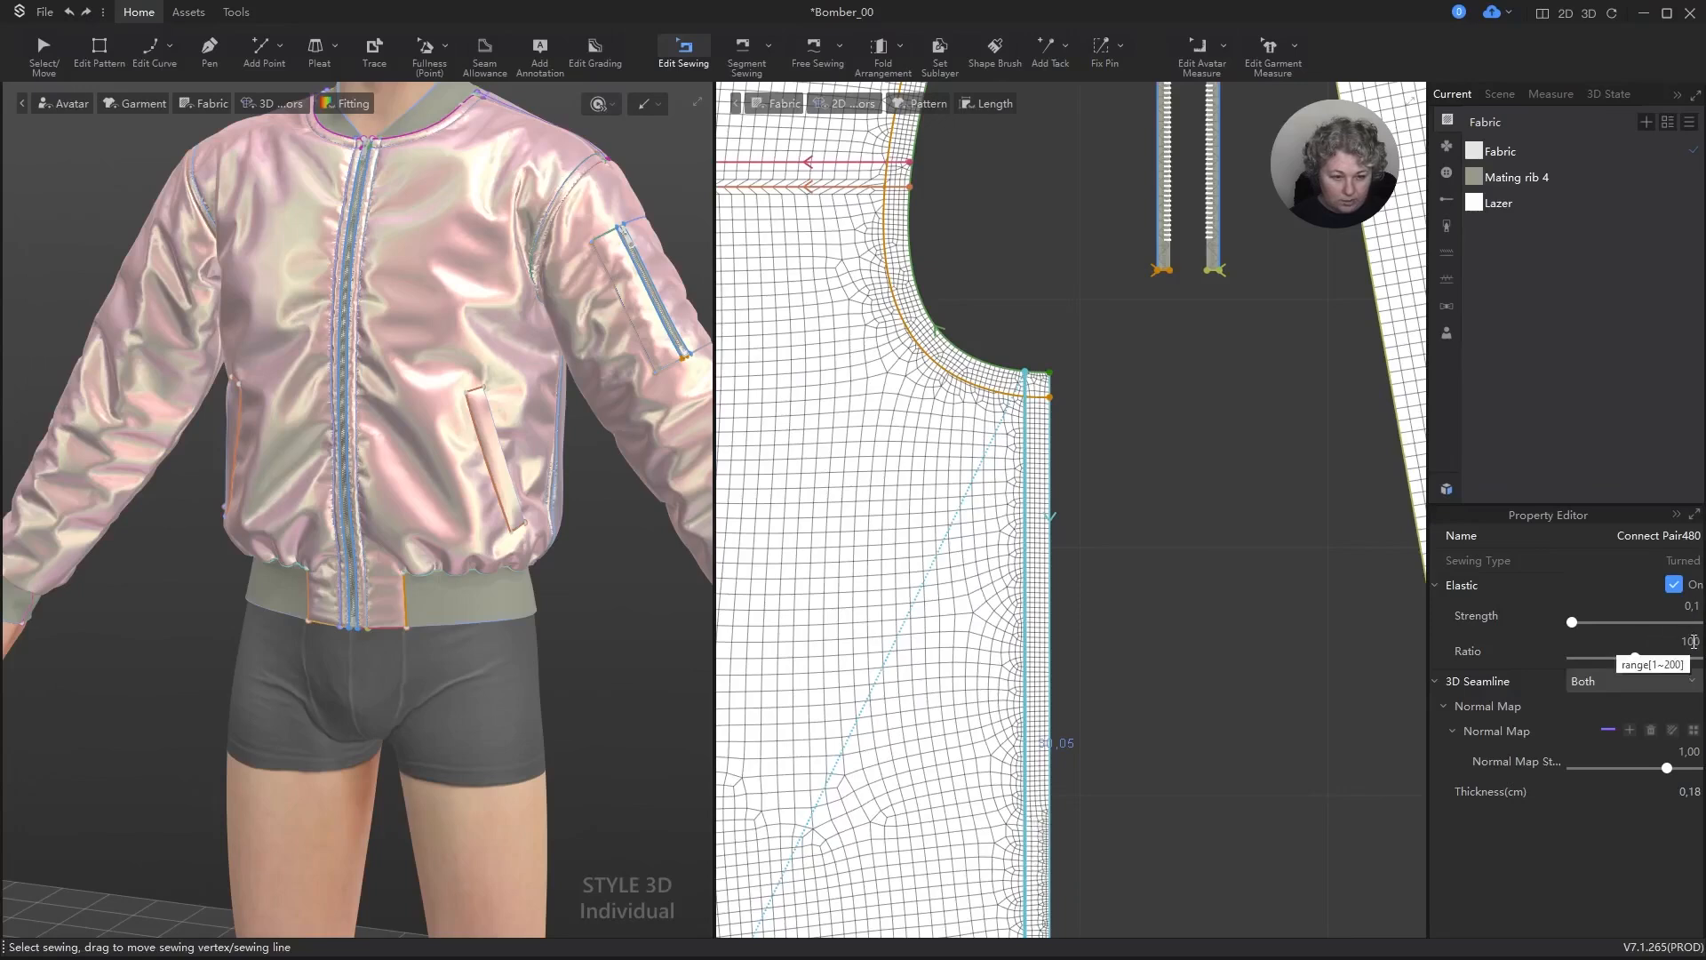
click(1692, 640)
text(95)
key(Return)
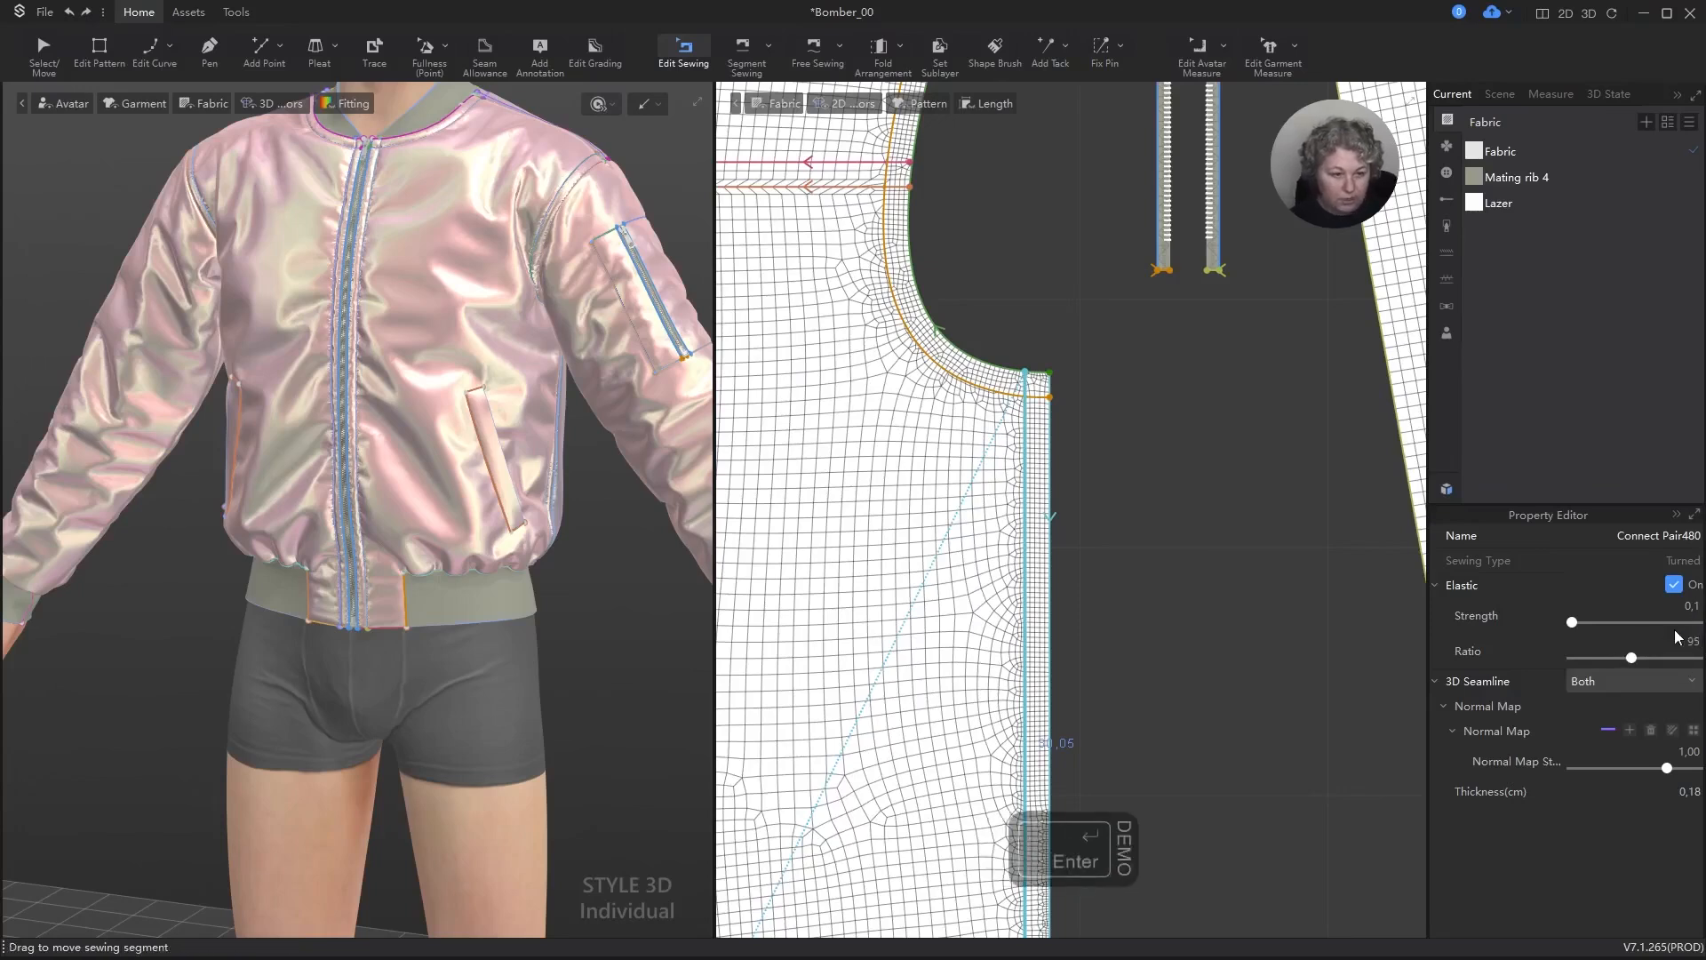
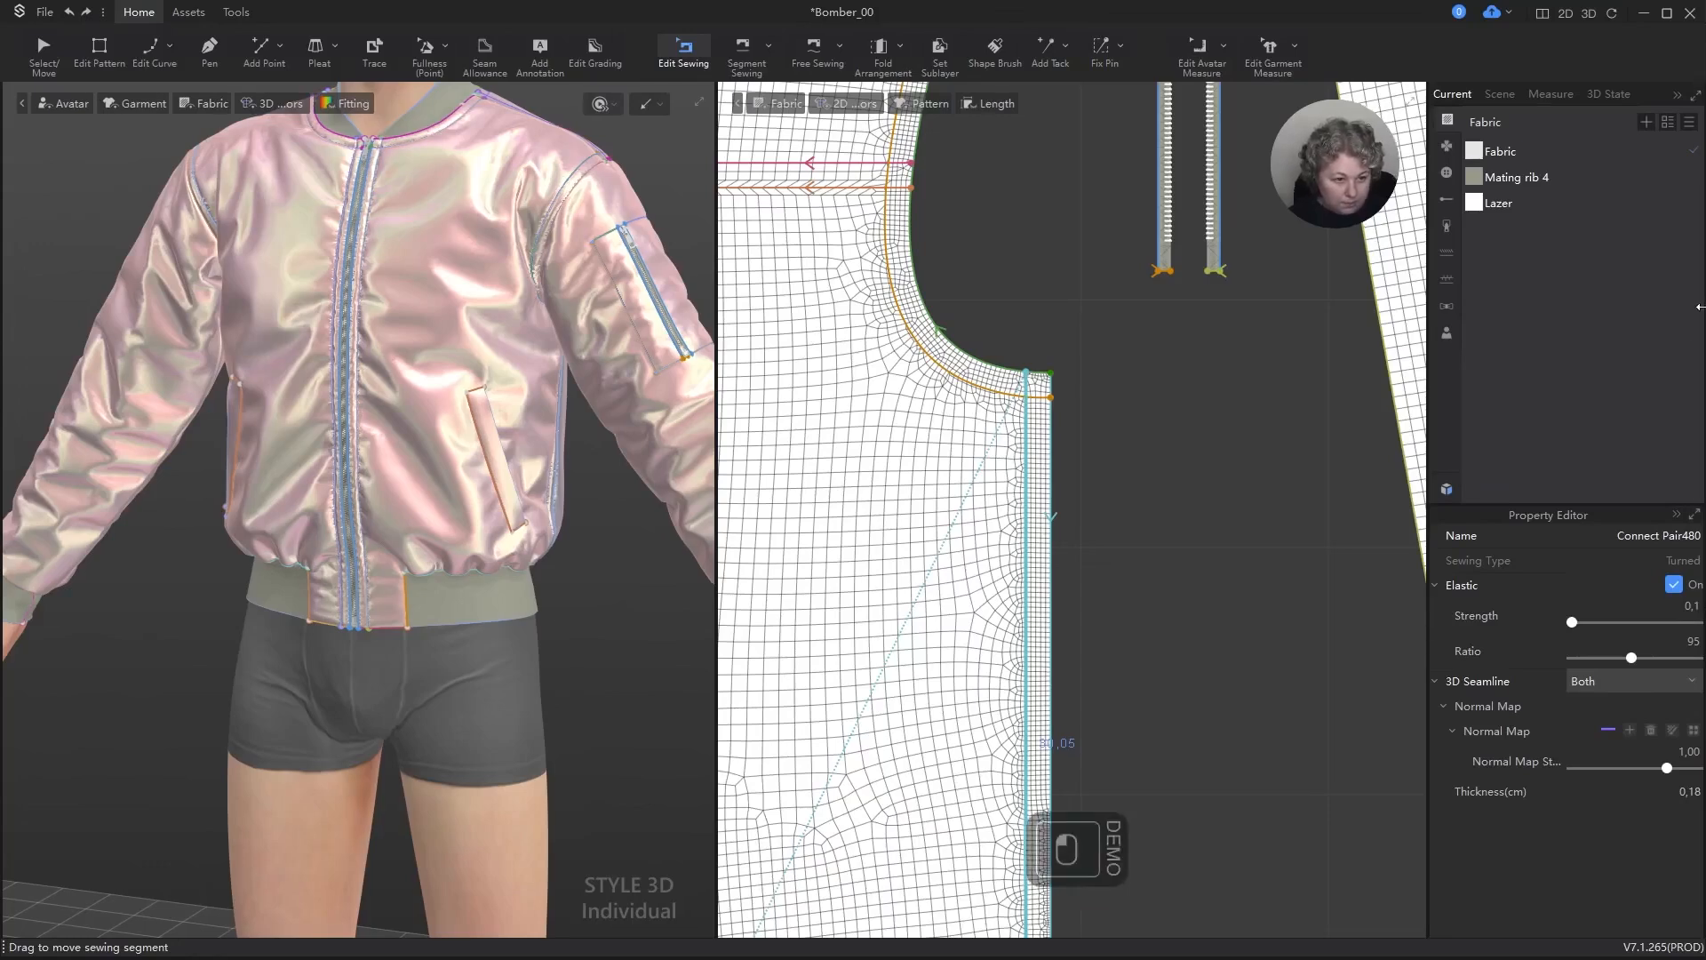
Step: Set the elastic strength of the selected back side seam to 10 and run the garment simulation briefly
click(1693, 605)
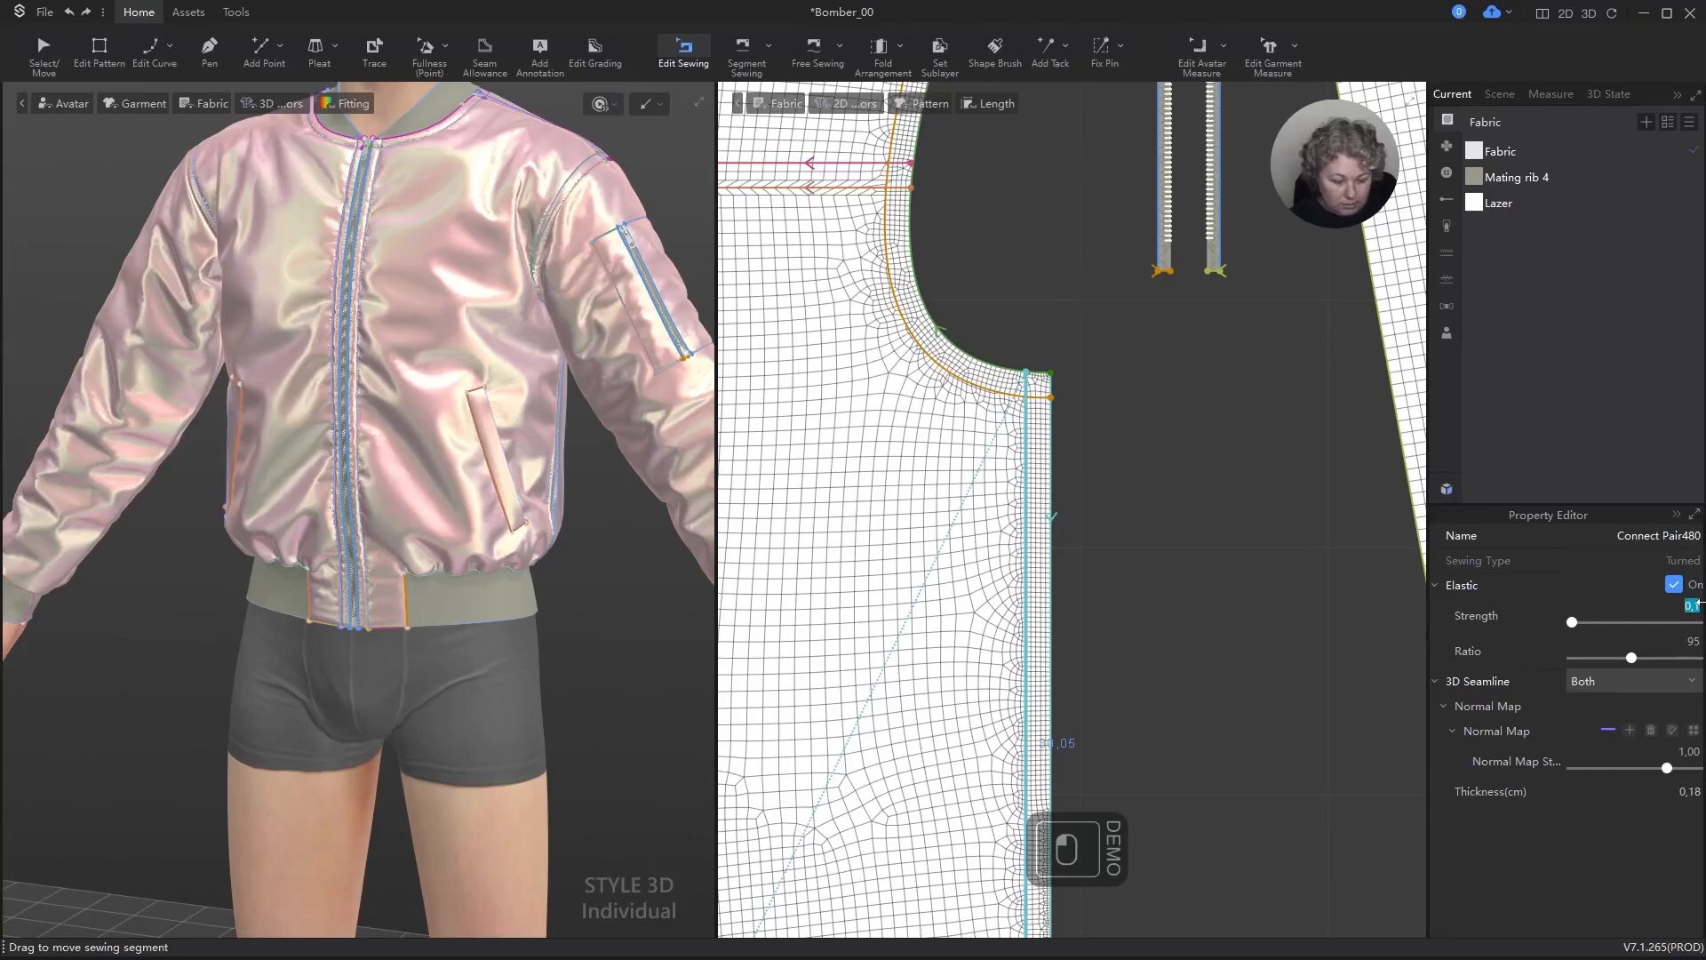
text(10)
key(Return)
key(space)
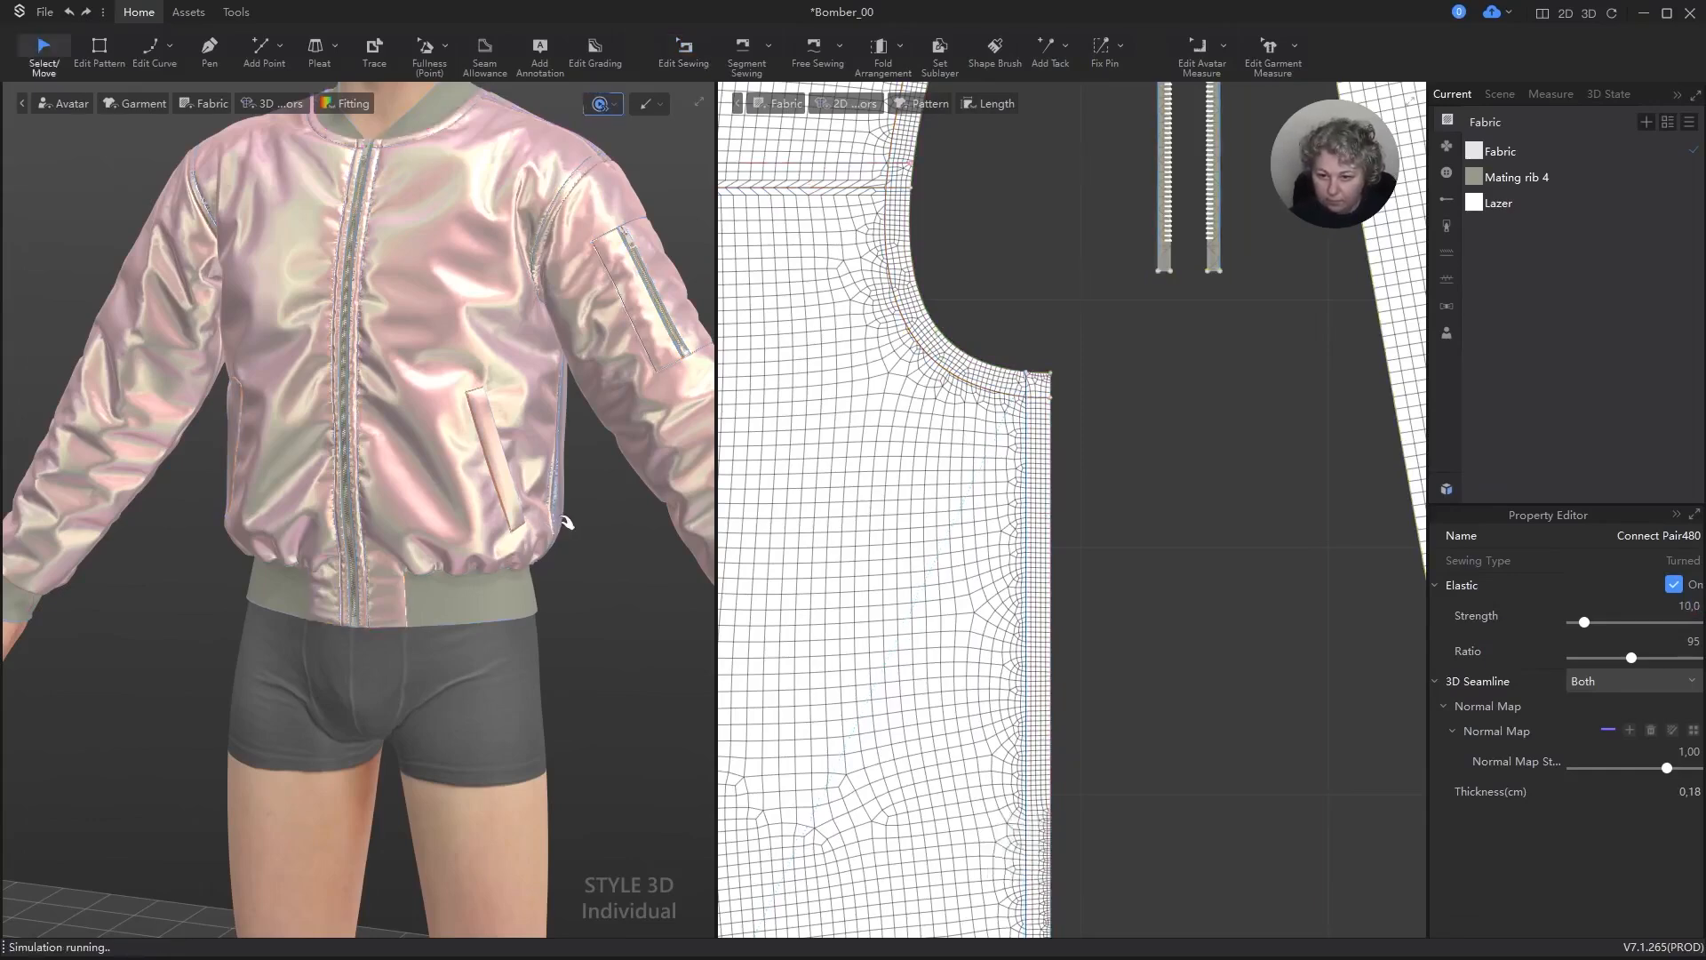
key(space)
Step: Examine the jacket's side seam and gathered hem beside the slanted pocket up close in 3D
scroll(1155, 495, down, 4)
scroll(388, 457, up, 5)
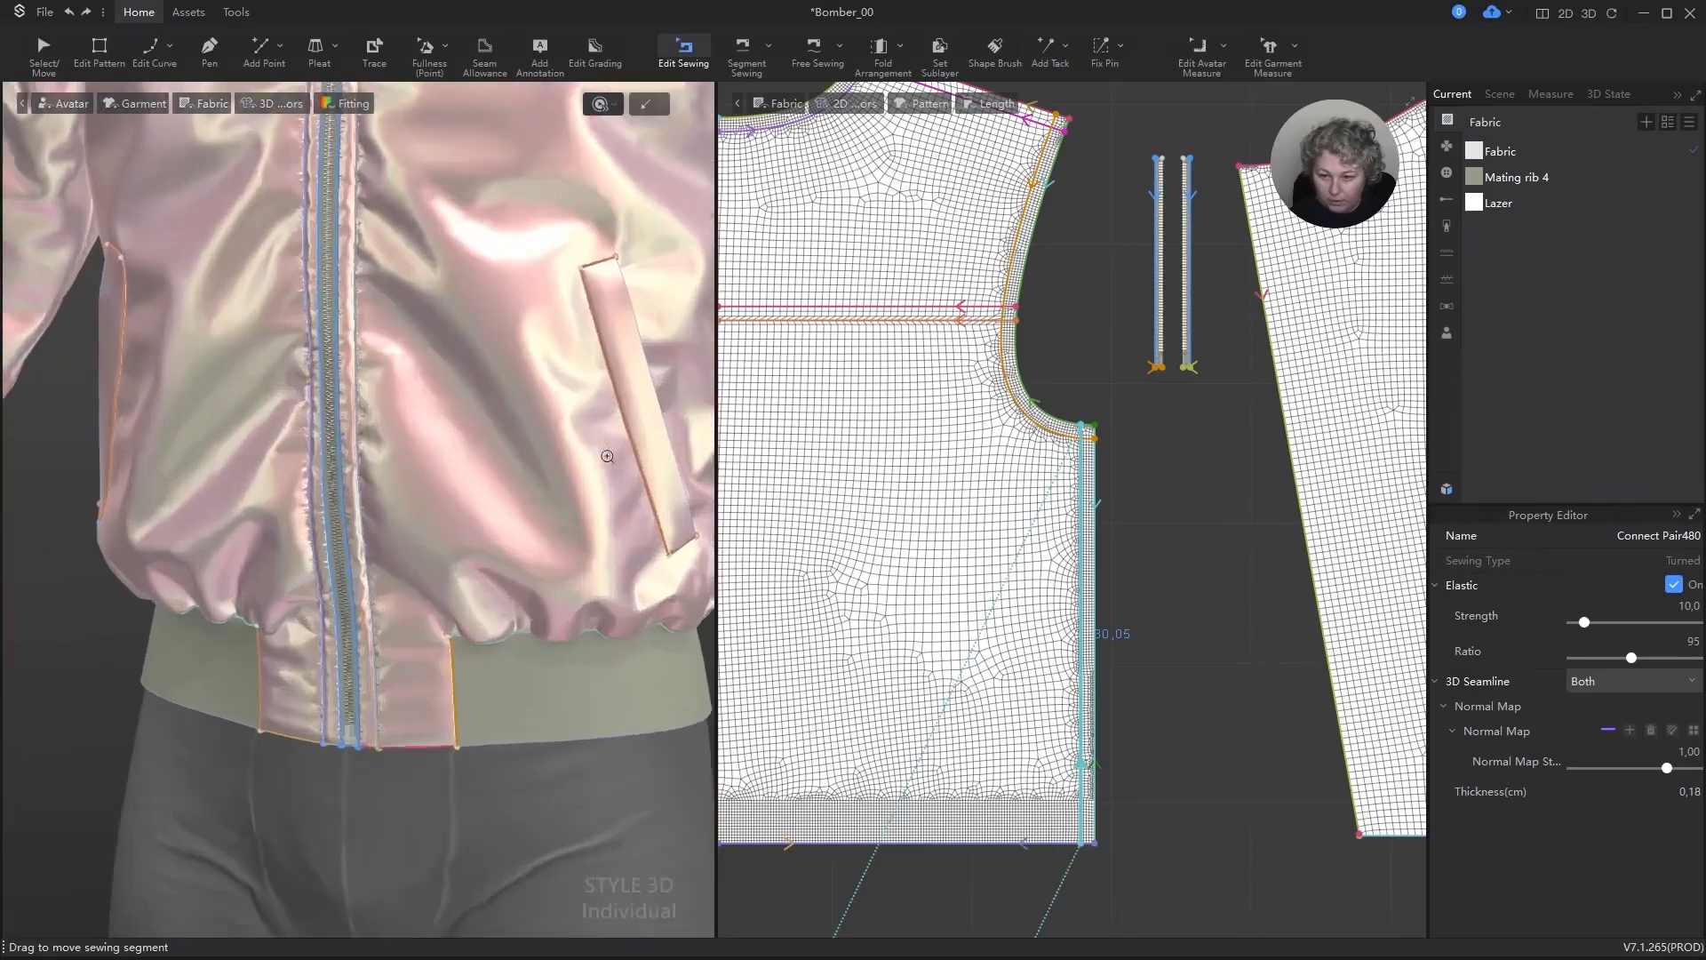
alt+middle_drag(641, 497, 490, 509)
alt+drag(489, 508, 445, 488)
scroll(665, 488, up, 5)
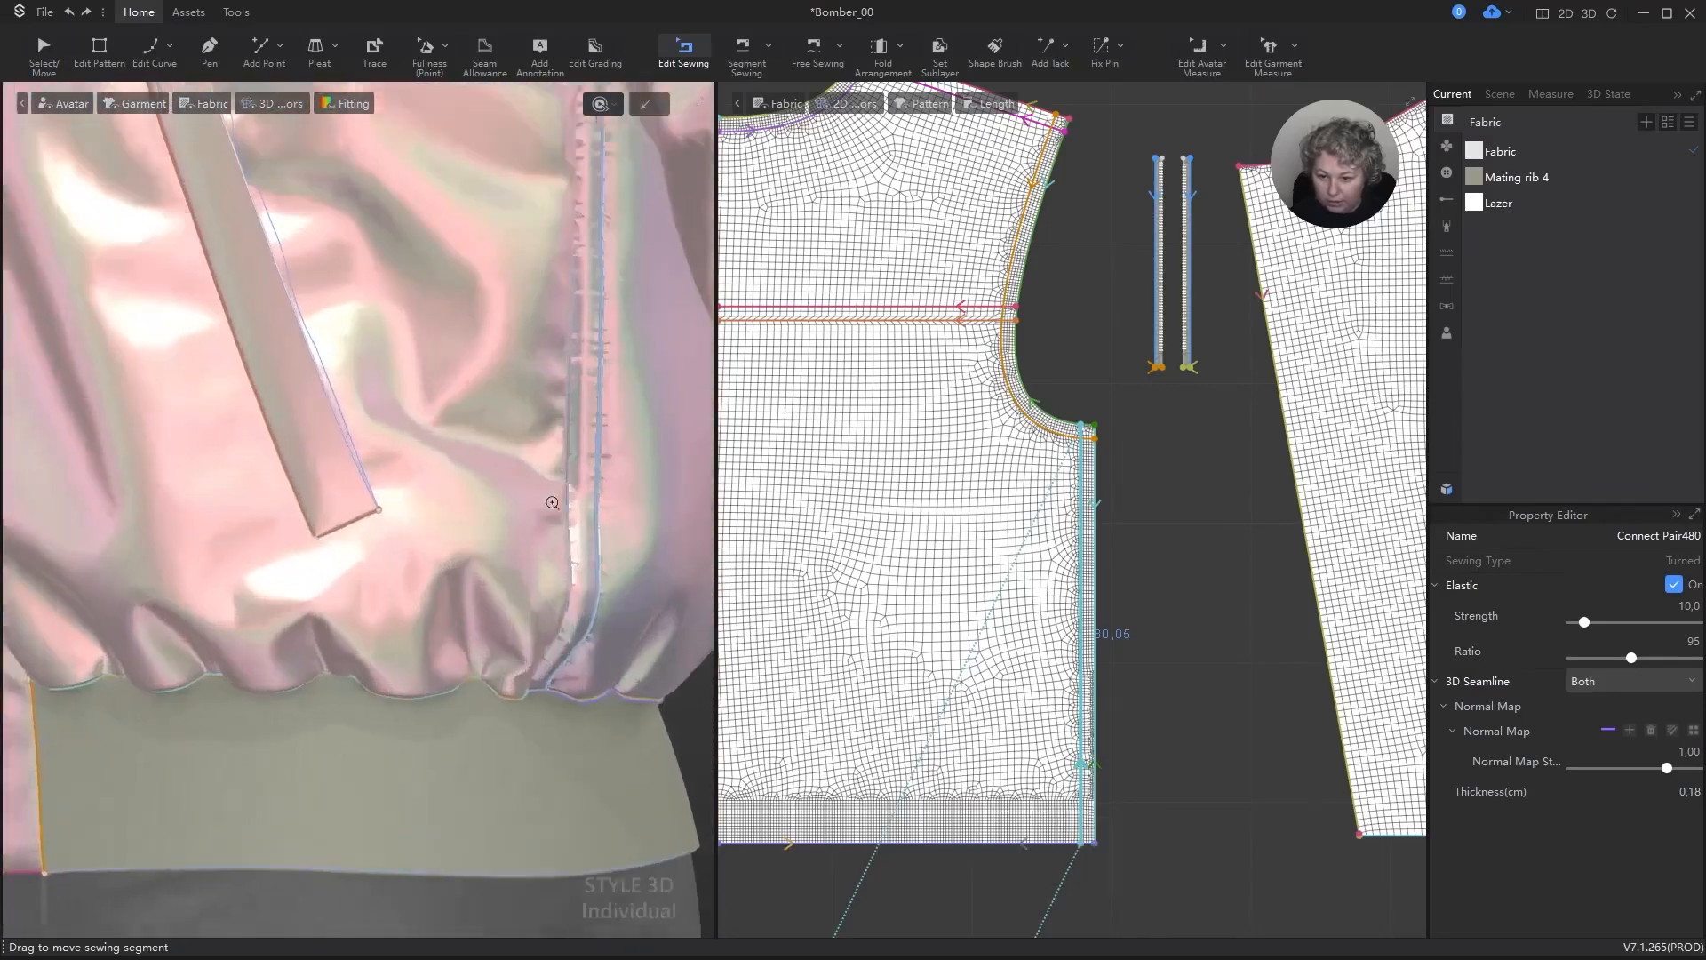
scroll(665, 488, down, 5)
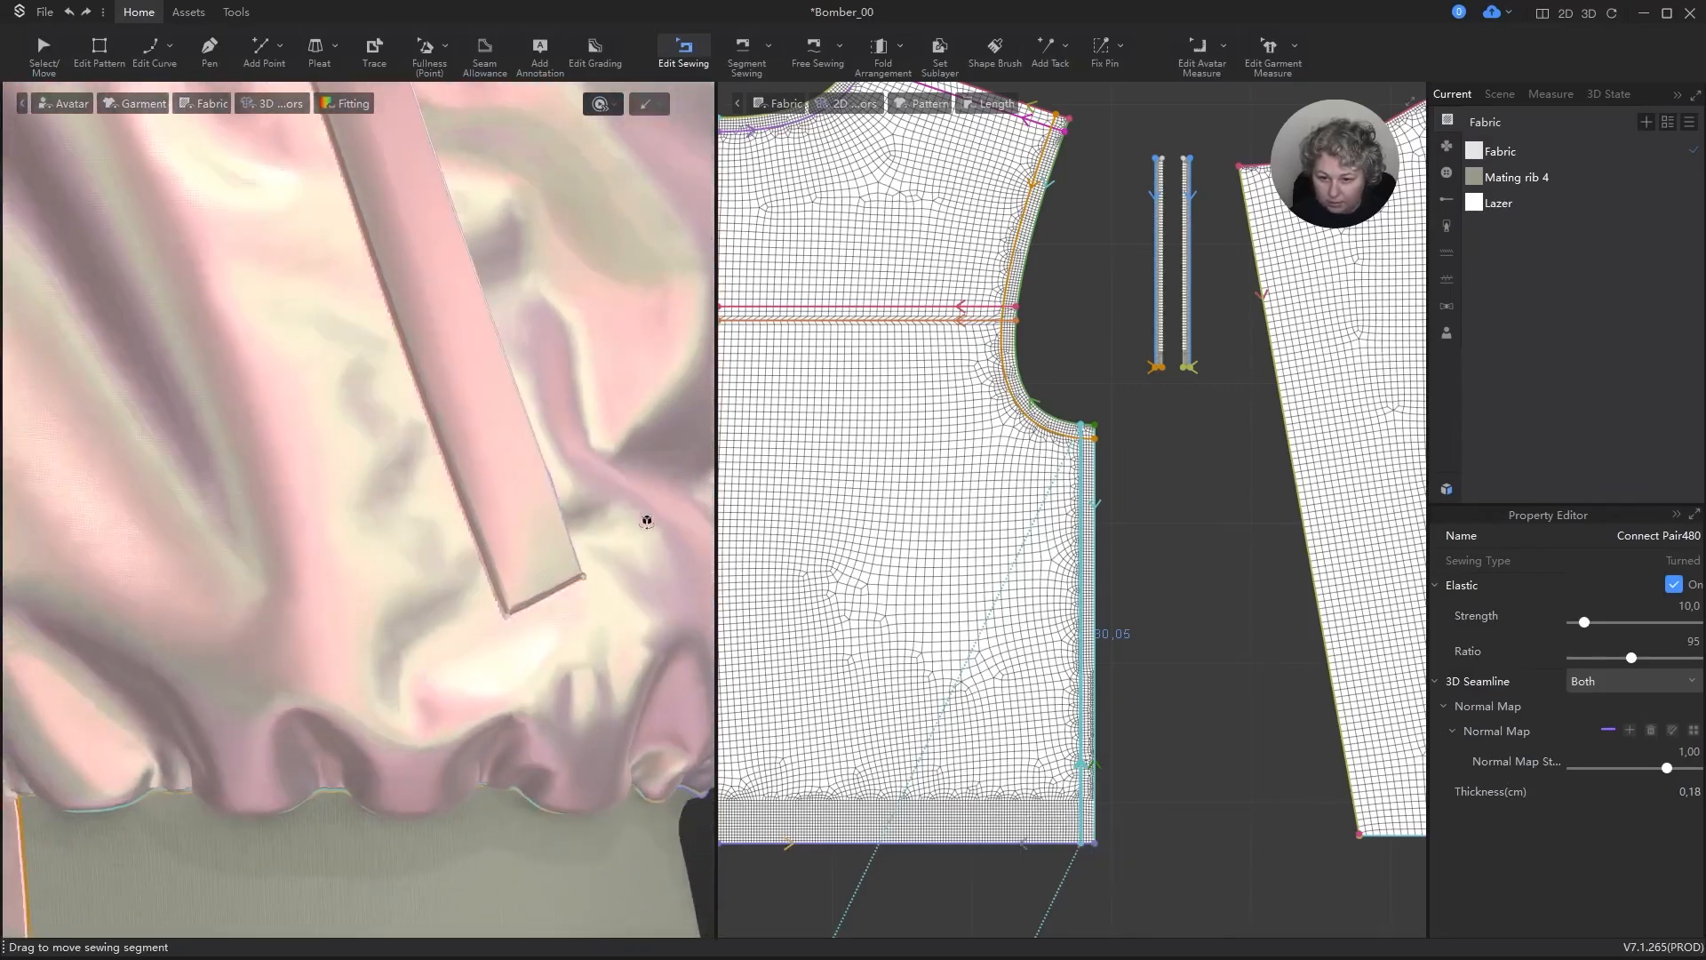
scroll(668, 512, down, 4)
scroll(987, 487, down, 5)
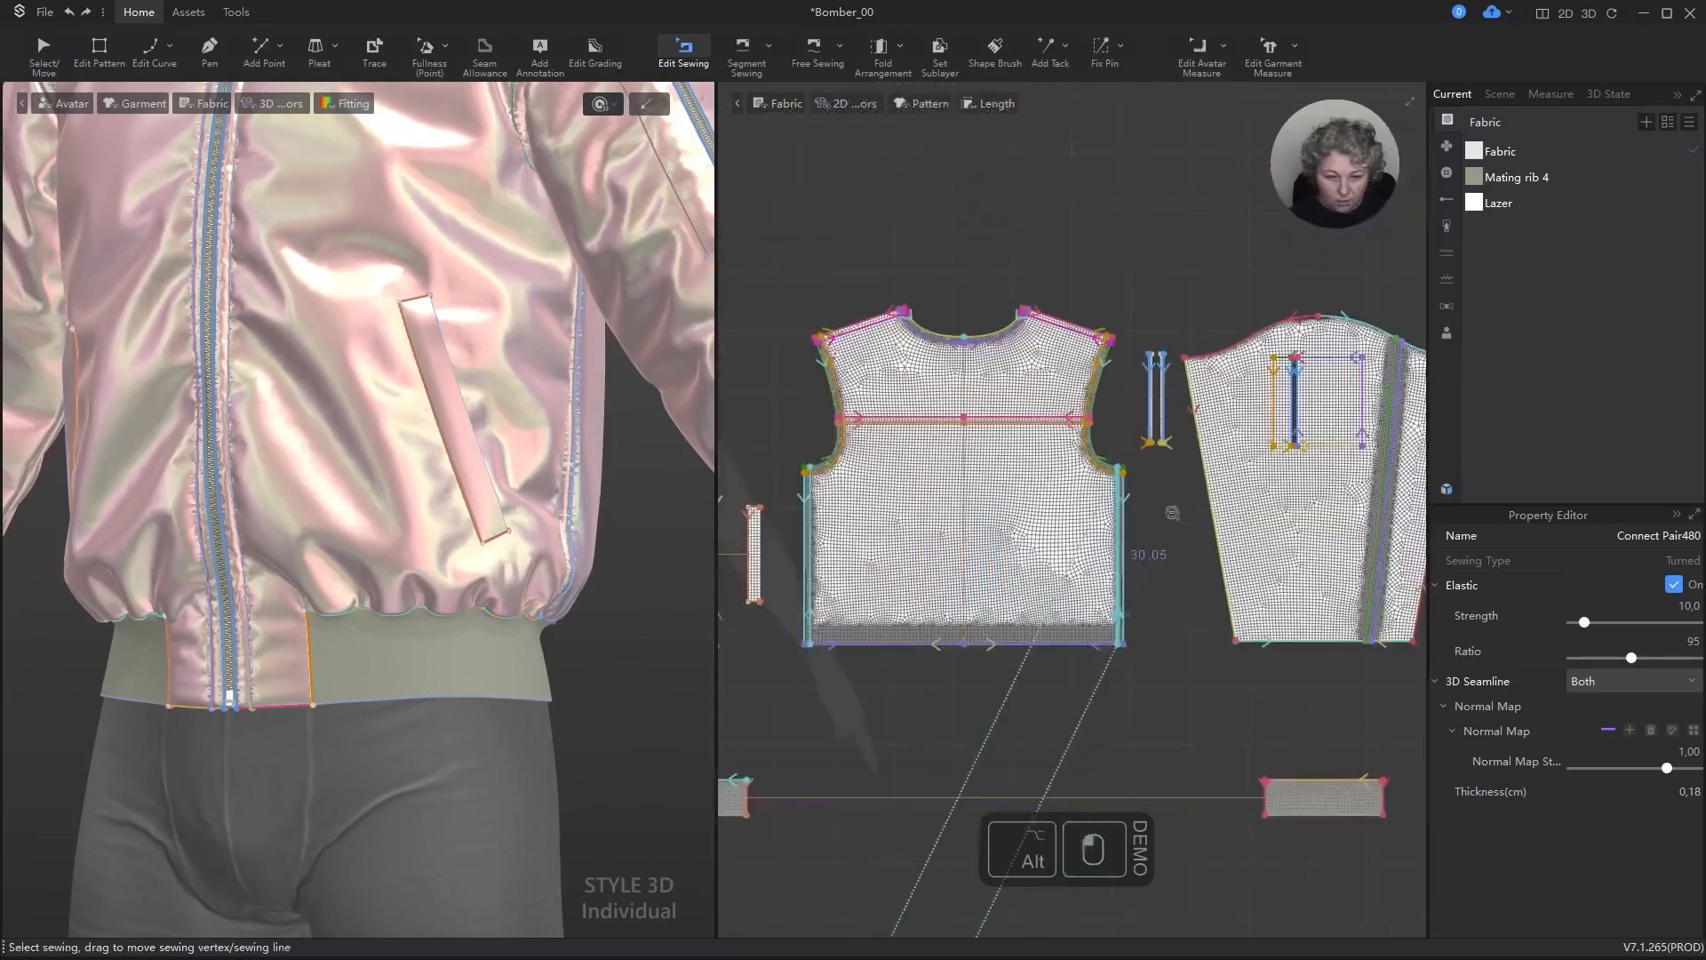
scroll(987, 487, down, 4)
alt+middle_drag(987, 488, 1118, 509)
scroll(1119, 508, up, 12)
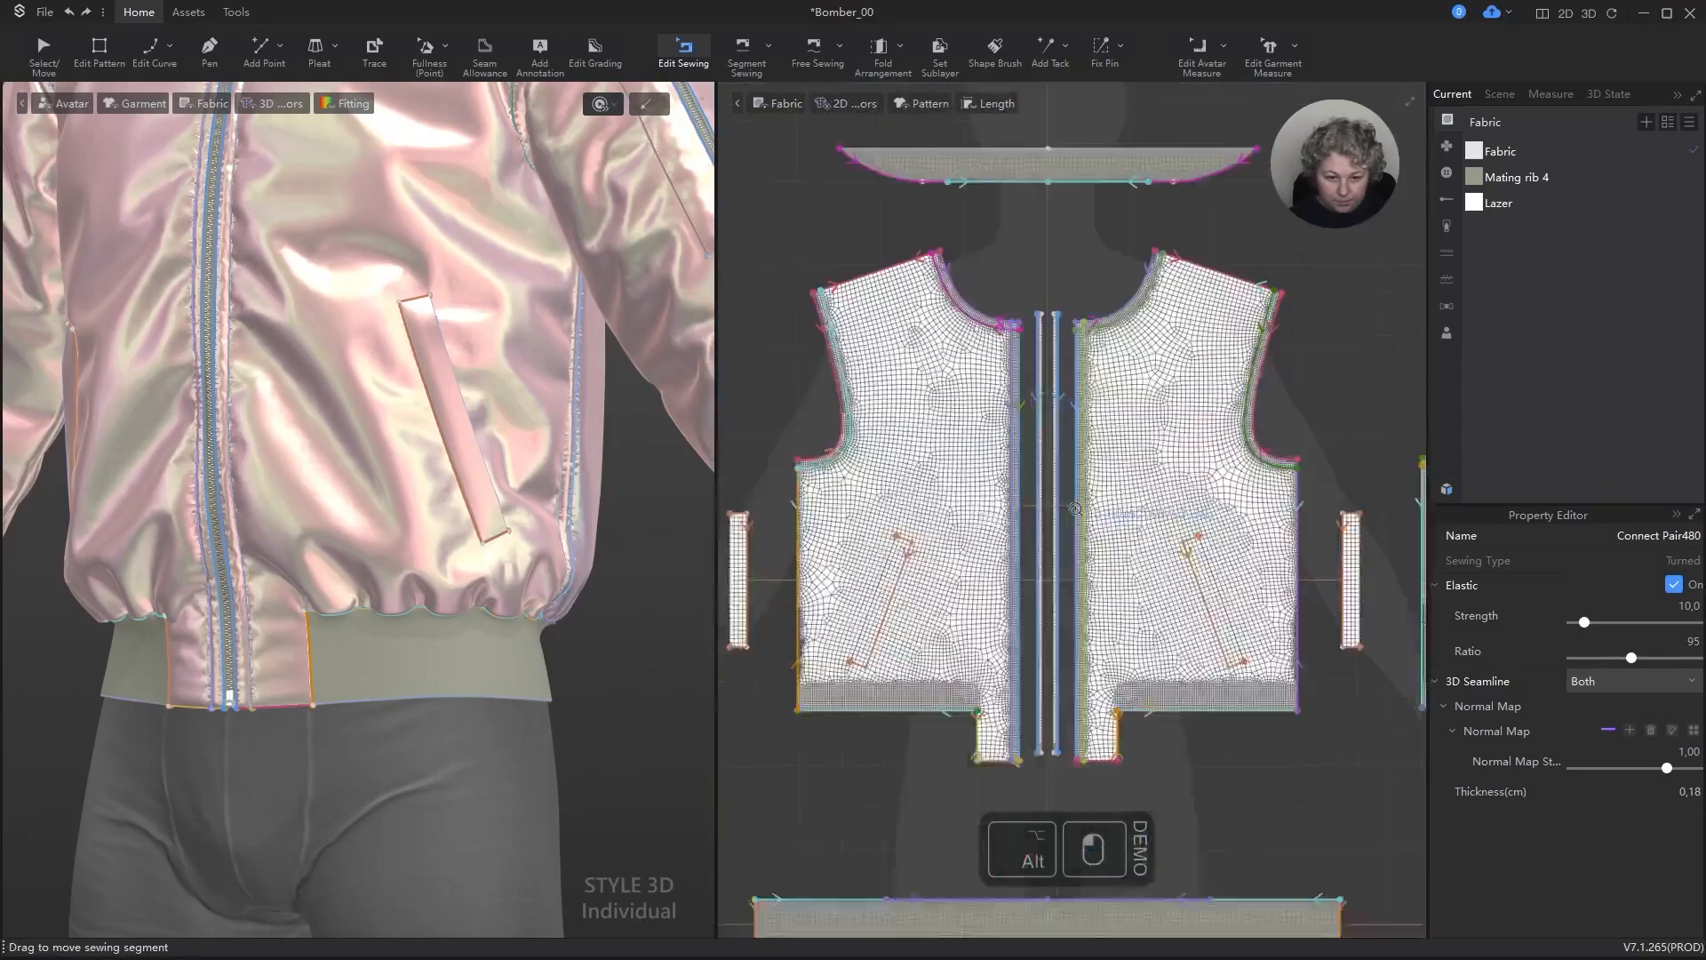
key(z)
click(1116, 483)
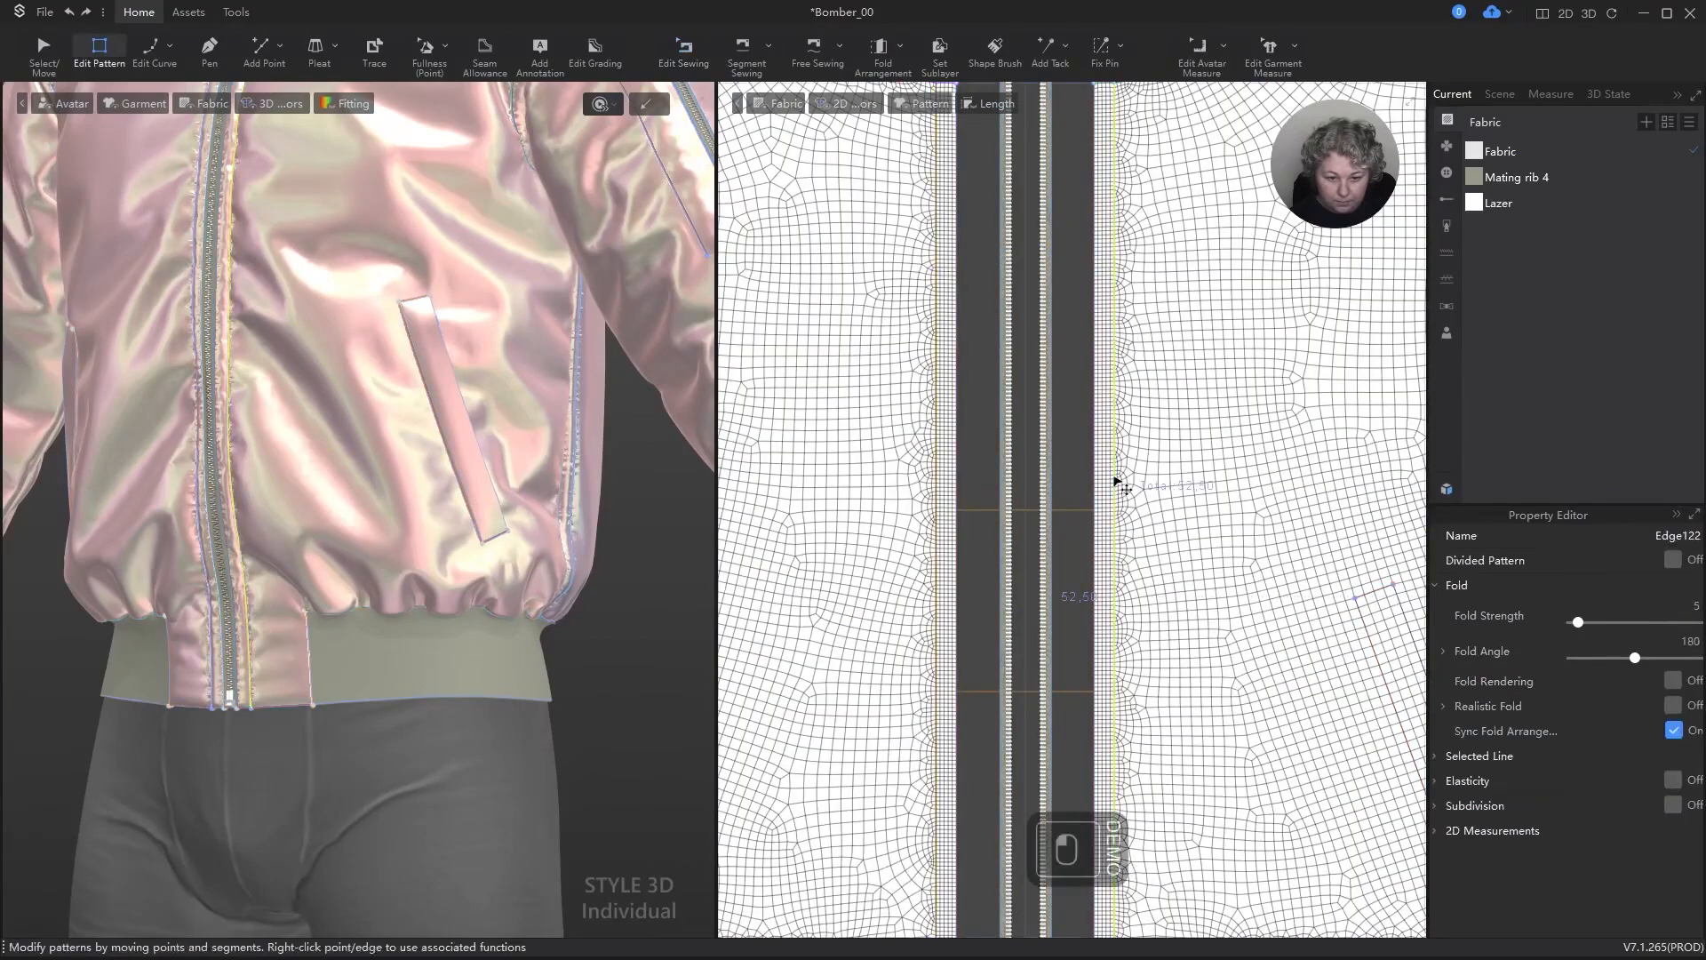
key(b)
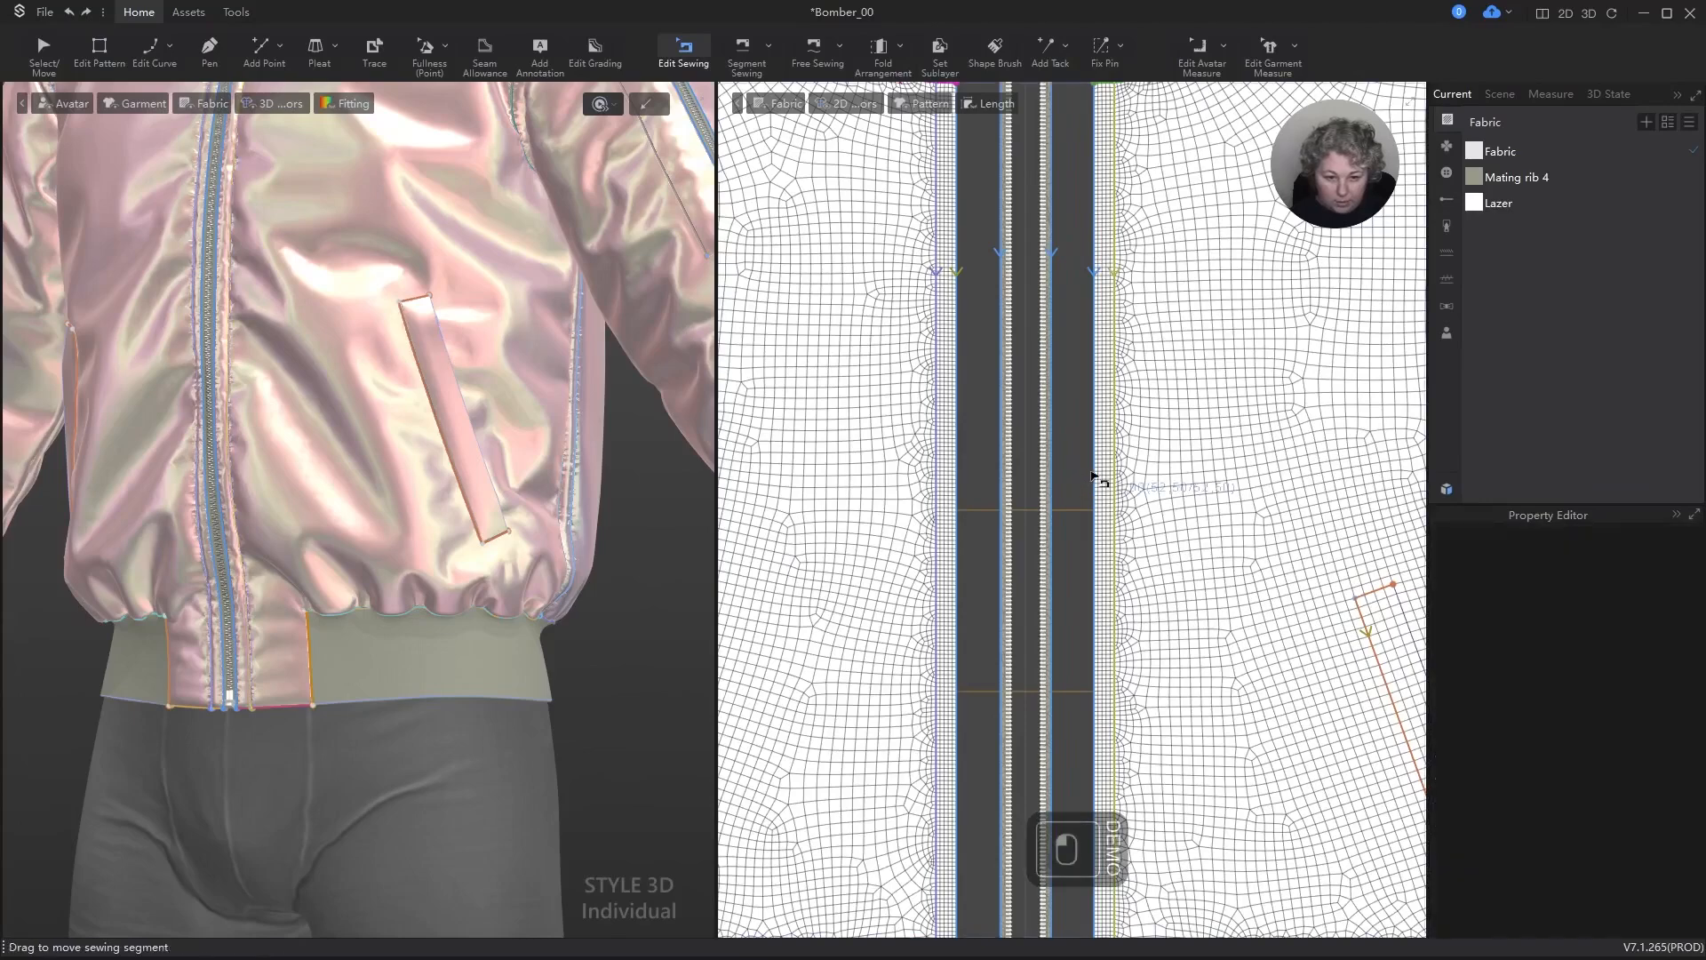
scroll(1102, 329, down, 8)
scroll(1338, 622, up, 5)
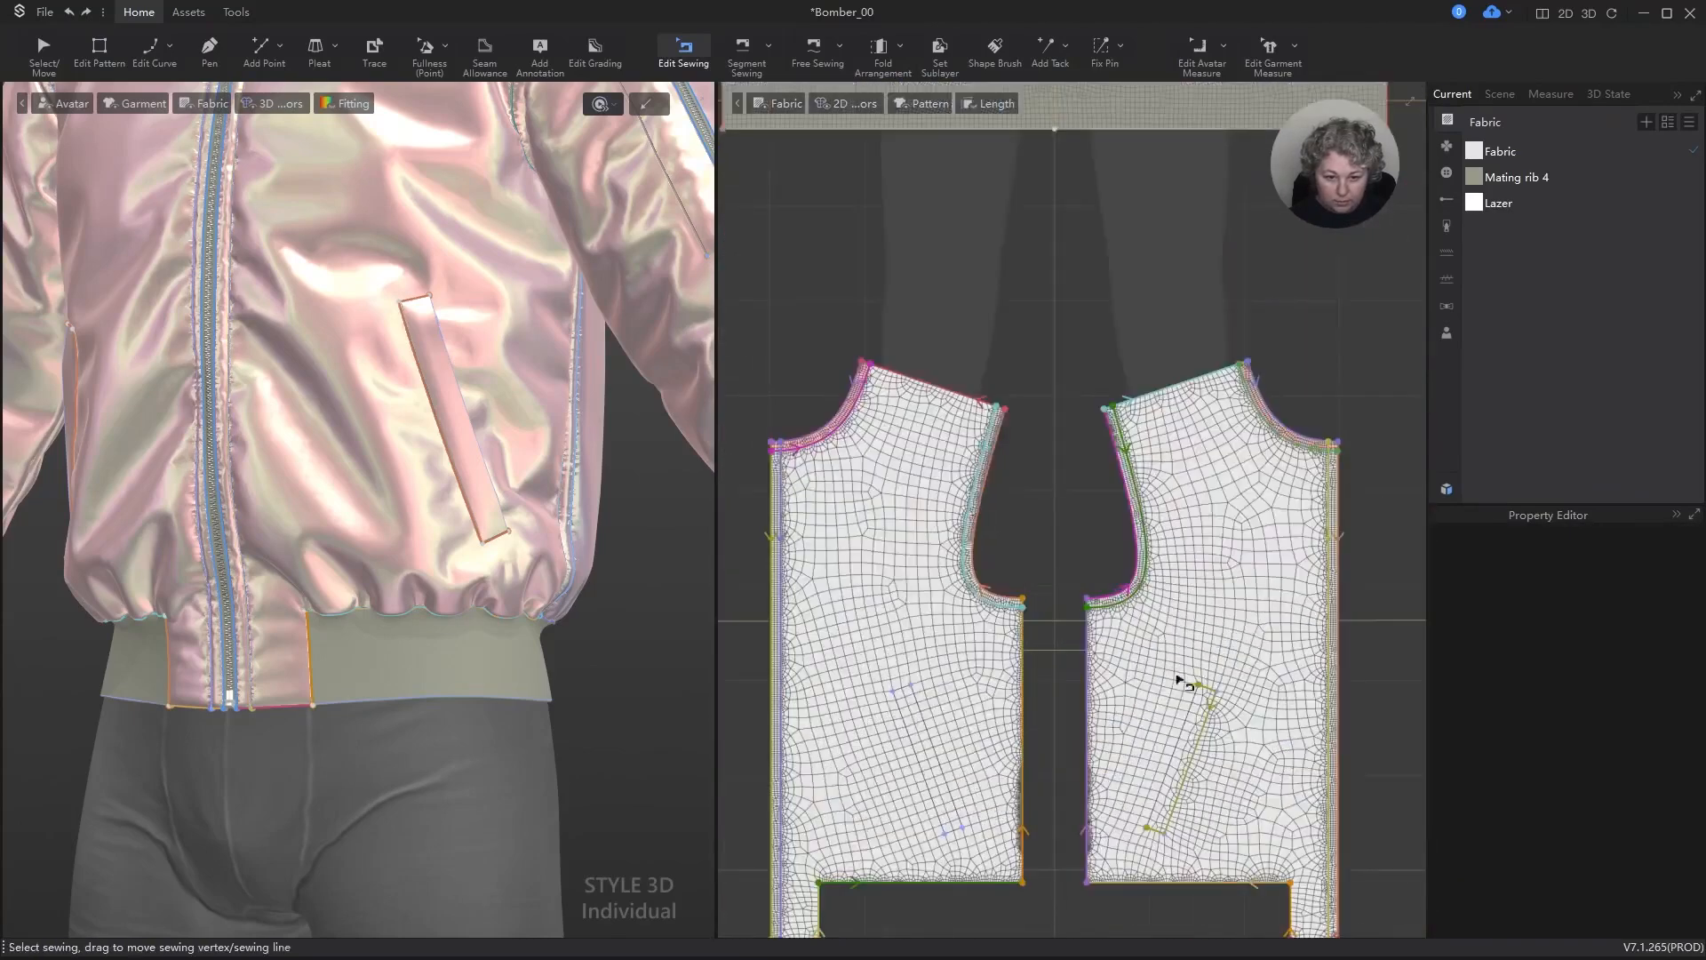
click(1329, 620)
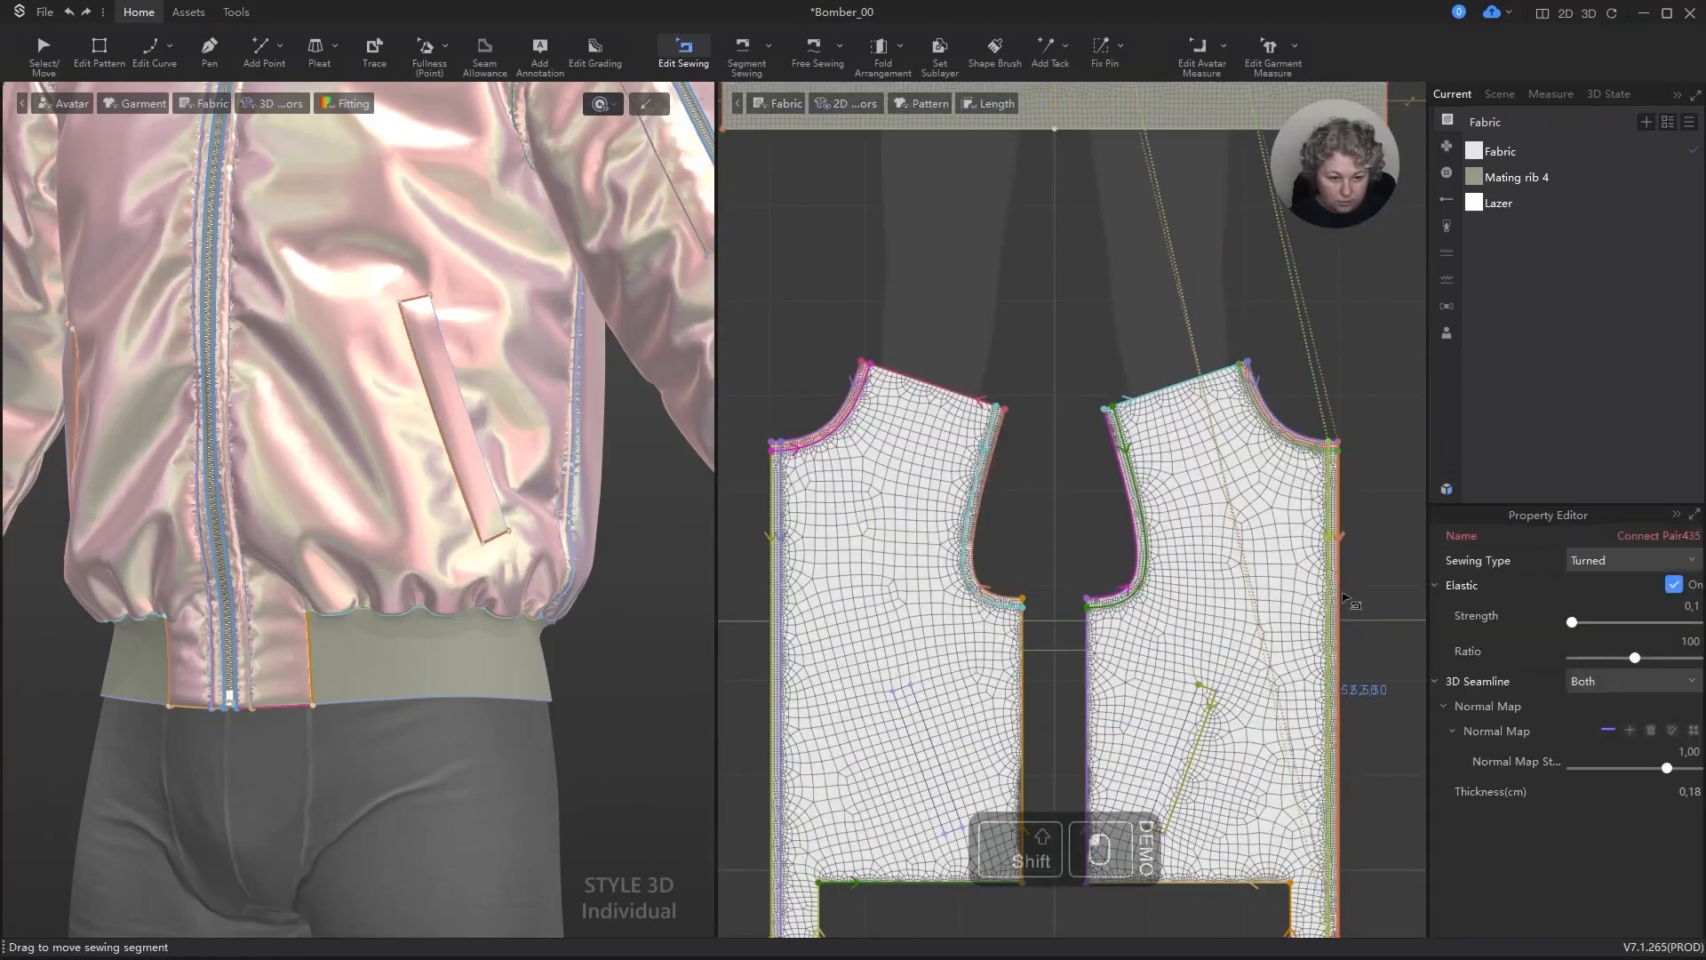
scroll(1290, 384, up, 4)
shift+drag(1211, 499, 1220, 473)
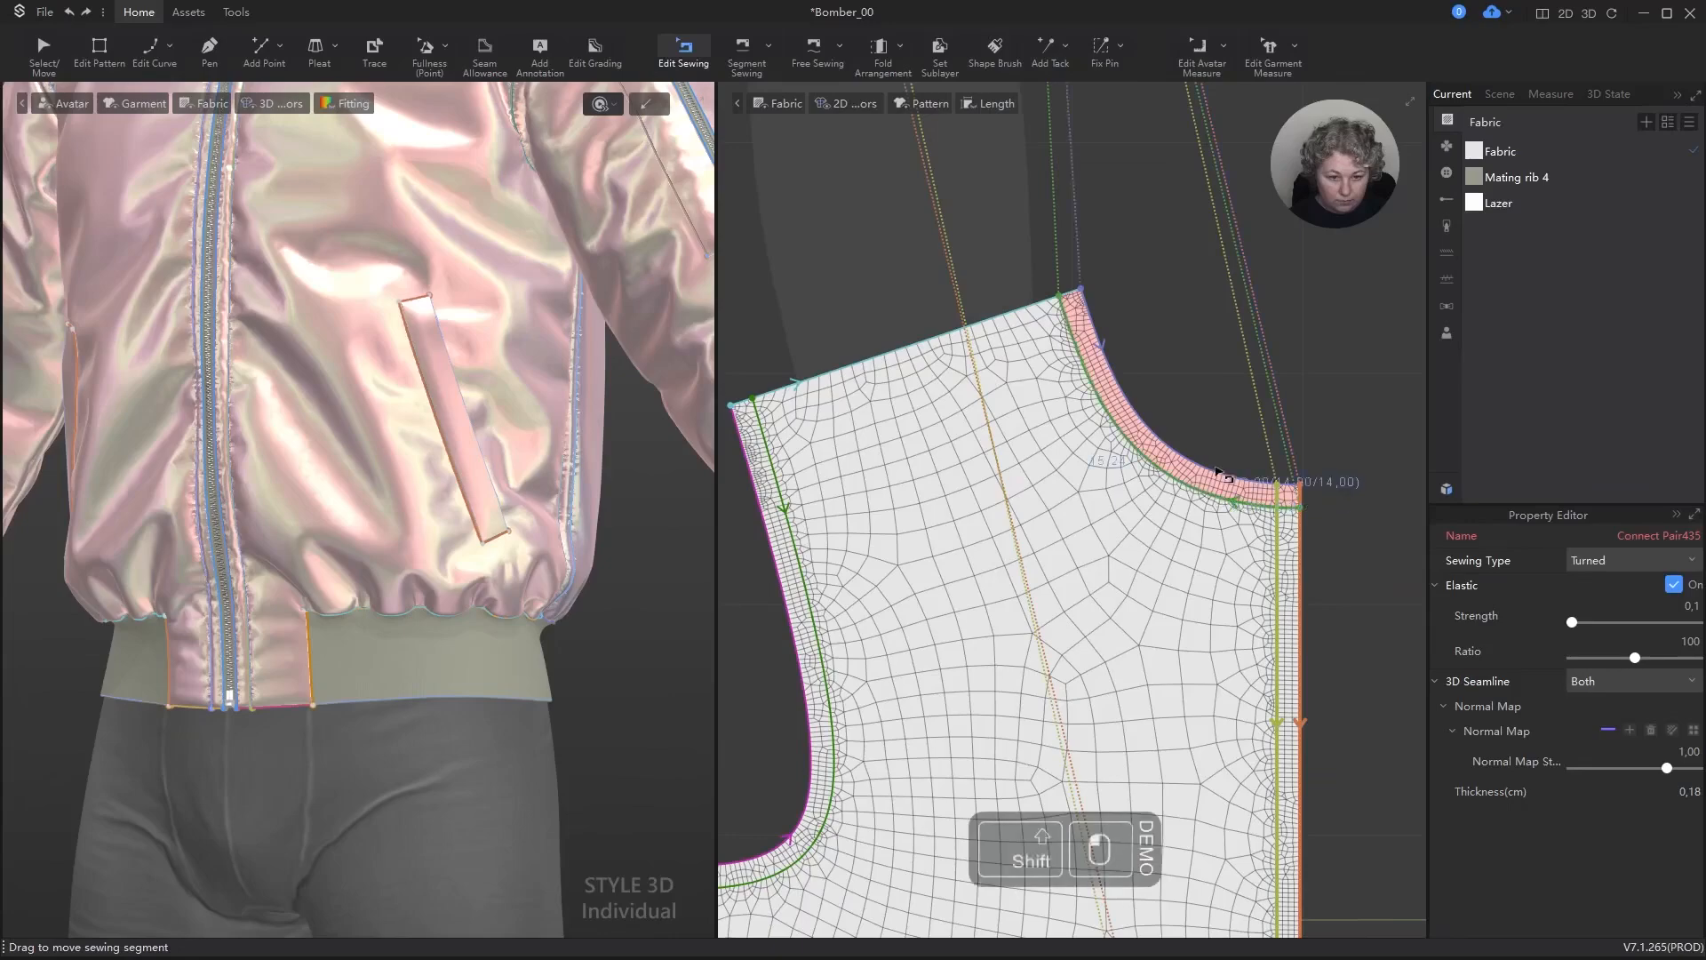
scroll(1219, 472, down, 5)
scroll(977, 503, up, 3)
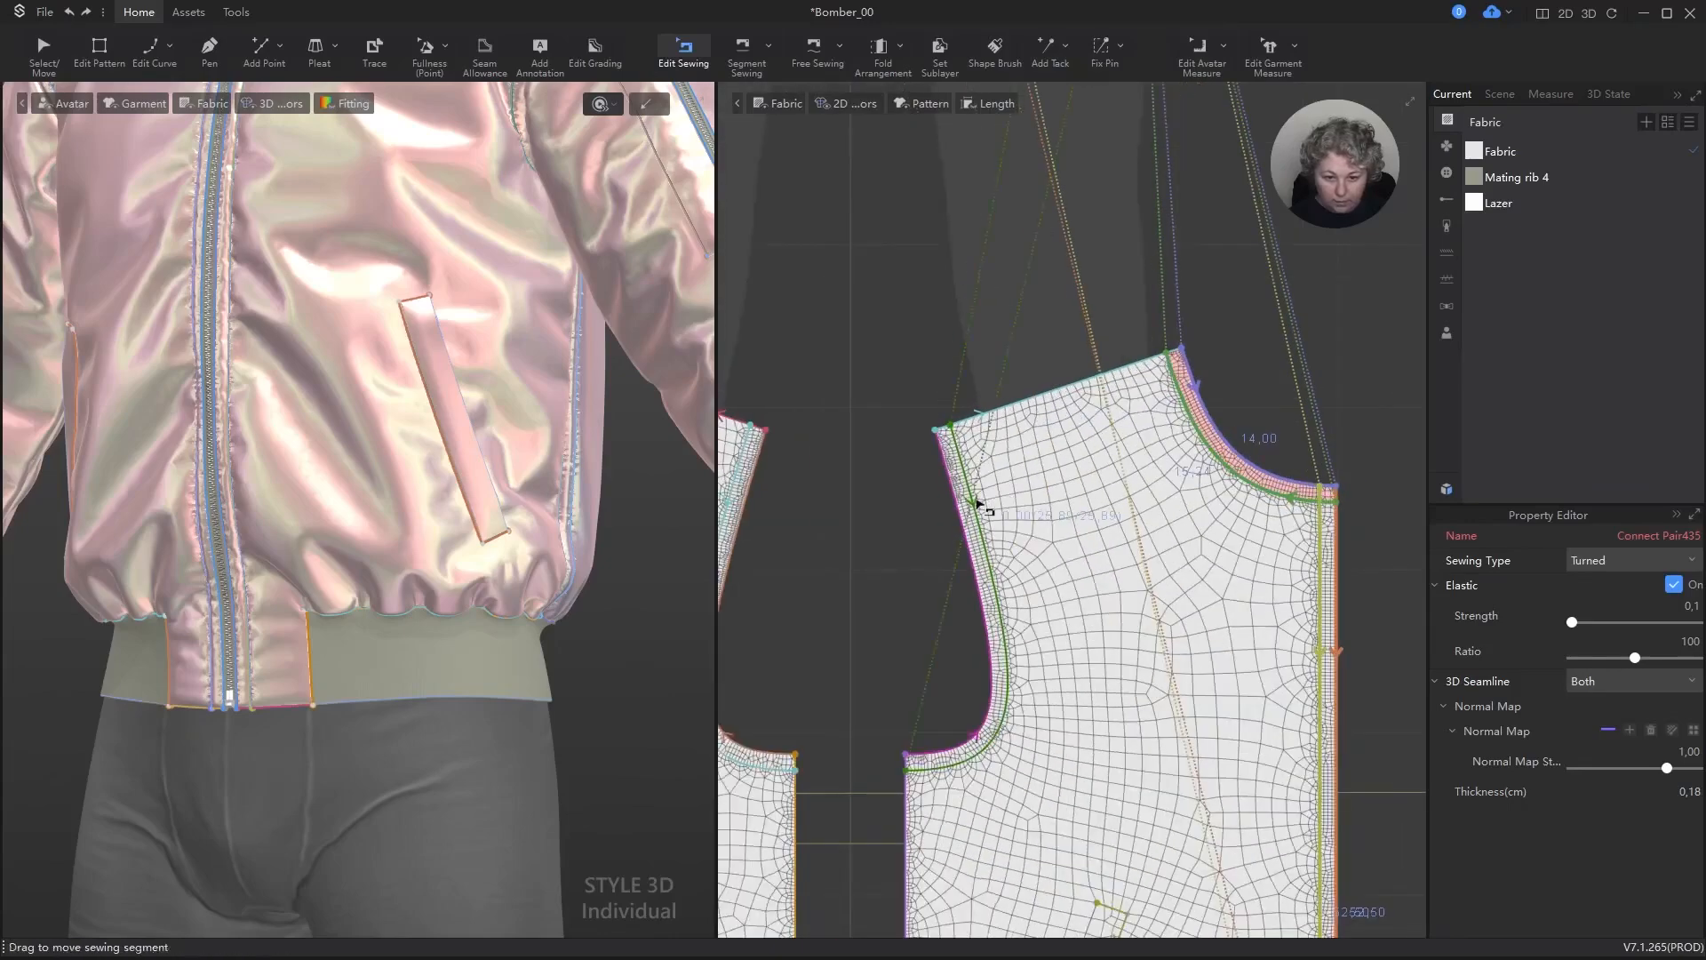
shift+drag(978, 502, 987, 443)
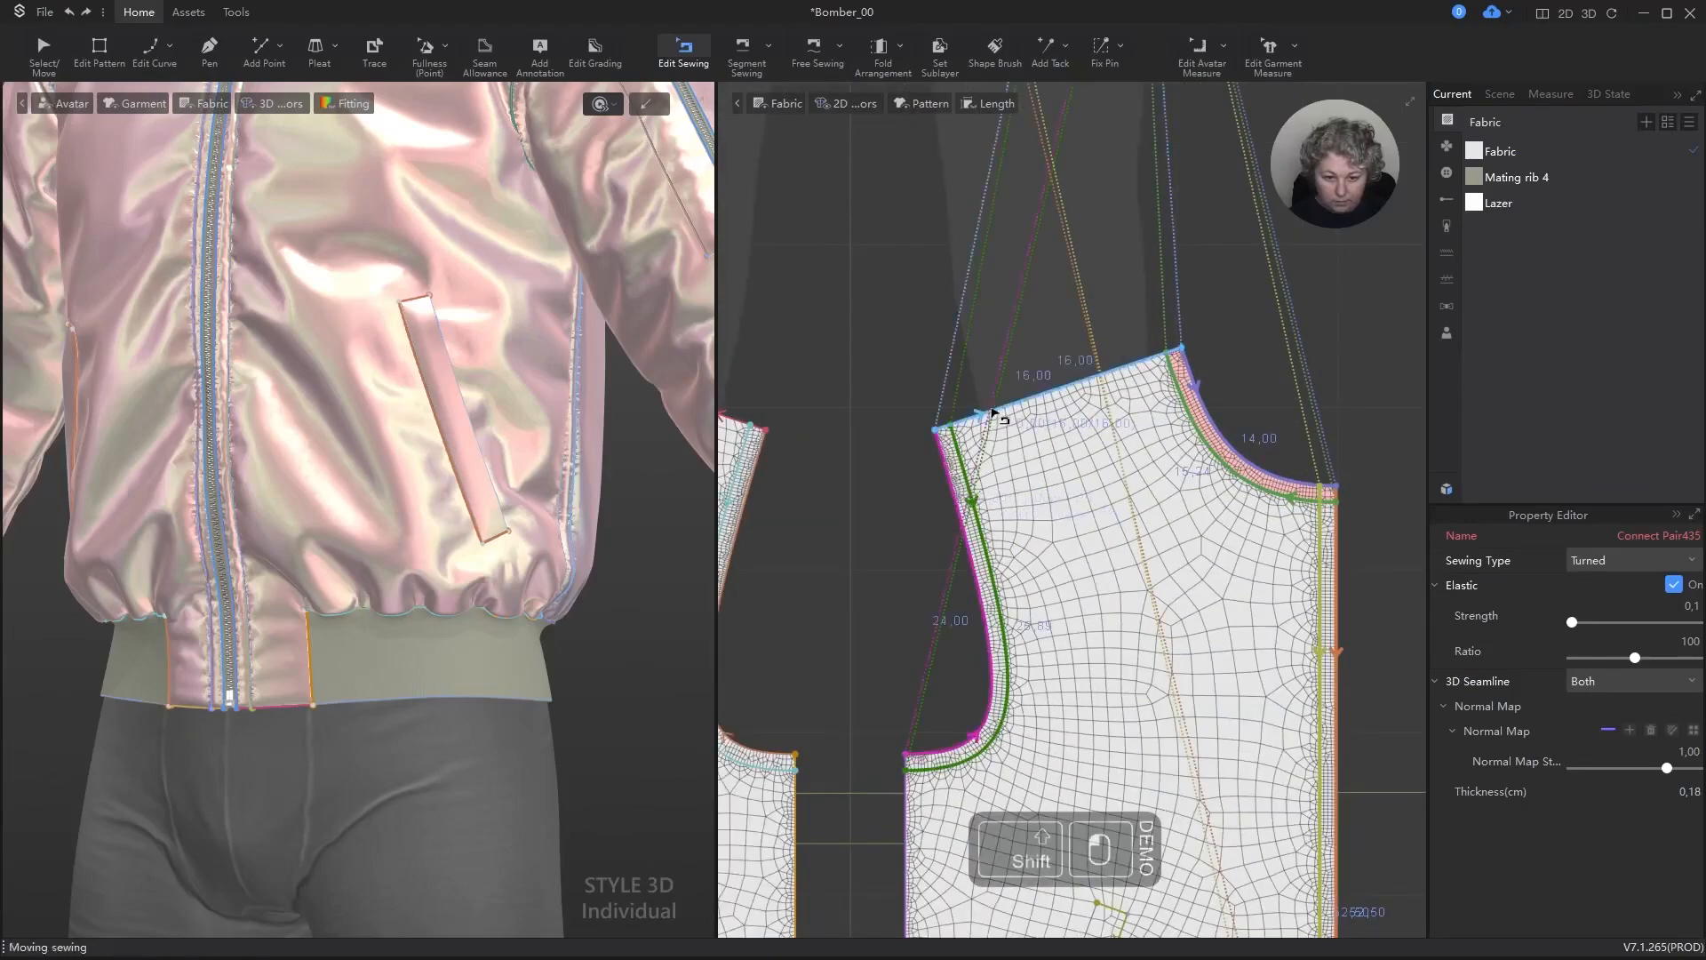
scroll(995, 415, down, 3)
scroll(933, 615, up, 5)
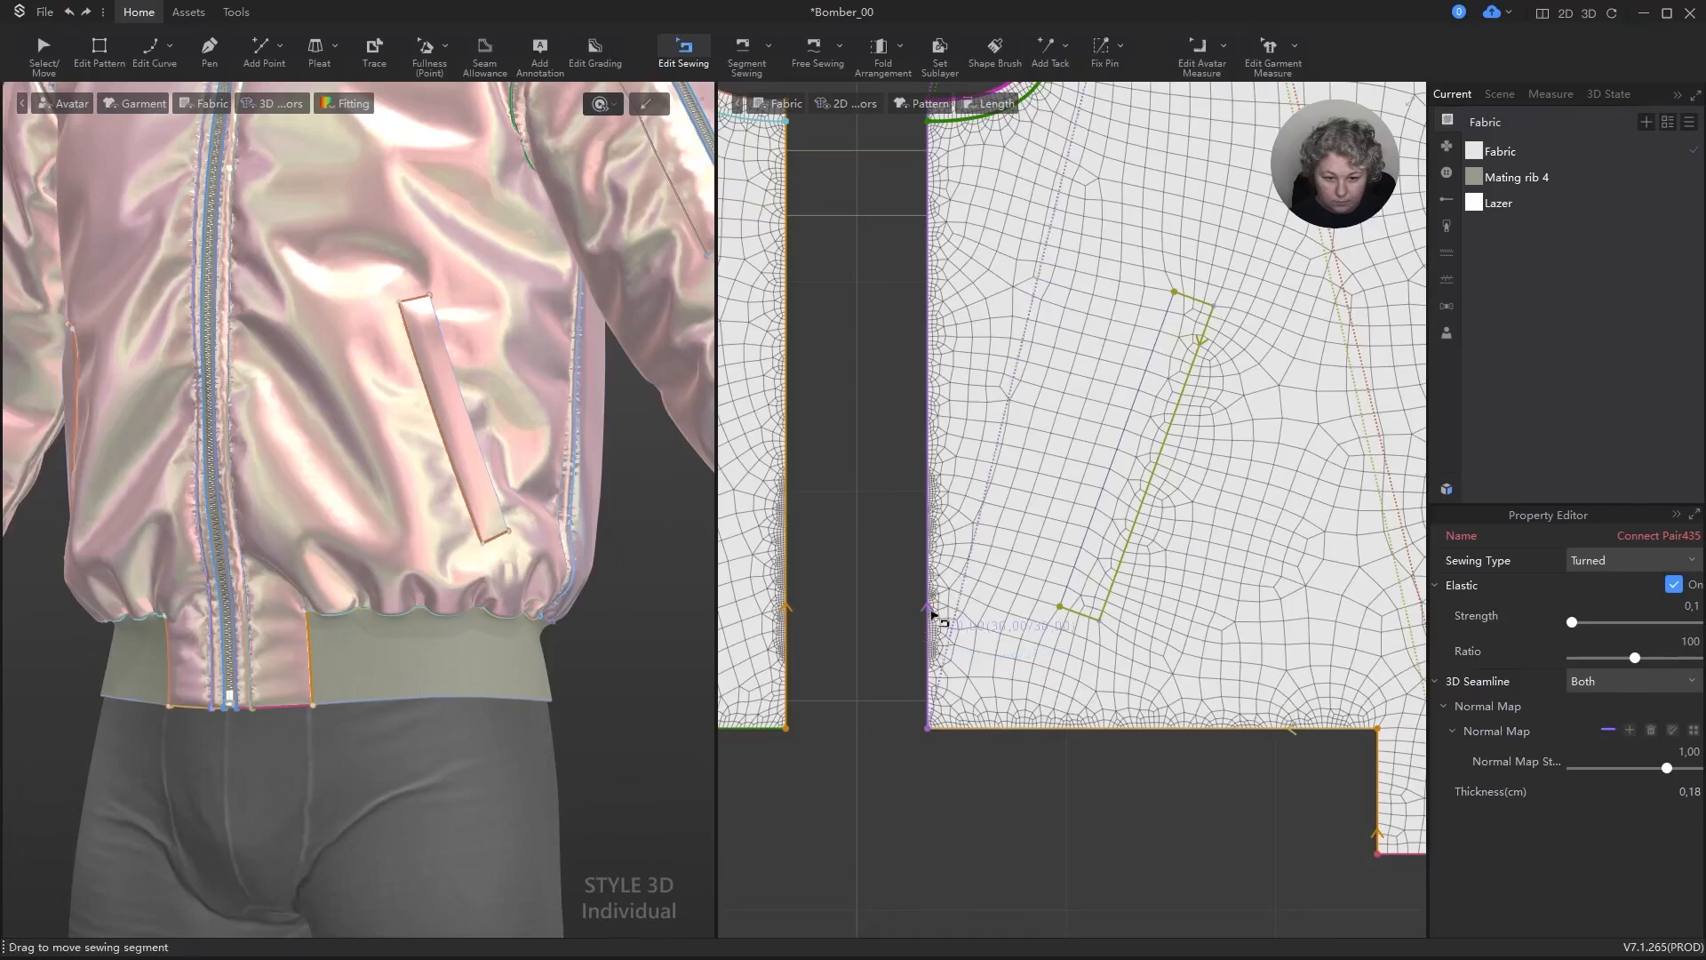
shift+click(931, 615)
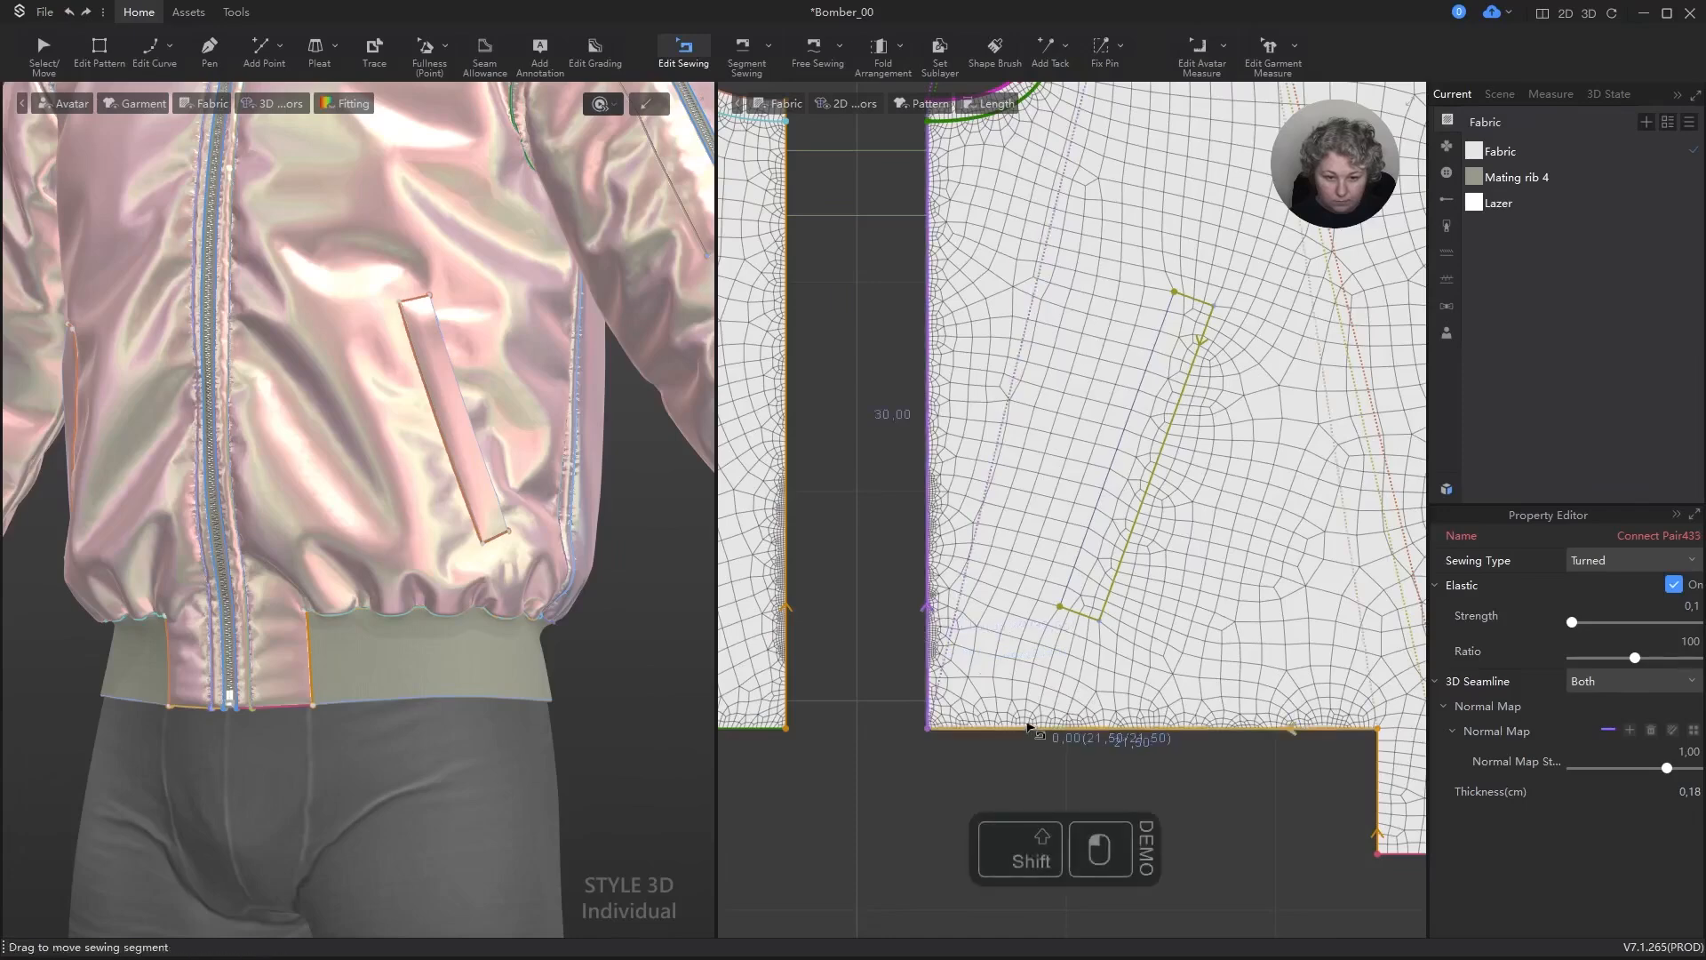
scroll(1028, 727, down, 5)
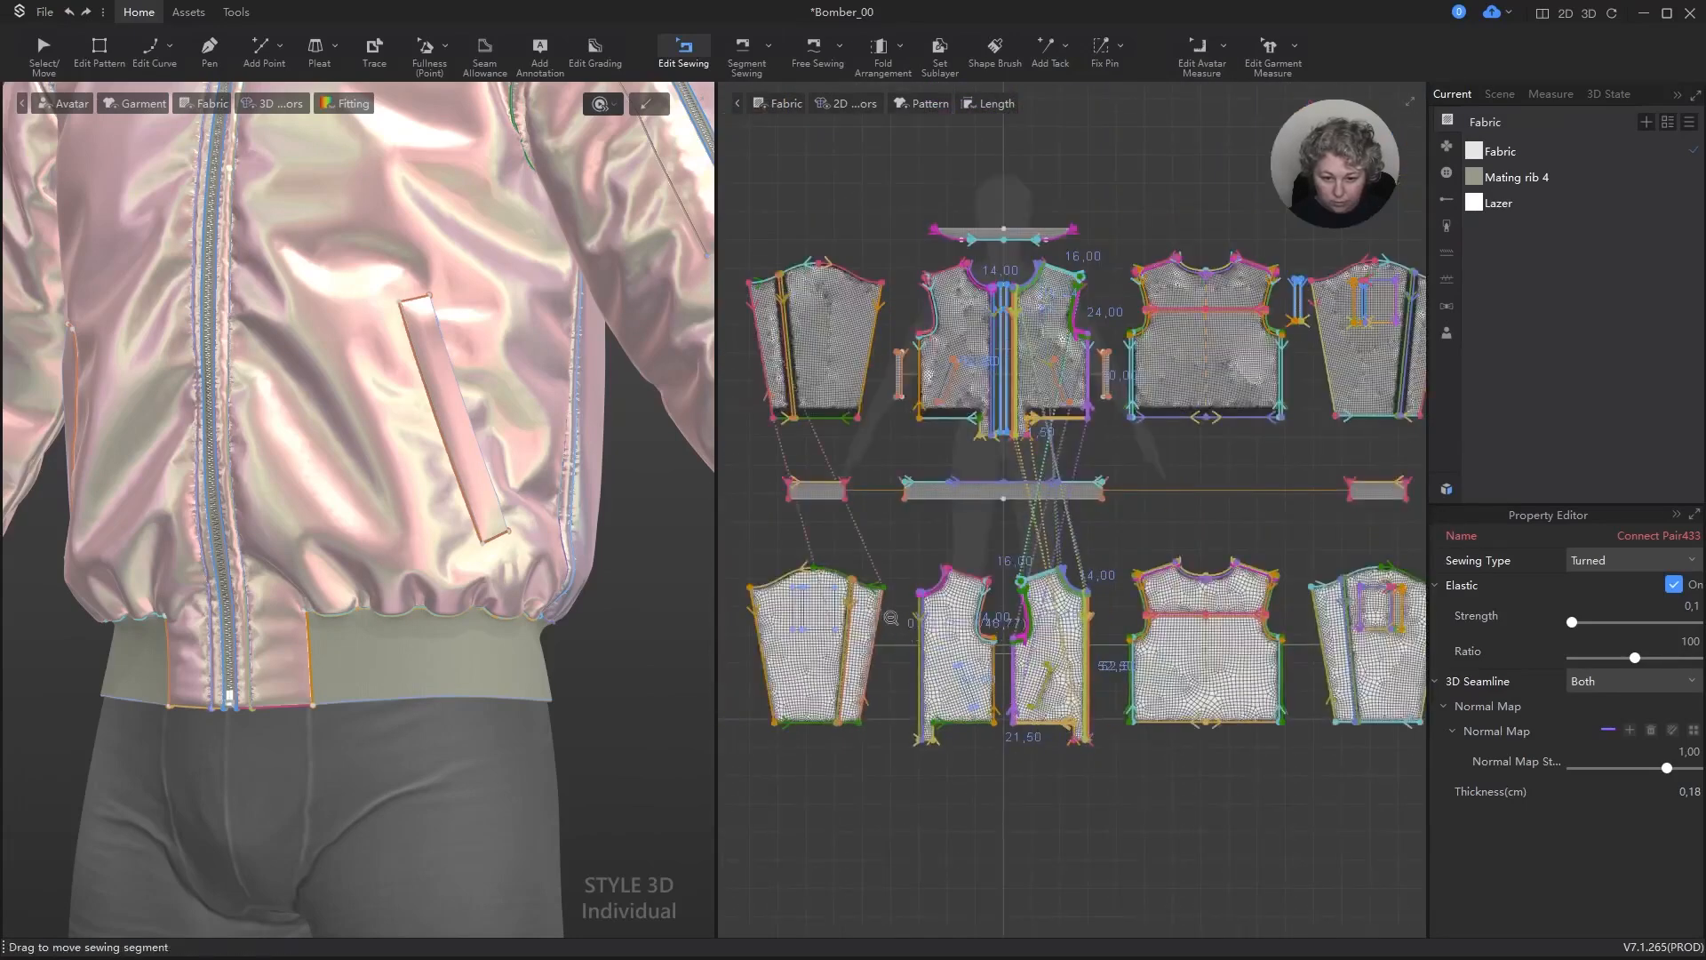
scroll(892, 617, down, 2)
click(767, 561)
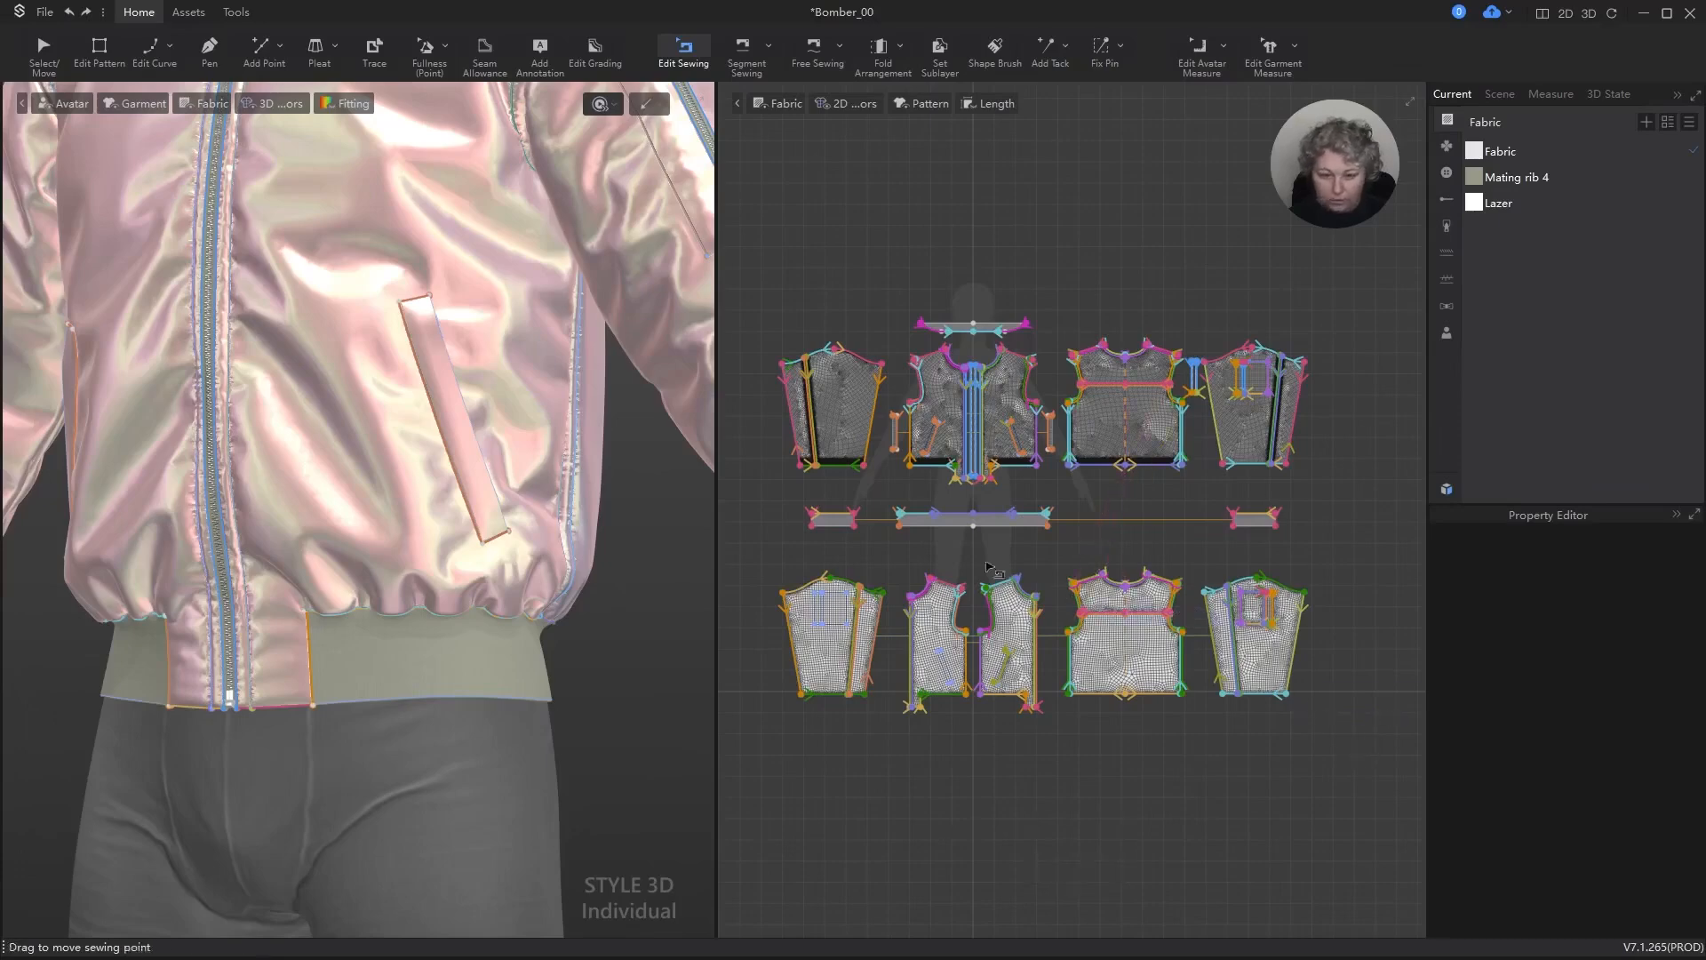
Step: Select all seams of the pattern pieces in the lower row and set their elastic strength to 10 and ratio to 95
key(v)
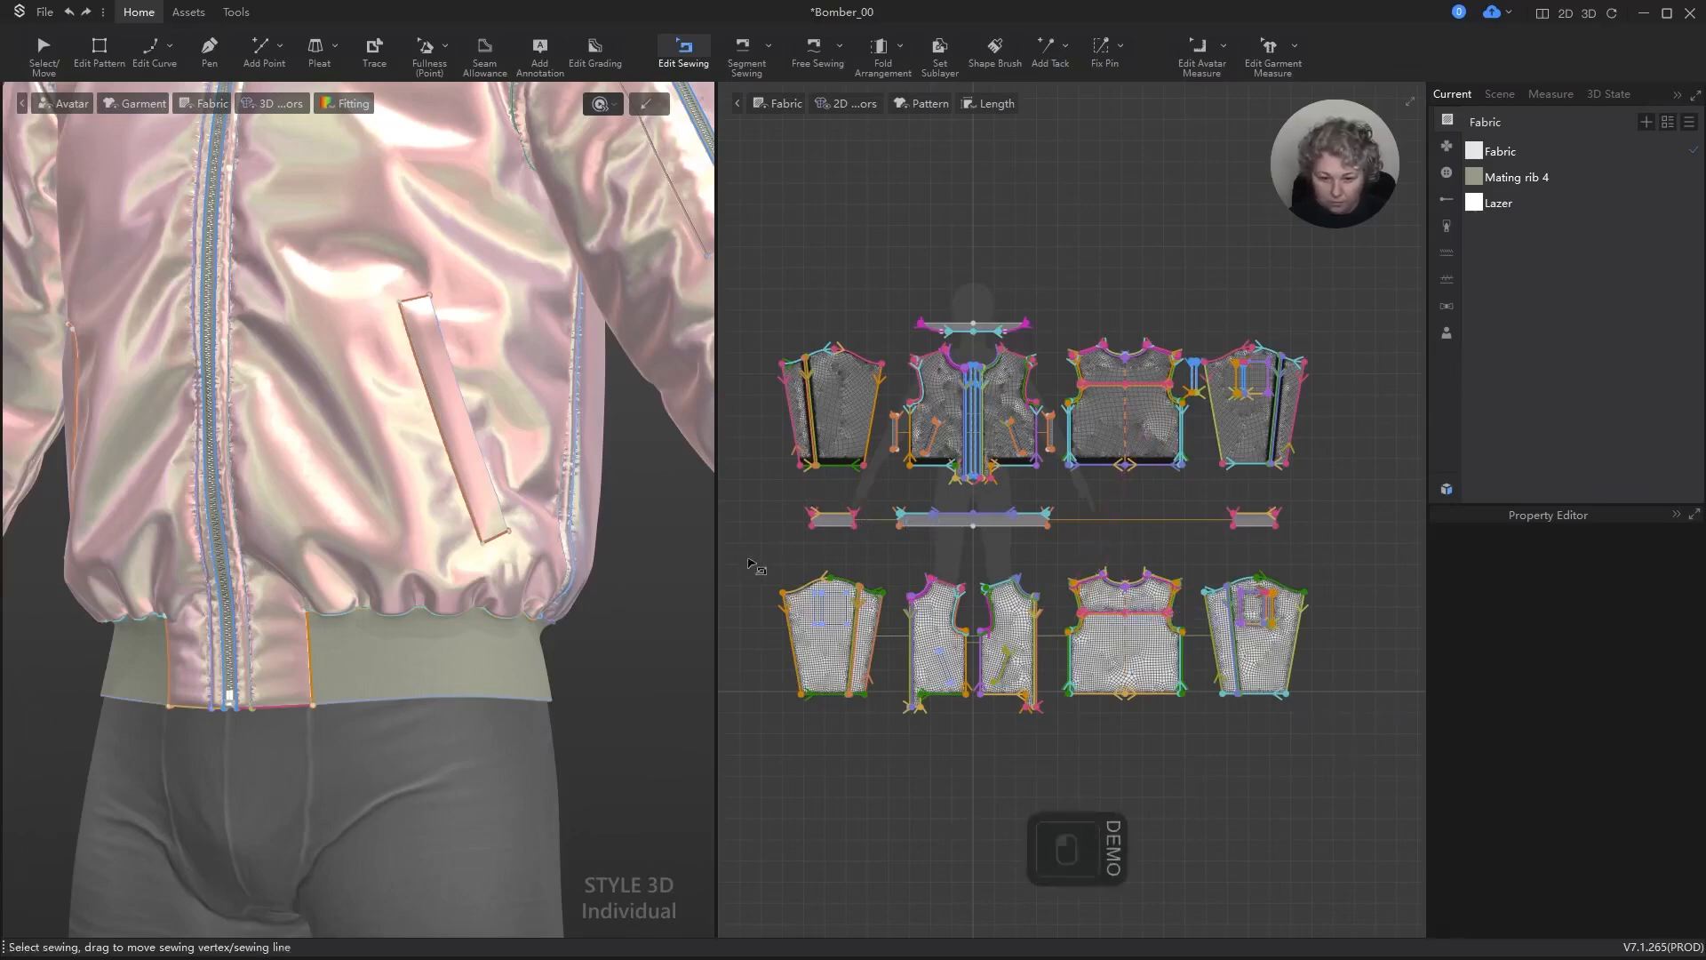
drag(1336, 784, 1375, 749)
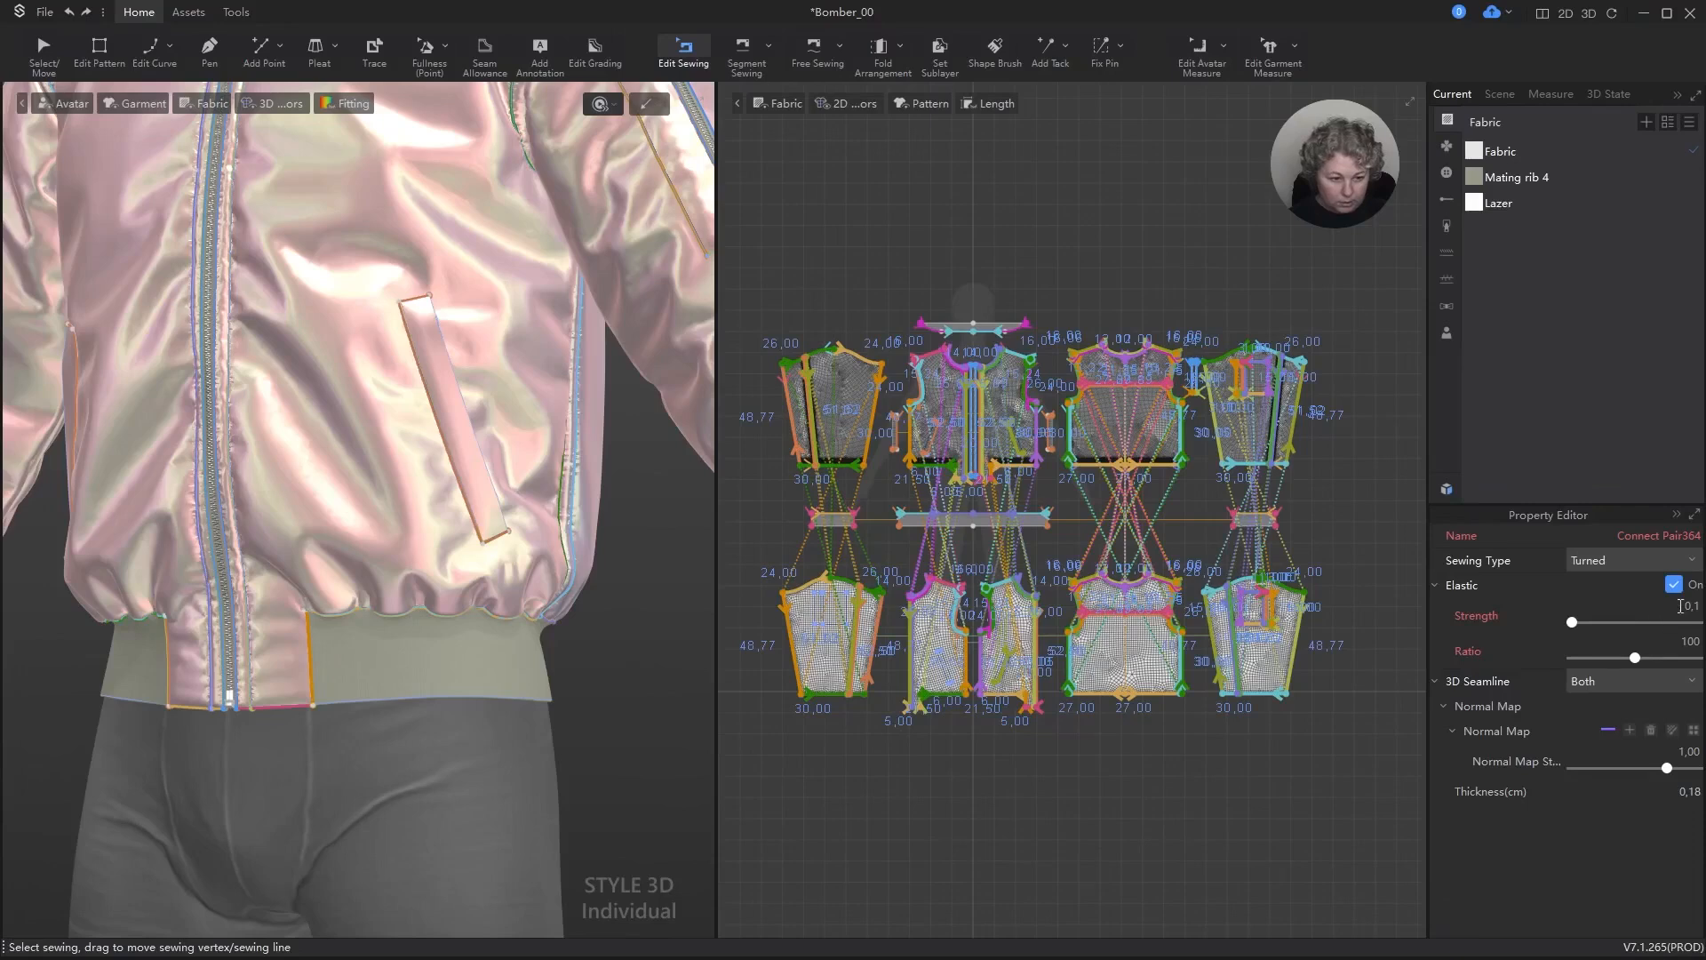
text(10)
key(Return)
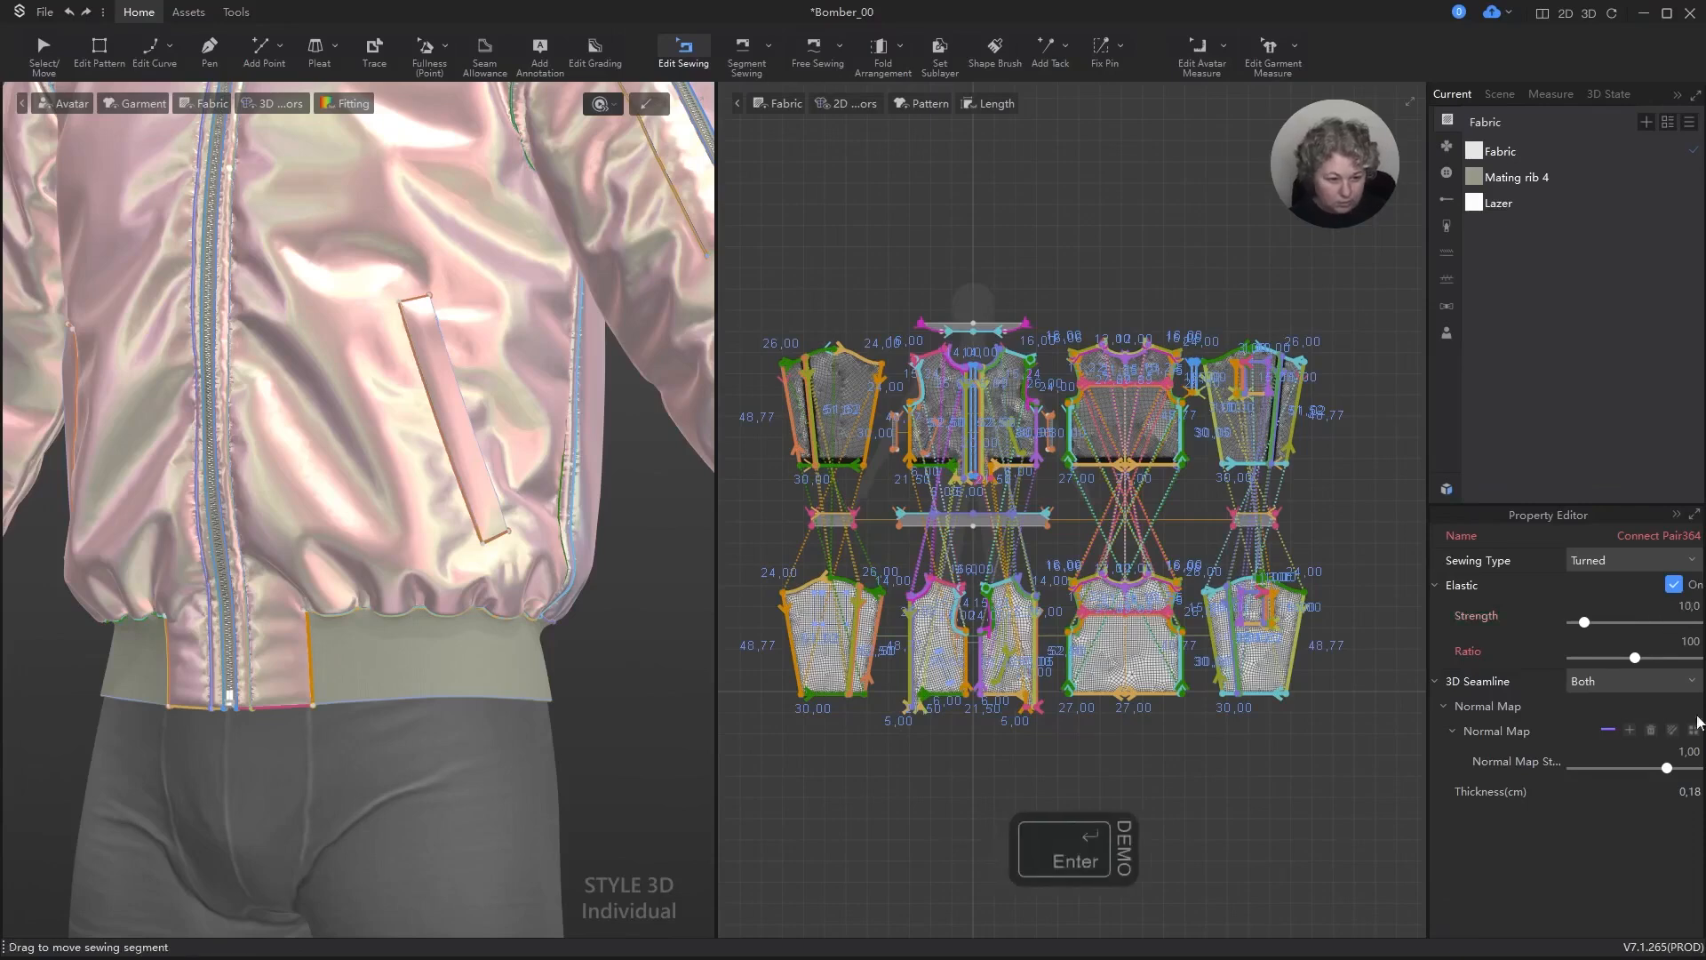
click(1693, 639)
text(95)
key(Return)
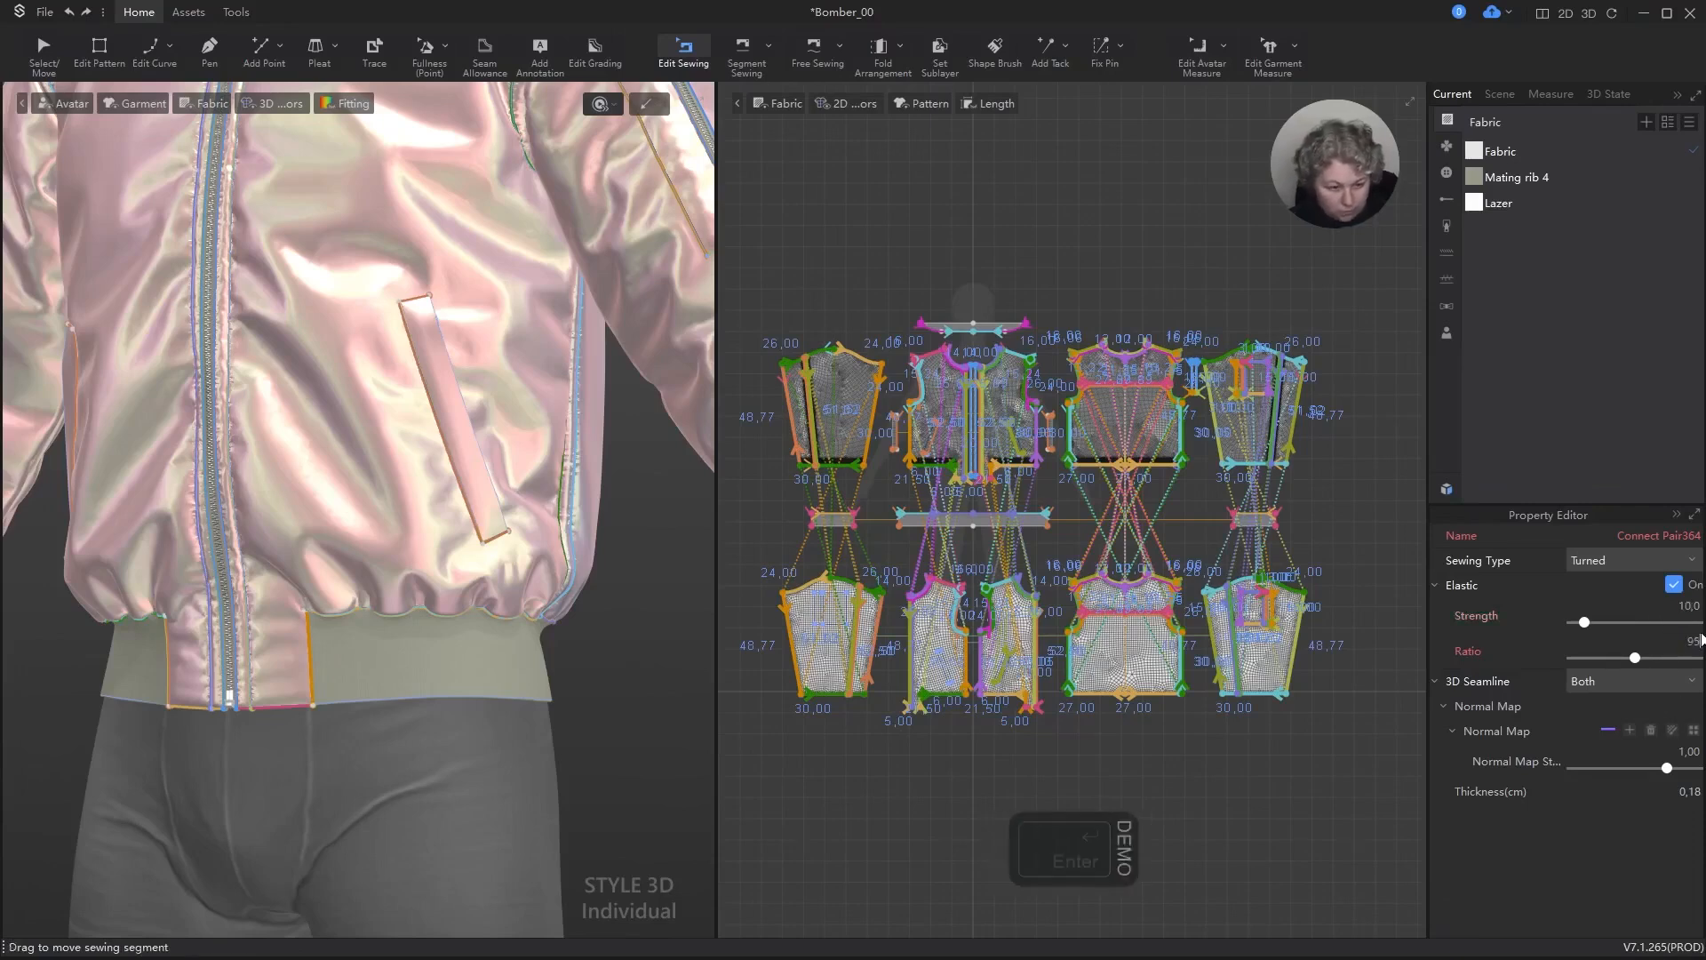
Step: Switch the simulation mode to Simulate Normal and run the simulation briefly with the Select/Move tool active
click(602, 104)
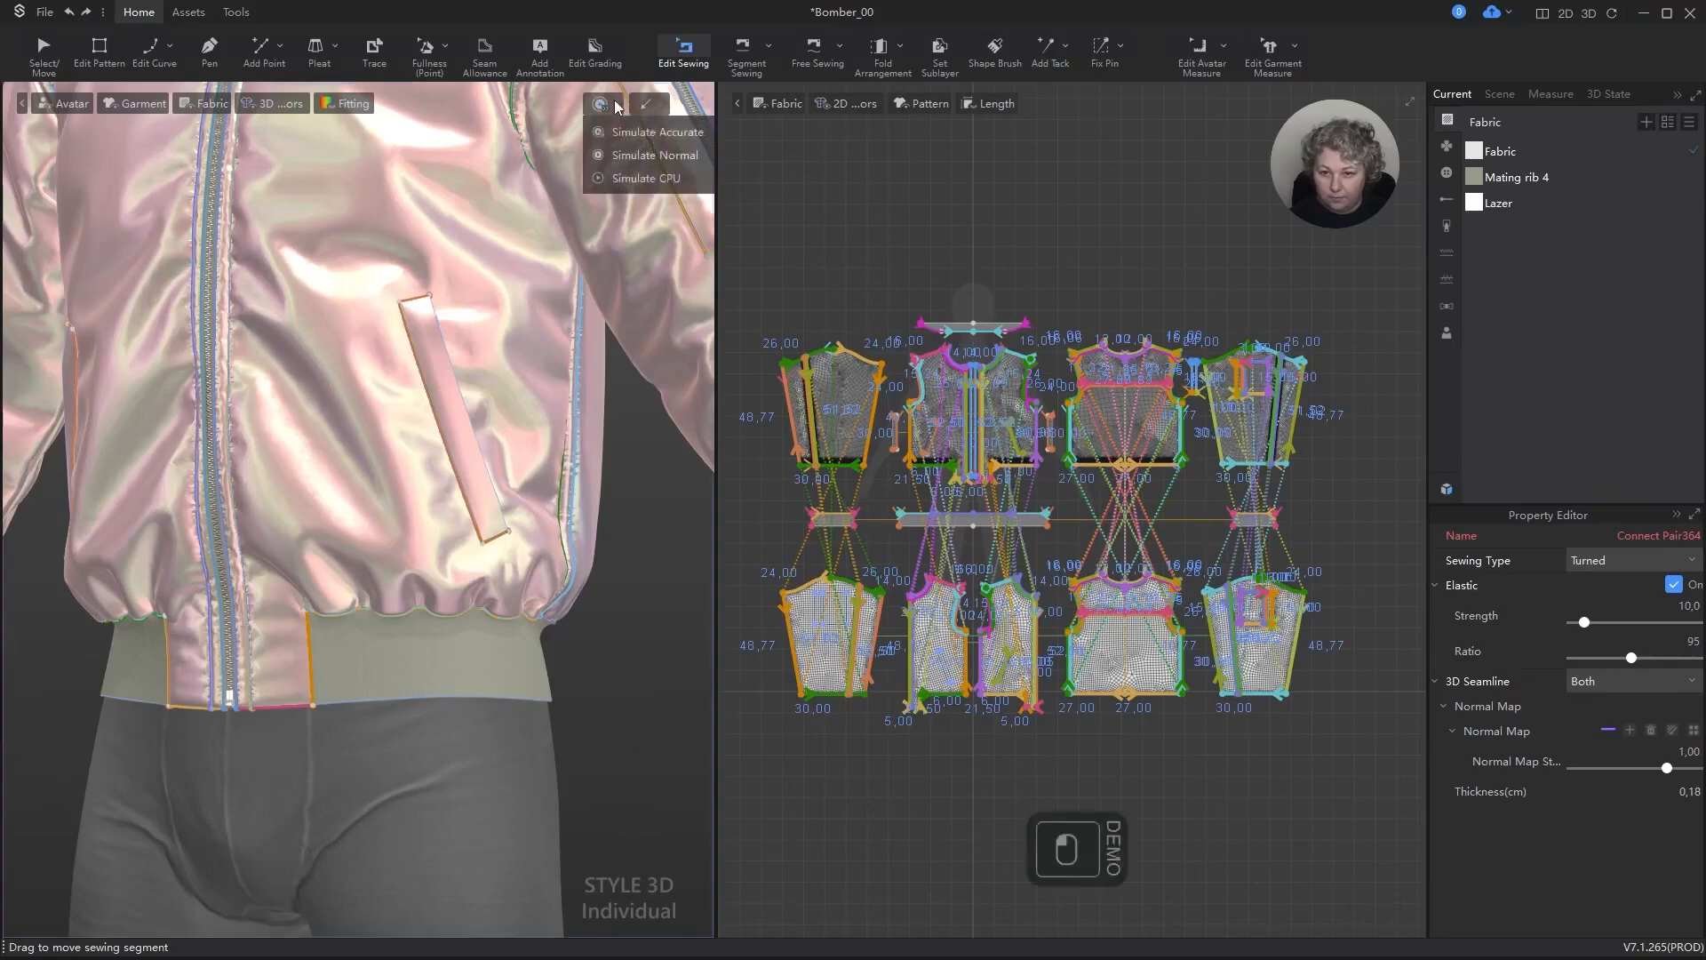
click(648, 148)
click(851, 196)
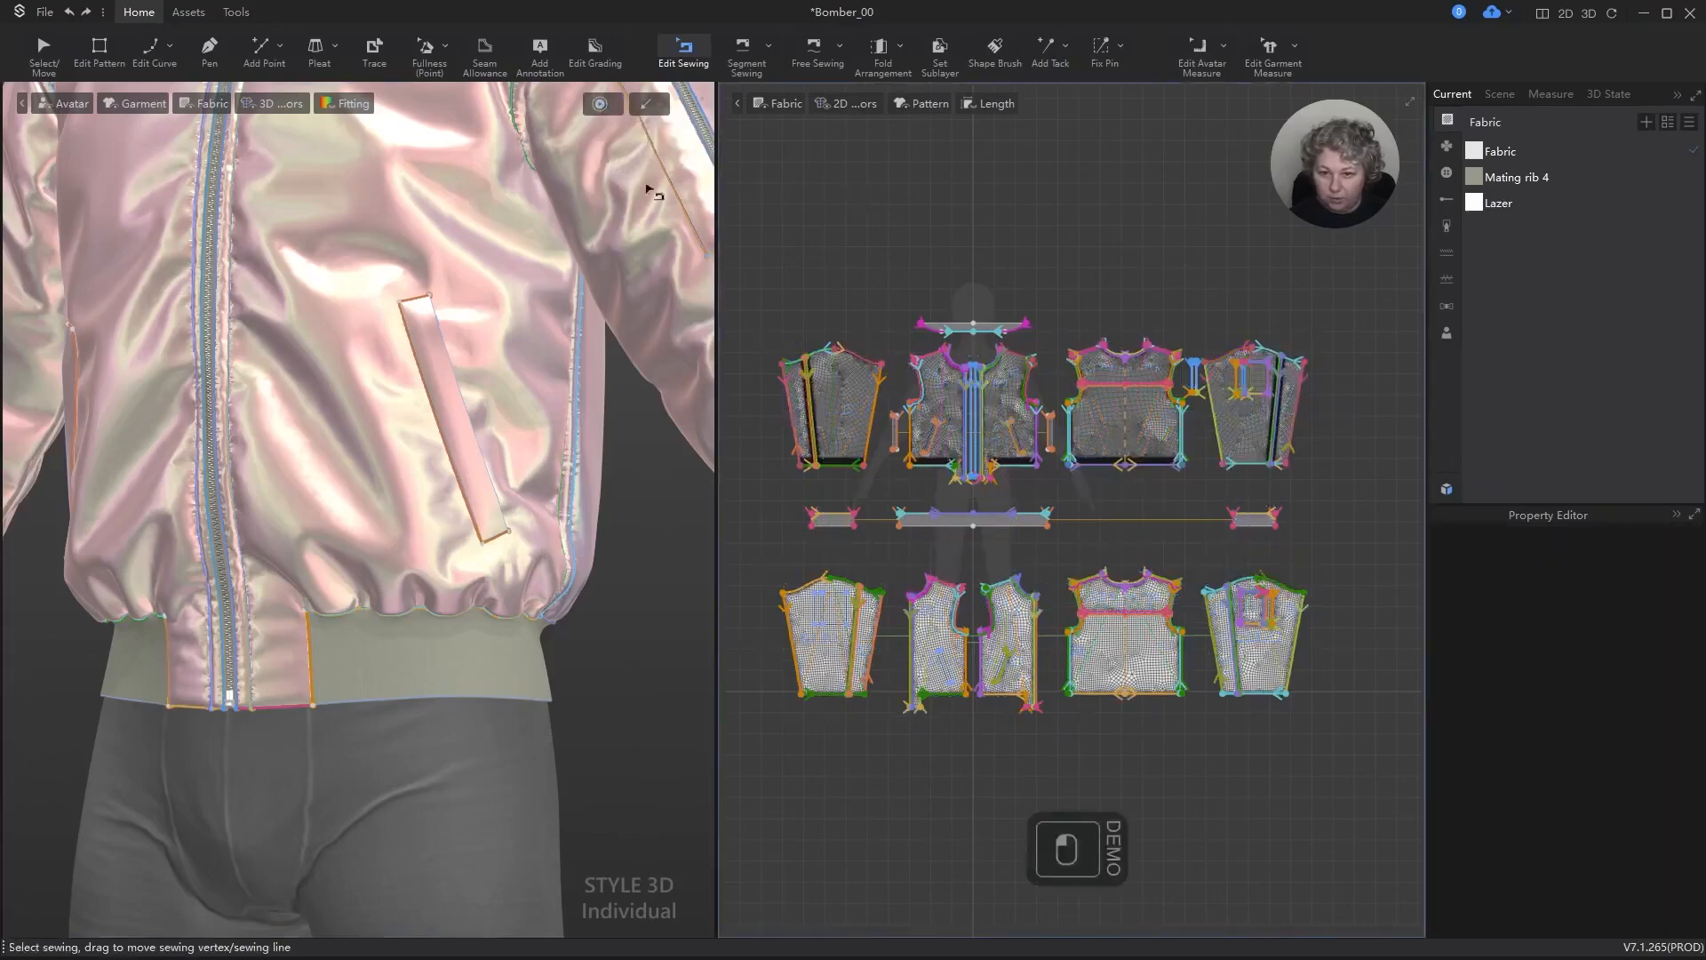
click(55, 50)
click(874, 182)
key(space)
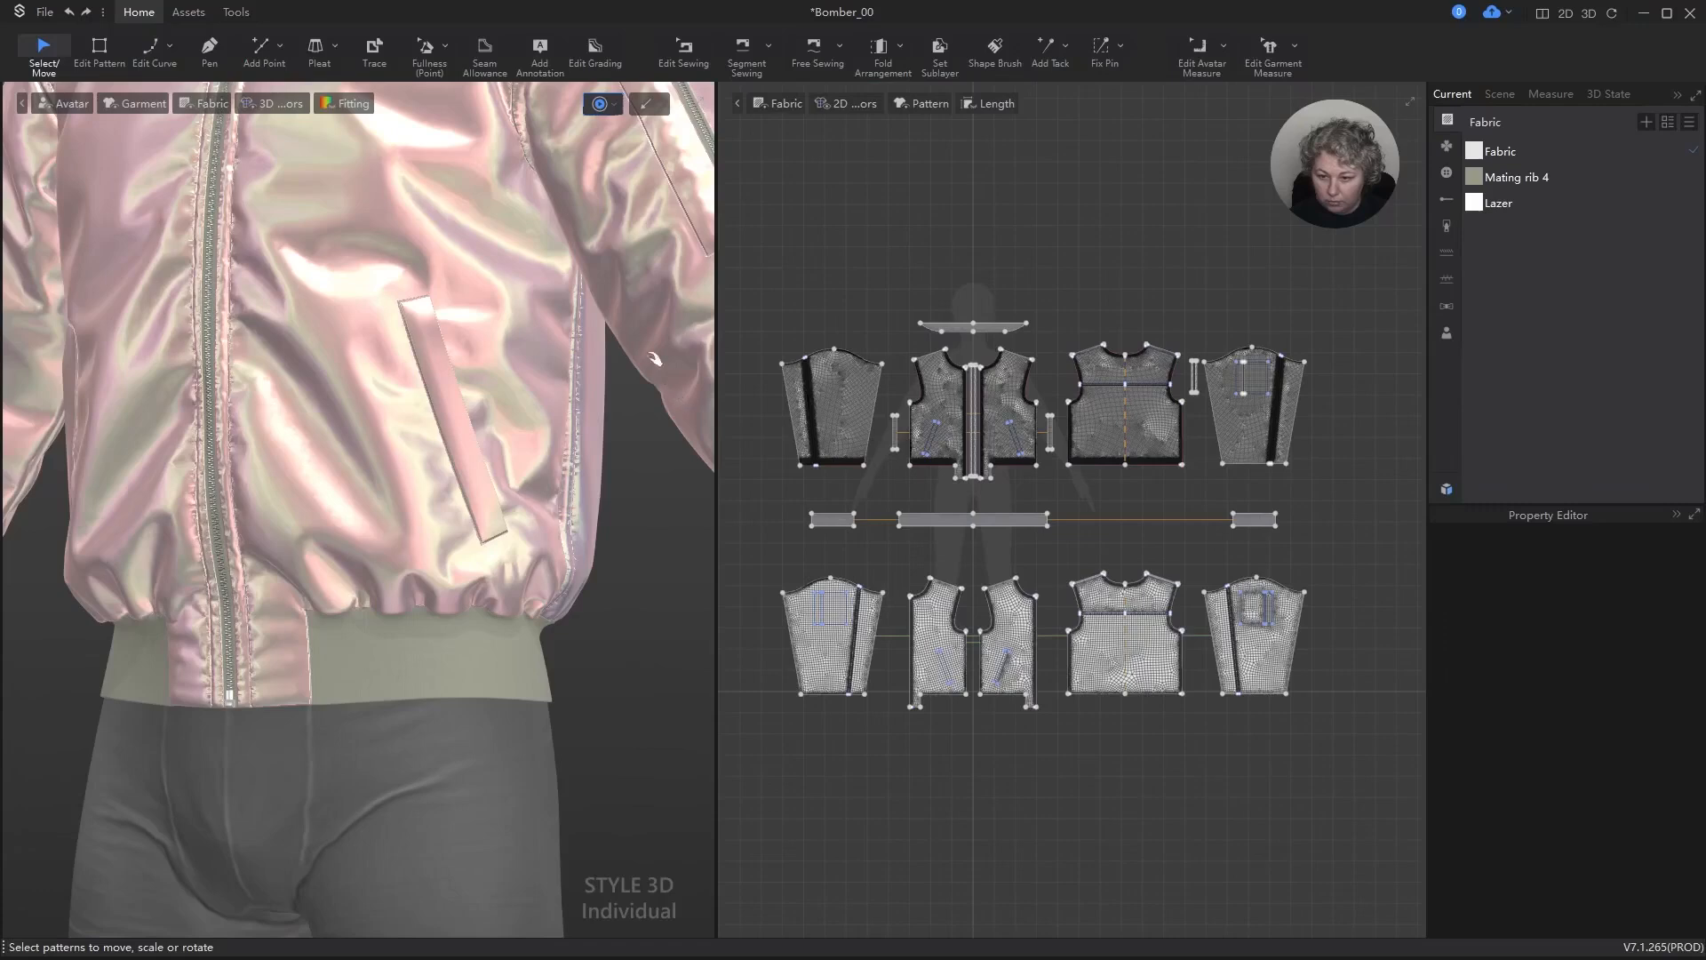
key(space)
Step: Change the simulation mode back to Simulate Accurate and start the simulation
click(613, 104)
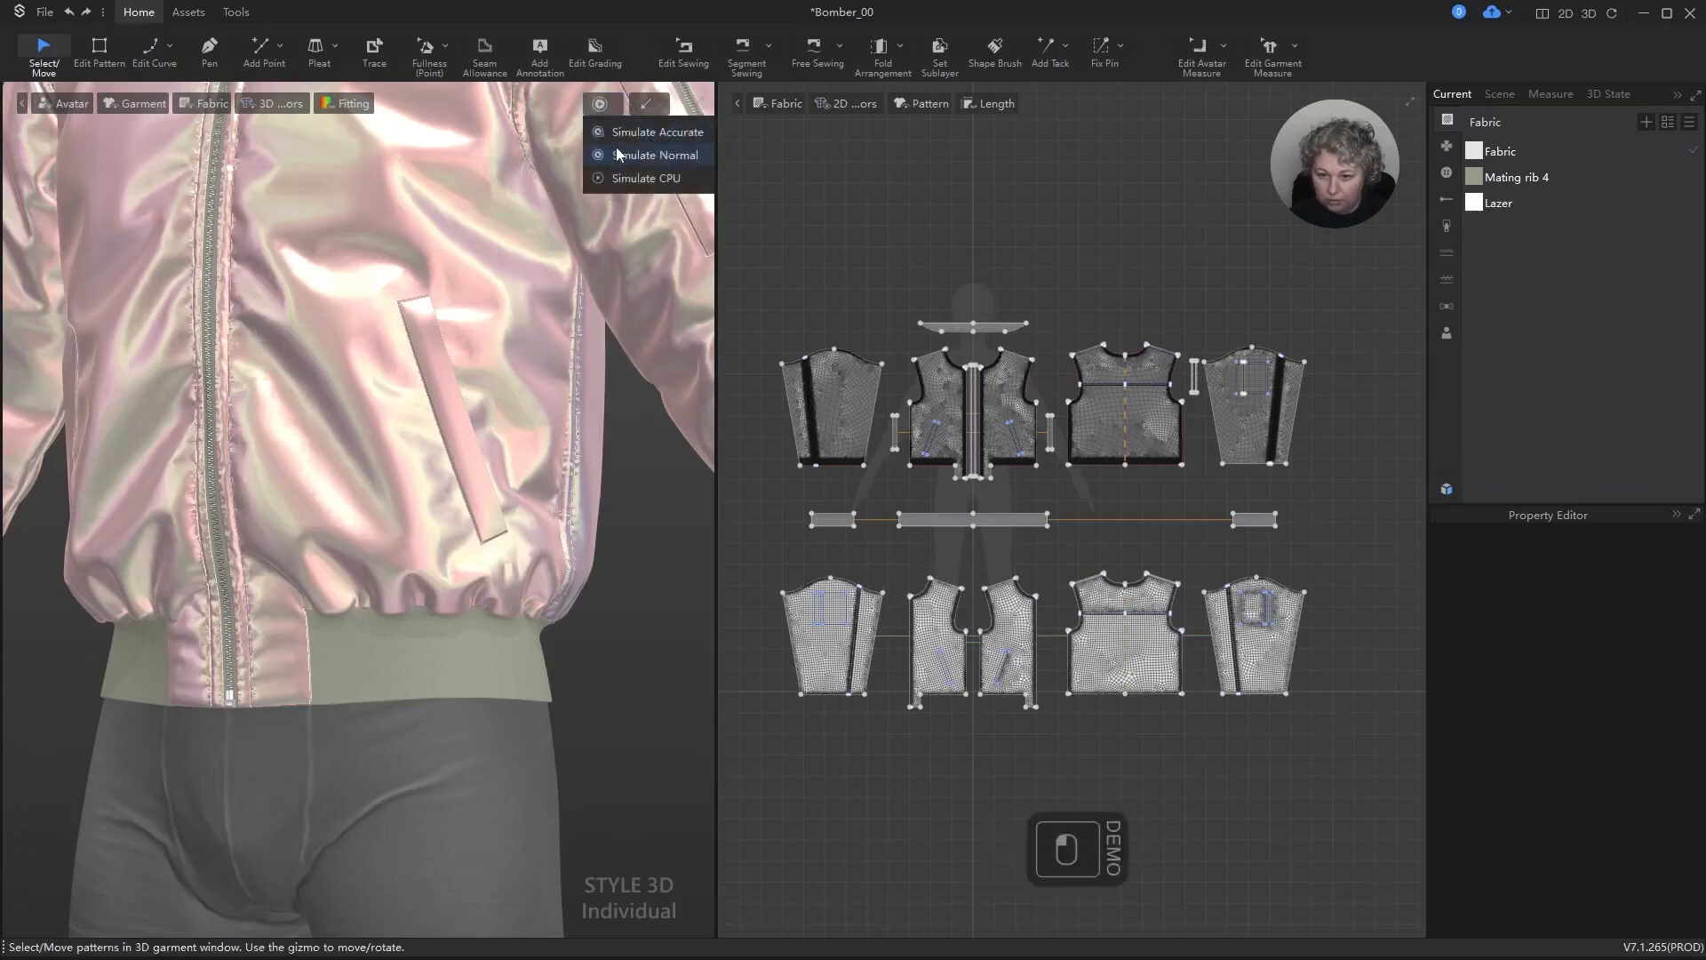
click(623, 156)
key(space)
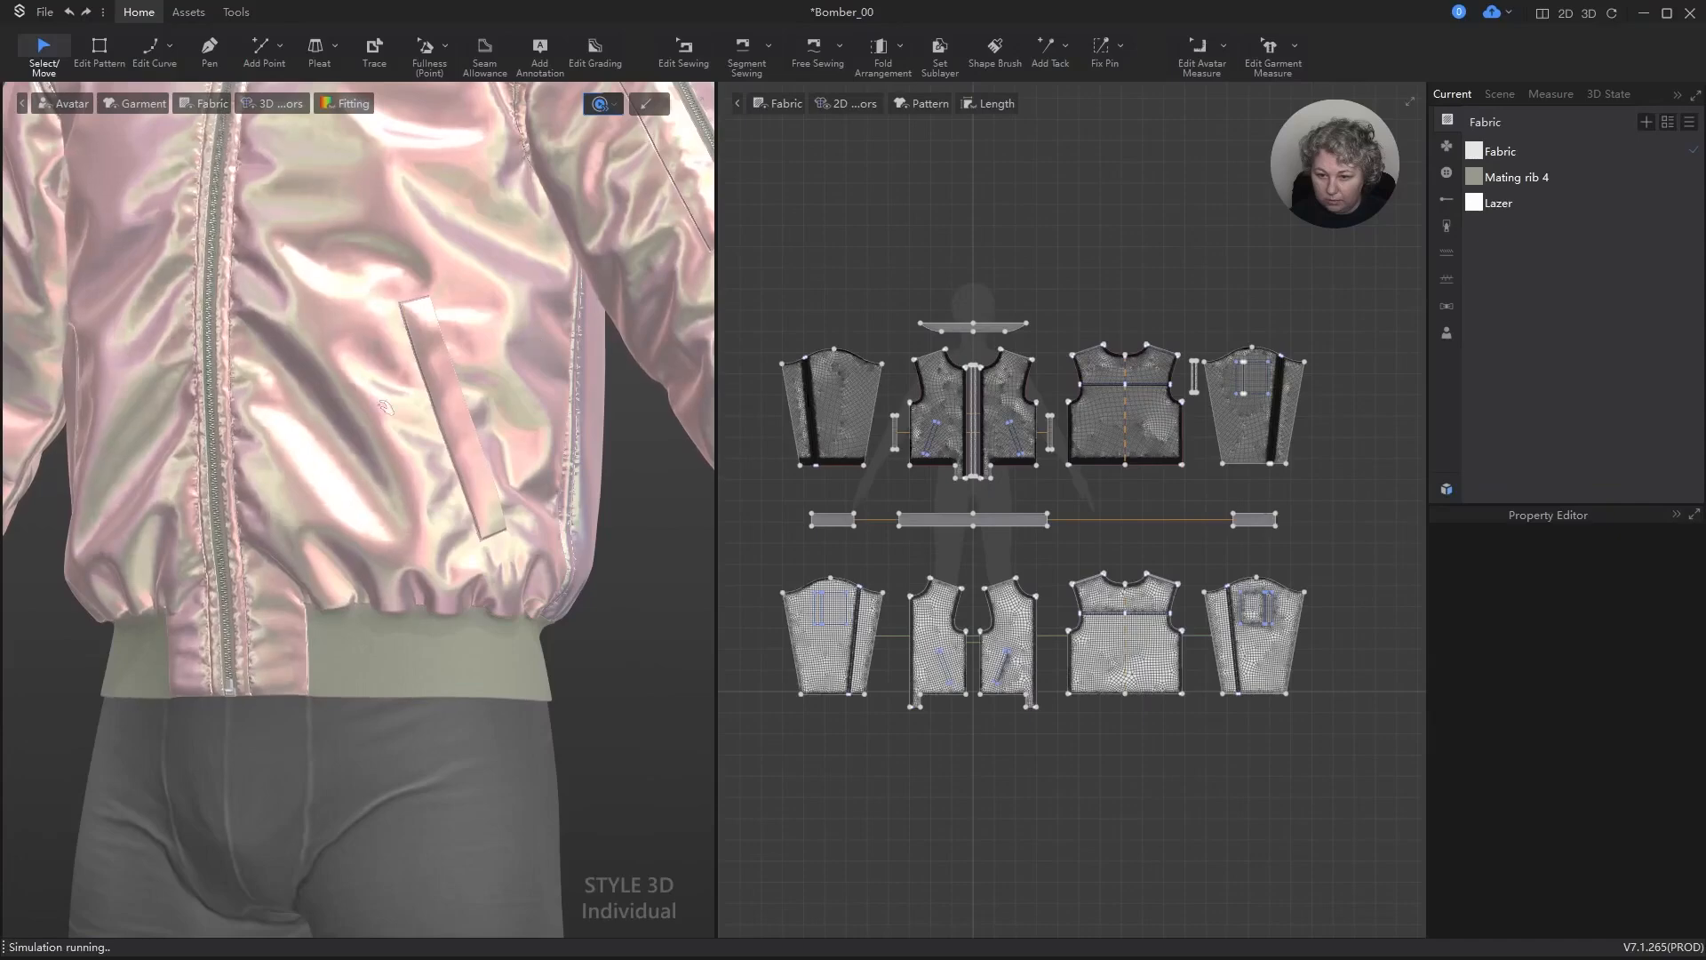
Step: Pull the rib waistband slightly downward near the jacket's side seam while the simulation runs
right_drag(373, 664, 497, 591)
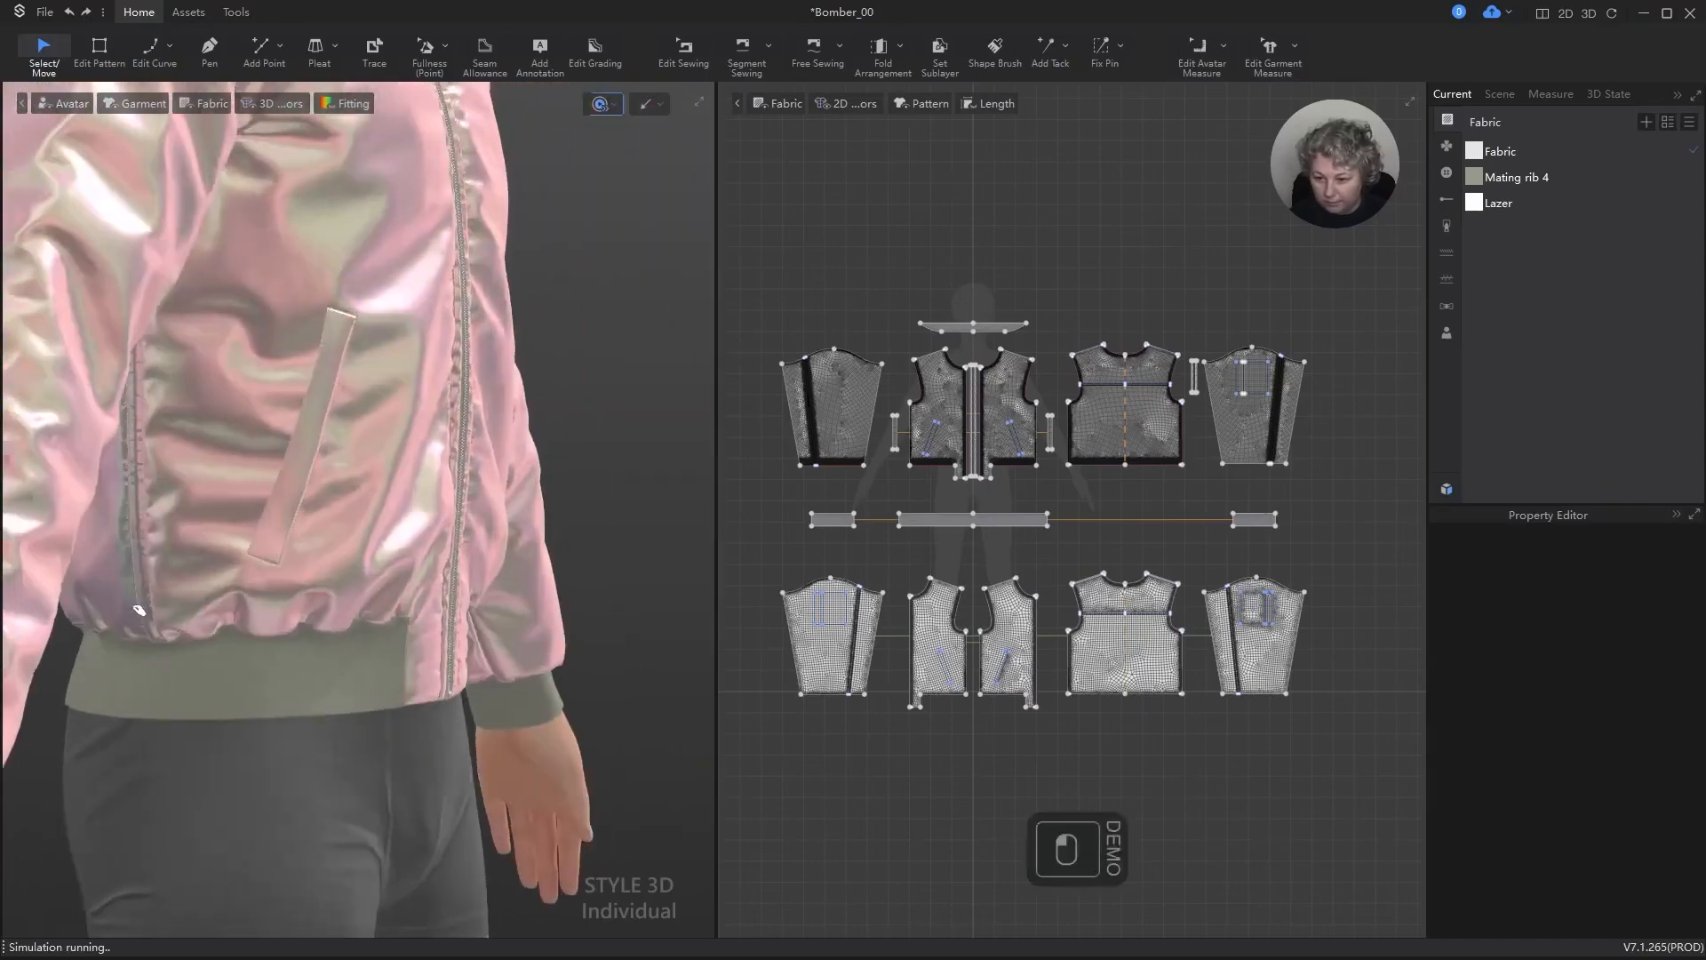
click(126, 636)
right_drag(313, 675, 178, 643)
drag(178, 655, 190, 616)
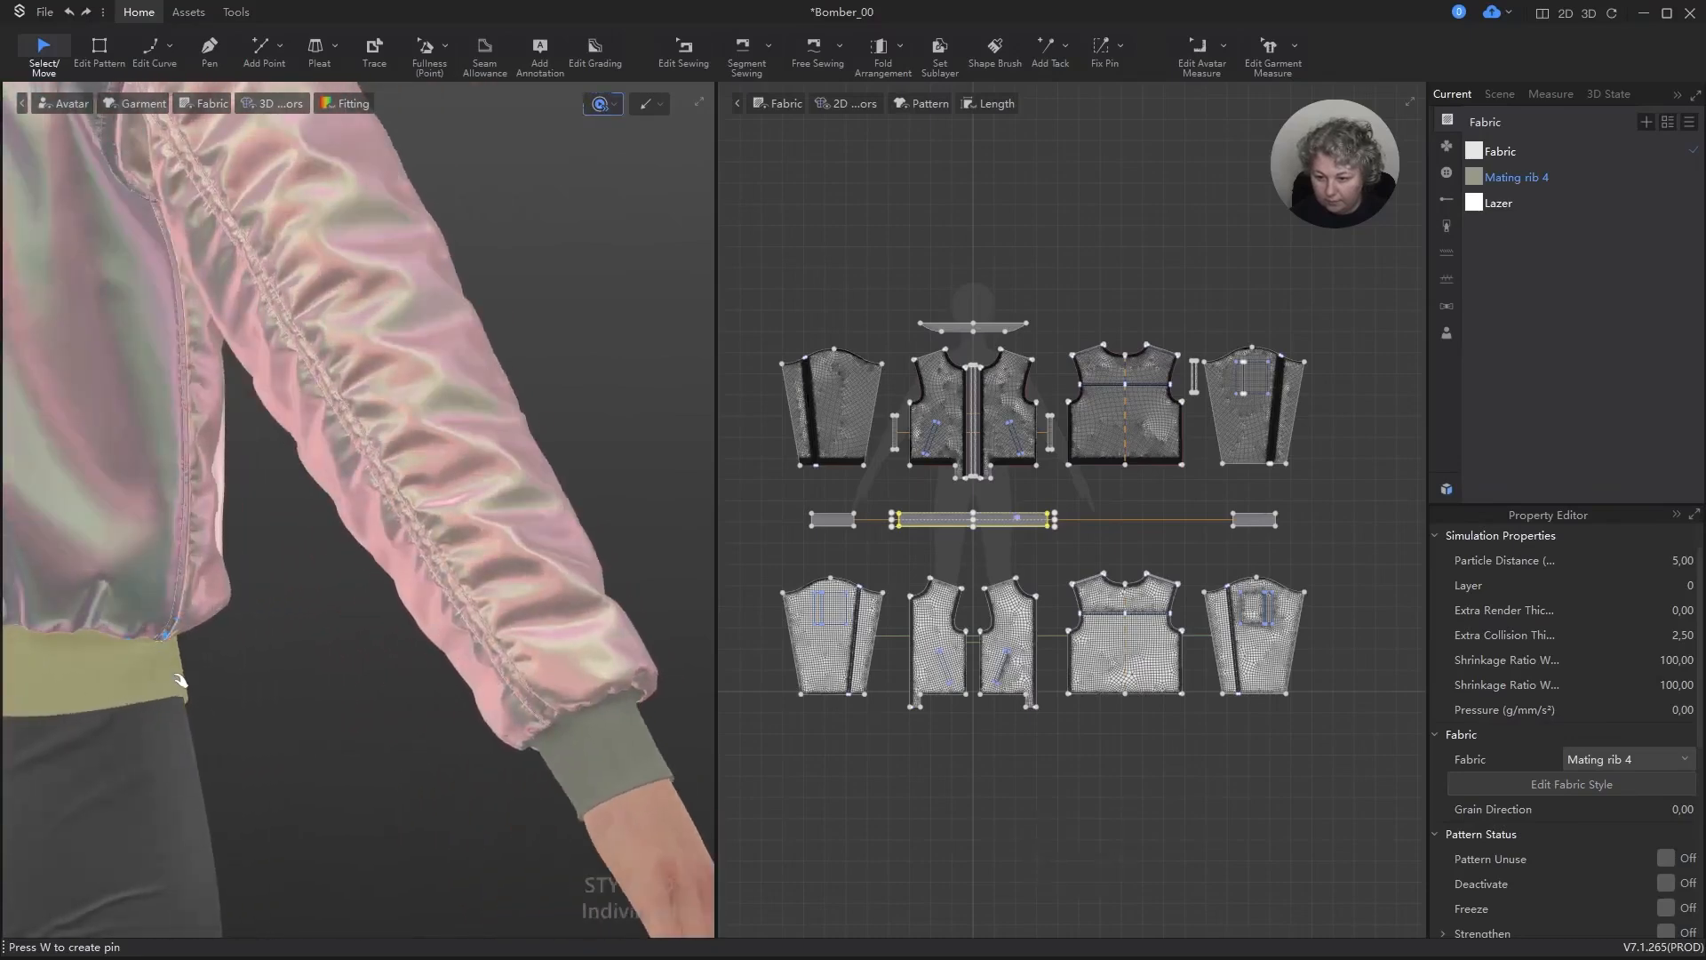
drag(181, 680, 185, 701)
Step: Pull the lower back panel upward above the rib waistband during the simulation, then stop simulating
alt+right_drag(196, 720, 622, 651)
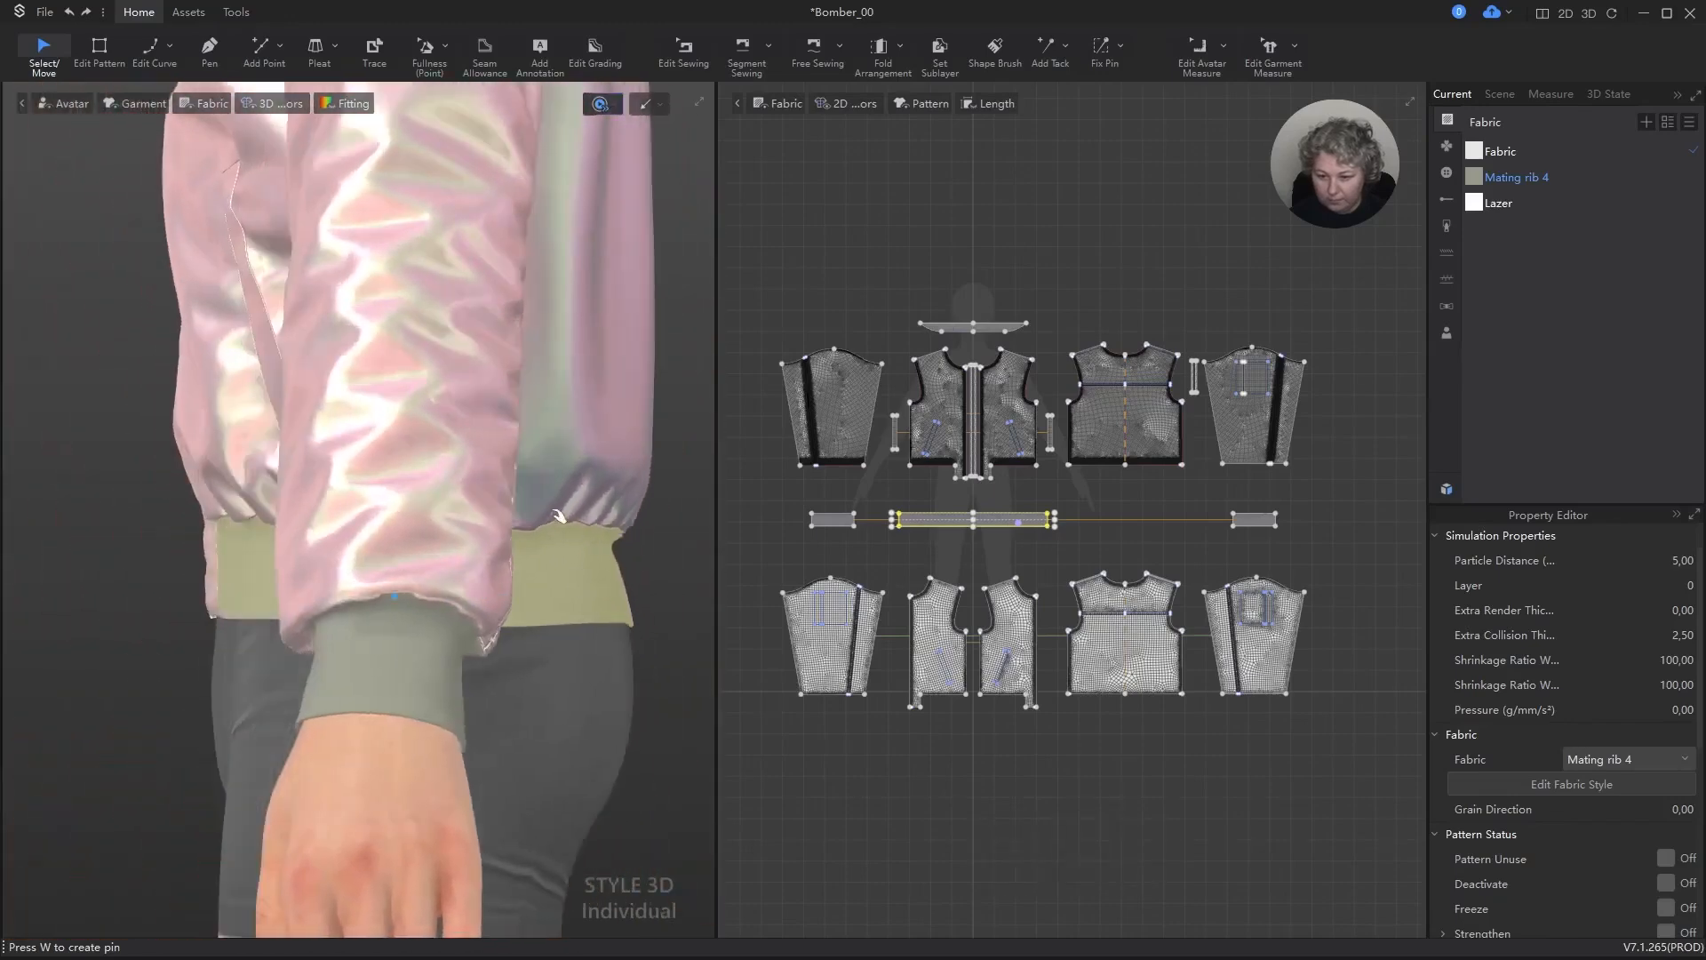
click(560, 462)
drag(560, 453, 573, 364)
scroll(534, 565, down, 3)
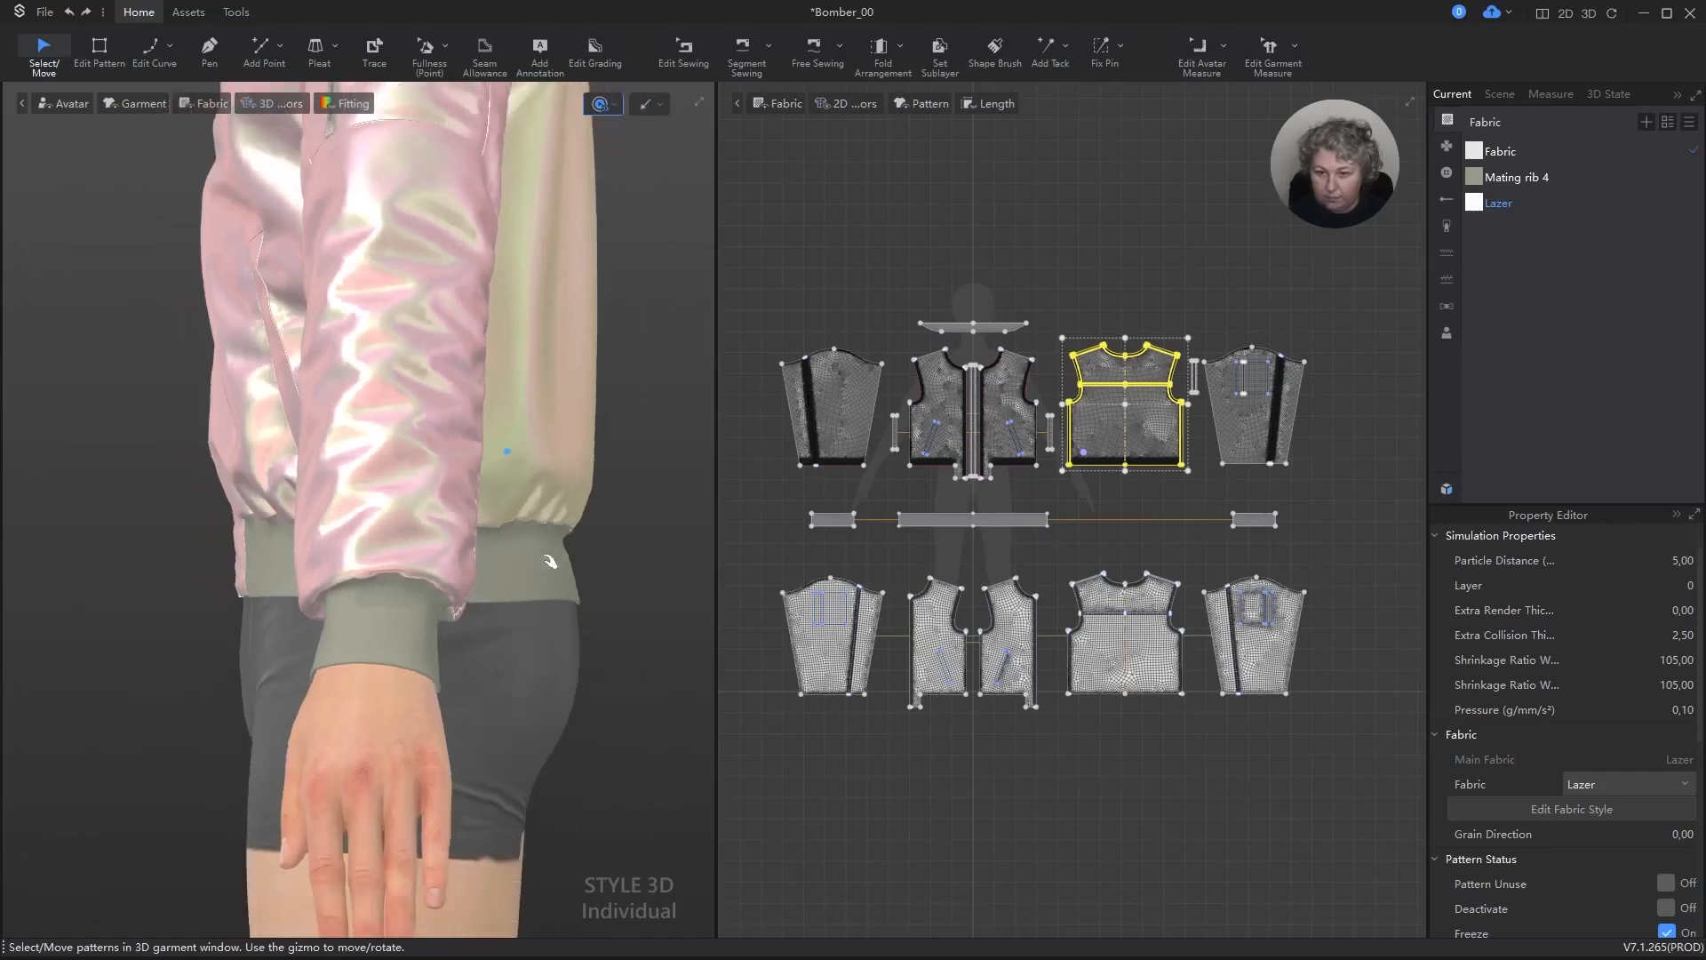
key(space)
Step: Move the rib waistband slightly upward at the back of the jacket and run the simulation
right_drag(311, 591, 306, 632)
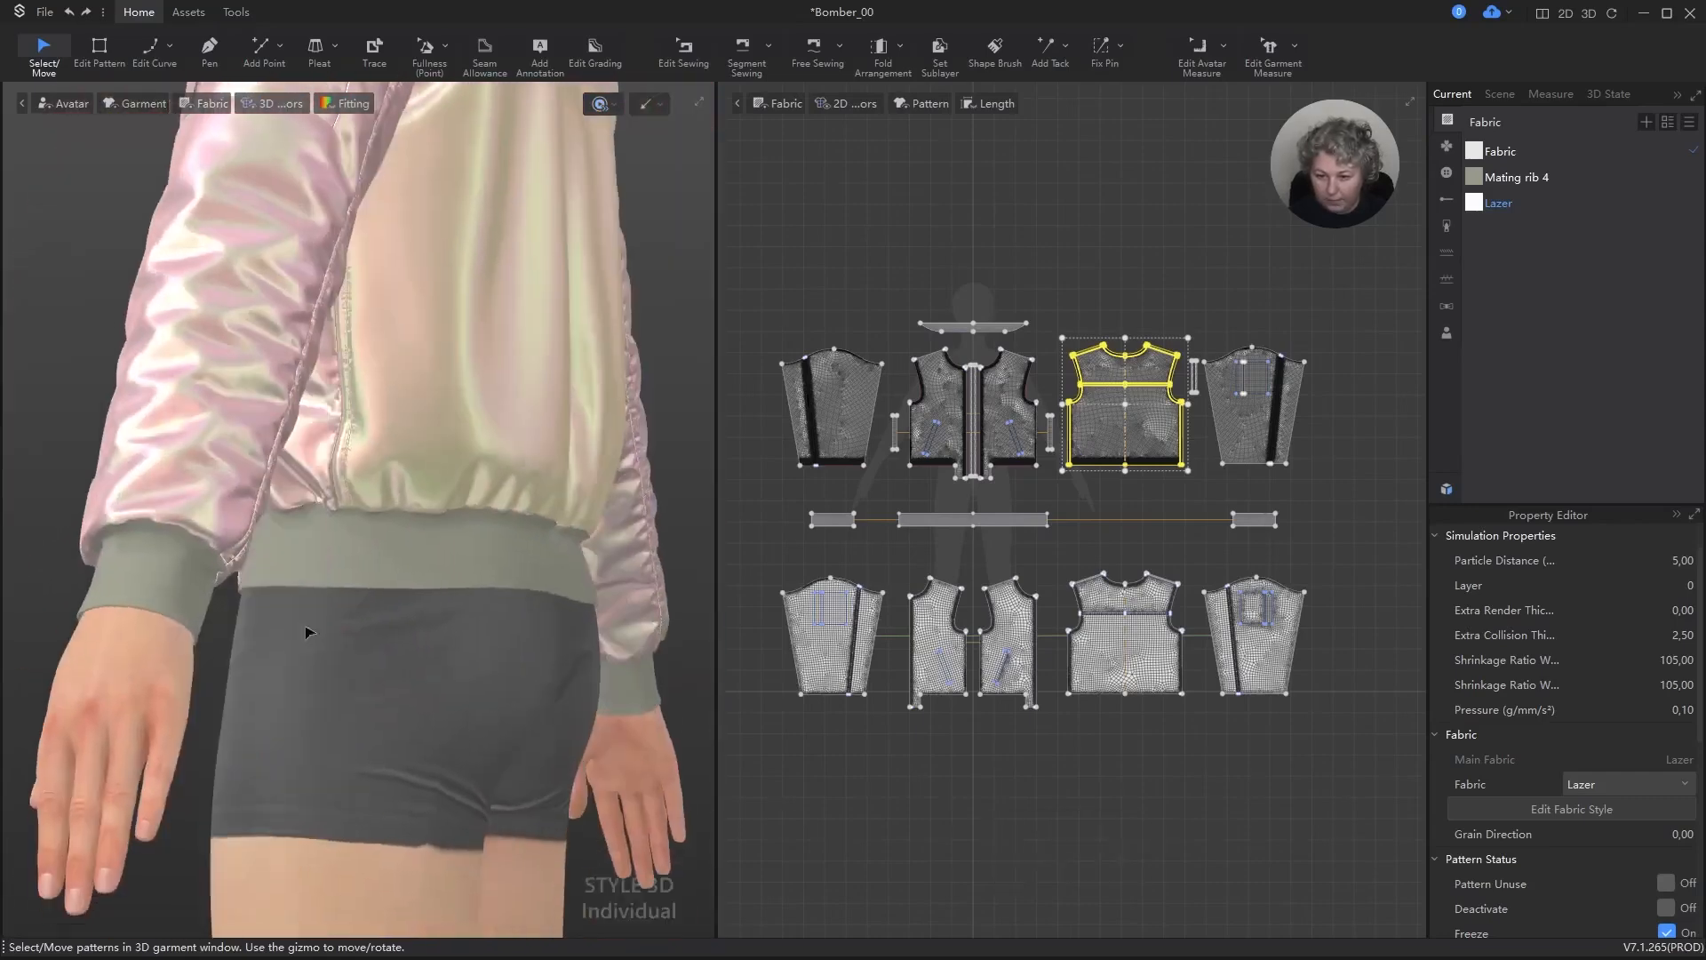
click(521, 545)
right_drag(521, 545, 513, 610)
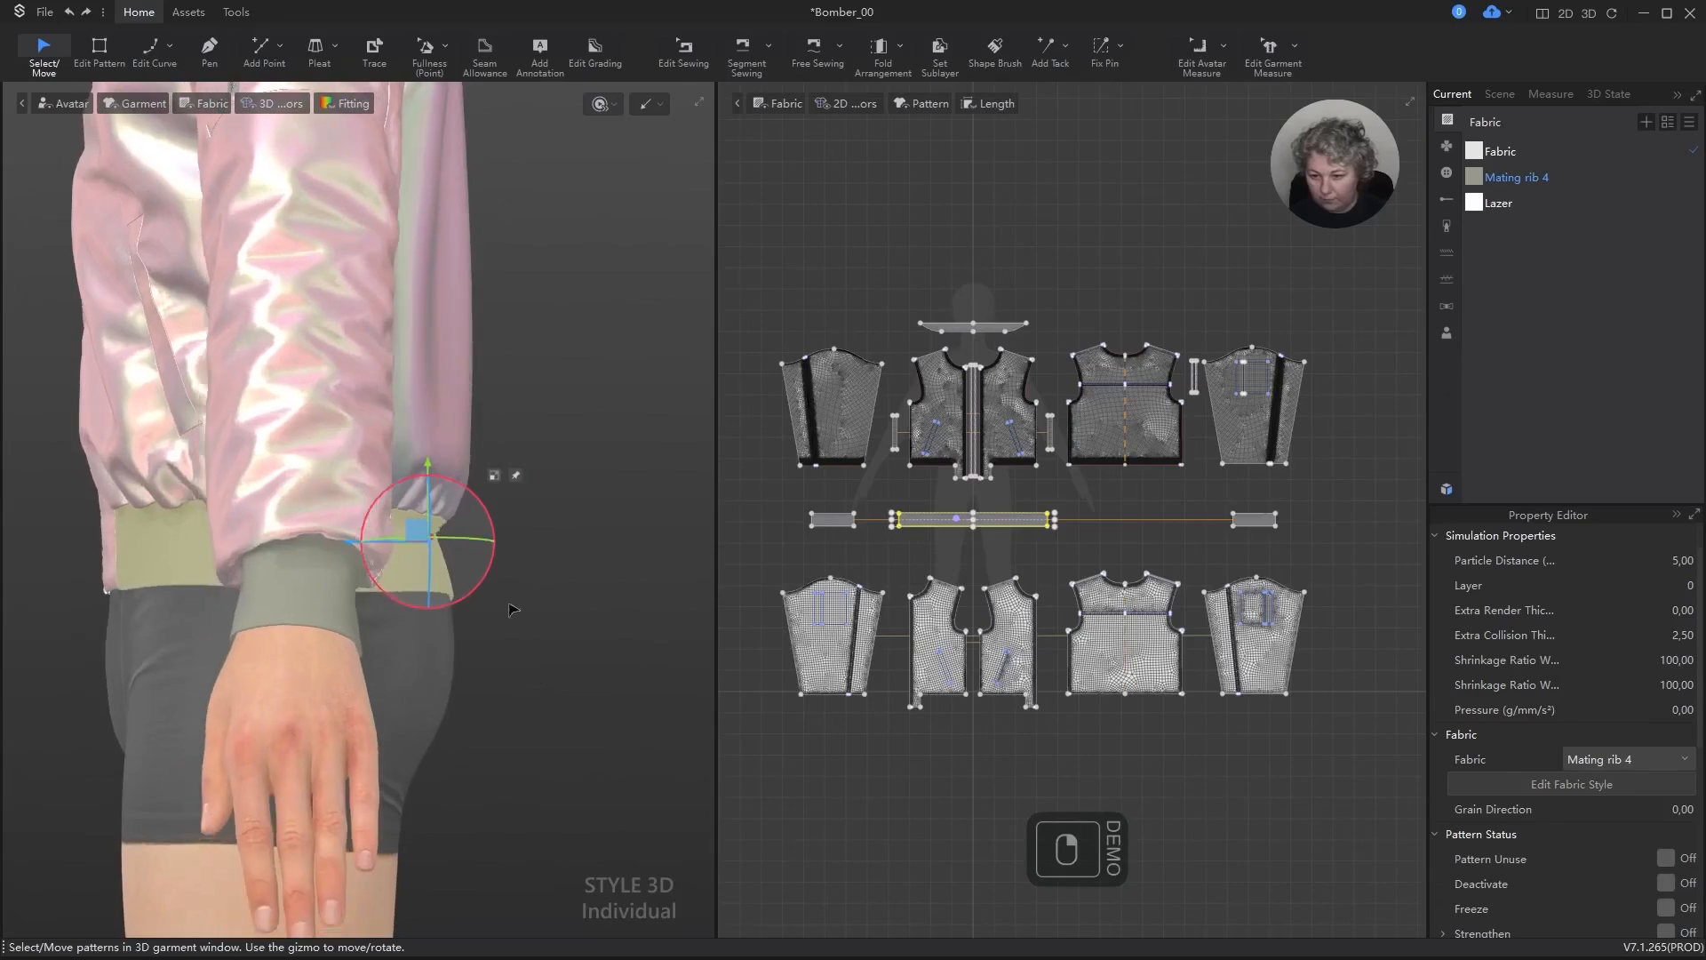
drag(494, 529, 424, 503)
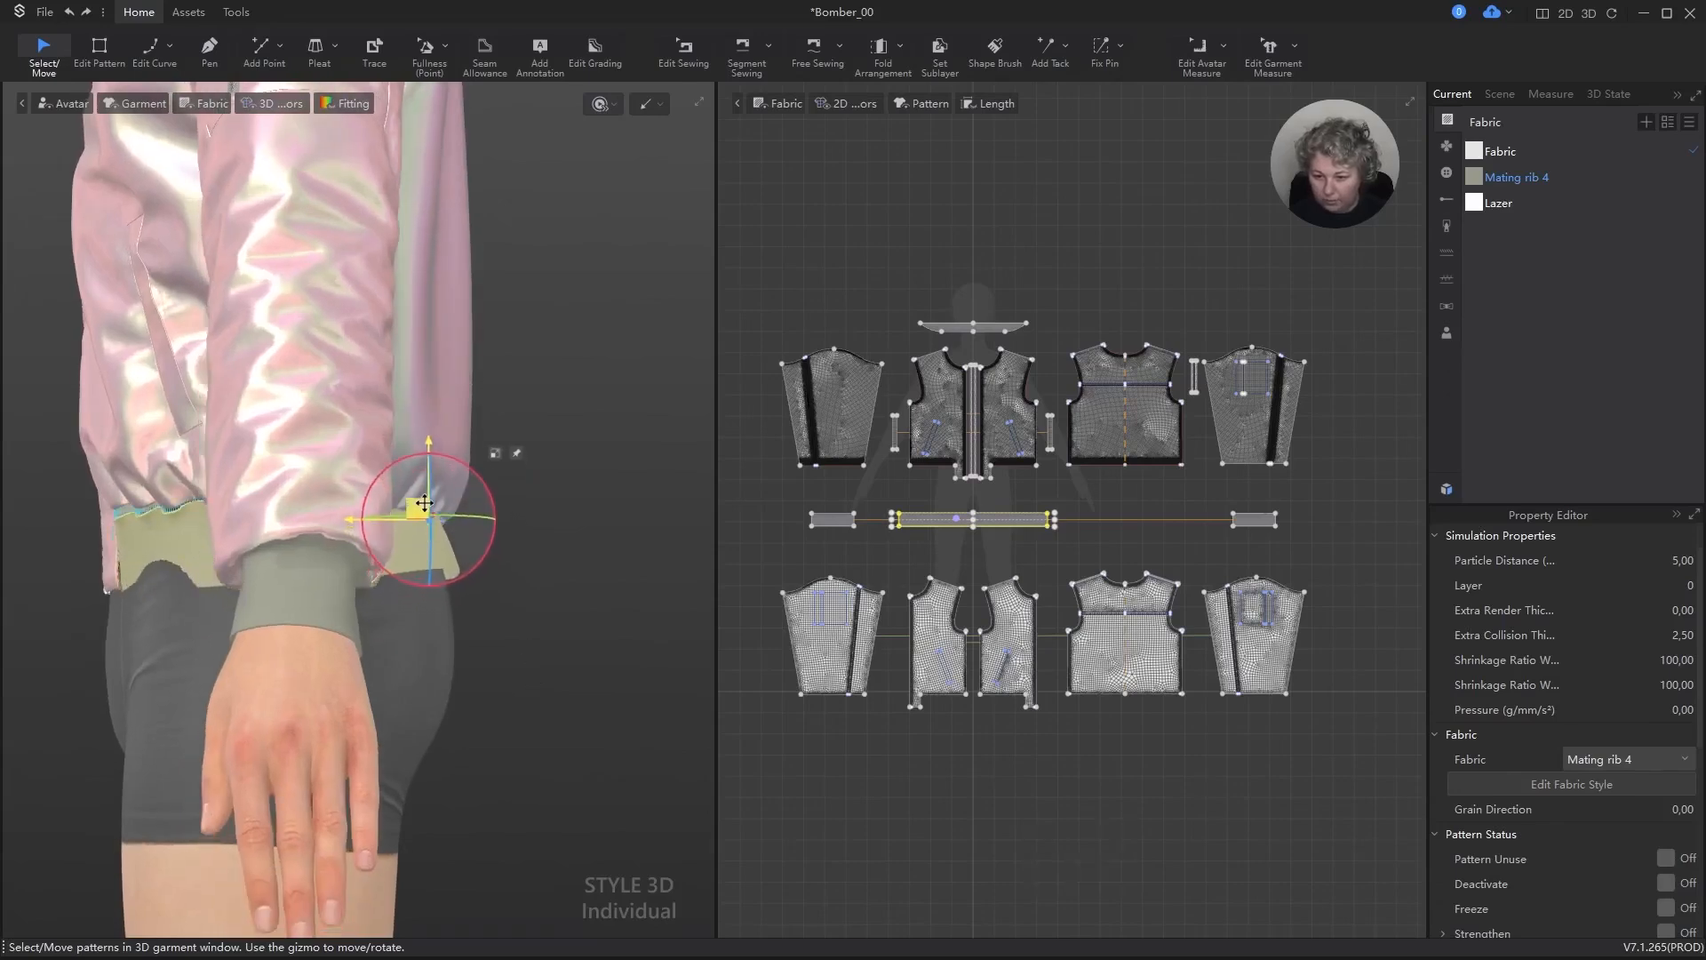
key(space)
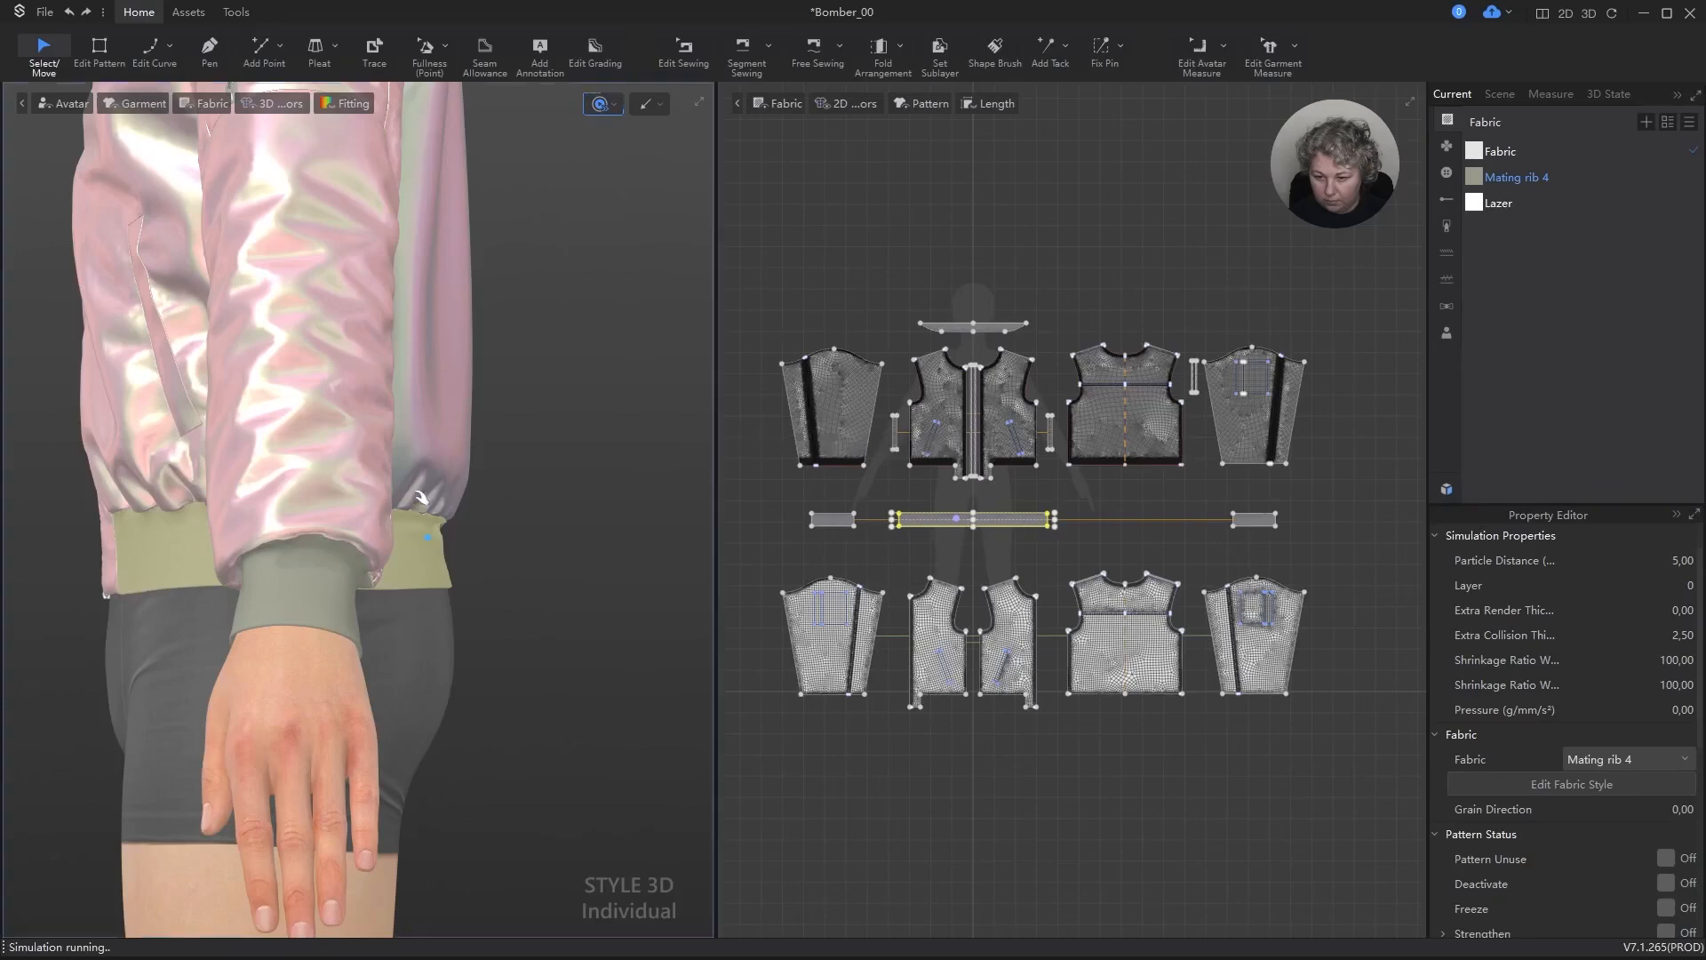
Step: Stop the simulation, then select all garment patterns and unfreeze them
key(space)
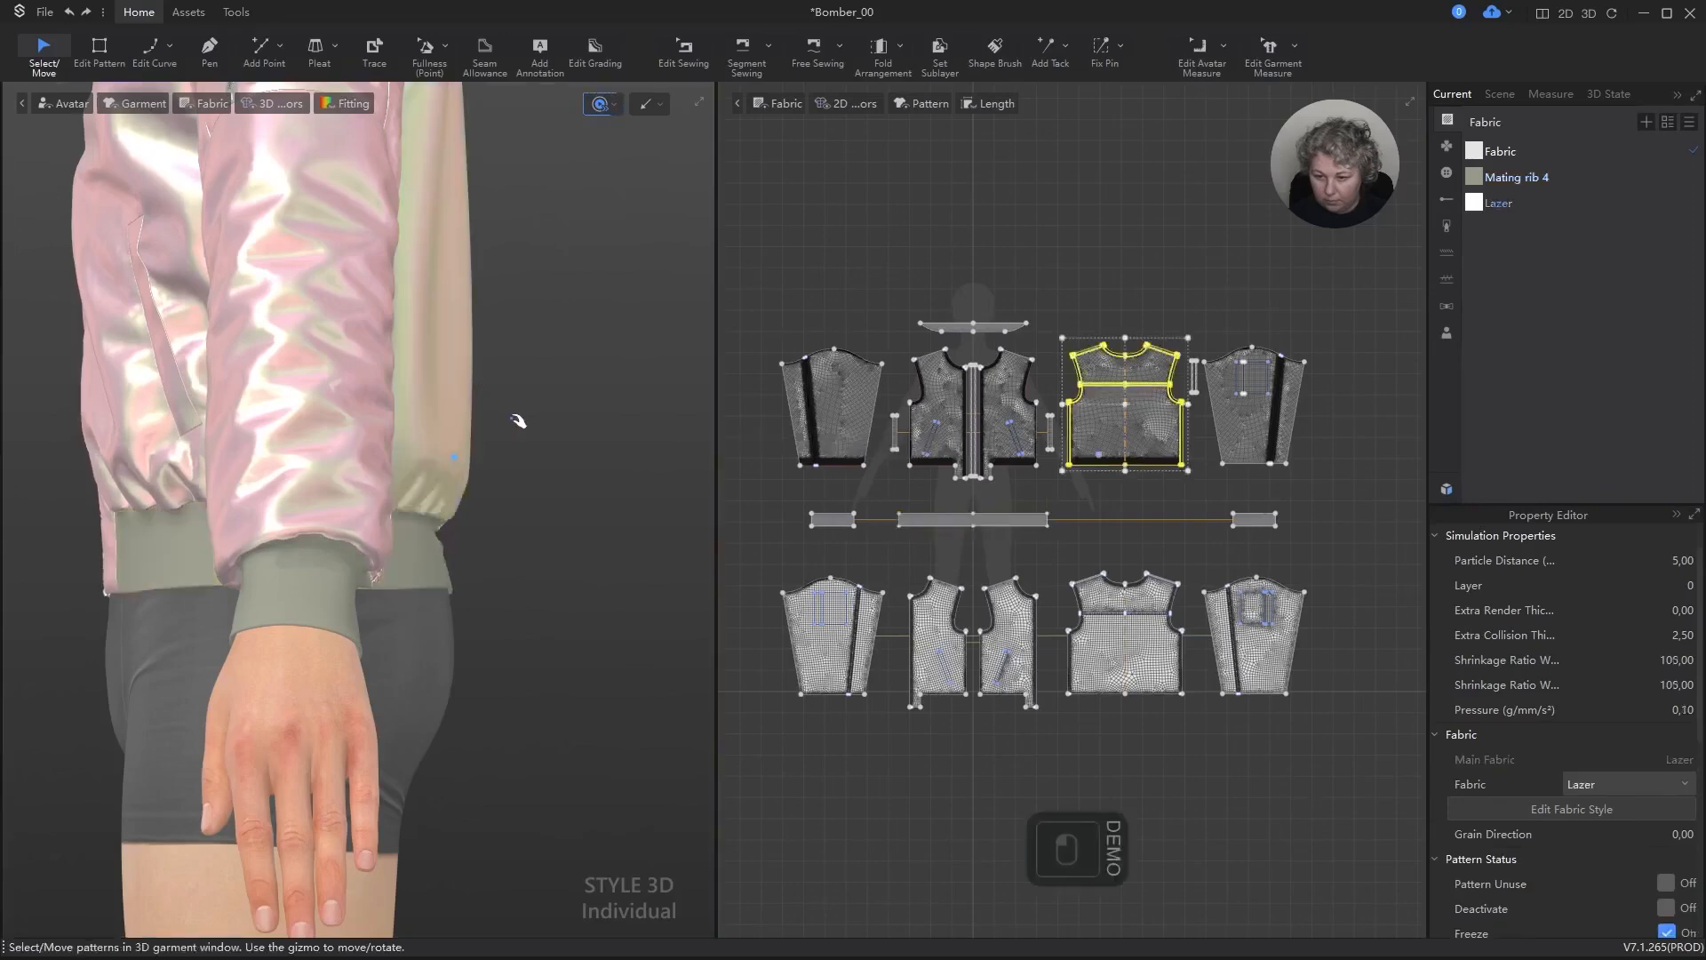
key(ctrl+a)
key(ctrl+a)
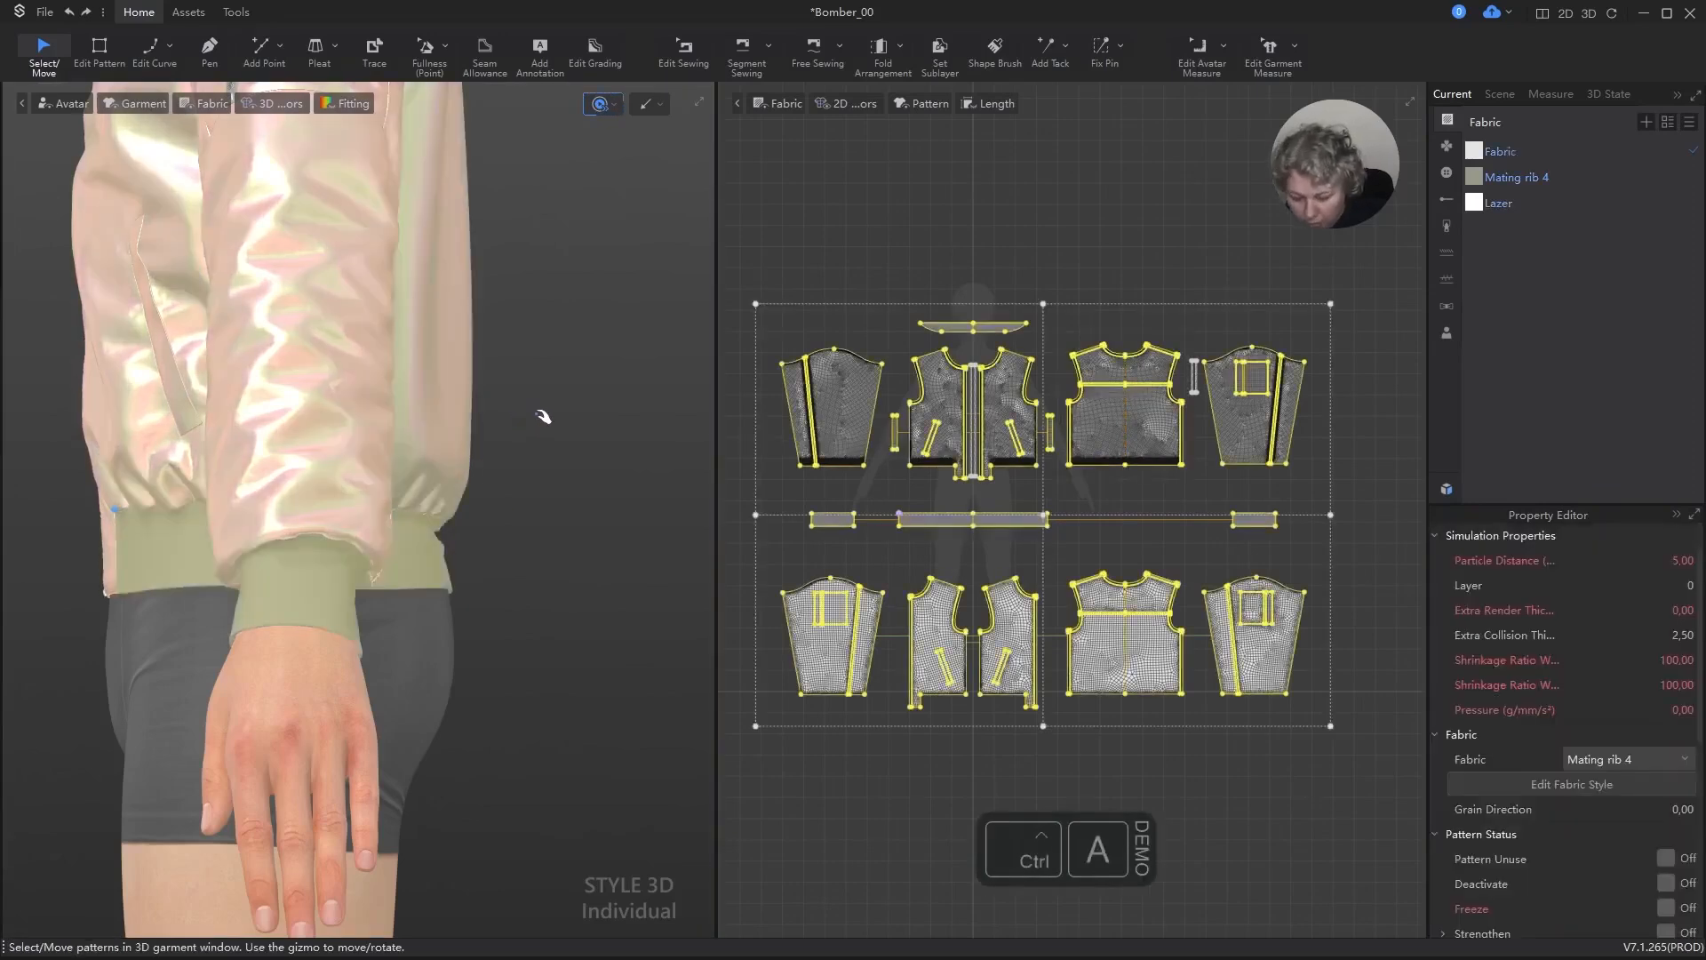
key(ctrl+k)
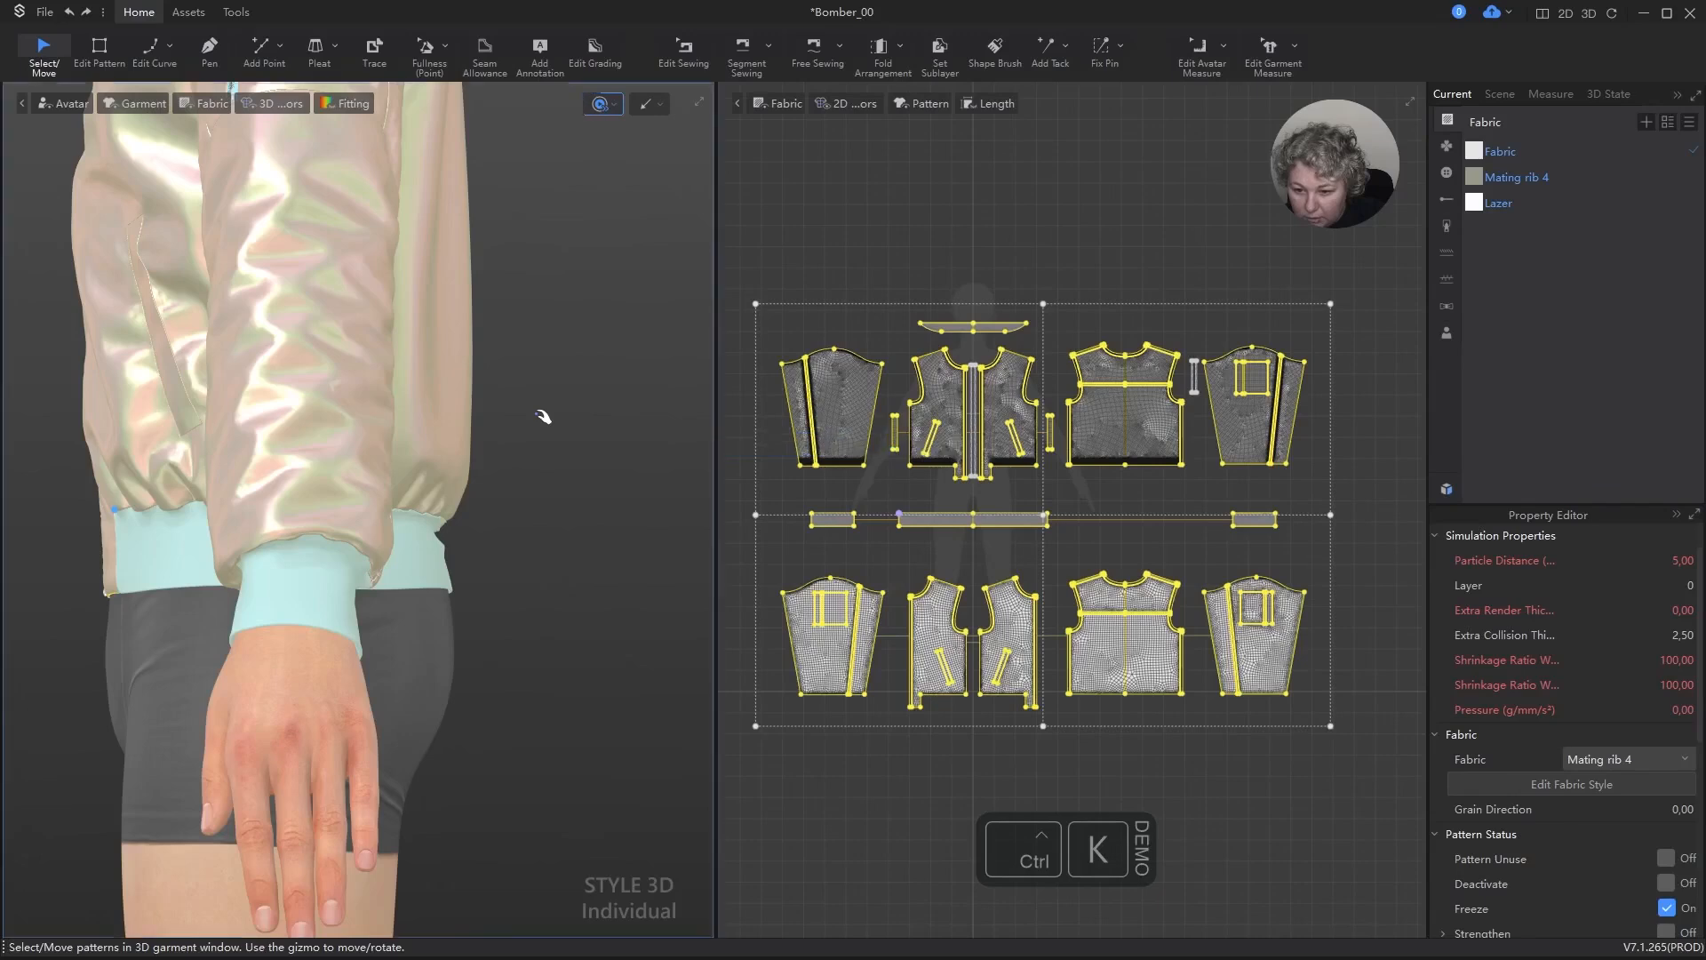
key(ctrl+k)
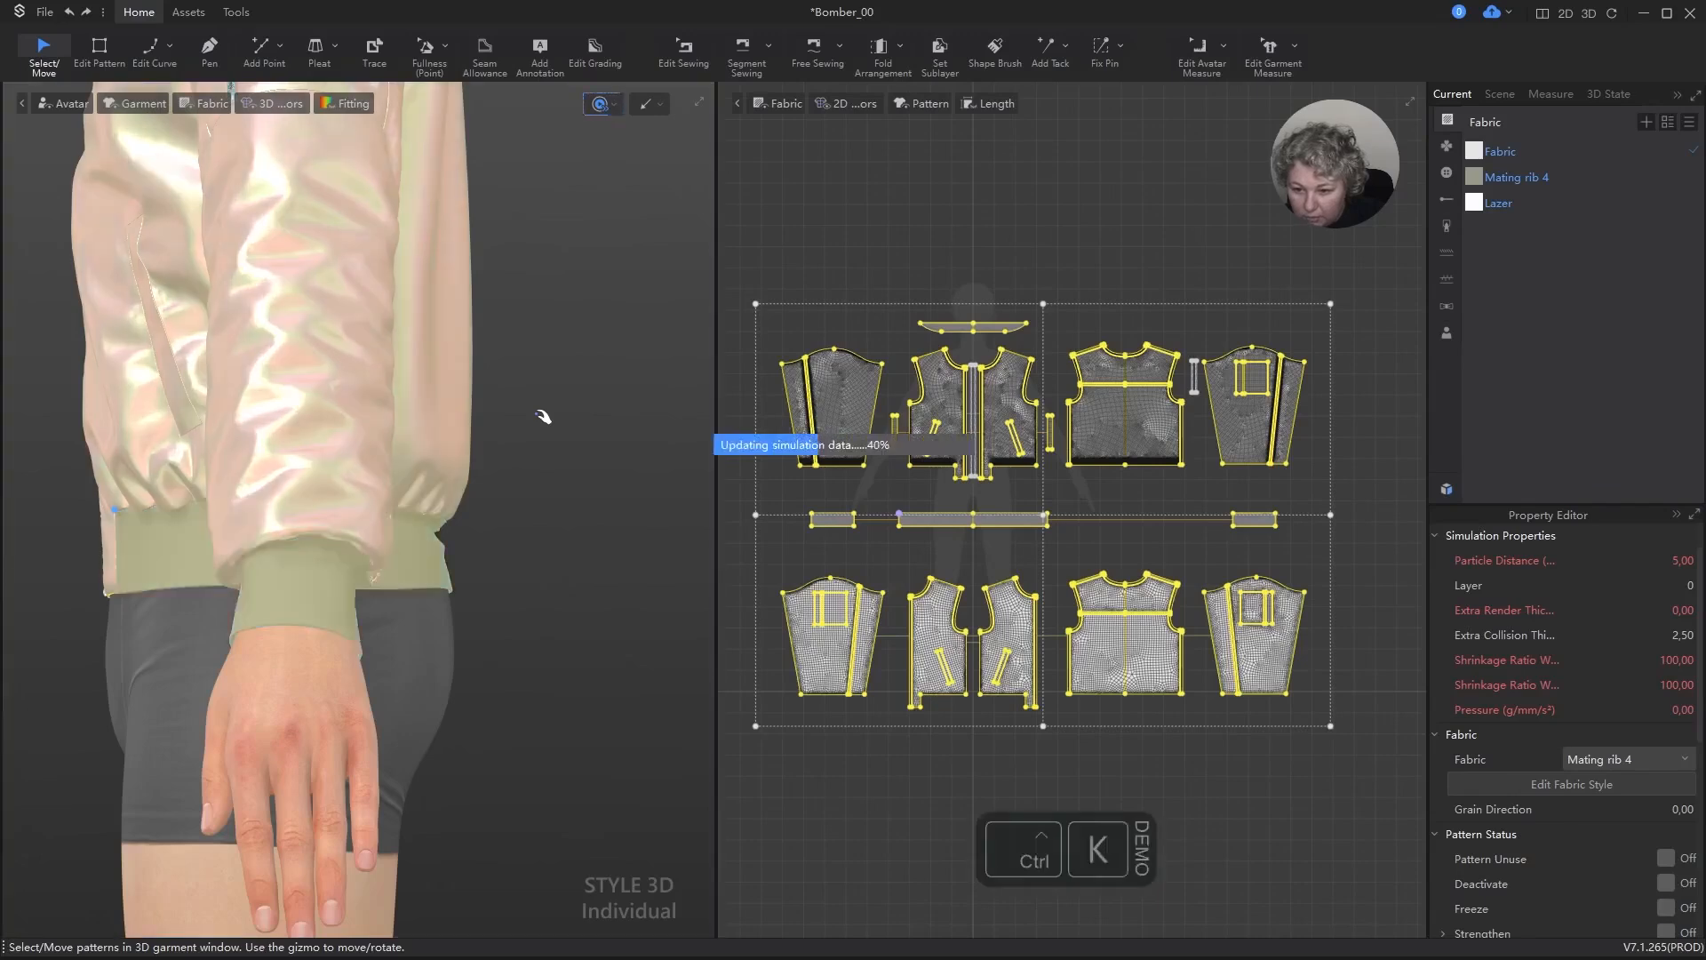
Step: Pull the lower back panel outward and the rib waistband down at the back during simulation, then stop simulating and clear the selection
drag(430, 375, 480, 356)
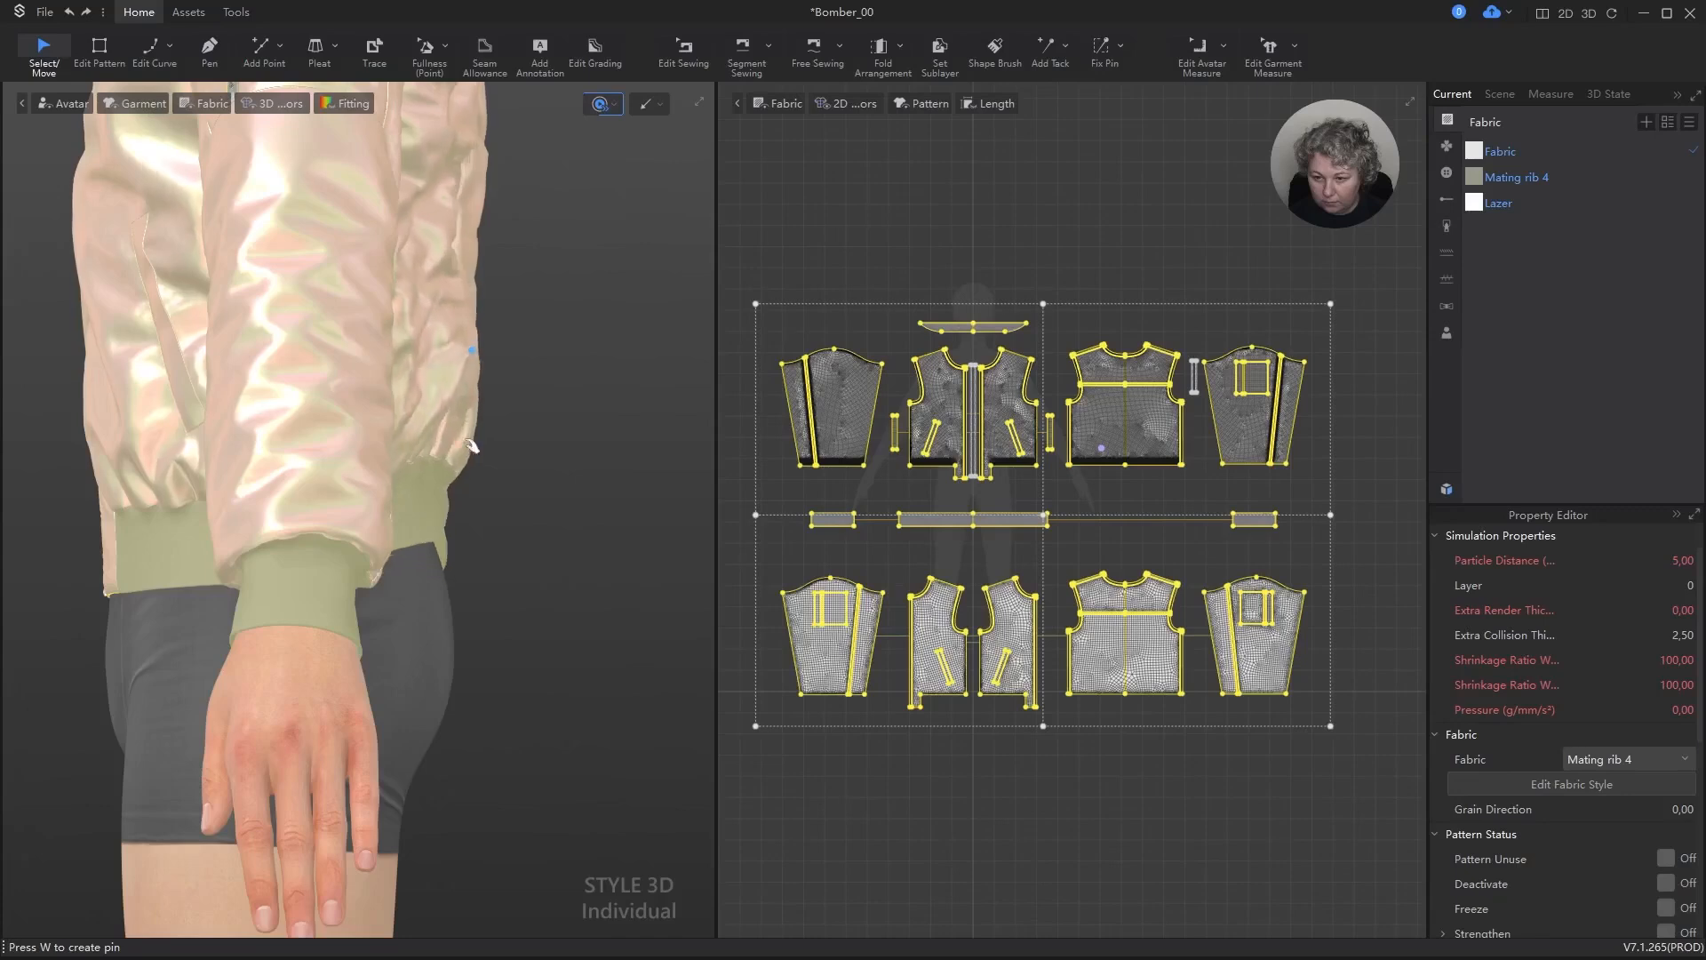
drag(443, 539, 470, 556)
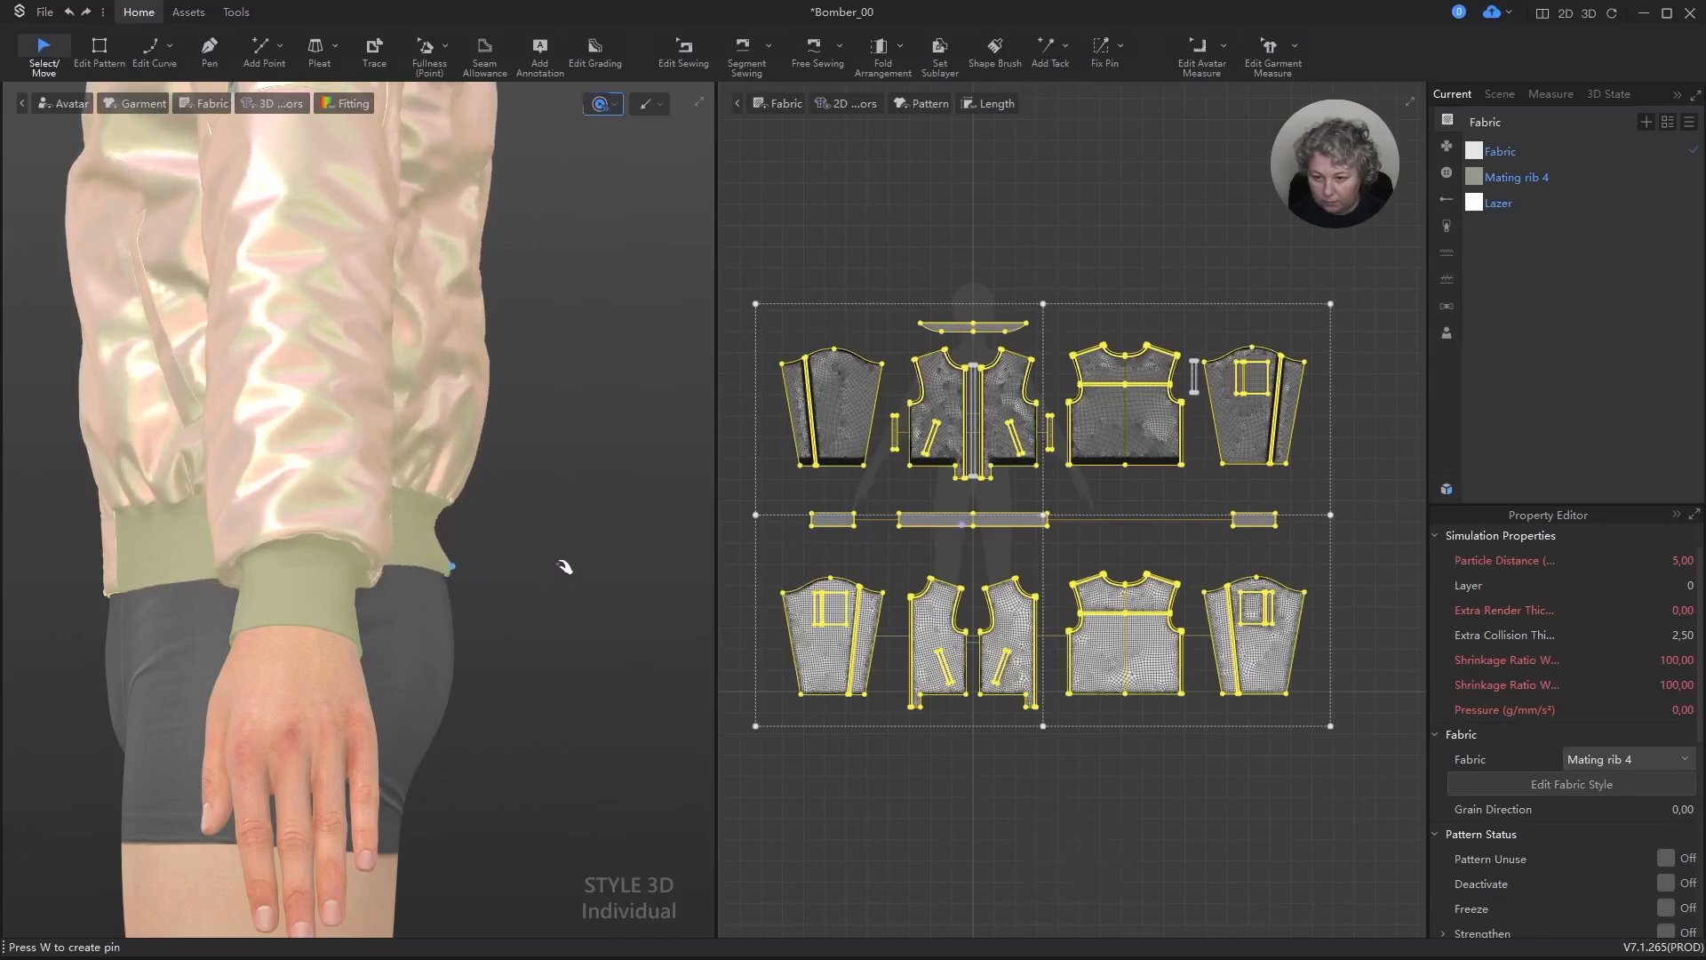
right_drag(565, 567, 328, 591)
drag(617, 560, 687, 582)
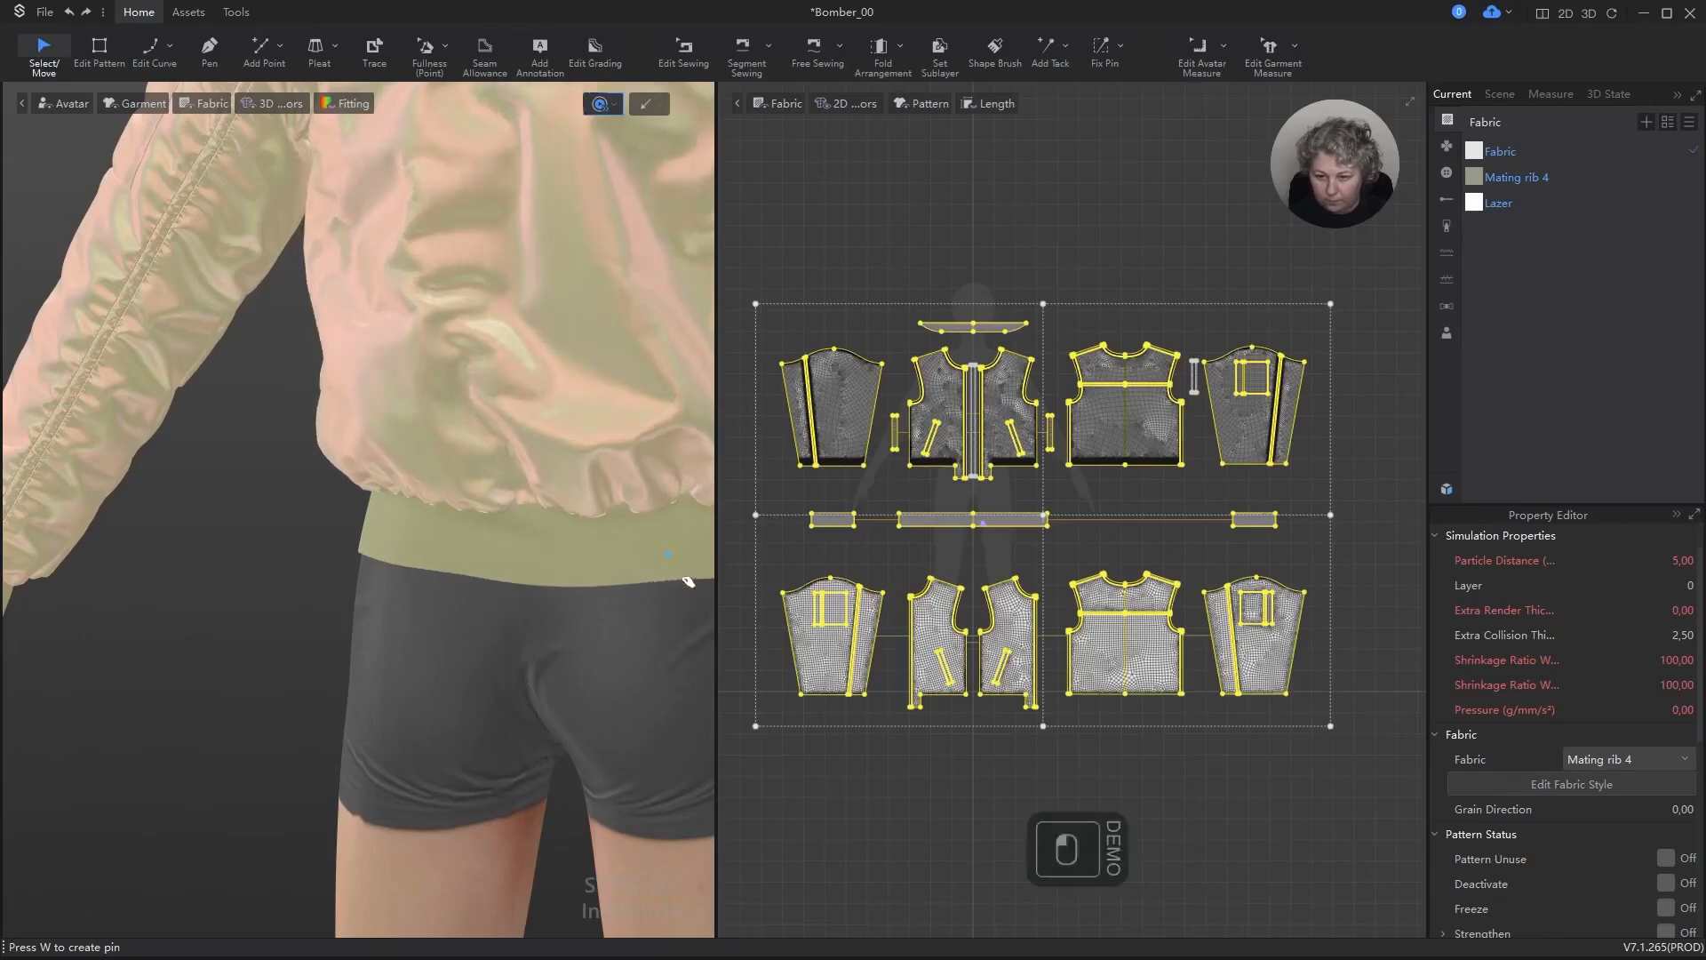
scroll(407, 480, down, 5)
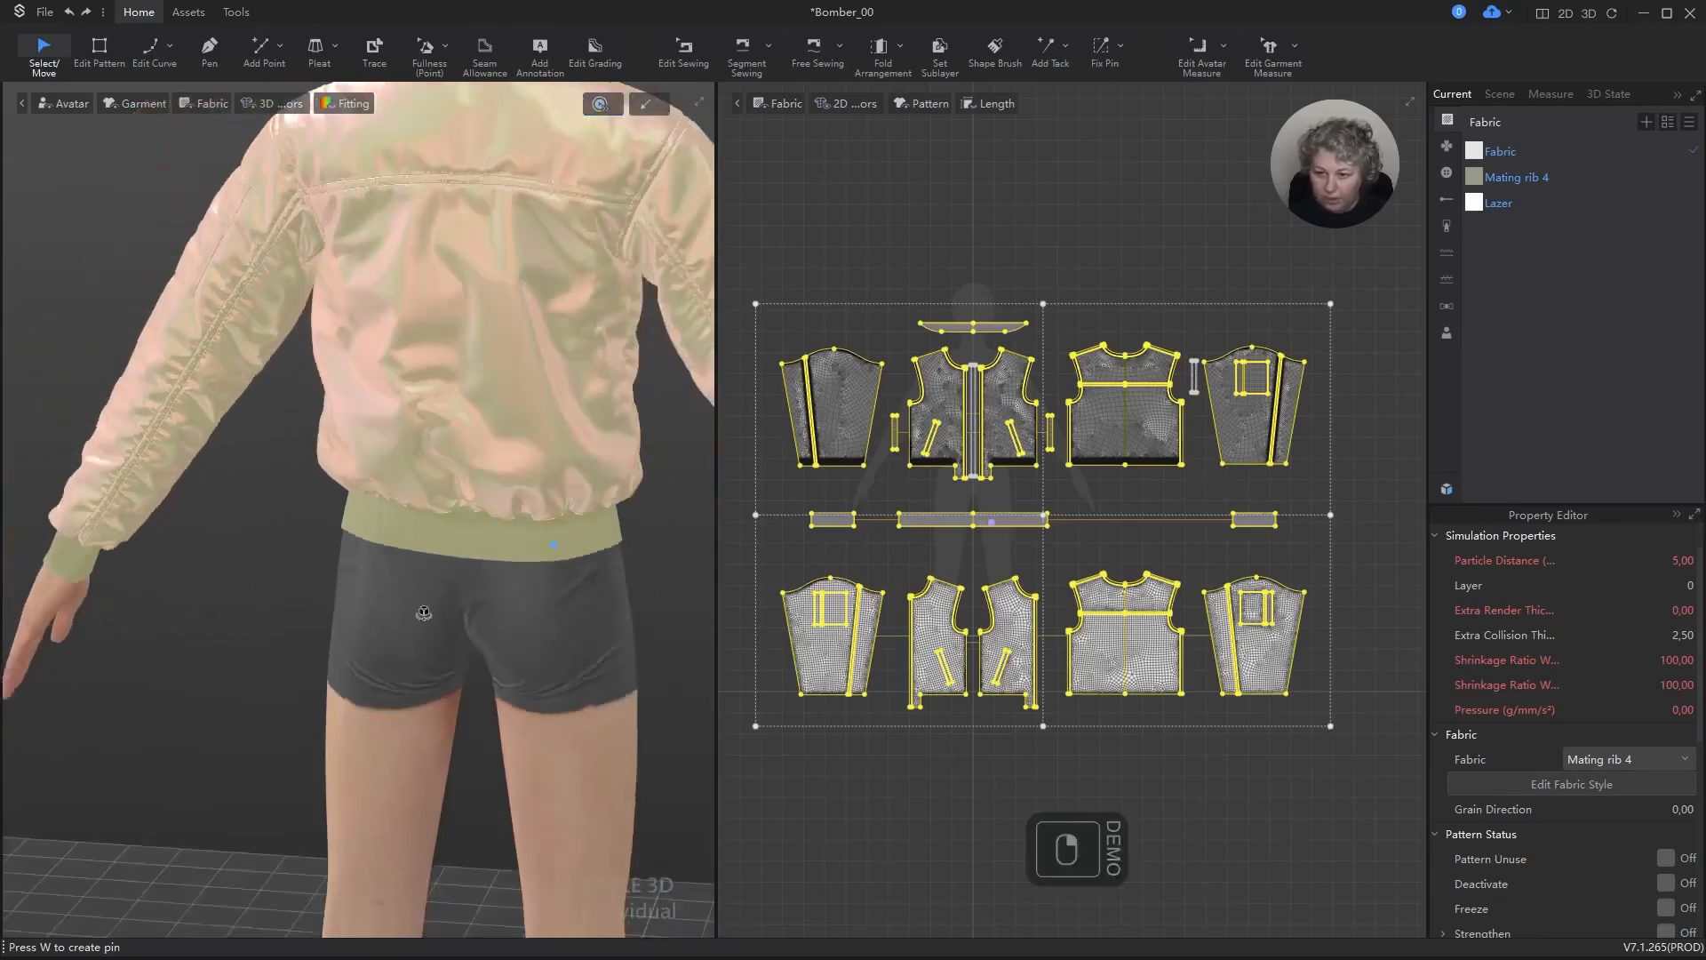
alt+drag(495, 610, 654, 632)
alt+drag(488, 709, 427, 725)
key(space)
click(566, 681)
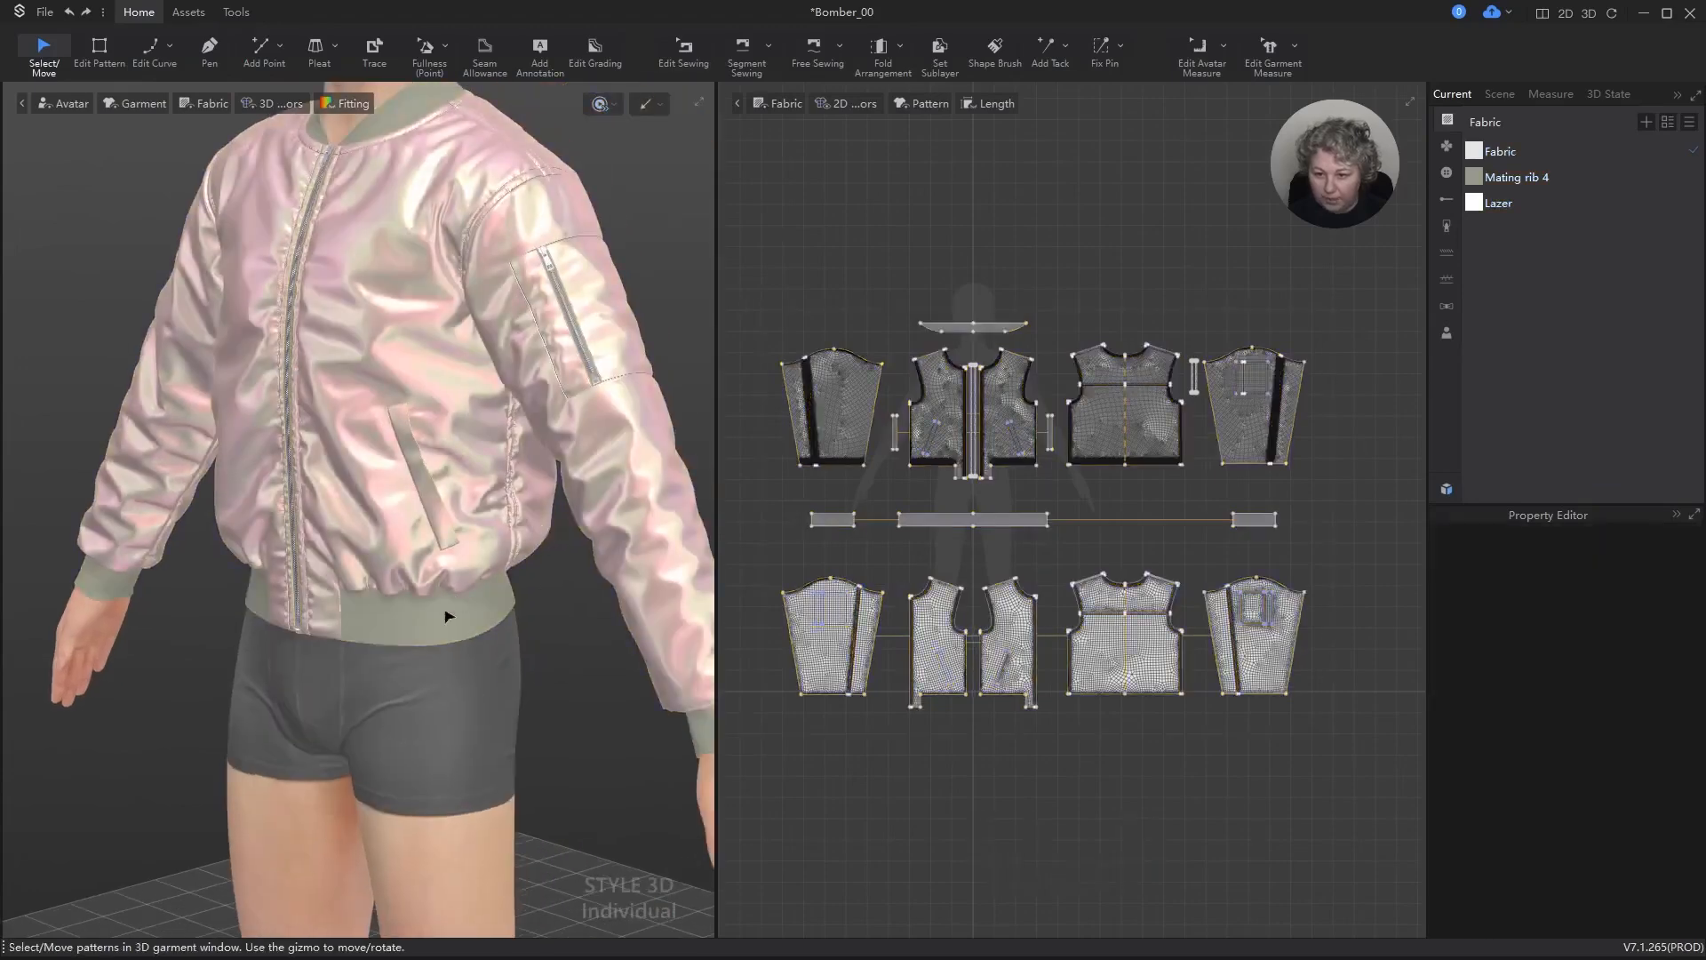
Step: Apply strengthening to all garment patterns and run the simulation briefly
right_drag(445, 613, 525, 714)
key(ctrl+a)
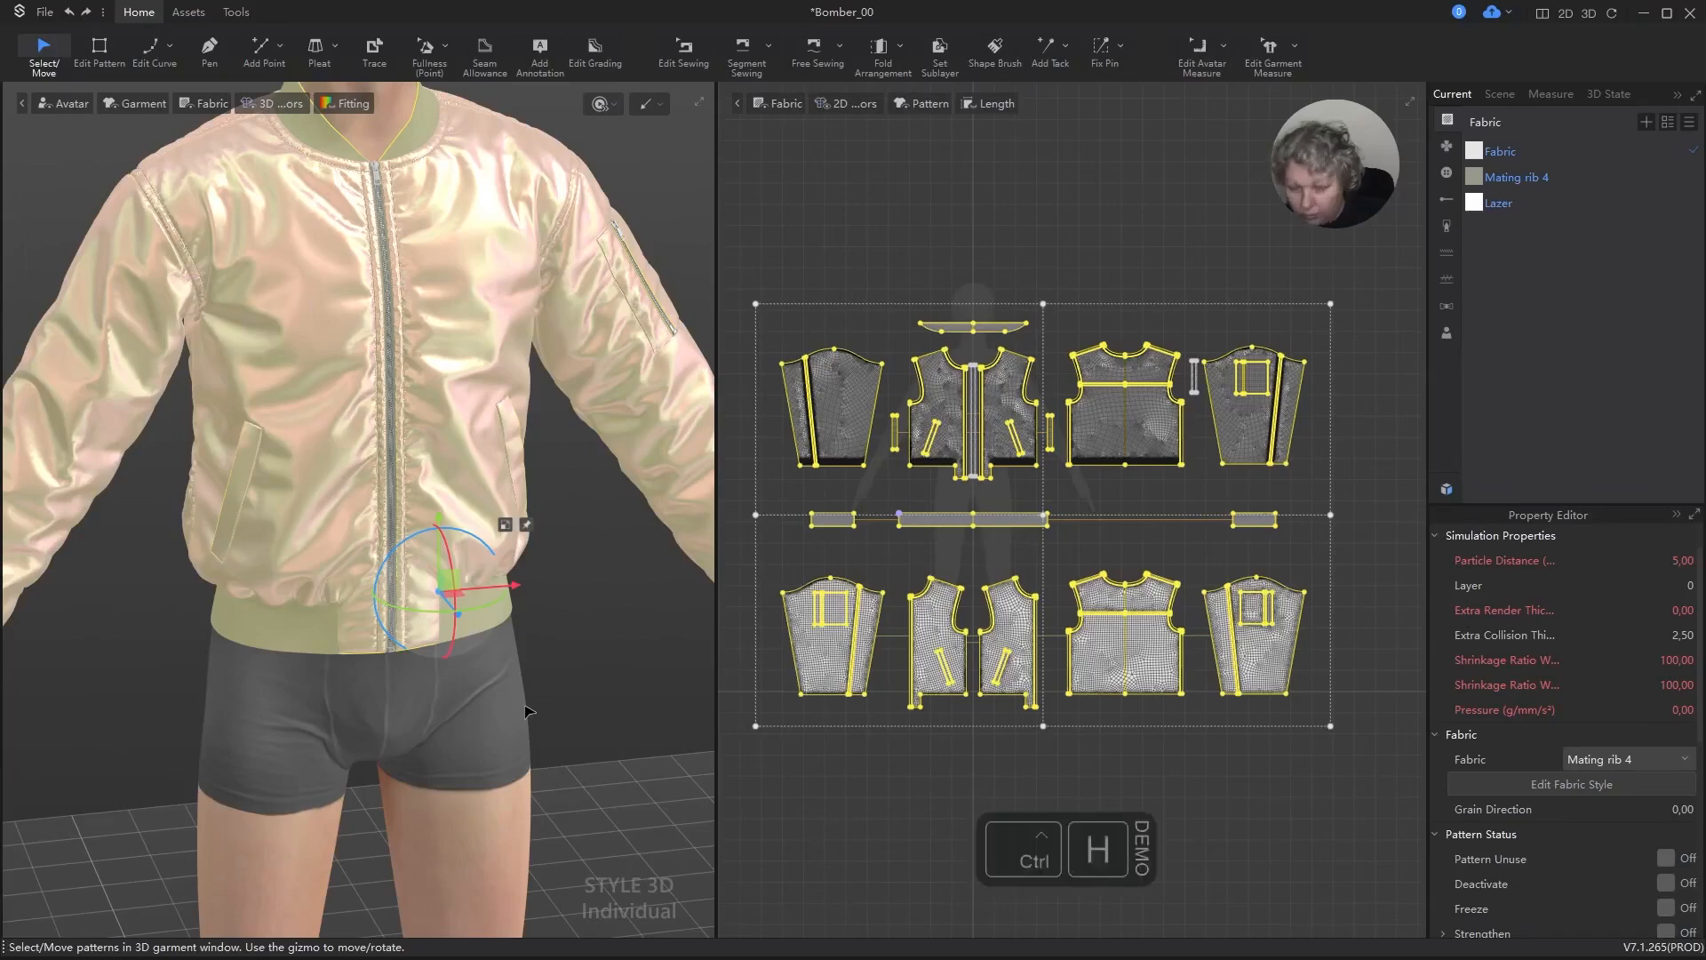
key(space)
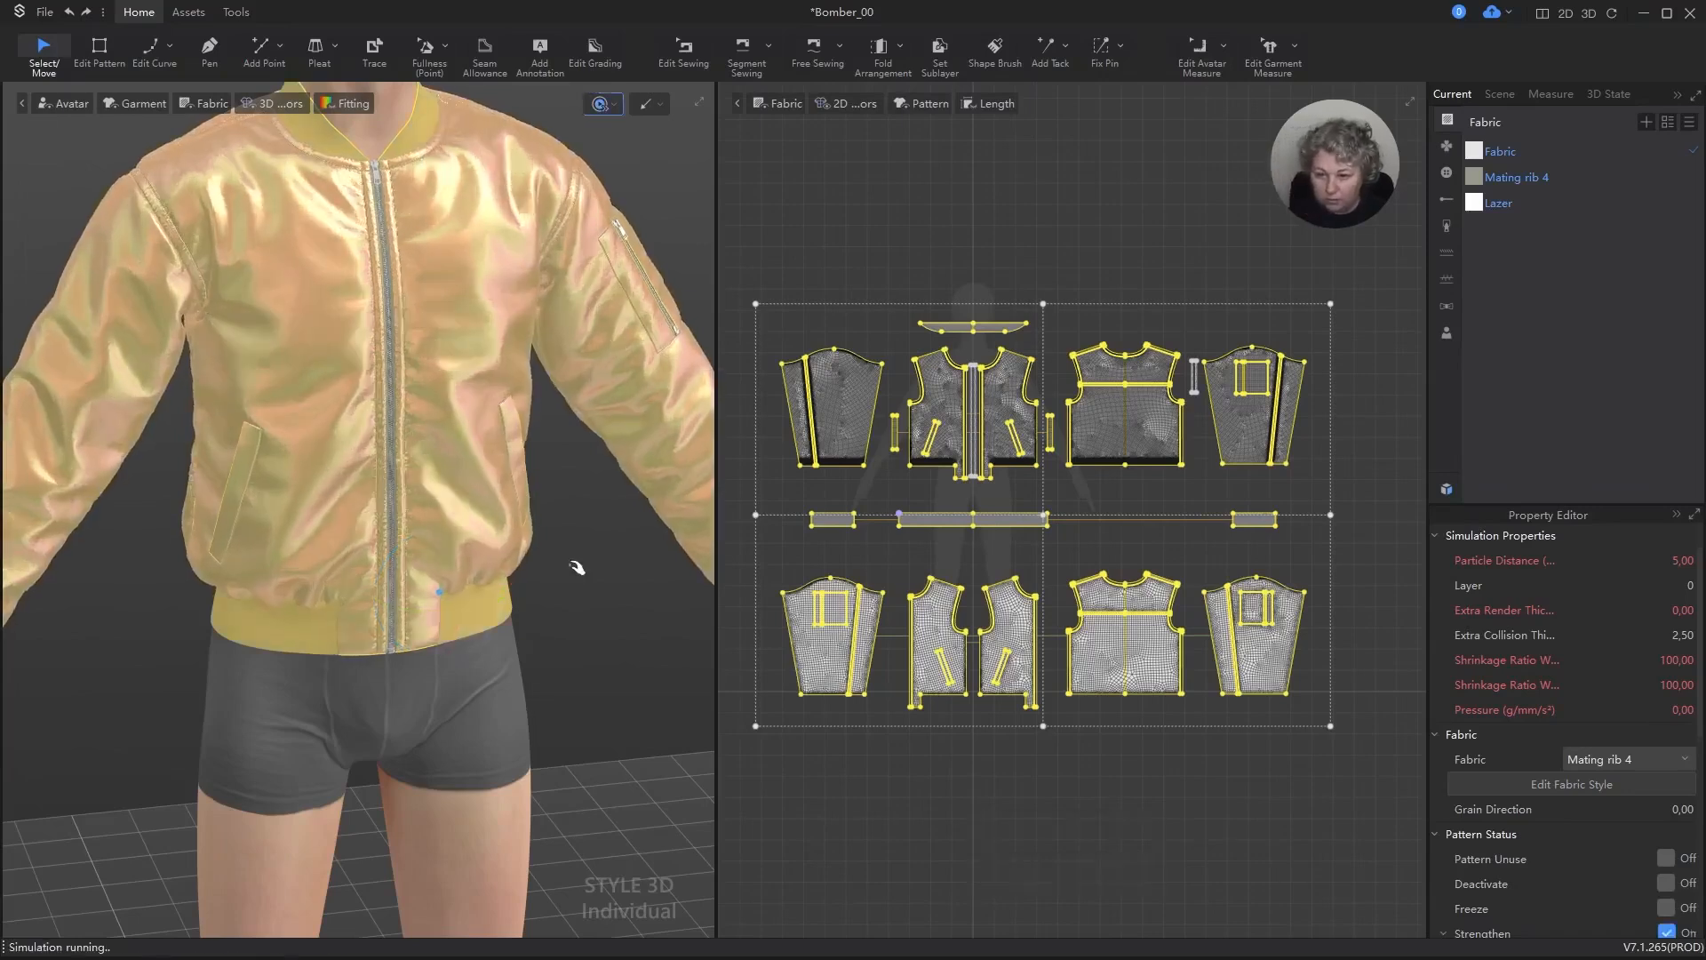
key(space)
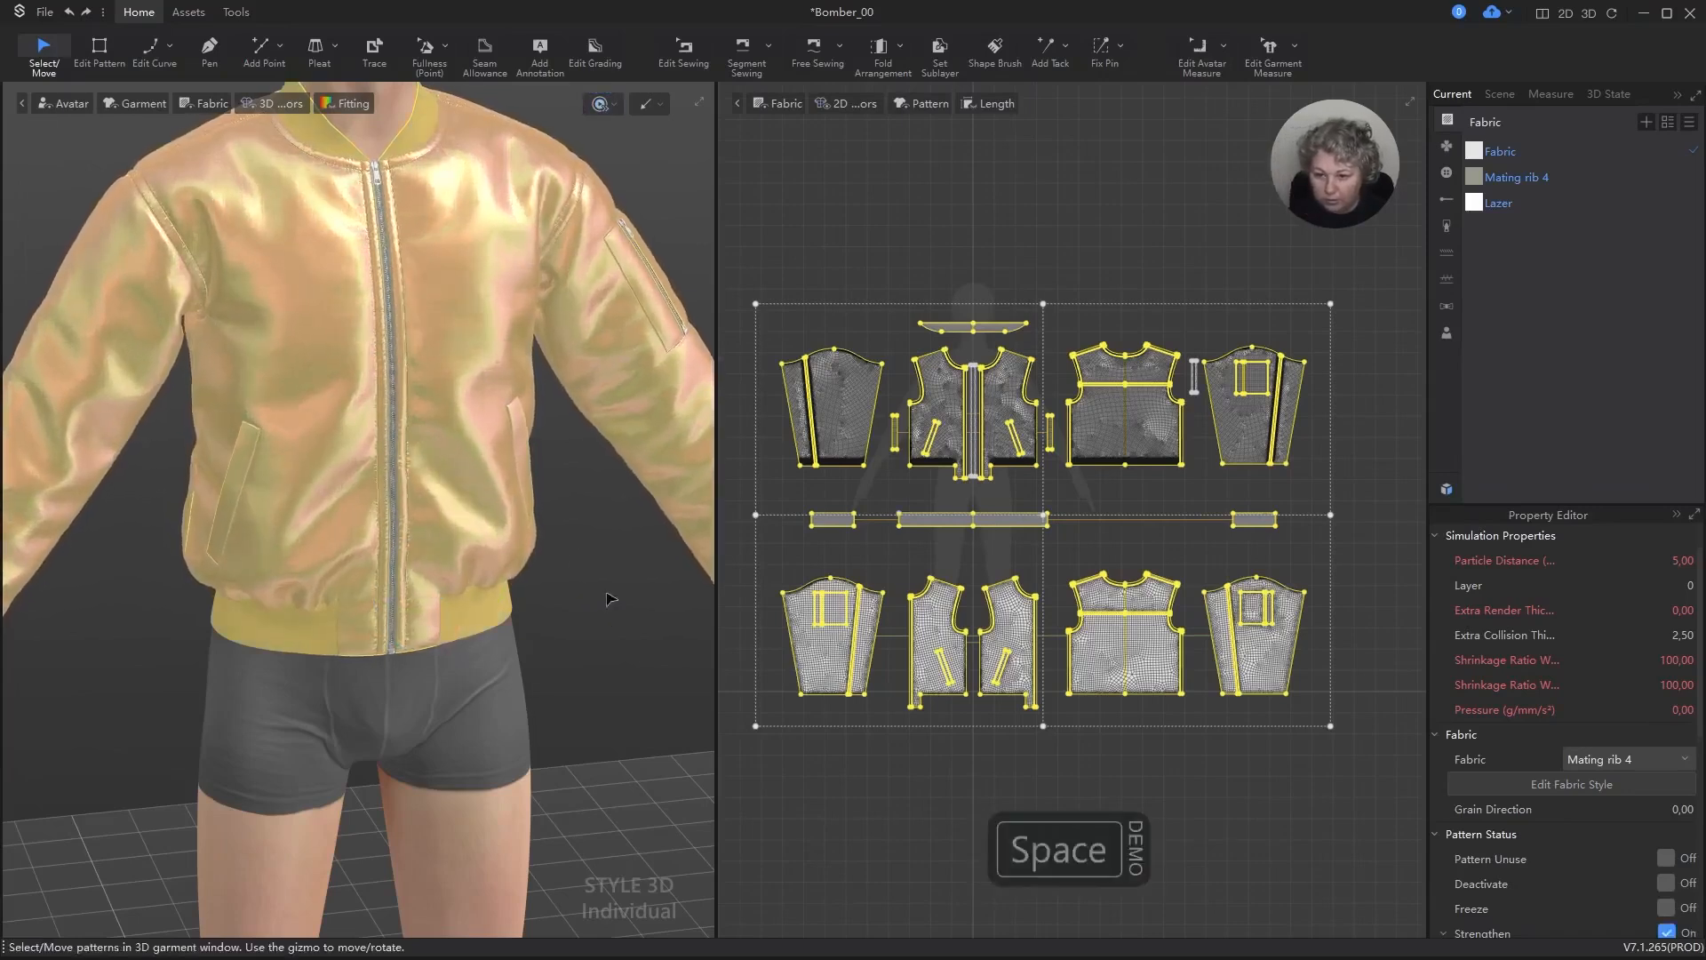
Step: Set the pressure of all selected patterns to 0
click(1685, 708)
text(0)
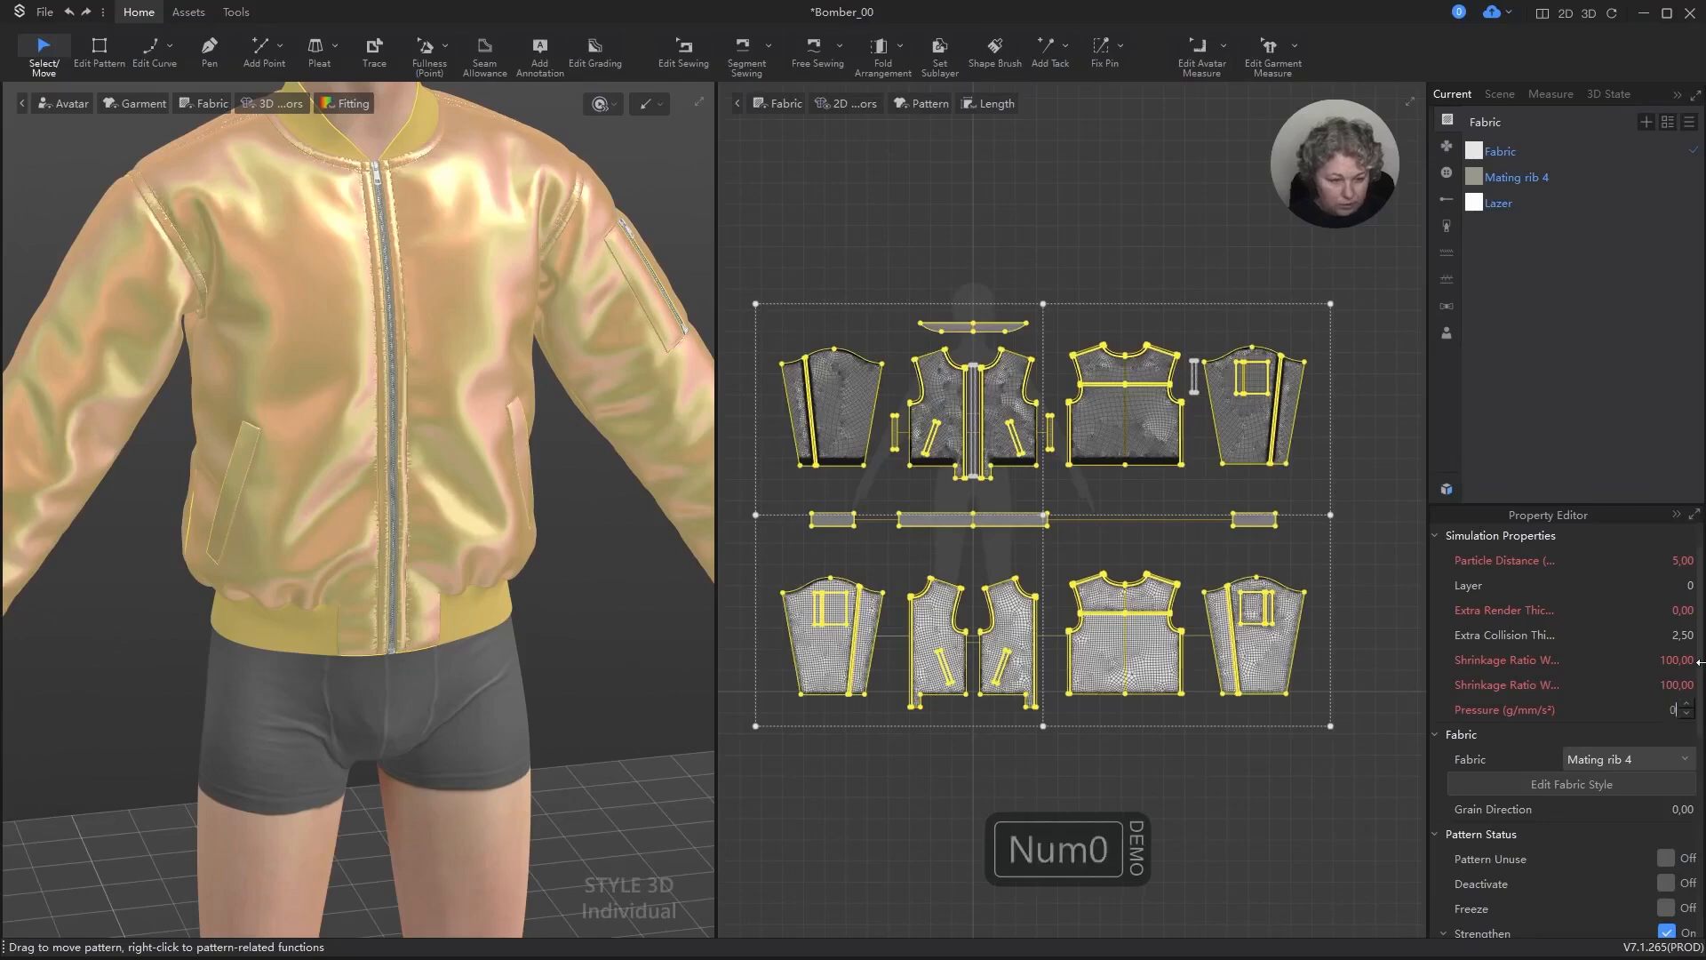
key(Return)
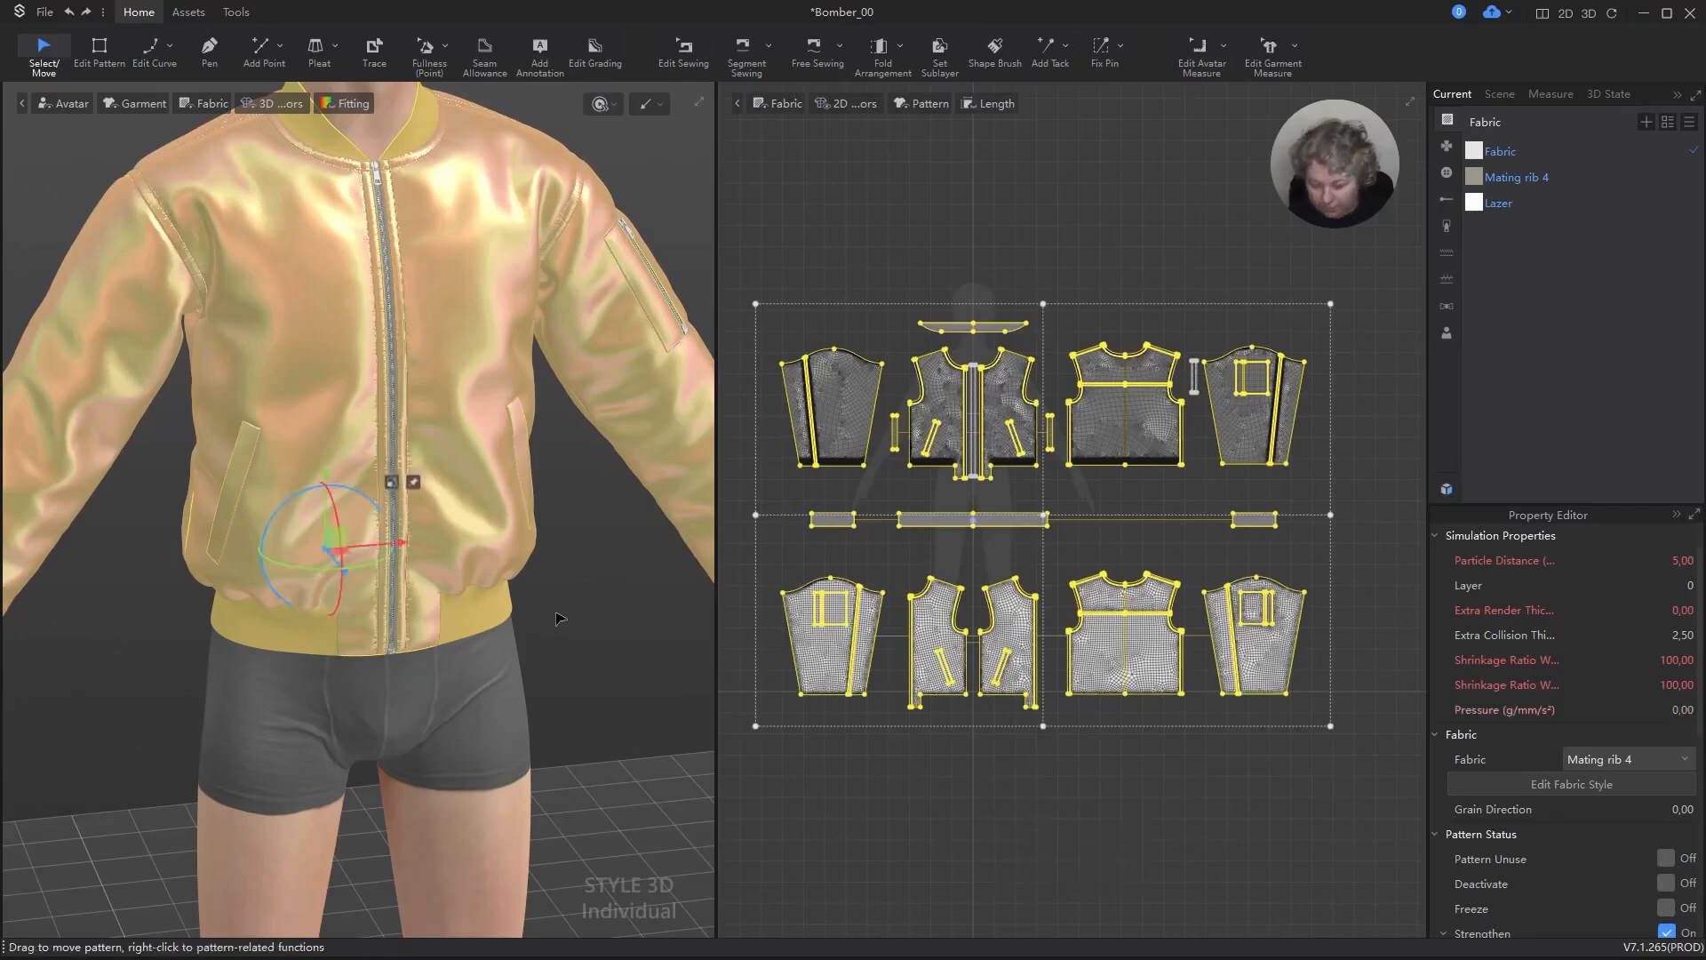
Step: Turn off strengthening for all patterns and simulate the jacket again, then stop the simulation
key(space)
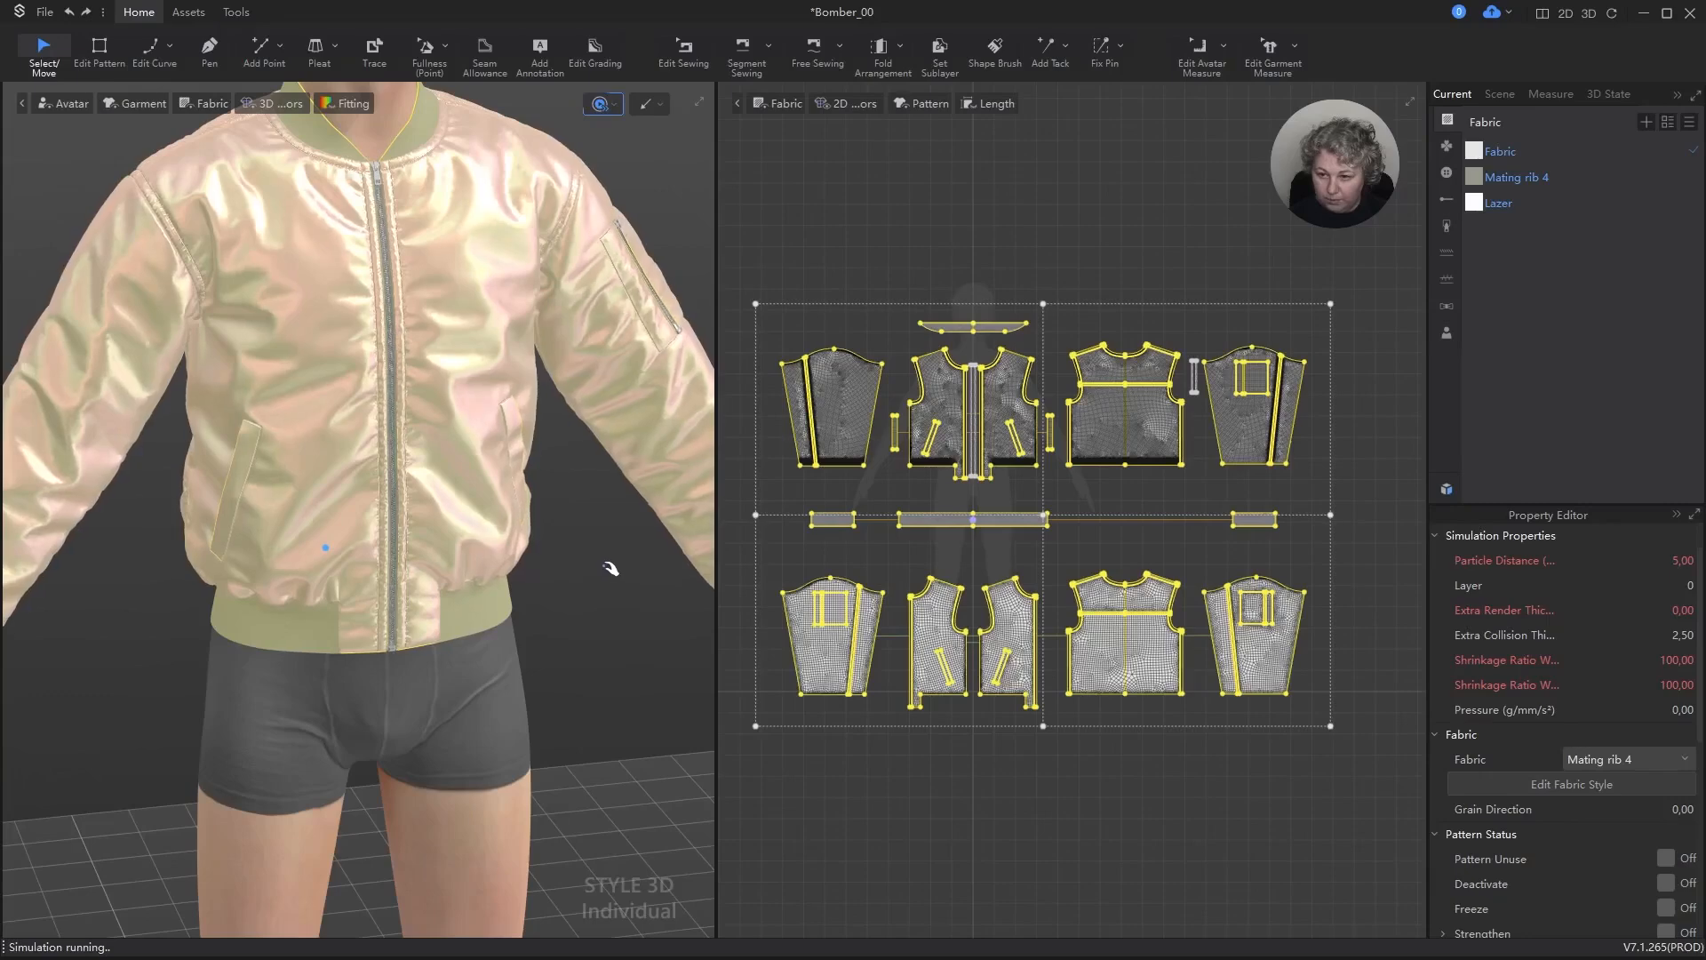
right_drag(606, 583, 236, 572)
key(space)
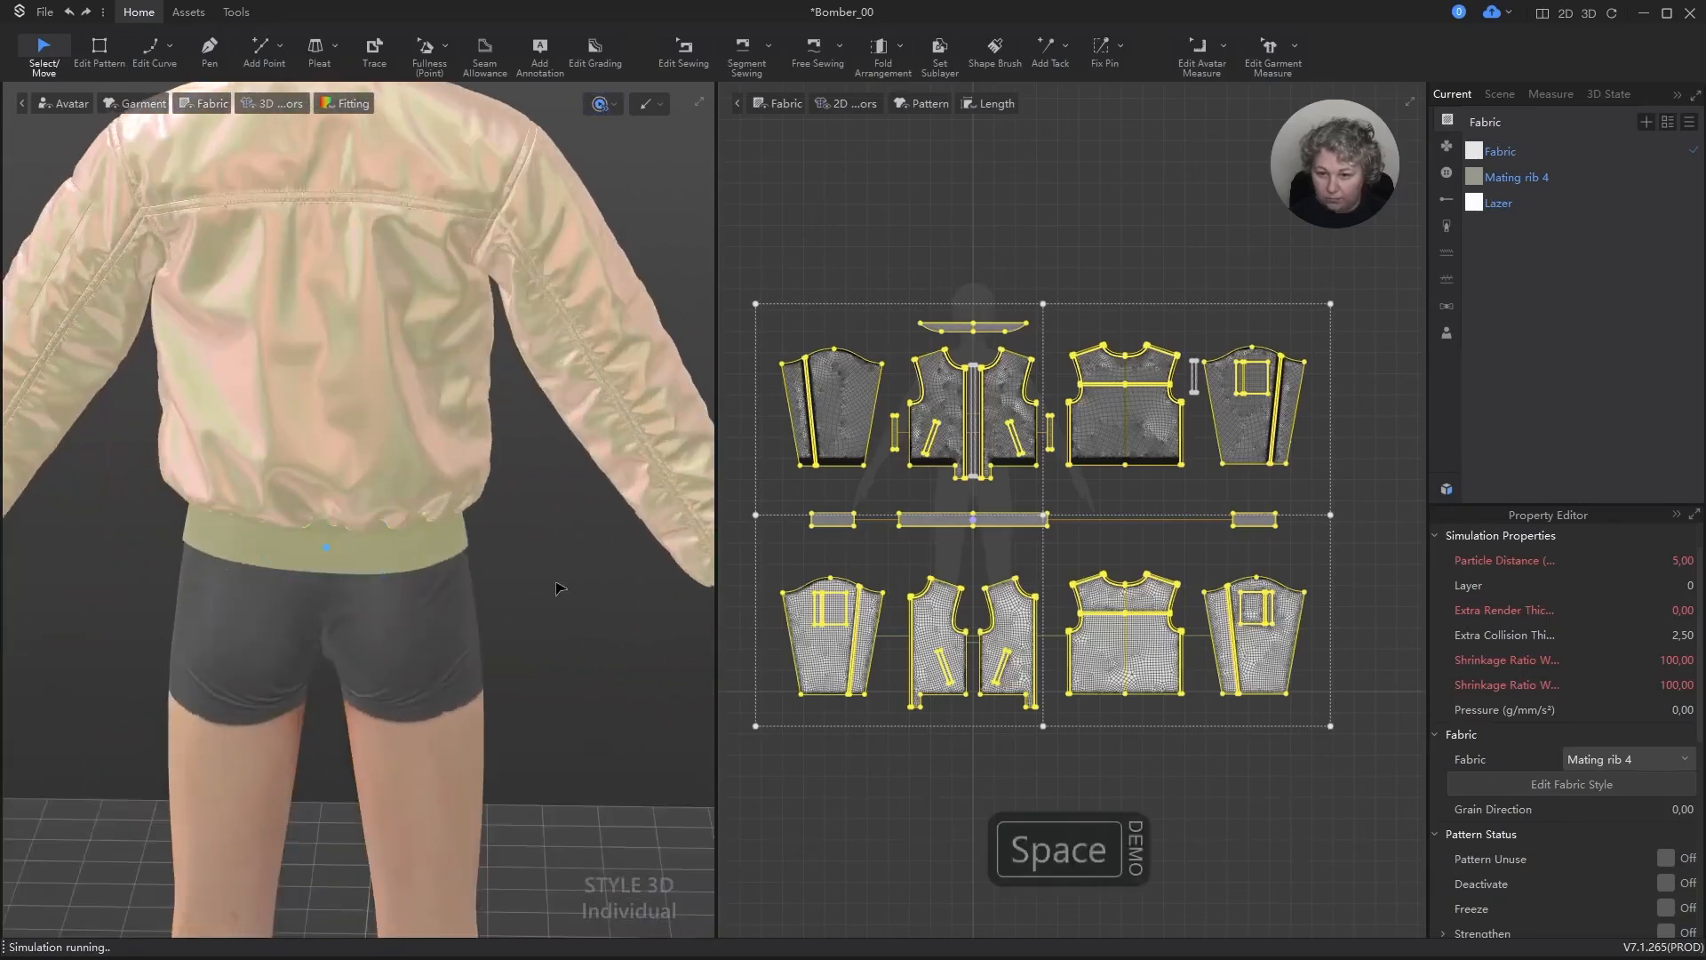
Step: Examine the settled jacket from the front, including the sleeve pocket and the seams around the collar and zipper
scroll(540, 583, down, 5)
right_drag(398, 613, 718, 583)
alt+drag(598, 336, 587, 386)
scroll(587, 386, up, 5)
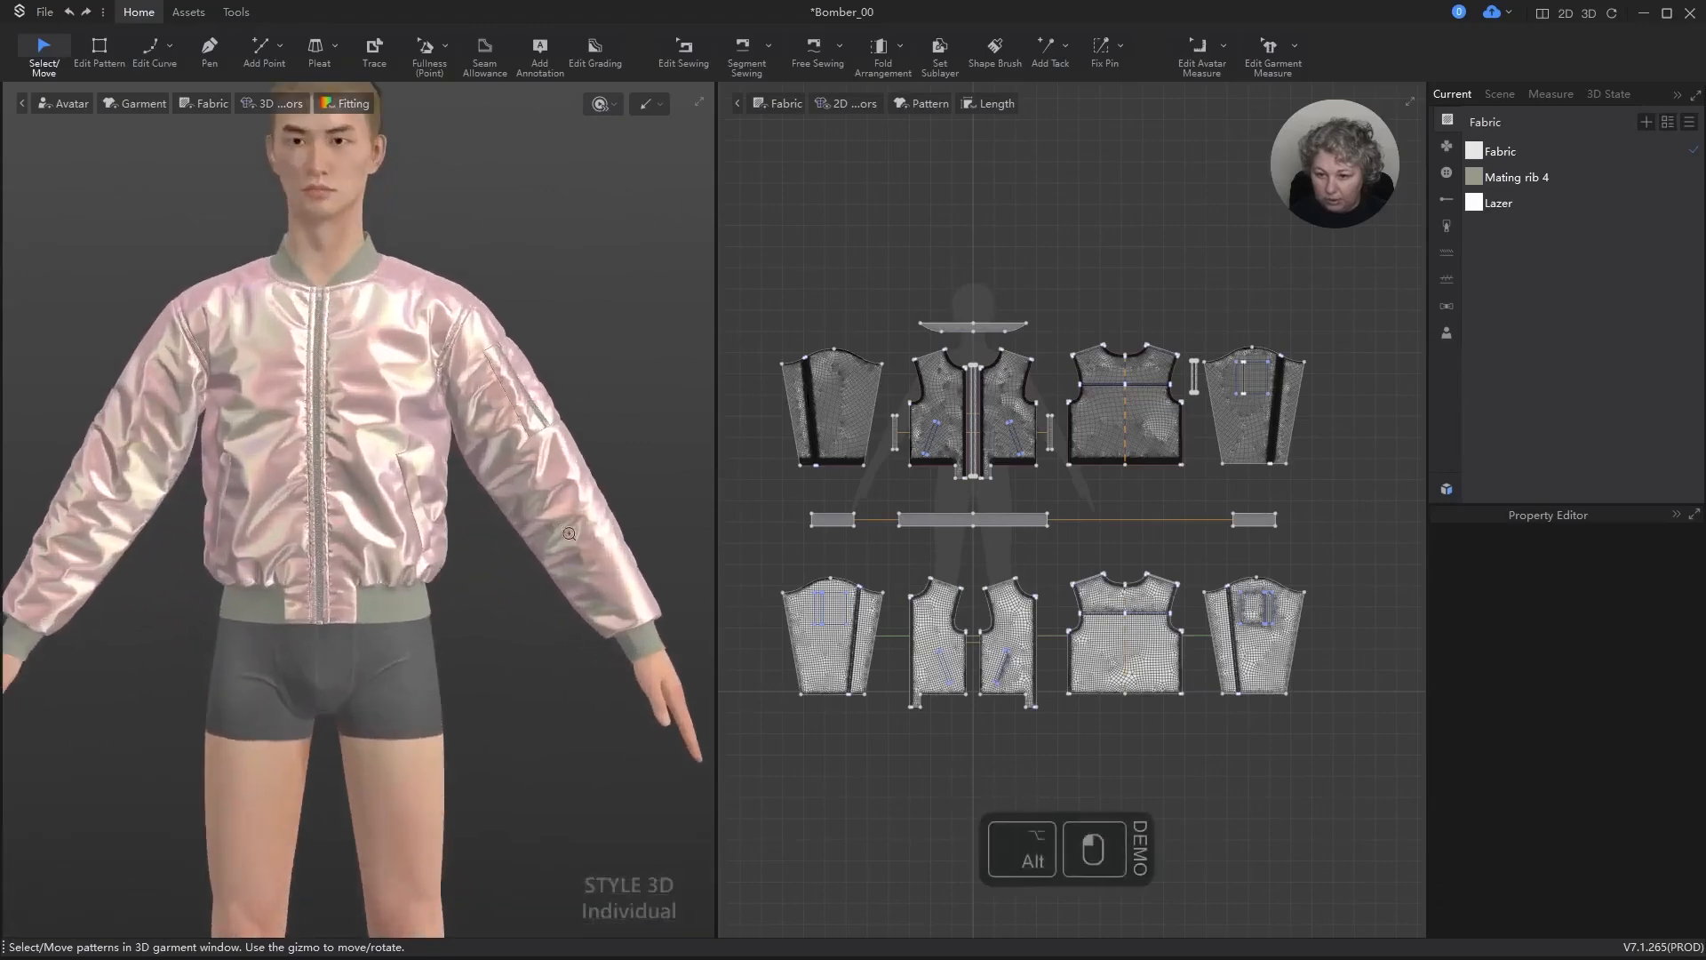
alt+right_drag(519, 388, 592, 326)
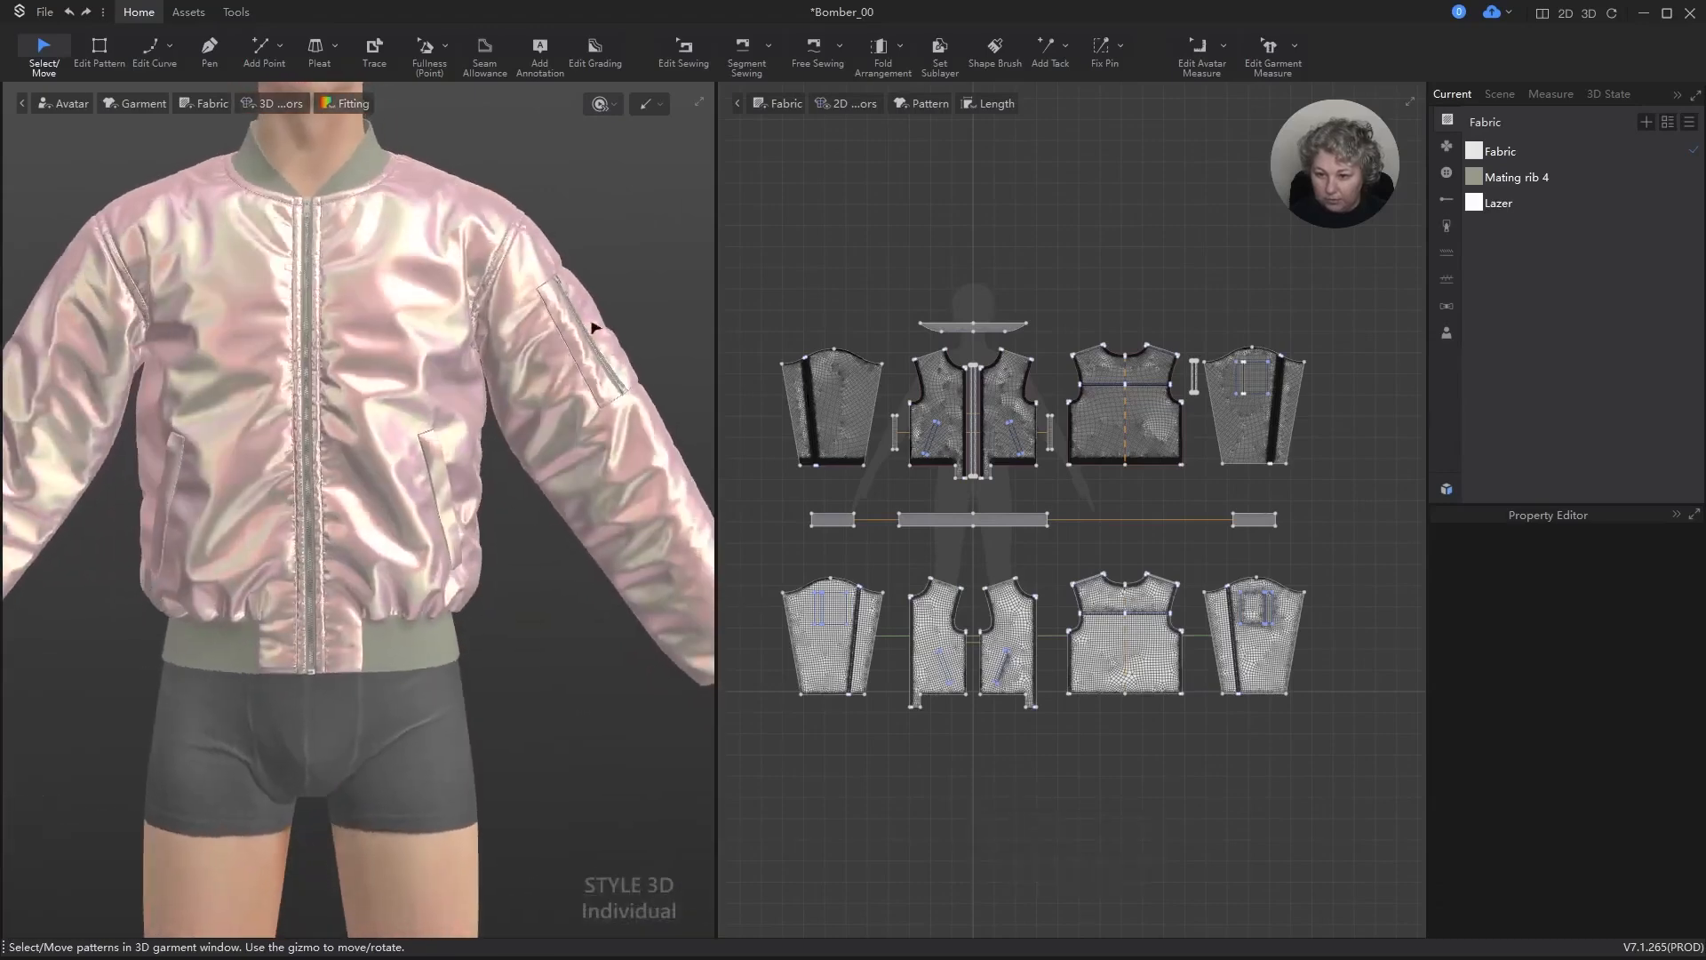
alt+drag(640, 220, 586, 379)
scroll(362, 377, up, 6)
alt+drag(570, 313, 708, 599)
scroll(399, 453, up, 5)
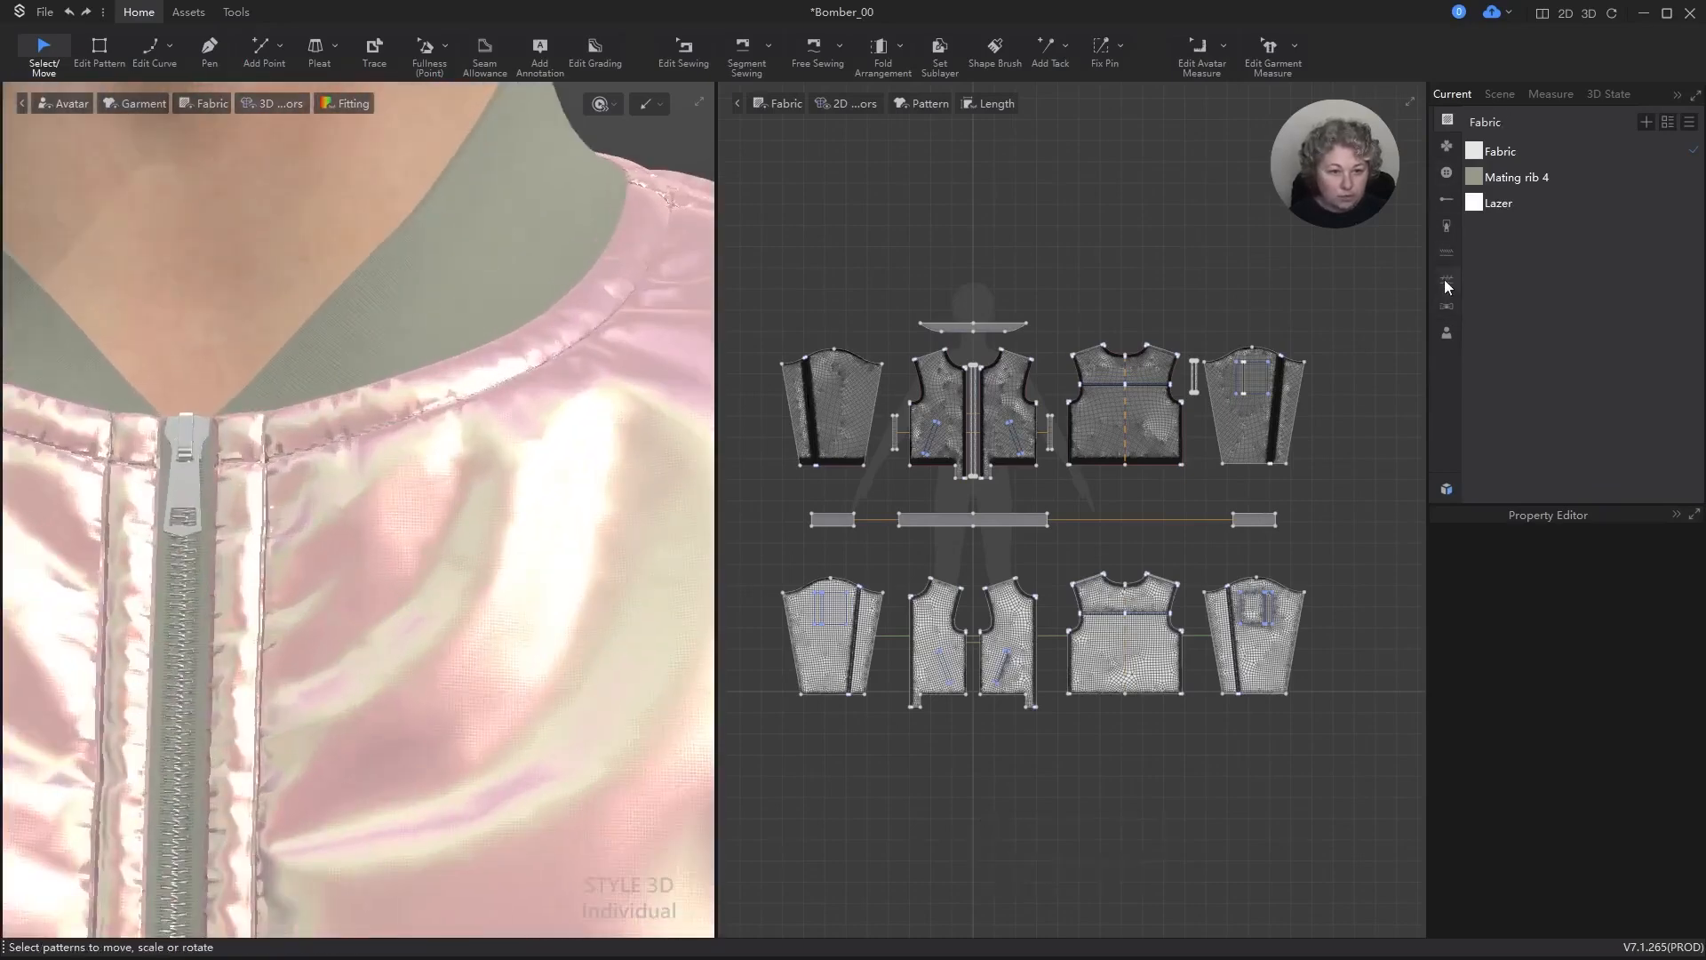
Step: Add a new topstitch style and view its properties, then return to the Select/Move tool
click(1447, 251)
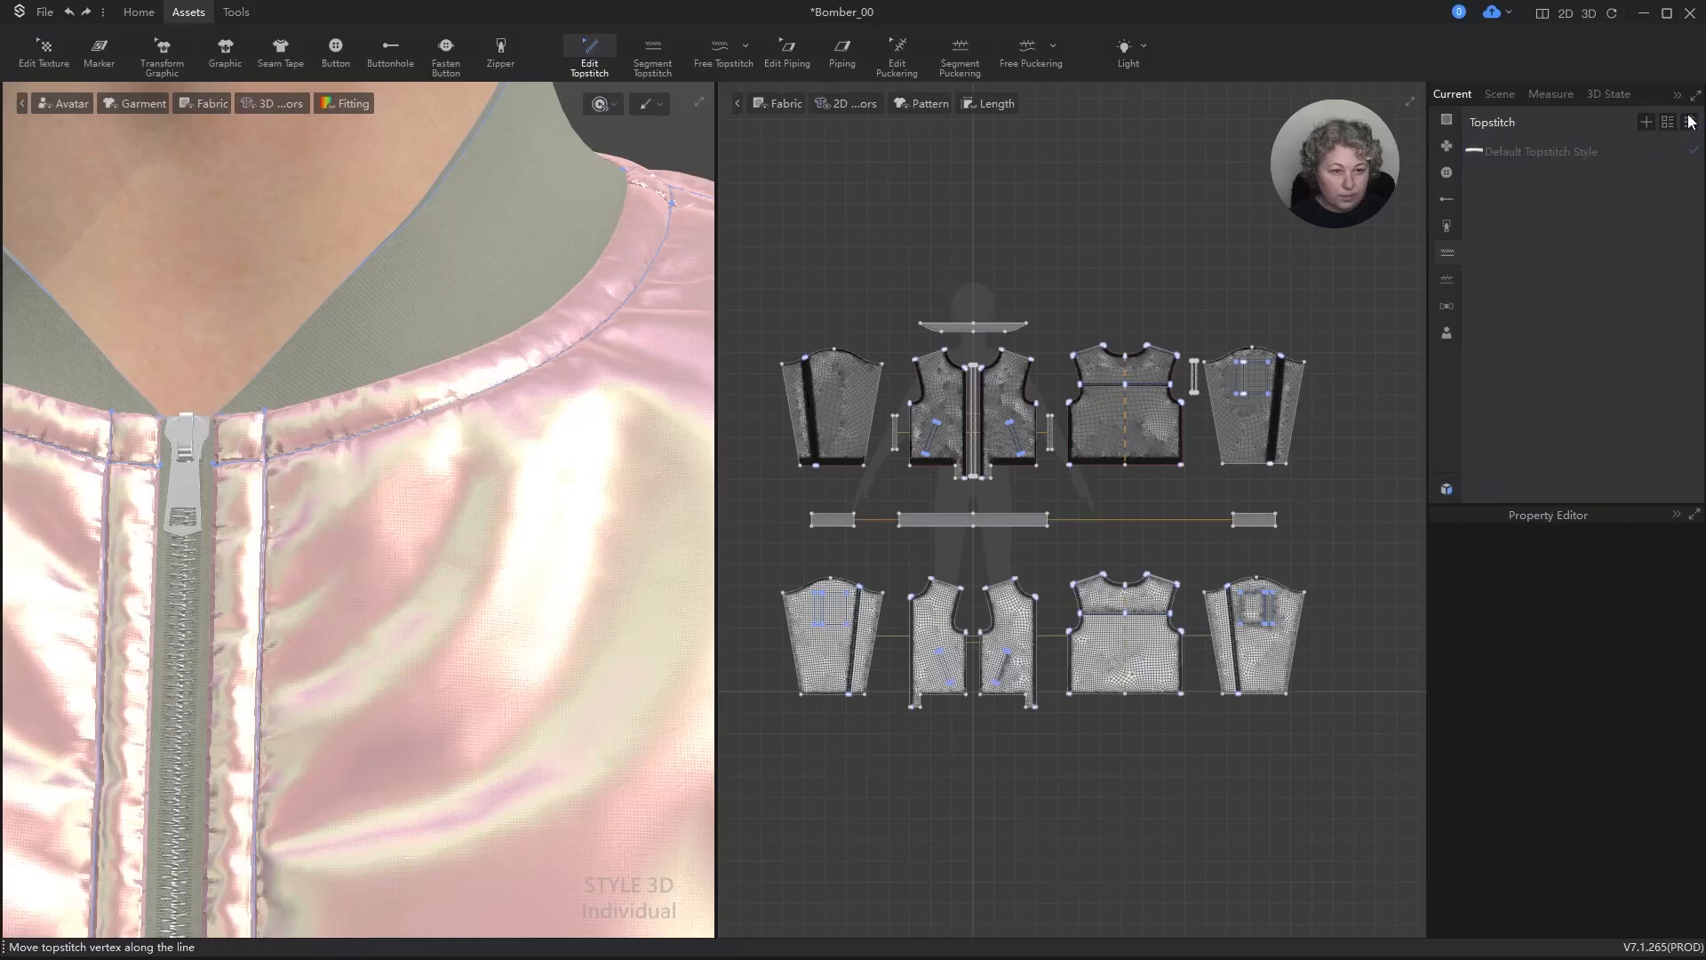
click(1647, 123)
click(1524, 176)
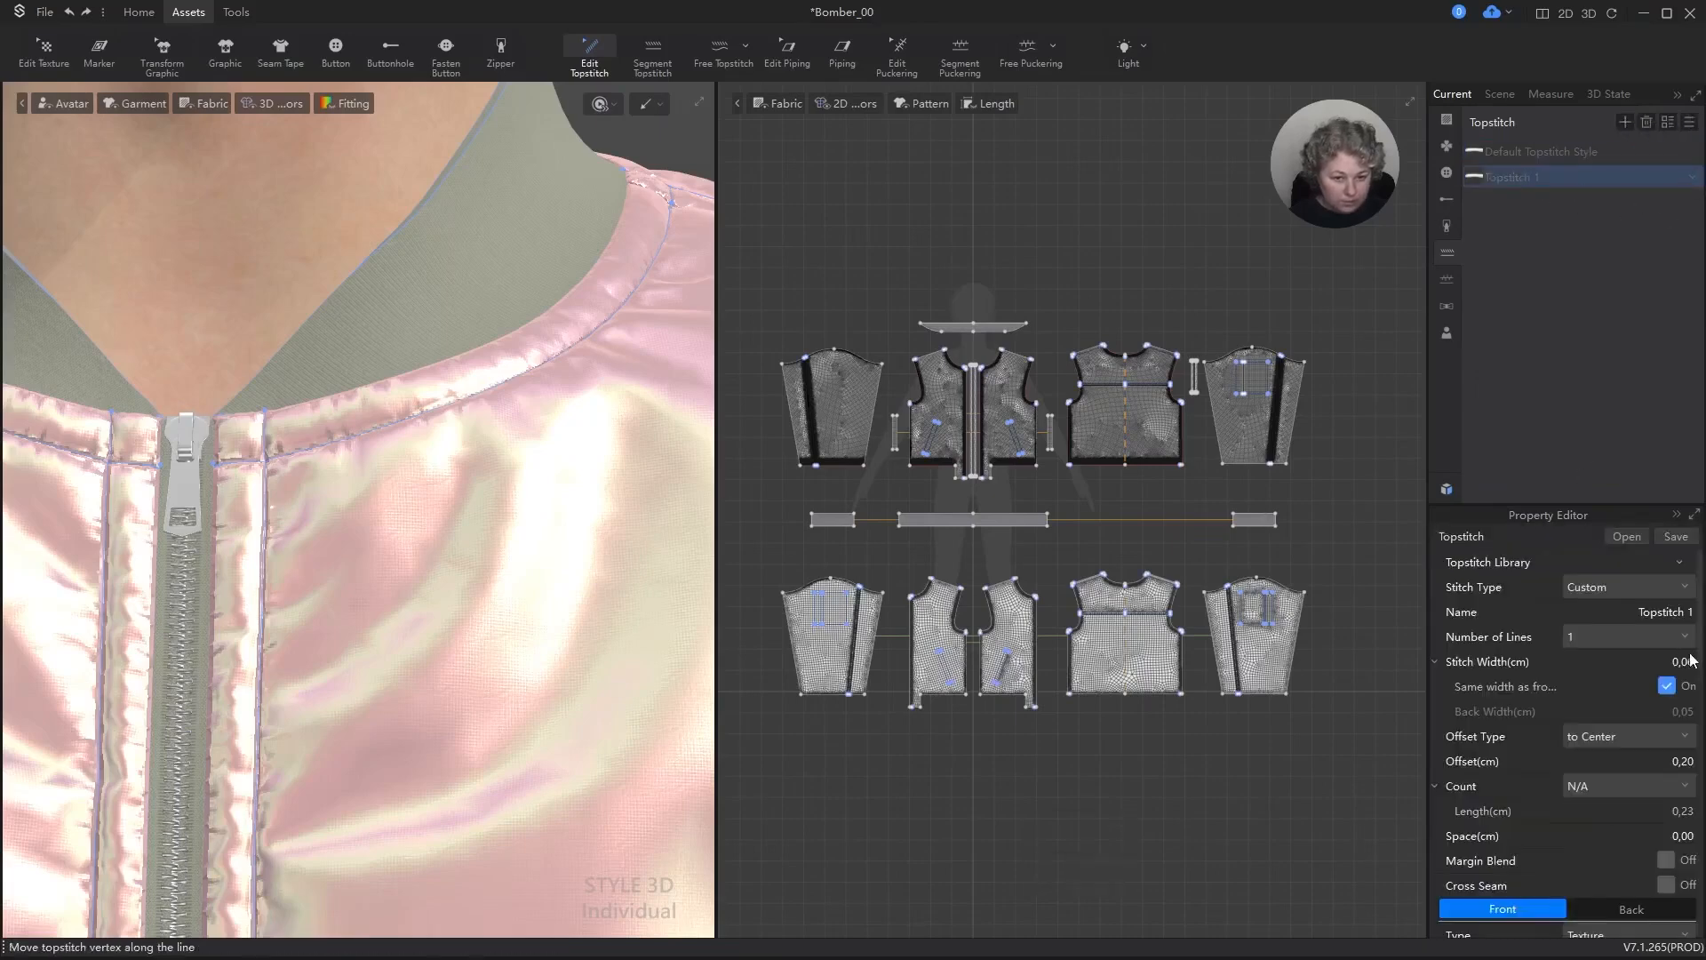
key(a)
Step: Select the Lazer fabric and expand the laser parameters of its front material
scroll(373, 393, down, 3)
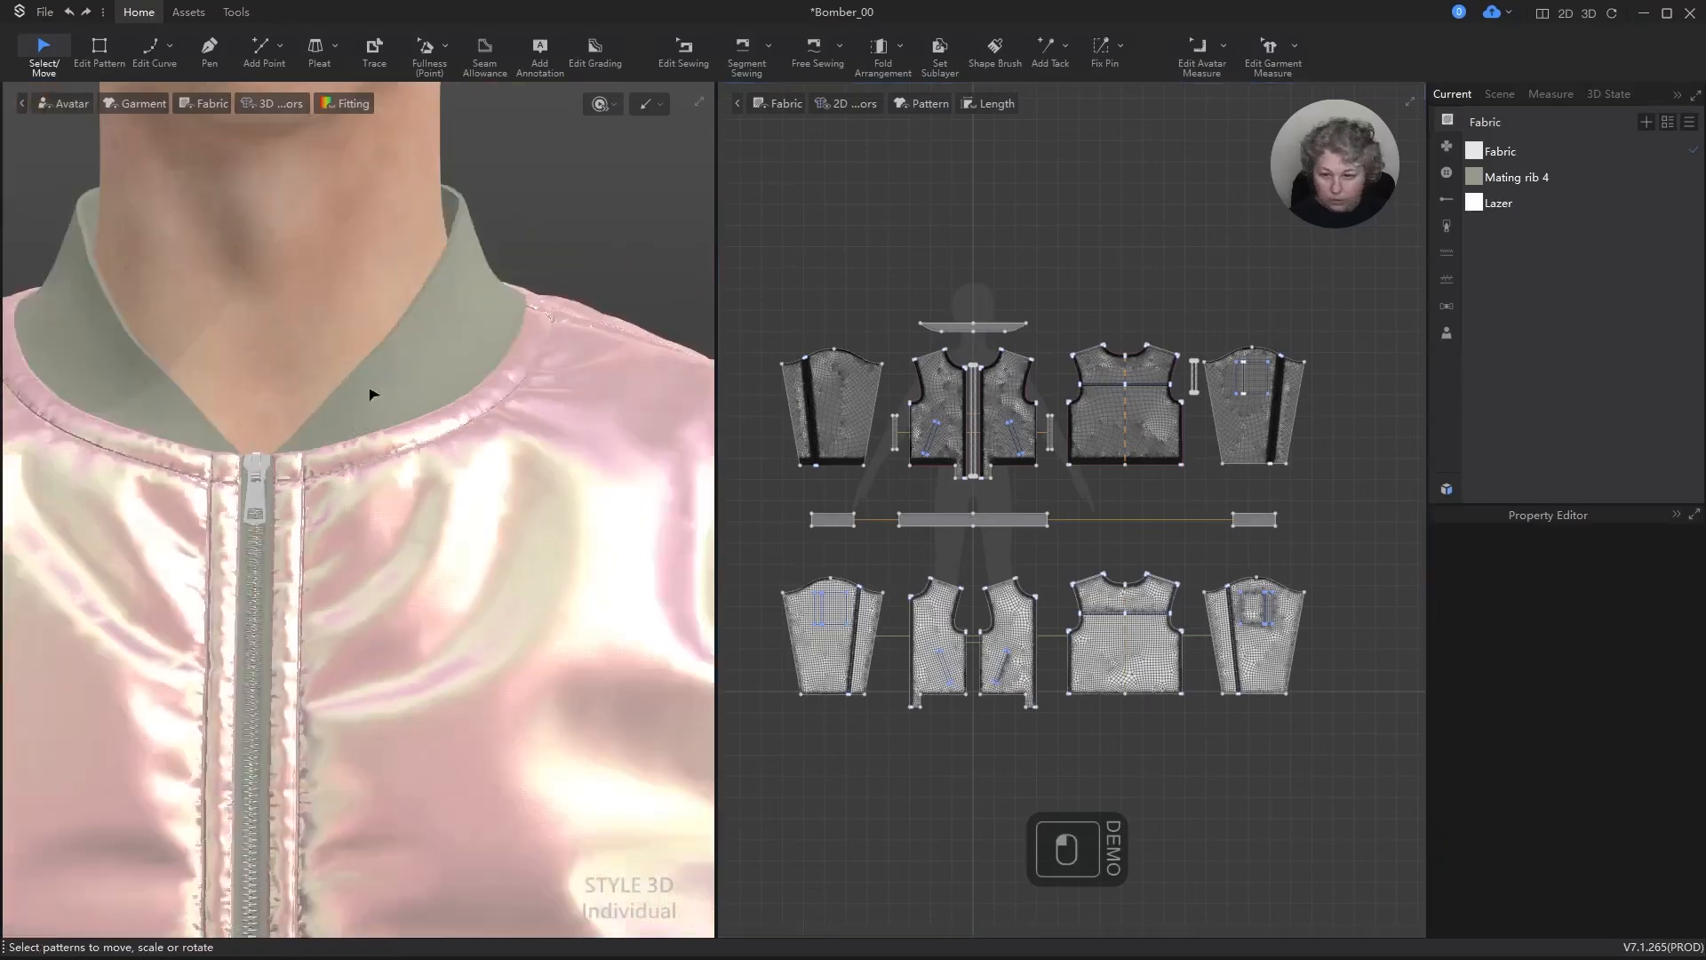
scroll(373, 394, down, 5)
alt+drag(468, 563, 503, 320)
right_drag(503, 320, 476, 343)
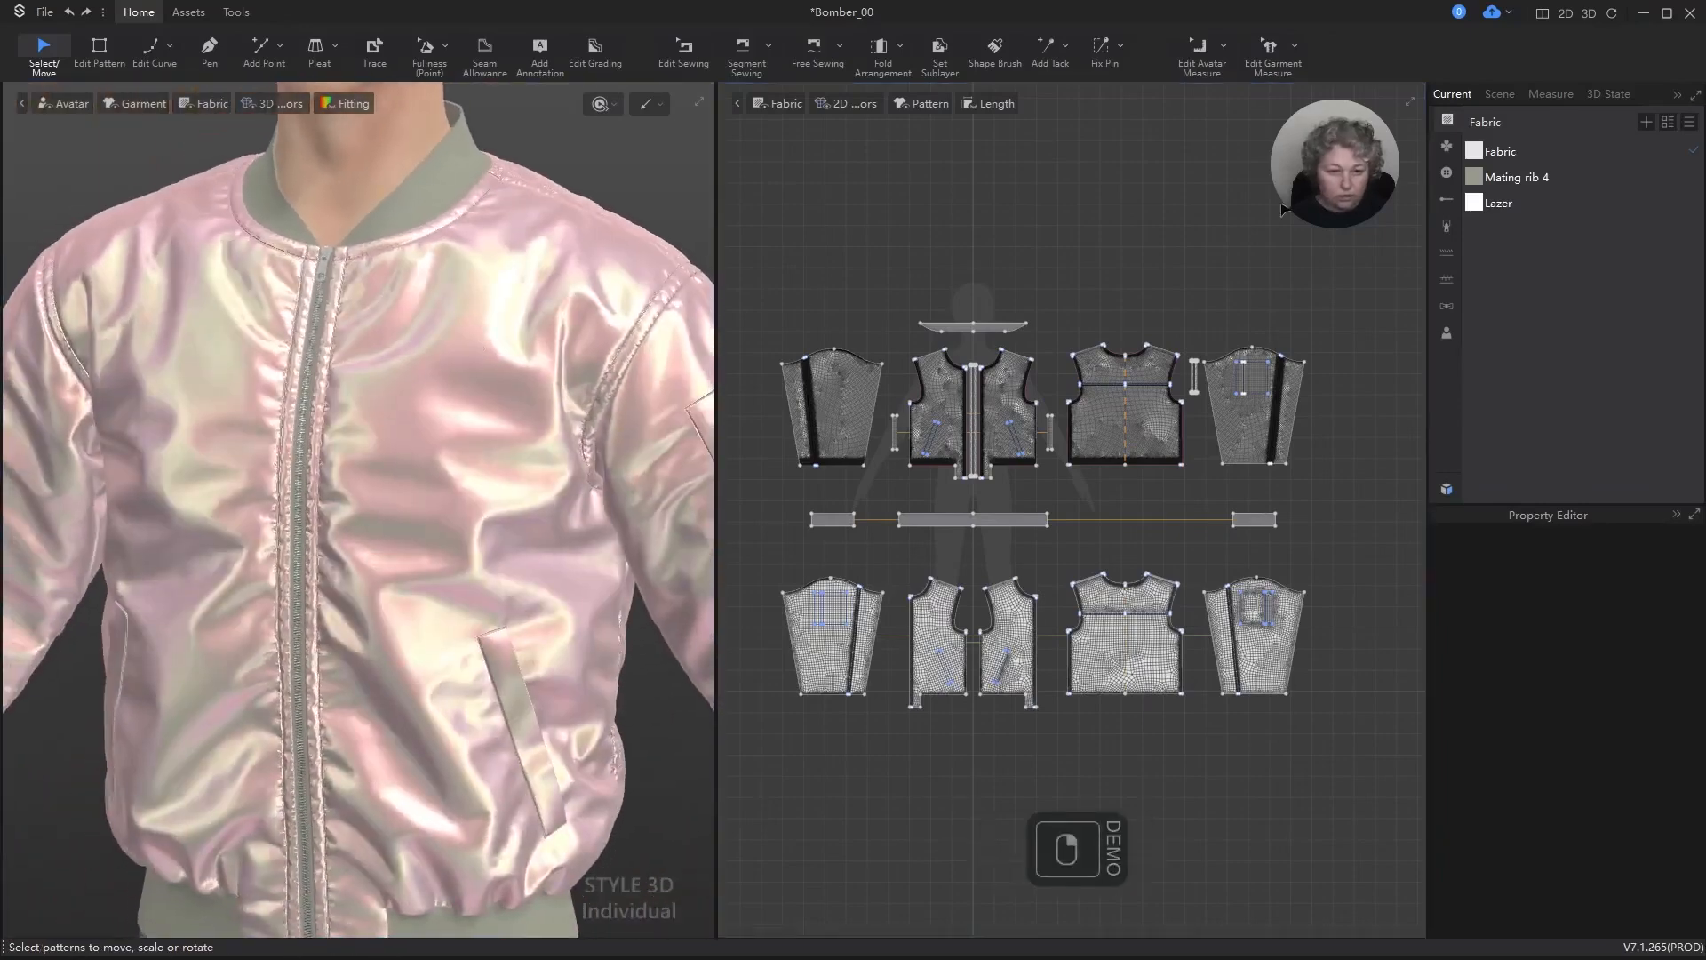
click(1511, 202)
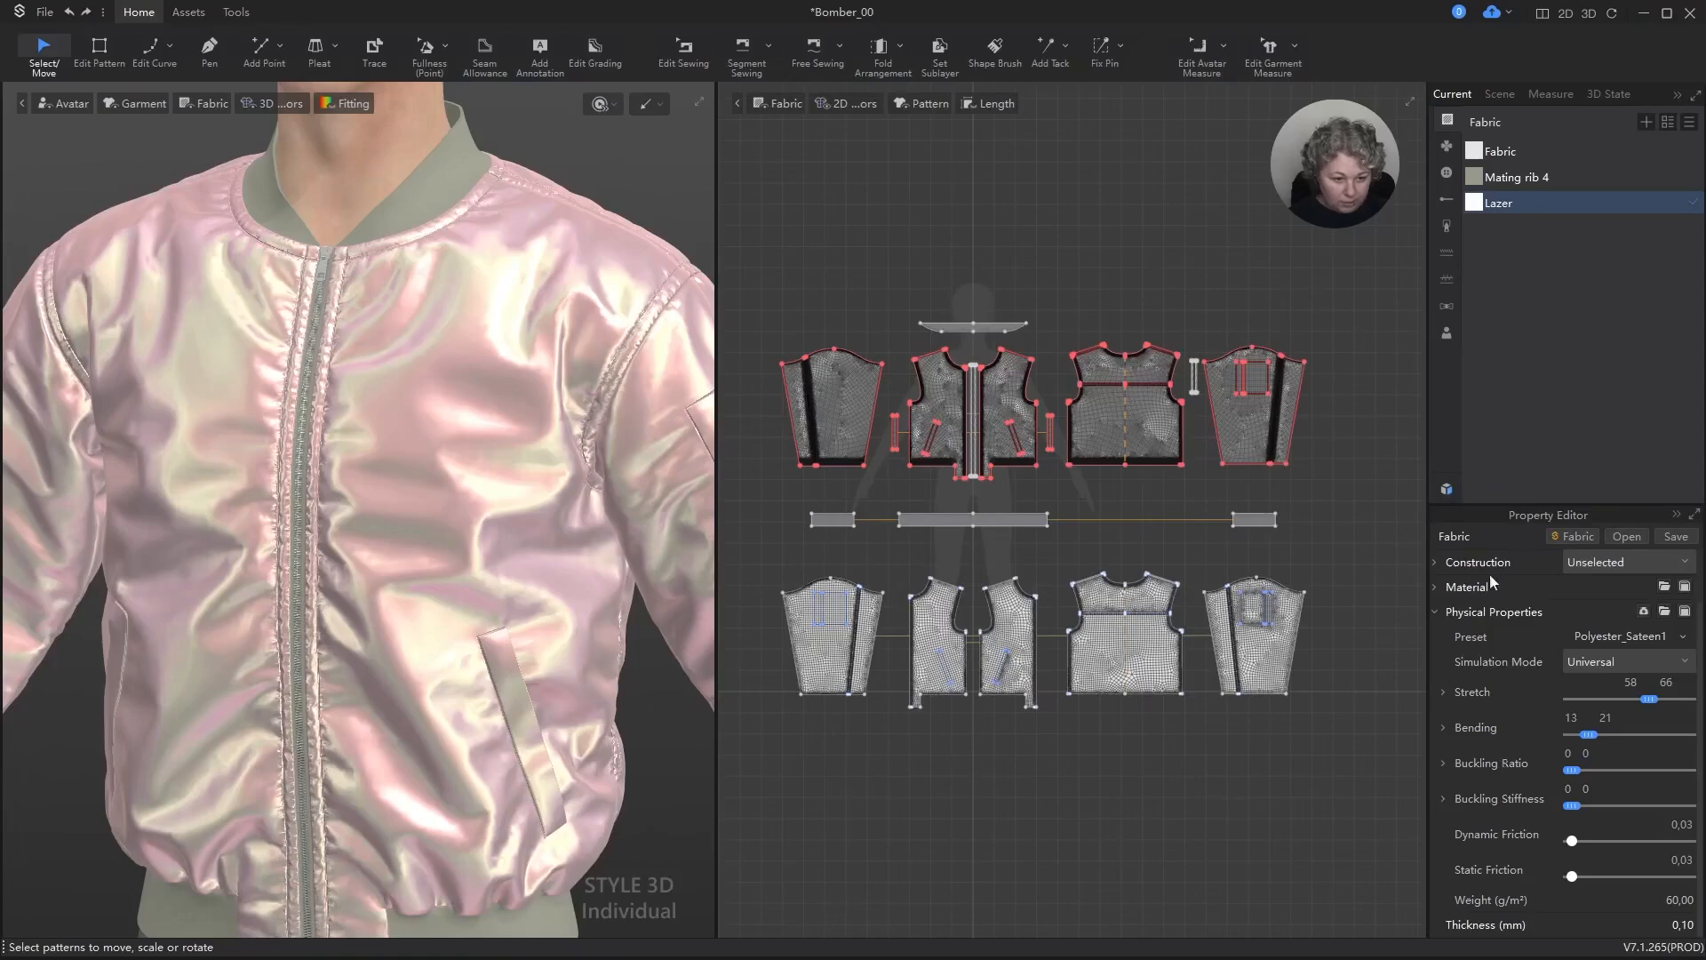
click(1434, 611)
click(1436, 635)
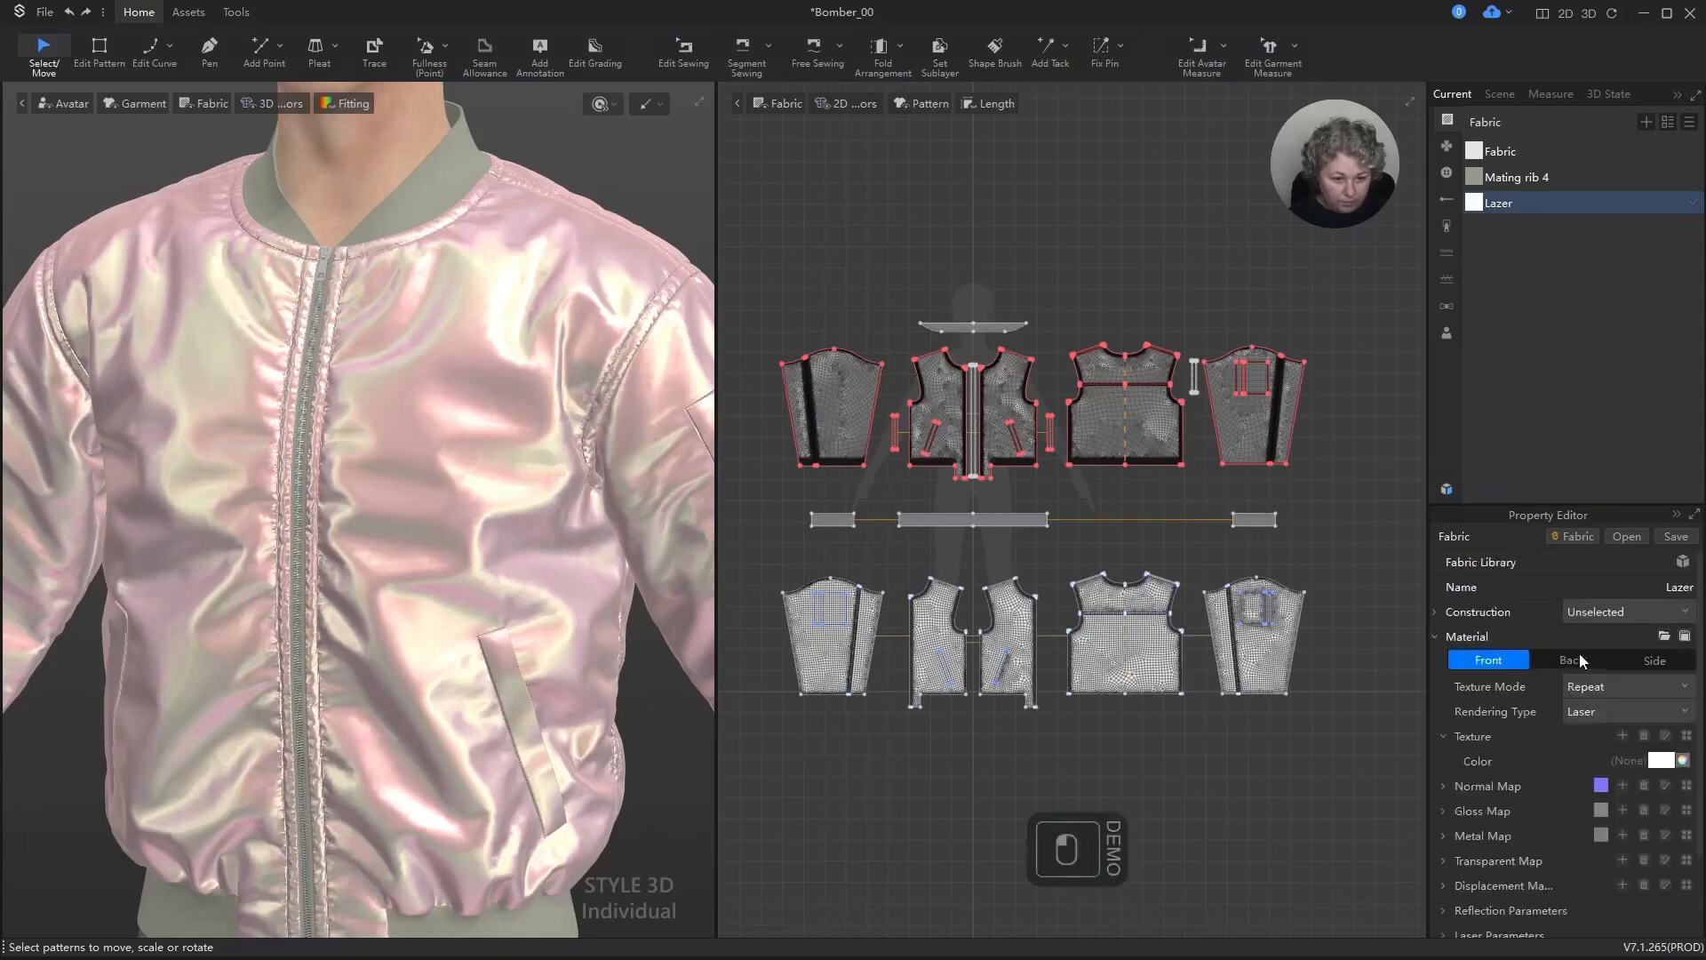
click(1437, 636)
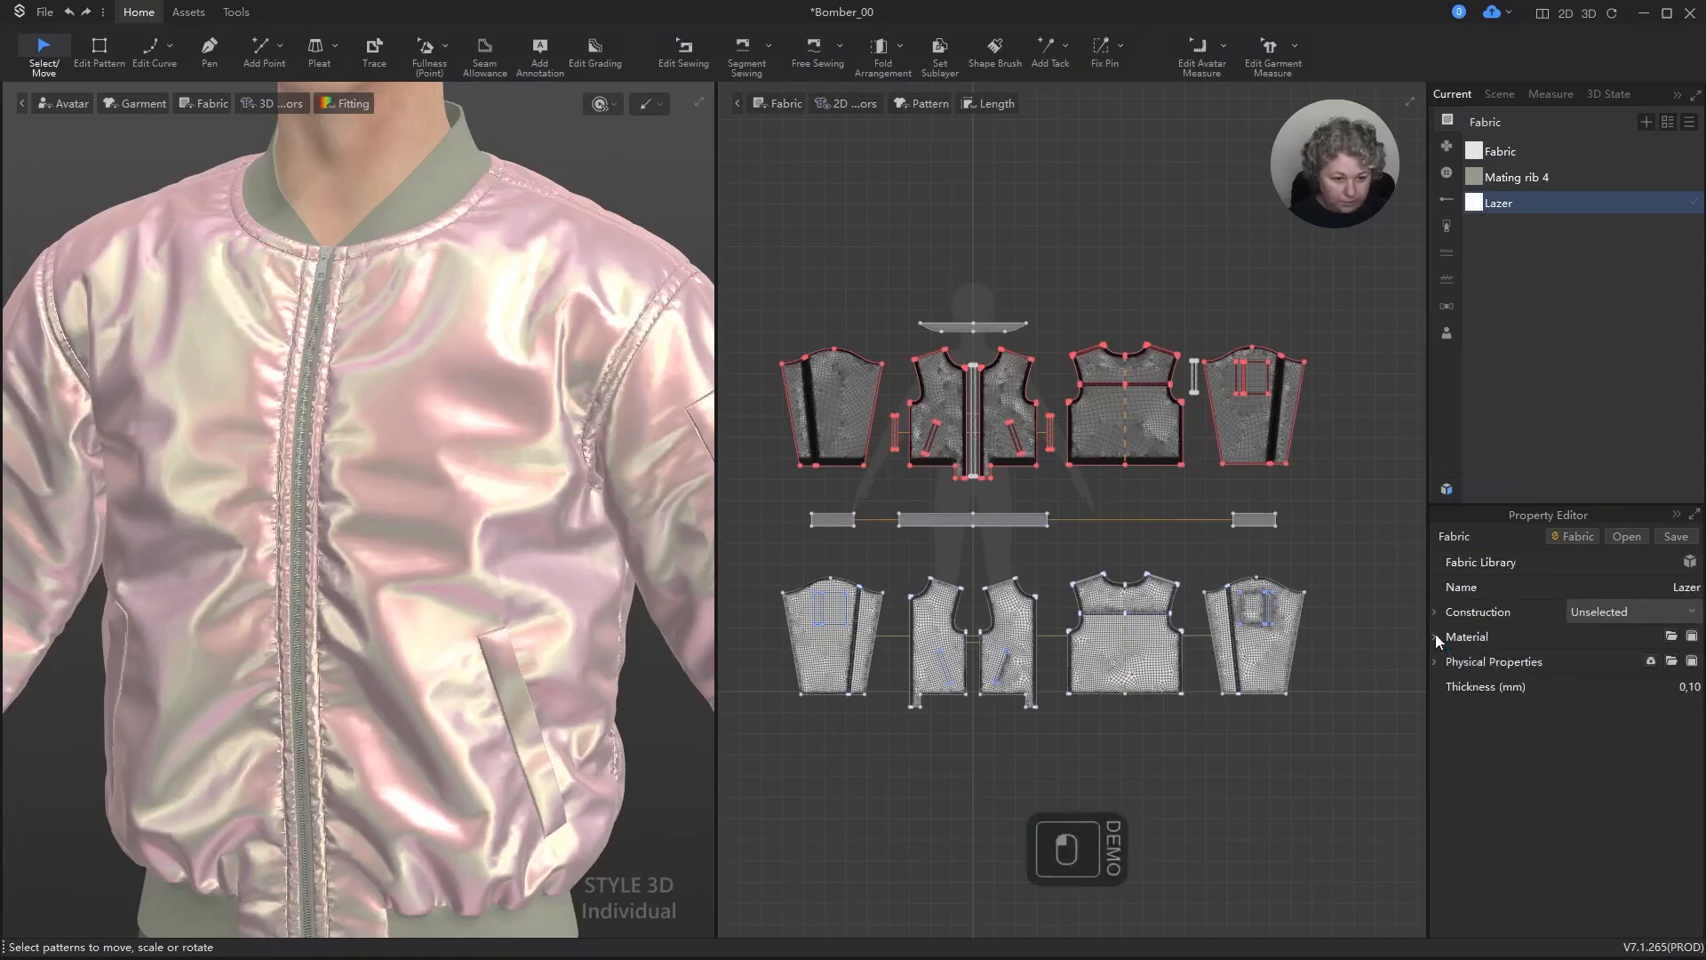
click(1436, 636)
scroll(1550, 679, down, 2)
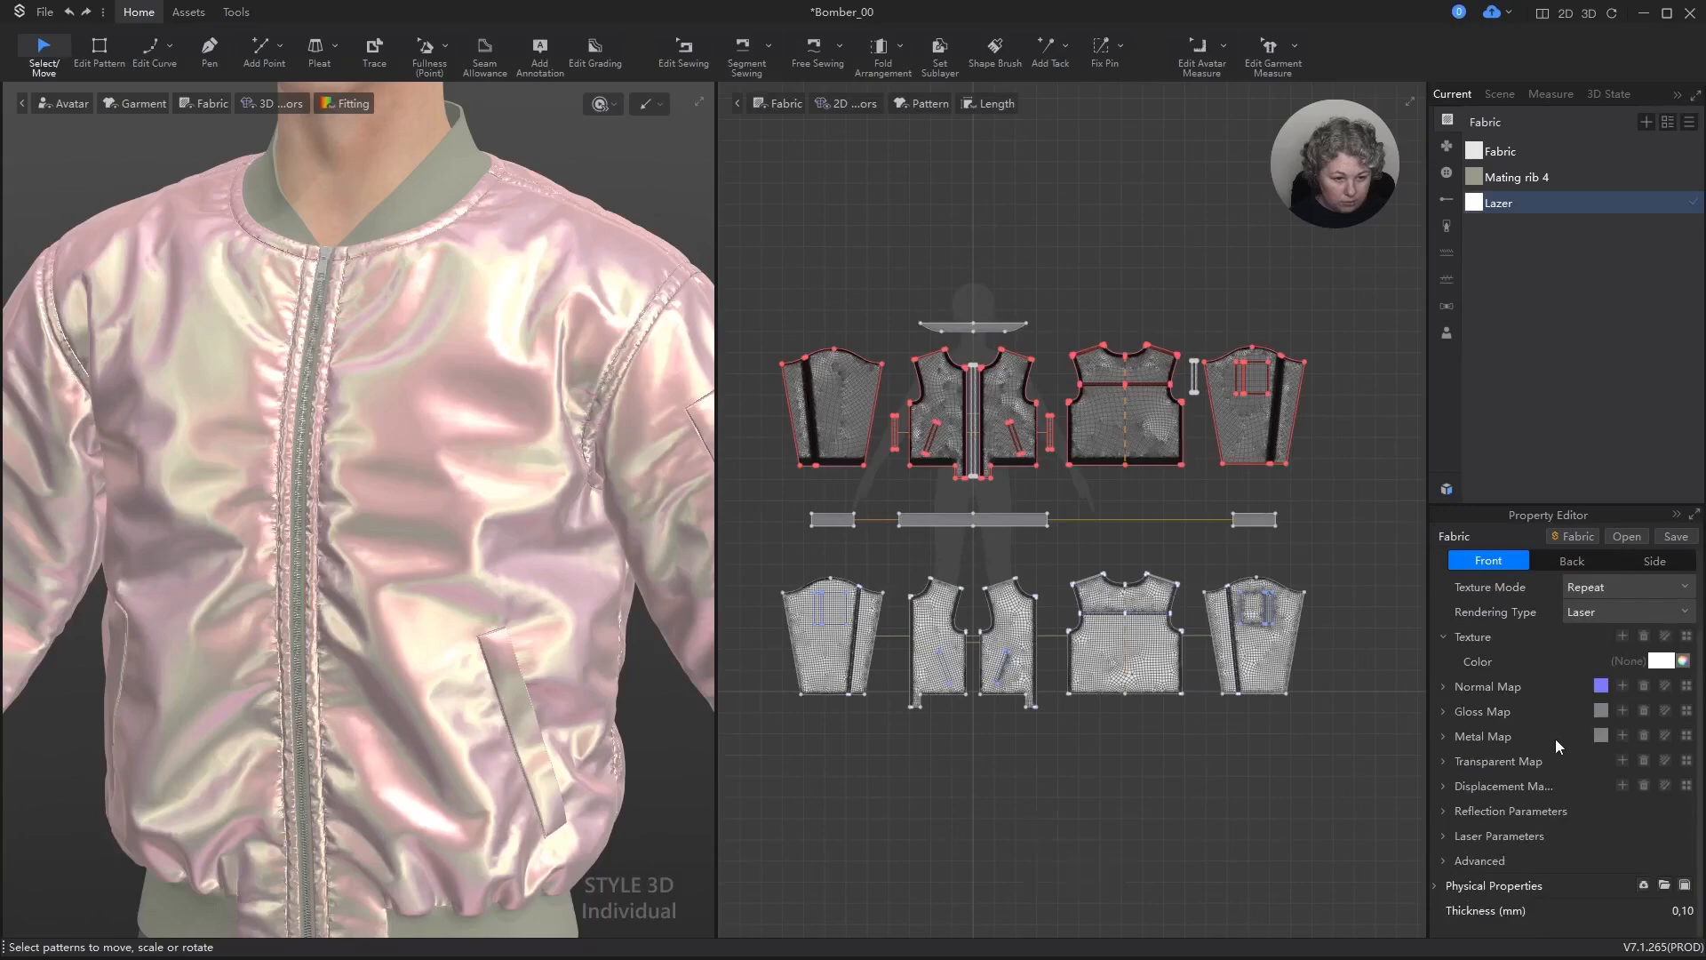
click(1443, 841)
scroll(1498, 675, down, 4)
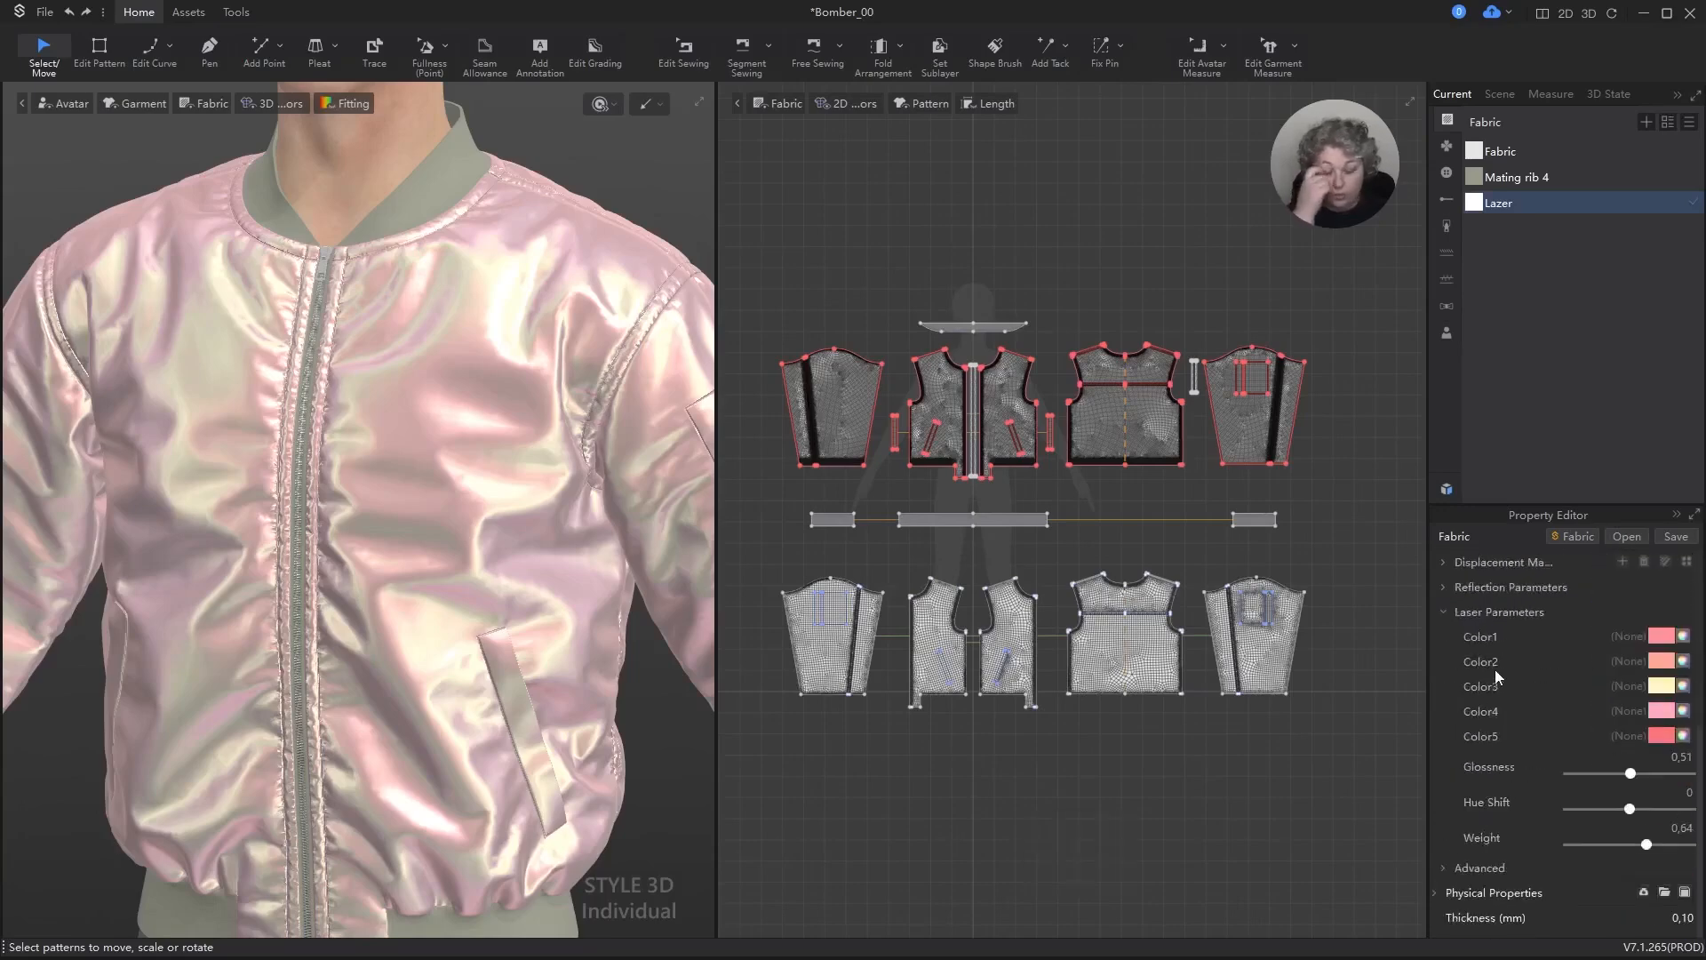
Step: Set laser Color1 of the Lazer fabric to the muted green 778A6E
click(1681, 637)
click(869, 407)
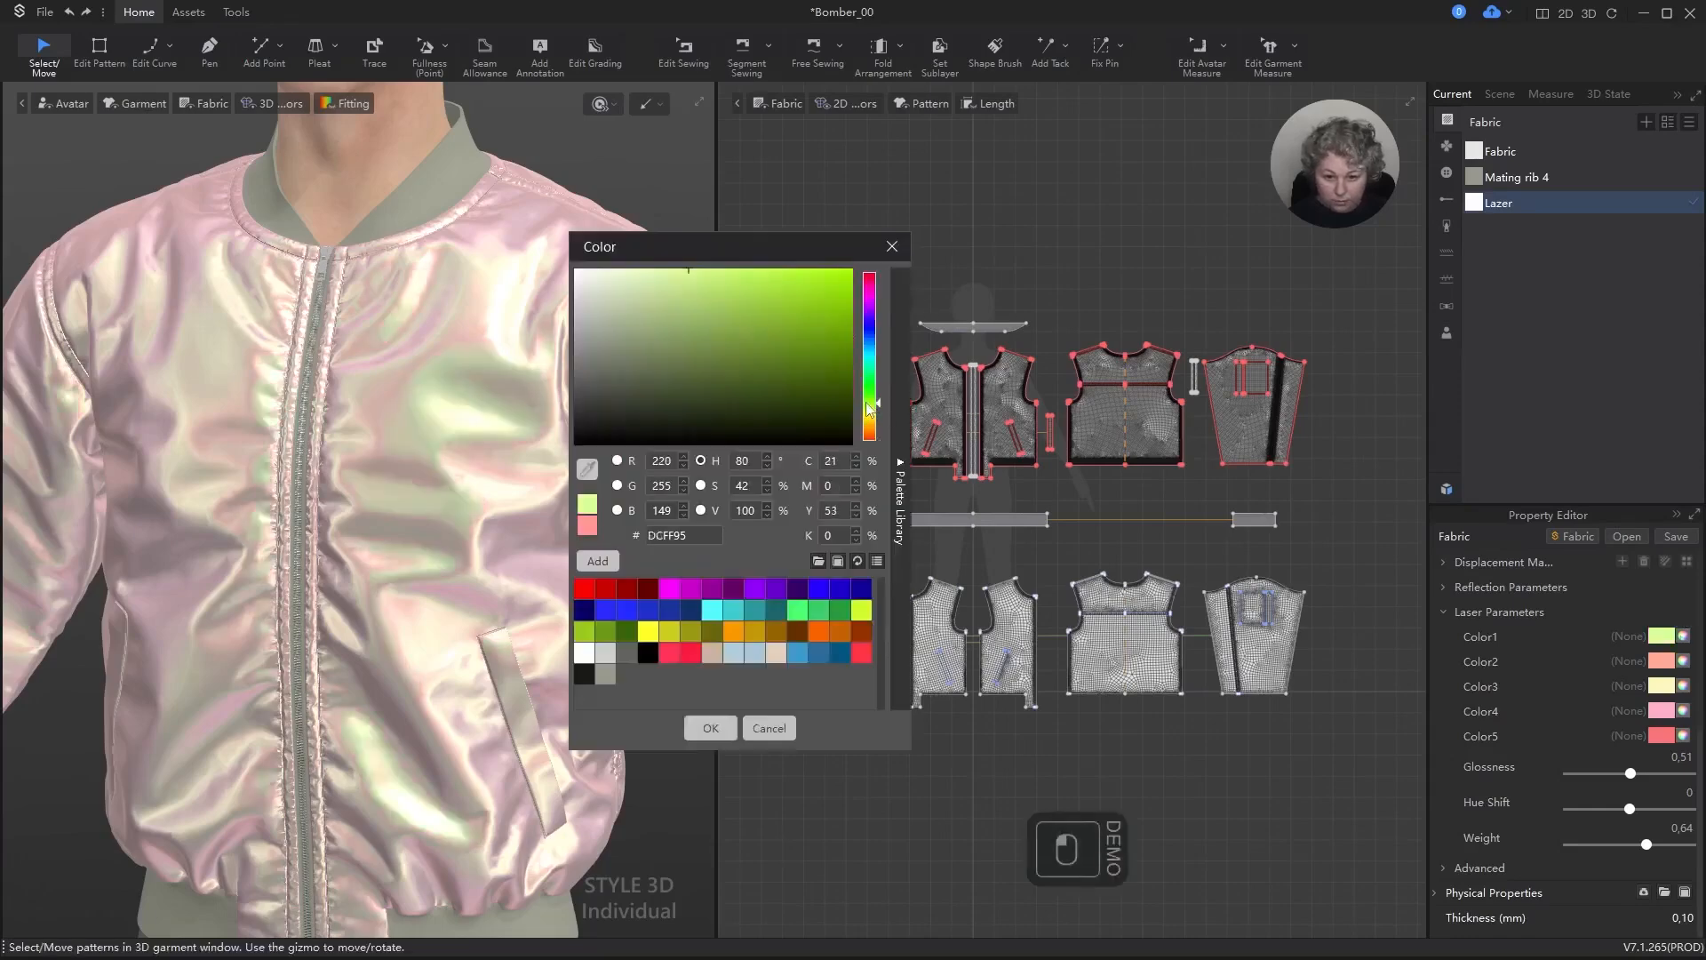
drag(866, 403, 870, 393)
mouse_move(673, 357)
mouse_down()
mouse_move(643, 332)
mouse_move(629, 350)
mouse_up()
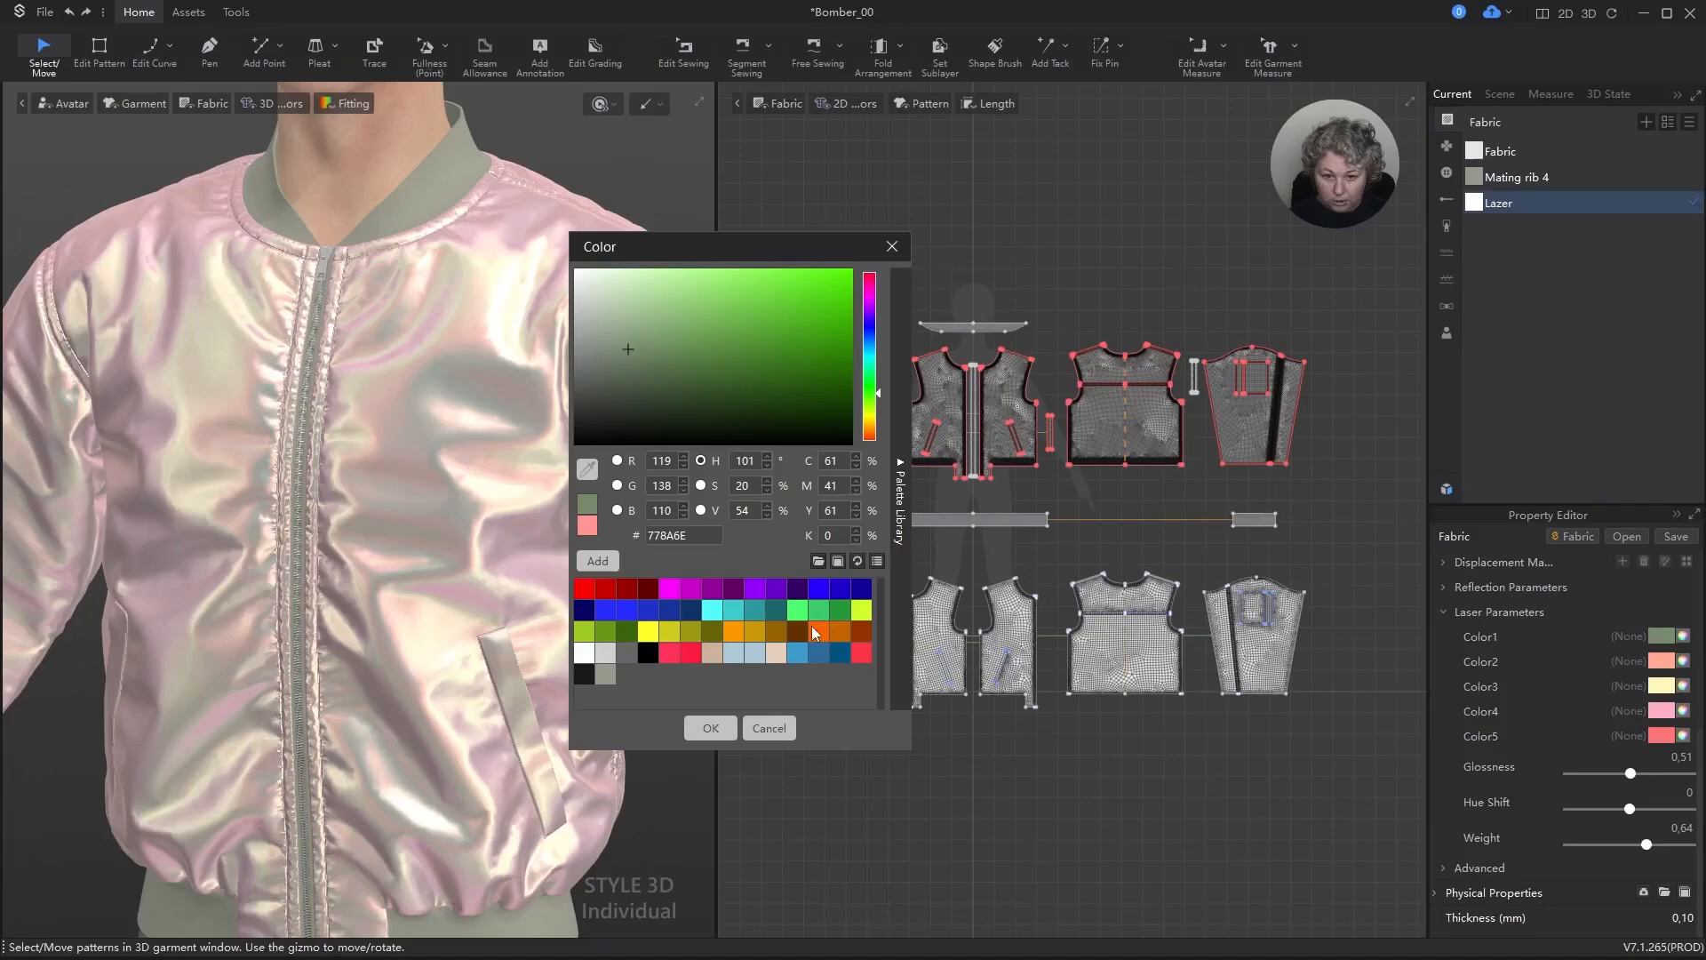
click(711, 728)
Step: Set laser Color2 of the Lazer fabric to the dark olive green 676E4F
click(1661, 660)
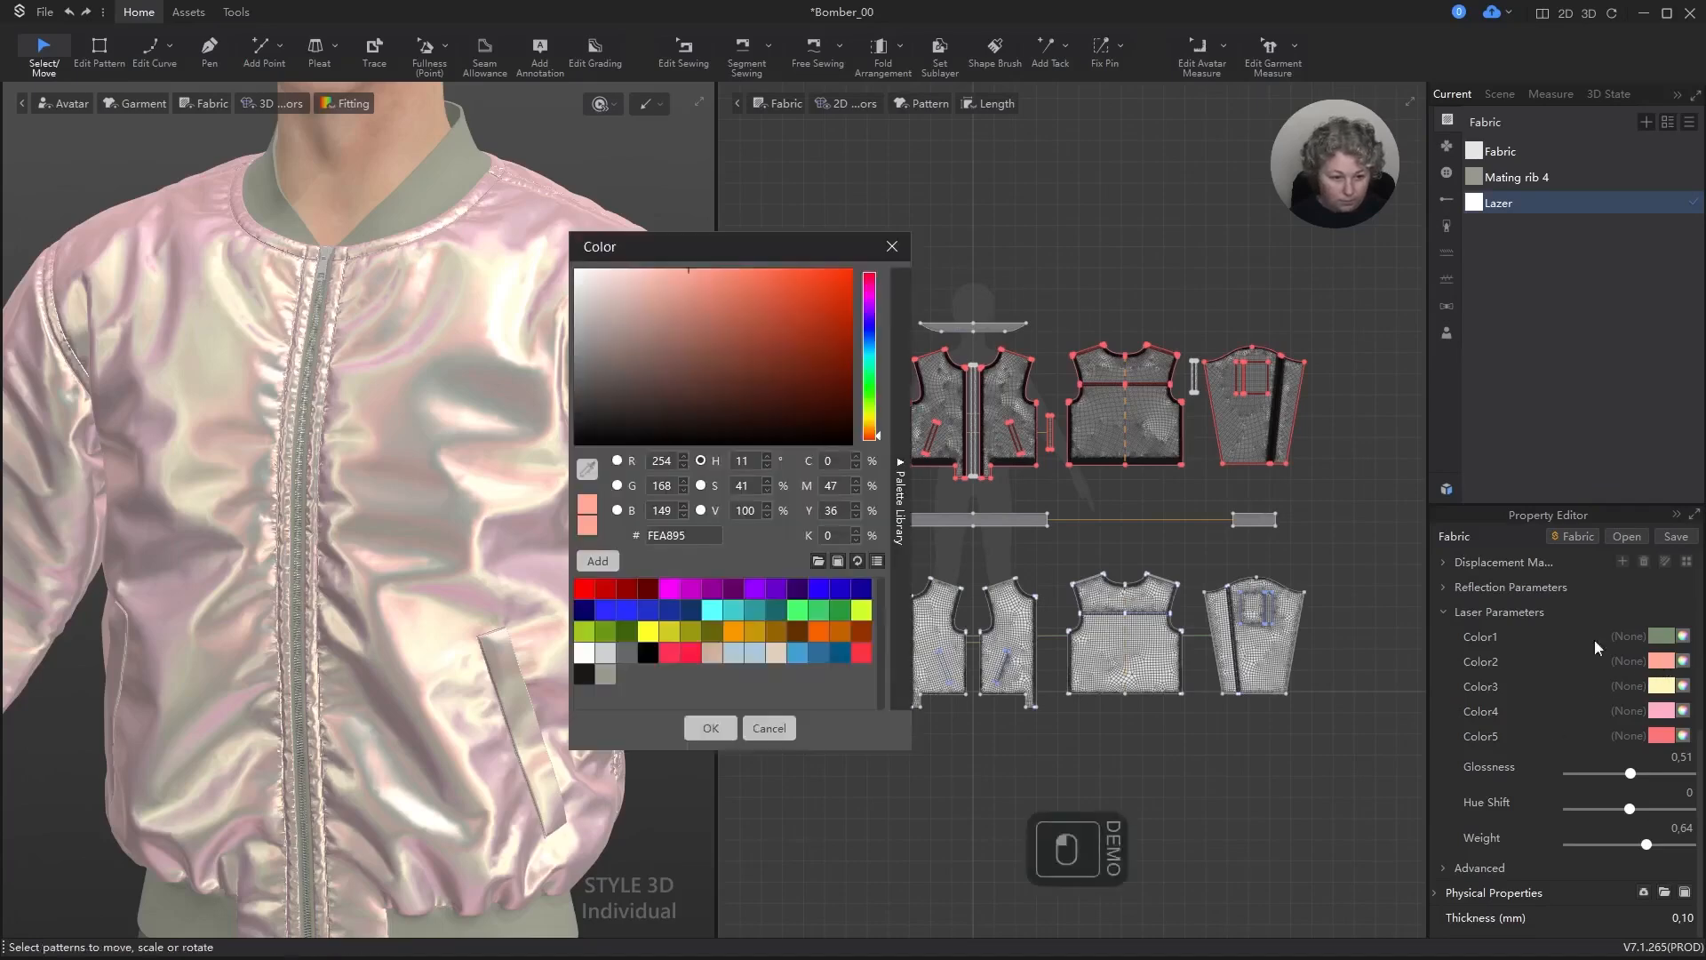
mouse_move(869, 433)
mouse_down()
mouse_move(870, 391)
mouse_move(869, 418)
mouse_up()
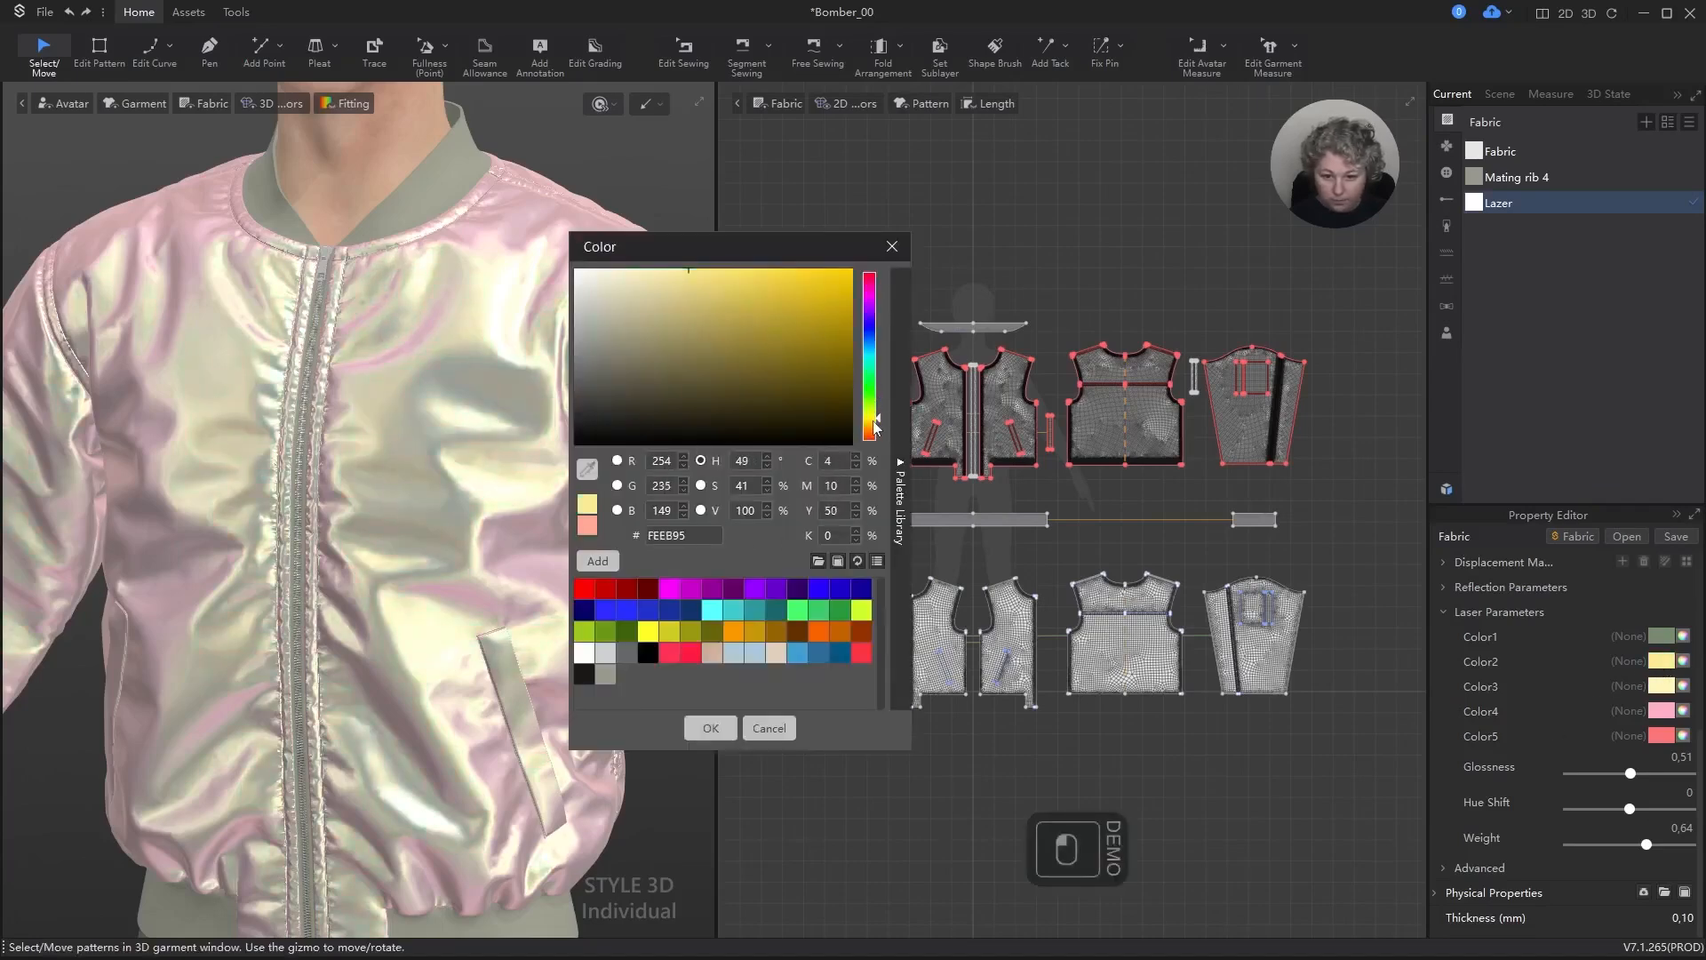
click(689, 357)
click(631, 351)
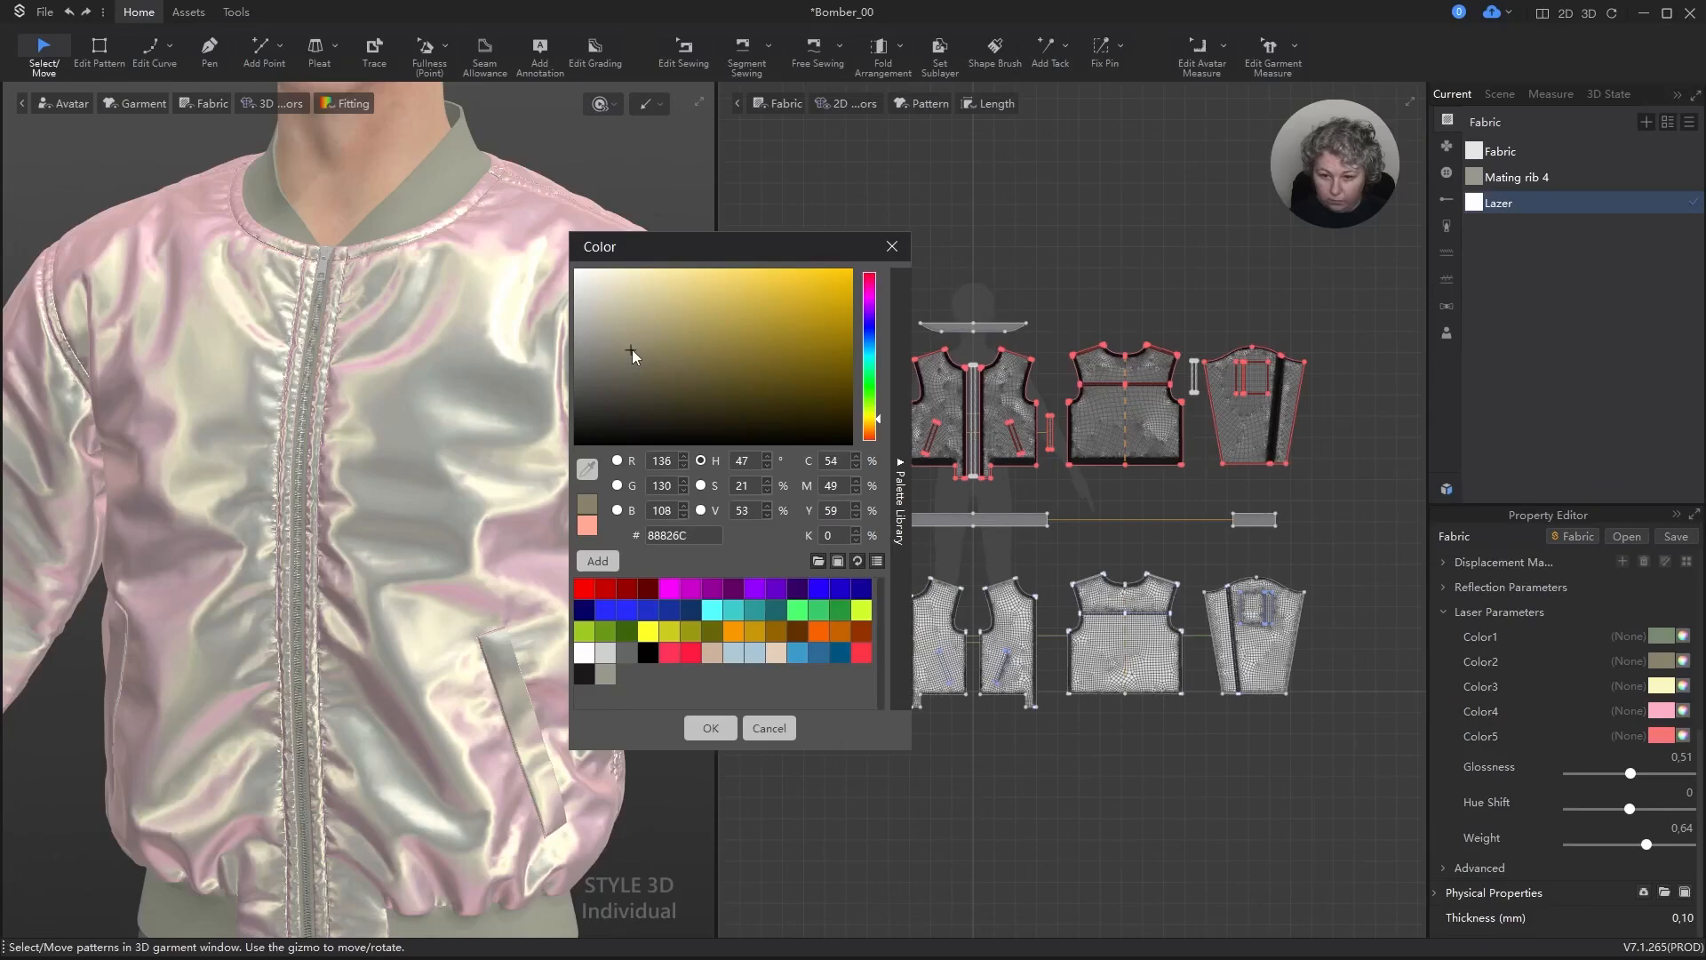
drag(631, 350, 610, 368)
click(632, 380)
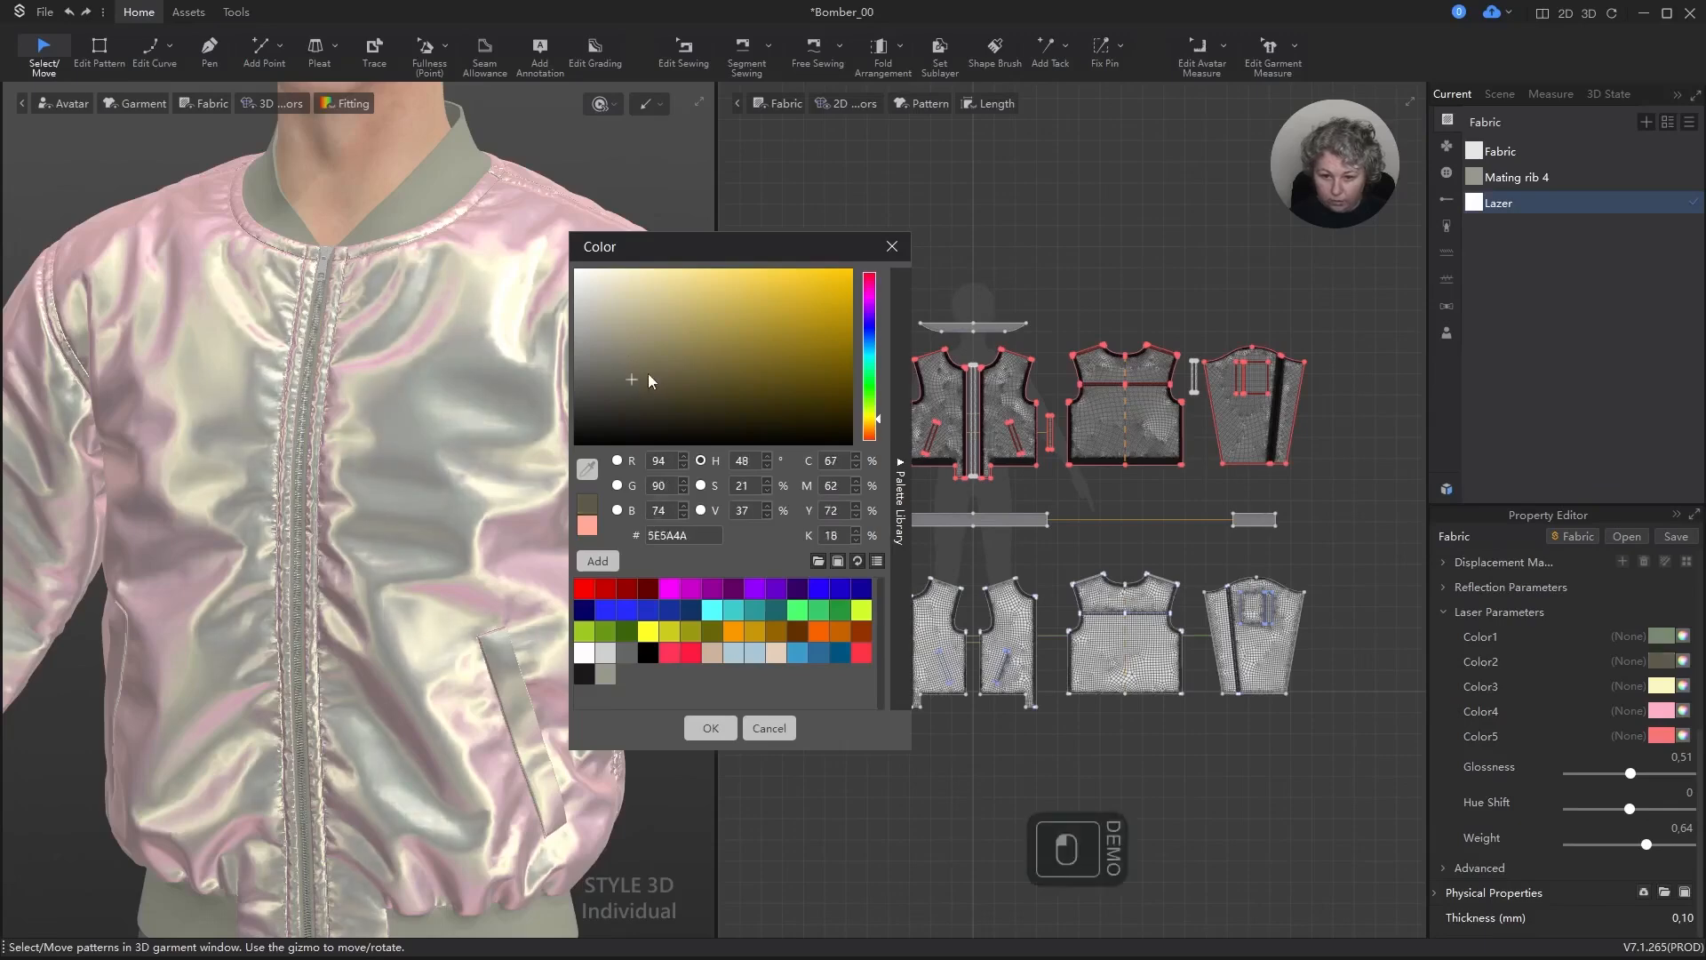
click(652, 369)
drag(872, 416, 870, 411)
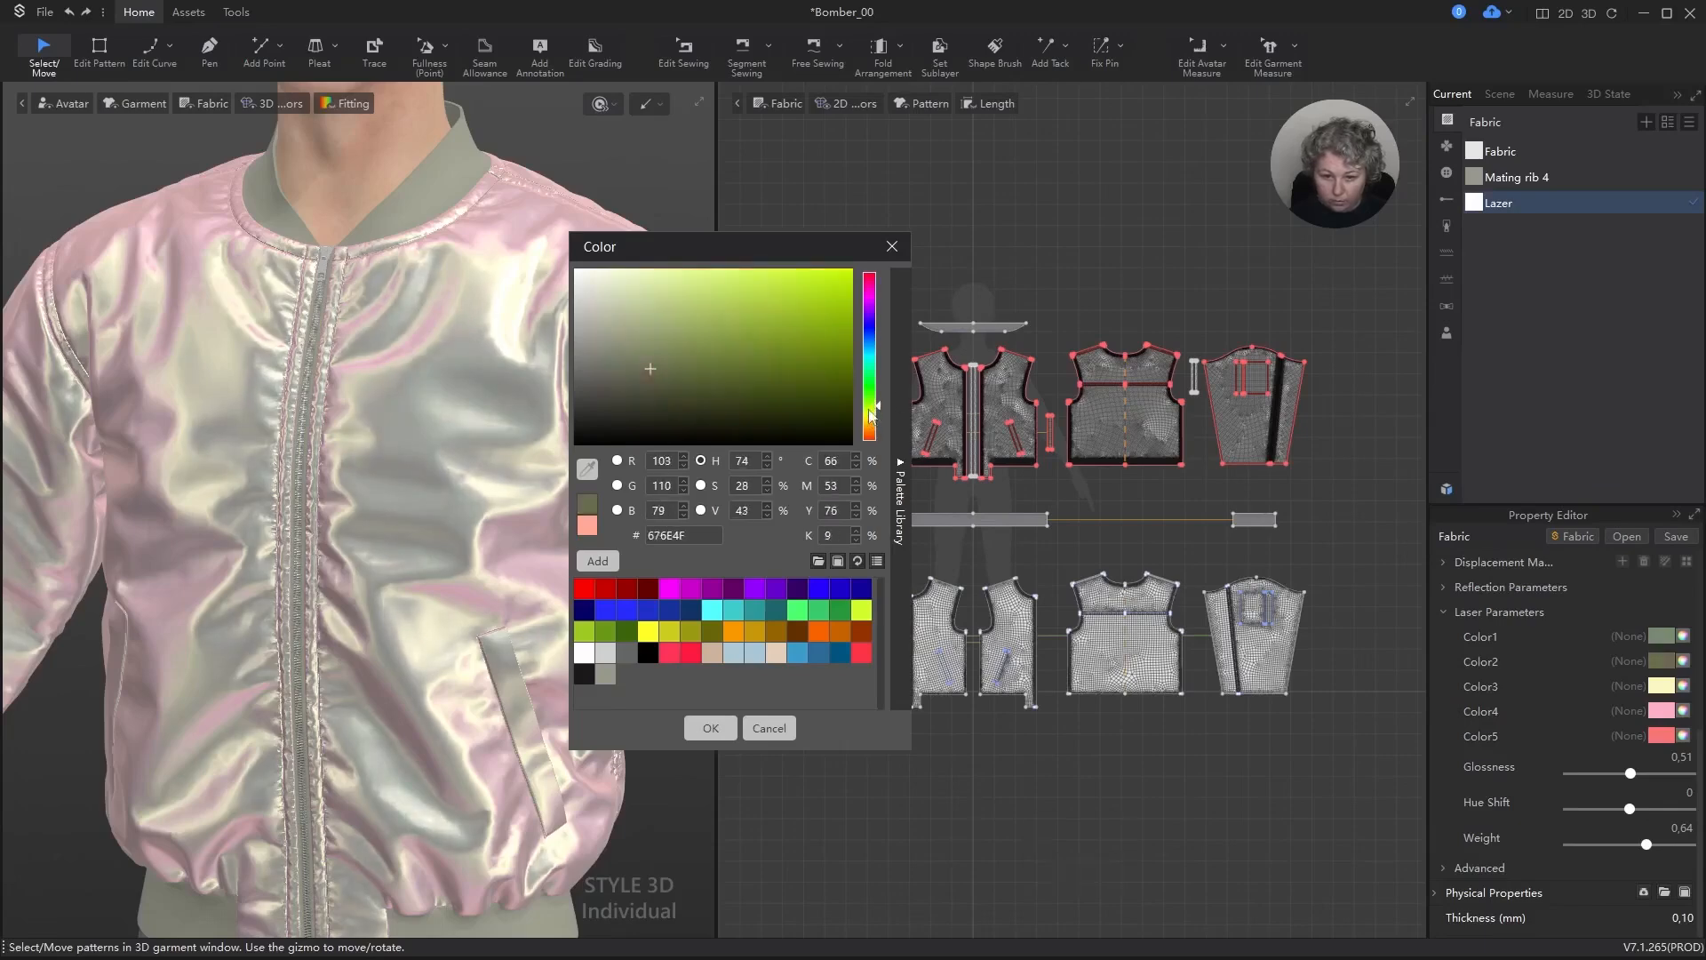
click(711, 728)
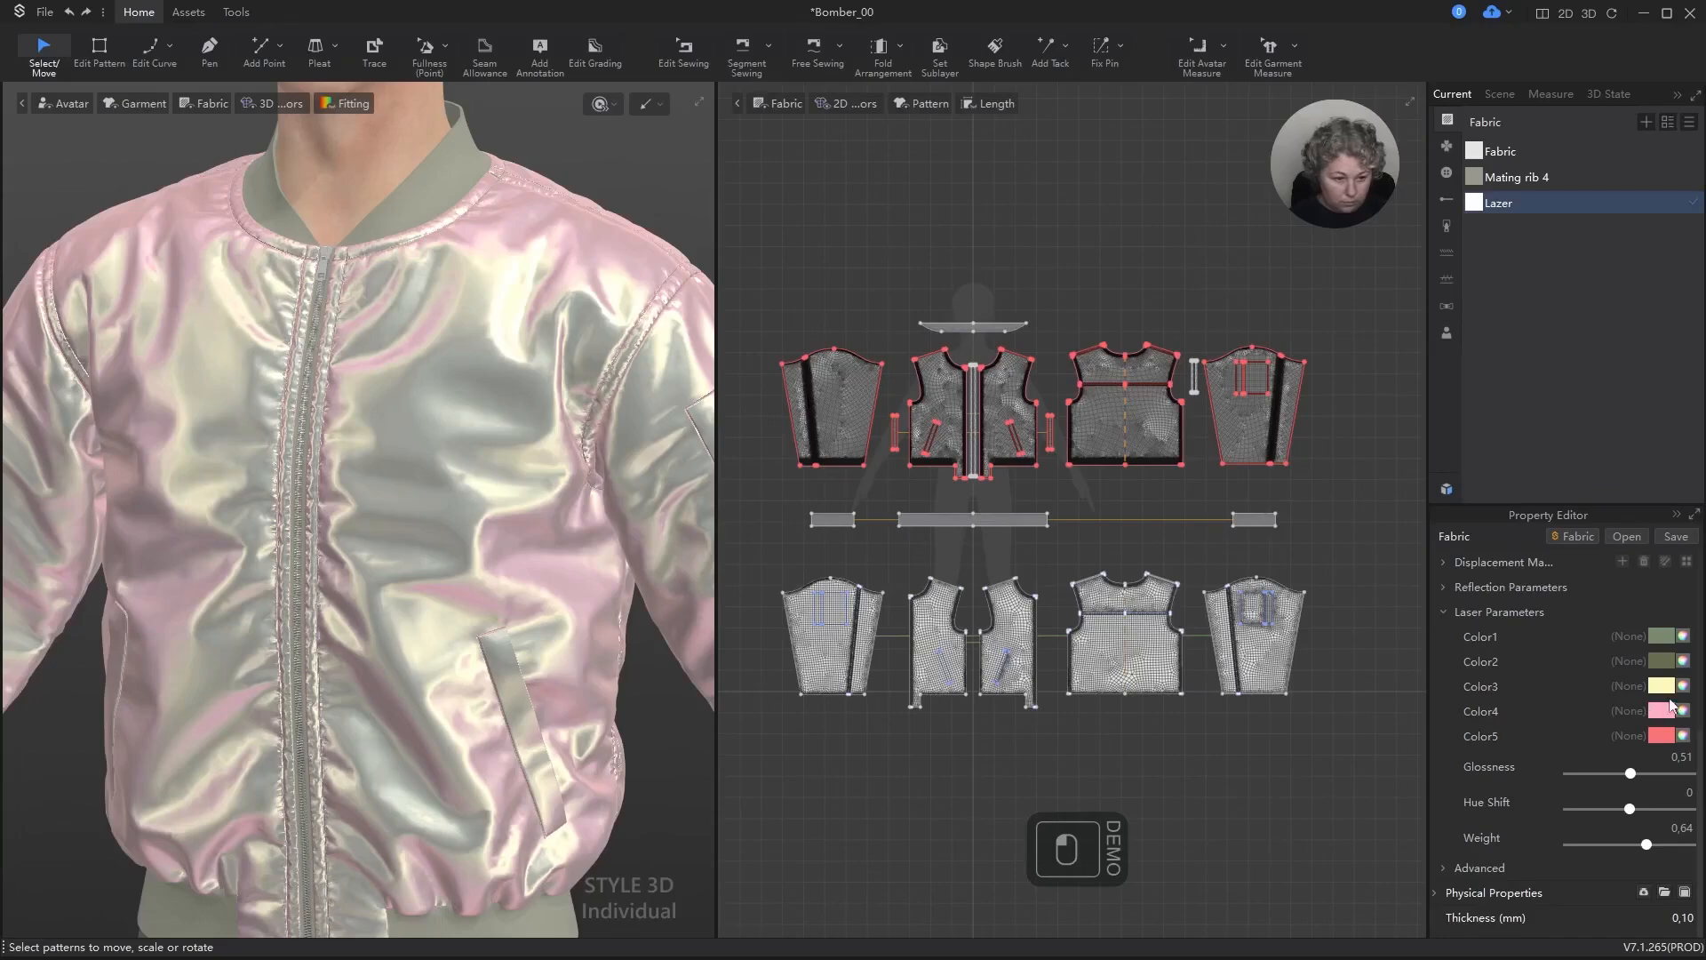
Step: Set laser Color3 of the Lazer fabric to a light, muted sage green
click(1662, 686)
click(633, 391)
click(679, 361)
click(667, 365)
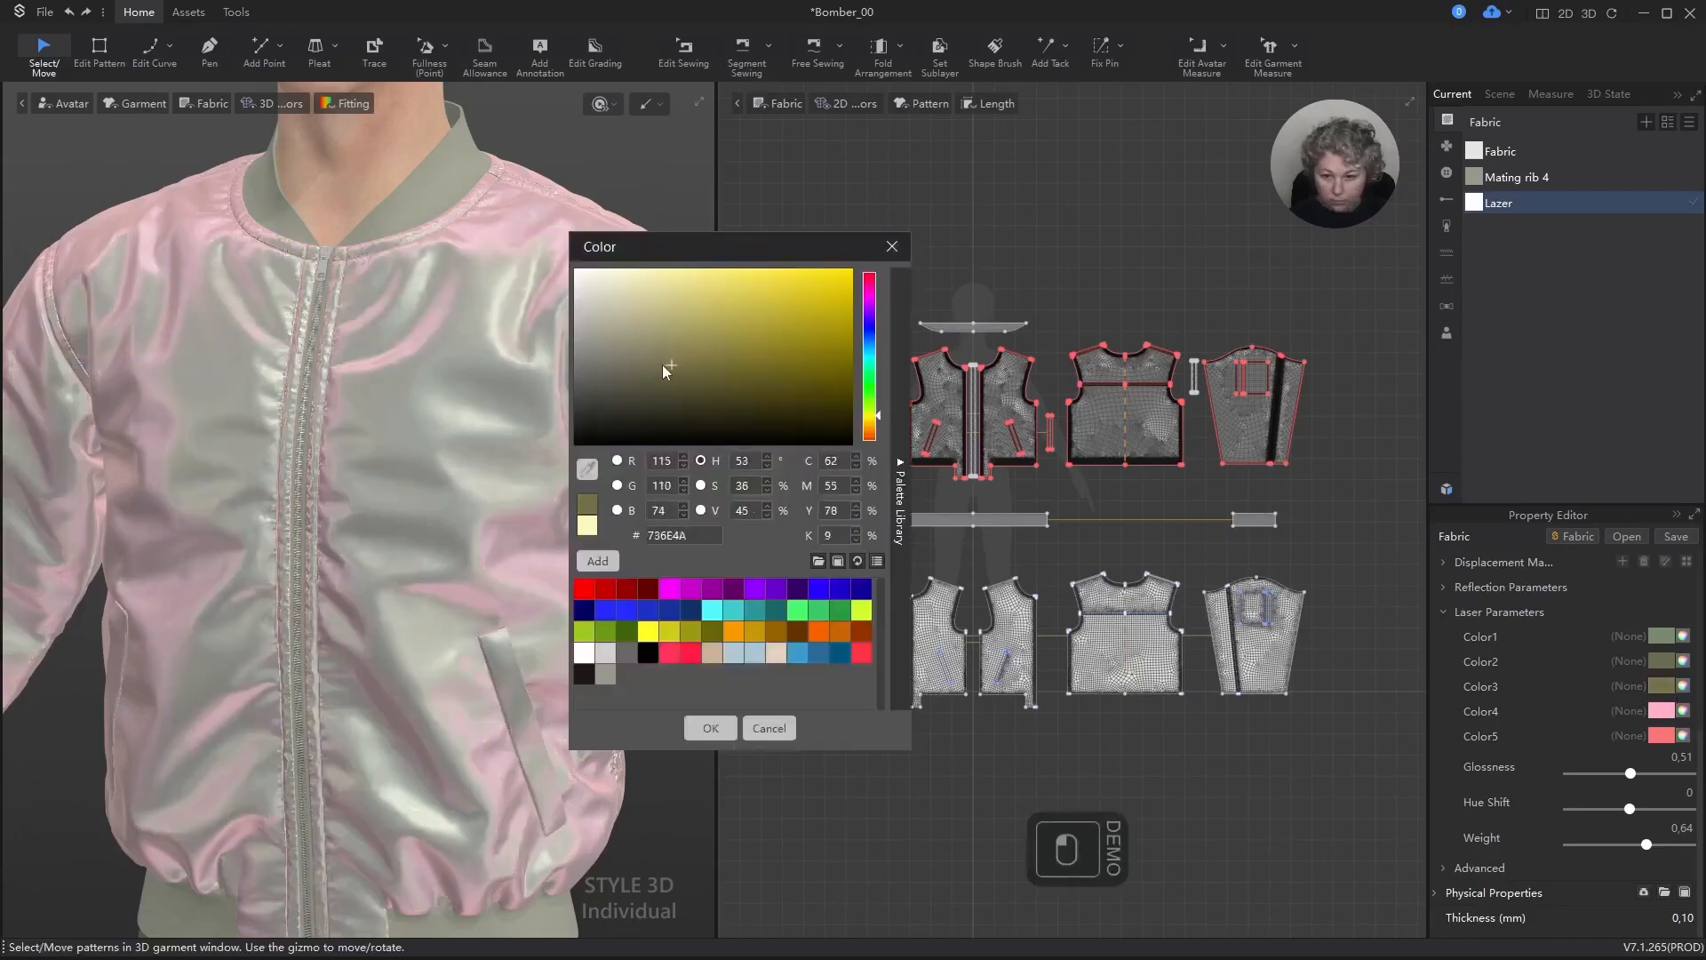
click(653, 365)
click(869, 400)
mouse_move(649, 353)
mouse_down()
mouse_move(642, 330)
mouse_move(666, 306)
mouse_up()
mouse_move(672, 366)
mouse_down()
mouse_move(650, 324)
mouse_move(616, 308)
mouse_move(624, 320)
mouse_up()
click(711, 728)
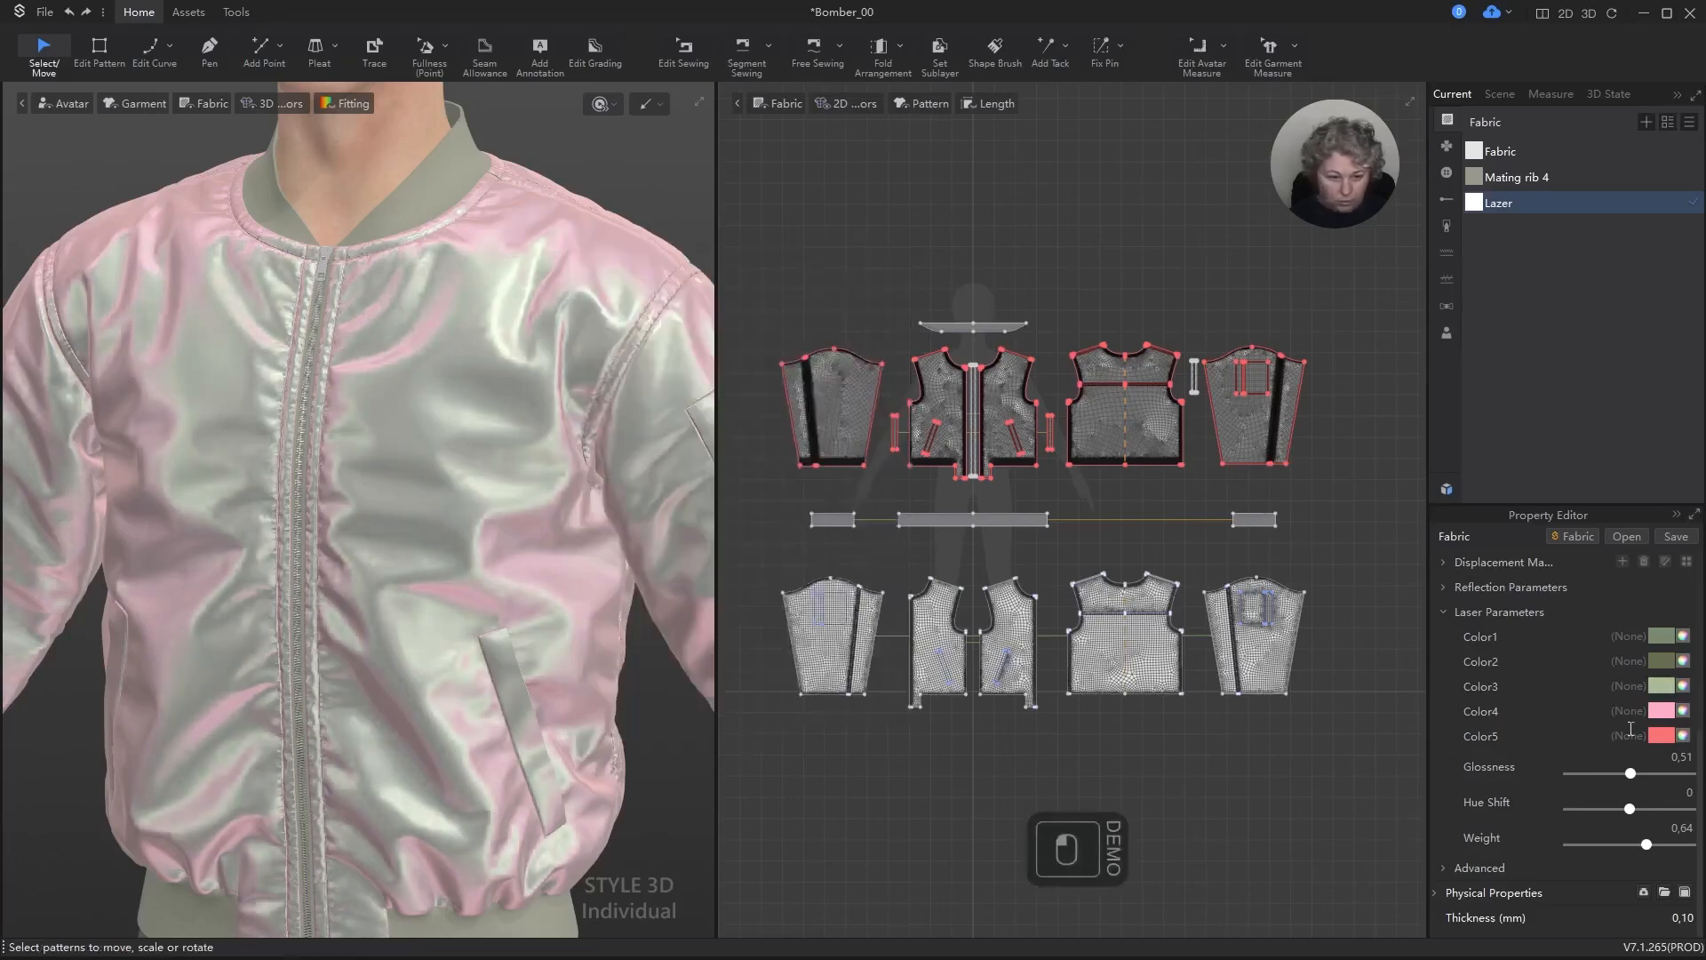
Step: Set laser Color4 of the Lazer fabric to the very dark green 383E31
click(1683, 712)
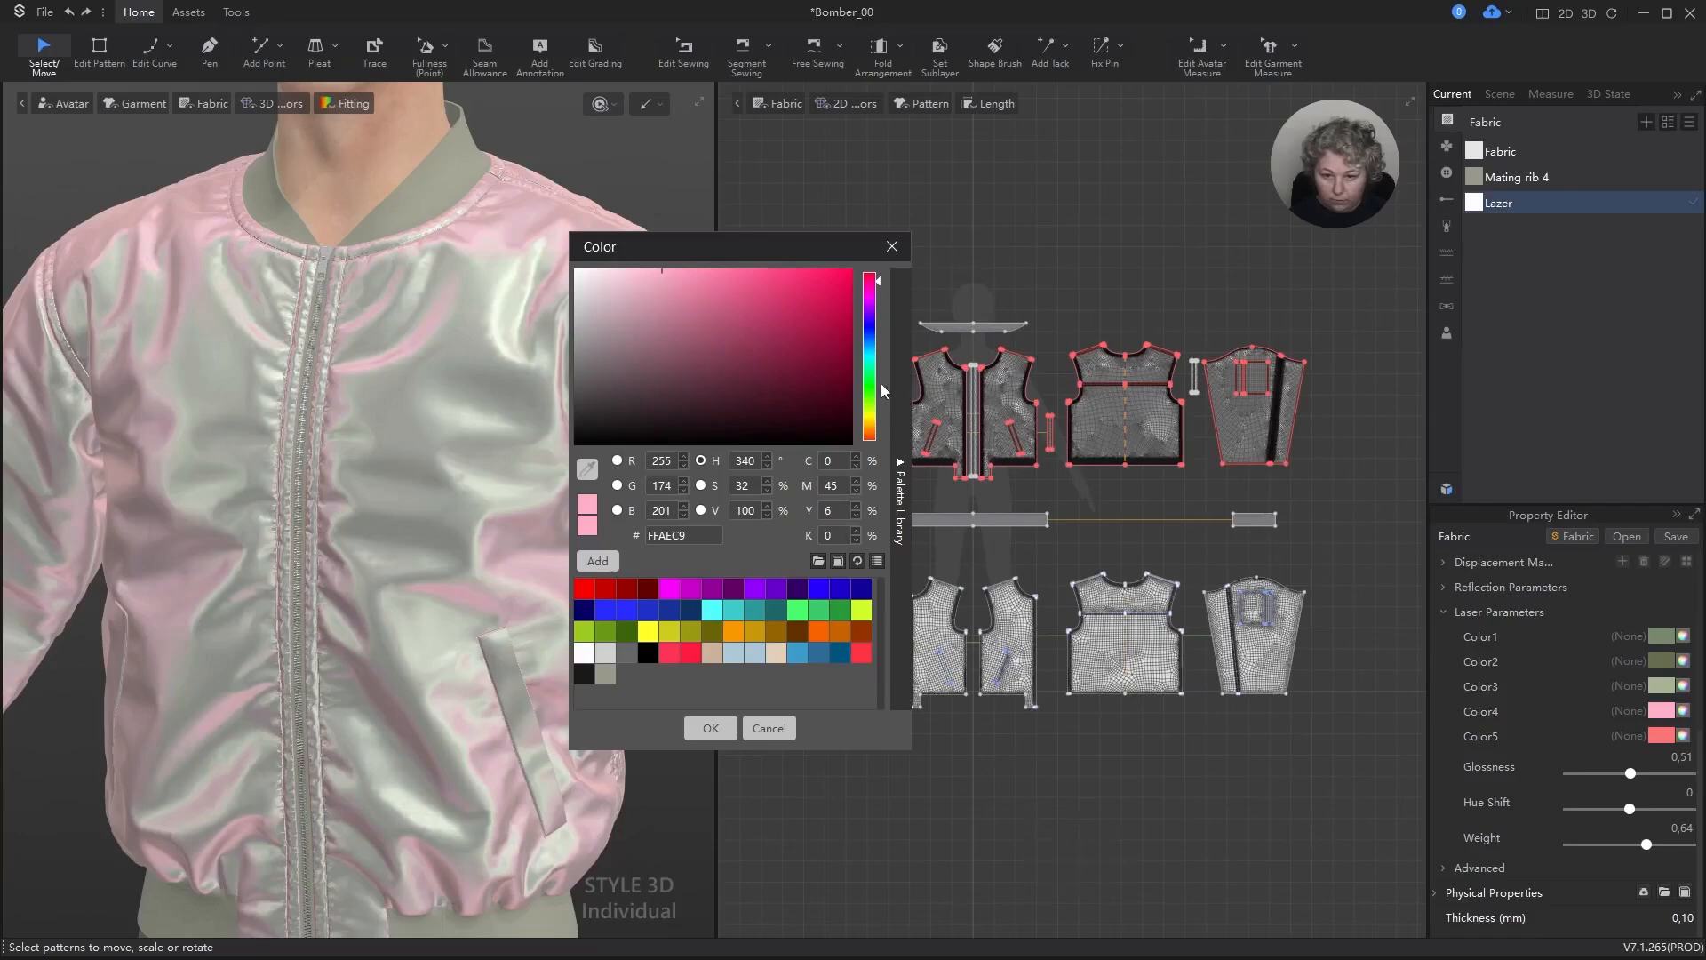
click(870, 395)
click(693, 380)
mouse_move(657, 394)
mouse_down()
mouse_move(718, 359)
mouse_move(679, 285)
mouse_move(612, 294)
mouse_move(626, 390)
mouse_move(711, 432)
mouse_move(631, 401)
mouse_up()
click(870, 403)
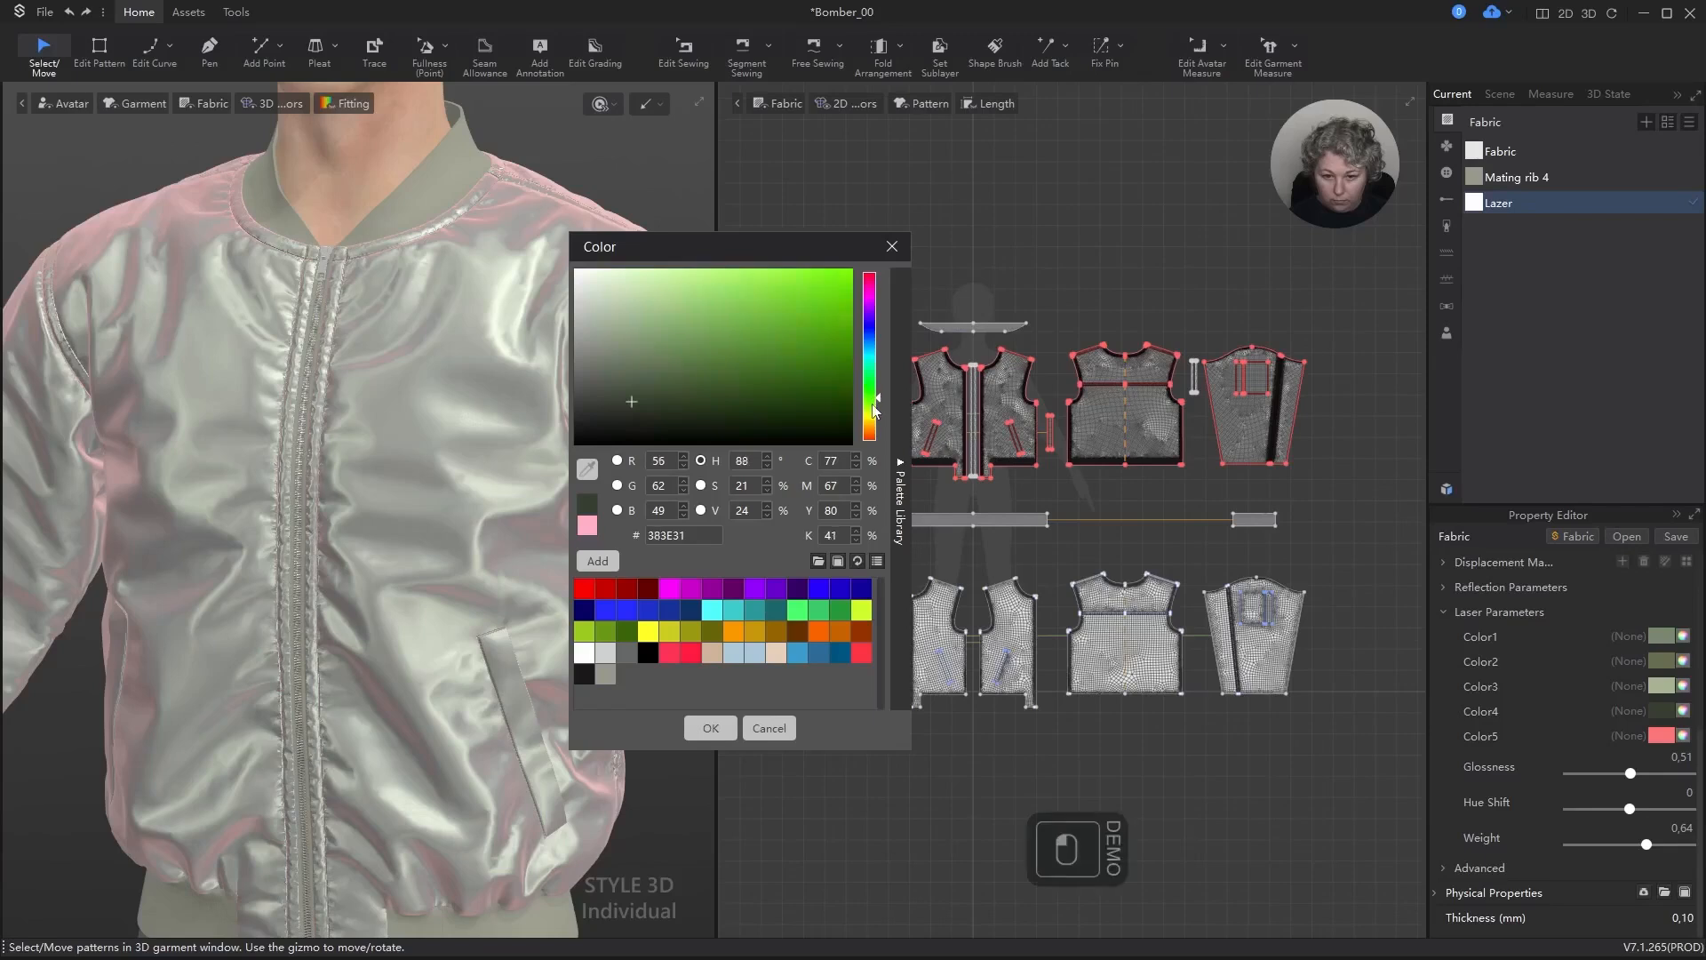
click(770, 728)
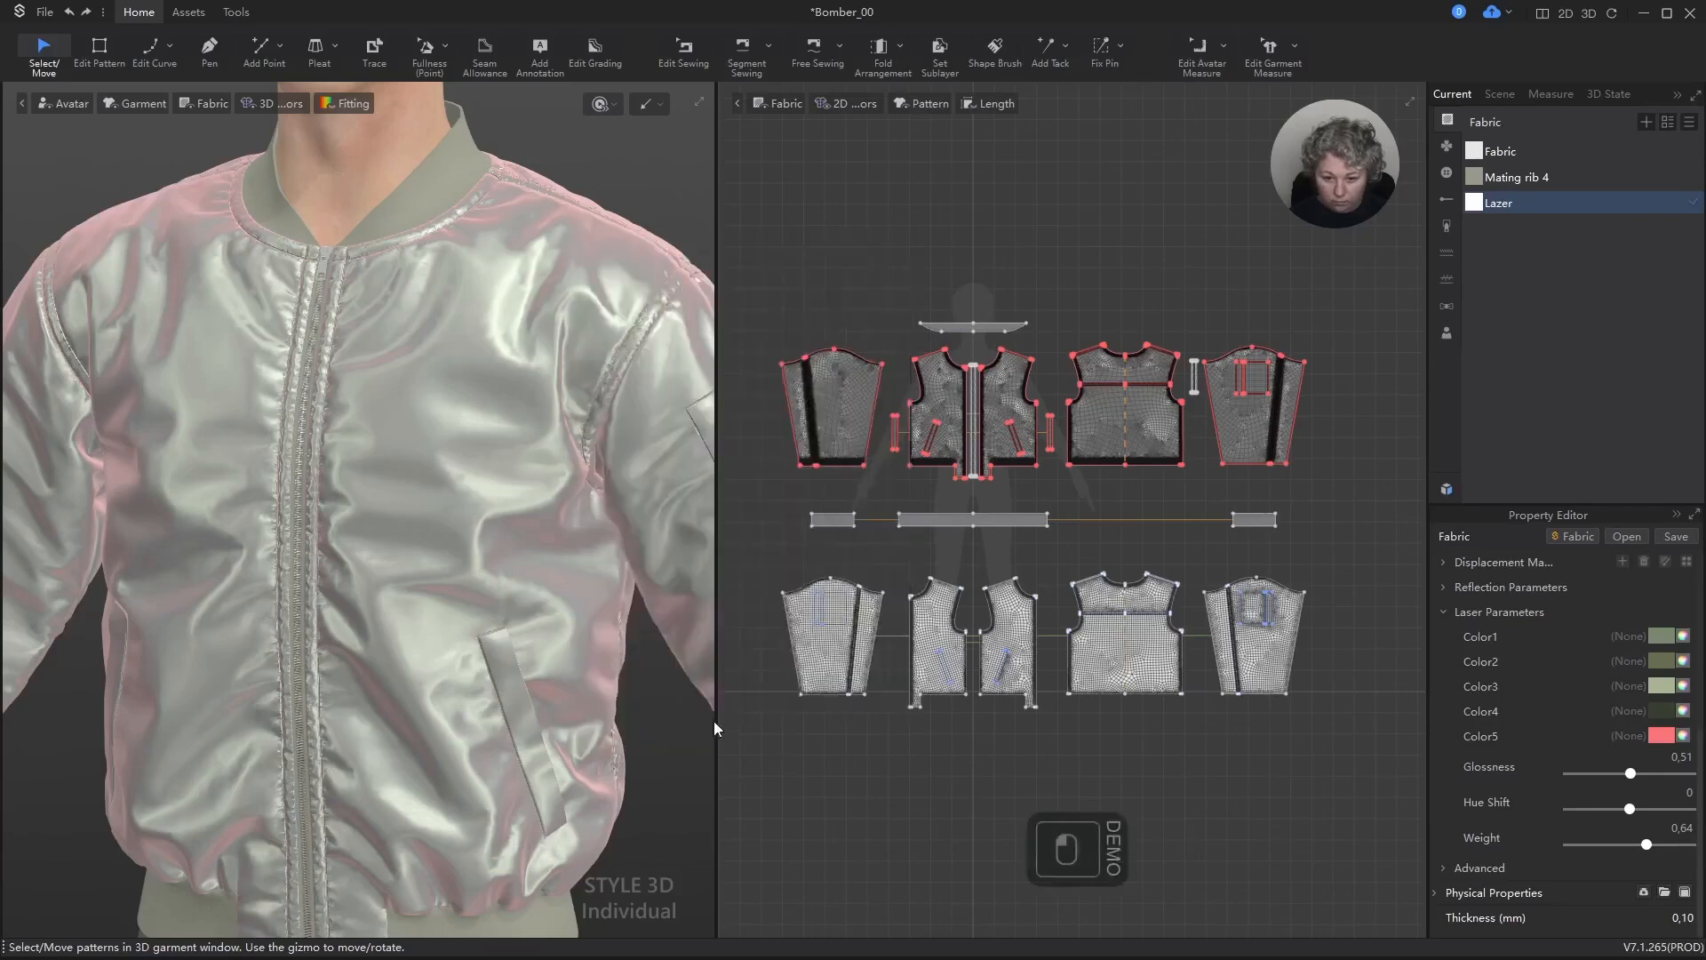
Step: Set laser Color5 of the Lazer fabric to the pale yellow EDEE9C
click(1683, 736)
mouse_move(639, 361)
mouse_down()
mouse_move(613, 391)
mouse_move(637, 396)
mouse_up()
mouse_move(863, 405)
mouse_down()
mouse_move(866, 367)
mouse_move(877, 421)
mouse_up()
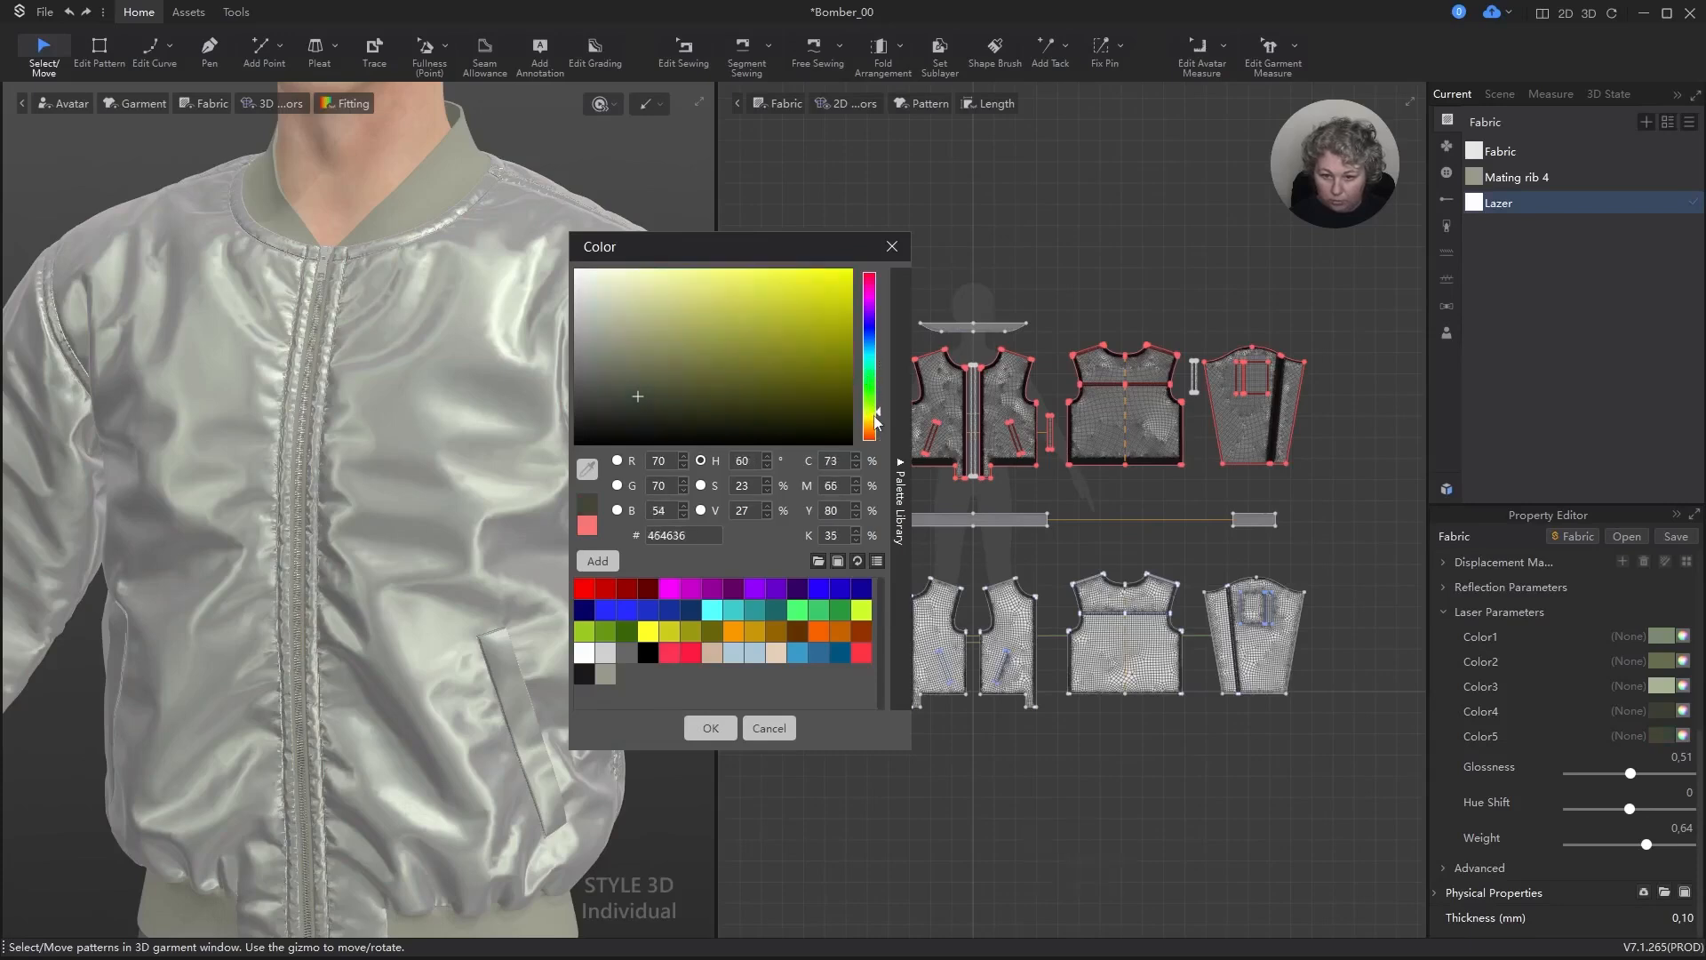
mouse_move(708, 415)
mouse_down()
mouse_move(682, 376)
mouse_move(782, 312)
mouse_move(601, 304)
mouse_move(670, 283)
mouse_up()
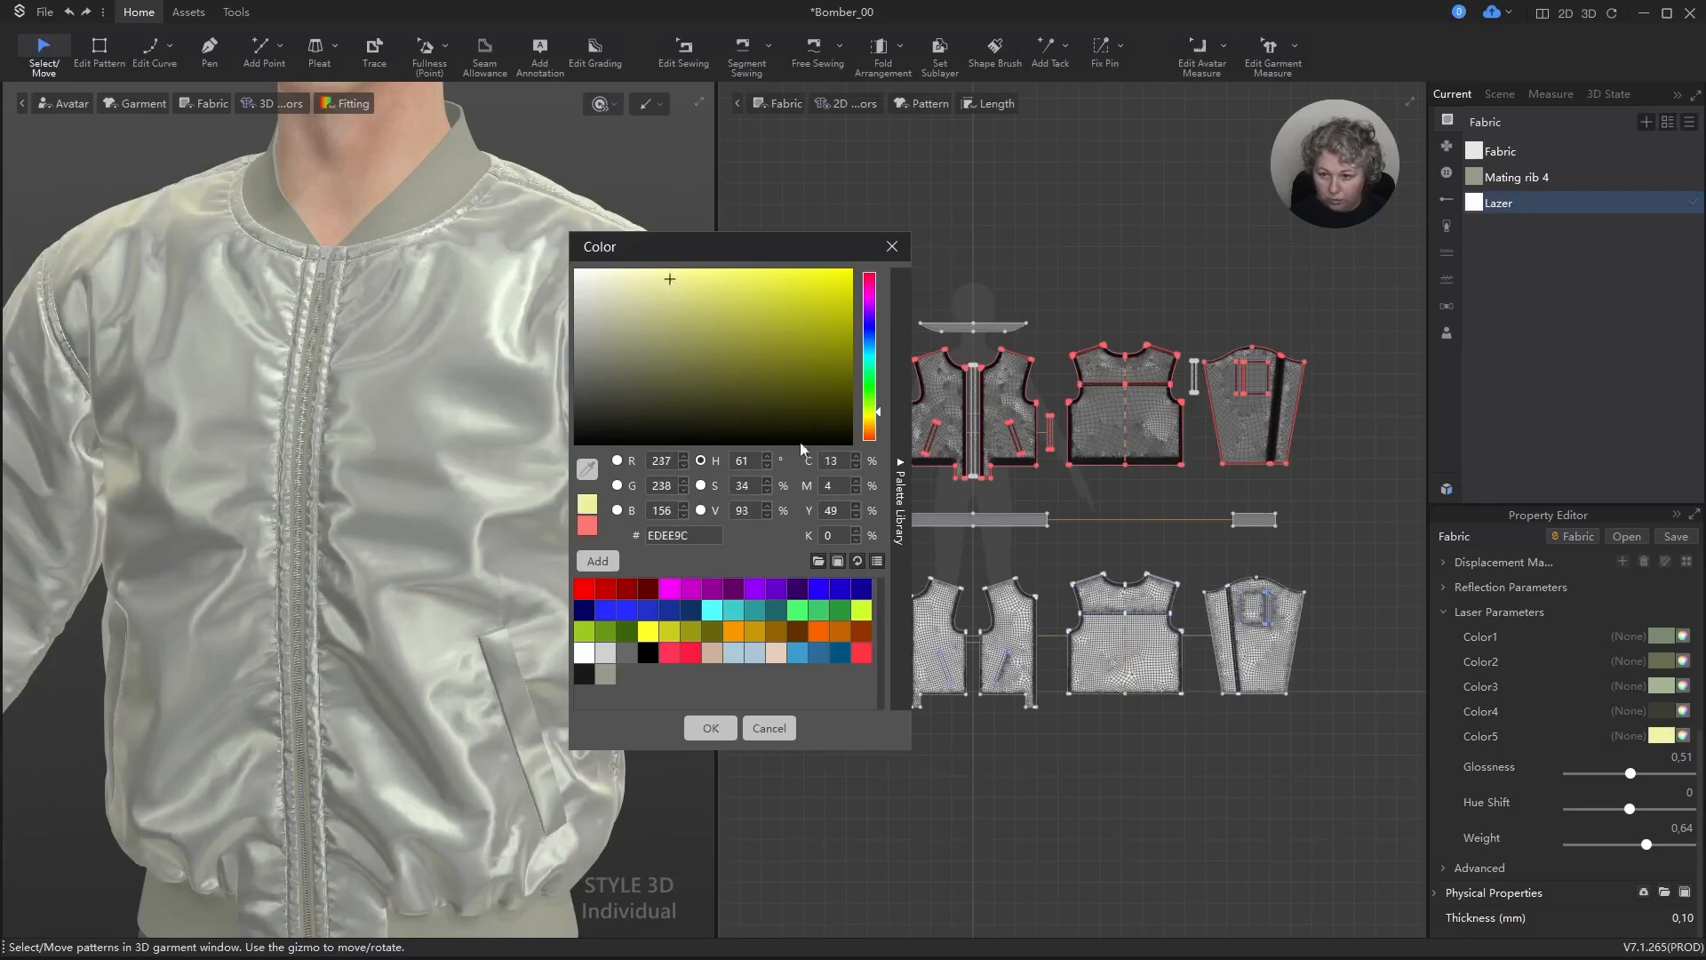
click(711, 728)
Step: Set the Glossness of the Lazer fabric's laser parameters to 0.40
scroll(560, 534, down, 10)
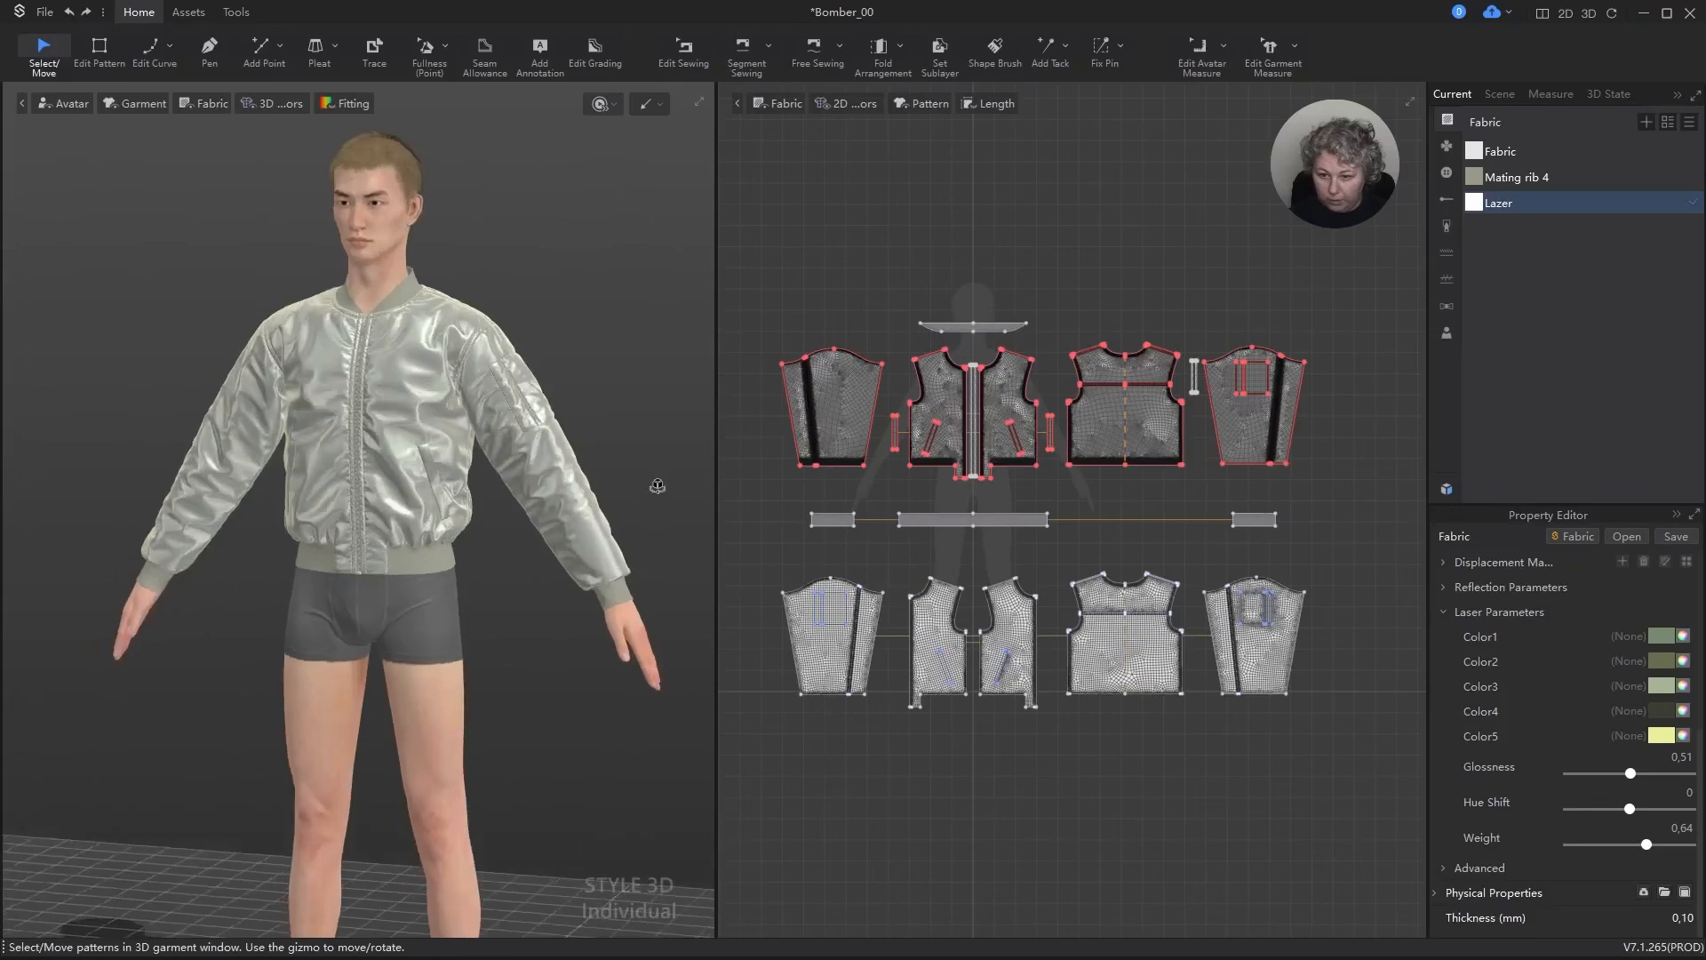
click(1688, 752)
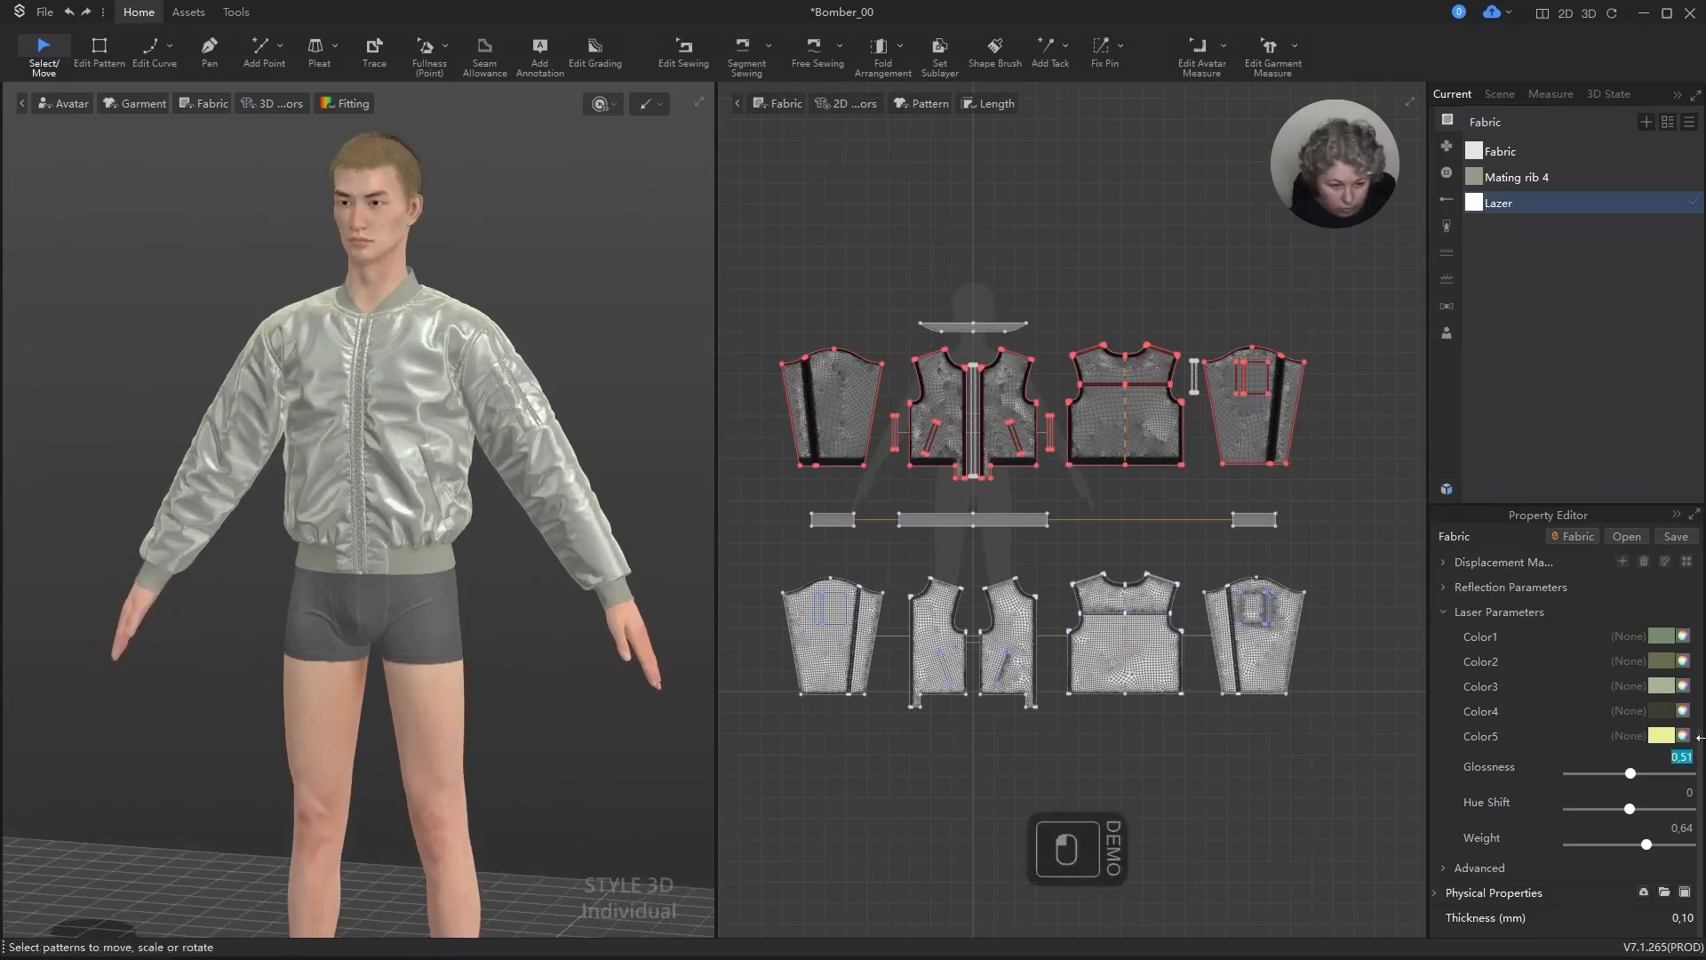
key(KP_5)
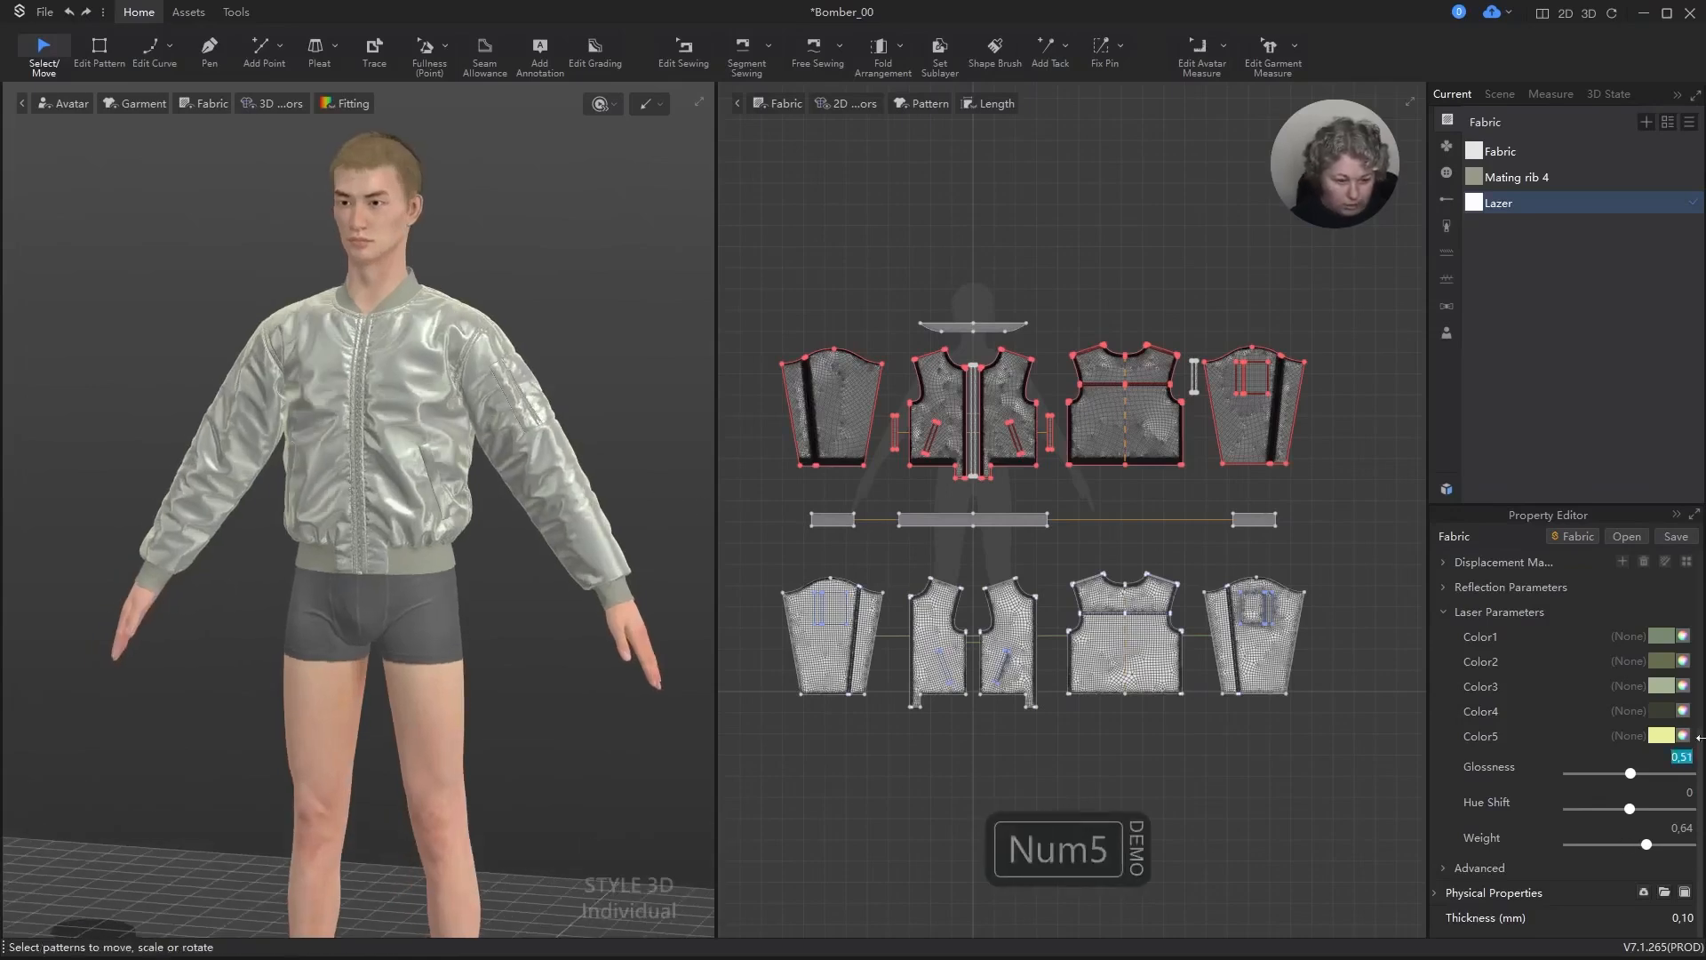
key(Delete)
text(4)
key(Return)
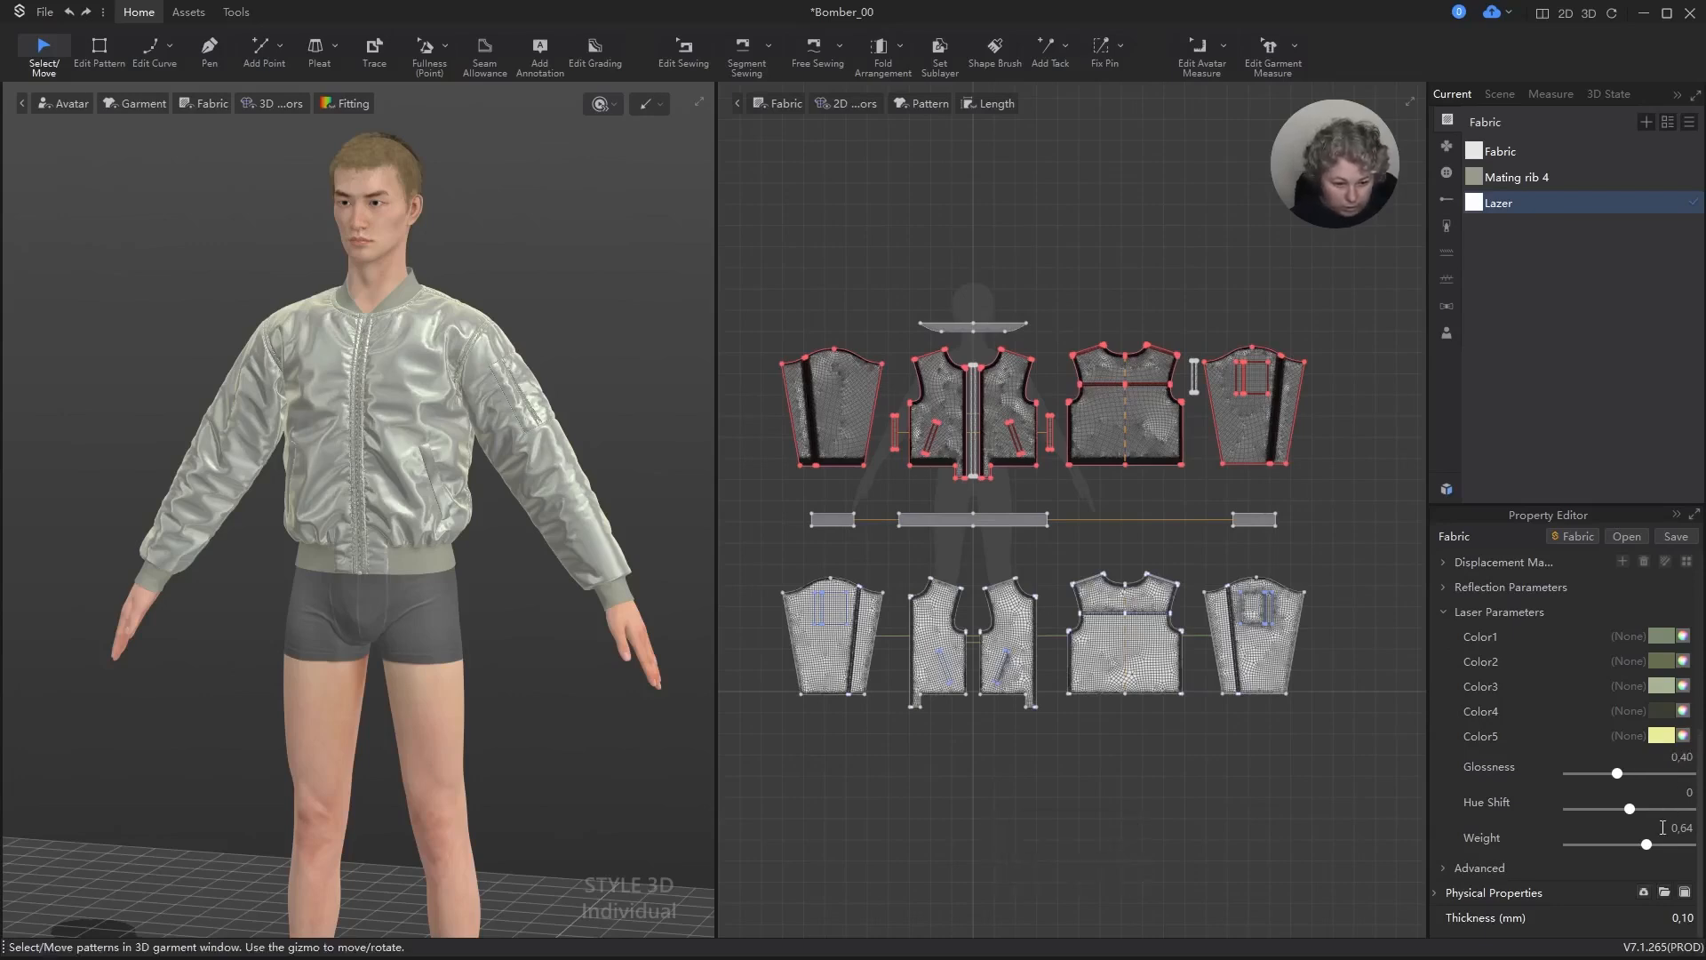
Step: Set the Weight of the Lazer fabric's laser parameters to 0.80
mouse_move(1649, 845)
mouse_down()
mouse_move(1630, 848)
mouse_move(1667, 848)
mouse_move(1637, 817)
mouse_up()
text(,)
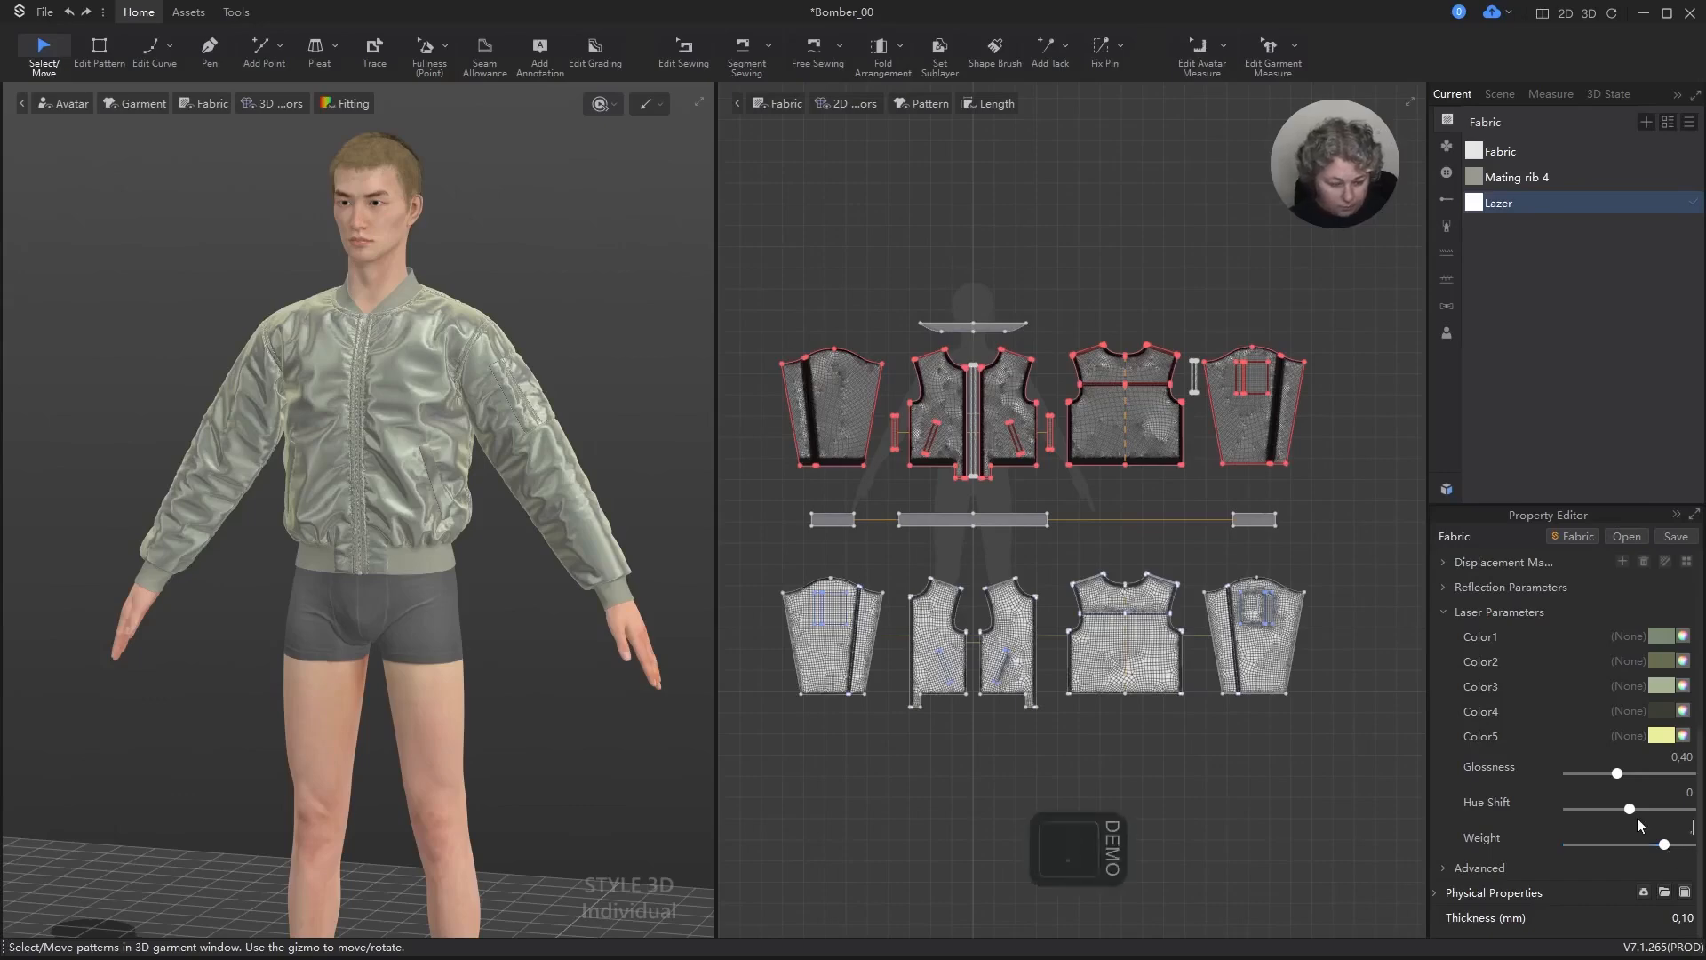
text(8)
key(Return)
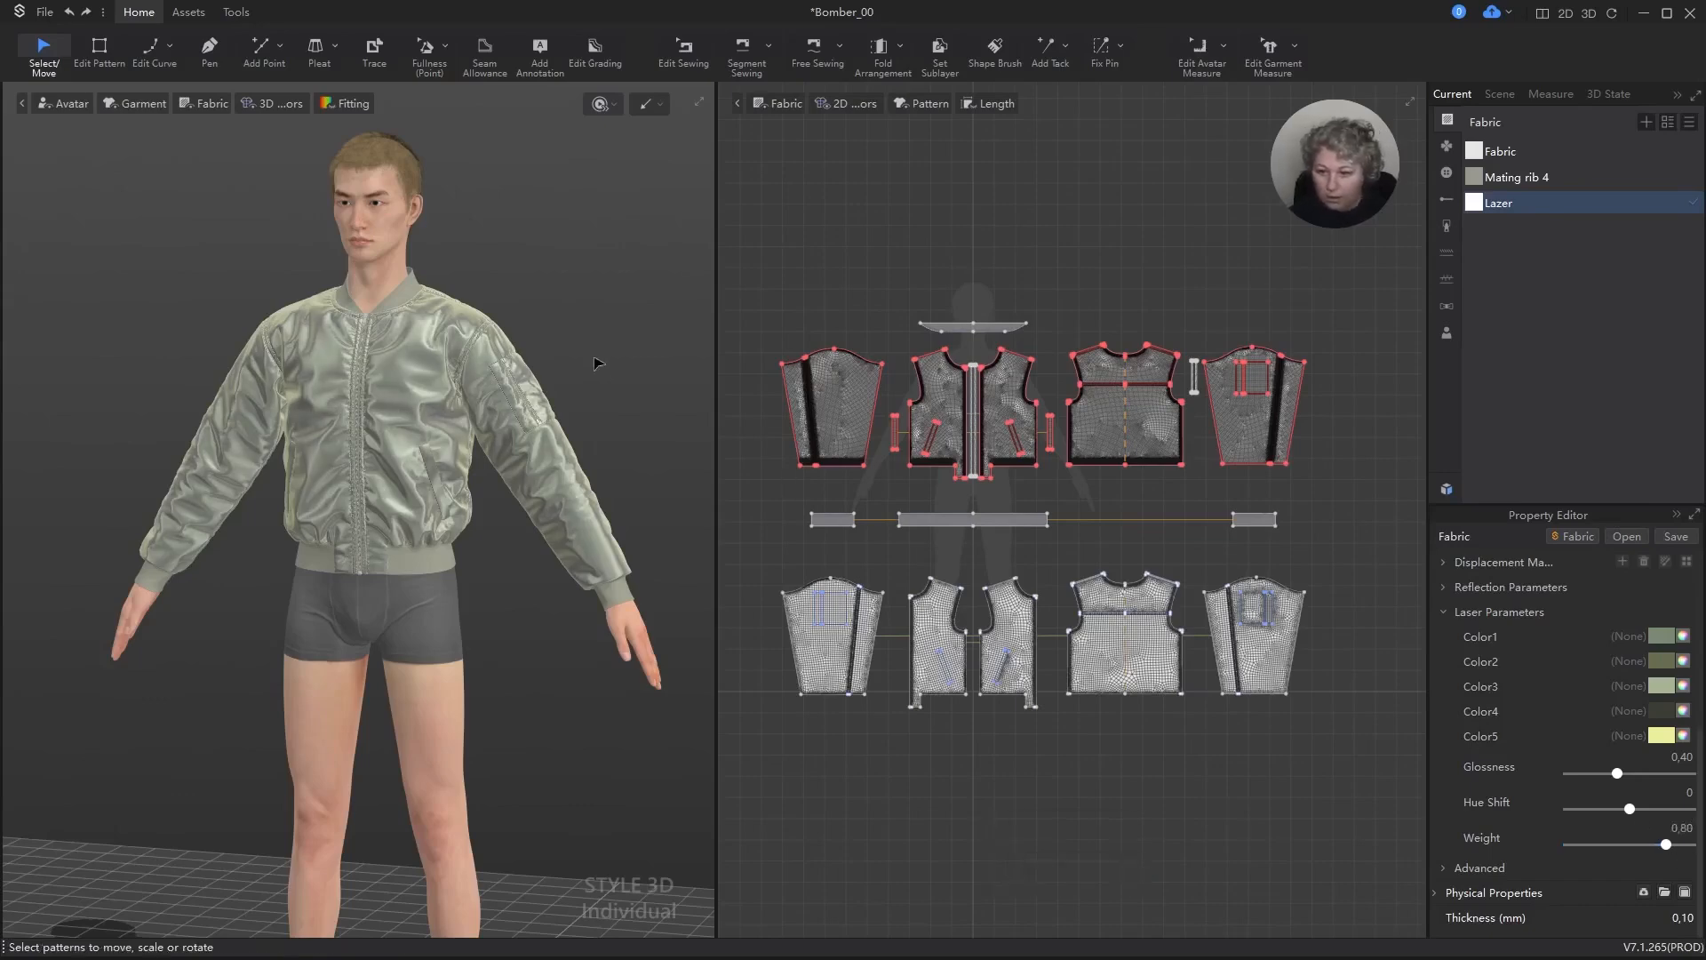
Step: Darken the texture colour of the Mating rib 4 fabric to the grey-green 7D7F73, with hue 70 and brightness 50
scroll(598, 362, up, 8)
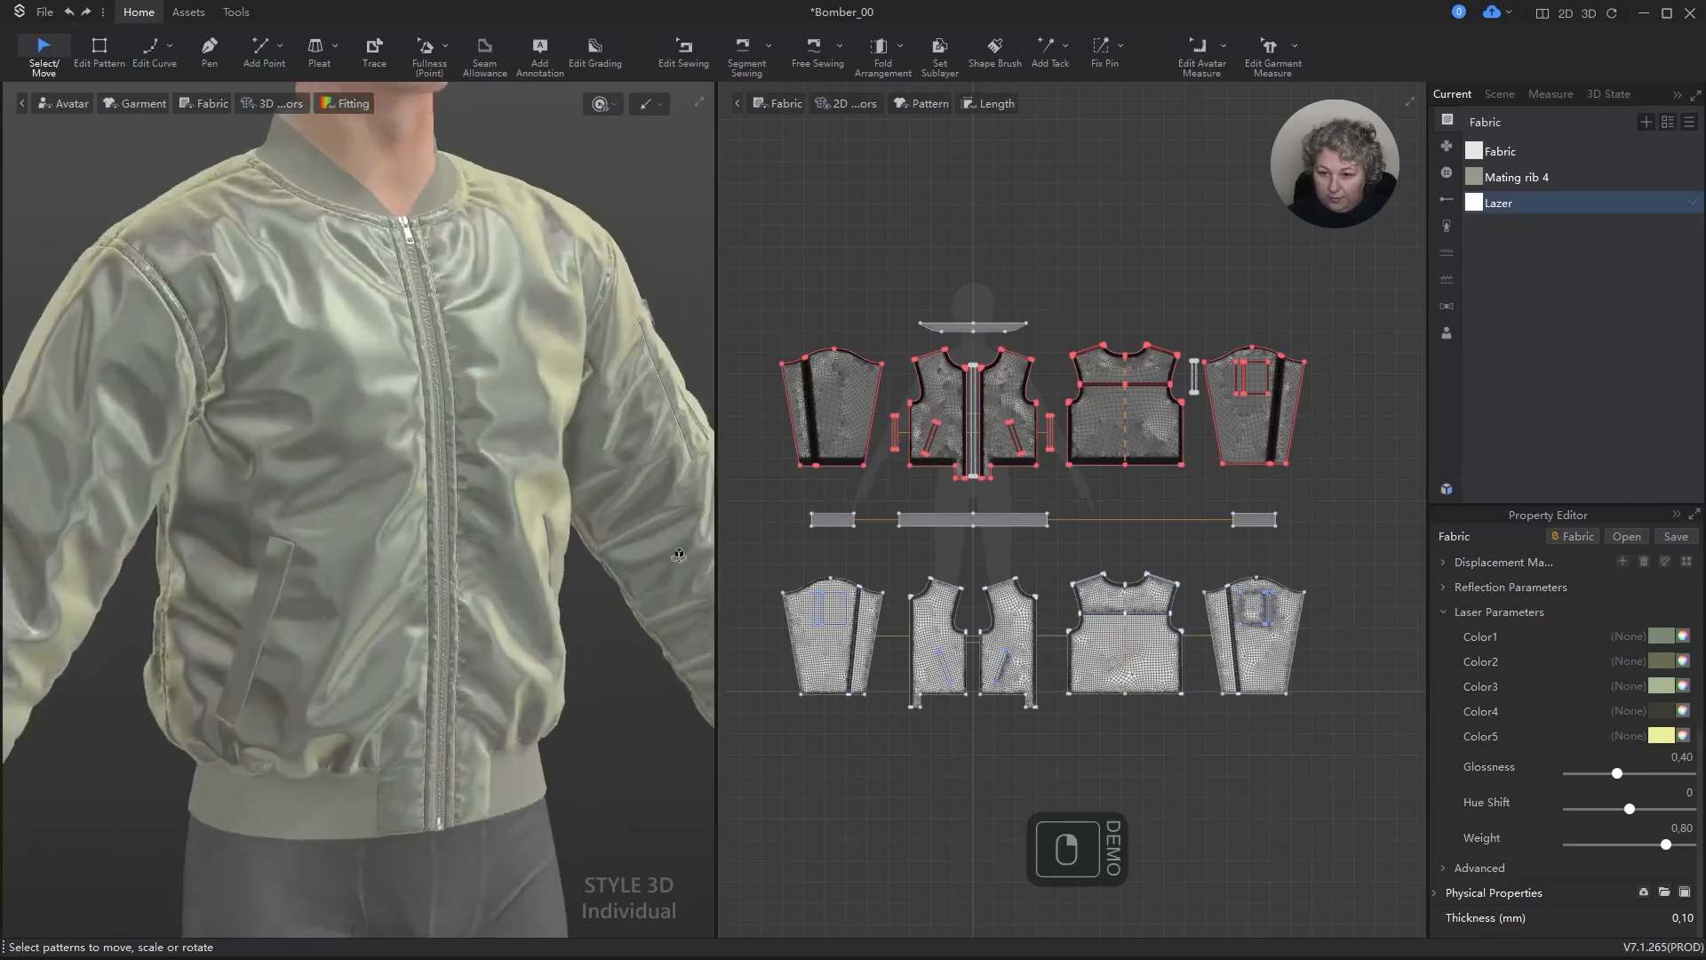
right_drag(678, 556, 574, 556)
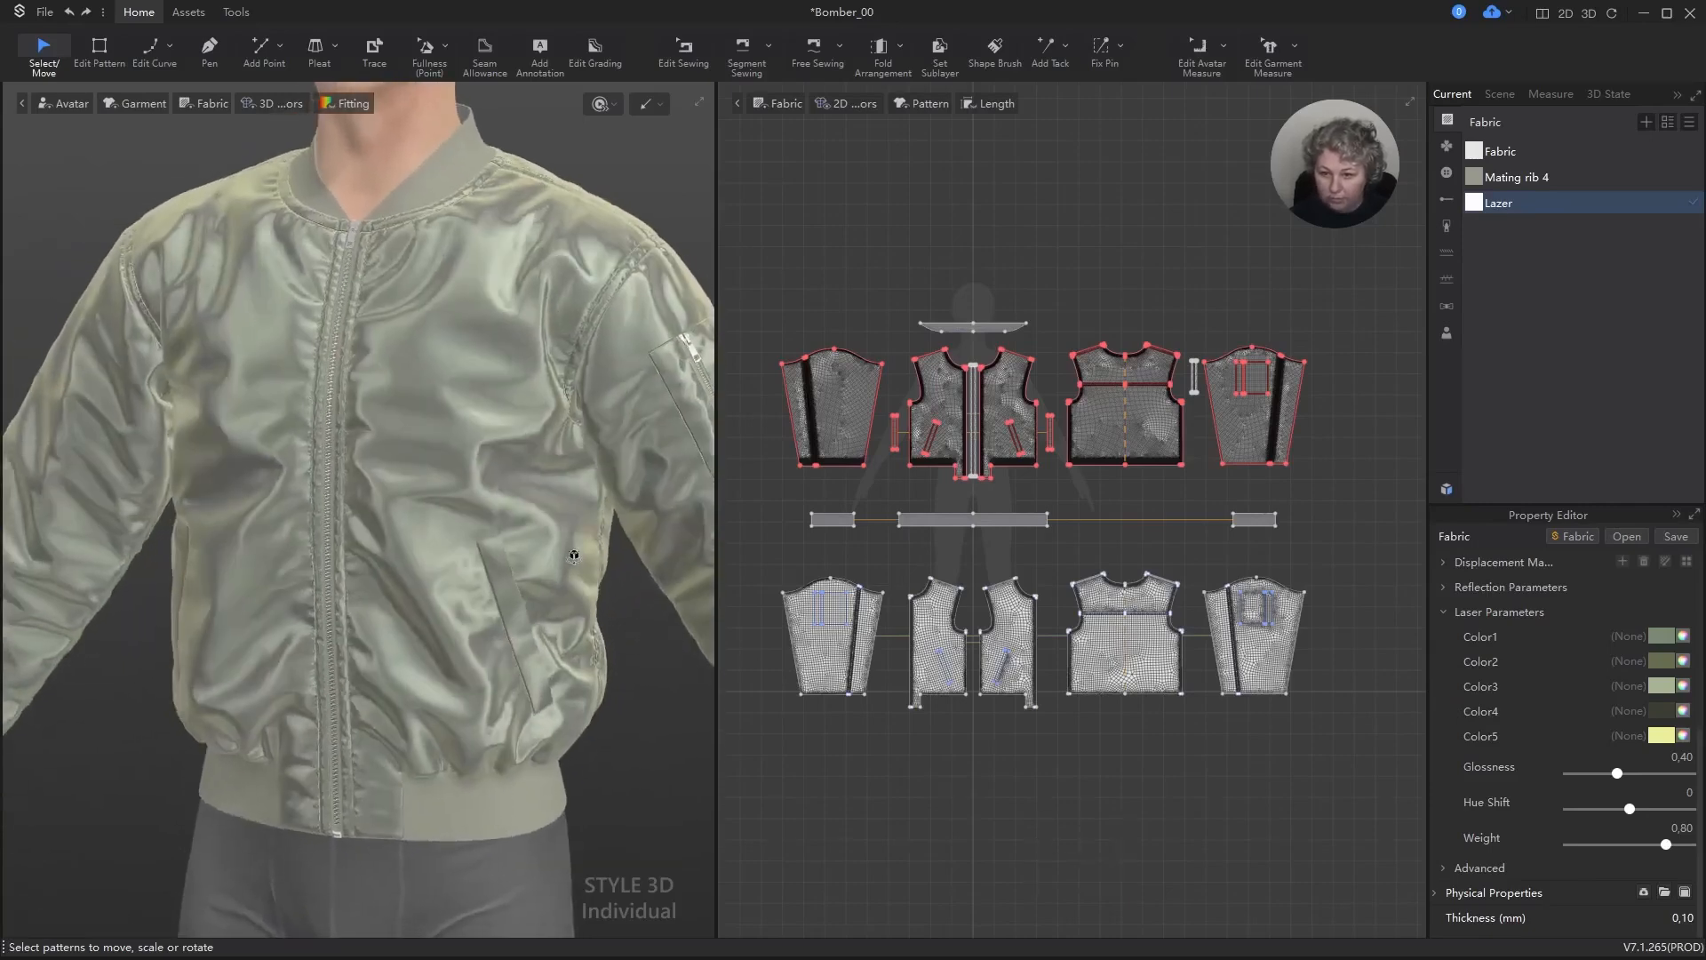
scroll(574, 555, down, 8)
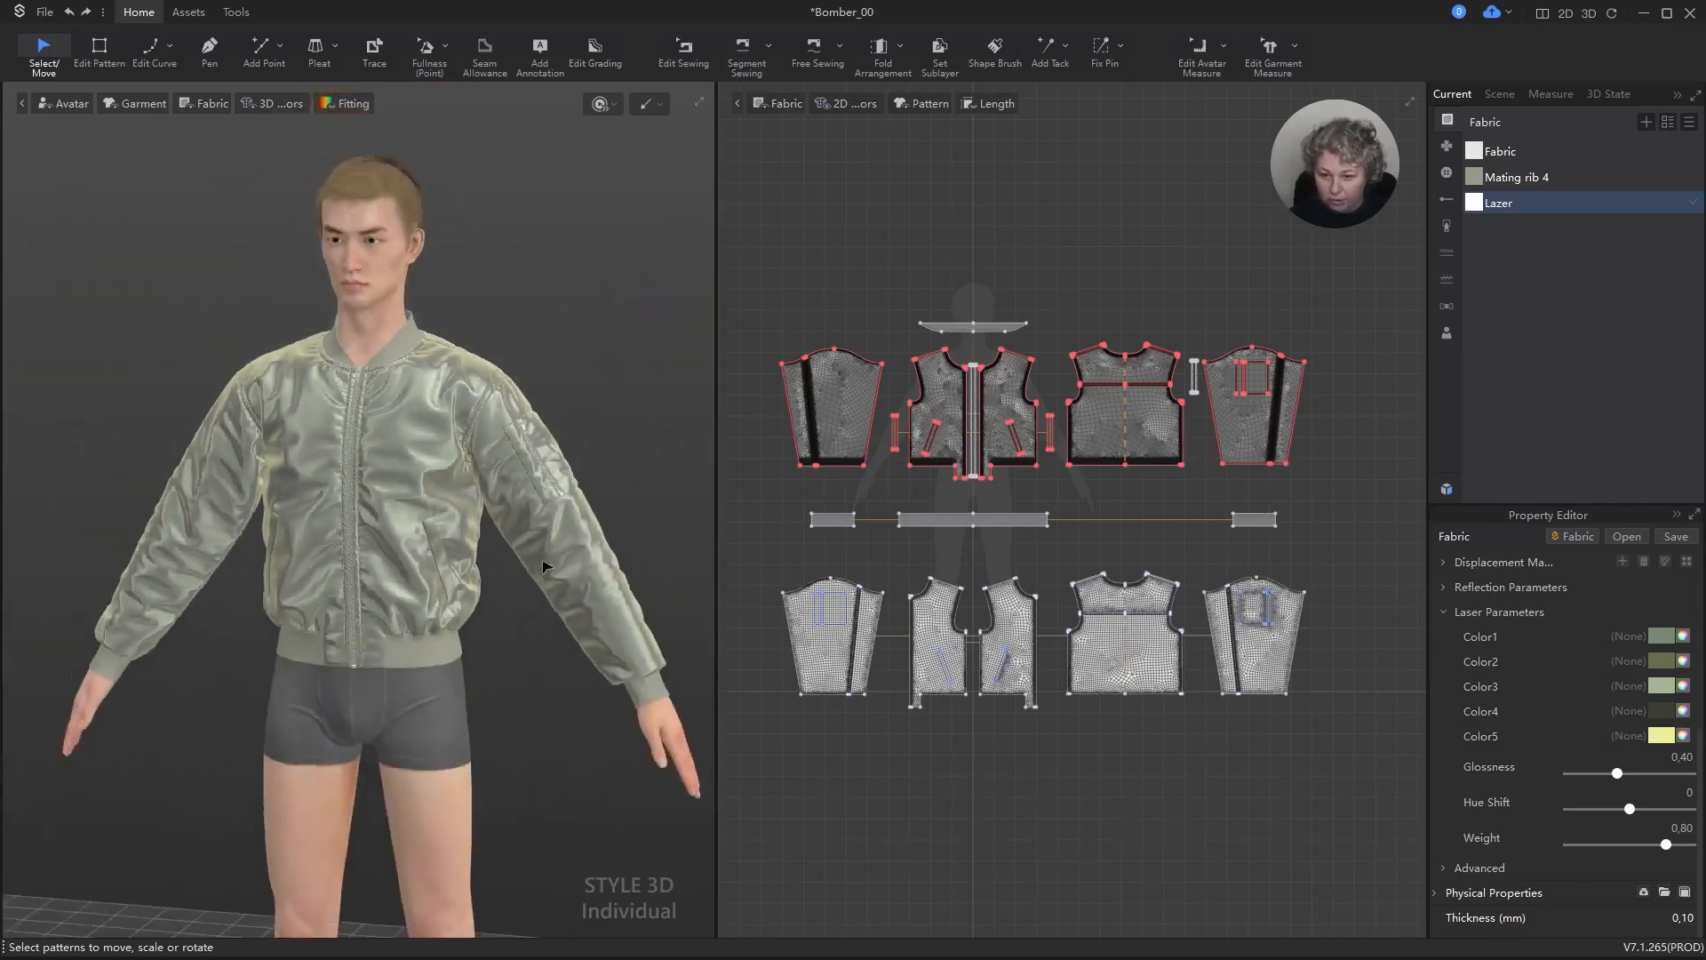
scroll(546, 566, down, 2)
click(1511, 177)
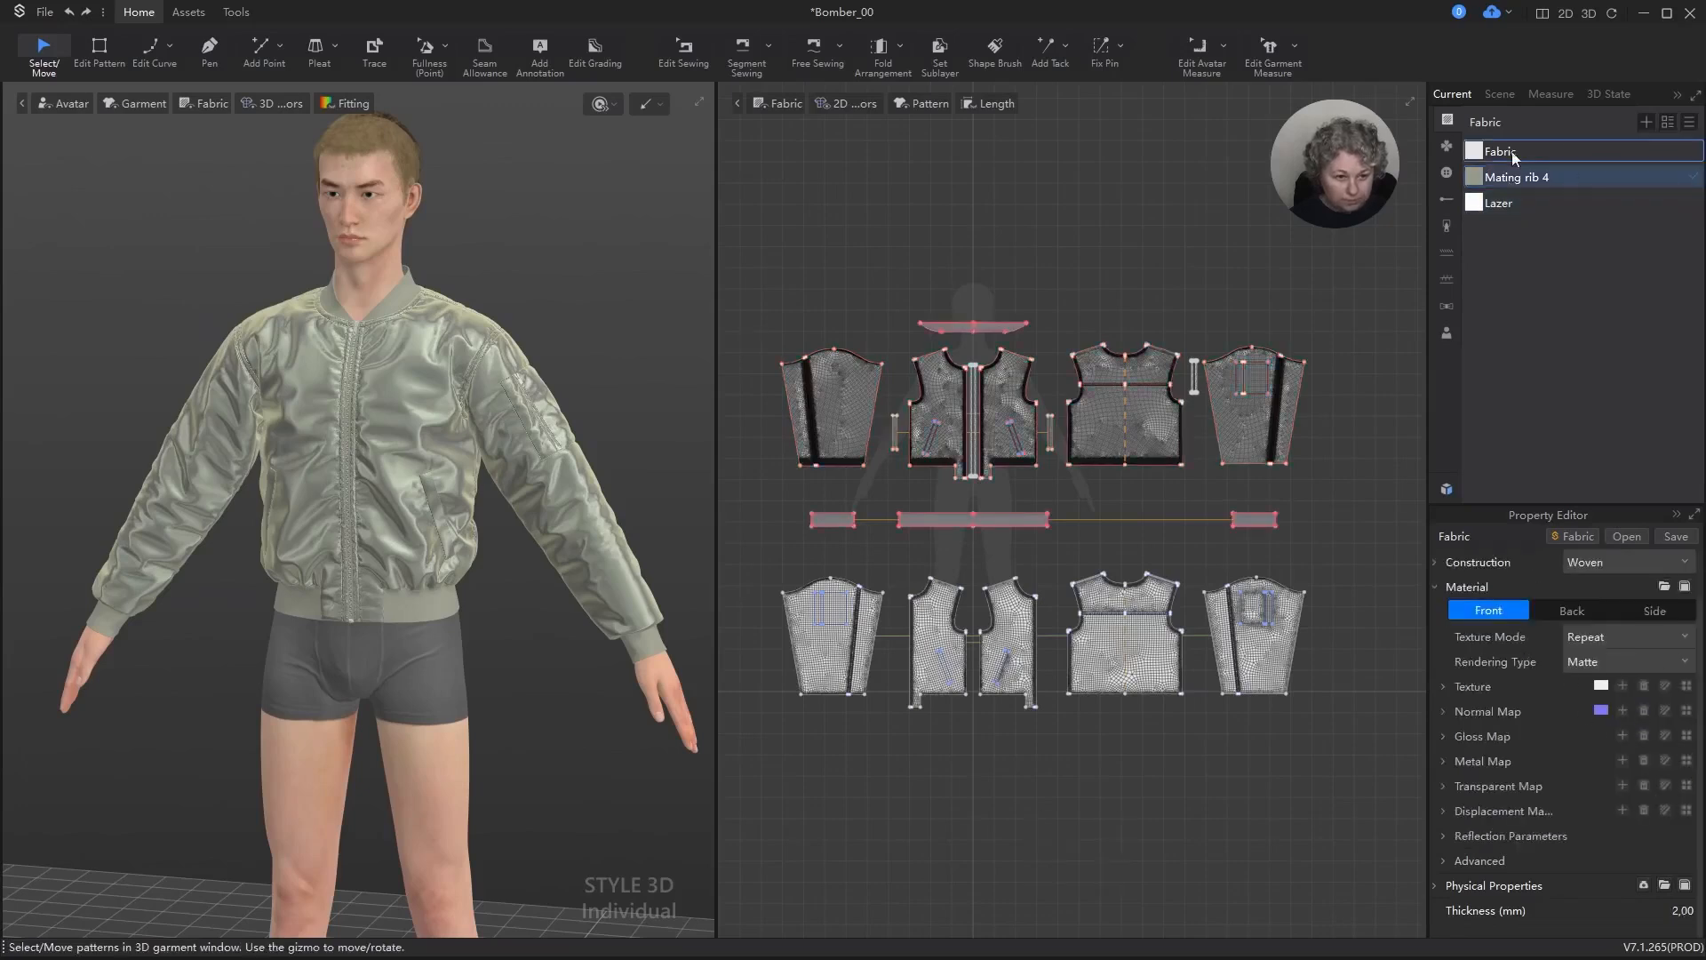
click(1441, 686)
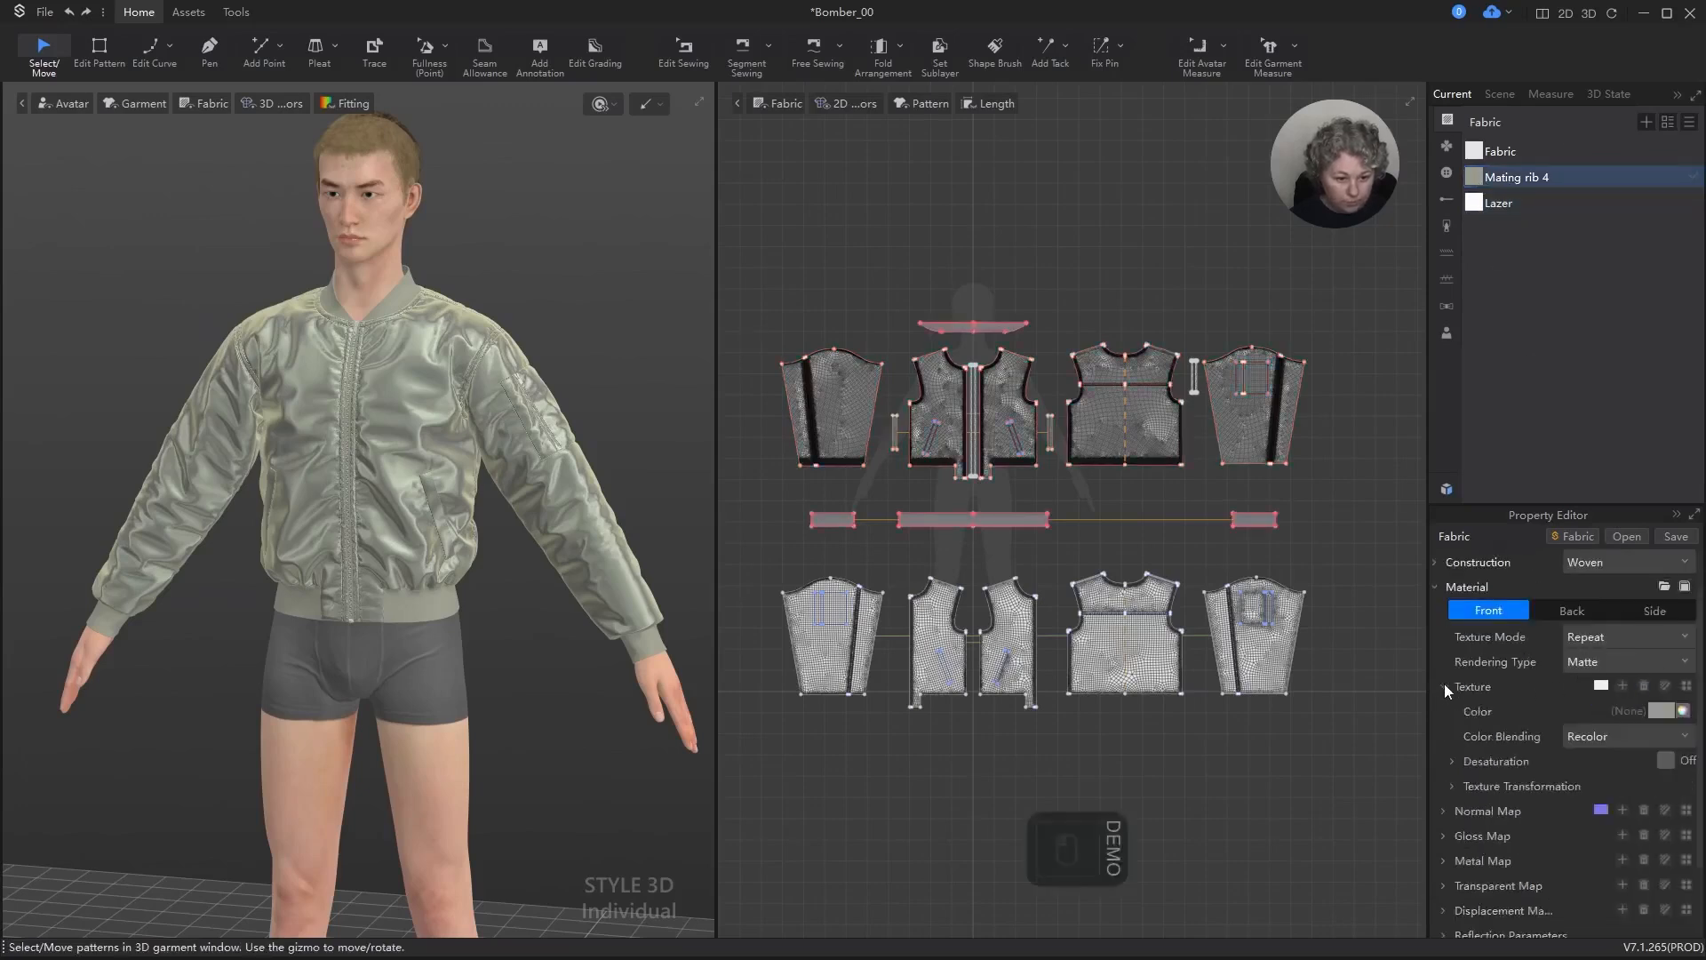
click(1664, 712)
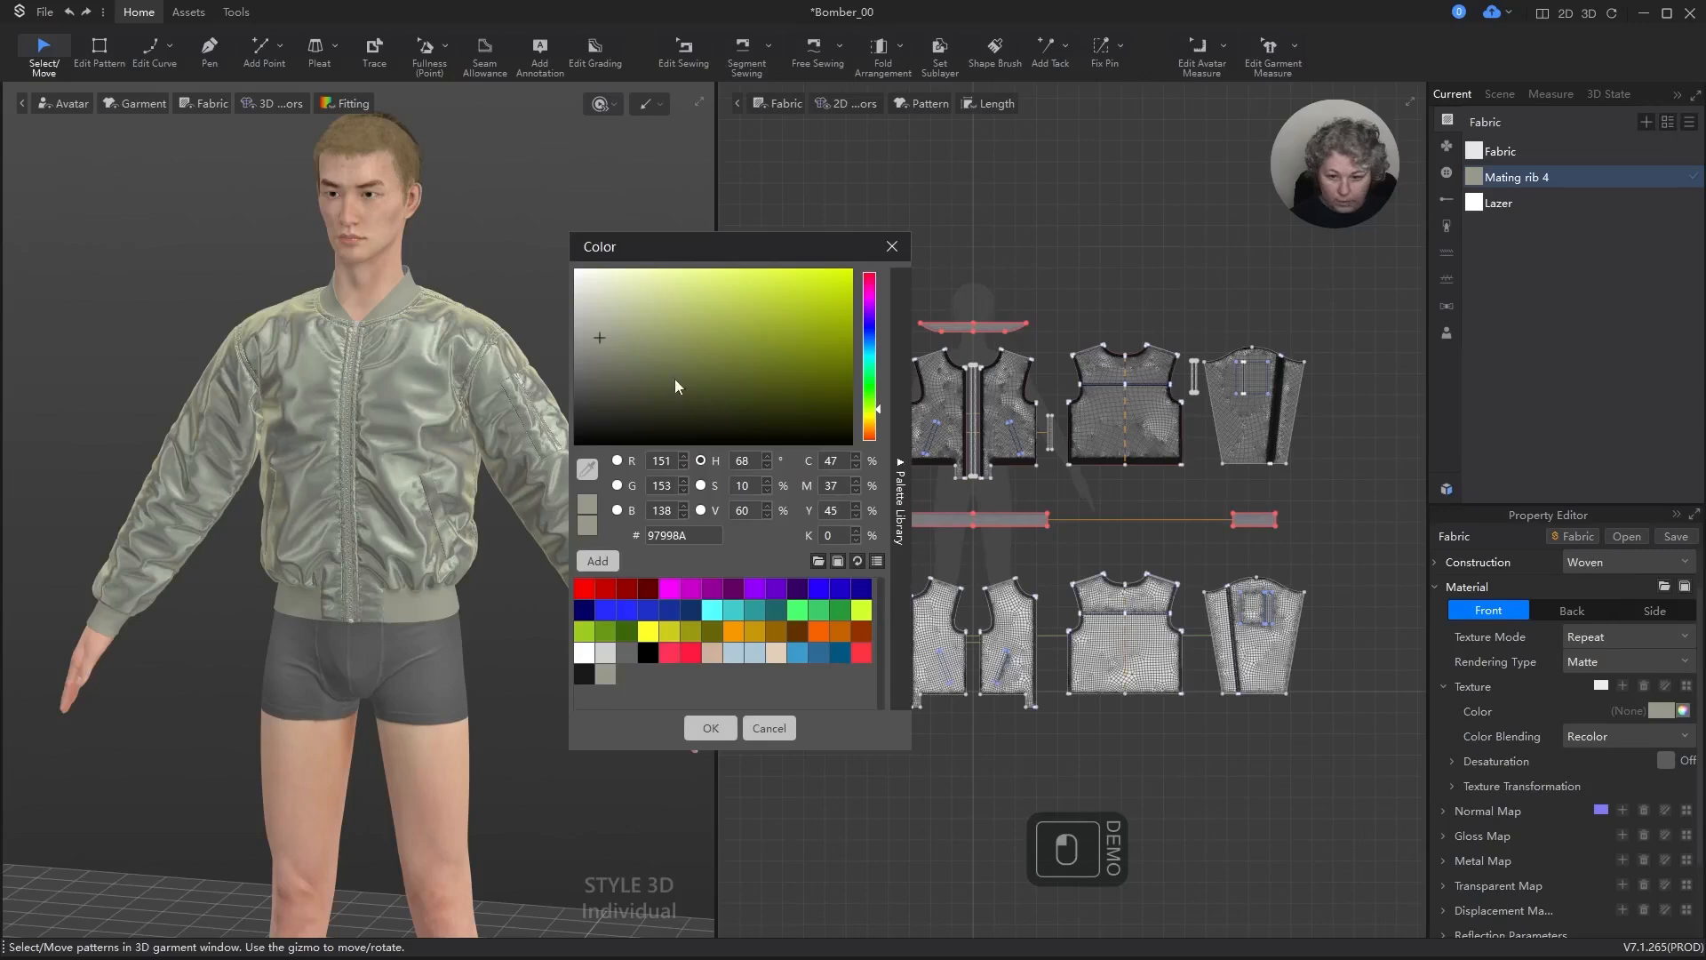
click(756, 511)
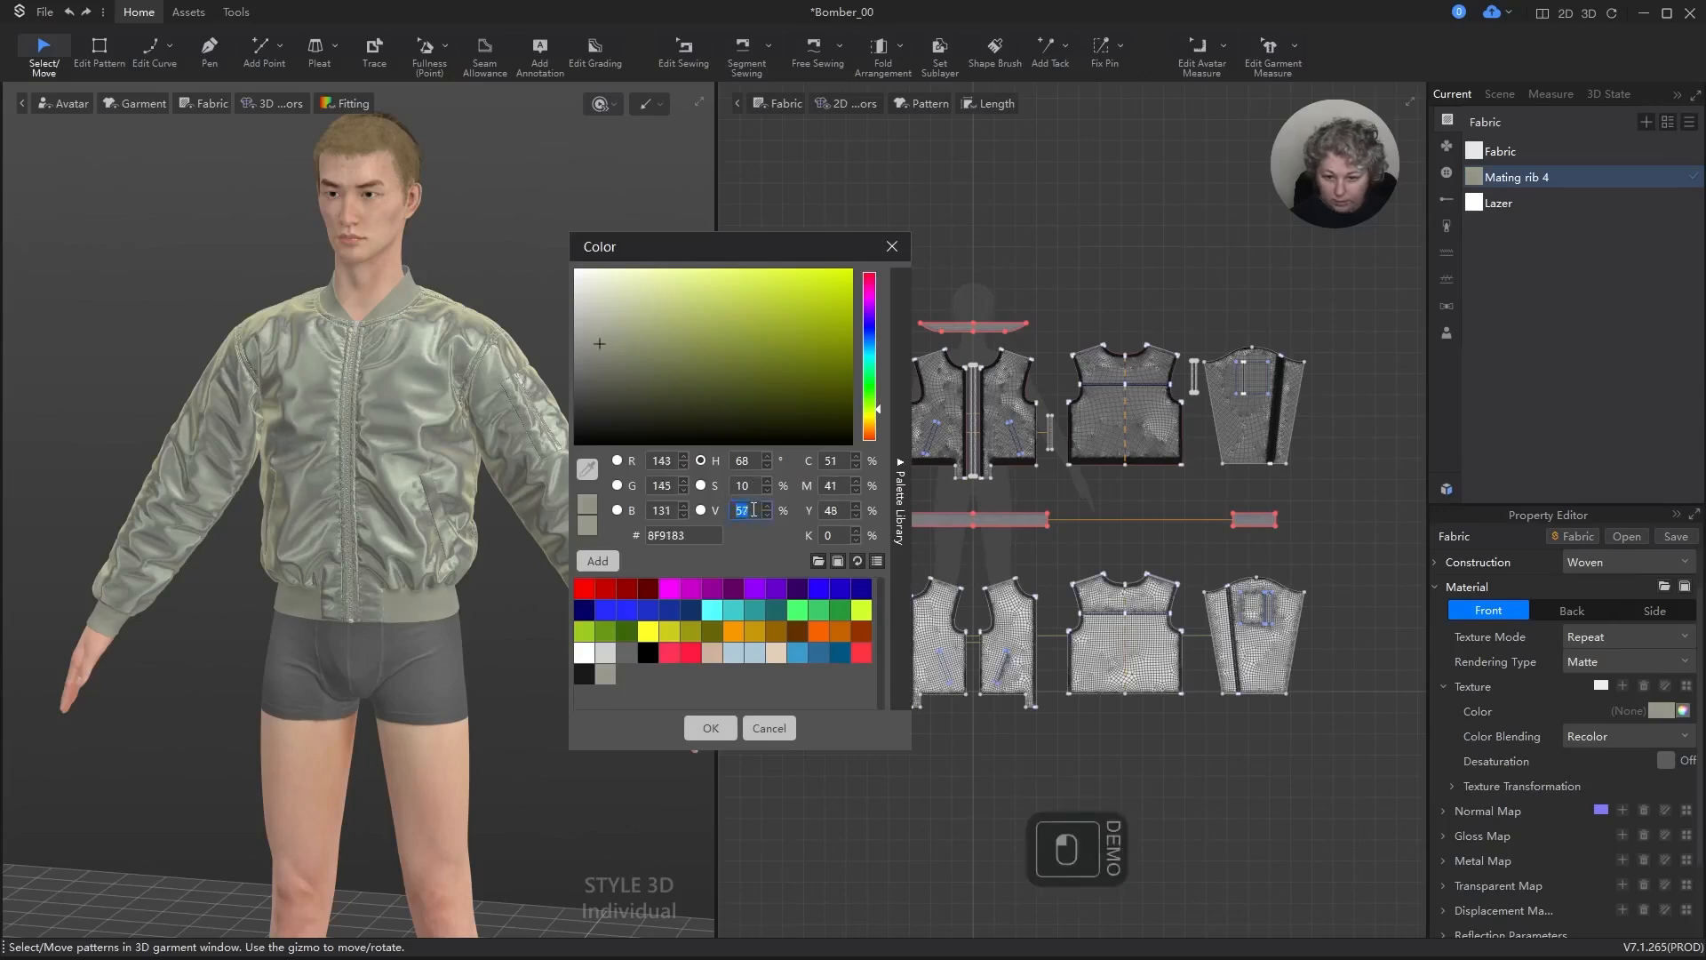
key(Down)
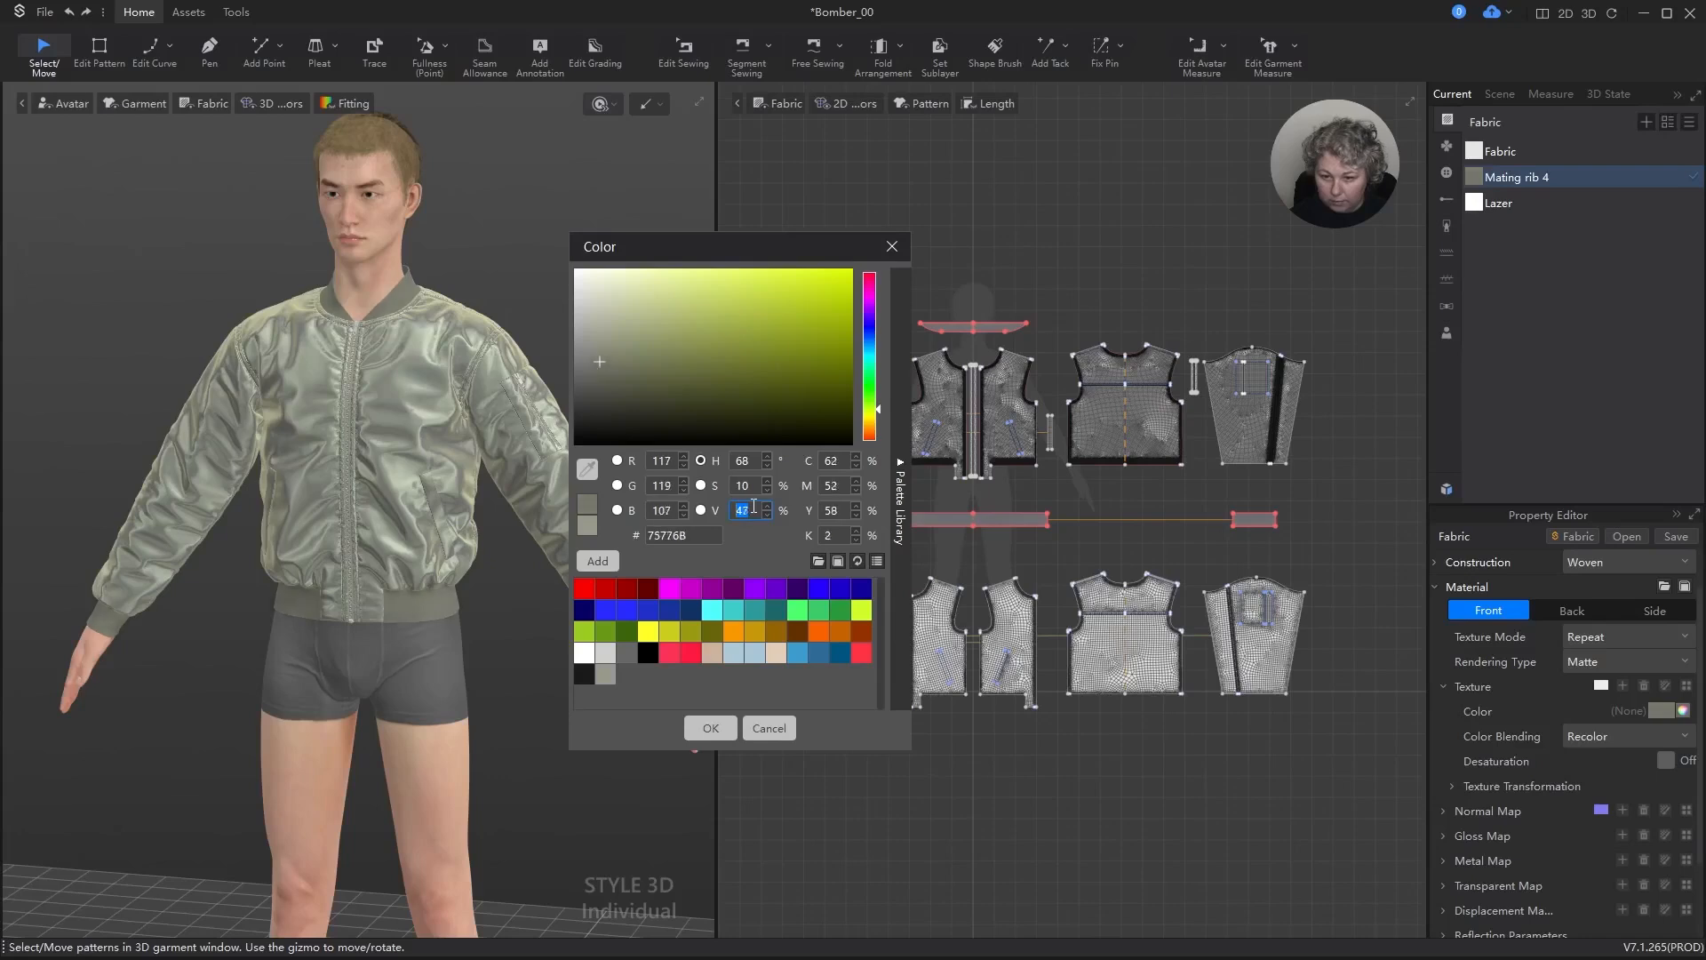
click(752, 462)
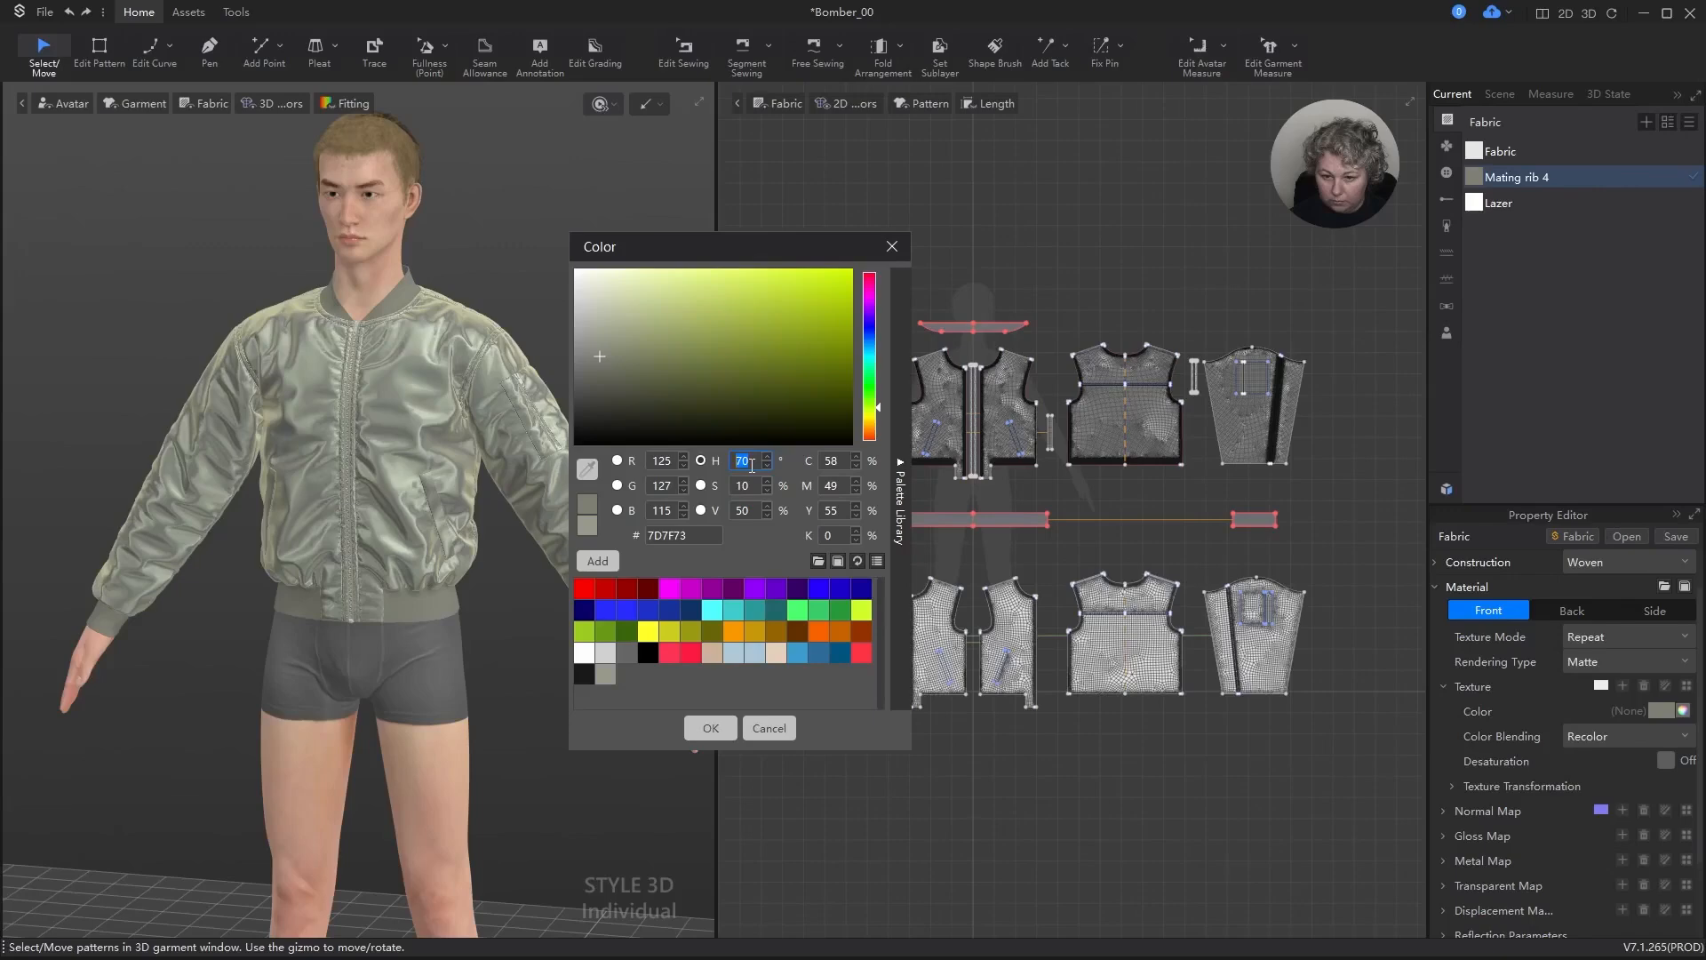
click(710, 728)
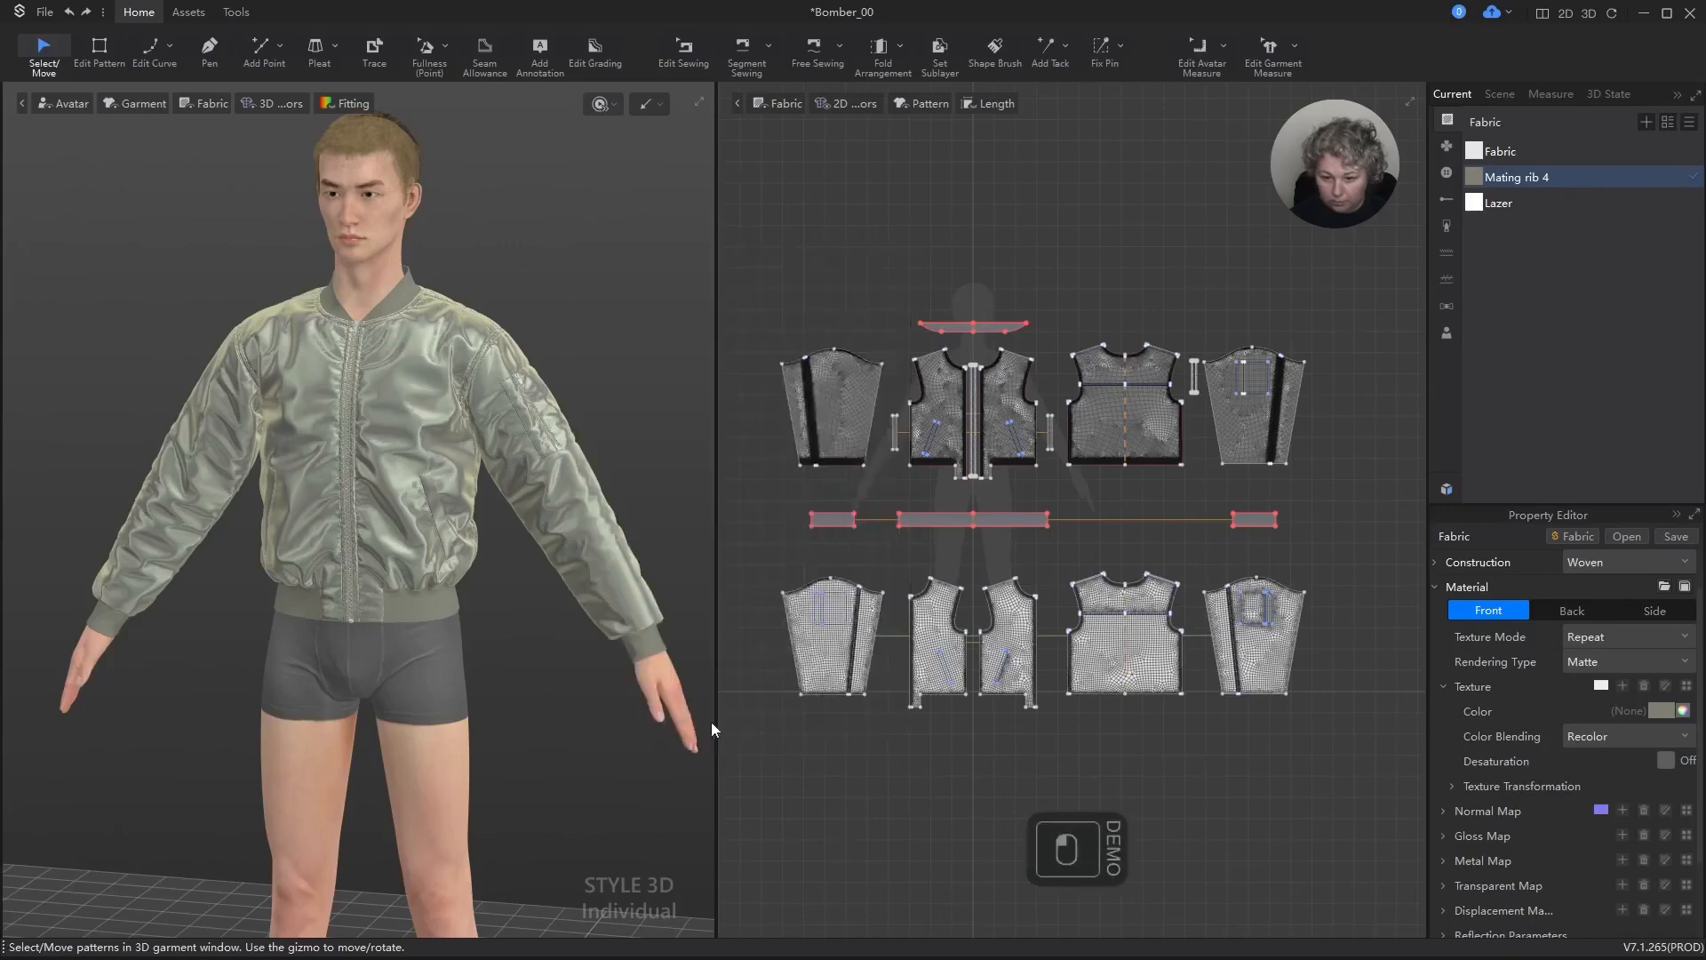
Step: Change the stitch type of the Topstitch 1 style to Flat Seaming Stitch
click(540, 610)
scroll(511, 585, up, 3)
scroll(511, 585, up, 4)
ctrl+right_drag(652, 663, 531, 468)
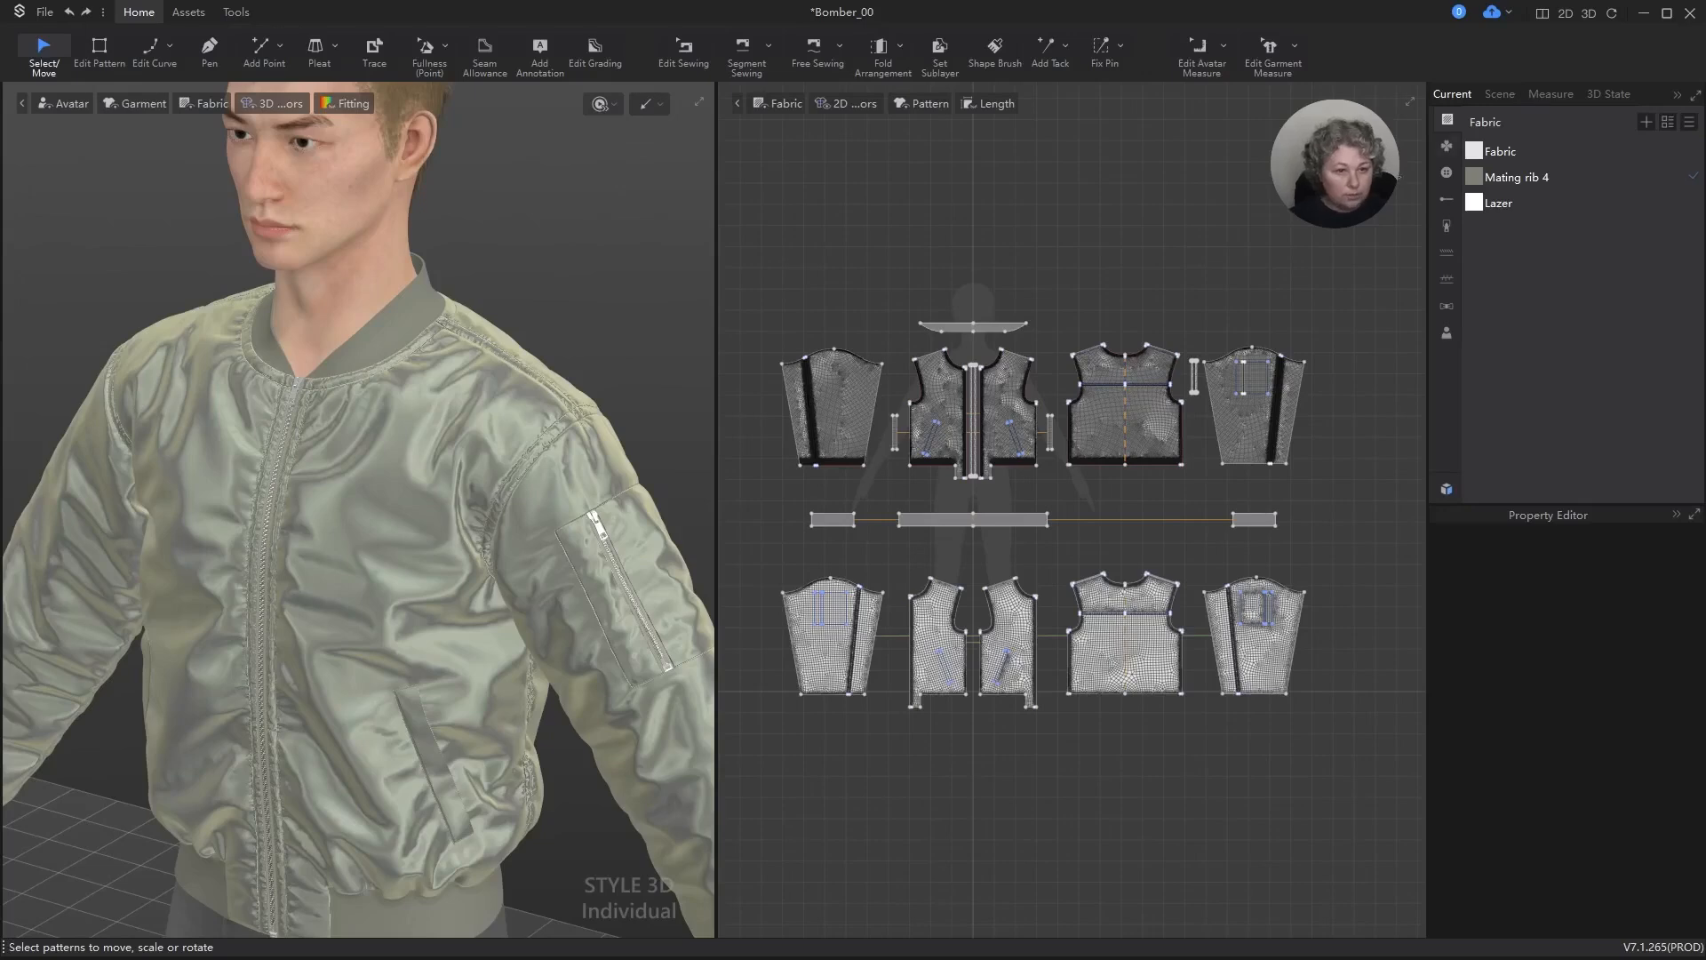
click(1447, 254)
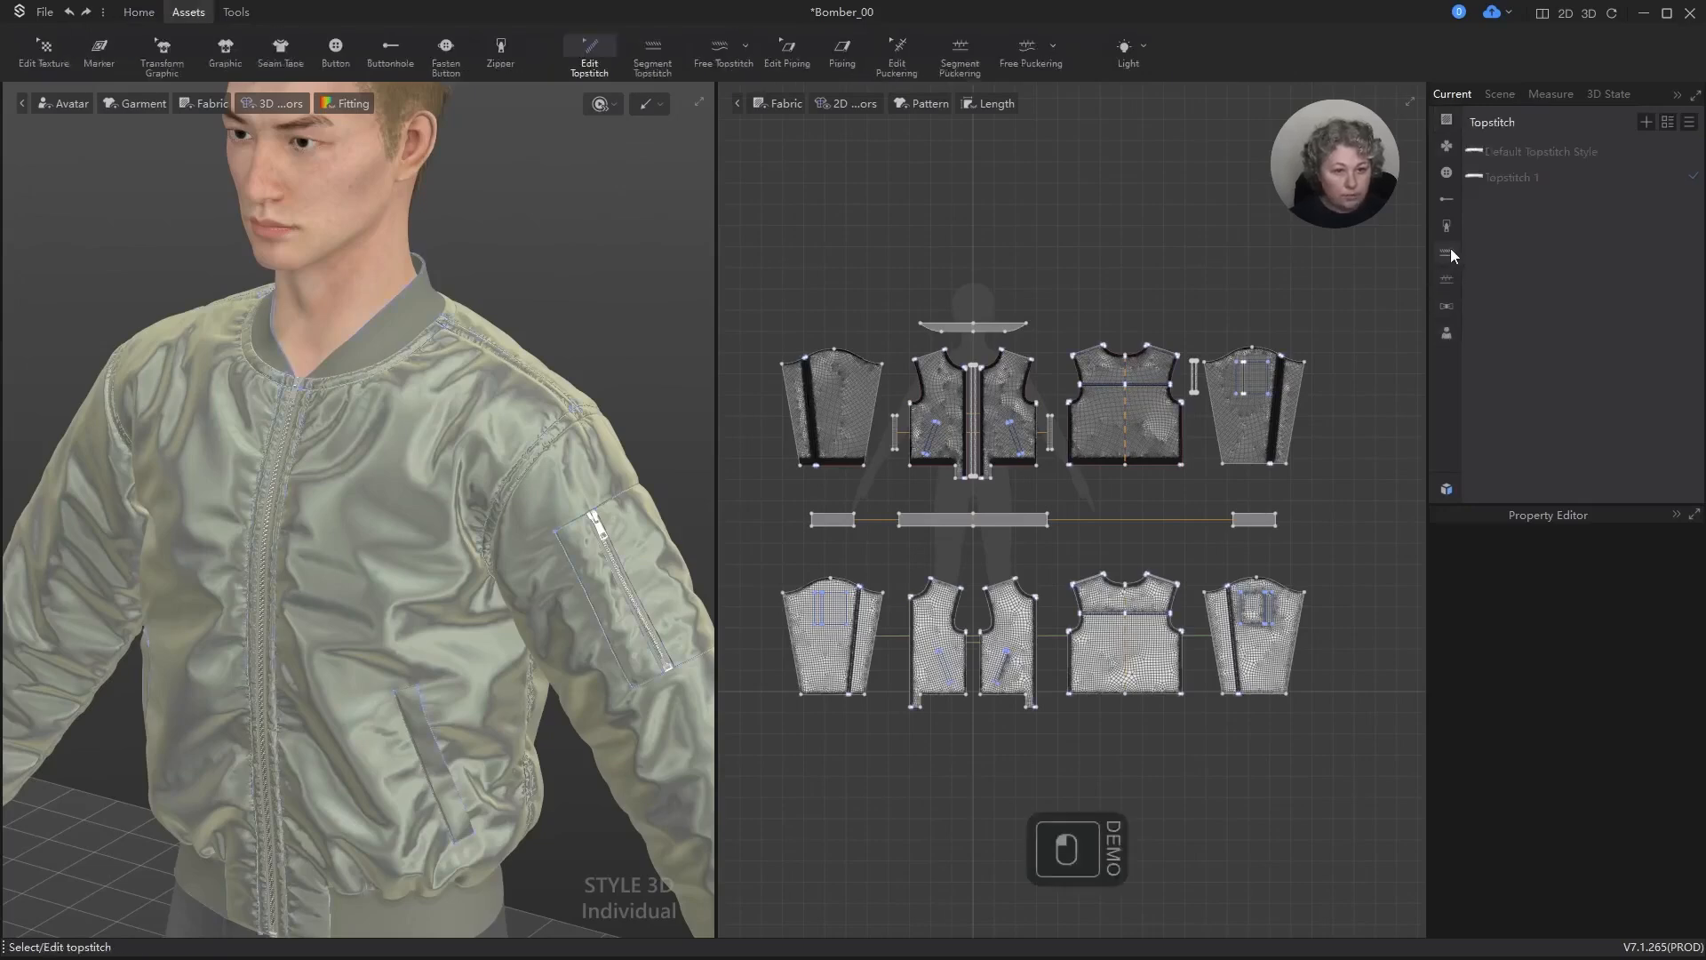
click(1493, 182)
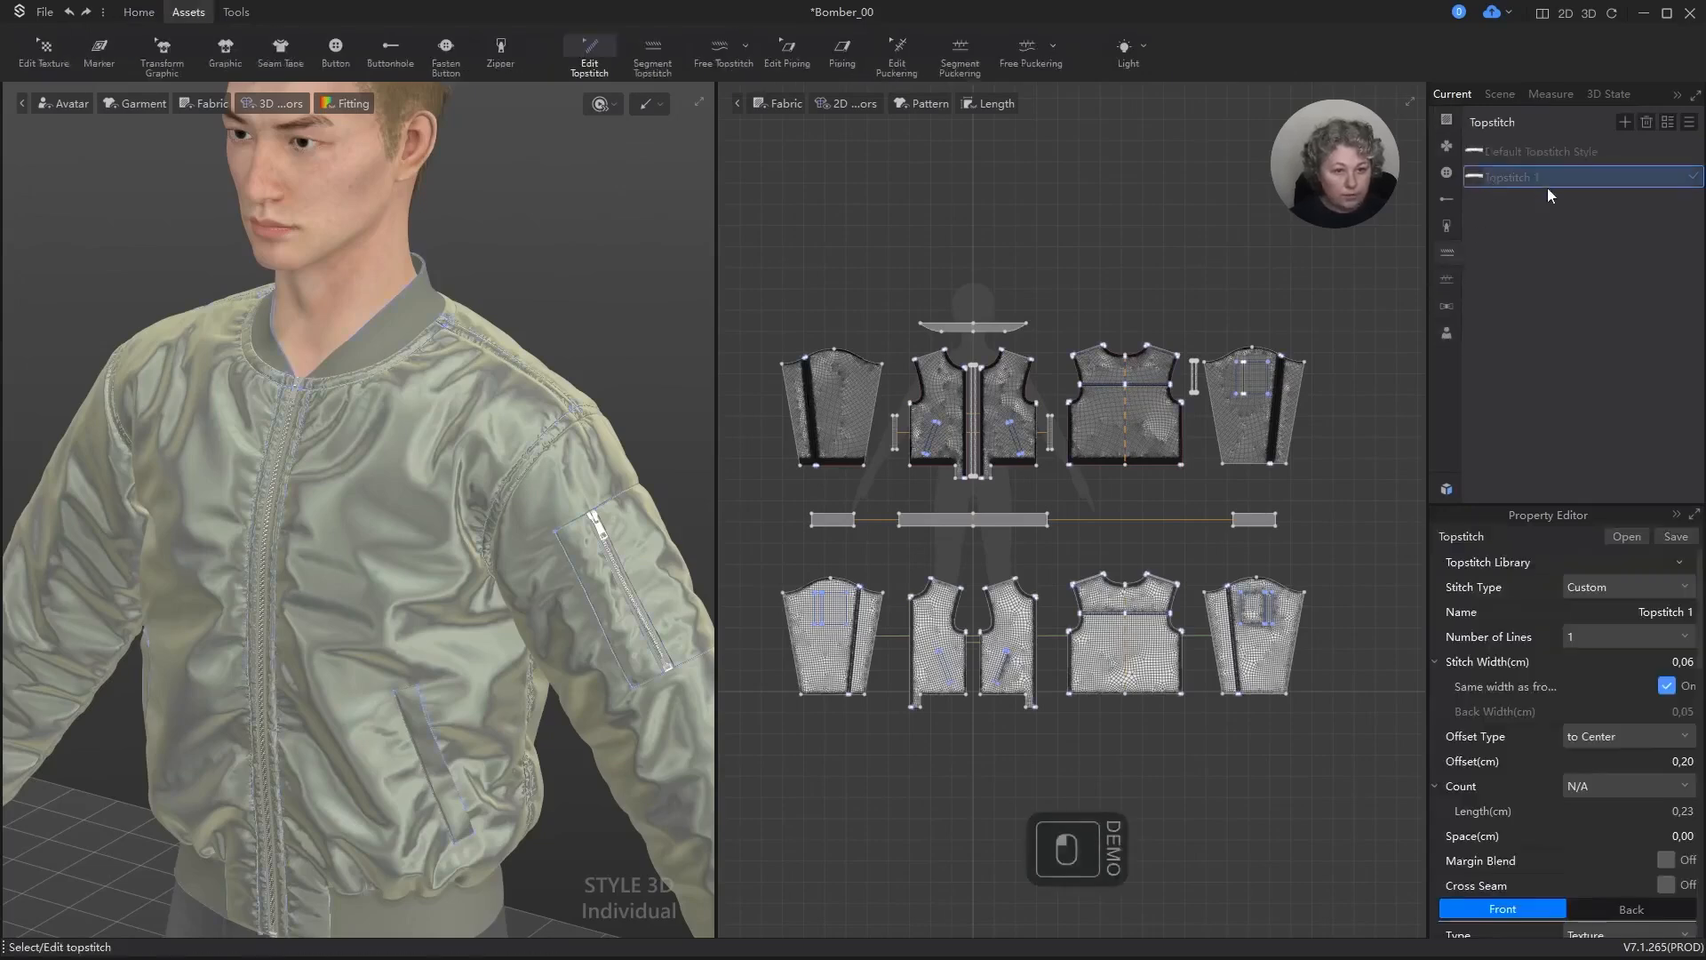
click(1641, 587)
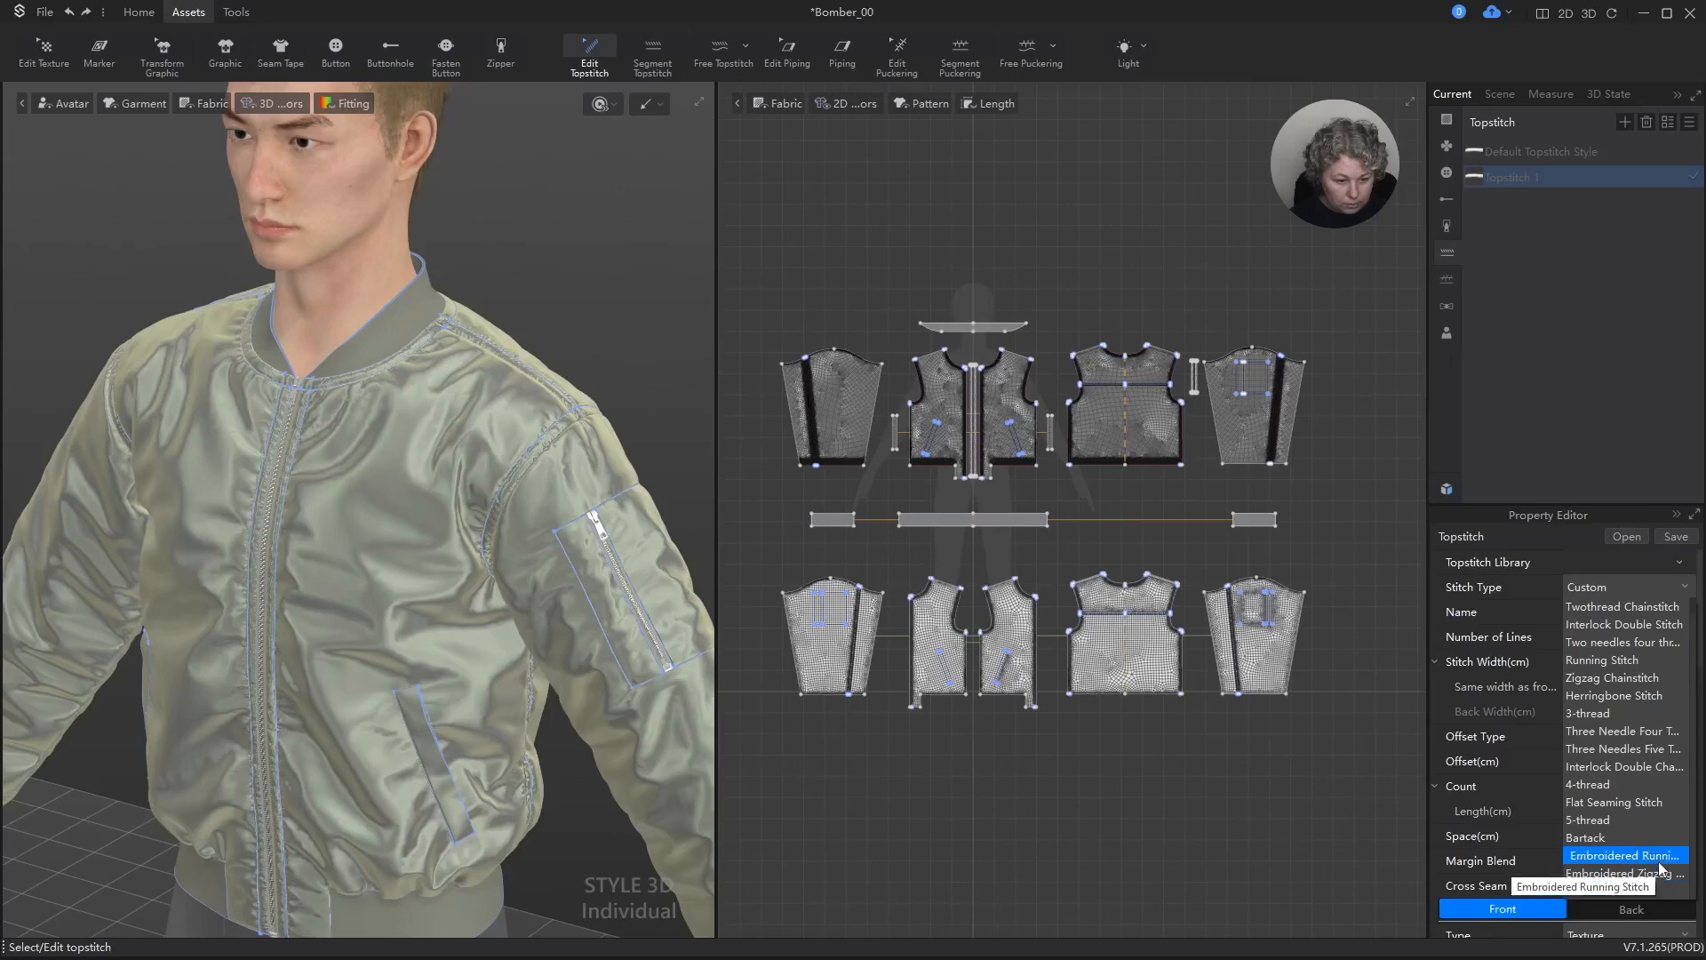
click(1668, 804)
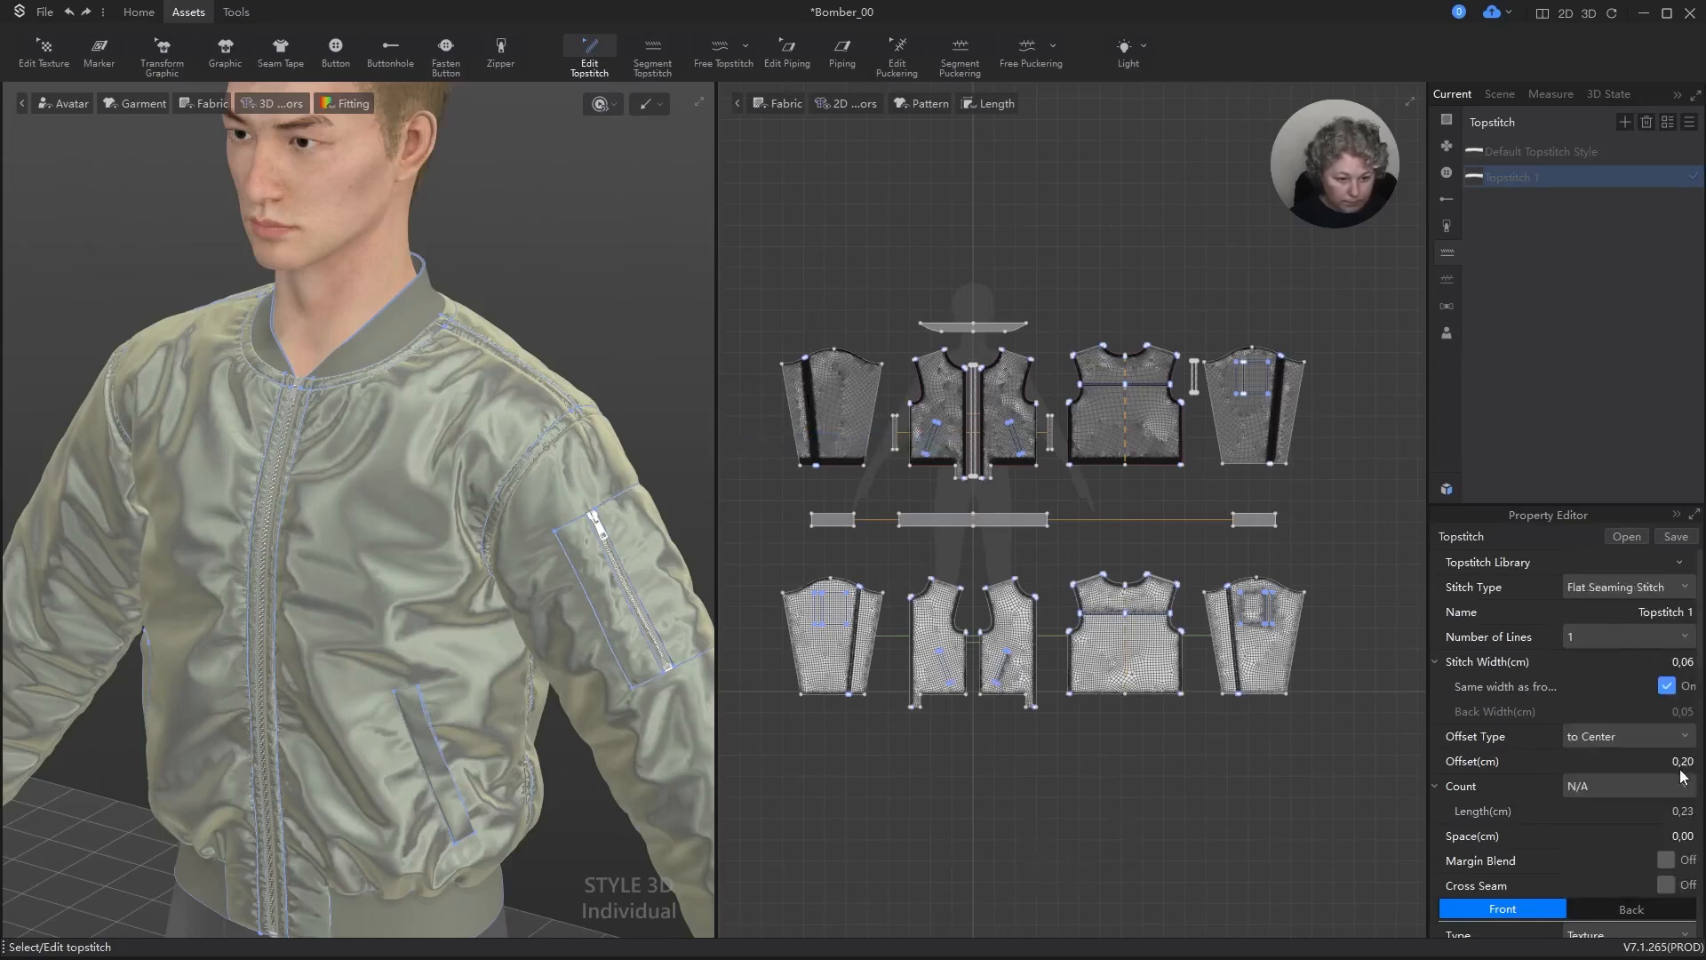
Step: Set the flat seaming topstitch style's Offset to 0 cm and its Space to 0.05 cm
click(1681, 792)
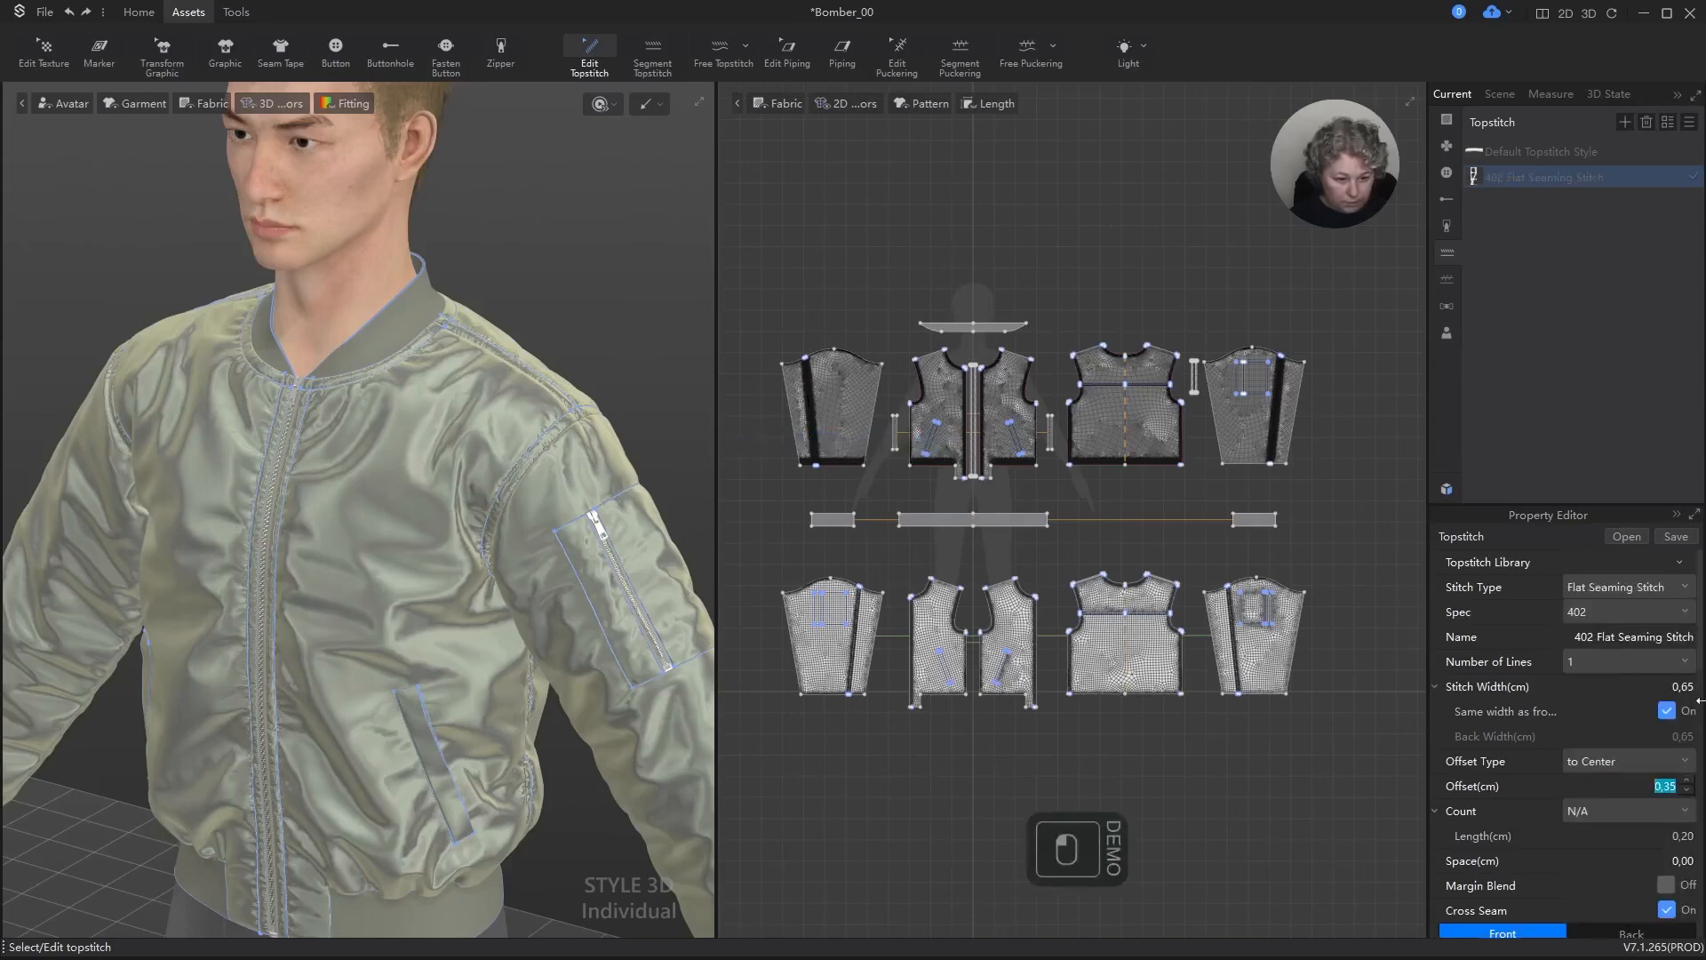
text(0)
key(Return)
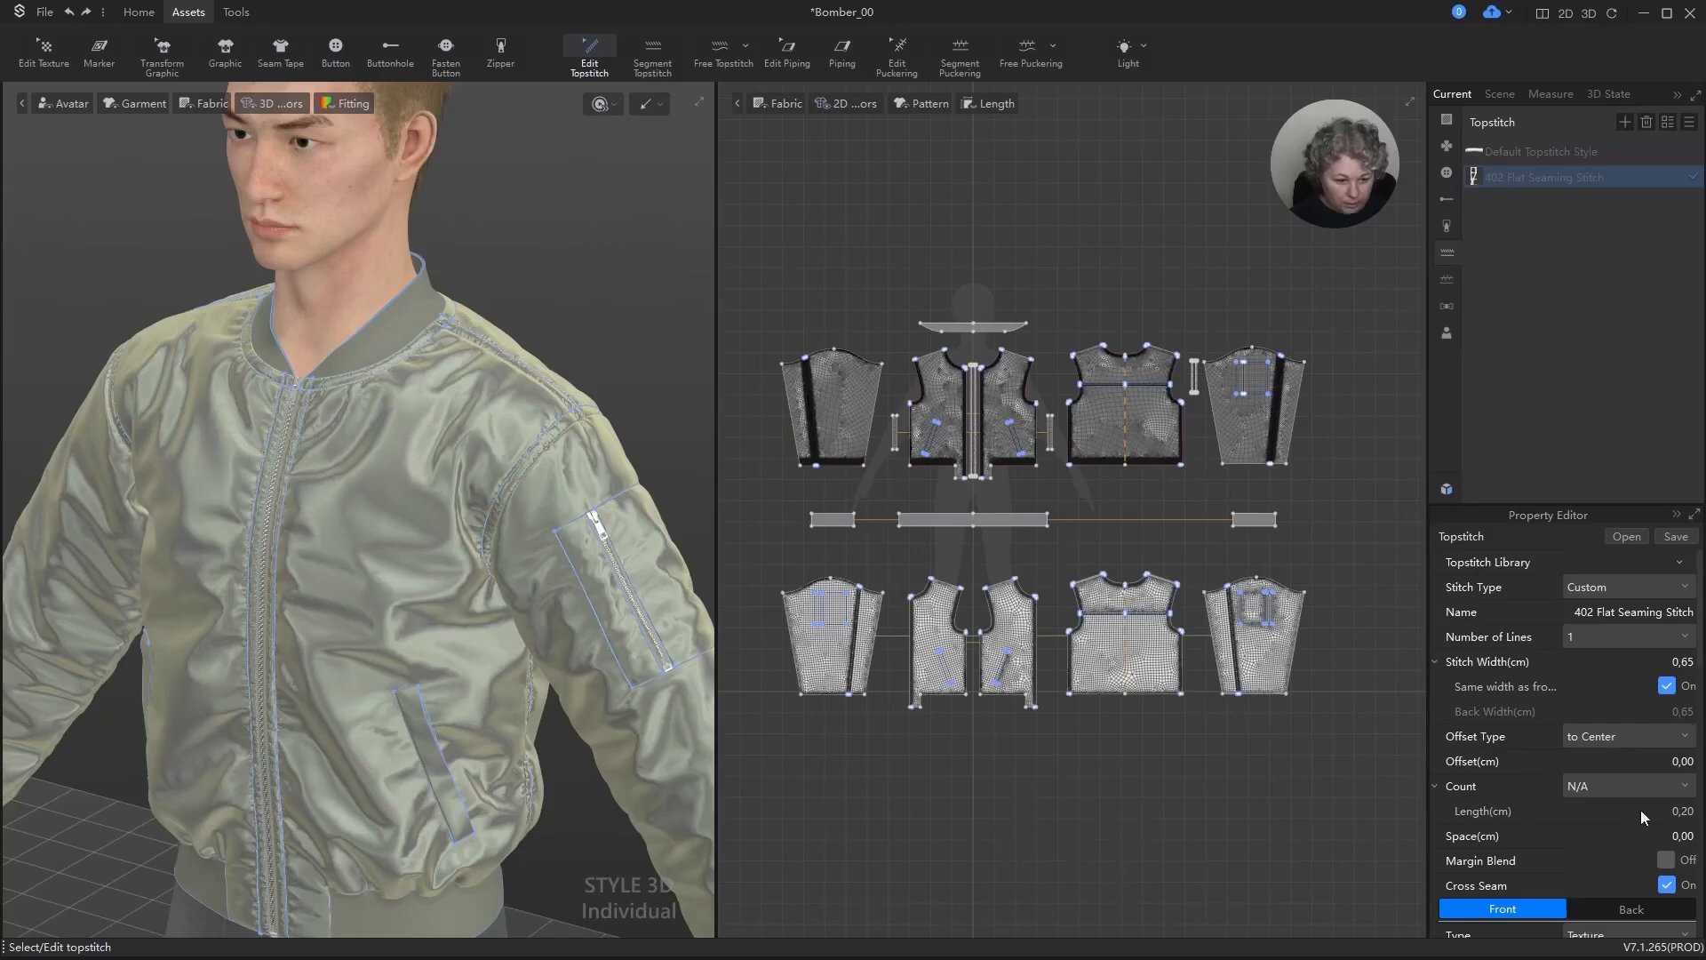
click(1683, 835)
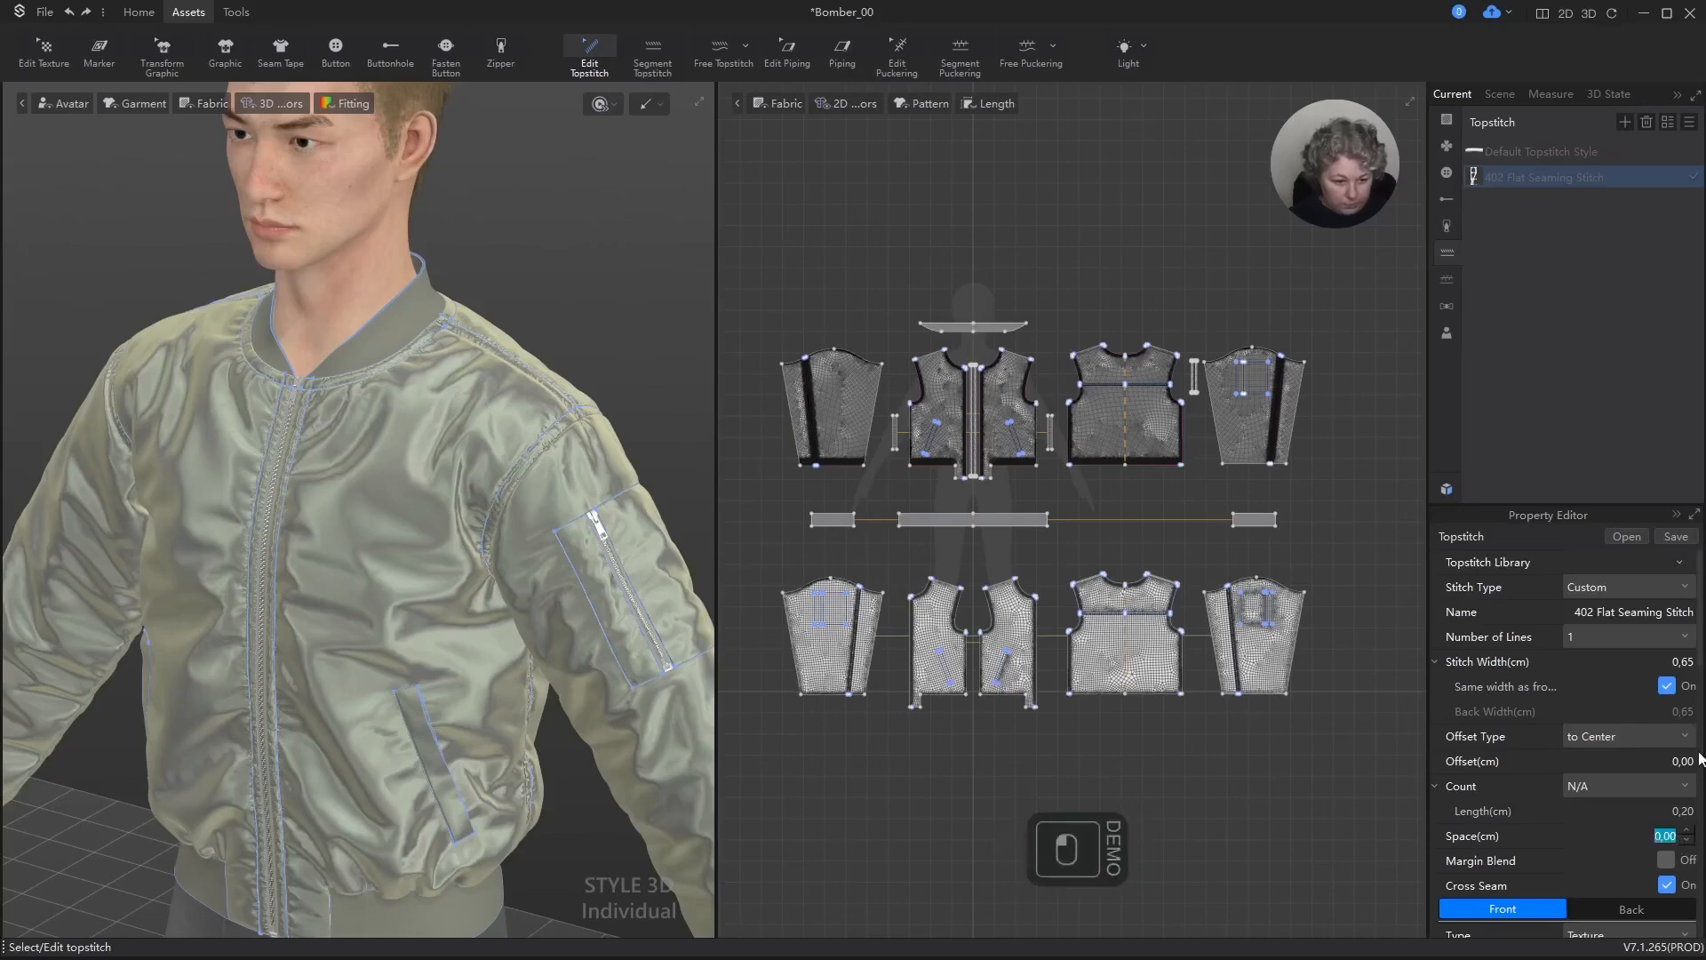
key(Right)
text(5)
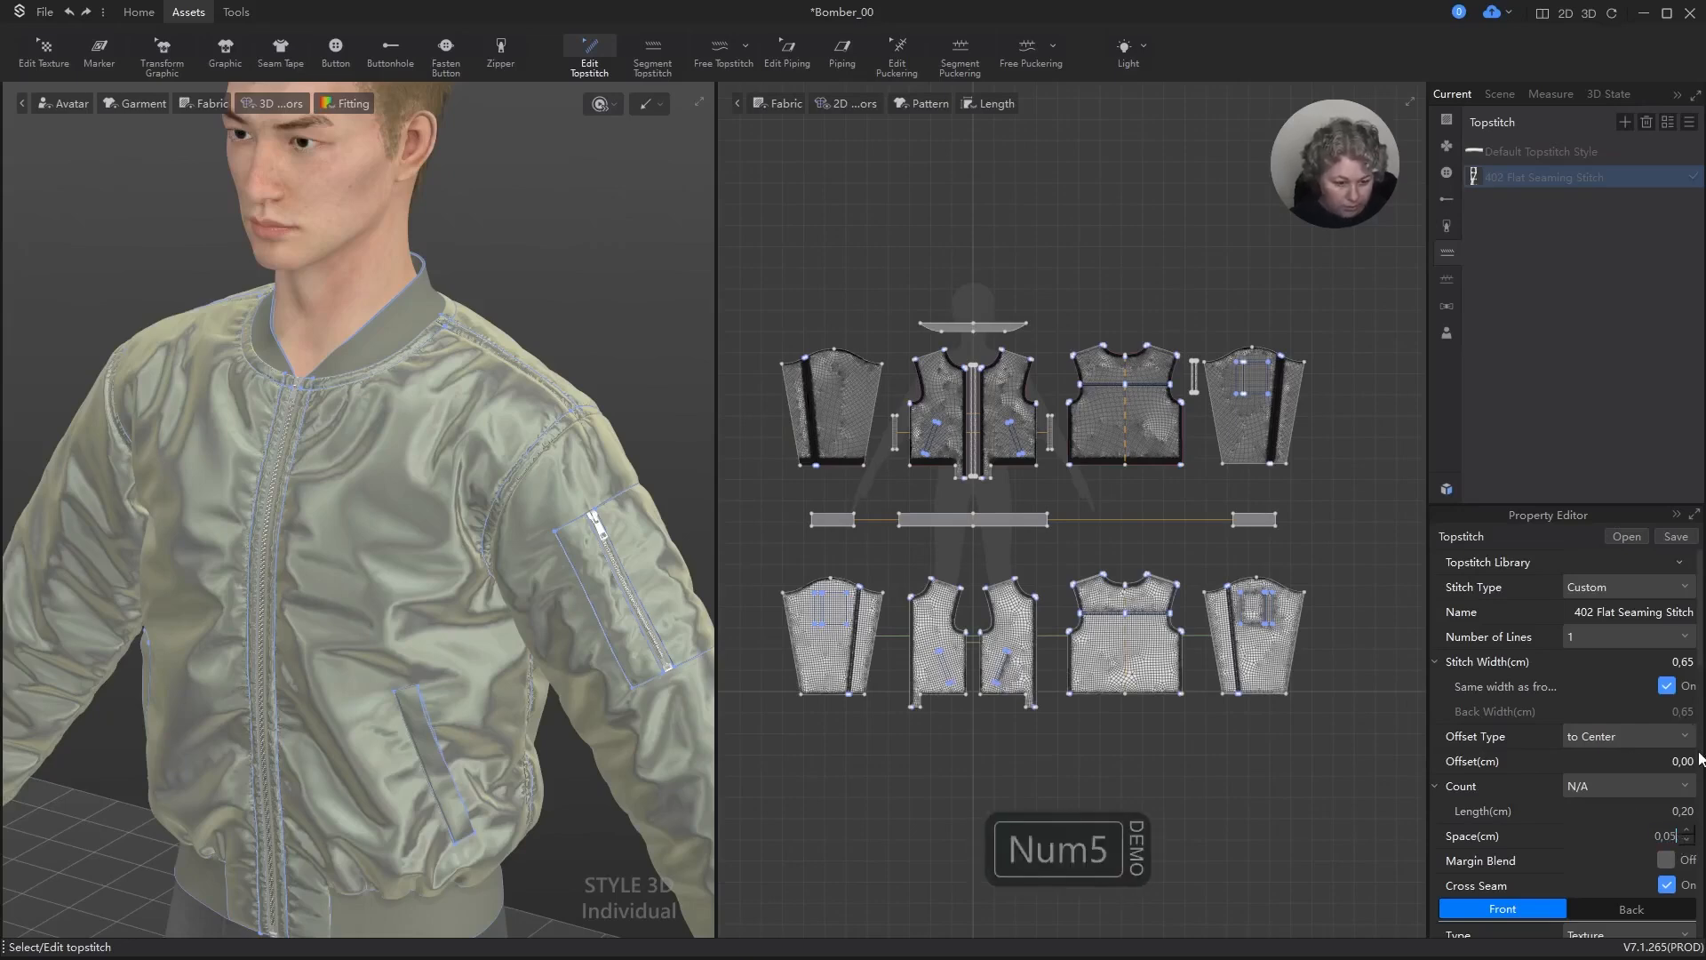
key(Return)
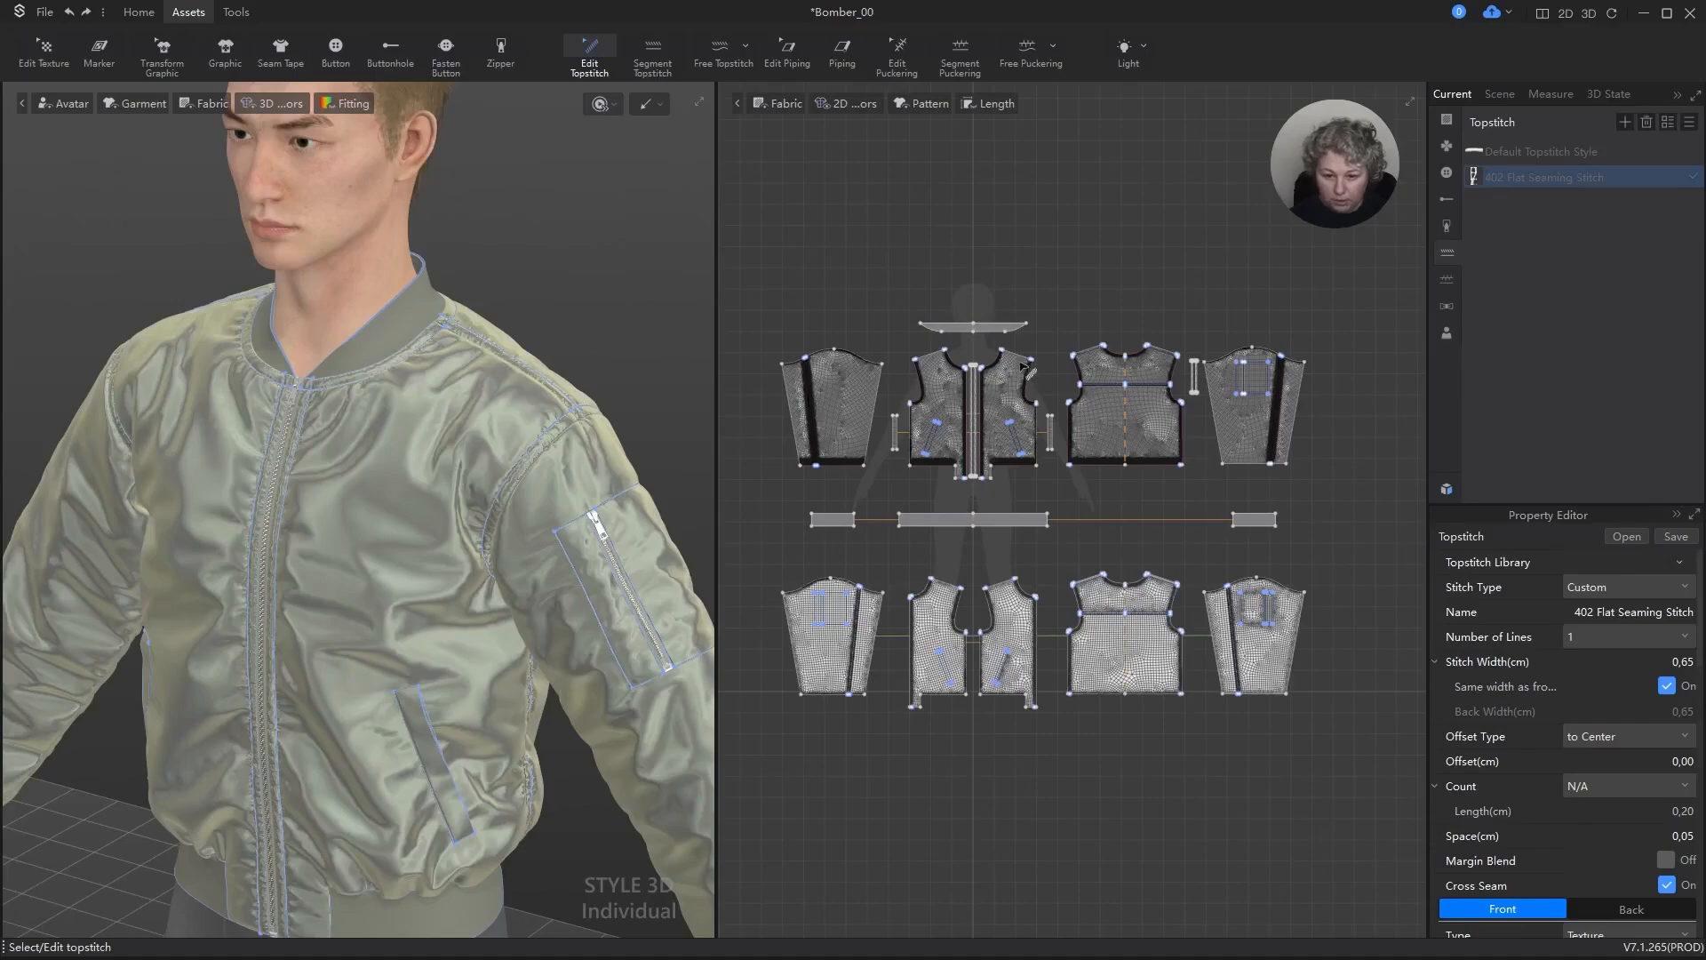
scroll(1055, 359, up, 10)
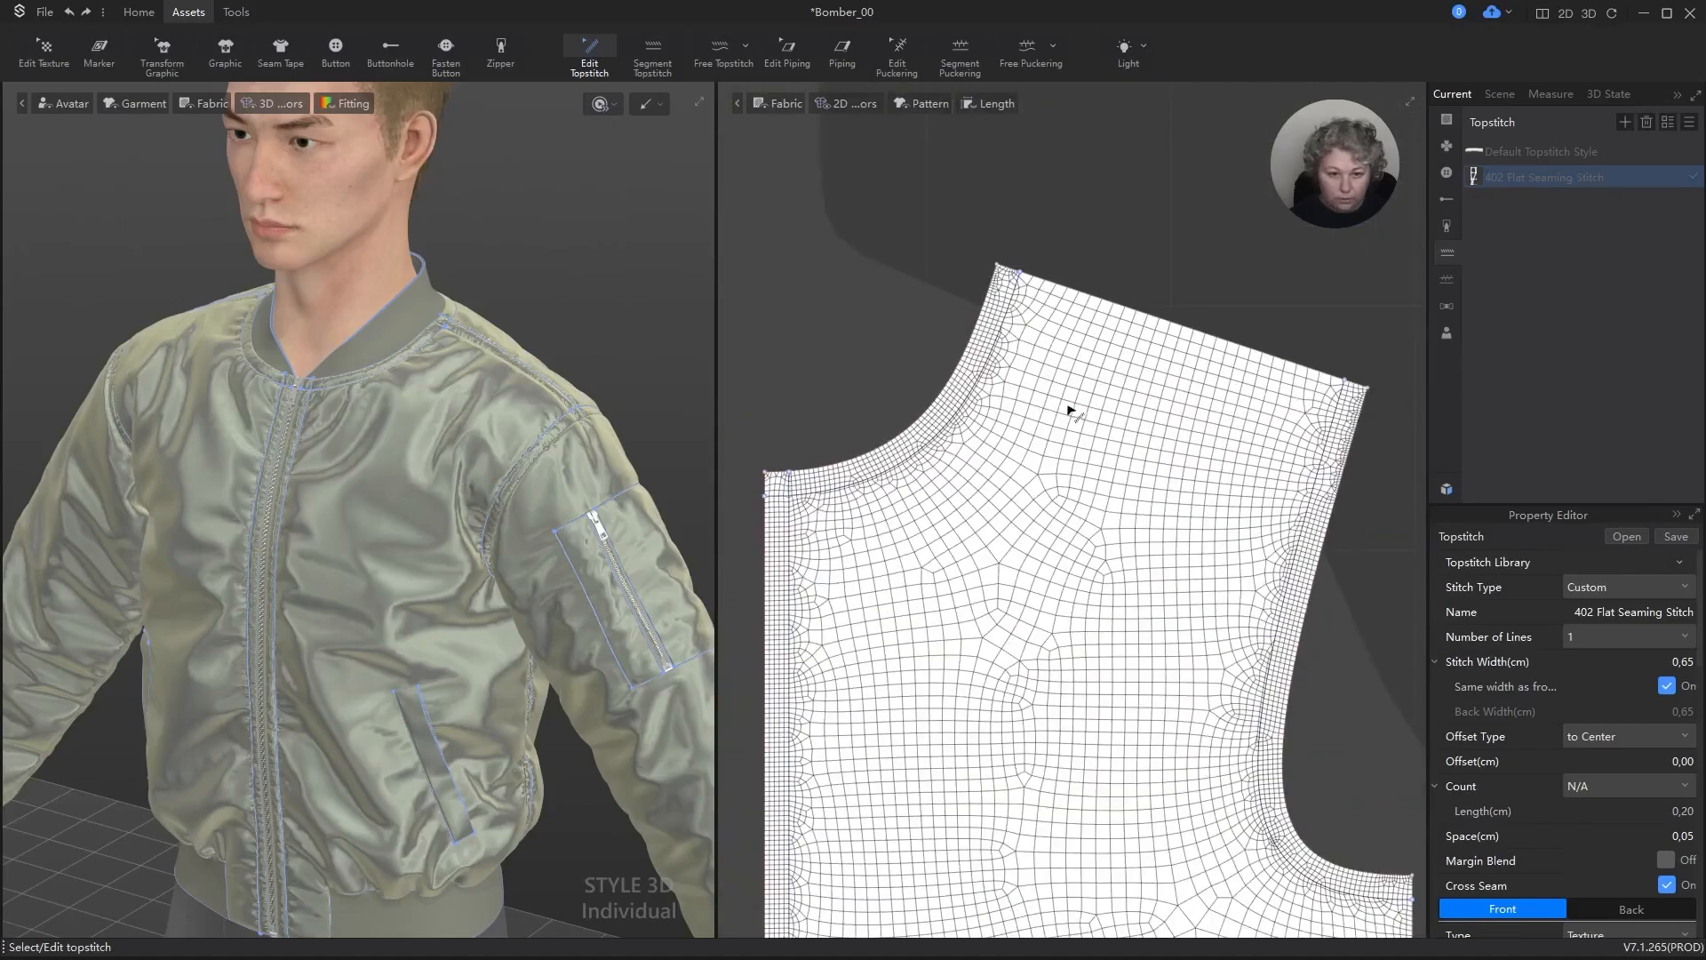
double_click(1510, 175)
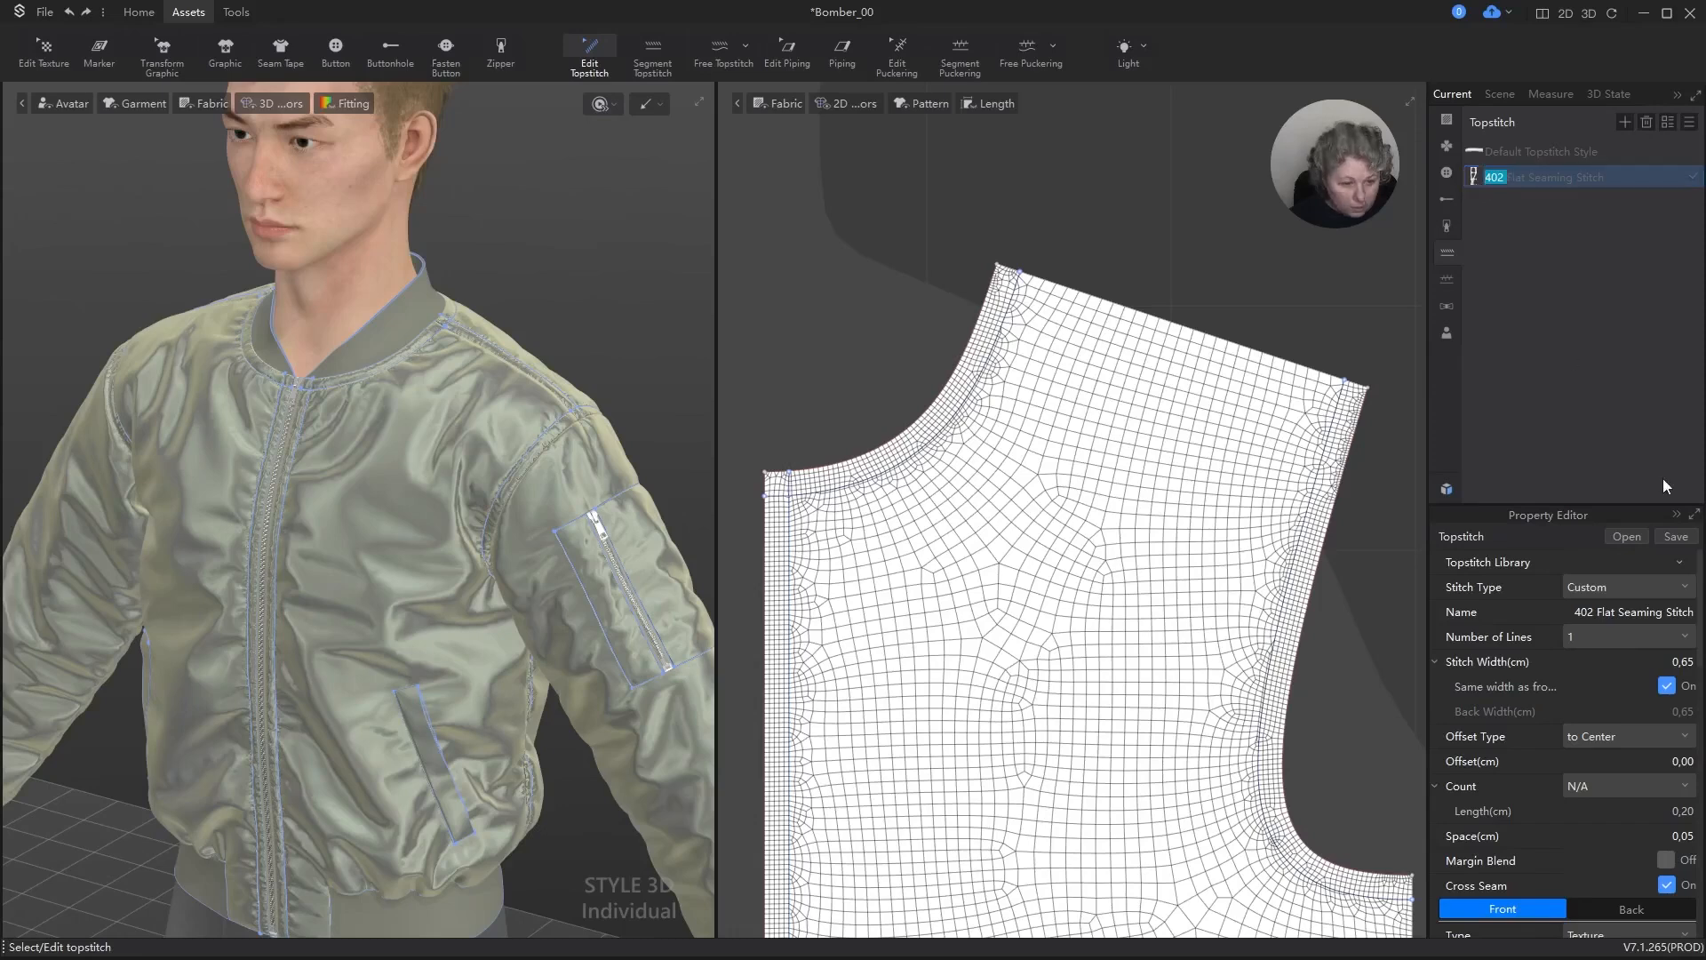
click(1672, 590)
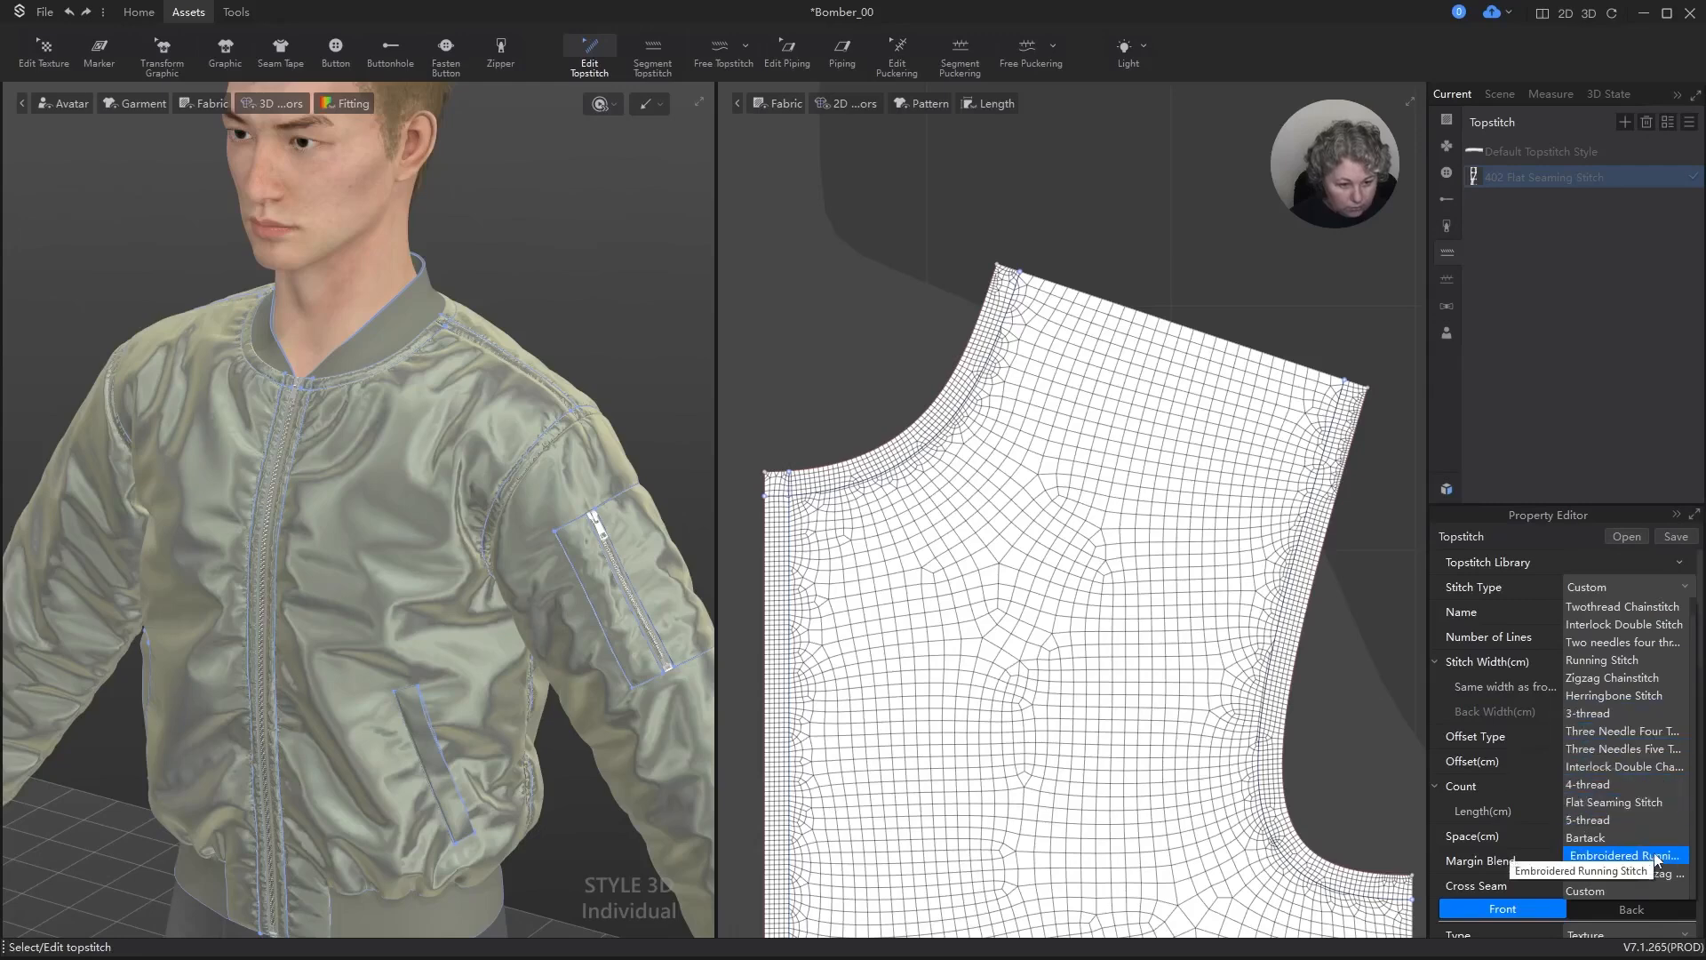
key(Escape)
scroll(1230, 237, down, 2)
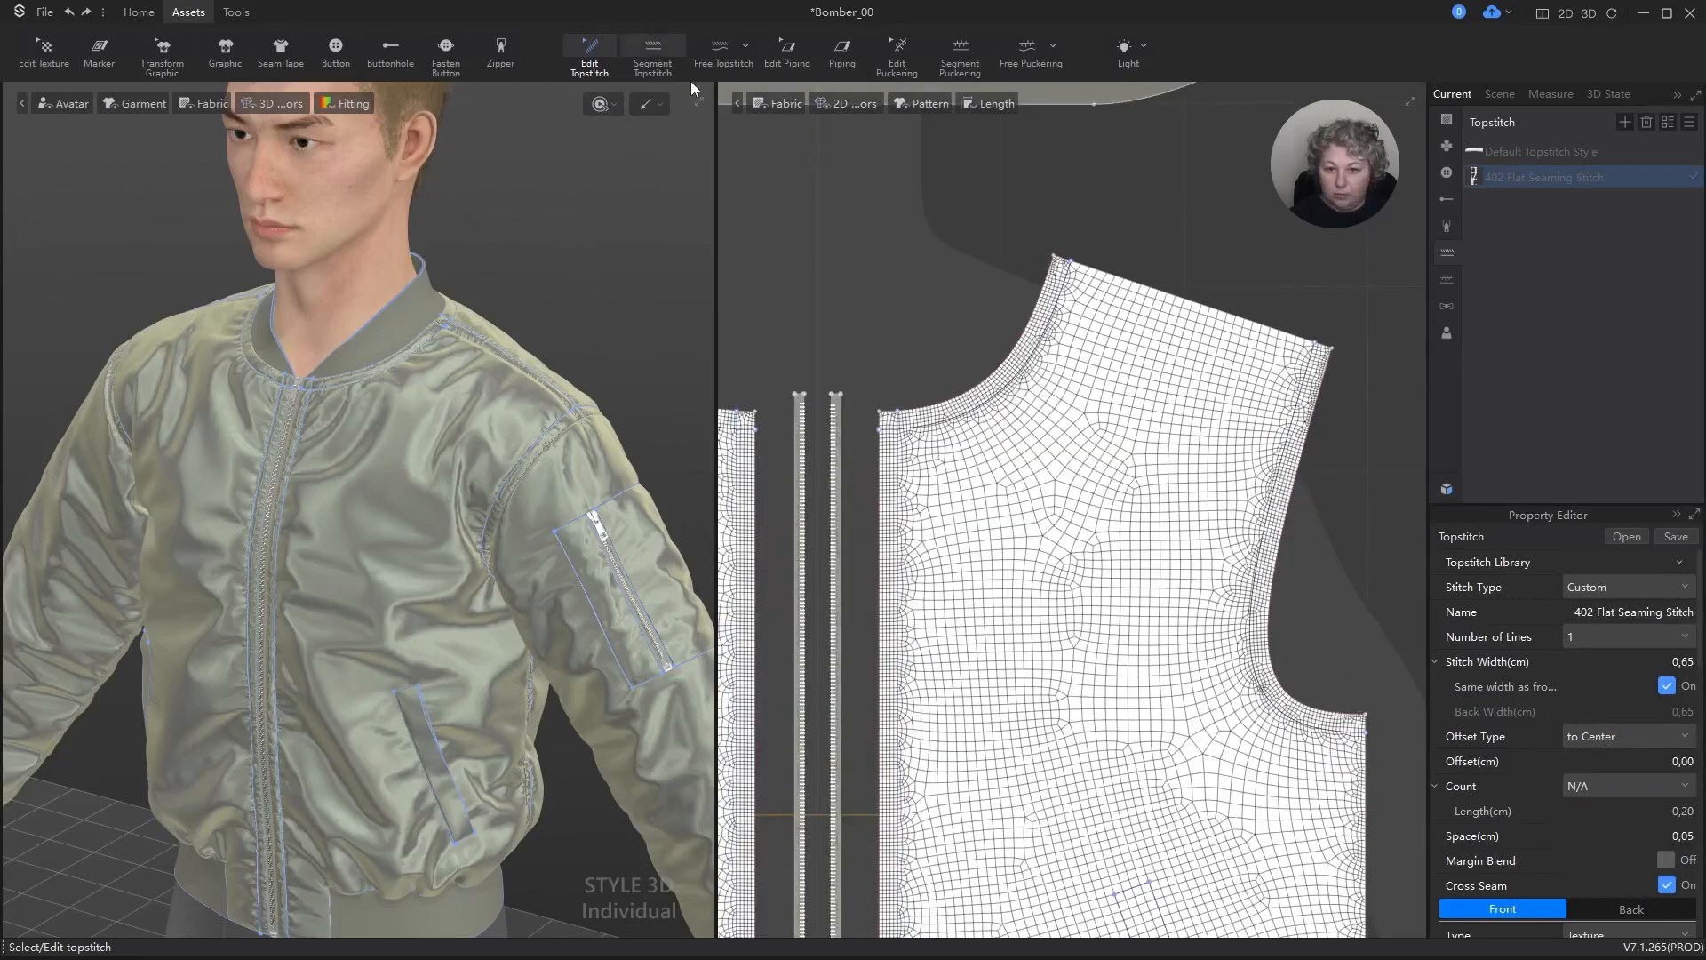
Step: Apply the current topstitch to the internal line along the front panel's neckline with Segment Topstitch and check it up close on the garment
click(719, 45)
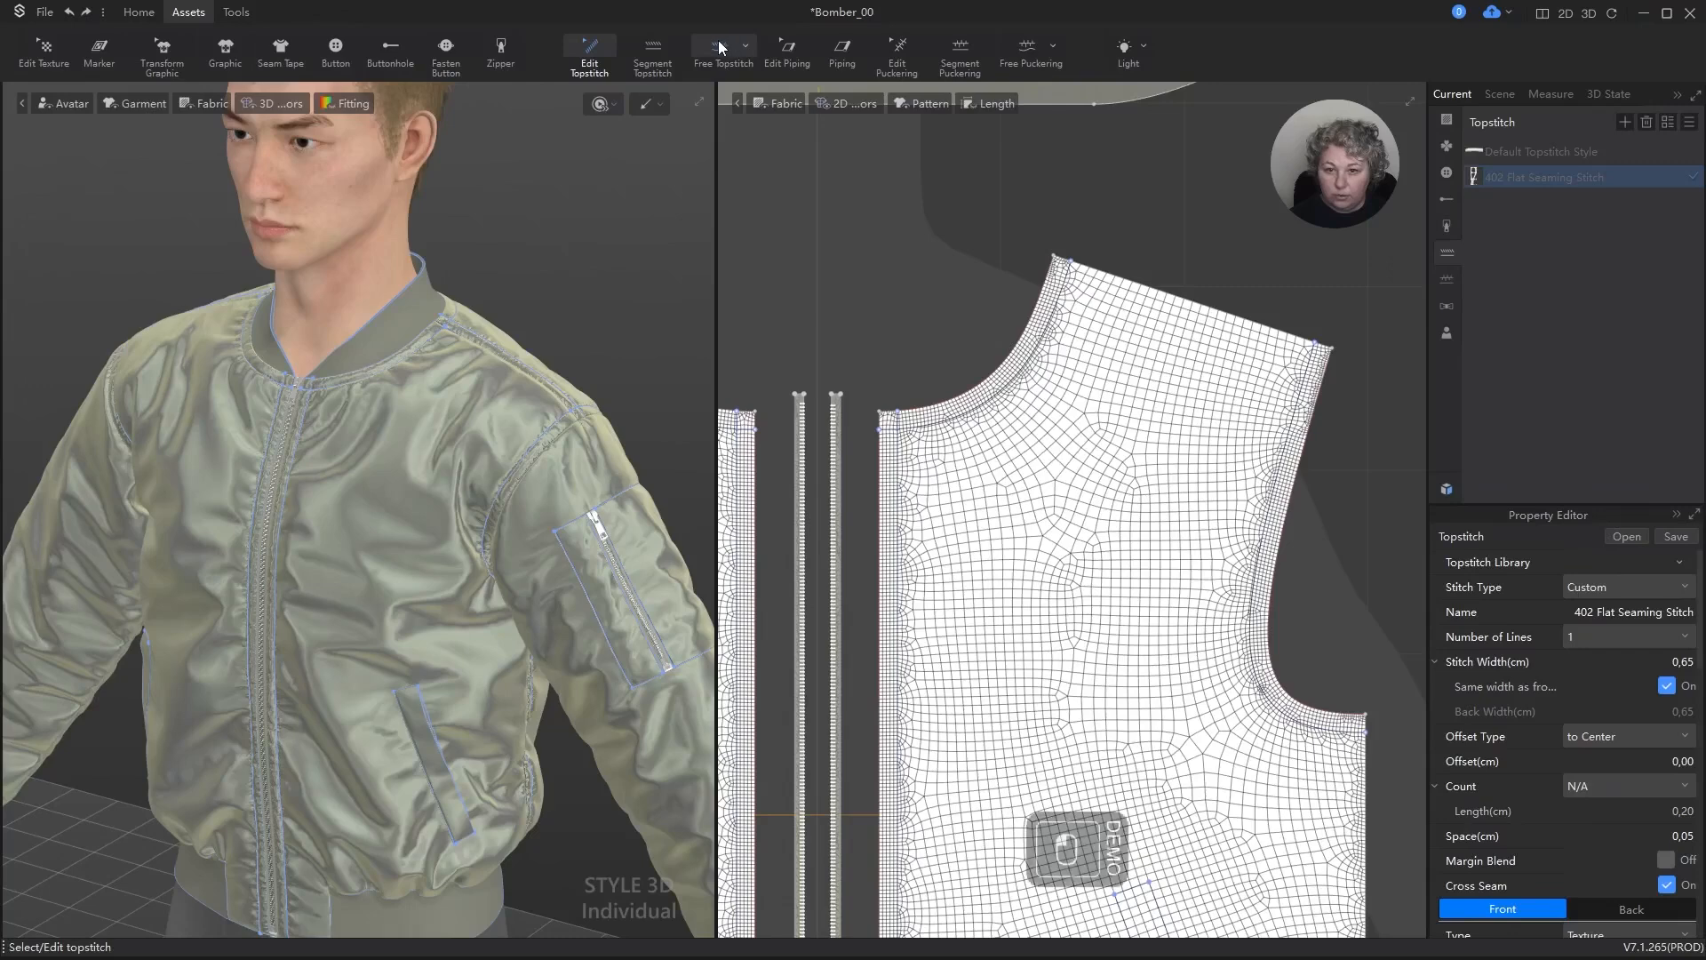
click(652, 40)
click(917, 439)
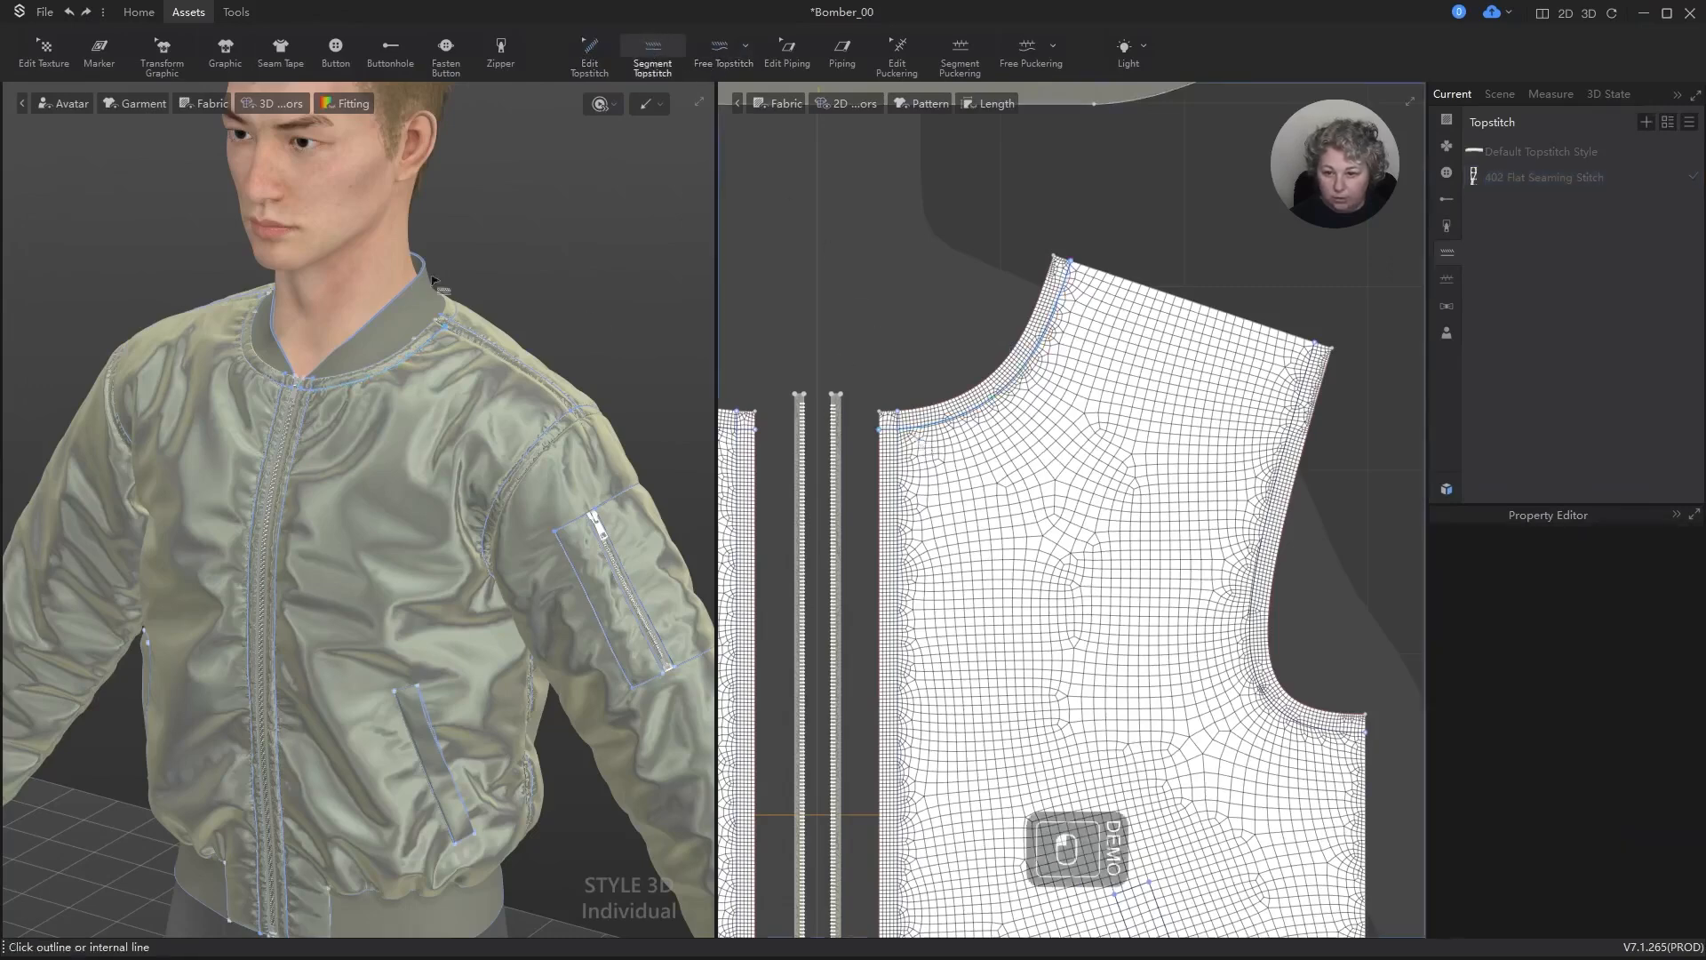
scroll(432, 281, up, 5)
alt+right_drag(432, 283, 467, 315)
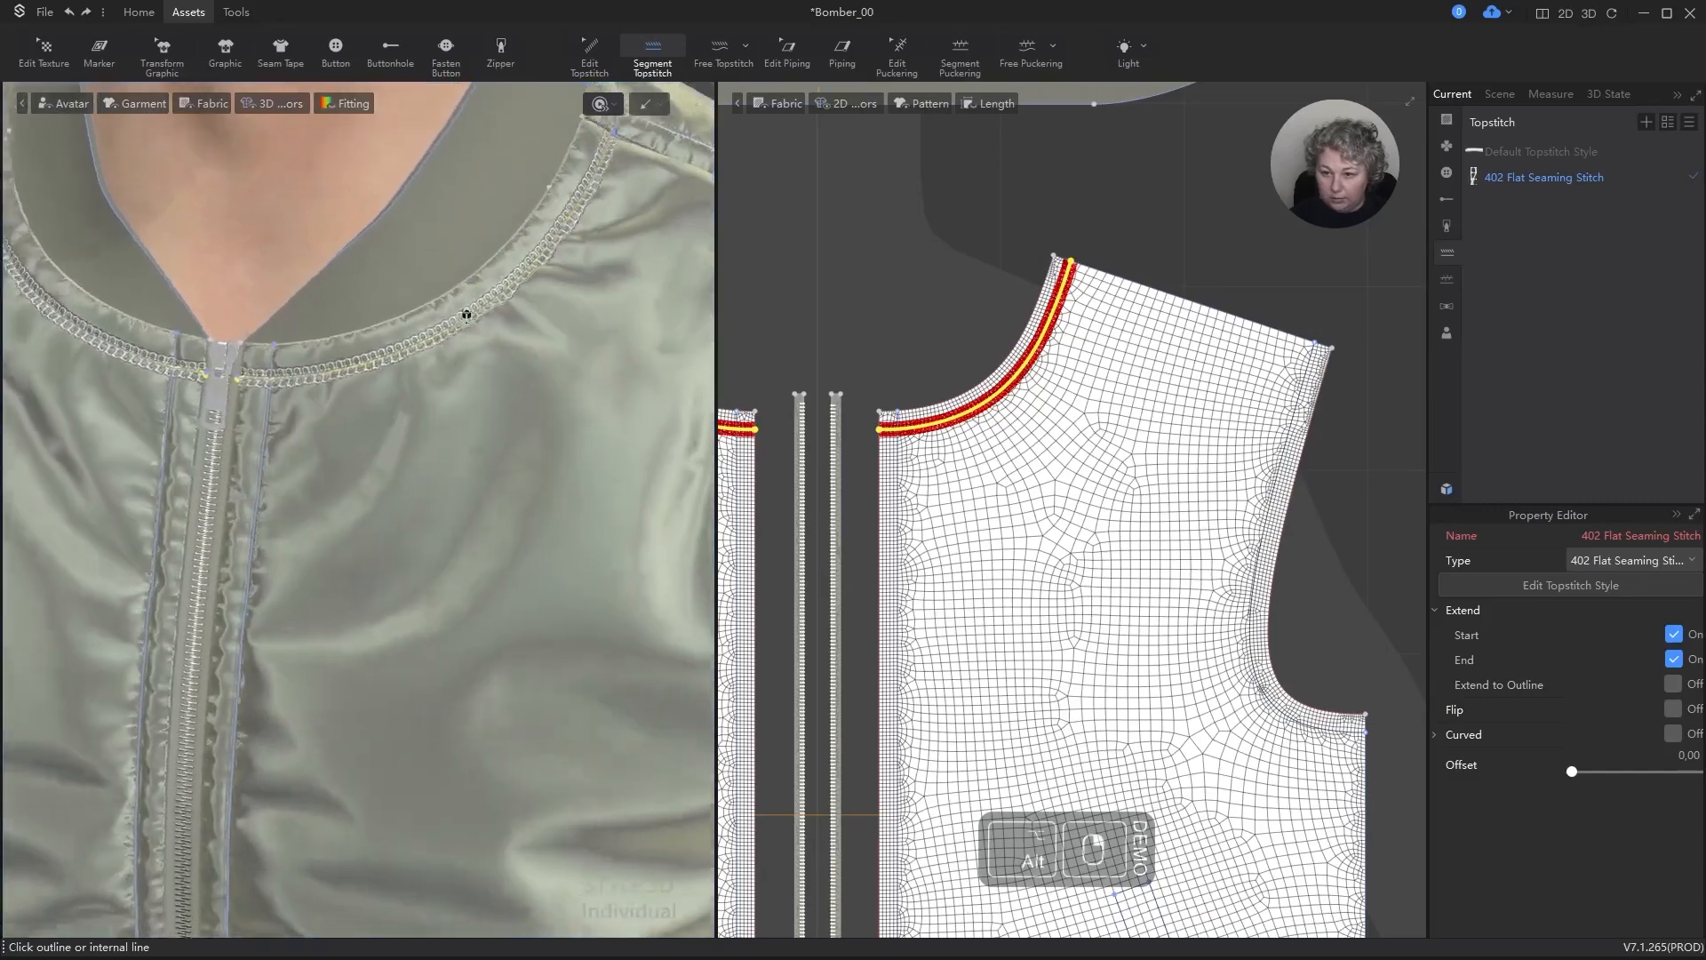
scroll(462, 311, up, 5)
Step: Switch the neckline topstitch style to Twothread Chainstitch and set its Offset to 0 cm
click(1533, 179)
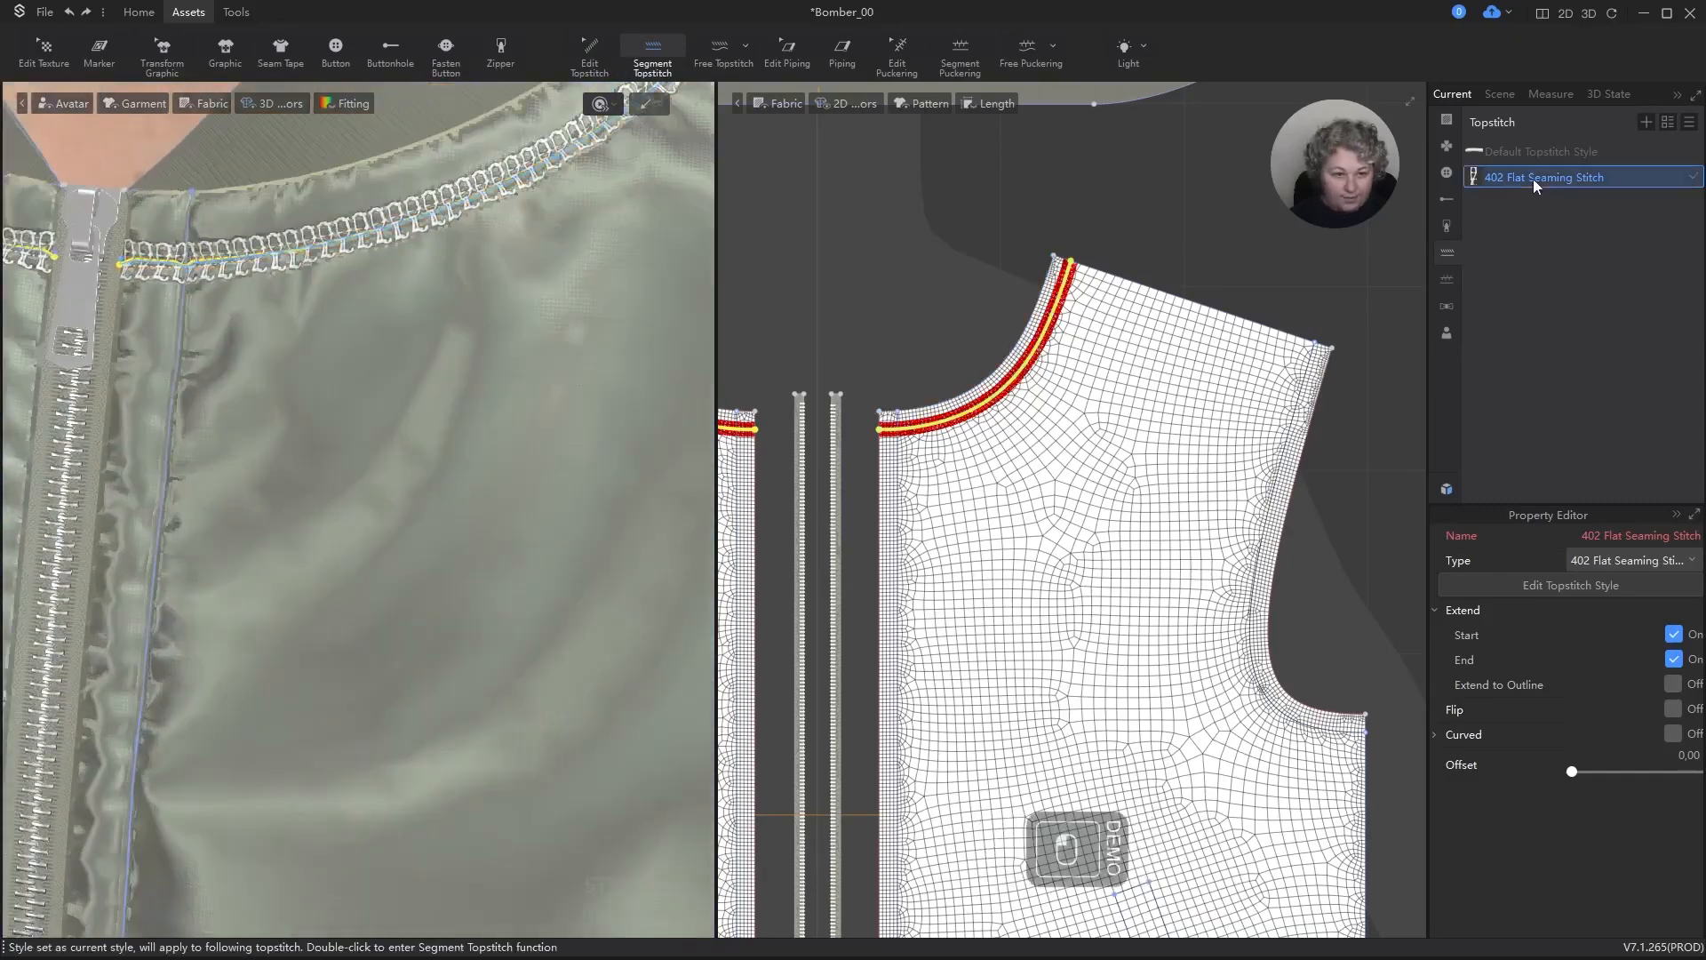
click(1656, 586)
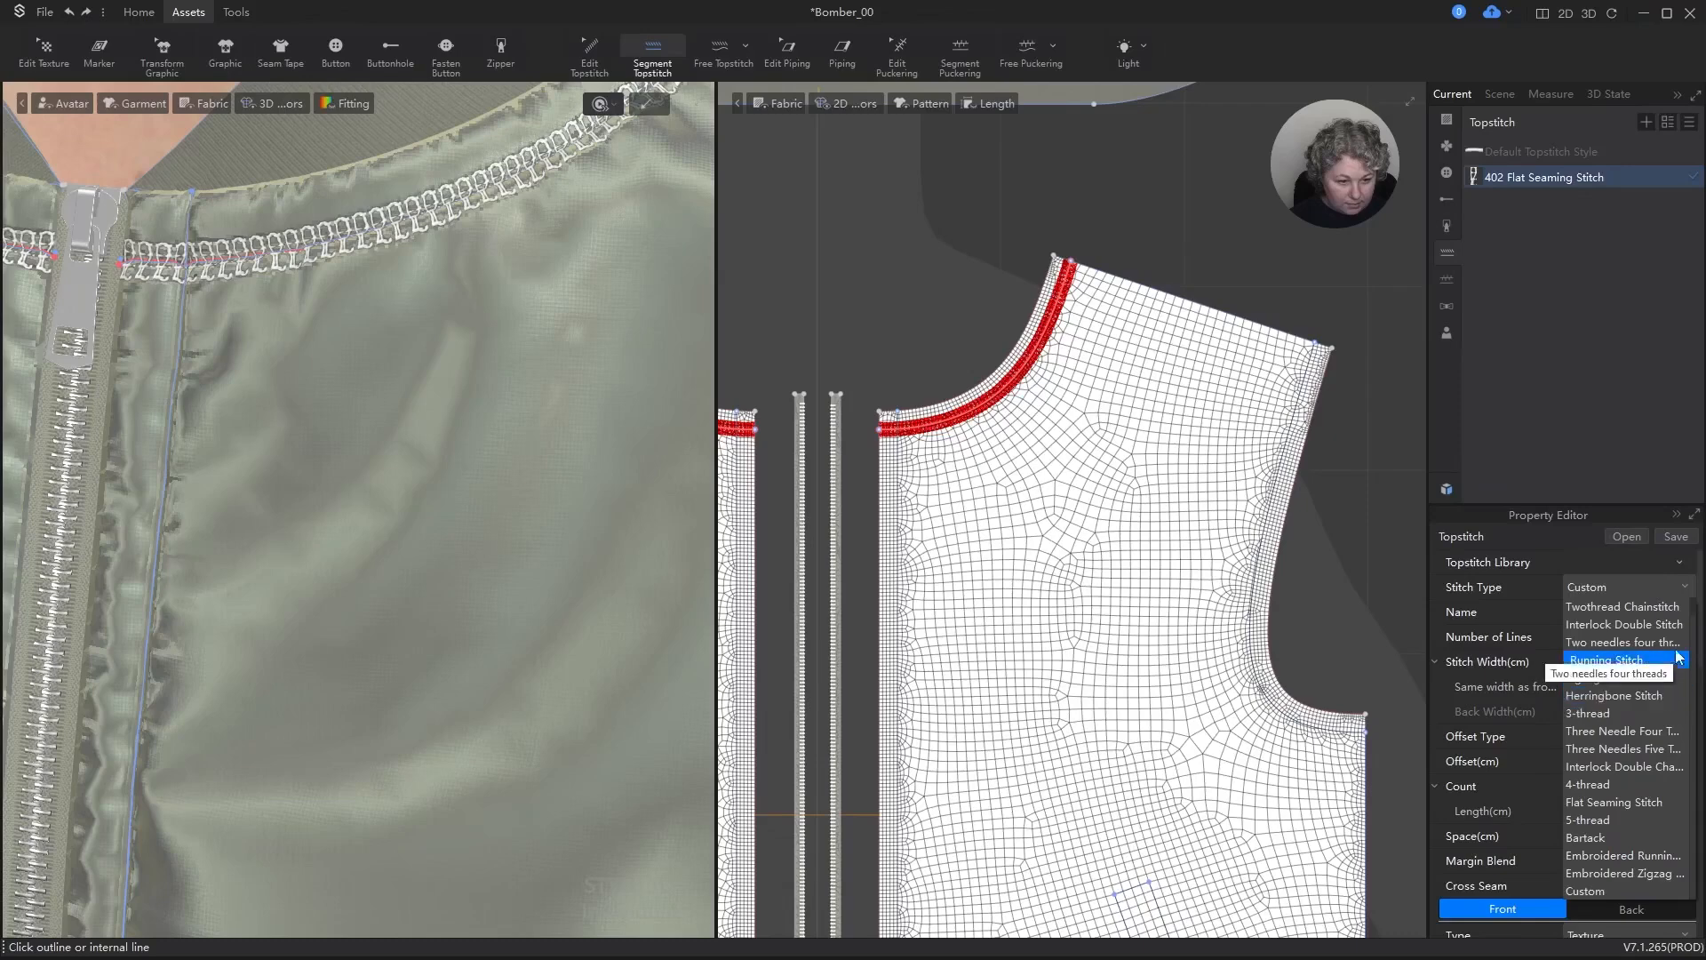
click(1680, 616)
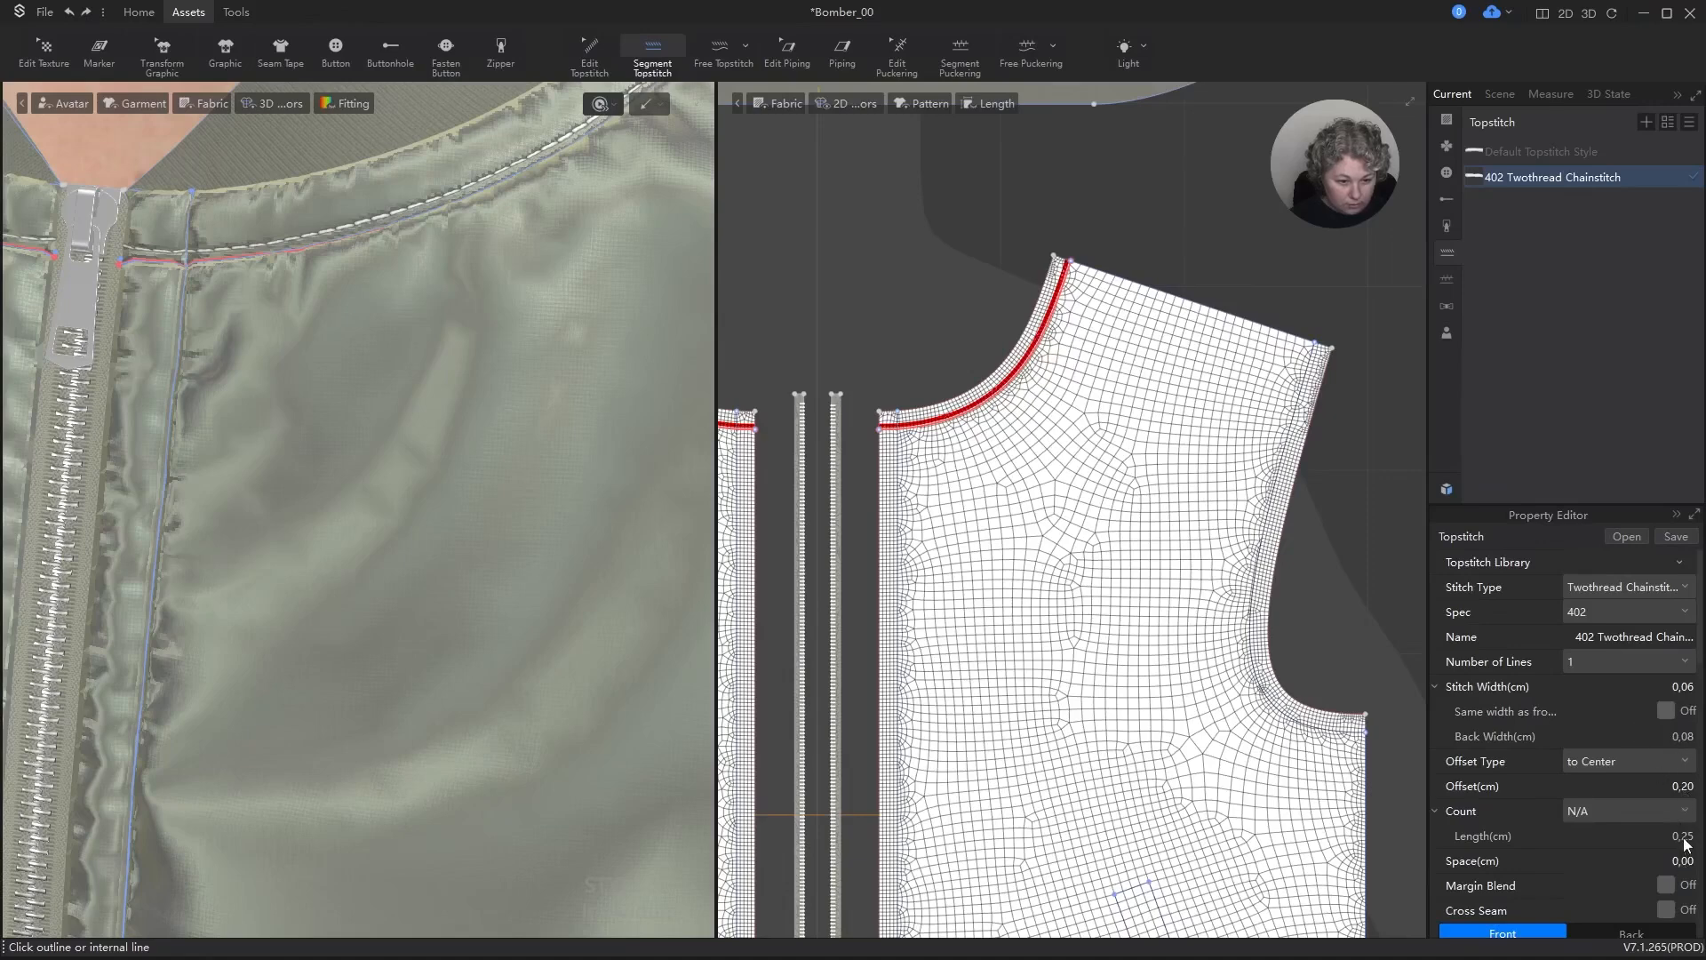
click(1680, 786)
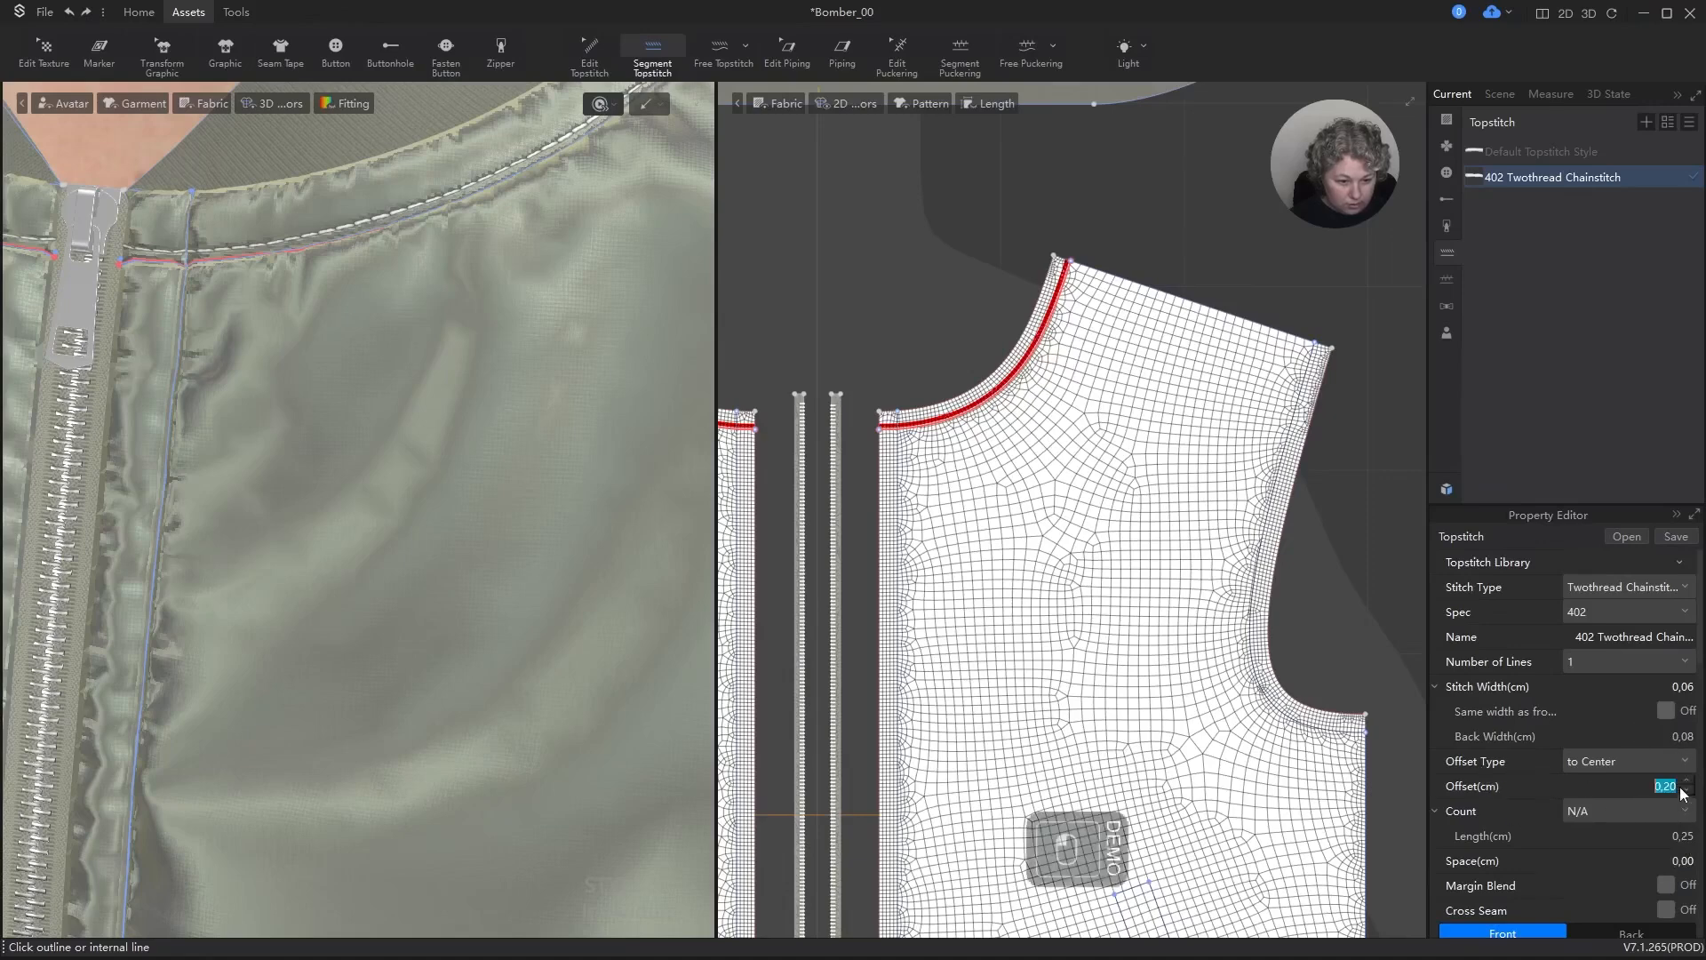
text(0)
key(Return)
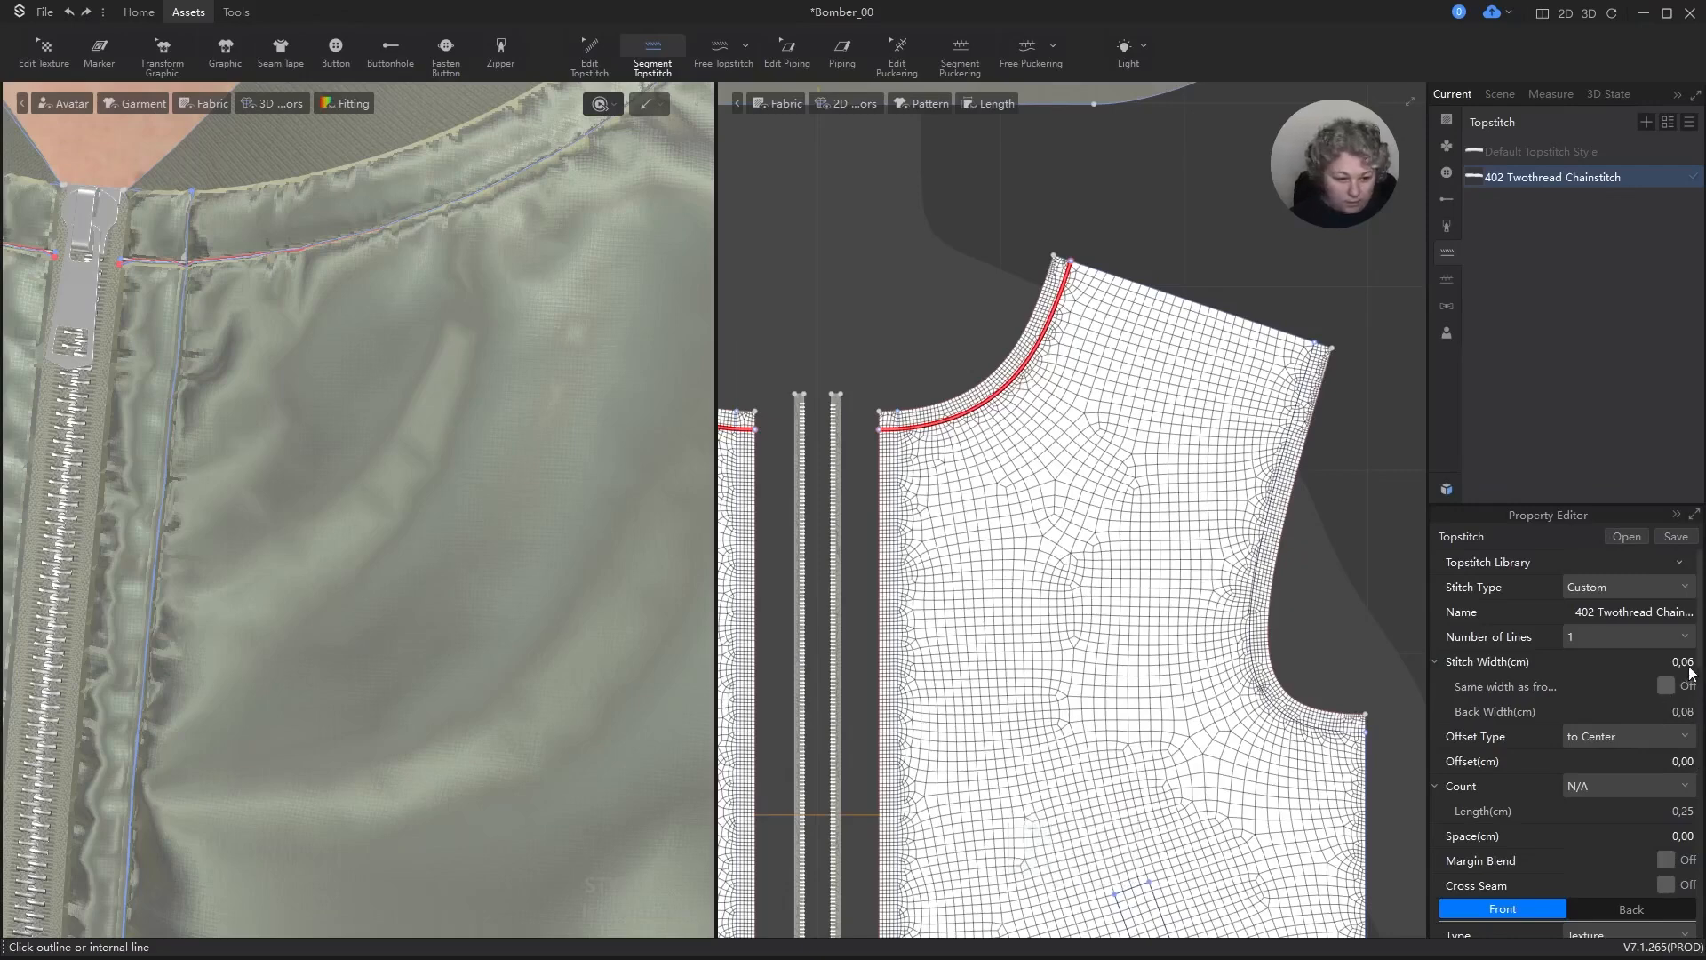
click(1439, 663)
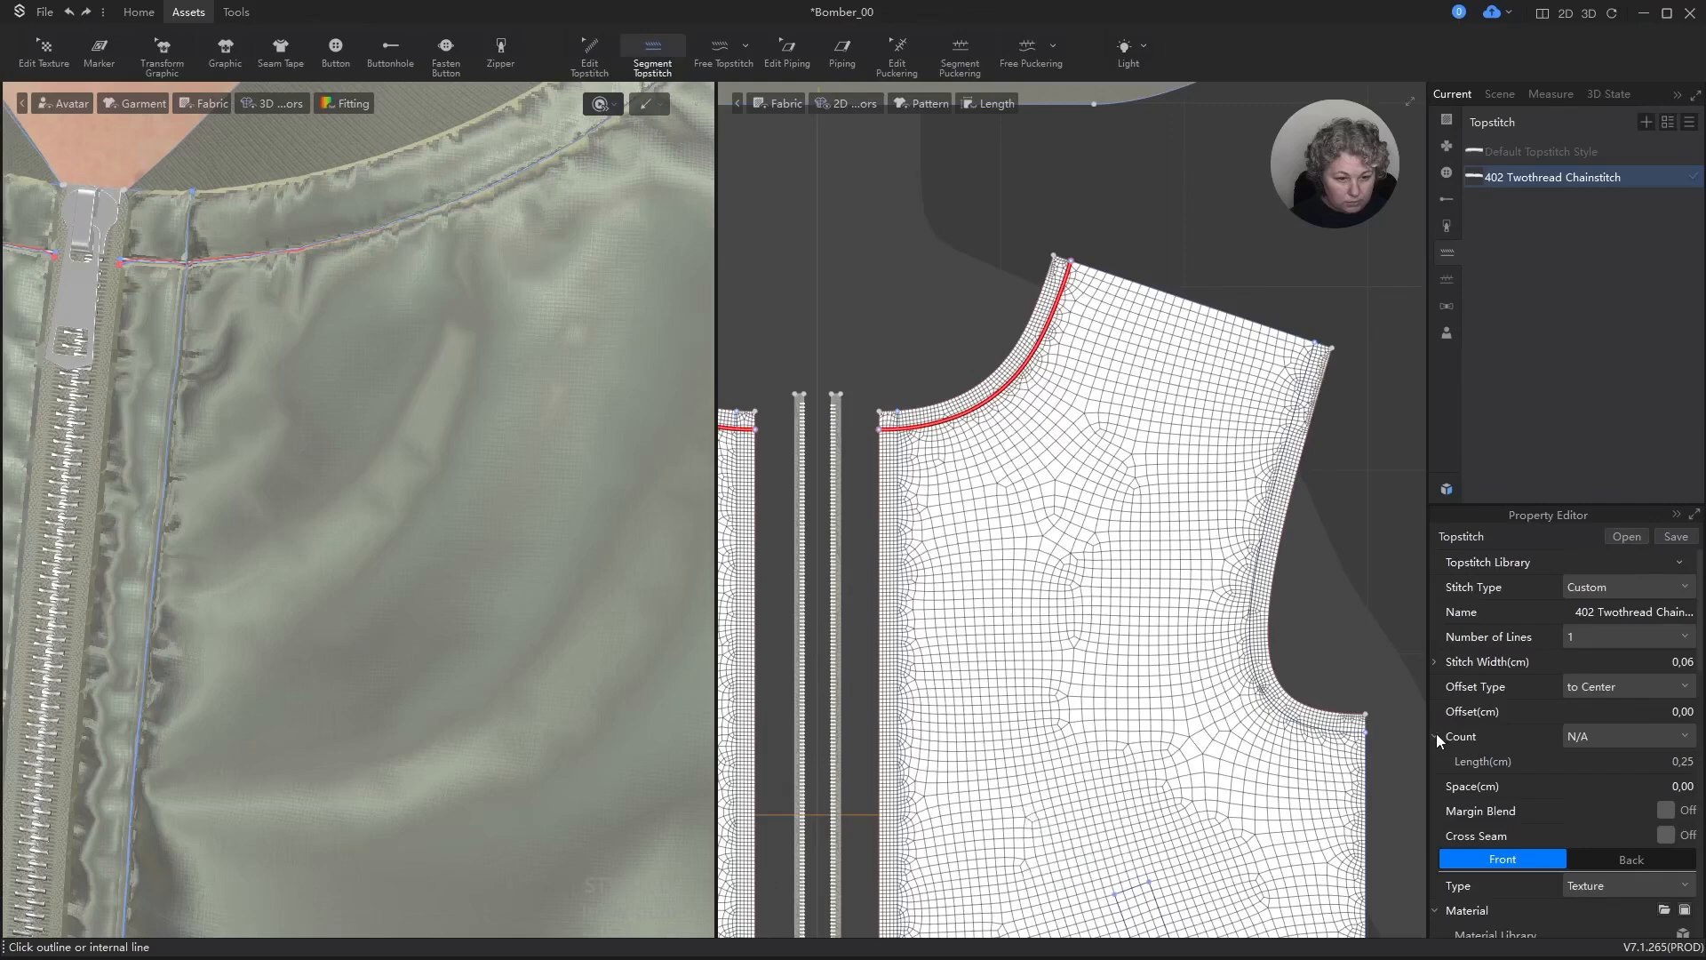
Step: Return to Select/Move and toggle the visibility of the garment's 3D internal lines
click(135, 104)
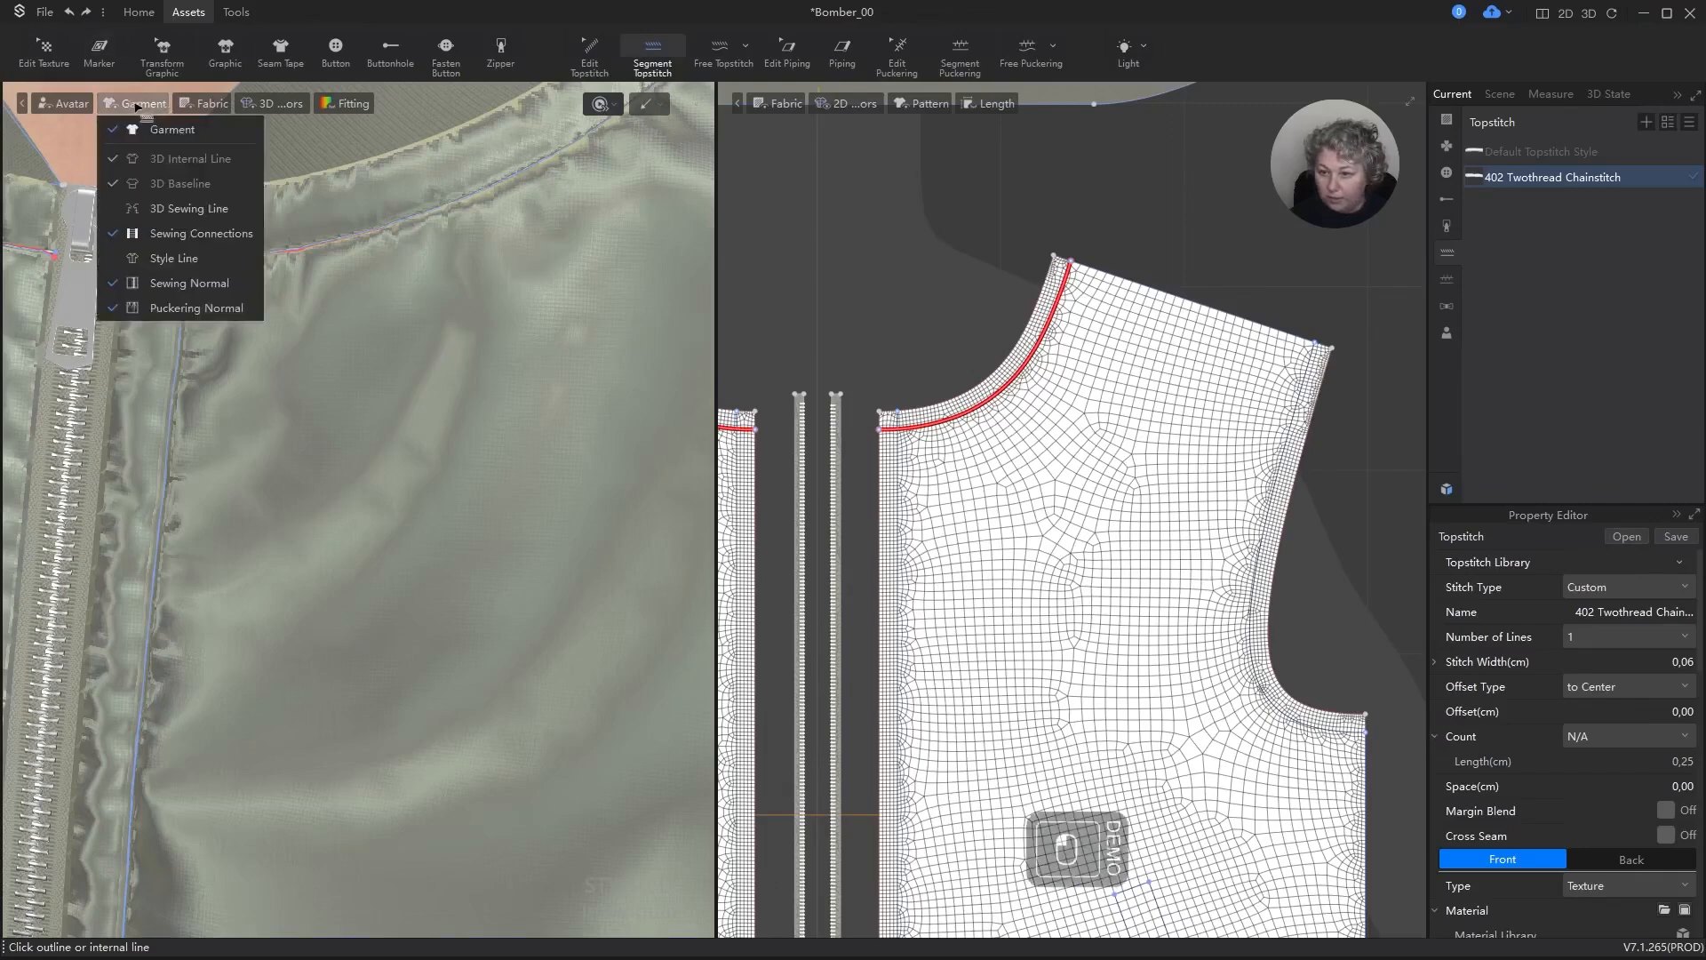
click(133, 104)
click(121, 104)
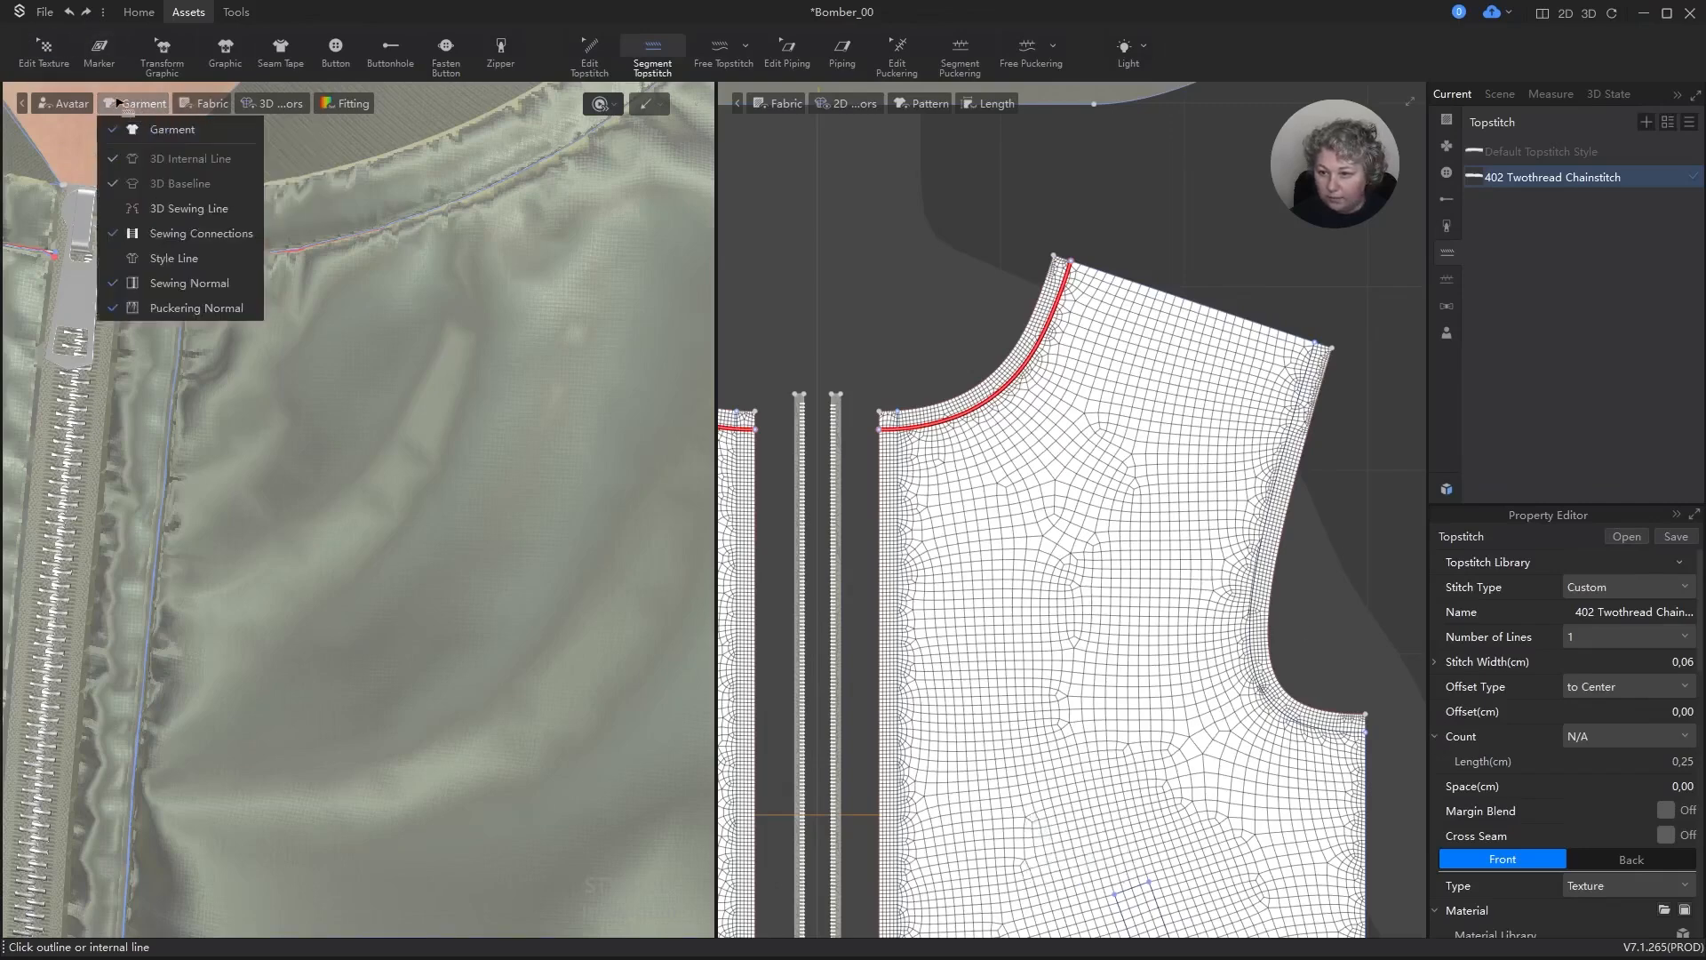
click(123, 103)
key(a)
click(130, 107)
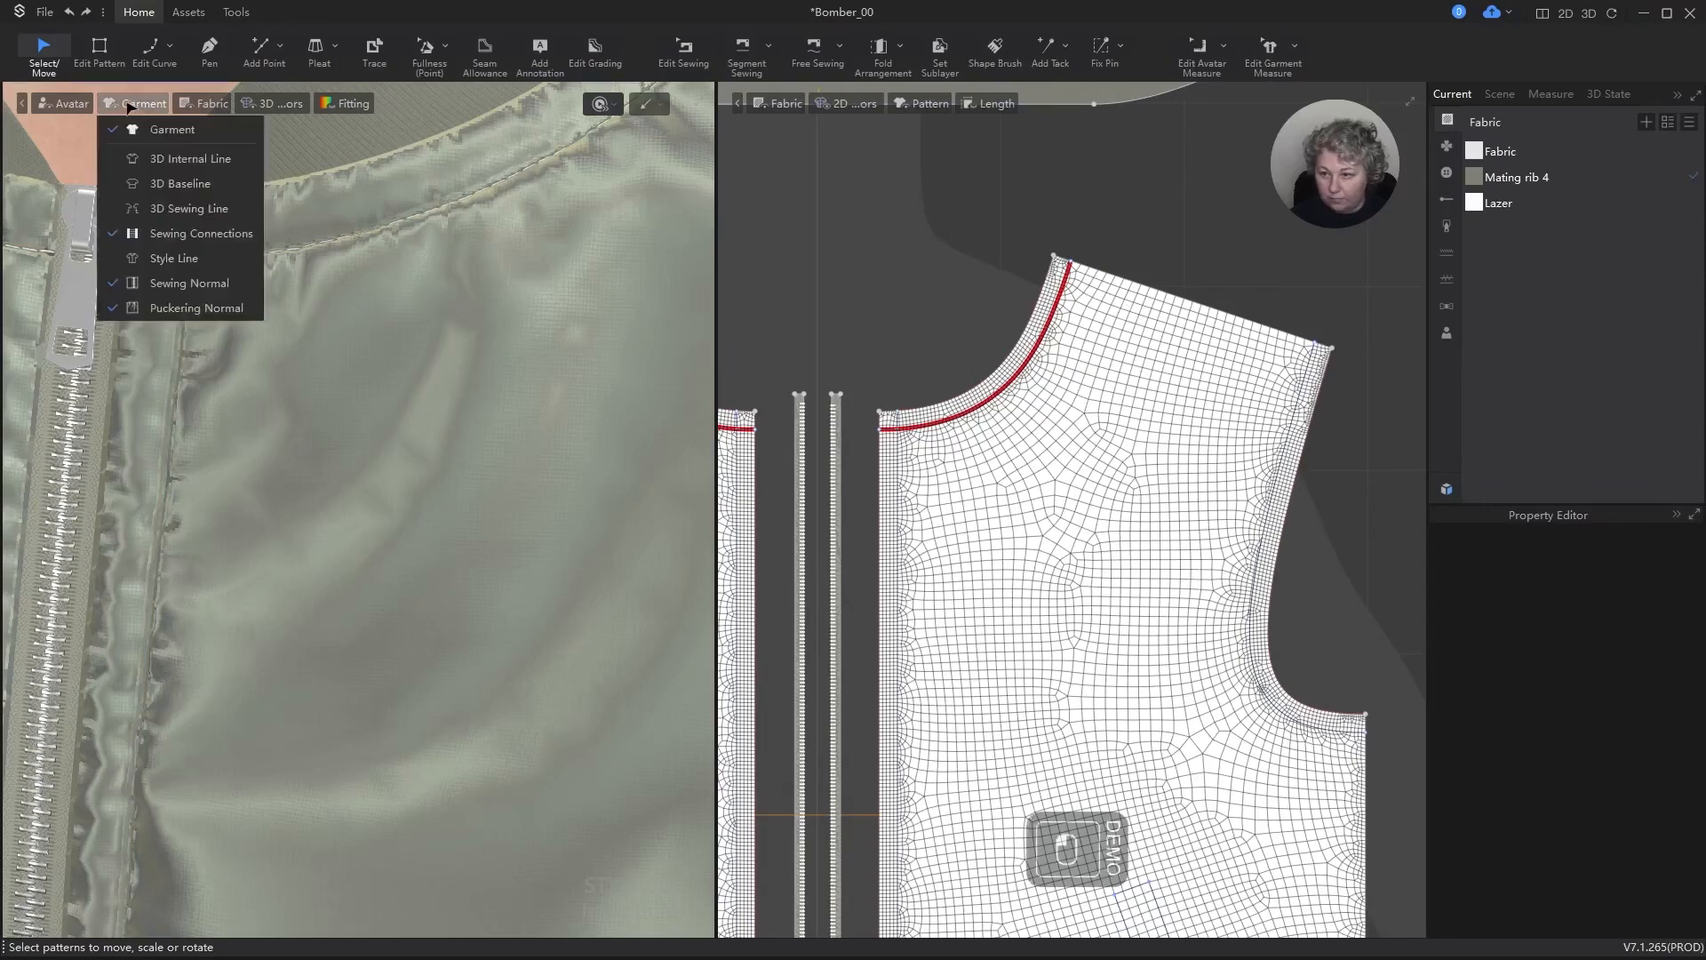
click(150, 165)
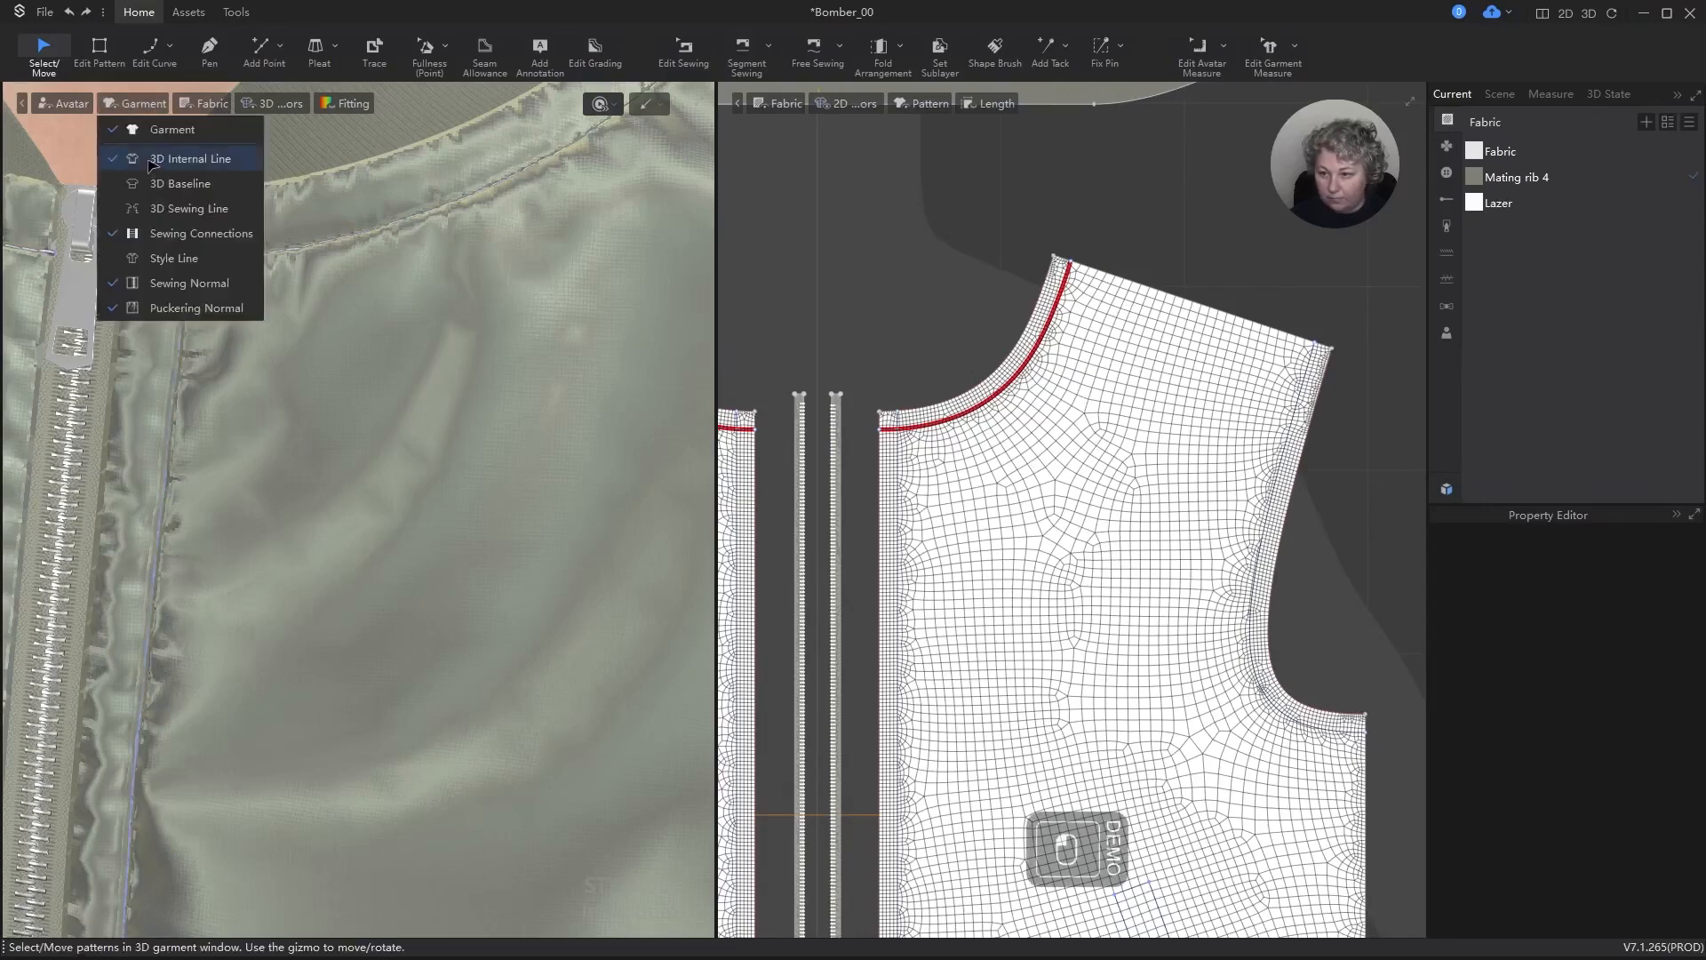
click(915, 195)
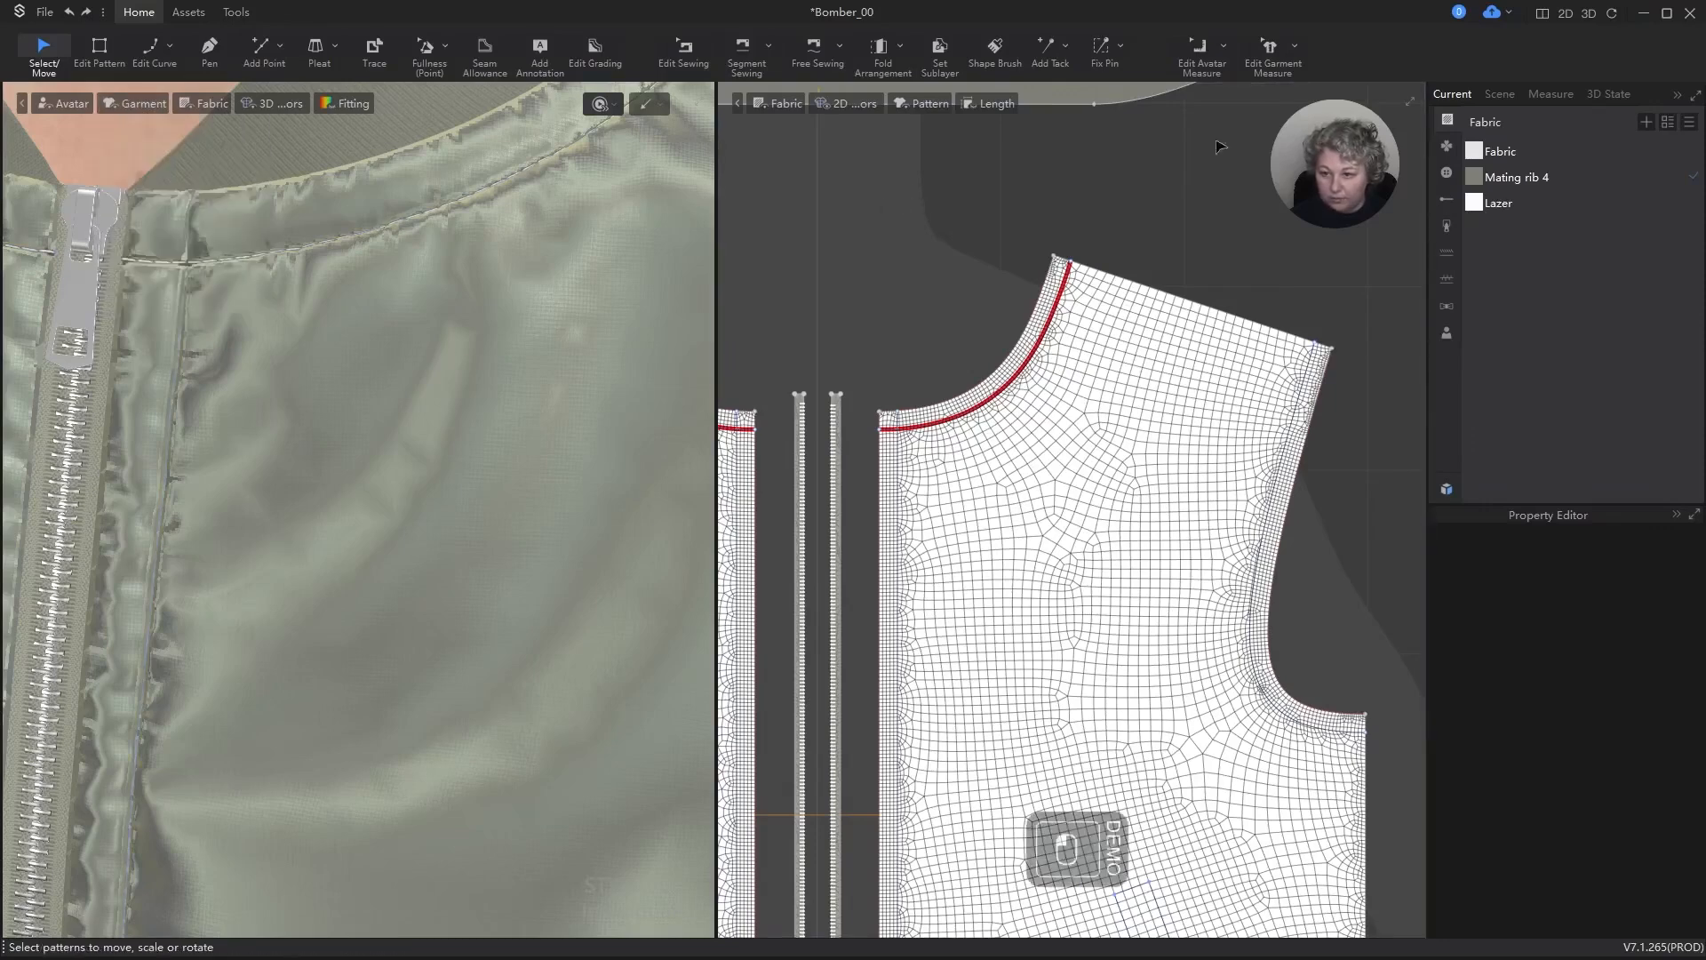
Step: Set the texture color of the 402 Twothread Chainstitch topstitch style to the grey-green 7D7F73
click(1506, 203)
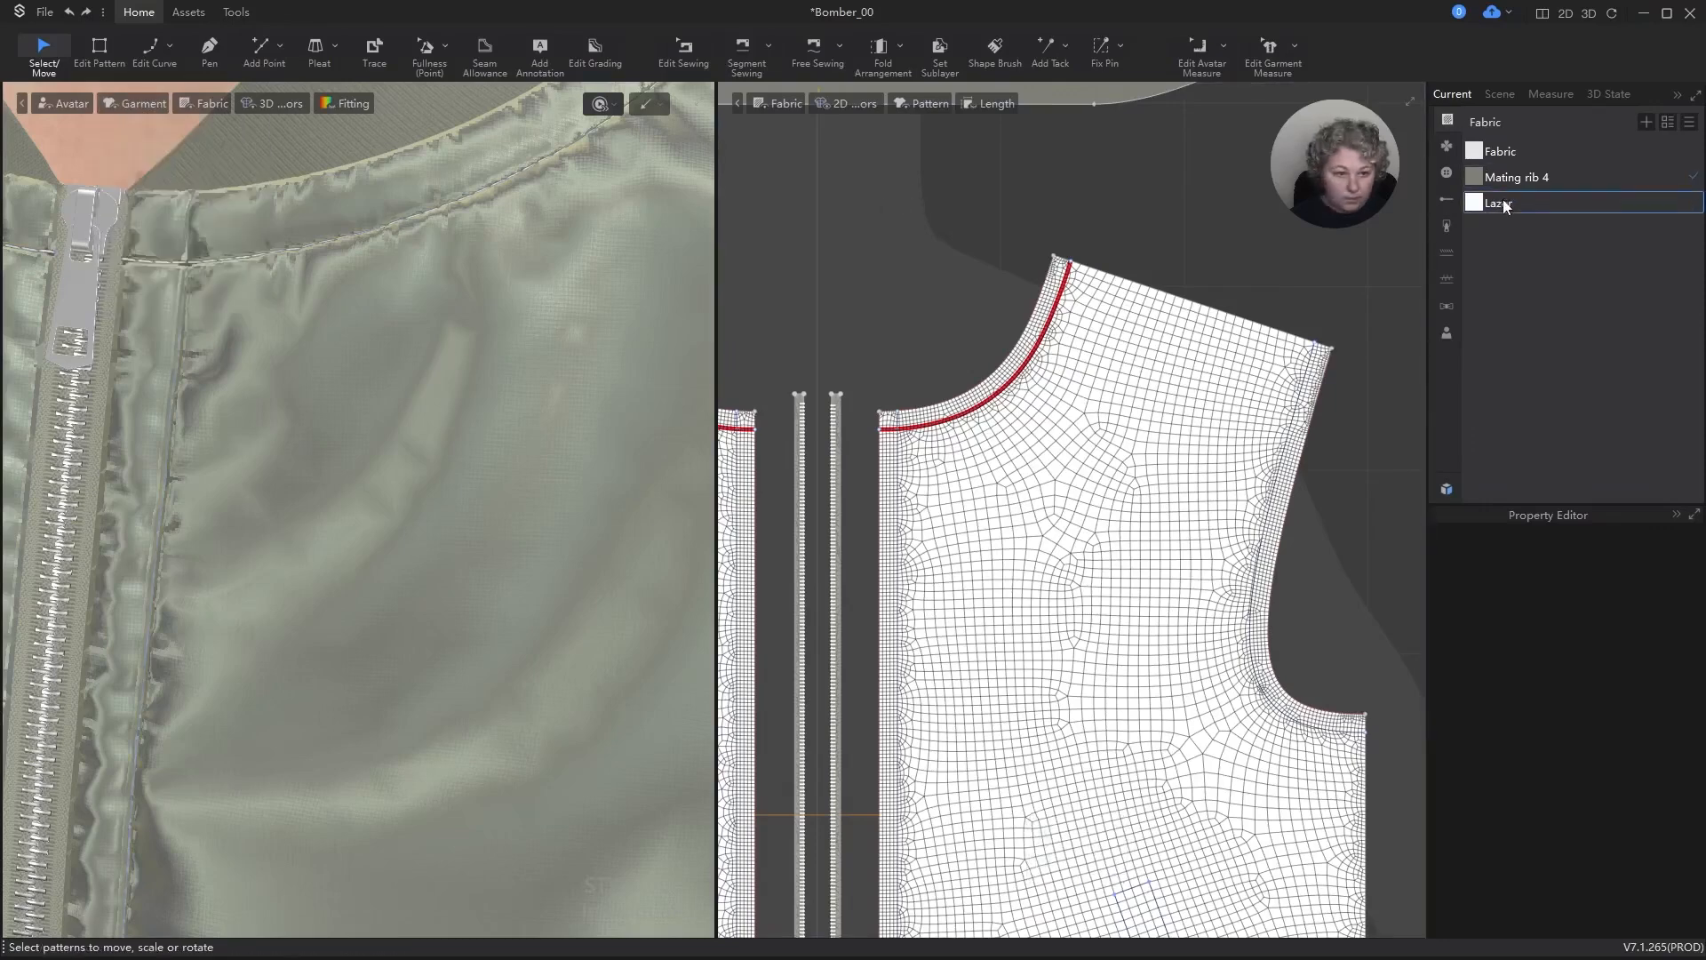
click(1447, 251)
click(1559, 177)
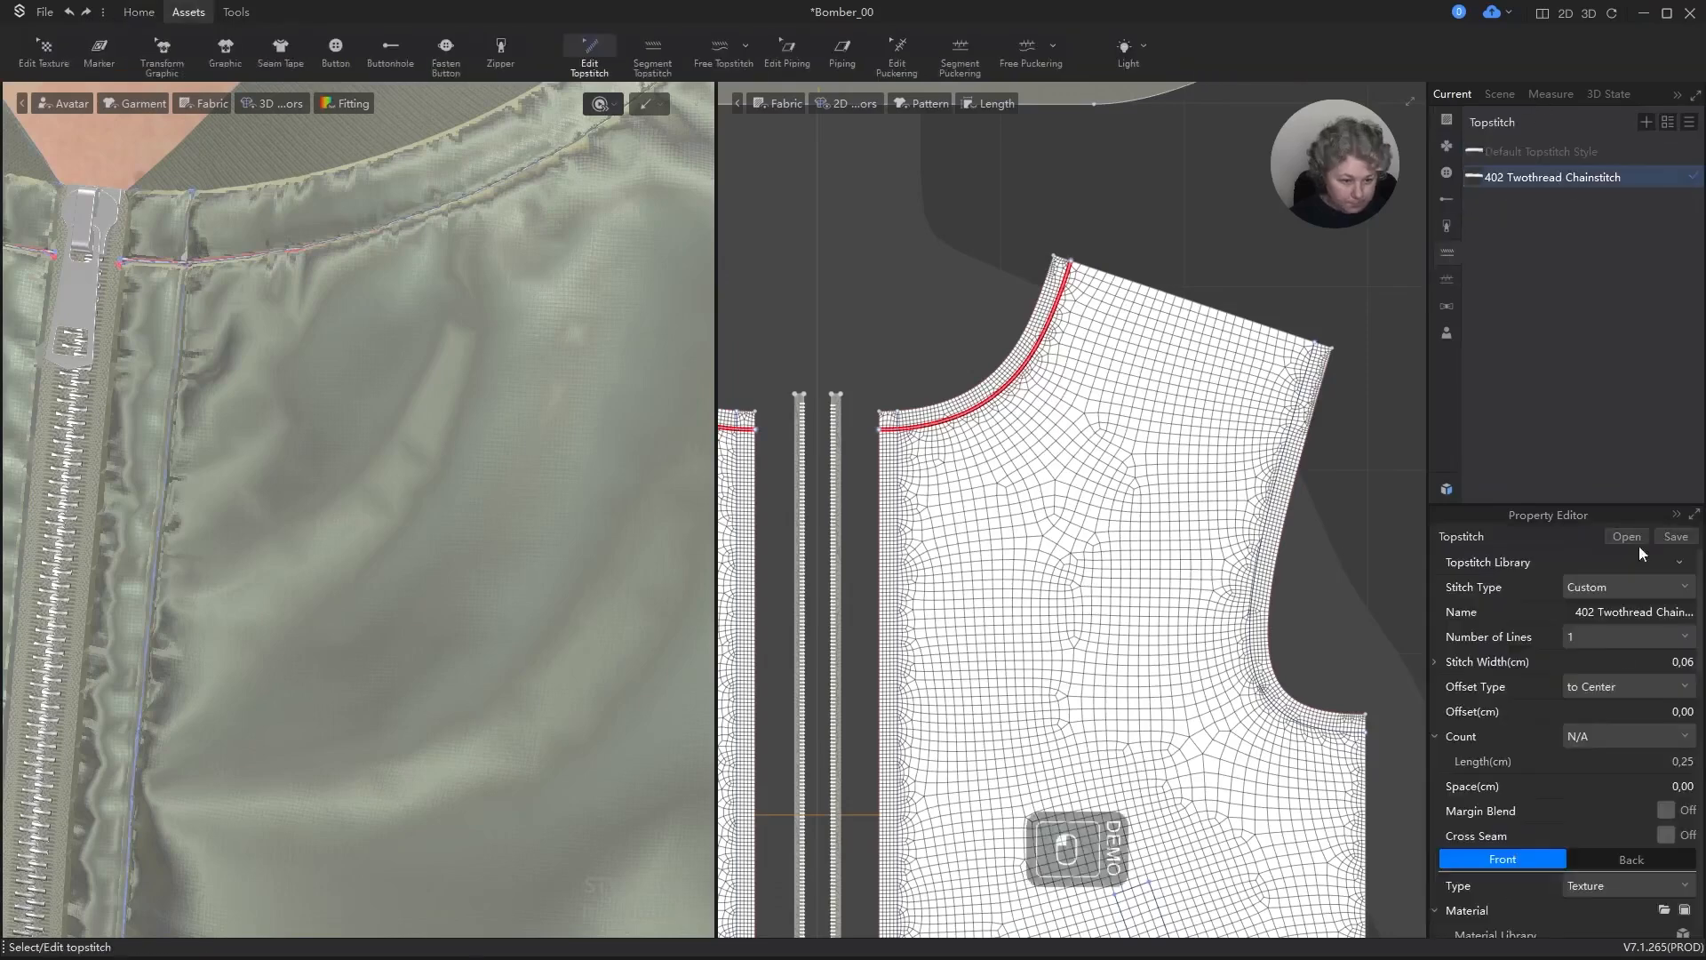
scroll(1531, 836, down, 5)
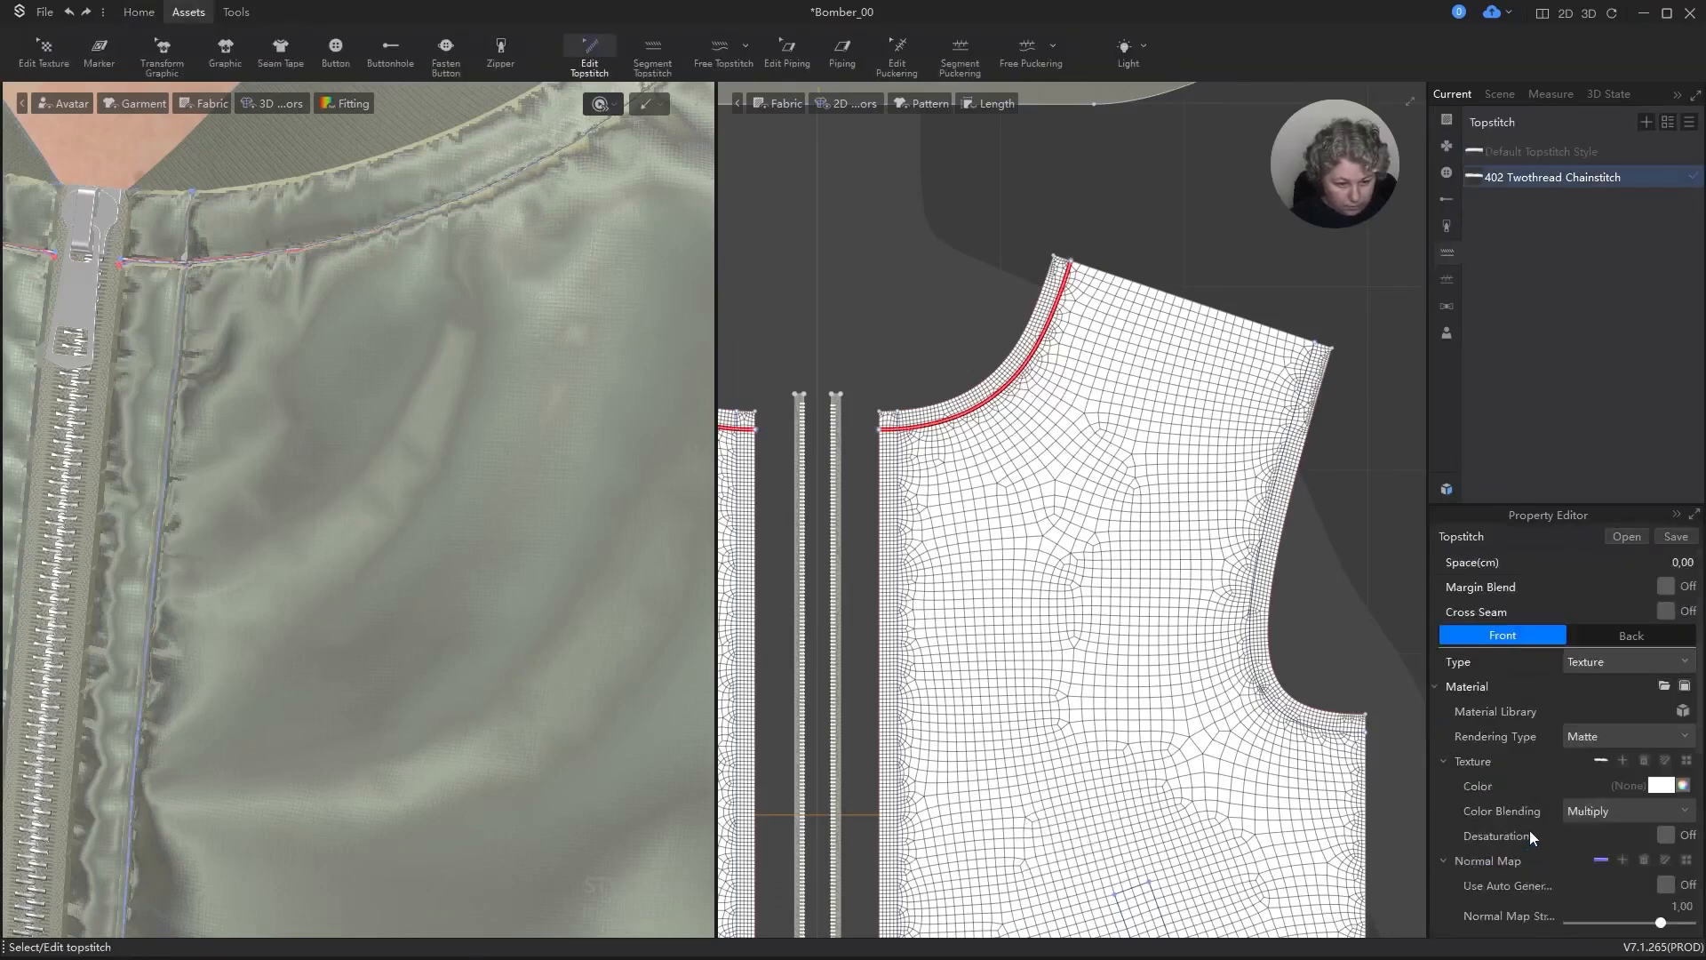
scroll(1592, 713, up, 1)
click(1662, 711)
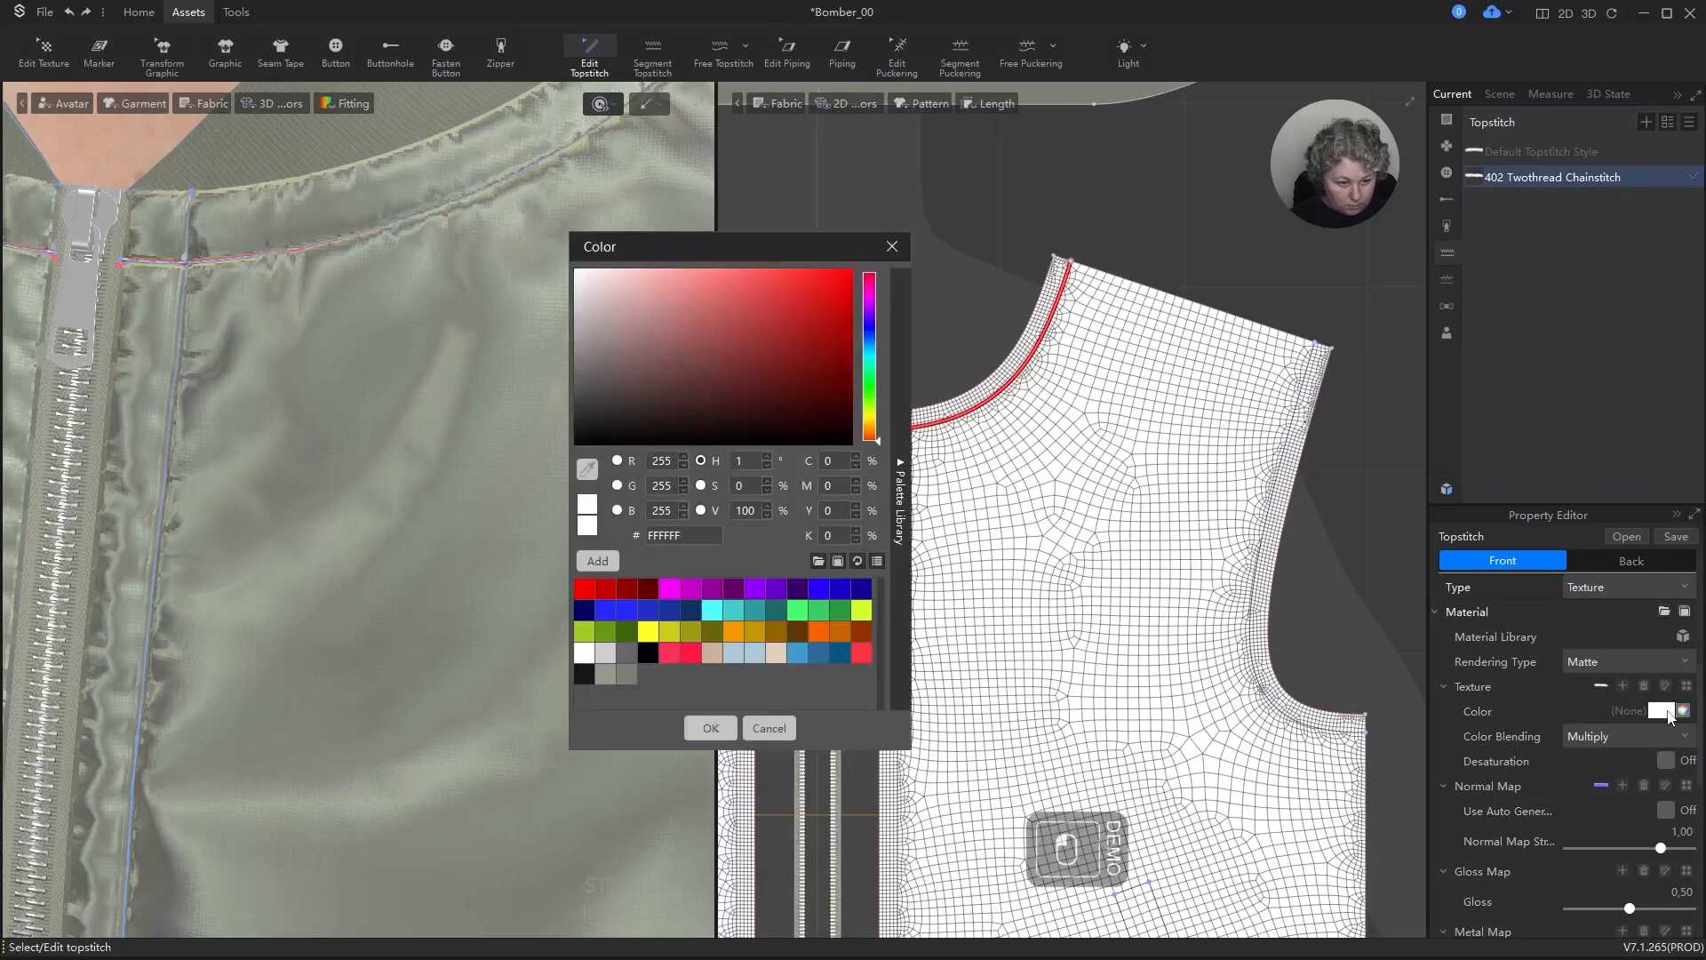
click(628, 676)
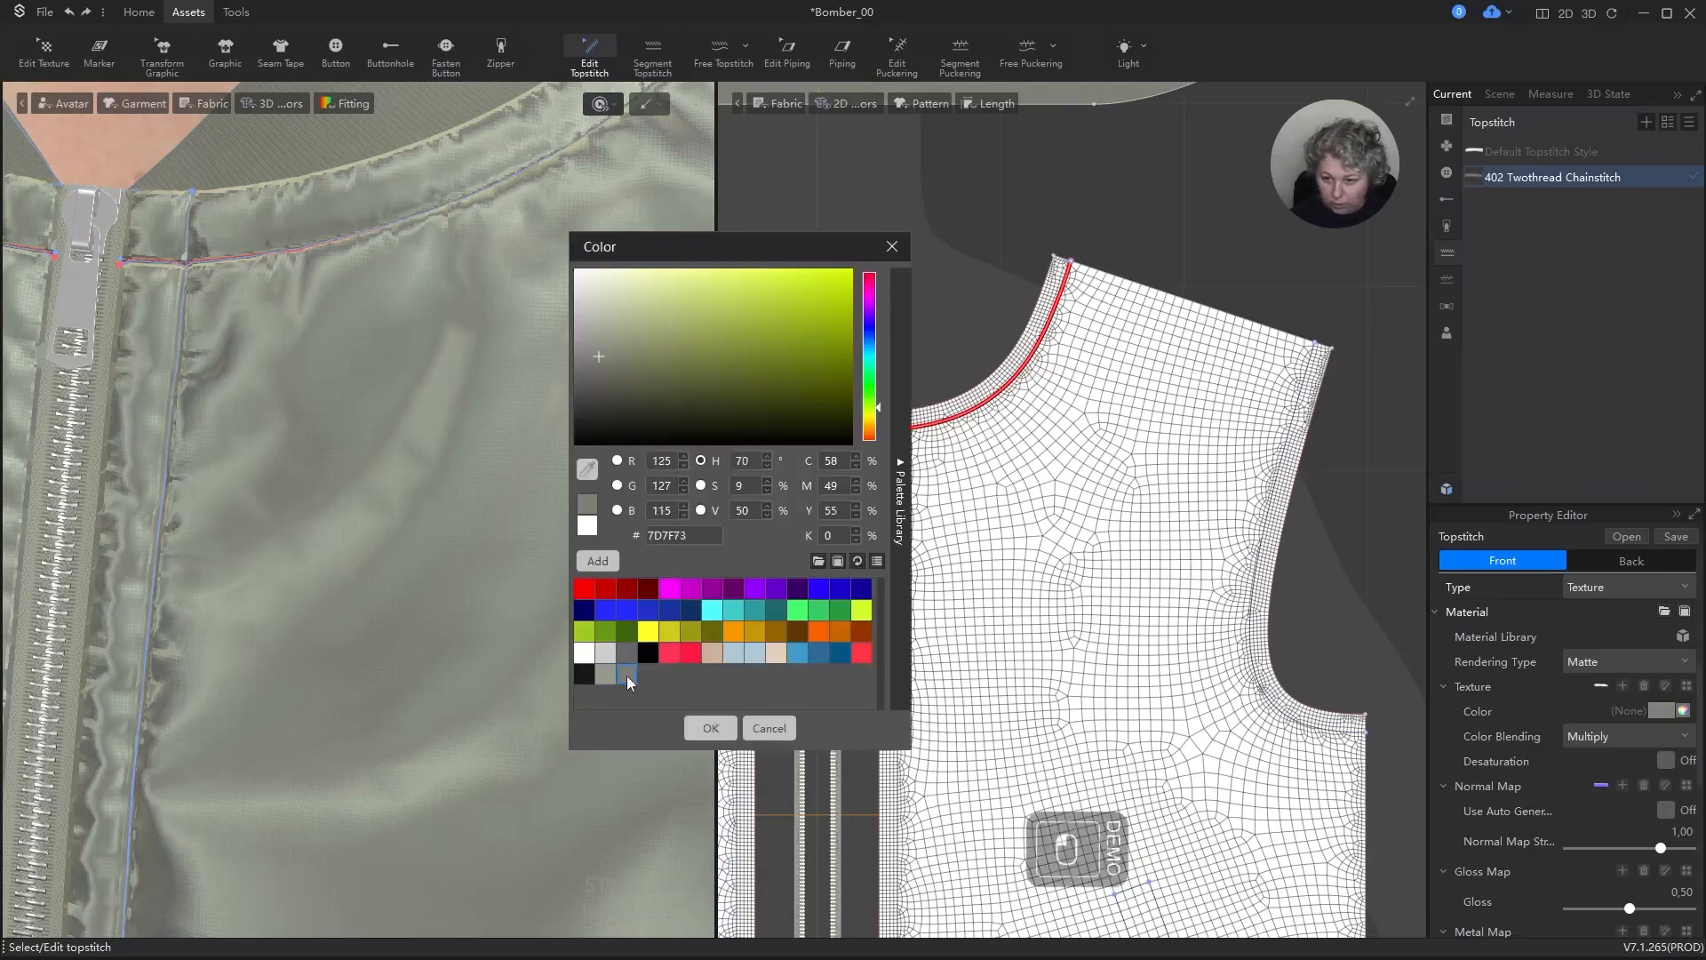
click(720, 734)
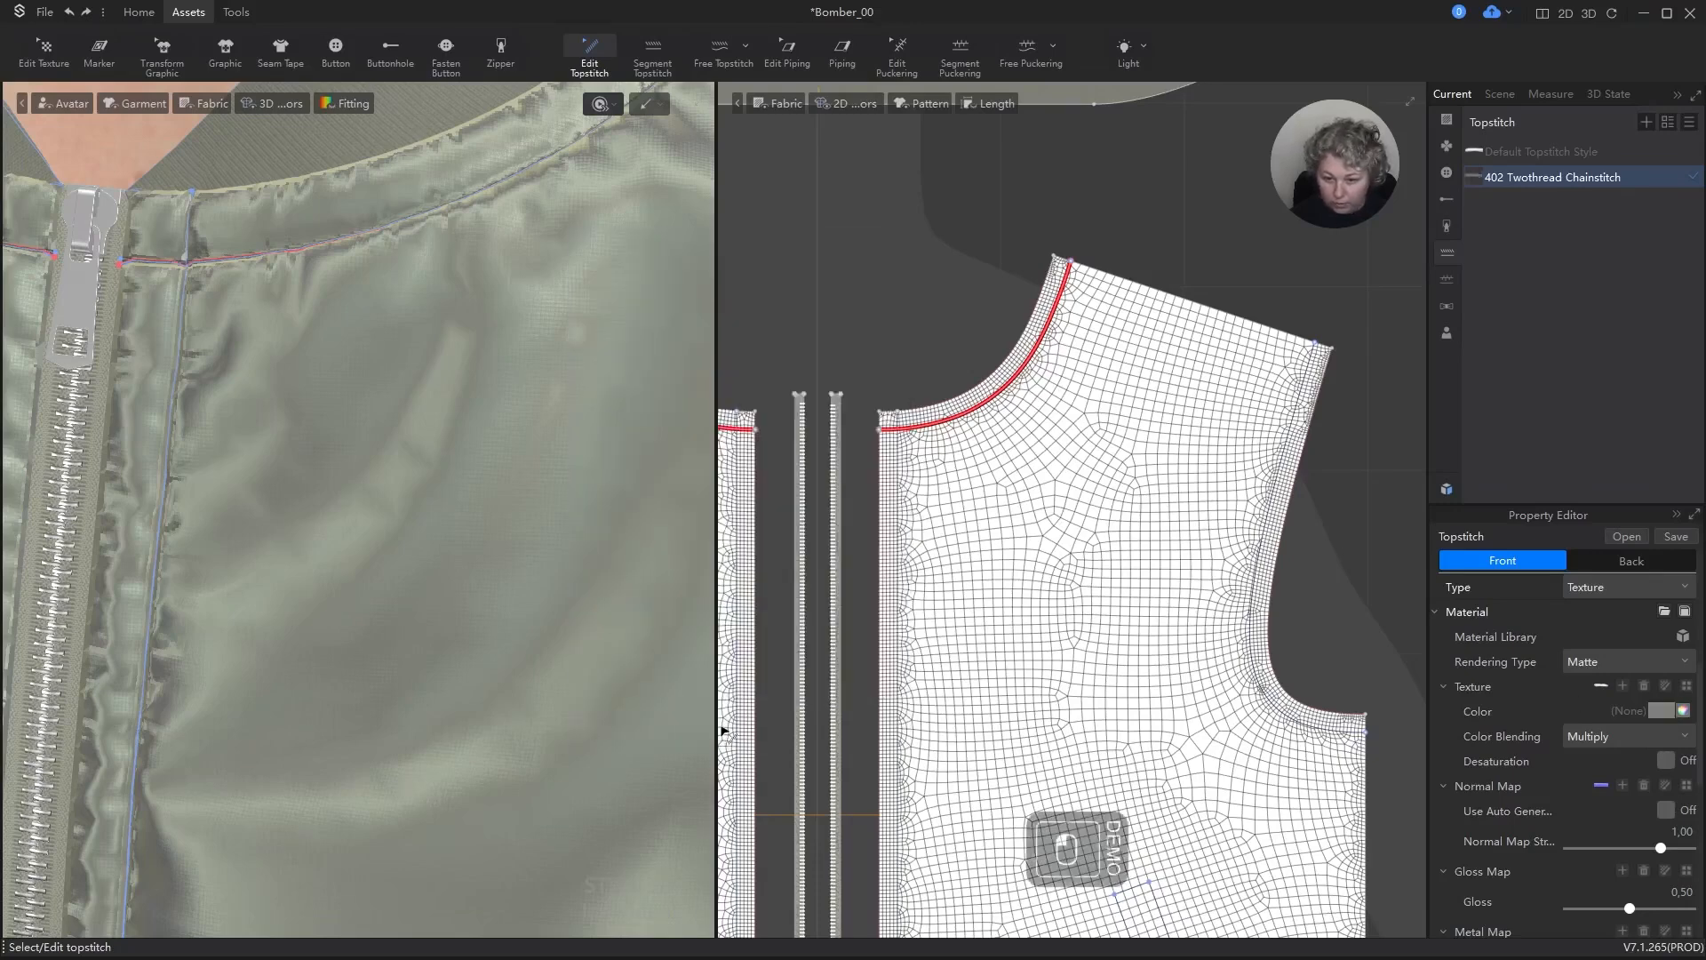
Step: Set the chainstitch topstitch's Color Blending to Recolor and its Rendering Type to Silk
click(1634, 730)
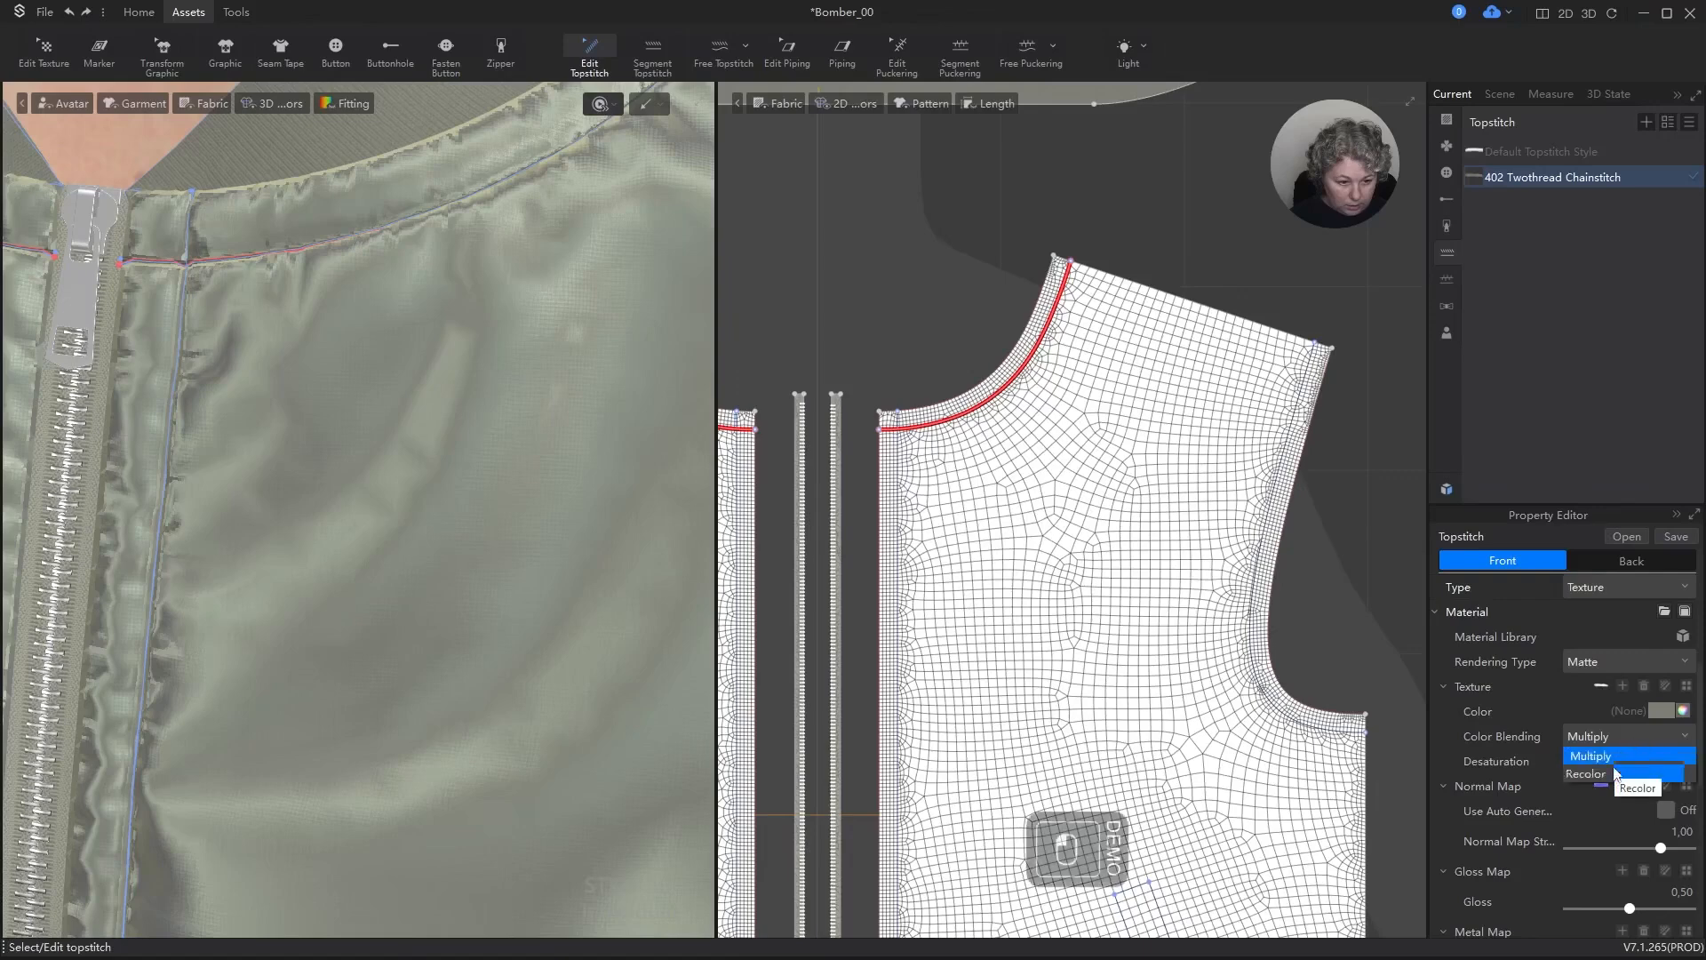
click(1613, 778)
click(1612, 661)
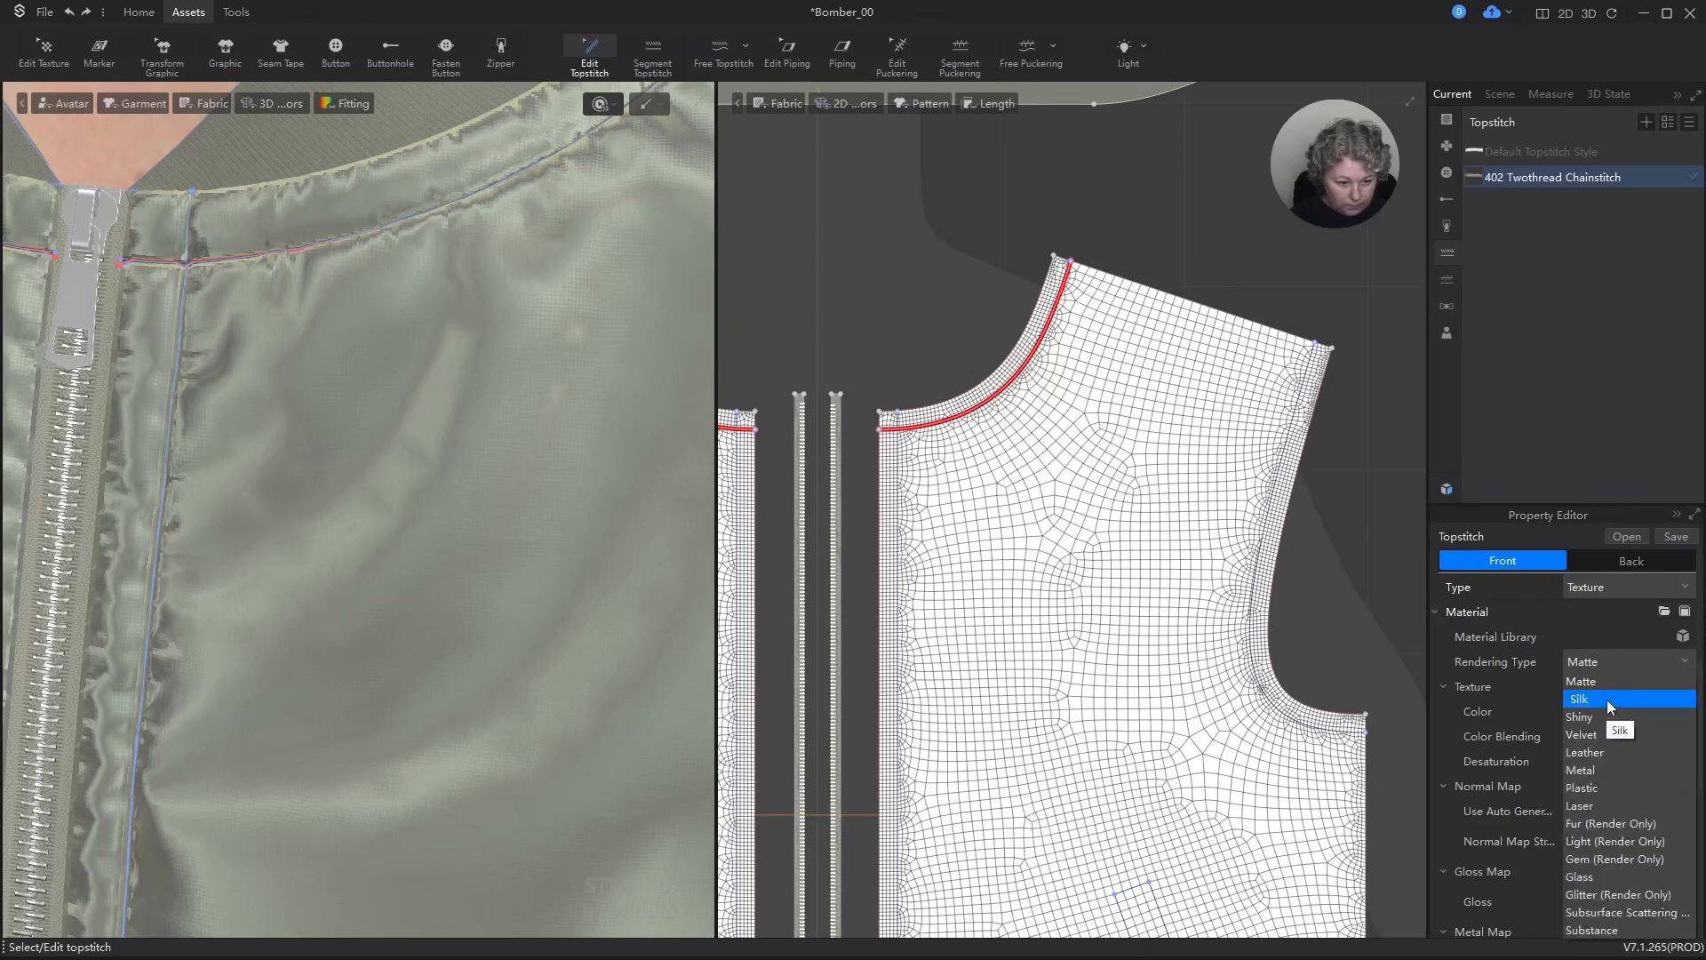
click(1607, 700)
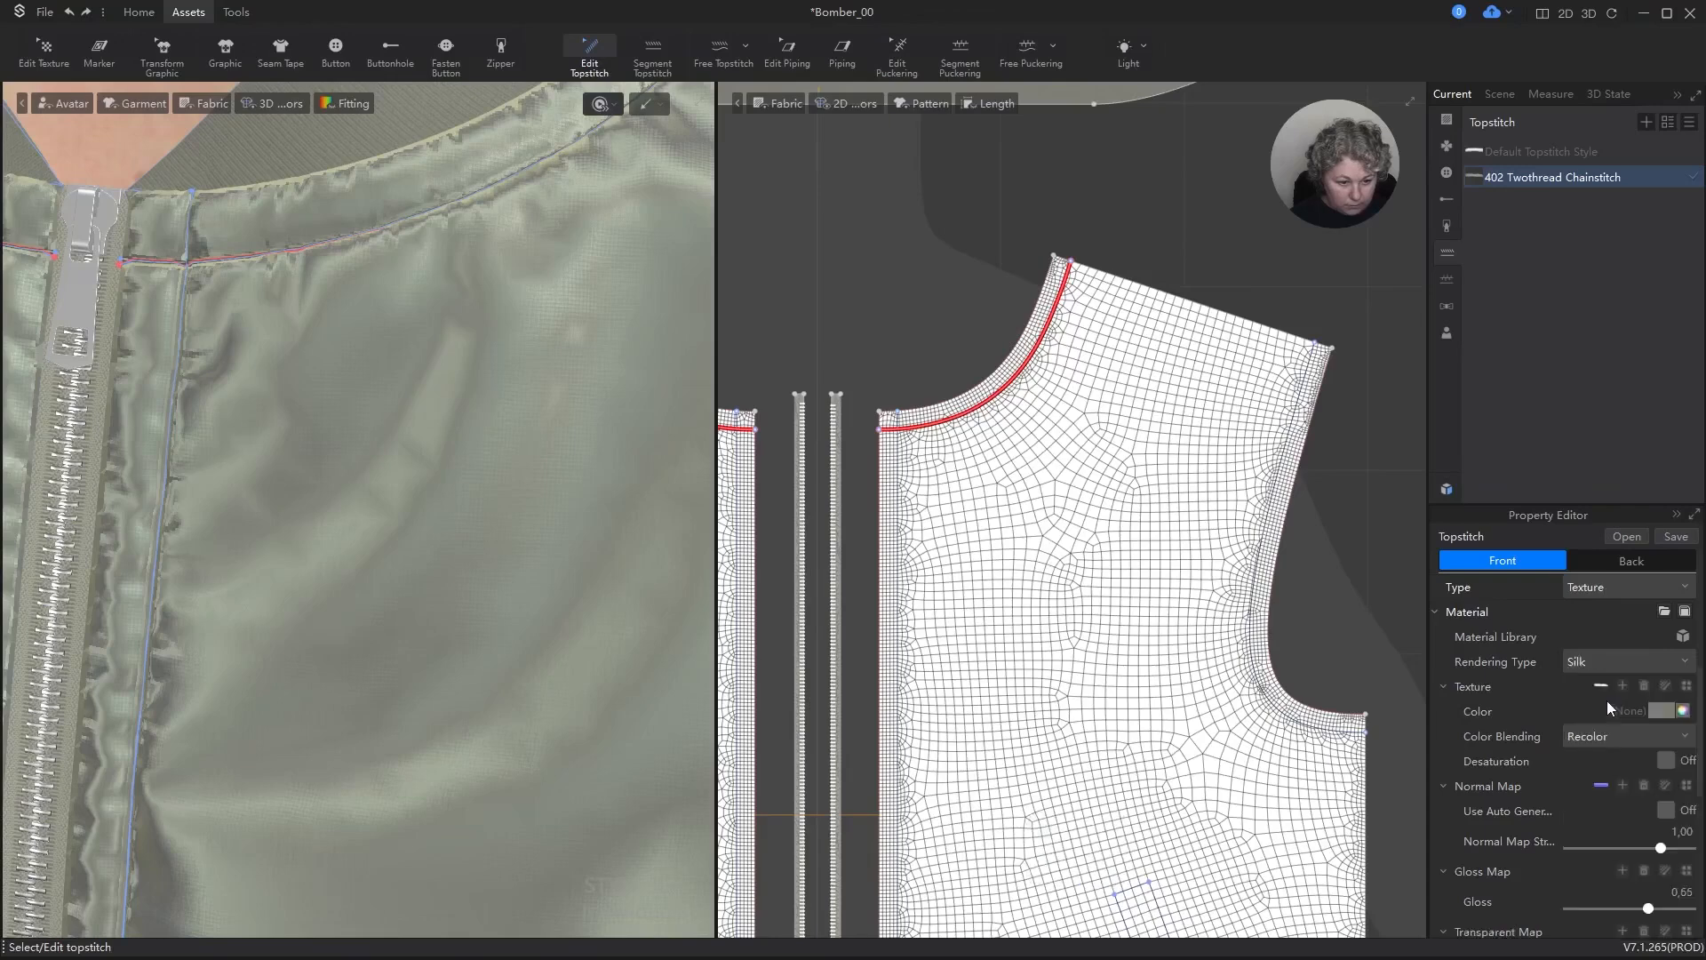
scroll(406, 470, down, 5)
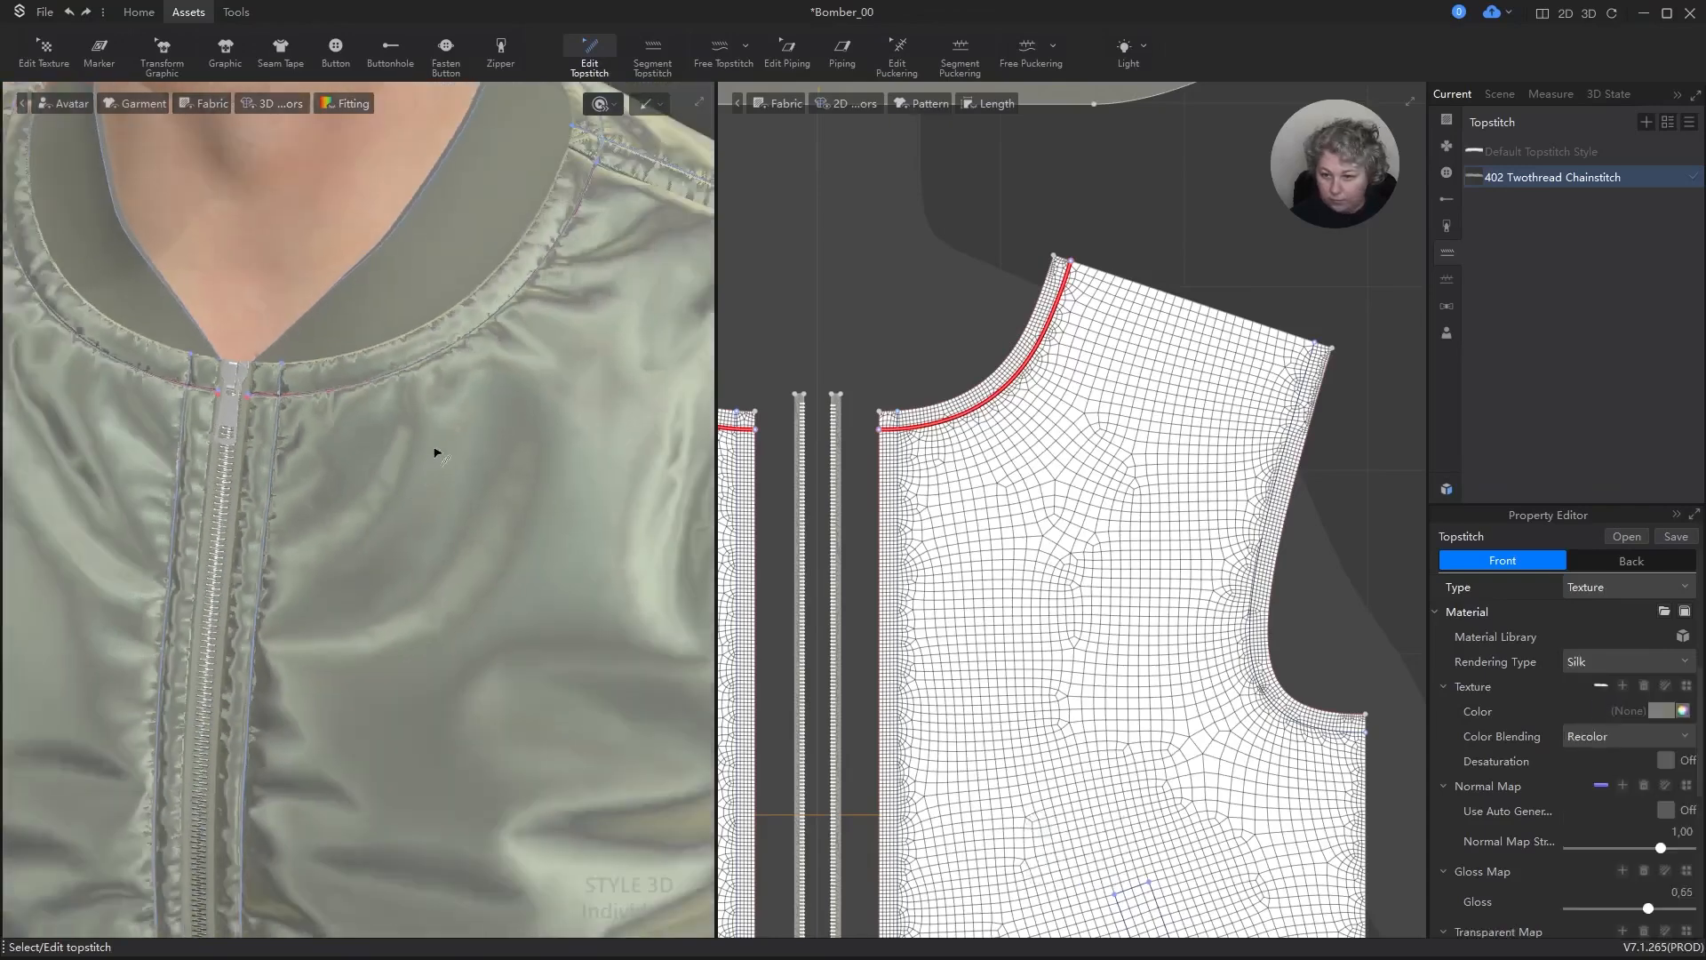
Step: Examine the recolored topstitch along the garment's neckline, both up close and from a distance
alt+right_drag(448, 481, 449, 436)
double_click(953, 263)
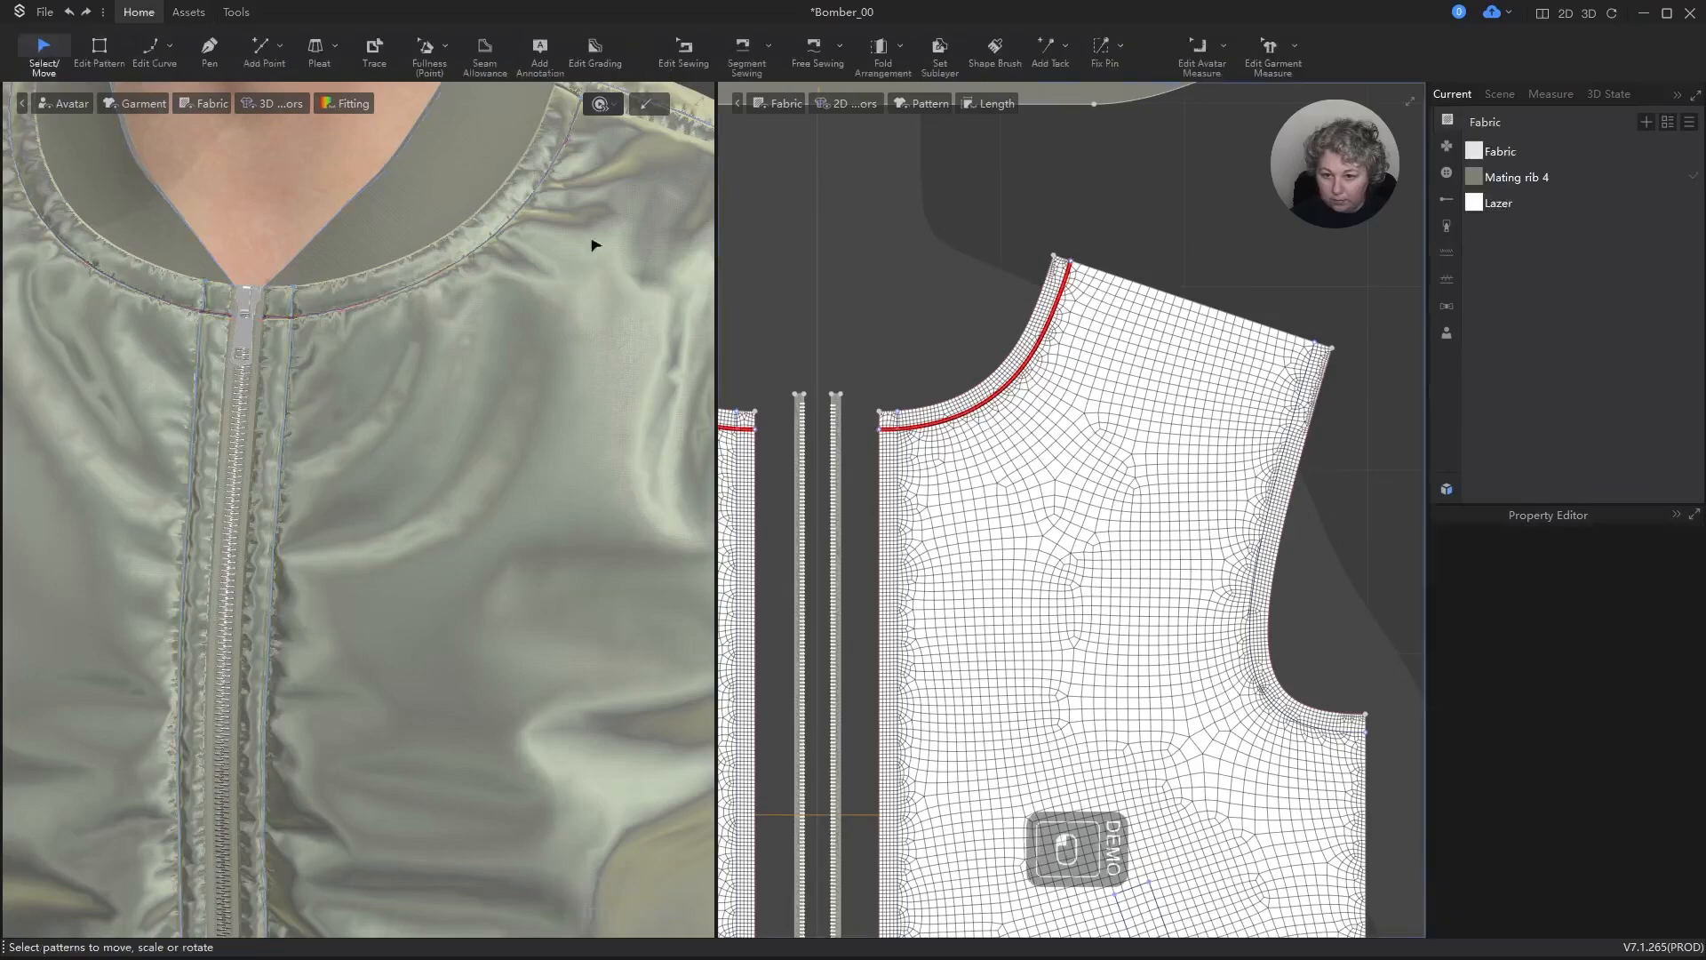
scroll(551, 226, up, 5)
alt+drag(502, 182, 480, 477)
scroll(519, 444, up, 5)
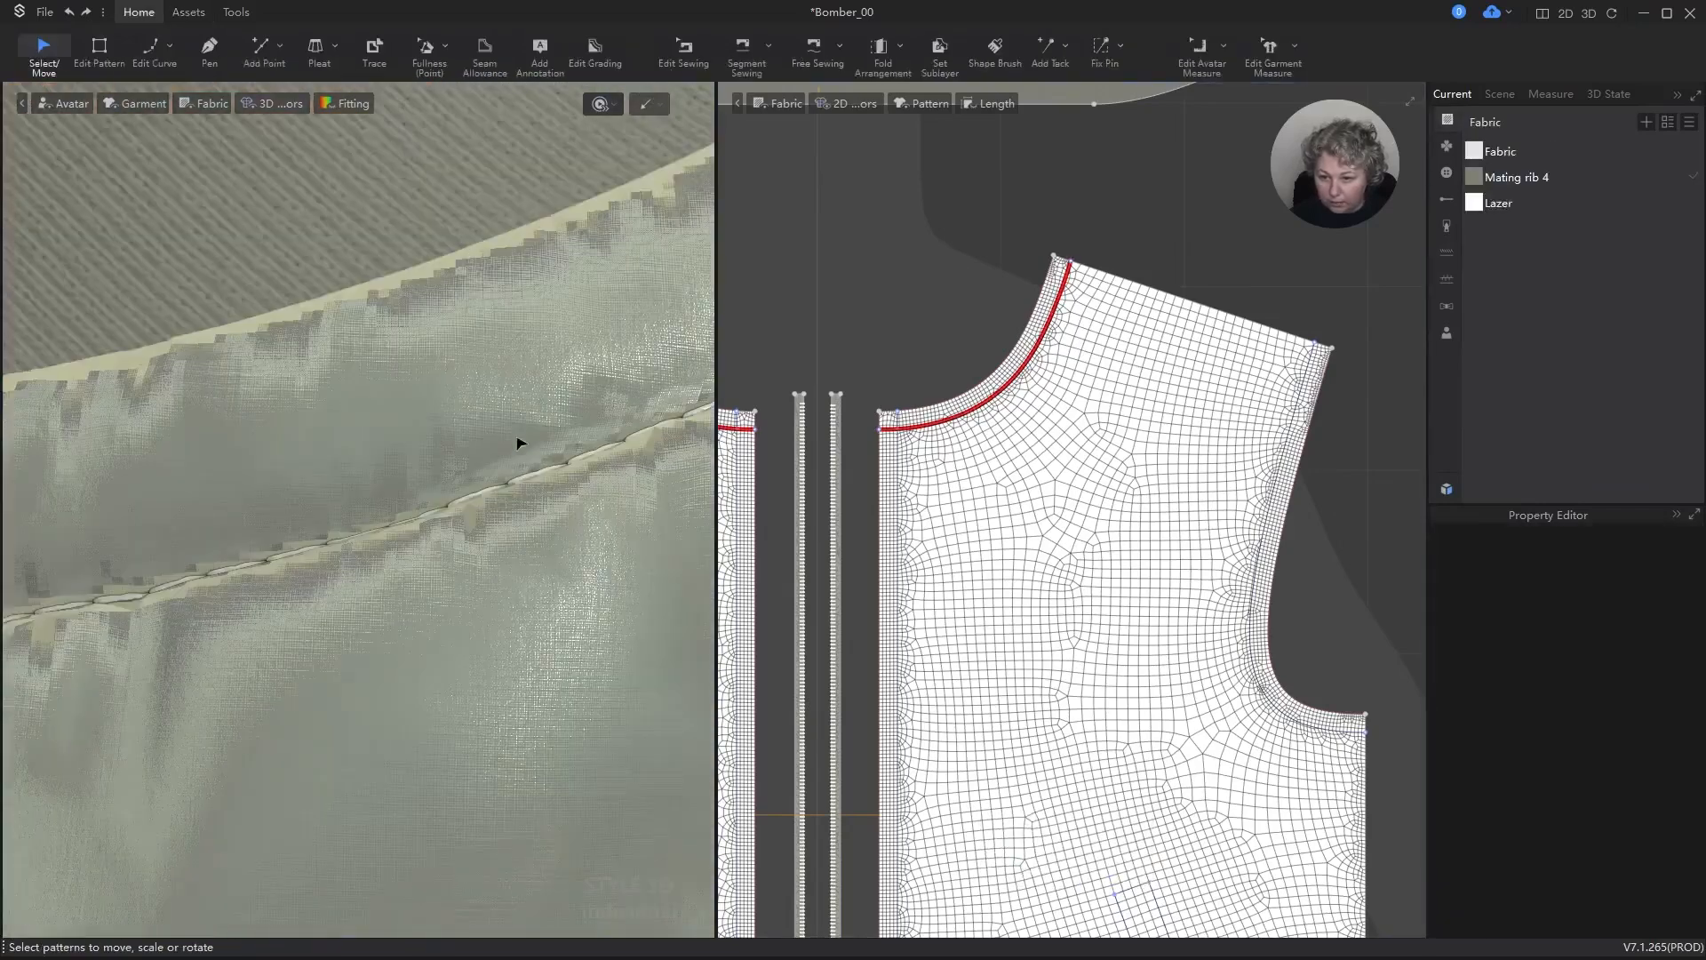
scroll(522, 458, down, 5)
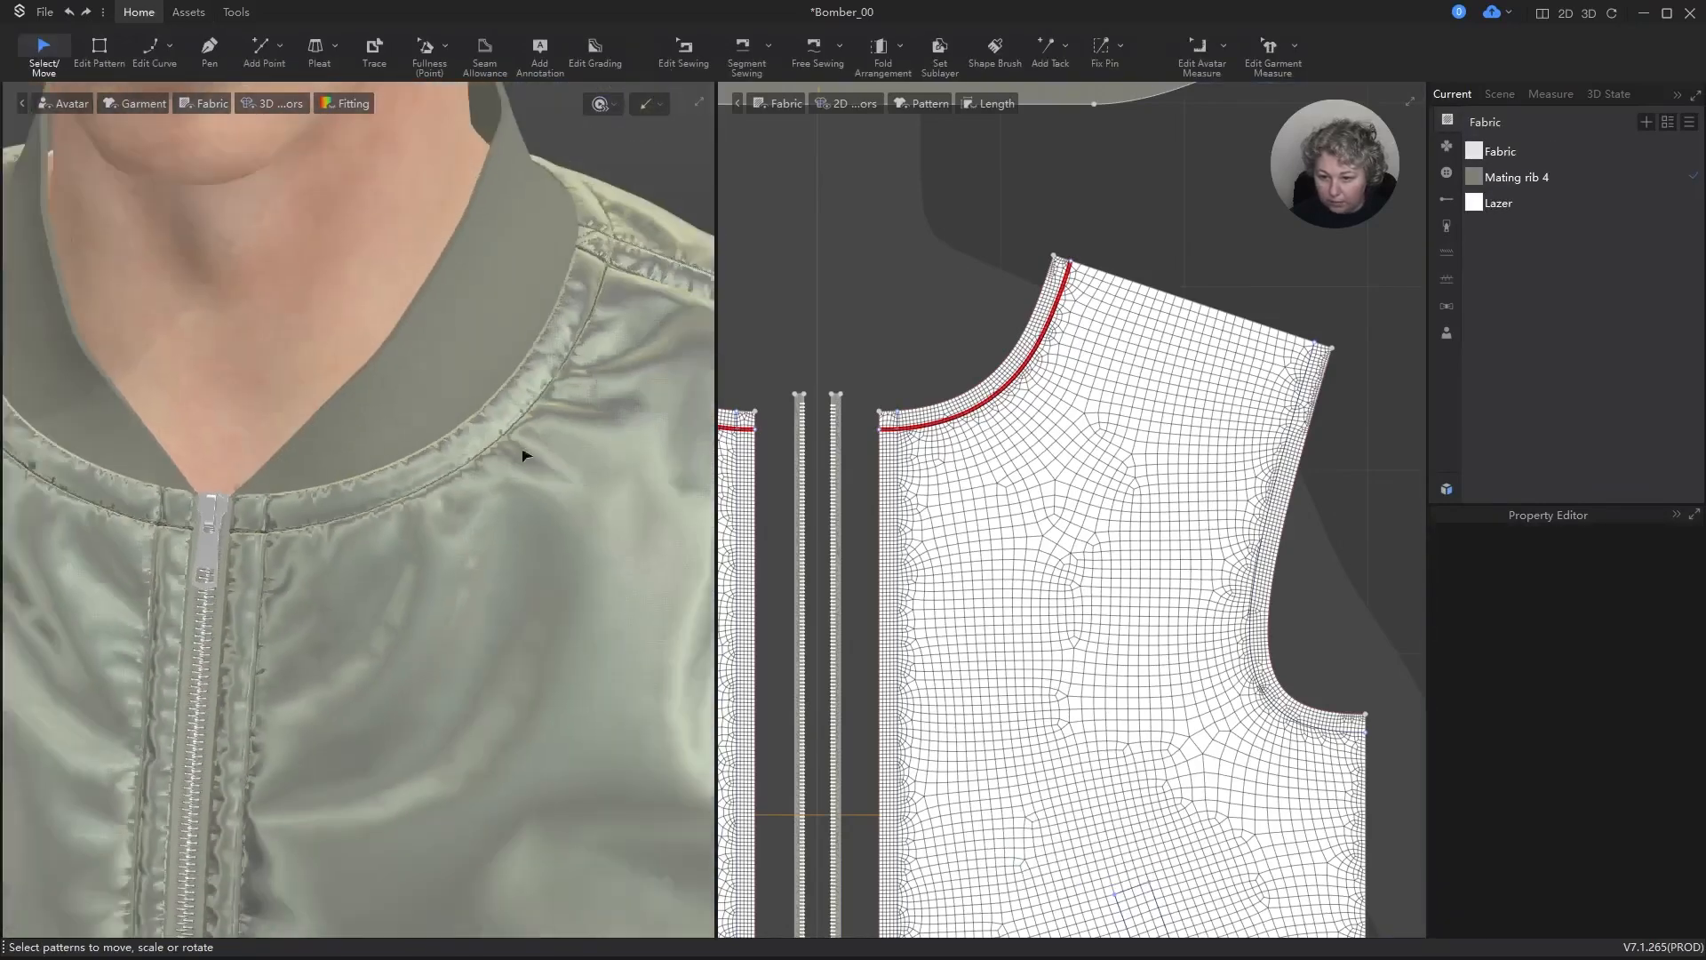
scroll(545, 453, up, 3)
right_drag(520, 471, 508, 463)
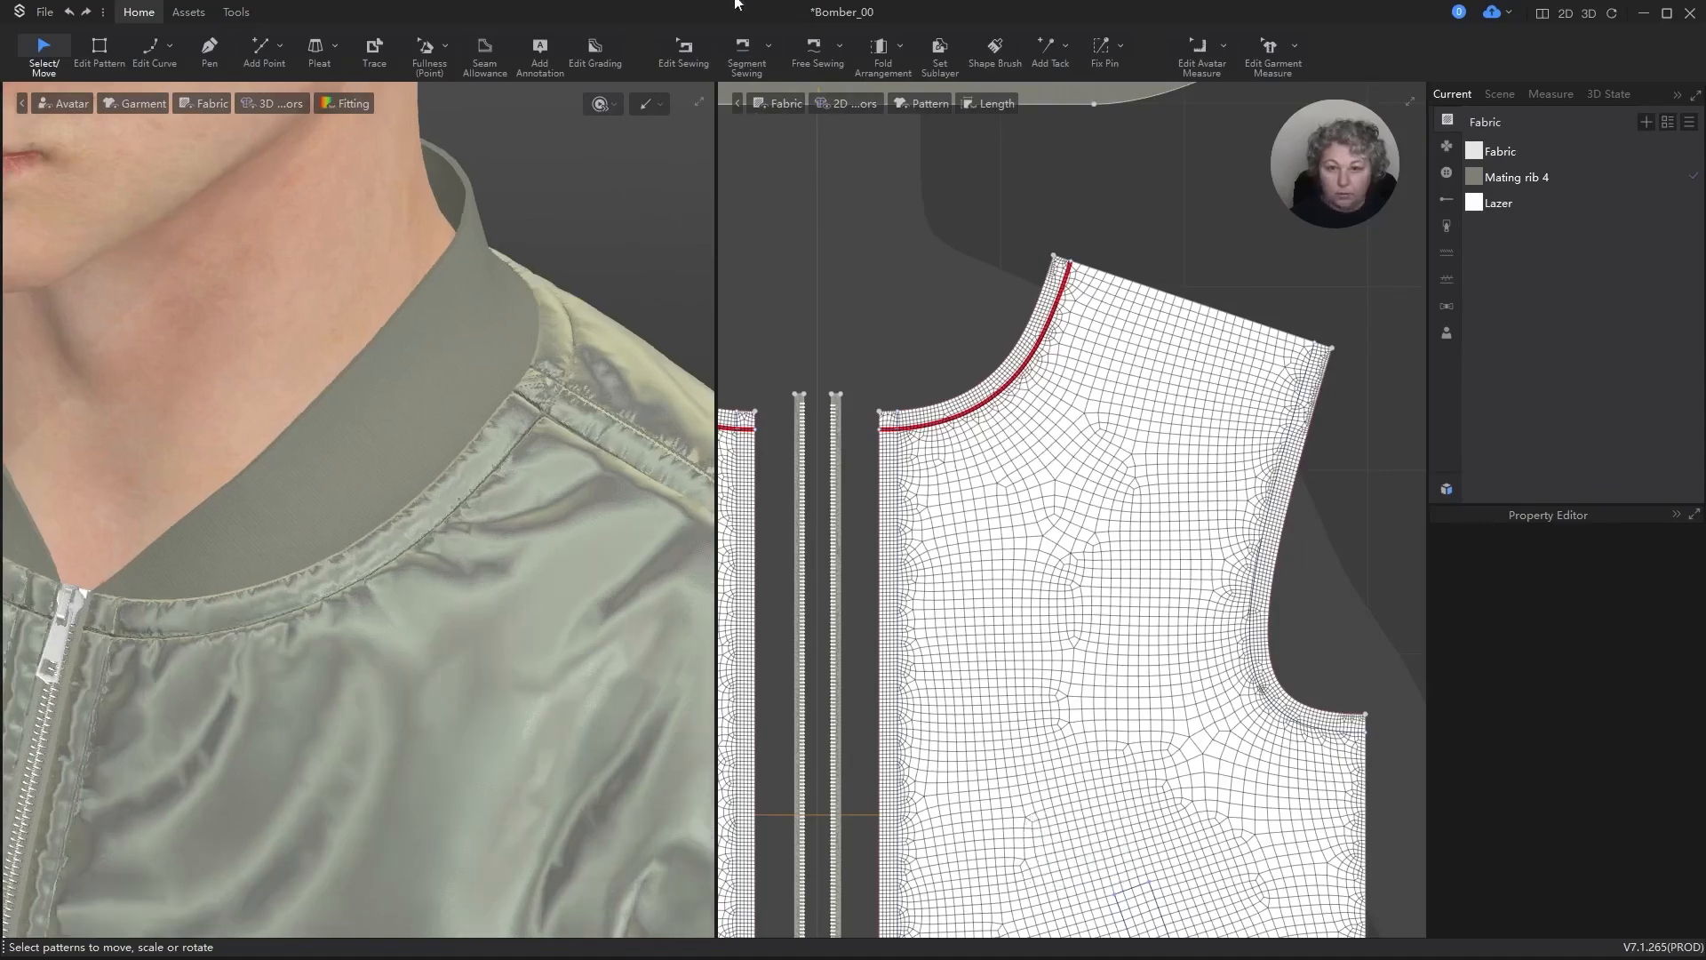
Step: Apply the 402 Twothread Chainstitch to the internal line along the back panel's neckline with Segment Topstitch
click(1447, 255)
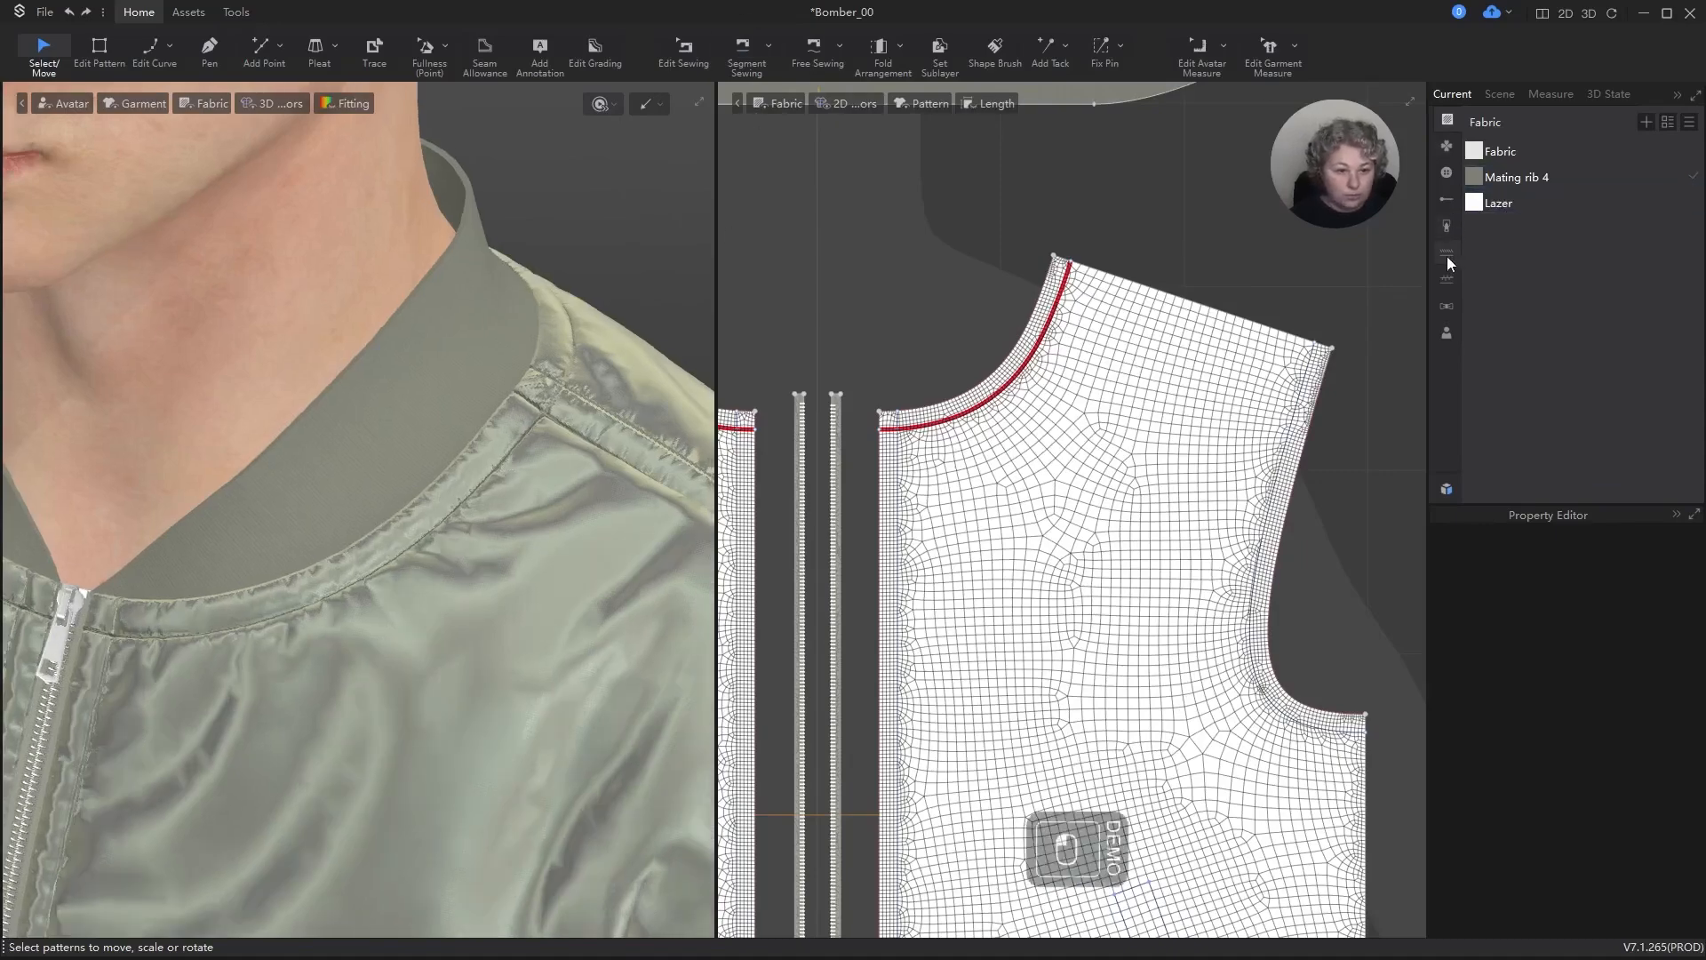
click(1511, 179)
scroll(1143, 419, down, 5)
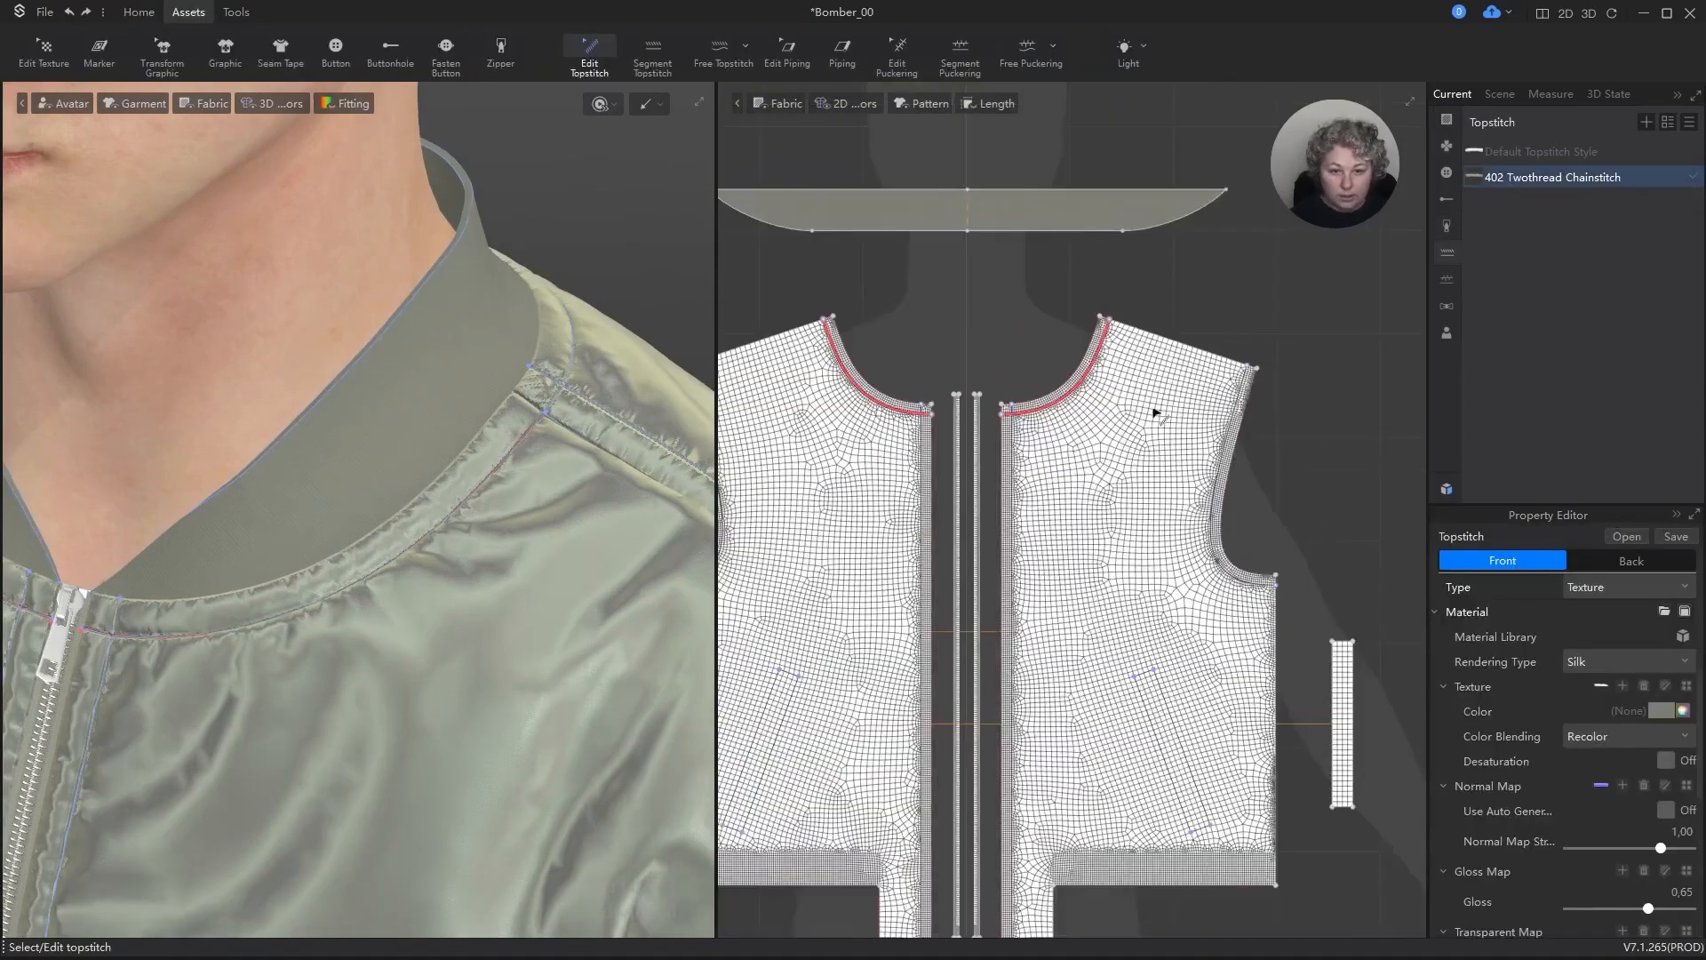
scroll(1335, 397, up, 3)
scroll(1307, 400, up, 3)
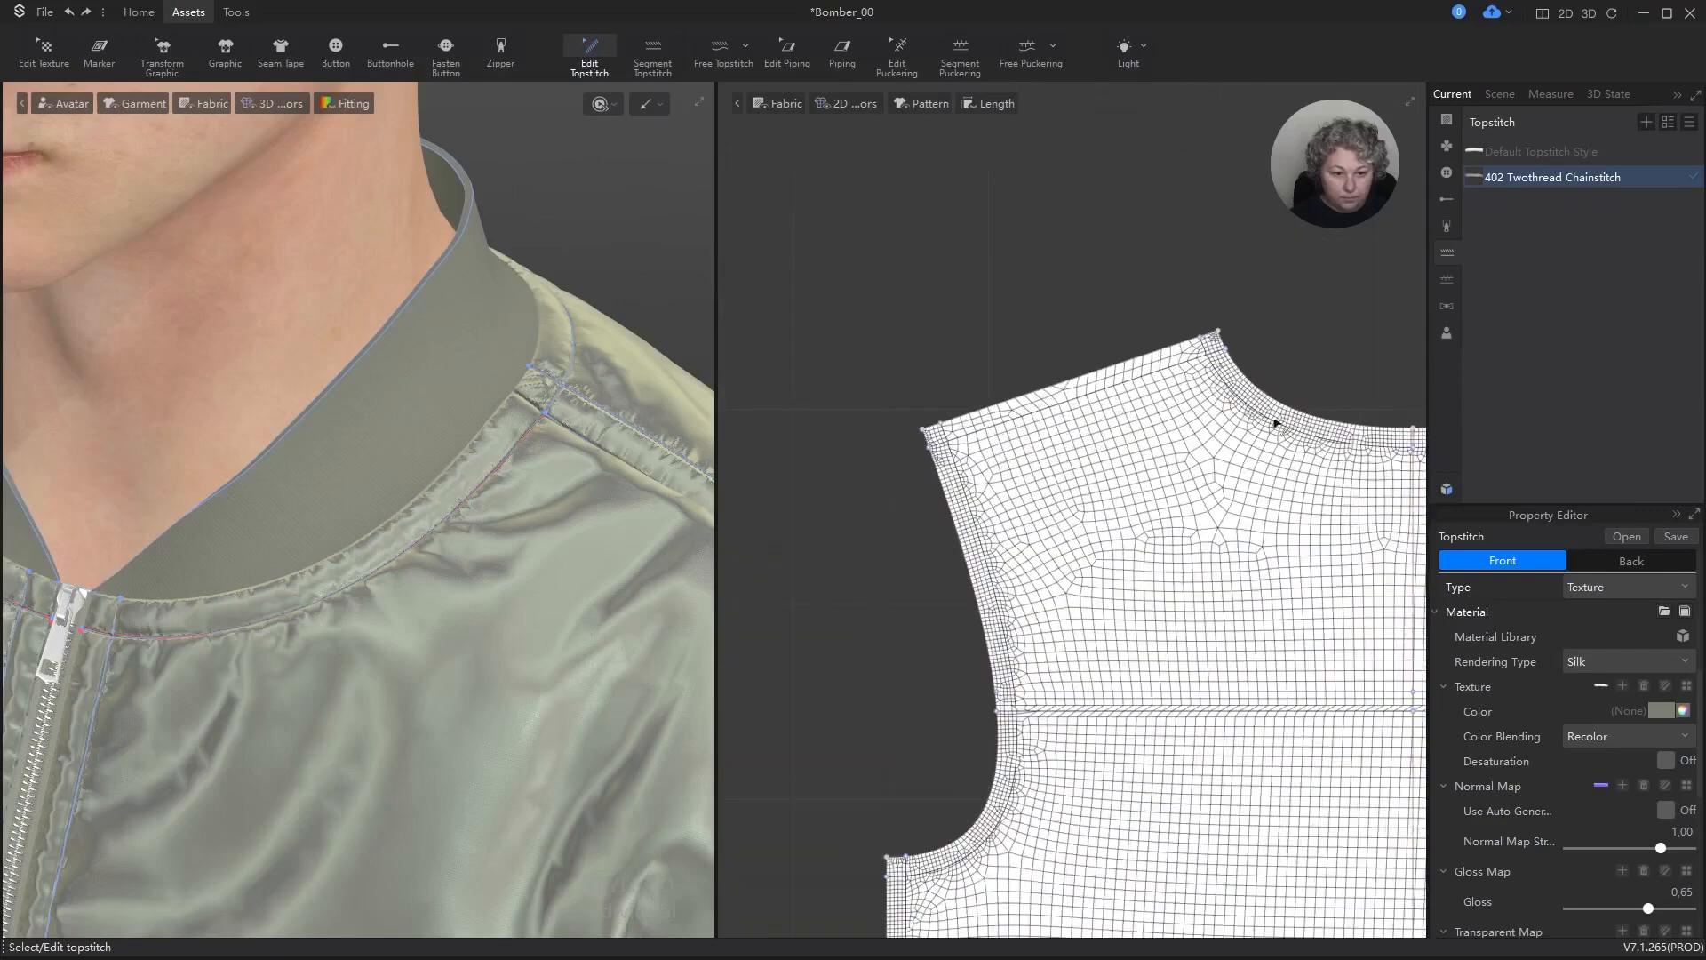
click(653, 54)
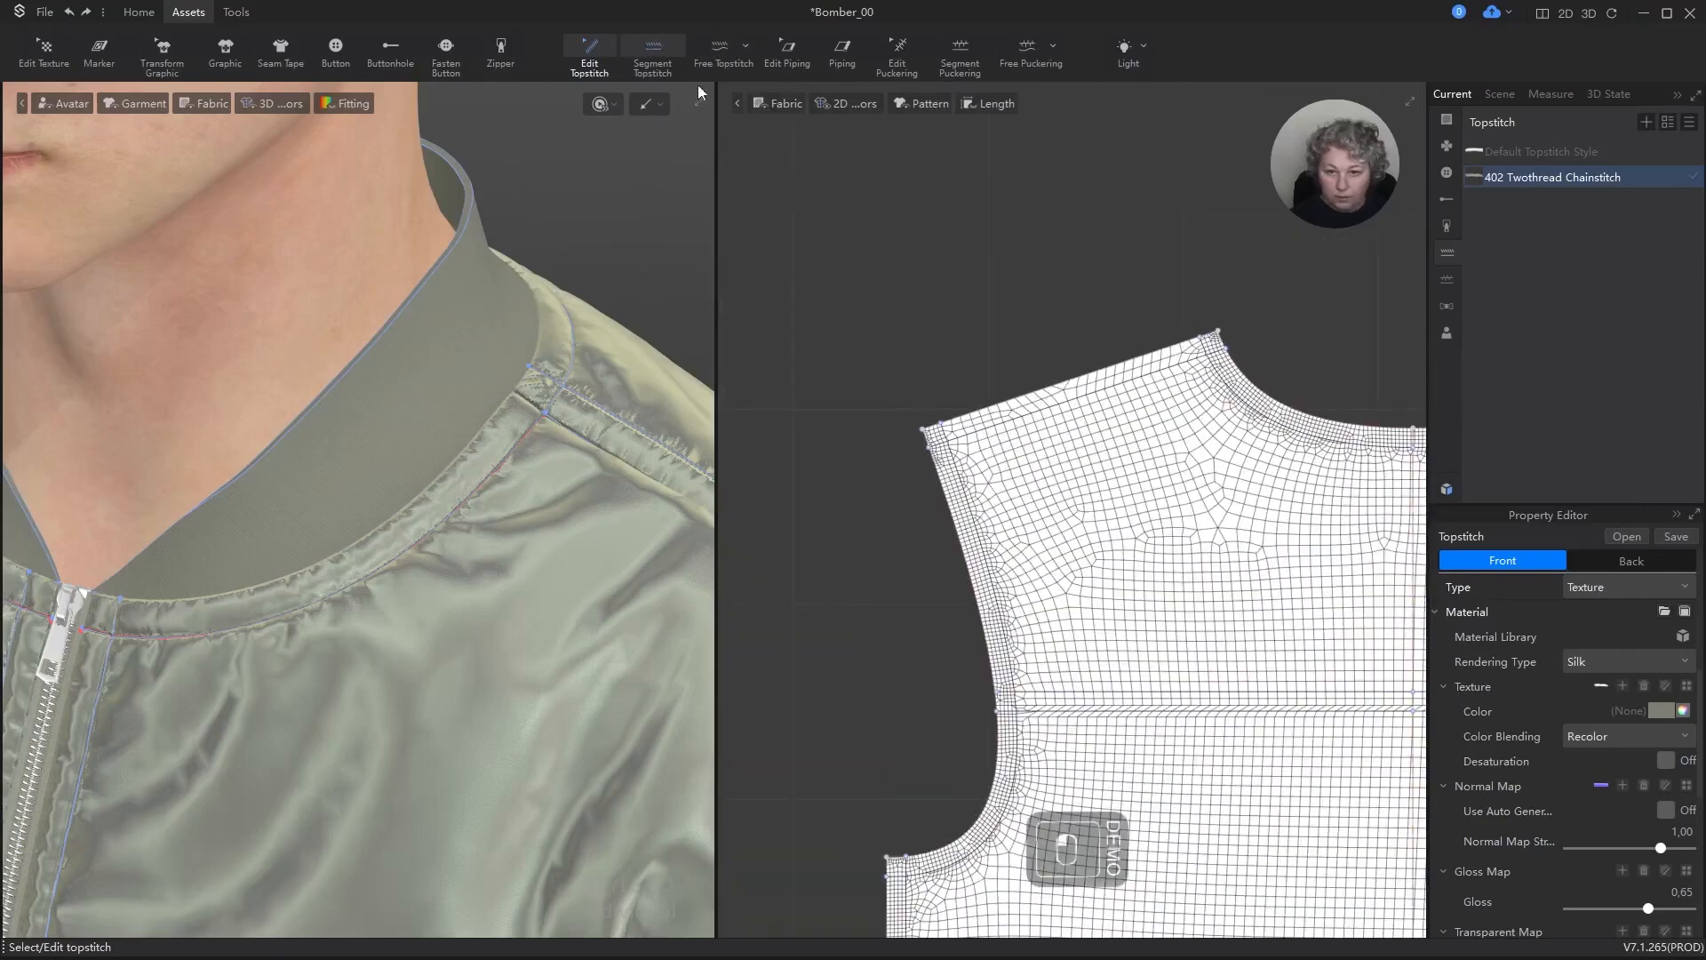
click(1216, 381)
click(1133, 379)
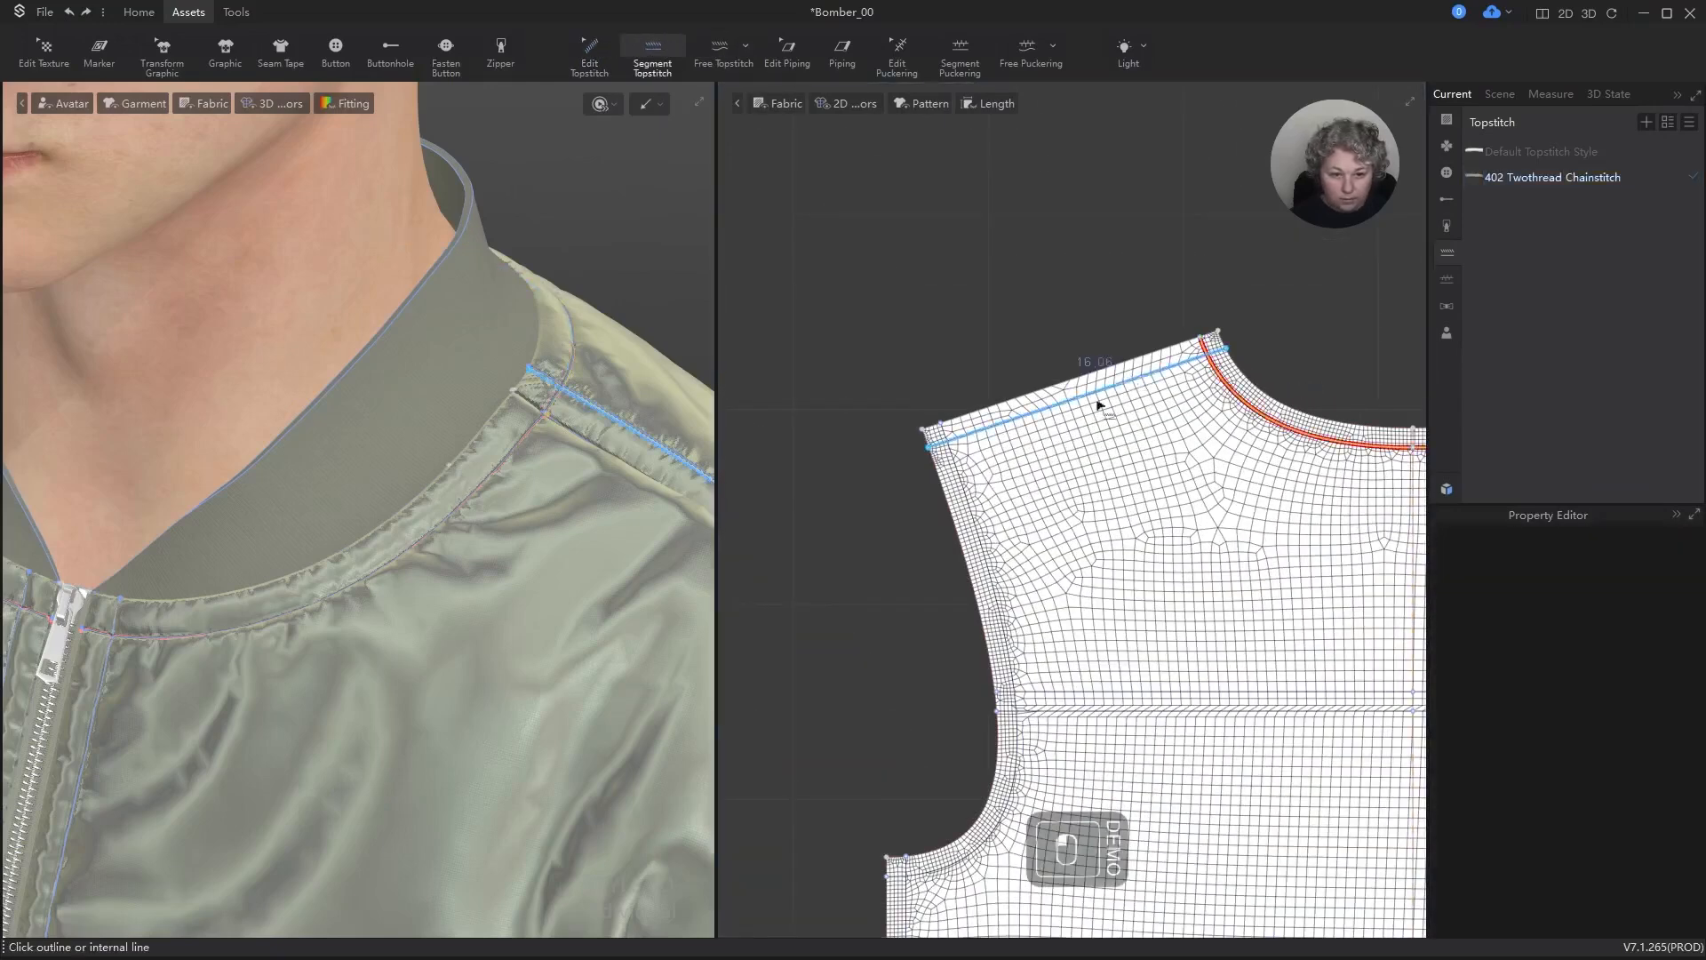
Step: Topstitch the internal line along the back panel's armhole and both horizontal yoke lines across the back
click(964, 488)
click(1070, 694)
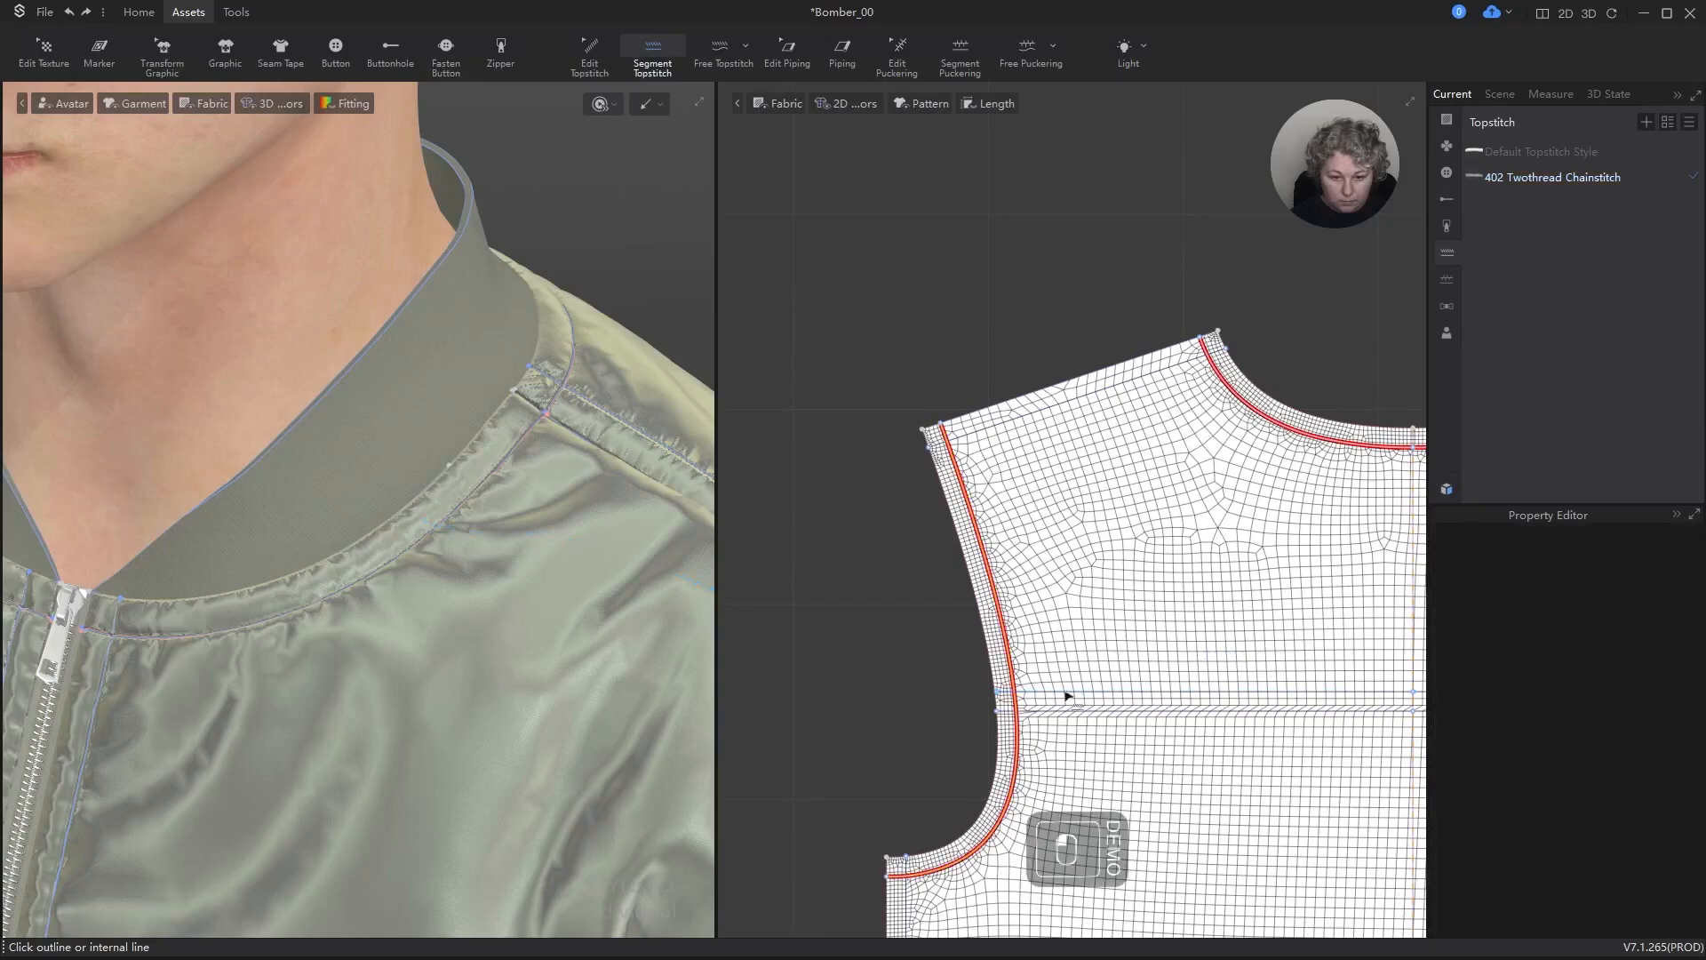
scroll(496, 418, down, 6)
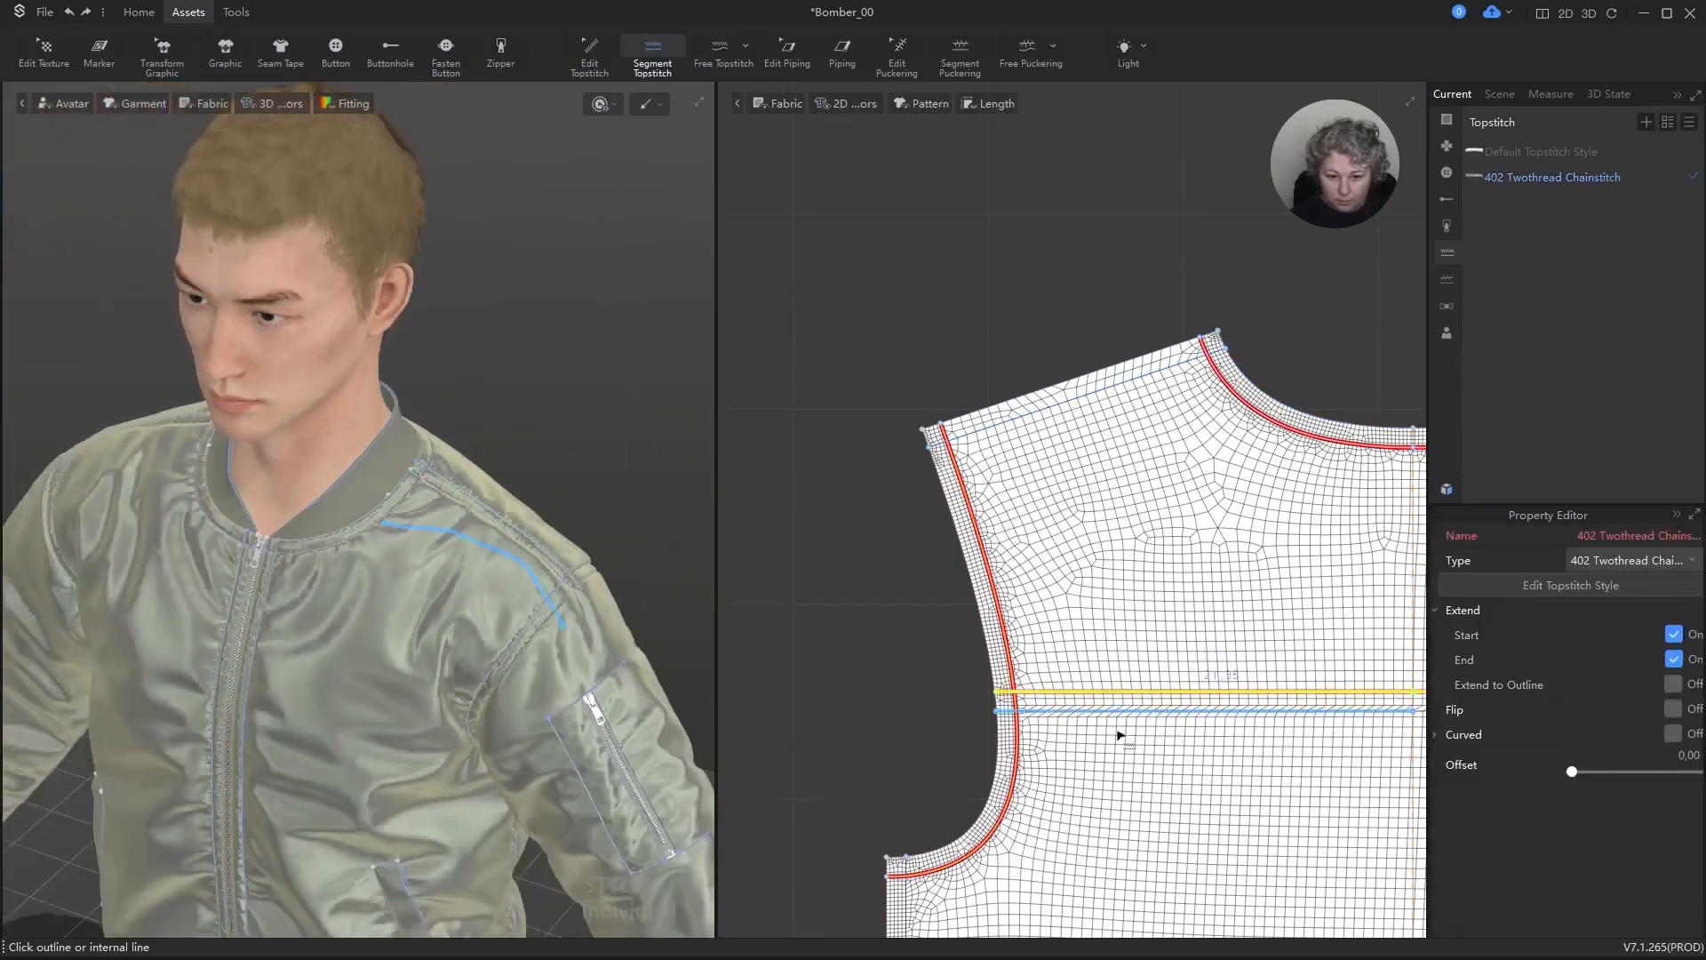
click(1114, 714)
Step: Try to topstitch the sleeve pocket's rectangular outline segment by segment on both sides of the zipper opening
scroll(1029, 496, down, 9)
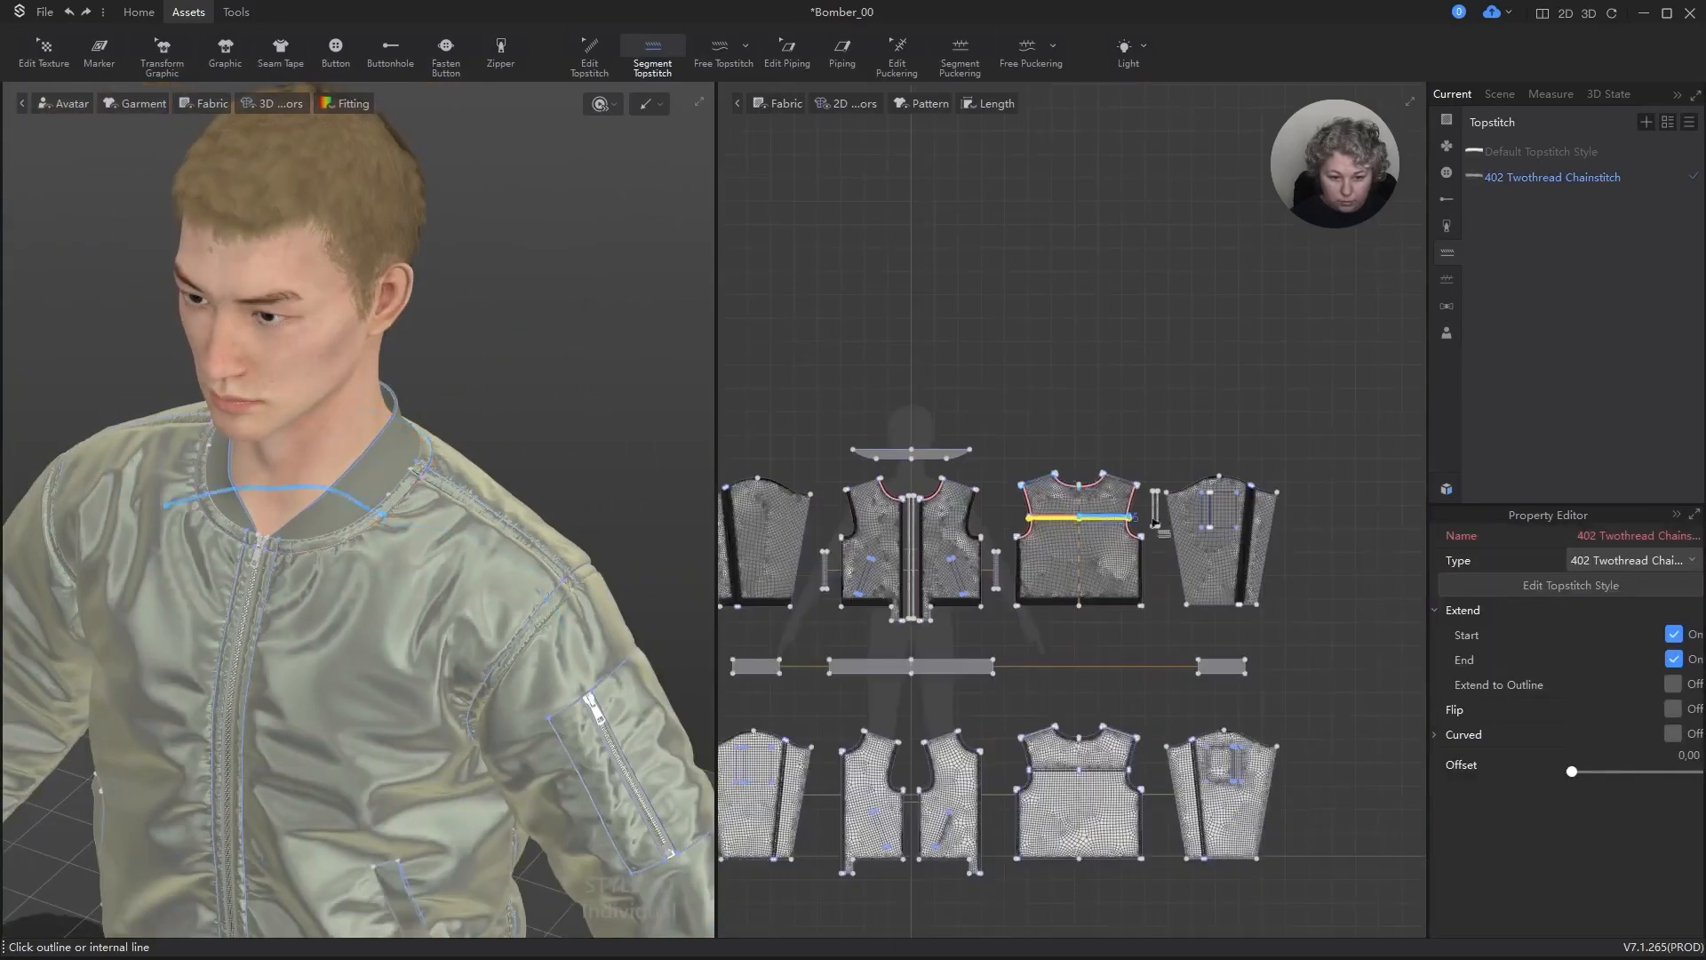
scroll(1275, 544, up, 4)
scroll(1153, 428, up, 5)
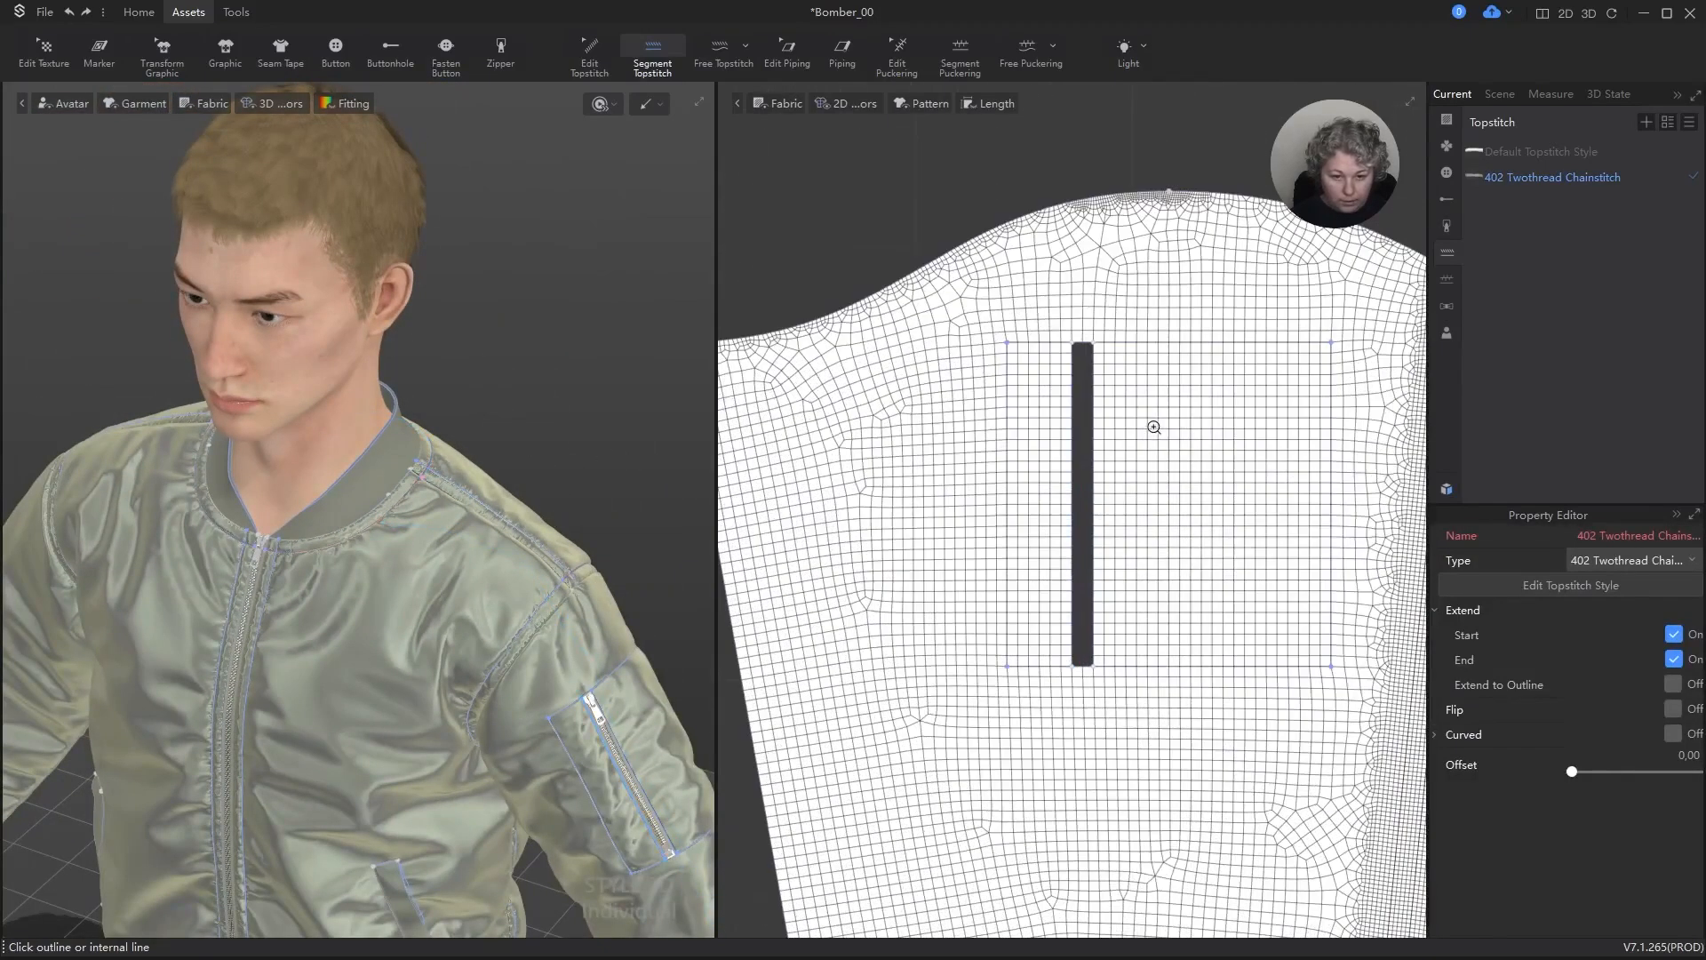
click(1028, 360)
click(1053, 667)
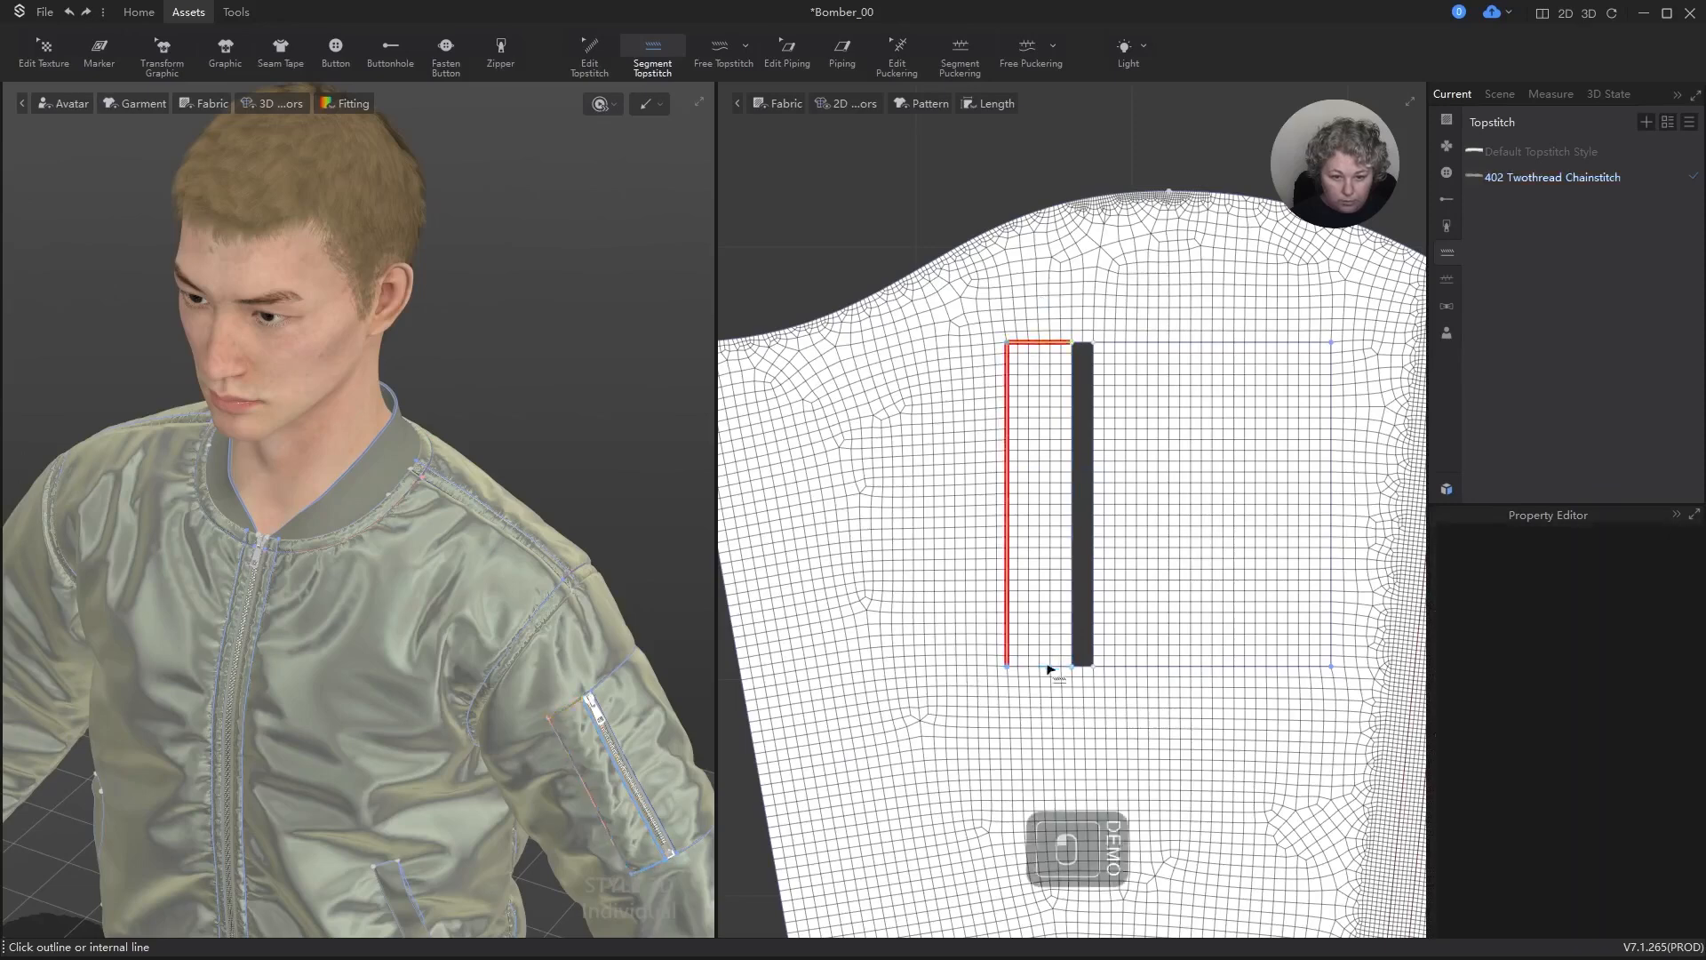
click(1191, 666)
click(1333, 620)
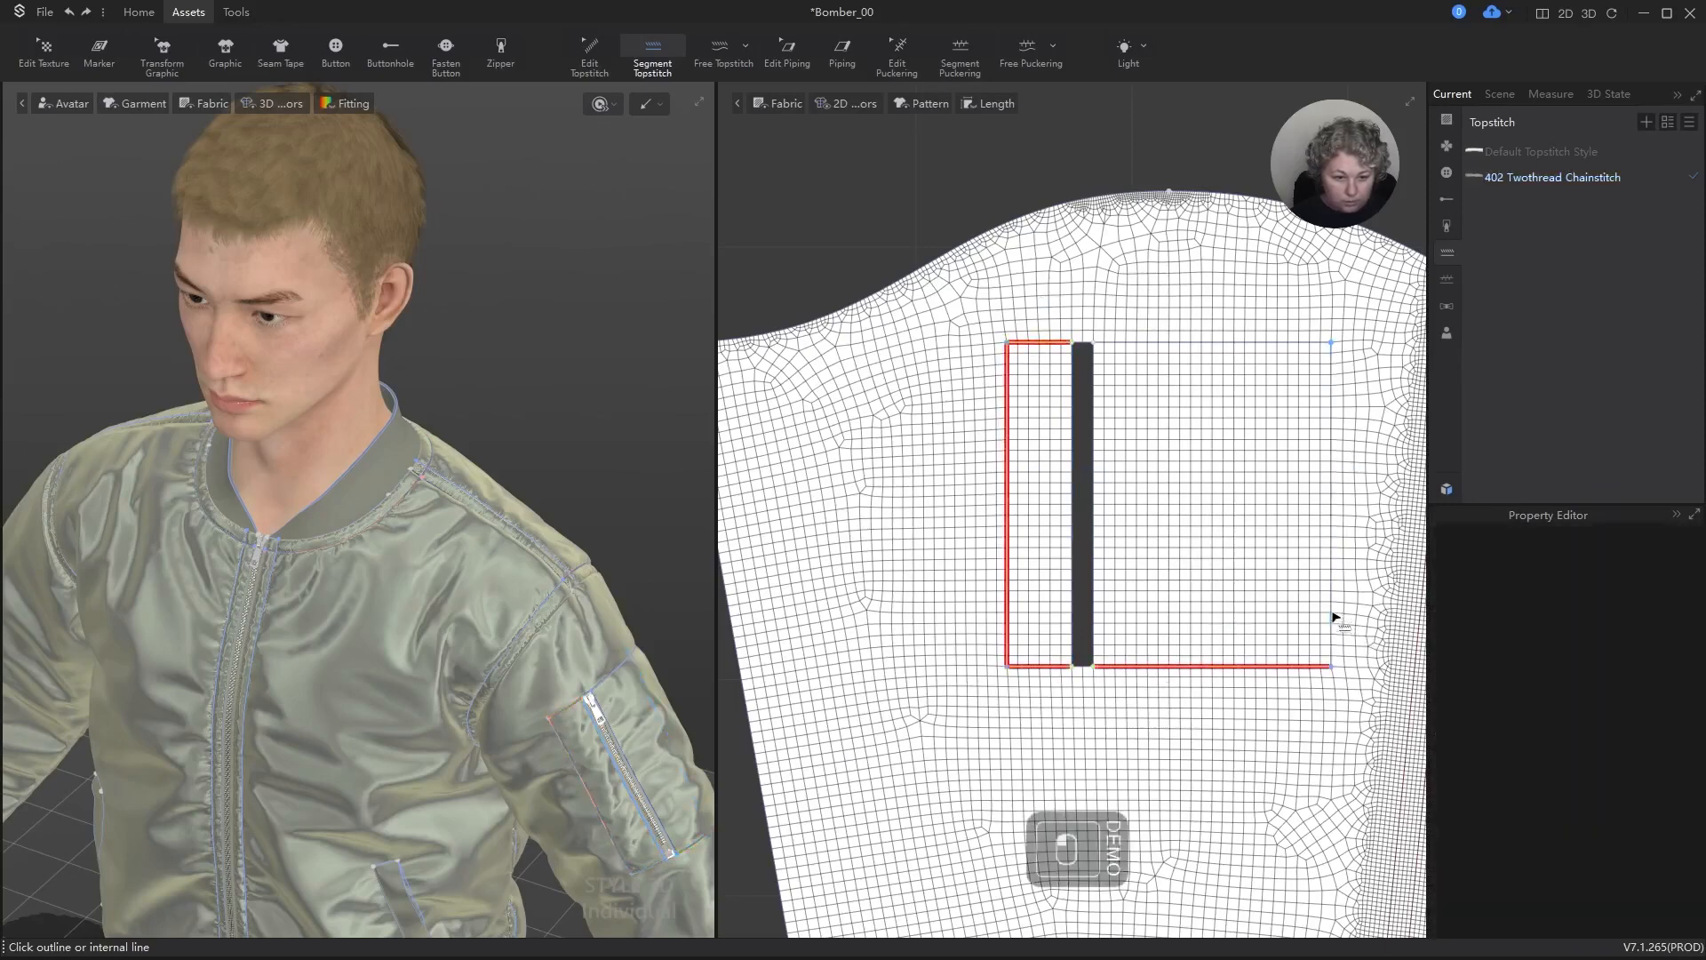
click(1266, 349)
Step: Try to add segment topstitches to the short upper and lower ends of the sleeve pocket's zipper opening
scroll(1125, 332, up, 4)
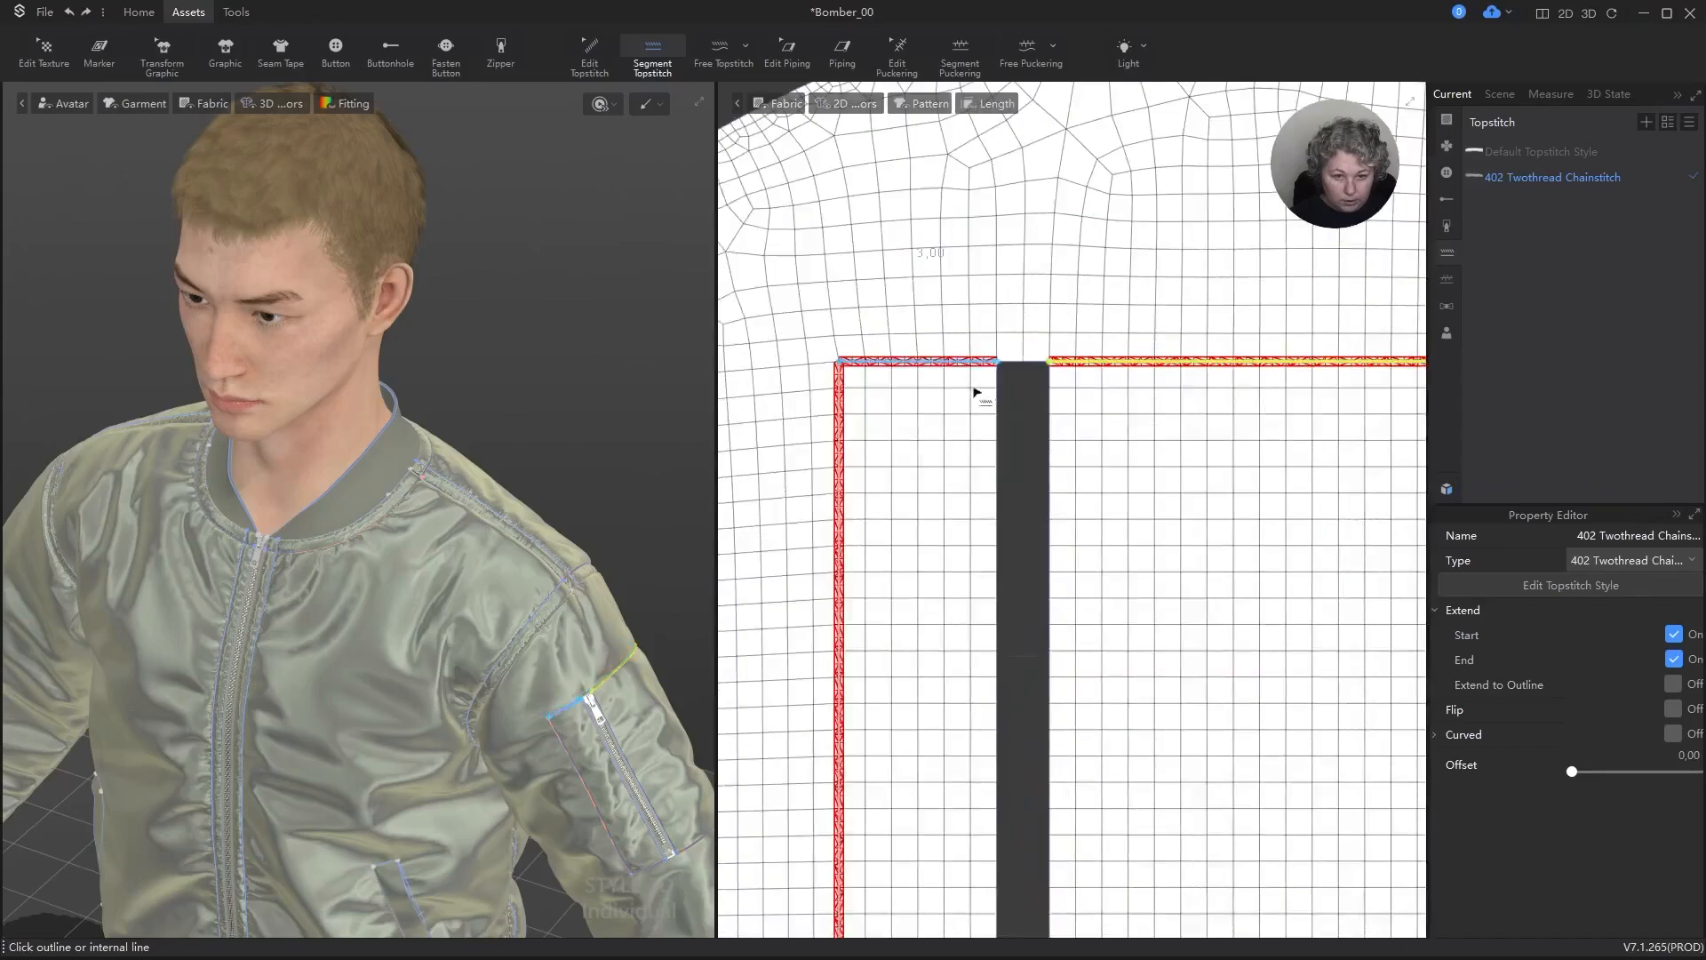
scroll(976, 388, up, 3)
click(1056, 341)
scroll(1107, 276, down, 5)
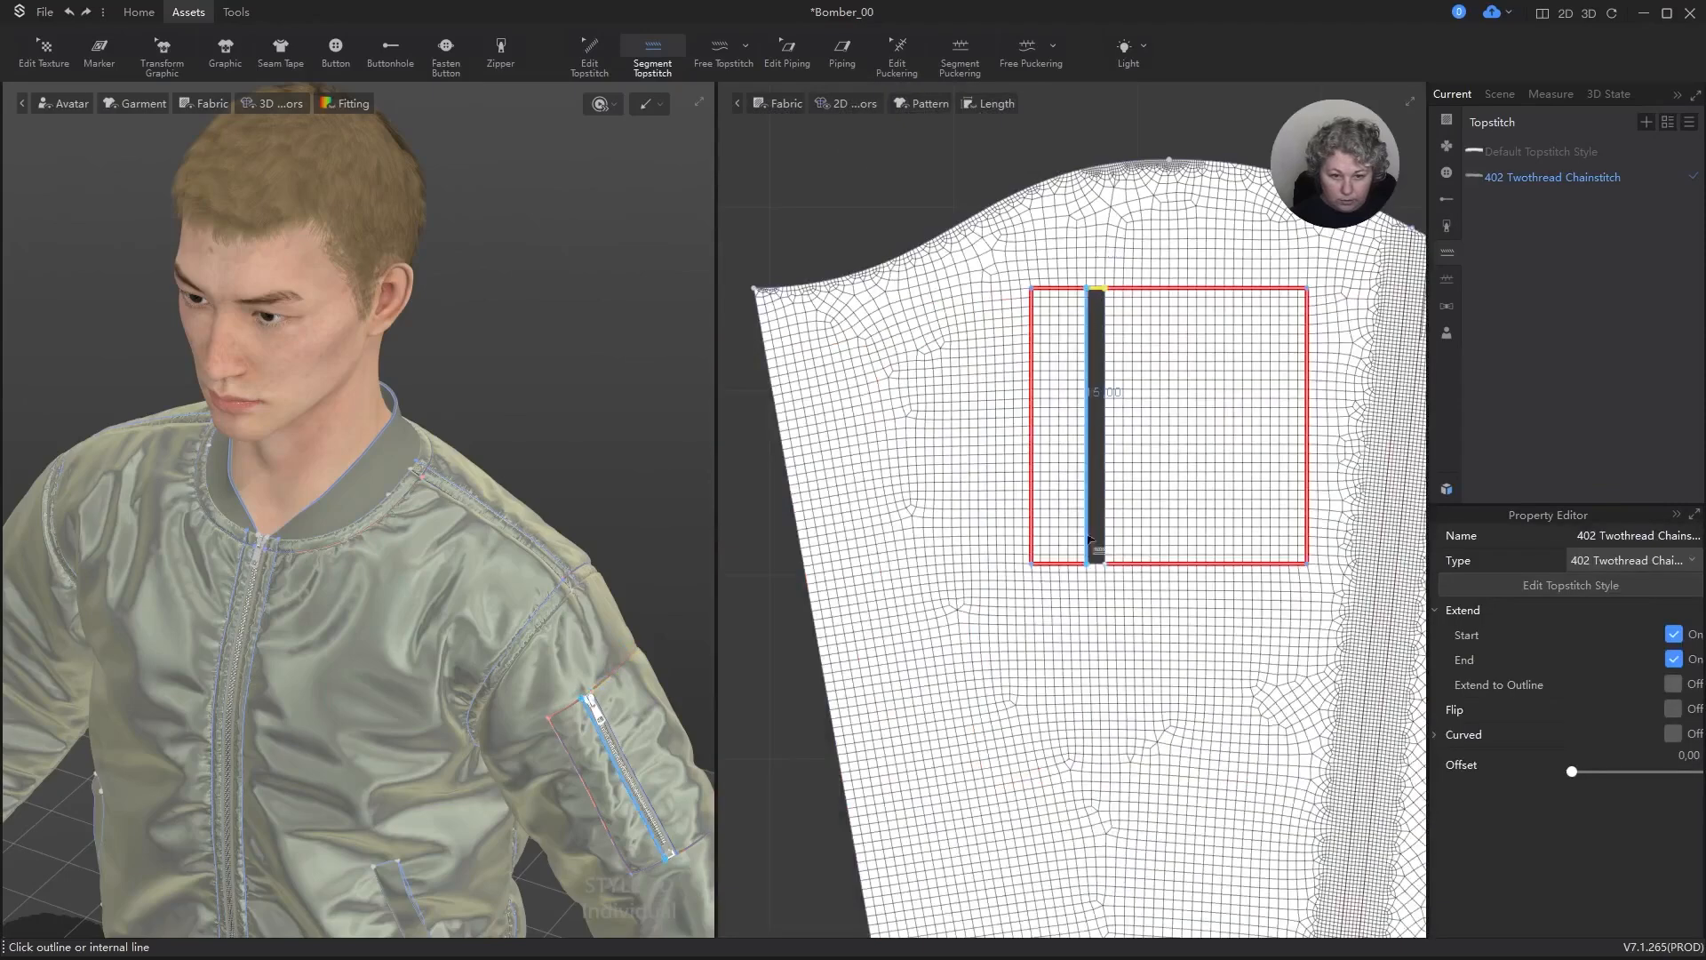
scroll(1093, 556, up, 5)
click(1066, 613)
scroll(1148, 487, down, 6)
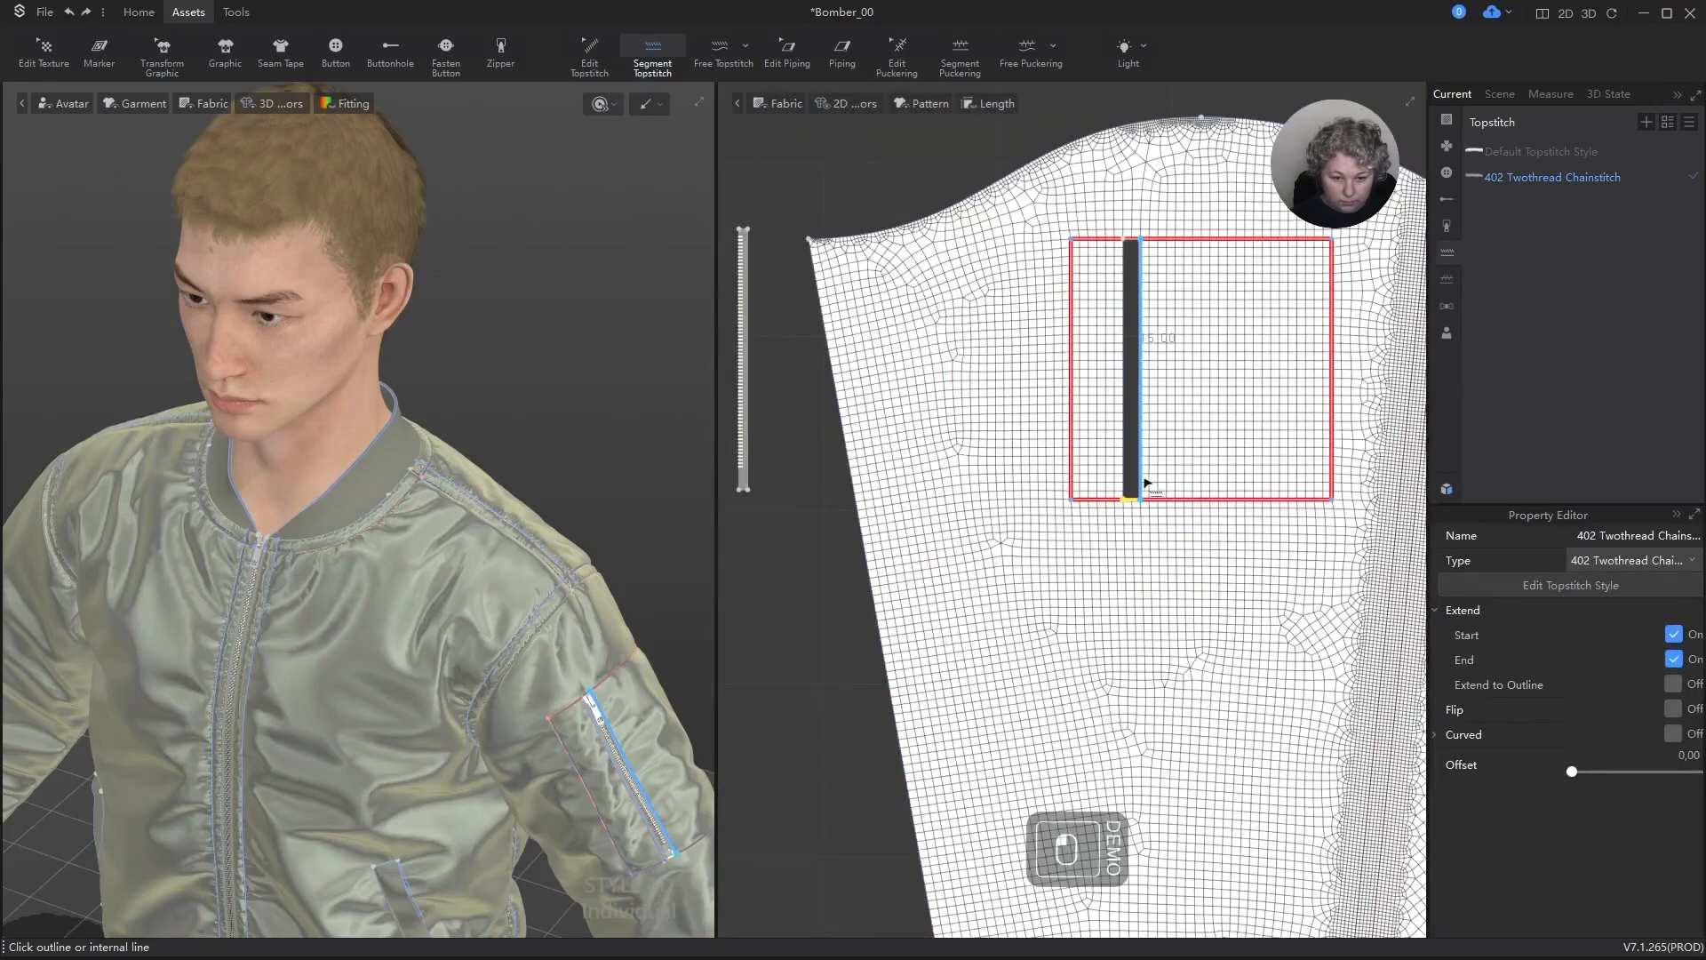
scroll(1173, 511, down, 2)
Step: Undo all segment topstitches on the sleeve pocket's outline and zipper opening
scroll(1271, 293, up, 7)
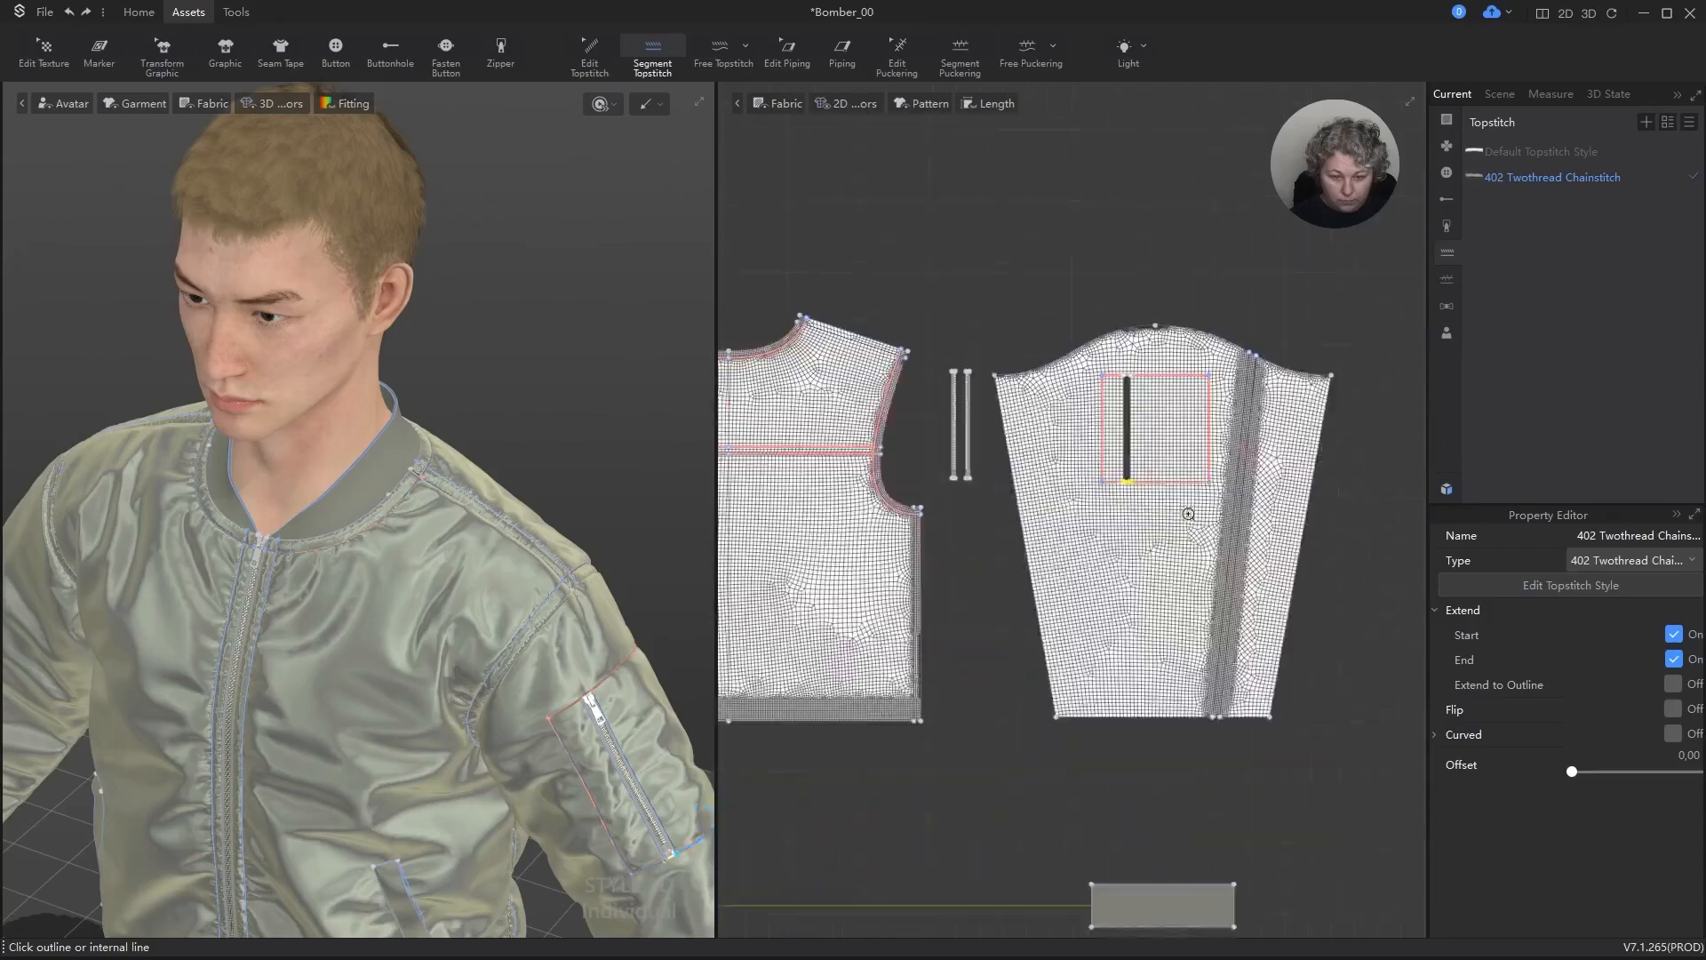
key(ctrl+z)
key(ctrl+z)
key(ctrl+z)
key(ctrl+z)
key(ctrl+z)
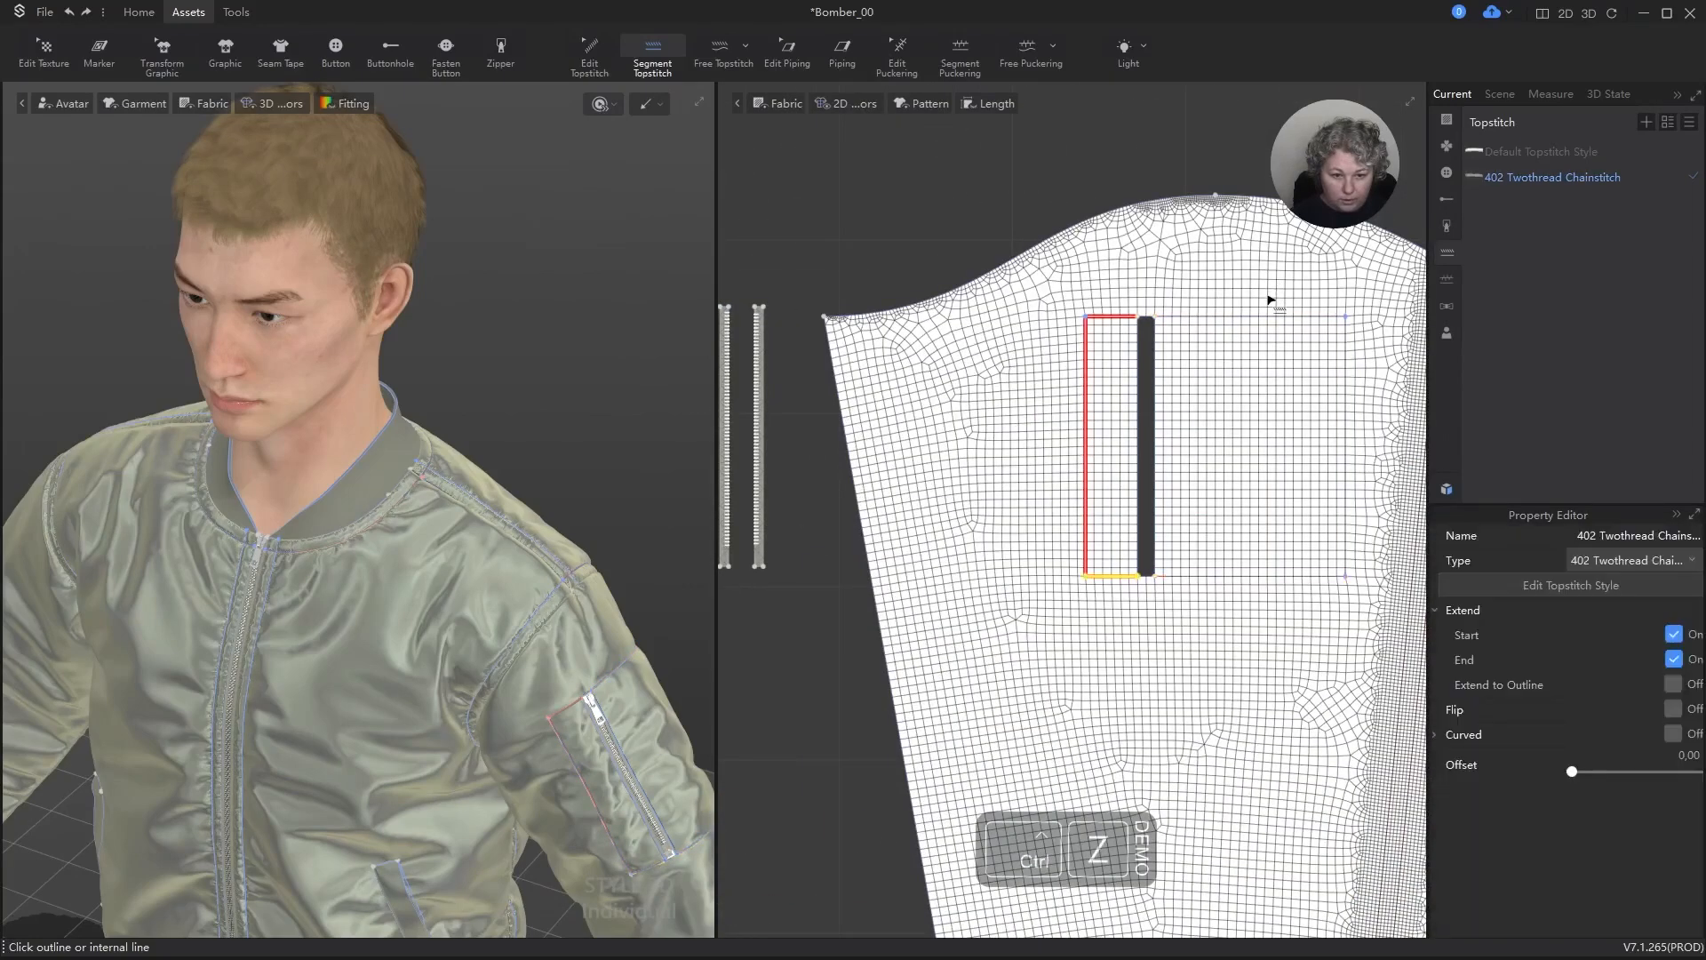
key(ctrl+z)
key(ctrl+z)
key(ctrl+z)
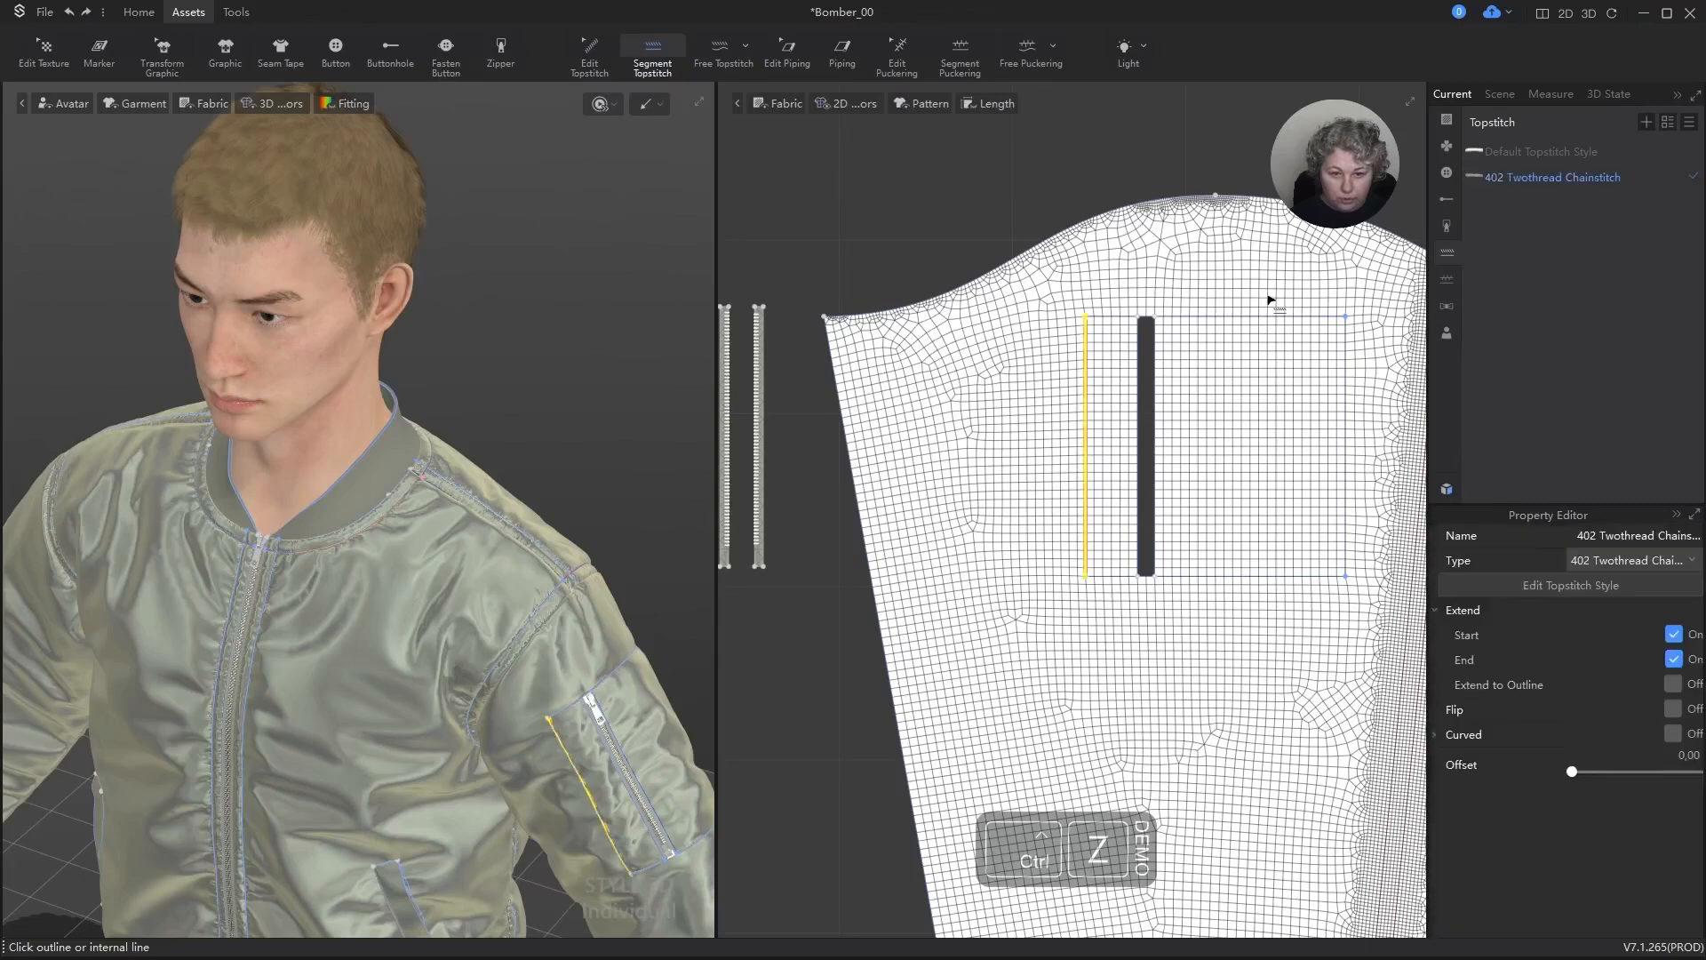
key(ctrl+z)
Step: Try a Free Topstitch along the long edge of the sleeve's zipper opening, and undo it
click(720, 51)
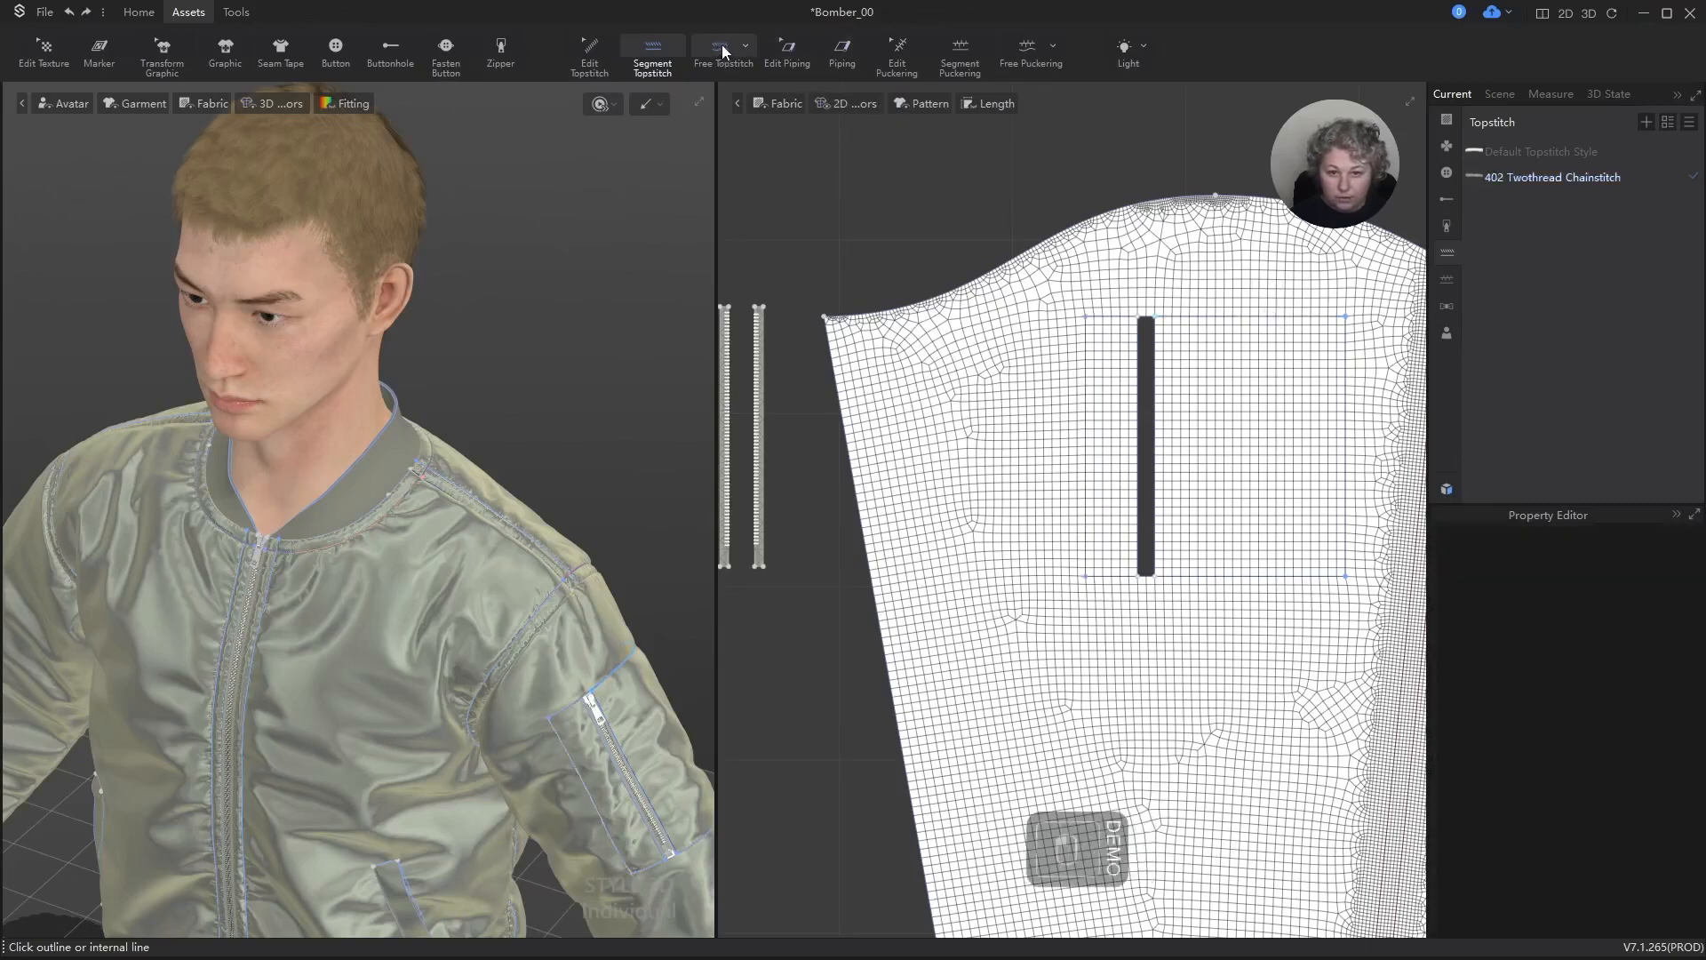
click(1142, 320)
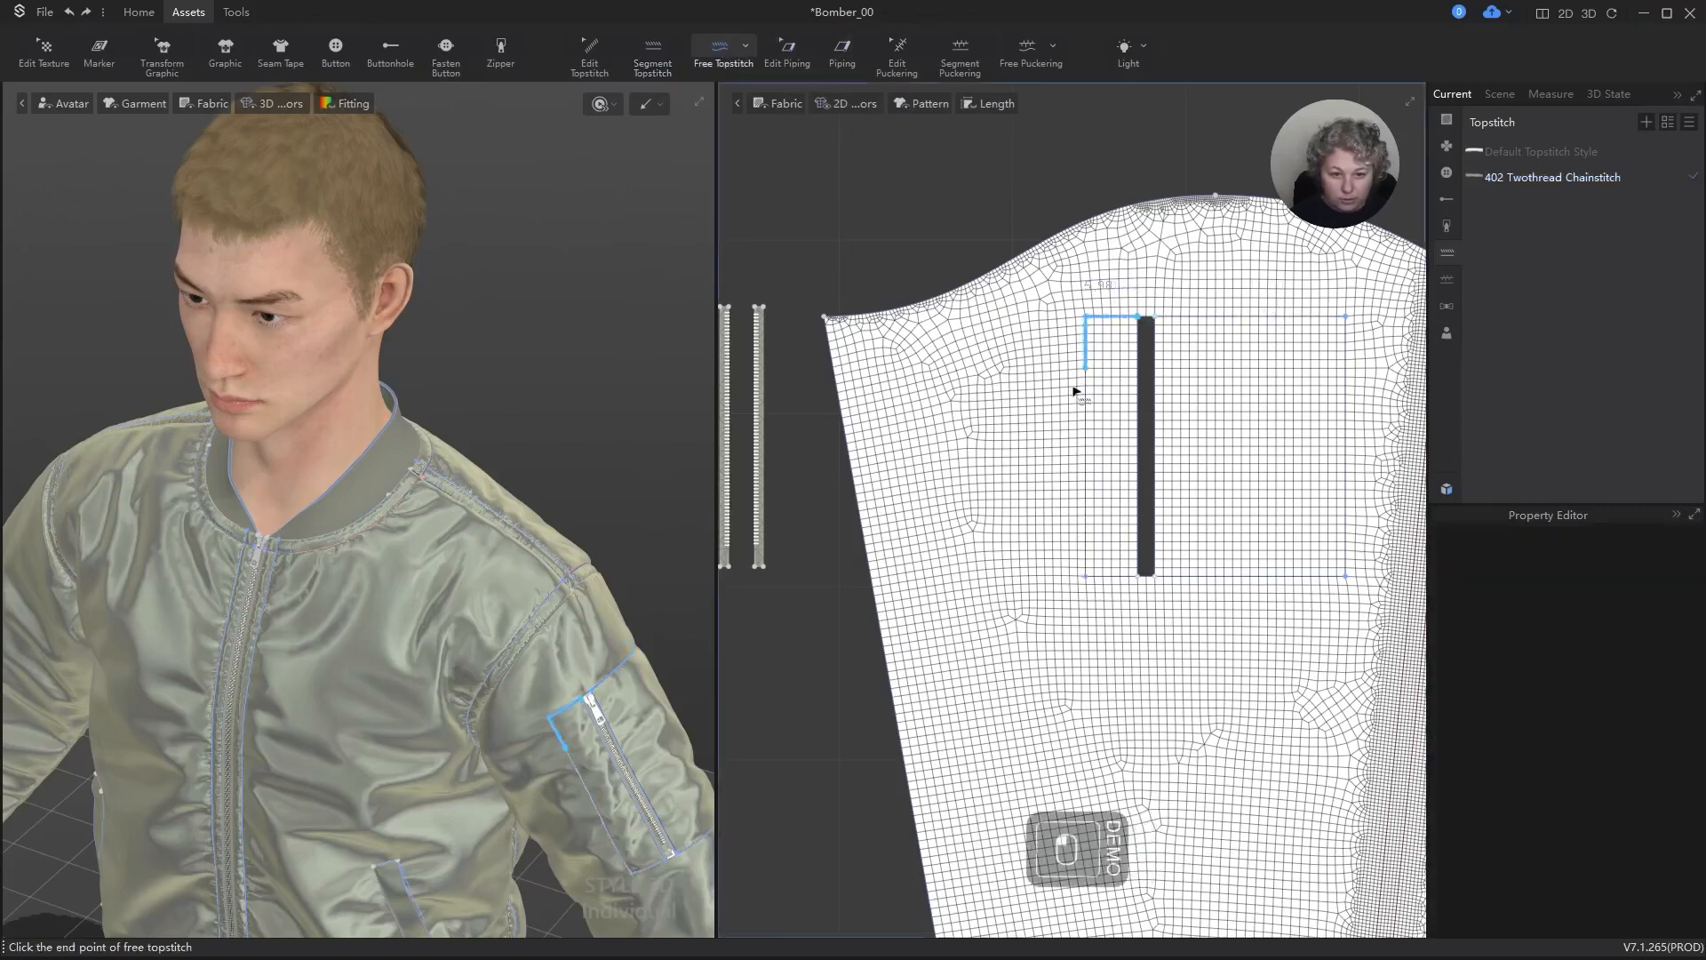
click(1146, 583)
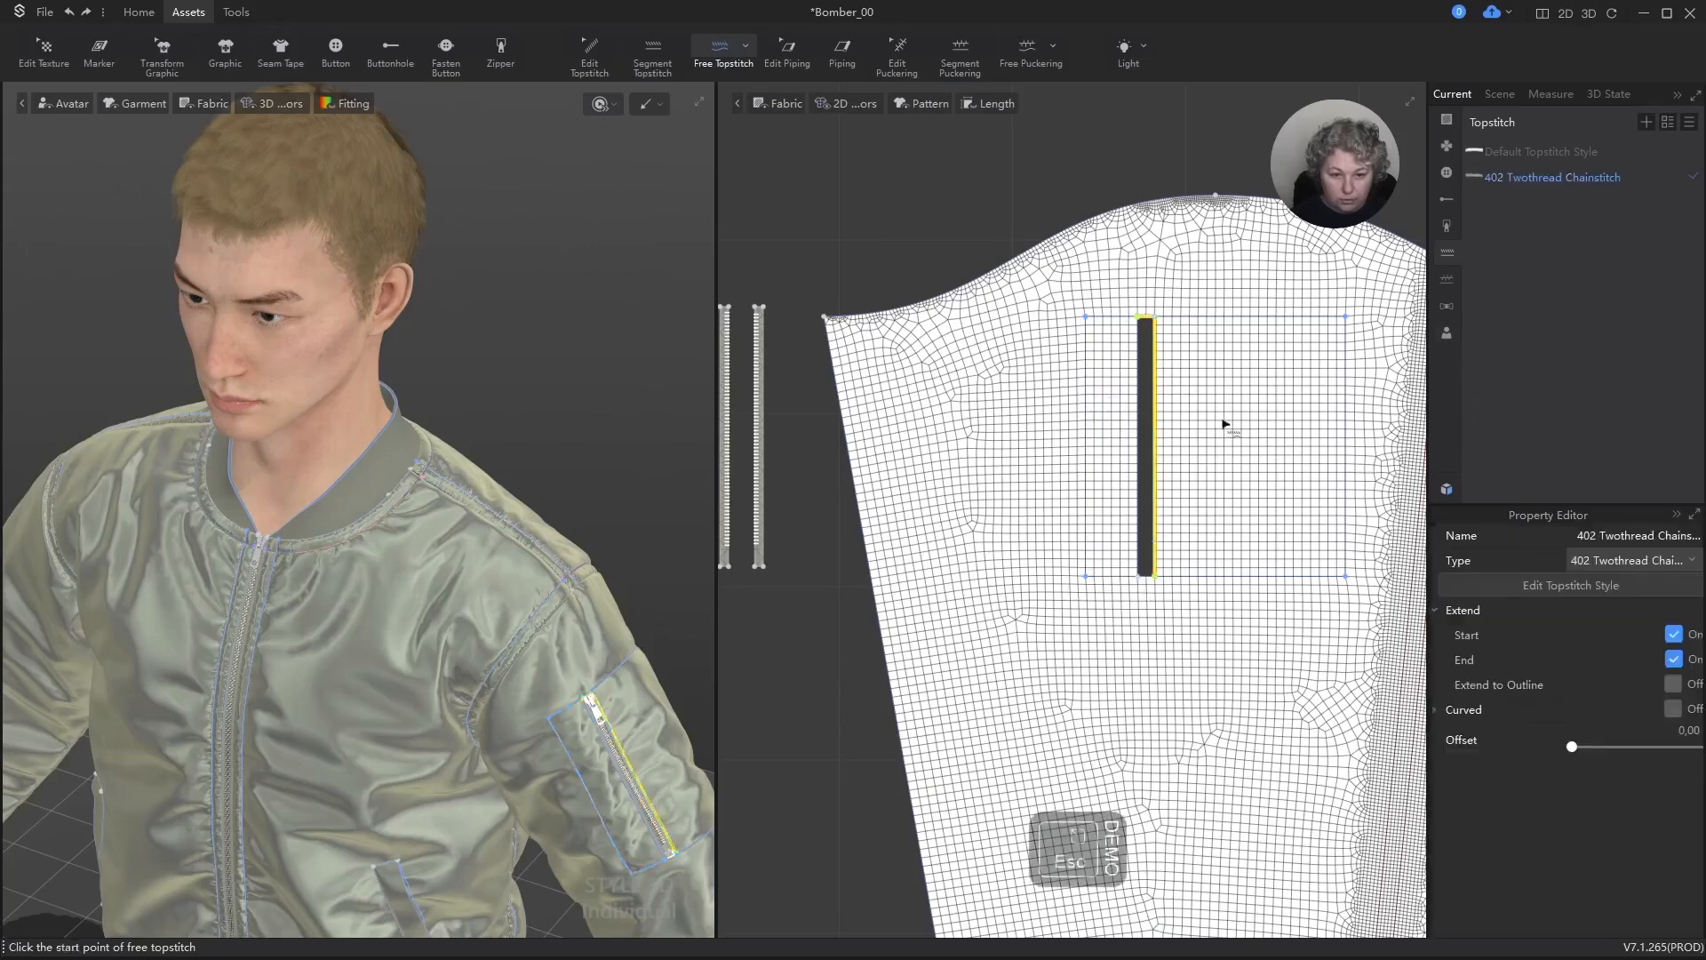
scroll(1235, 514, up, 3)
key(ctrl+z)
Step: Add Free Topstitches around the sleeve pocket's rectangular outline, one run on each side of the zipper opening
click(1047, 133)
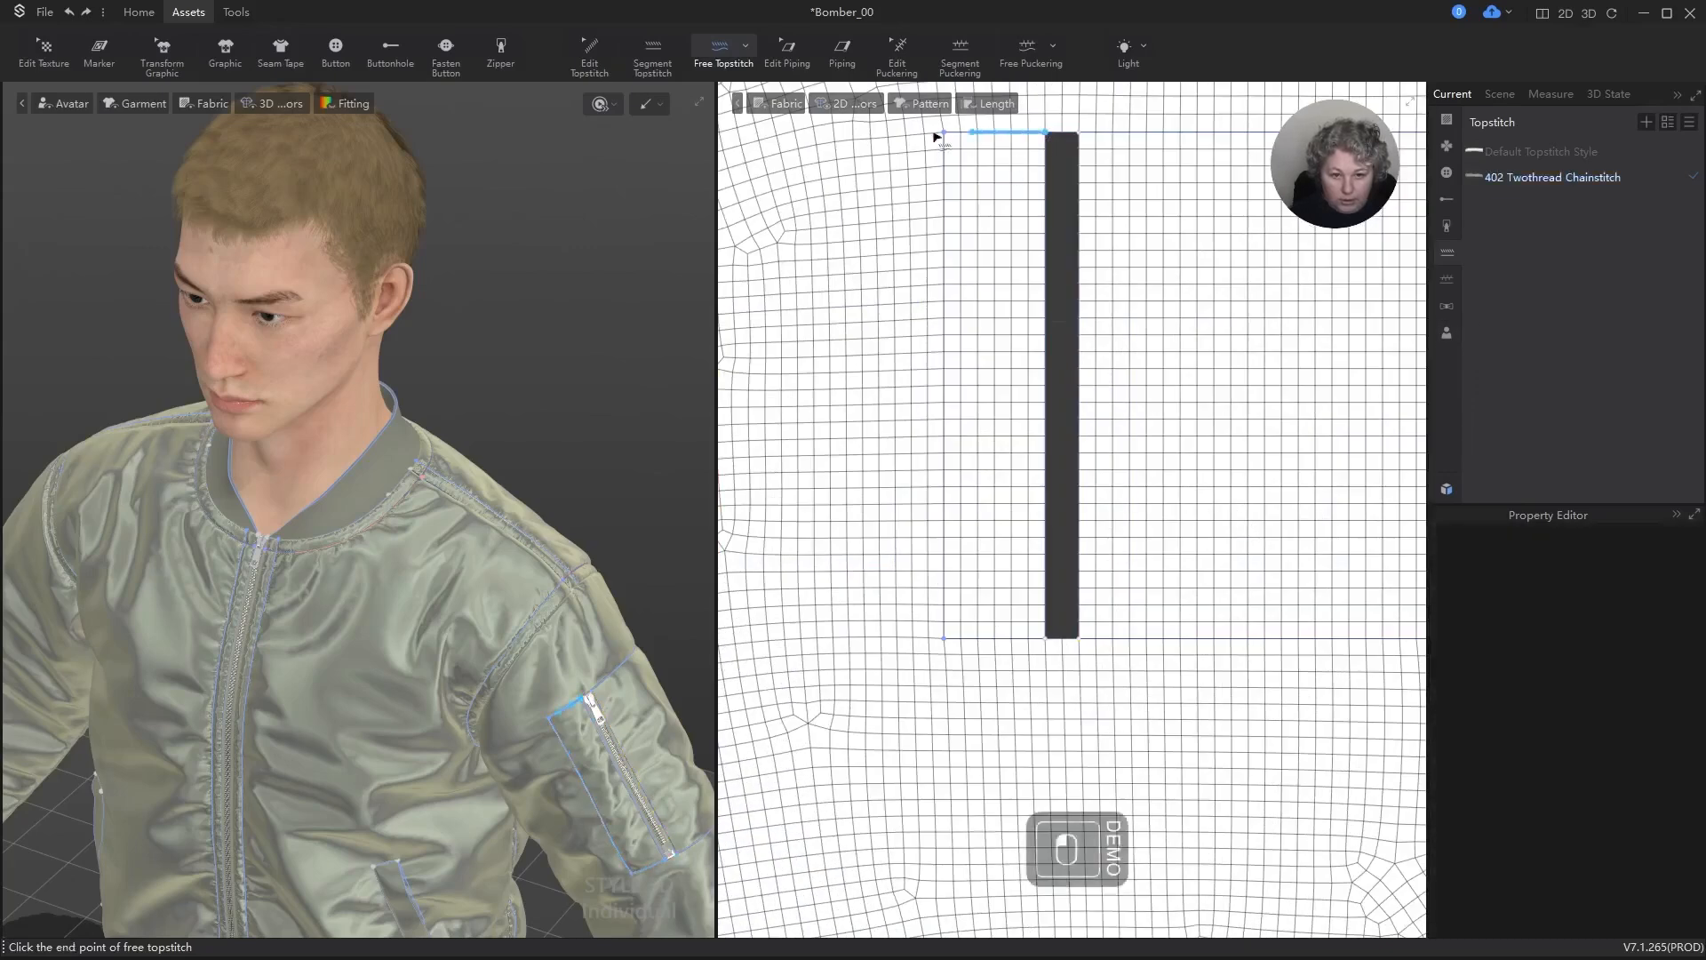
click(1047, 639)
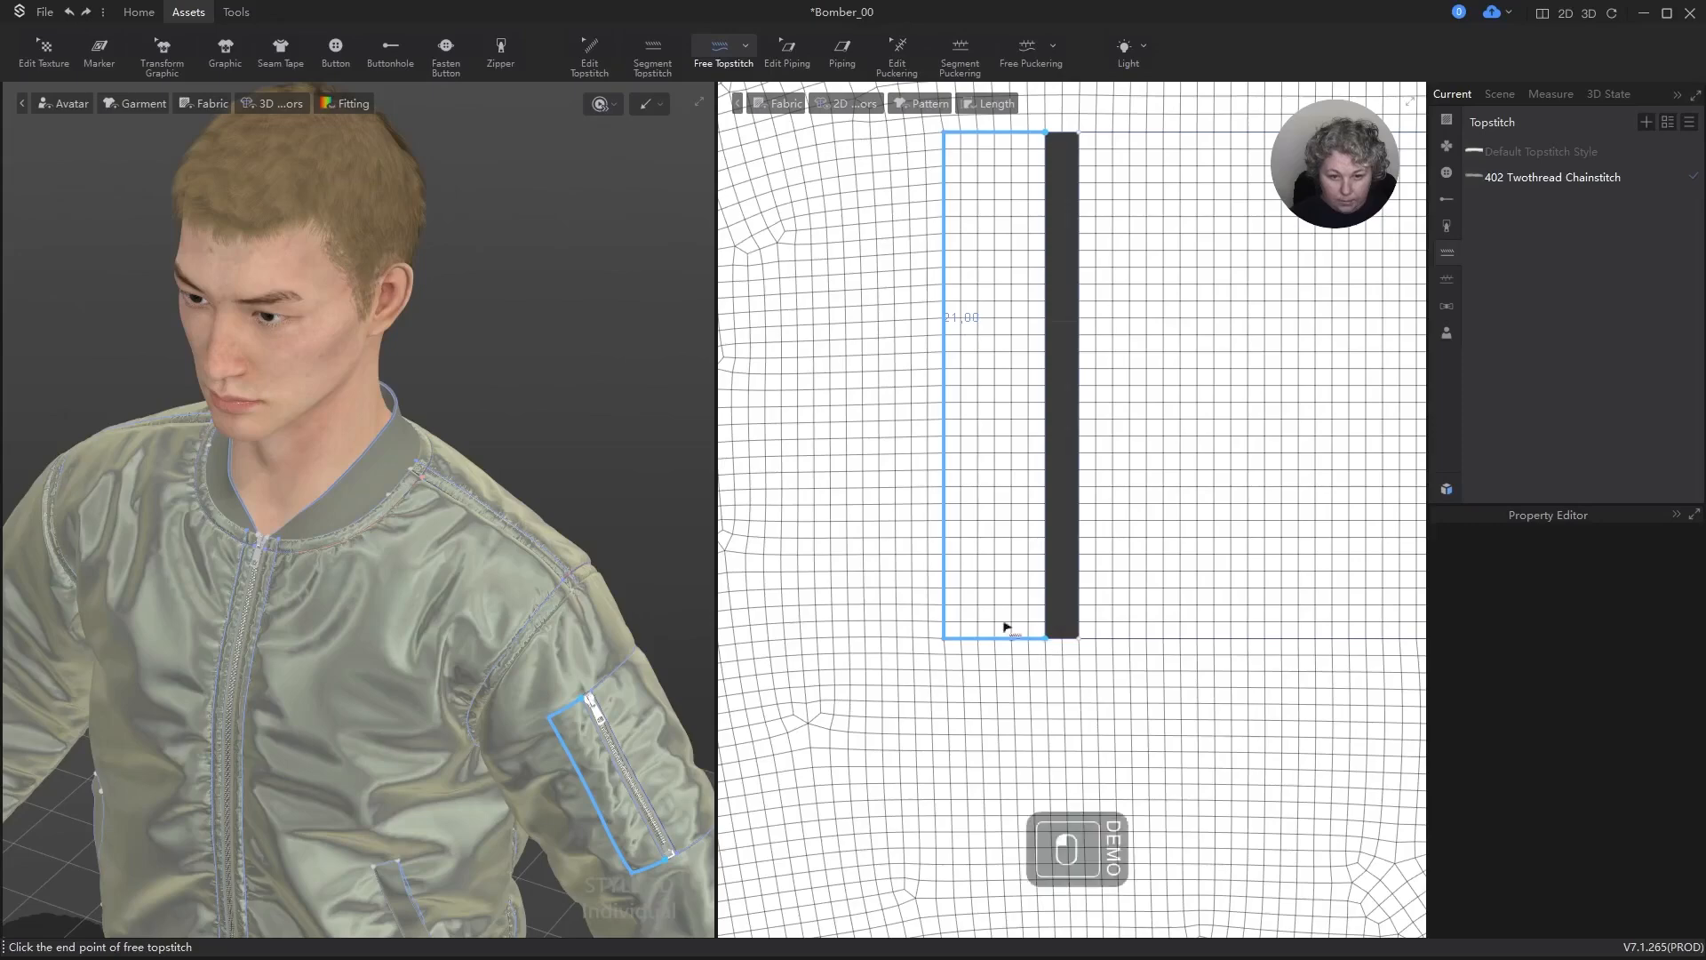
scroll(1084, 483, down, 3)
click(988, 365)
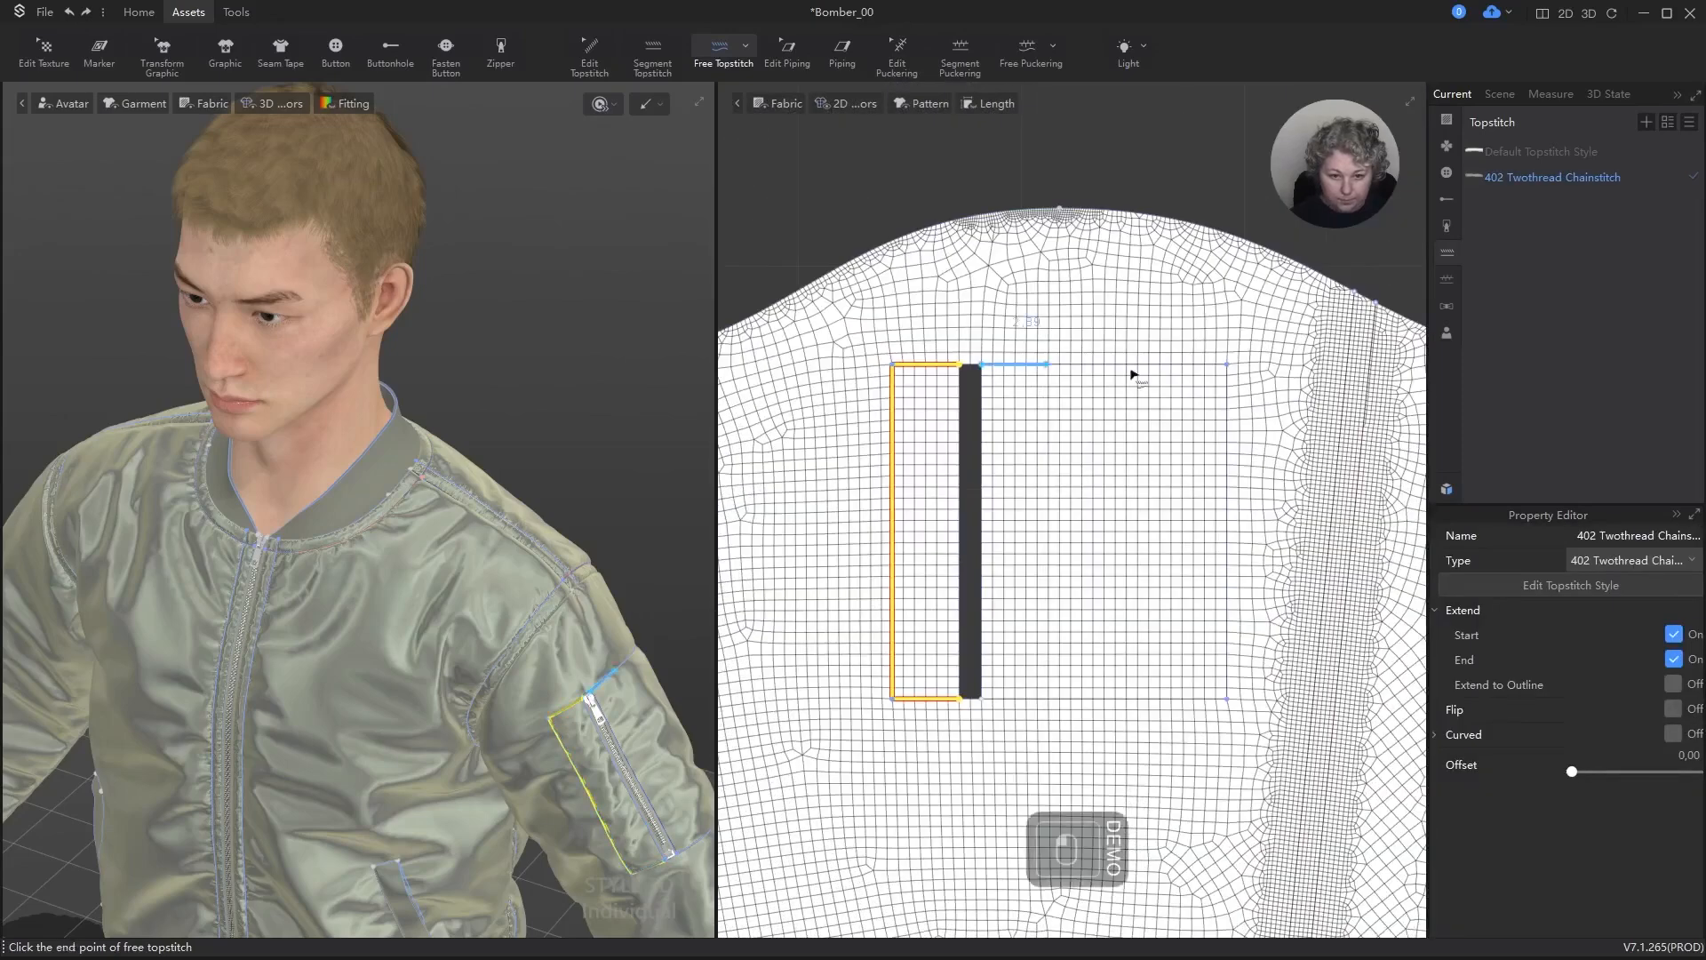
click(985, 709)
Step: Add segment topstitches along both parallel lengthwise seam lines of the pocket sleeve
click(654, 53)
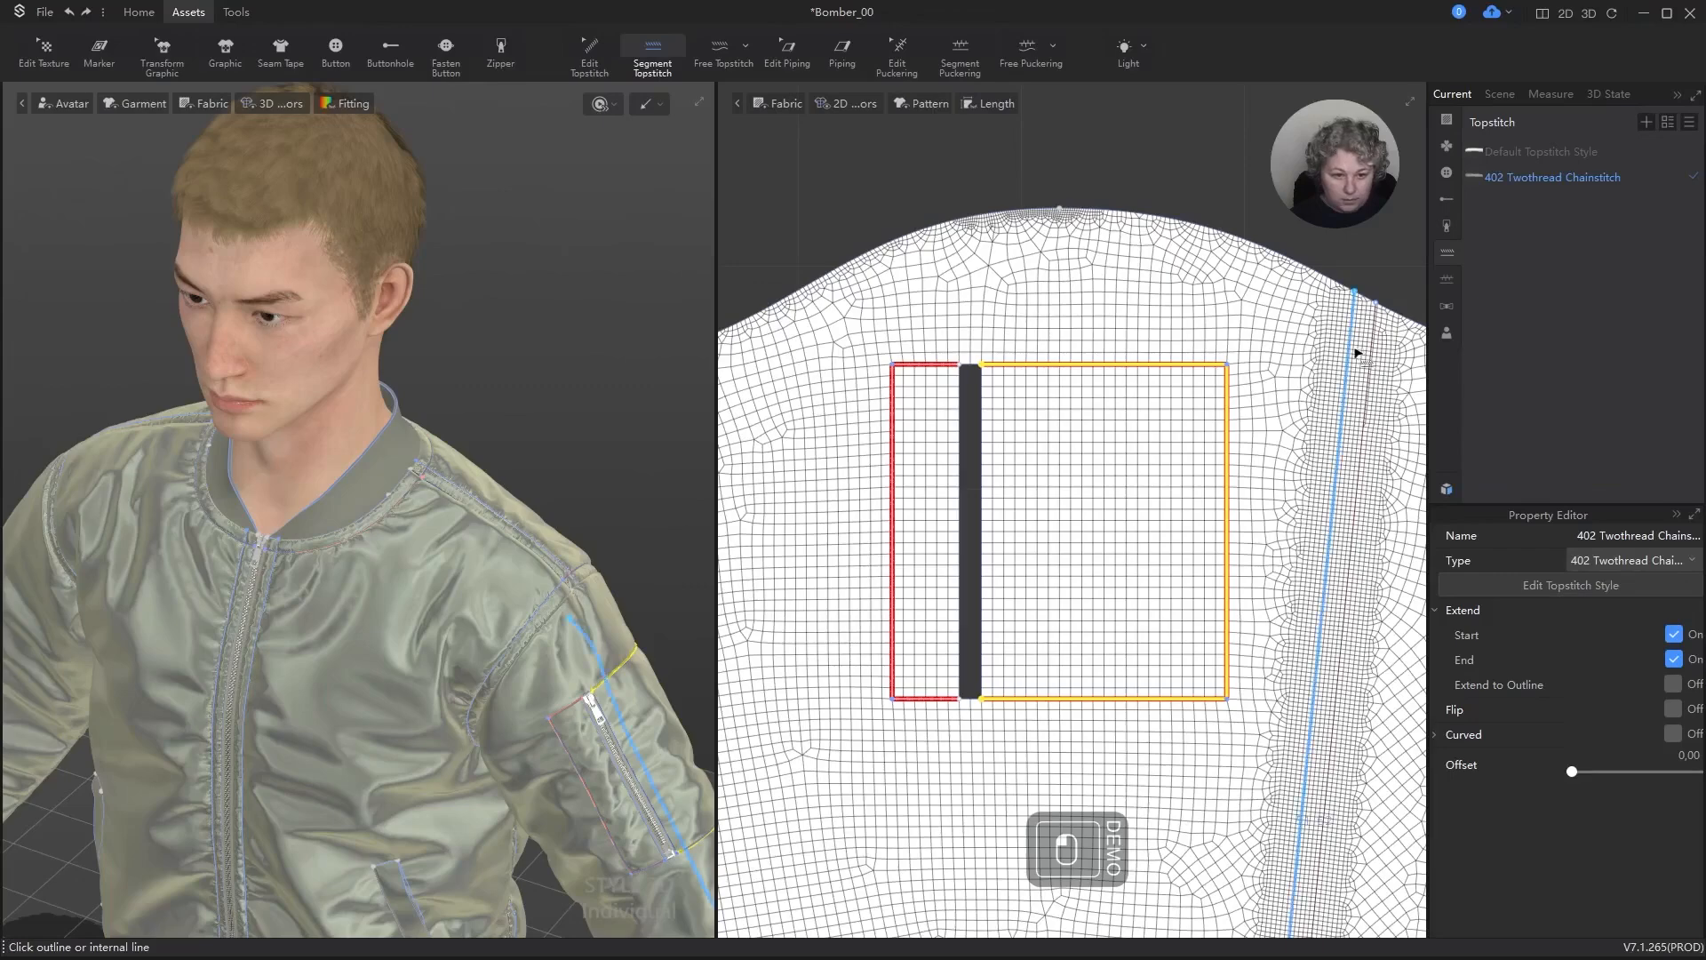
click(1356, 353)
click(1375, 353)
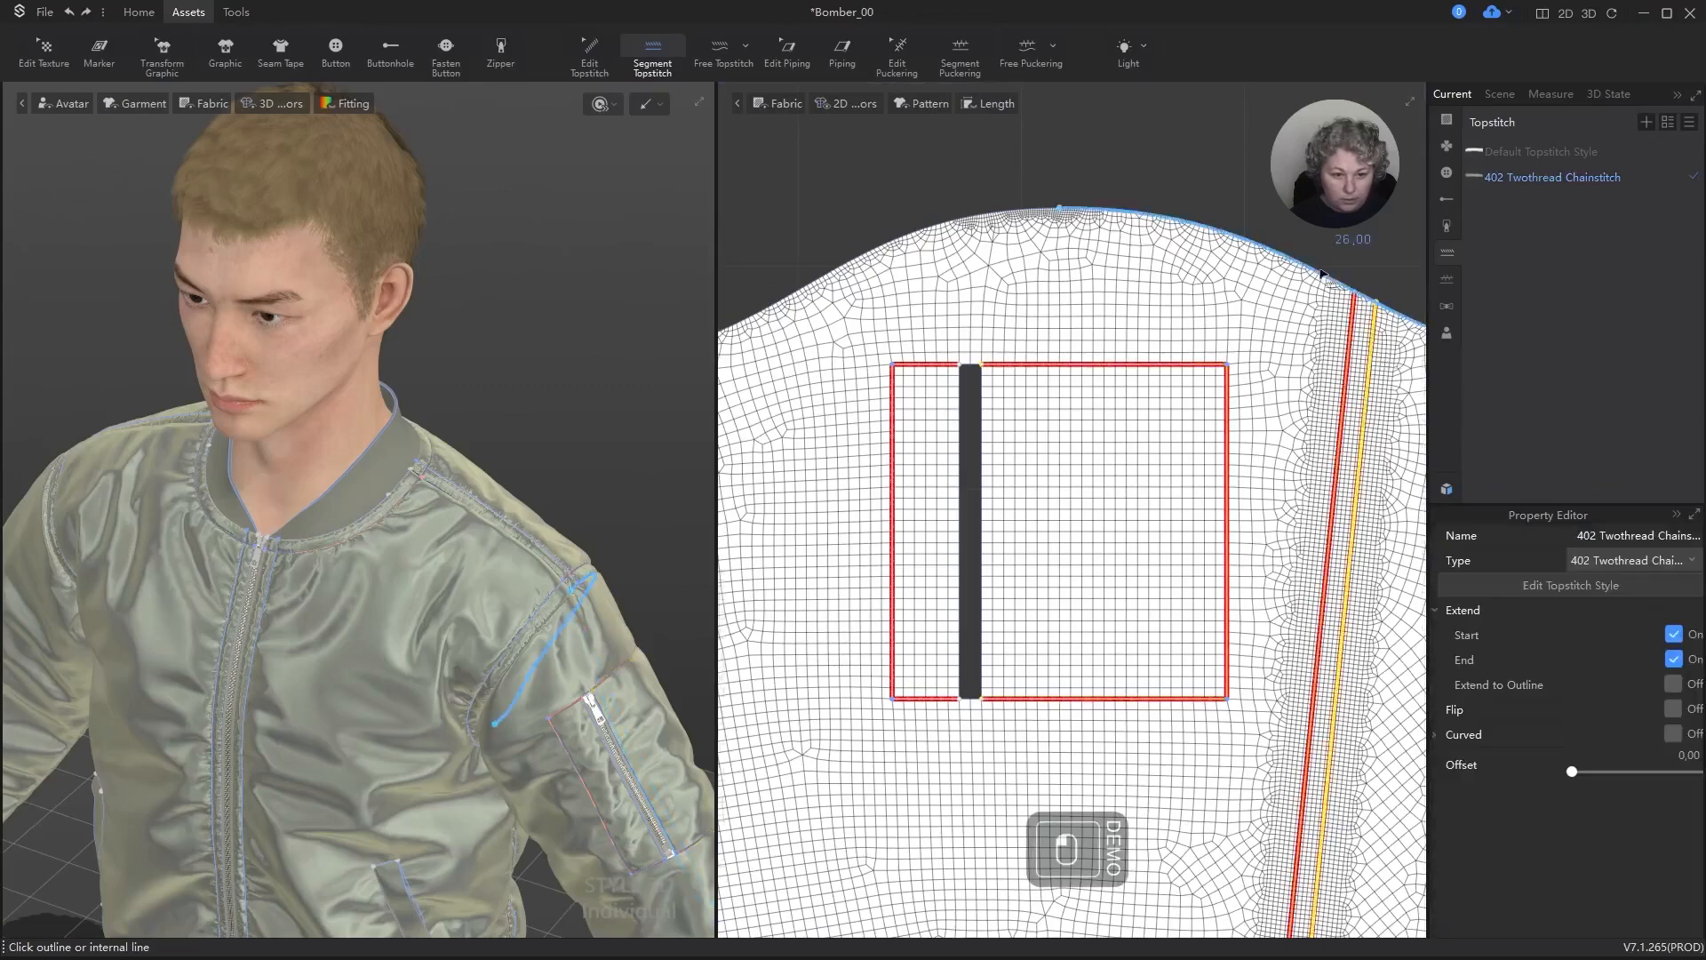
Step: Add segment topstitches along the vertical internal lines beside the zipper on both front panels
scroll(1321, 275, down, 10)
scroll(909, 315, up, 3)
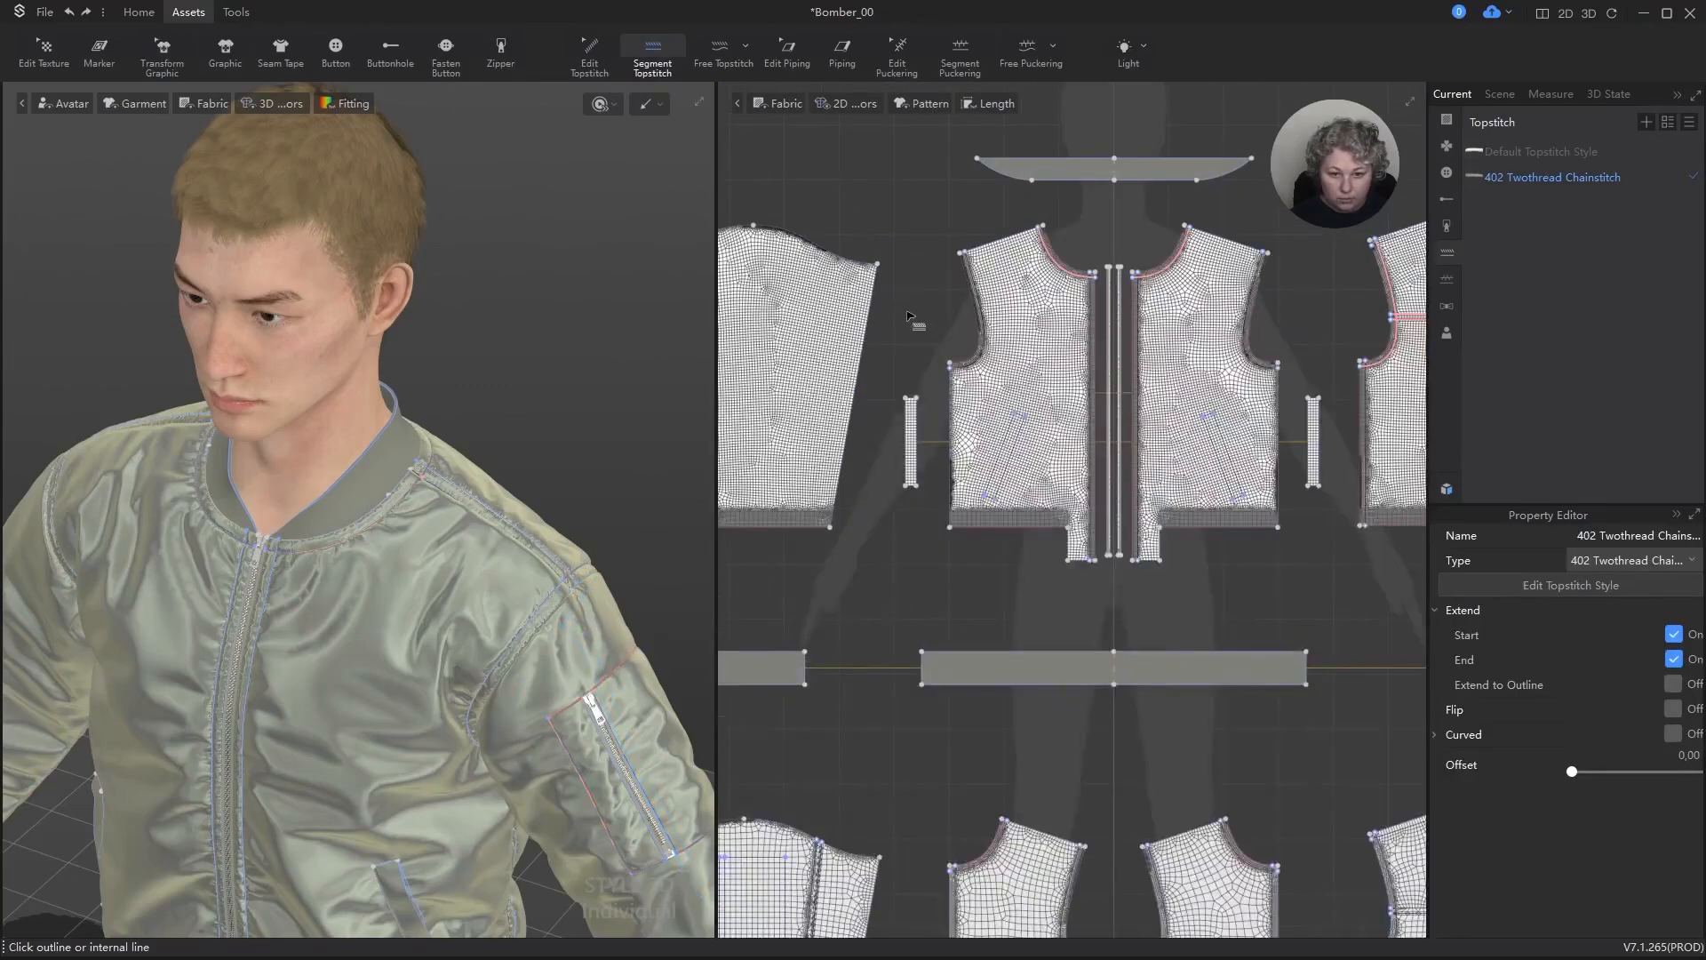
scroll(1091, 340, up, 5)
click(1071, 297)
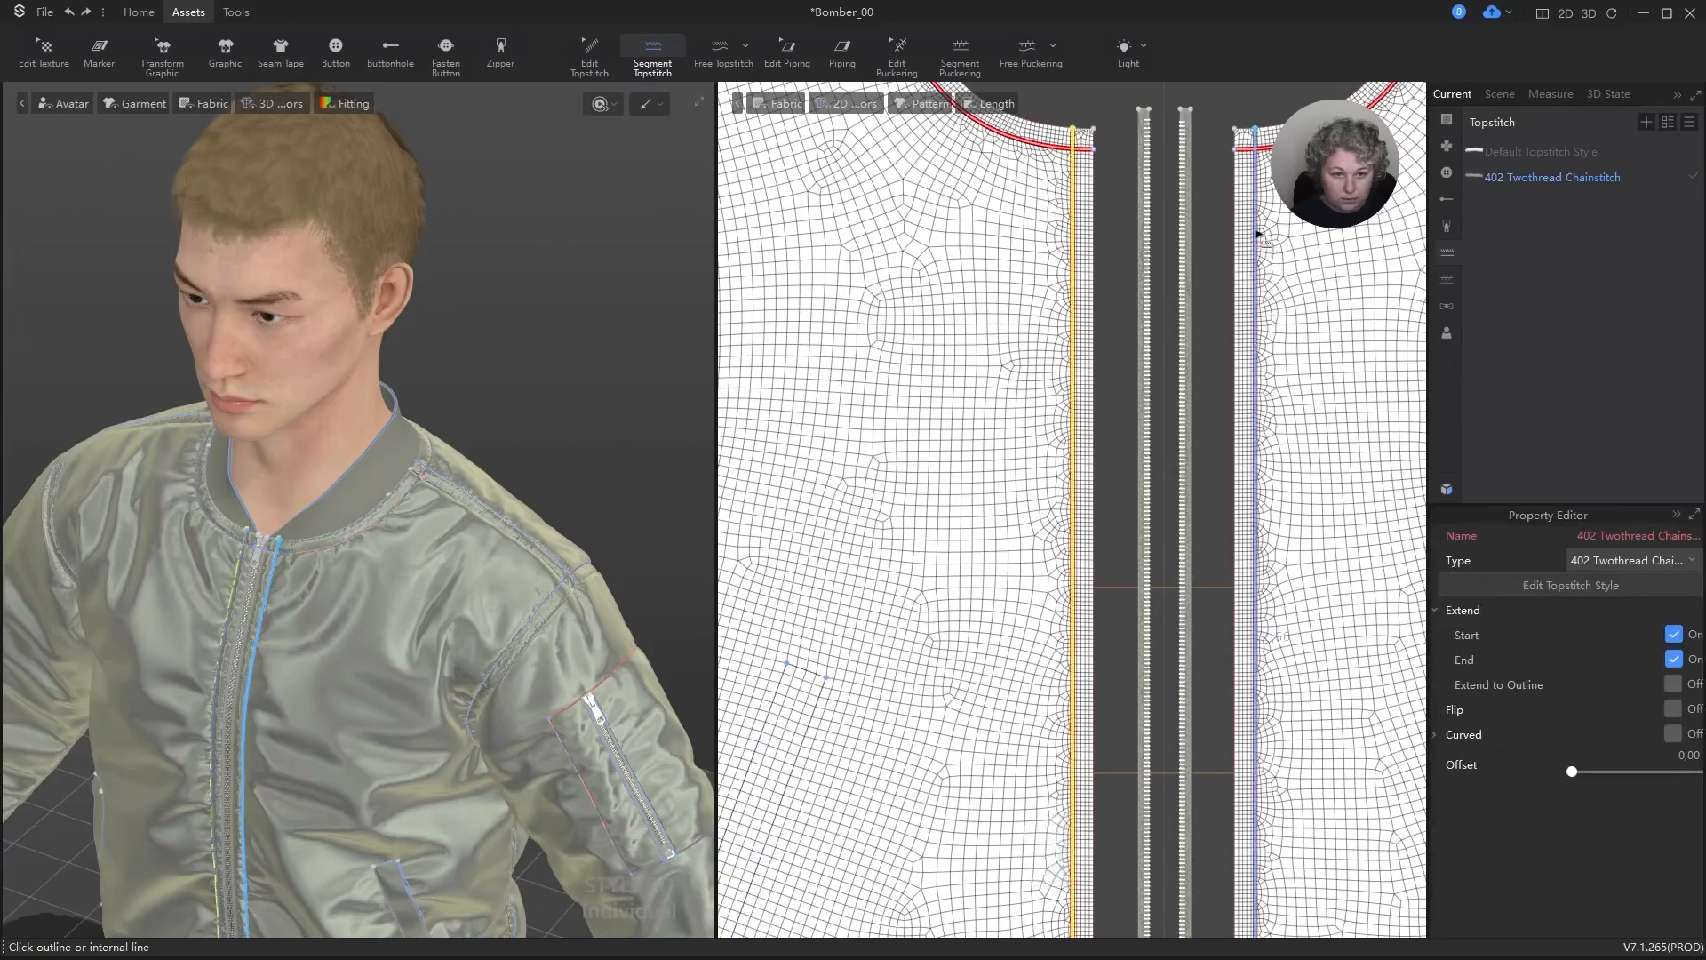
click(1256, 233)
Step: Add segment topstitches along the two lengthwise seam lines of the opposite sleeve
scroll(1227, 248, down, 5)
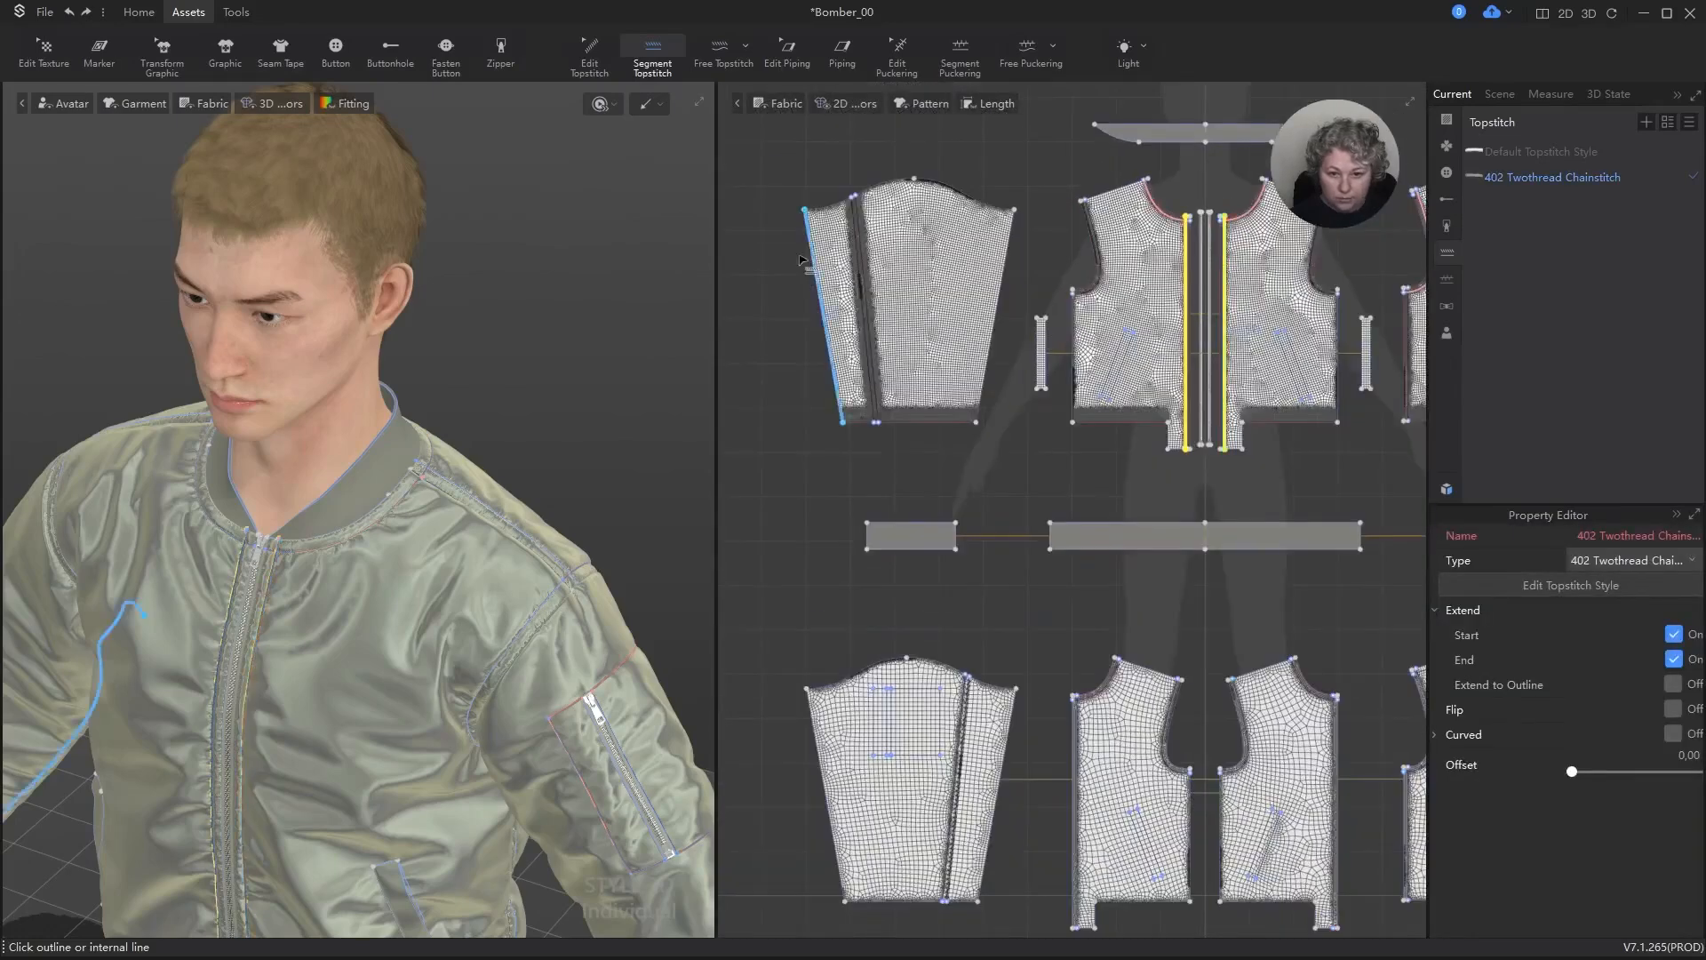
scroll(854, 222, up, 5)
click(875, 229)
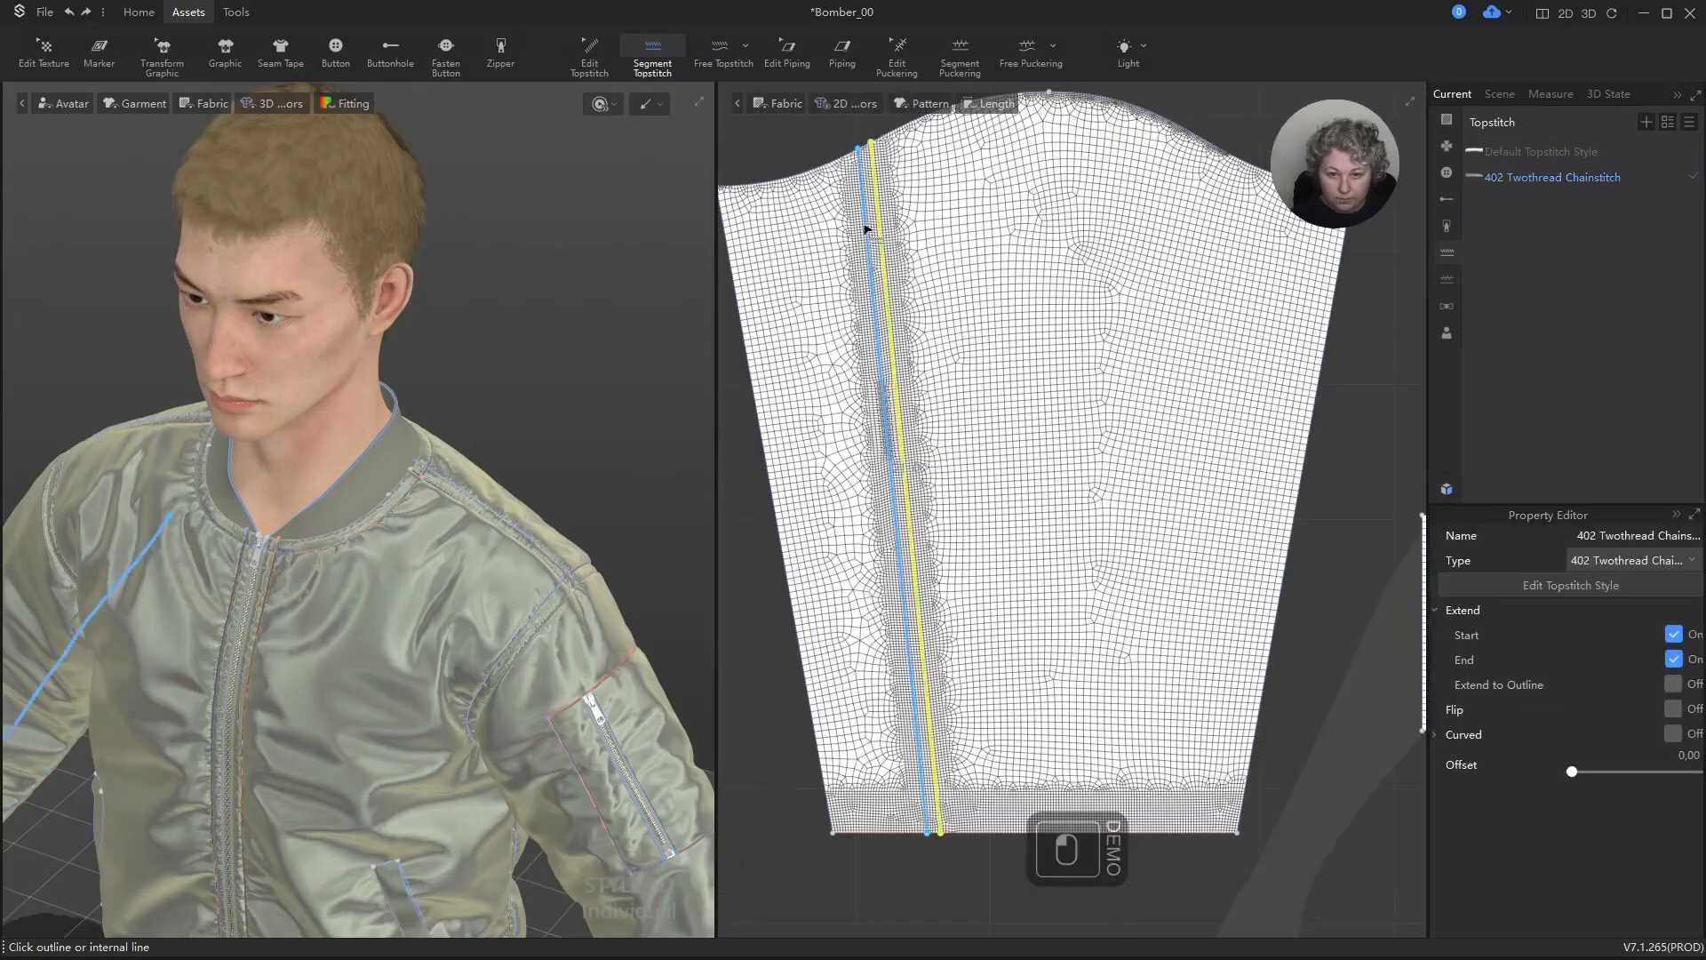
scroll(916, 304, down, 5)
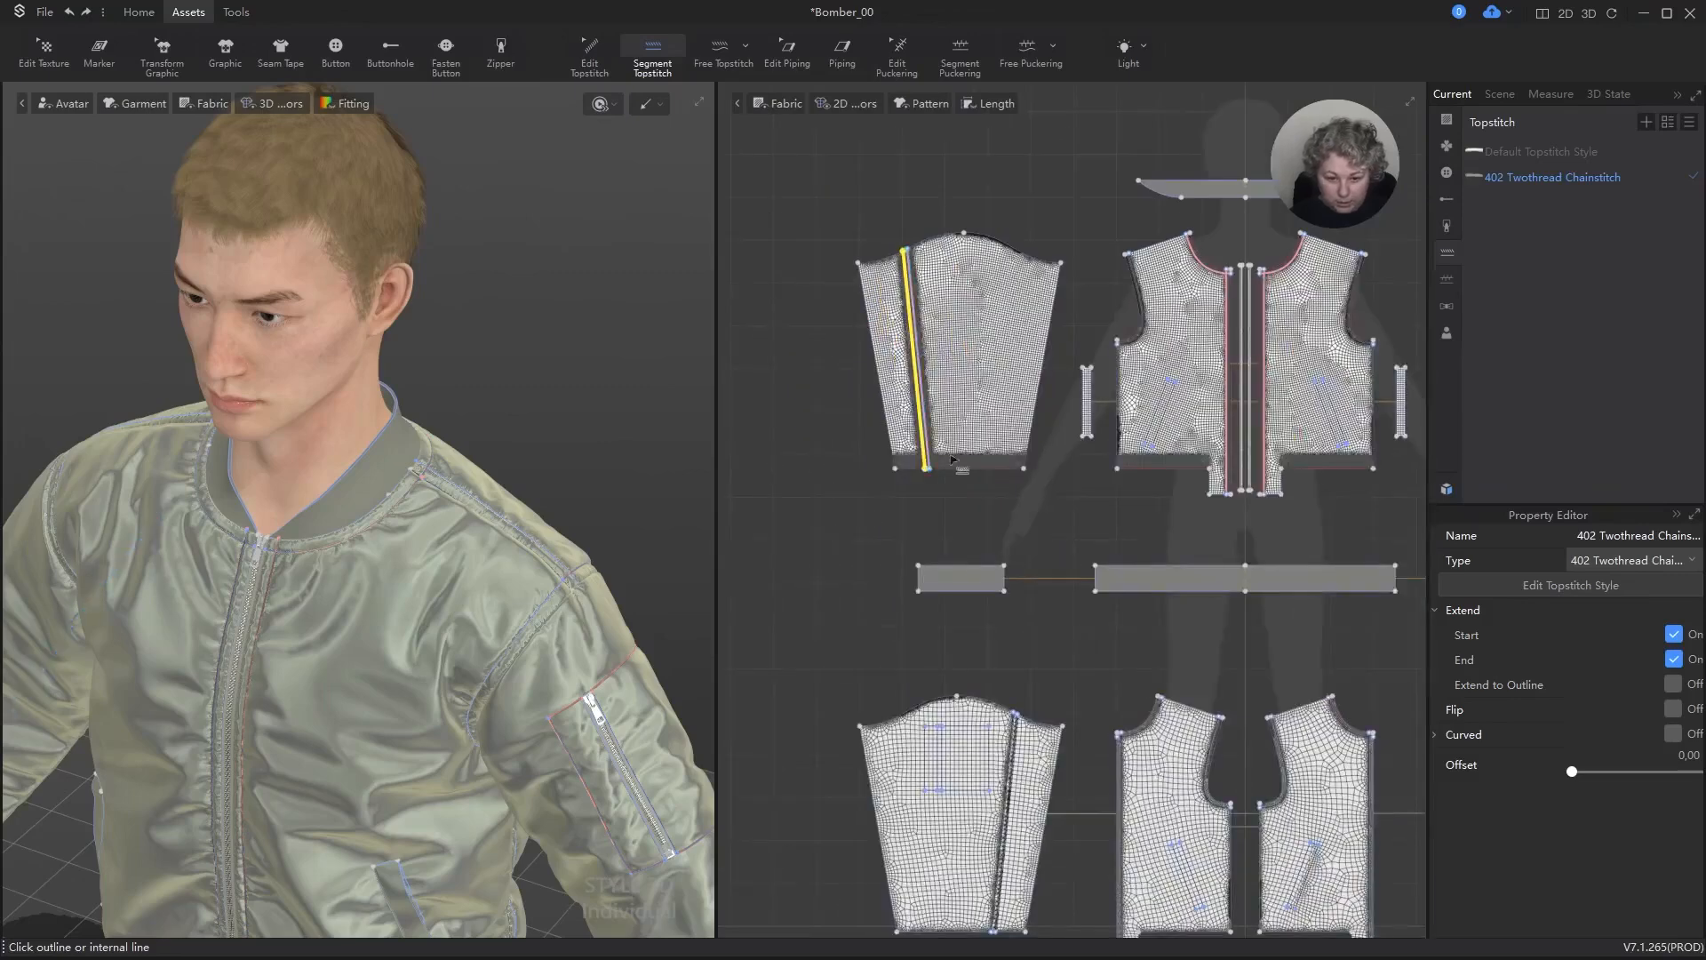
Step: Simulate the garment to settle the cloth and examine the jacket's front, welt pocket and hem
scroll(978, 306, up, 5)
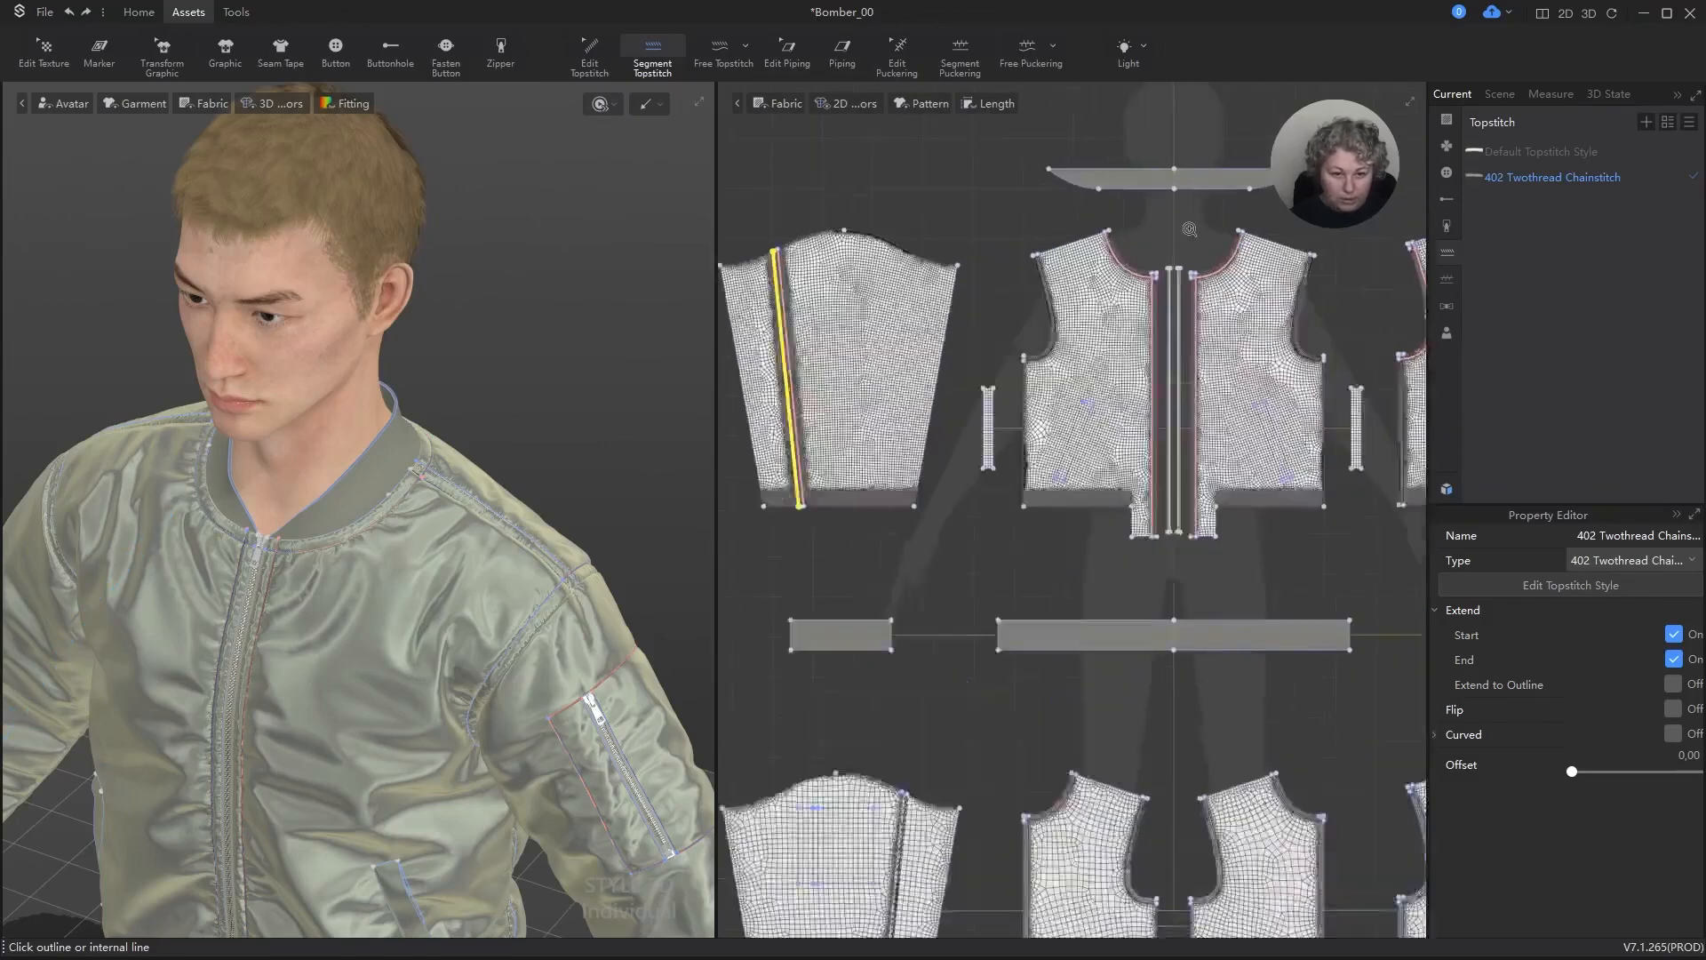
scroll(498, 473, down, 5)
scroll(497, 473, down, 2)
alt+drag(497, 473, 586, 365)
scroll(467, 564, up, 8)
key(space)
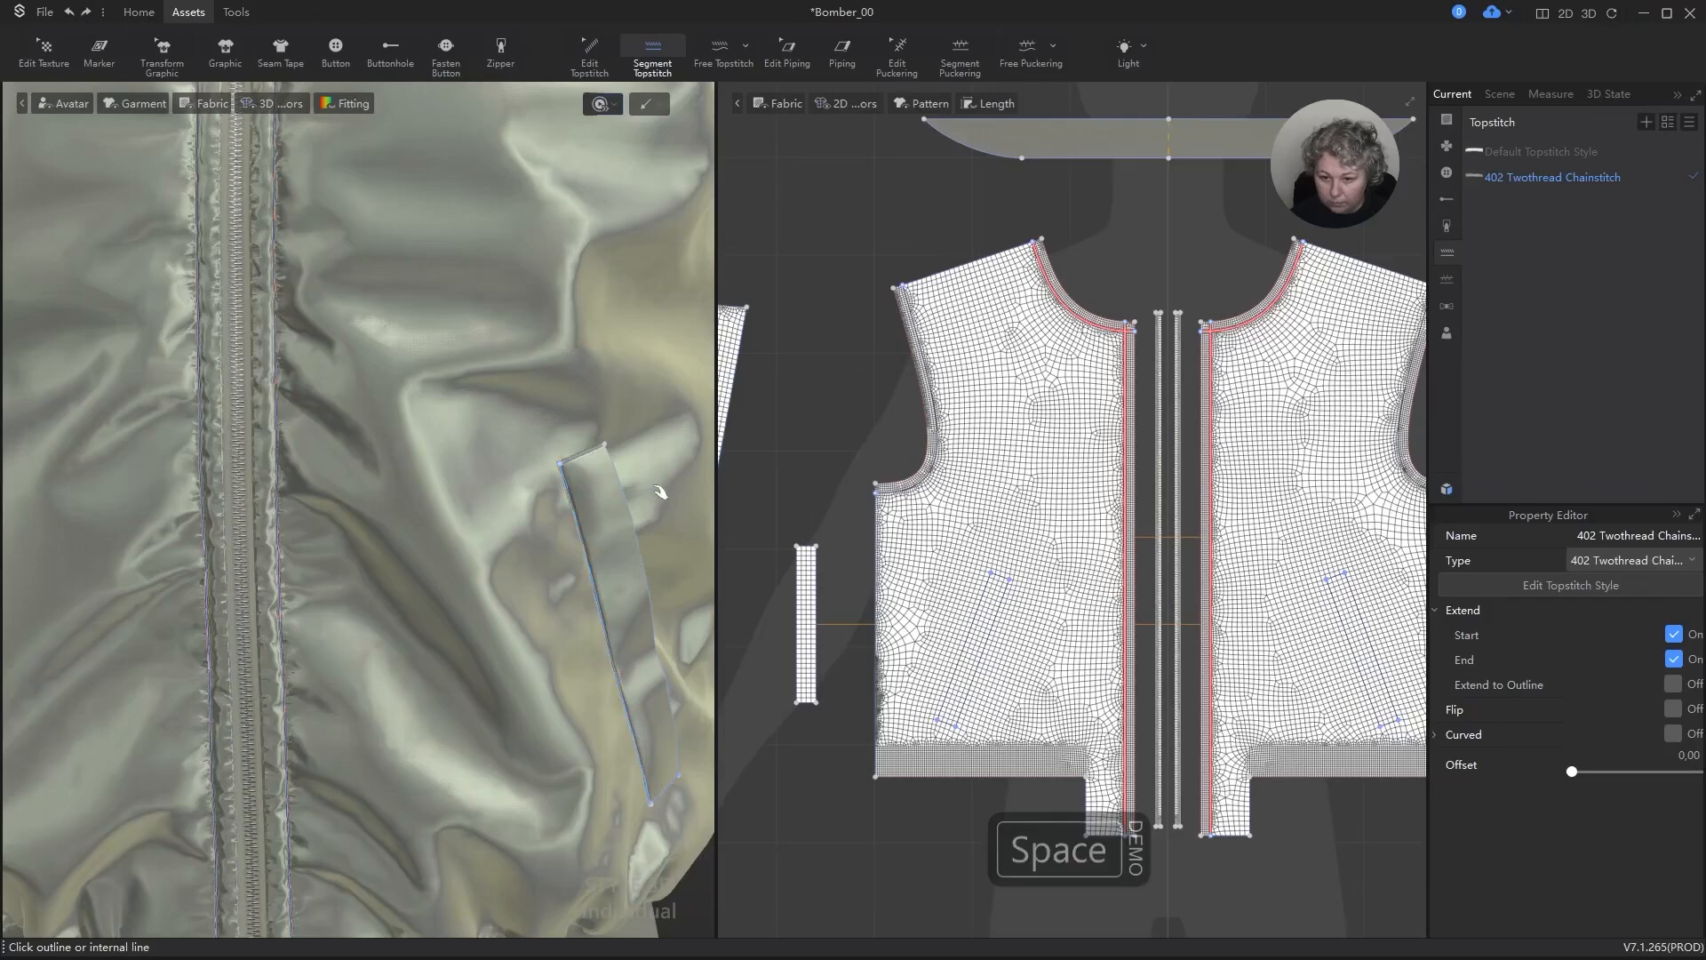
scroll(419, 388, down, 8)
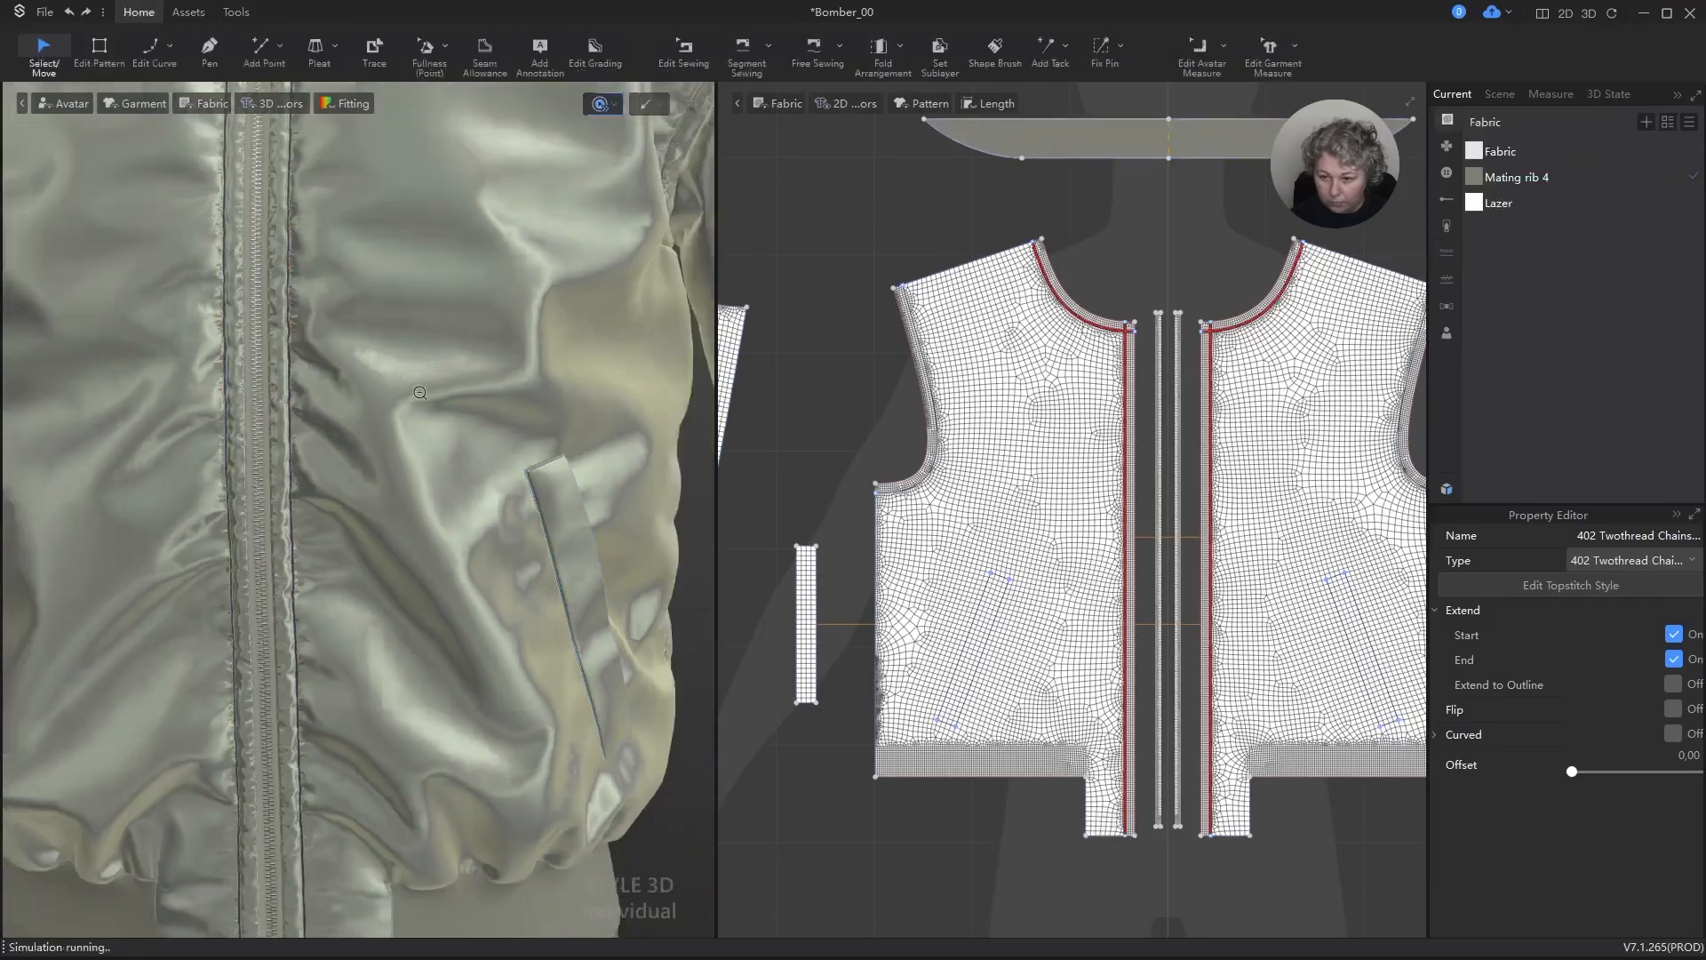
alt+middle_drag(419, 358, 426, 257)
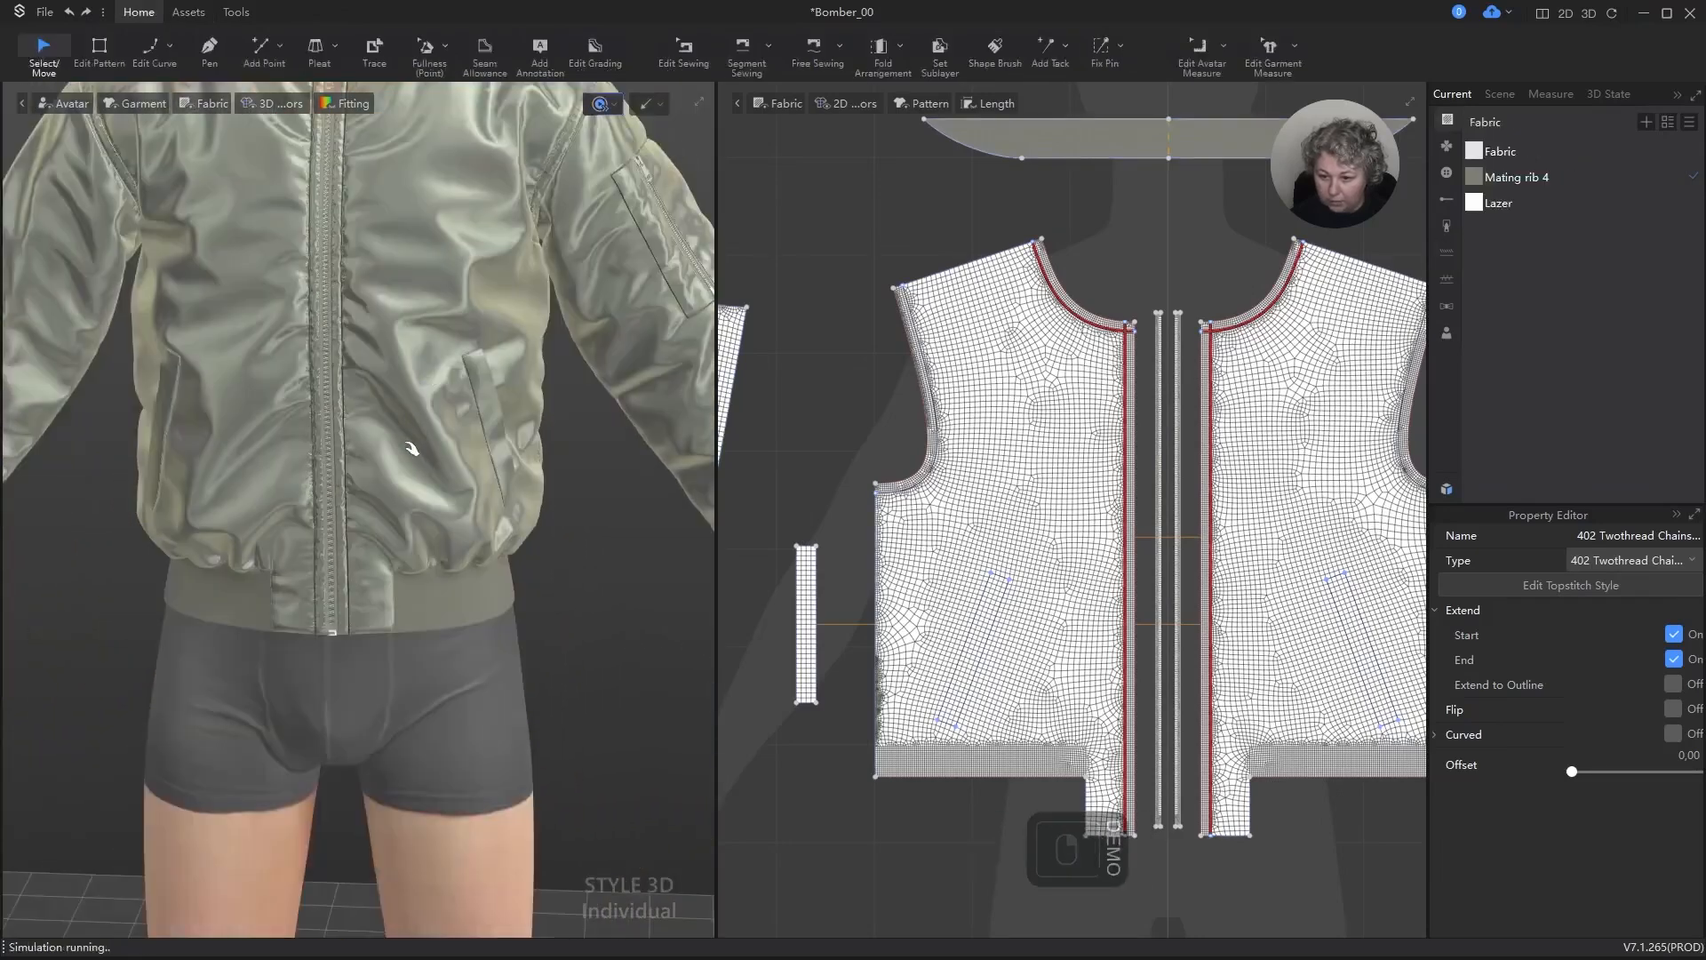
right_drag(468, 430, 377, 482)
scroll(1054, 476, down, 10)
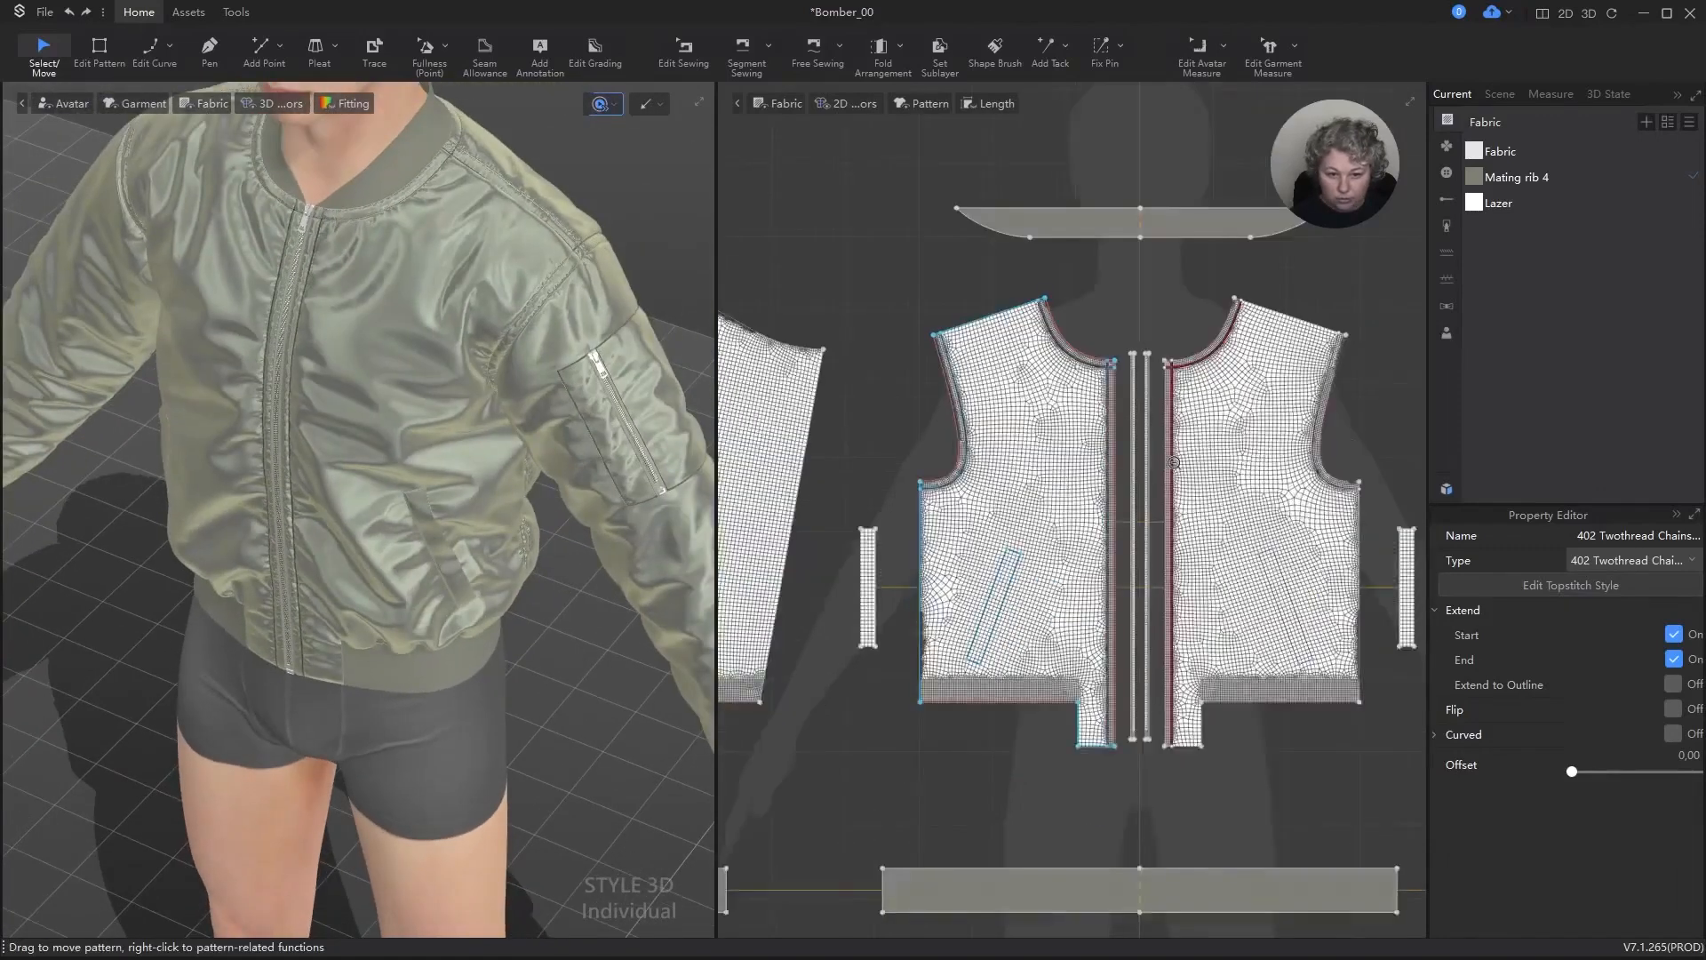
scroll(385, 336, up, 2)
key(space)
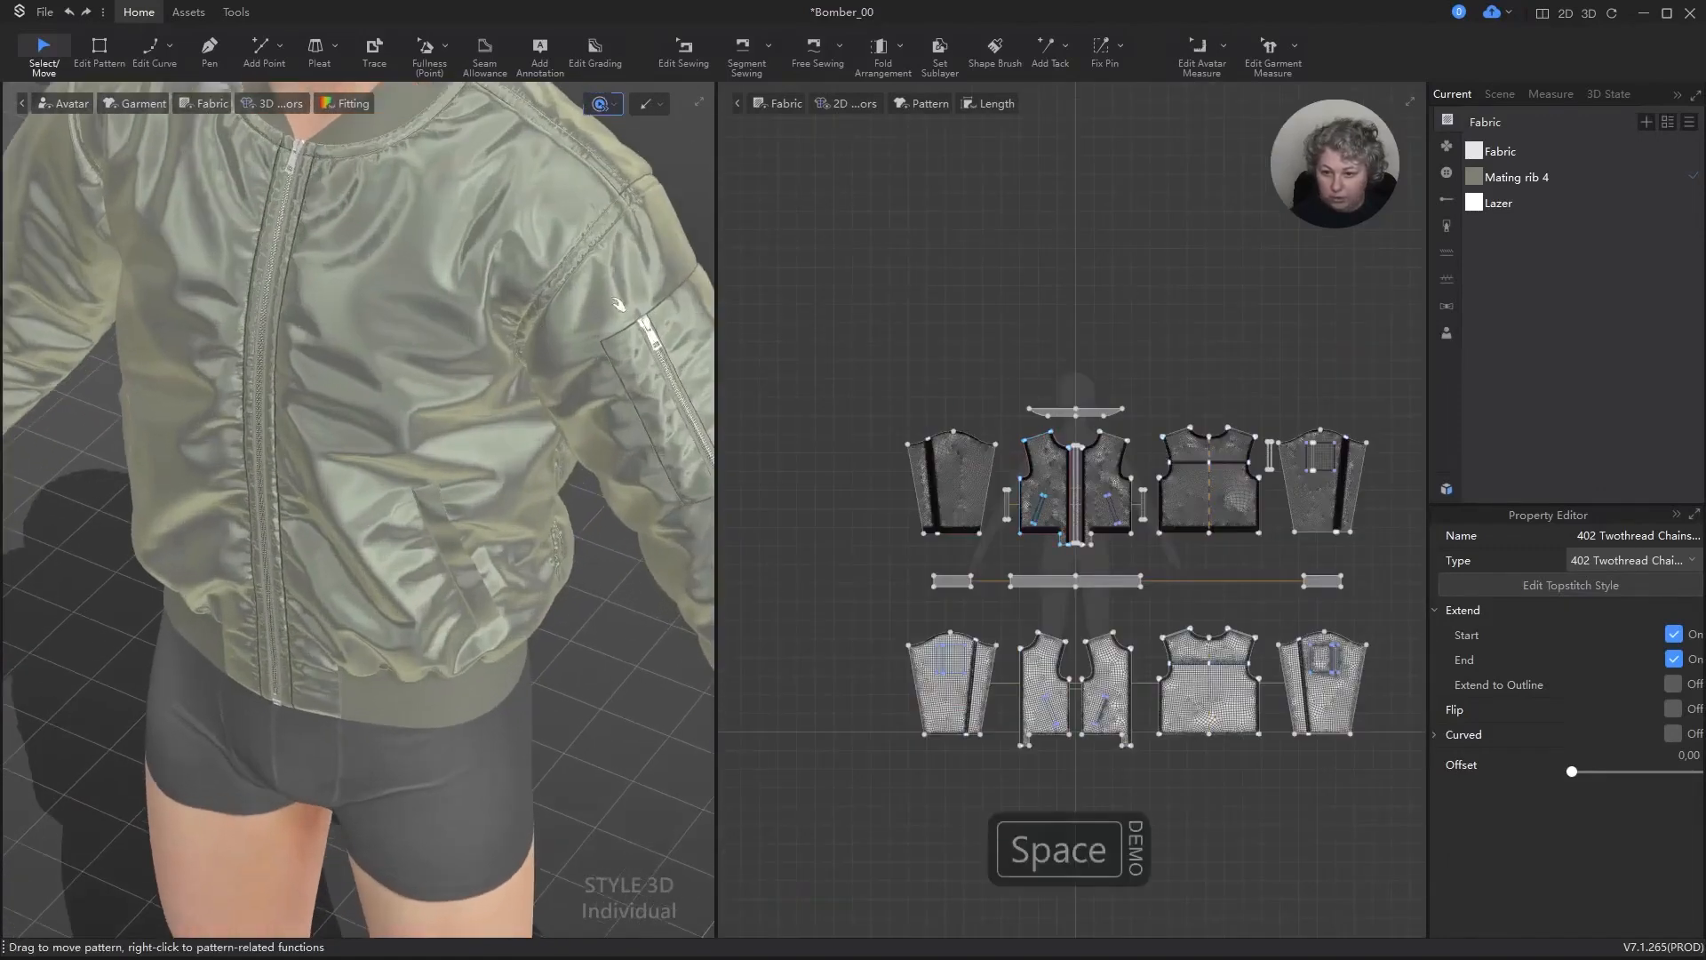
Step: Add a segment topstitch along the zipper edge of one inner front panel
click(781, 289)
scroll(526, 320, down, 3)
scroll(526, 320, down, 3)
alt+right_drag(442, 534, 478, 517)
scroll(365, 286, up, 6)
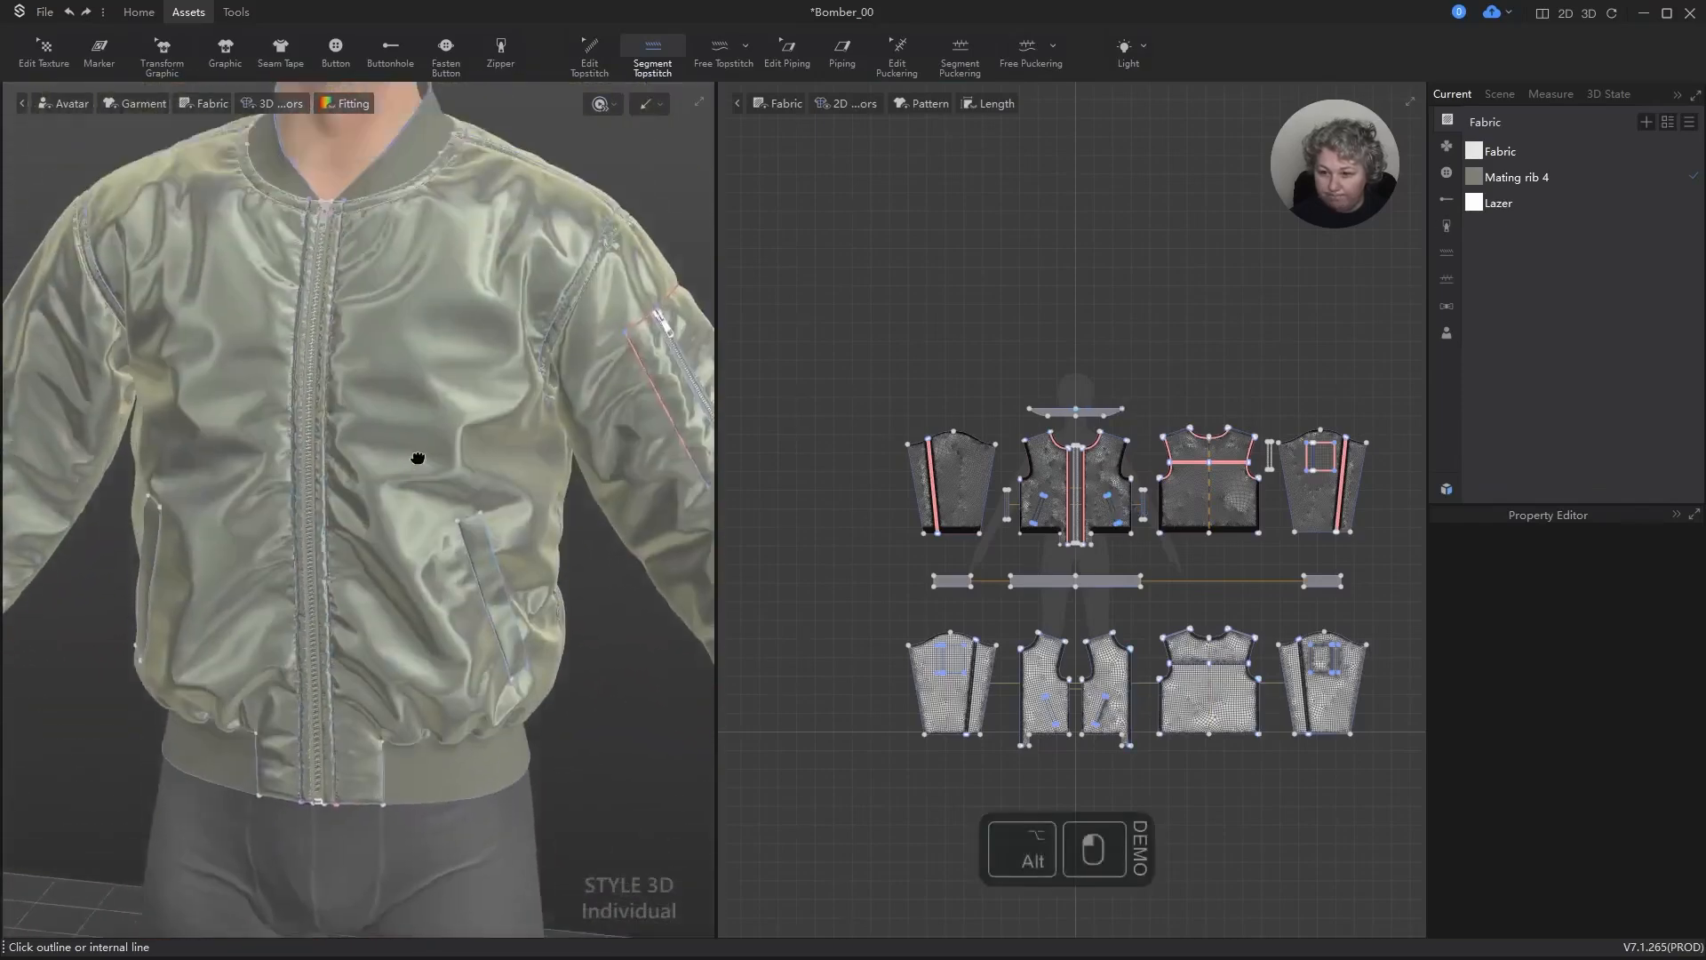
scroll(365, 206, up, 3)
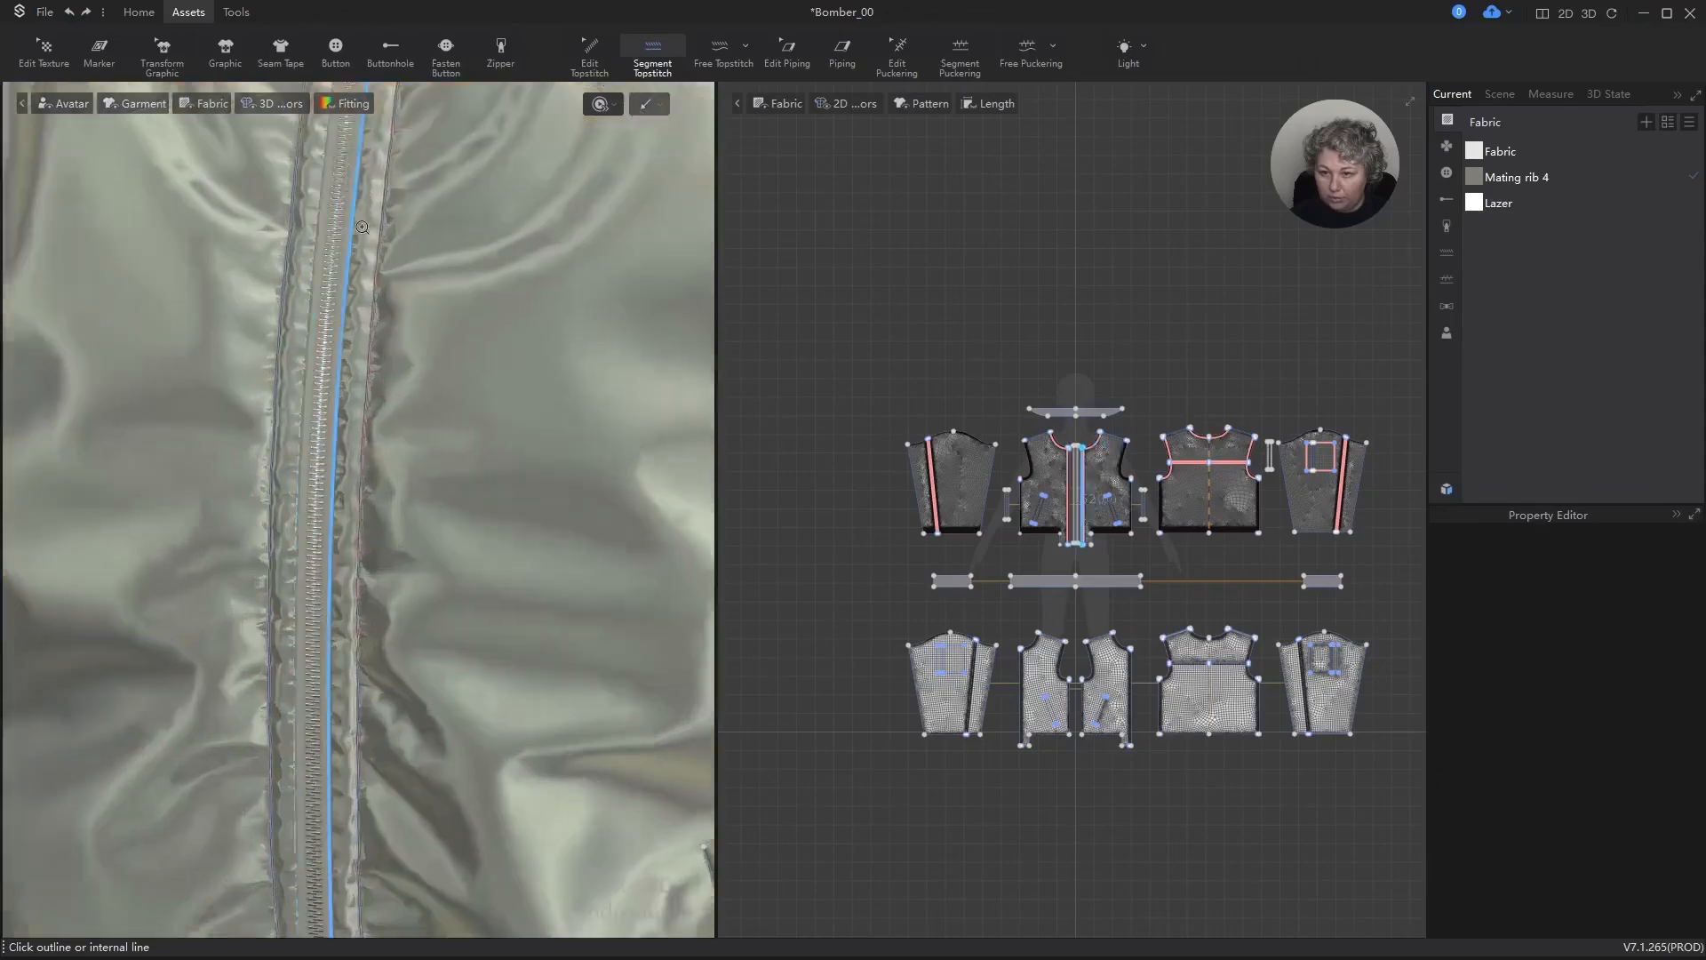
click(377, 535)
alt+middle_drag(381, 536, 413, 649)
scroll(418, 520, up, 8)
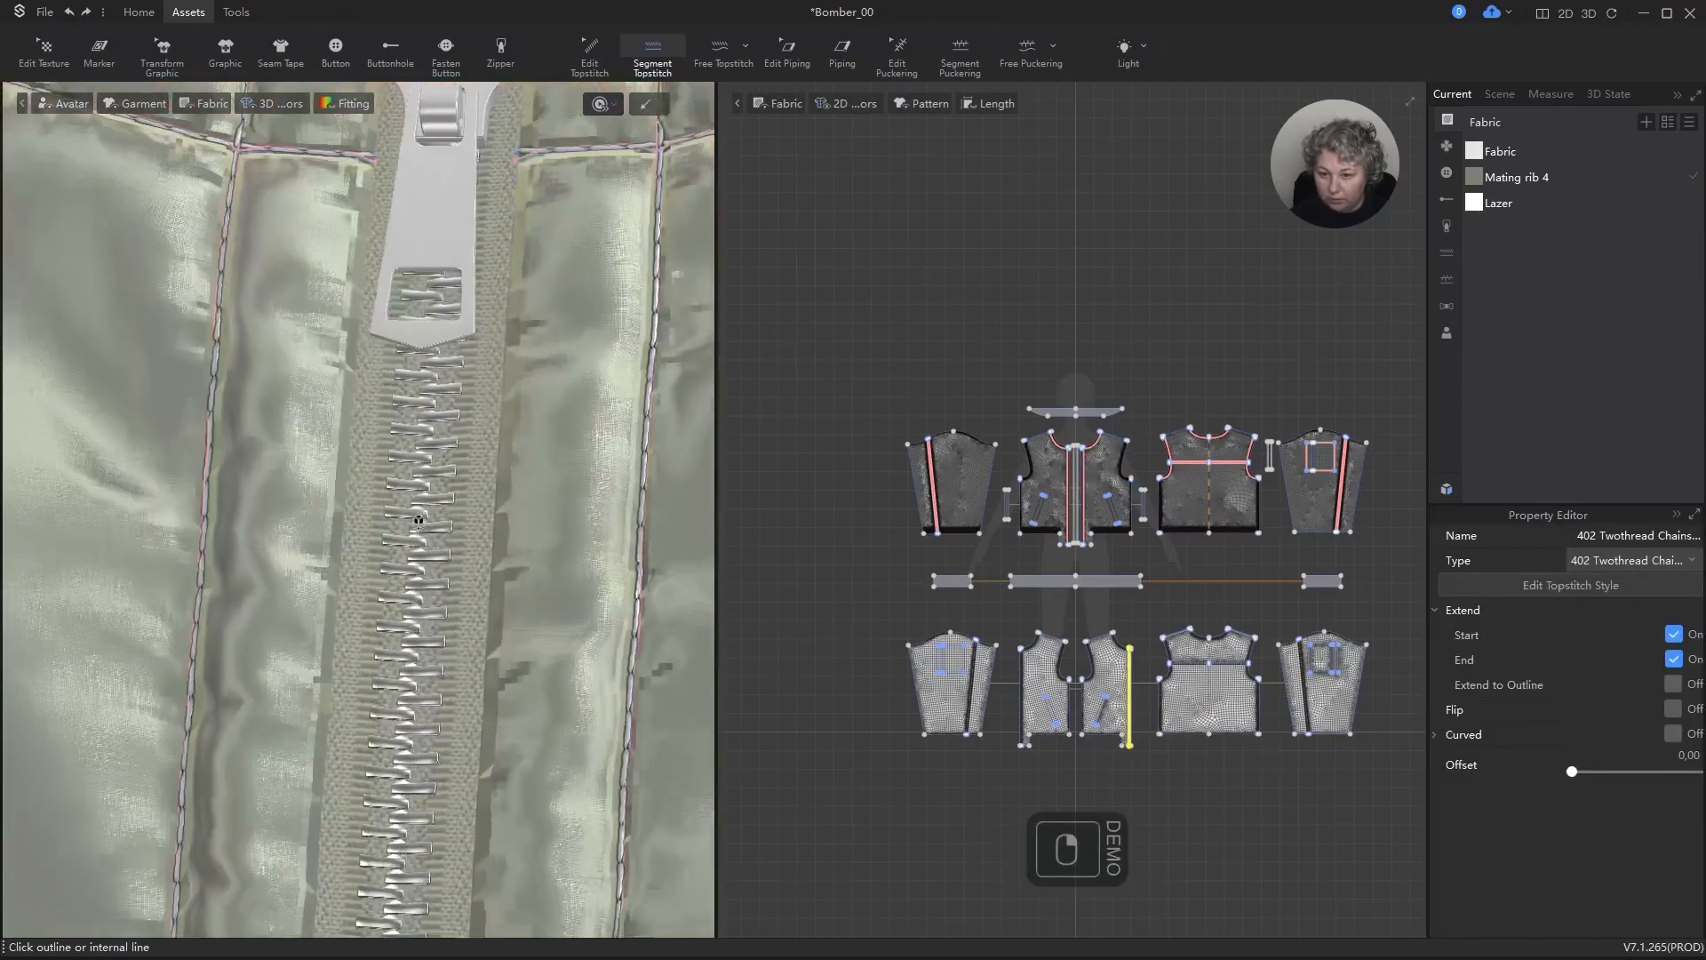
right_drag(419, 520, 412, 519)
Step: Open the front zipper's style for editing and set the slider's rendering type to Metal
click(439, 218)
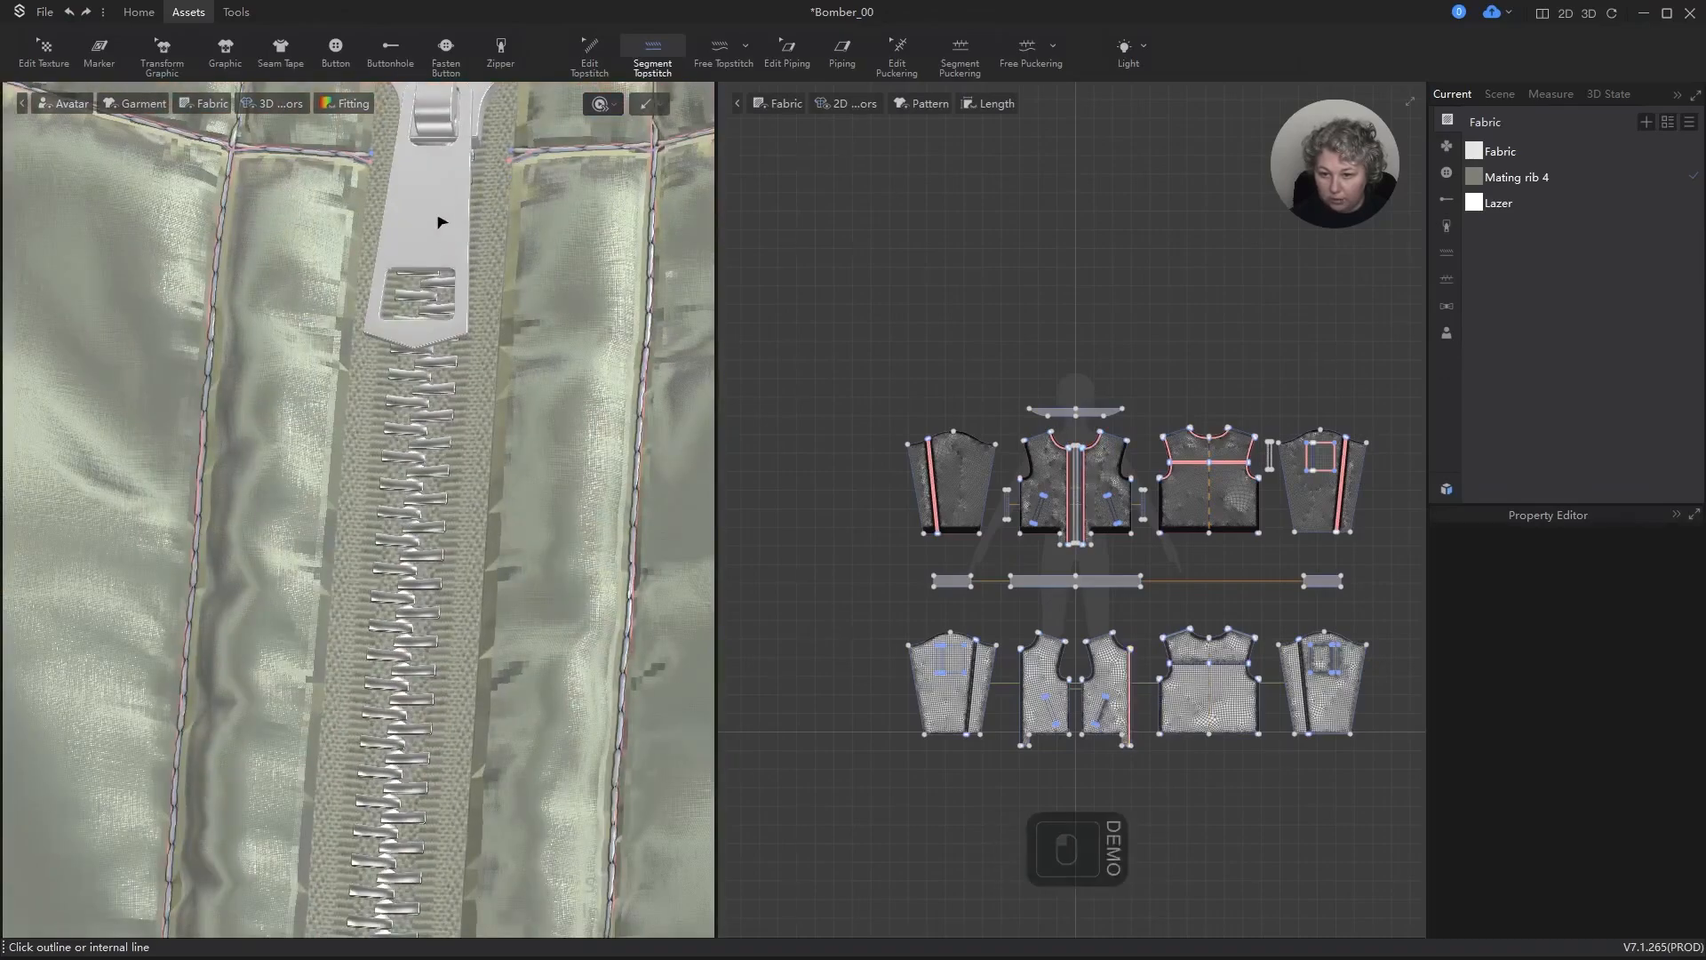
key(q)
click(437, 195)
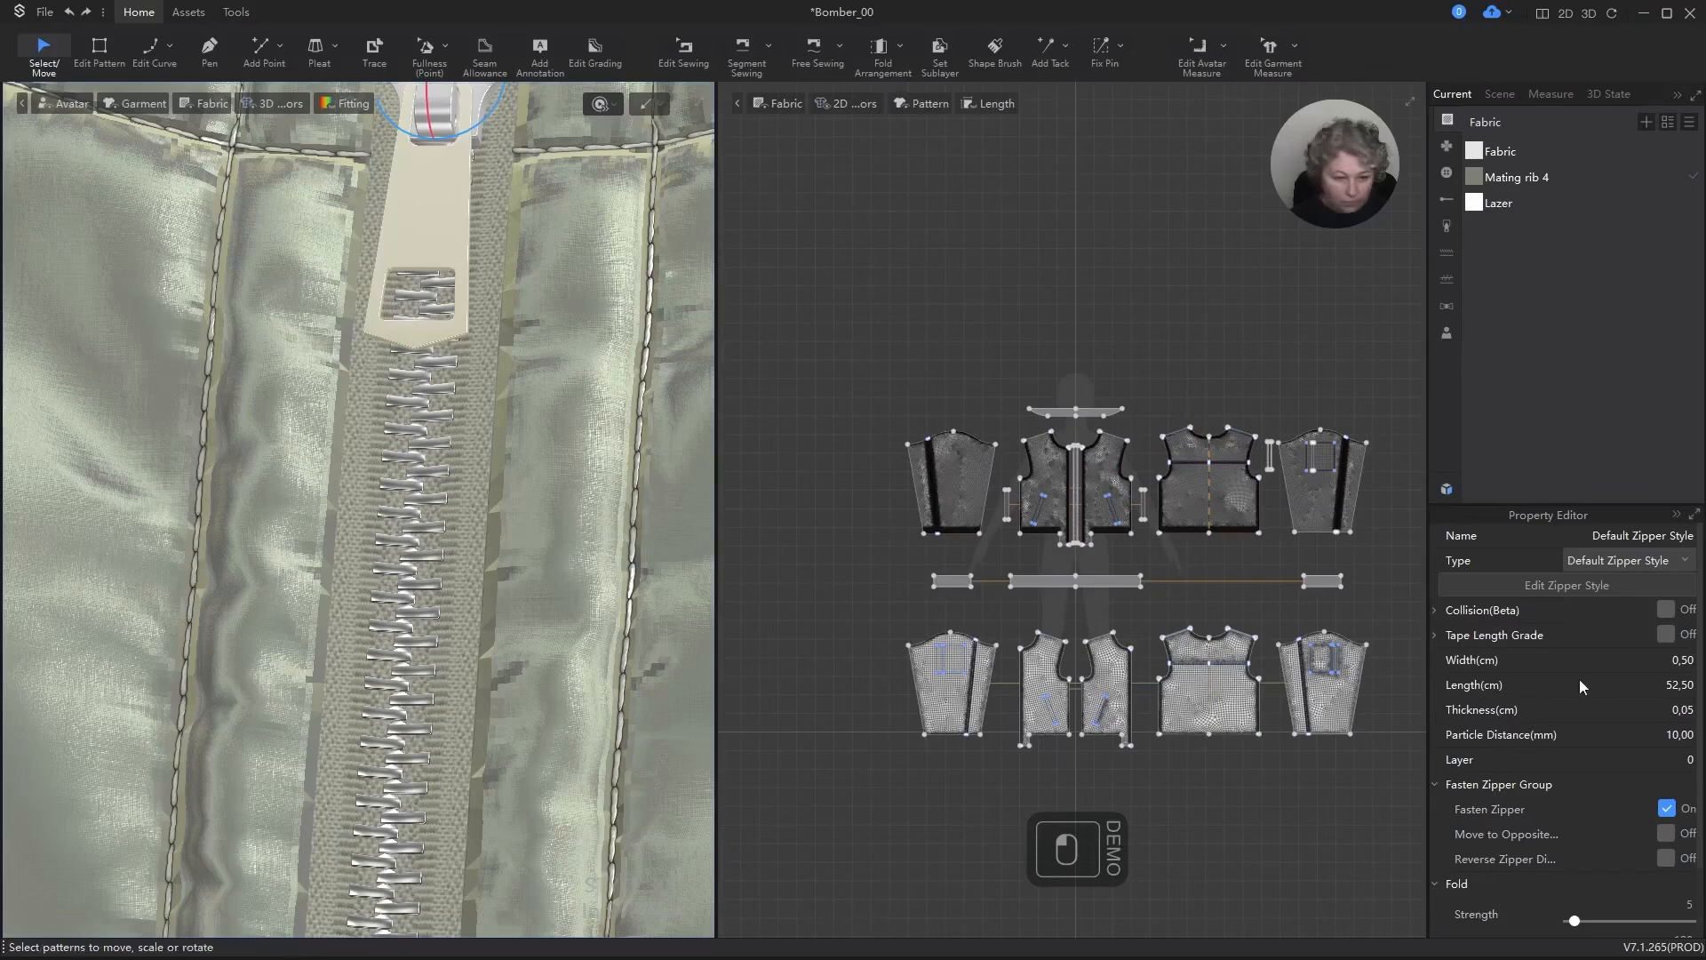
click(1534, 585)
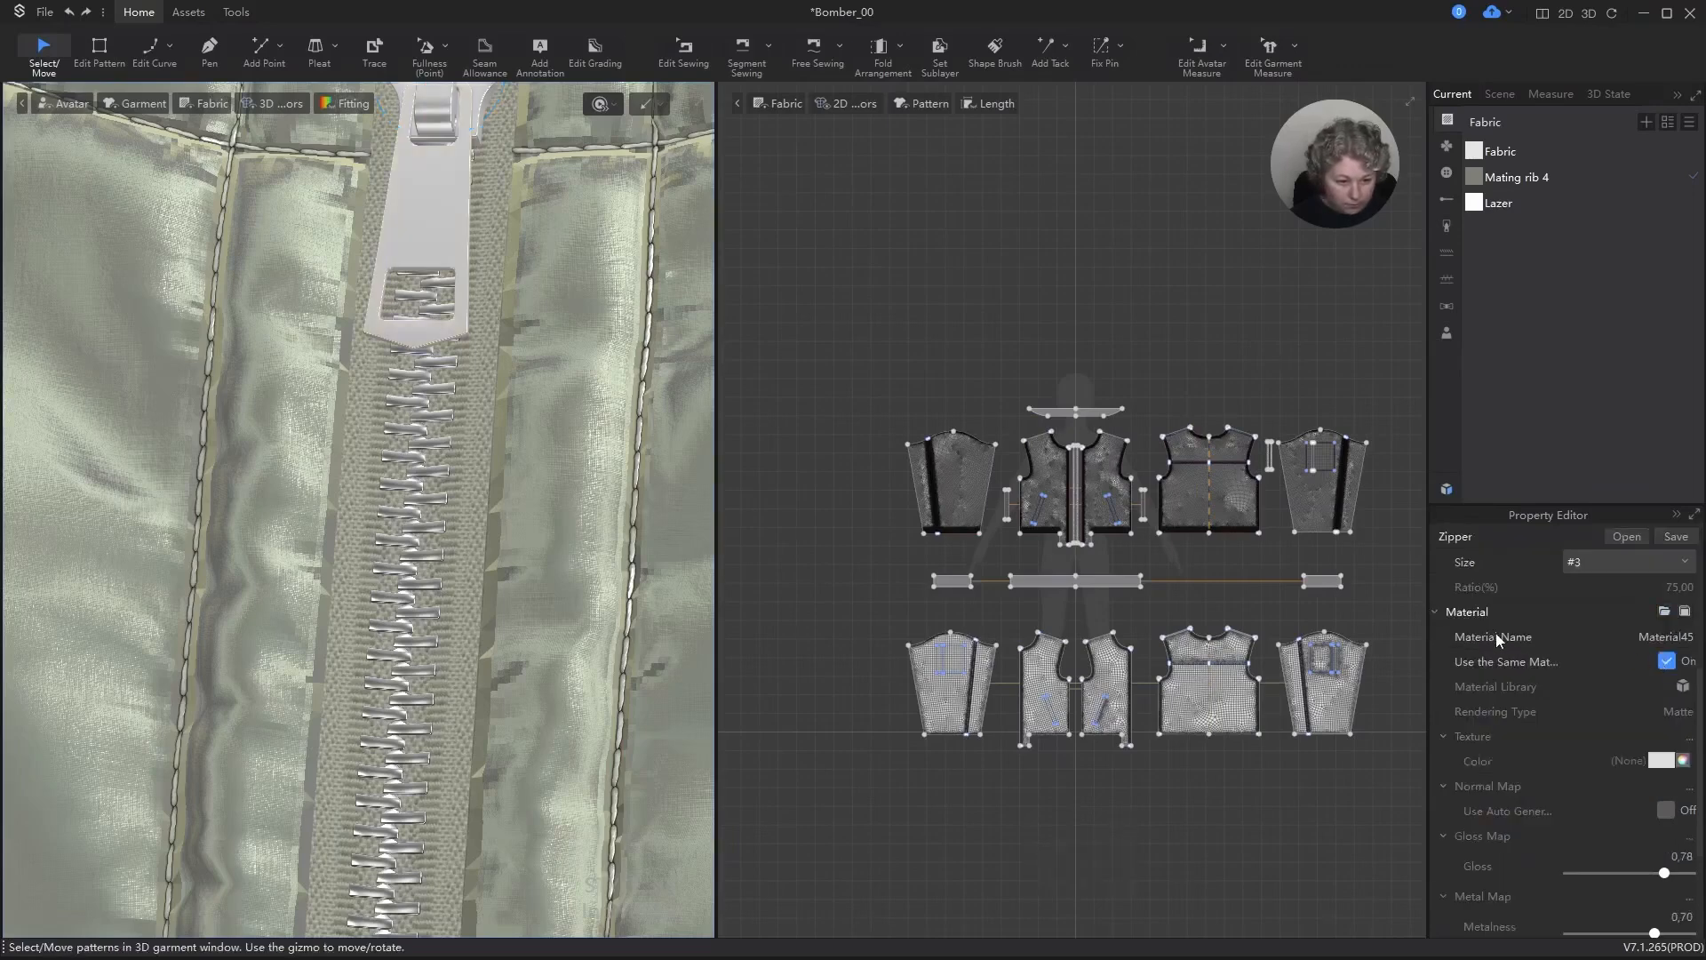
click(1515, 610)
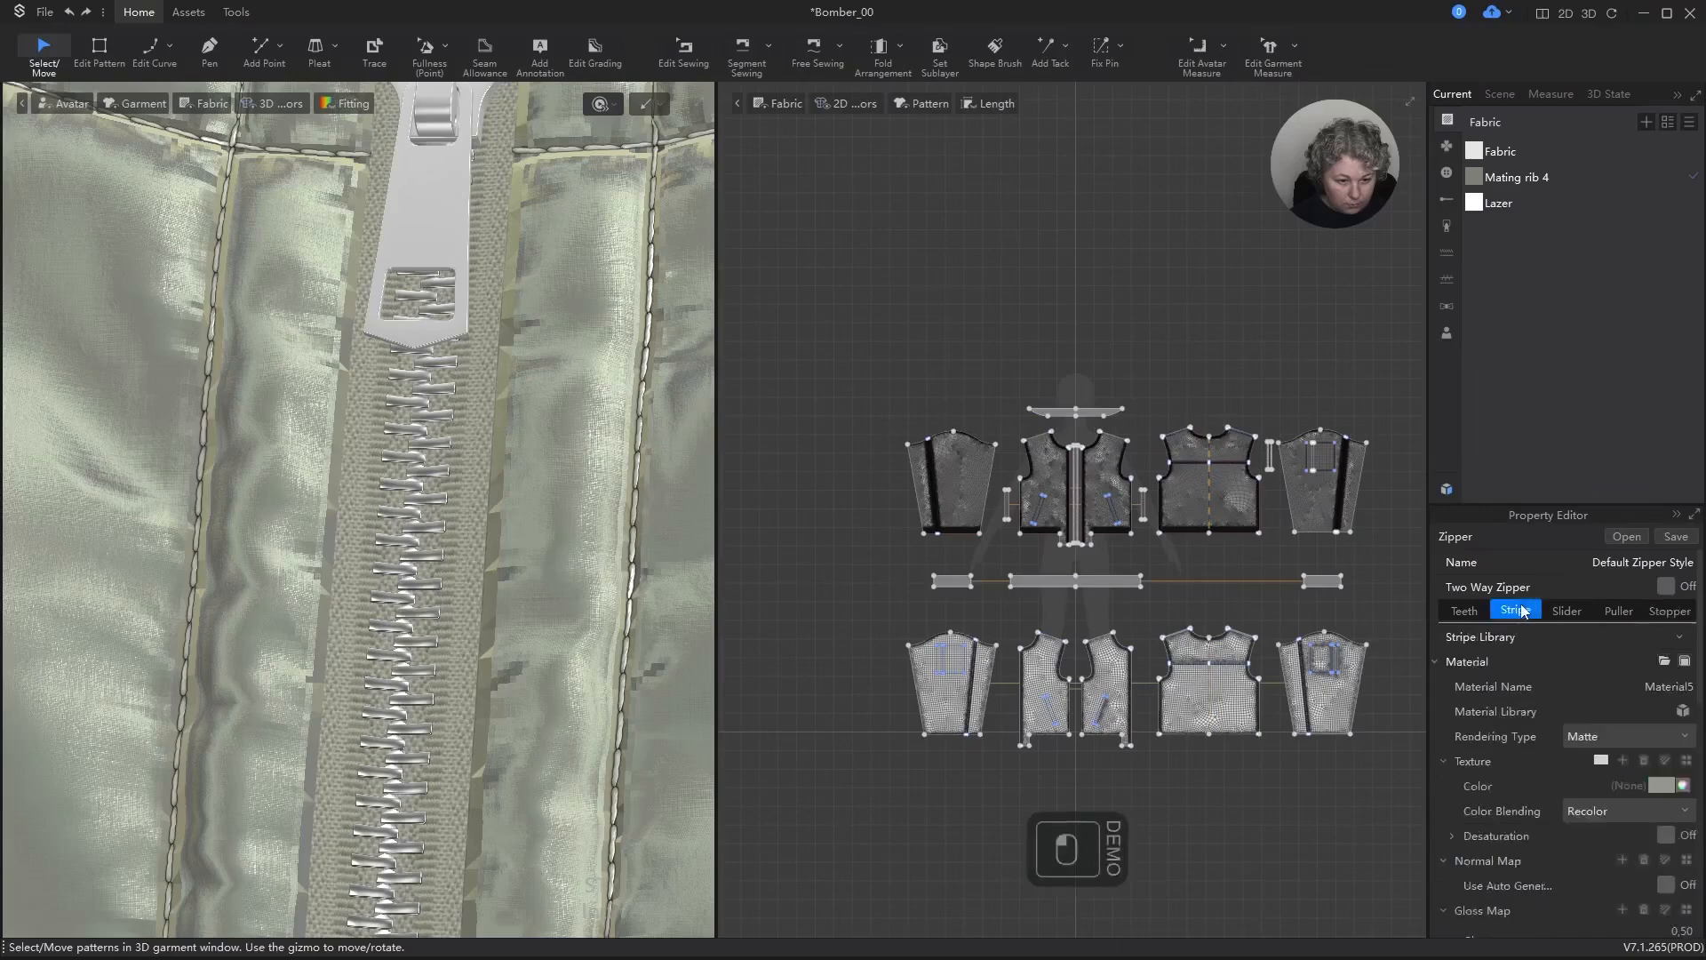
click(1465, 611)
click(1619, 610)
click(1568, 611)
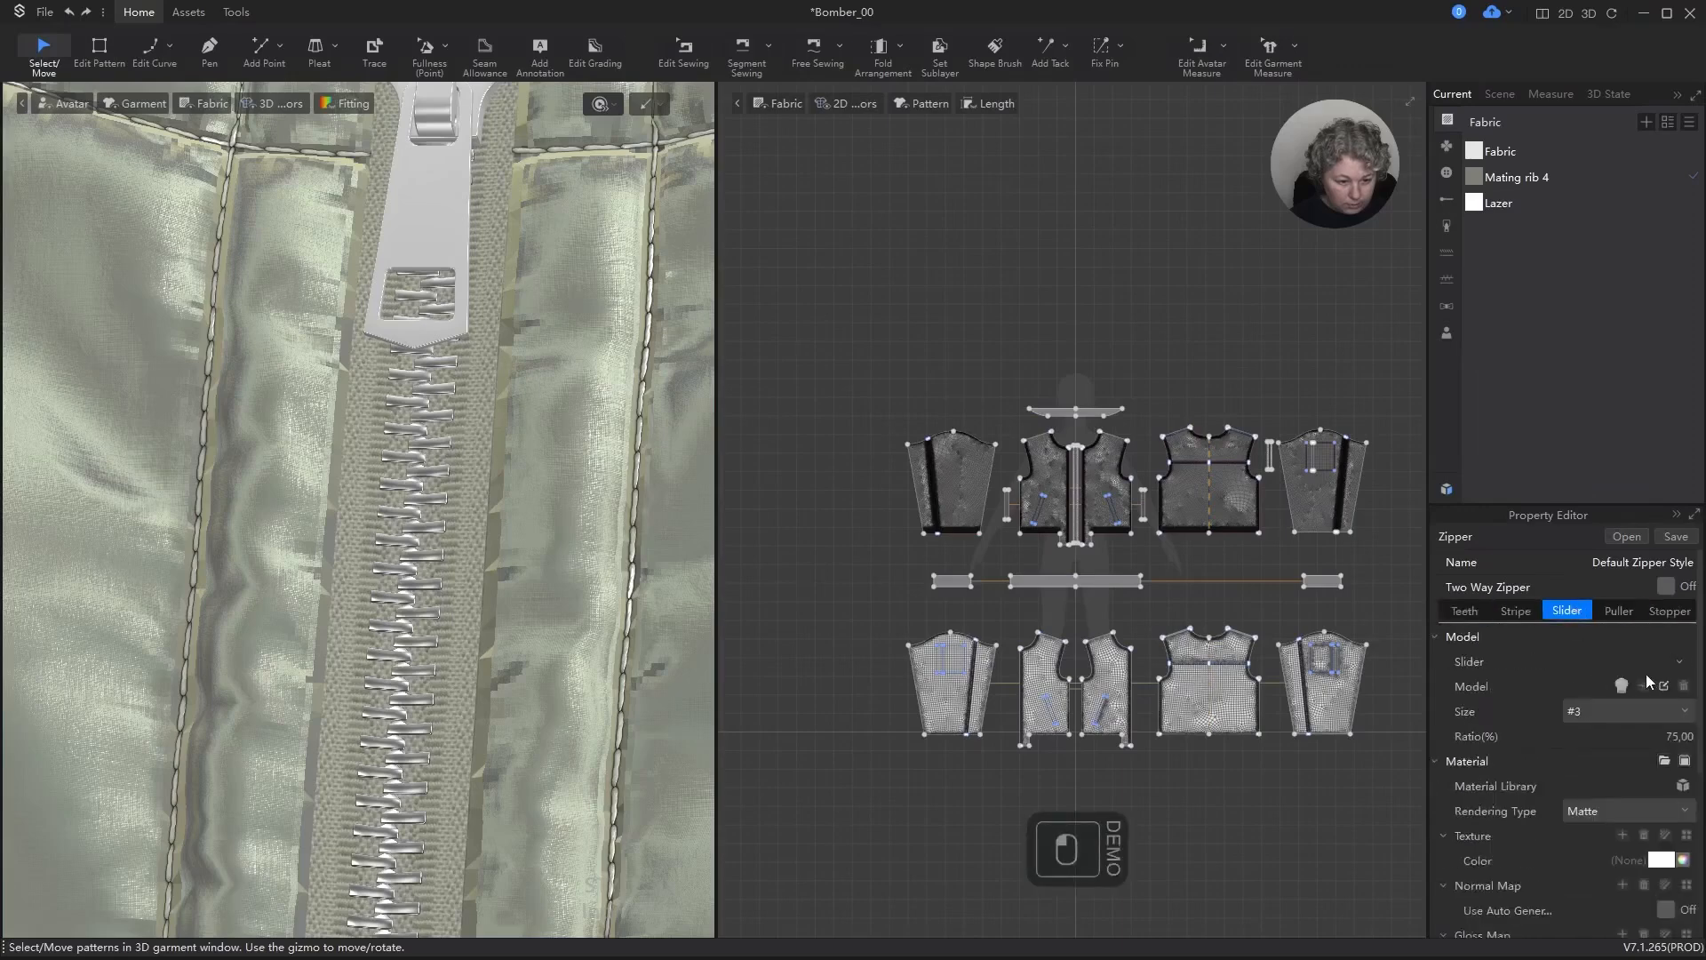
click(1618, 814)
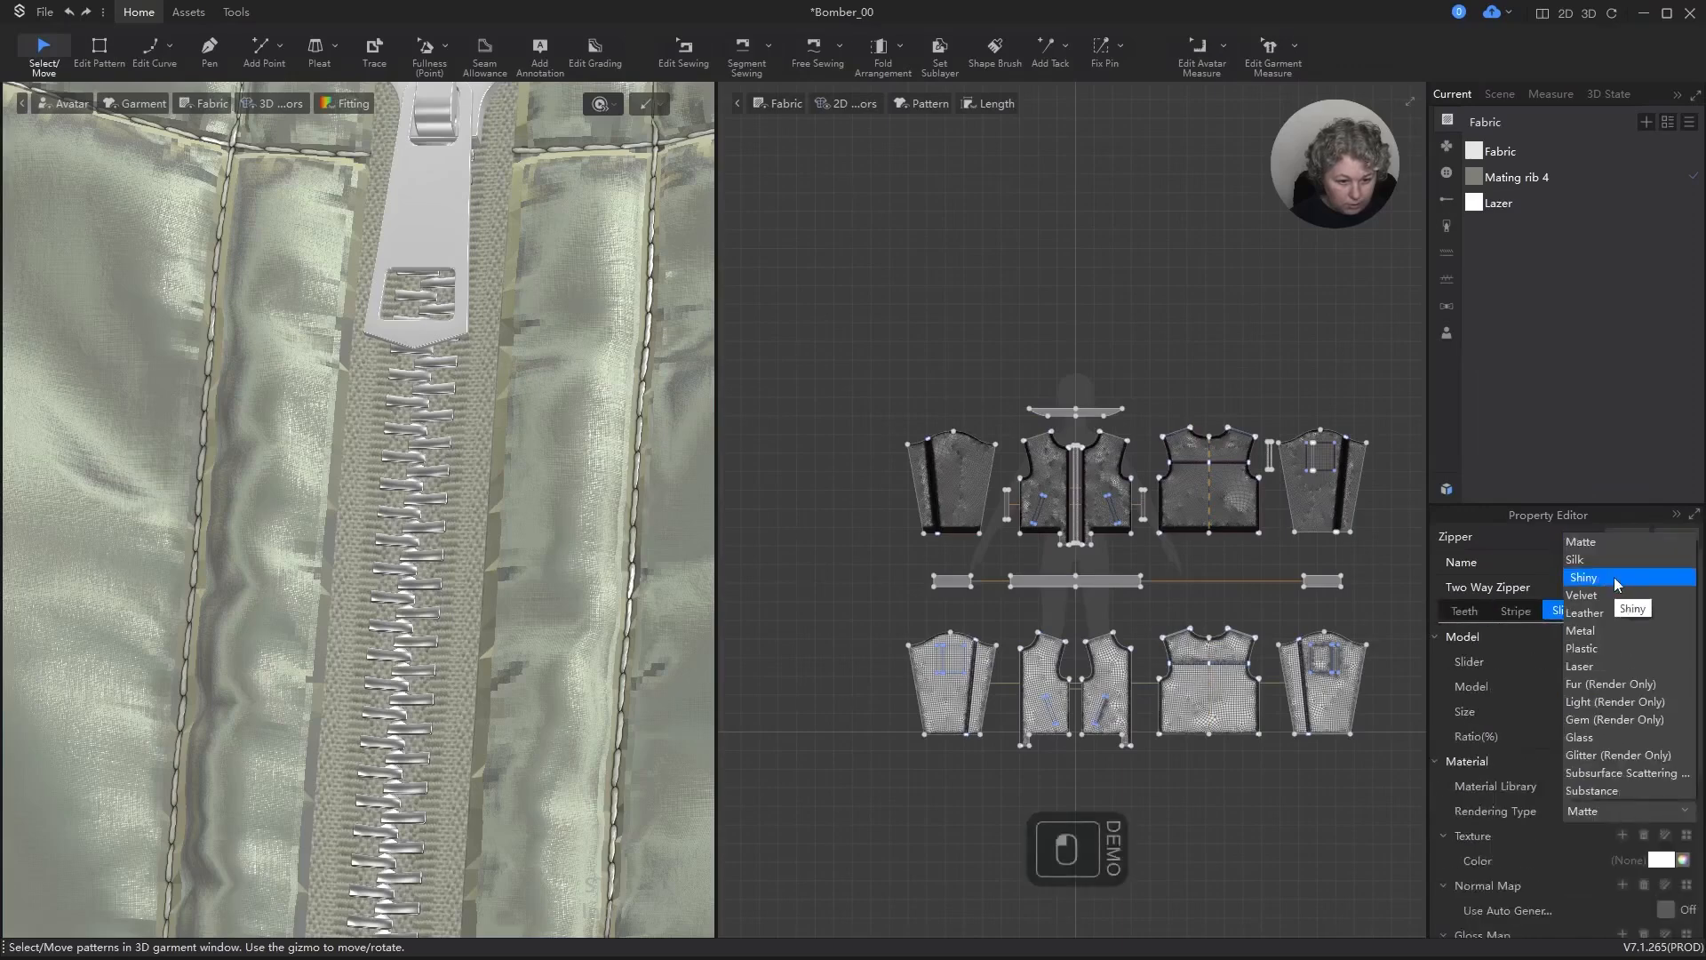
click(1602, 633)
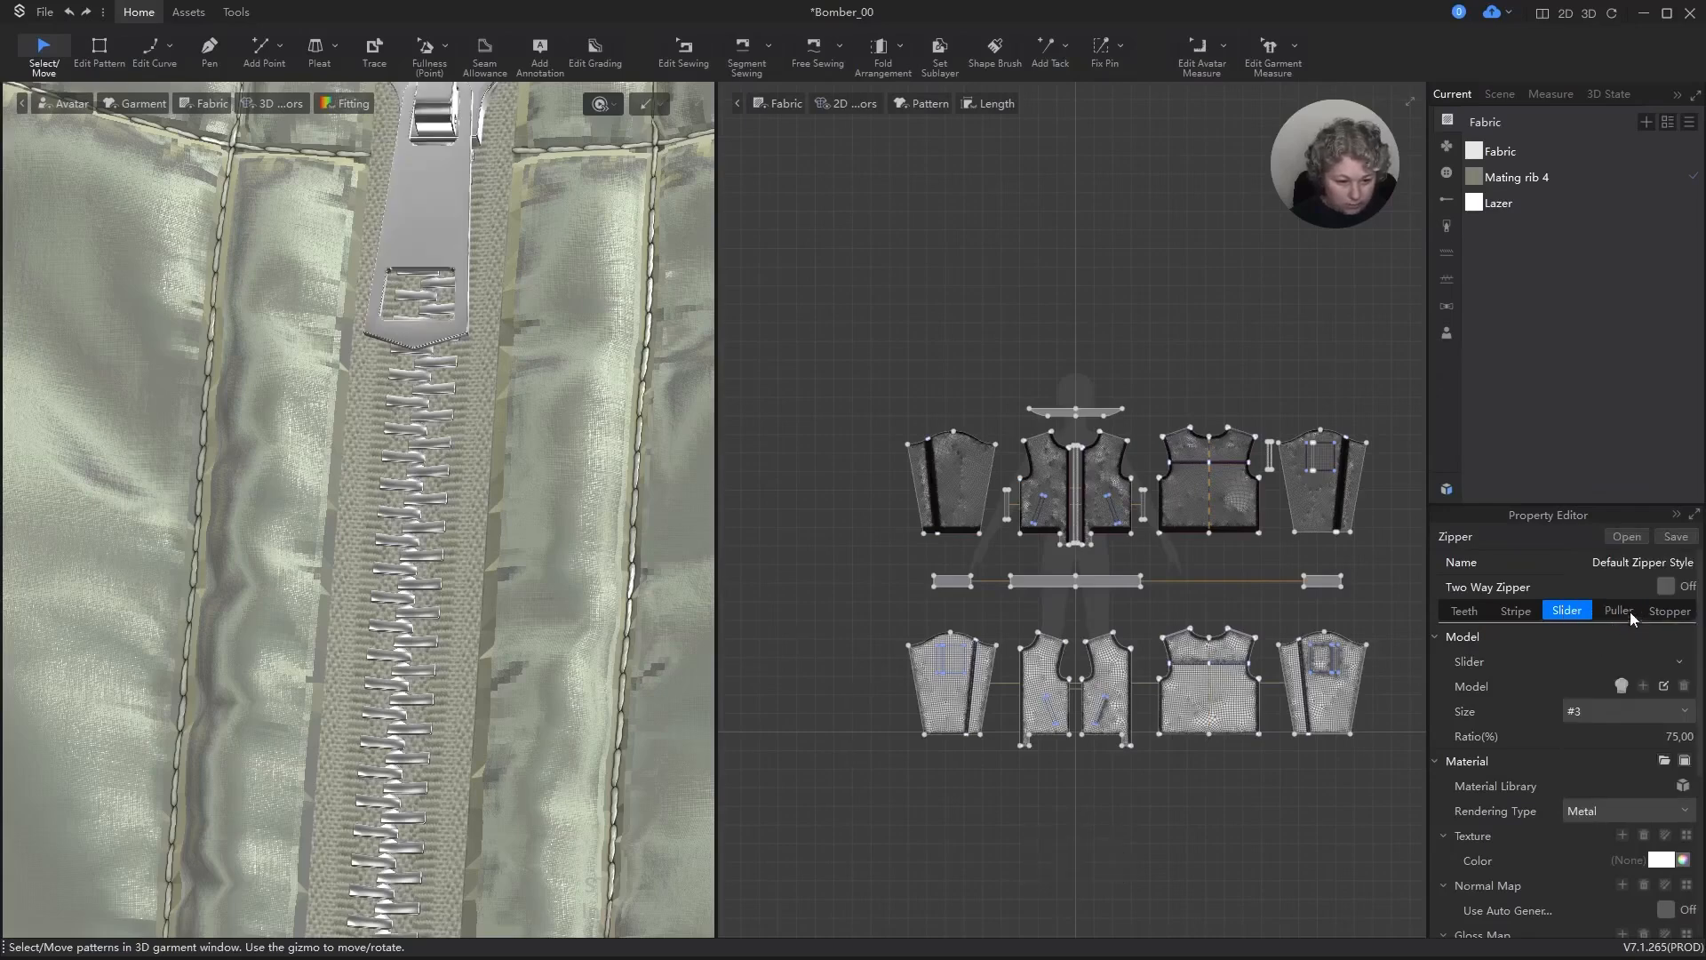
click(1627, 611)
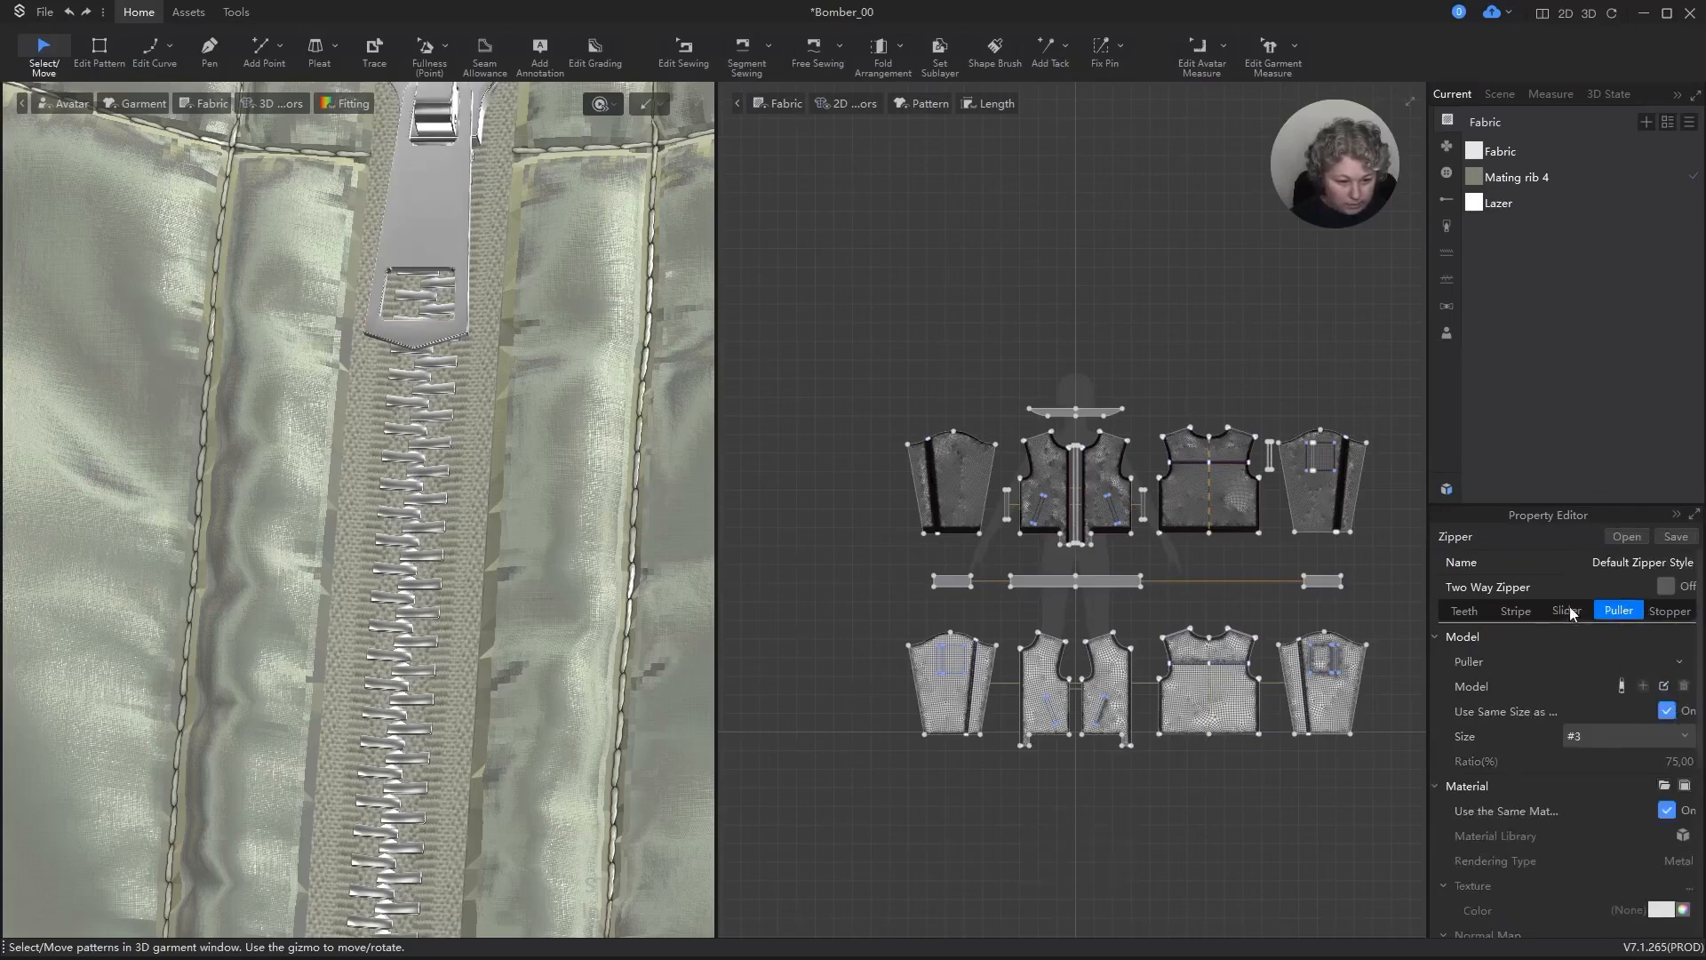
click(1515, 612)
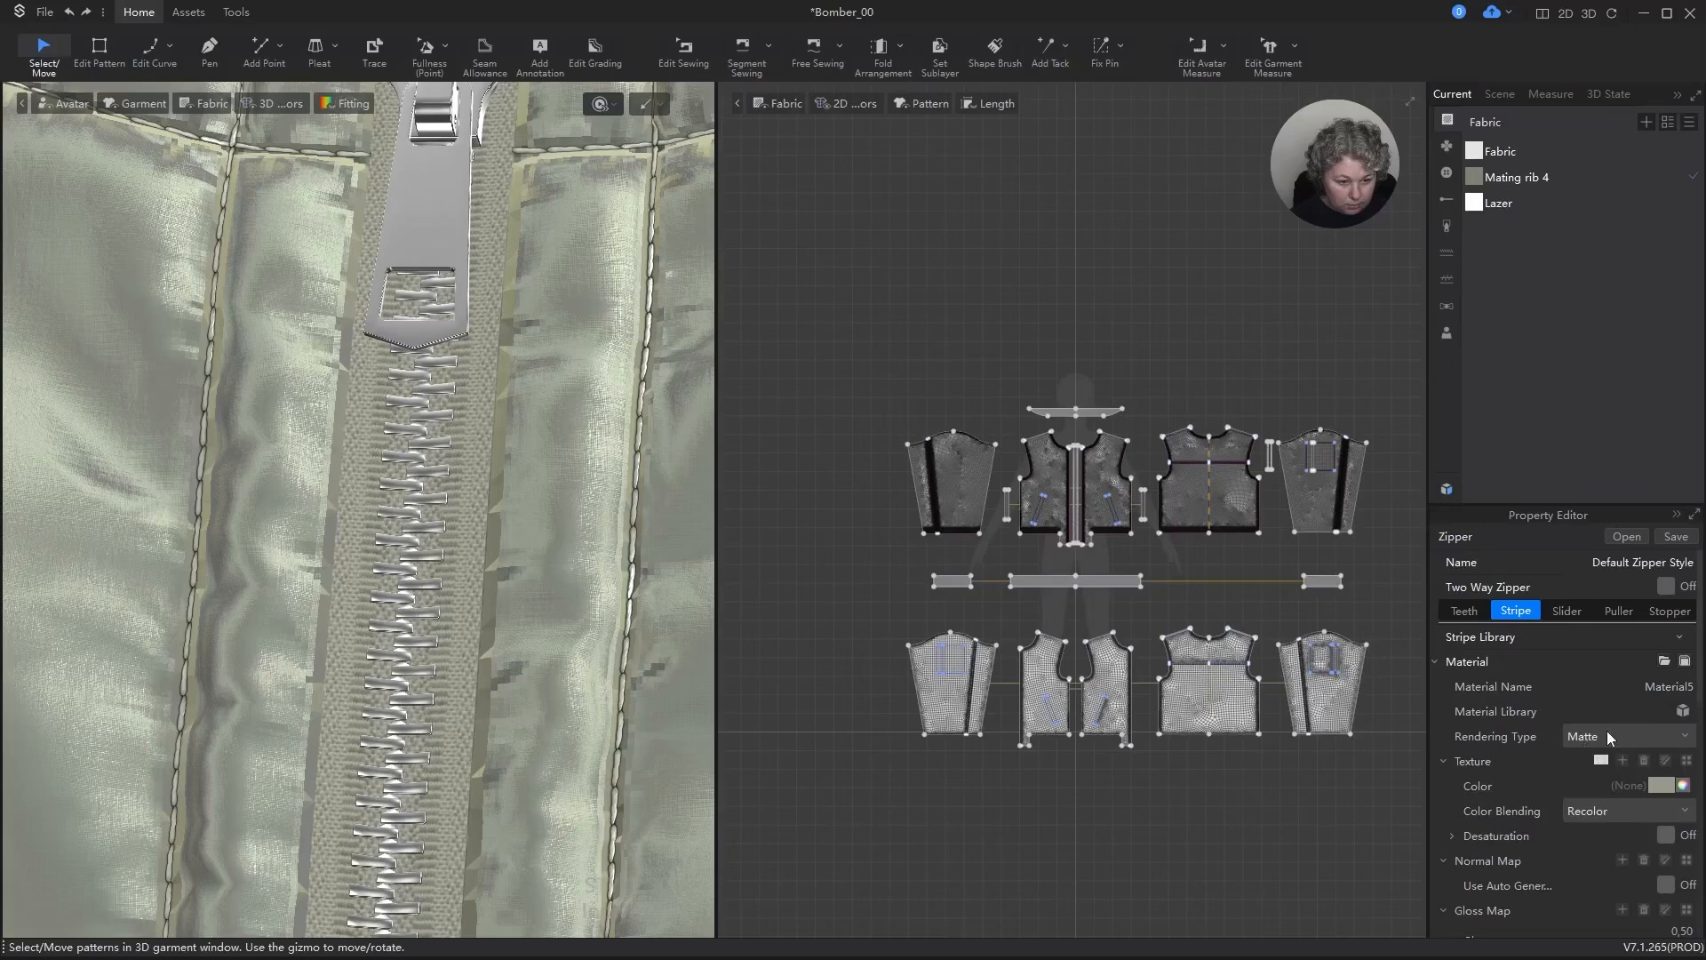
click(1609, 734)
key(Escape)
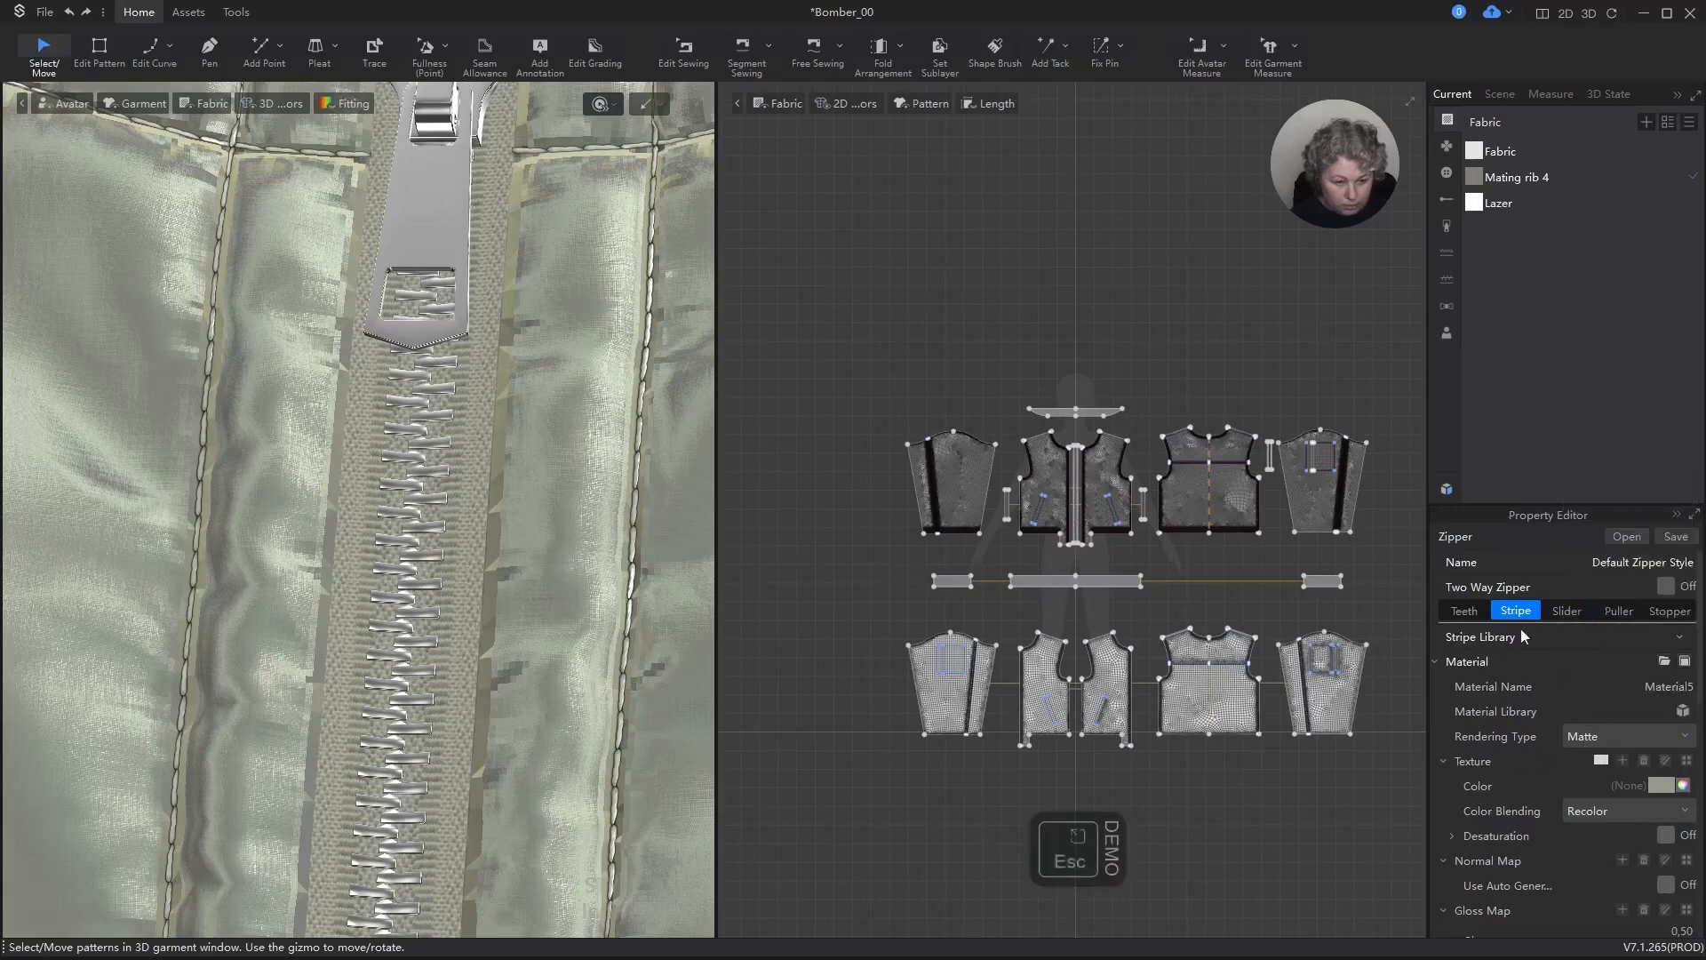
click(1463, 612)
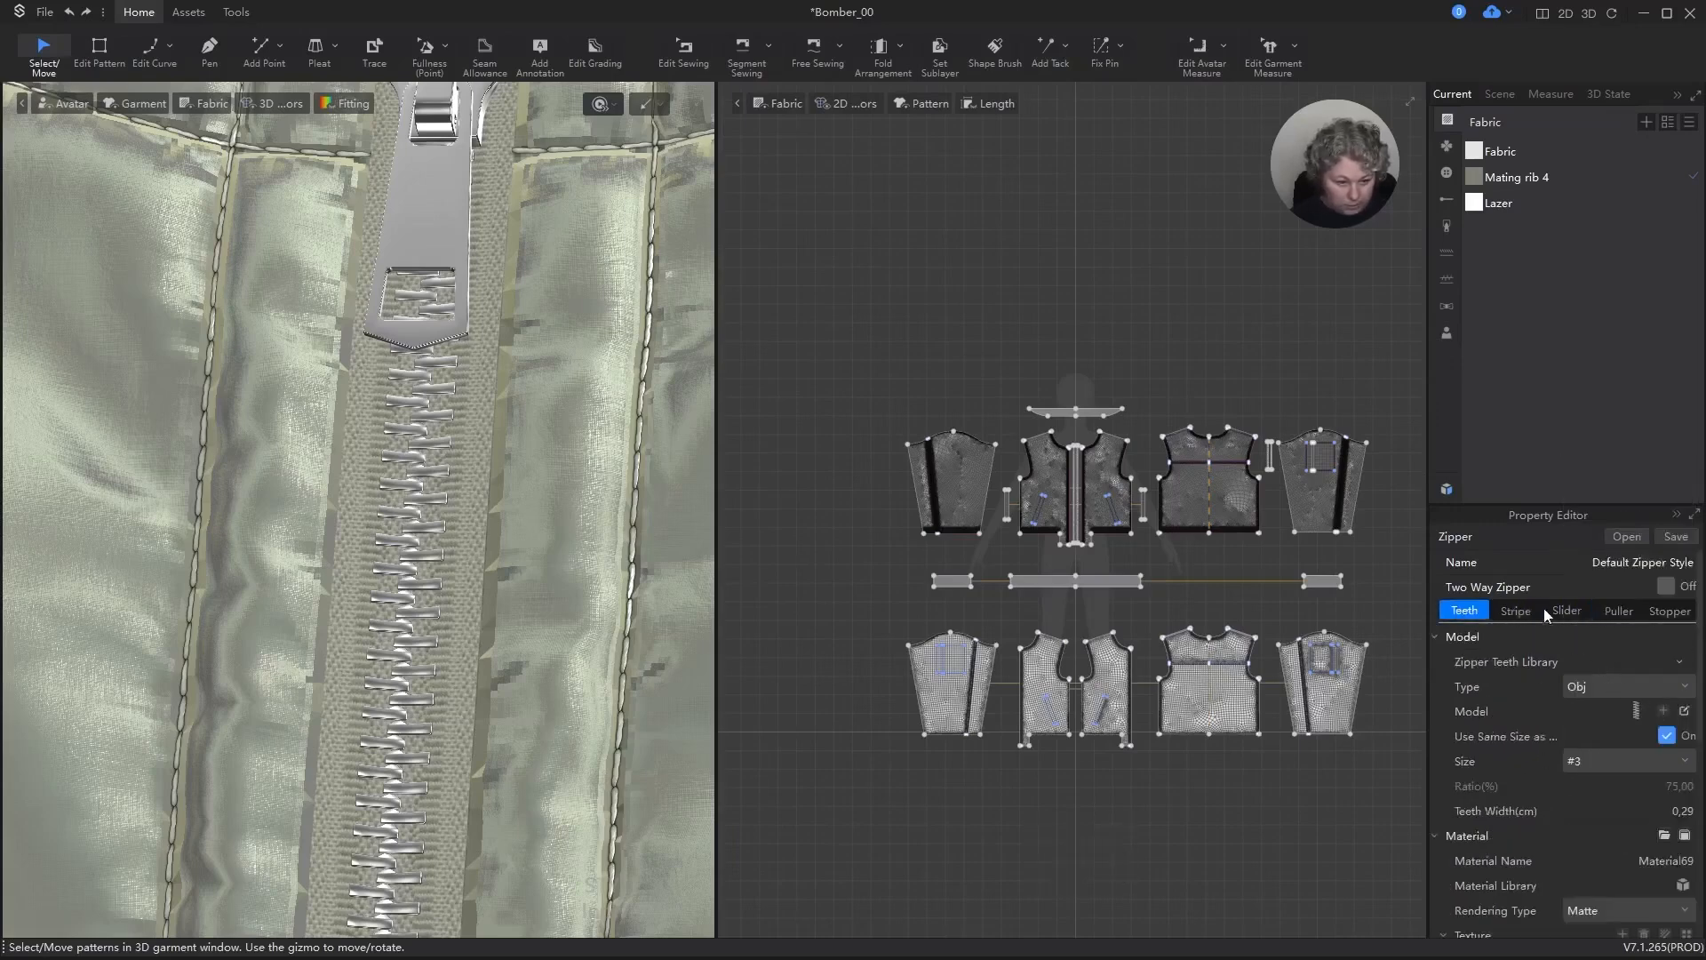
Step: Recolor the front zipper's stripe with the saved grey-green swatch 7D7F73
click(1518, 610)
click(1683, 784)
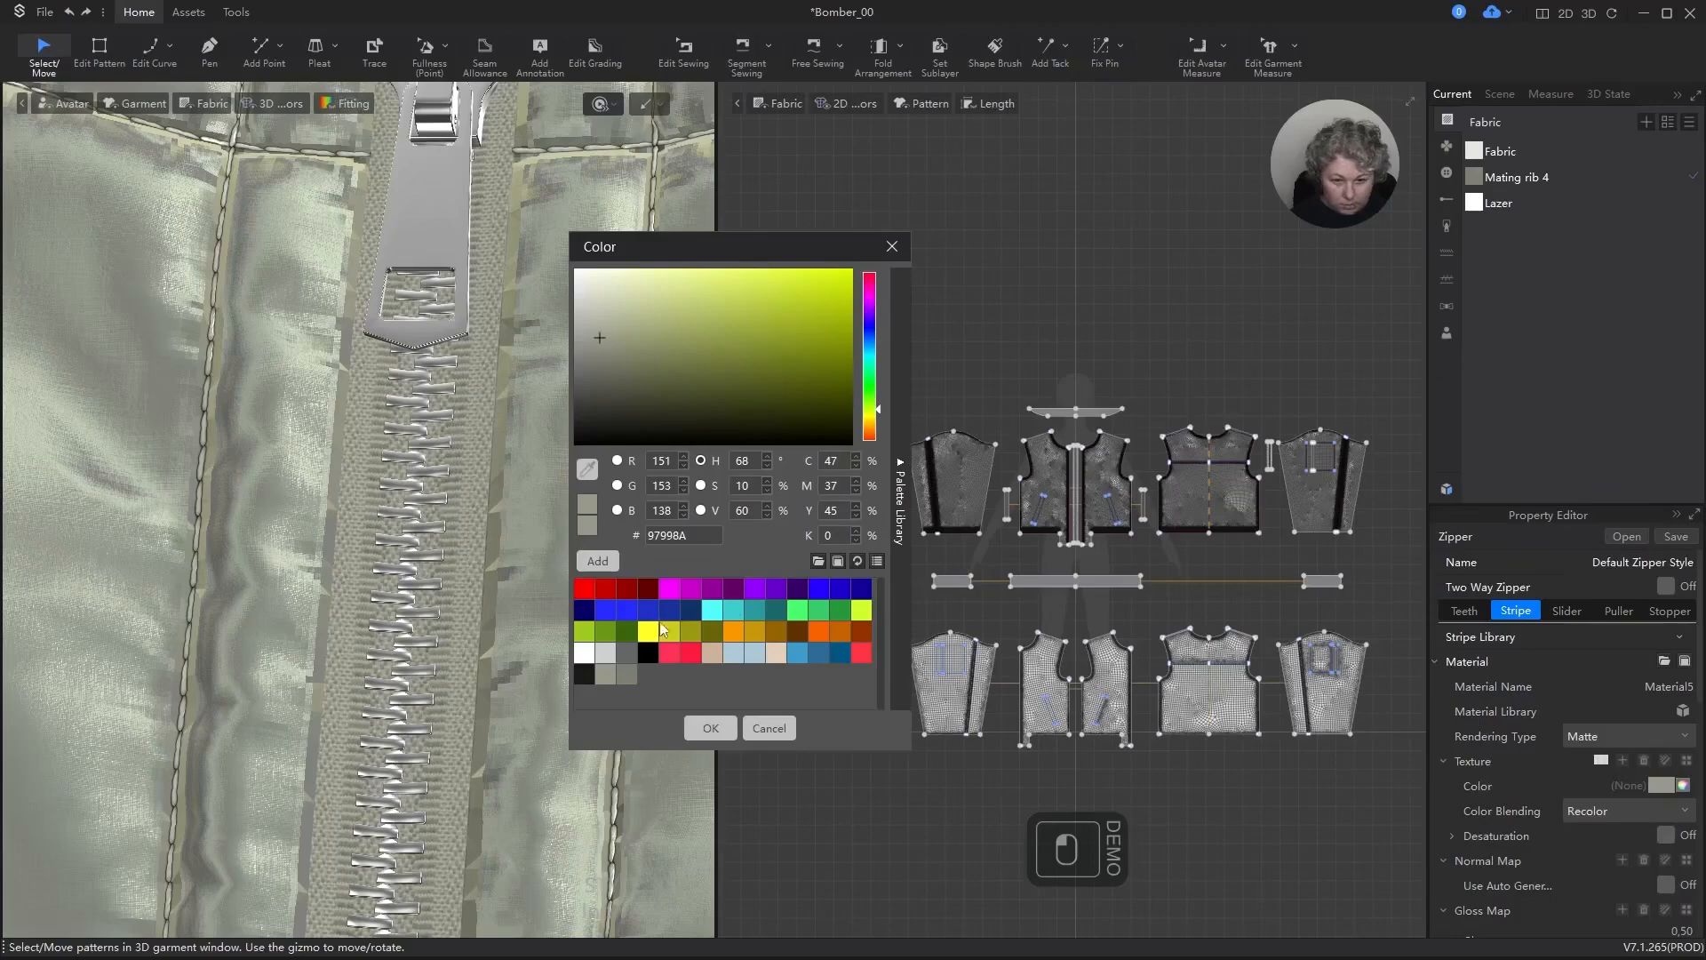
click(626, 676)
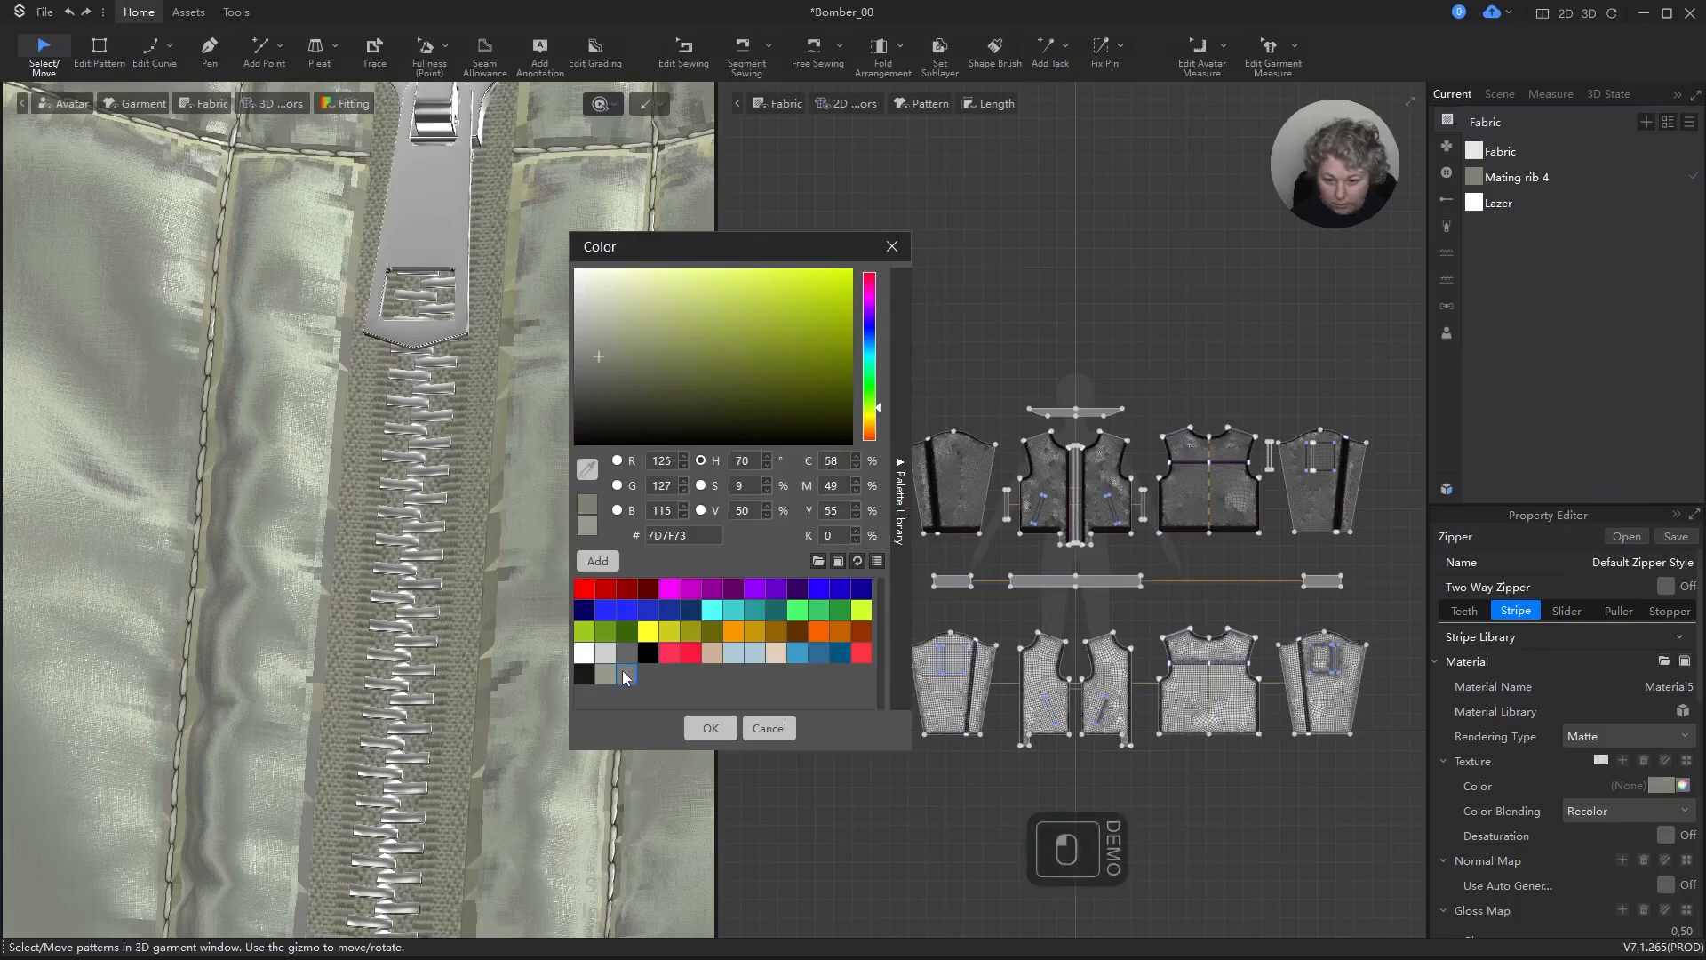
click(734, 727)
scroll(433, 458, down, 5)
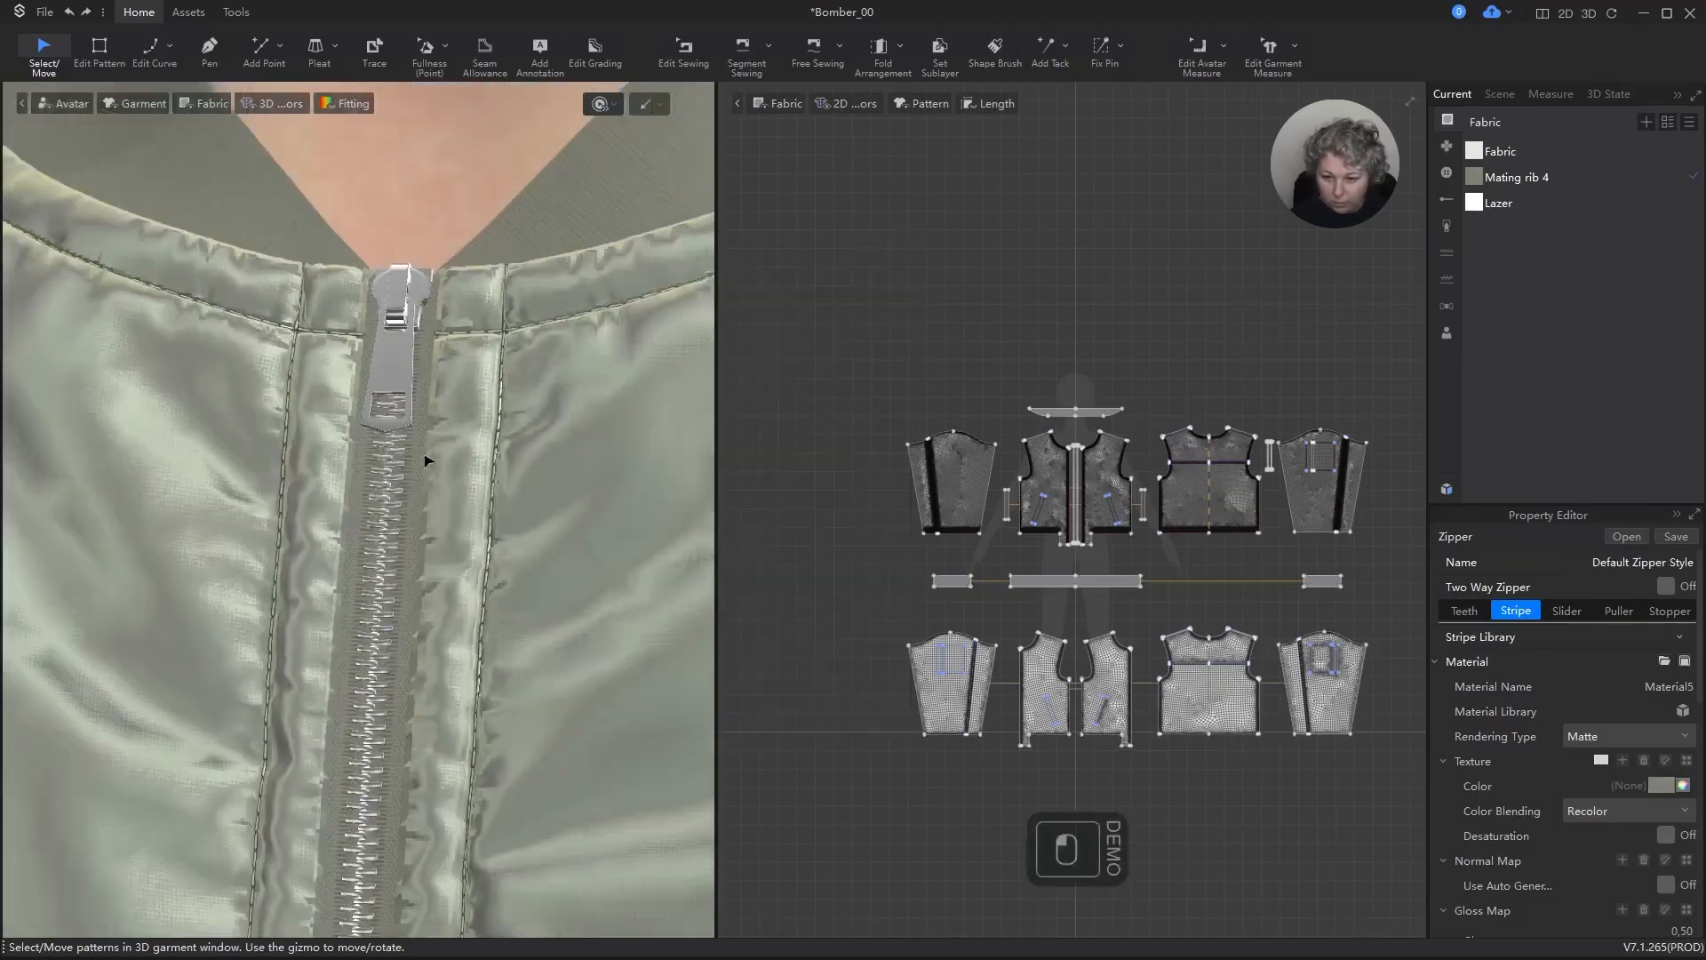
scroll(436, 497, down, 6)
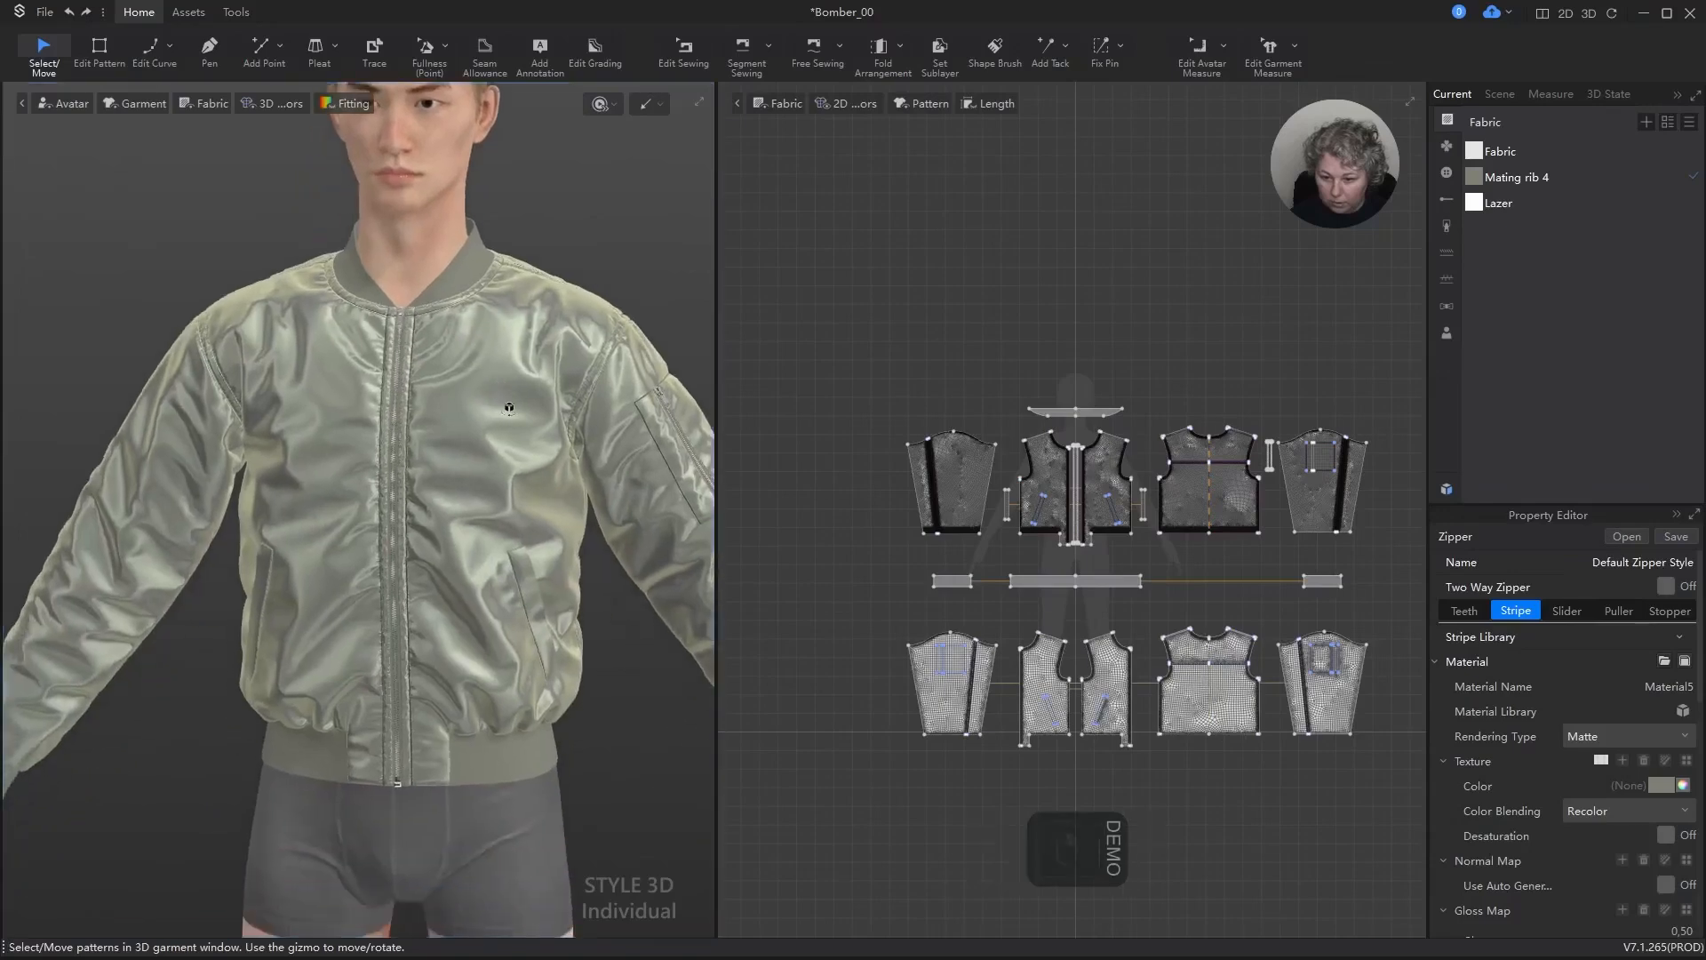
scroll(526, 391, up, 10)
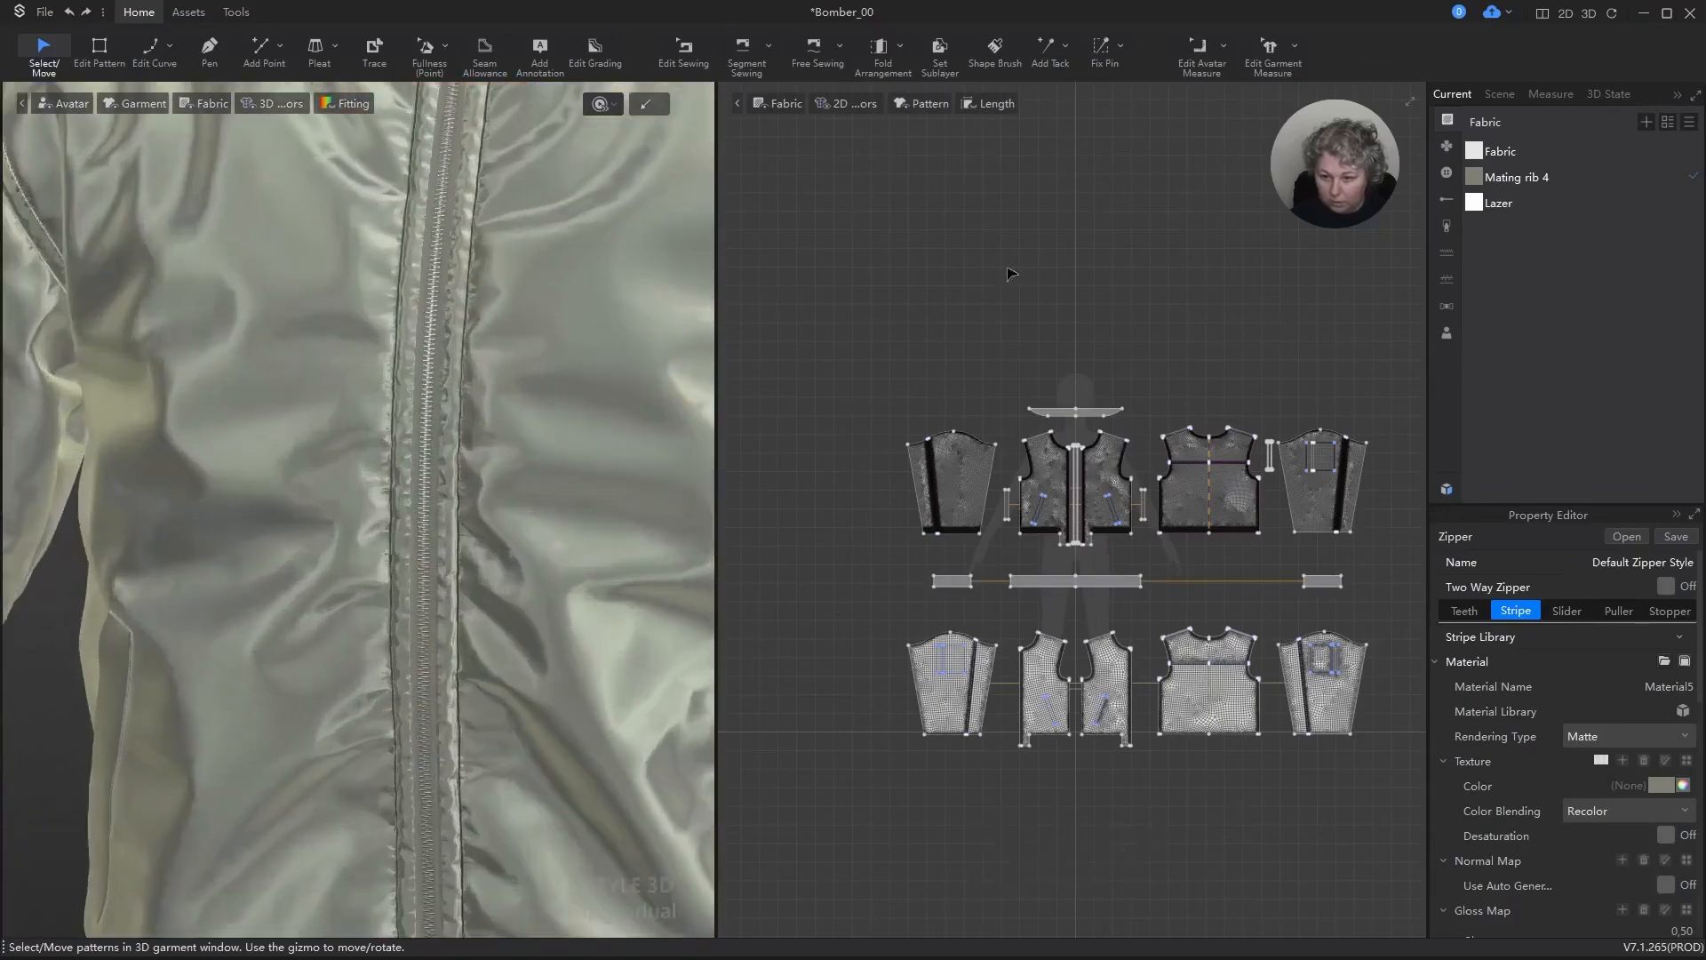
Step: Examine the recolored zipper and its metal slider along the jacket's front and at the hem
click(1019, 272)
scroll(399, 568, down, 7)
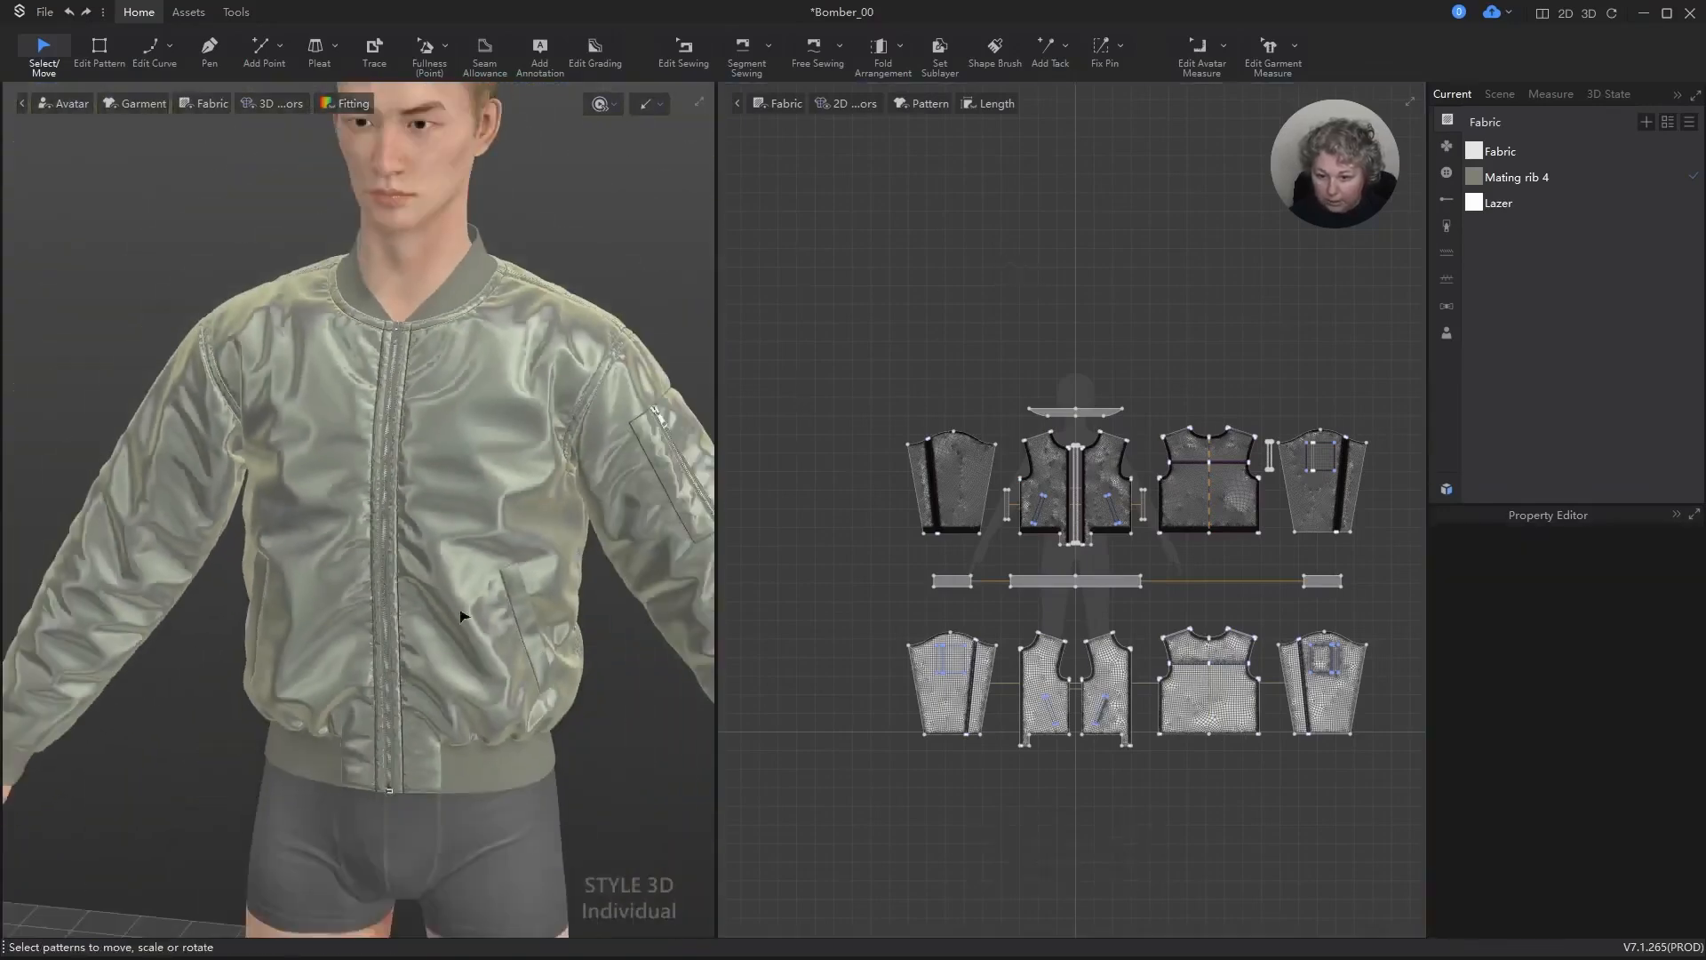
alt+middle_drag(551, 659, 546, 552)
scroll(533, 542, up, 10)
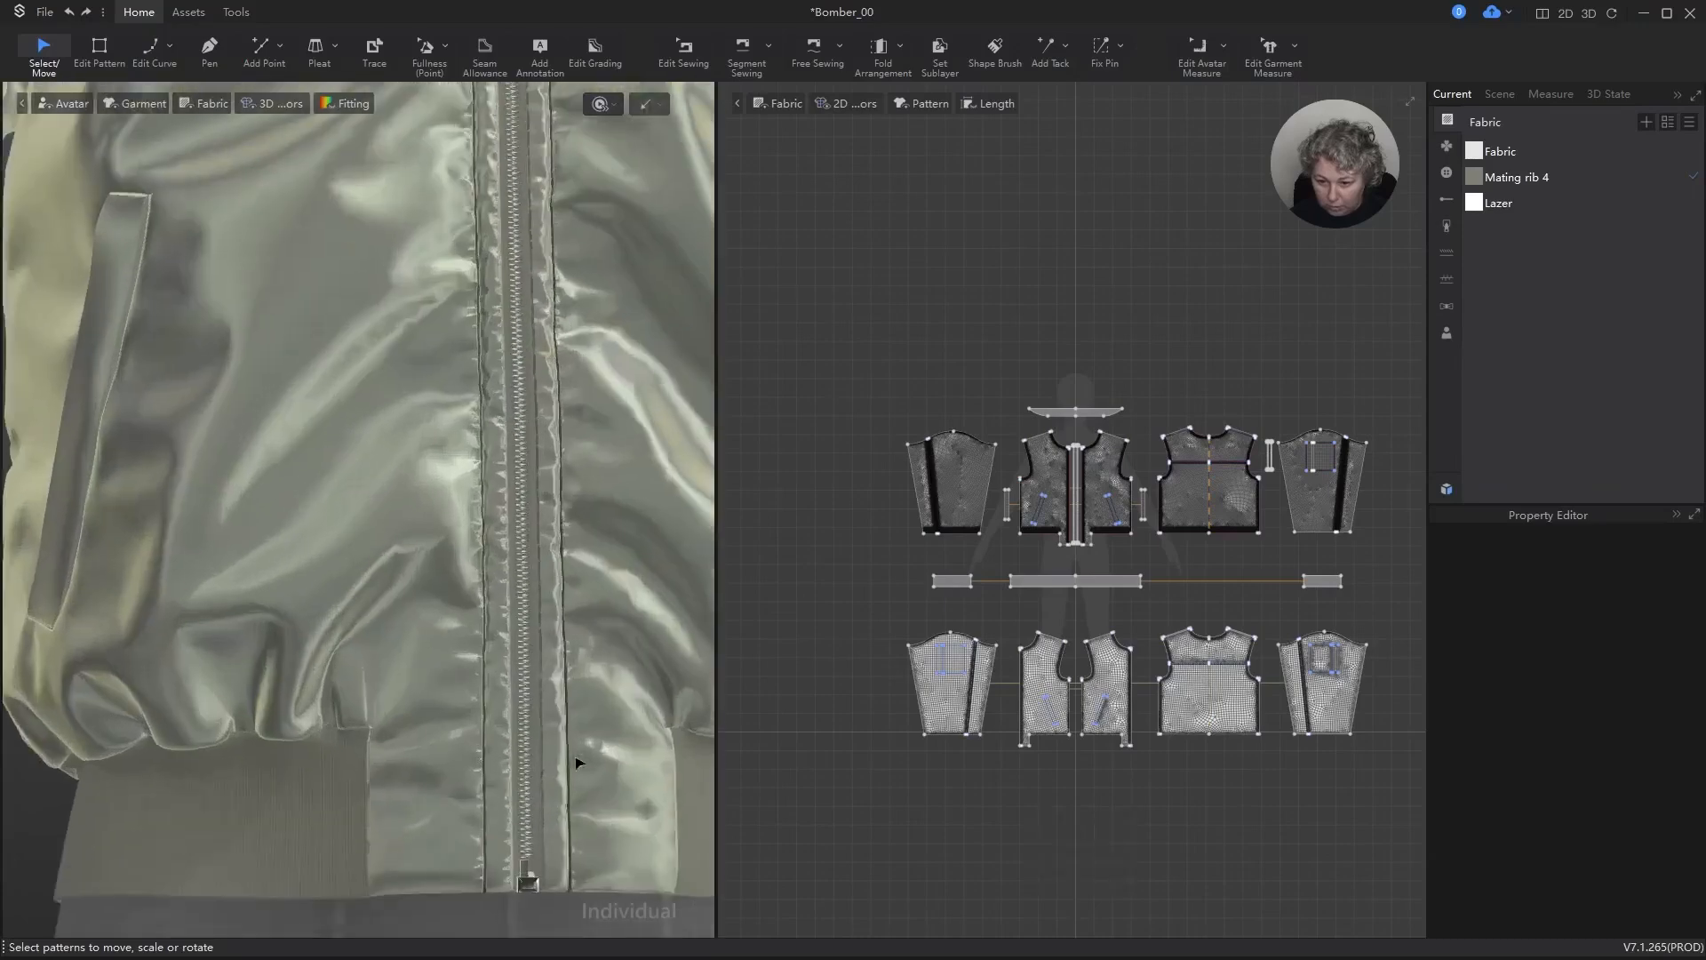
alt+right_drag(487, 529, 540, 673)
scroll(544, 673, down, 5)
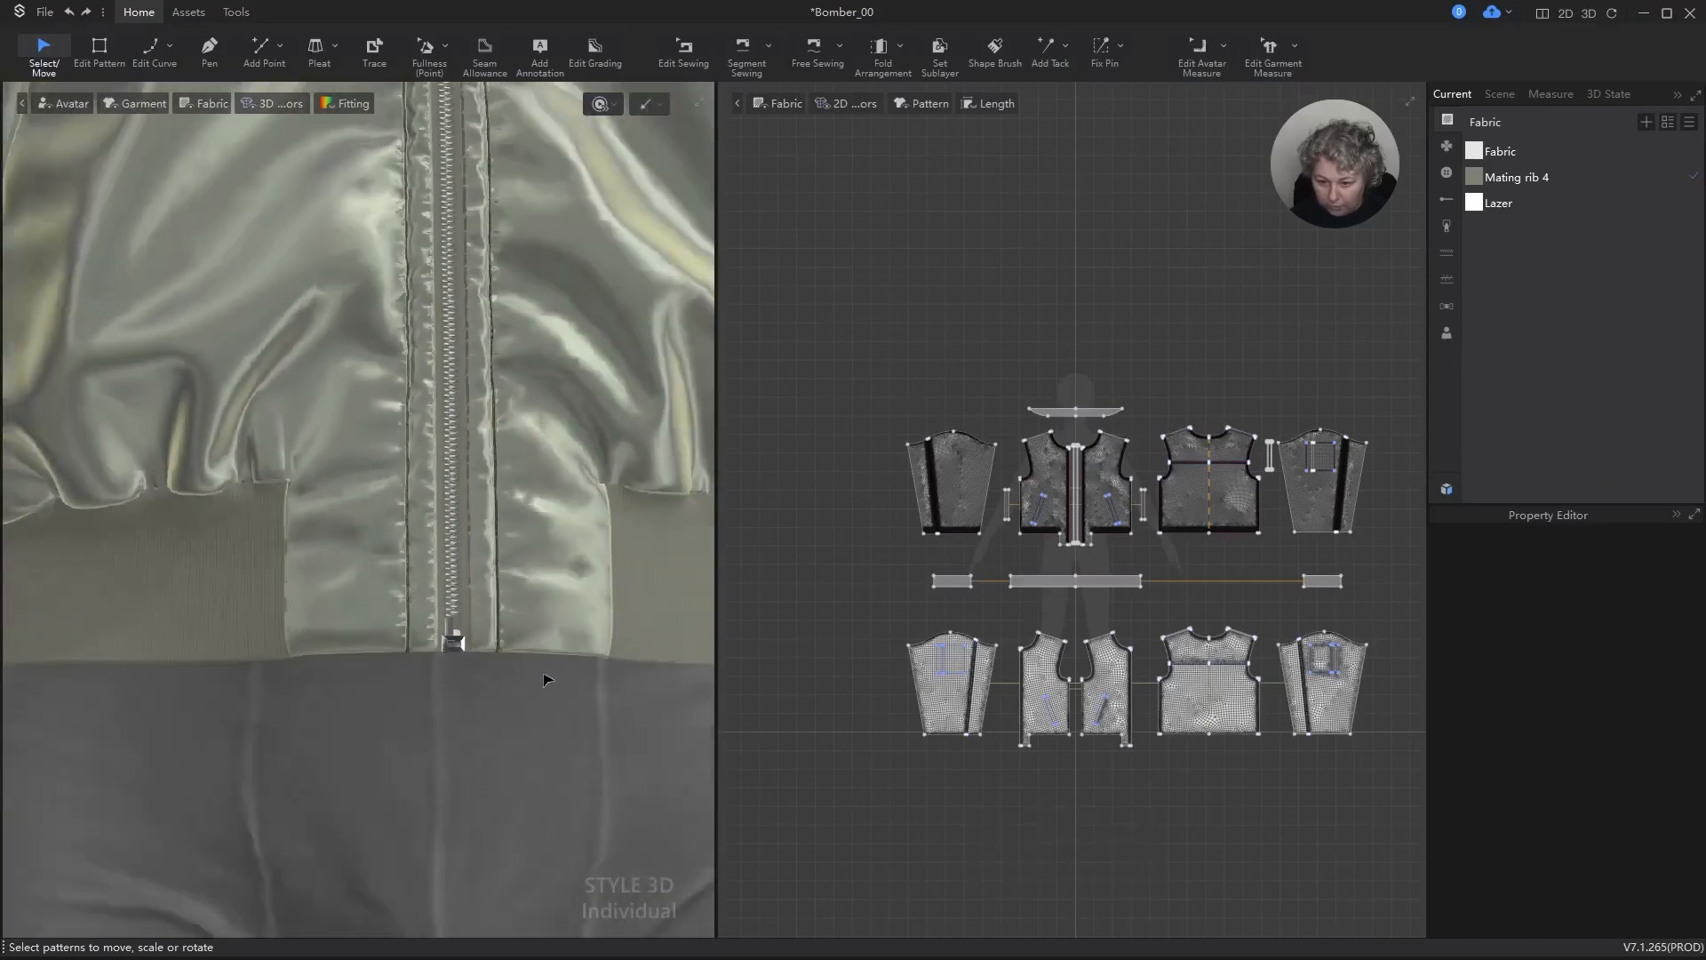
scroll(533, 688, down, 9)
mouse_move(528, 487)
alt+right_down()
mouse_move(142, 553)
mouse_move(552, 537)
mouse_move(522, 556)
mouse_move(537, 500)
alt+right_up()
click(1287, 275)
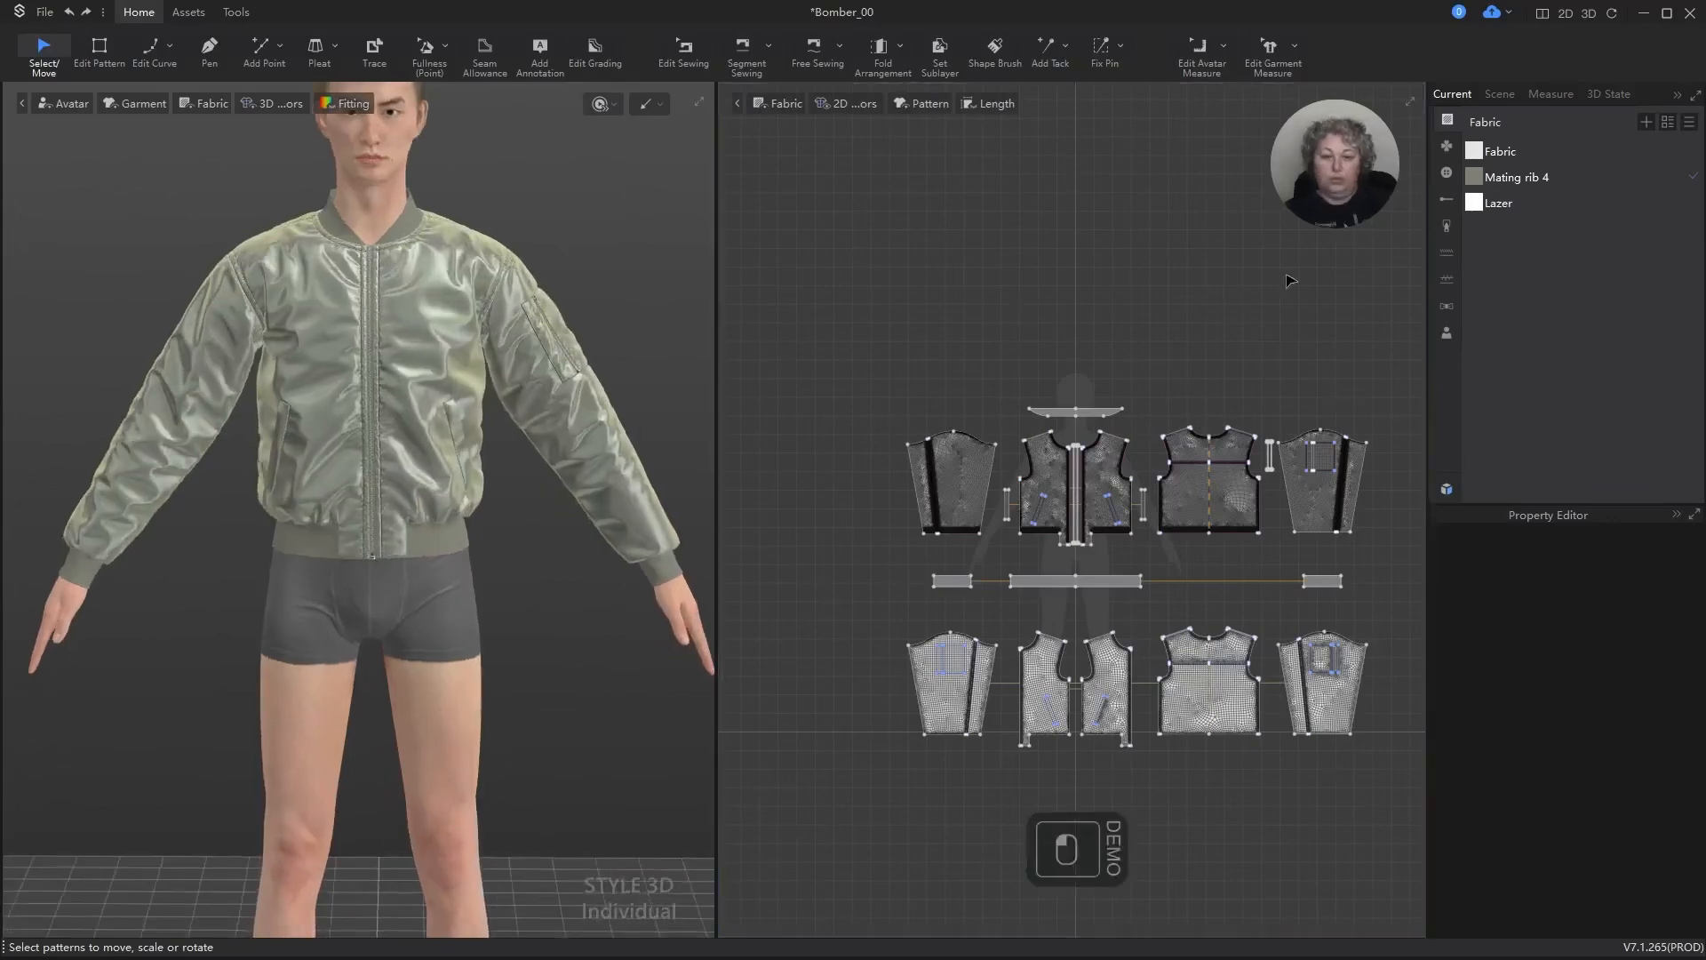
Step: Move the wearer's right outer front panel, together with its sleeve and welt strip, away from the zipper in the 2D pattern layout
scroll(1045, 506, up, 8)
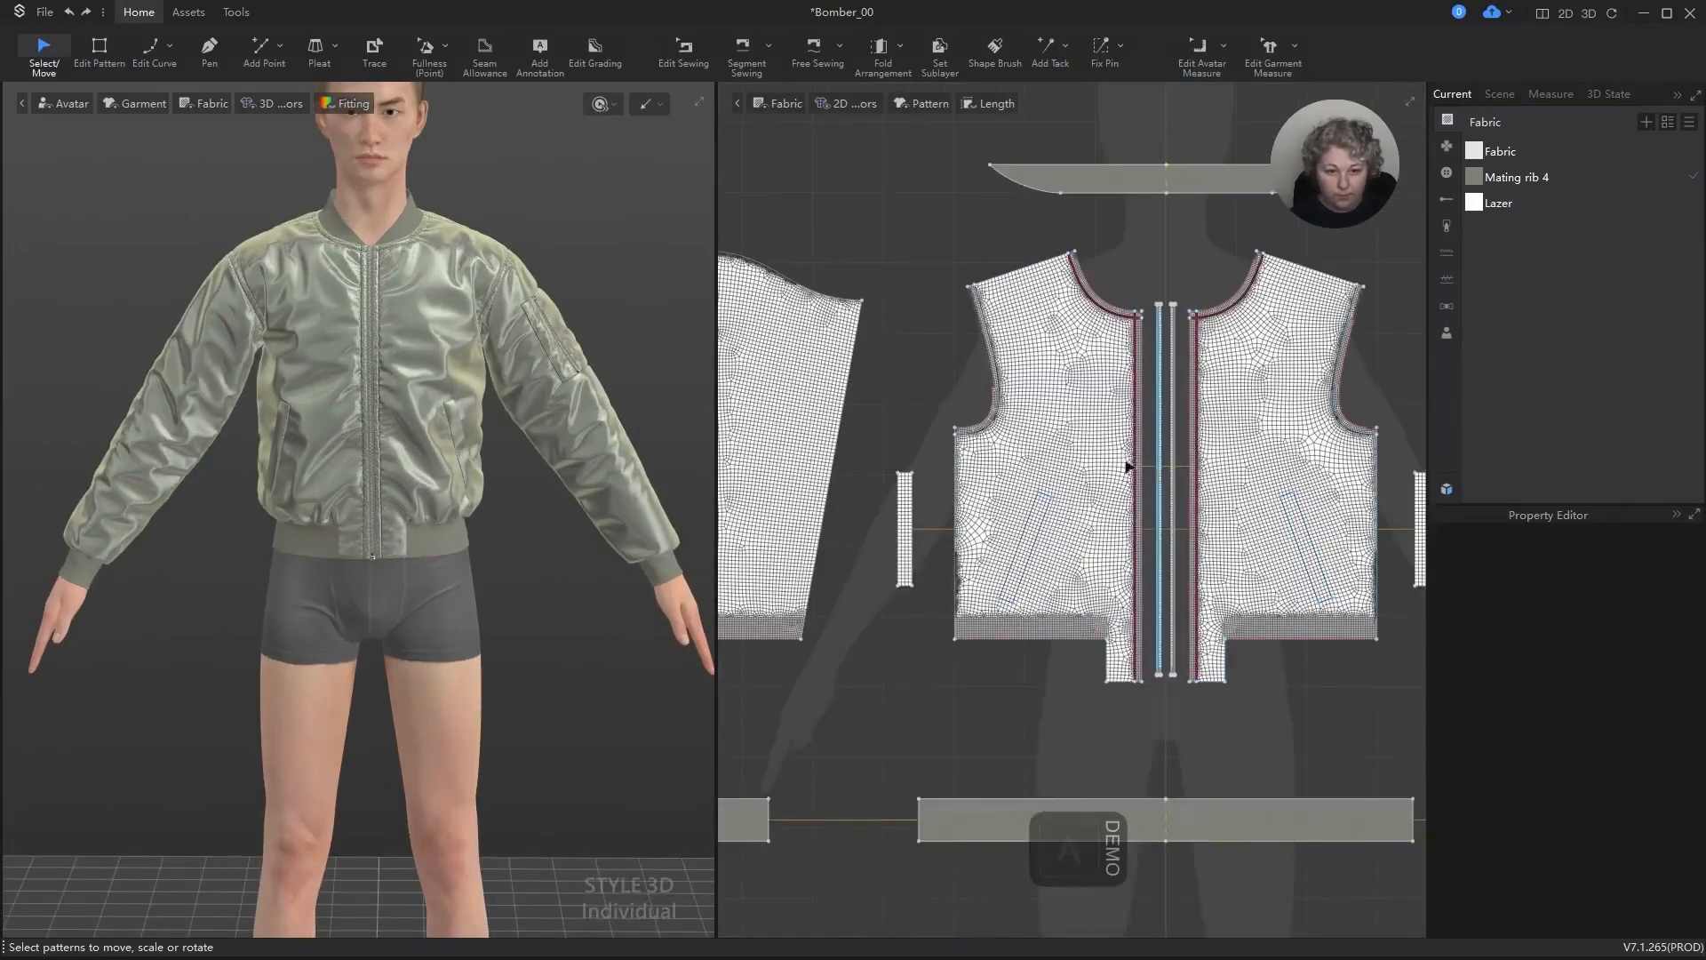
click(1043, 365)
scroll(941, 413, down, 8)
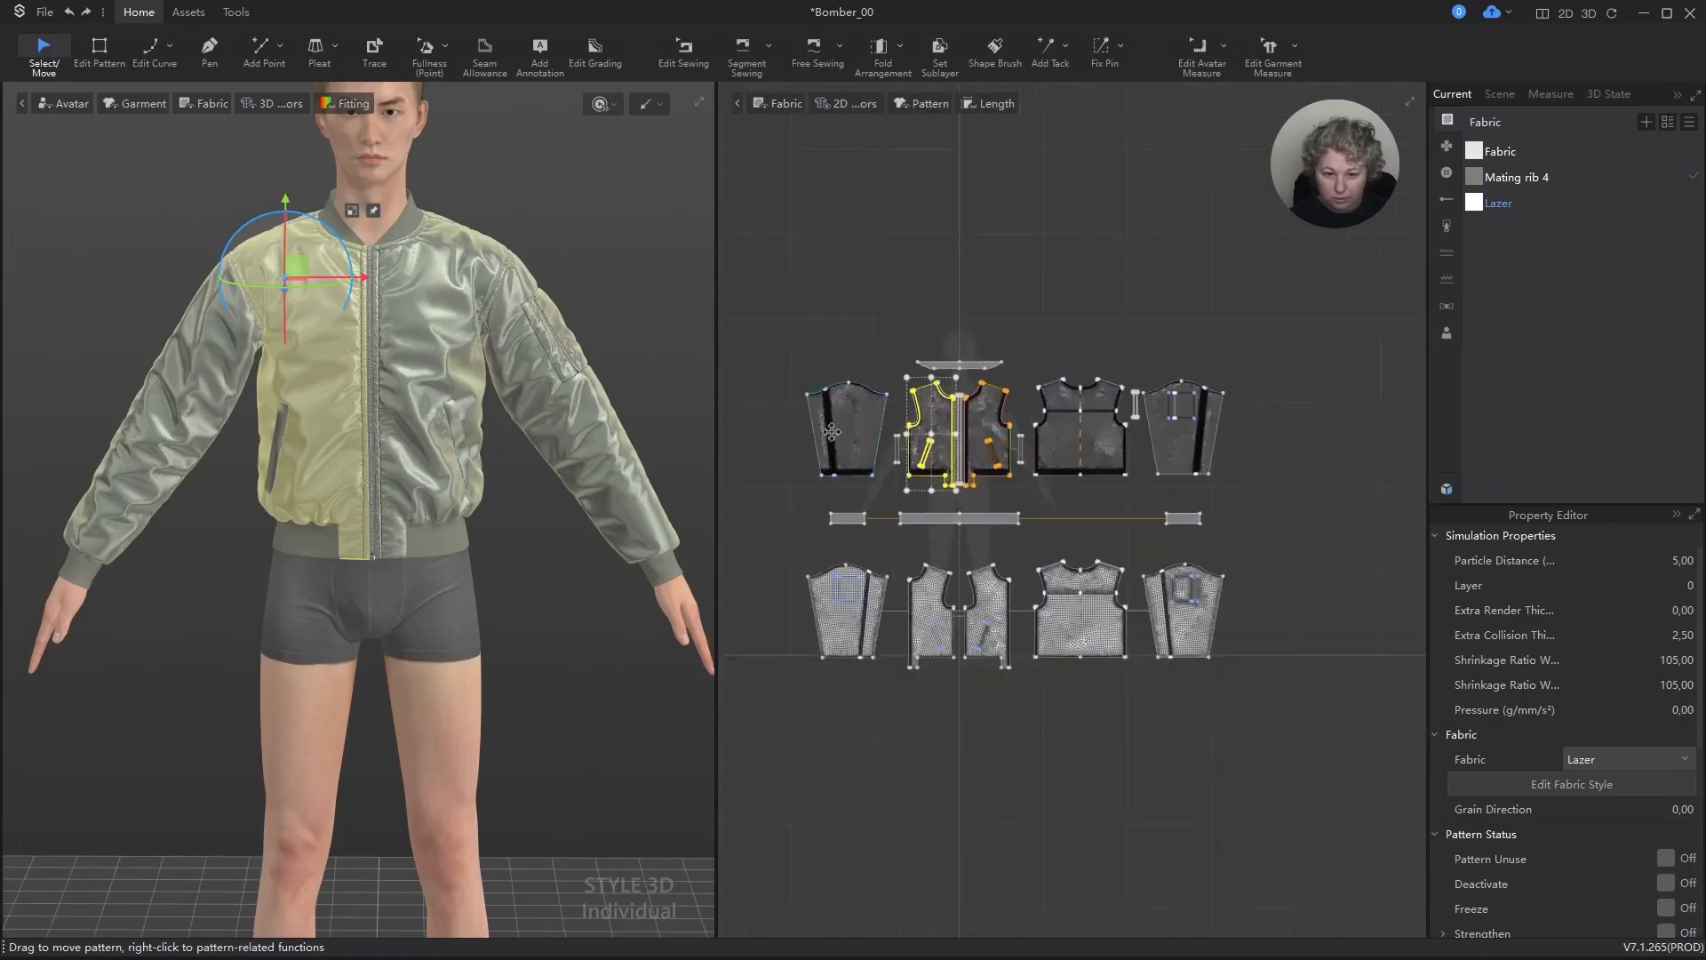
shift+click(832, 432)
scroll(849, 429, up, 5)
shift+click(979, 459)
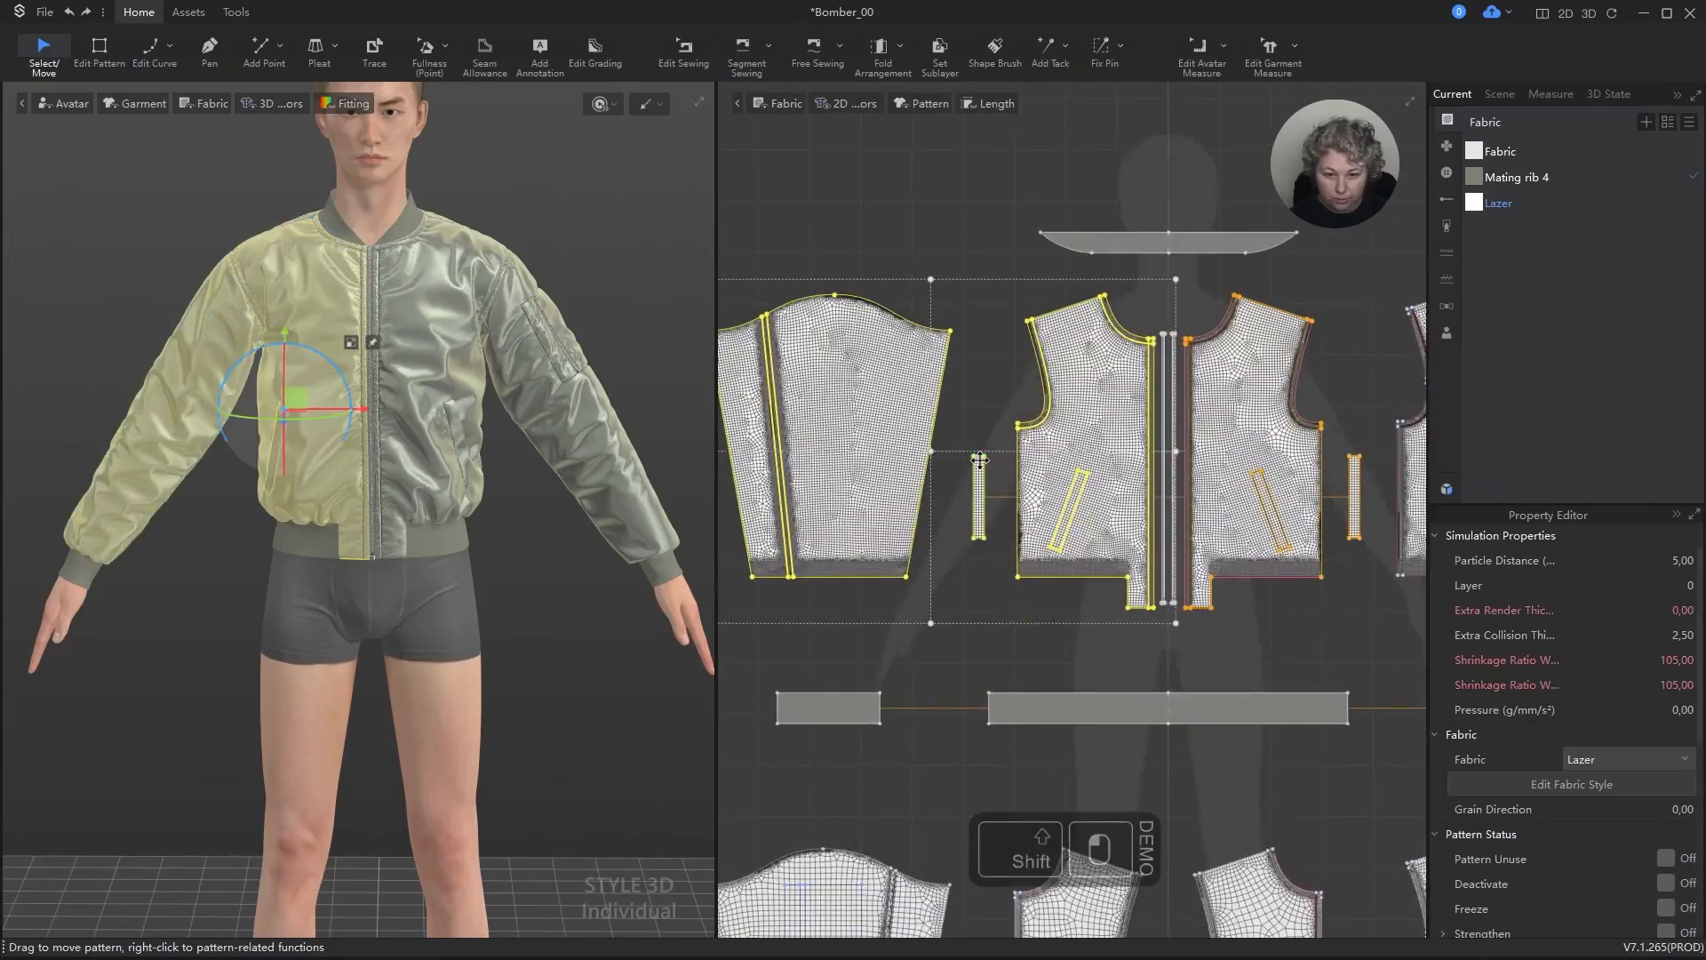
shift+drag(978, 459, 867, 463)
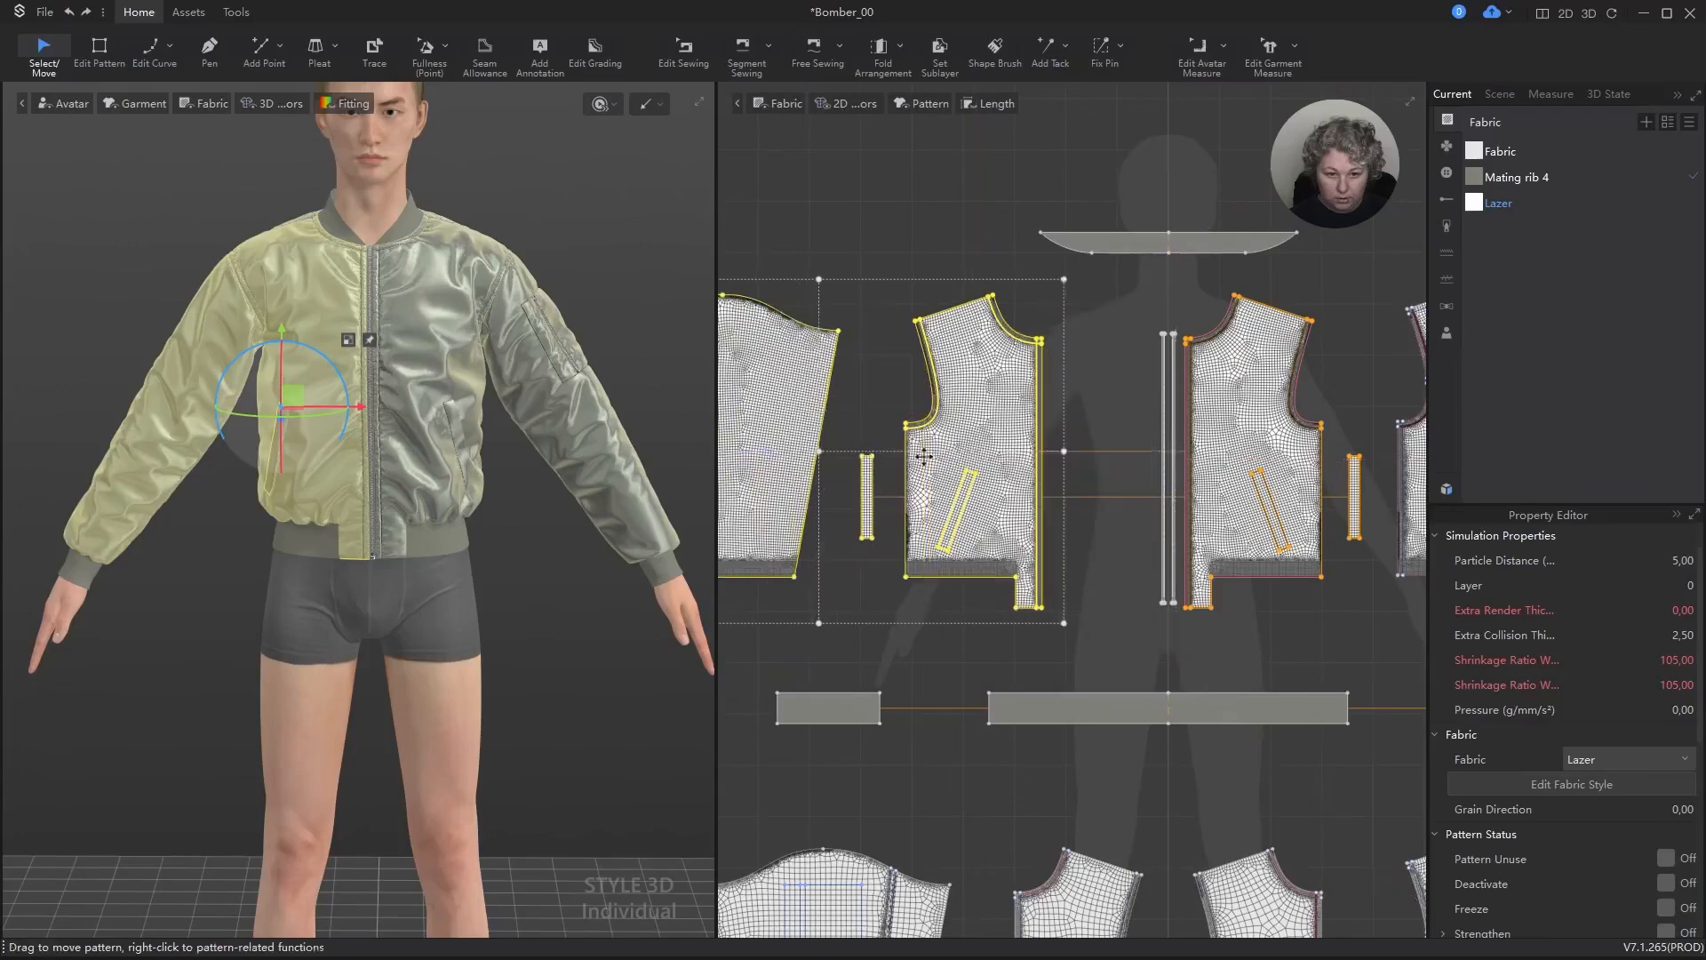
Step: Move both zipper tapes beside the shifted front panel, clearing space next to the wearer's left front panel
scroll(1156, 382, up, 4)
drag(1156, 382, 976, 391)
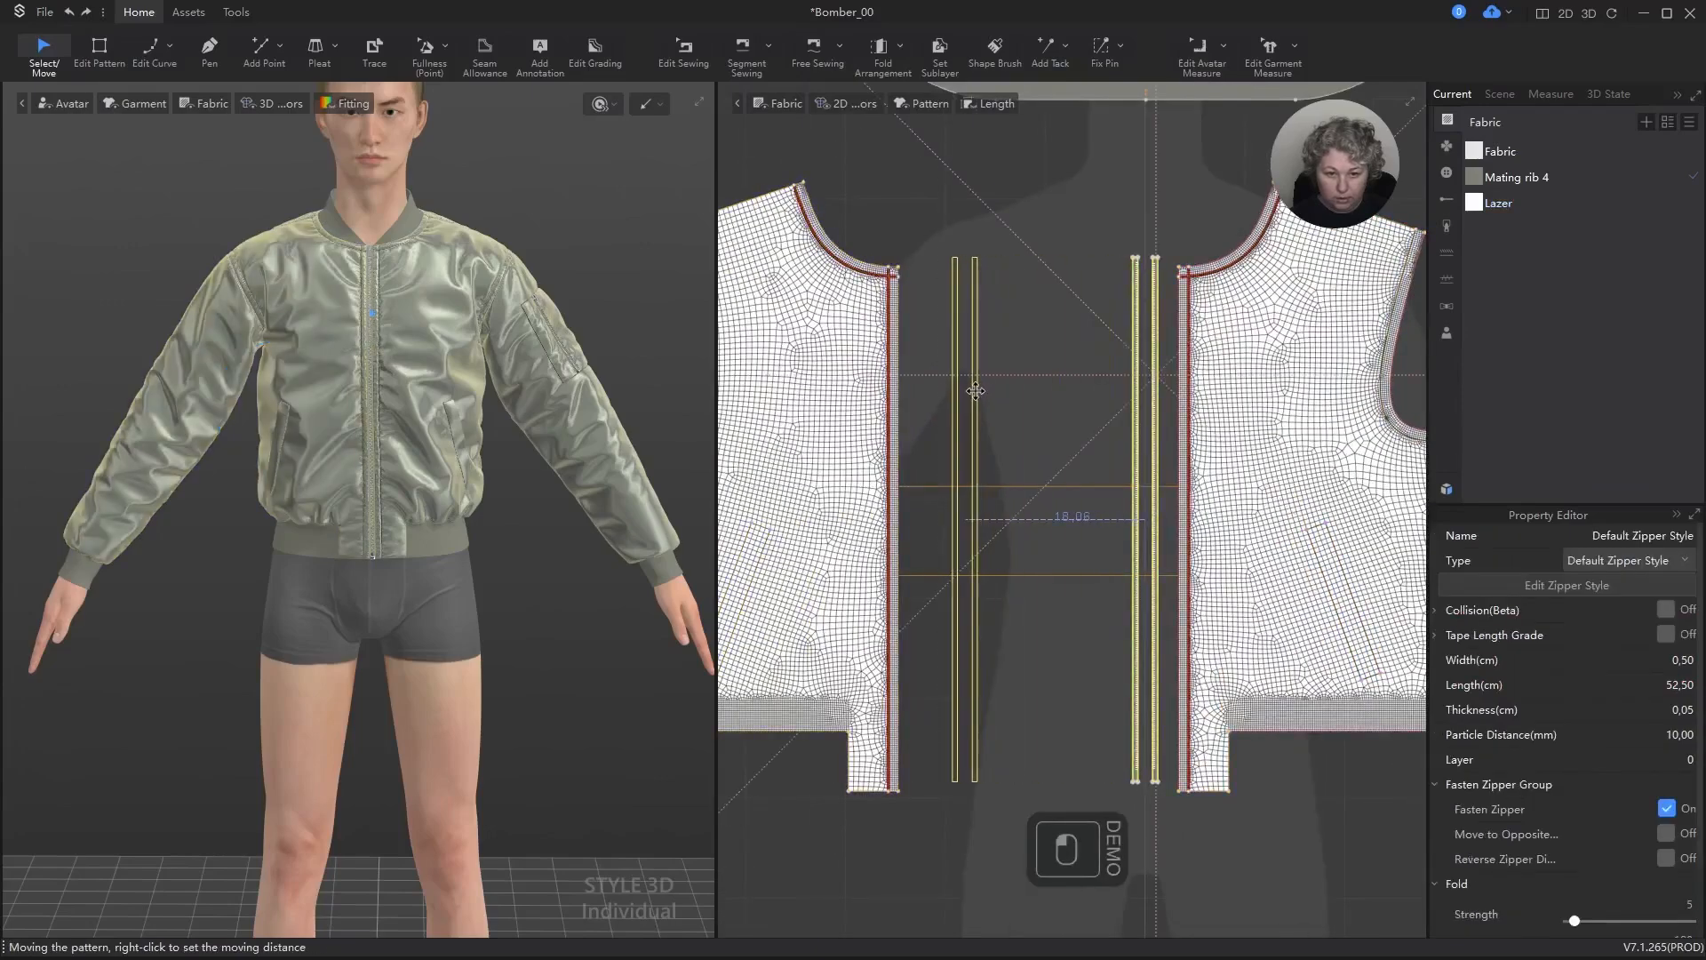
click(1051, 292)
Step: Check the length of the zipper edge on the wearer's left outer front panel
scroll(1059, 343, down, 3)
scroll(1095, 345, up, 5)
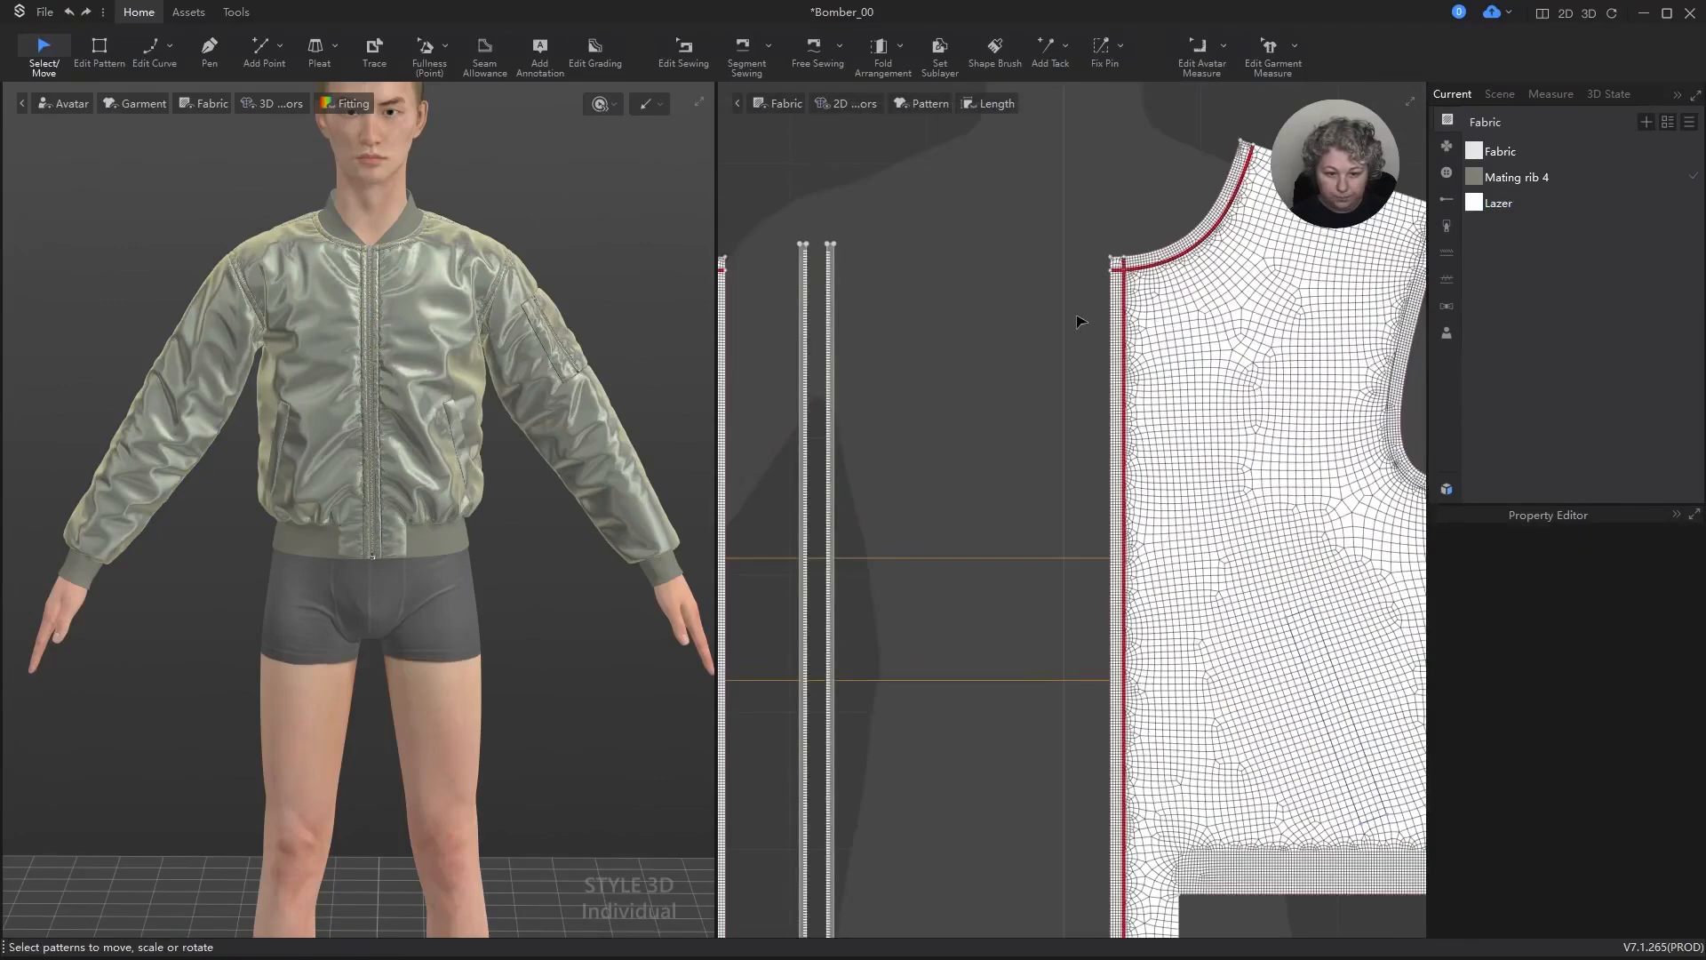
scroll(1077, 318, down, 2)
scroll(1084, 396, up, 3)
key(z)
click(1120, 362)
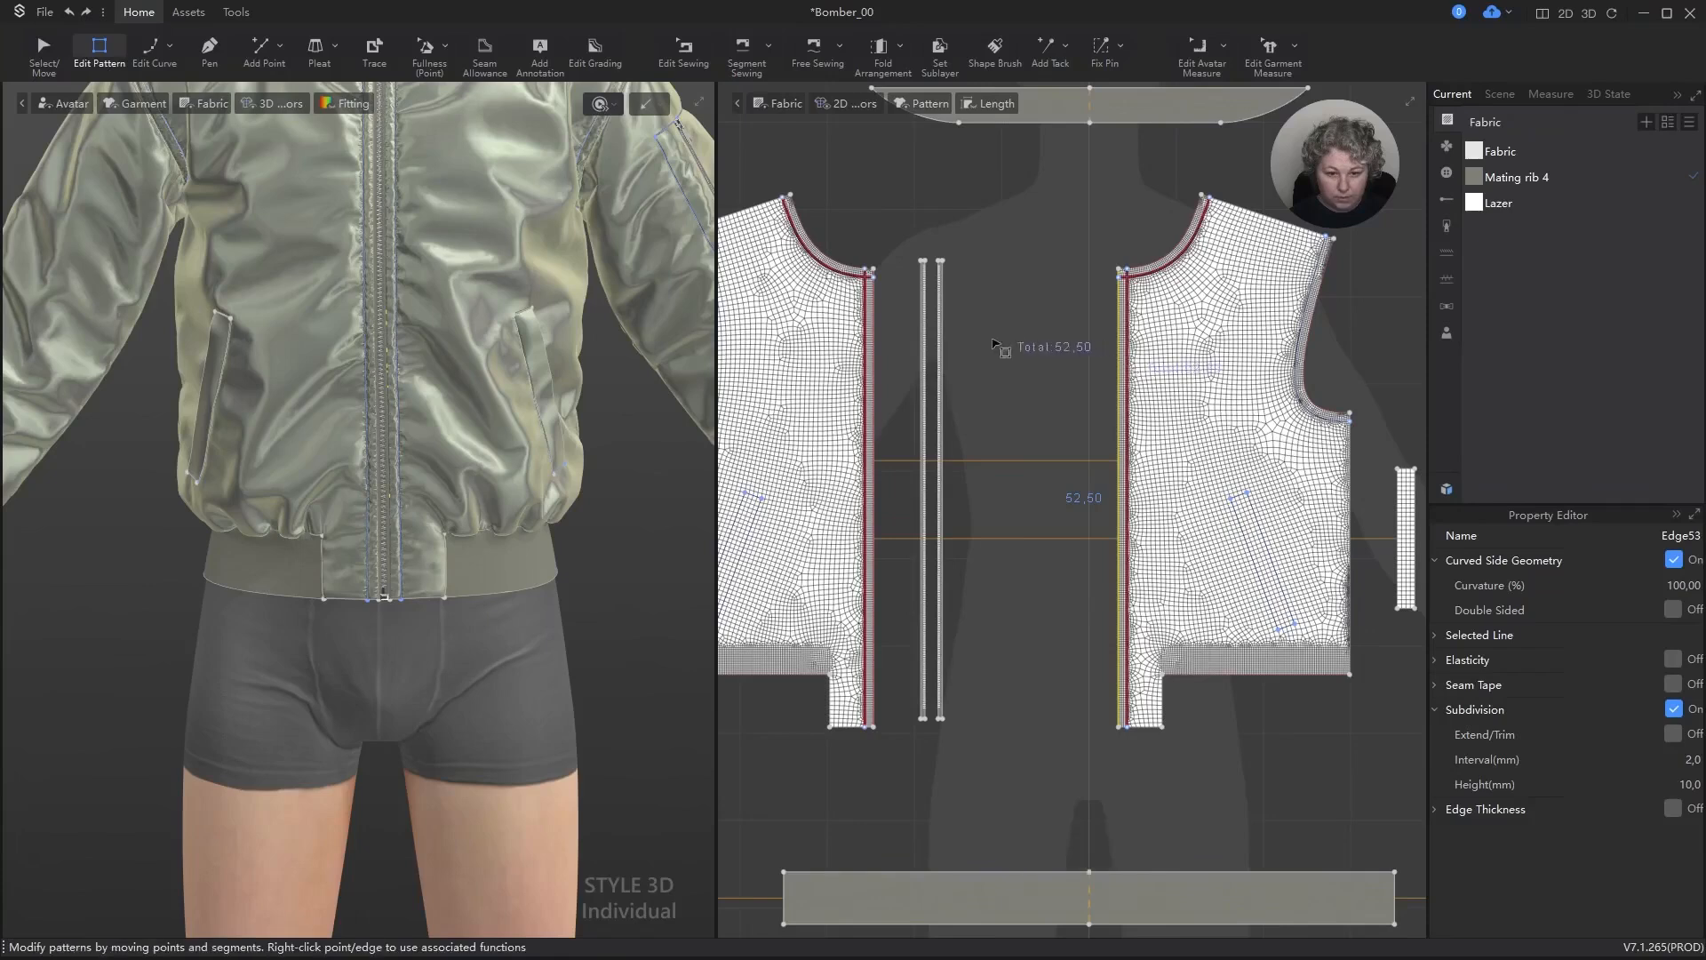
click(1050, 329)
Step: Create a rectangular pattern 5 cm wide and 52.5 cm high between the zipper tapes and the wearer's left front panel
key(s)
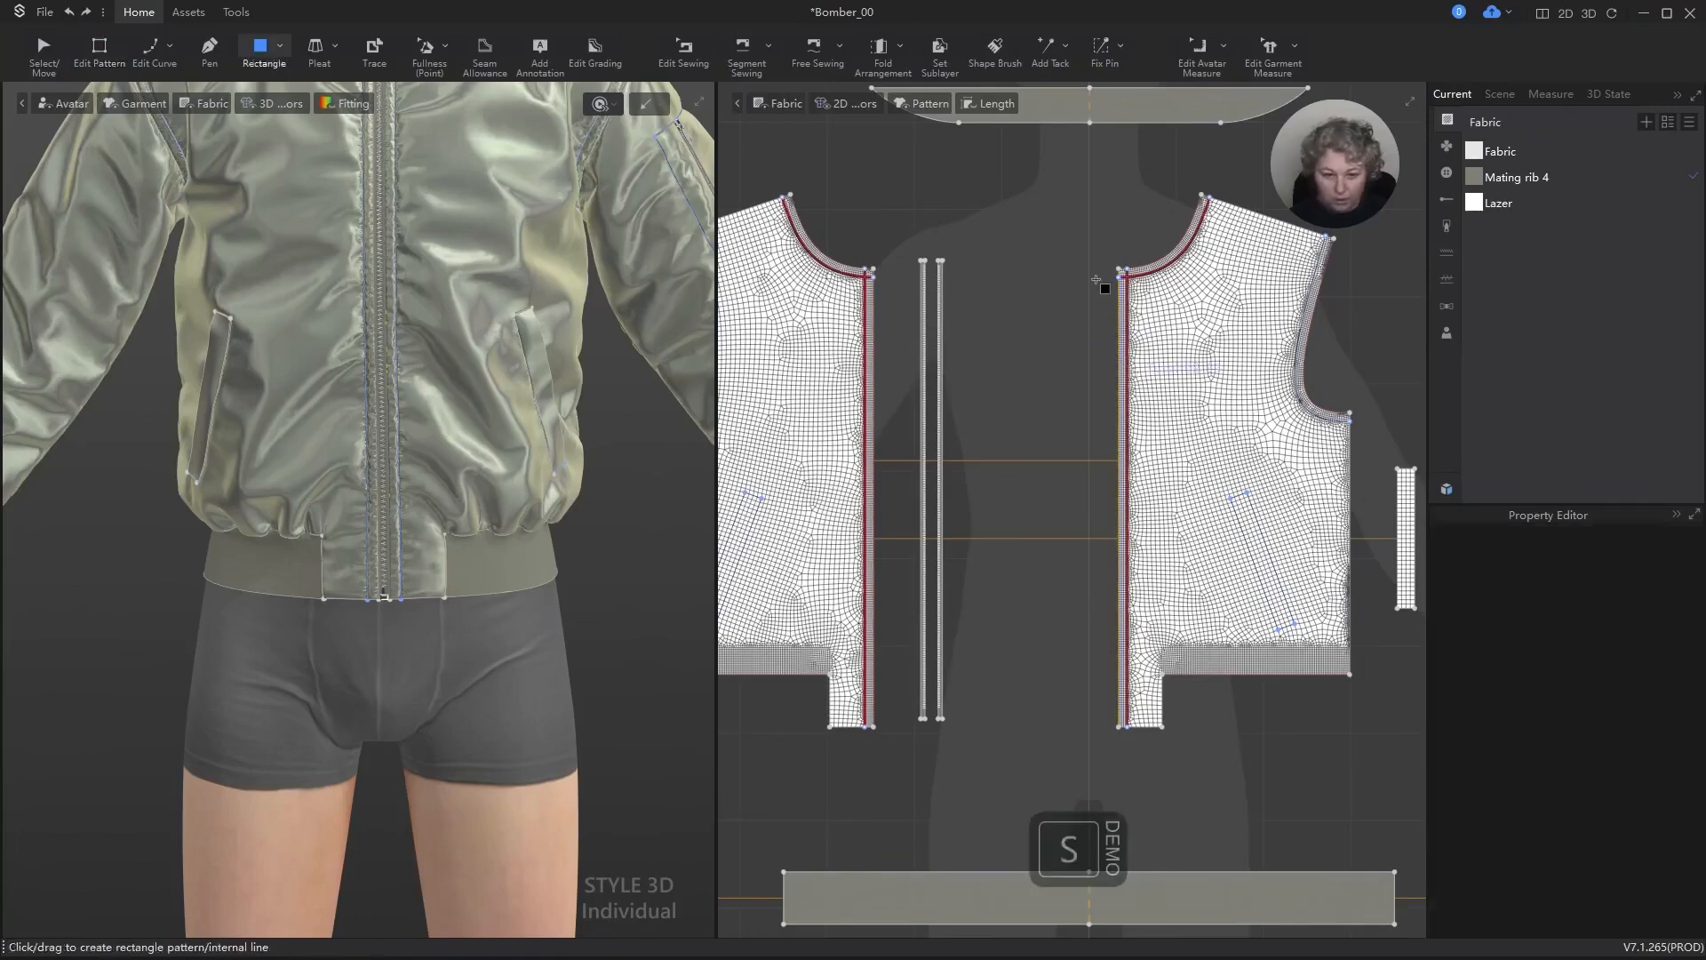
drag(1034, 266, 1110, 730)
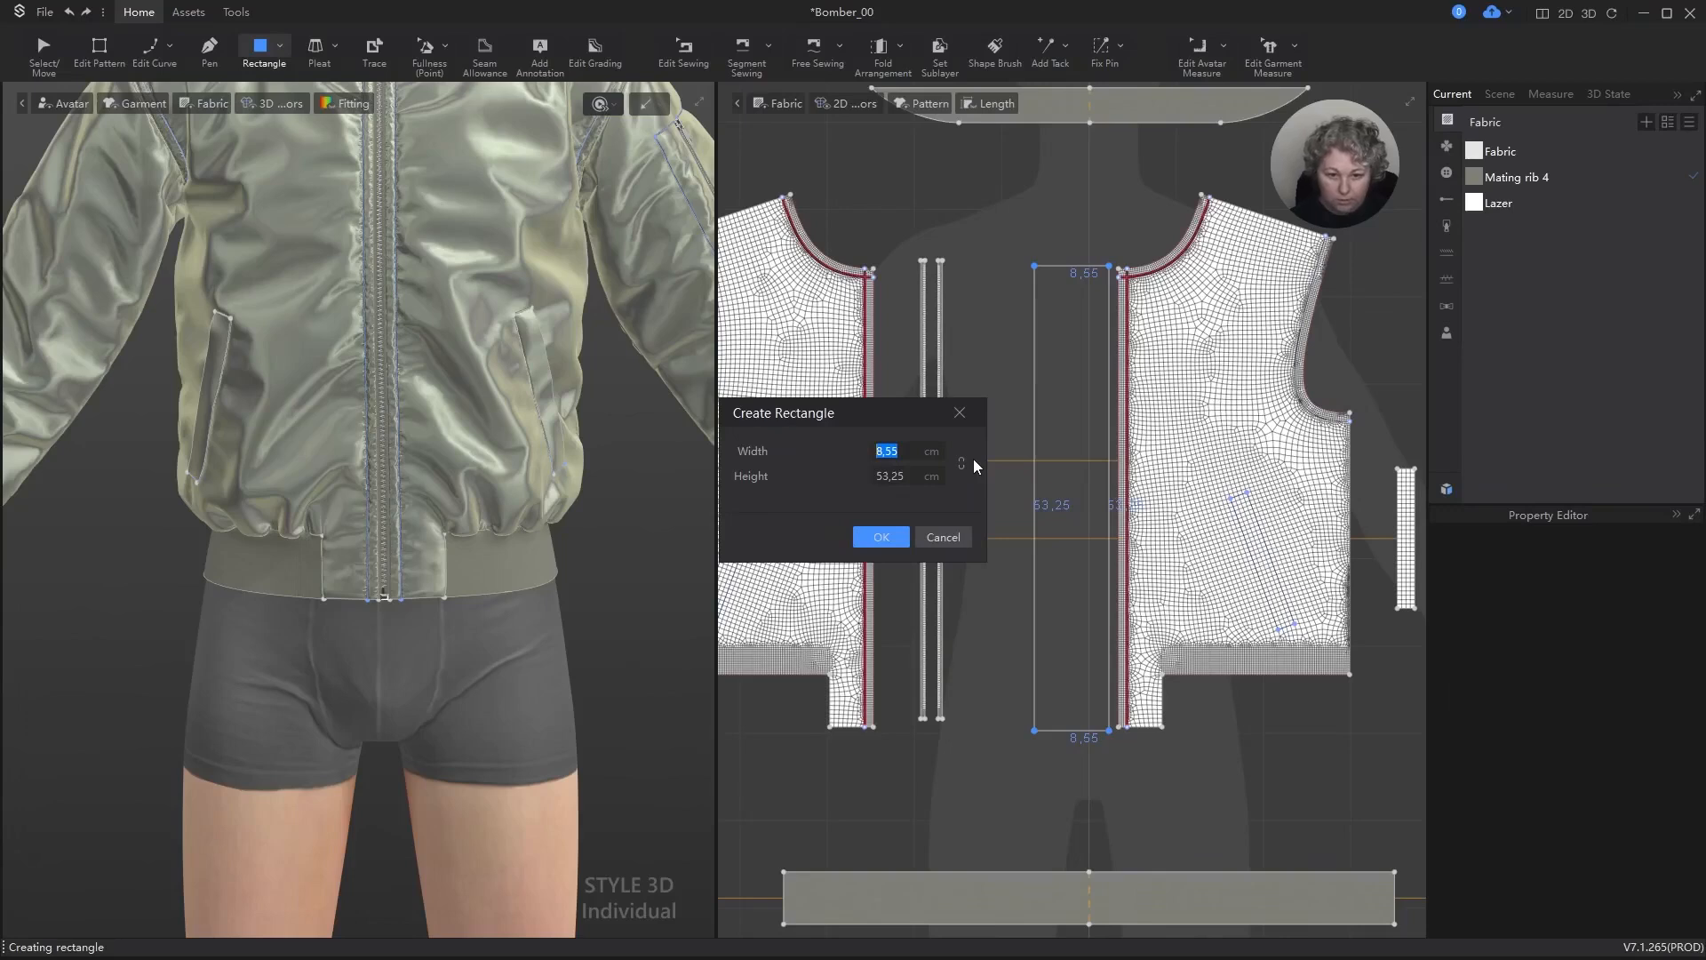
text(5)
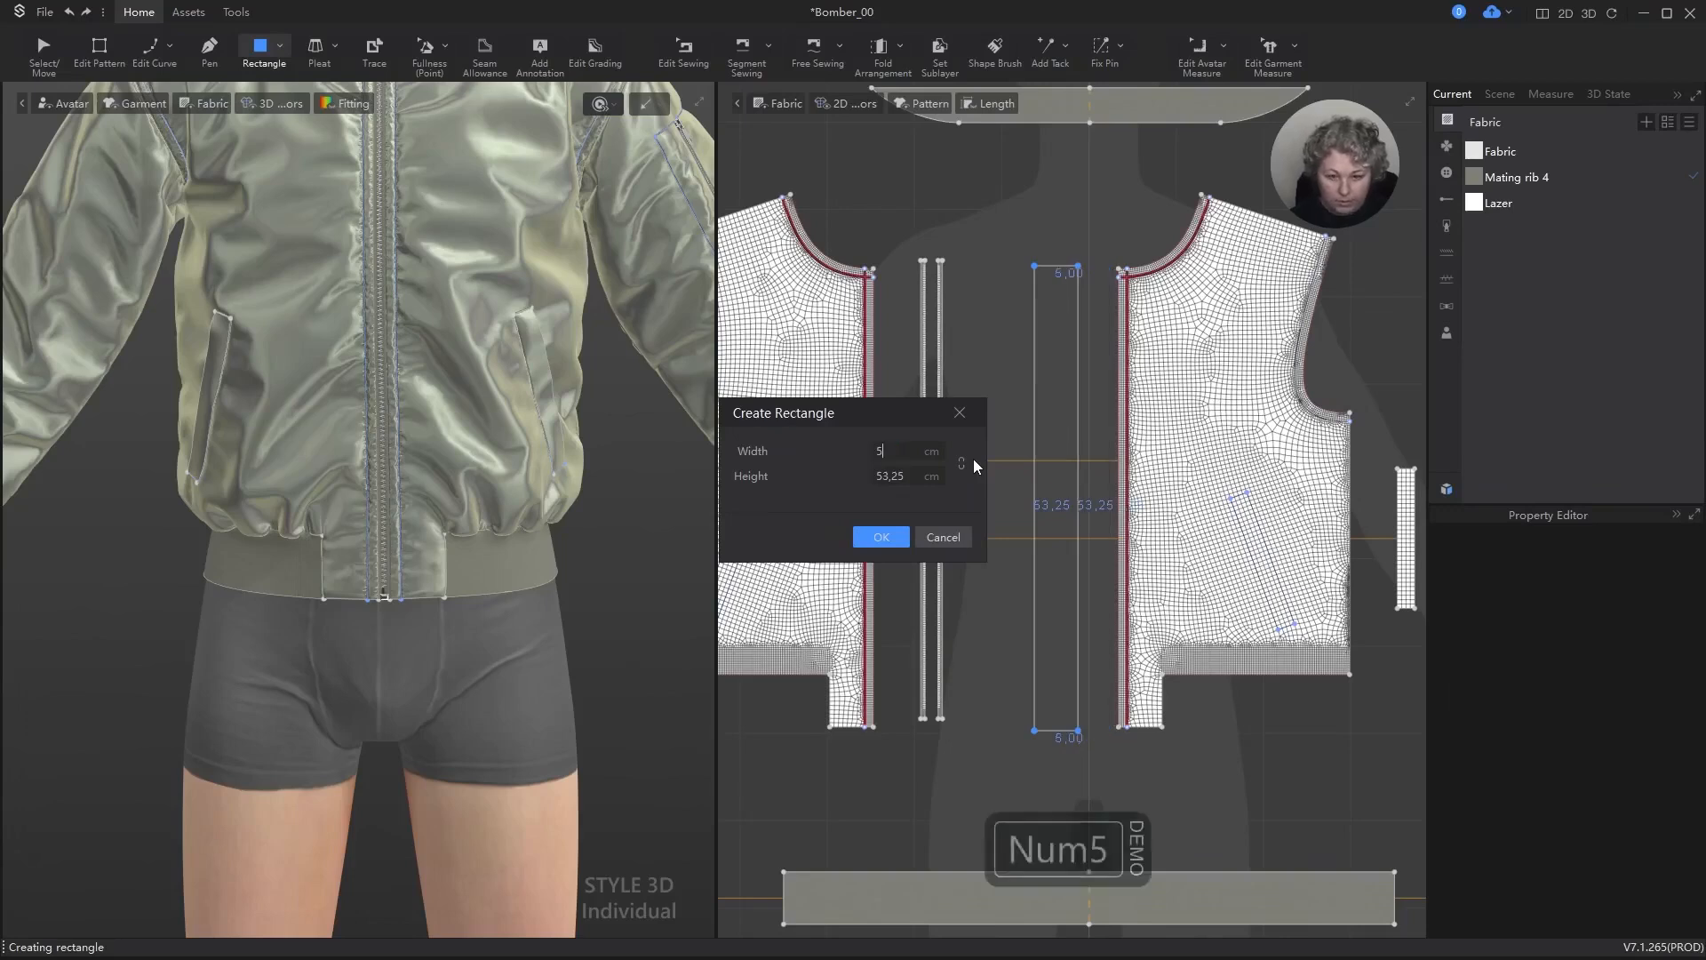
double_click(911, 473)
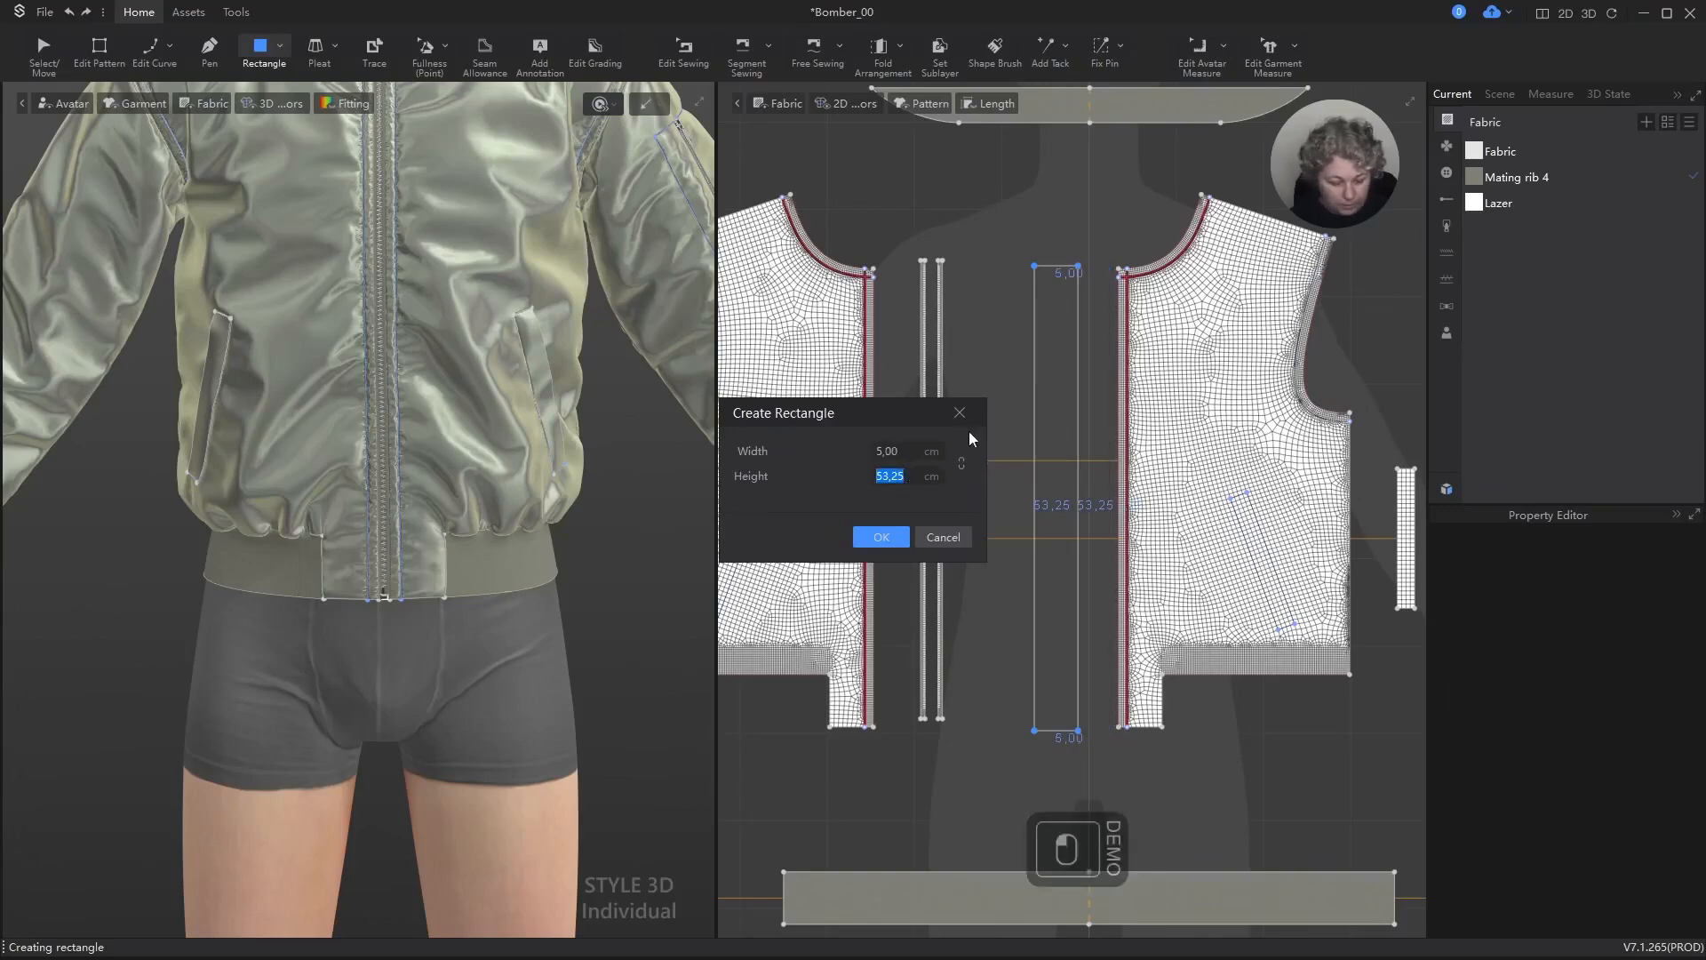
text(525)
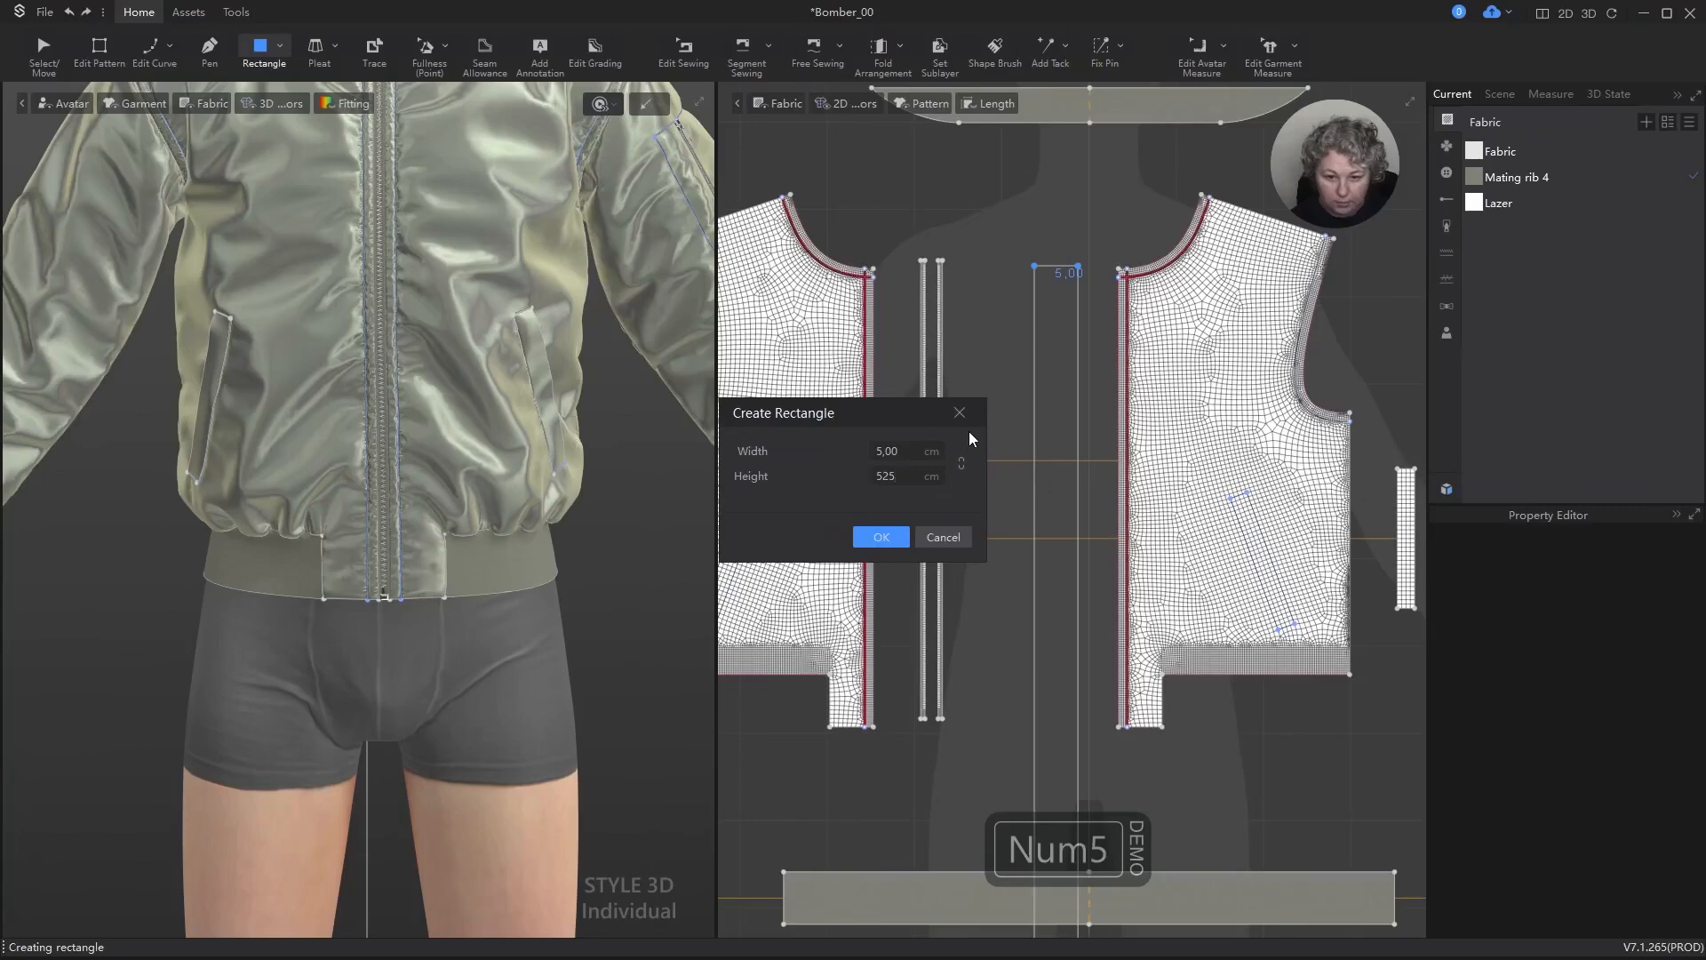
key(ctrl+a)
text(52,5)
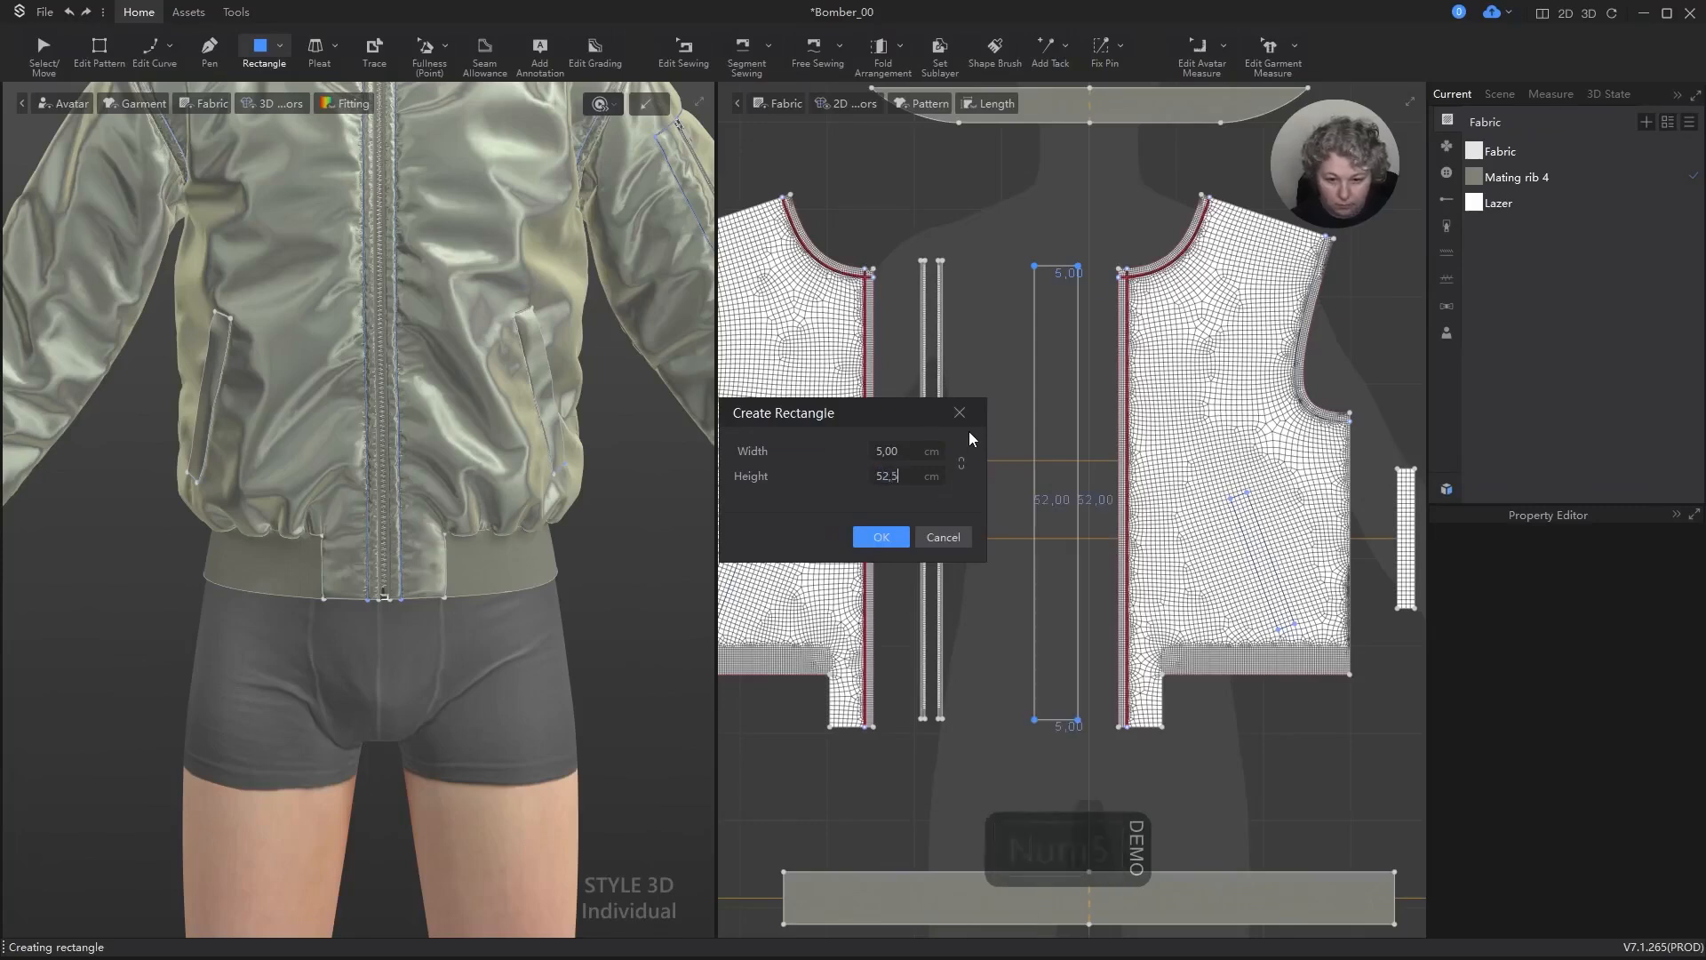
key(Return)
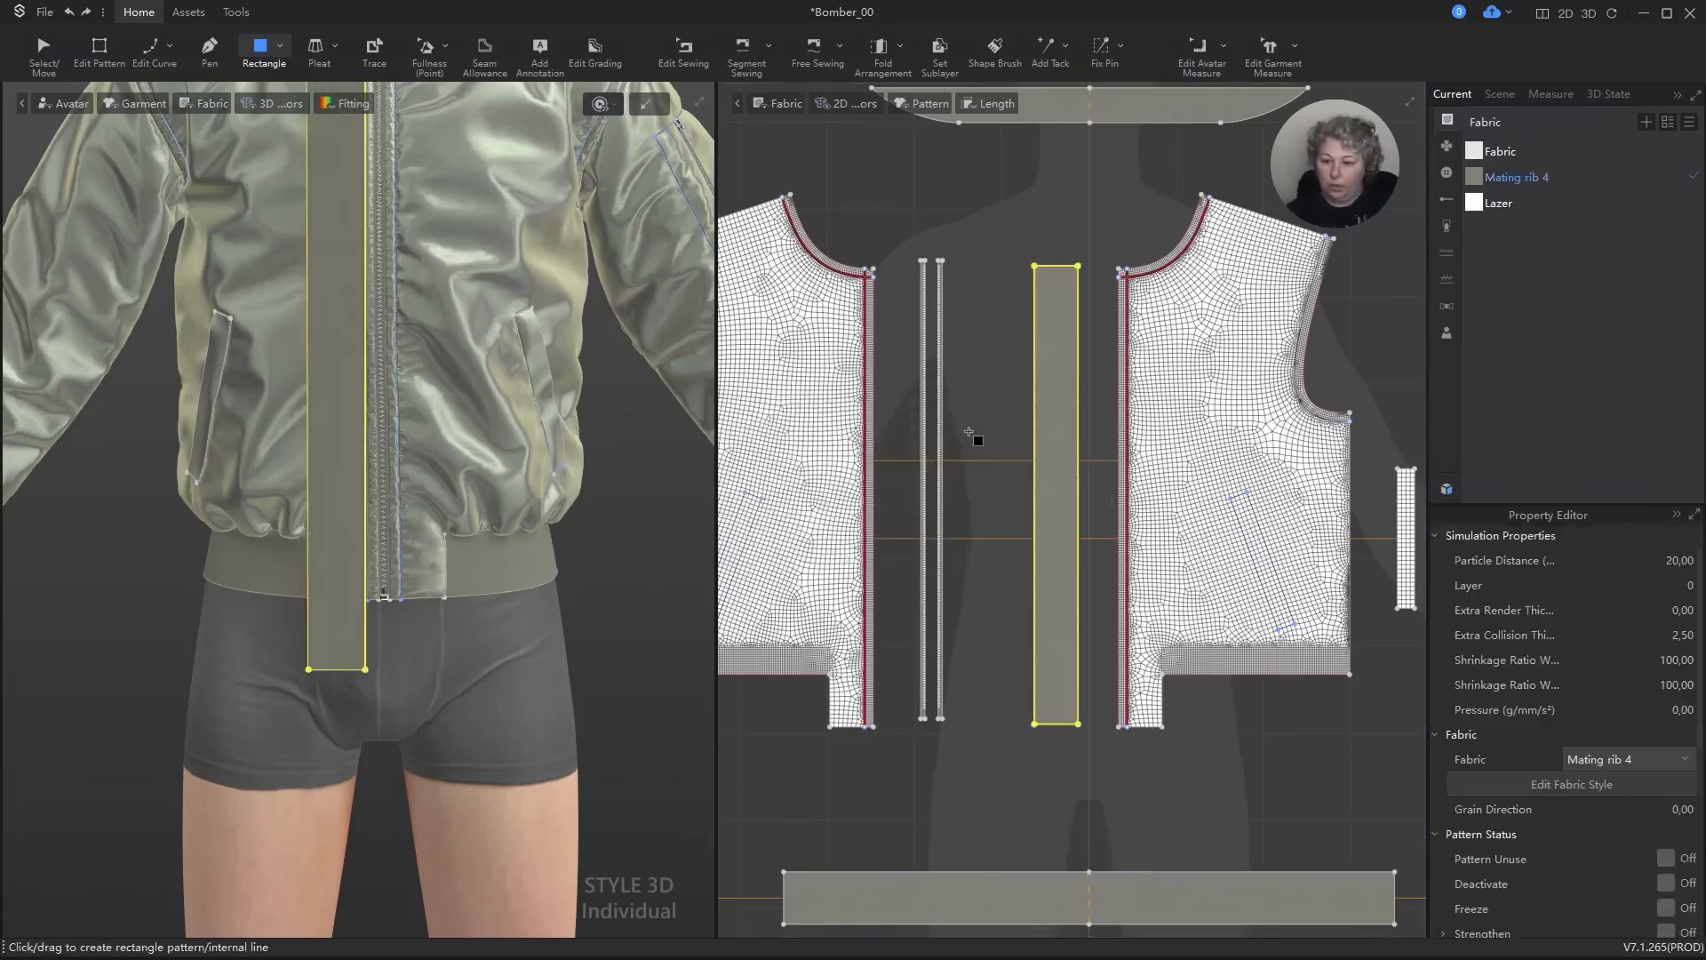
Step: Assign the Lazer fabric to the new rectangular strip
key(period)
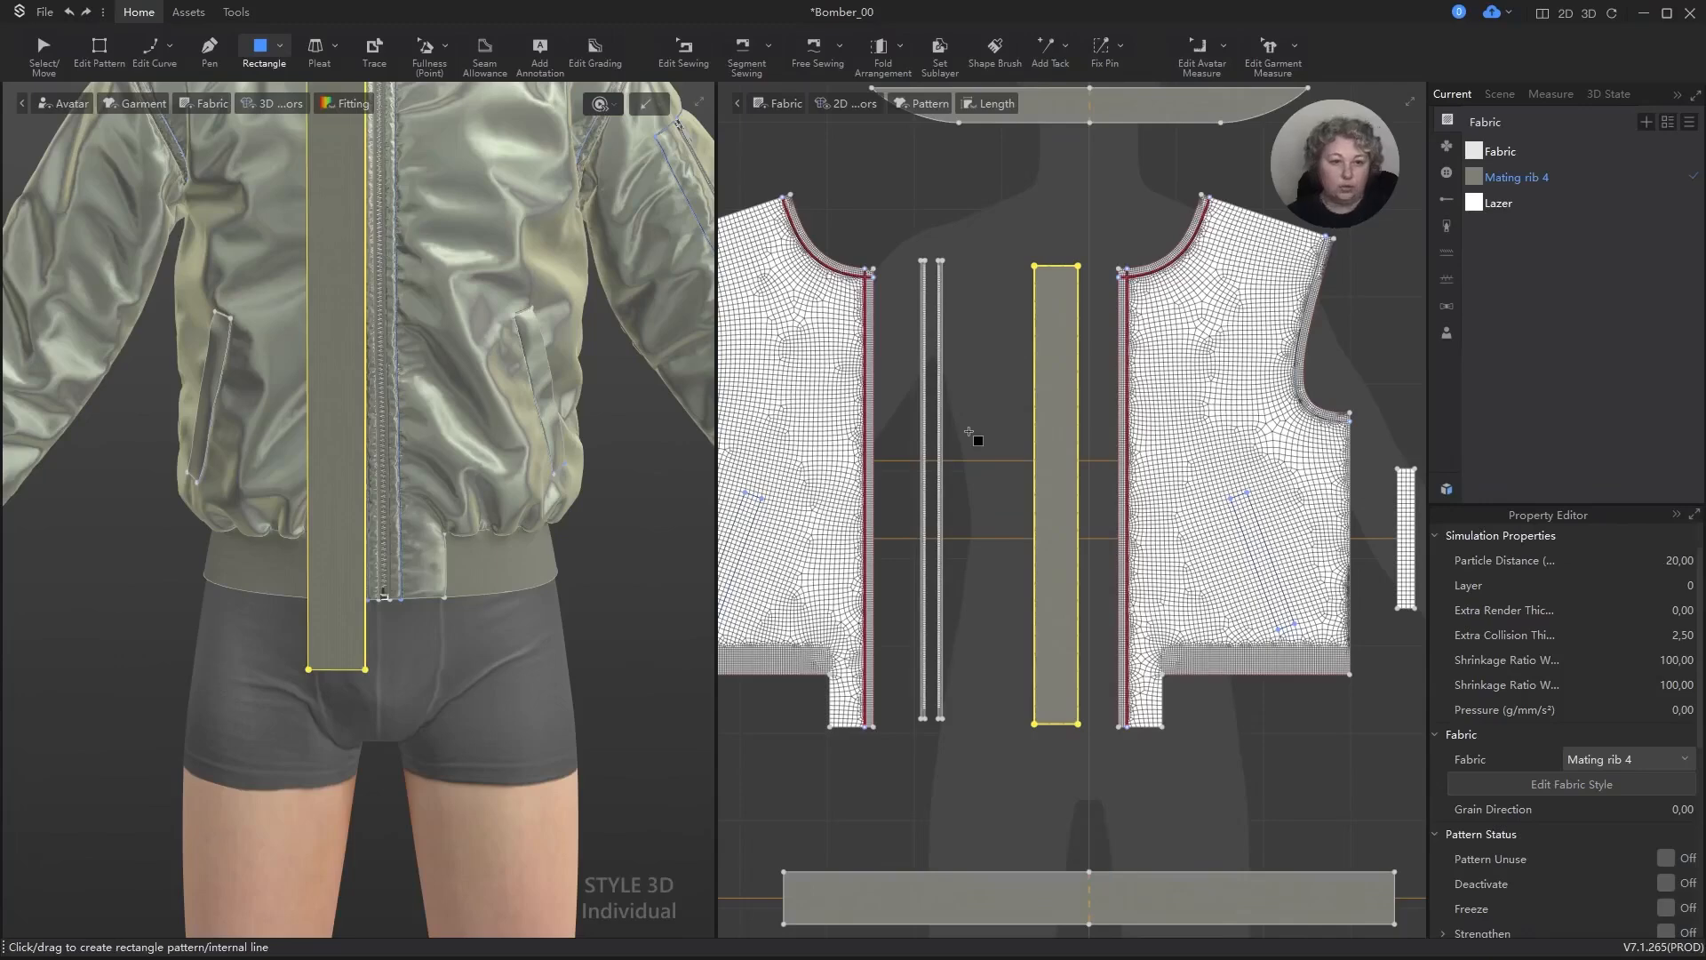
click(1048, 320)
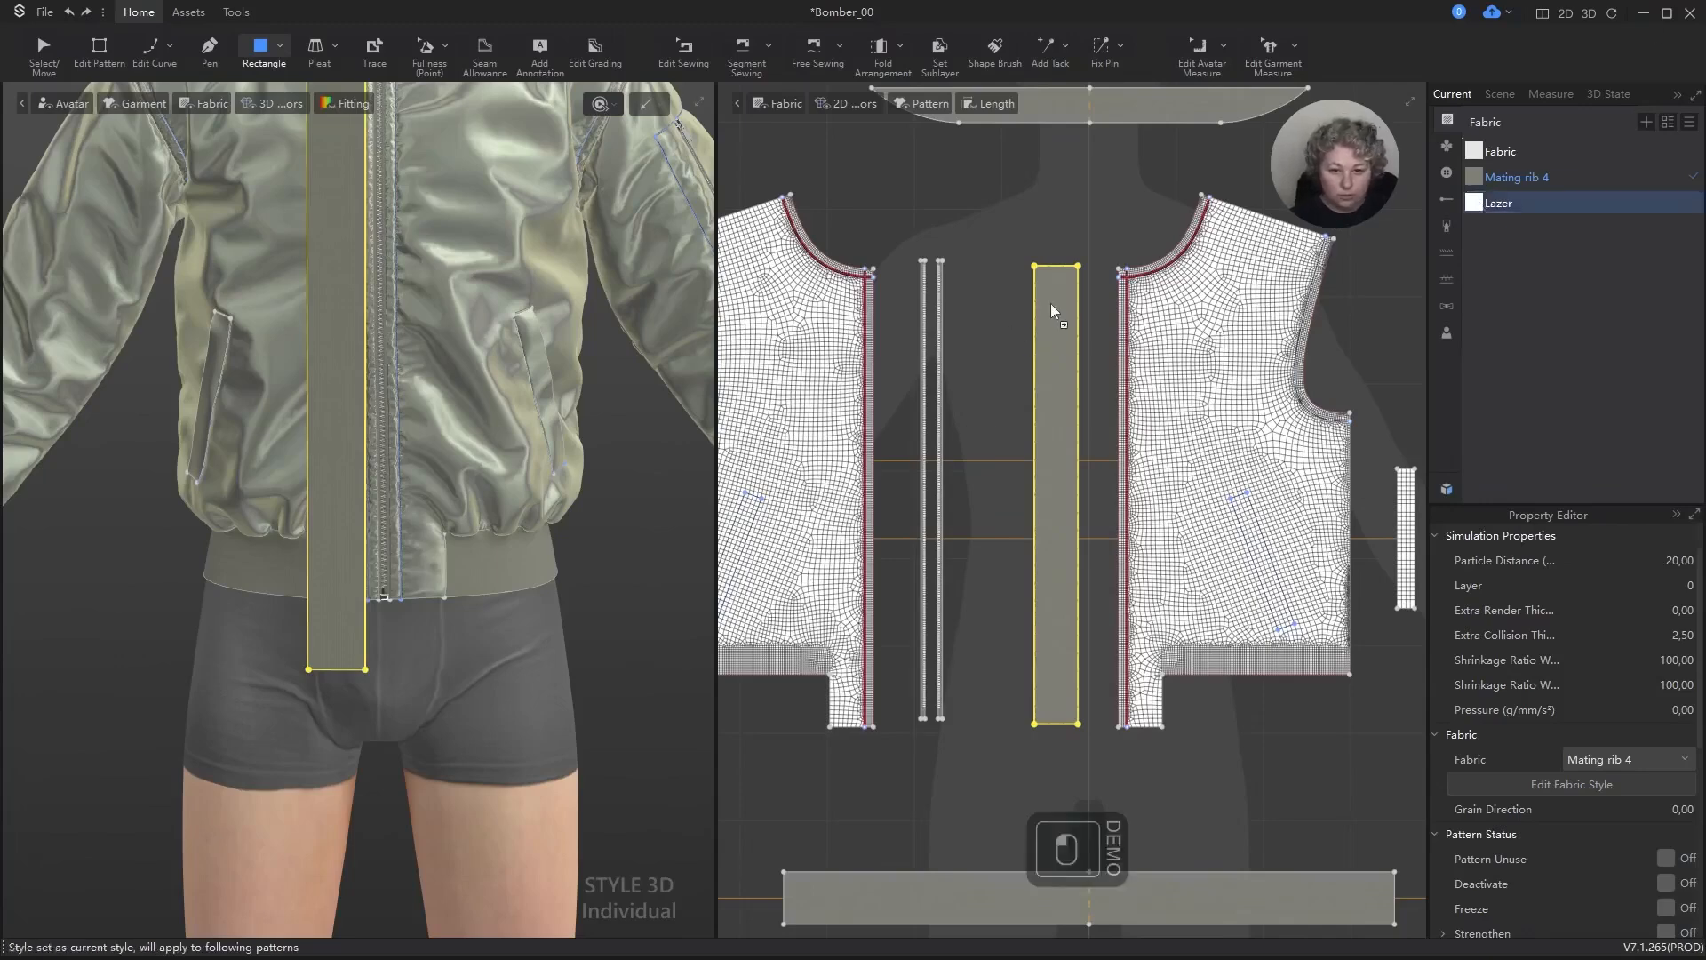
drag(1051, 311, 1053, 312)
key(a)
scroll(628, 499, down, 3)
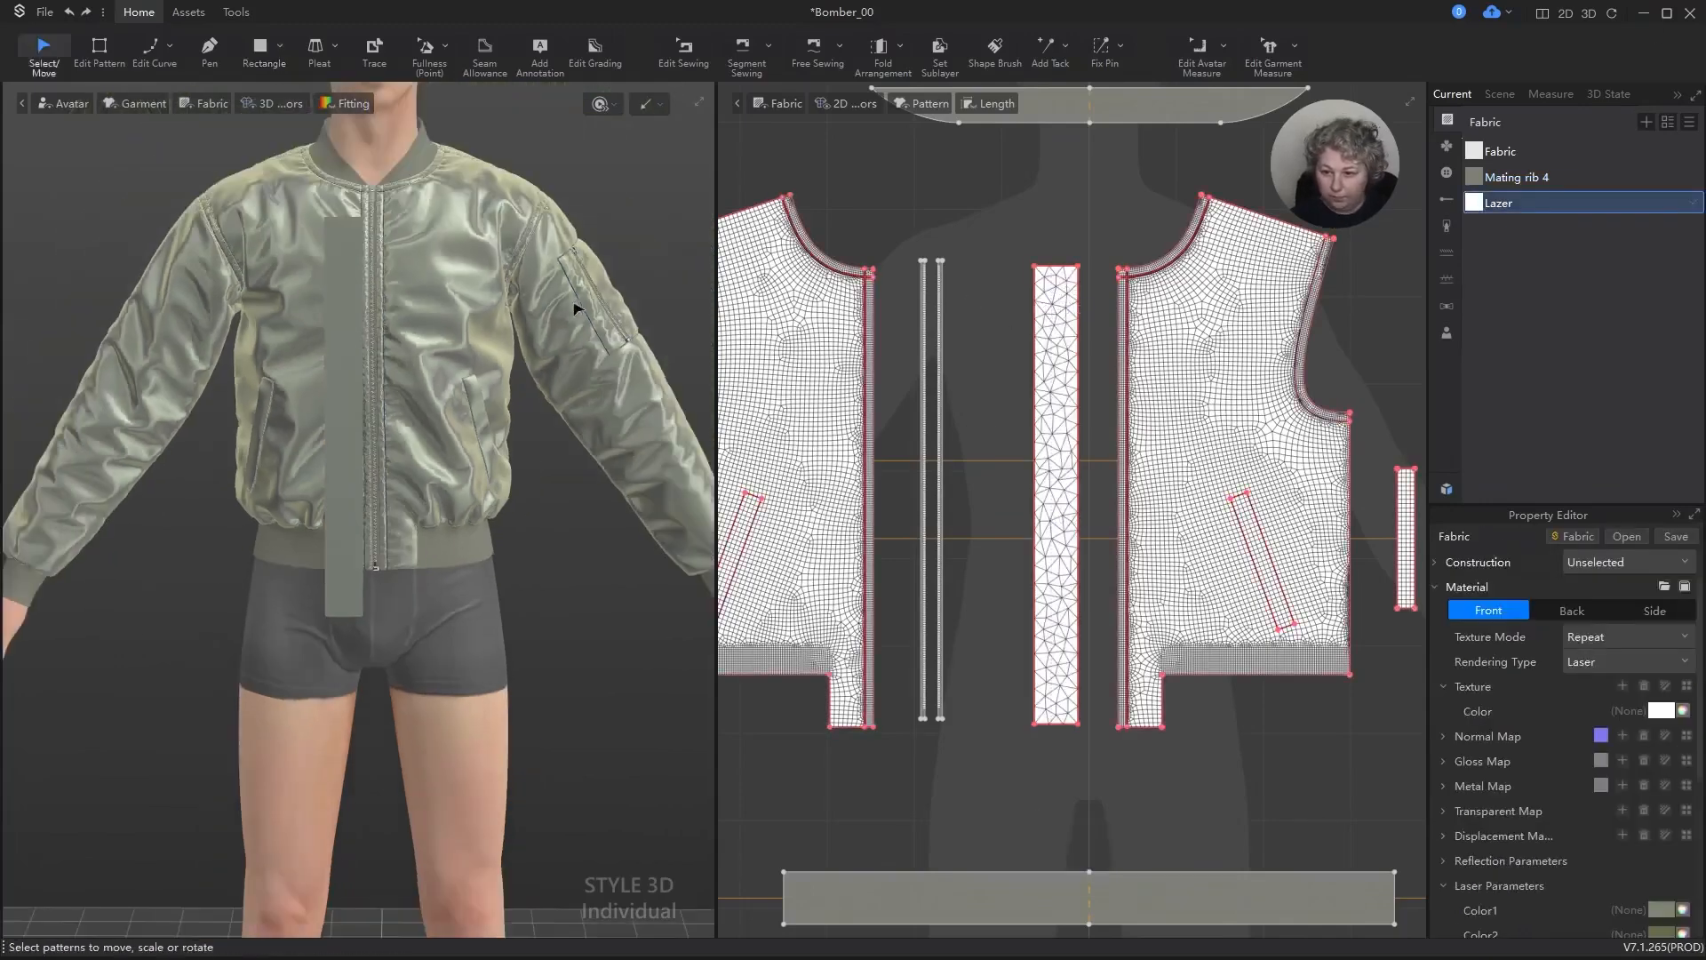
alt+middle_drag(500, 295, 499, 400)
scroll(1173, 297, up, 3)
scroll(1049, 334, down, 4)
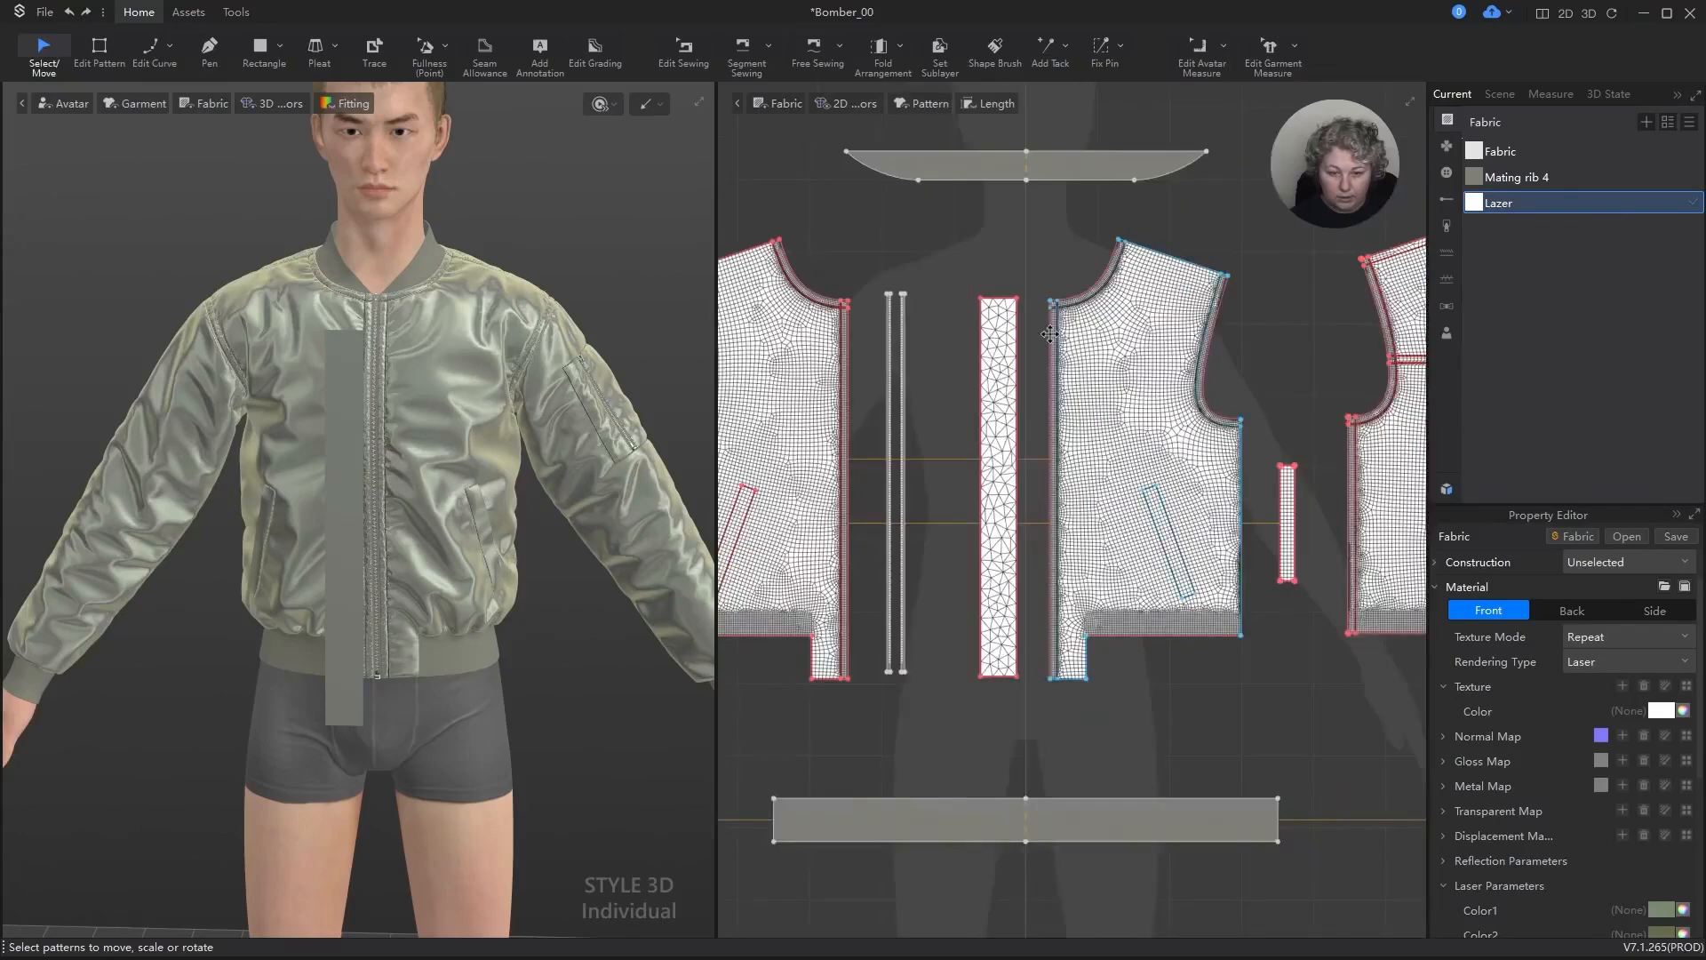
click(999, 373)
scroll(1001, 380, up, 3)
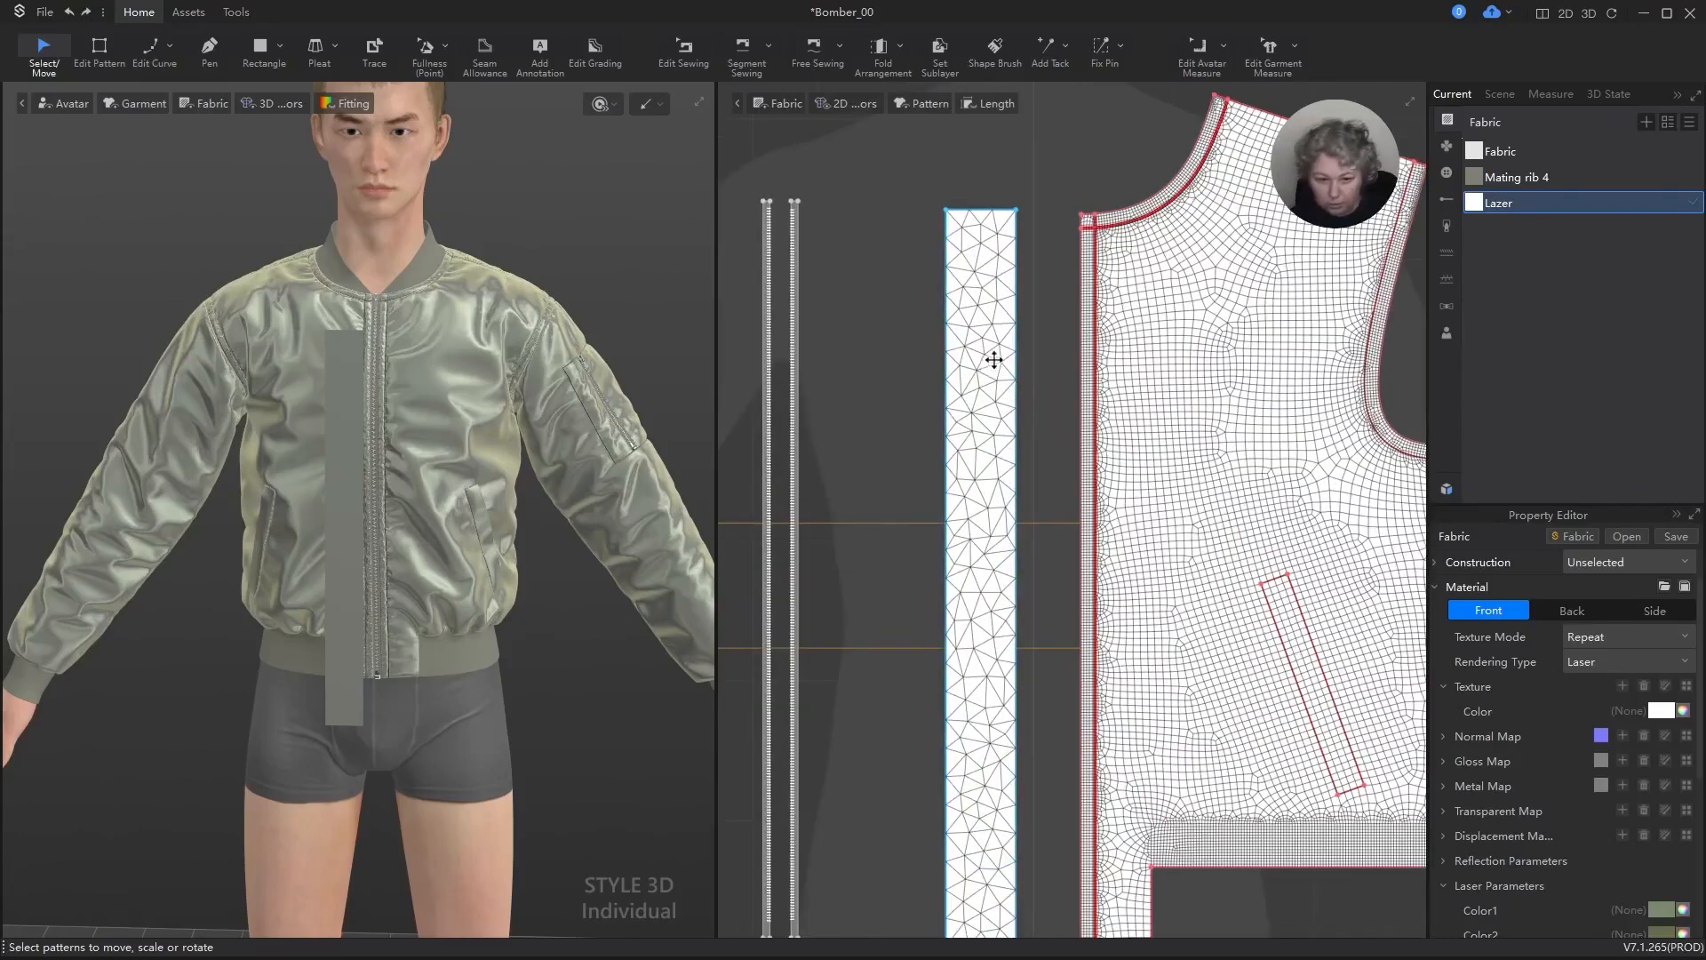
key(m)
scroll(1040, 265, down, 3)
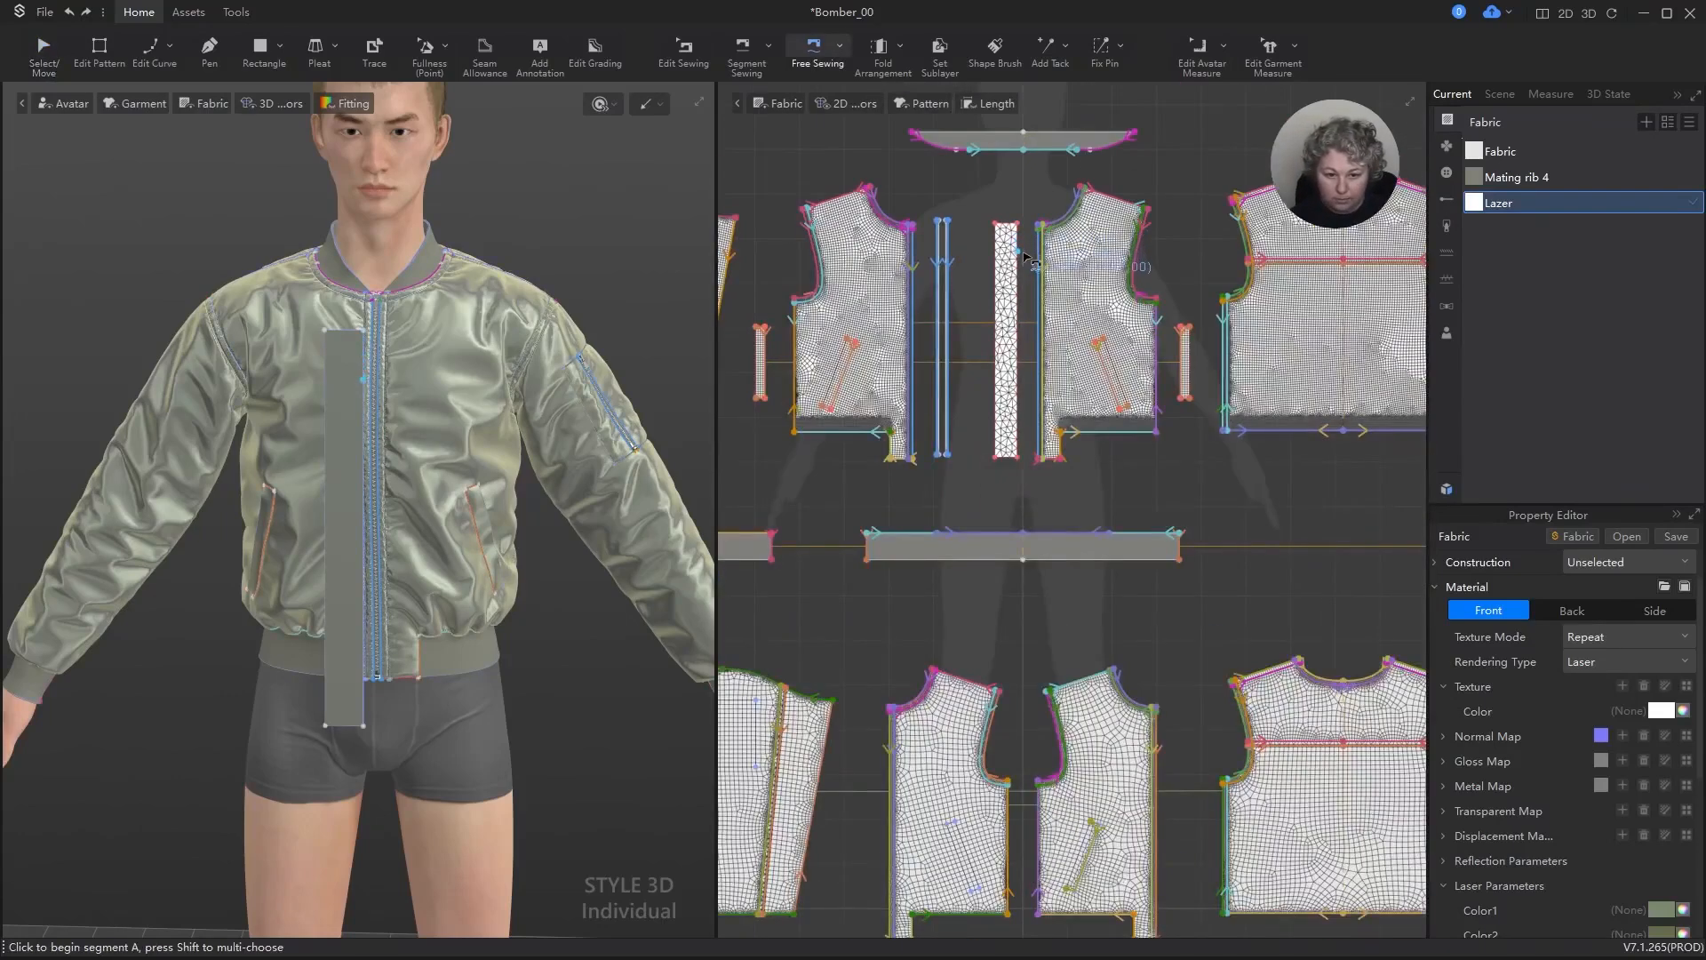
key(a)
Step: Shift the new strip slightly toward the zipper tapes and set its particle distance to 5 mm
click(1006, 271)
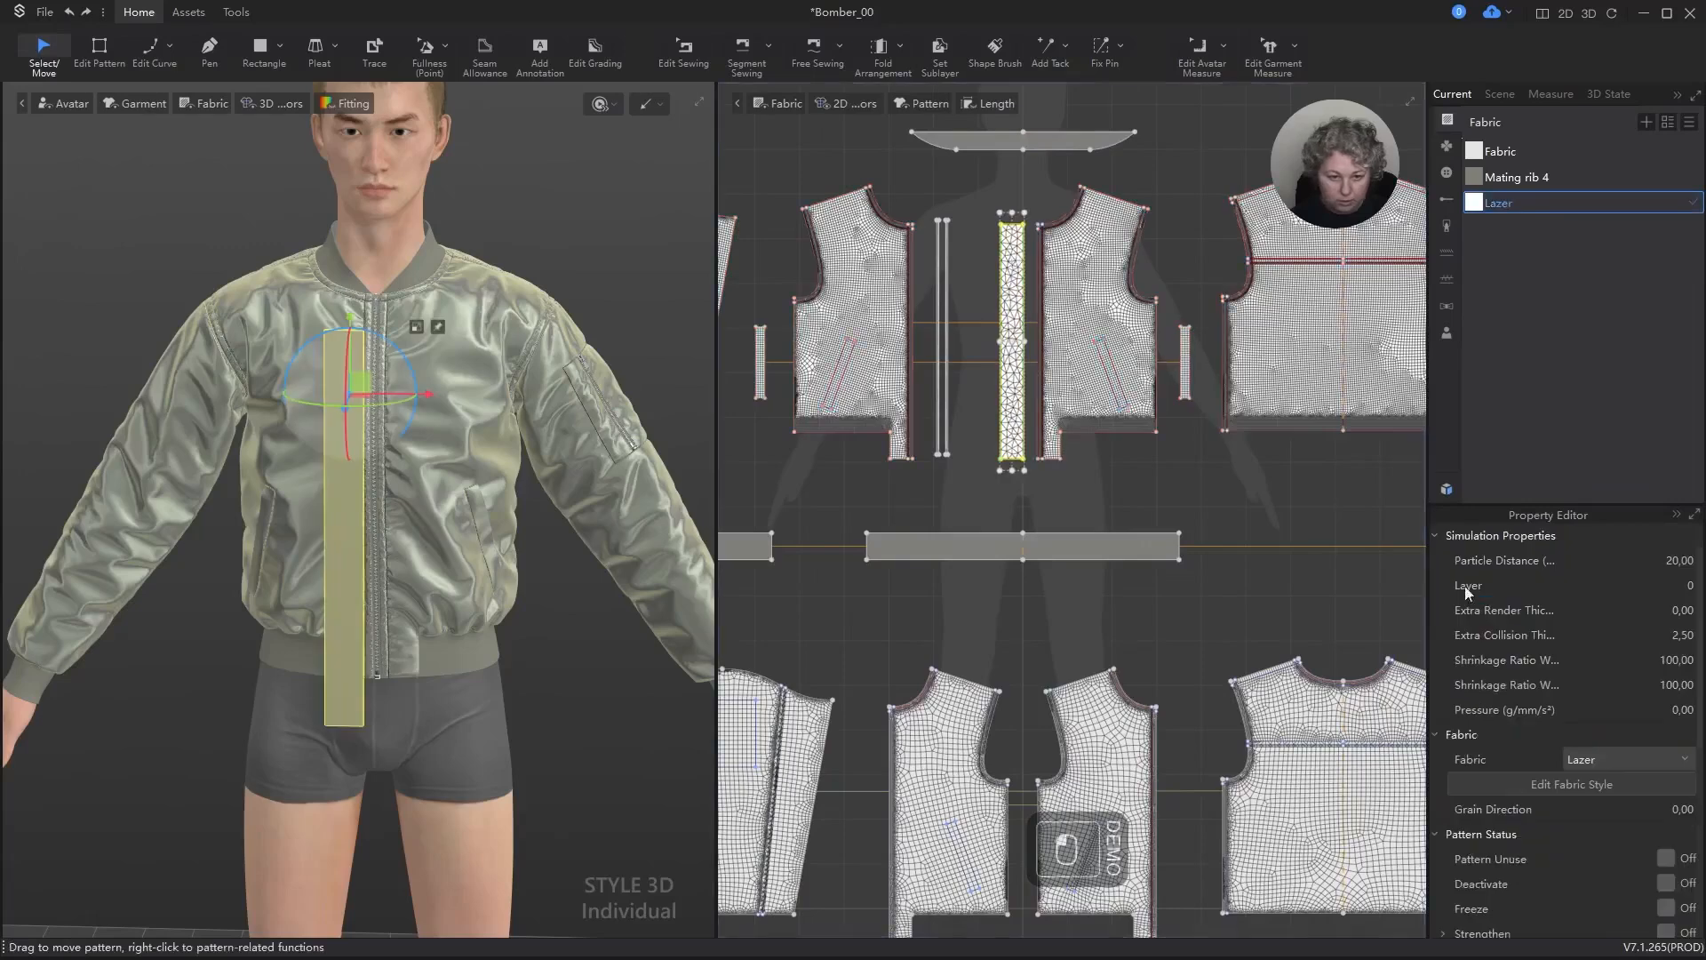
drag(996, 257, 974, 257)
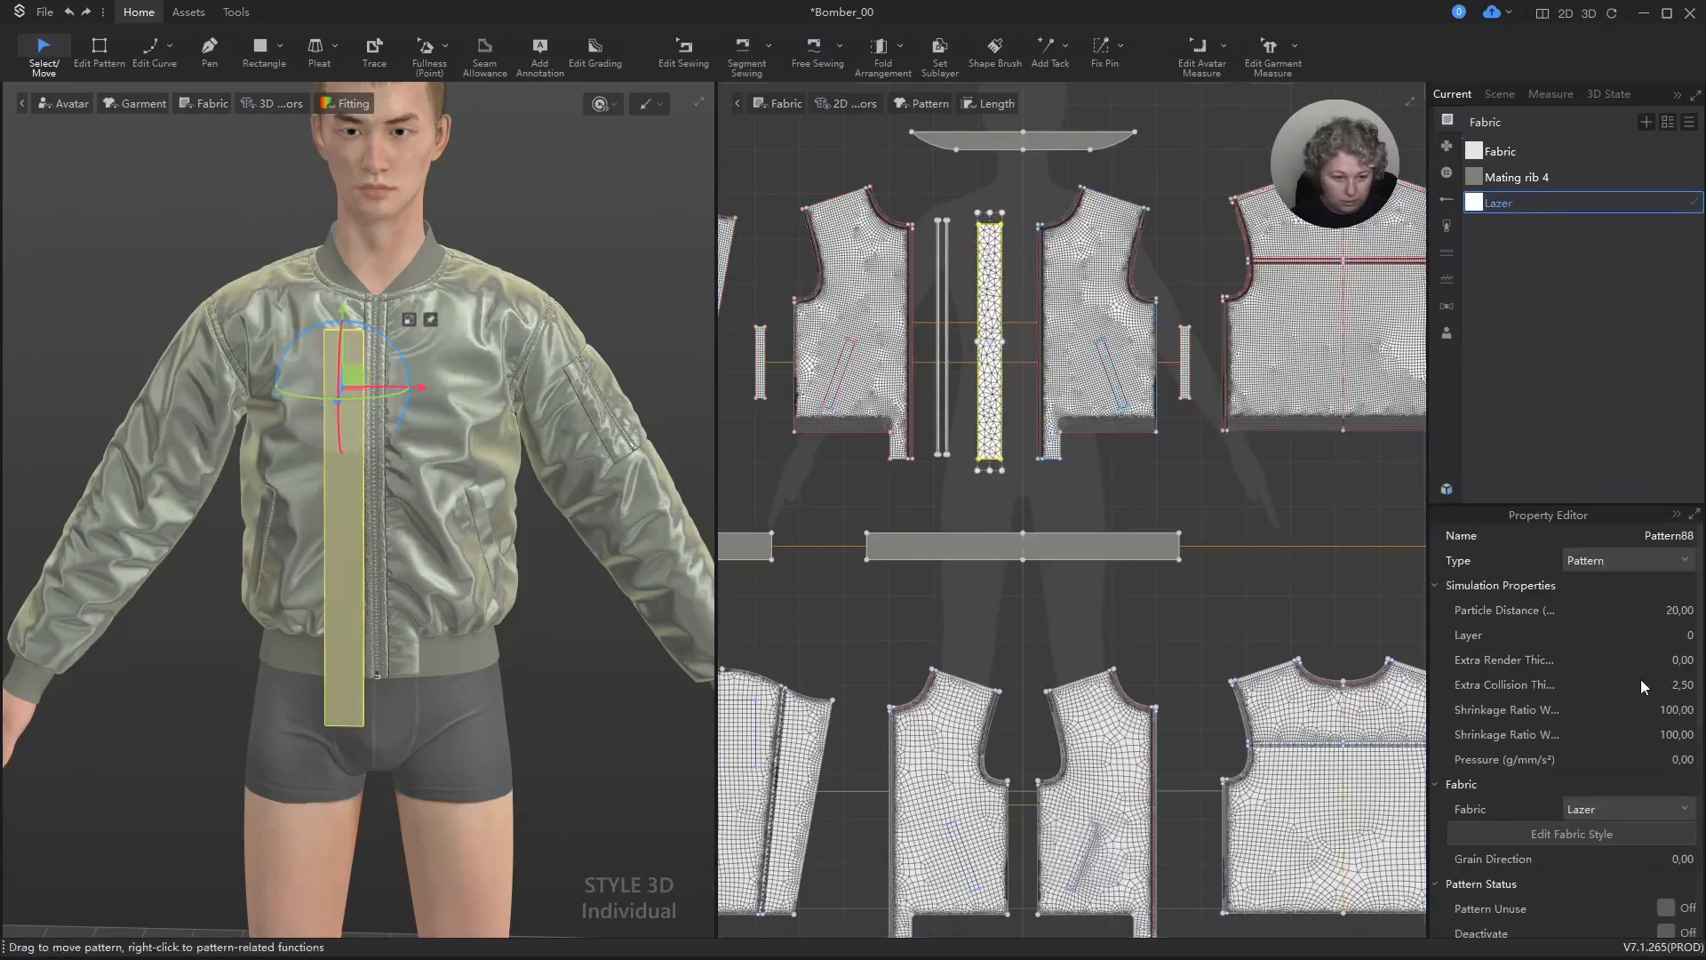
click(1689, 610)
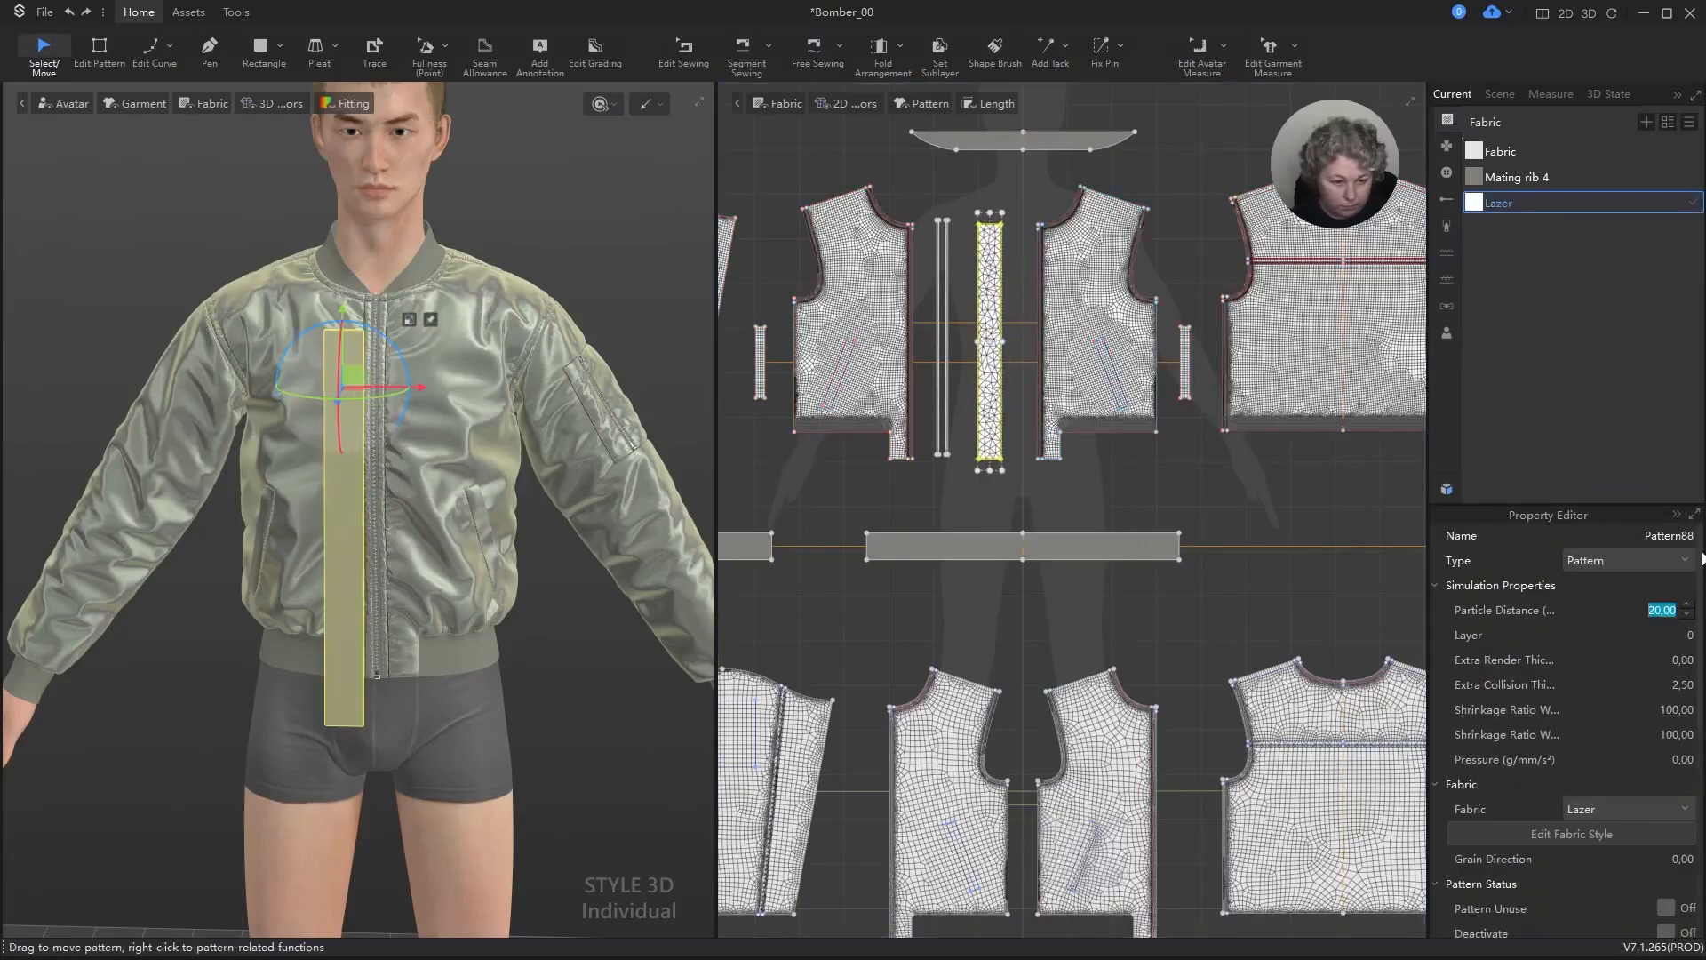
text(5)
key(Return)
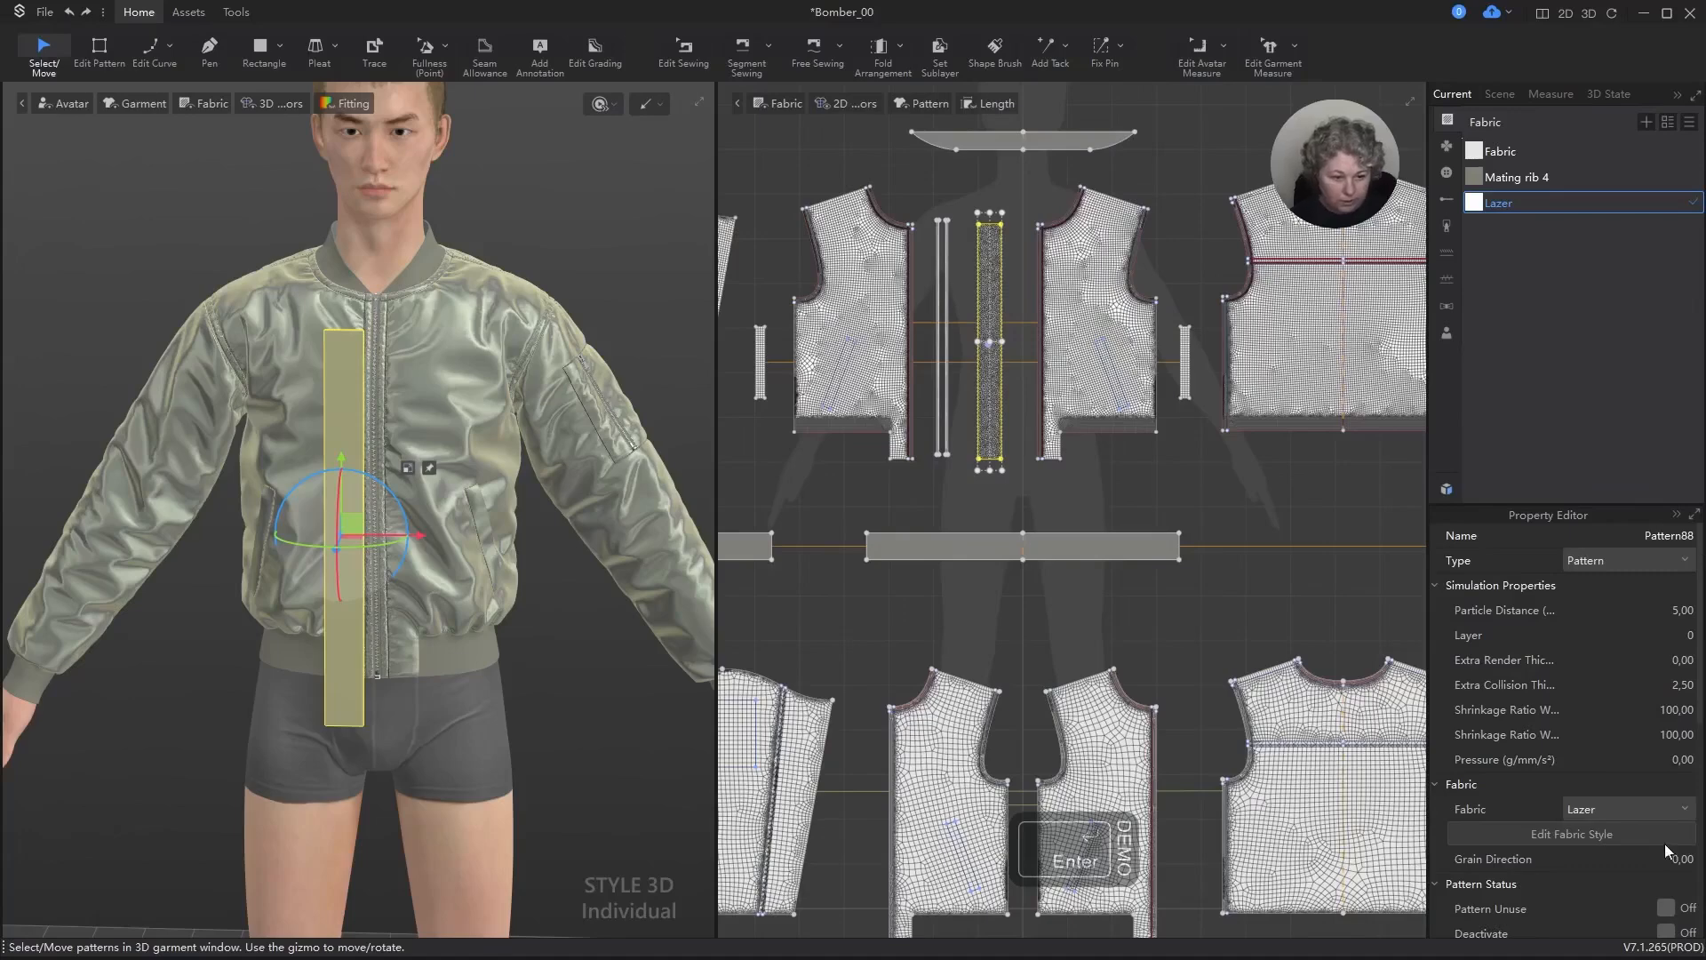
Step: Set the strip's mesh type to Quad (Basic)
scroll(1654, 836, down, 5)
click(1665, 785)
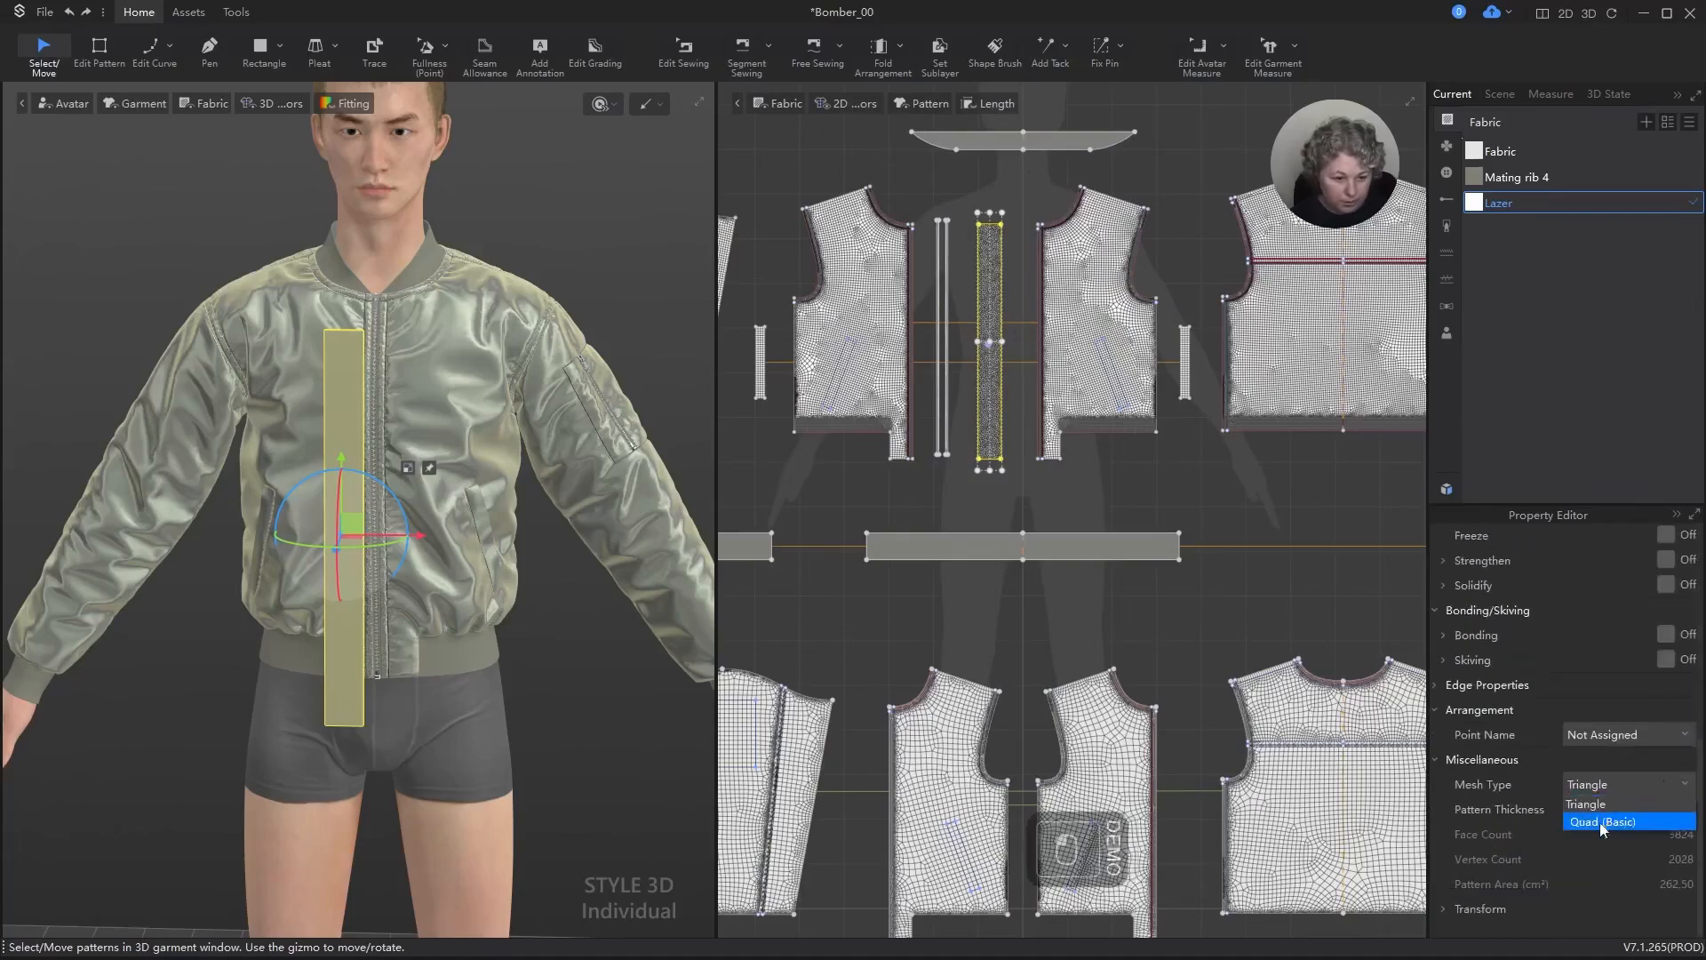
click(1600, 814)
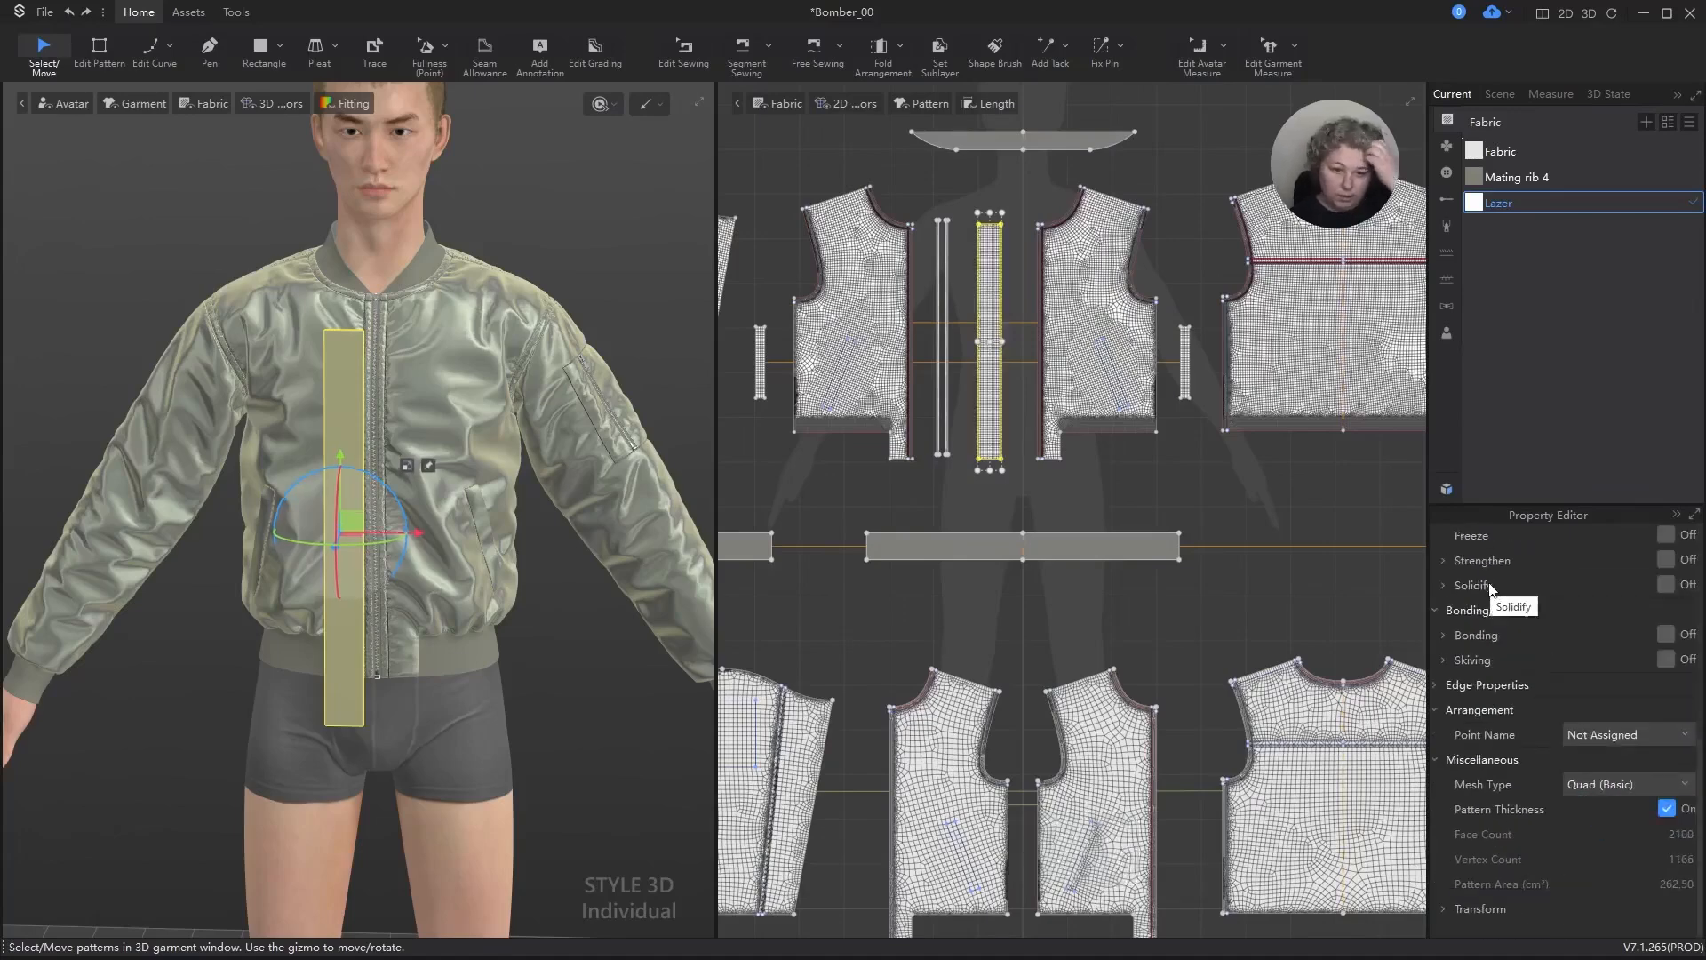
Step: Sew the strip's facing long edge to the zipper edge of the wearer's left front panel with Segment Sewing
scroll(1036, 384, up, 5)
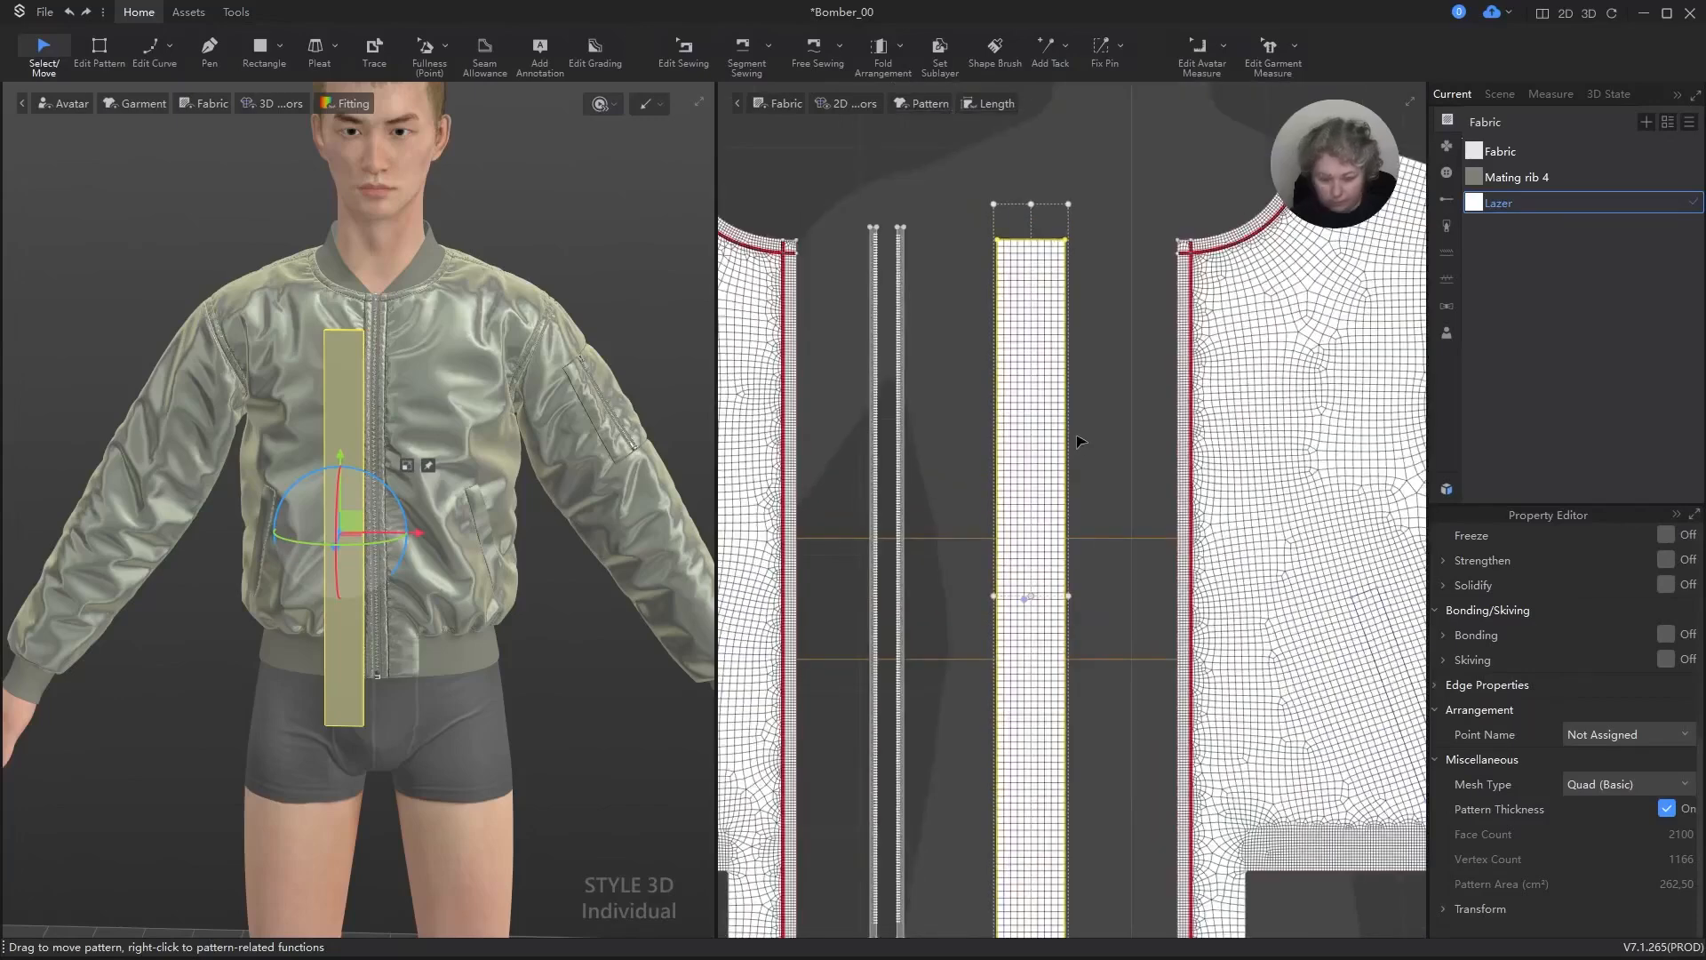
key(n)
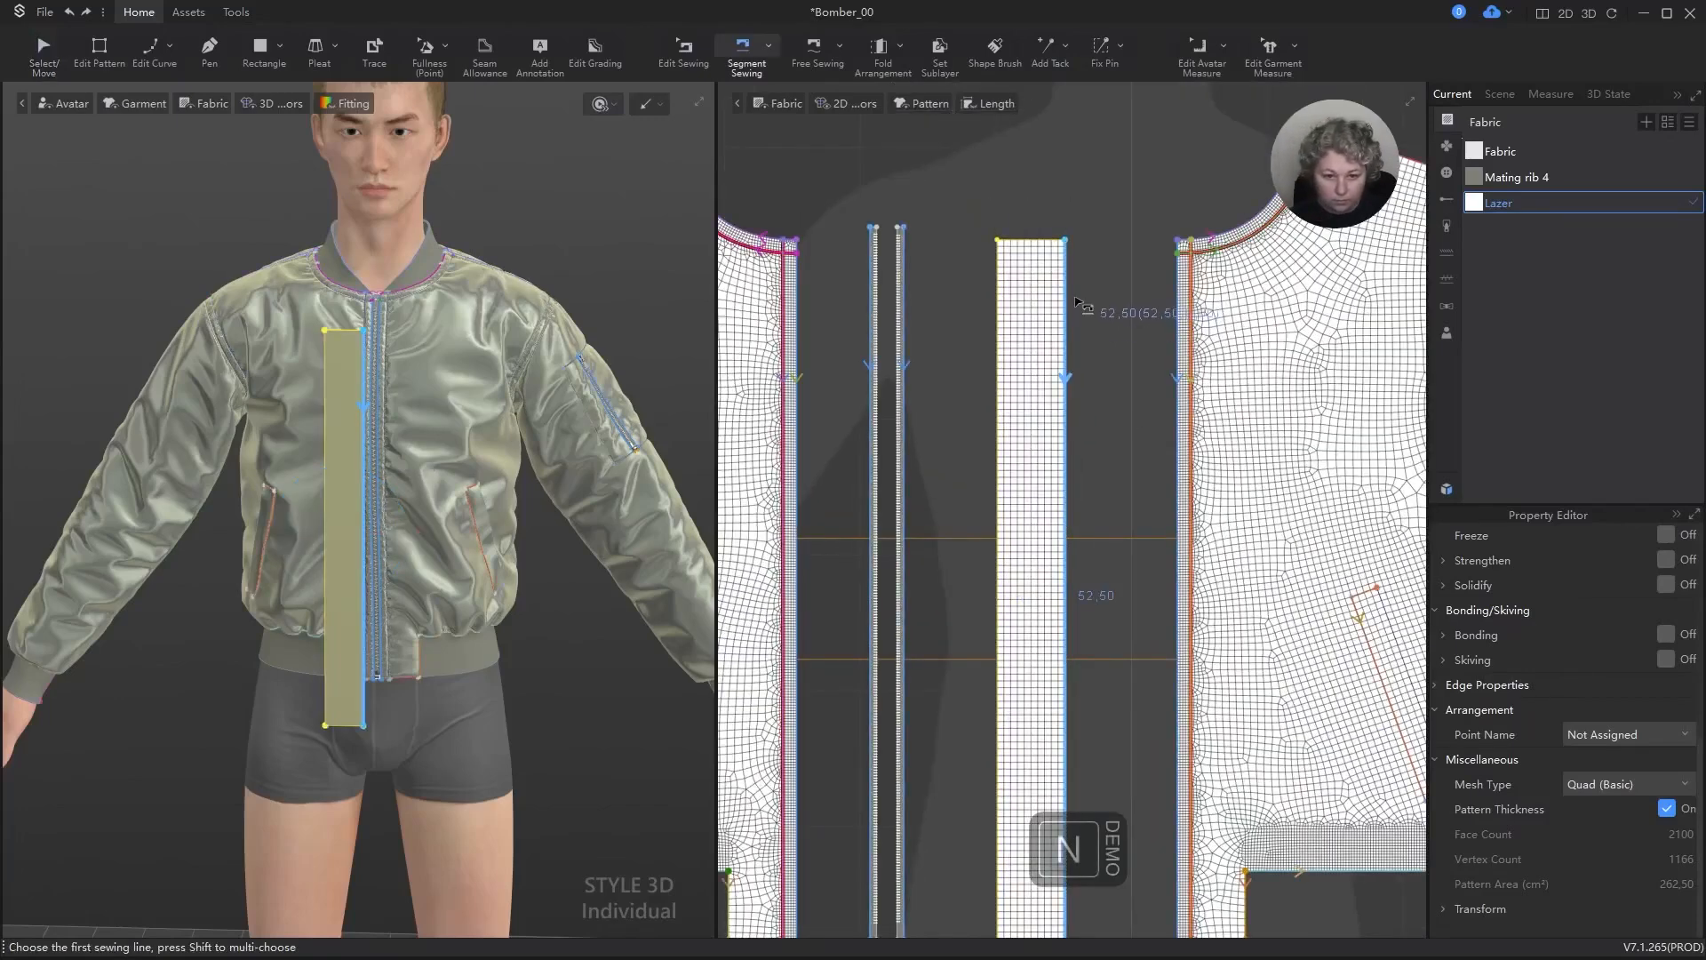
click(1066, 346)
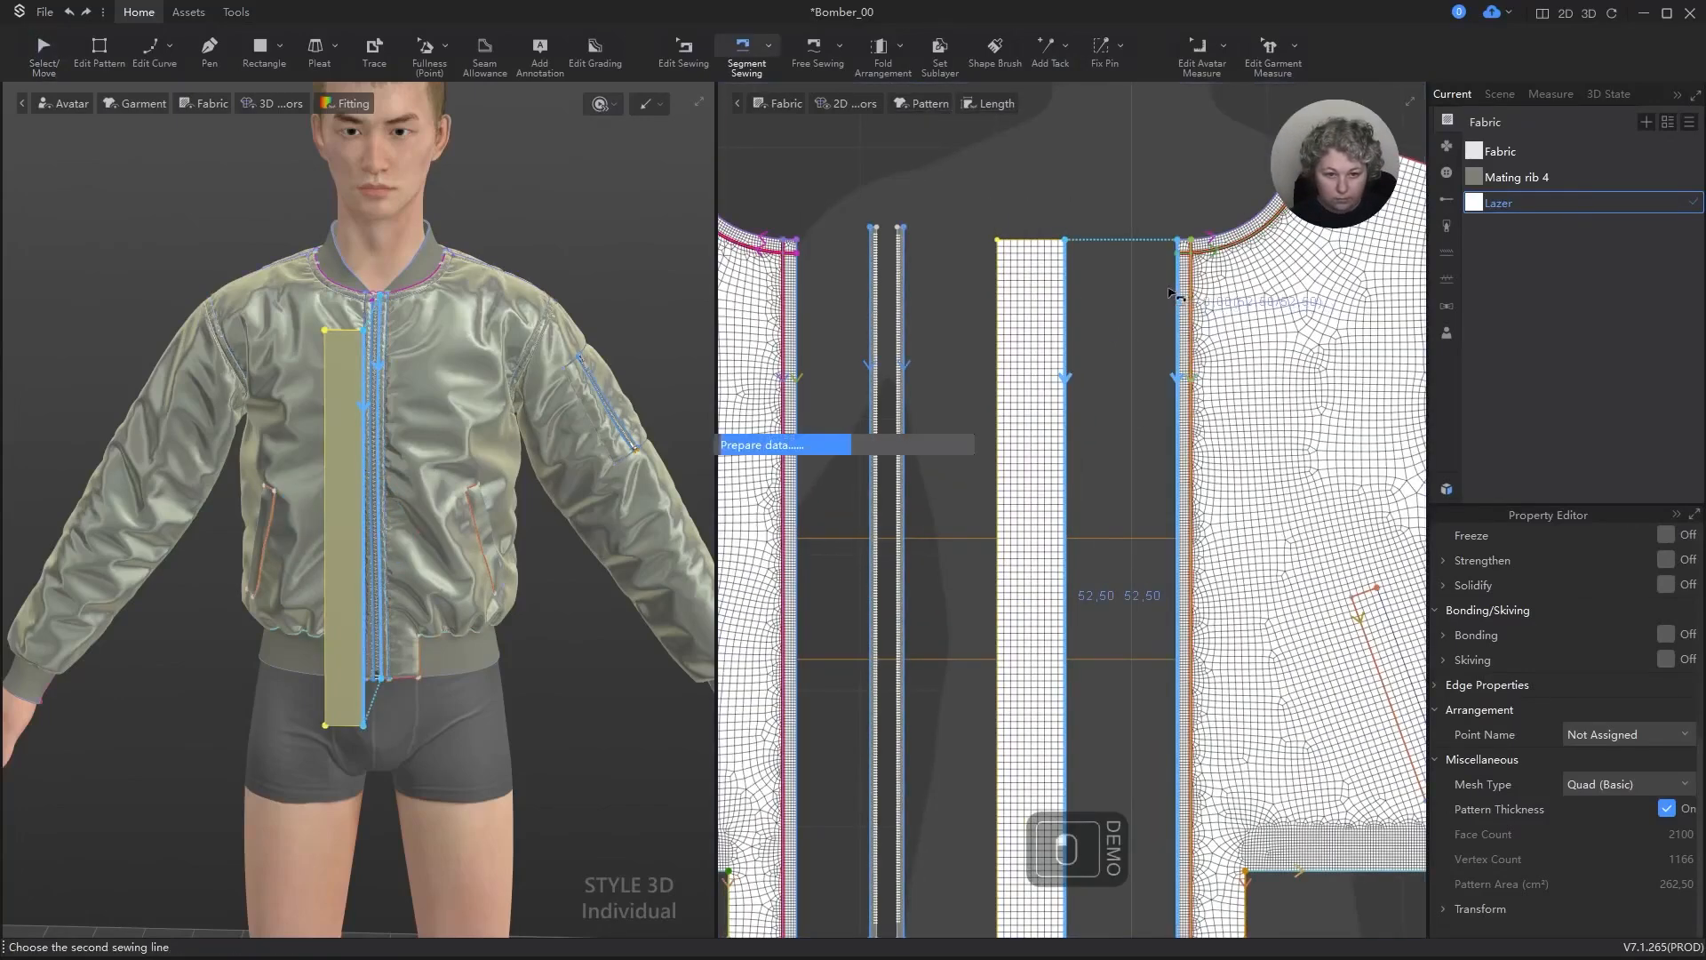
click(1175, 297)
key(a)
Step: Use Set Sublayer to layer the Lazer strip between the inner front panel and the wearer's right outer front panel
scroll(1139, 290, down, 4)
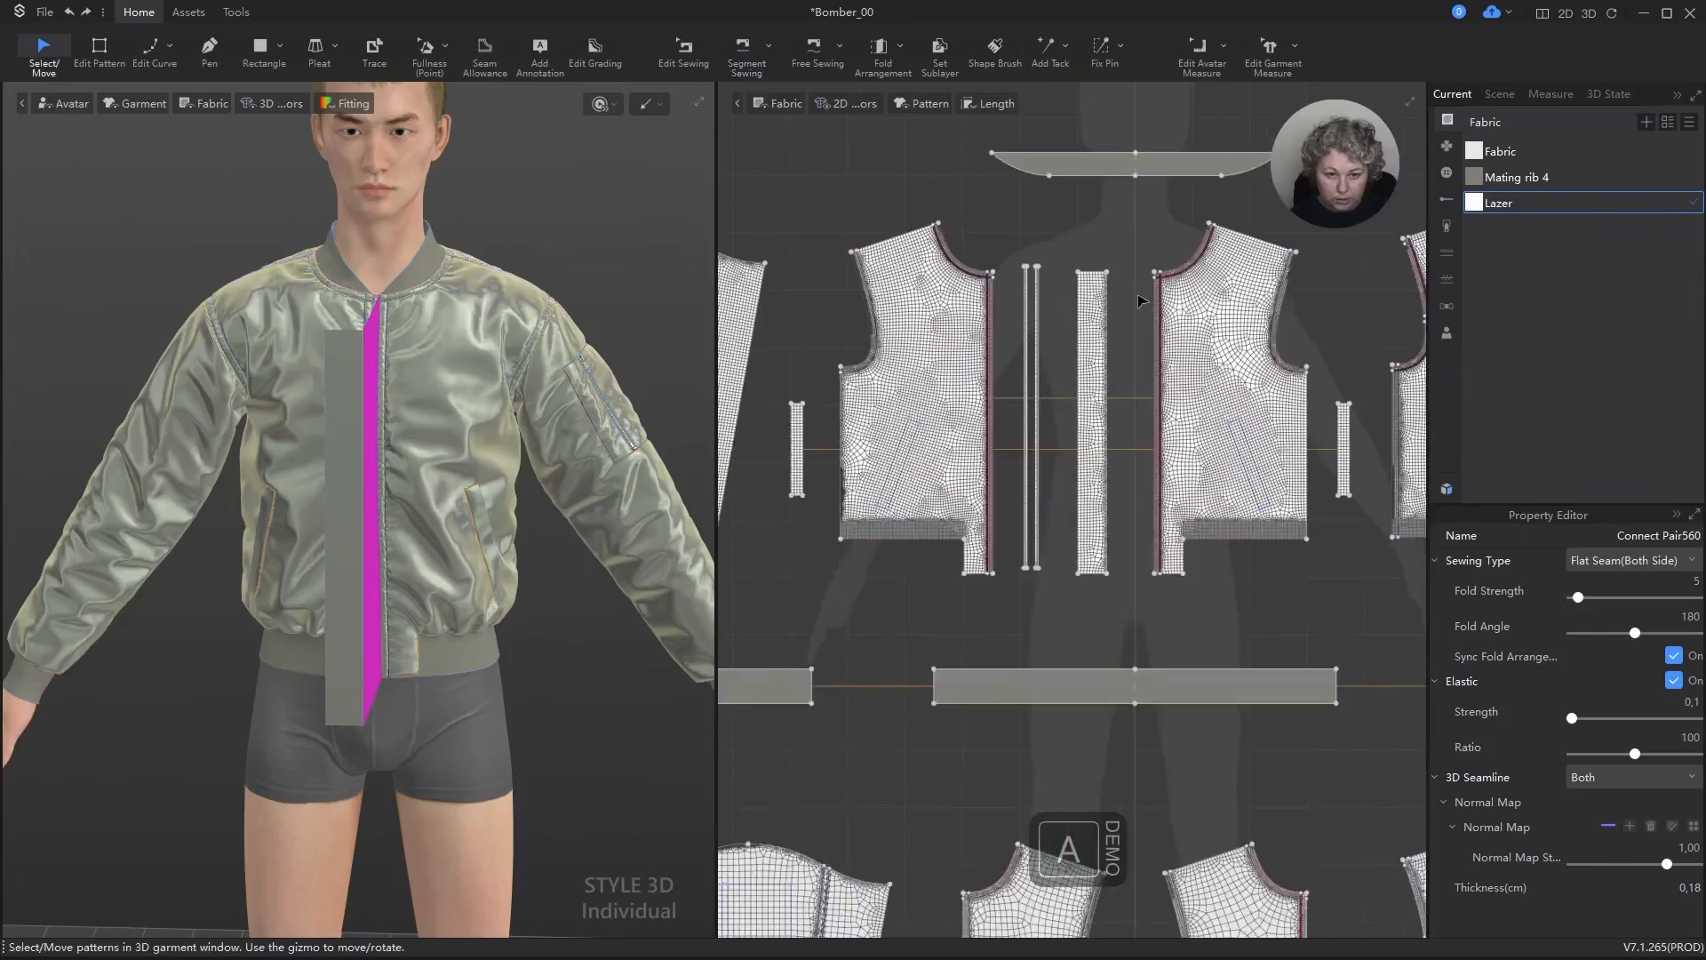
scroll(1138, 293, up, 2)
click(1062, 273)
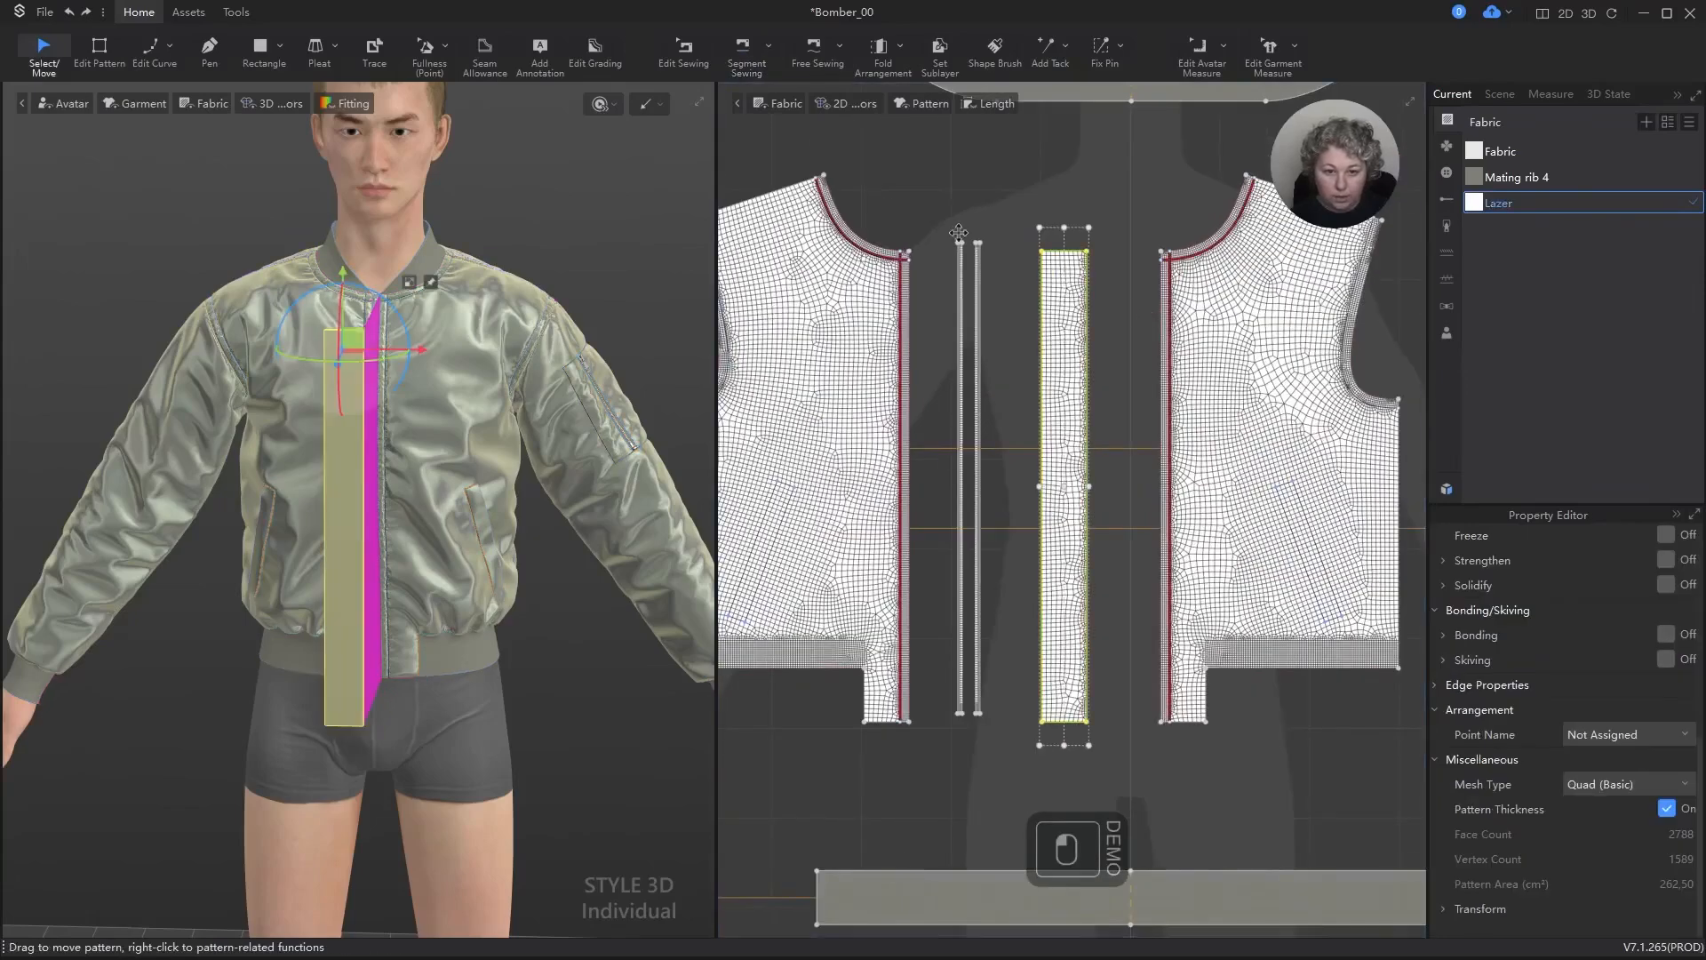
click(942, 55)
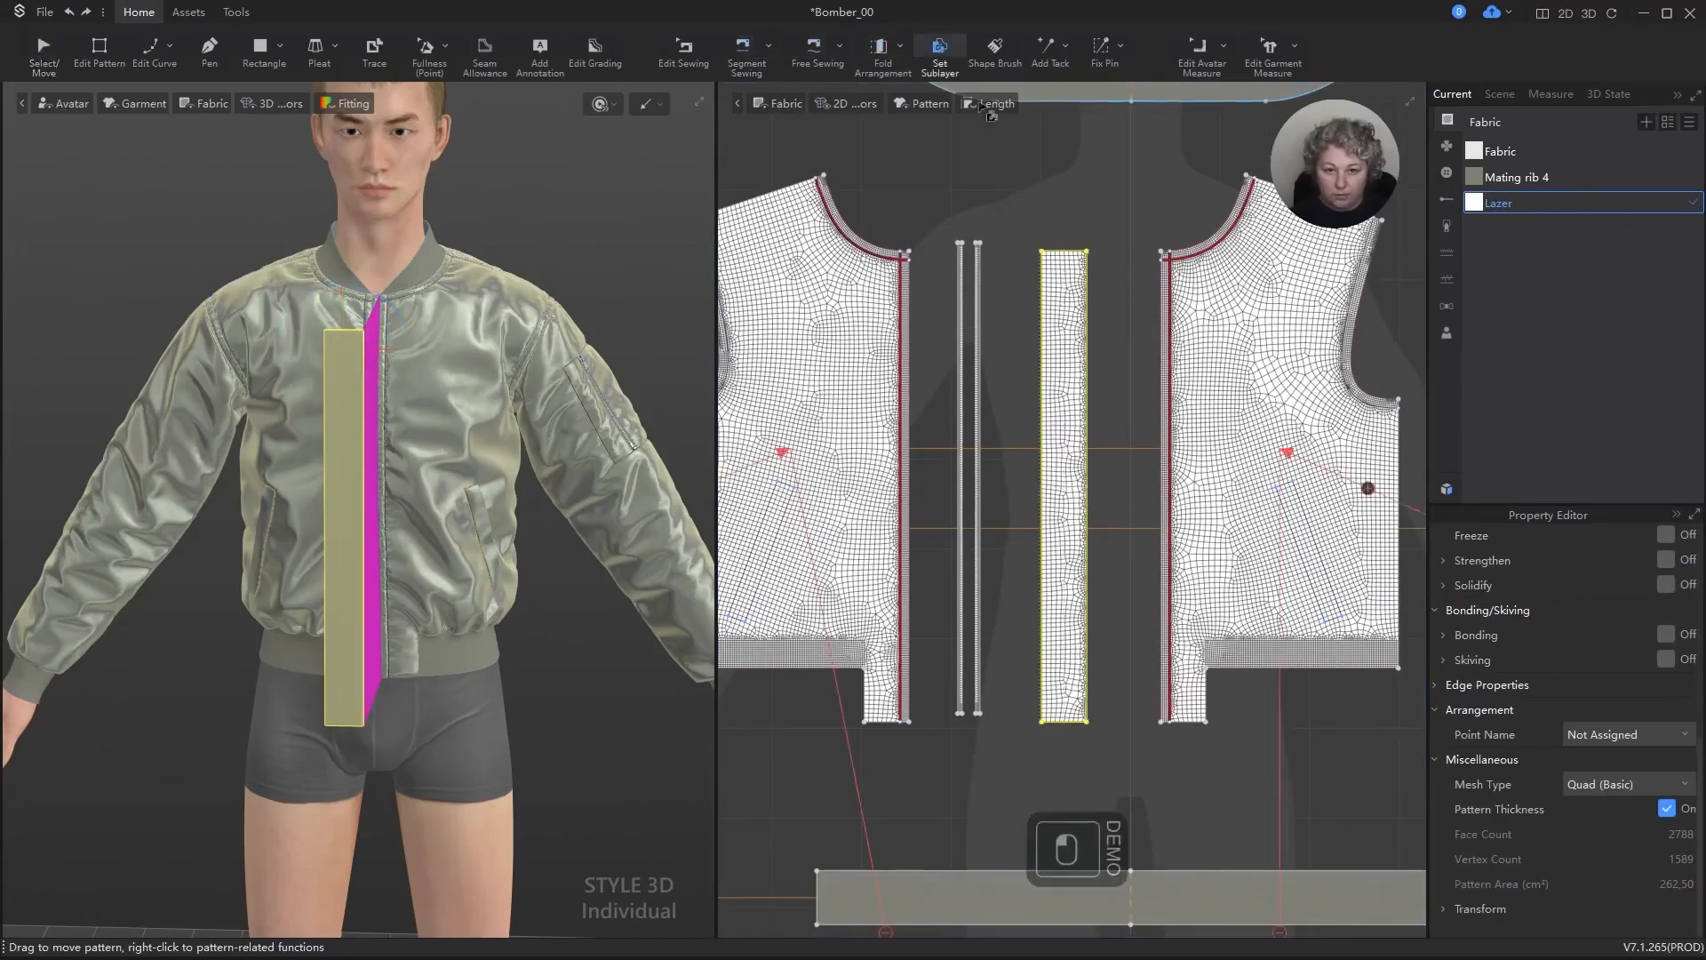
scroll(1073, 842, up, 2)
scroll(1075, 854, down, 4)
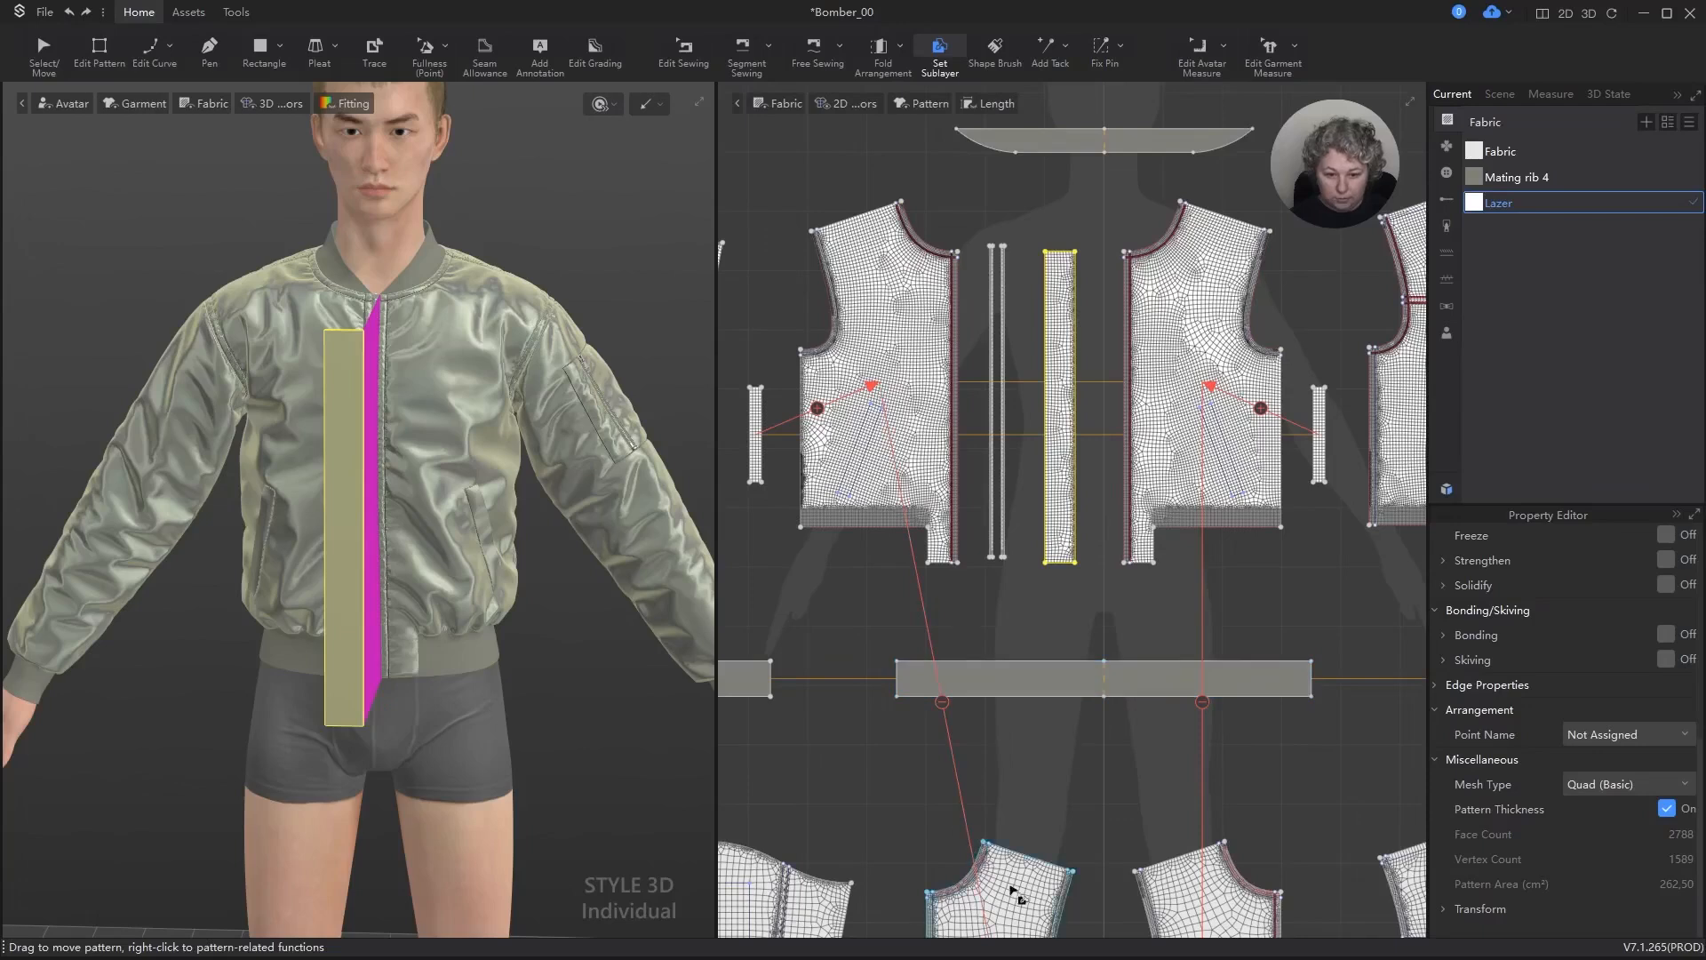
click(1016, 891)
click(1066, 404)
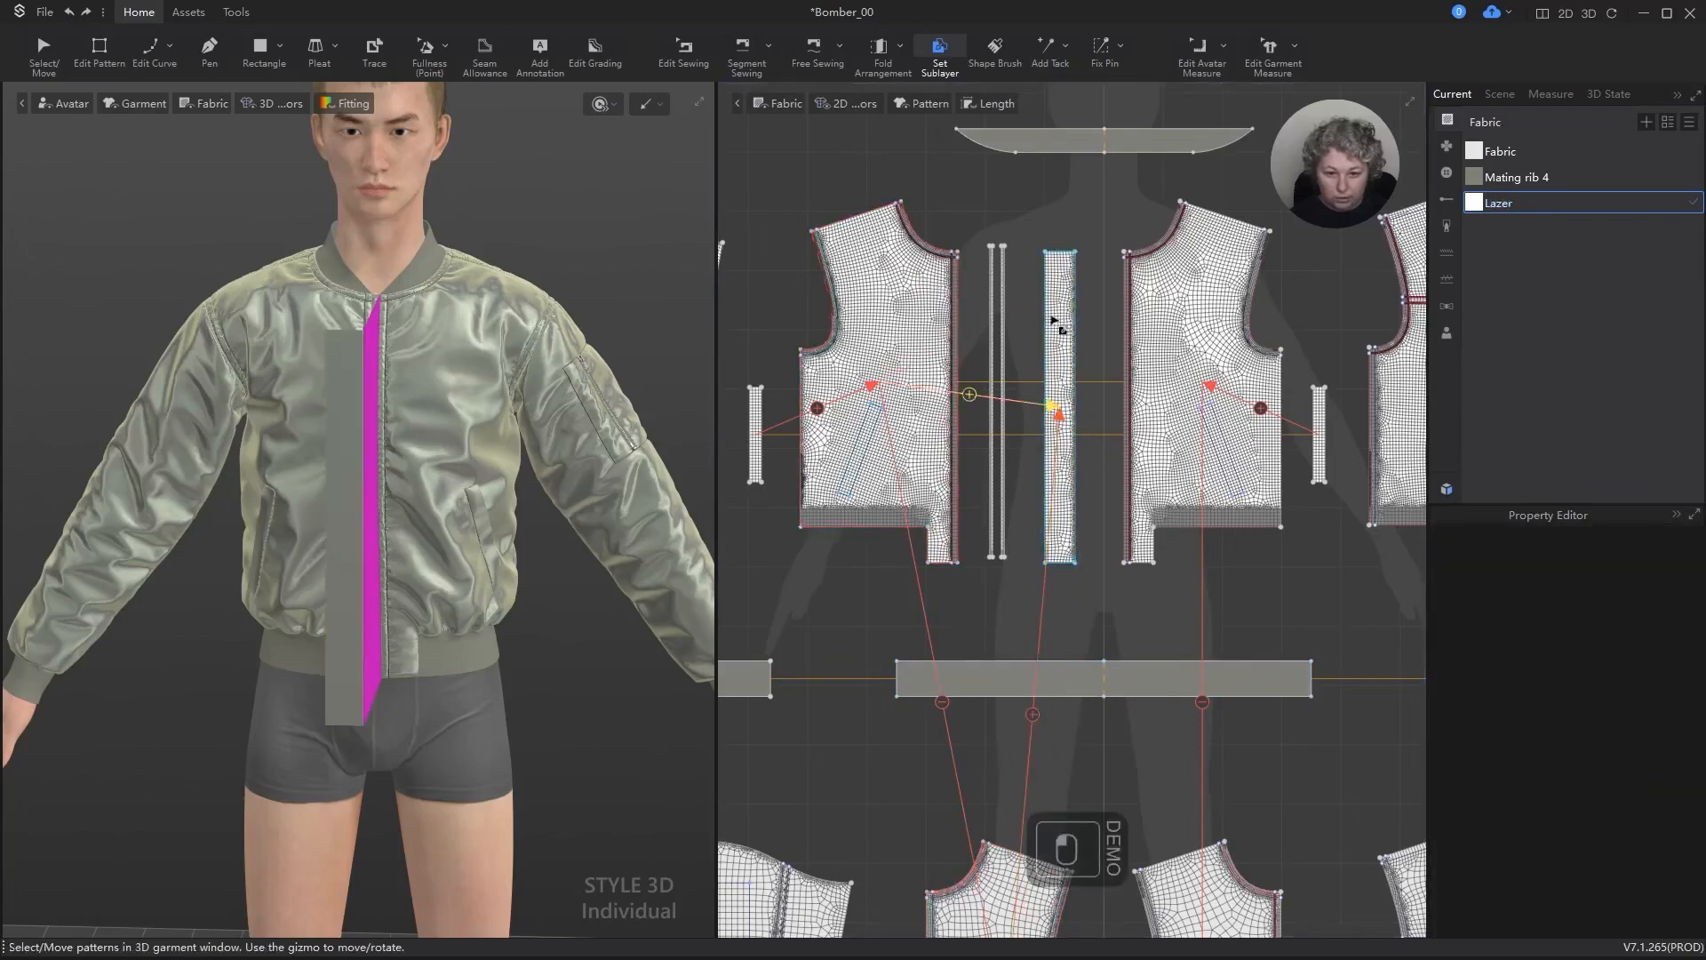
click(41, 46)
Step: Move the strip in 3D up to the zipper's height and place it behind the jacket's front
scroll(465, 426, up, 5)
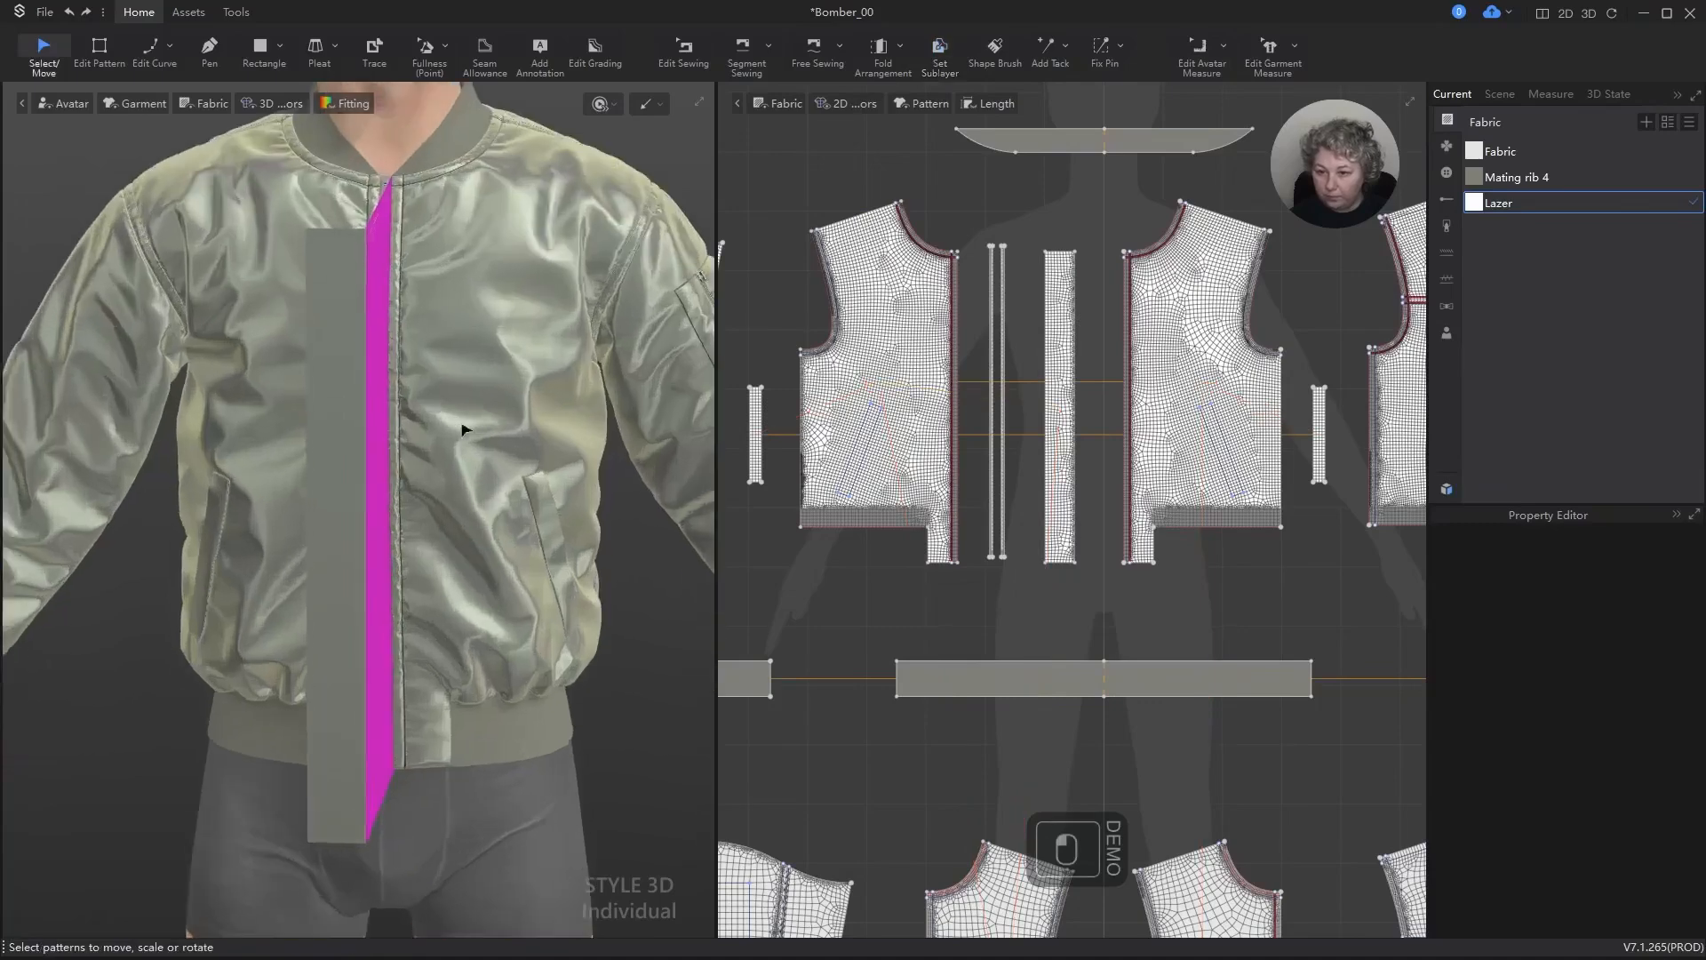
click(349, 303)
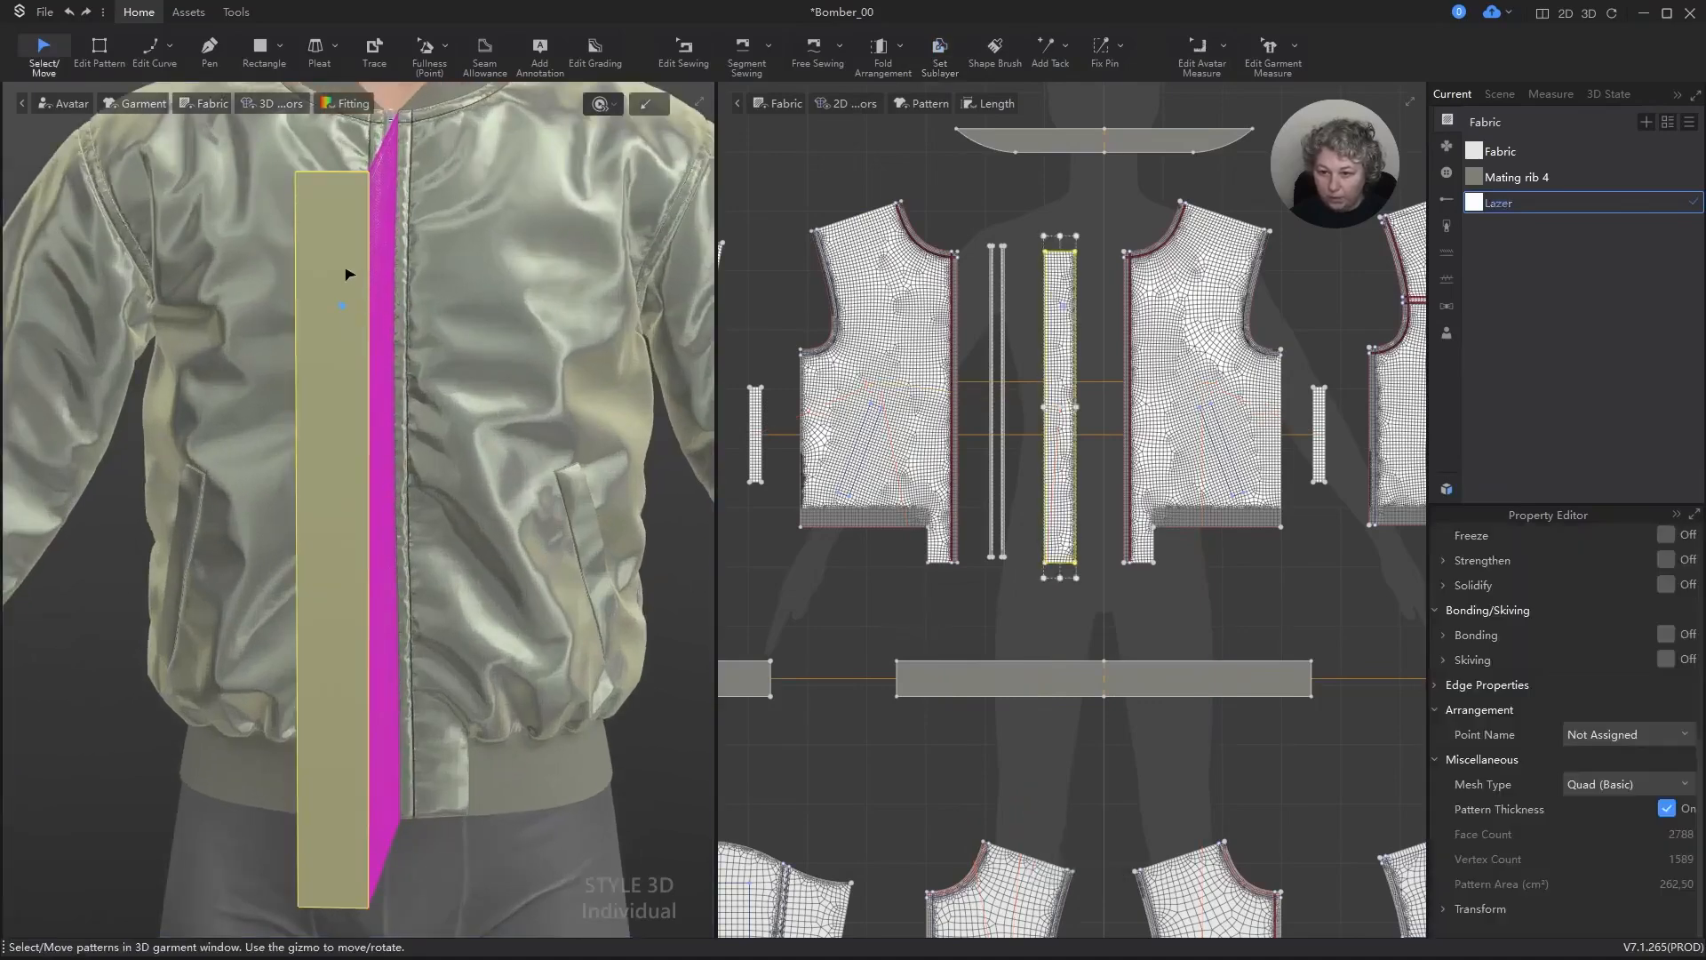
drag(351, 265, 356, 197)
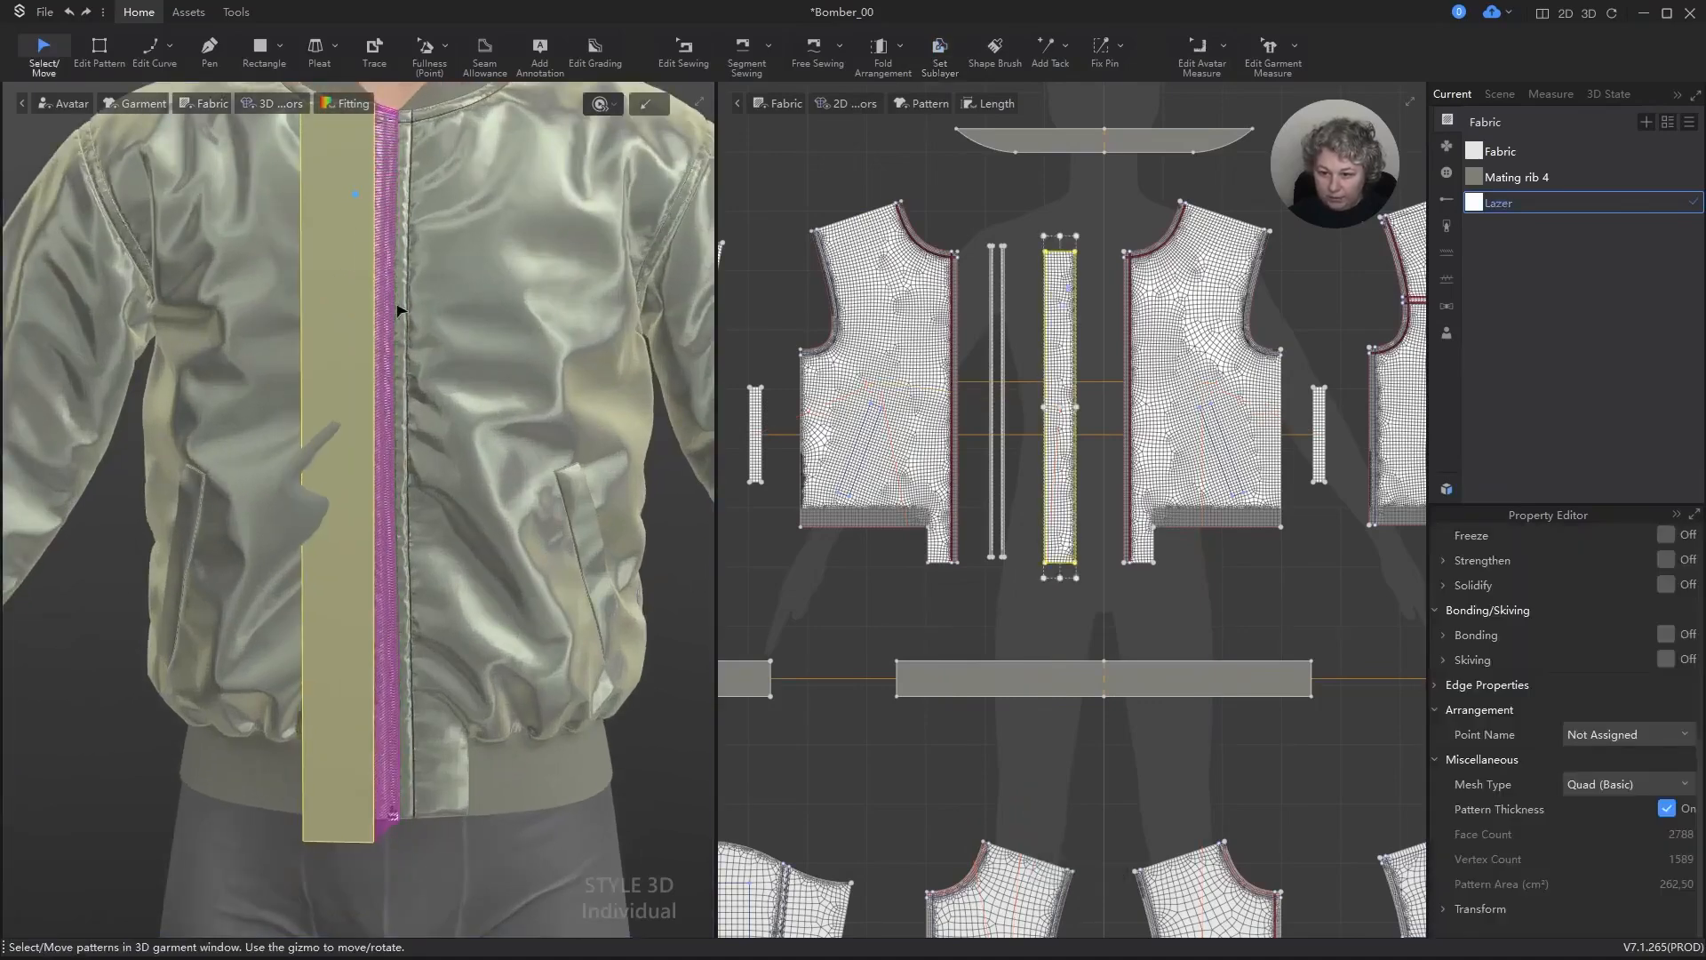
key(ctrl+shift+bracketleft)
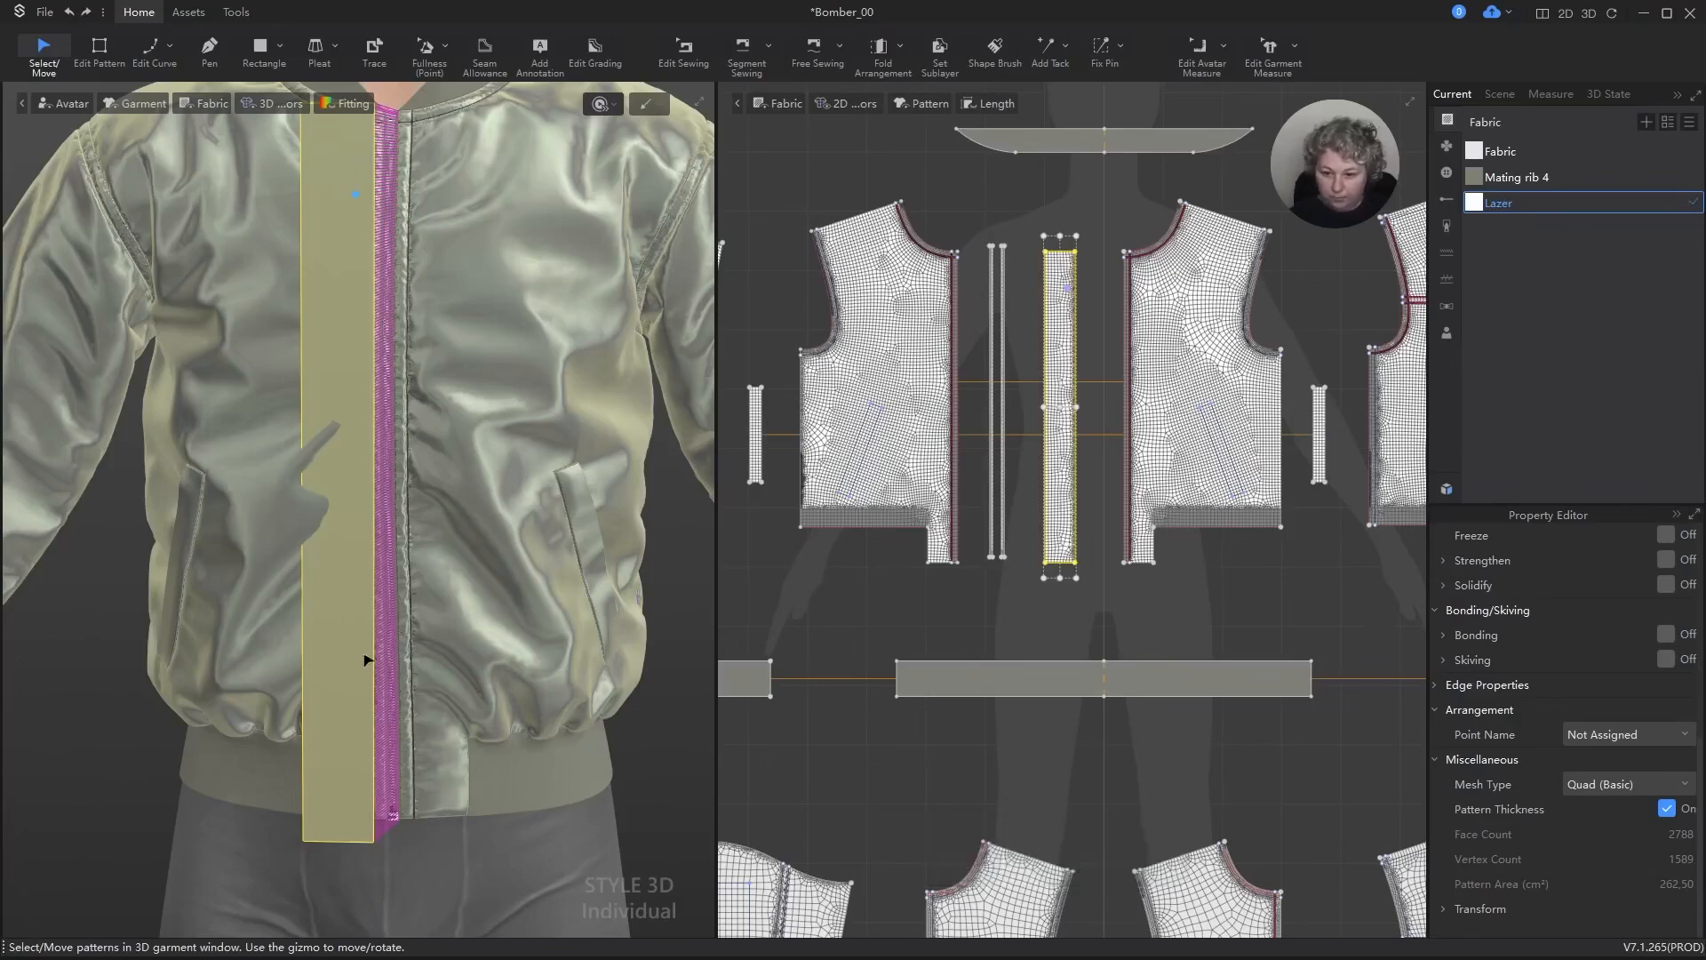
key(space)
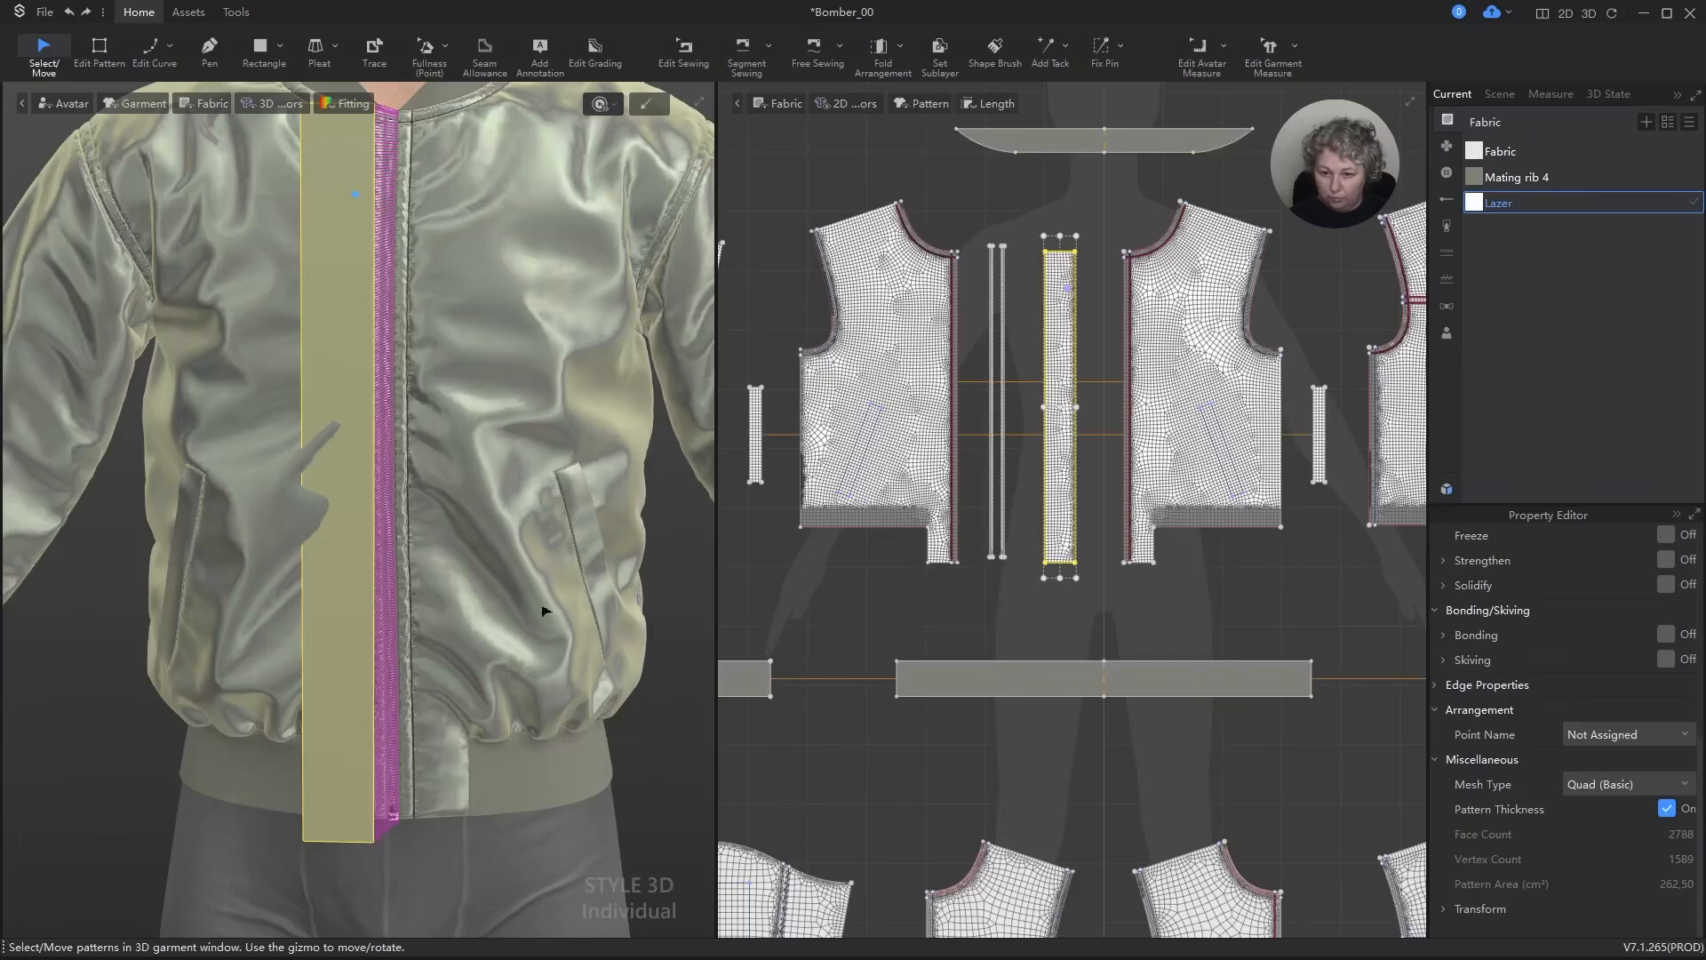
scroll(455, 638, down, 5)
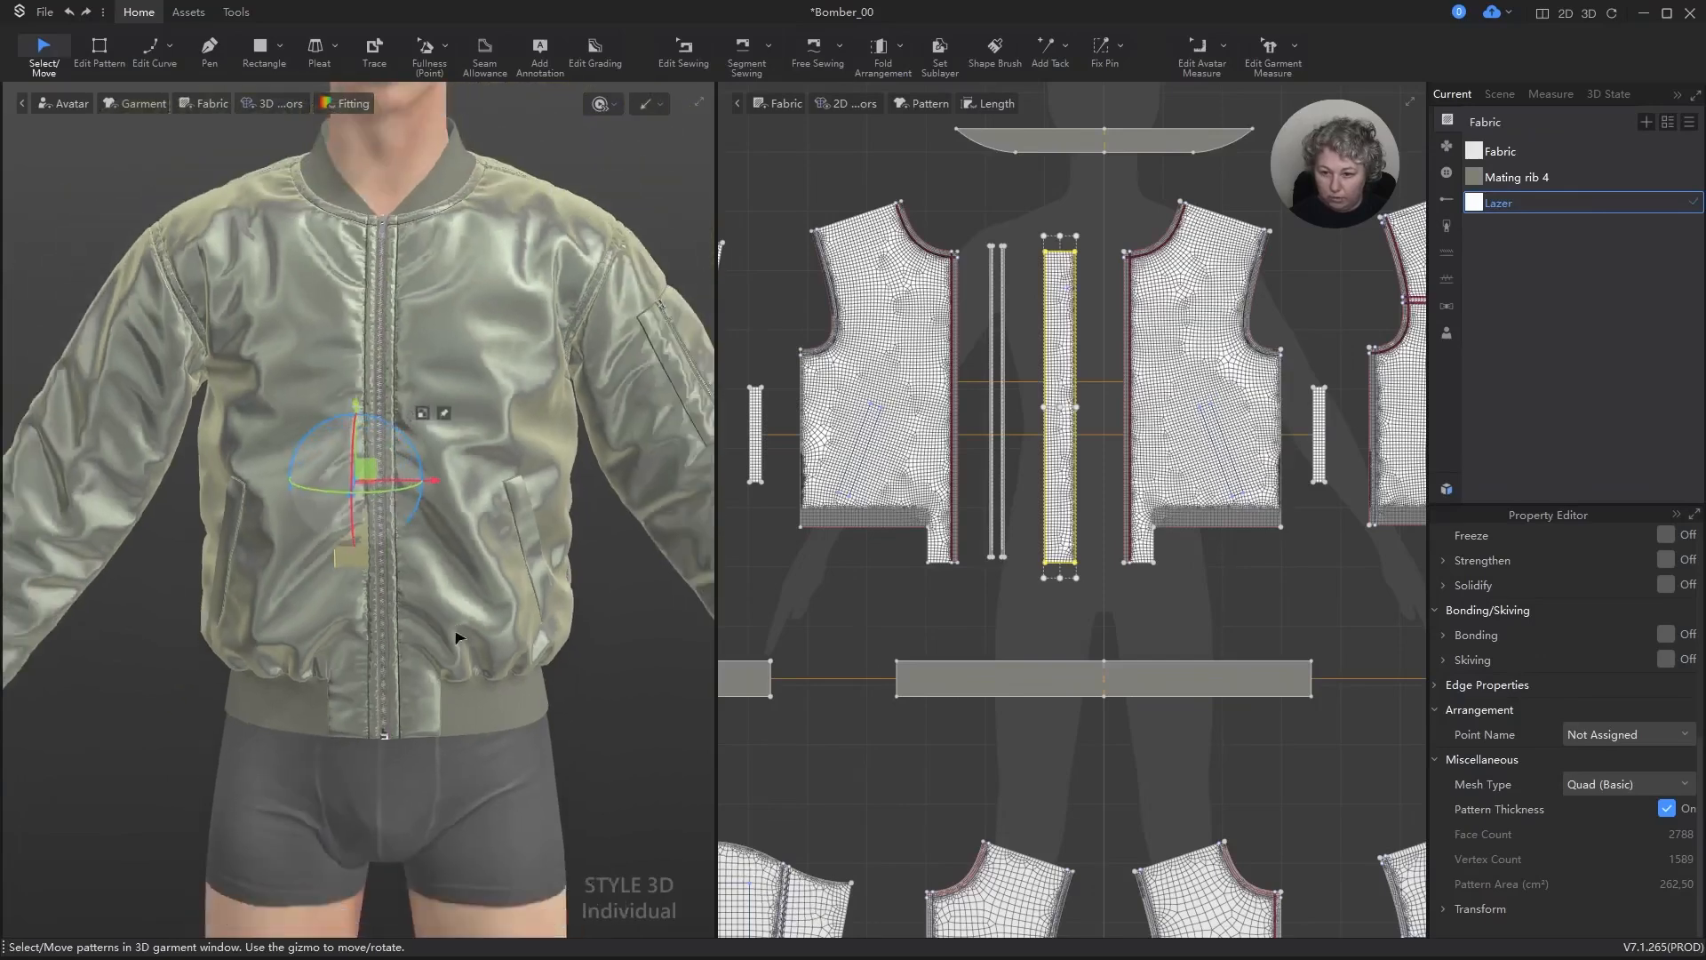
Step: Hide the avatar, turn on Strengthen for the strip and move it slightly further inside the jacket
key(a)
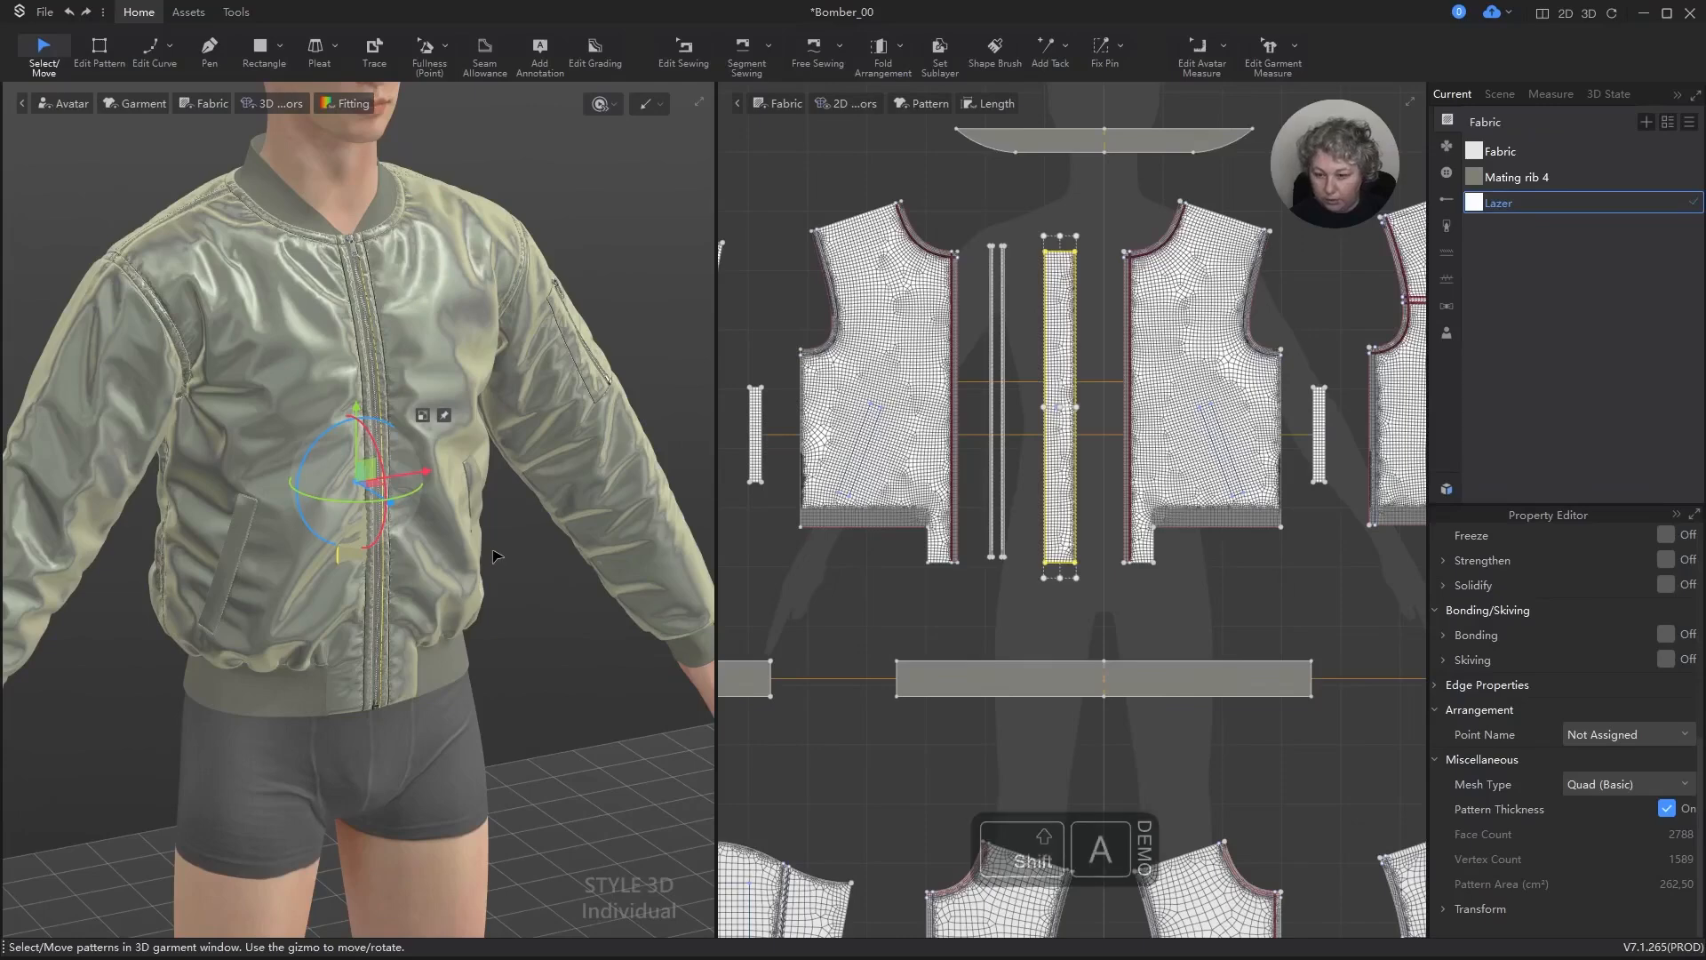
right_drag(472, 575, 385, 750)
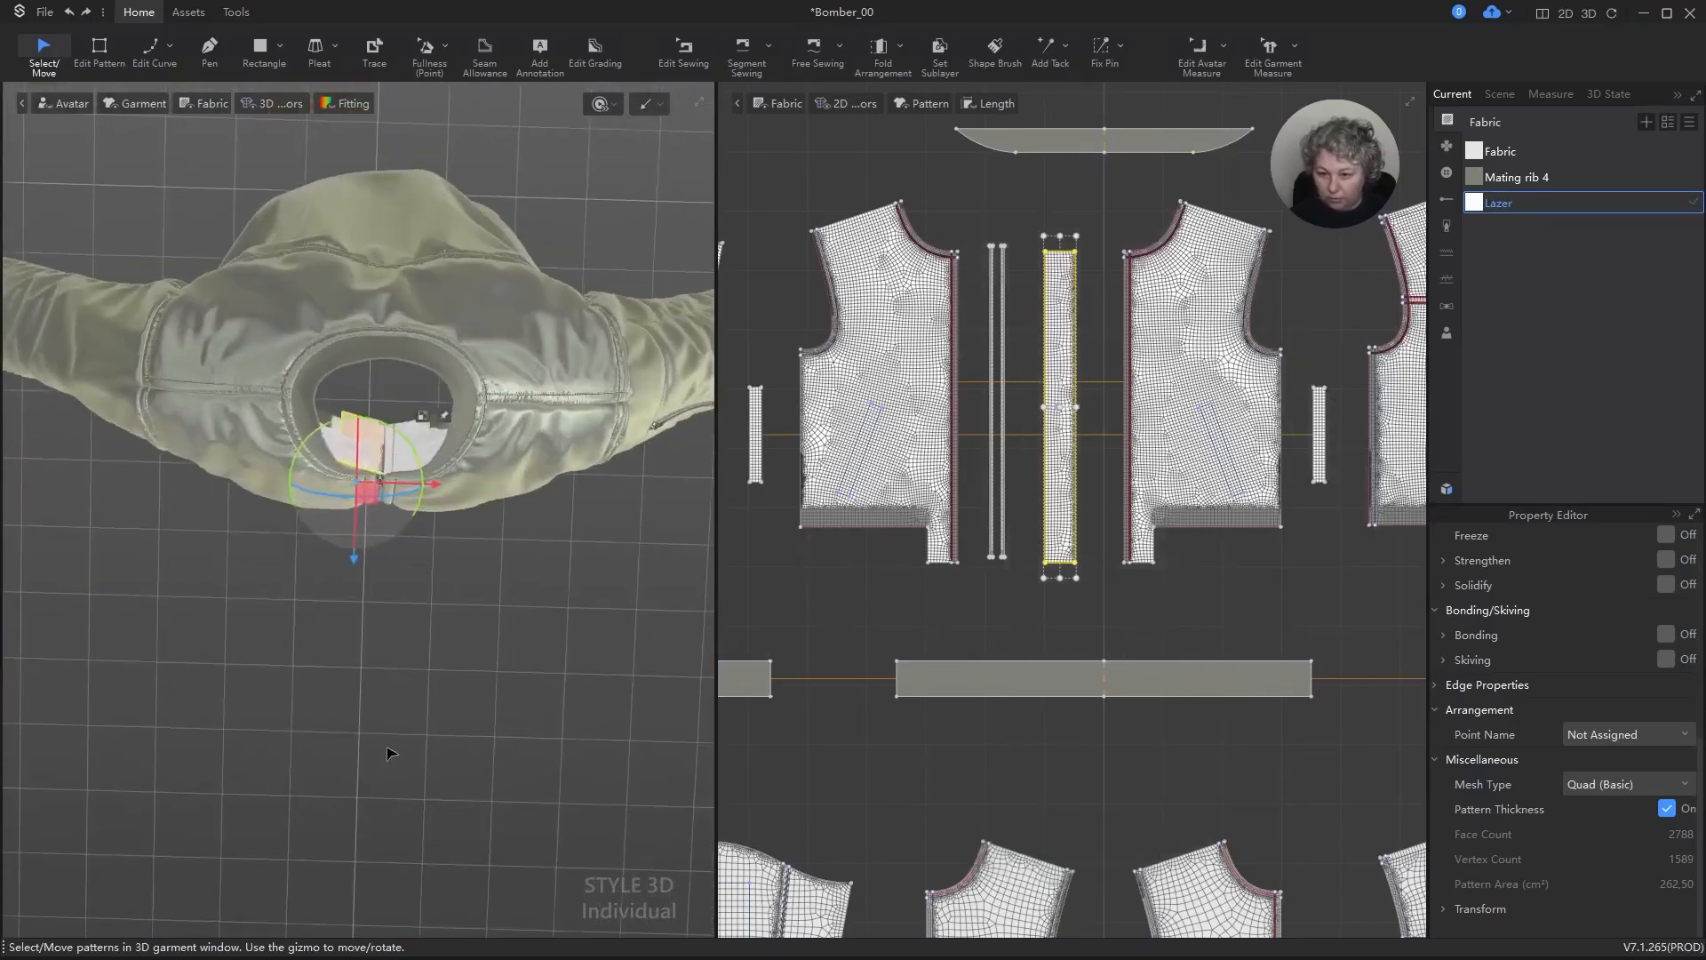
scroll(385, 750, up, 6)
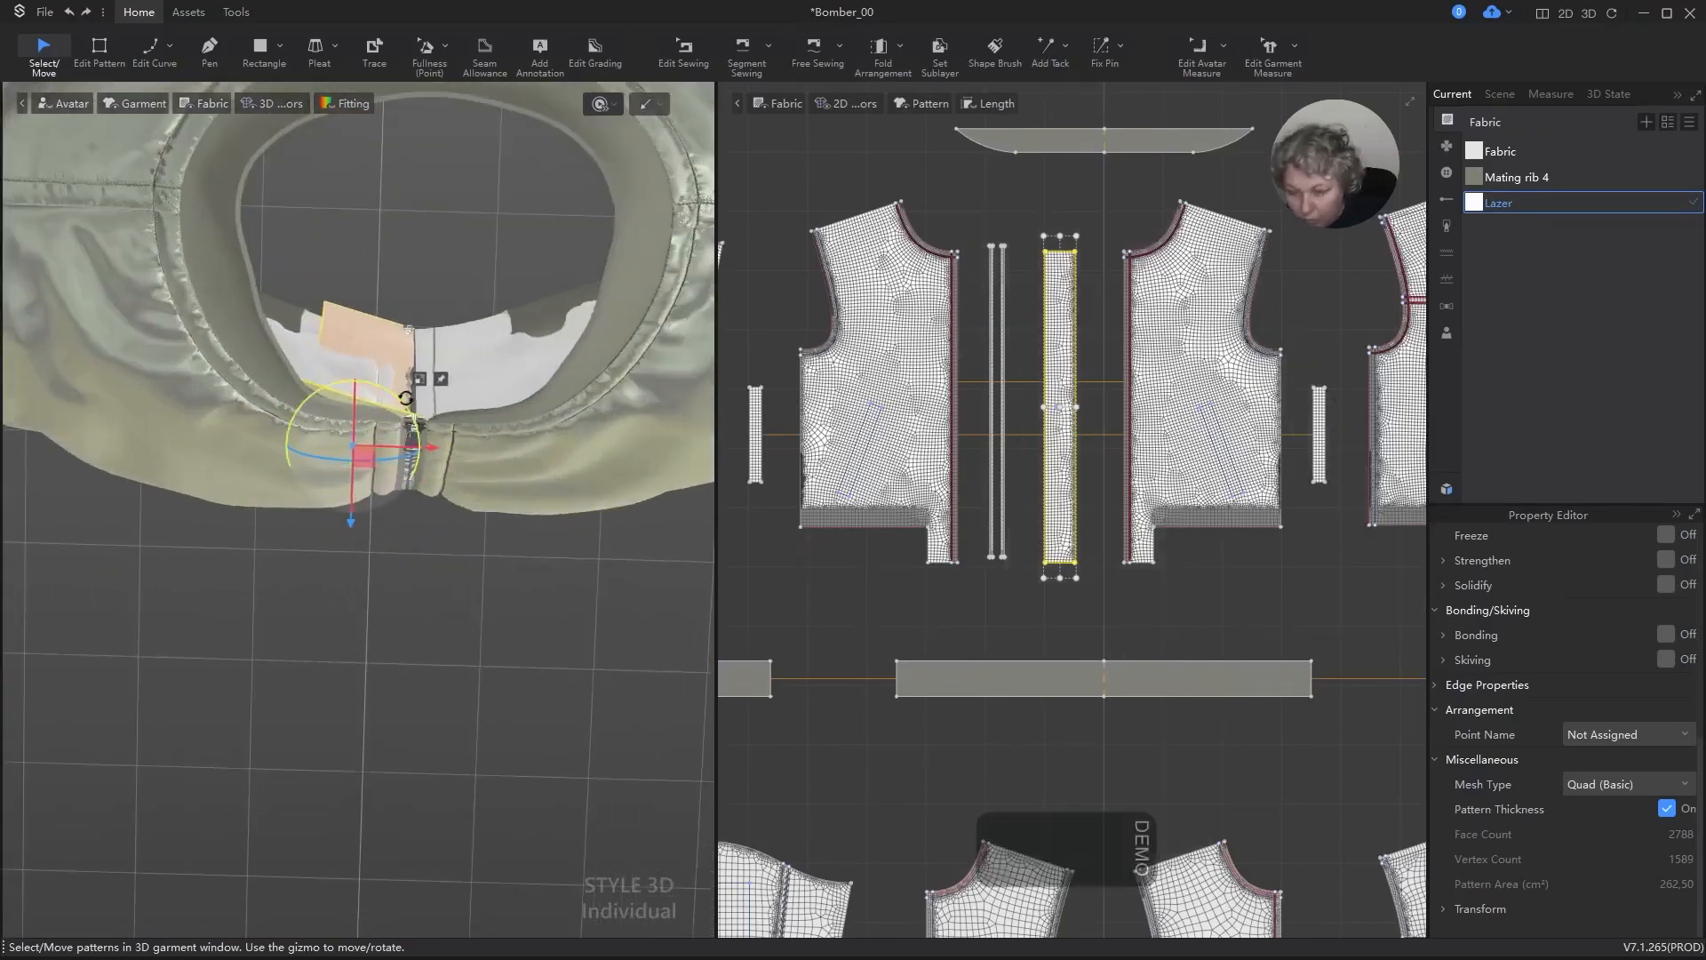
key(ctrl+h)
drag(369, 461, 369, 440)
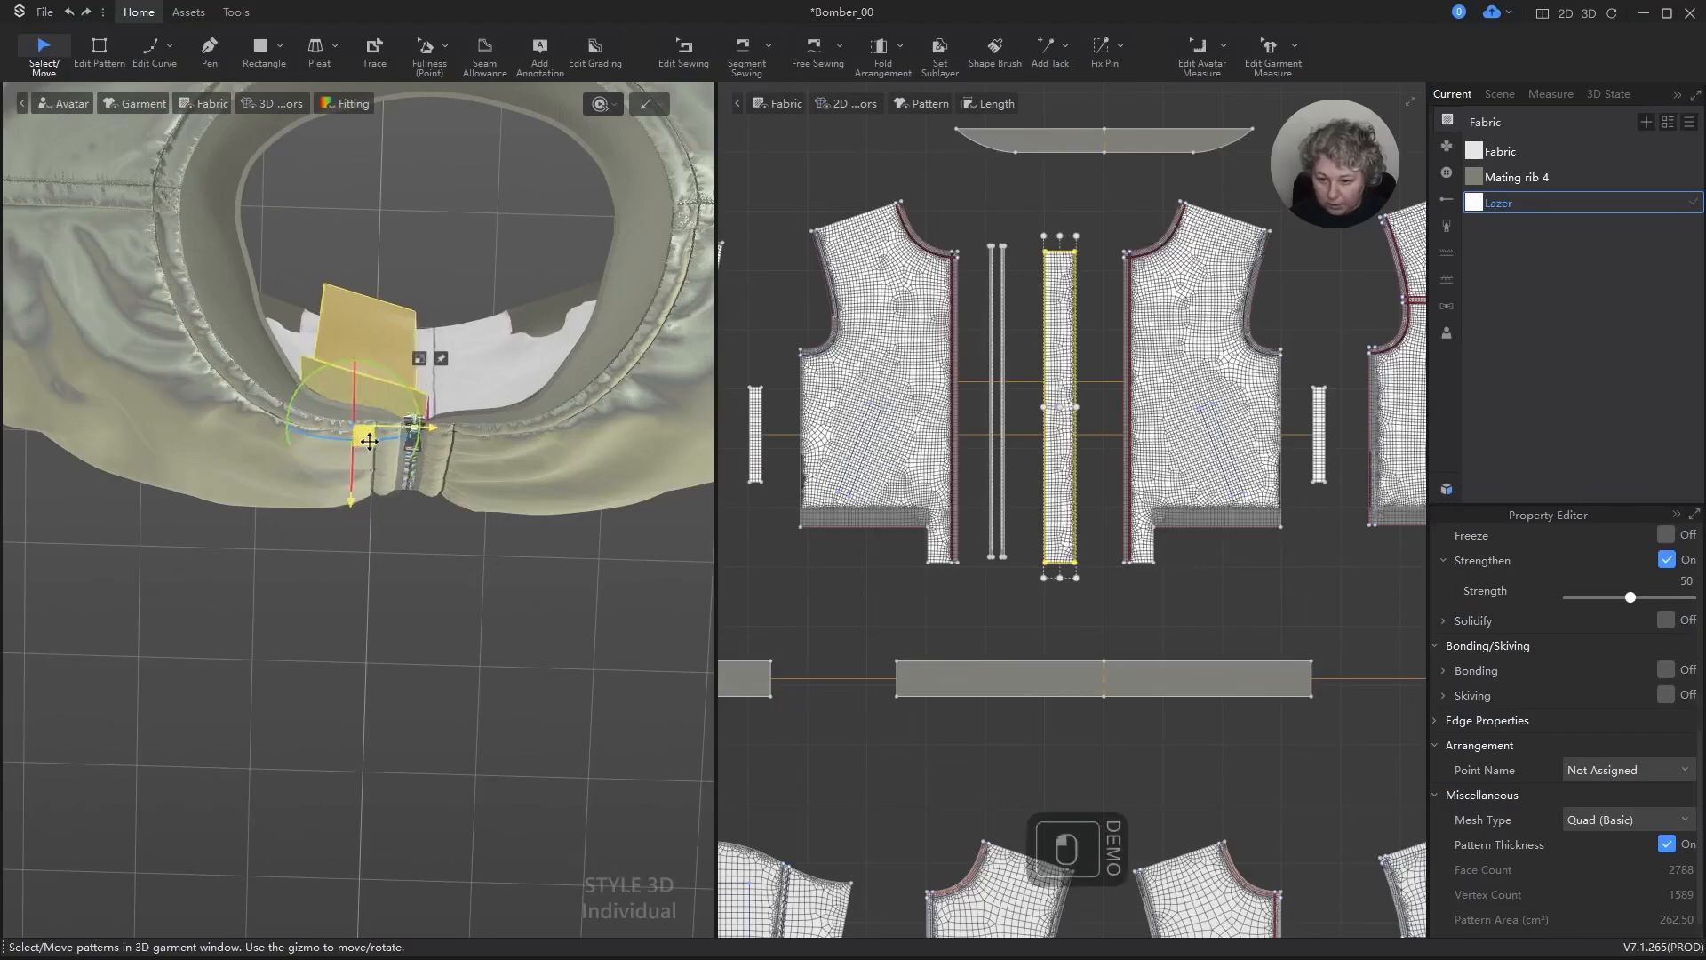
Step: Simulate the garment to close the strip's seam against the inside of the front zipper
scroll(412, 321, down, 5)
right_drag(415, 329, 116, 278)
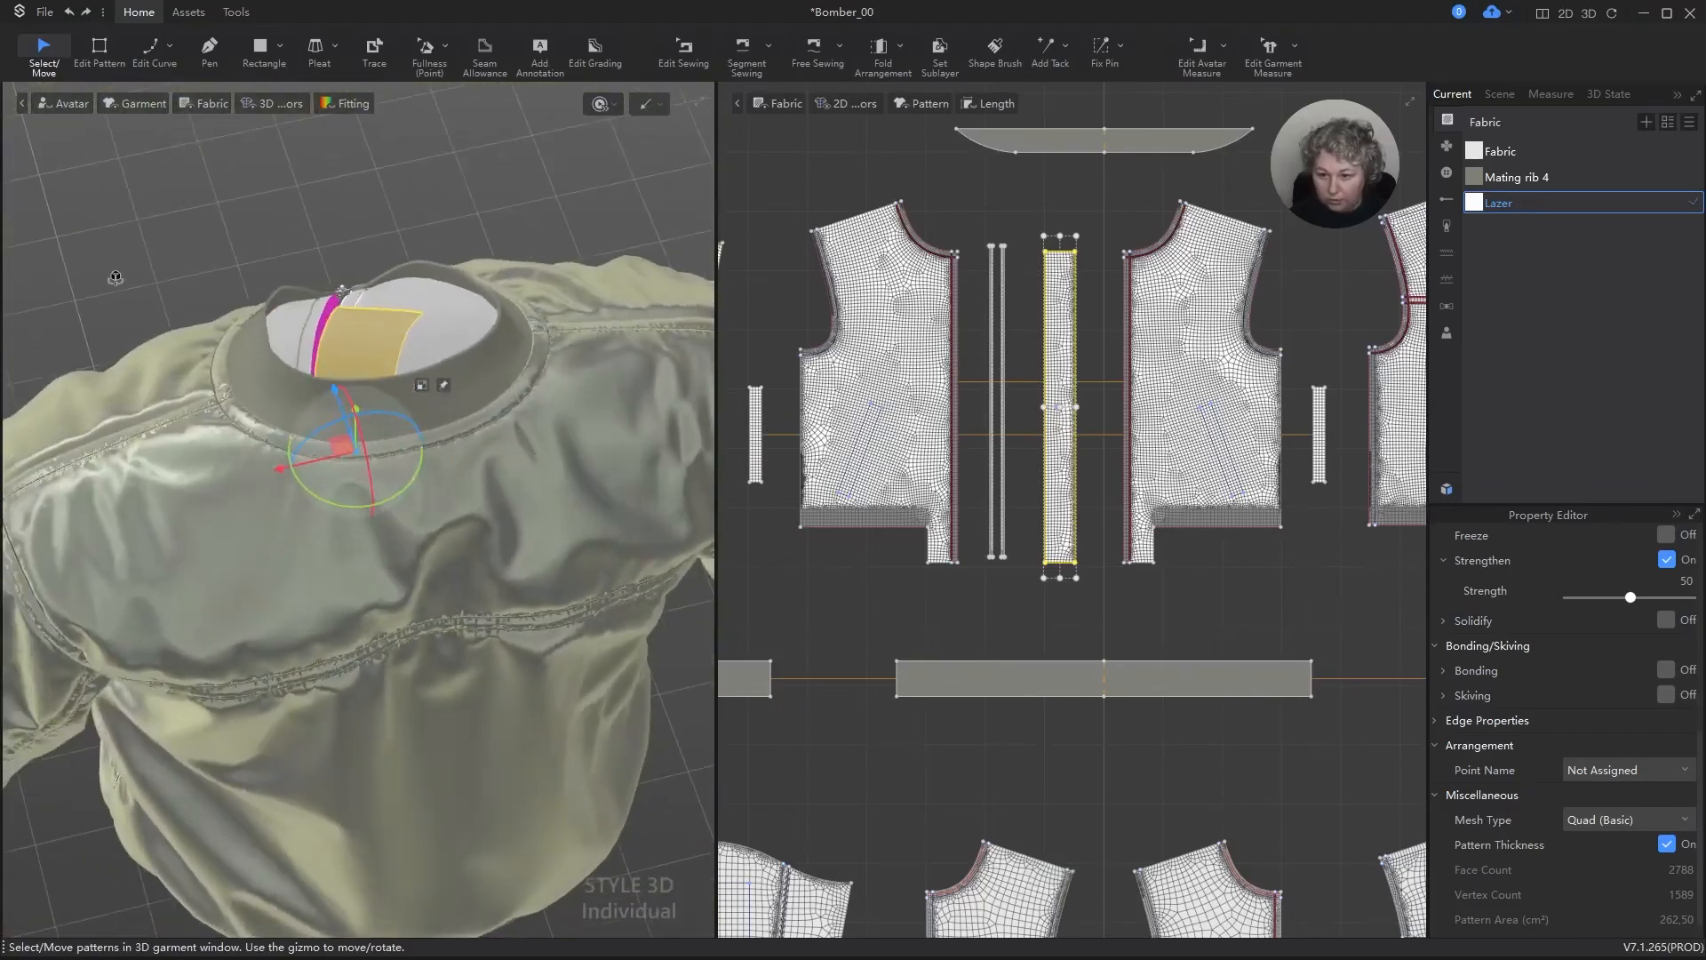
key(space)
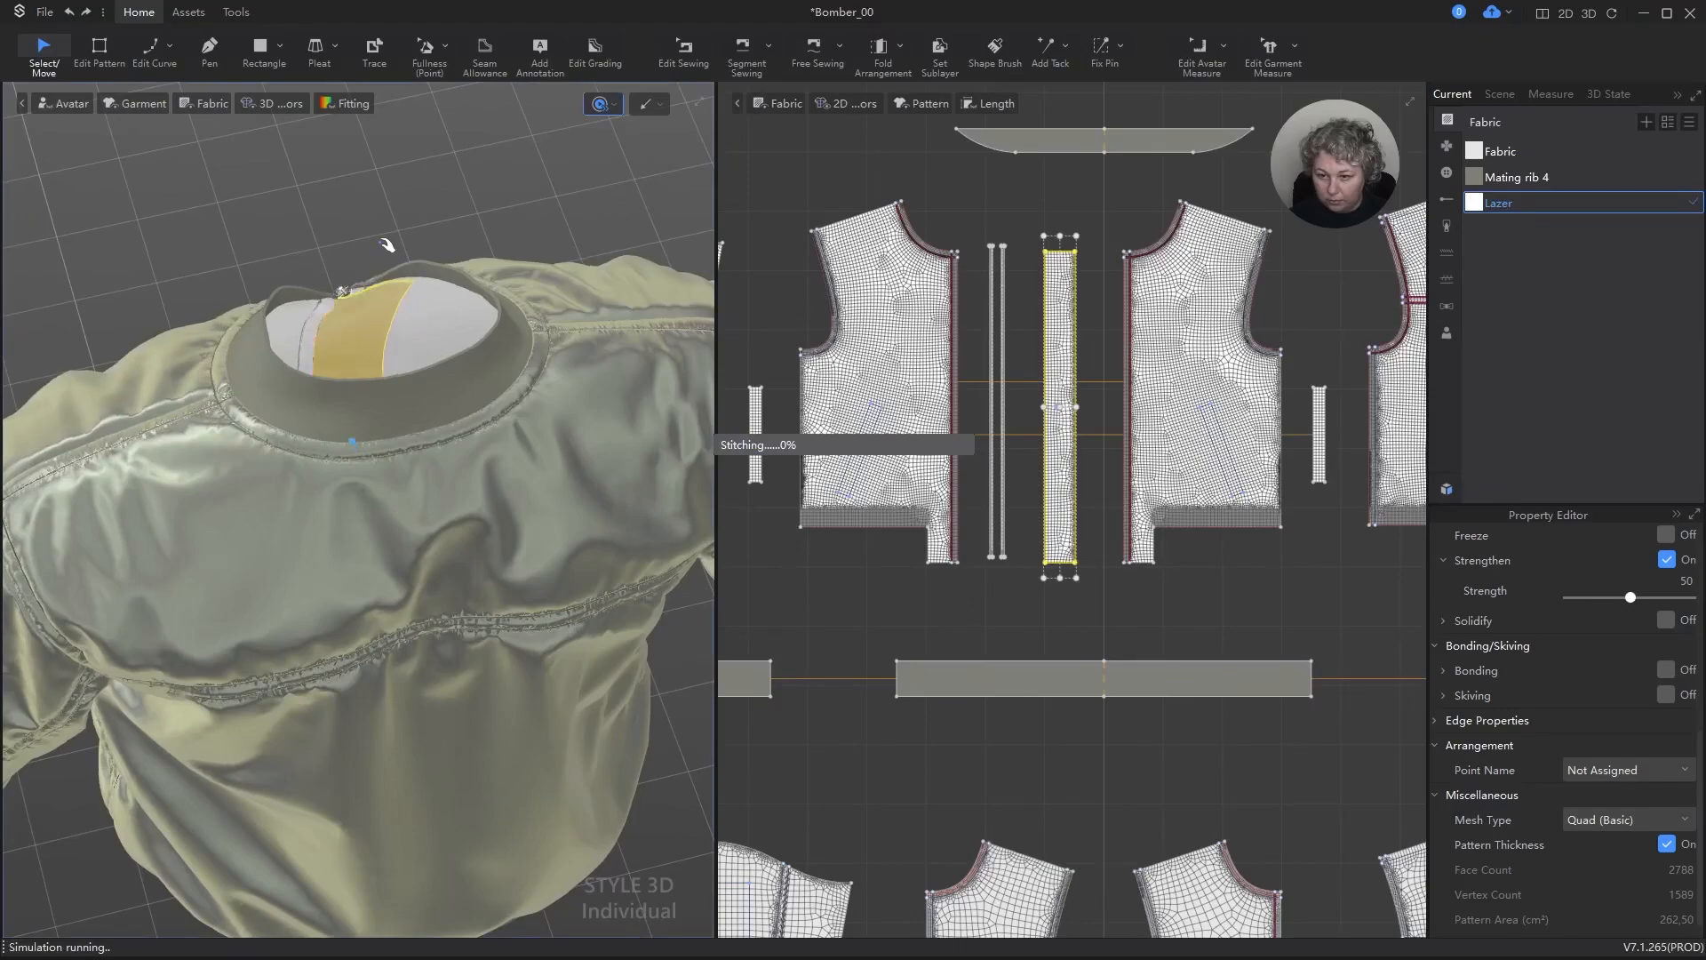
key(space)
right_drag(384, 320, 480, 294)
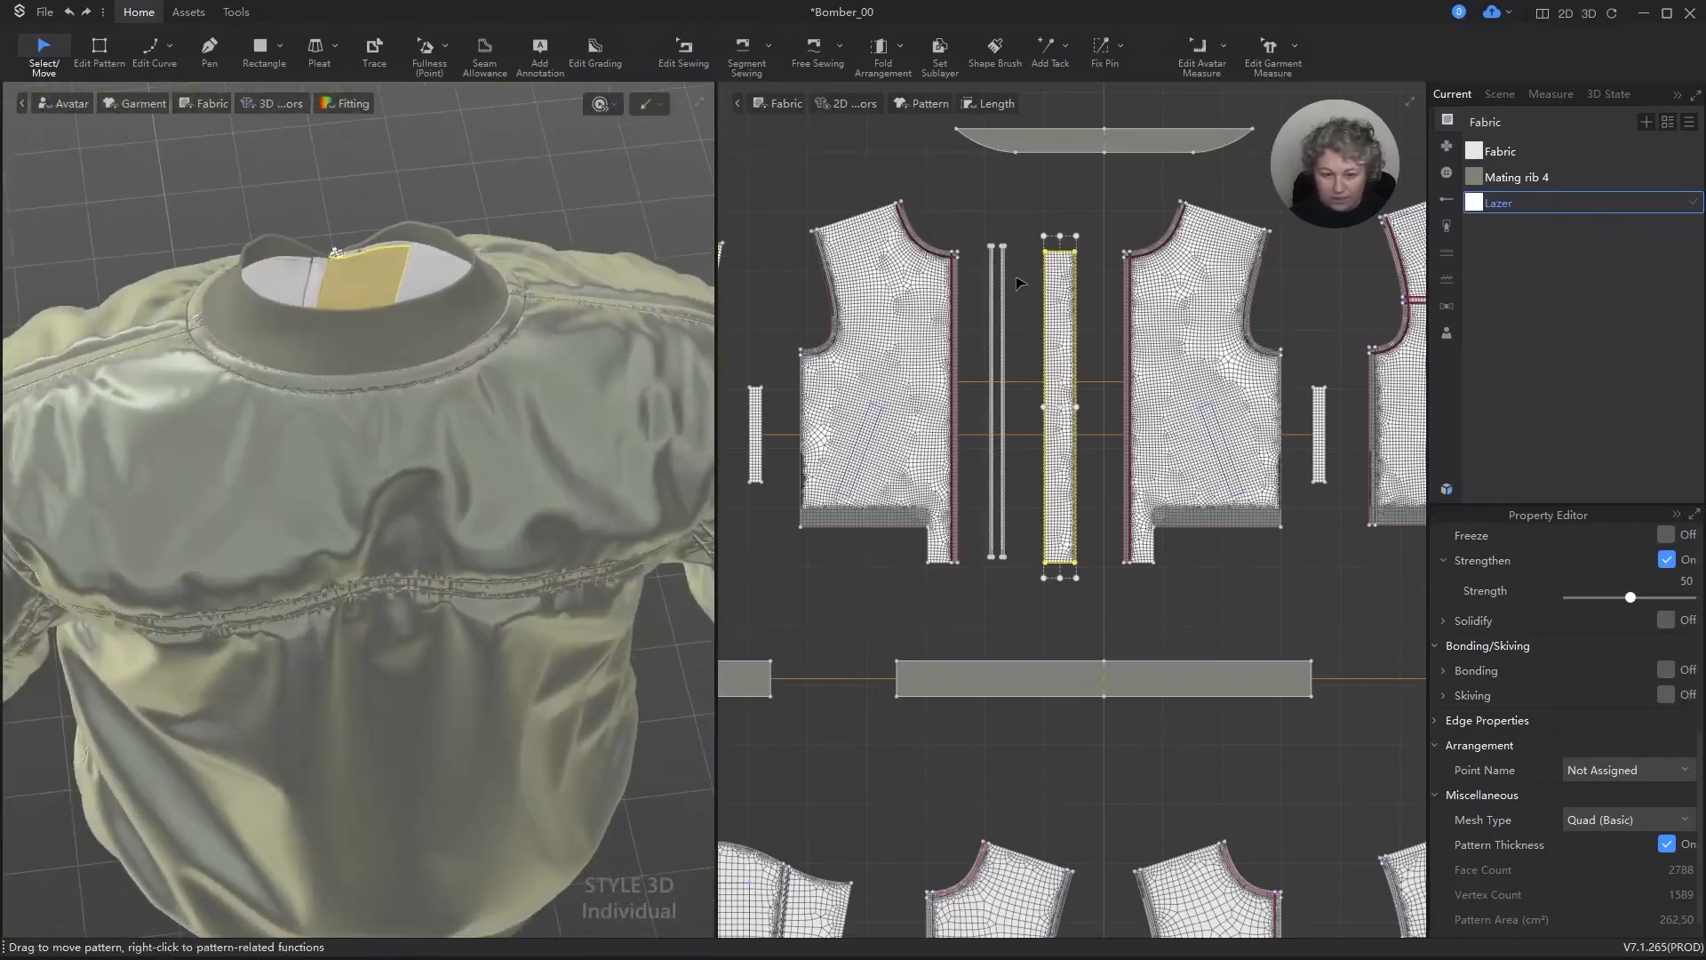
Step: Narrow the strip to a width of 3 cm by scaling its free long edge inward
scroll(1121, 276, up, 5)
key(z)
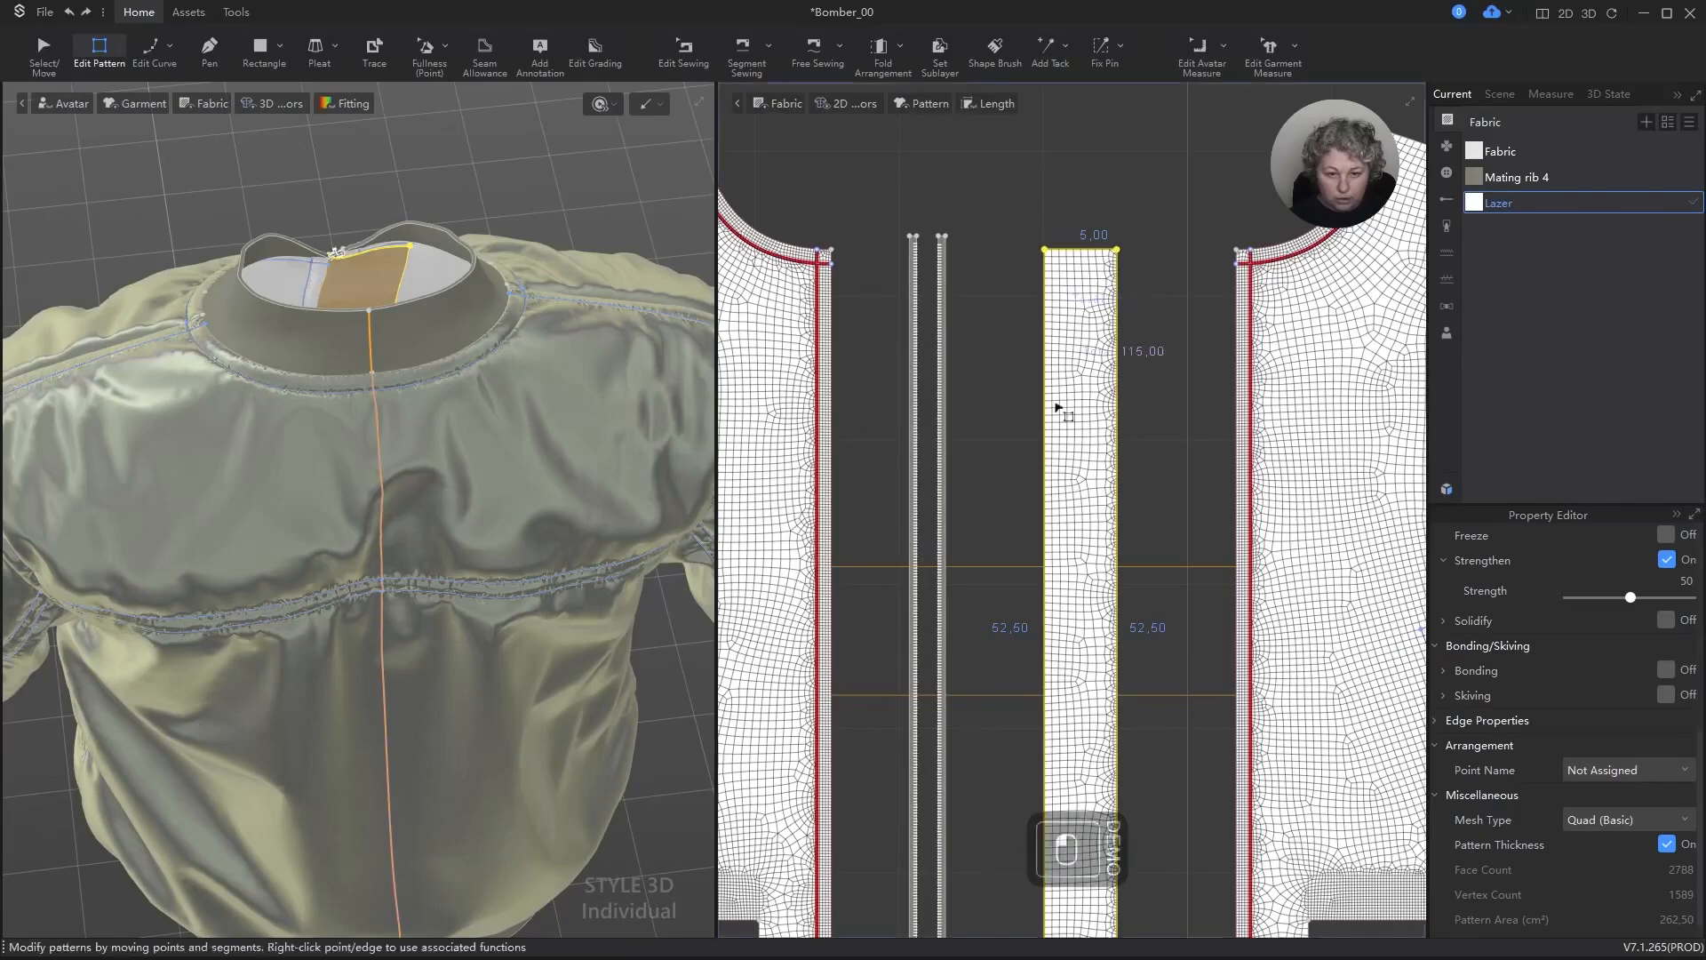
scroll(1000, 558, down, 4)
scroll(993, 561, up, 3)
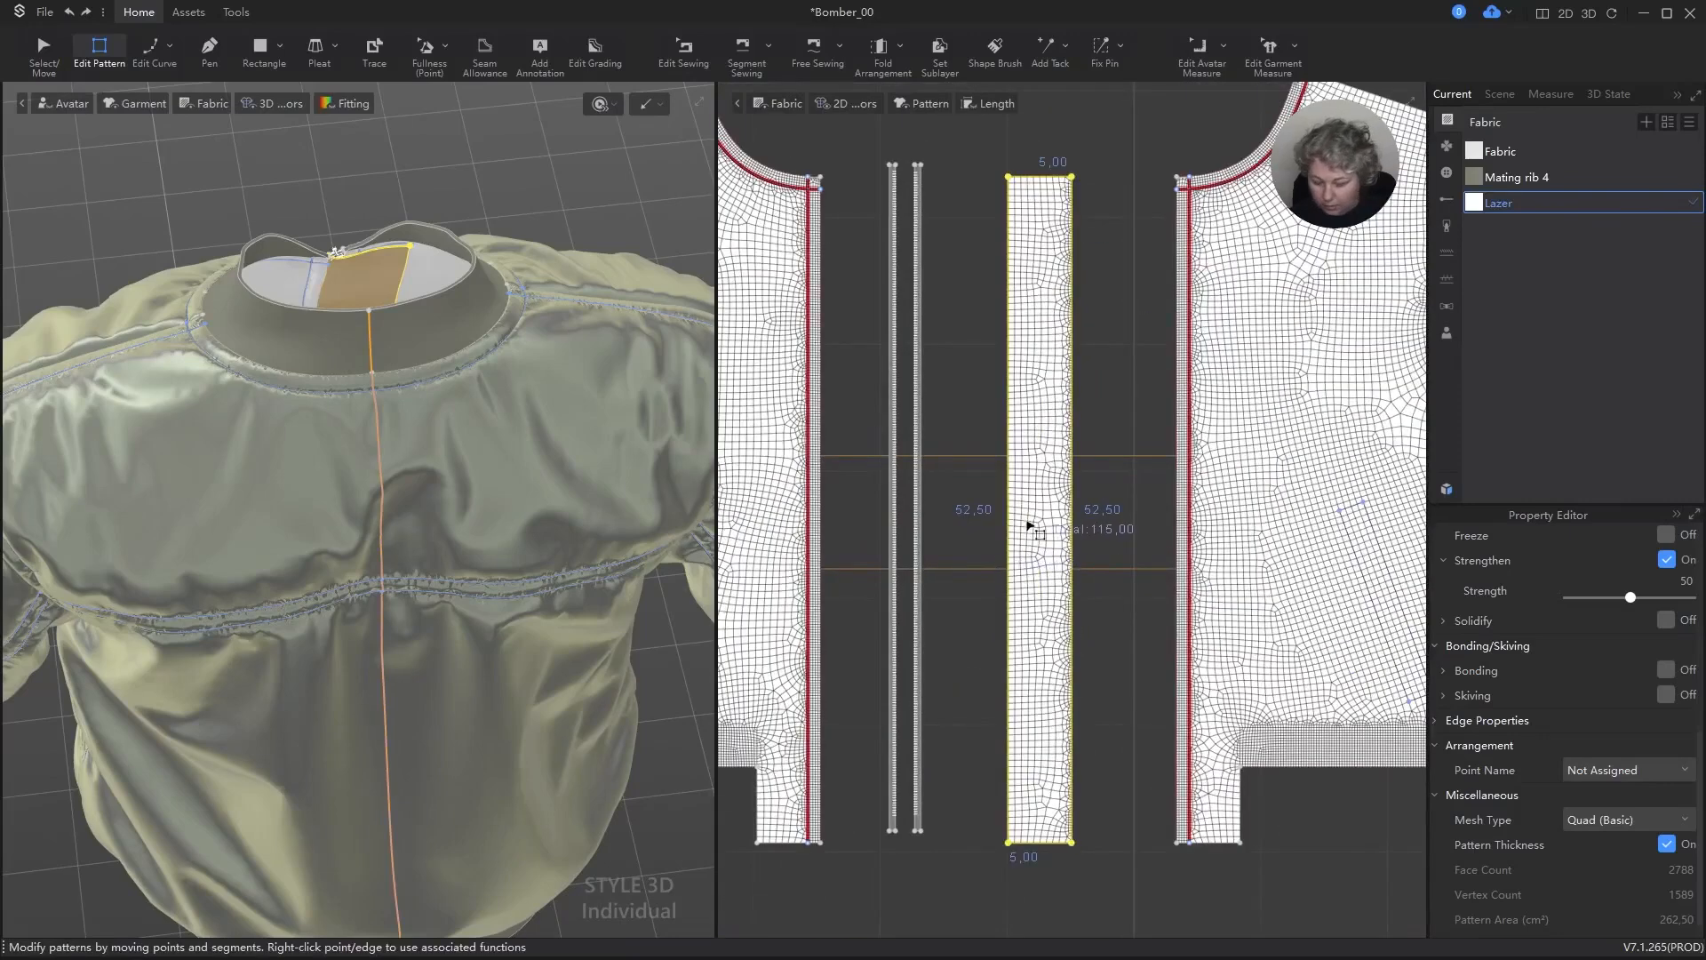
key(a)
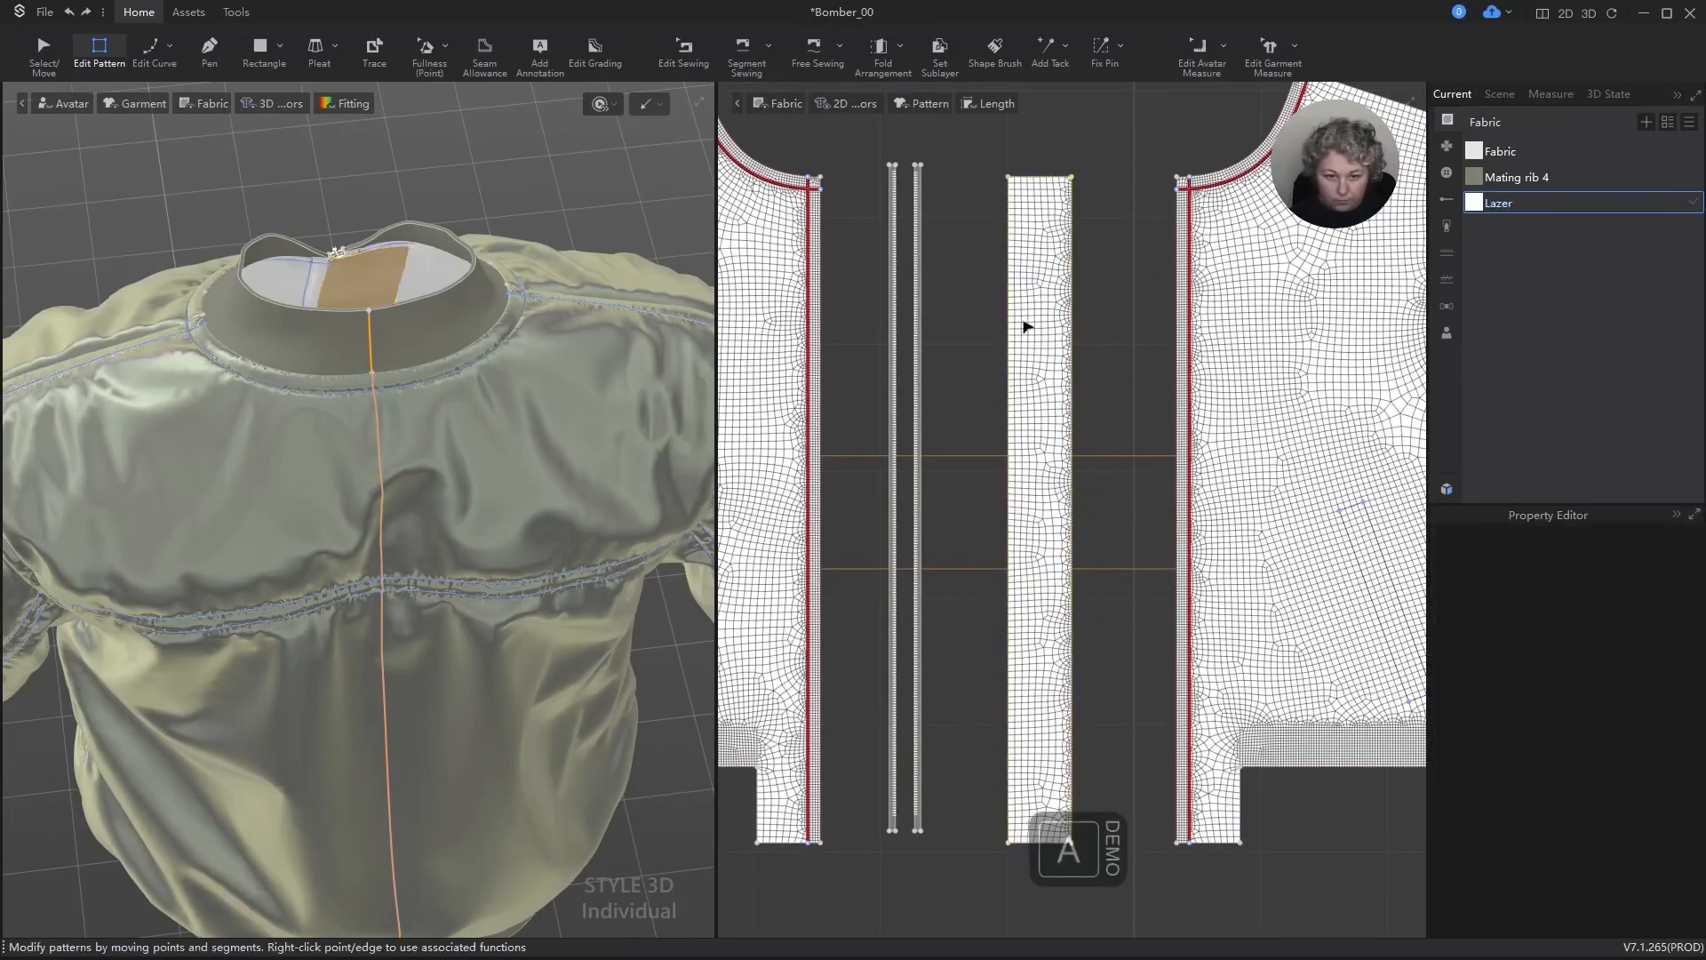
click(1010, 320)
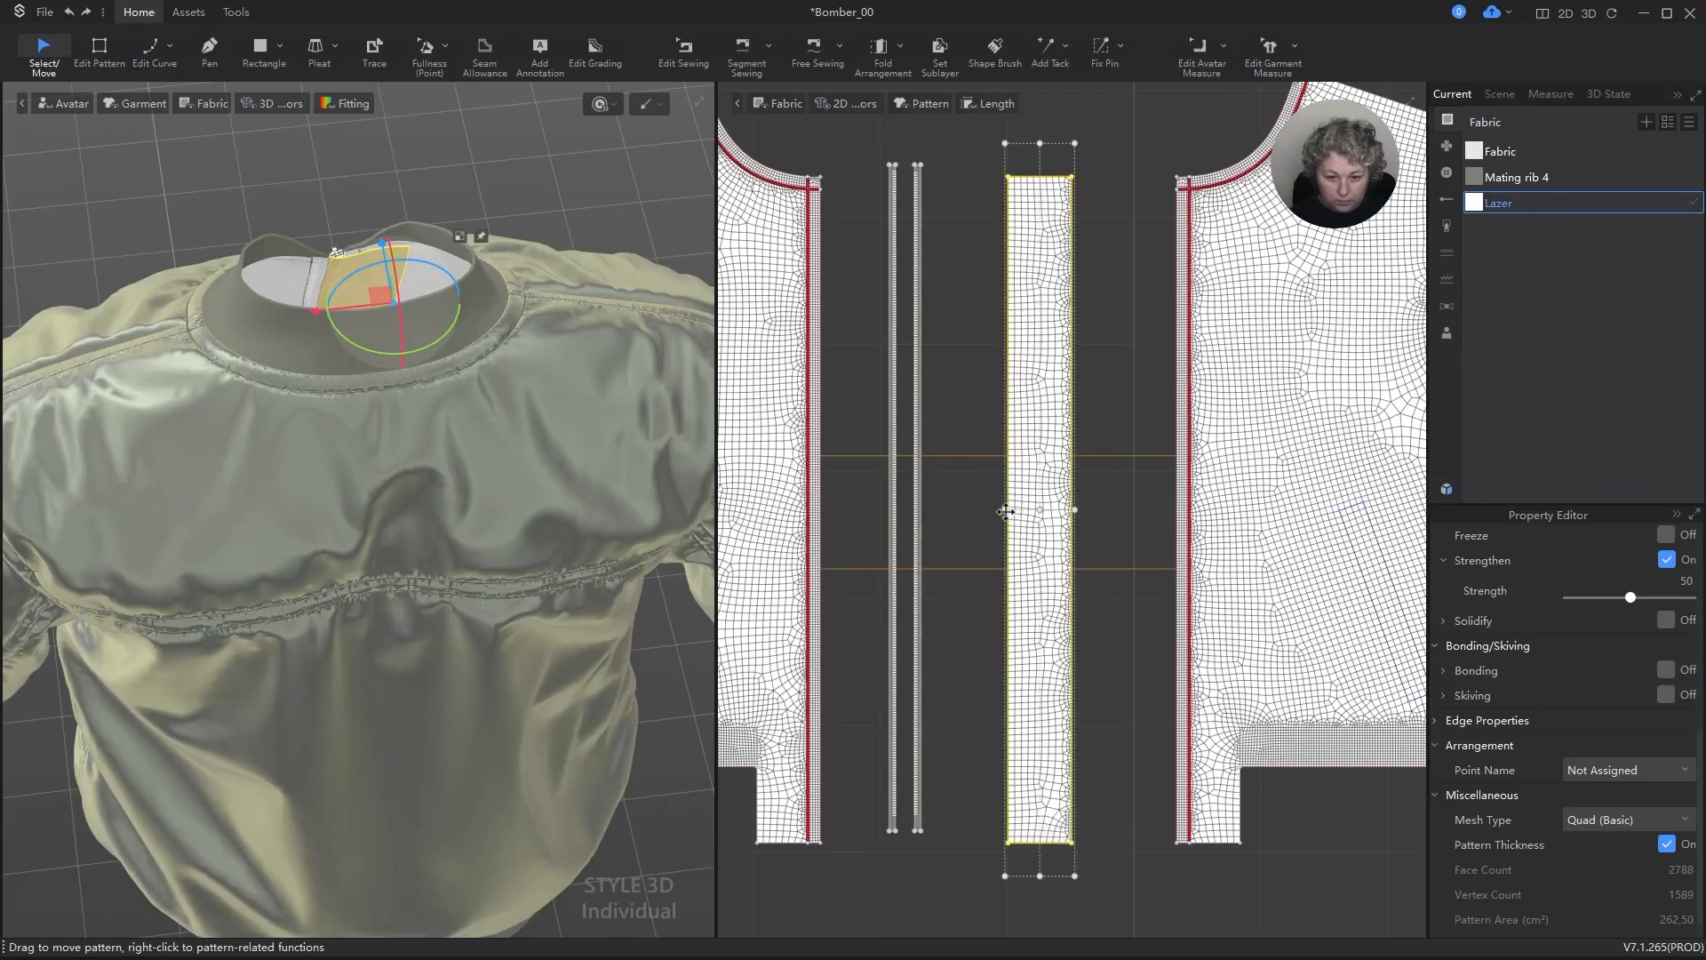
drag(1004, 508, 1040, 513)
right_click(1040, 514)
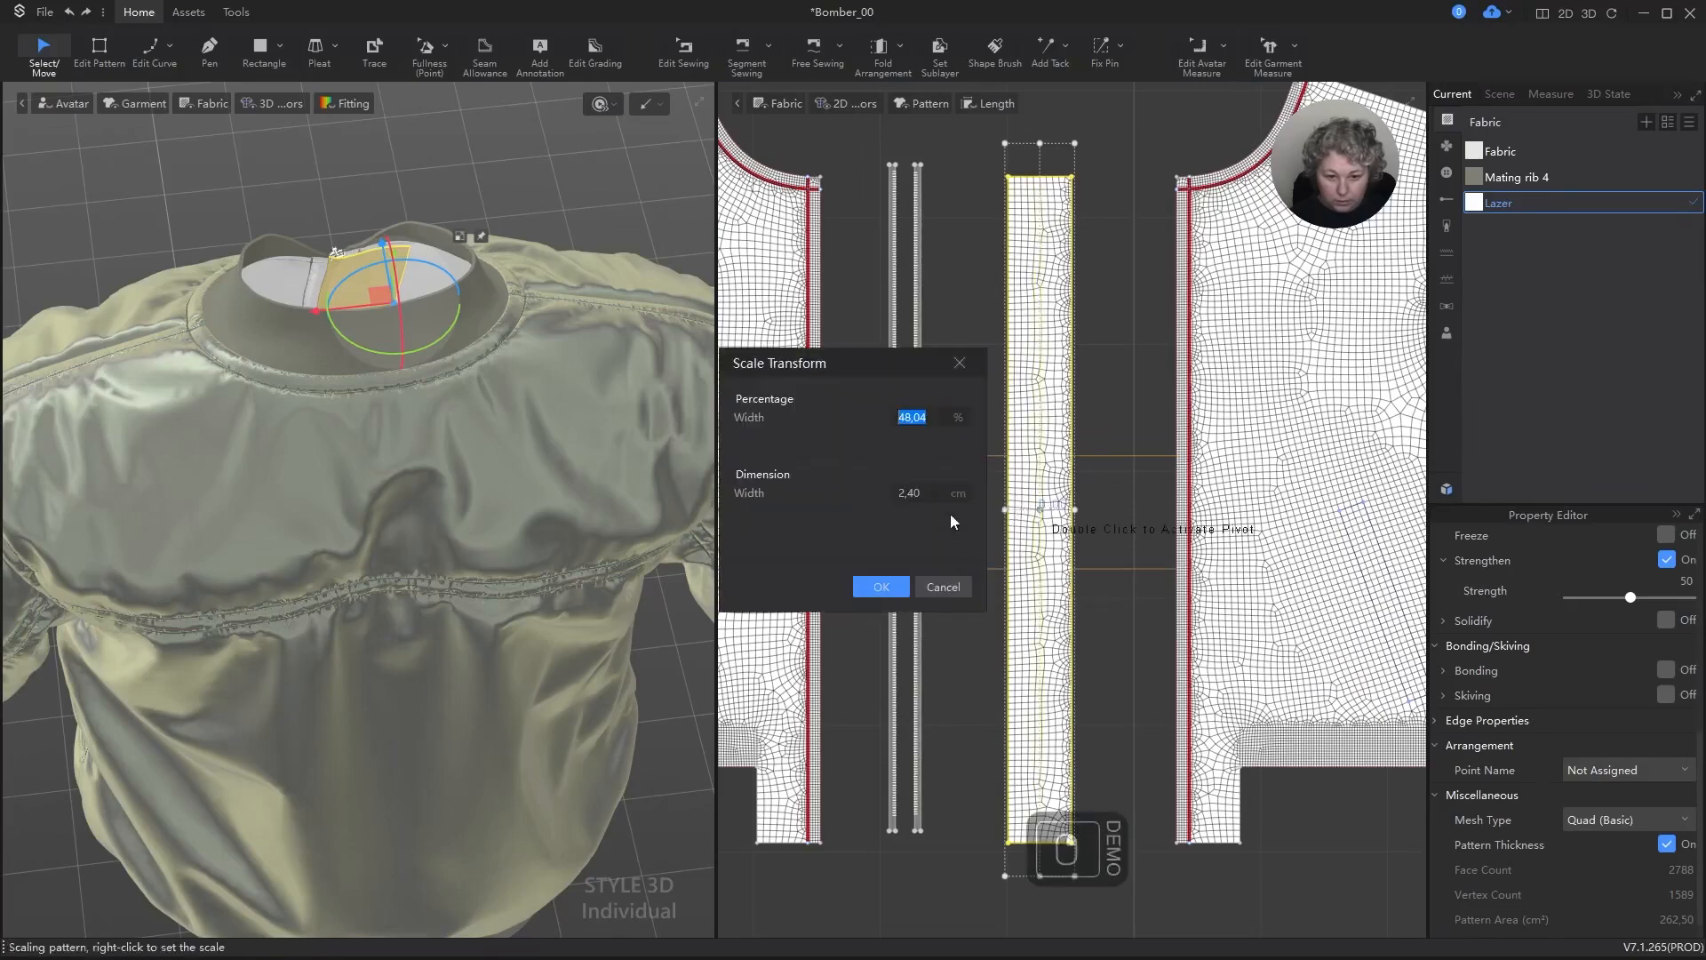
text(3)
key(Return)
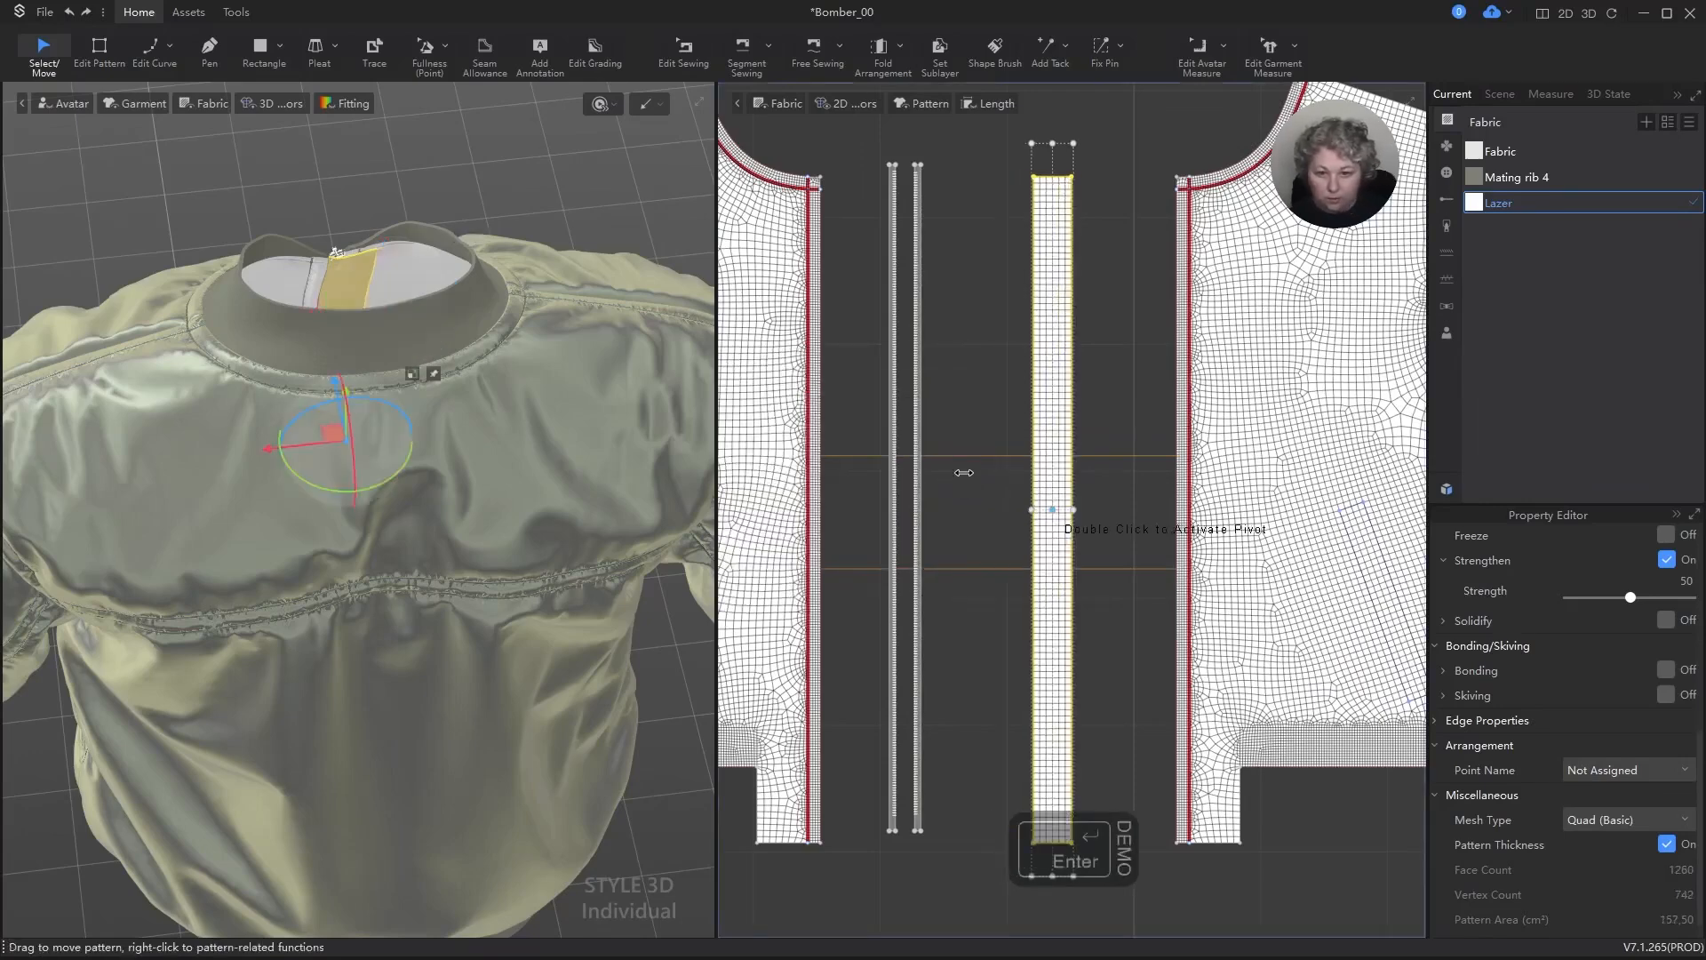
Step: Simulate the garment with the narrowed strip, then stop the simulation and deselect the strip
scroll(266, 204, up, 2)
key(space)
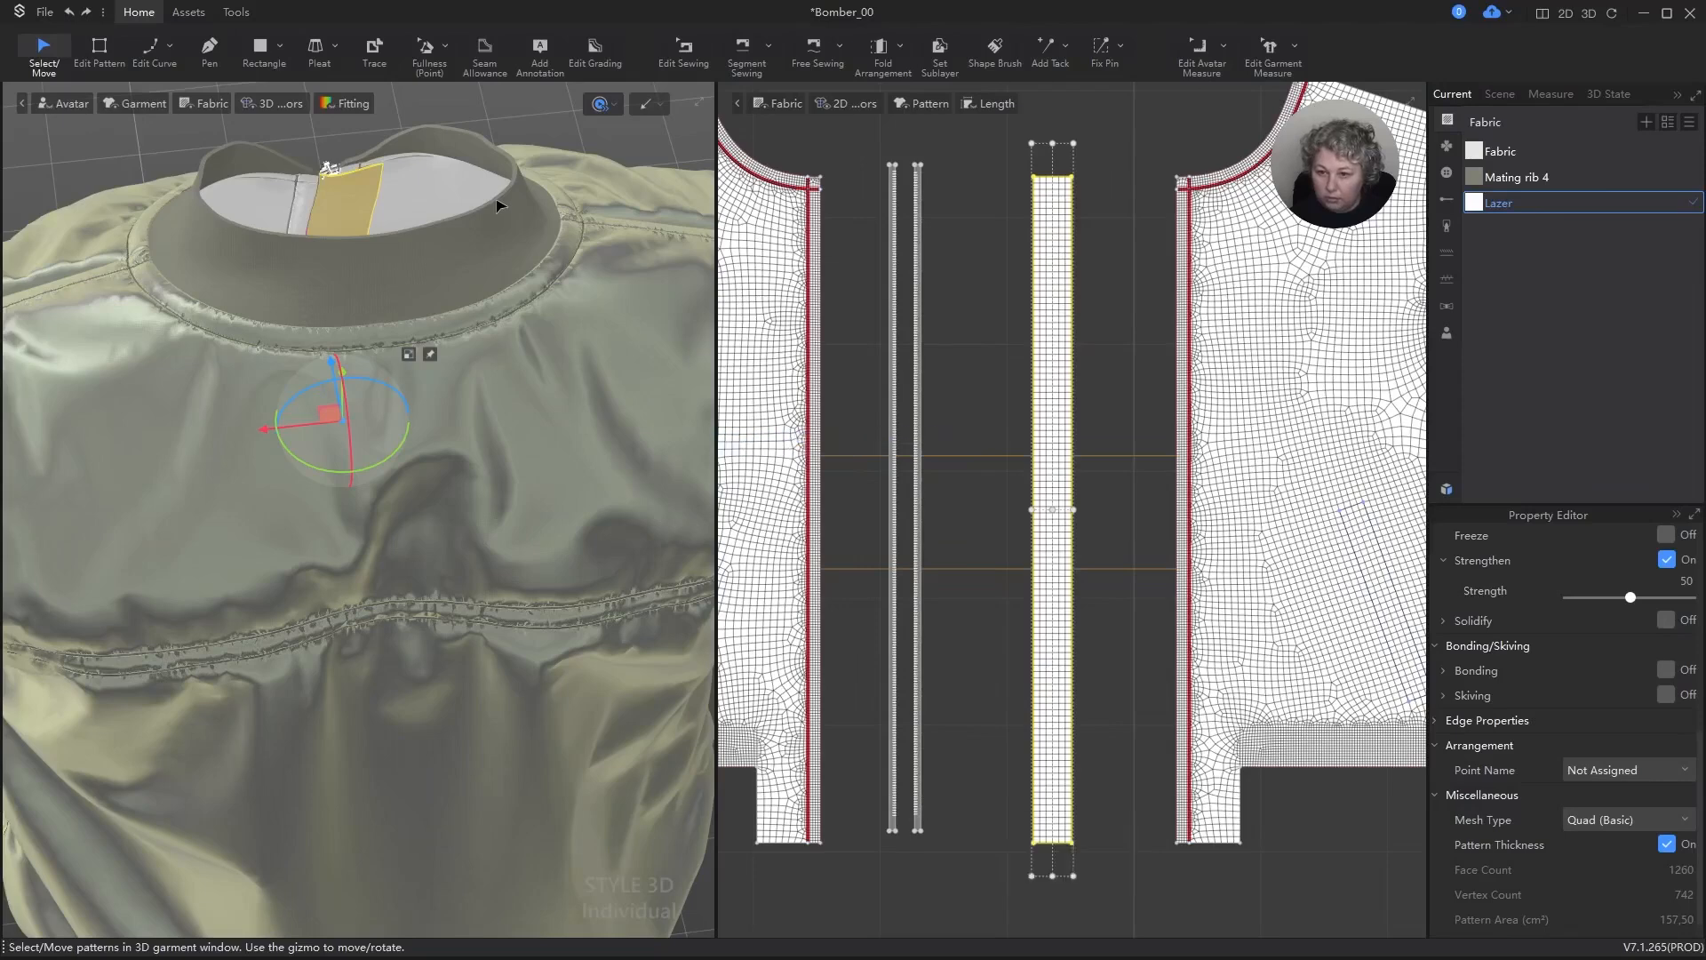
key(space)
click(991, 465)
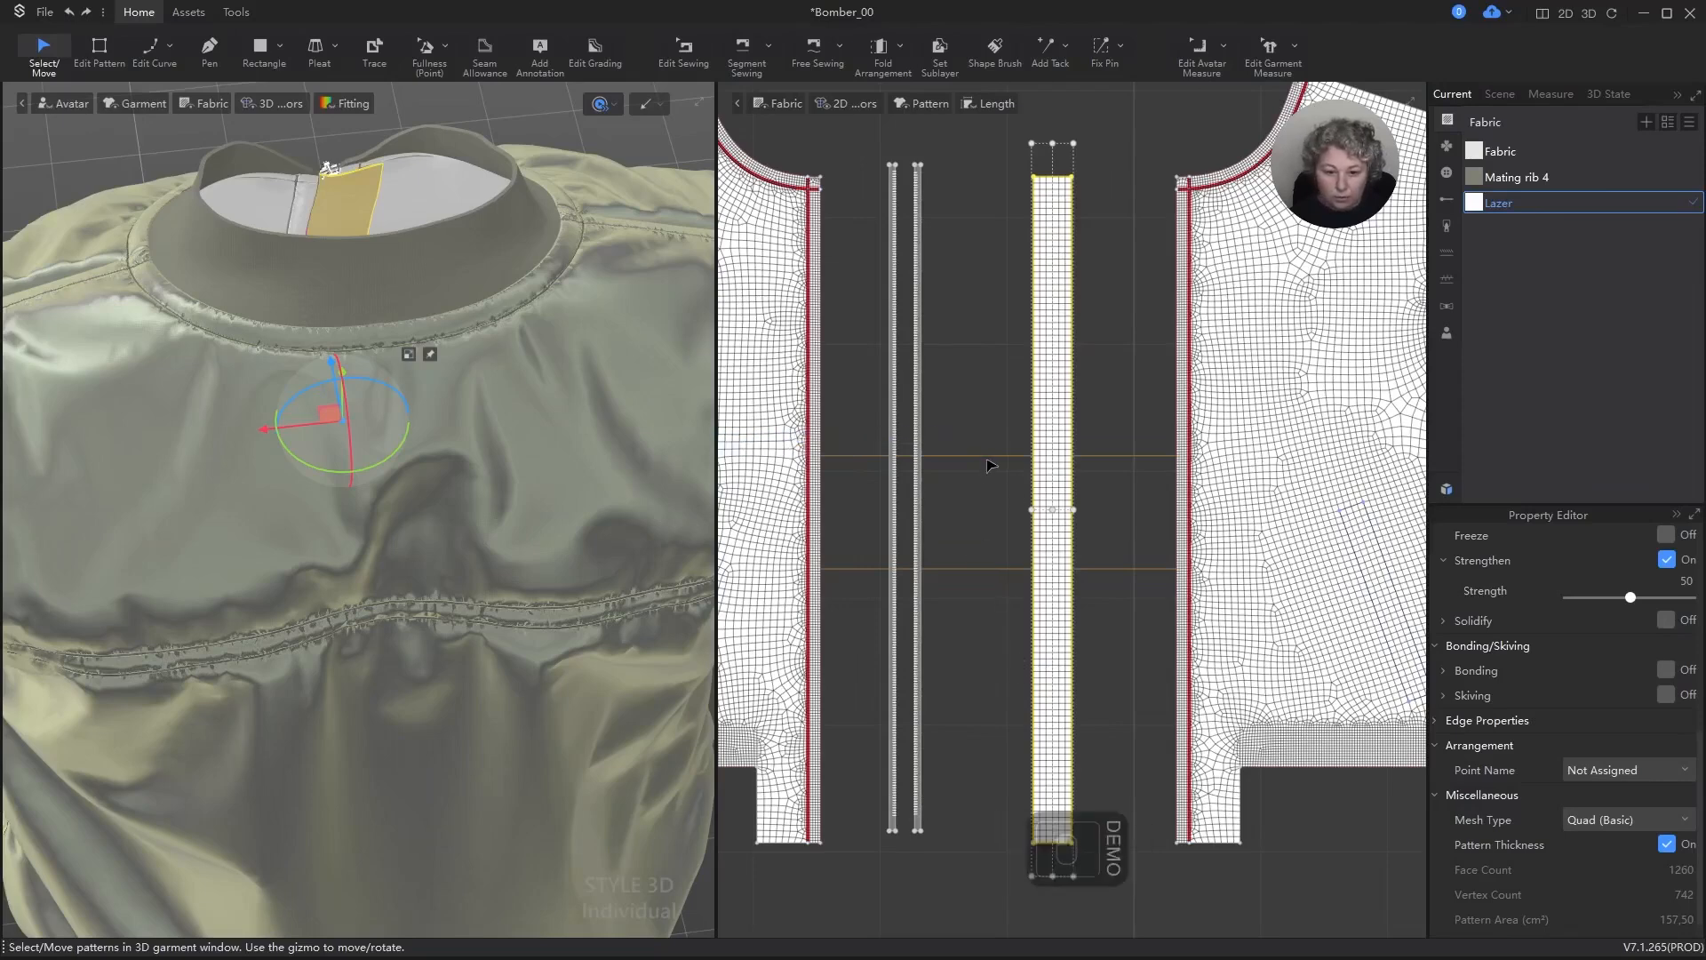
click(992, 546)
Step: Move the bottom corner of the strip's free long edge up by 1 cm to slant the lower end
scroll(992, 546, down, 2)
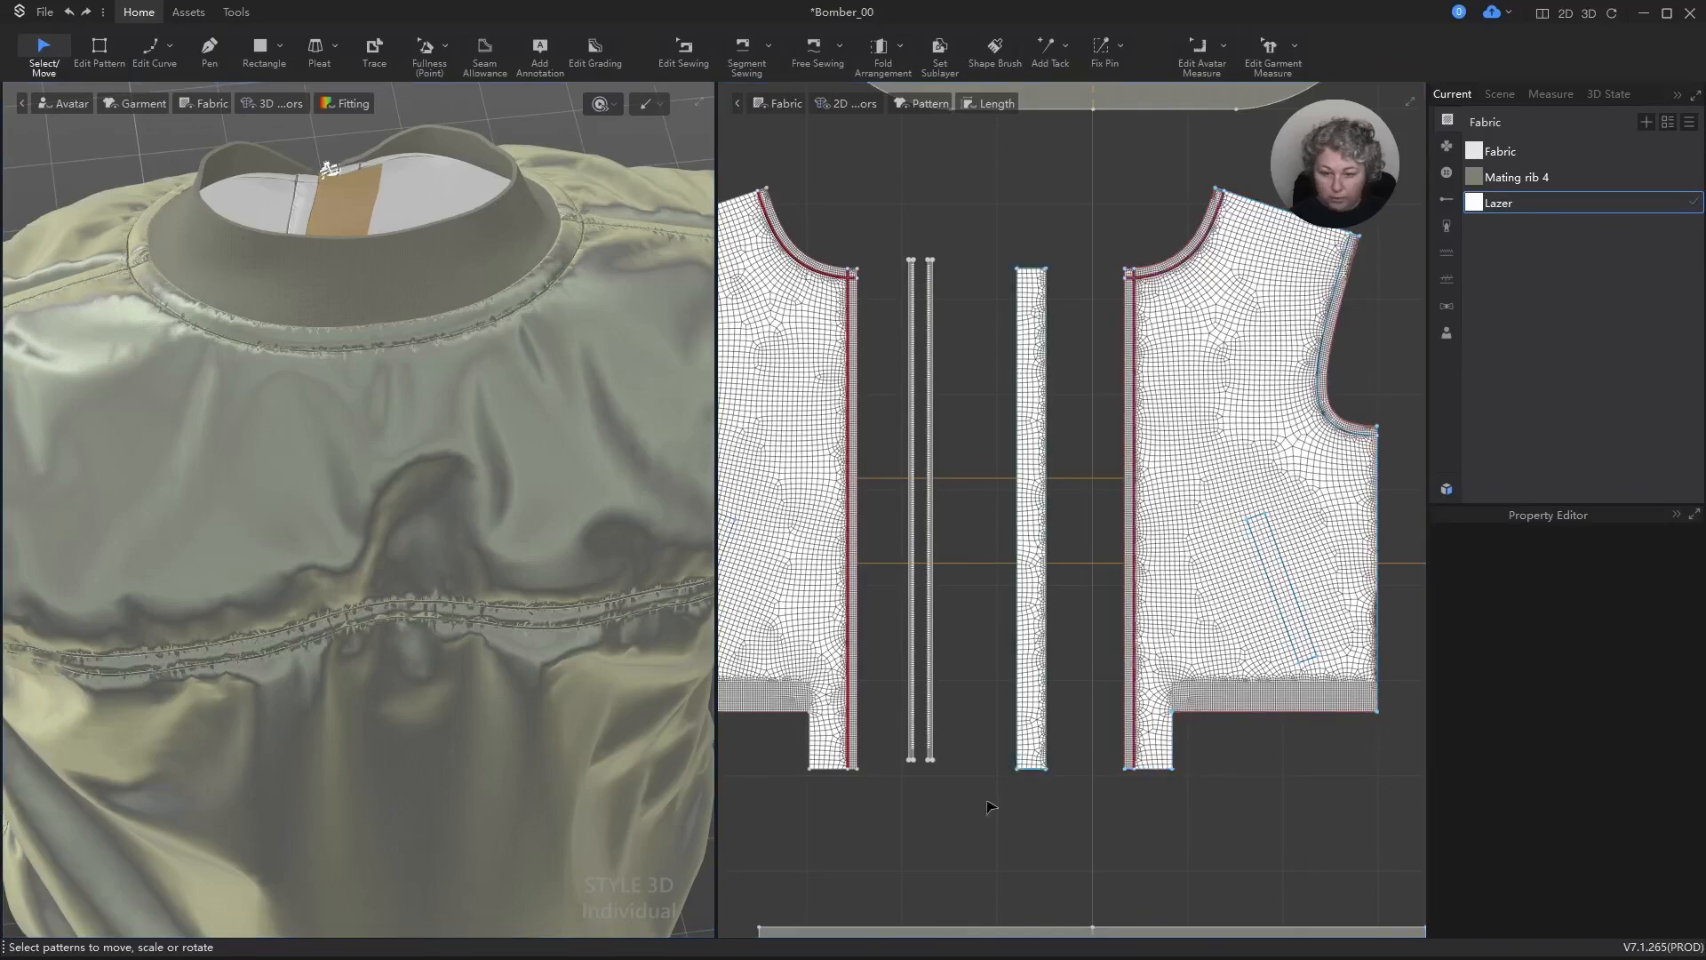
scroll(994, 807, up, 7)
key(z)
click(1076, 652)
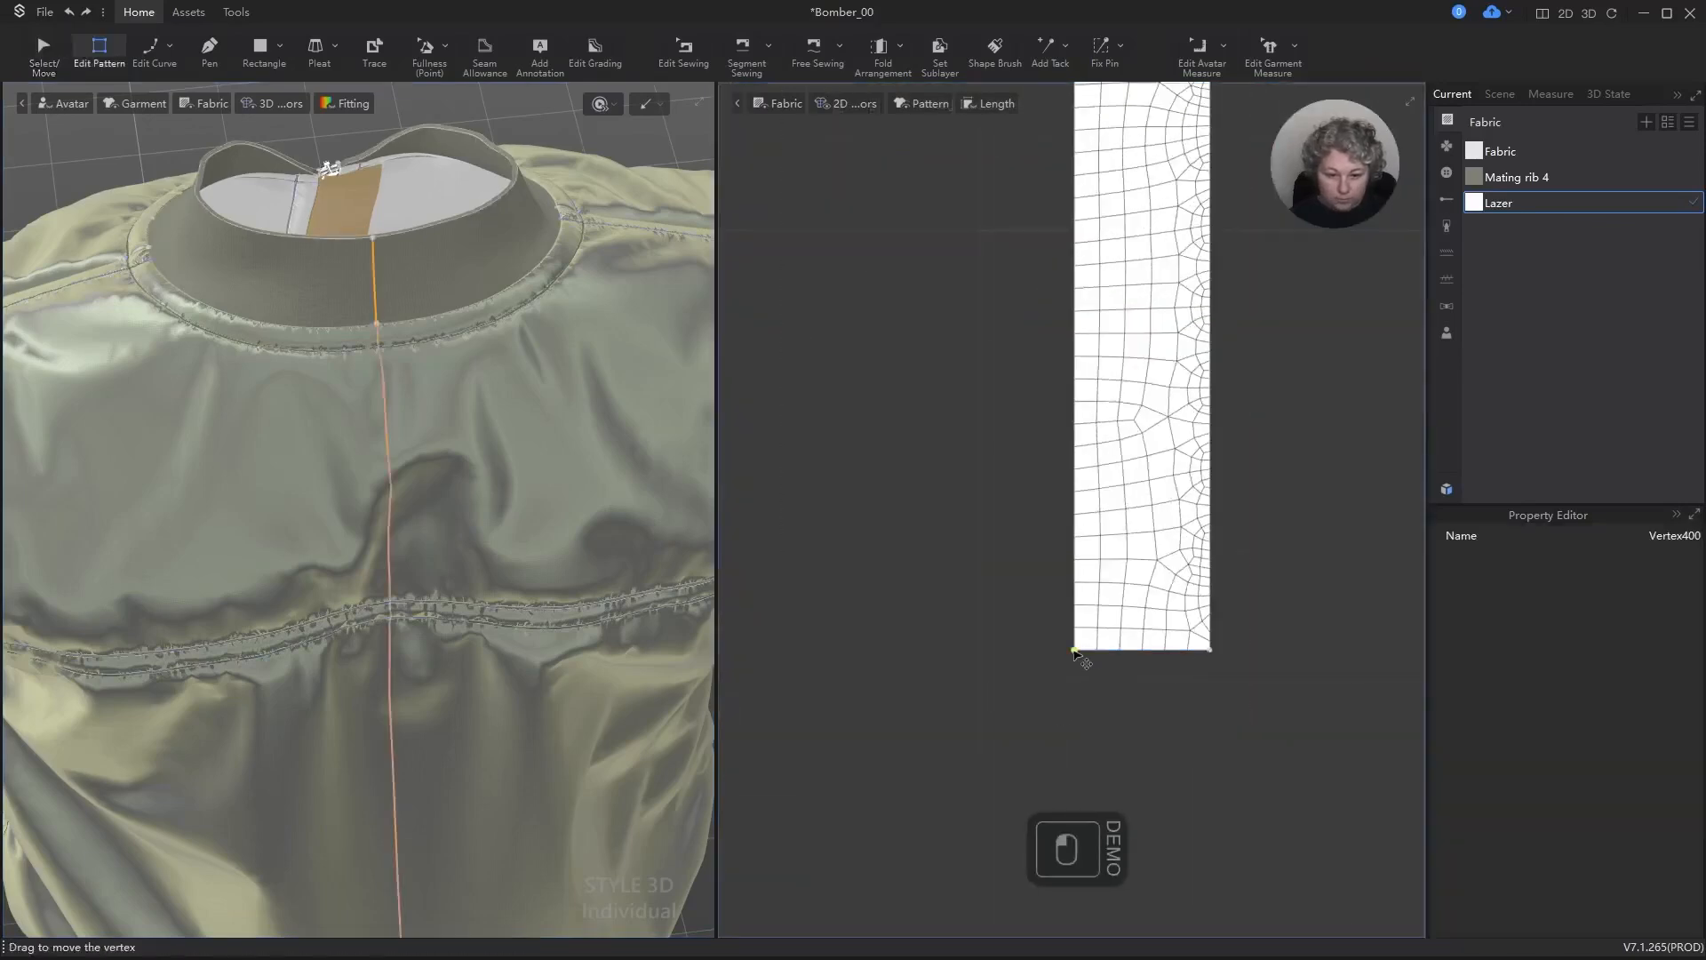
drag(1073, 583, 1074, 588)
shift+right_click(1074, 588)
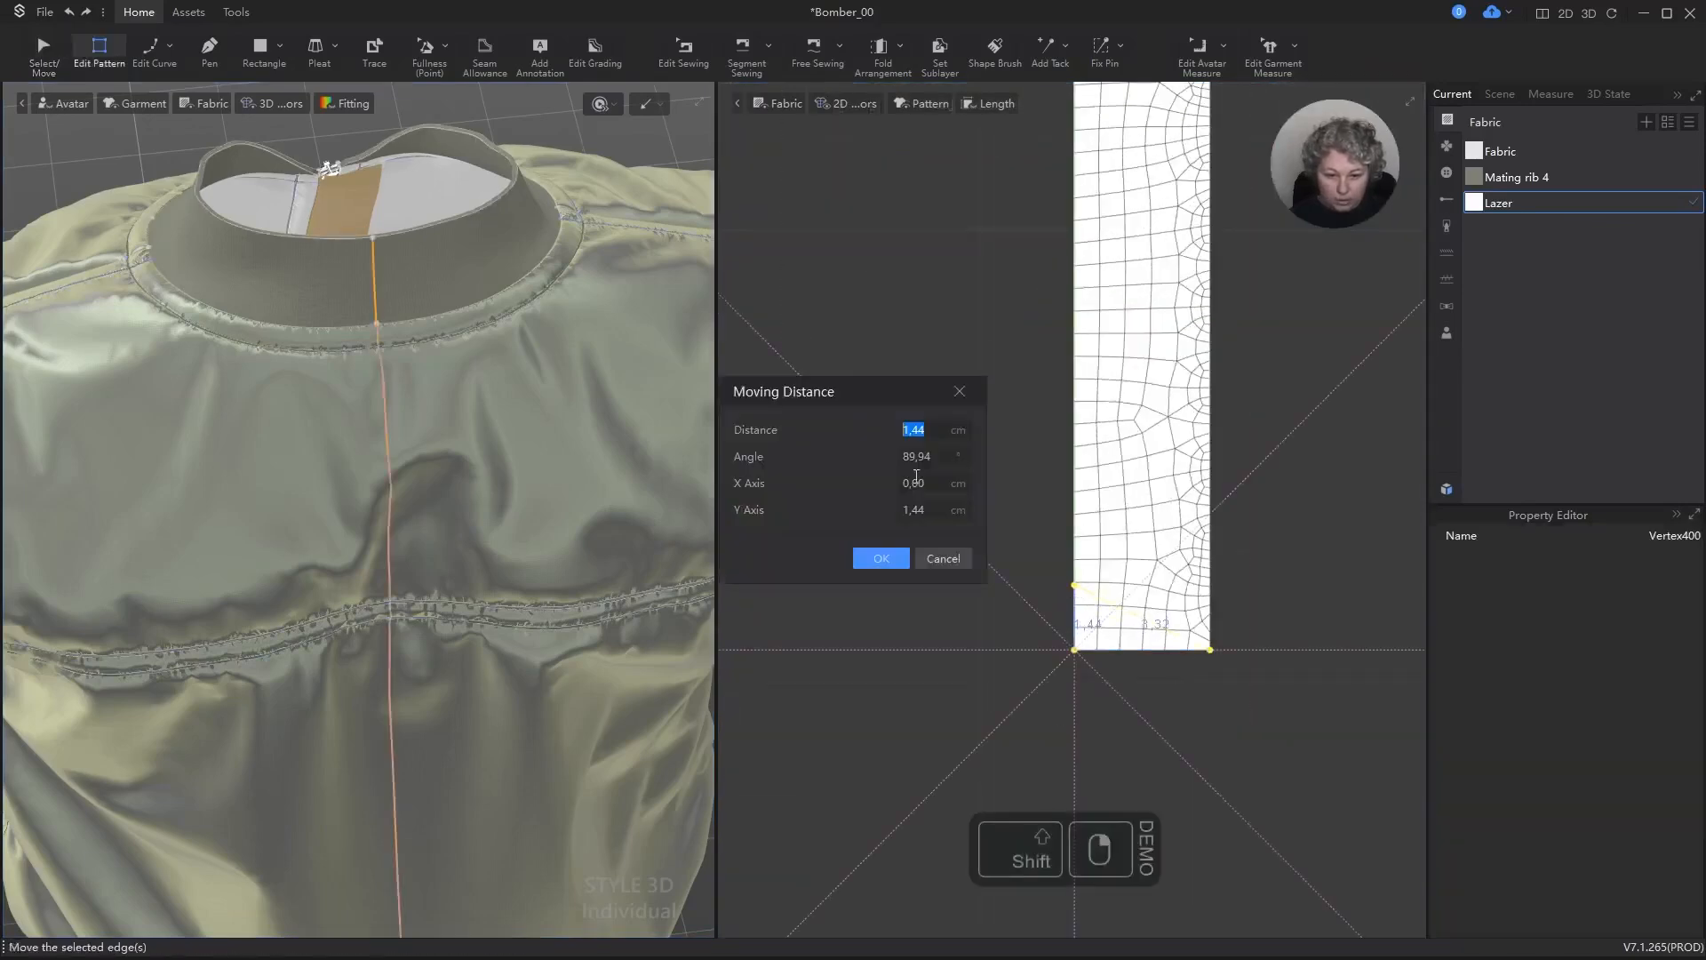
text(1)
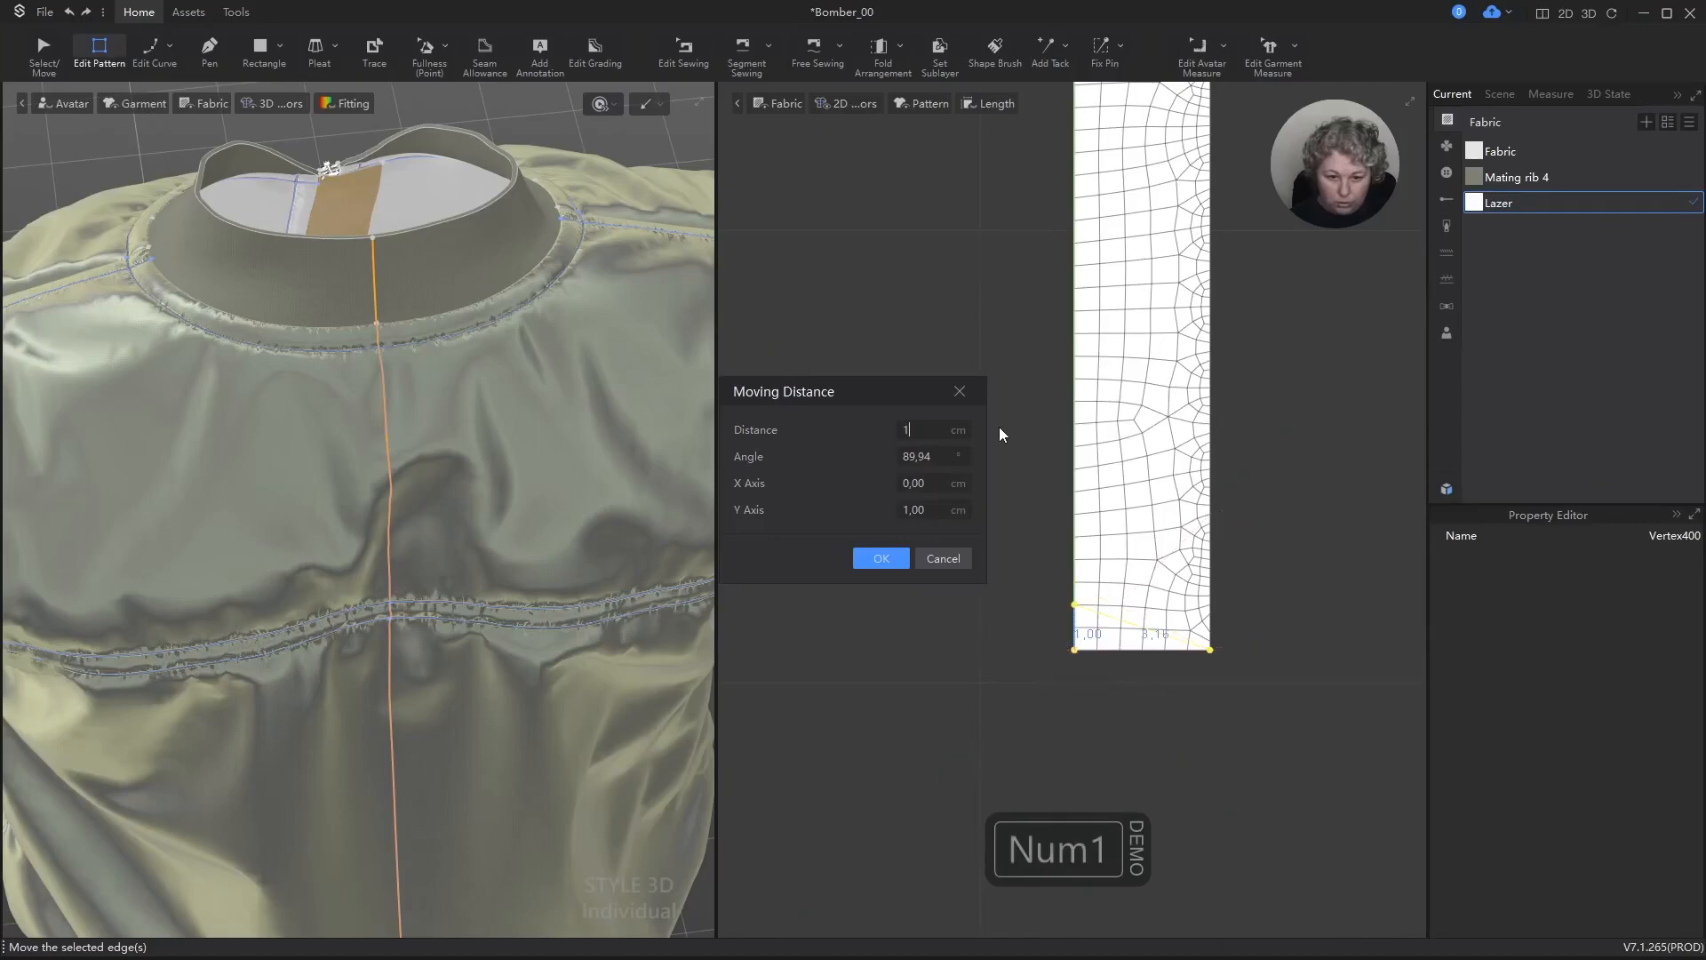
key(Return)
Step: Move the top corner of the strip's free long edge down by 1 cm at an angle of -90°
scroll(1081, 600, down, 9)
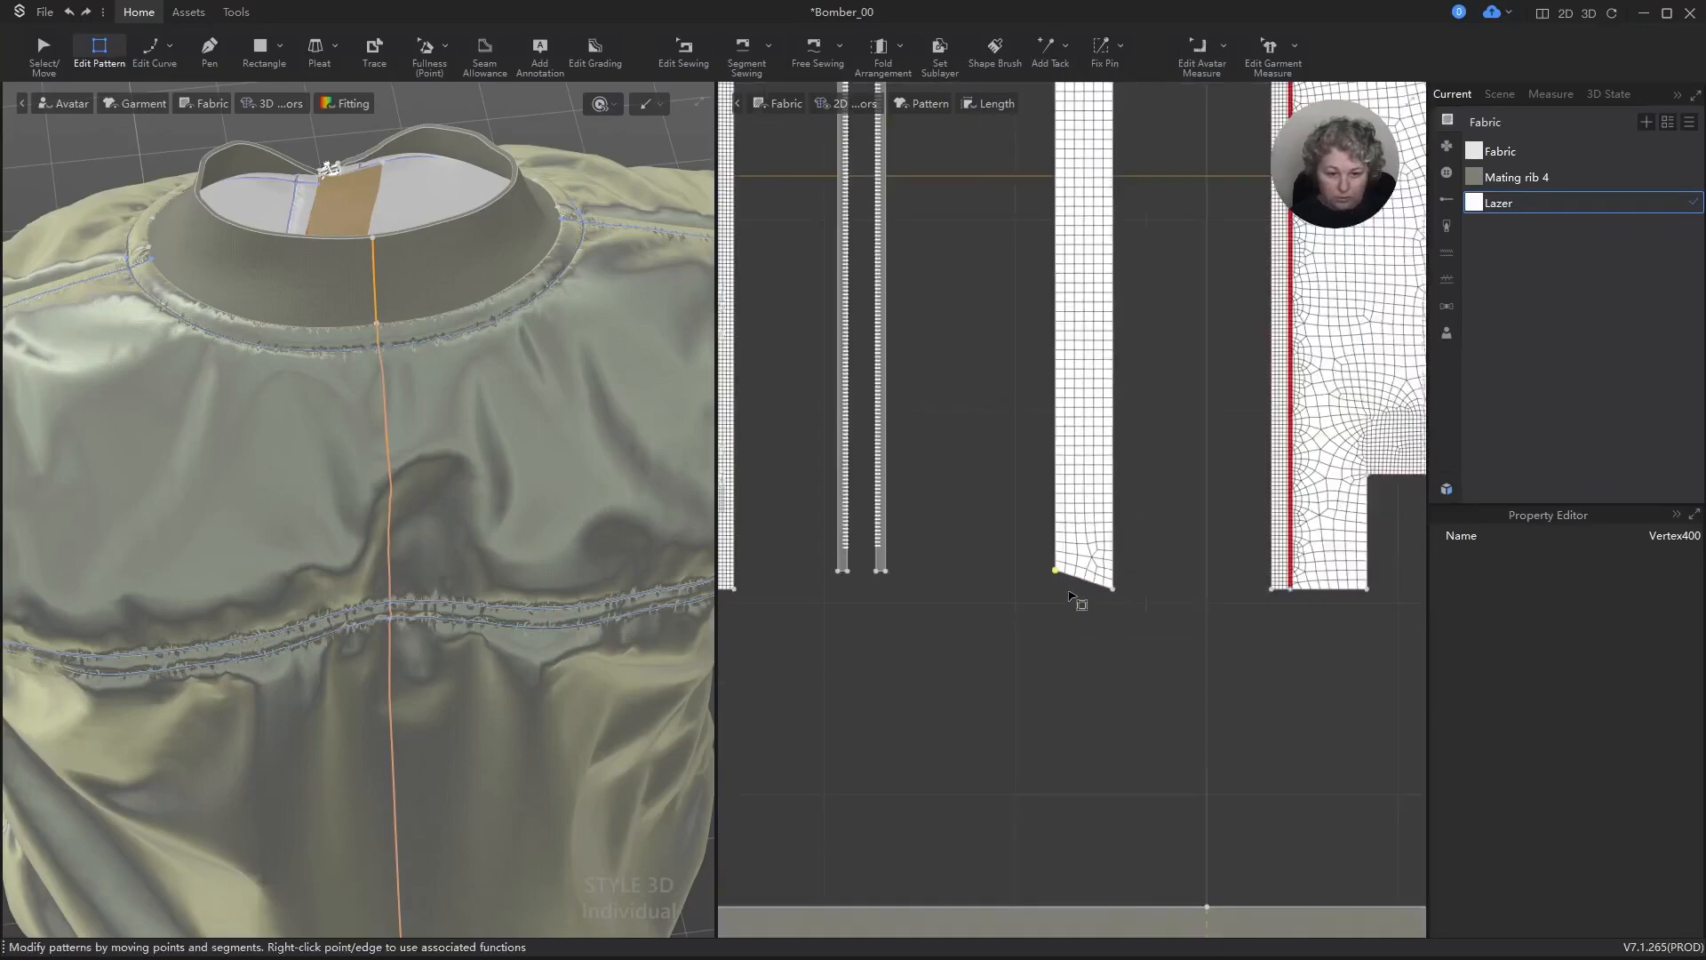
scroll(1084, 246, up, 4)
scroll(1083, 246, up, 3)
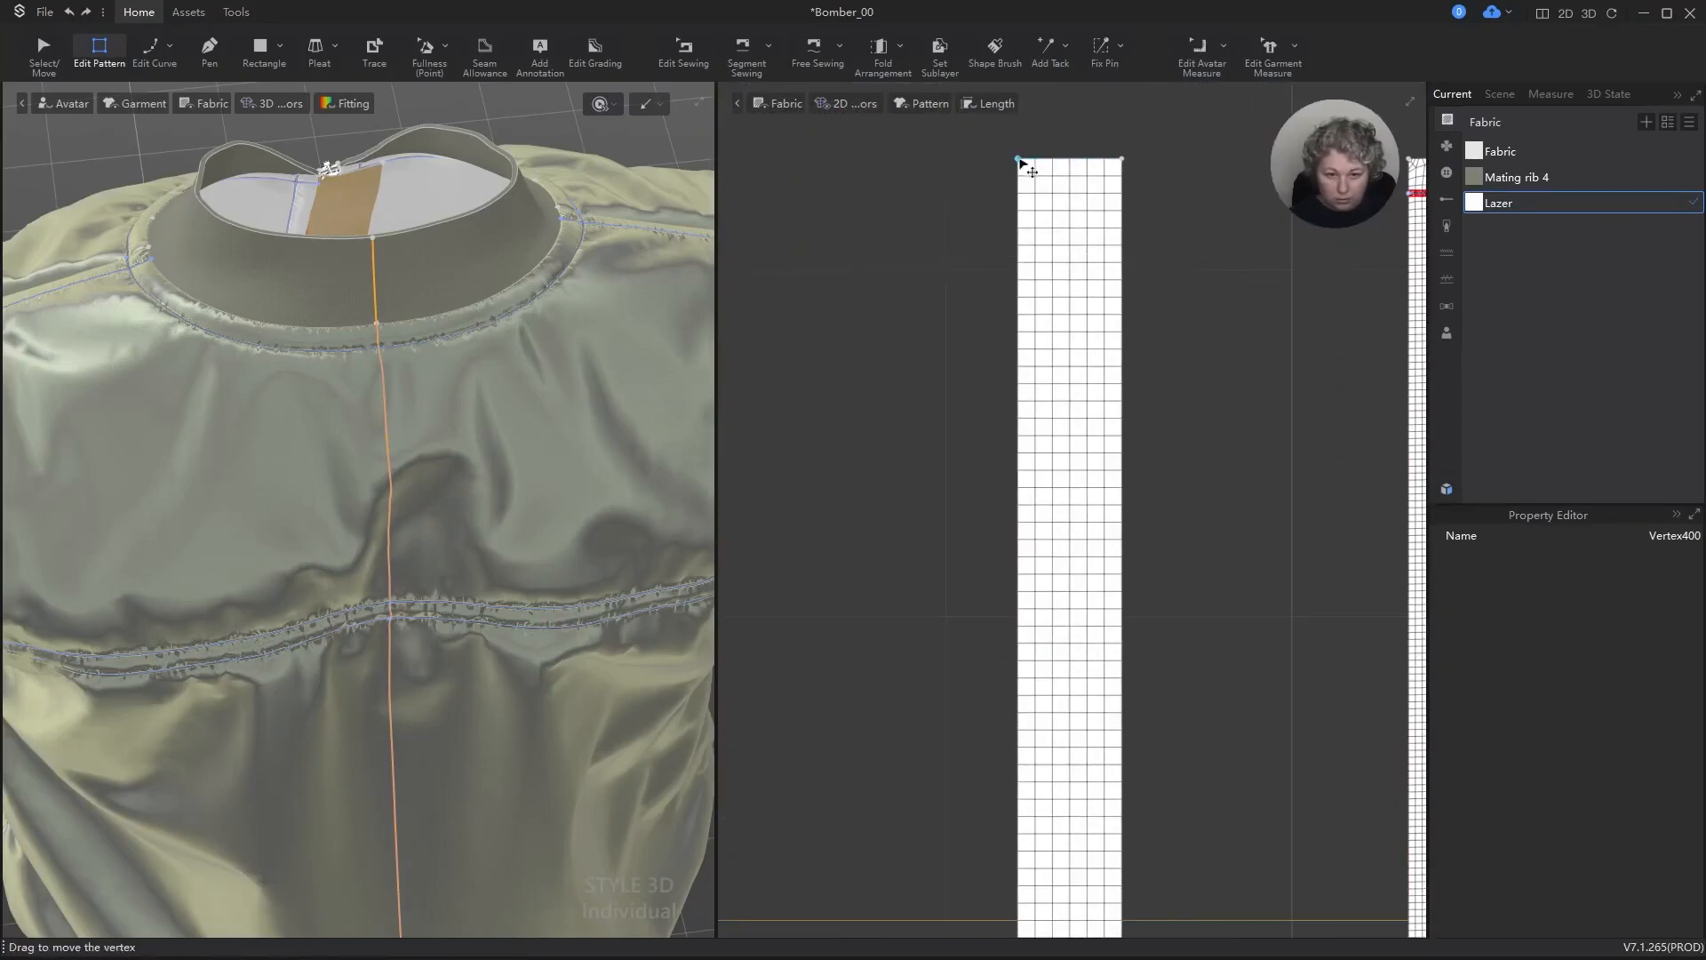
drag(1019, 161, 1027, 194)
shift+right_click(1027, 194)
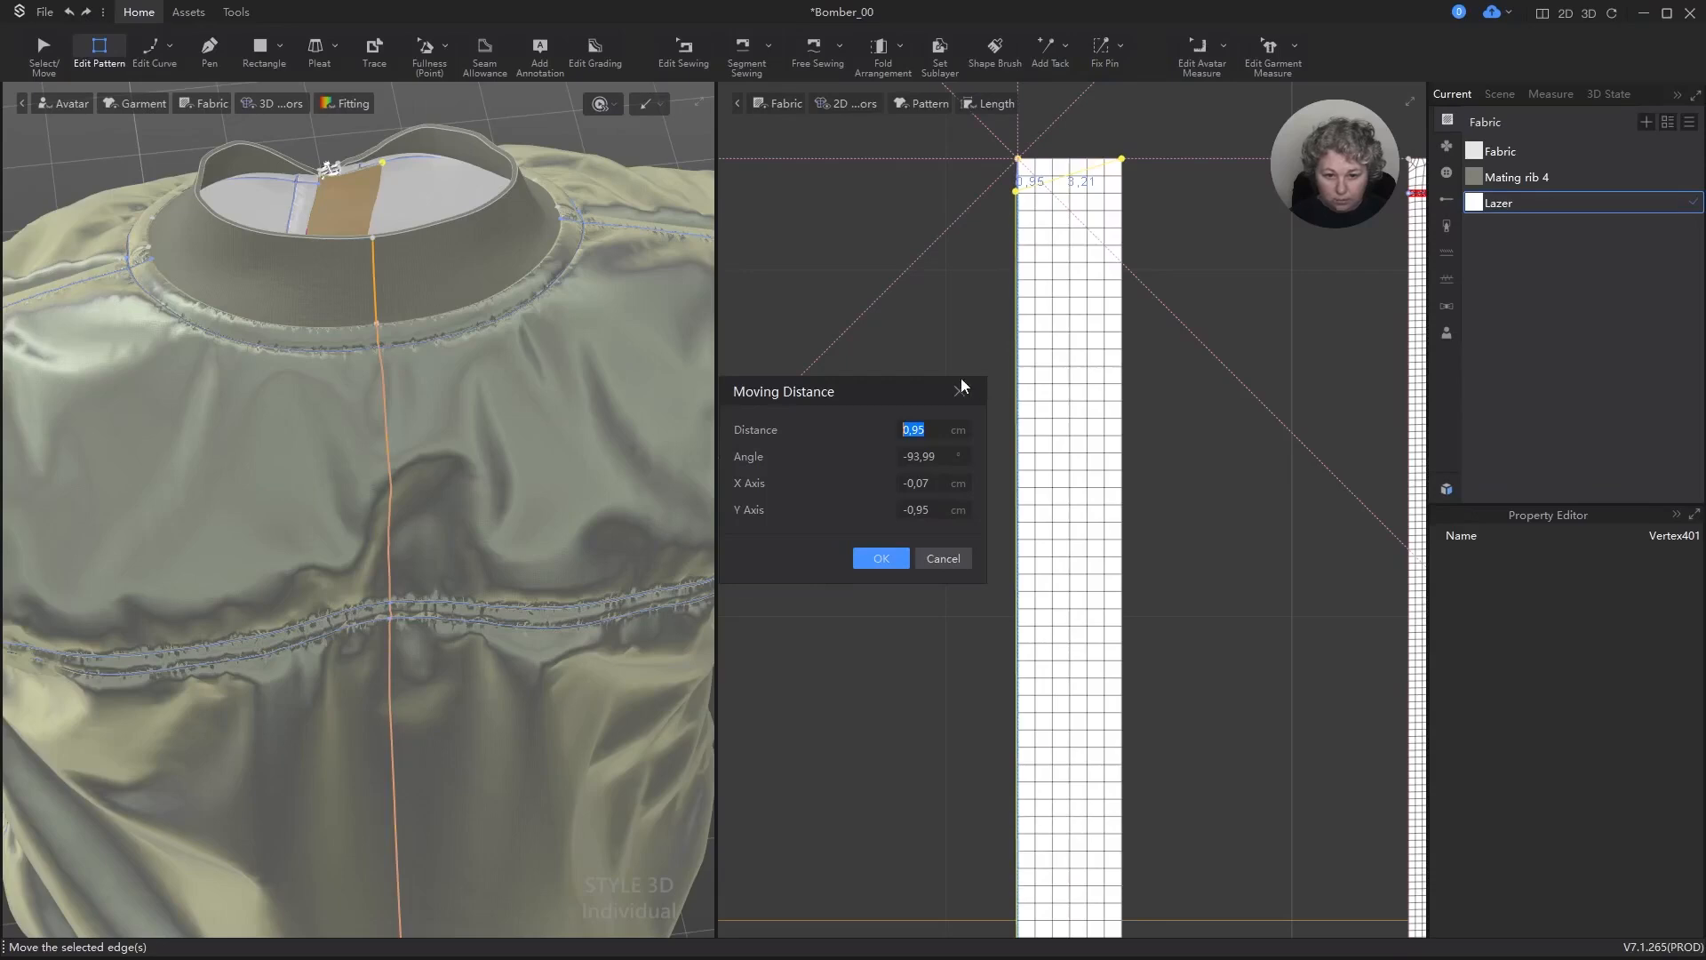
text(1)
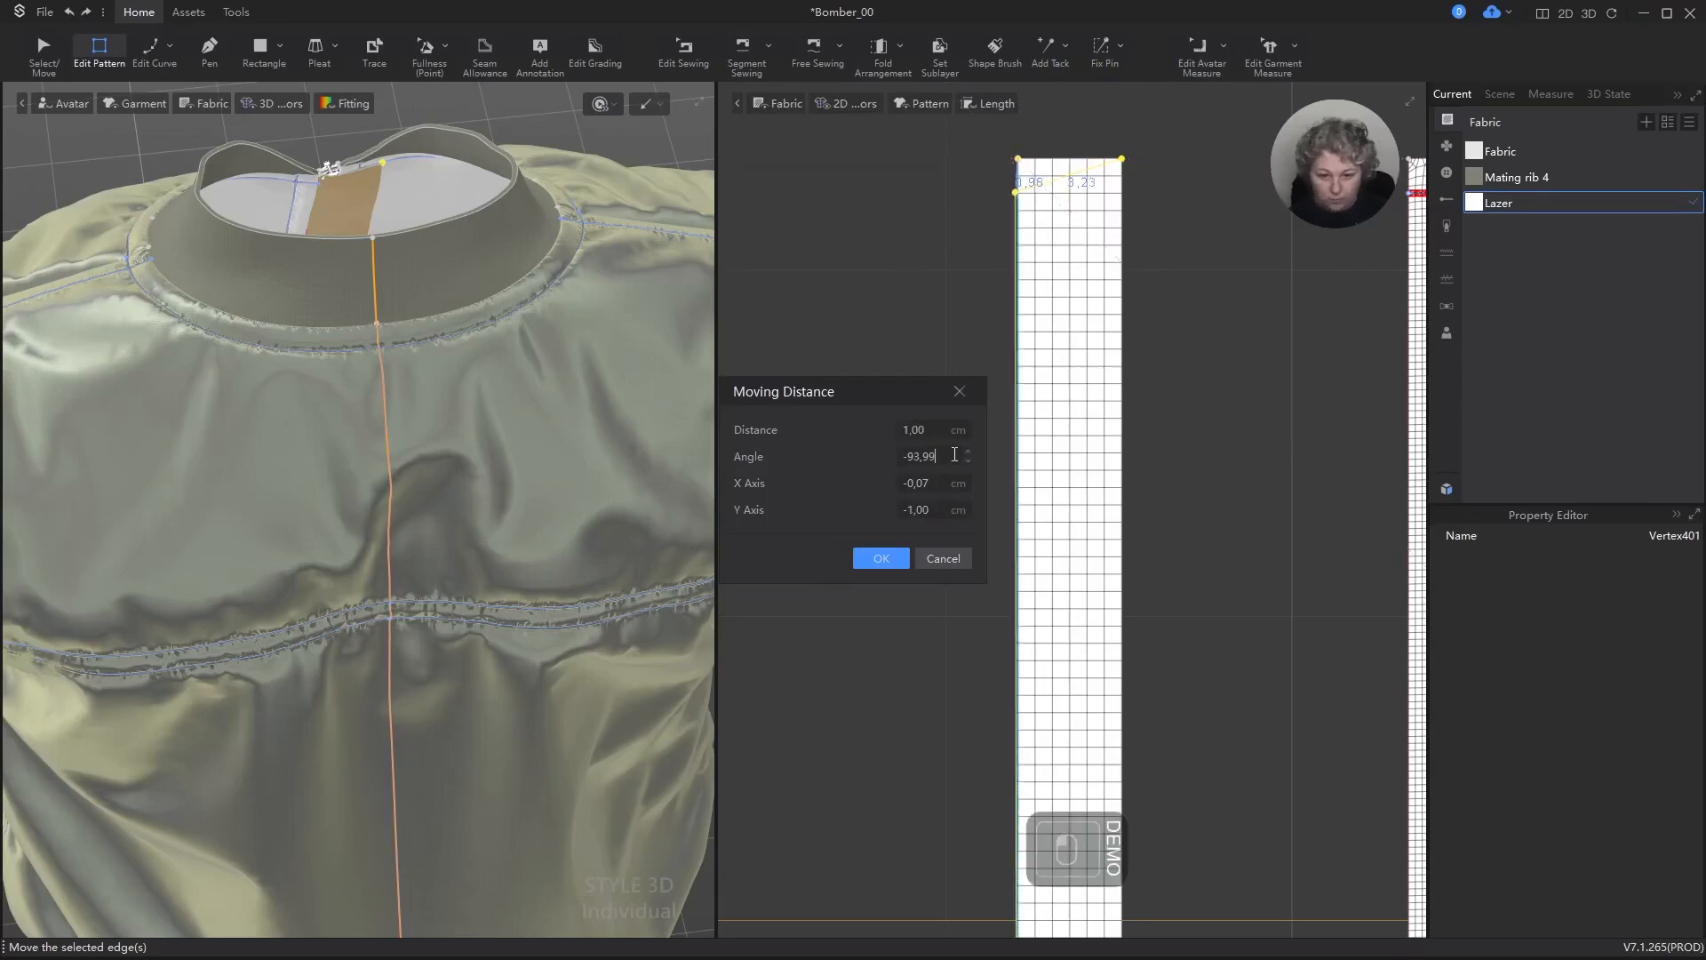
key(Tab)
text(-90)
key(Return)
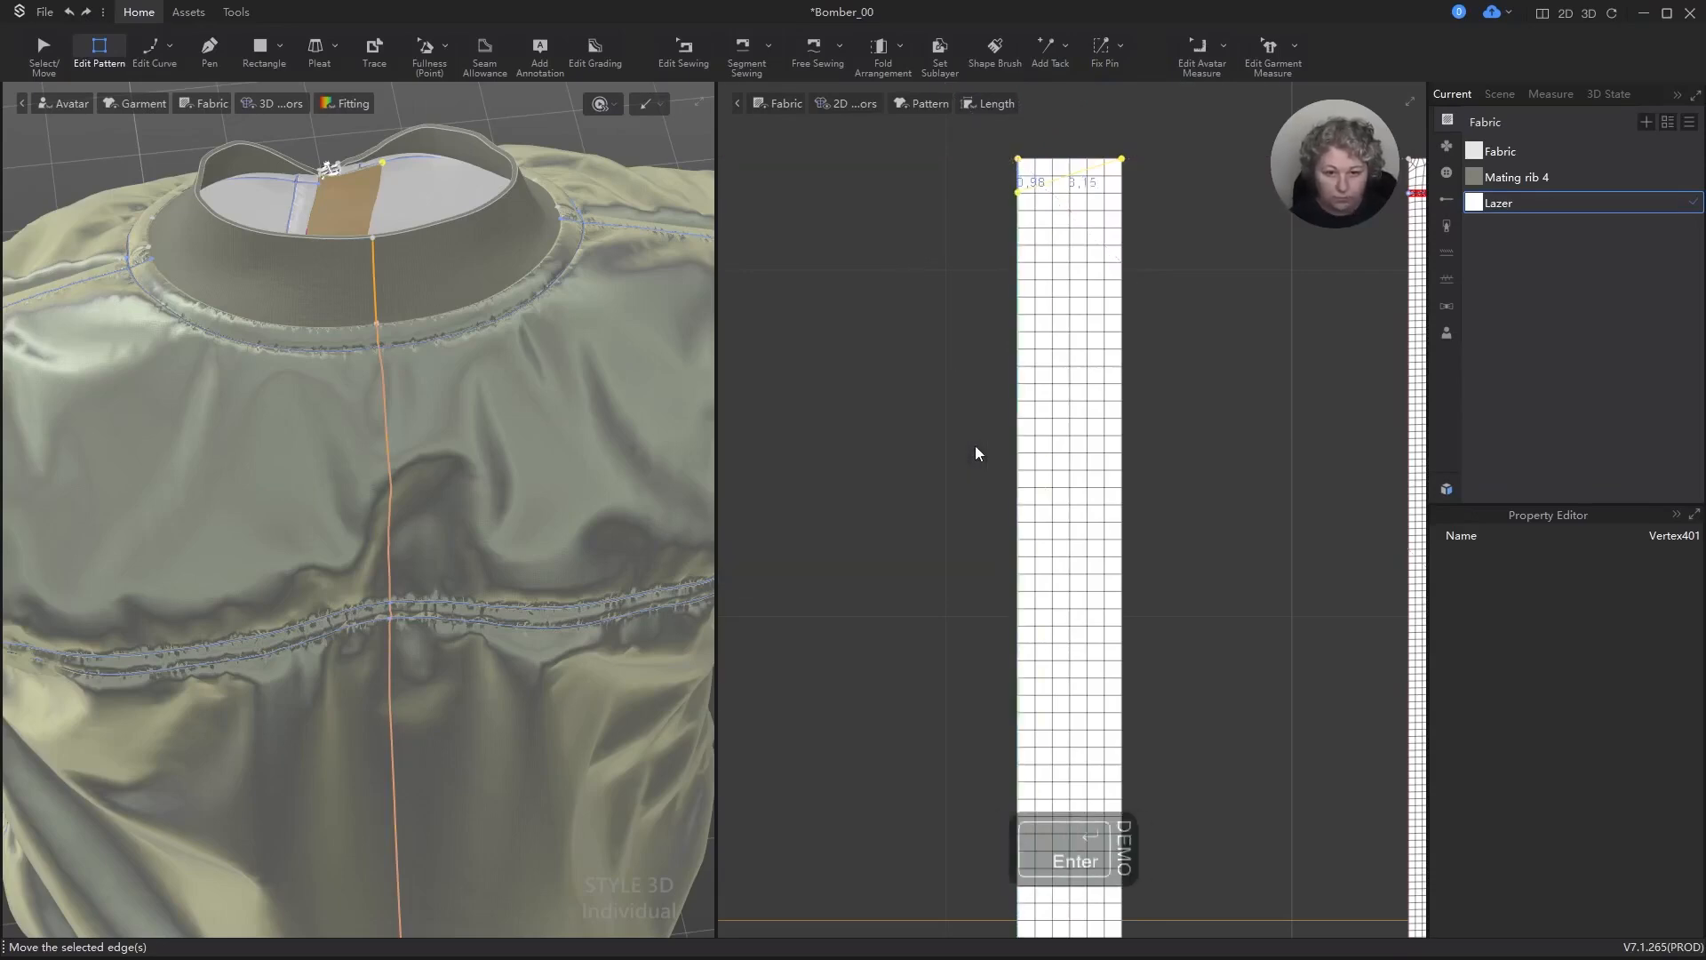
Step: Round the upper corner of the strip's free long edge with a Smooth Curve of 1 cm on both lines
scroll(1089, 208, up, 2)
scroll(1086, 211, up, 2)
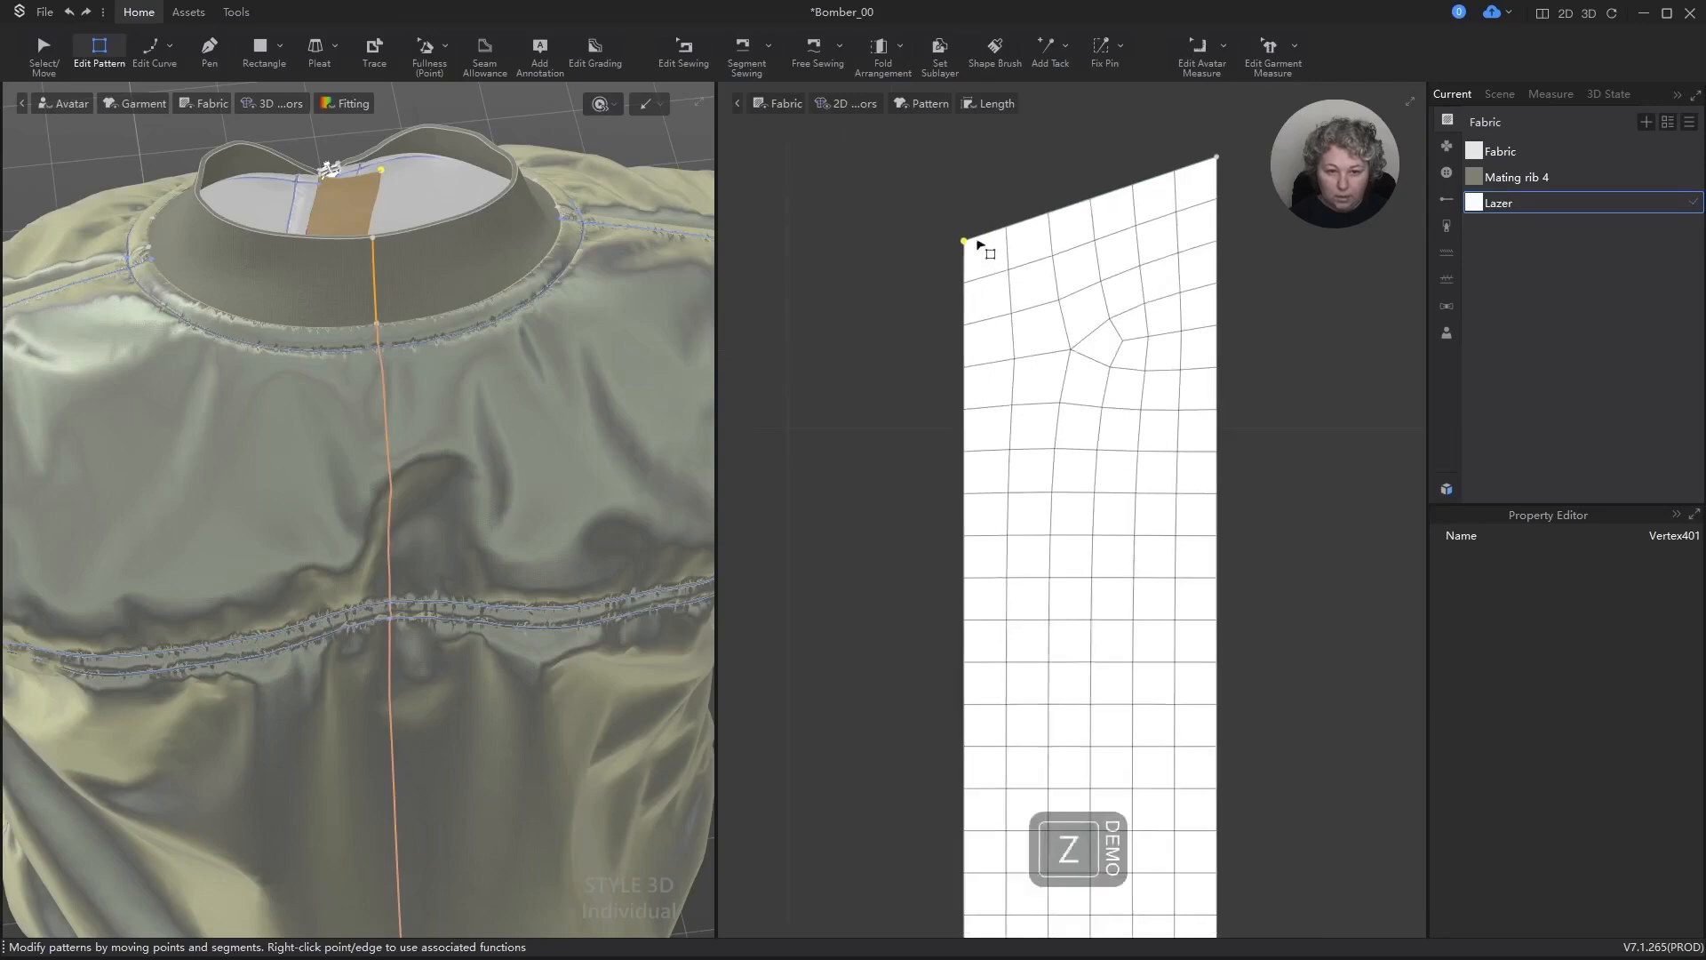
right_click(964, 240)
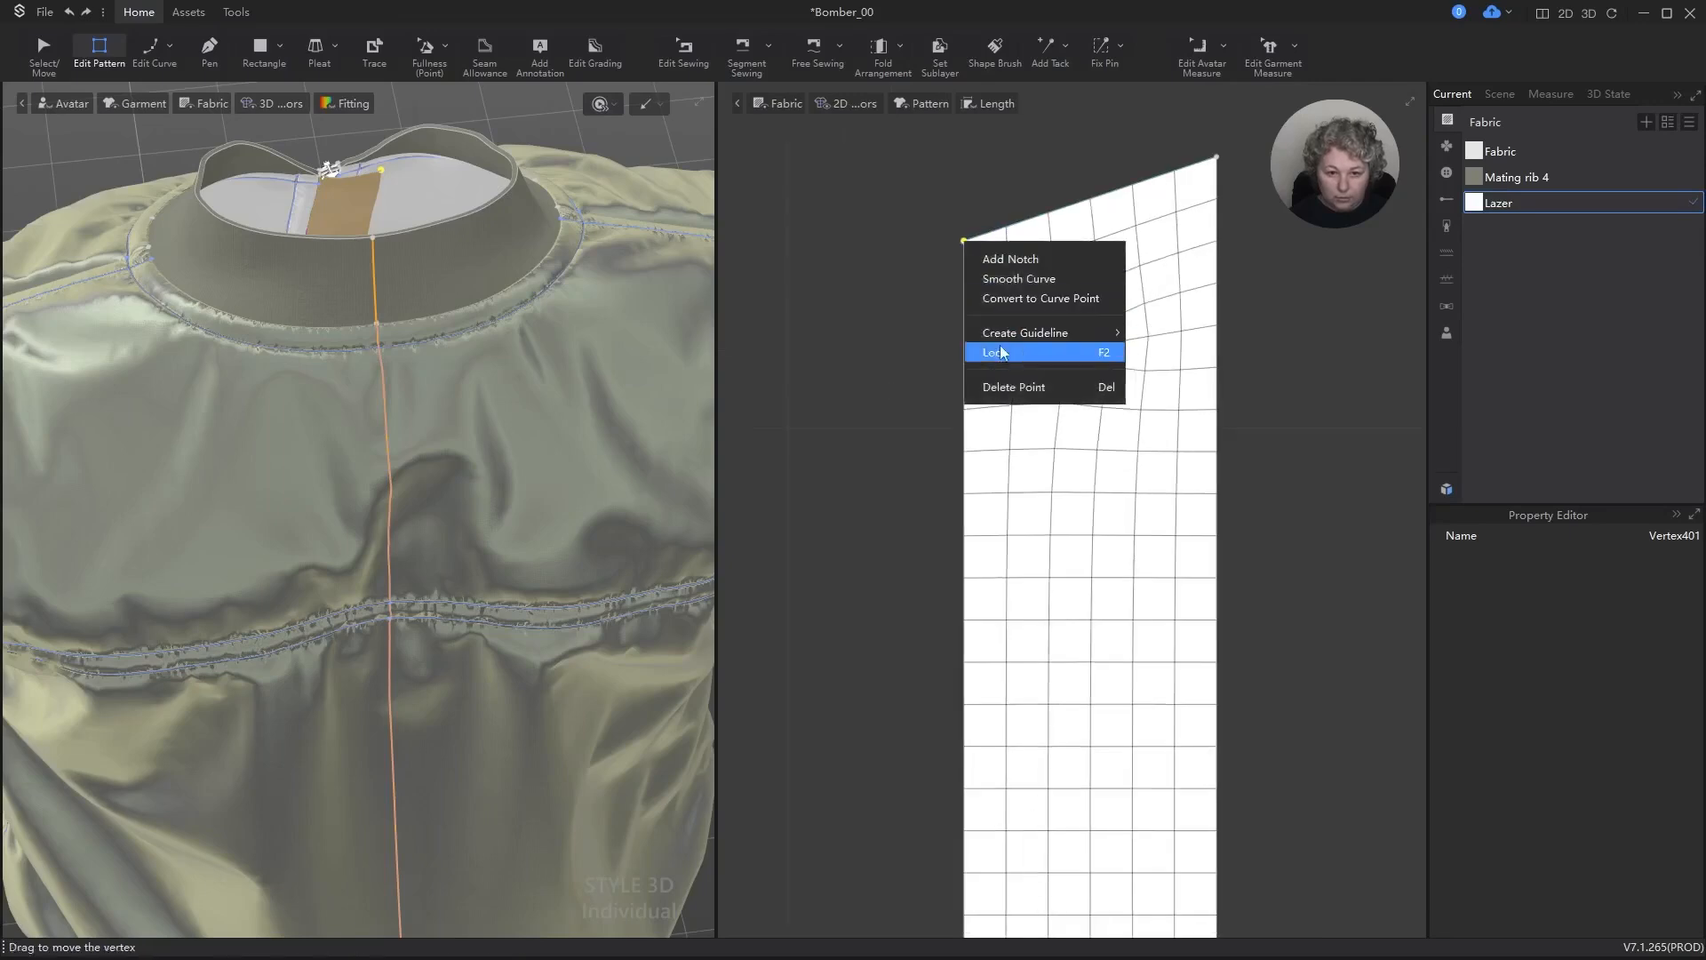
click(1013, 279)
drag(1309, 490, 1379, 530)
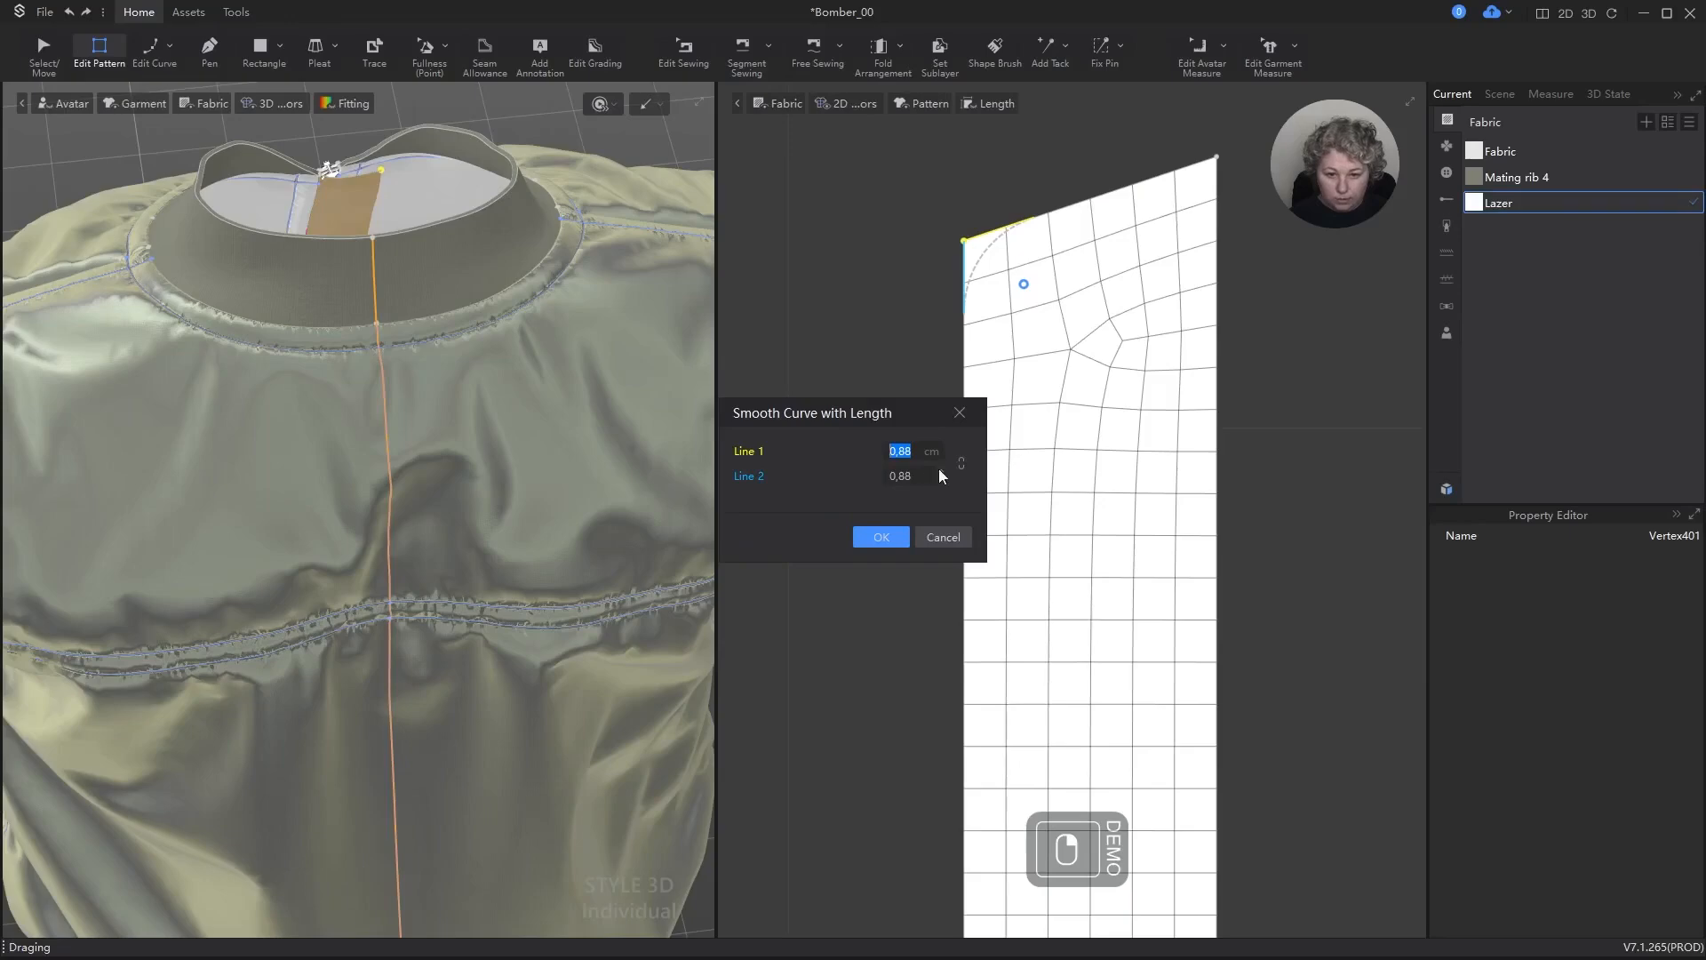
click(911, 451)
text(1)
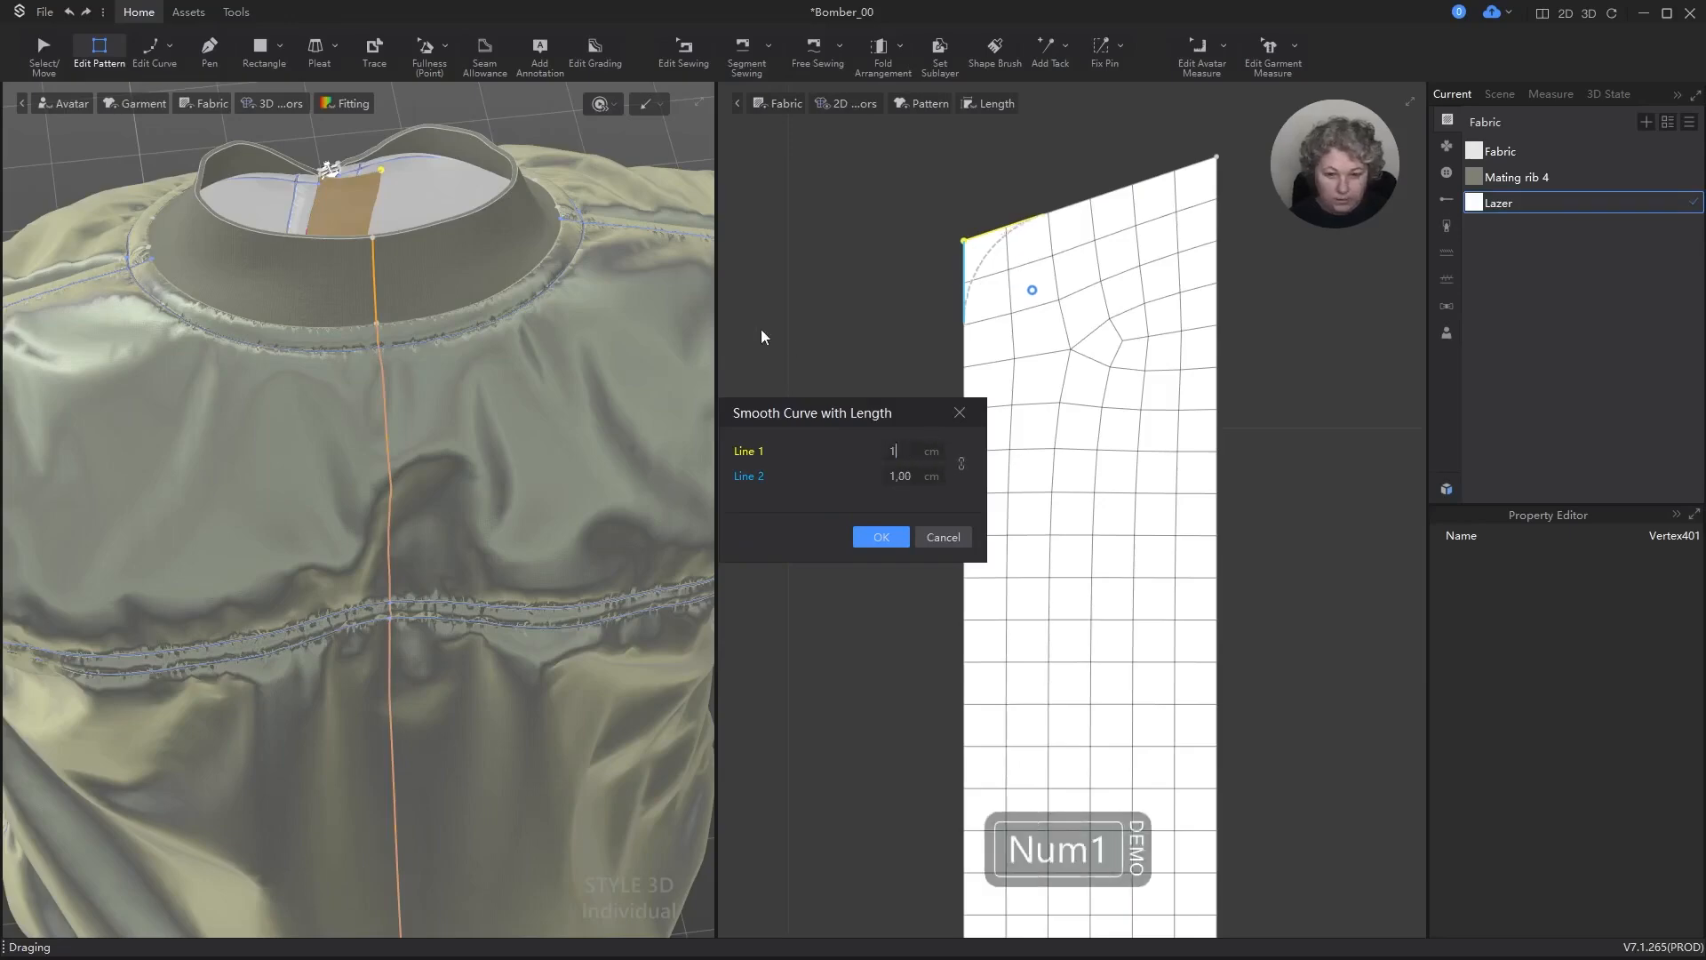
key(Return)
Step: Round the lower corner of the strip's free long edge with a 1 cm Smooth Curve
scroll(1117, 229, down, 5)
scroll(1102, 662, up, 6)
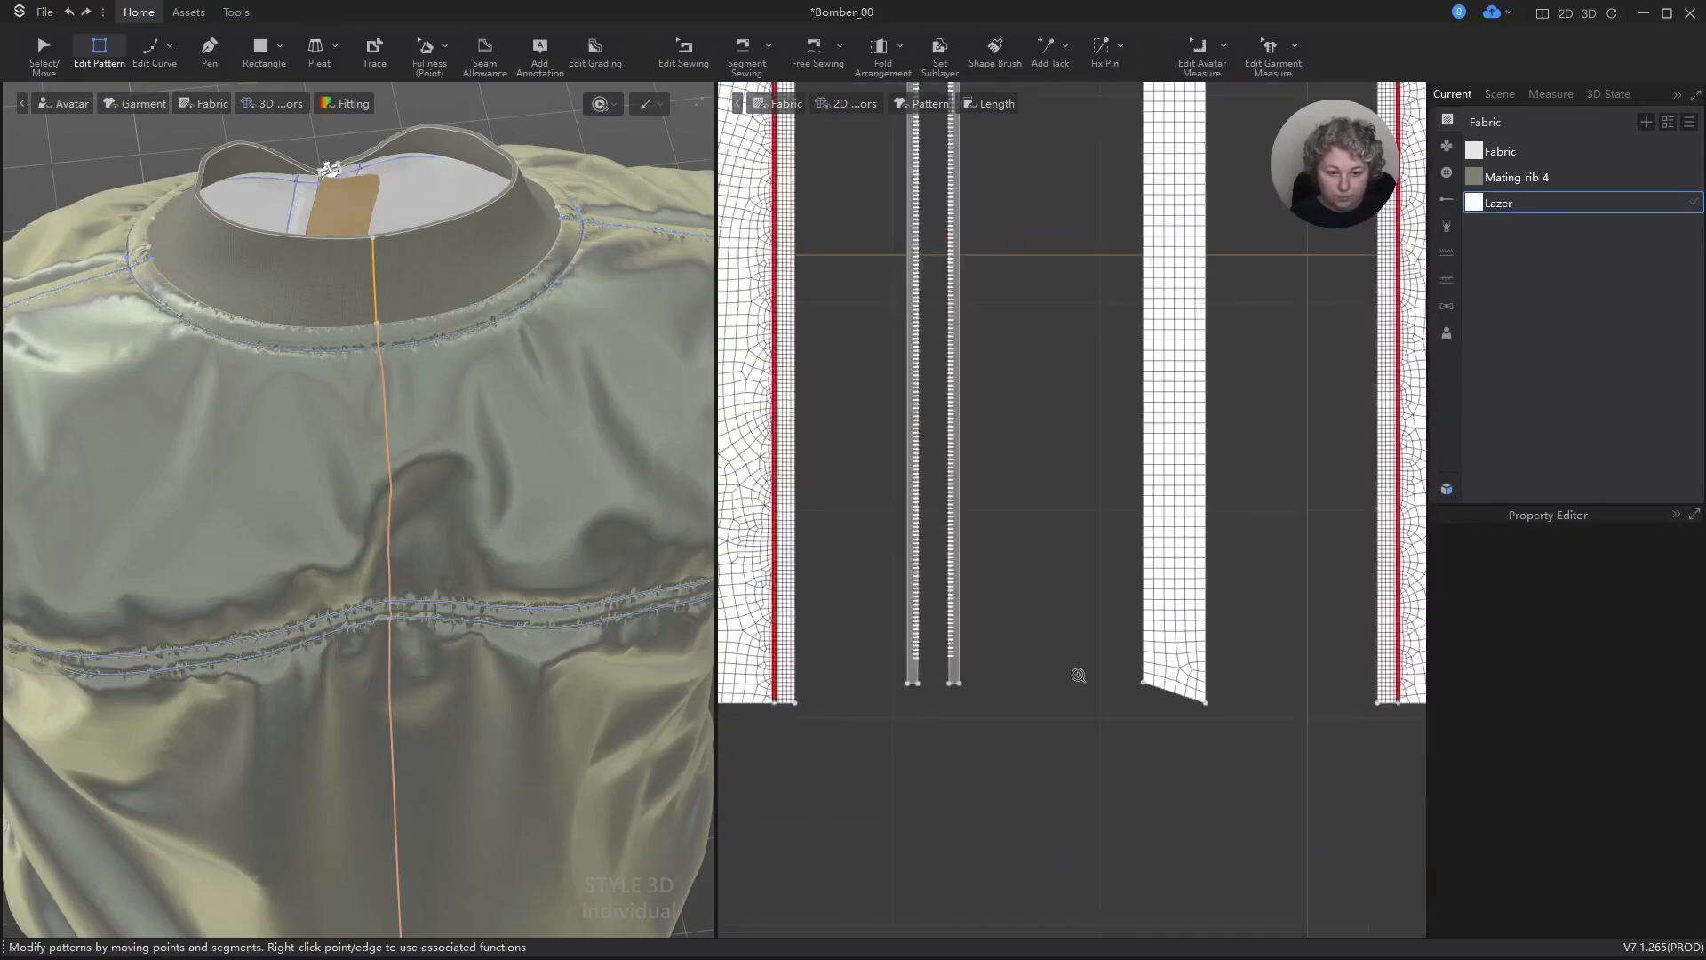
right_click(1185, 689)
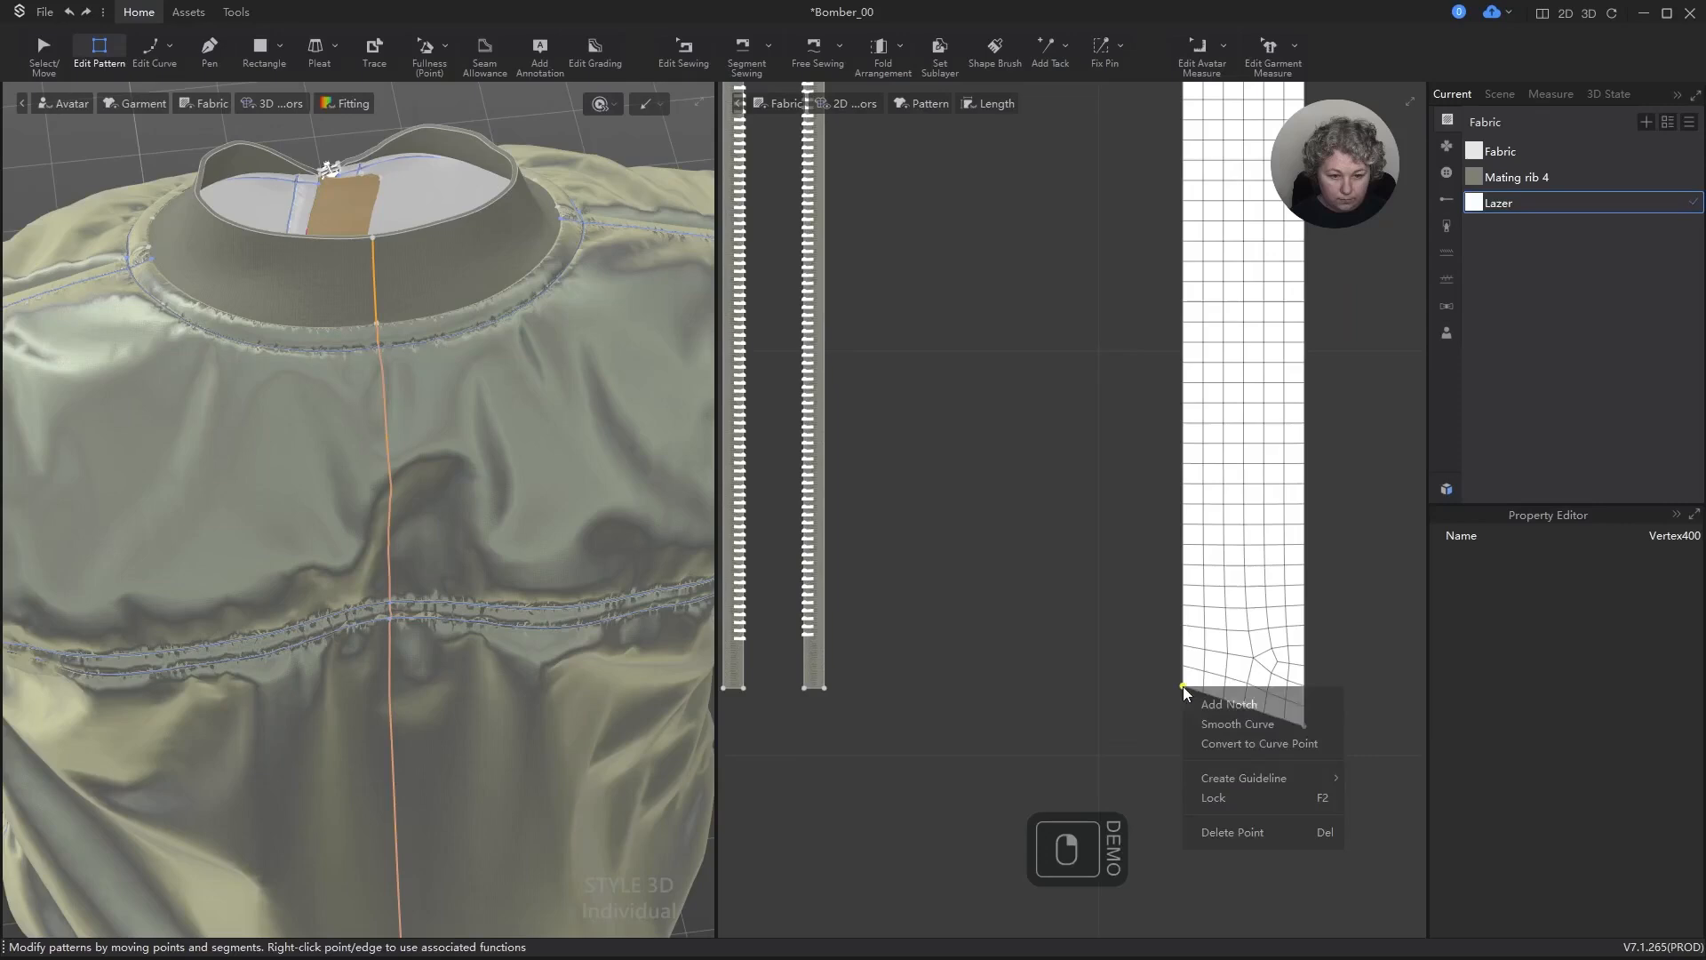
click(1223, 724)
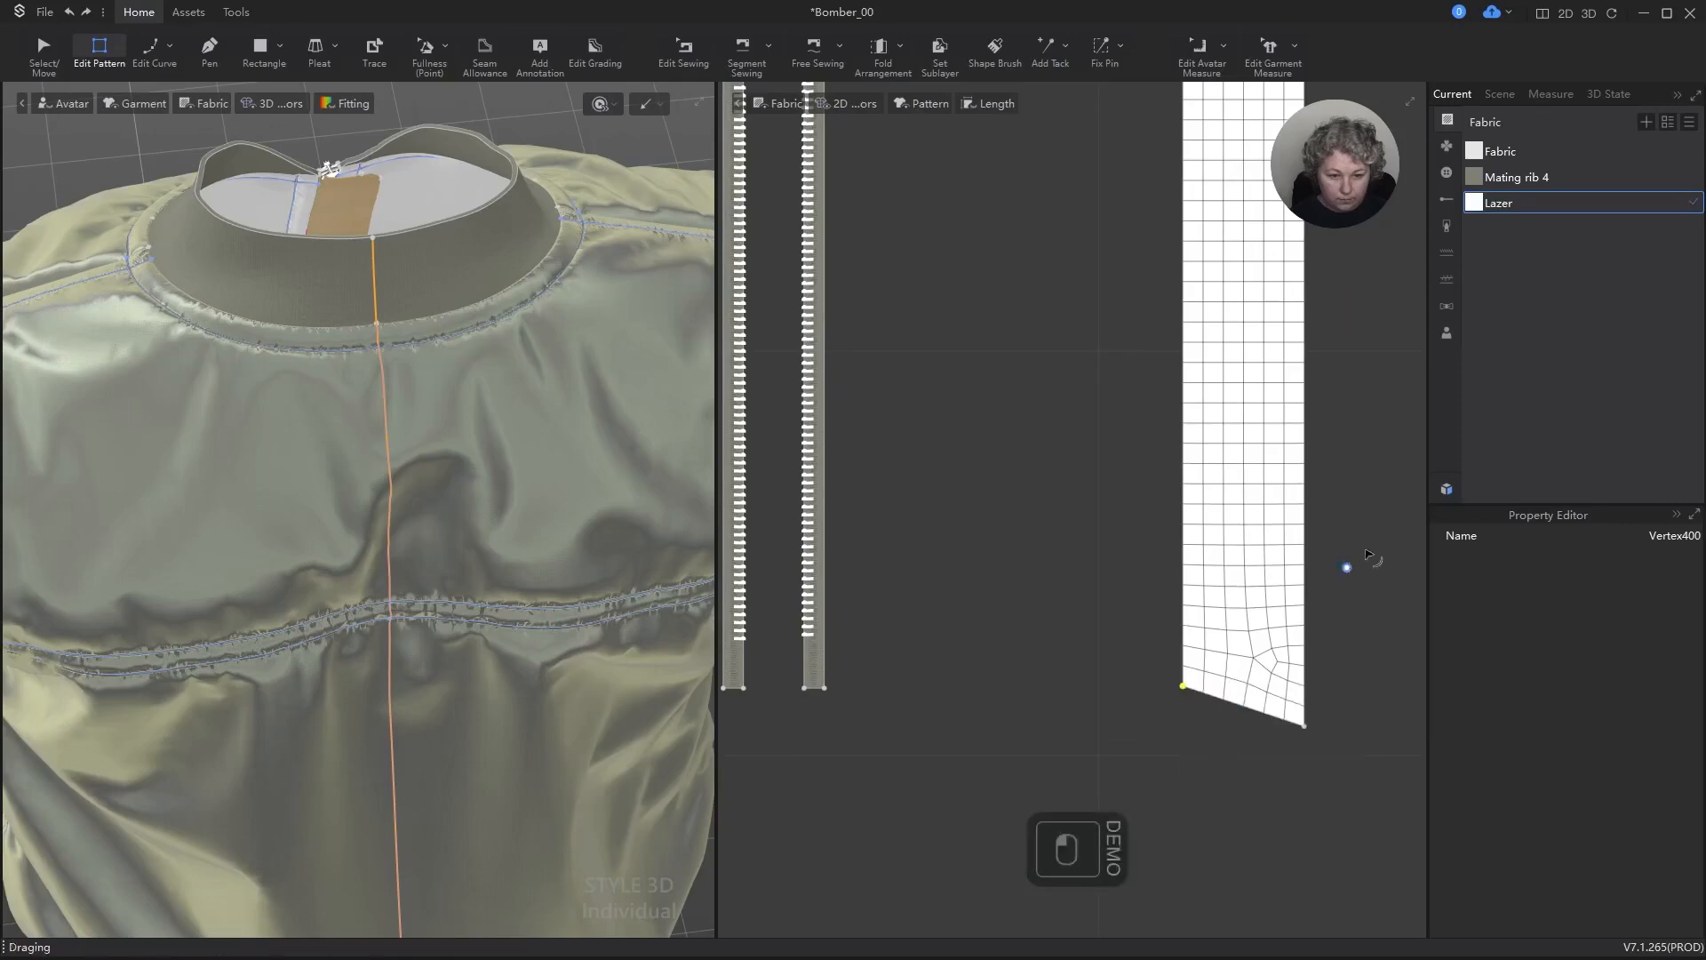
drag(1368, 556, 1389, 528)
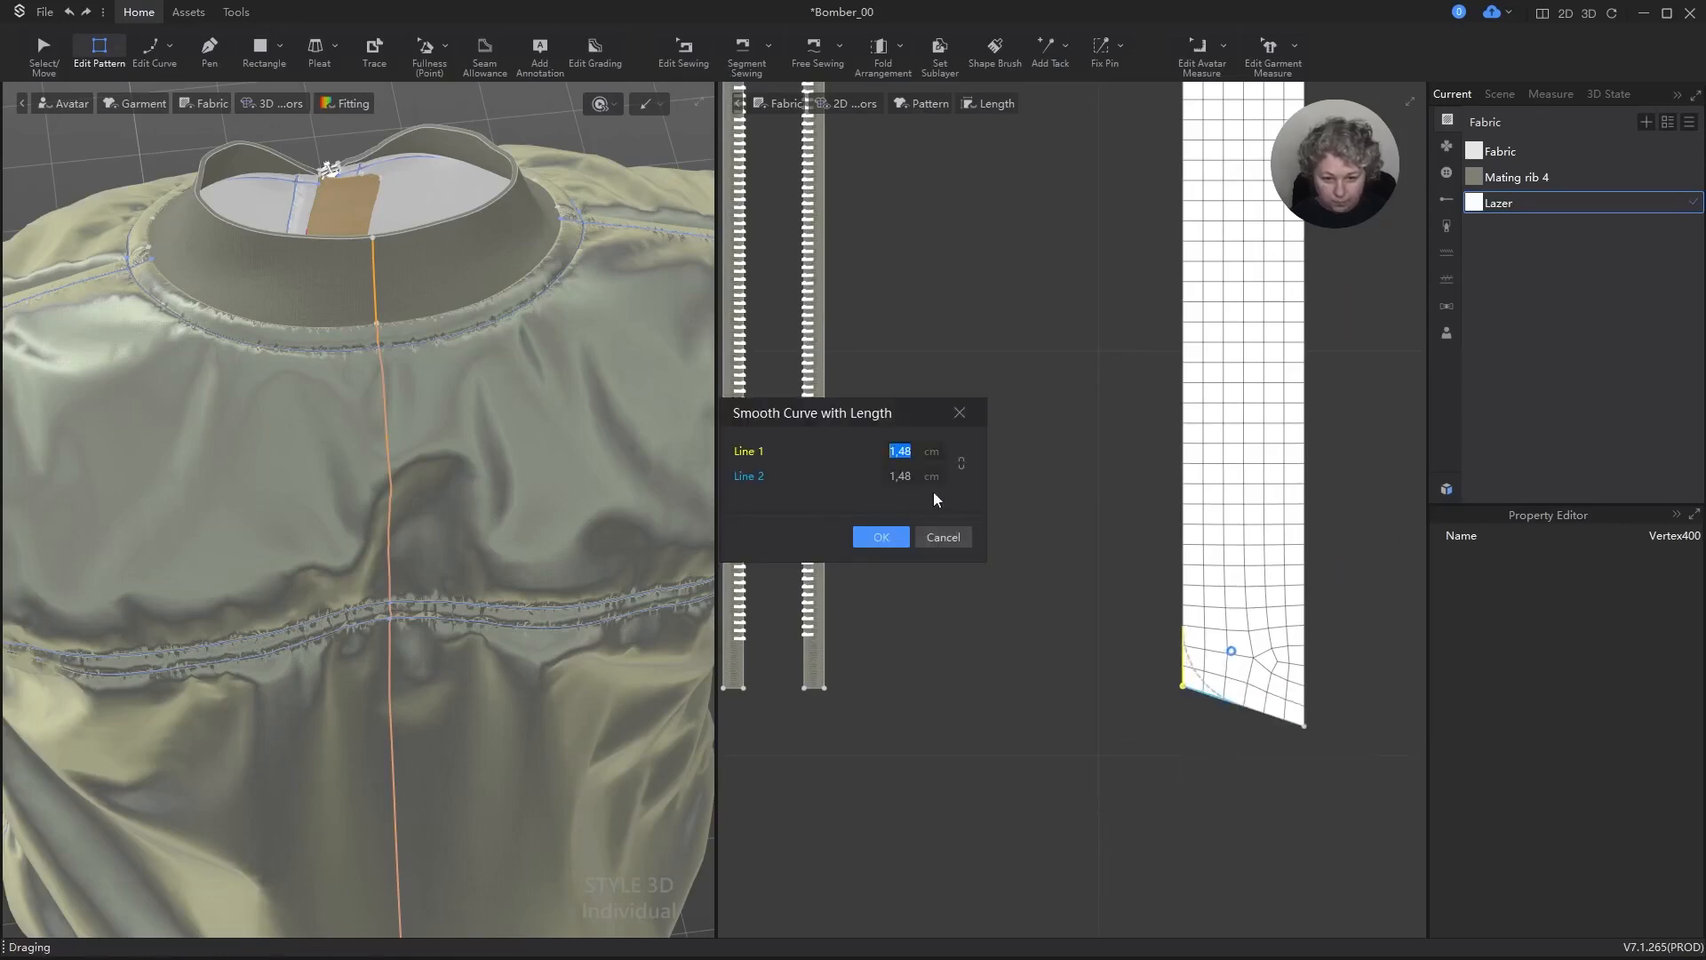
click(964, 465)
drag(933, 452, 686, 443)
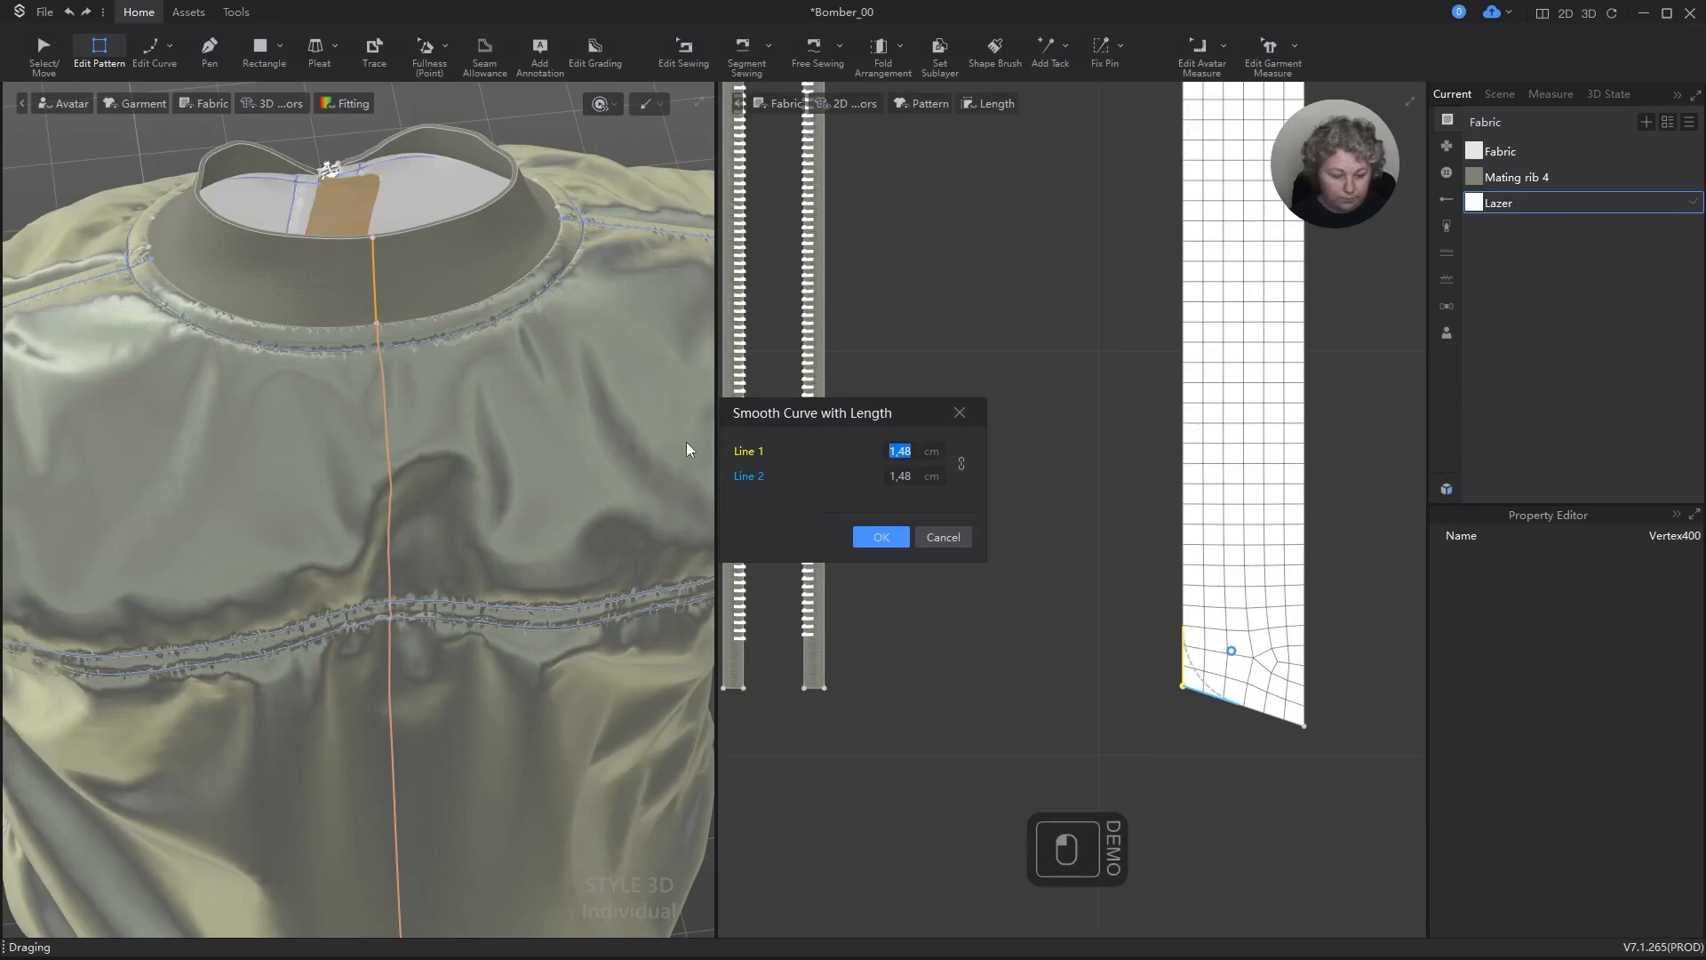
text(1)
key(Return)
Step: Simulate the garment with the rounded strip and check the whole jacket front
key(a)
scroll(794, 311, down, 2)
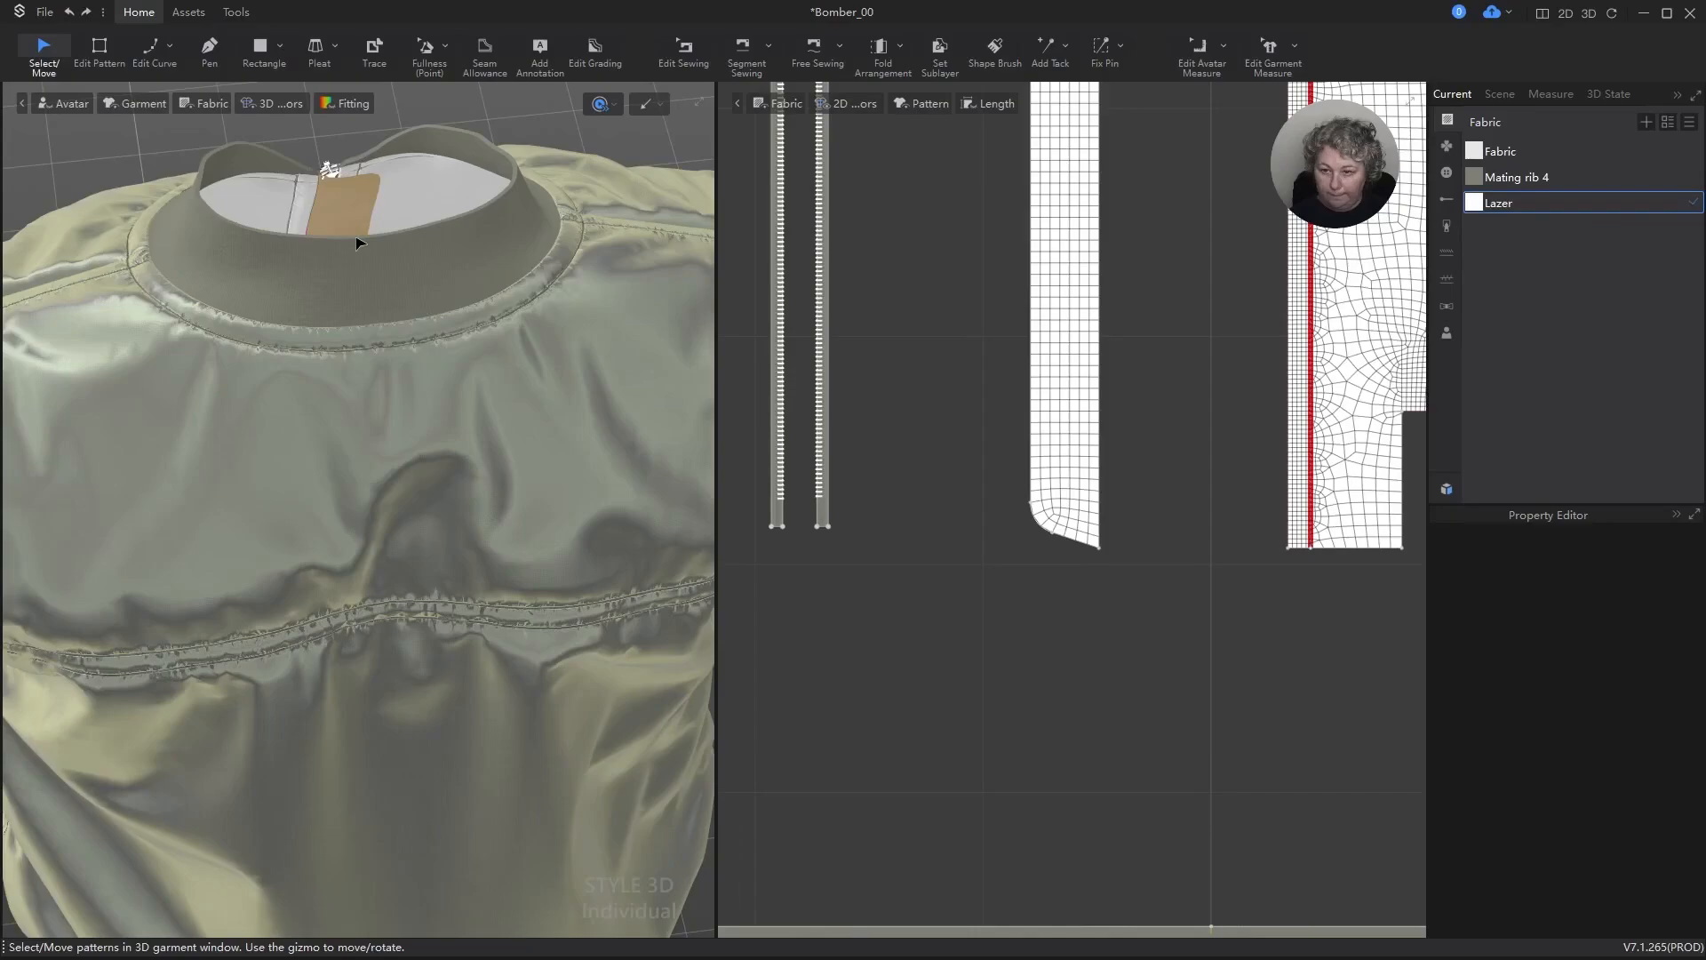
key(space)
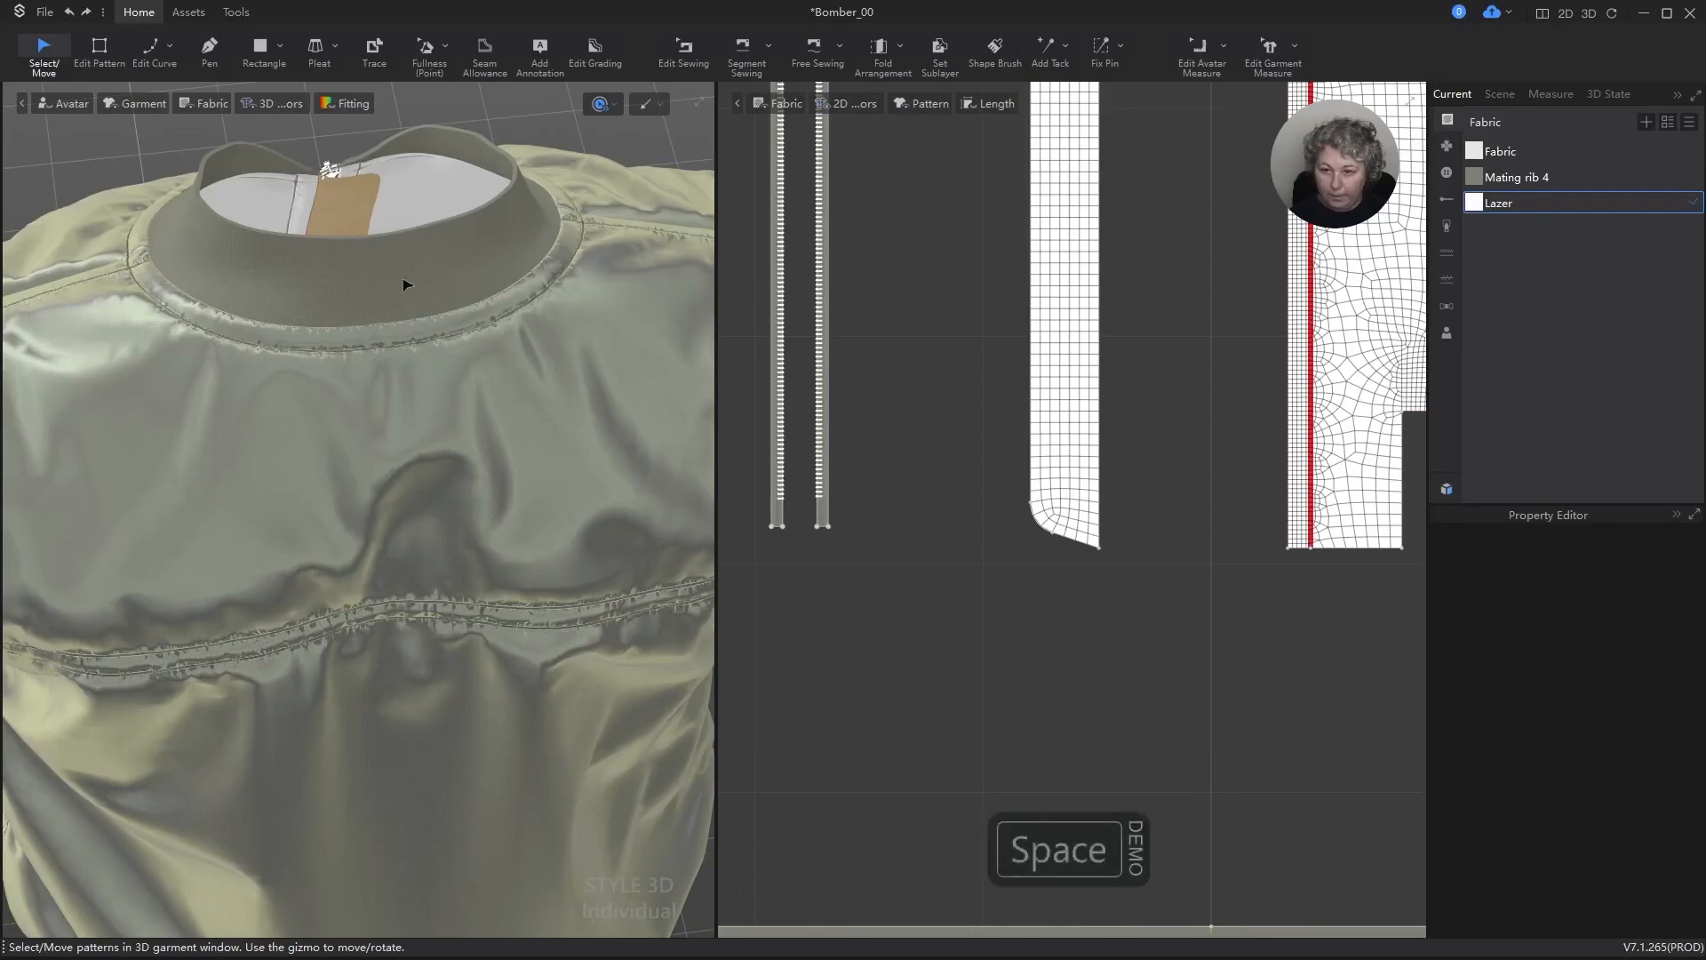
scroll(418, 283, down, 6)
right_drag(328, 391, 665, 348)
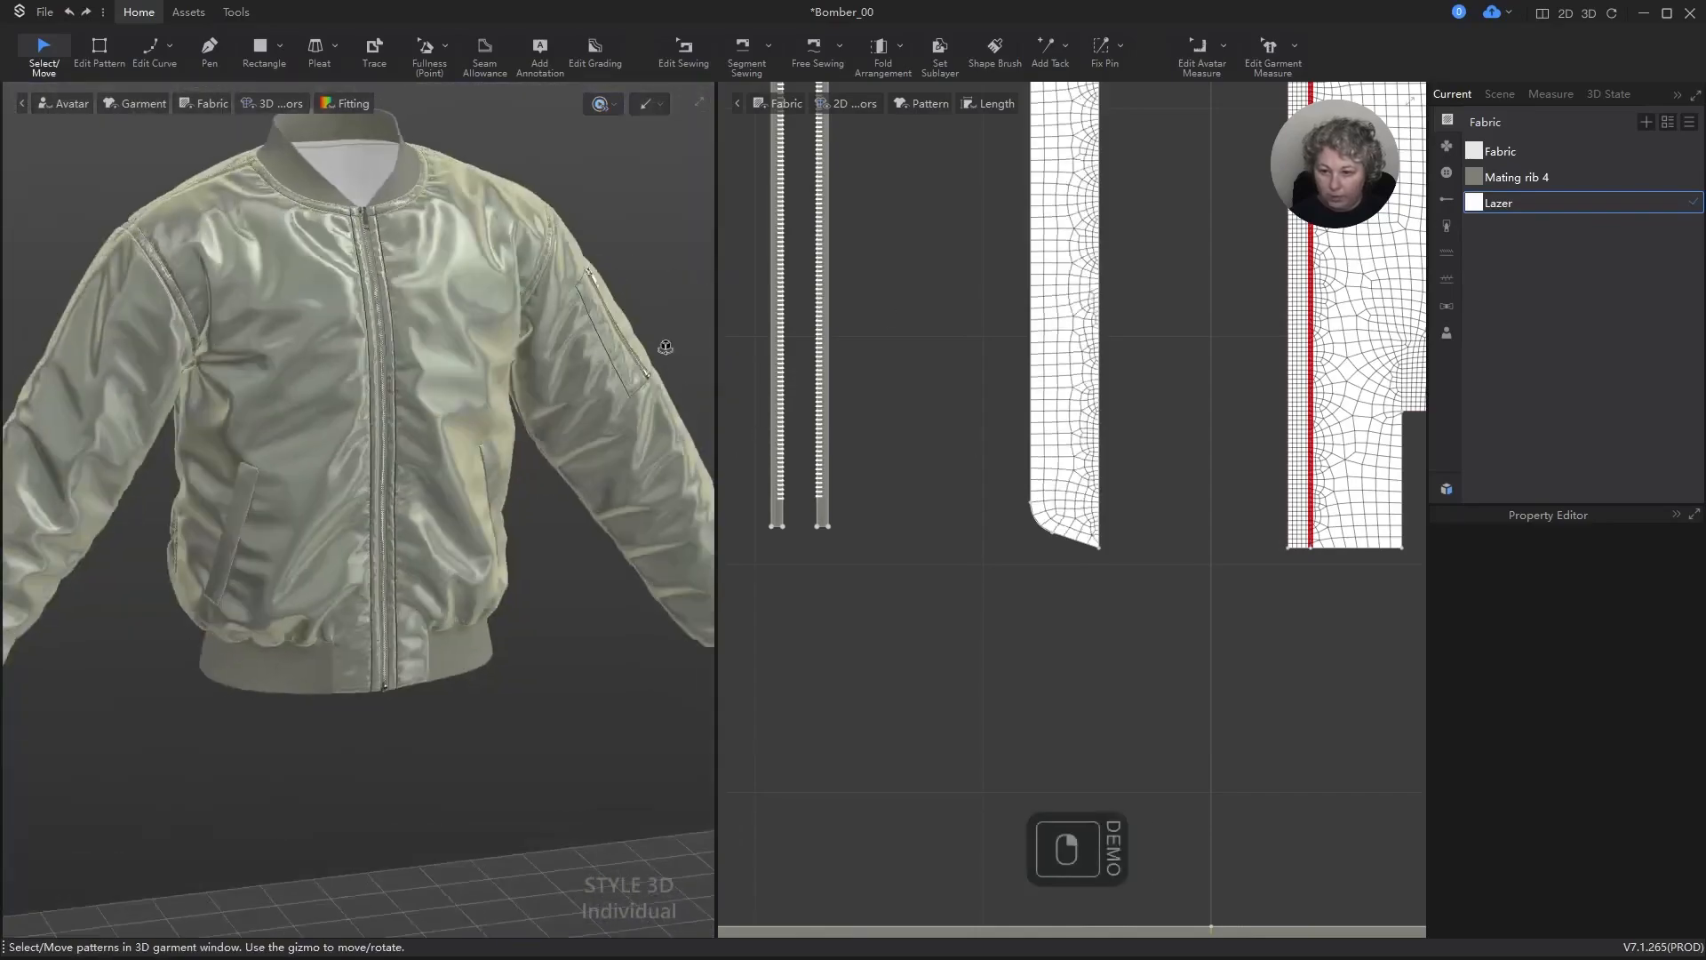
scroll(1120, 306, down, 5)
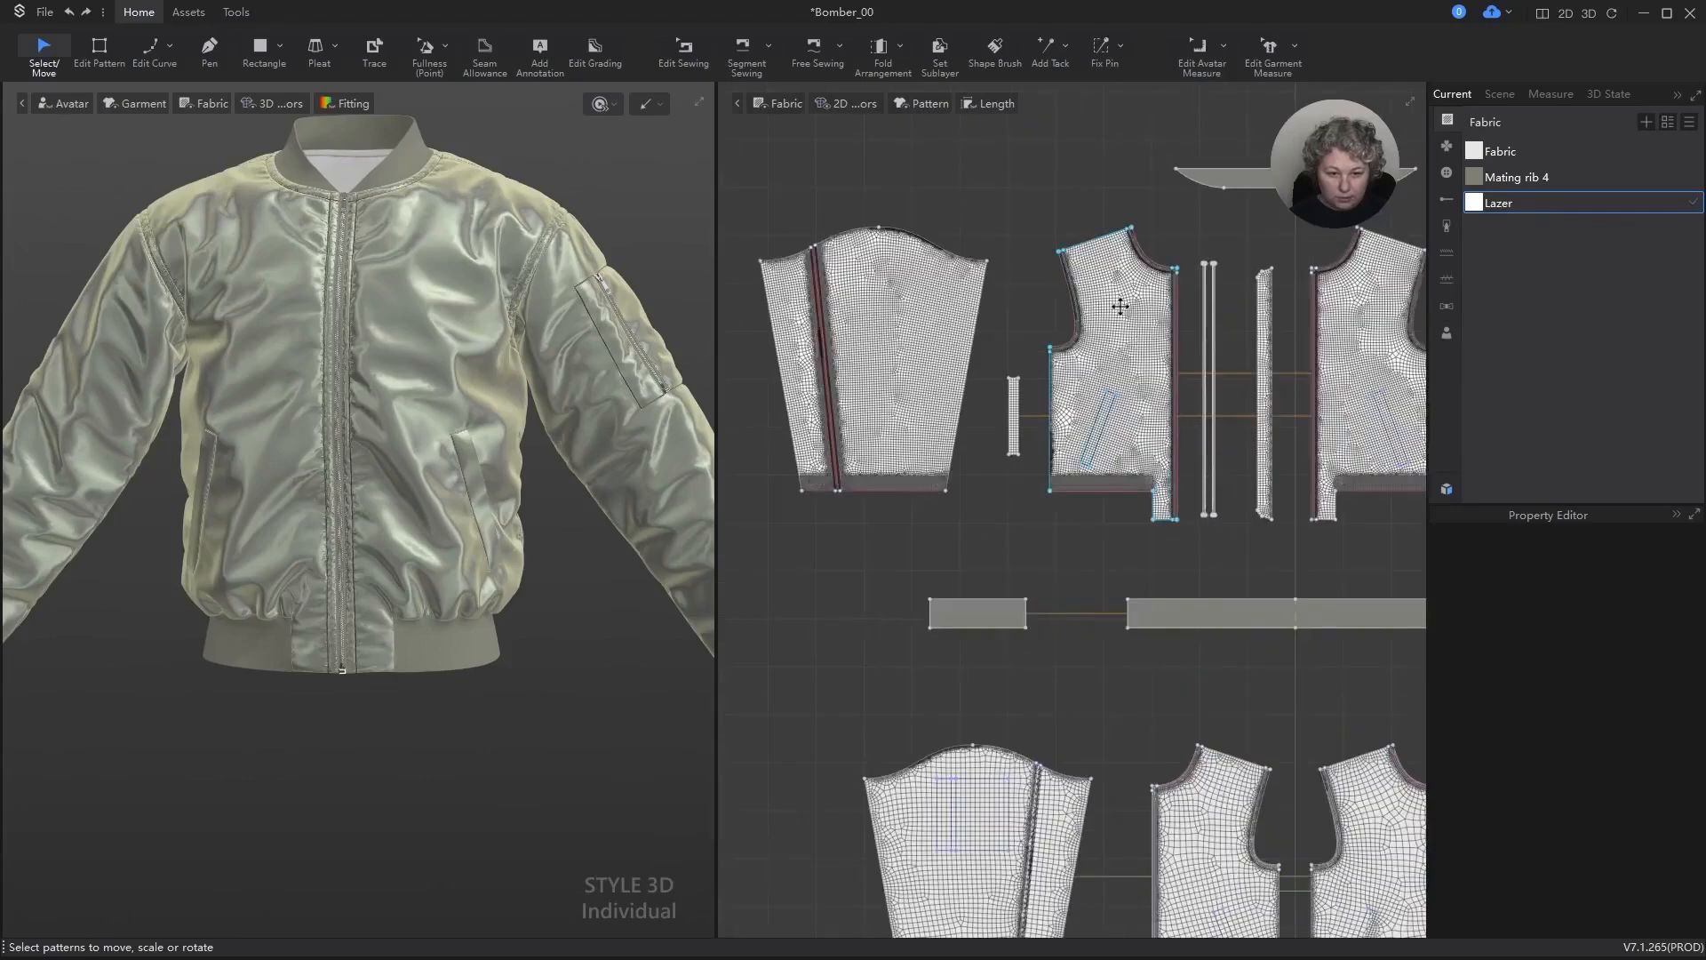
Step: Hide the wearer's right front panel and its matching lining front in the 3D view
click(1120, 305)
shift+click(1211, 798)
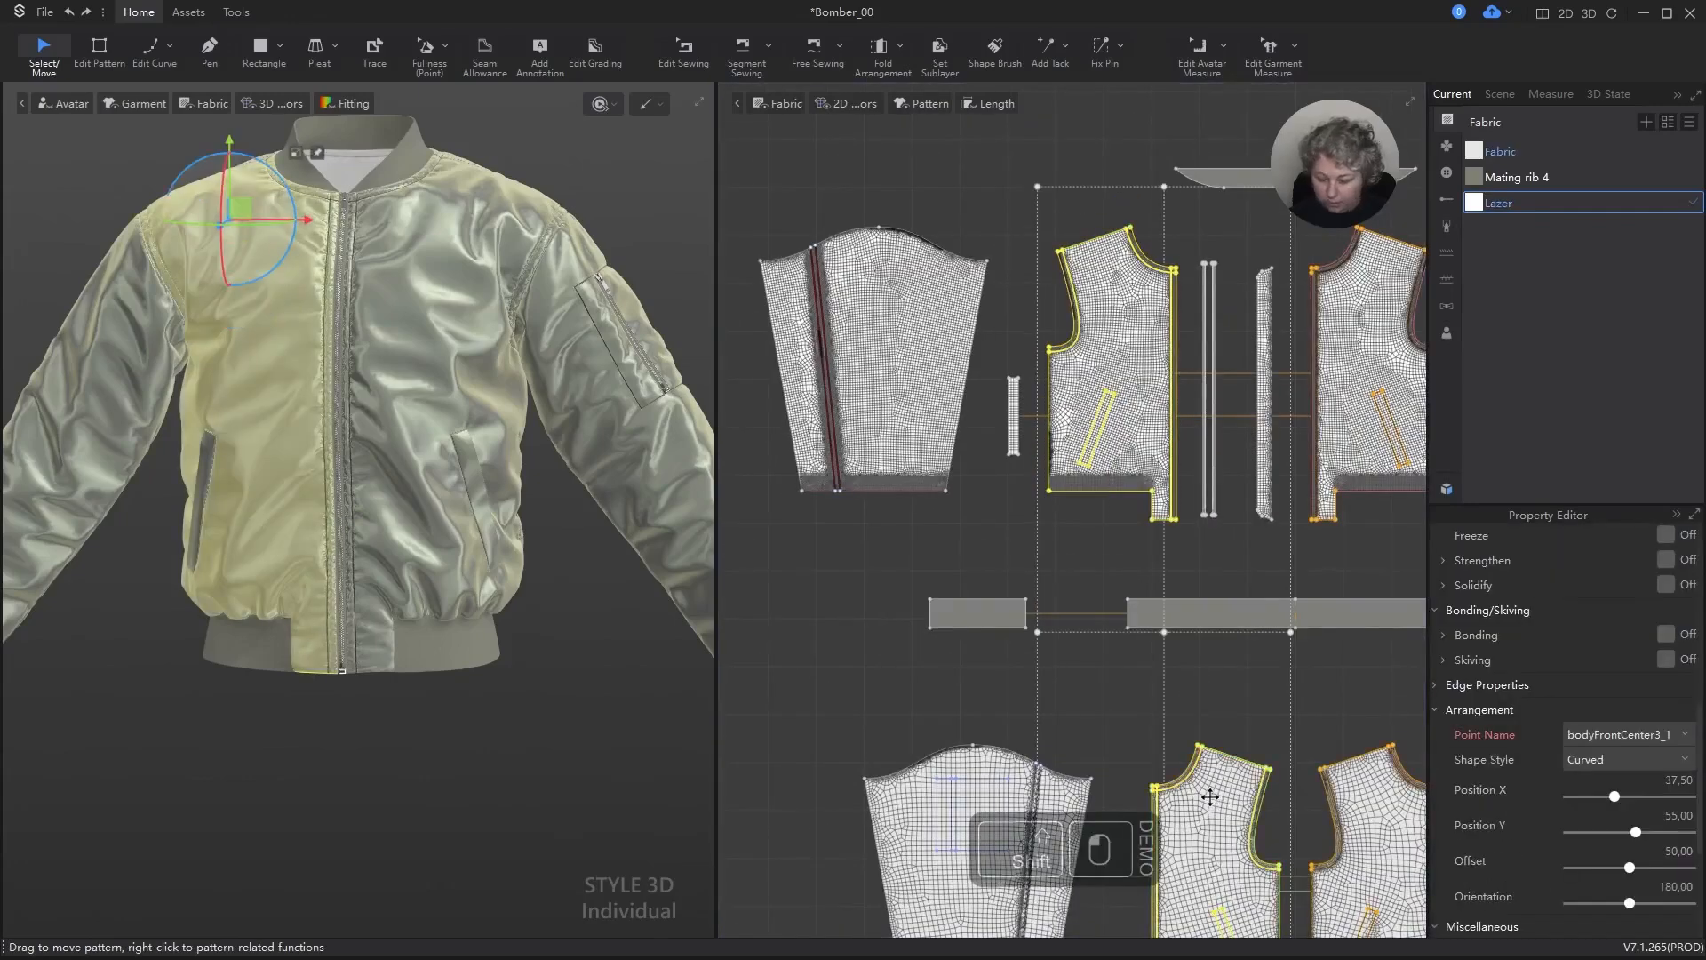
key(shift+q)
right_drag(541, 496, 467, 462)
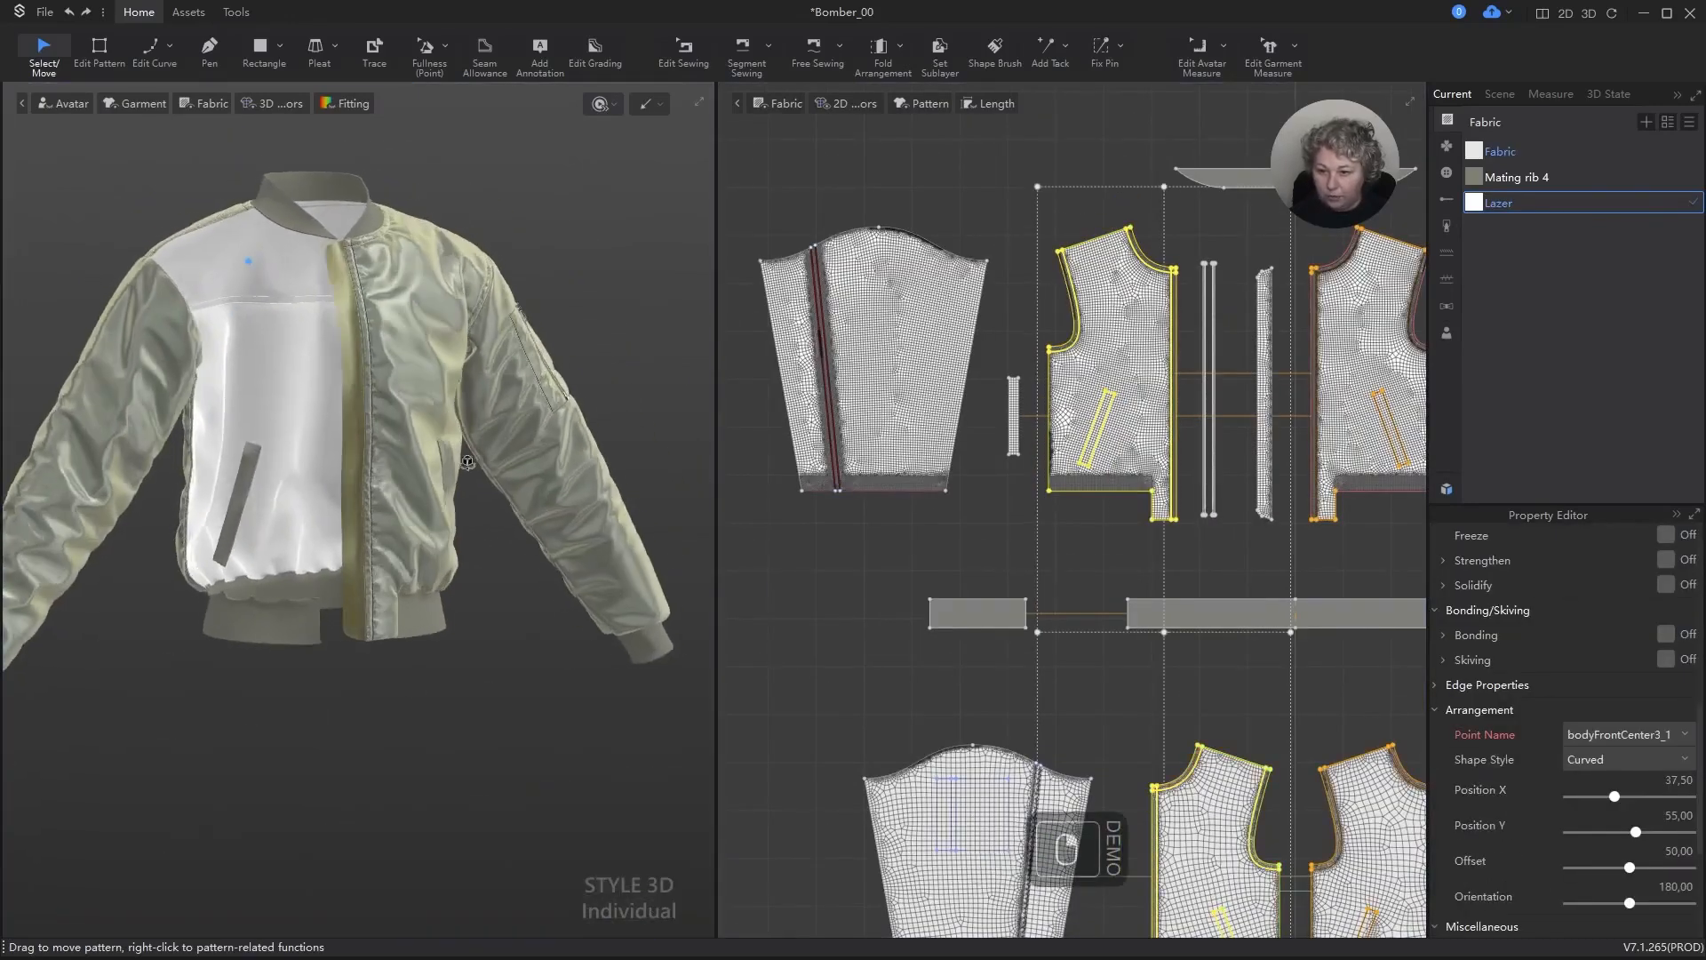
Step: Turn off Strengthen for the strip, simulate the garment briefly, and deselect the strip
scroll(468, 463, up, 5)
click(360, 287)
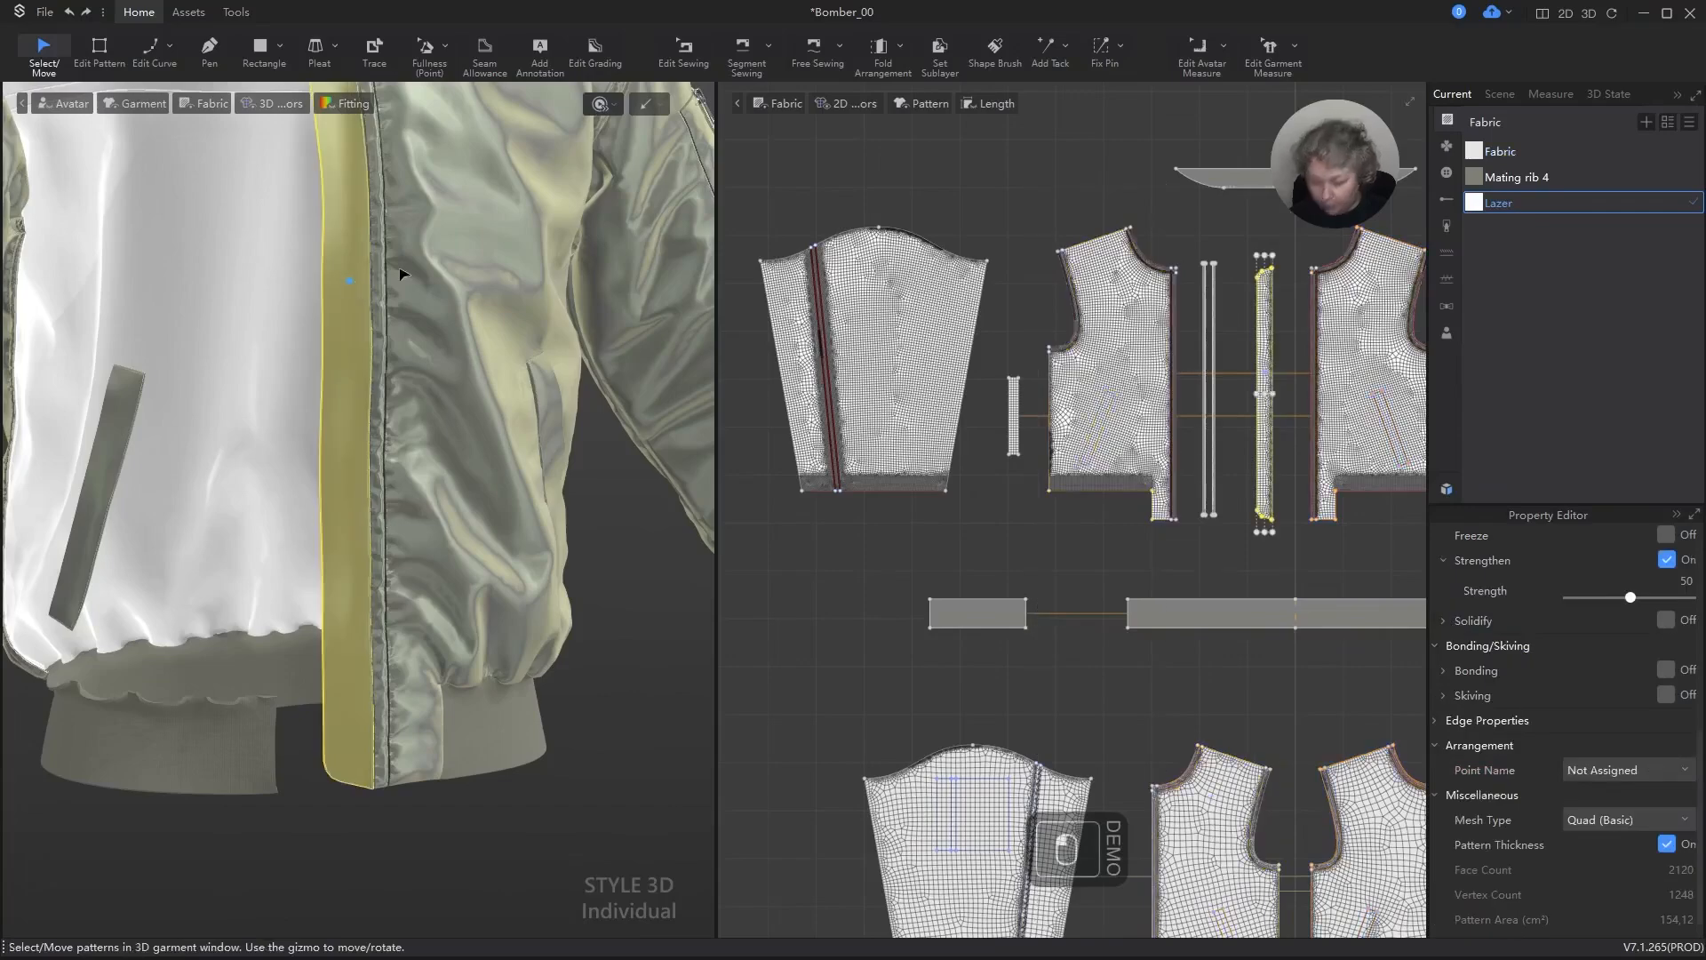
key(space)
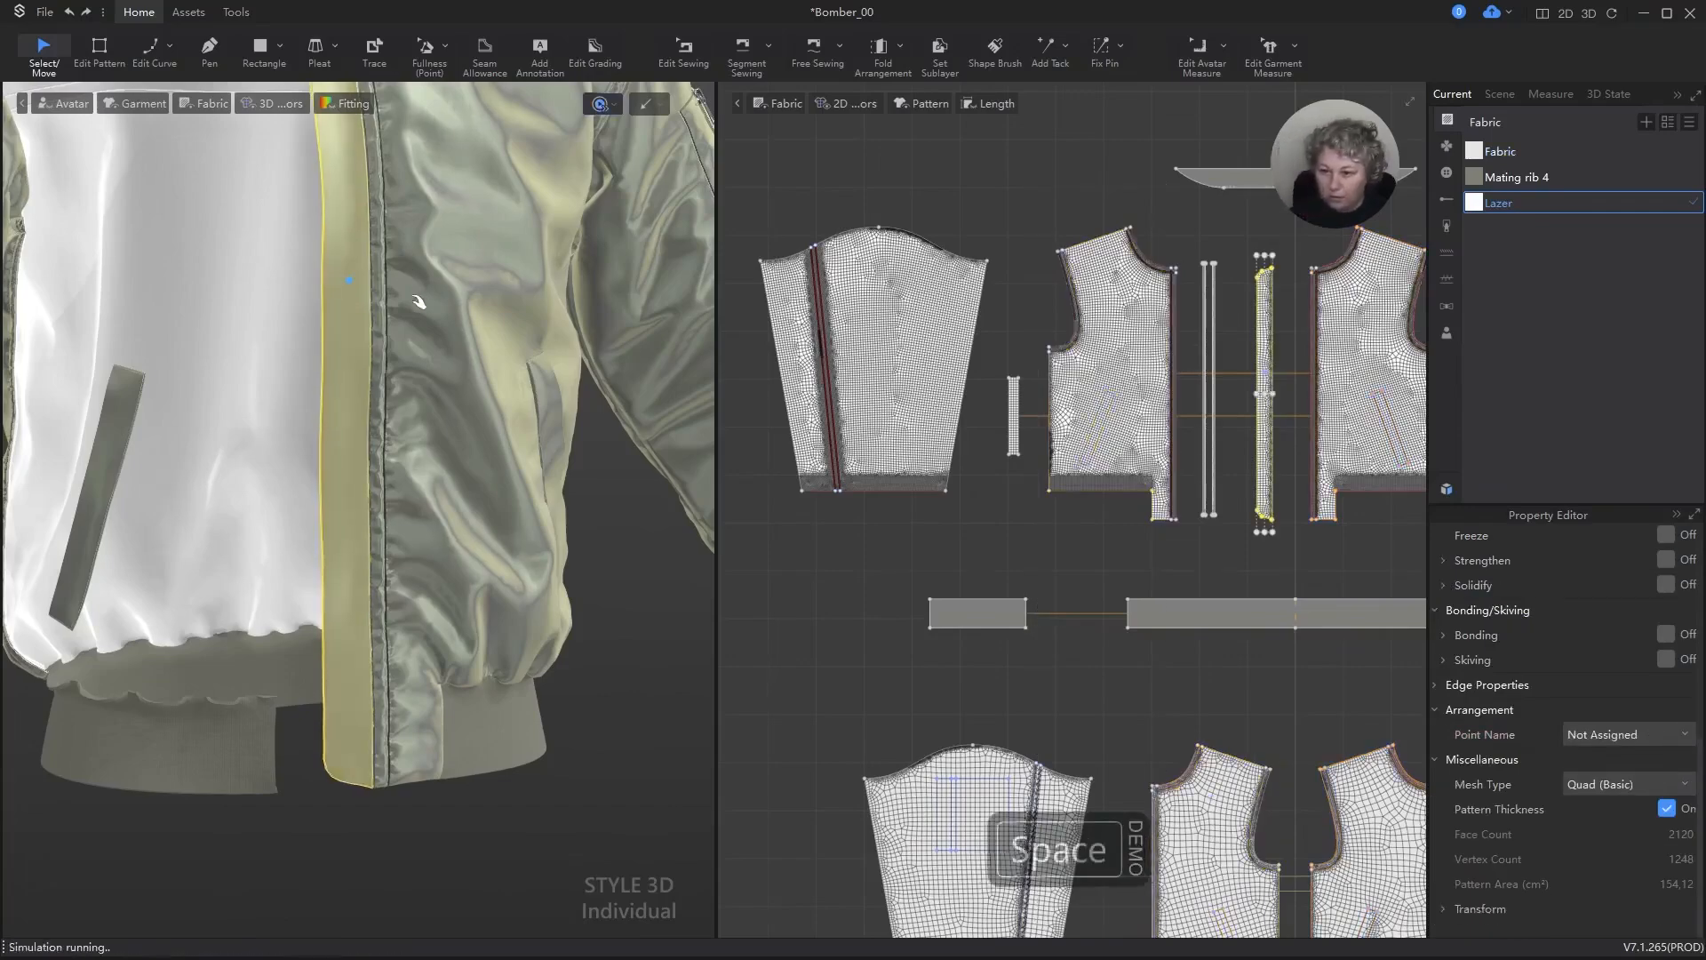
key(space)
click(1010, 162)
scroll(1118, 300, down, 3)
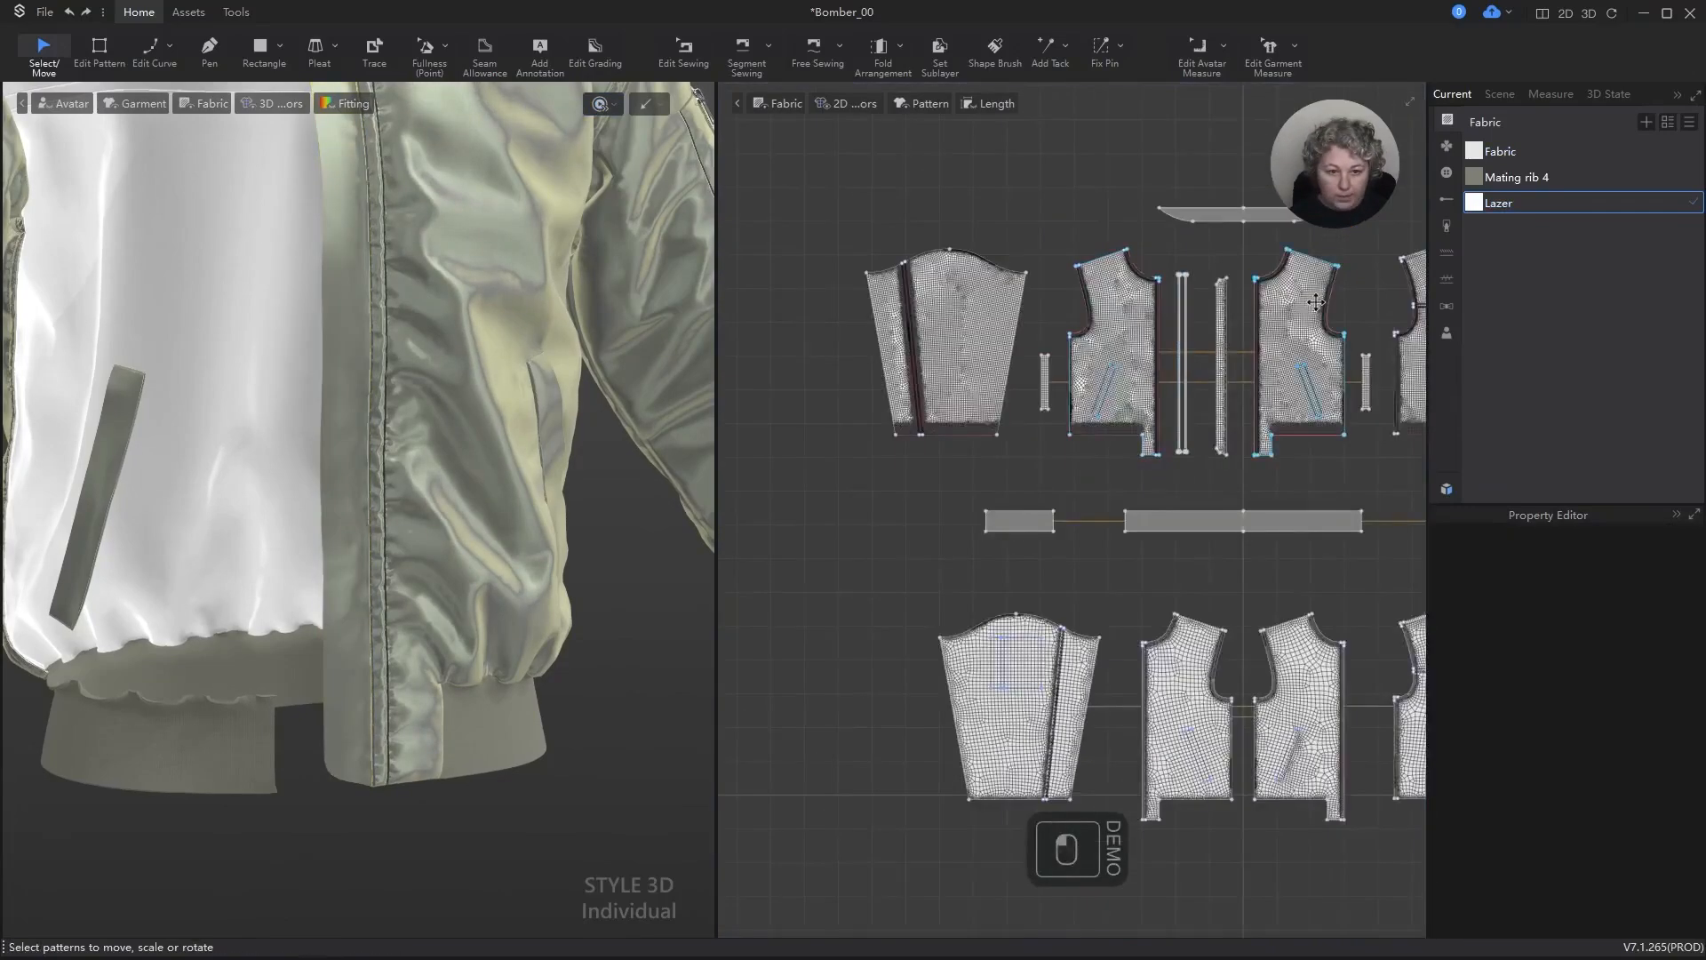
Step: Add five internal isolines spaced 0.5 cm, with Use Extend, along the strip's slanted ends, rounded corners and free long edge
scroll(1244, 294, up, 5)
key(z)
scroll(1143, 248, up, 3)
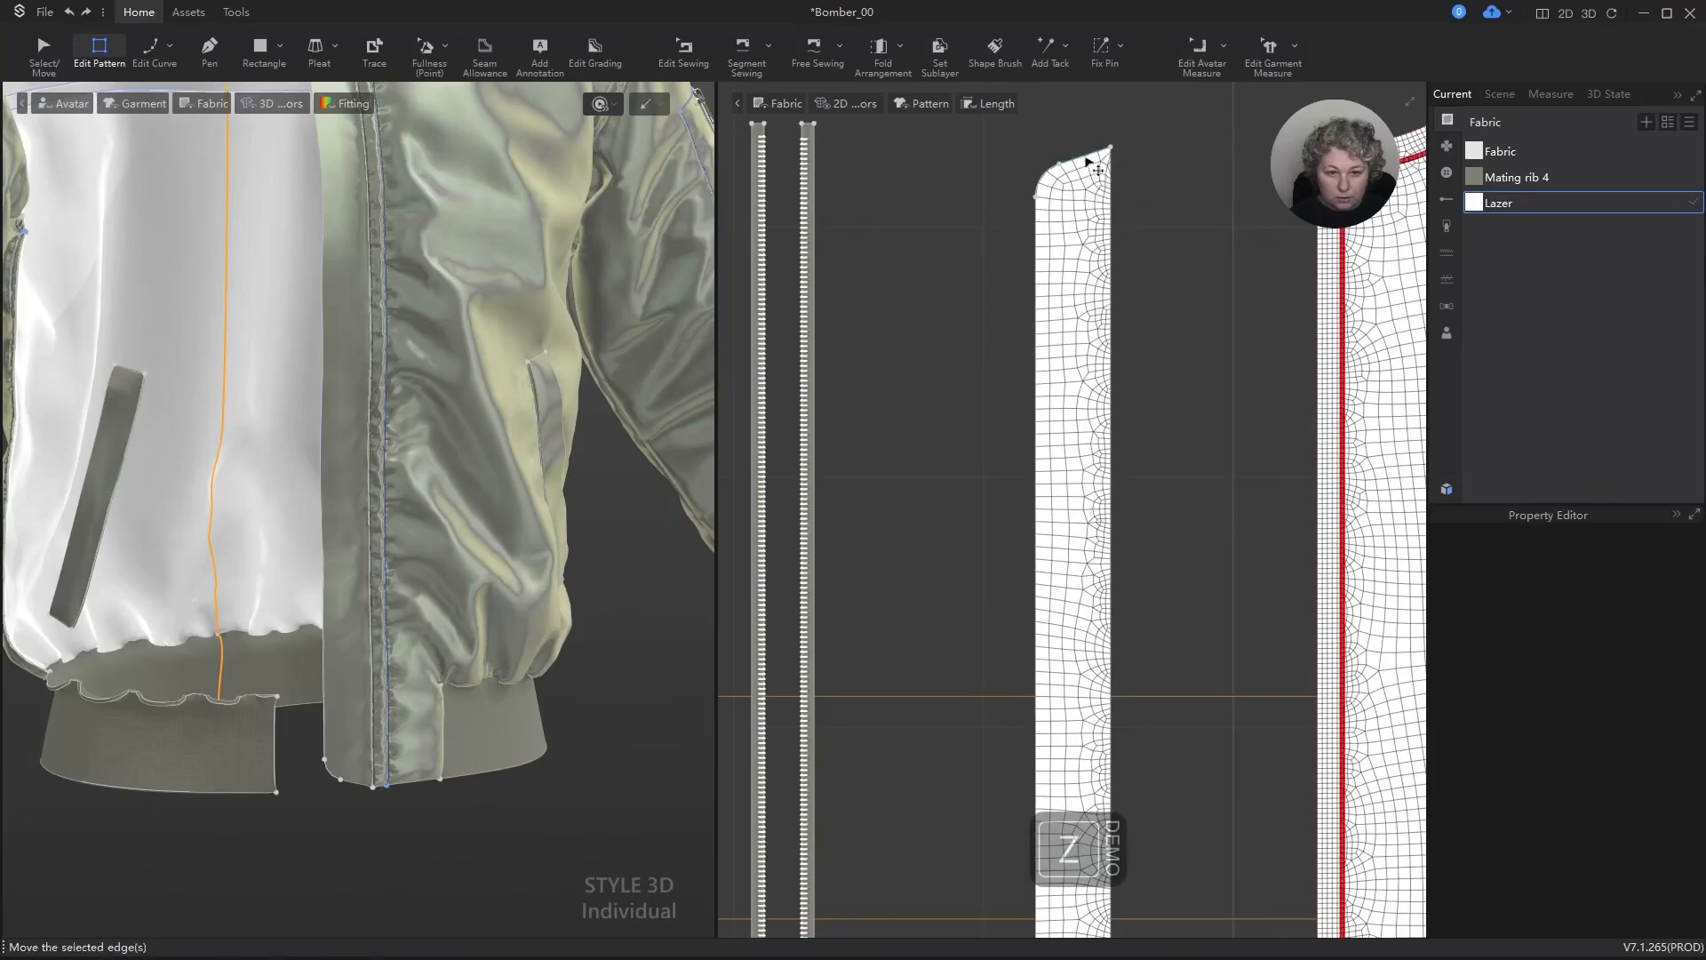
click(1093, 167)
shift+click(1055, 186)
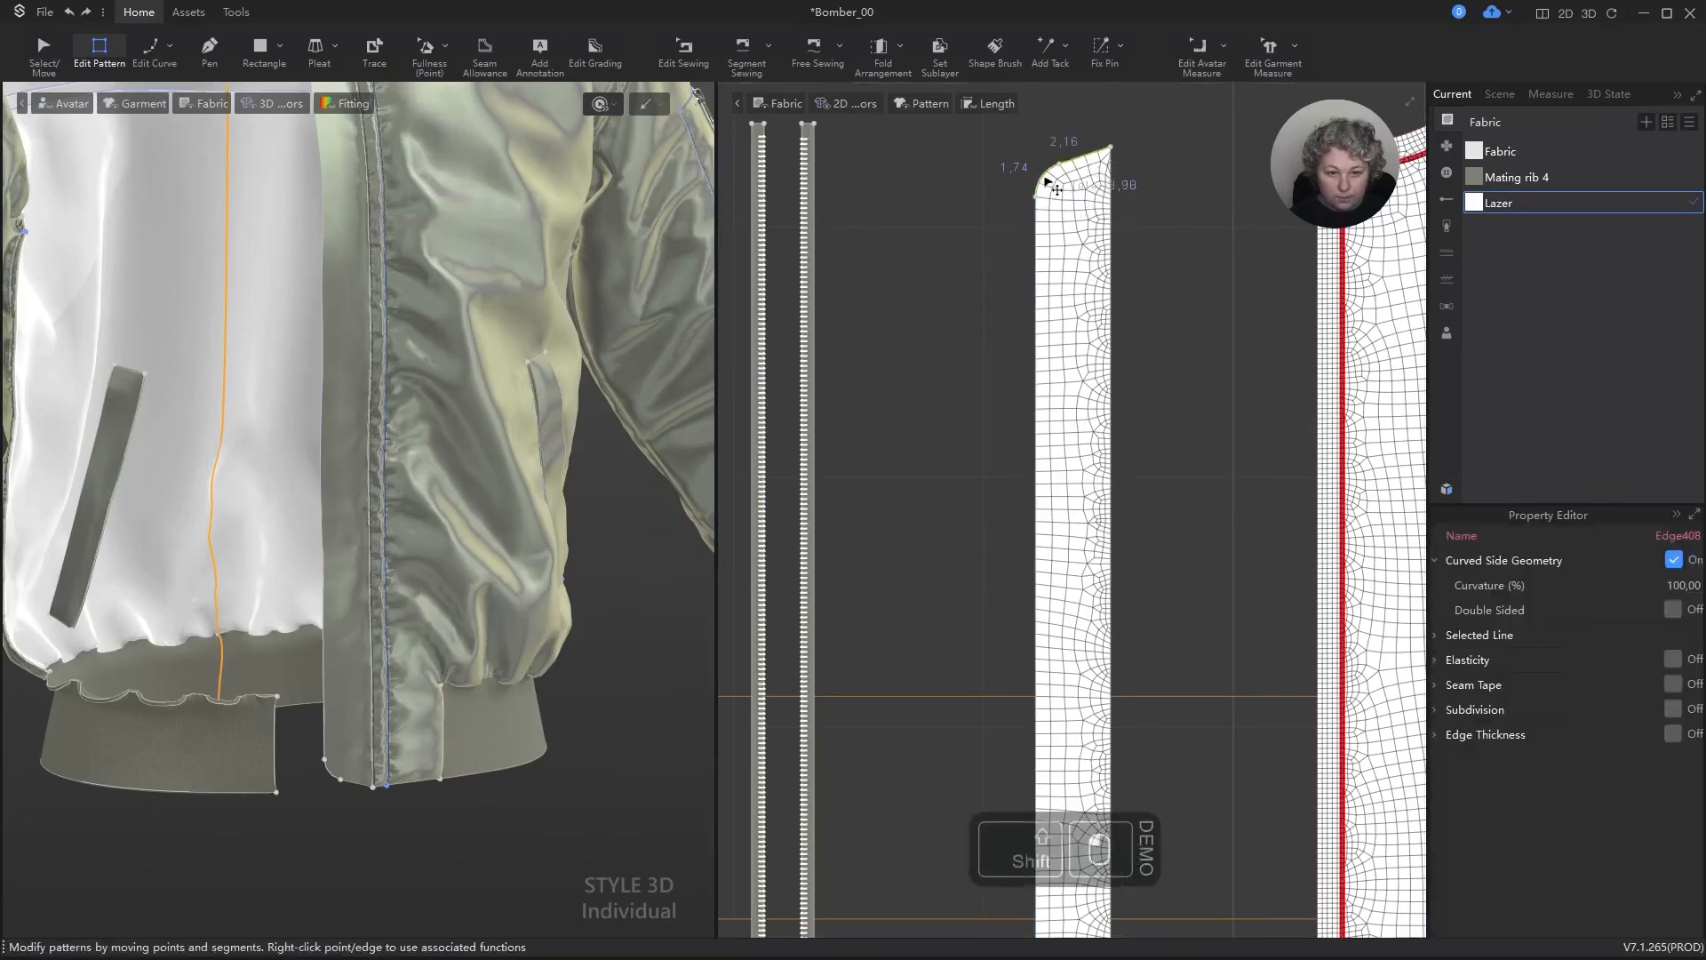
shift+click(1038, 222)
scroll(1044, 221, down, 3)
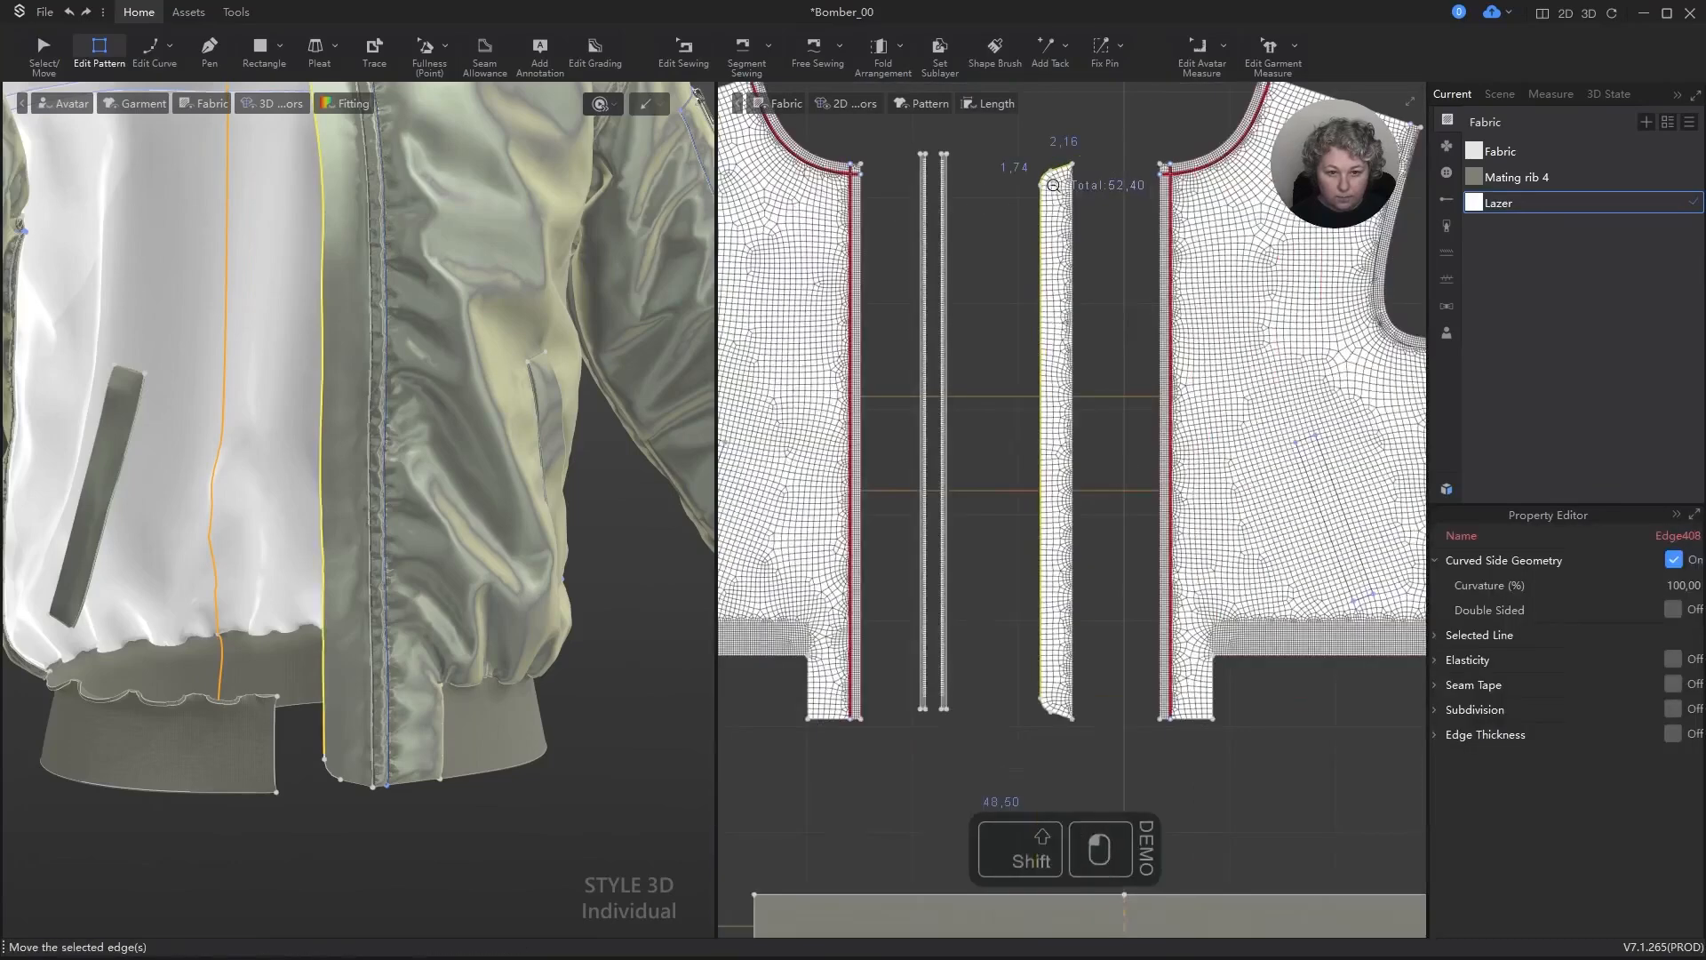
scroll(1073, 711, up, 4)
shift+click(1042, 736)
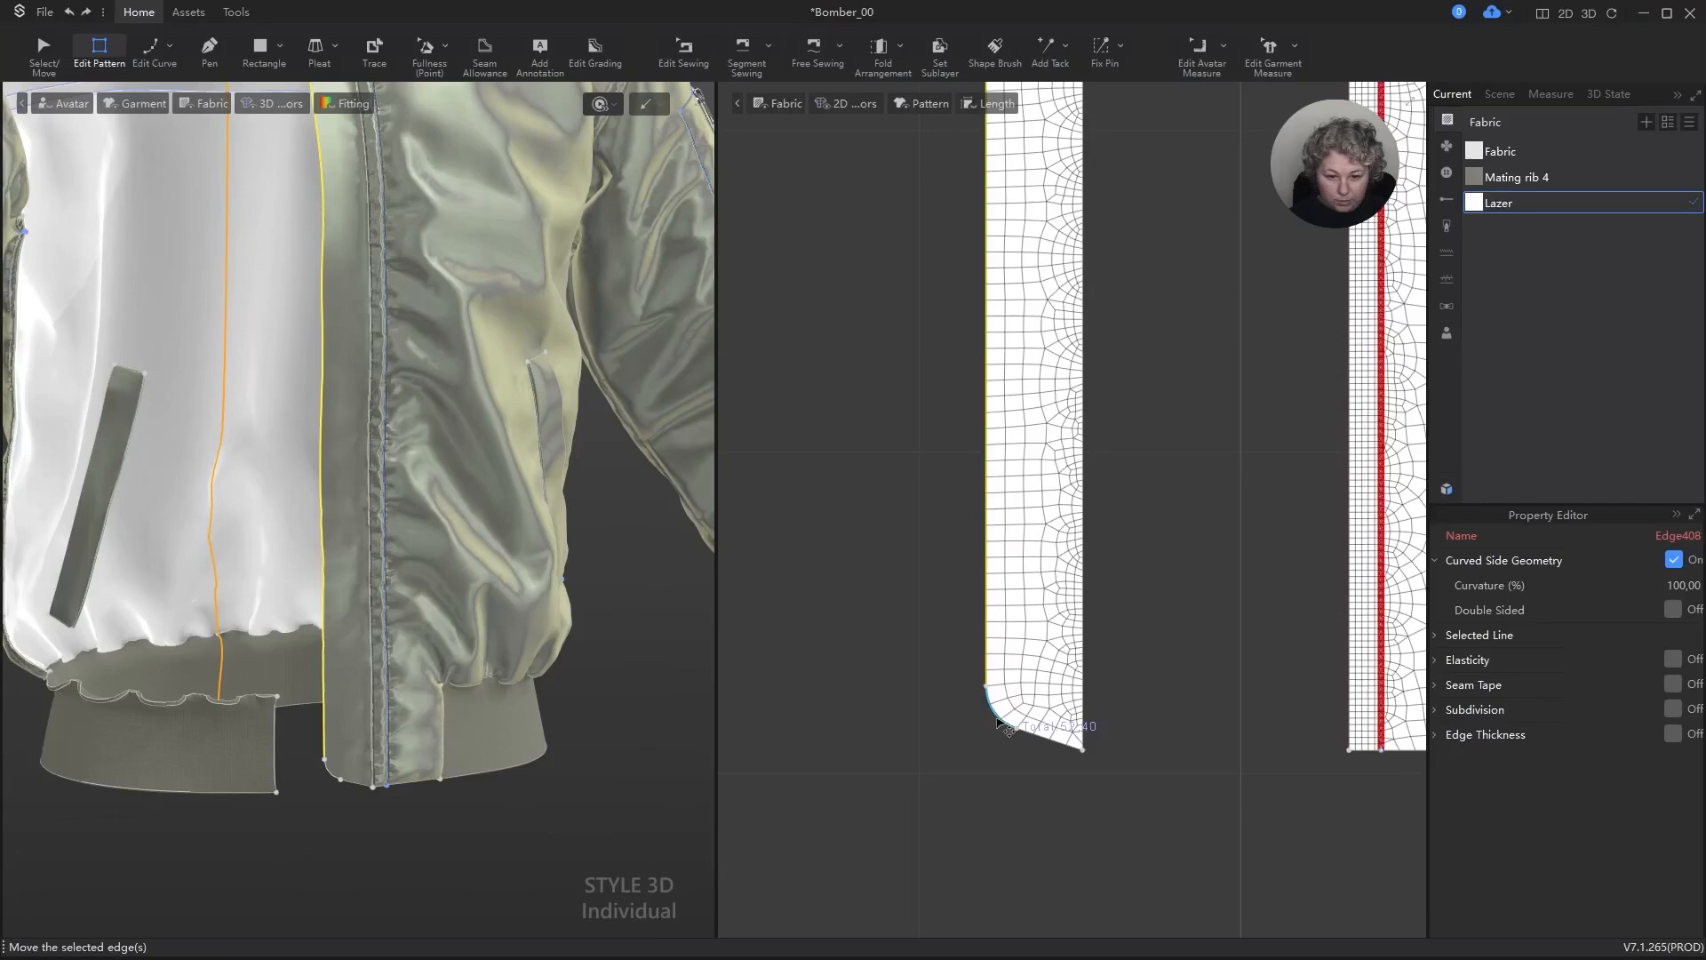
right_click(1047, 739)
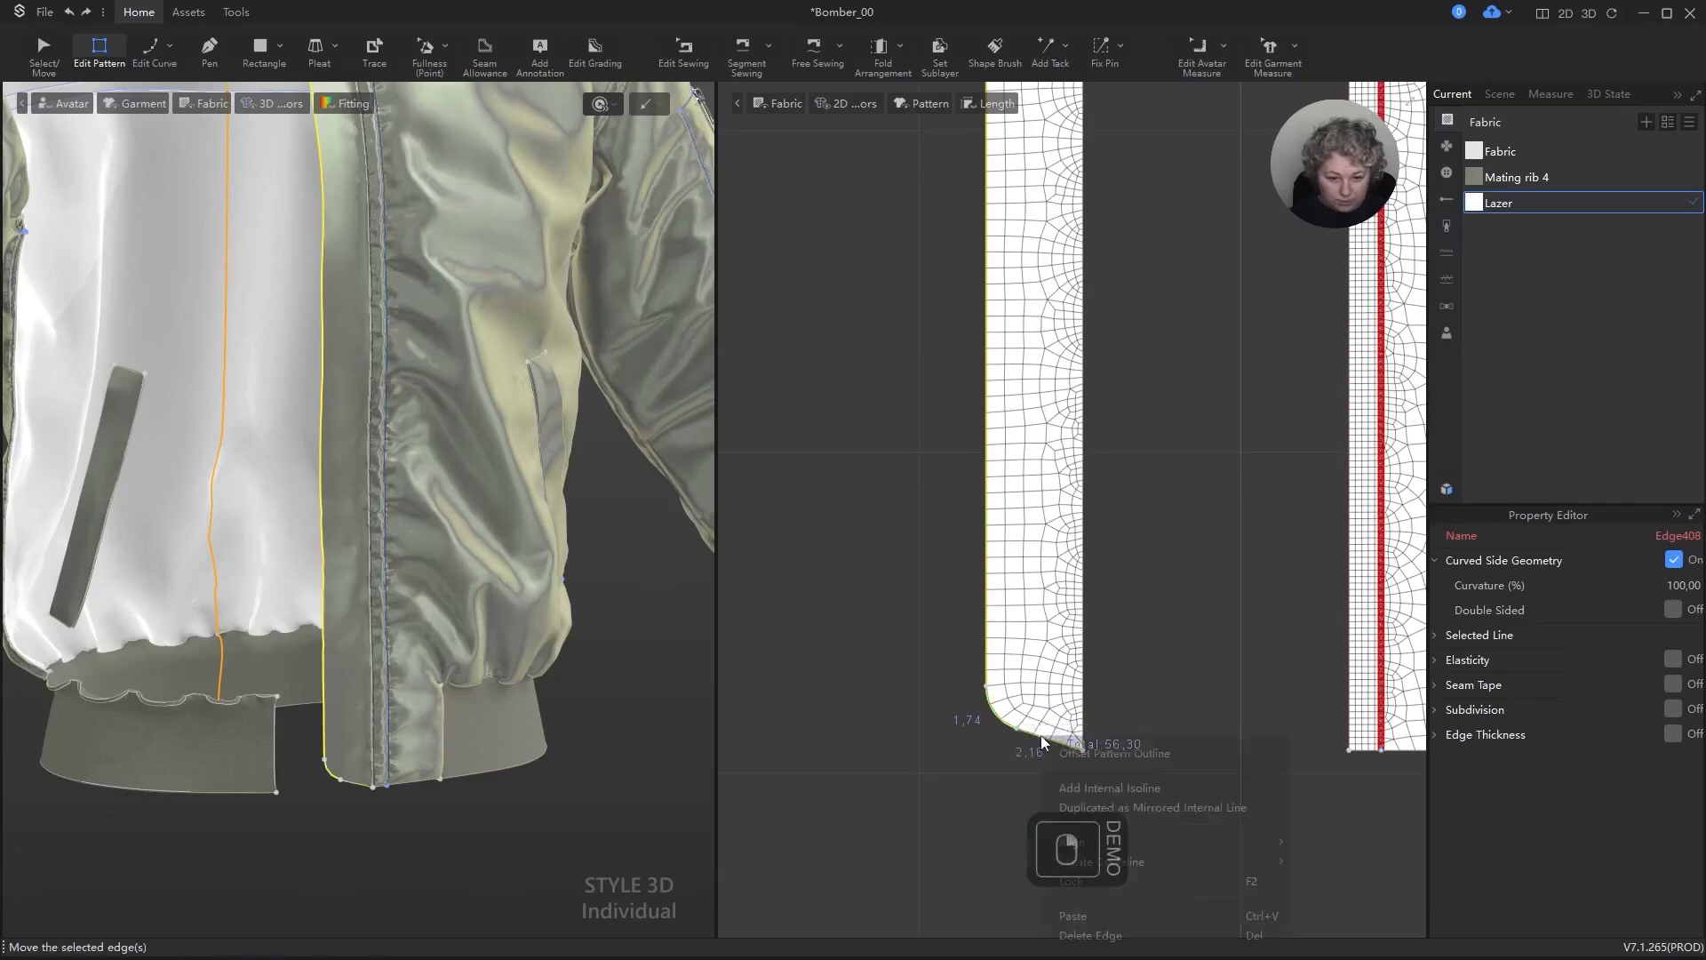
click(1102, 787)
click(770, 456)
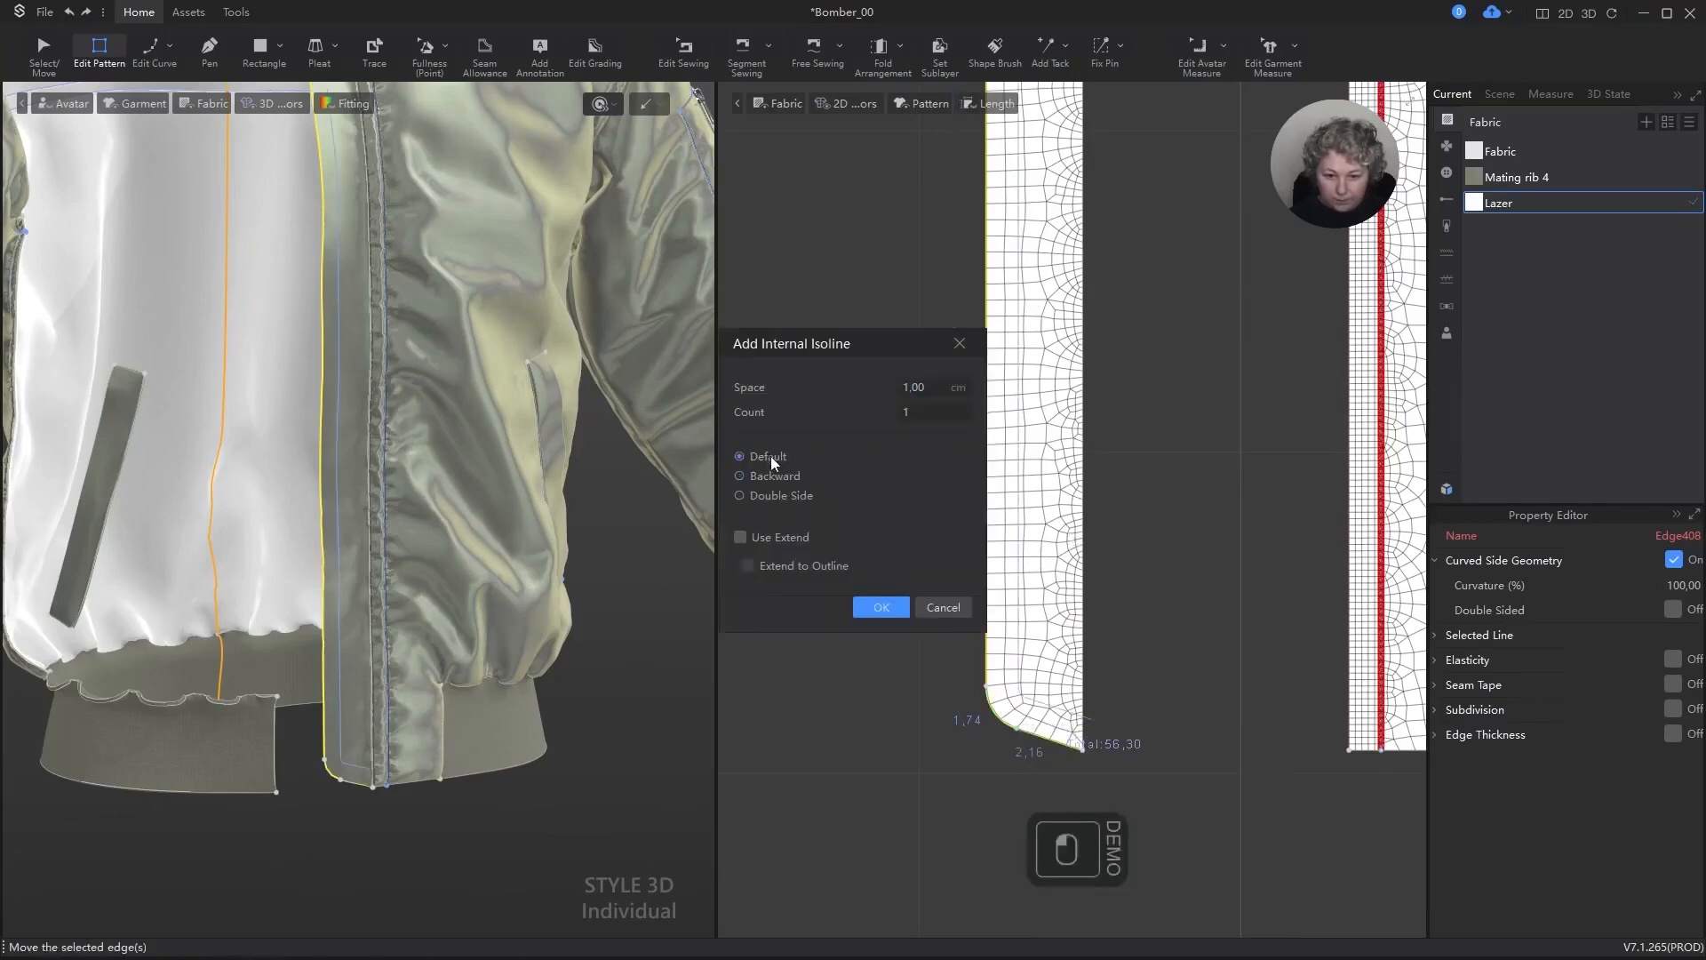
click(935, 387)
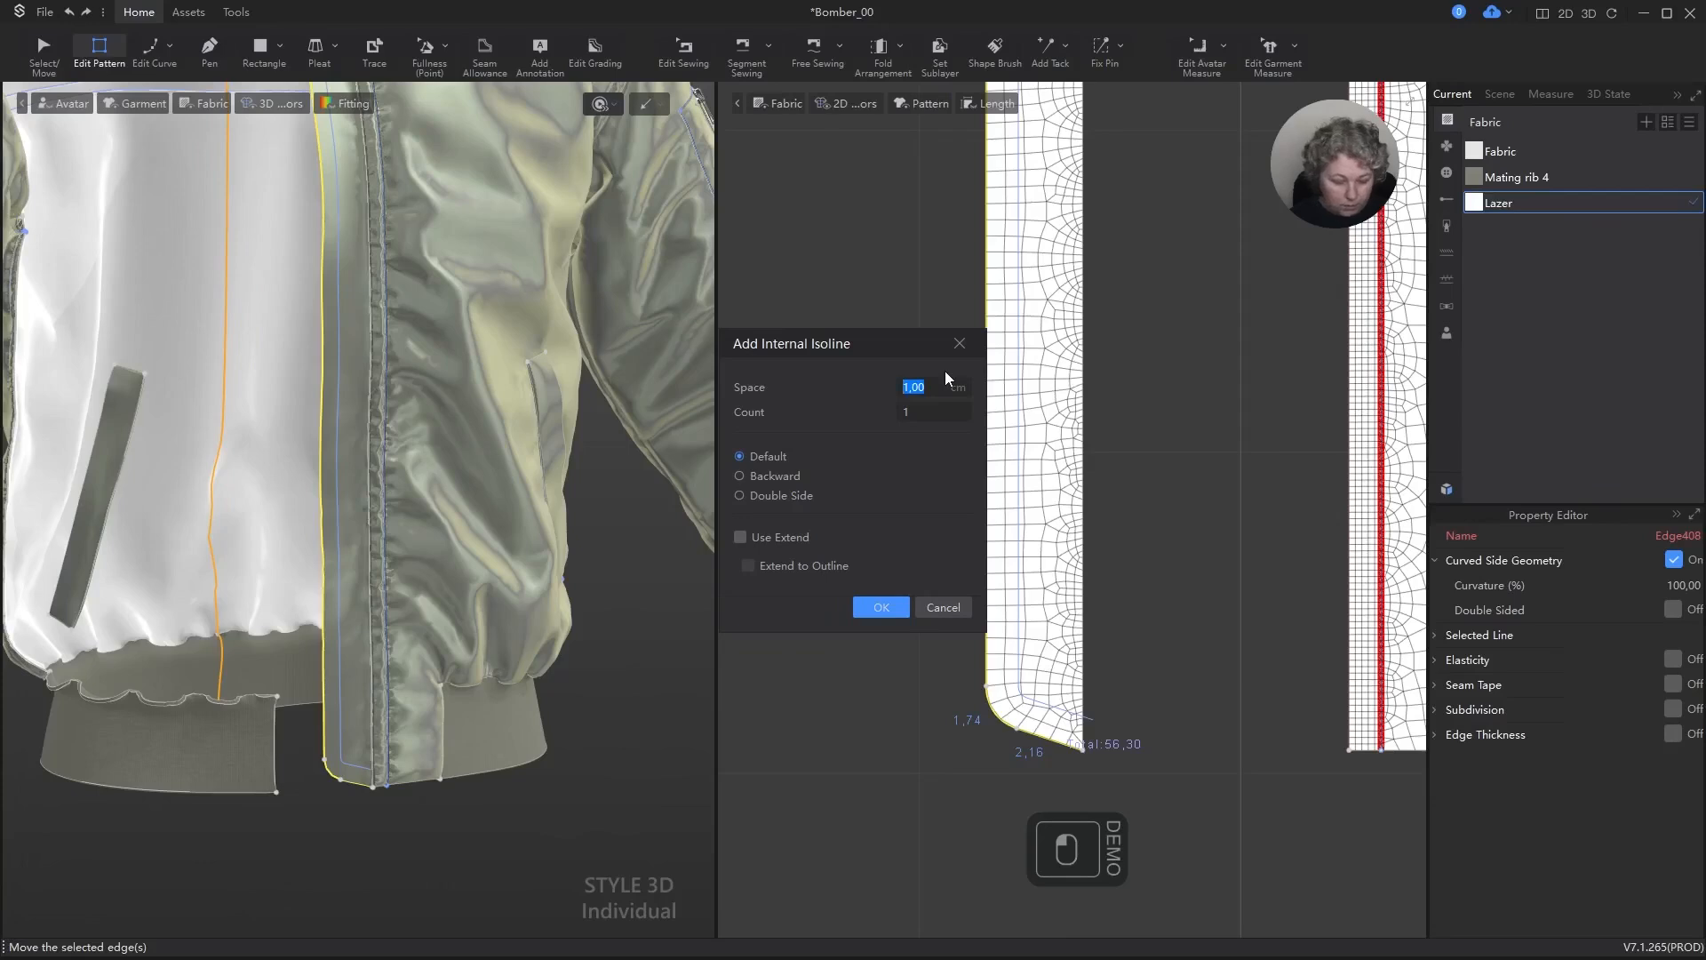
text(5)
key(ctrl+a)
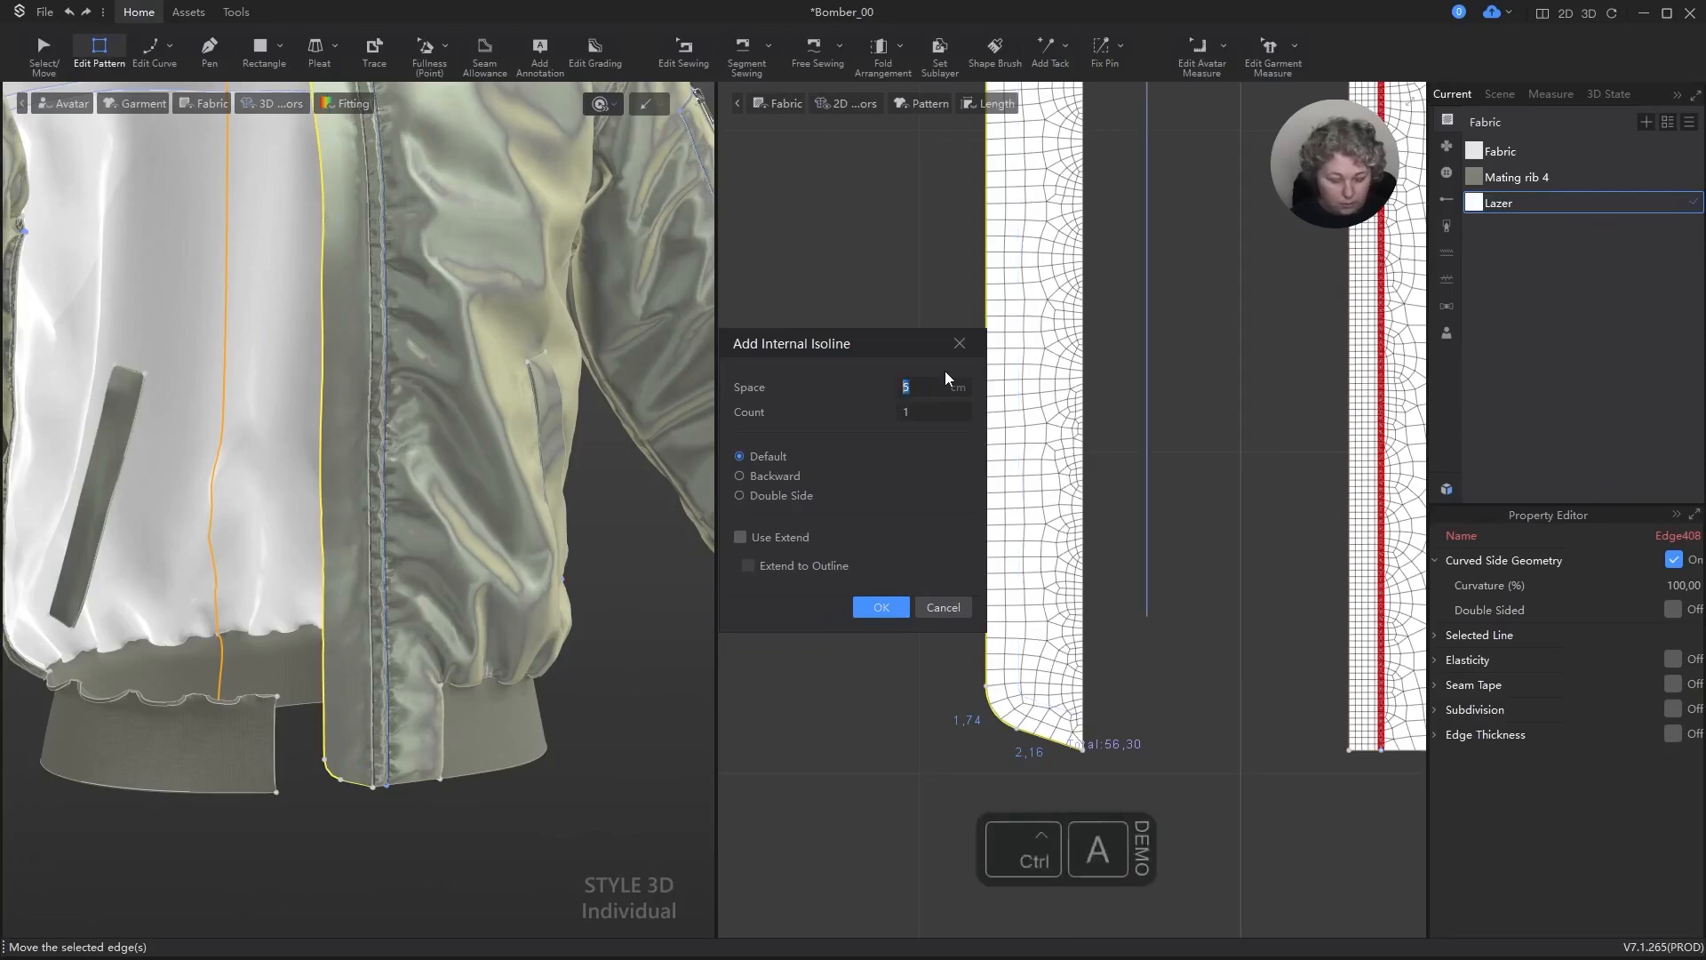
text(,5)
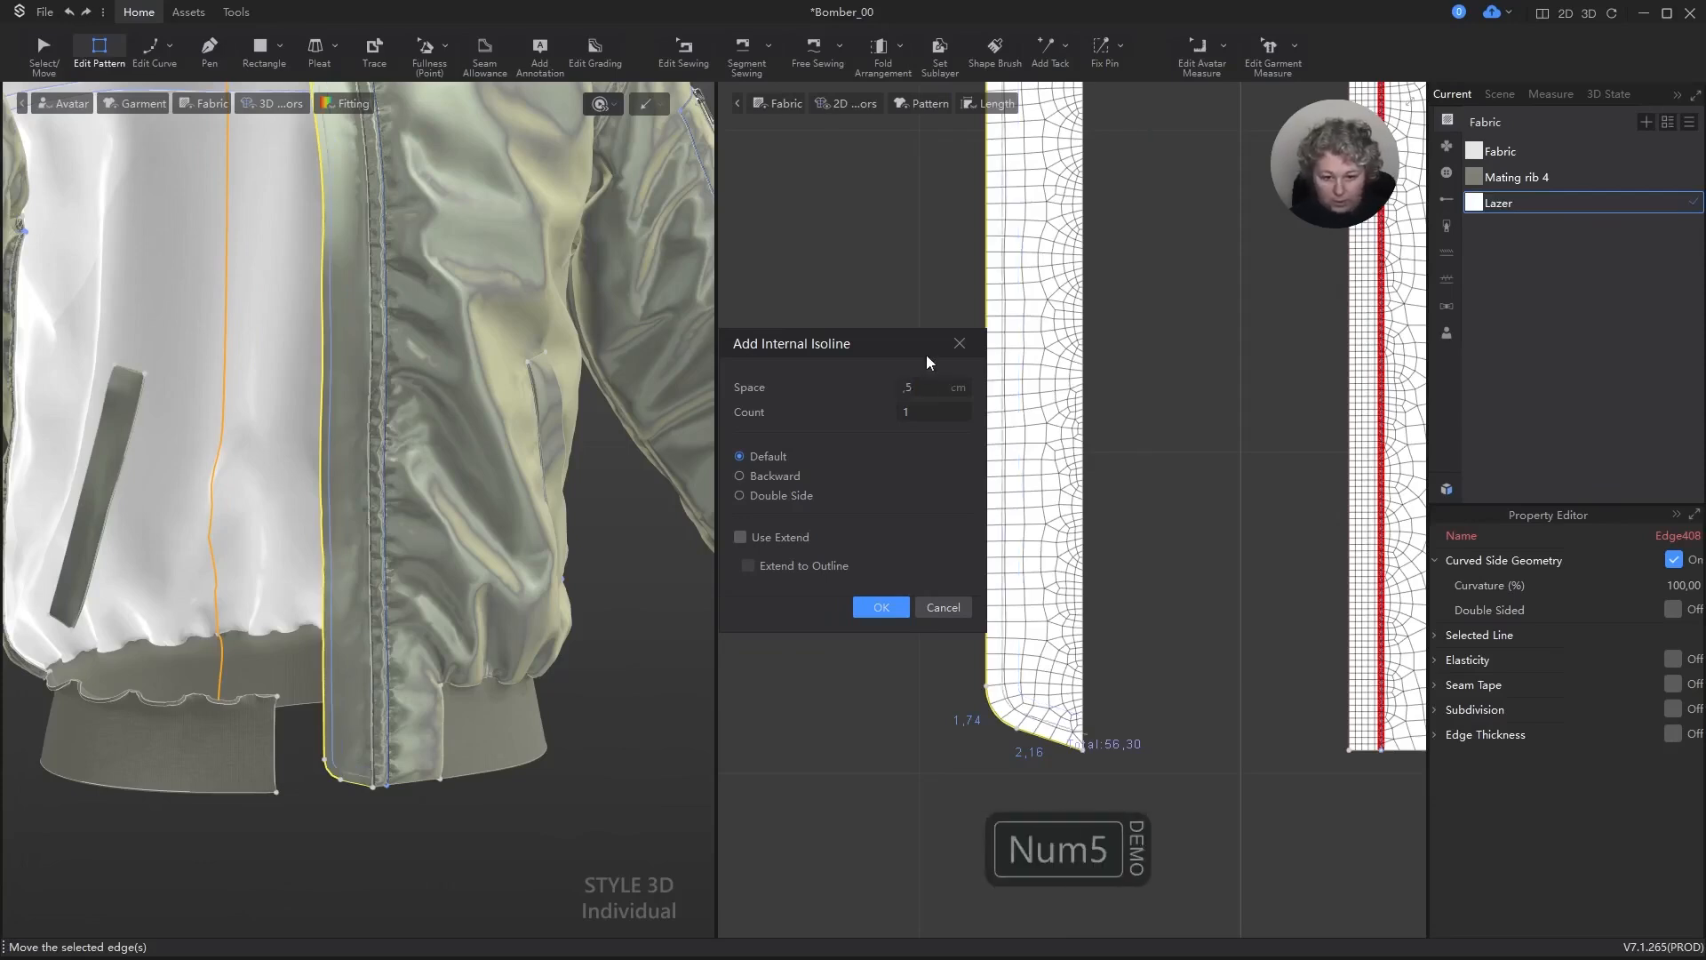
click(746, 536)
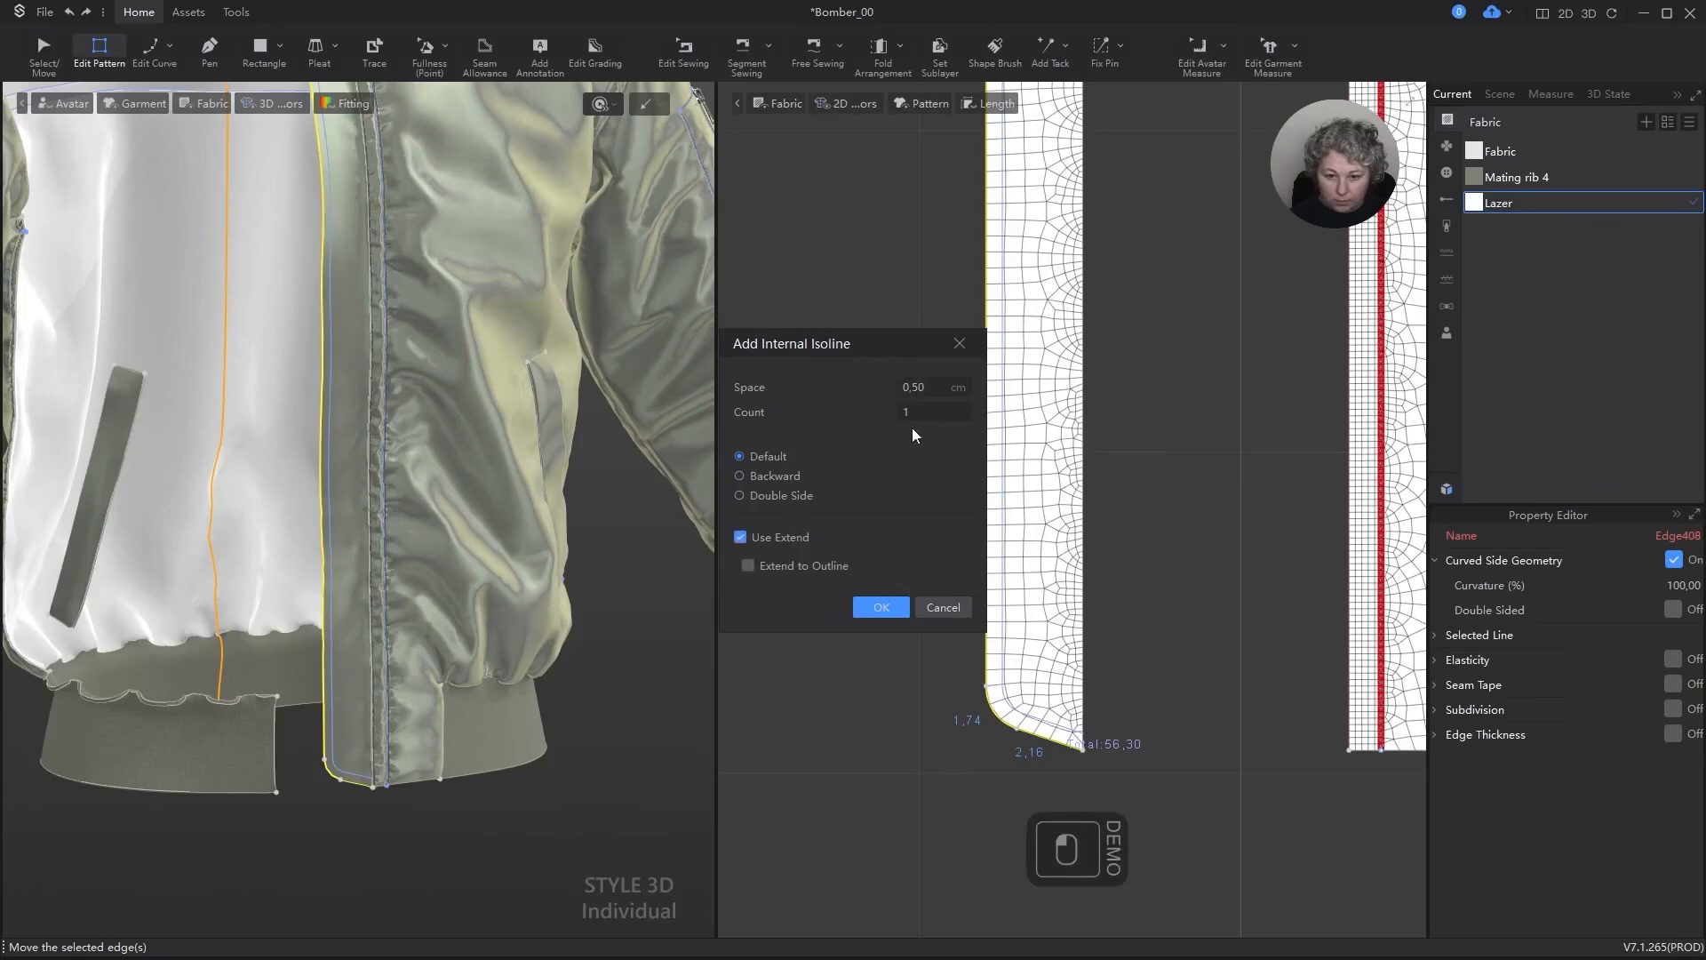
double_click(937, 412)
scroll(937, 412, up, 3)
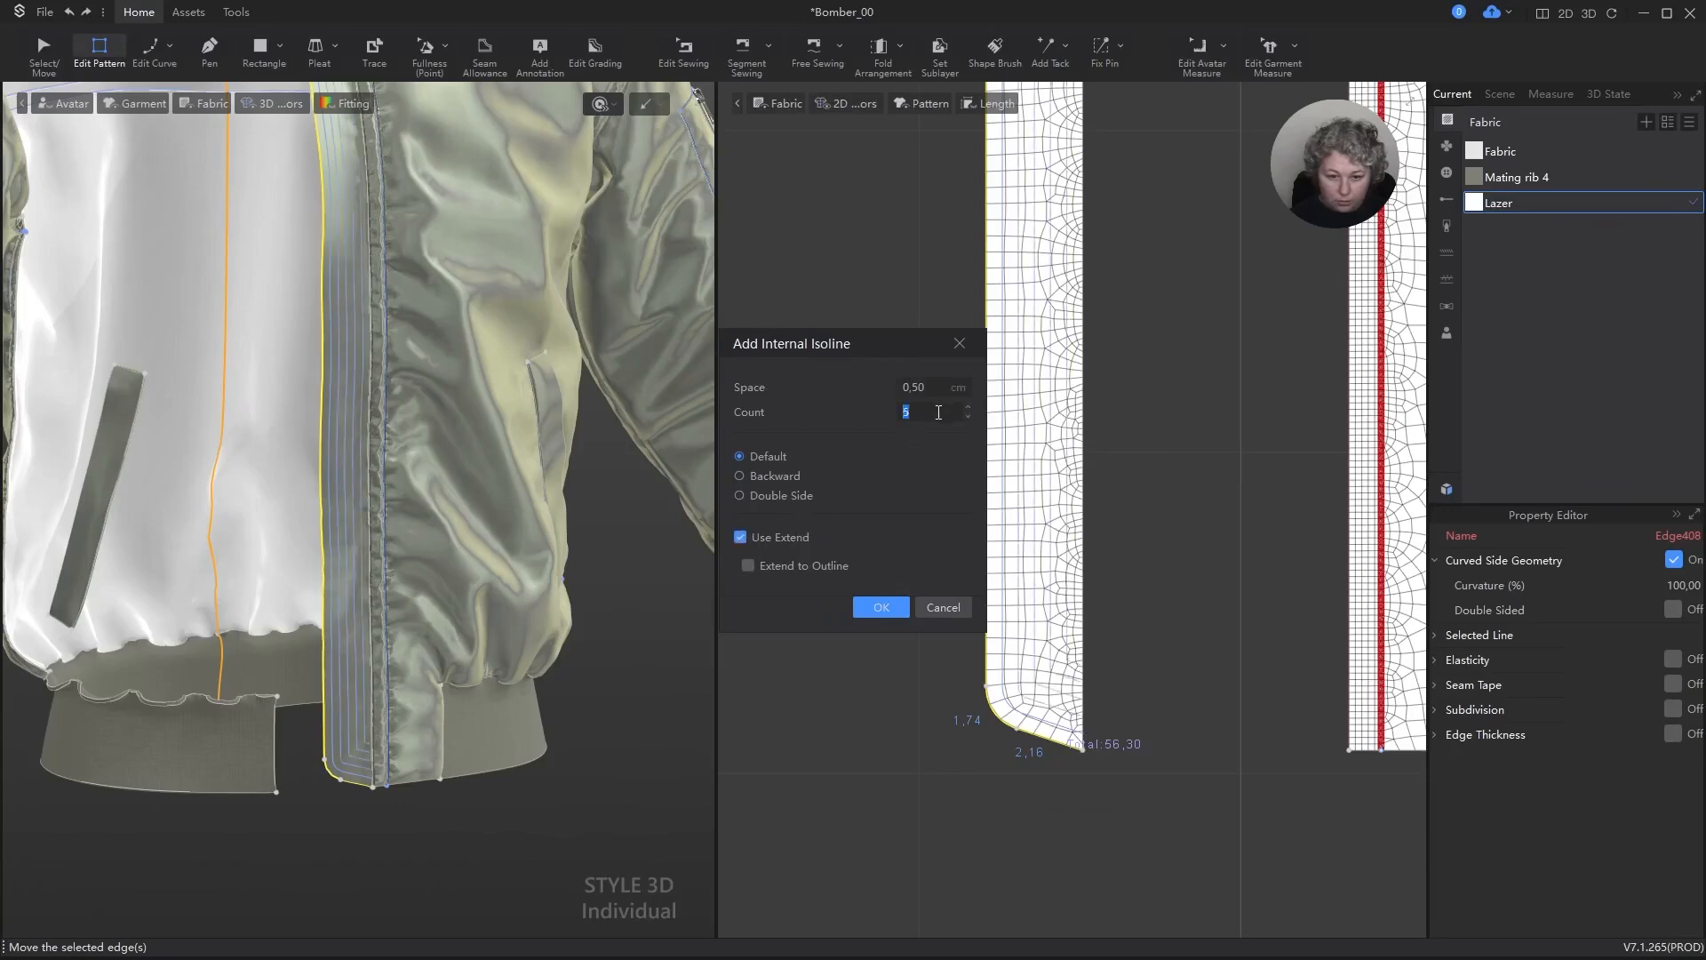
click(878, 608)
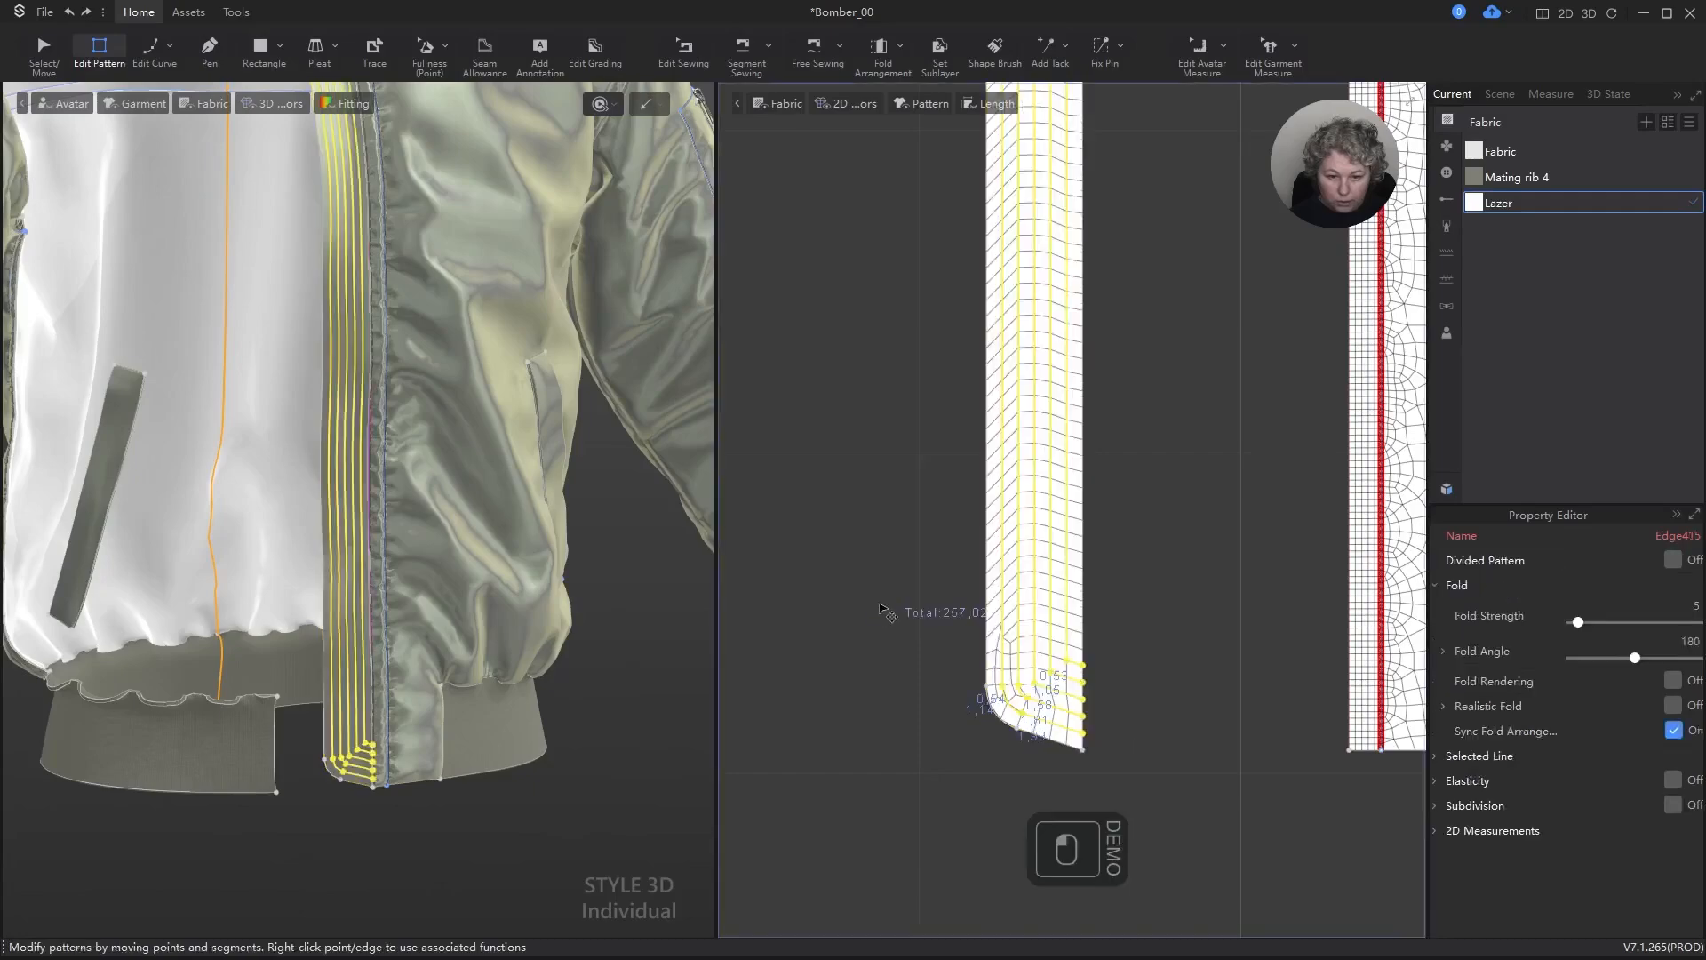
Step: Create an inside lining of the strip and place the copy beside it, toward the zipper tapes
key(a)
scroll(405, 492, down, 5)
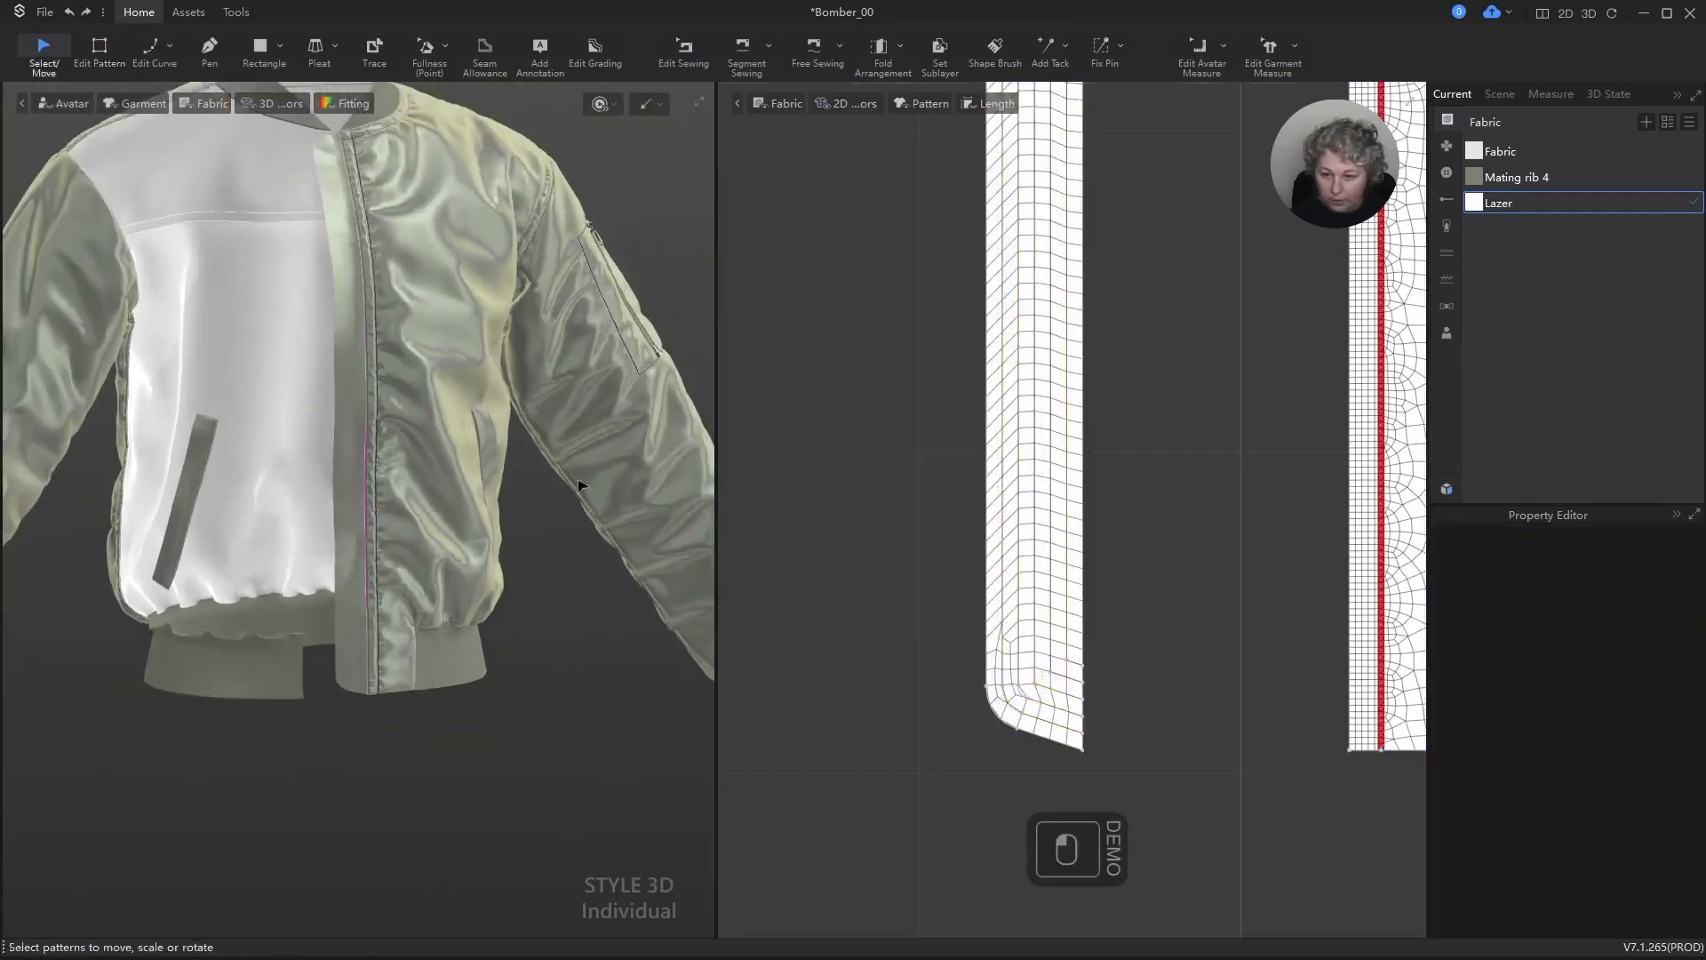
scroll(998, 415, down, 5)
scroll(978, 392, up, 2)
click(979, 392)
scroll(985, 194, down, 2)
scroll(985, 193, up, 3)
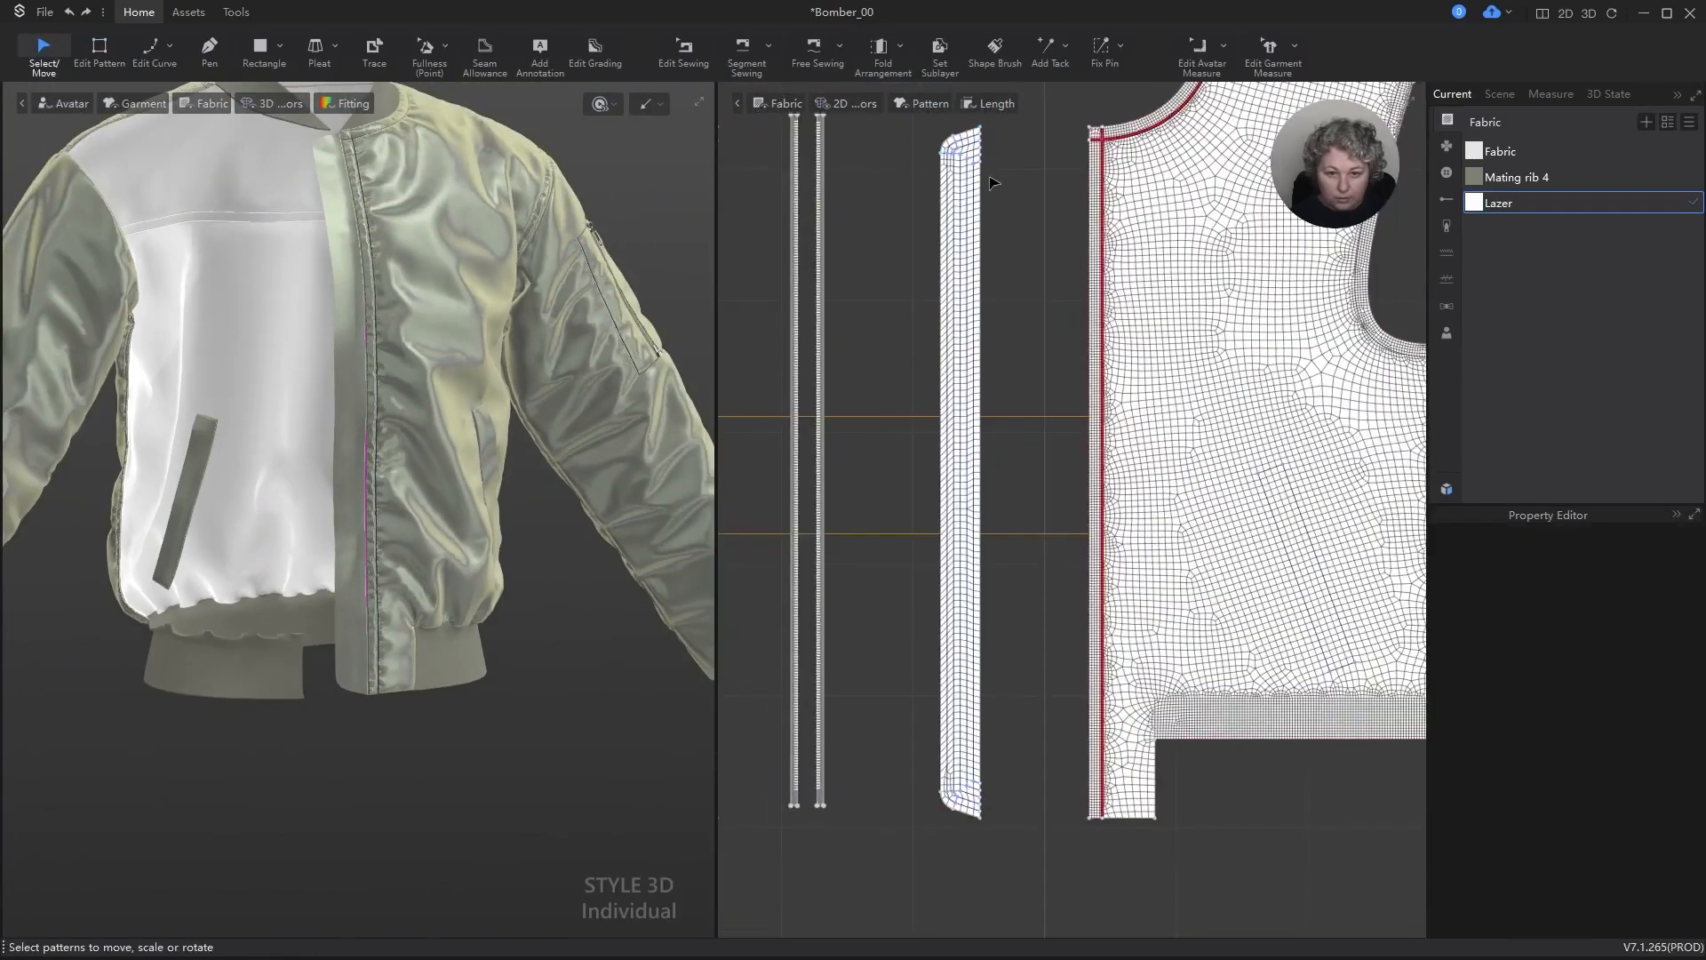
key(a)
click(982, 184)
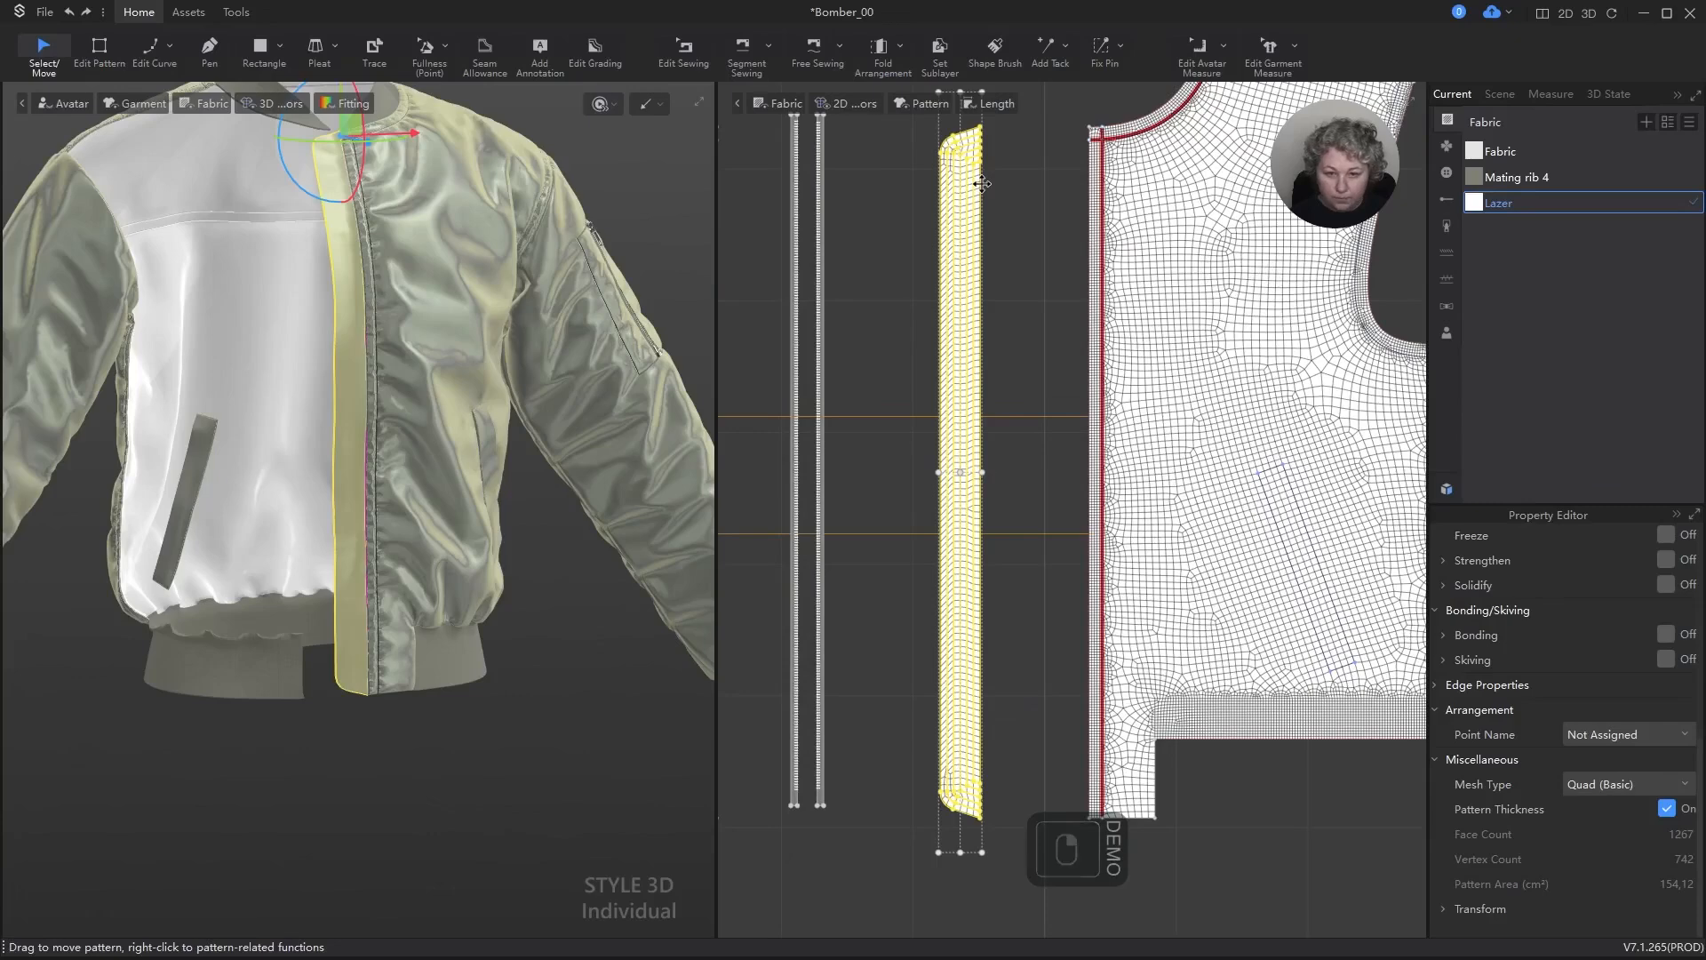
right_click(982, 184)
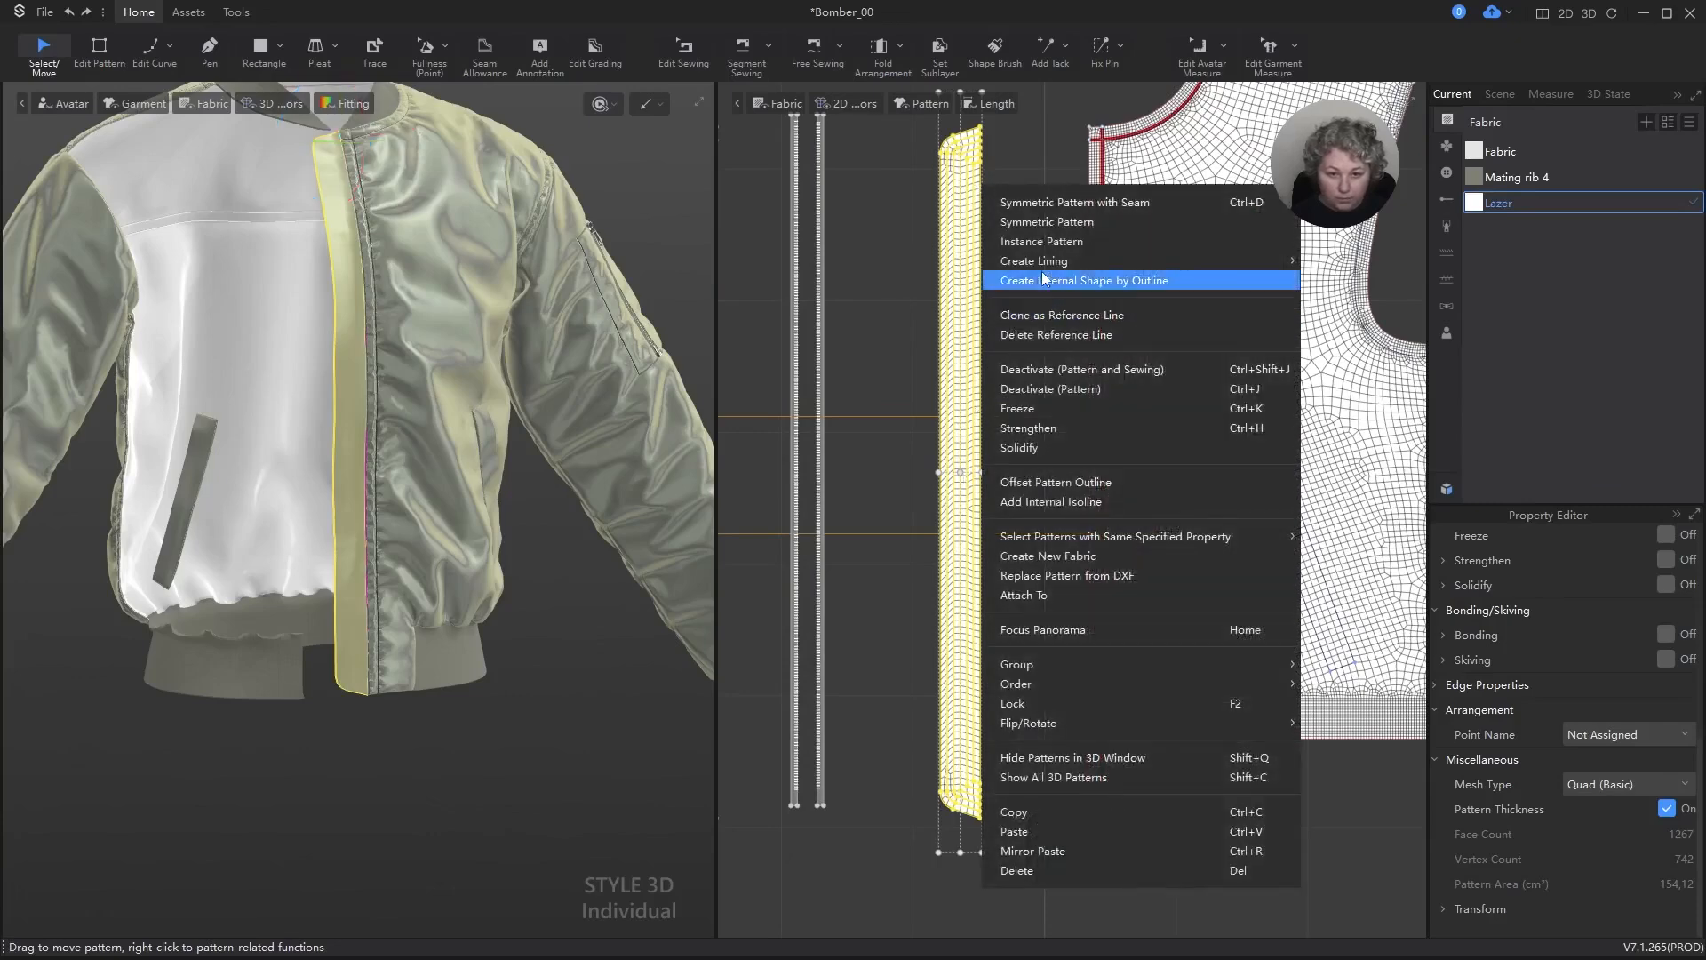
mouse_move(1262, 260)
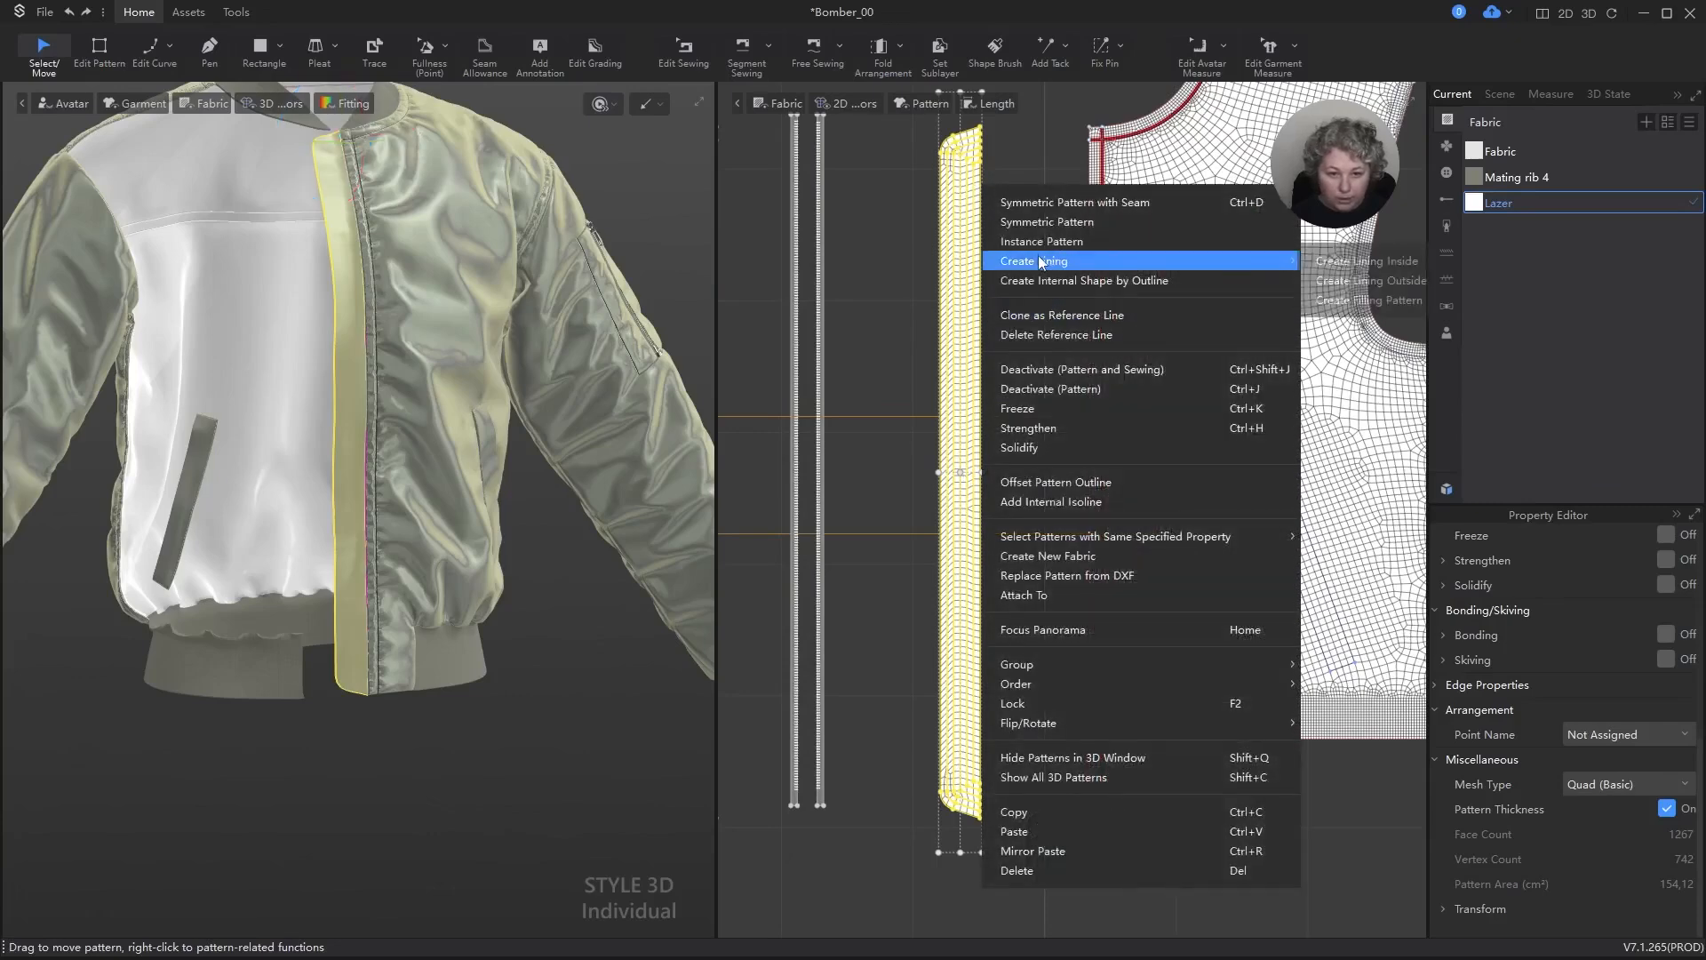
click(1416, 264)
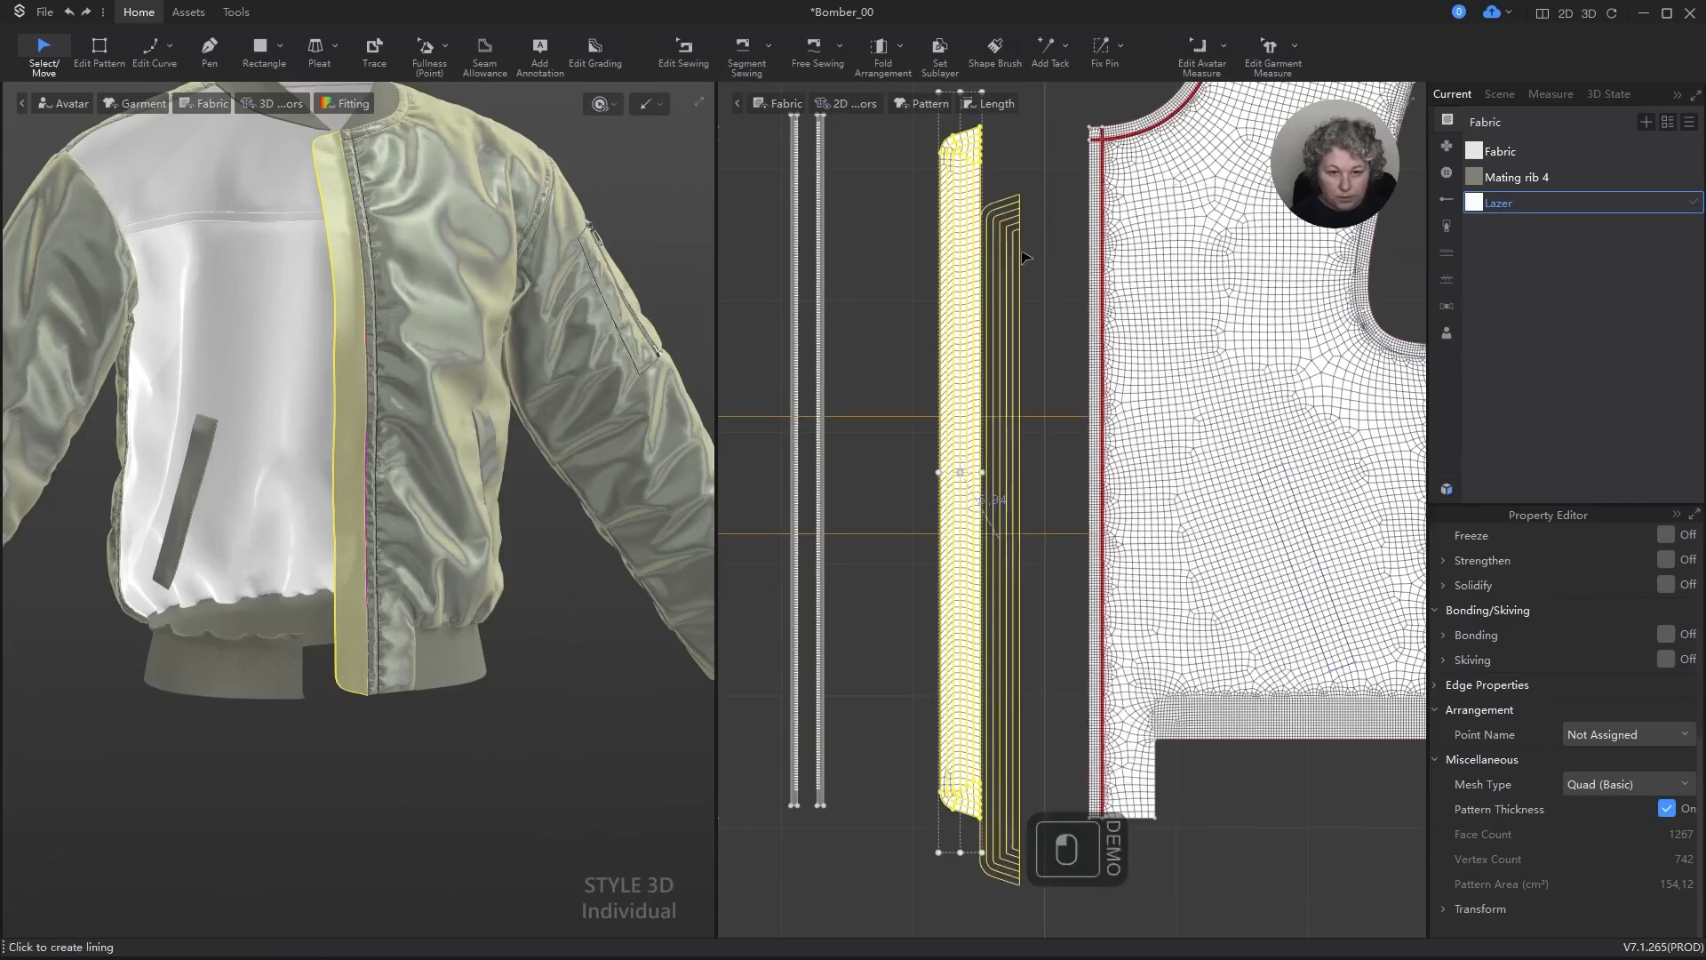
click(928, 196)
scroll(924, 200, up, 5)
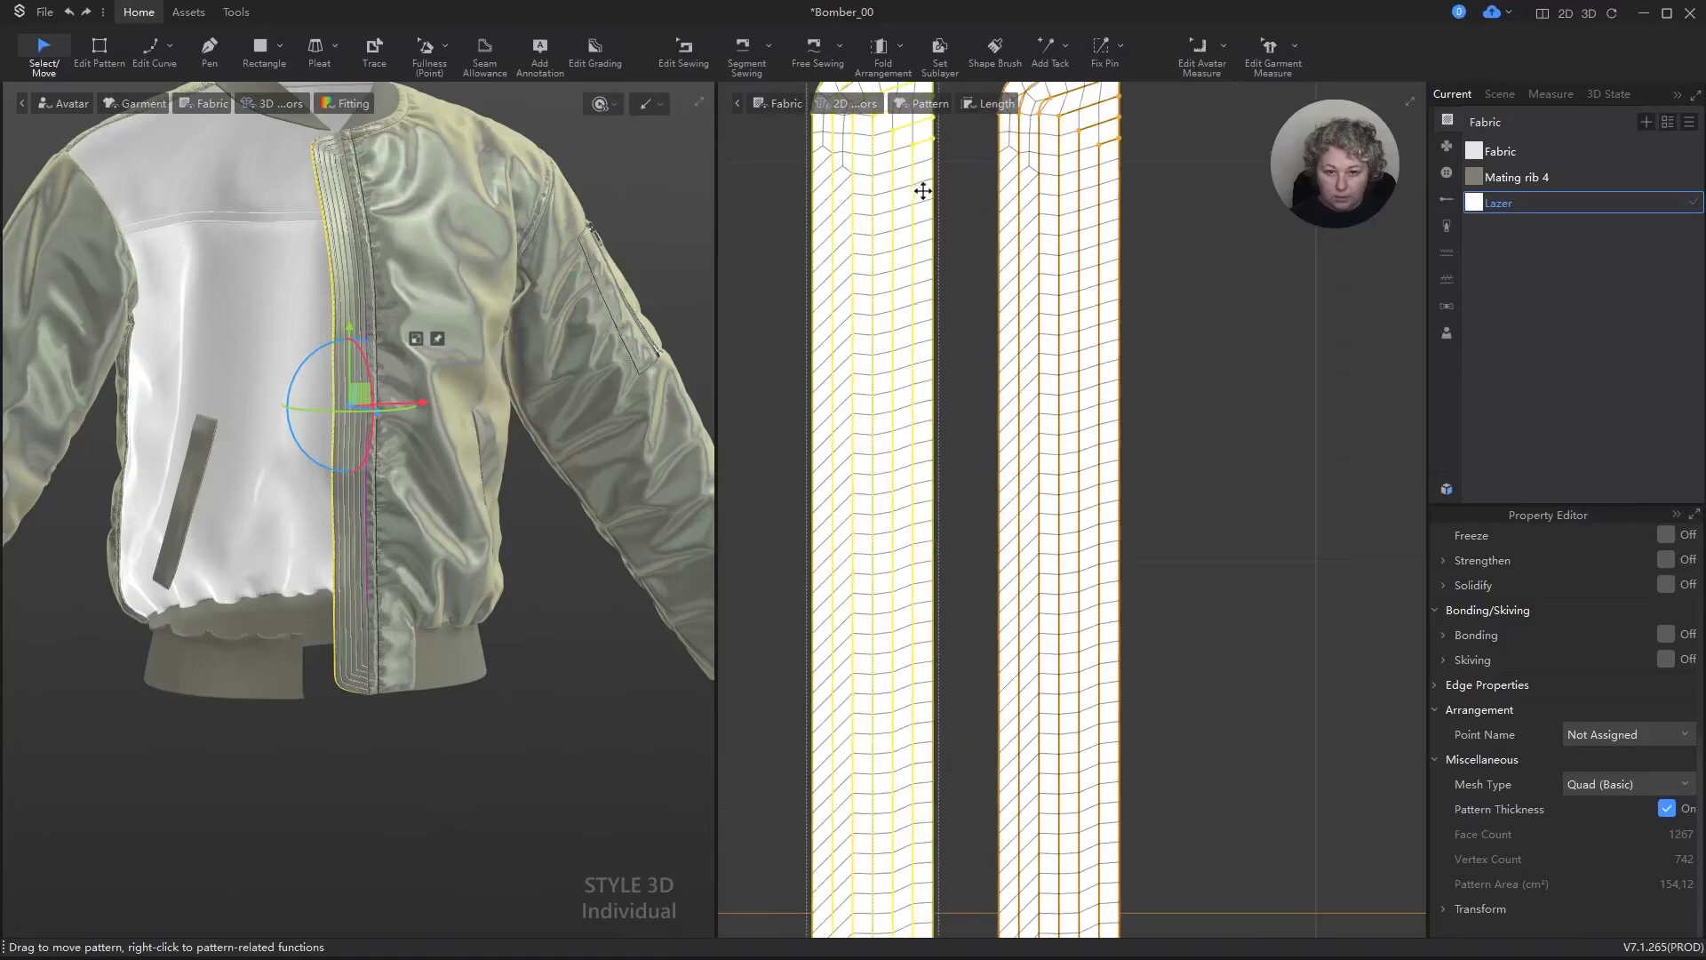
Step: Deselect the lining strip and start simulating the garment with both strip layers
click(1218, 211)
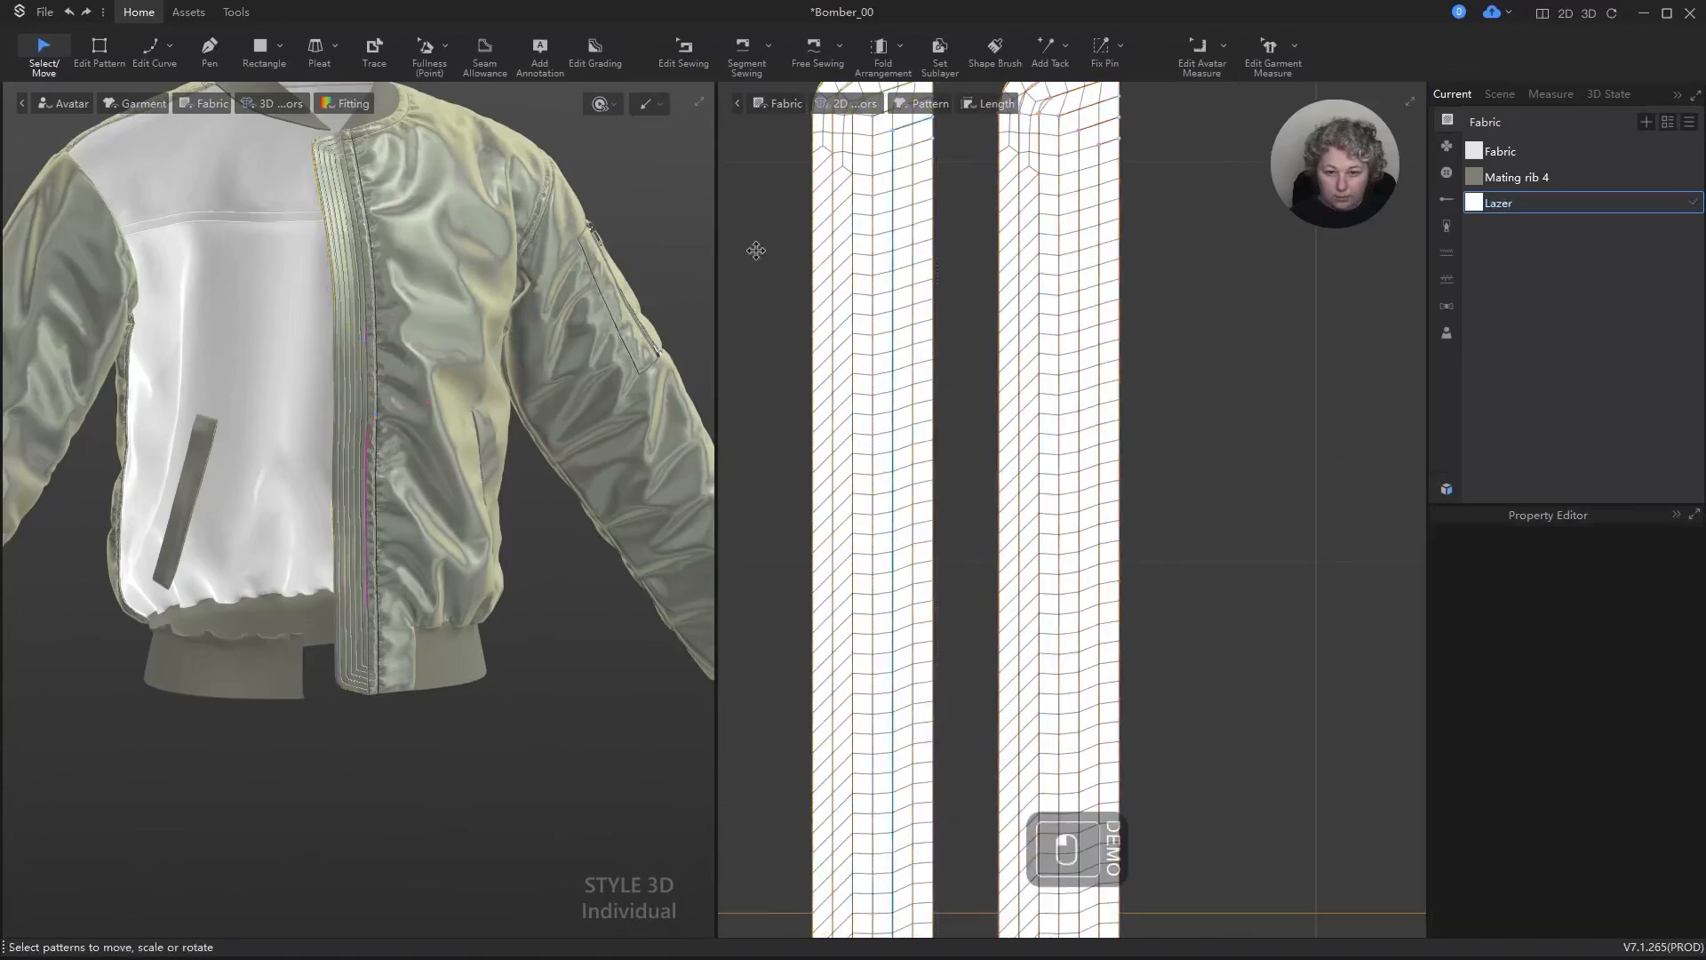
scroll(438, 312, down, 2)
scroll(381, 252, up, 5)
alt+drag(431, 155, 443, 432)
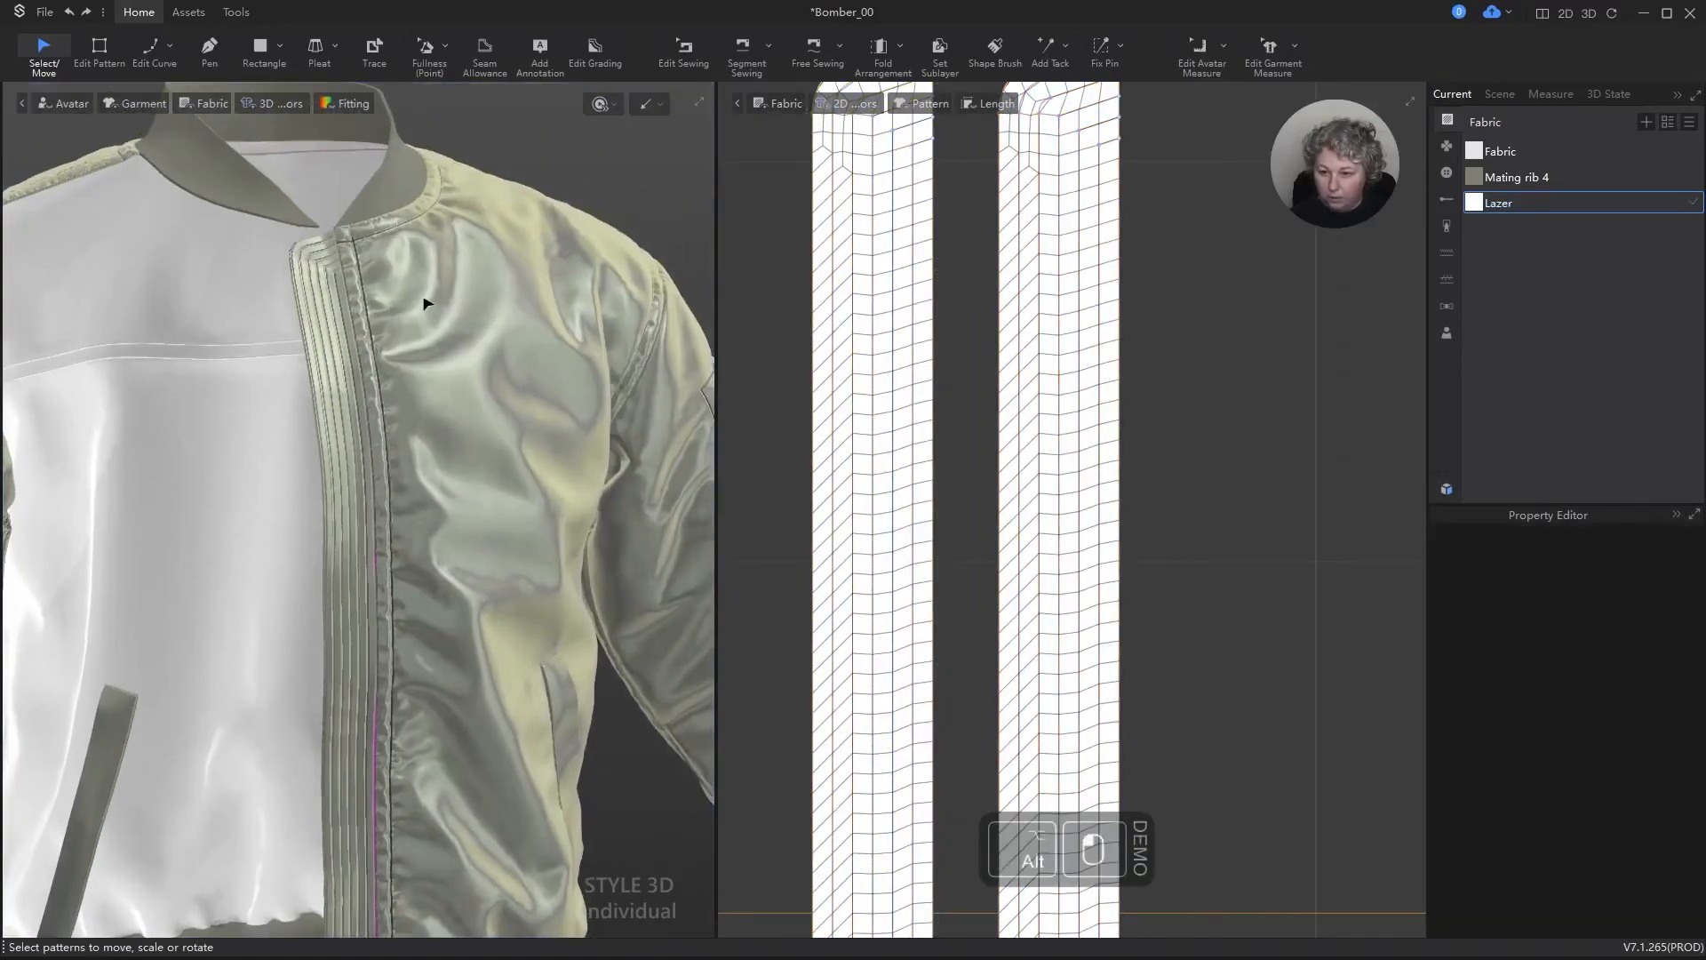
key(space)
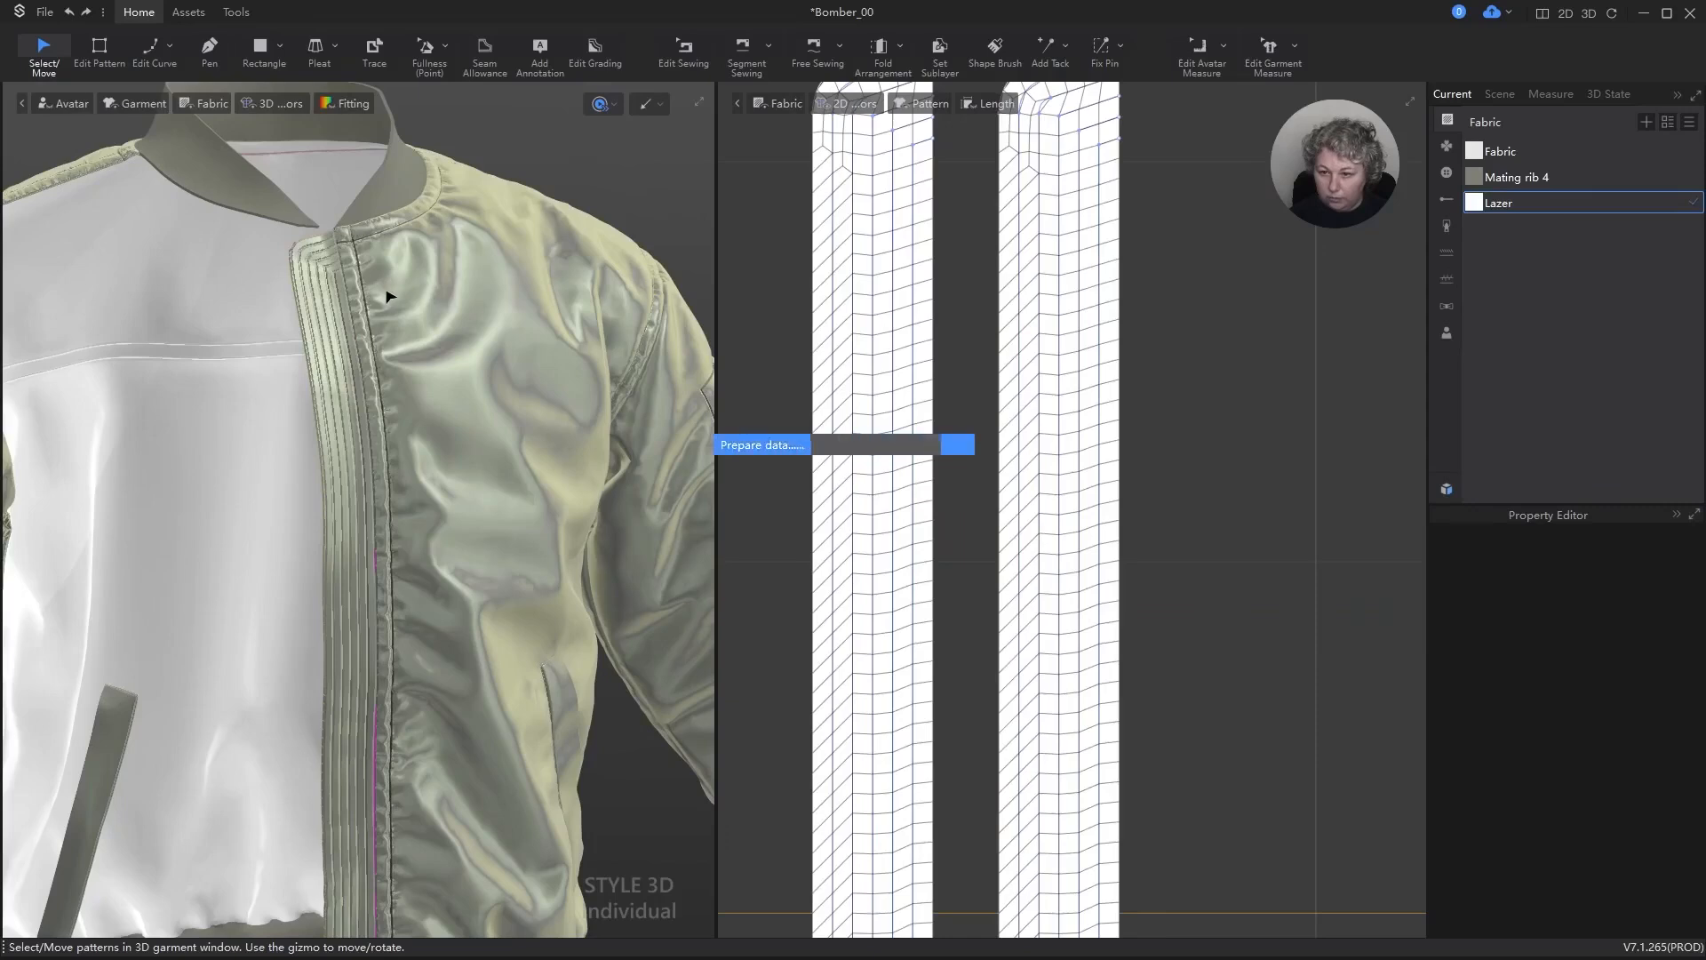
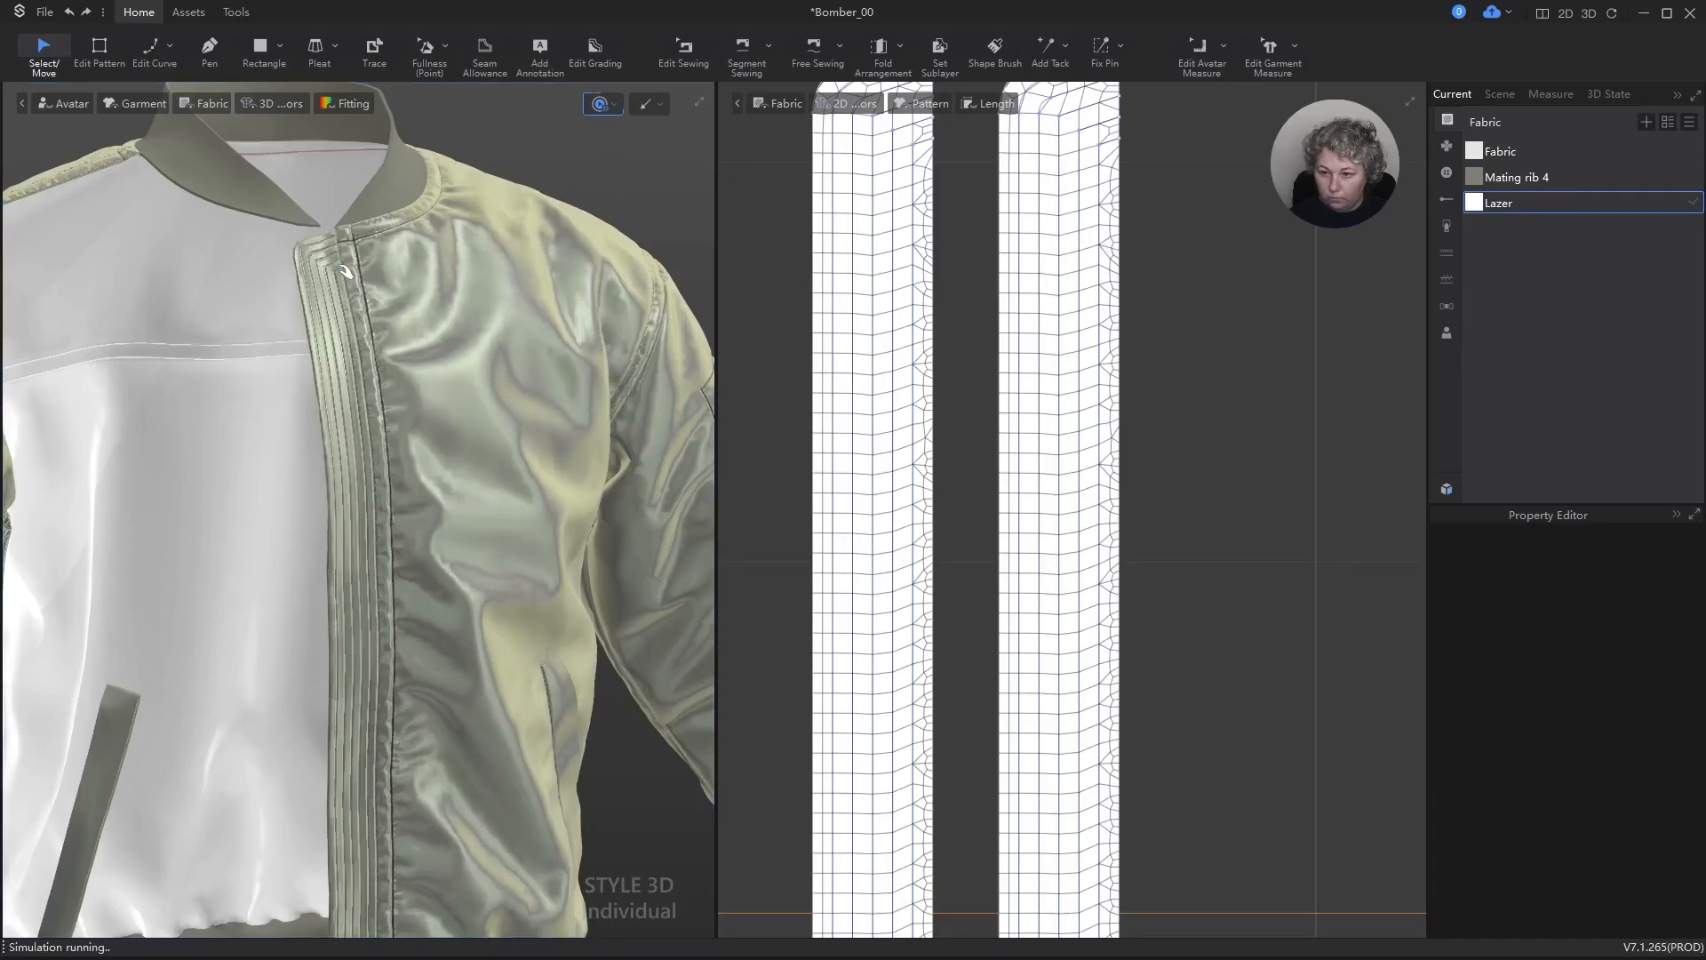
Step: Stop the simulation and assign the Fabric material to the lining copy of the strip
key(space)
scroll(373, 298, down, 4)
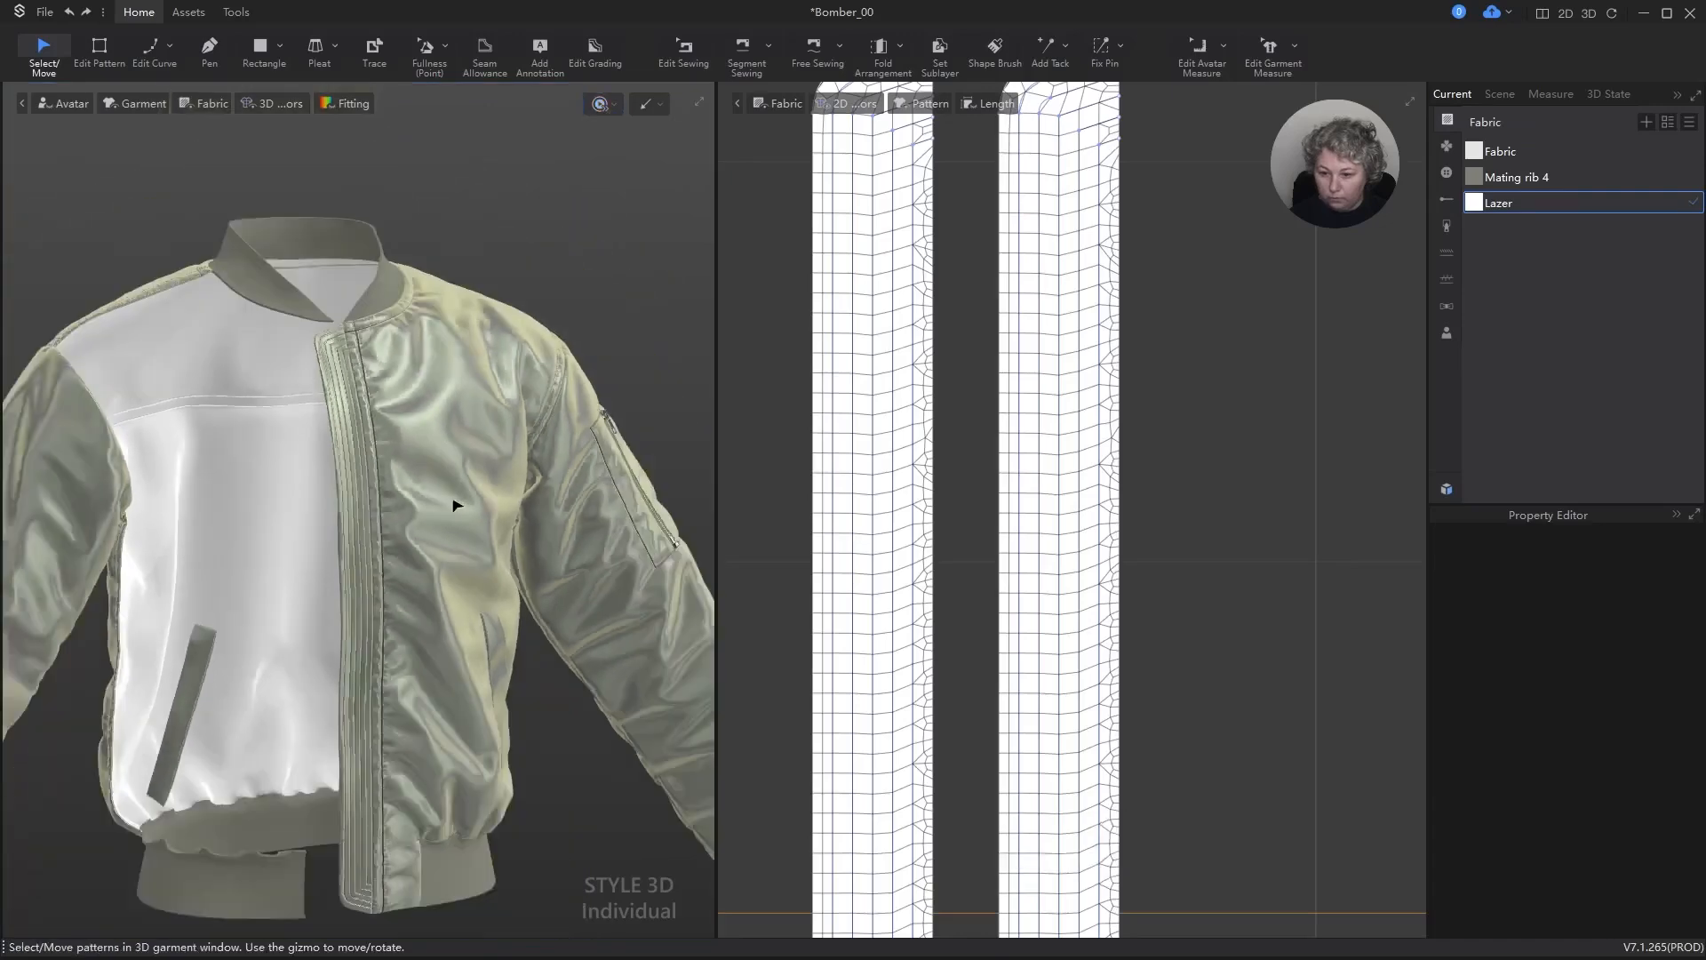
right_drag(478, 580, 440, 490)
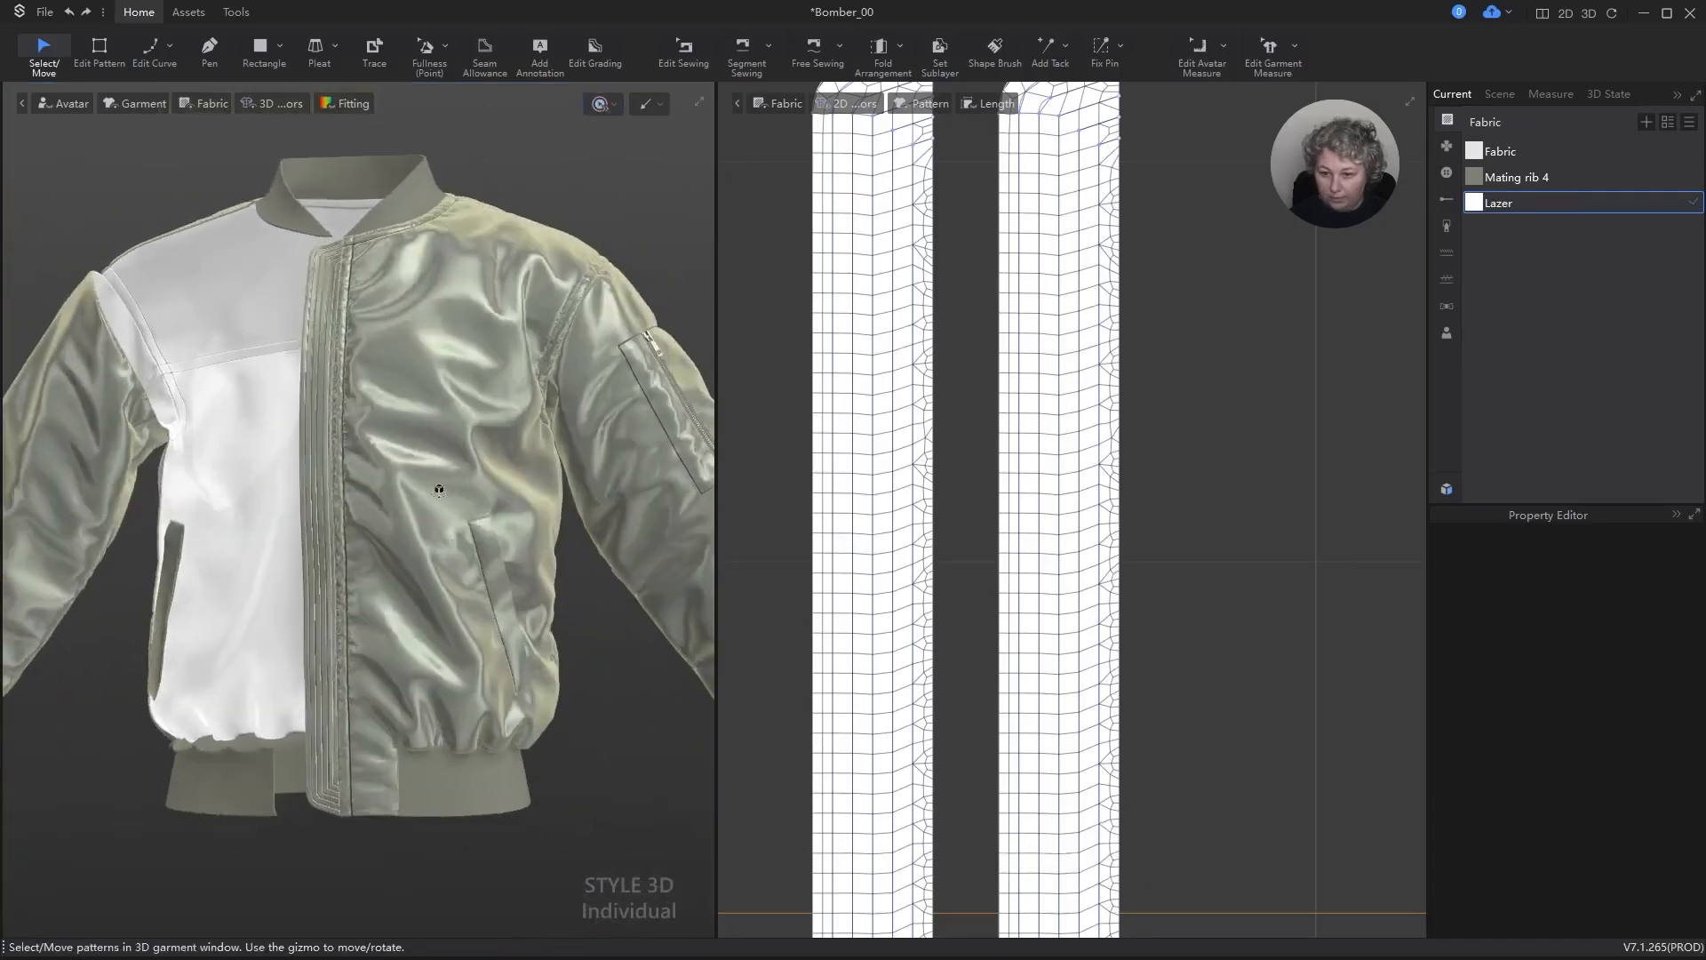
click(929, 265)
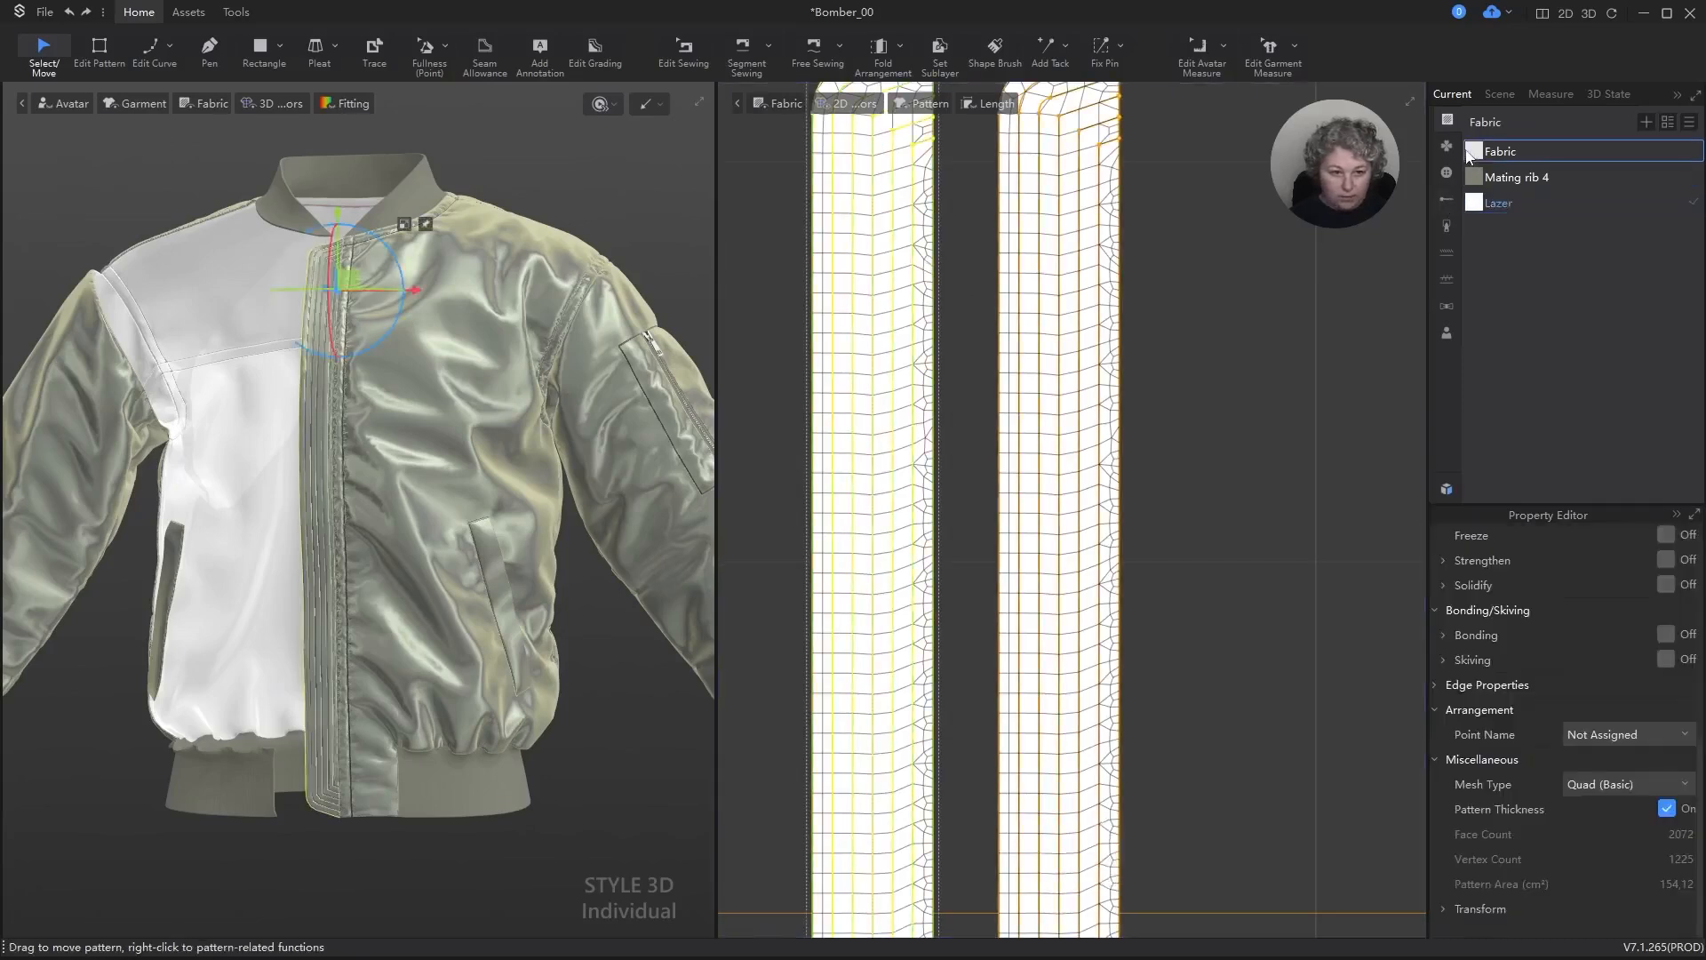
click(1472, 153)
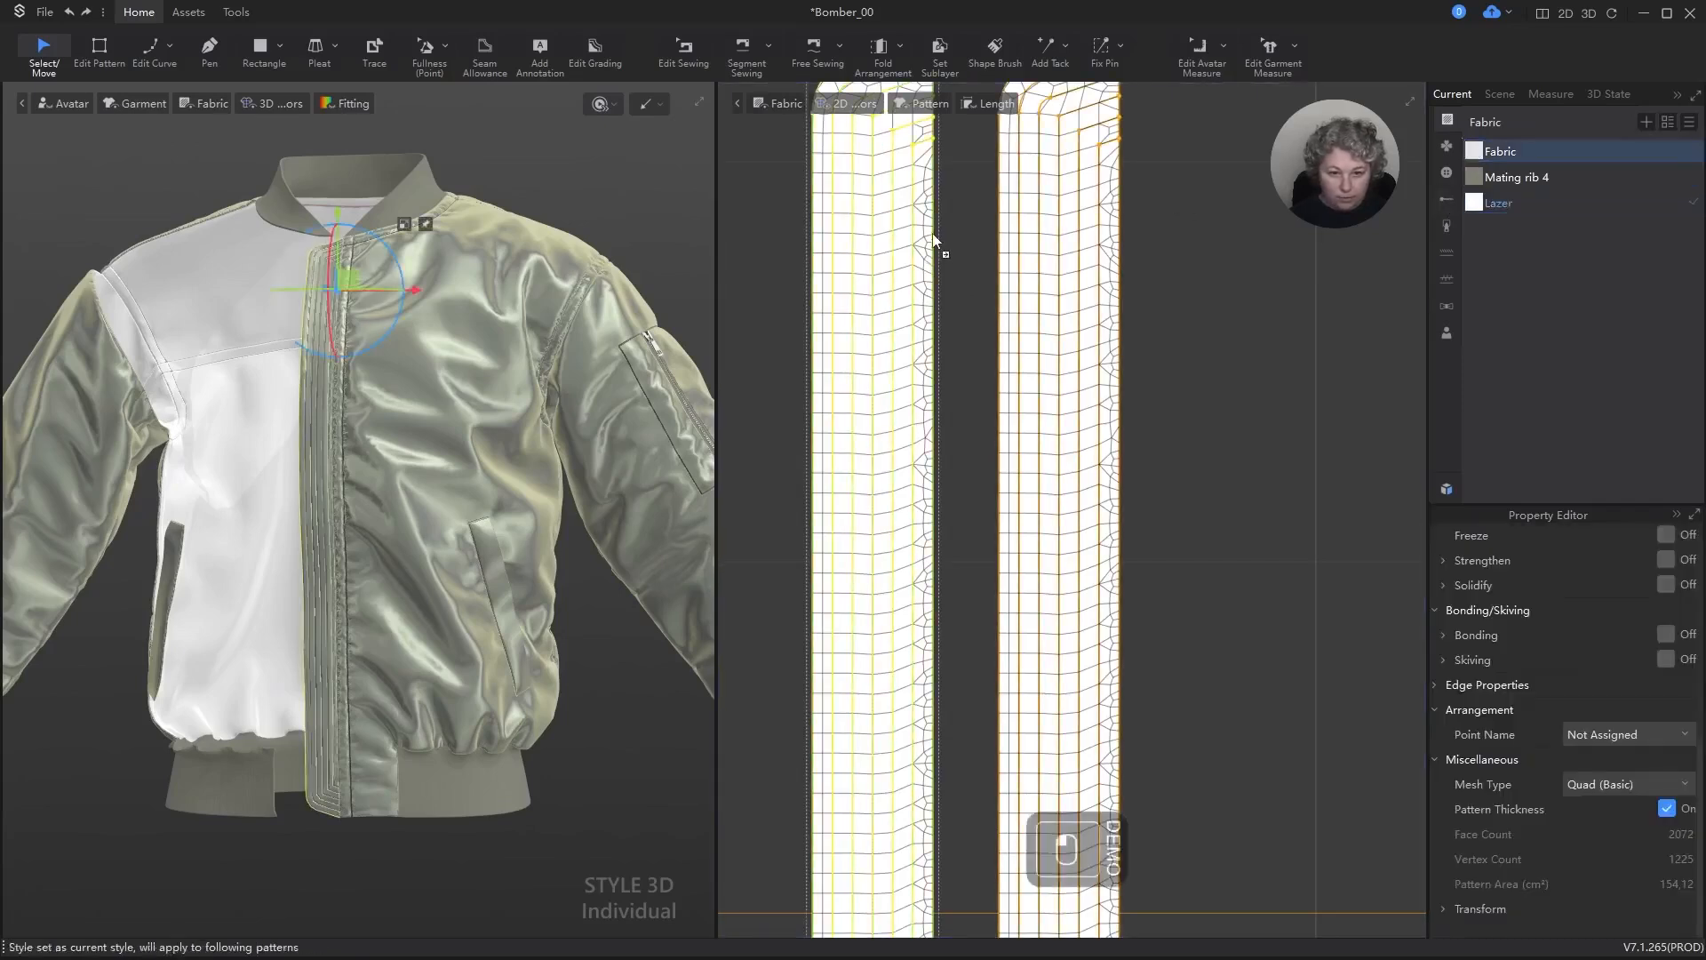
drag(921, 229, 919, 227)
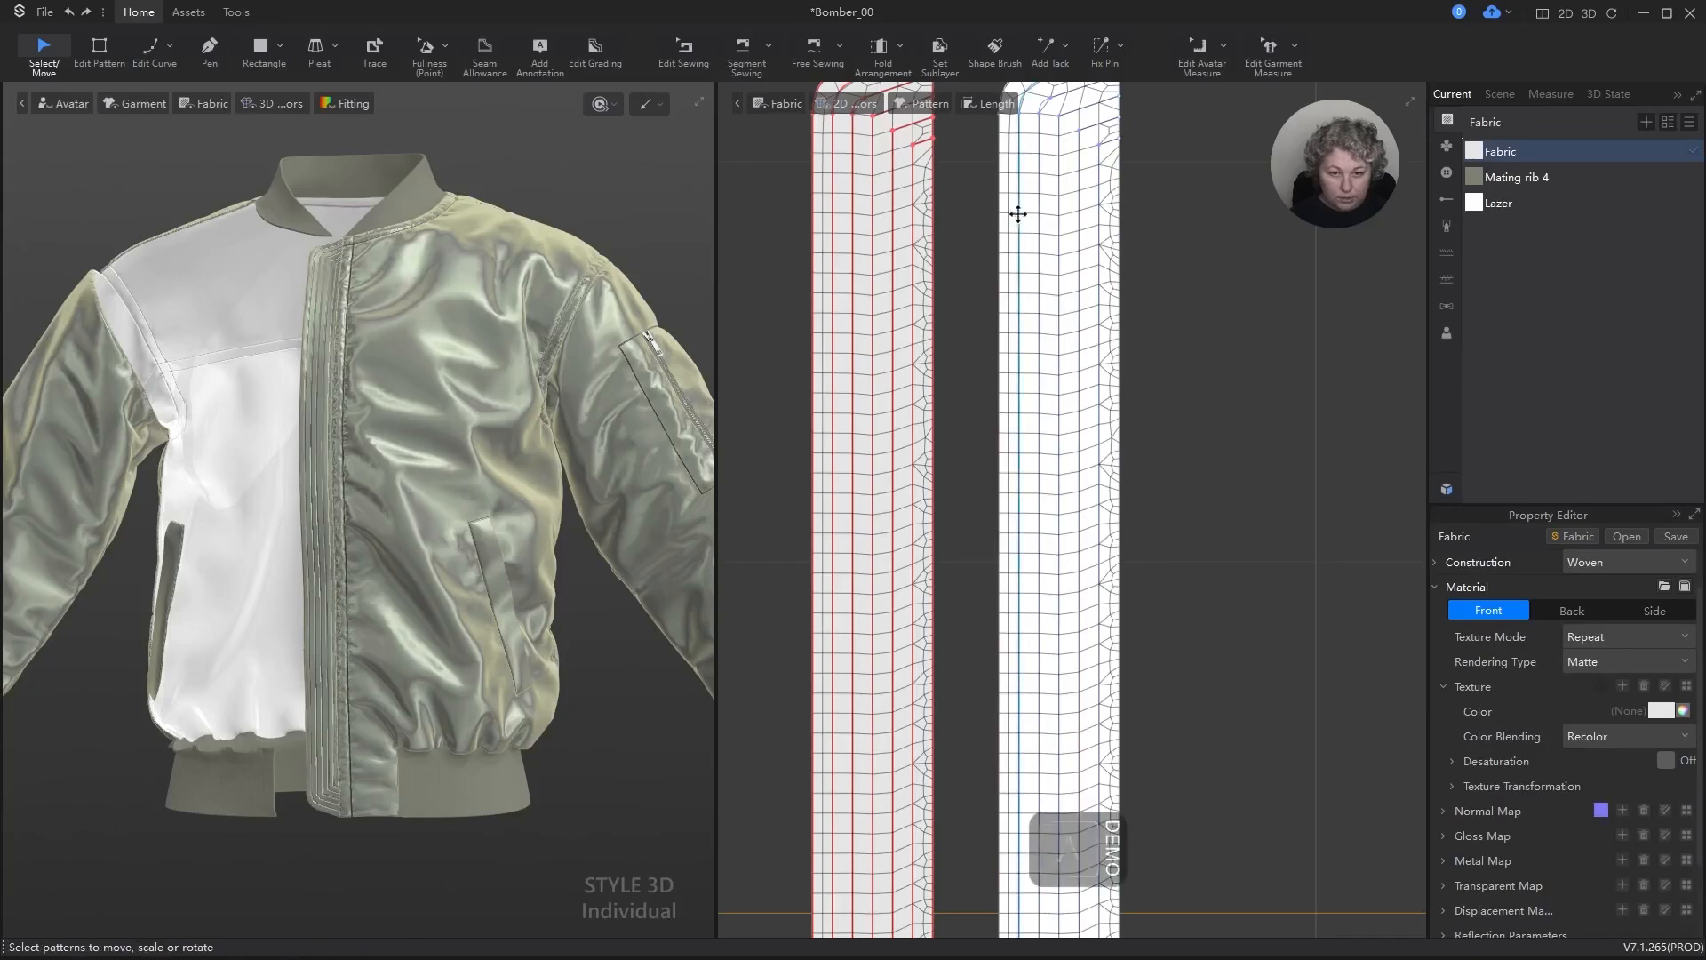
Step: Set both shrinkage ratios of the outer Lazer strip to 105 and simulate the garment briefly
click(1008, 208)
scroll(1629, 763, up, 5)
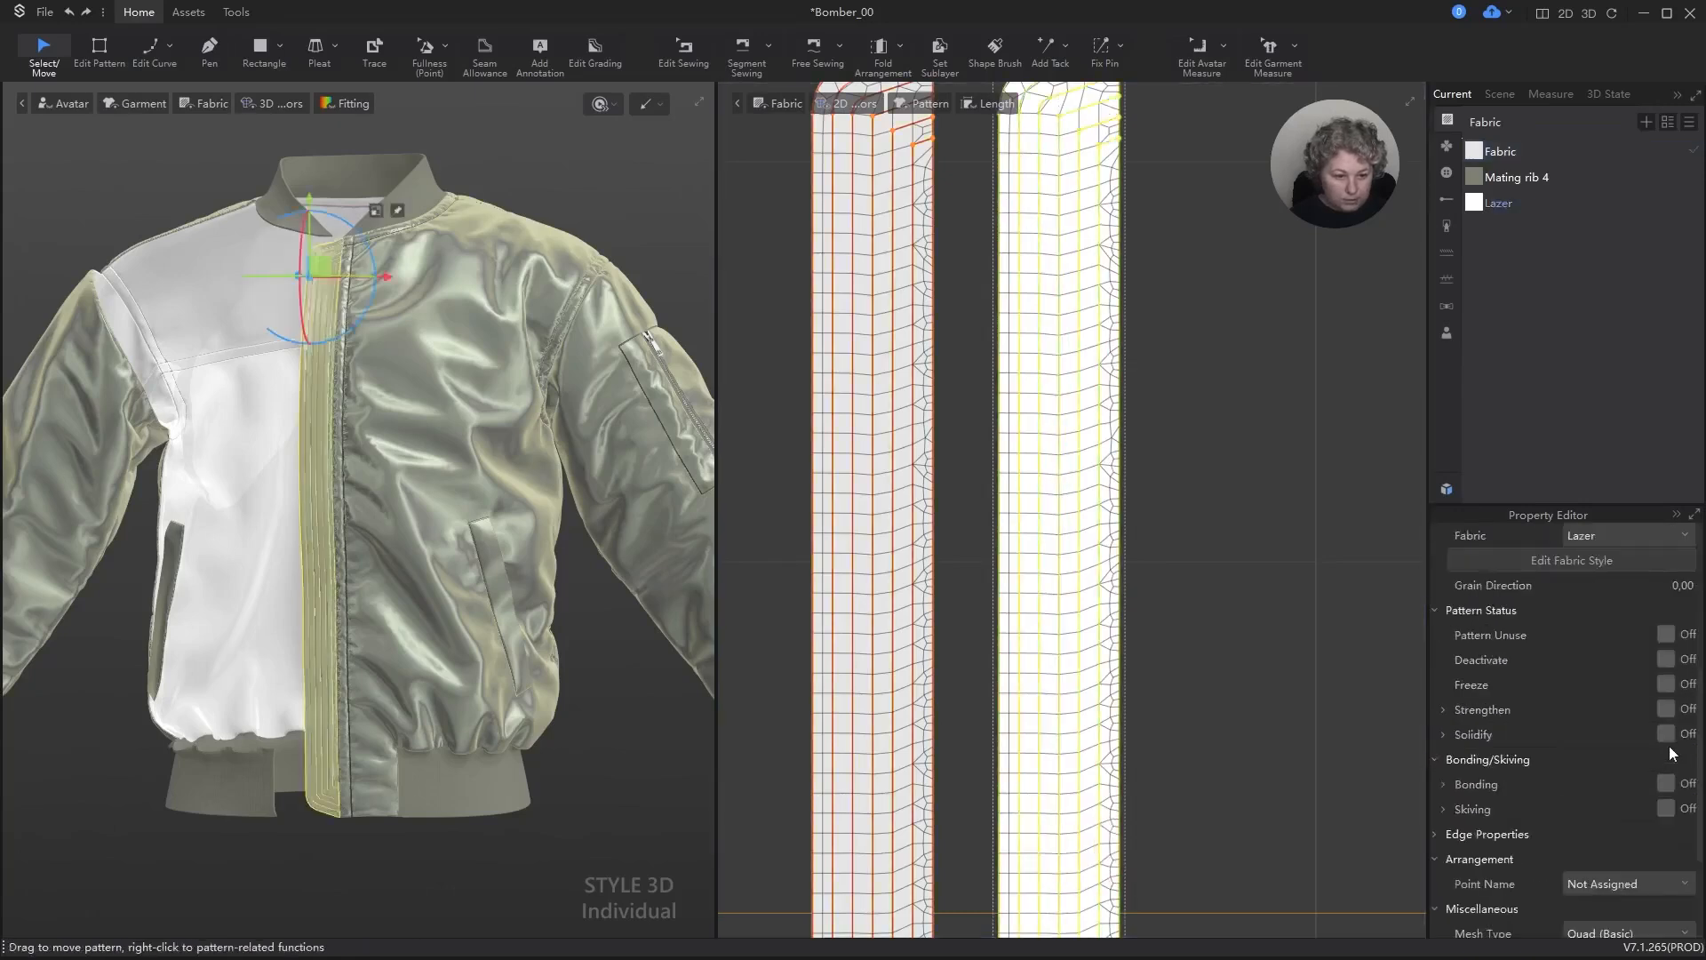
click(1685, 585)
text(105)
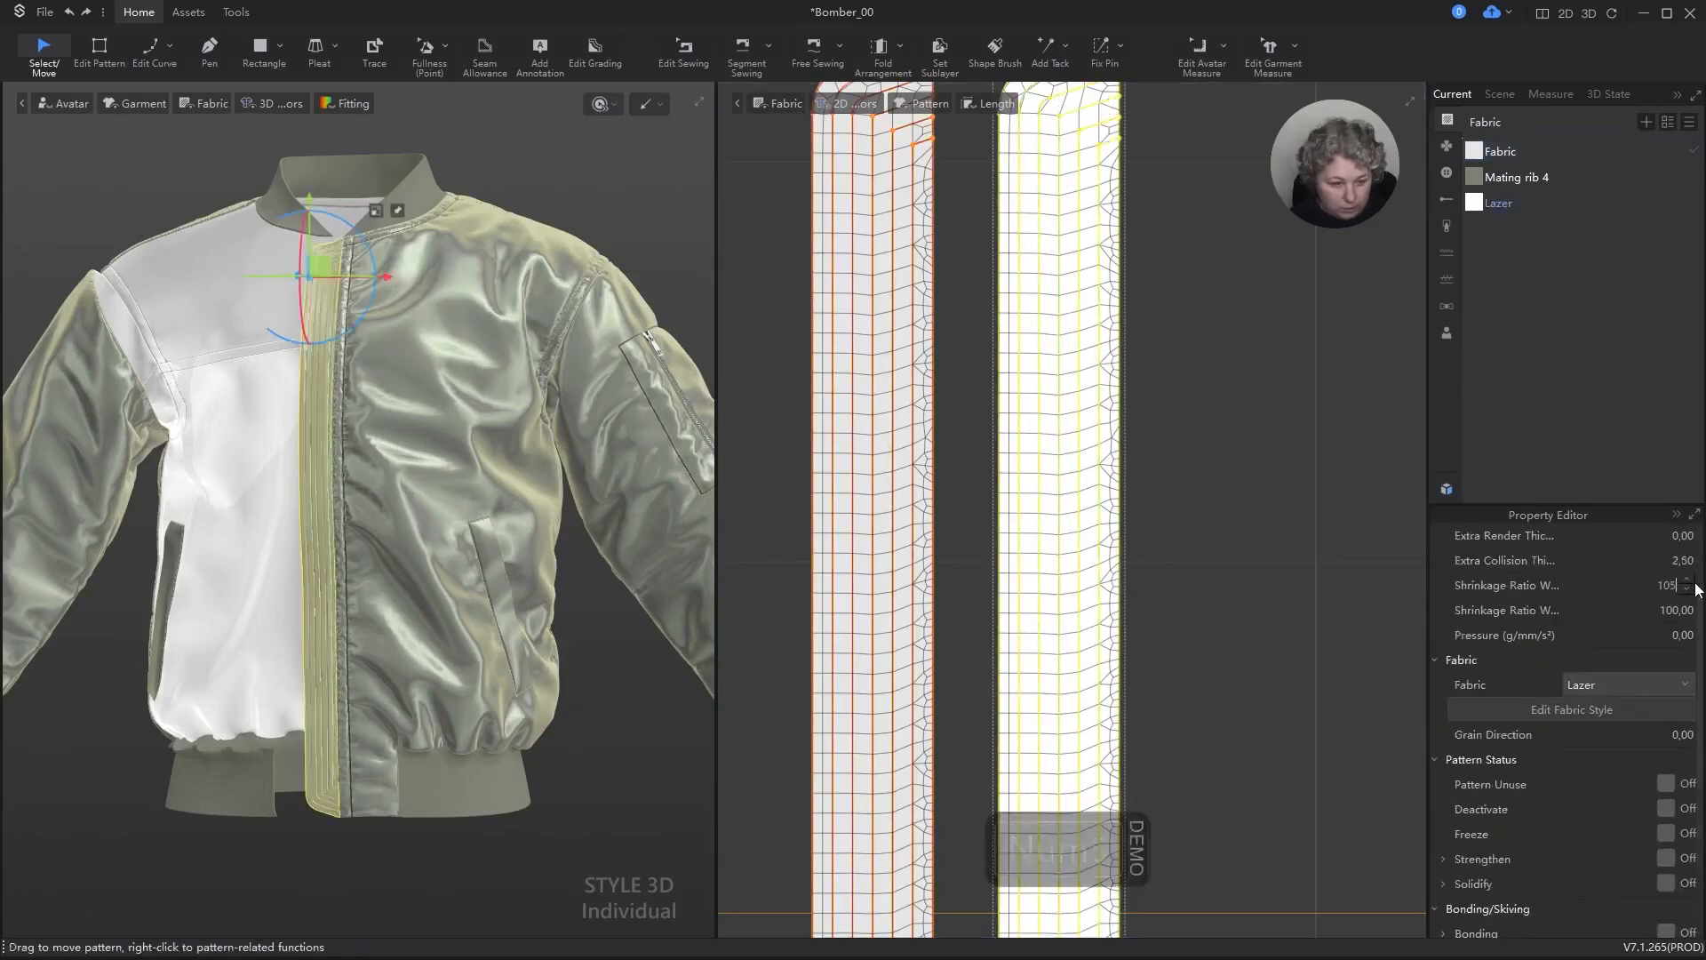
click(1675, 611)
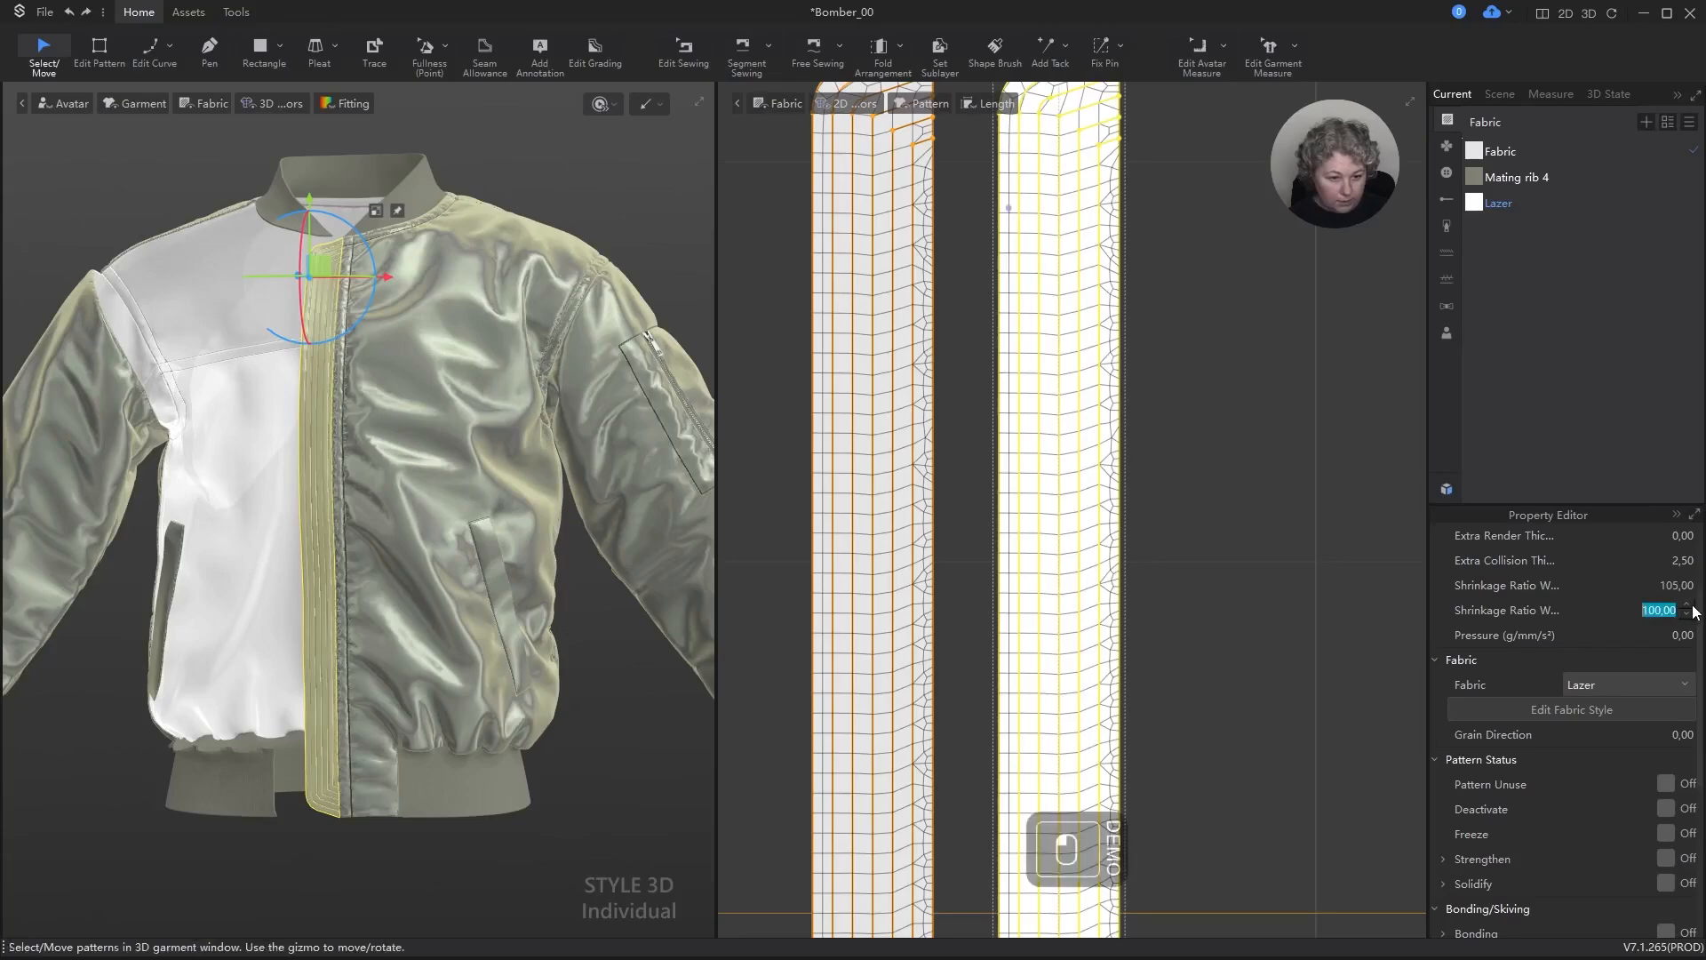
text(105)
key(Return)
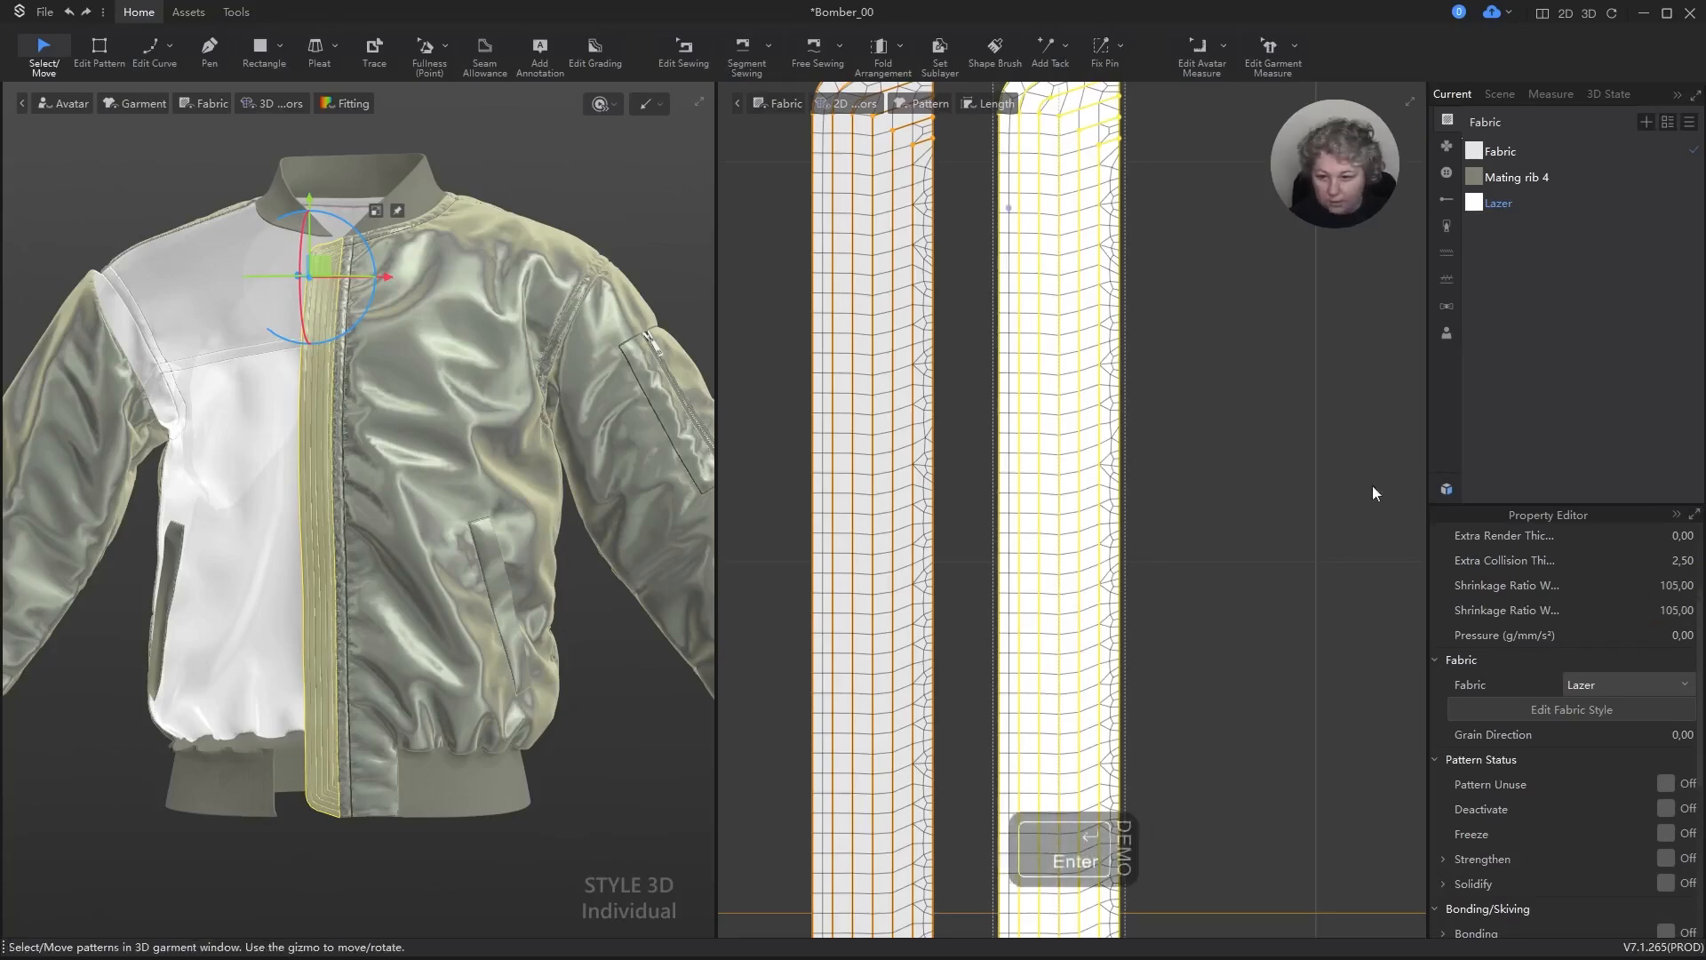
key(space)
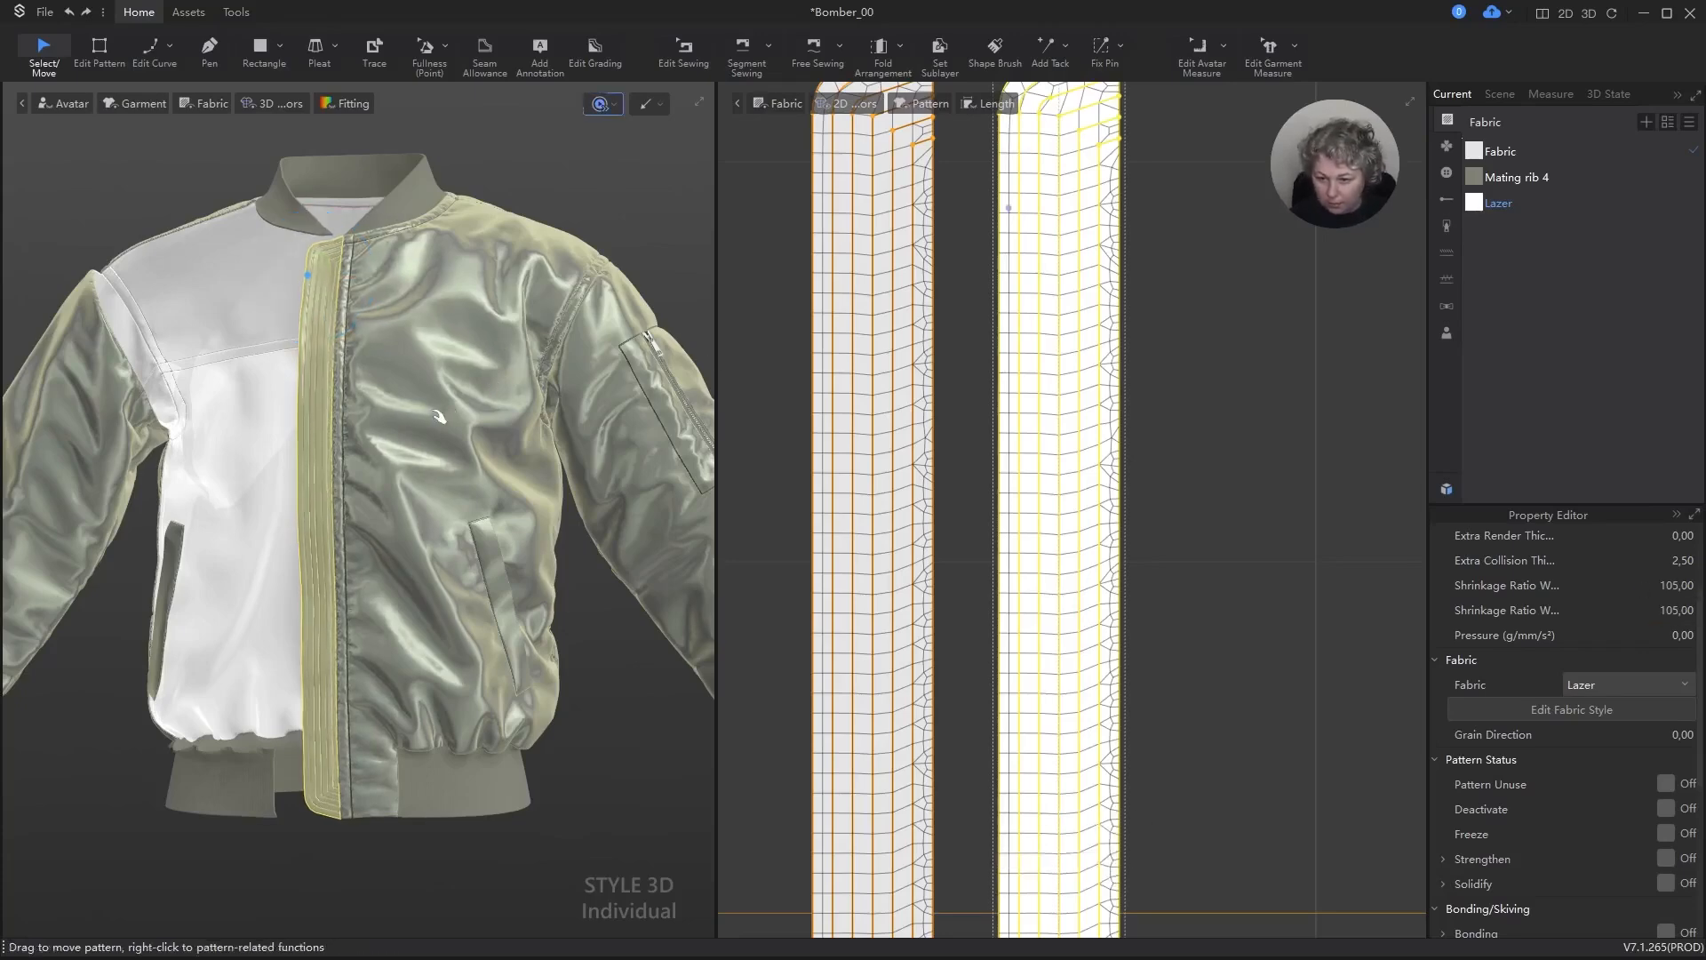
key(space)
right_drag(388, 360, 447, 388)
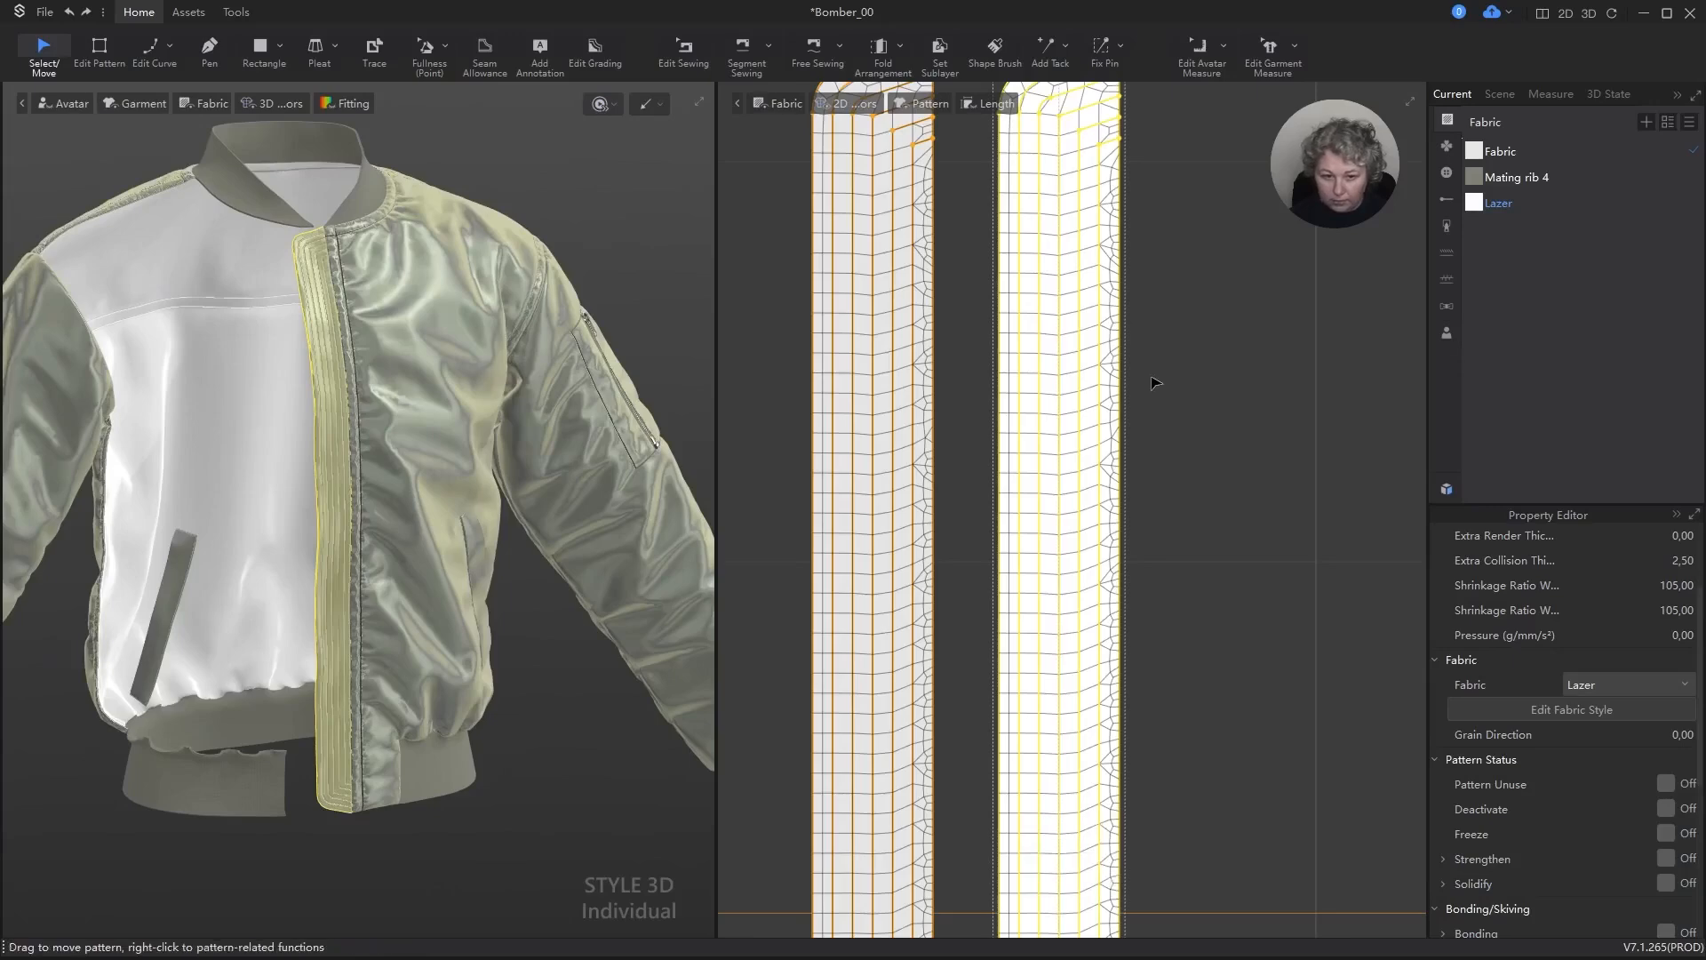
Step: Turn on Subdivision for the outer strip's slanted ends, rounded corners and long free edge
key(a)
key(z)
scroll(1155, 338, down, 2)
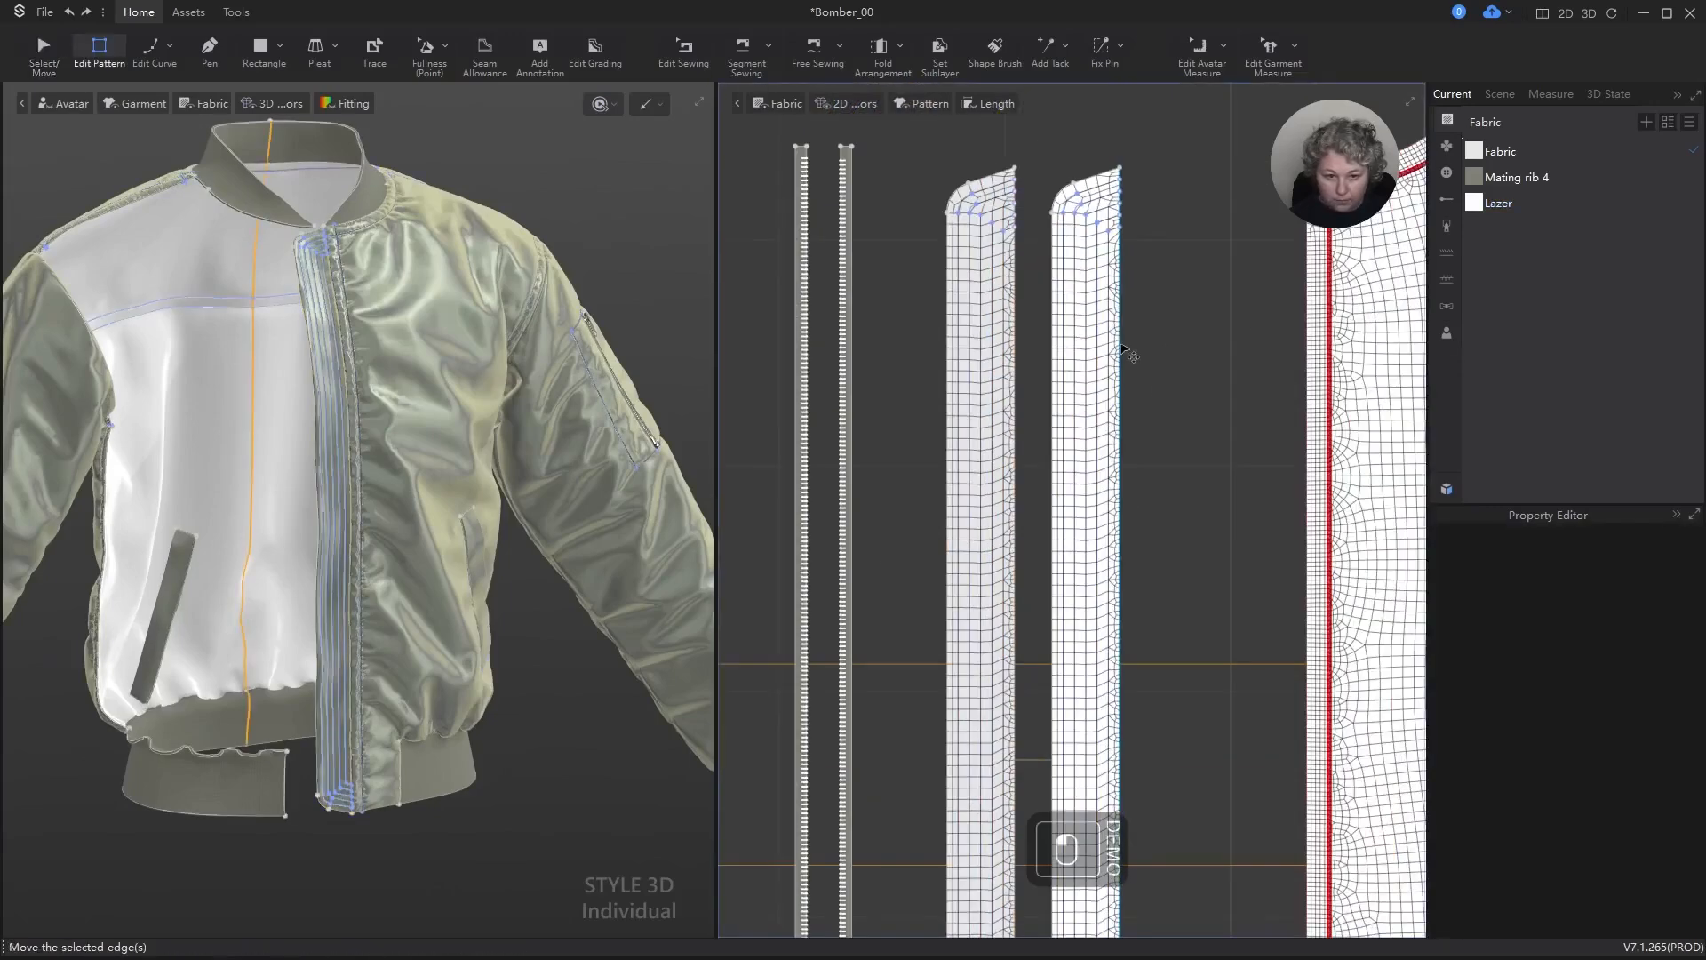
key(z)
key(a)
click(1053, 162)
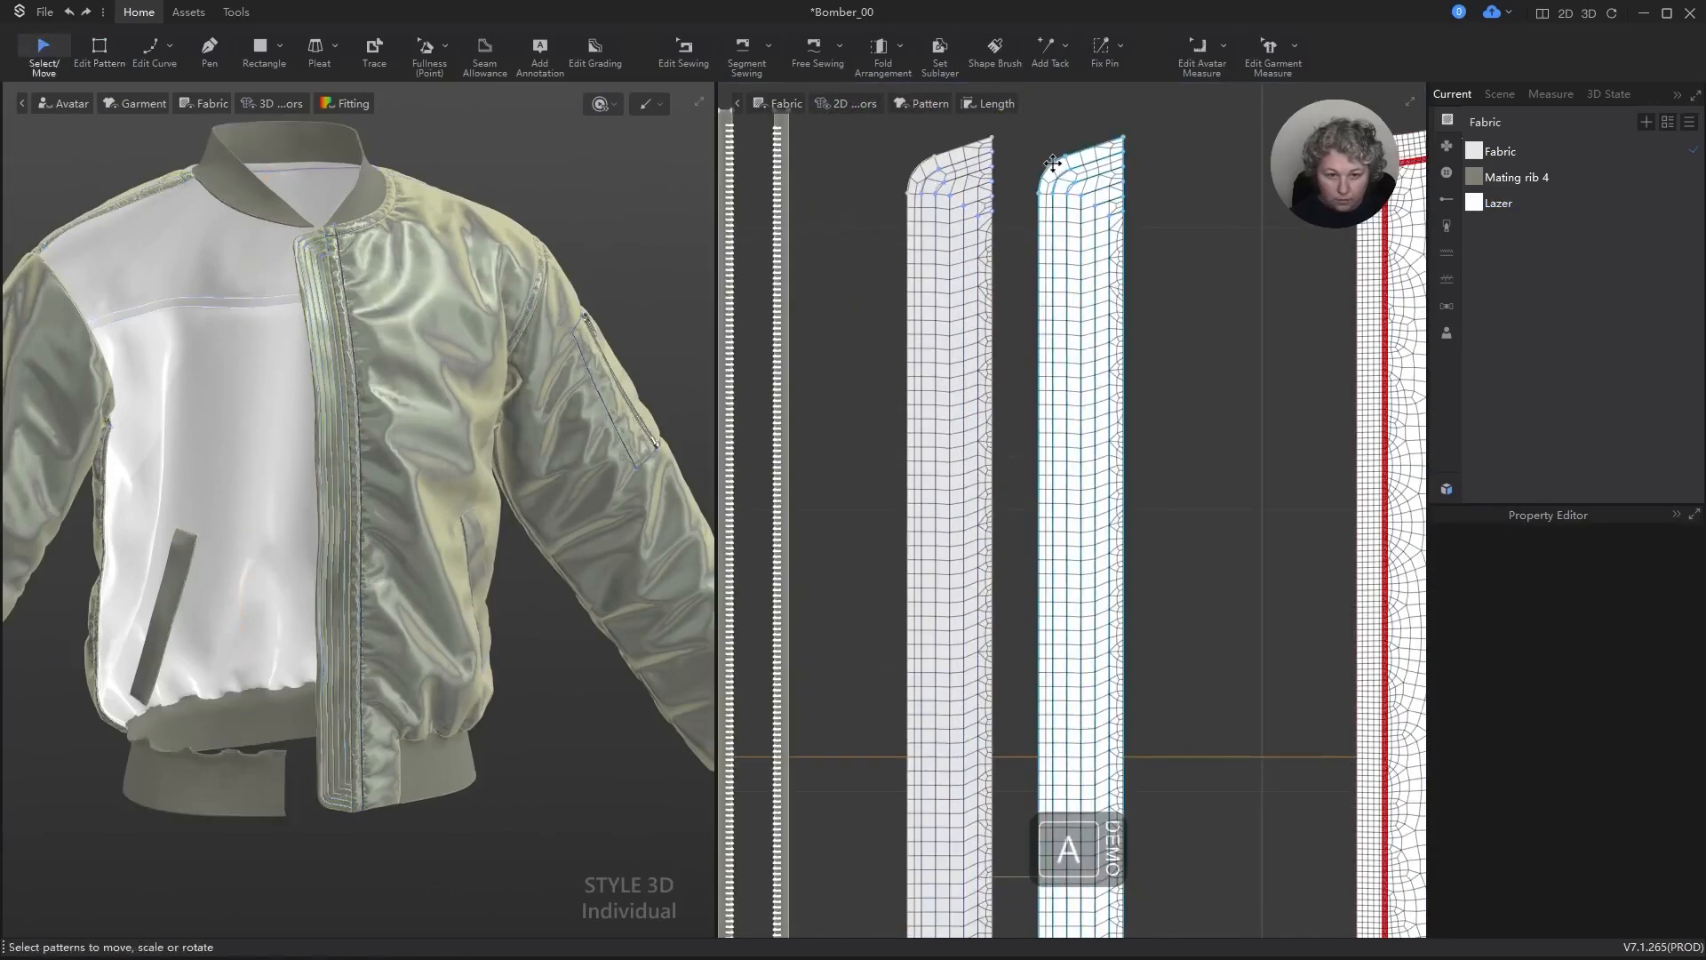
key(z)
click(1092, 147)
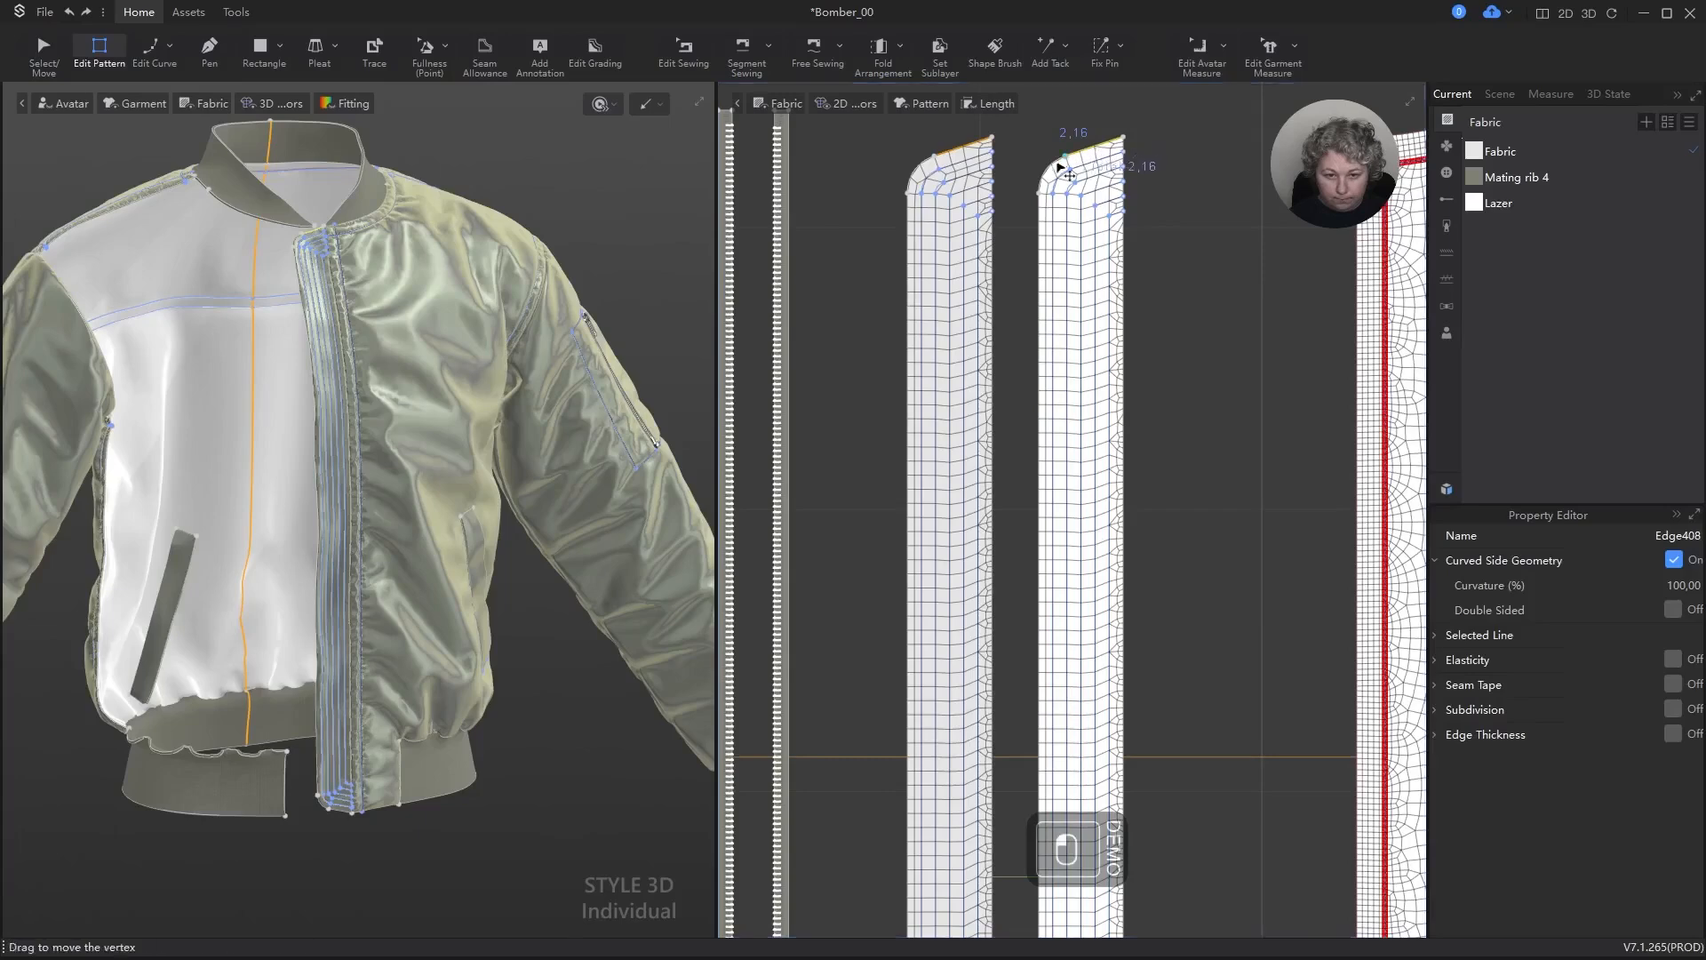
shift+click(1050, 167)
shift+click(1046, 232)
scroll(1037, 507, down, 4)
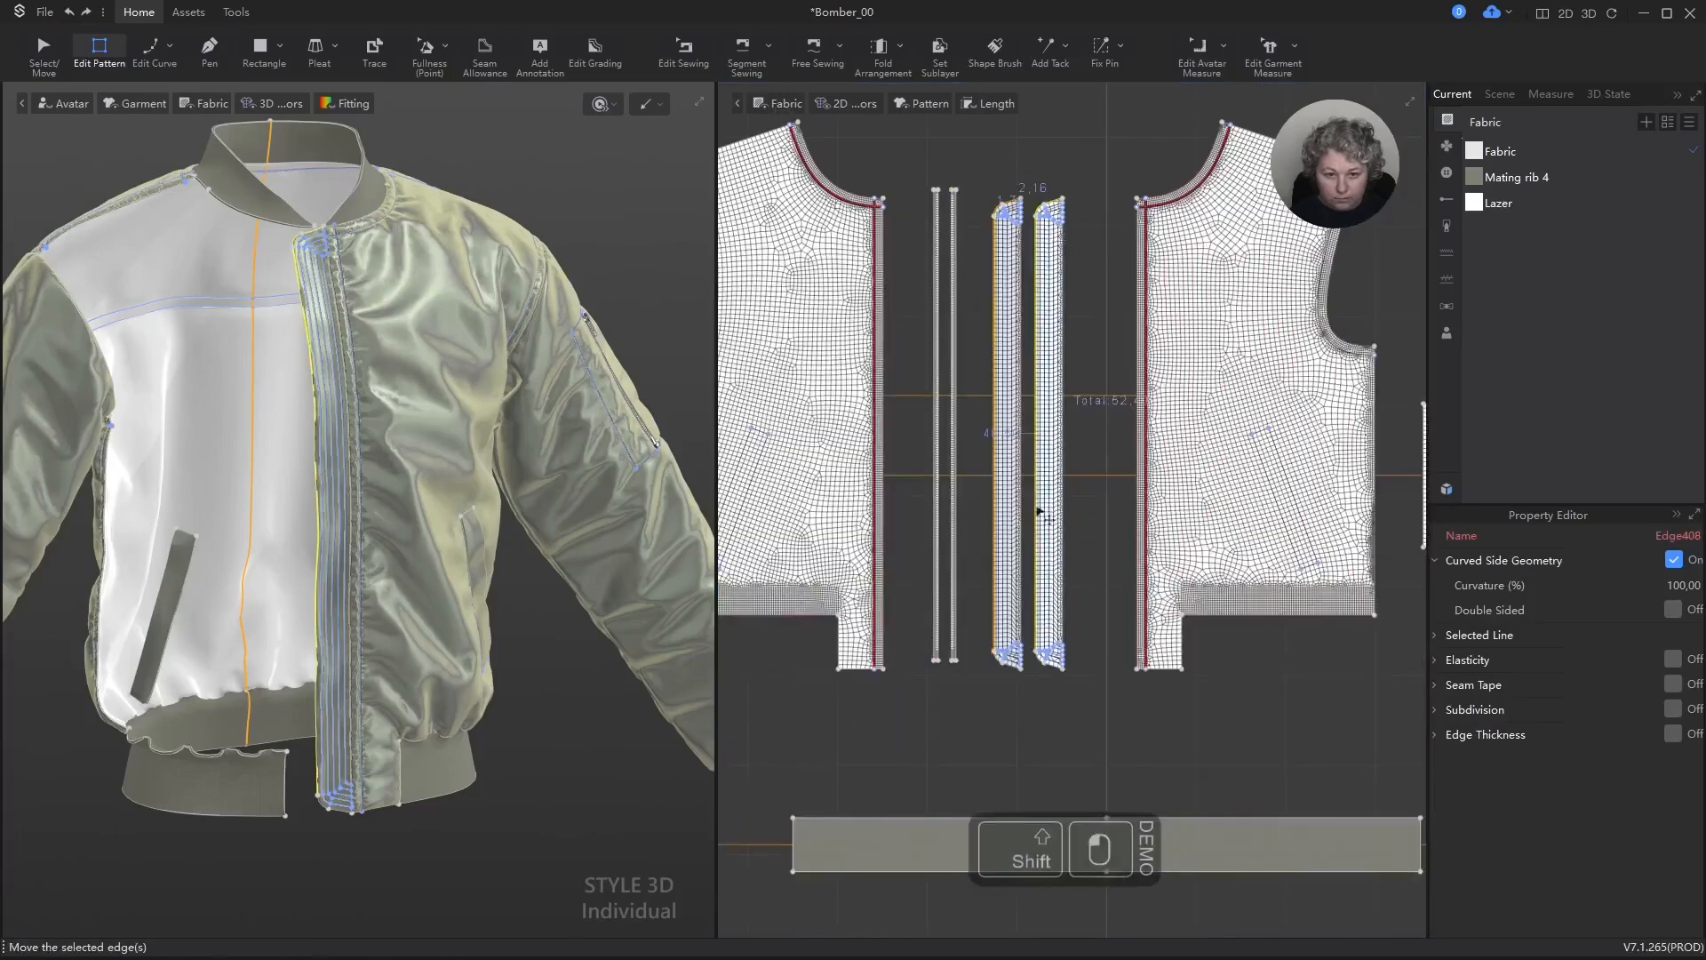
scroll(1057, 666, up, 5)
shift+click(1031, 691)
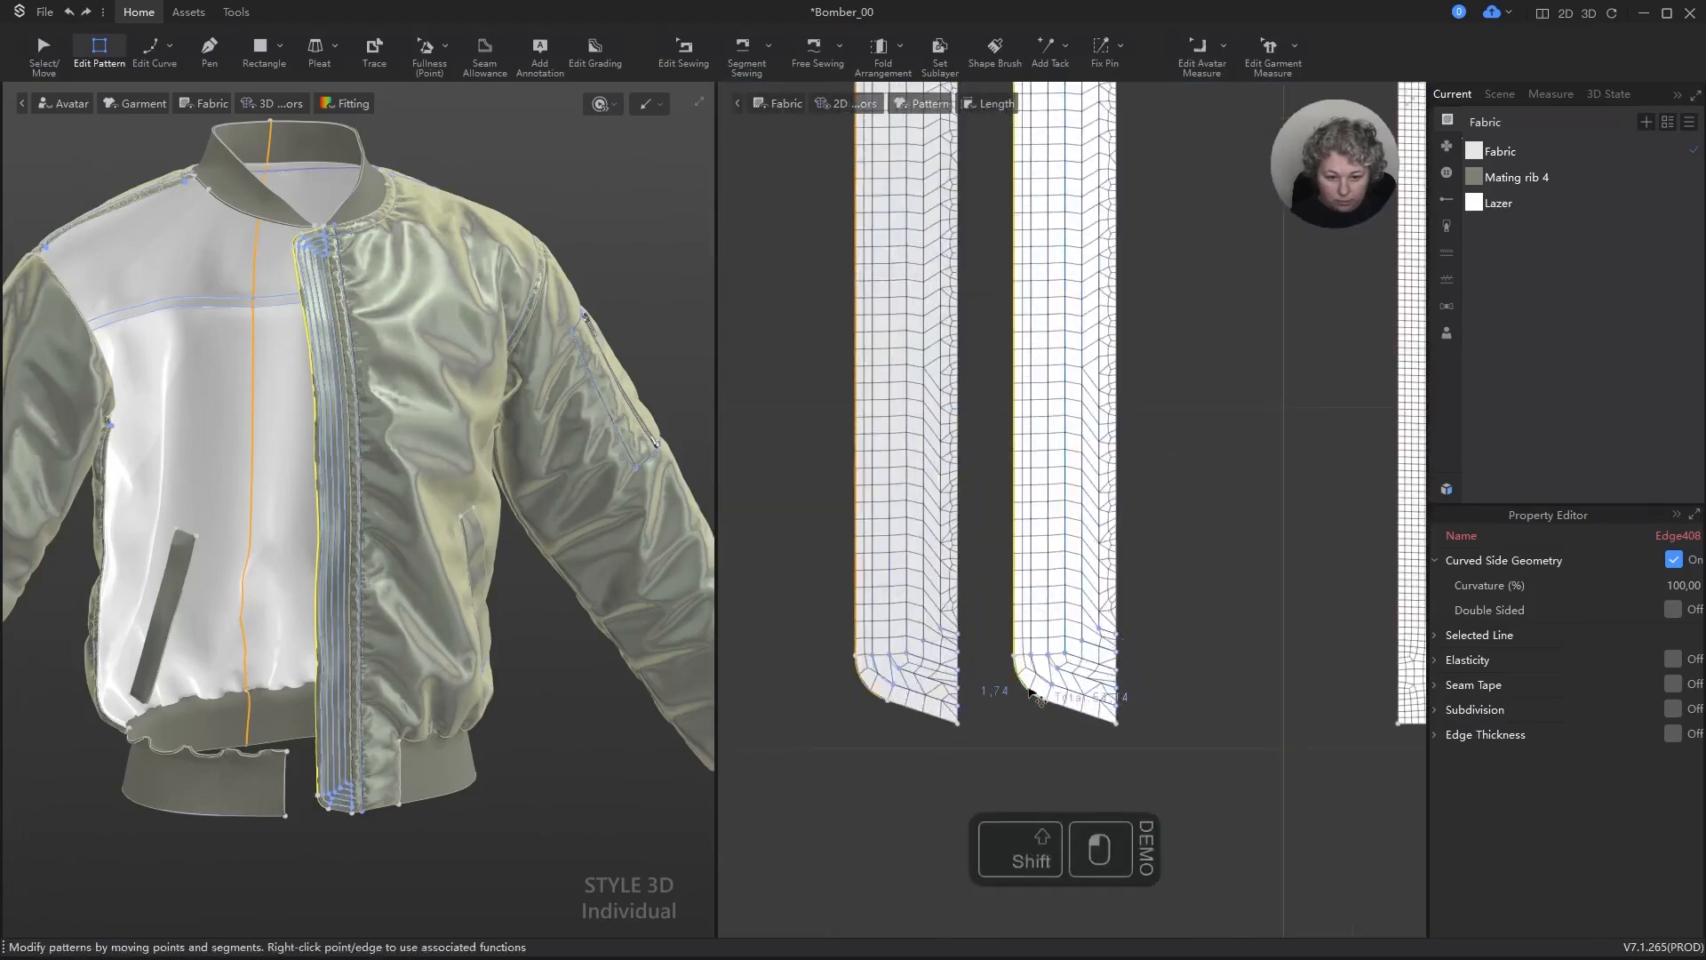
shift+click(1075, 717)
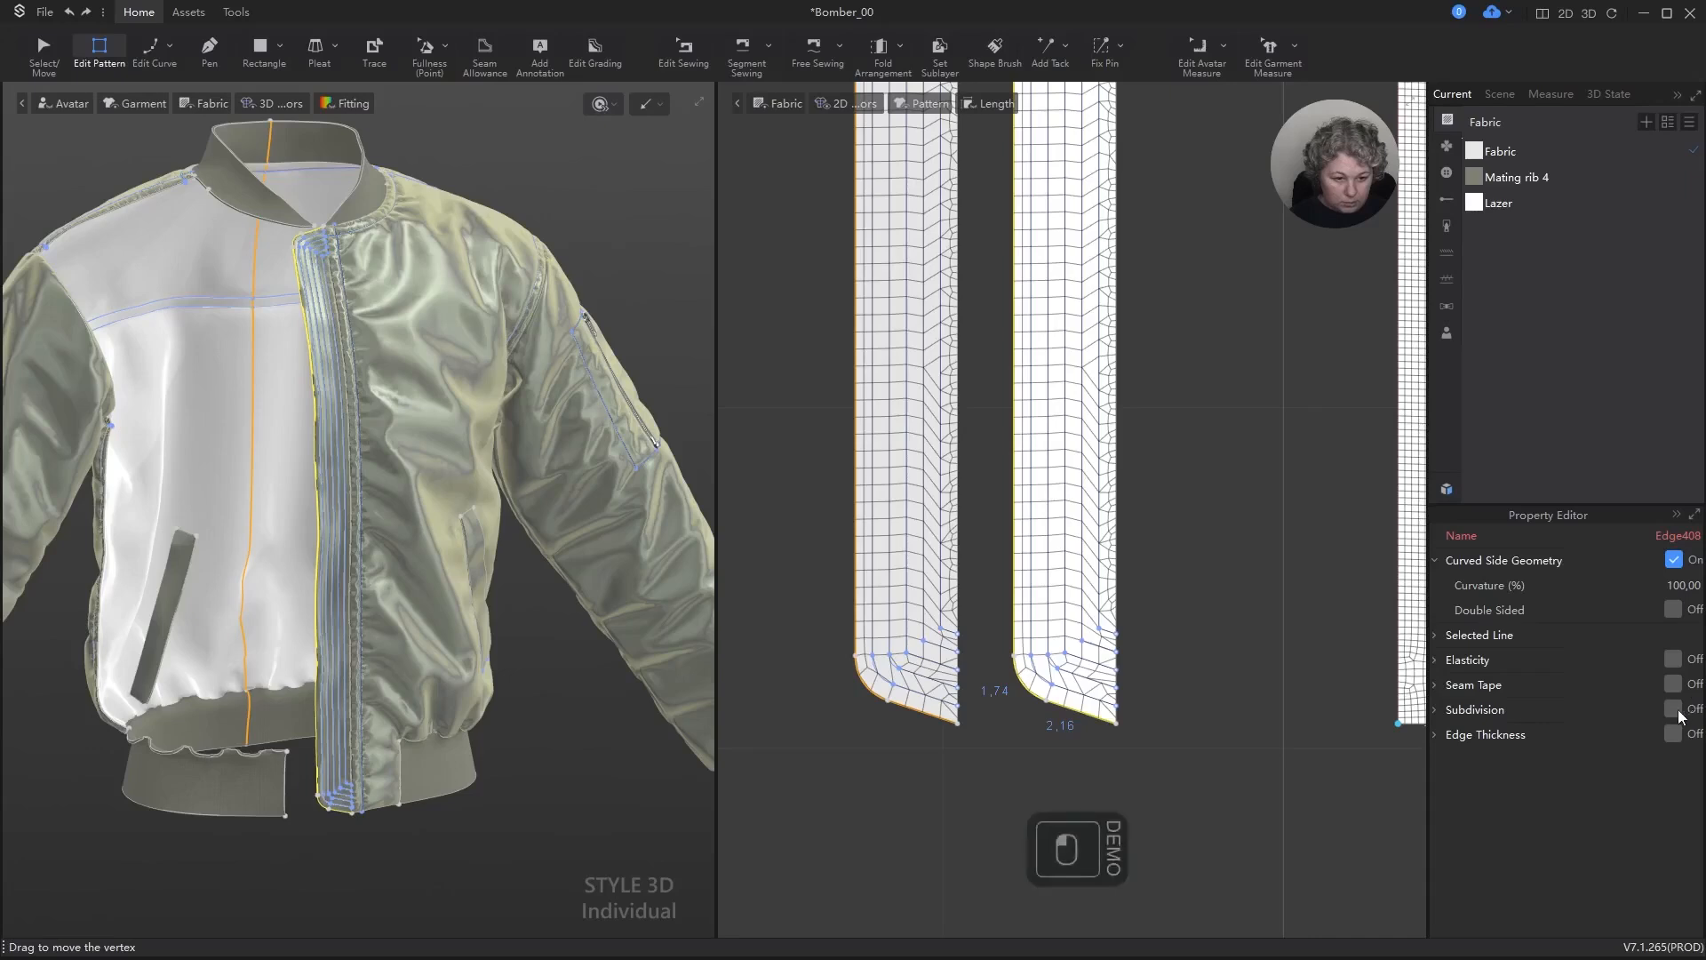
click(1674, 709)
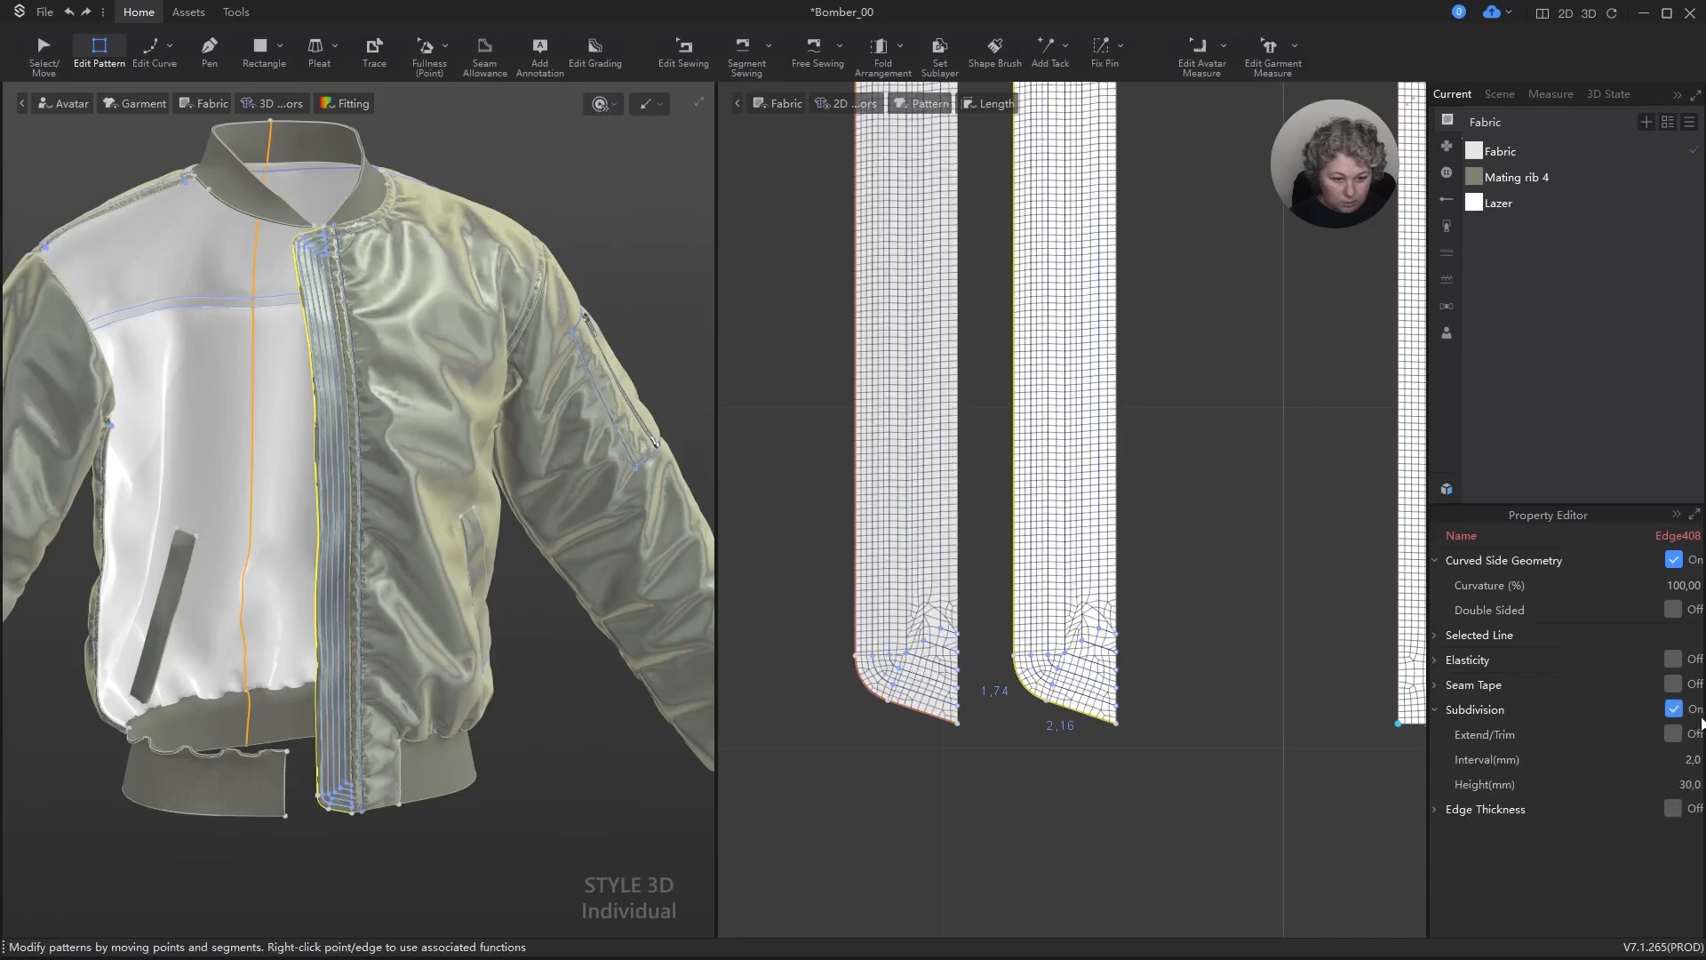
click(1692, 784)
key(Escape)
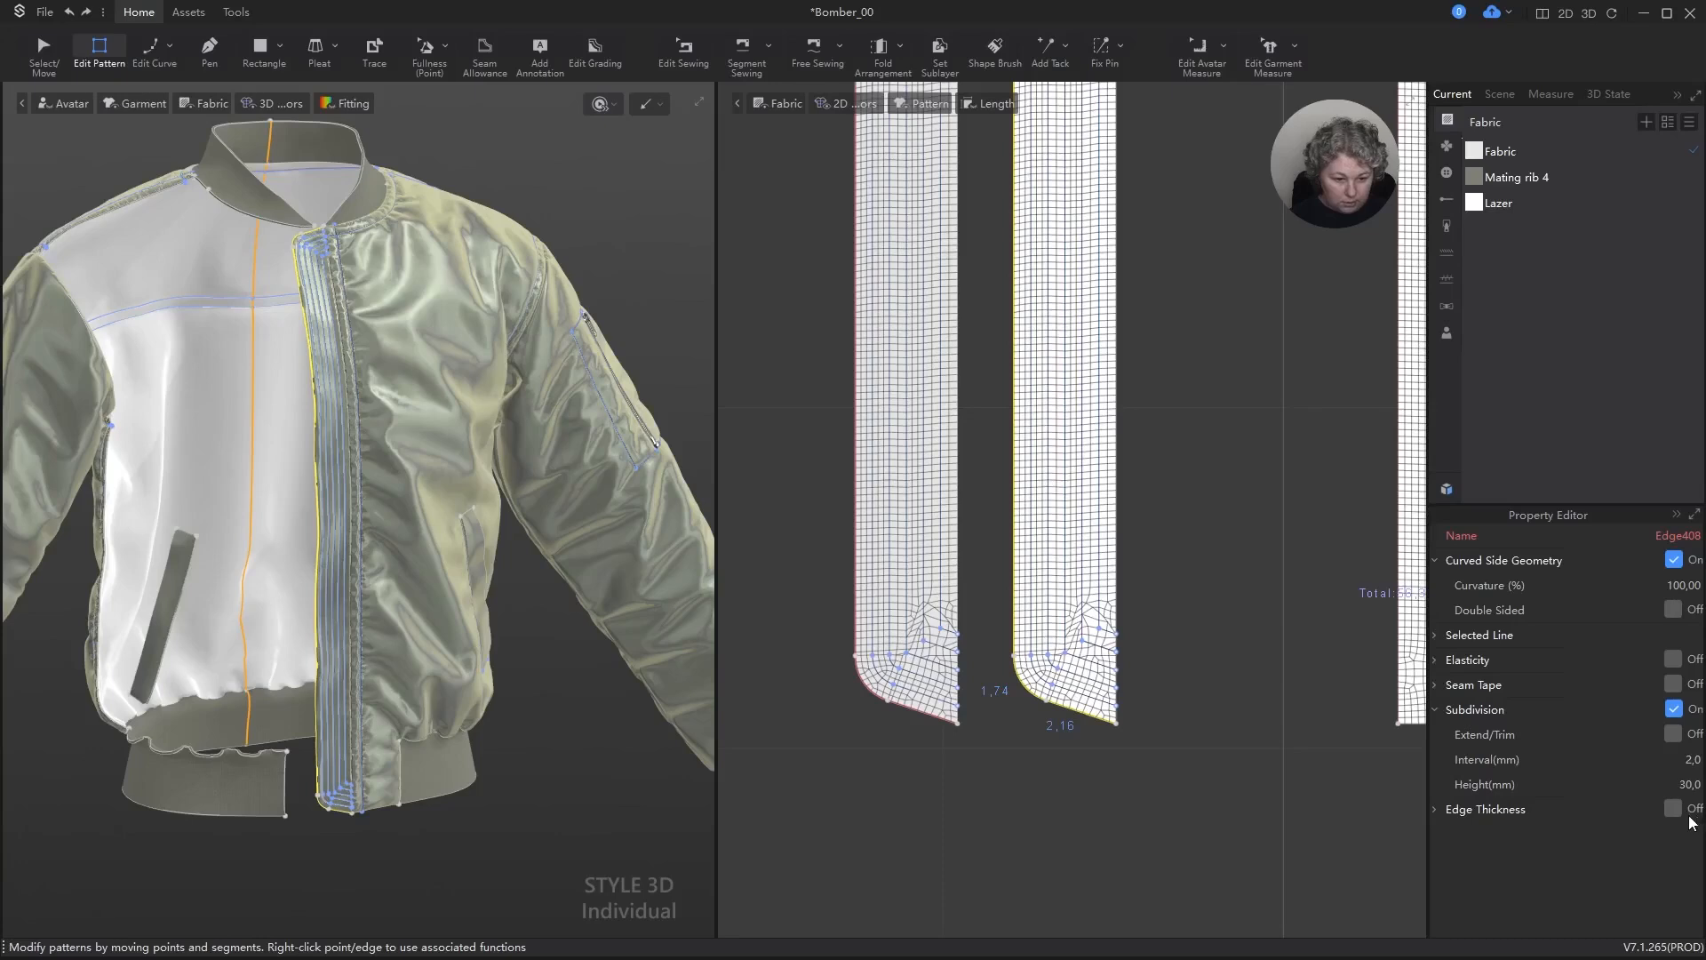
Step: Simulate the garment with the subdivided strip edges and deselect them
key(space)
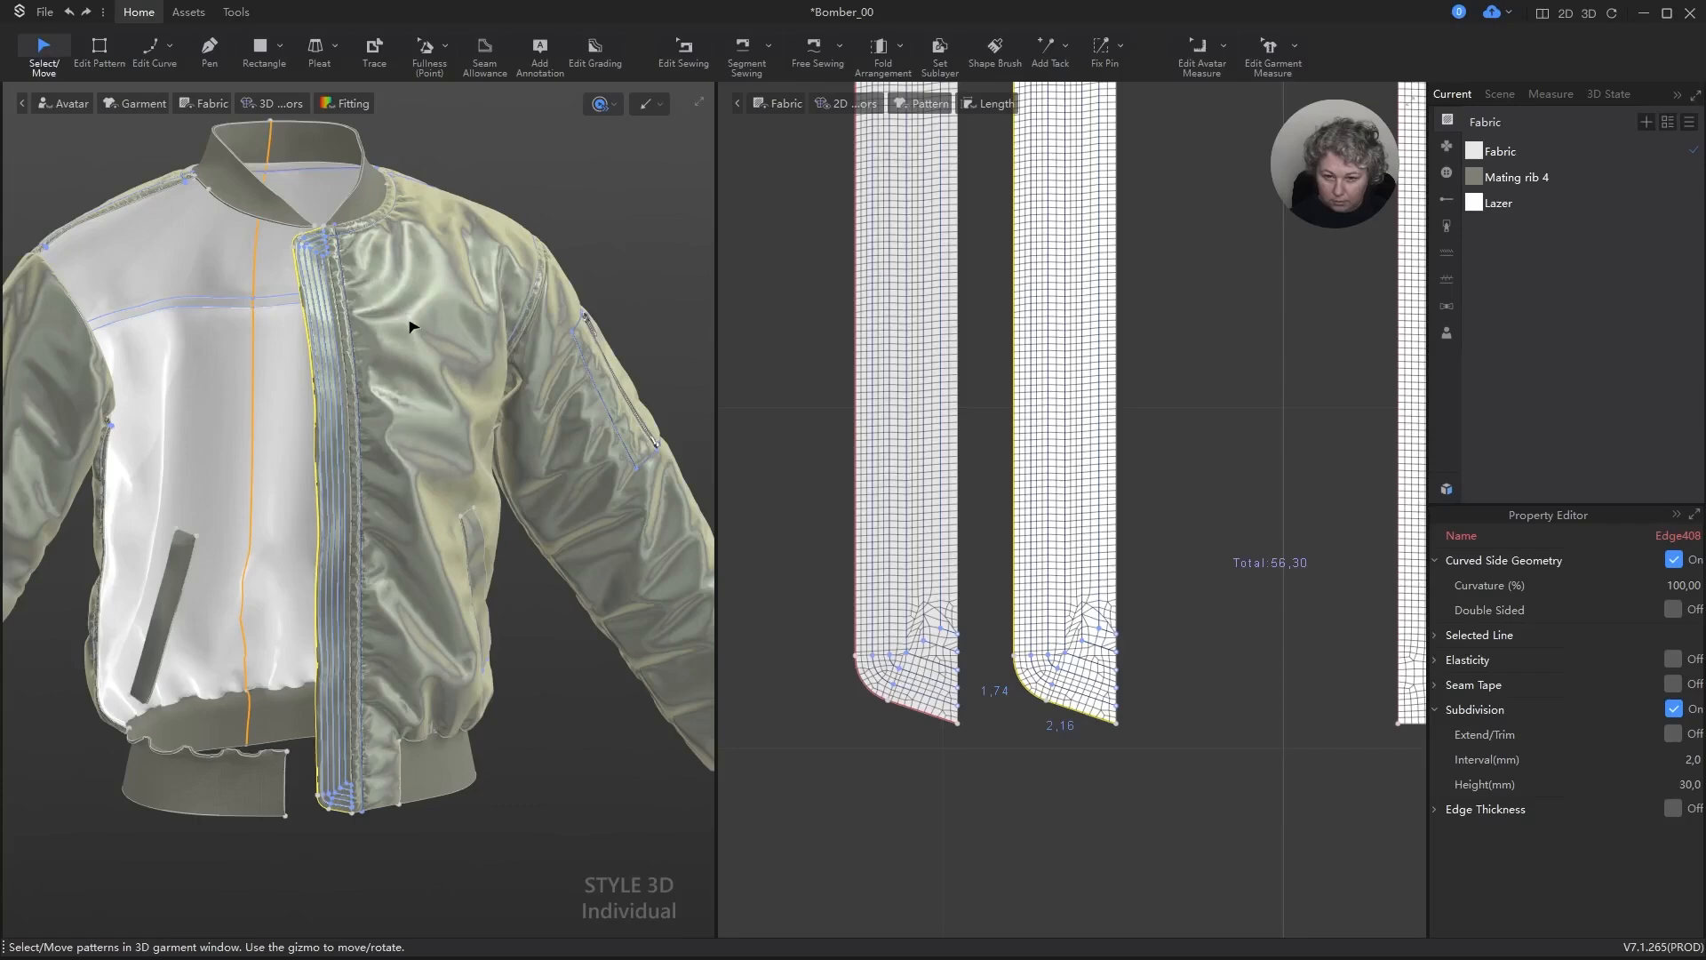
key(space)
scroll(347, 316, up, 6)
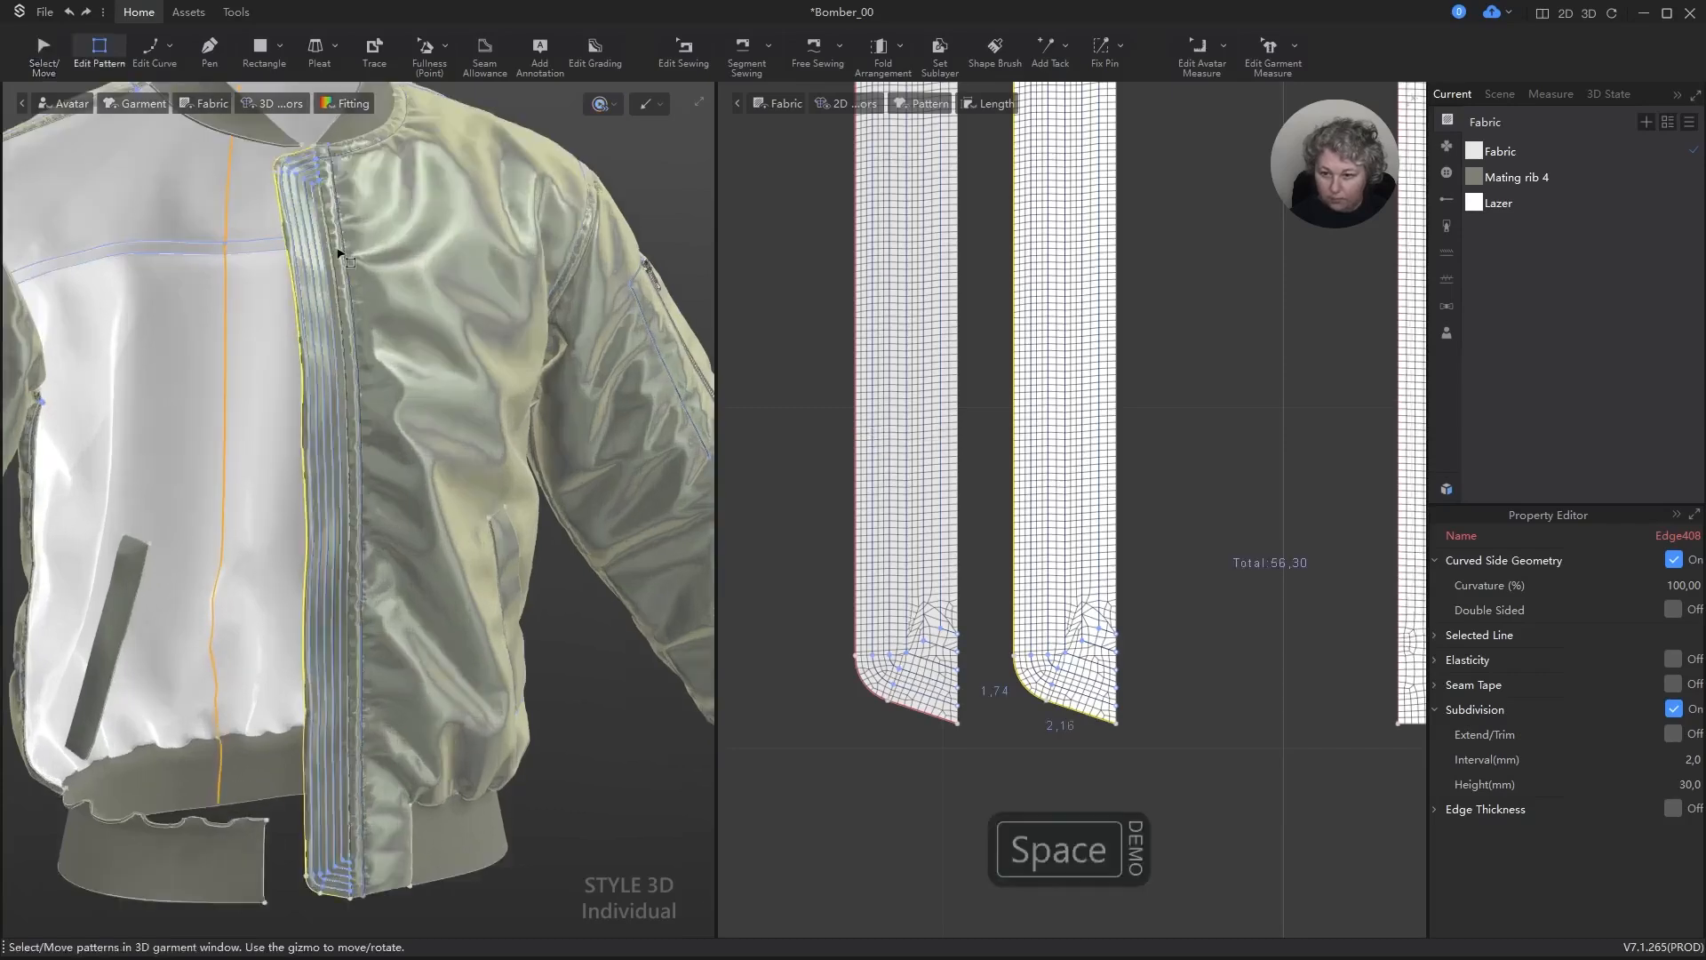
key(v)
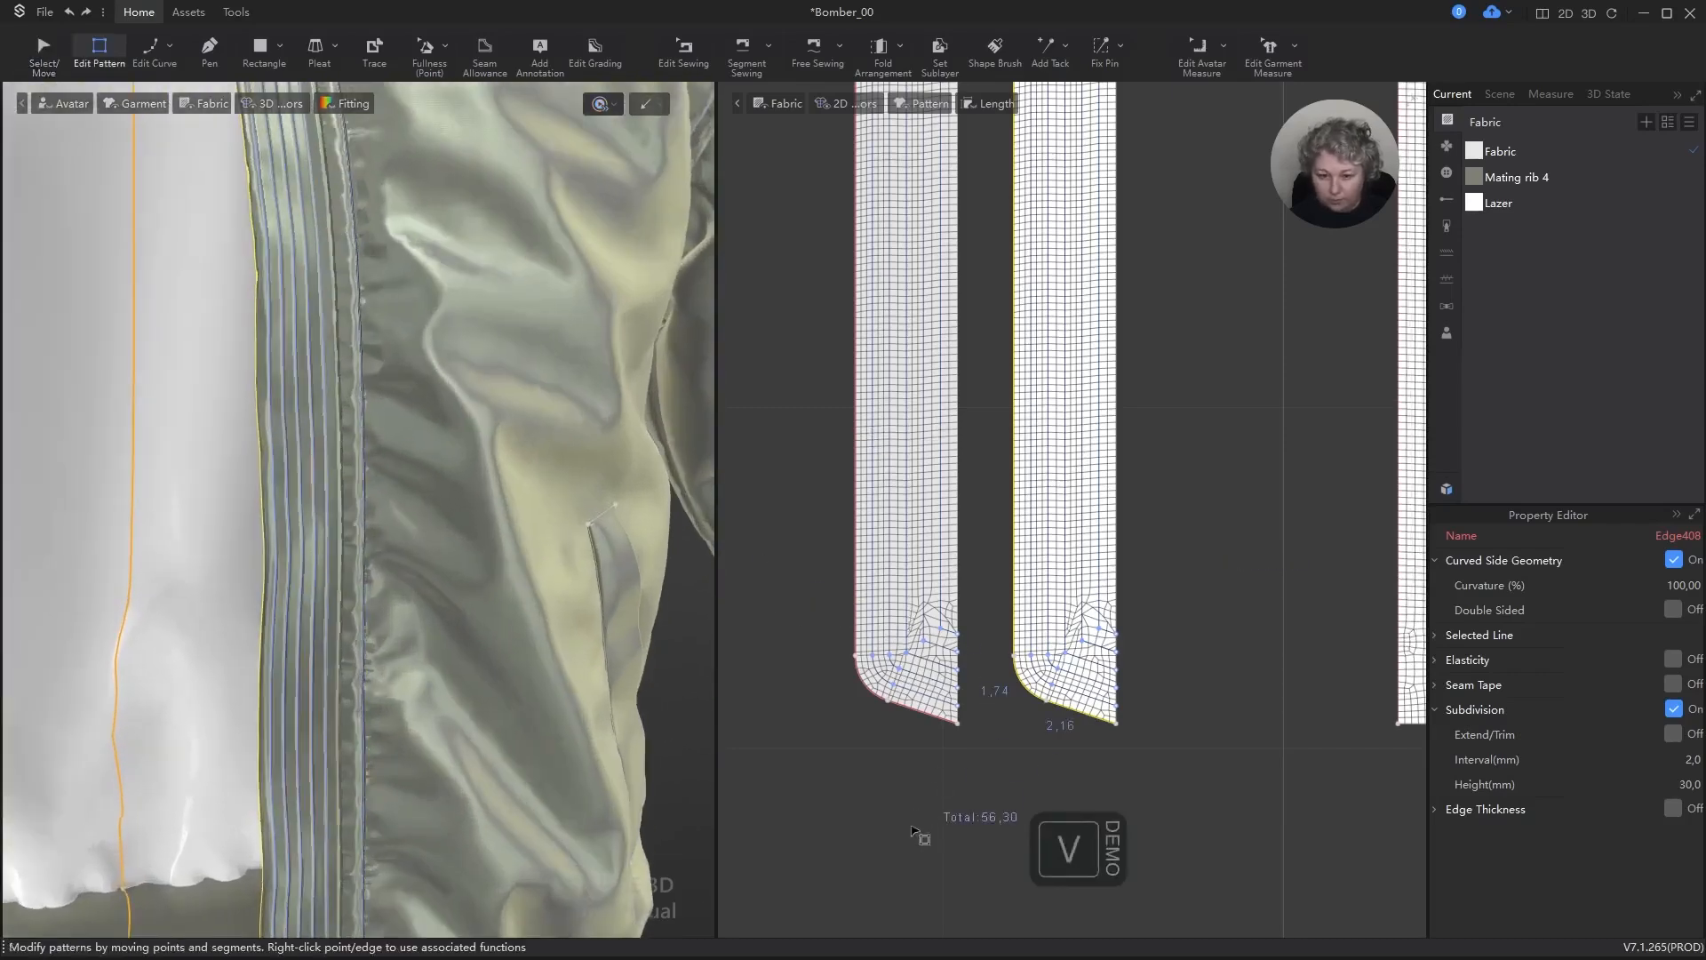
click(907, 838)
Step: Simulate the garment again and inspect the strip's rounded end and quilted lines up close
scroll(363, 479, down, 5)
alt+right_drag(373, 473, 505, 525)
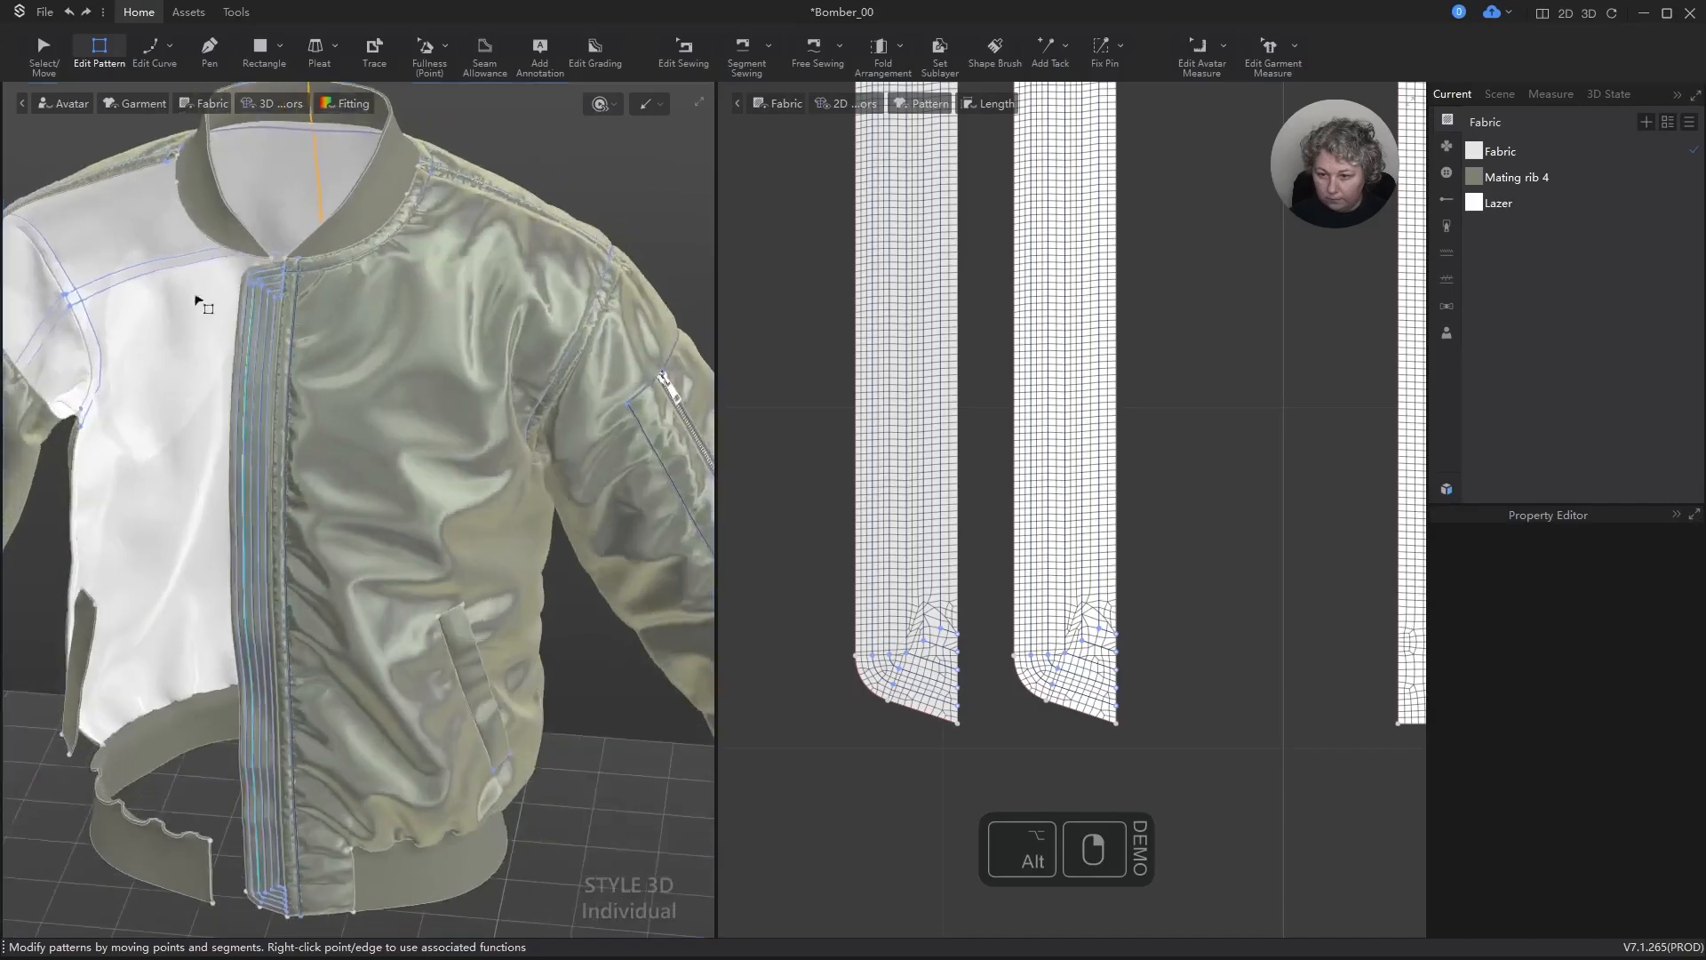
scroll(213, 292, up, 5)
alt+drag(356, 231, 464, 442)
scroll(341, 304, up, 4)
key(space)
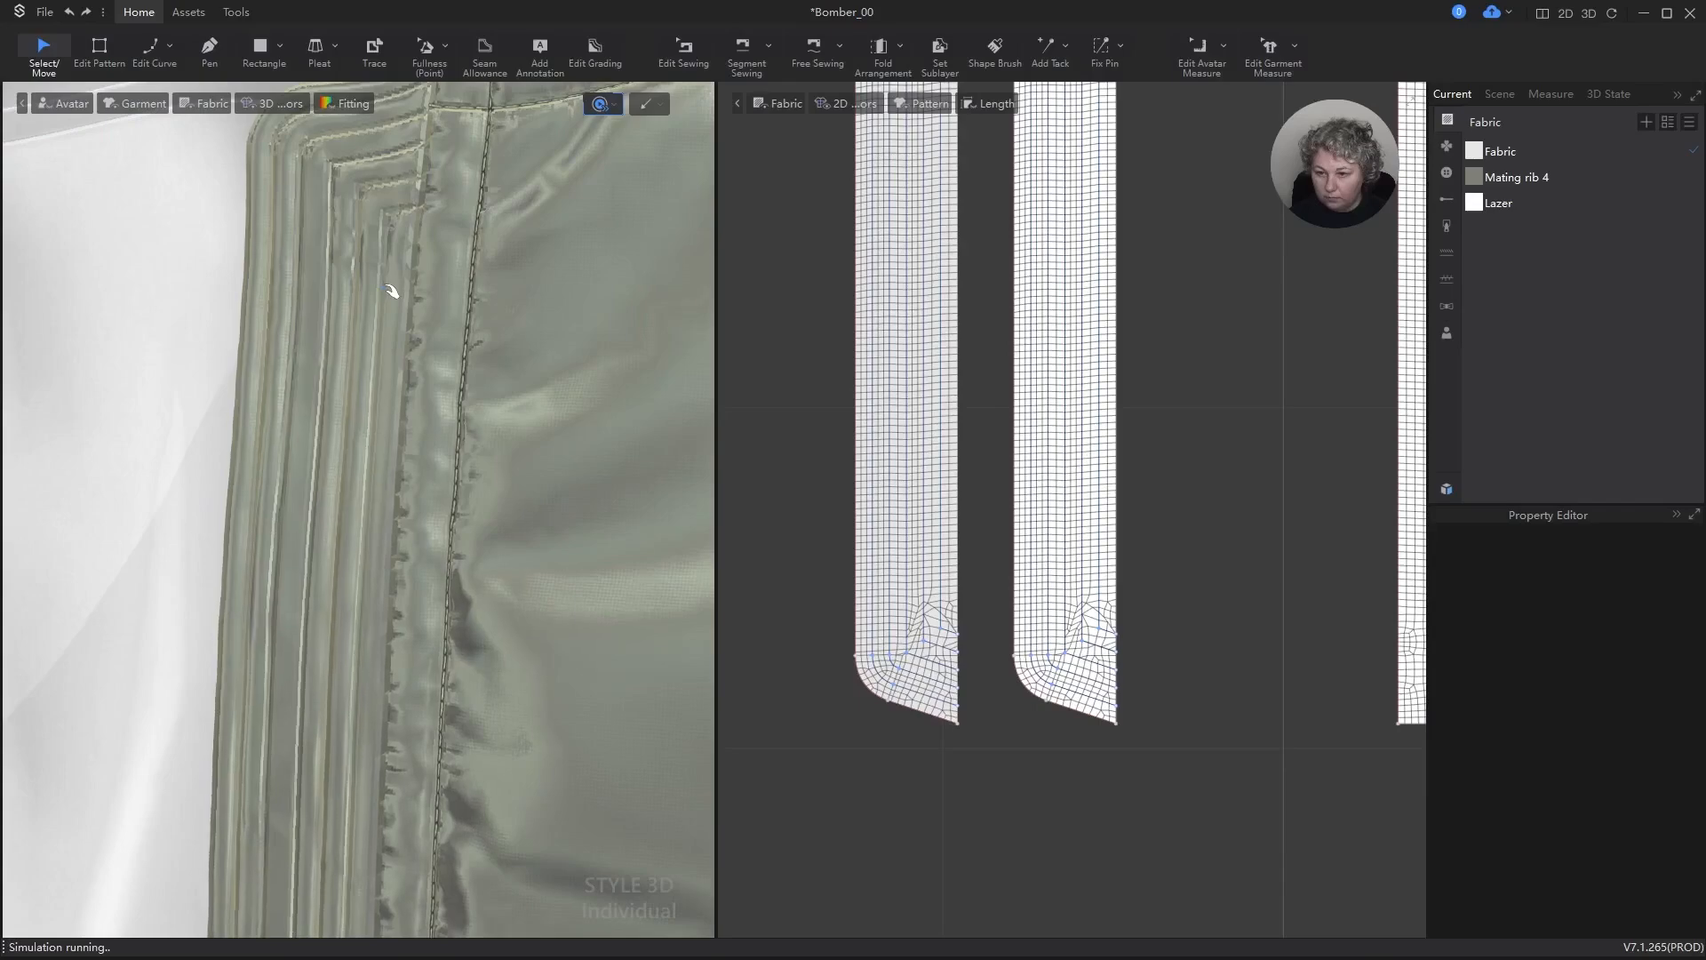
key(space)
scroll(400, 297, down, 8)
alt+drag(416, 364, 483, 148)
right_drag(483, 148, 564, 186)
Step: Turn on Strengthen for the lining strip and simulate the garment briefly
key(a)
scroll(930, 263, down, 3)
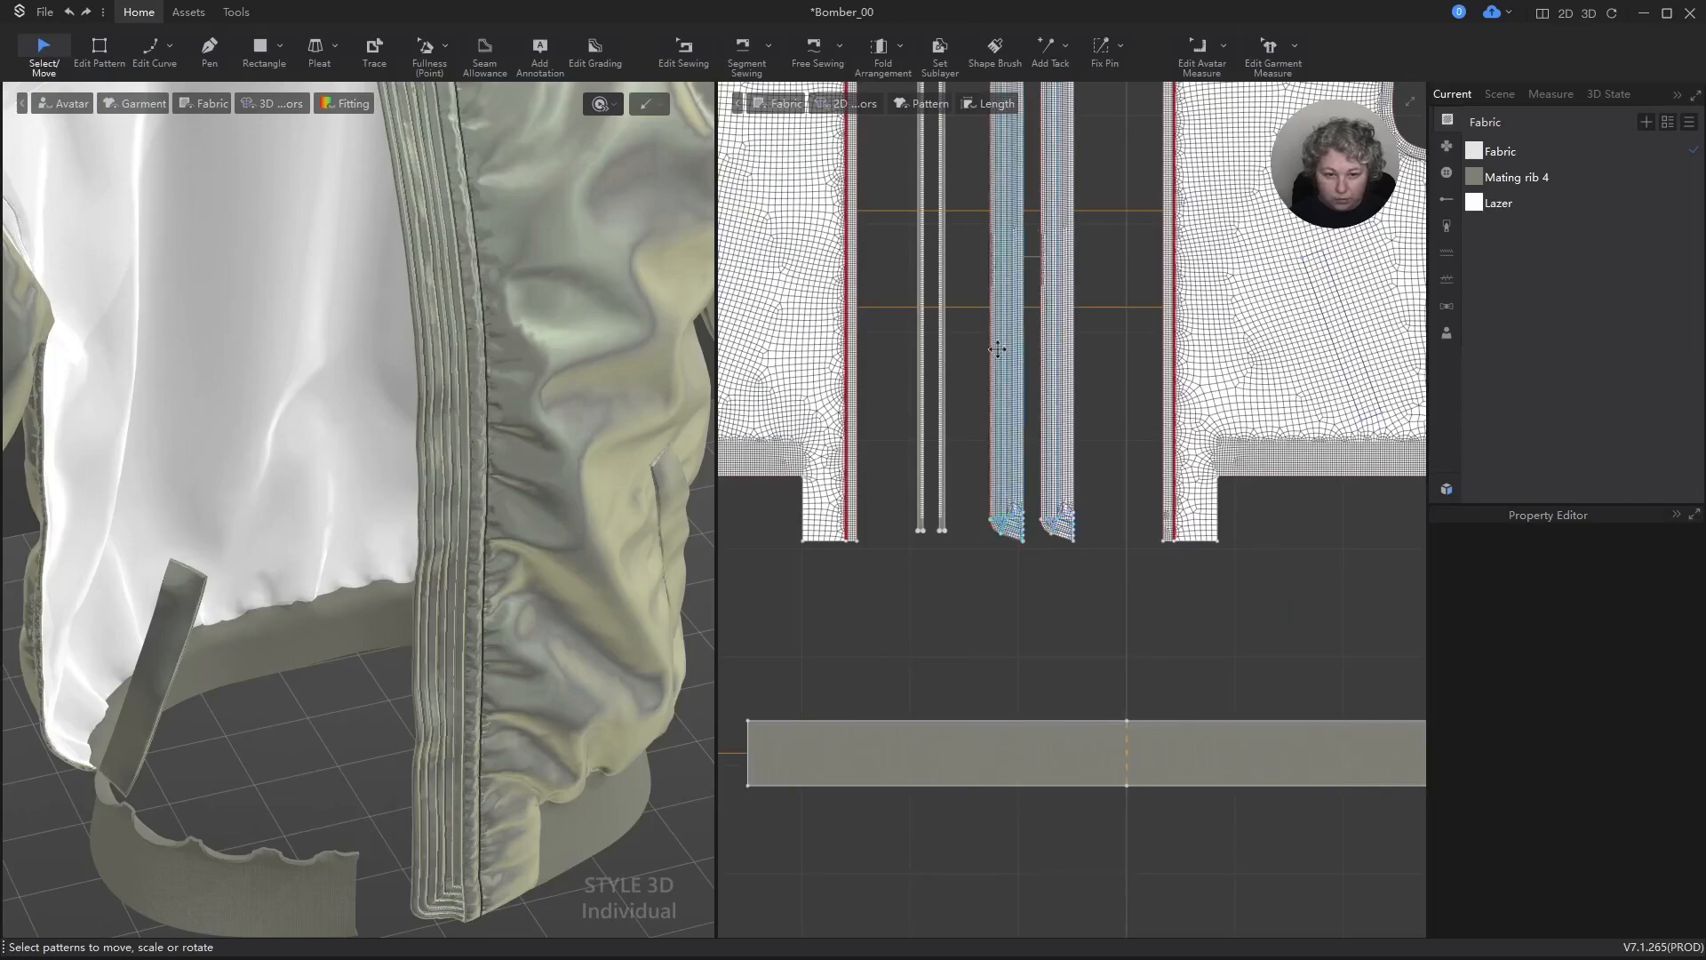
scroll(997, 350, up, 5)
click(1024, 283)
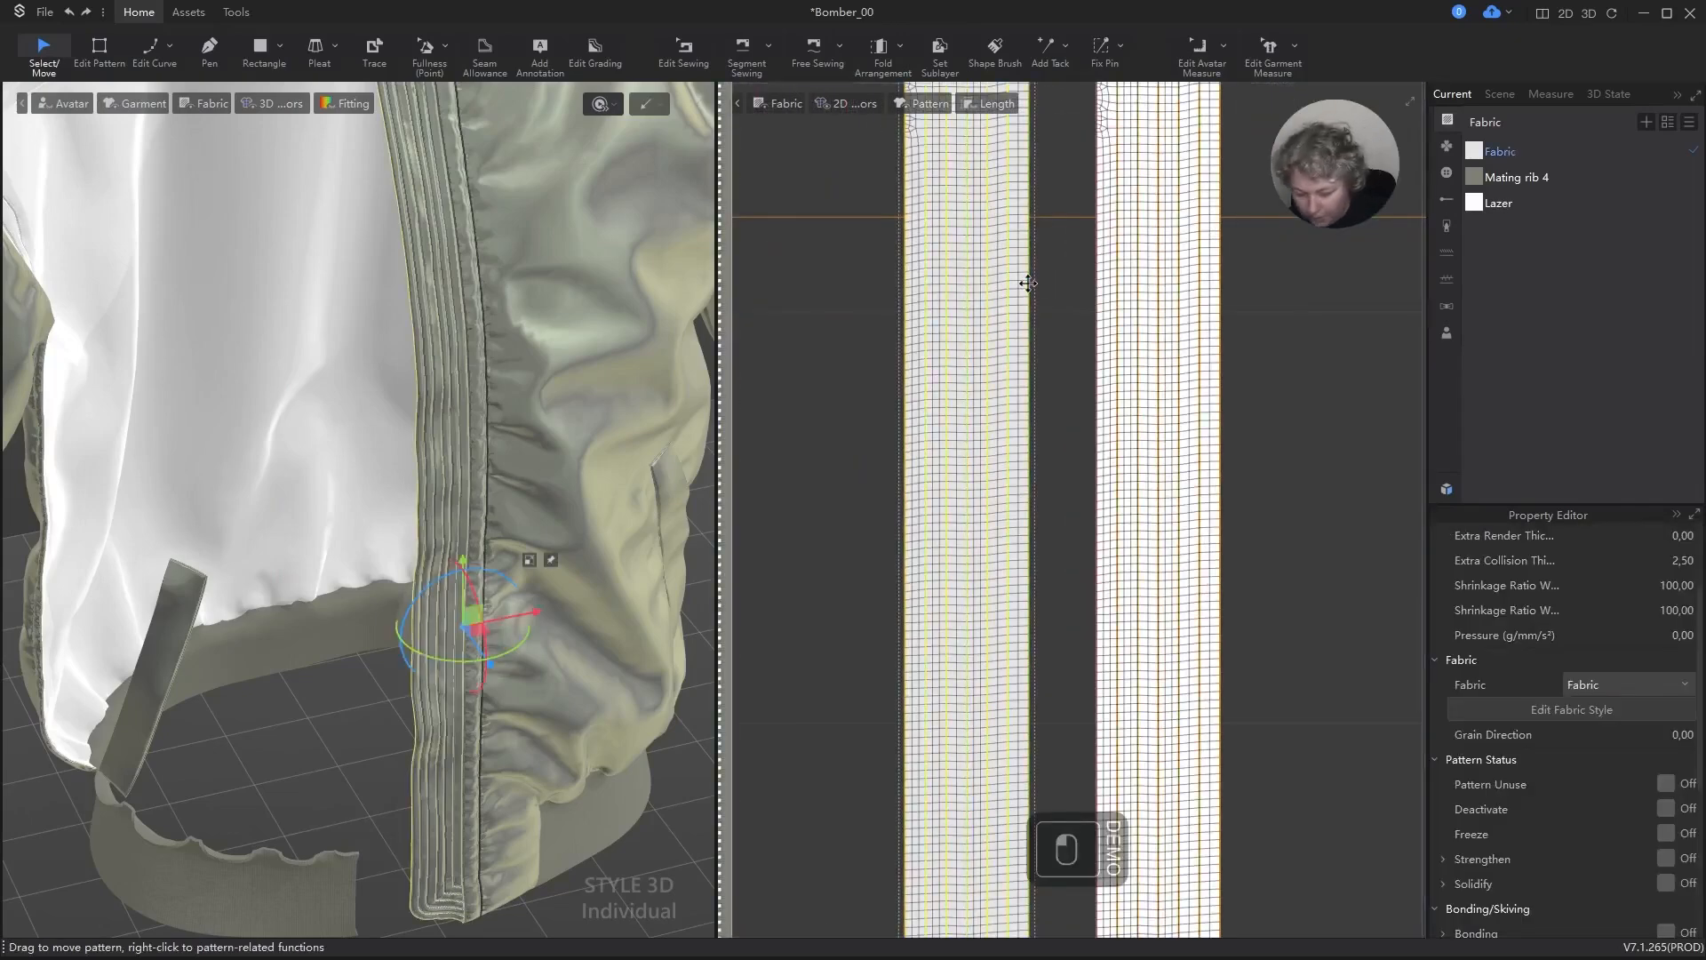
key(space)
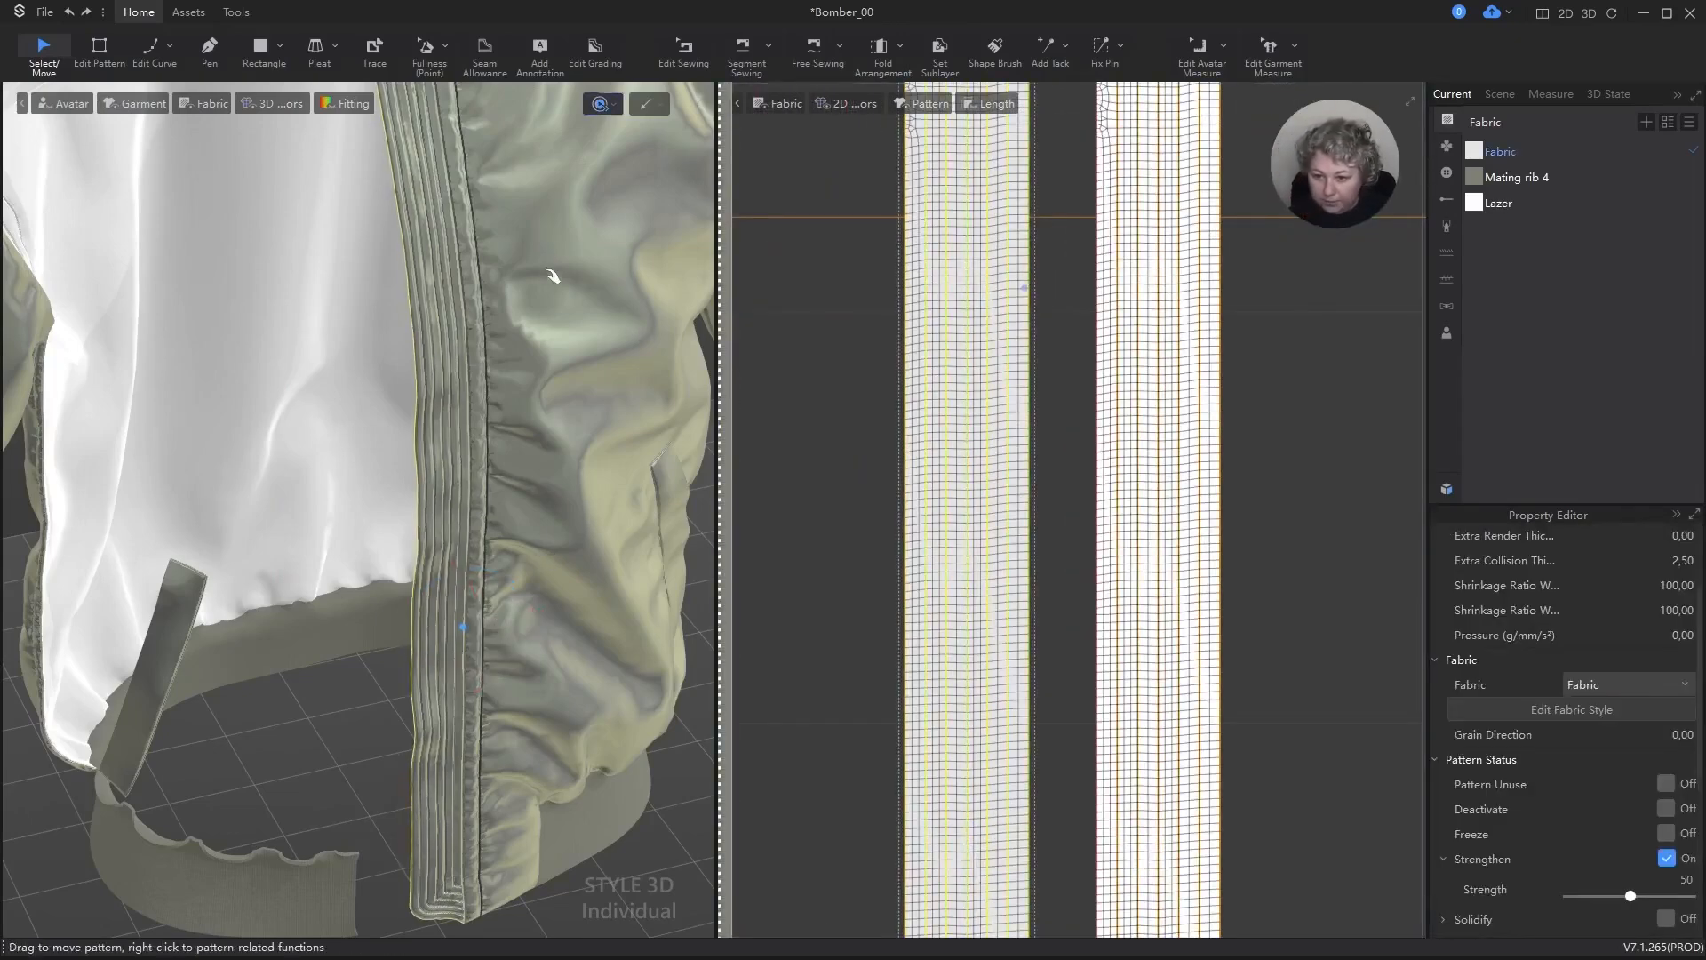
scroll(497, 355, down, 5)
key(space)
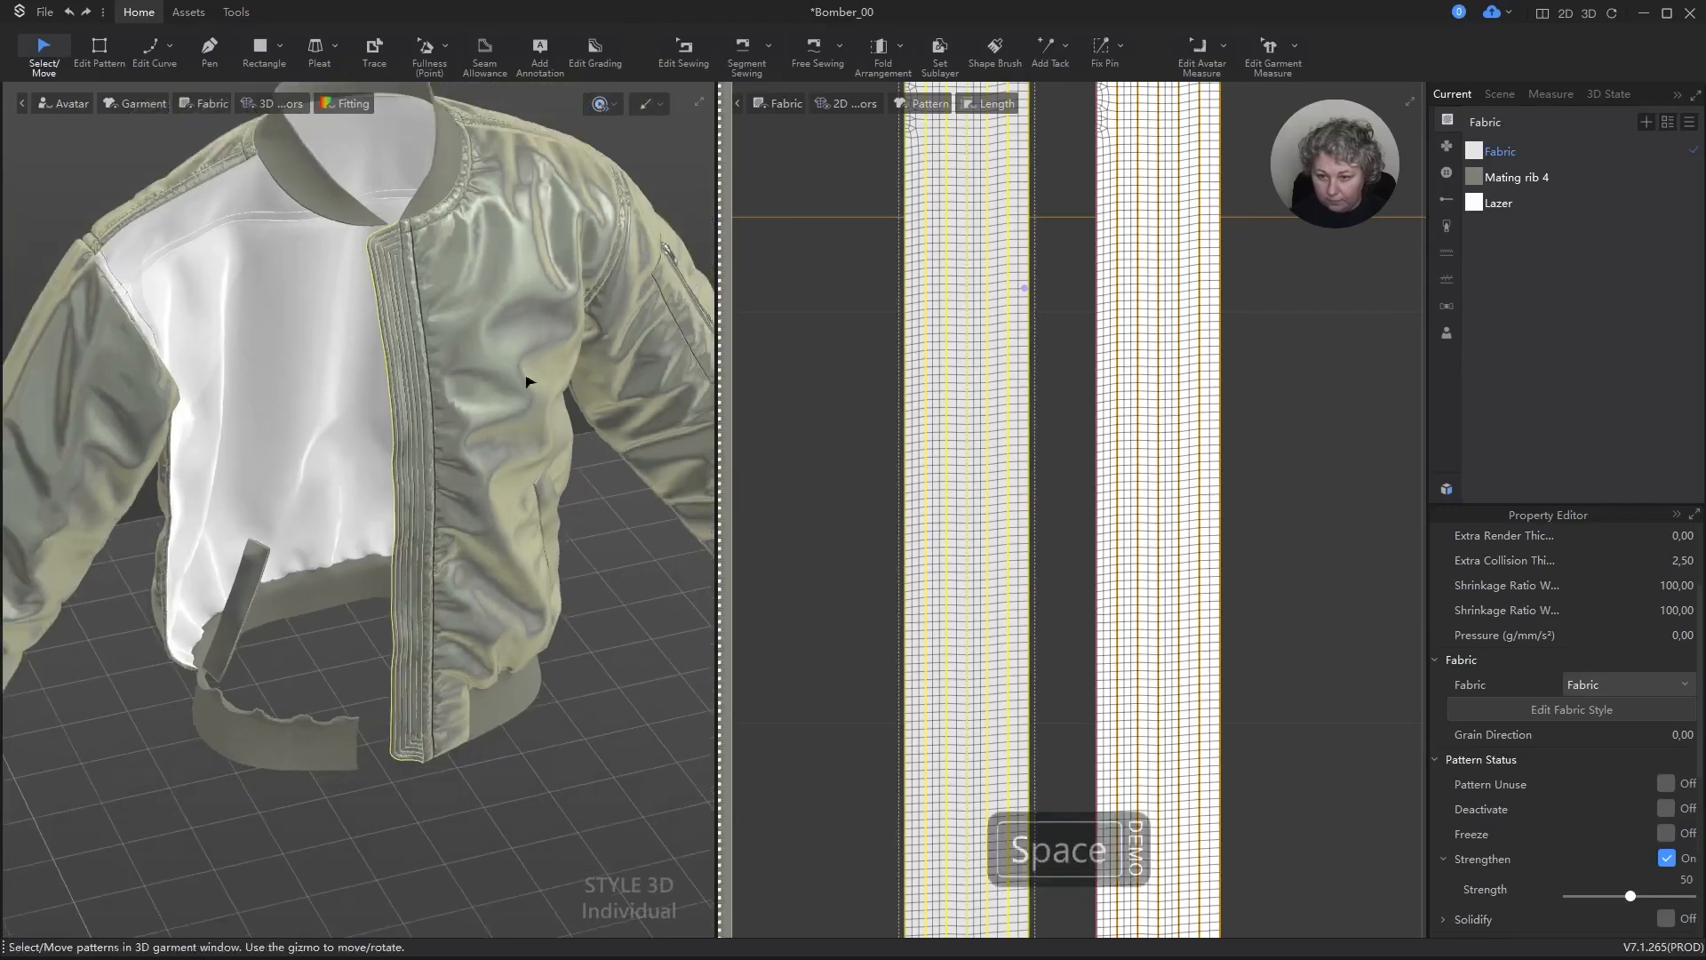
scroll(527, 383, up, 3)
Step: Round the upper corner of the strip's third isoline from the rounded edge with Smooth Curve, linking both line lengths and setting them to 0.2 cm
scroll(1226, 169, down, 5)
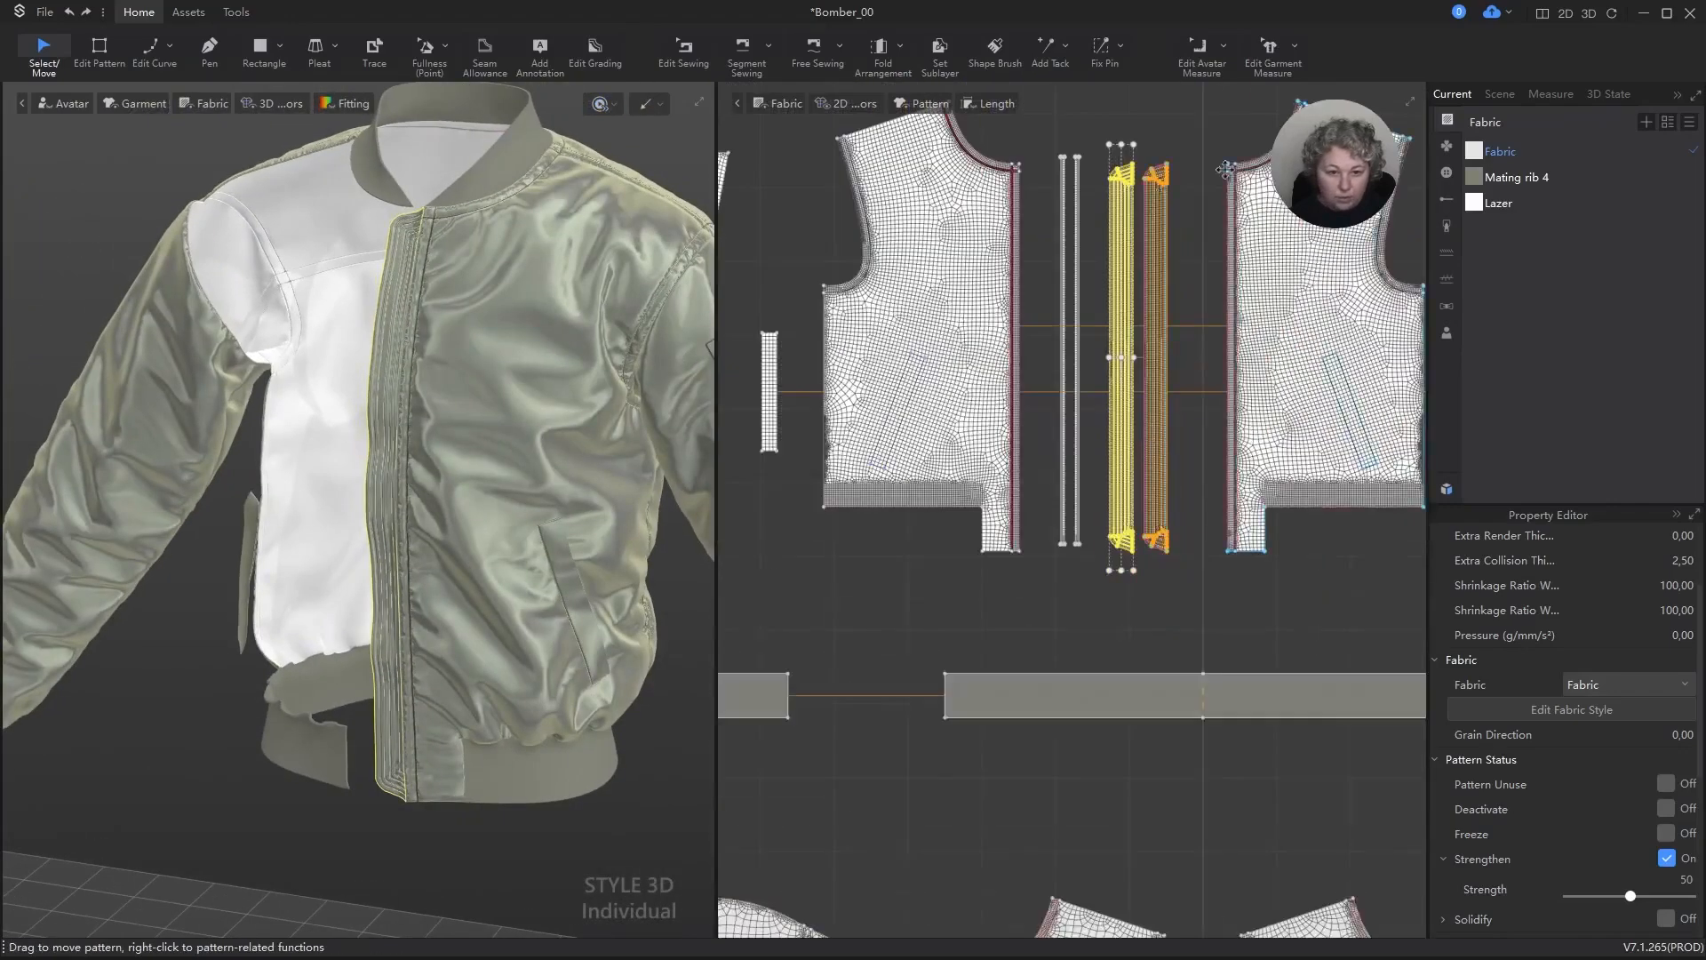
scroll(1226, 169, up, 5)
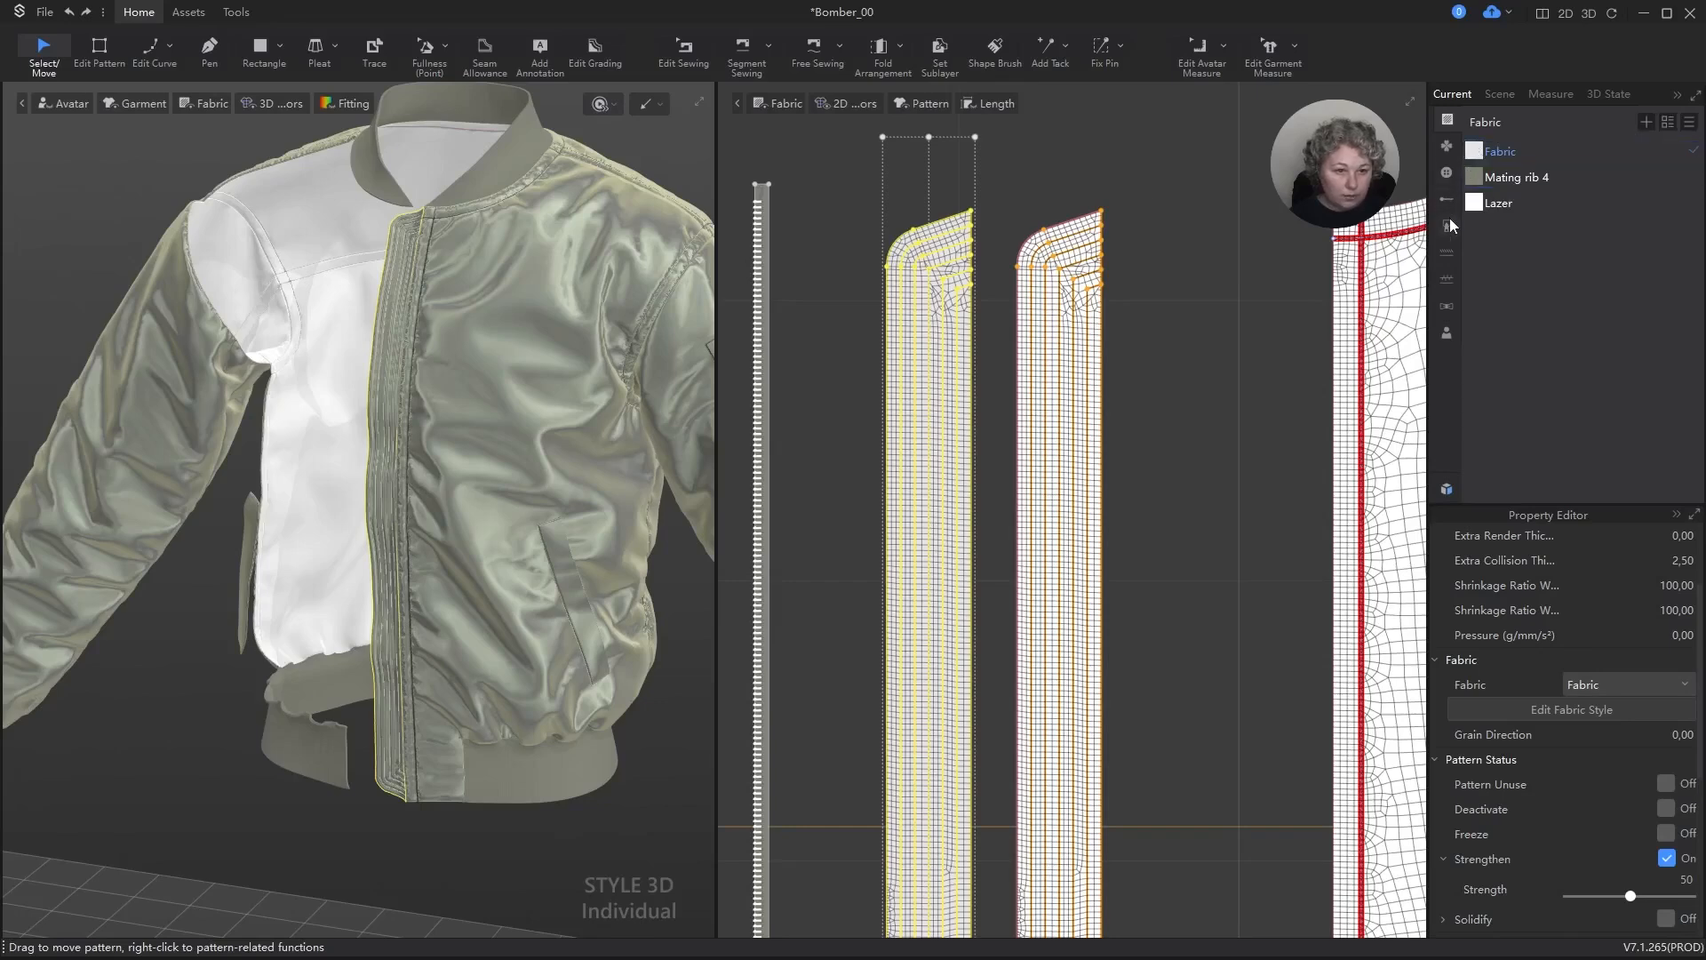
scroll(1150, 258, up, 4)
key(z)
scroll(1143, 282, up, 4)
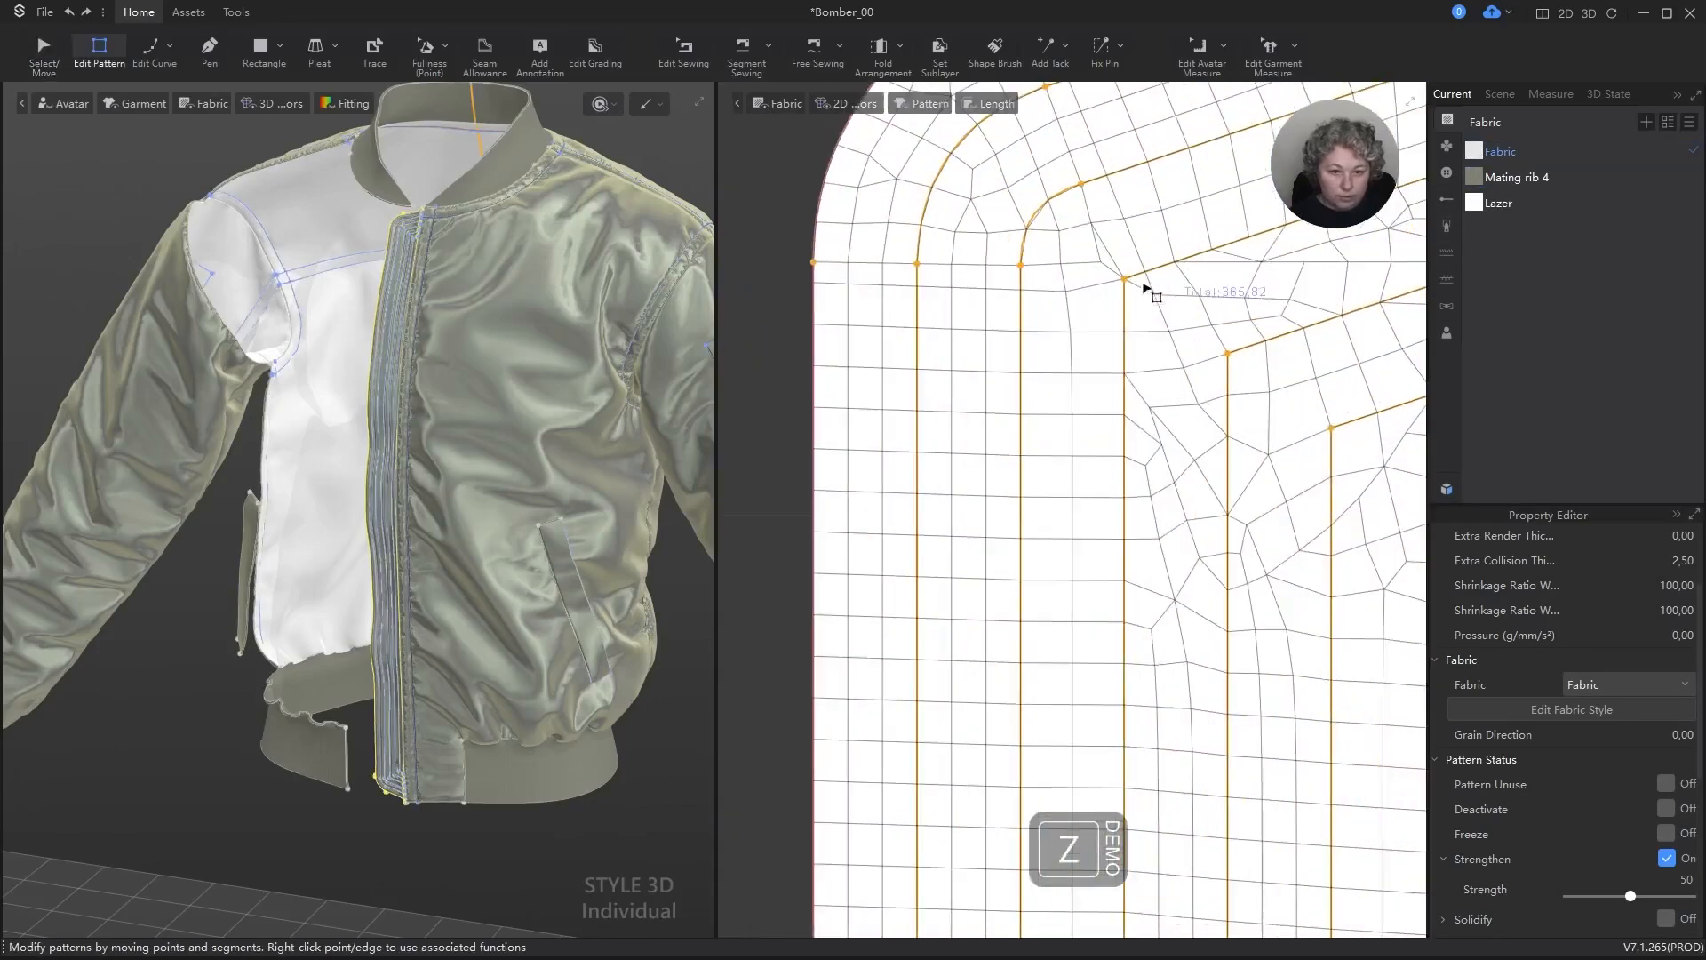
click(1125, 282)
right_click(1125, 281)
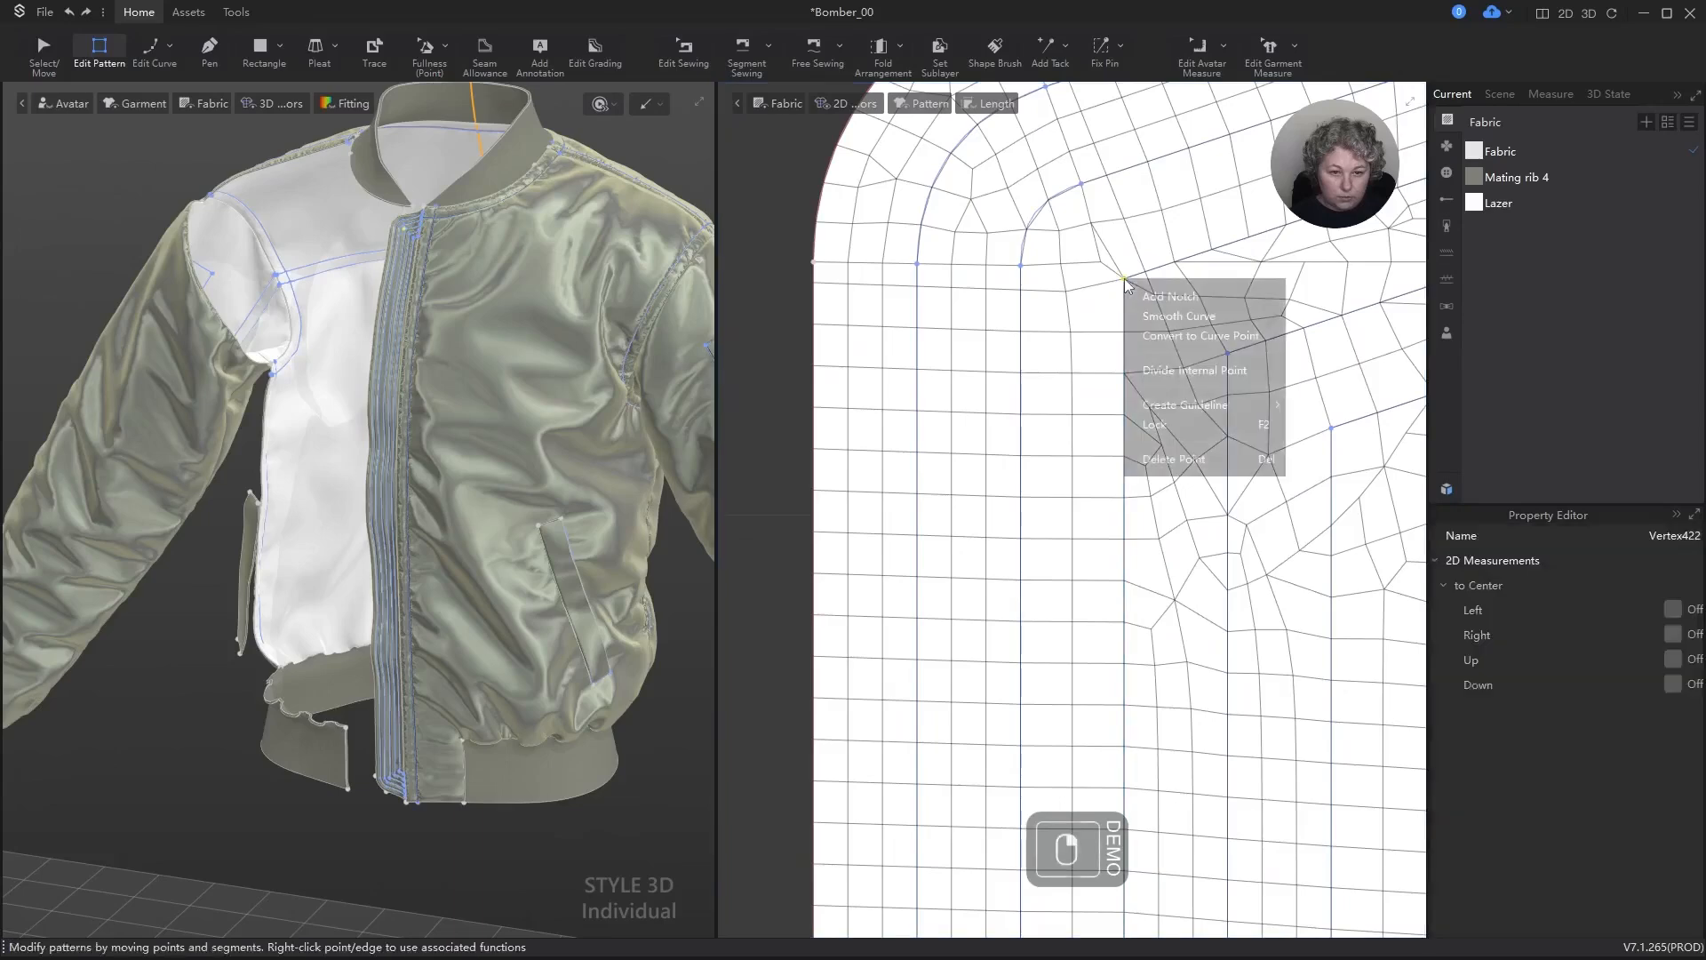
click(1171, 320)
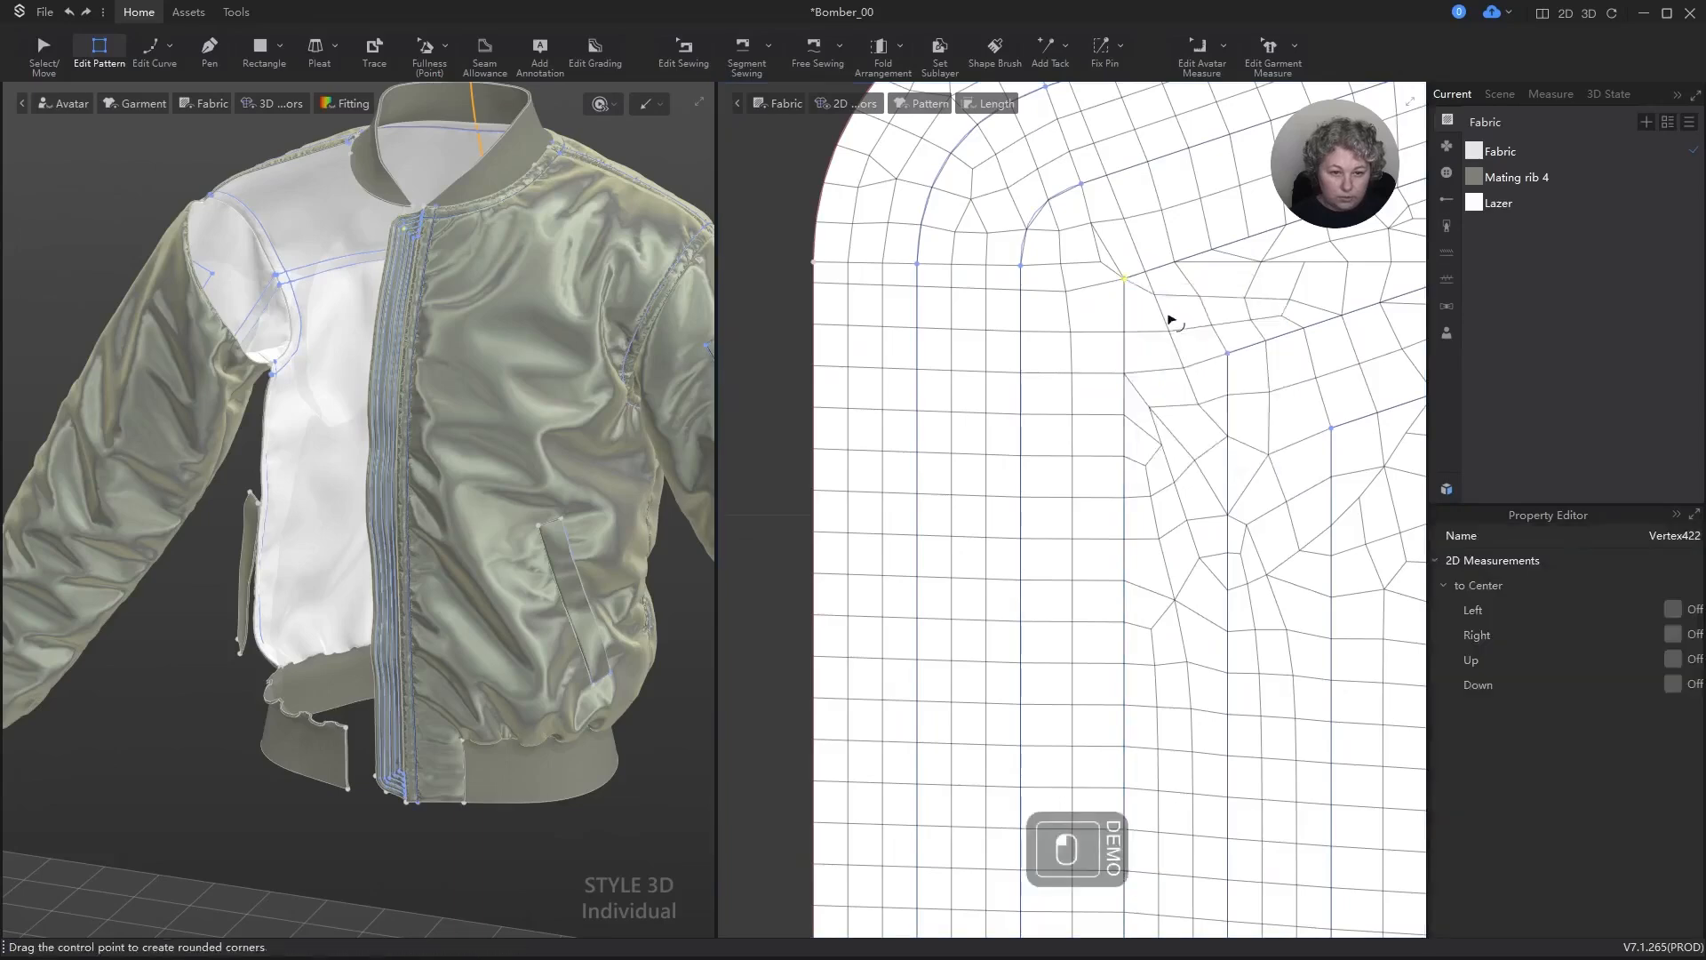
scroll(1086, 372, down, 5)
scroll(1195, 382, up, 2)
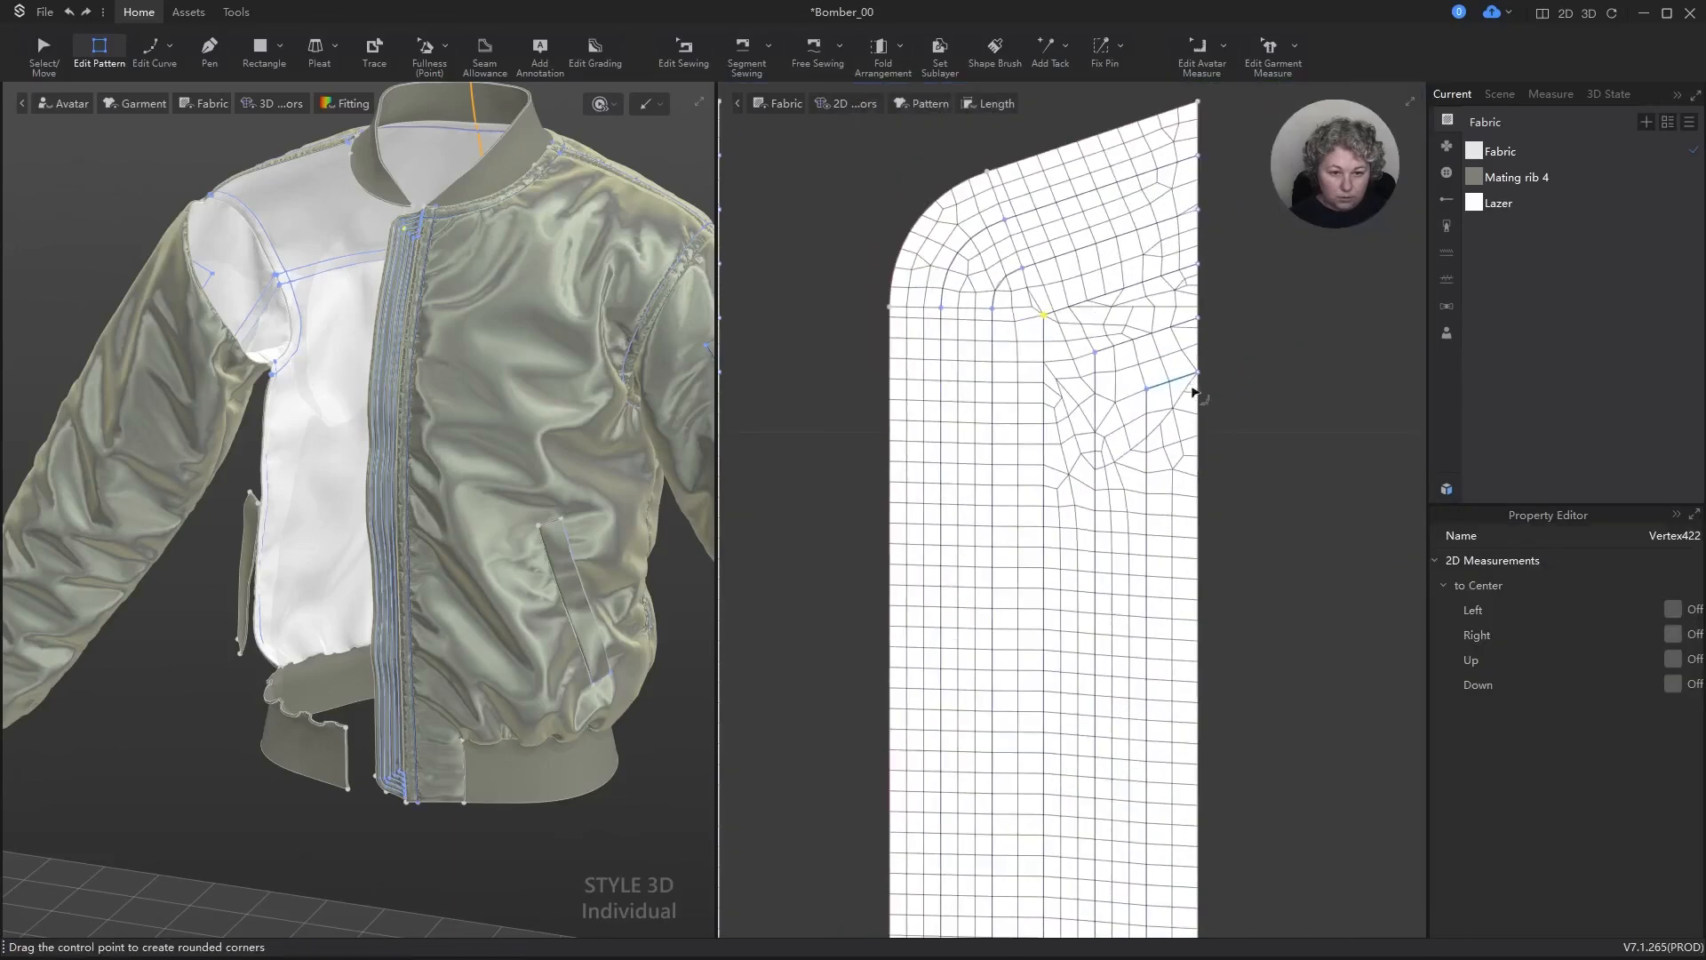
scroll(1078, 421, down, 2)
drag(1261, 526, 1280, 541)
right_click(1280, 541)
click(957, 462)
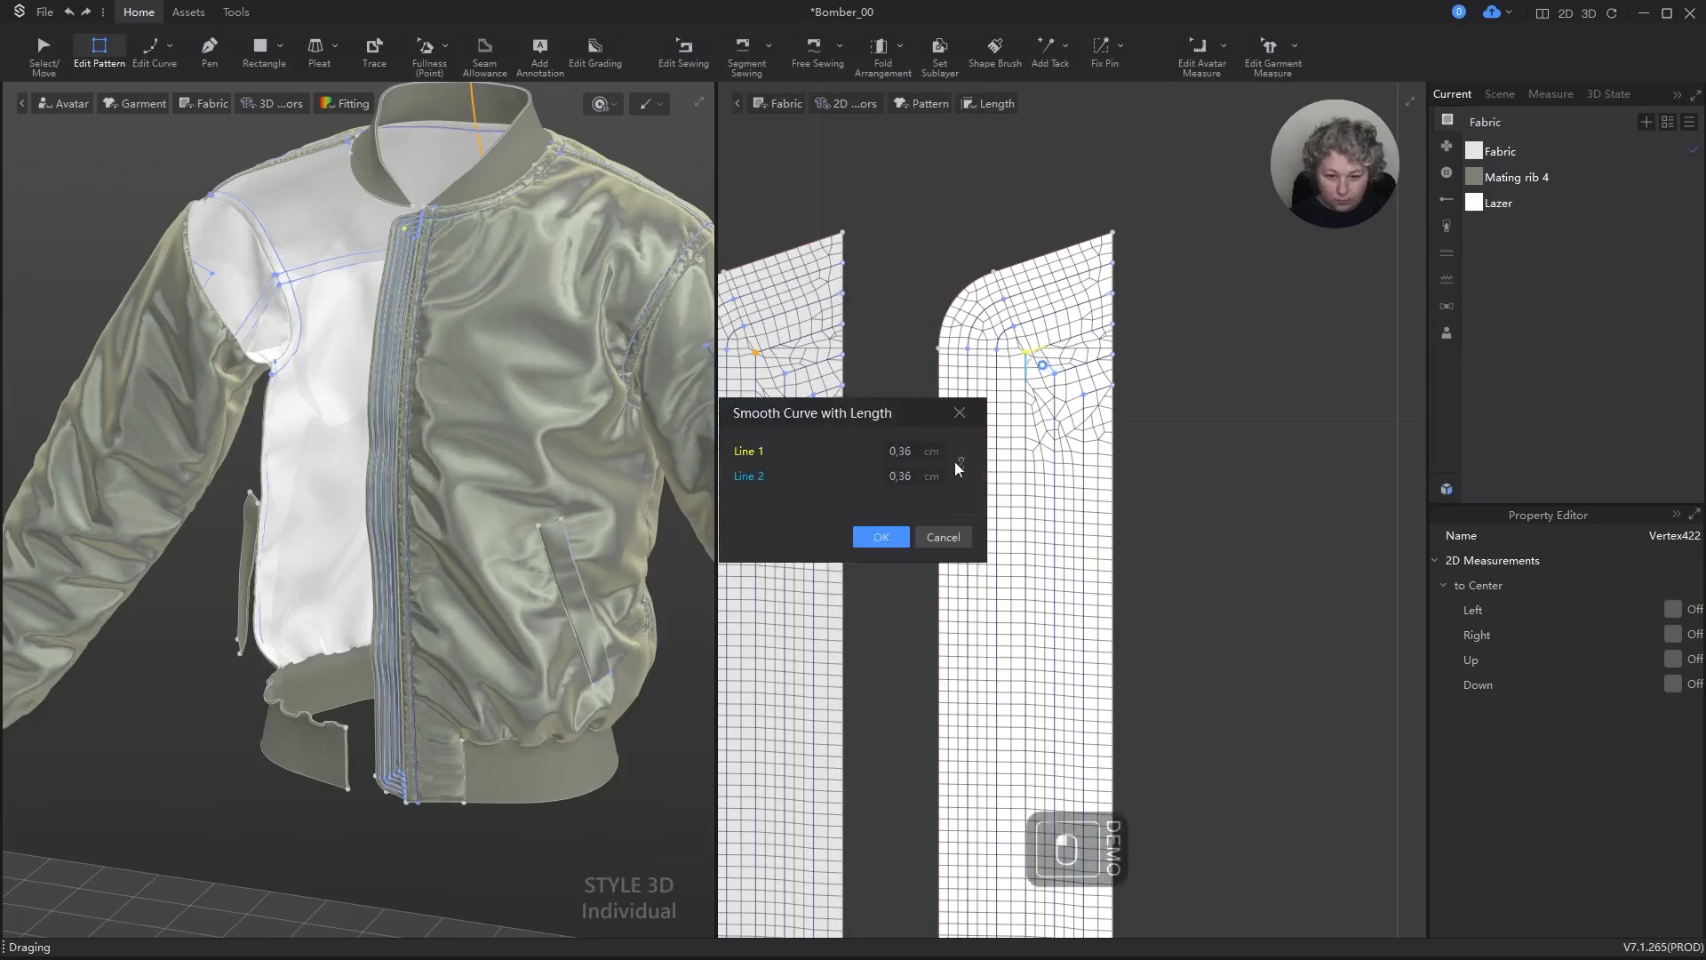
click(961, 463)
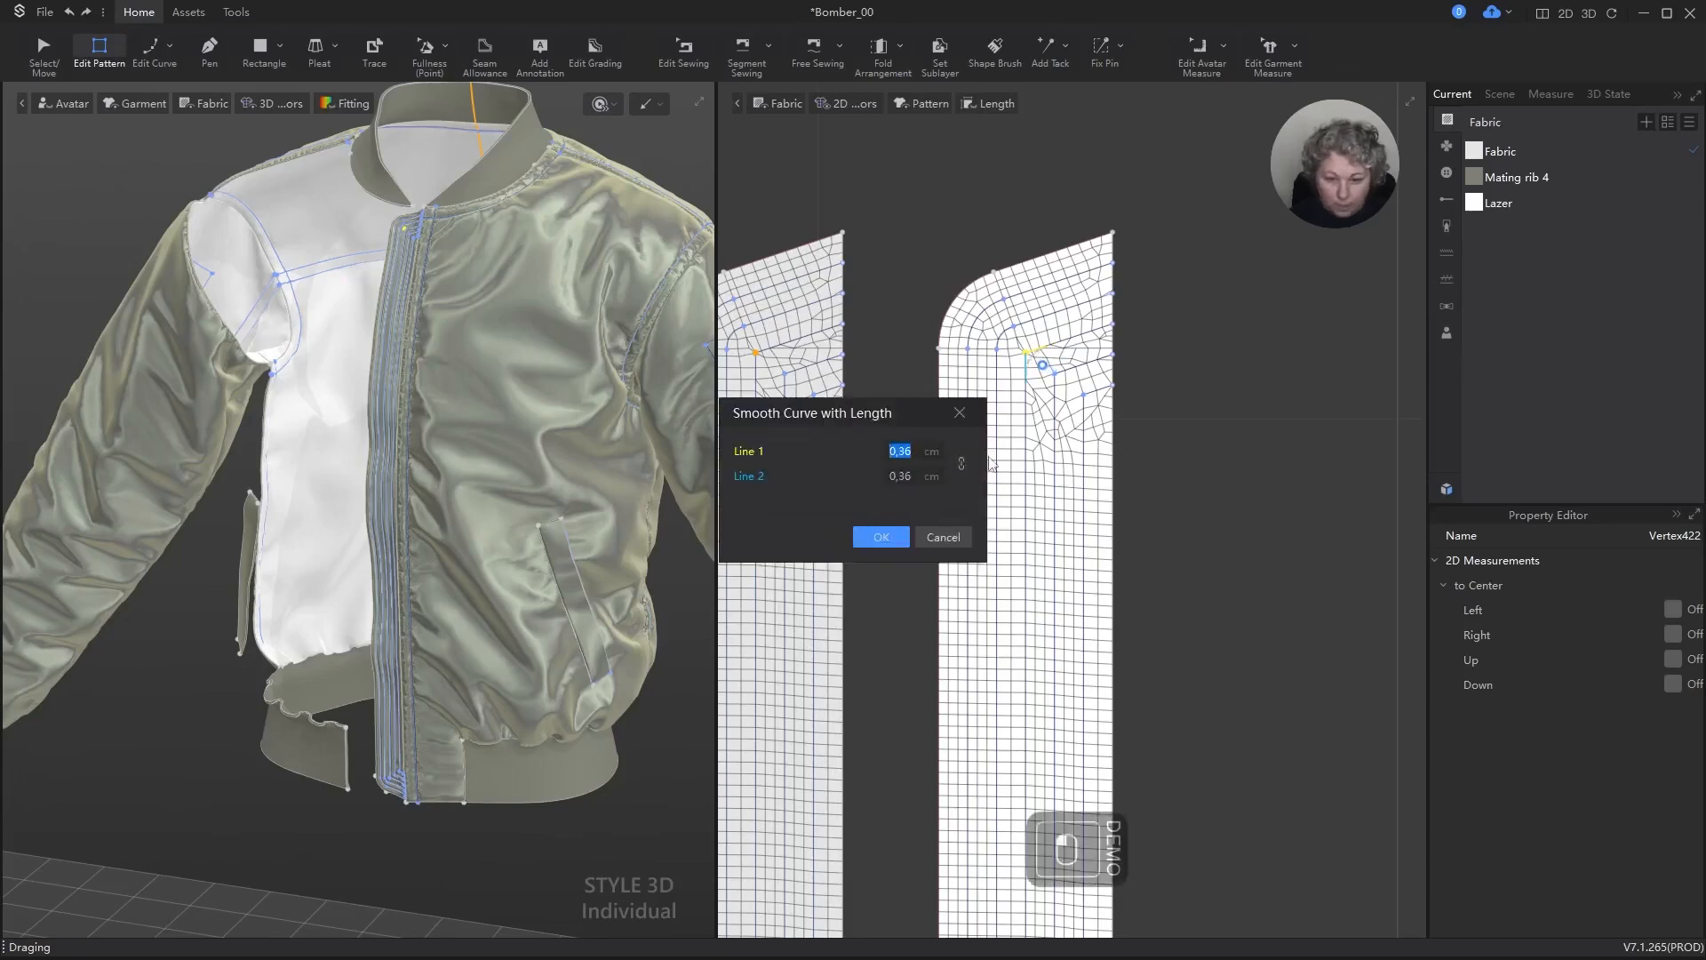
key(Right)
key(BackSpace)
key(BackSpace)
key(BackSpace)
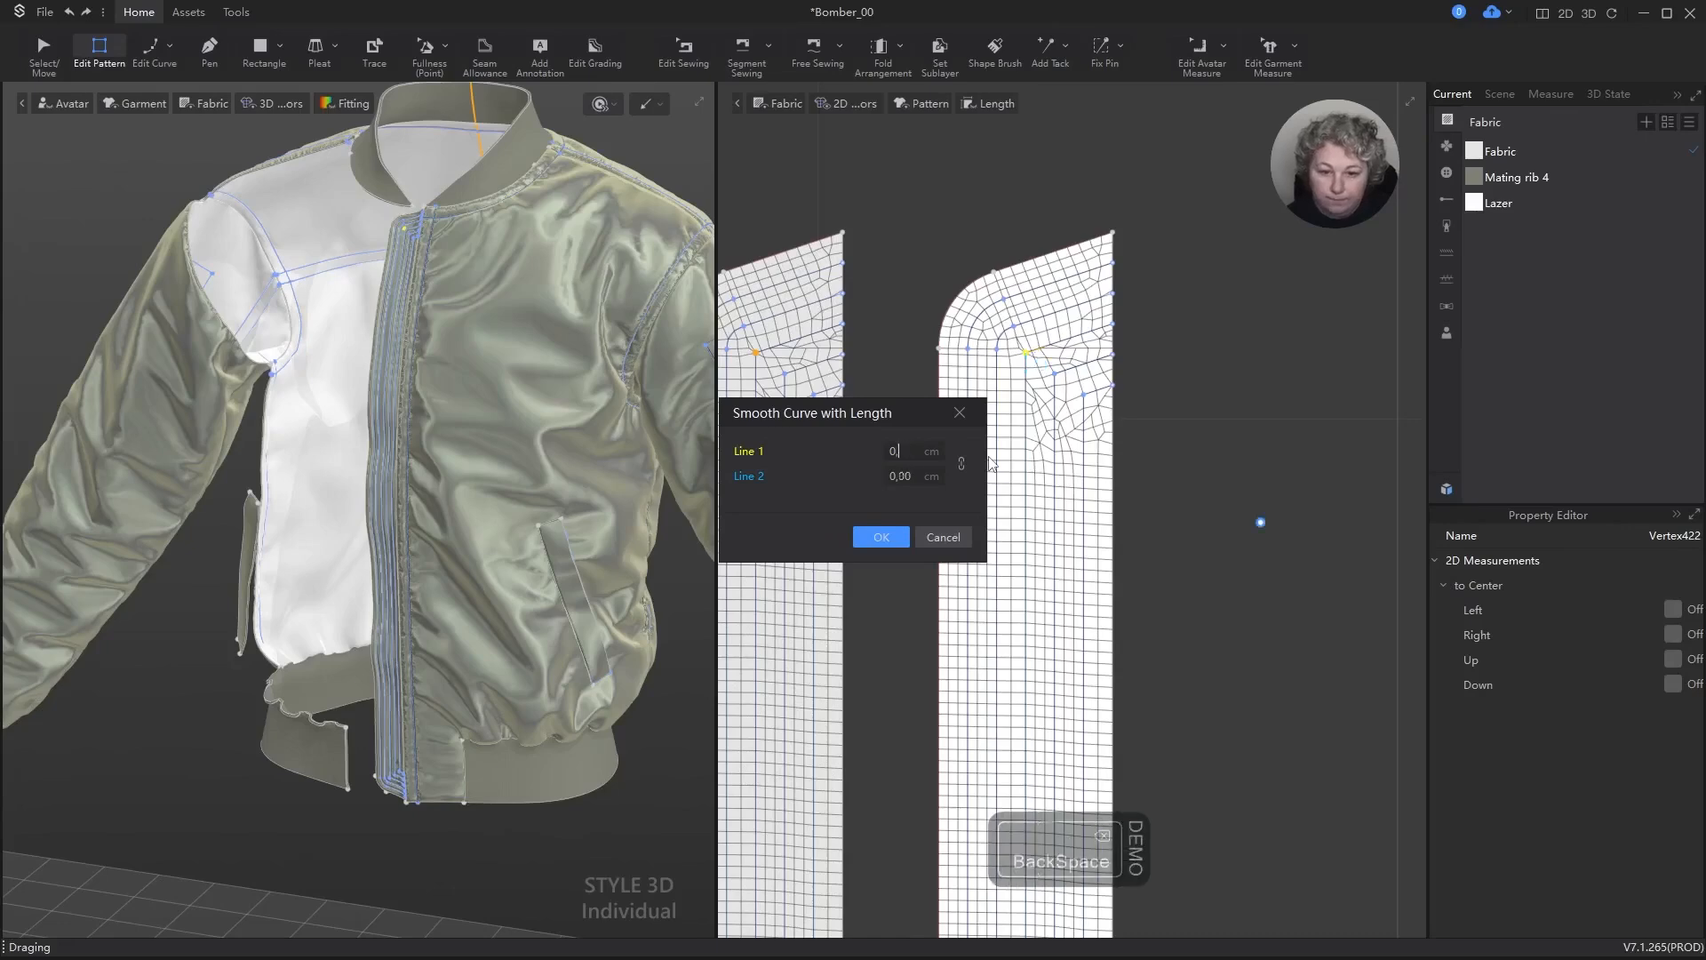
text(,2)
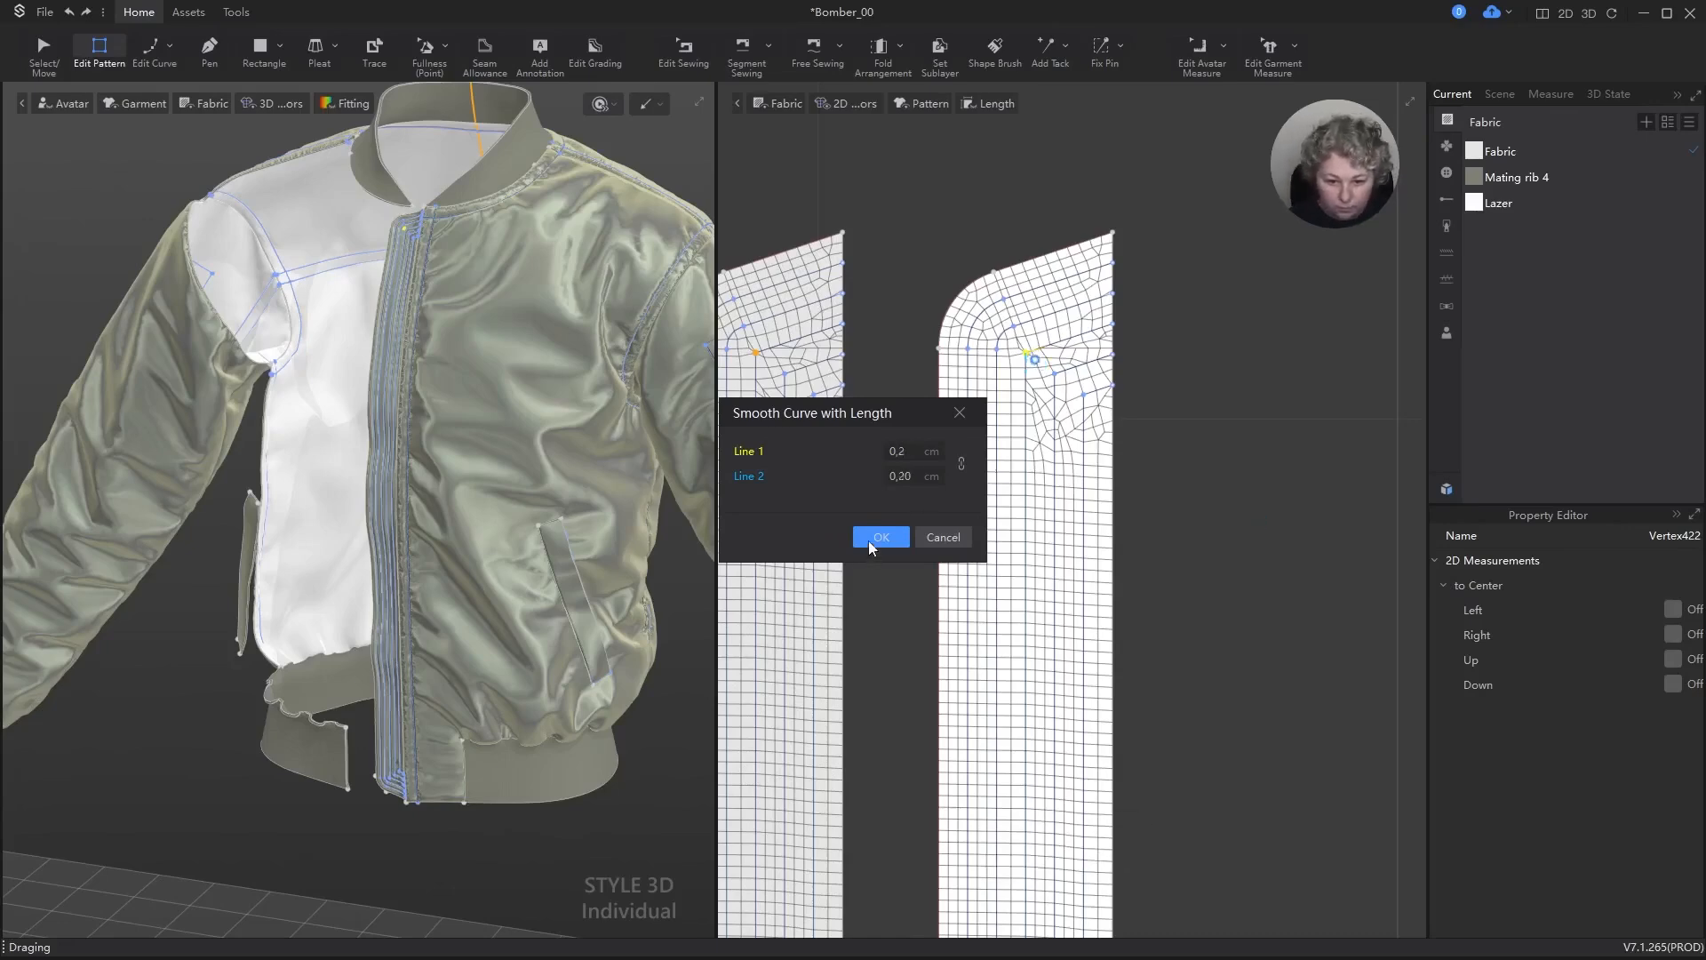
click(868, 538)
Step: Round the upper corner of the strip's fourth isoline with Smooth Curve, setting both line lengths to 0.15 cm
scroll(1065, 377, up, 3)
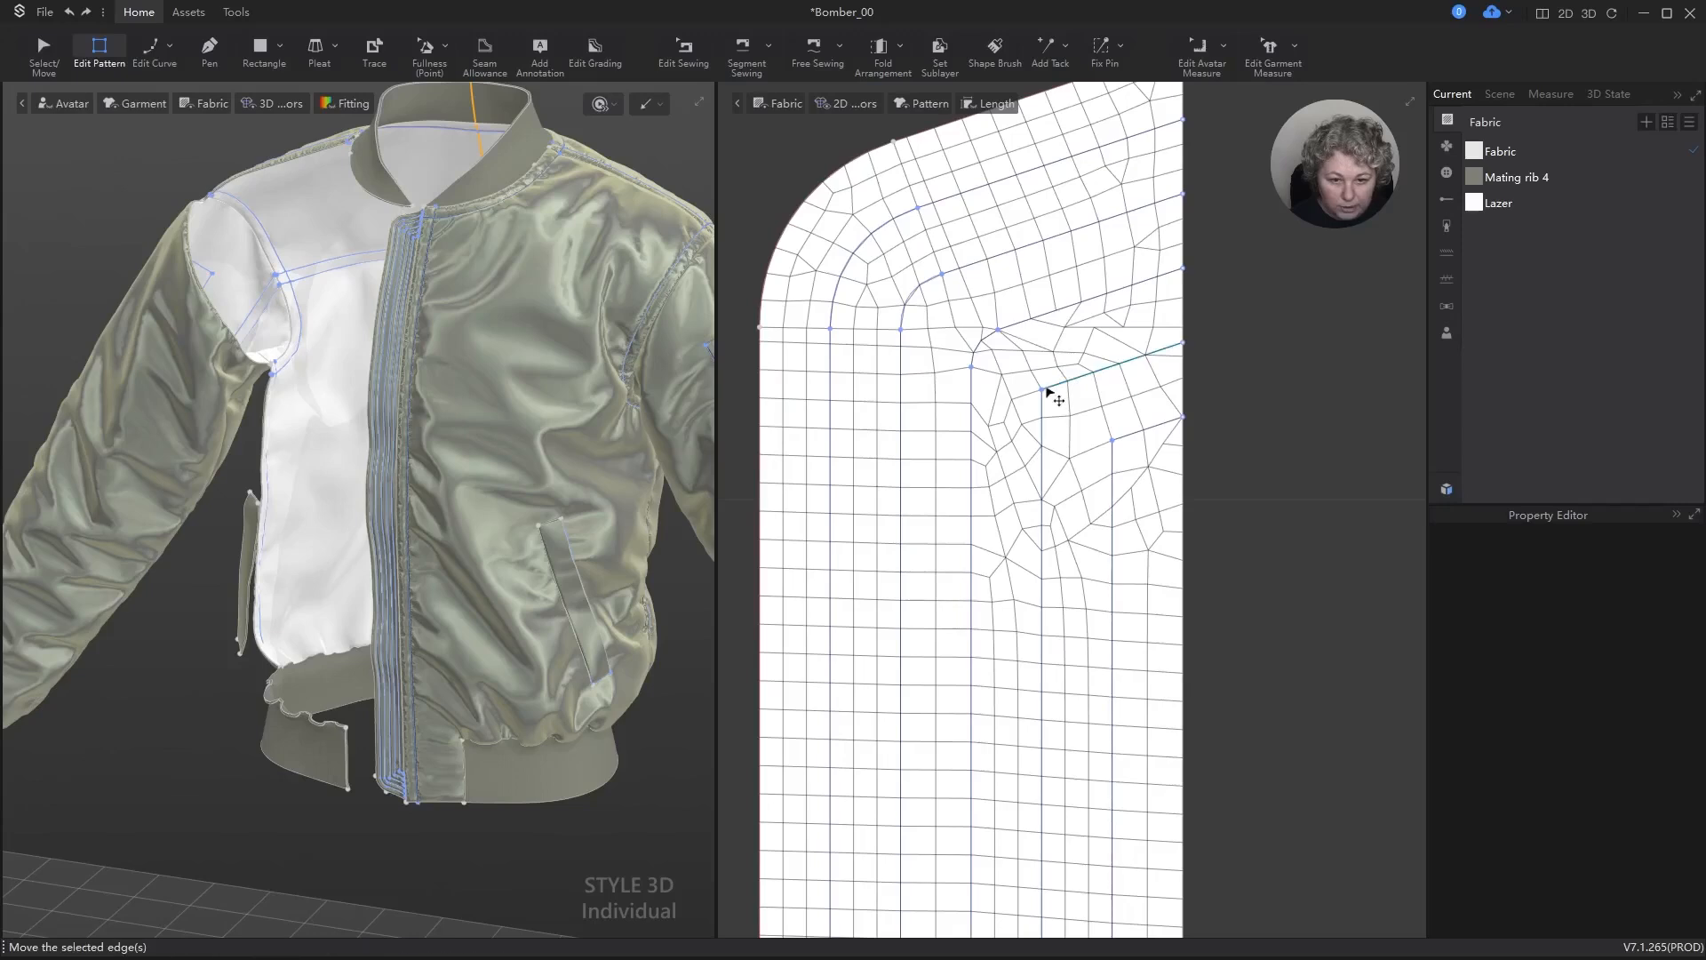
right_click(1042, 388)
click(1093, 429)
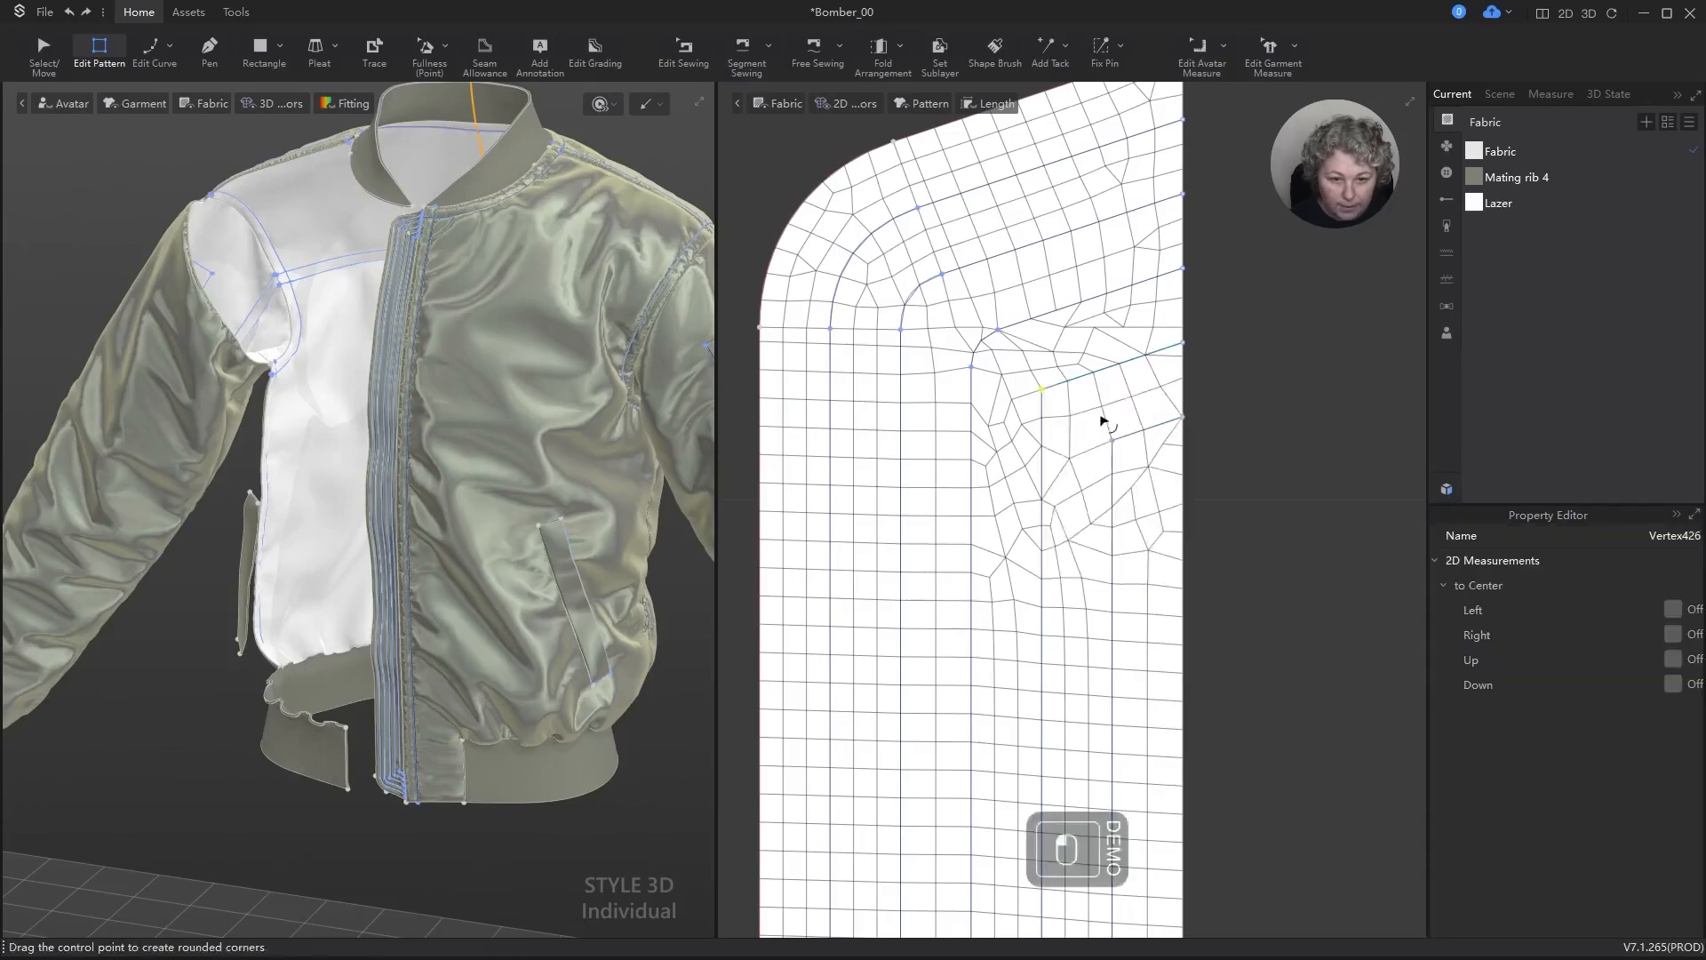
scroll(1060, 437, down, 3)
mouse_move(1294, 593)
mouse_down()
mouse_move(1312, 605)
mouse_move(1267, 595)
mouse_up()
right_click(1268, 595)
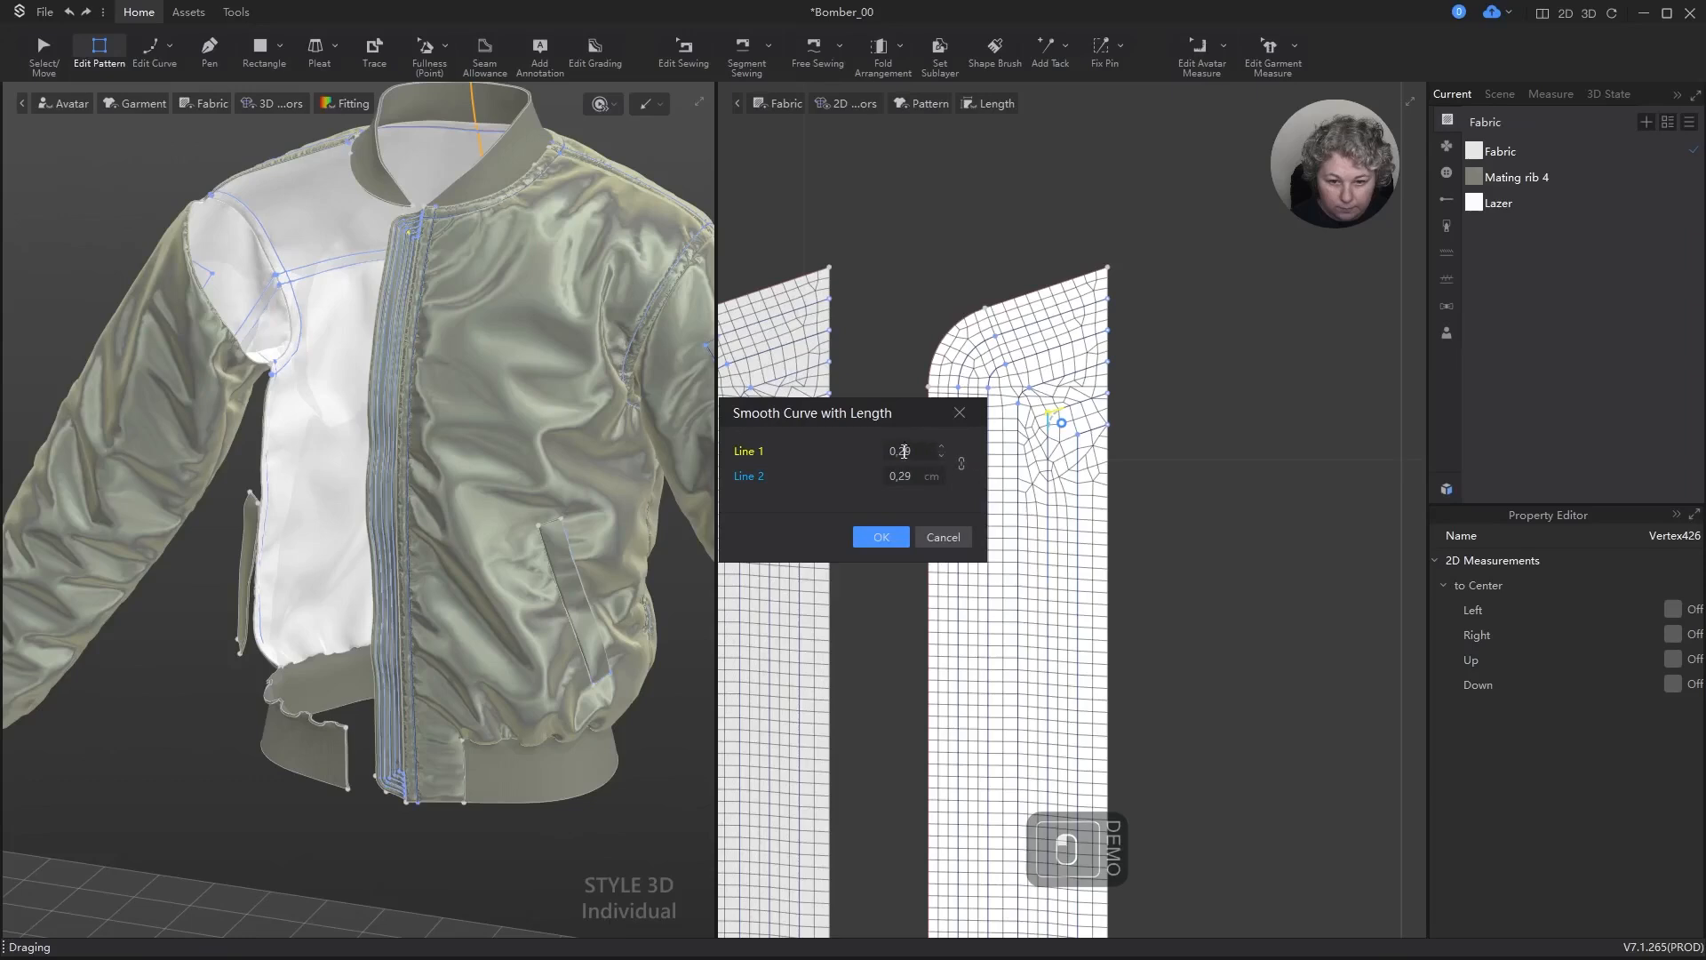
text(,1)
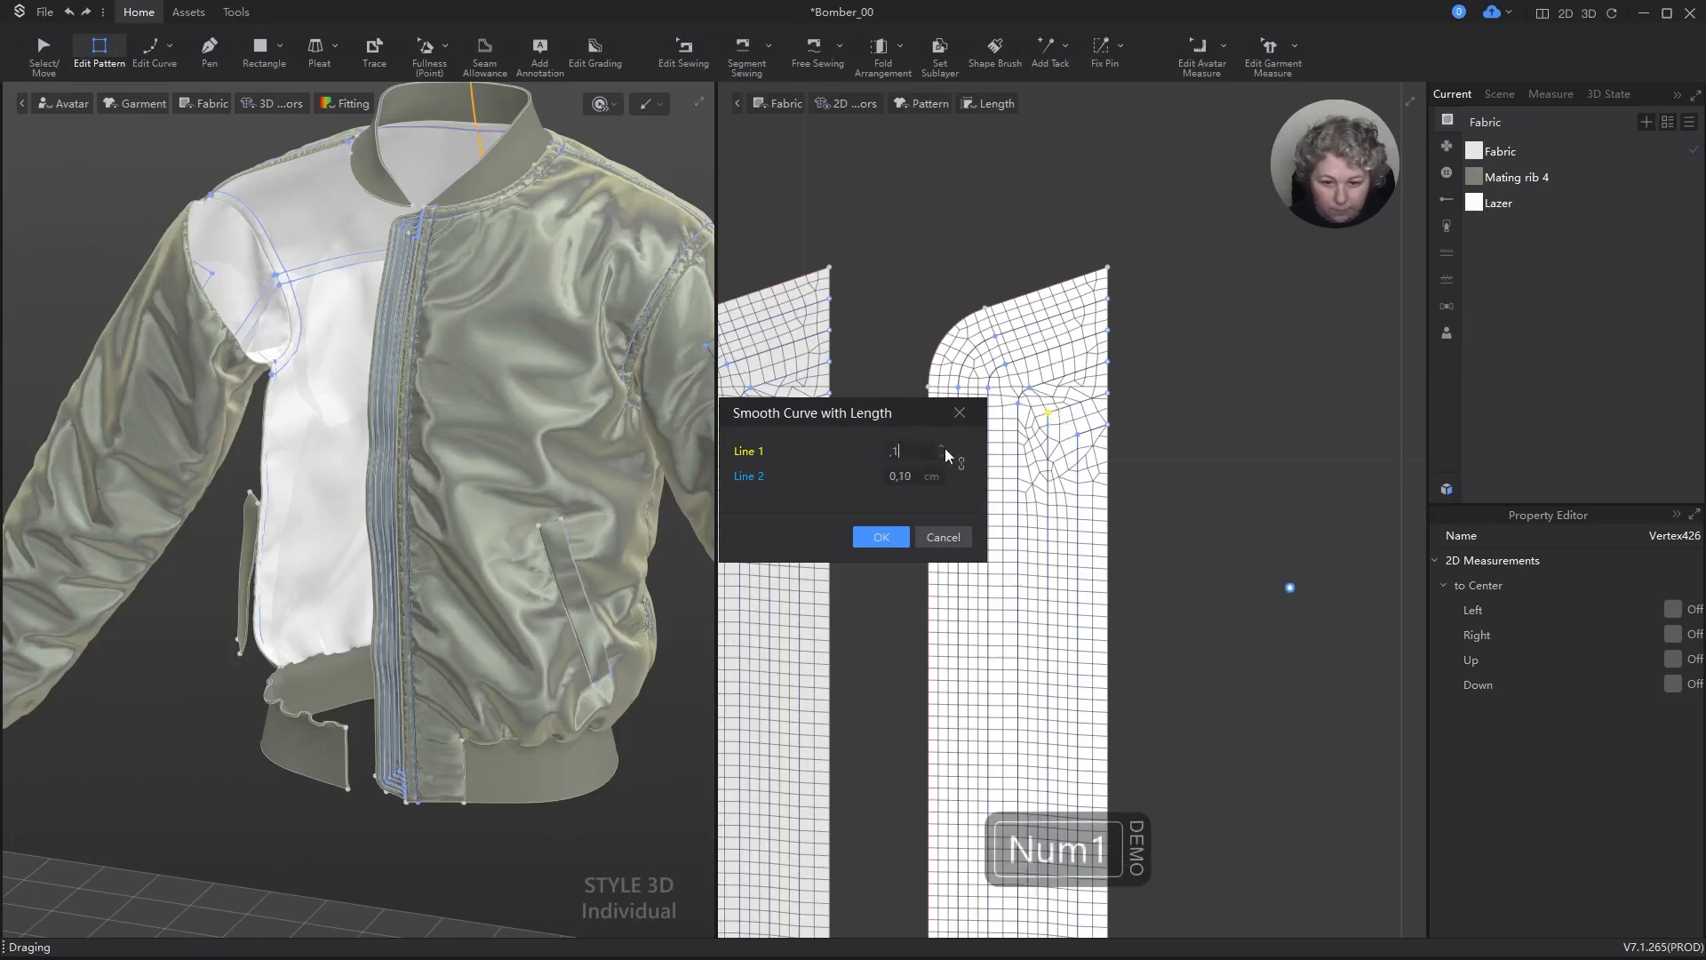
text(5)
key(Return)
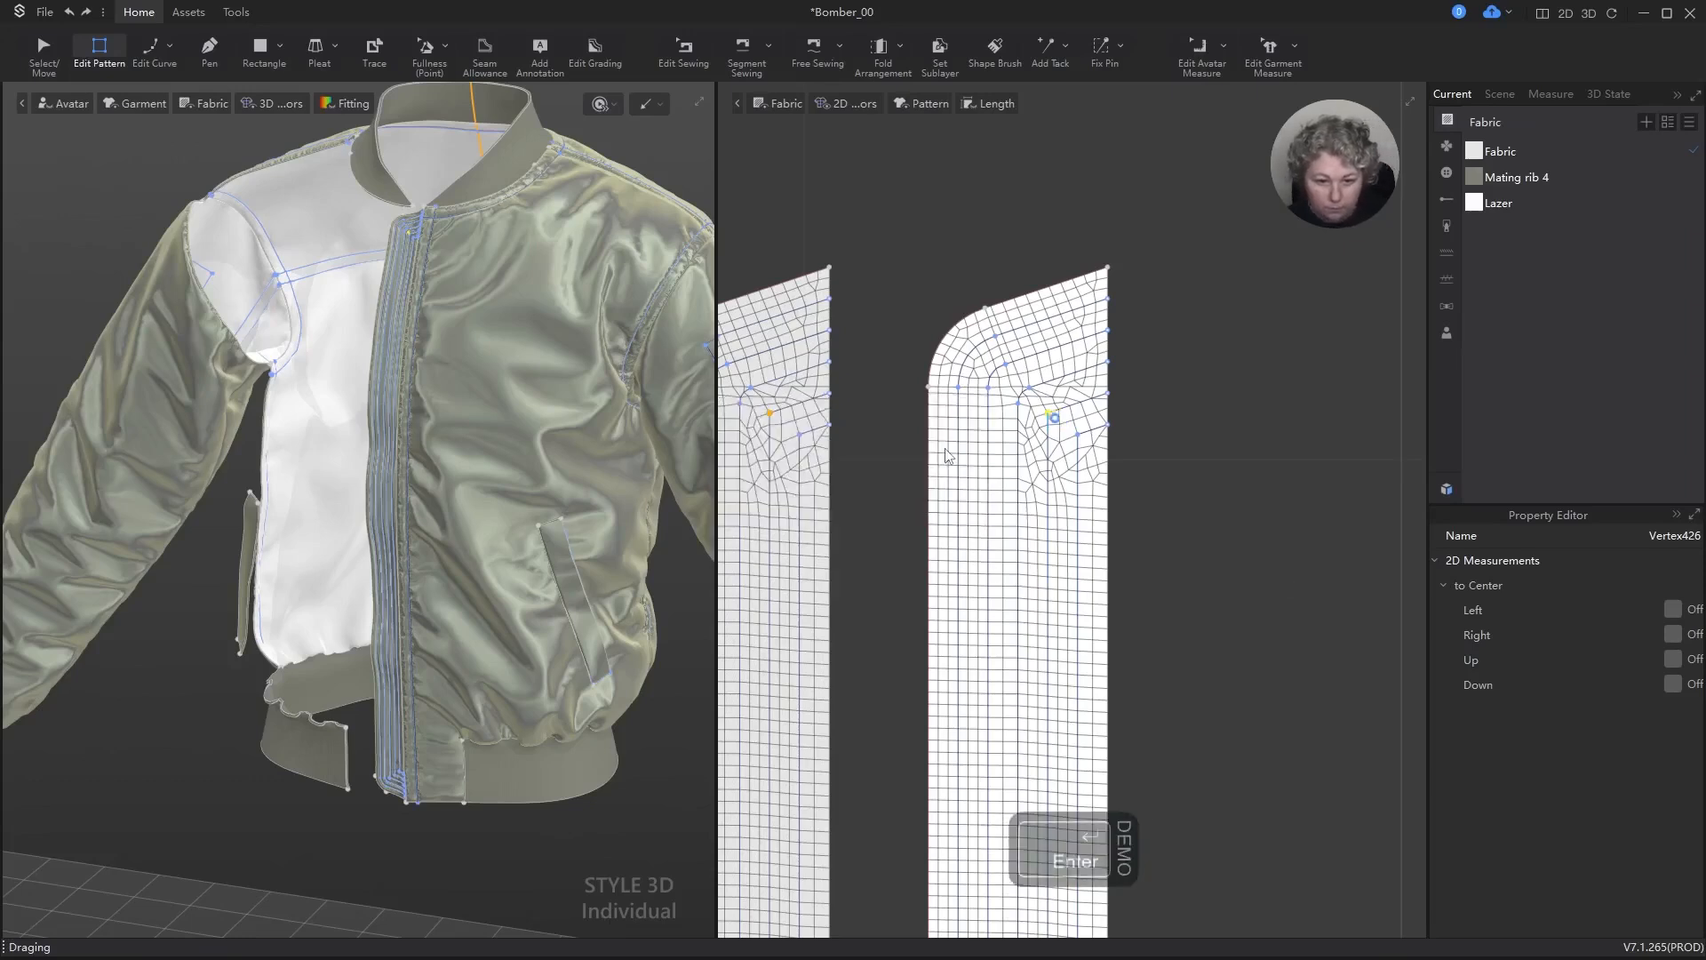
Step: Try to round the upper corner of the innermost isoline with Smooth Curve at 0.1 cm
scroll(1111, 450, up, 5)
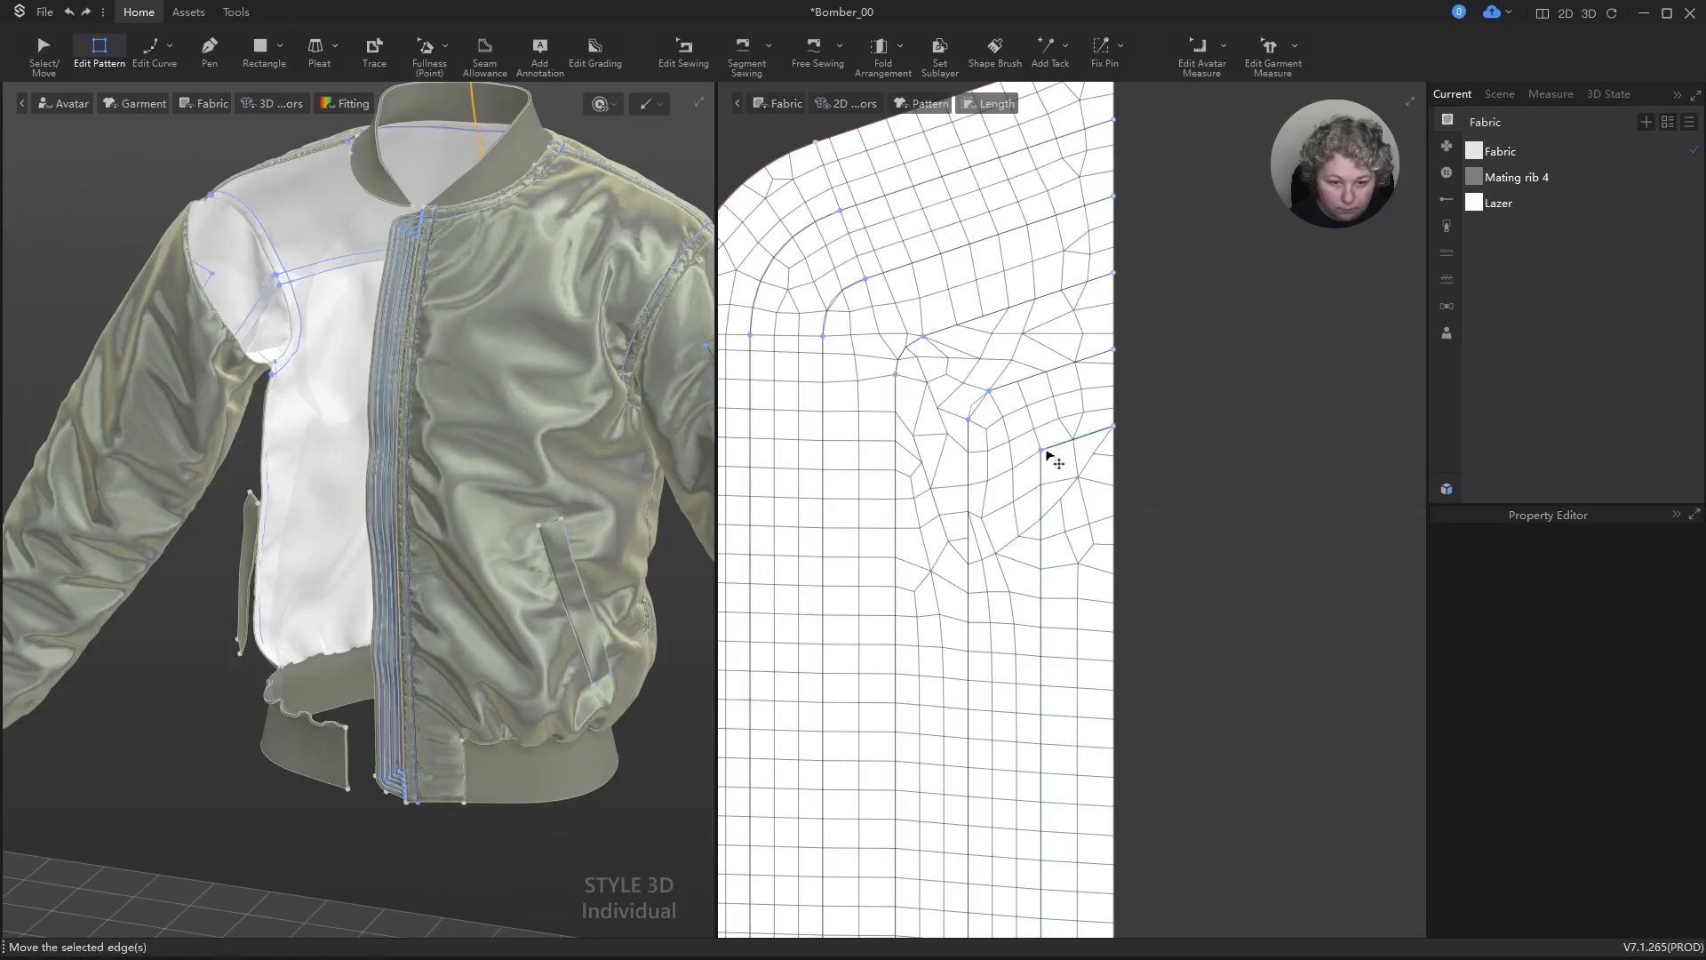
right_click(1043, 451)
click(1143, 488)
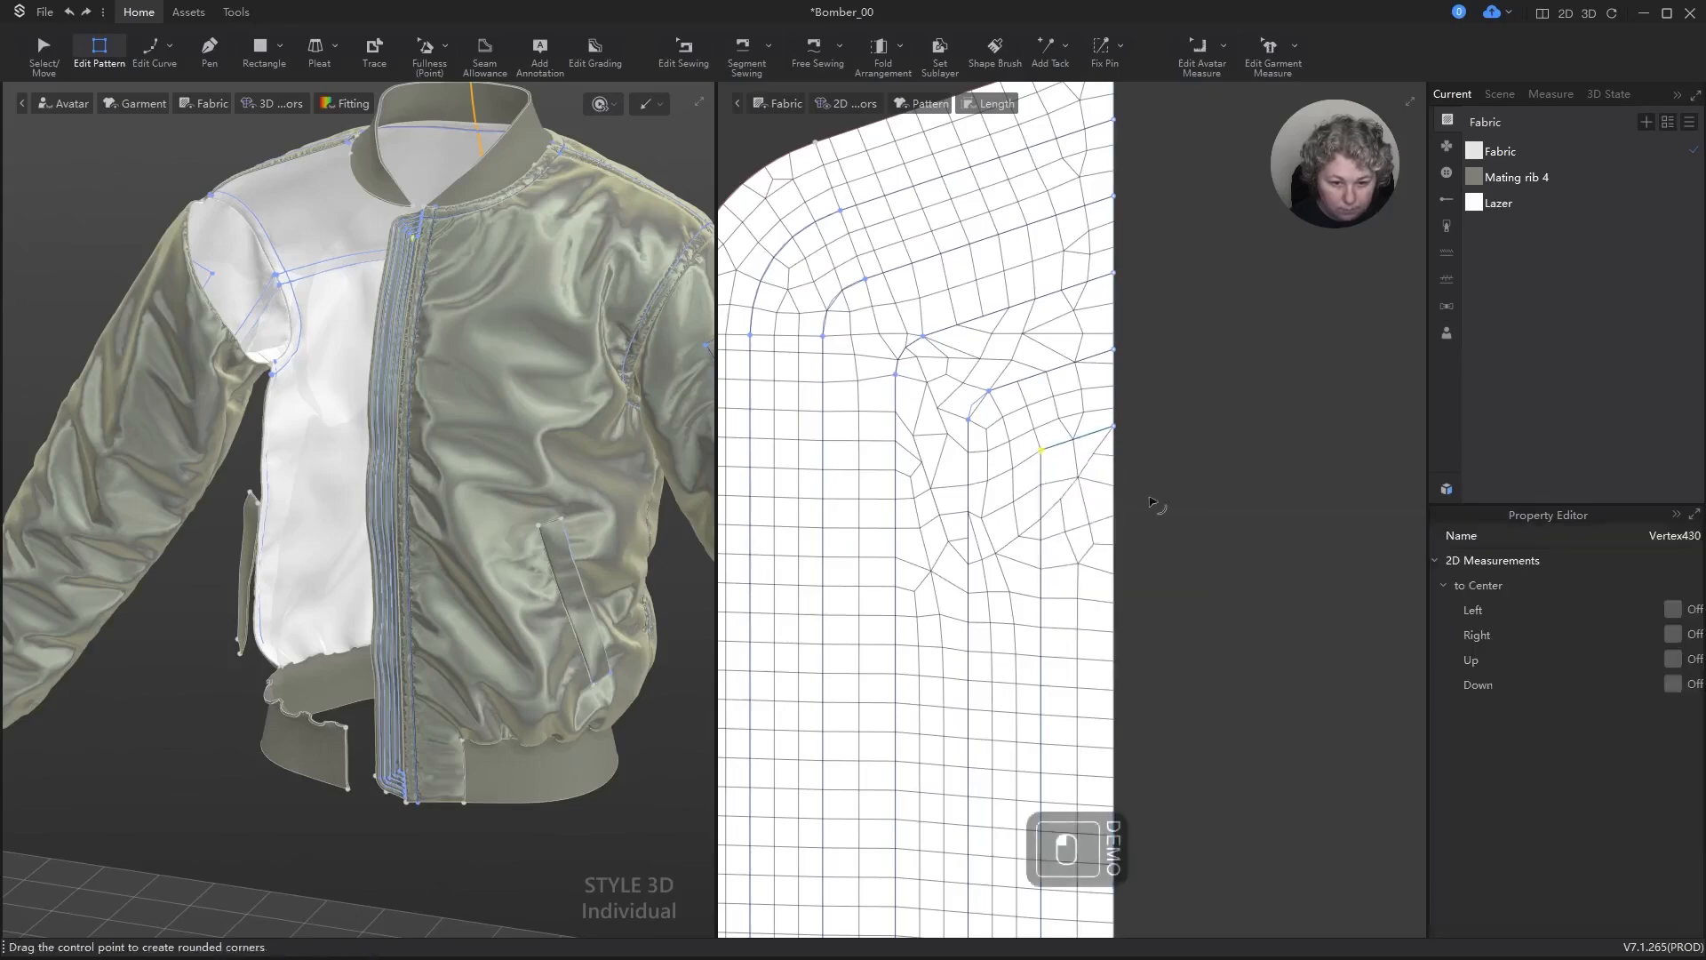
scroll(1091, 481, down, 1)
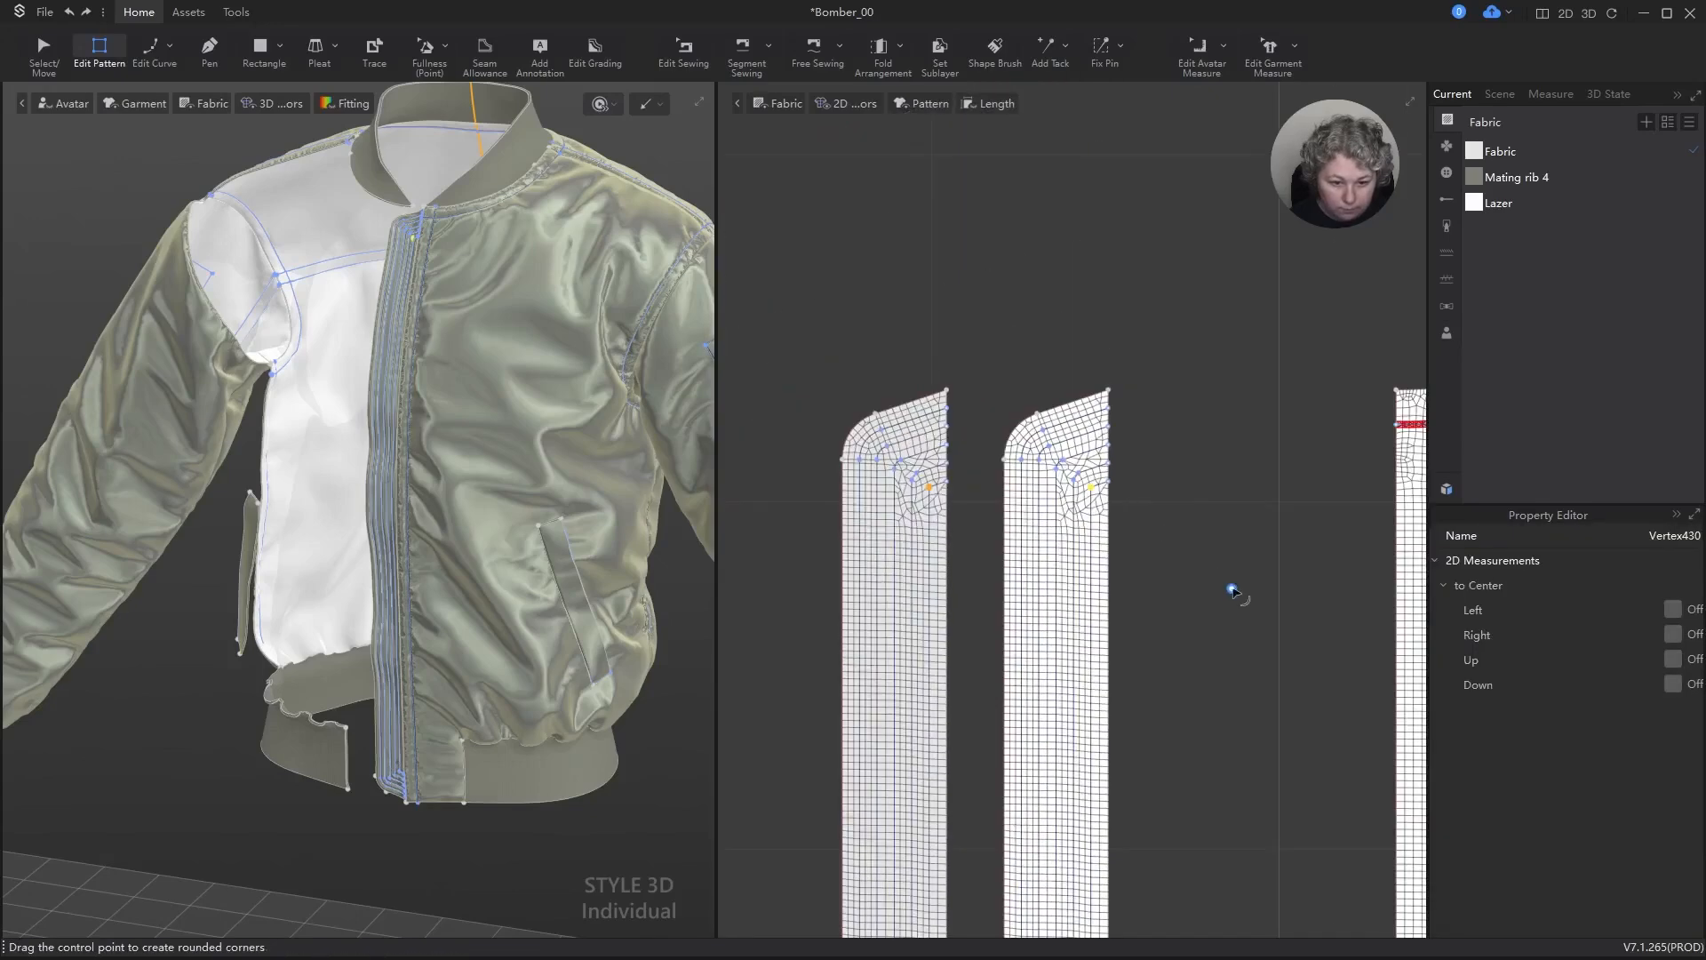
click(927, 488)
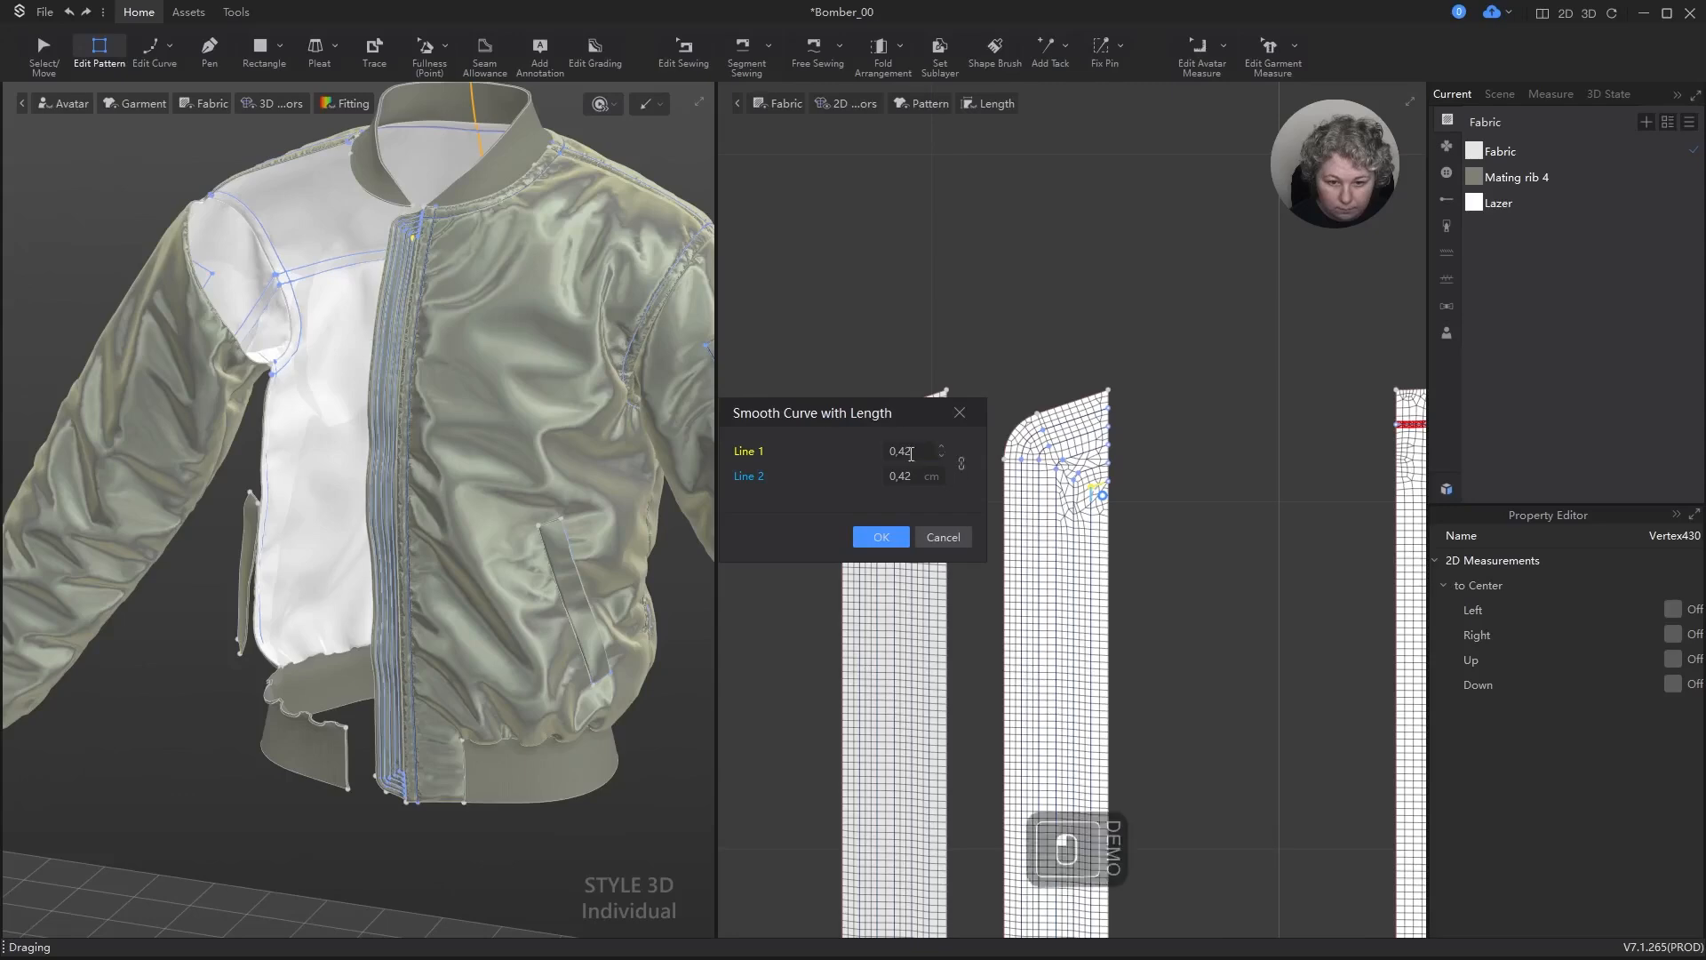
text(,1)
key(Return)
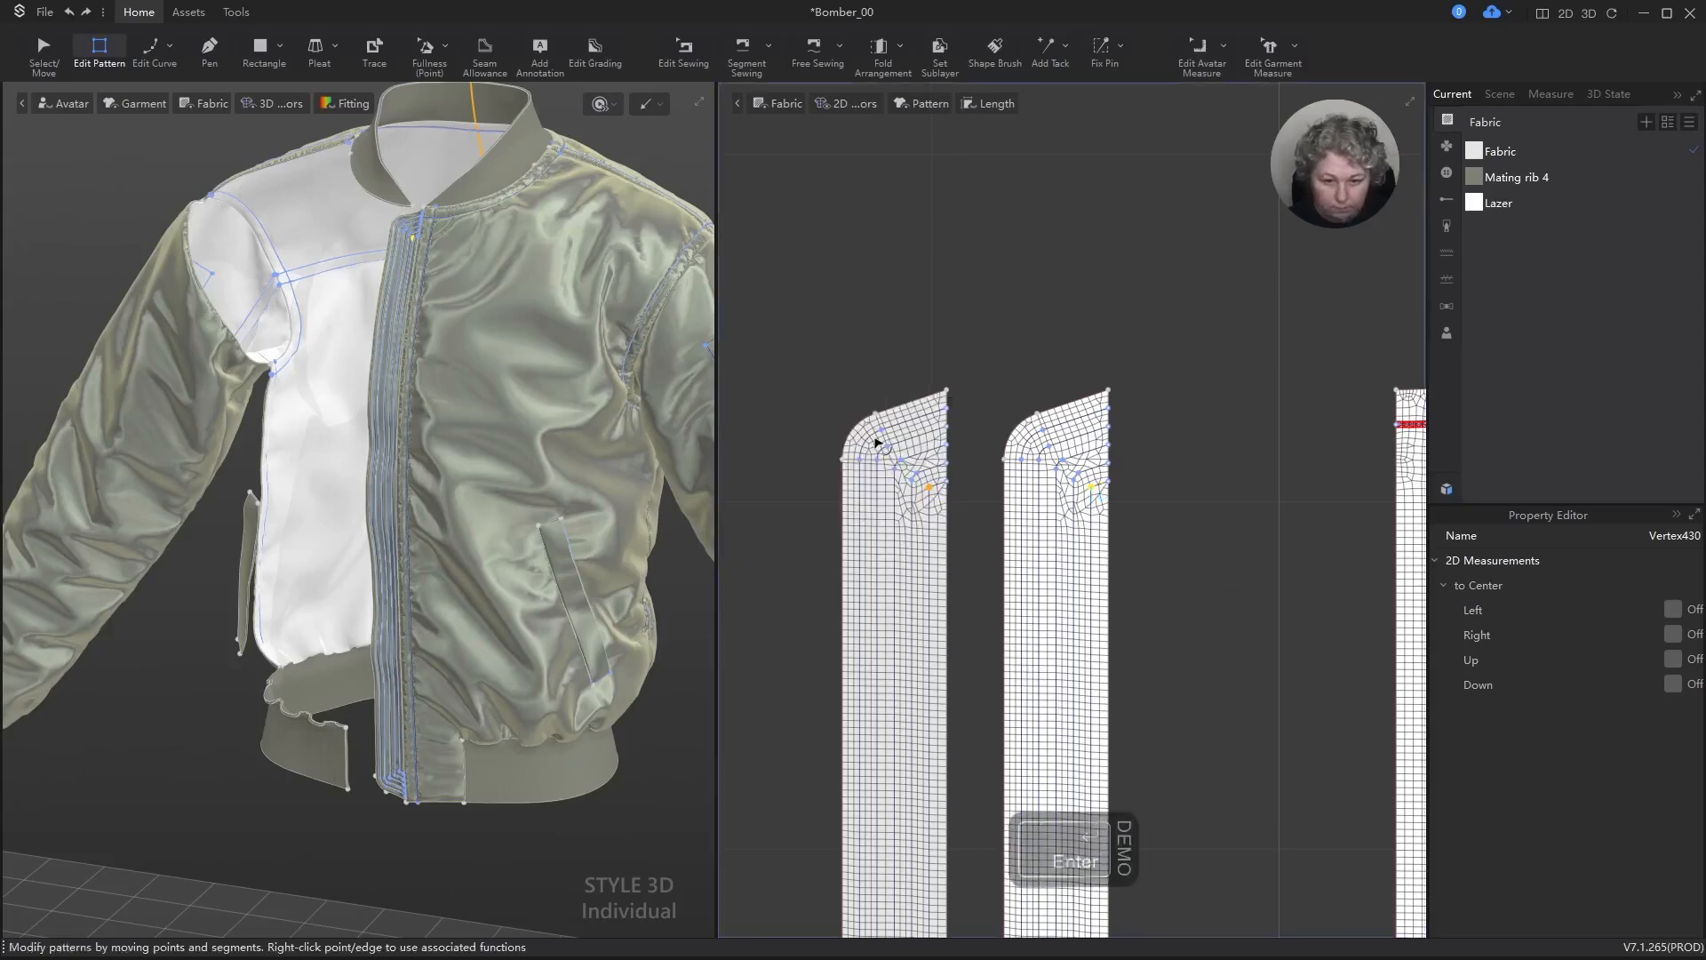
Step: Clear the selection and inspect the isoline corners at the strip's upper end
key(a)
click(1223, 469)
scroll(1119, 498, up, 6)
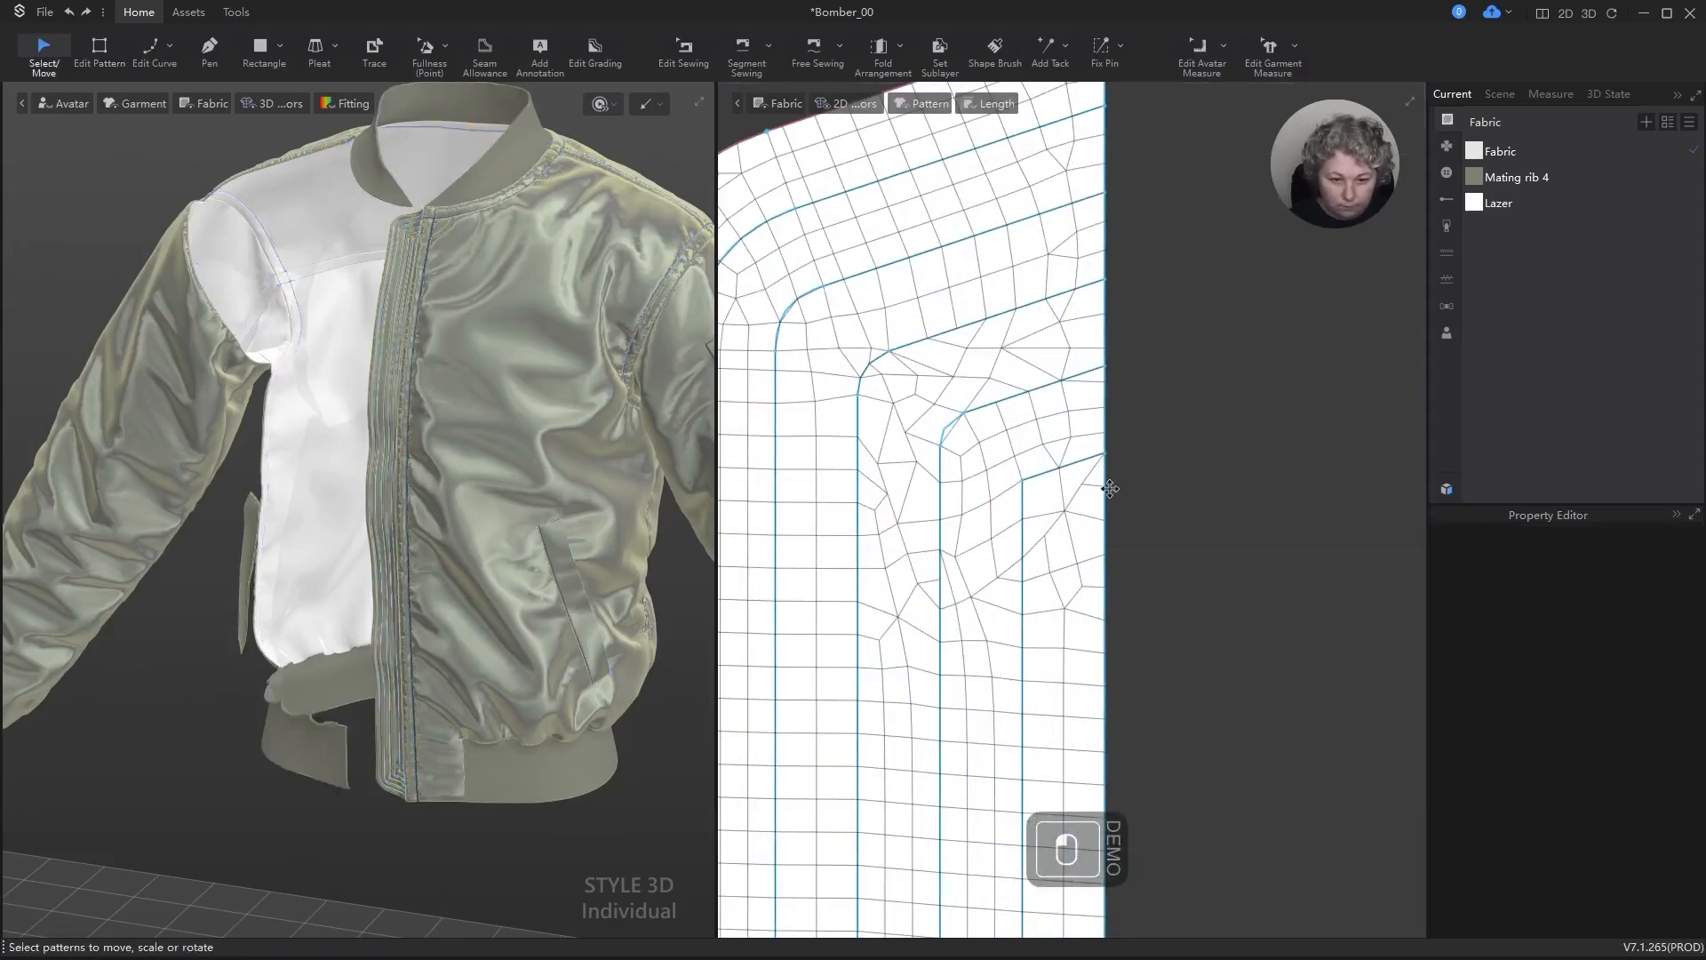
scroll(922, 498, down, 2)
click(1170, 420)
scroll(1162, 405, down, 2)
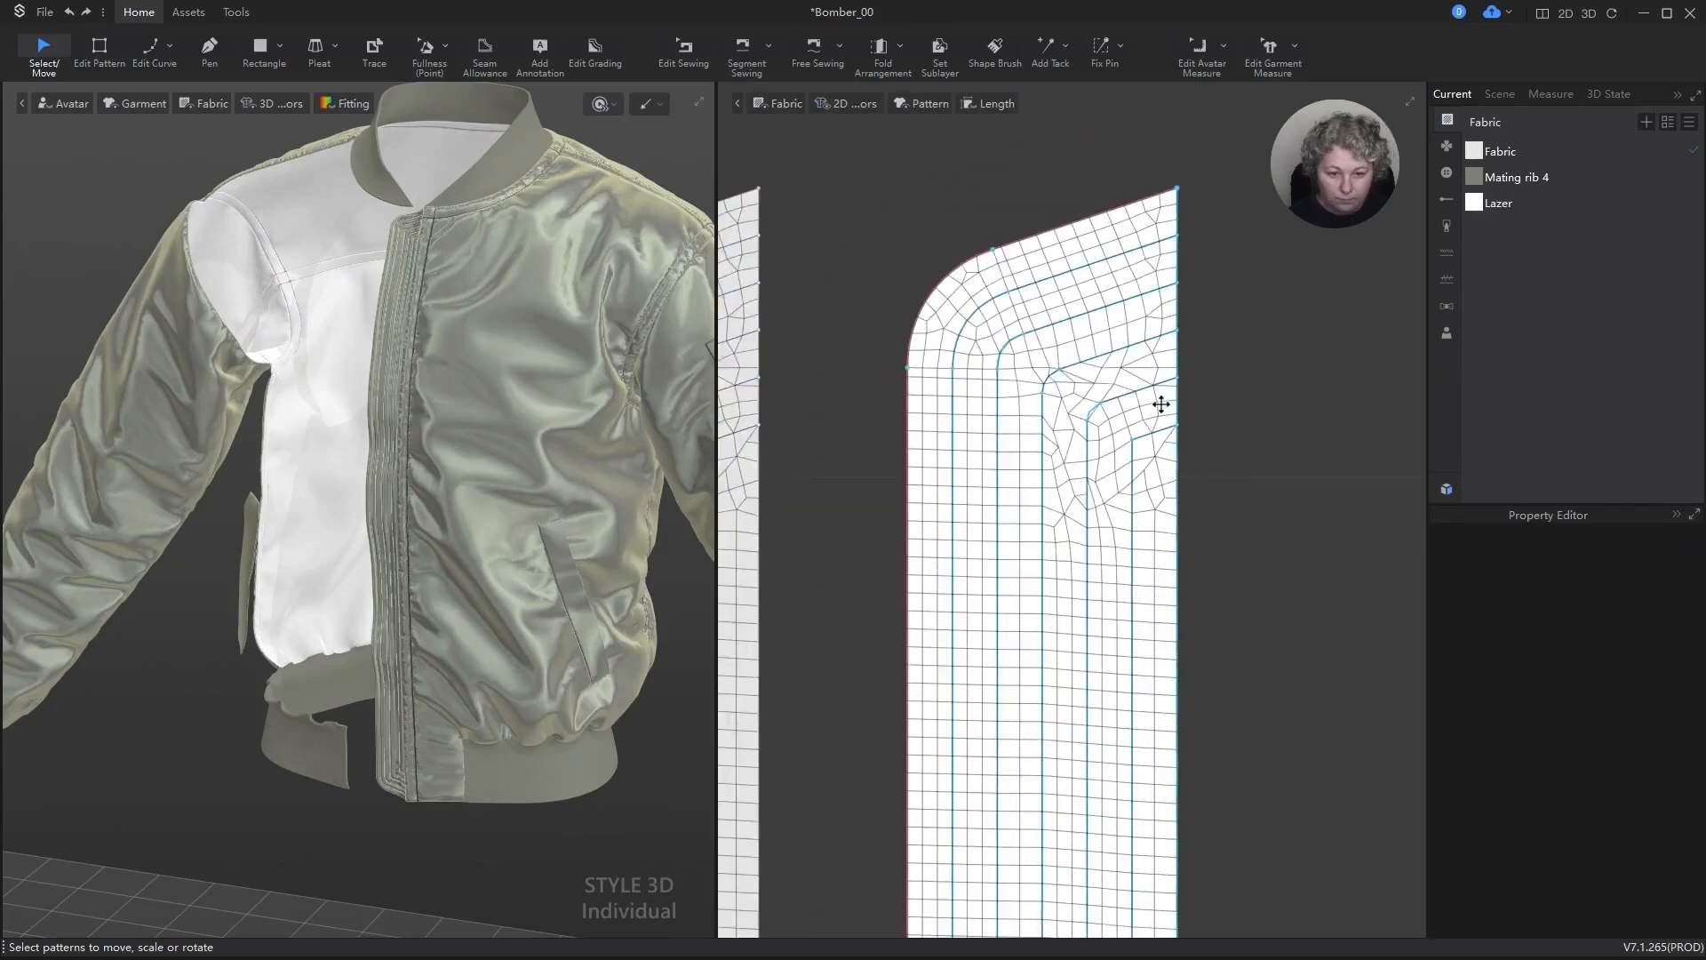
scroll(1048, 276, down, 5)
scroll(1048, 372, down, 2)
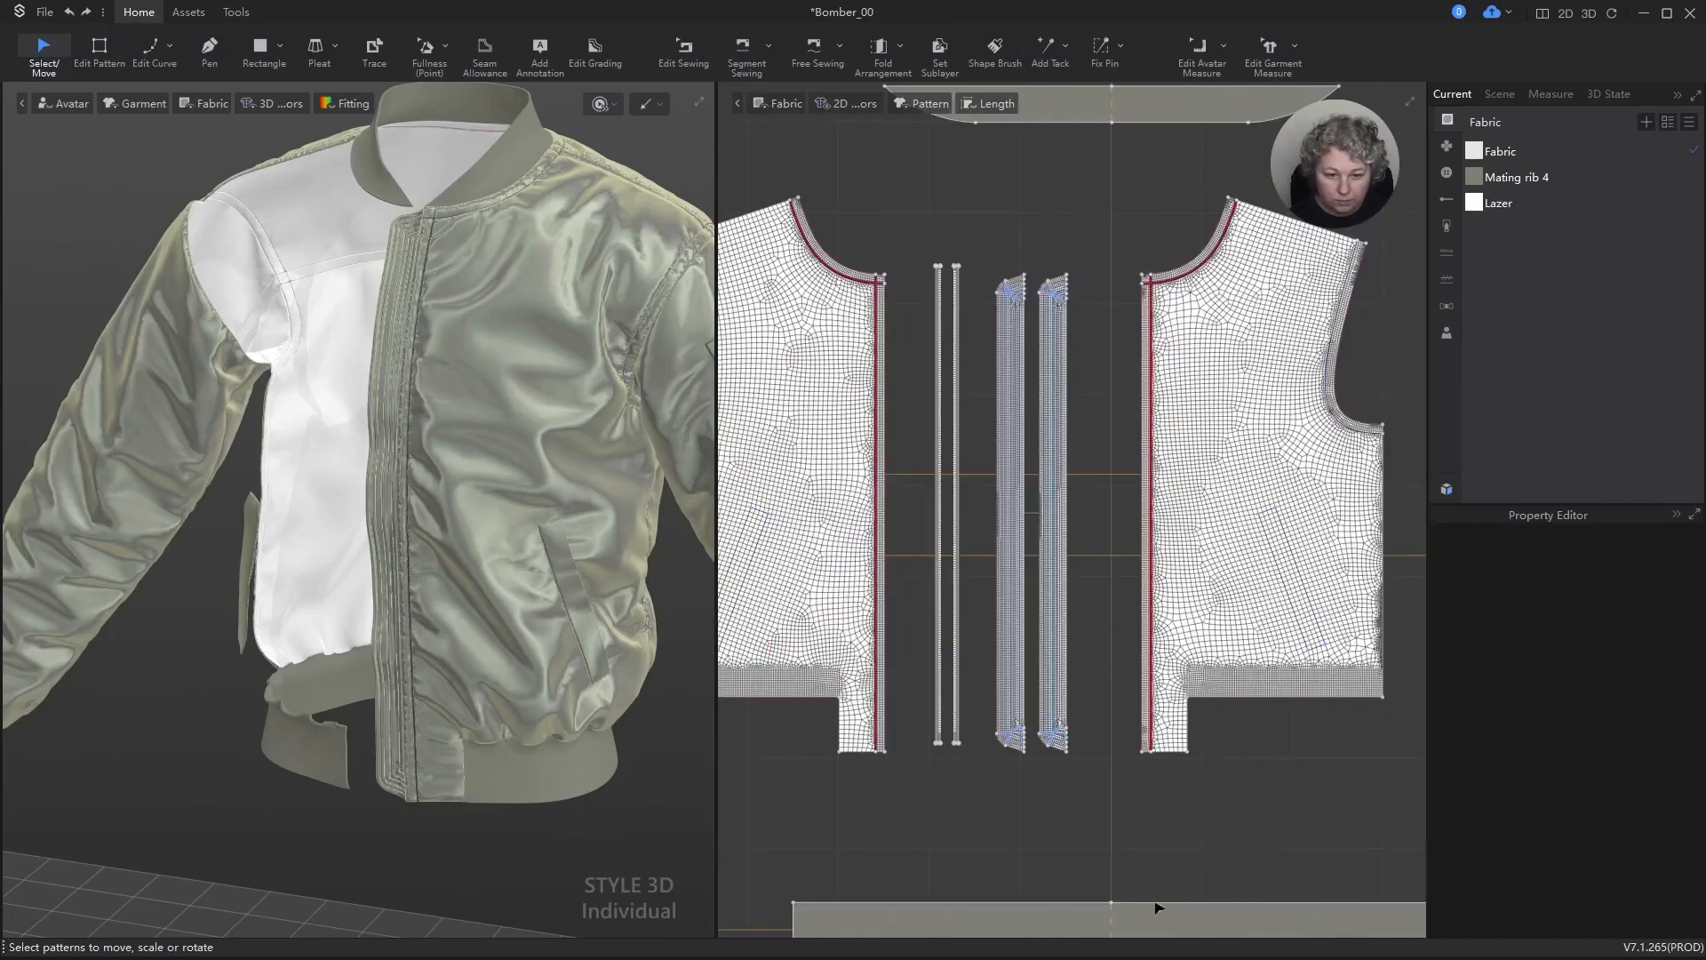
Step: Round the third isoline's corner at the strip's lower end with Smooth Curve, setting both line lengths to 0.2 cm
scroll(1022, 689, up, 8)
key(z)
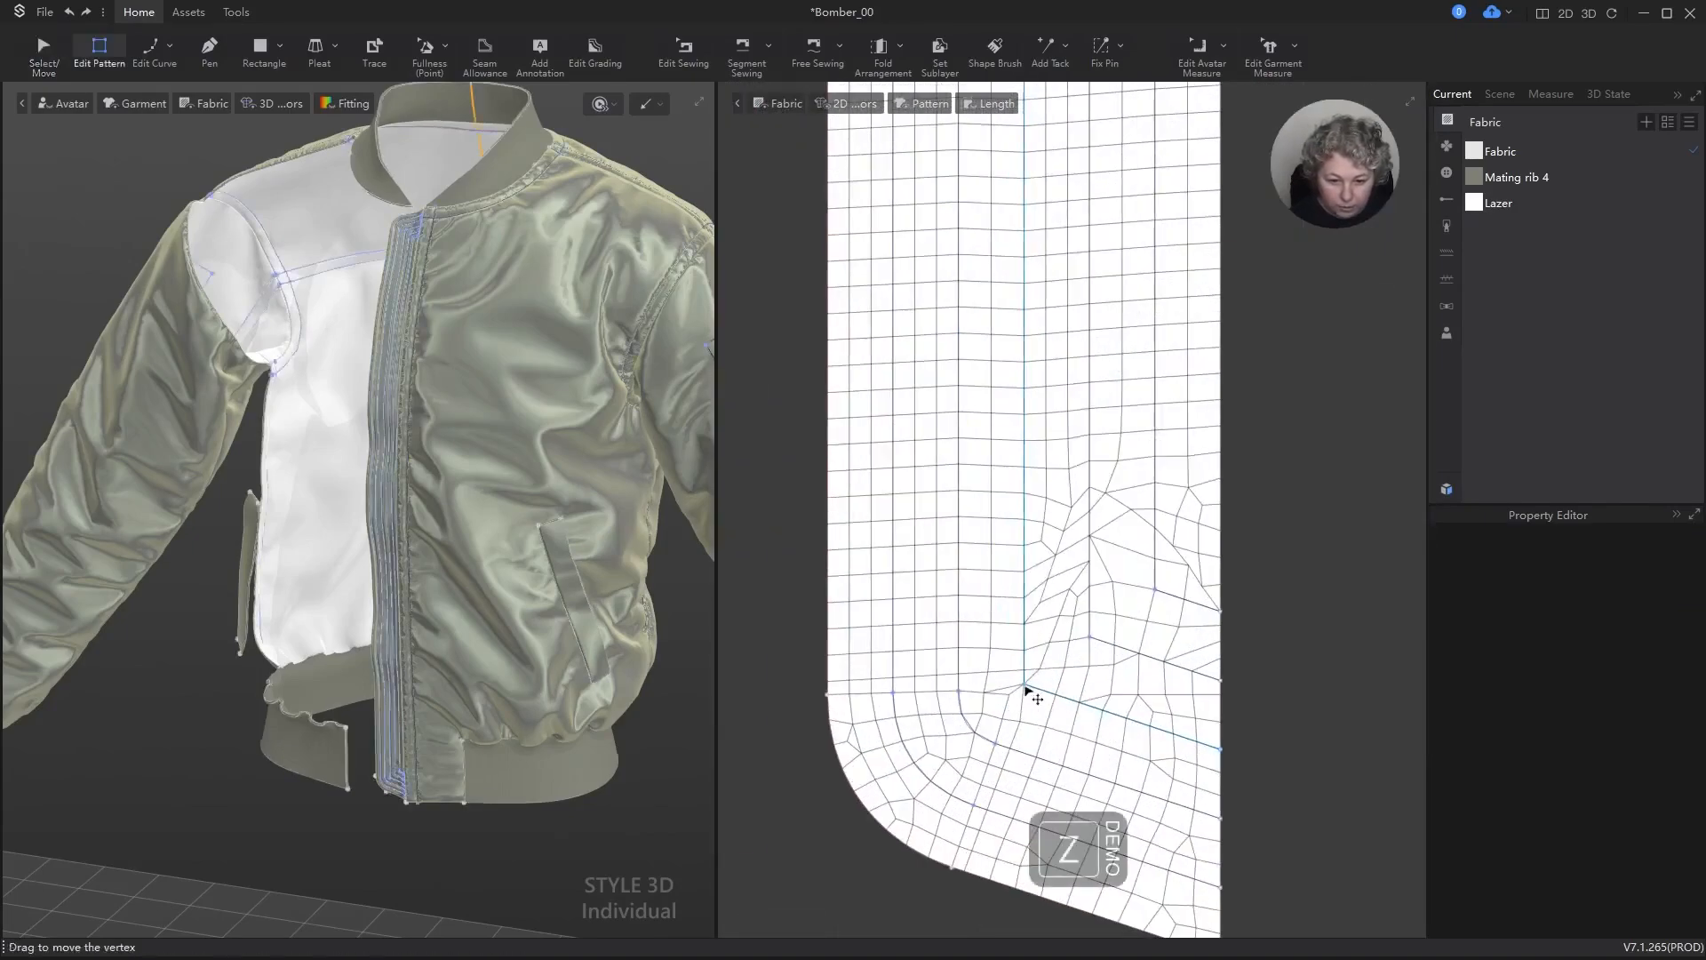
right_click(1027, 691)
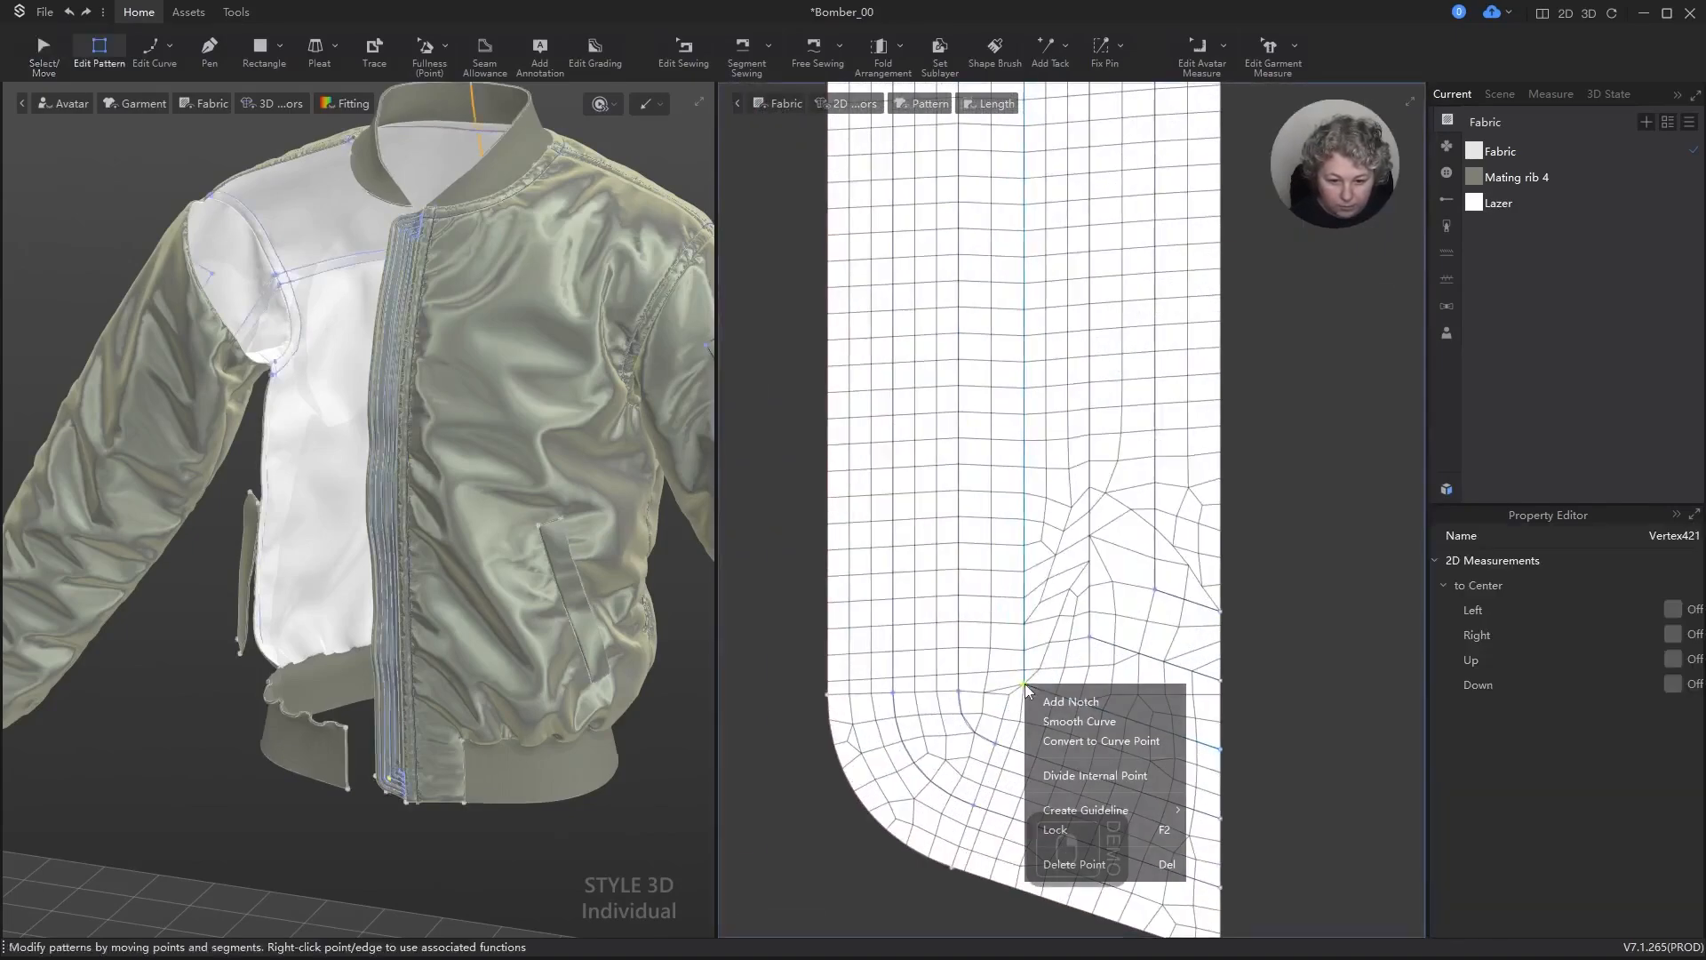
click(1078, 720)
scroll(915, 716, down, 3)
drag(1189, 547, 1201, 529)
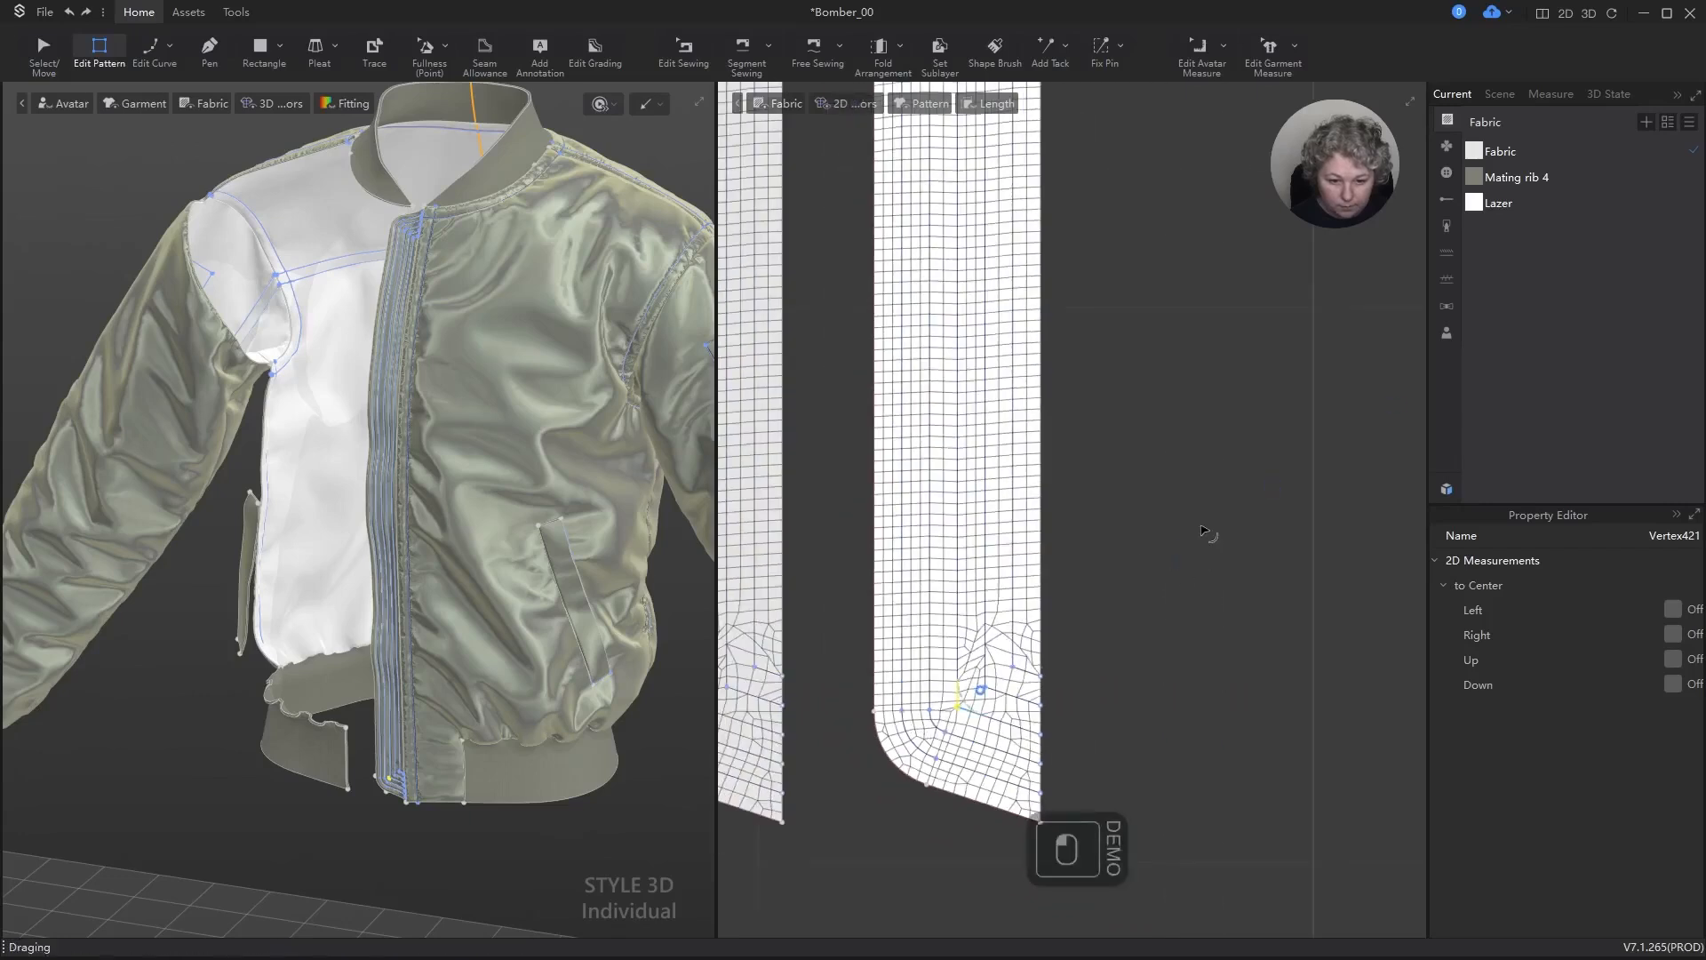
right_click(1201, 530)
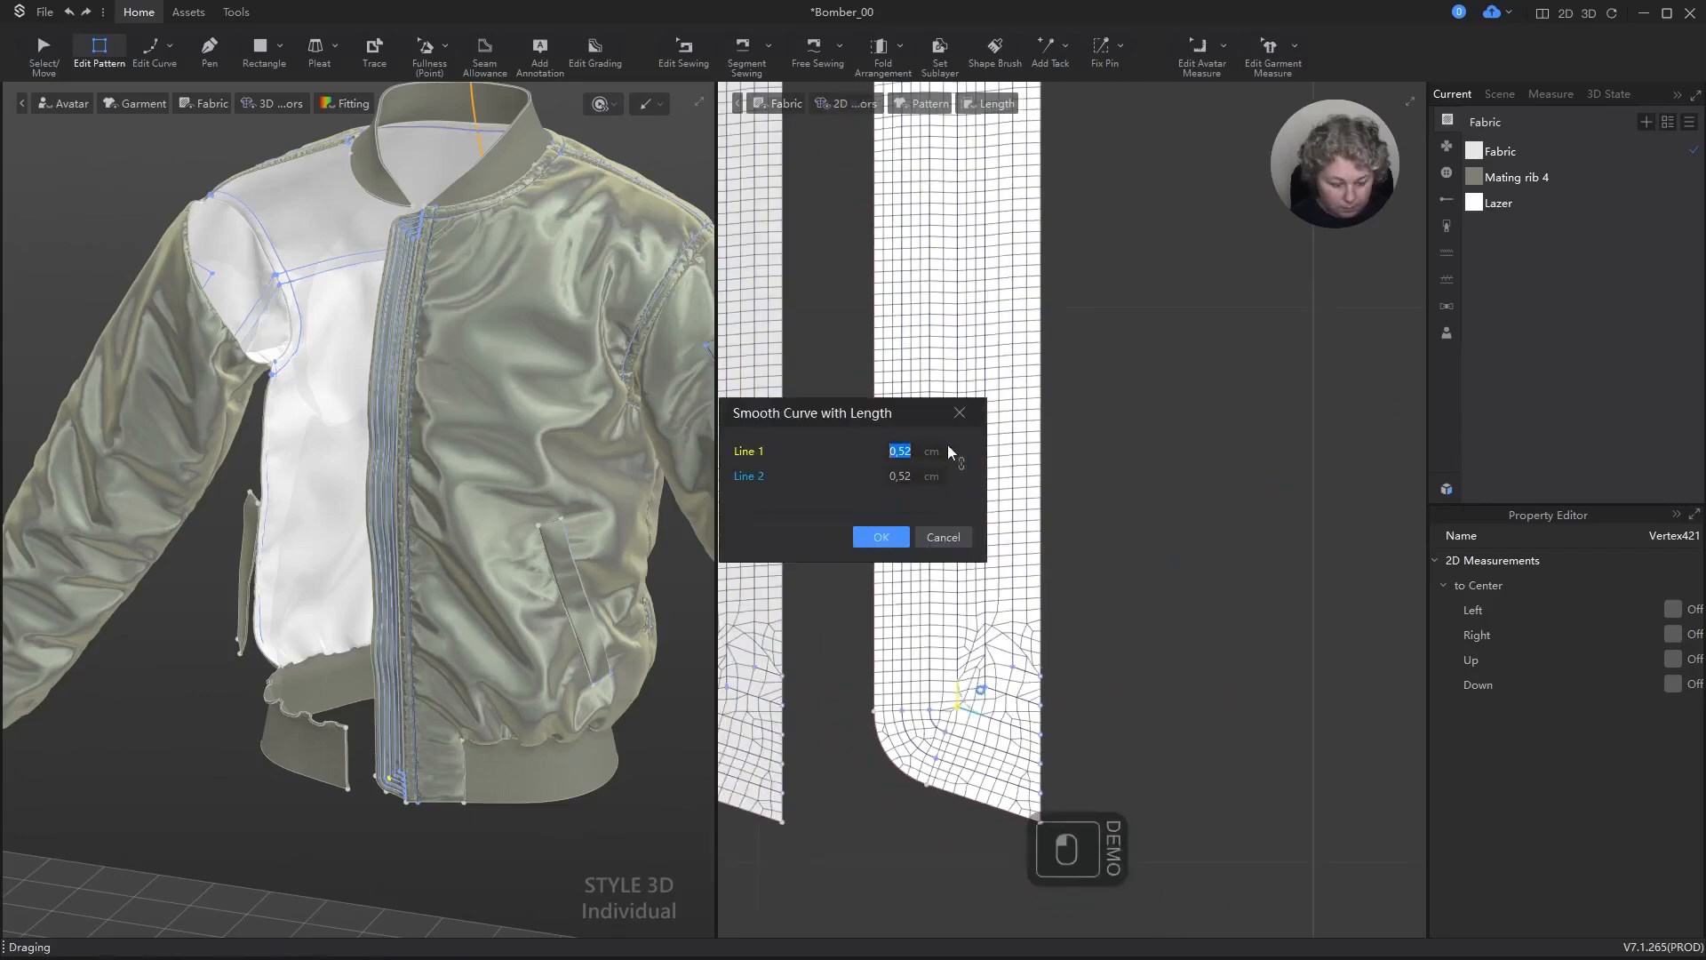
text(2)
key(Return)
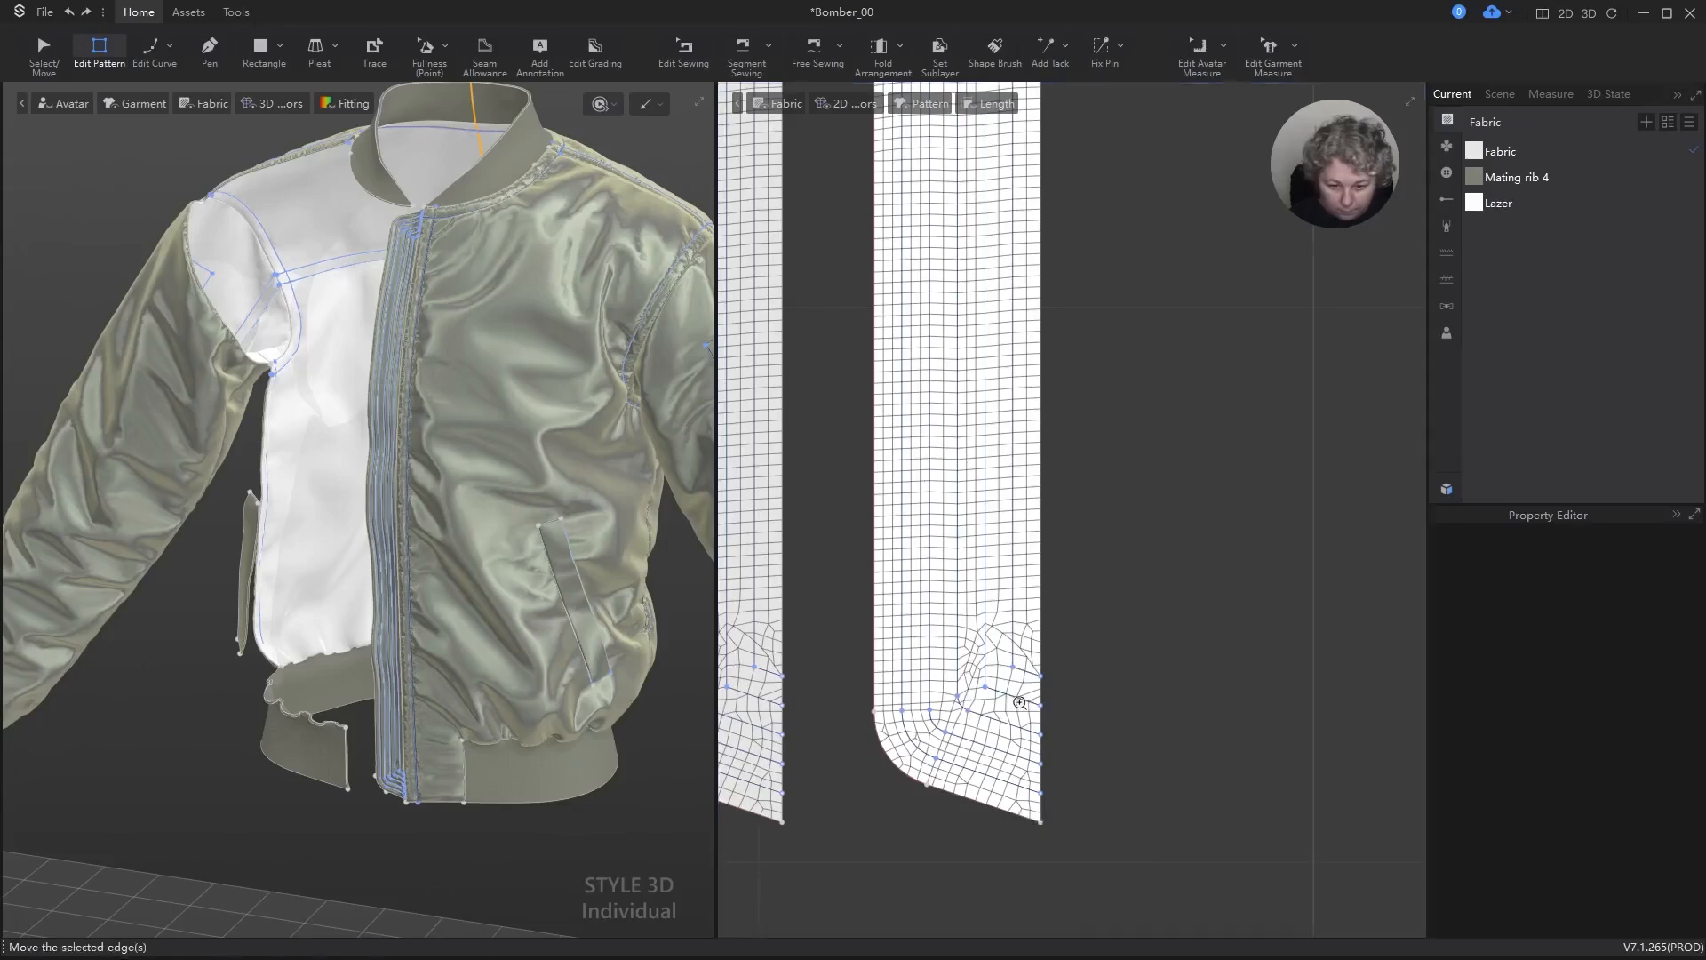
Step: Round the fourth isoline's corner at the strip's lower end with Smooth Curve, setting both line lengths to 0.15 cm
scroll(1020, 703, up, 3)
right_click(951, 681)
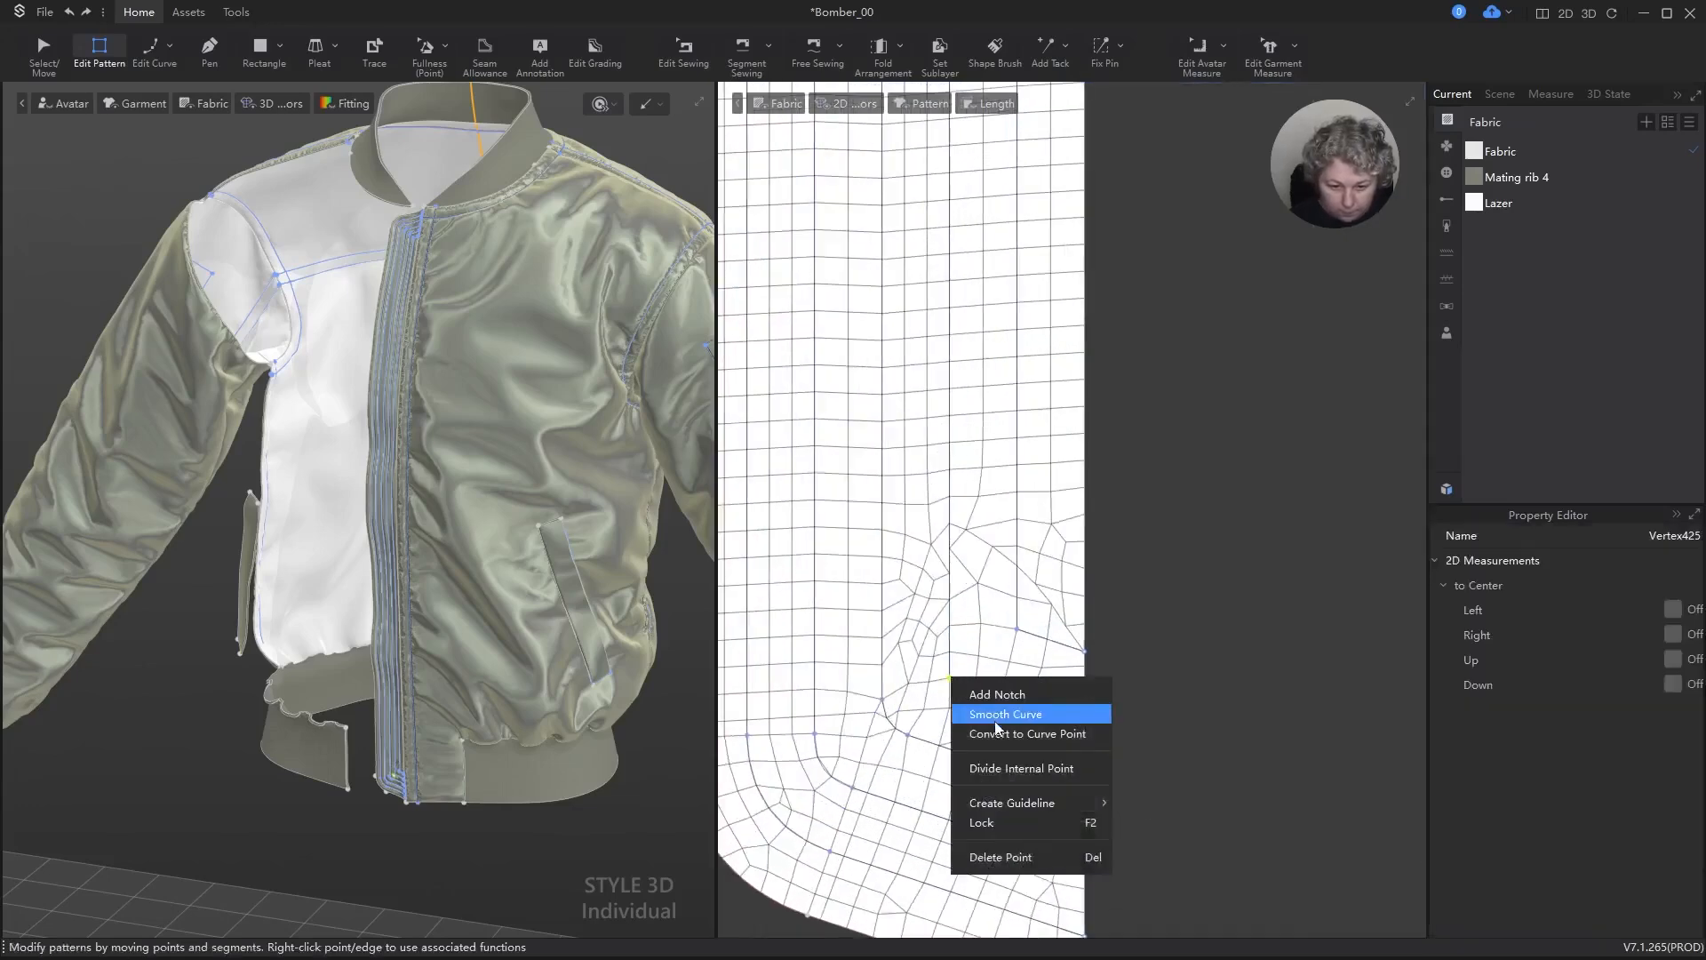
click(996, 721)
scroll(1066, 627, down, 5)
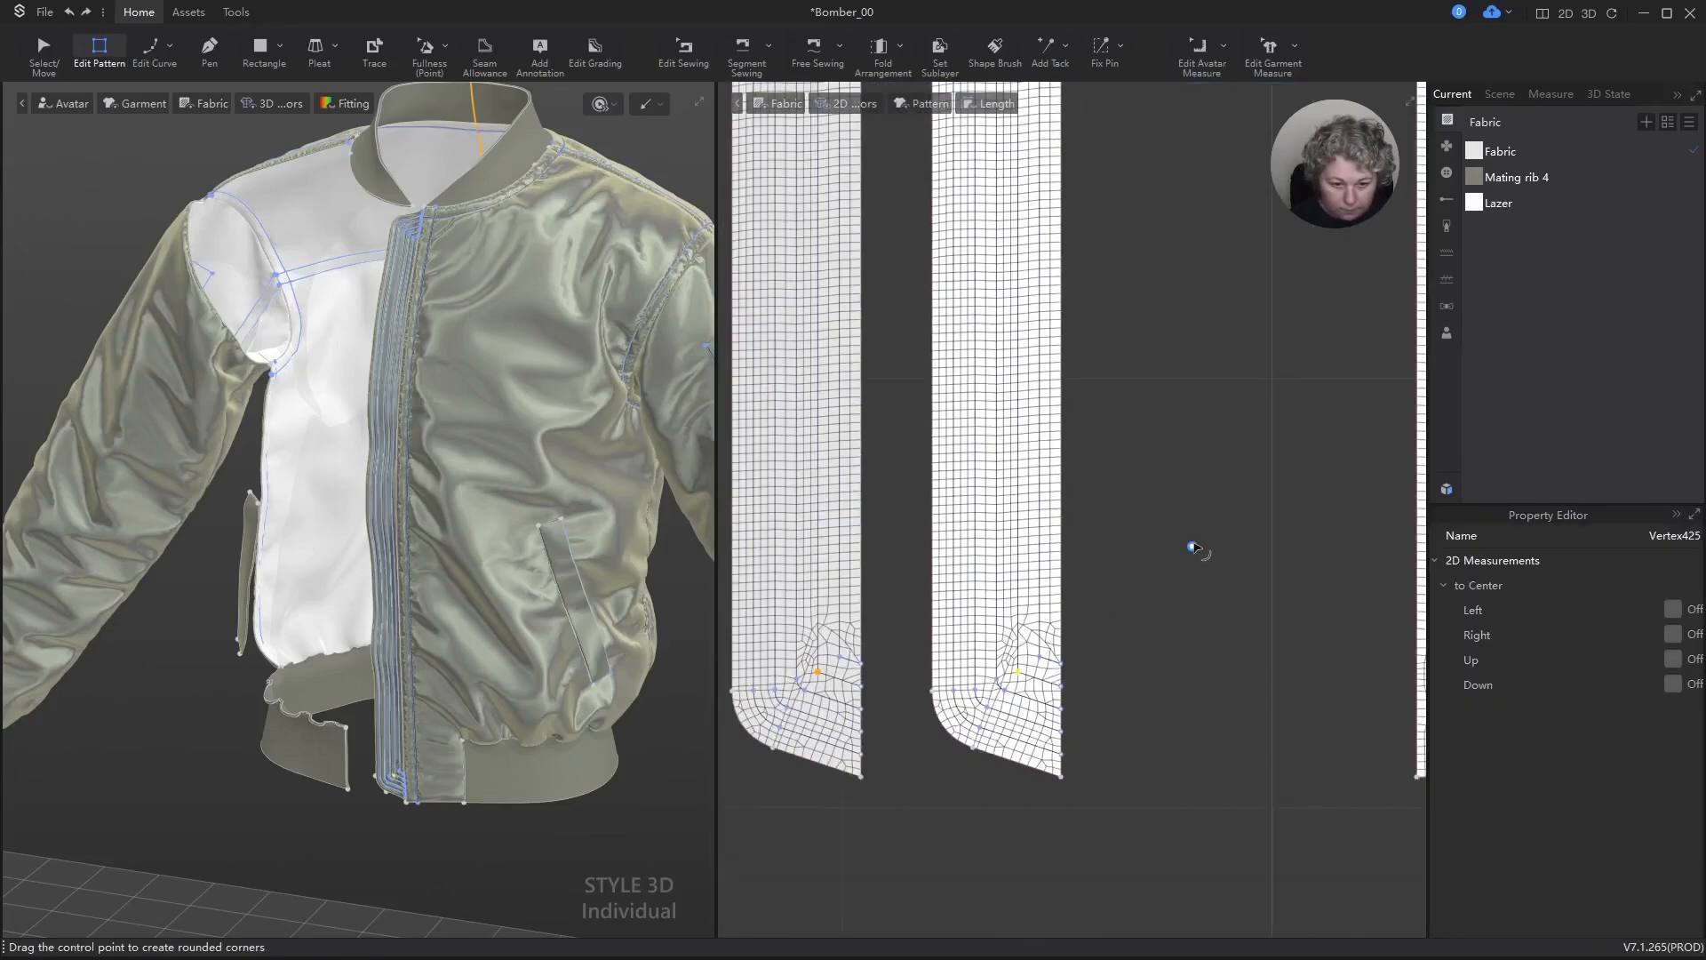
drag(1192, 547, 1225, 533)
right_click(1225, 534)
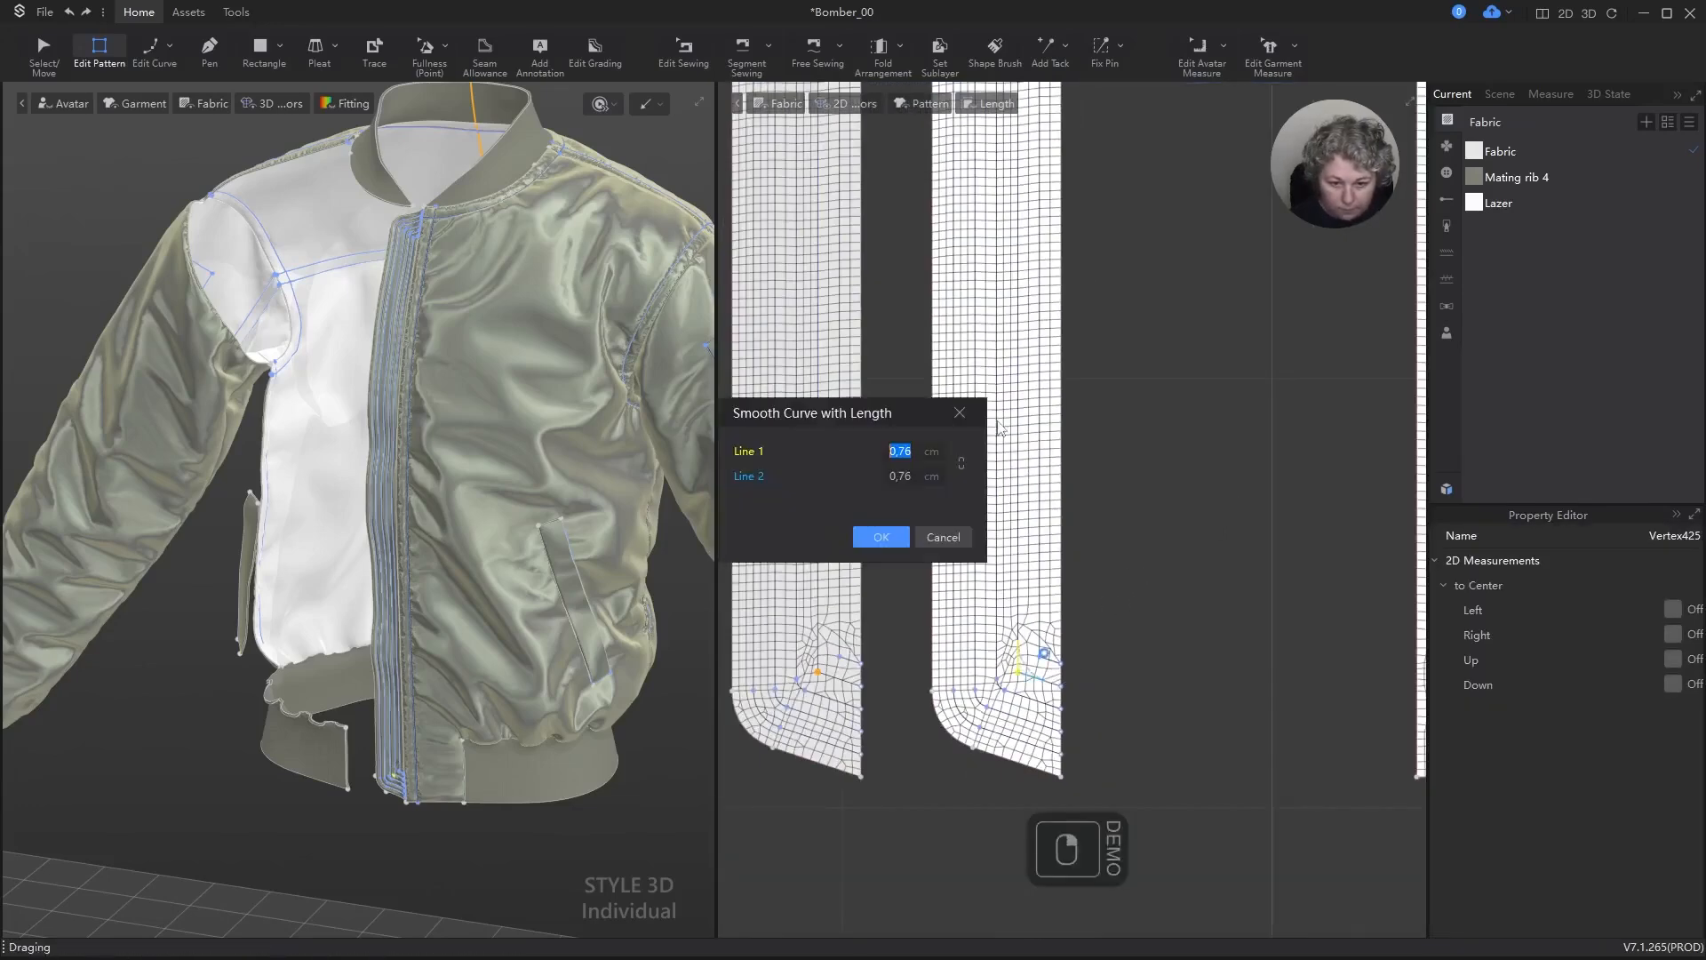
double_click(924, 449)
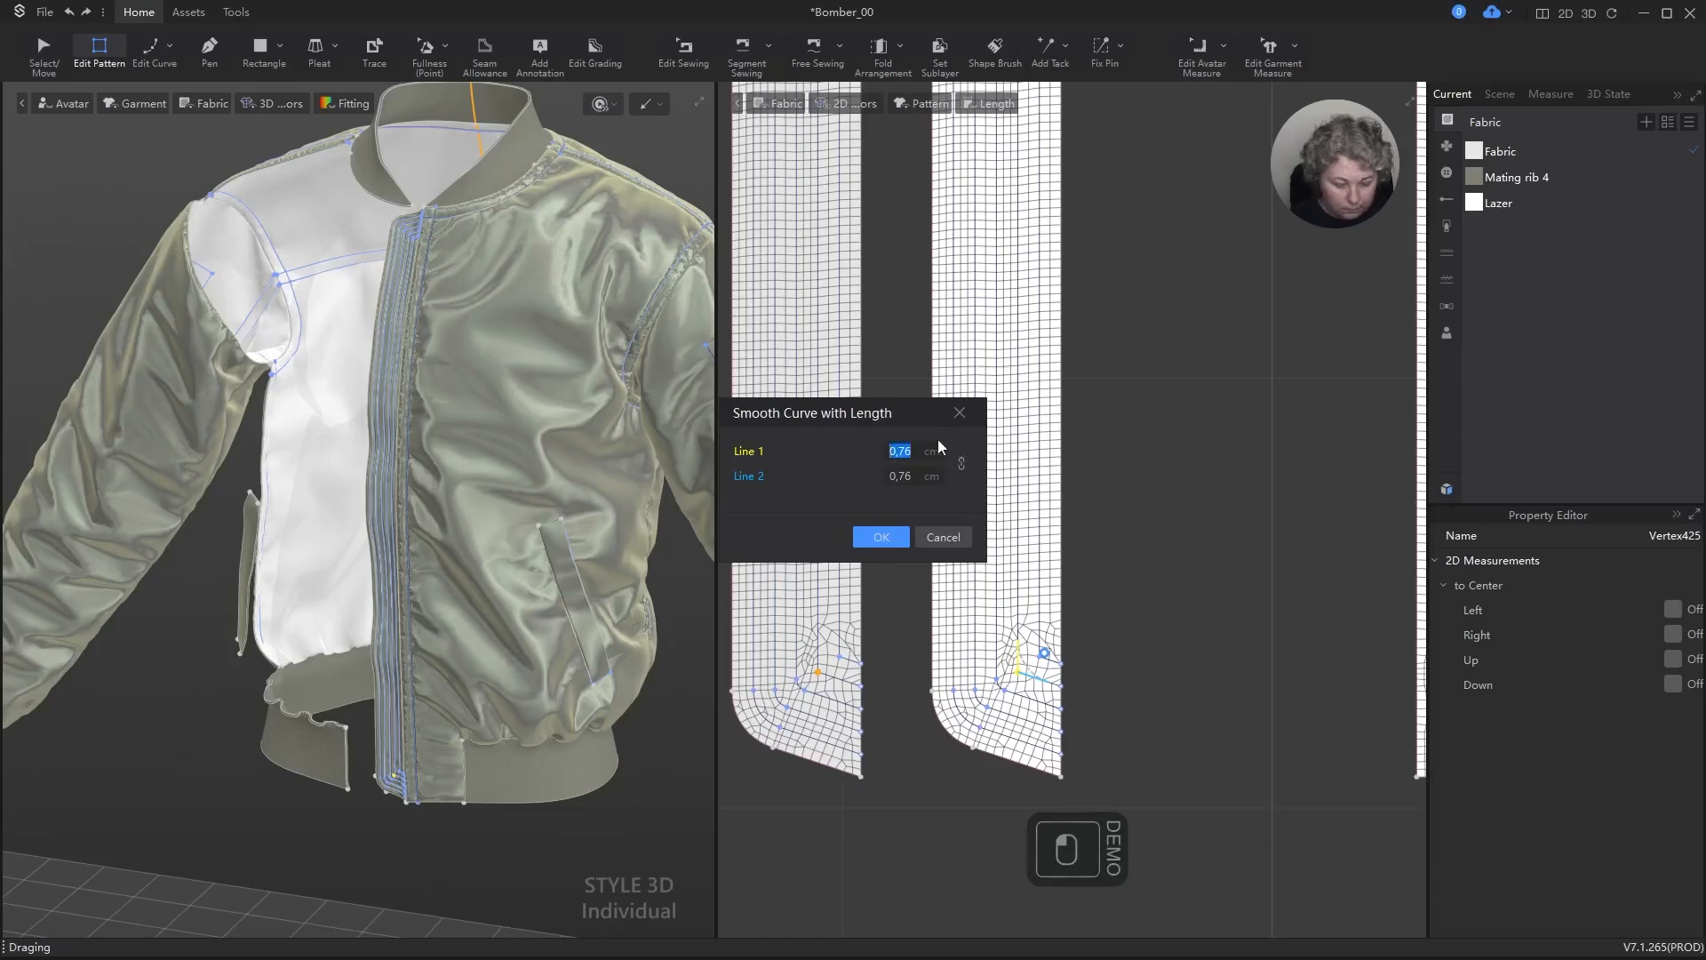
text(15)
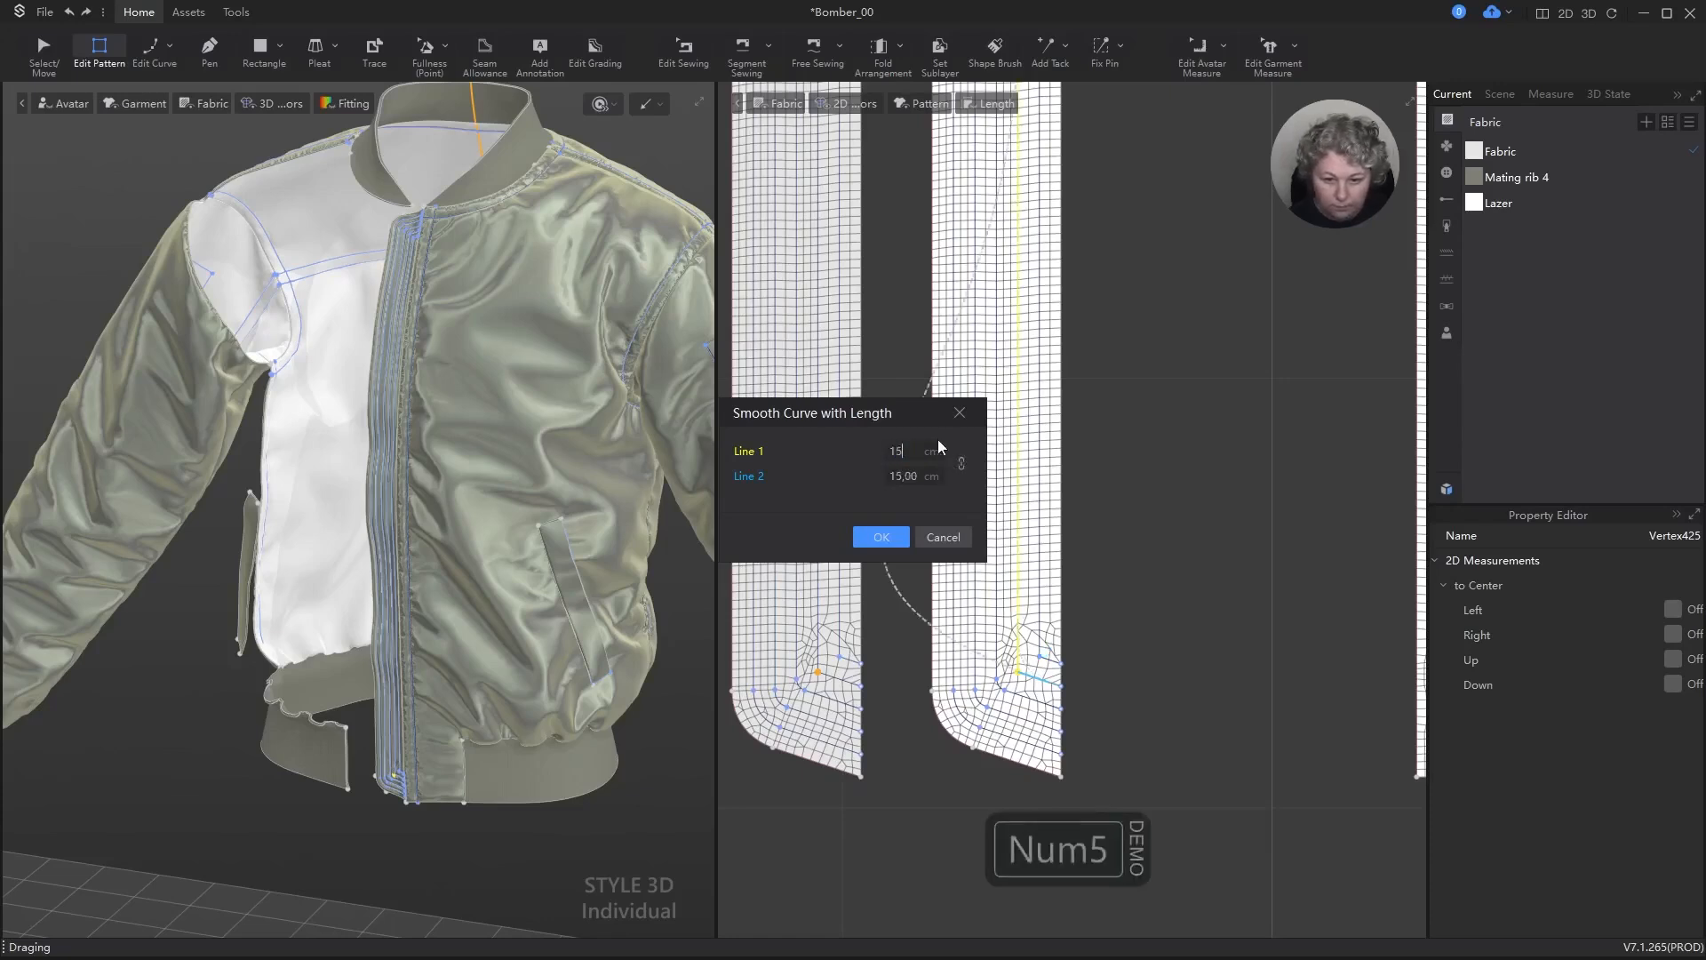
key(ctrl+a)
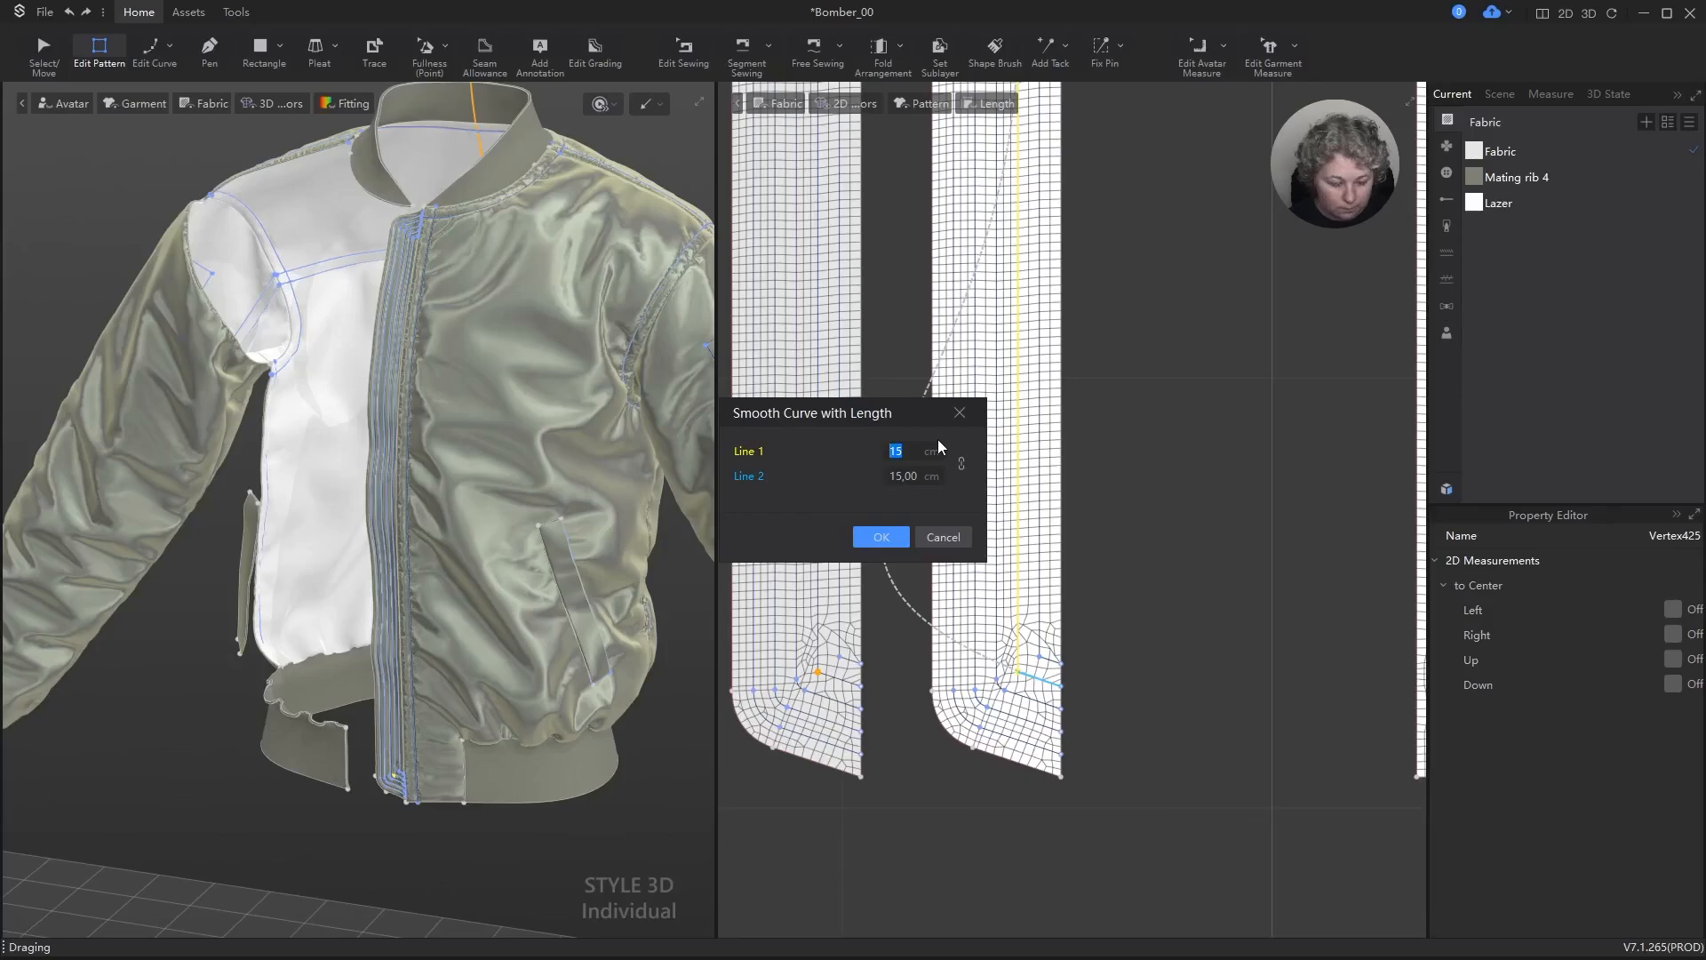
text(,15)
key(Return)
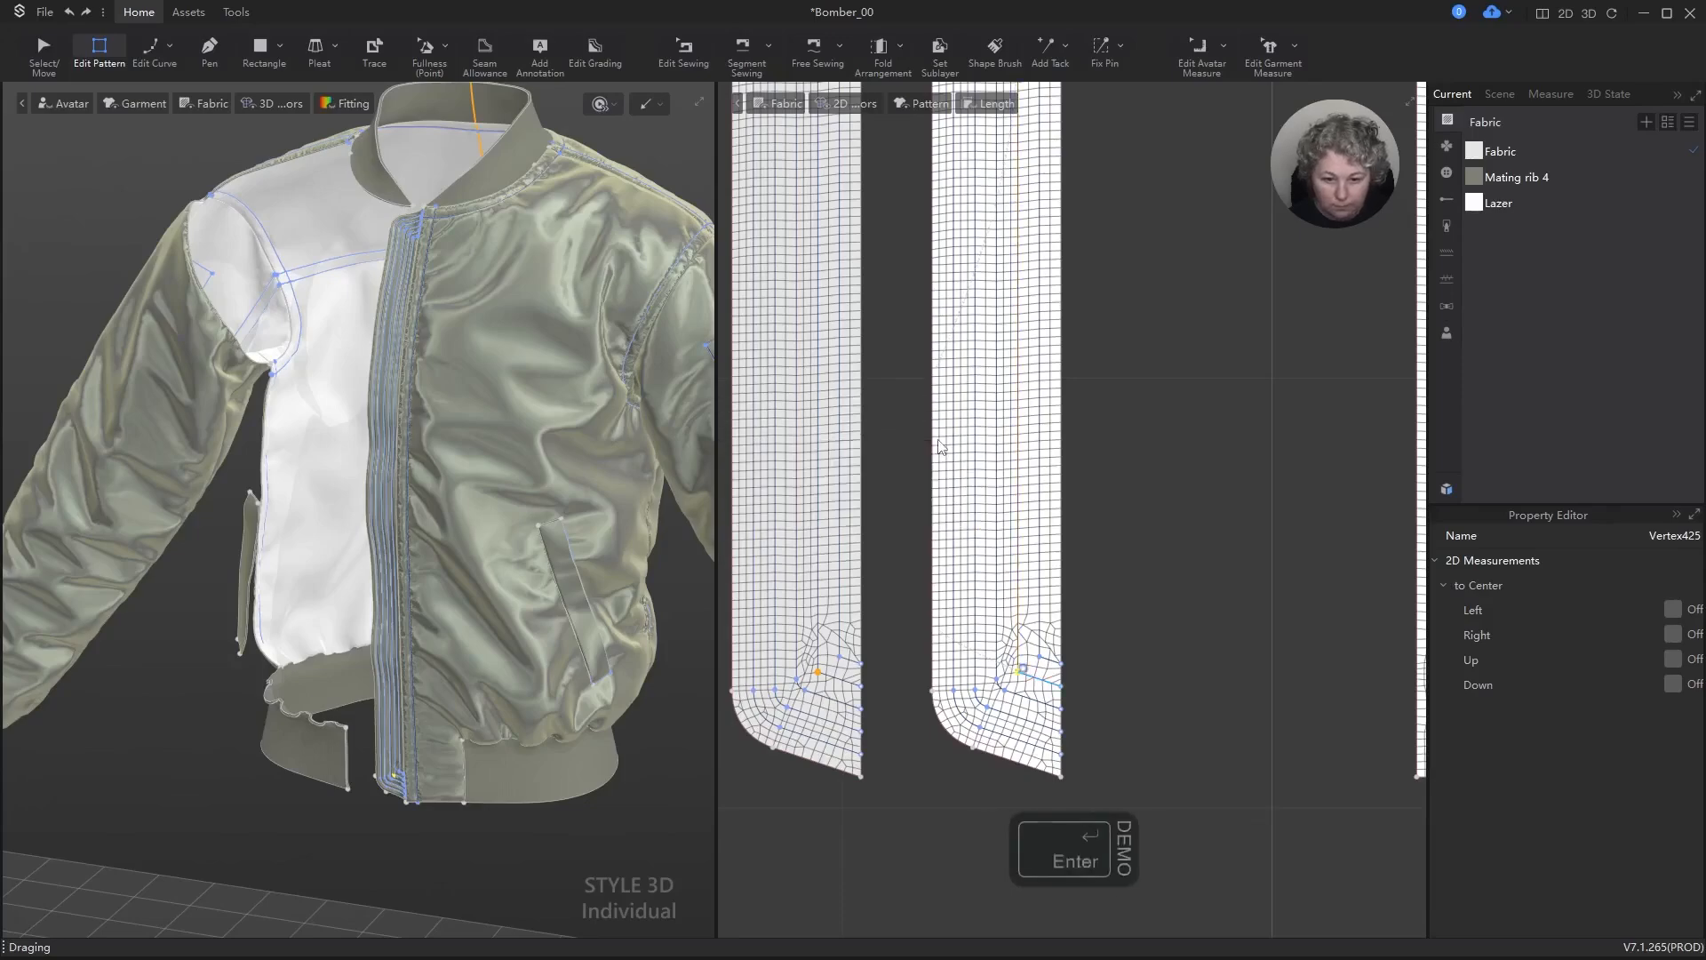
Step: Choose the 402 Twothread Chainstitch topstitch style for stitching the front zipper strip
key(a)
scroll(1142, 621, down, 2)
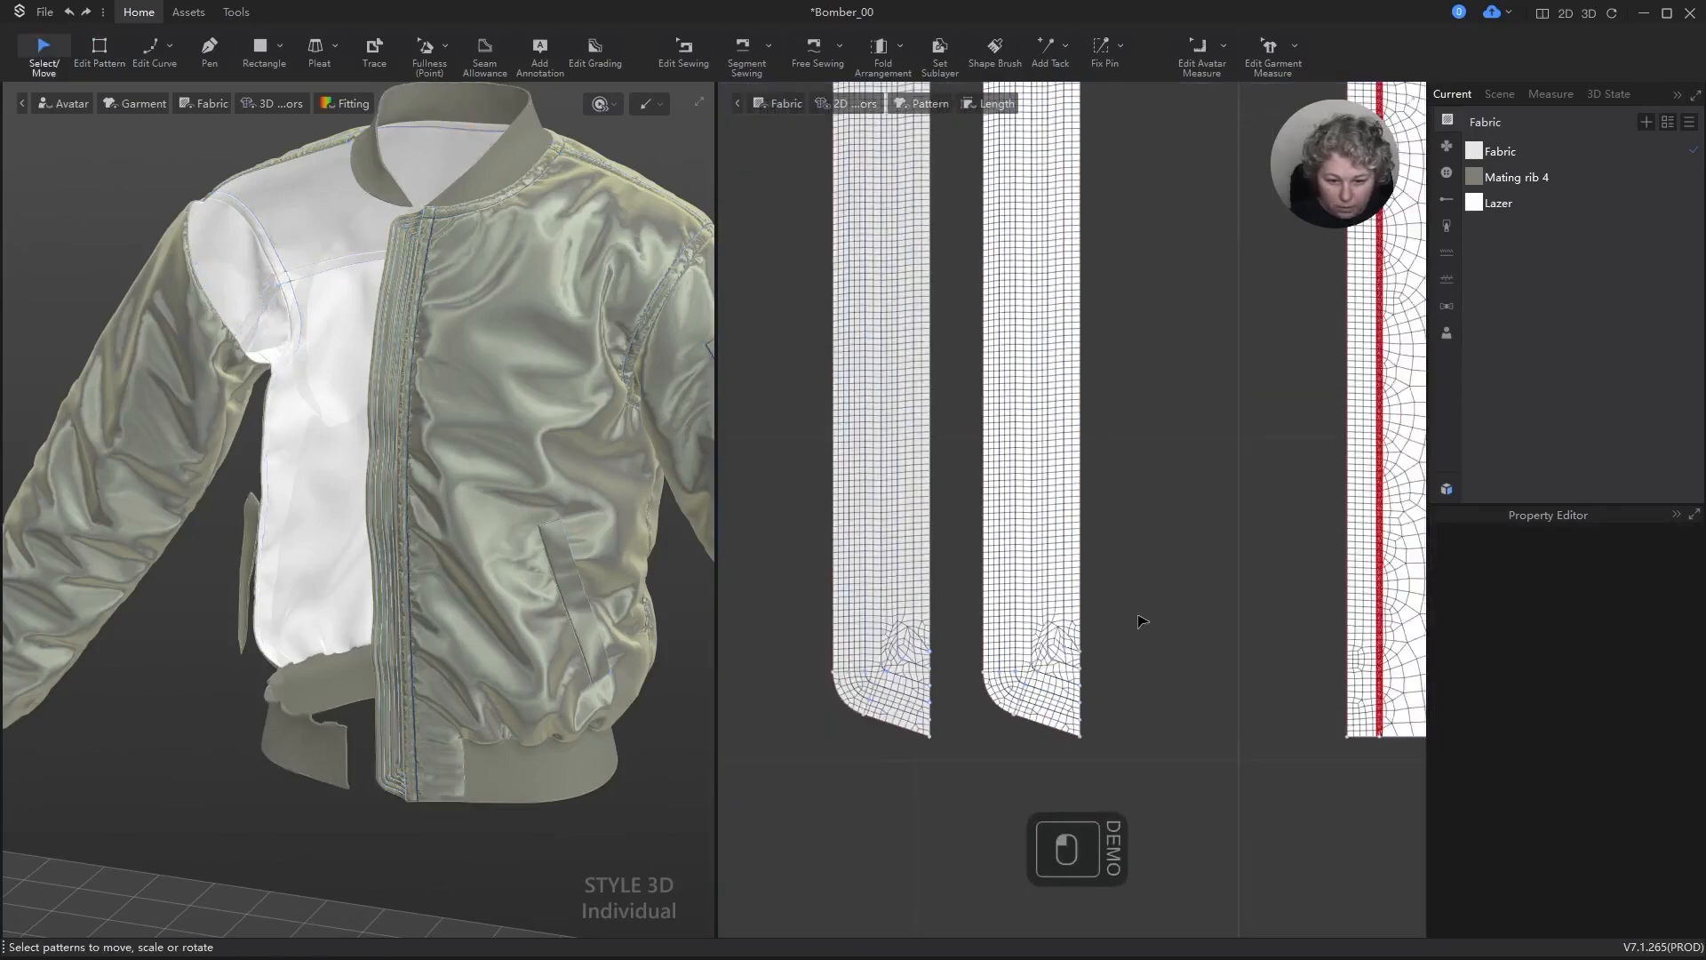
scroll(1142, 621, down, 5)
scroll(1061, 634, up, 4)
scroll(1041, 665, down, 5)
scroll(1068, 244, up, 2)
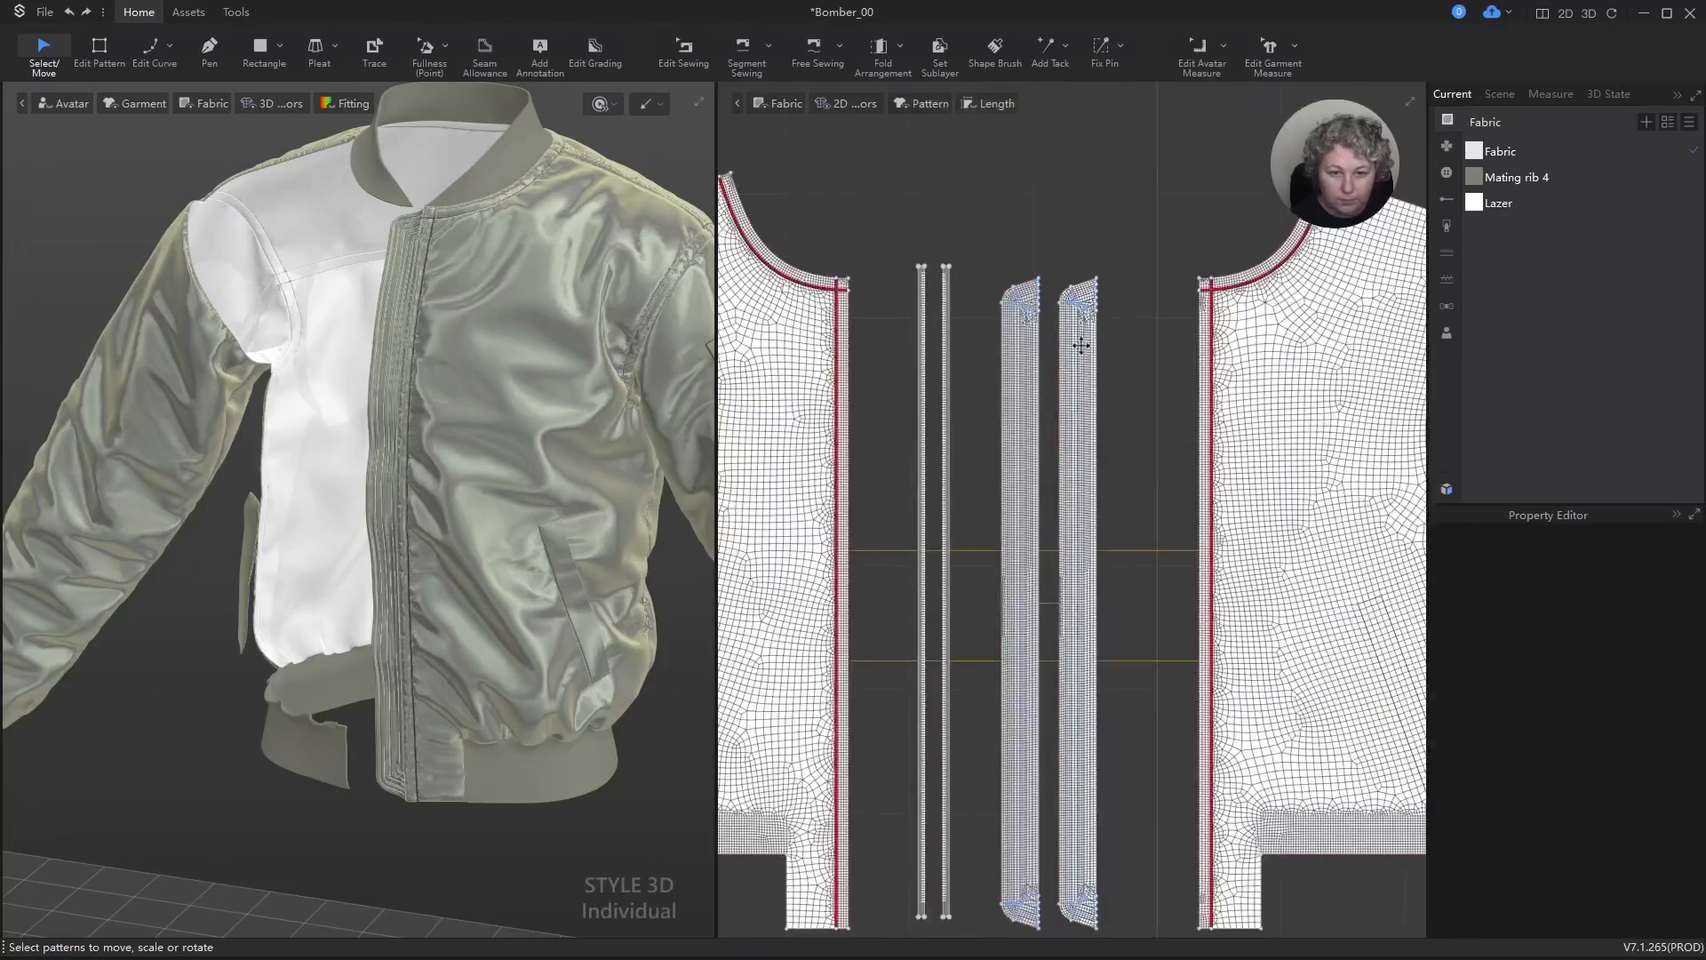
scroll(1080, 346, up, 5)
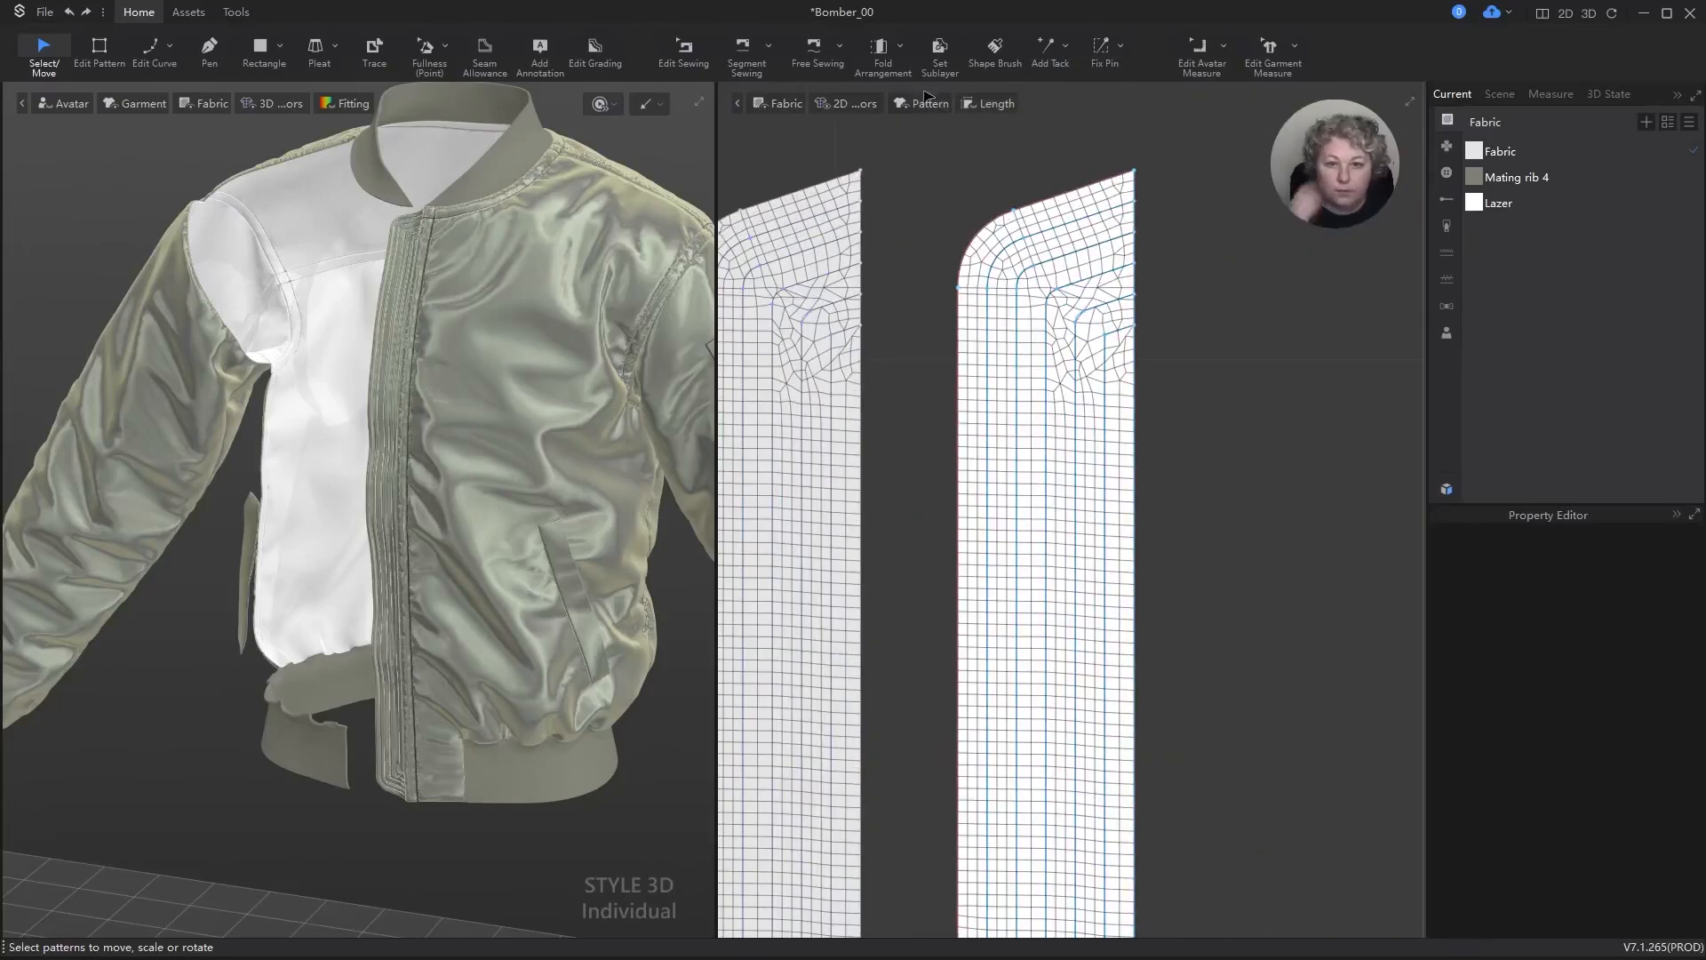
click(1444, 253)
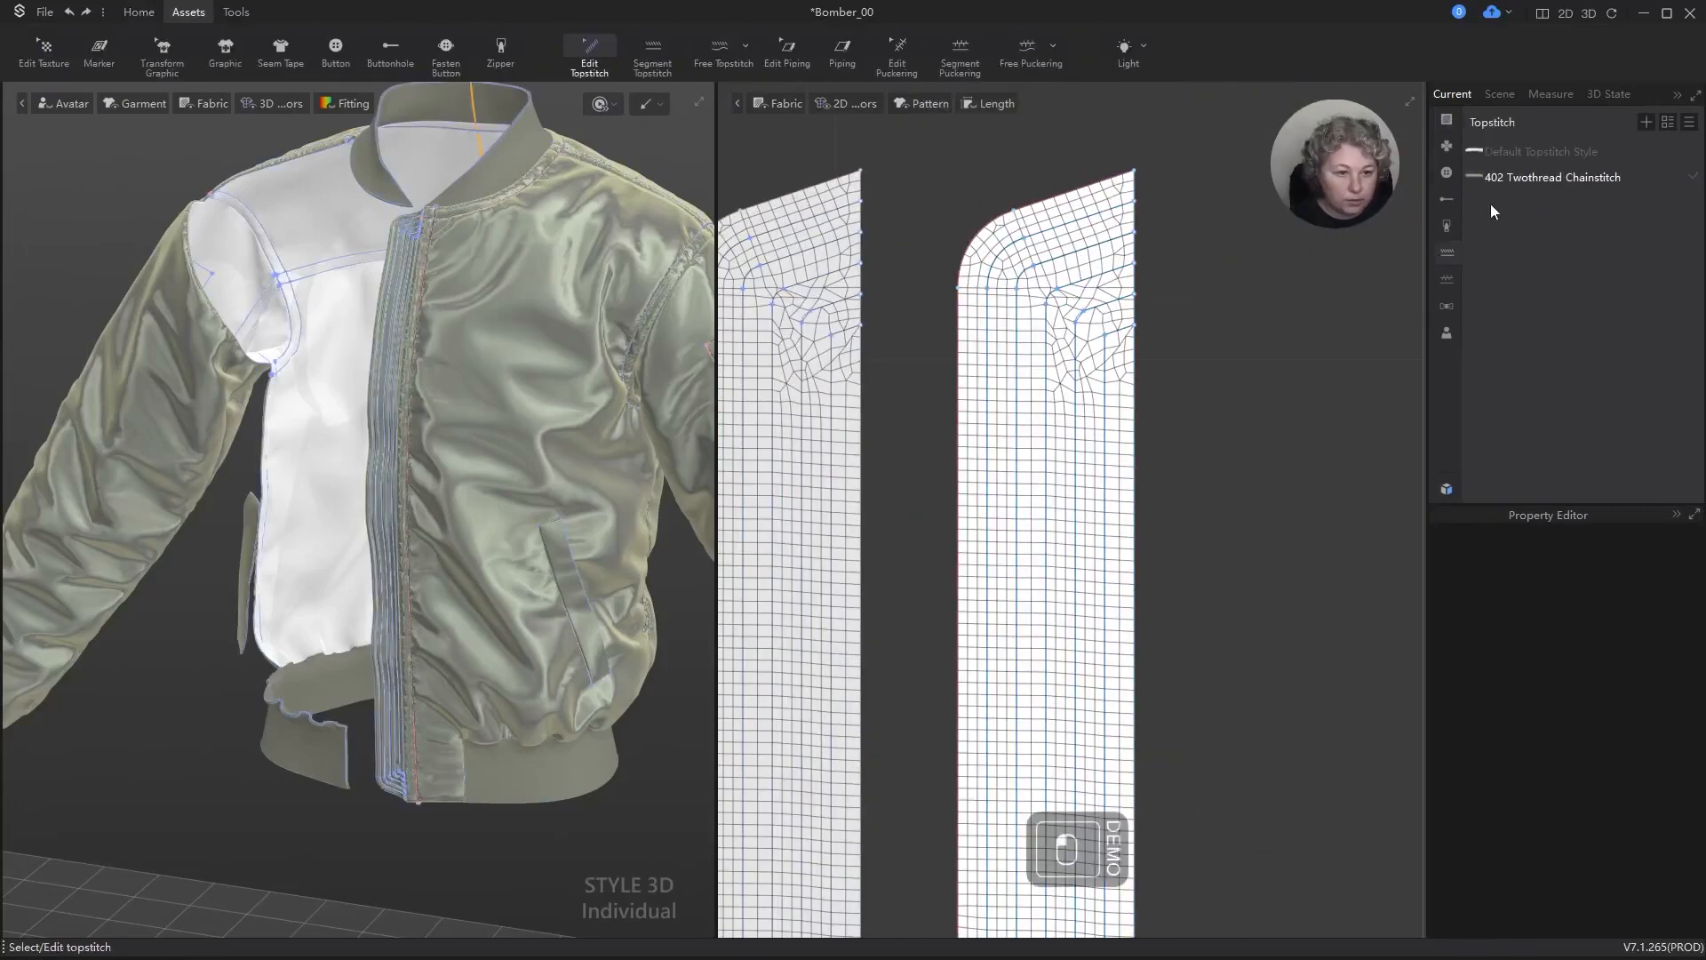
click(1547, 178)
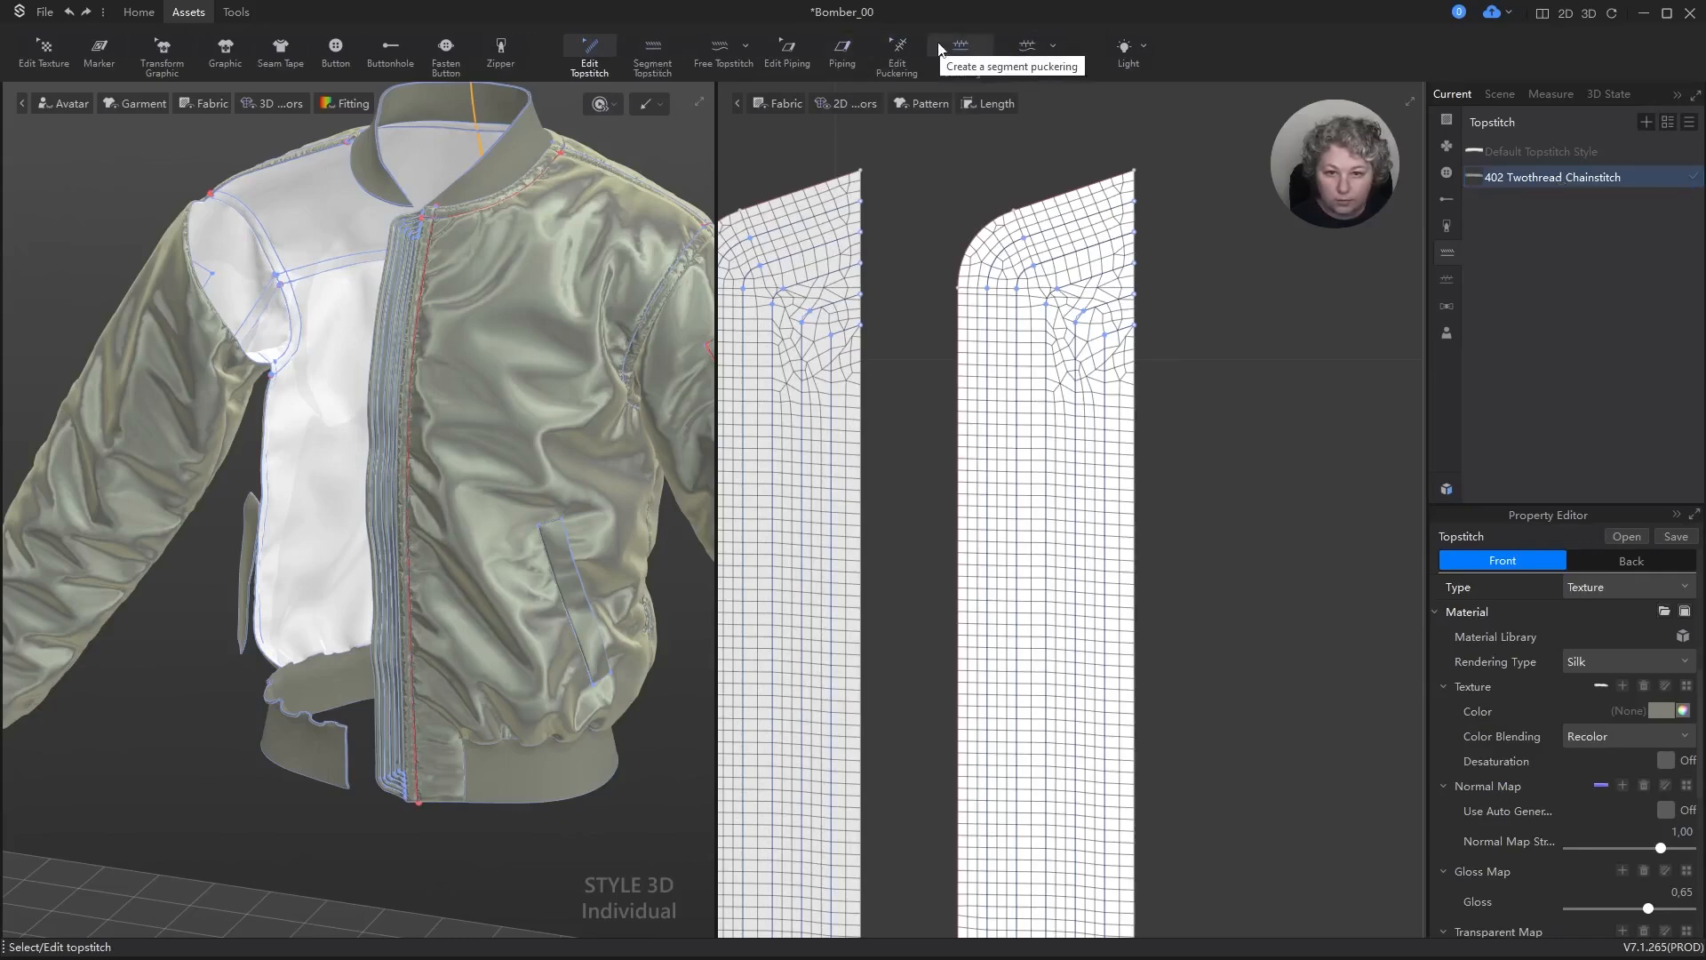
Step: Add a free topstitch along the outermost isoline of the zipper strip, from its upper end to its lower end
click(722, 53)
scroll(1040, 518, down, 3)
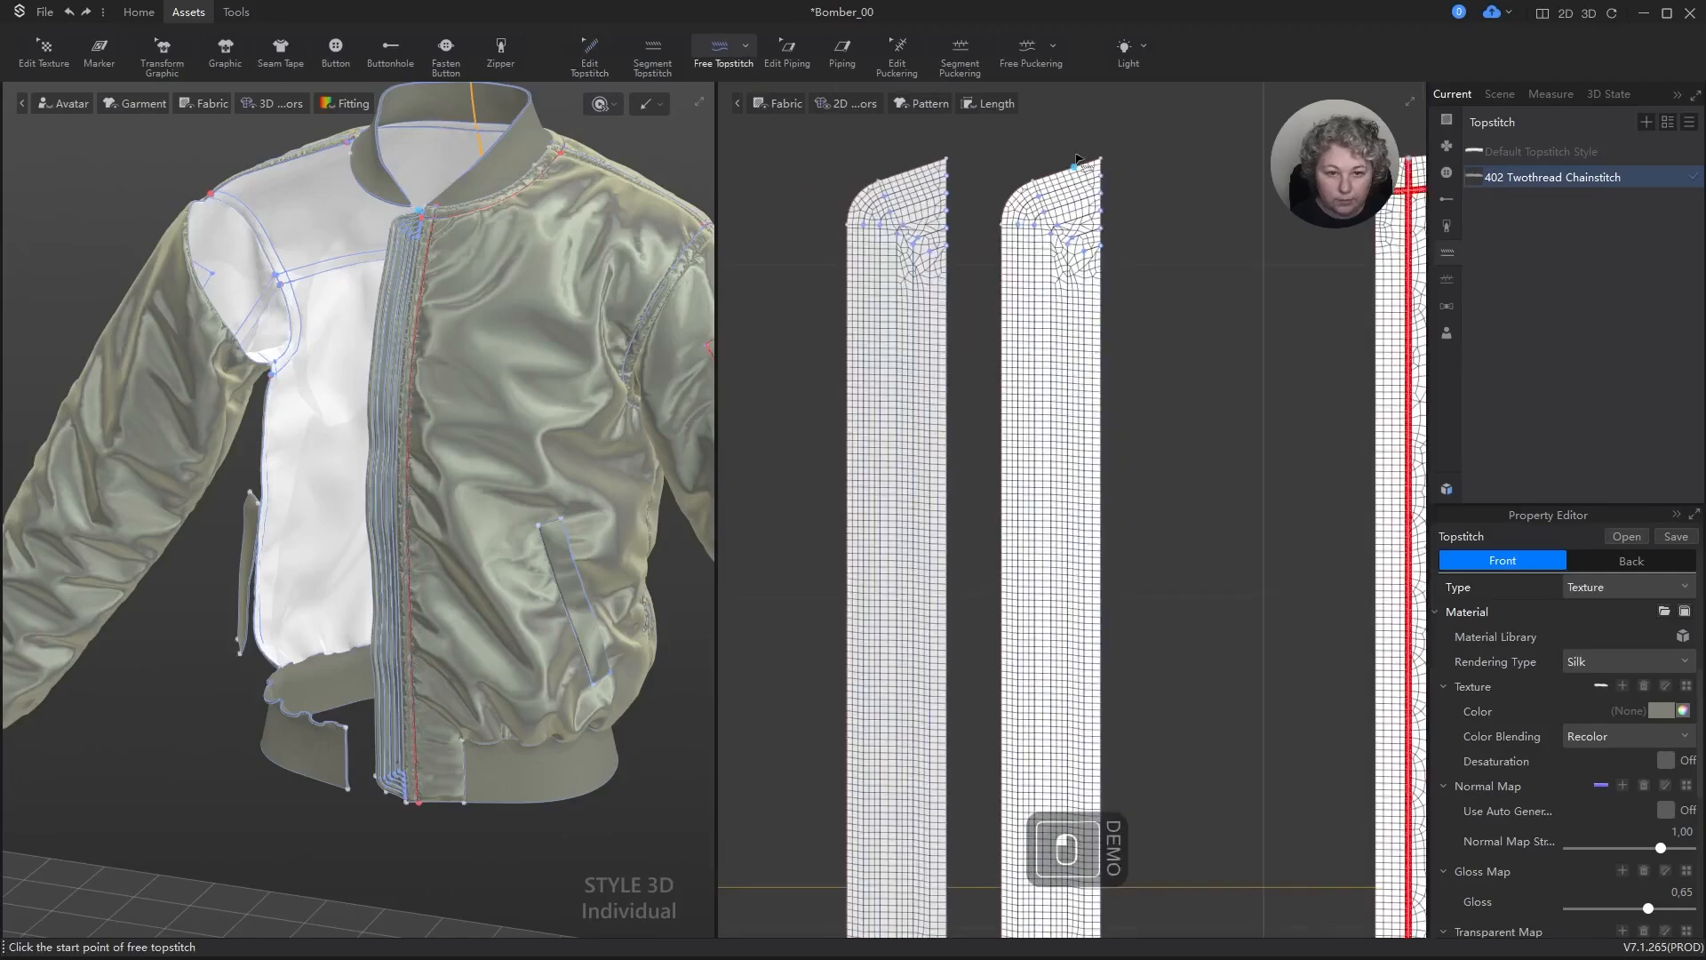
scroll(1040, 518, down, 5)
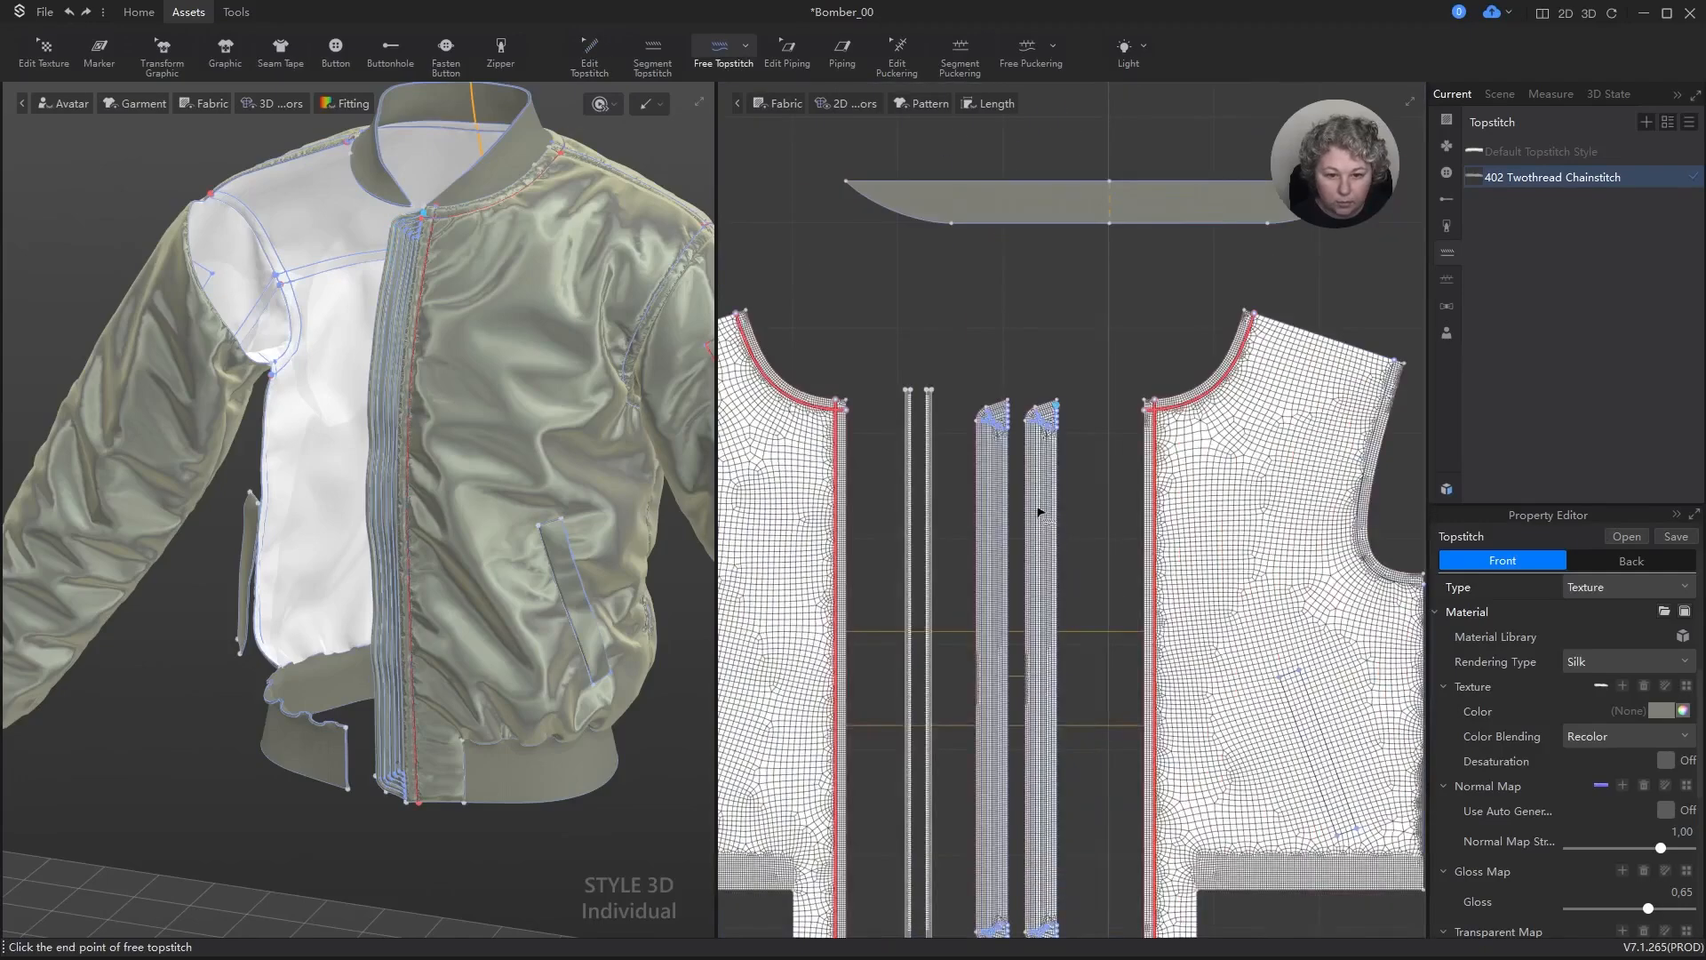
scroll(1031, 692, up, 5)
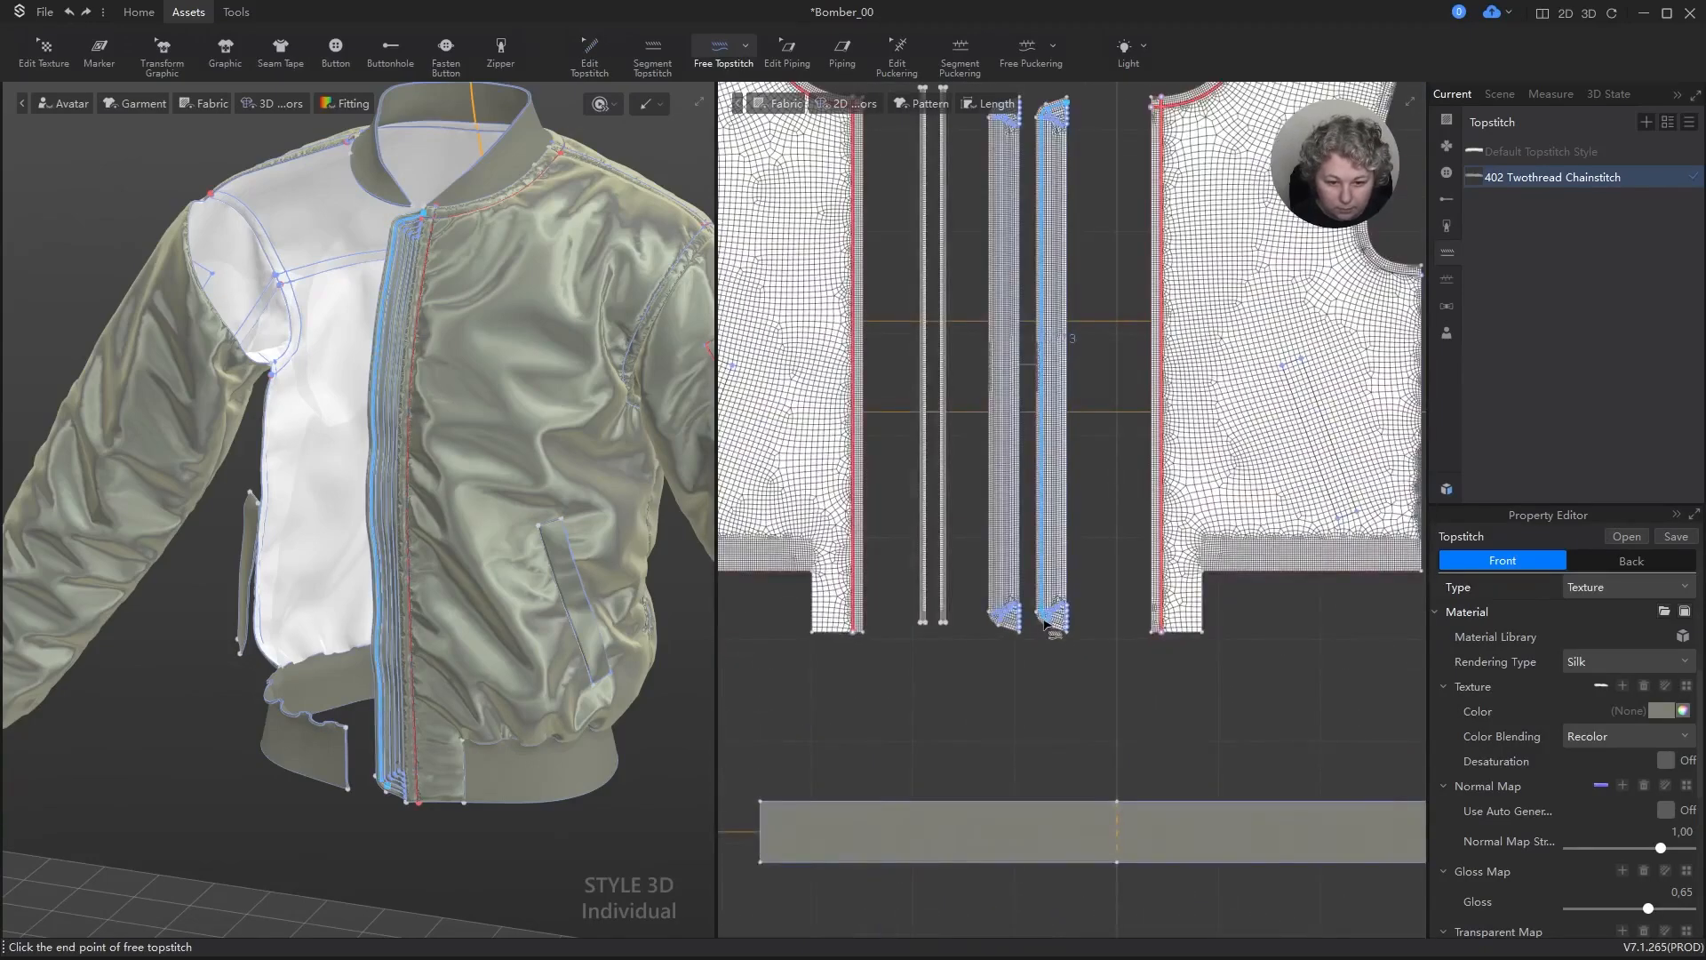
scroll(1051, 627, up, 3)
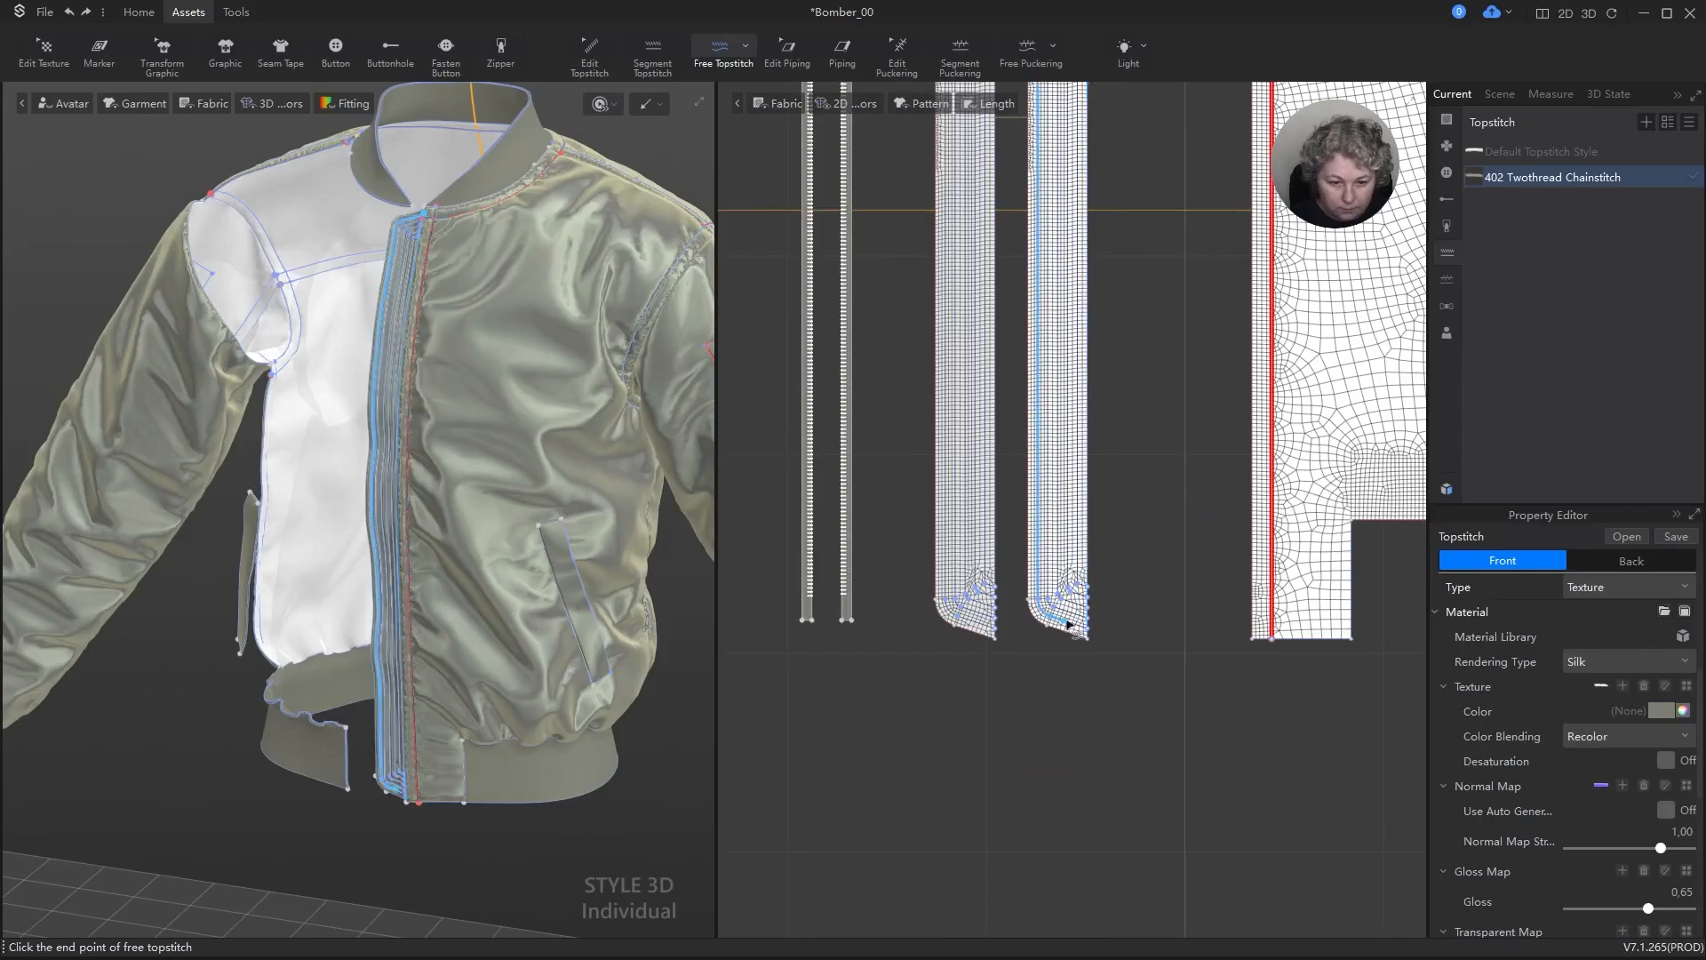
click(1086, 631)
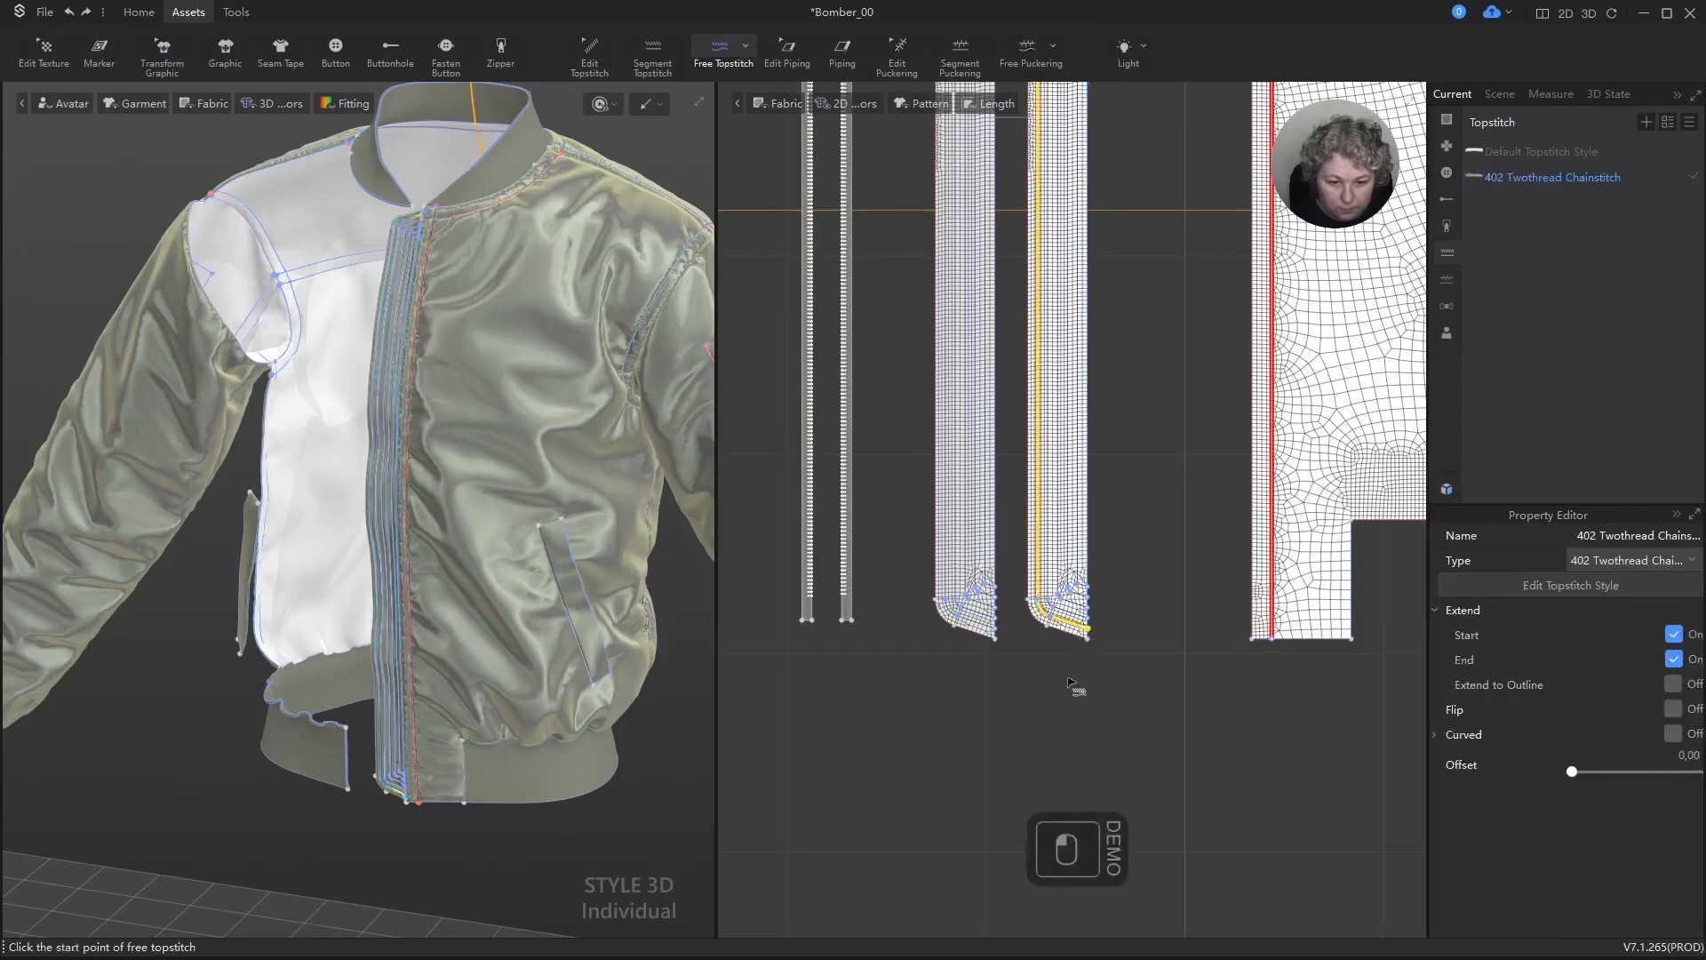
Step: Add a free topstitch along the strip's second isoline, from its upper end to its lower end
scroll(1075, 691, down, 3)
scroll(1086, 231, up, 3)
scroll(1079, 188, up, 2)
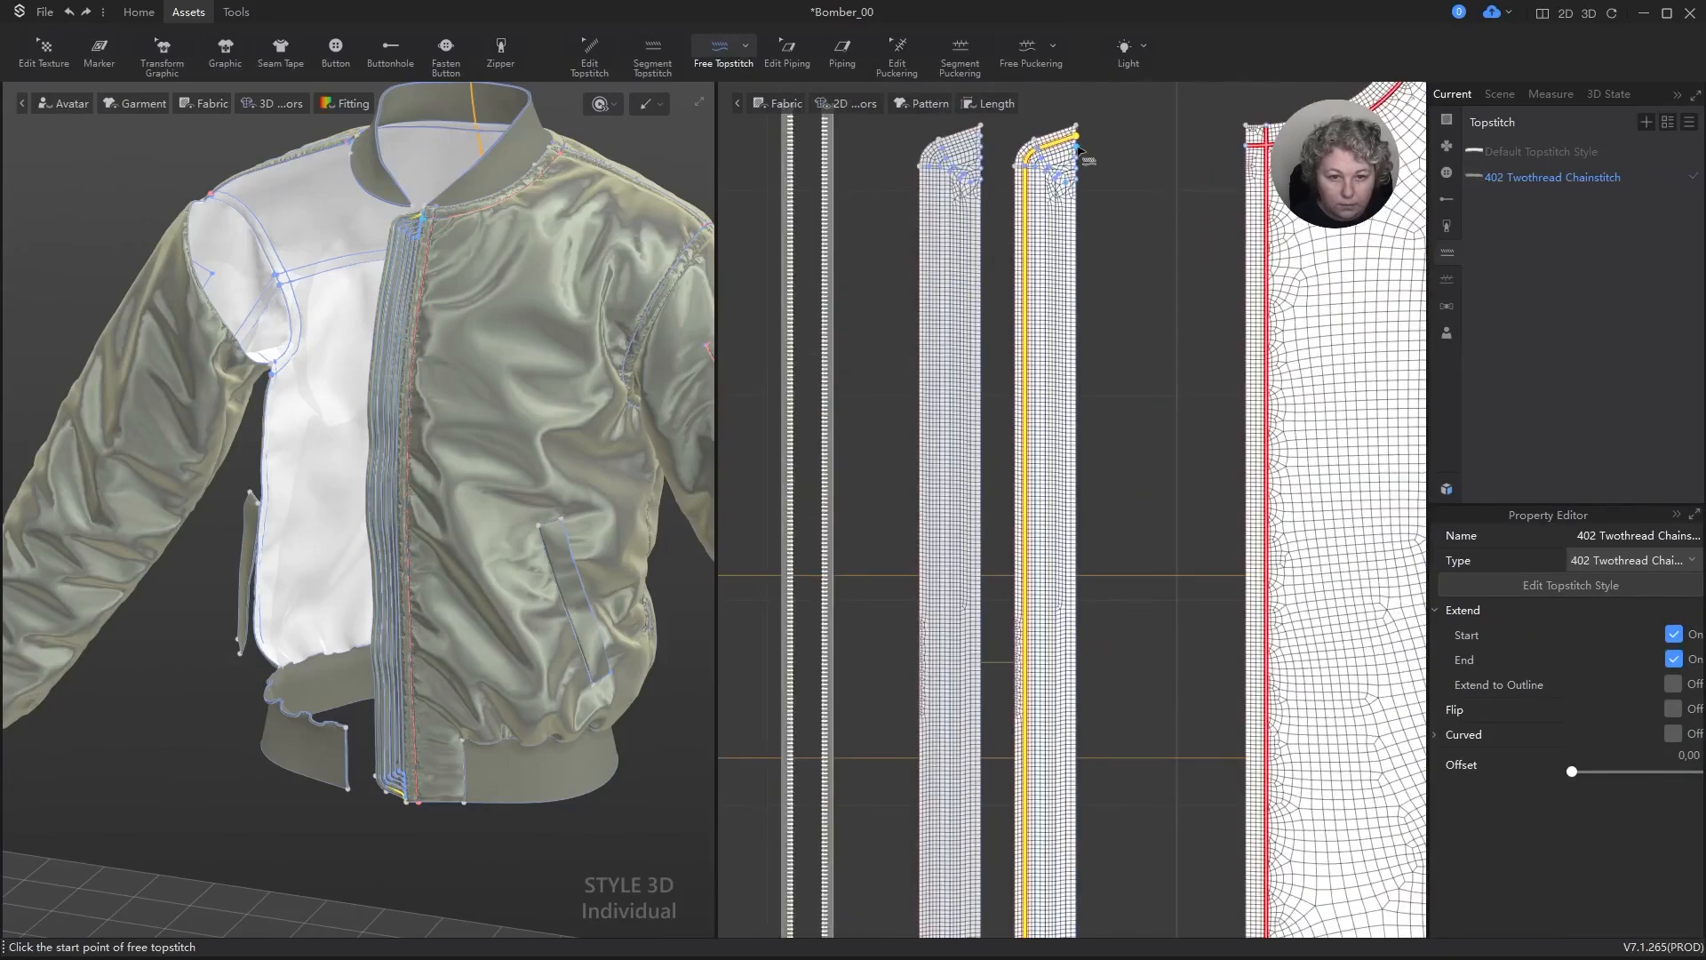
click(1018, 238)
scroll(1076, 322, down, 3)
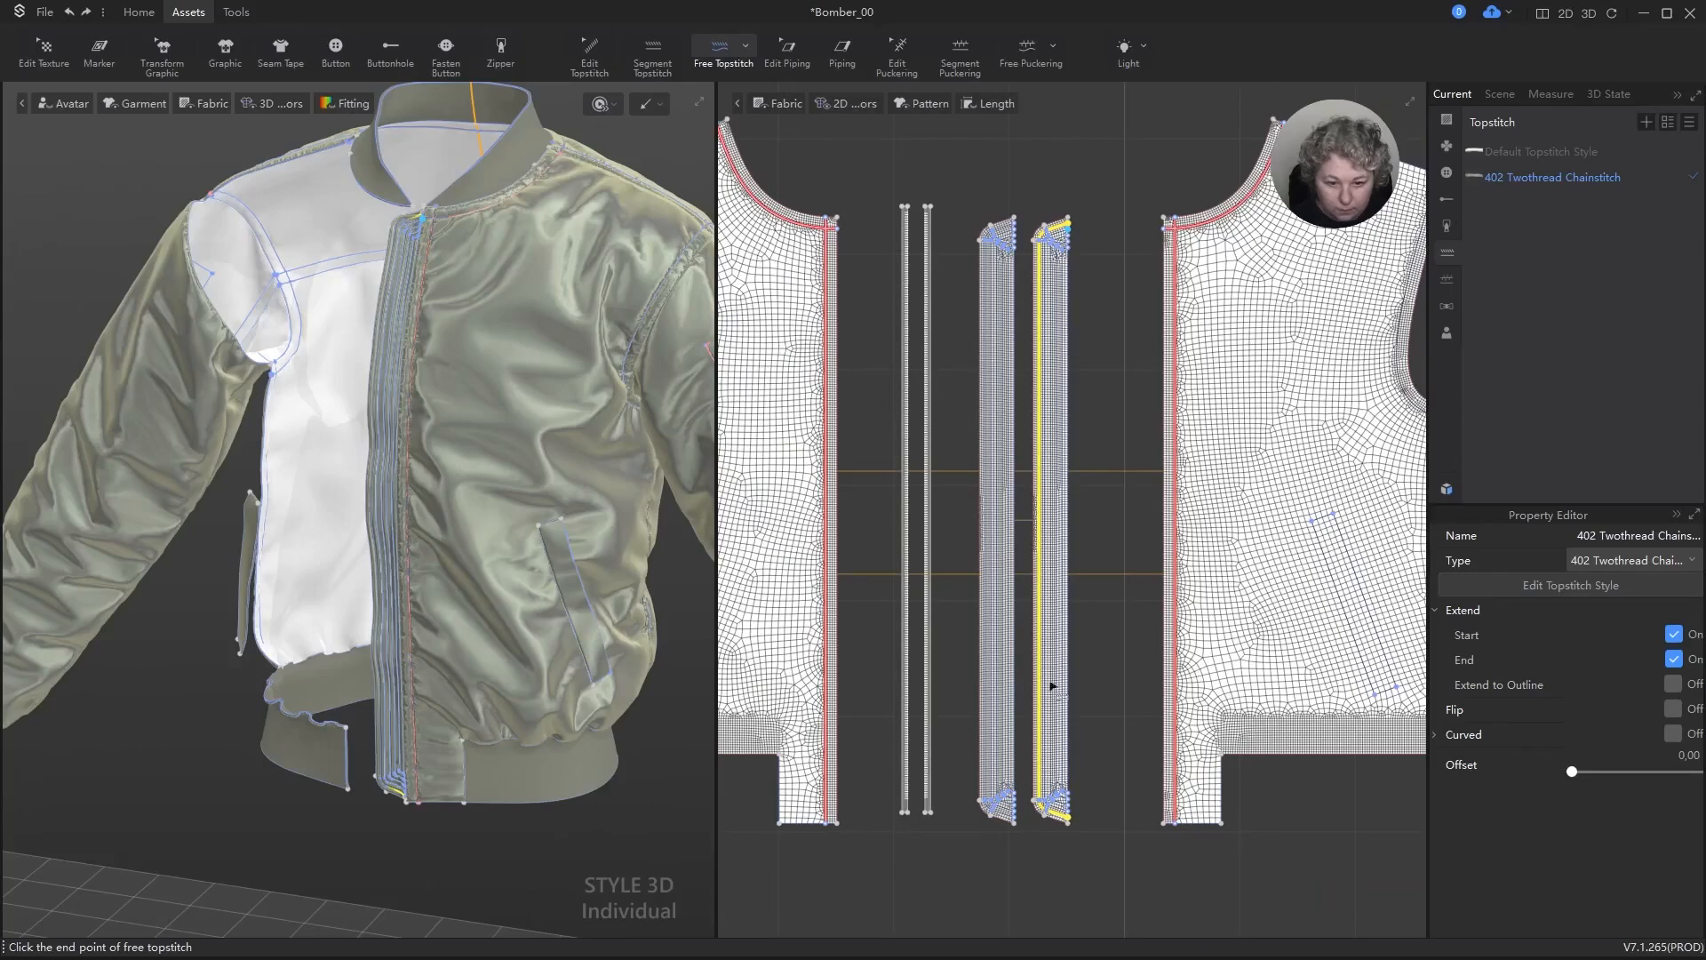
scroll(1059, 823, up, 5)
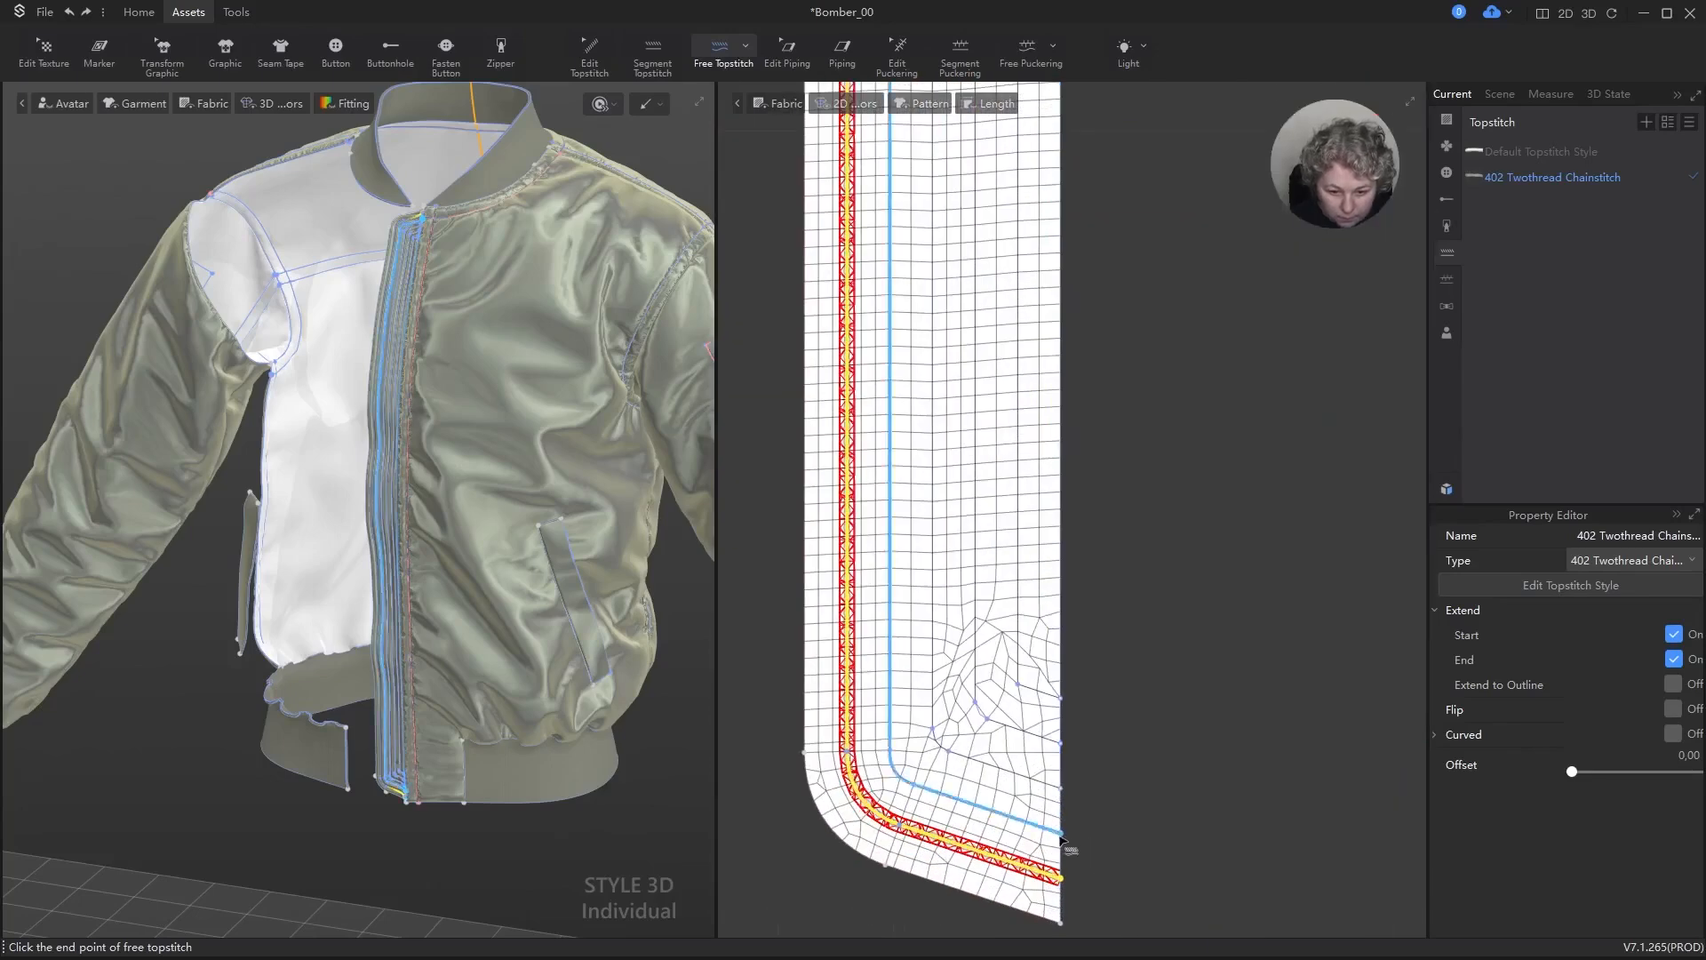
click(1063, 837)
Step: Add a free topstitch along the strip's third isoline, from its upper end to its lower end
scroll(1047, 341, down, 5)
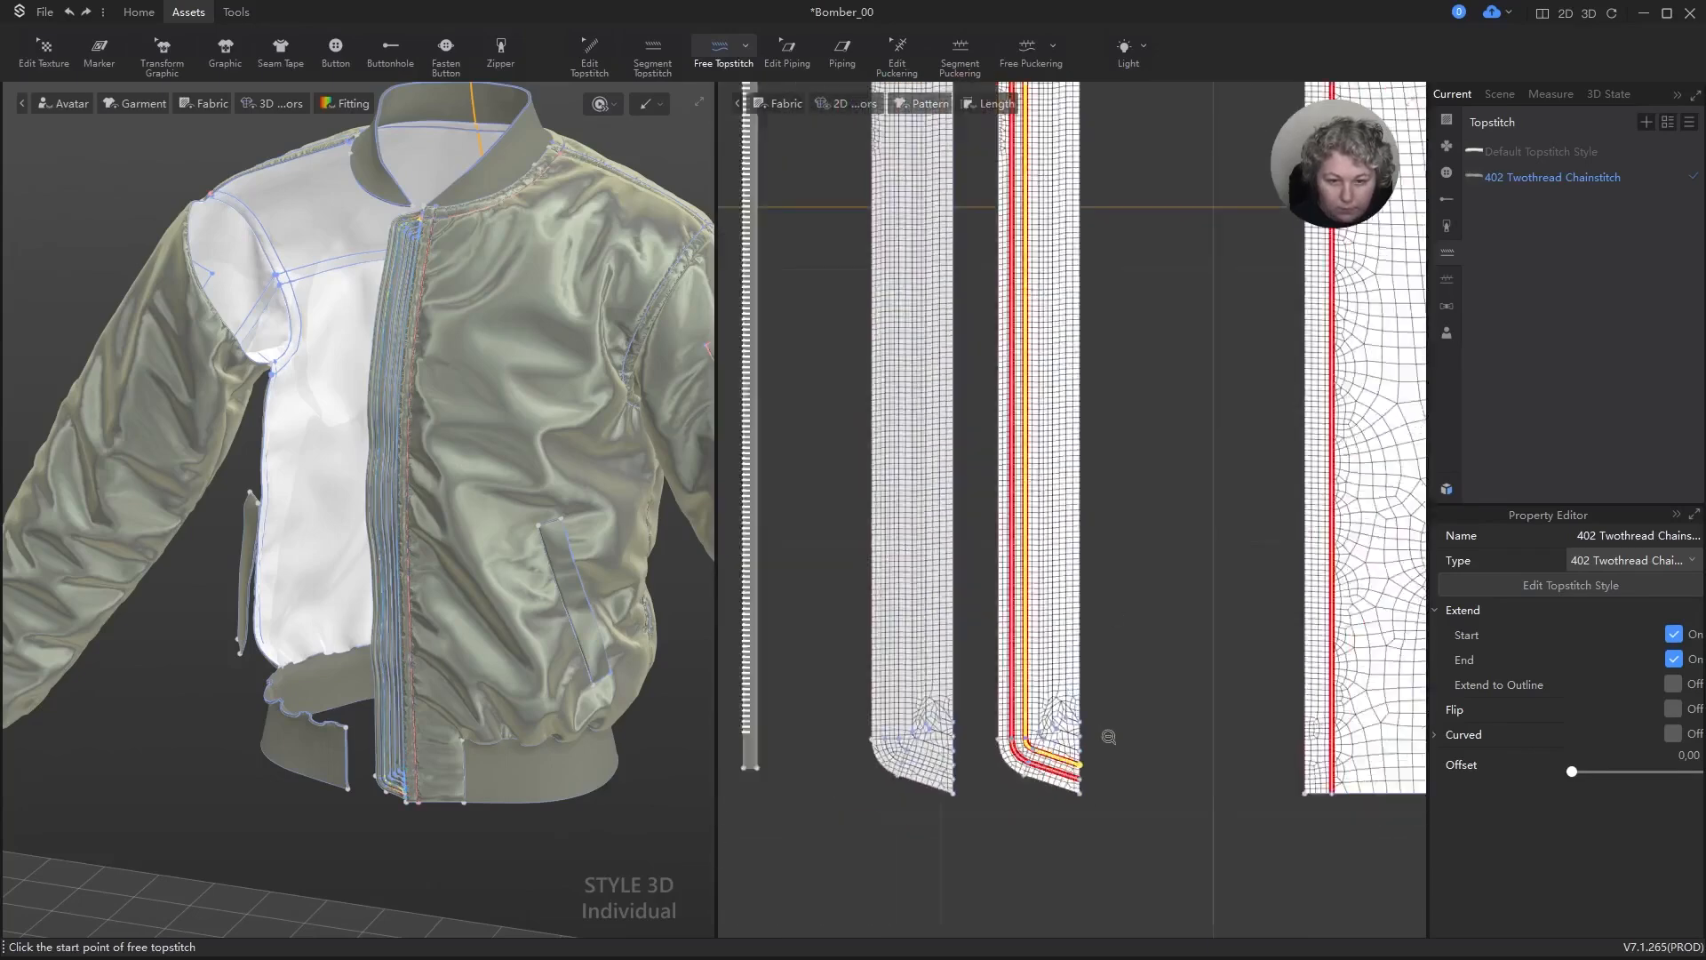
scroll(1047, 340, down, 3)
scroll(1074, 183, up, 5)
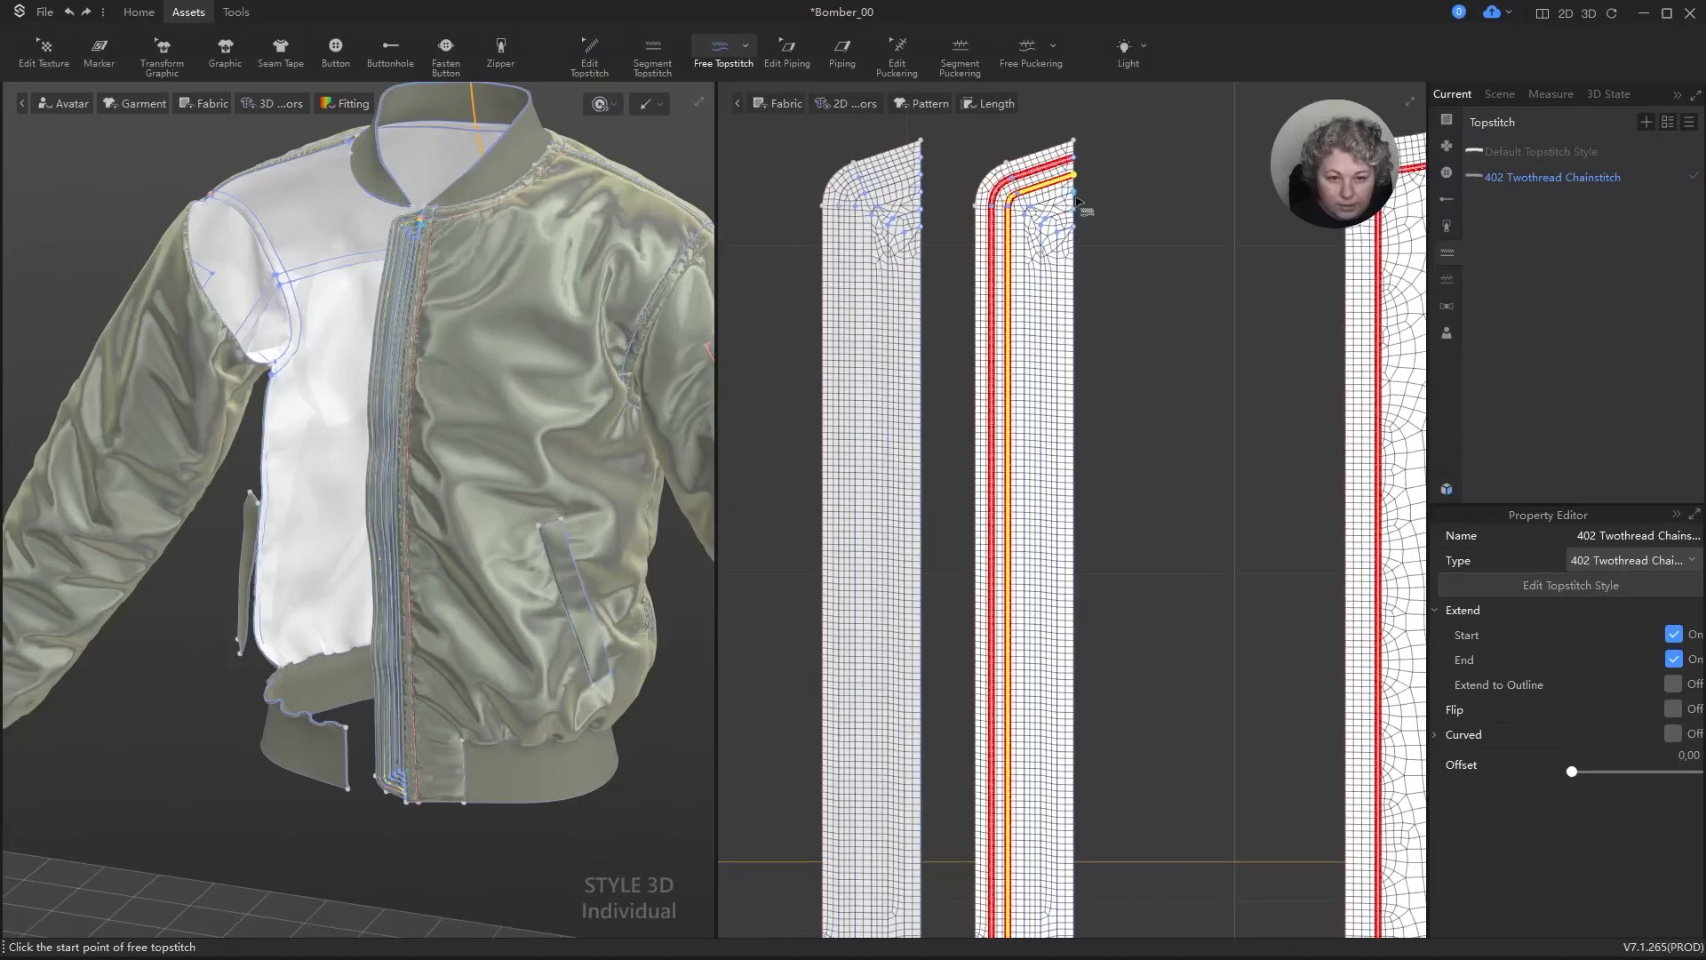
click(1073, 190)
scroll(1031, 370, down, 5)
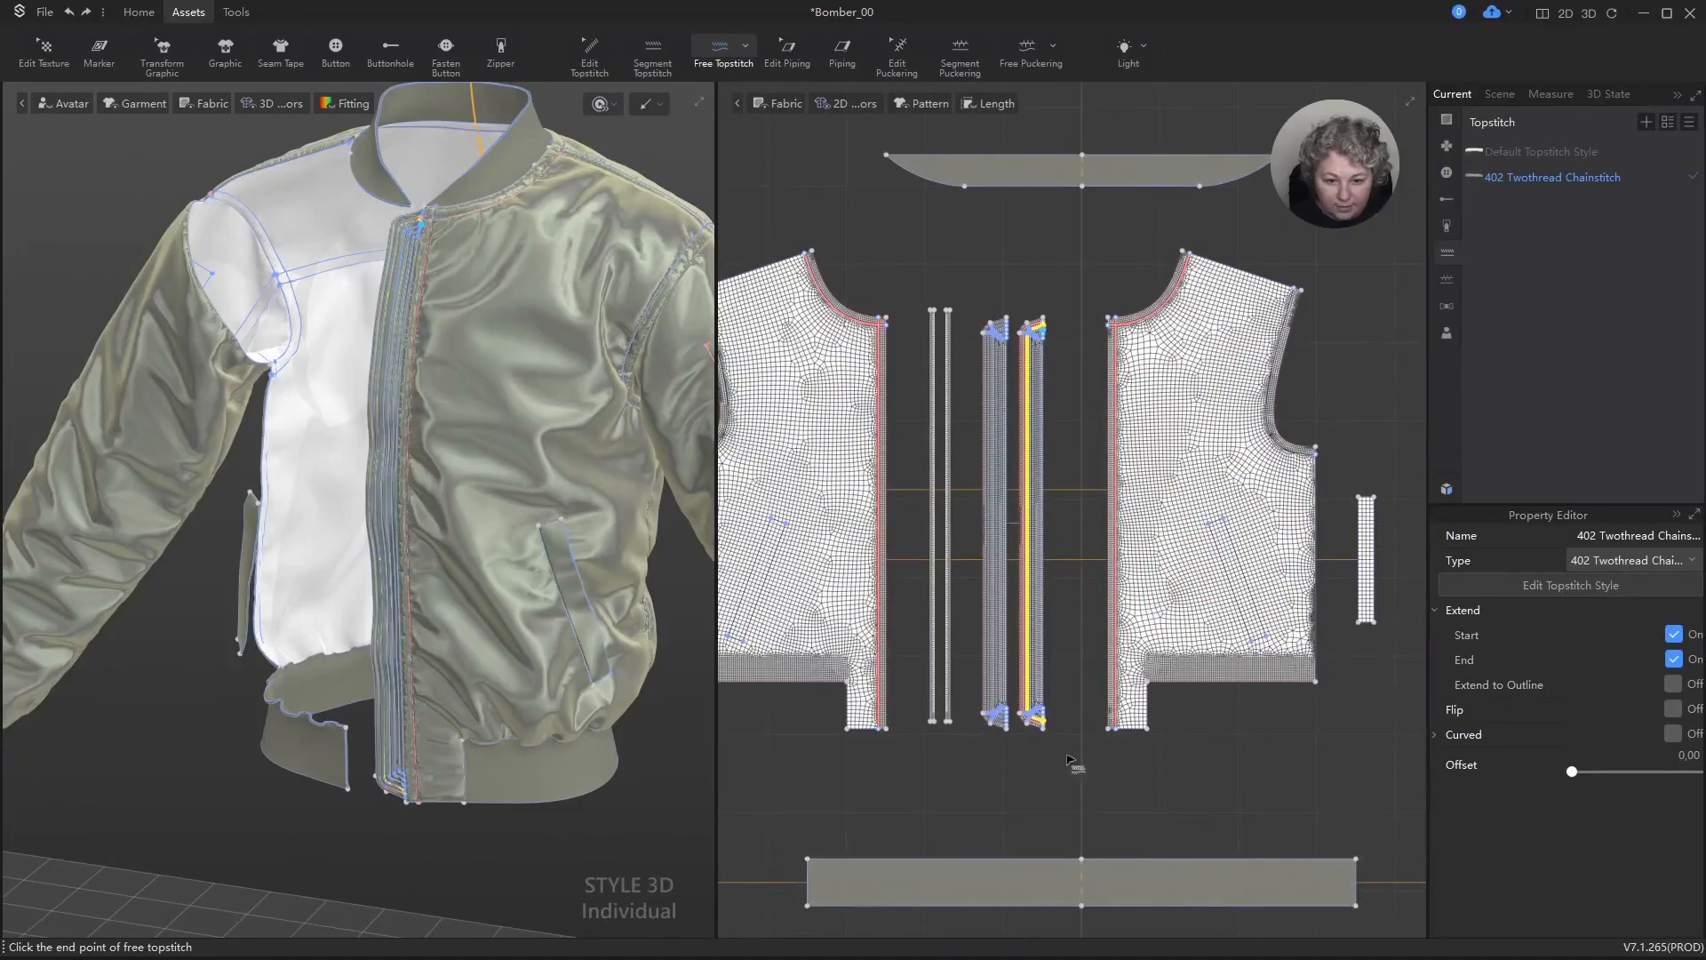
scroll(1048, 717, up, 5)
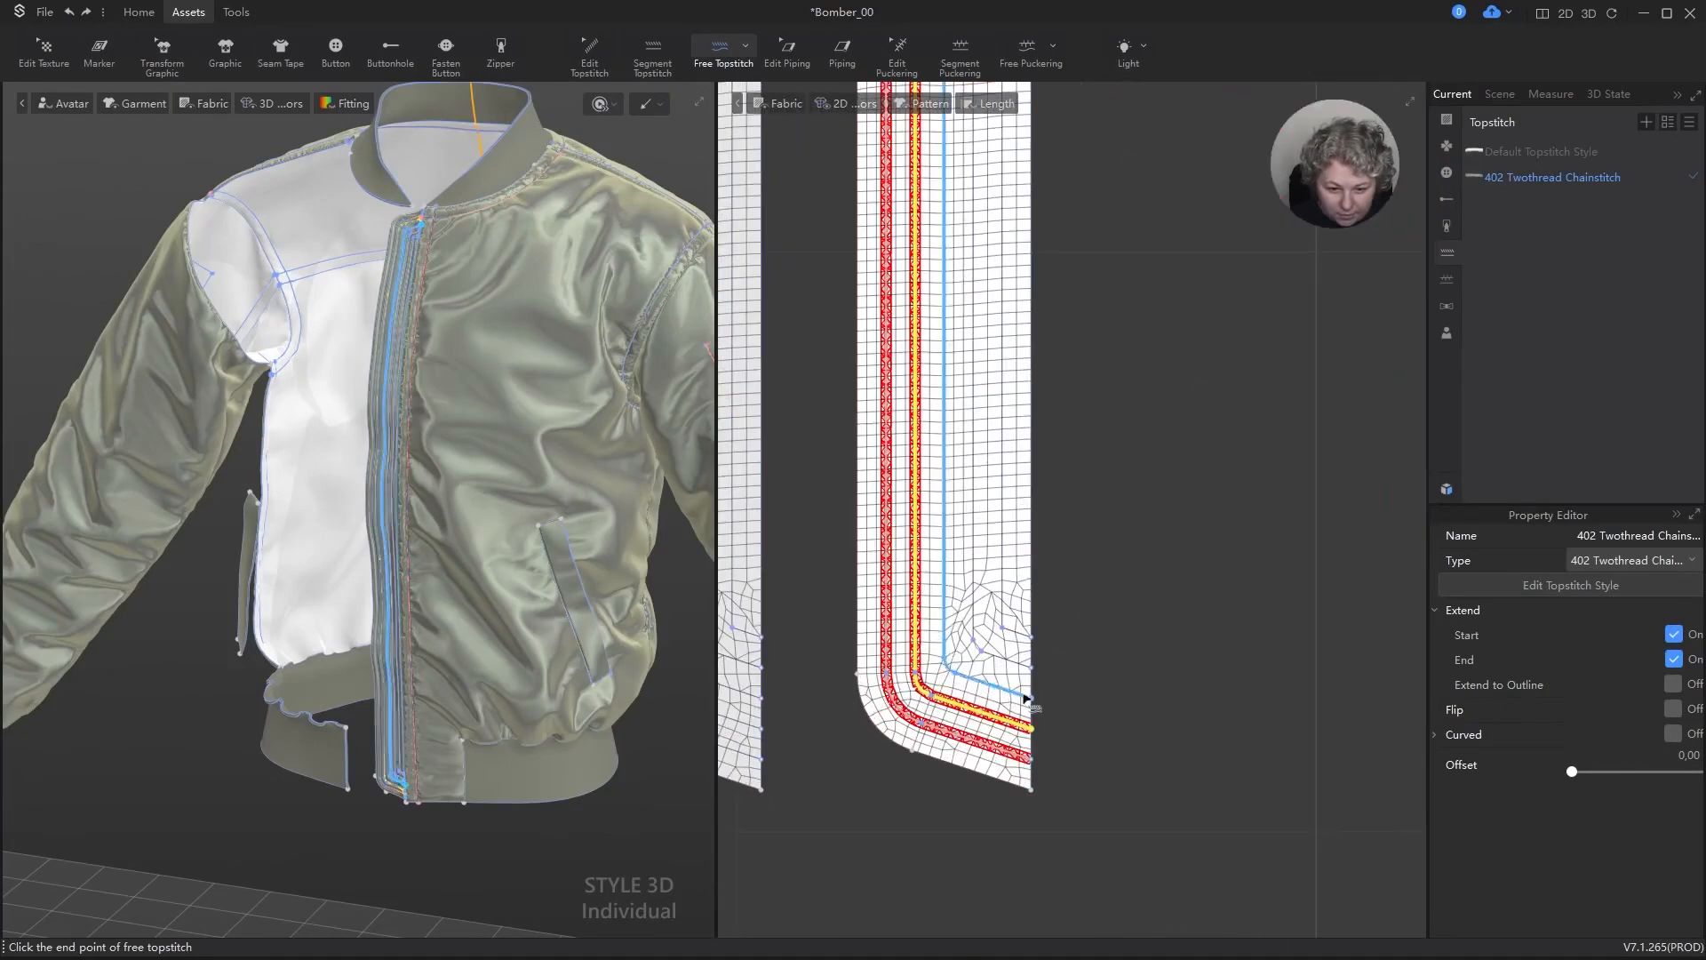
click(1031, 699)
Step: Add a free topstitch along the strip's fourth isoline, from its upper end to its lower end
scroll(1022, 354, down, 5)
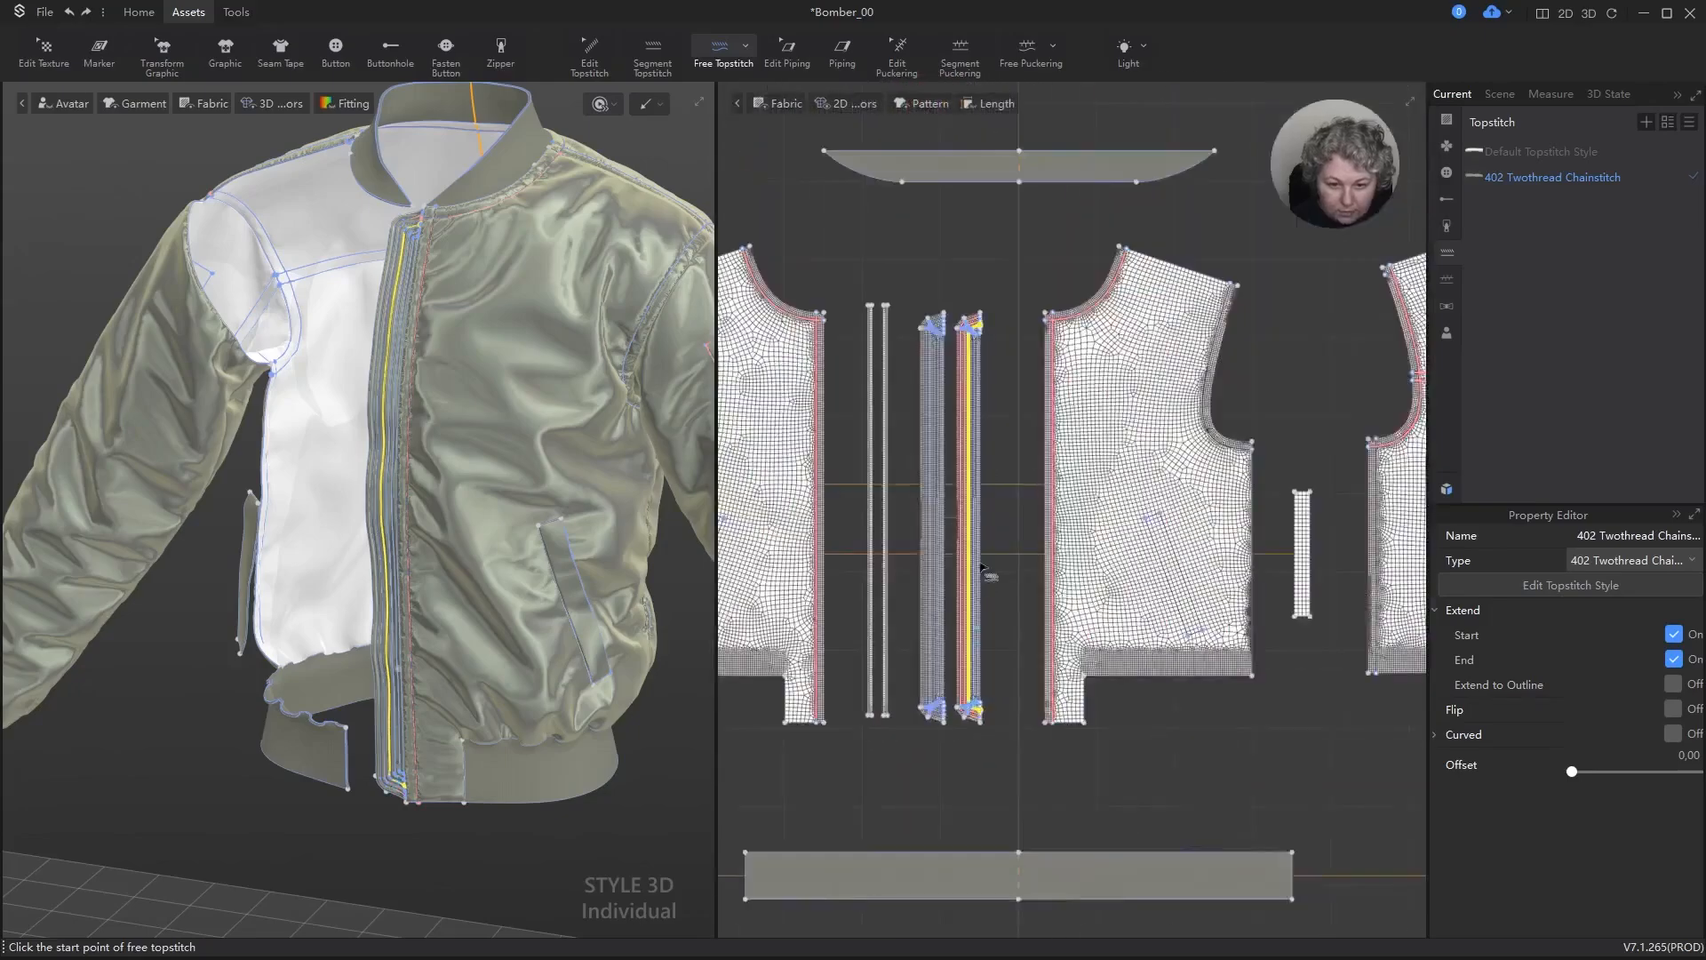
scroll(890, 359, up, 5)
click(920, 301)
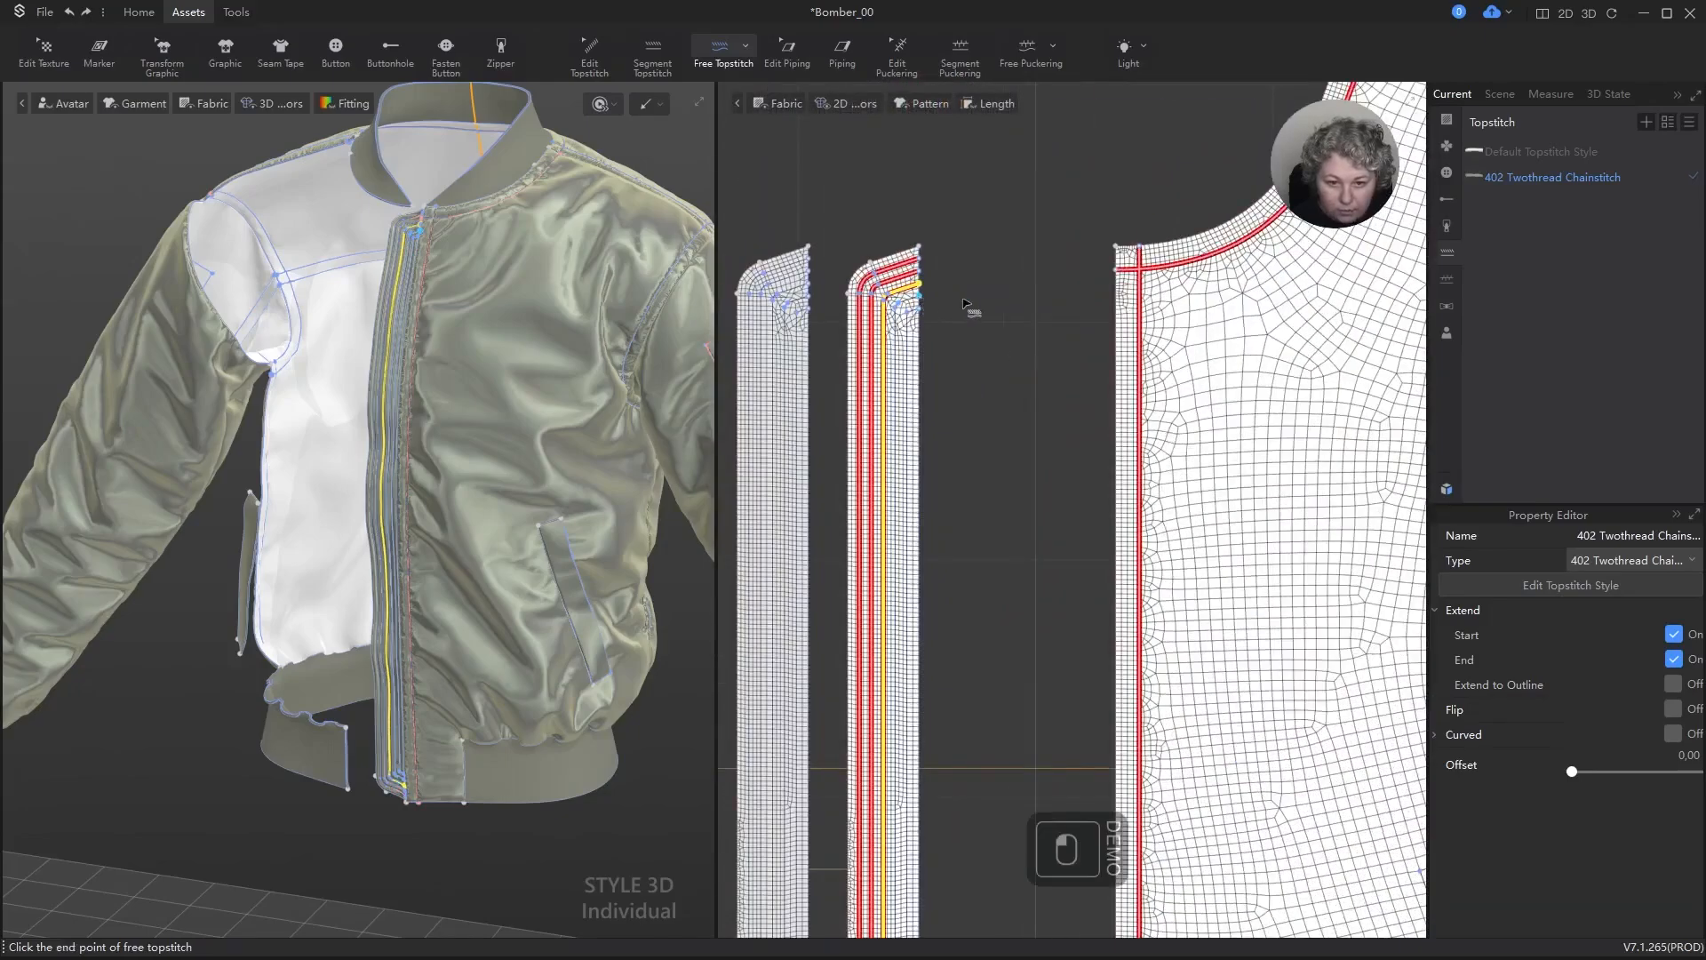
scroll(968, 310, down, 5)
scroll(958, 714, up, 5)
scroll(949, 604, up, 2)
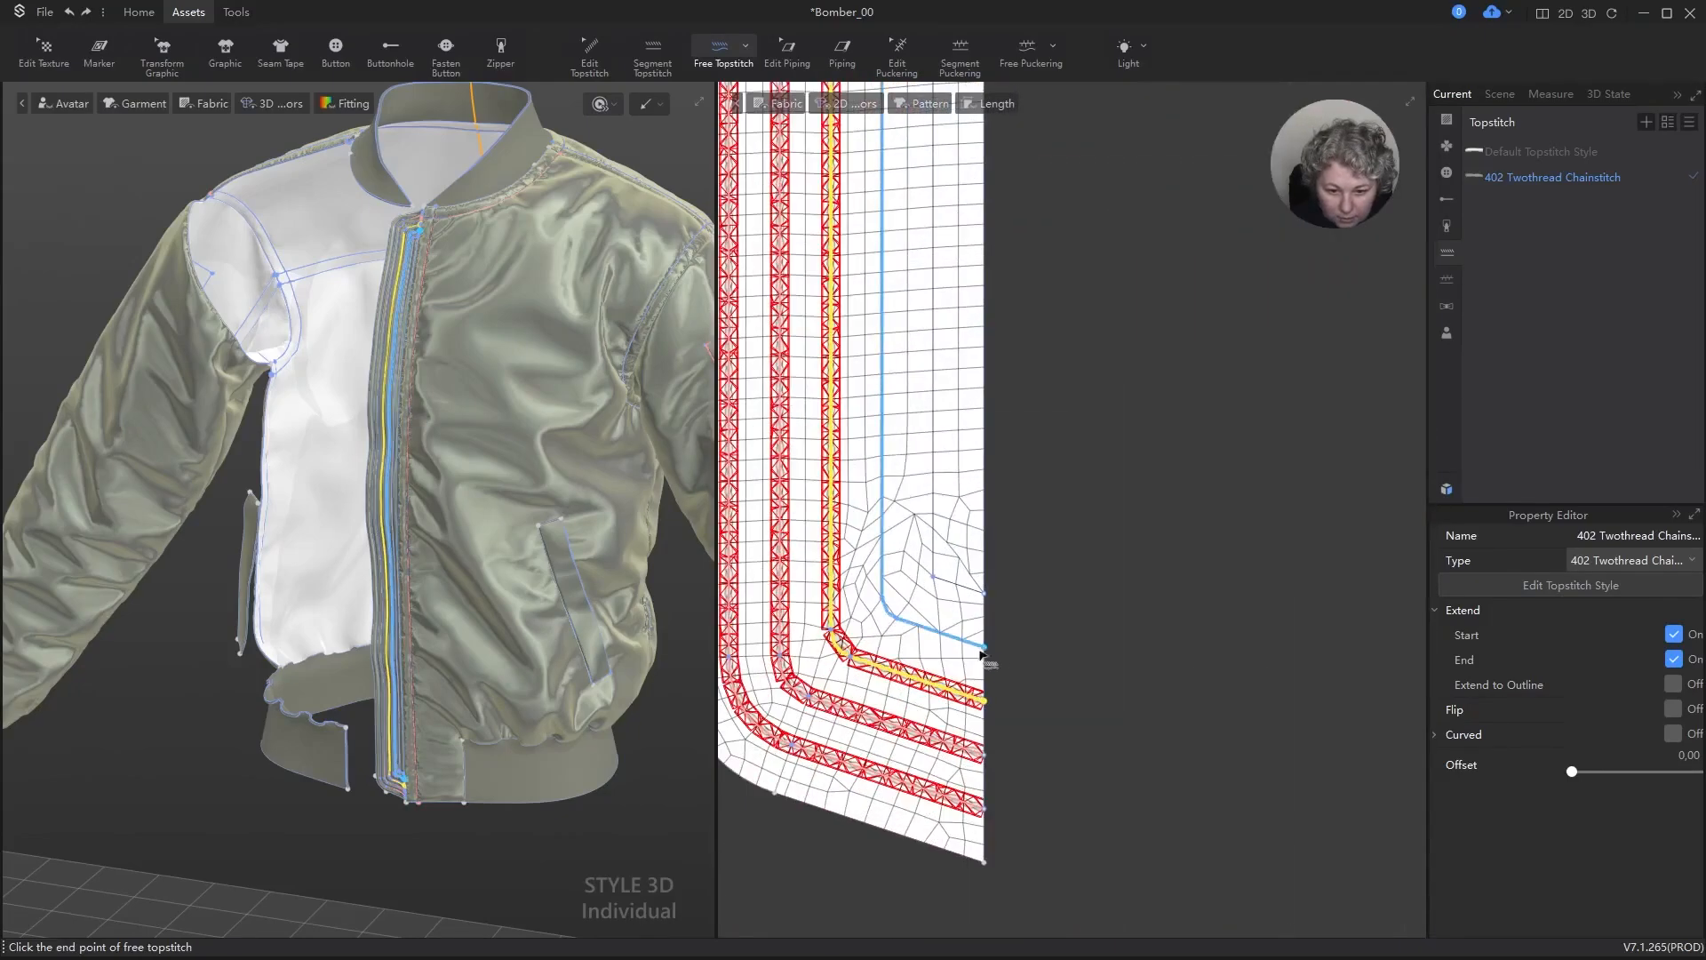
click(990, 655)
scroll(991, 622, down, 5)
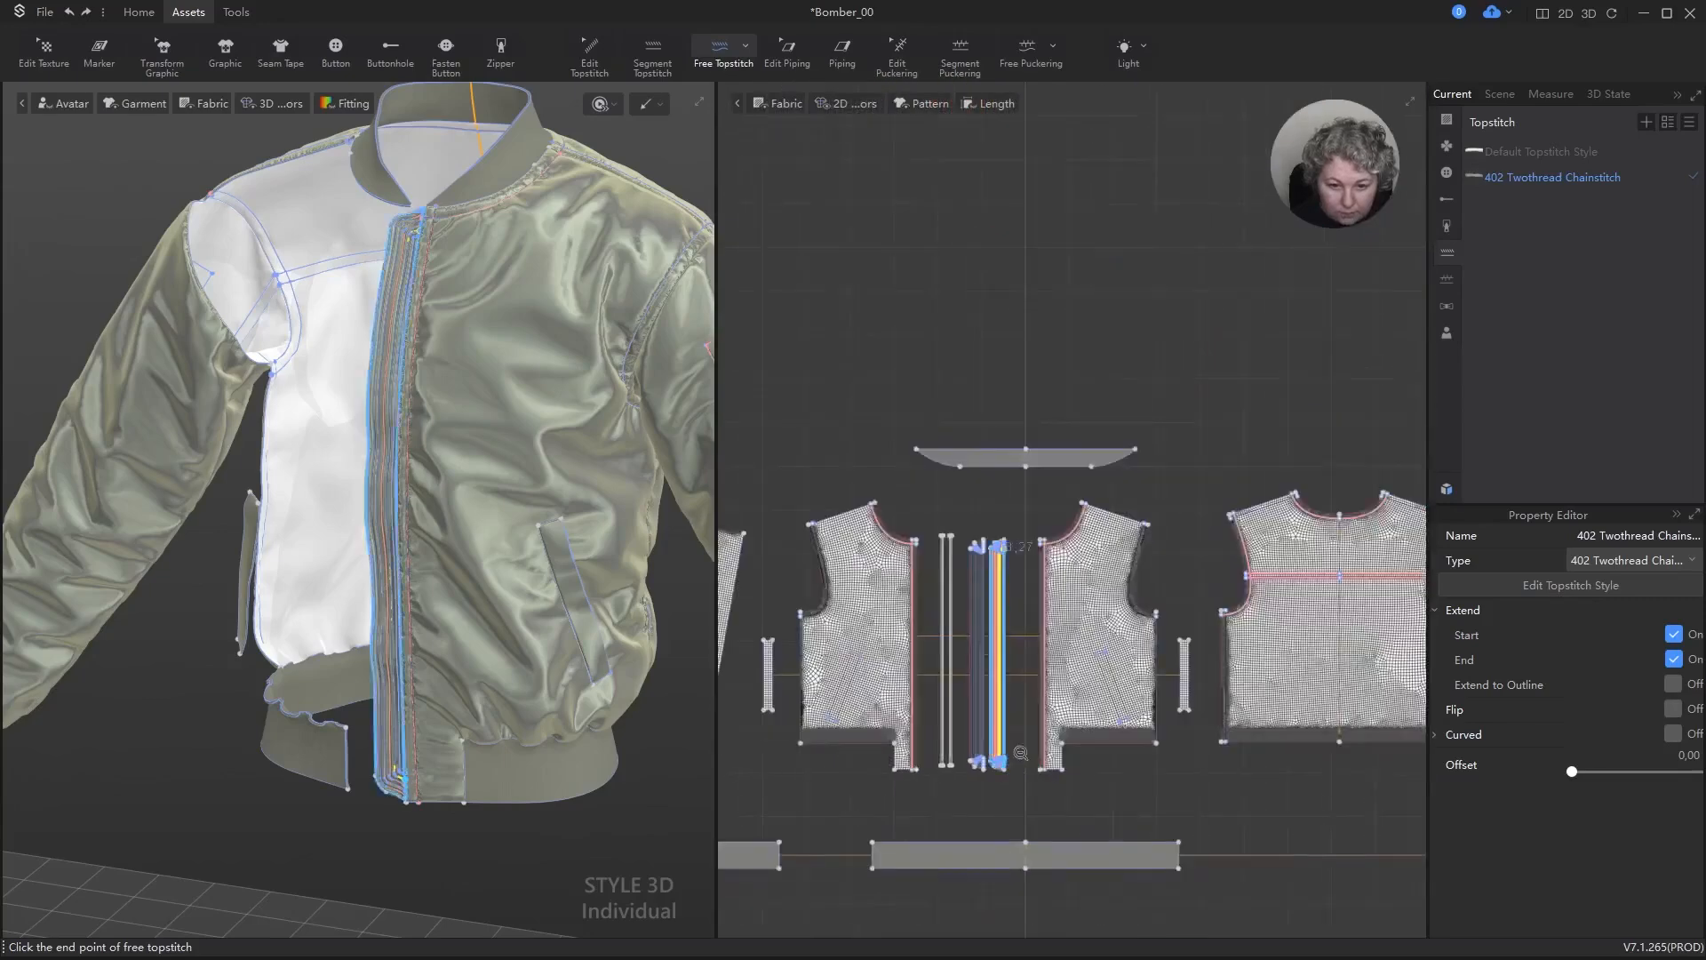
scroll(1045, 384, up, 5)
click(1034, 310)
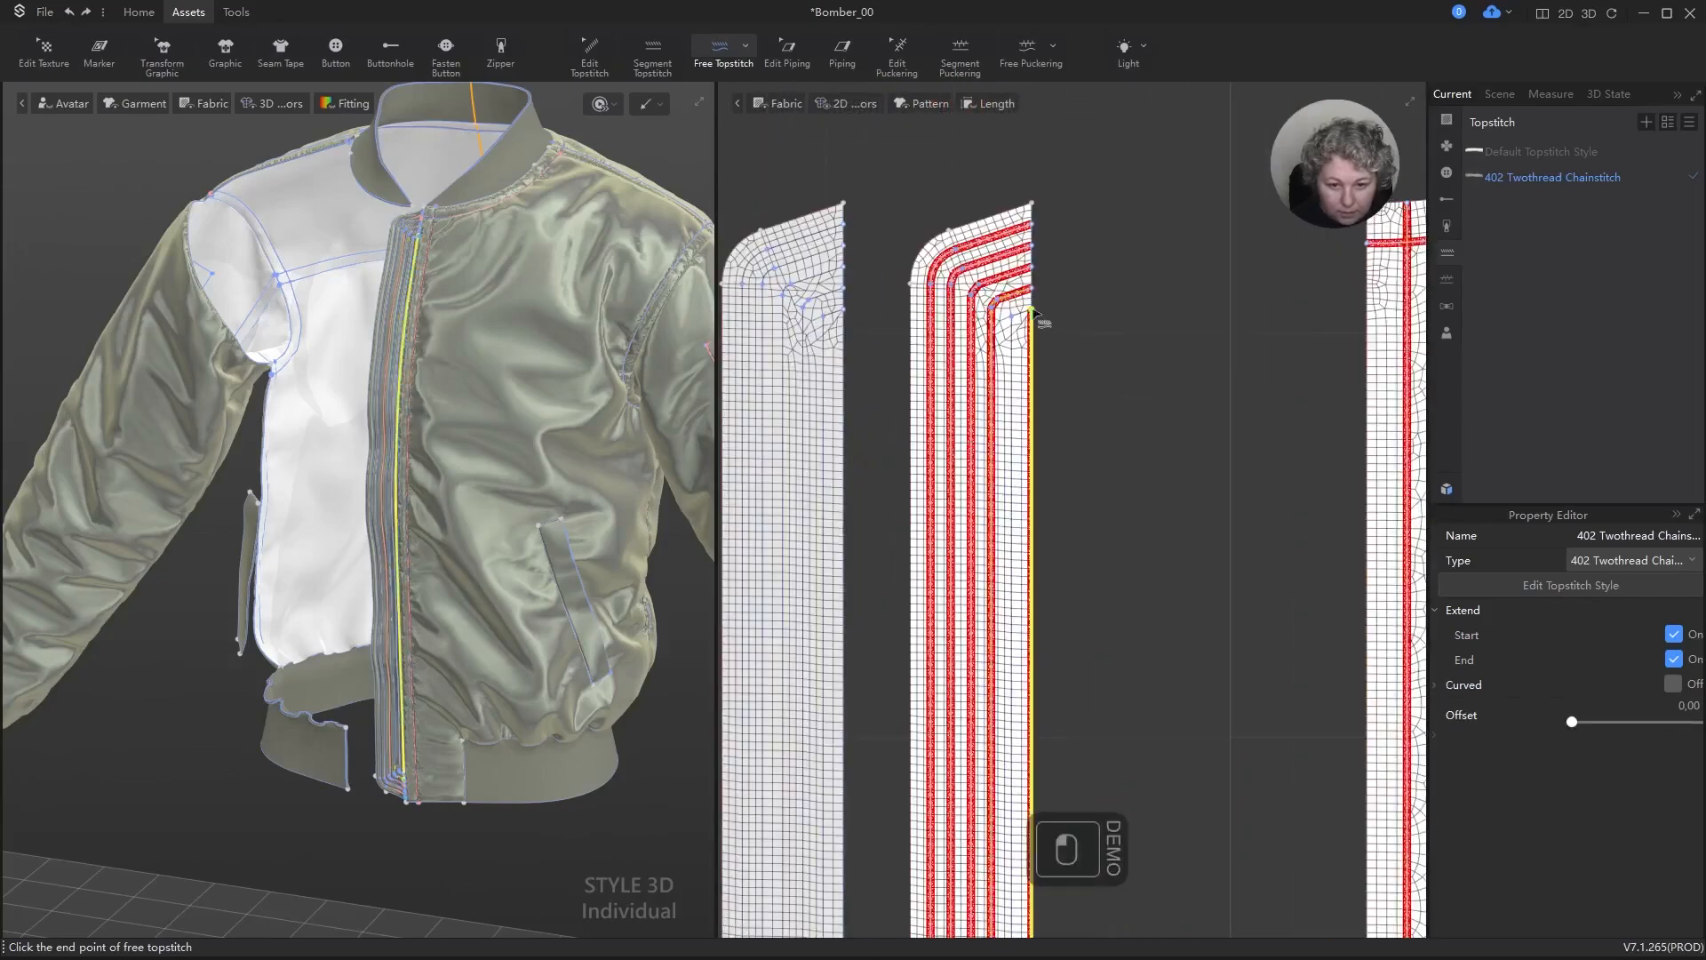
key(ctrl+z)
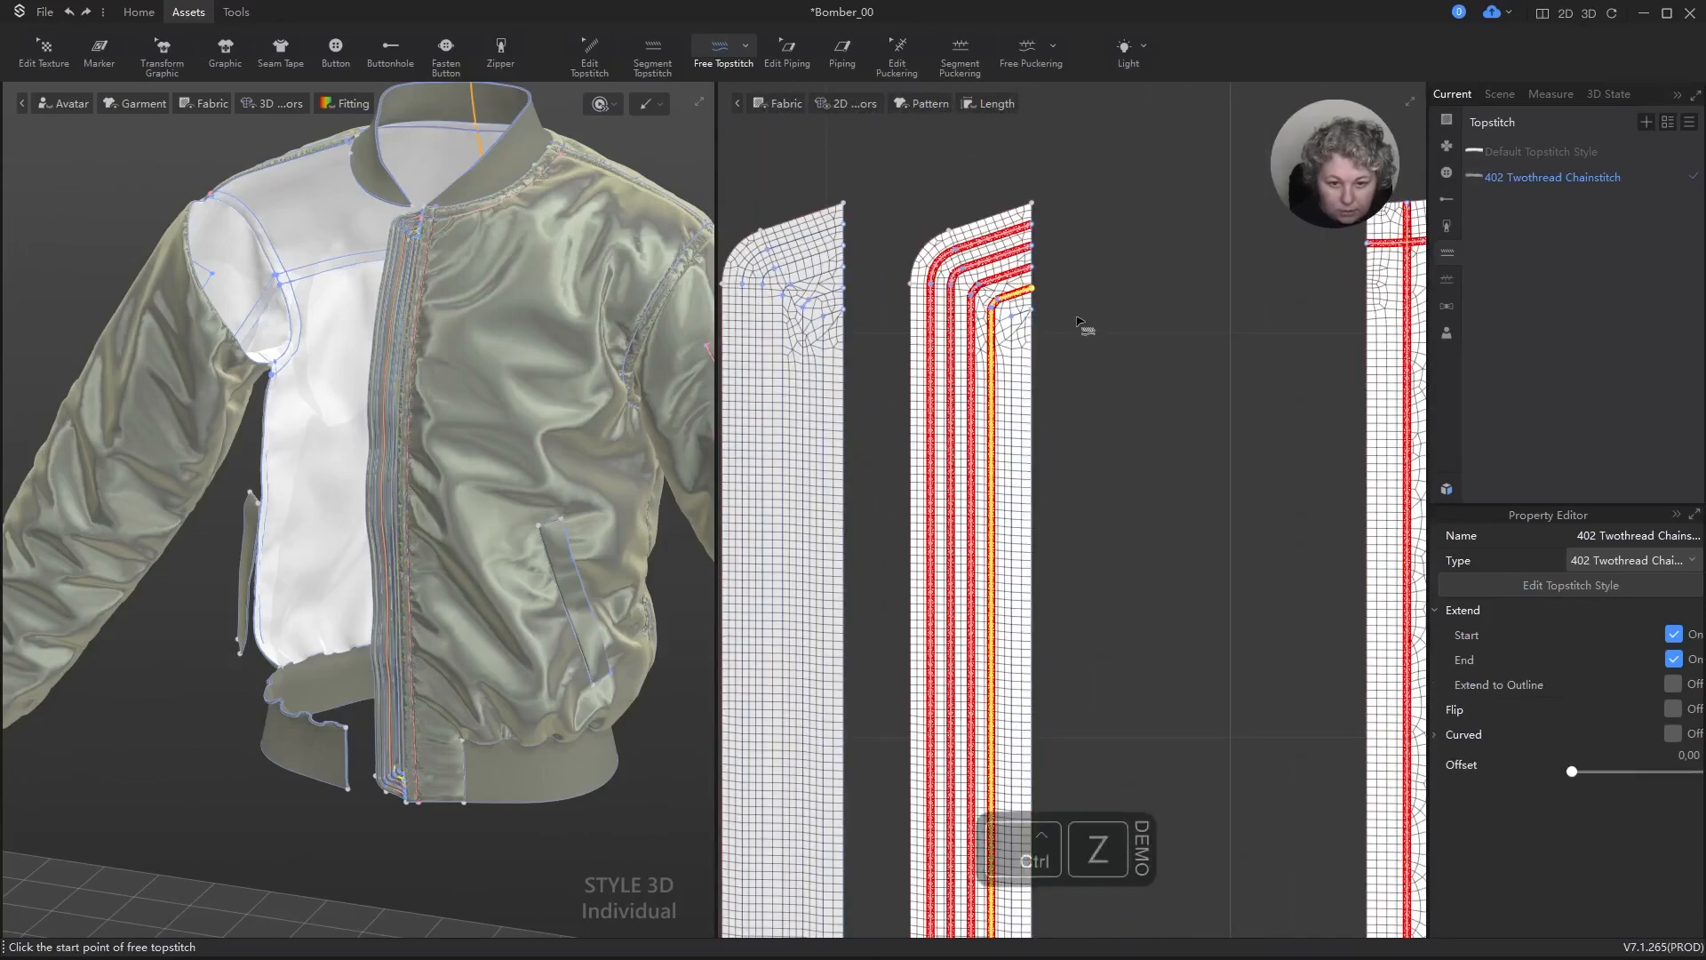
Step: Add a free topstitch along the strip's innermost isoline from the upper to the lower end and clear the selection
click(1033, 310)
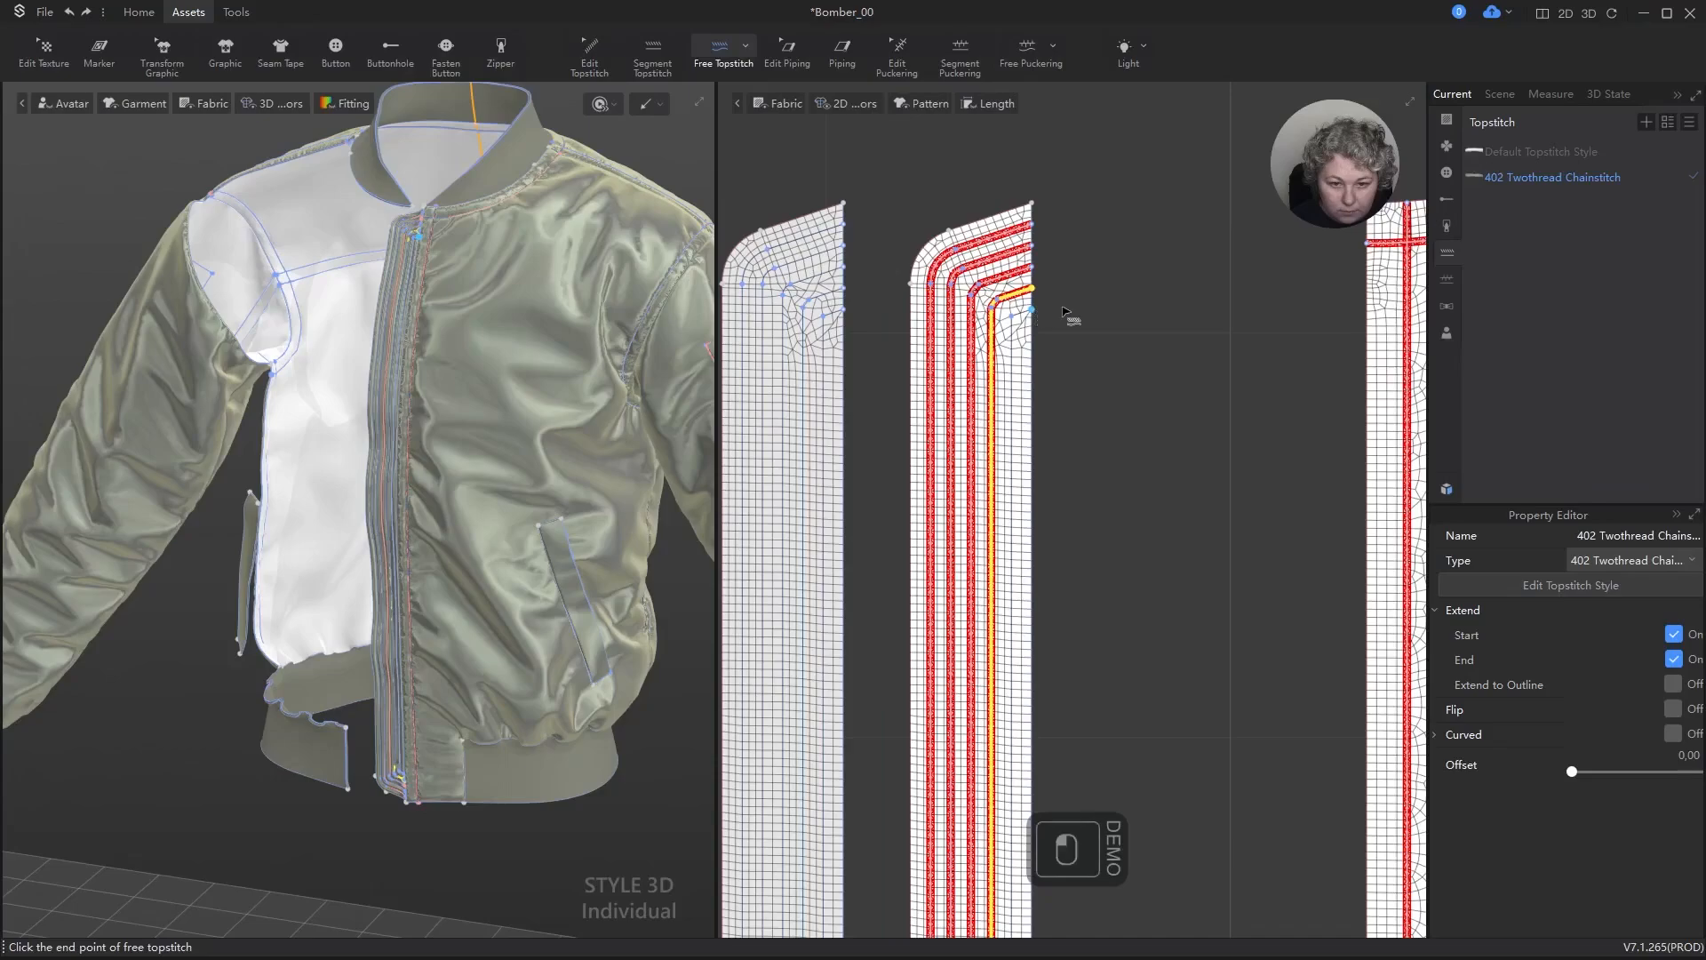
scroll(1066, 272, down, 5)
scroll(1110, 836, up, 5)
scroll(959, 454, down, 5)
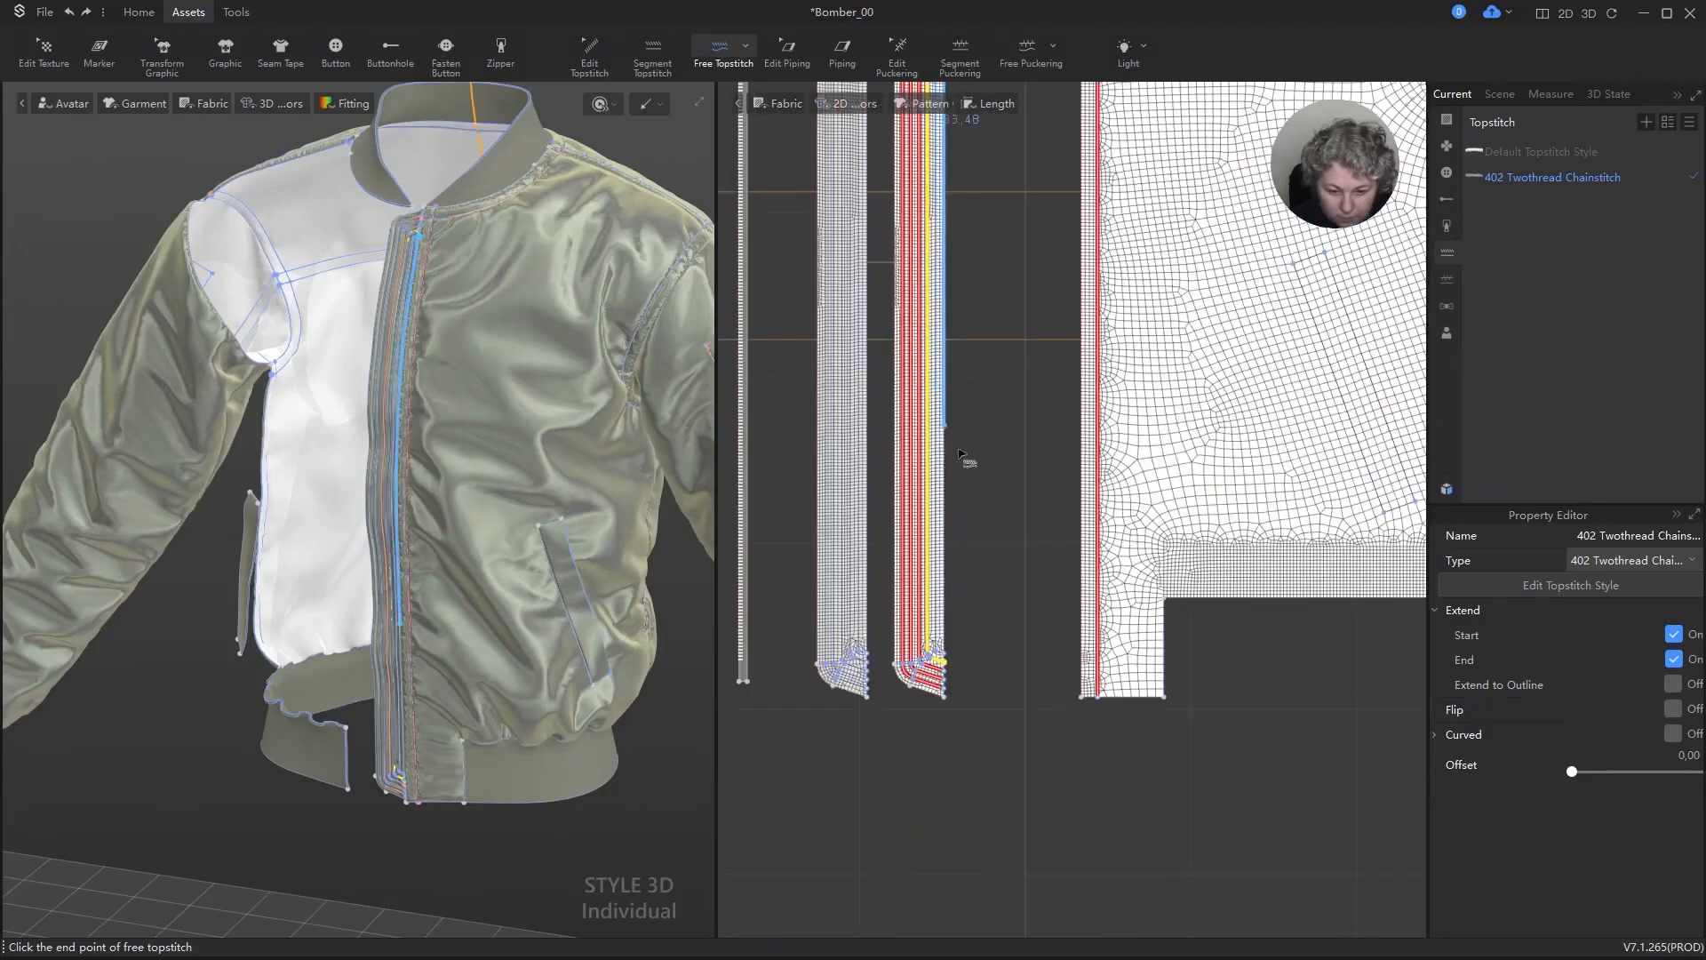
scroll(960, 454, up, 5)
click(1010, 589)
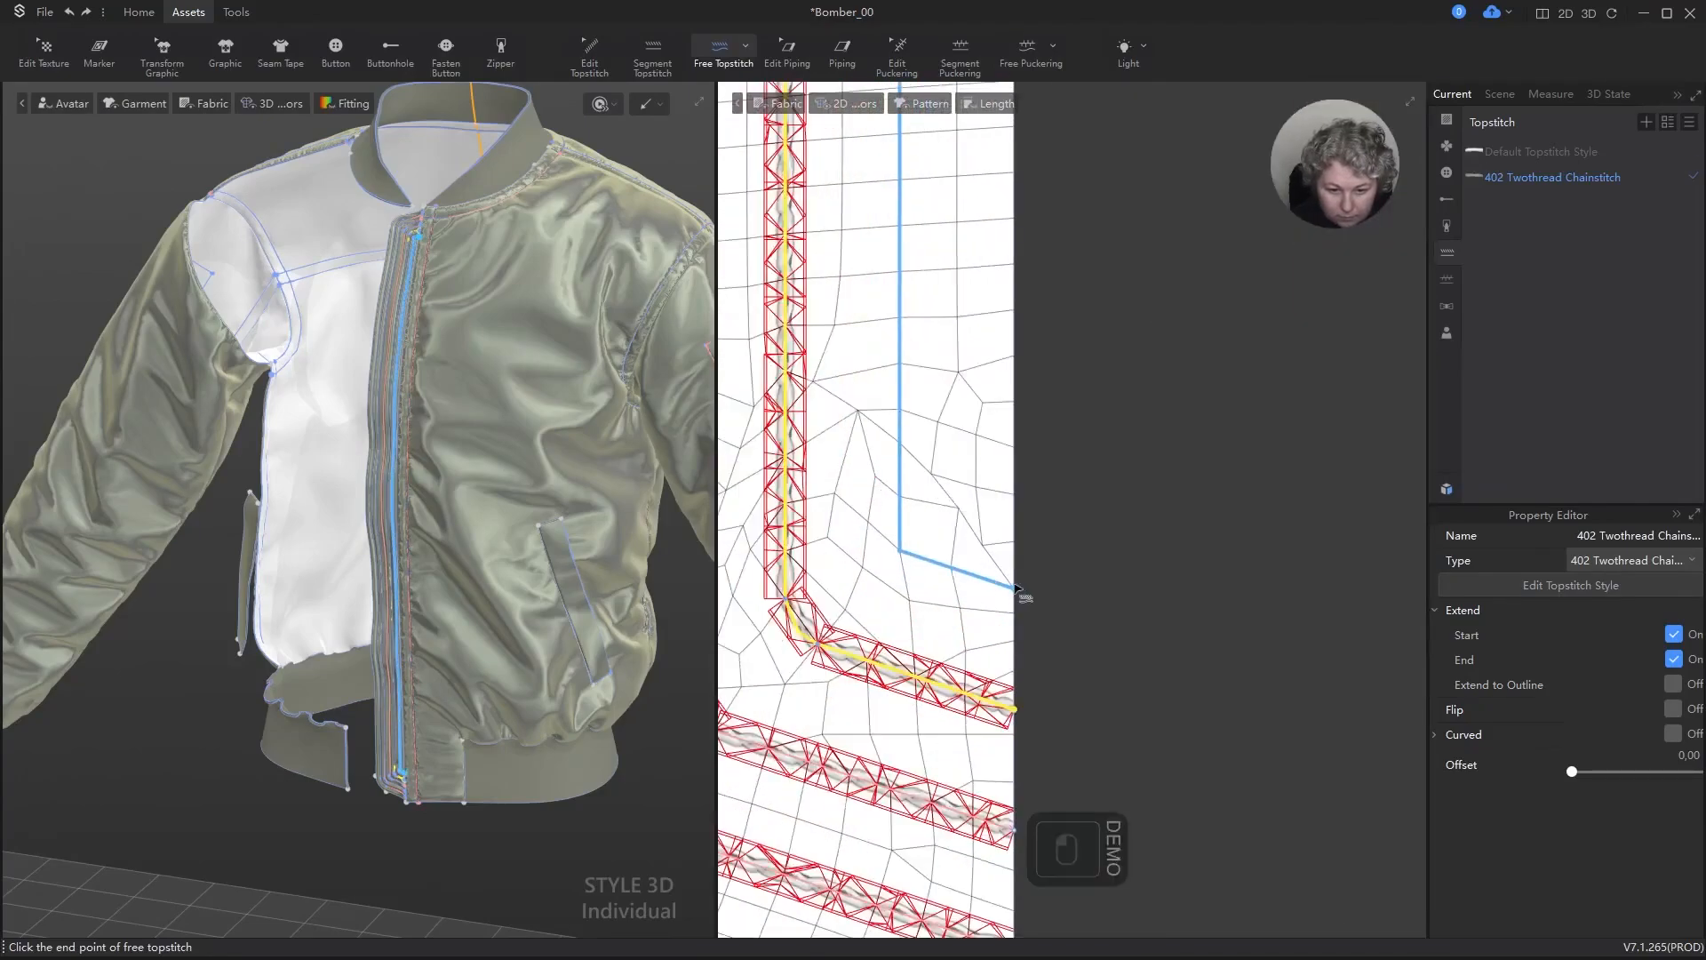
key(a)
scroll(1128, 524, down, 4)
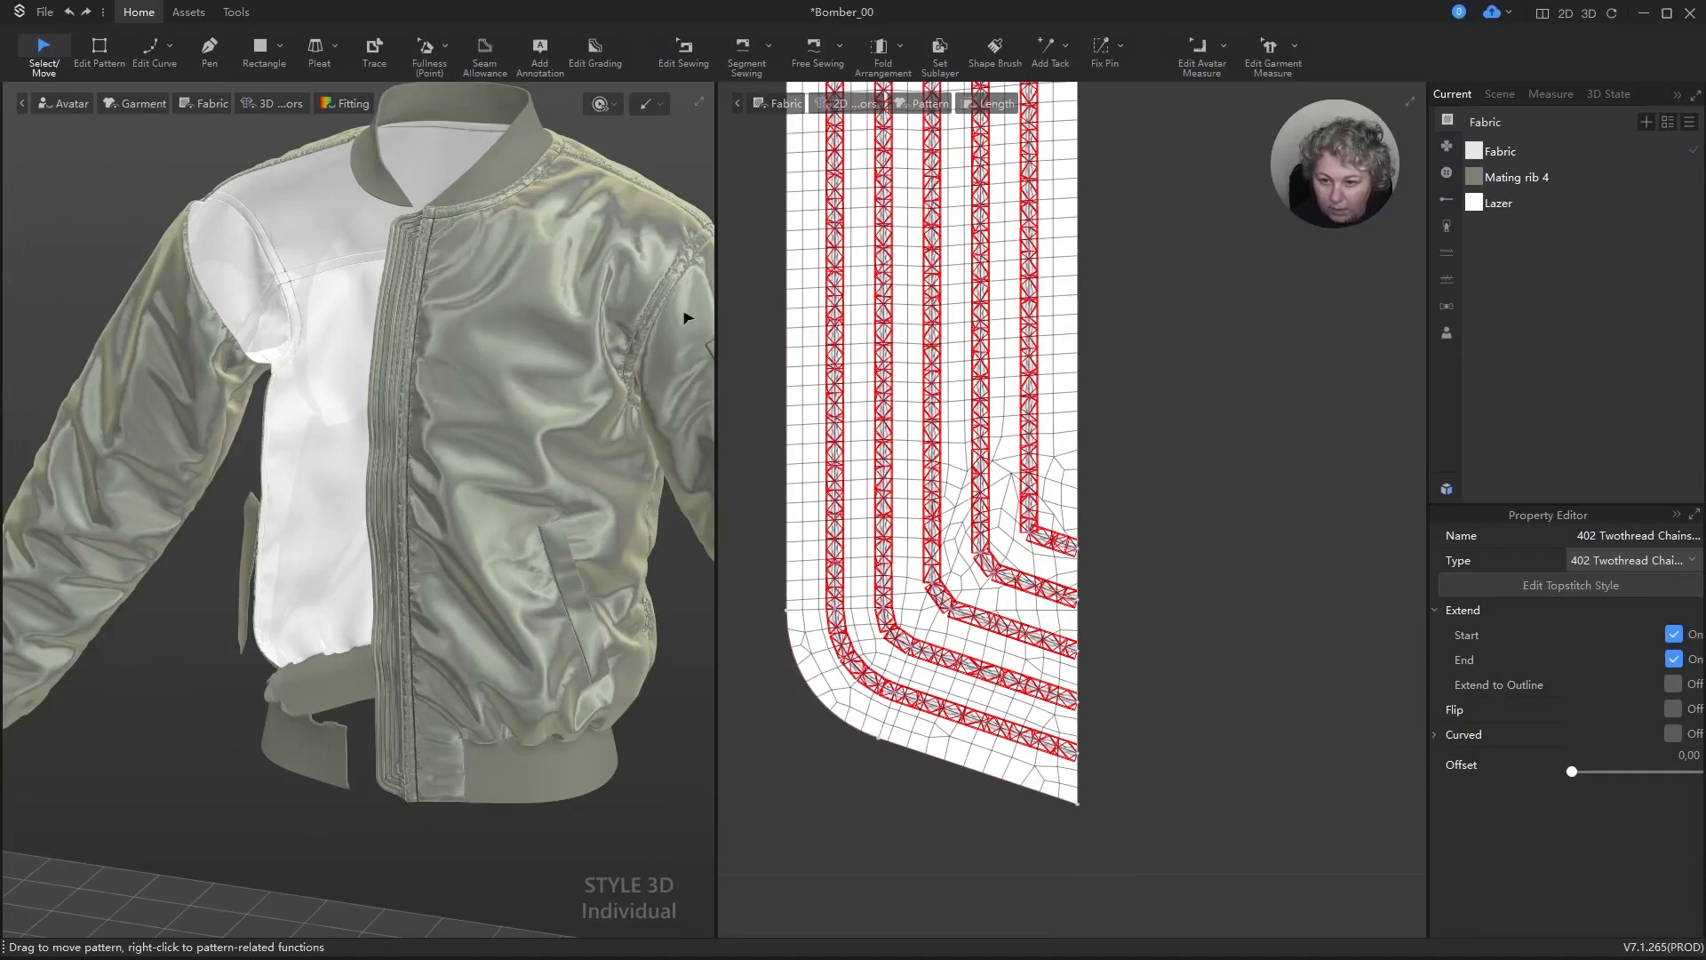
key(Escape)
Step: Inspect the topstitched strip on the 3D jacket and run the simulation briefly
scroll(505, 399, up, 5)
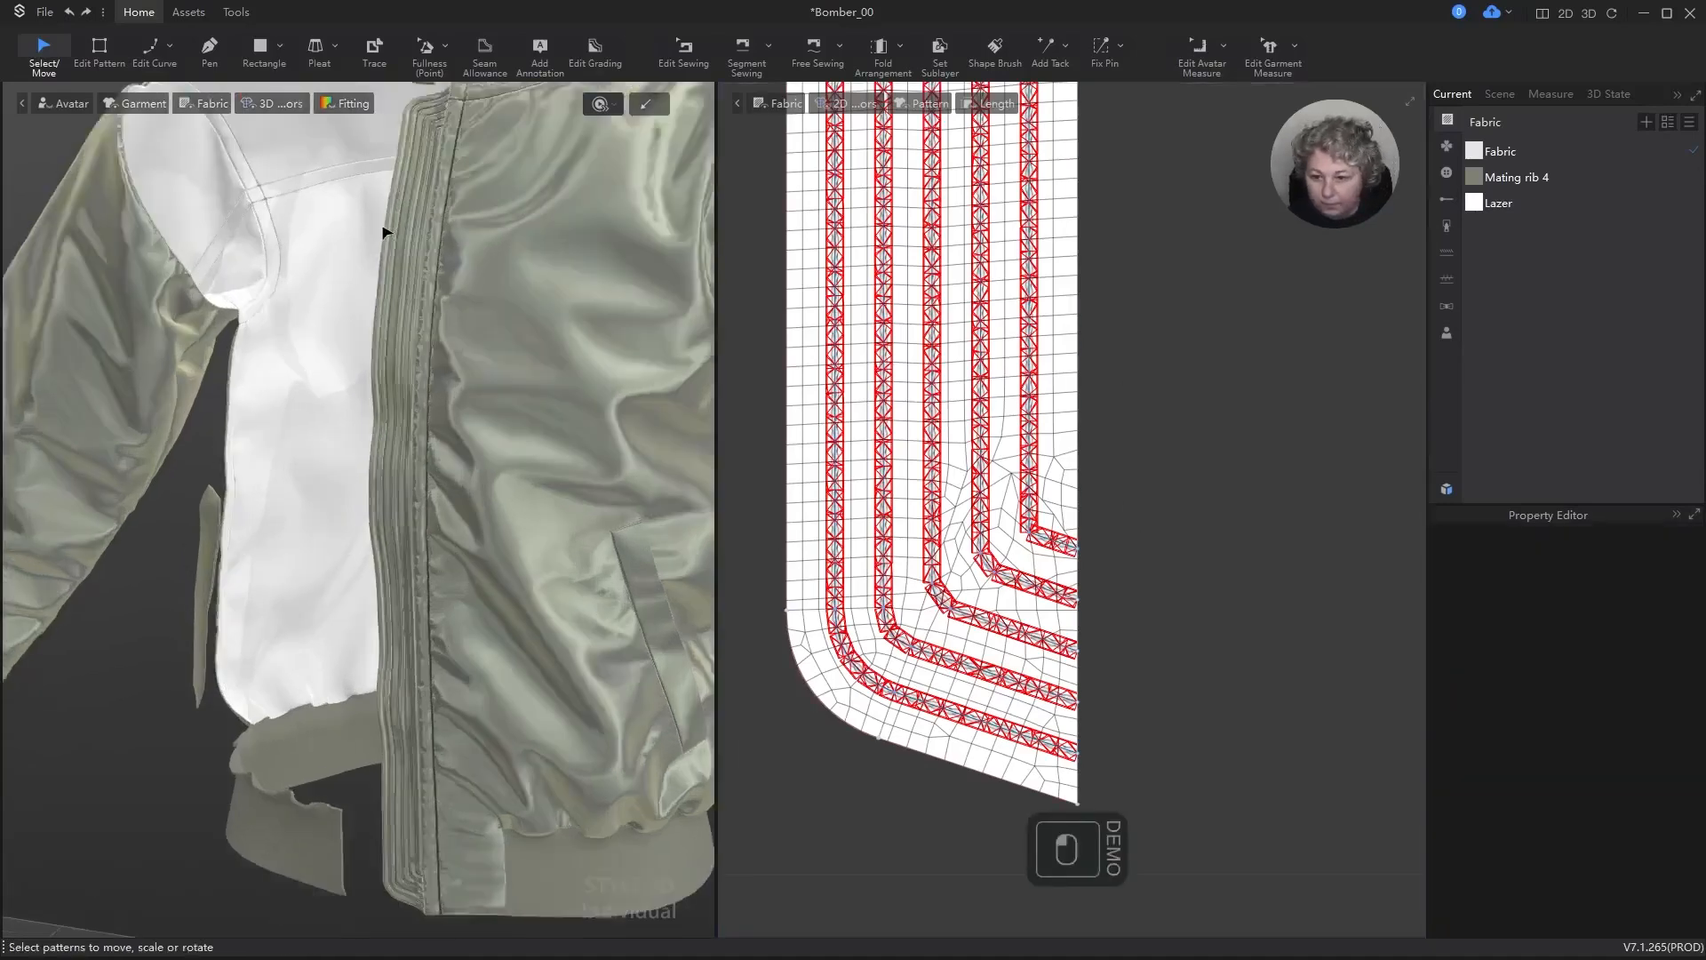
alt+right_drag(505, 399, 551, 394)
scroll(576, 400, up, 2)
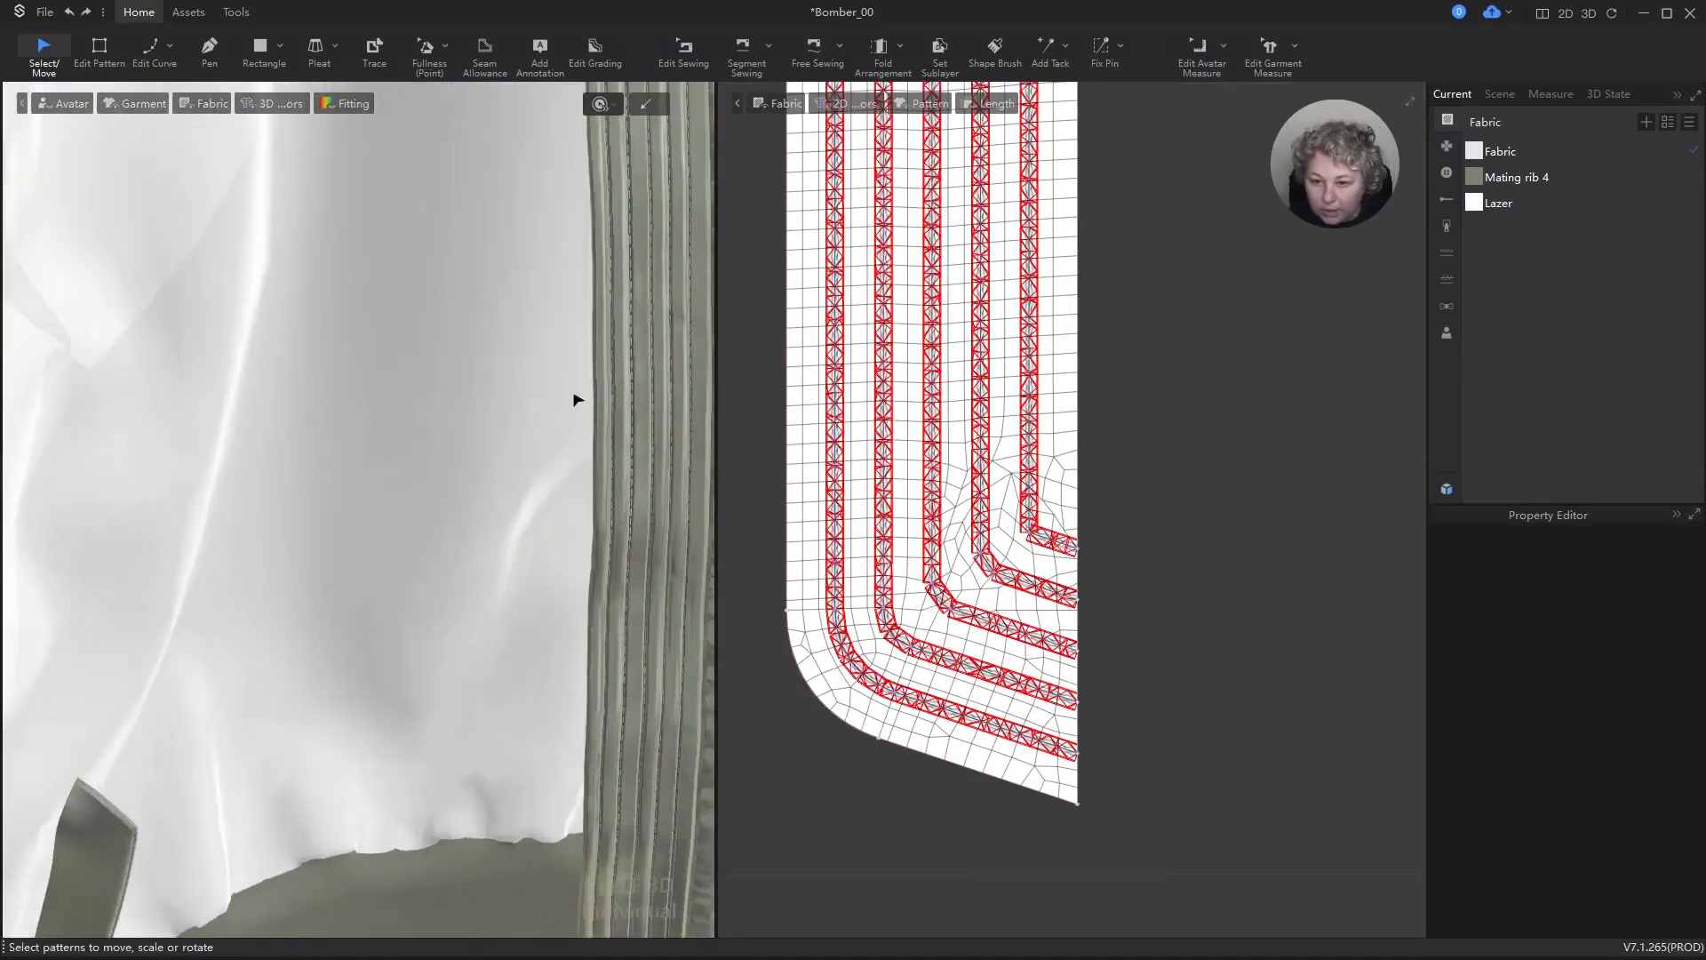
scroll(569, 405, down, 5)
key(space)
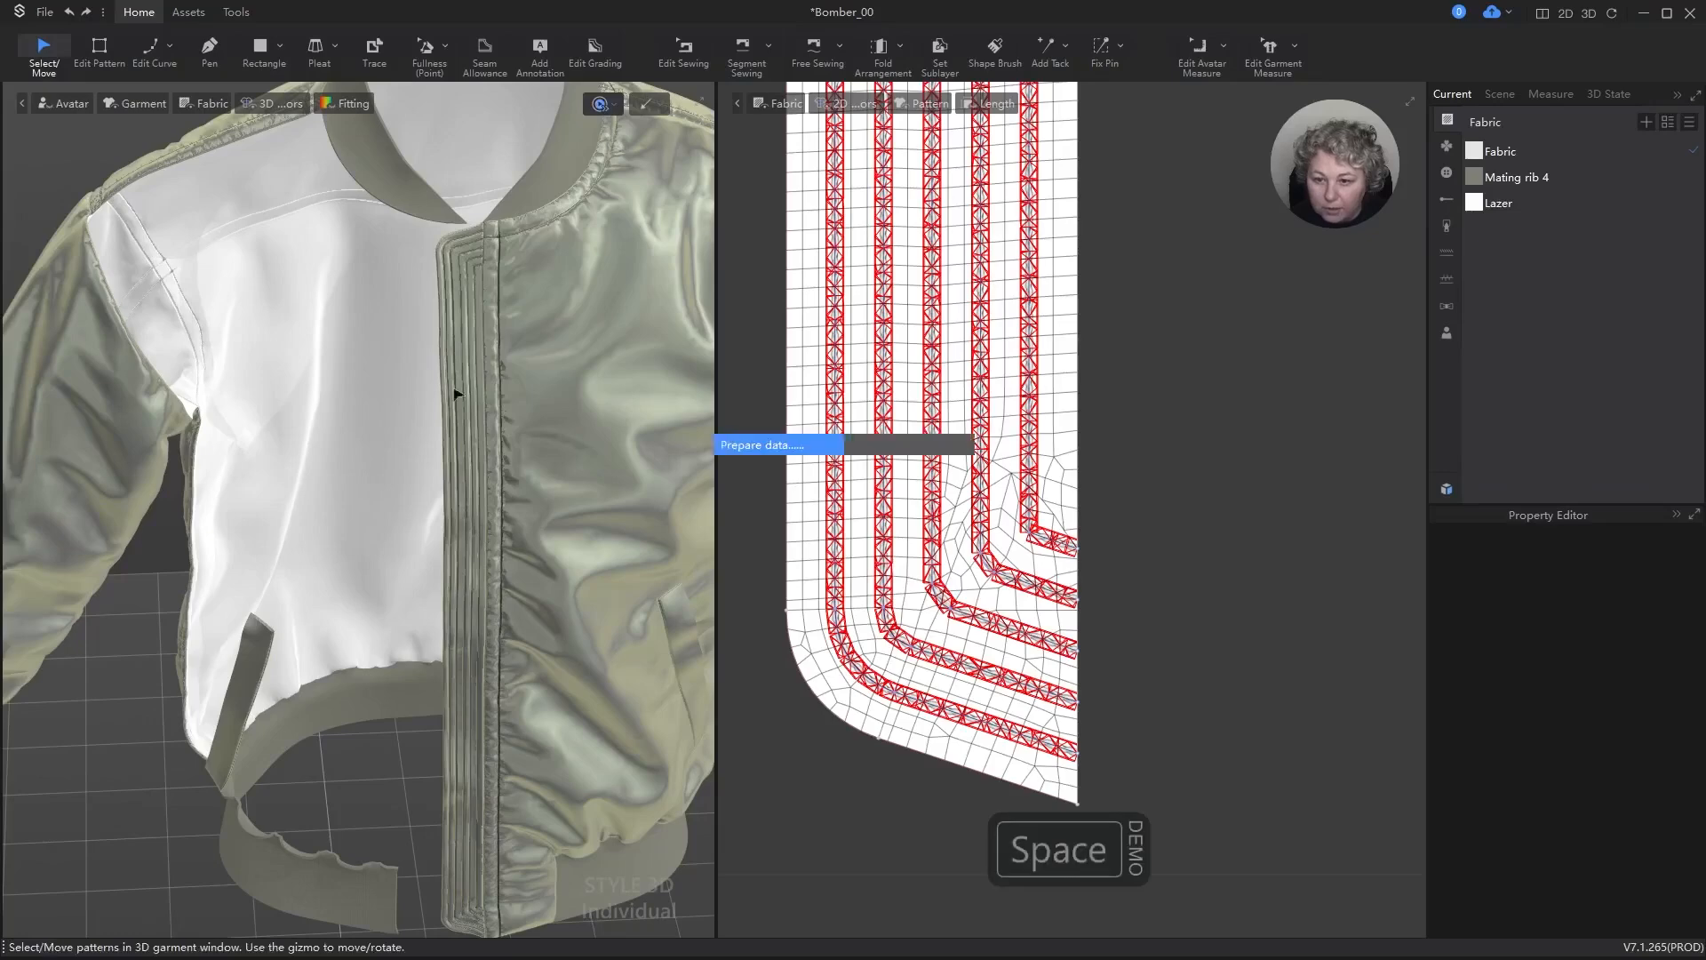
key(space)
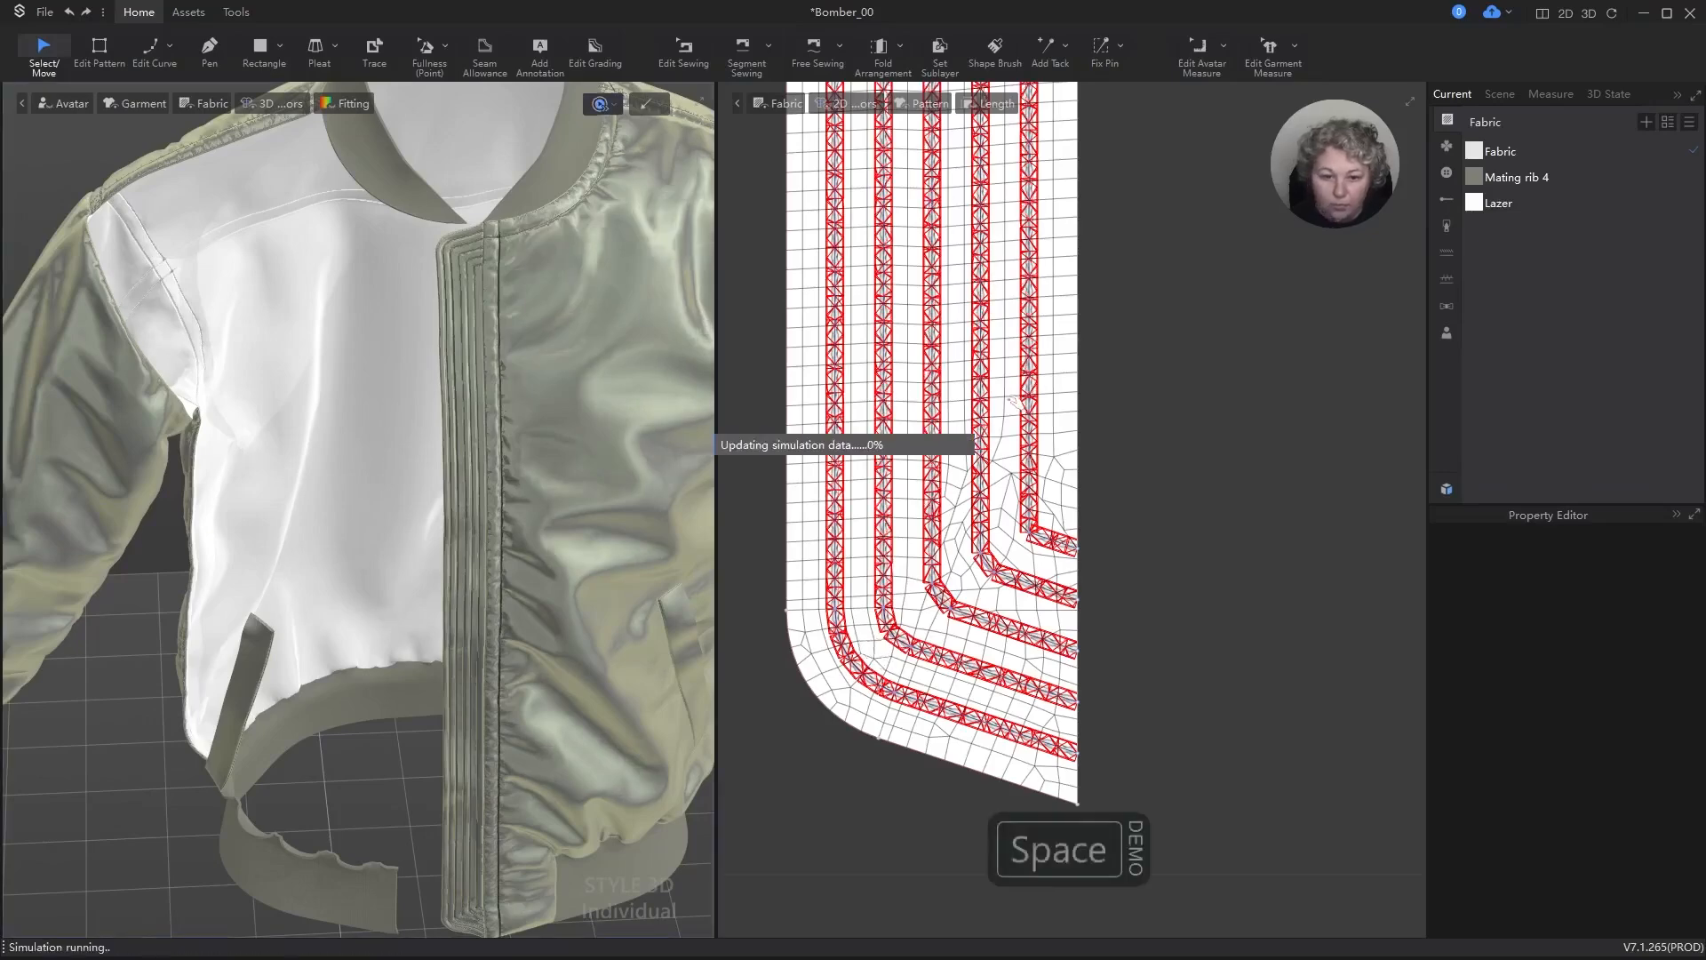
Step: Set the 3D seamline normal map strength to 0.5 for the seams along the outer edges of the two strip pieces
key(b)
scroll(1049, 594, down, 8)
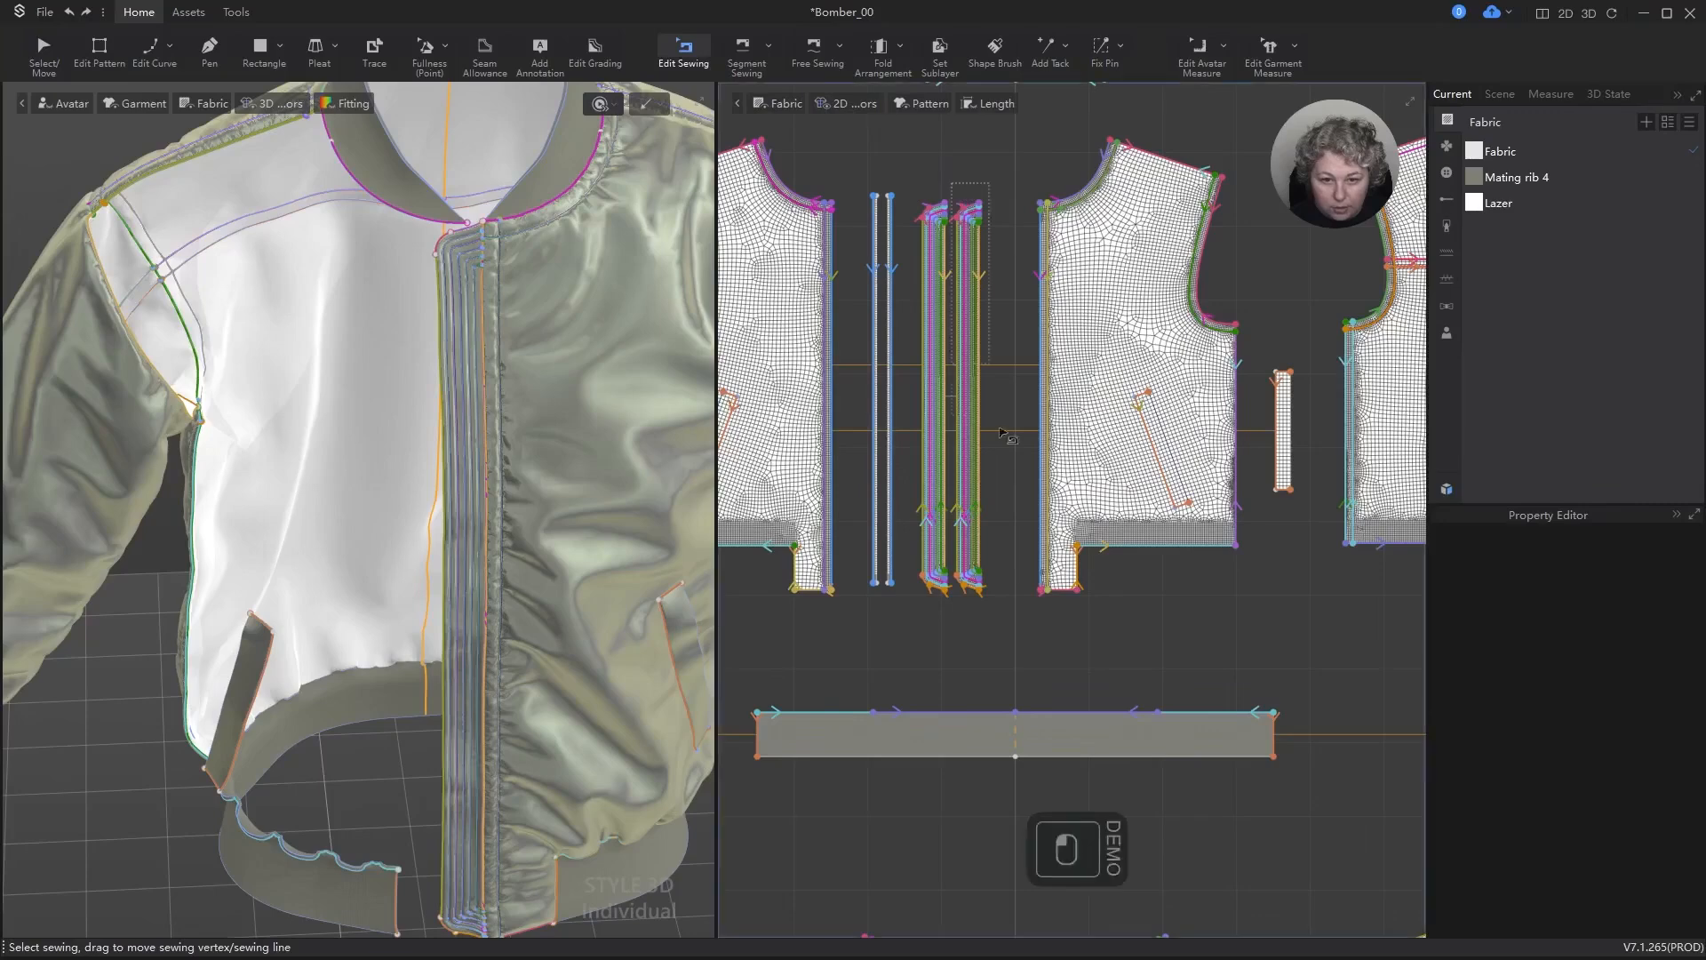
click(977, 552)
scroll(976, 560, up, 4)
scroll(976, 560, up, 3)
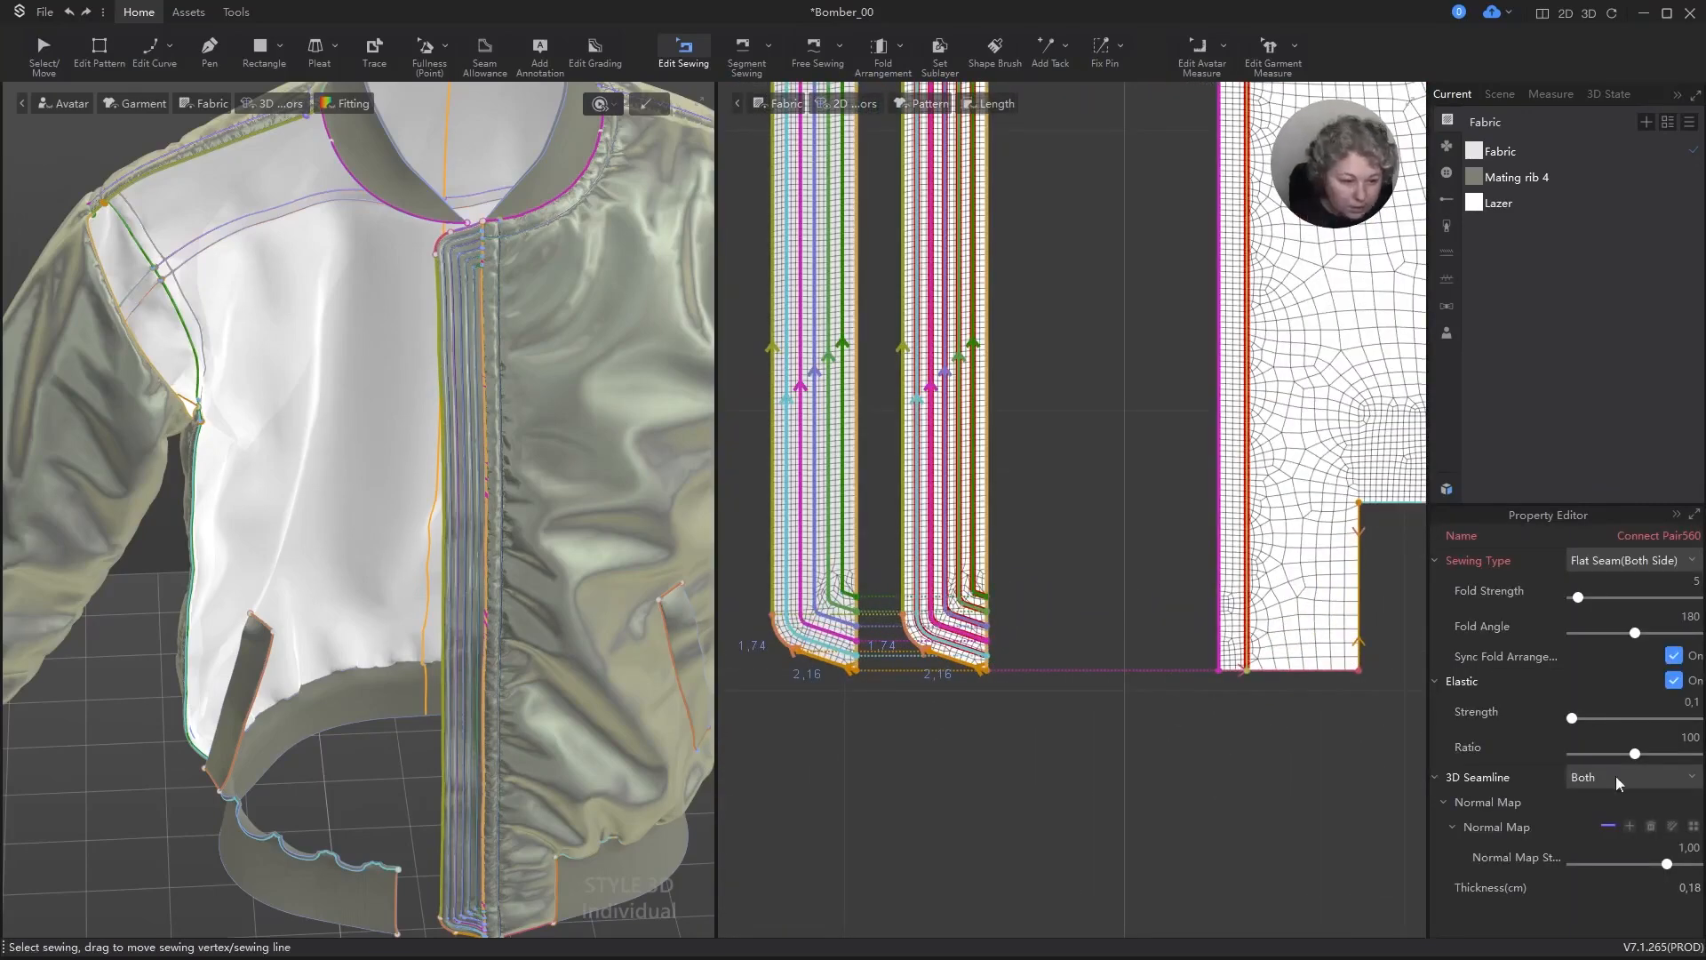
double_click(1692, 849)
text(5)
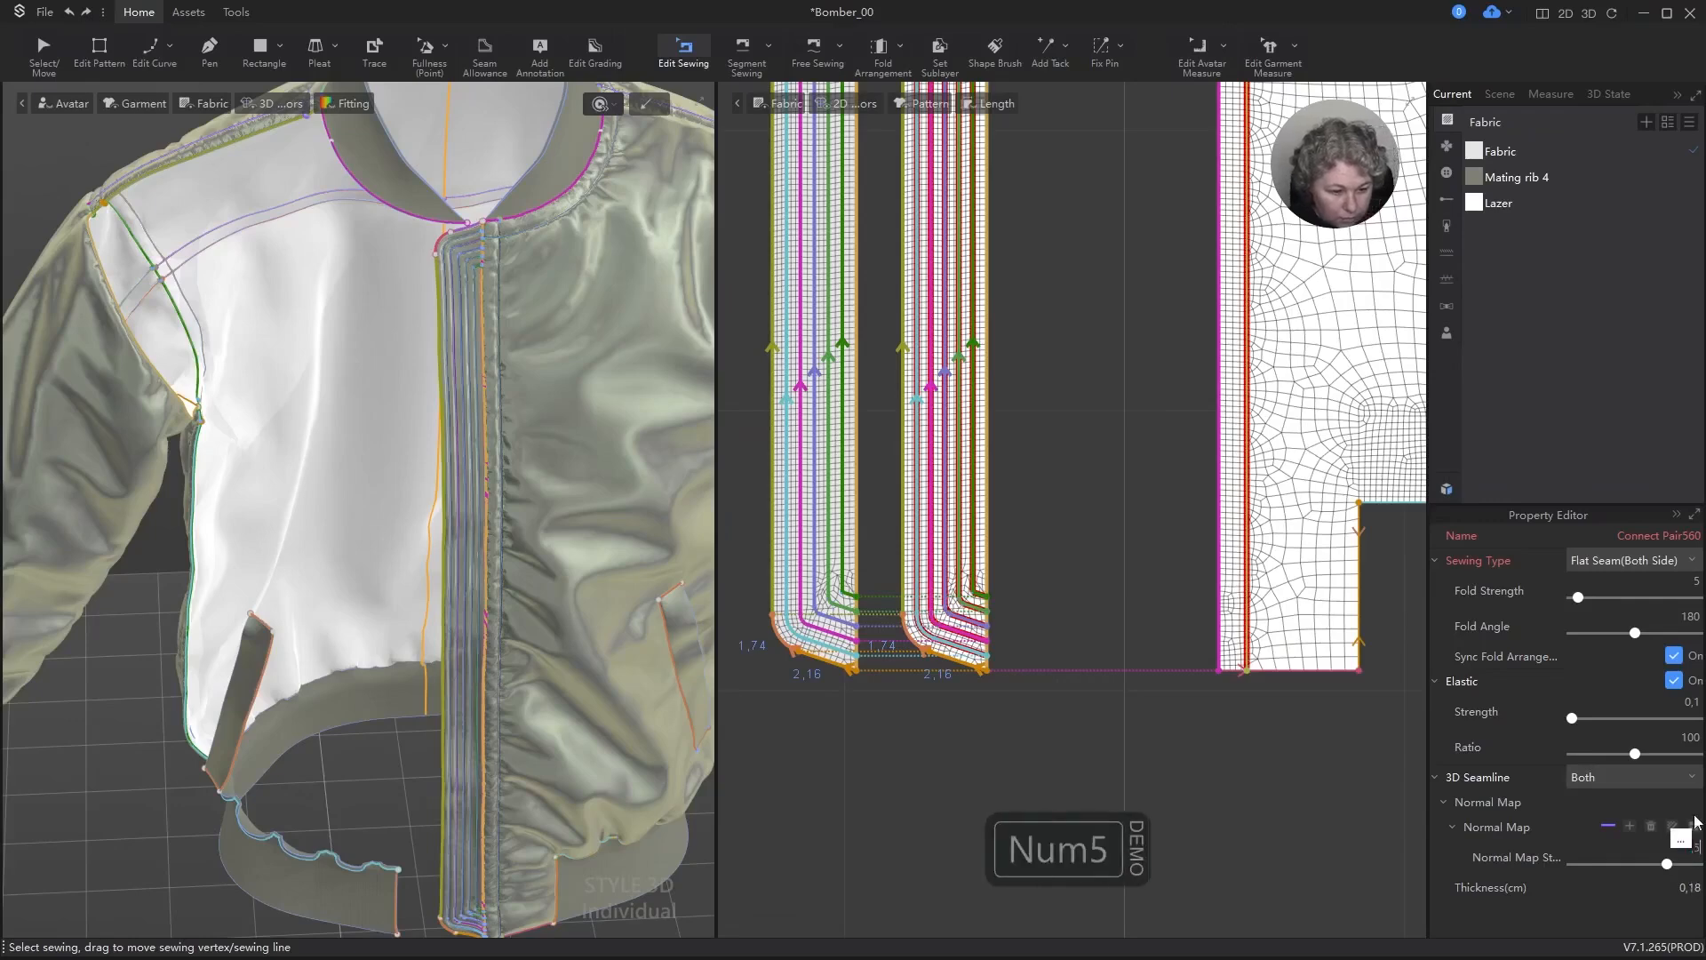
key(Return)
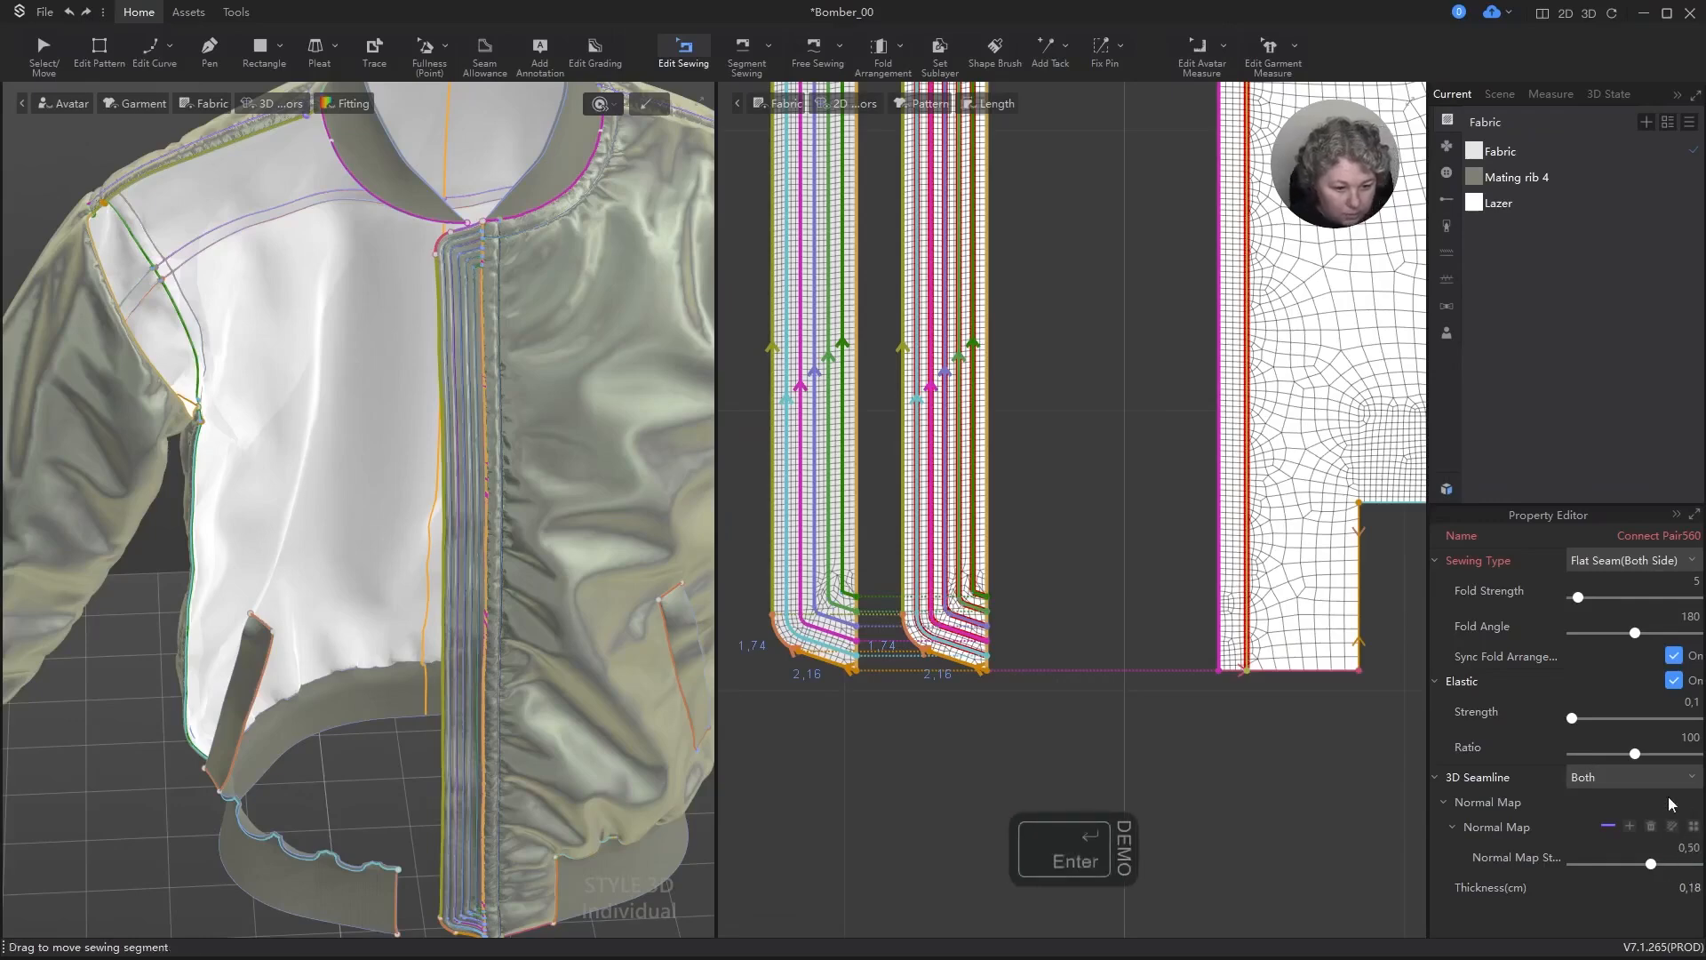
Step: Set the 3D seamline thickness of the selected outer-edge seams to 0.1 cm and check the strip on the 3D jacket
click(1699, 896)
key(Right)
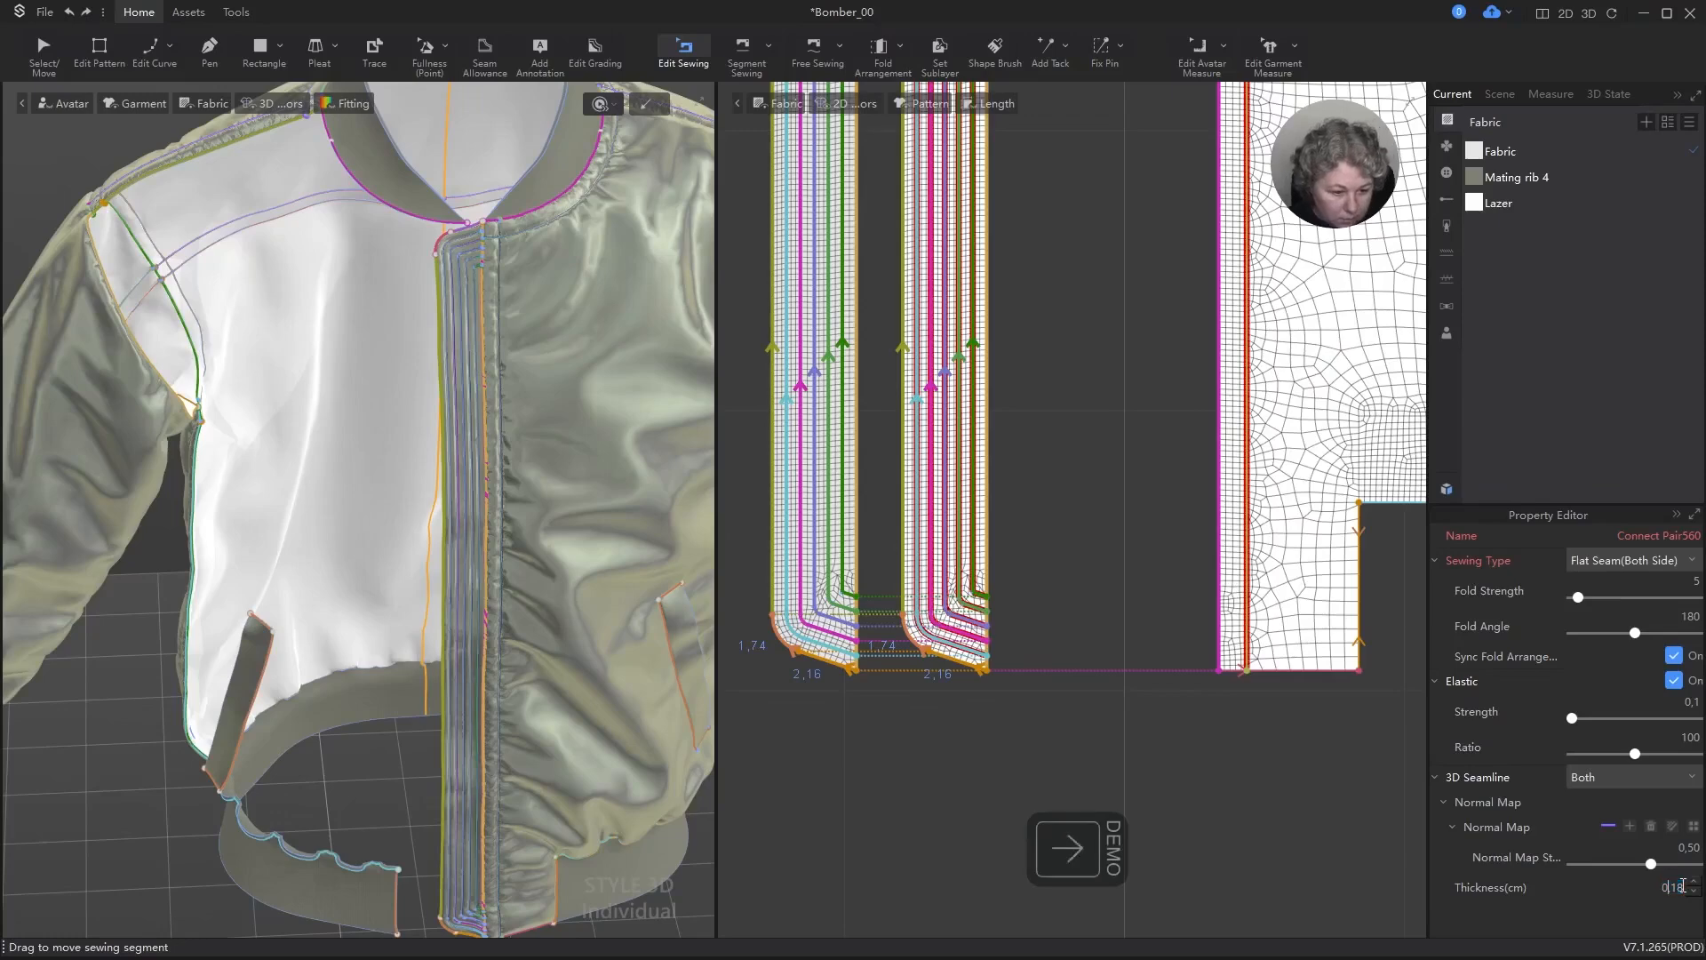
key(BackSpace)
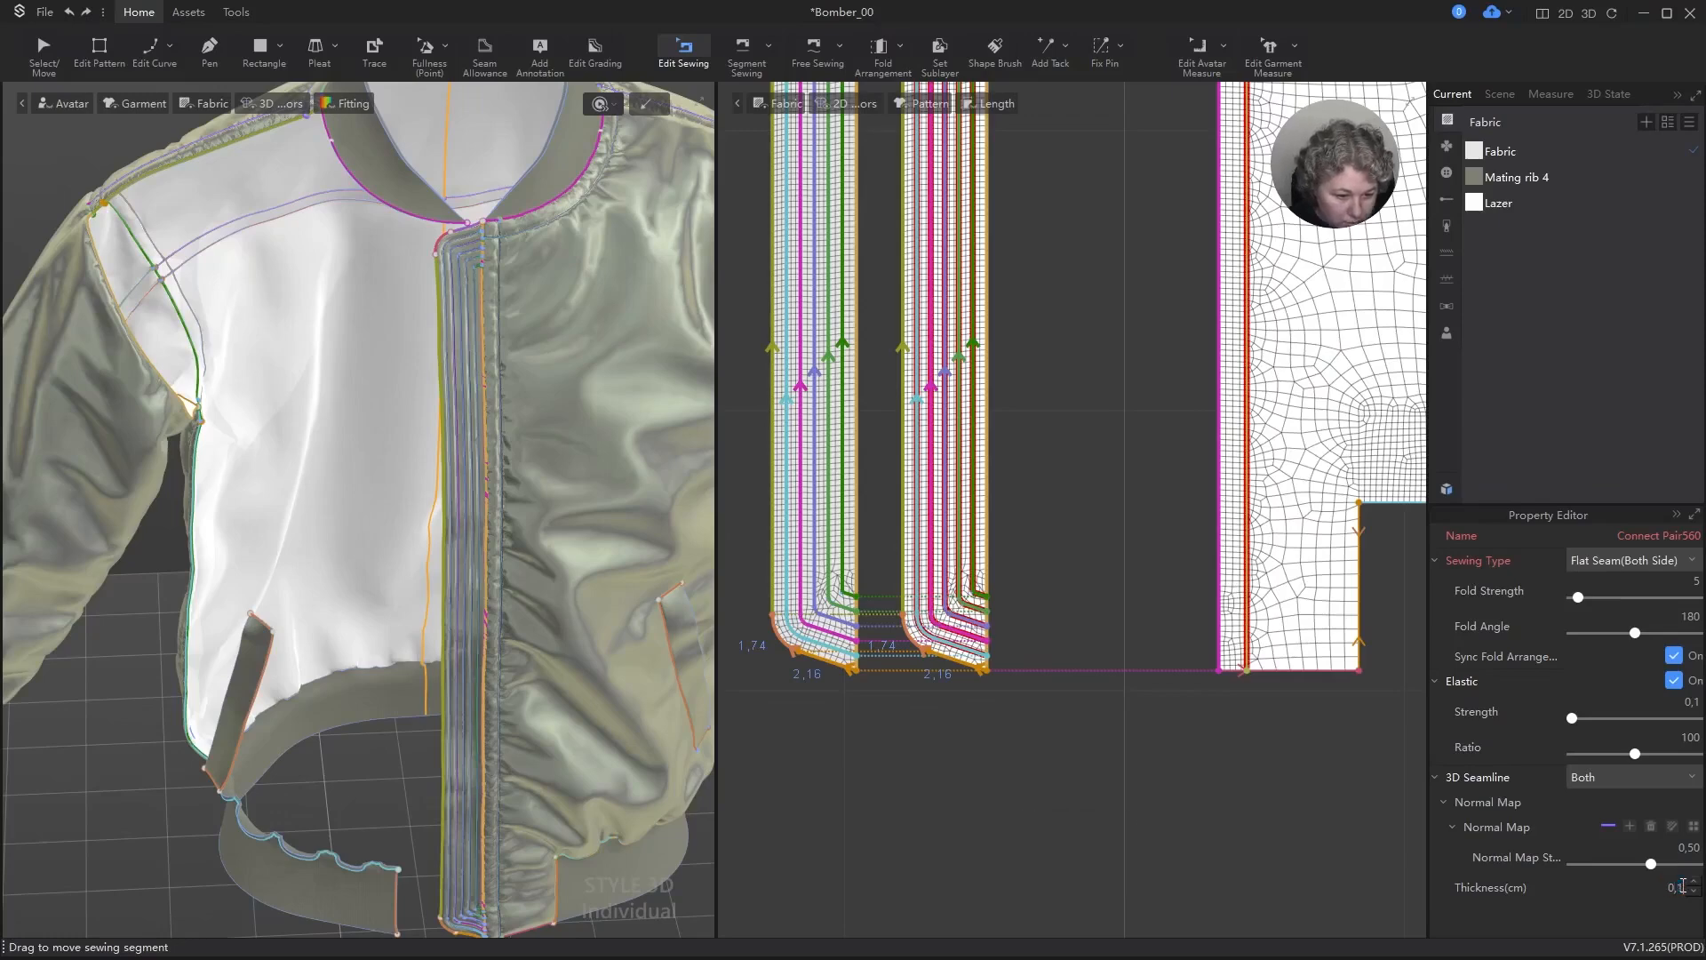
key(Return)
key(a)
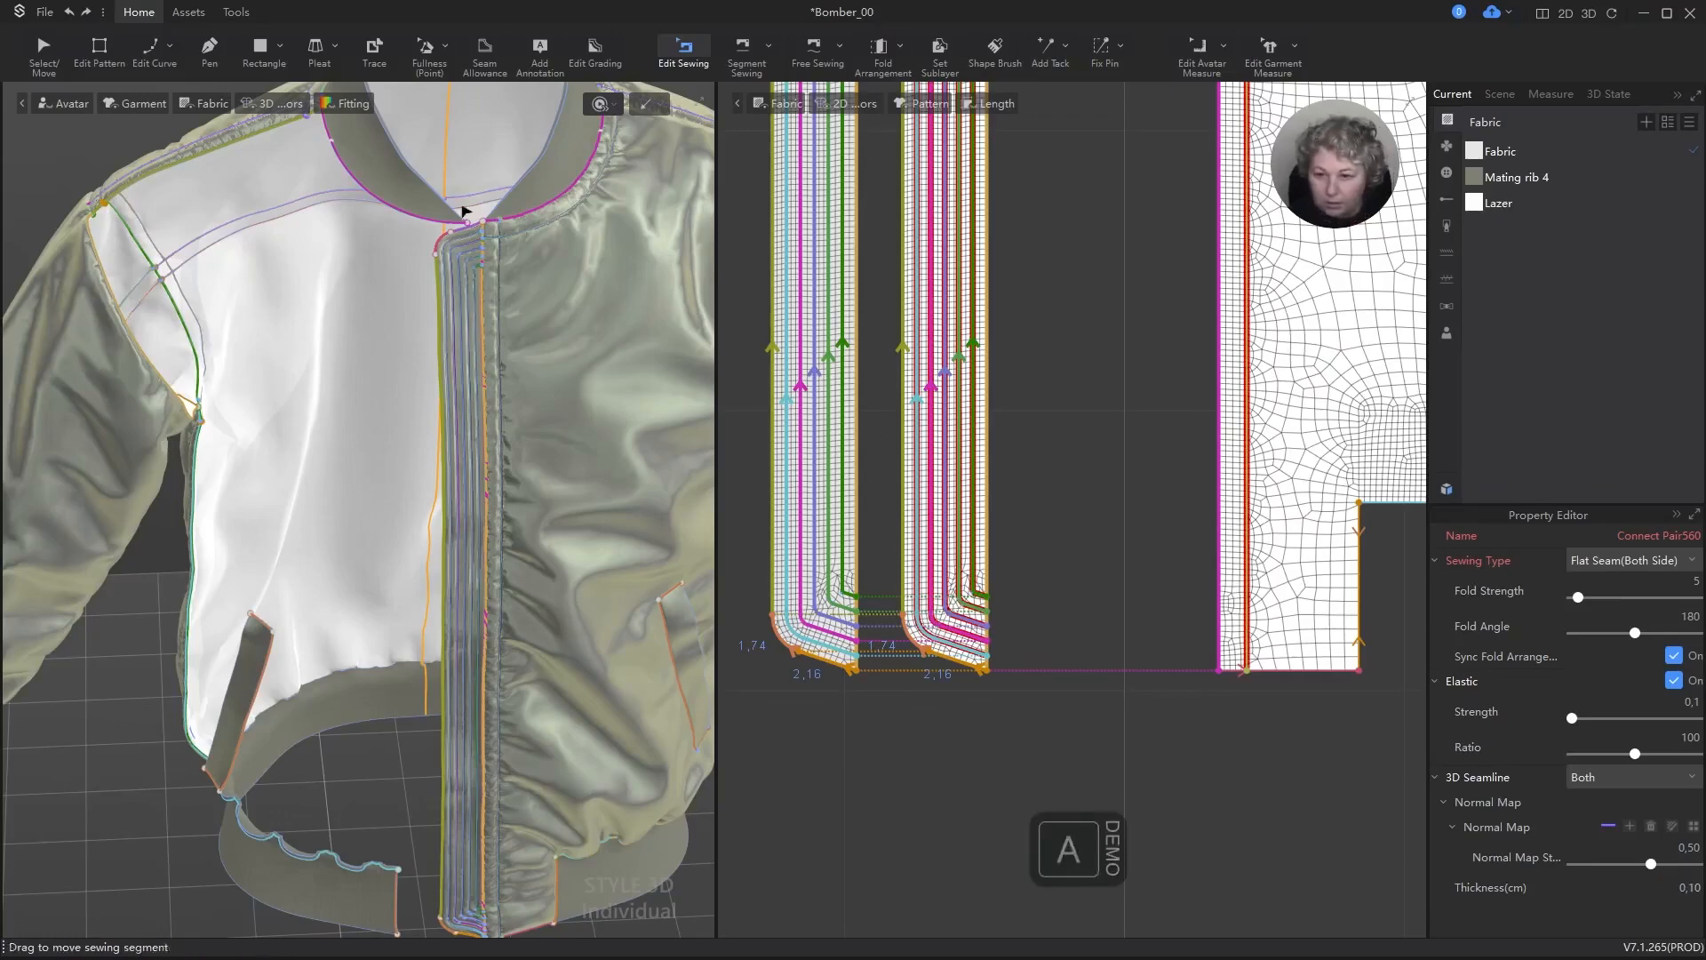
scroll(480, 213, up, 8)
alt+middle_drag(587, 203, 443, 548)
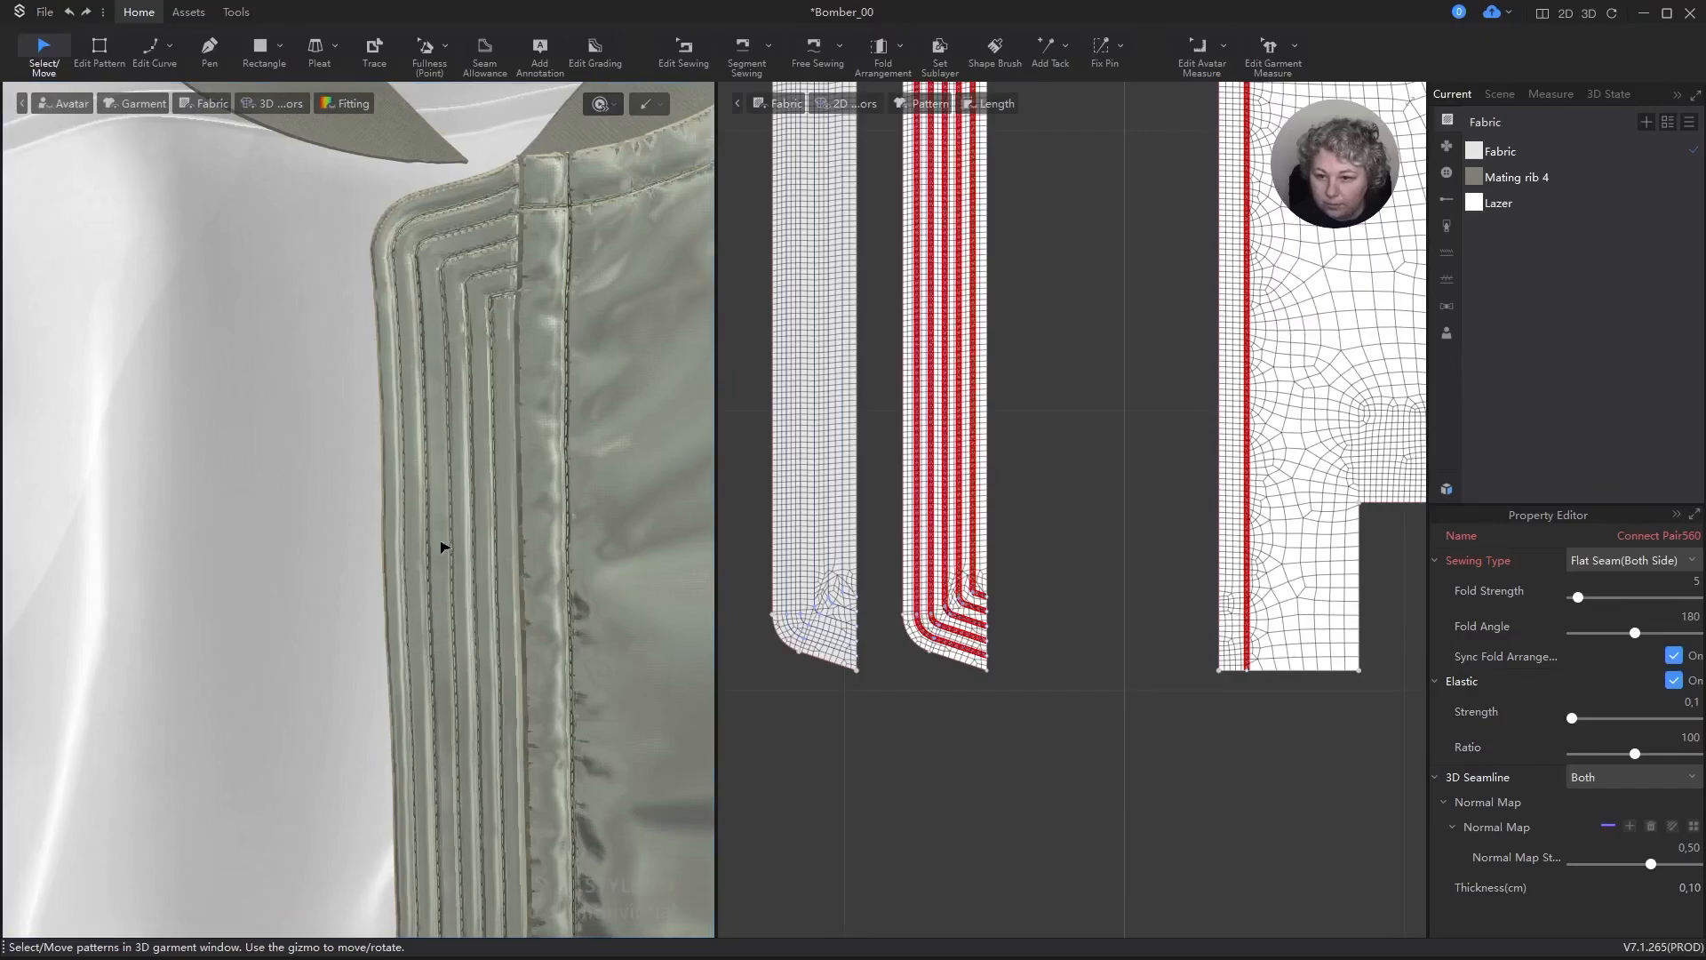
Step: Delete the separate seams along the upper slanted edge and rounded upper corner of the two strip pieces
scroll(969, 267, down, 5)
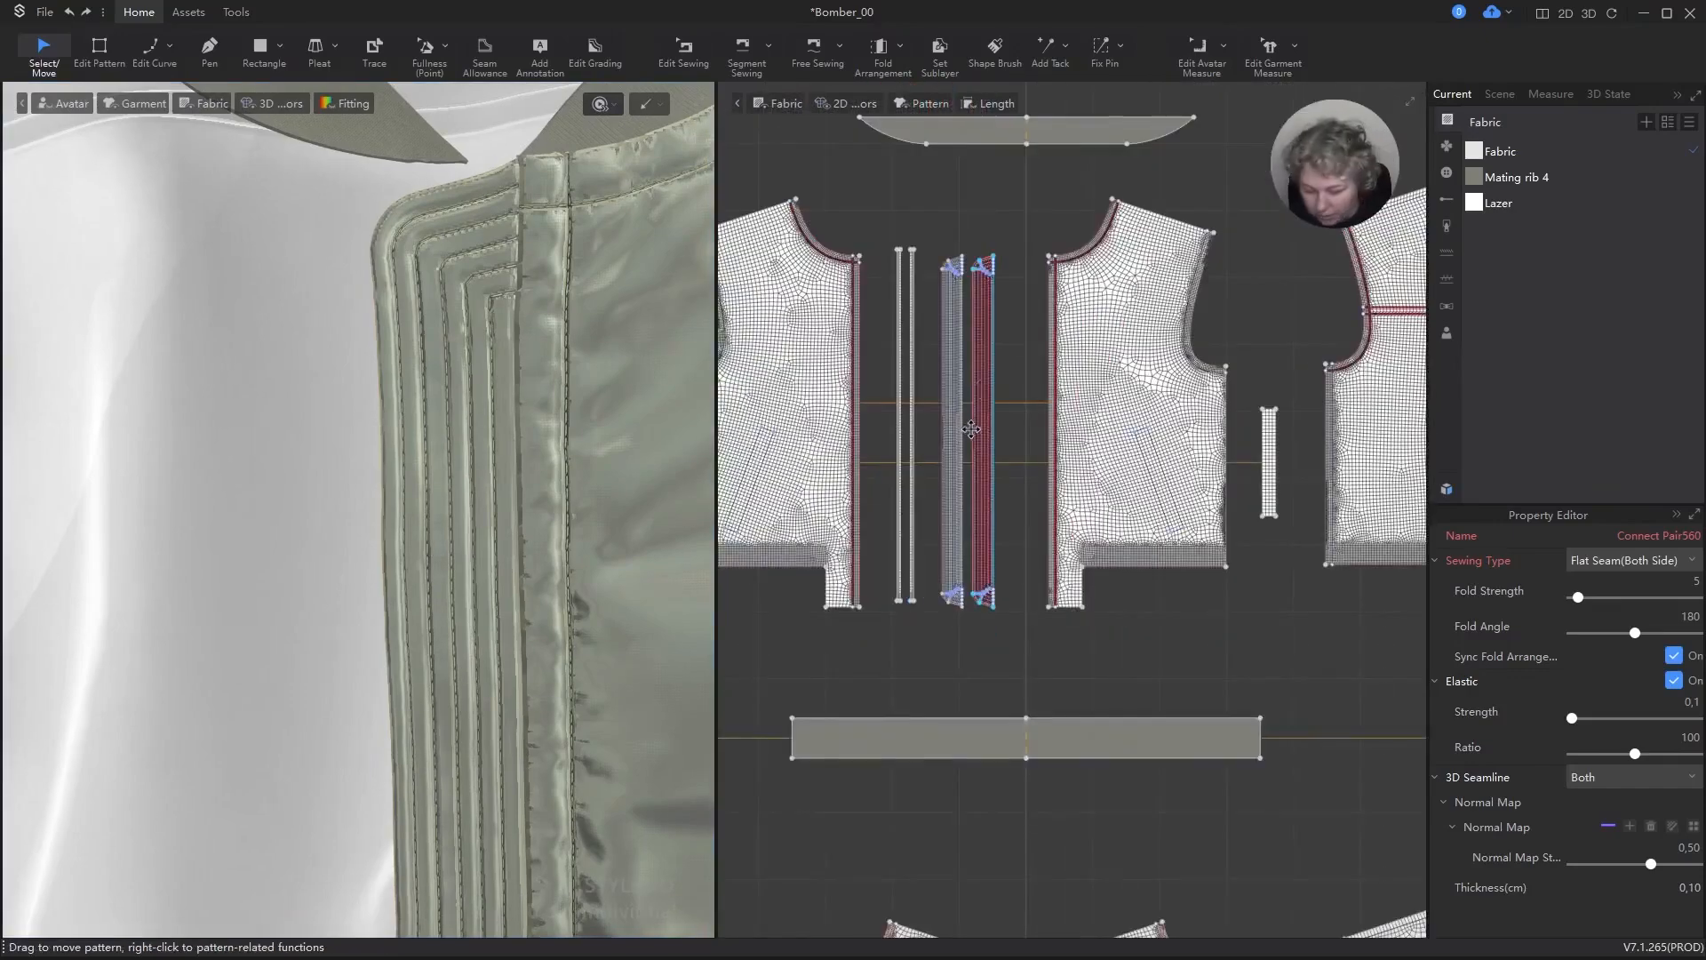
key(b)
scroll(969, 247, up, 6)
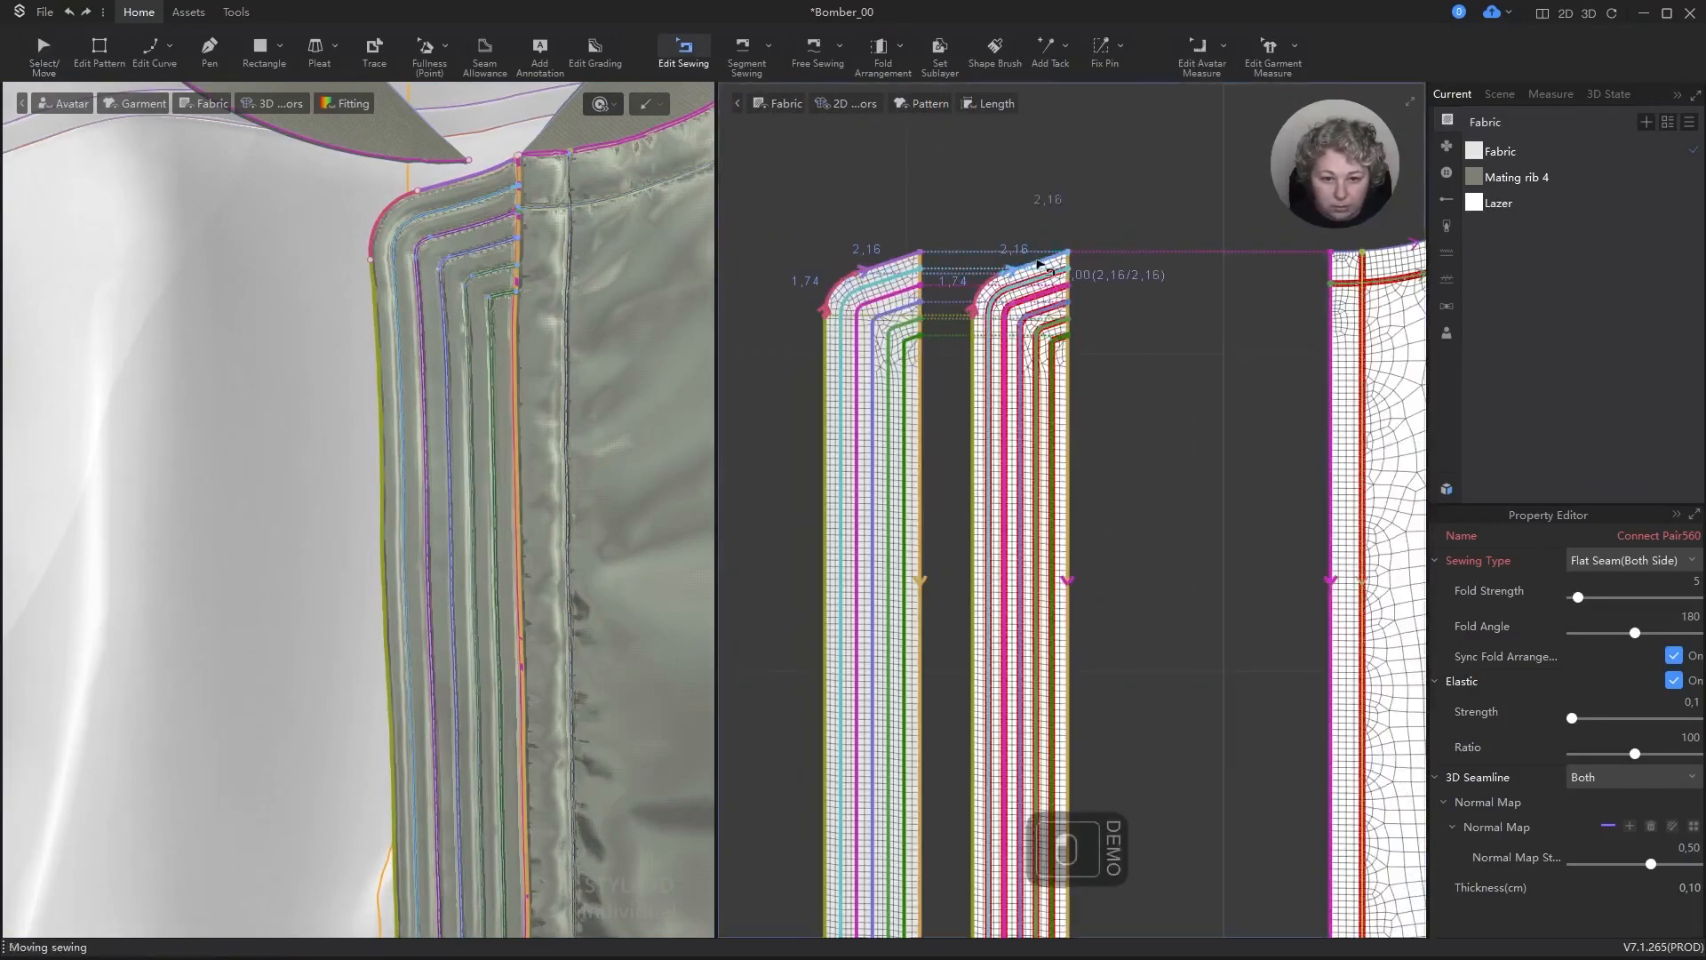
click(1049, 264)
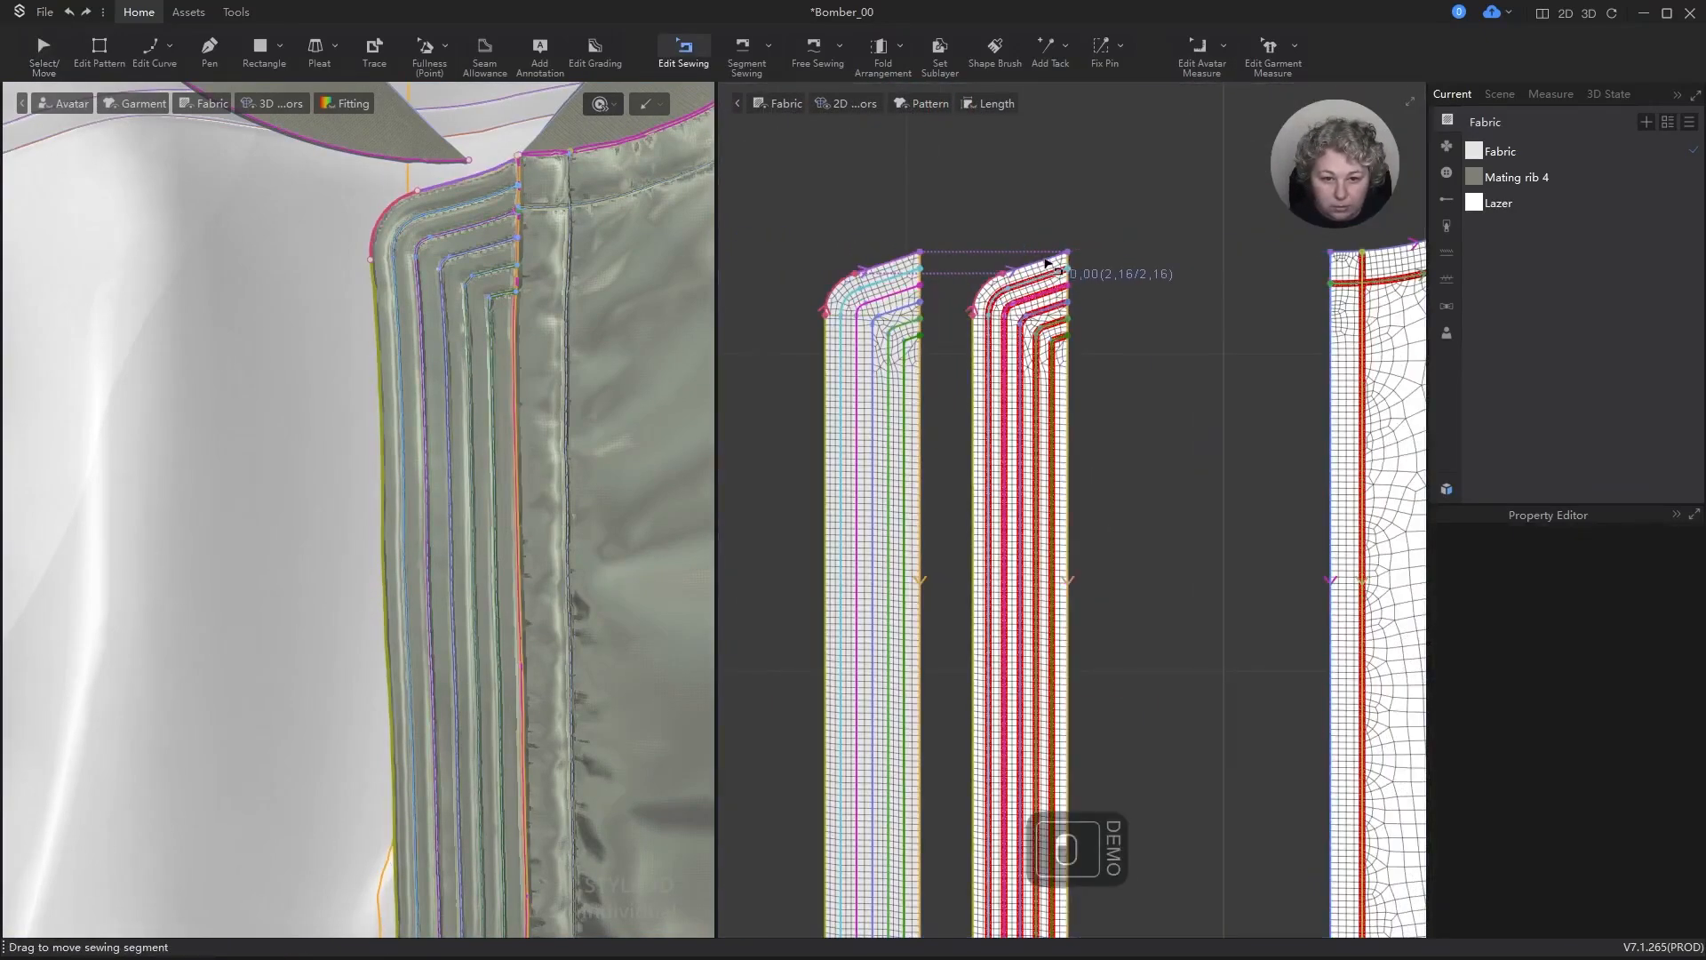
click(893, 276)
key(Delete)
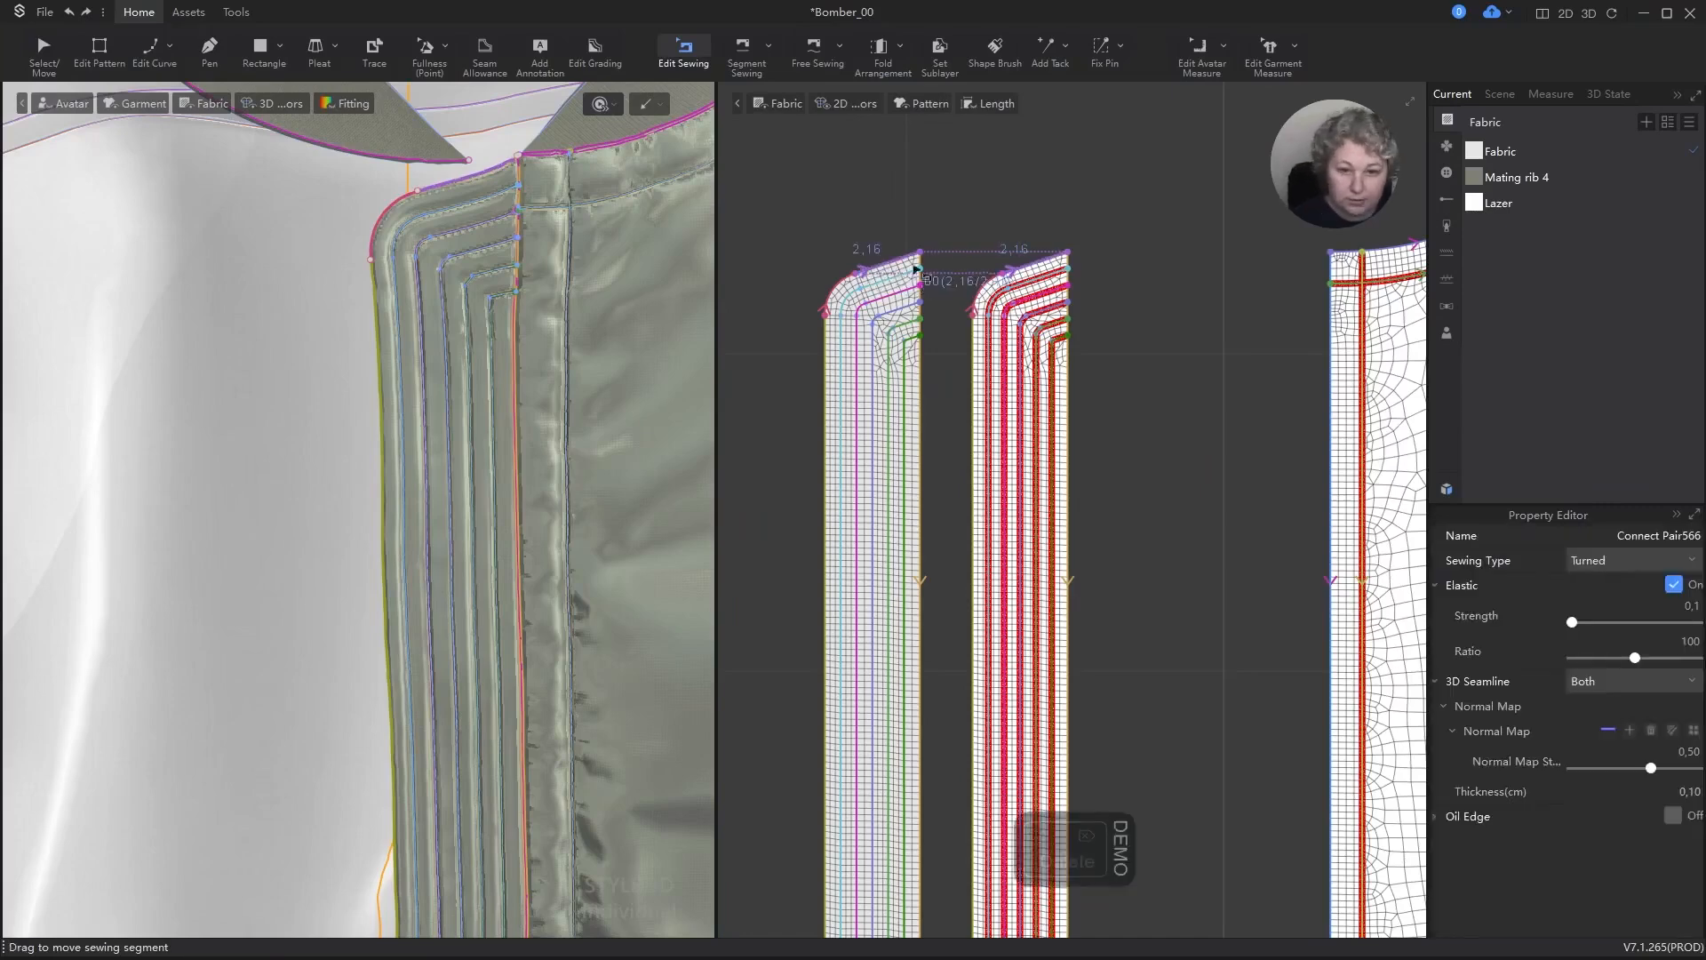
scroll(995, 281, up, 4)
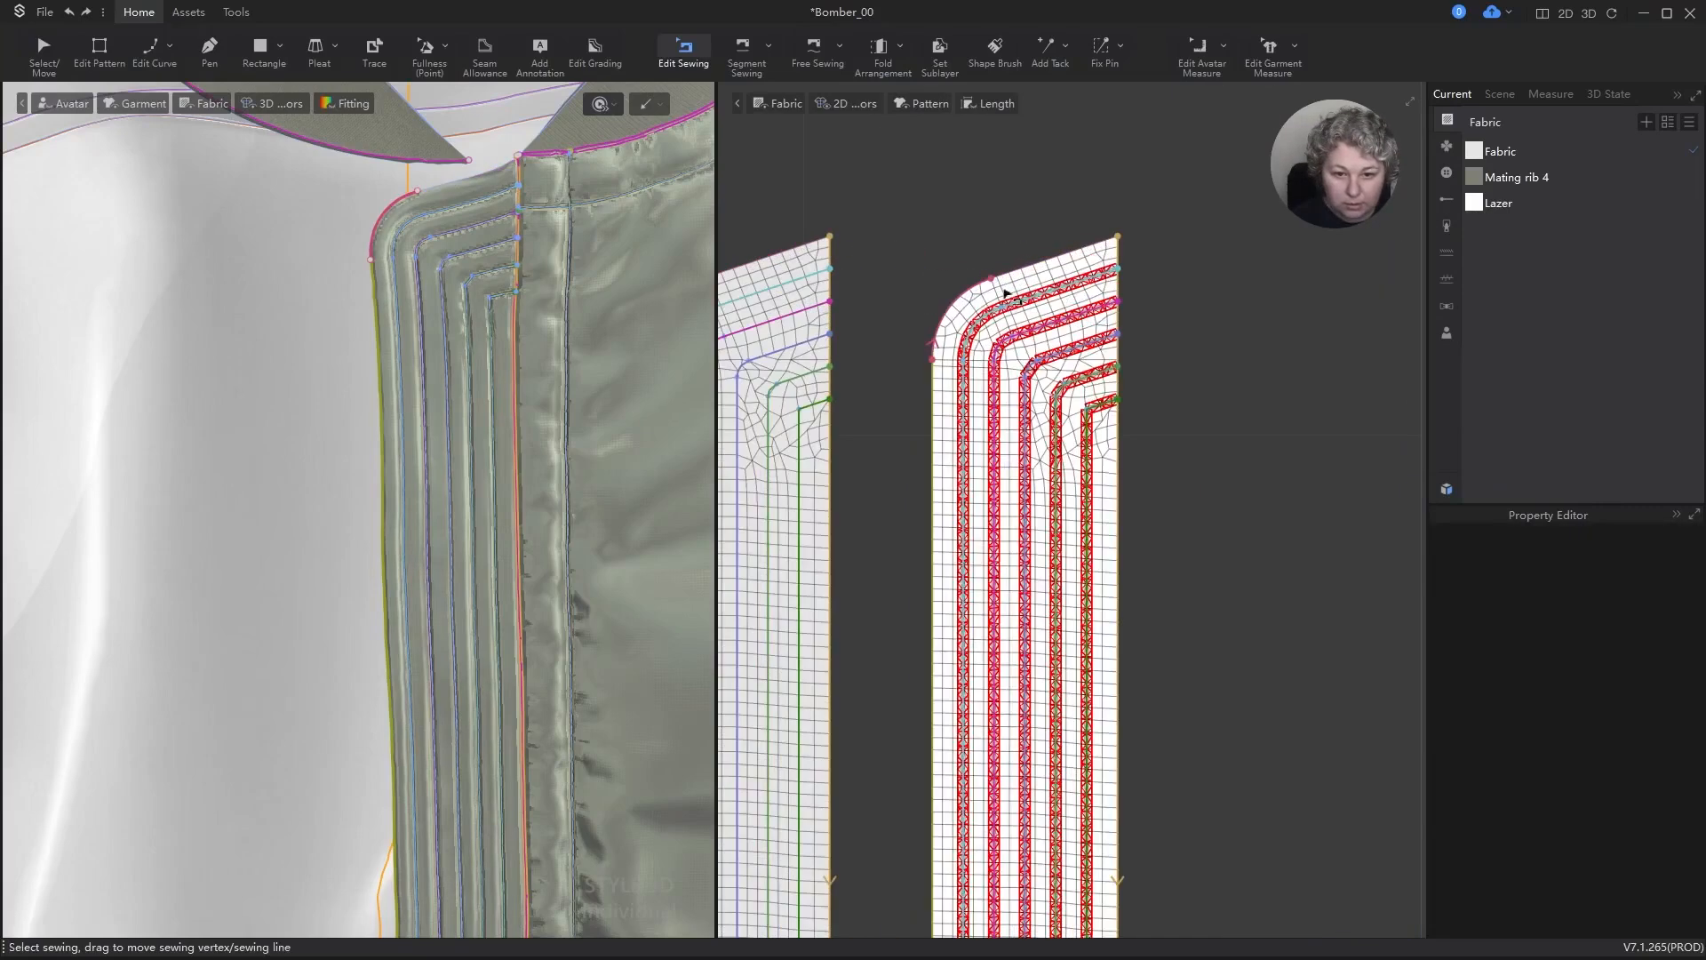
click(954, 350)
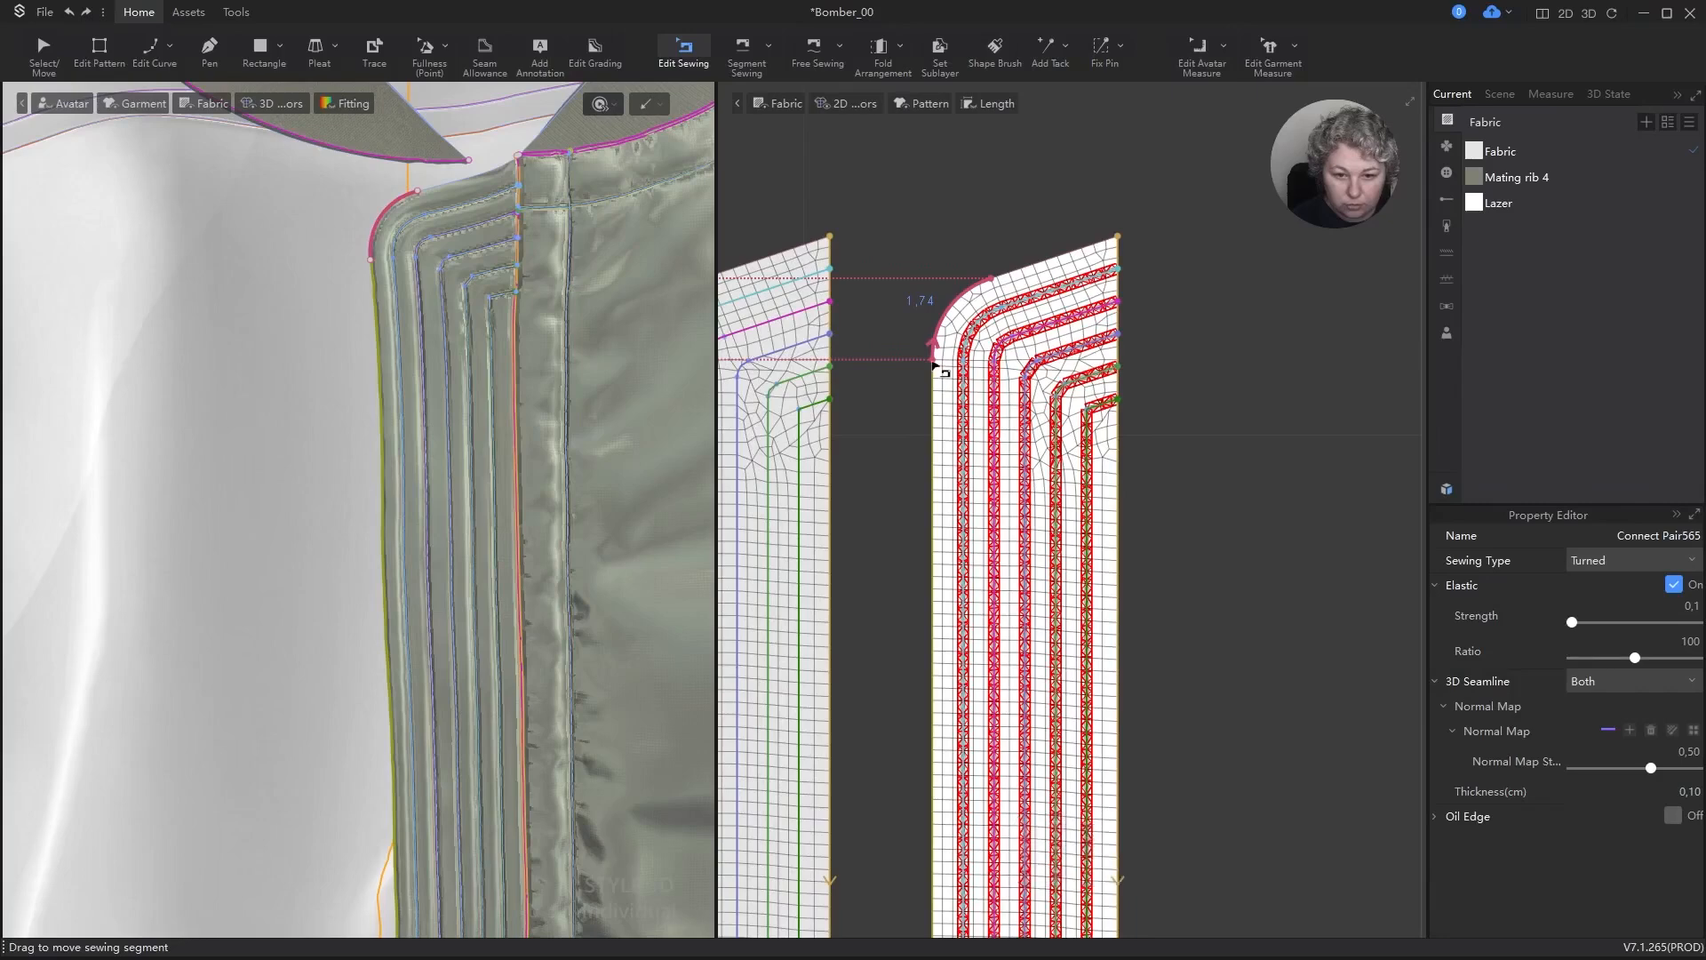
Step: Extend the long outer-edge seam around the rounded corner to the upper end on both strip pieces
mouse_move(933, 360)
mouse_down()
mouse_move(1067, 251)
mouse_move(1117, 237)
mouse_up()
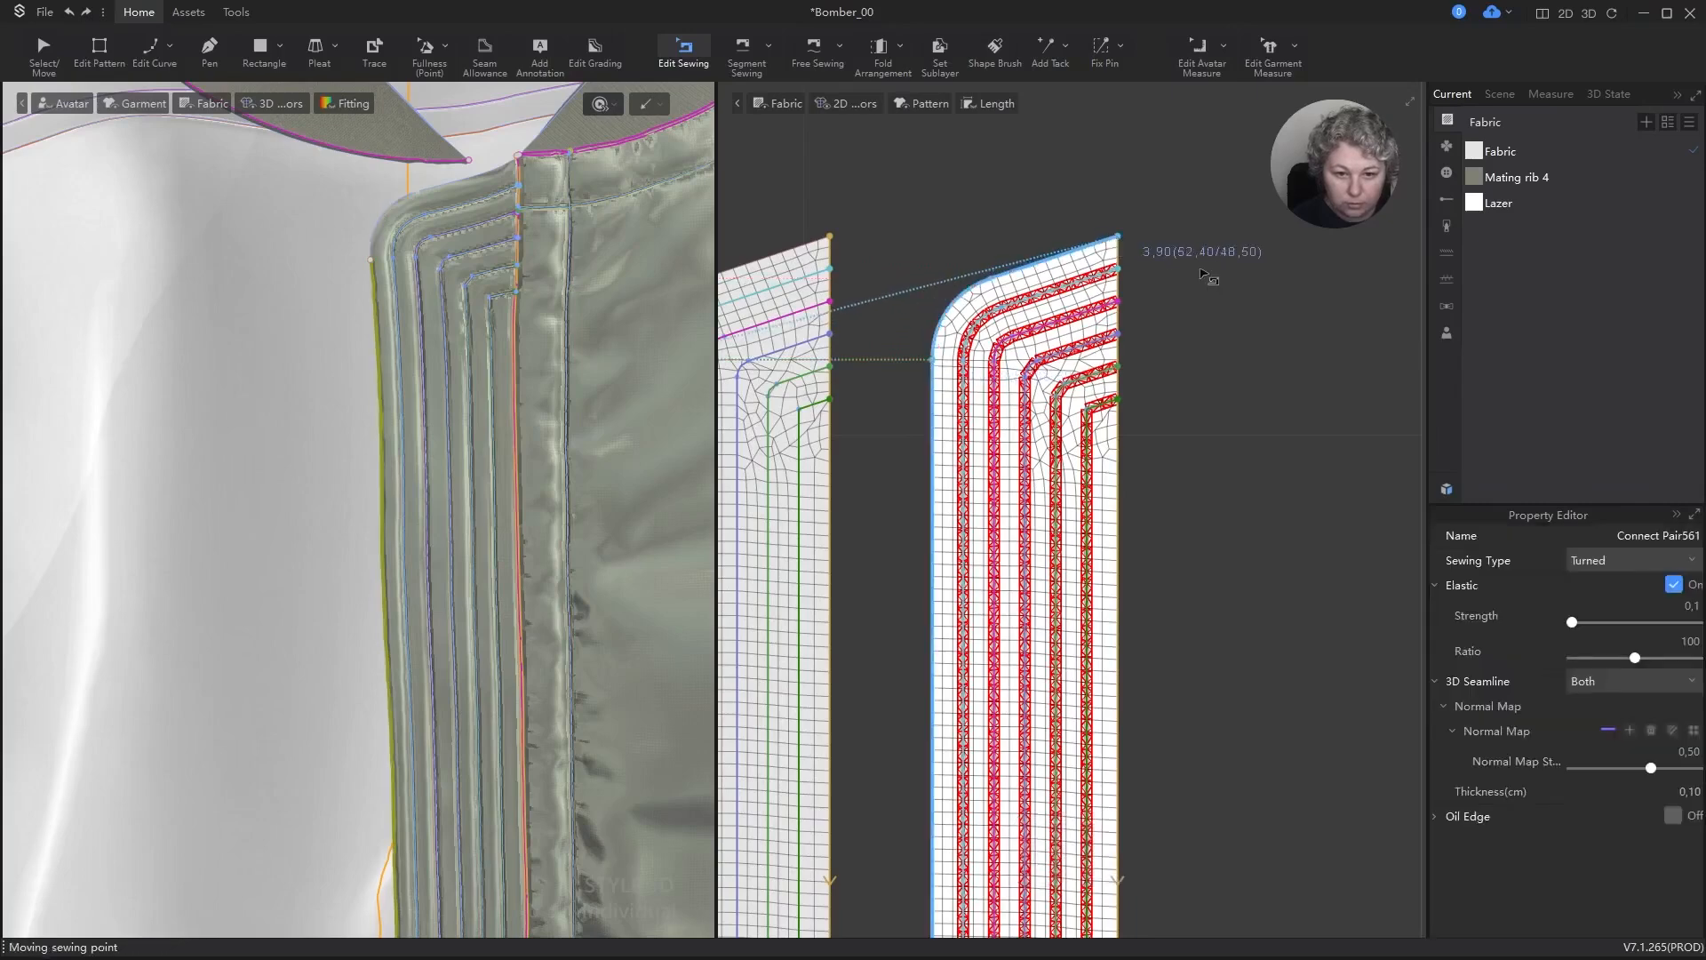
drag(1201, 273, 1202, 276)
scroll(1204, 280, down, 2)
scroll(942, 307, up, 2)
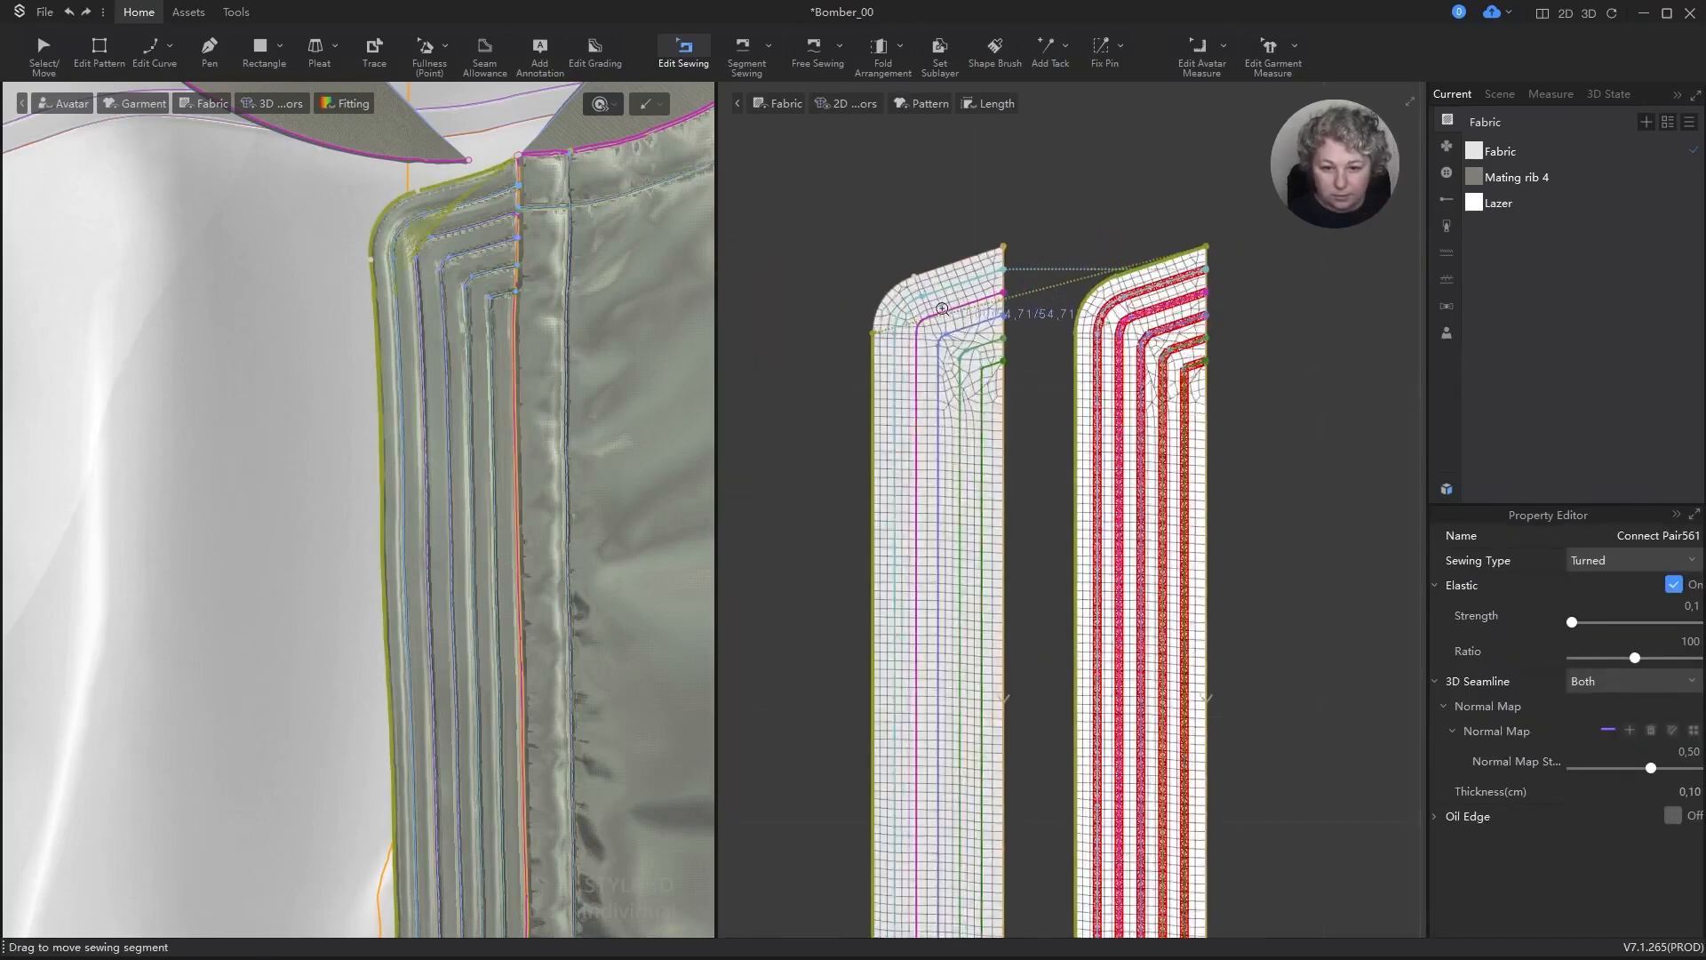
drag(859, 340, 1027, 235)
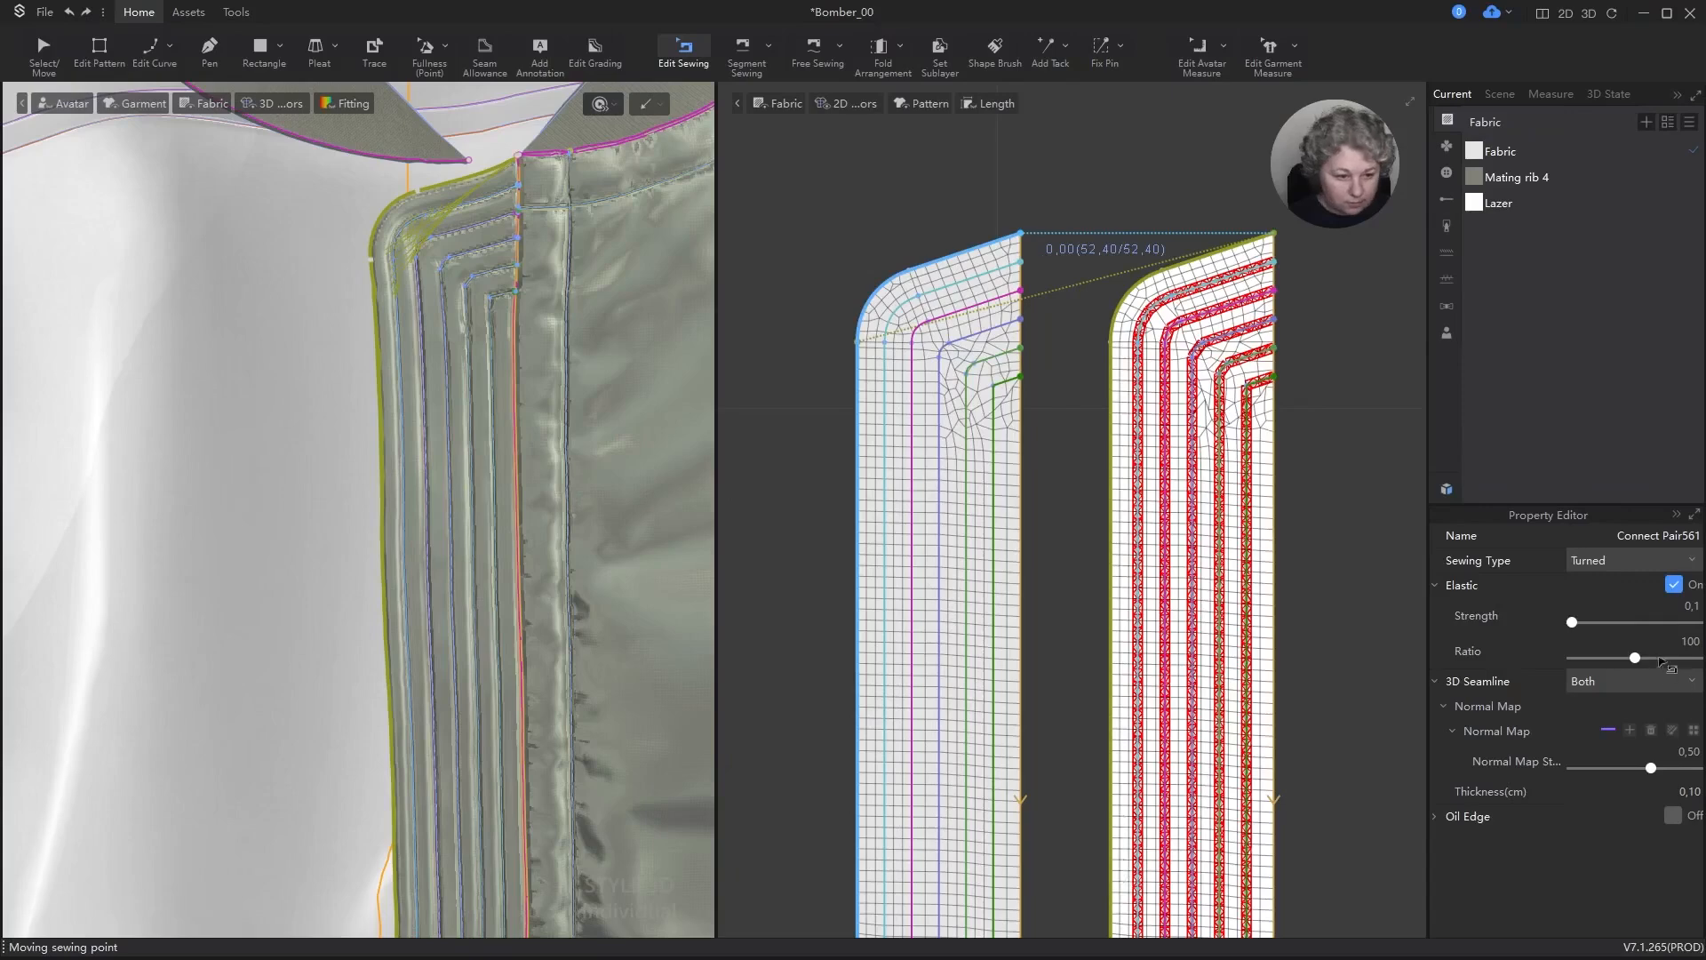
Step: Remove the normal map from the long outer-edge seam's 3D seamline and set its thickness to 0 cm
click(1646, 683)
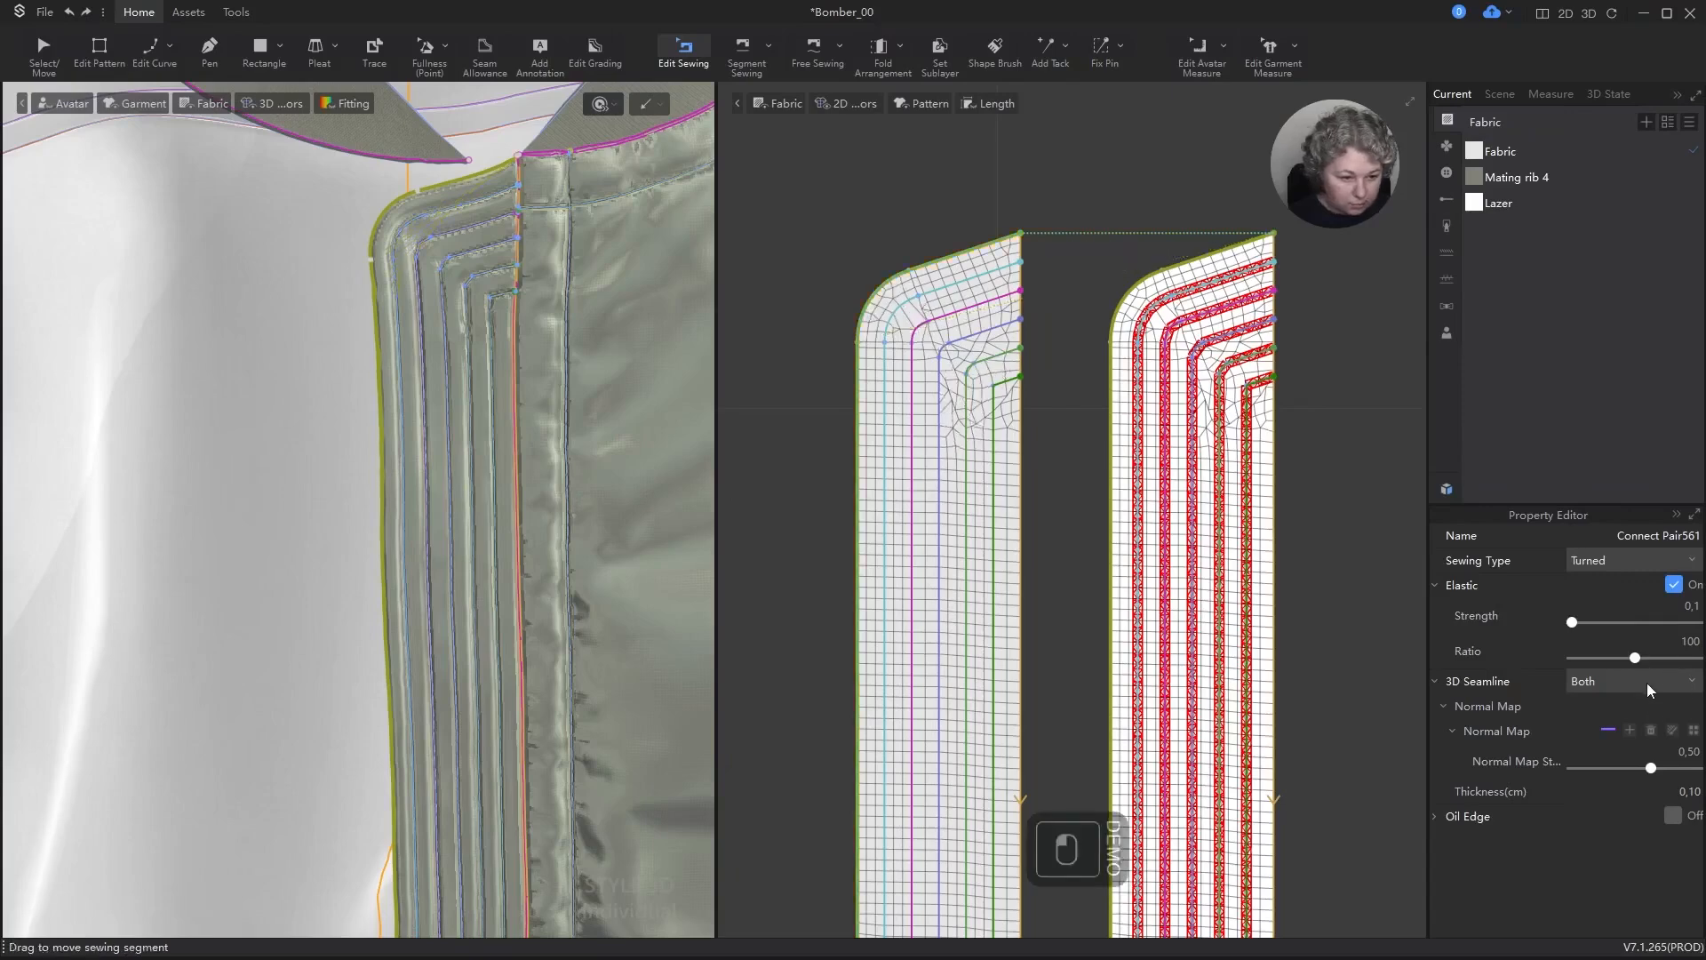
click(1698, 685)
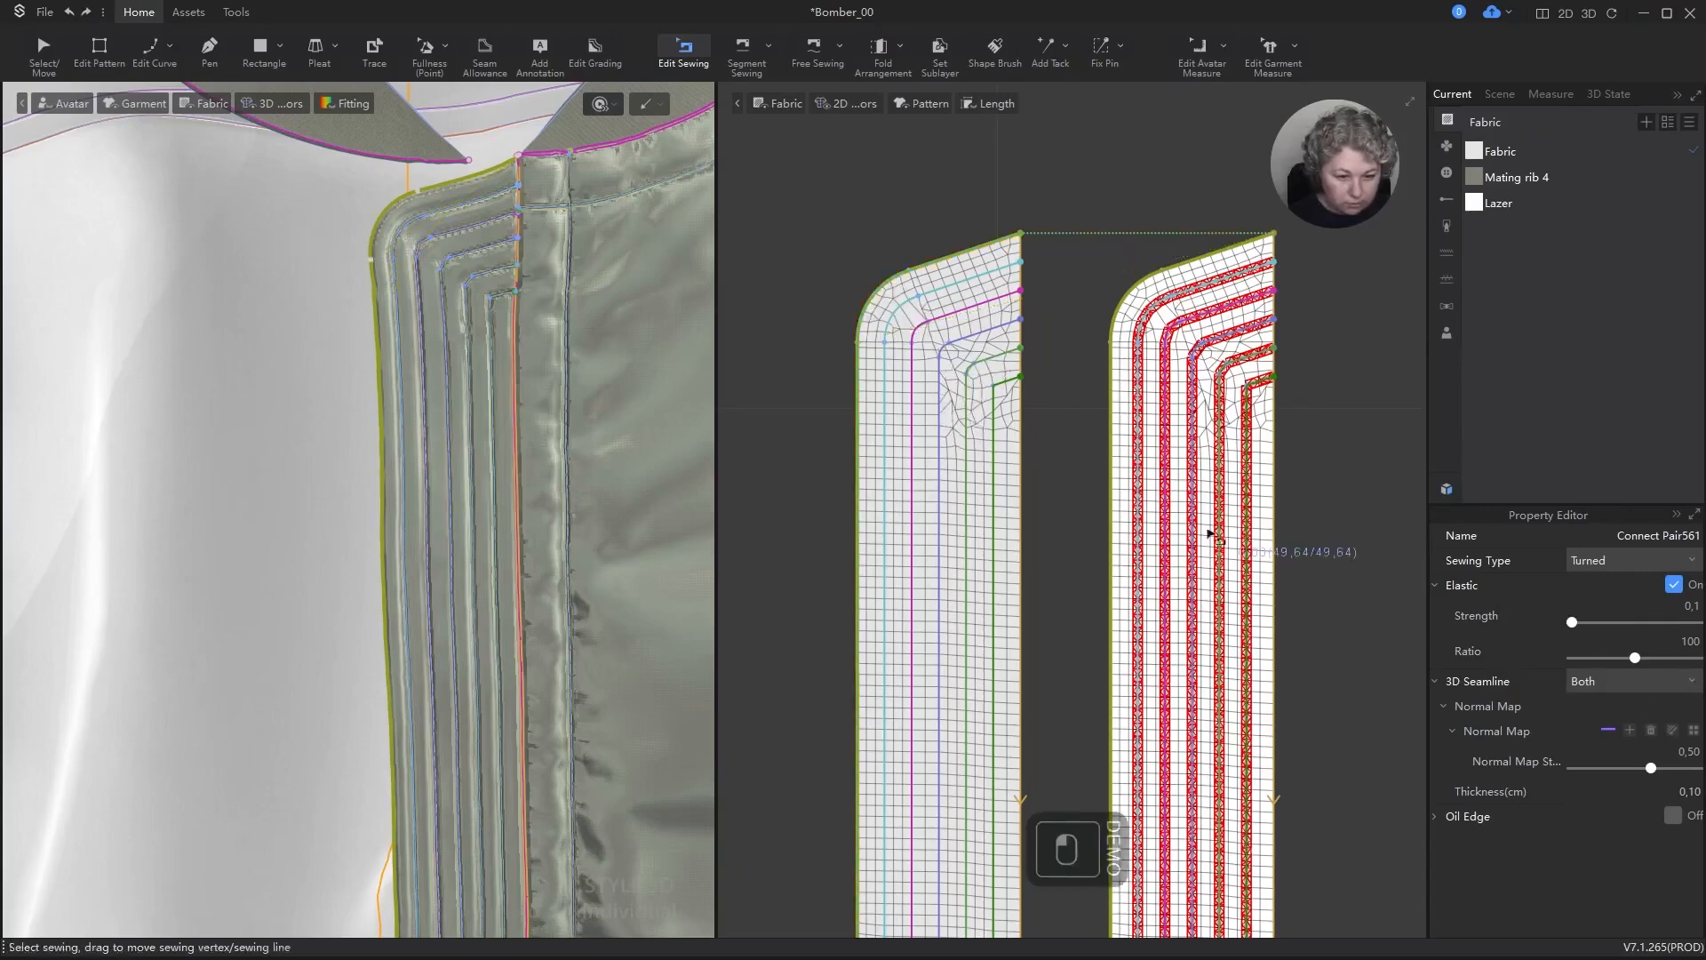
click(1649, 732)
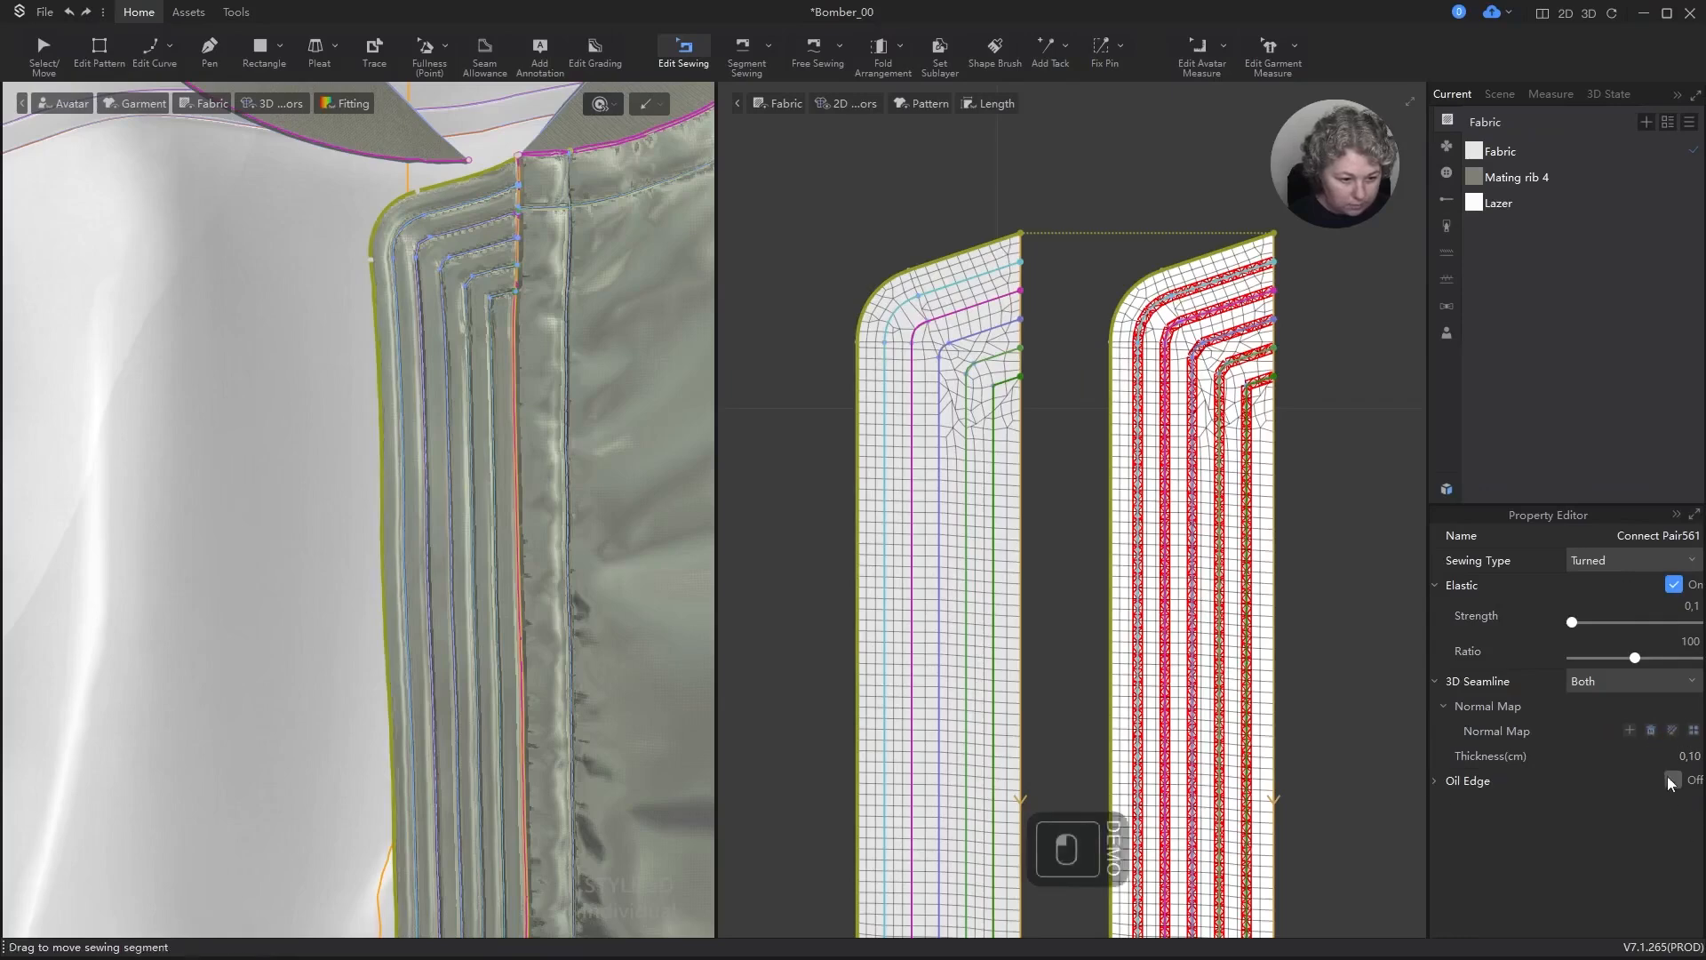
click(1686, 759)
text(0)
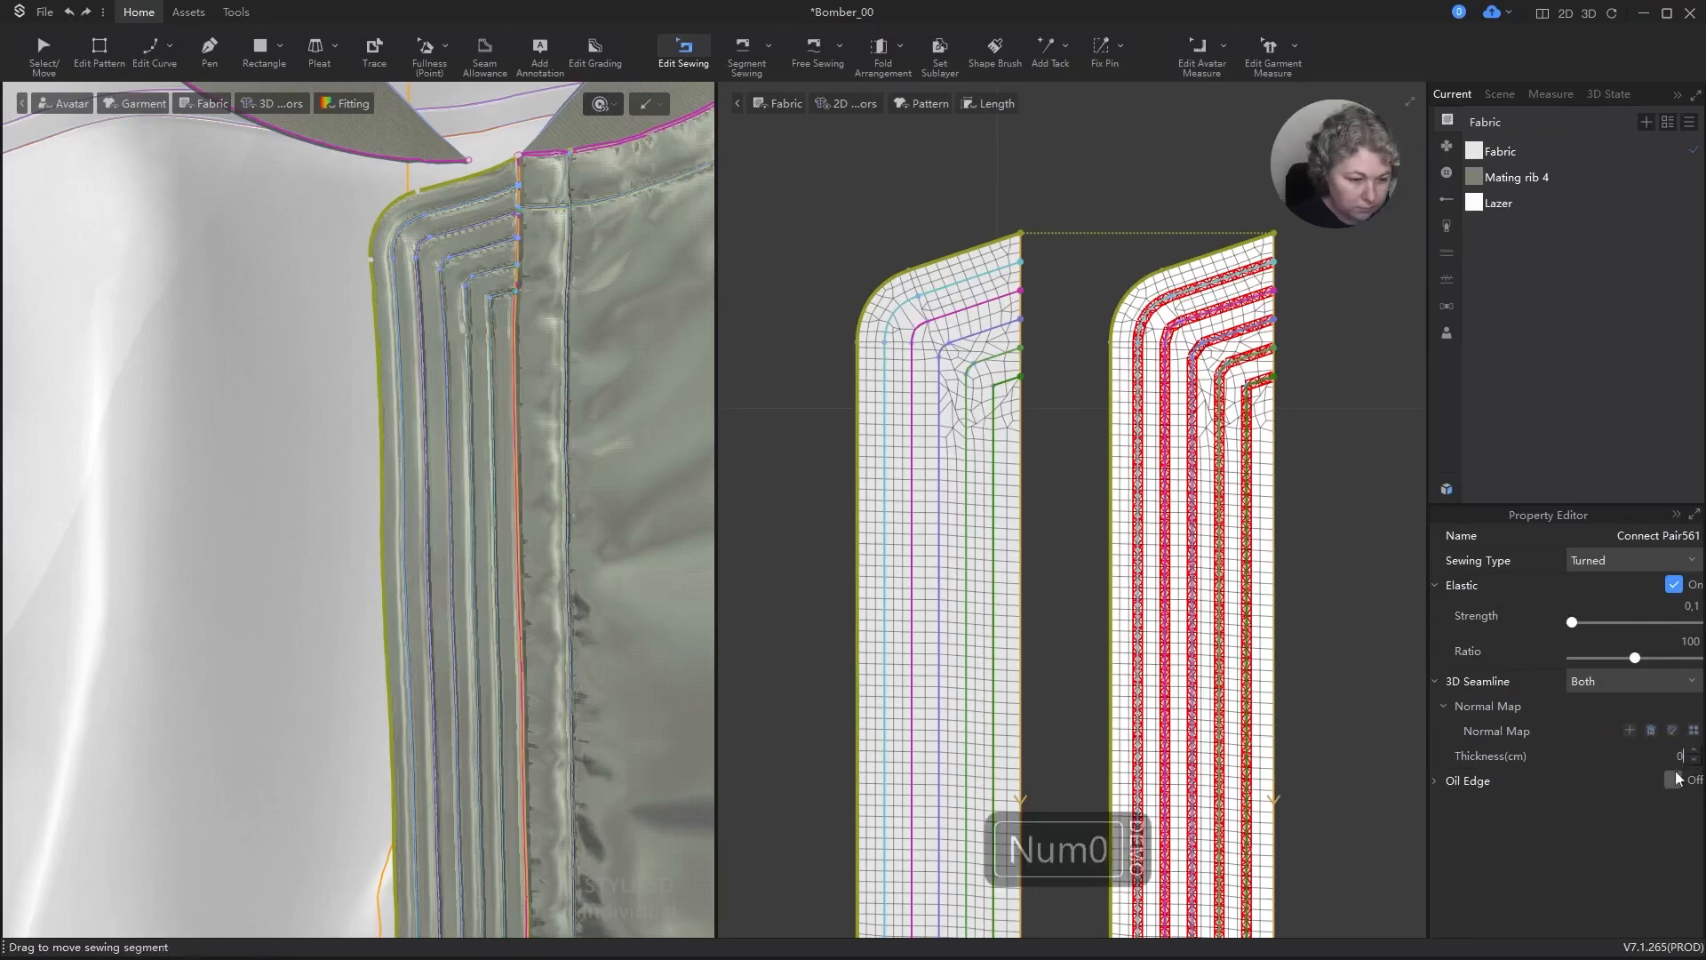
click(1635, 843)
Step: Delete the separate seams along the lower slanted edge and rounded lower corner of the two strip pieces
scroll(970, 318, down, 10)
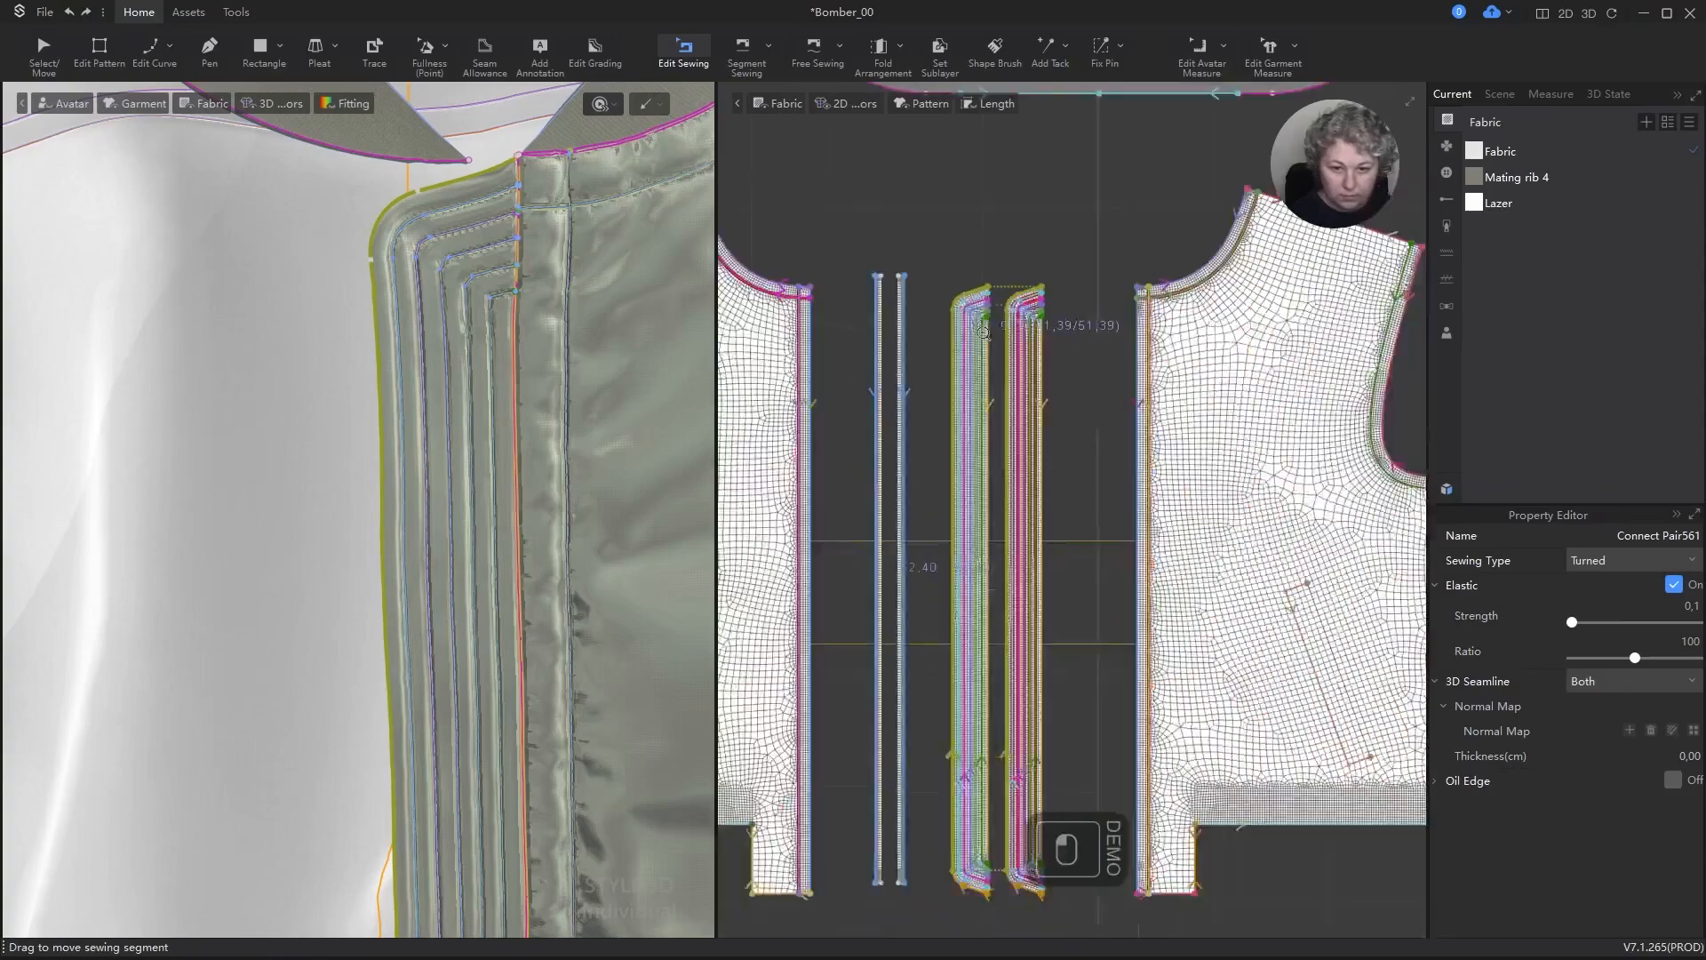
scroll(947, 542, up, 10)
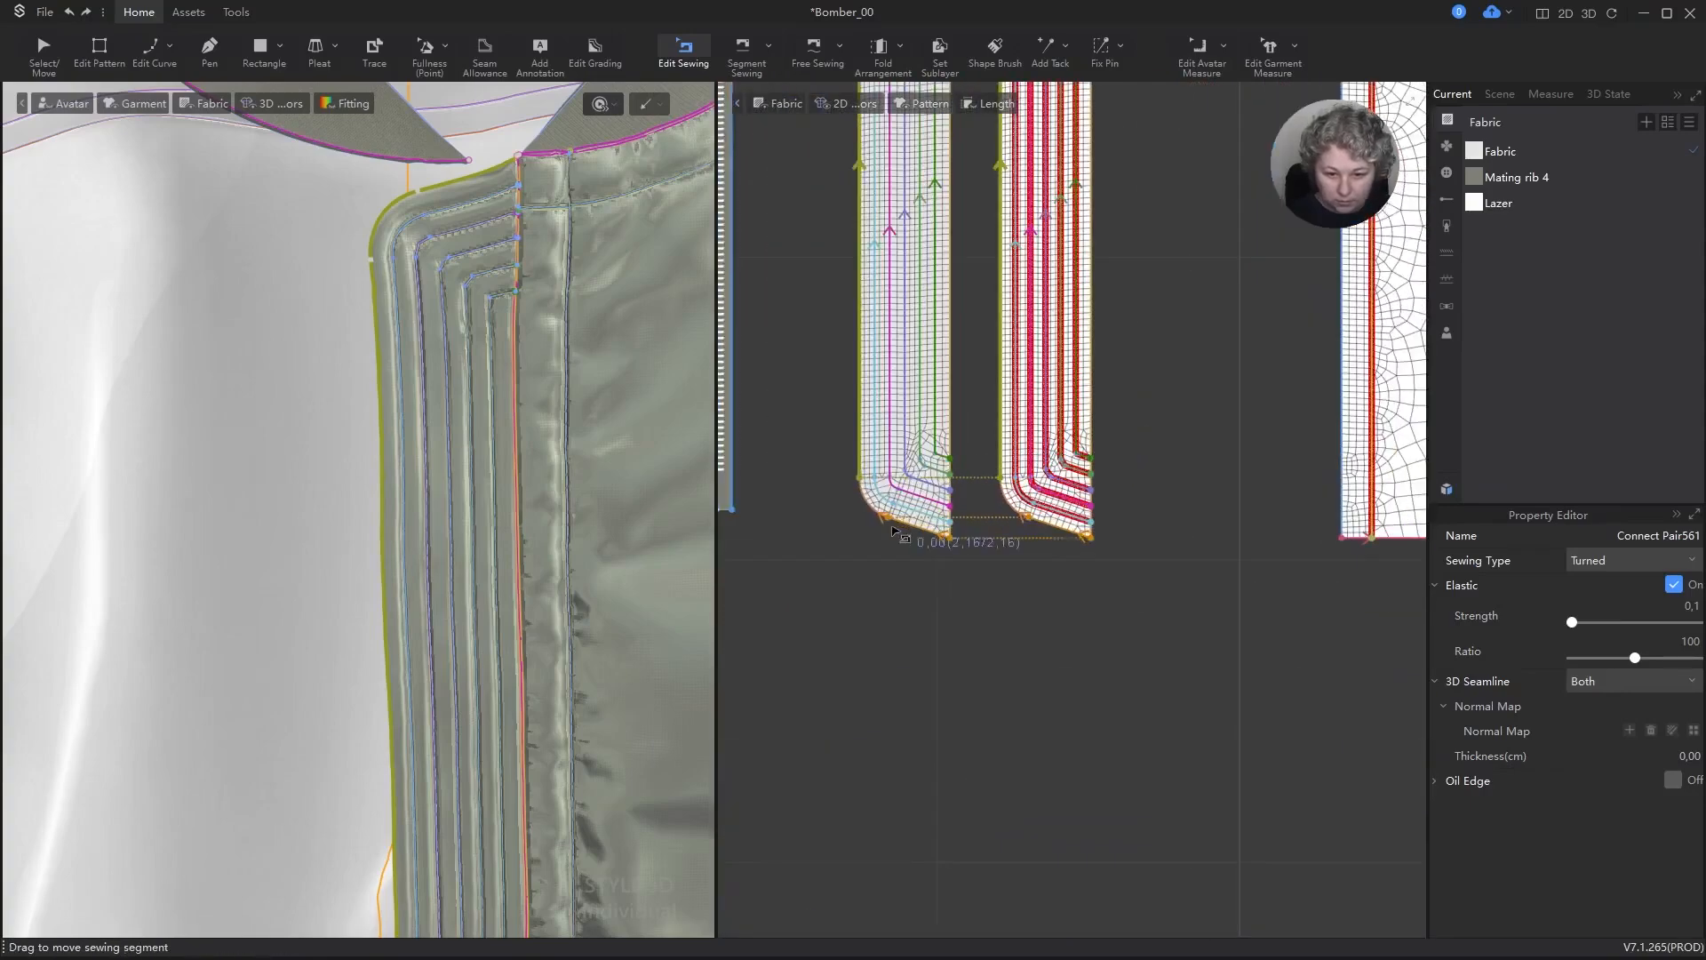
click(893, 532)
key(Delete)
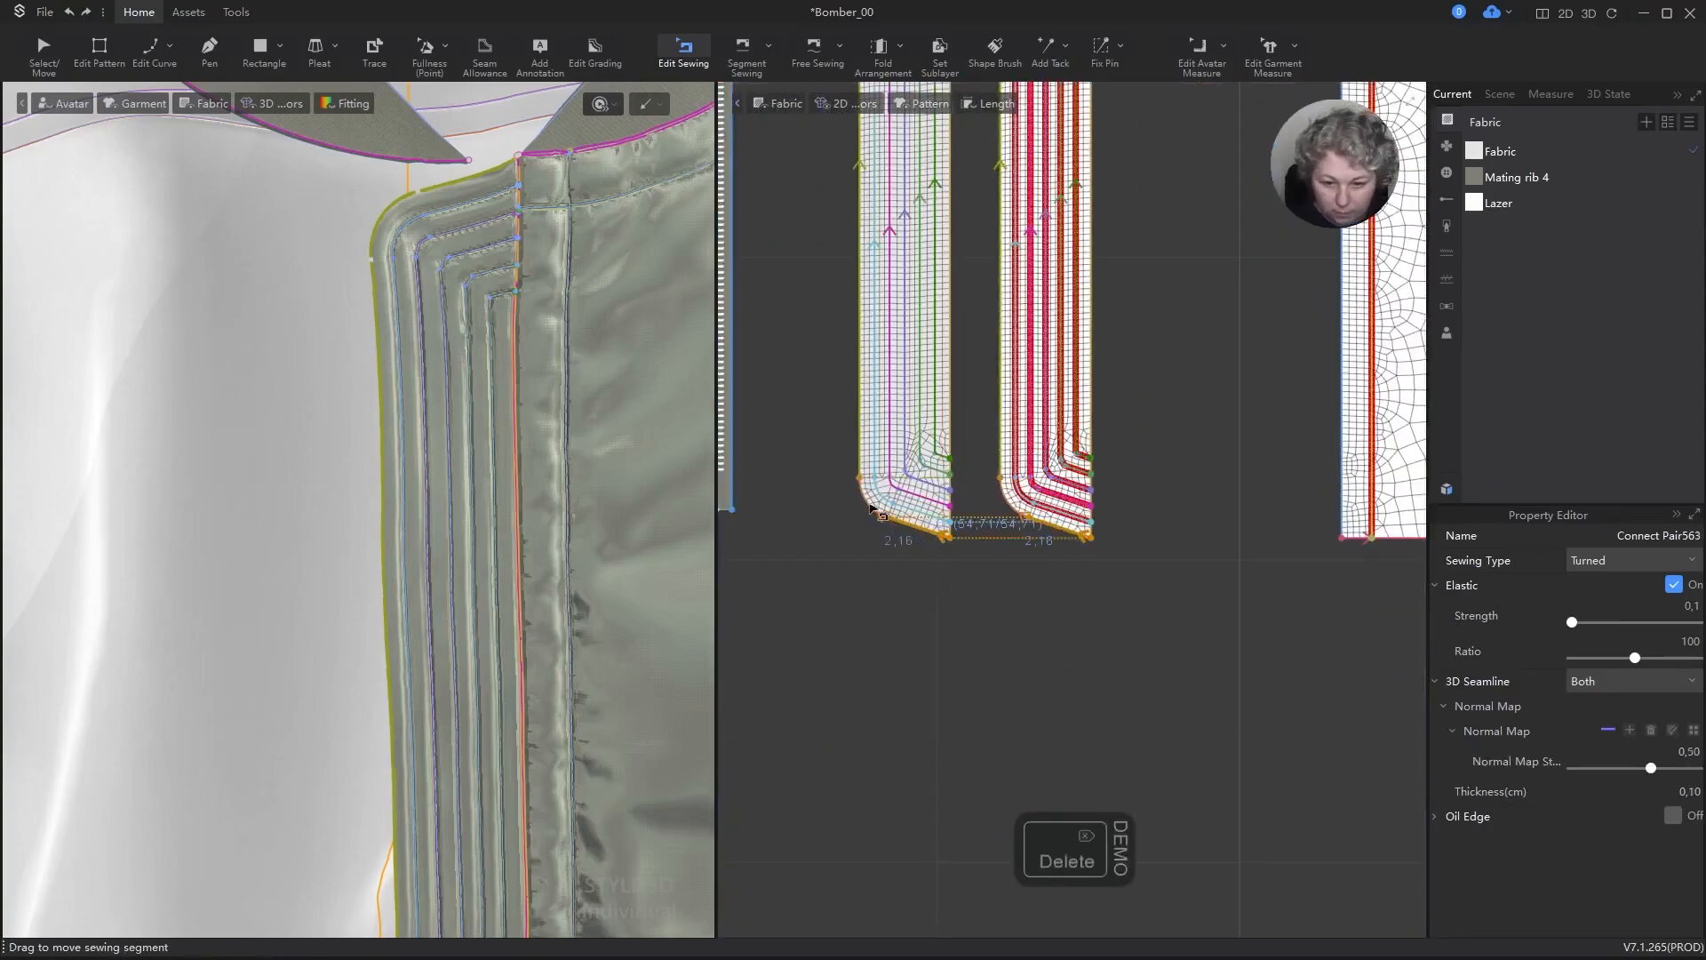
click(872, 509)
key(Delete)
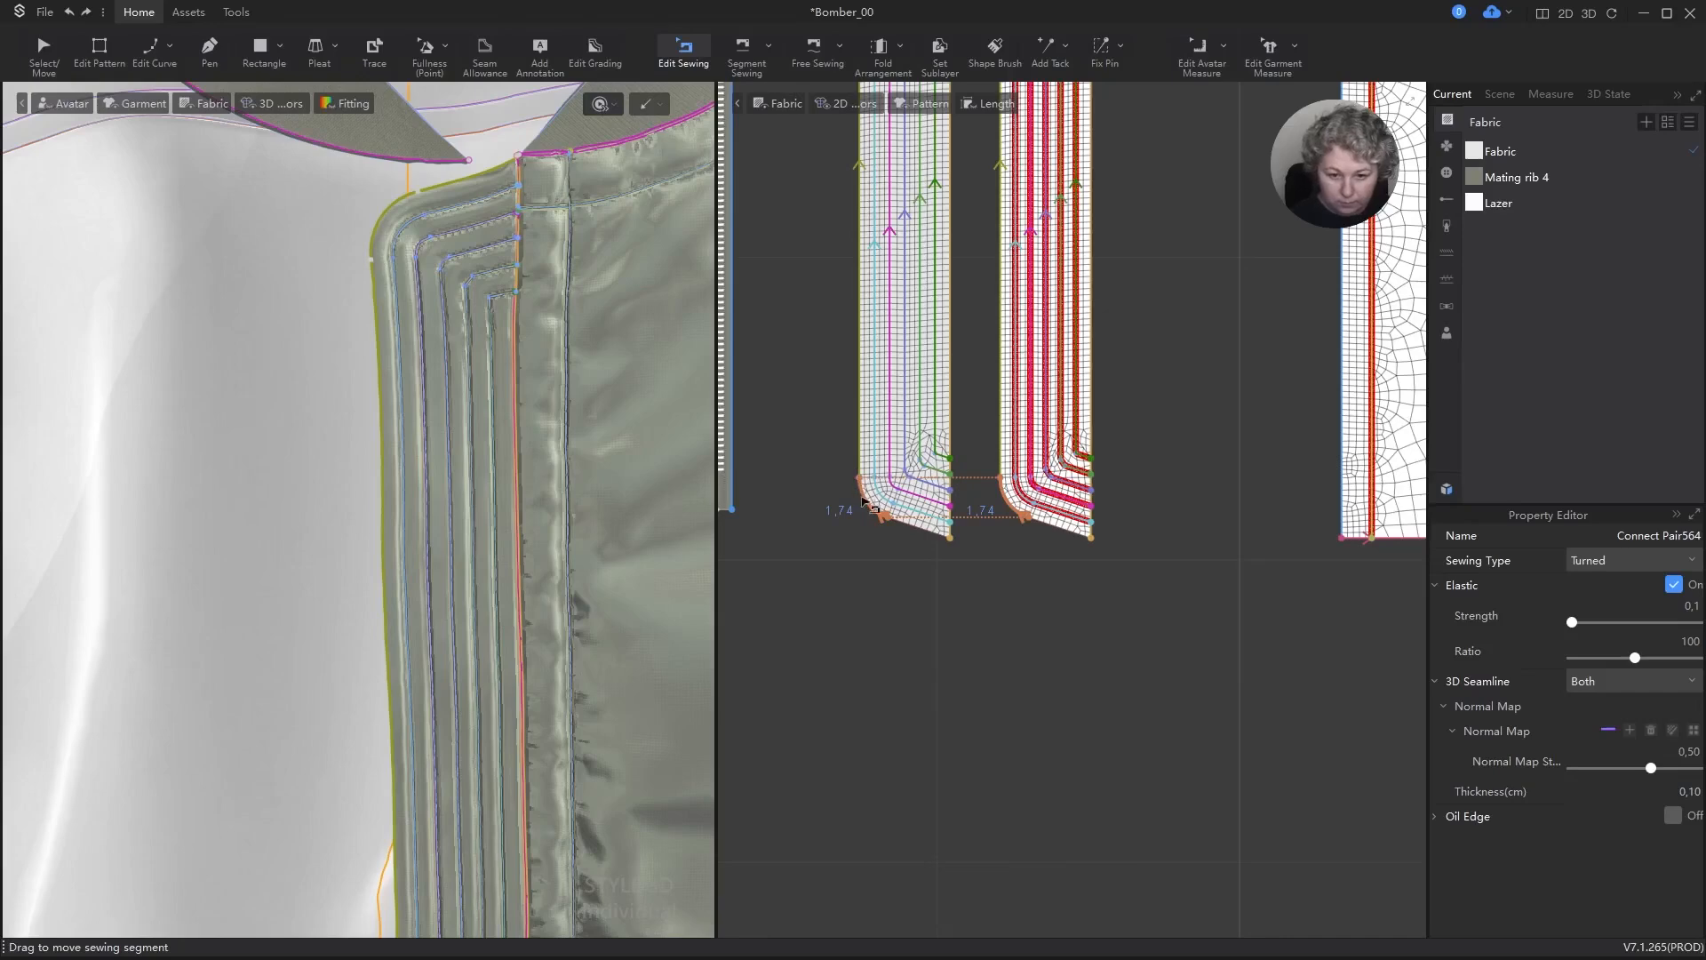
Step: Extend the long outer-edge seam around the rounded corner to the lower end on both strip pieces
scroll(862, 495, up, 3)
drag(858, 459, 1038, 580)
drag(1143, 462, 1310, 582)
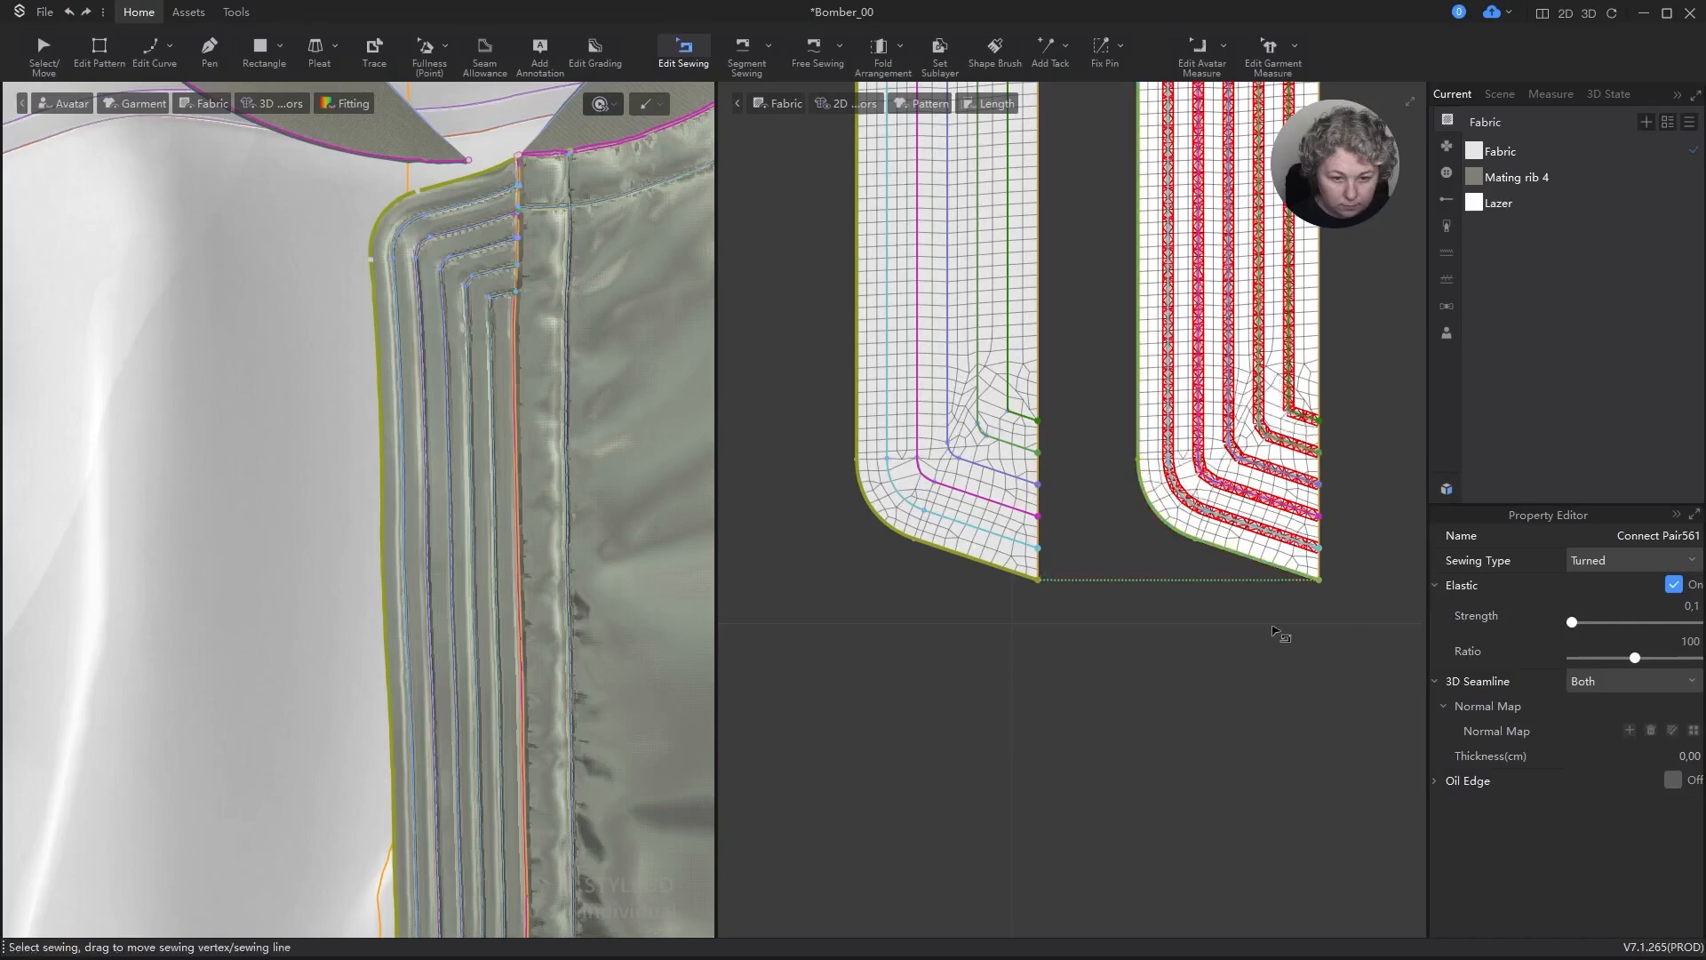
Step: Show all hidden garment pieces again on the 3D jacket and clear the selection
key(a)
scroll(542, 397, down, 3)
scroll(542, 398, down, 3)
right_drag(542, 397, 550, 322)
scroll(569, 364, up, 3)
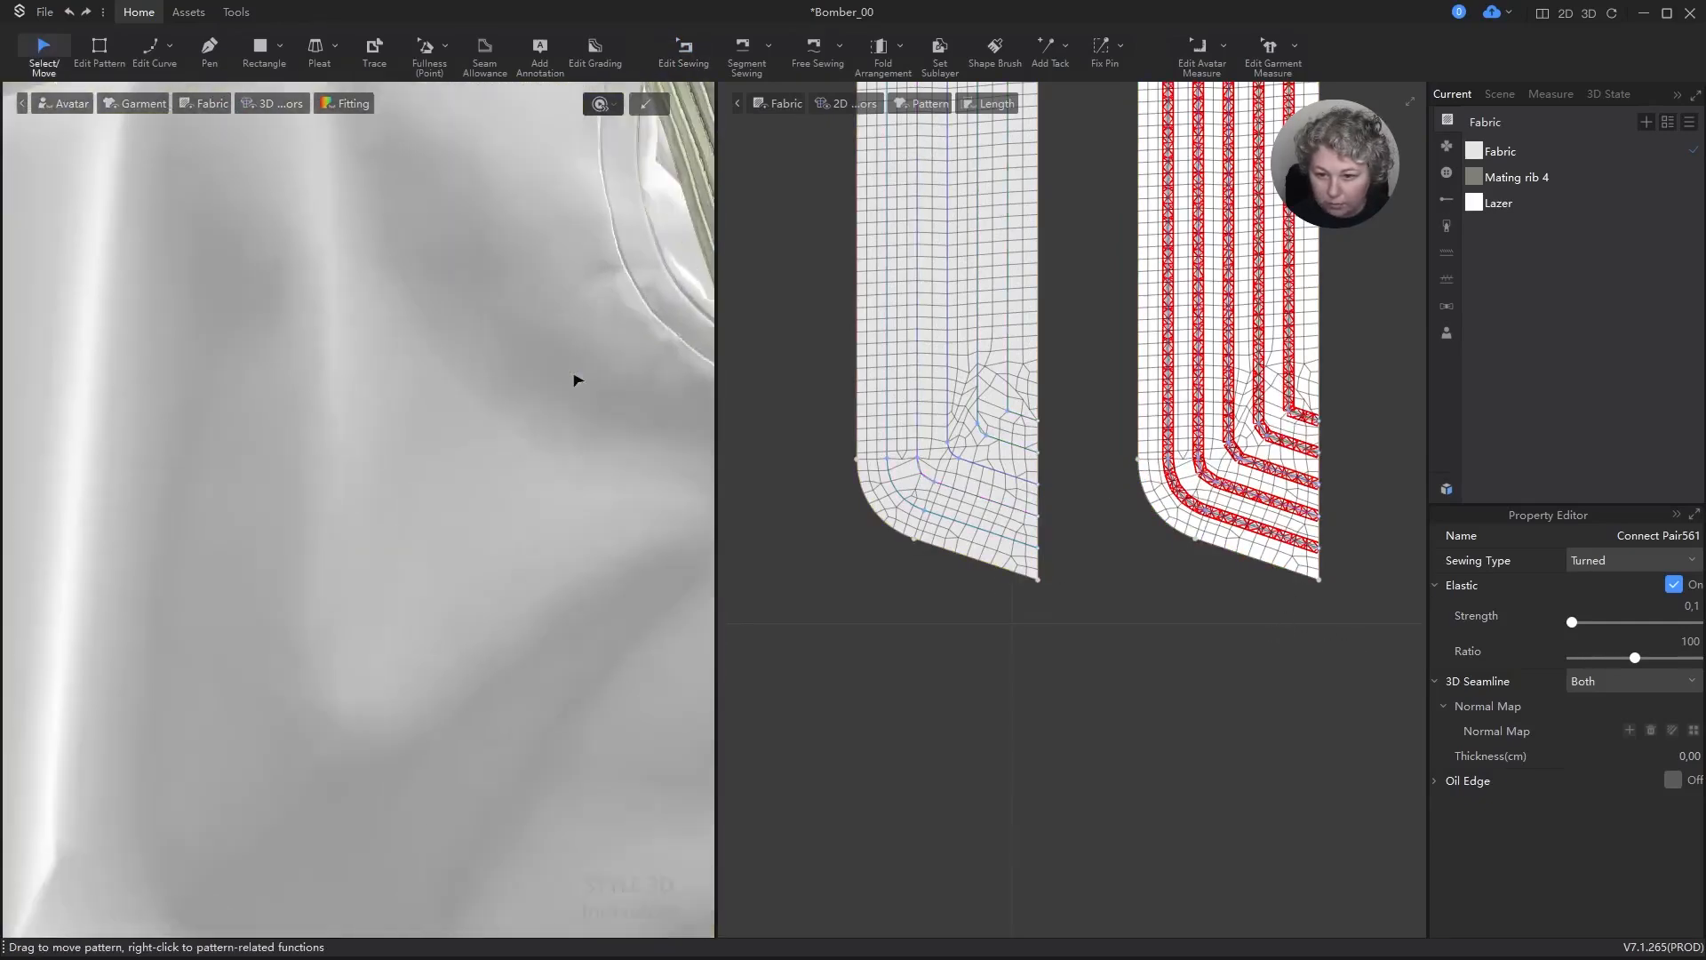
scroll(533, 427, down, 6)
alt+drag(598, 460, 463, 361)
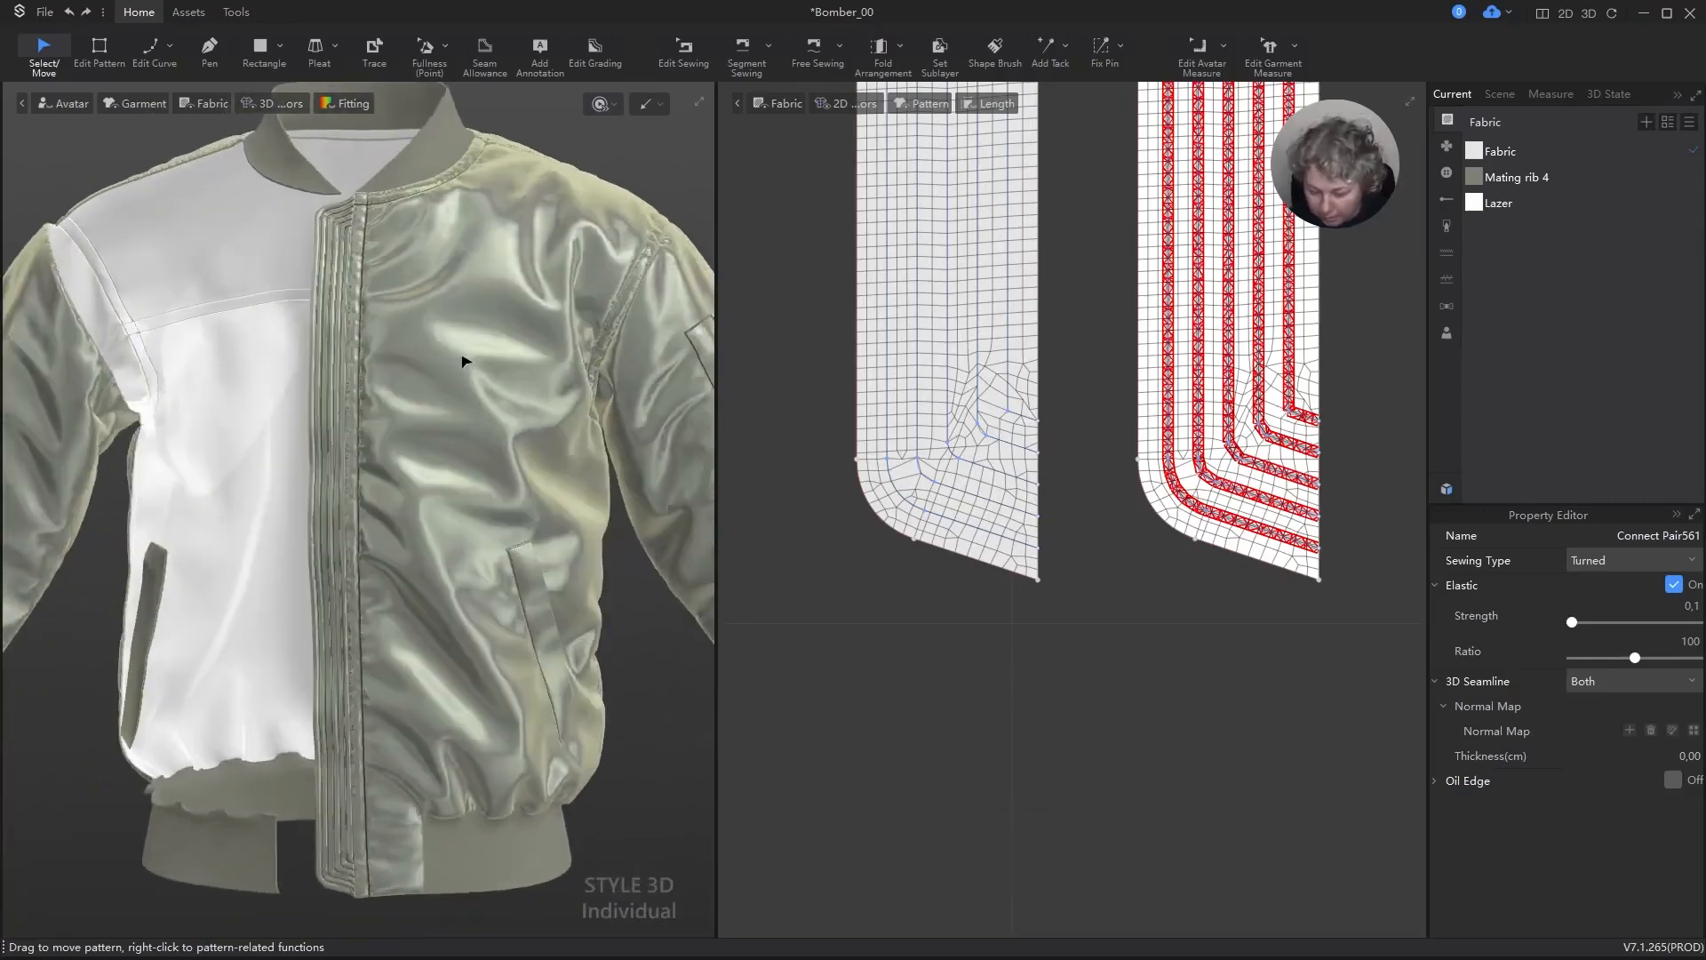
key(shift+c)
click(919, 715)
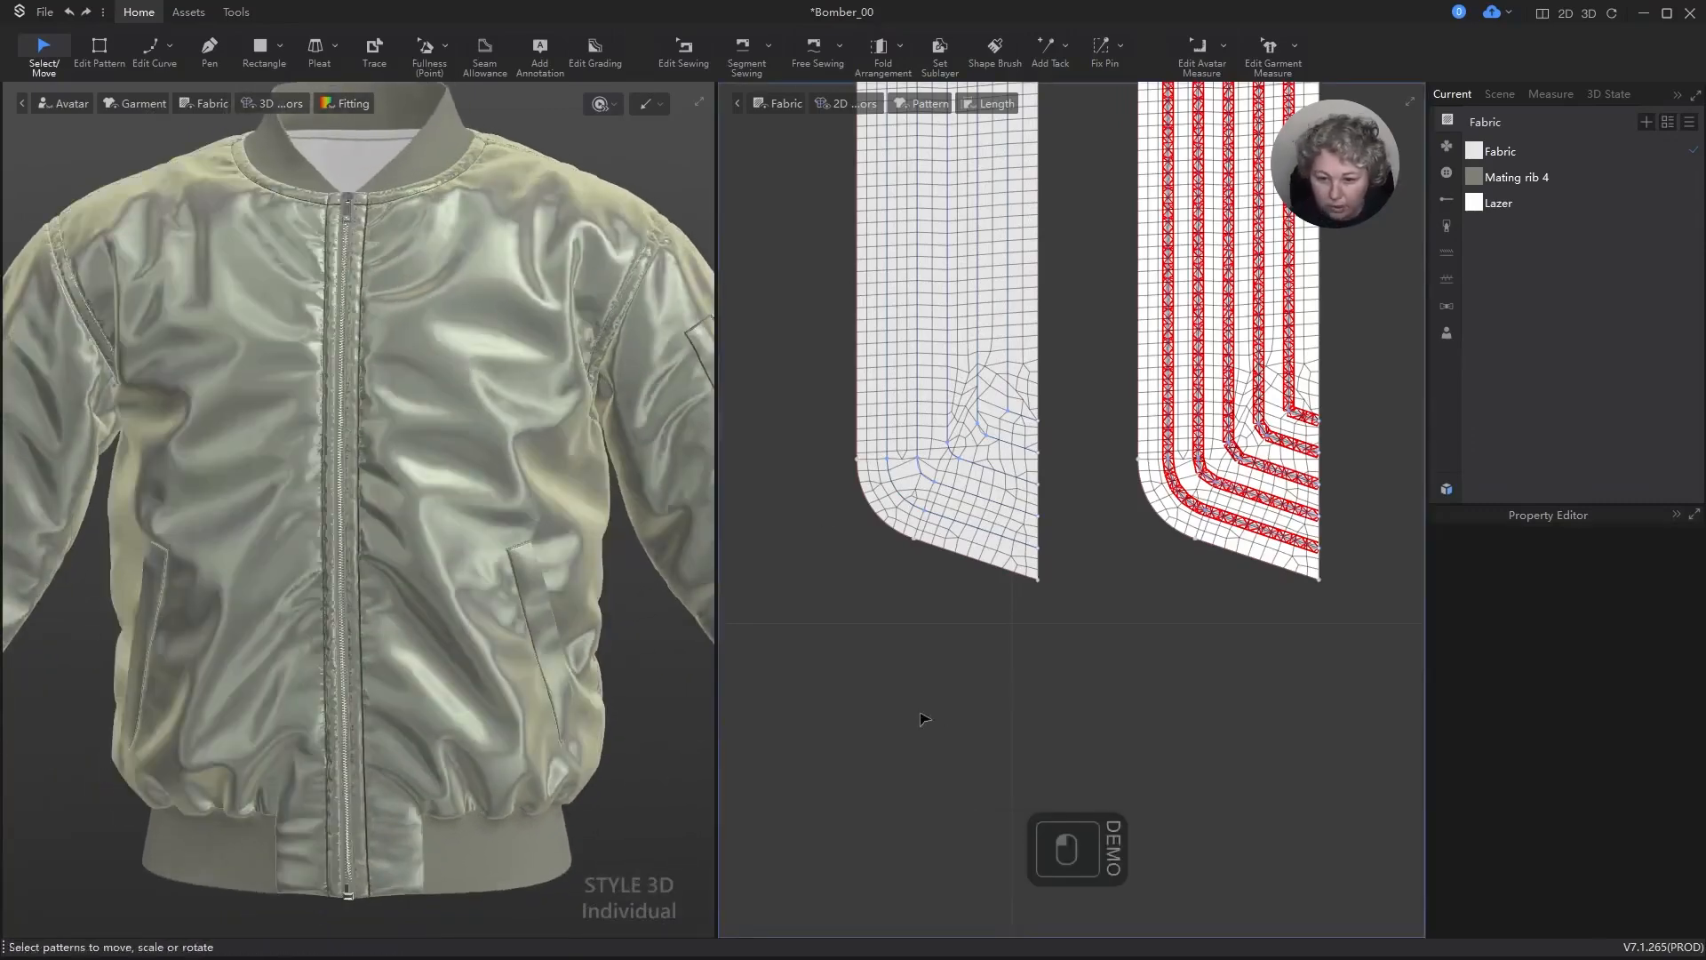
Step: Select the plain Fabric material and examine the 100-150 weight fabrics in the resource library for a suitable replacement
scroll(485, 541, down, 6)
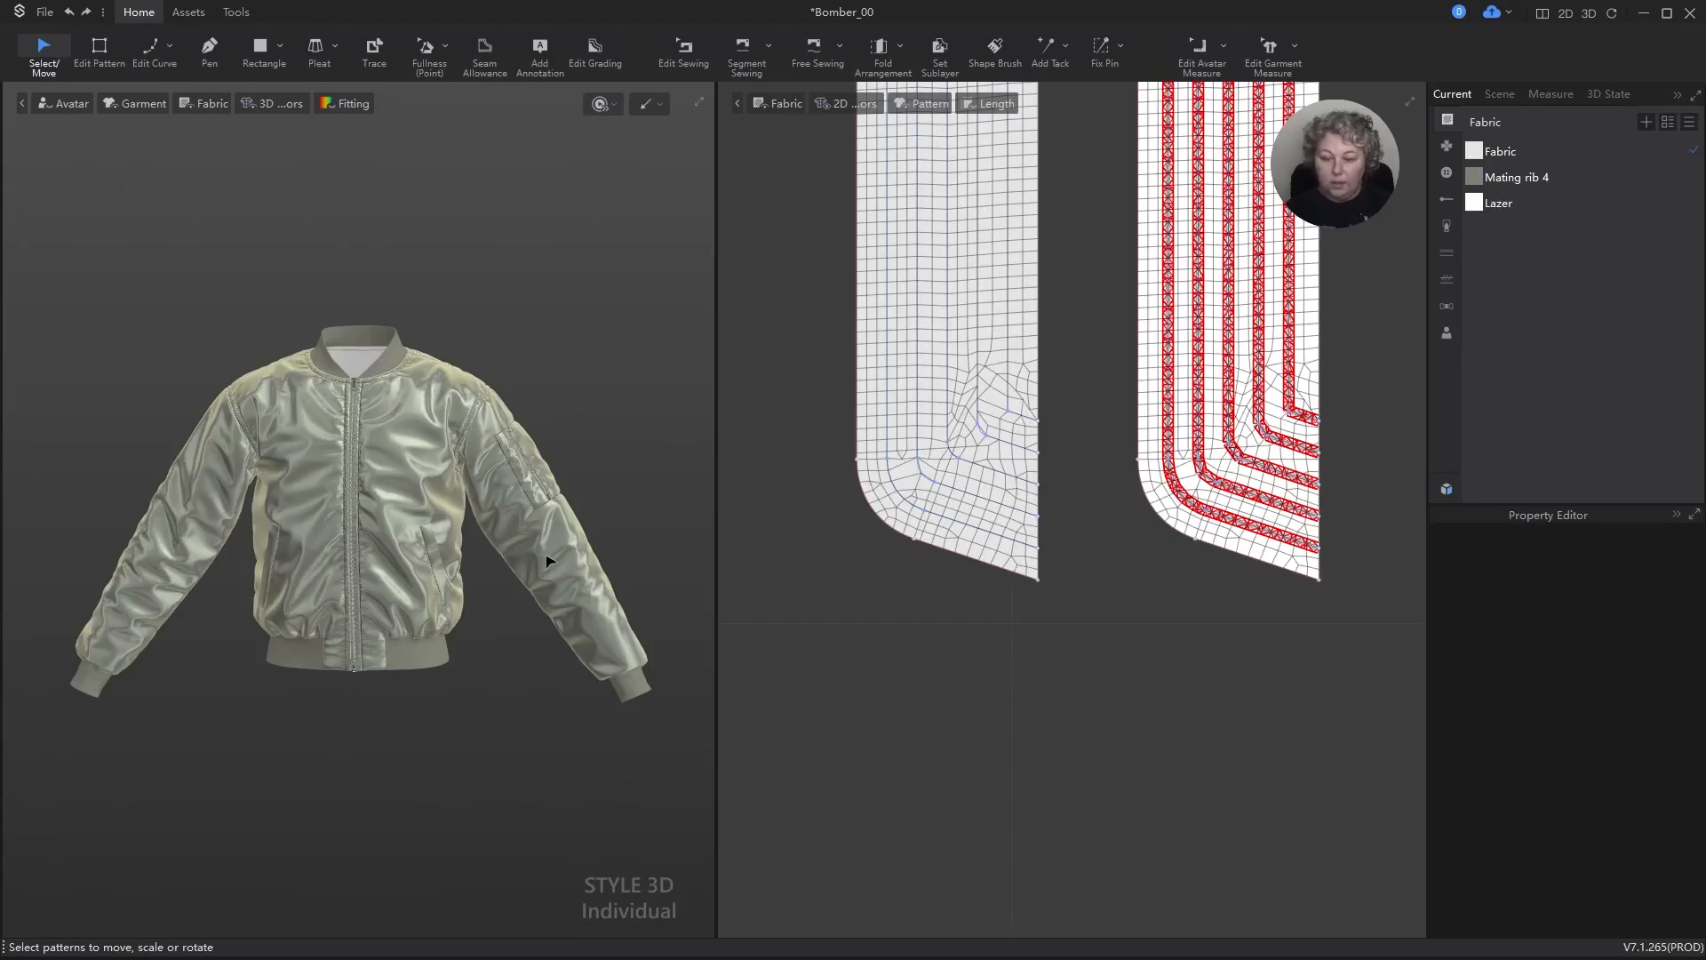
mouse_move(597, 398)
right_down()
mouse_move(339, 392)
mouse_move(606, 388)
right_up()
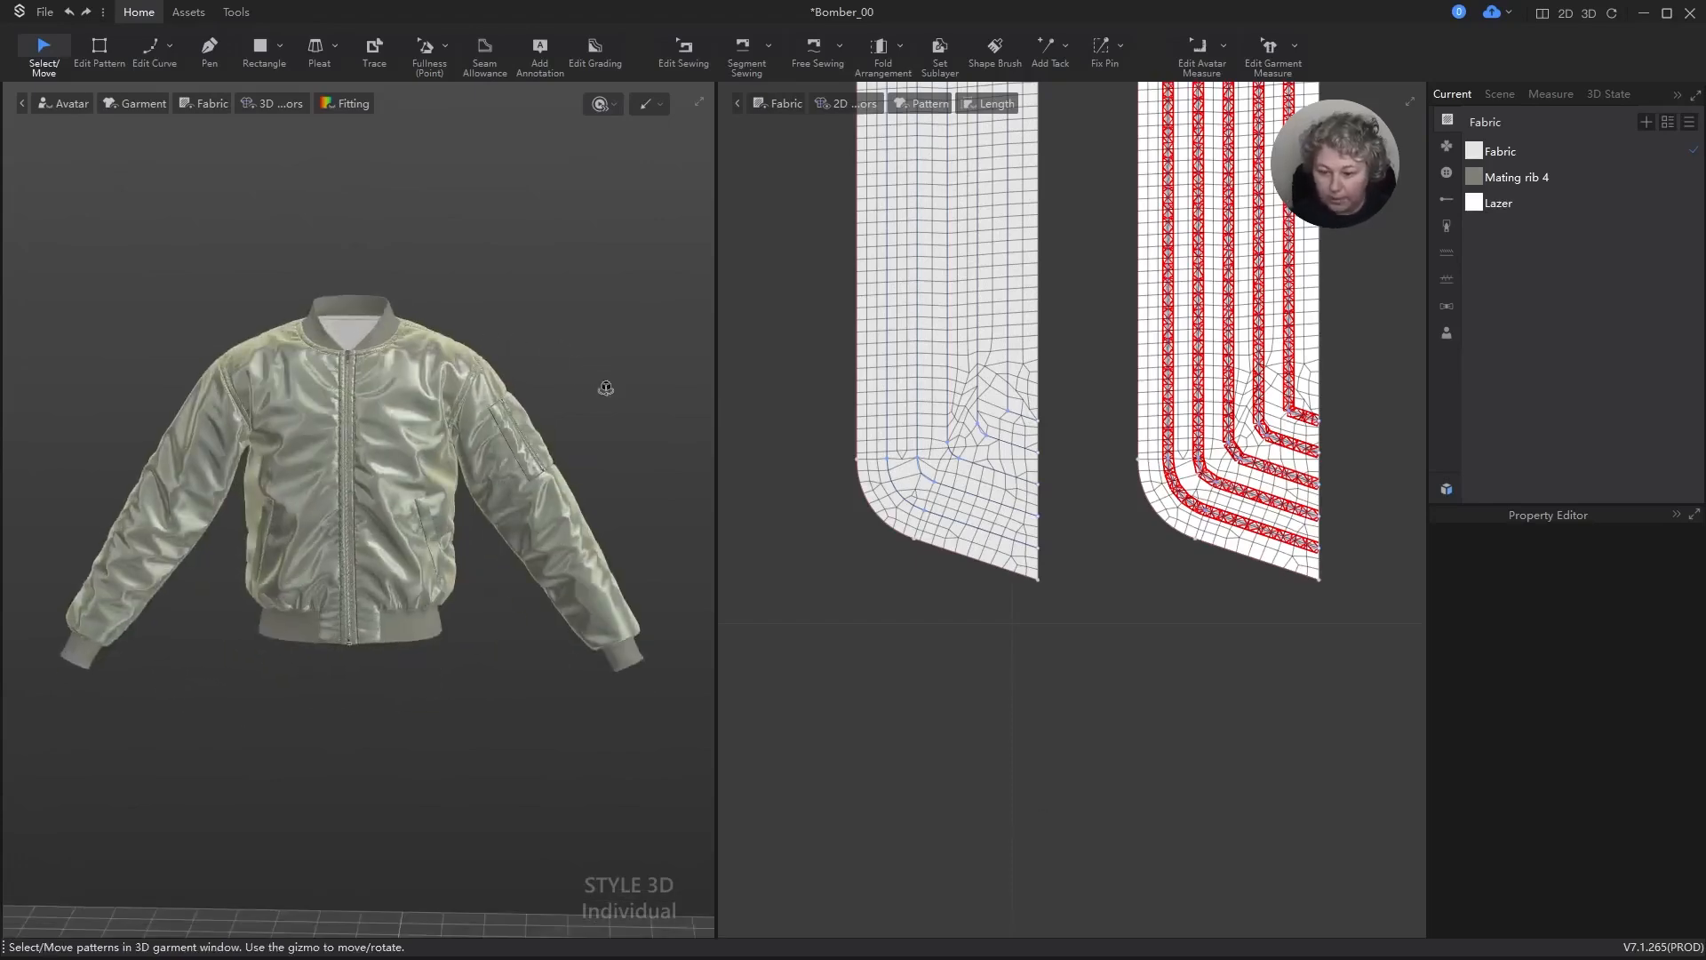
scroll(591, 395, down, 5)
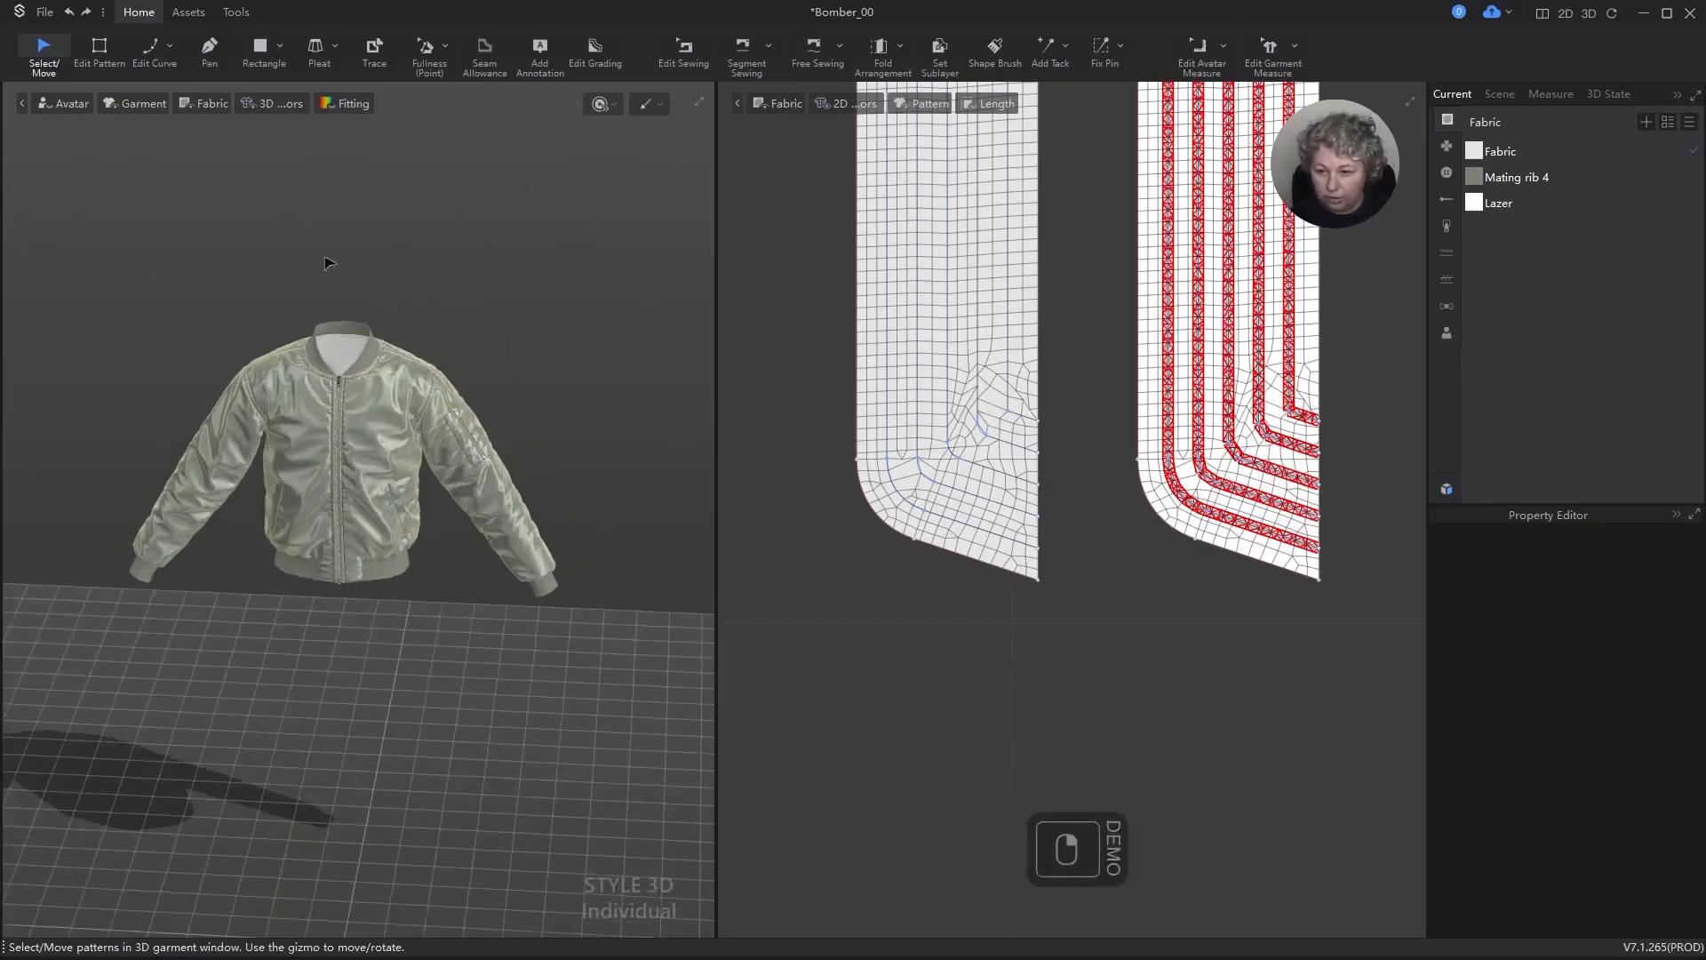
scroll(329, 263, up, 8)
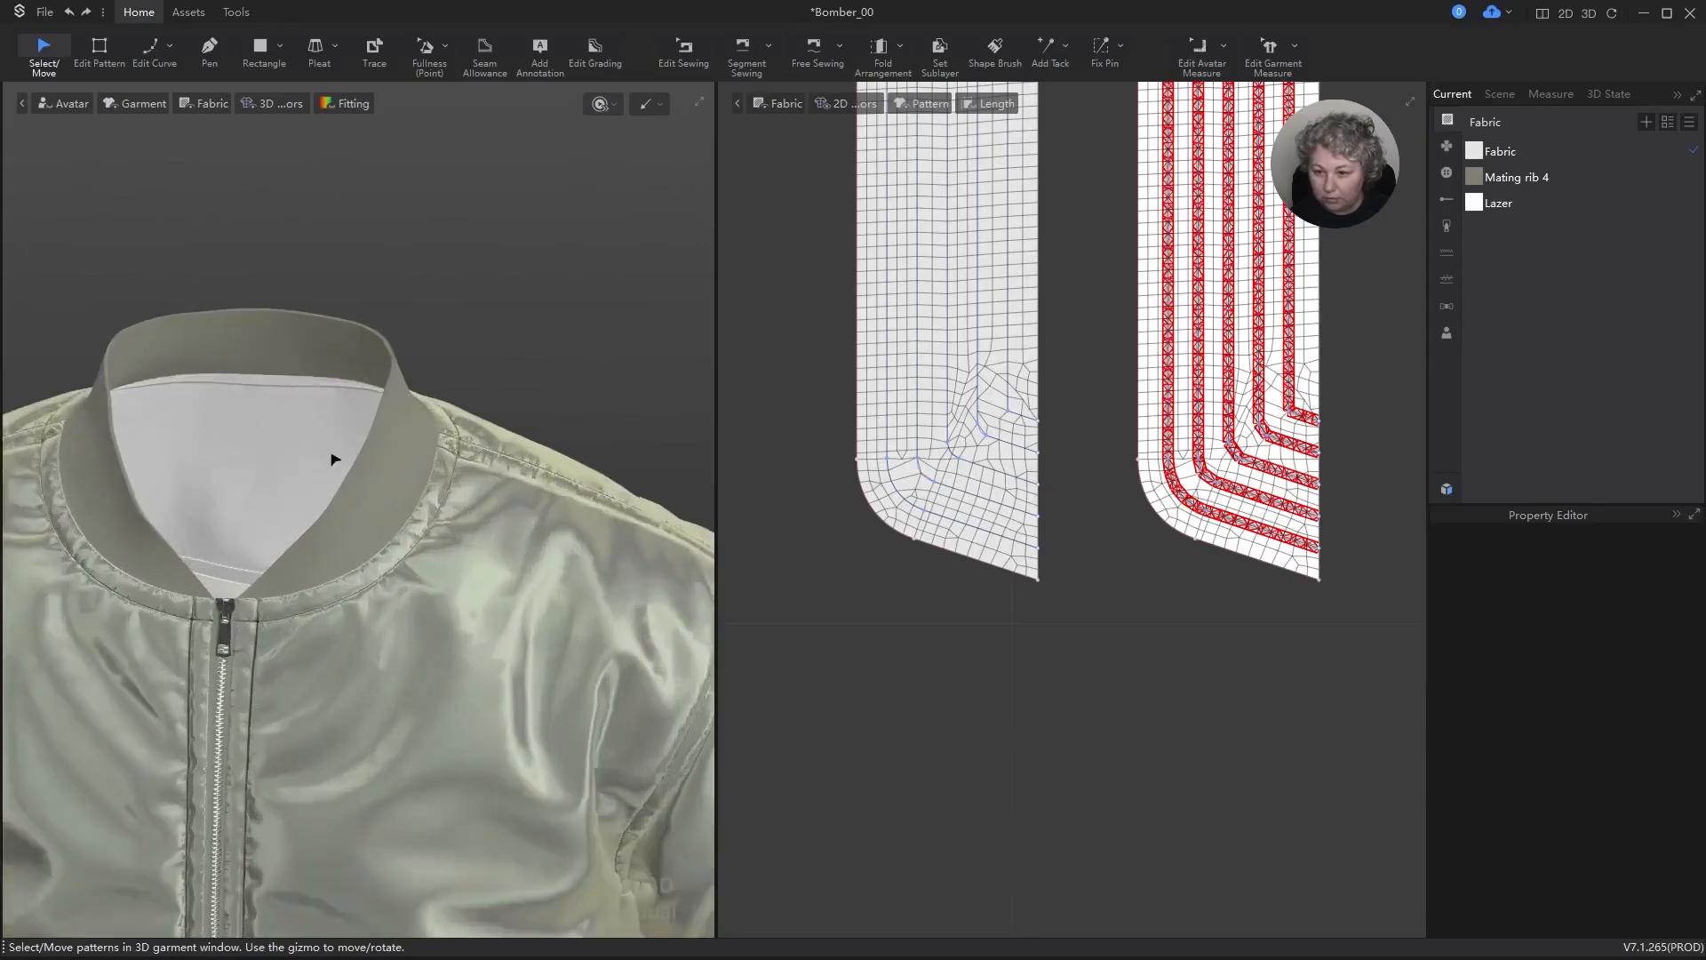
click(1506, 151)
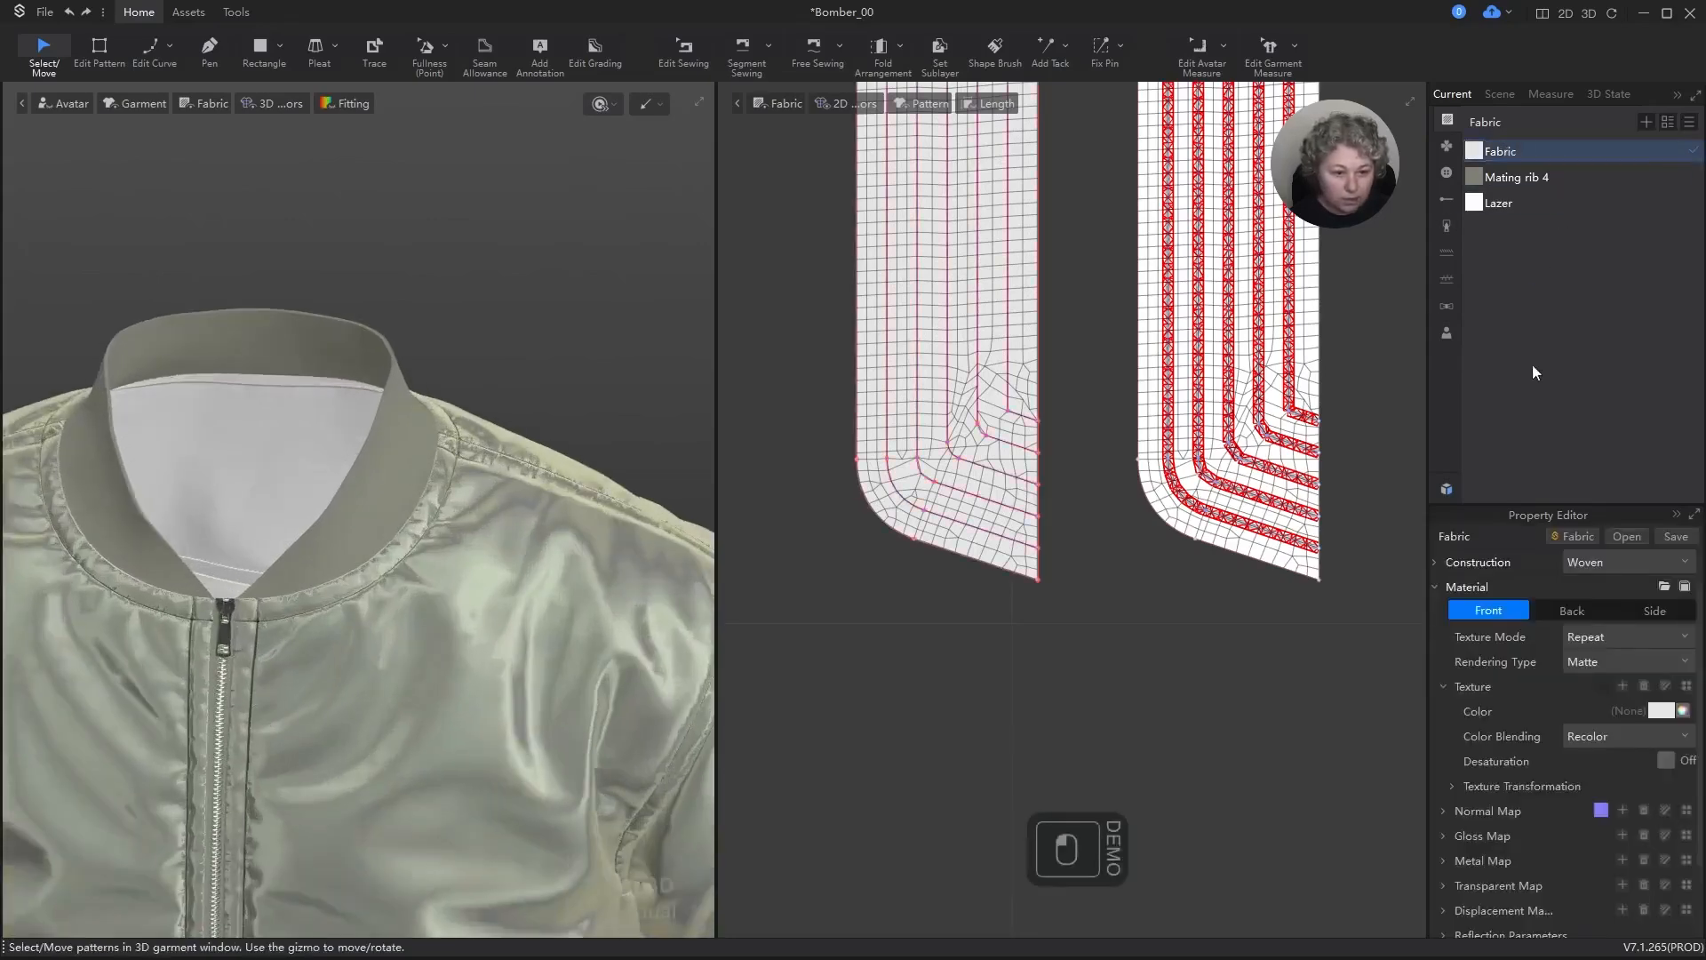
click(1446, 489)
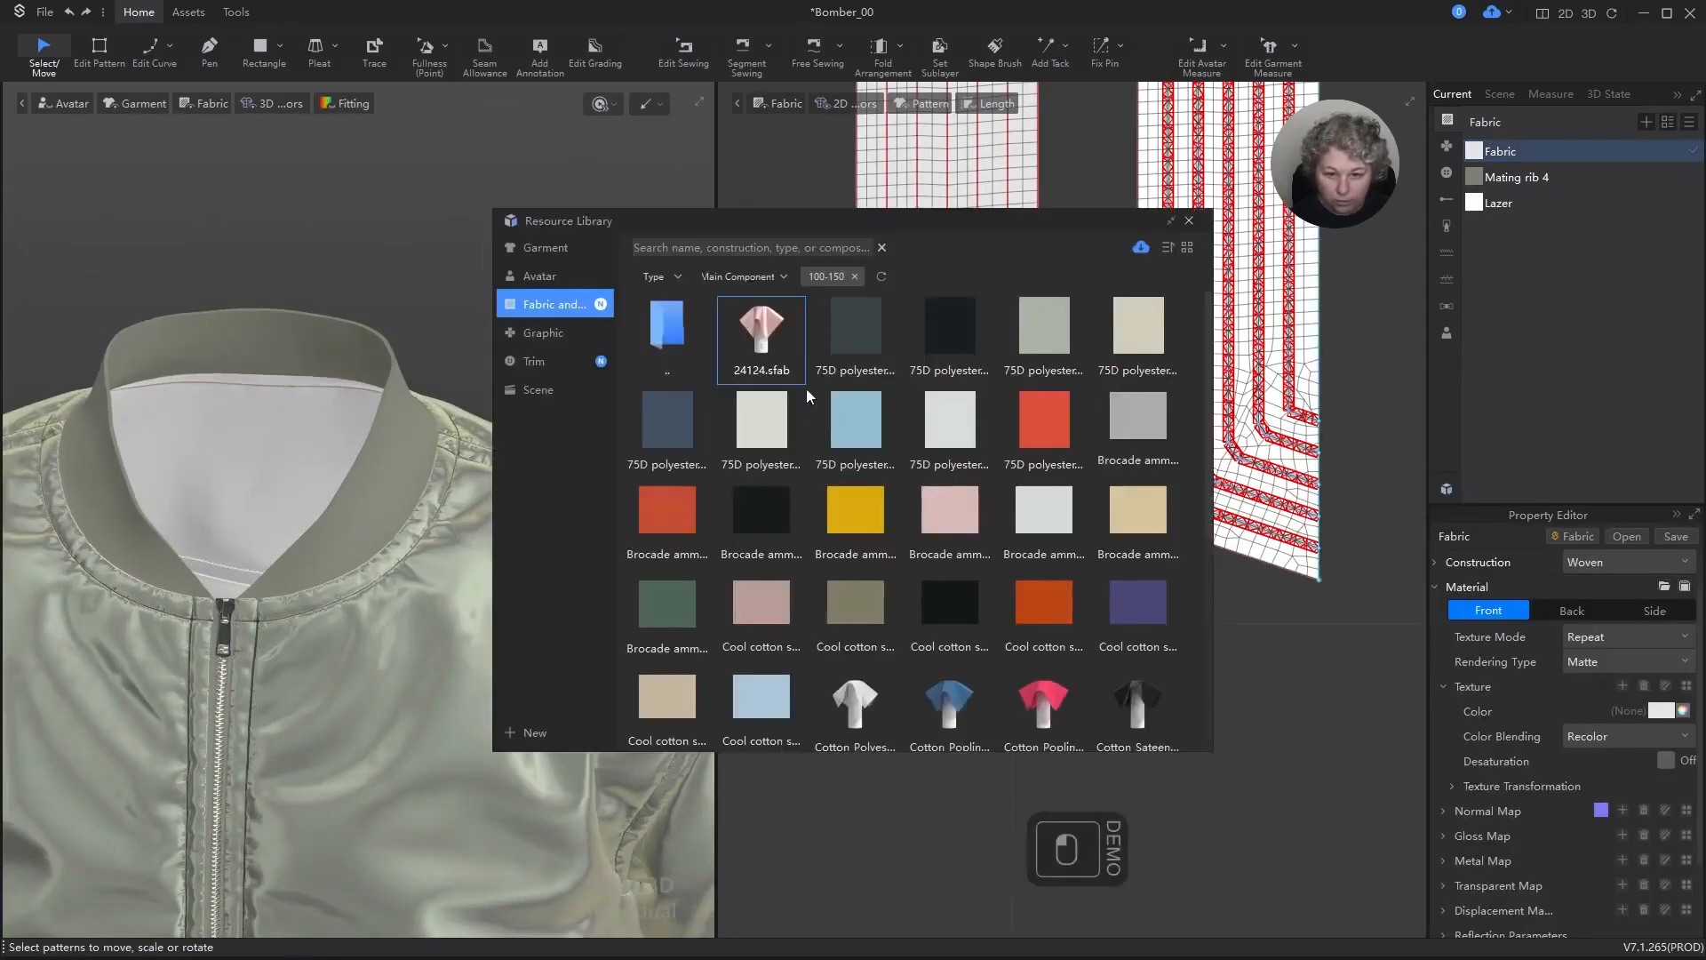
mouse_move(1033, 438)
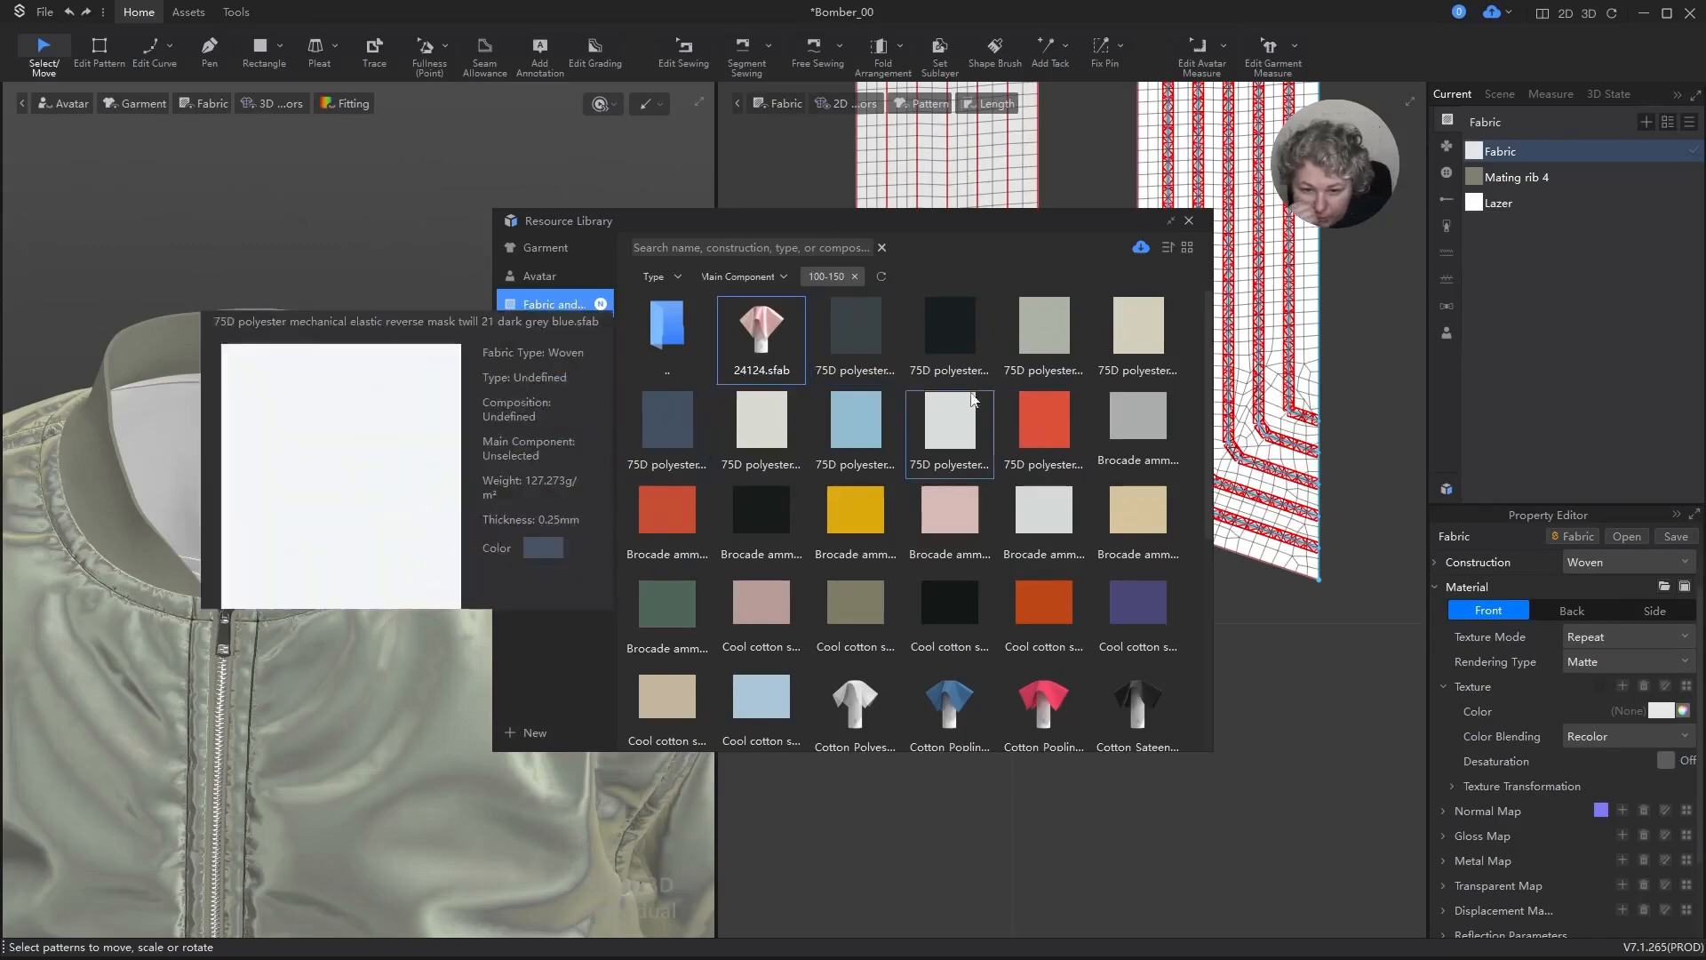
mouse_move(989, 313)
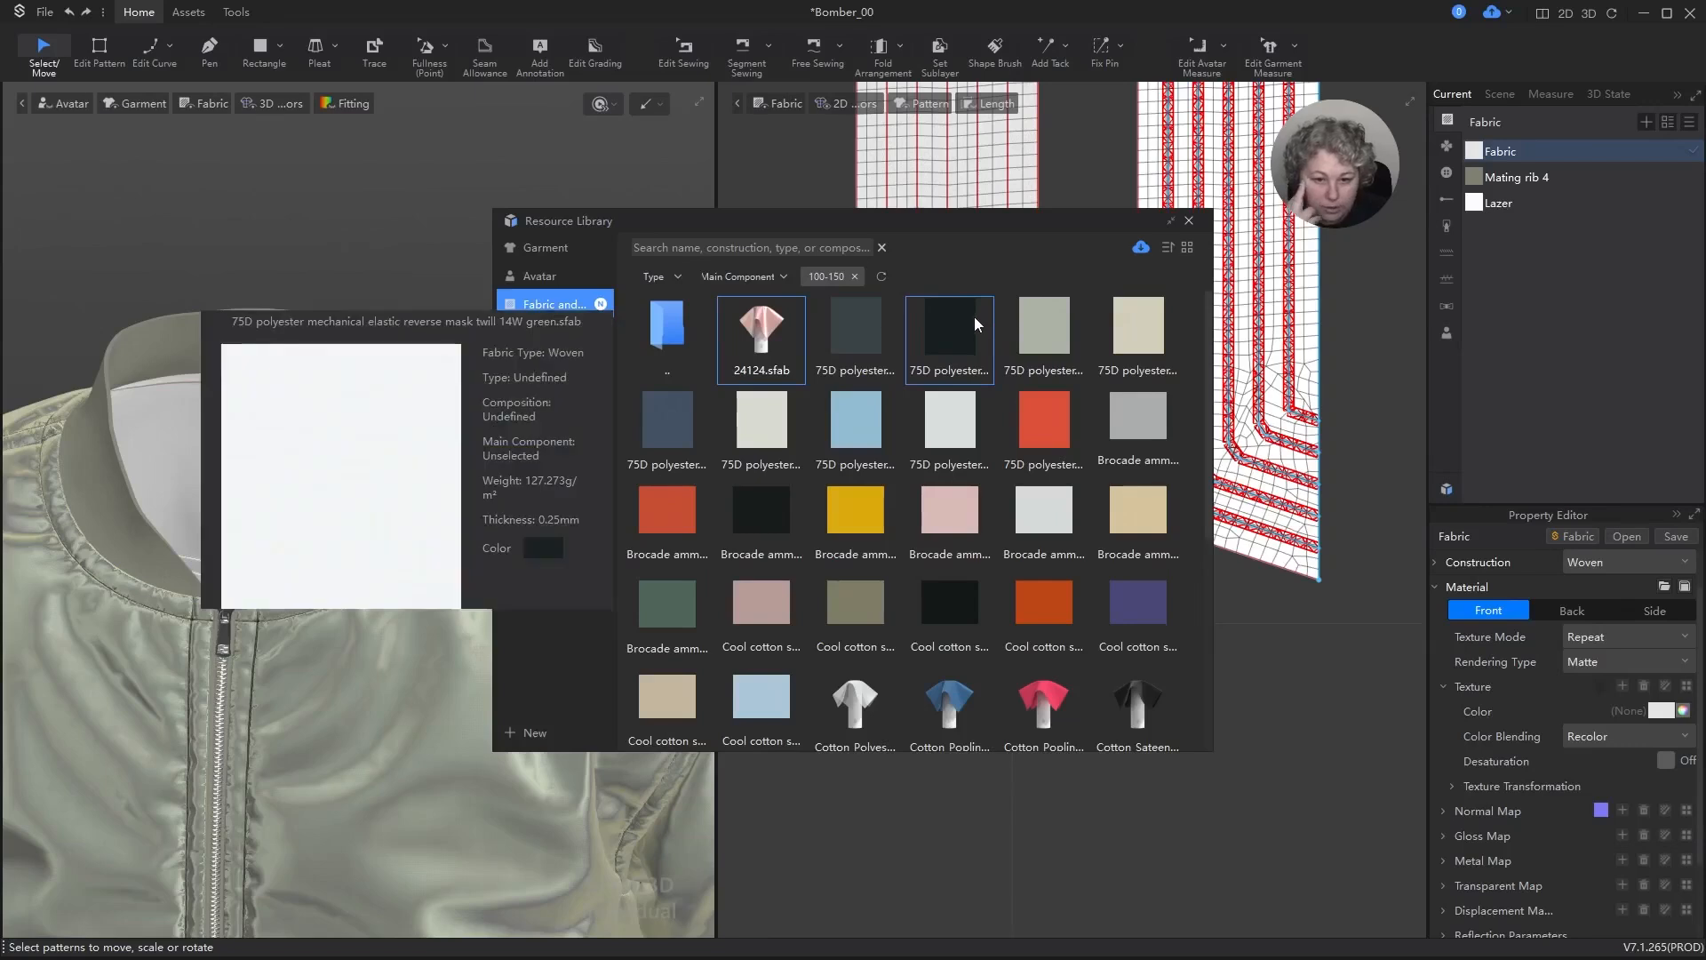
scroll(729, 451, down, 4)
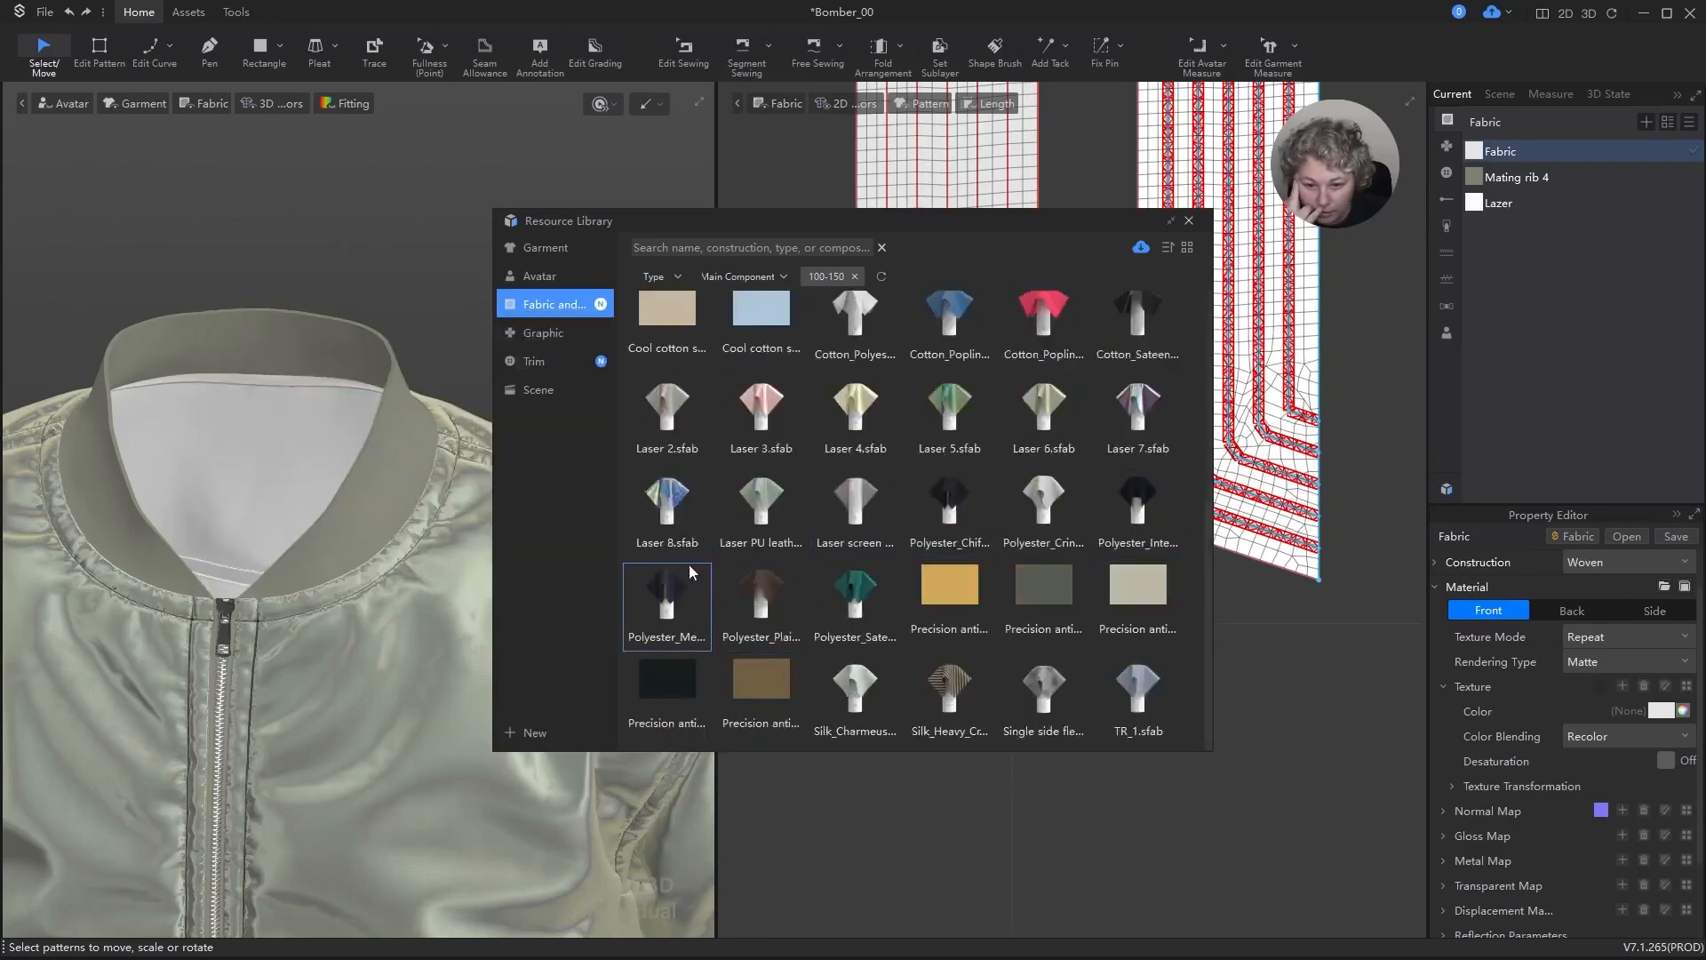
mouse_move(681, 588)
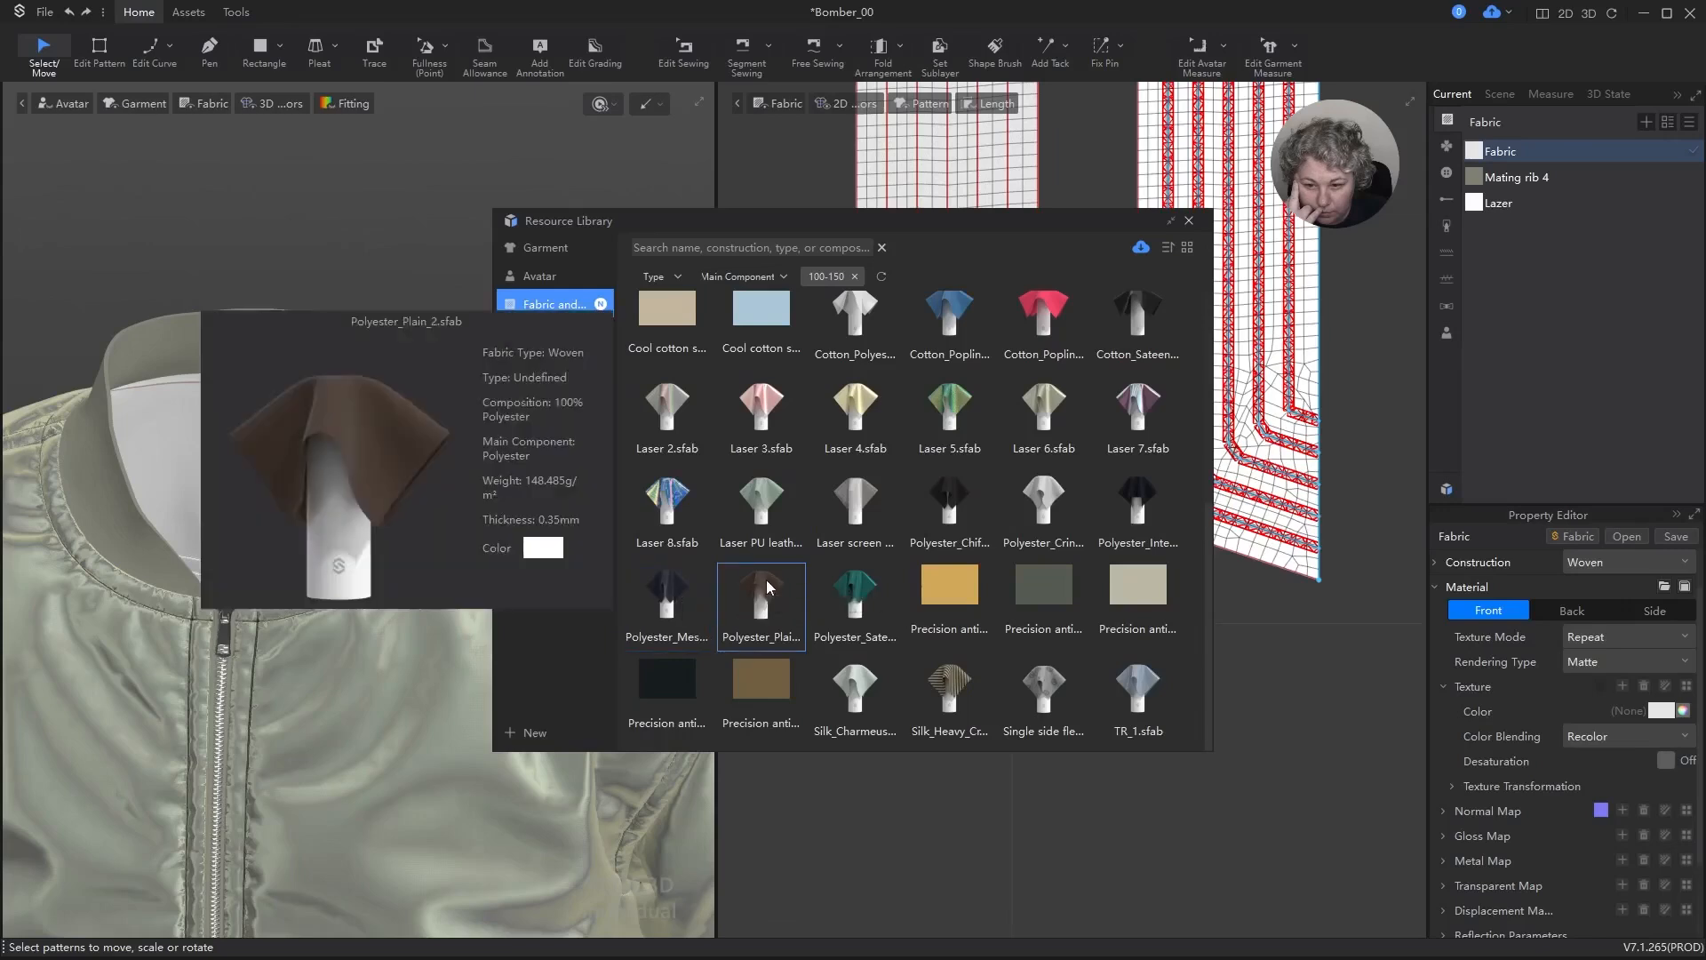
mouse_move(852, 590)
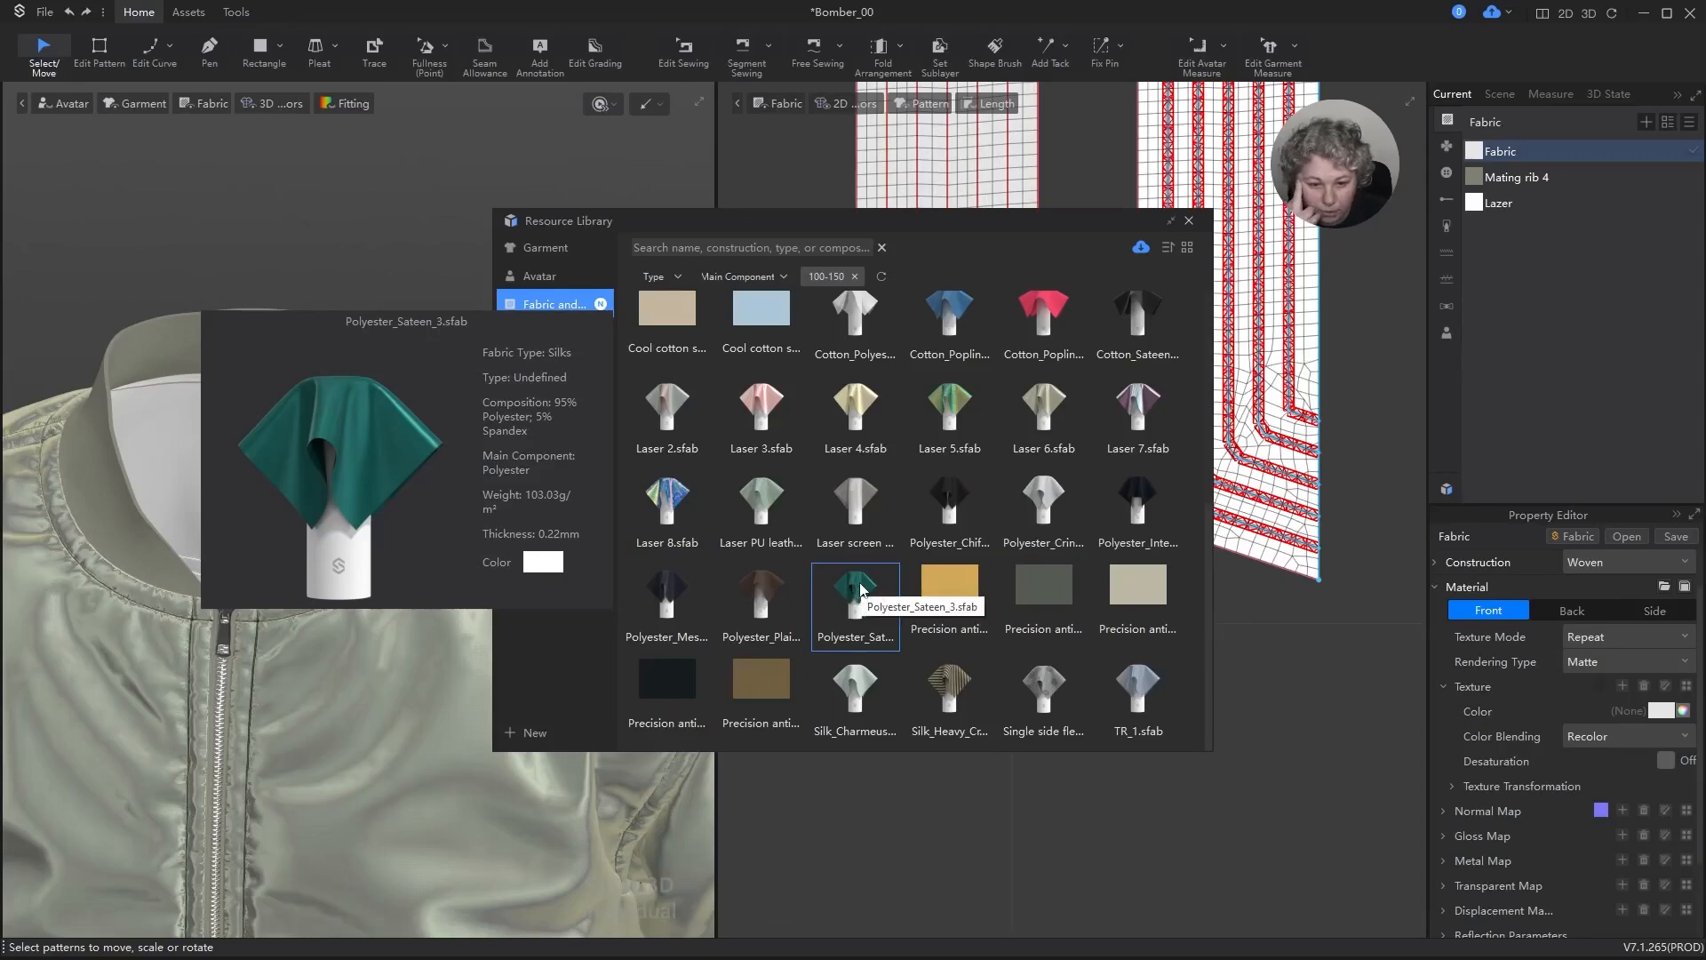
mouse_move(961, 495)
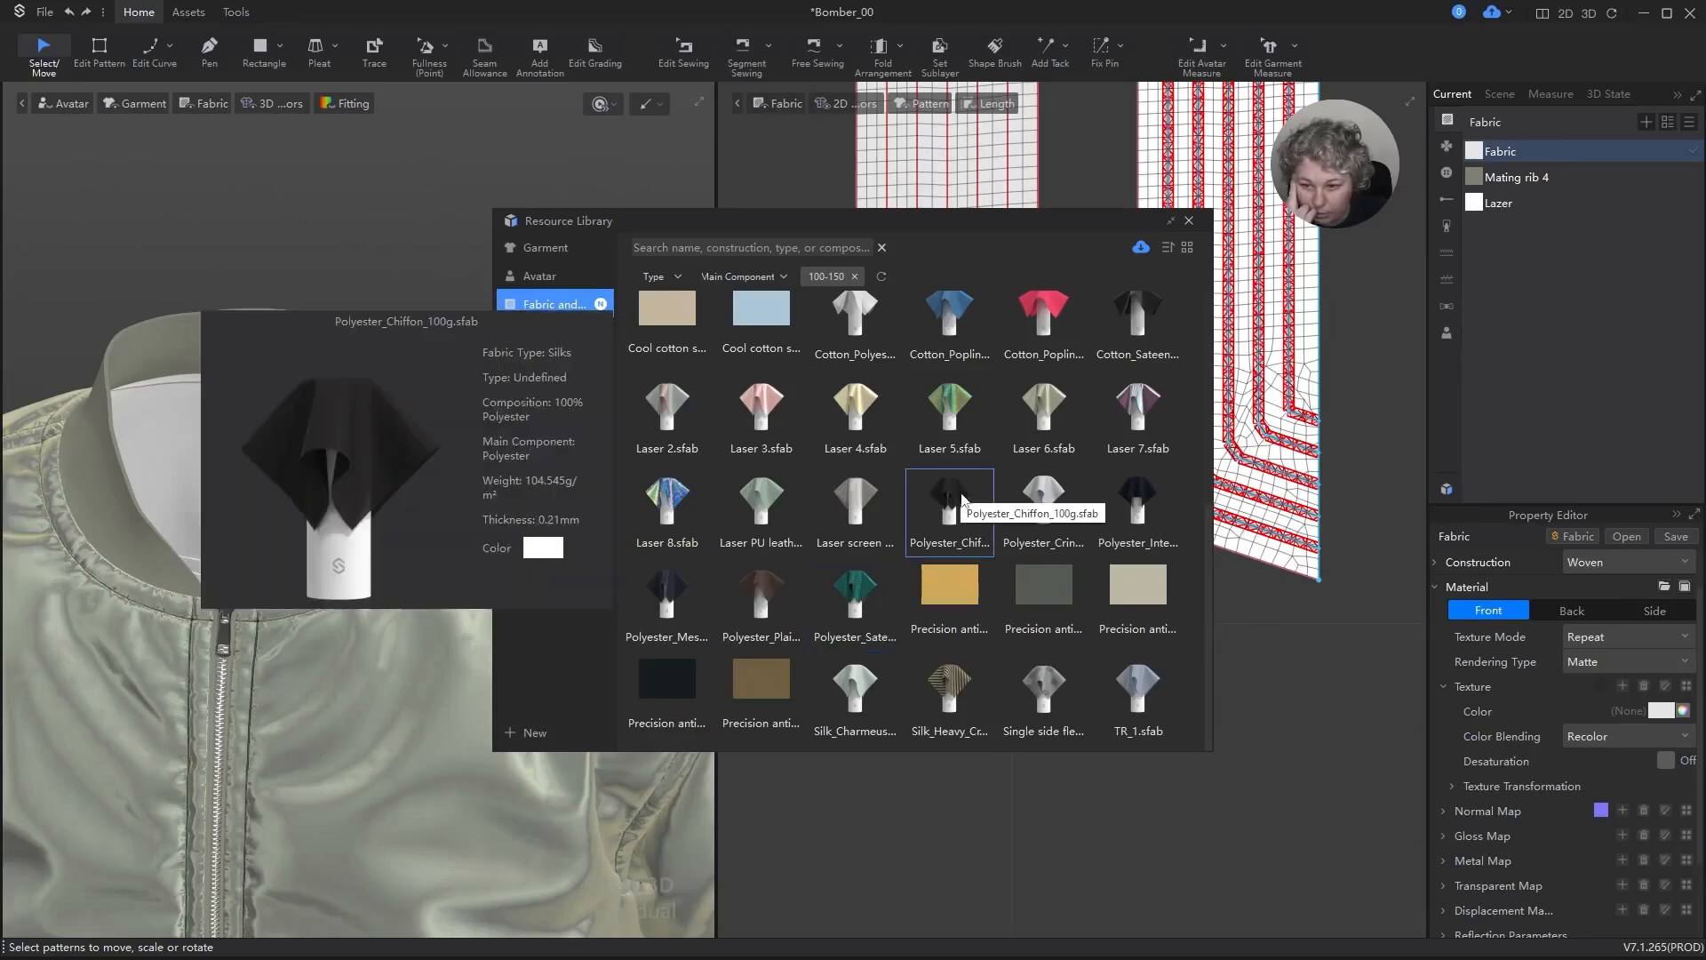
mouse_move(1154, 491)
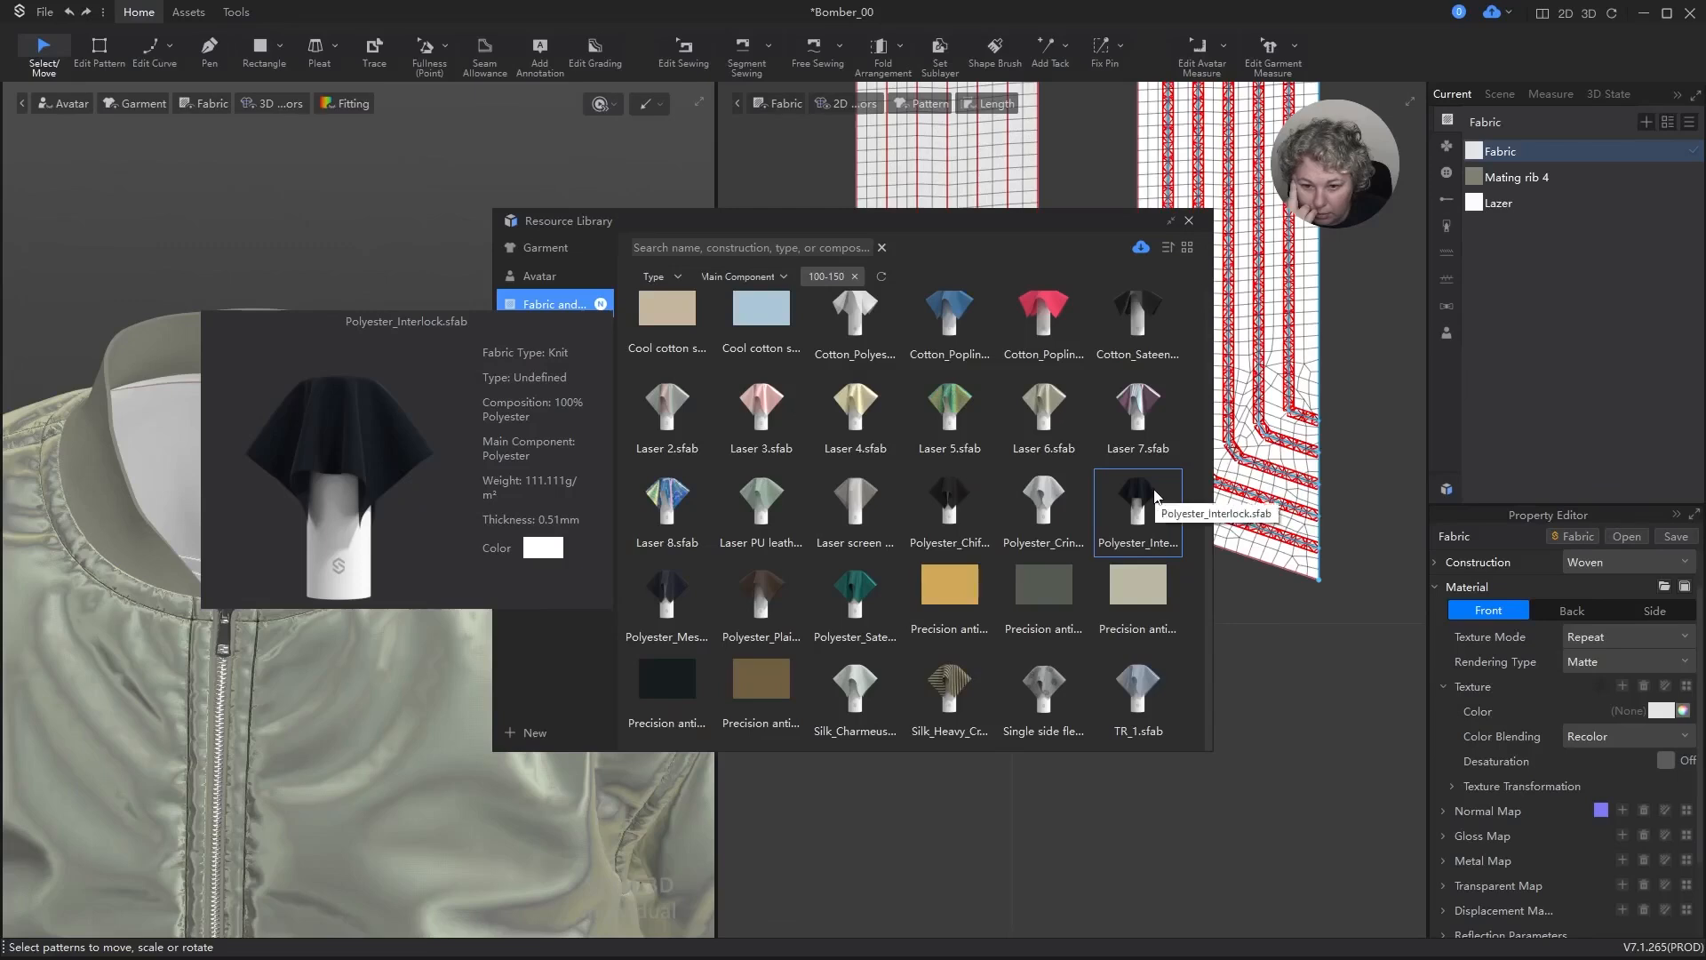
mouse_move(675, 678)
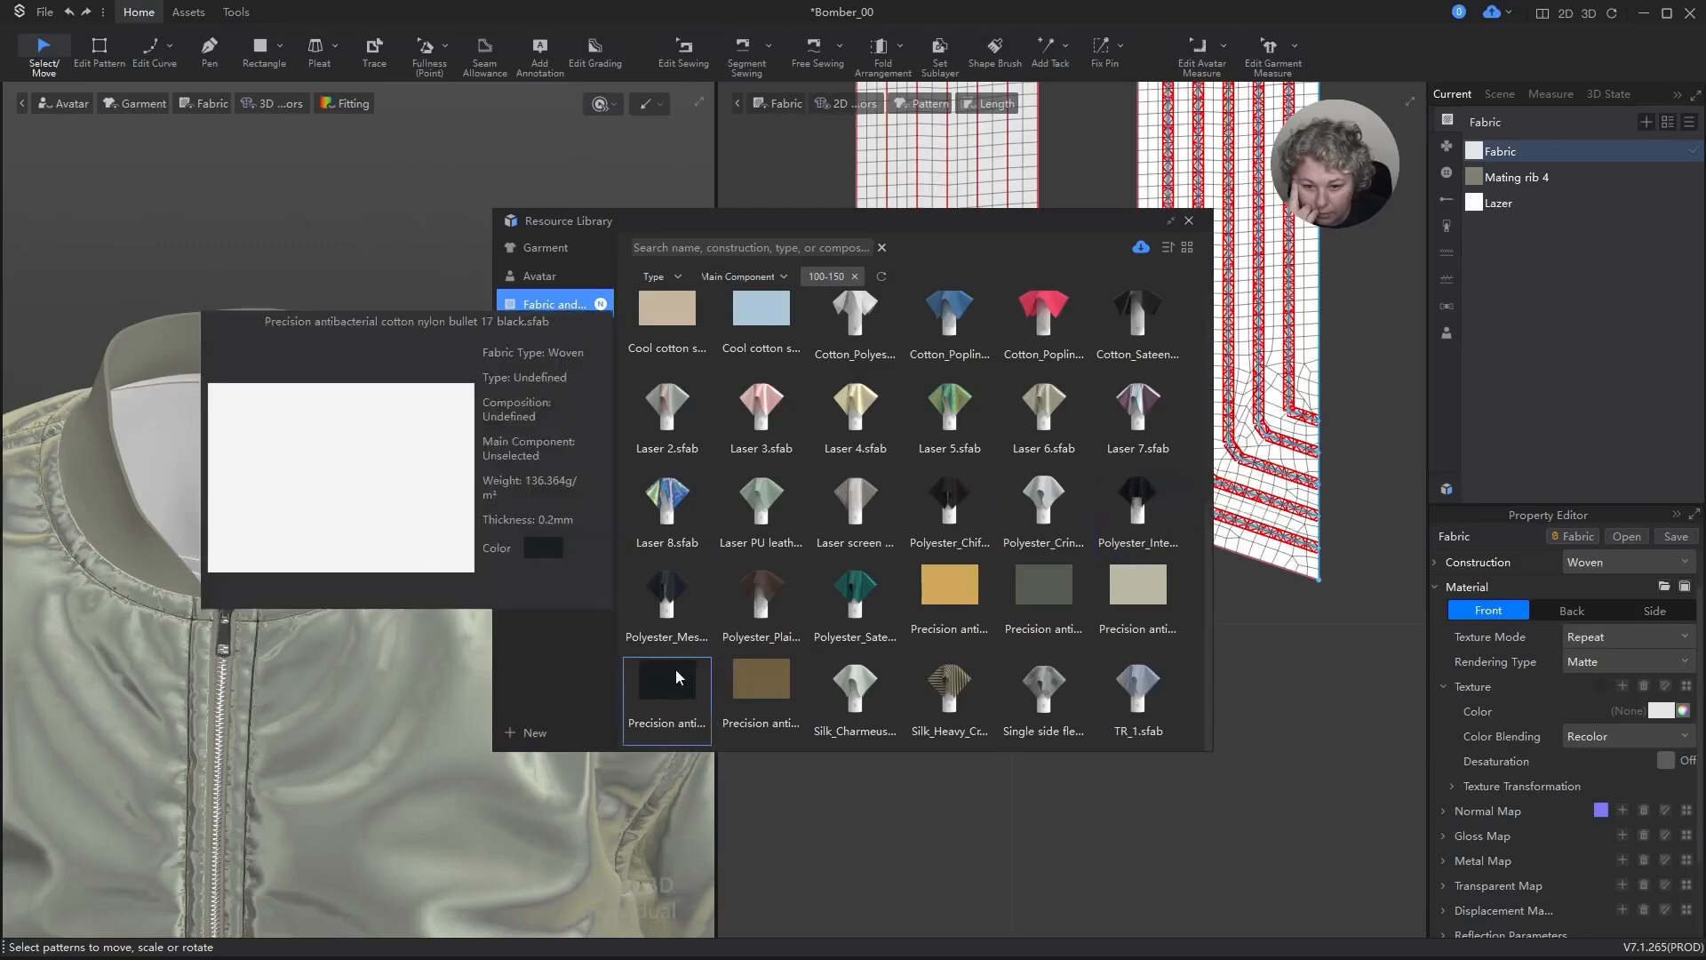
Step: Filter the library fabrics by Polyester as main component and replace the plain Fabric material with Polyester_Sateen_3
click(782, 276)
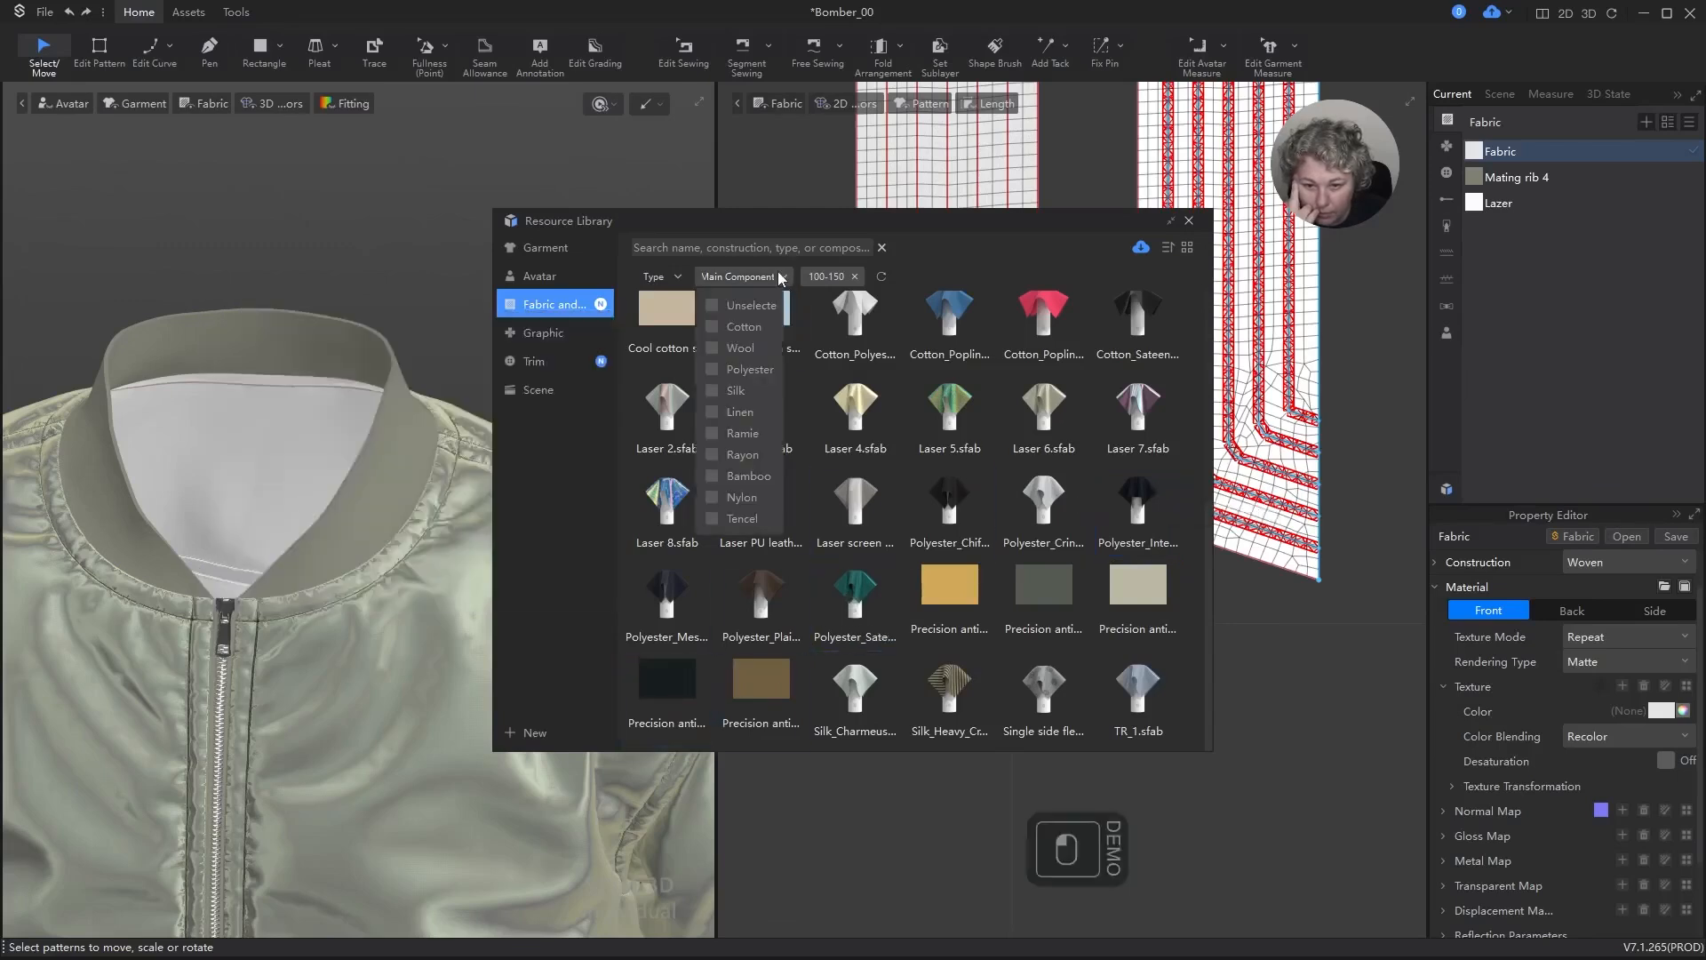
click(717, 368)
click(960, 444)
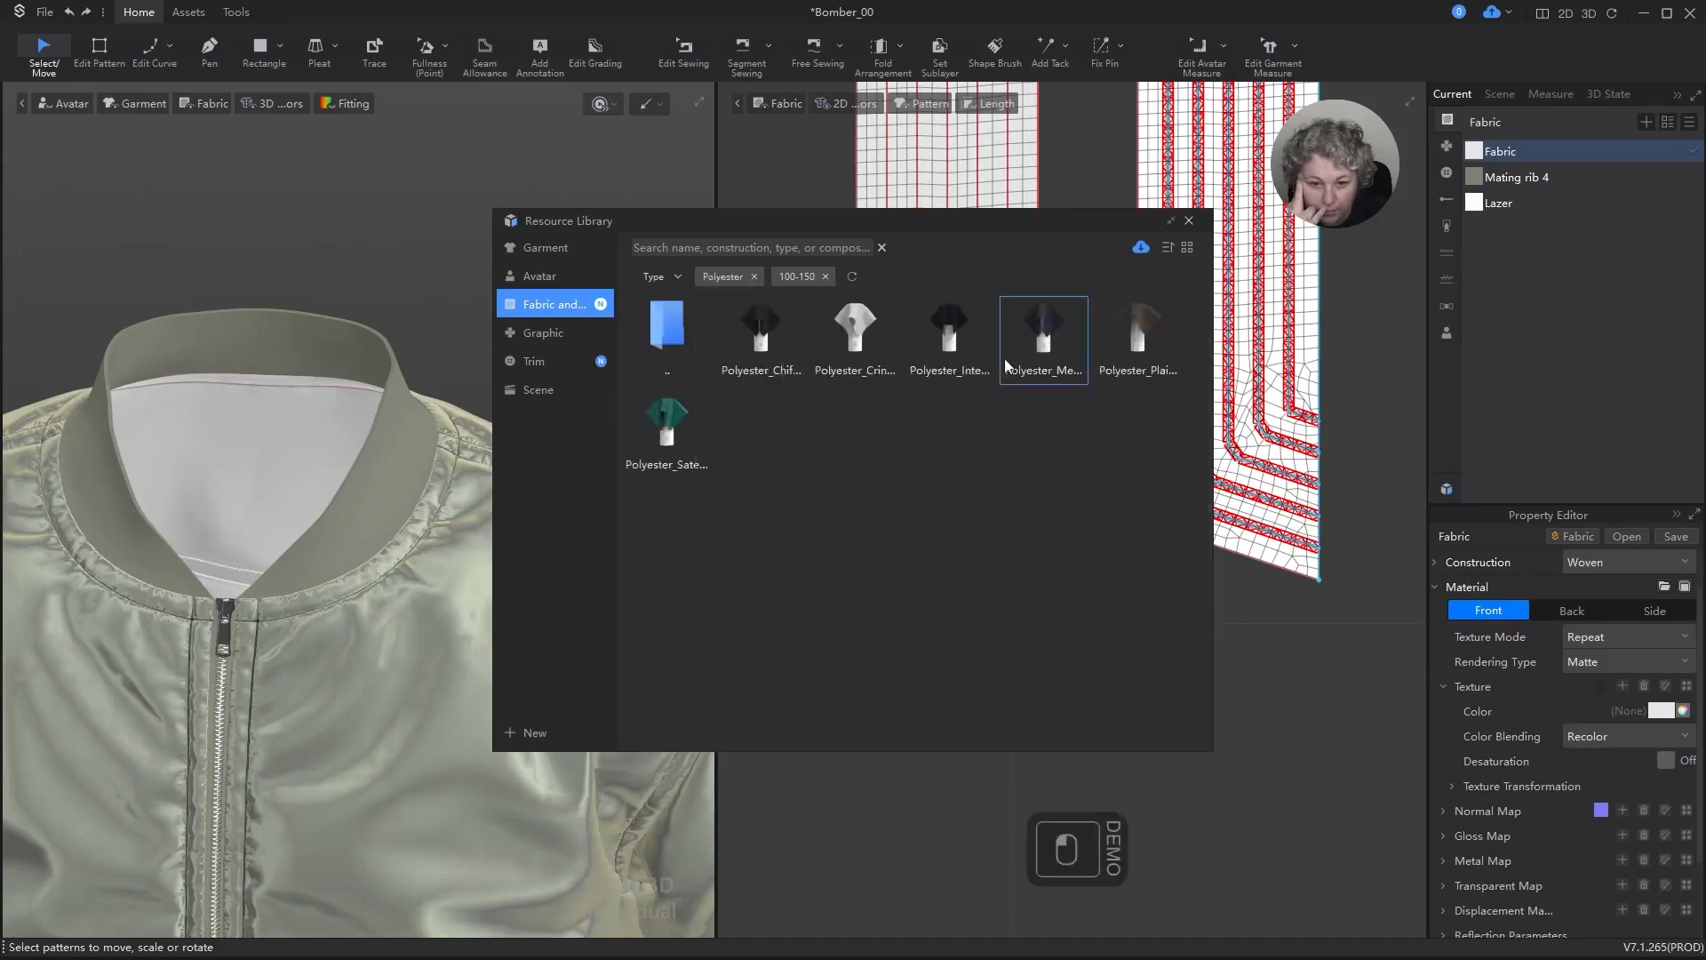
mouse_move(967, 316)
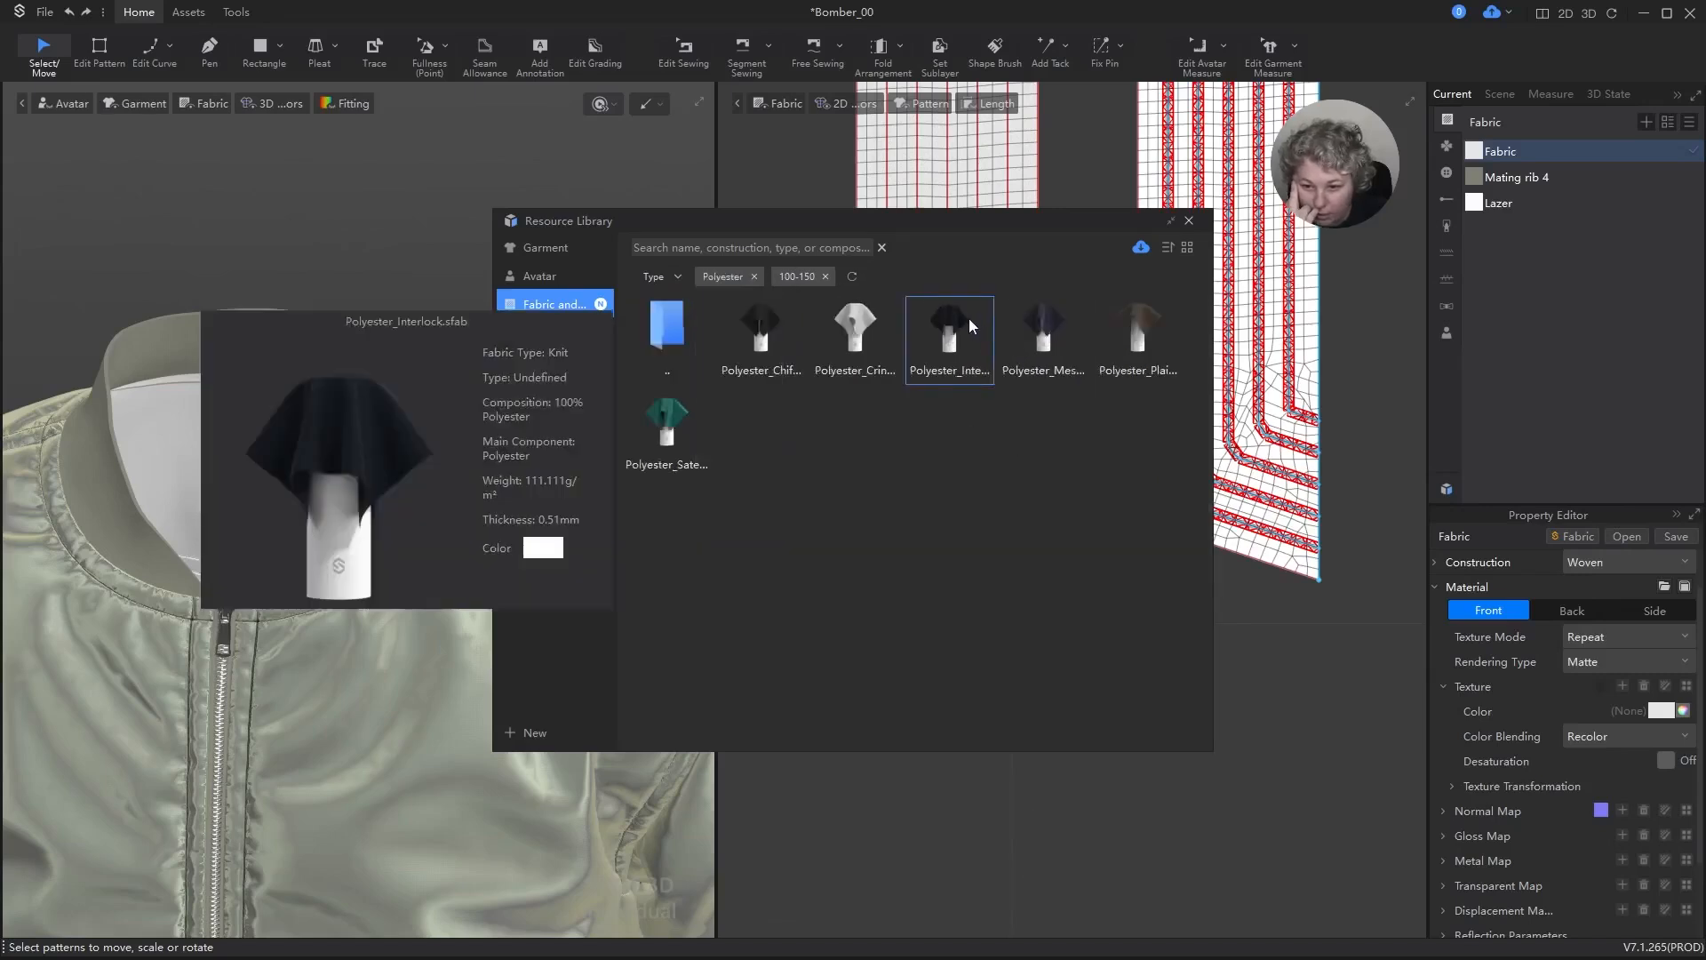
mouse_move(859, 329)
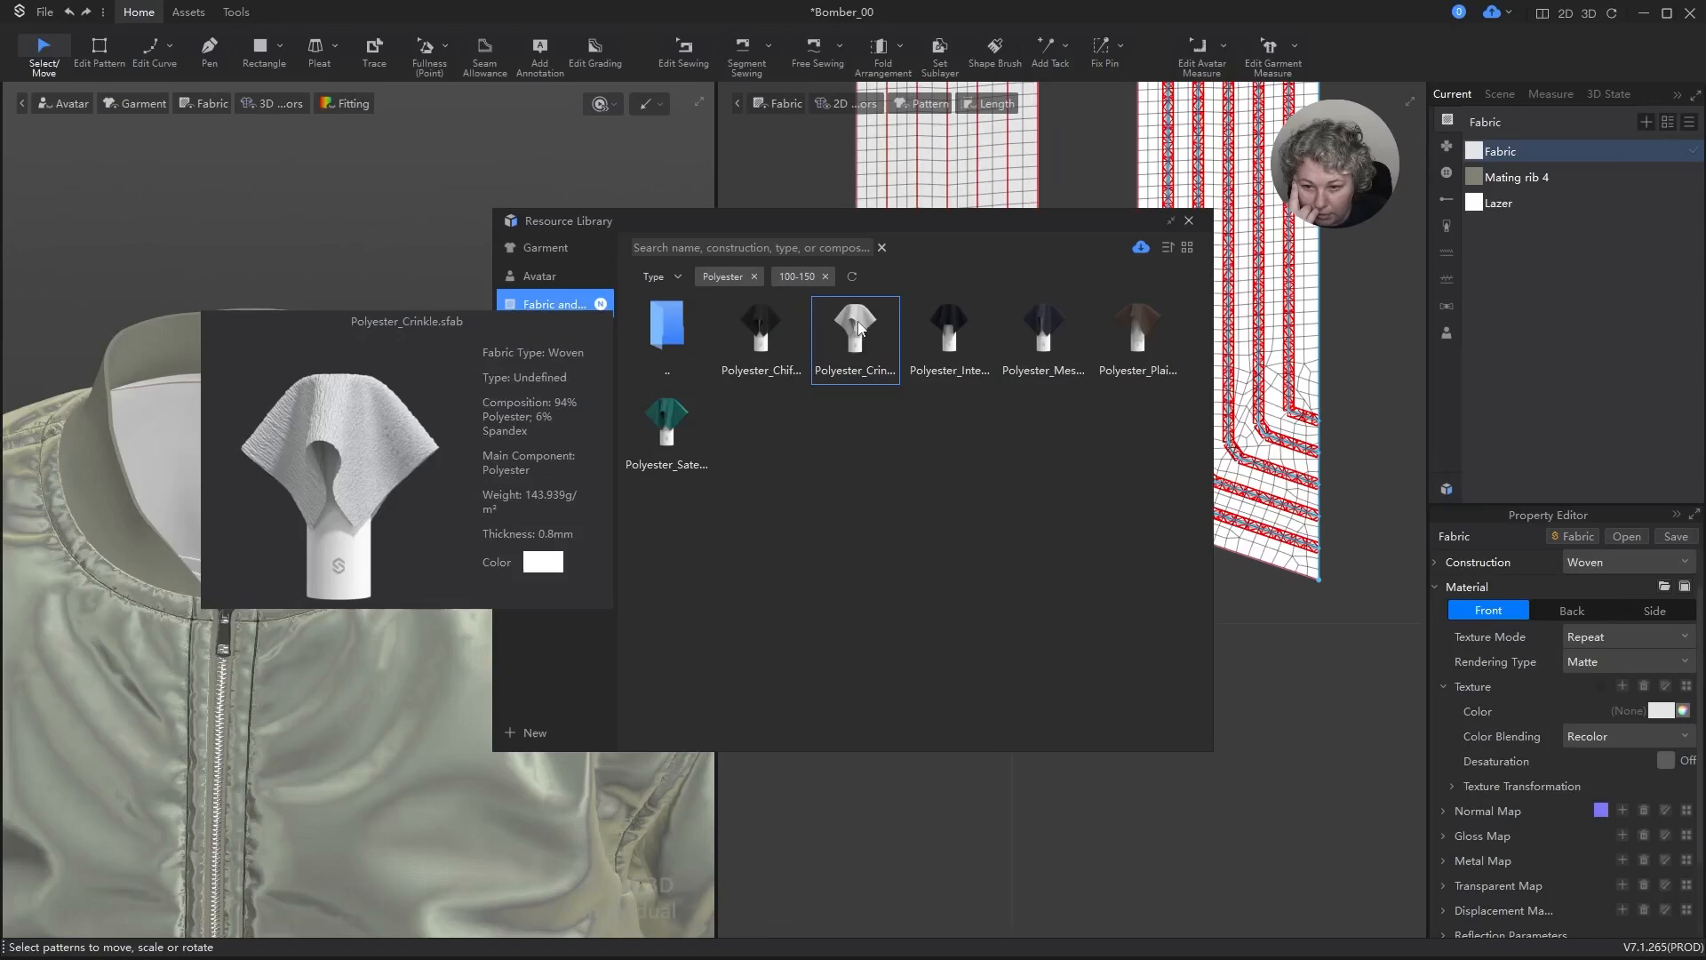
mouse_move(784, 334)
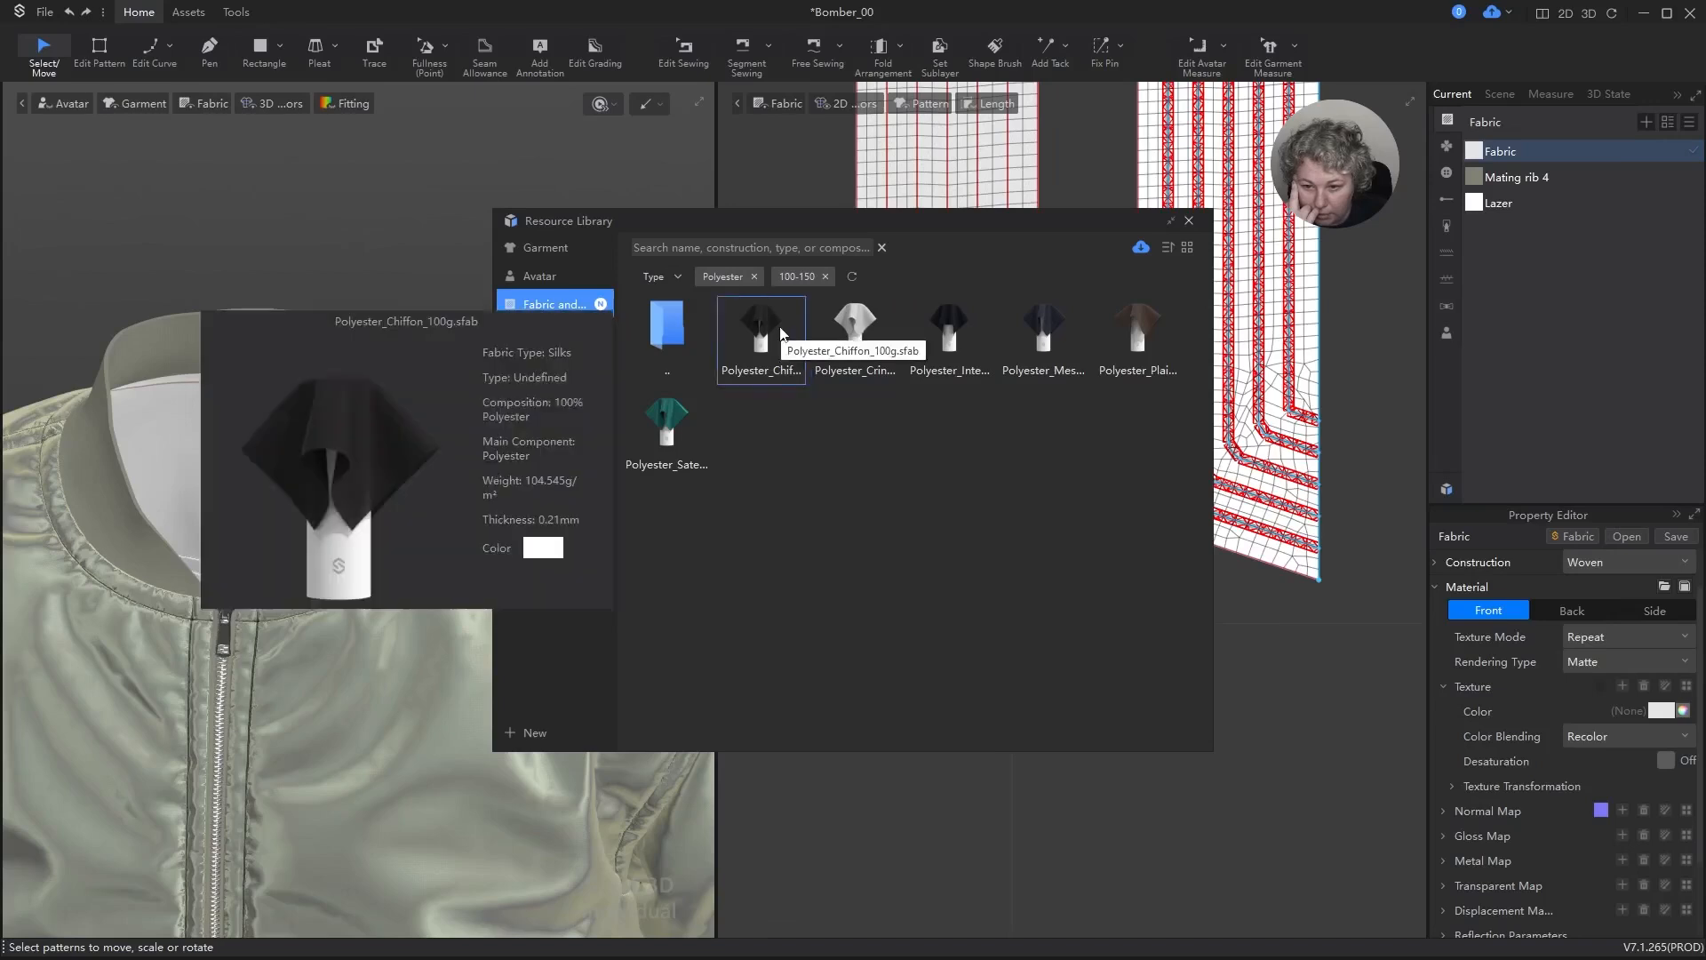
mouse_move(1040, 323)
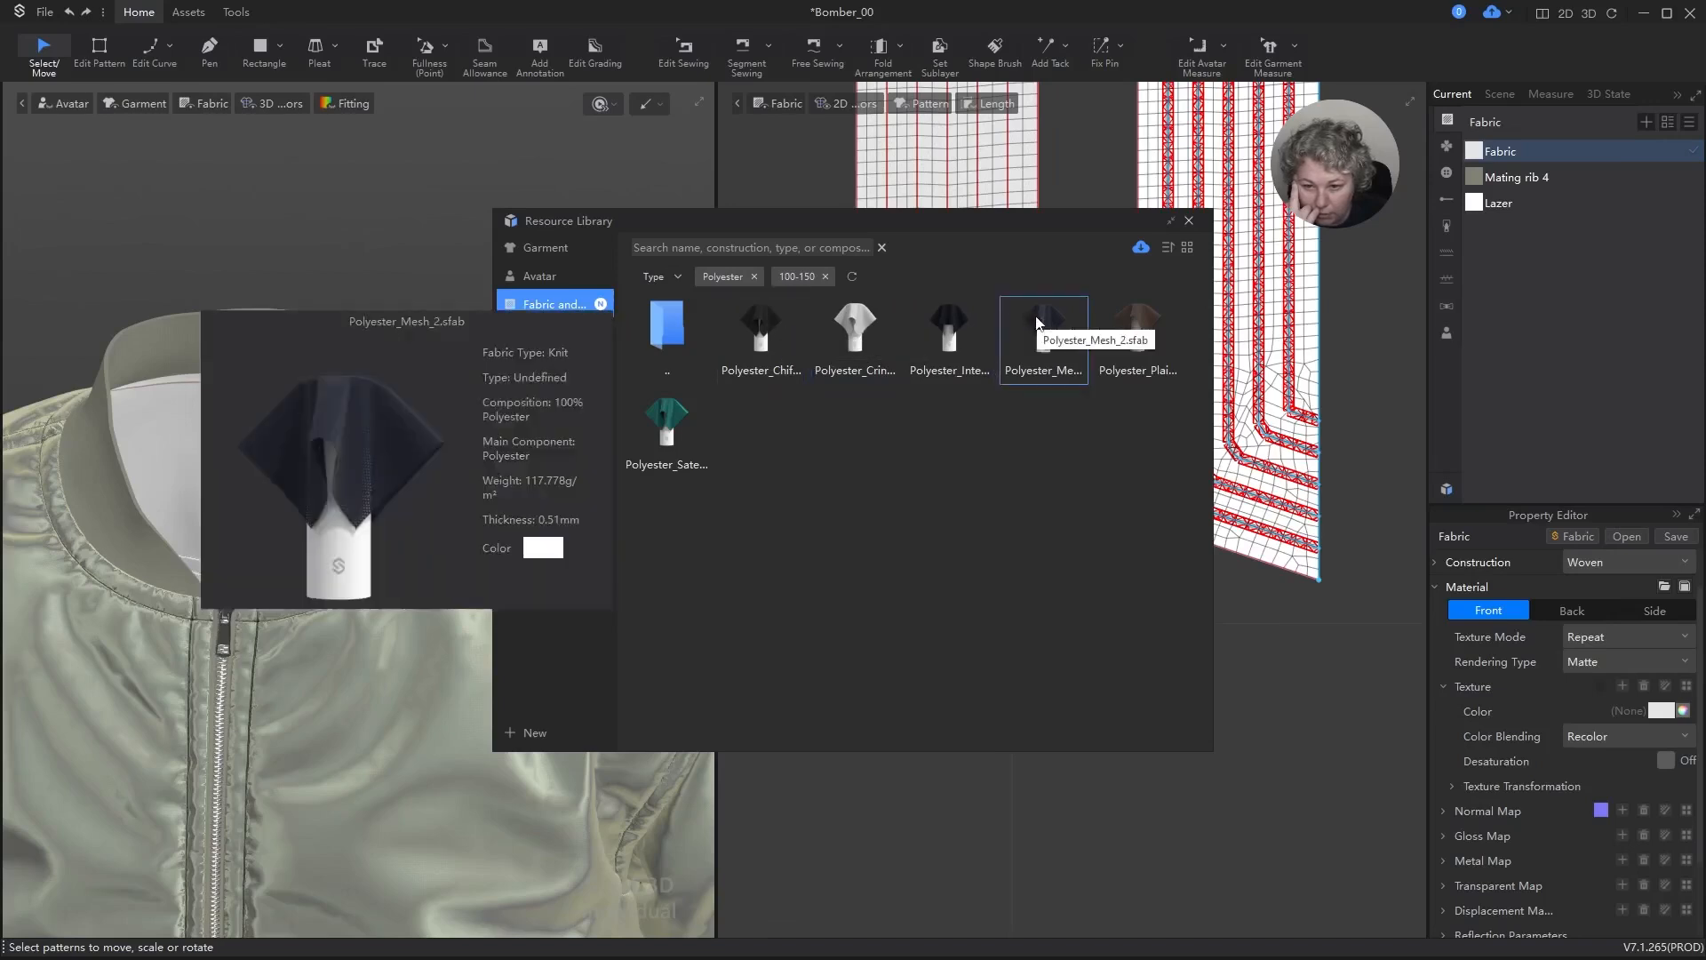
mouse_move(666, 417)
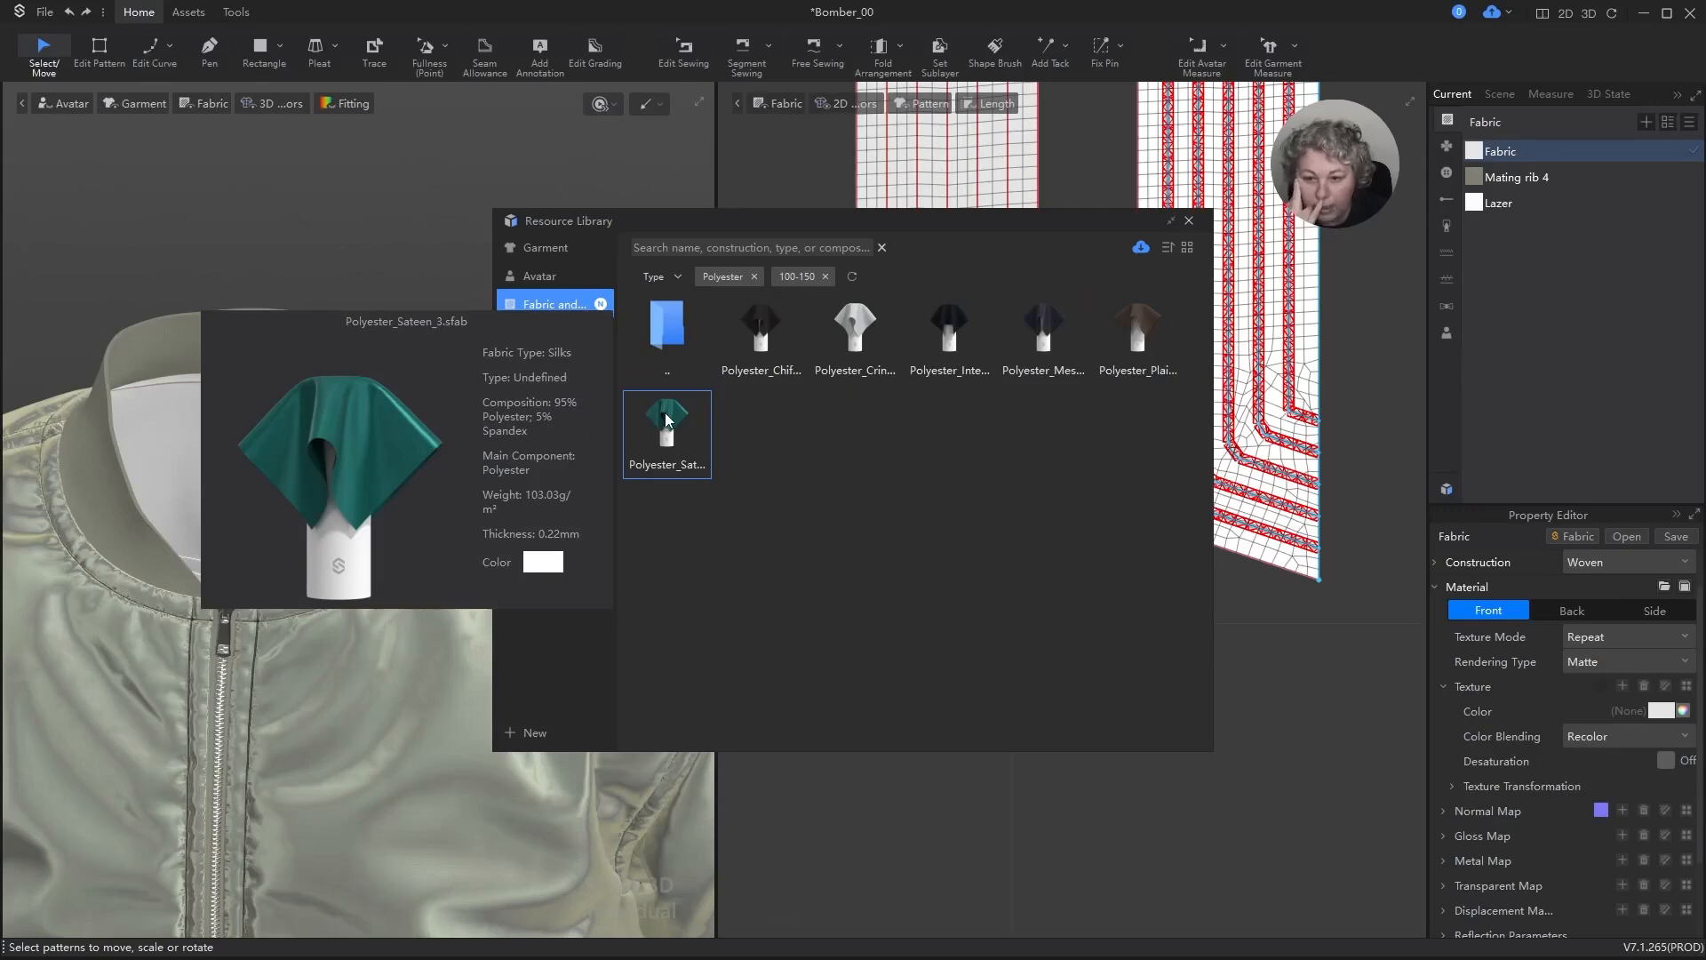
drag(668, 418, 1398, 245)
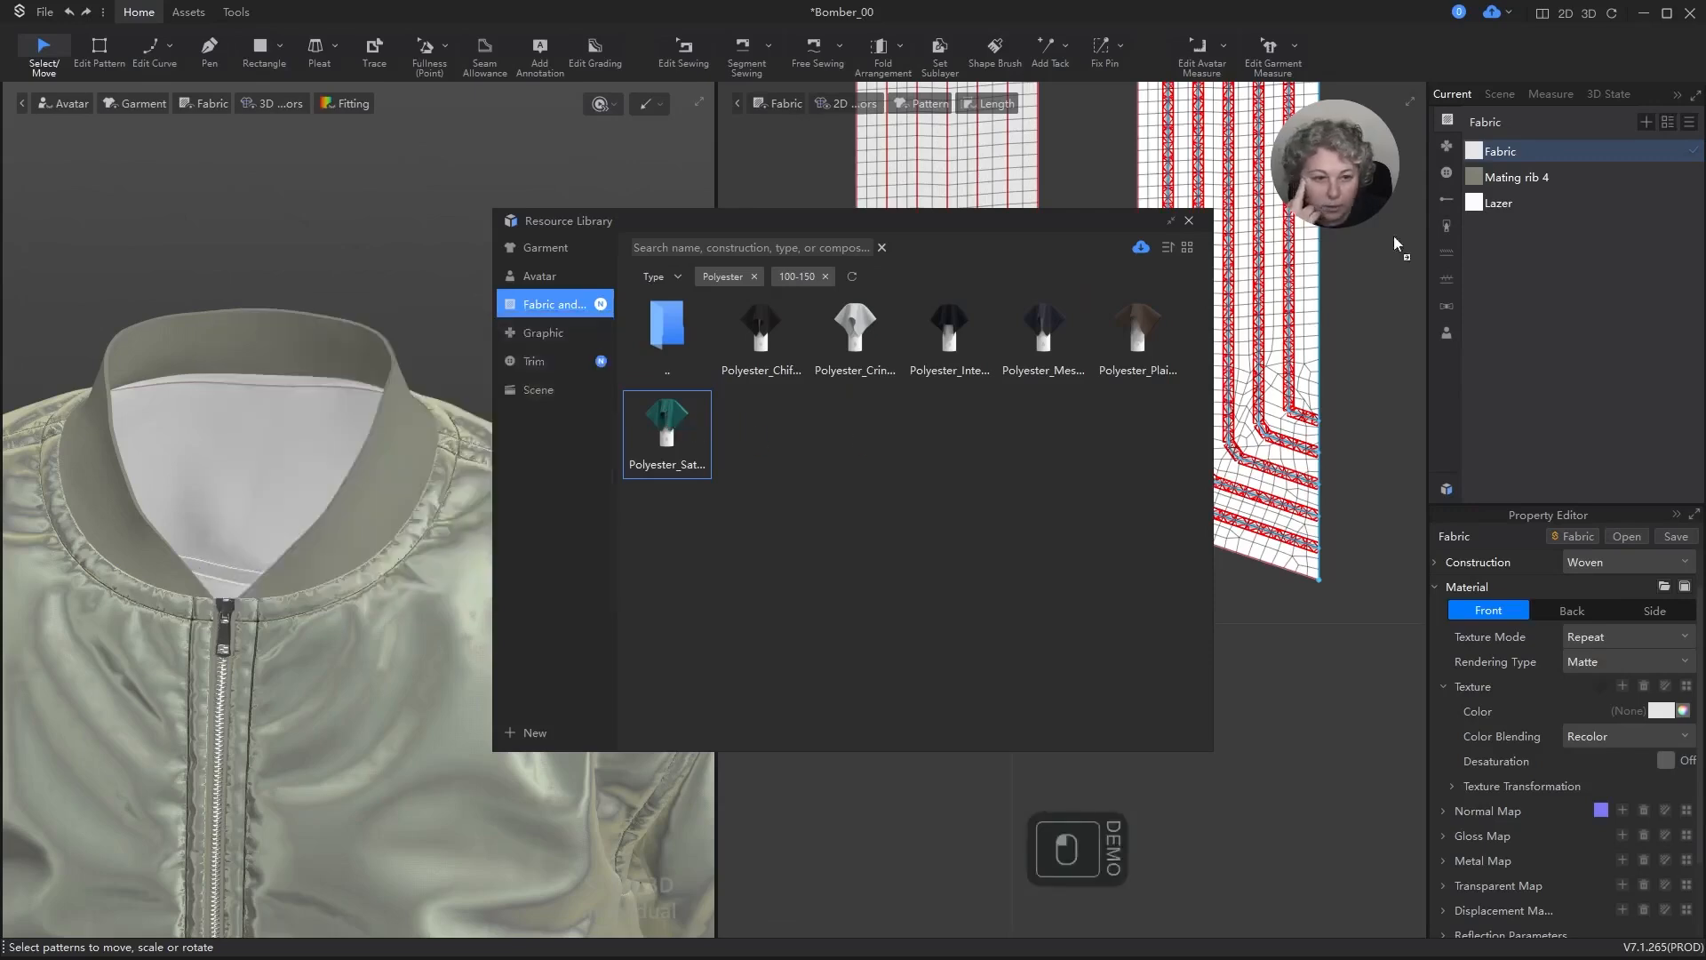
drag(1480, 166, 1480, 155)
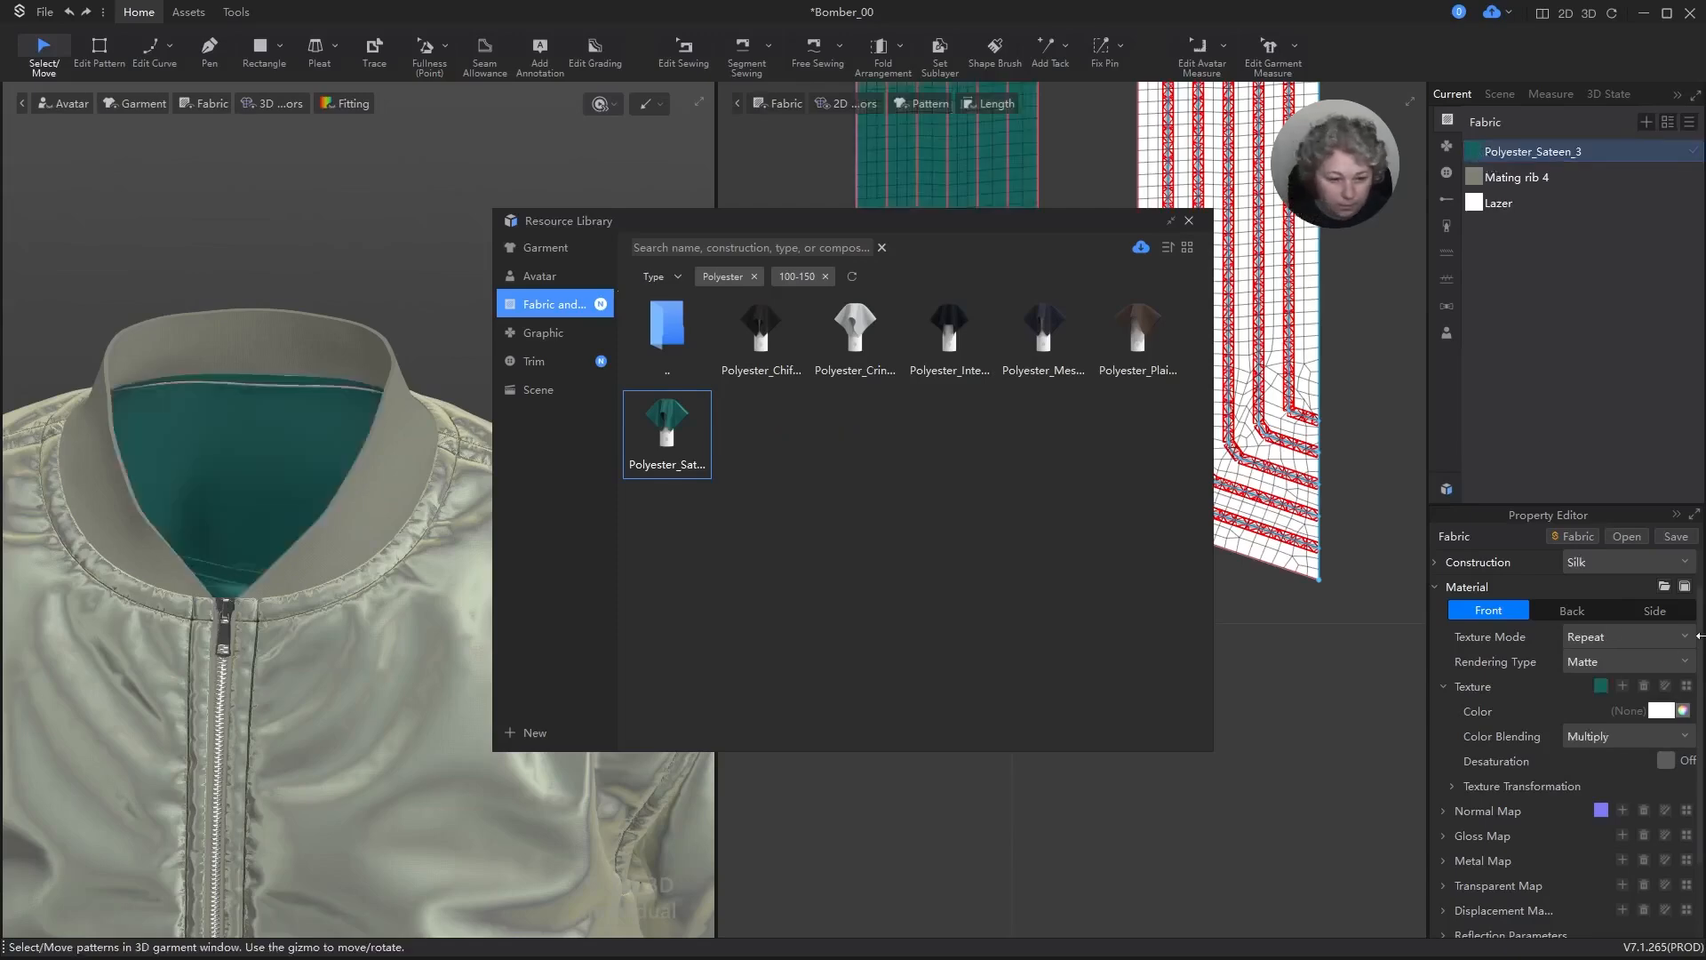
Step: Set the texture color of the Polyester_Sateen_3 fabric to the saved grey-green palette color 97998A
click(1602, 686)
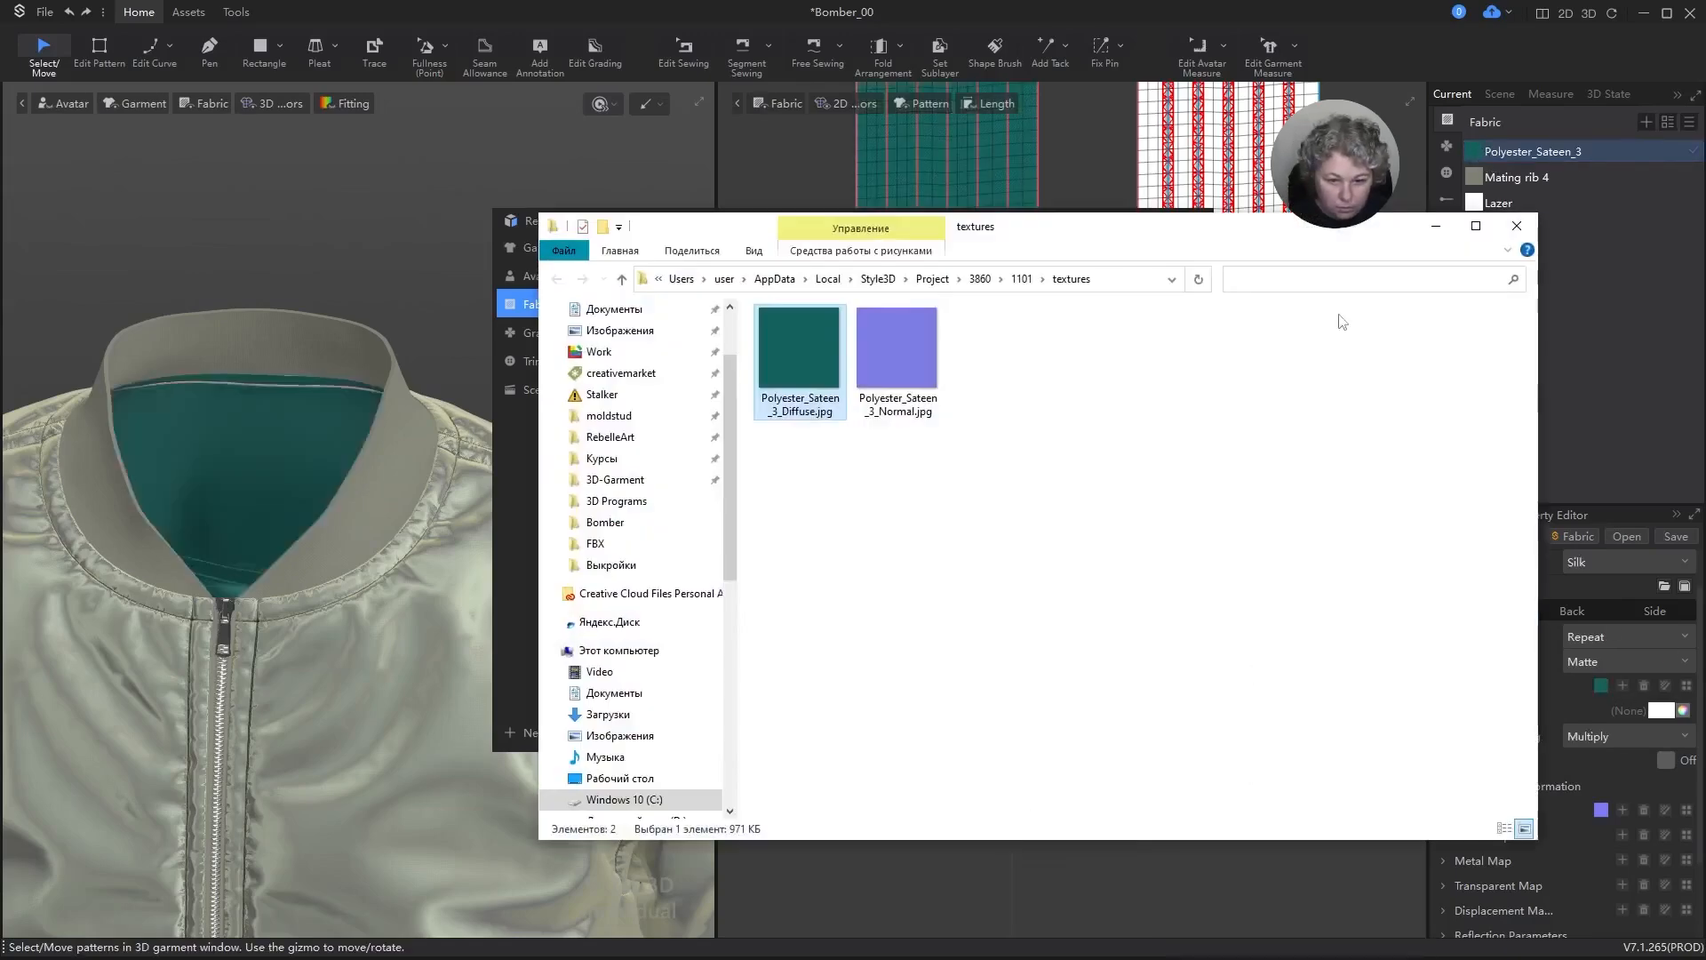
click(1517, 228)
click(1663, 712)
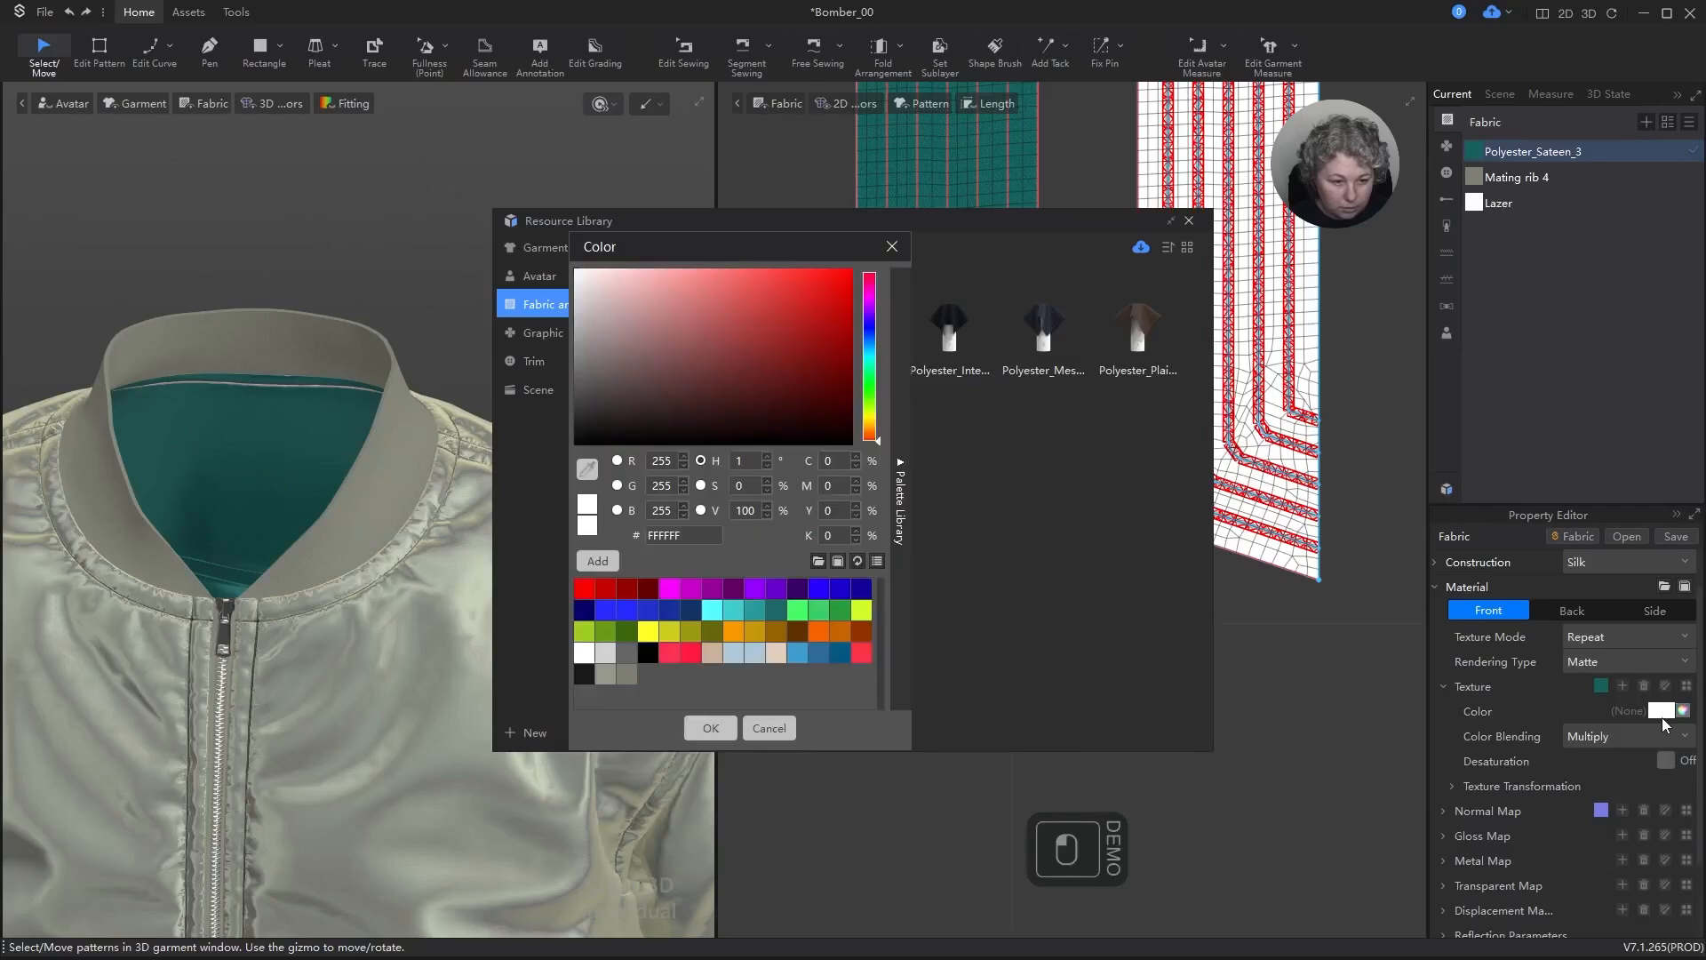
click(583, 413)
drag(573, 417, 570, 414)
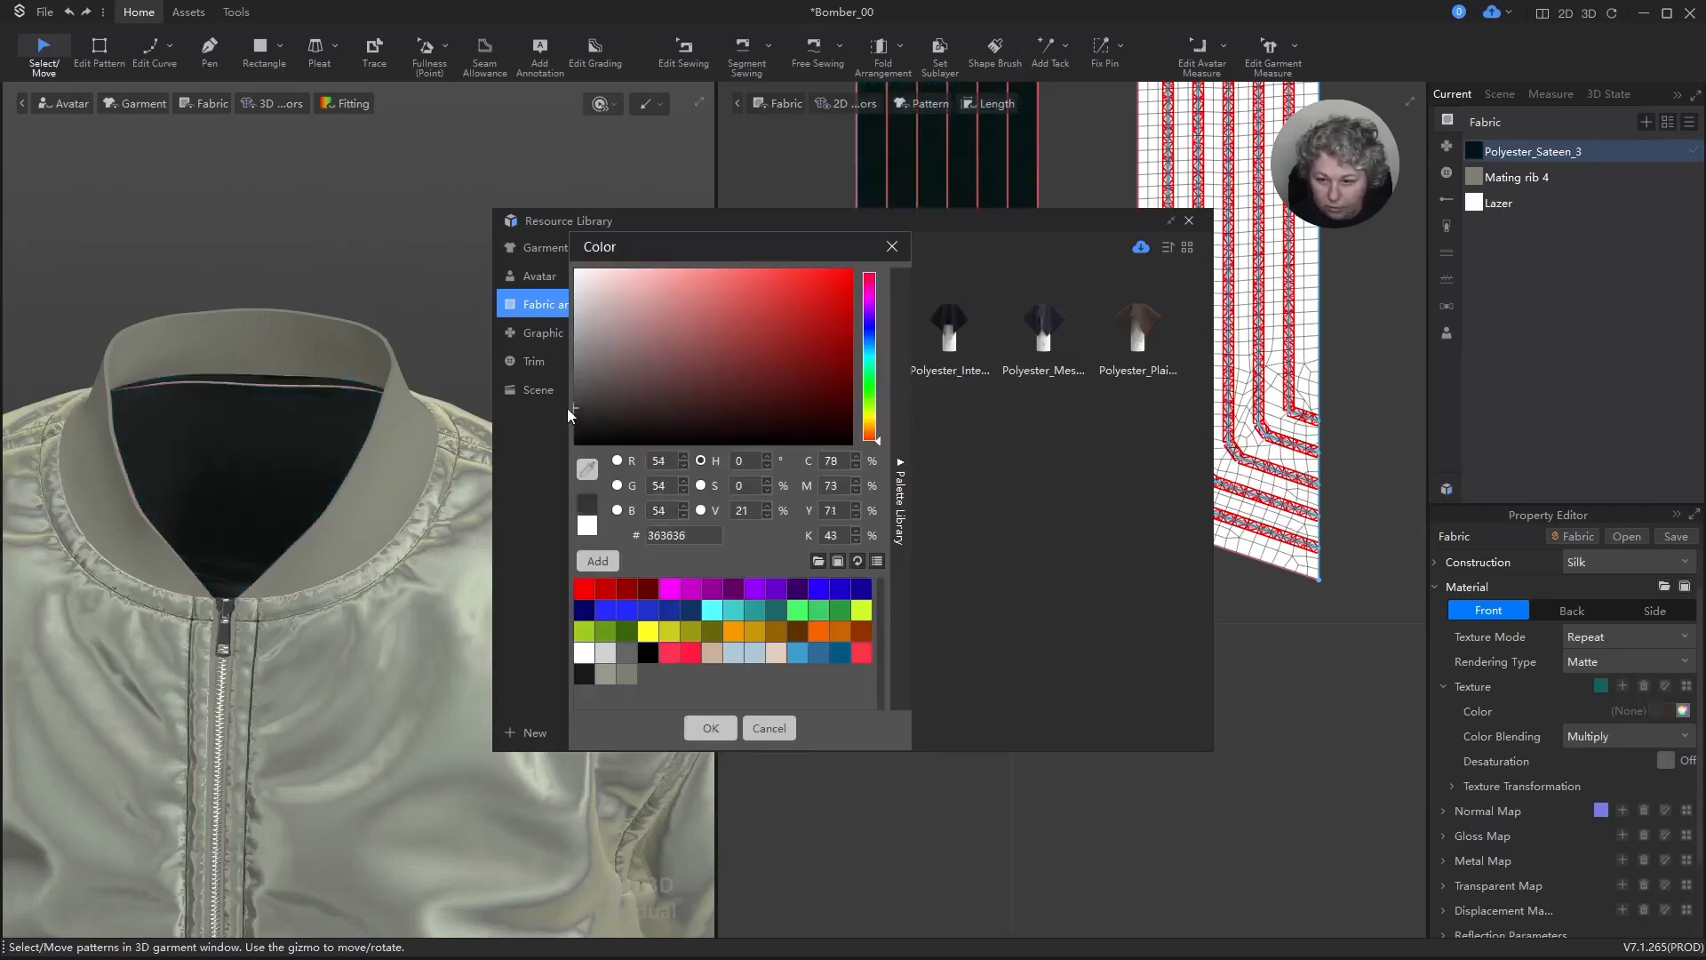
click(603, 676)
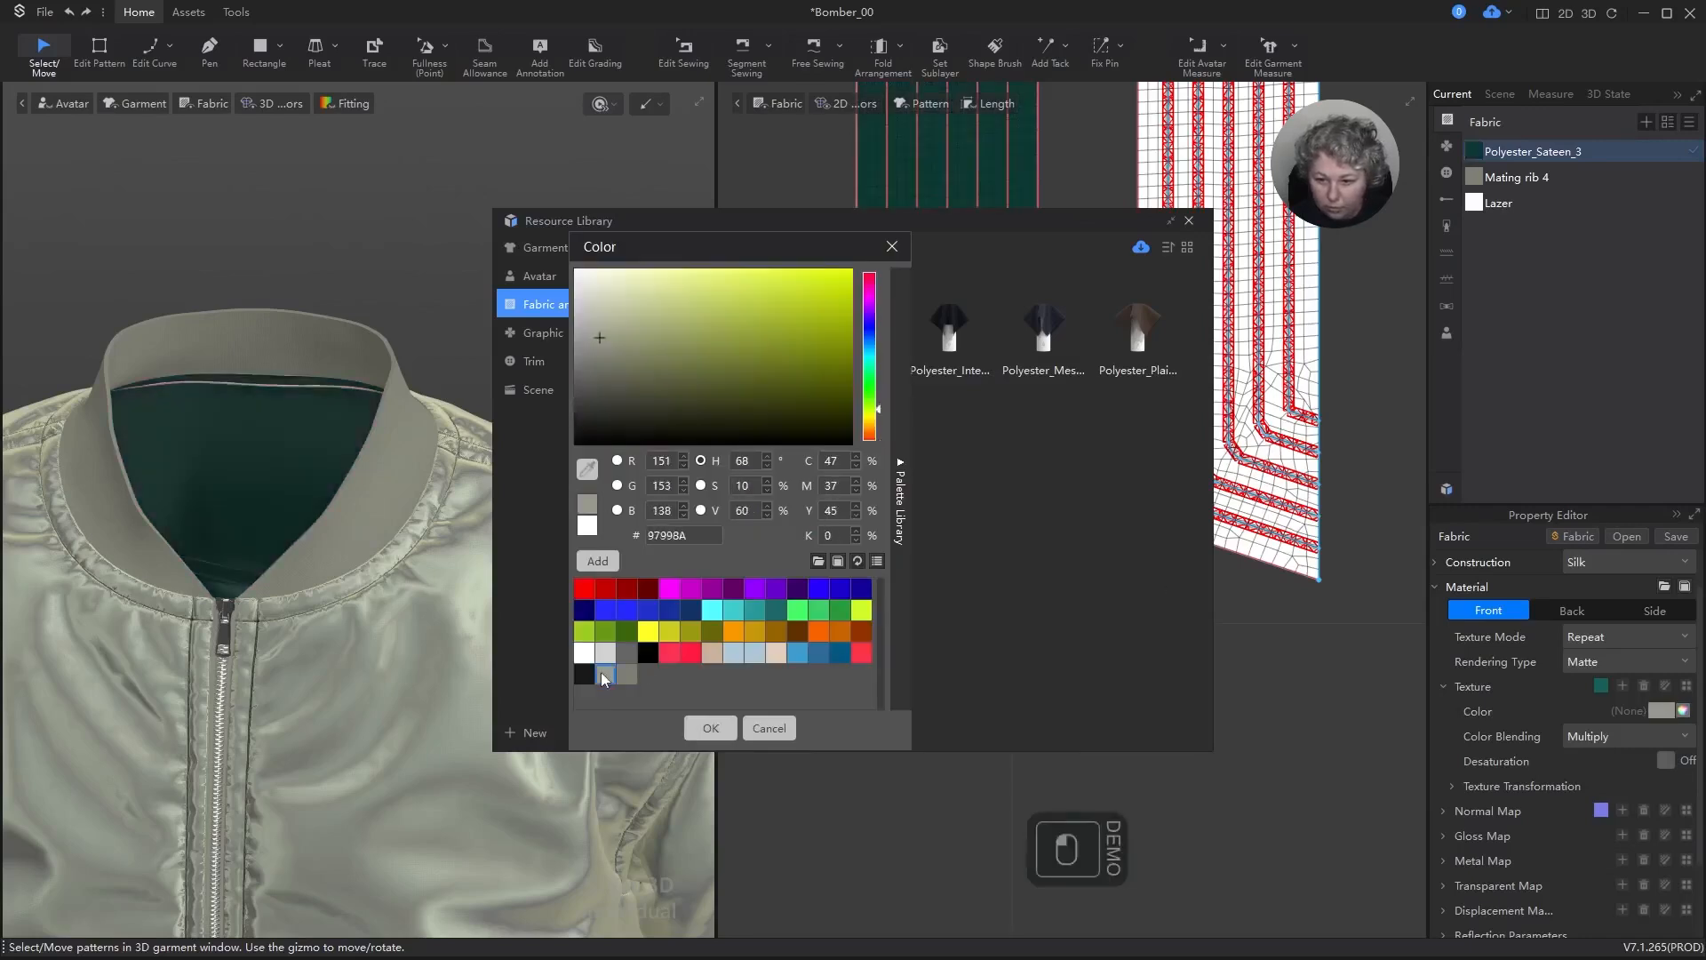
click(1596, 738)
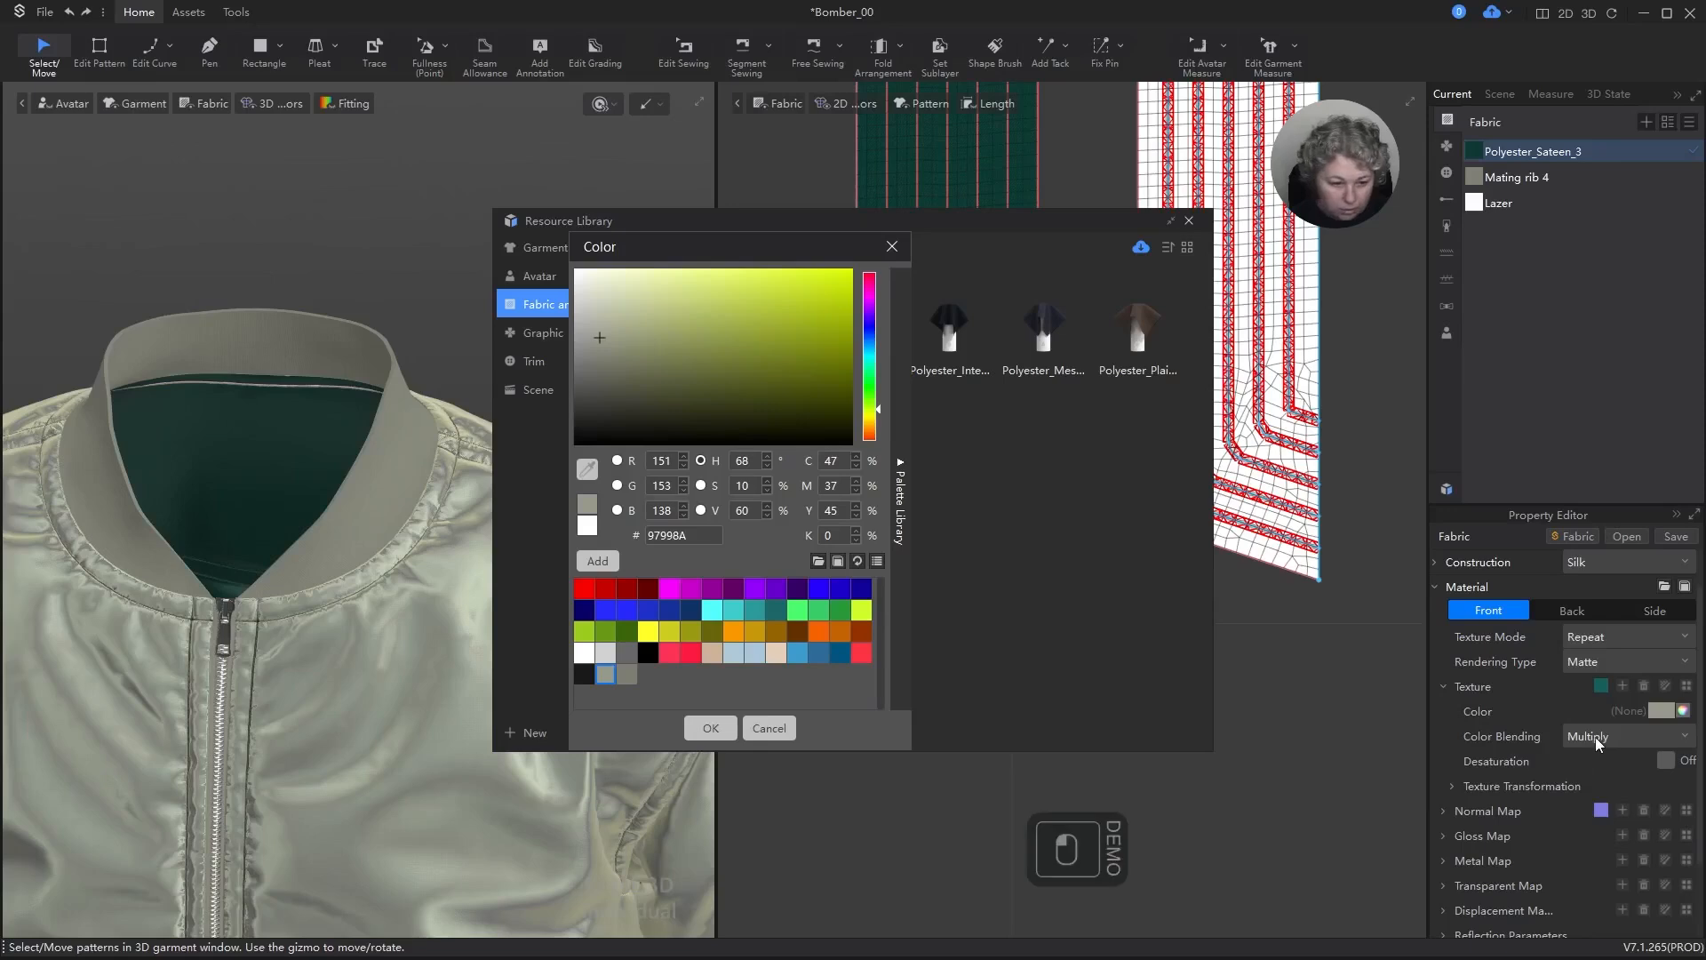
click(711, 728)
Step: Set the color blending of the Polyester_Sateen_3 fabric to Recolor and close the resource library
click(1611, 739)
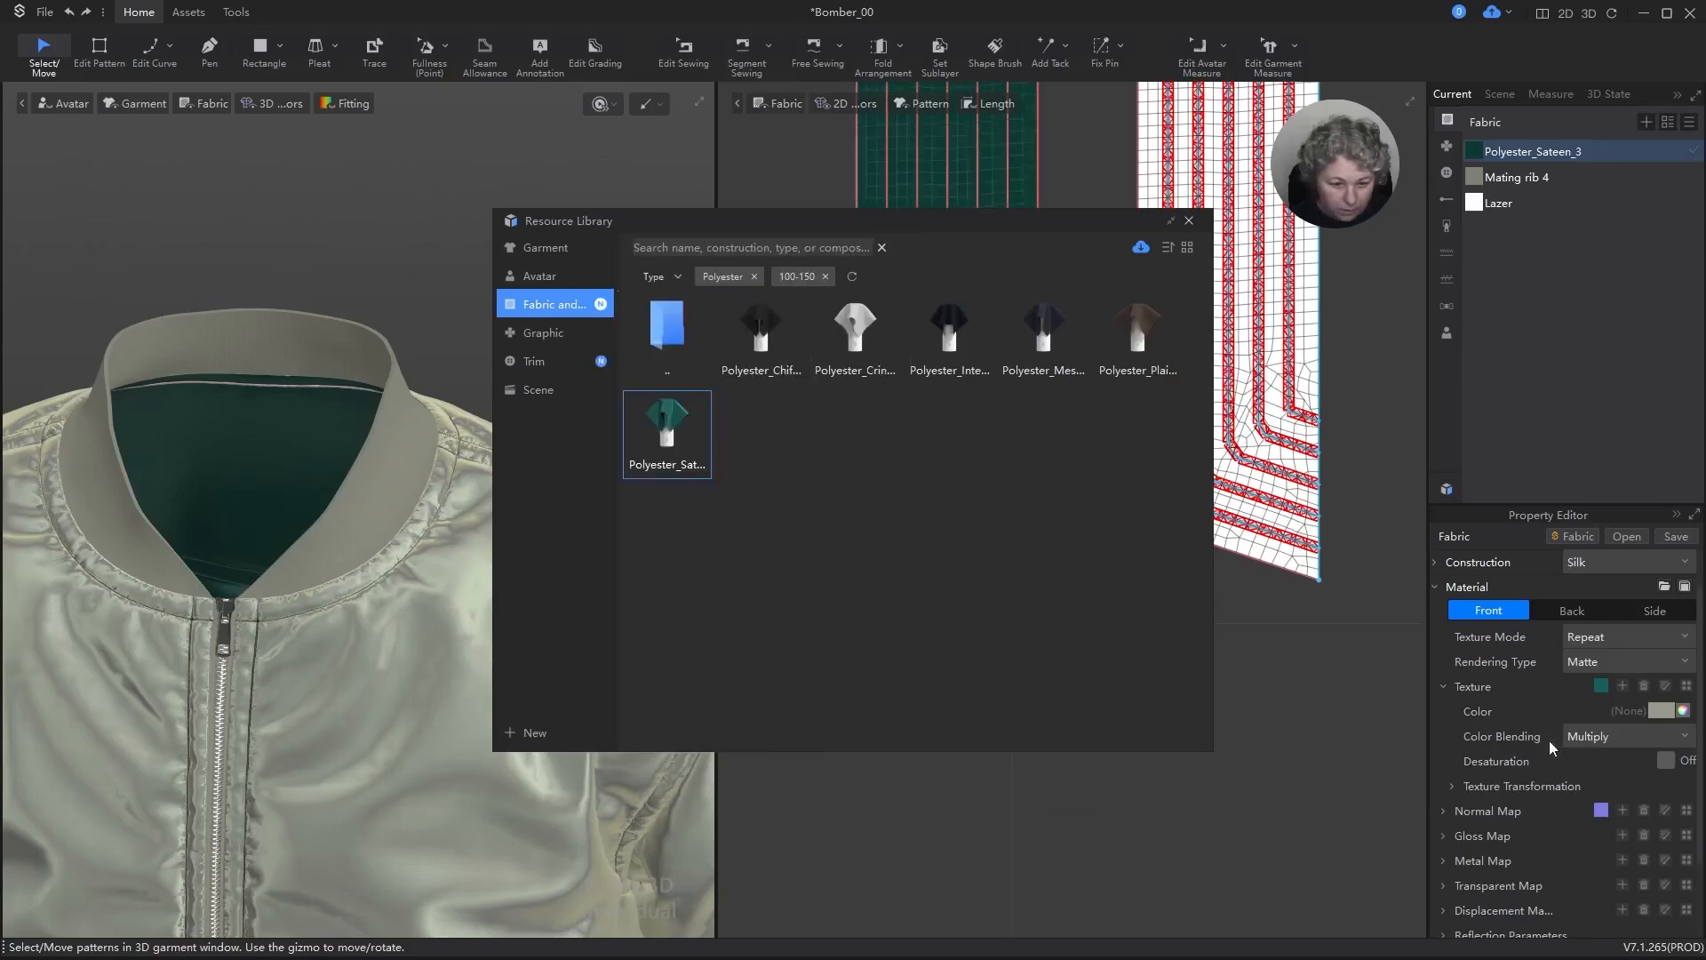
click(1613, 781)
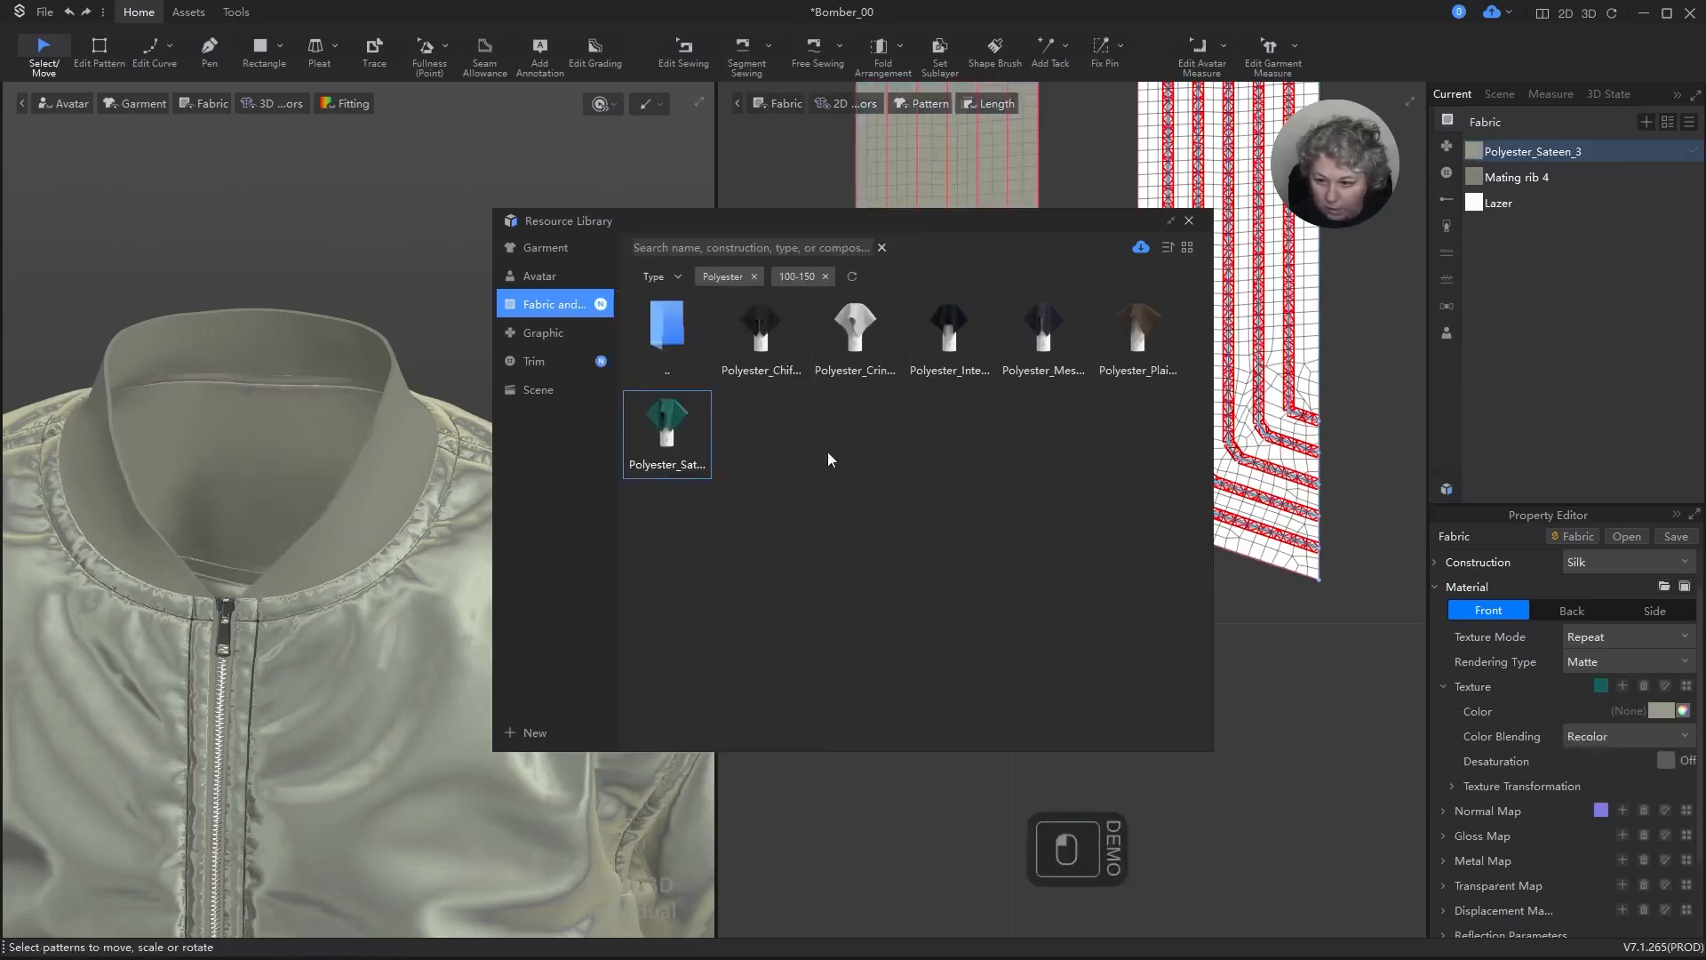
click(1189, 222)
Step: Examine the recolored lining inside the collar and the front of the whole jacket in 3D
scroll(270, 465, up, 5)
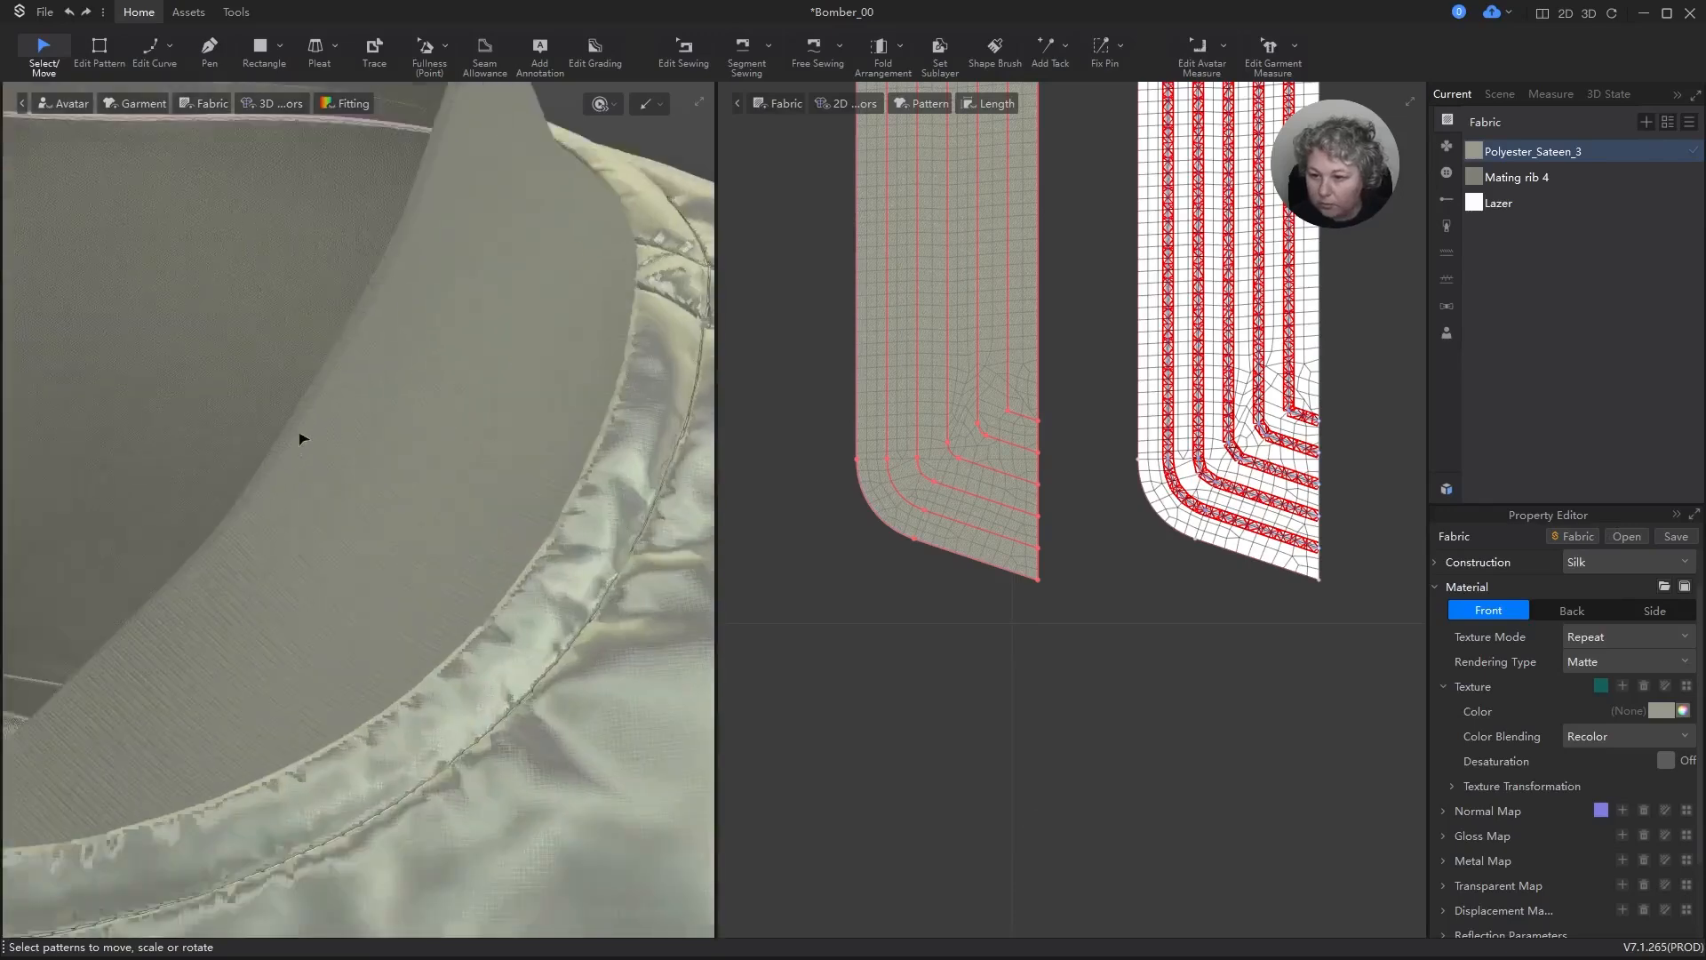
alt+drag(301, 438, 533, 437)
right_drag(533, 437, 492, 431)
scroll(536, 492, up, 5)
scroll(536, 492, down, 8)
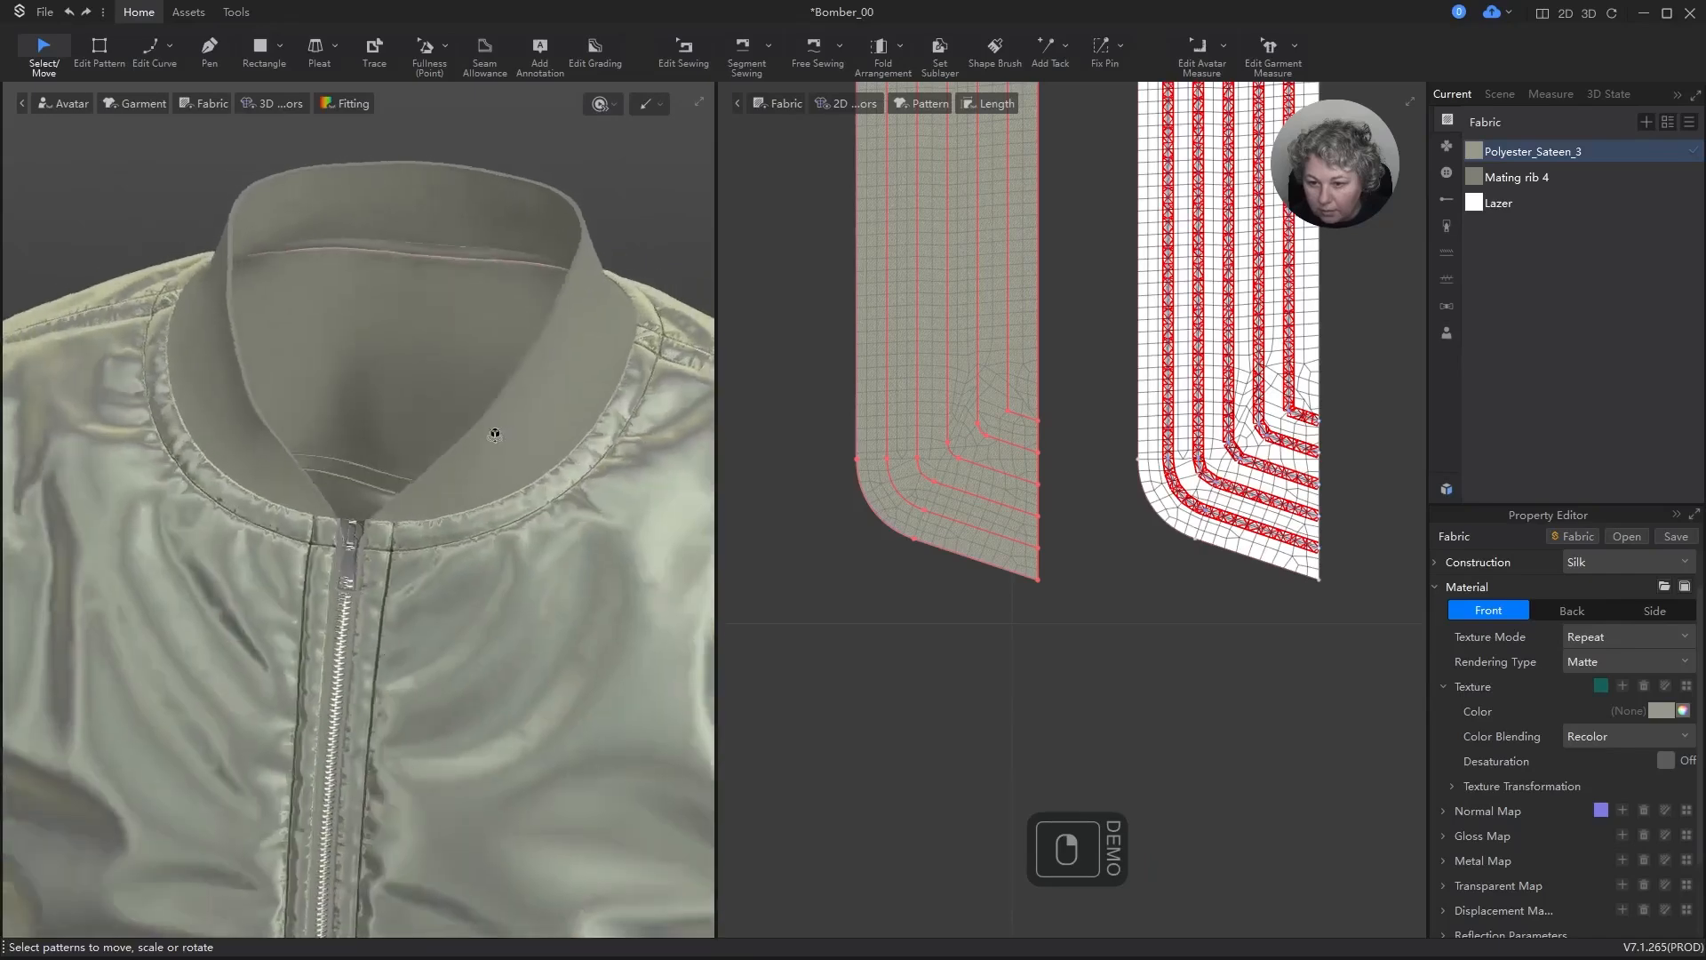
scroll(494, 434, down, 5)
alt+drag(536, 478, 493, 343)
right_drag(507, 391, 538, 350)
Step: Run the garment simulation with the new lining fabric, check the jacket down to the inside of the hem, and stop it
key(space)
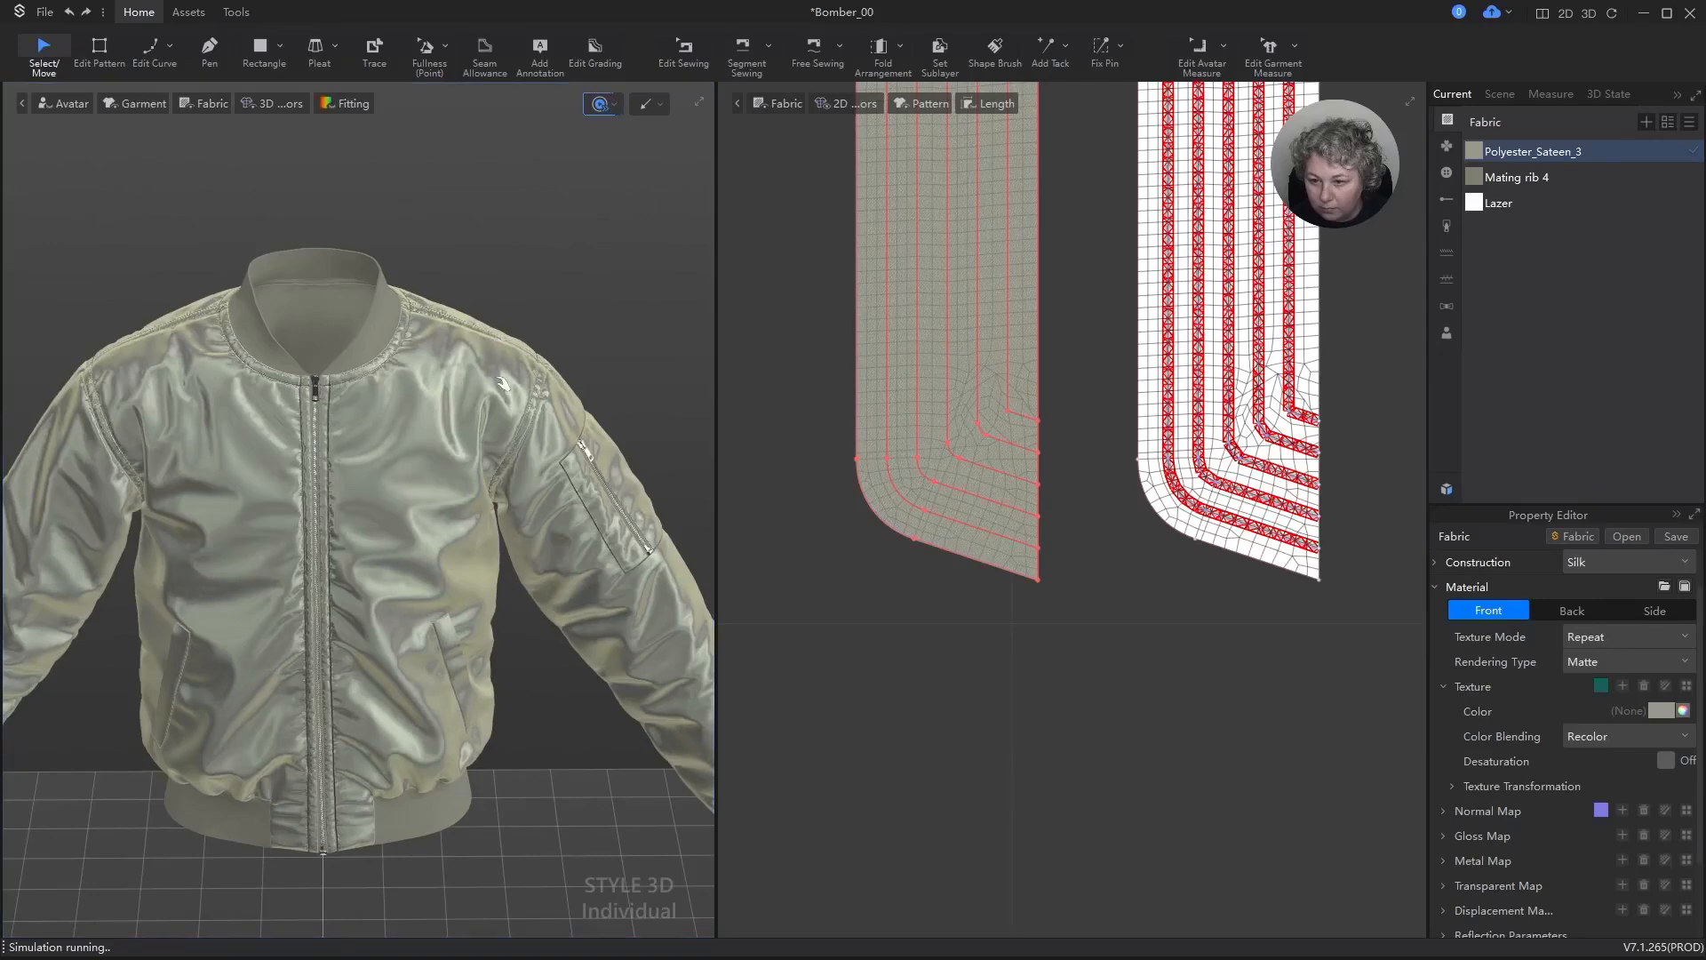
right_drag(486, 389, 570, 295)
alt+drag(553, 404, 605, 180)
scroll(392, 595, up, 3)
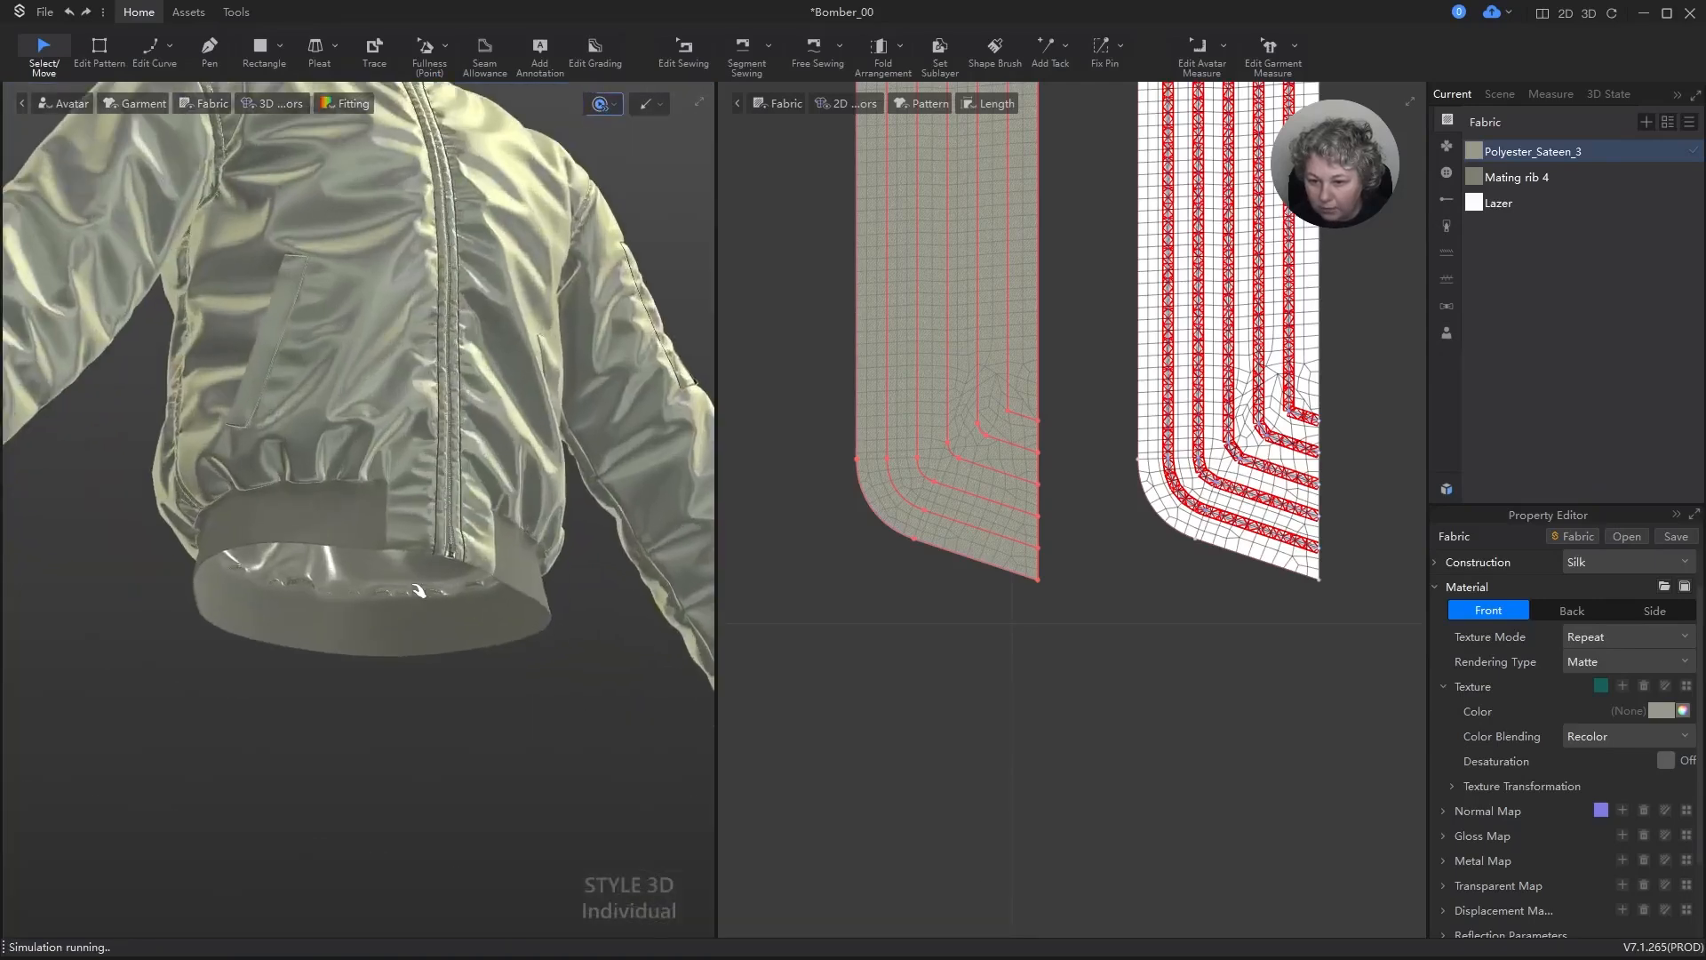
key(space)
Step: Set the texture color of the Polyester_Sateen_3 fabric to the saved palette color 7D7F73, darkened to a brightness (V) of 40%
double_click(1497, 153)
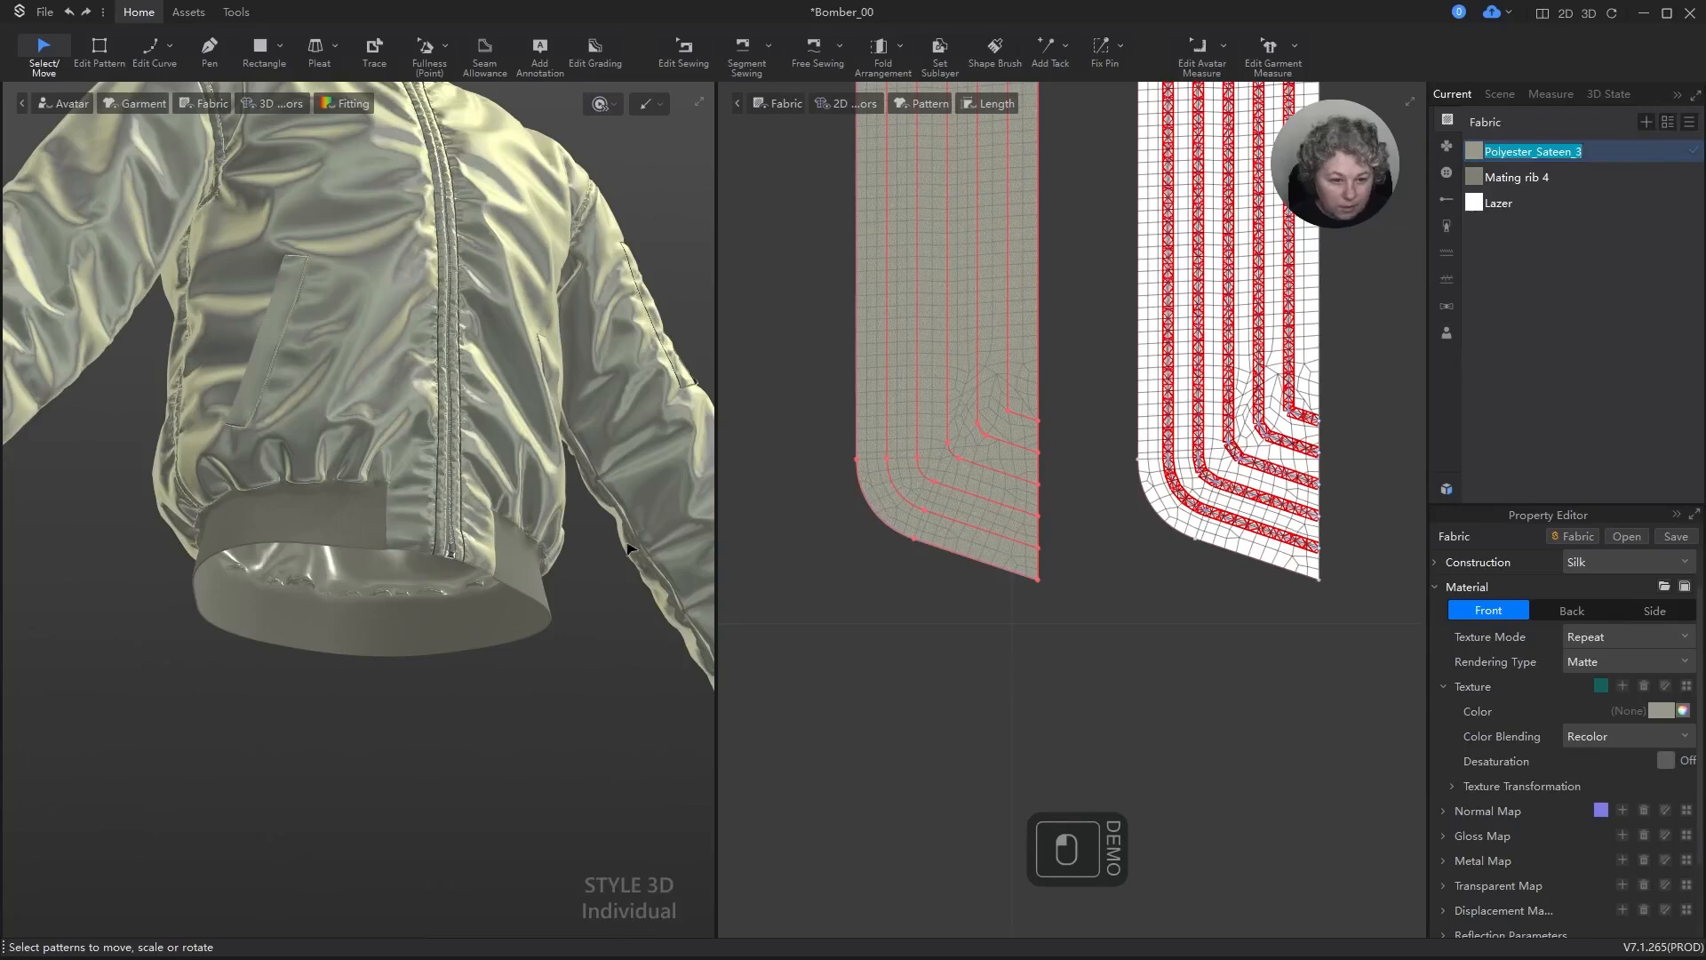
scroll(630, 549, down, 4)
alt+drag(630, 549, 551, 455)
click(1651, 711)
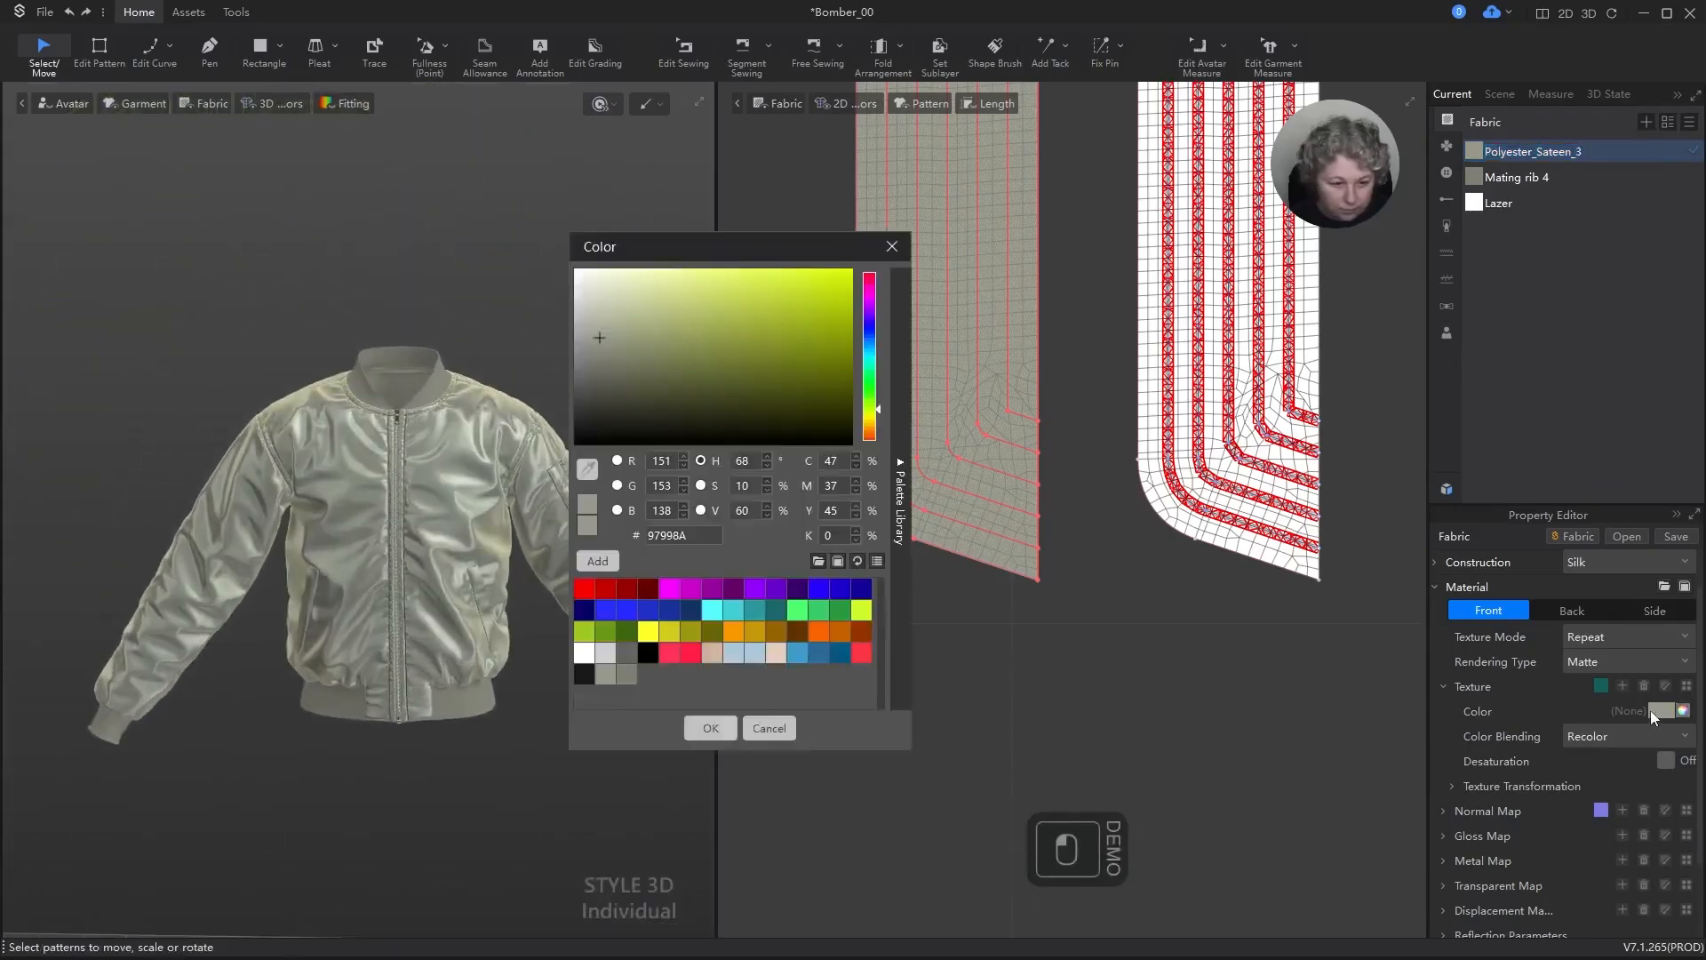
click(622, 673)
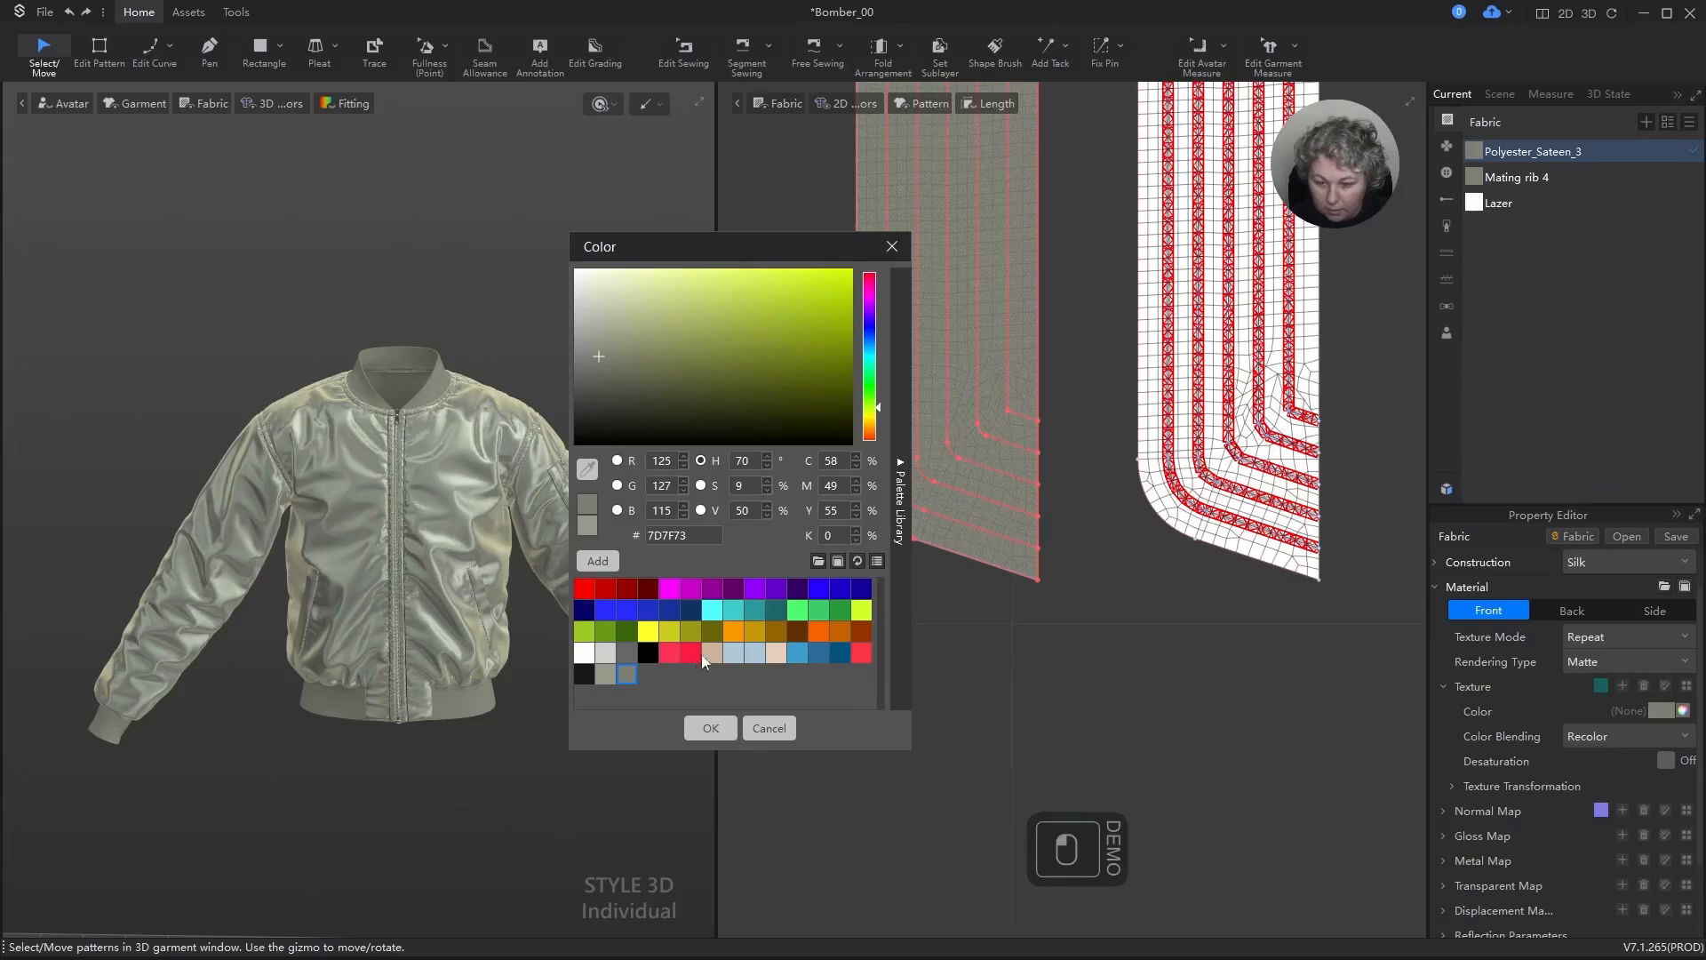
double_click(745, 486)
scroll(752, 508, down, 3)
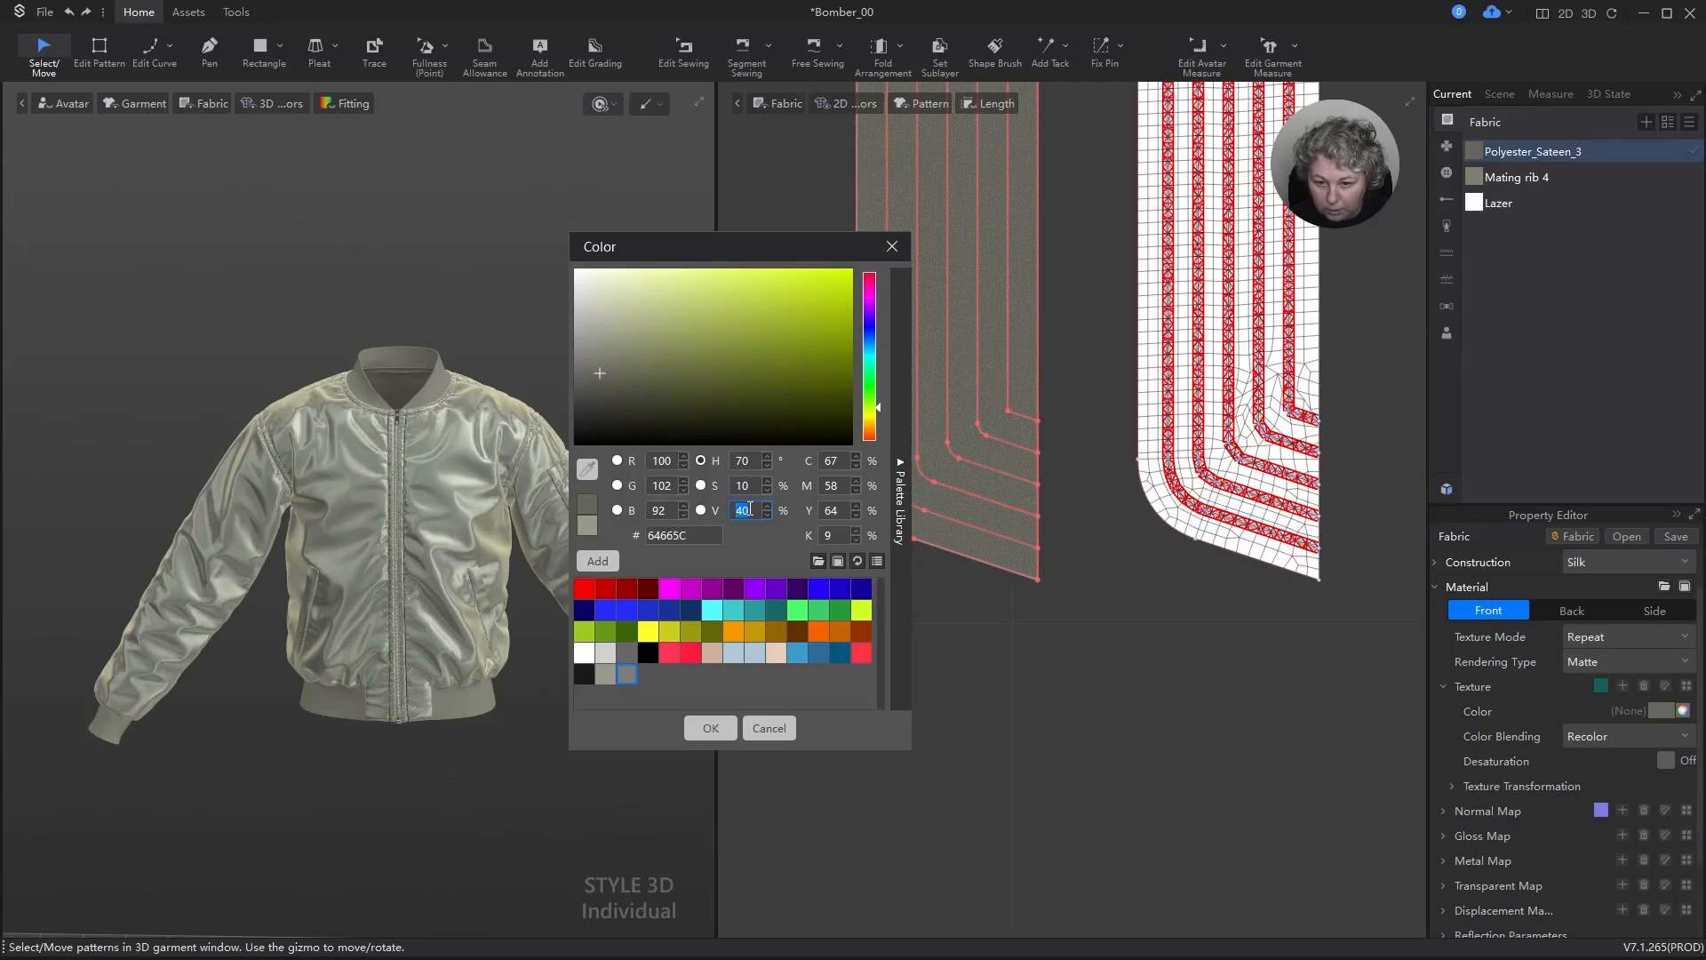
click(710, 730)
Step: Examine the darker lining inside the collar and the jacket's front, shoulder and sleeve in 3D
alt+scroll(474, 504, up, 6)
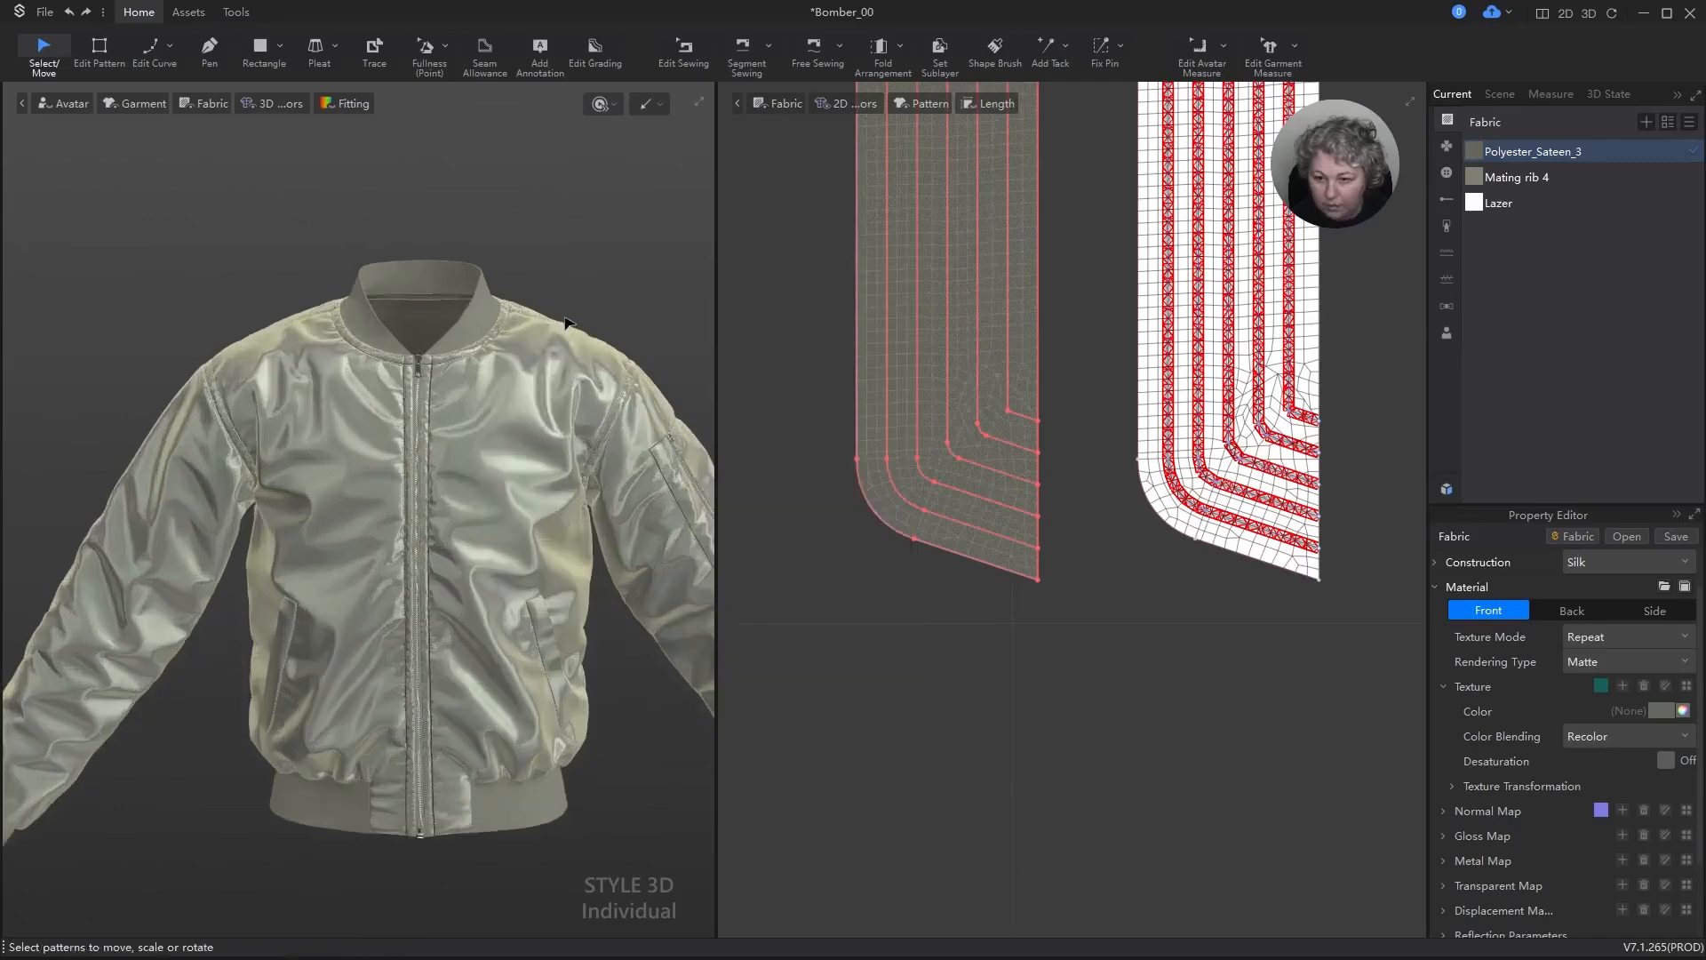
alt+scroll(475, 493, up, 5)
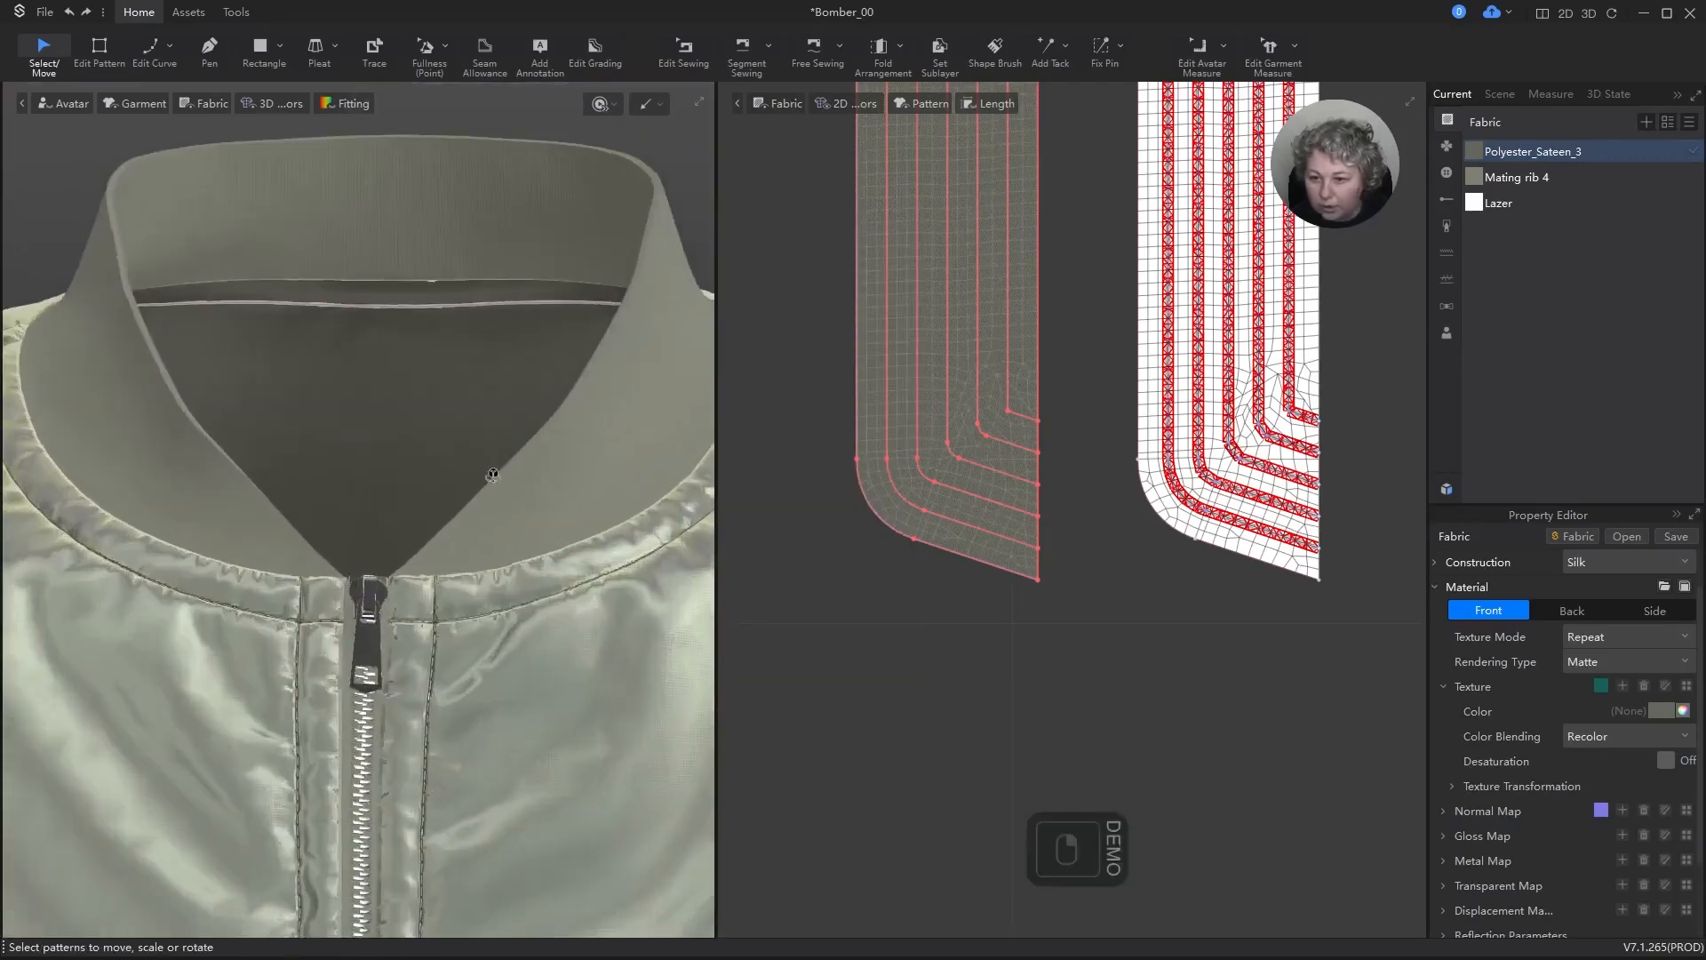
right_drag(495, 472, 540, 450)
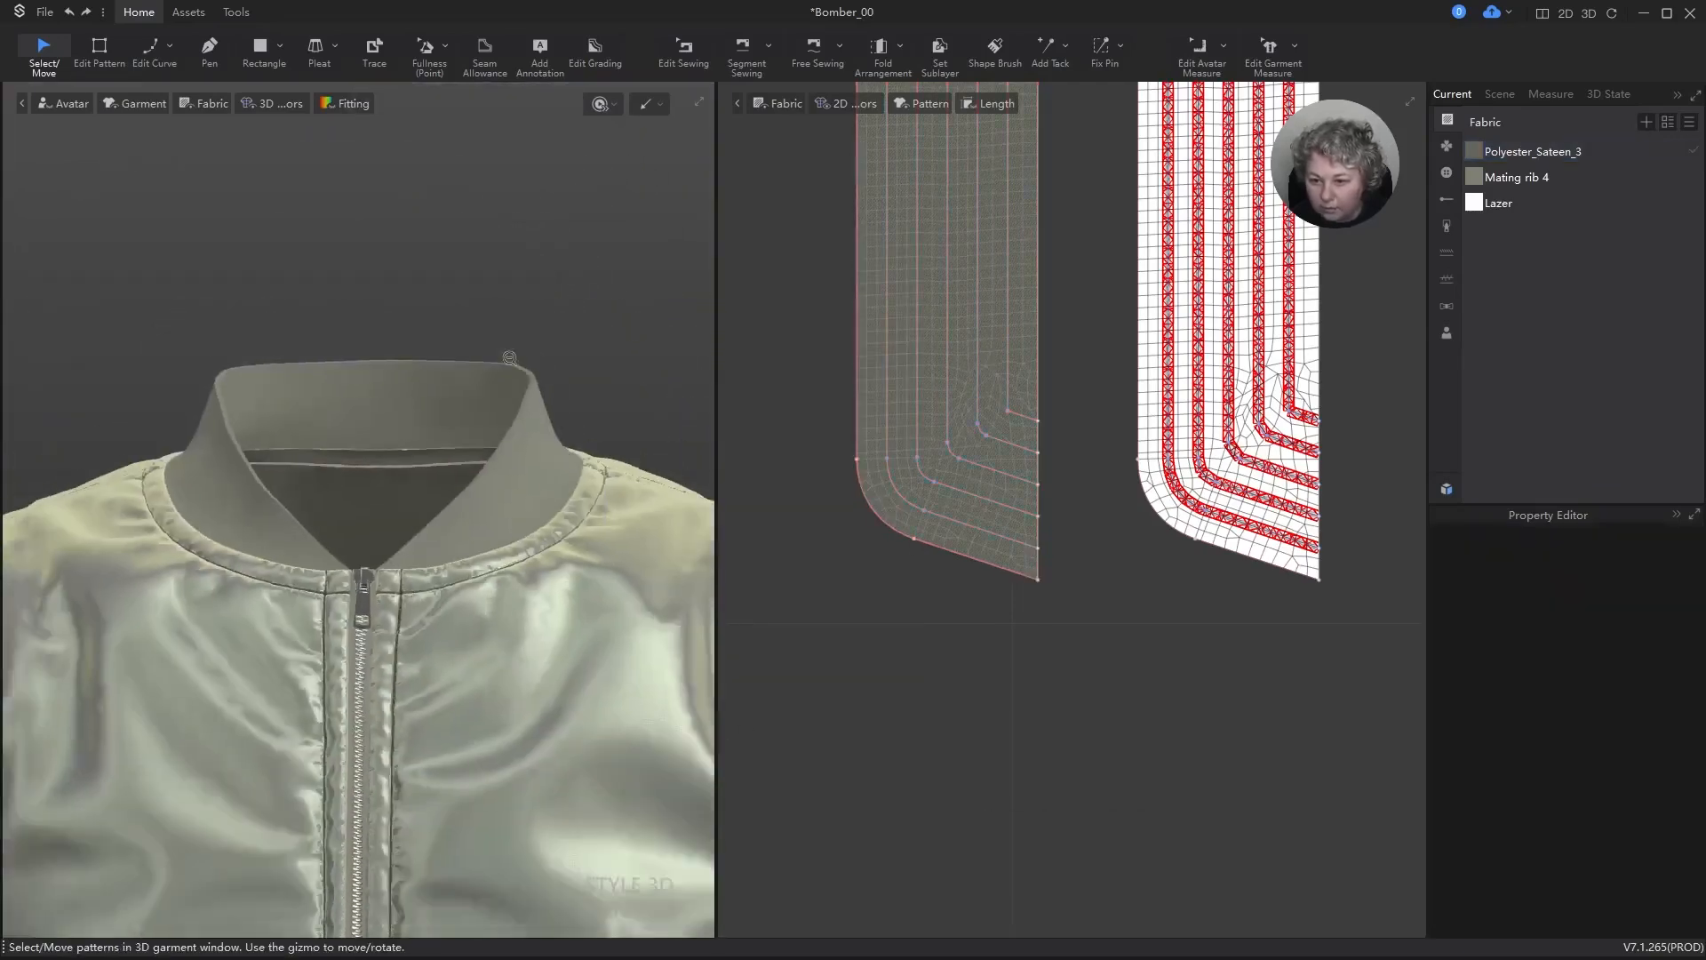
alt+scroll(510, 358, down, 3)
right_drag(509, 358, 400, 373)
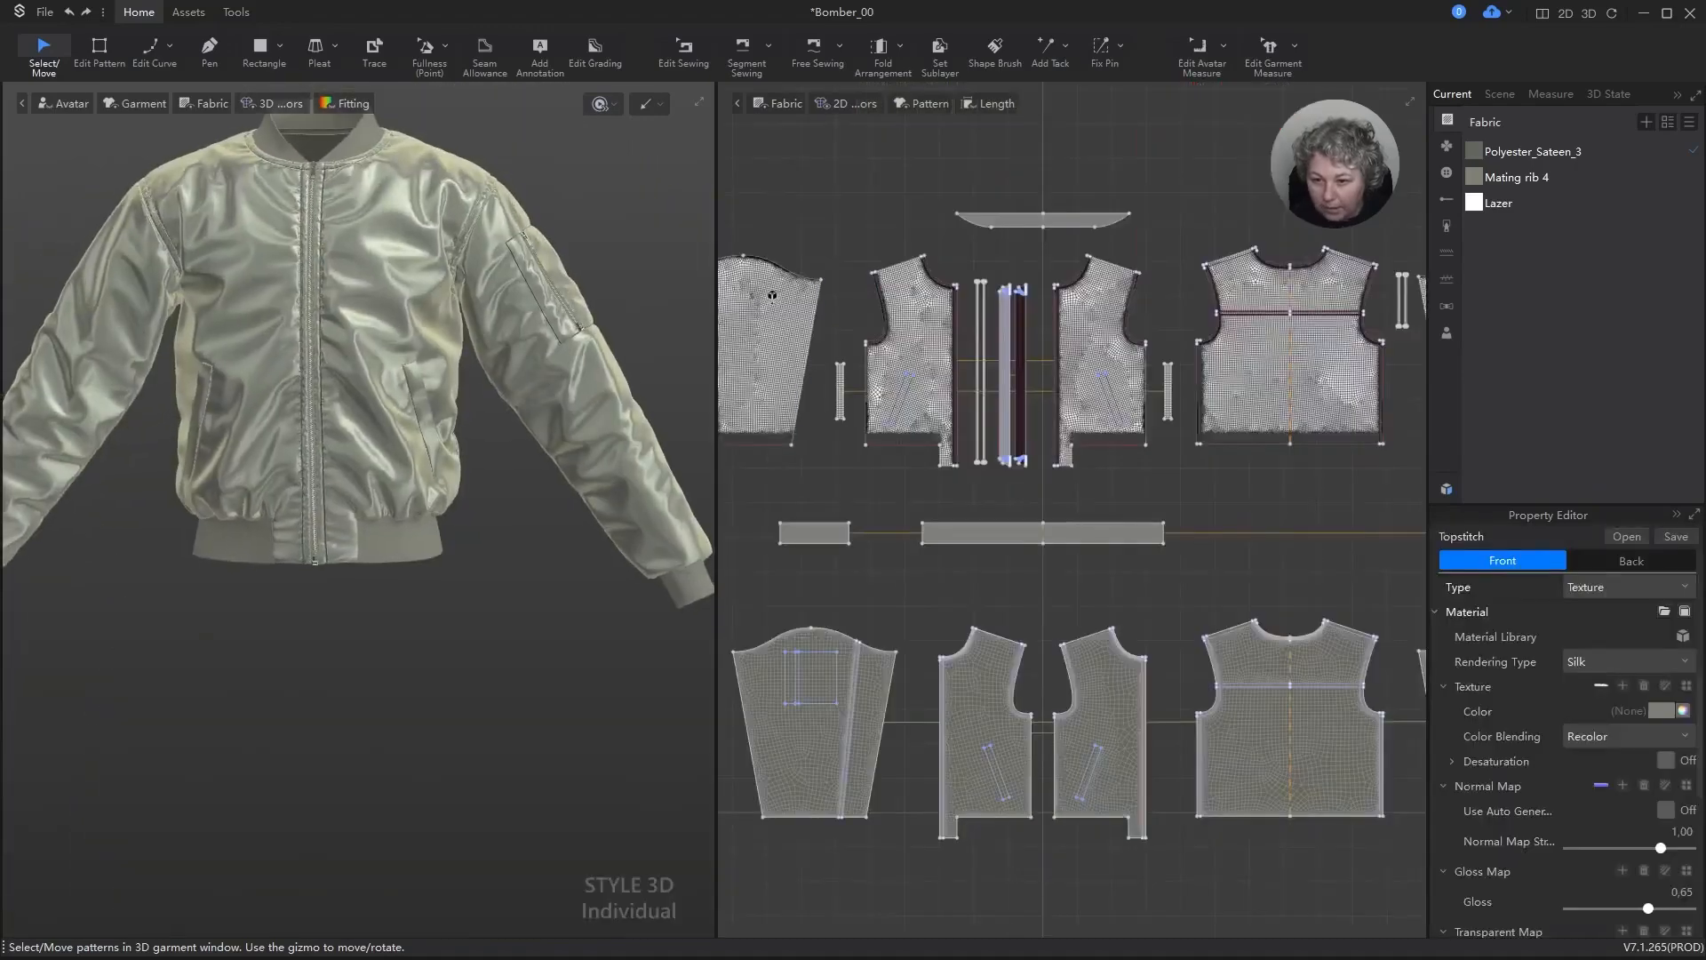
alt+scroll(586, 391, down, 5)
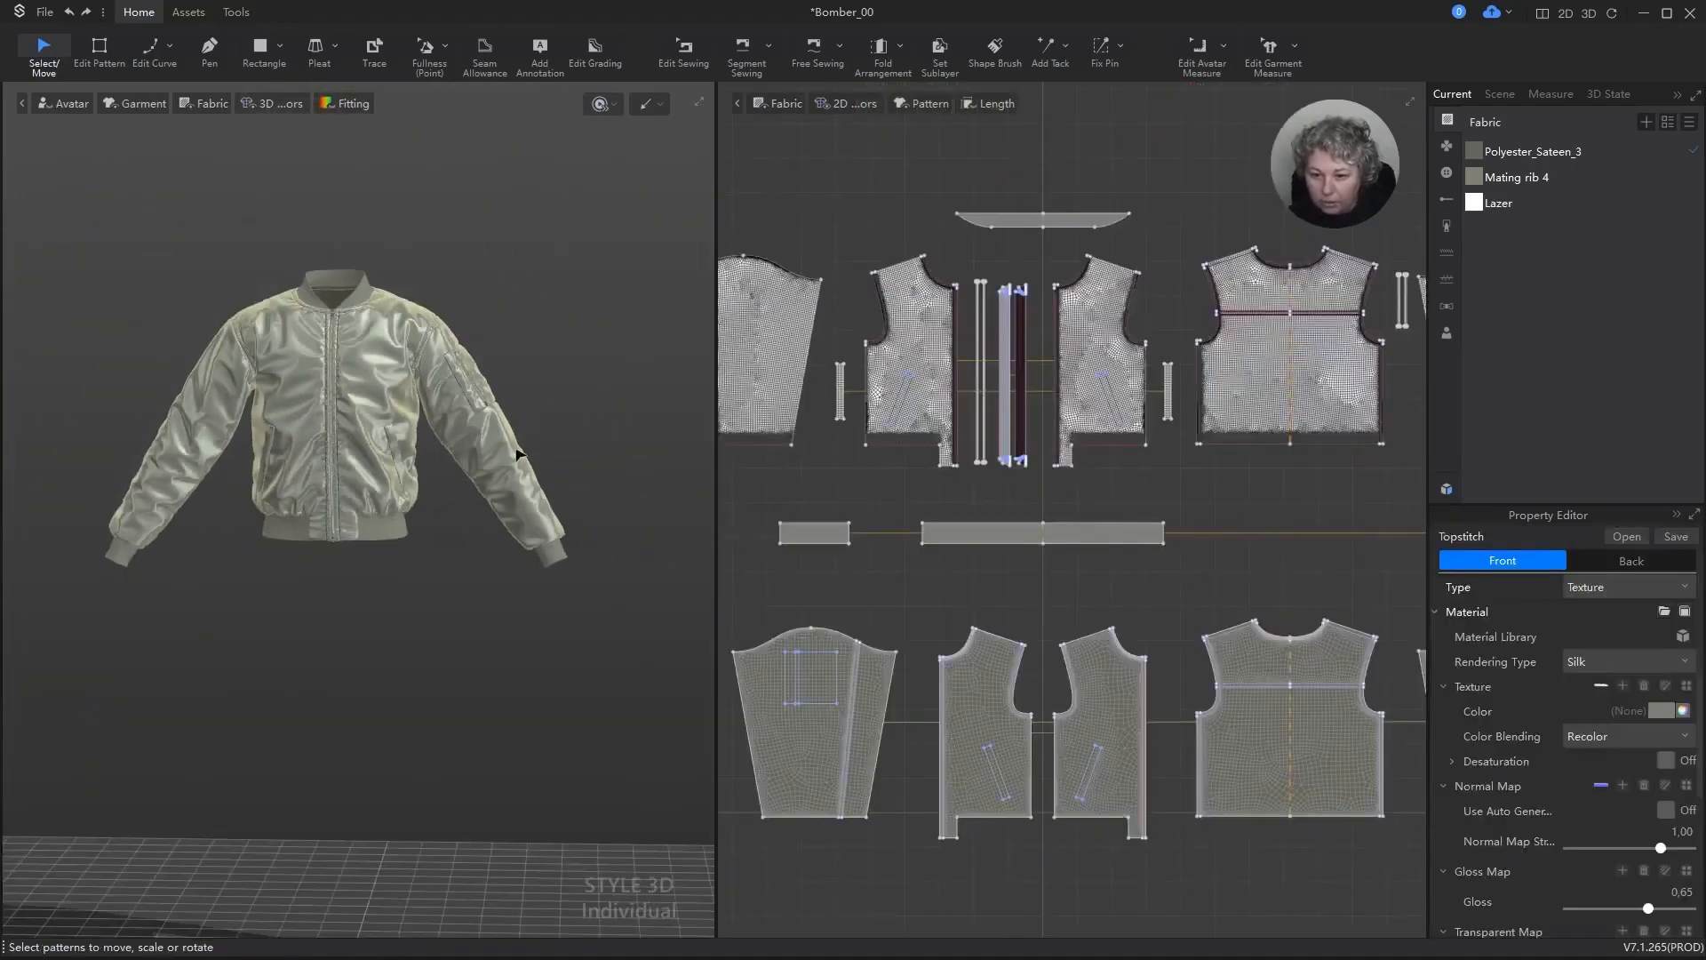
Step: Clear the selection, show the avatar wearing the jacket and save the Bomber_00 project
click(600, 396)
click(1279, 276)
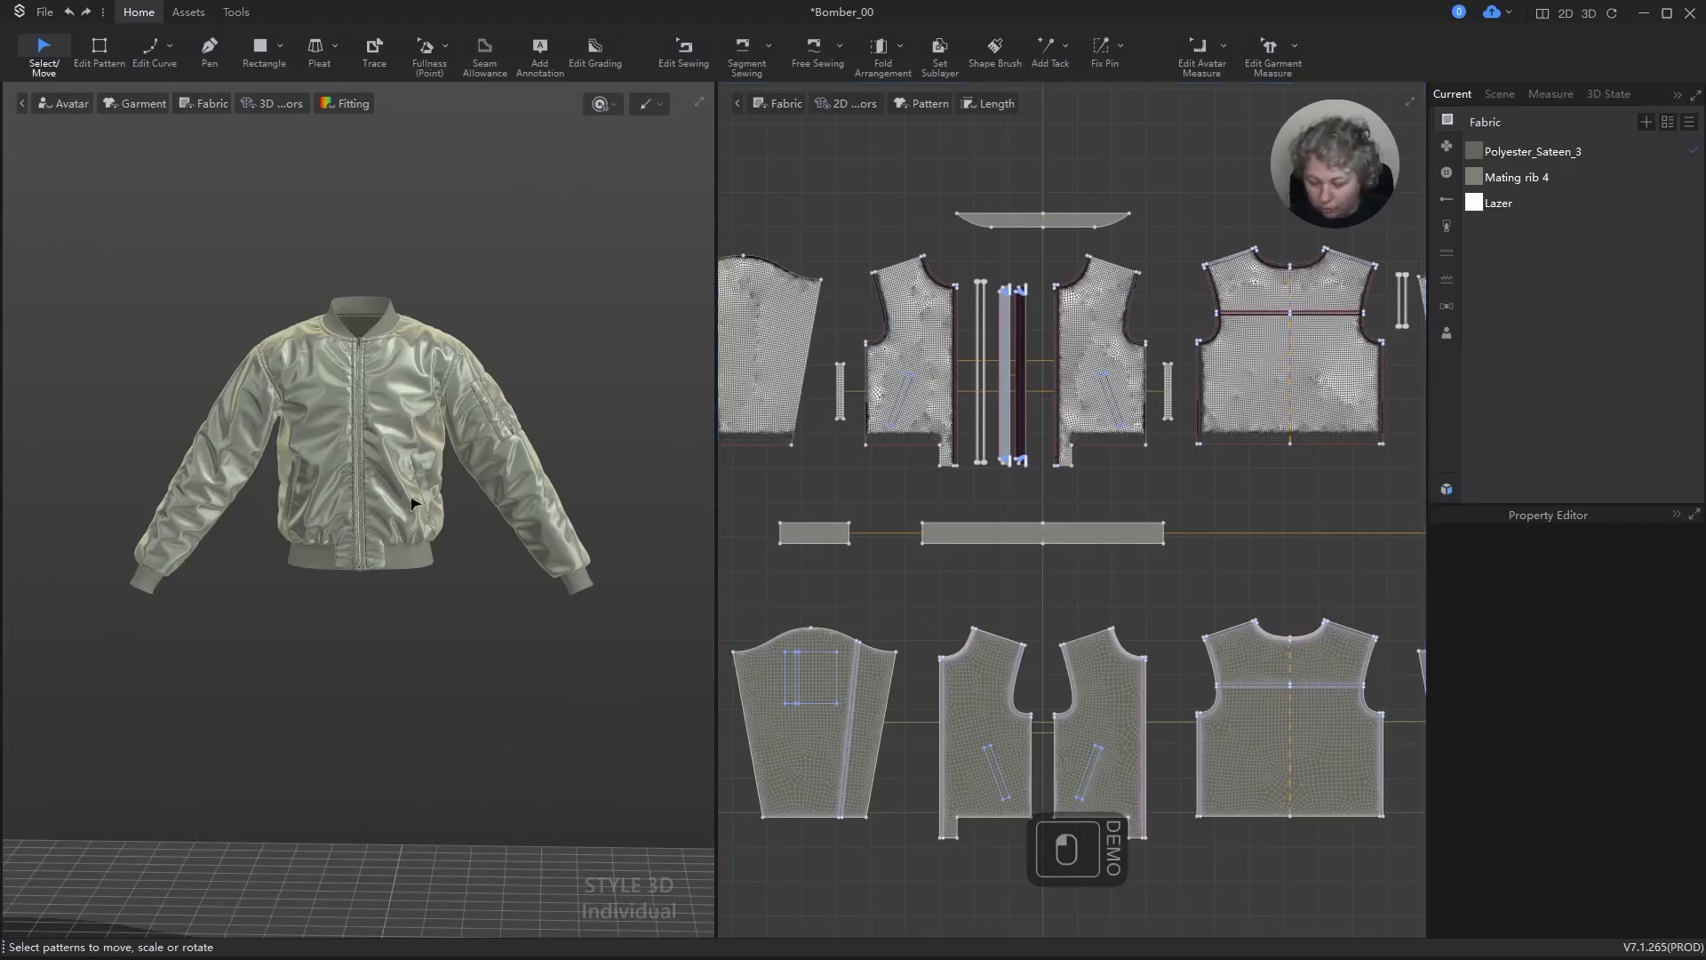
key(shift+a)
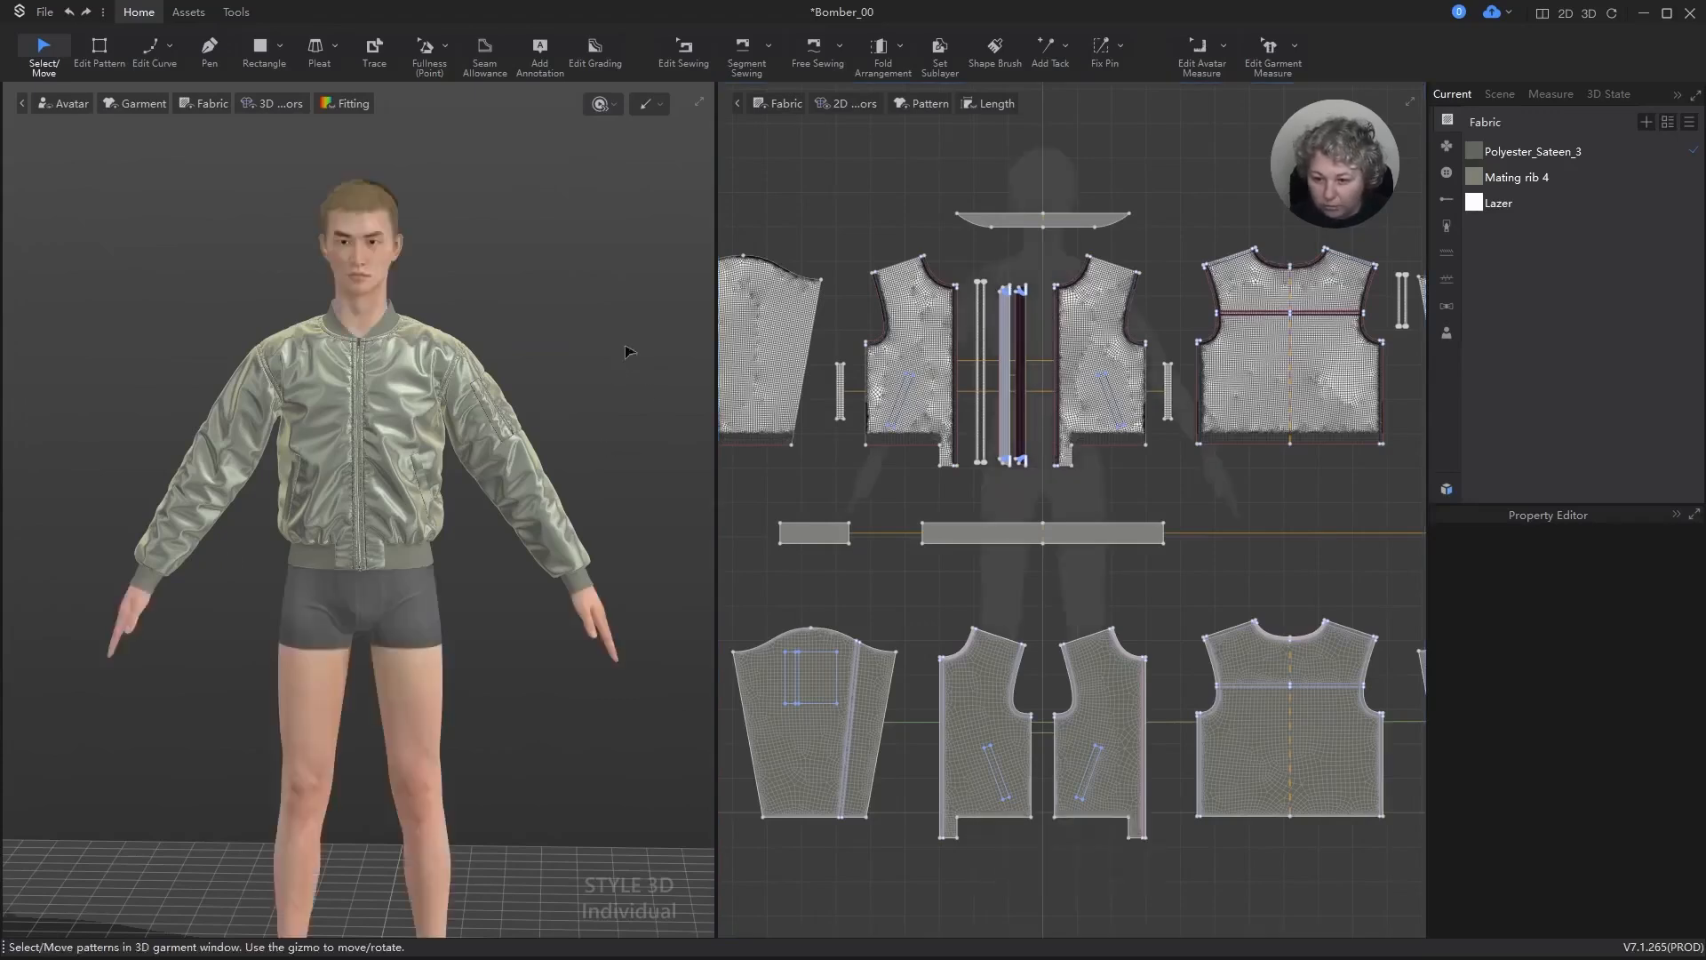
key(ctrl+s)
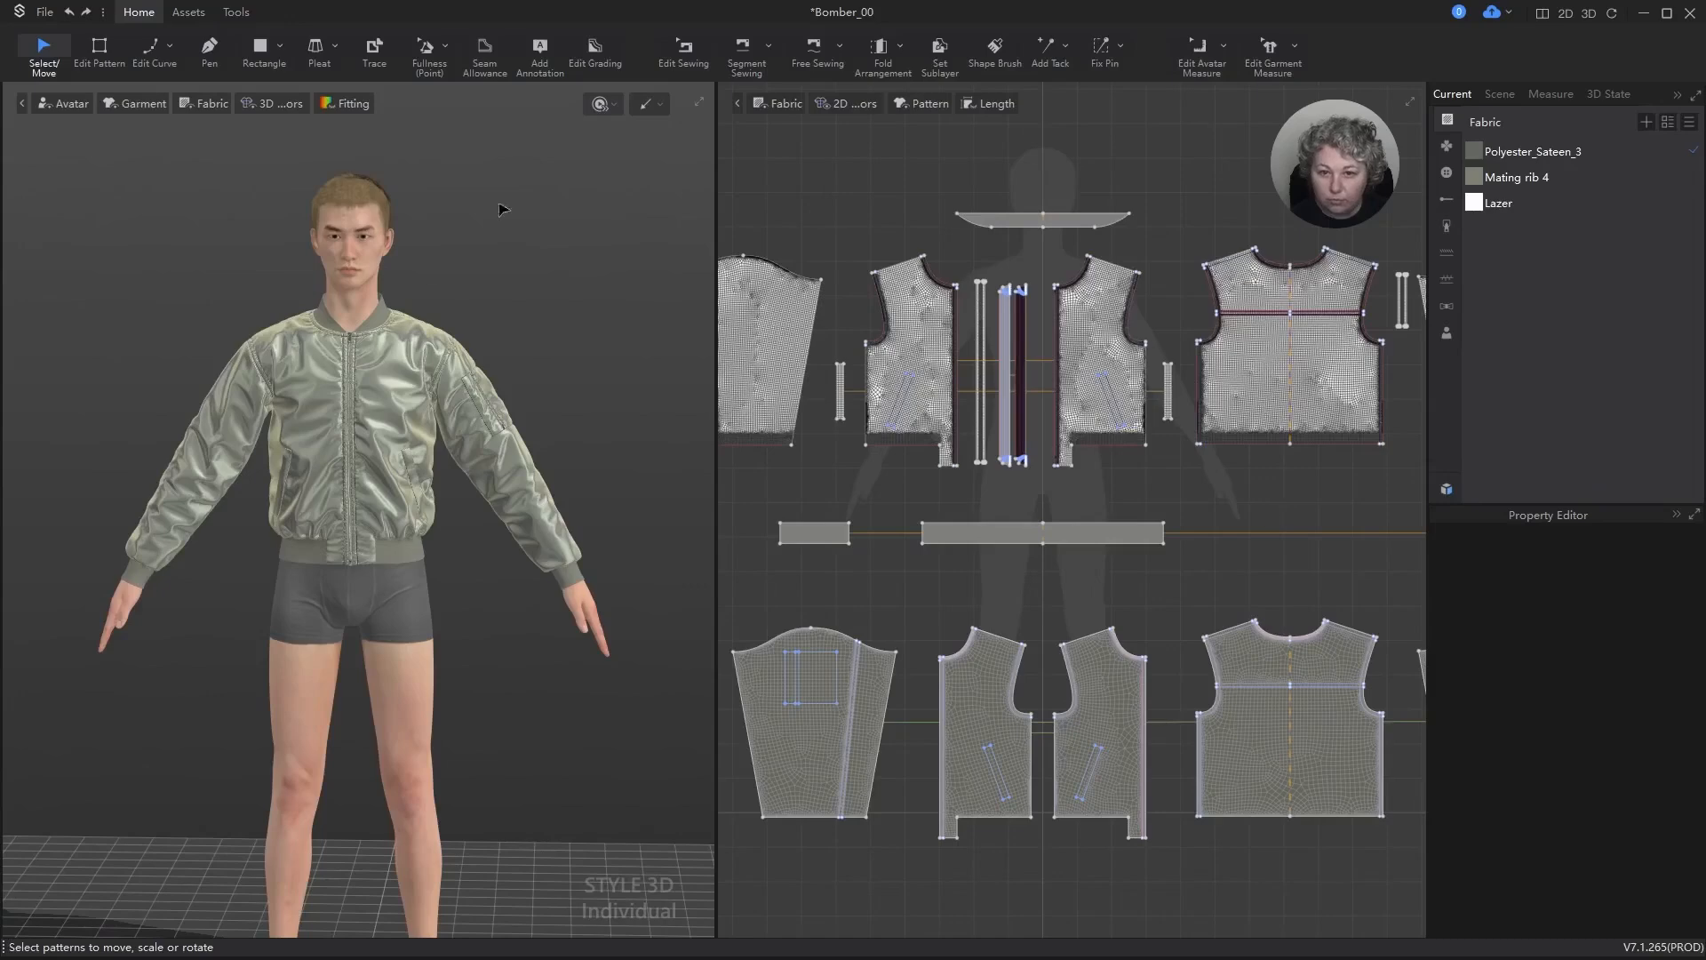
Step: Open the Animation Editor and add the avatar pose Male Posture_ Fashion 10MP_ Fashion10 with a 90-frame transition
click(235, 12)
click(264, 51)
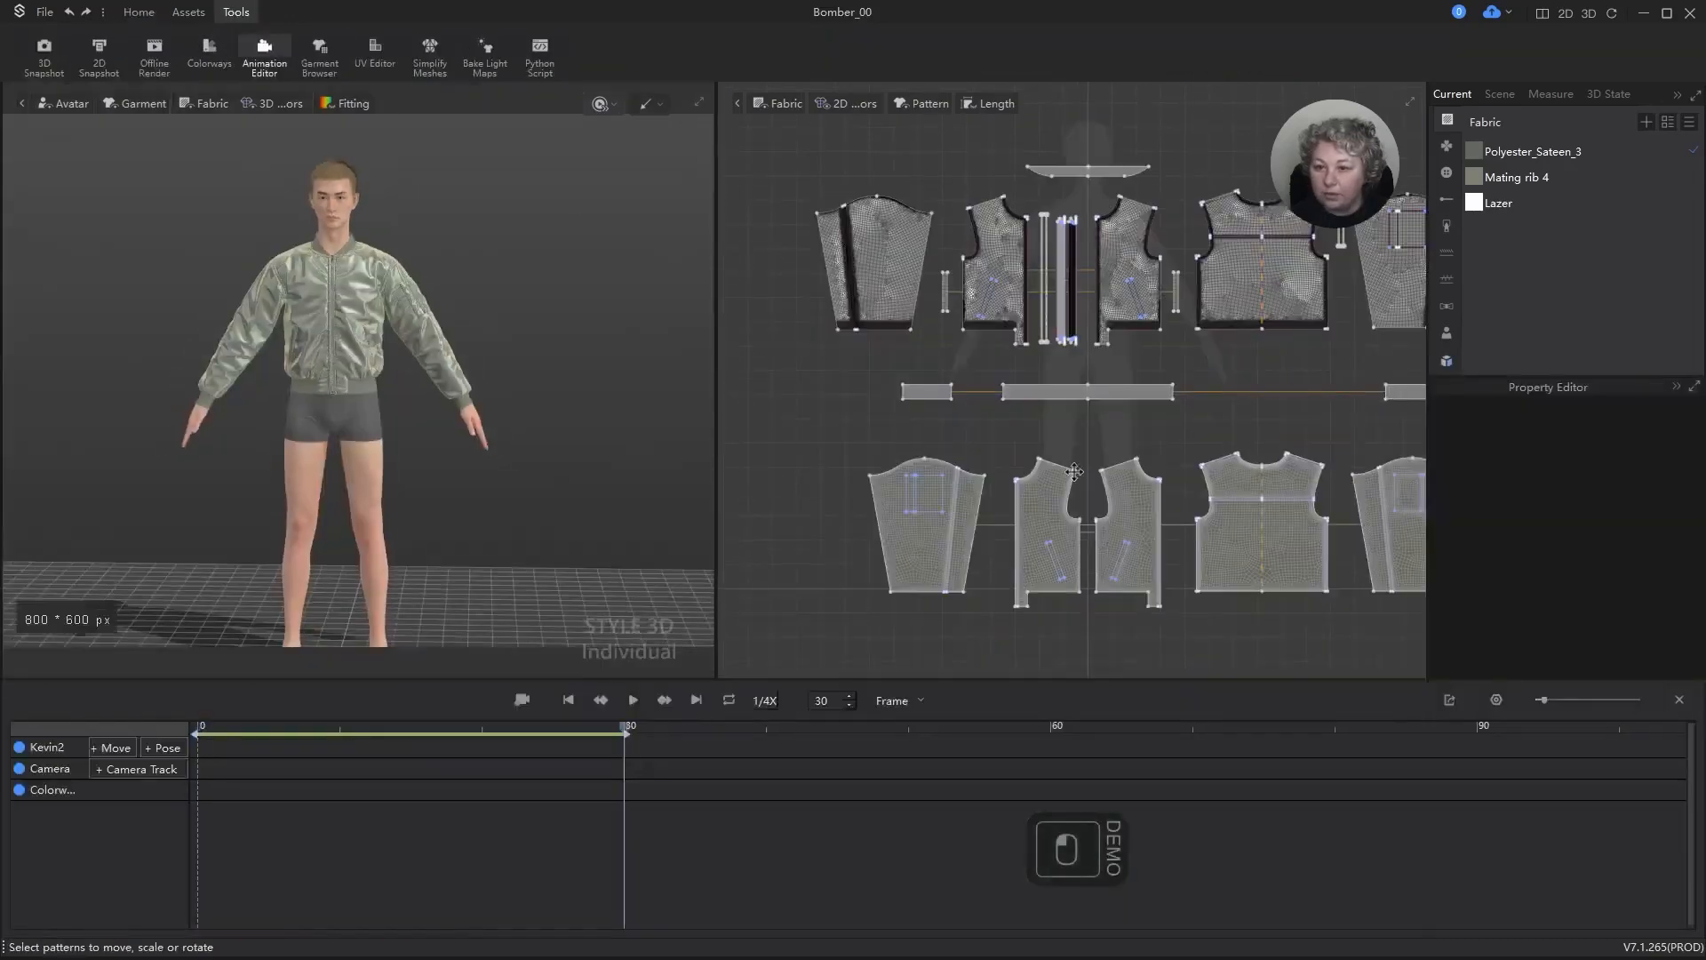
click(166, 751)
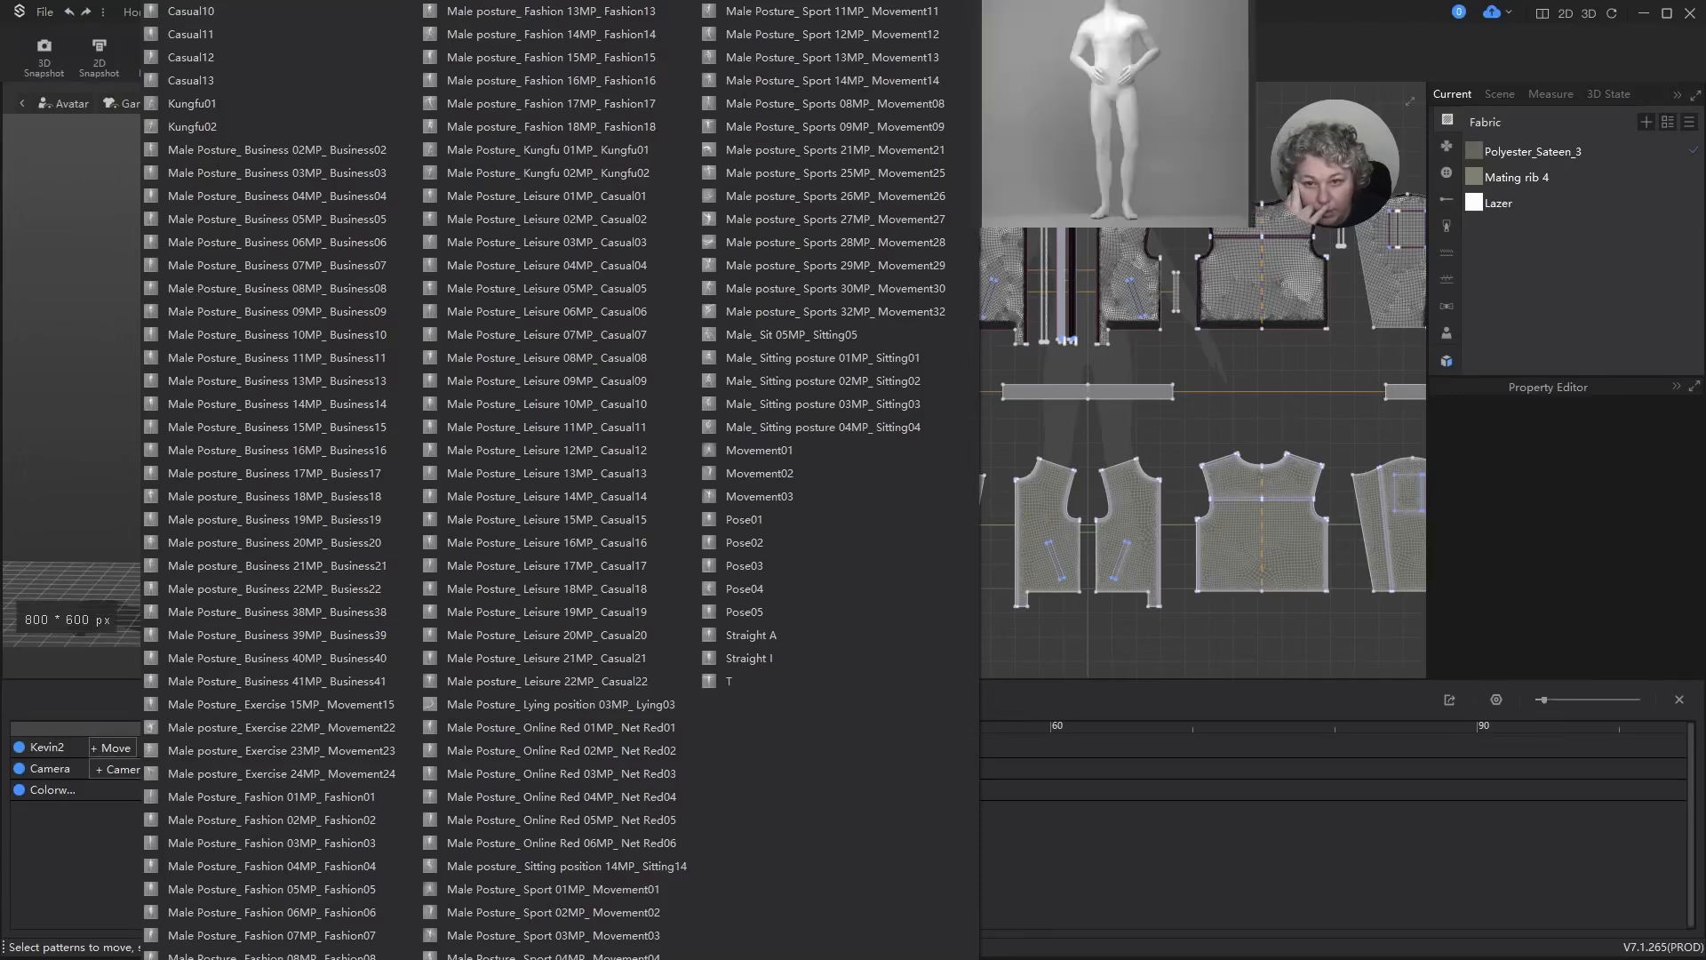
click(552, 101)
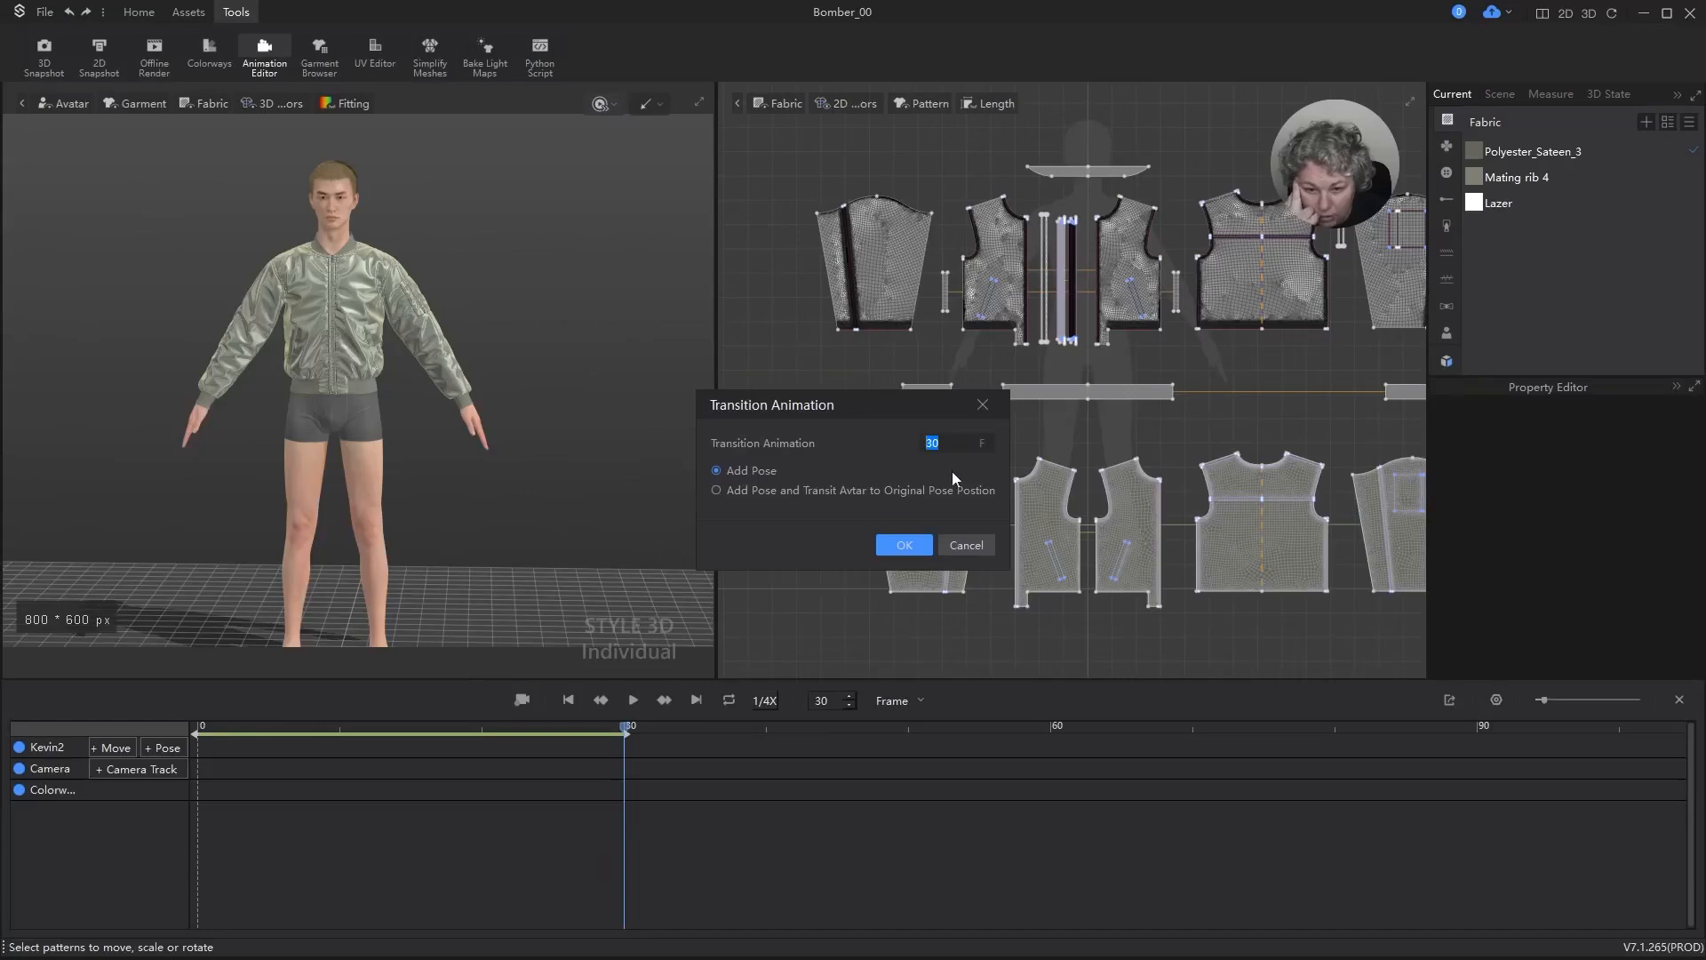
click(962, 440)
key(ctrl+a)
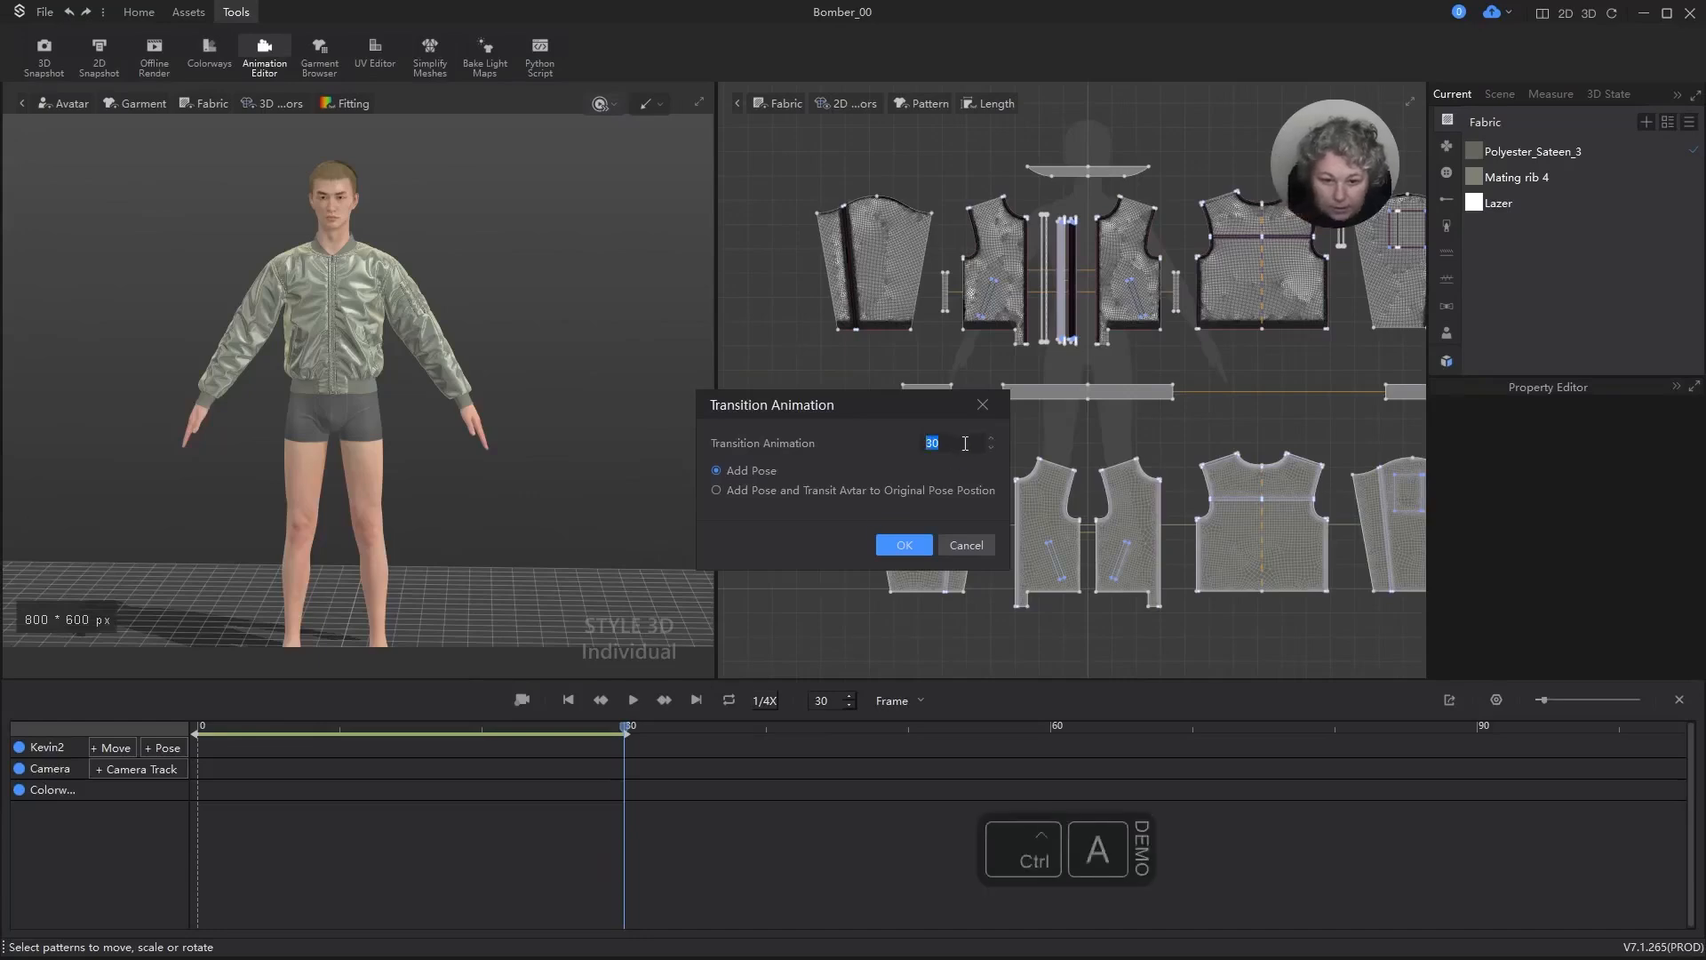
text(90)
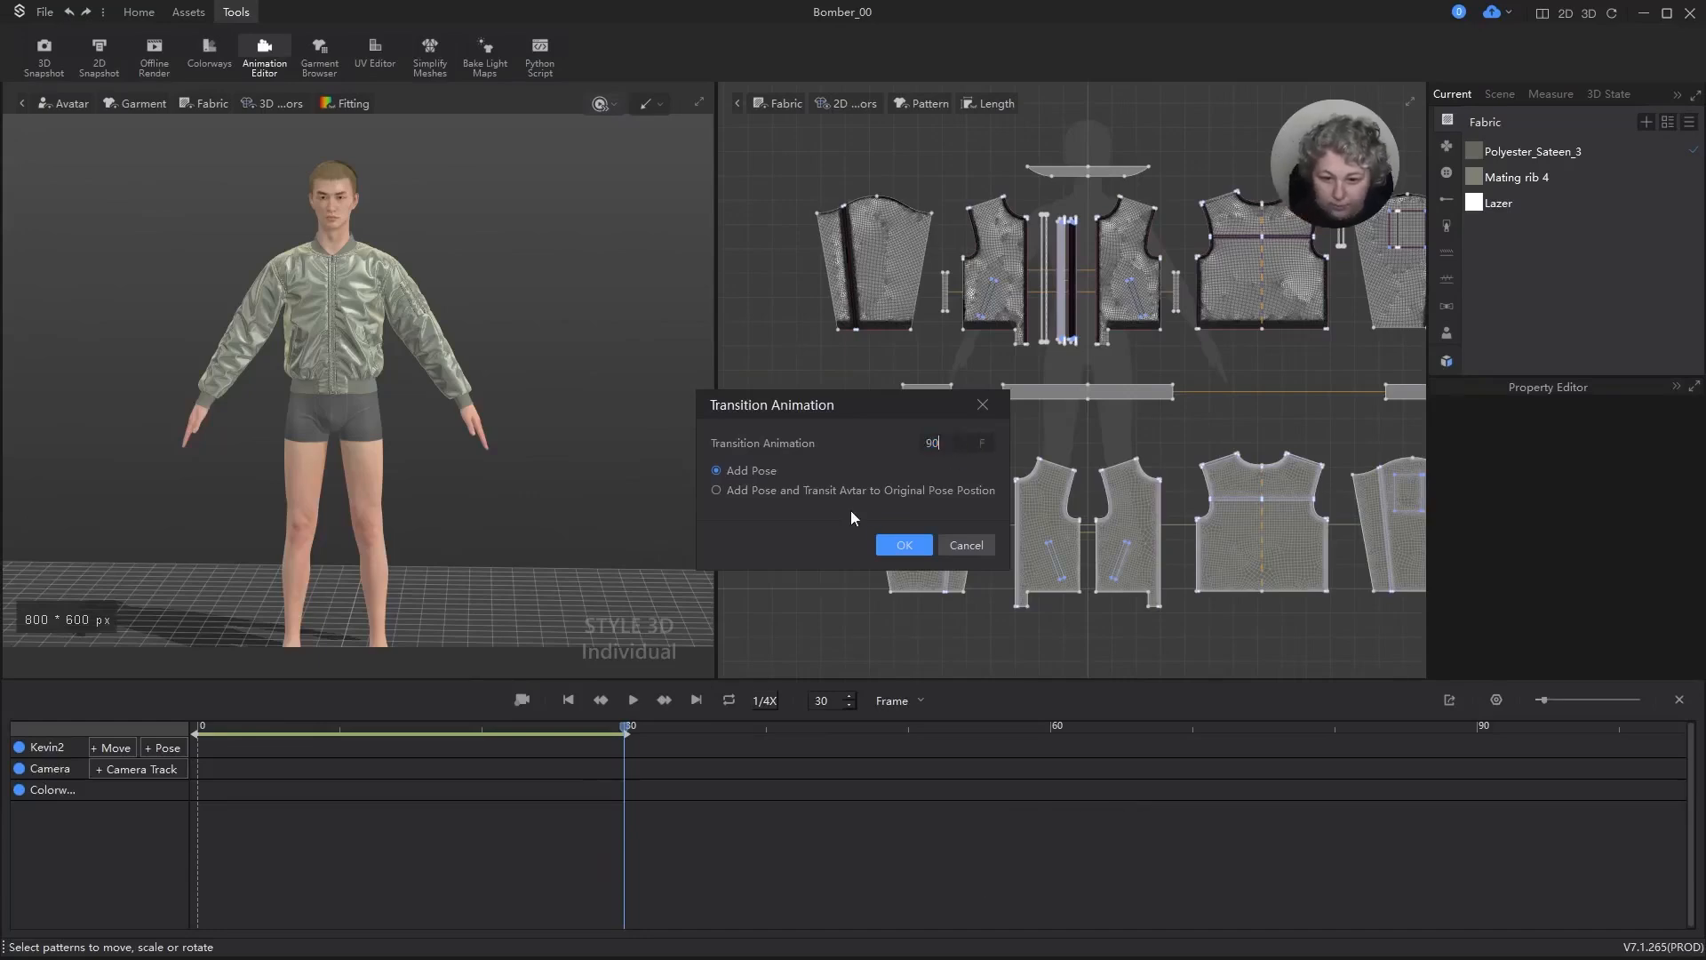
click(900, 544)
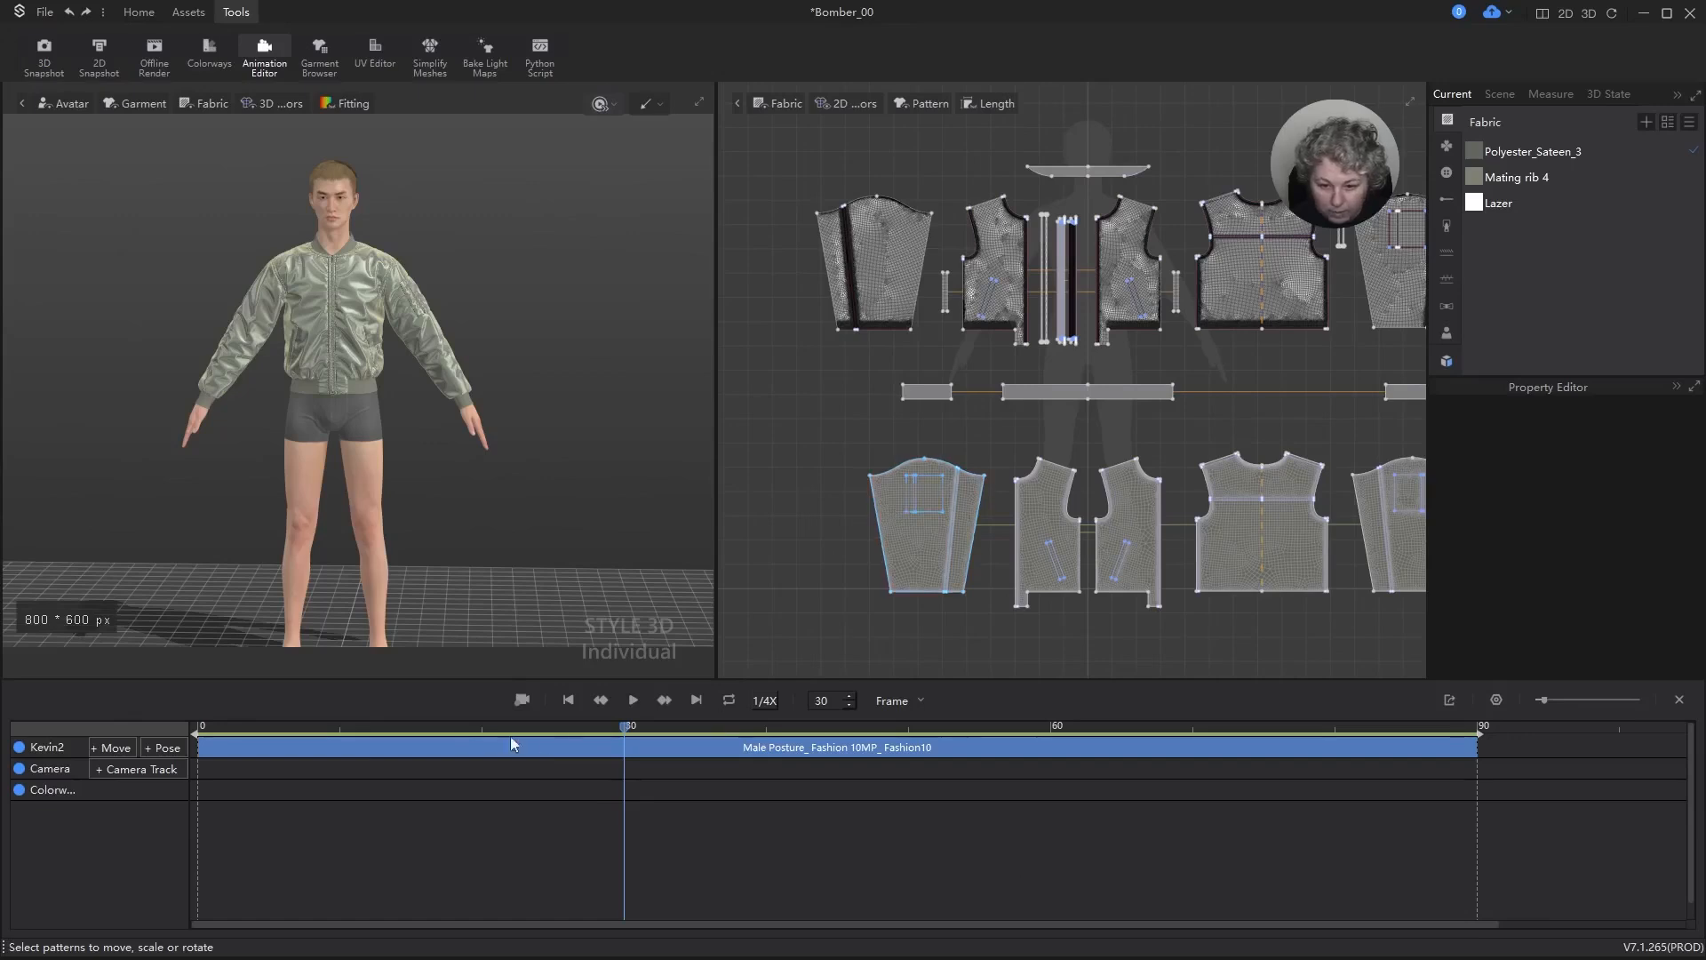
Step: Record the cloth animation from frame 0 through the 90-frame pose transition and hide the avatar
drag(626, 729, 142, 782)
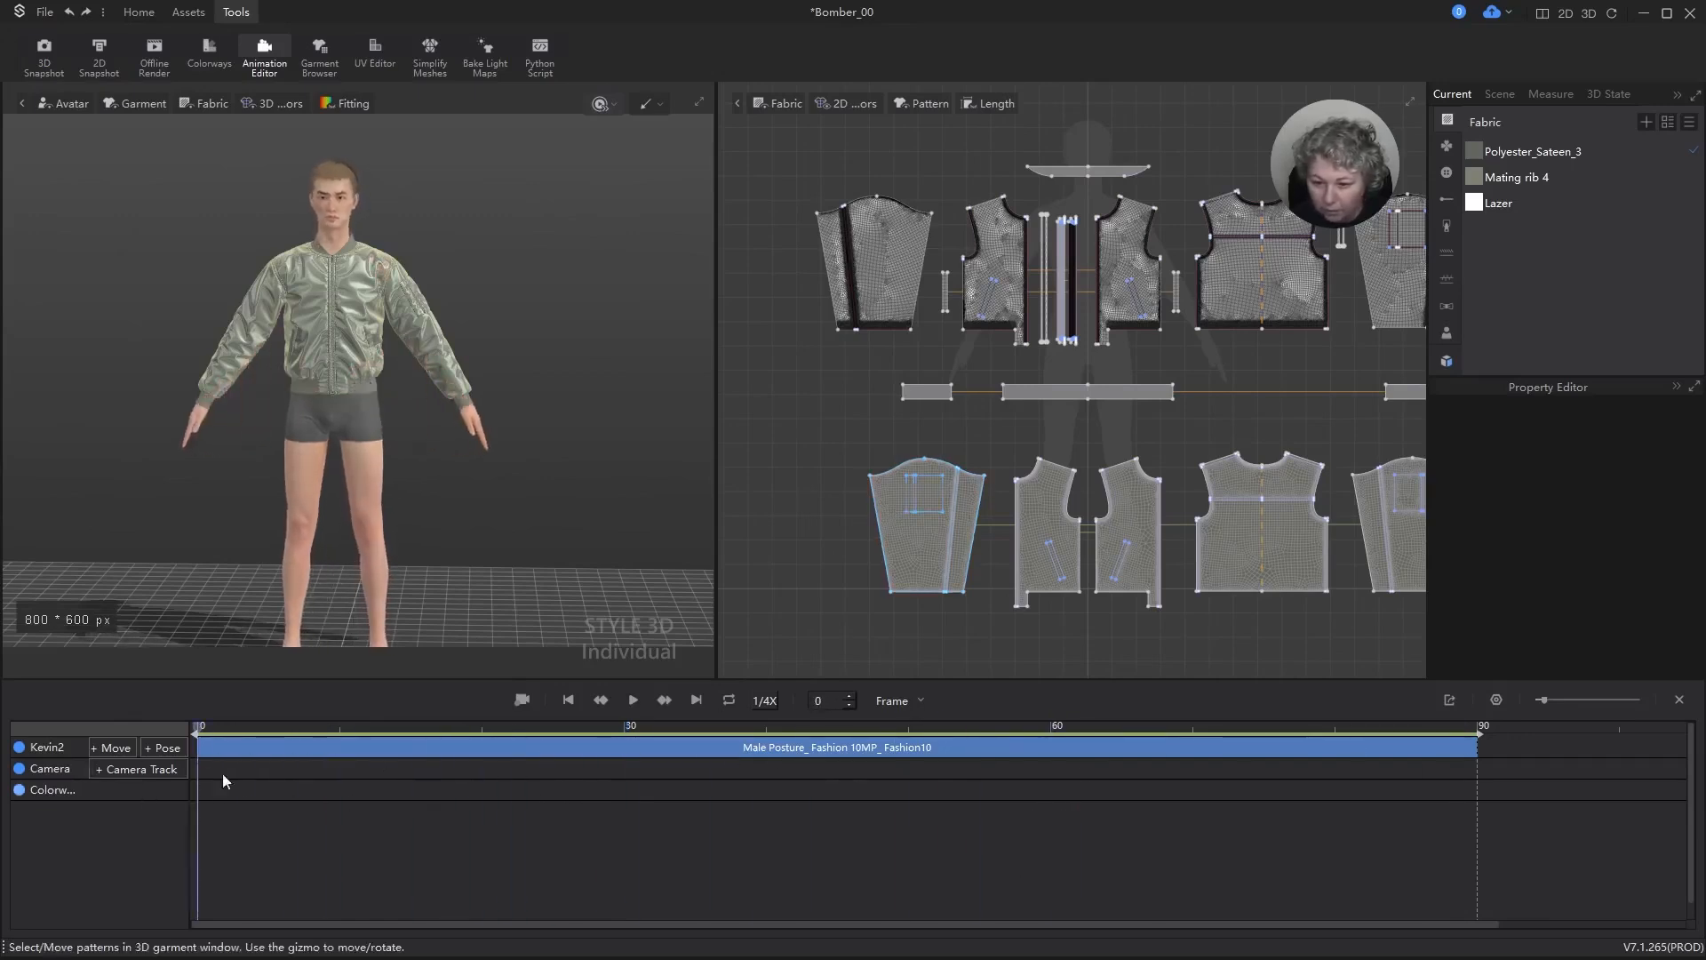
click(524, 701)
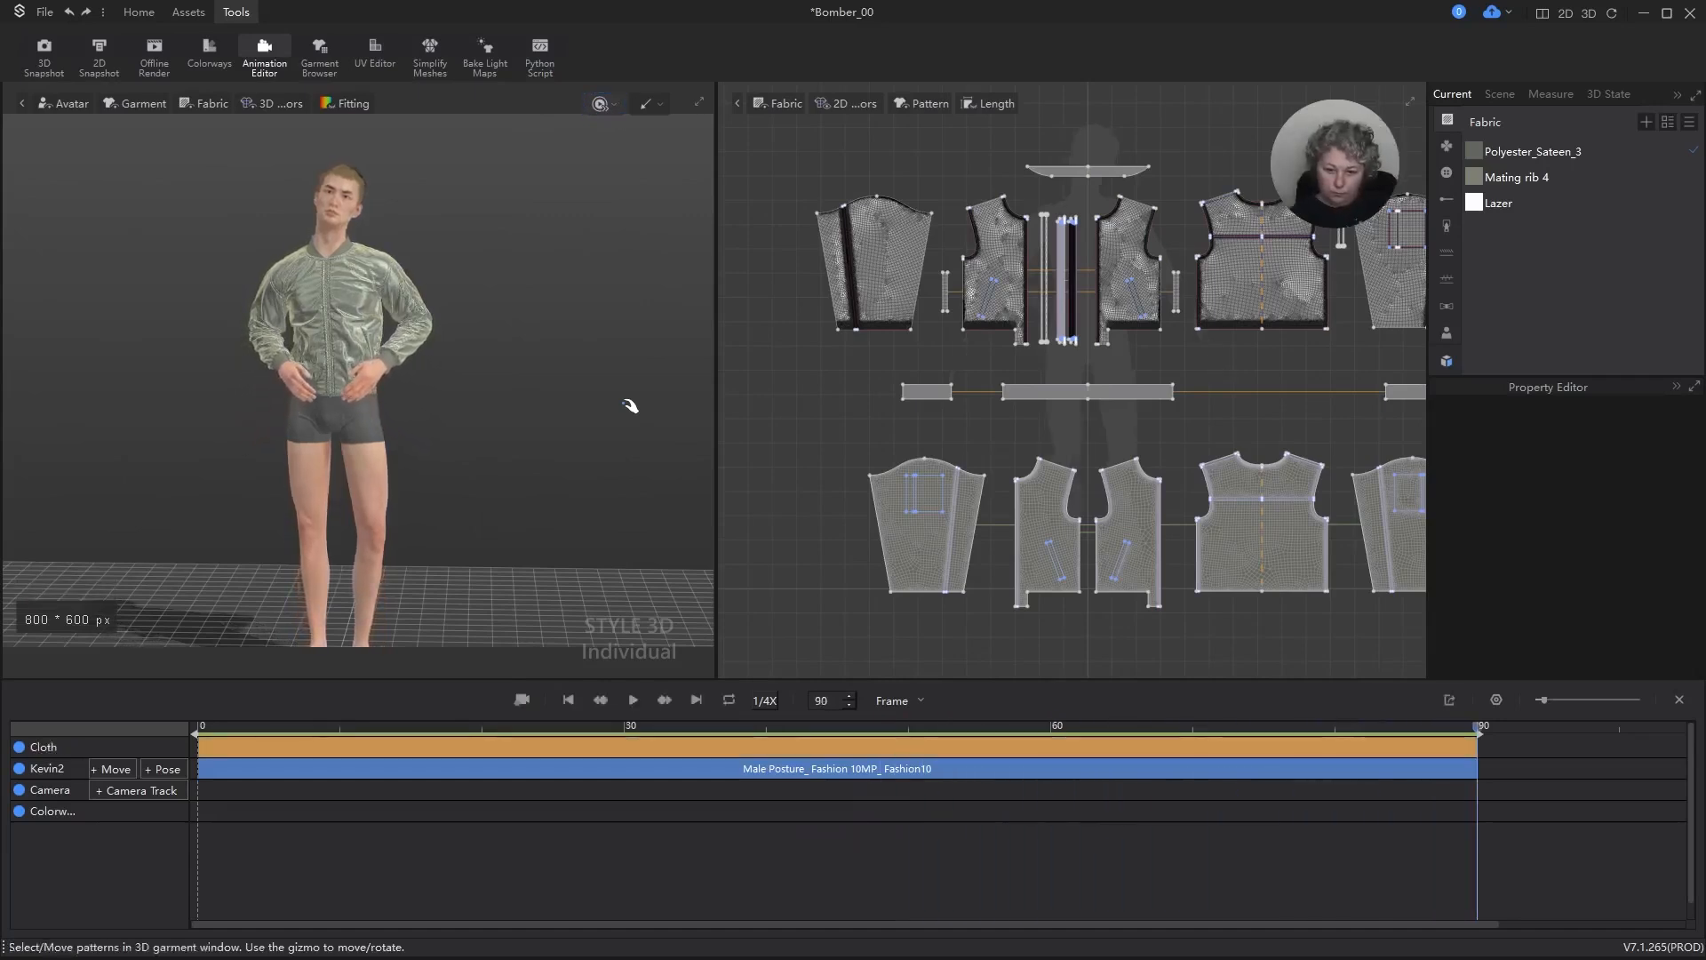
key(shift+a)
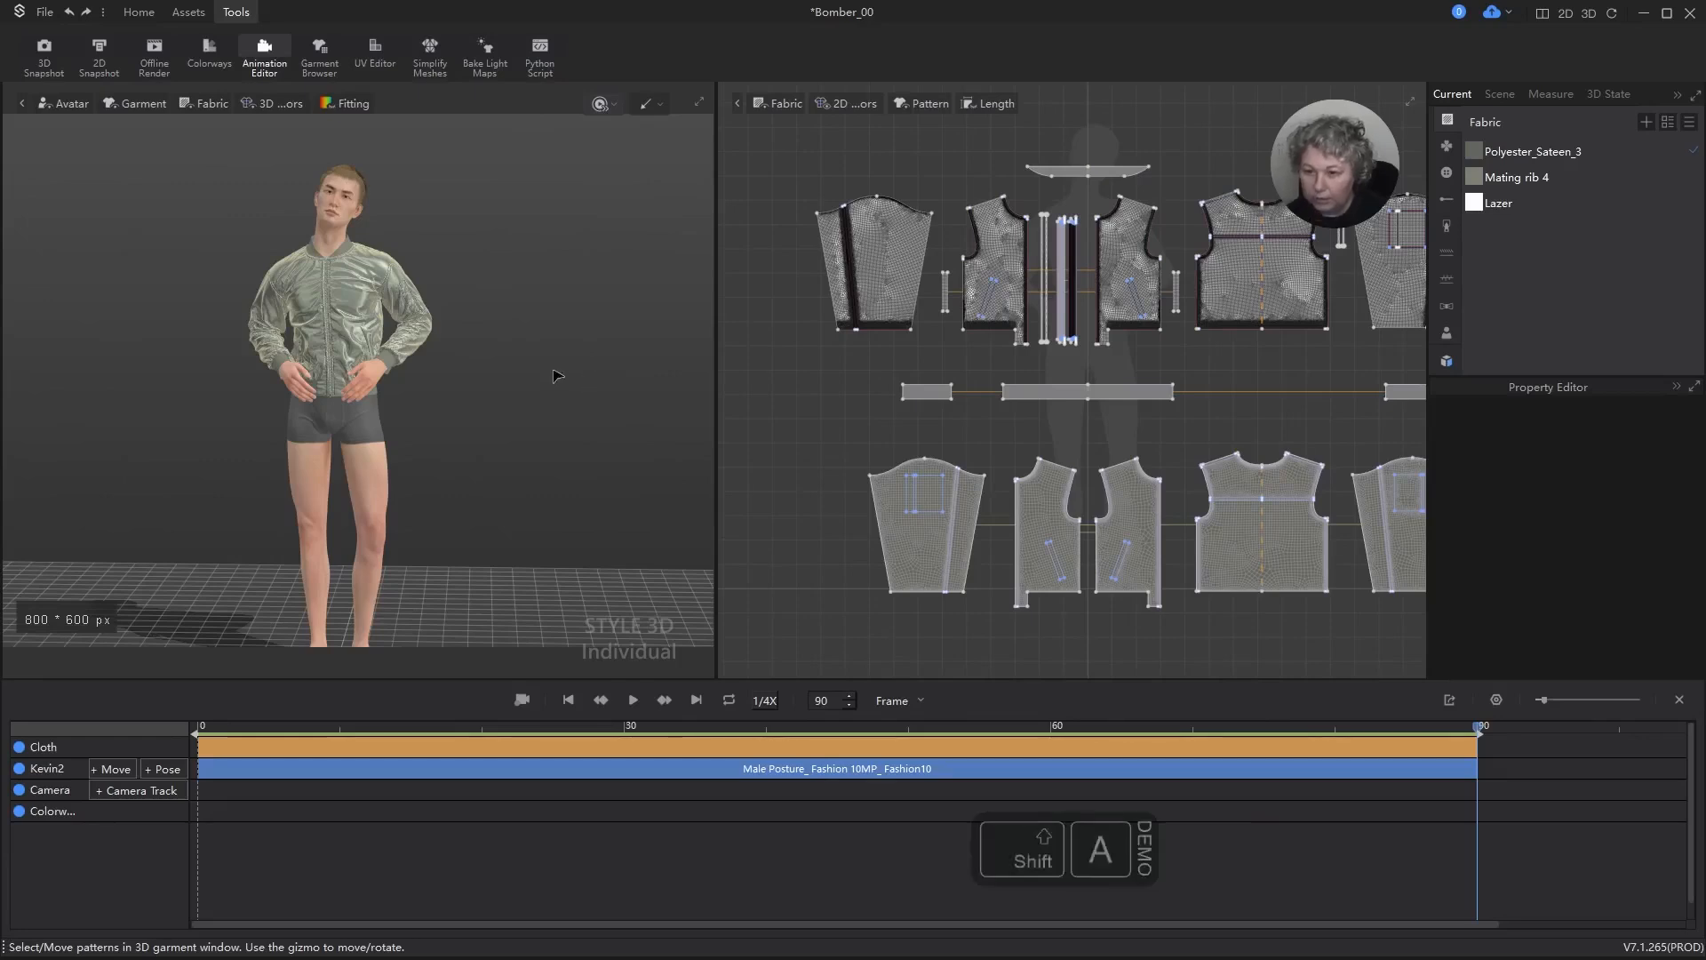
scroll(383, 289, up, 3)
scroll(383, 289, up, 5)
middle_drag(526, 379, 586, 568)
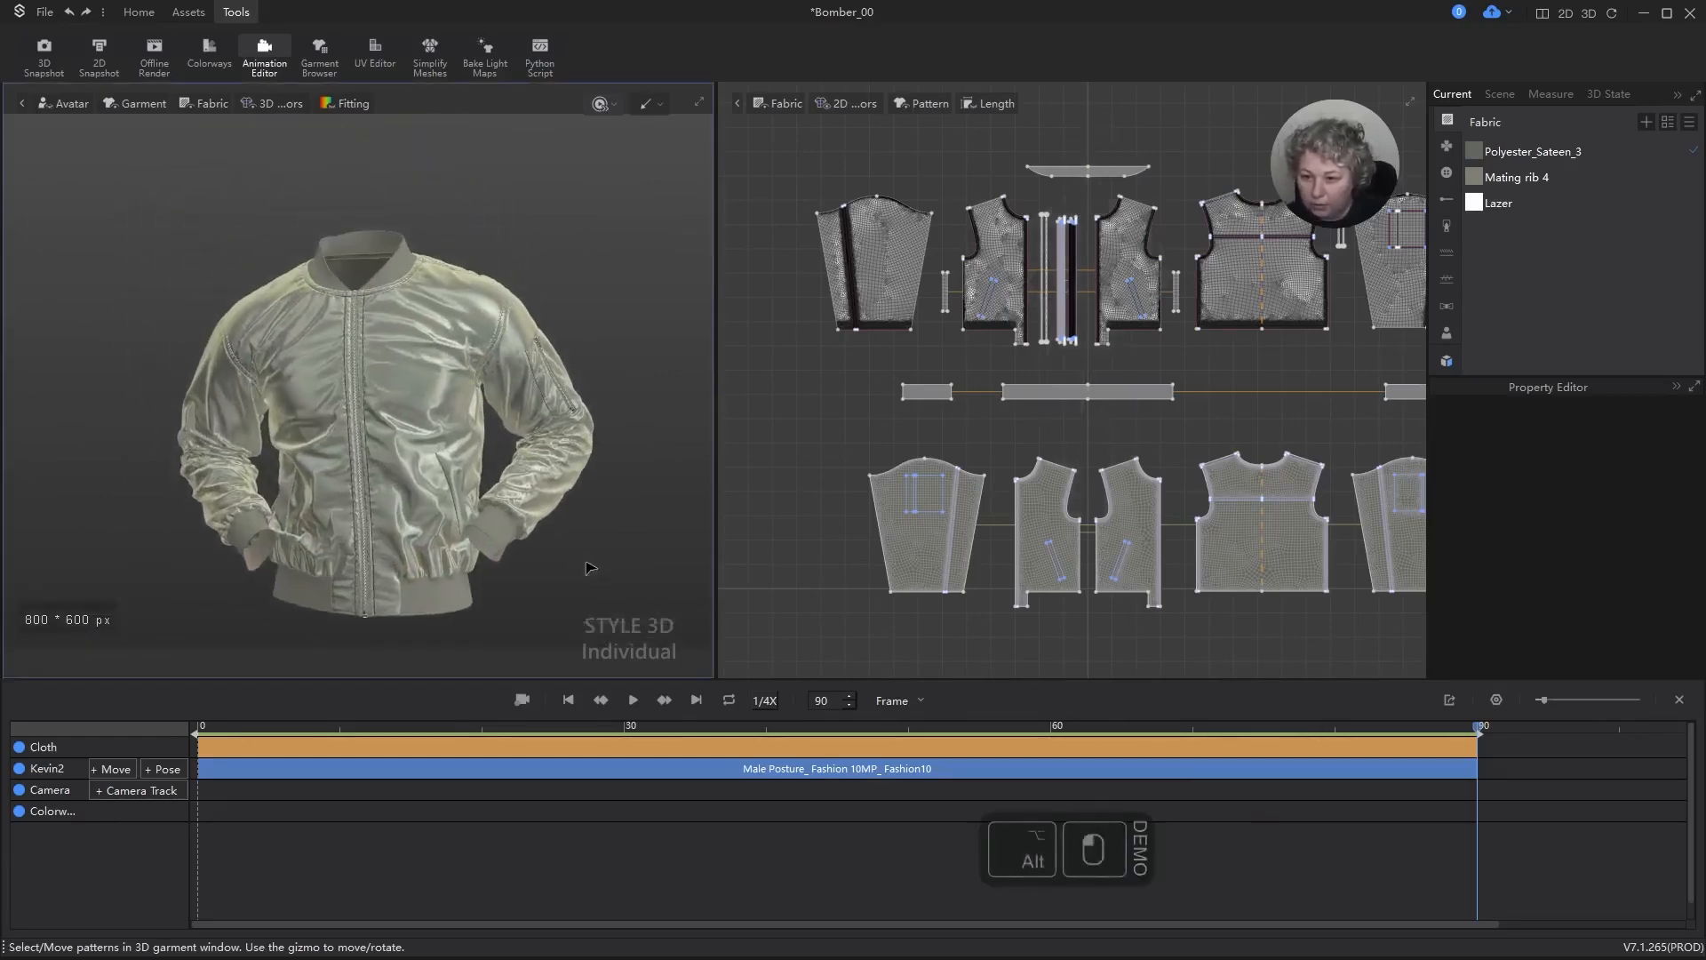
mouse_move(587, 568)
right_down()
mouse_move(640, 560)
mouse_move(589, 525)
mouse_move(609, 568)
right_up()
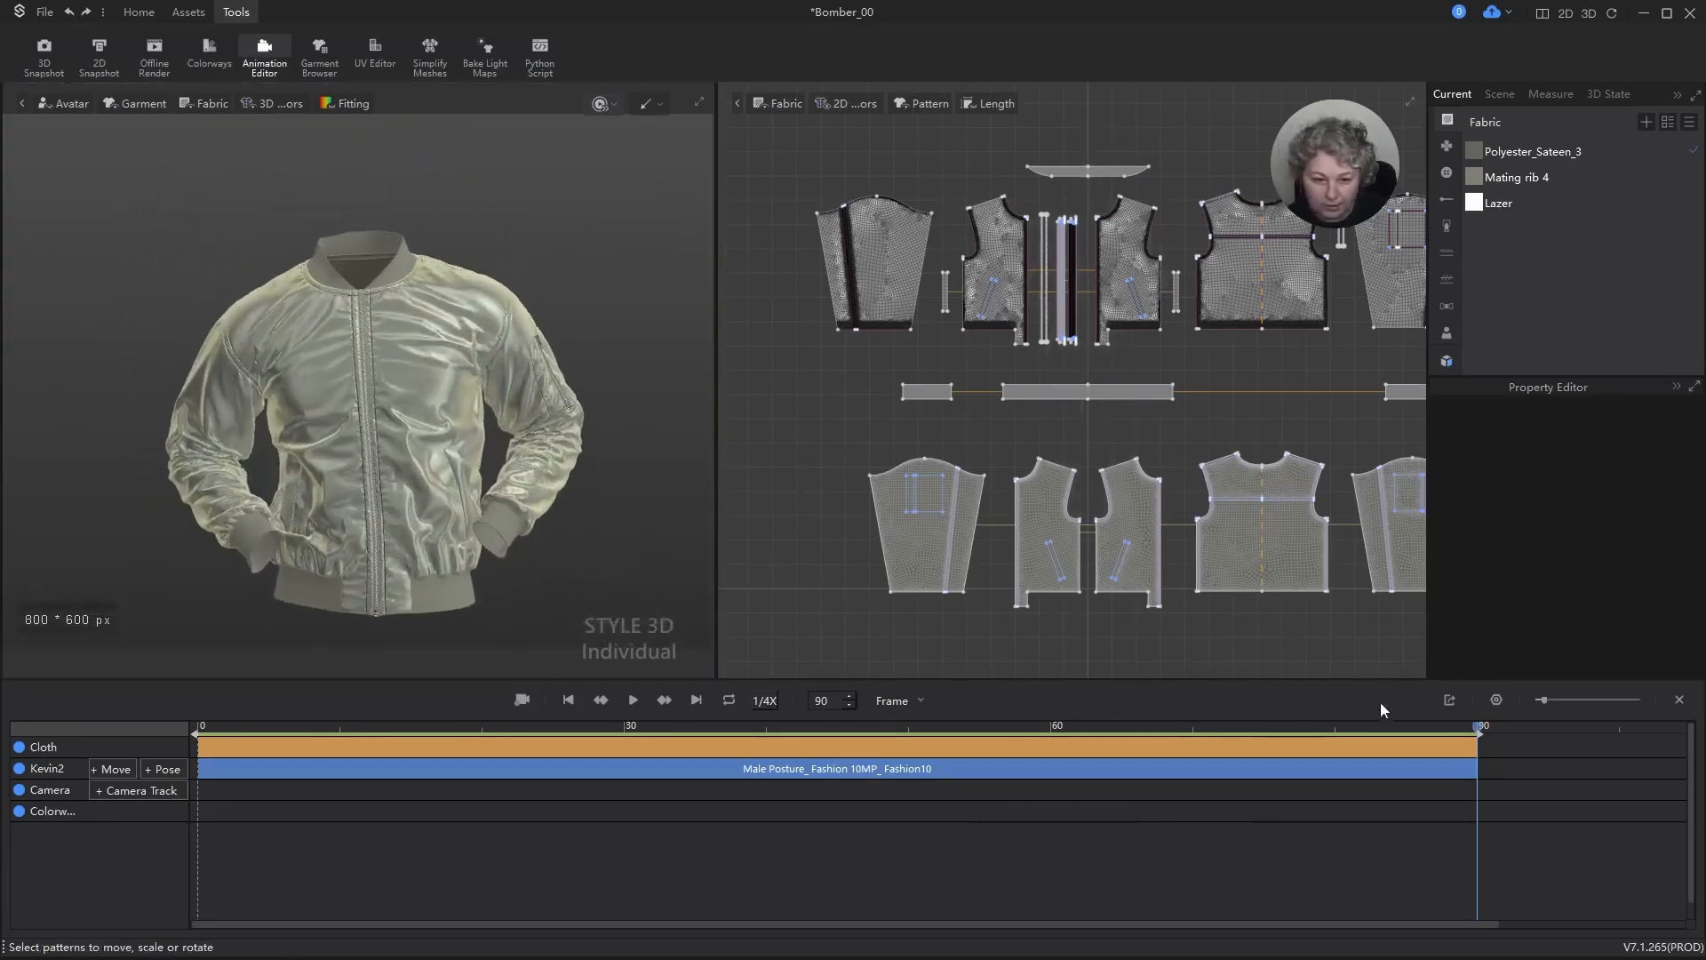
Step: Scrub the recorded animation to frames 65 and 68 and examine the jacket's sleeves and front there
drag(1481, 728, 1124, 729)
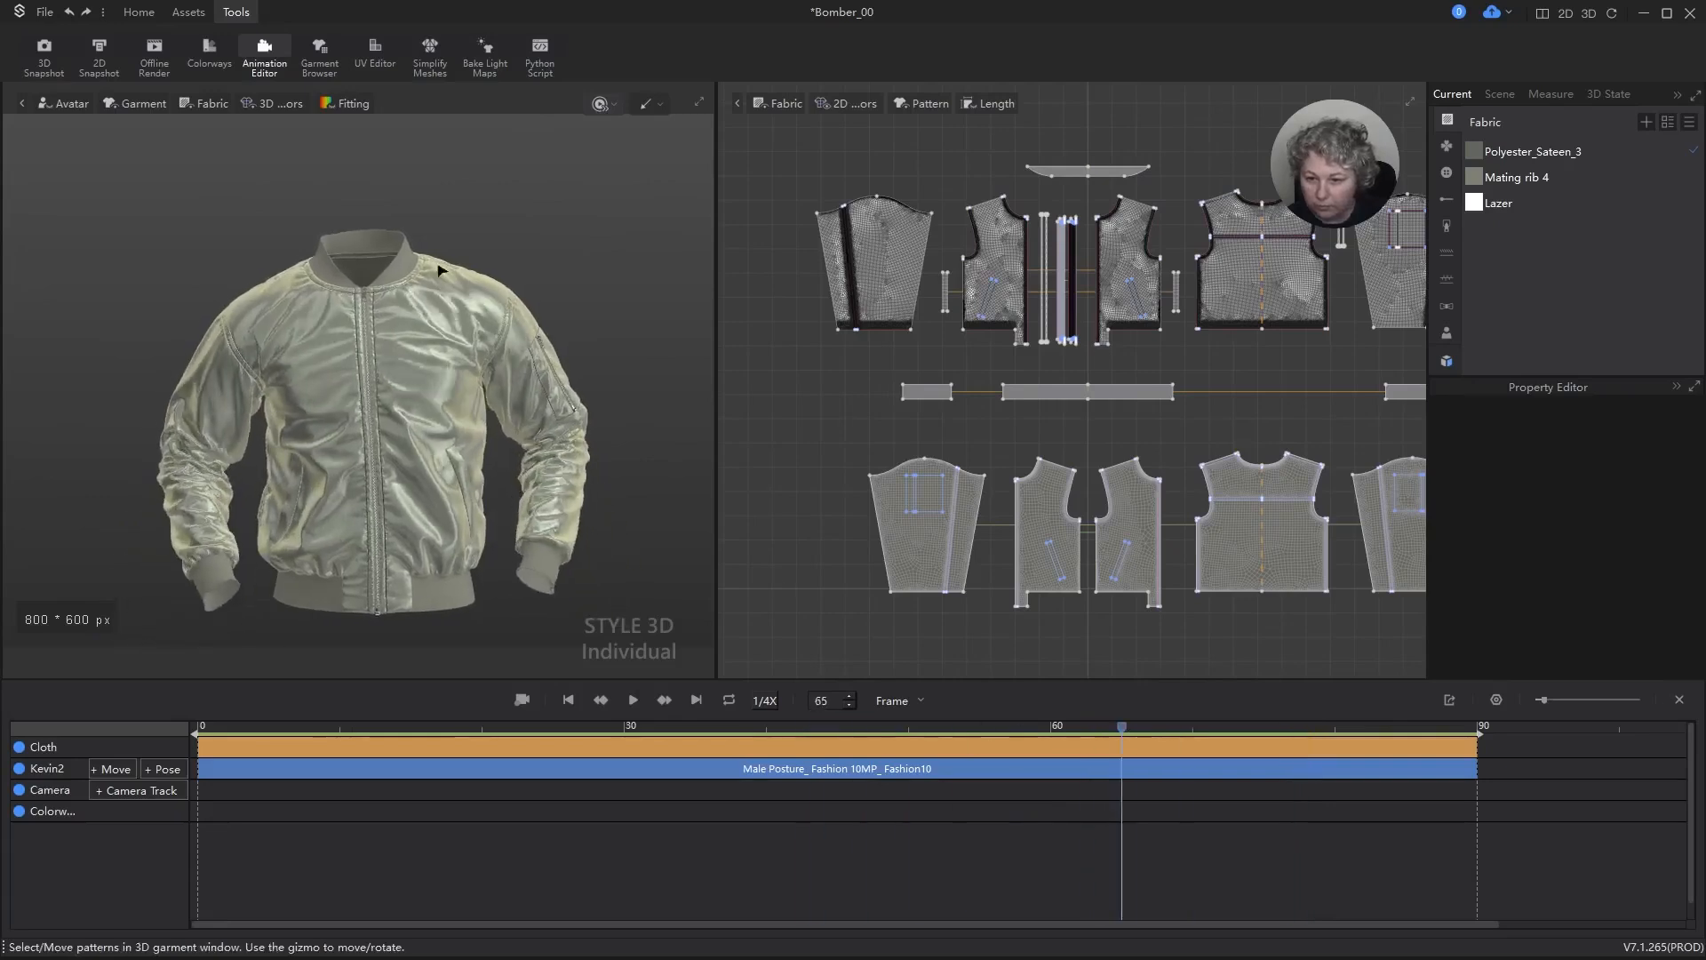
scroll(504, 338, down, 5)
right_drag(504, 338, 587, 335)
drag(1125, 729, 1168, 729)
scroll(535, 357, up, 5)
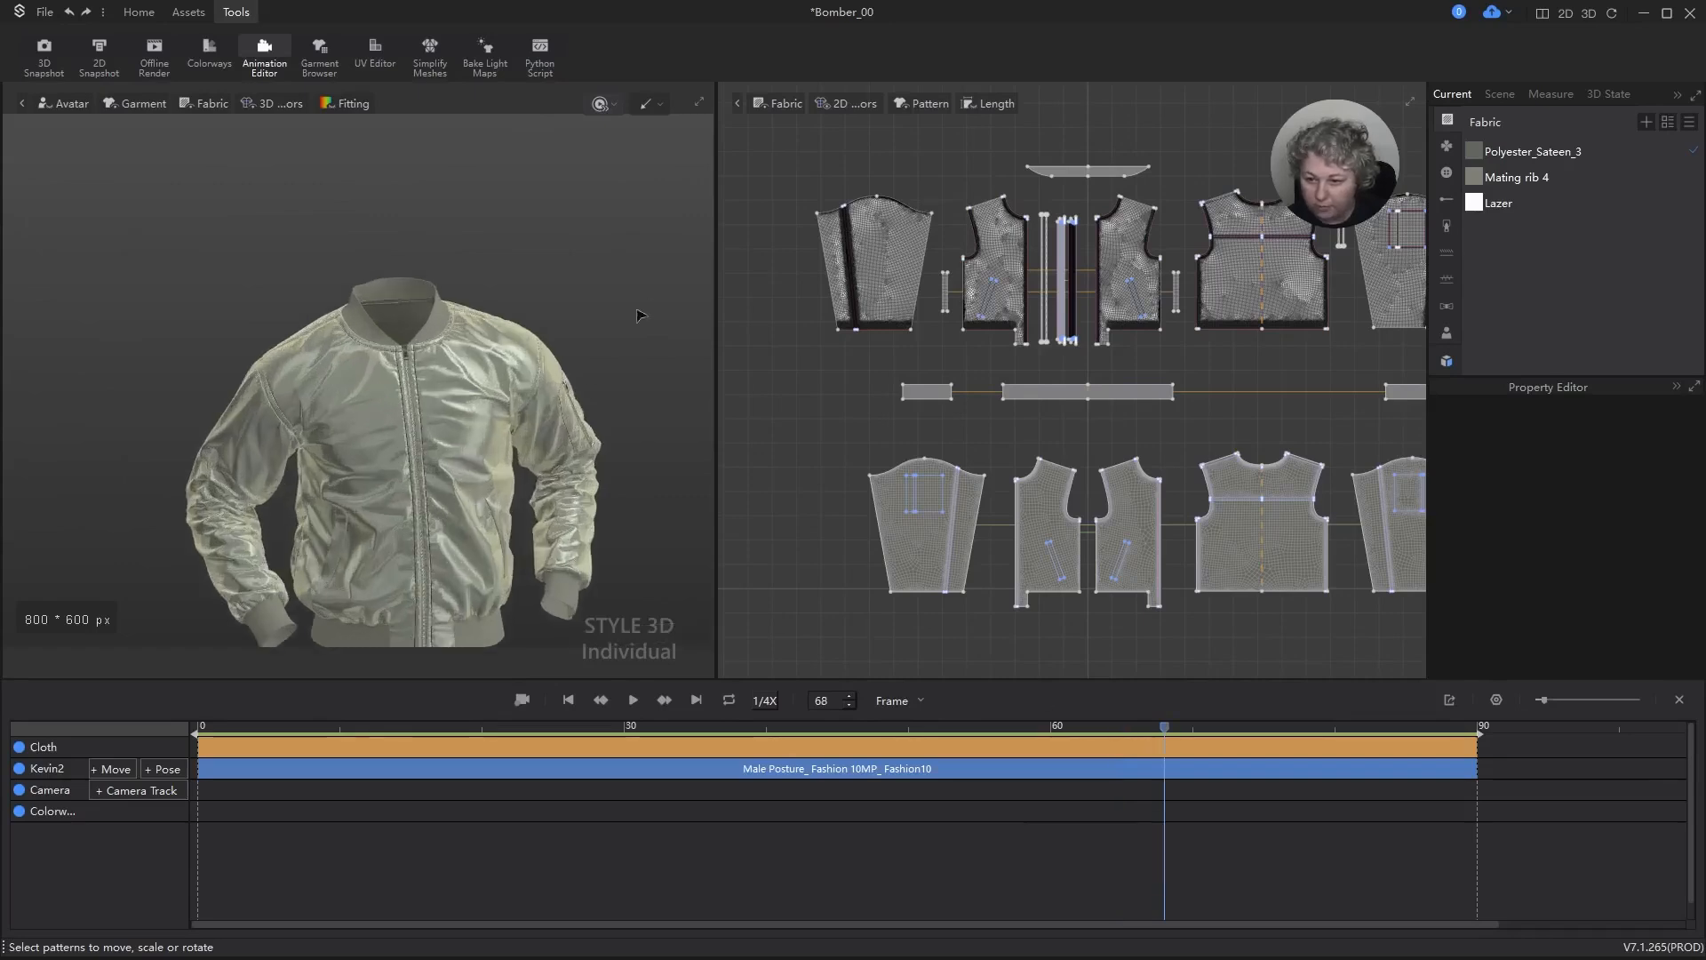
alt+drag(636, 310, 599, 186)
mouse_move(604, 192)
right_down()
mouse_move(564, 222)
mouse_move(578, 213)
right_up()
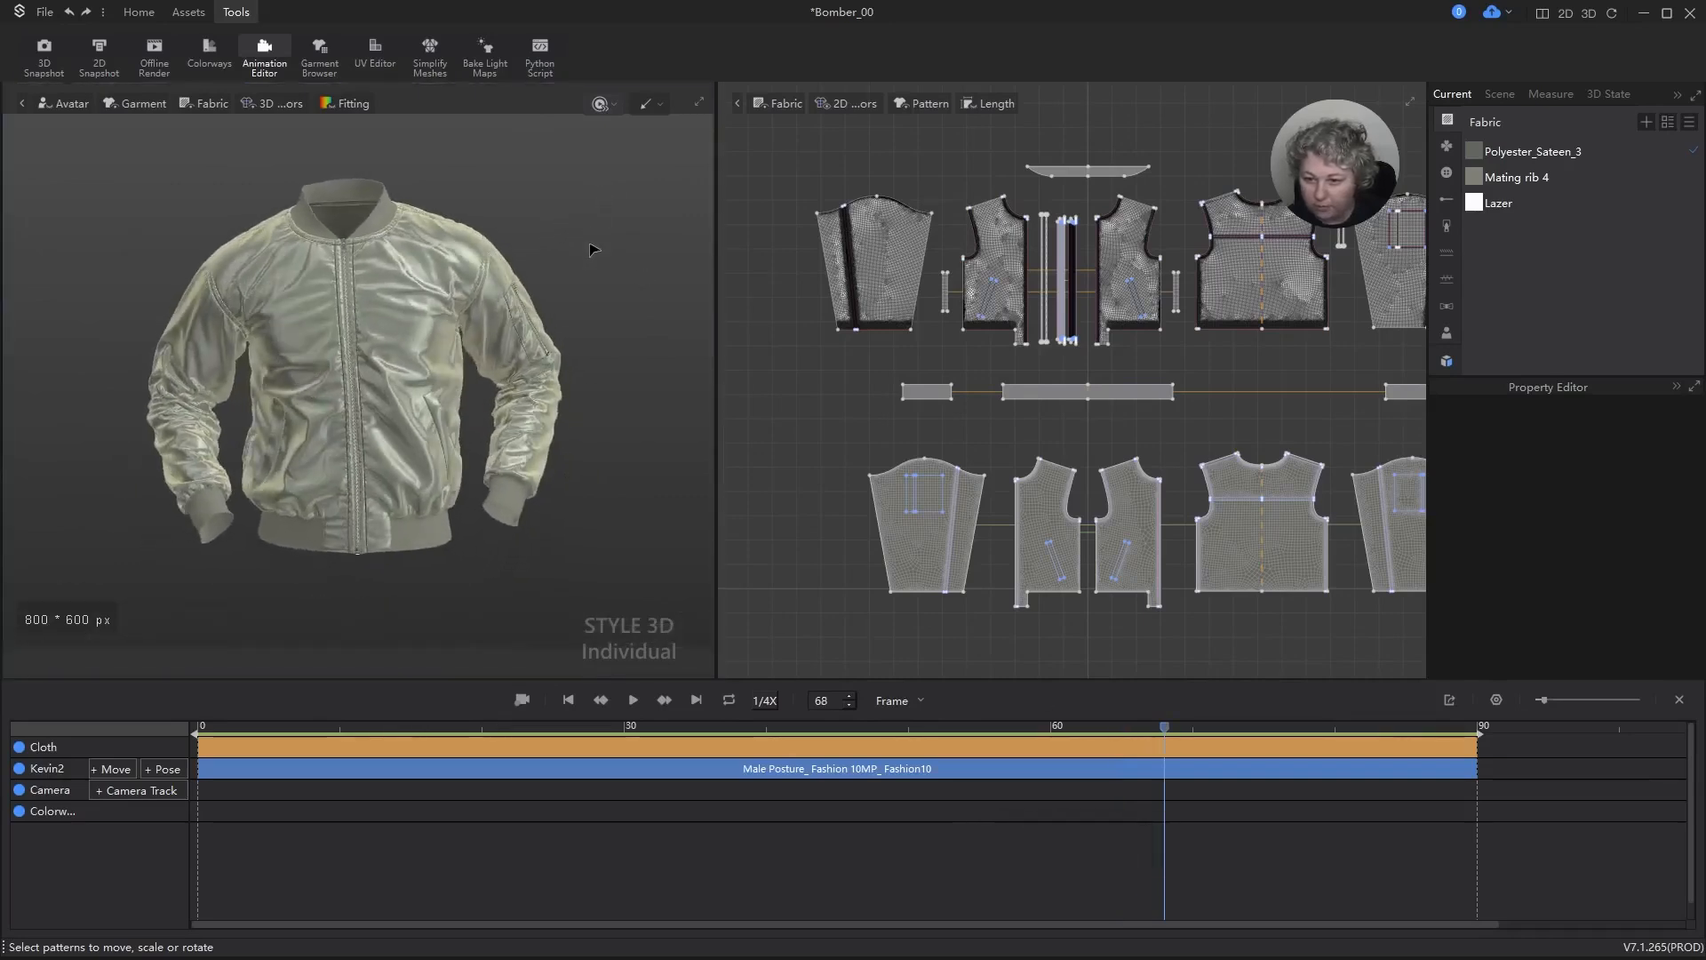
Step: Simulate the garment briefly at frame 68 and scrub the animation back through frame 64 to frame 0
key(space)
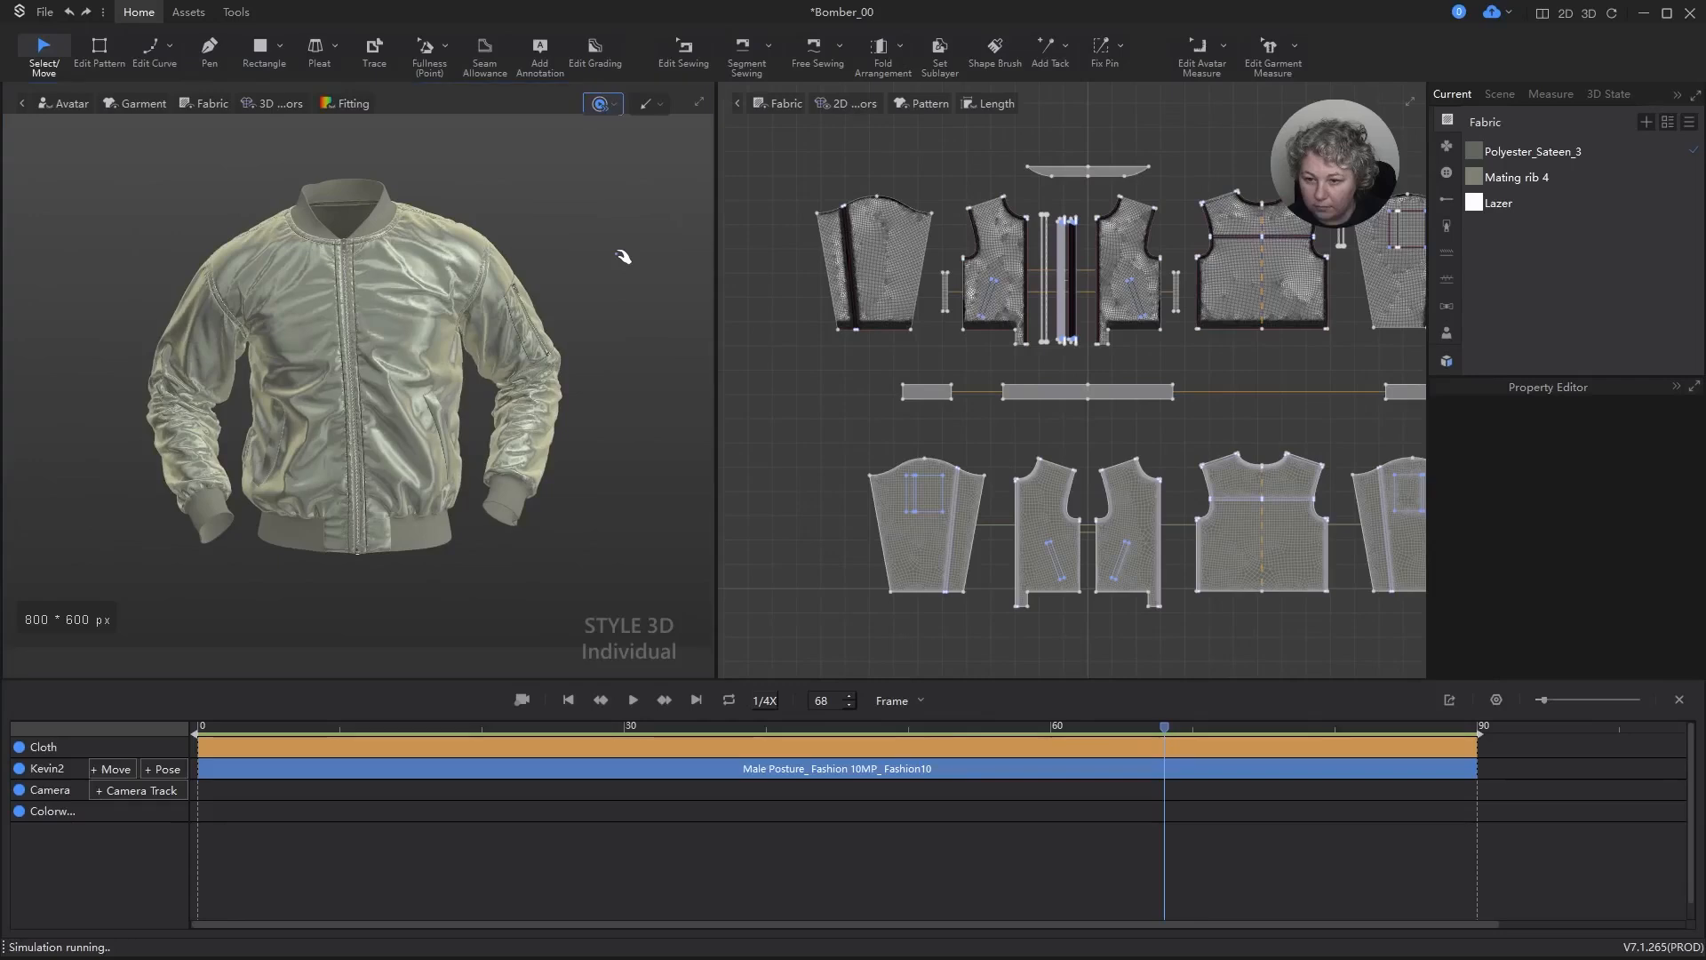
key(space)
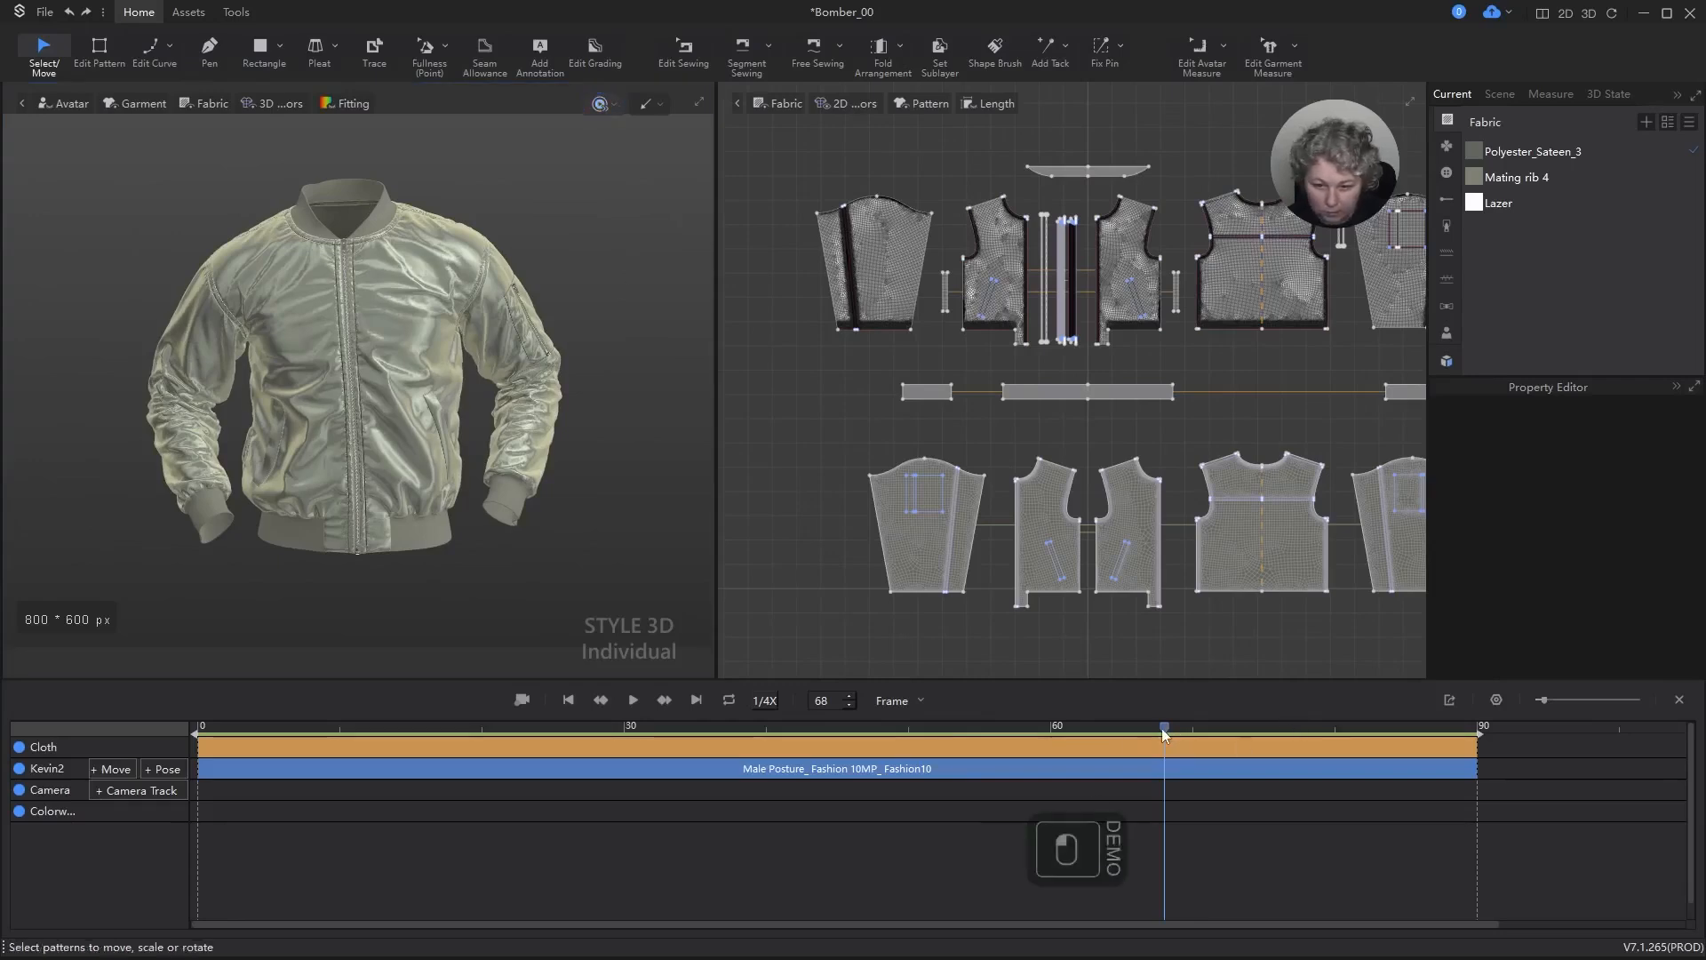
drag(1166, 731, 1113, 733)
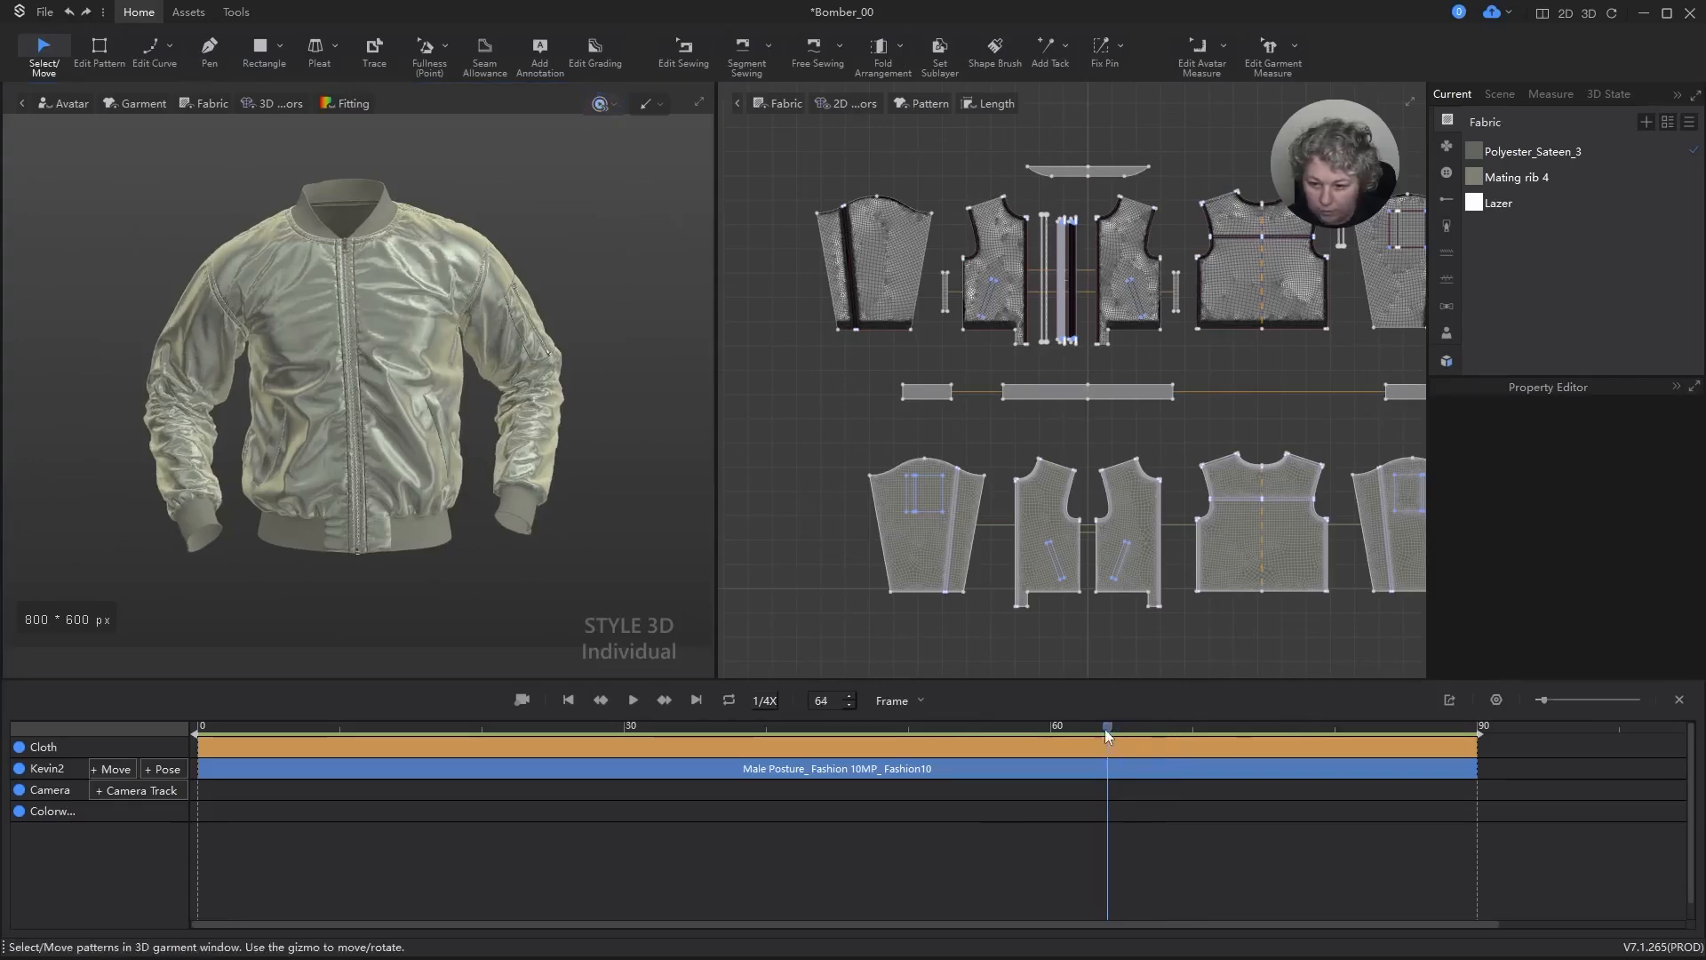
scroll(591, 522, up, 2)
scroll(591, 526, down, 2)
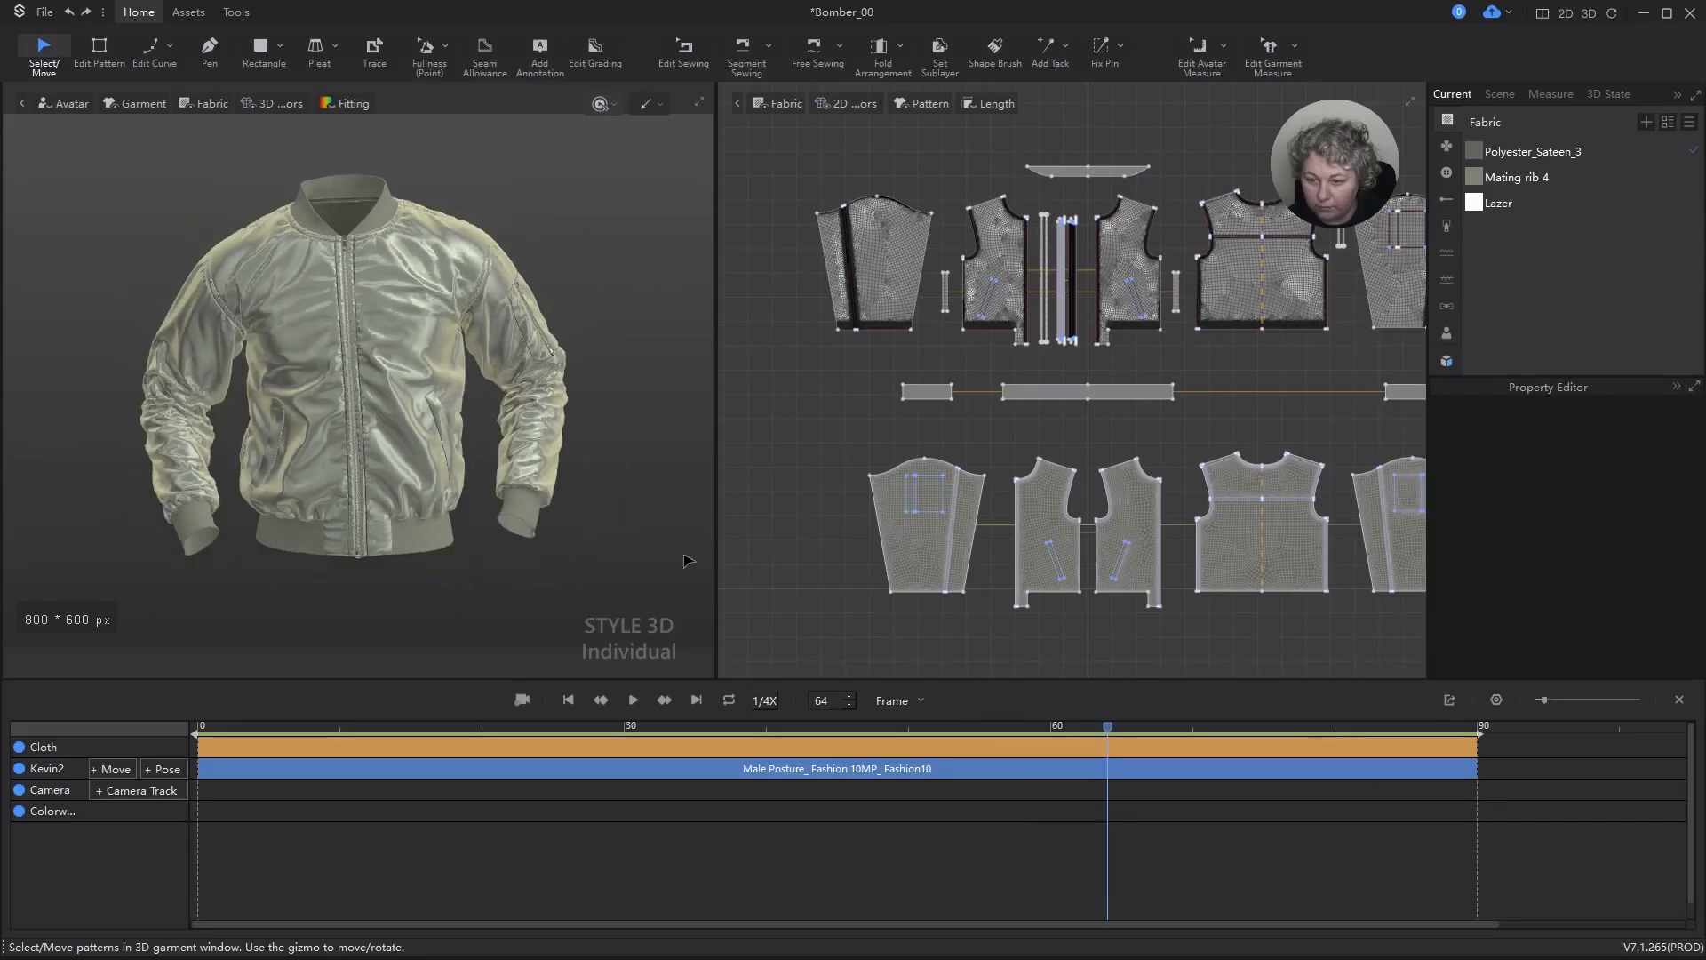
drag(1110, 733, 152, 751)
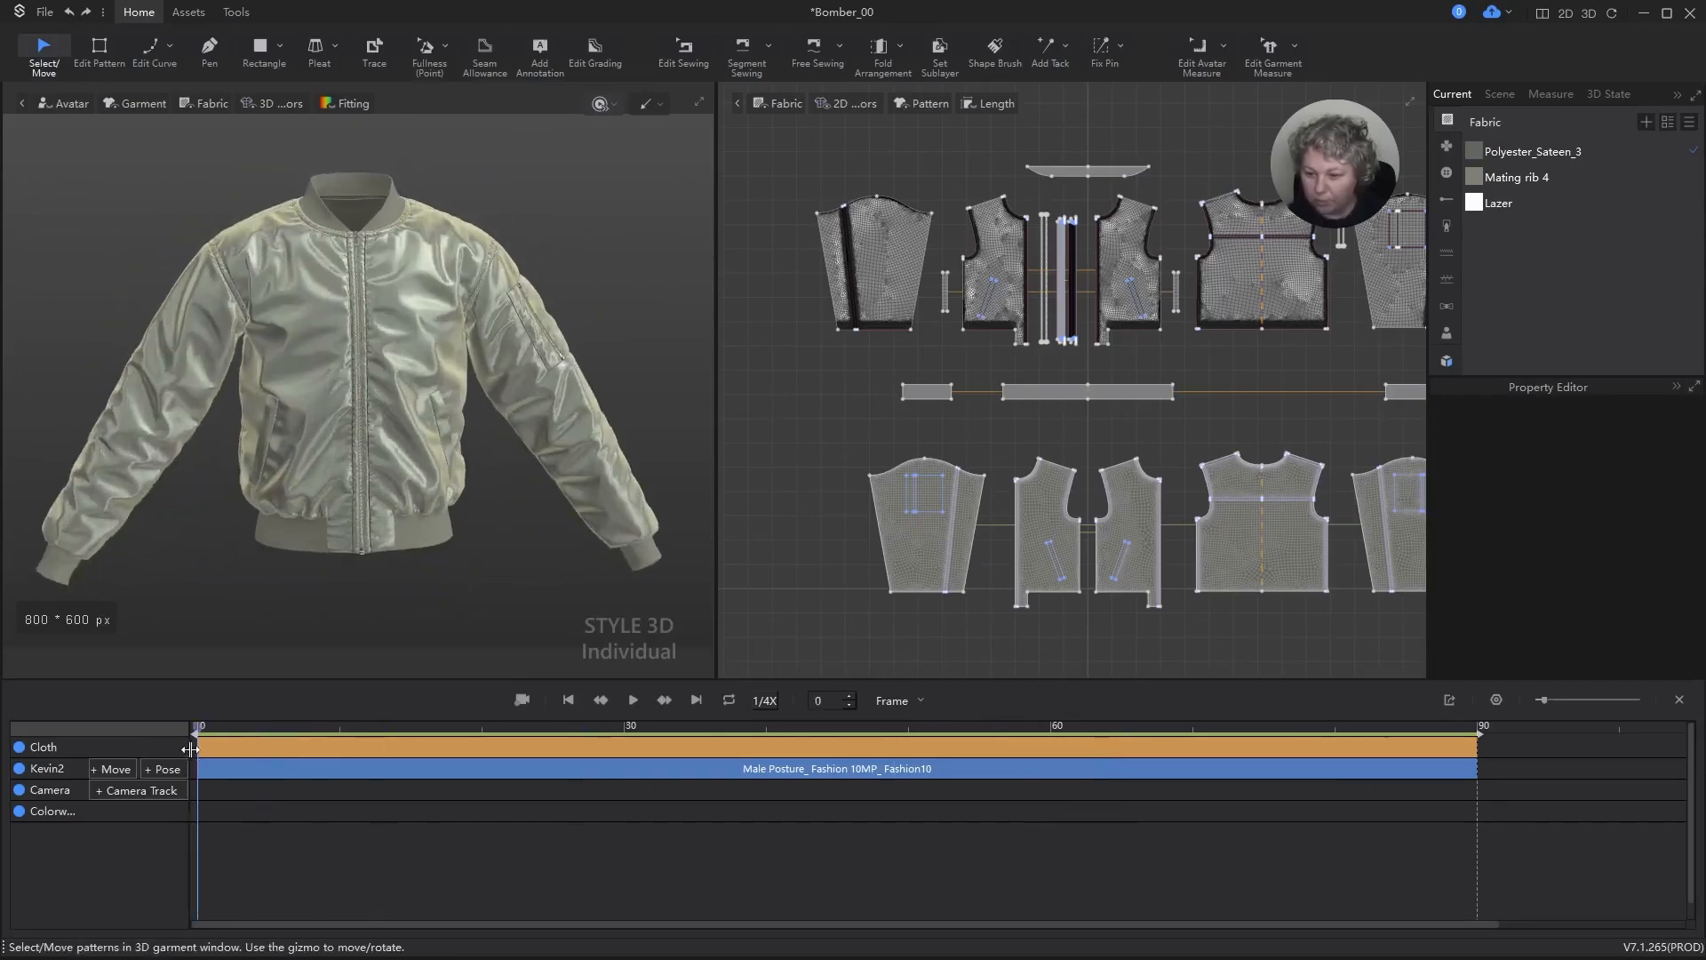
Step: Try adding the pose Male Posture_ Fashion 02MP_ Fashion02 with a 30-frame transition, and undo the addition
click(159, 769)
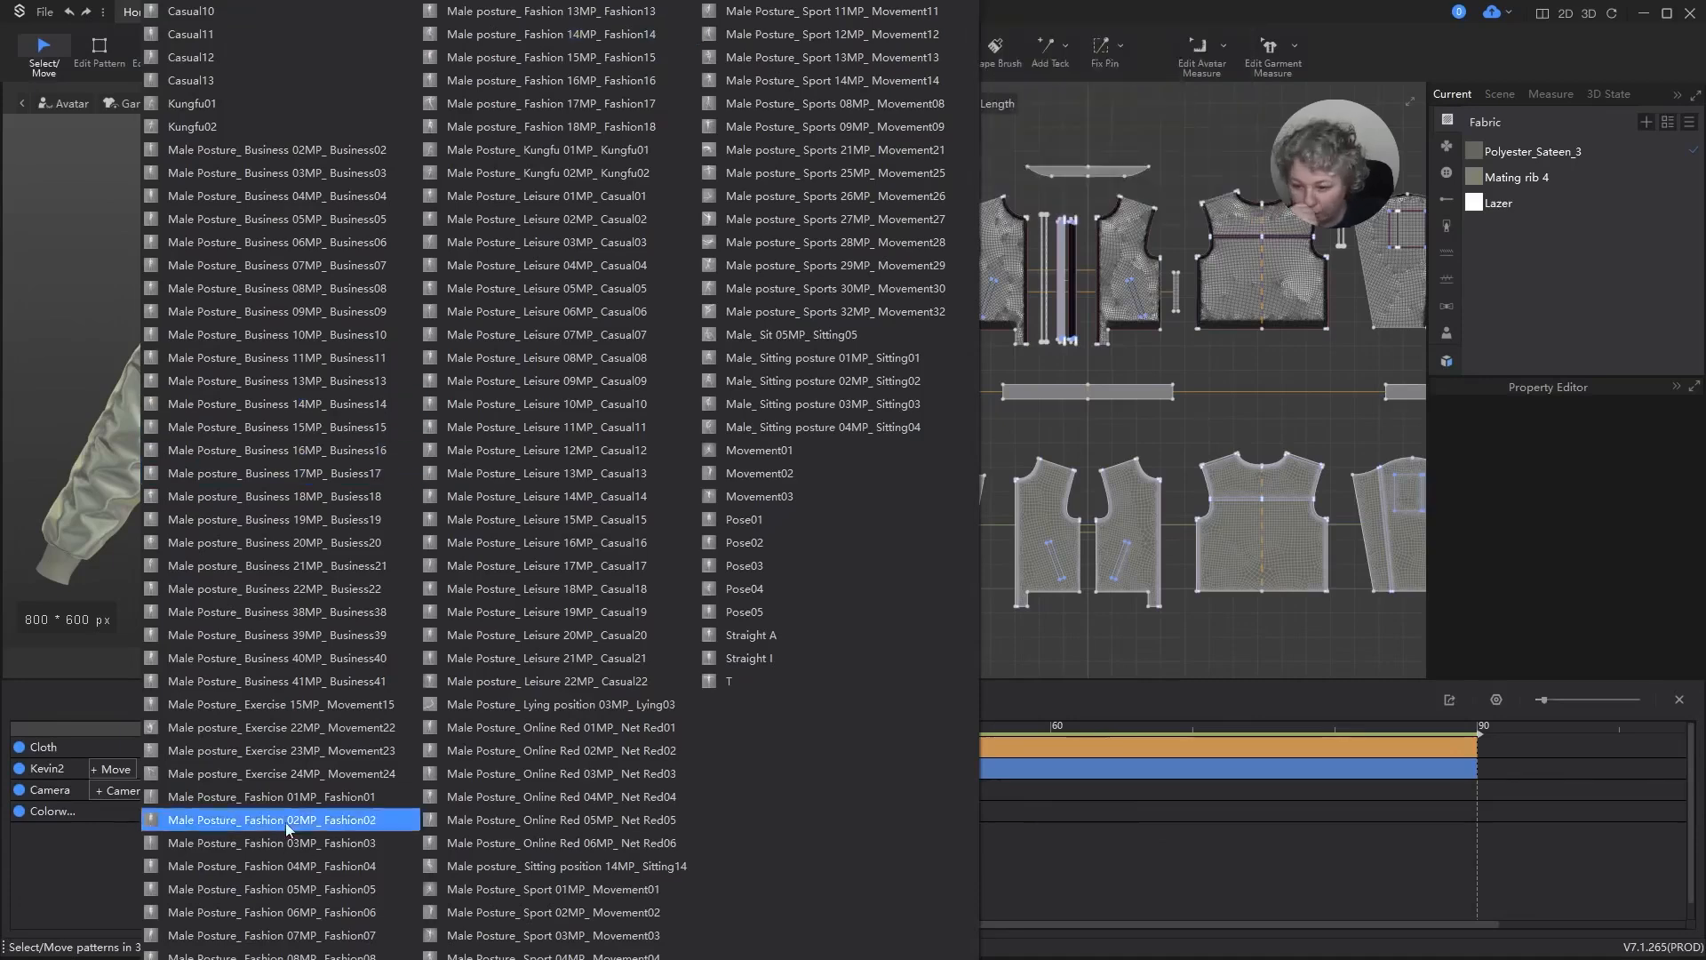
mouse_move(304, 817)
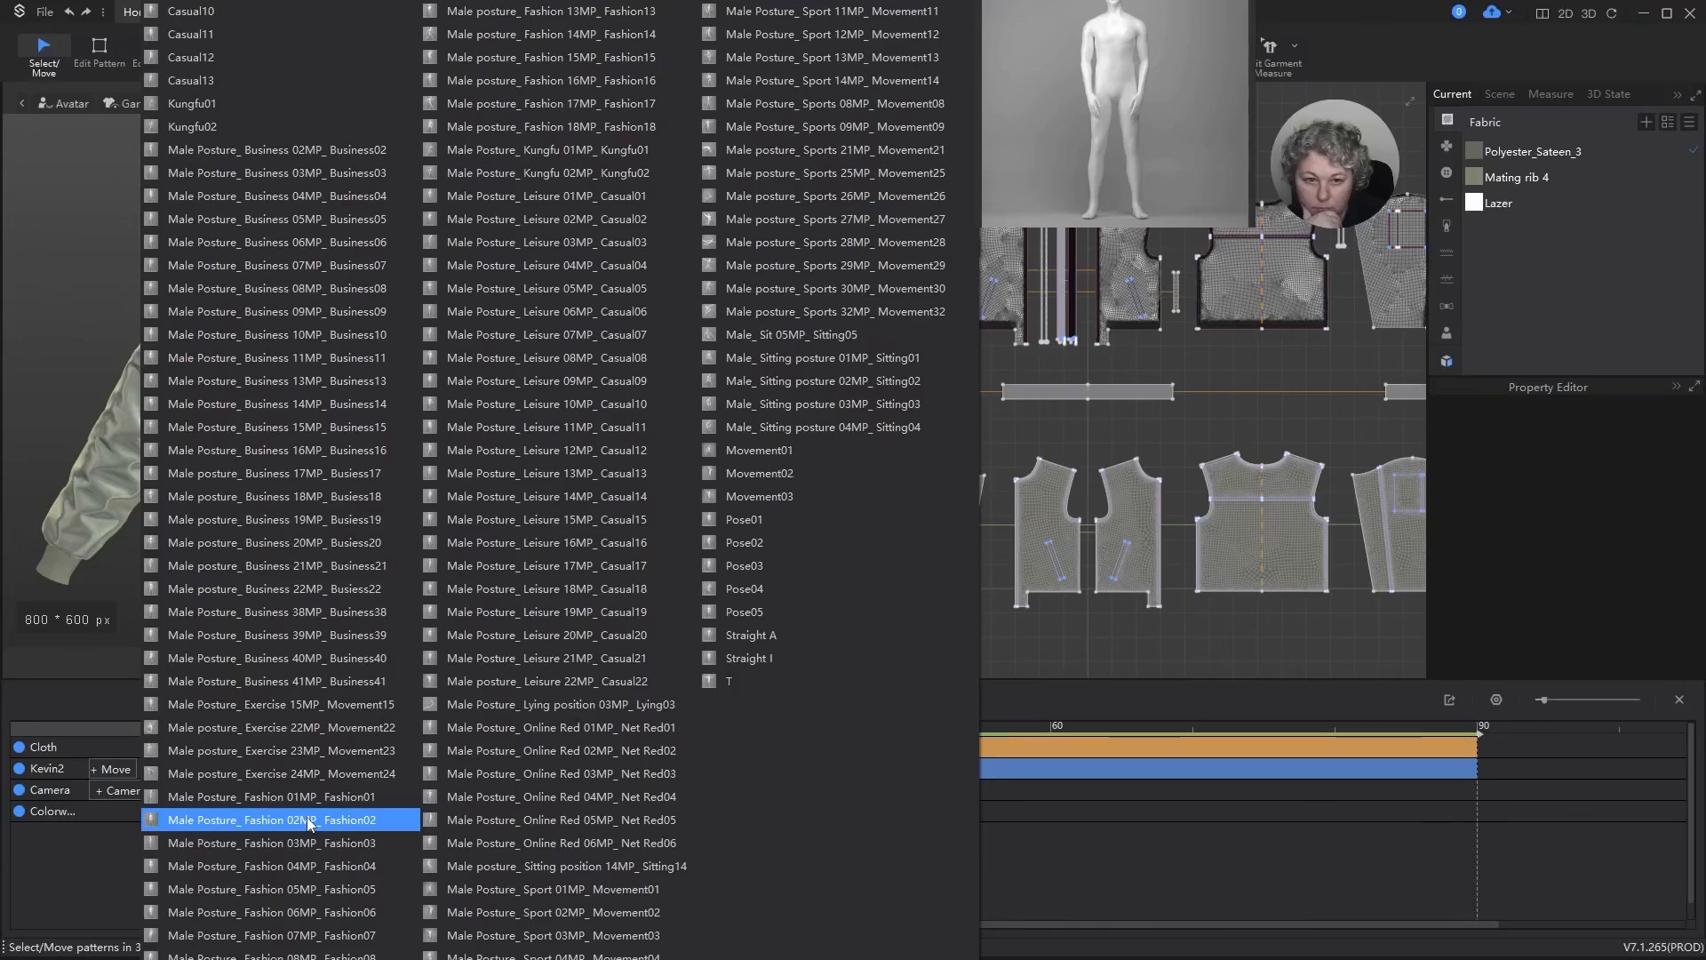
click(308, 820)
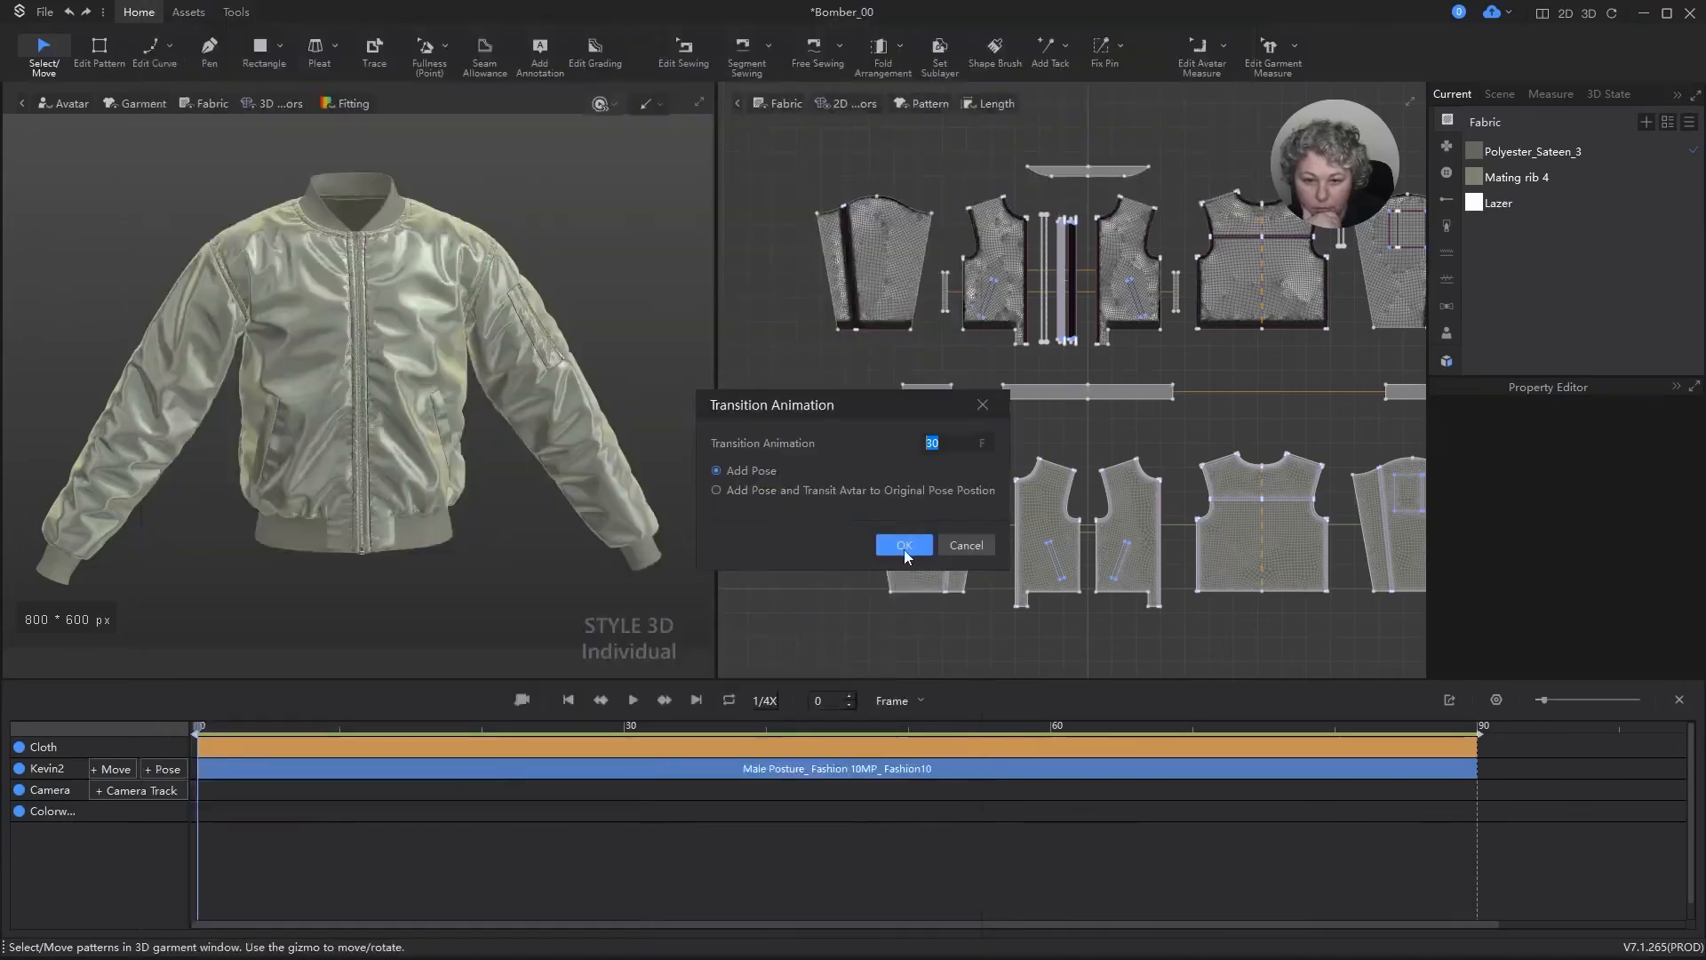
click(904, 545)
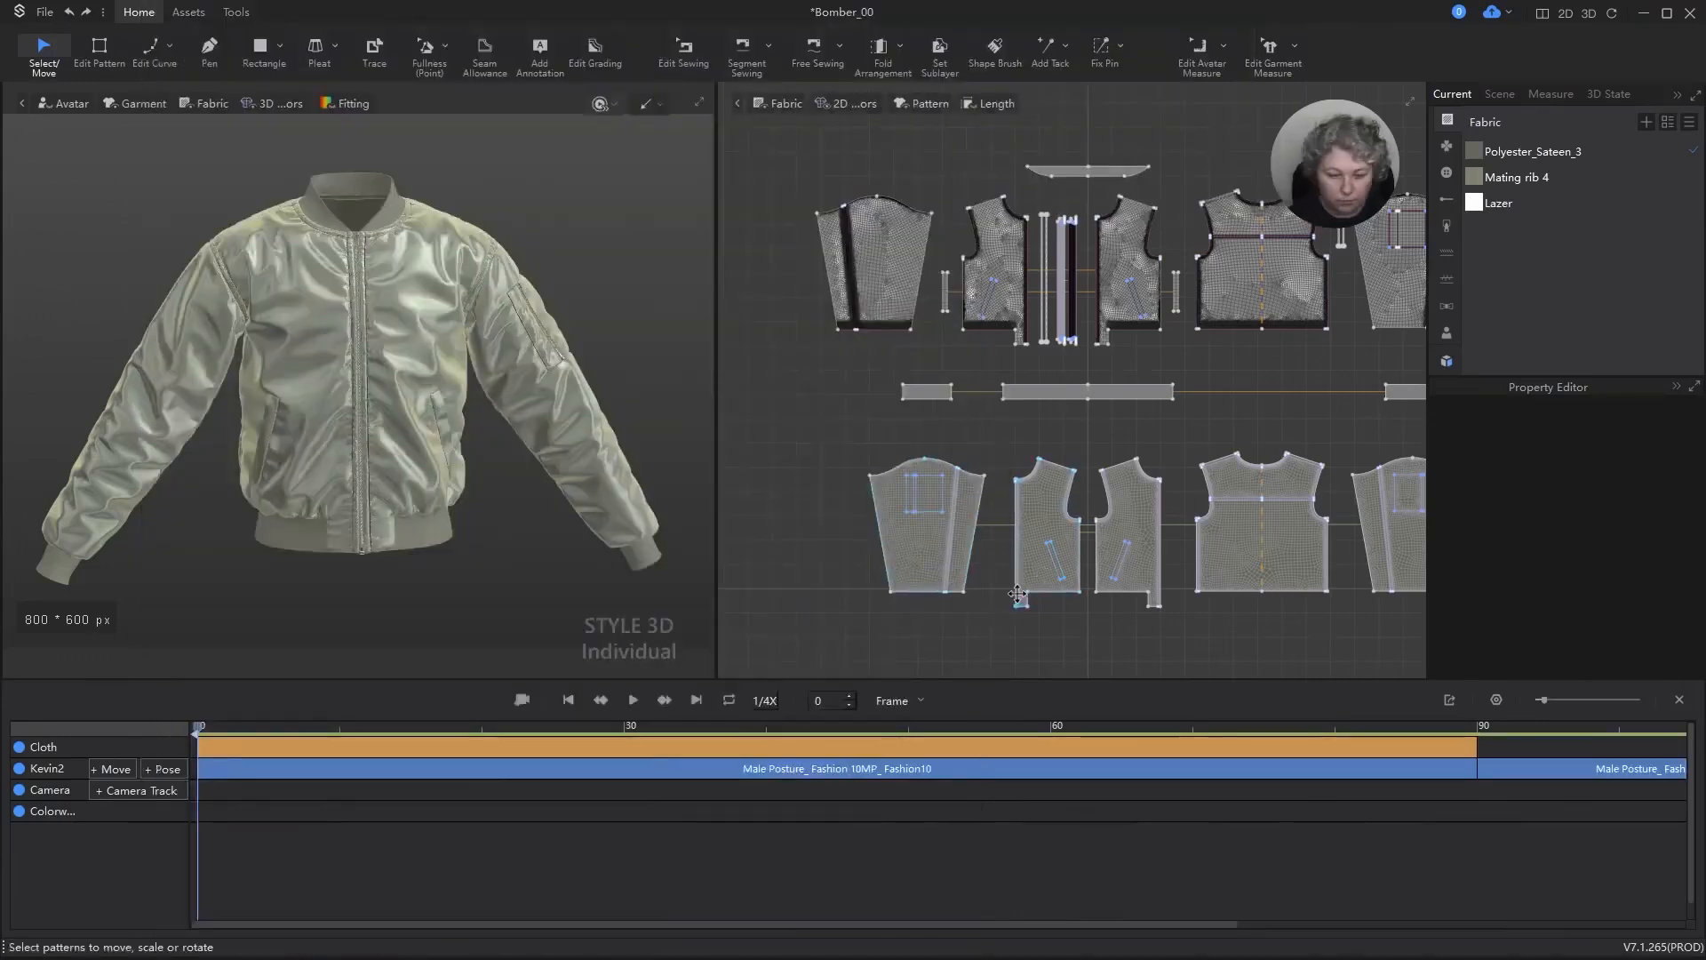
key(ctrl+z)
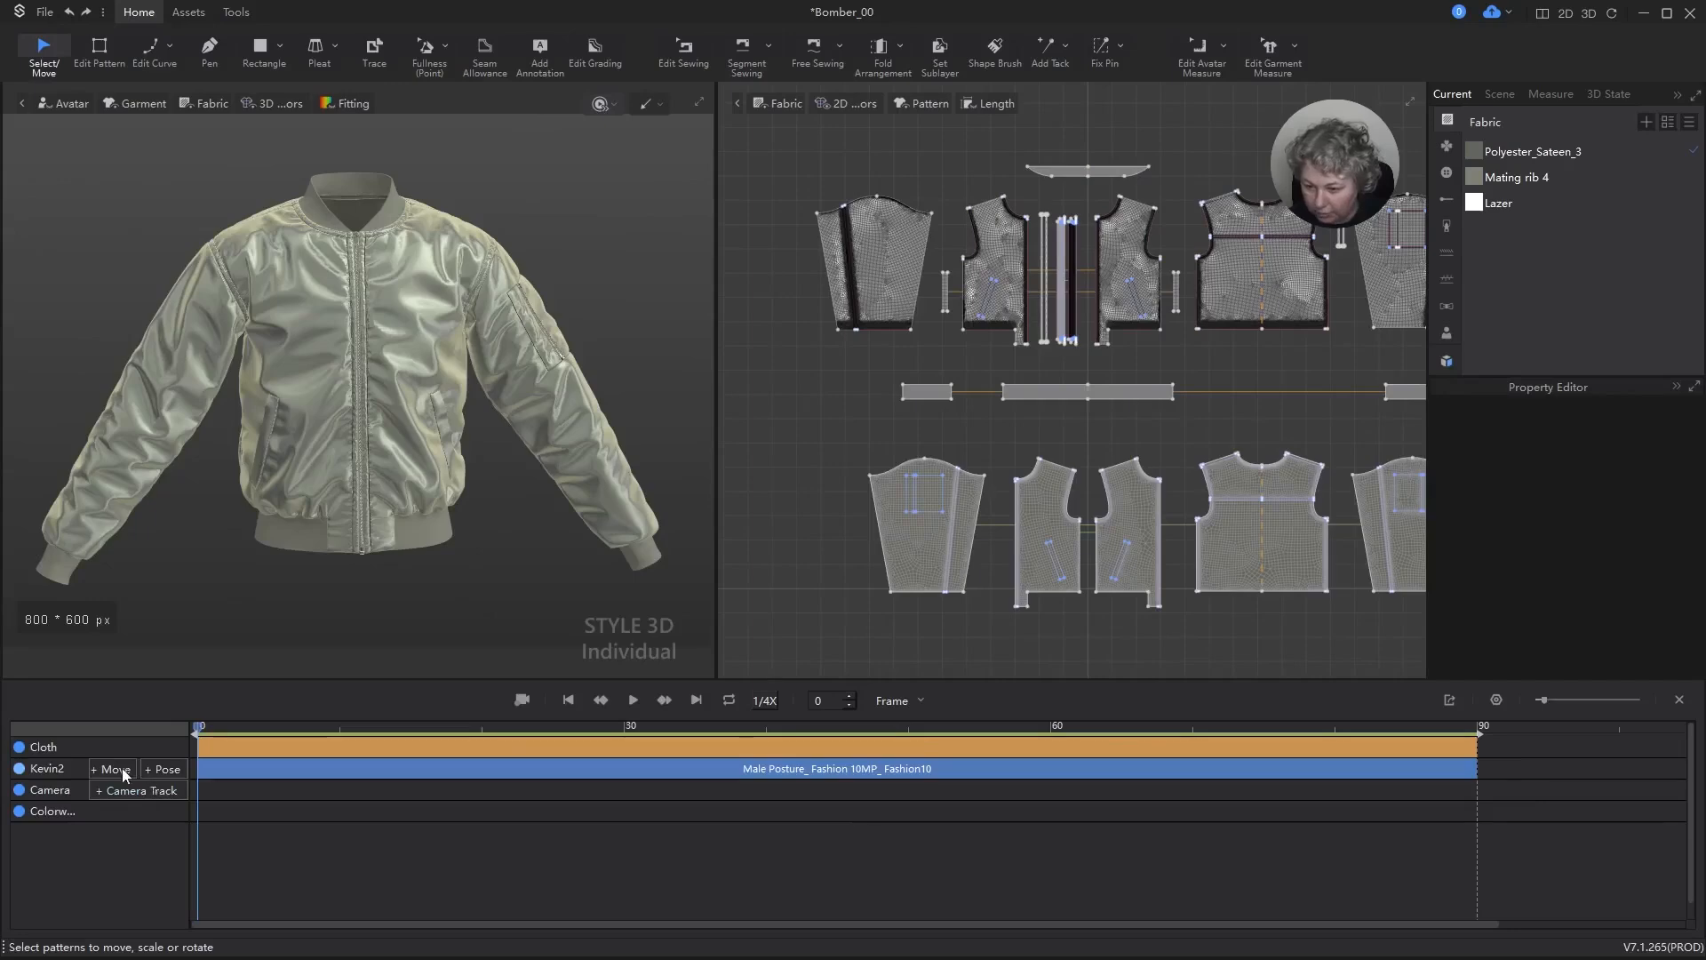
Step: Add the pose Male Posture_ Fashion 02MP_ Fashion02 with a 90-frame transition and record the cloth animation from frame 90 through it
click(163, 770)
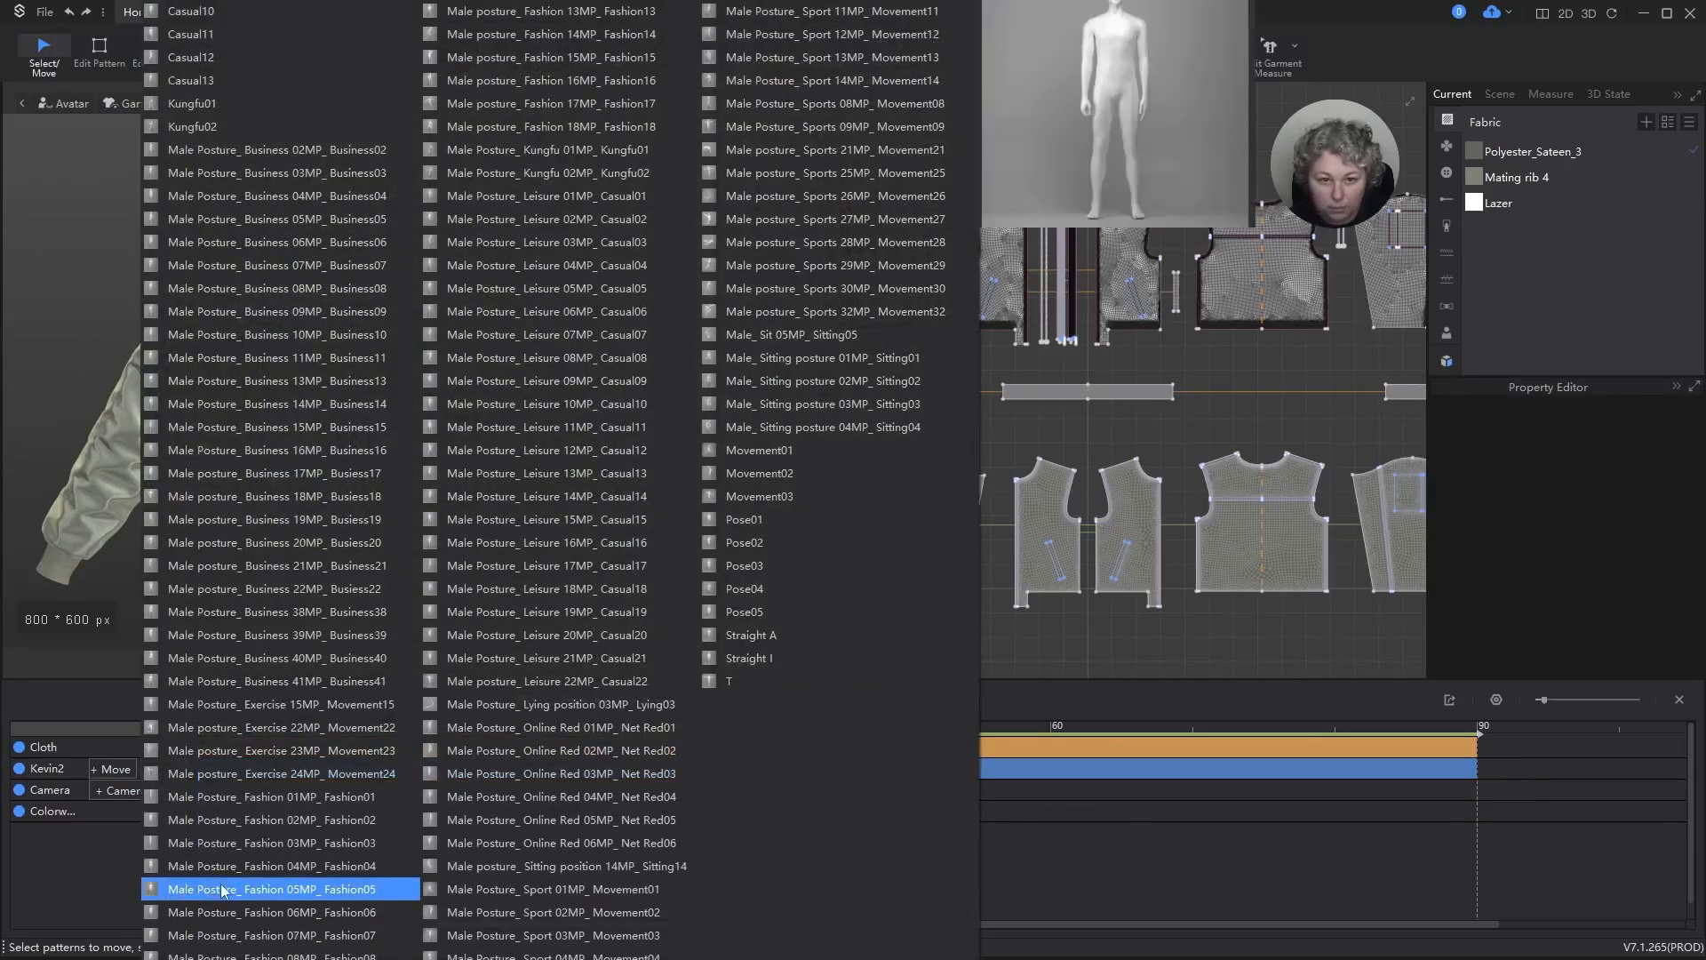
click(250, 828)
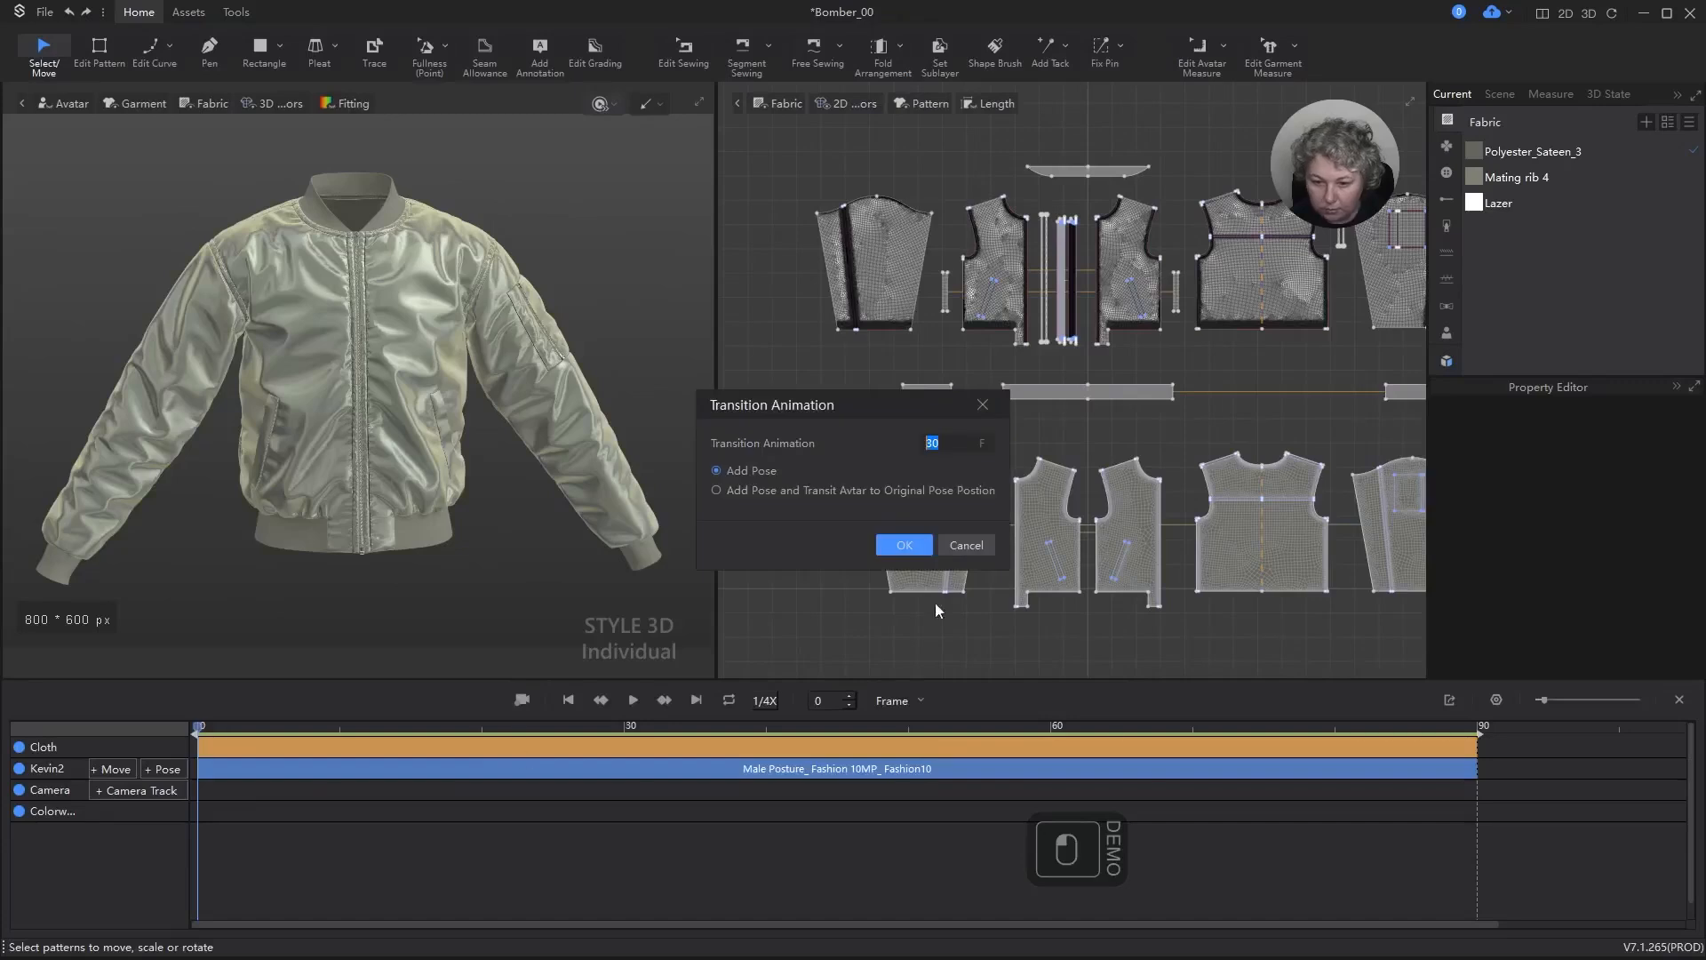
text(90)
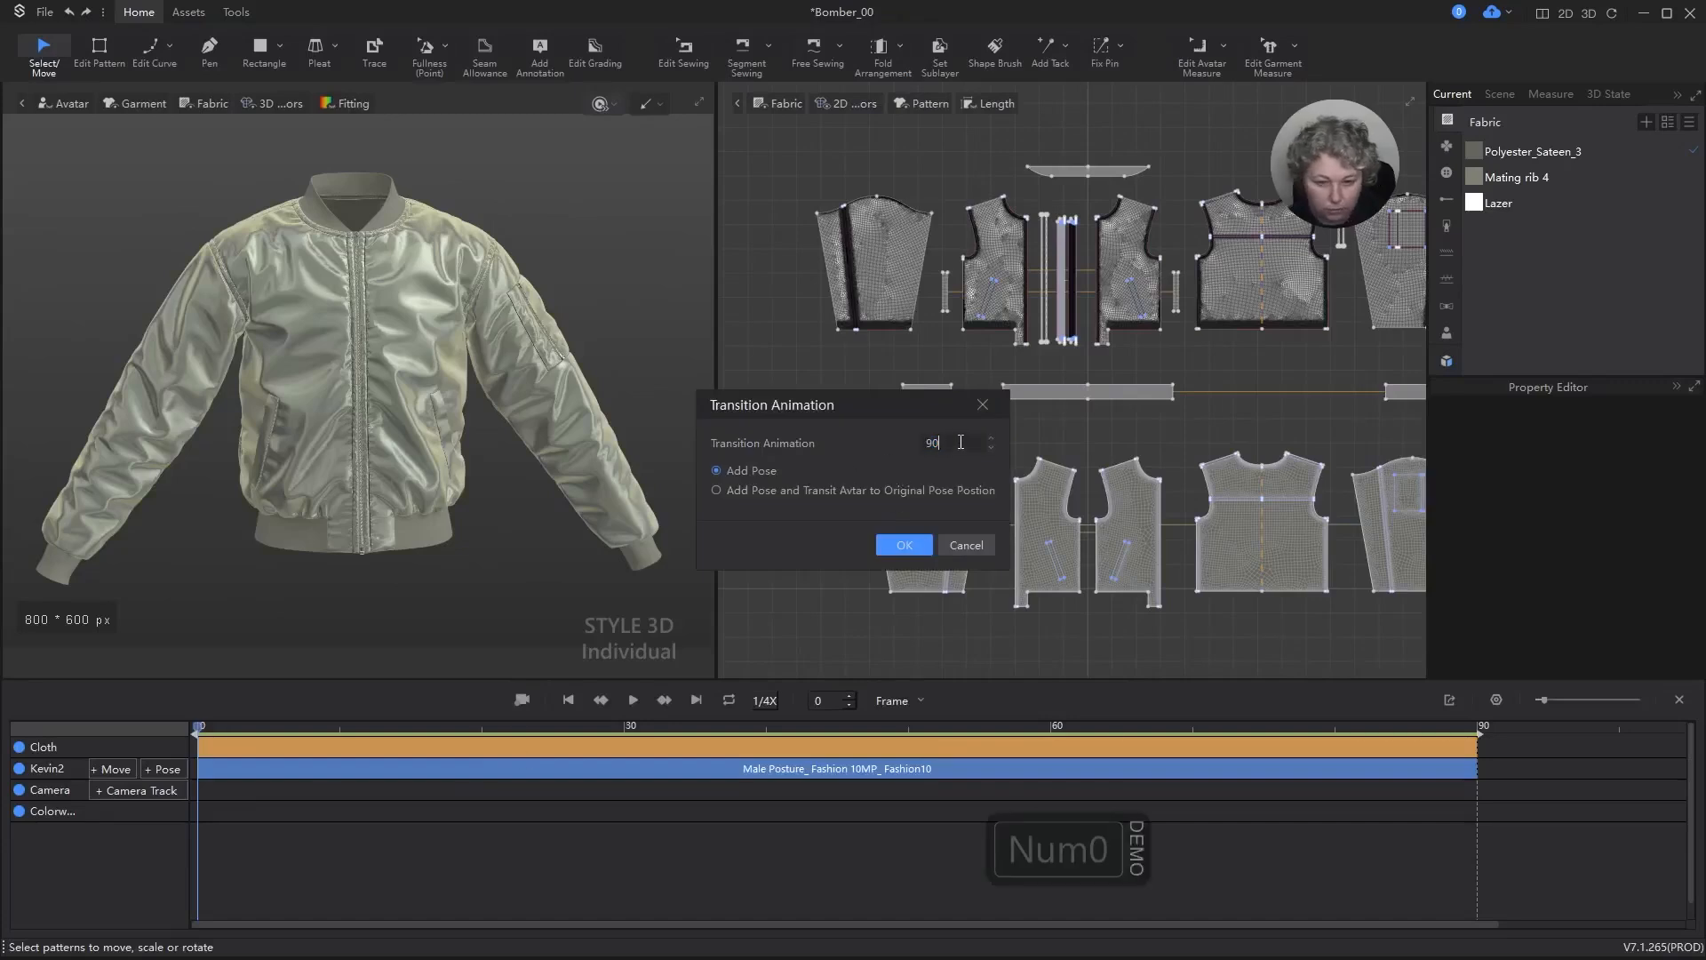
click(900, 544)
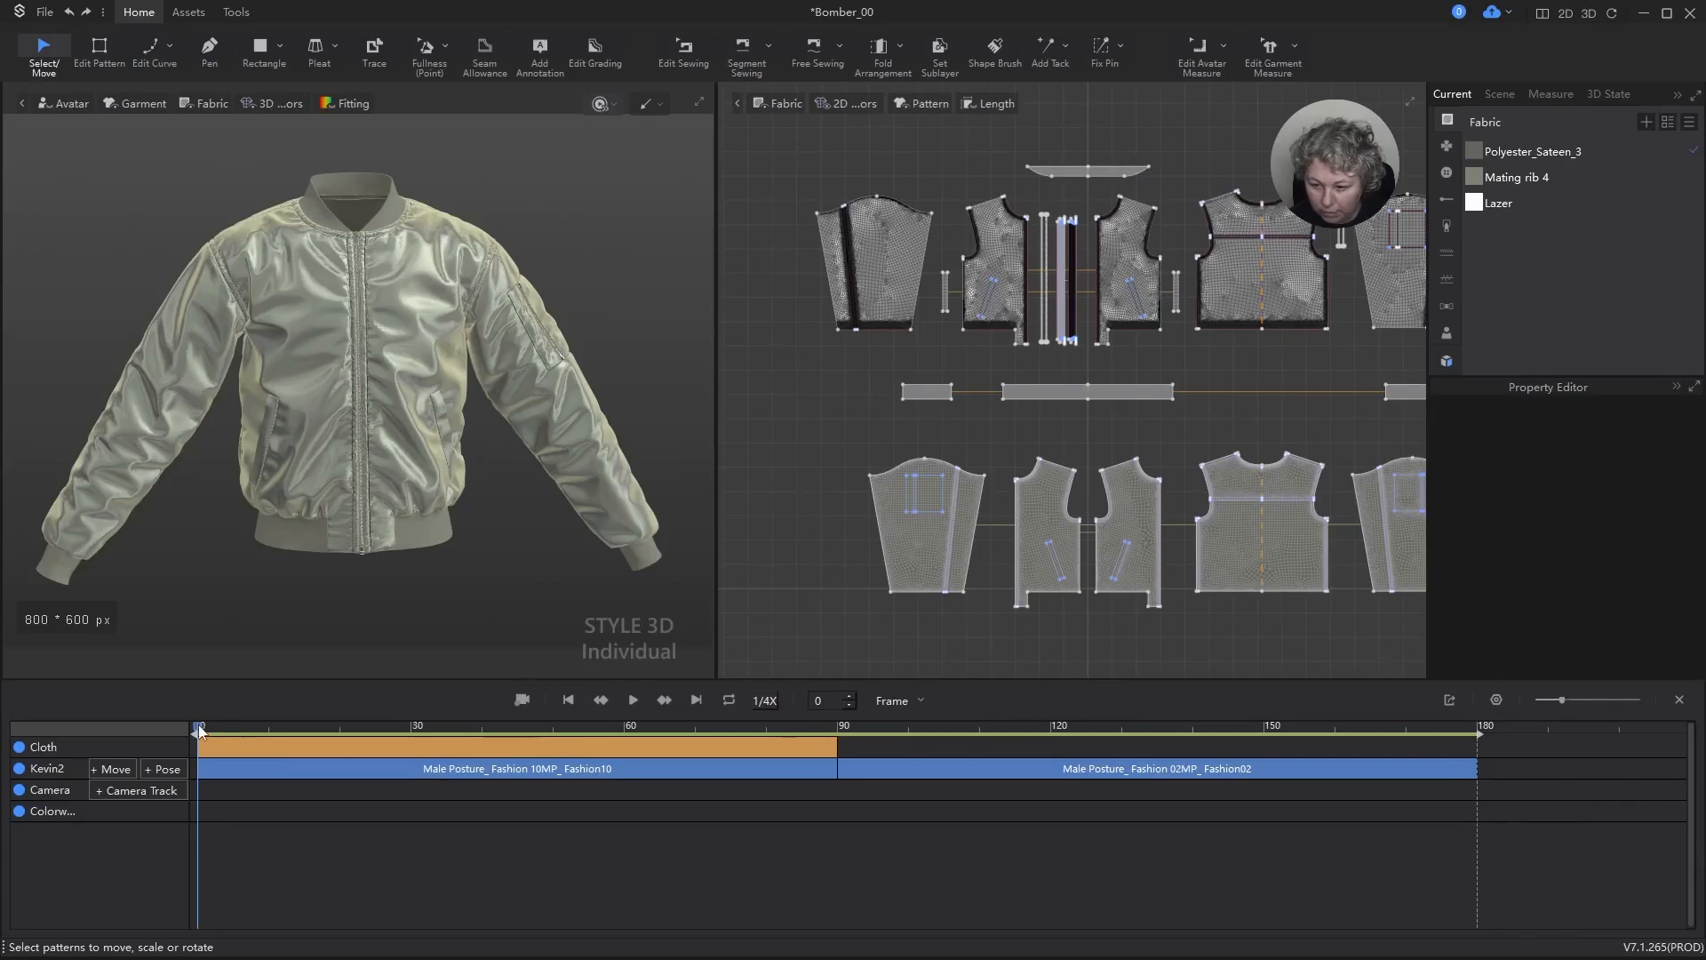
drag(862, 739, 836, 740)
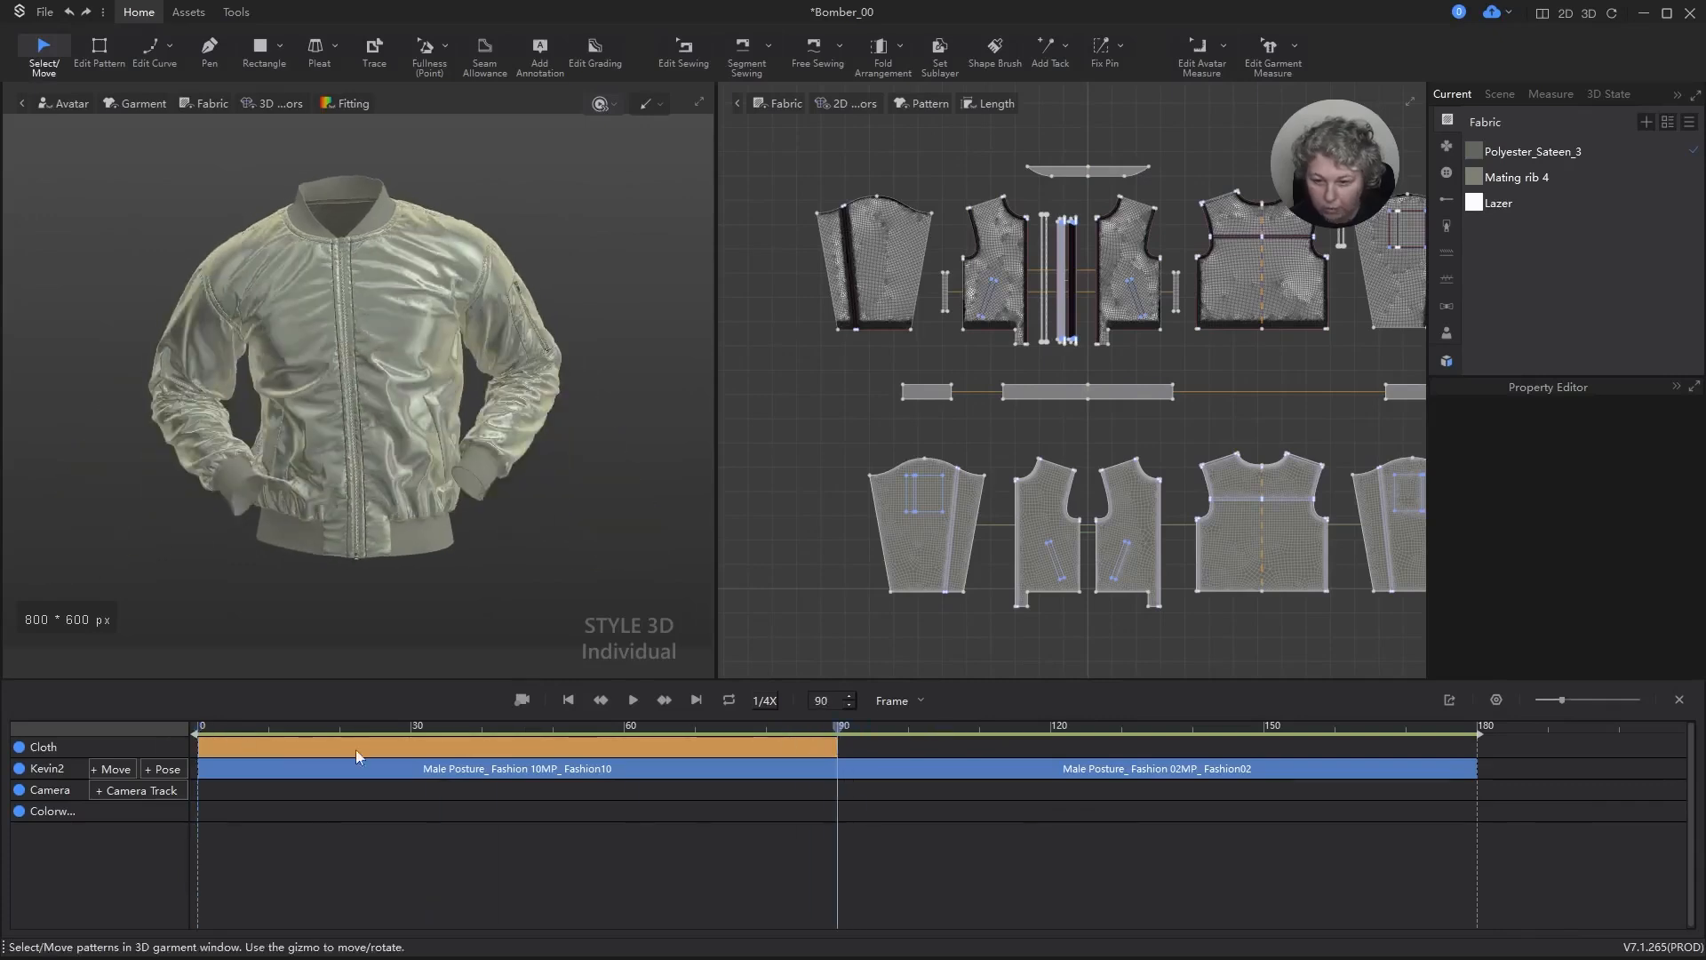
click(522, 701)
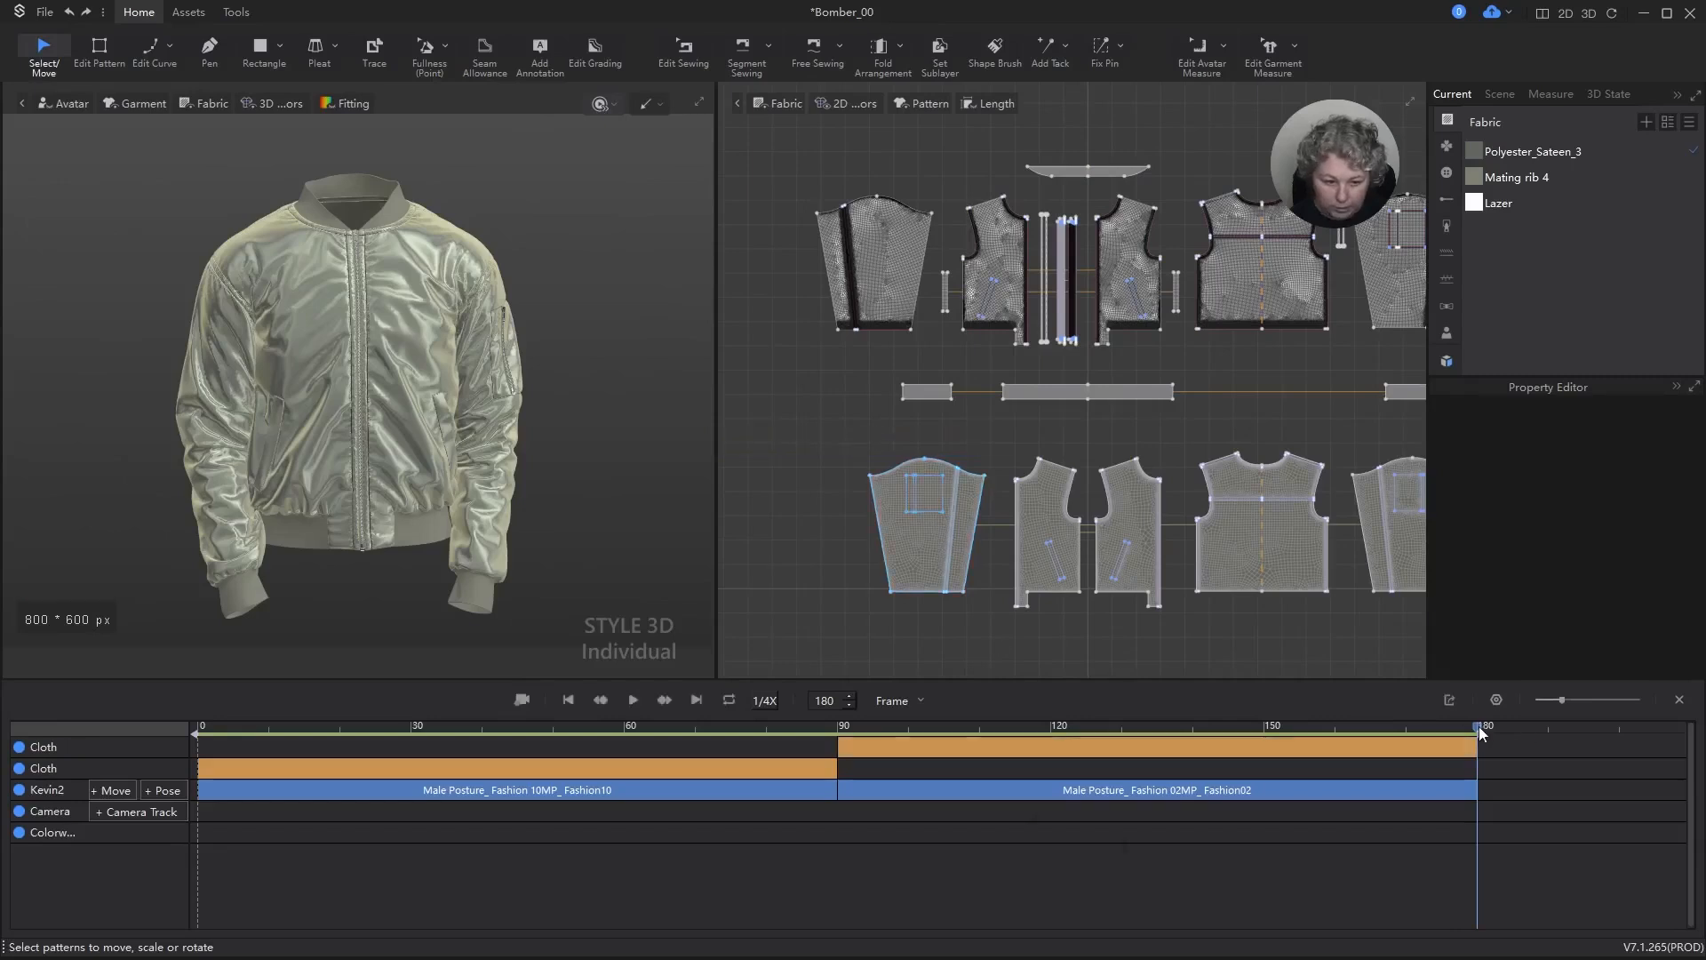
Step: Scrub the recorded animation to frame 133 and examine the jacket's sleeves, back and hem from several sides
drag(1479, 727, 1145, 733)
scroll(542, 373, up, 2)
right_drag(542, 369, 531, 445)
key(space)
click(411, 553)
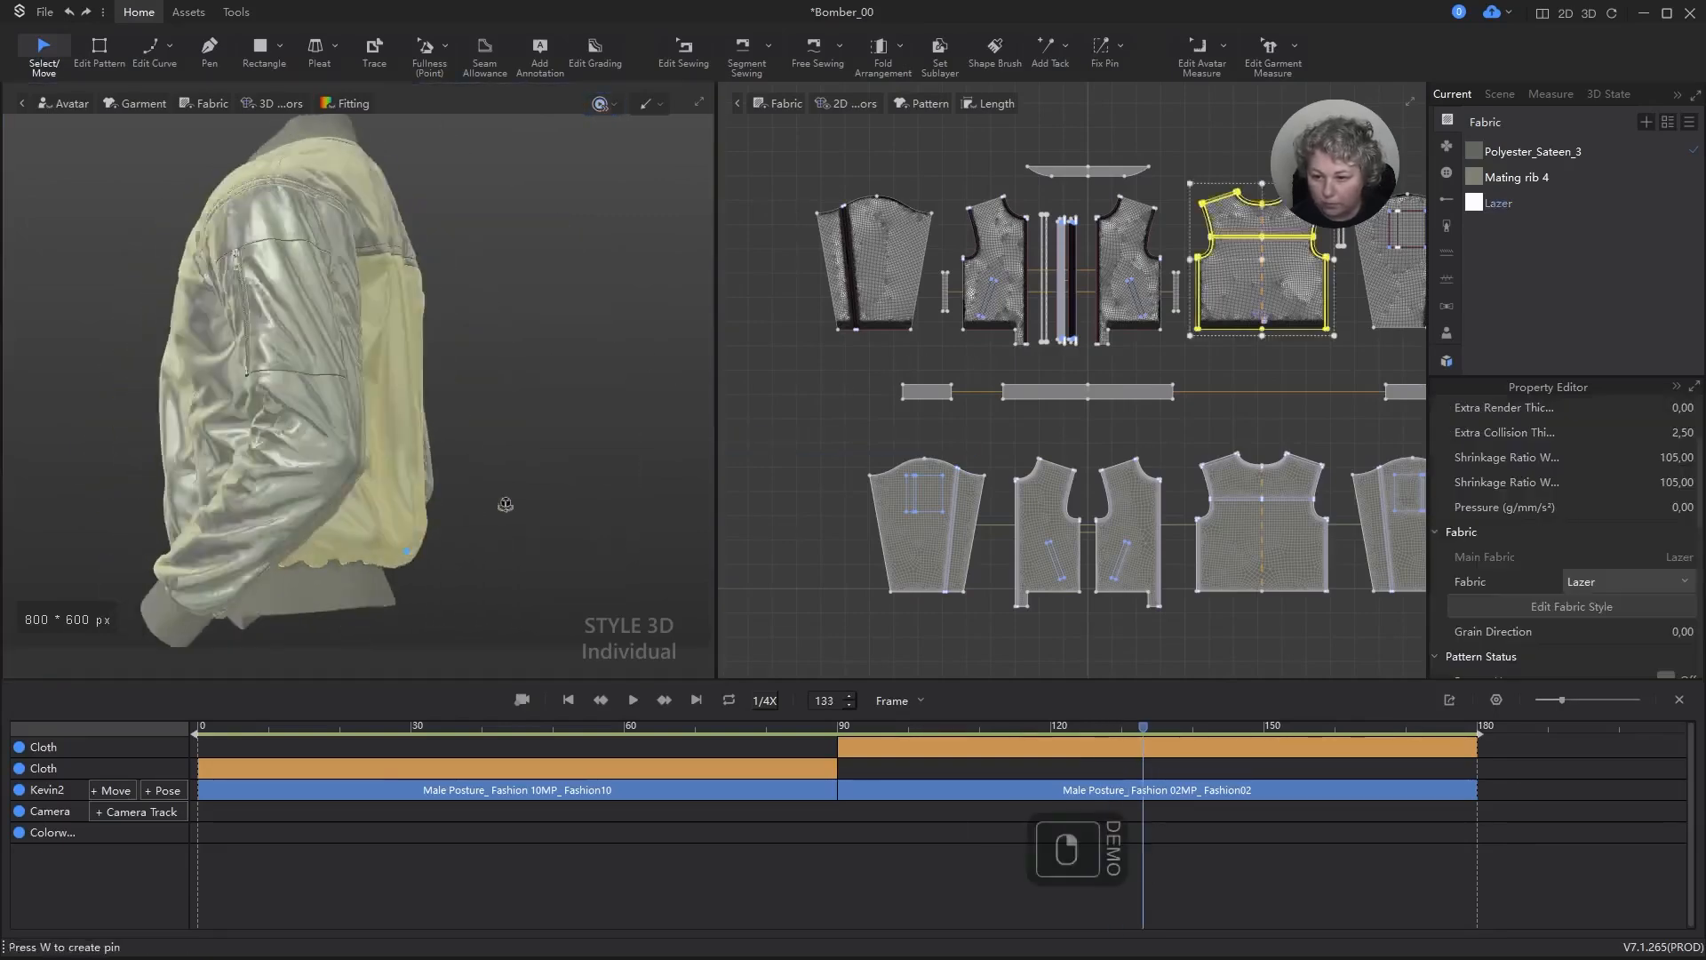
middle_drag(531, 444, 601, 345)
right_drag(601, 345, 360, 413)
key(space)
click(654, 423)
scroll(1065, 401, down, 2)
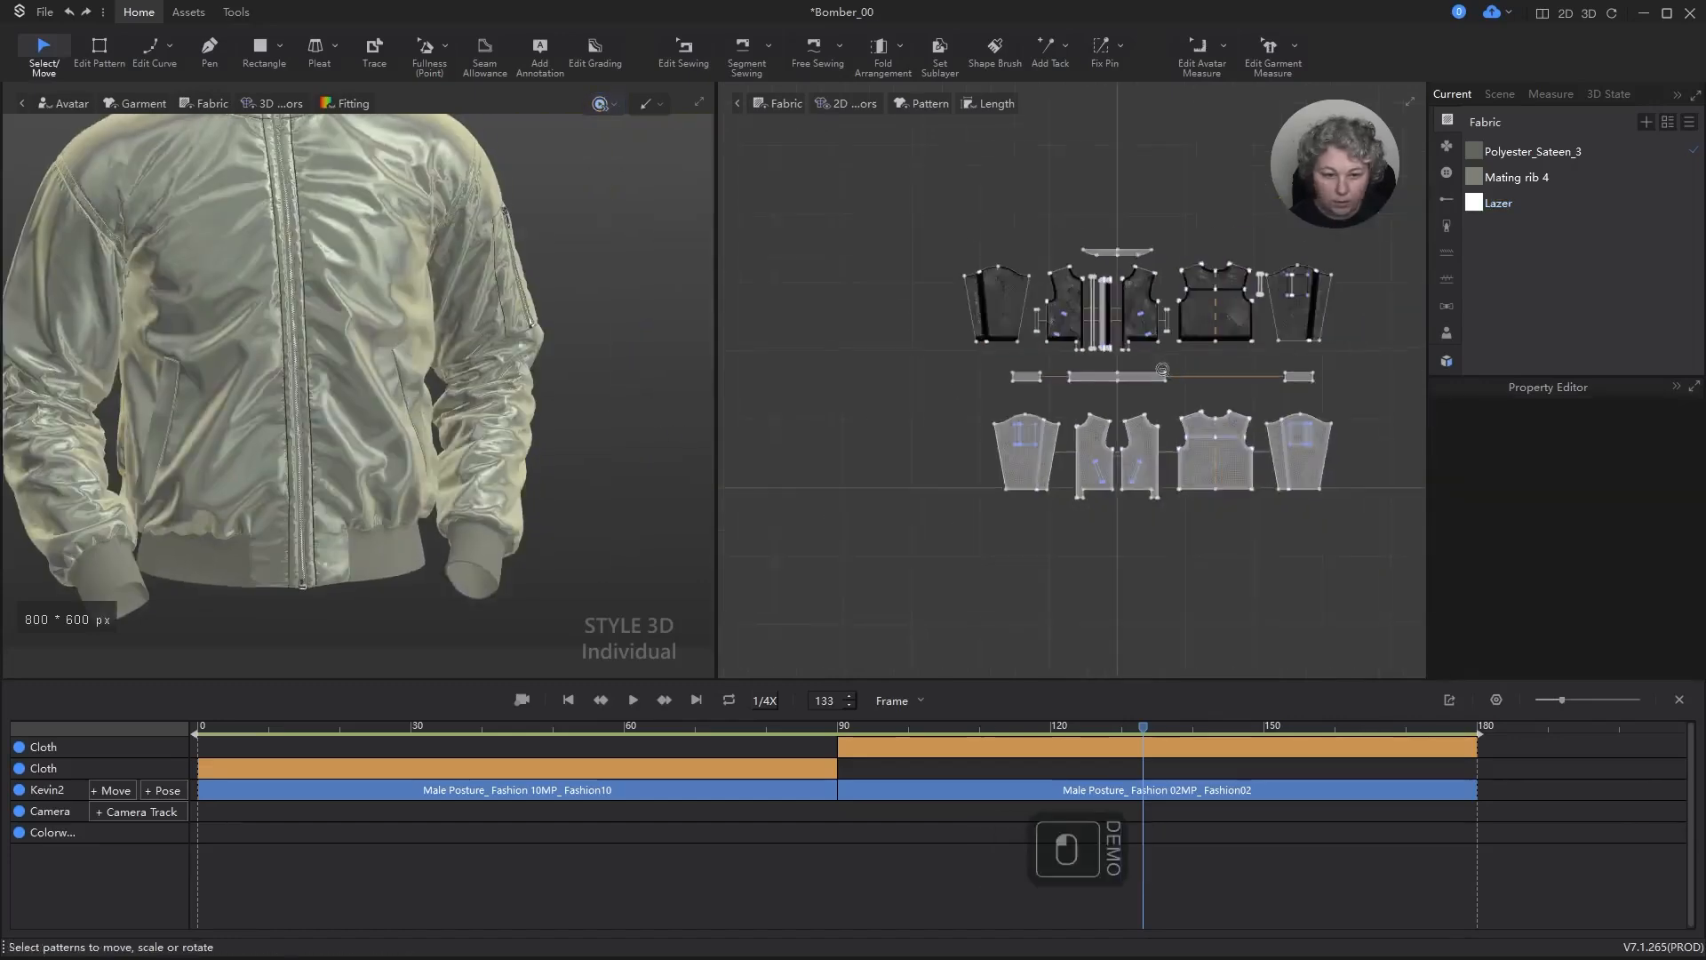
Step: Examine the sewing between the hem rib's upper edge and the body panels with Edit Sewing
scroll(1155, 355, up, 3)
key(b)
scroll(1155, 365, up, 5)
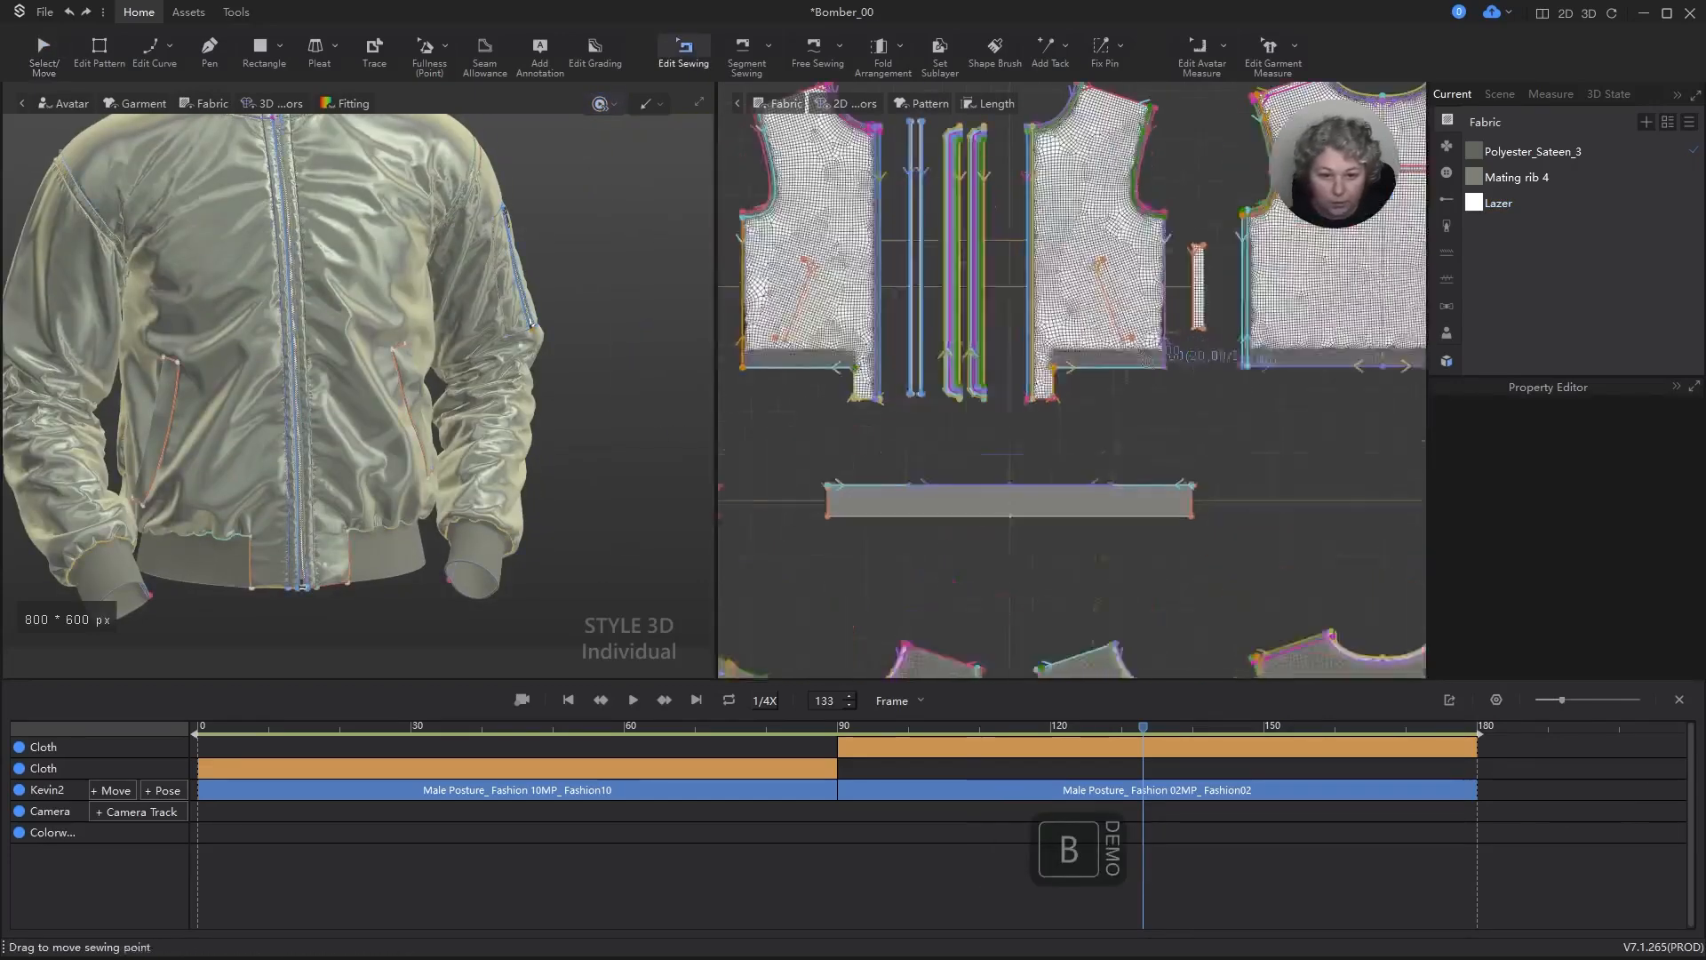
click(1118, 381)
key(Escape)
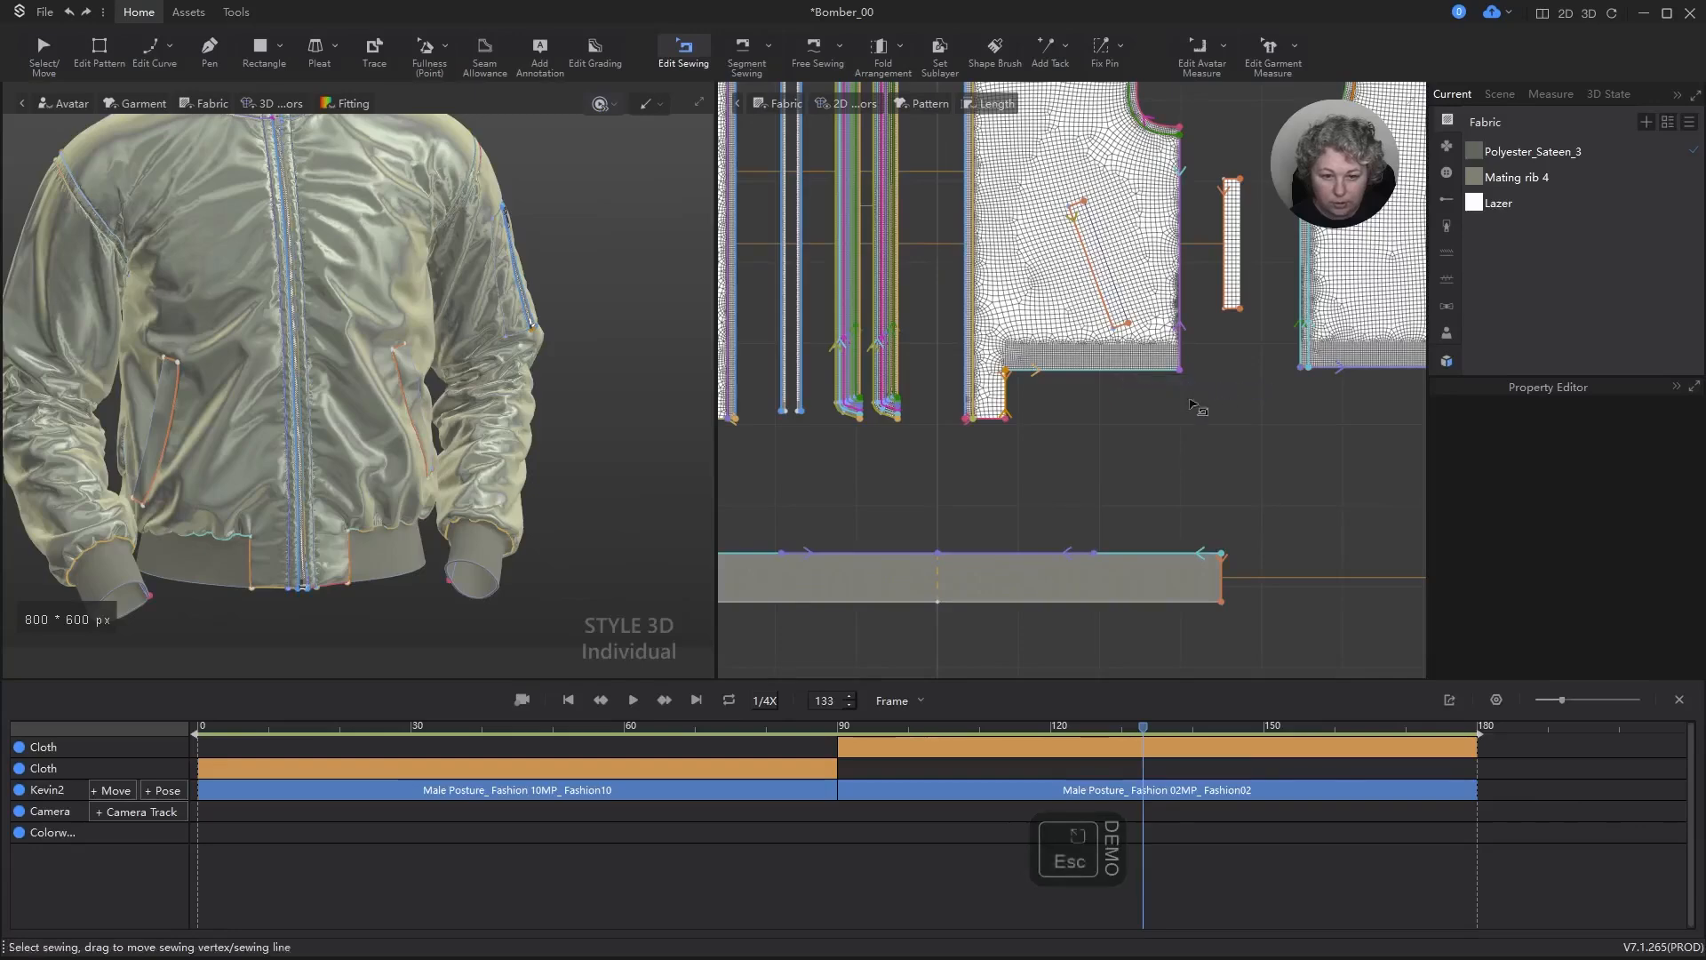
click(819, 560)
scroll(918, 544, down, 3)
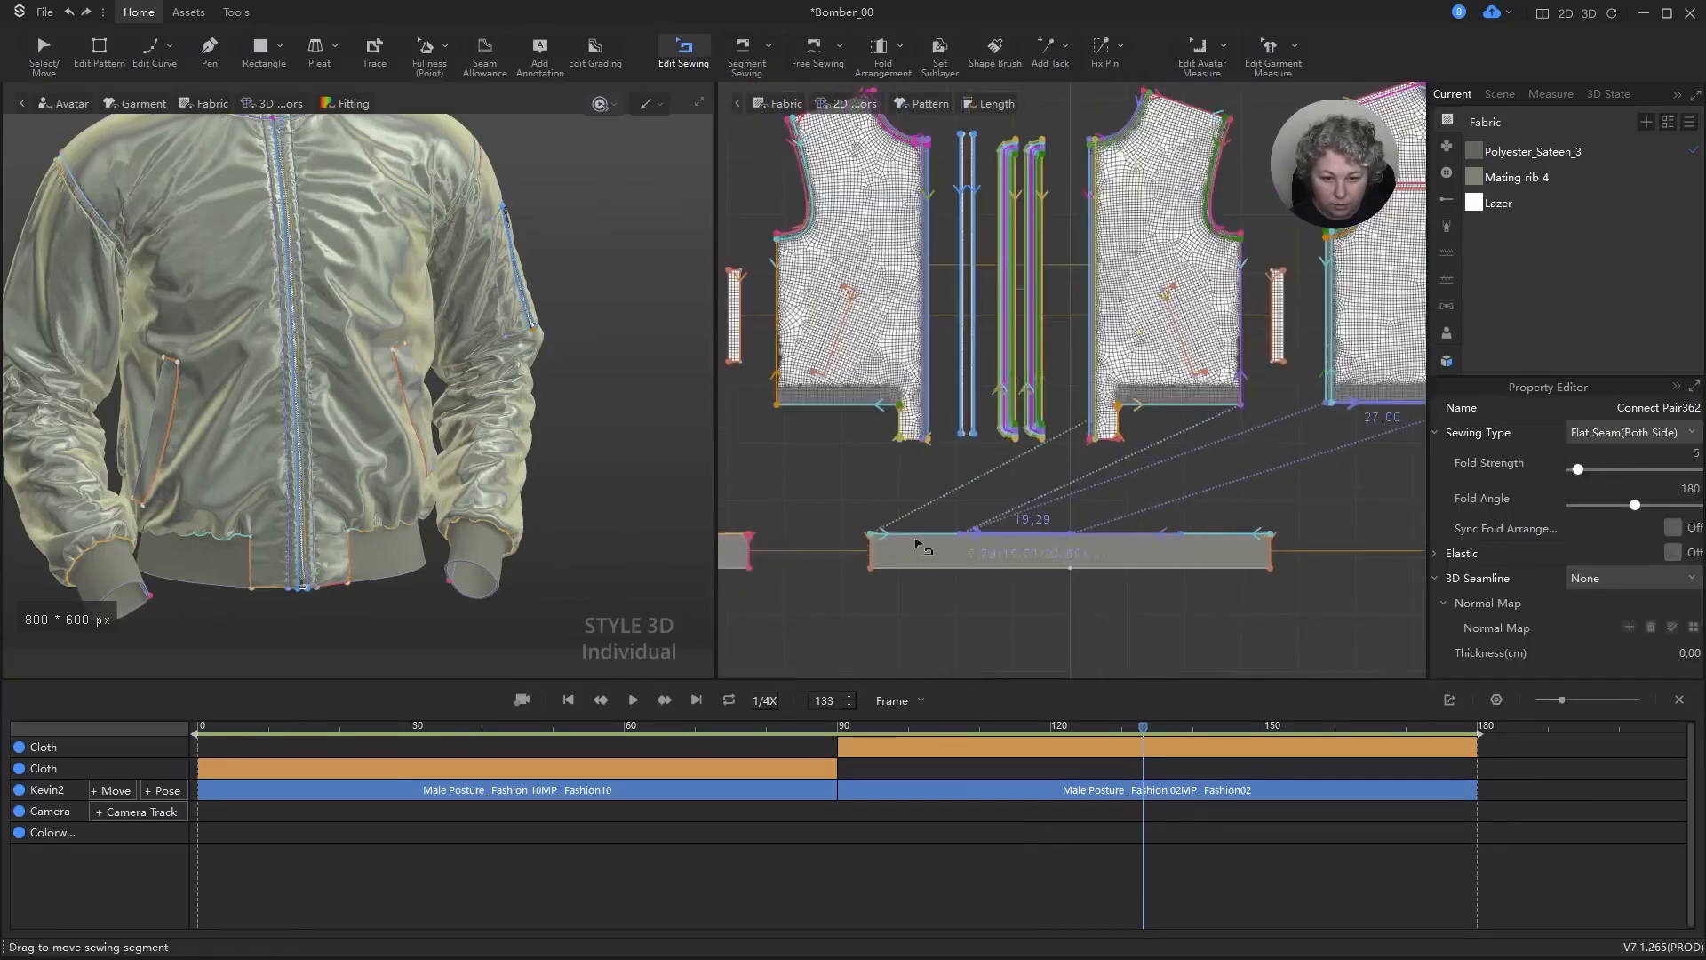
scroll(920, 544, up, 5)
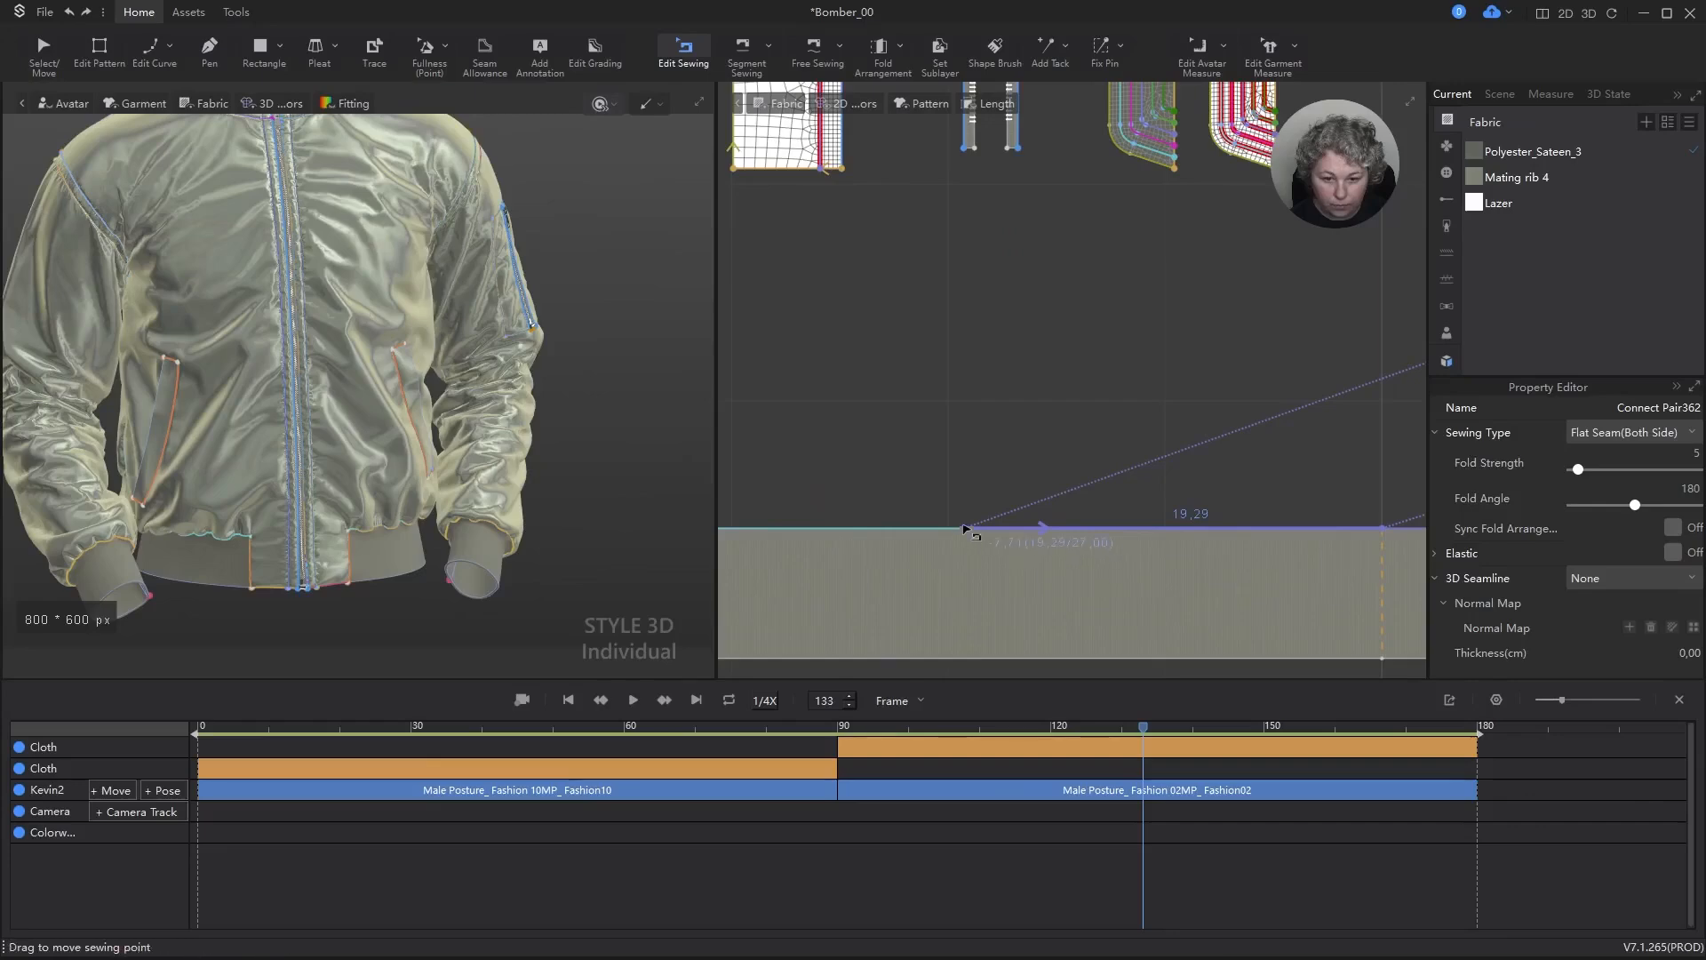
scroll(987, 524, down, 4)
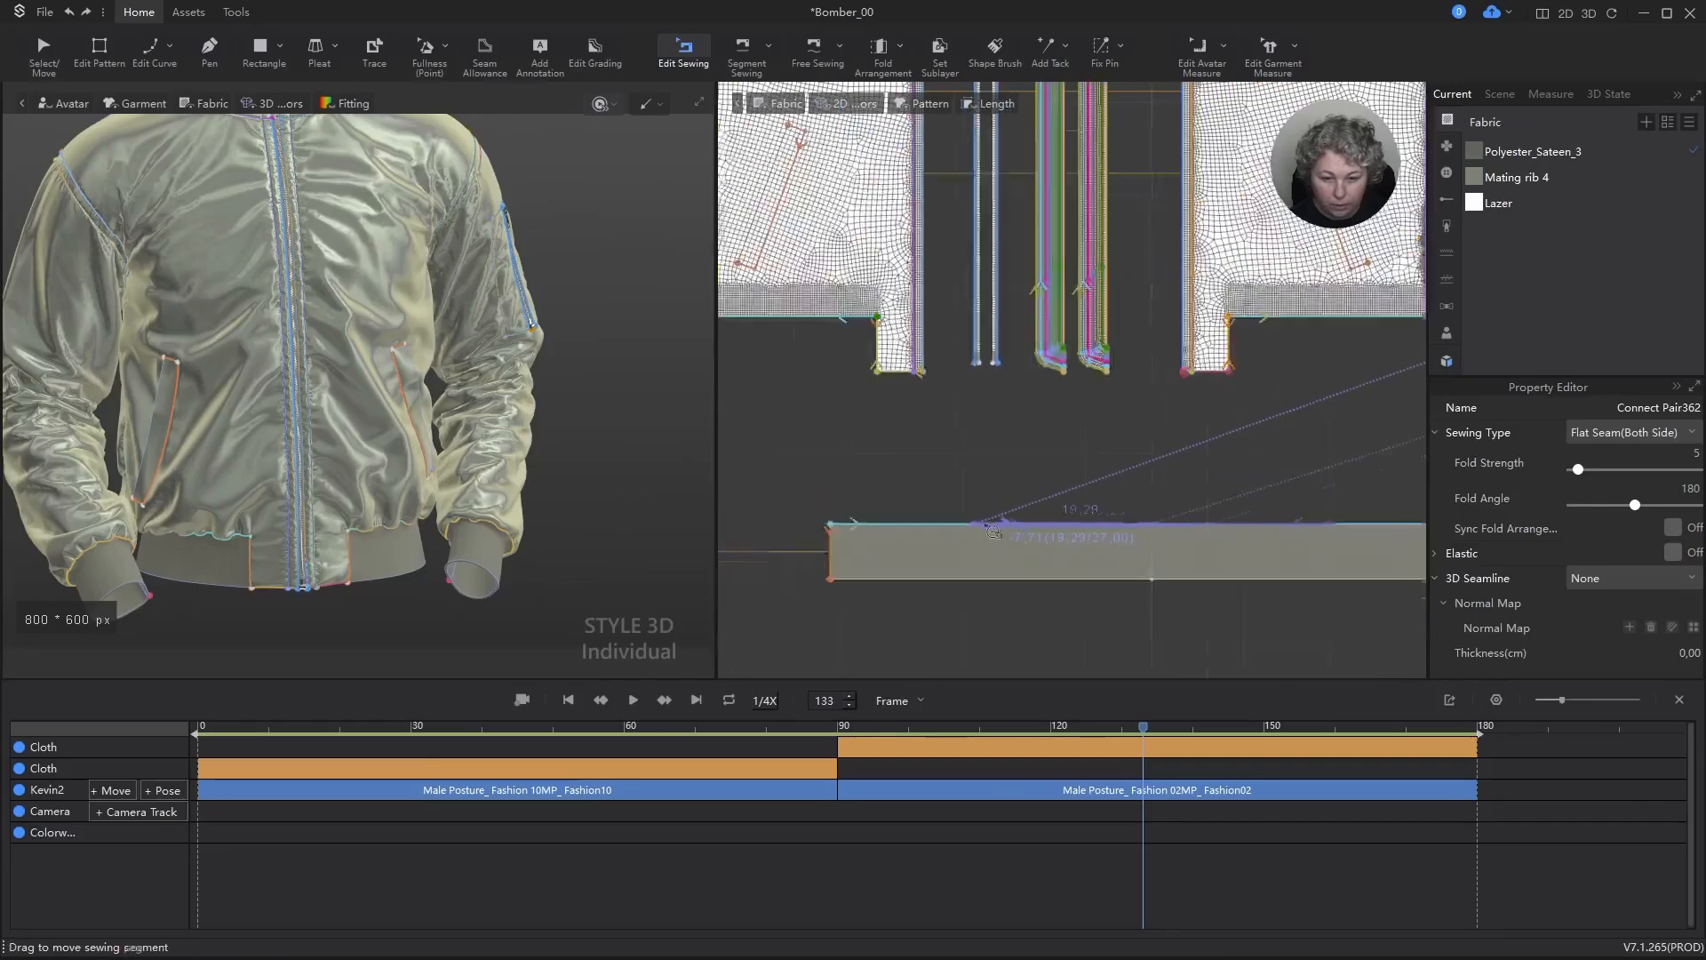
Step: Try to shorten the front panel's seam segment on the hem rib to a total length of 13 cm, dismissing the animation deletion
click(926, 531)
scroll(926, 531, up, 2)
scroll(929, 531, up, 2)
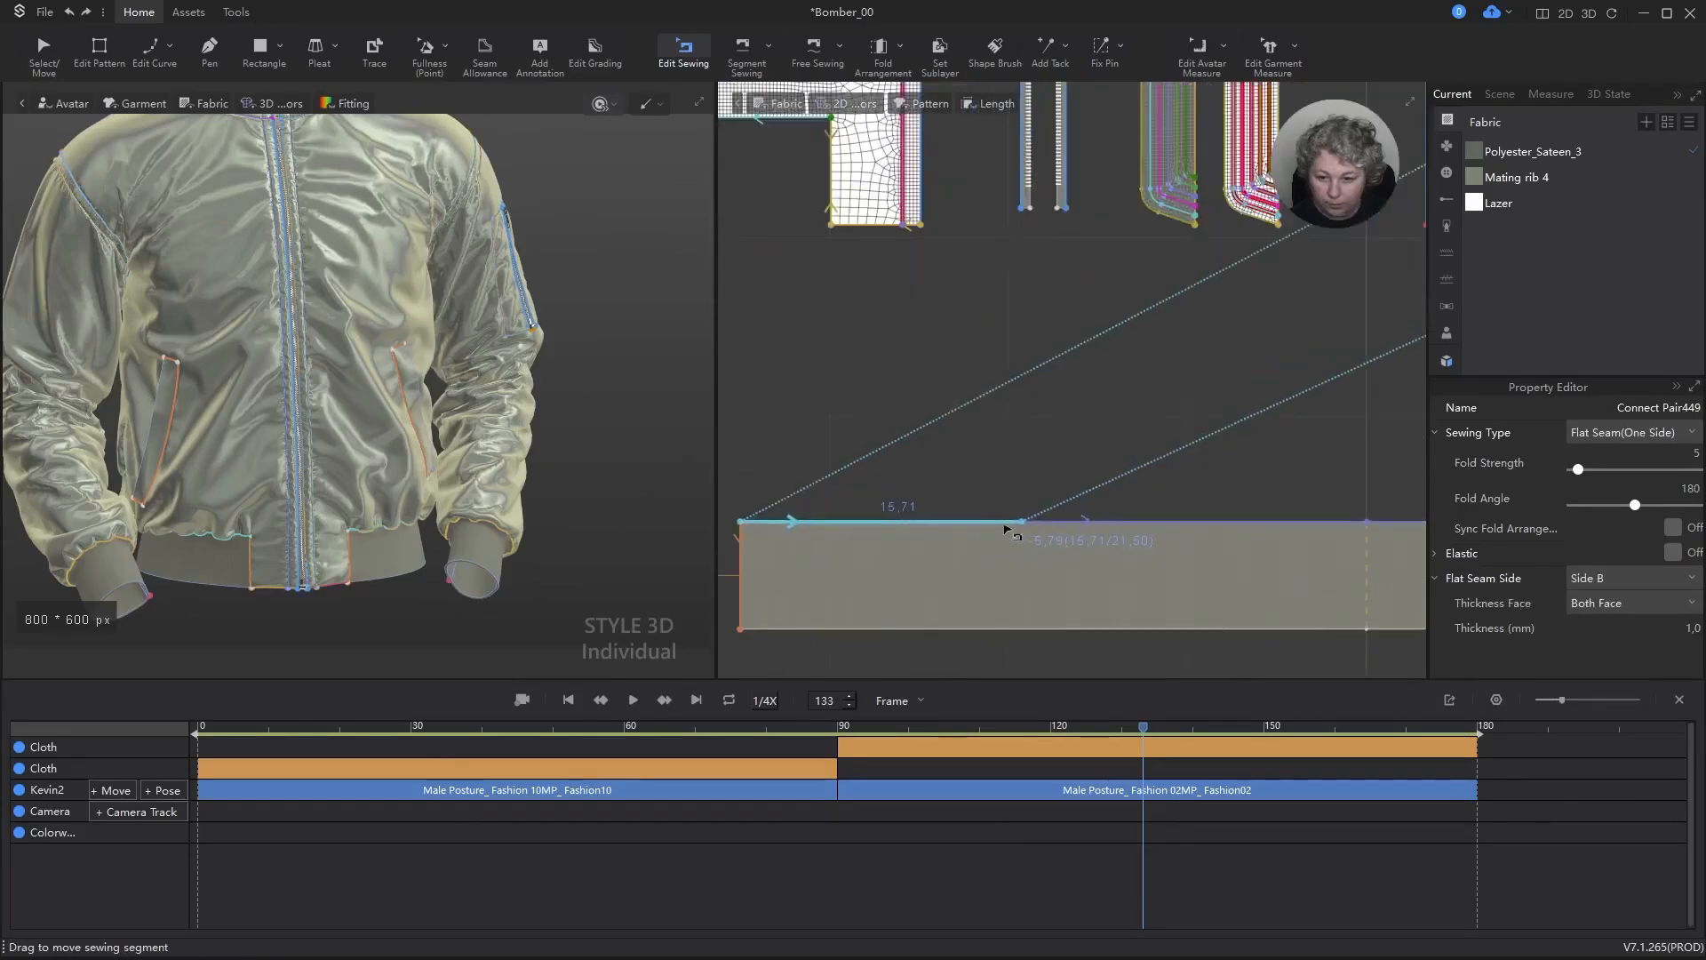
drag(1024, 524, 993, 528)
right_click(992, 529)
text(12)
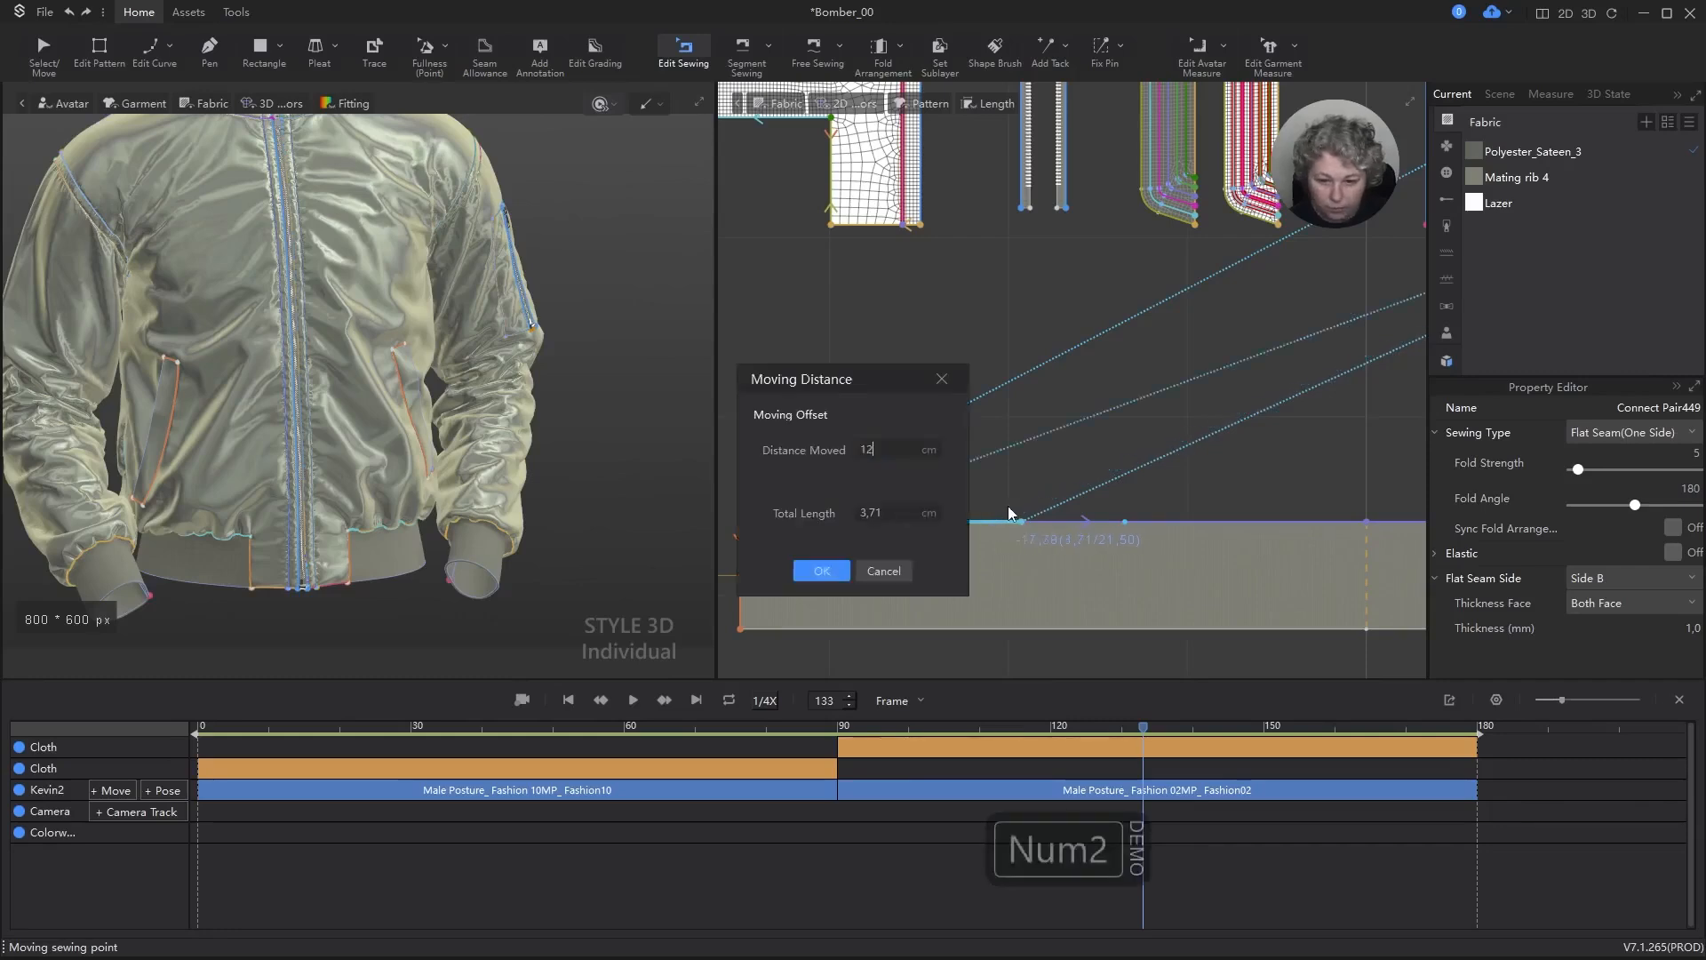
double_click(867, 513)
text(12)
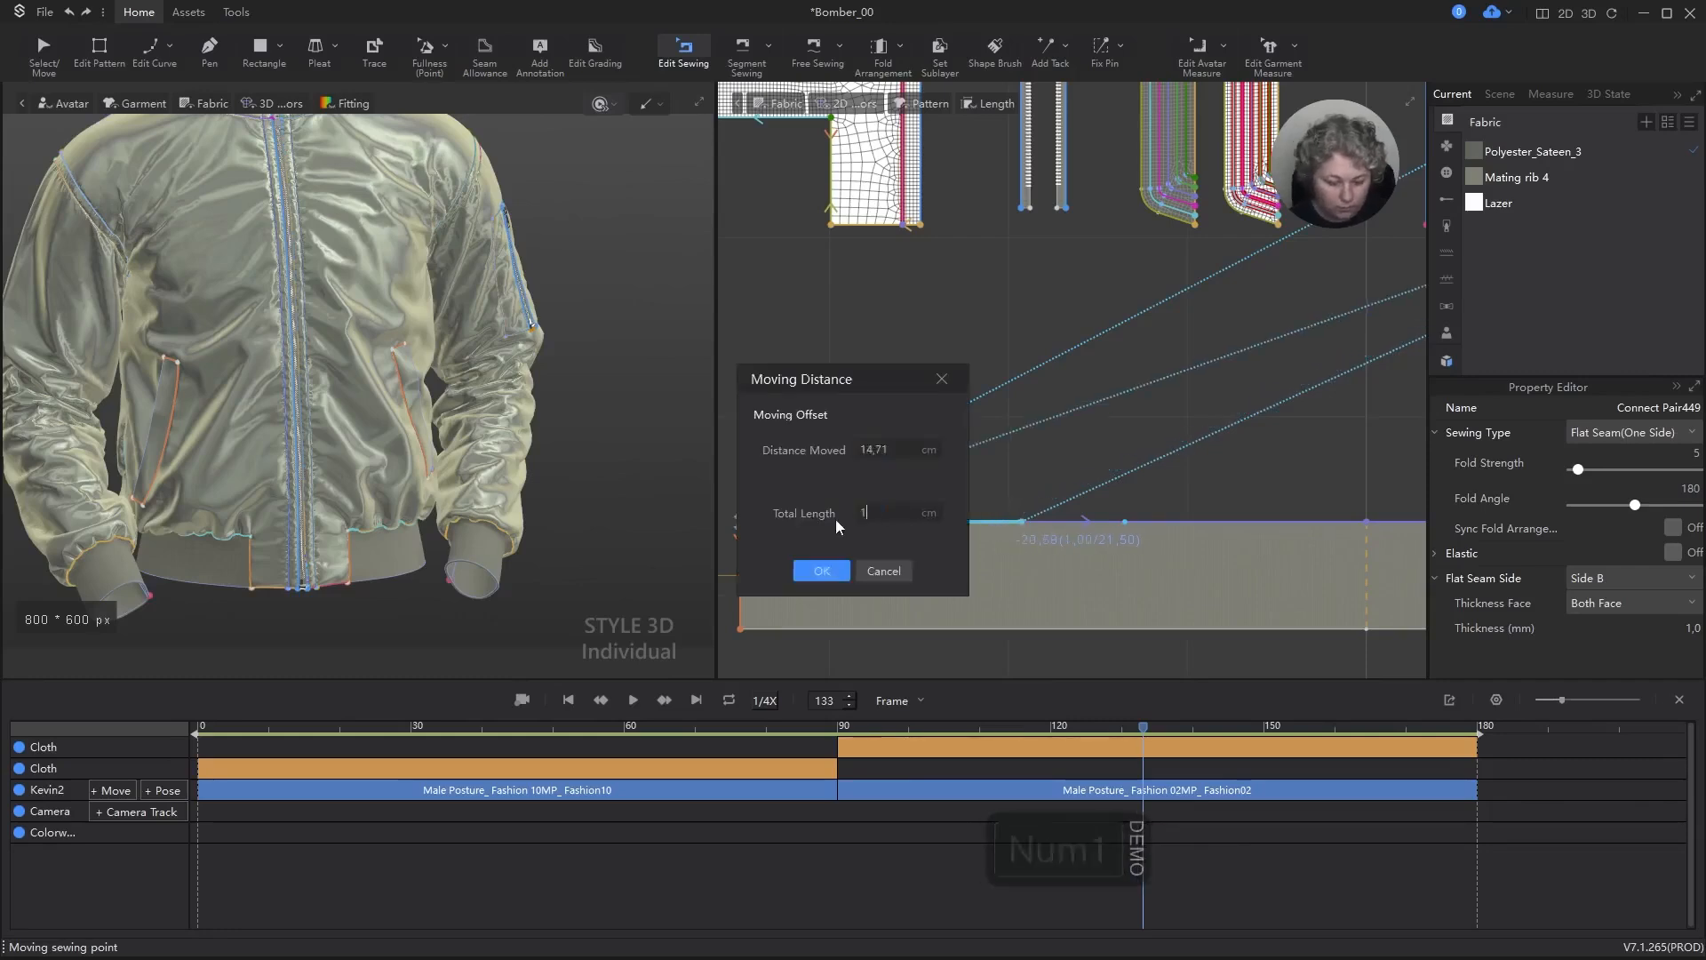
key(ctrl+a)
text(13)
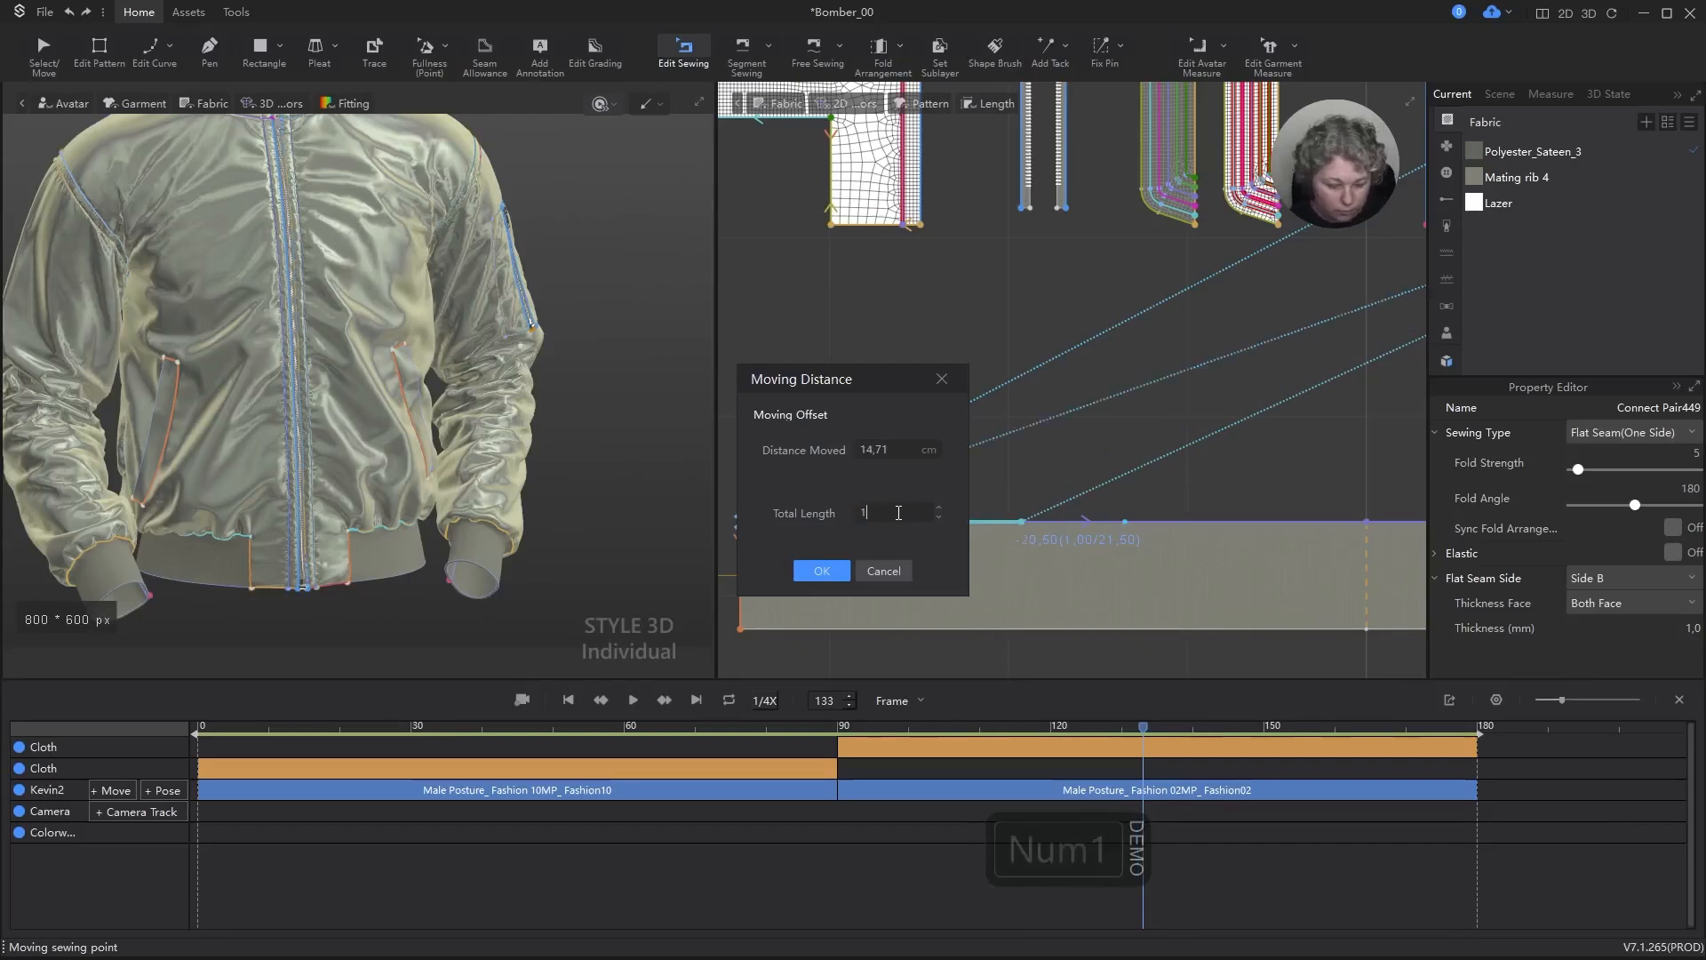
click(822, 571)
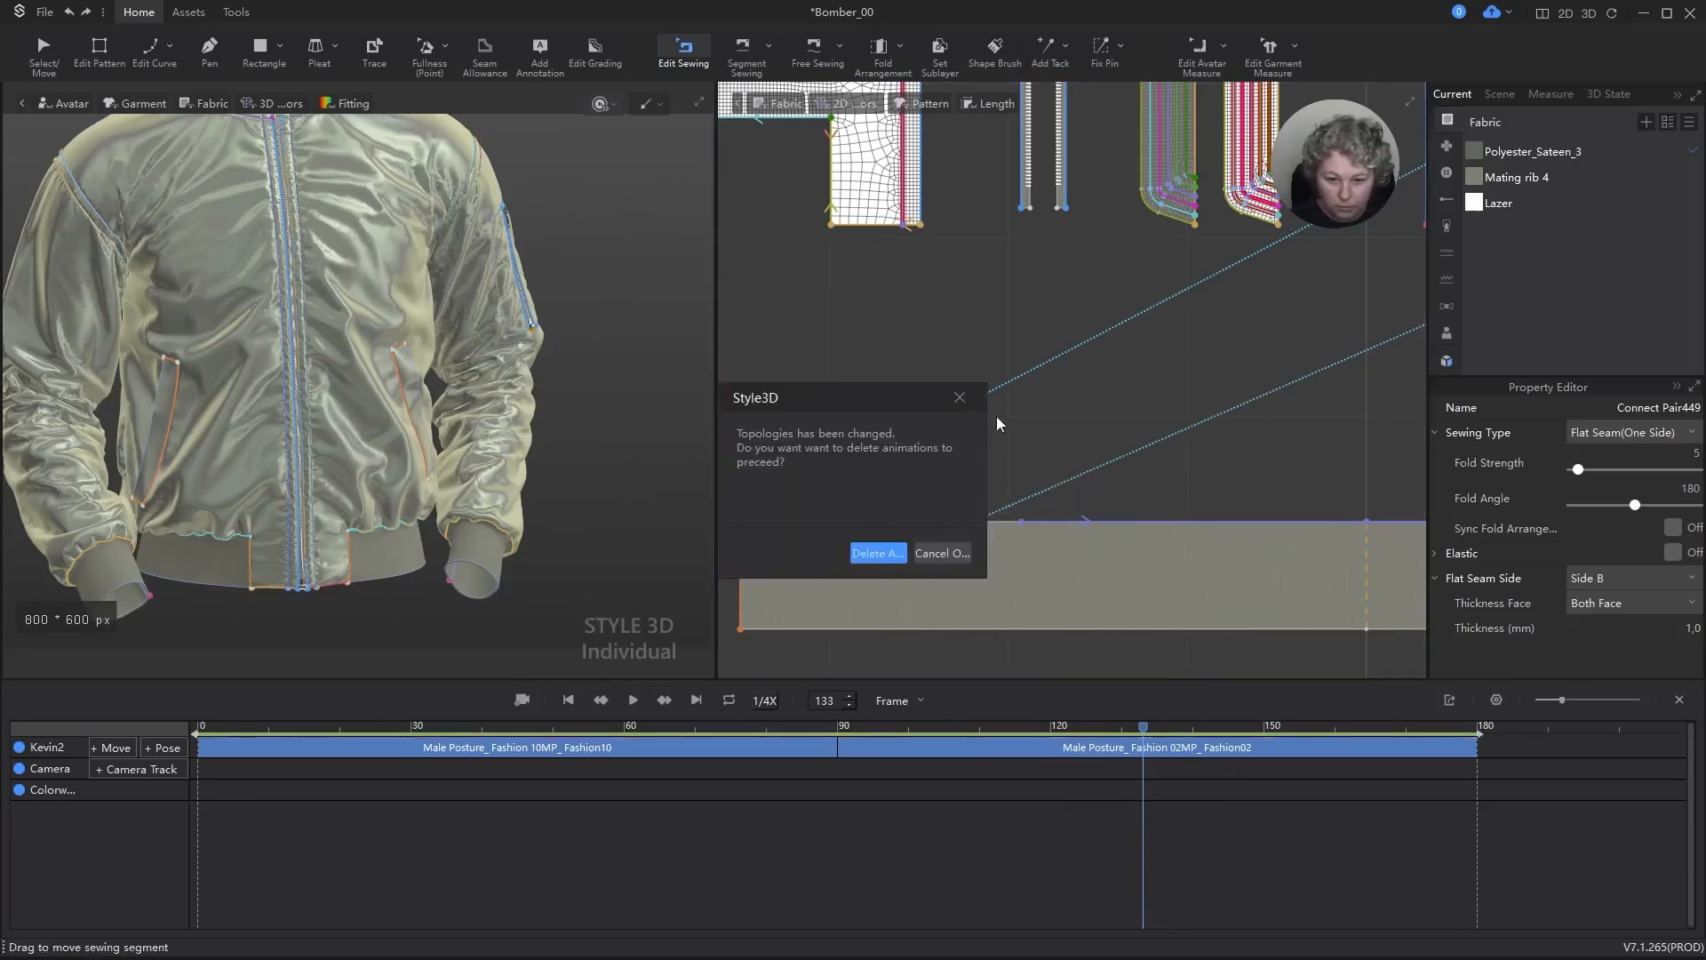
click(960, 397)
Step: Set the front panel's seam segment on the hem rib to 13 cm with the cloth animations deleted, and undo the change
scroll(1044, 533, up, 3)
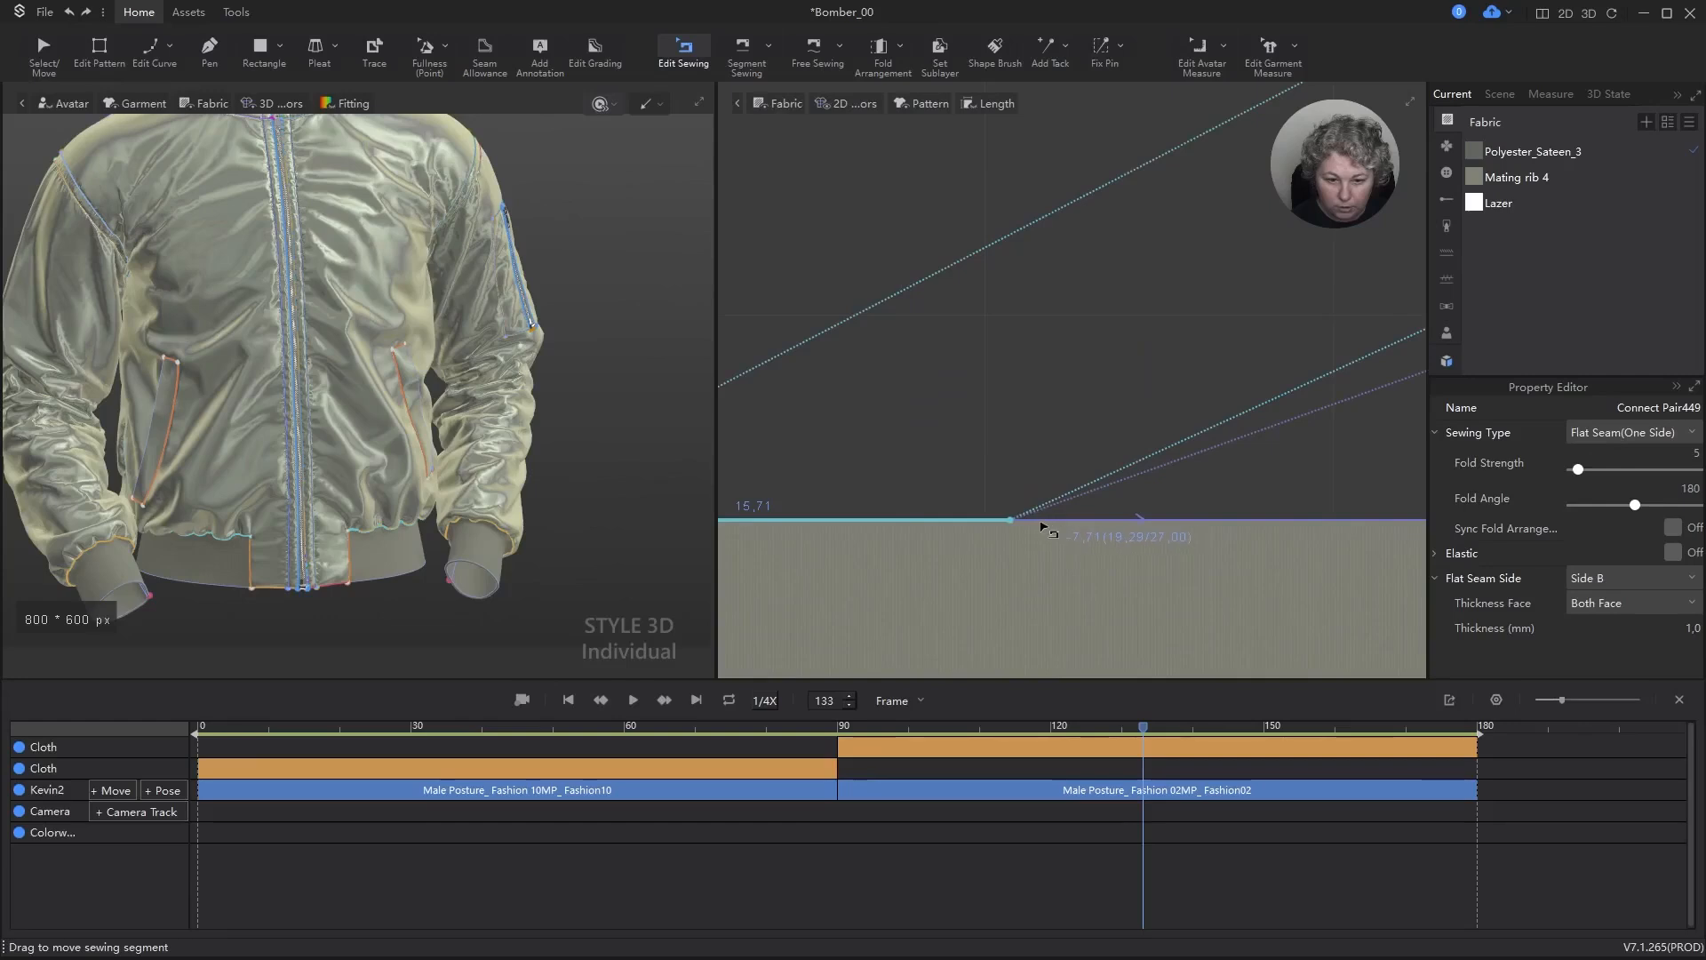
scroll(1048, 530, down, 3)
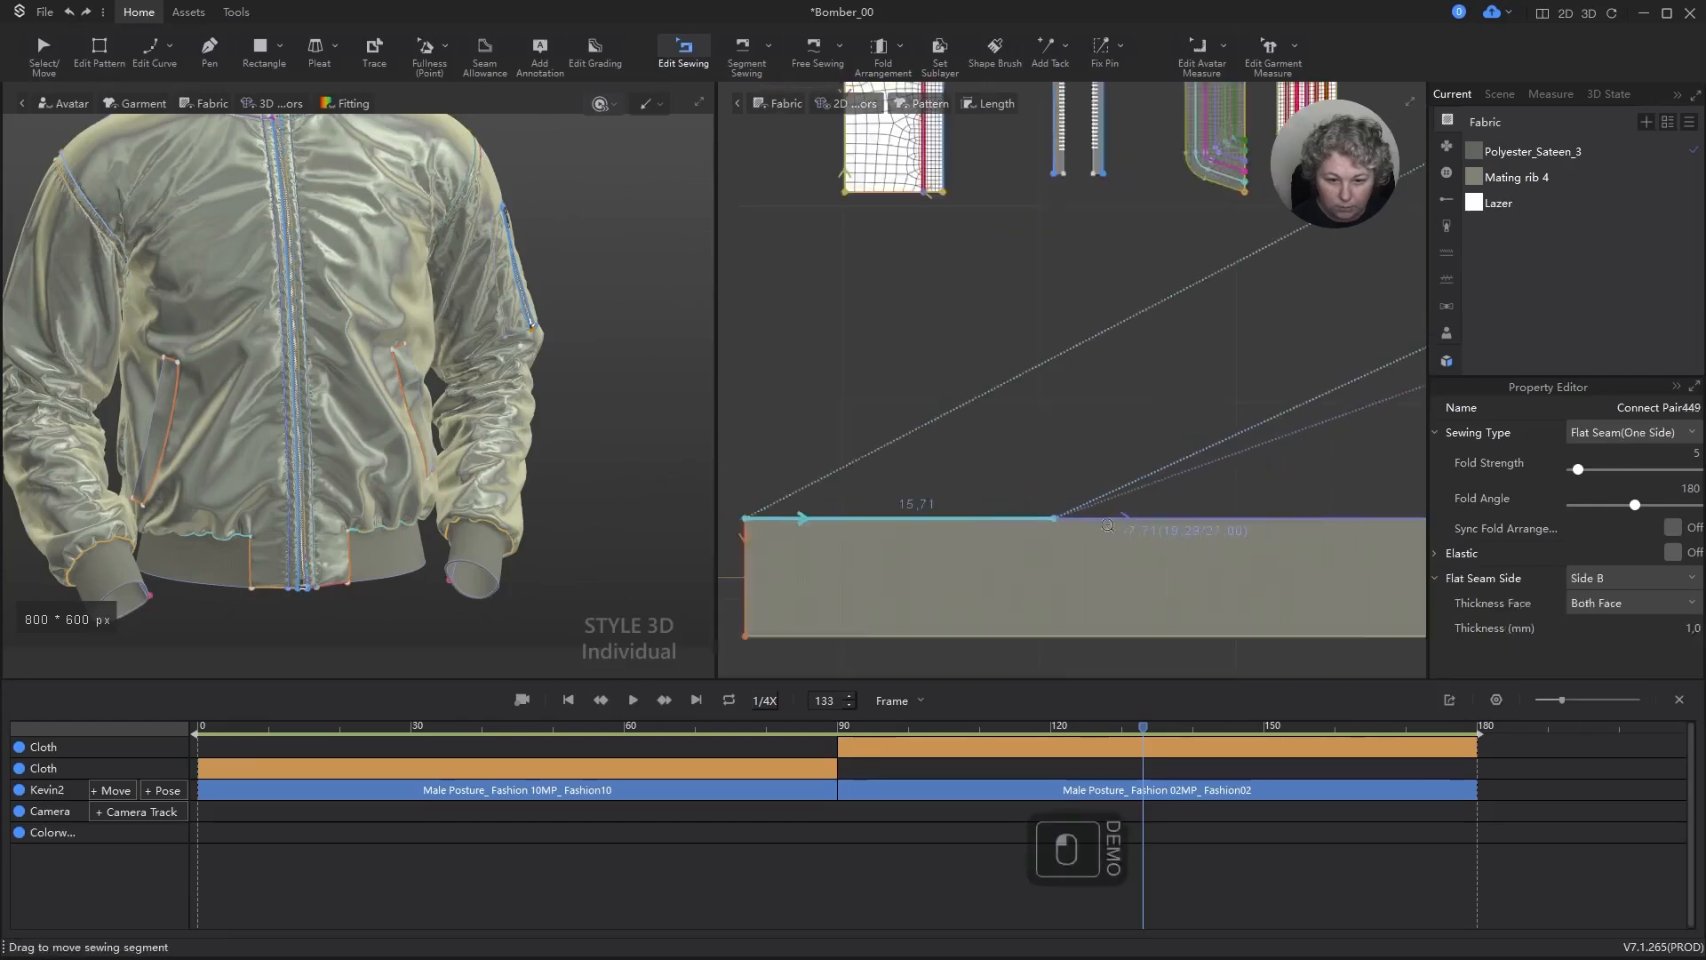
scroll(1107, 525, up, 2)
drag(1059, 516, 1014, 519)
right_click(1014, 518)
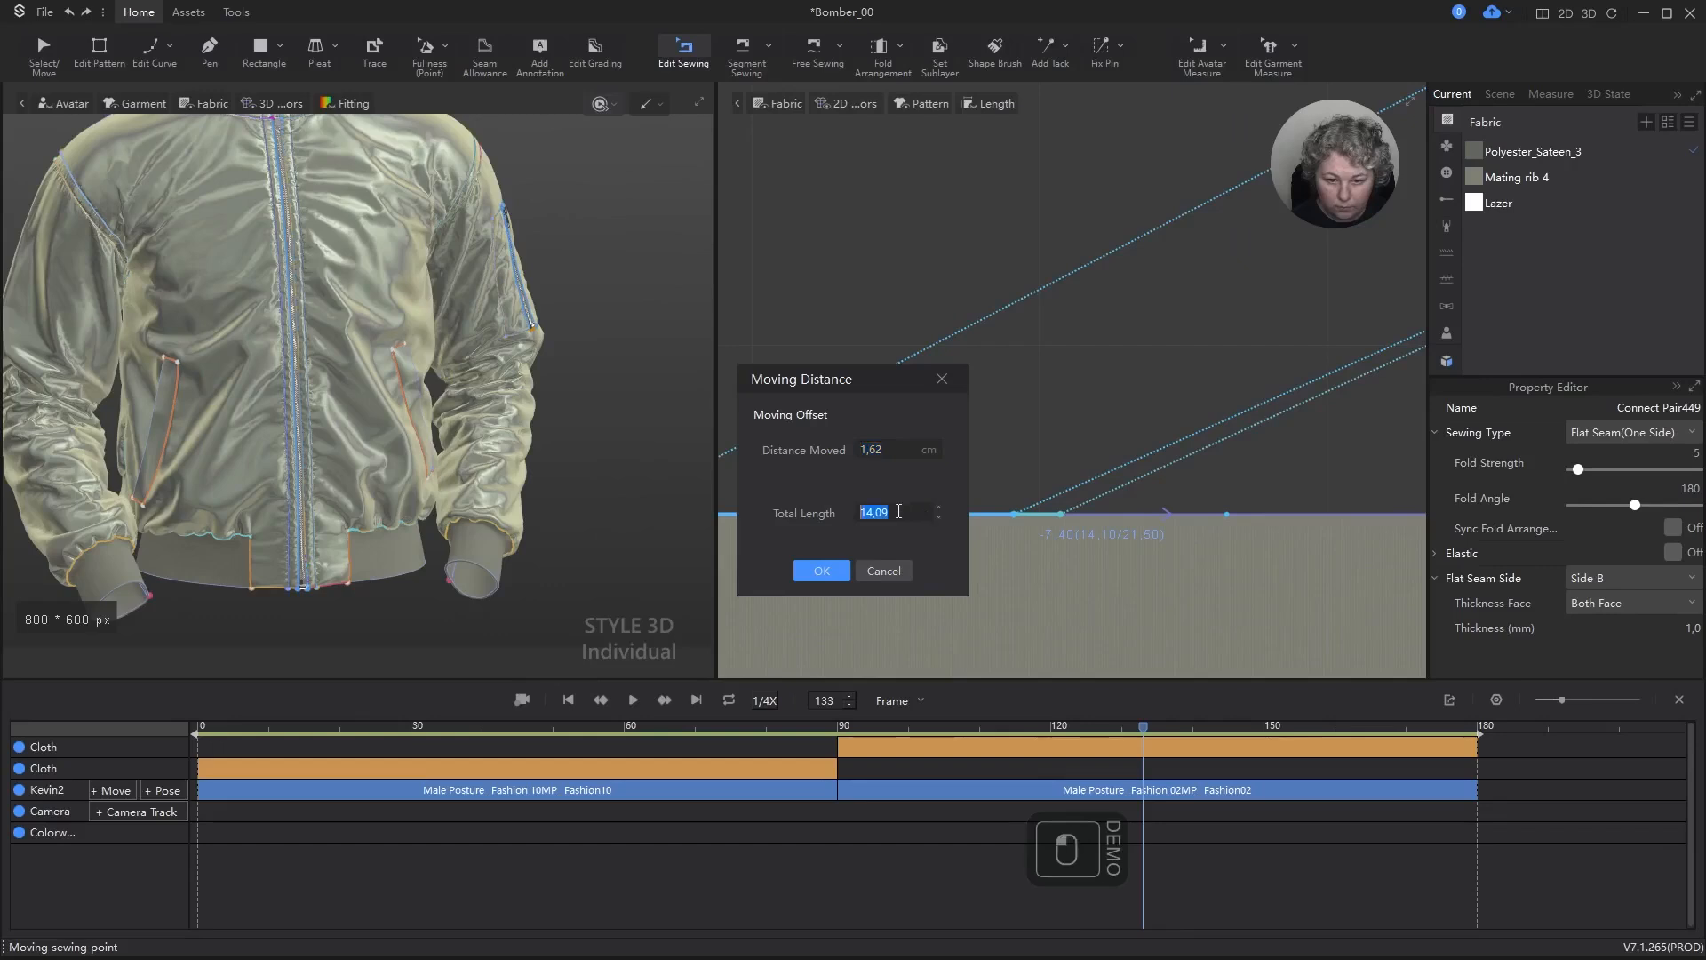
text(13)
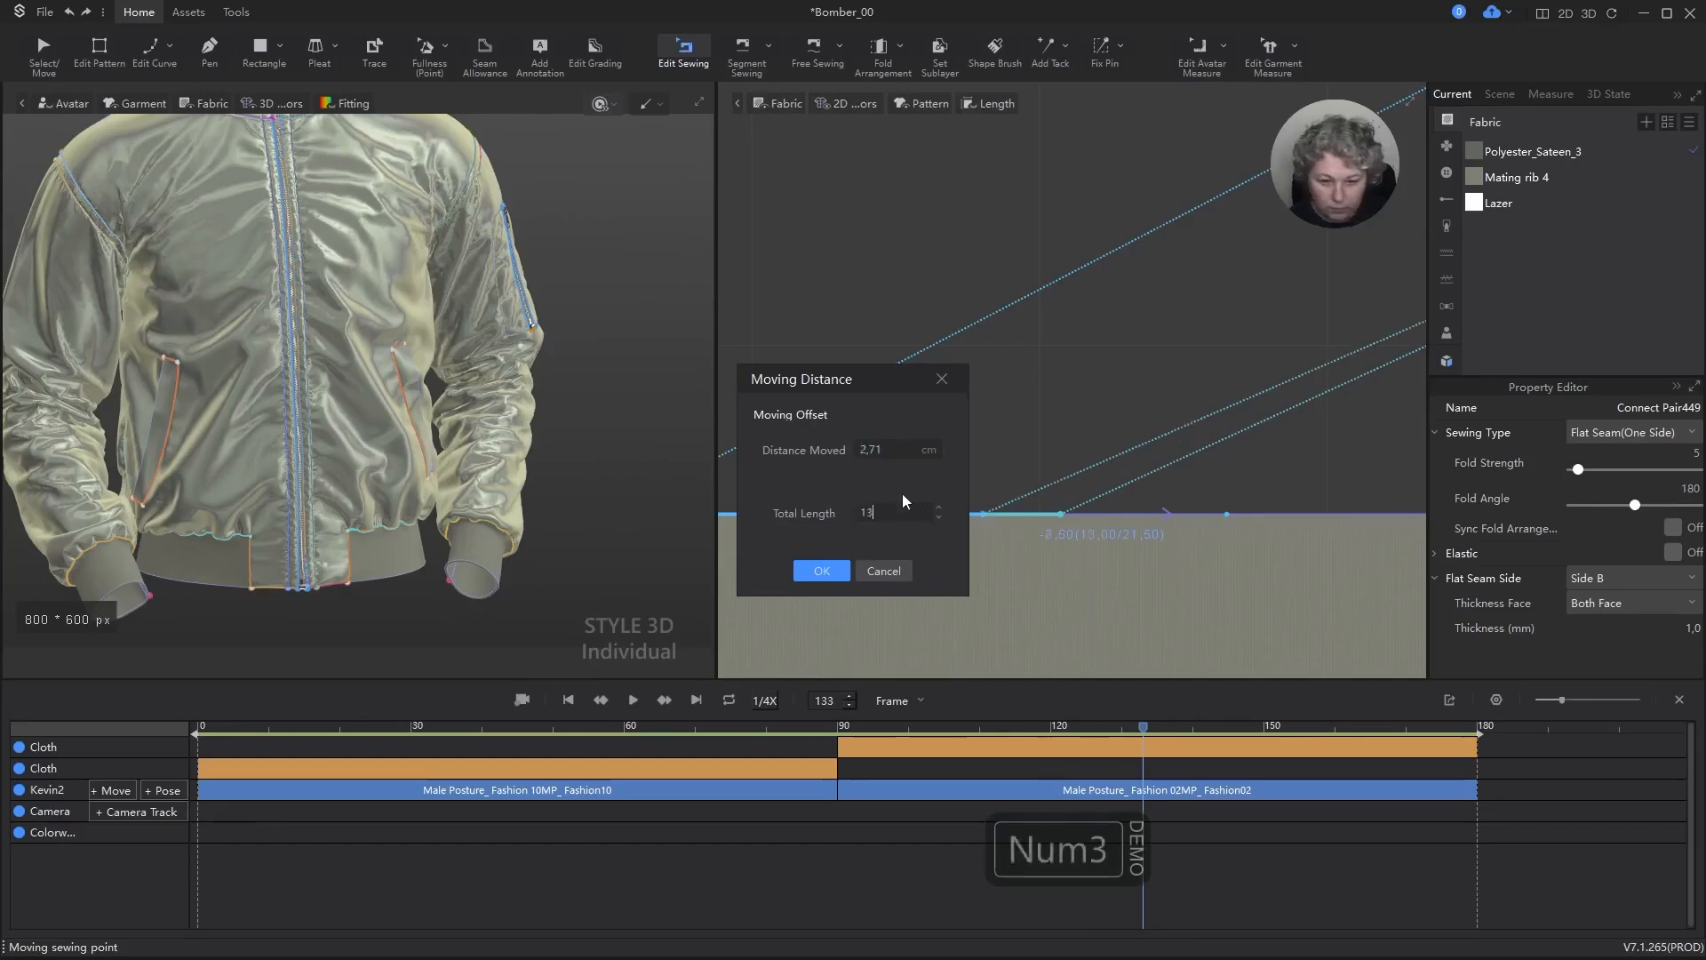
click(823, 570)
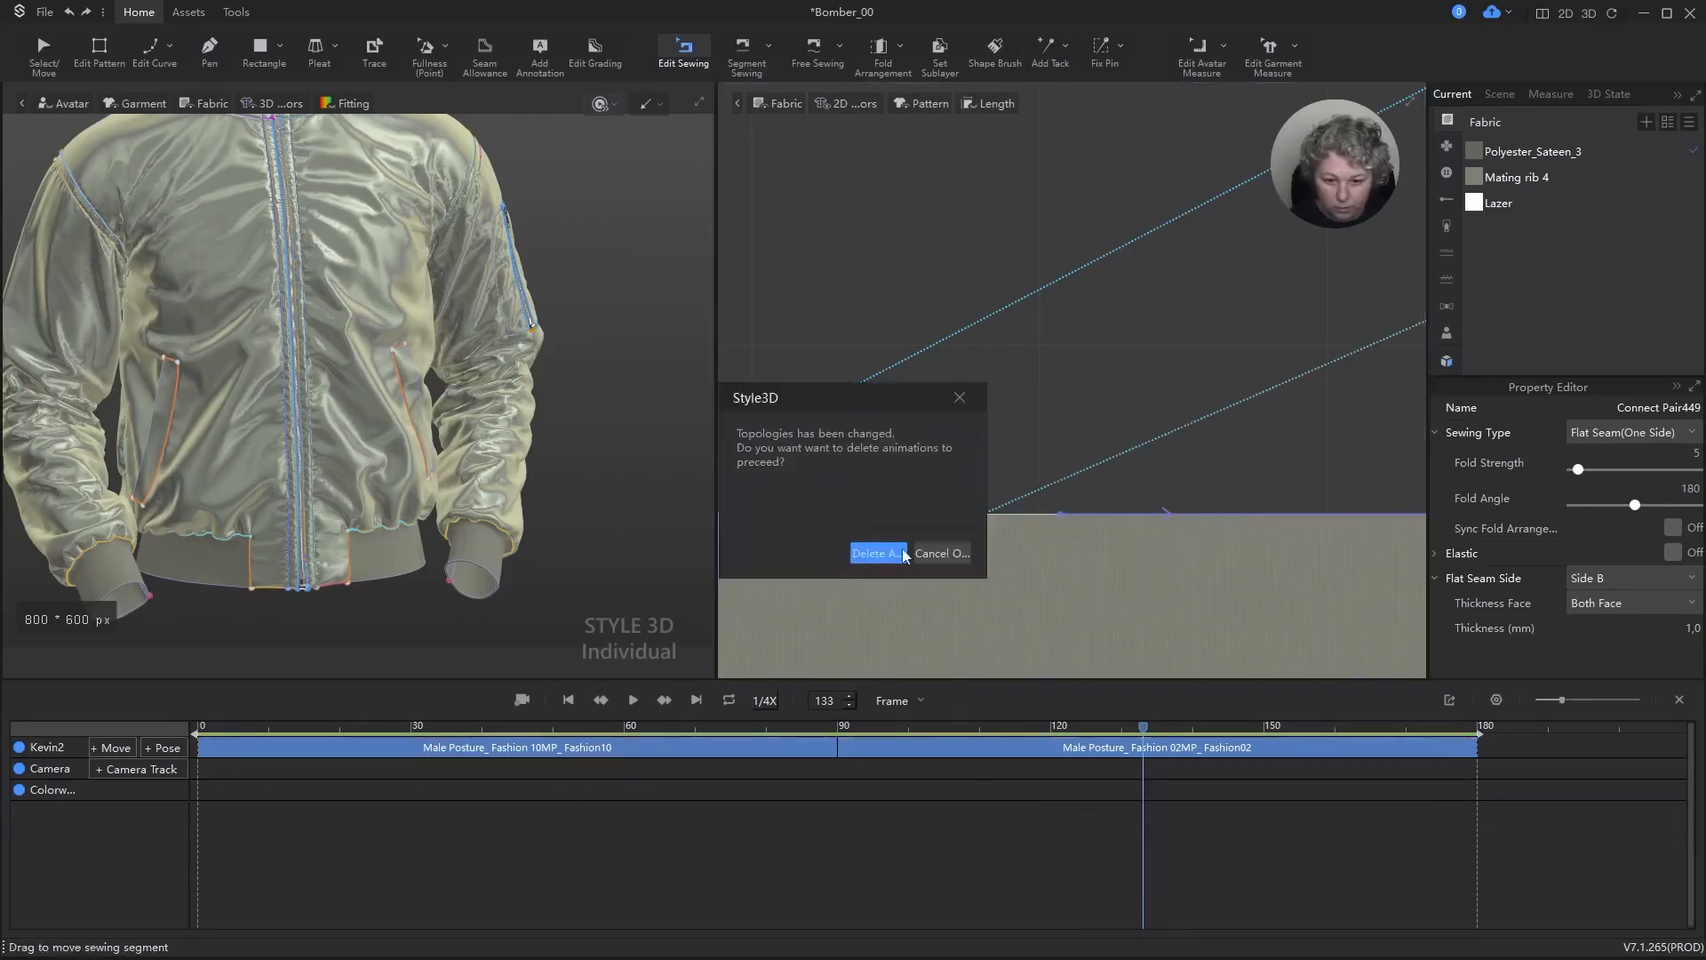
click(888, 554)
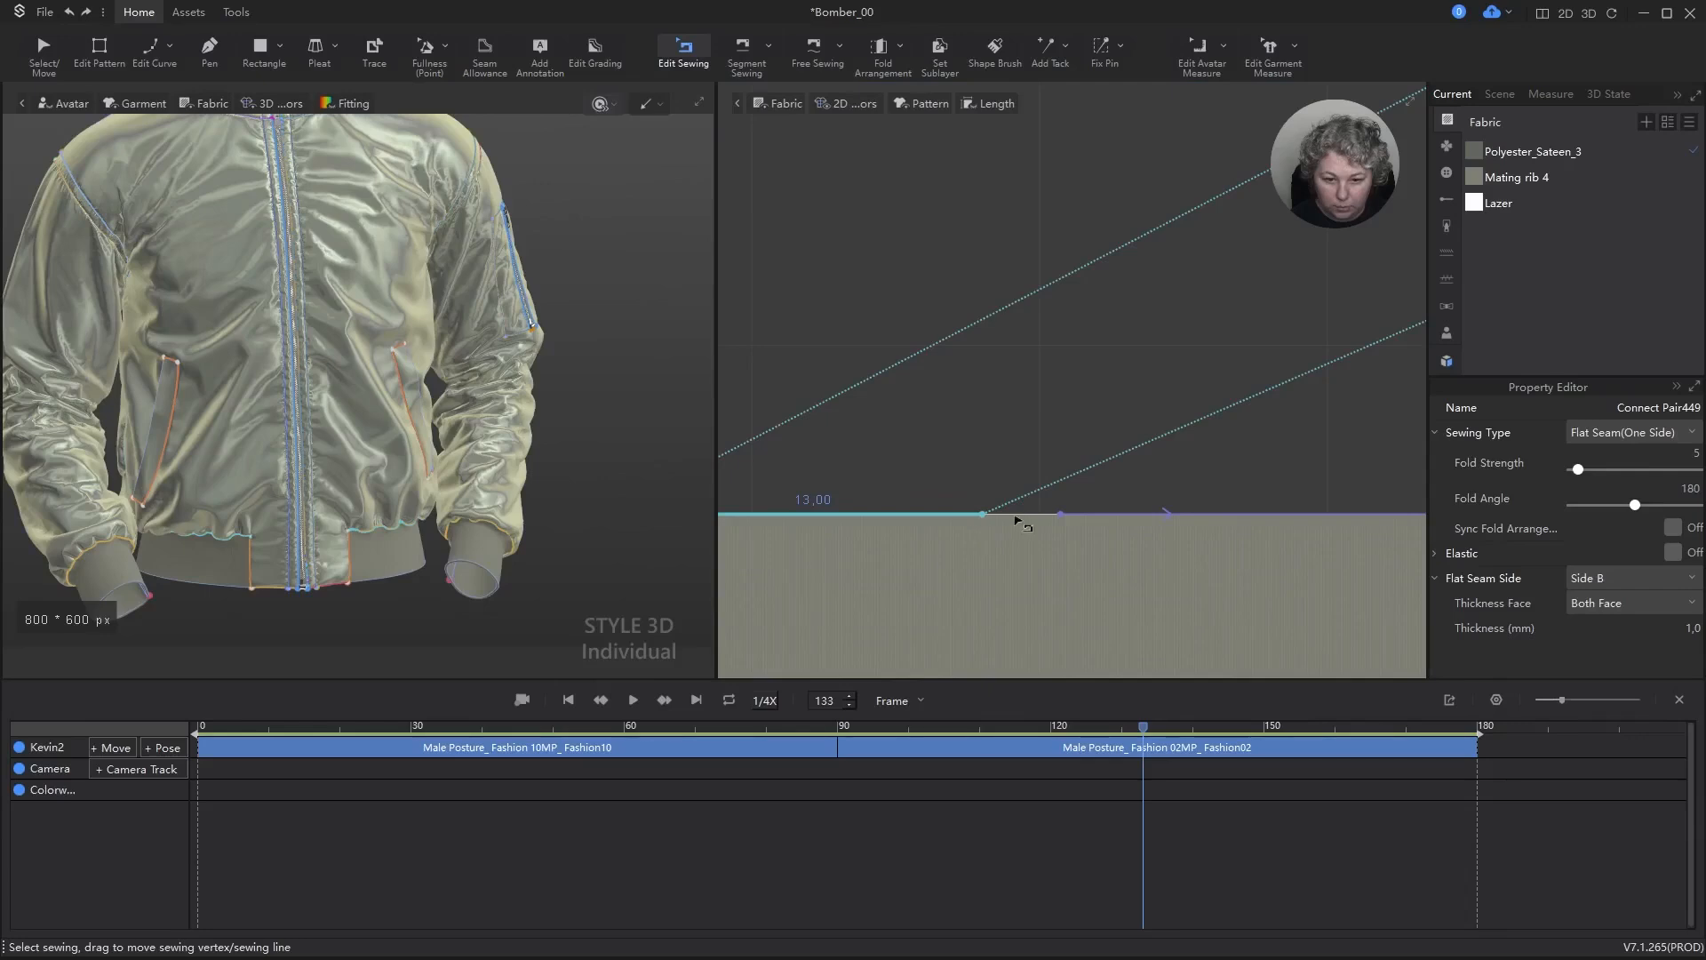
scroll(1020, 518, down, 3)
key(ctrl+z)
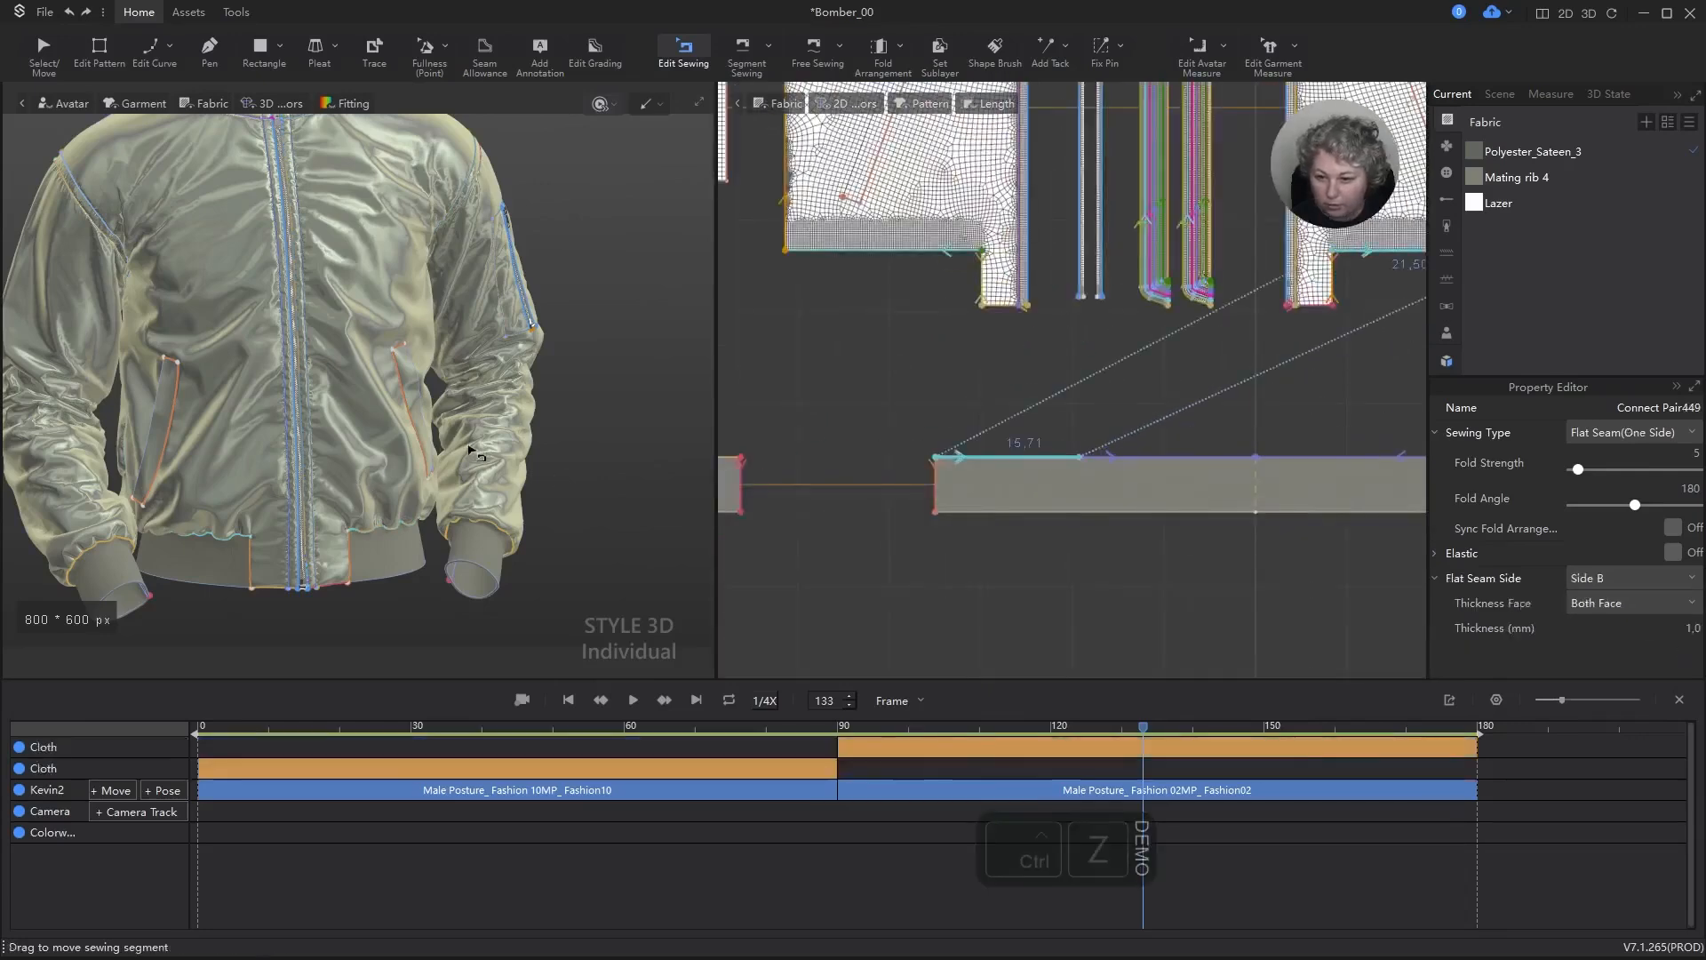
Step: Return to frame 0 and delete the Male Posture_ Fashion 10MP_ Fashion10 pose clip and both recorded cloth clips
click(572, 700)
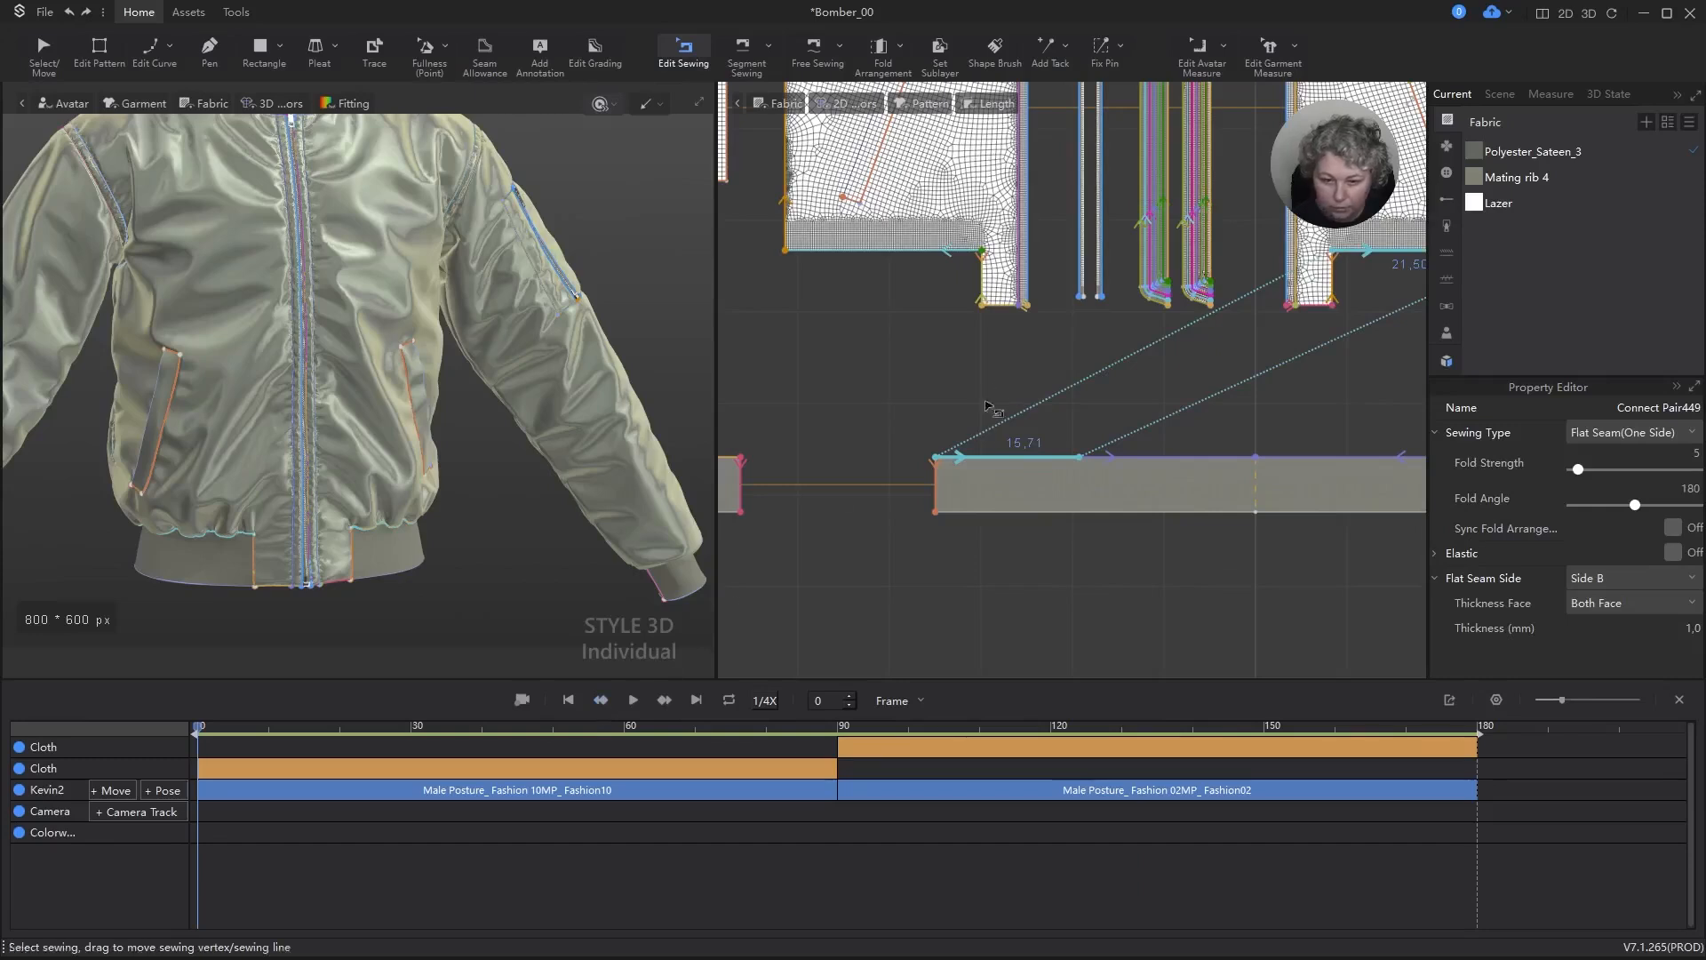
scroll(594, 471, down, 5)
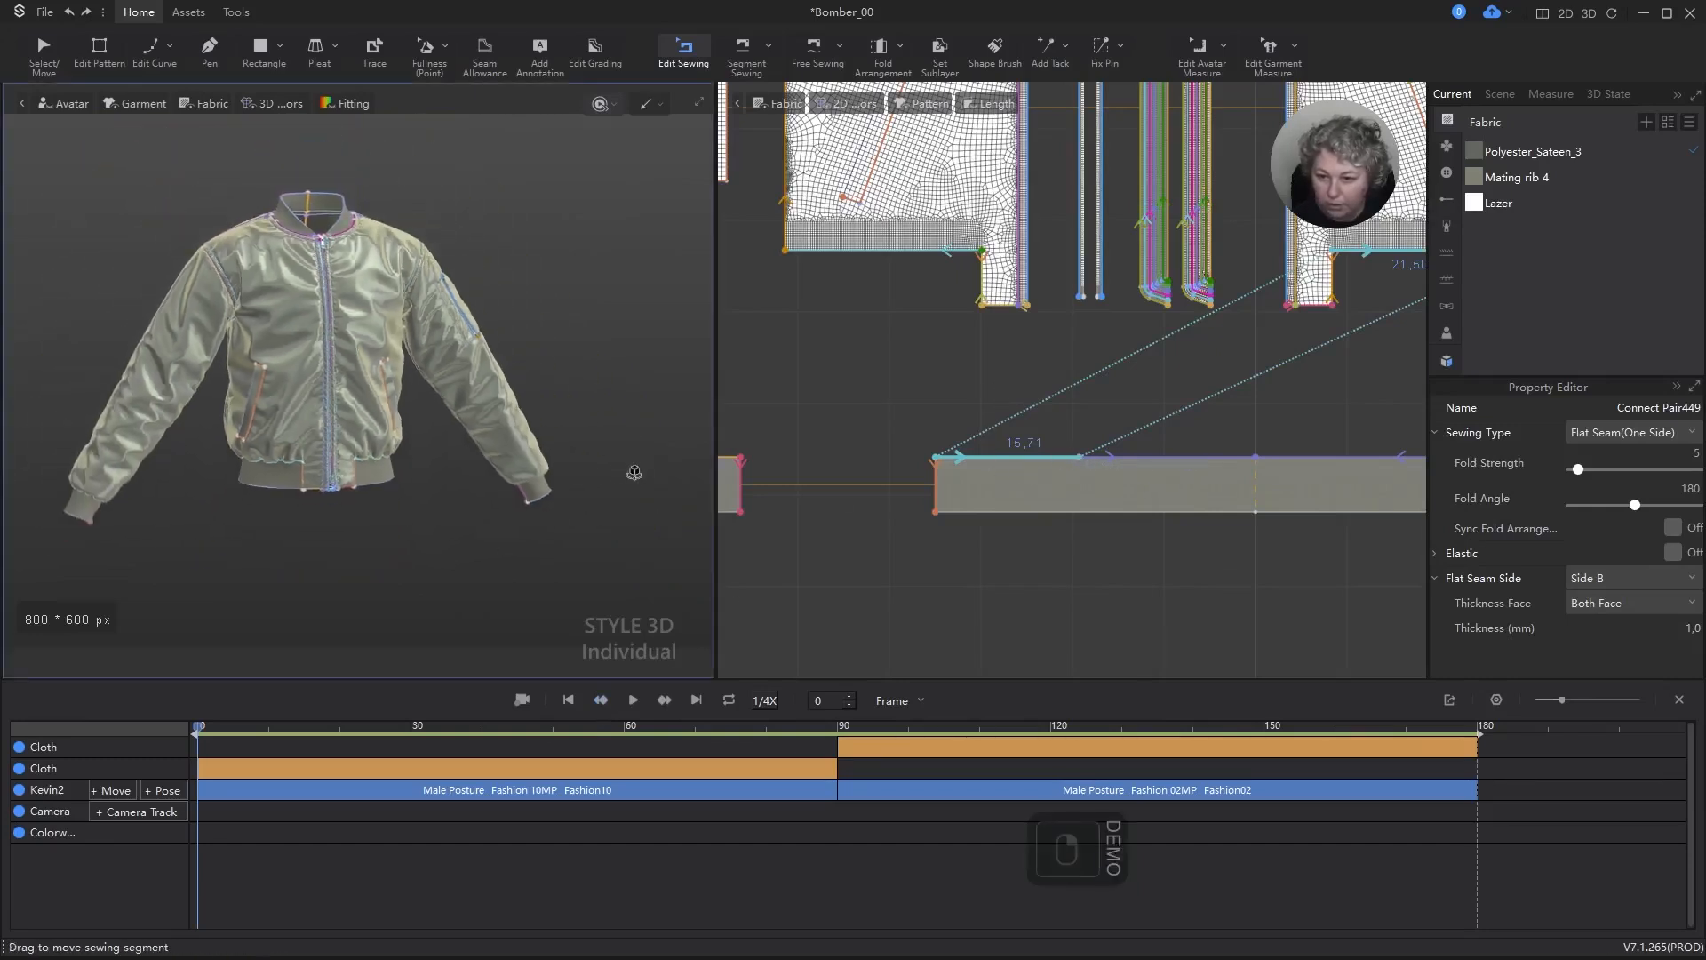
click(786, 783)
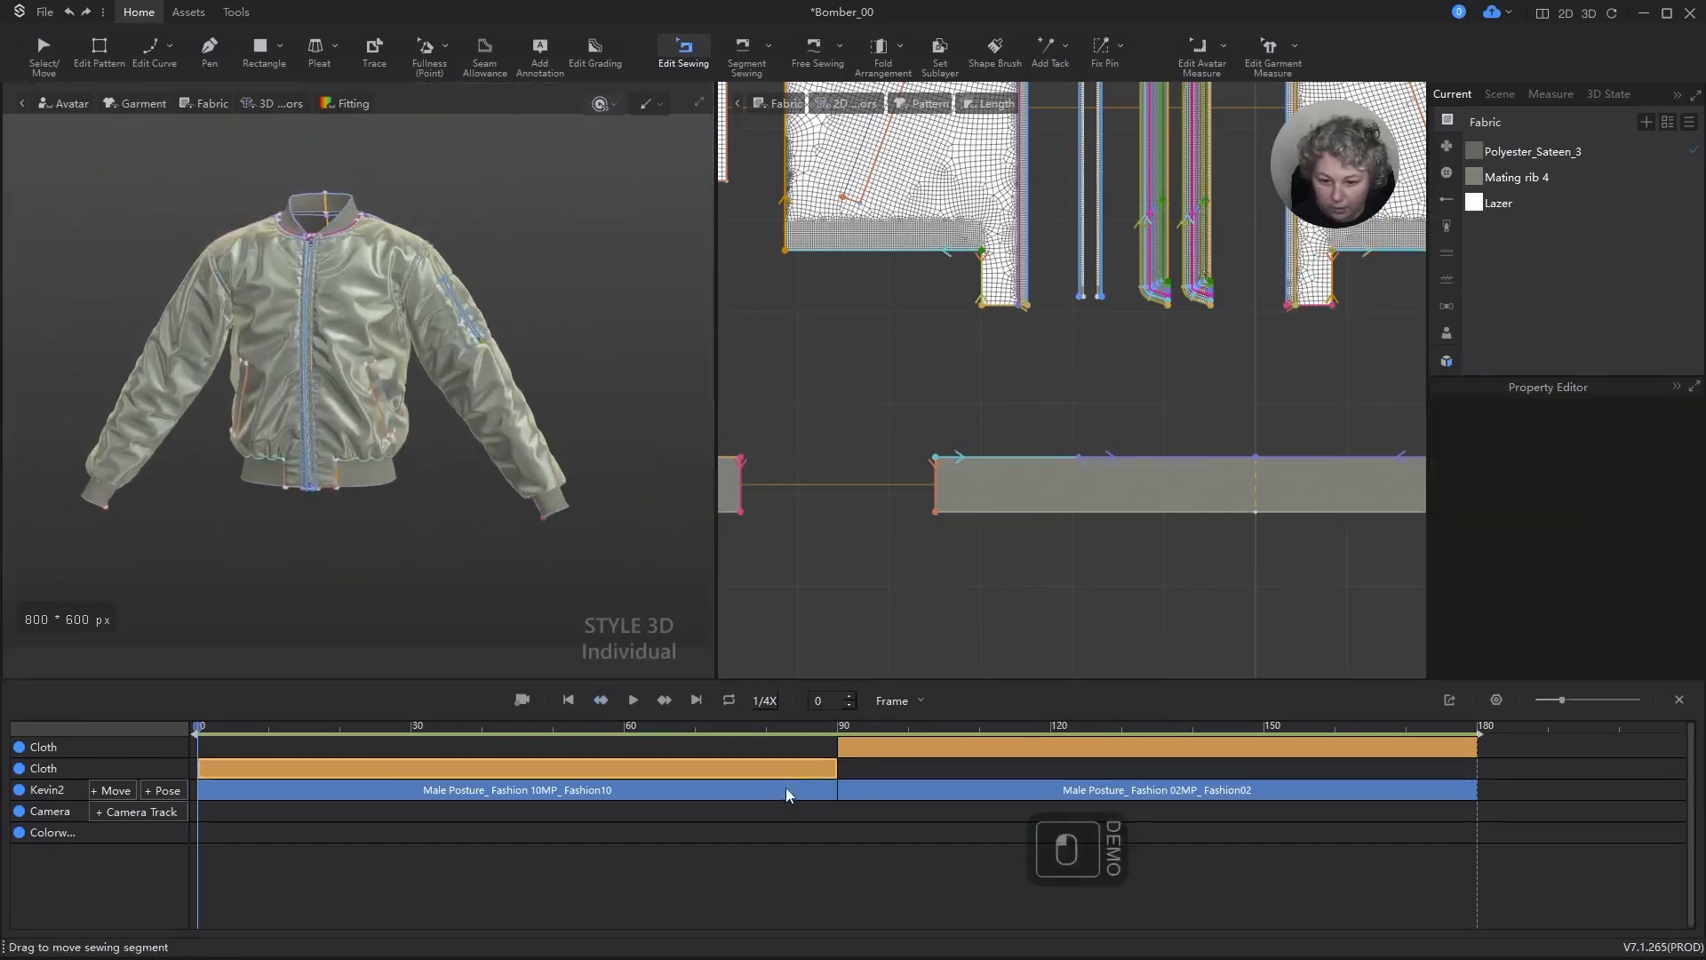
shift+click(800, 789)
key(Delete)
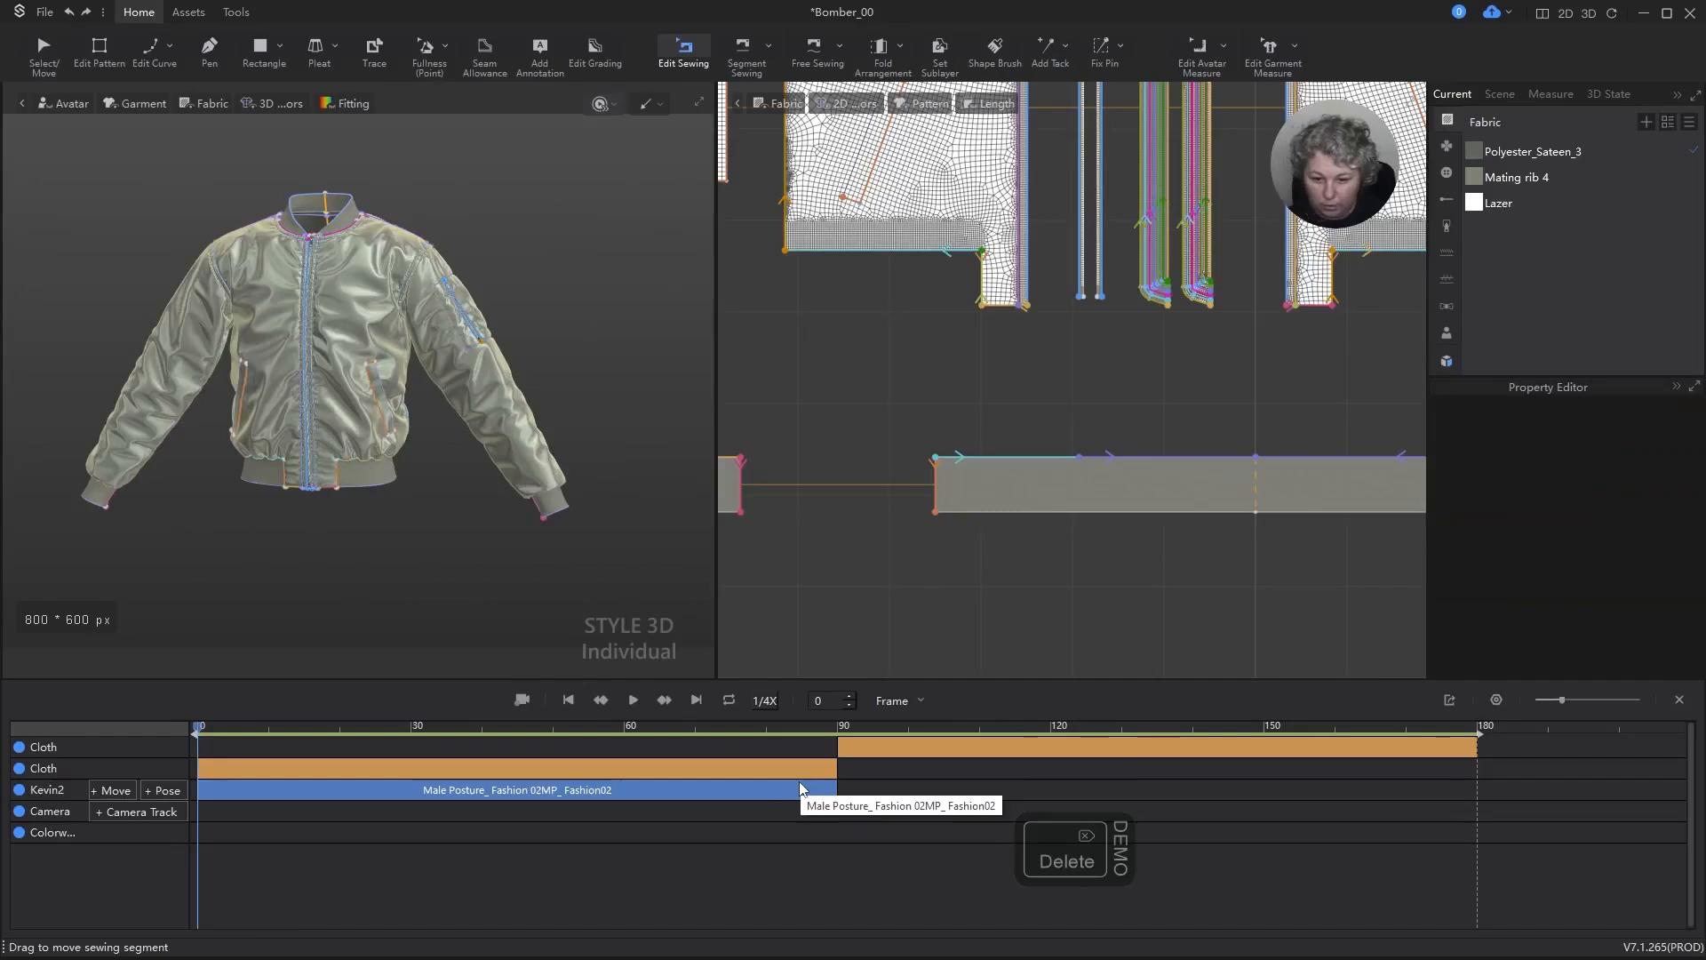
click(869, 749)
key(Delete)
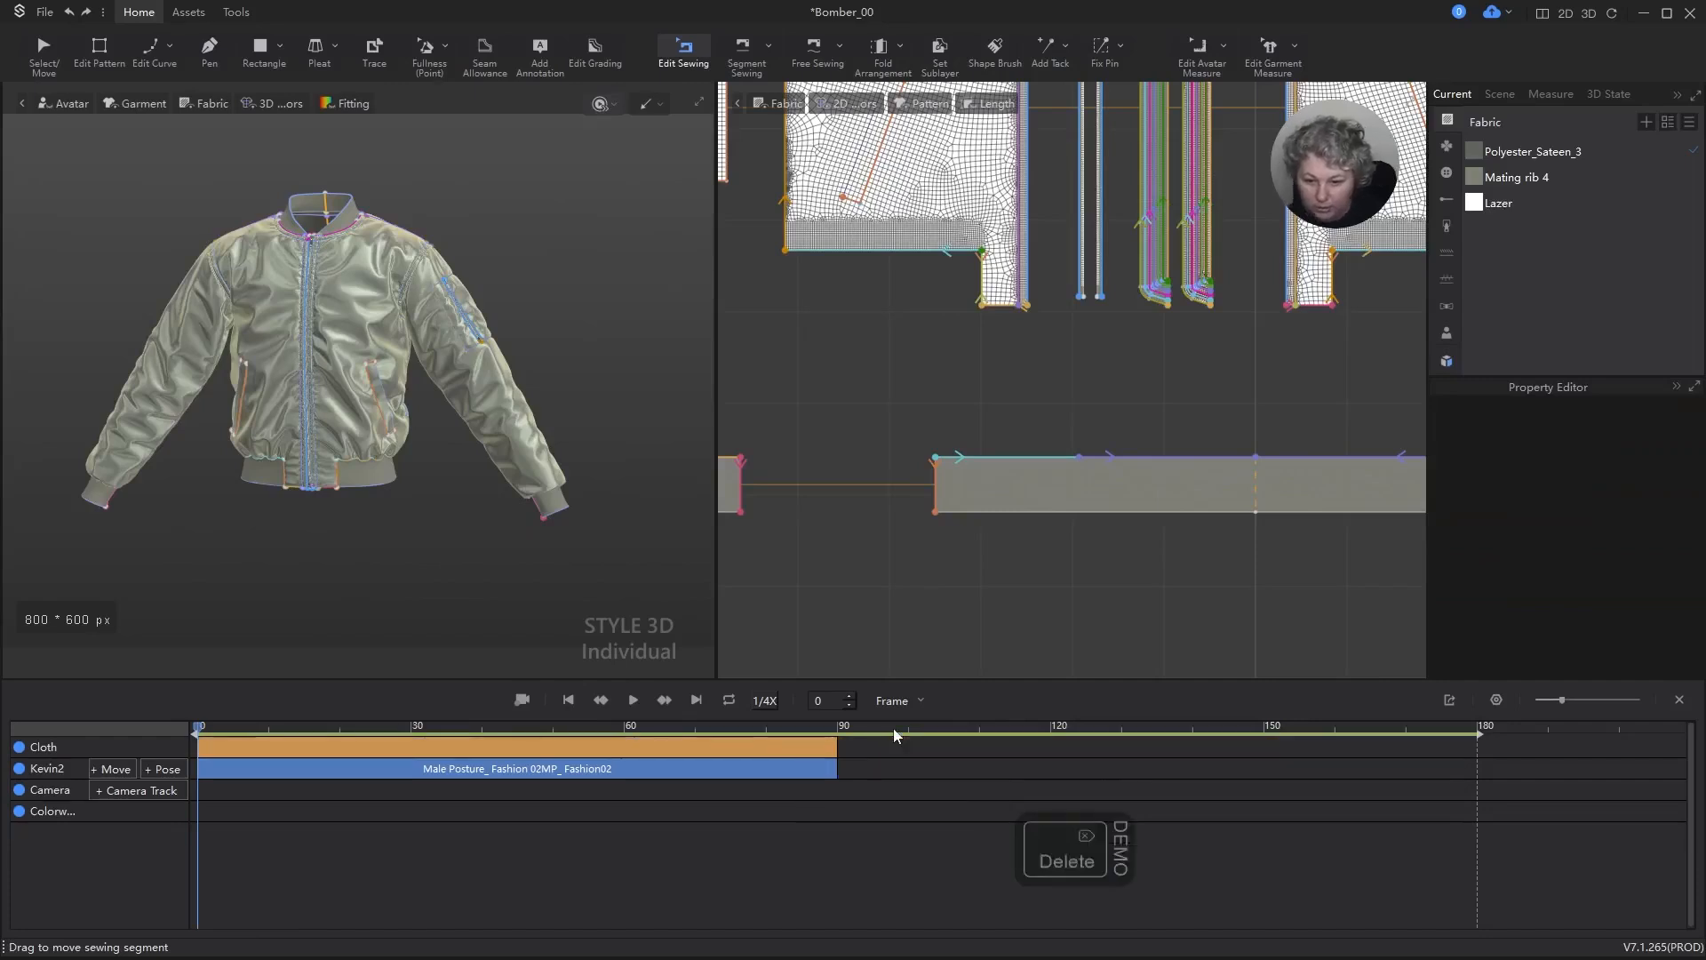
click(611, 748)
key(Delete)
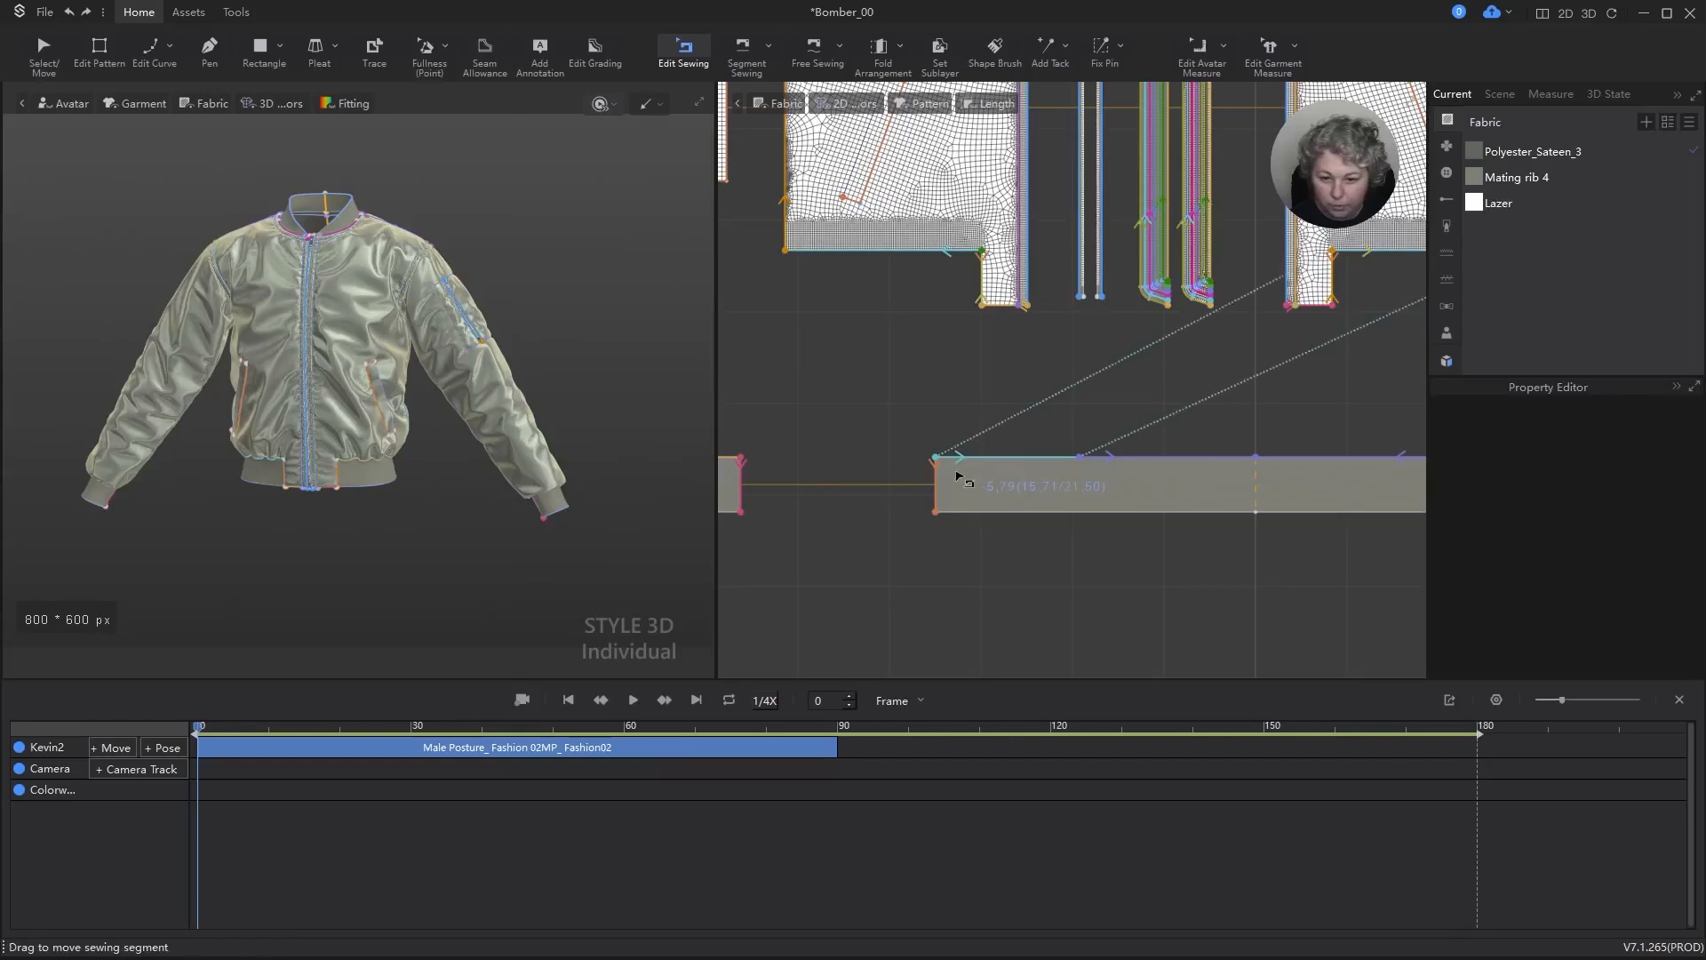
Step: Set the front panel's seam segment on the hem rib to a 13 cm total length and extend the neighbouring segment to meet it
scroll(965, 480, up, 5)
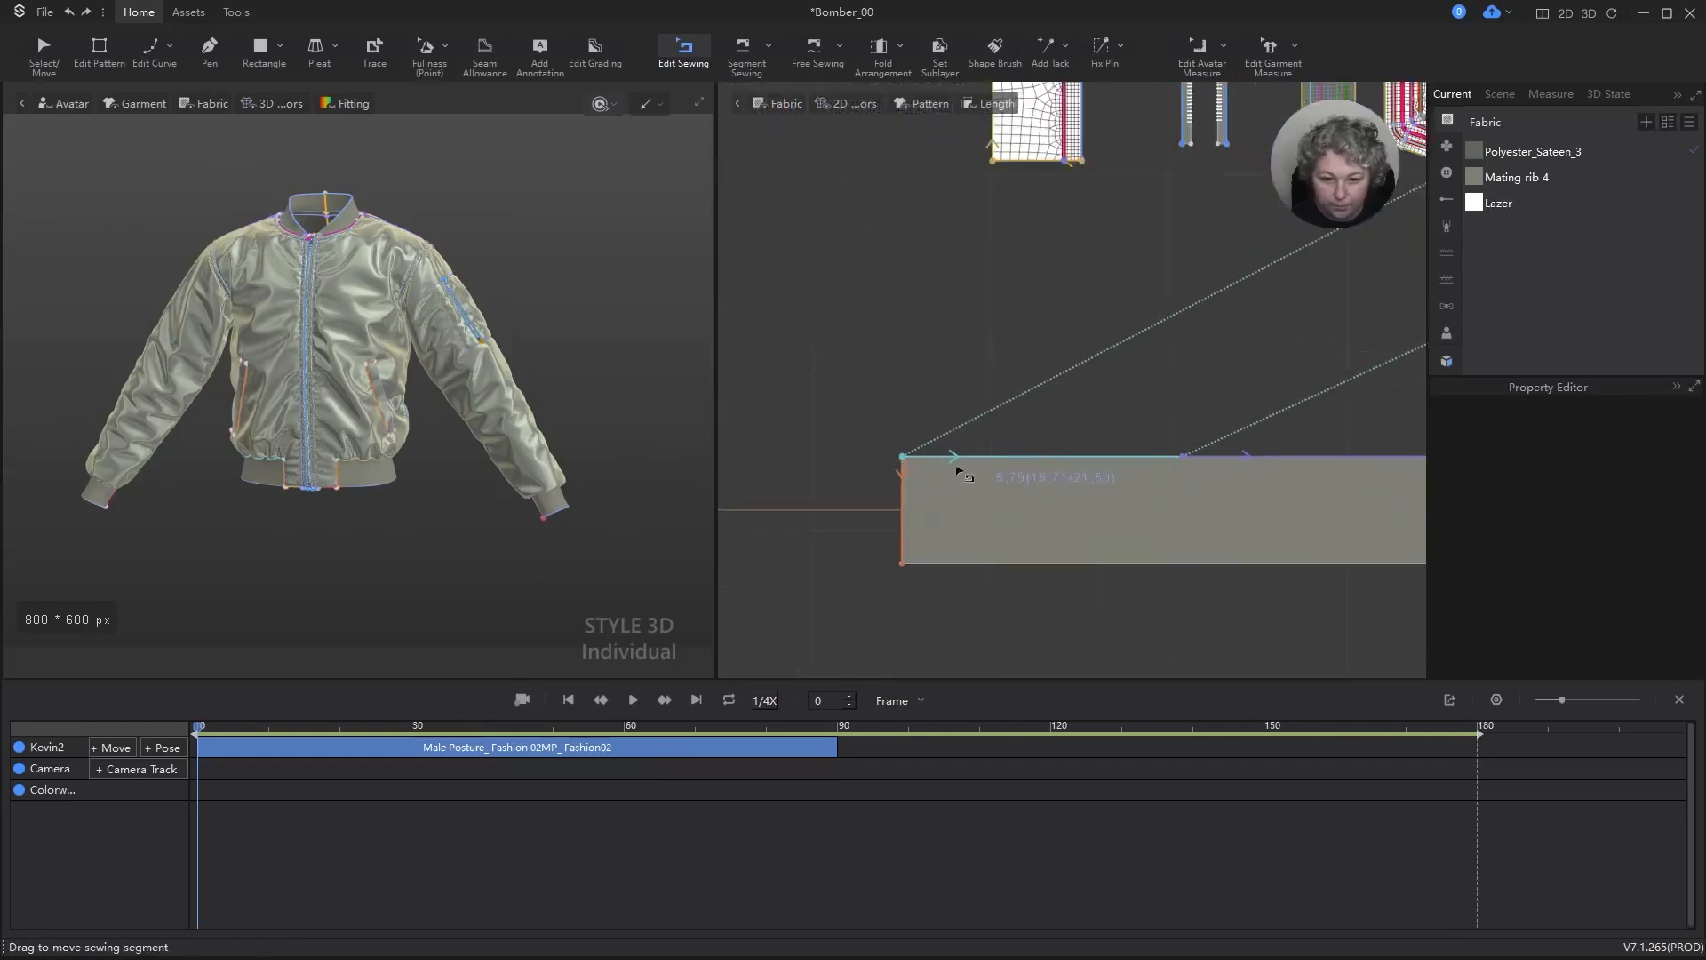
click(1146, 472)
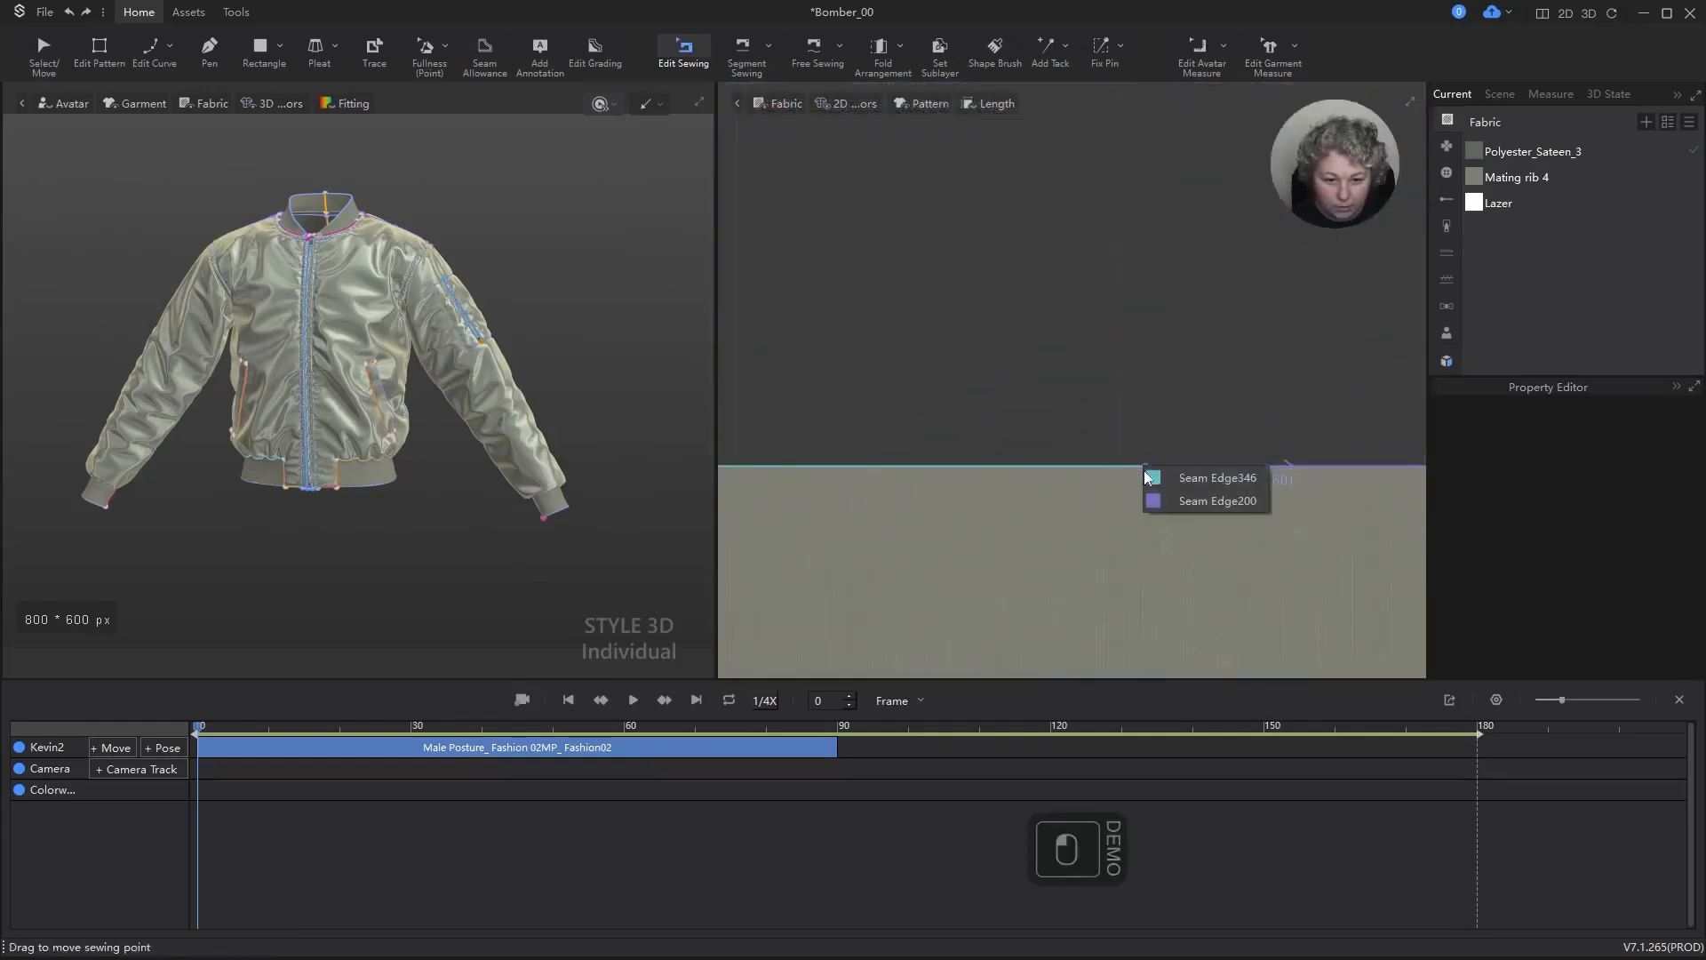
drag(1146, 471, 1106, 476)
key(Return)
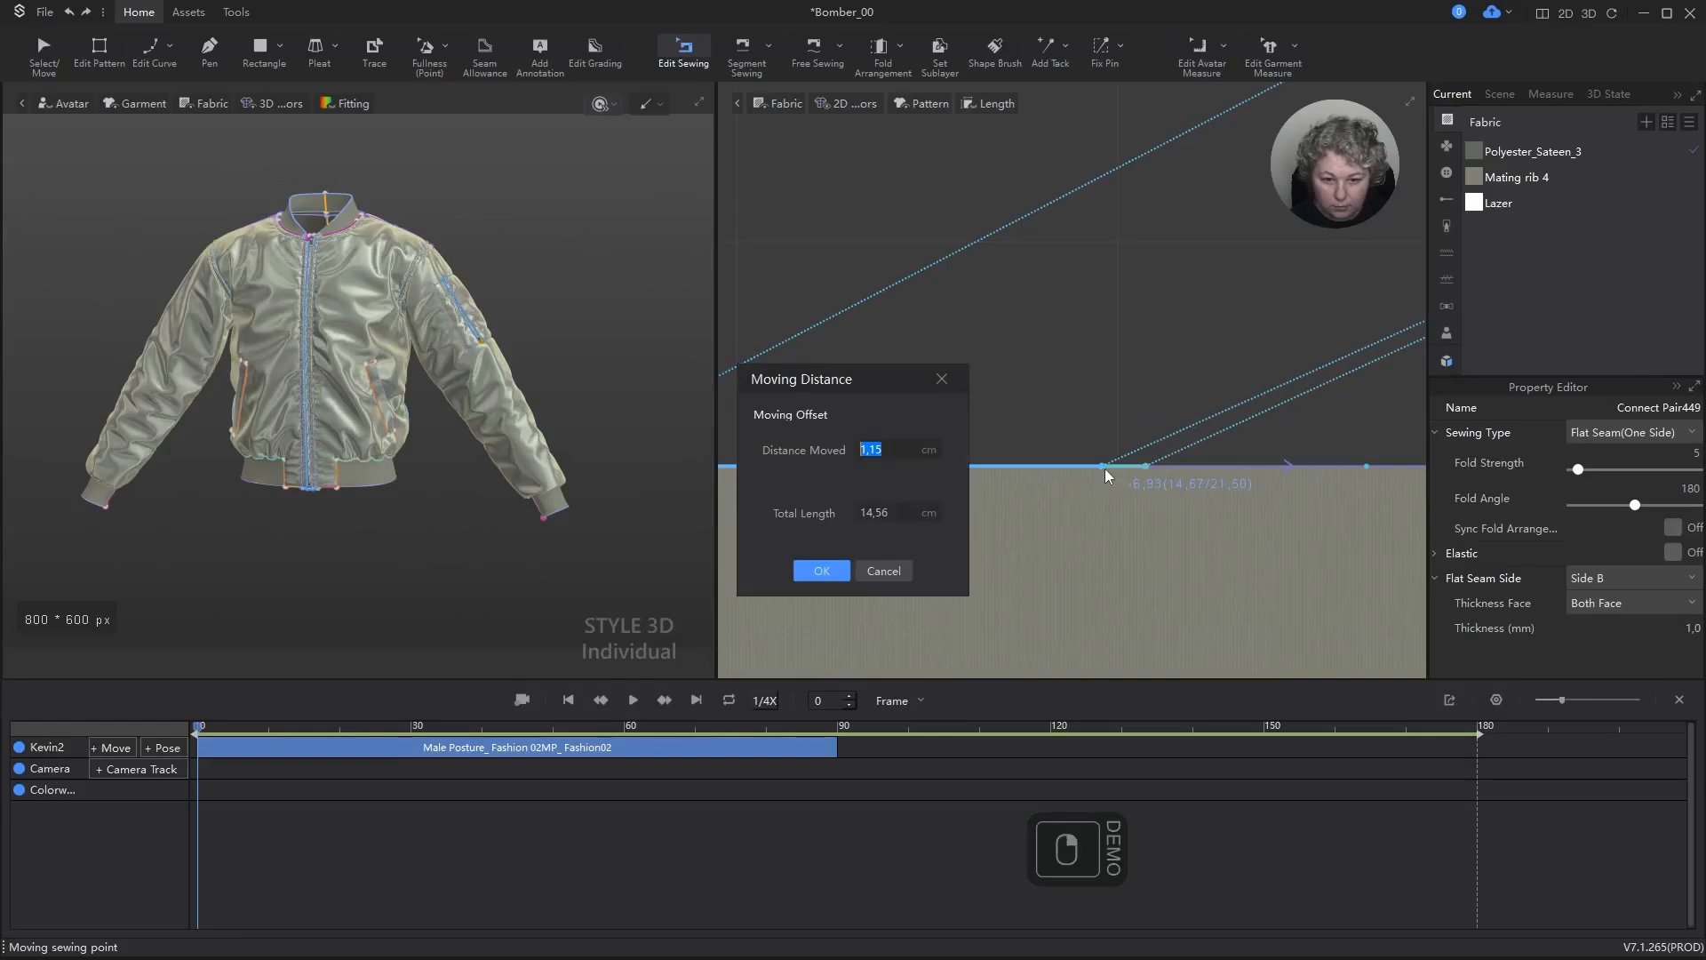
key(Tab)
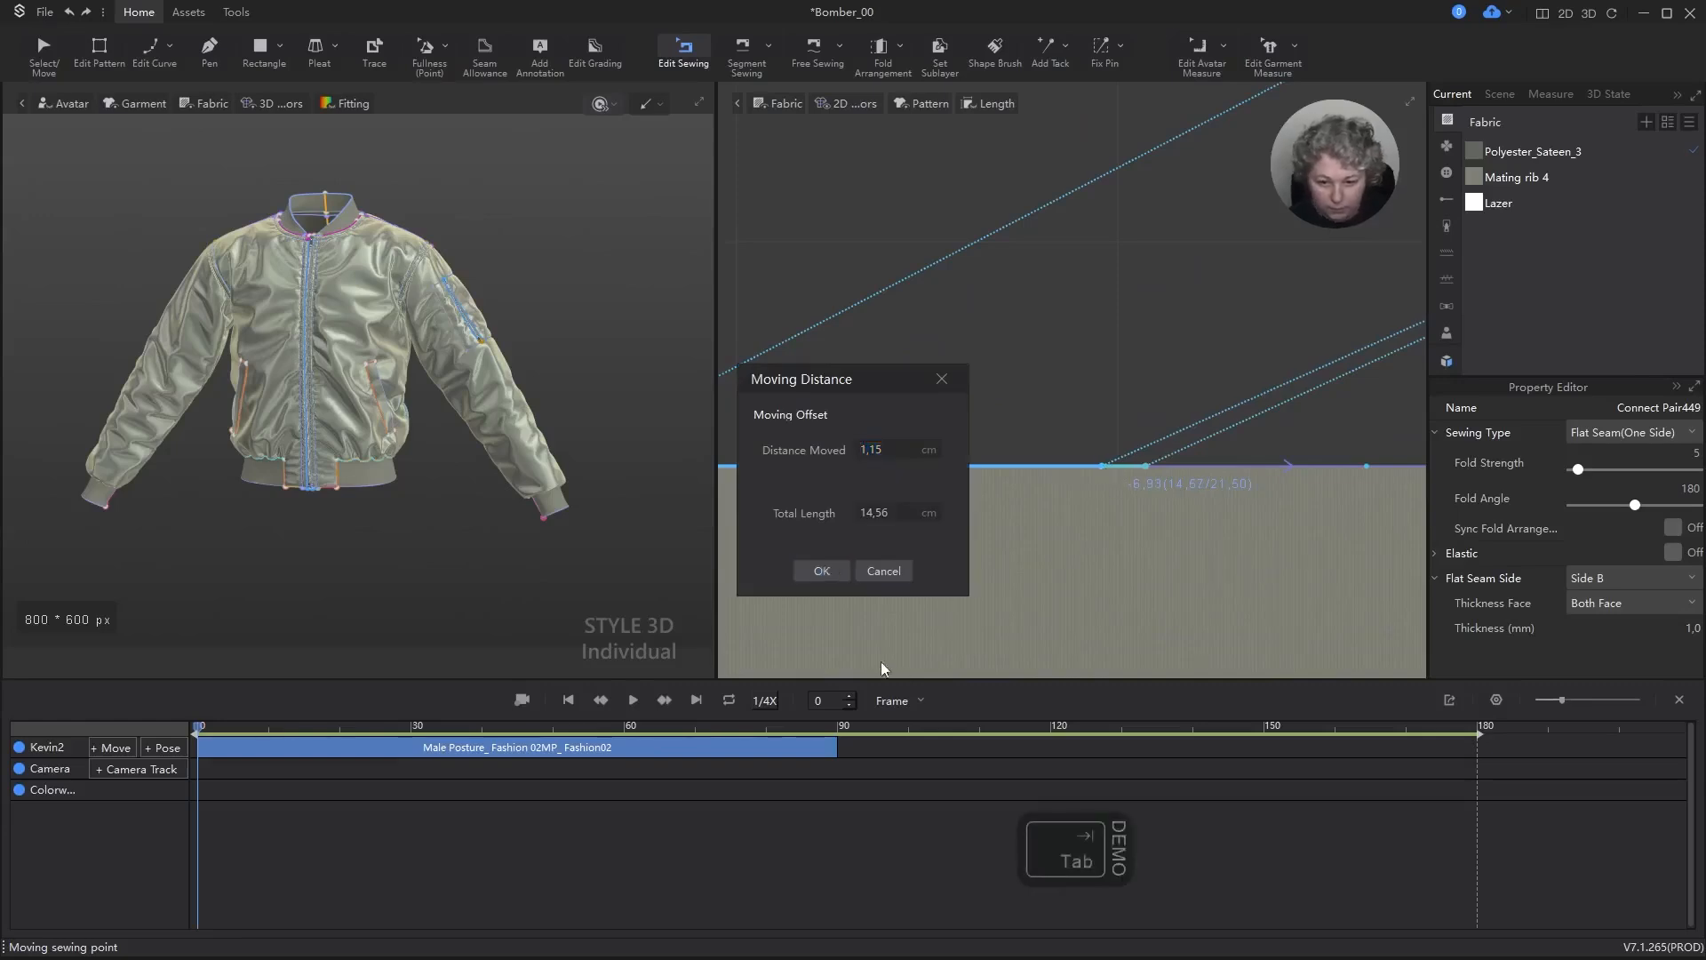
drag(897, 513, 851, 510)
text(13)
key(Return)
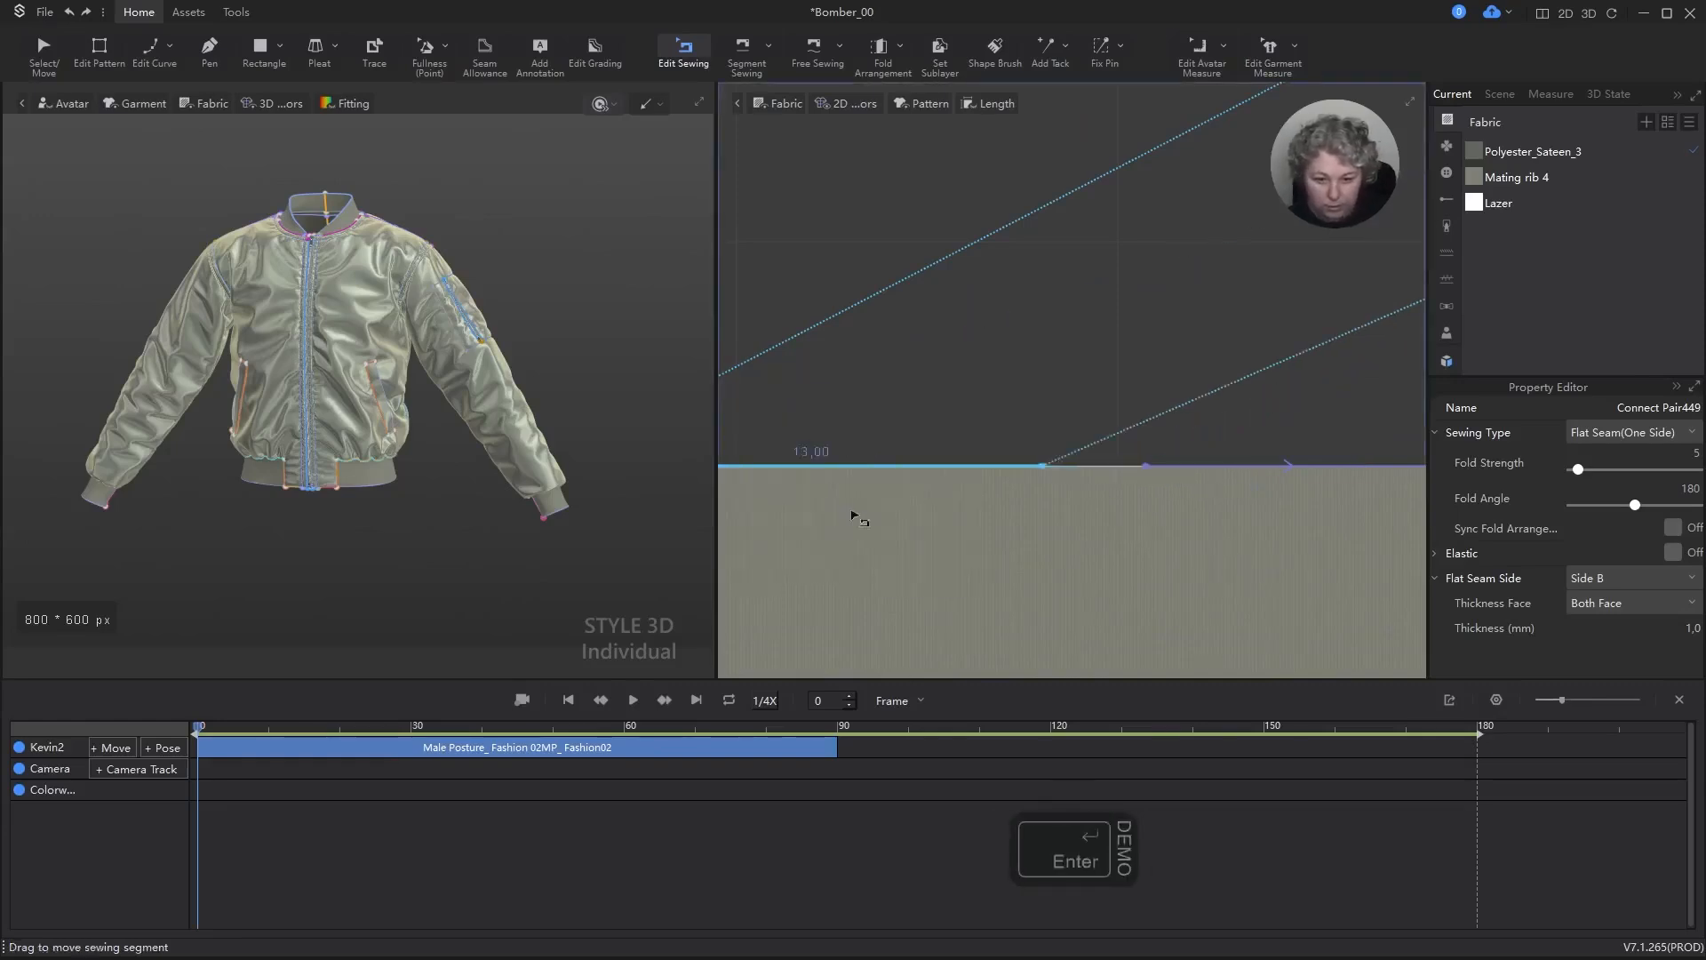
drag(1147, 467, 921, 476)
Step: Simulate the jacket with the corrected sewing and check the hem rib from the front and back
scroll(432, 473, down, 5)
right_drag(431, 473, 253, 480)
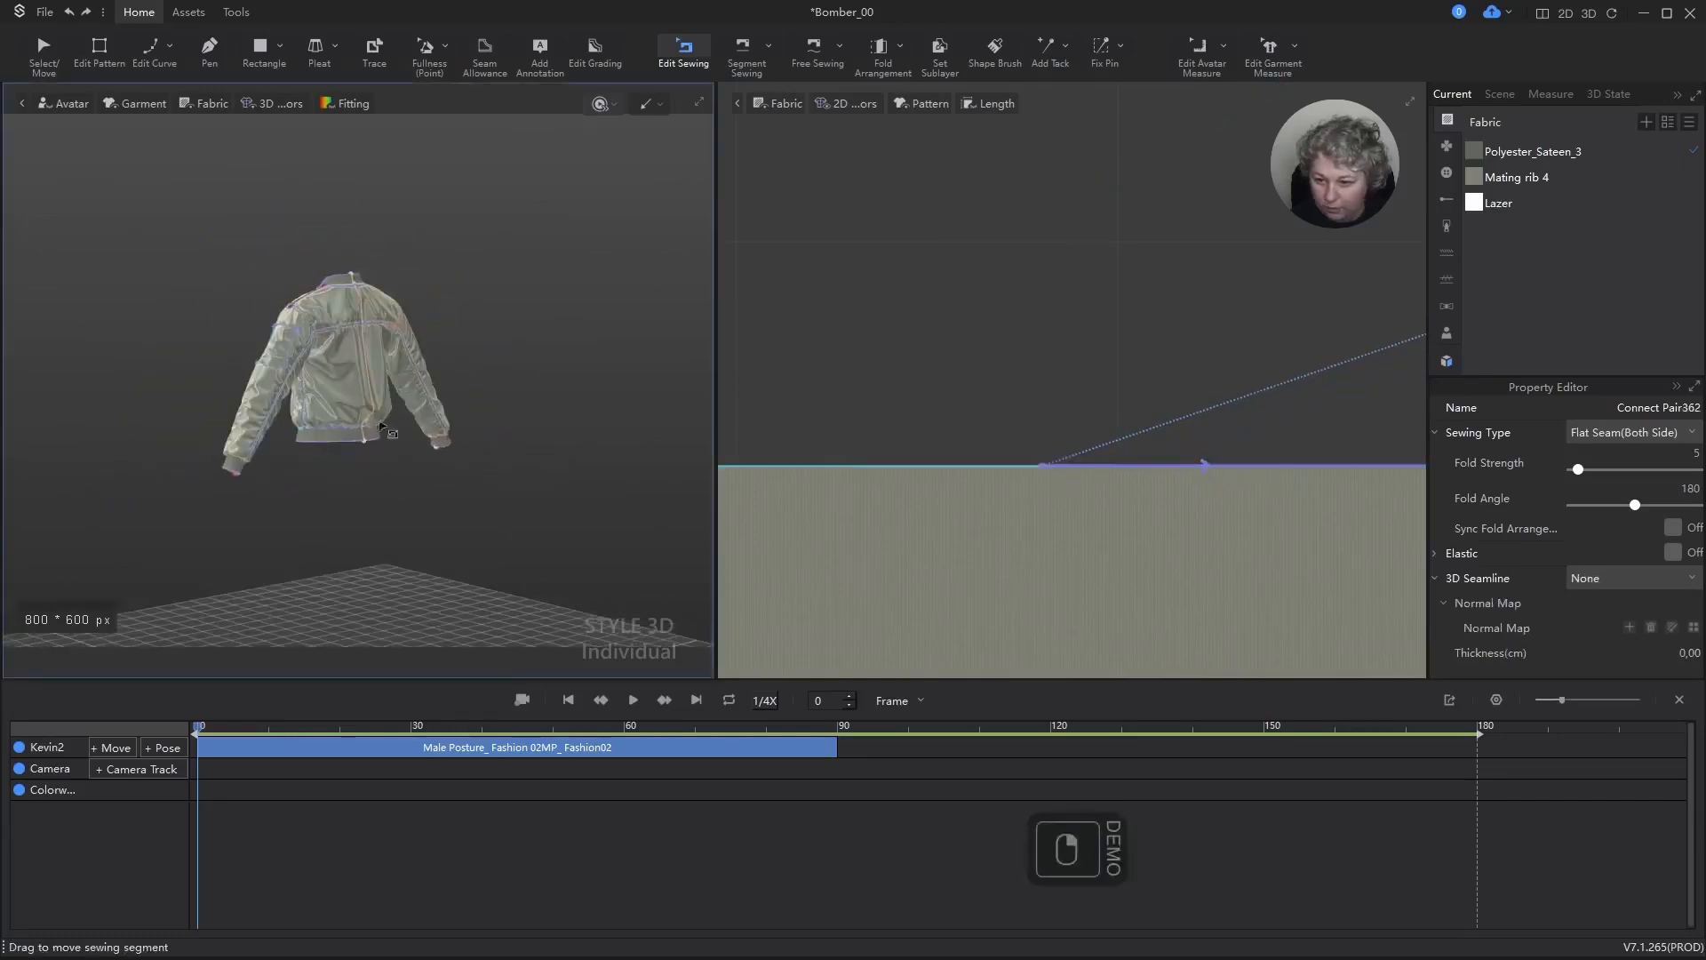
scroll(382, 502, up, 8)
scroll(427, 524, down, 2)
key(space)
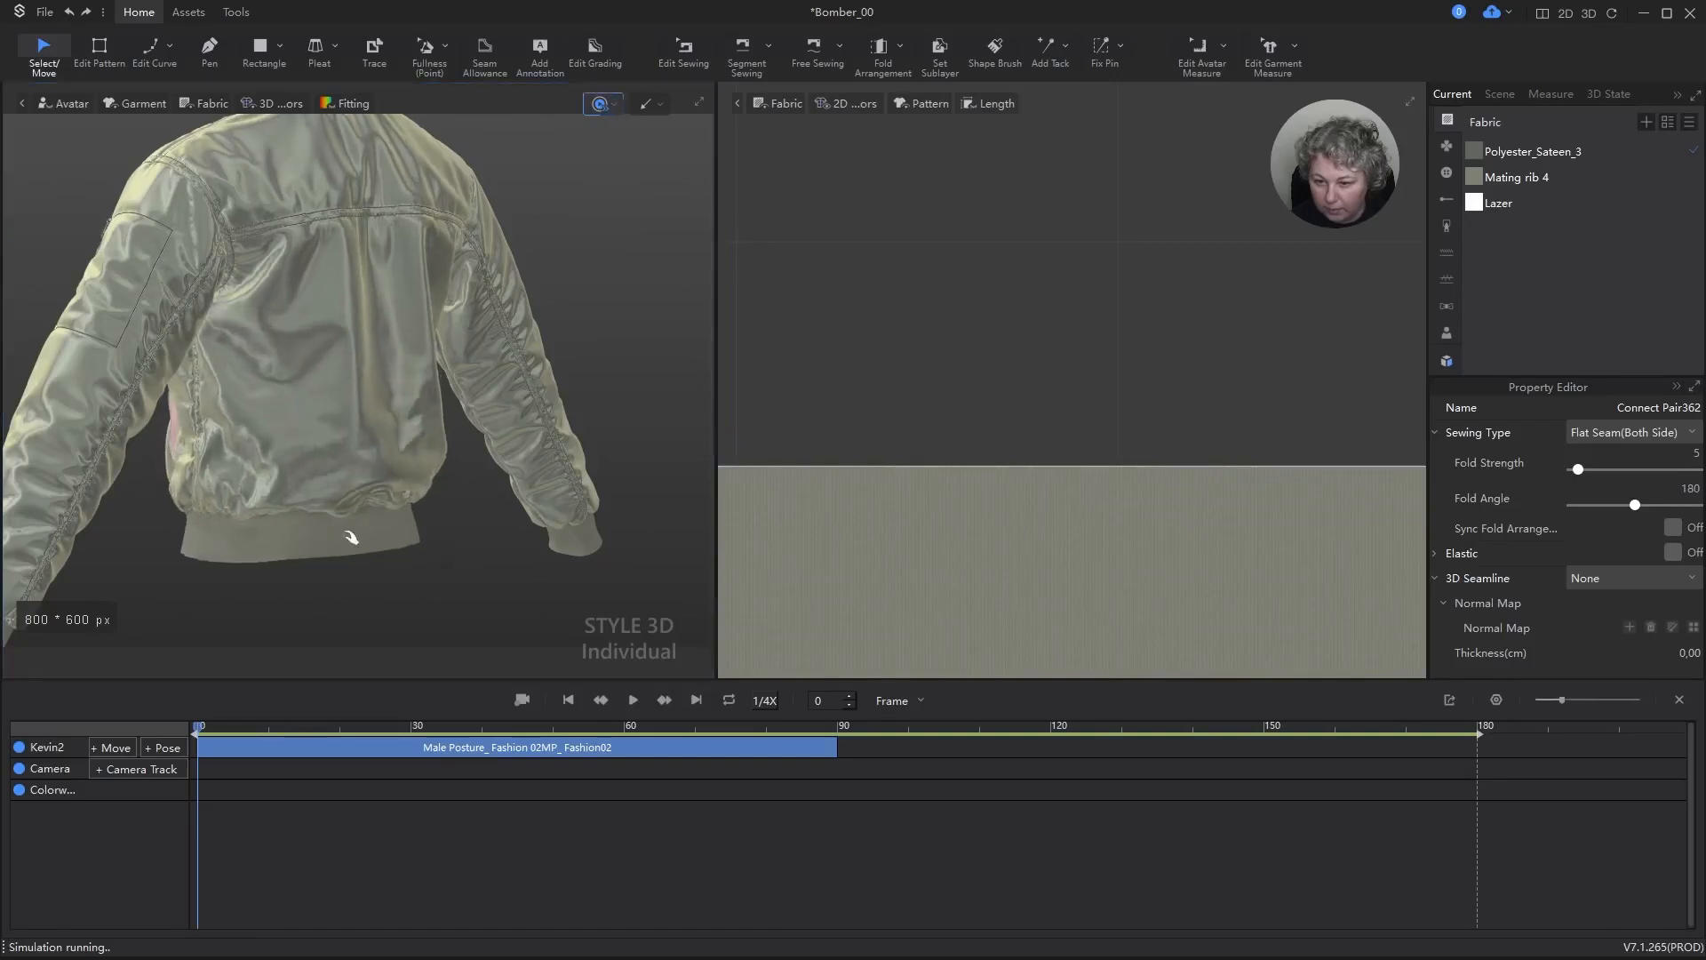
right_drag(373, 540, 234, 508)
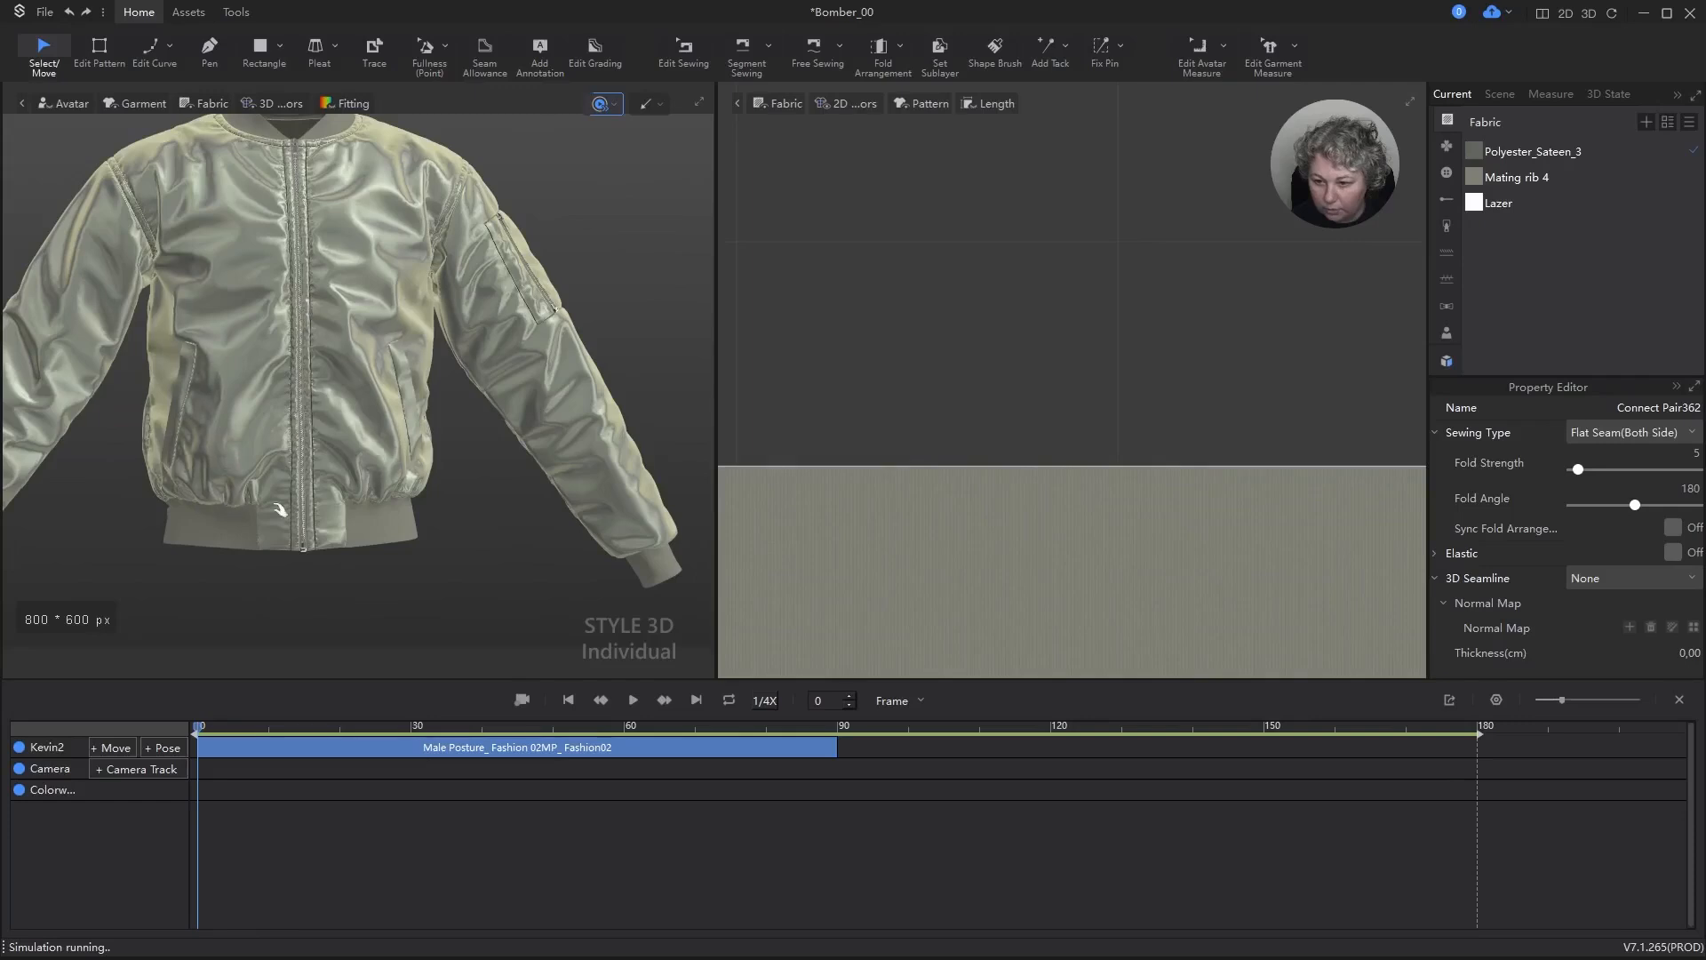
right_drag(428, 516, 158, 520)
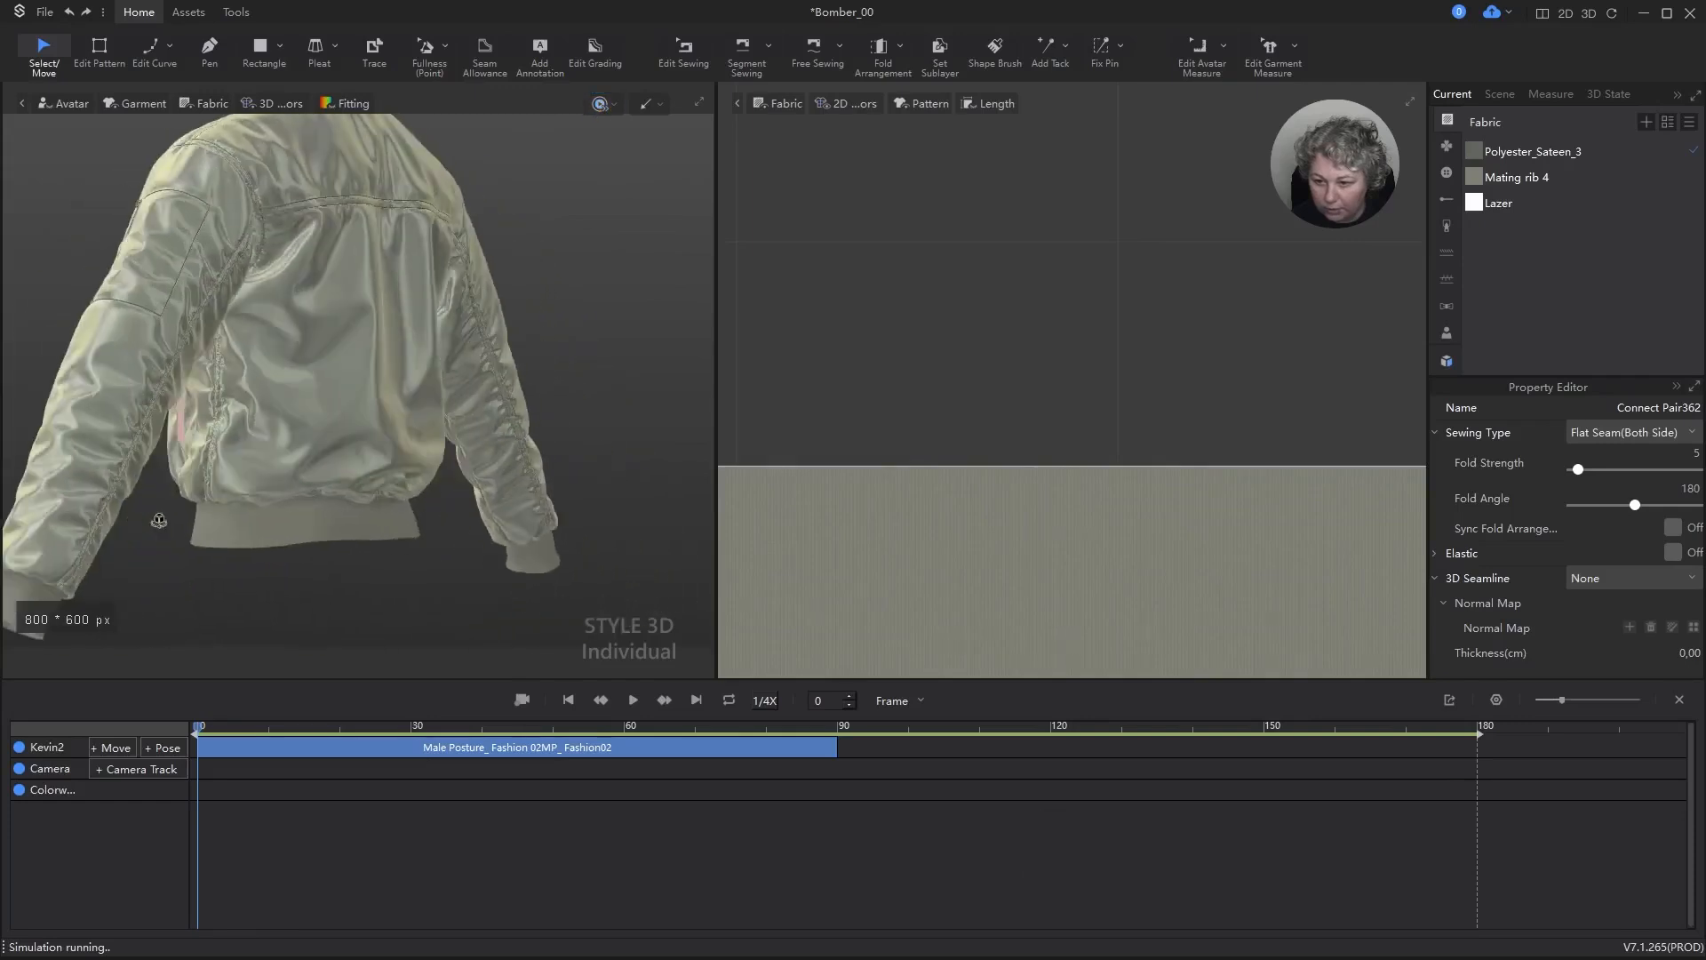
click(353, 531)
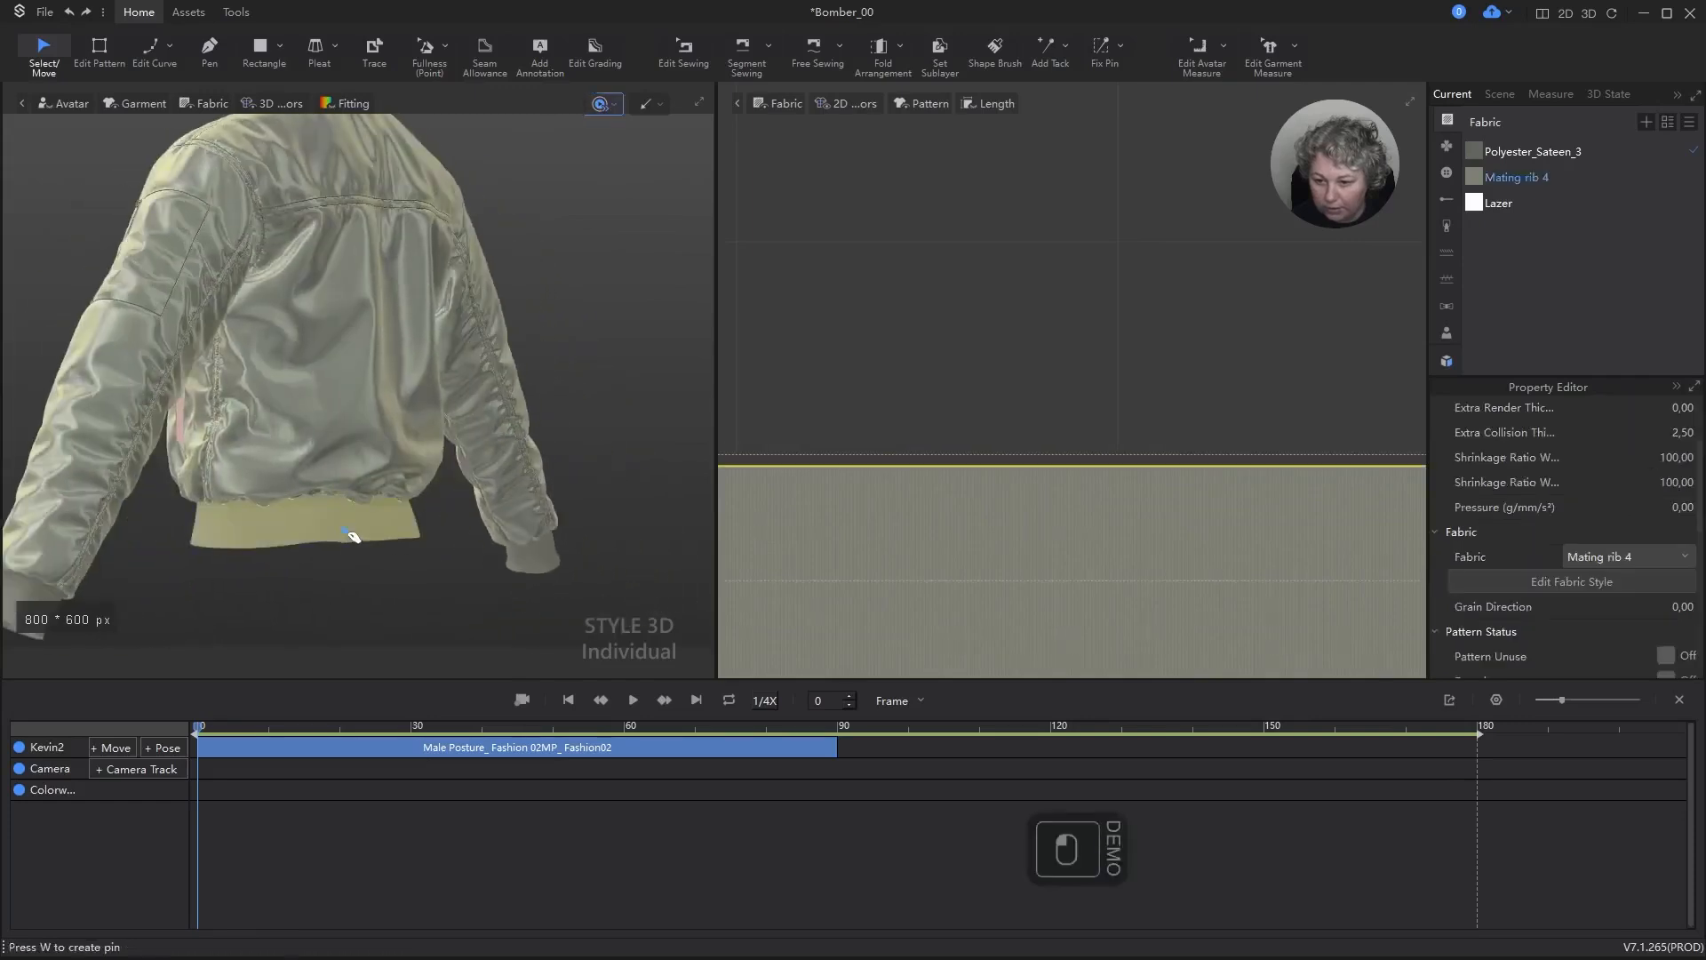
key(space)
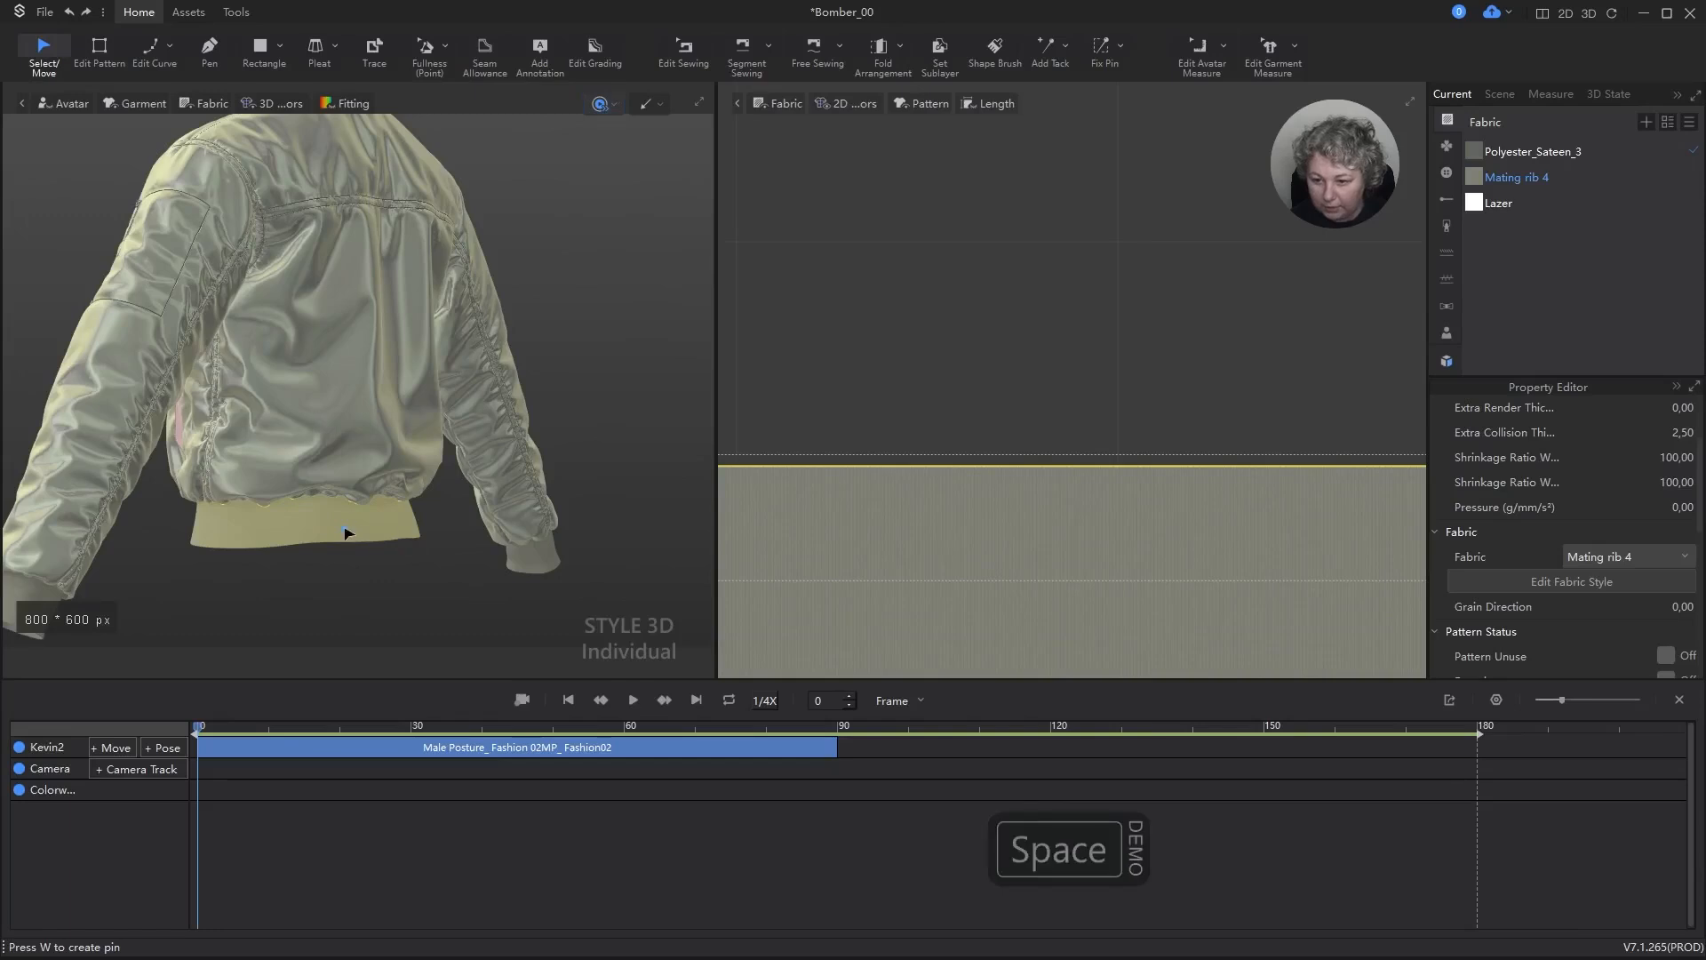
Step: Strengthen the collar, hem and both cuff ribs, and simulate the jacket
click(549, 503)
key(b)
scroll(549, 504, down, 4)
key(a)
click(338, 192)
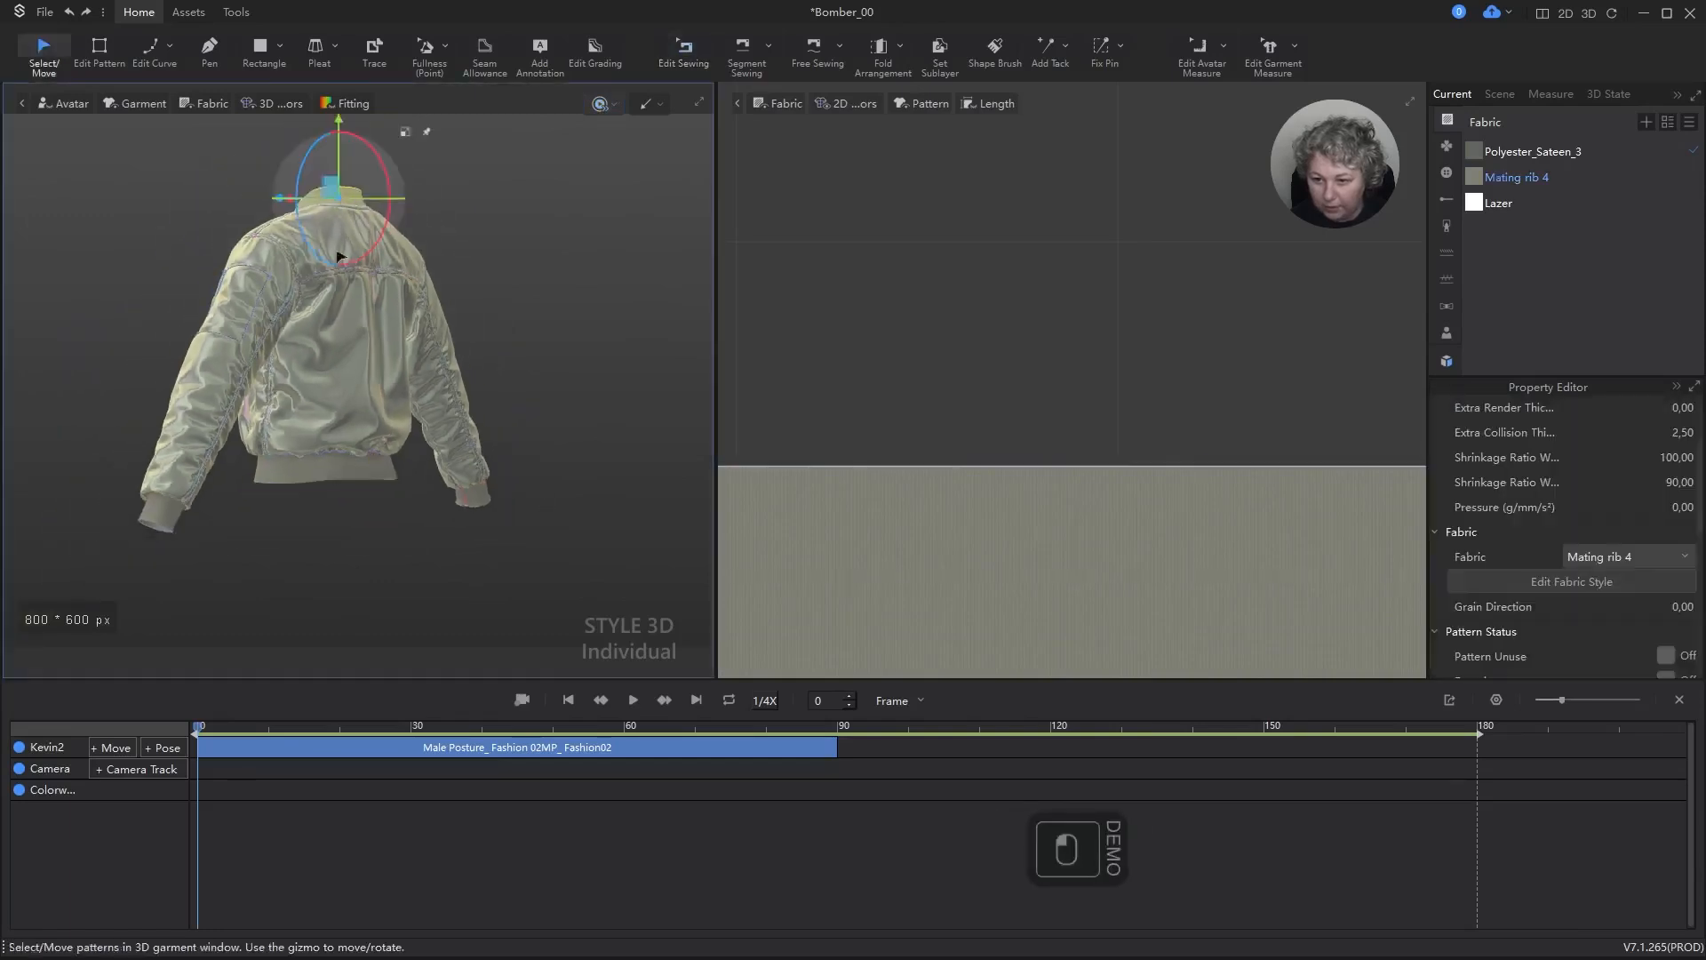
shift+click(356, 469)
shift+click(453, 503)
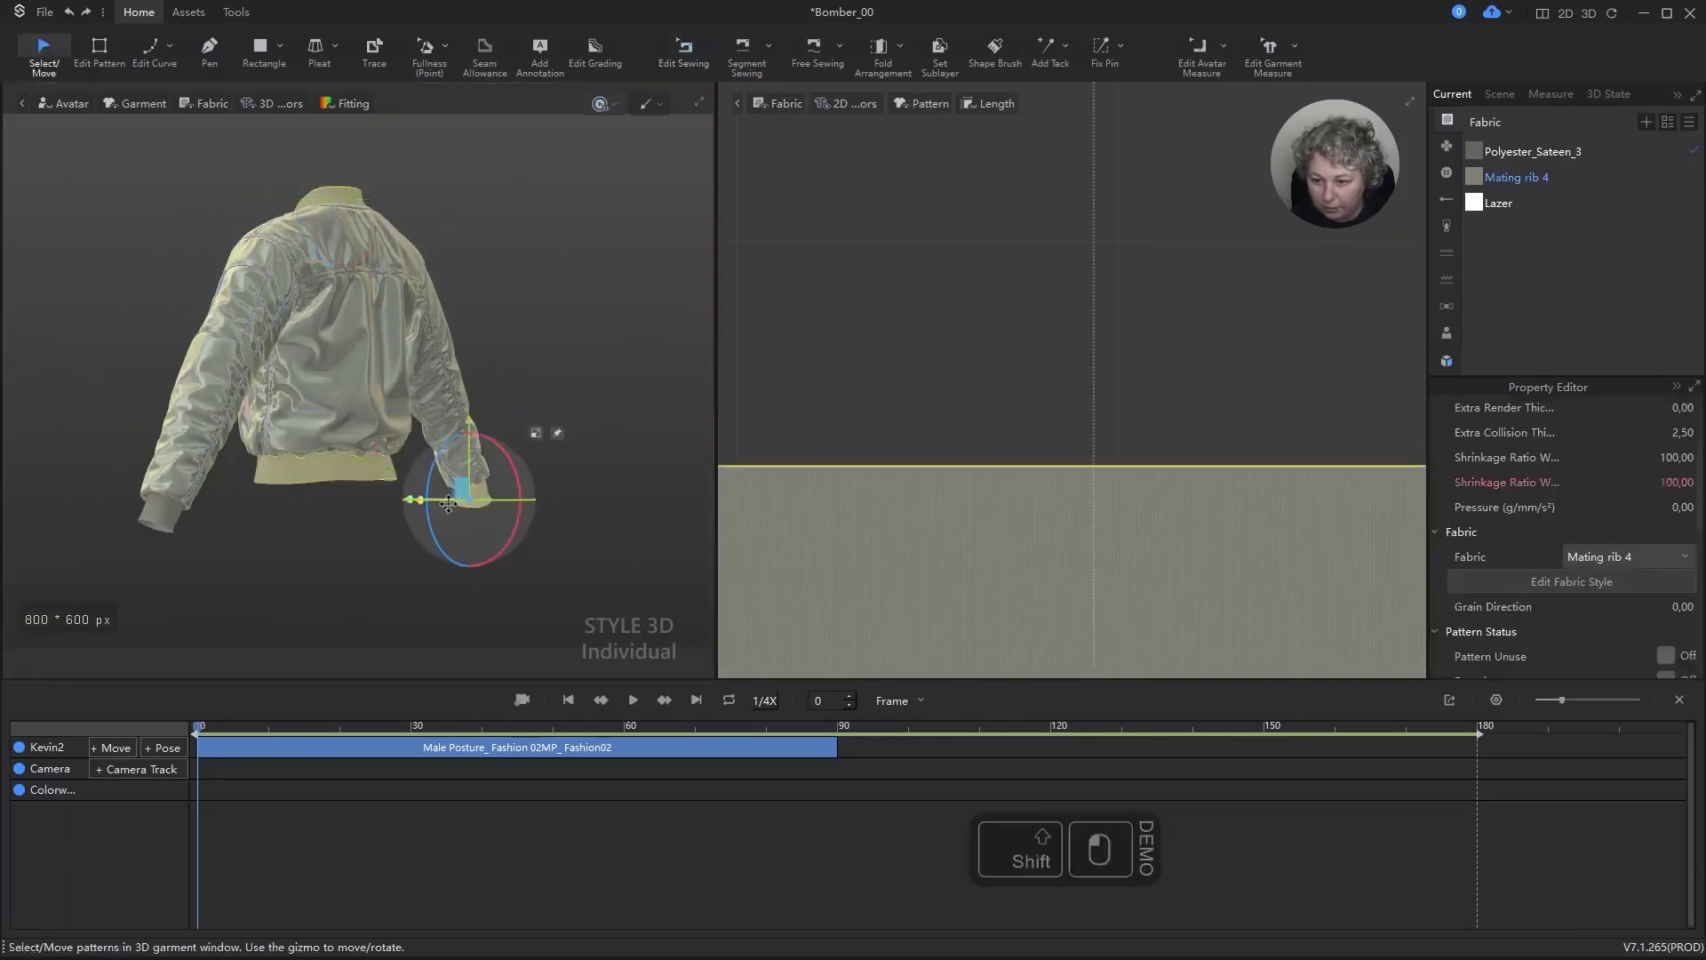
shift+click(153, 516)
key(ctrl+h)
key(space)
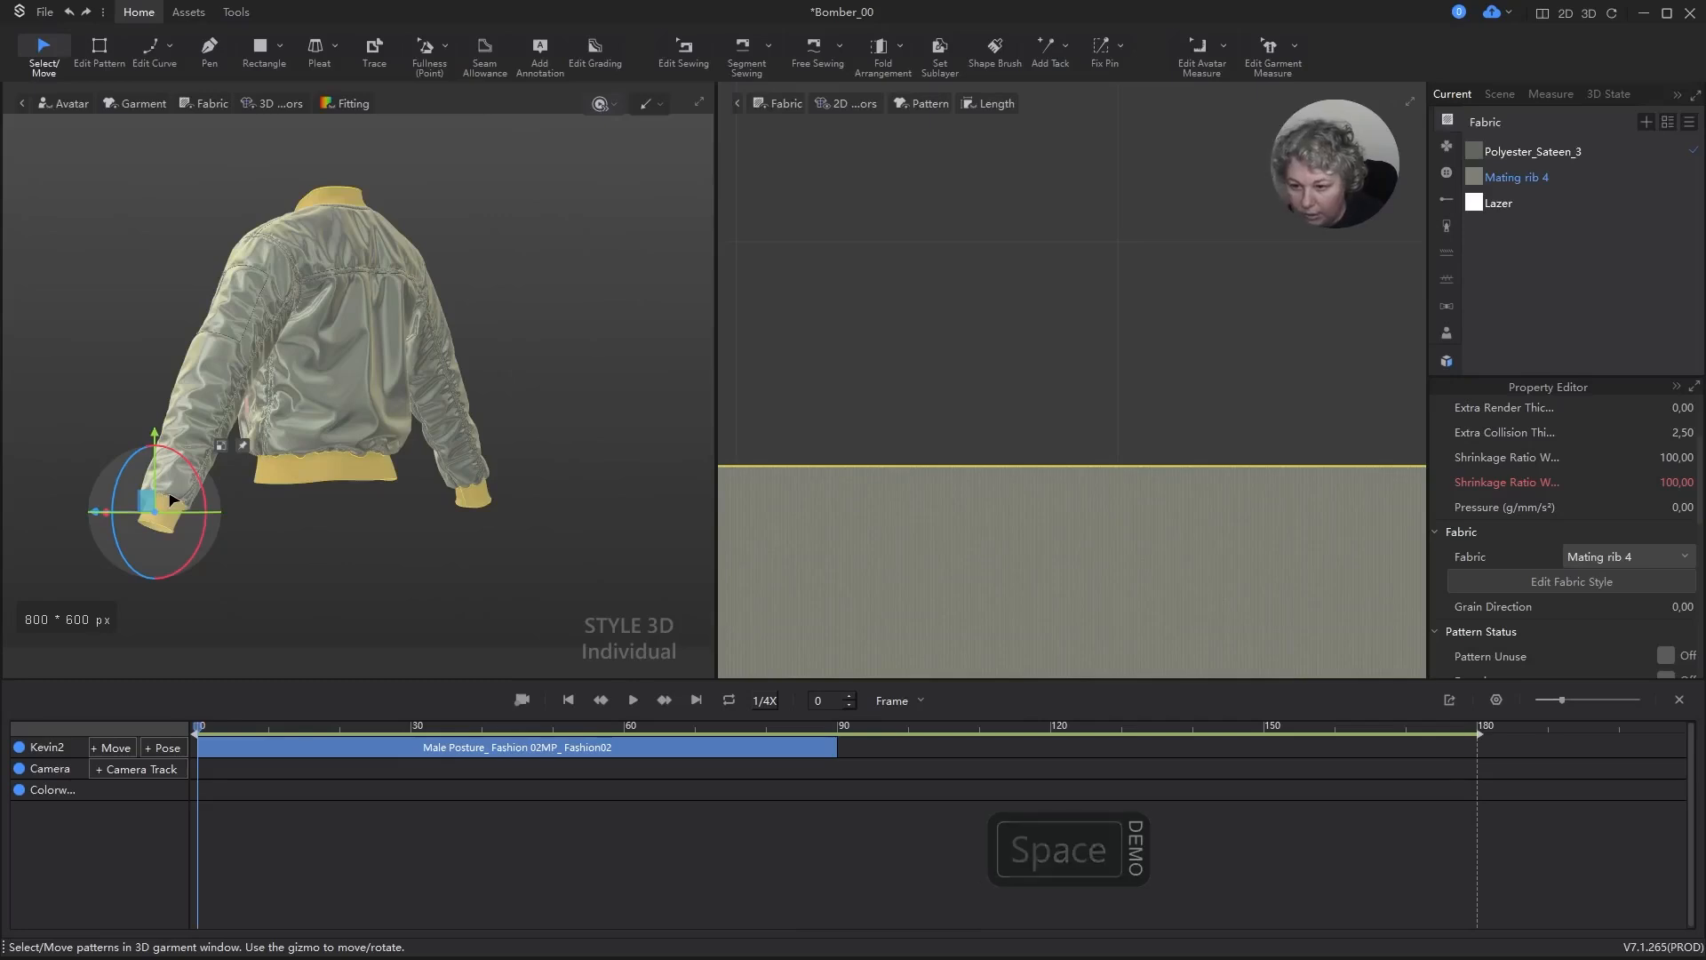
click(311, 461)
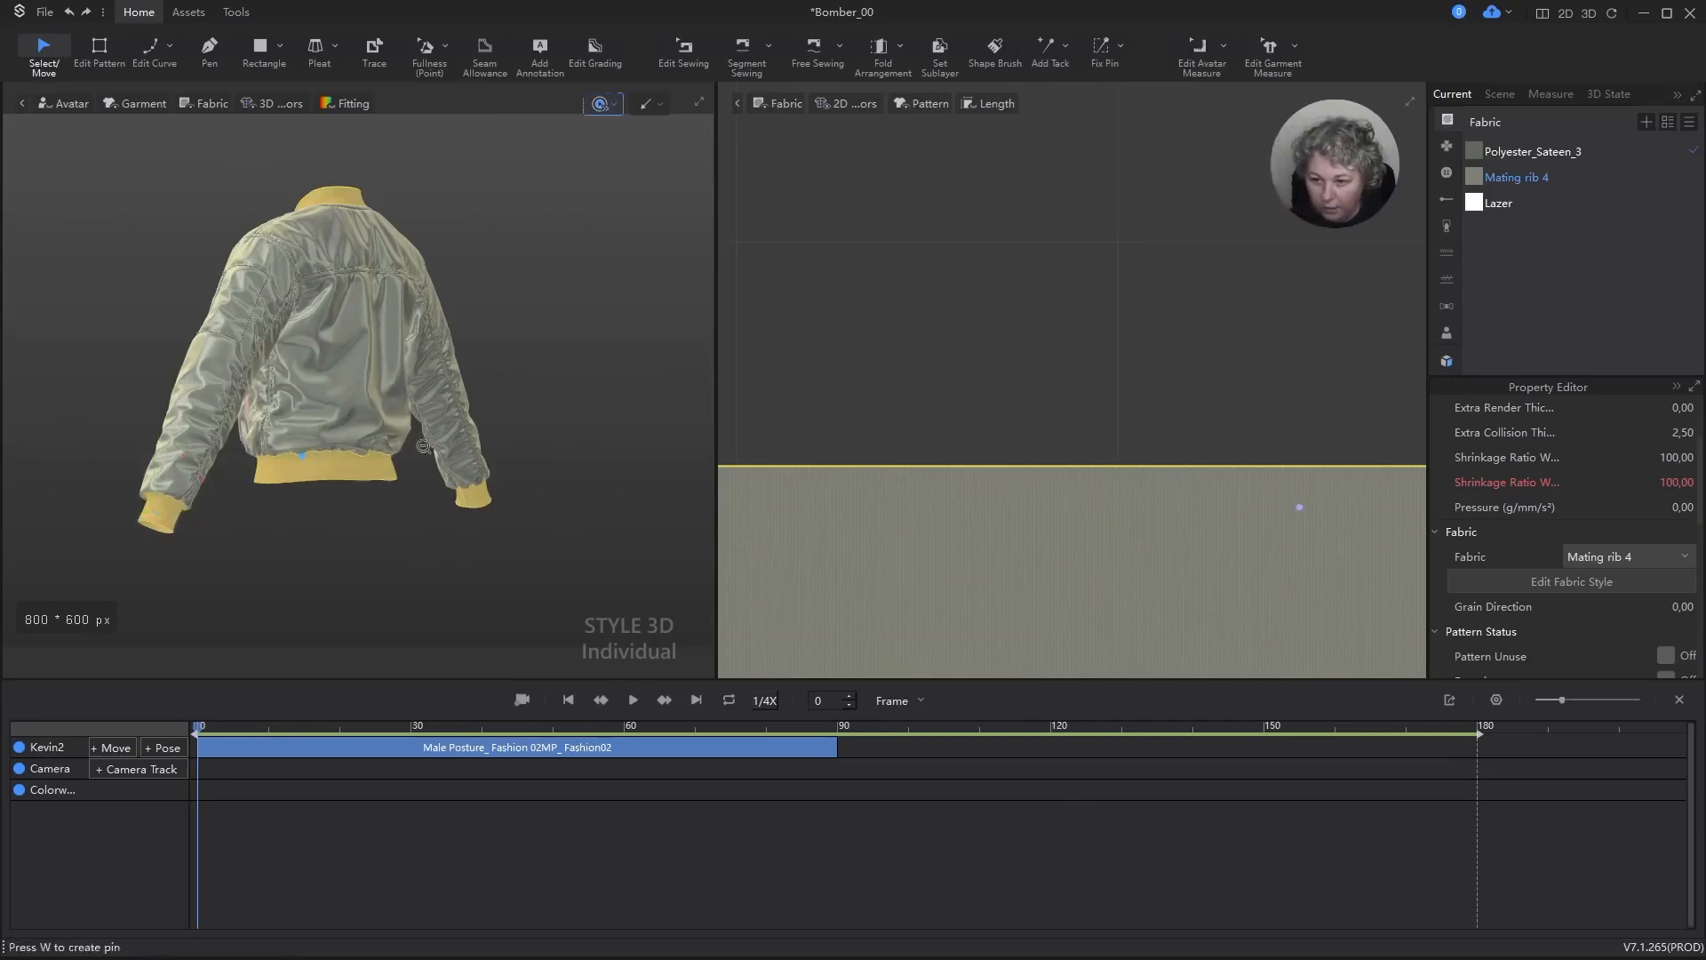
scroll(424, 446, down, 2)
right_drag(373, 537, 521, 536)
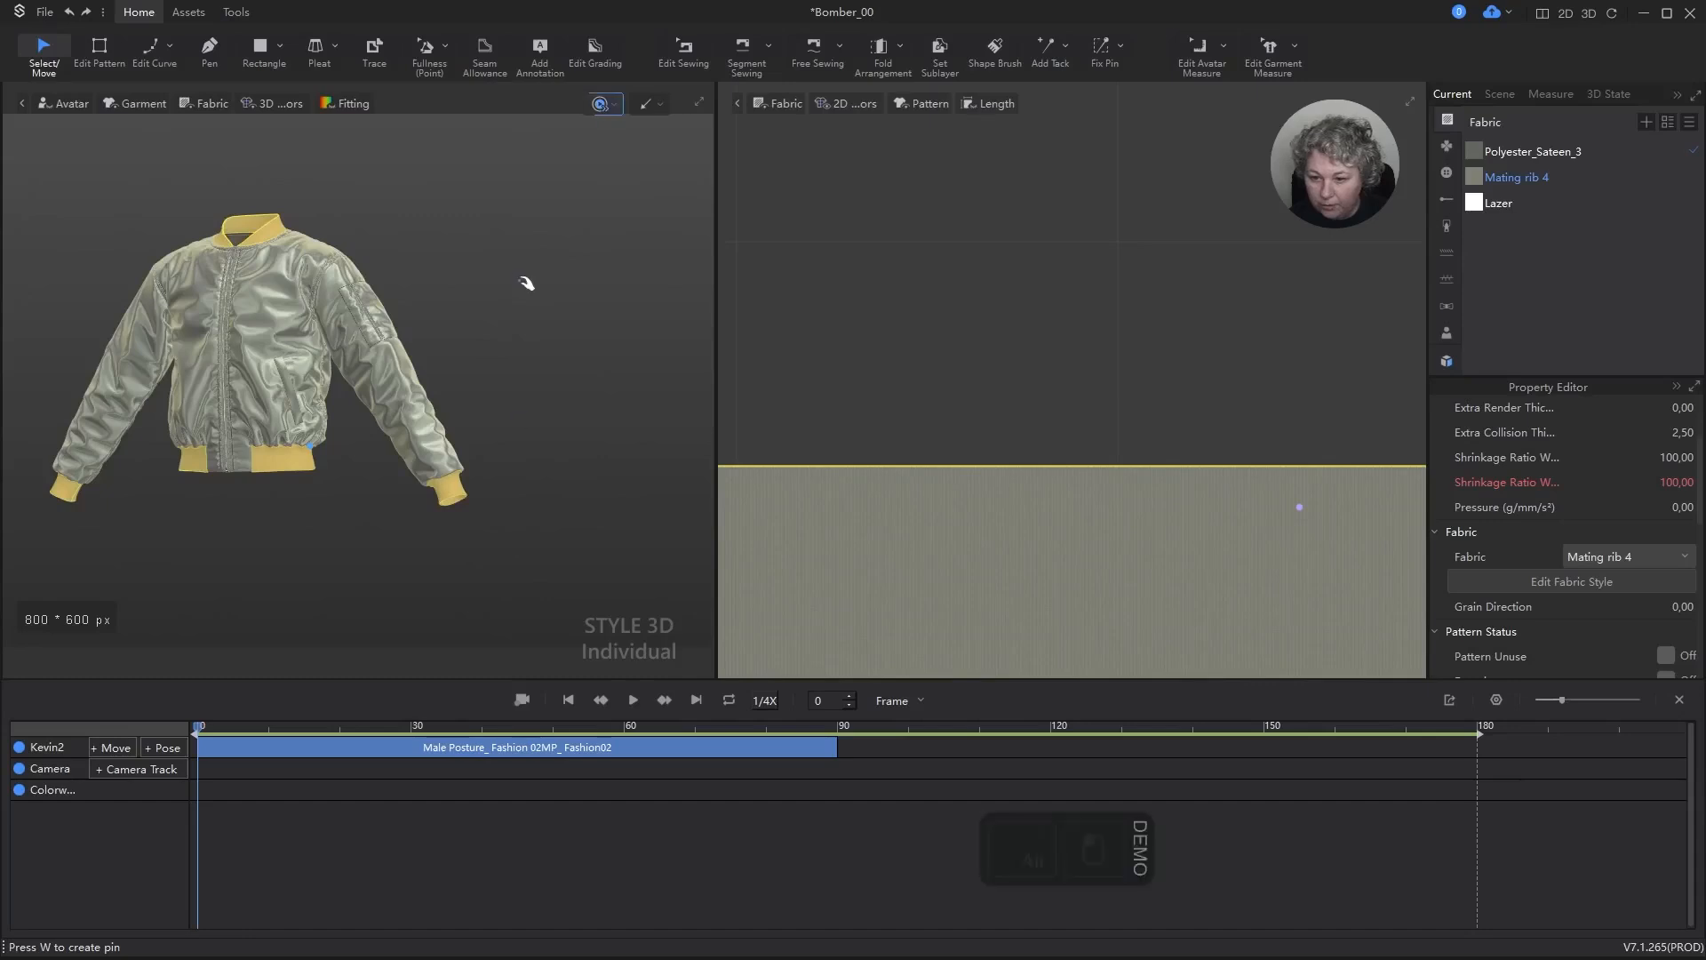
middle_drag(526, 283, 574, 419)
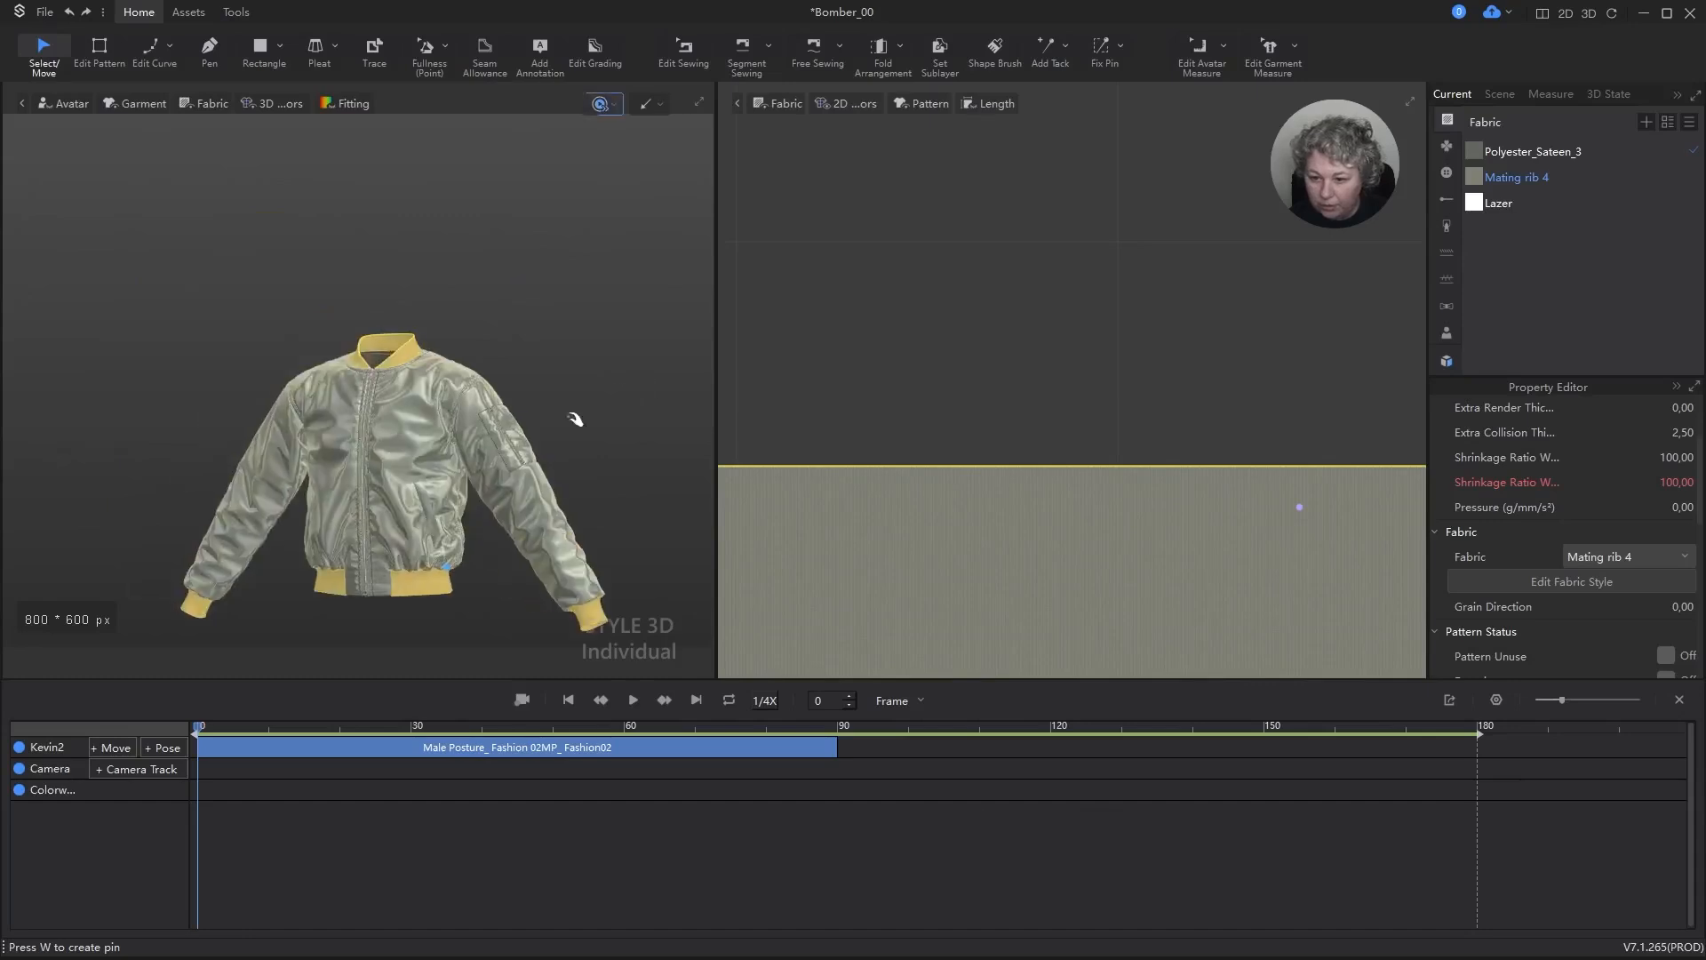
Step: Close the Animation Editor and raise the Bending range of the Mating rib 4 fabric to 37 and 64
click(1521, 177)
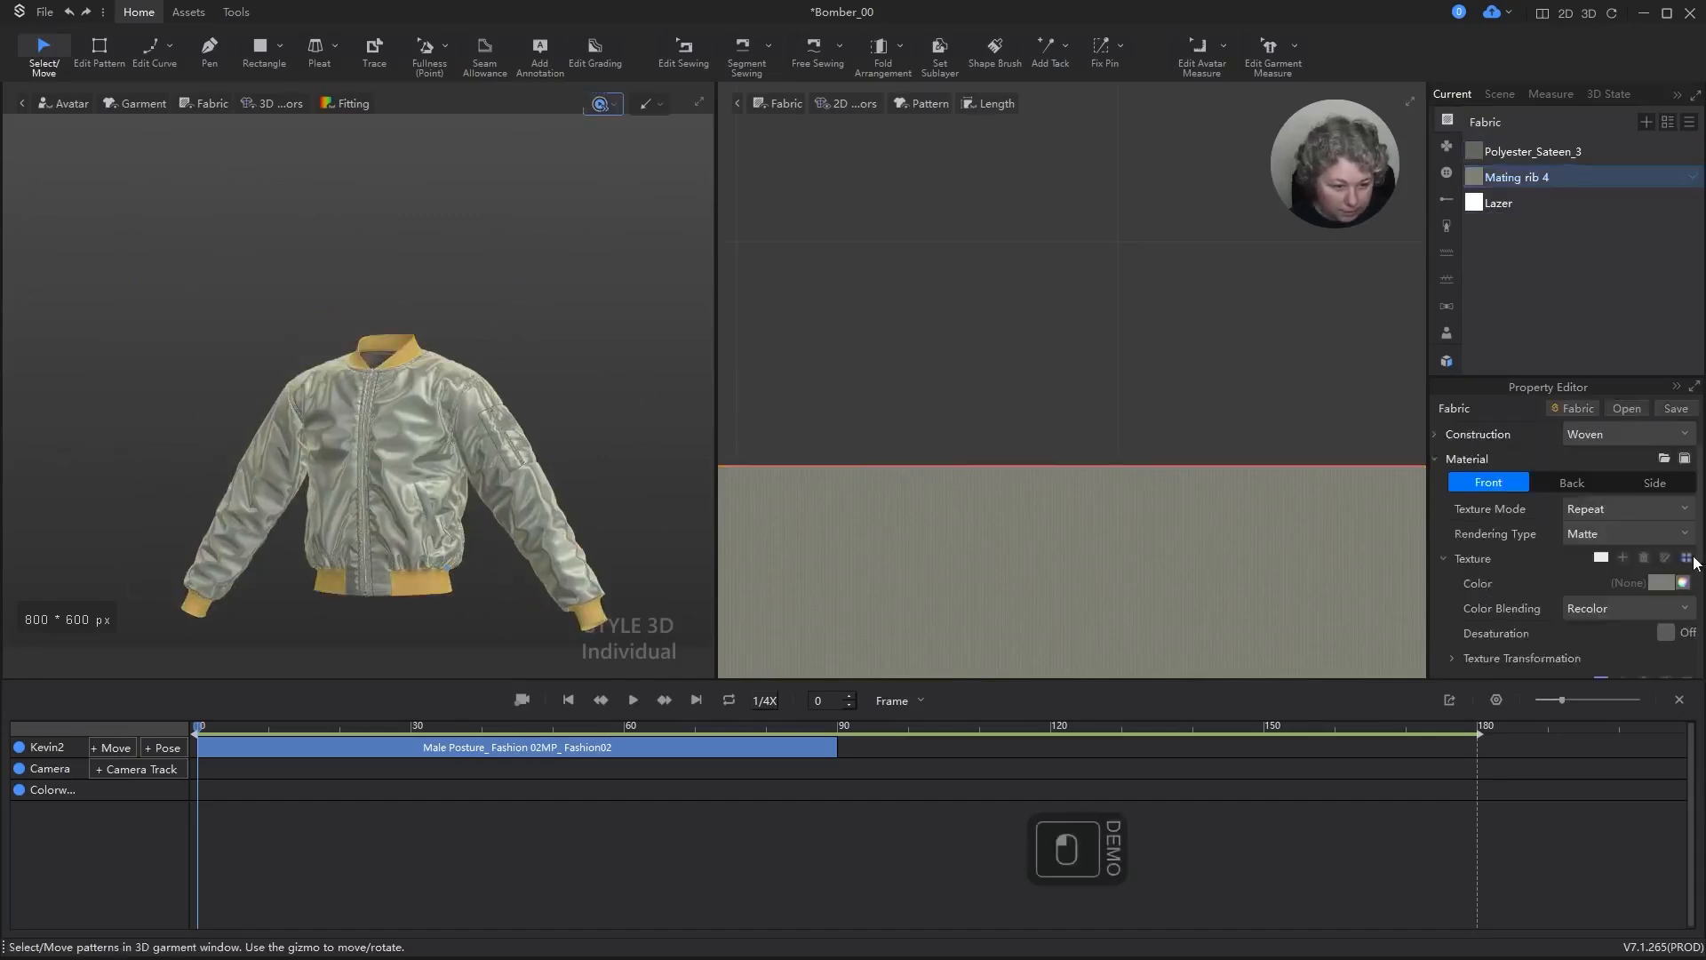
click(1681, 700)
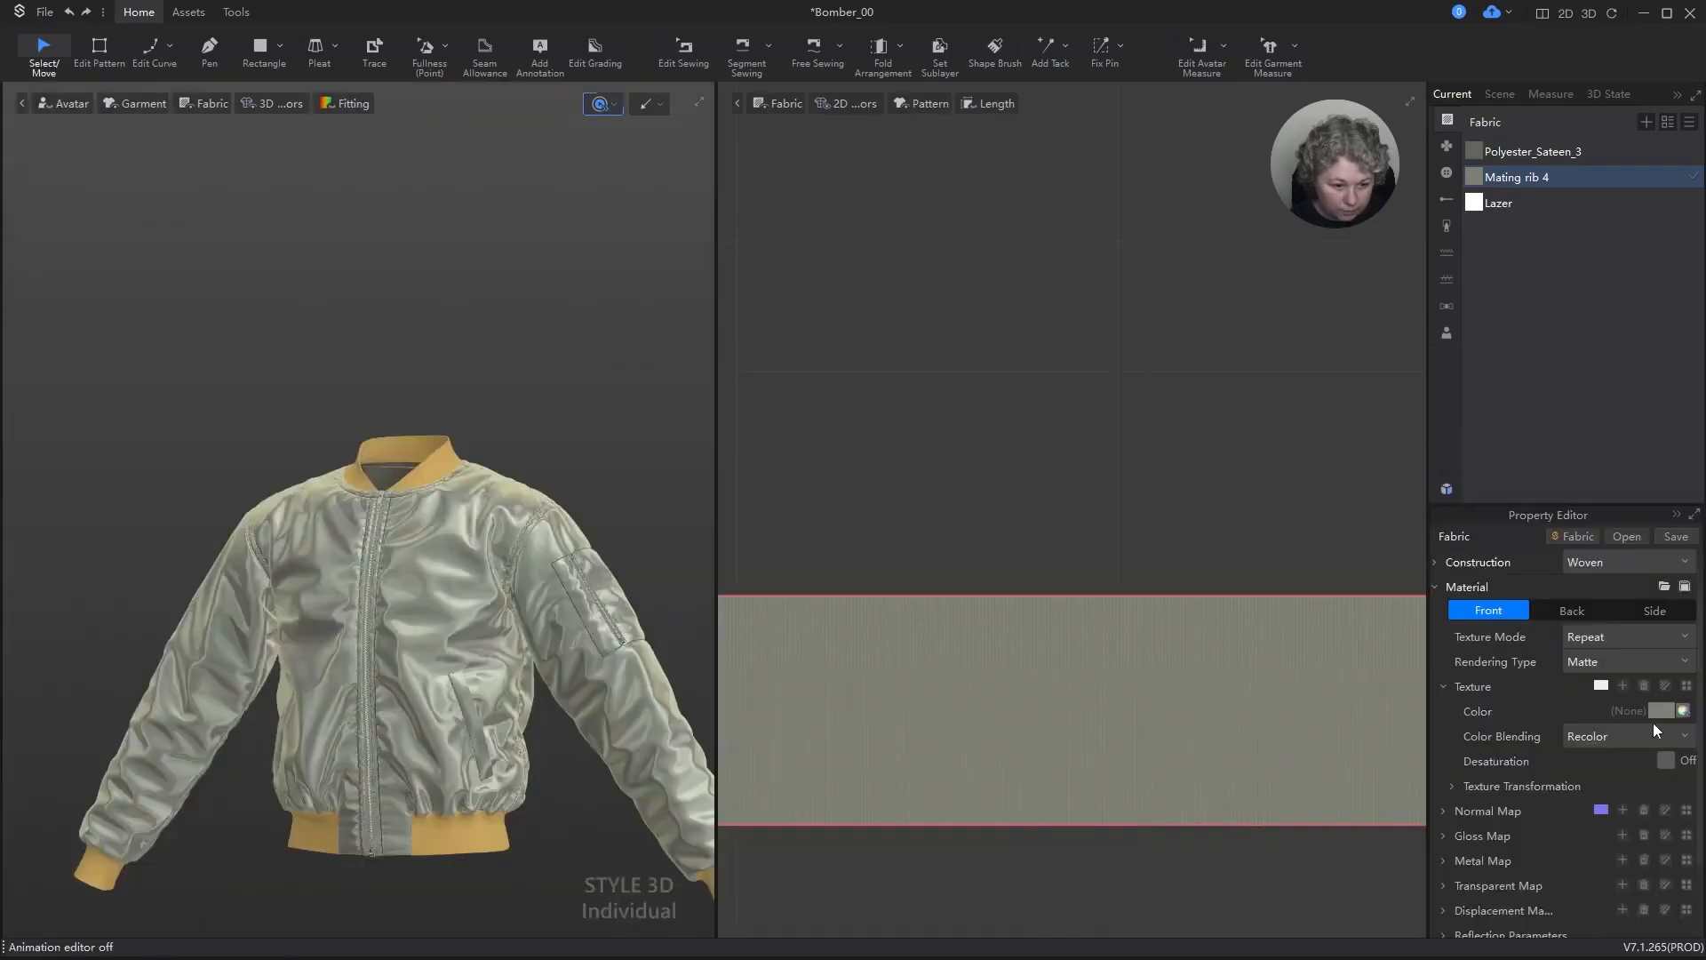
scroll(1653, 723, down, 3)
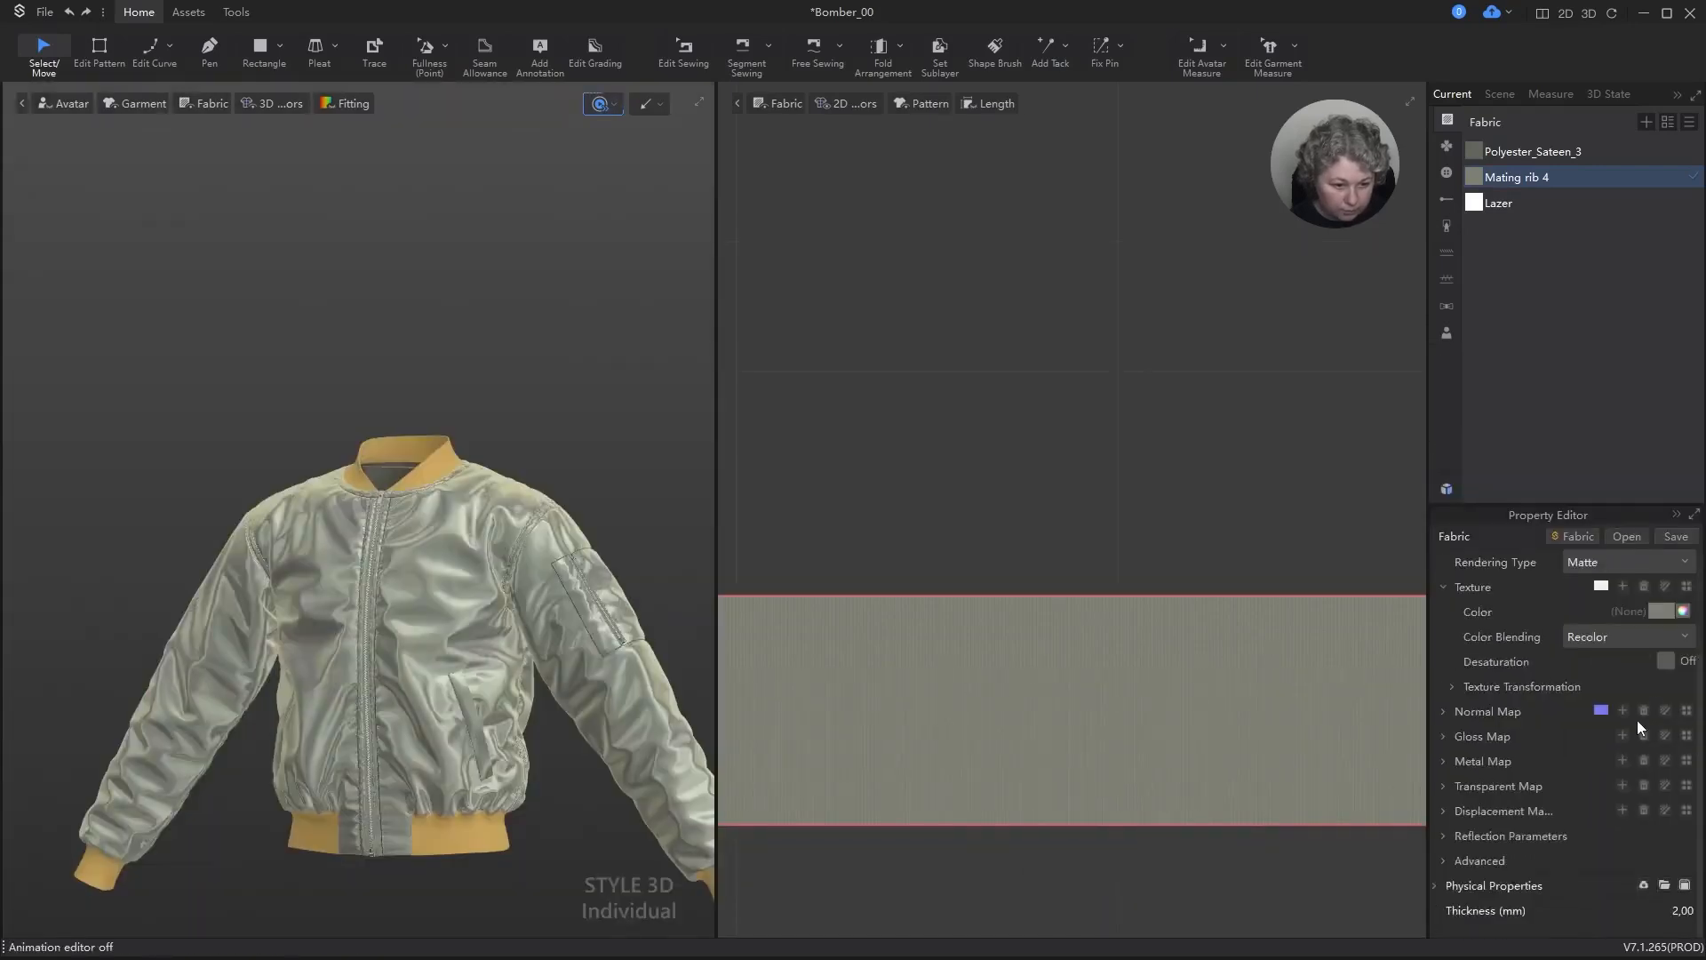
click(1437, 886)
scroll(1534, 675, down, 8)
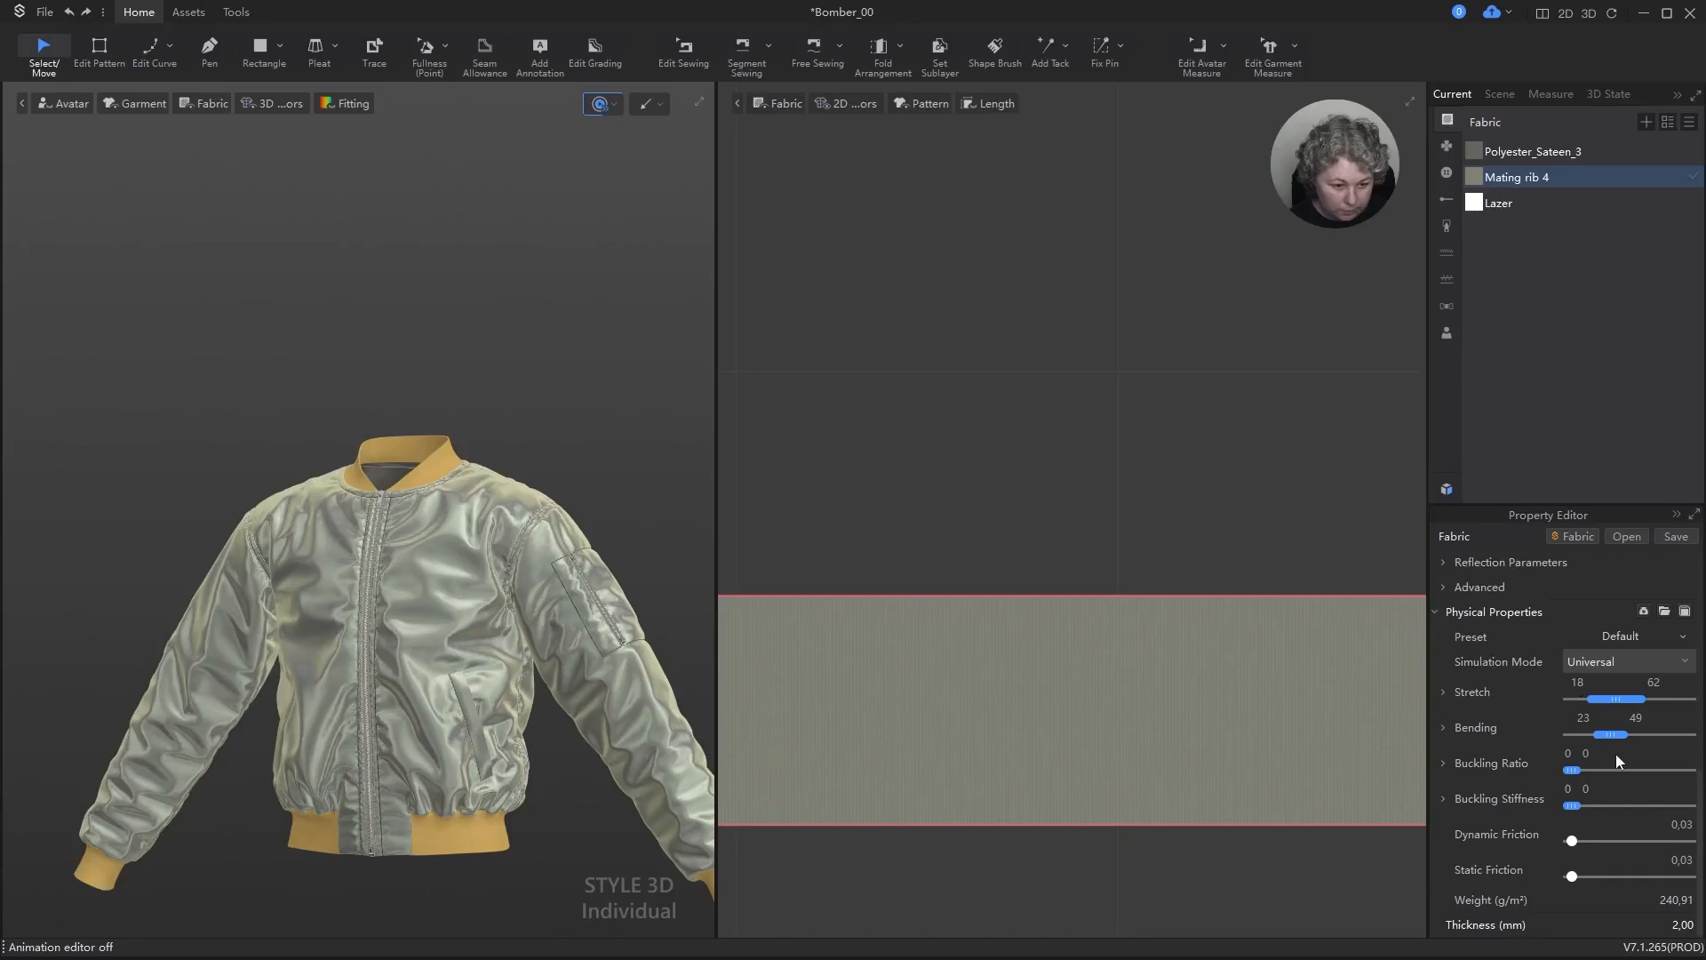
drag(1611, 733, 1630, 732)
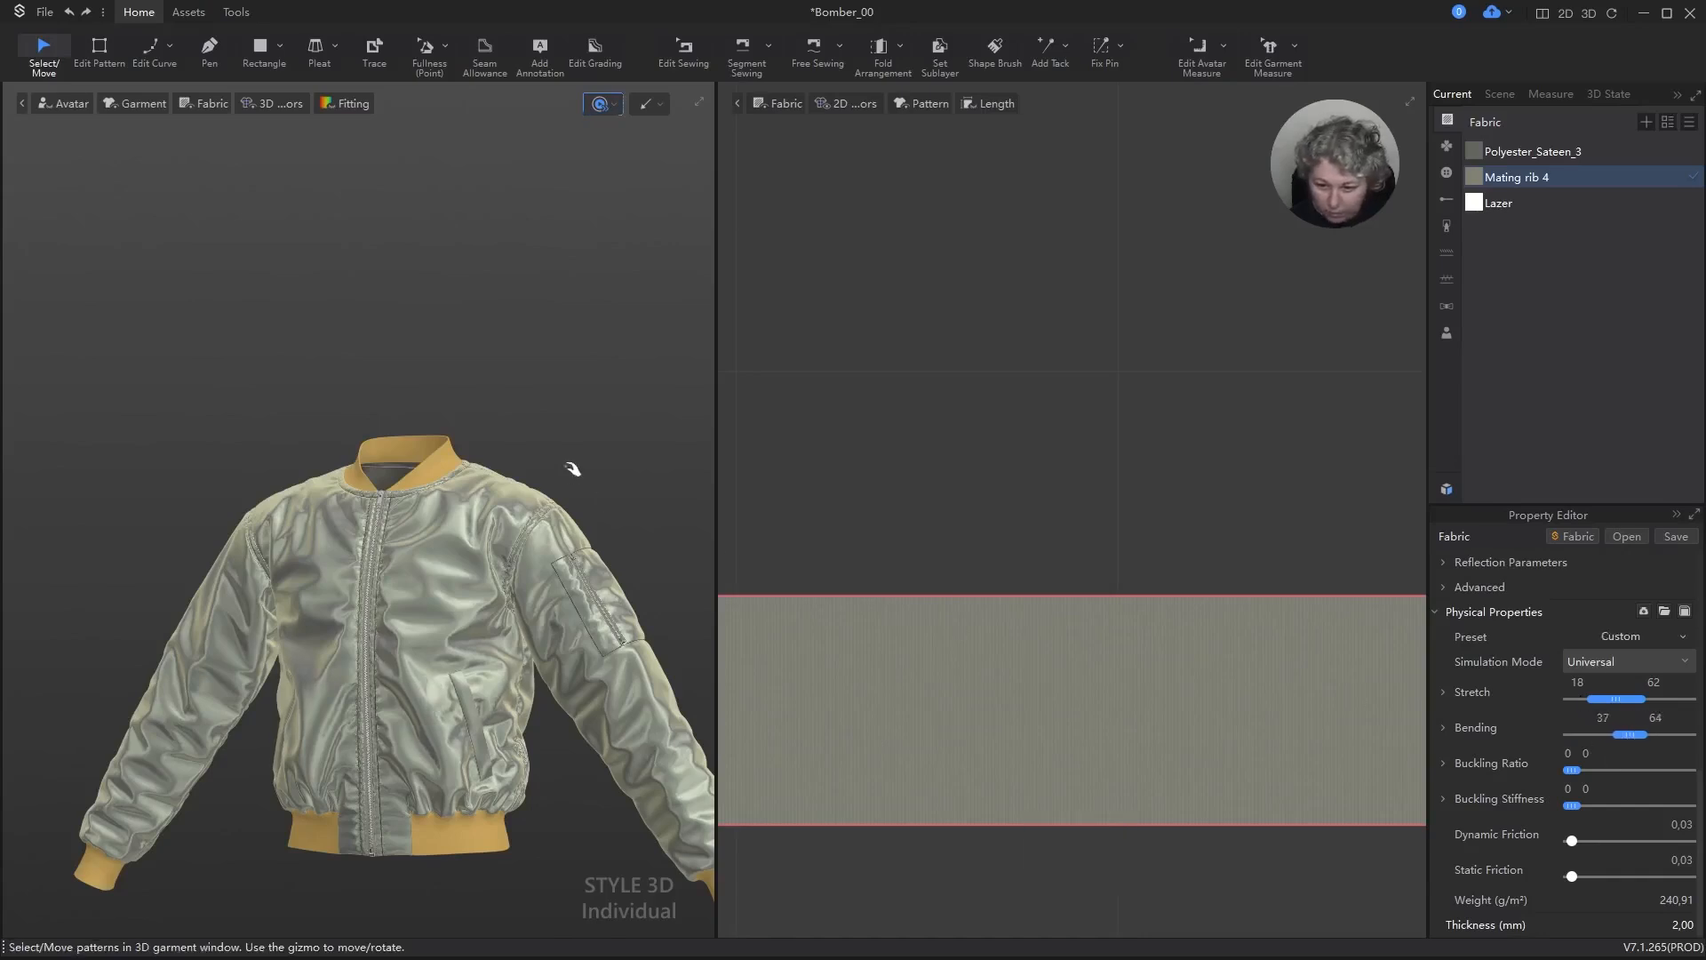
Step: Simulate the jacket with the stiffer rib fabric and examine the hem, collar and cuffs
scroll(589, 560, up, 3)
middle_drag(648, 450, 564, 178)
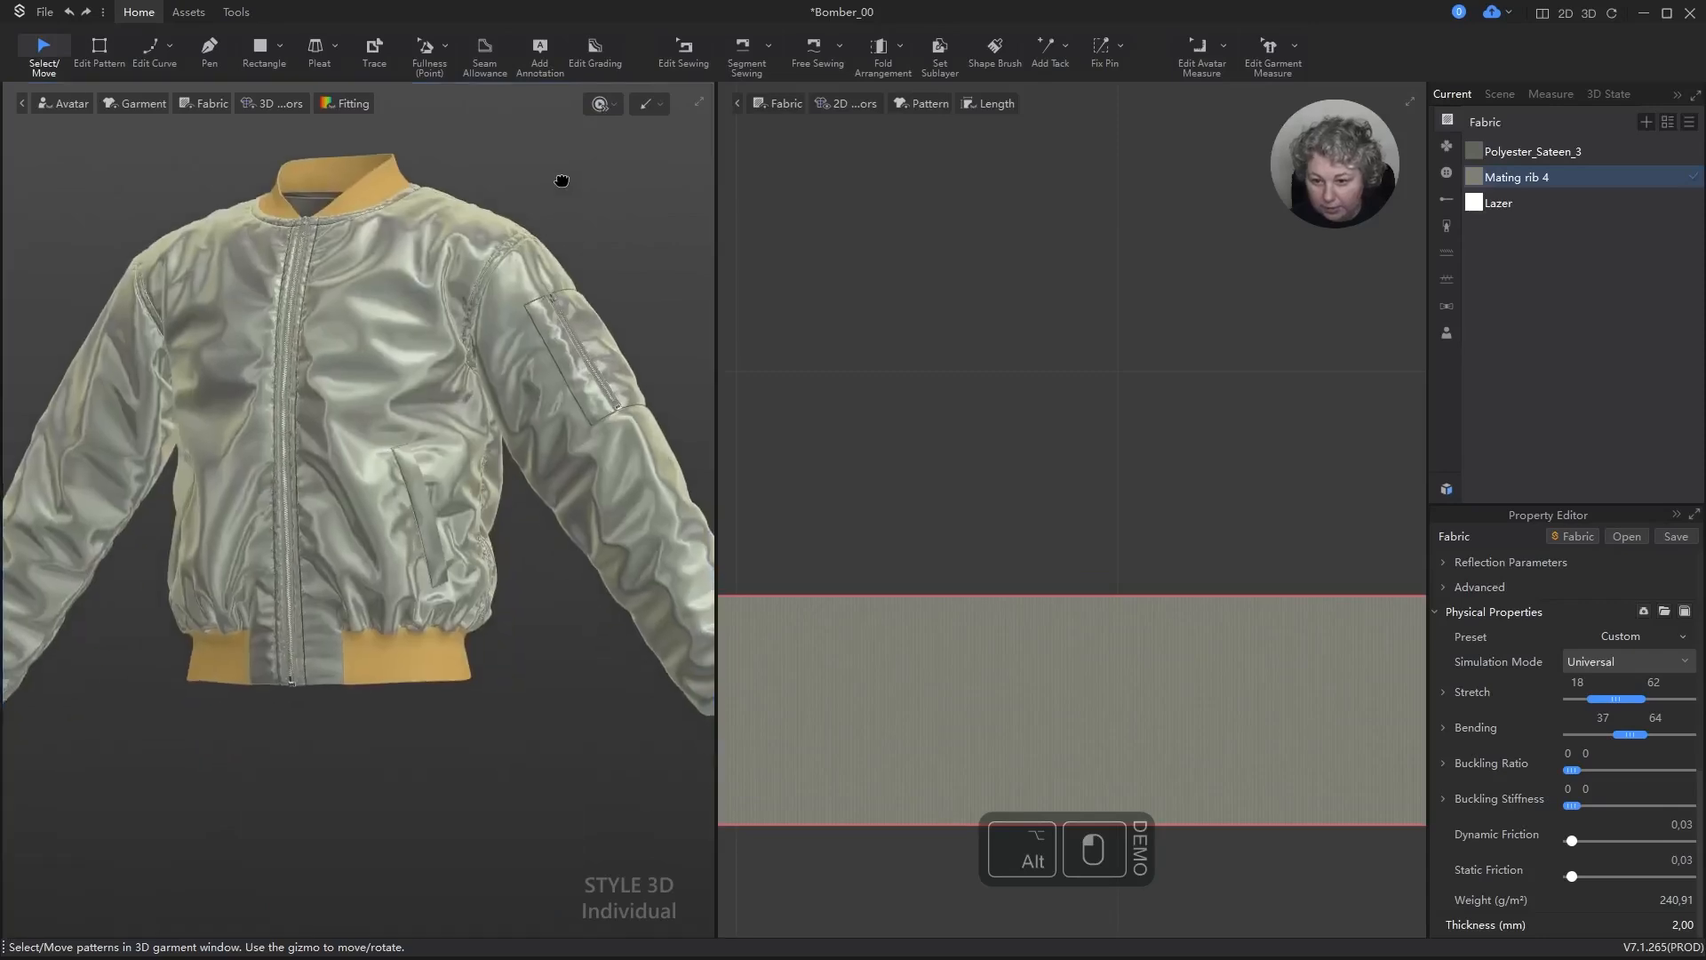
right_drag(526, 751, 529, 738)
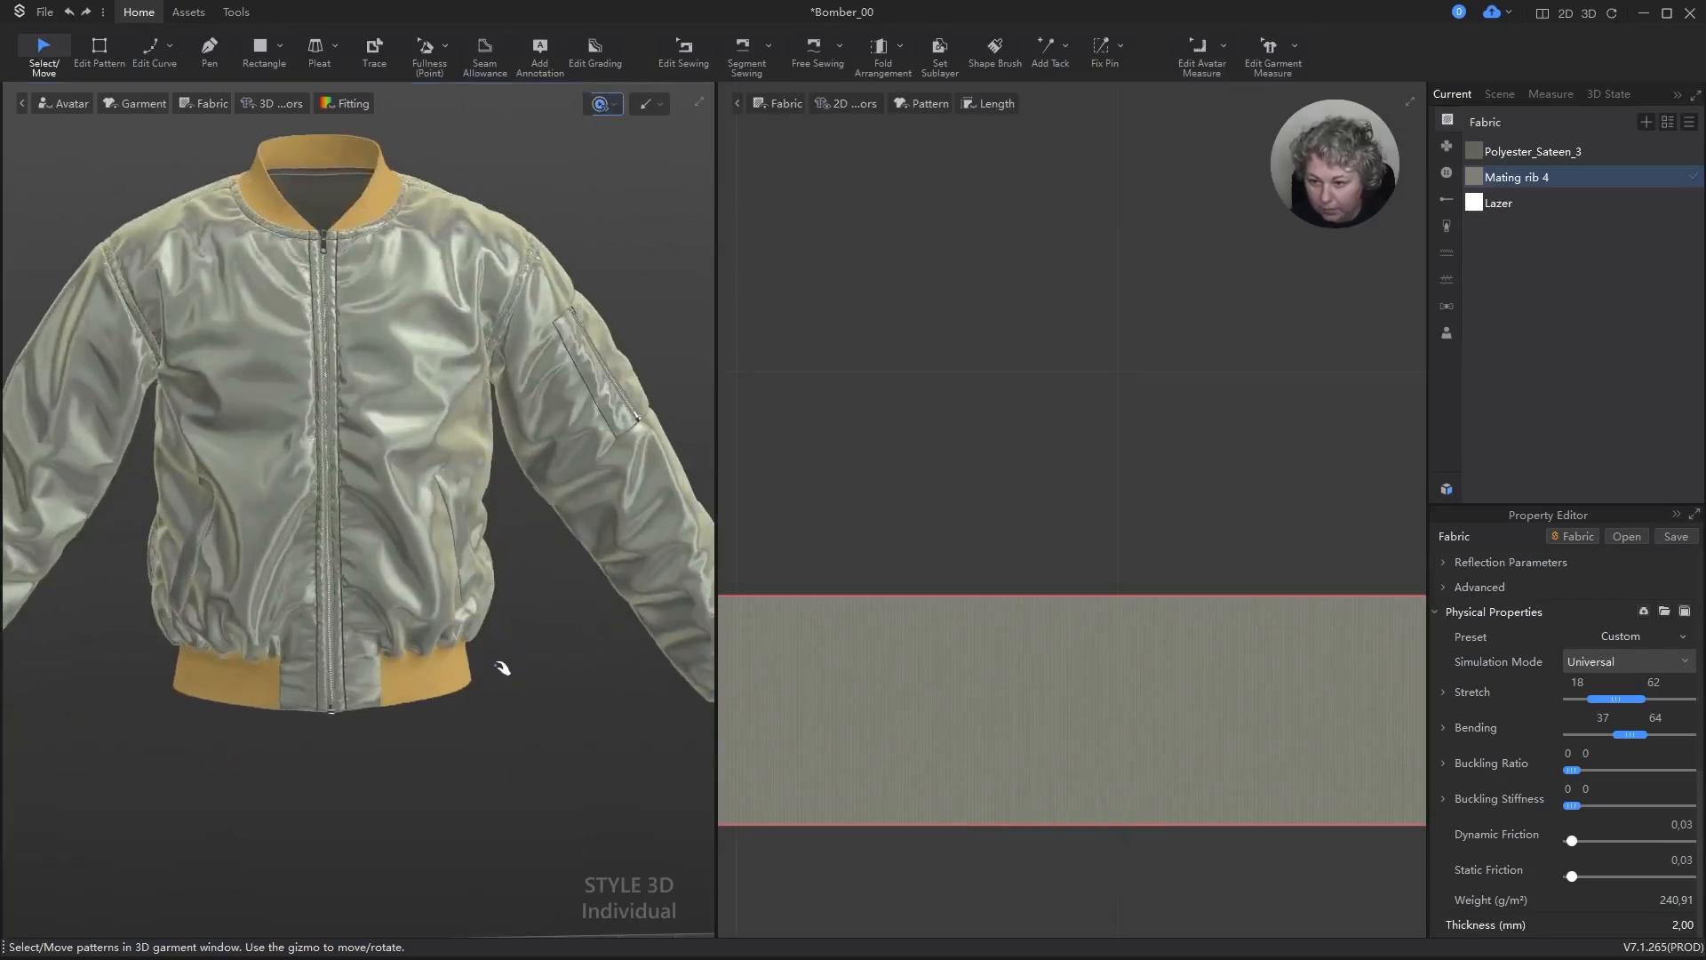
right_drag(502, 667, 455, 656)
key(space)
key(space)
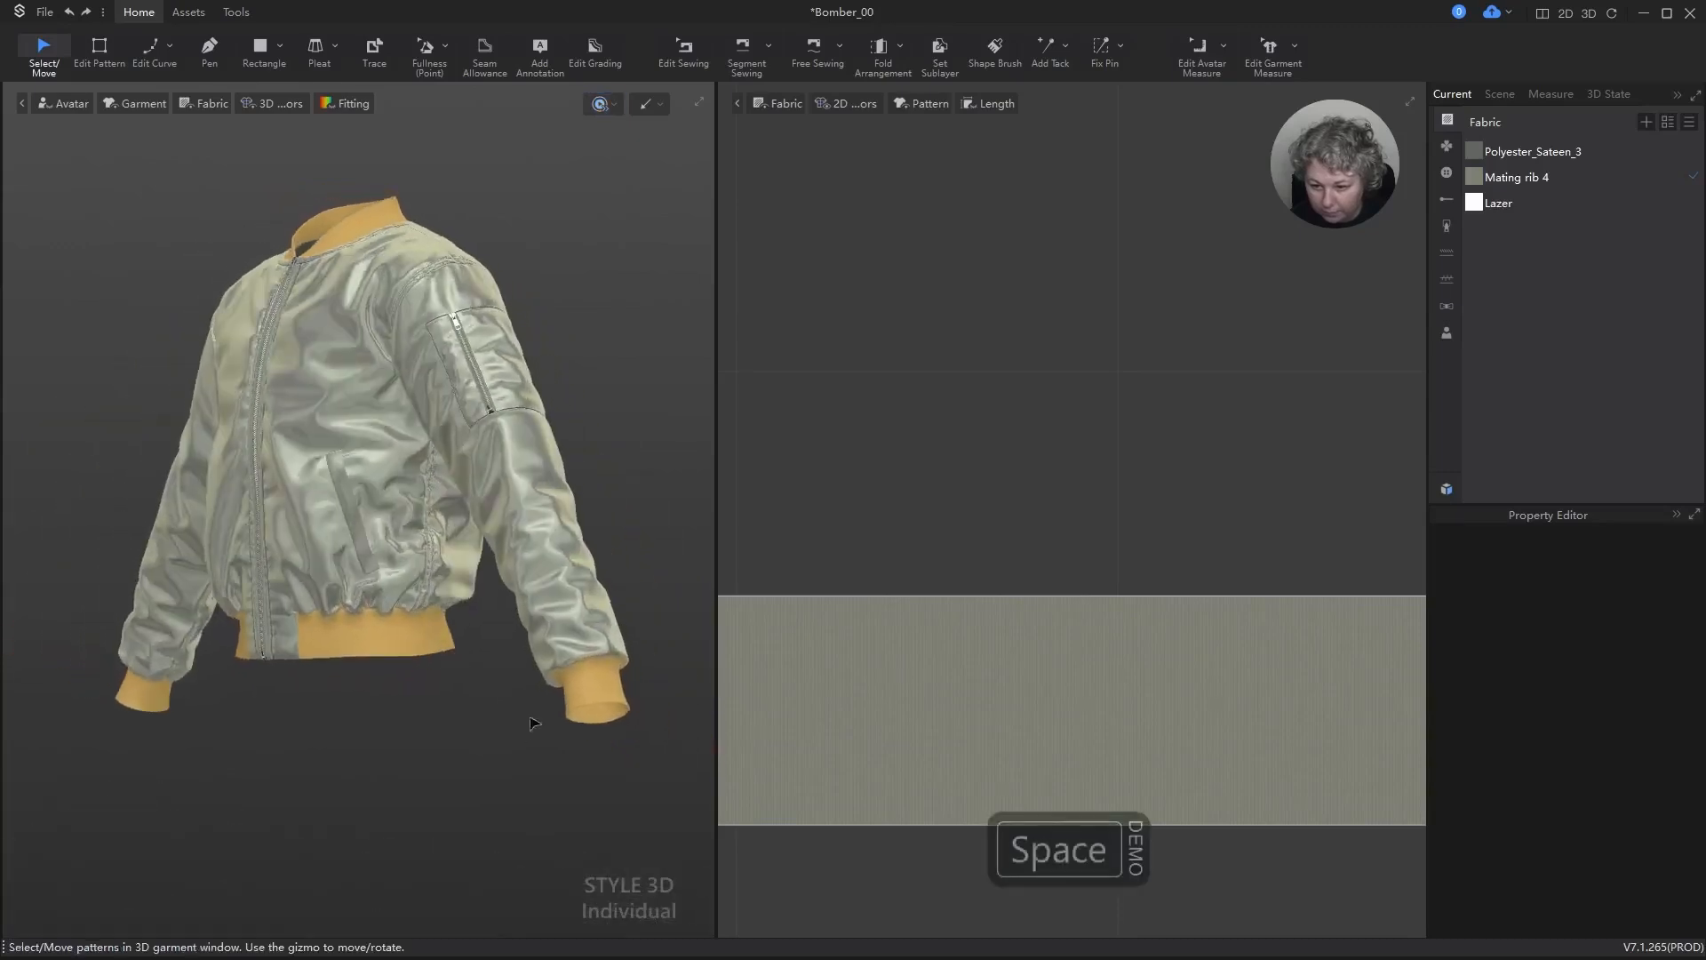
Step: Turn off Strengthen on the cuffs, hem rib and collar, and simulate the jacket
click(613, 691)
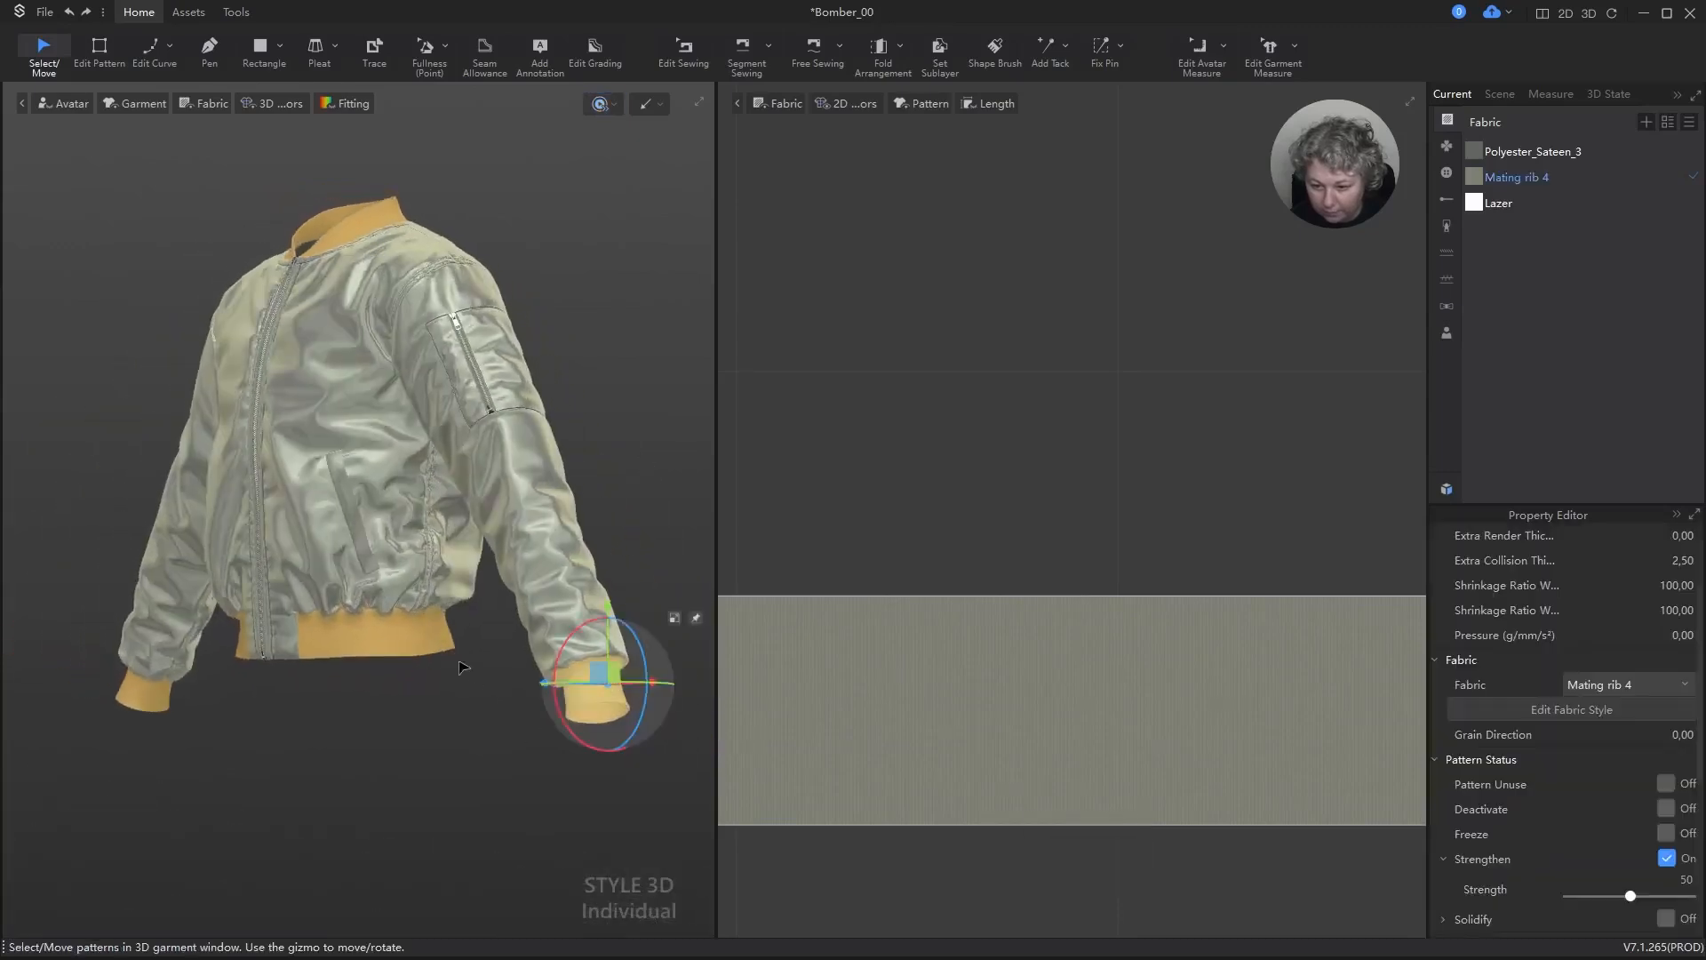
shift+click(407, 658)
shift+click(357, 230)
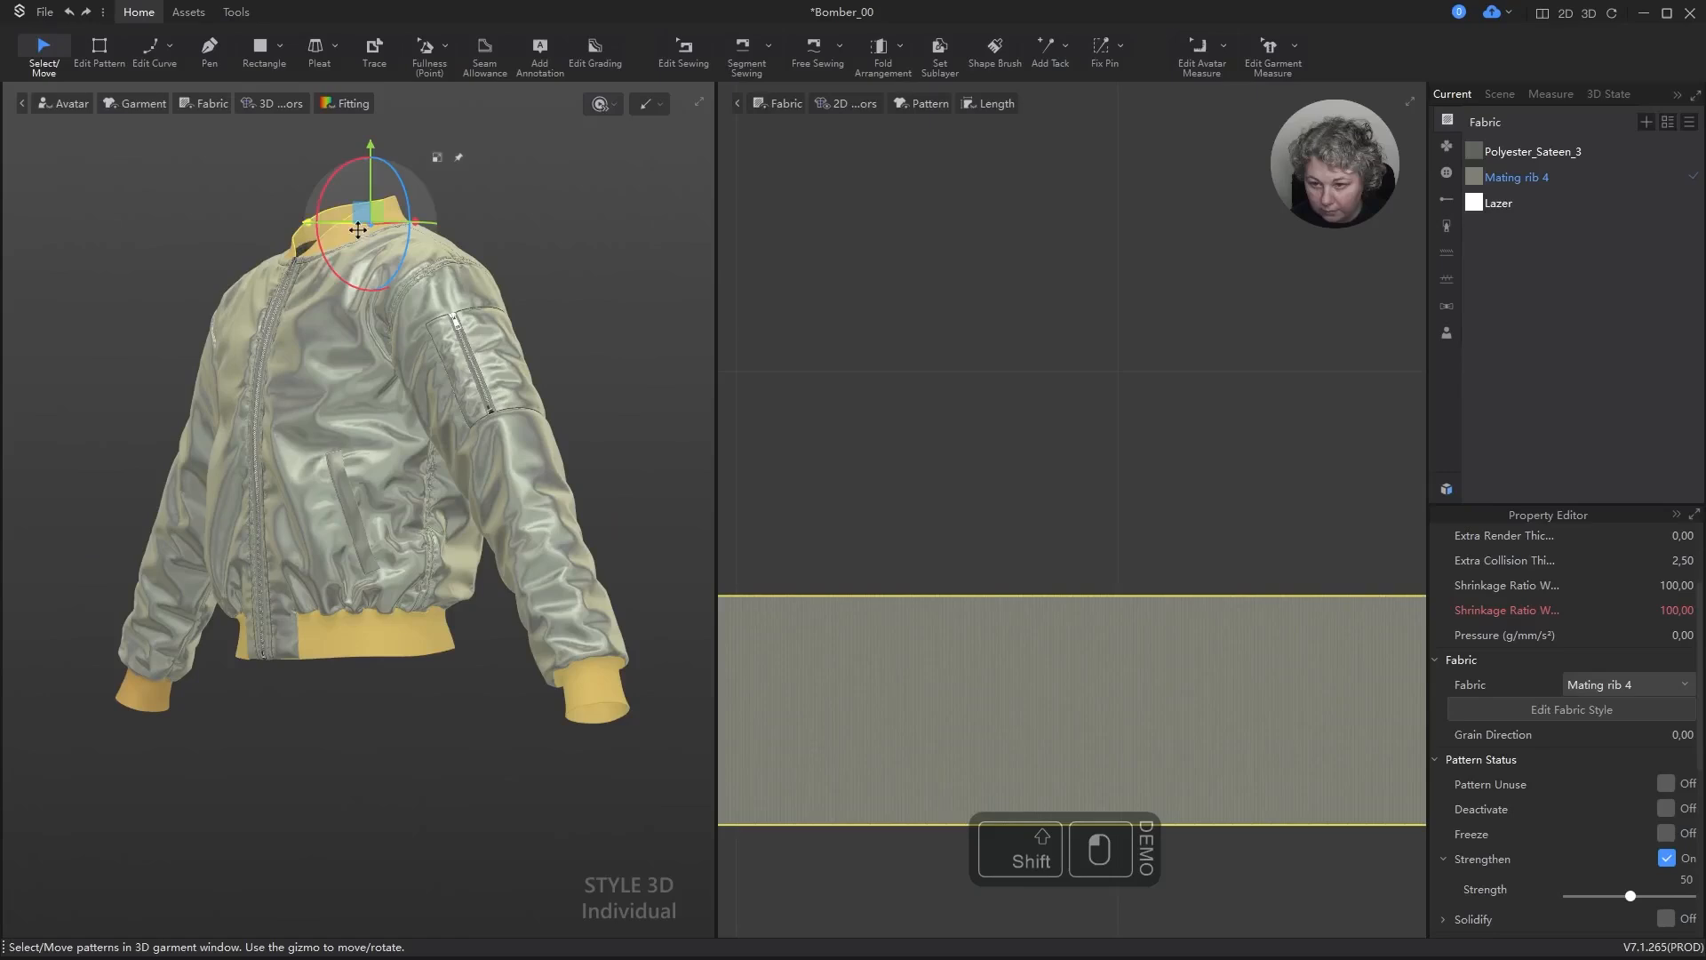
shift+click(150, 690)
key(space)
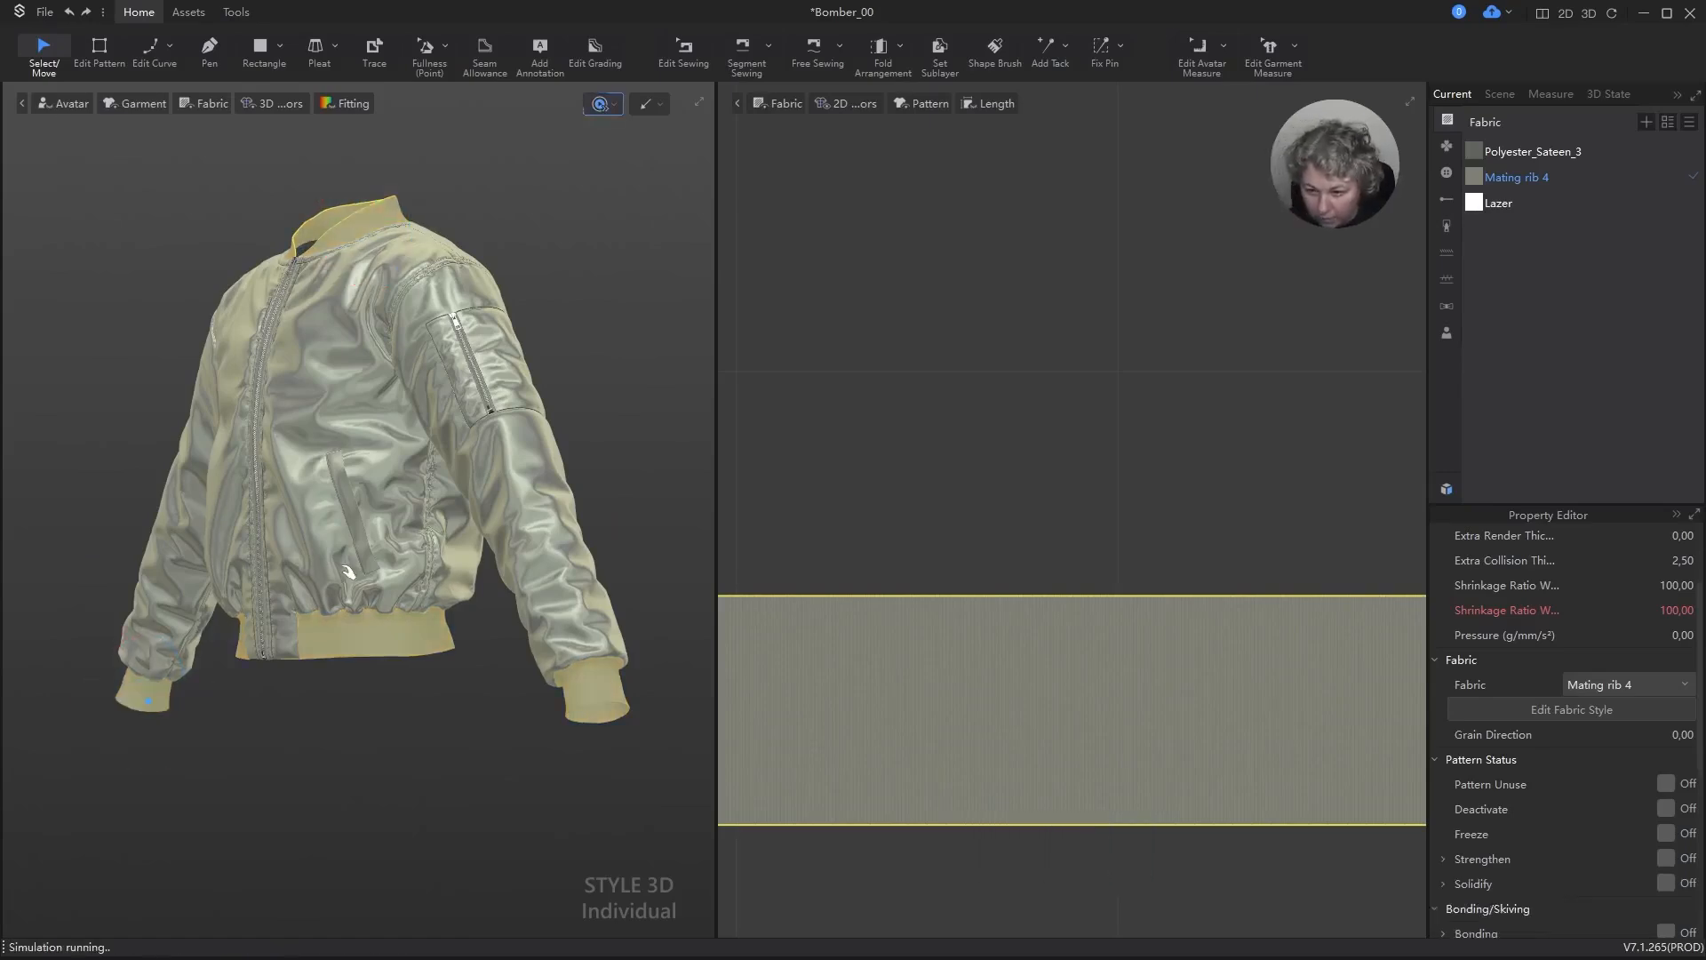
key(space)
right_drag(508, 388, 591, 243)
click(564, 191)
Step: Select all patterns, turn off their remaining Strengthen setting and simulate the whole jacket
scroll(560, 267, down, 4)
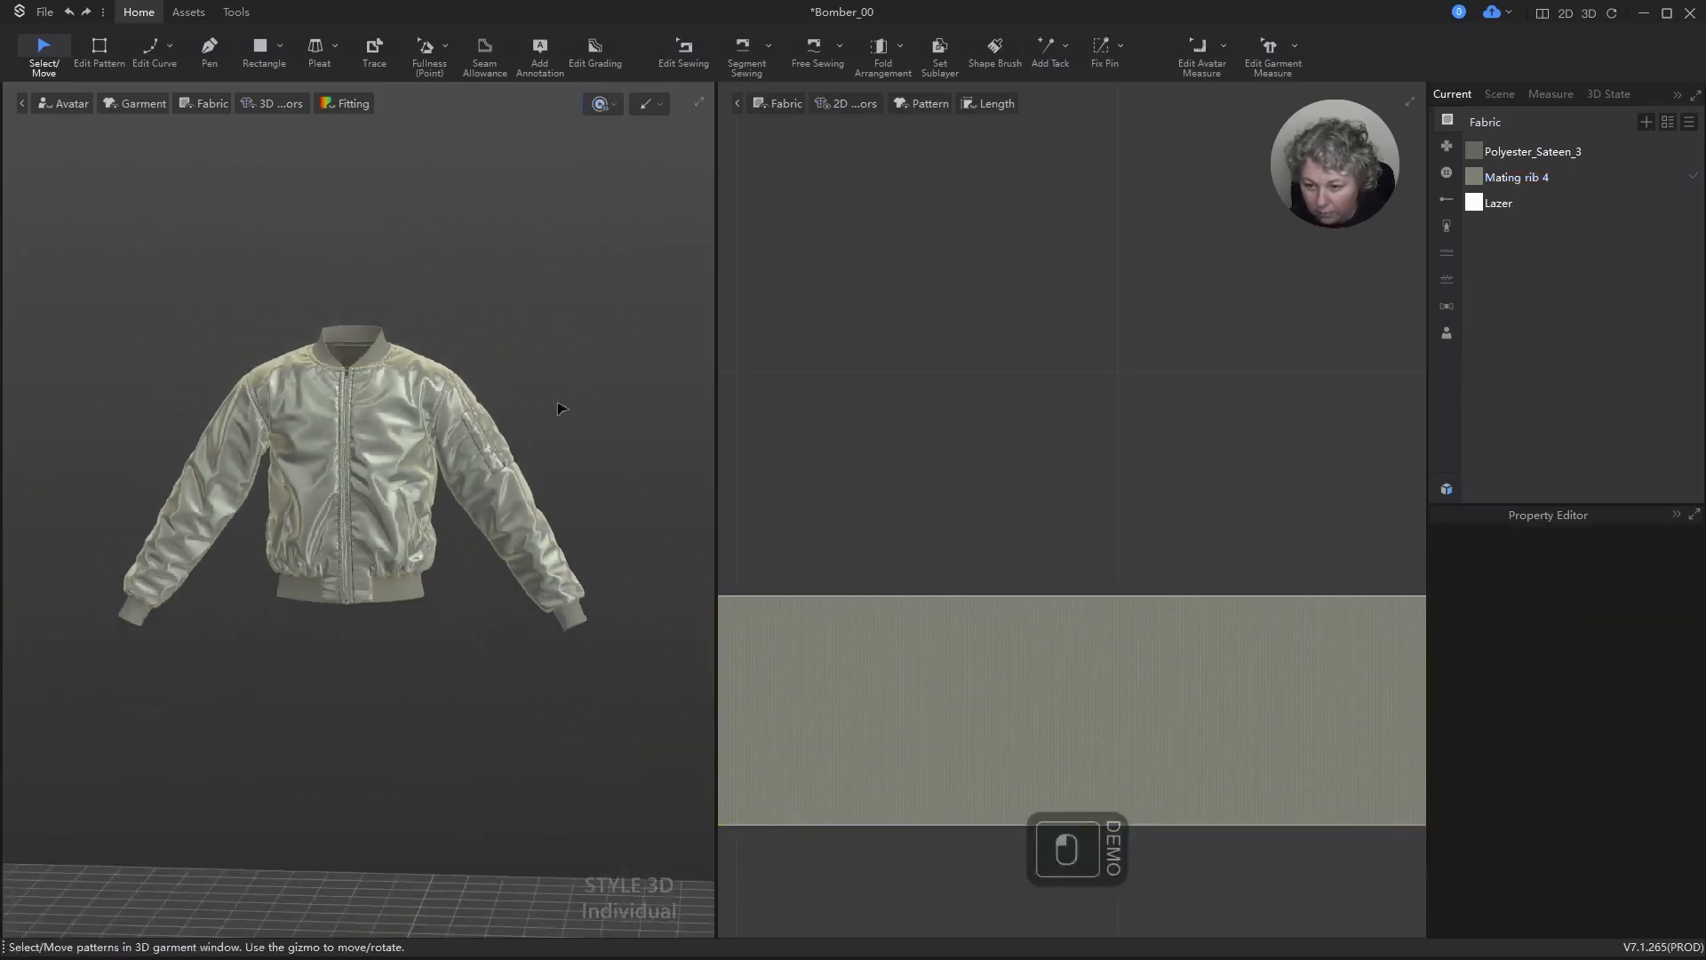
alt+drag(557, 408, 533, 622)
mouse_move(533, 622)
right_down()
mouse_move(877, 617)
mouse_move(838, 598)
mouse_move(838, 534)
mouse_move(560, 610)
mouse_move(509, 642)
right_up()
key(ctrl+a)
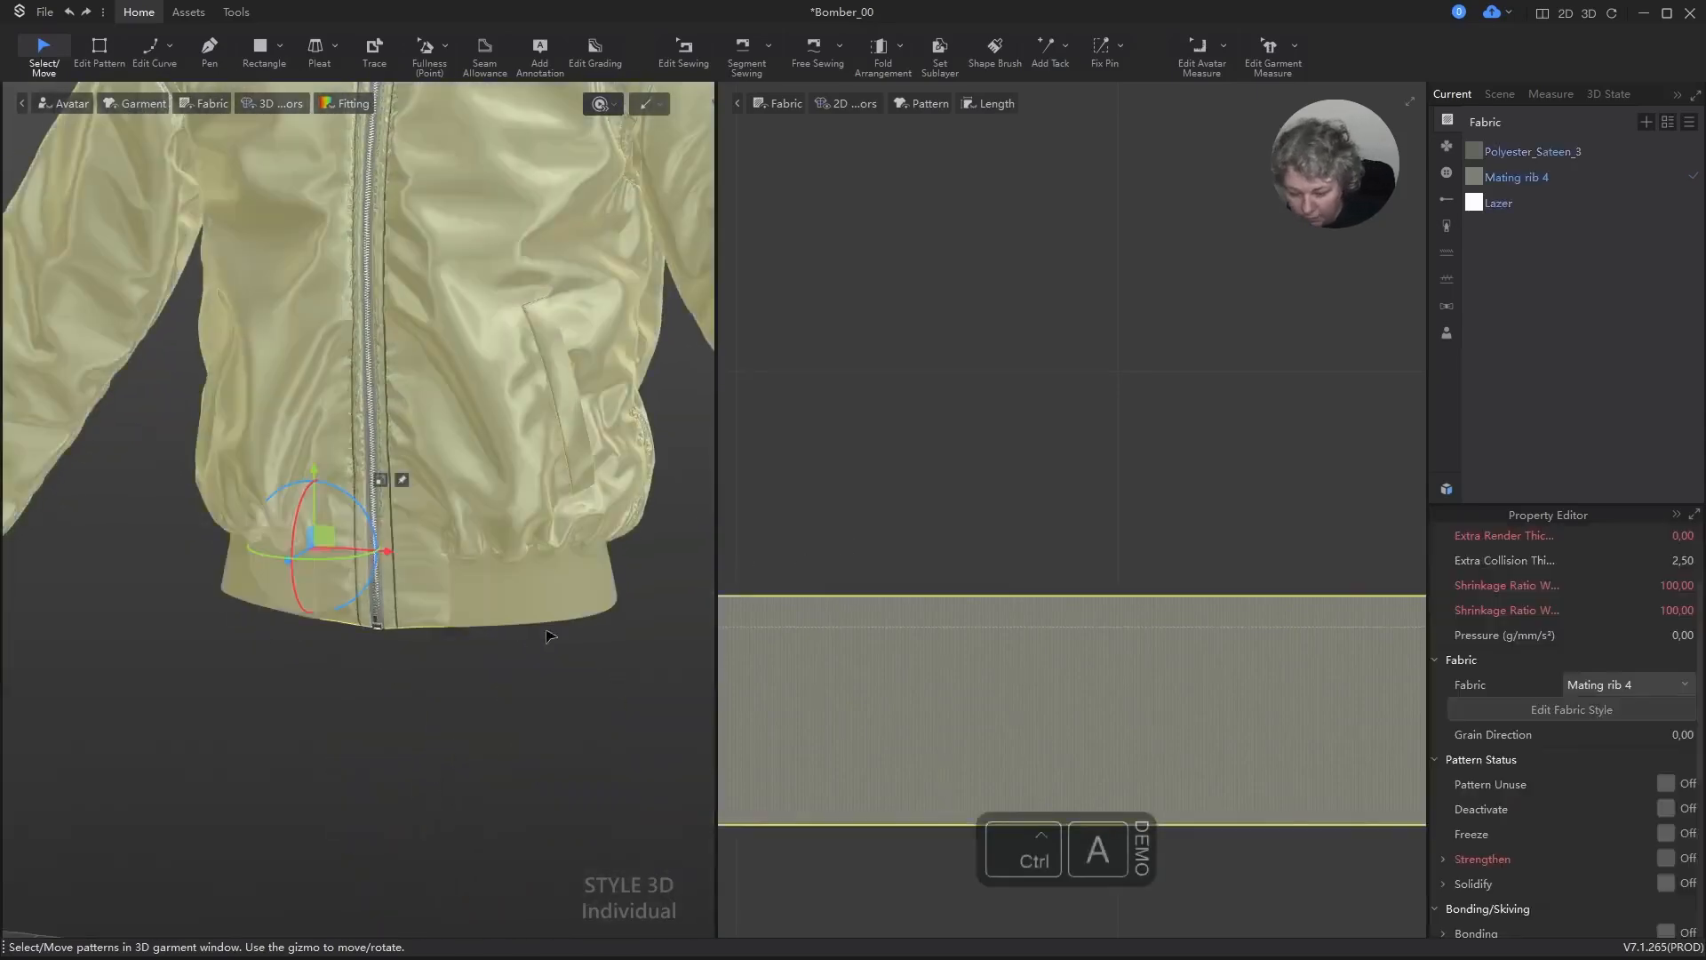
key(ctrl+h)
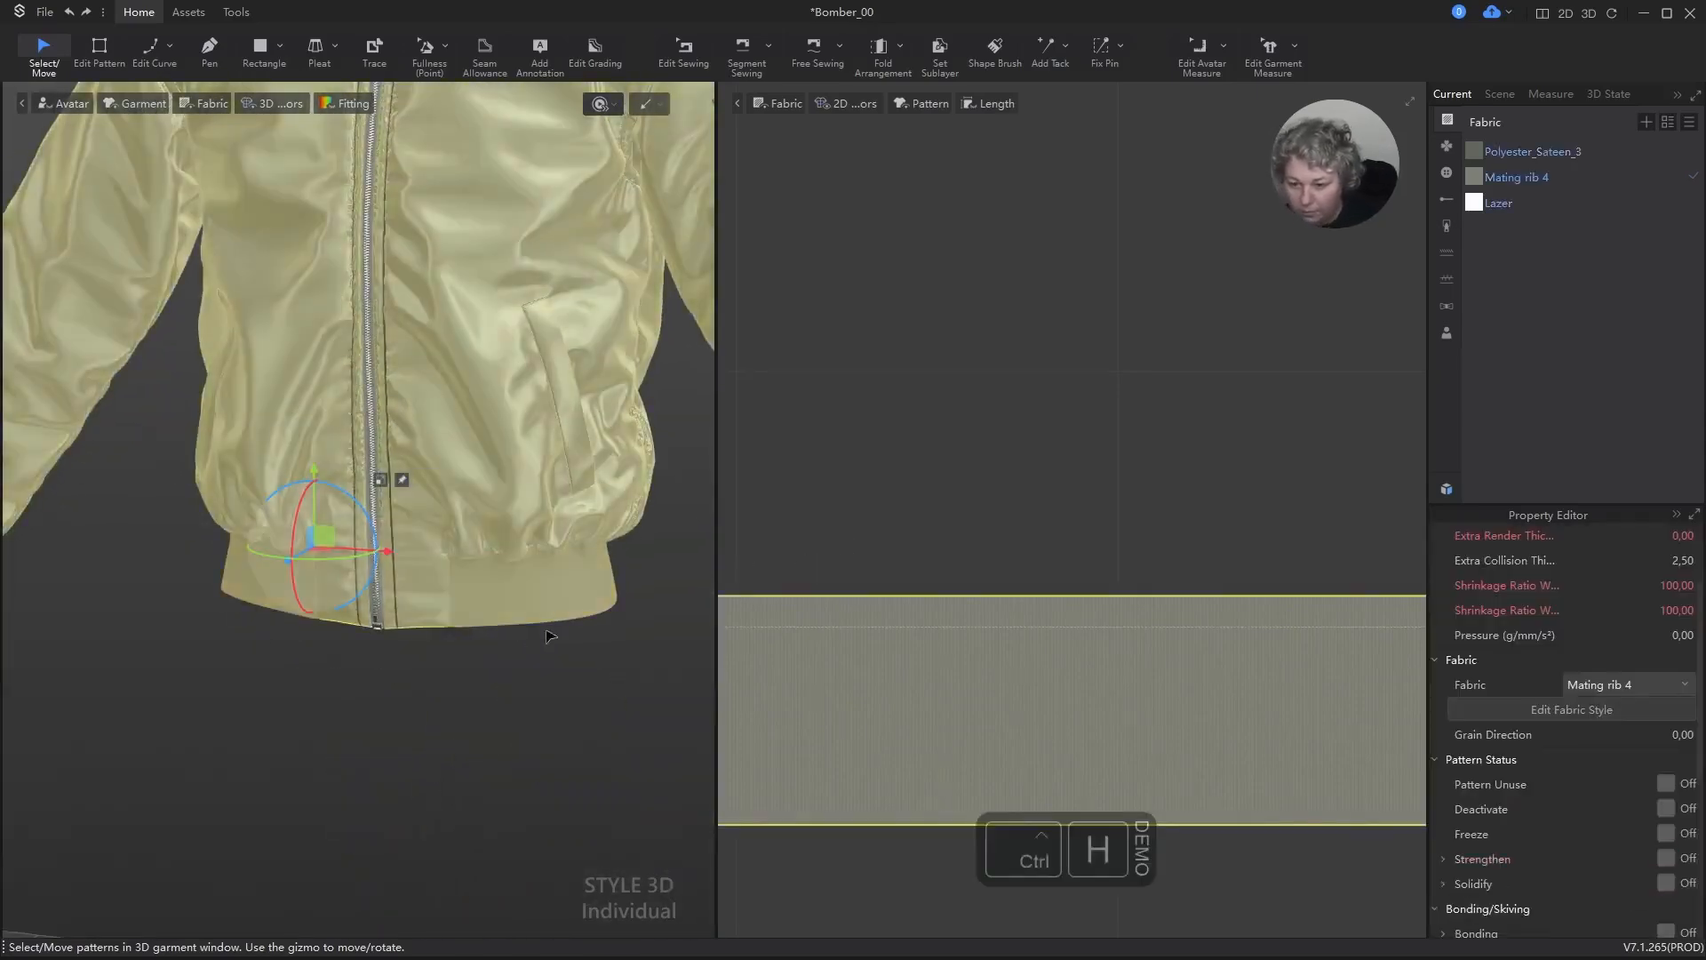
key(space)
click(557, 688)
scroll(570, 705, down, 4)
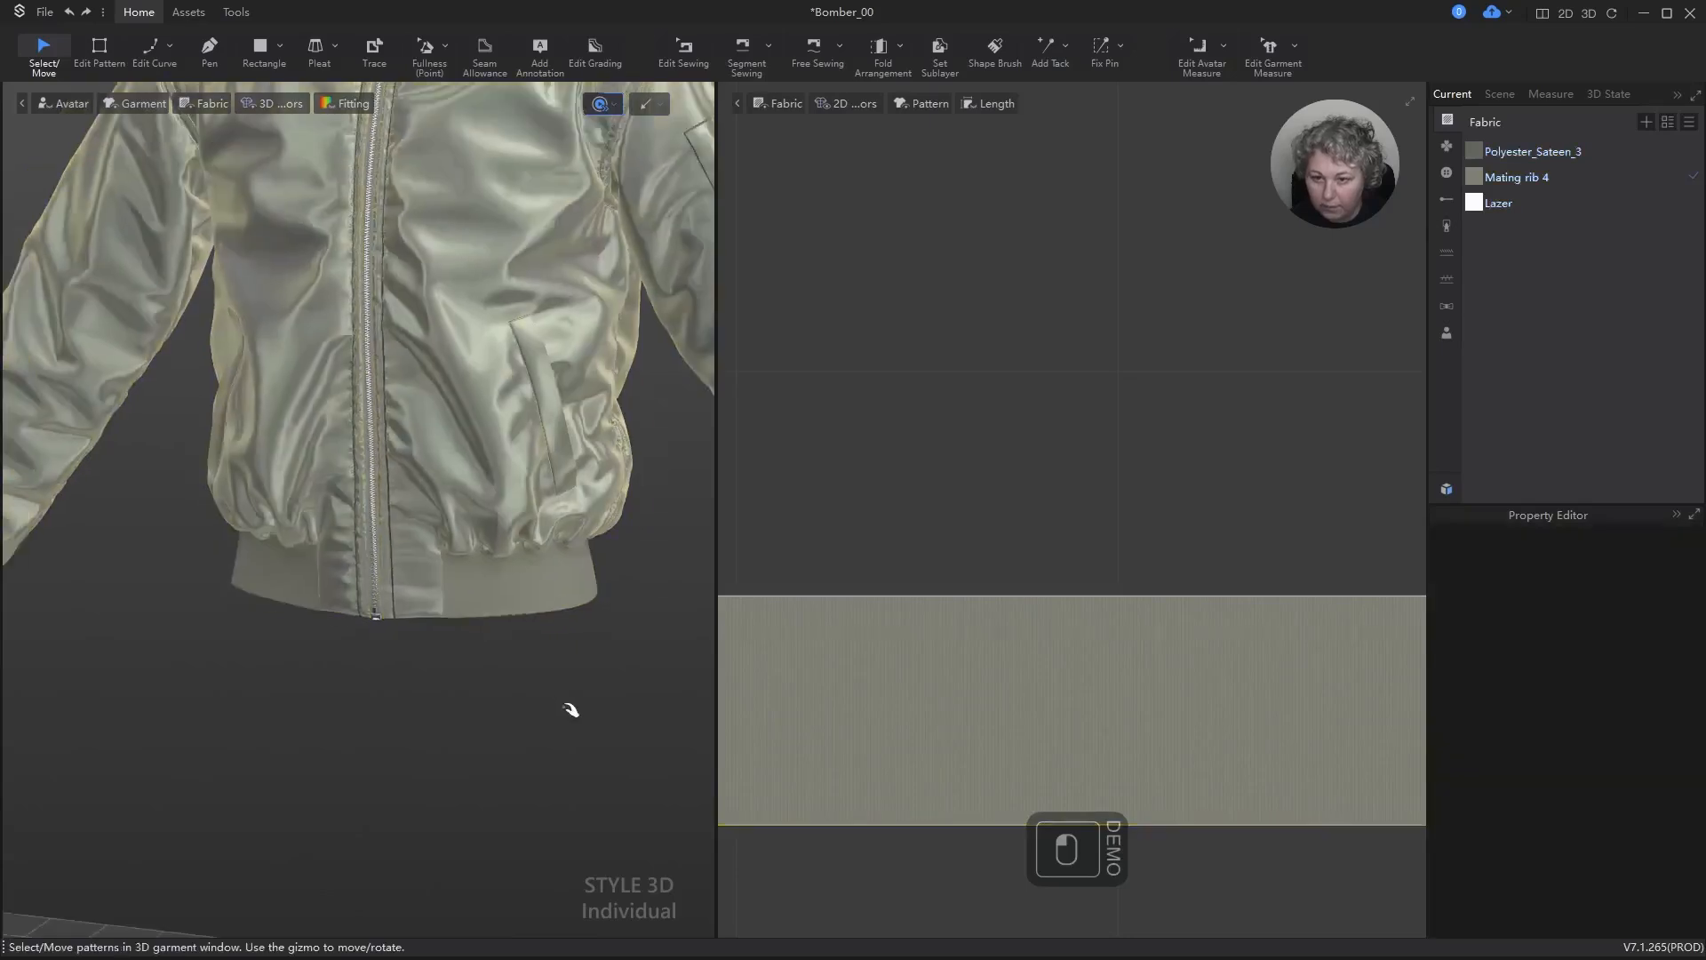
key(space)
middle_drag(546, 658, 566, 759)
right_drag(566, 759, 611, 747)
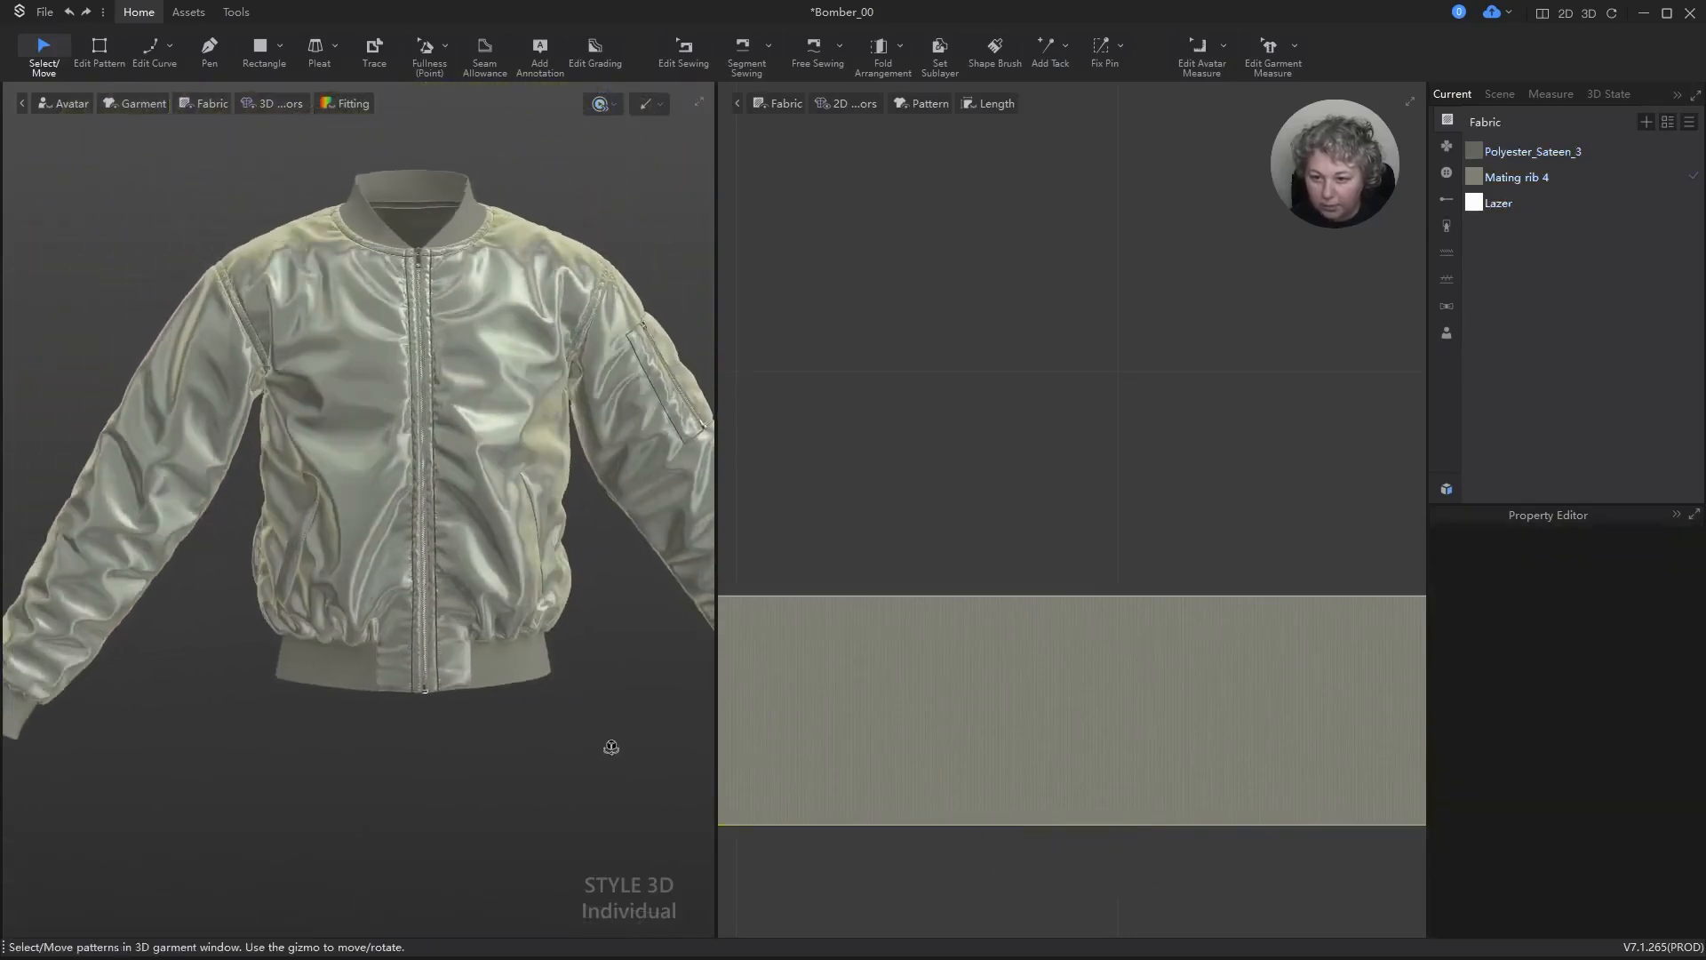
Step: Reopen the Animation Editor with the remaining avatar pose clip
click(190, 11)
click(236, 13)
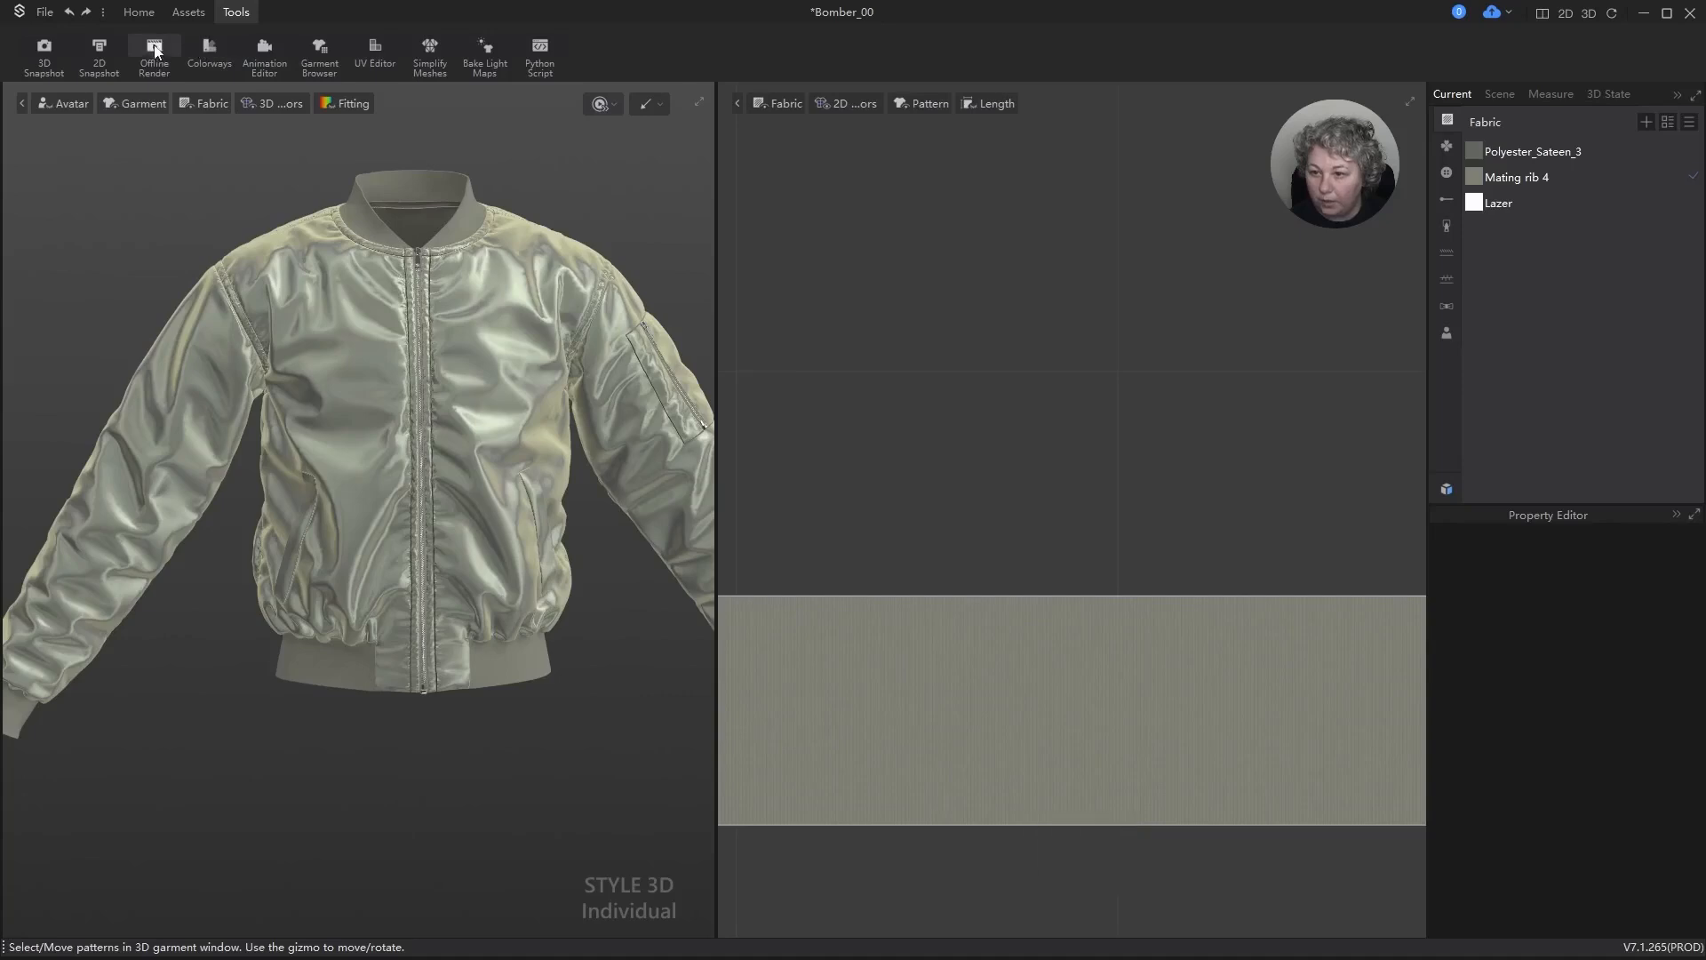
click(265, 49)
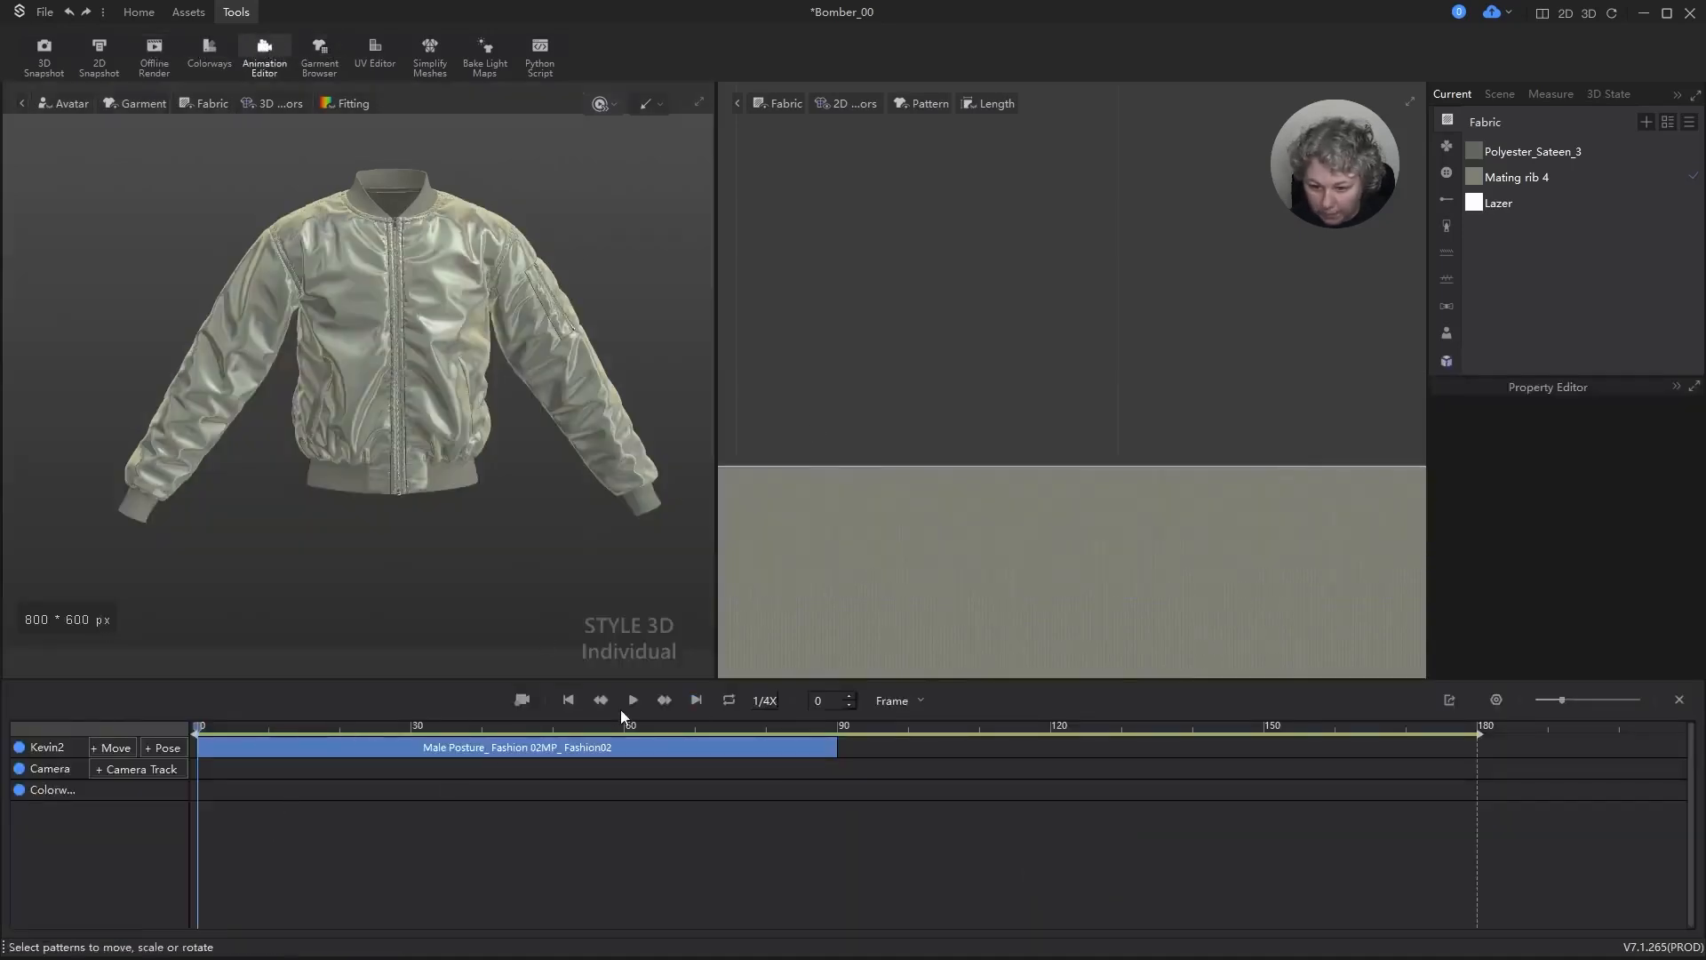
Step: Show the avatar inside the bomber jacket
key(shift+a)
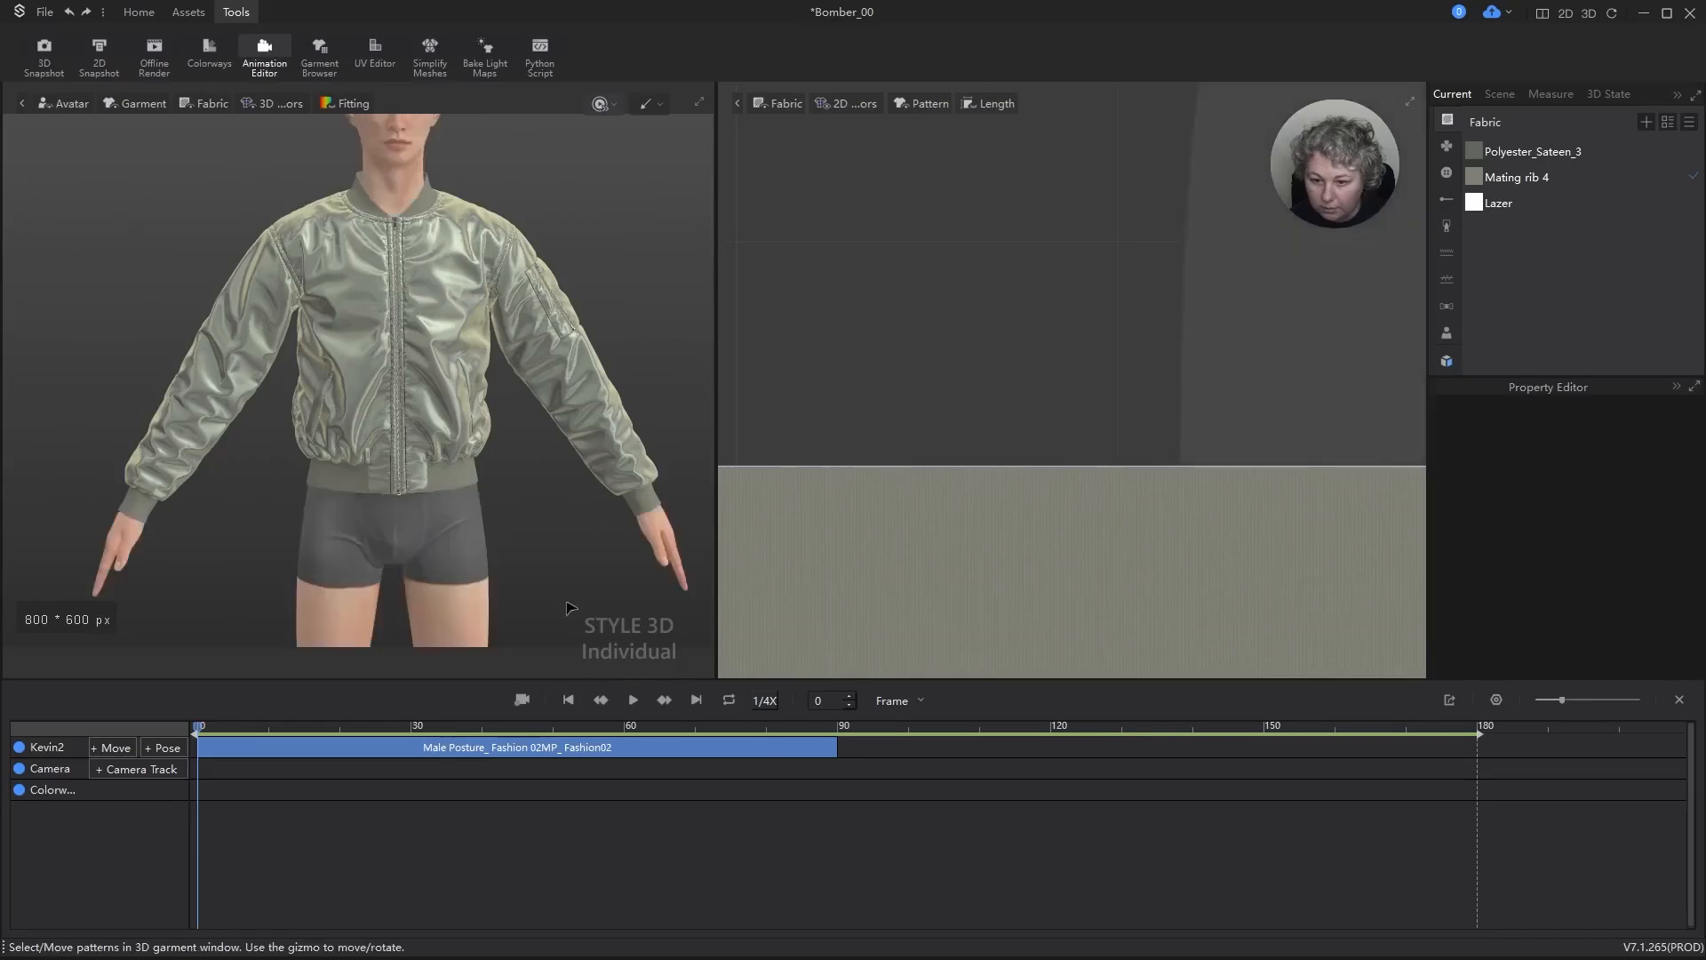
Step: Play the Male Posture_ Fashion 02MP_ Fashion02 clip, try to simulate the jacket during playback, and stop the animation
click(634, 700)
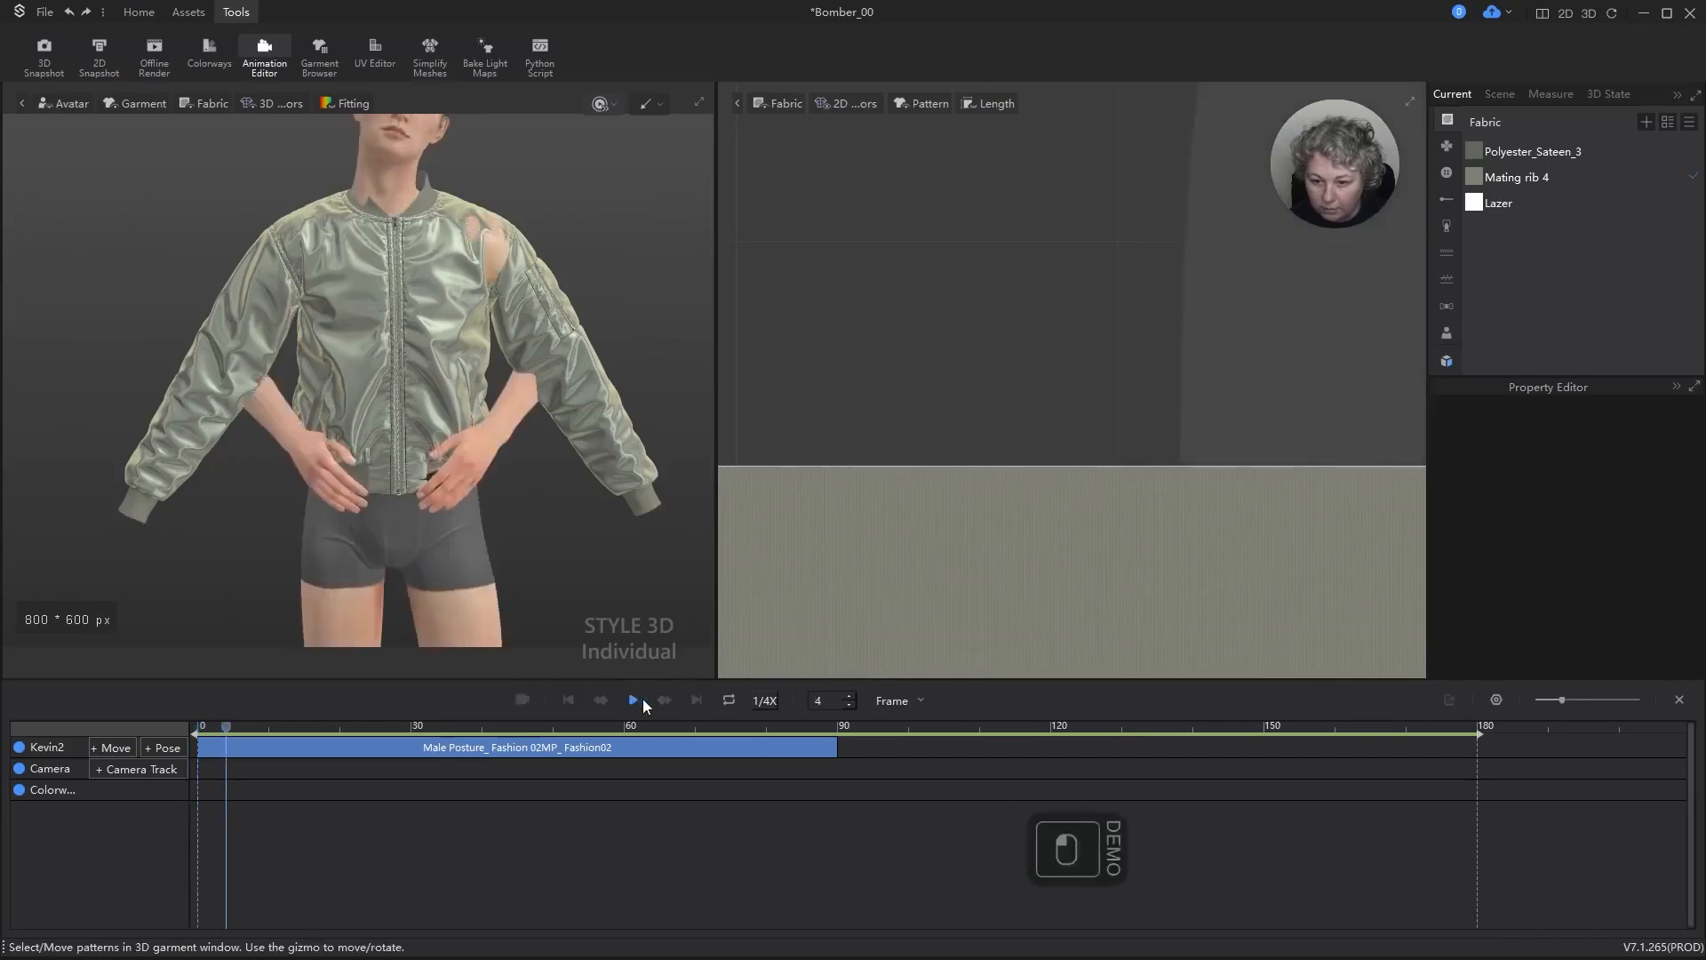
key(space)
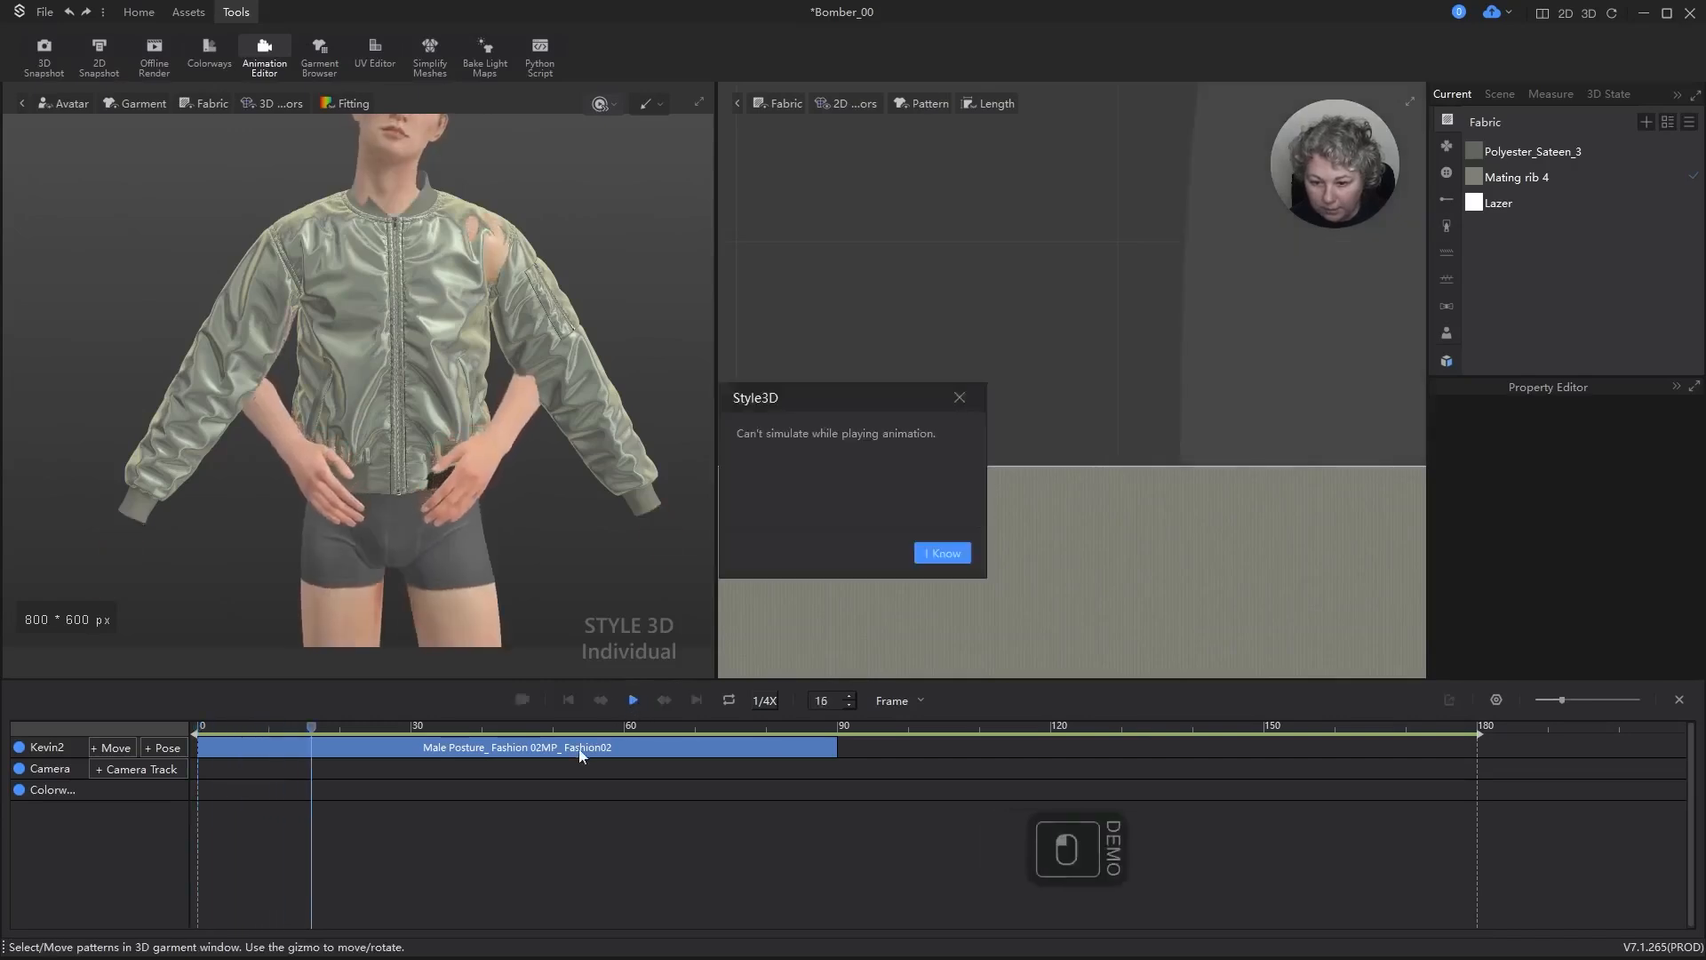
click(947, 557)
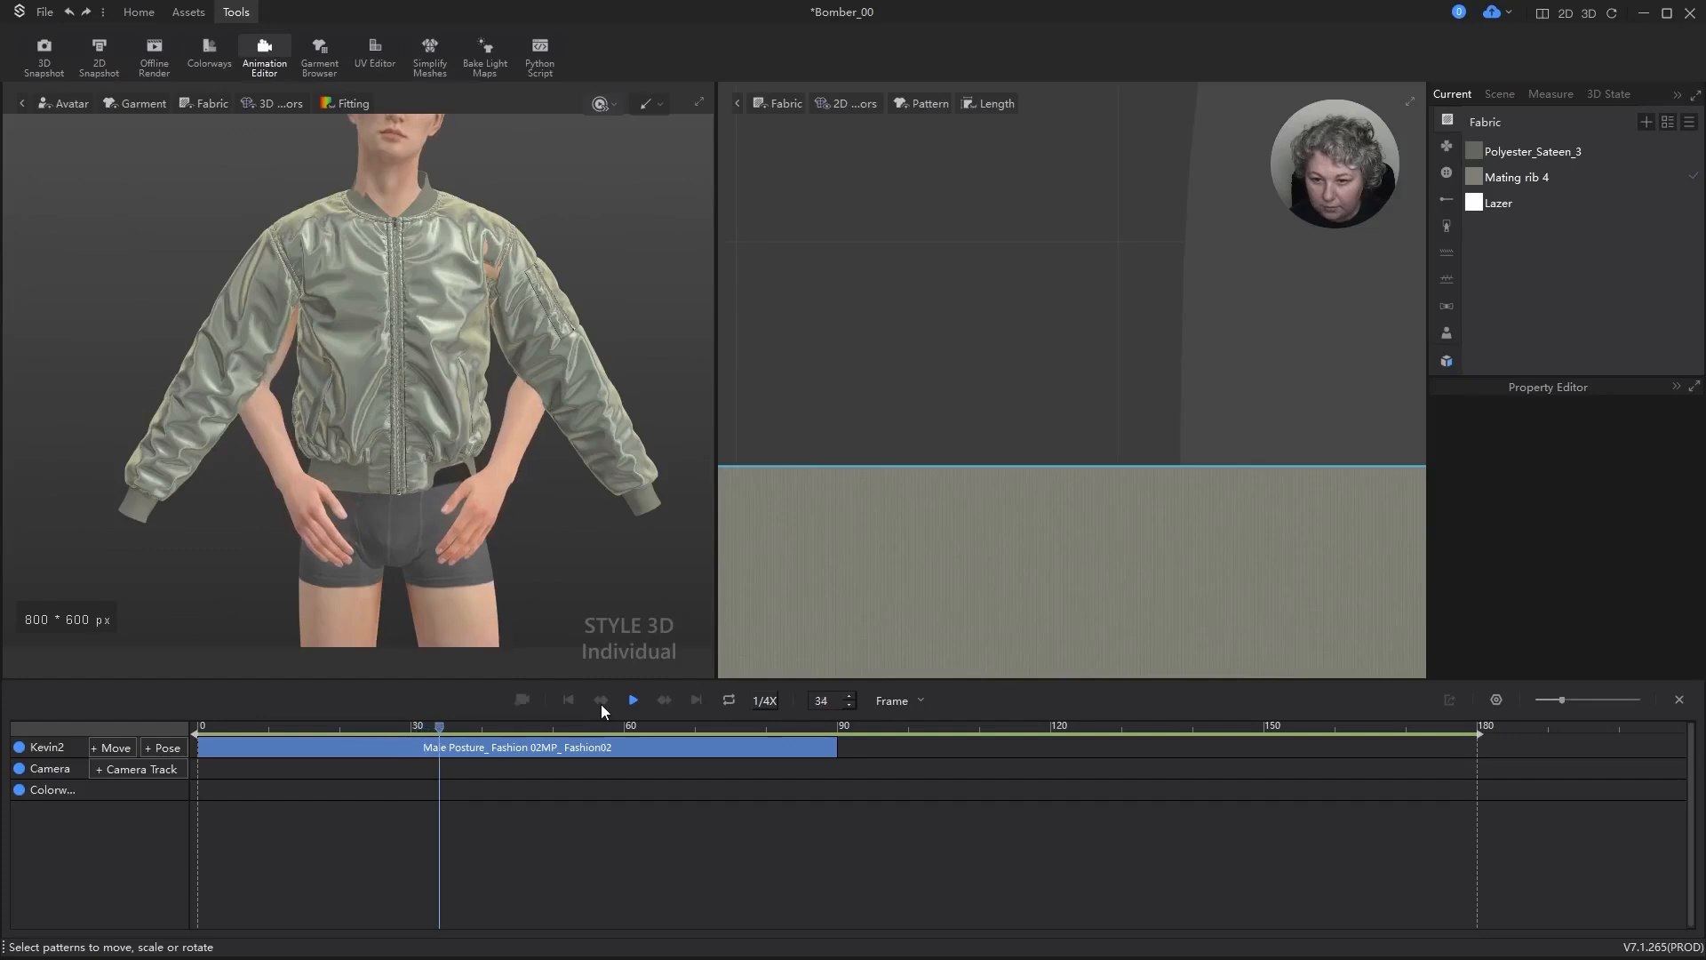
key(space)
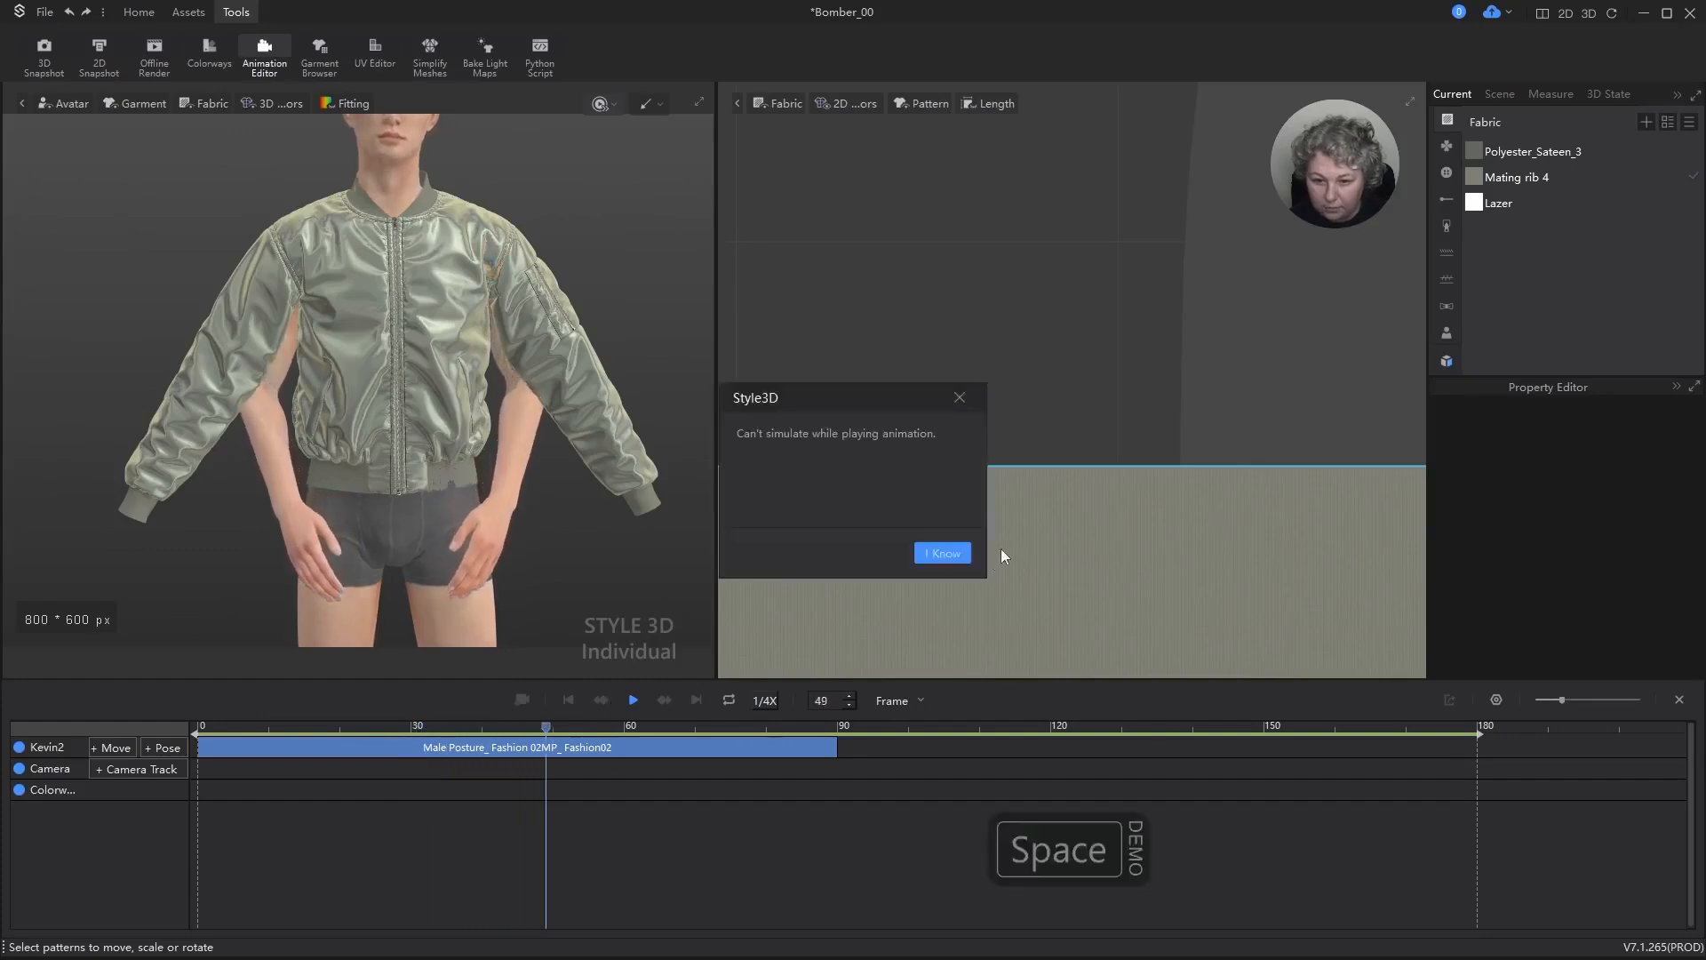
click(940, 554)
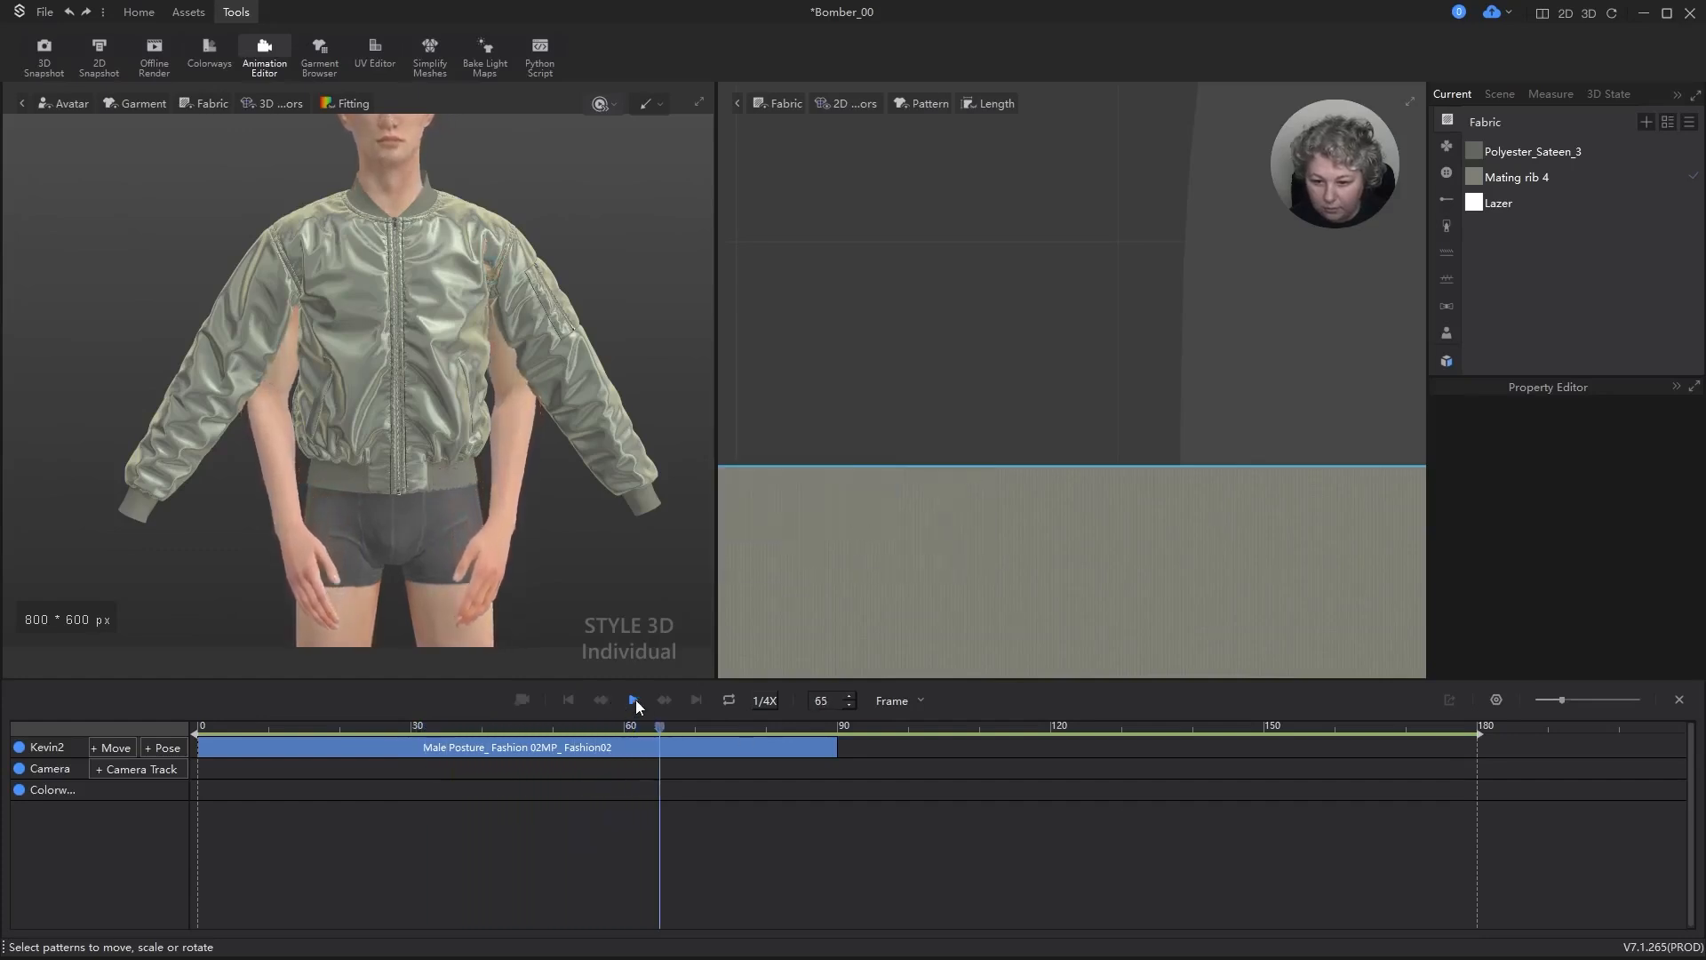
key(space)
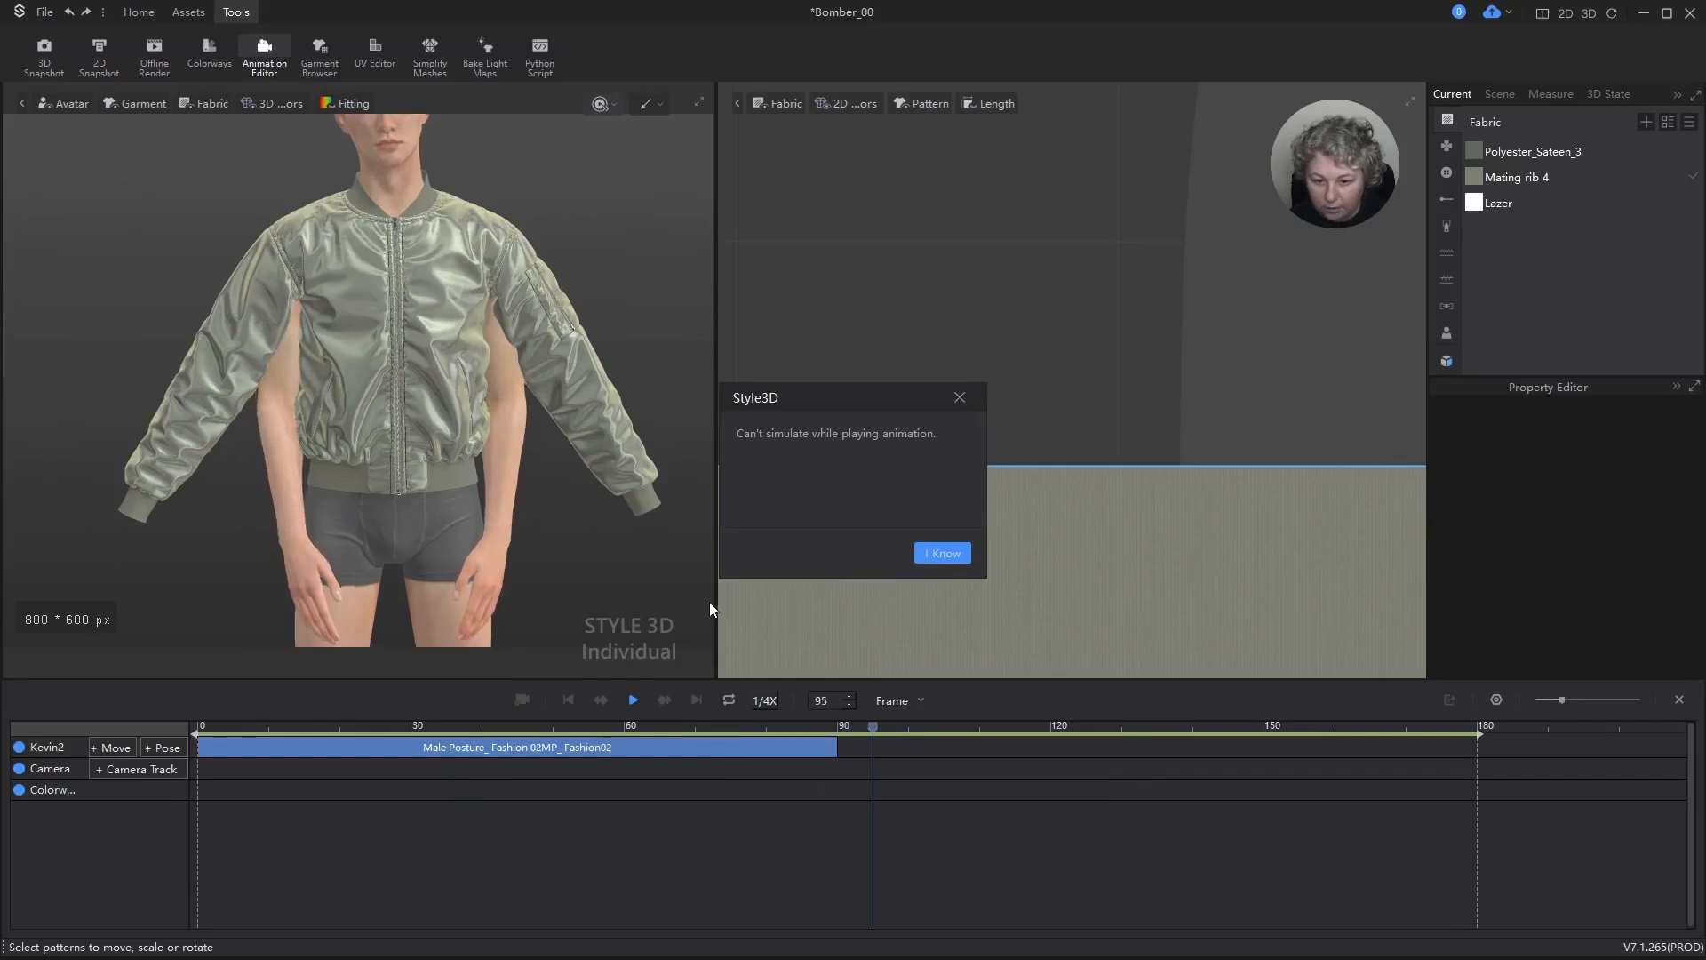
key(Escape)
click(634, 701)
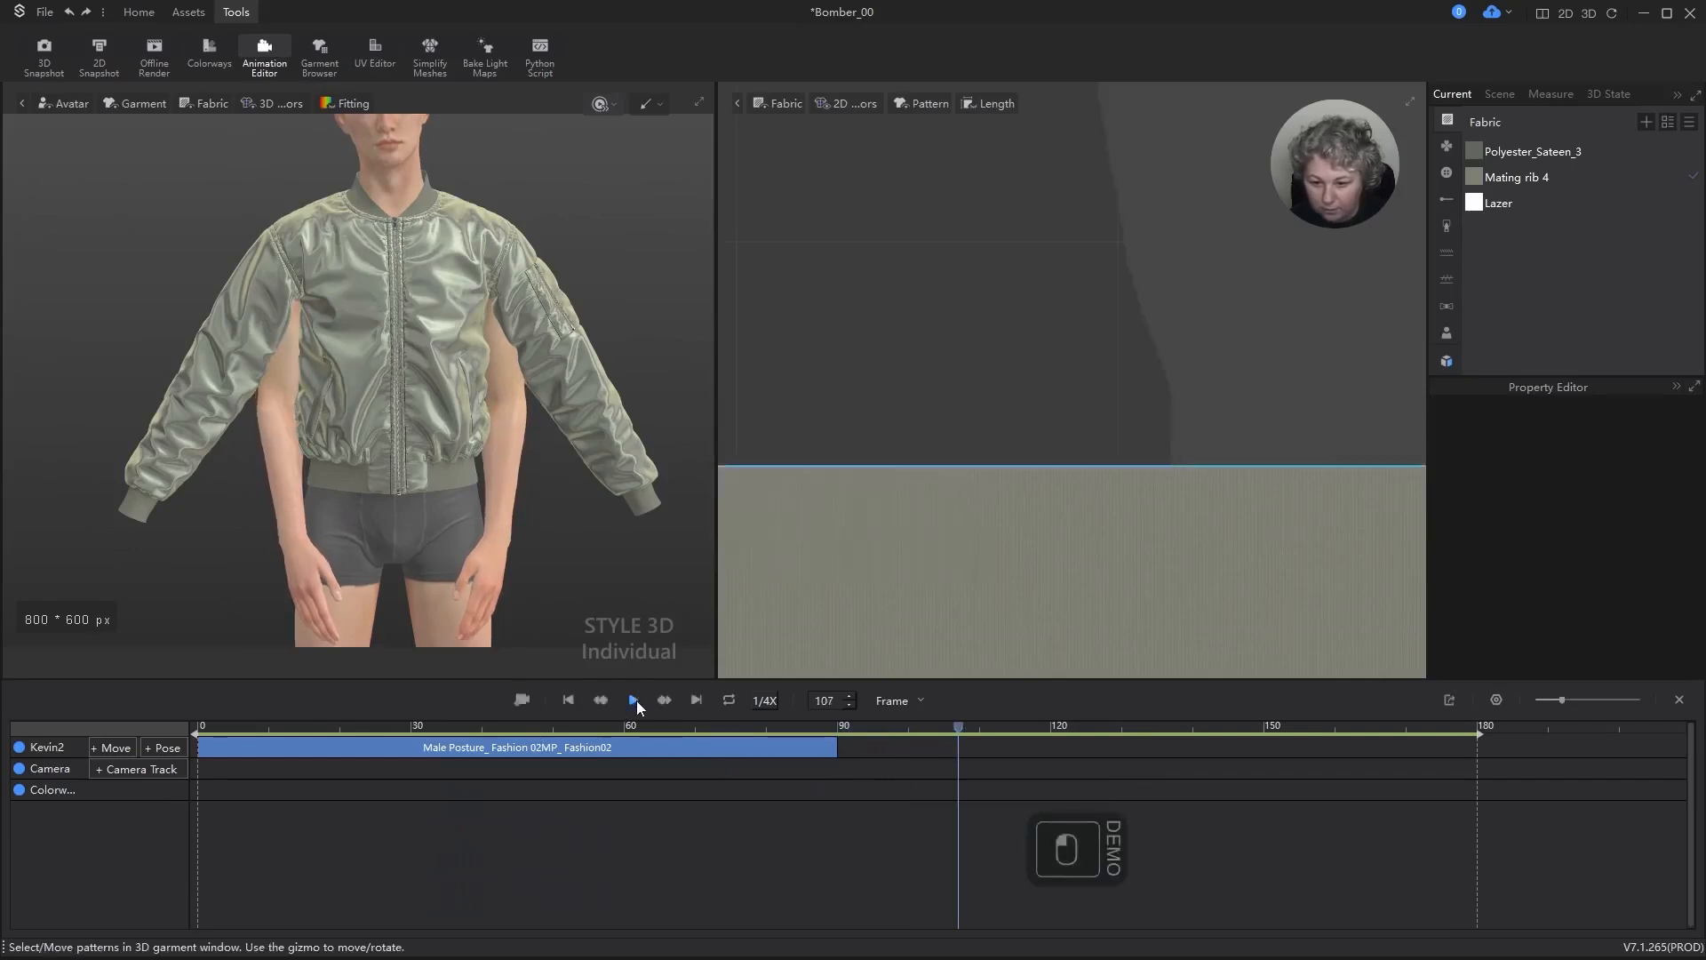
Step: Undo the playback's changes to the avatar's pose and delete the Male Posture_ Fashion 02MP_ Fashion02 clip from its track
click(569, 701)
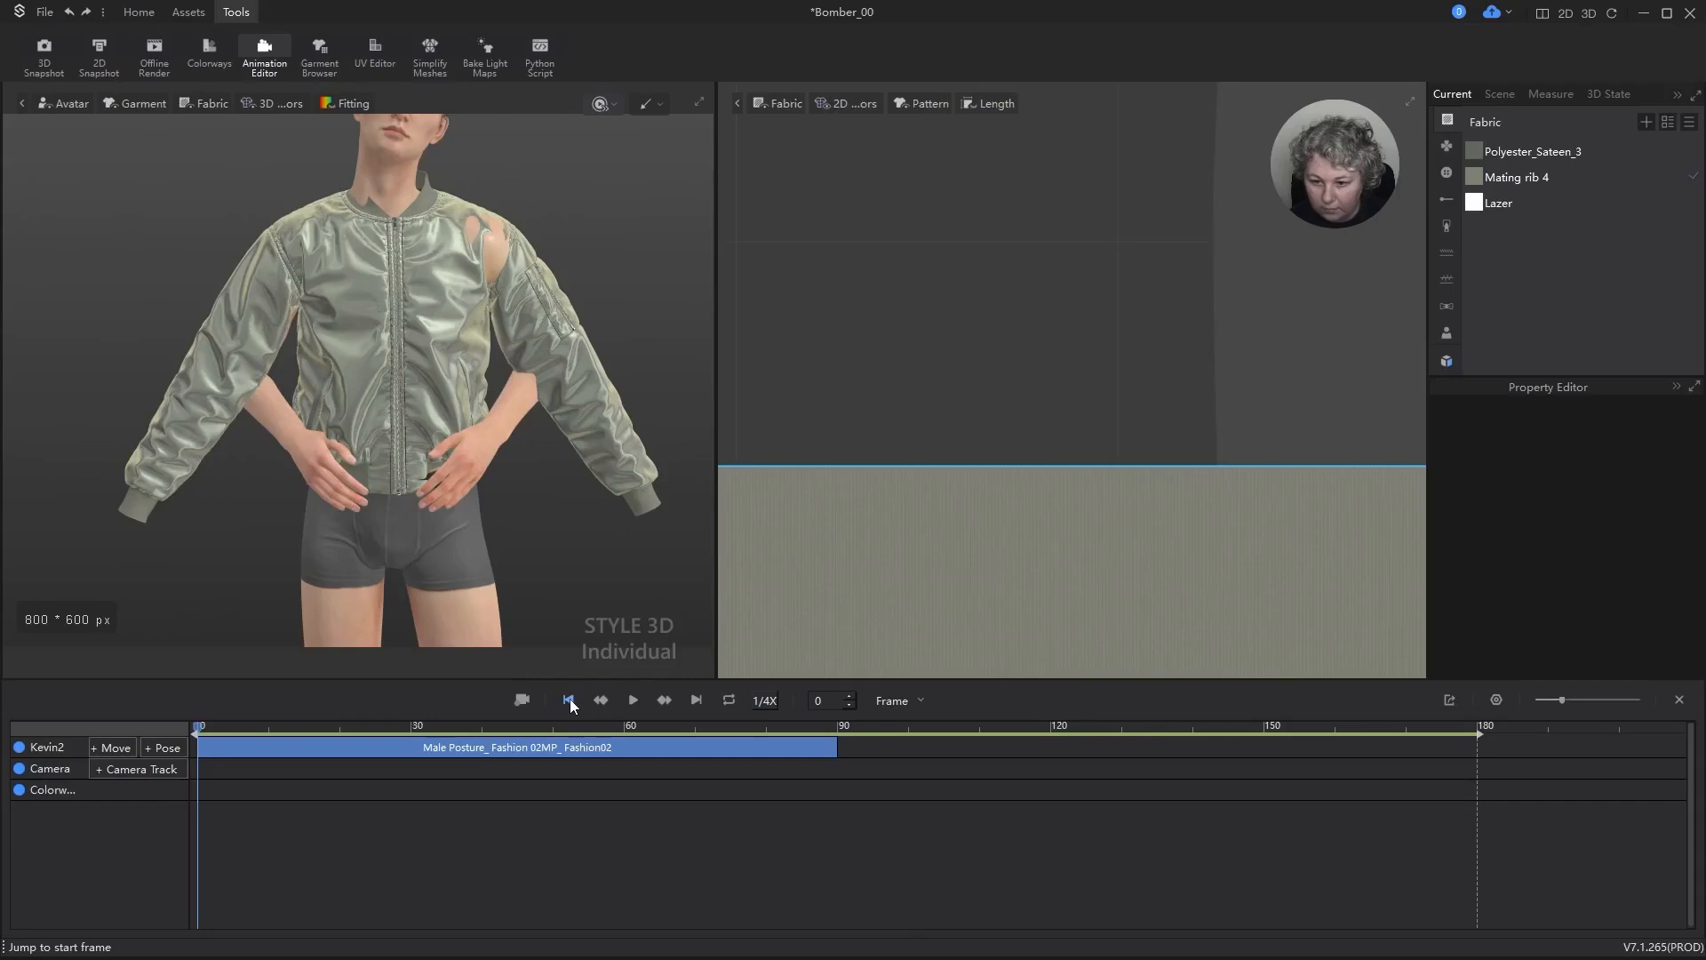
click(568, 701)
key(ctrl+z)
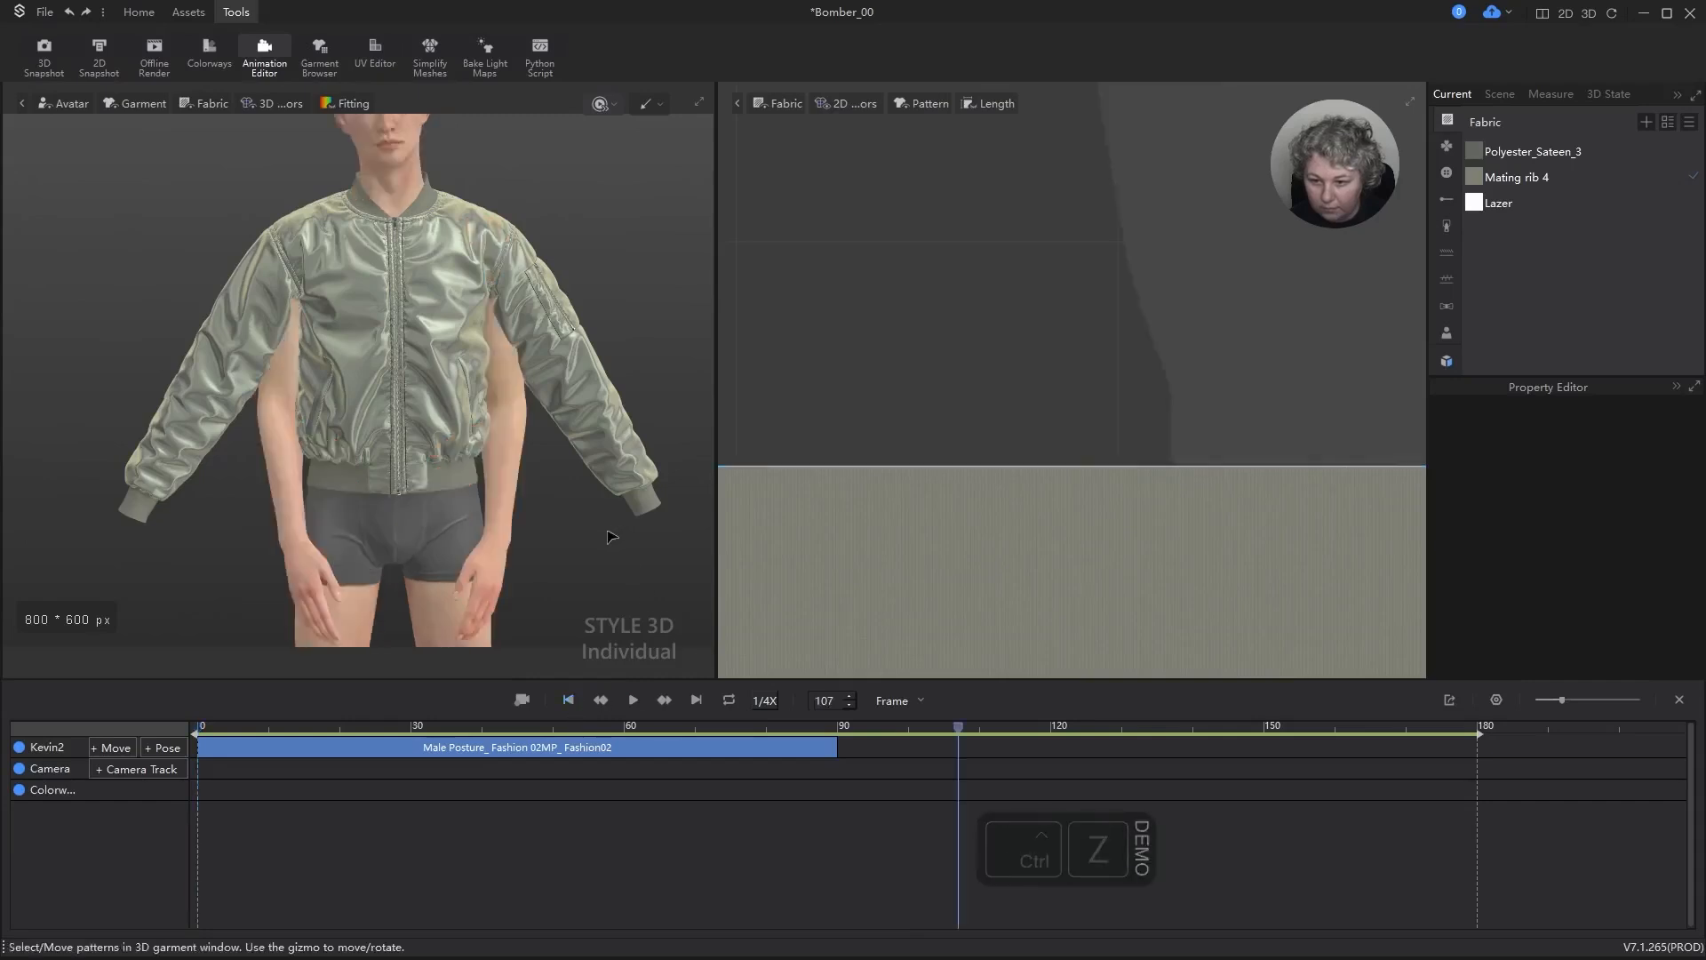
key(ctrl+z)
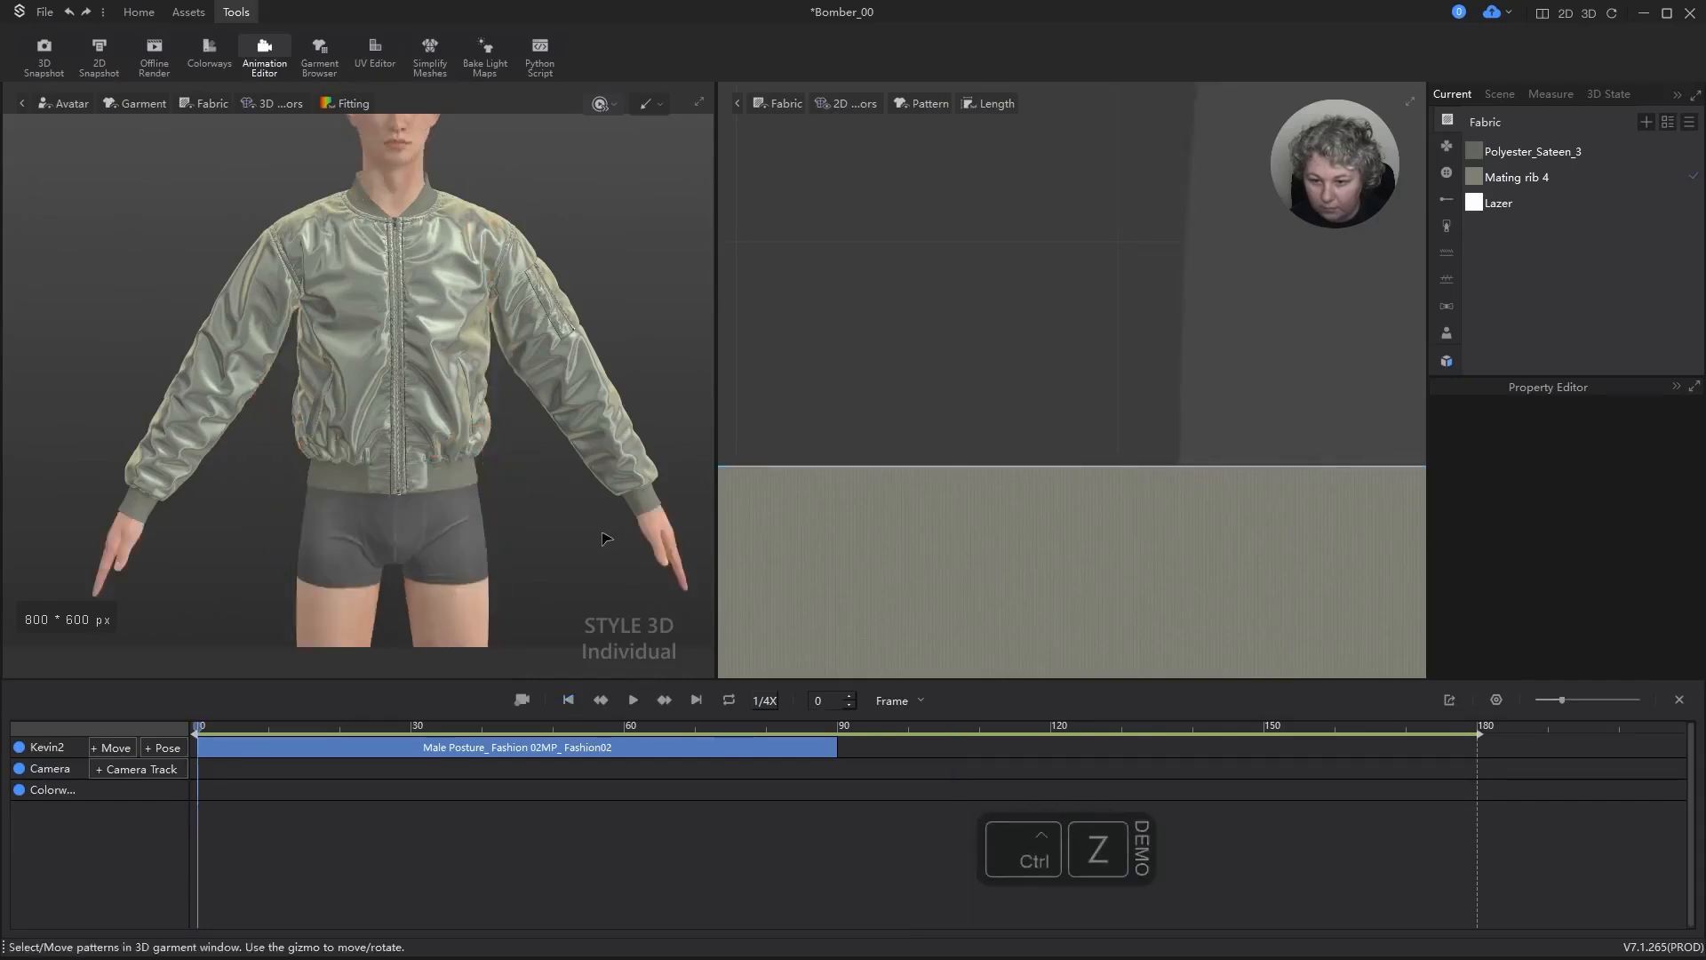
click(547, 749)
key(Delete)
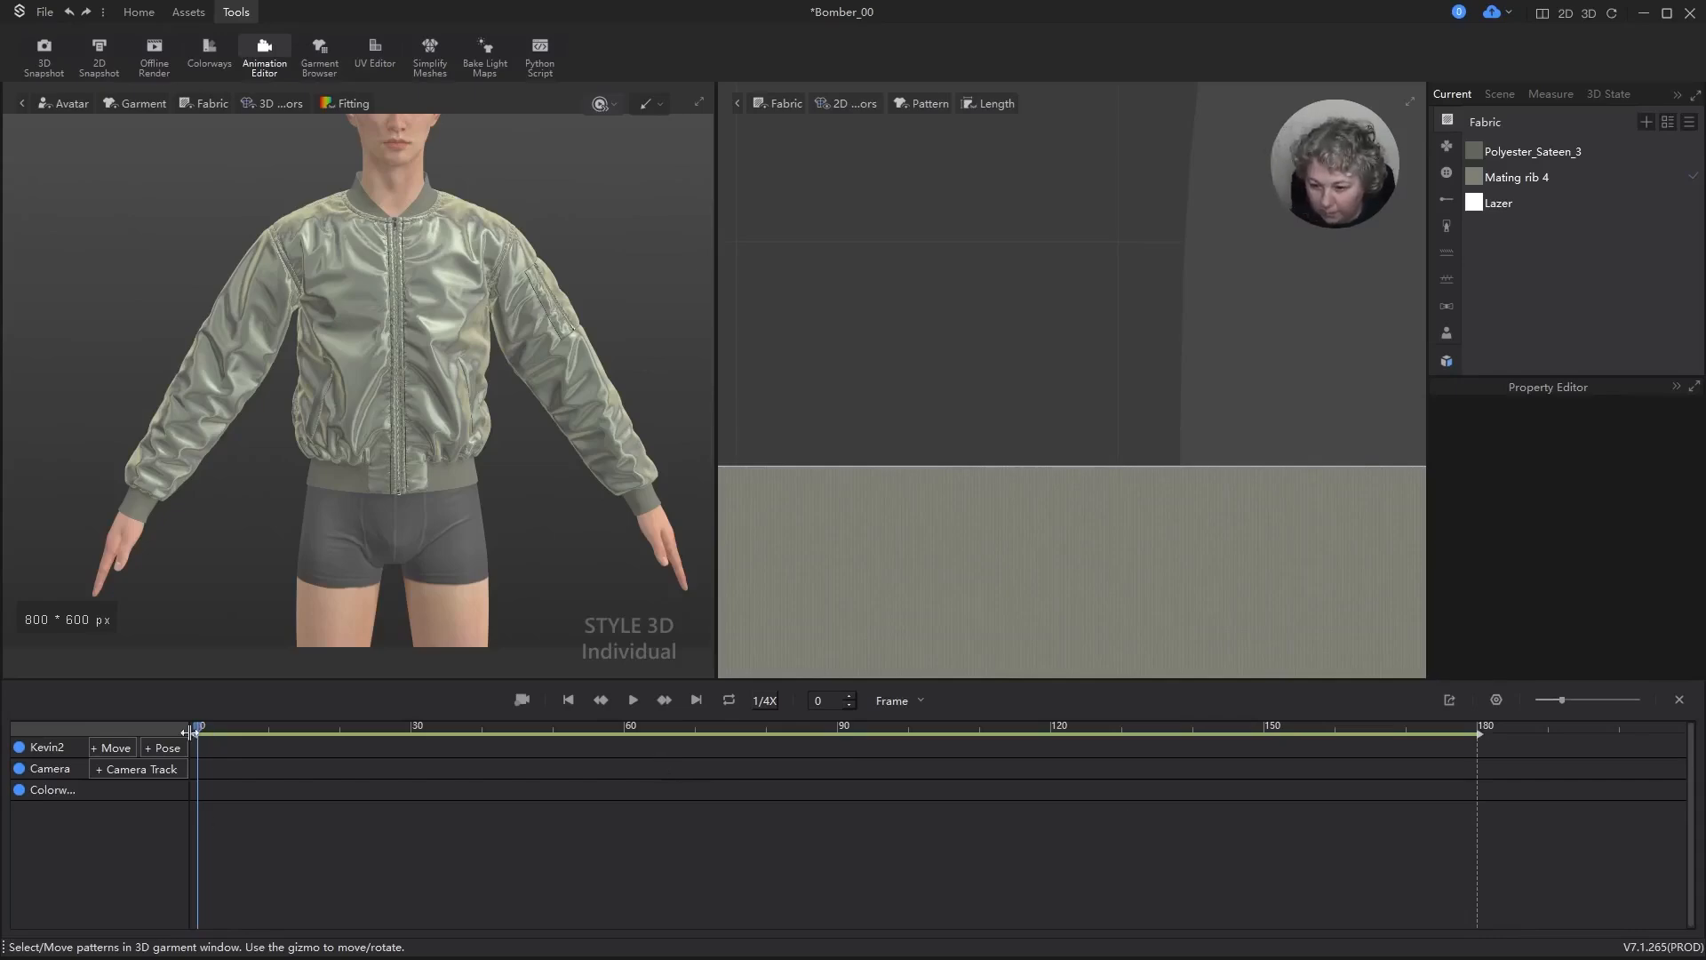
Step: Add the A pose to the avatar track with a 30-frame transition, then simulate the jacket and preview the new clip
click(160, 748)
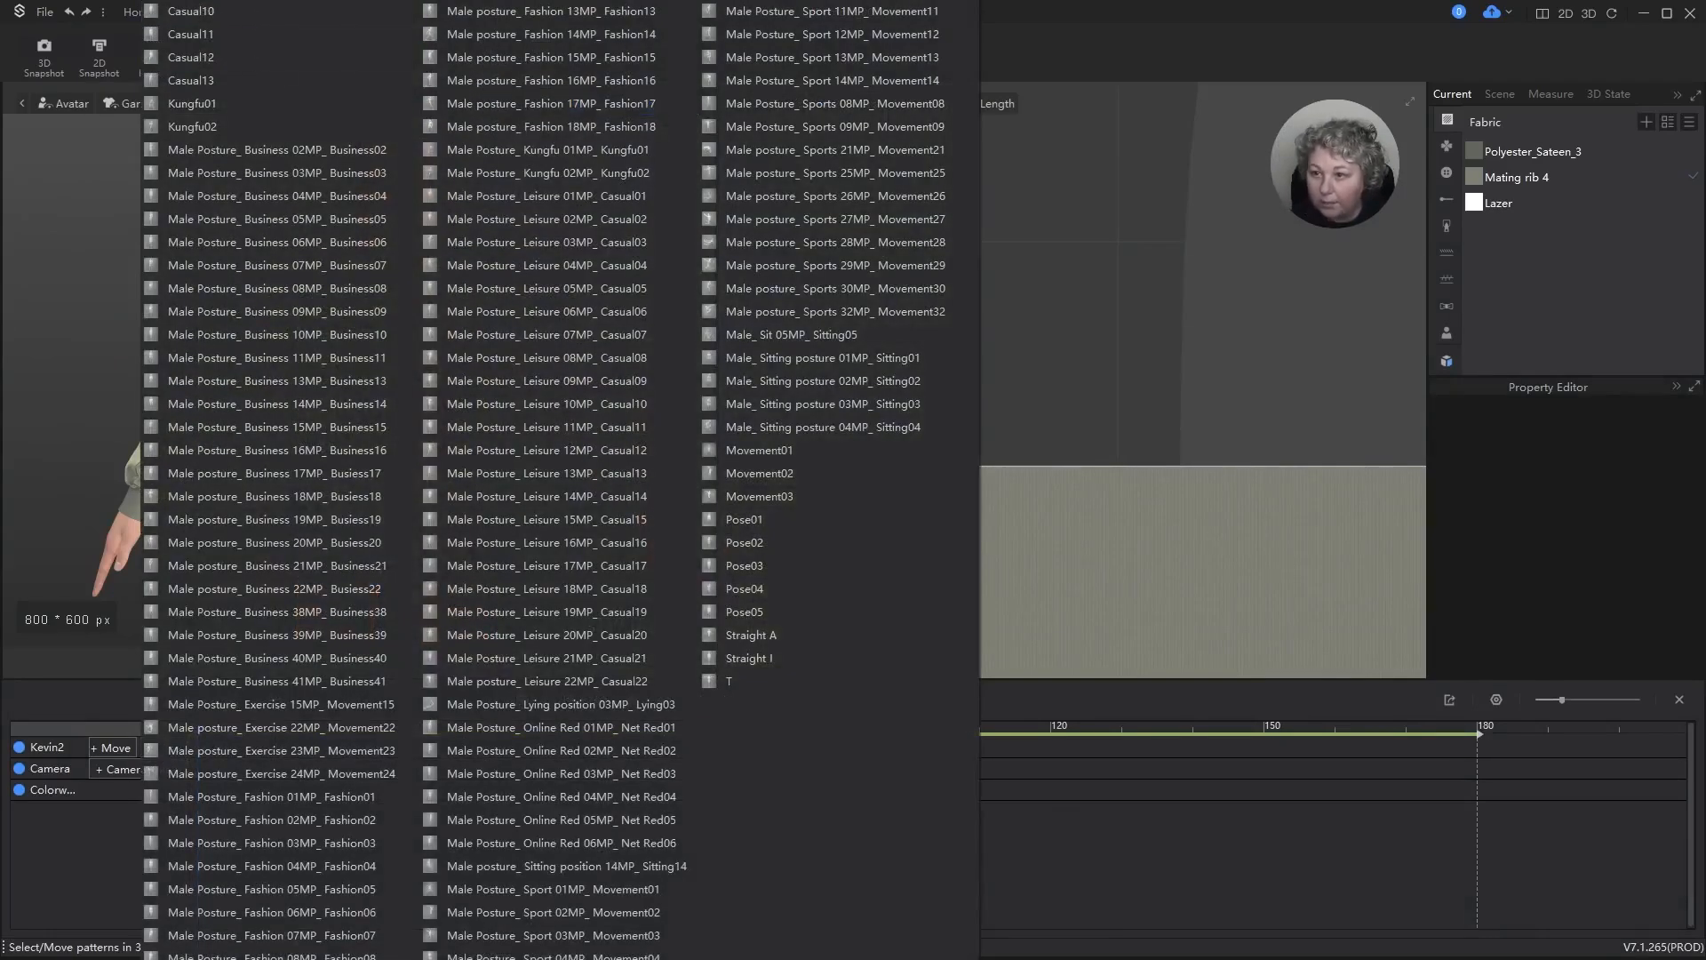
click(751, 636)
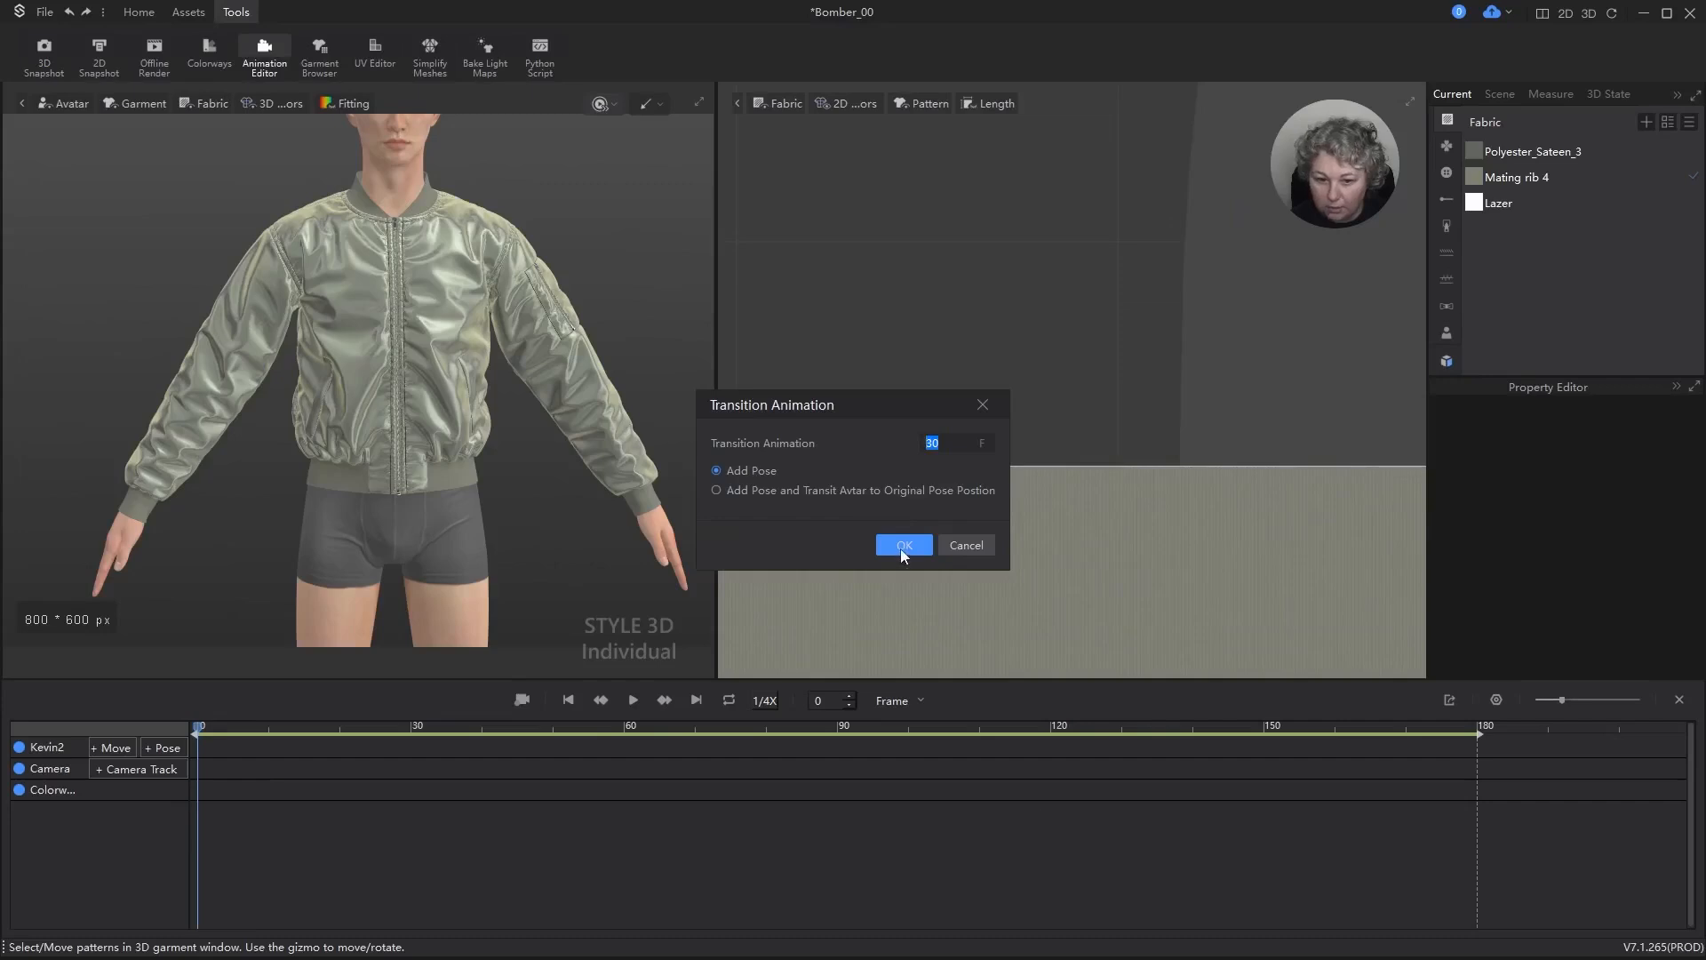
click(900, 546)
key(space)
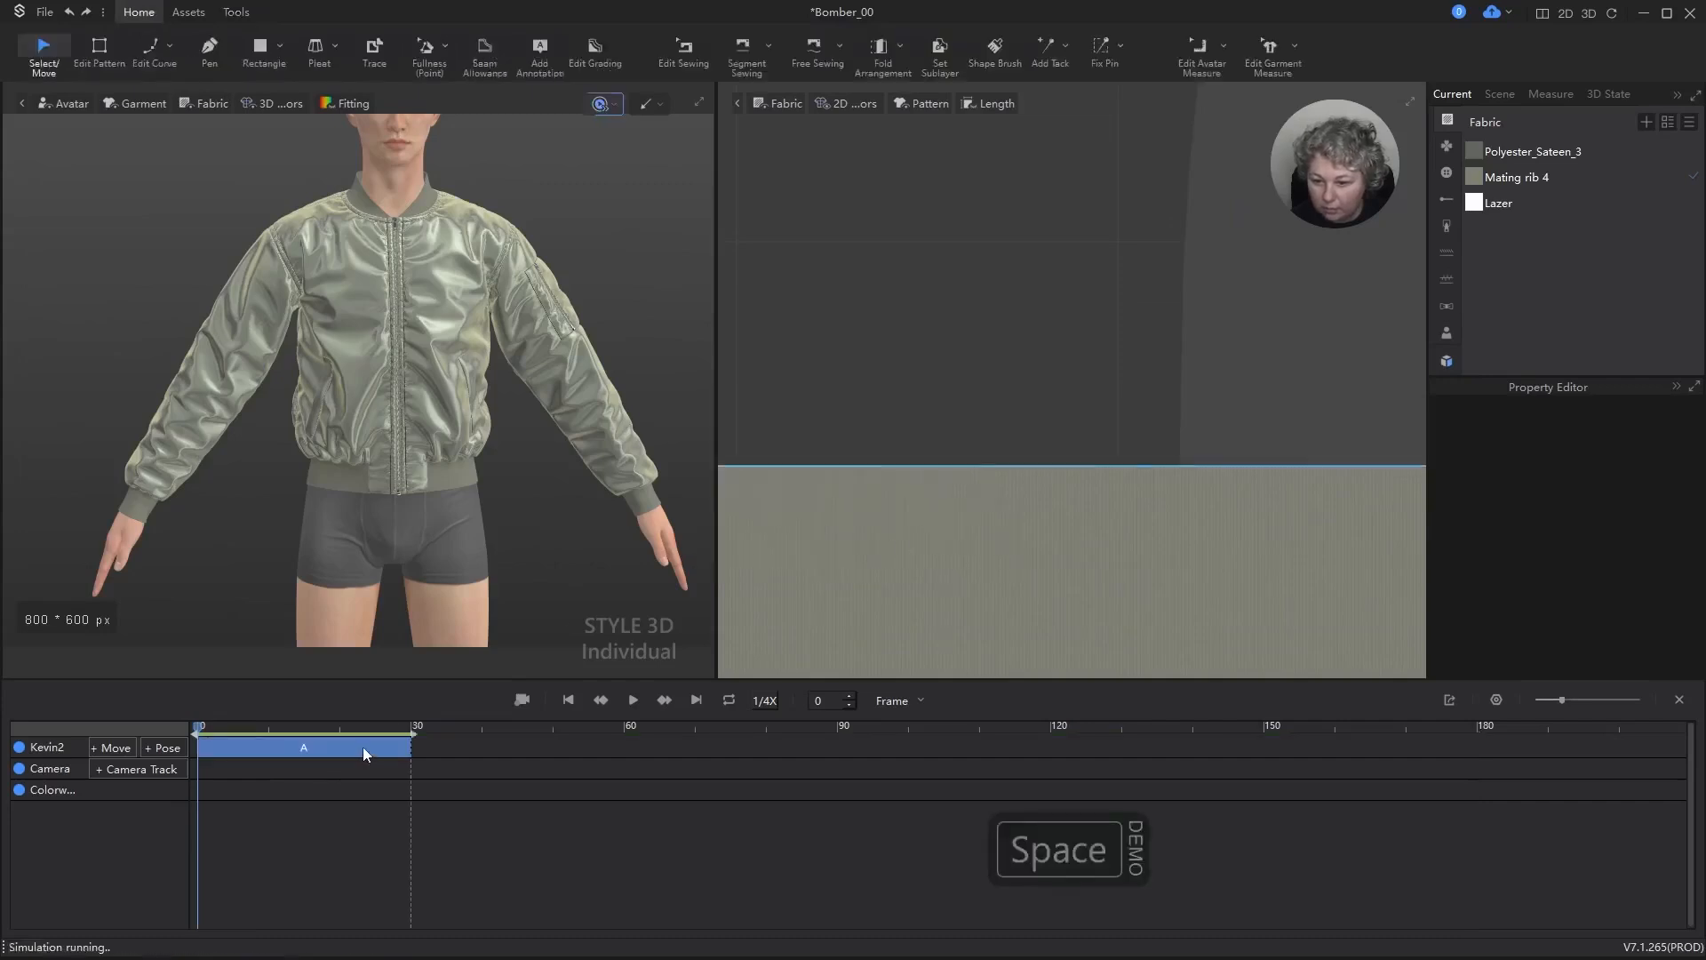
click(633, 700)
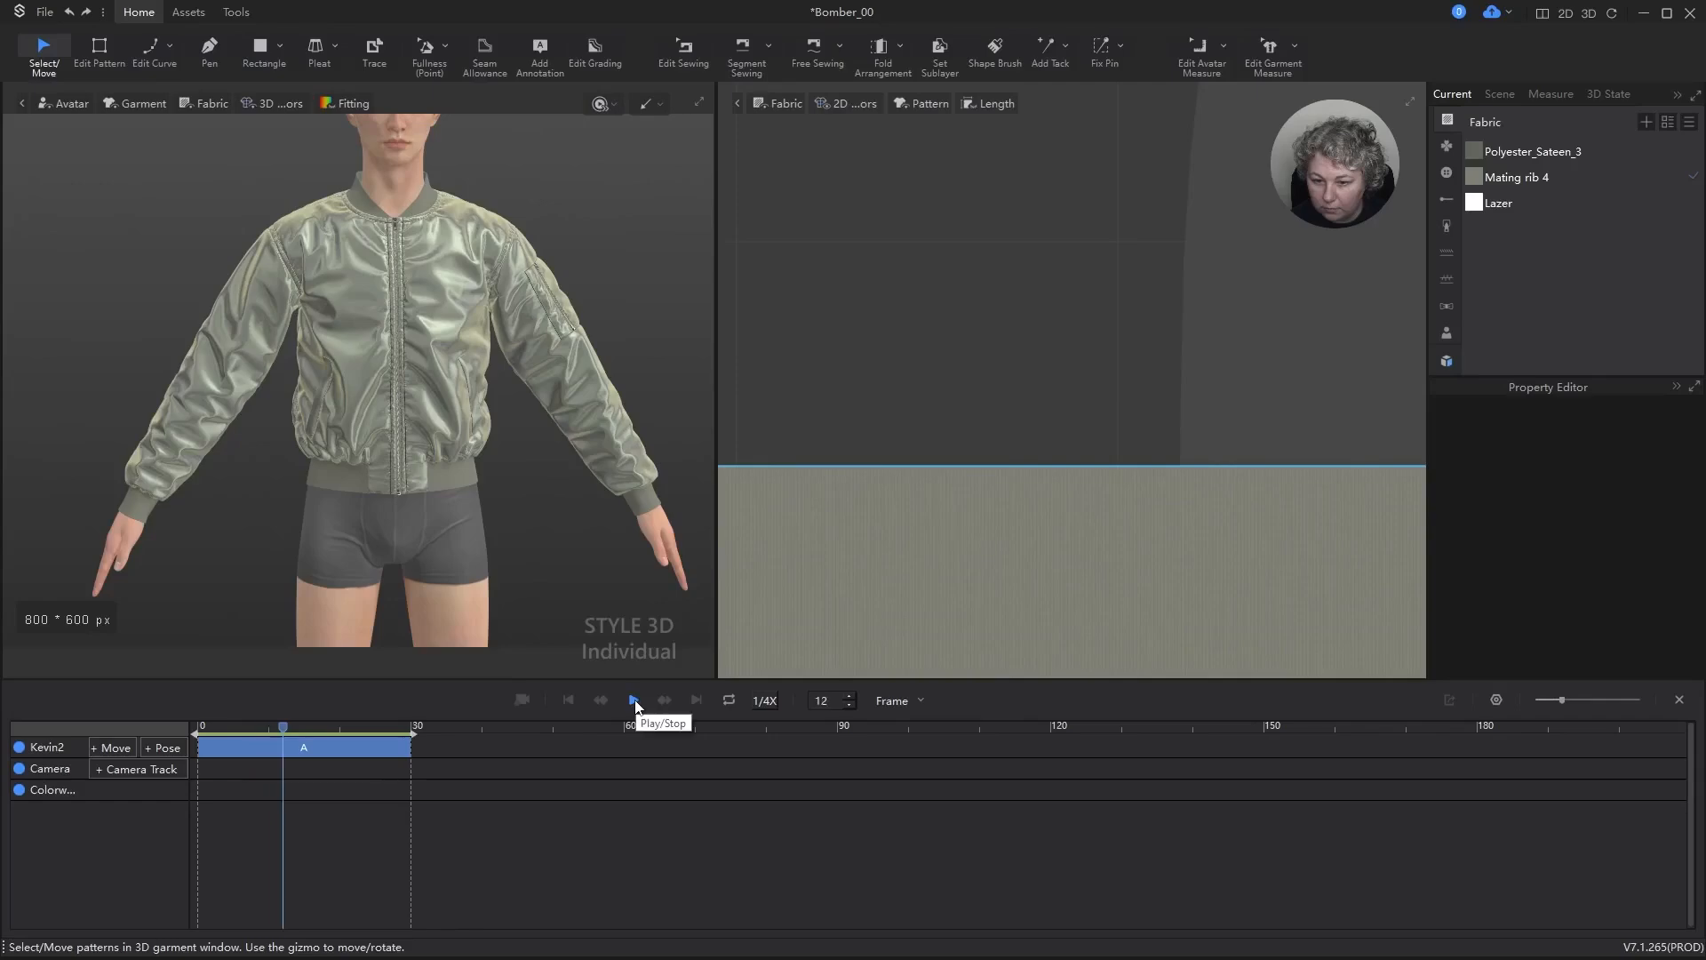
click(633, 701)
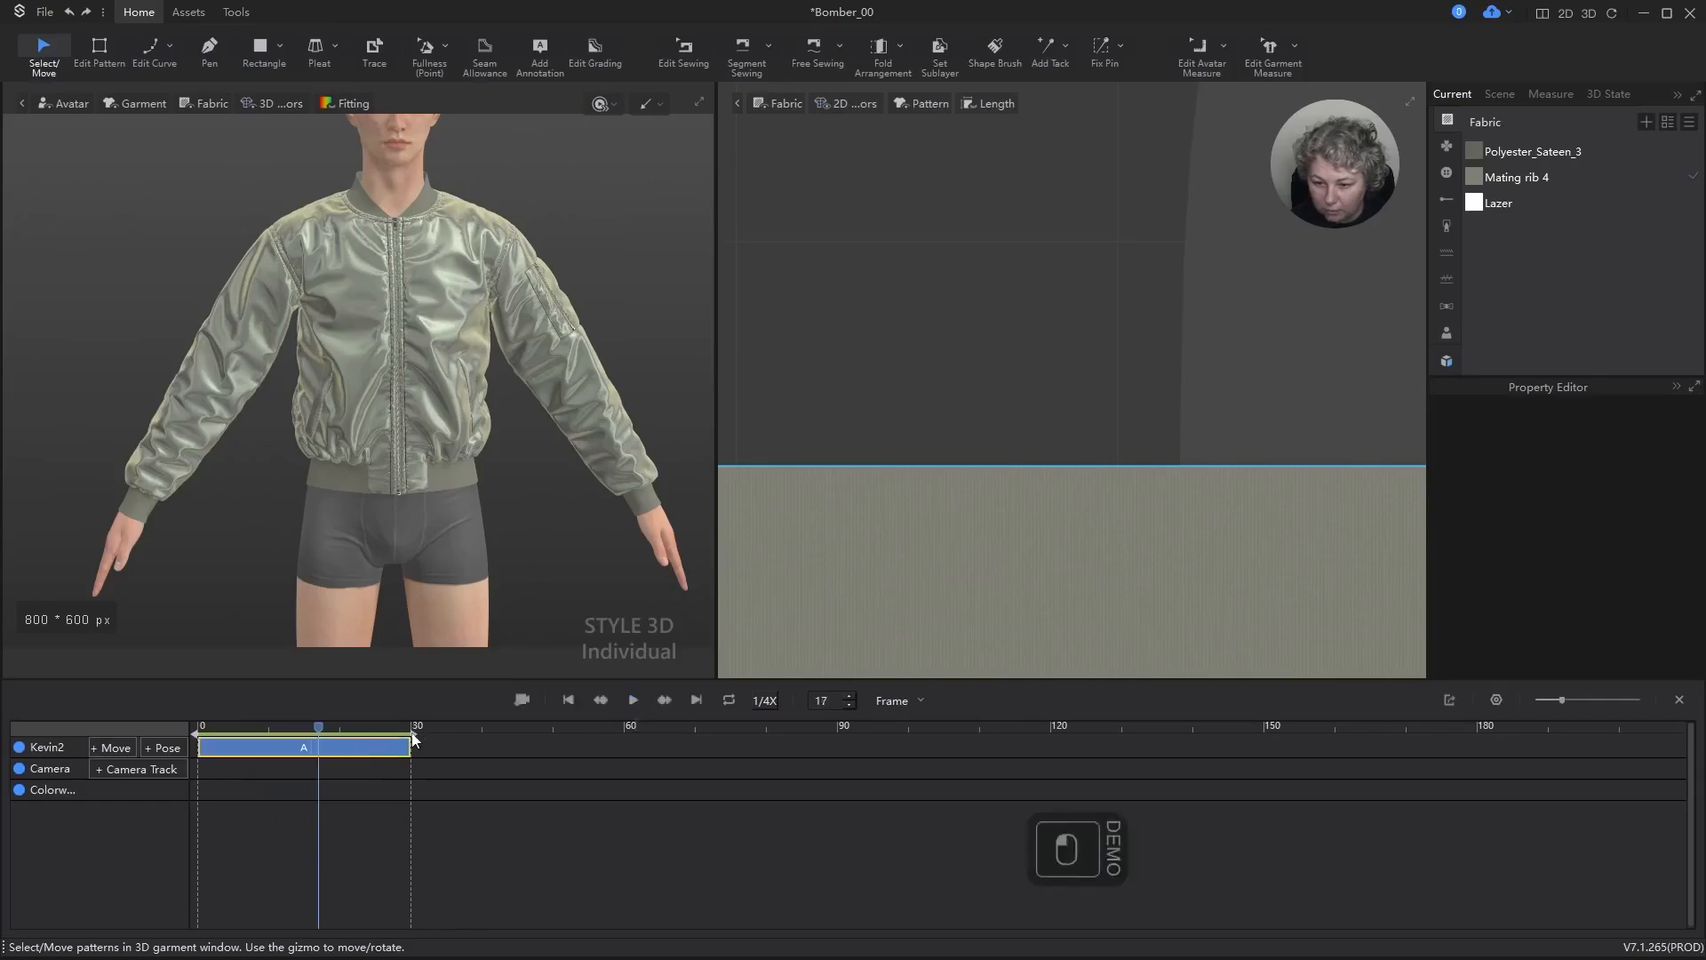
Step: Move the playhead to frame 30 and open the avatar's list of poses
drag(316, 724, 409, 724)
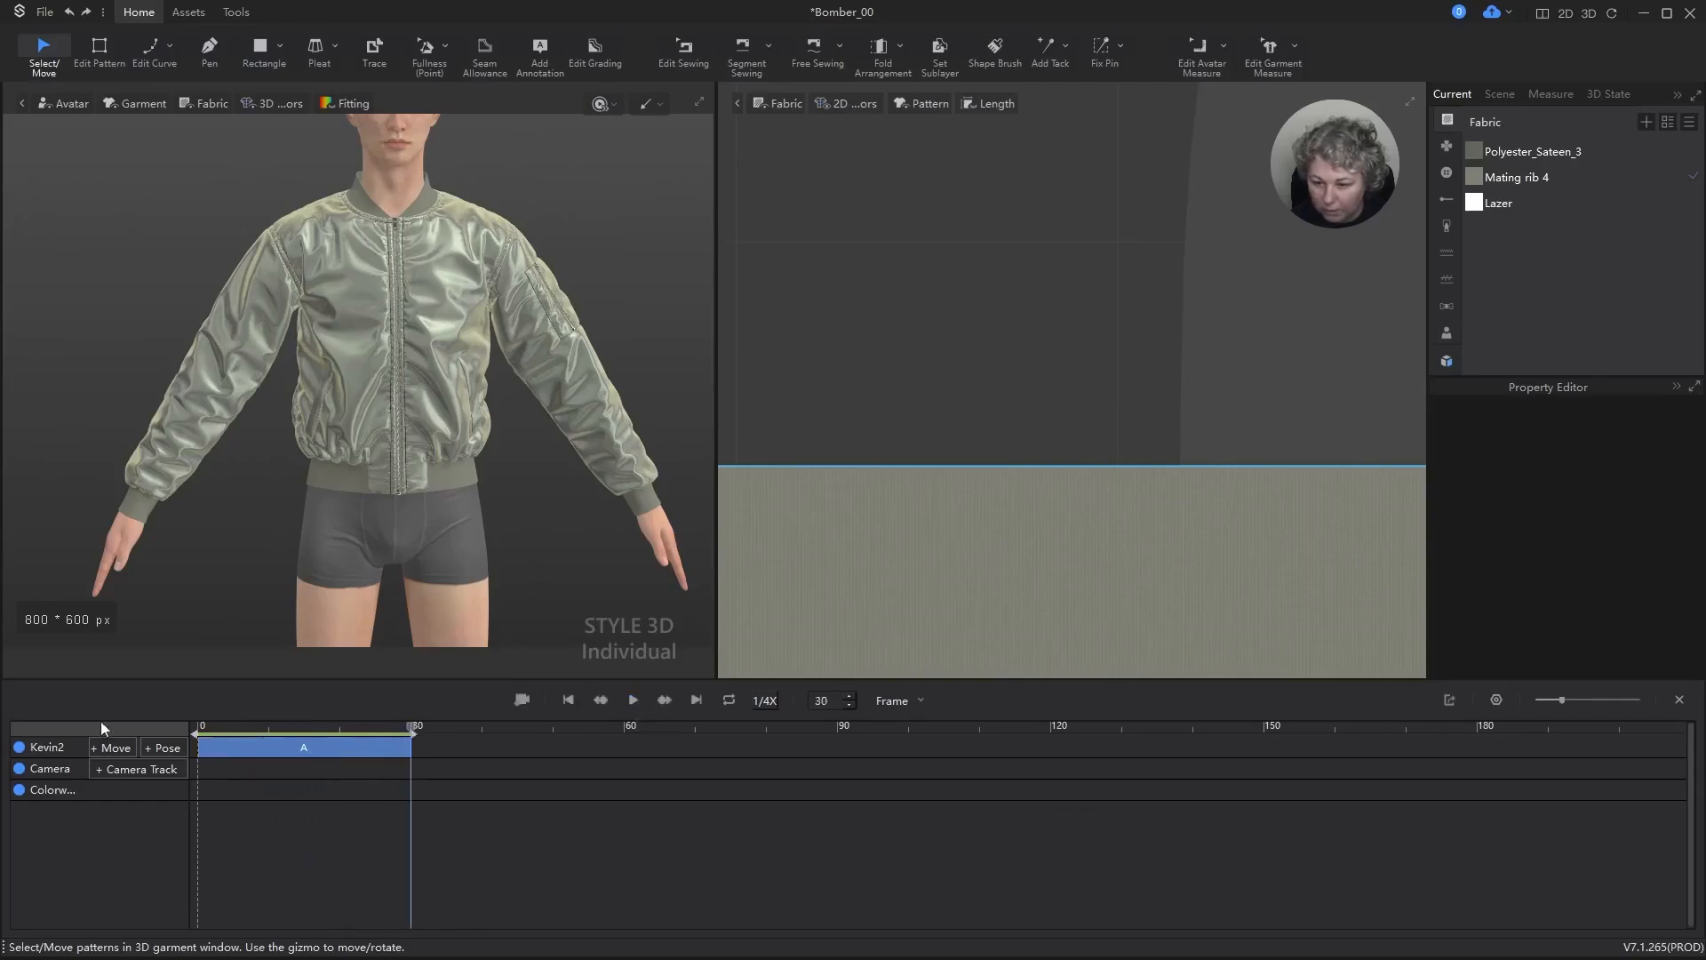
click(167, 748)
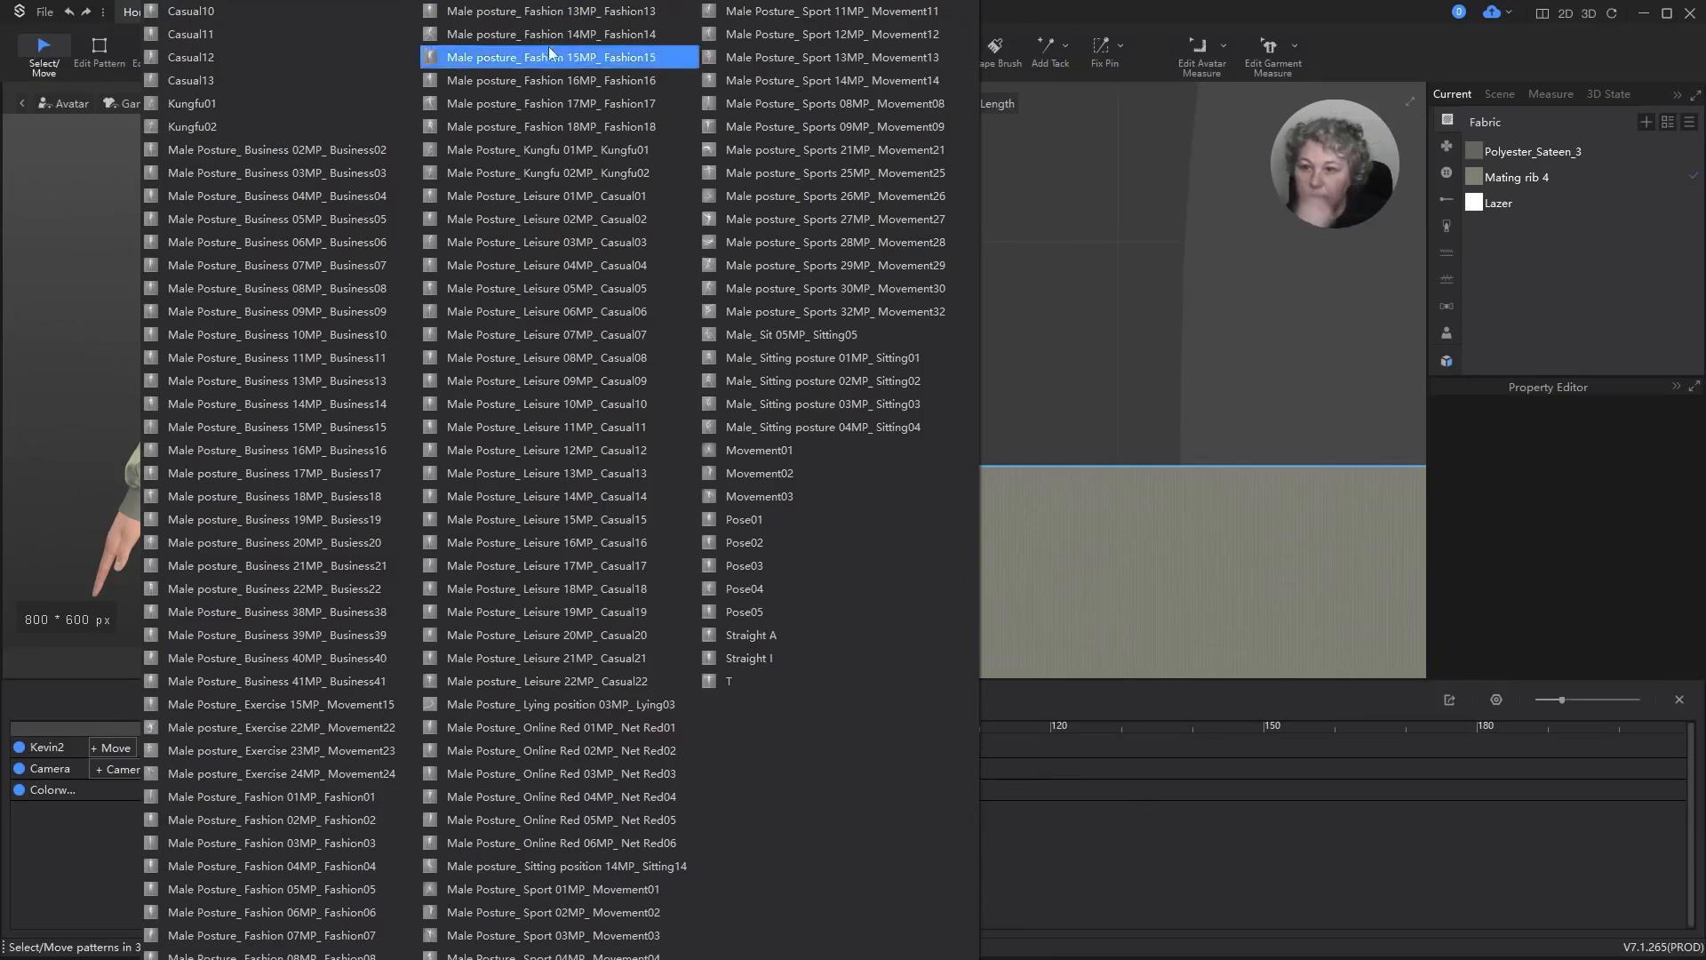
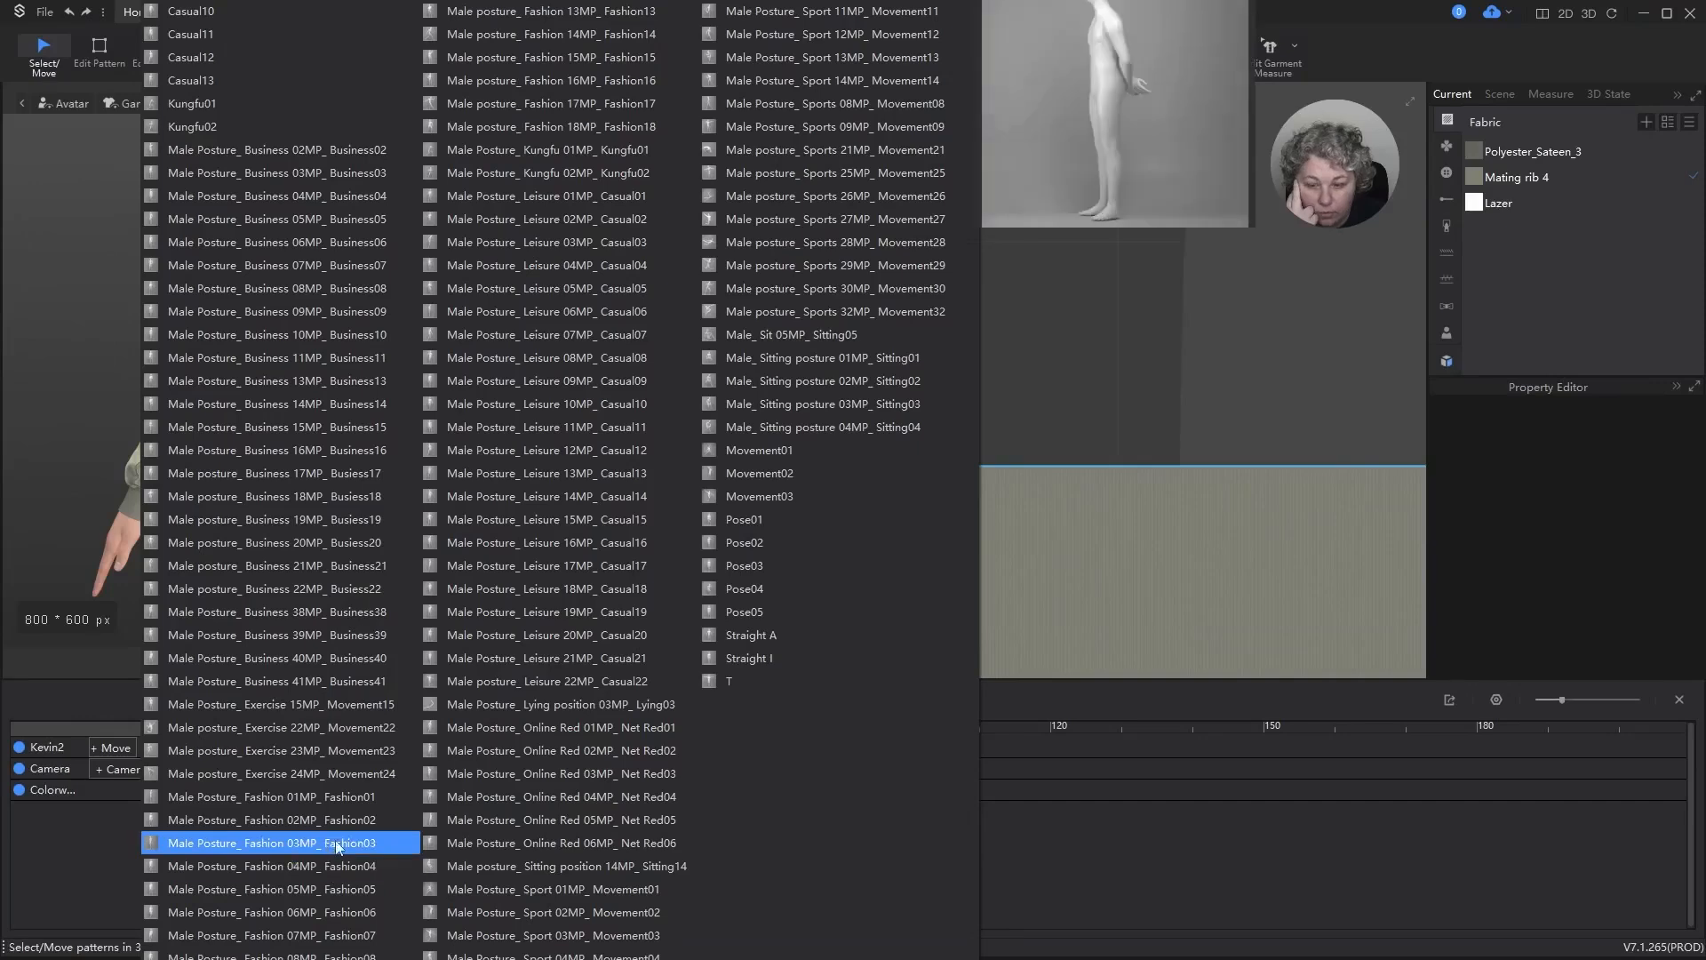
Step: Add the Male Posture_ Fashion 06MP_ Fashion06 pose after the A clip, record the jacket simulation, and return to frame 0
click(332, 906)
click(913, 547)
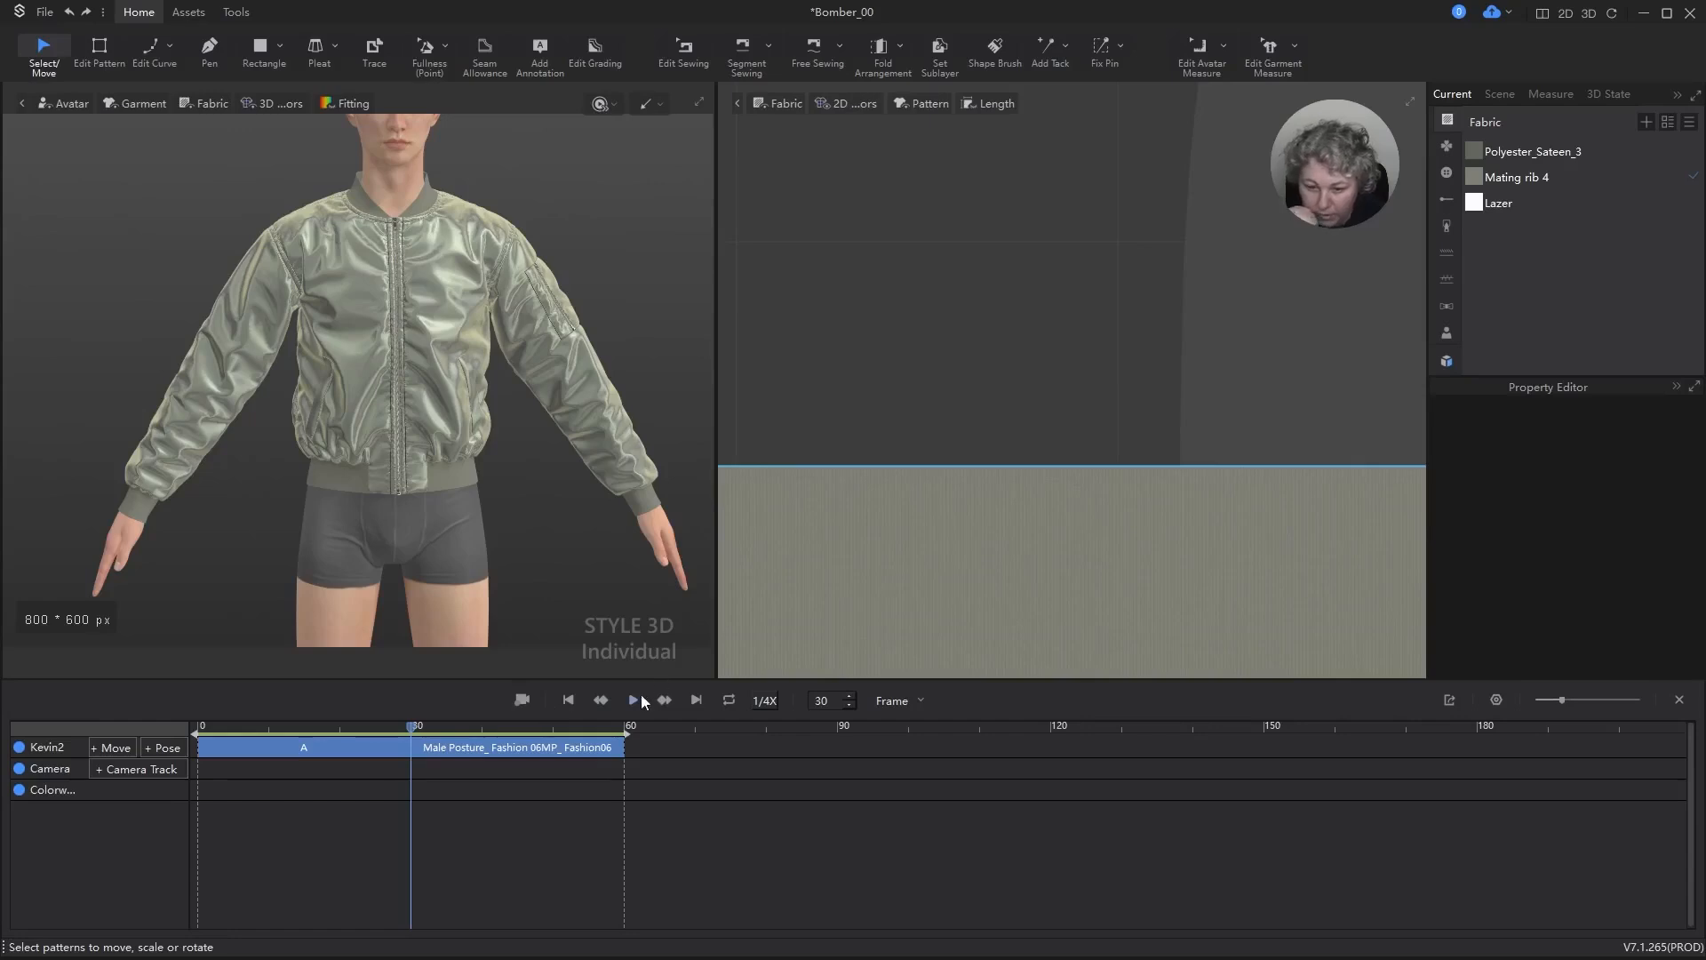
click(521, 702)
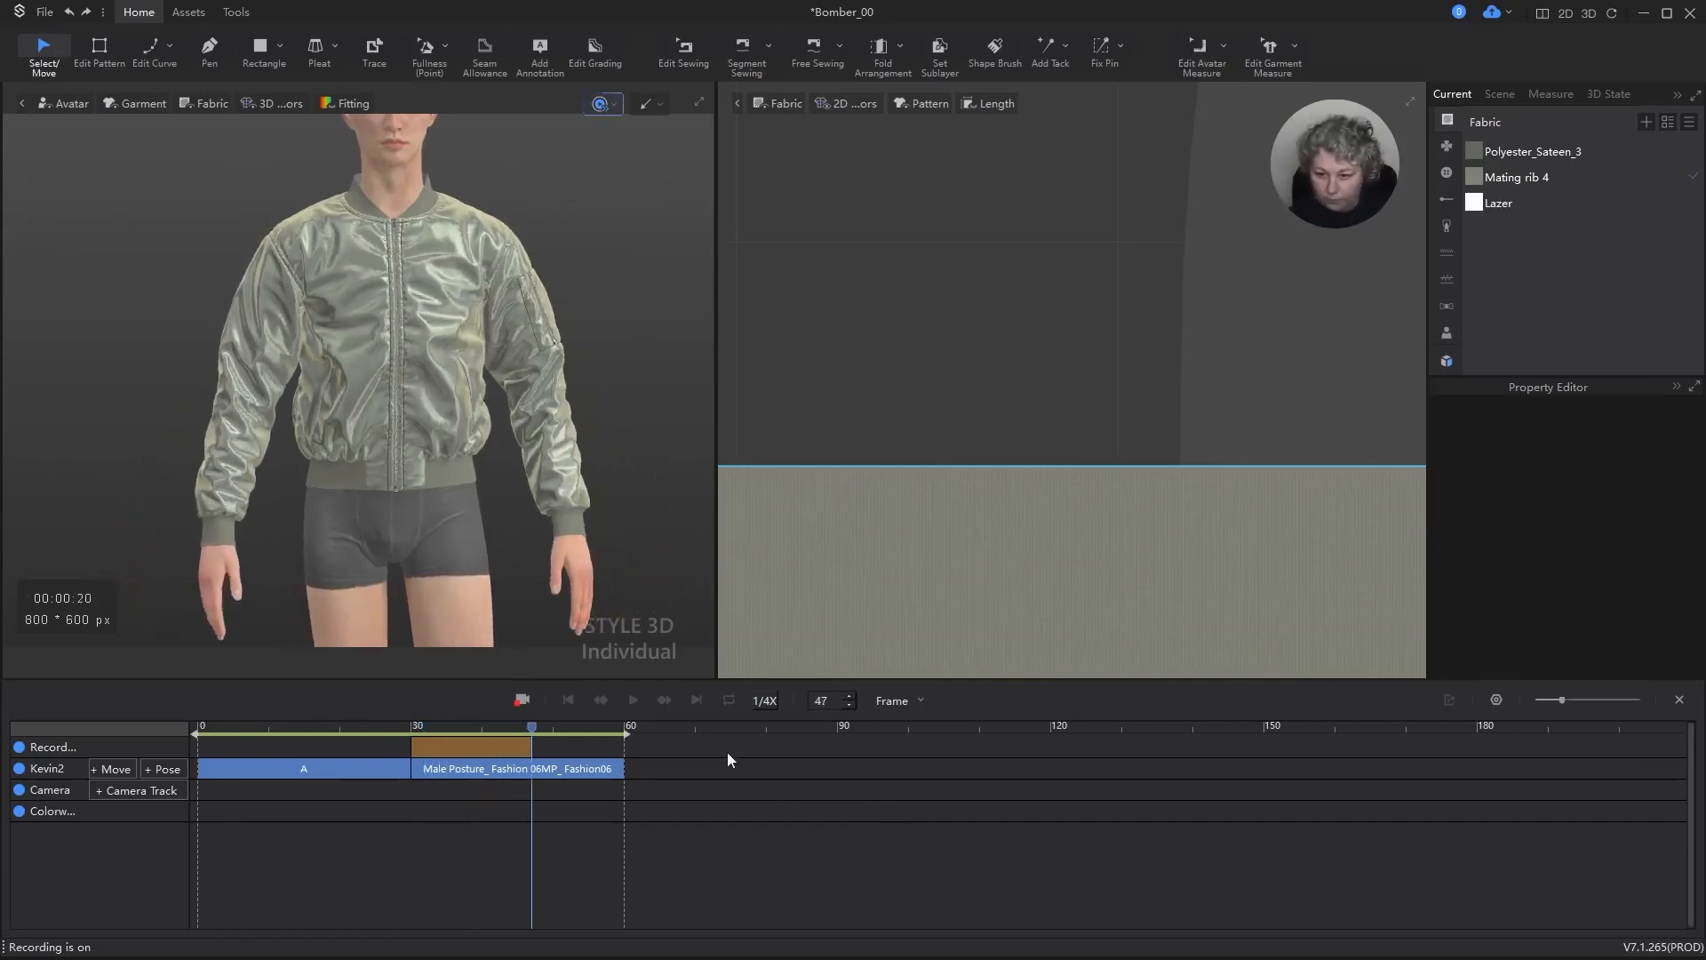
click(347, 727)
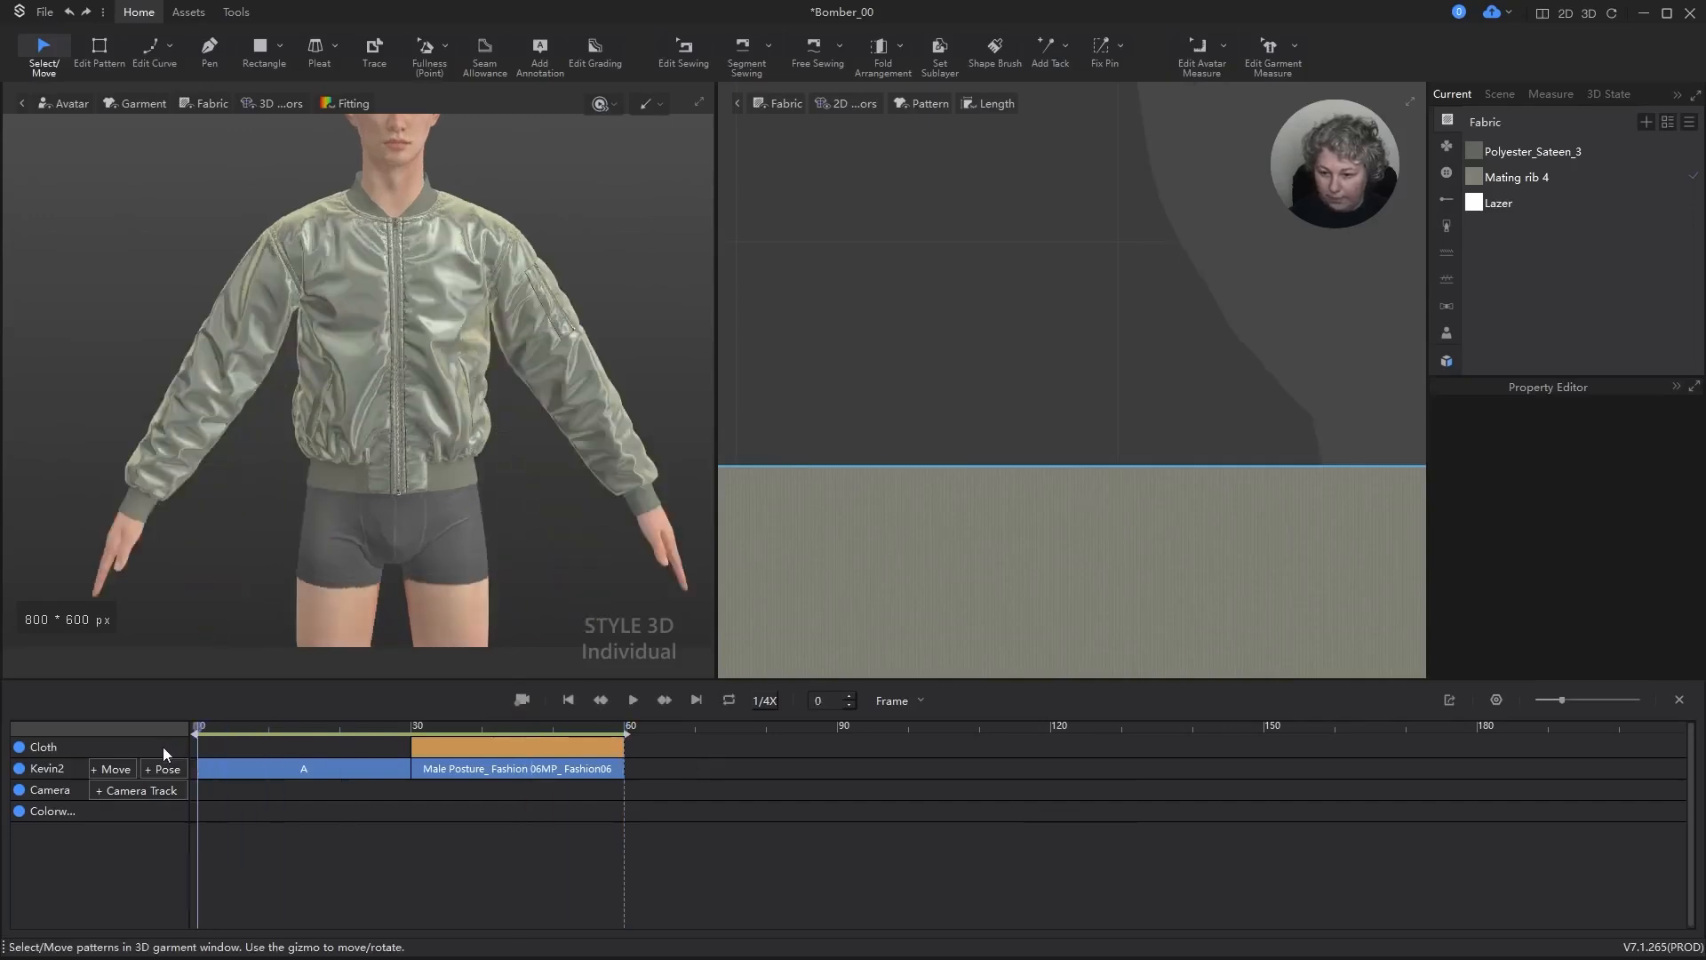
Step: Delete the recorded cloth clip and both pose clips, Male Posture_ Fashion 06MP_ Fashion06 and A, from the timeline
click(433, 747)
key(Delete)
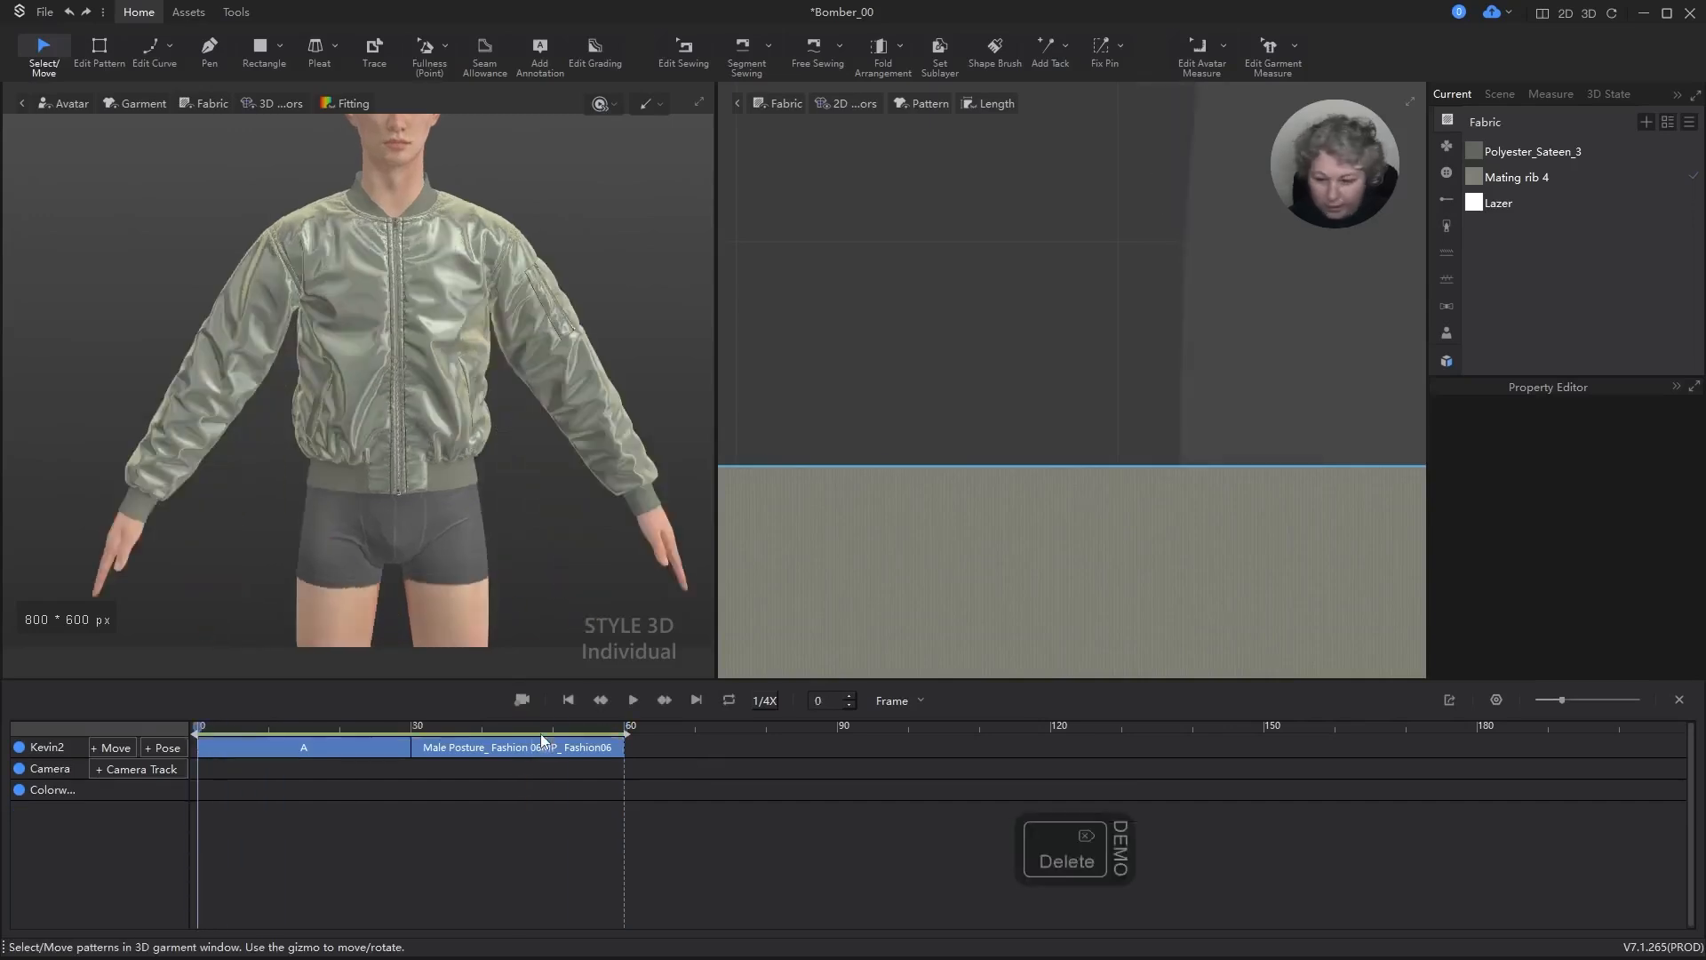
click(522, 751)
key(Delete)
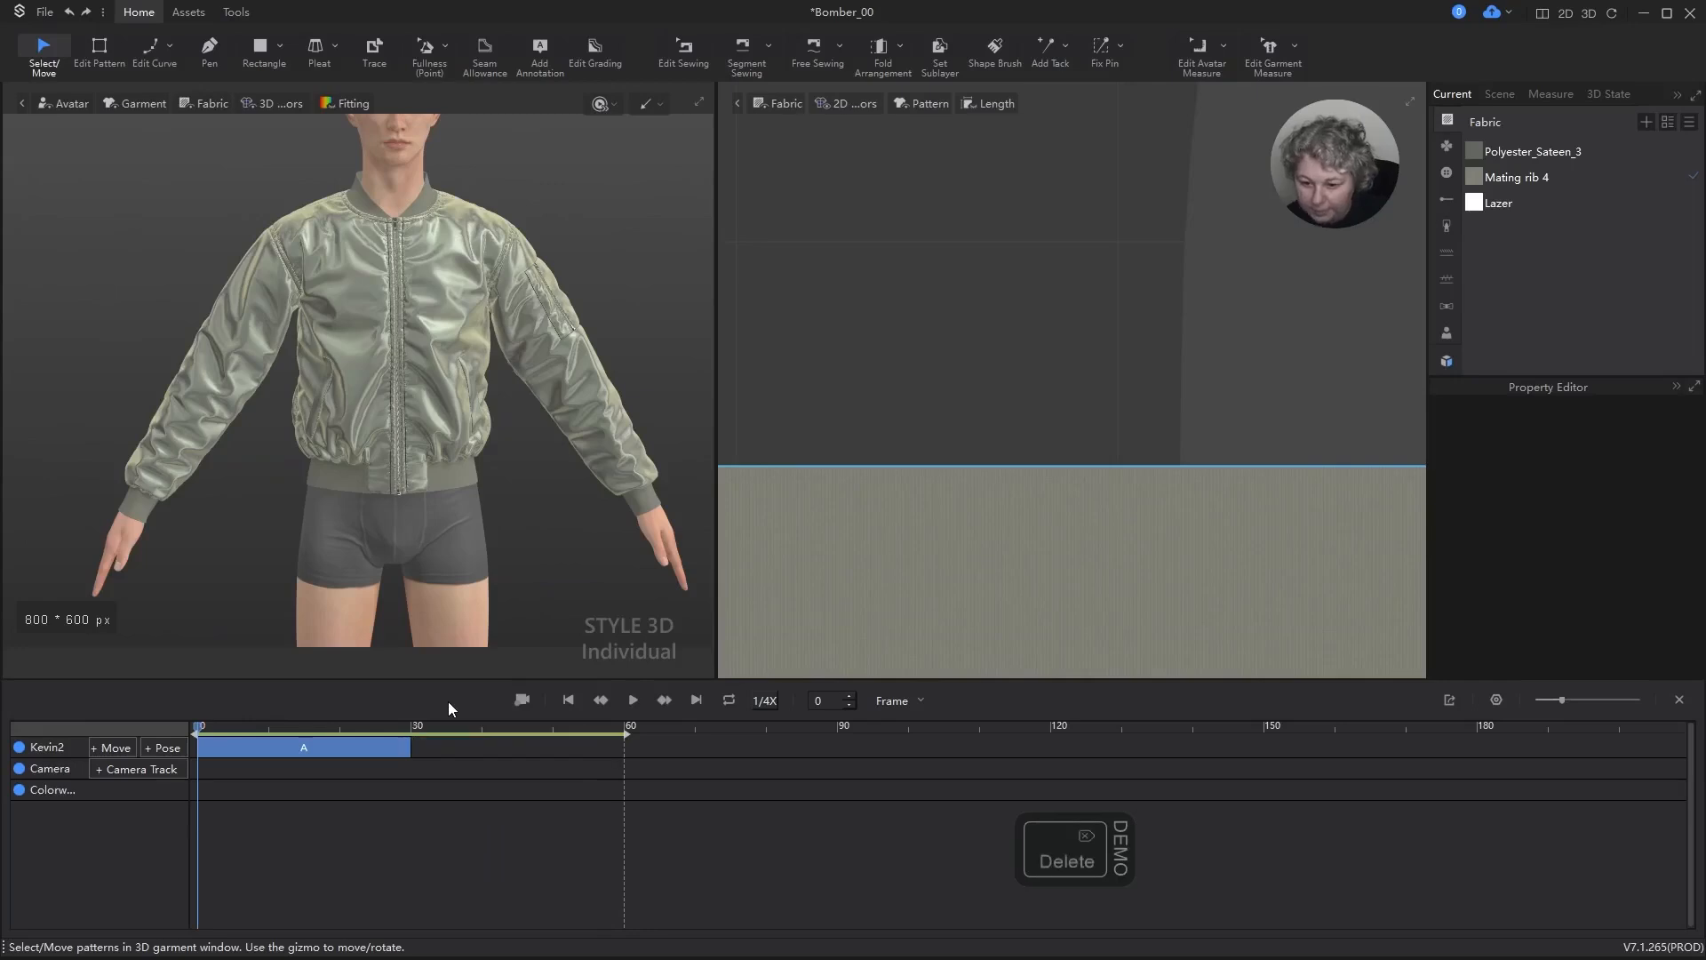
click(290, 748)
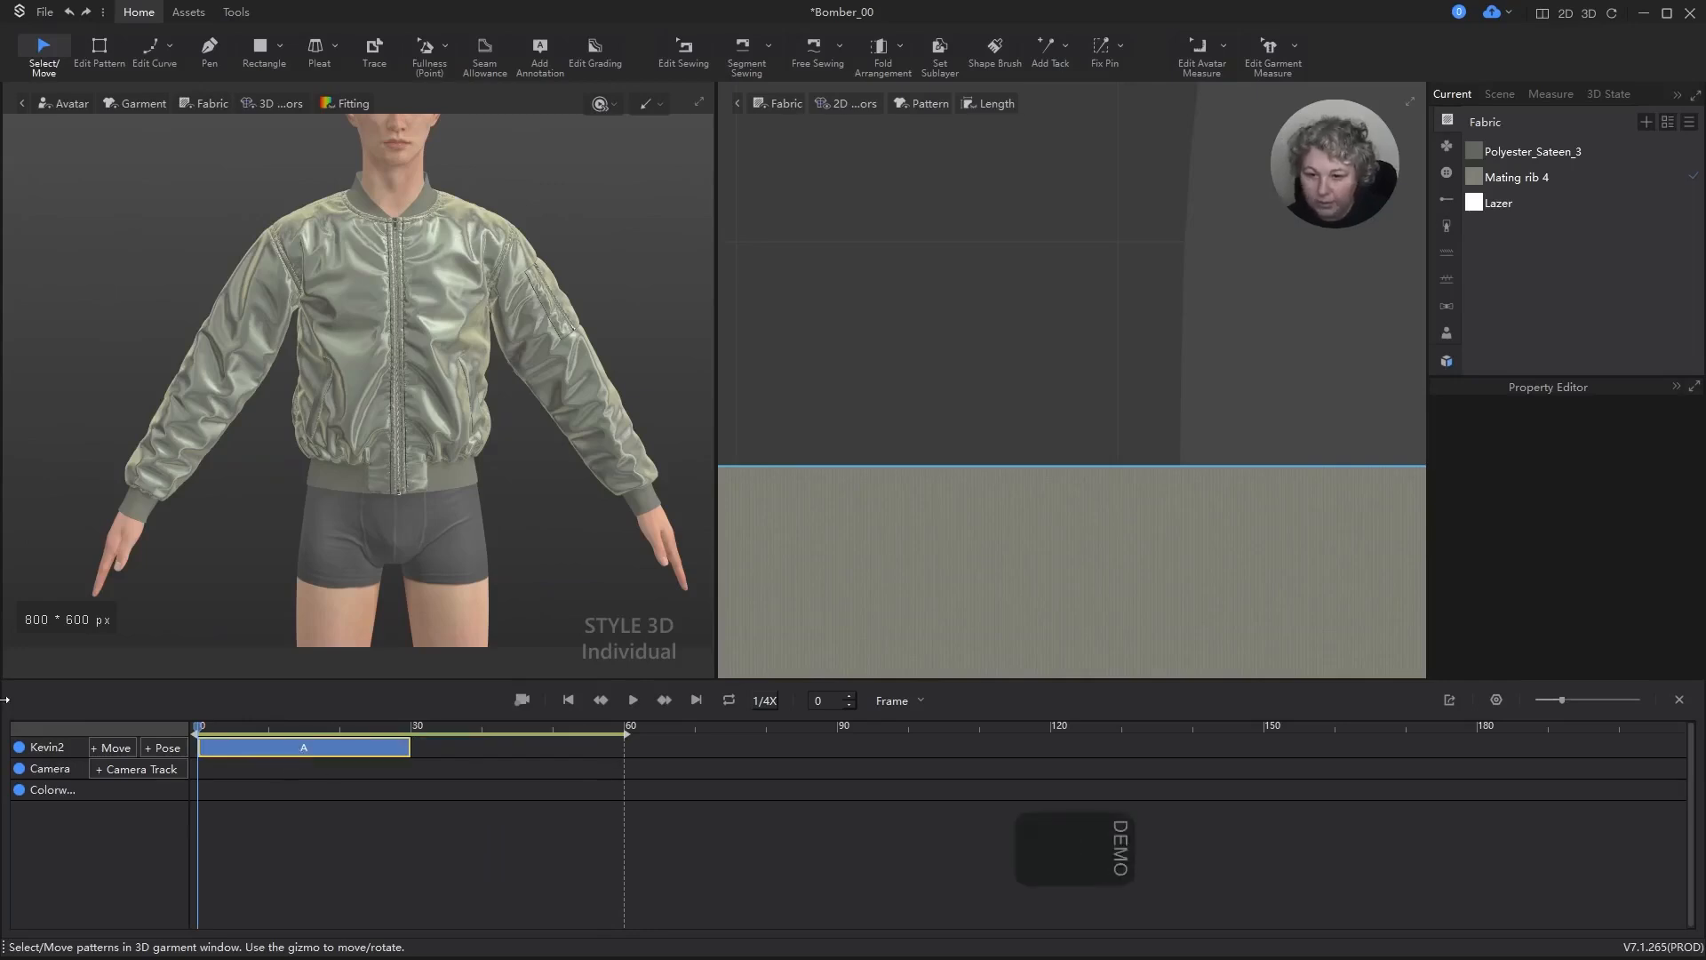
key(Delete)
Step: Simulate the jacket and pull the zipper's lower end and the front hem on the avatar's right side into place
key(space)
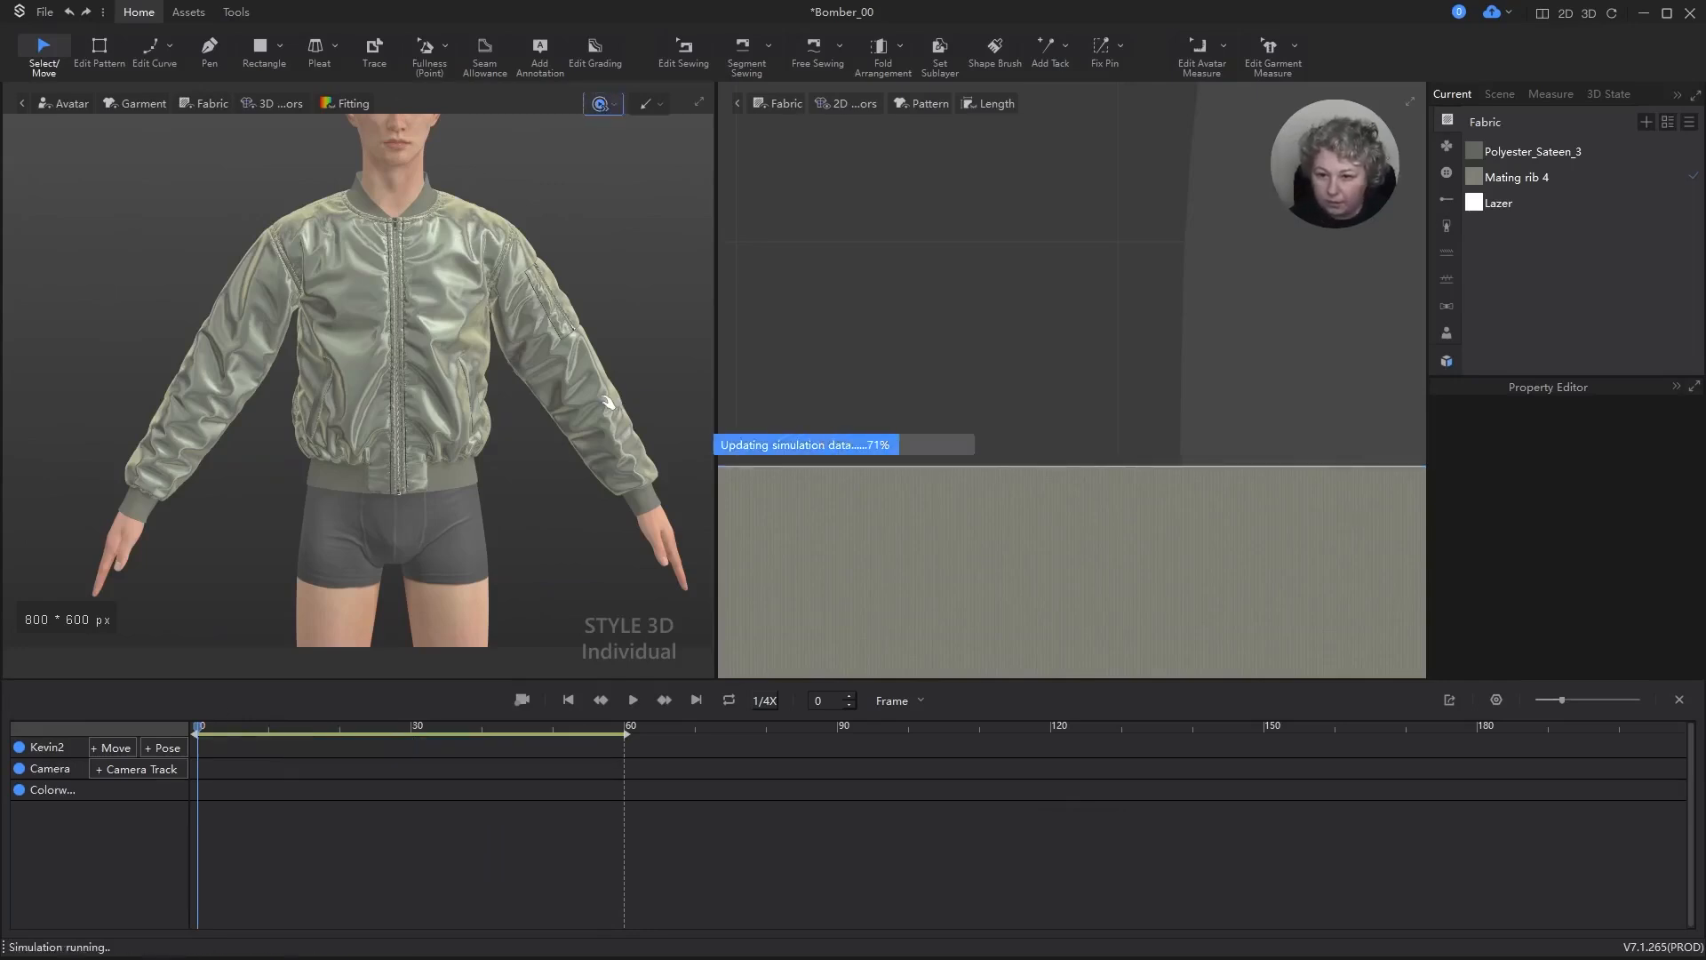
right_drag(563, 478, 436, 480)
click(388, 511)
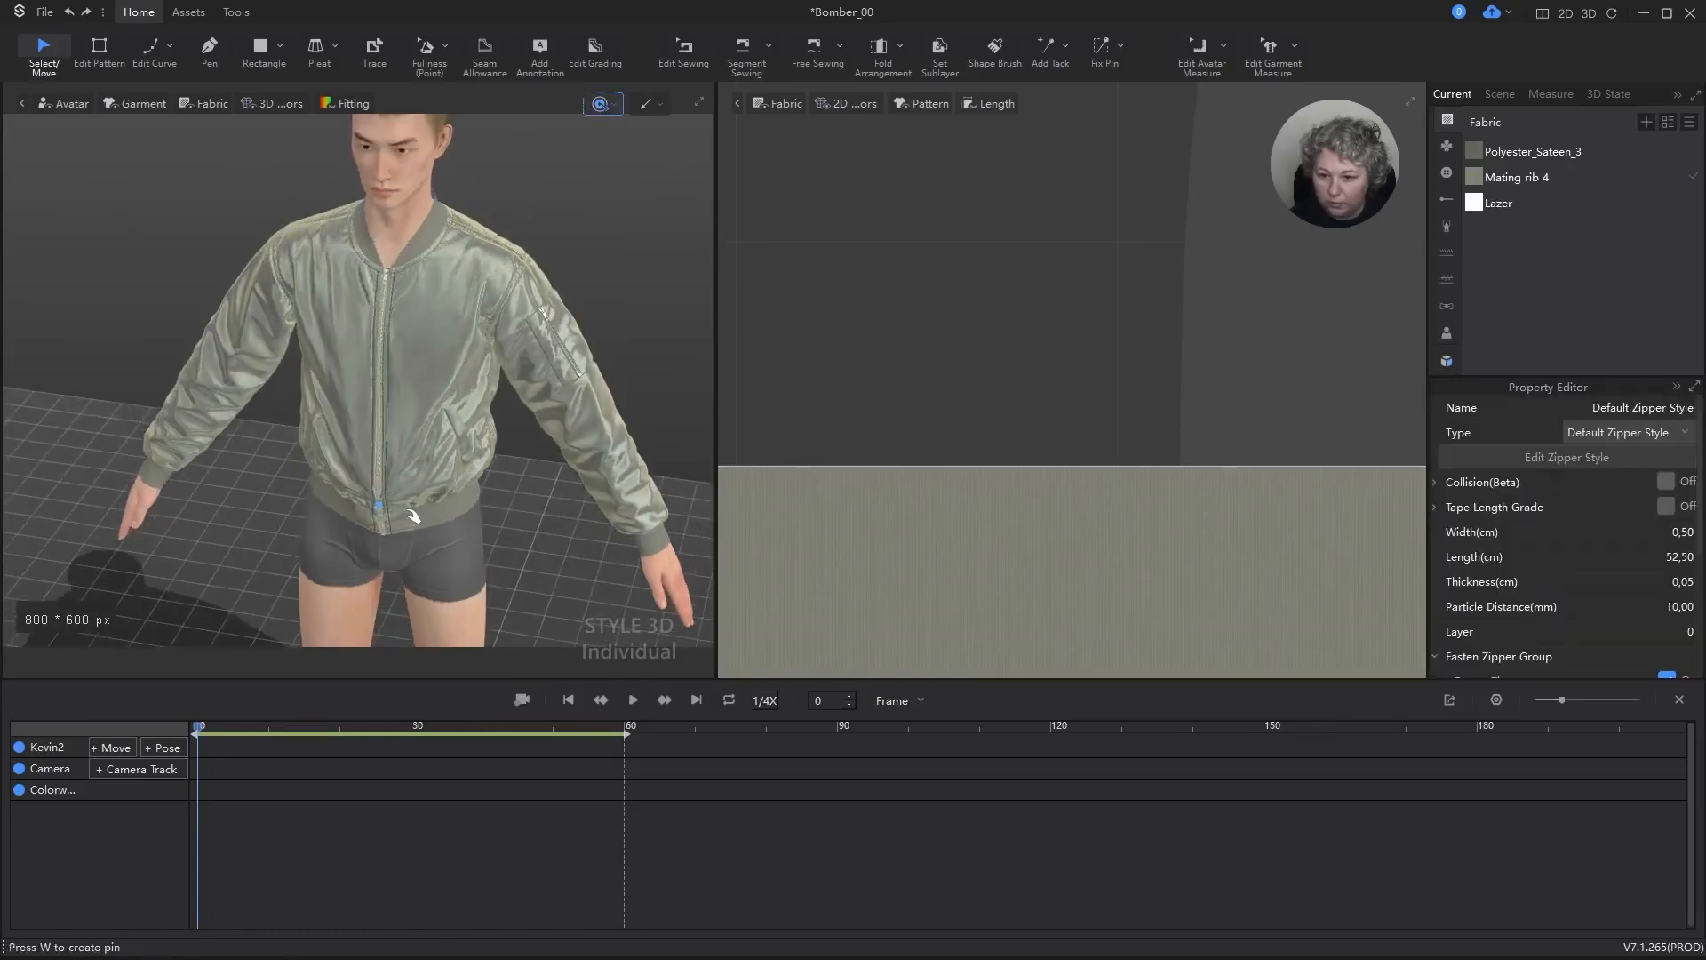
right_drag(583, 538, 796, 483)
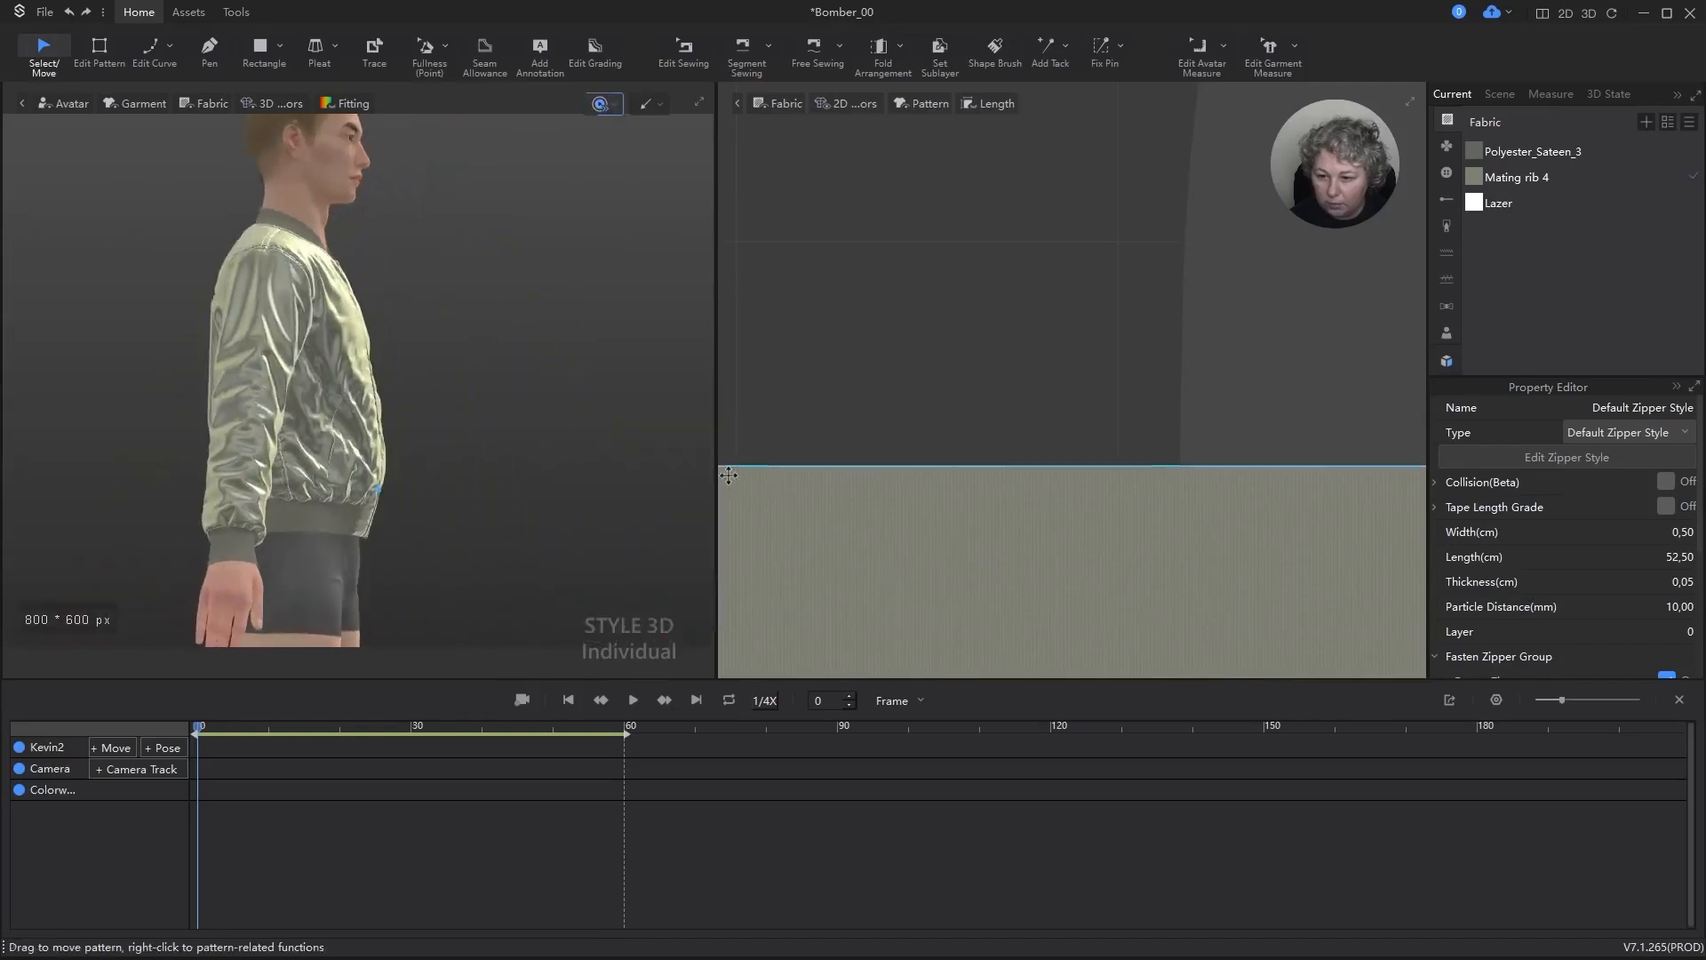
click(369, 523)
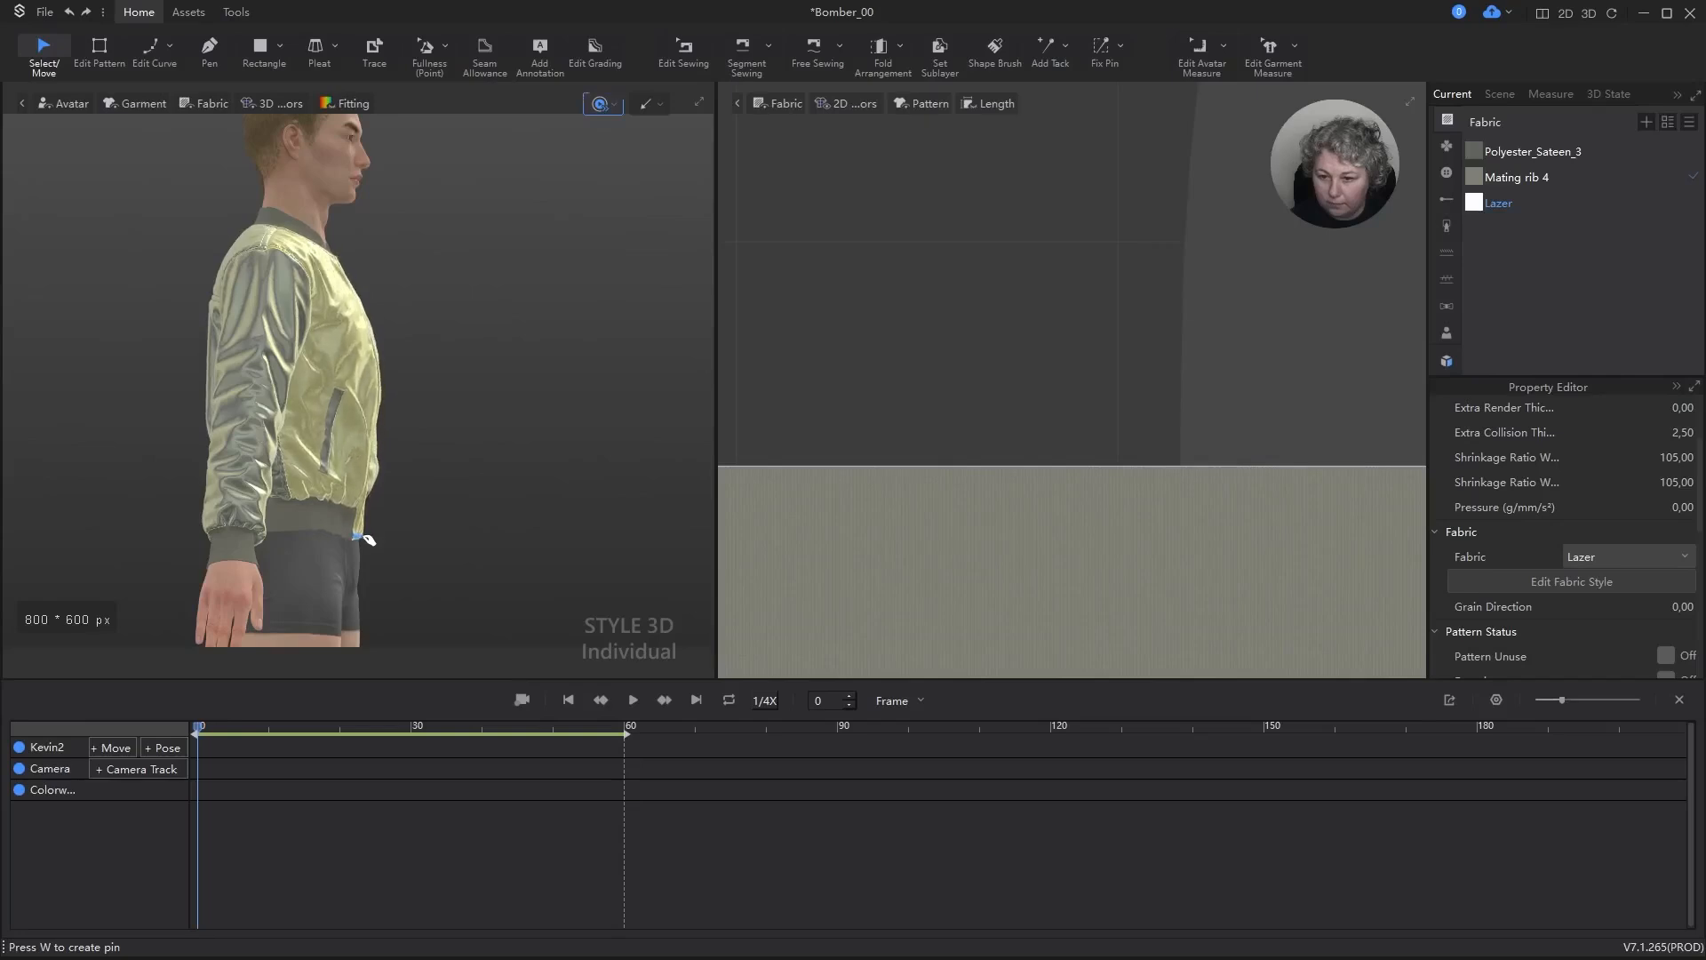
right_drag(523, 514, 414, 545)
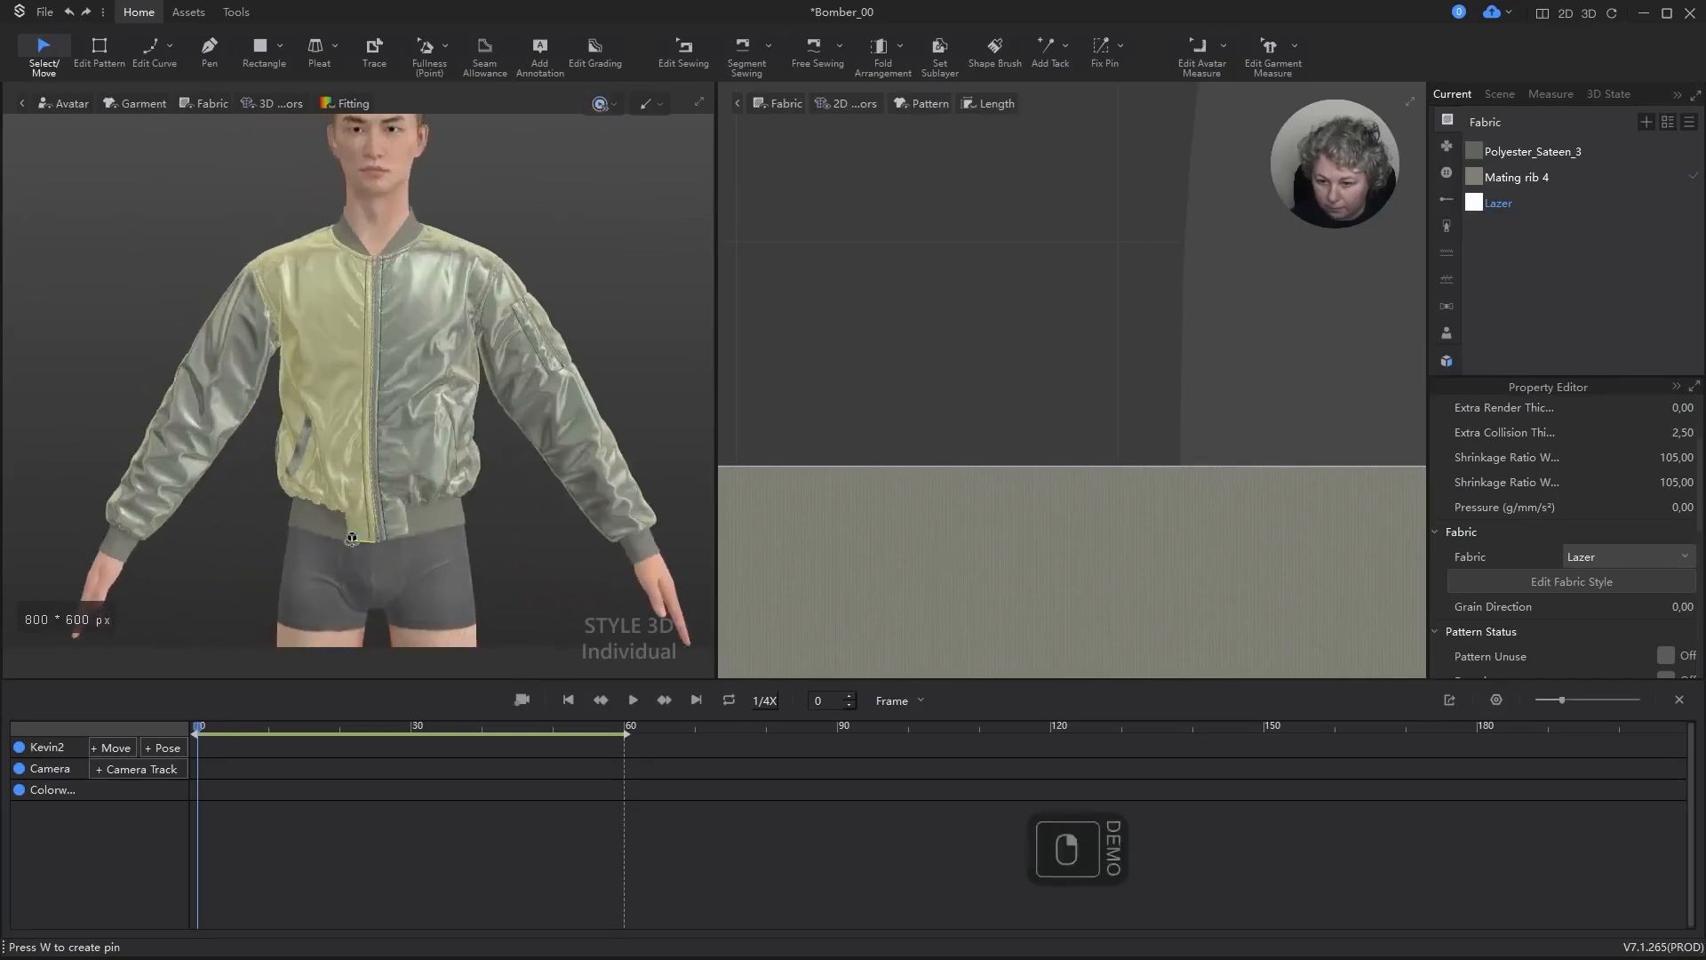
Step: Straighten the front hem corner beside the zipper on the avatar's left side, then stop the simulation
scroll(414, 544, up, 5)
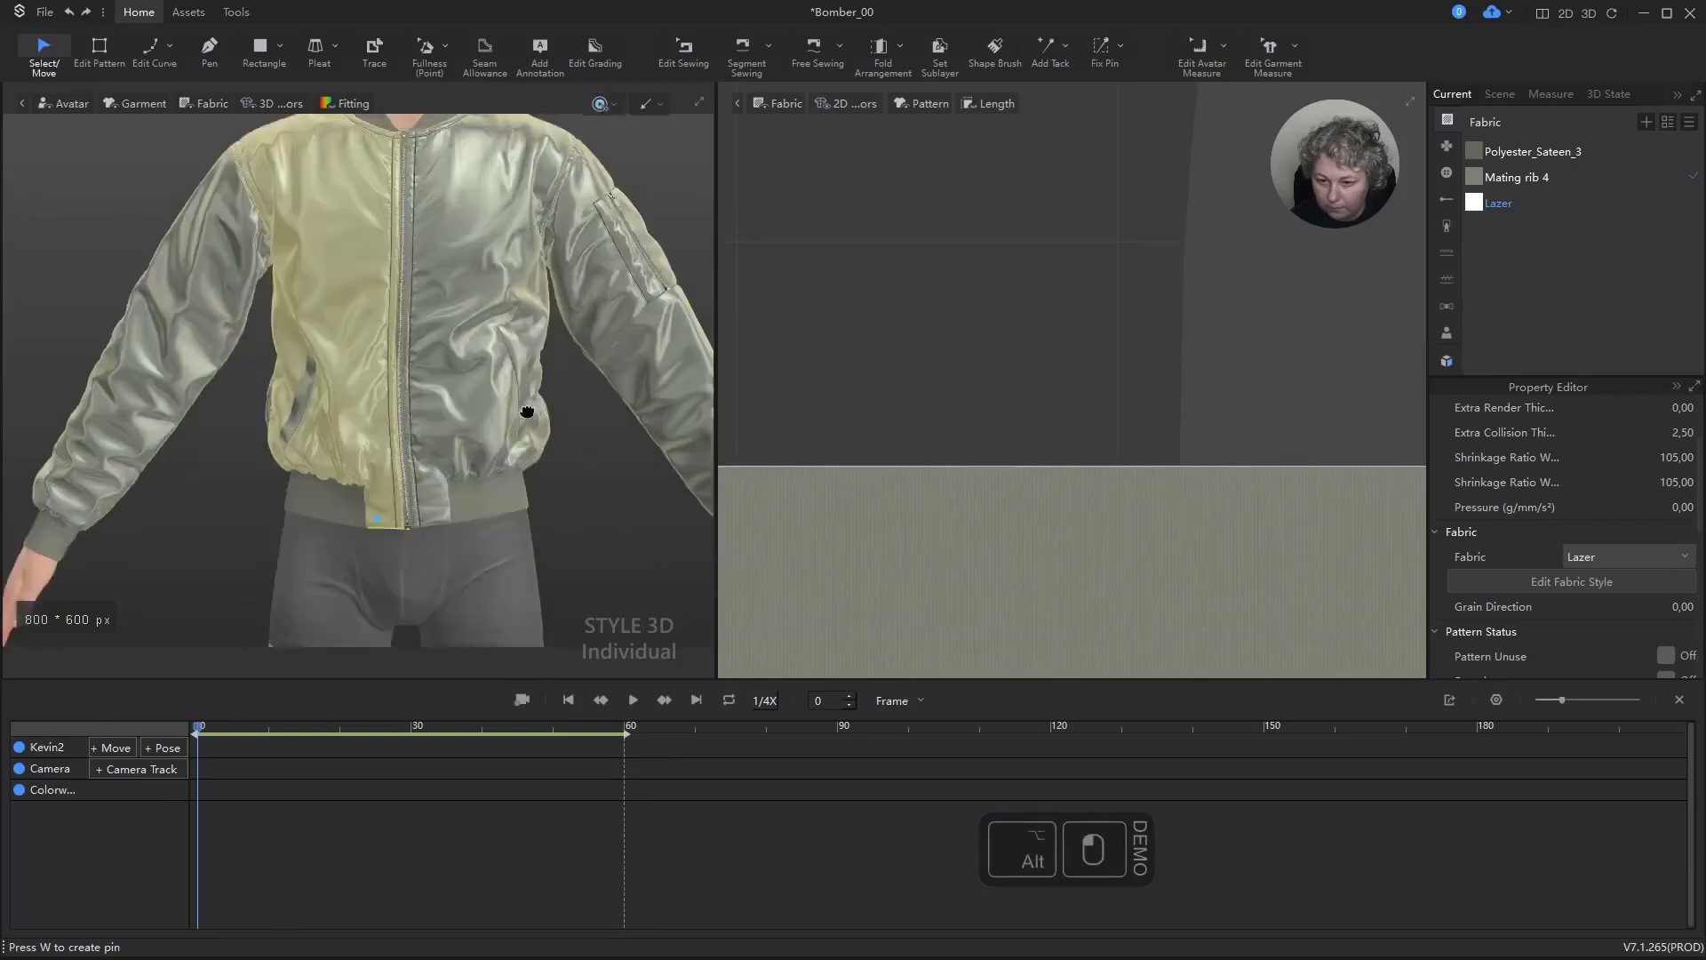
scroll(469, 442, up, 3)
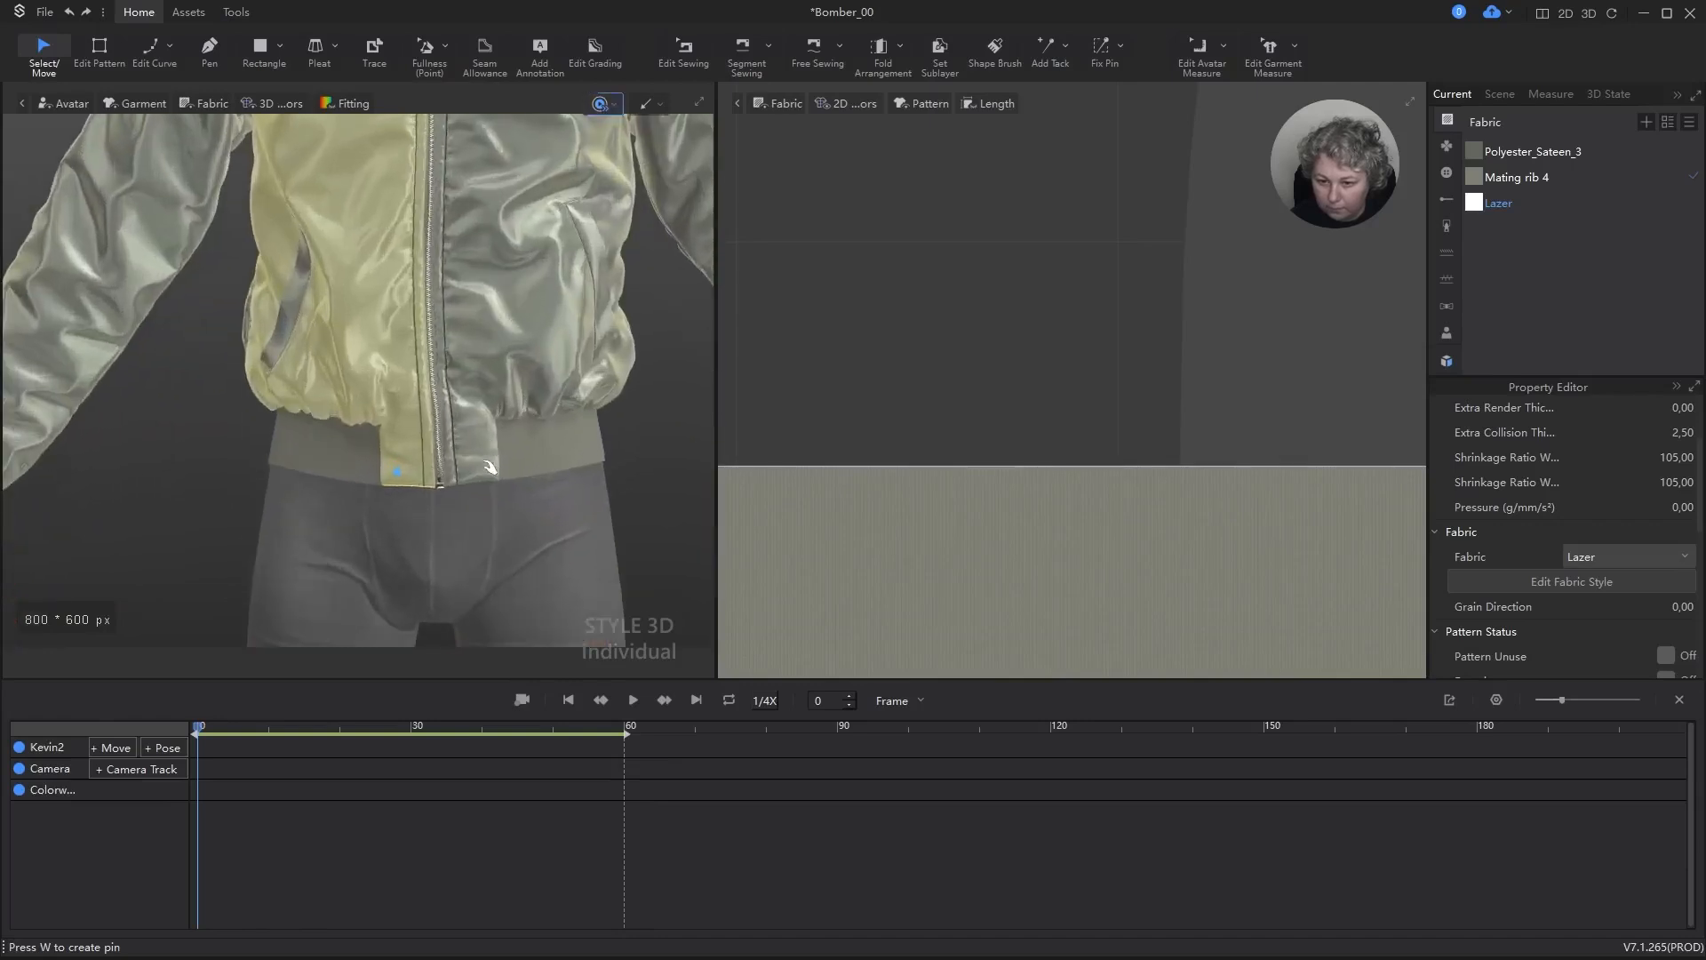
click(492, 480)
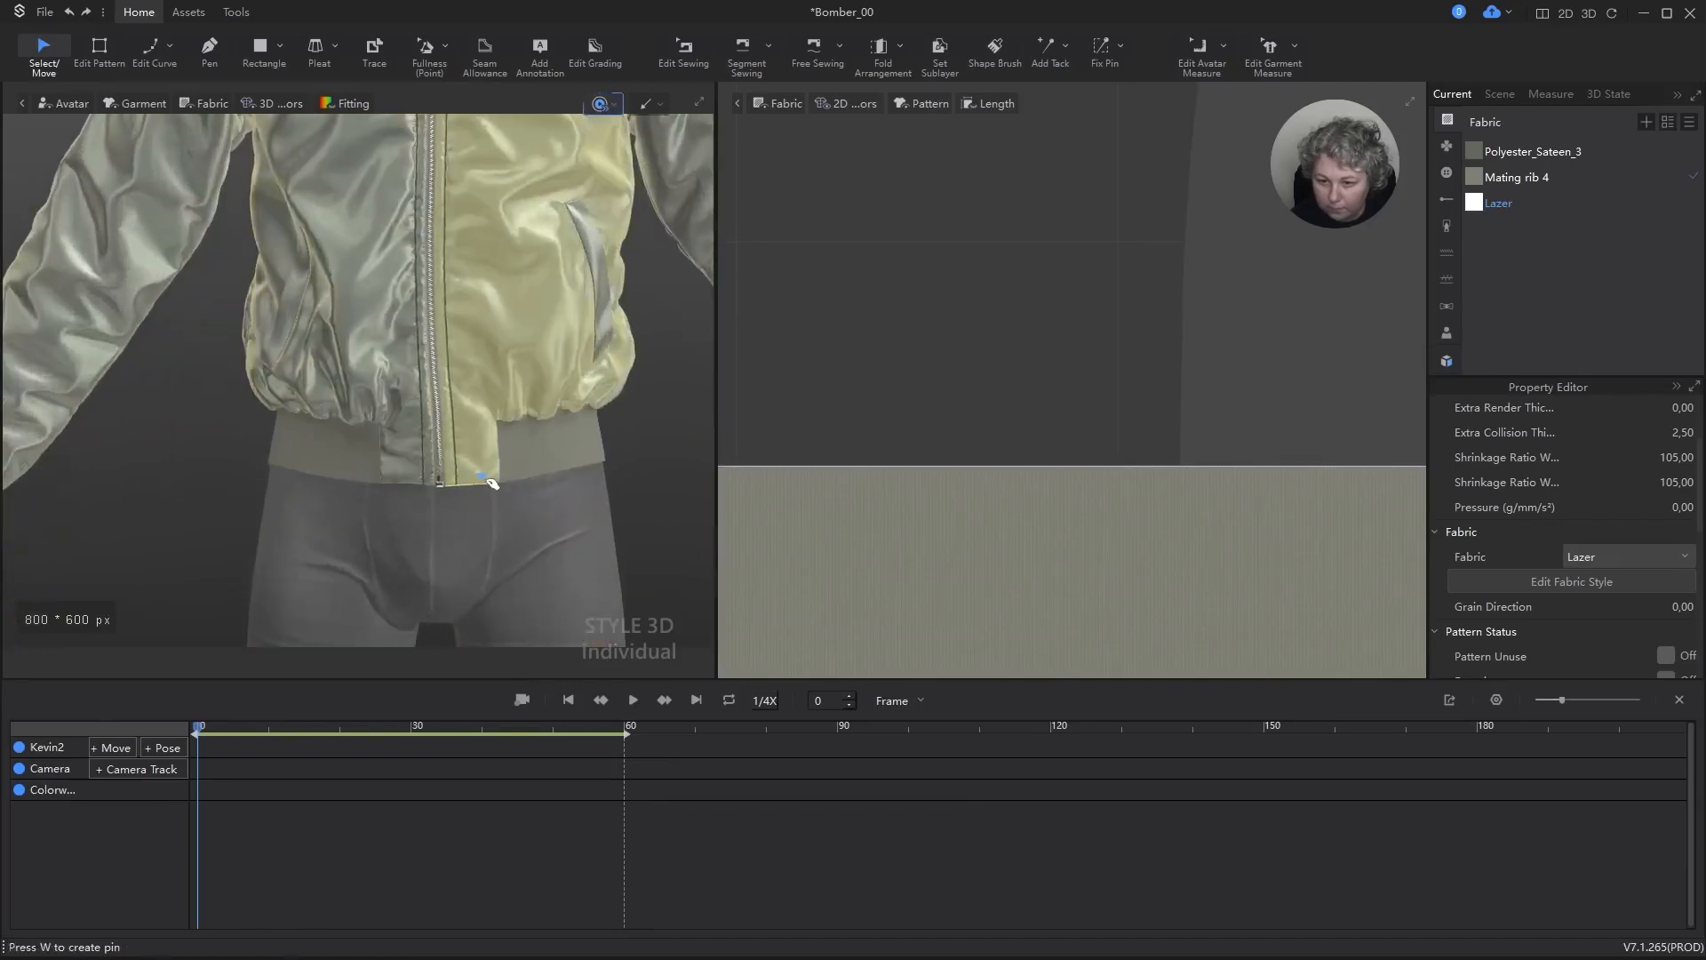
click(495, 479)
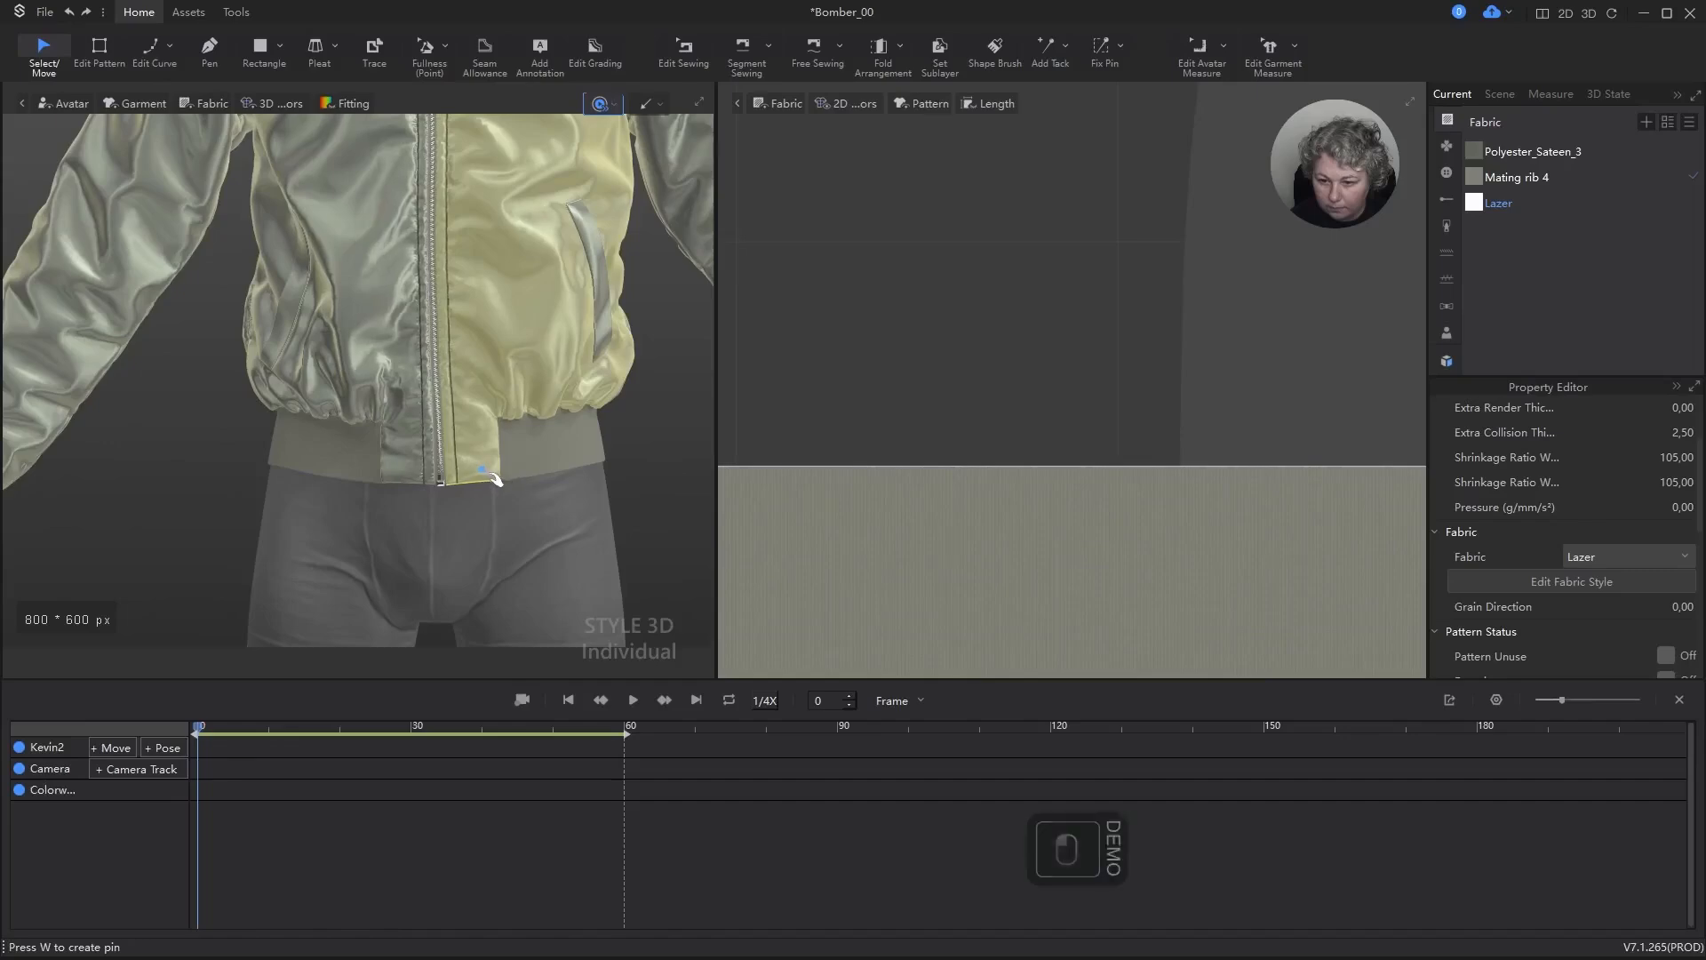
drag(488, 483, 490, 480)
key(space)
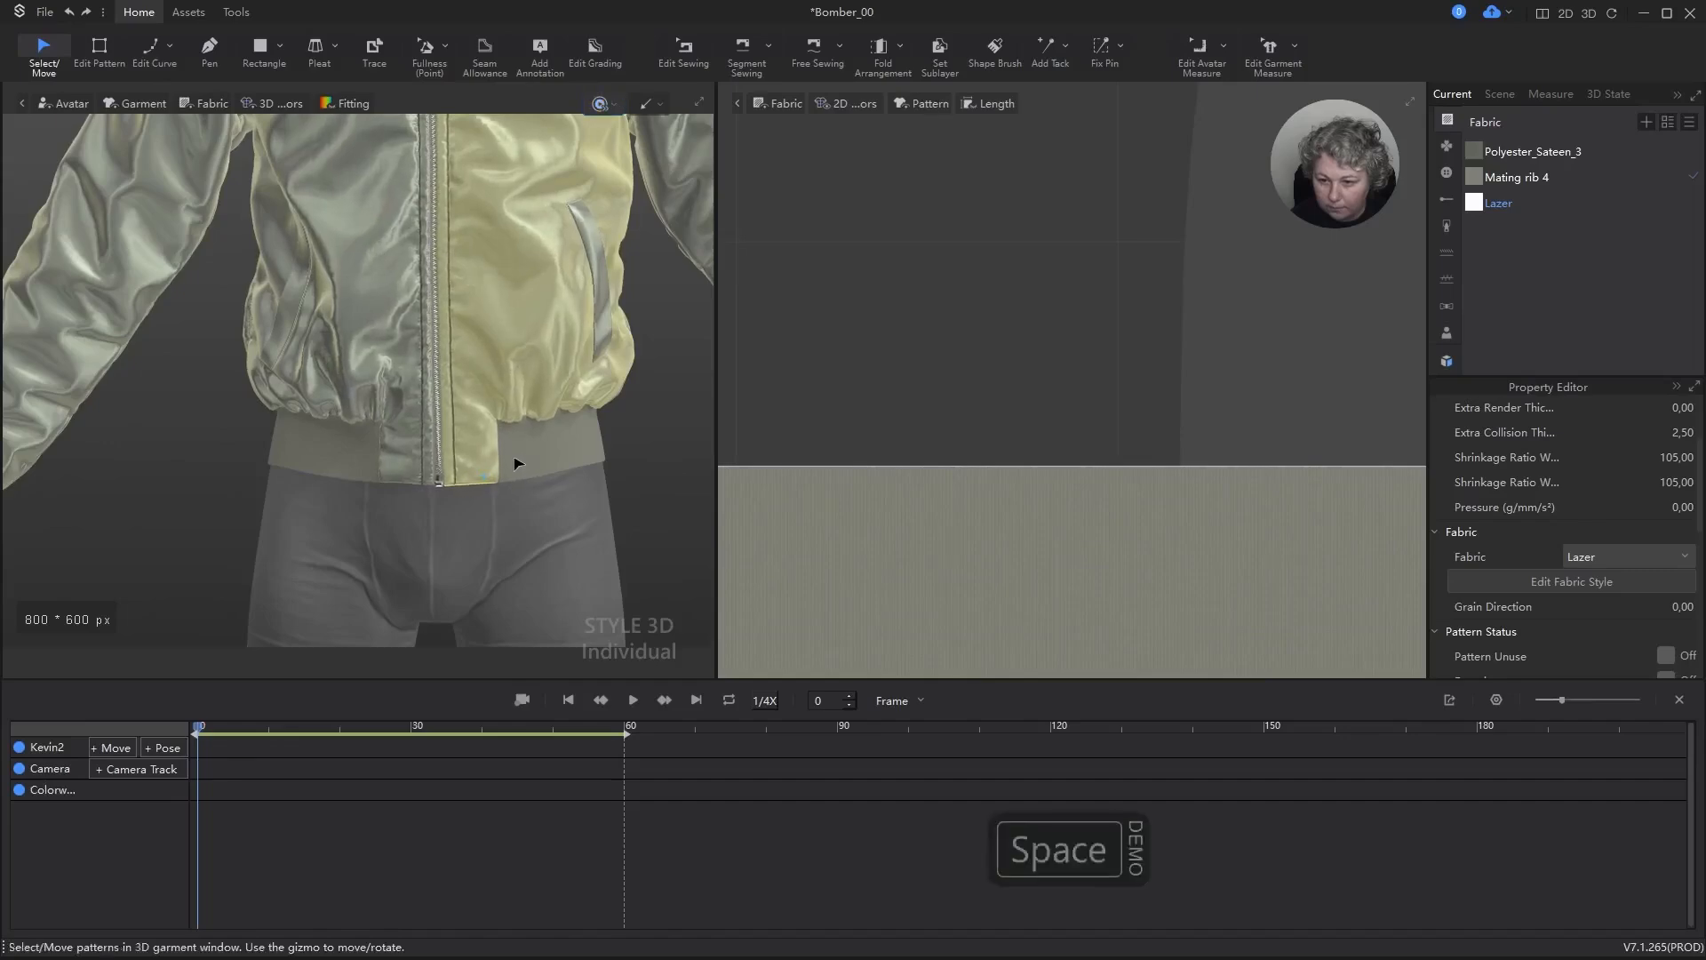
Step: Simulate again, adjust the front panel at the pocket on the avatar's right side, stop the simulation, and clear the selection
scroll(518, 463, down, 6)
click(545, 478)
scroll(458, 377, up, 3)
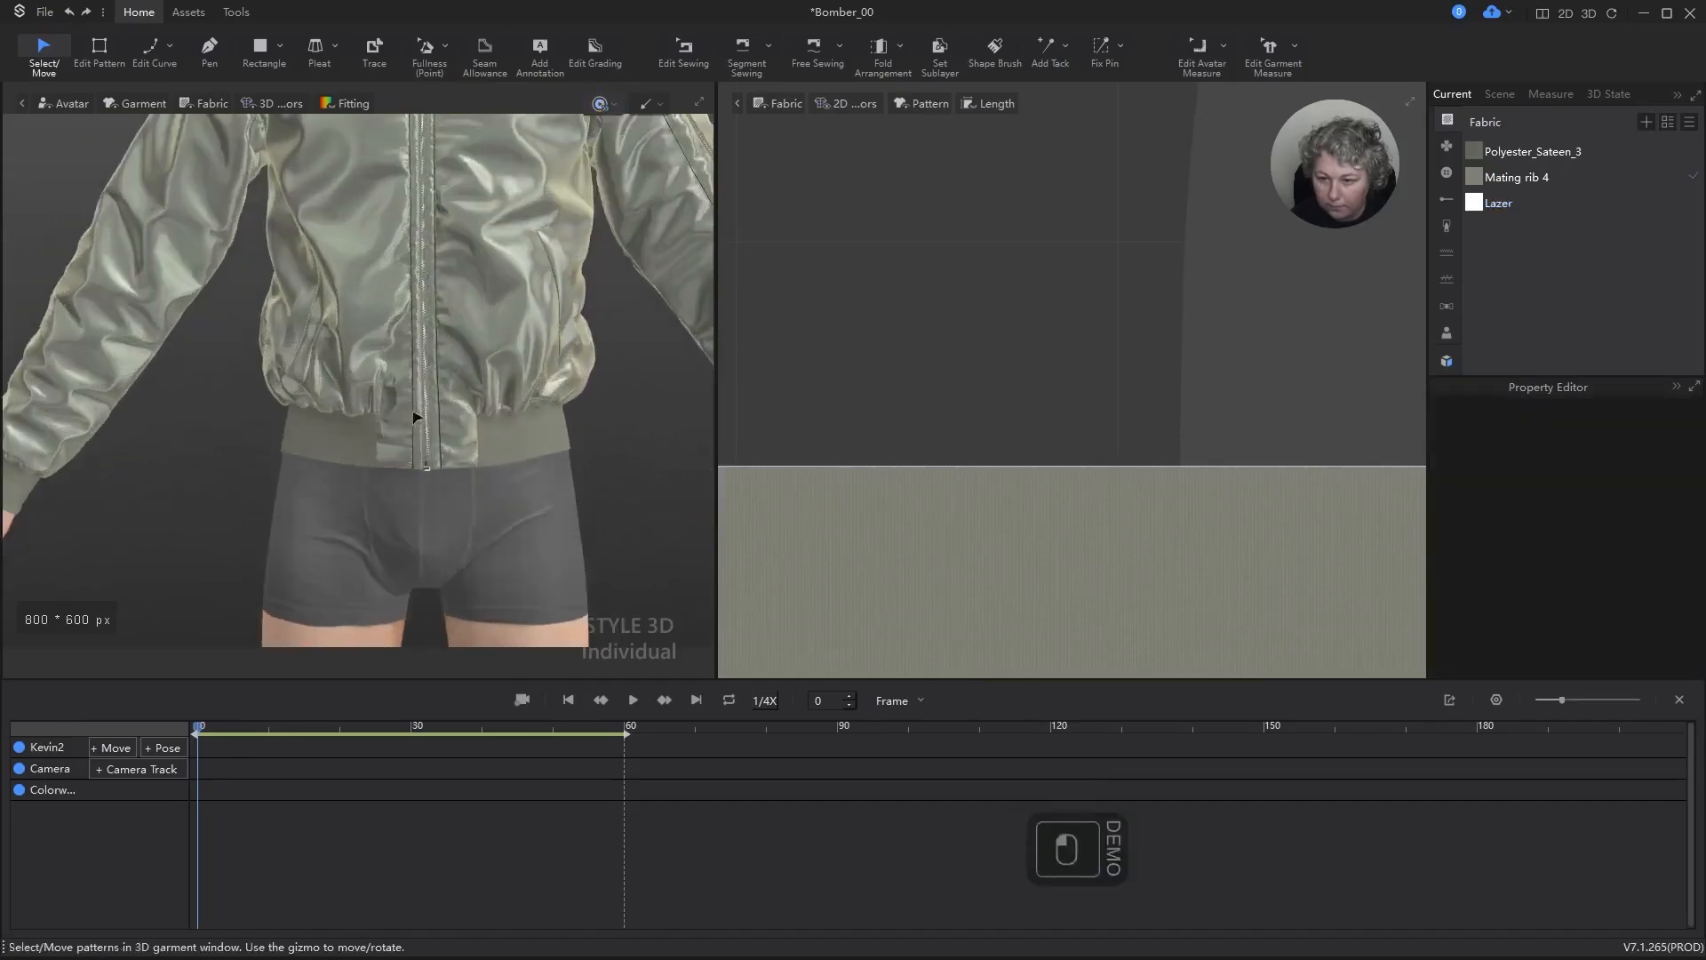
right_drag(456, 377, 442, 533)
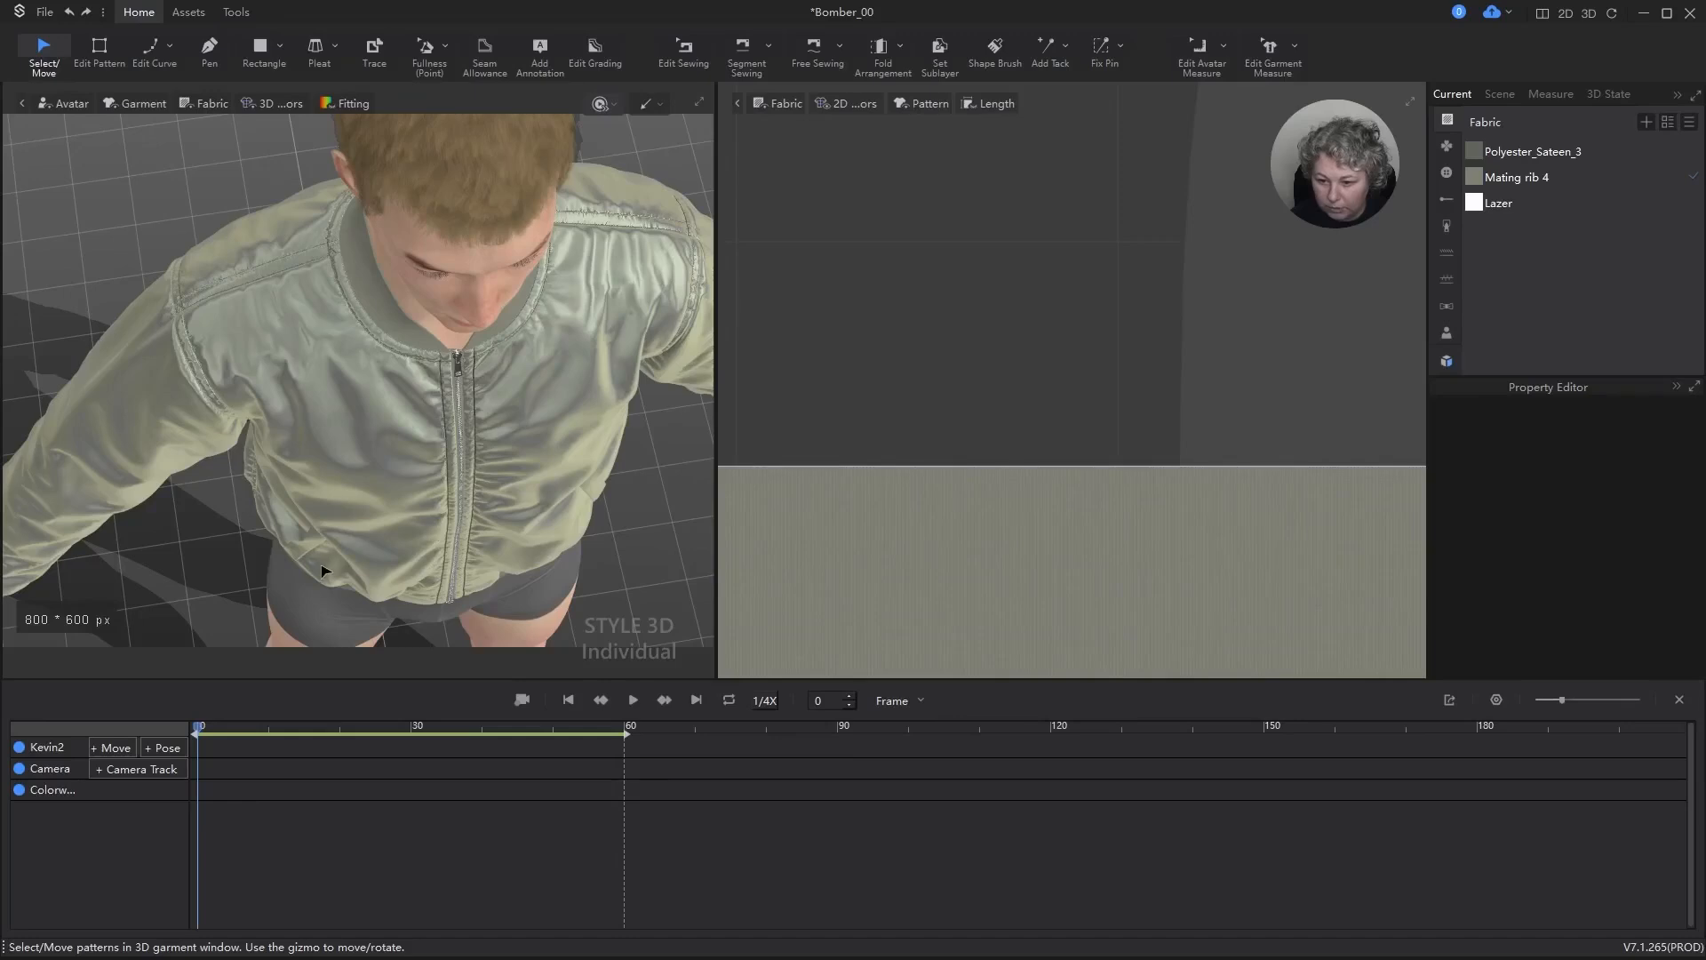
key(space)
drag(324, 571, 318, 563)
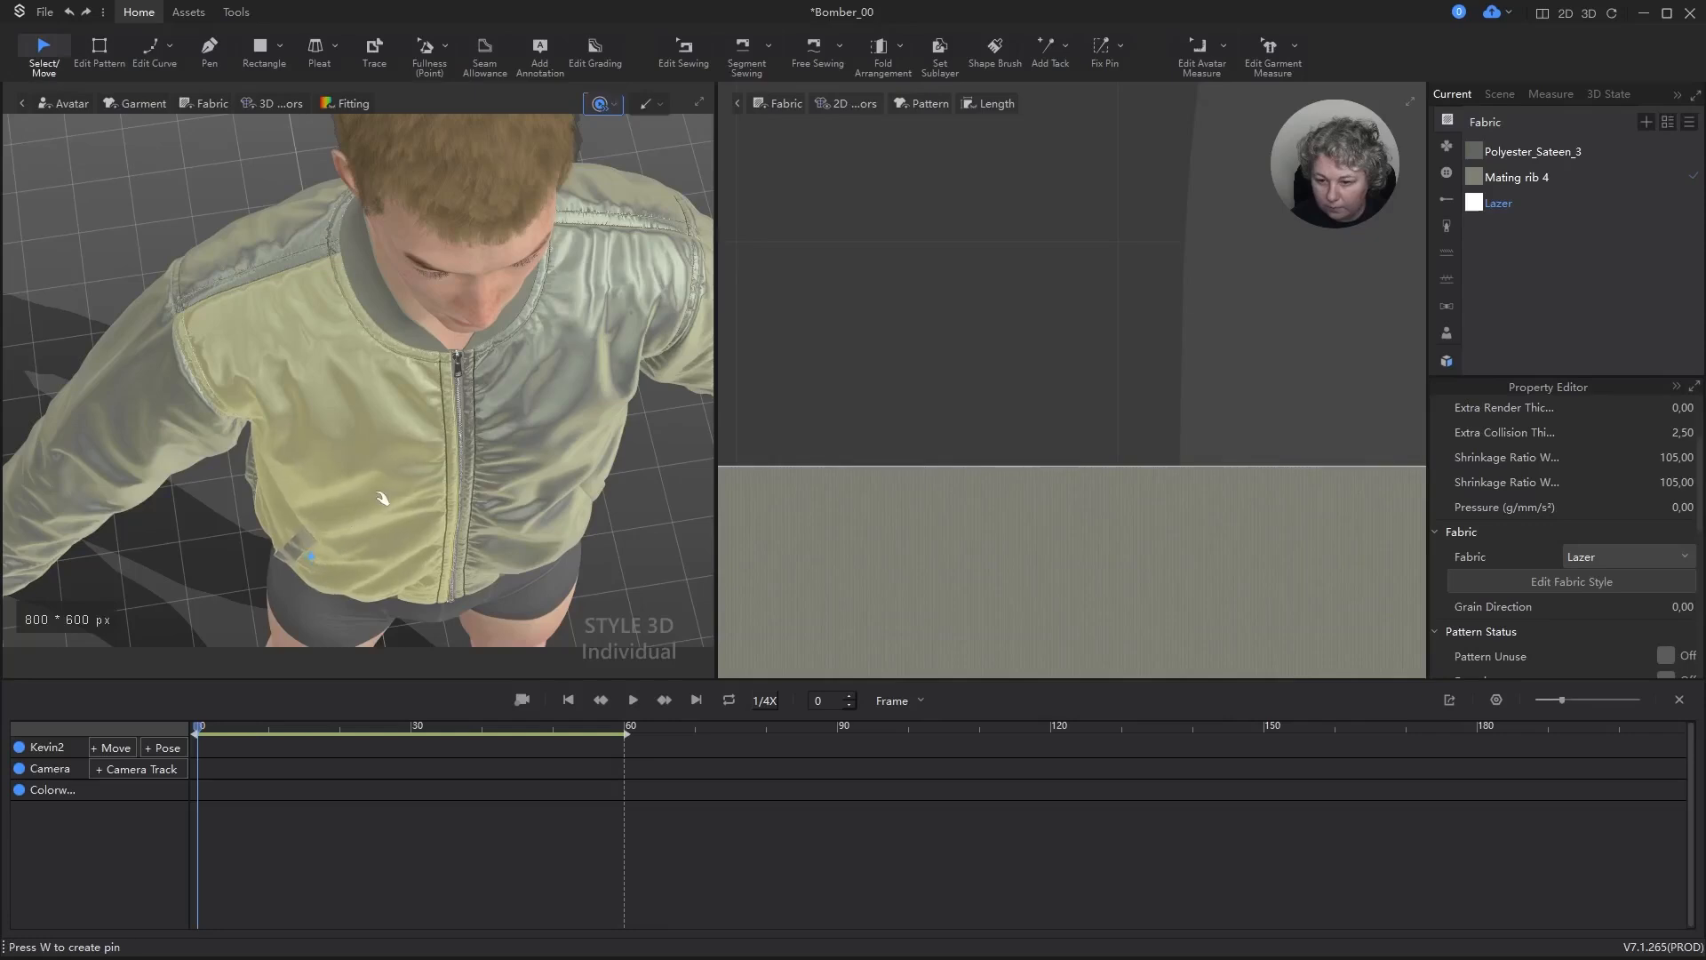
scroll(388, 498, down, 1)
scroll(510, 571, up, 2)
right_drag(500, 498, 491, 387)
key(space)
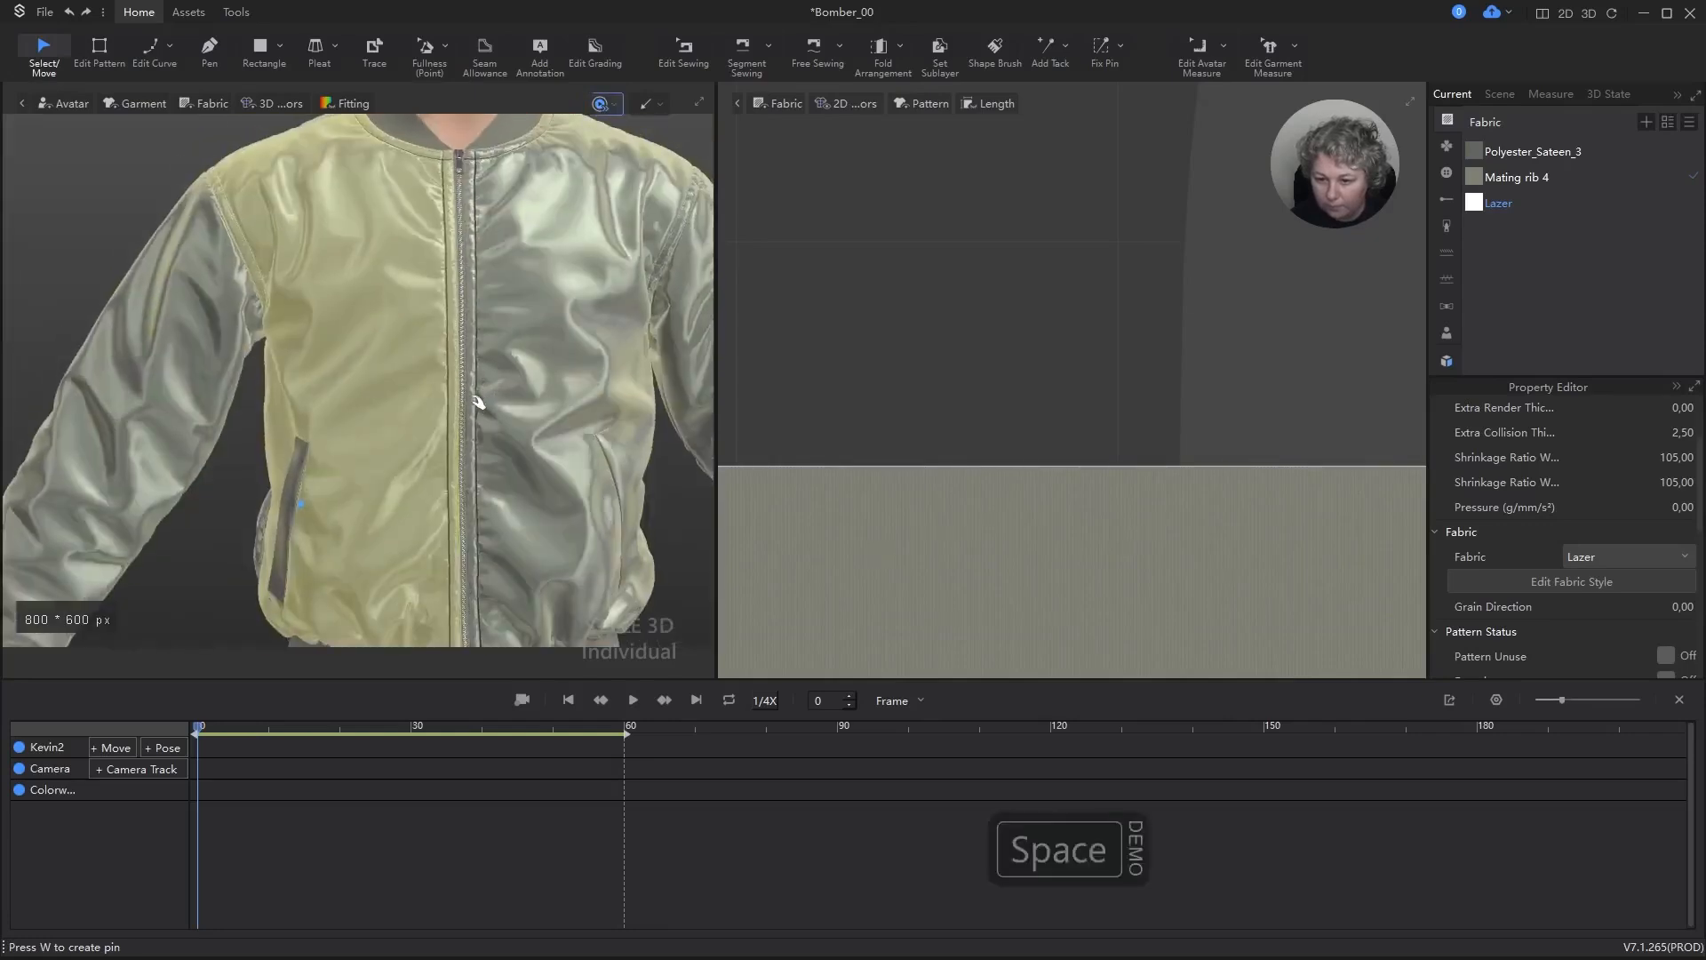
alt+middle_drag(527, 483, 519, 431)
click(560, 488)
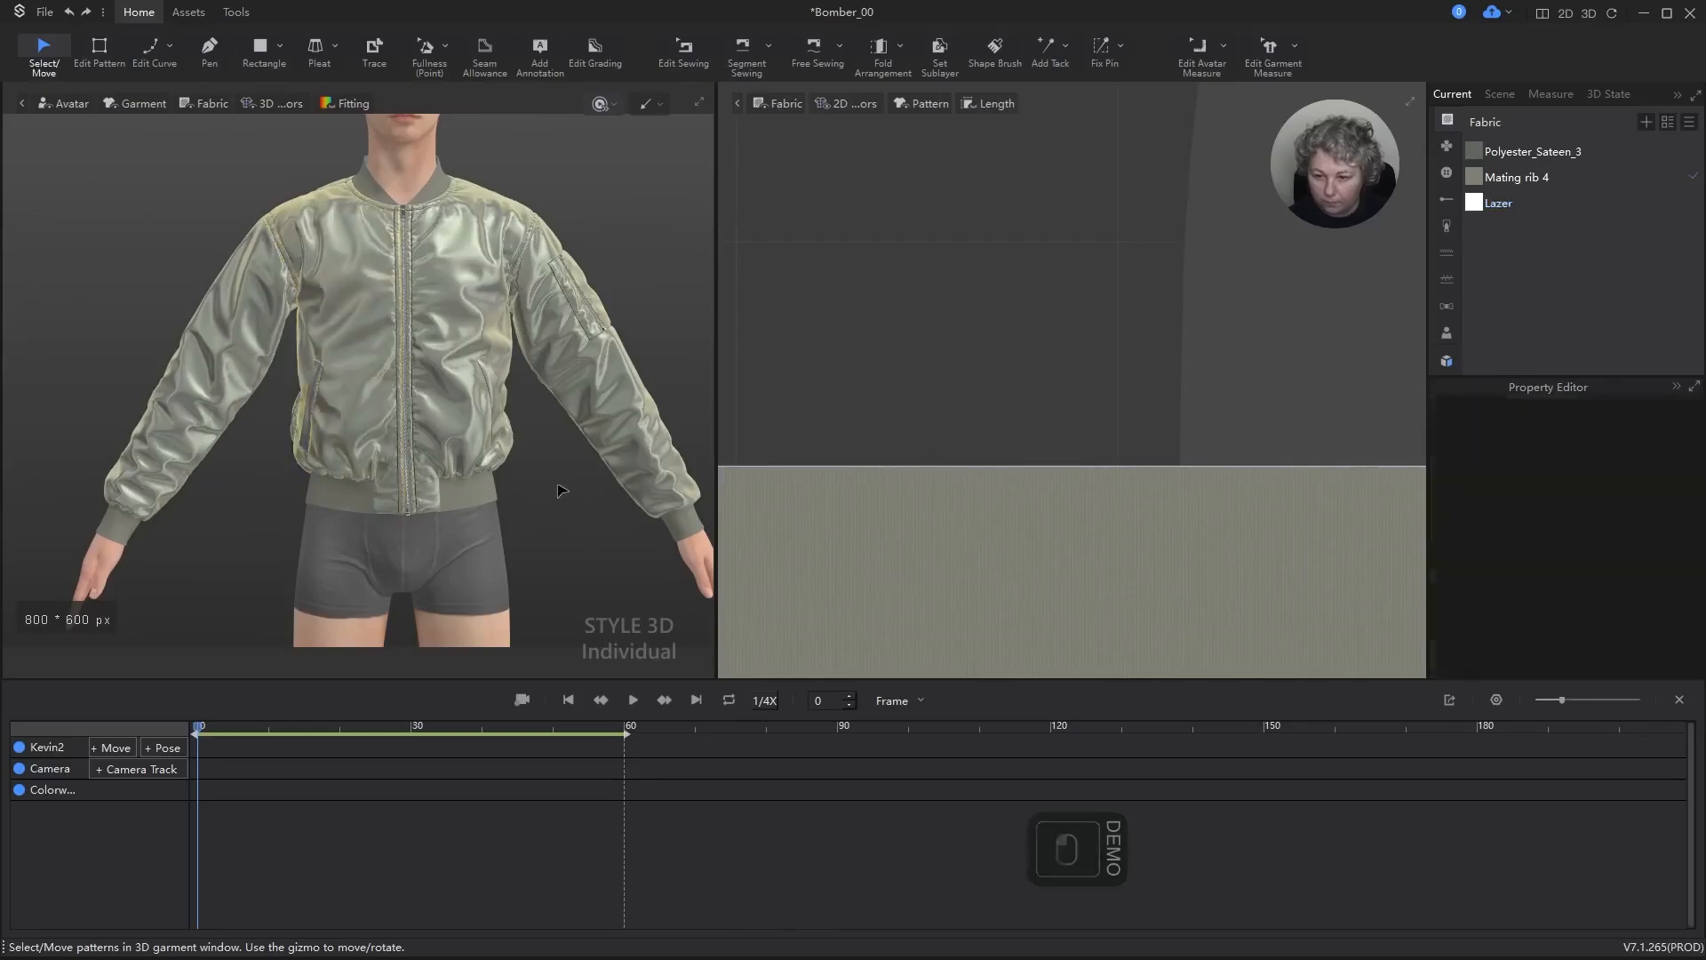
Step: Harden the lower row of Polyester_Sateen_3 sleeve, front and back patterns and simulate the jacket
scroll(1088, 388, down, 10)
scroll(1088, 395, down, 5)
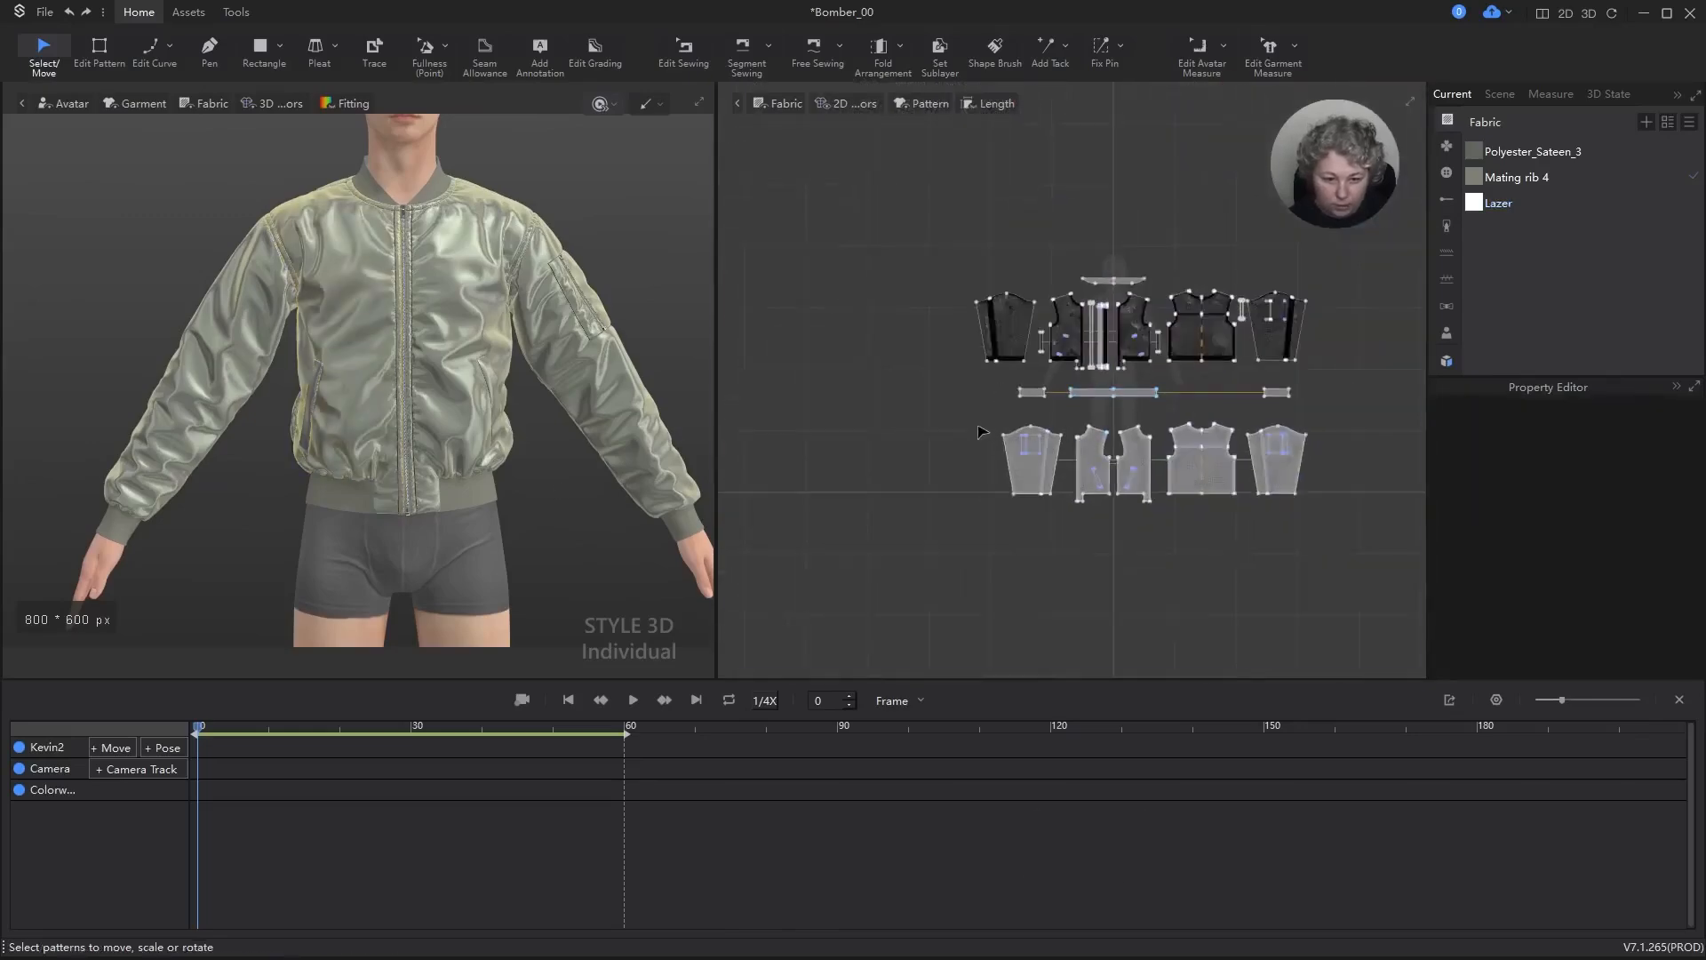
drag(981, 432, 1376, 576)
key(ctrl+h)
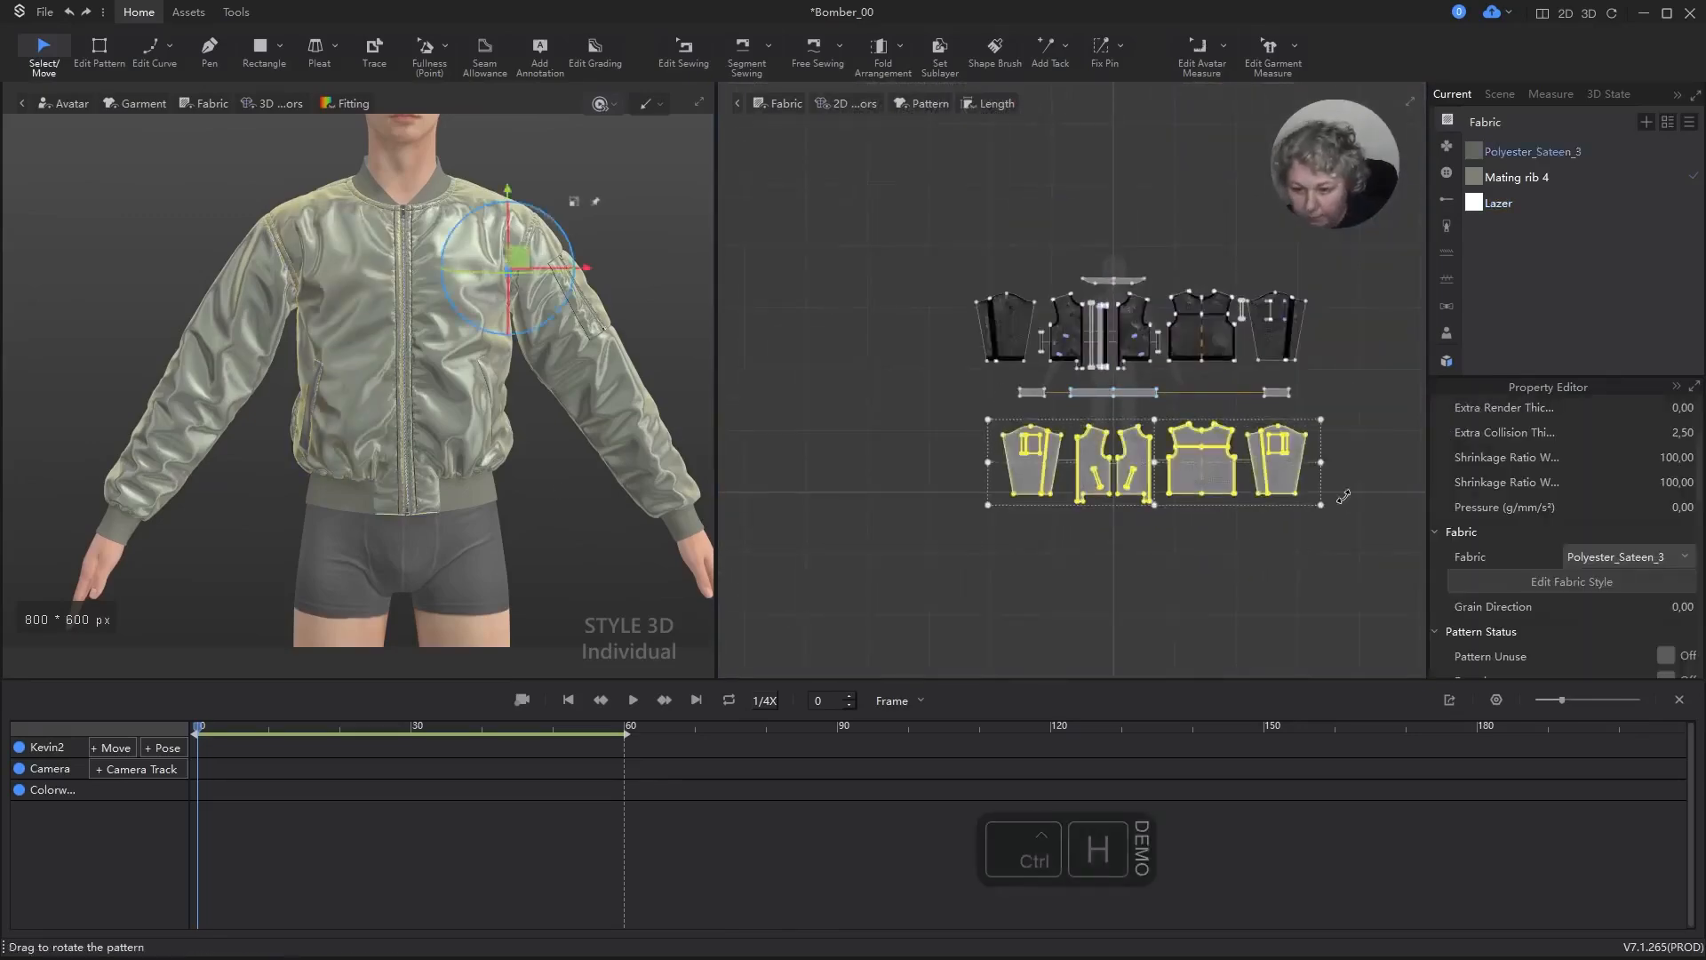
key(space)
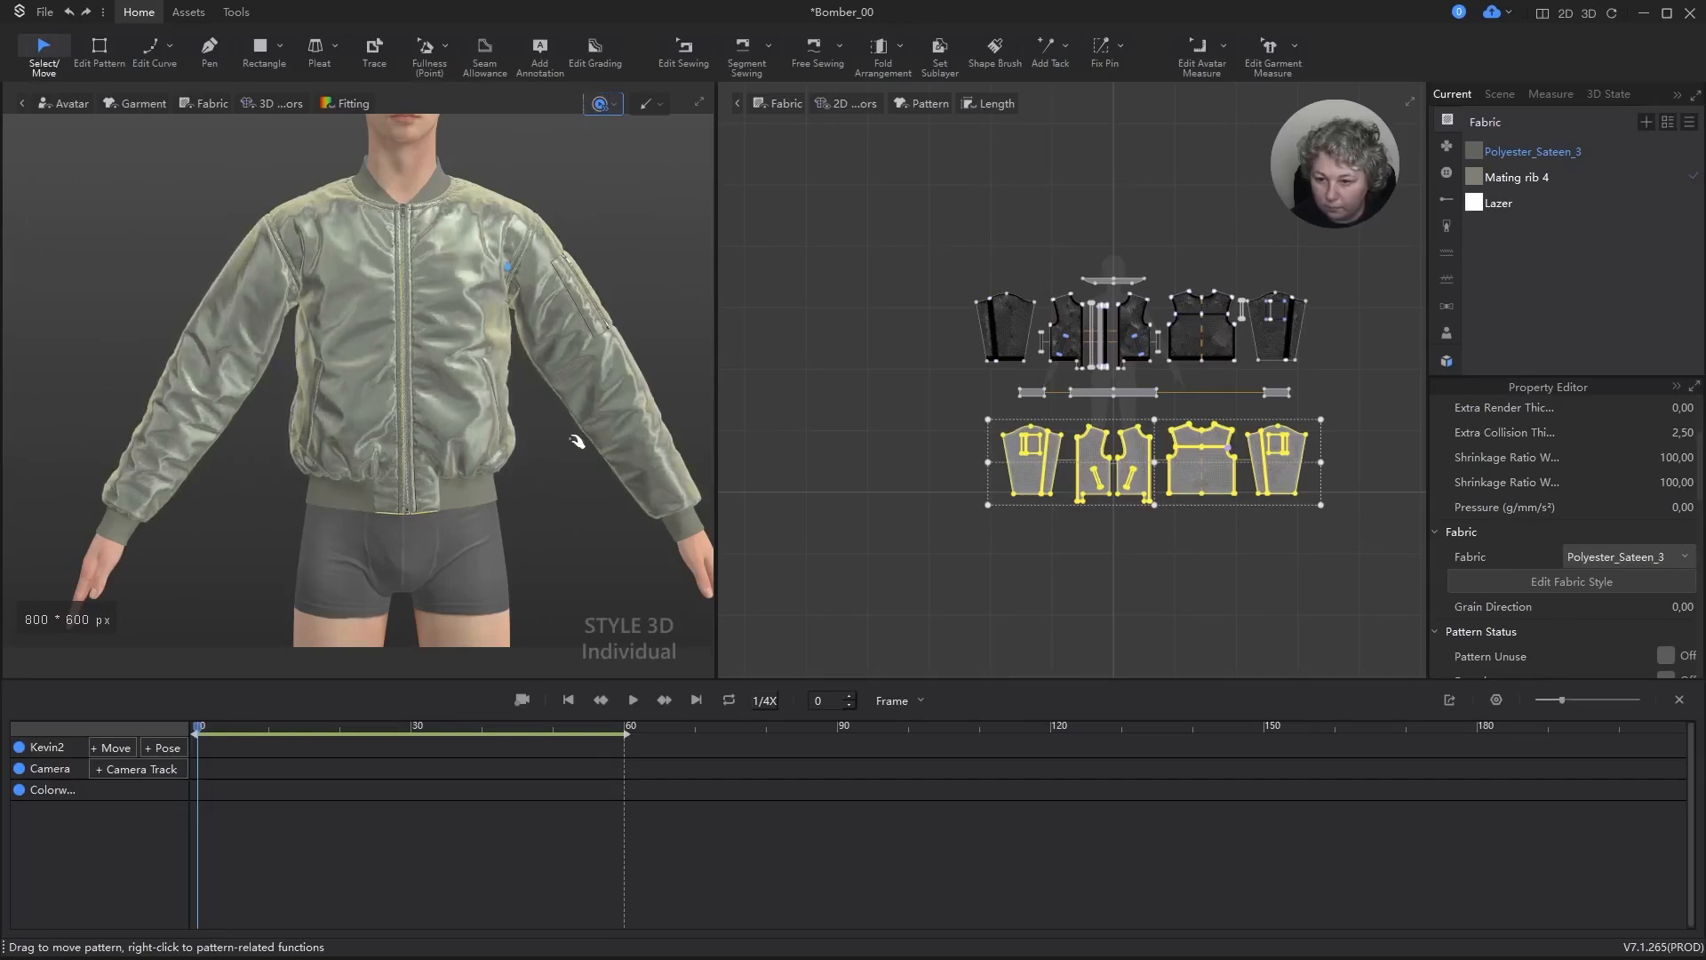
Step: Remove the hardening from the Polyester_Sateen_3 patterns, let the jacket settle, and stop the simulation
key(ctrl+h)
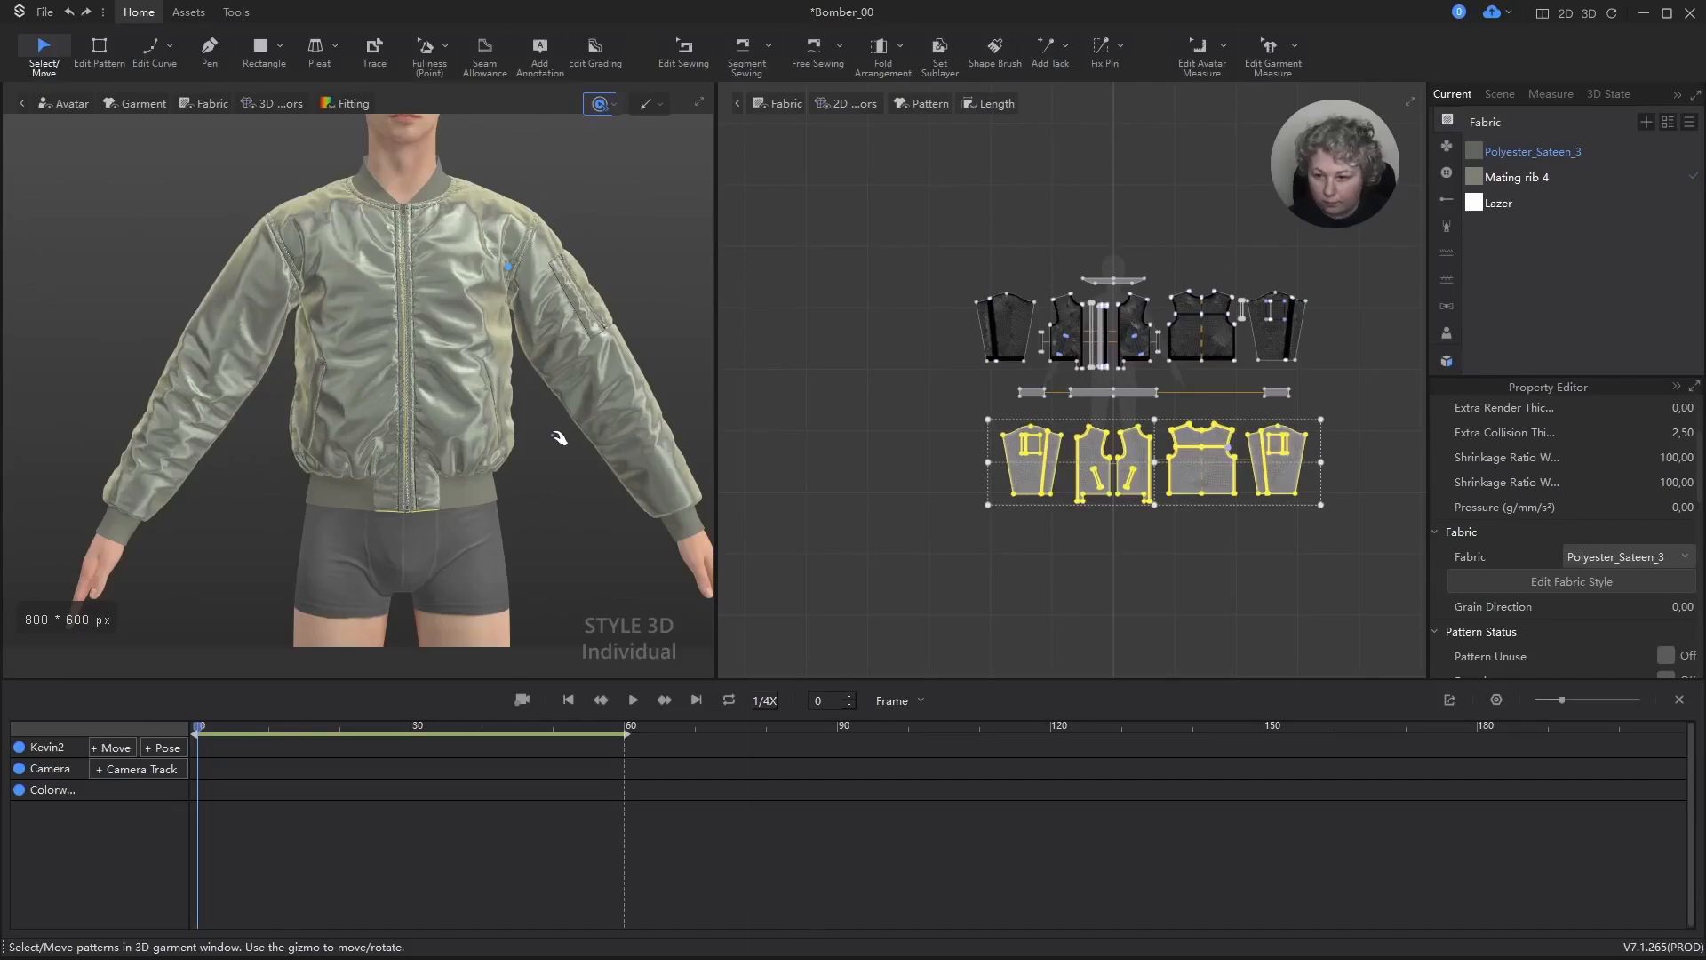
click(671, 261)
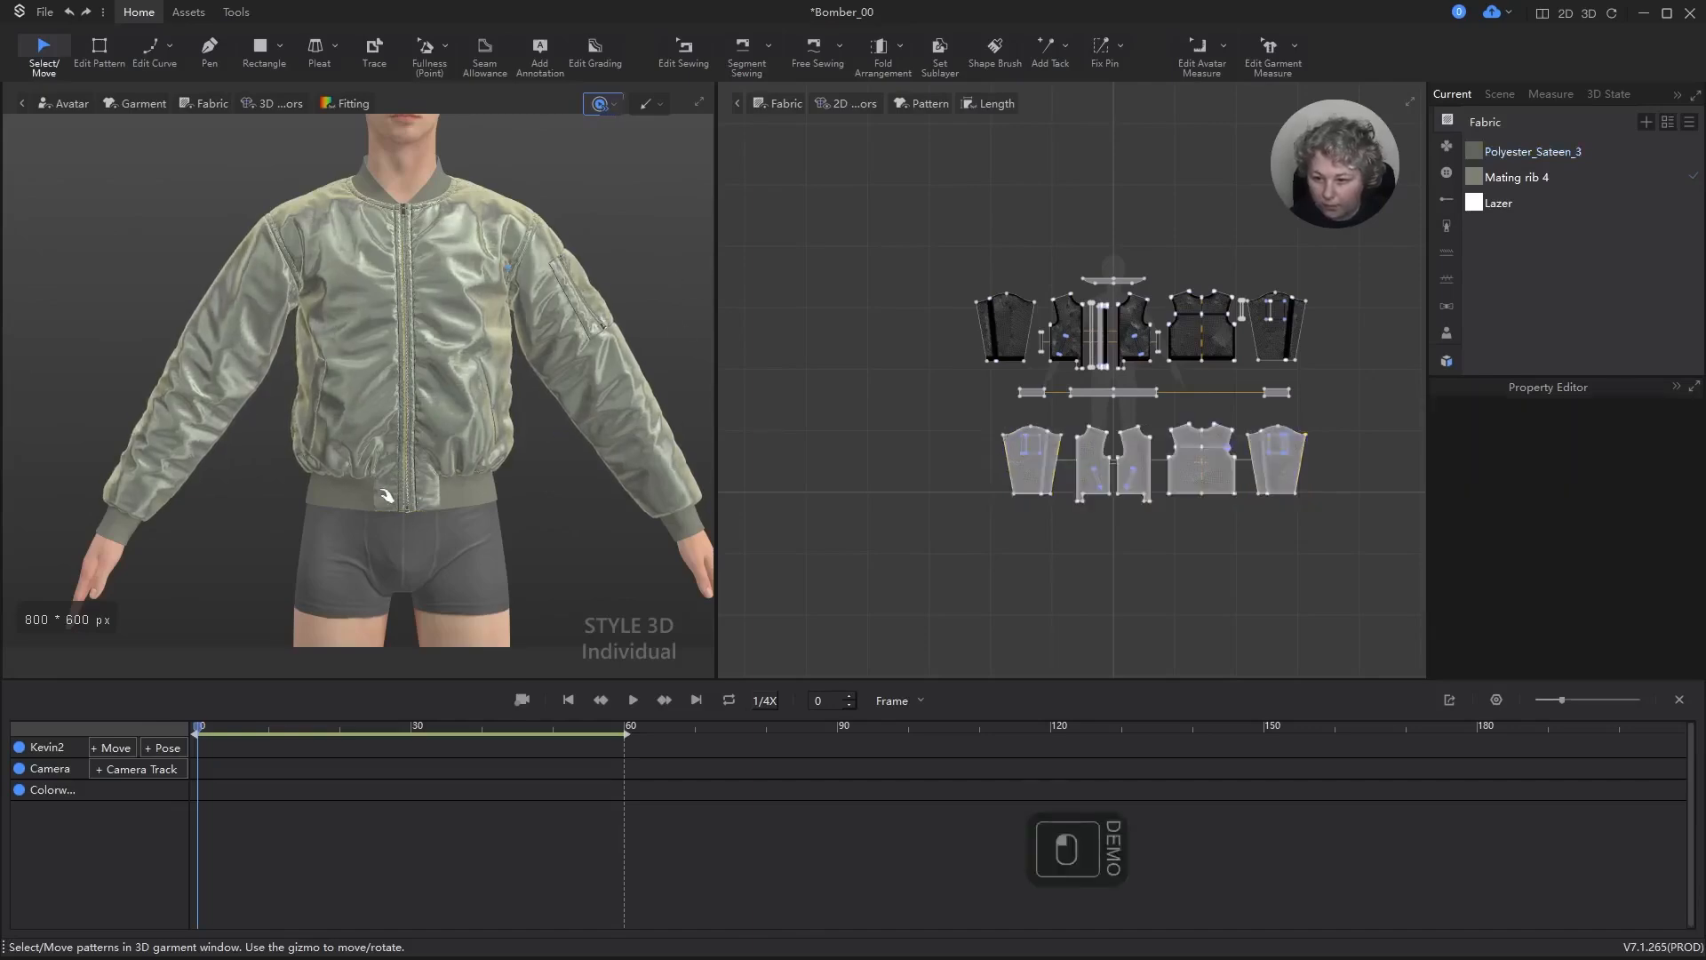
scroll(442, 645, down, 2)
key(space)
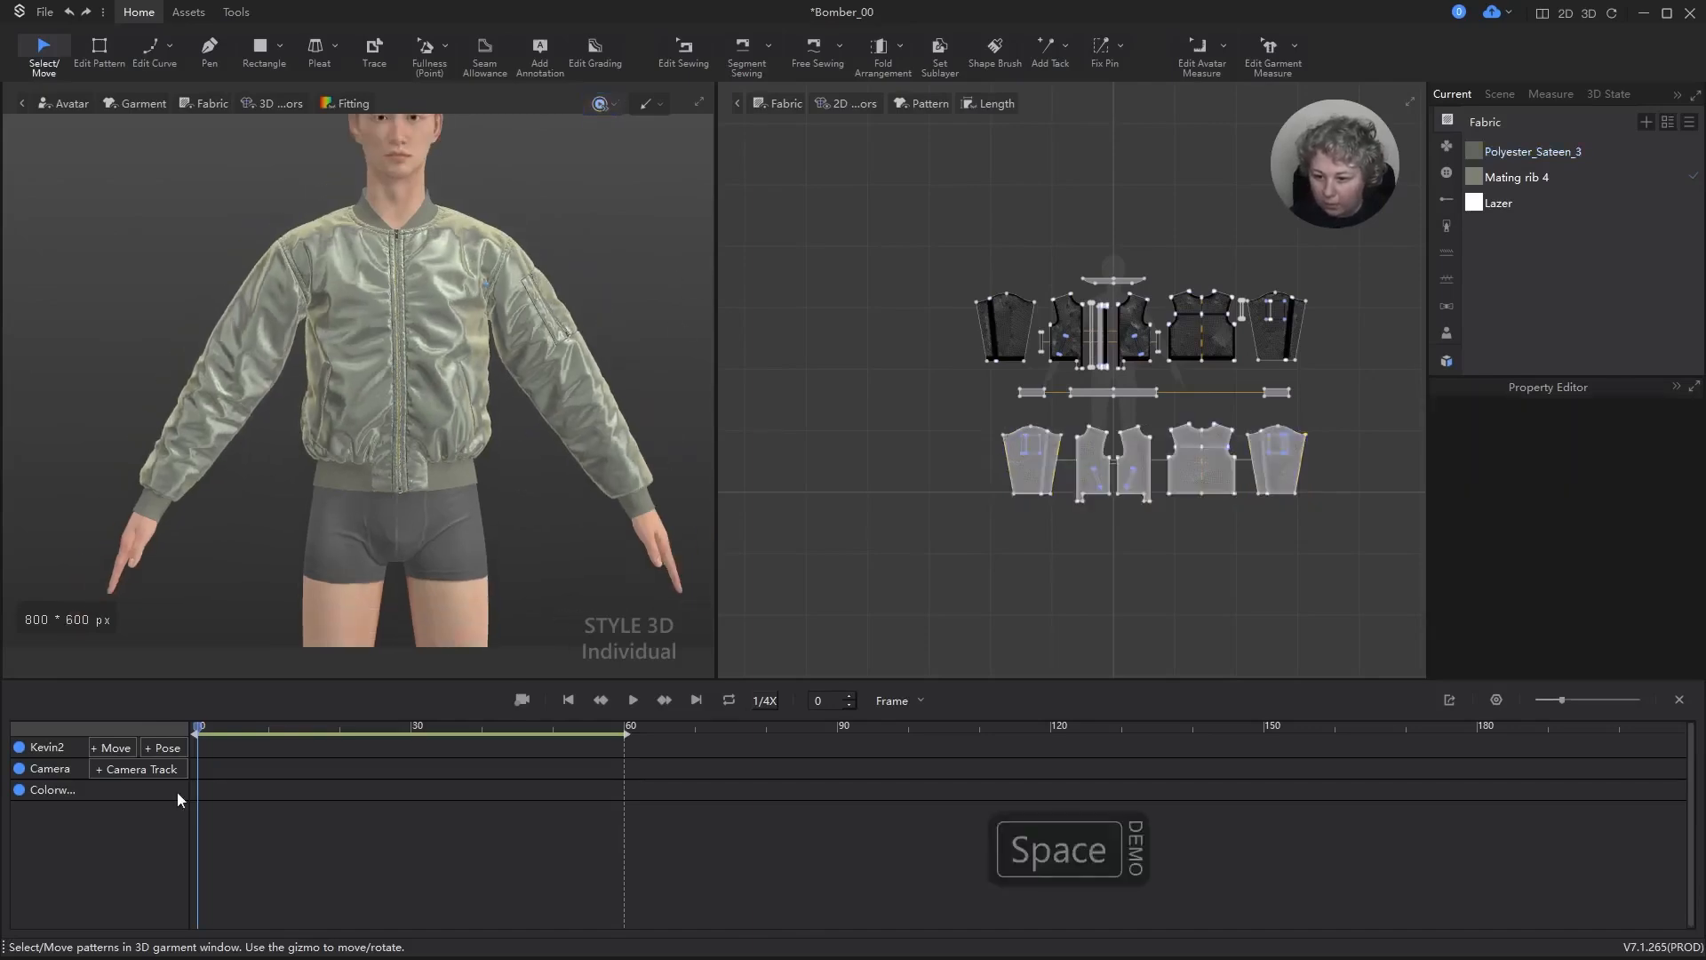
Step: Add the Casual09 pose to the avatar track with a 90-frame transition and record the jacket's simulation
click(165, 748)
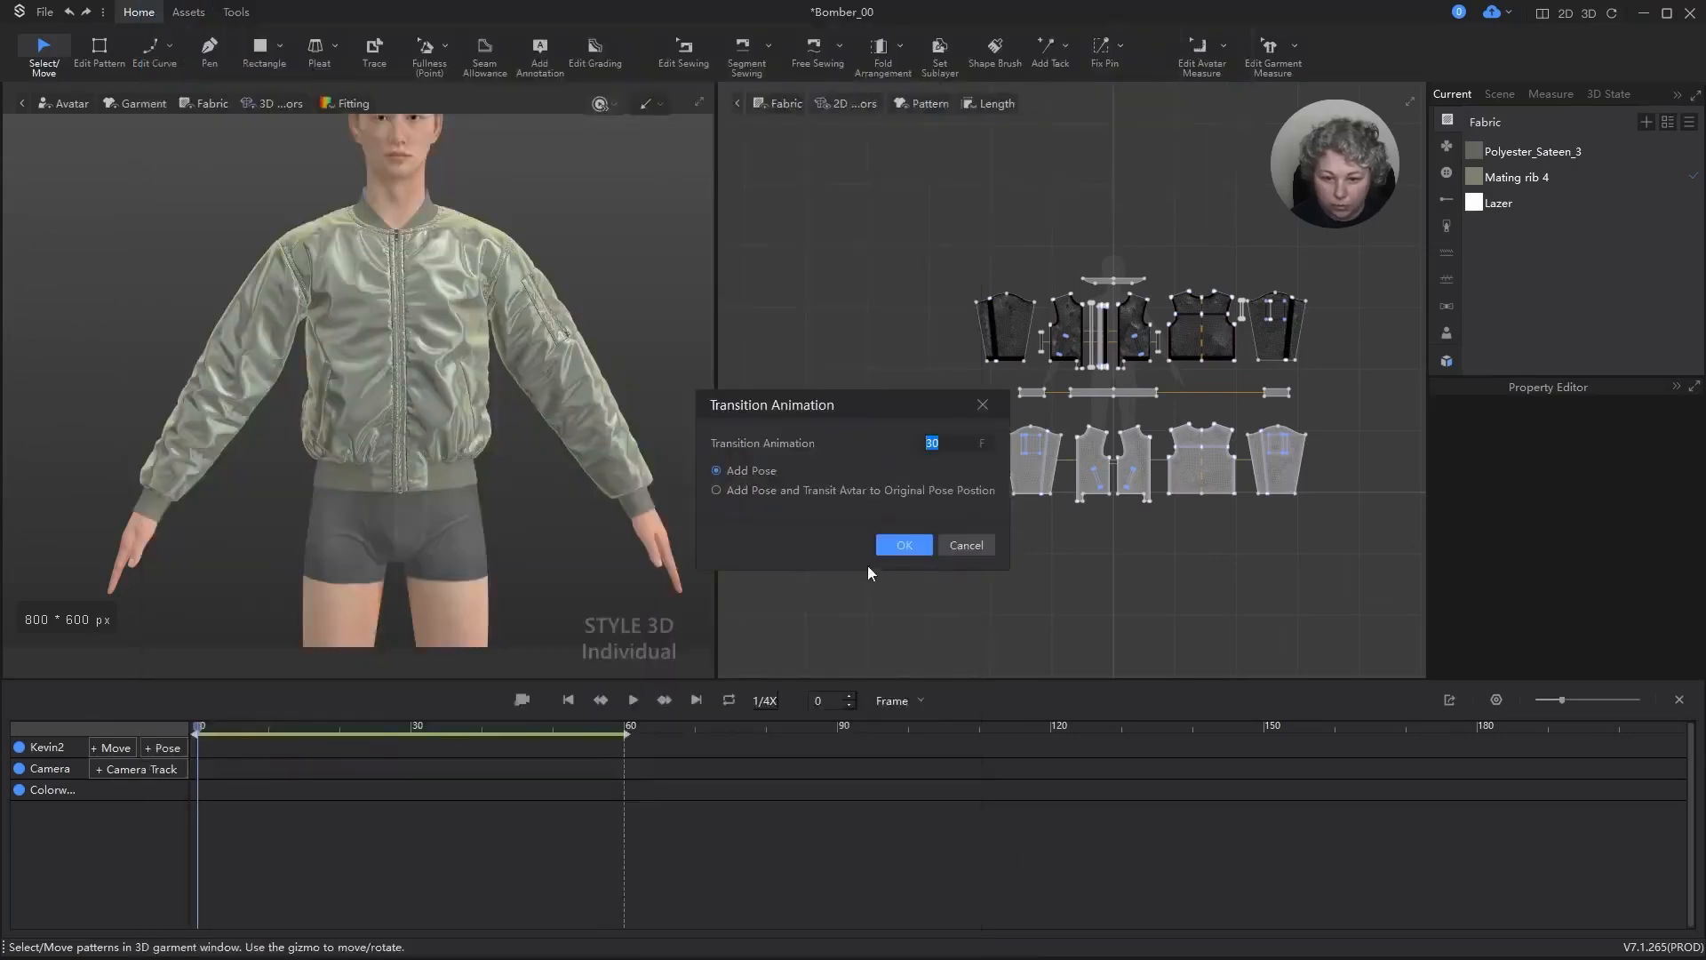
text(90)
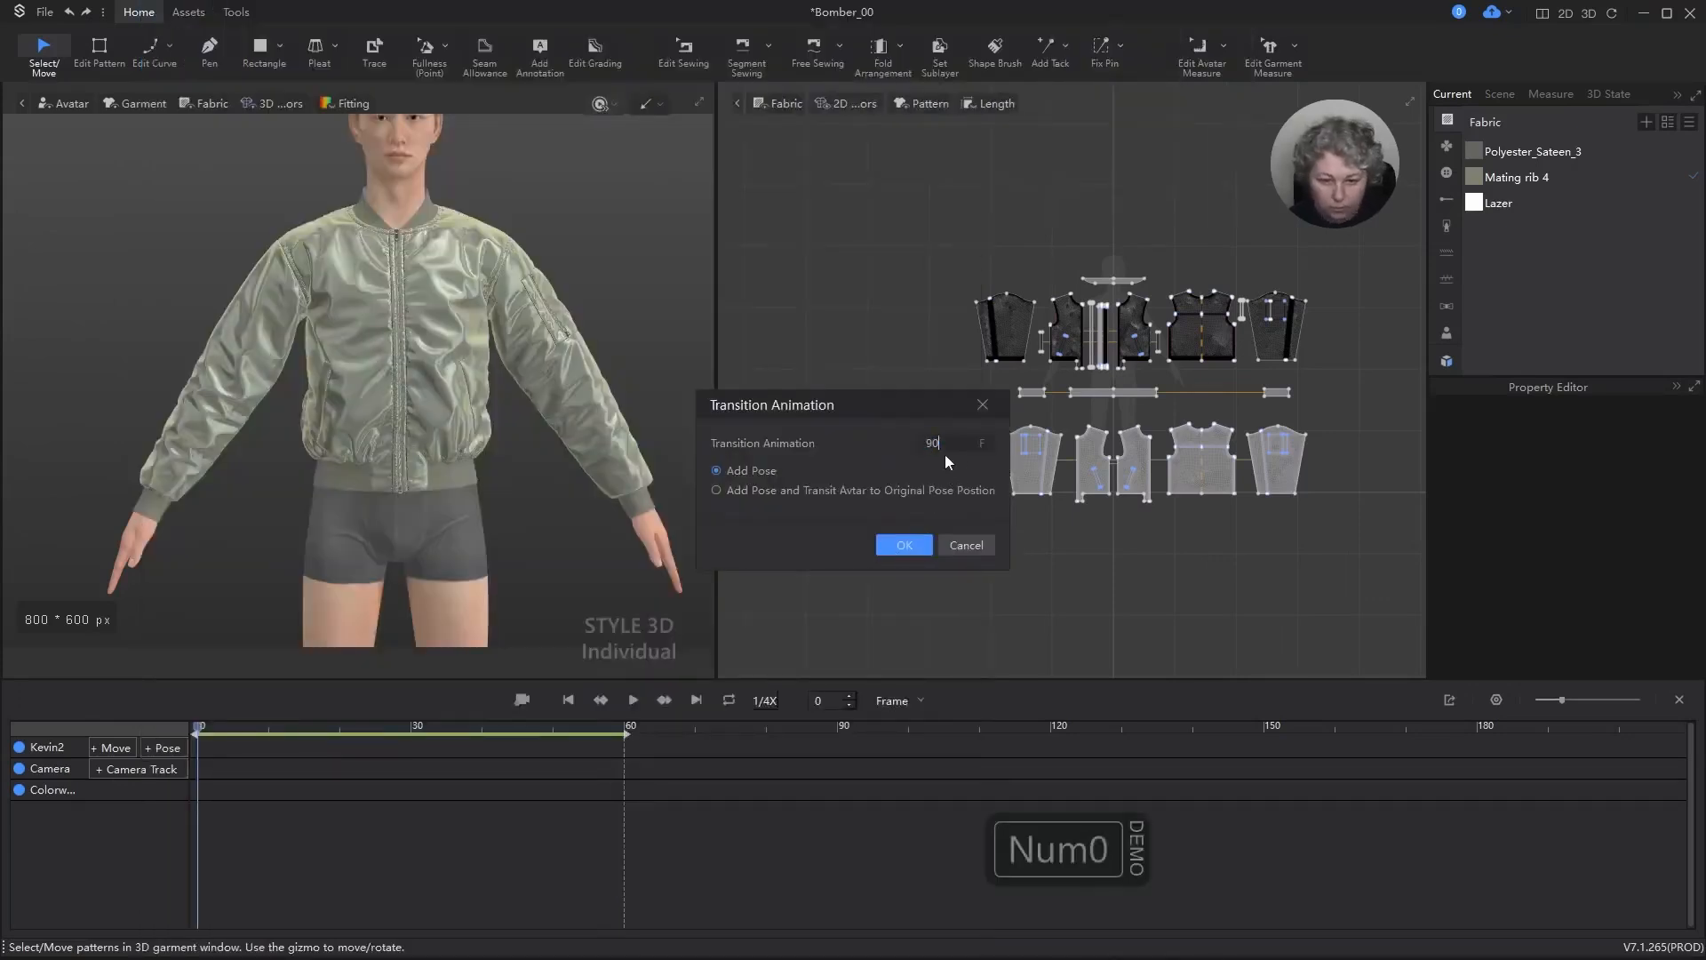
click(913, 545)
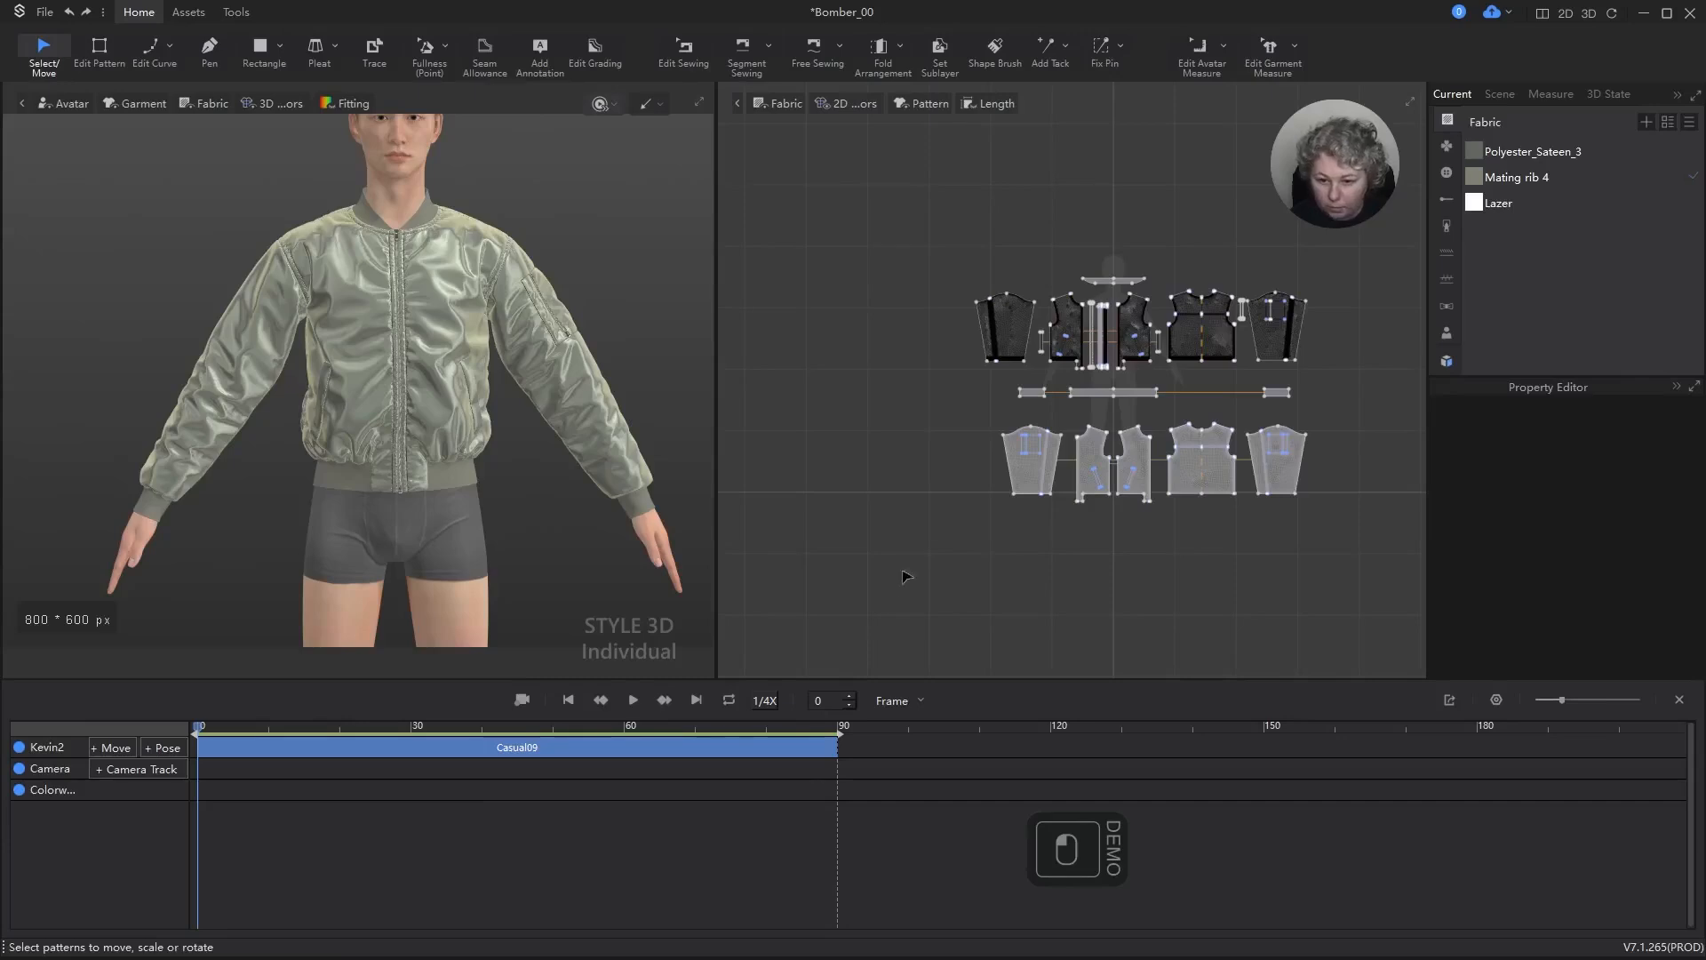
click(521, 699)
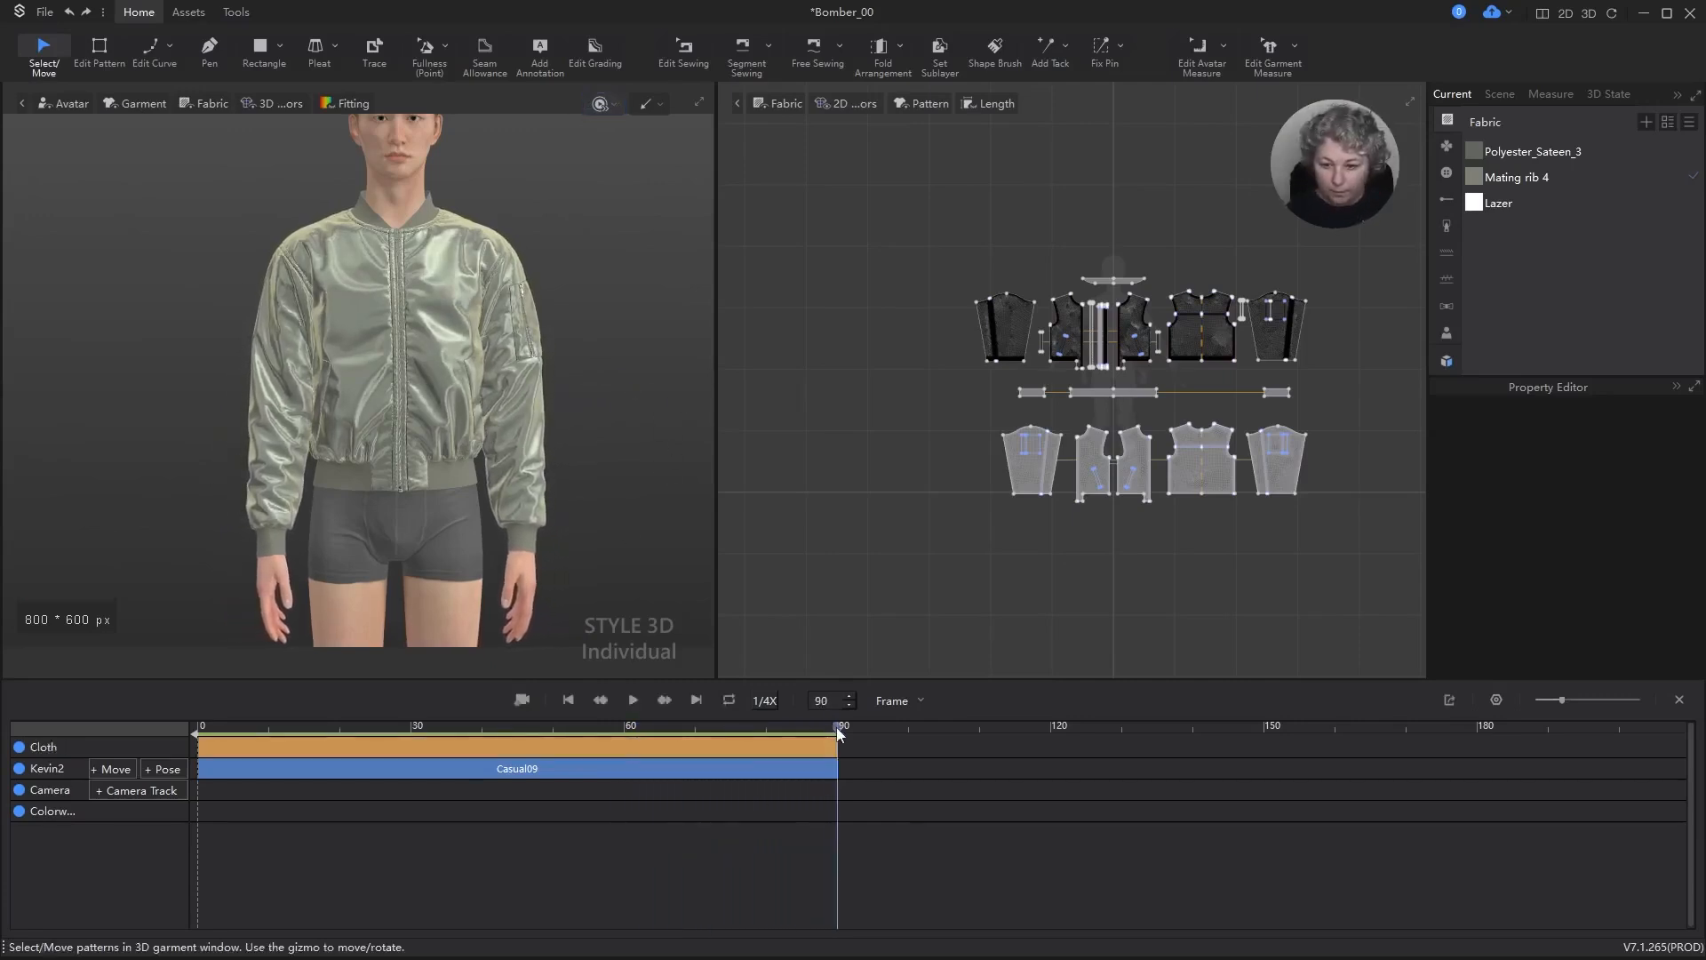
Step: Scrub the recorded animation back to about frame 46, hide the avatar, and inspect the jacket on its own
drag(840, 731, 585, 736)
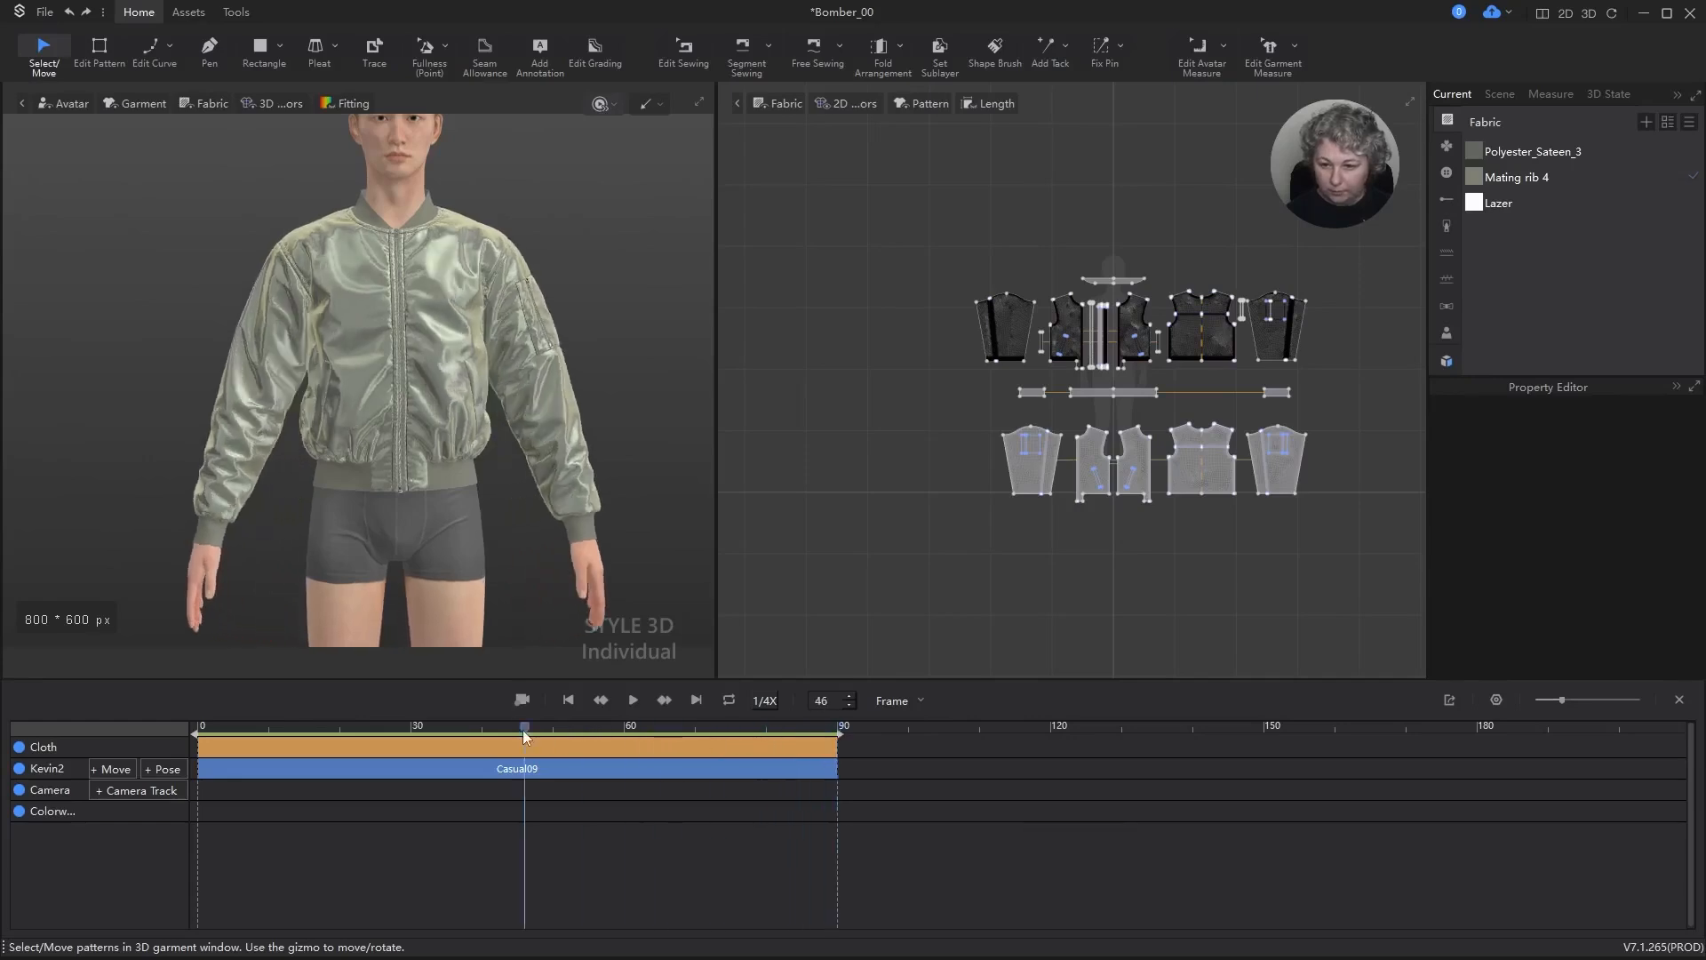
key(shift+a)
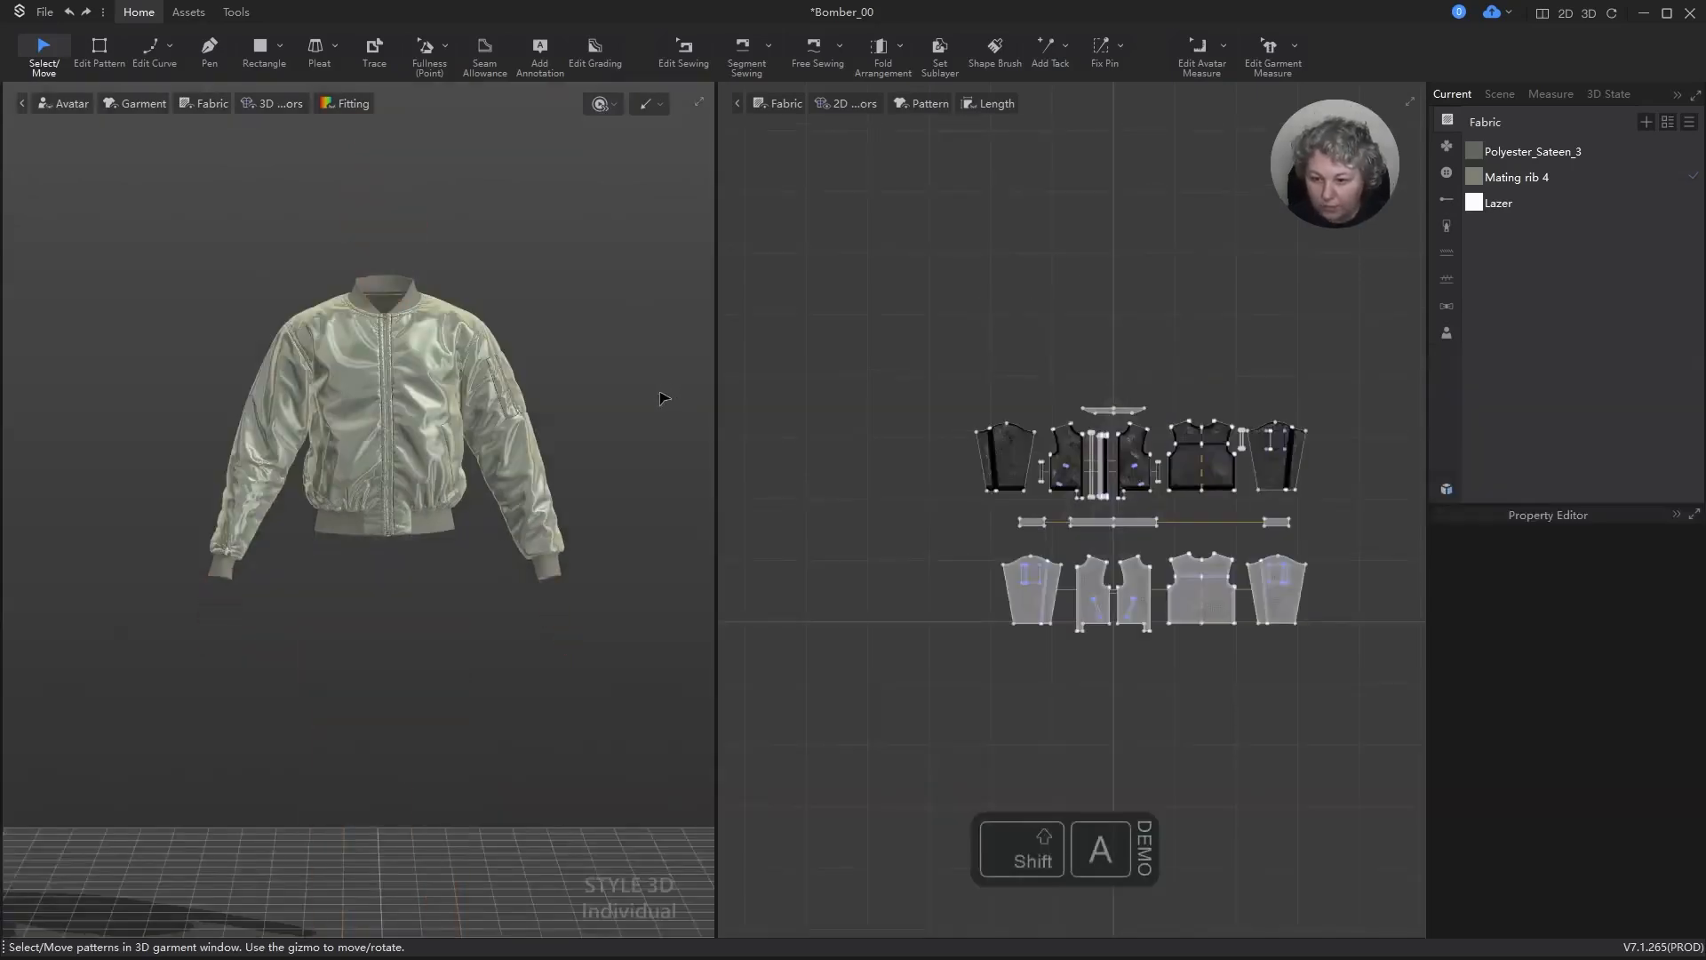
scroll(656, 405, up, 5)
middle_drag(664, 297, 644, 346)
mouse_move(680, 334)
right_down()
mouse_move(577, 328)
mouse_move(664, 341)
right_up()
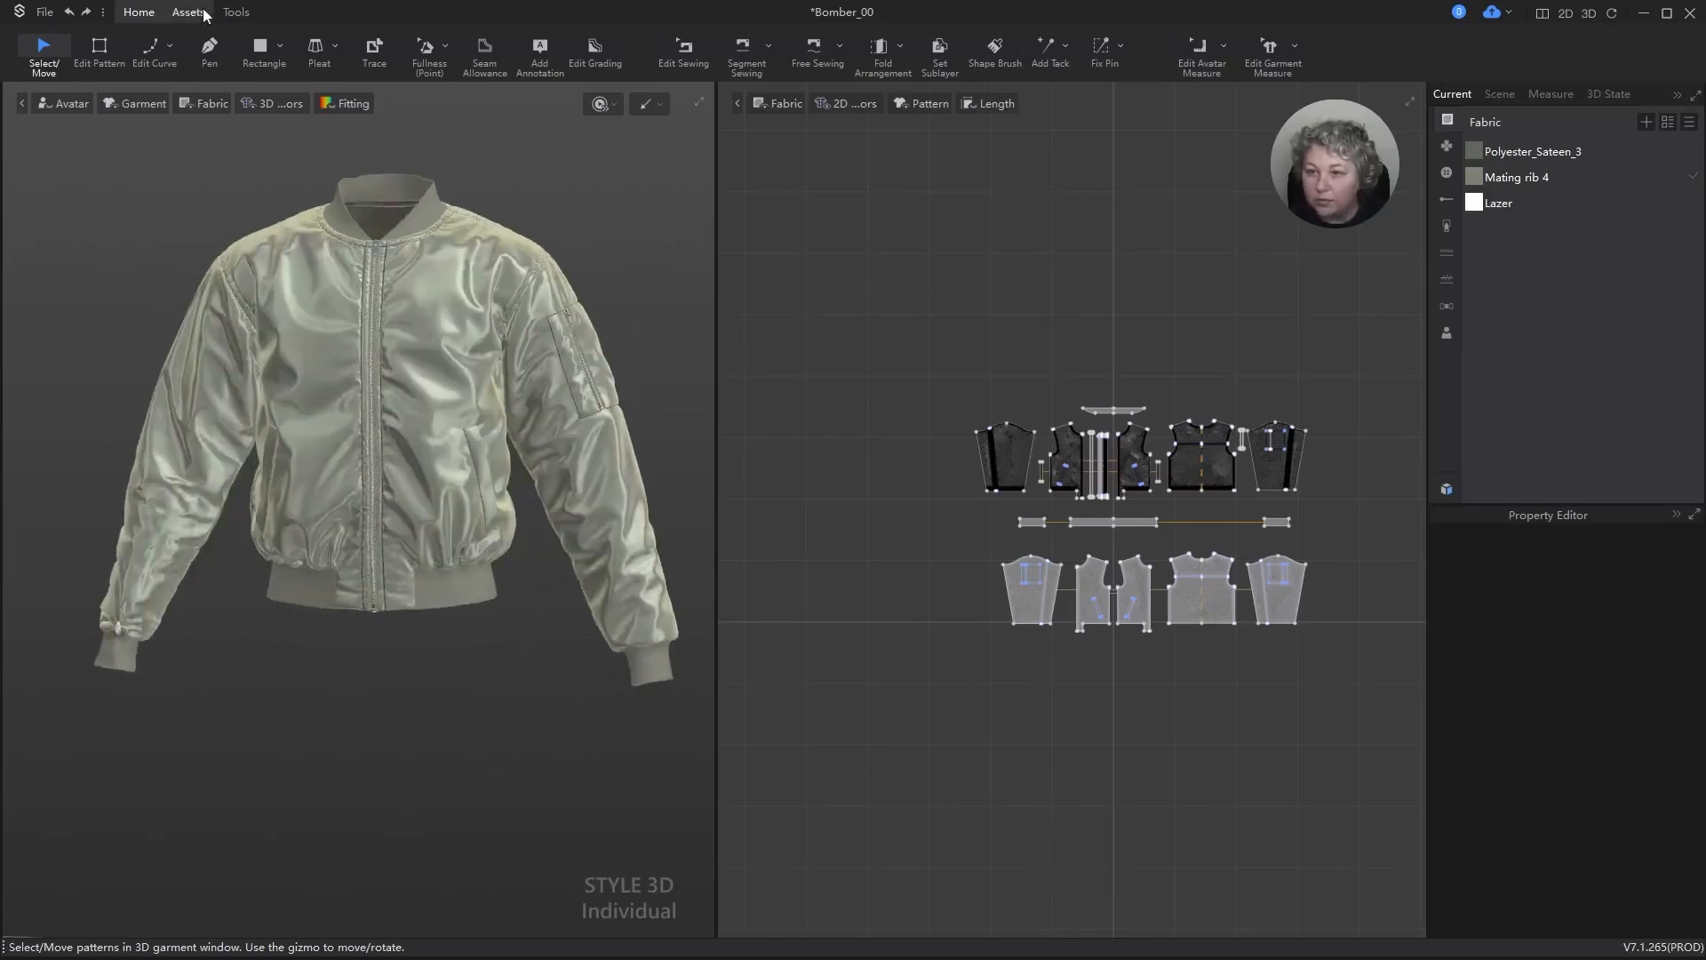
Step: Reopen the Animation Editor with the jacket's Casual09 pose timeline
click(235, 12)
click(264, 53)
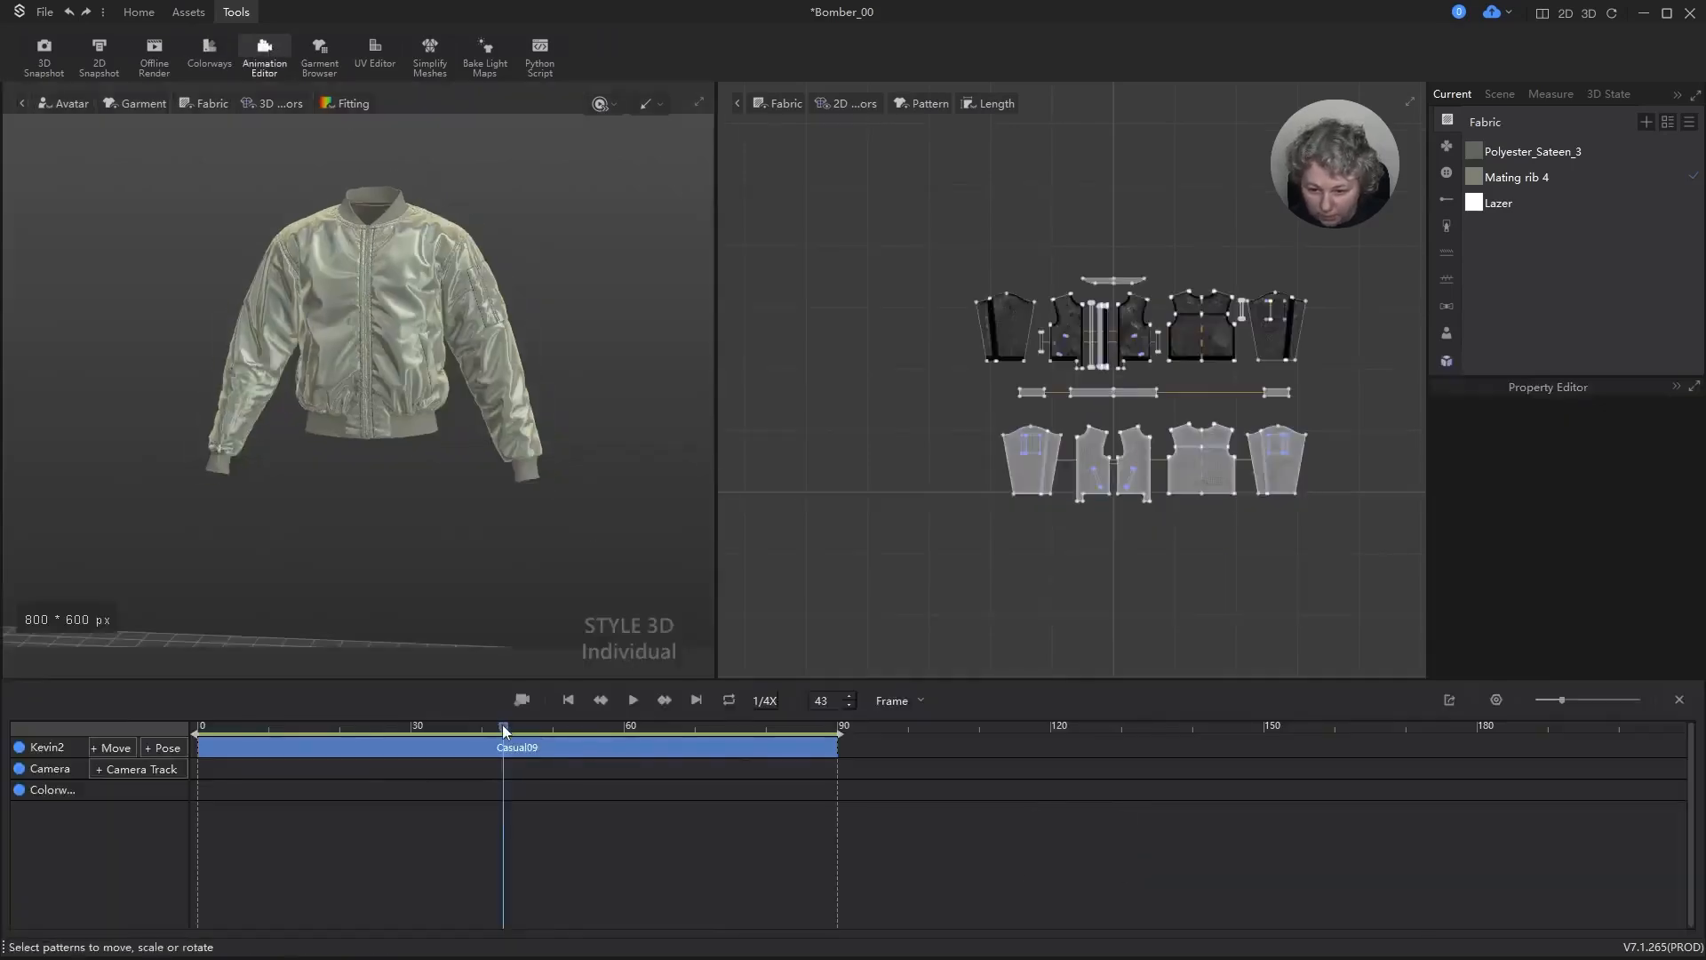
Step: Set the Casual09 timeline to frame 46, check the jacket's drape there, and close the Animation Editor
mouse_move(503, 731)
mouse_down()
mouse_move(587, 727)
mouse_move(525, 727)
mouse_up()
scroll(547, 497, down, 3)
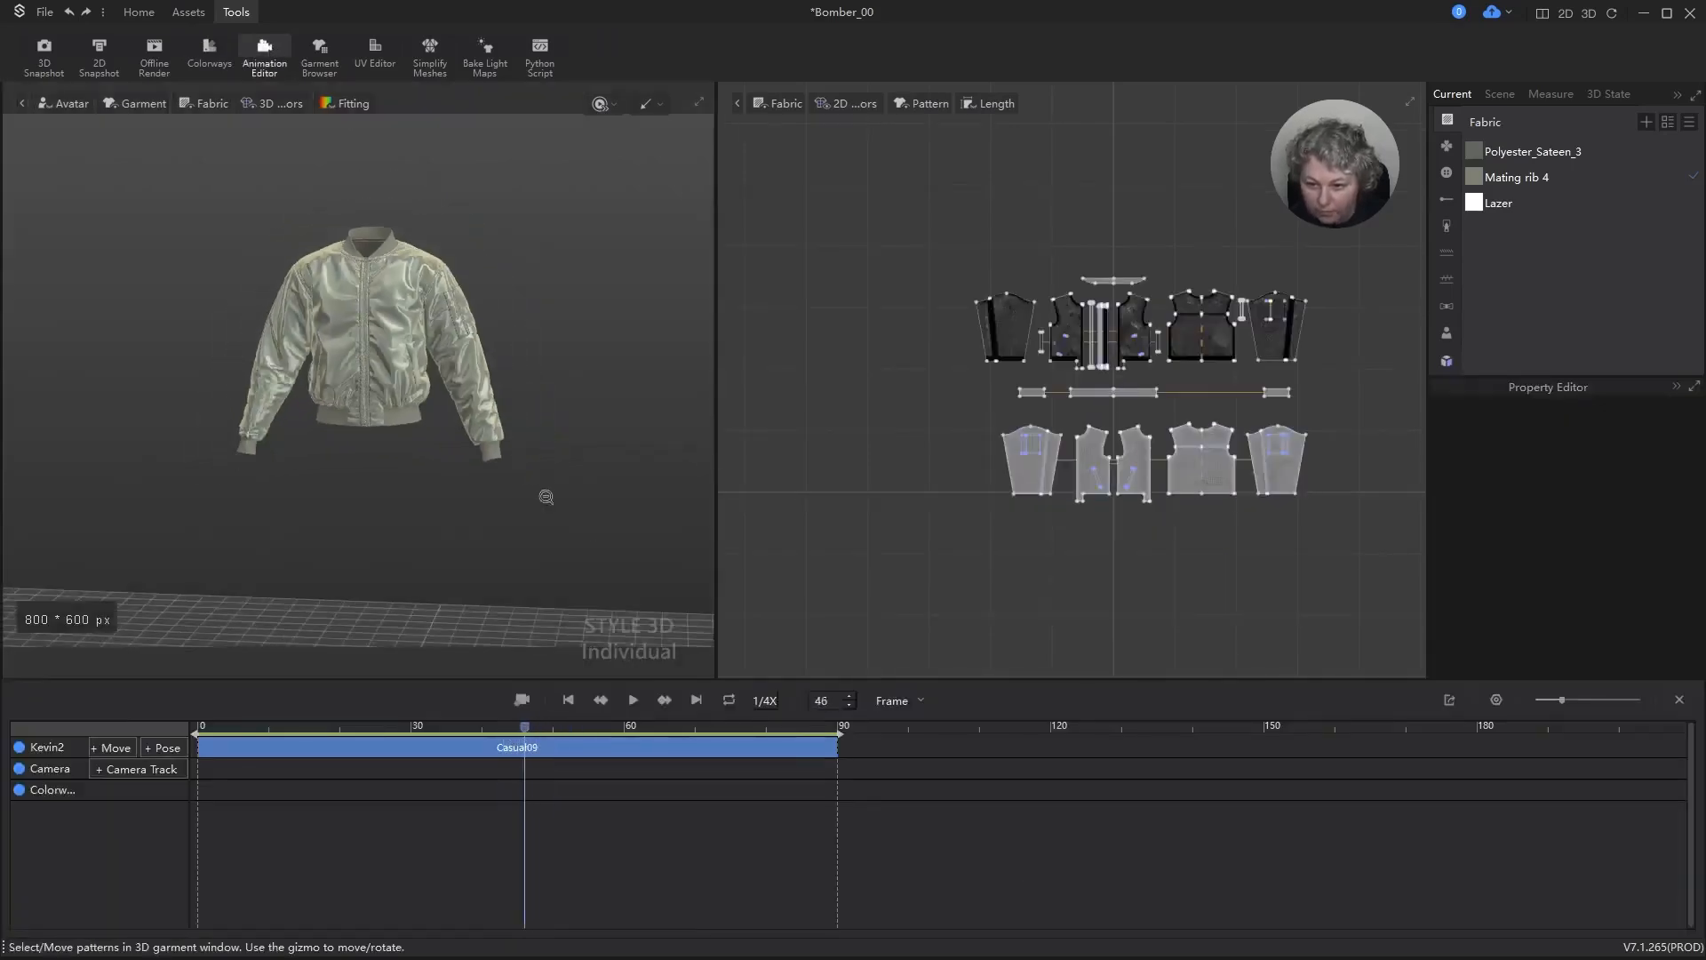
scroll(547, 497, up, 5)
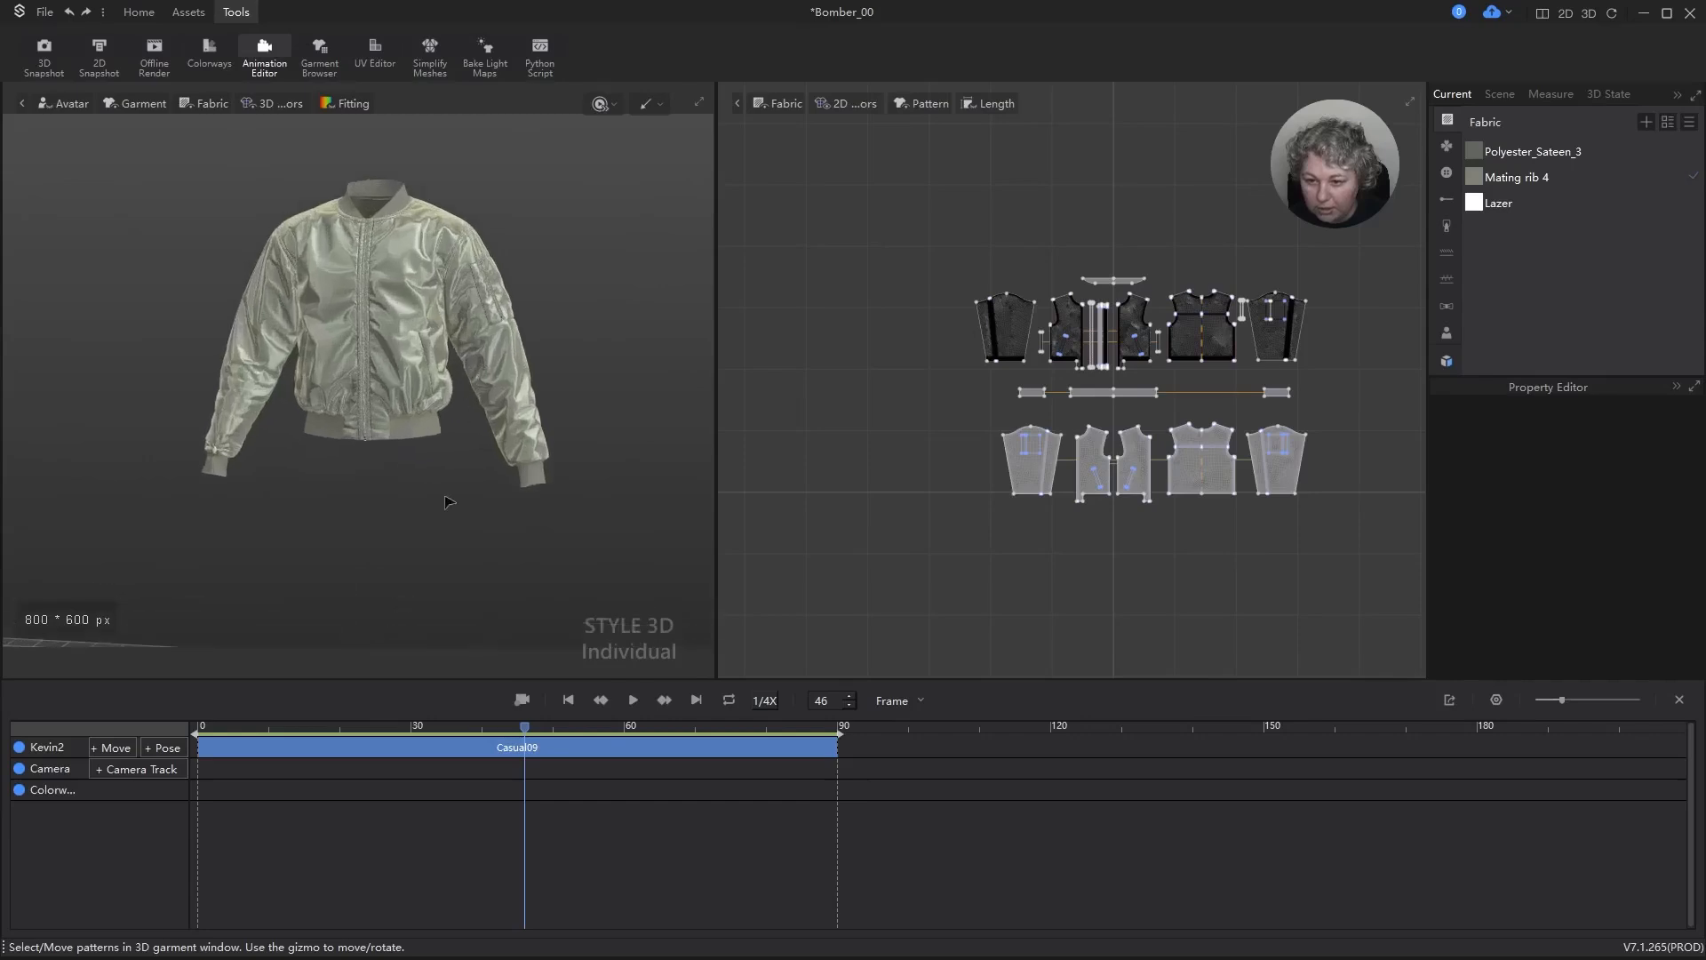
right_drag(449, 502, 538, 520)
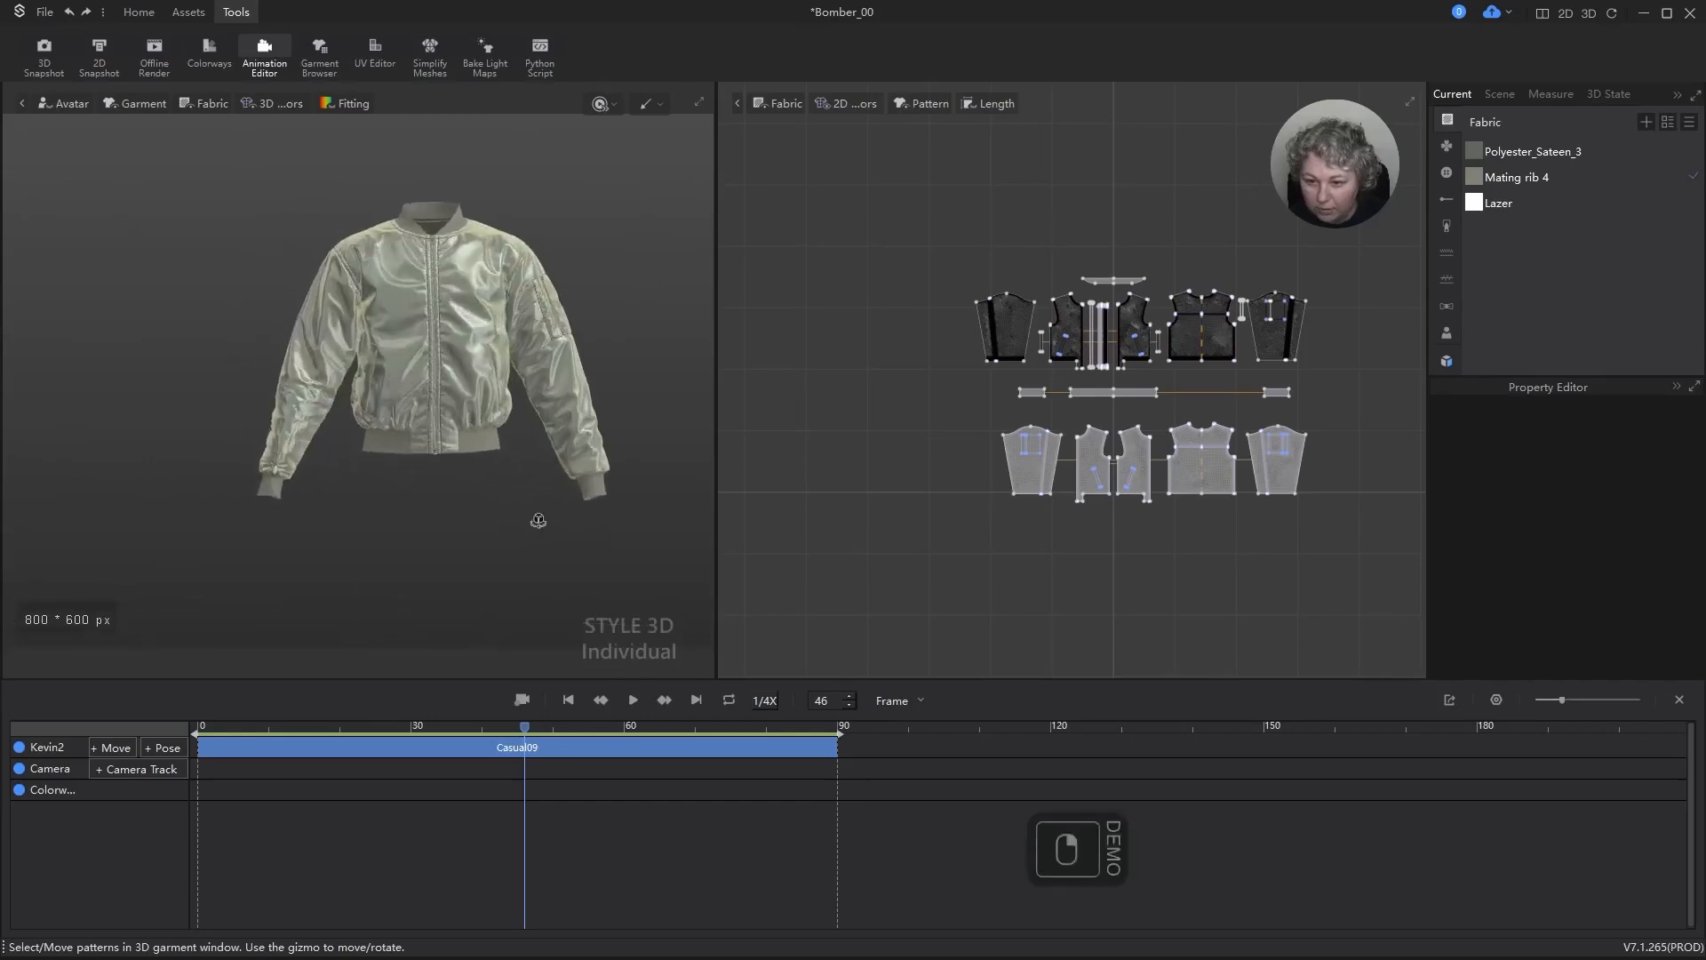
click(1678, 702)
Step: Simulate the jacket while pulling its sleeve fabric from several angles to refine the folds, and stop the simulation
scroll(617, 396, up, 2)
alt+drag(612, 411, 483, 420)
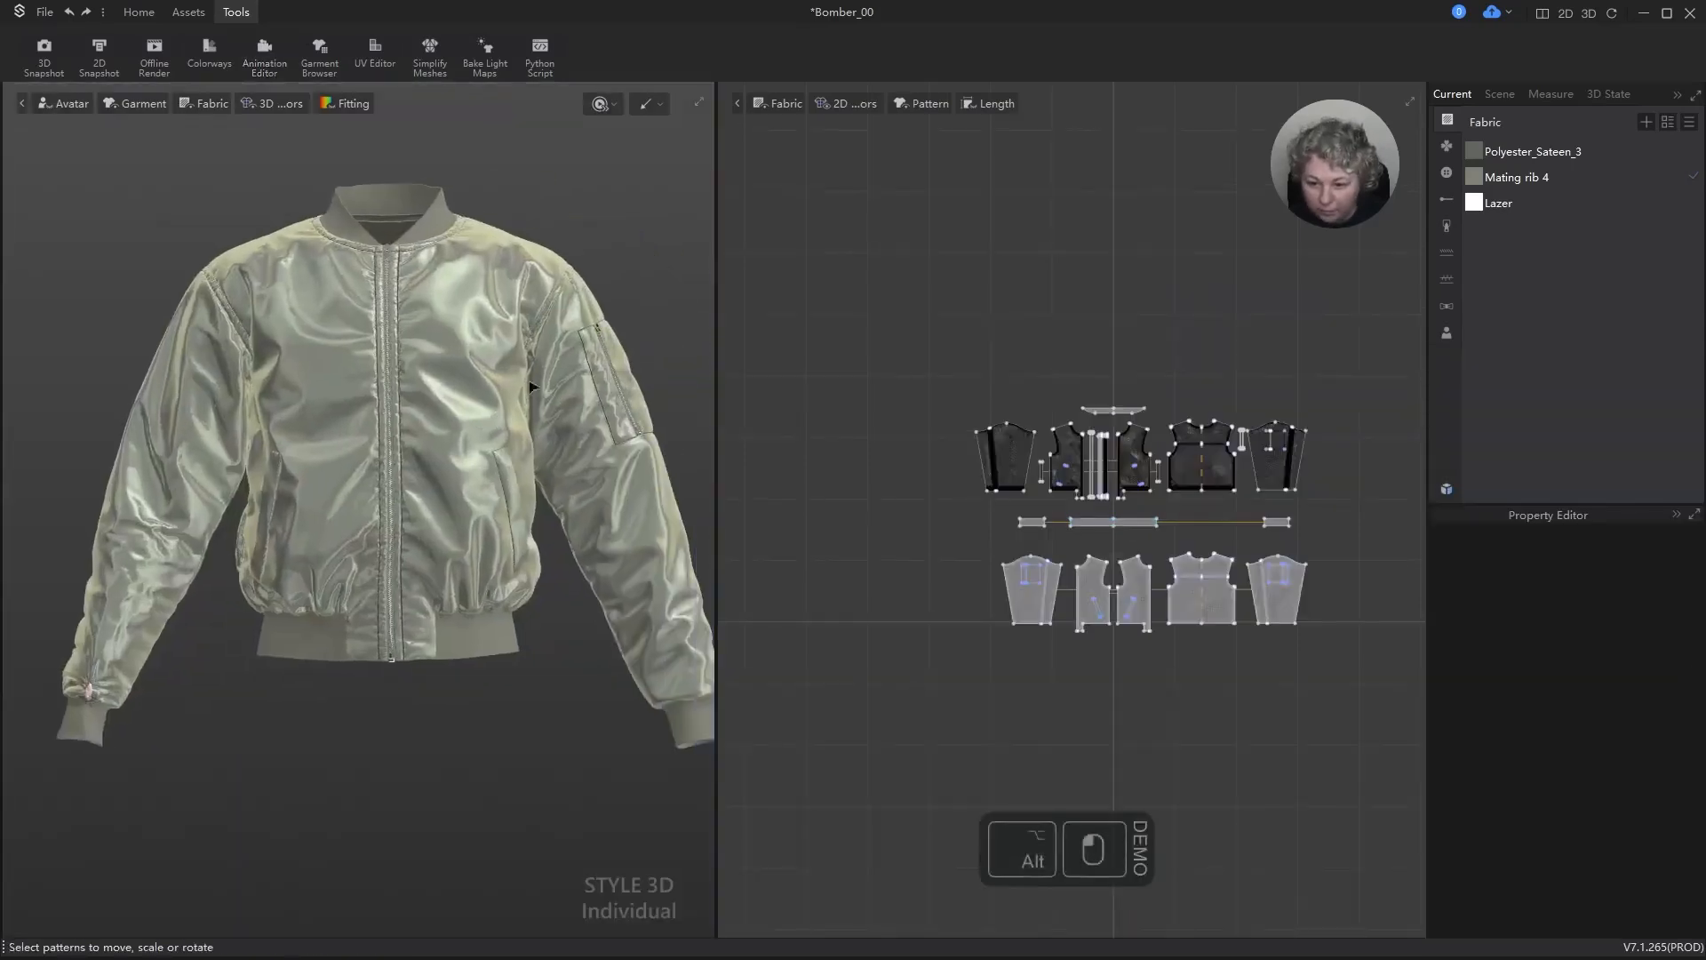
scroll(533, 391, down, 2)
key(space)
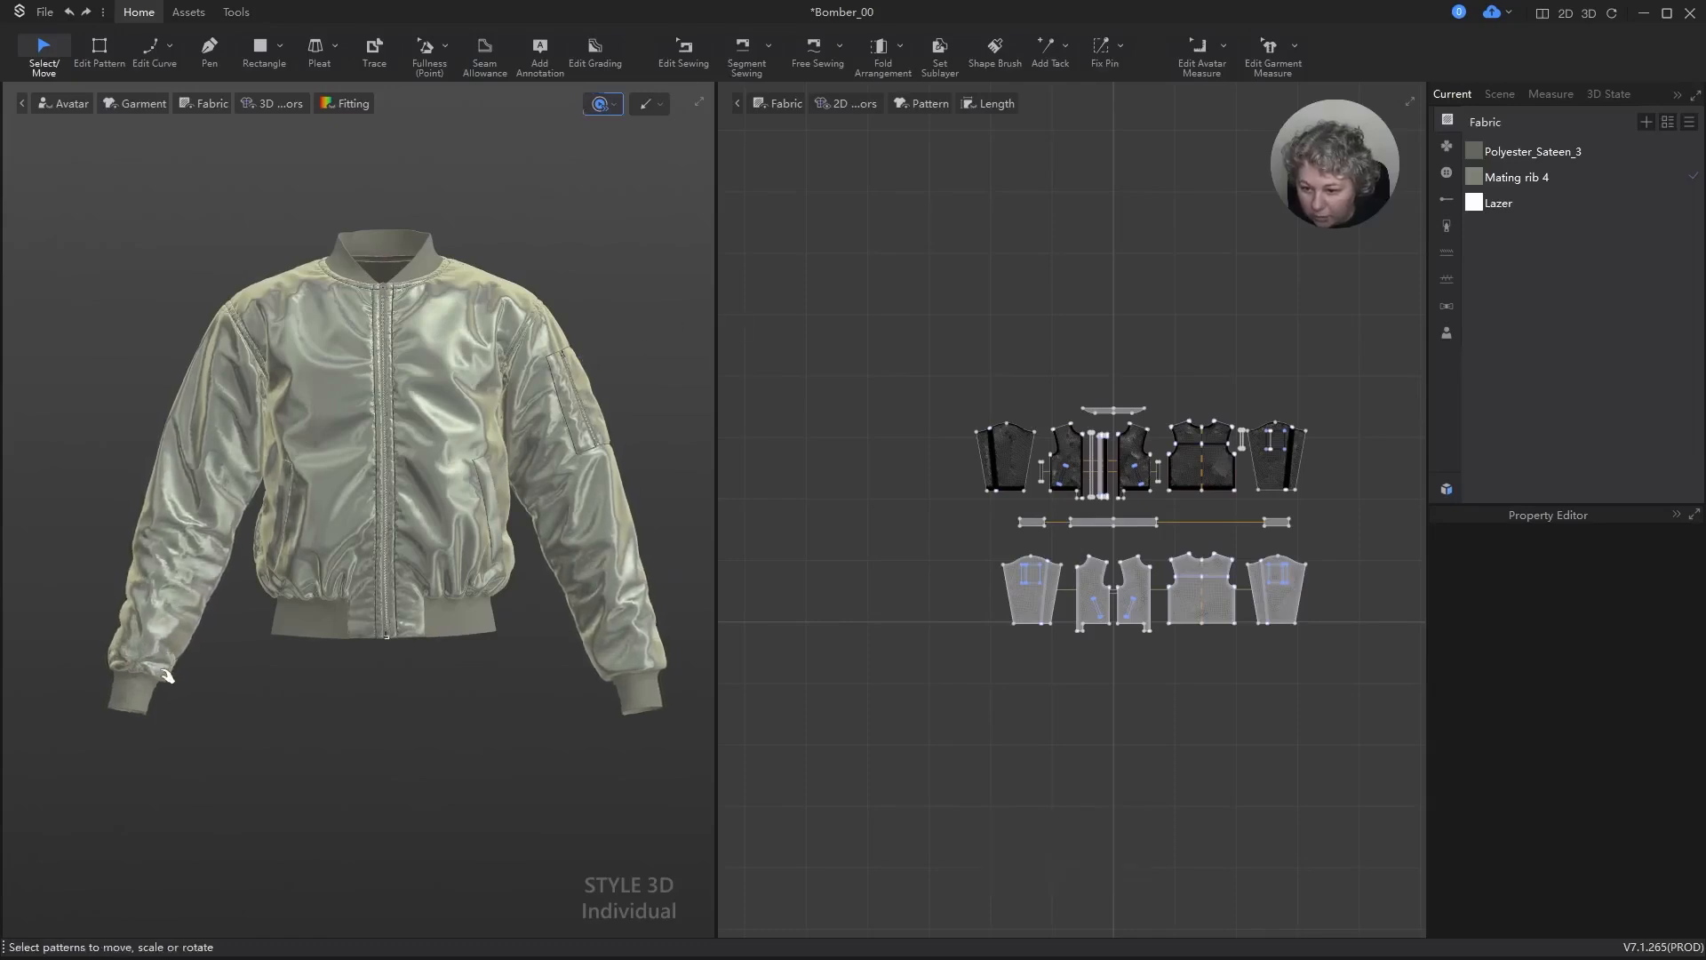
drag(163, 672, 194, 573)
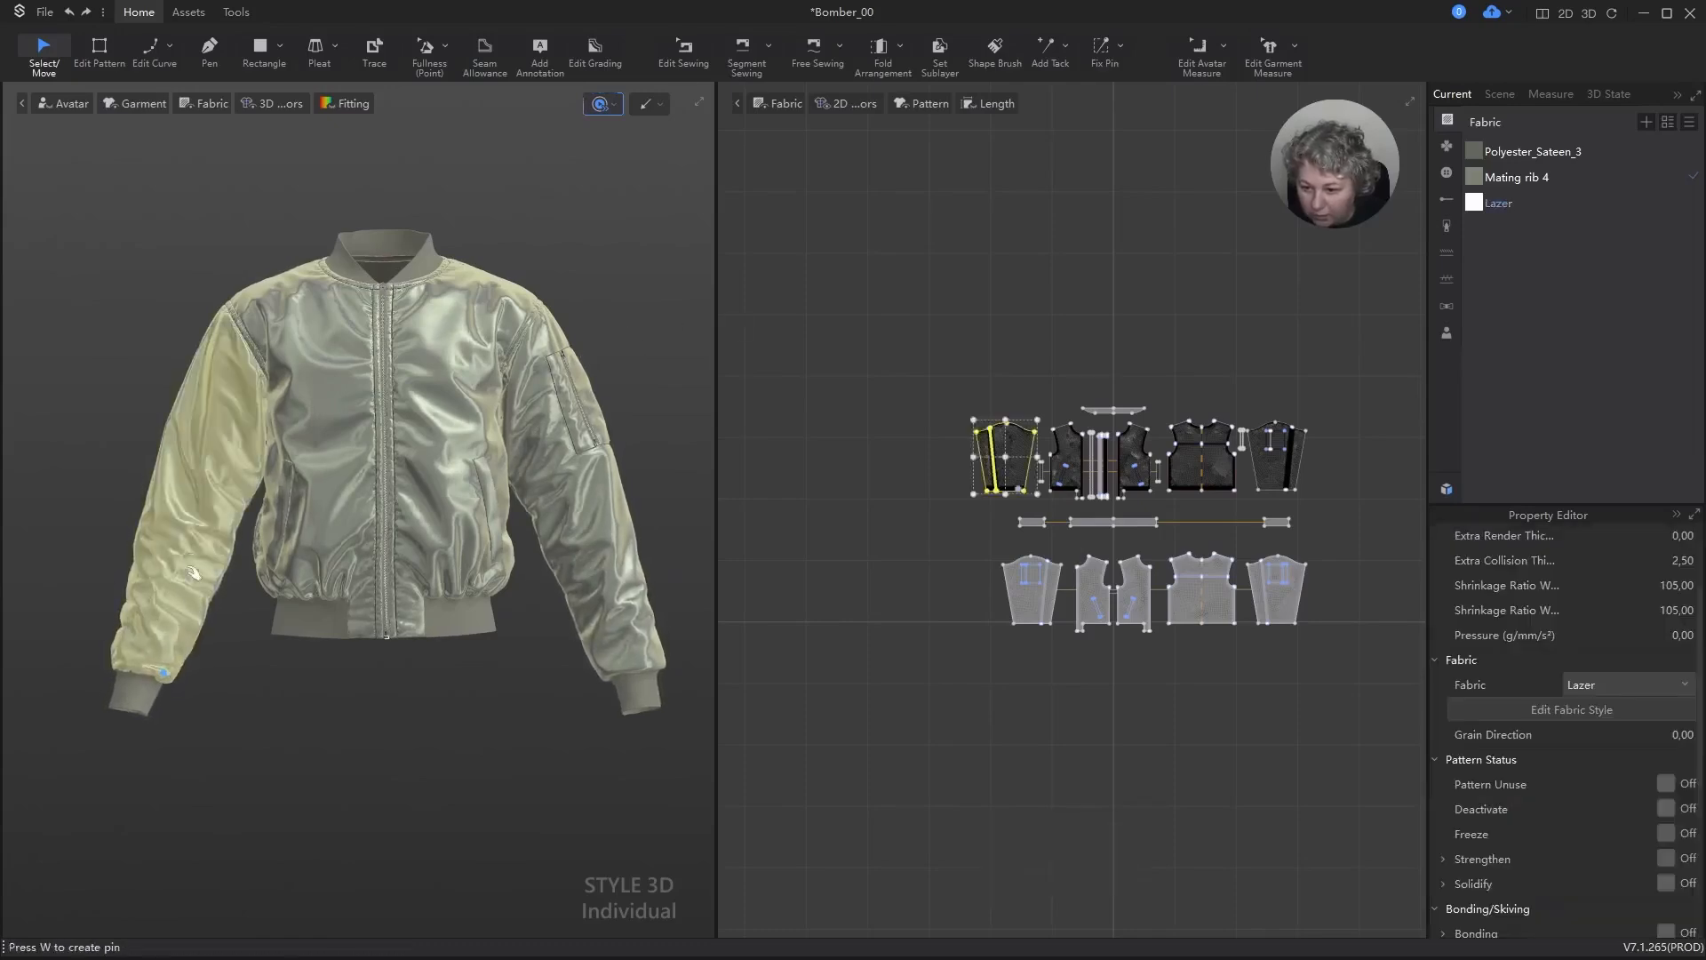
drag(193, 484, 245, 434)
right_drag(244, 434, 422, 502)
drag(210, 430, 327, 432)
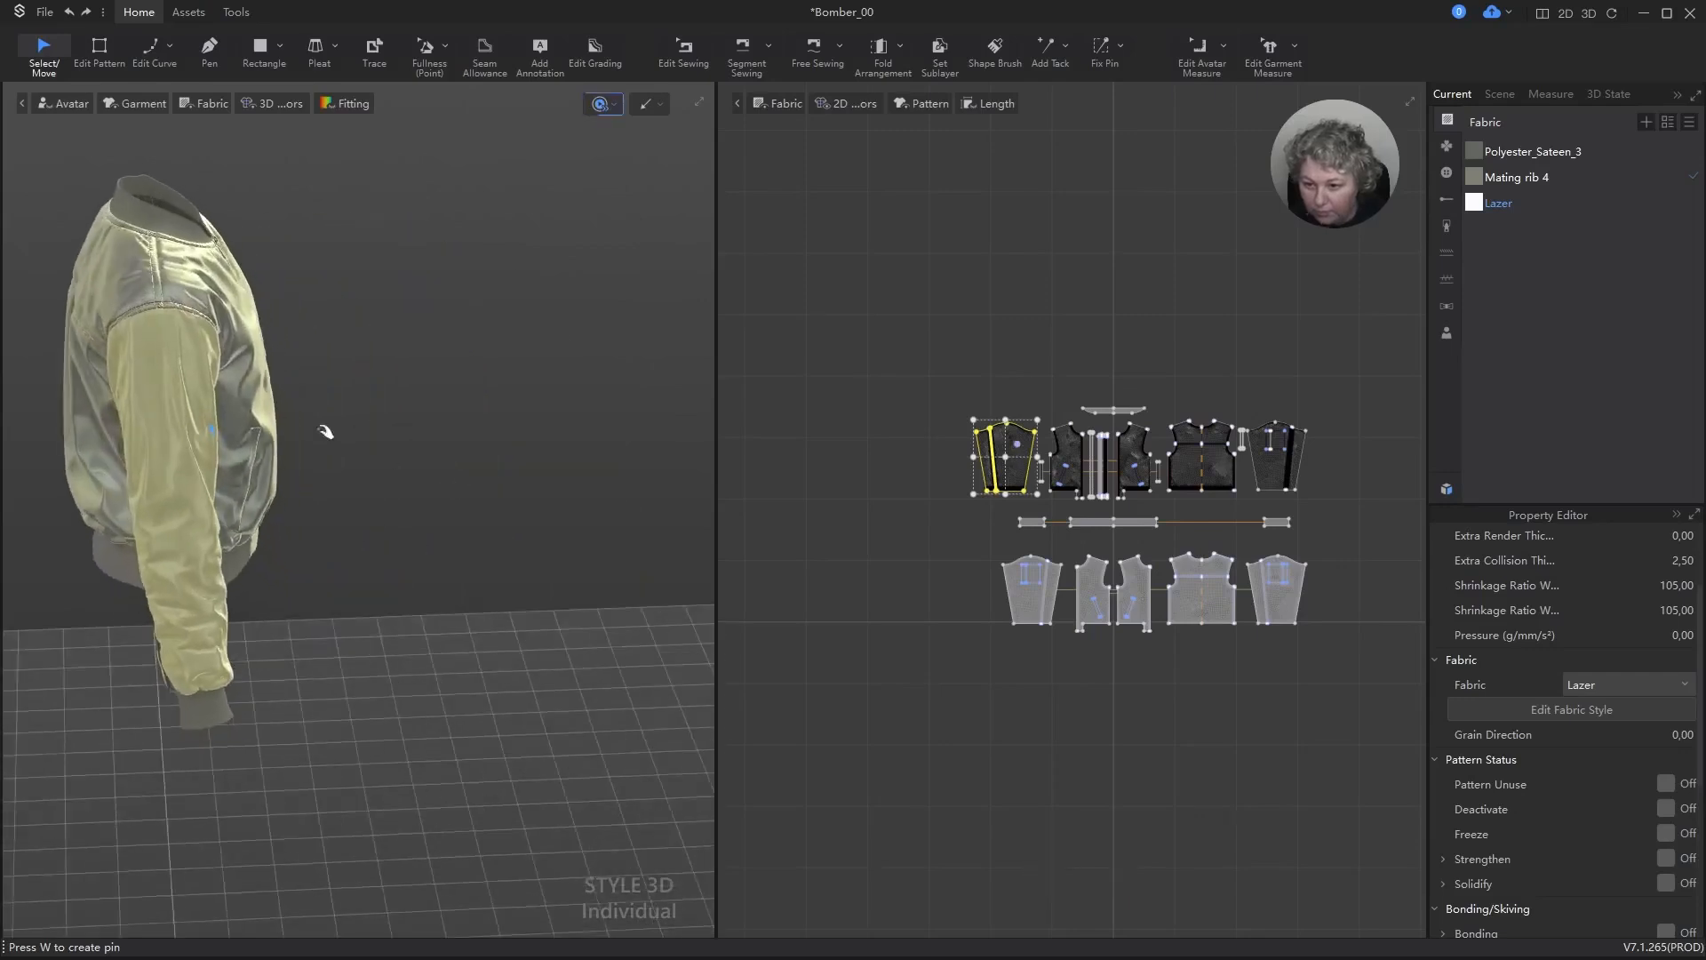
drag(212, 386, 131, 374)
right_drag(419, 407, 231, 356)
click(558, 196)
key(space)
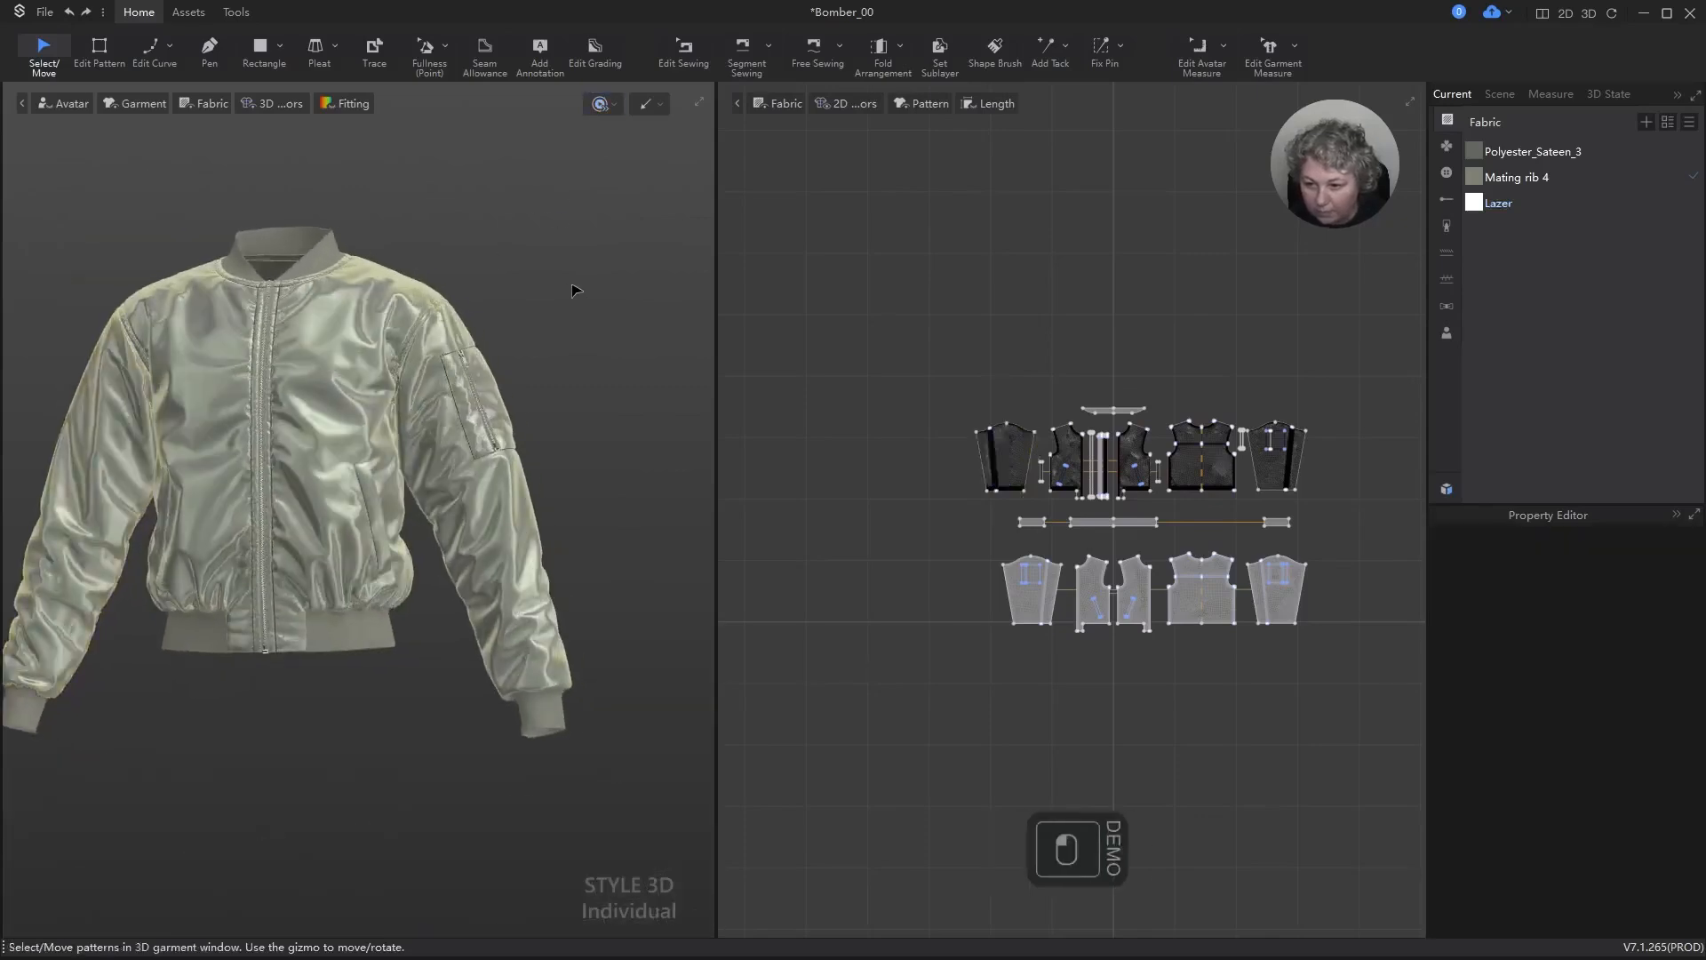
Step: Show only the 3D garment view and frame the jacket's front closely
scroll(573, 291, down, 5)
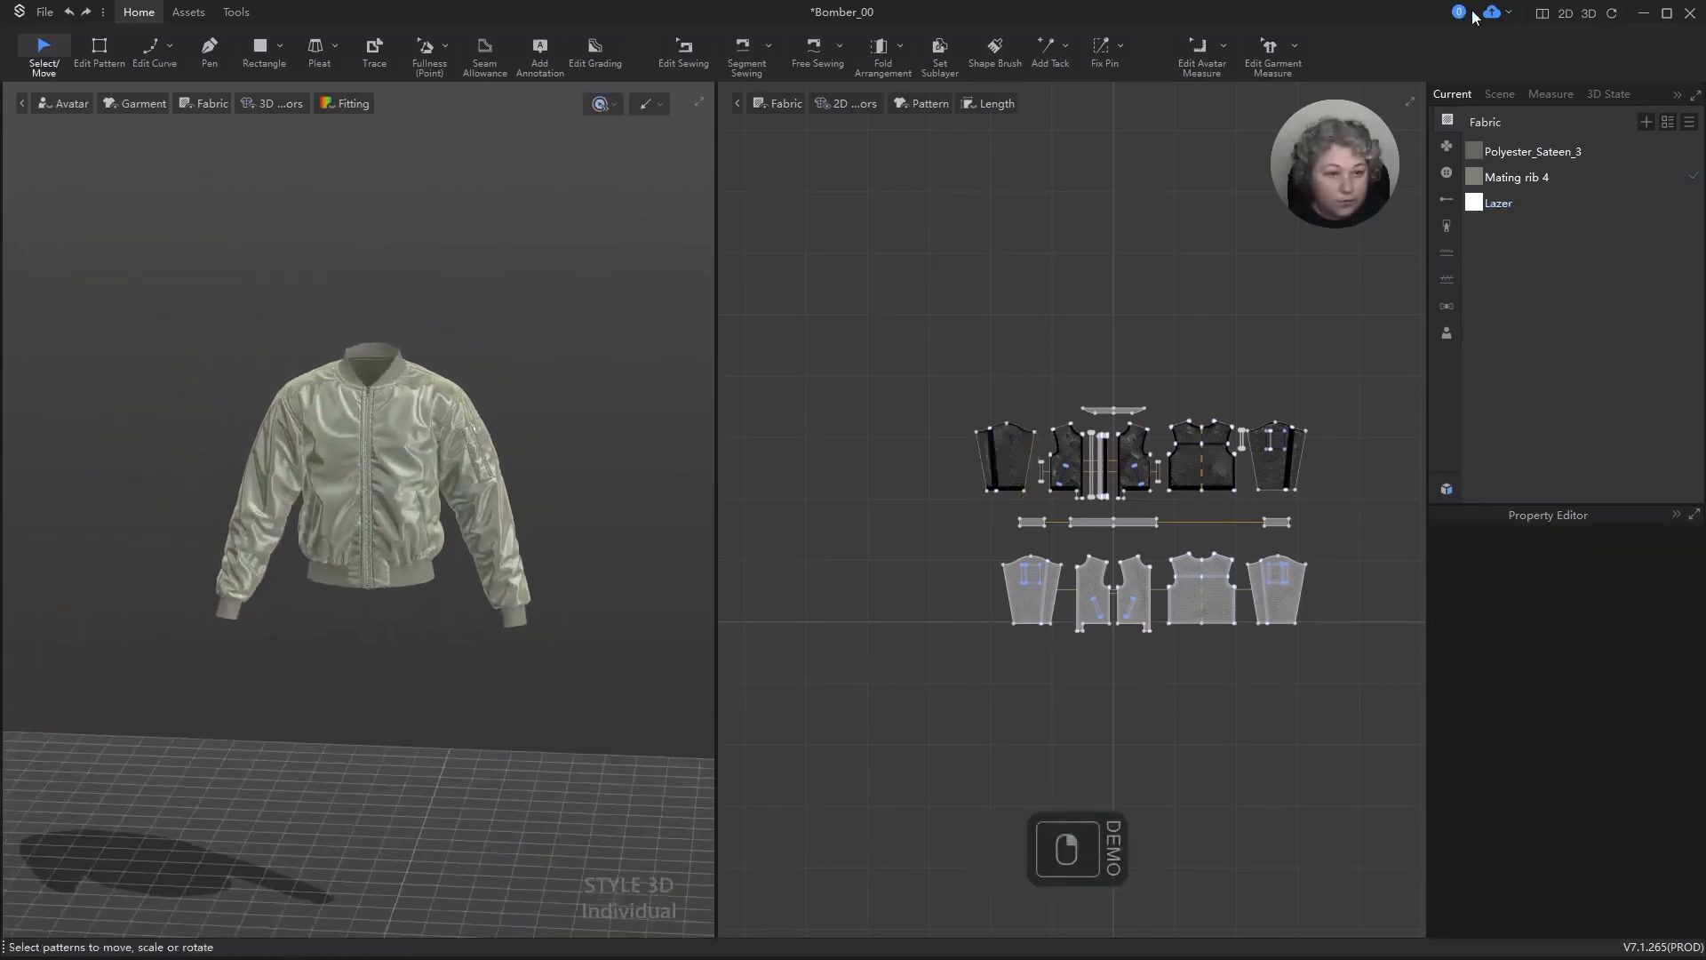
click(1589, 14)
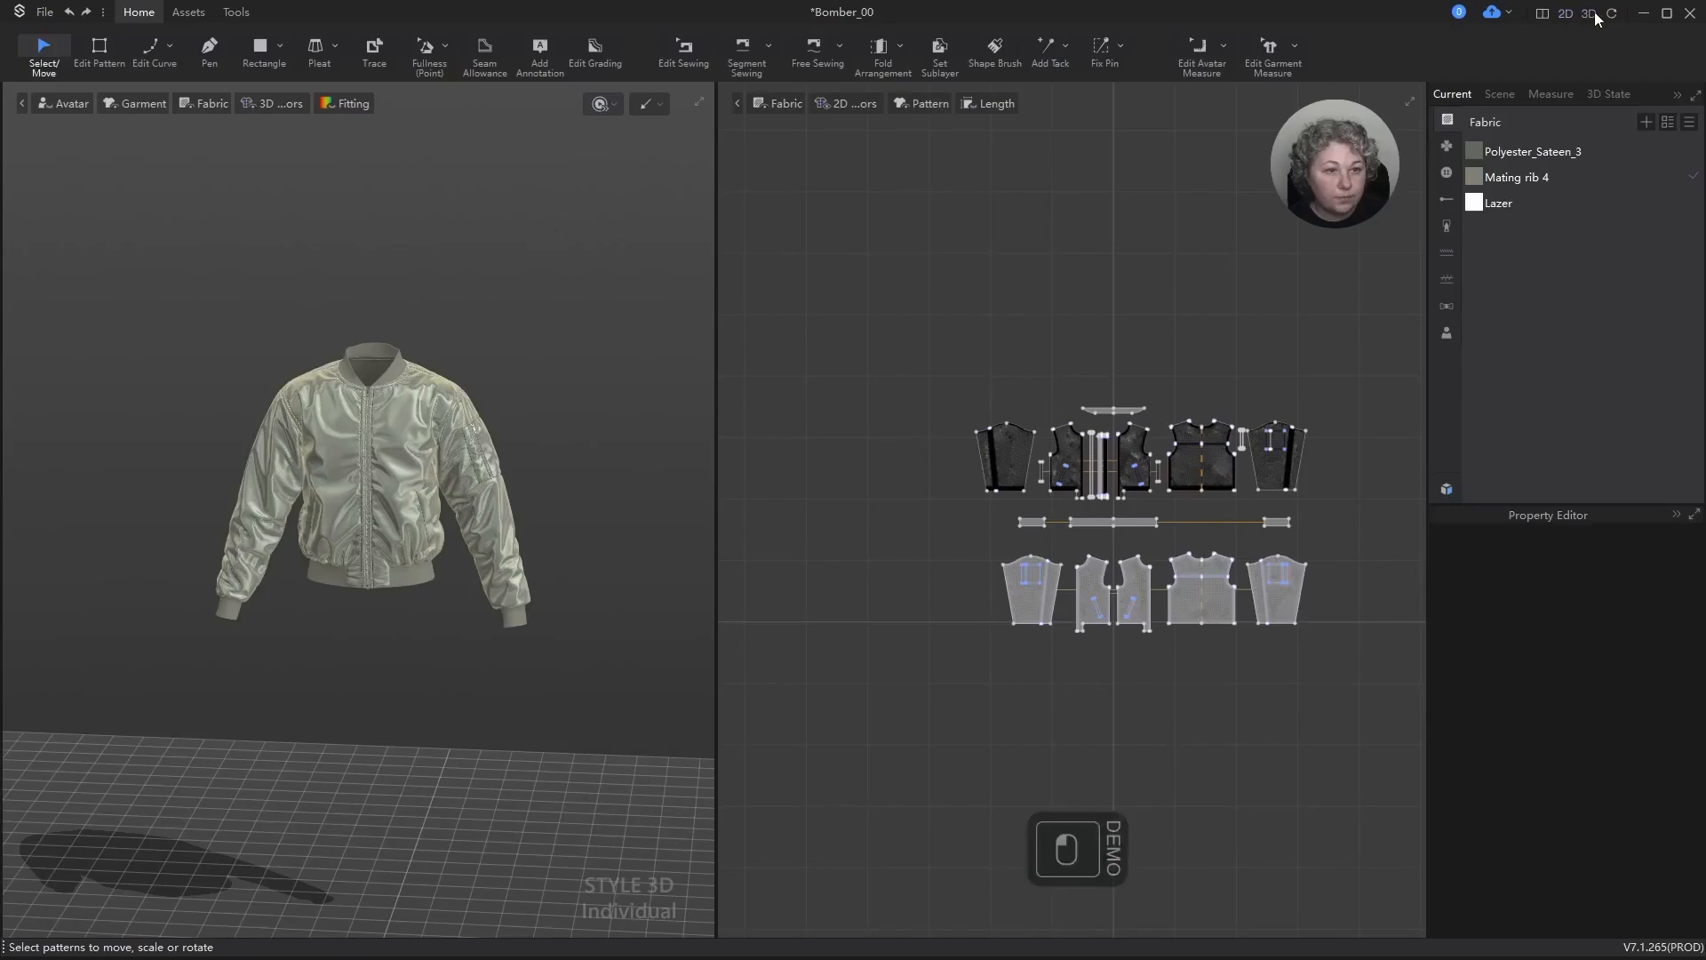
scroll(1074, 412, up, 5)
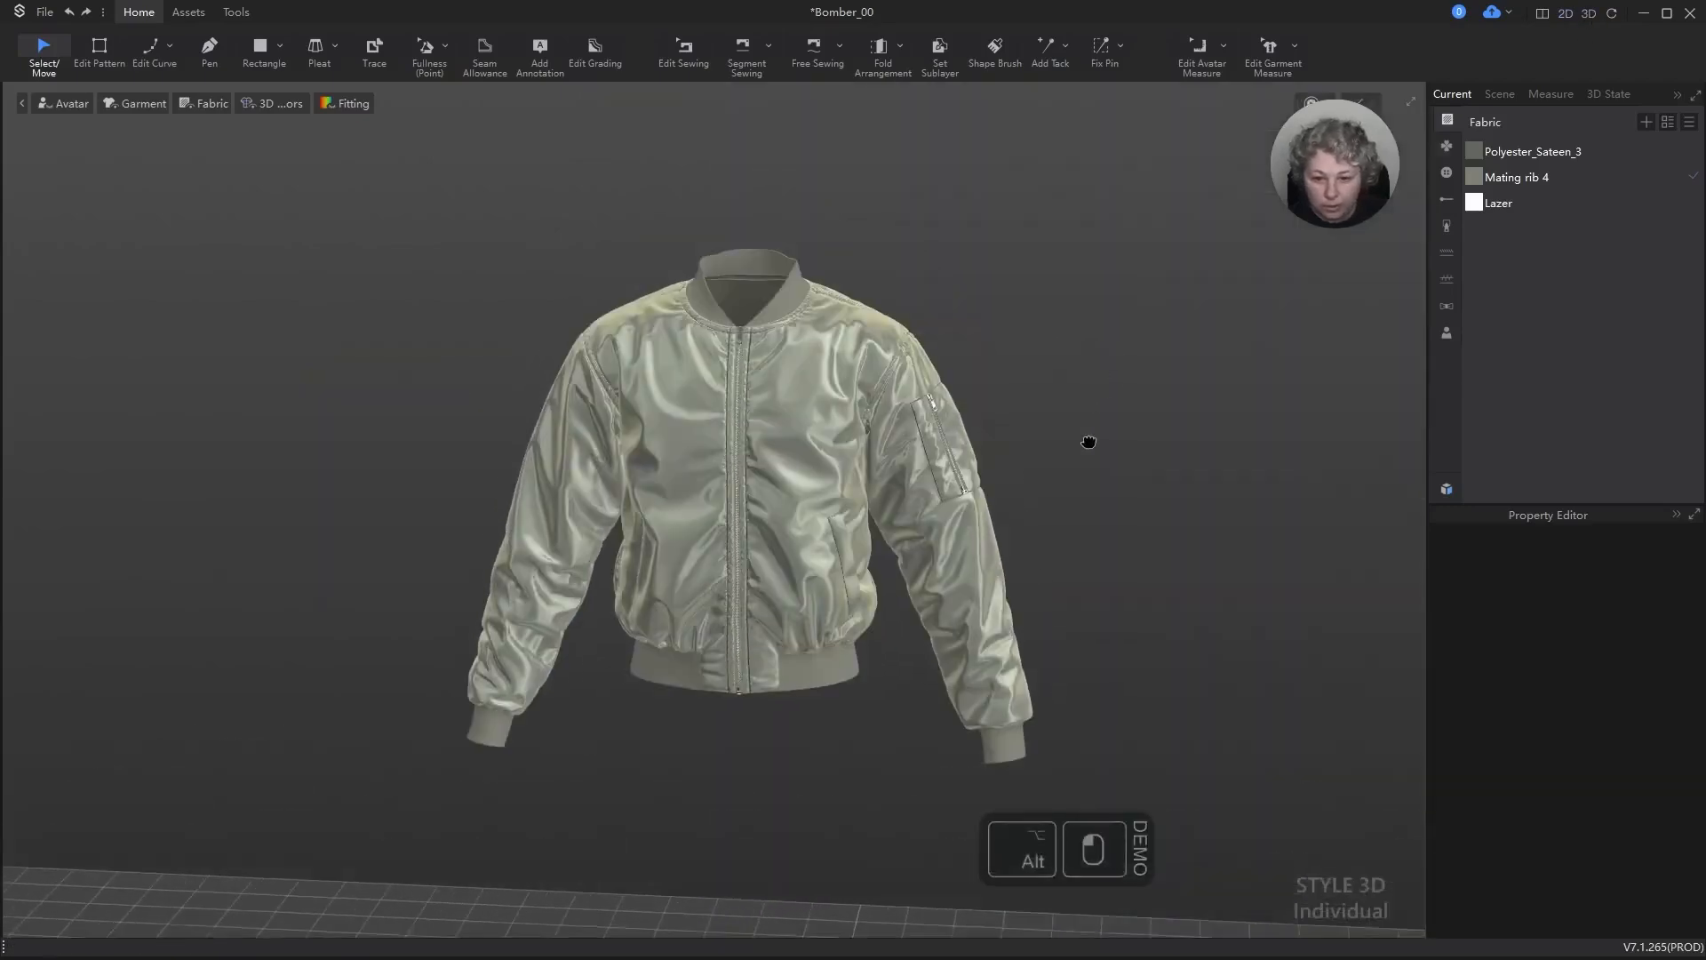
scroll(784, 237, up, 3)
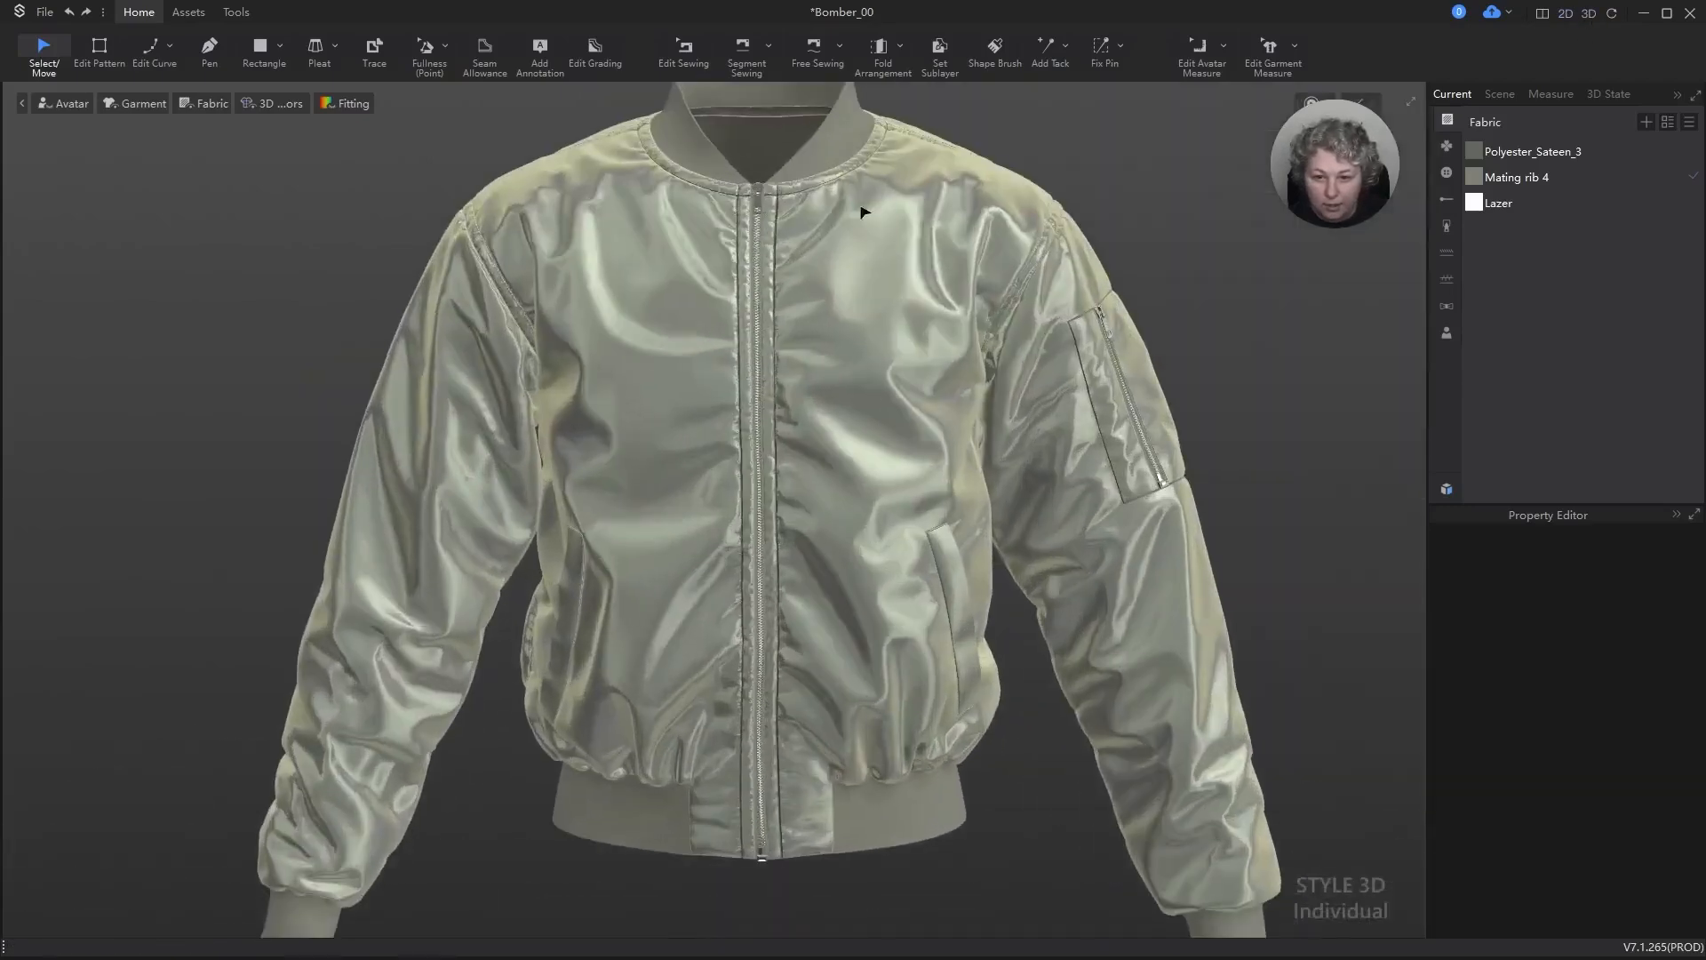
Step: Strengthen the Mating rib 4 collar at strength 50 and run the simulation briefly
click(847, 138)
scroll(1102, 297, up, 3)
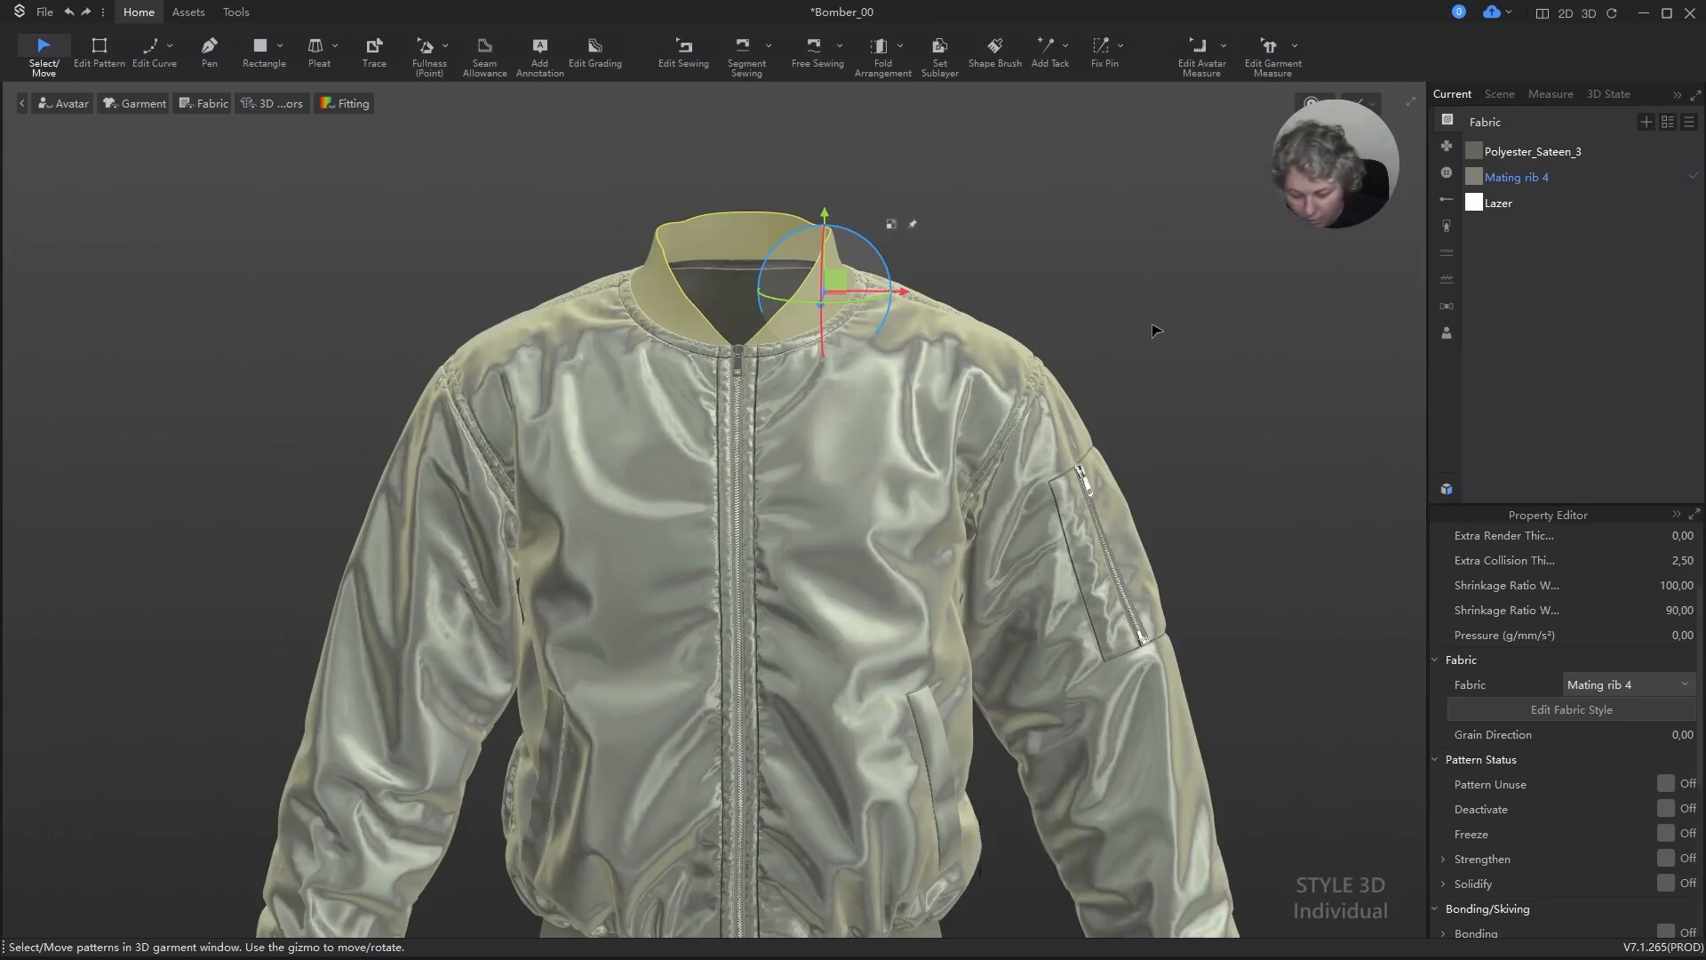
key(ctrl+h)
key(space)
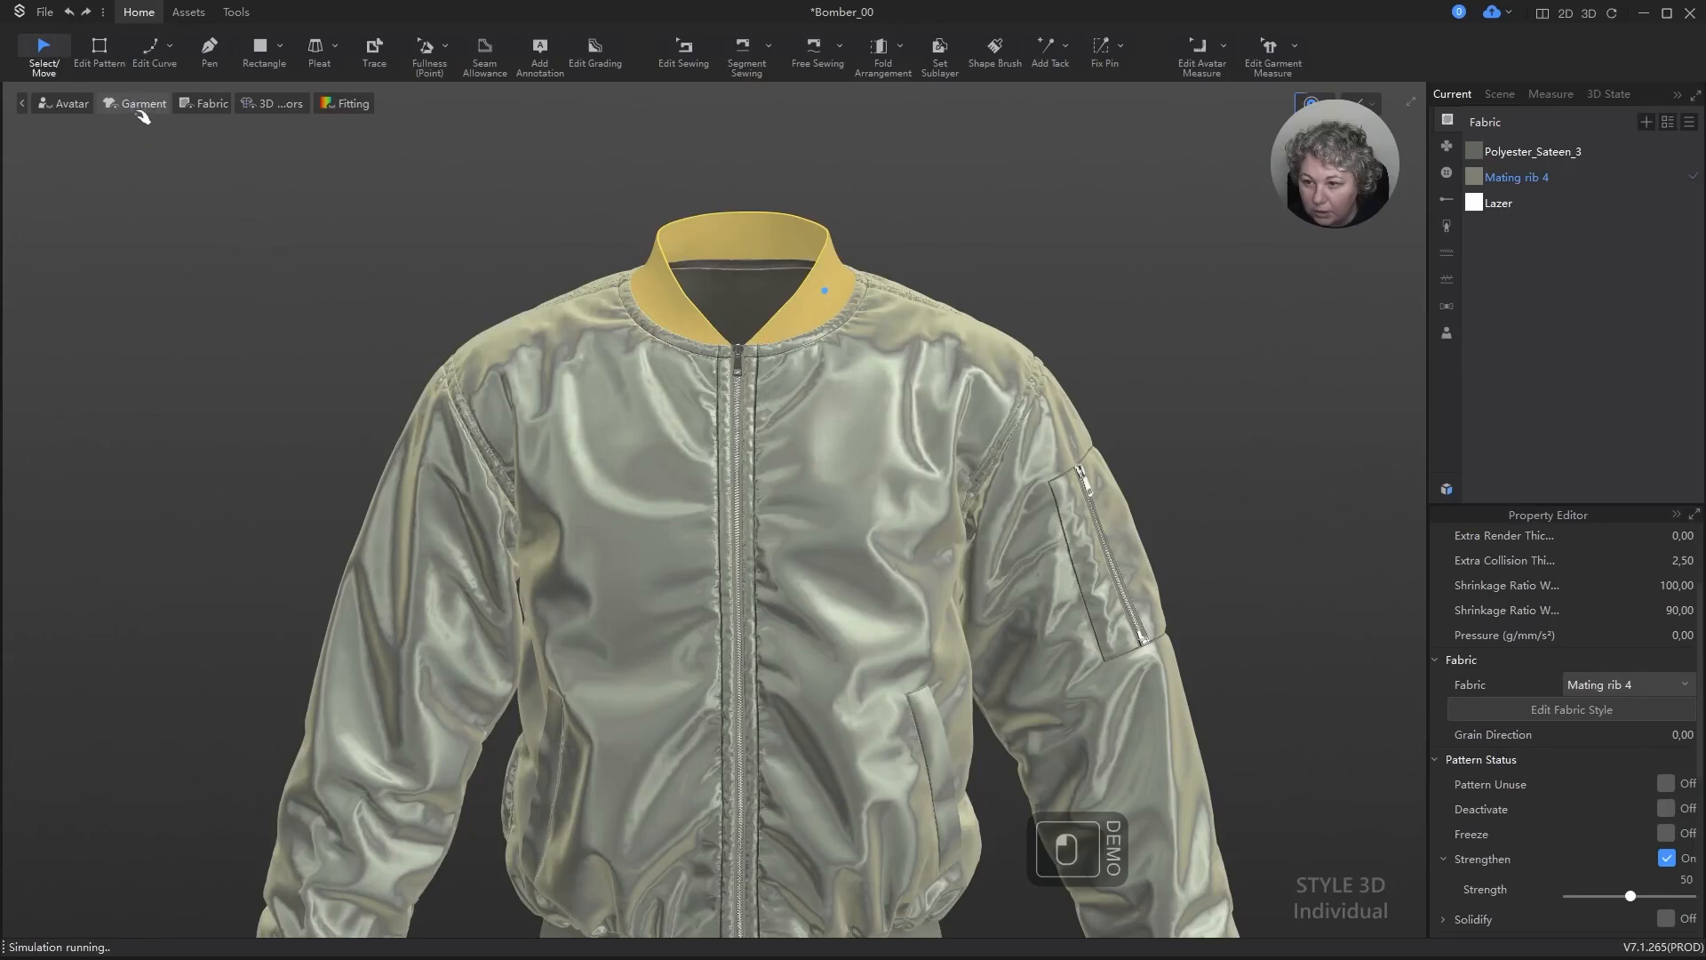
key(space)
Step: Turn off the 3D colour display for strengthened patterns, deselect the collar, and simulate the jacket briefly again
mouse_move(300, 106)
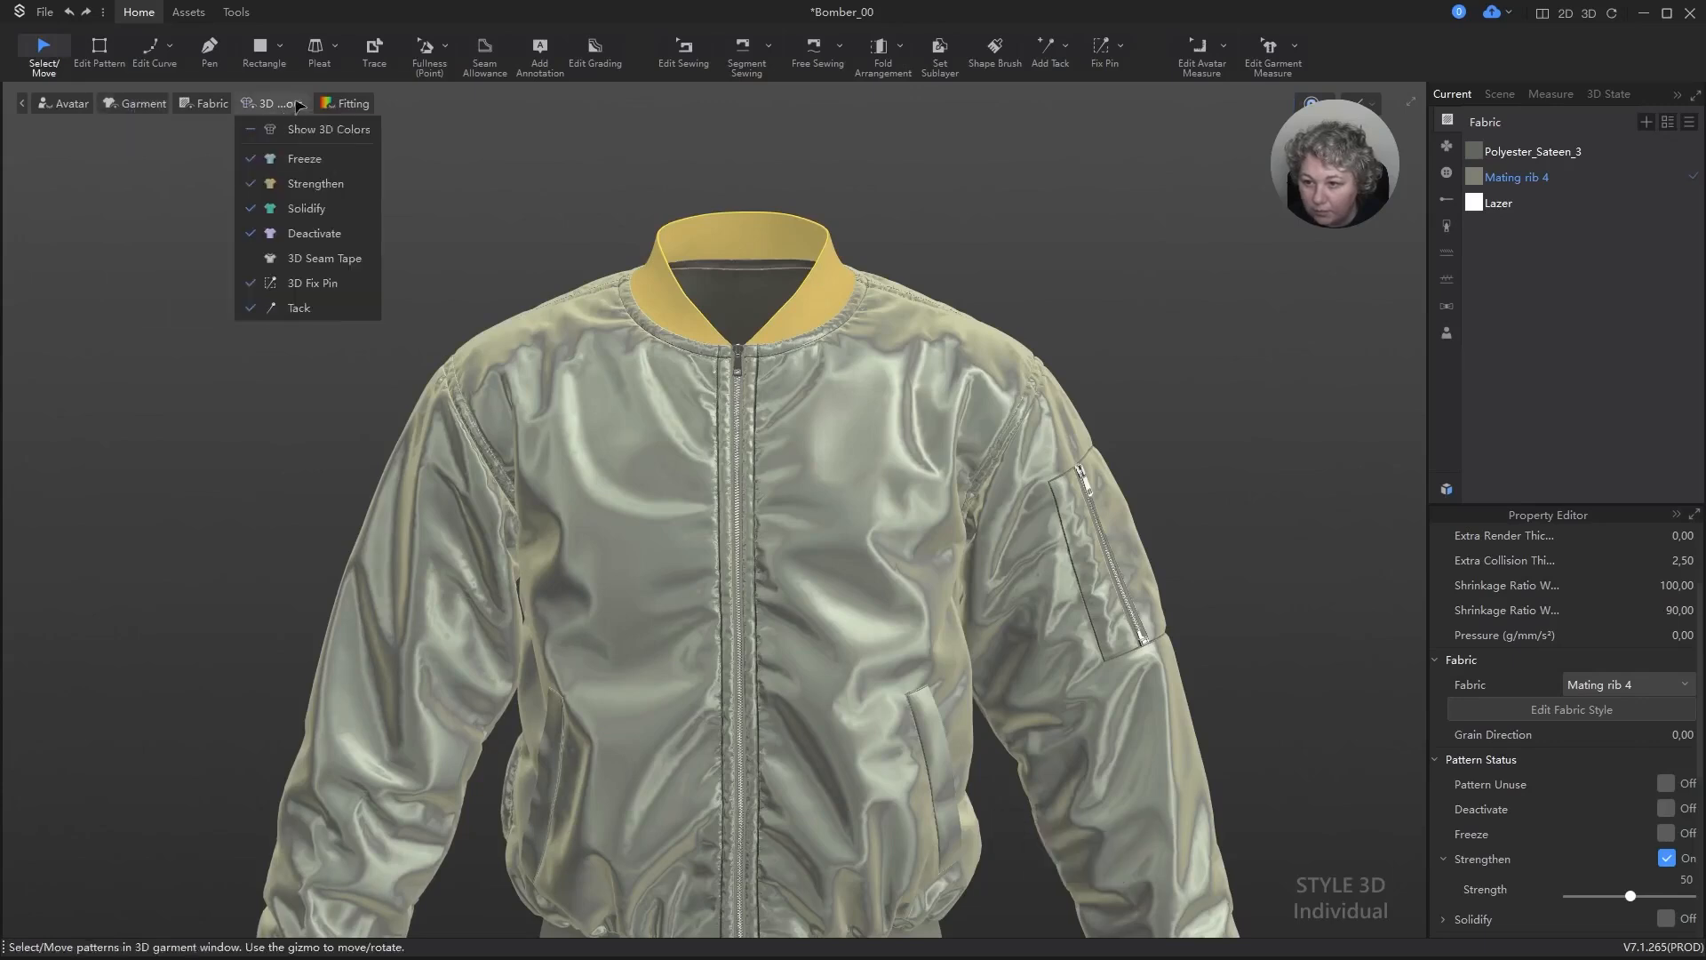
click(261, 187)
click(595, 172)
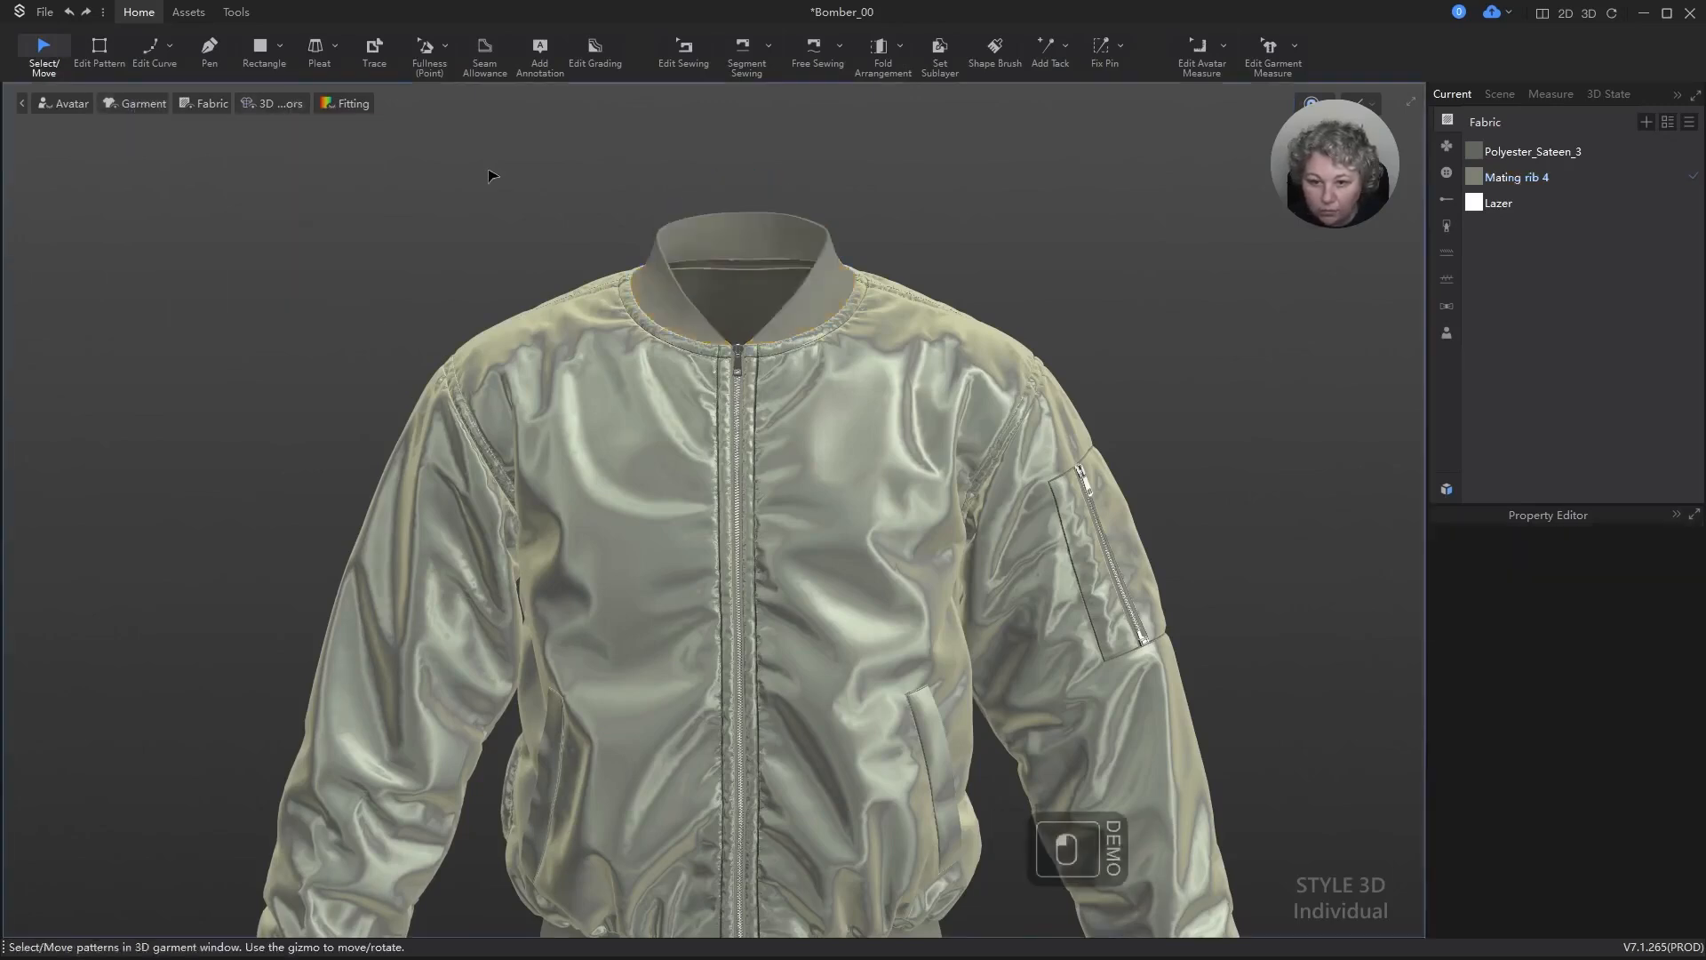
key(space)
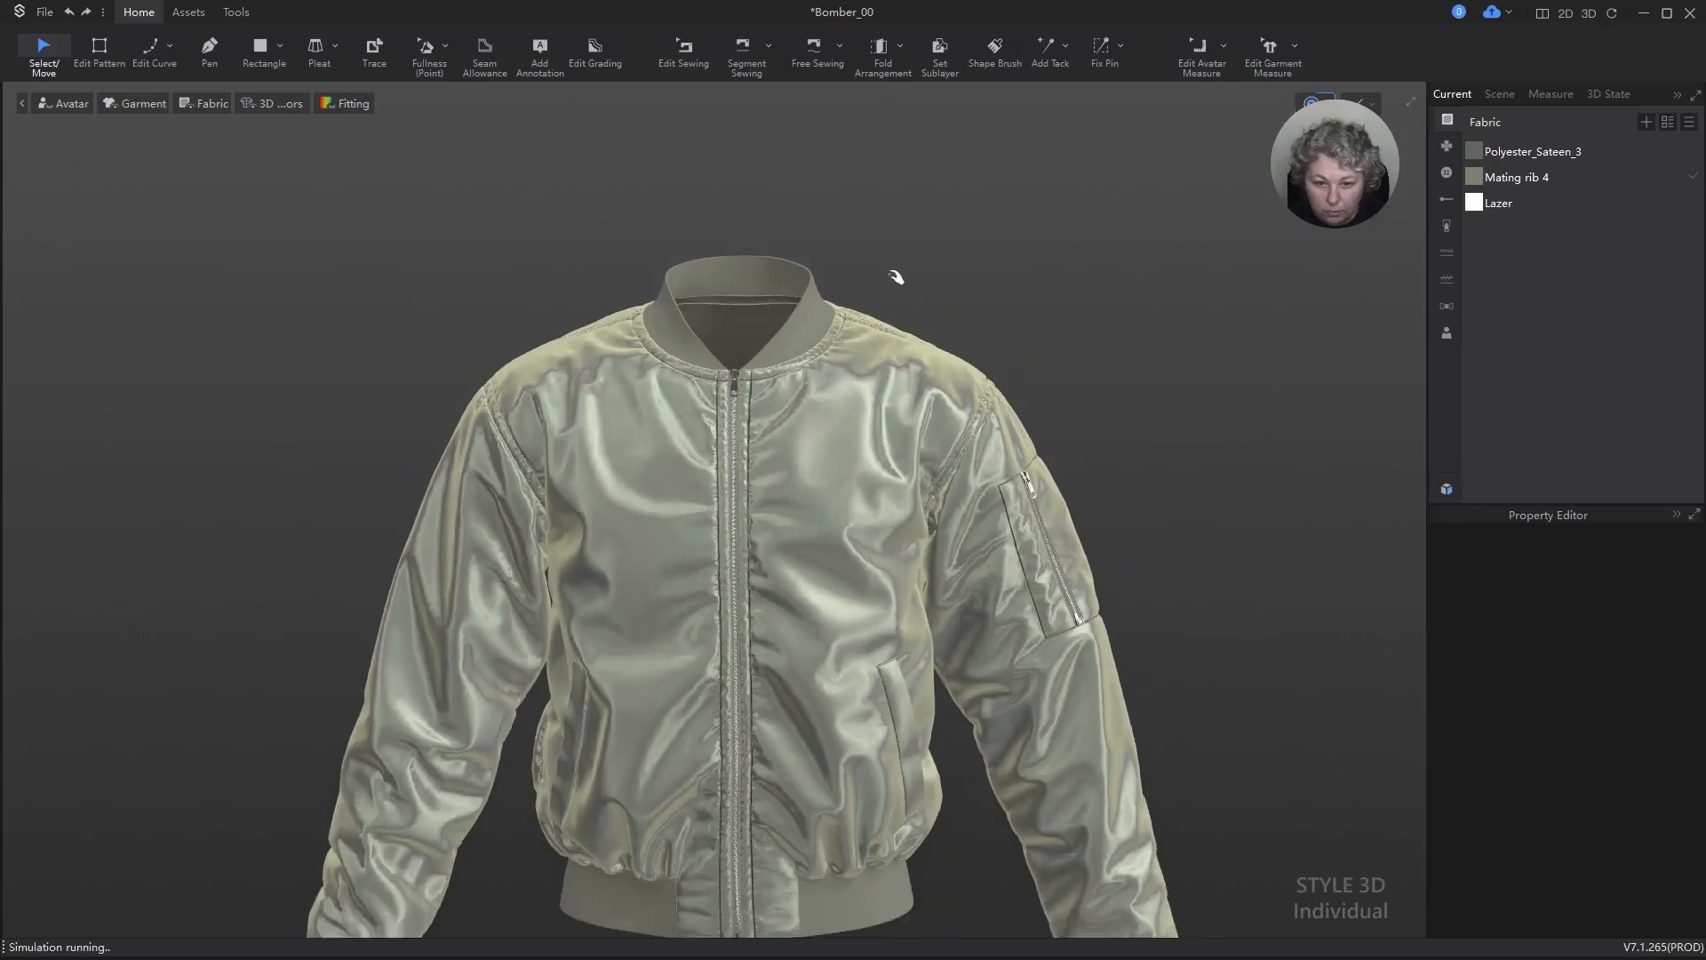
key(space)
Step: Turn on Curved Side Geometry for the collar pattern's straight upper edge in the 2D pattern view
right_drag(884, 279, 1132, 299)
alt+drag(1135, 228, 1090, 548)
scroll(774, 537, up, 8)
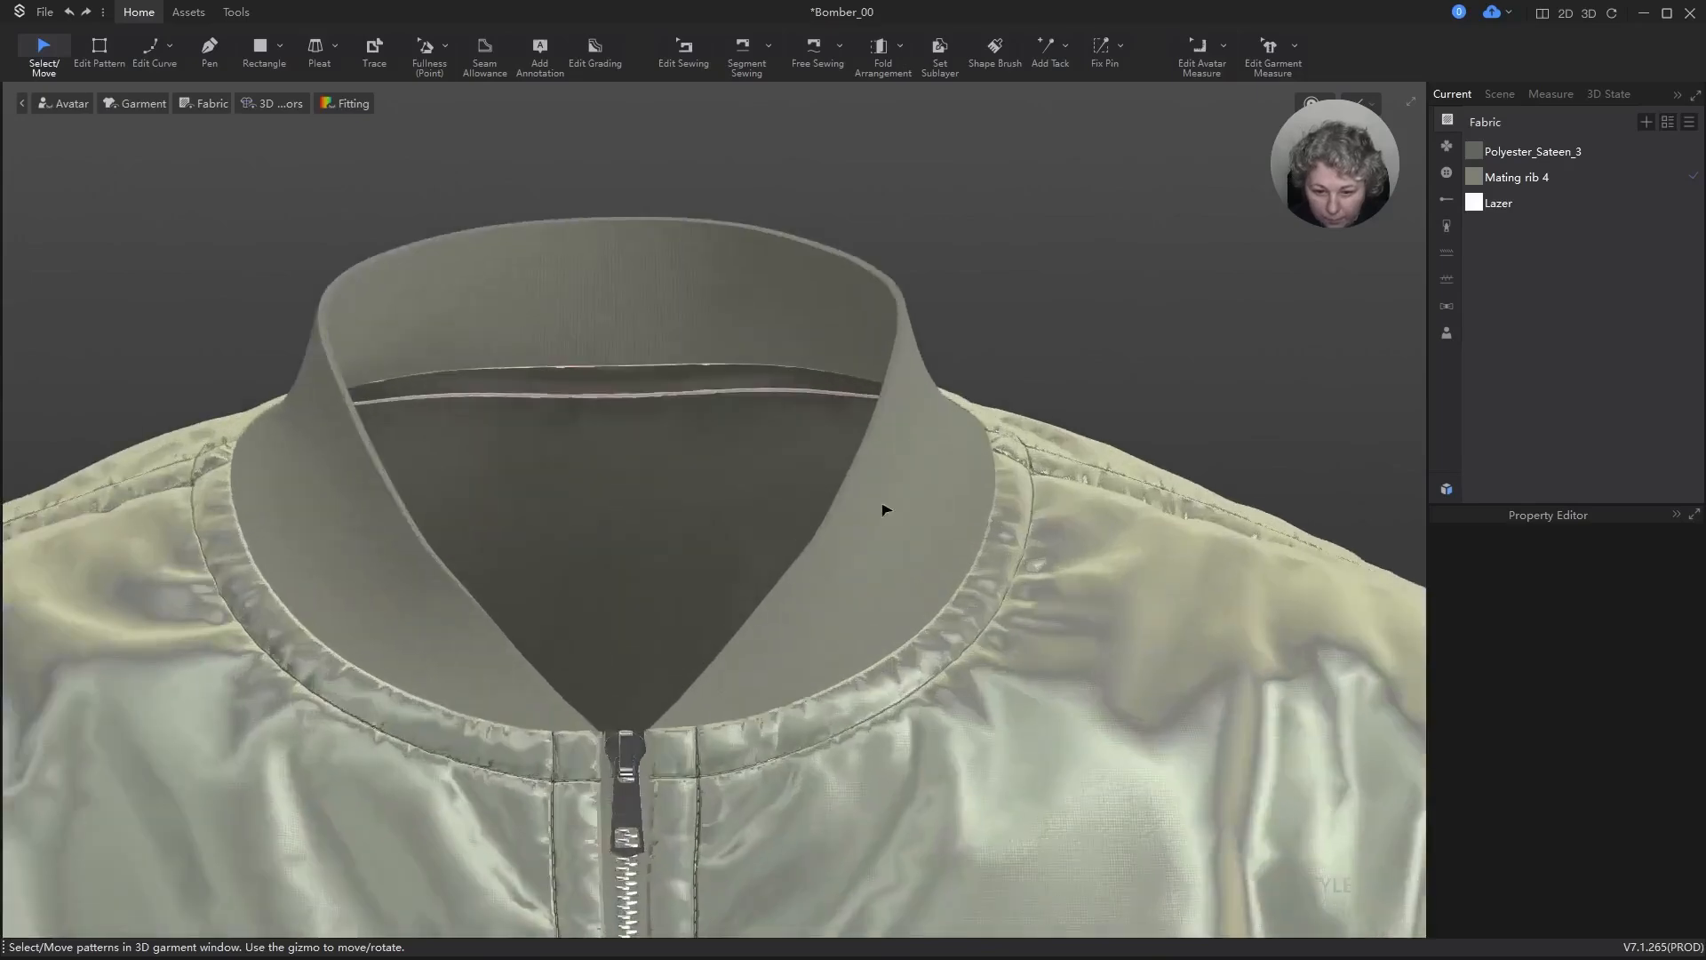
scroll(971, 245, down, 3)
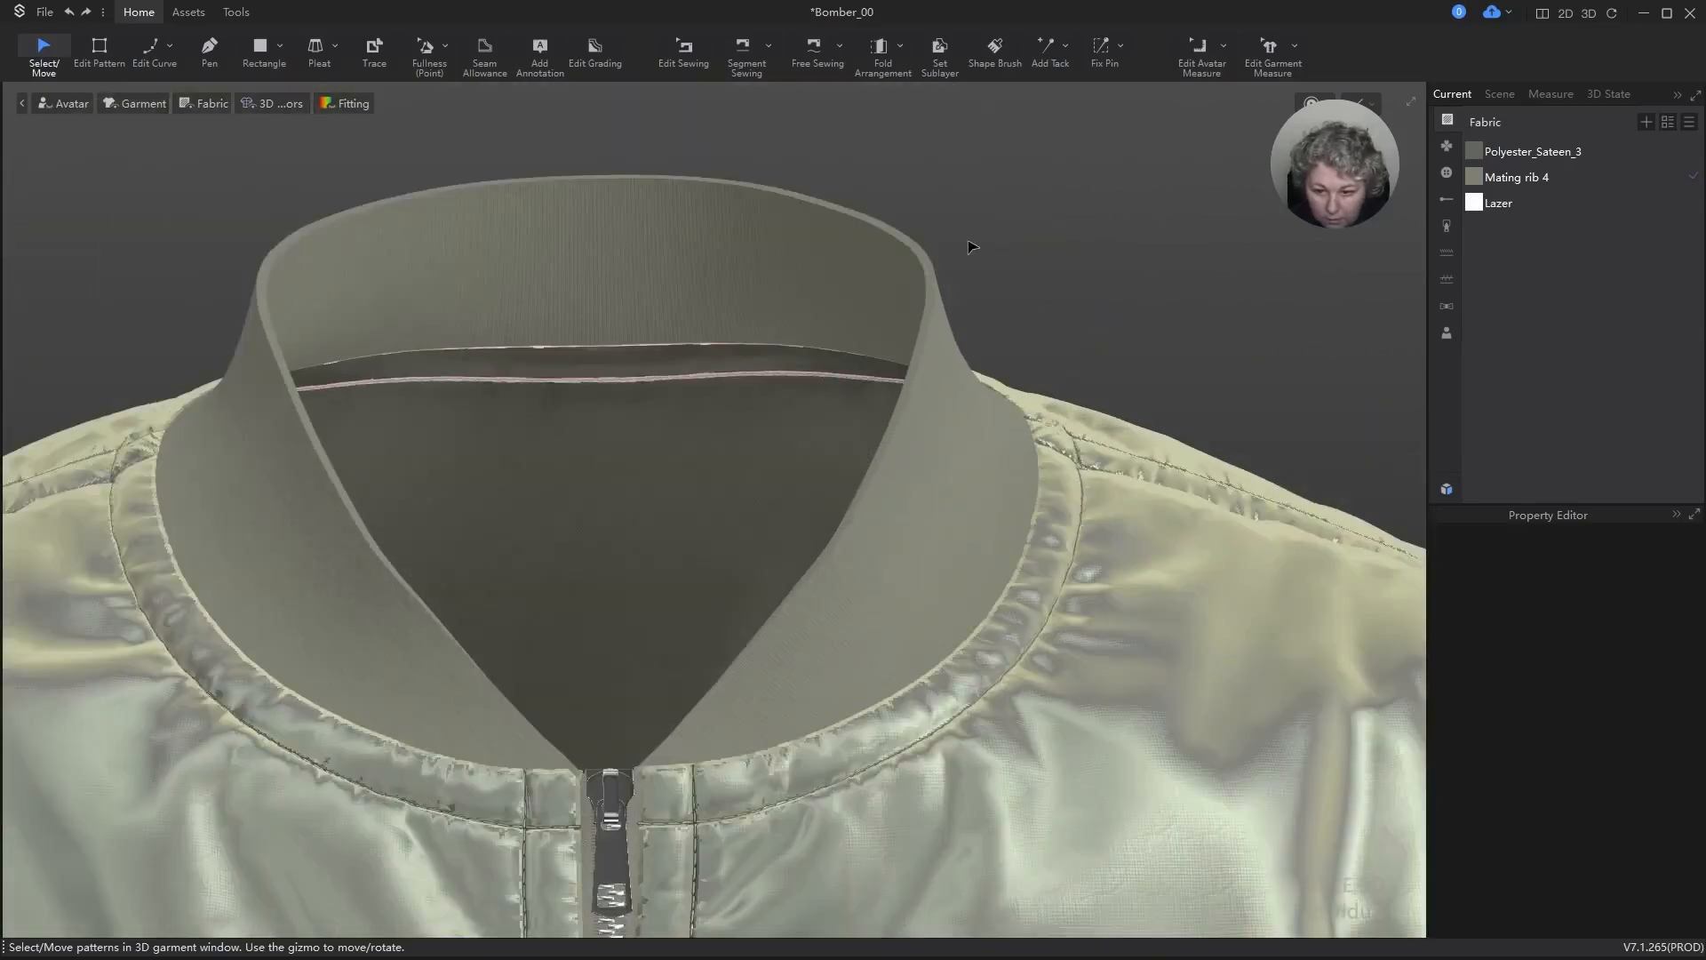
click(938, 304)
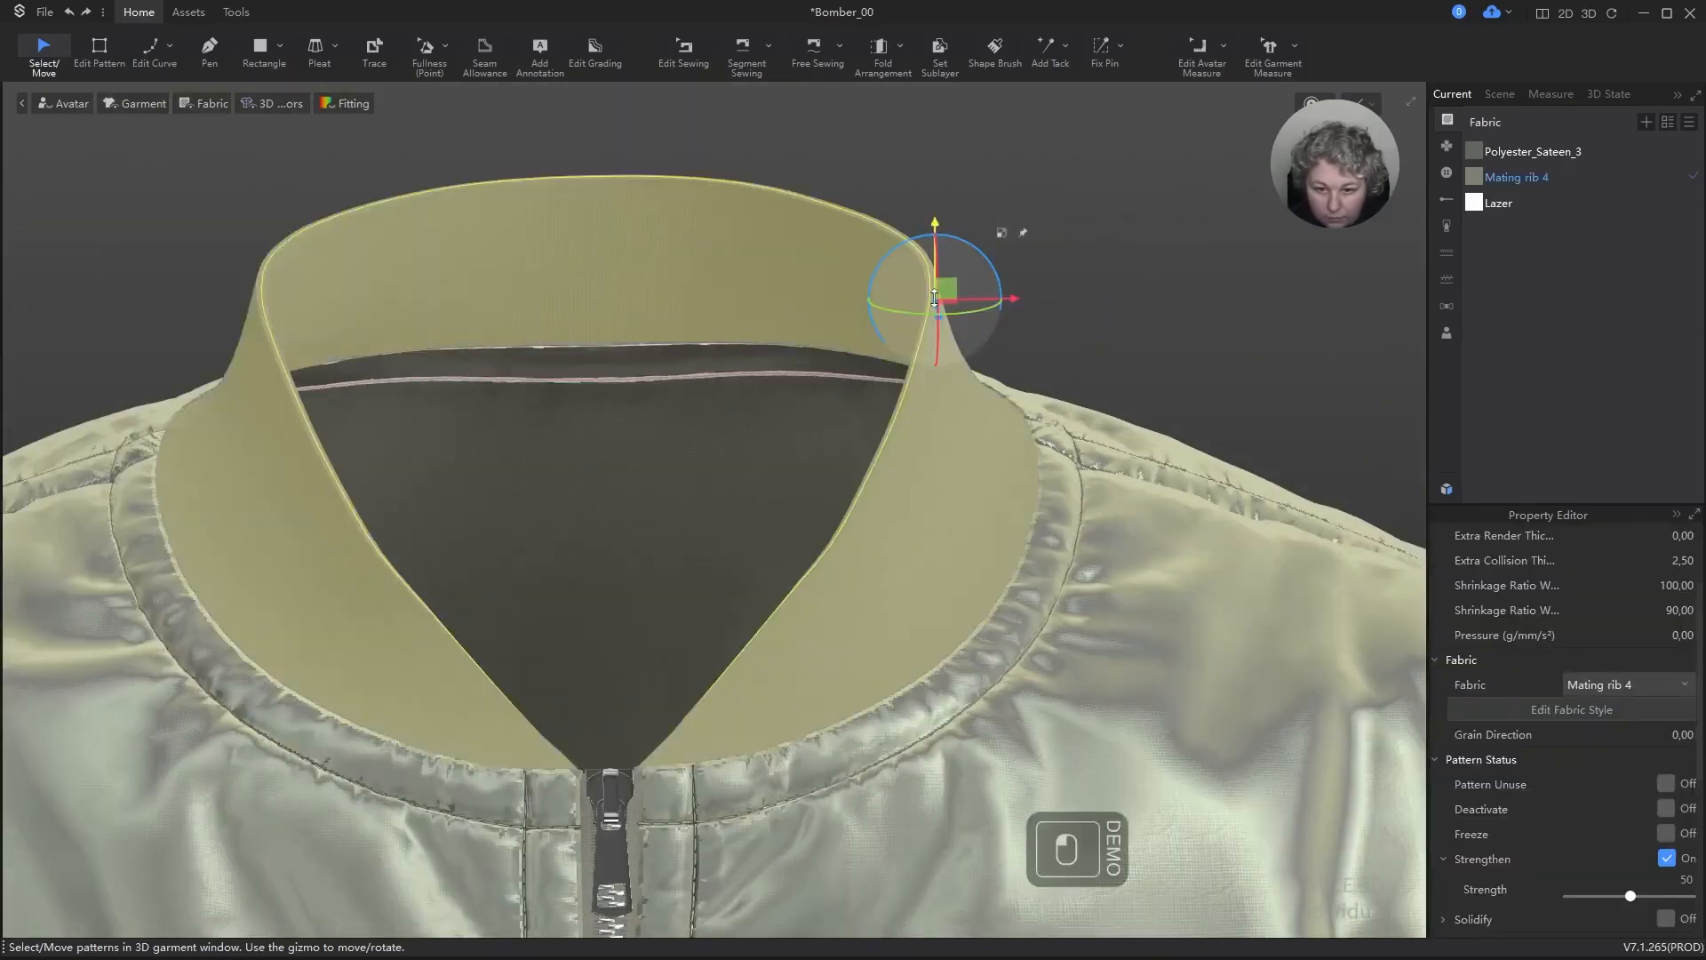
key(Escape)
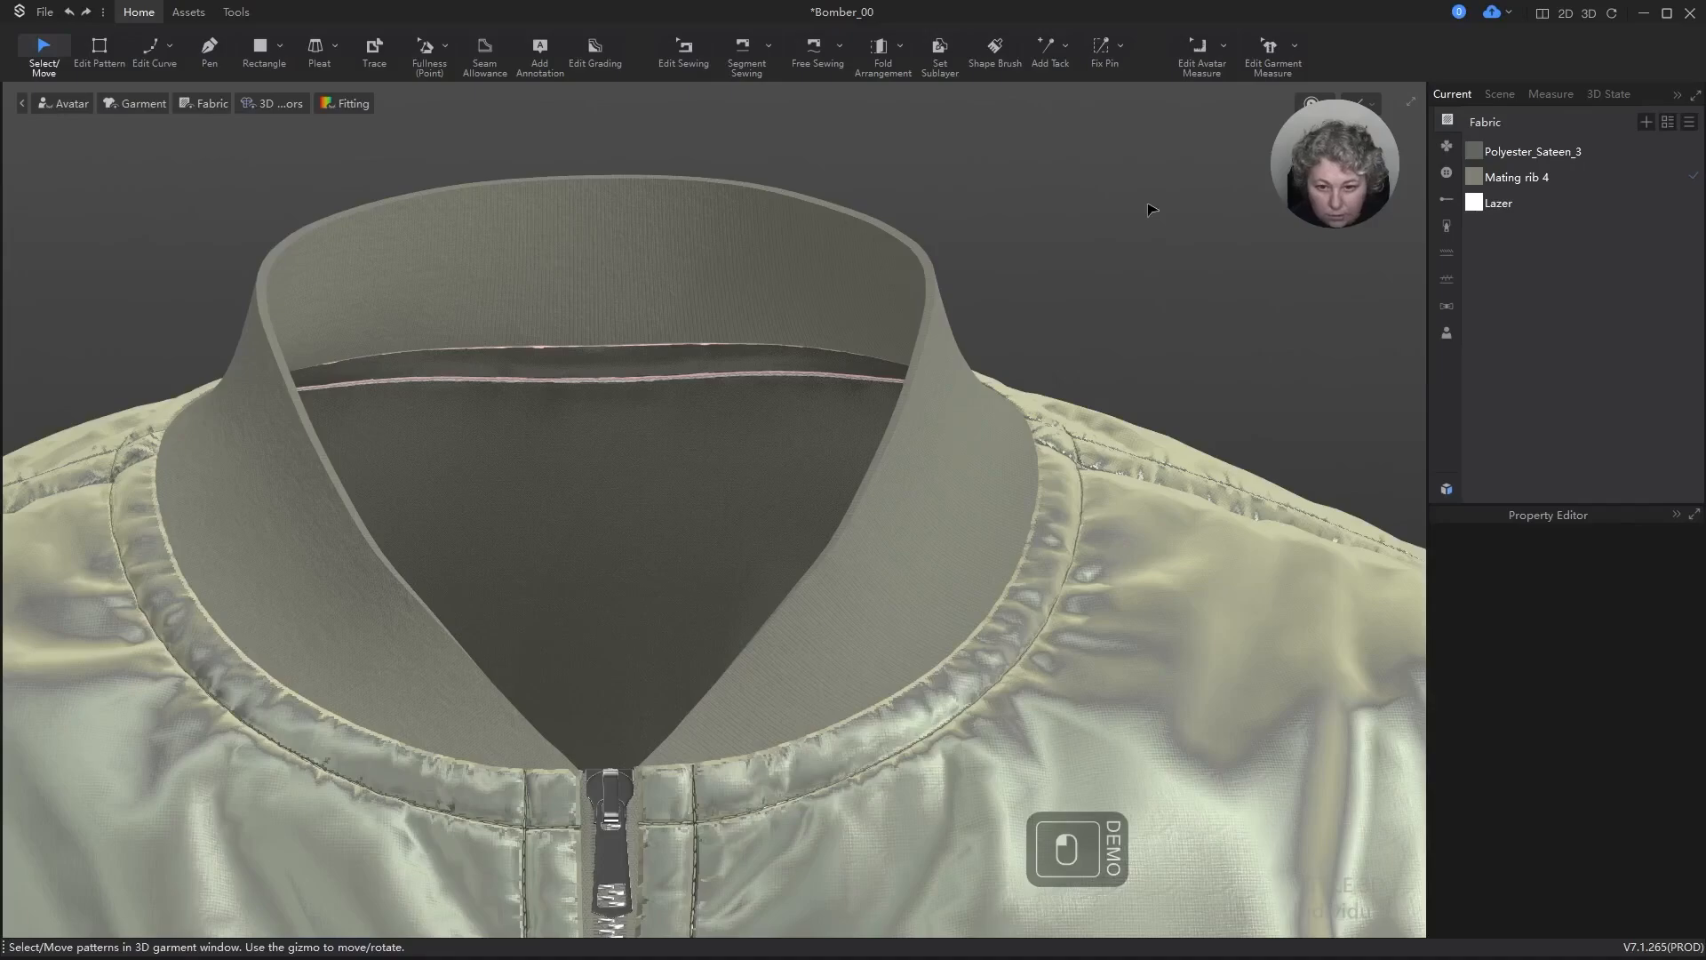
click(1566, 13)
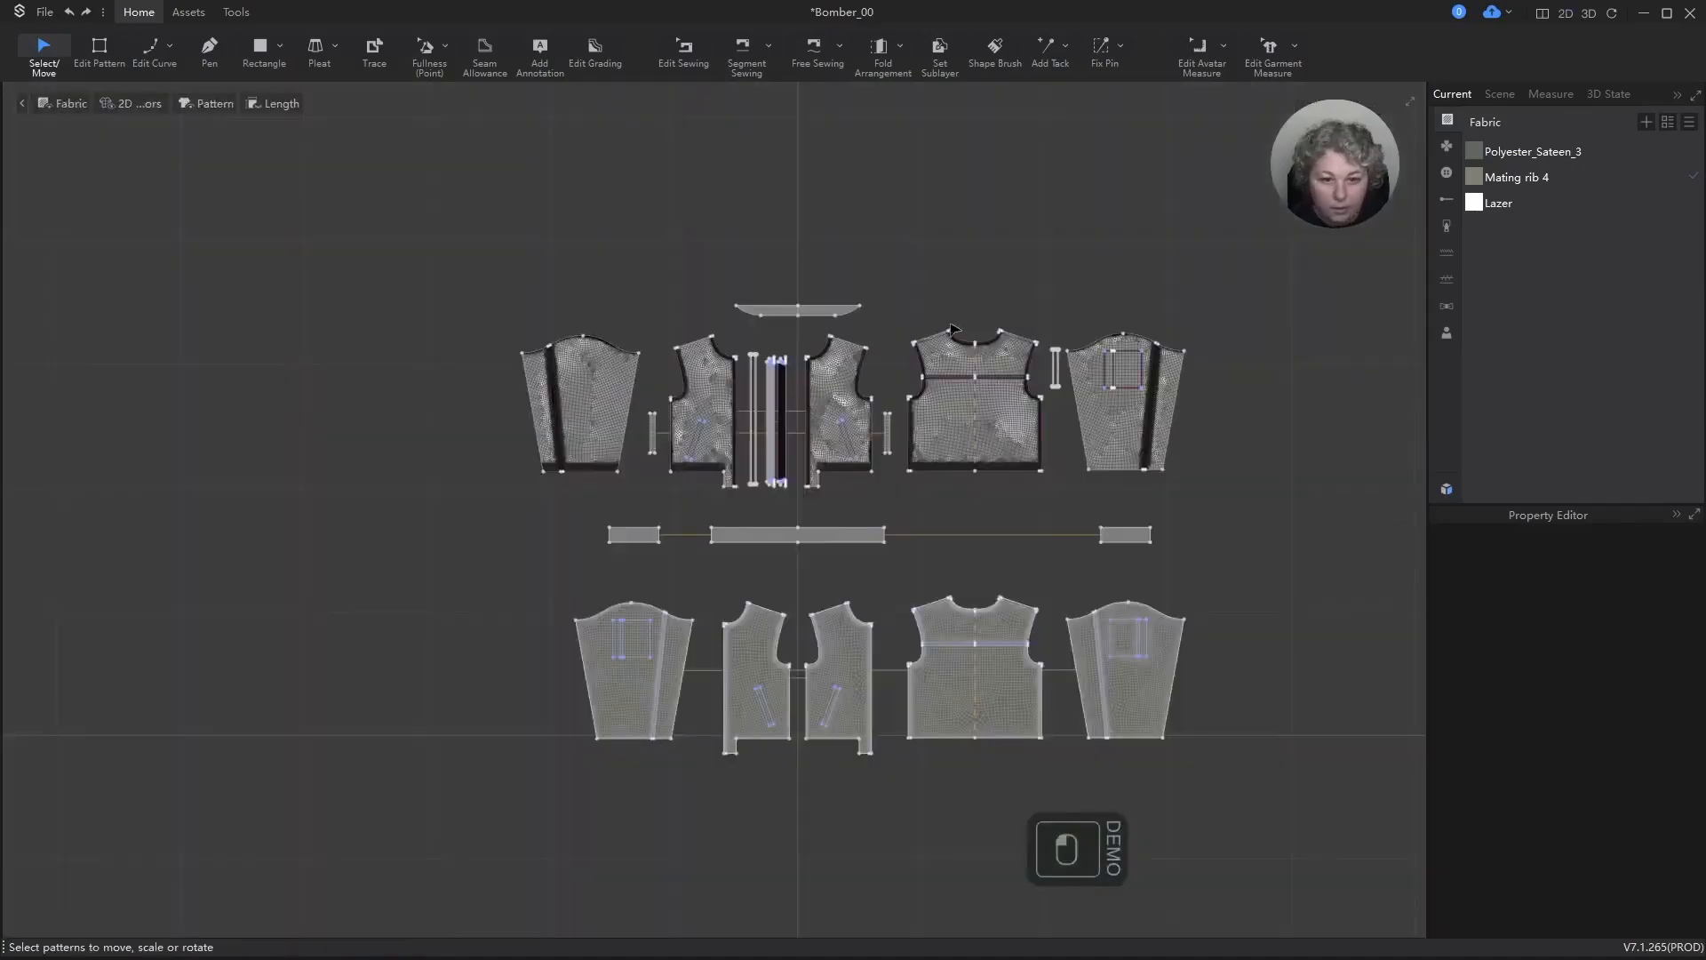
scroll(788, 293, up, 5)
key(z)
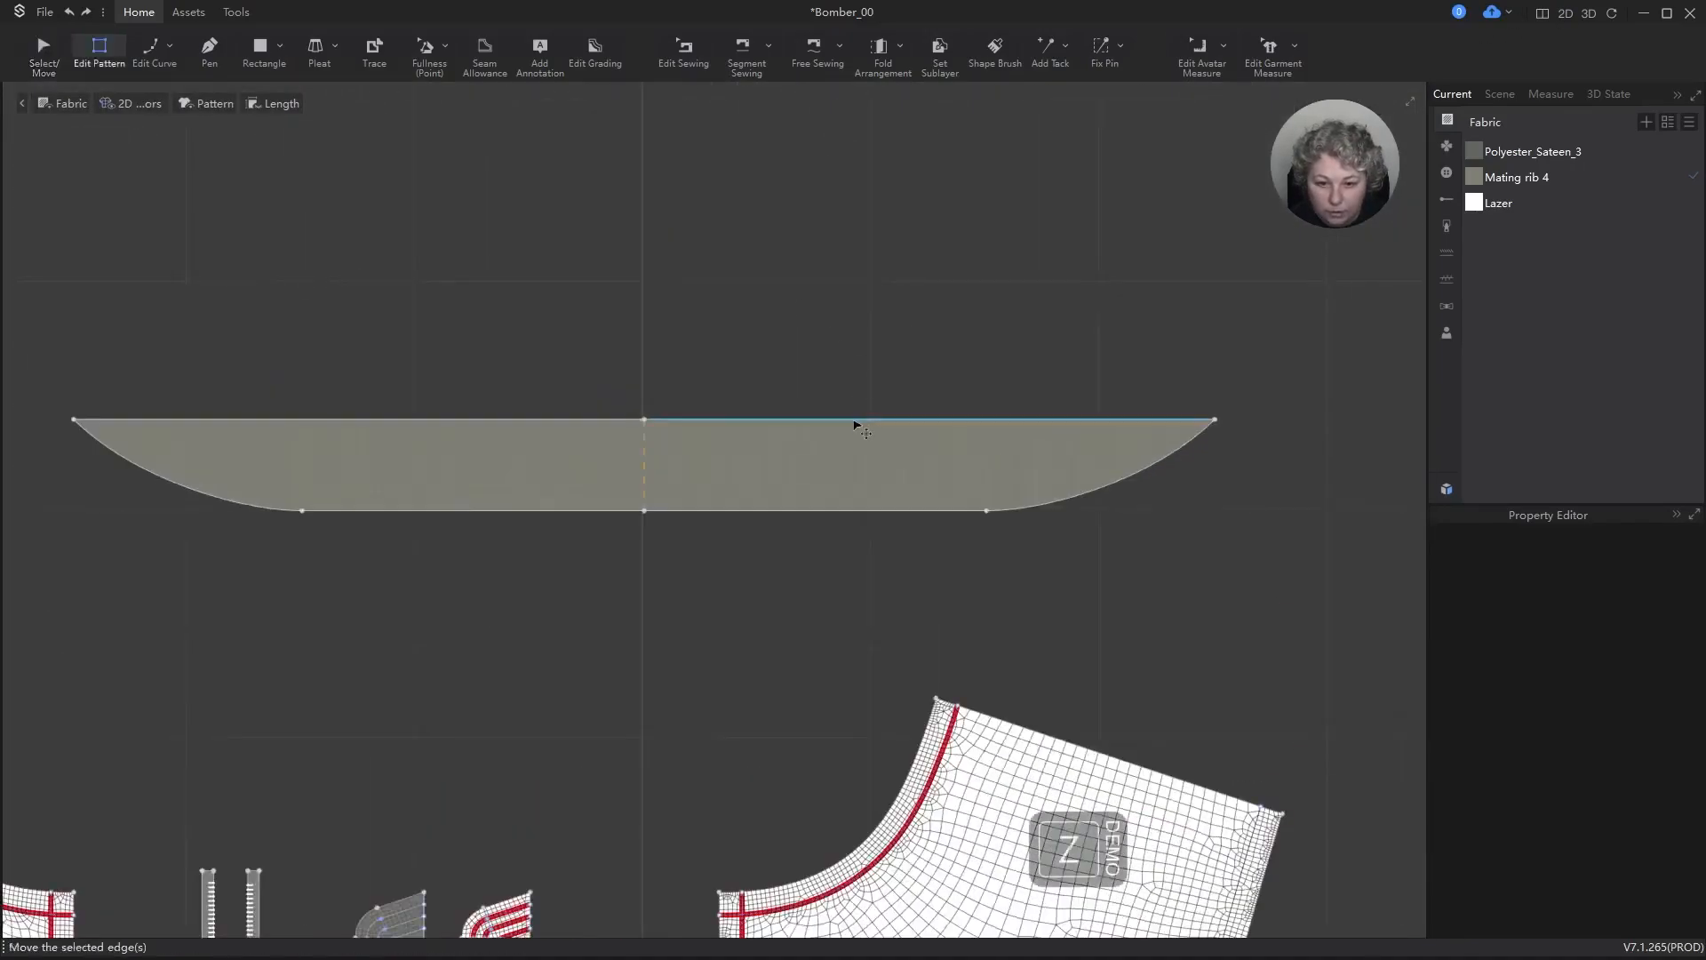
click(855, 422)
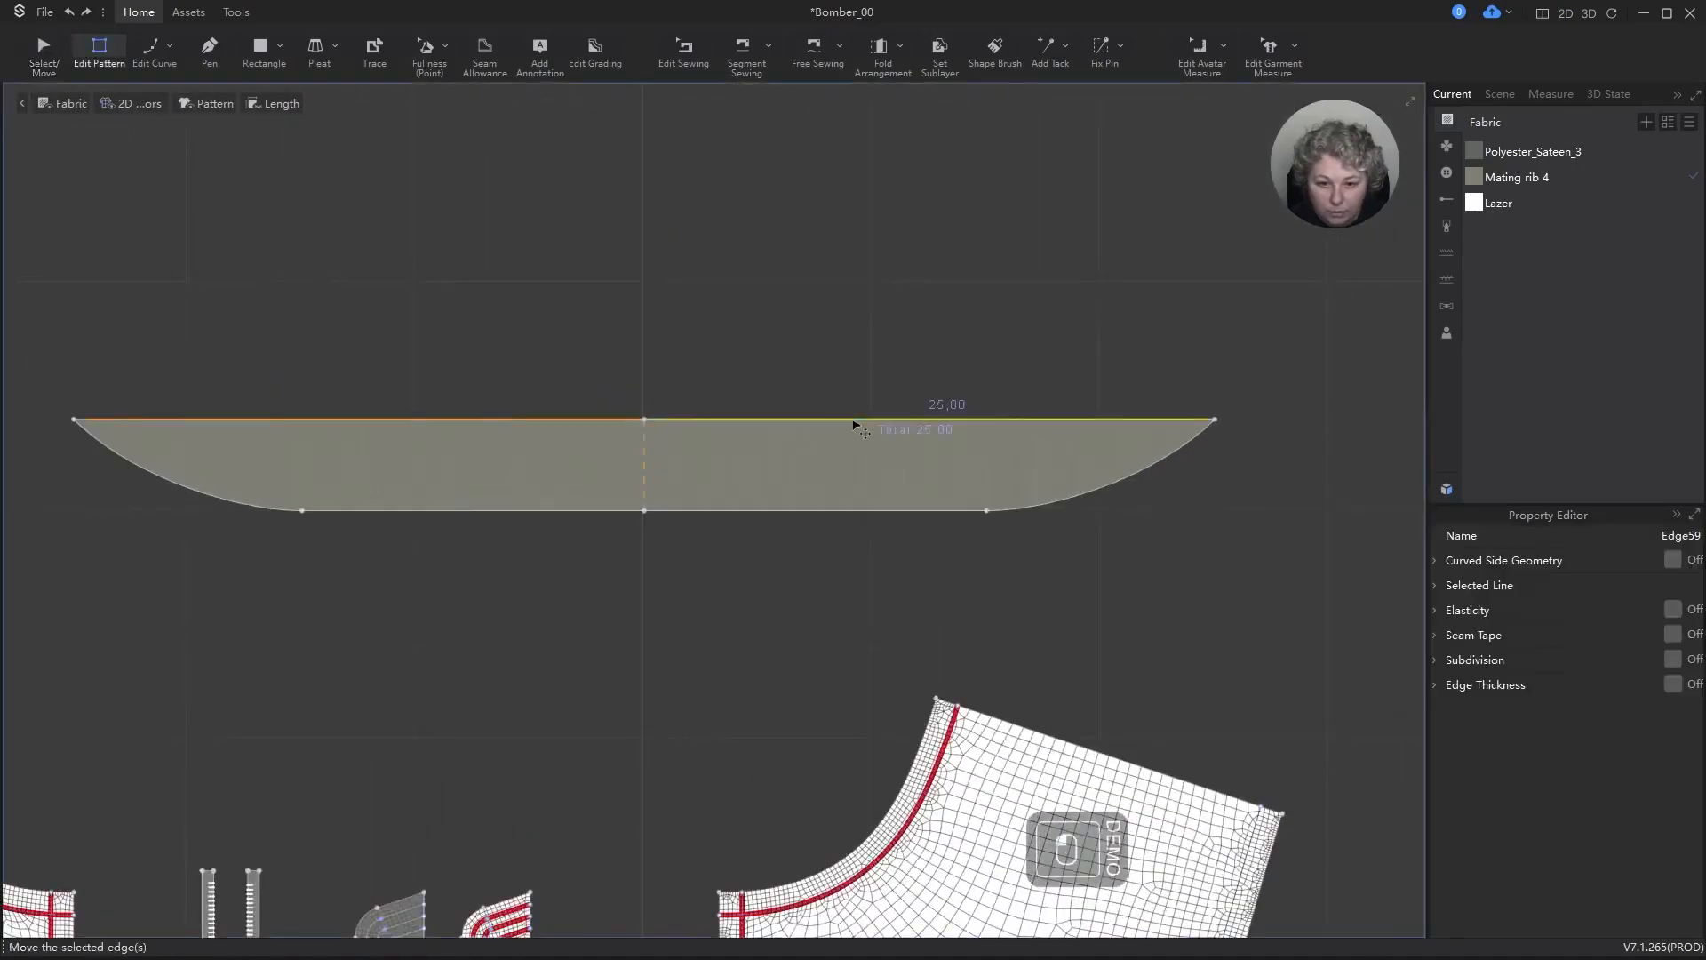
click(1673, 560)
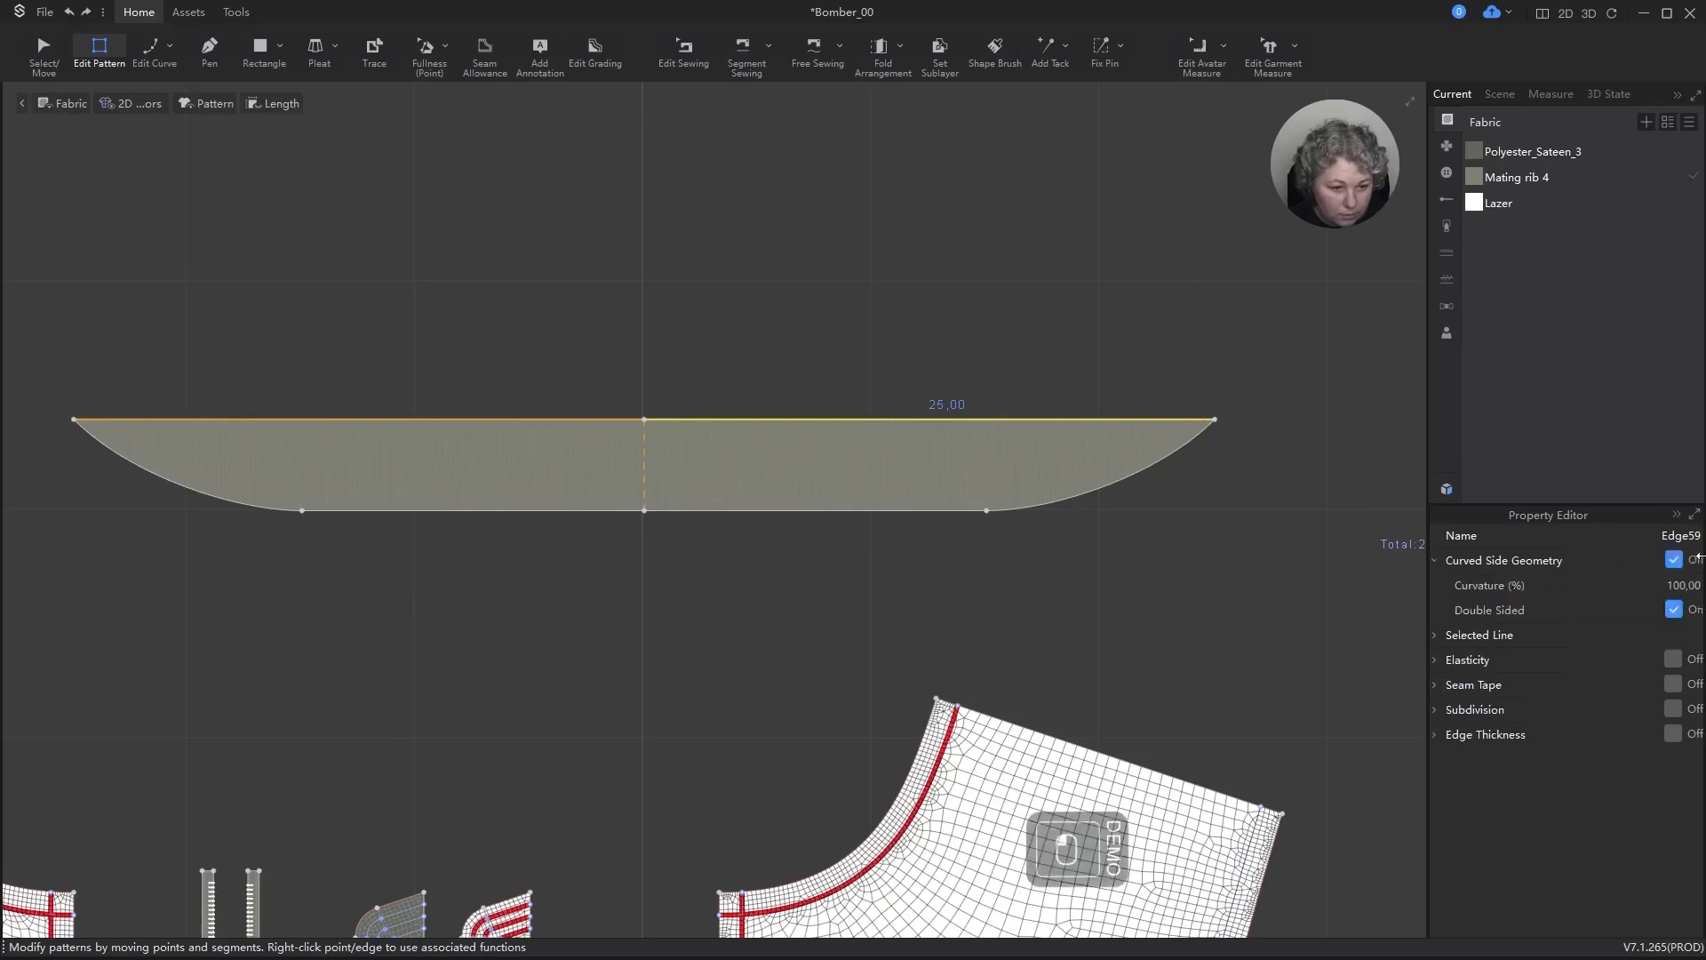
Step: Return to the 3D garment view and examine the collar's upper edge up close with a brief simulation
click(1590, 18)
scroll(1011, 237, up, 2)
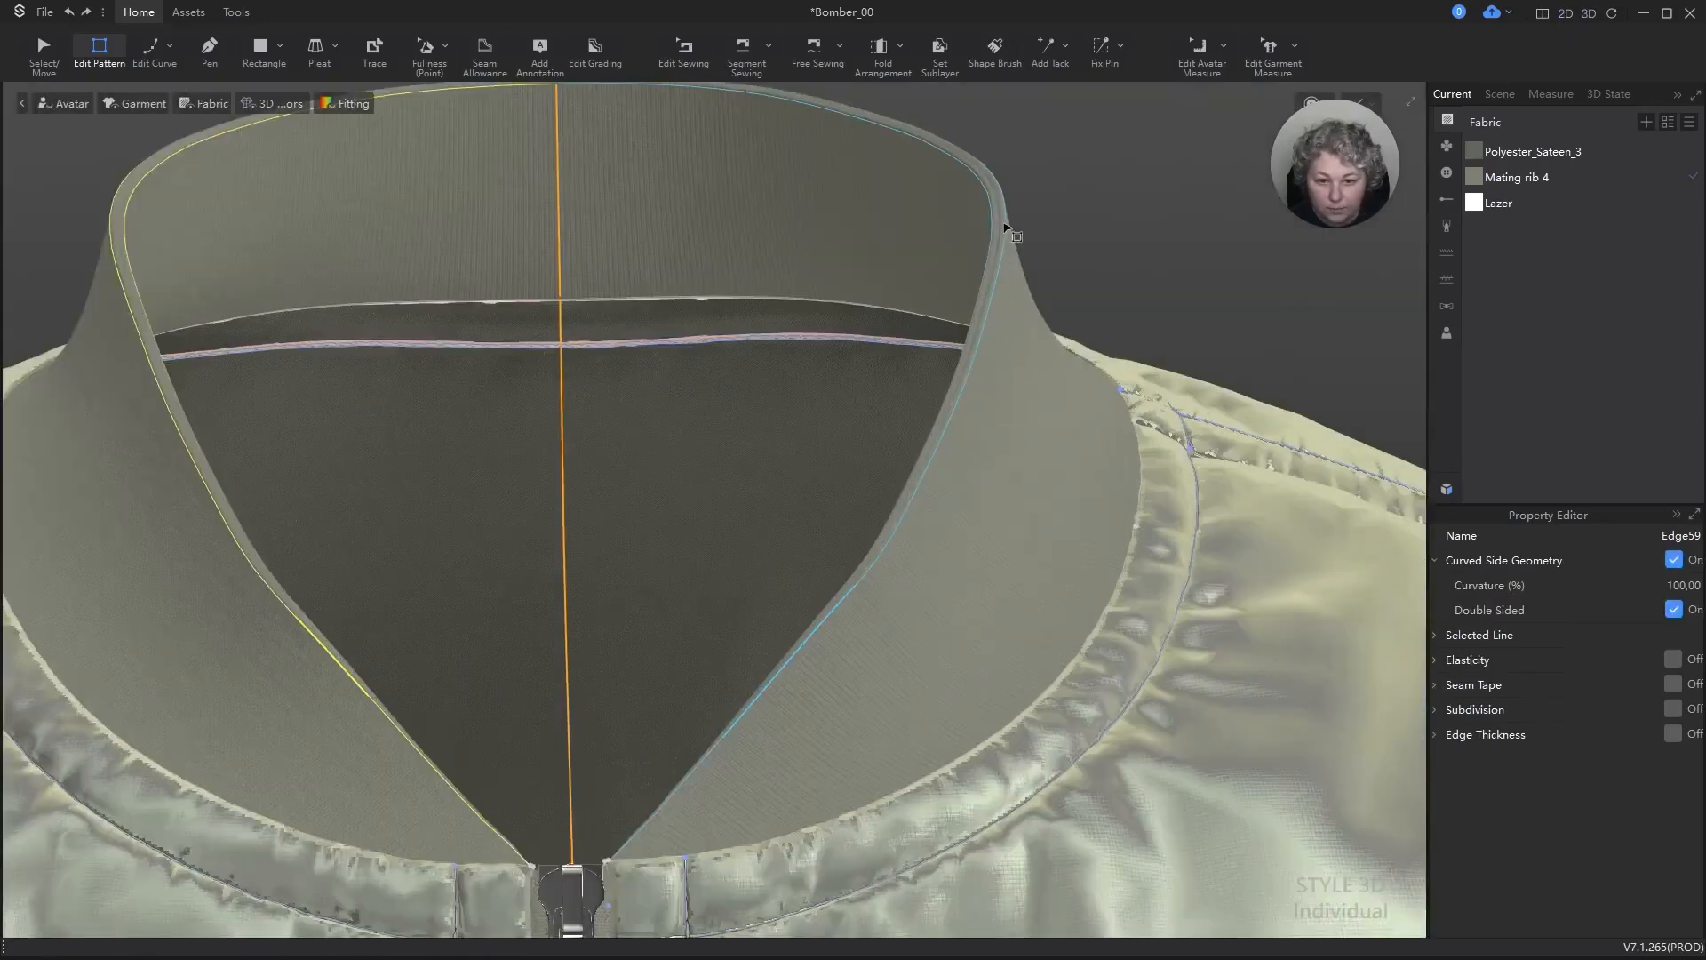
key(a)
click(1060, 223)
click(1010, 317)
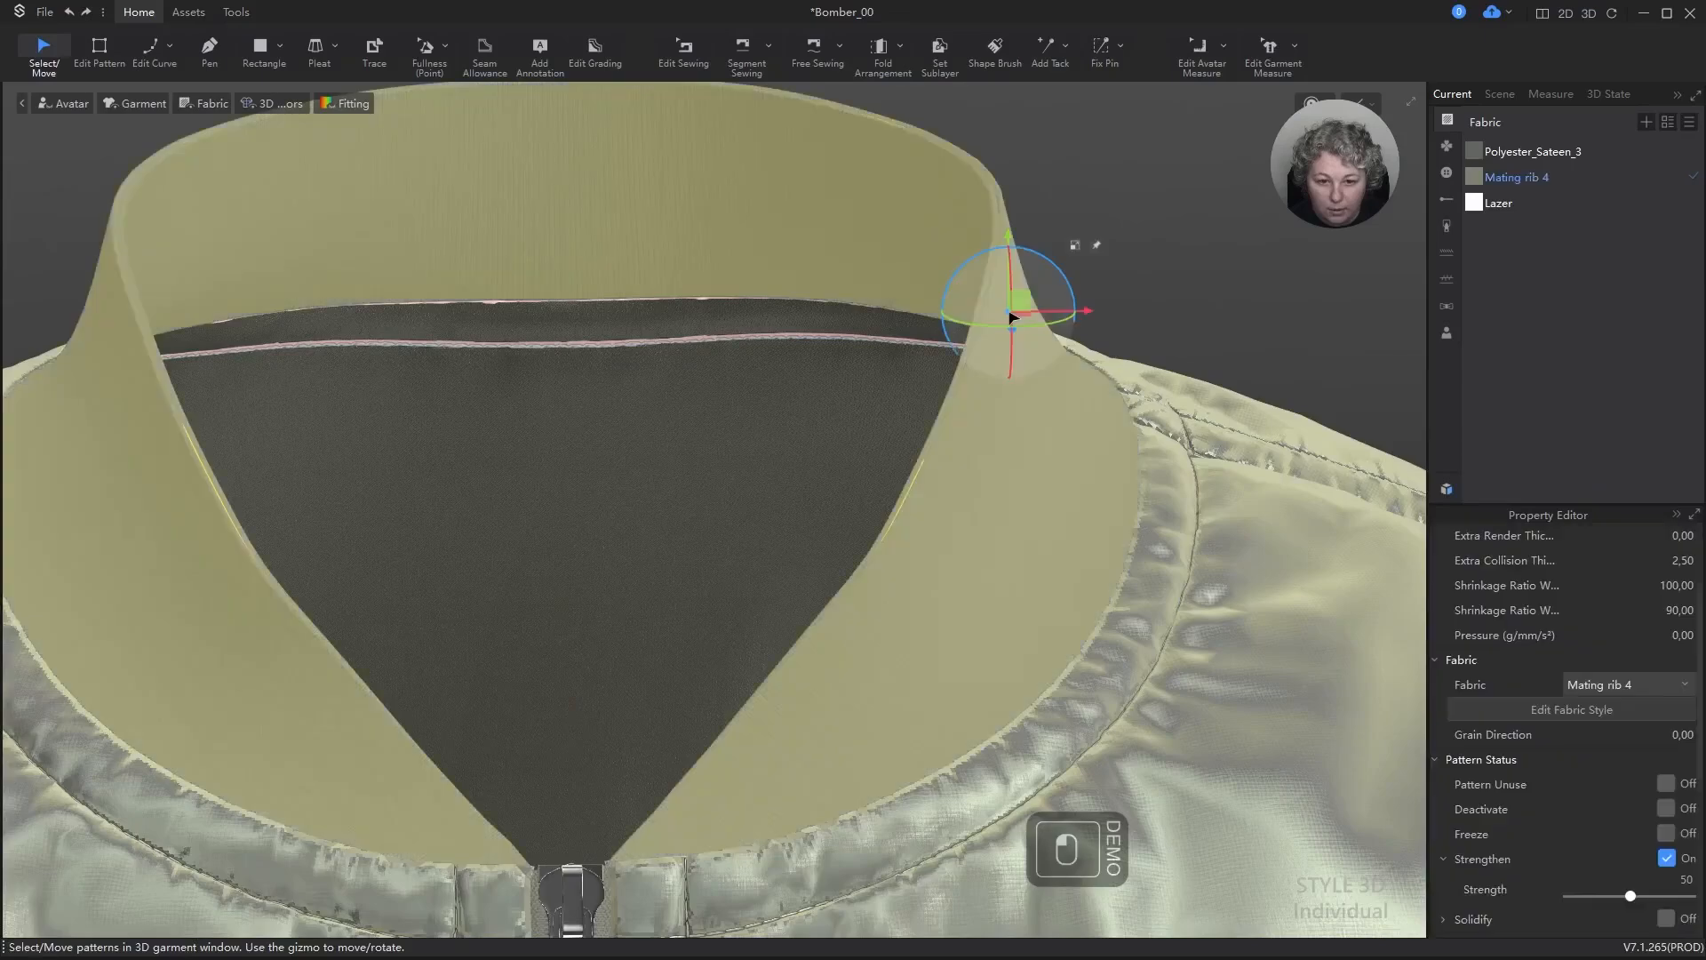
alt+scroll(986, 384, up, 3)
click(1039, 258)
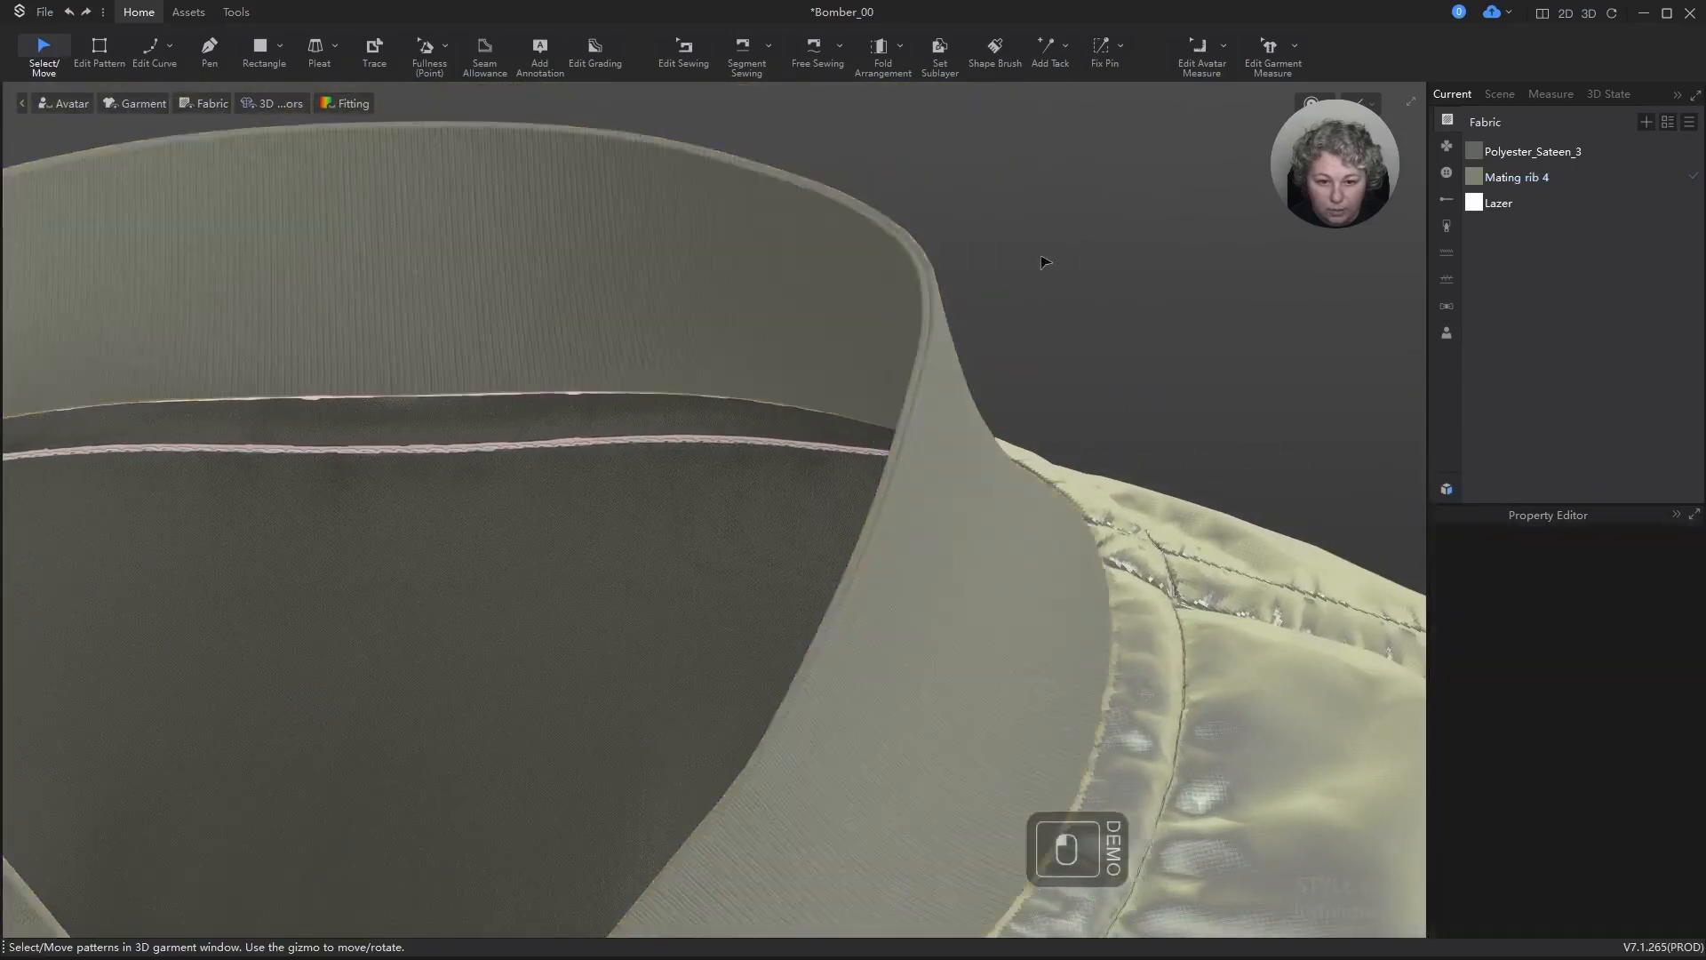
scroll(1031, 280, up, 1)
key(space)
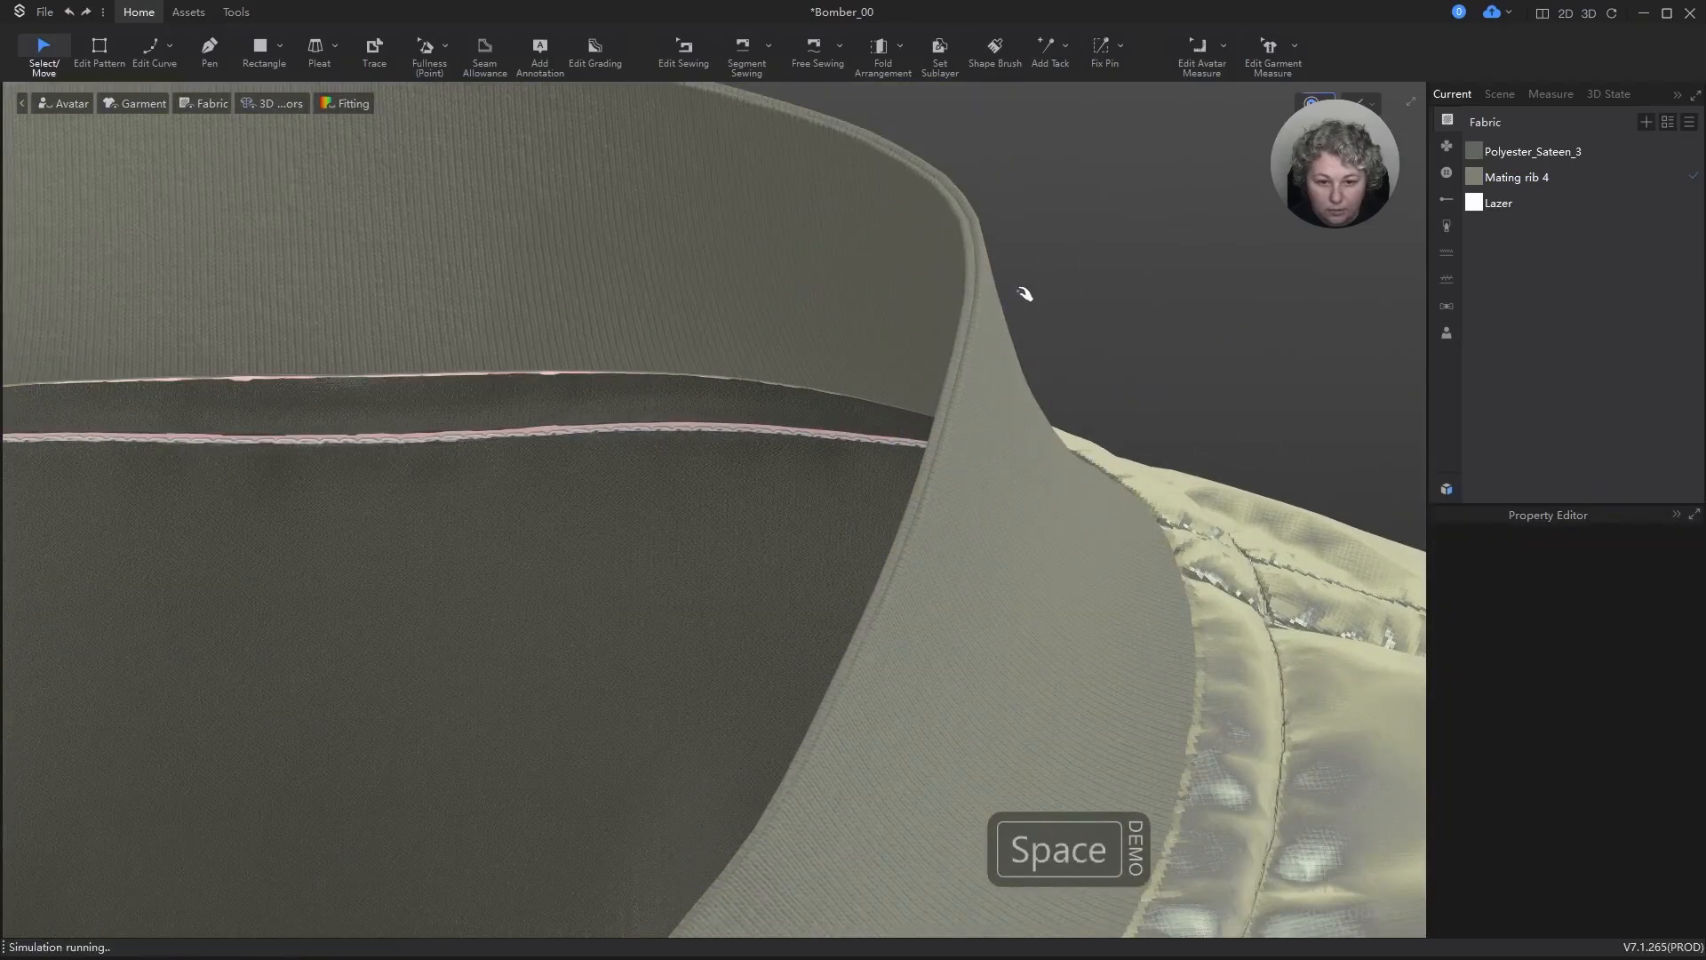
key(space)
Step: Turn on Curved Side Geometry for the whole collar pattern at 100% curvature with Double Sided off, and deselect it
click(977, 231)
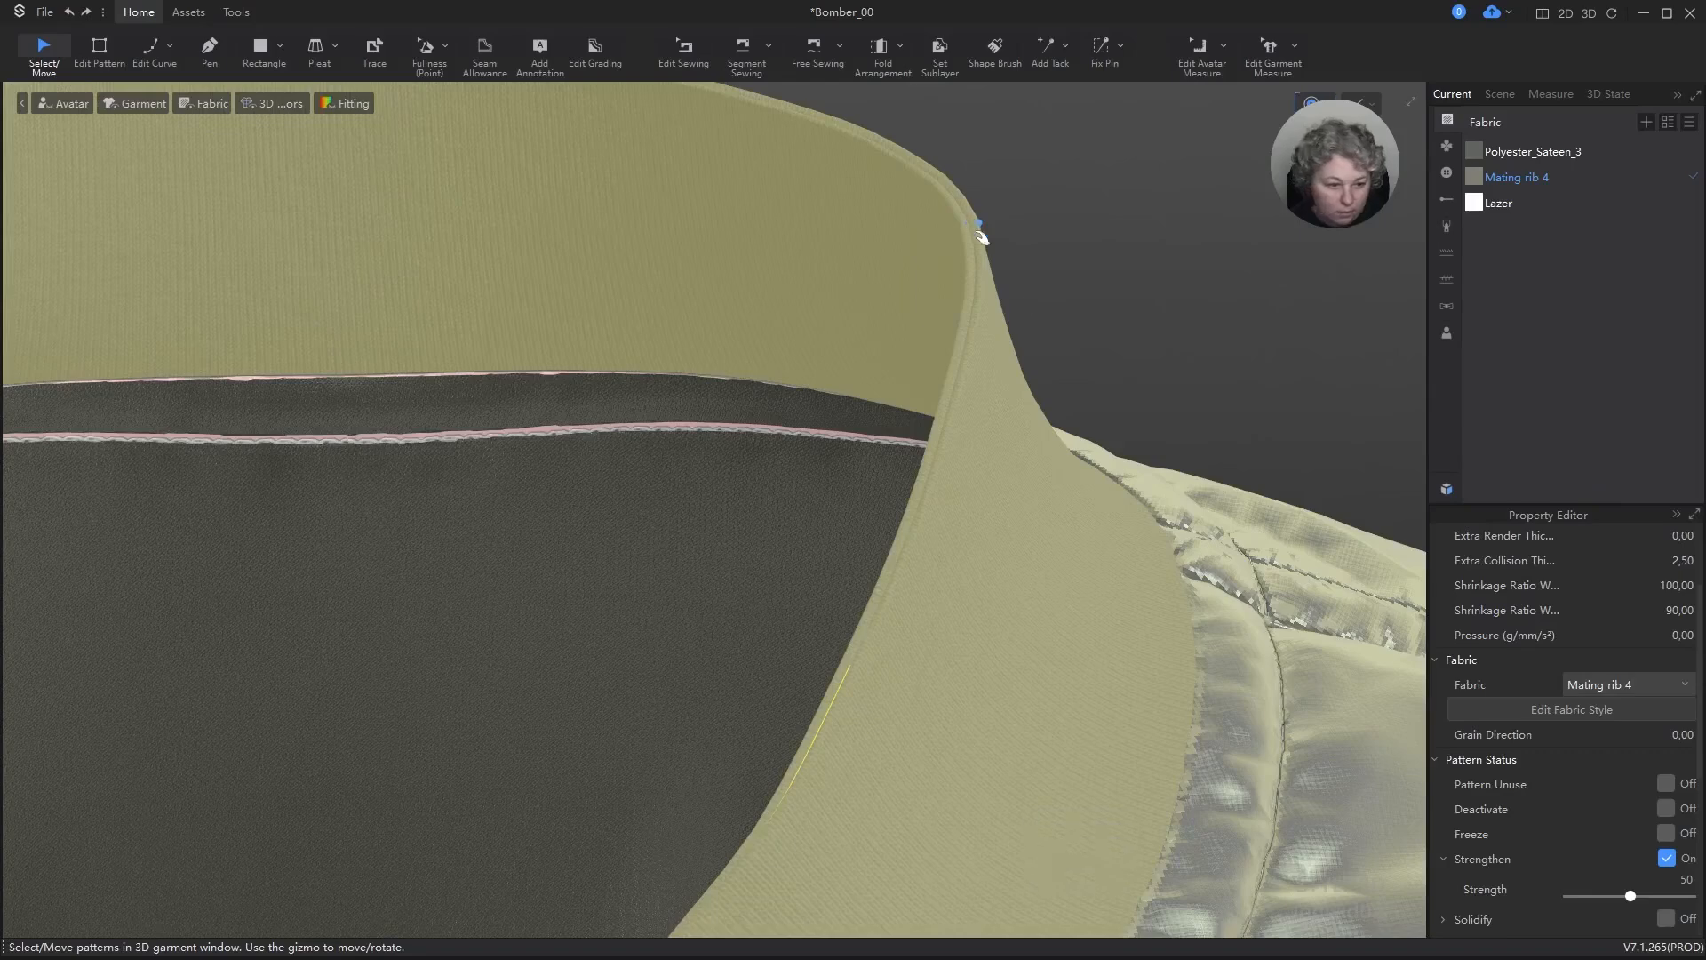
key(space)
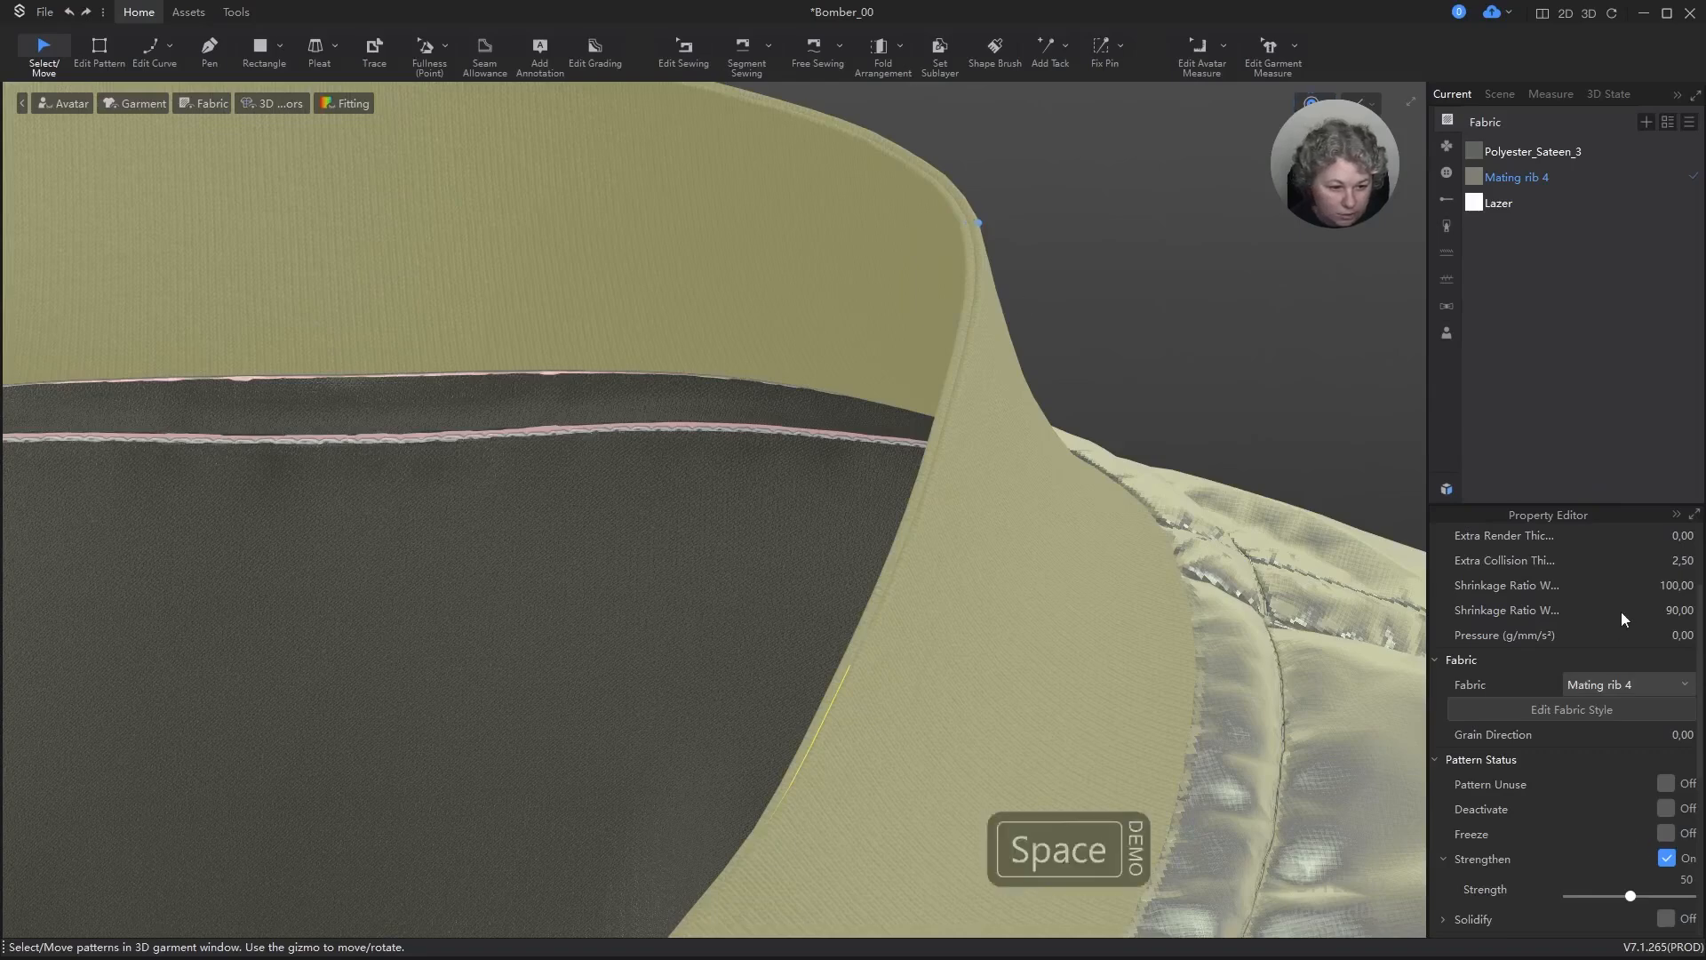
scroll(1623, 617, up, 2)
scroll(1476, 622, down, 5)
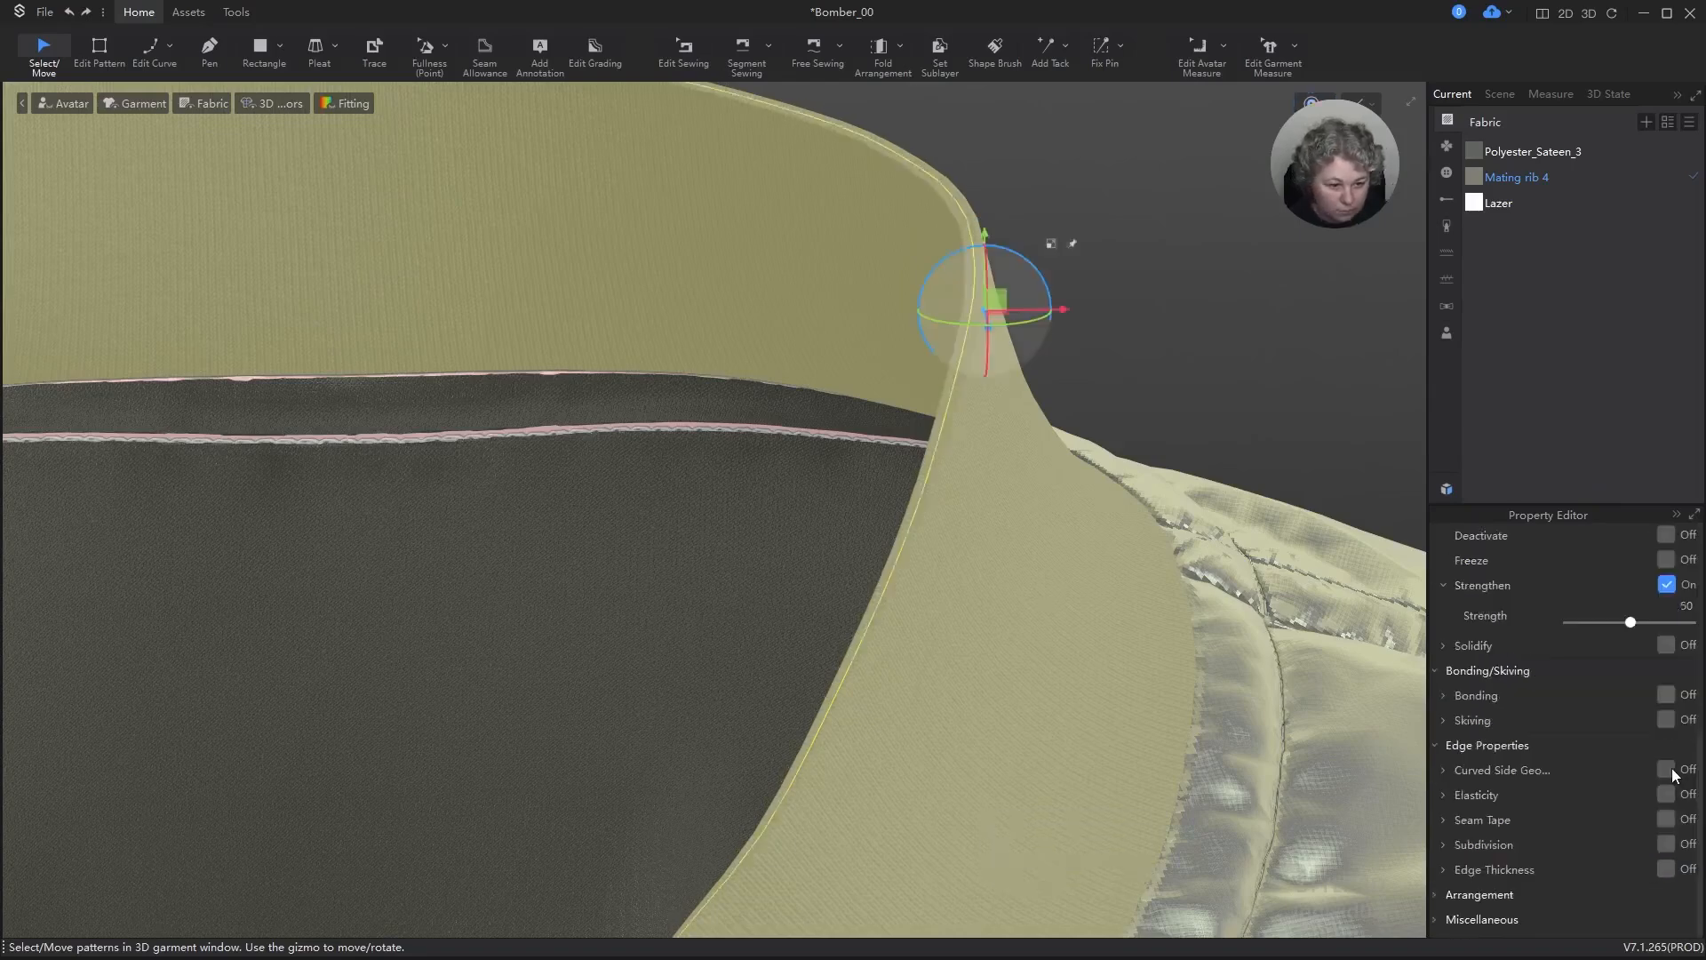
click(1668, 769)
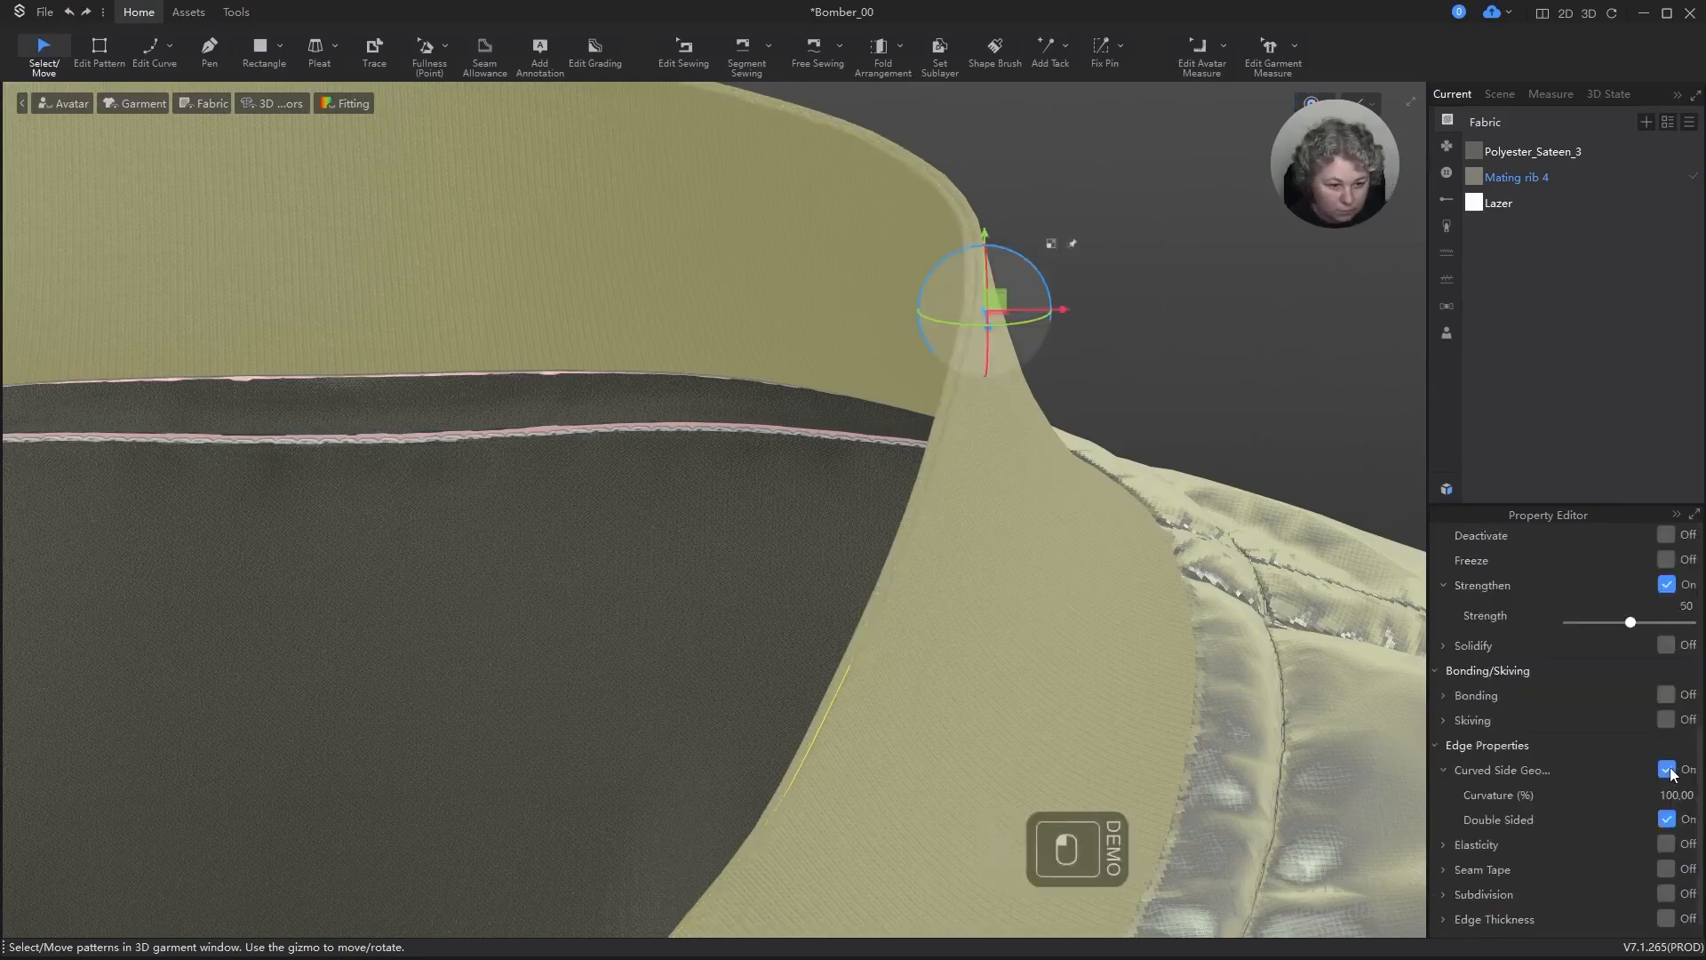
click(1666, 822)
scroll(1147, 397, down, 4)
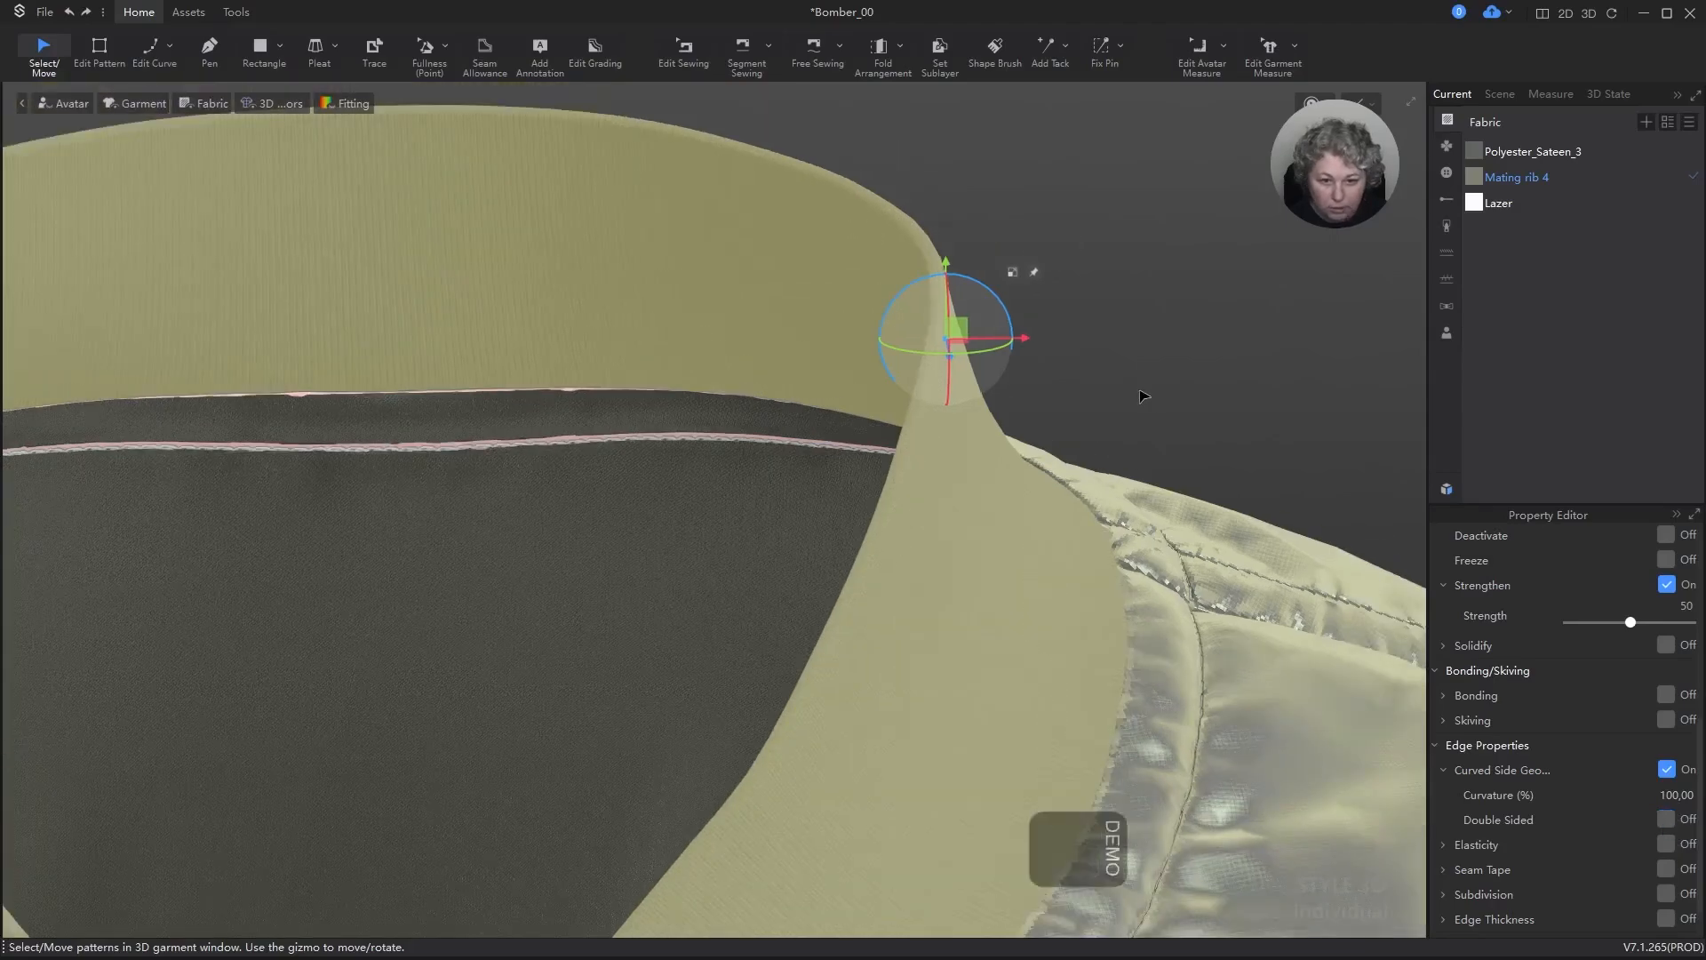
click(1022, 349)
scroll(964, 363, down, 2)
scroll(1051, 397, down, 2)
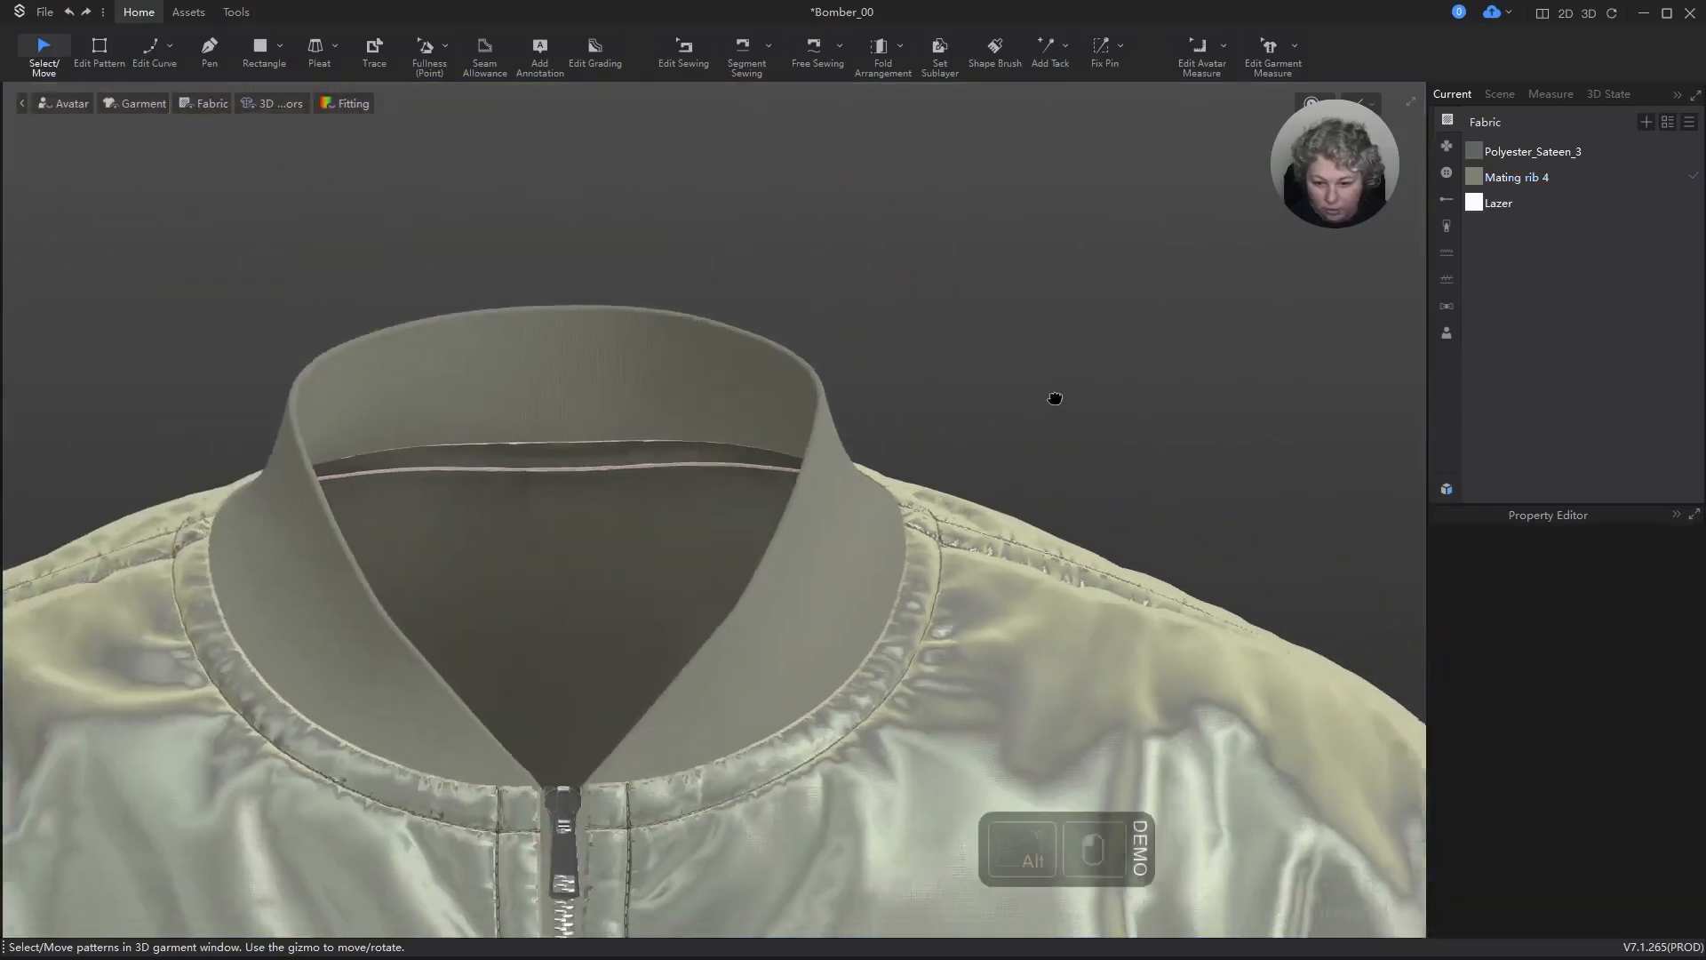
Step: Examine the rib collar and the neckline seam on the jacket front up close
right_drag(941, 430, 906, 442)
scroll(985, 544, up, 4)
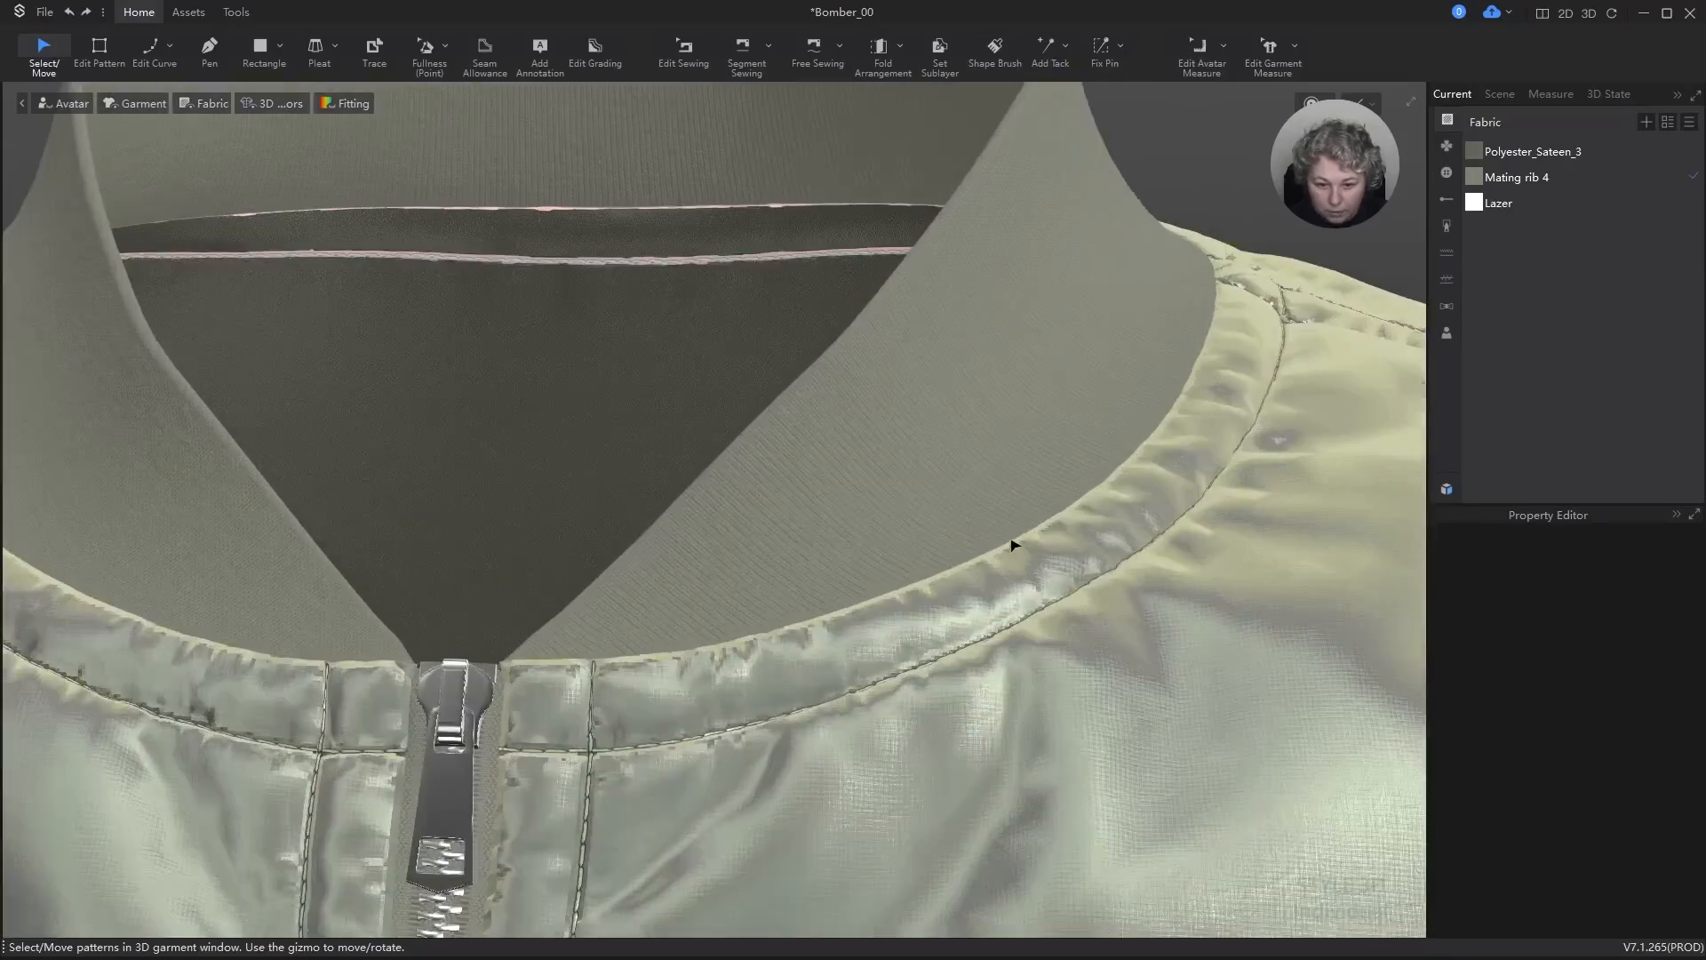
scroll(1012, 544, down, 6)
alt+middle_drag(1012, 544, 1080, 329)
scroll(1036, 441, down, 1)
scroll(811, 495, up, 2)
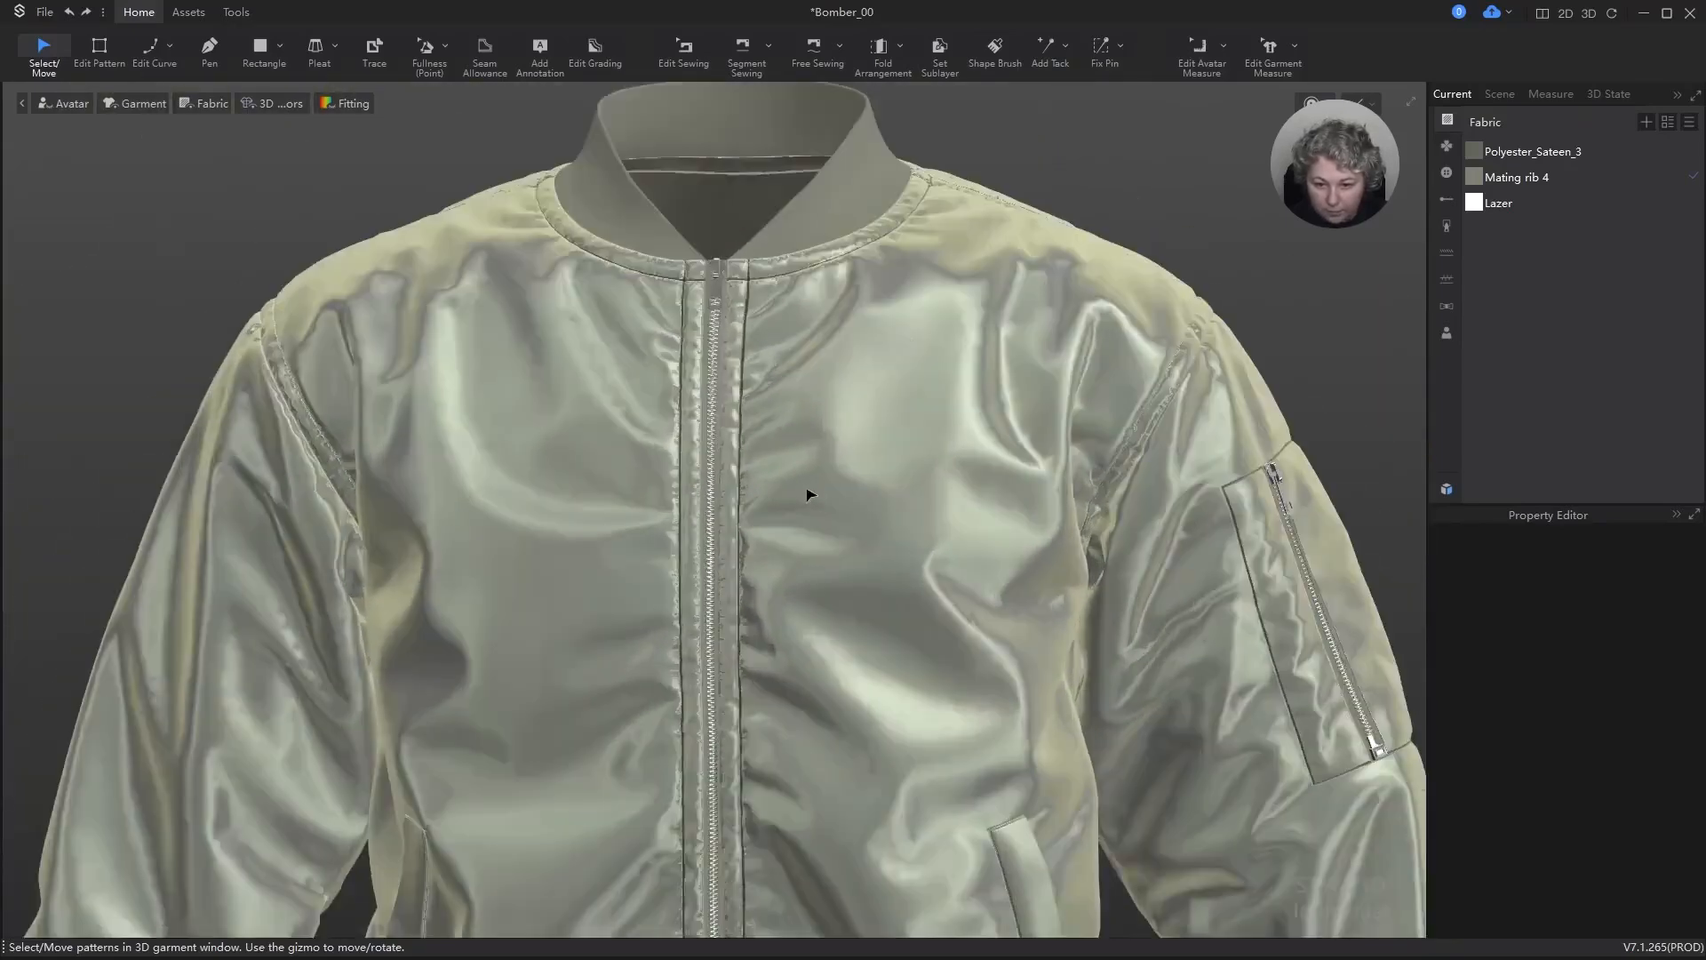
Step: Examine the front zipper's teeth, tape and adjacent topstitching up close with a brief simulation
scroll(783, 478, up, 3)
scroll(770, 435, up, 4)
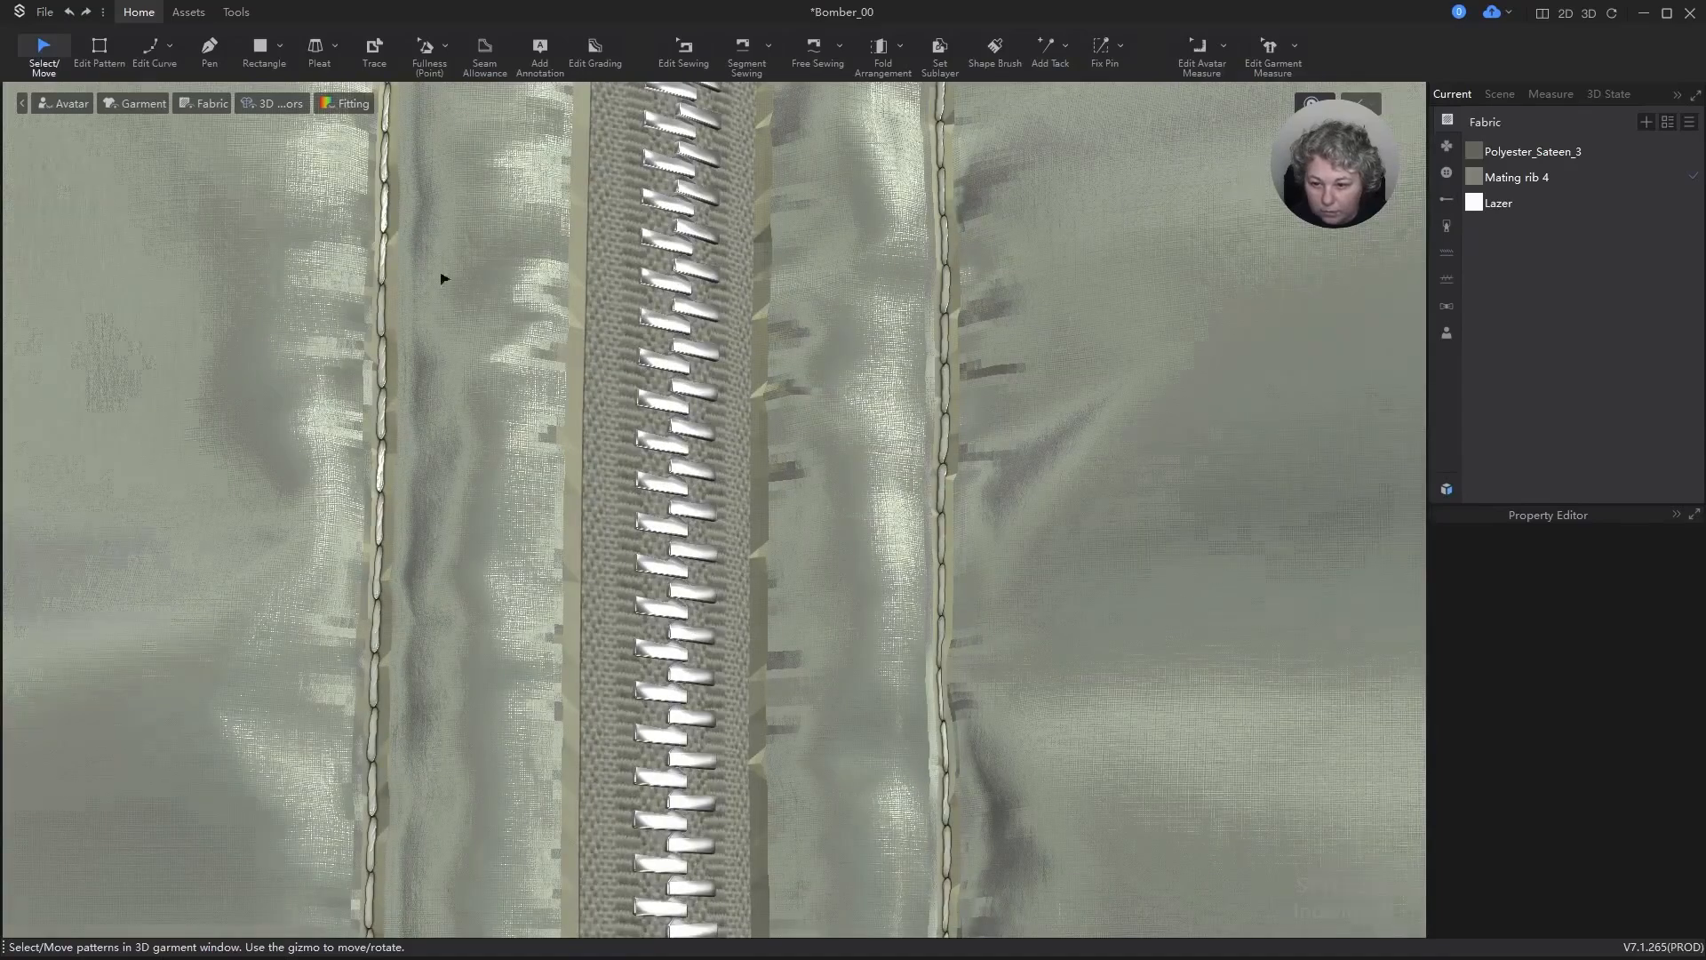
scroll(446, 284, down, 1)
scroll(473, 446, up, 3)
scroll(496, 455, down, 1)
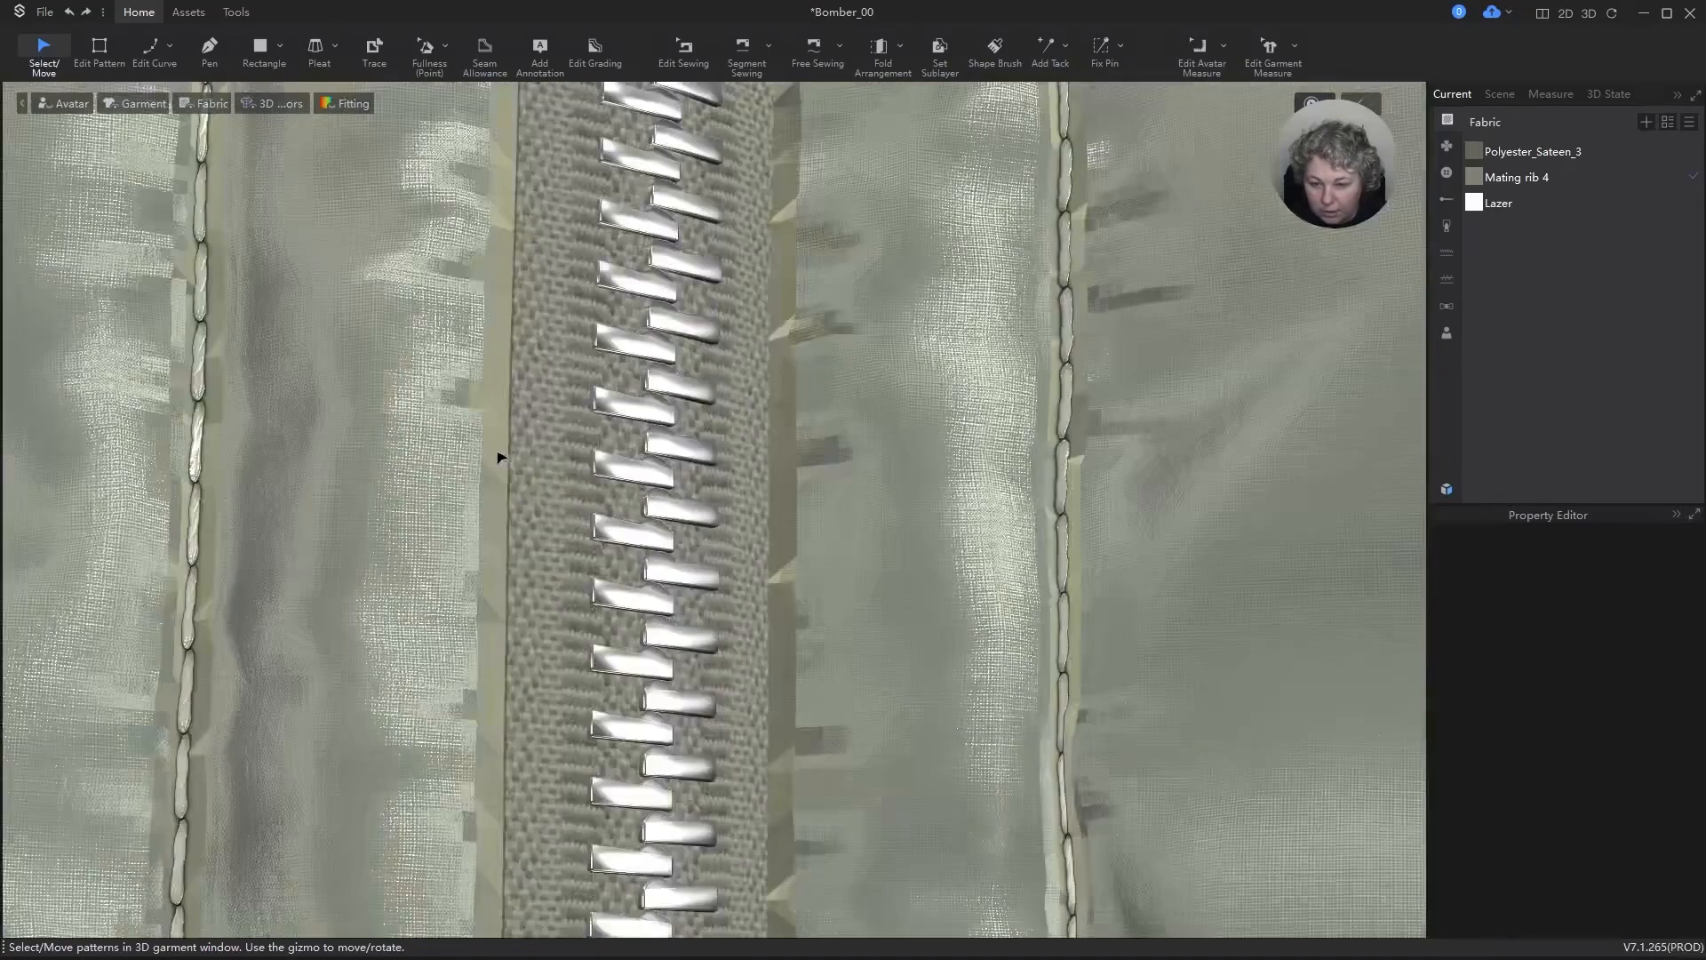
alt+drag(501, 458, 654, 531)
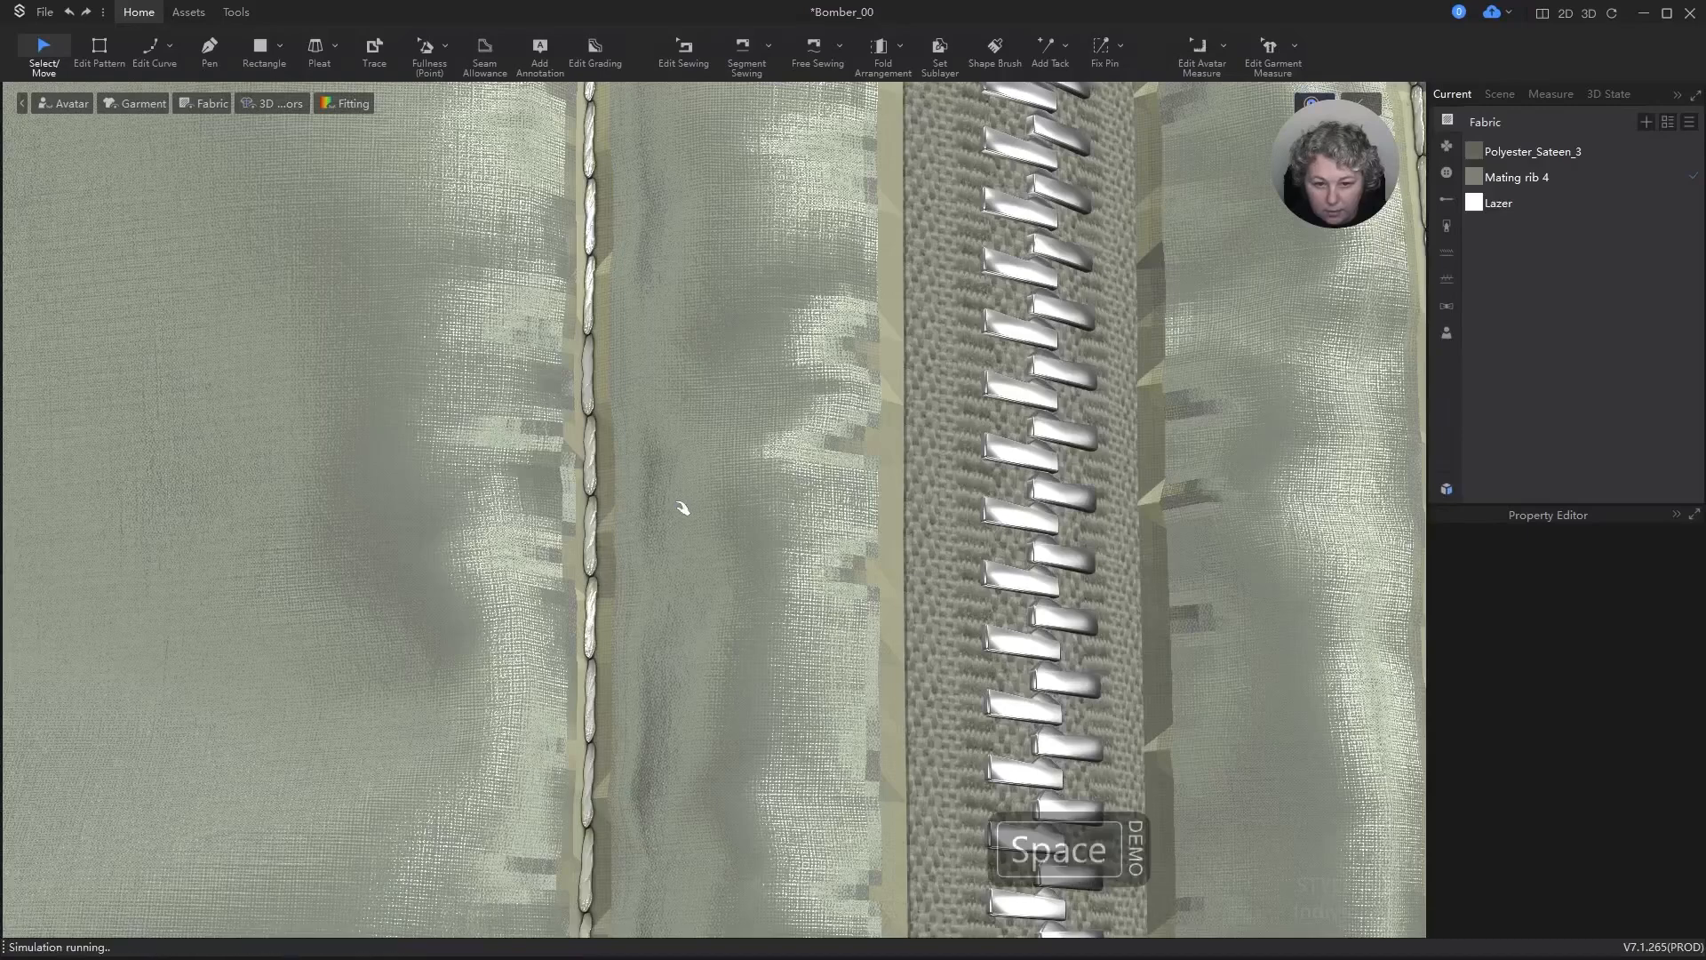
scroll(684, 508, down, 3)
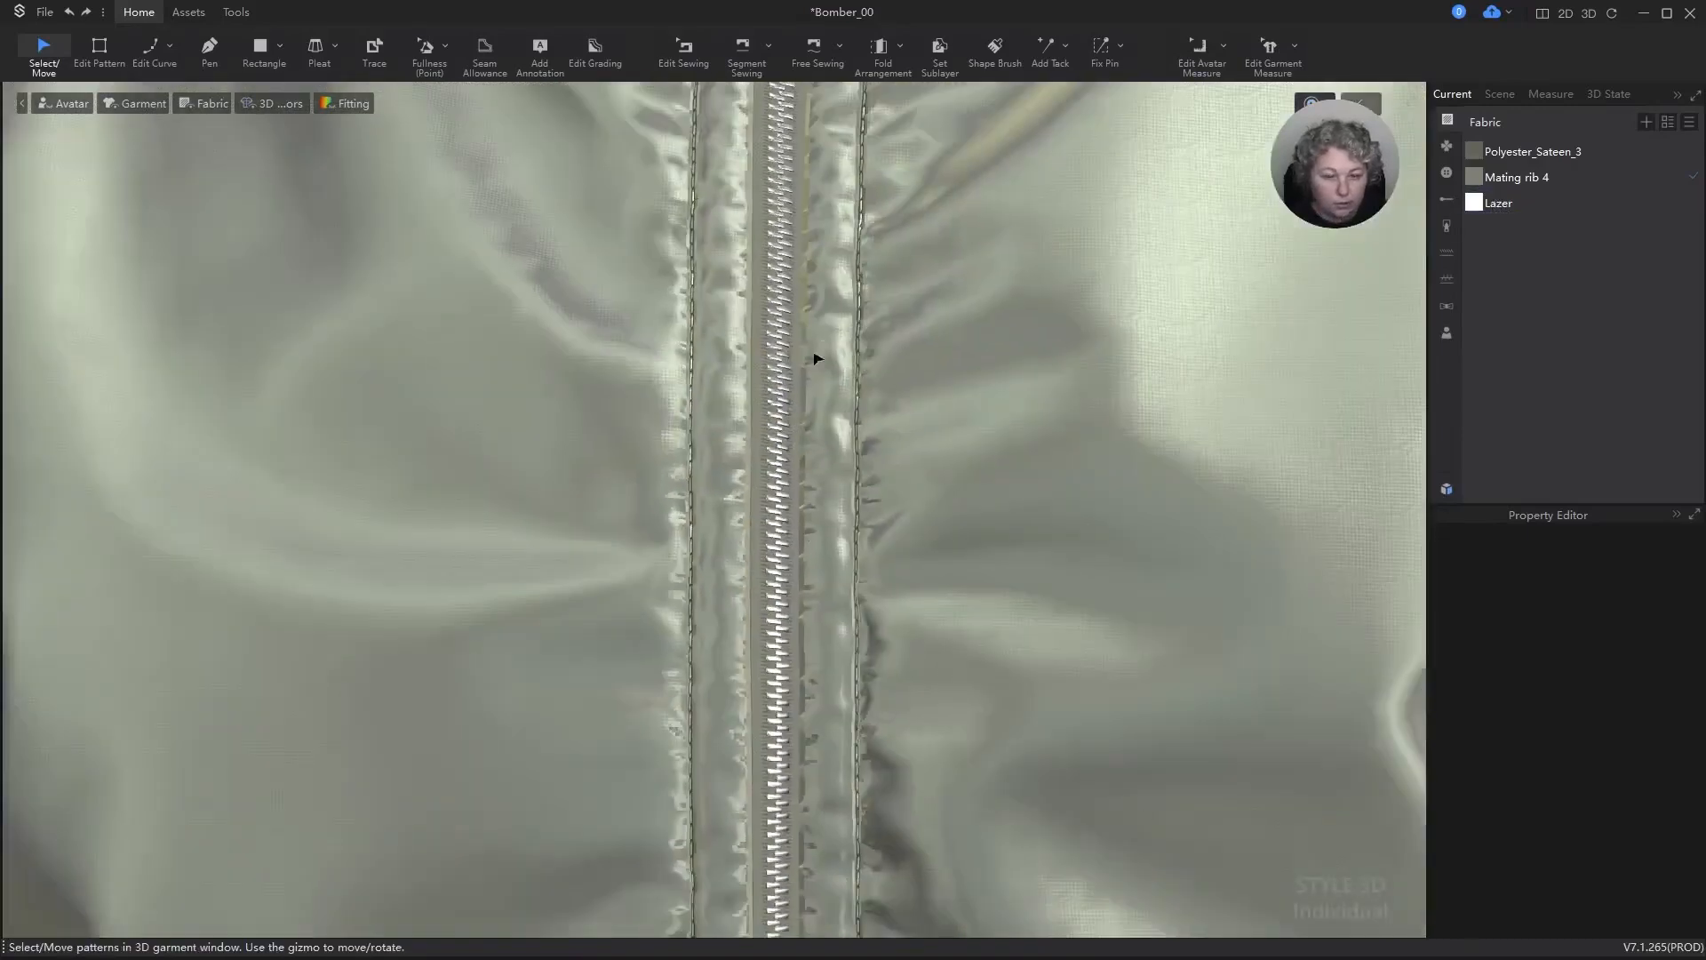
scroll(818, 360, down, 7)
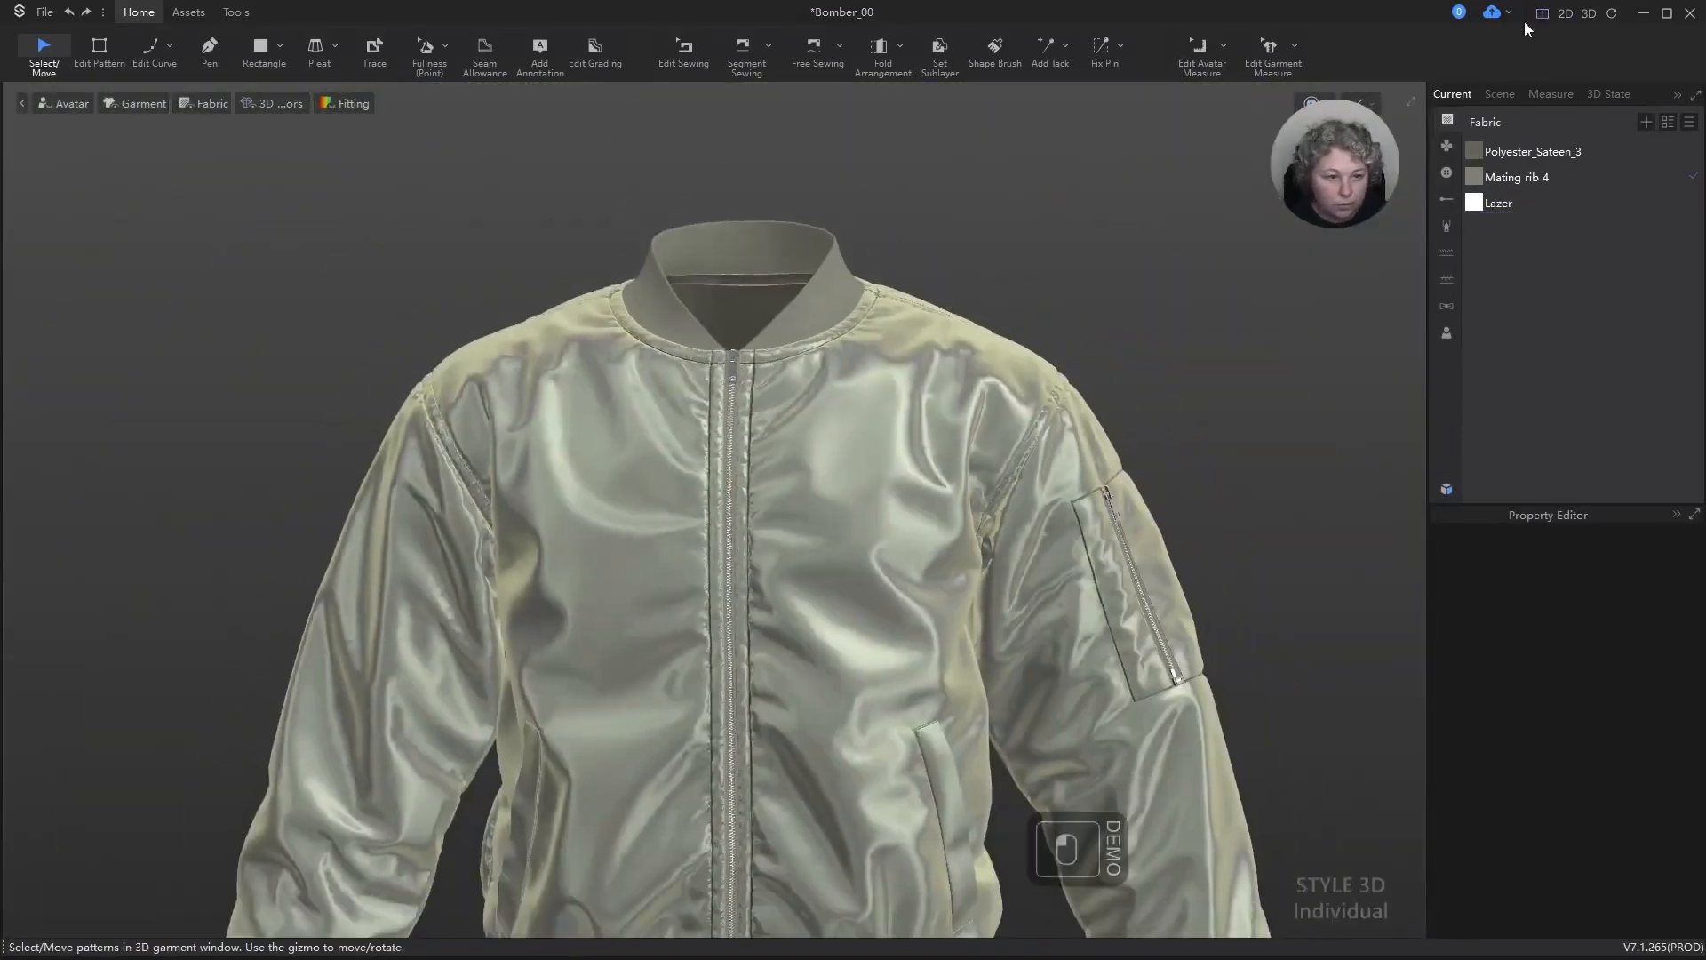
Step: Show the 3D garment and 2D patterns side by side, and look over the pattern layout and jacket front
click(1542, 14)
scroll(978, 446, down, 10)
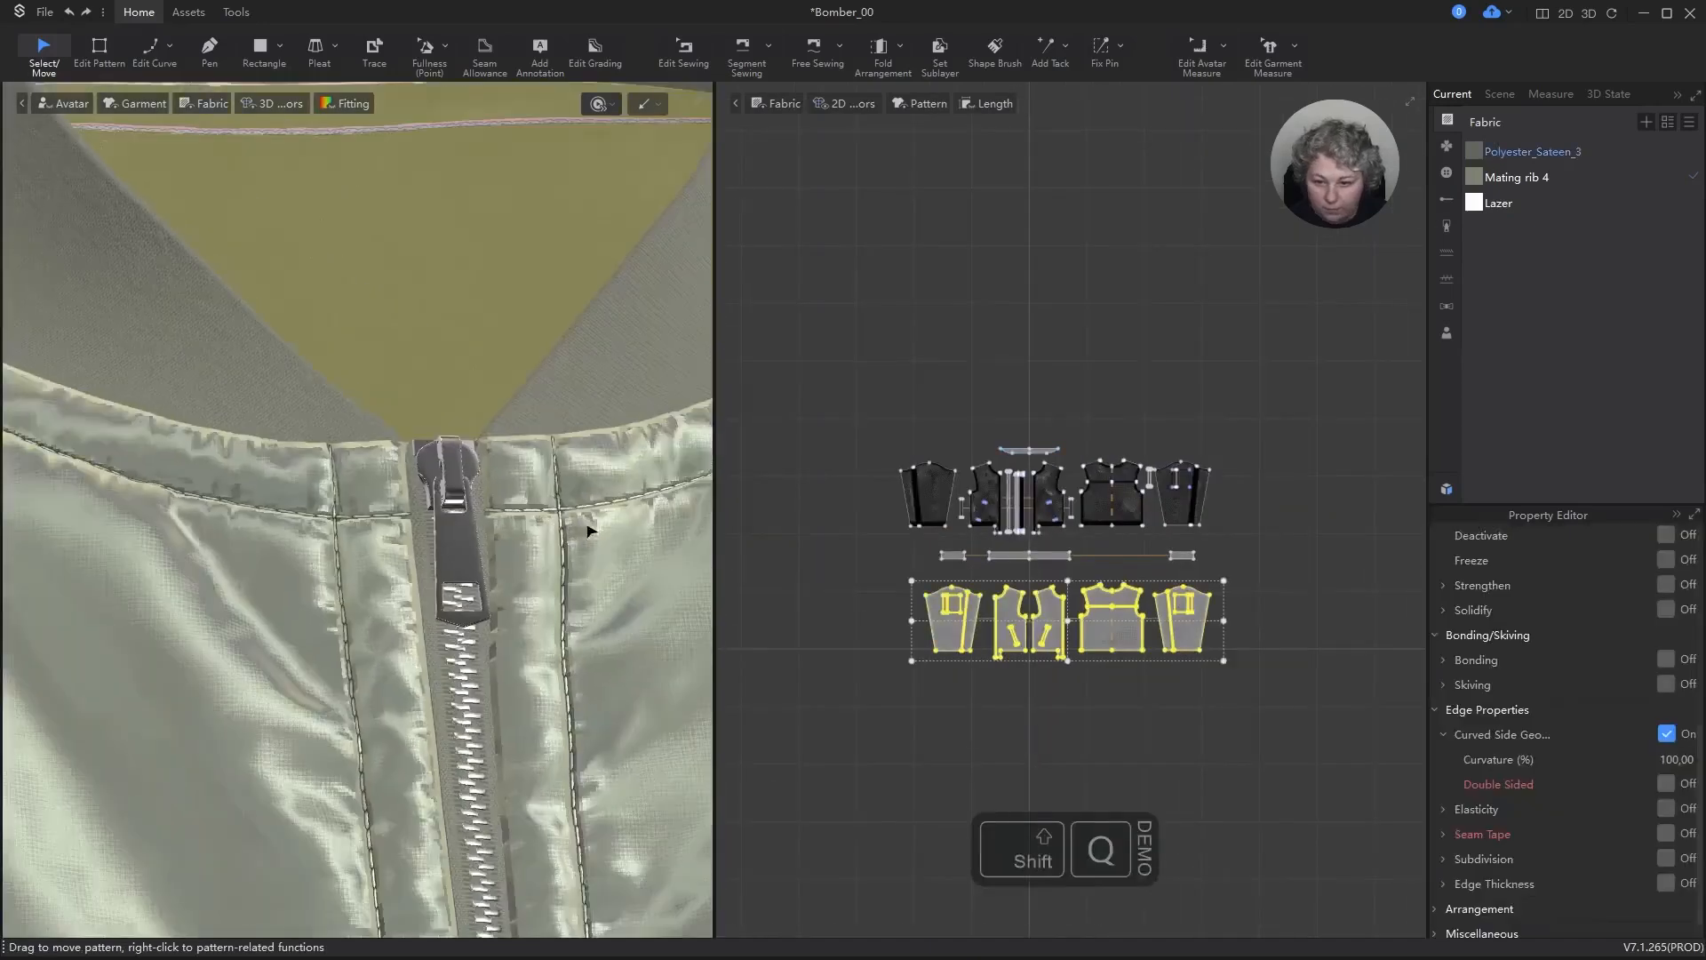
scroll(596, 535, down, 4)
scroll(629, 614, down, 3)
middle_drag(602, 678, 578, 526)
right_drag(578, 527, 453, 503)
click(602, 225)
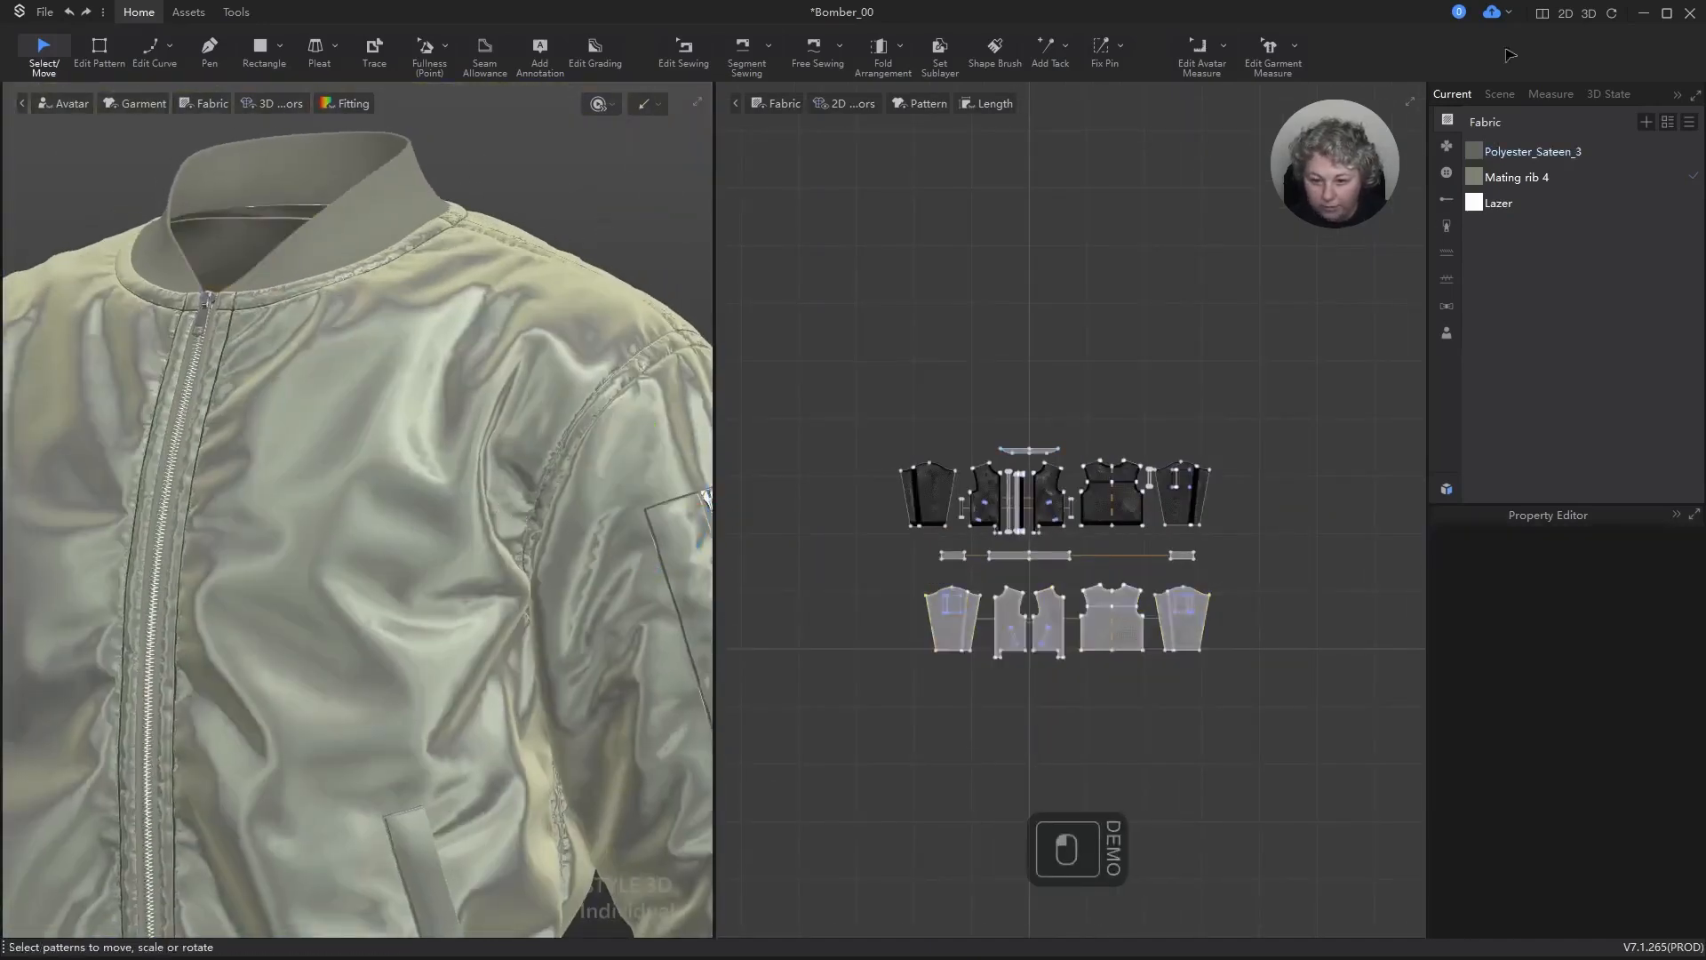
Step: Return to the 3D-only view and examine the jacket's back yoke, shoulder seams and sleeve folds from several angles
click(1589, 13)
scroll(933, 356, down, 4)
right_drag(983, 374, 1066, 349)
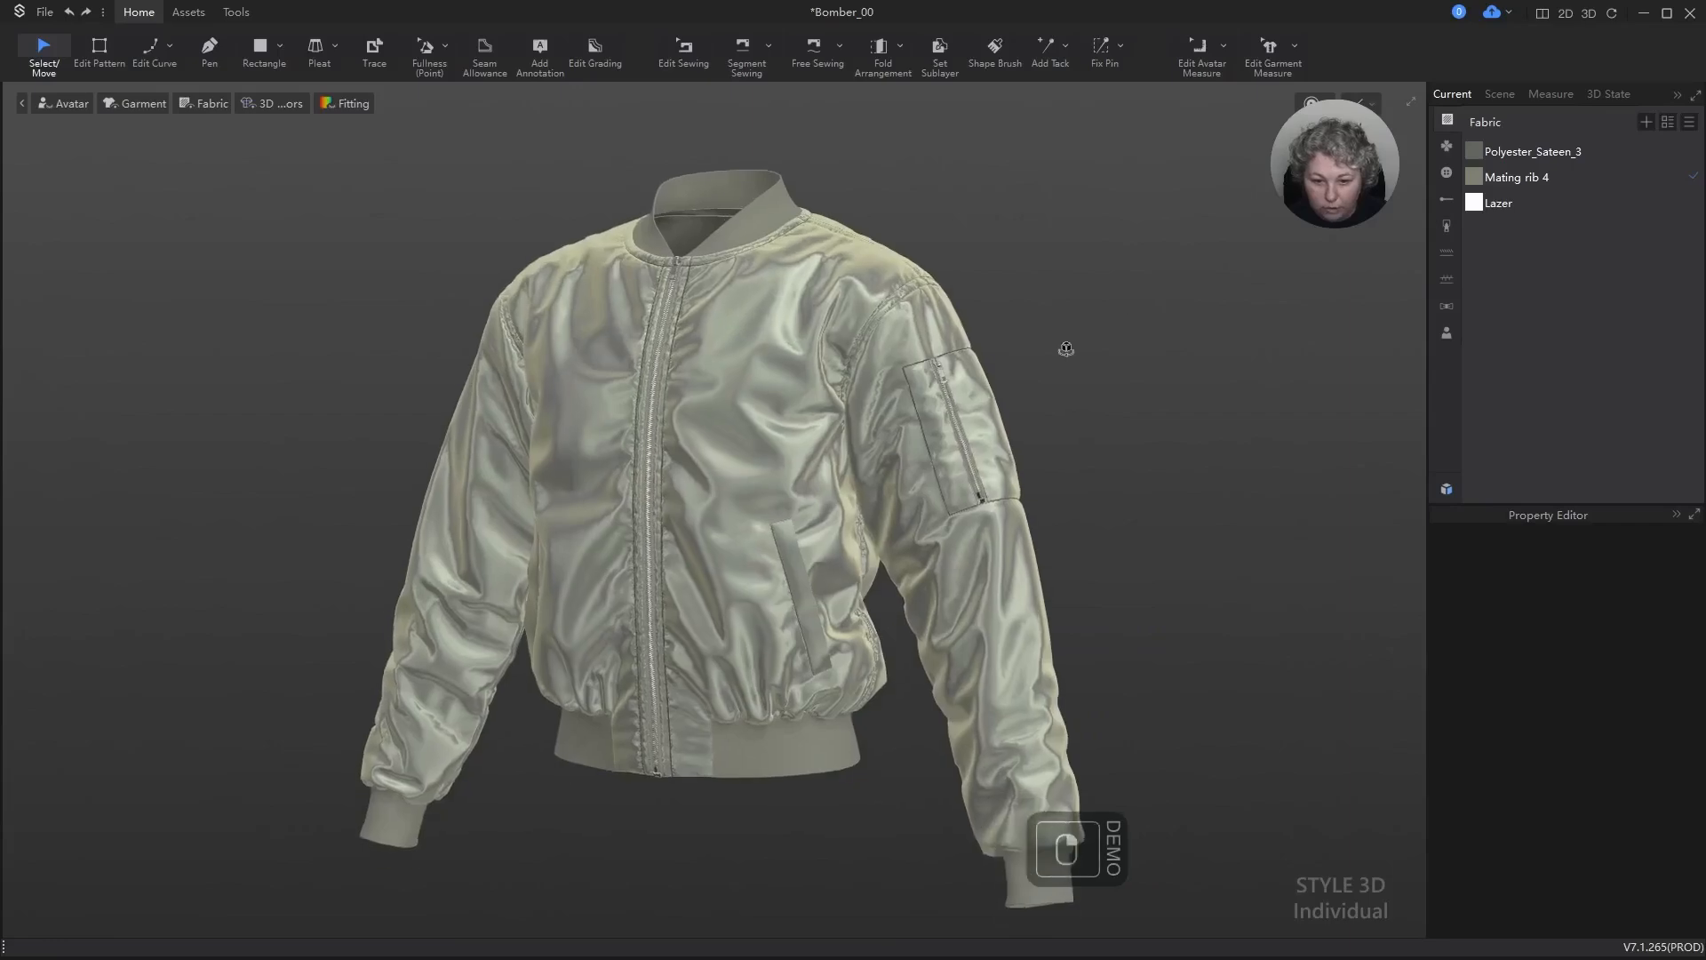
right_drag(1185, 343, 1529, 343)
right_drag(1049, 380, 773, 408)
scroll(764, 400, up, 5)
alt+drag(837, 288, 941, 491)
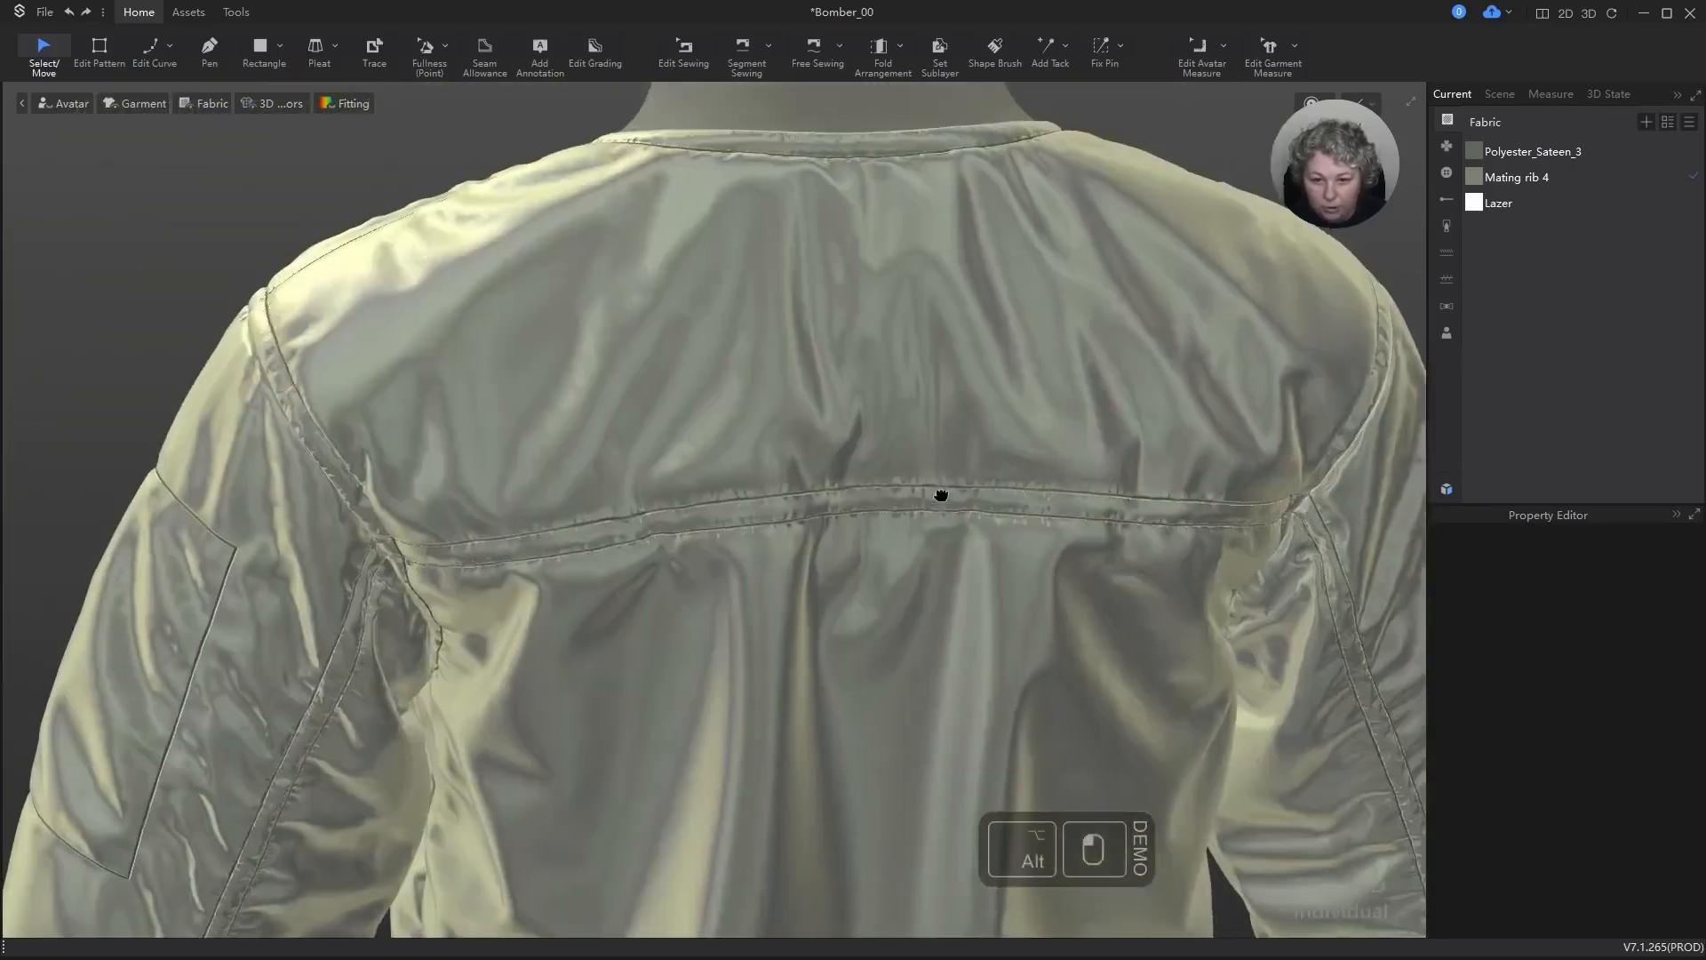
scroll(755, 541, up, 4)
alt+drag(842, 590, 856, 505)
right_drag(856, 505, 591, 311)
scroll(675, 276, down, 8)
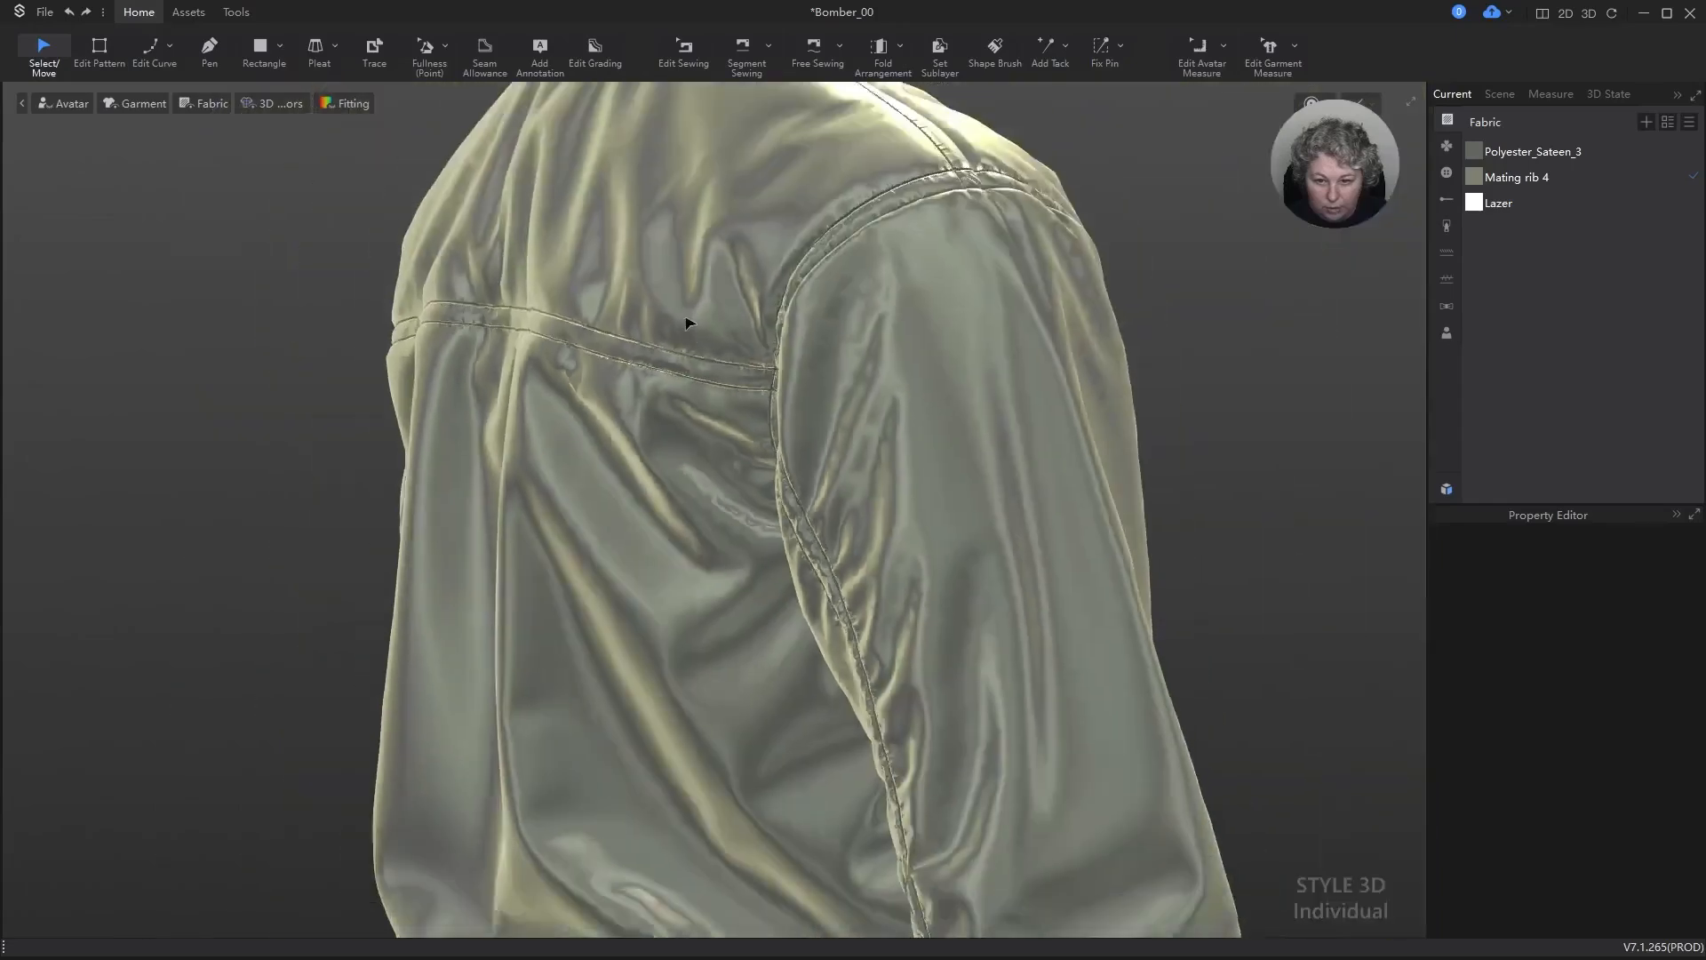
alt+middle_drag(919, 460, 842, 350)
right_drag(842, 350, 652, 359)
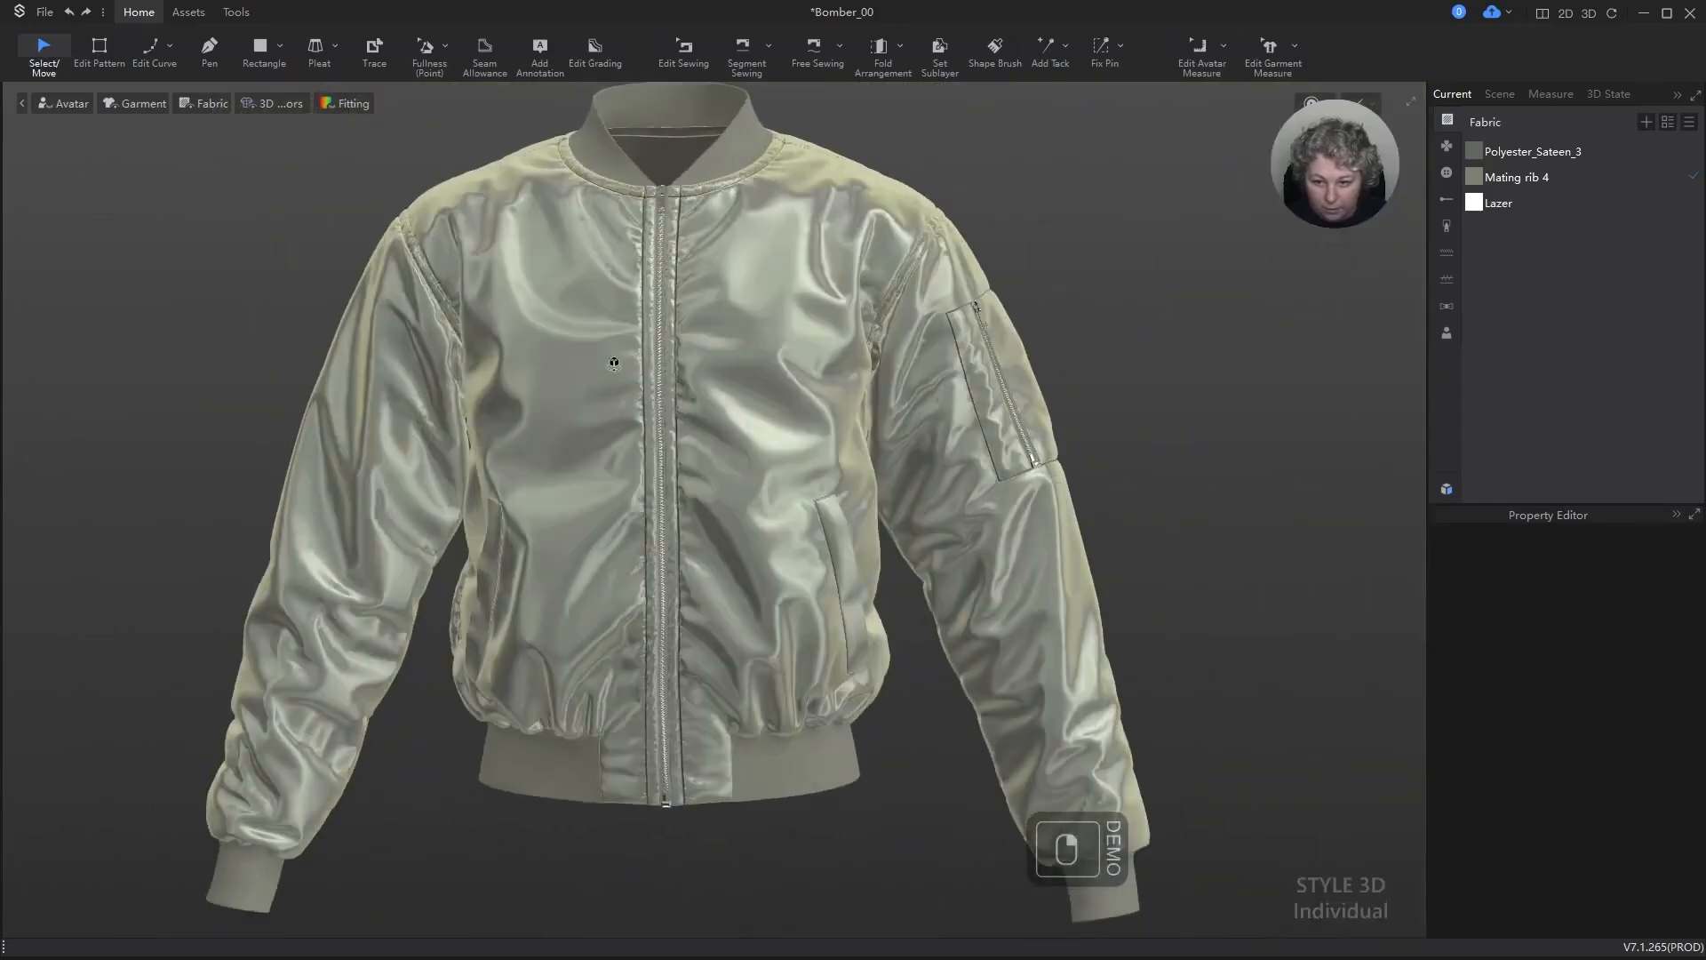
Step: Examine the front body folds, zipper and rib collar up close, ending on the whole jacket
scroll(837, 251, up, 4)
scroll(837, 251, up, 3)
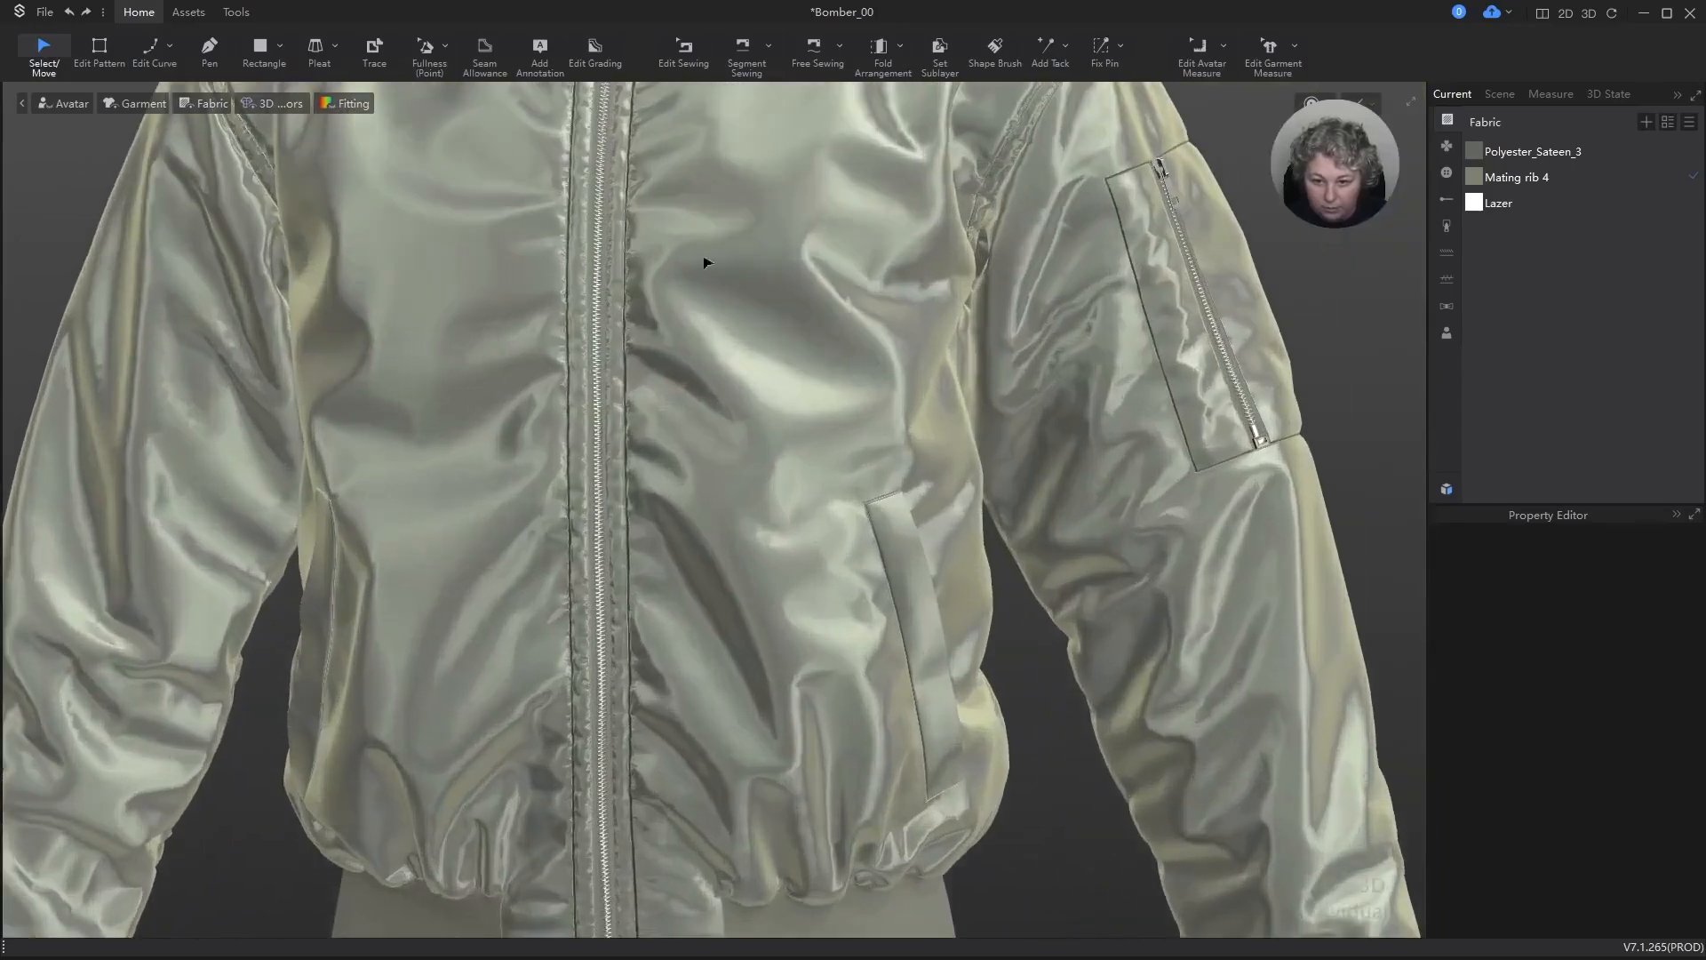
alt+drag(693, 240, 644, 628)
scroll(672, 637, up, 6)
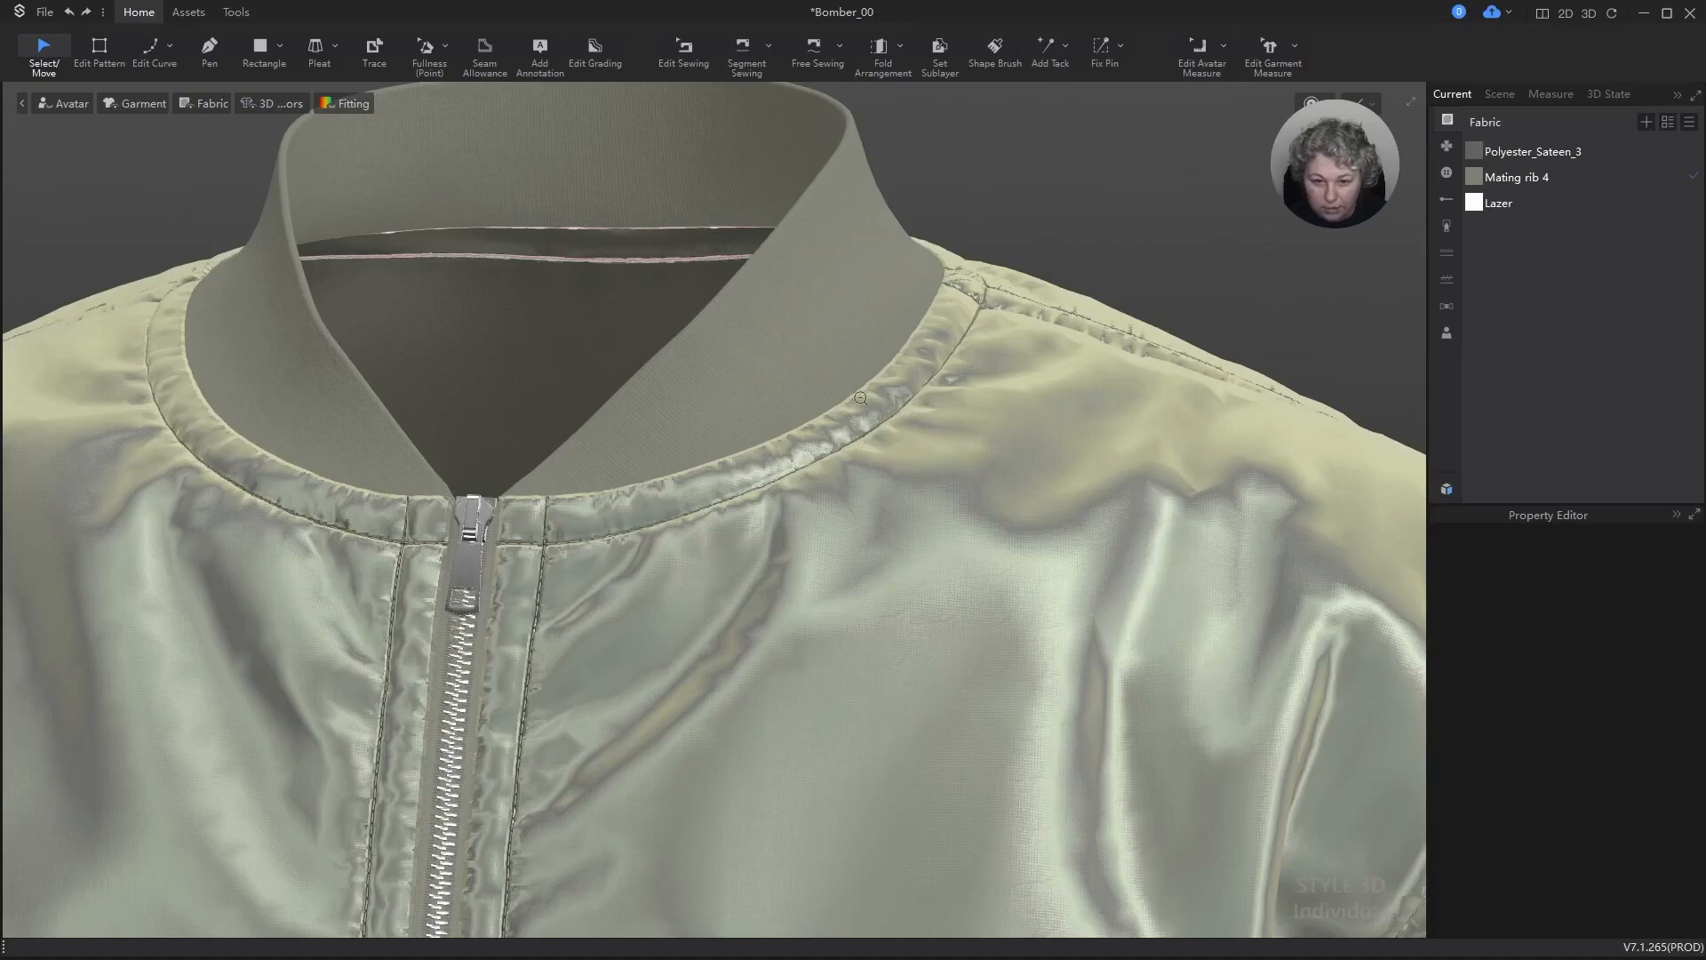
scroll(860, 399, down, 6)
alt+drag(832, 705, 890, 360)
scroll(858, 480, down, 2)
mouse_move(858, 480)
alt+mouse_down()
mouse_move(937, 446)
mouse_move(942, 426)
mouse_move(852, 449)
alt+mouse_up()
scroll(852, 448, down, 2)
scroll(851, 449, down, 4)
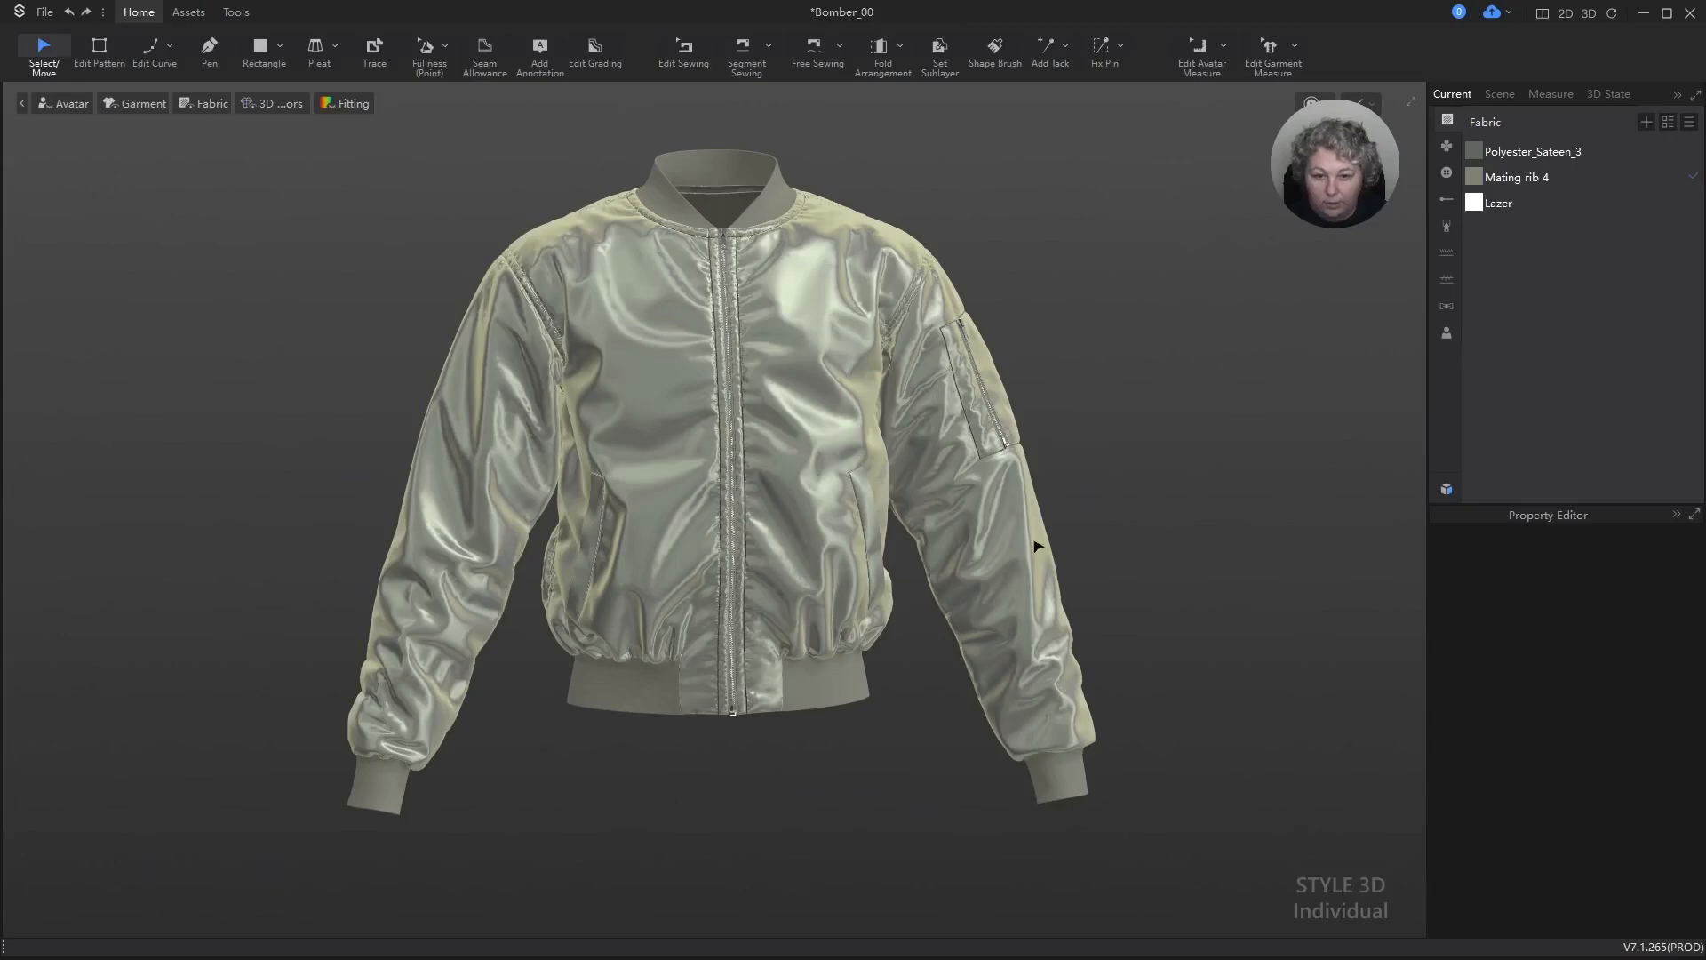
alt+drag(1035, 544, 1021, 555)
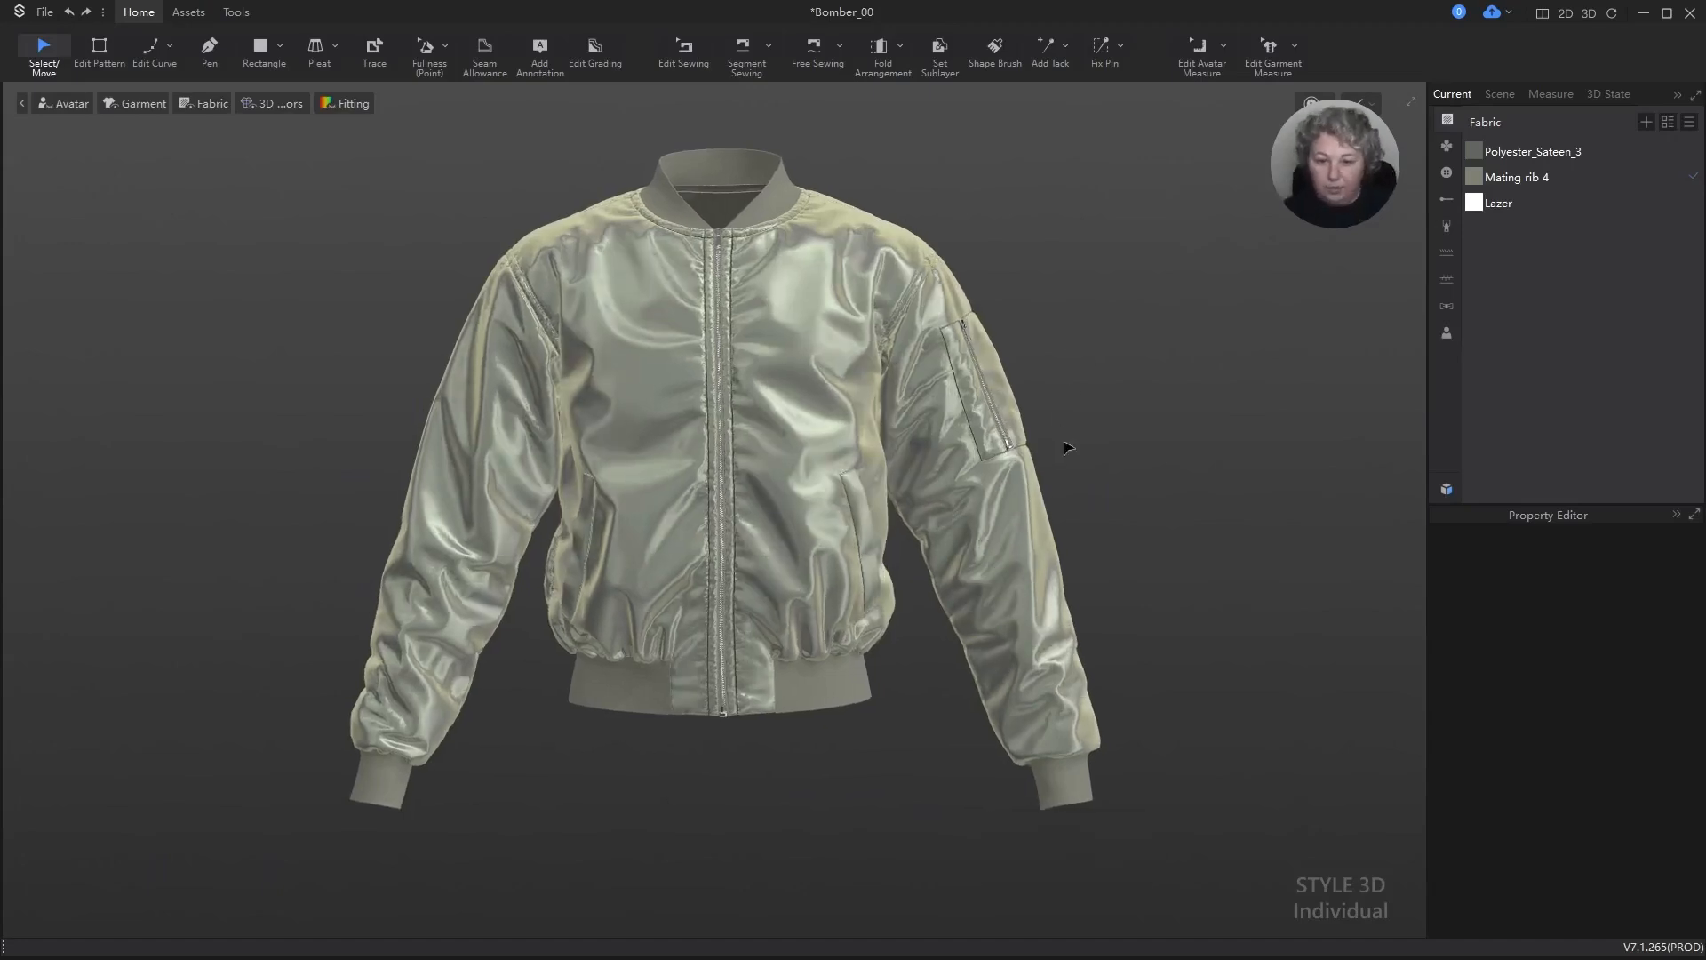
alt+middle_drag(1135, 382, 1167, 406)
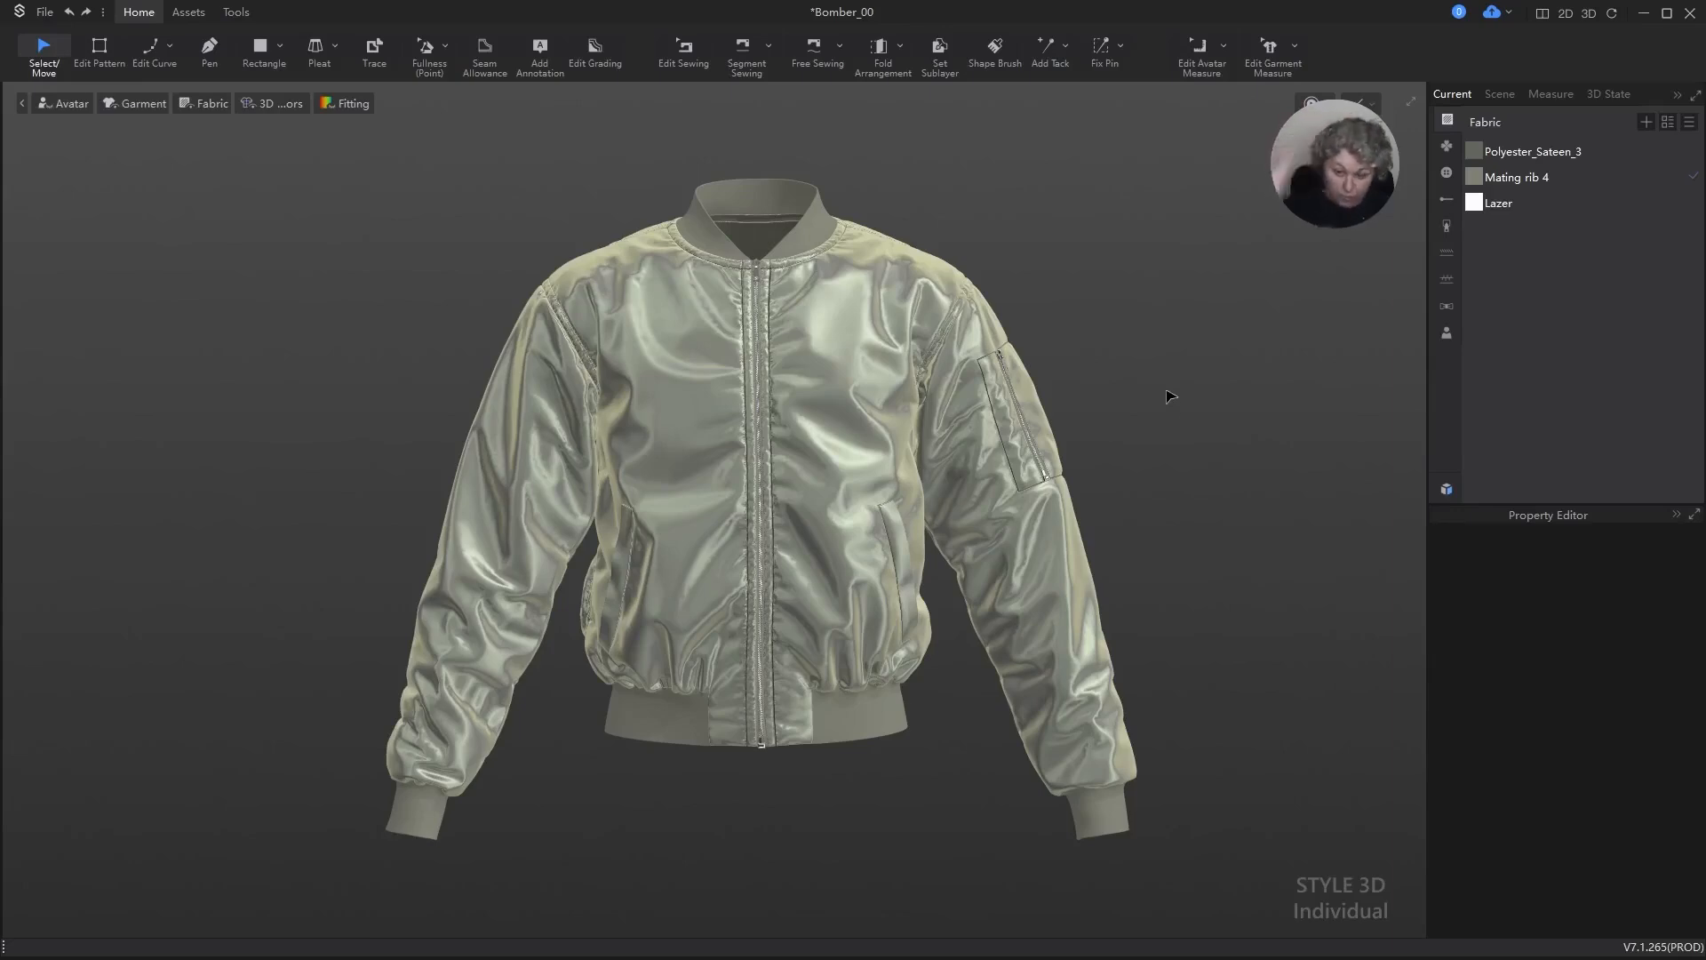
alt+middle_drag(1207, 439, 1199, 434)
scroll(1183, 513, up, 2)
scroll(1176, 513, down, 1)
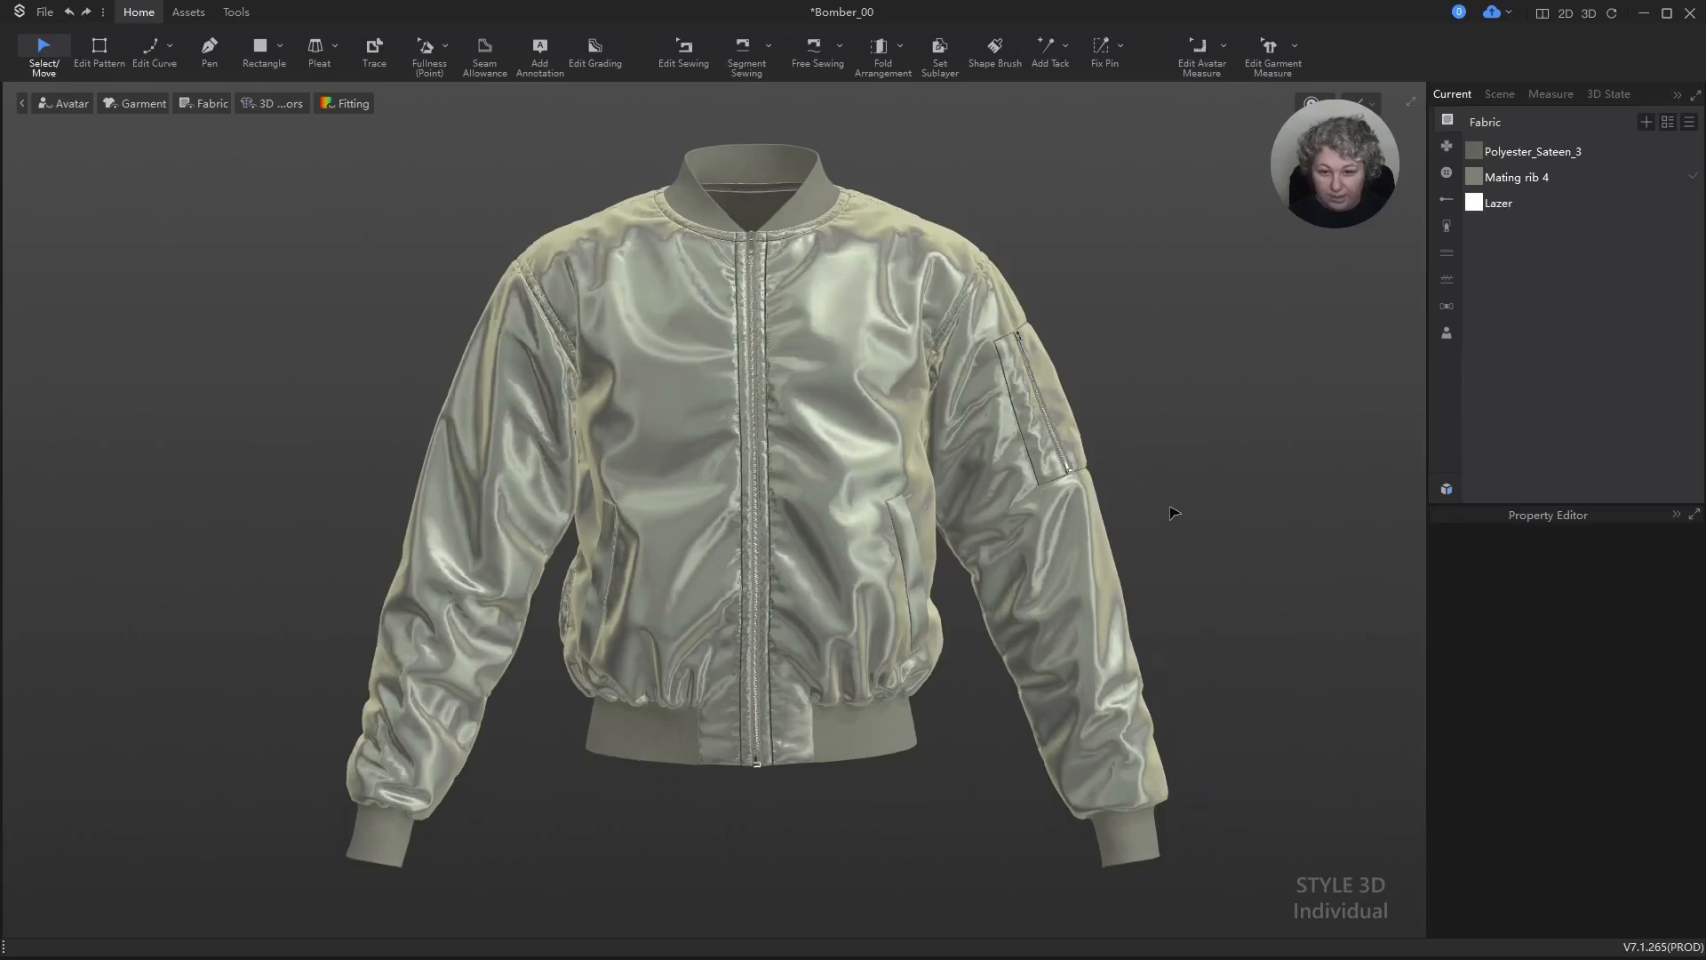
mouse_move(1287, 488)
alt+middle_down()
mouse_move(1232, 472)
mouse_move(1280, 484)
alt+middle_up()
alt+drag(1280, 484, 1255, 471)
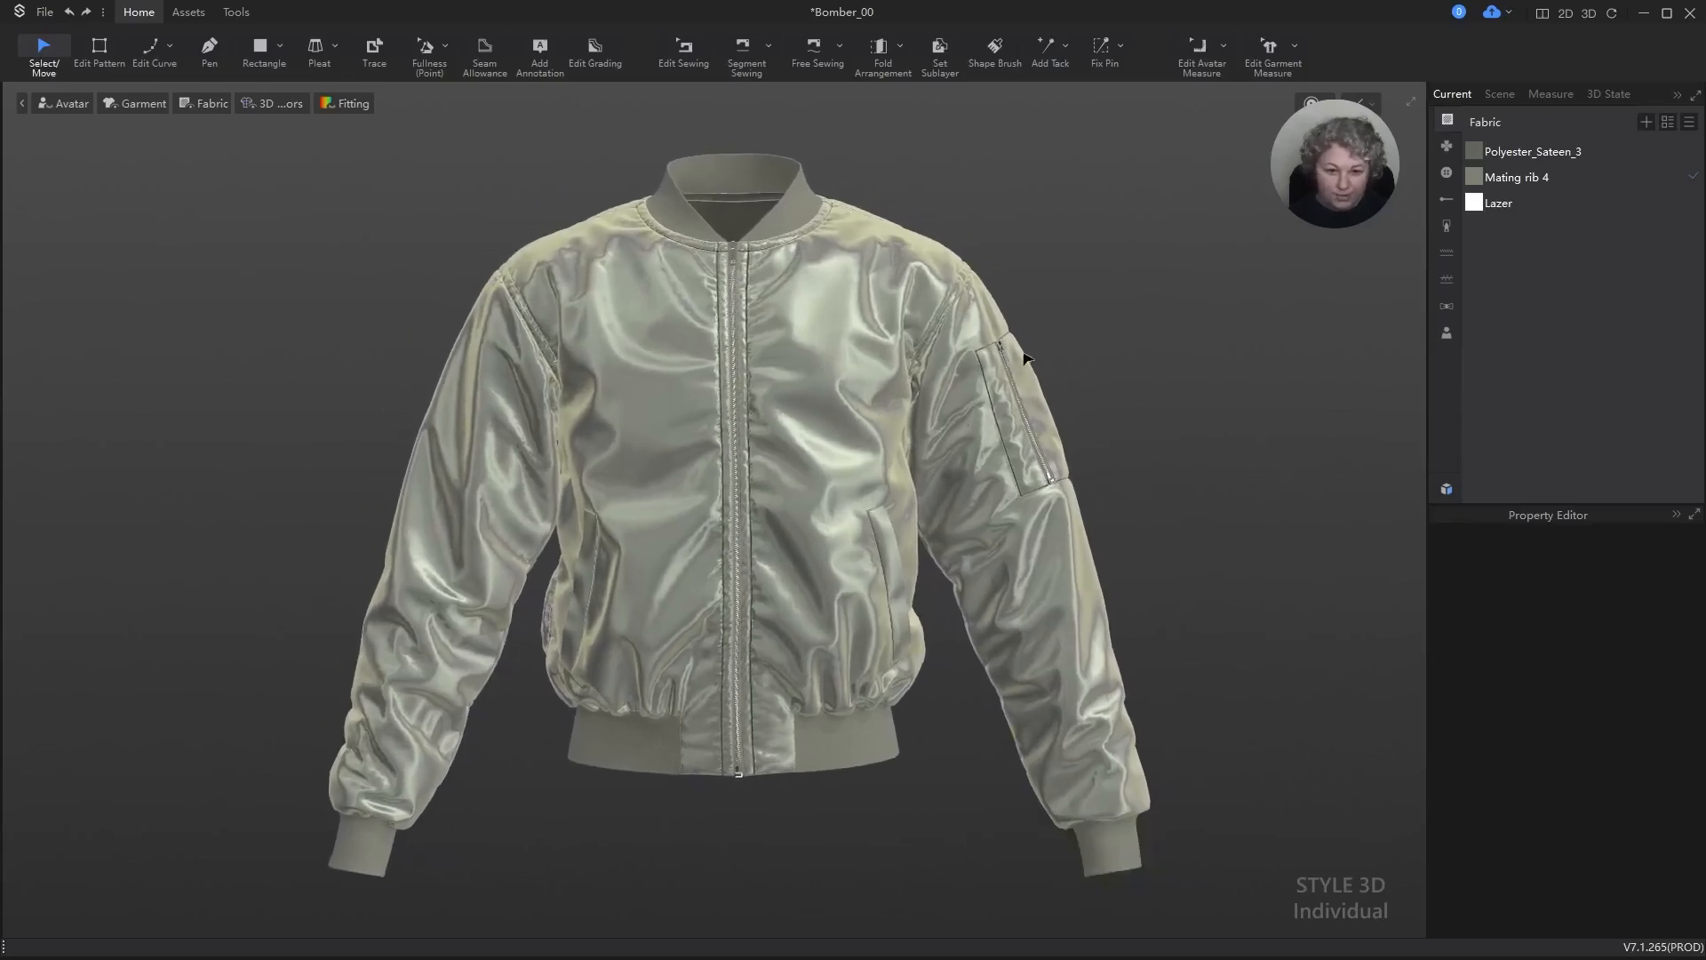
mouse_move(1167, 423)
right_down()
mouse_move(937, 408)
mouse_move(1171, 425)
right_up()
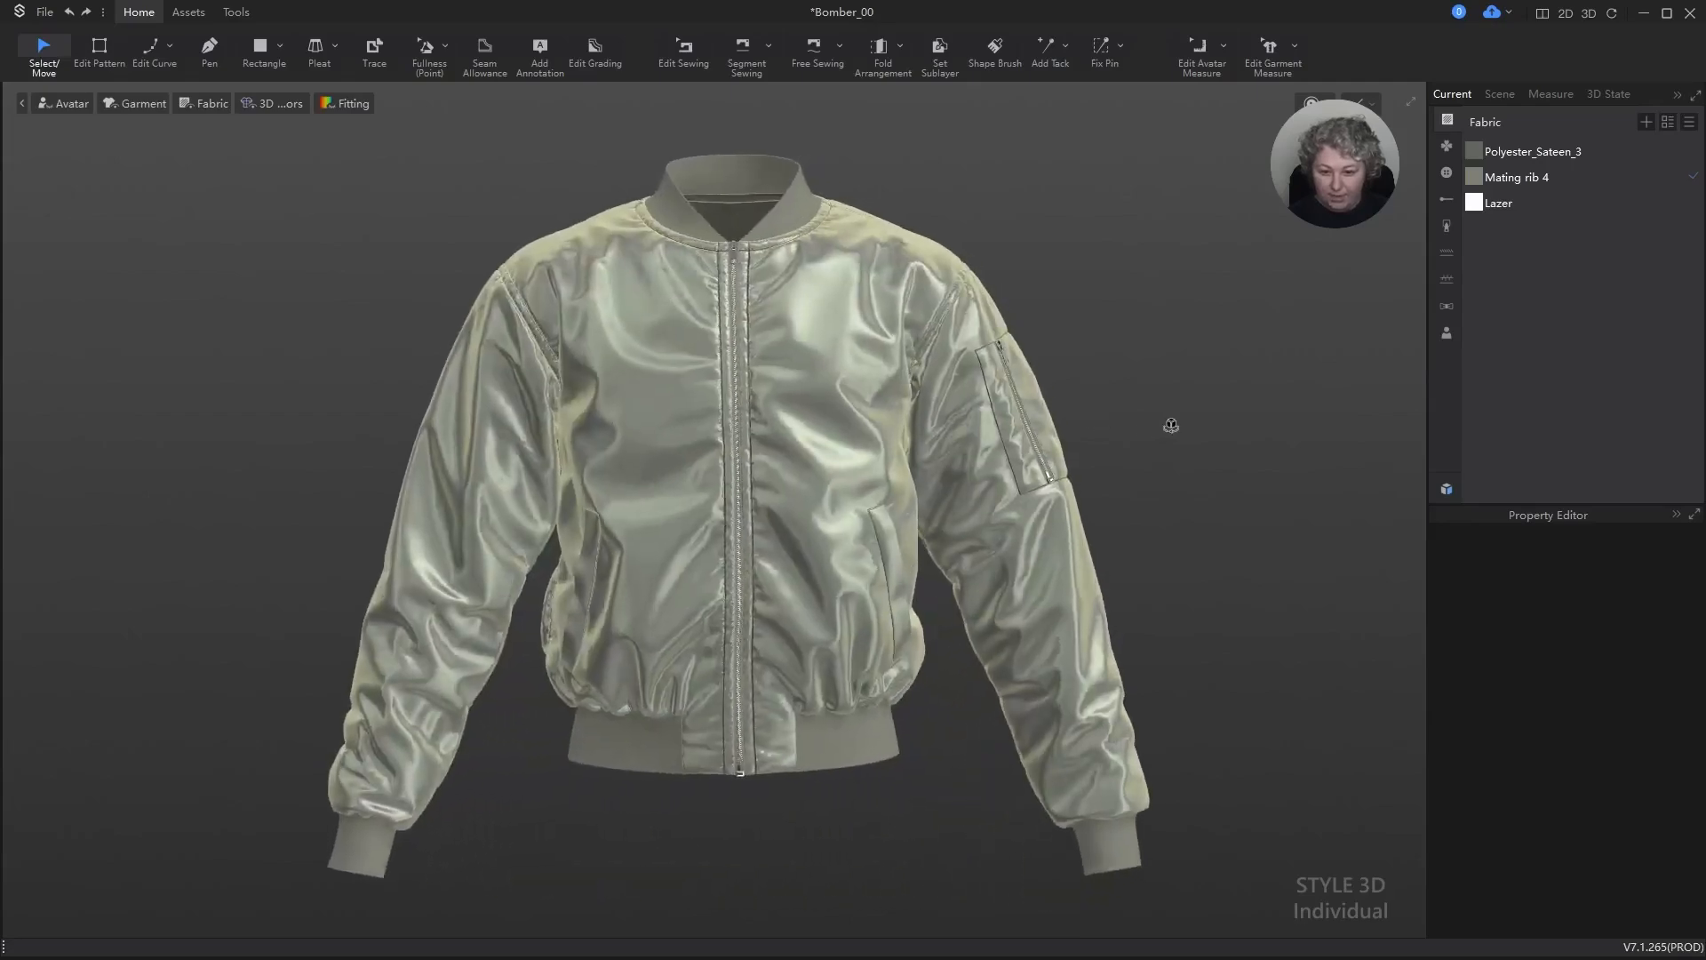
alt+middle_drag(1188, 408, 1205, 409)
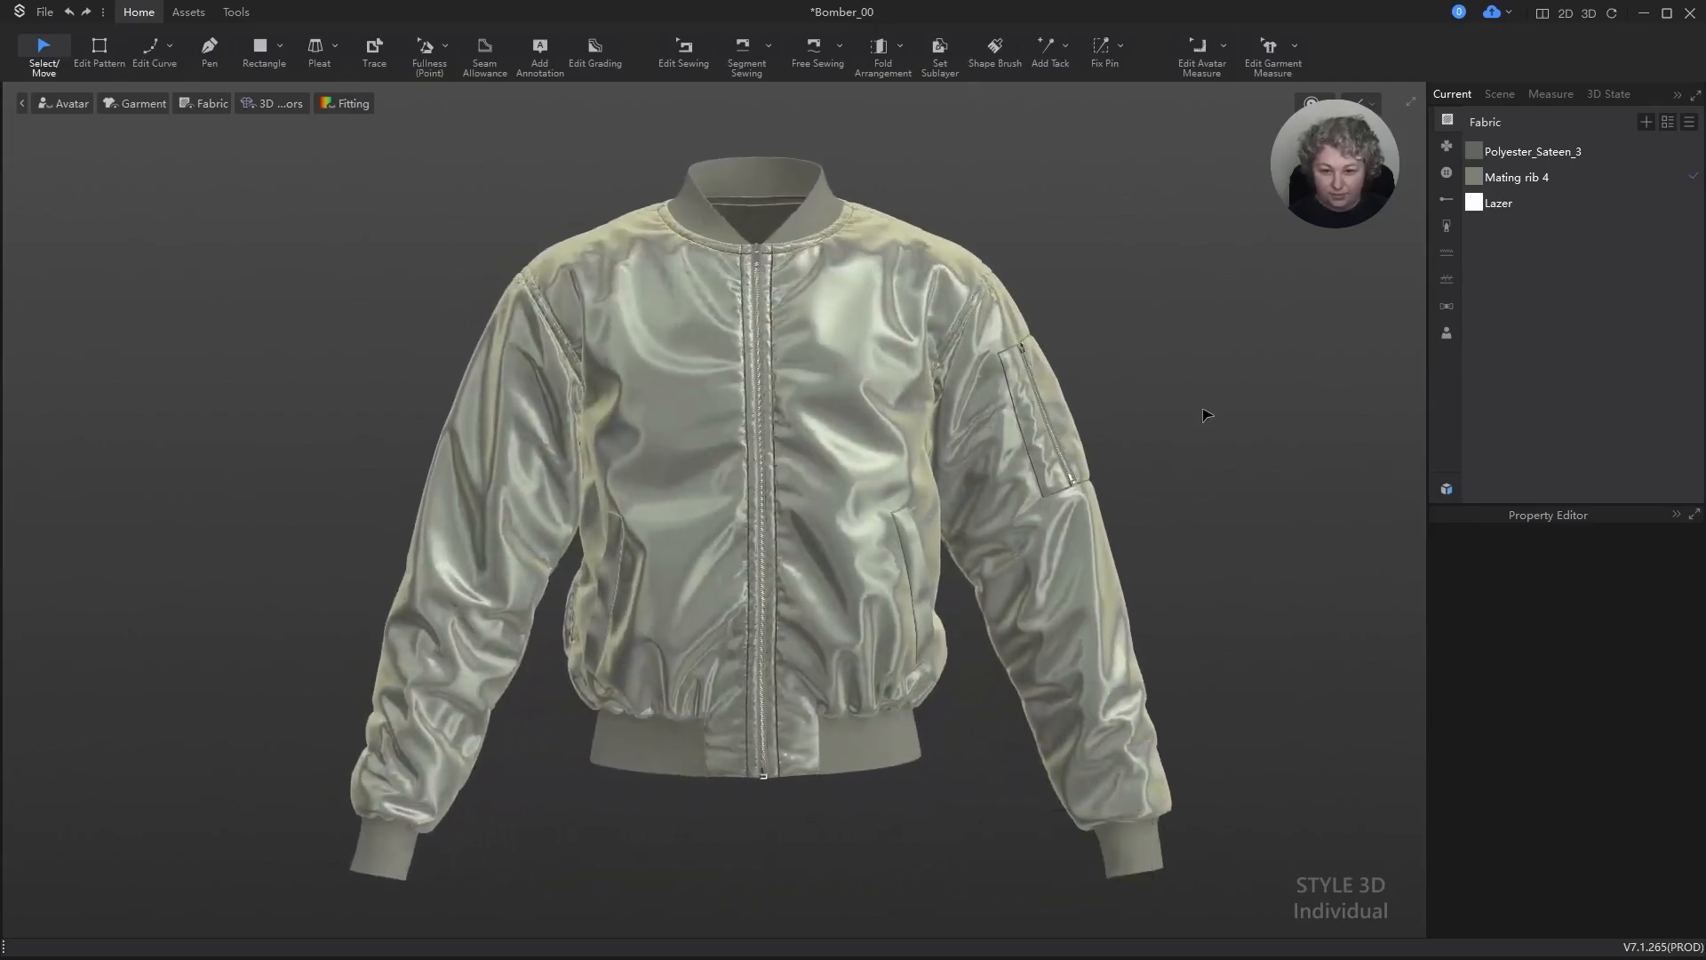